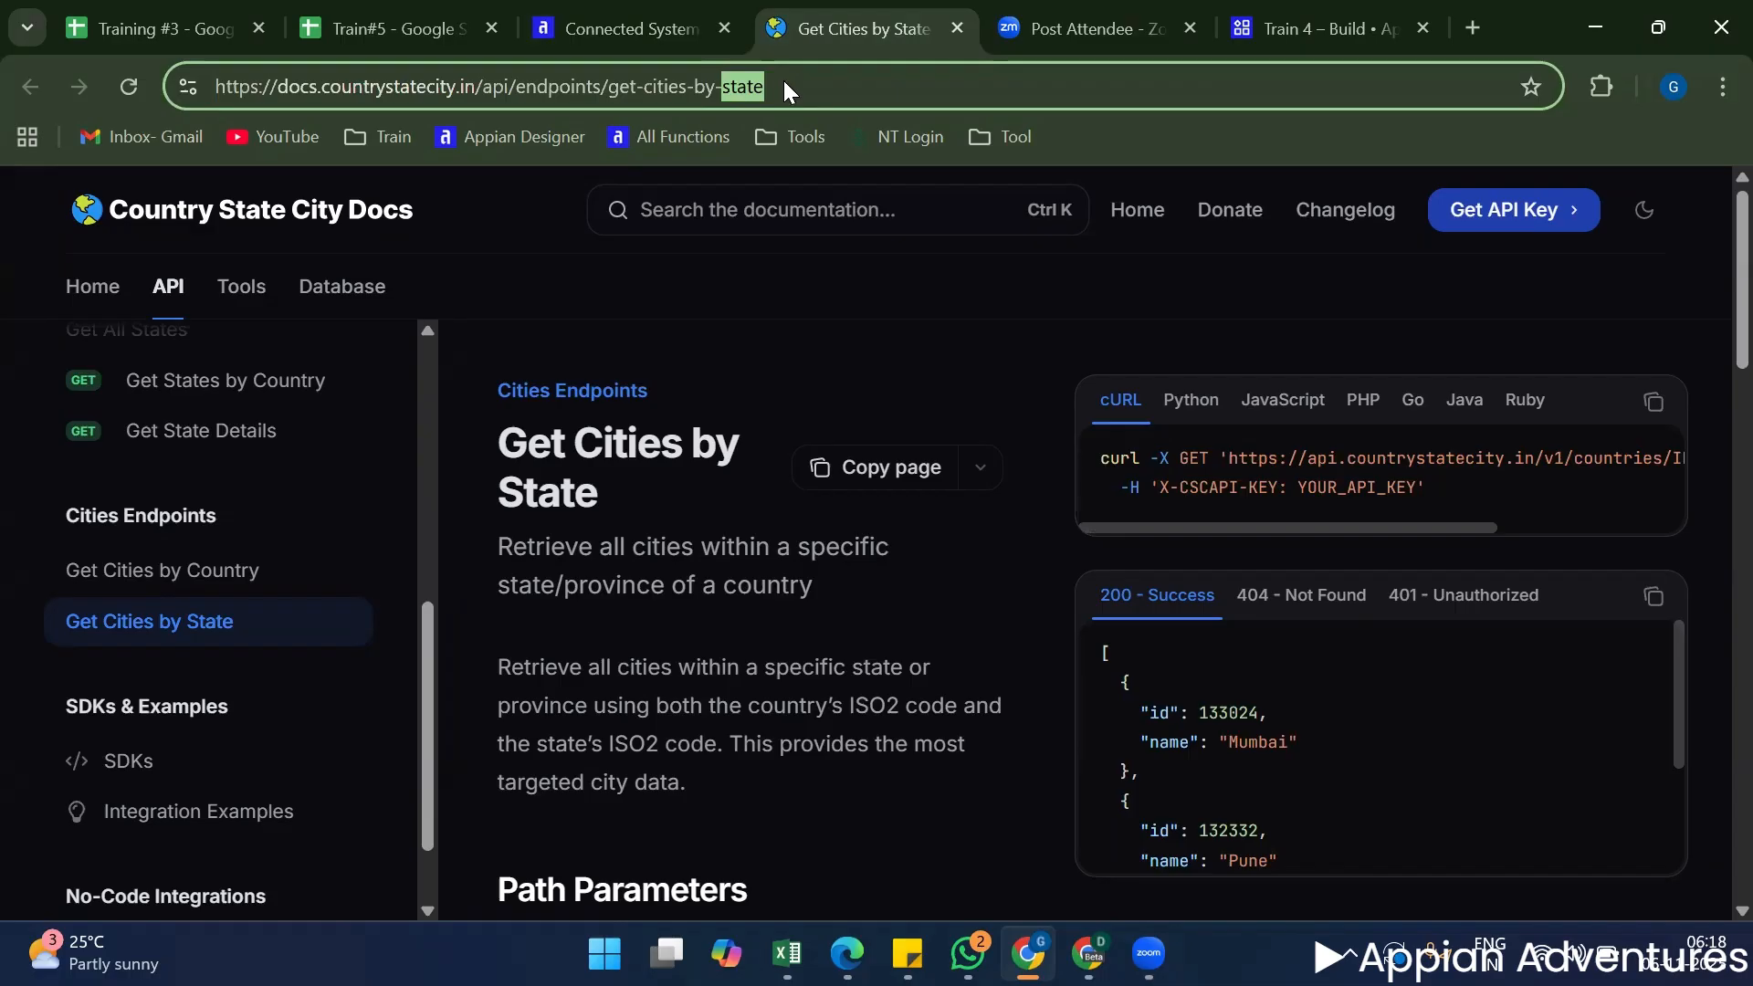
Find the Countries endpoints in the API documentation and open the Get Country Details page.
{"action": "scroll", "coordinate": [710, 379], "scroll_direction": "down", "scroll_amount": 7}
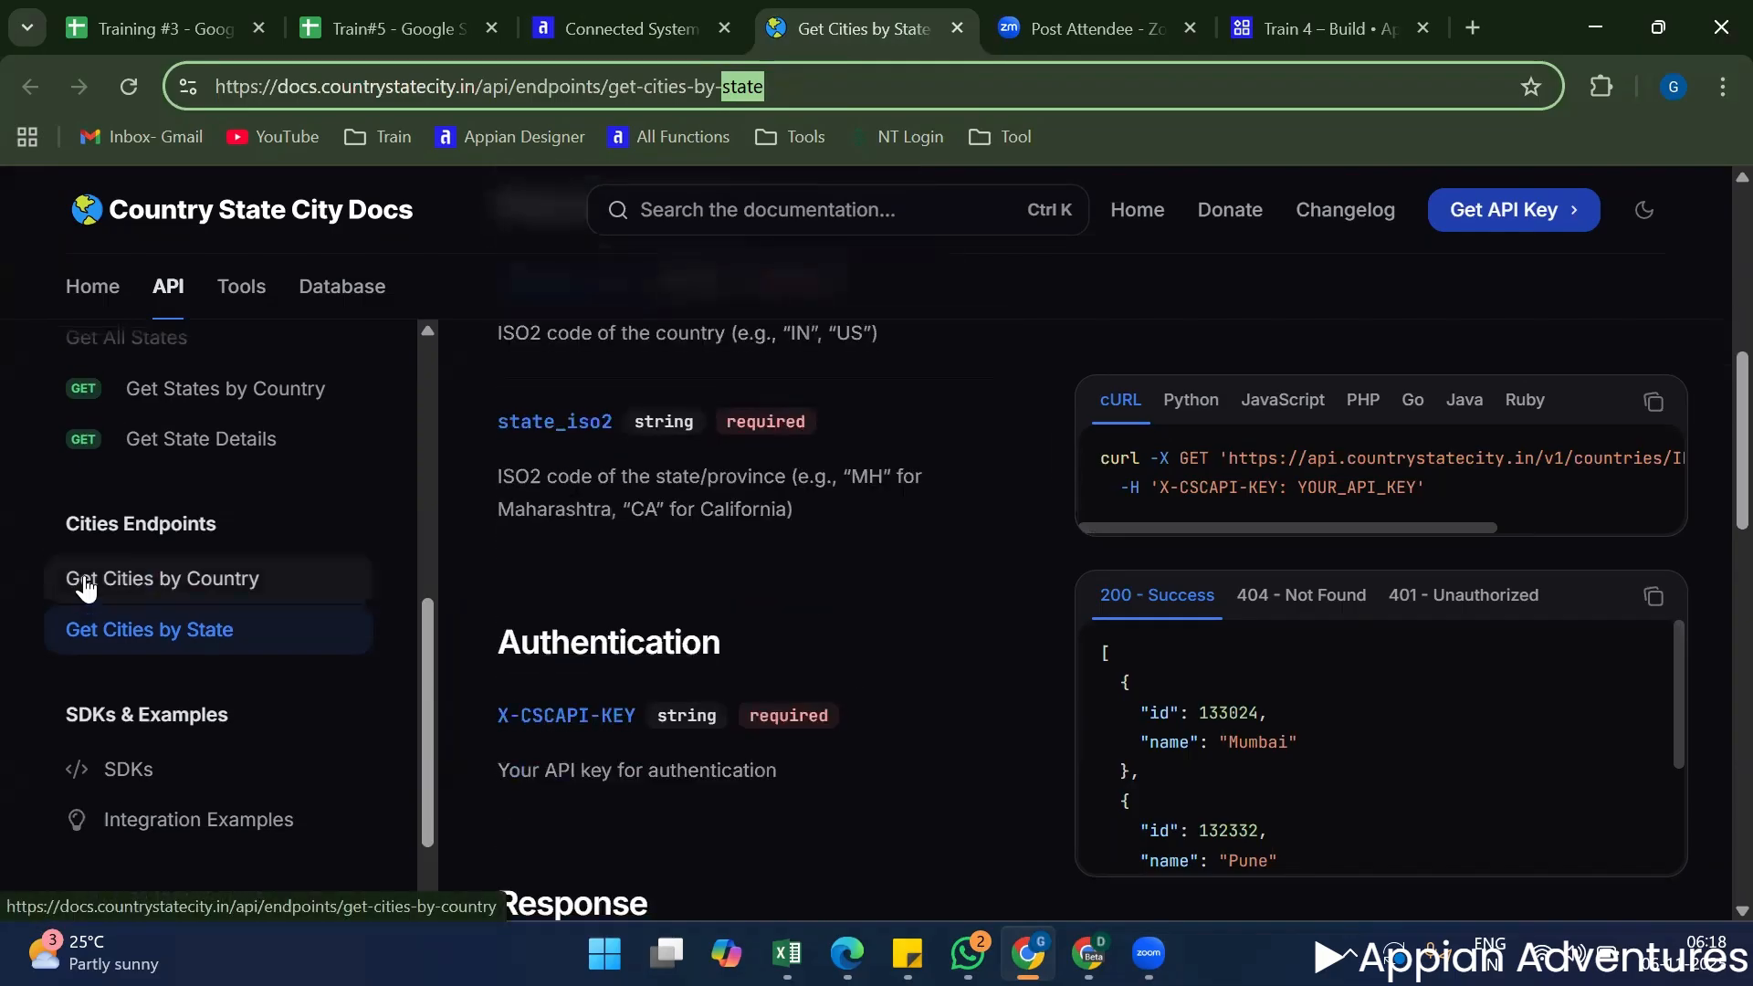
{"action": "scroll", "coordinate": [91, 584], "scroll_direction": "up", "scroll_amount": 6}
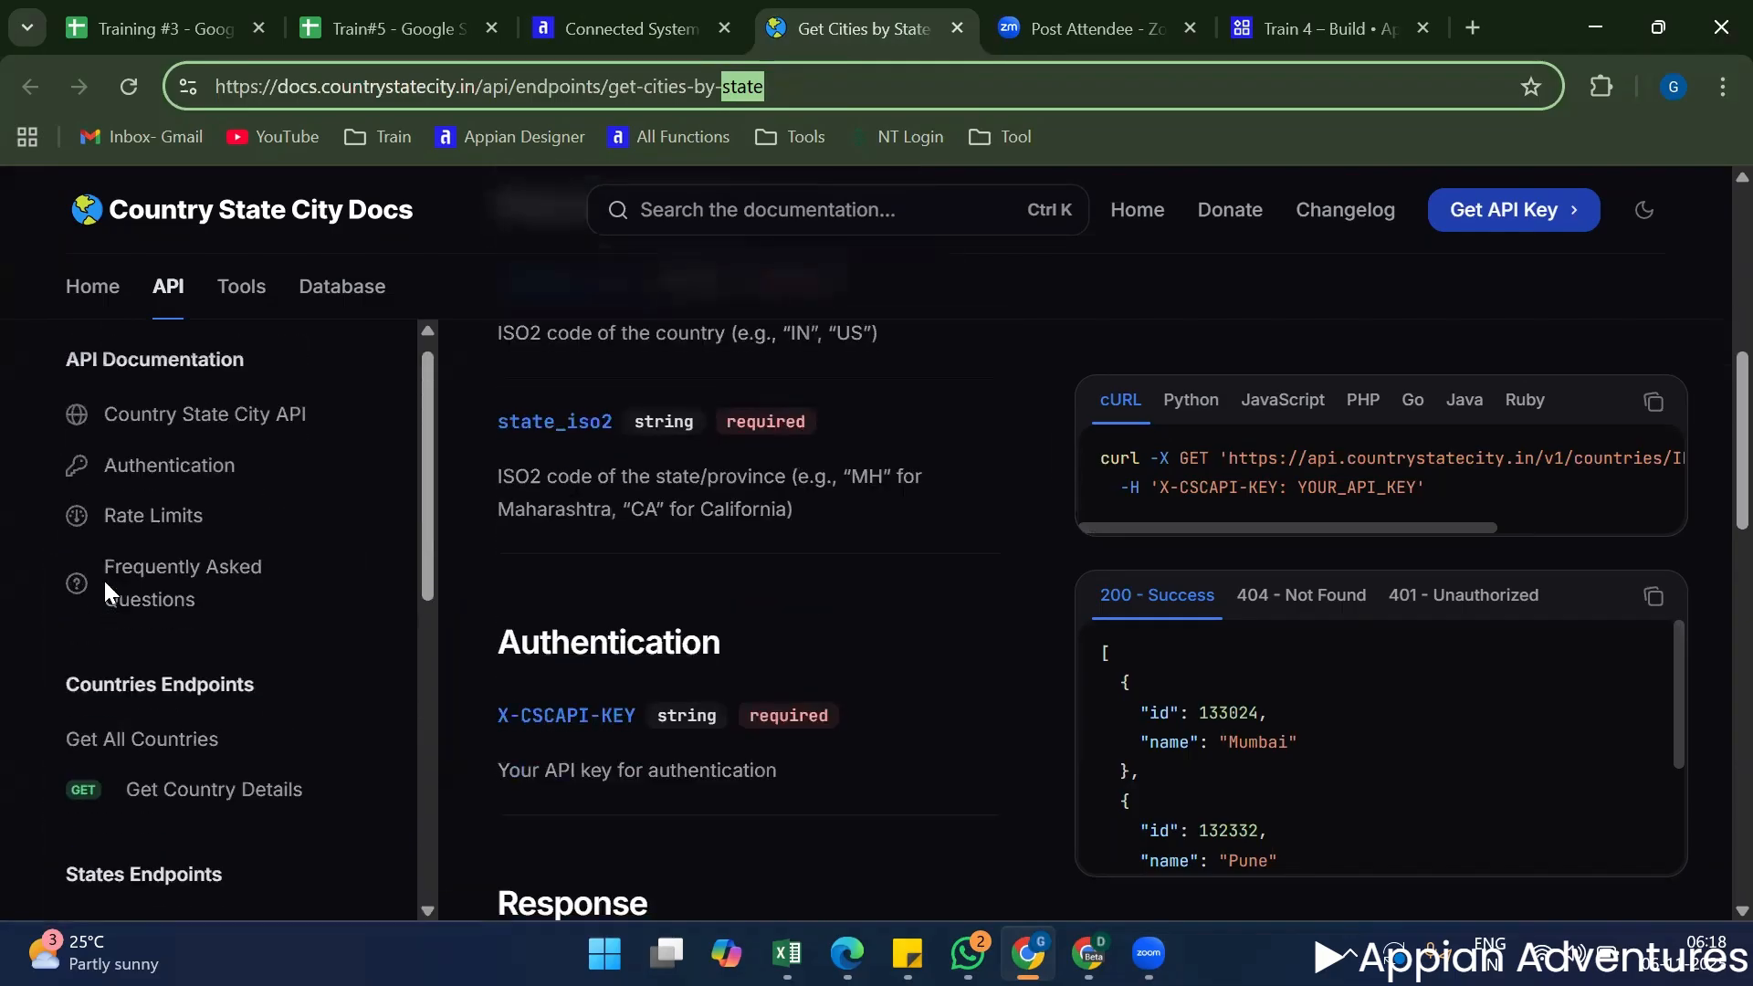
{"action": "scroll", "coordinate": [102, 584], "scroll_direction": "down", "scroll_amount": 5}
{"action": "left_click", "coordinate": [215, 418]}
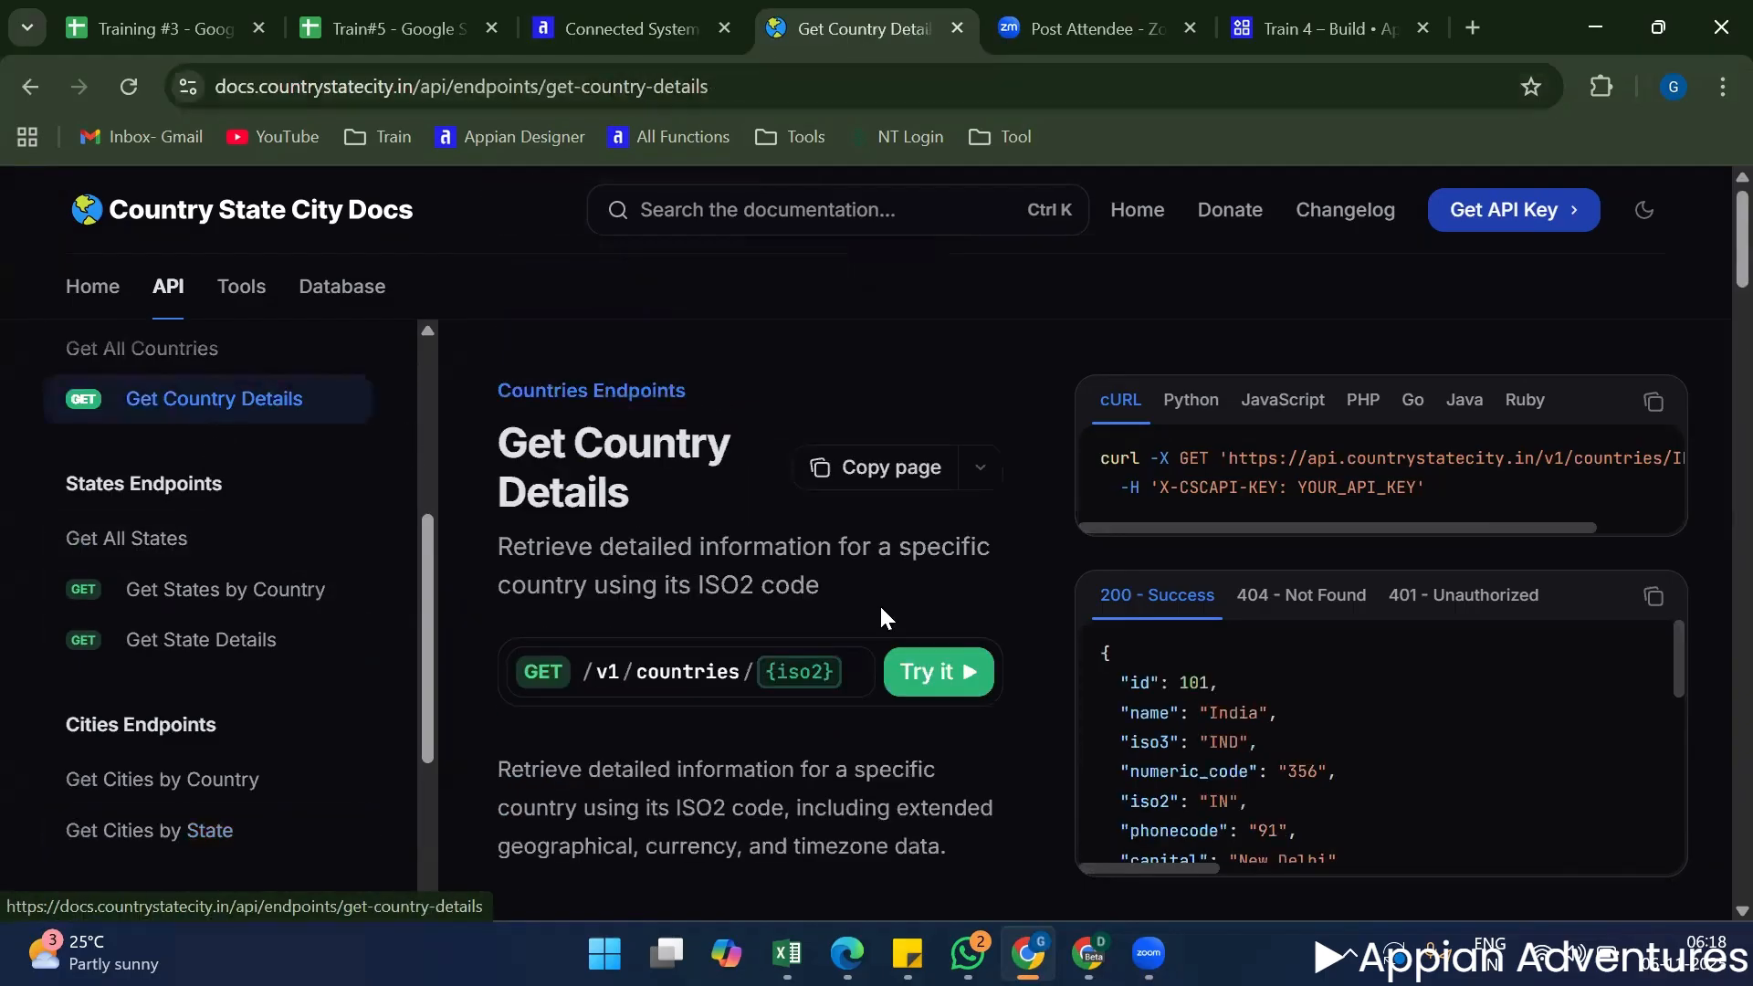
Examine the path parameter, authentication, response fields and common use cases of the Get Country Details endpoint.
{"action": "scroll", "coordinate": [812, 703], "scroll_direction": "down", "scroll_amount": 2}
{"action": "scroll", "coordinate": [814, 704], "scroll_direction": "down", "scroll_amount": 10}
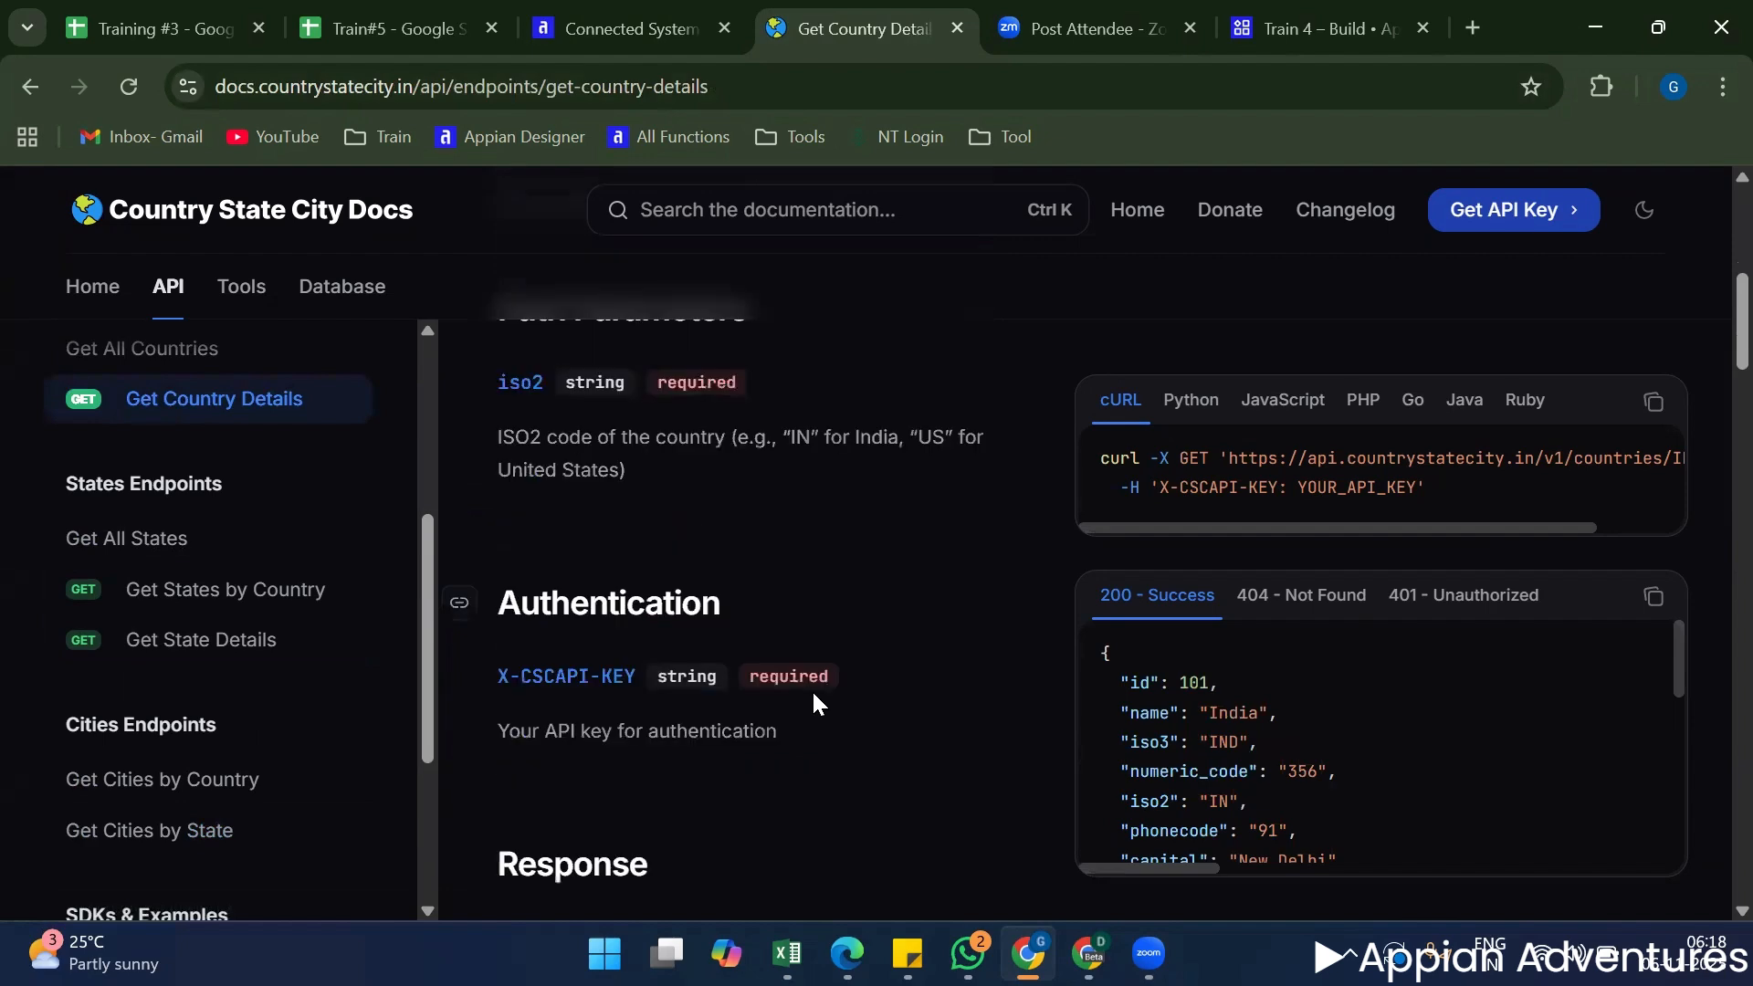
{"action": "scroll", "coordinate": [815, 694], "scroll_direction": "down", "scroll_amount": 20}
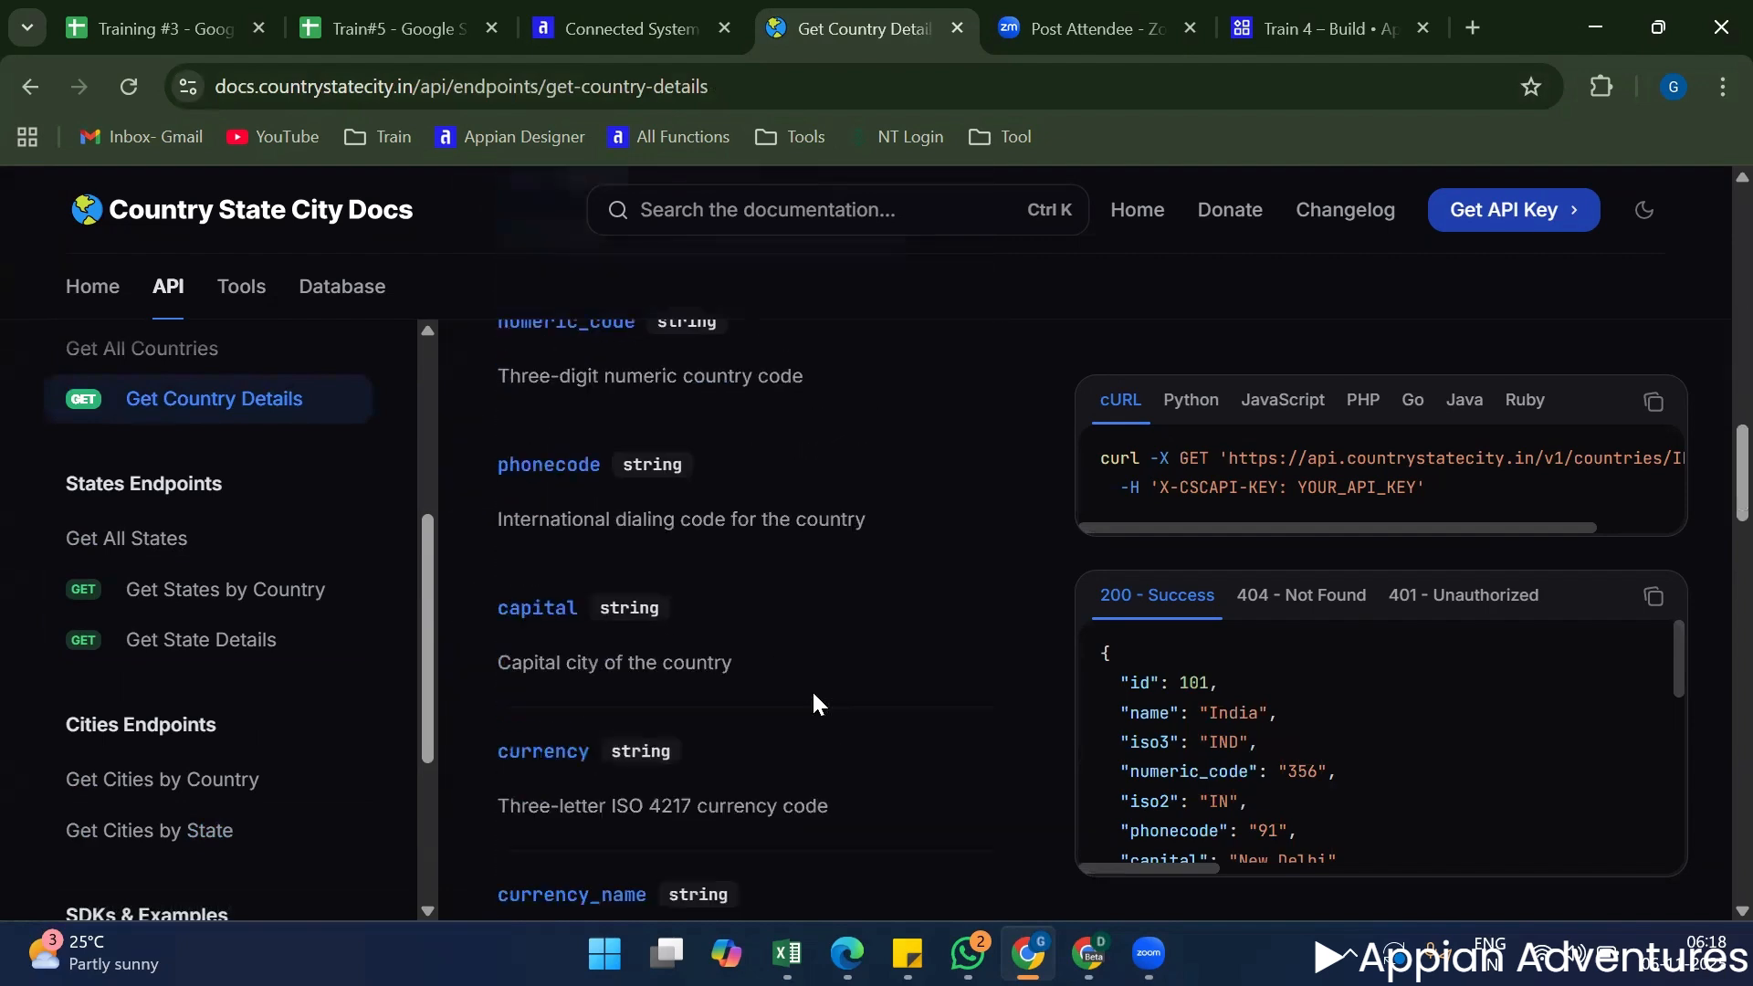
{"action": "scroll", "coordinate": [924, 705], "scroll_direction": "down", "scroll_amount": 6}
{"action": "scroll", "coordinate": [925, 706], "scroll_direction": "up", "scroll_amount": 2}
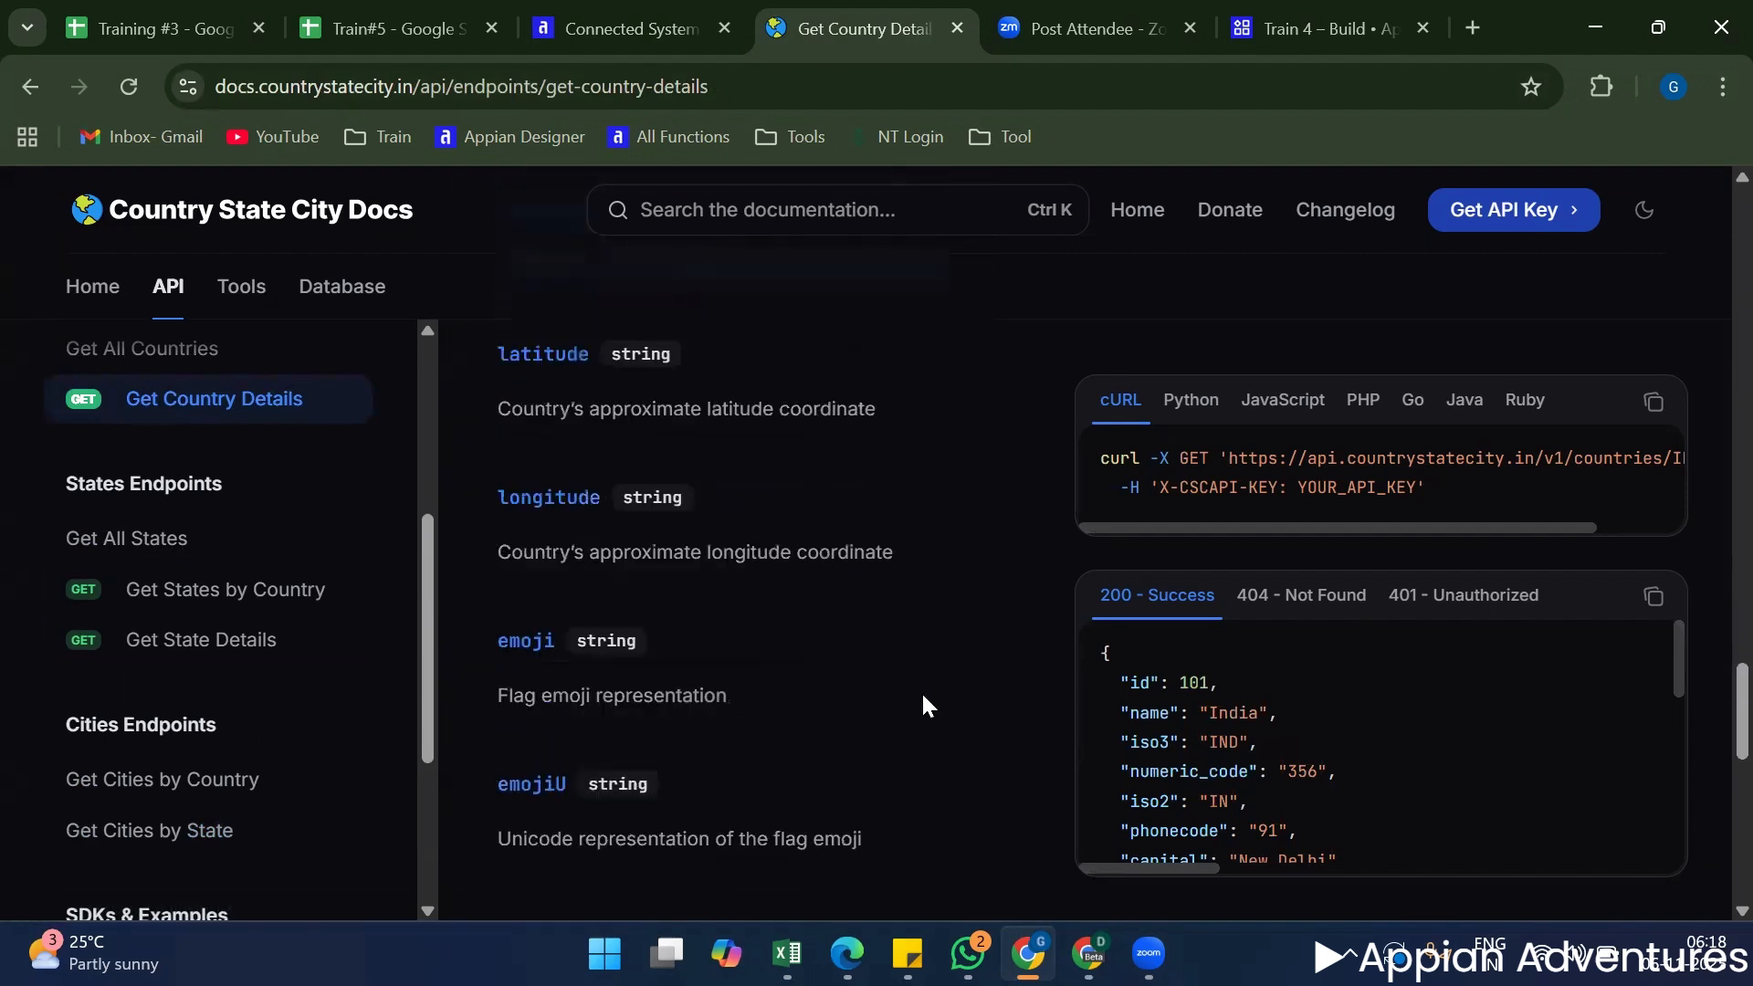
{"action": "scroll", "coordinate": [925, 706], "scroll_direction": "down", "scroll_amount": 9}
{"action": "scroll", "coordinate": [920, 694], "scroll_direction": "down", "scroll_amount": 3}
{"action": "scroll", "coordinate": [919, 698], "scroll_direction": "up", "scroll_amount": 14}
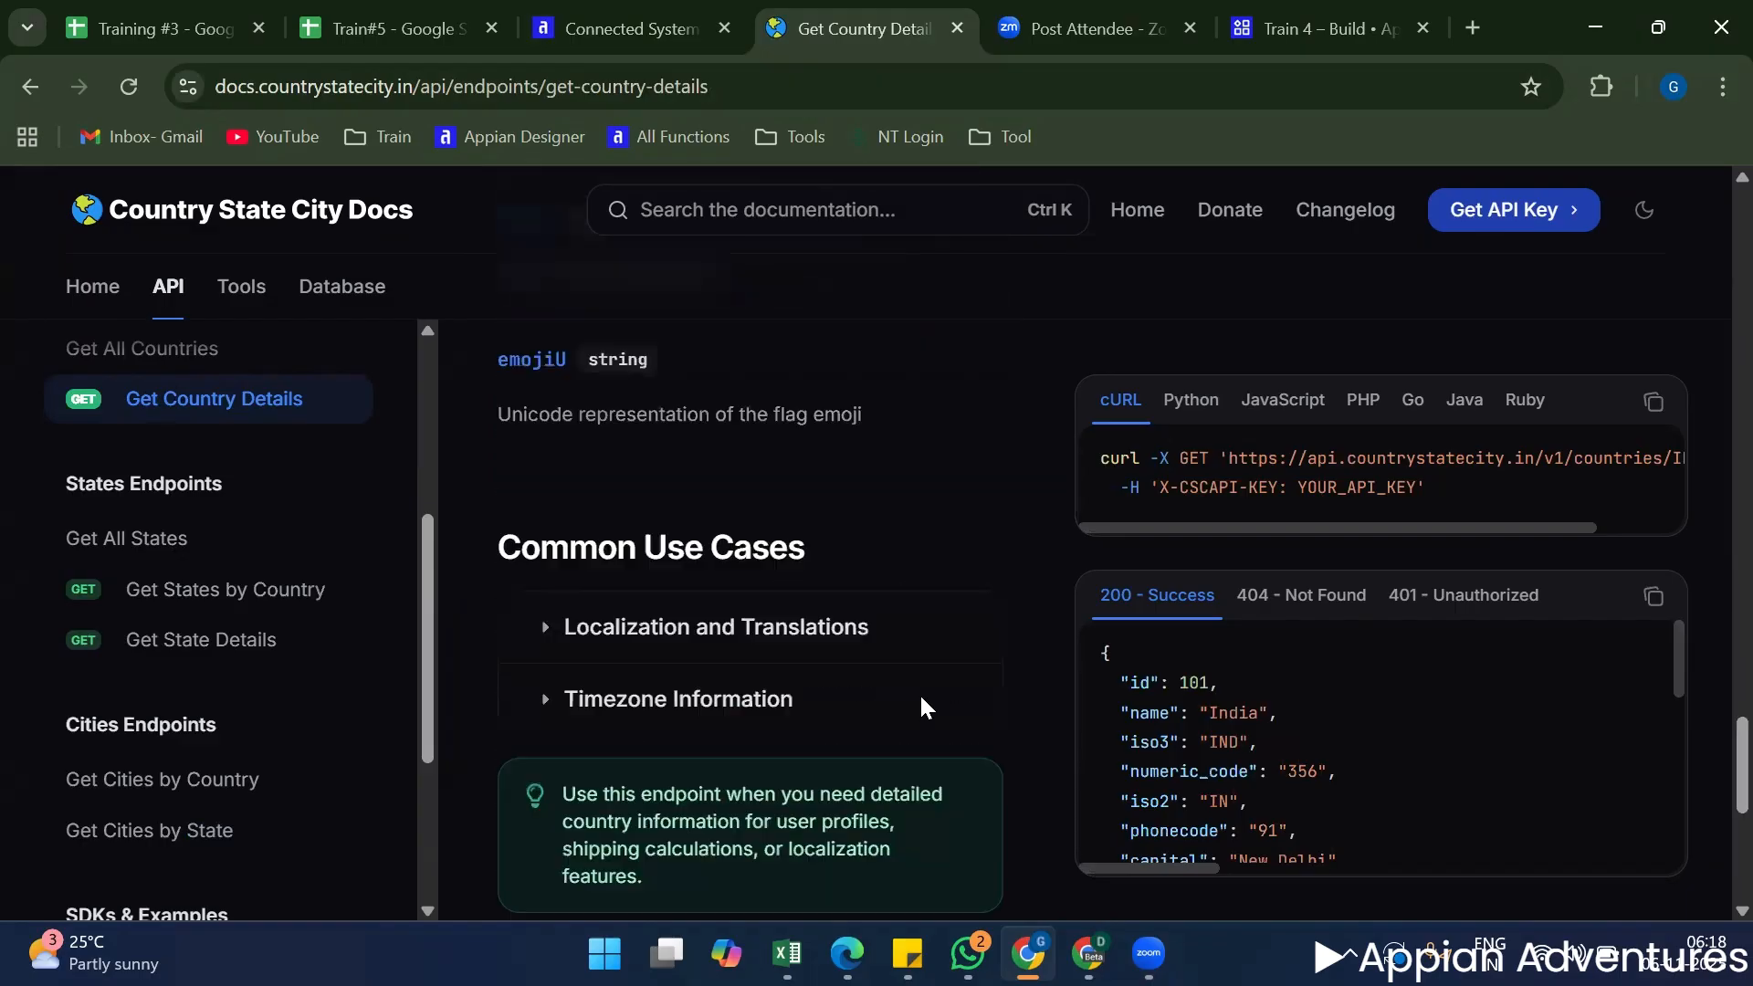
{"action": "scroll", "coordinate": [918, 709], "scroll_direction": "up", "scroll_amount": 10}
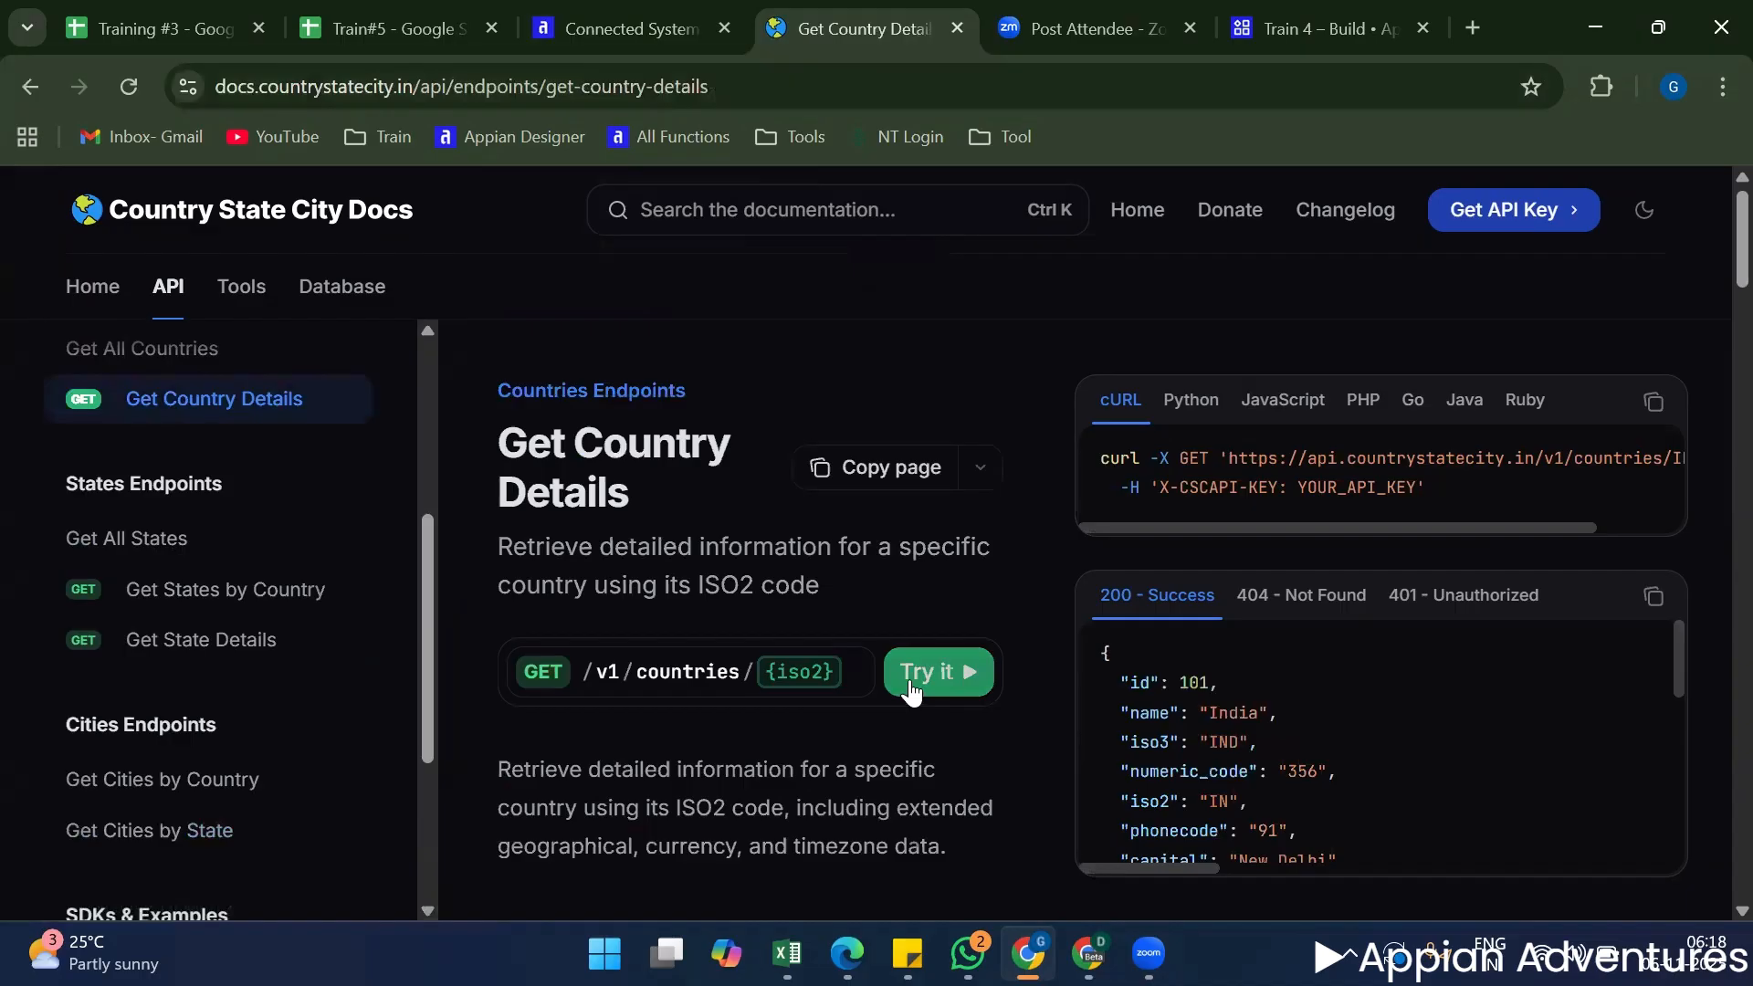
{"action": "scroll", "coordinate": [910, 685], "scroll_direction": "down", "scroll_amount": 3}
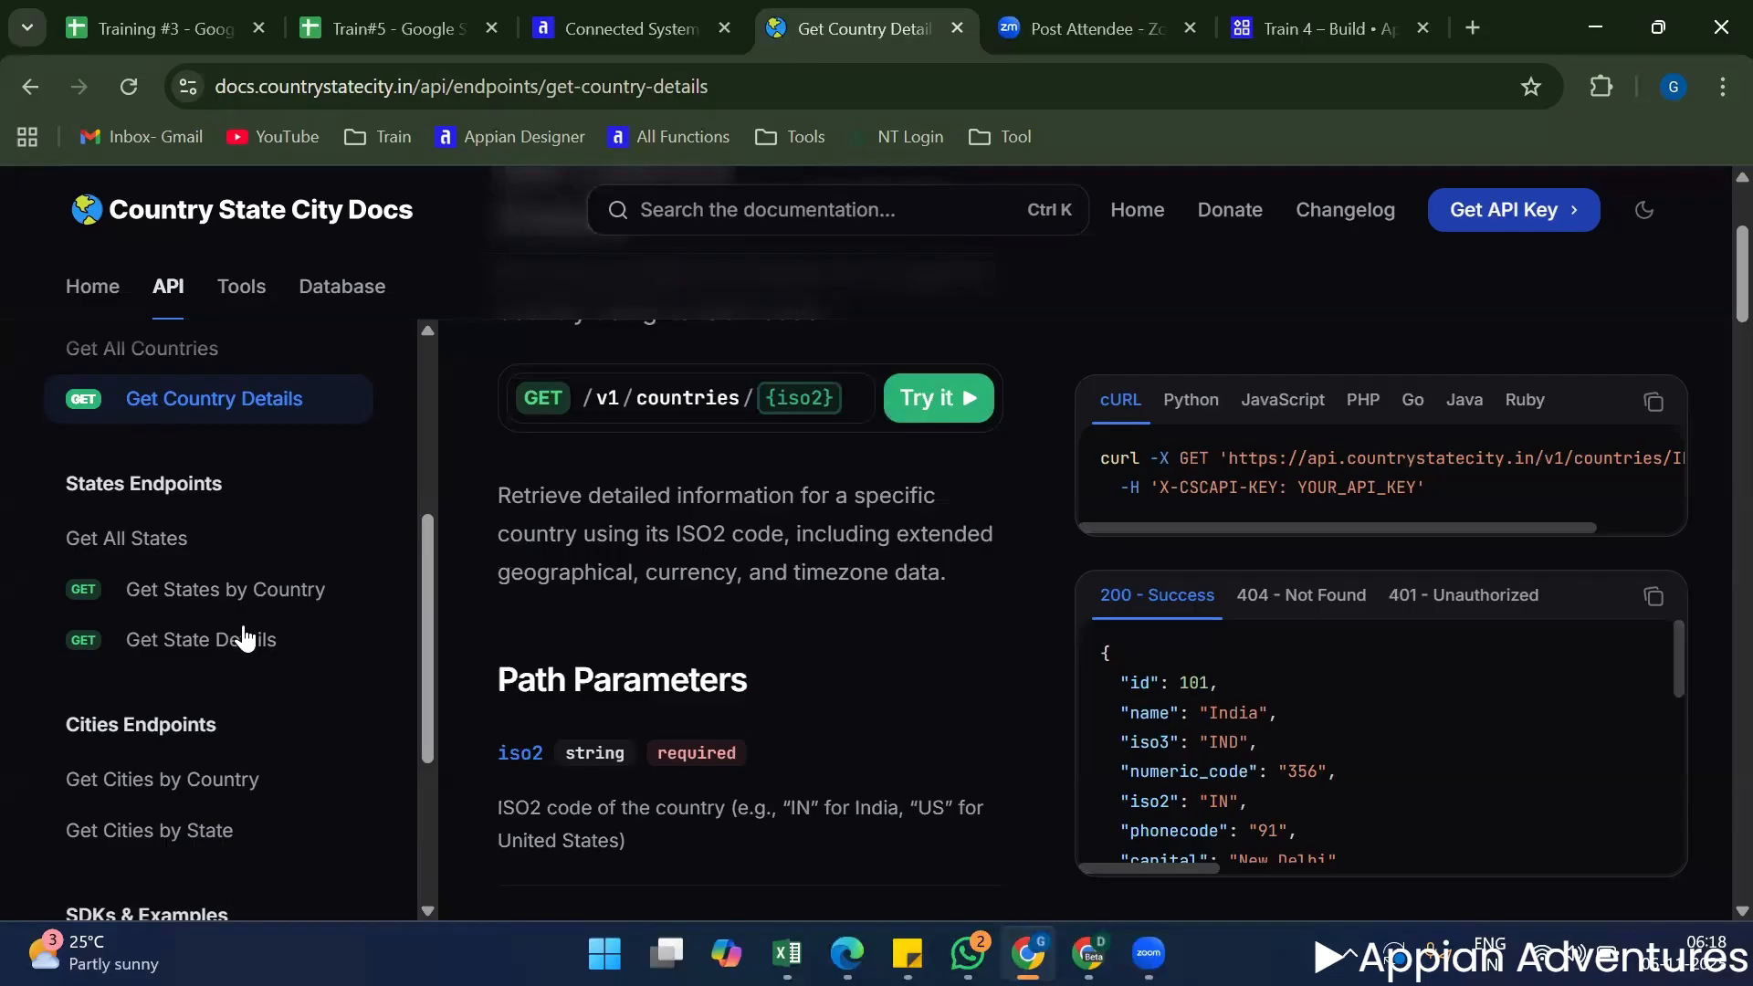
Open the Get All Countries endpoint page and read the description of the country list it retrieves.
{"action": "scroll", "coordinate": [245, 635], "scroll_direction": "down", "scroll_amount": 3}
{"action": "scroll", "coordinate": [246, 628], "scroll_direction": "up", "scroll_amount": 5}
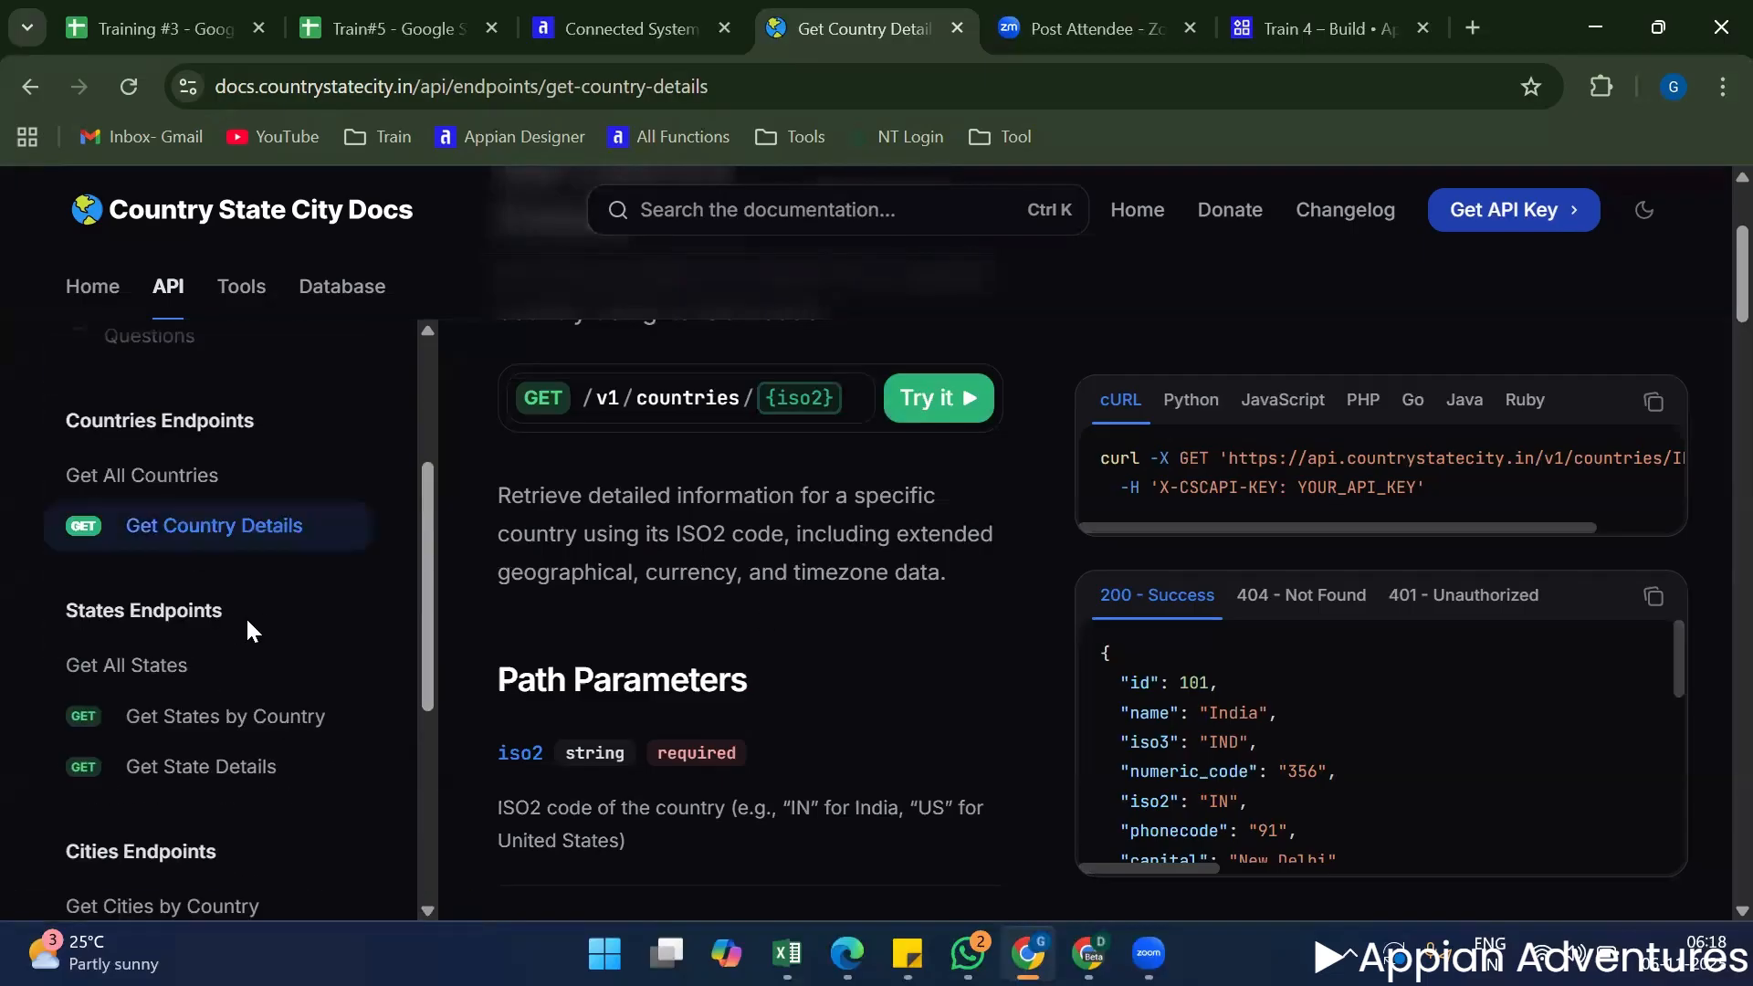
{"action": "left_click", "coordinate": [239, 625]}
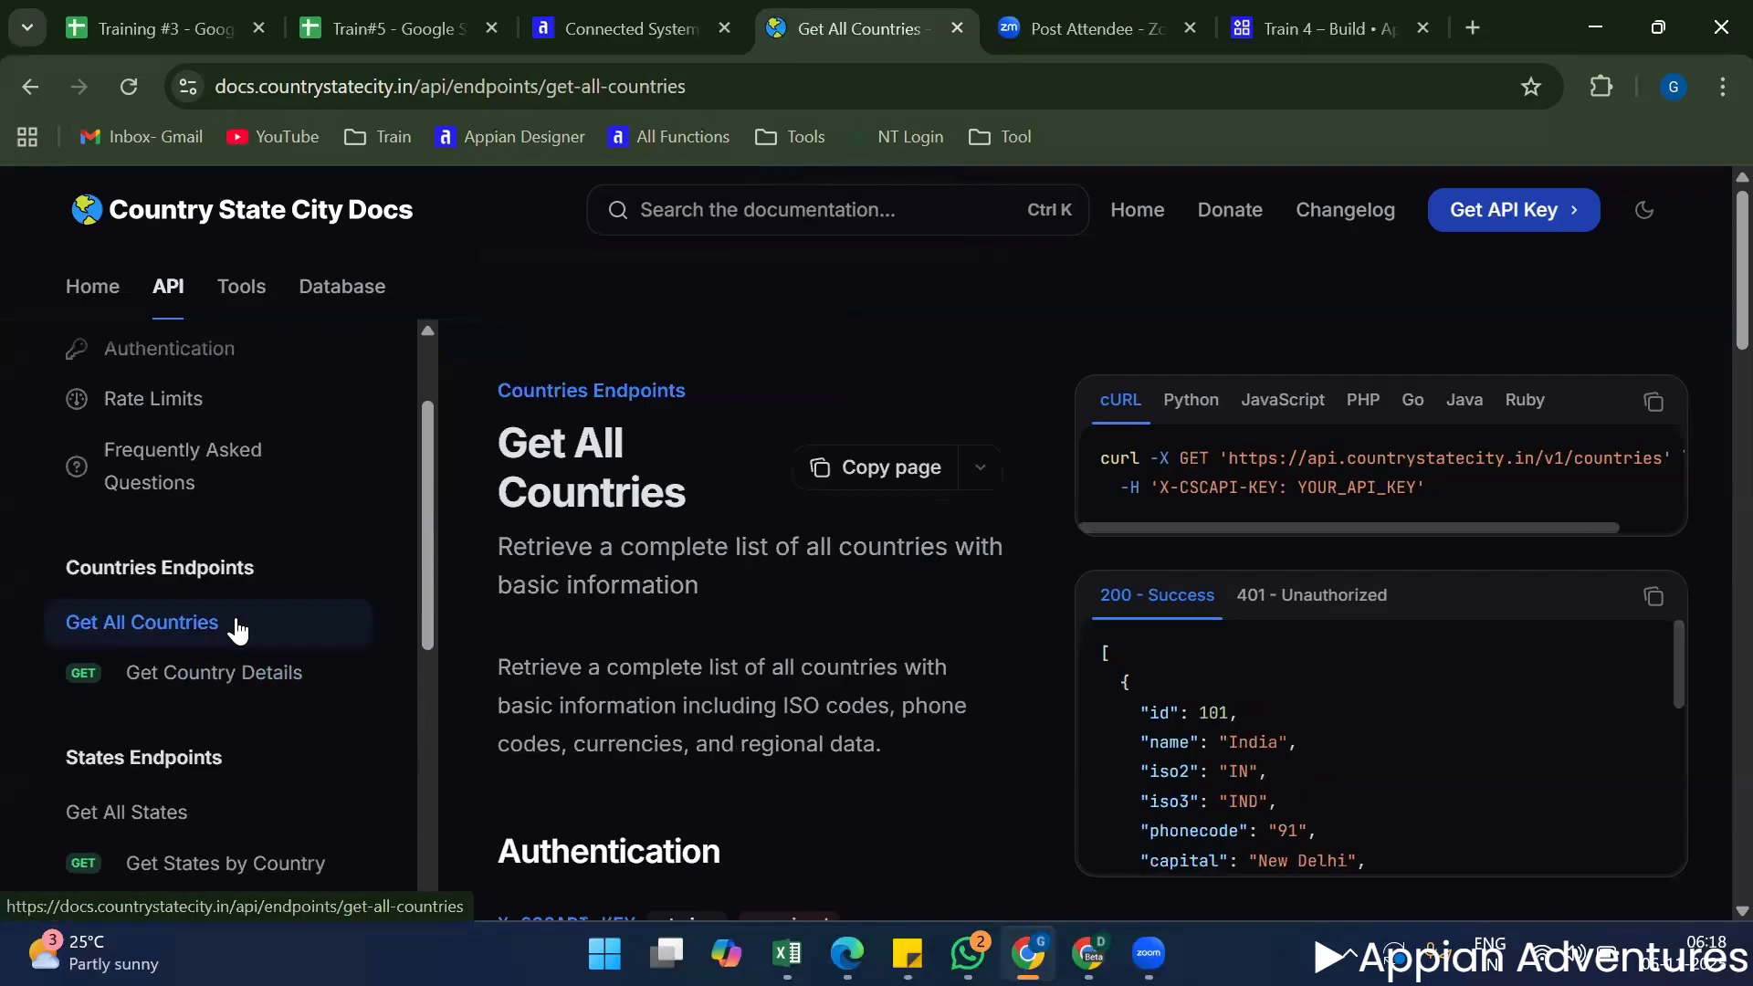
{"action": "scroll", "coordinate": [763, 607], "scroll_direction": "down", "scroll_amount": 2}
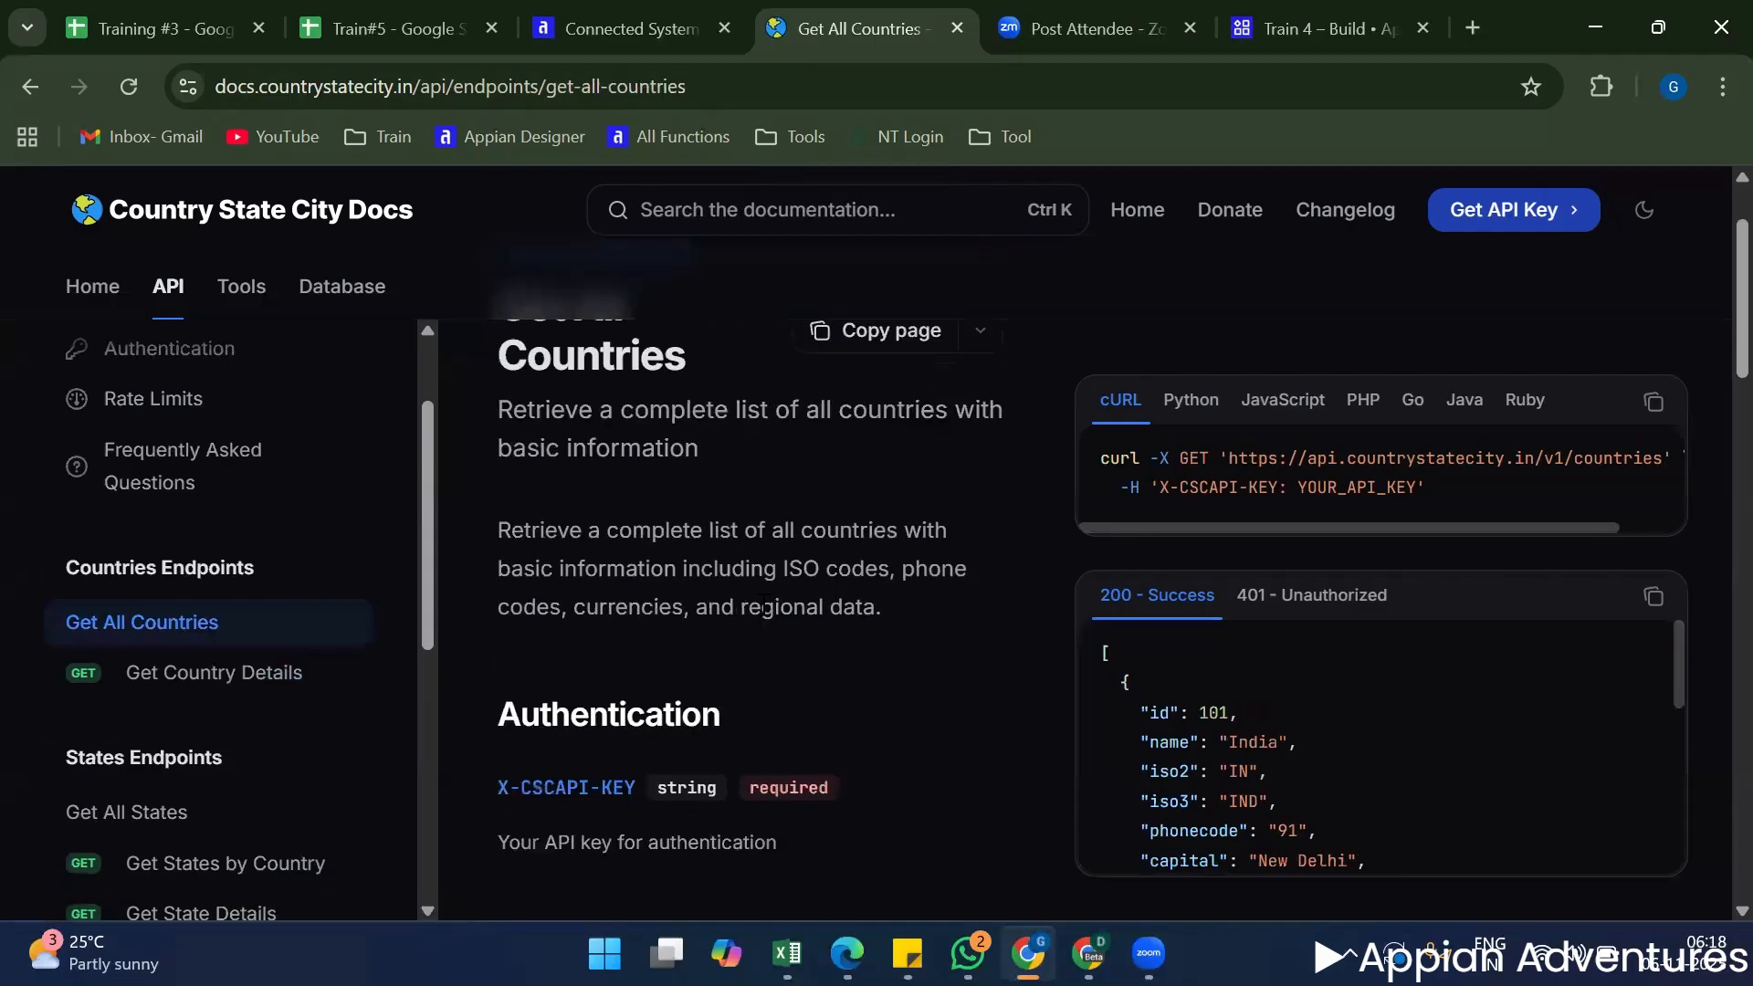
{"action": "left_click_drag", "start_coordinate": [527, 410], "coordinate": [658, 436]}
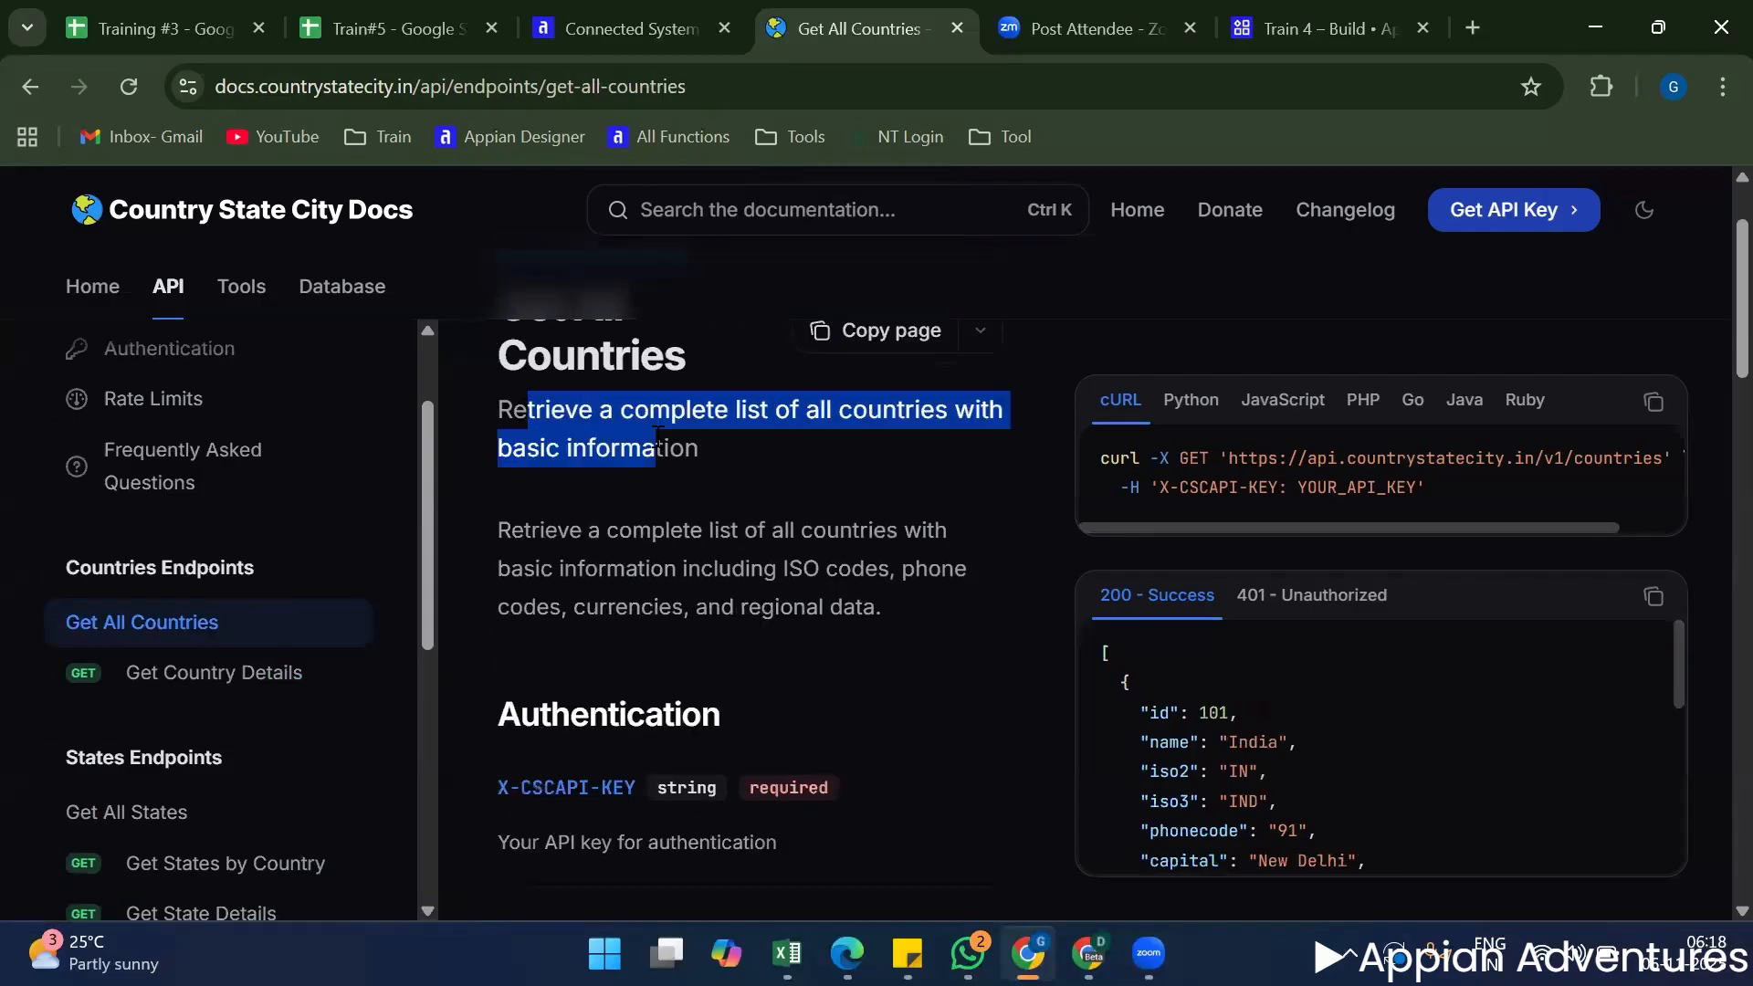
{"action": "left_click", "coordinate": [715, 524]}
{"action": "scroll", "coordinate": [736, 522], "scroll_direction": "up", "scroll_amount": 2}
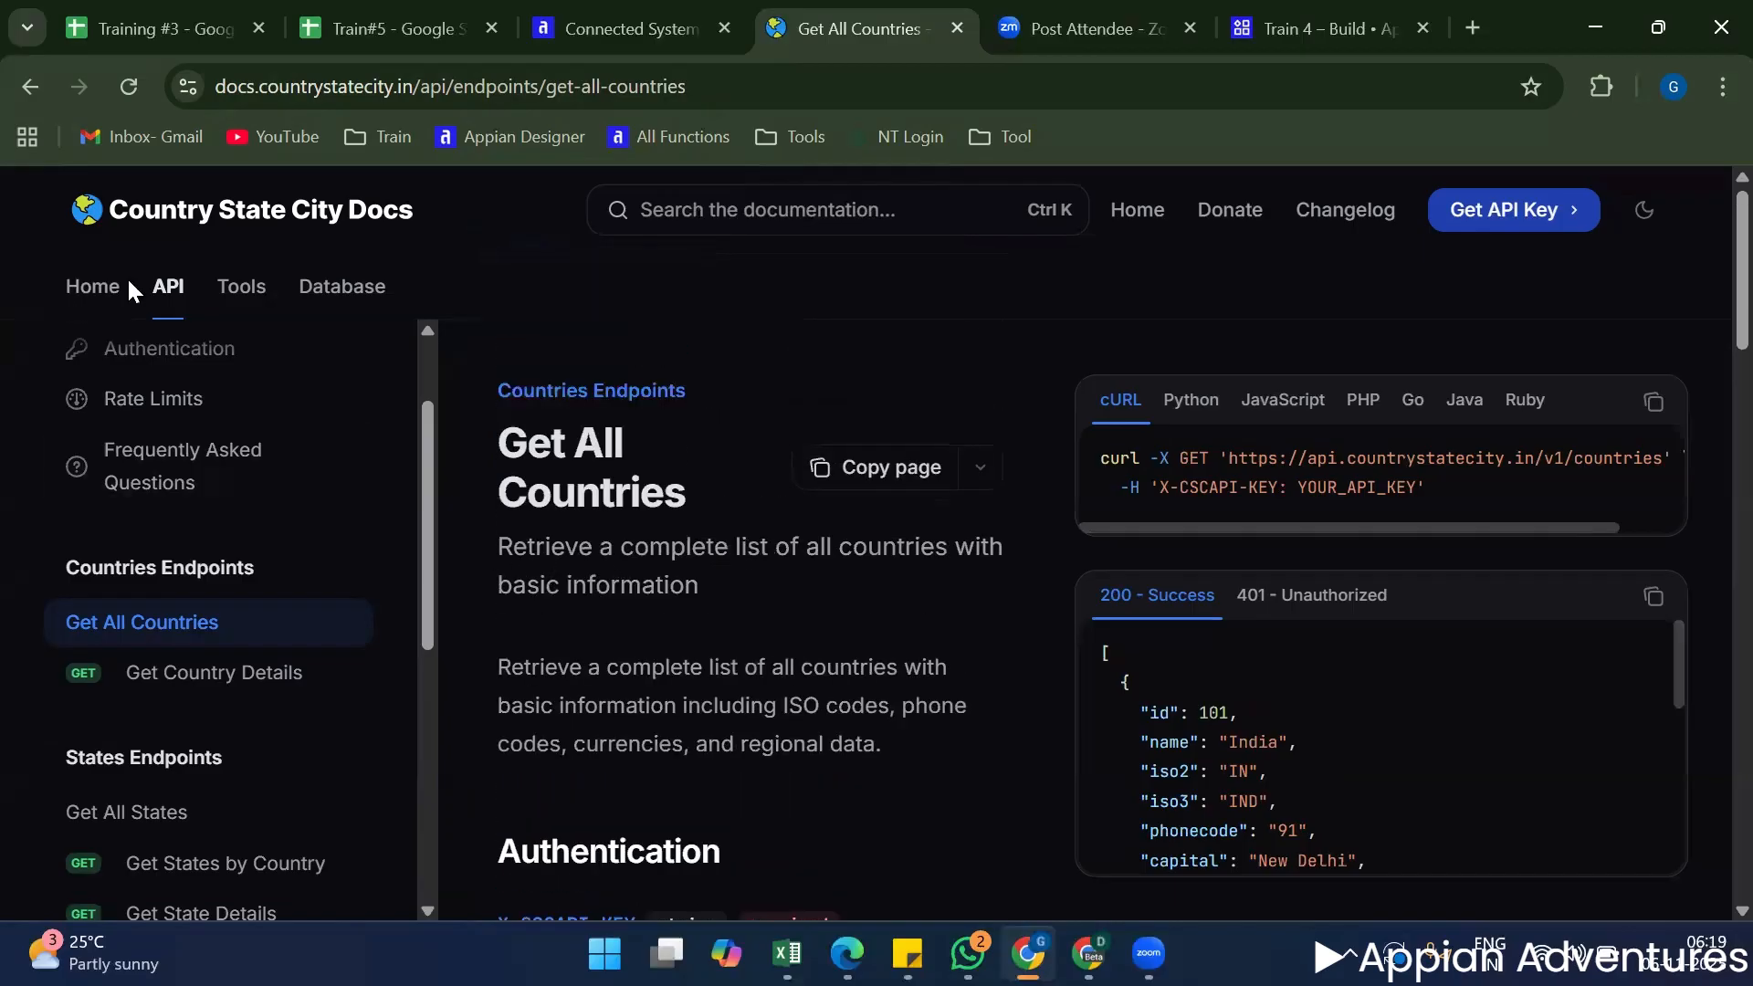
{"action": "scroll", "coordinate": [717, 636], "scroll_direction": "down", "scroll_amount": 2}
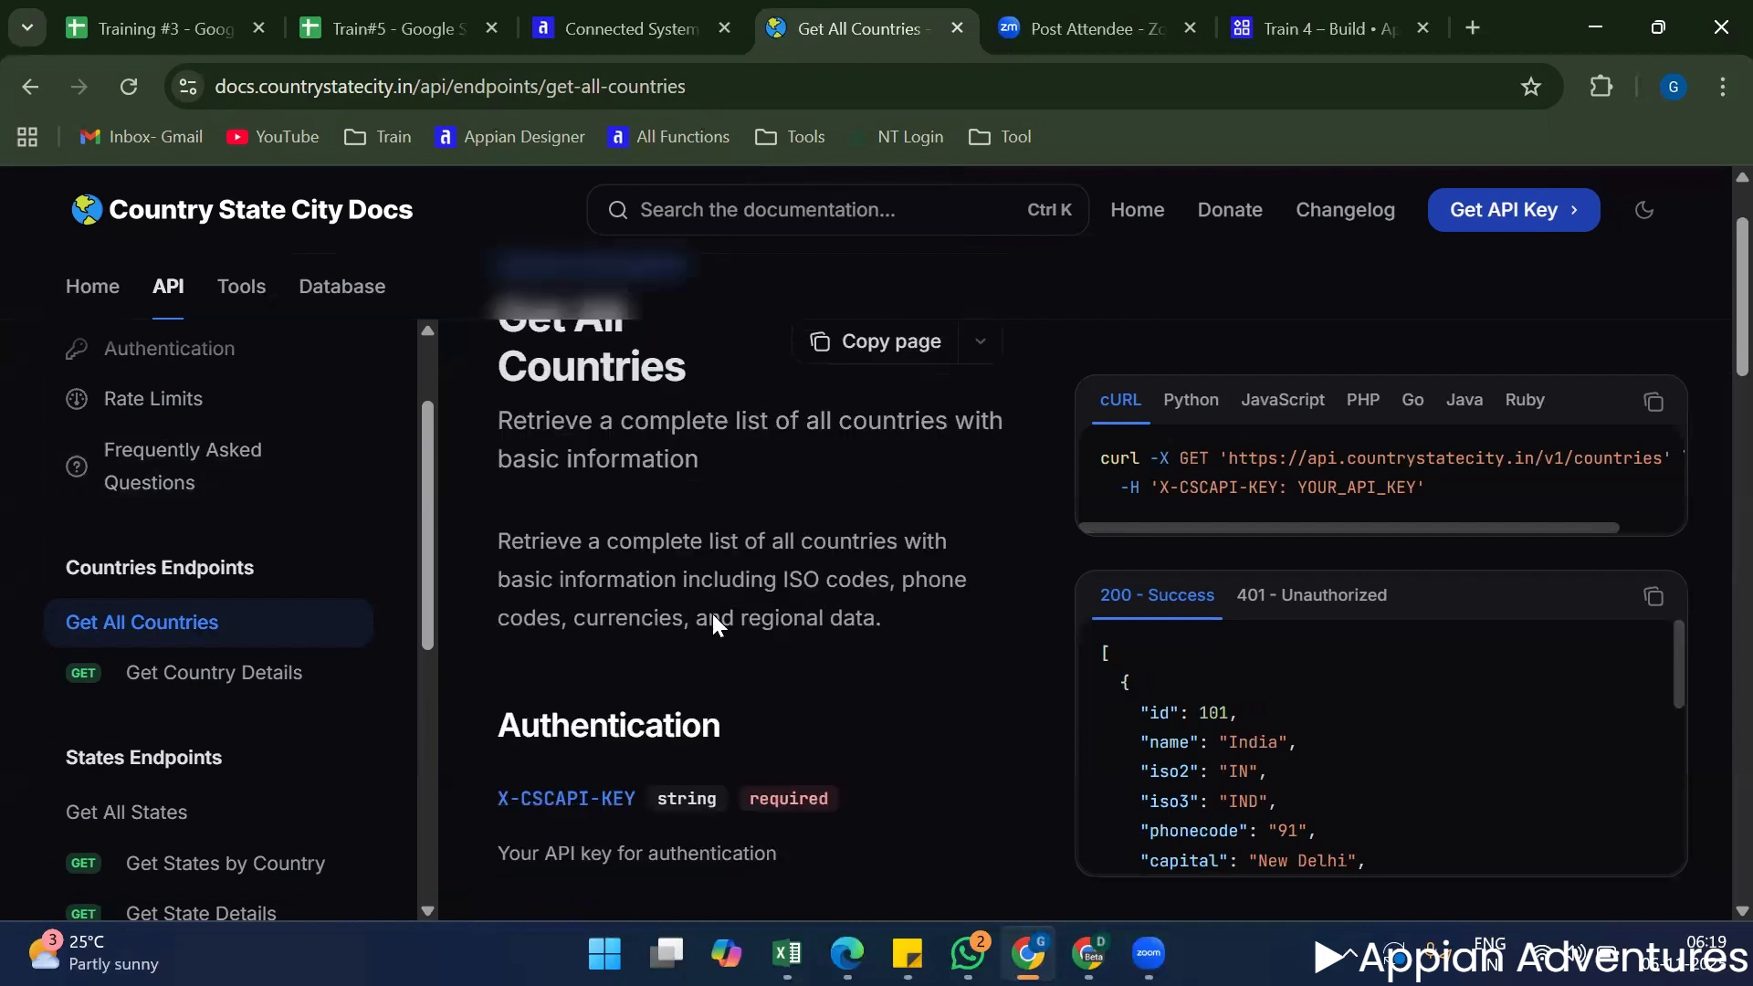
{"action": "left_click_drag", "start_coordinate": [819, 481], "coordinate": [731, 485]}
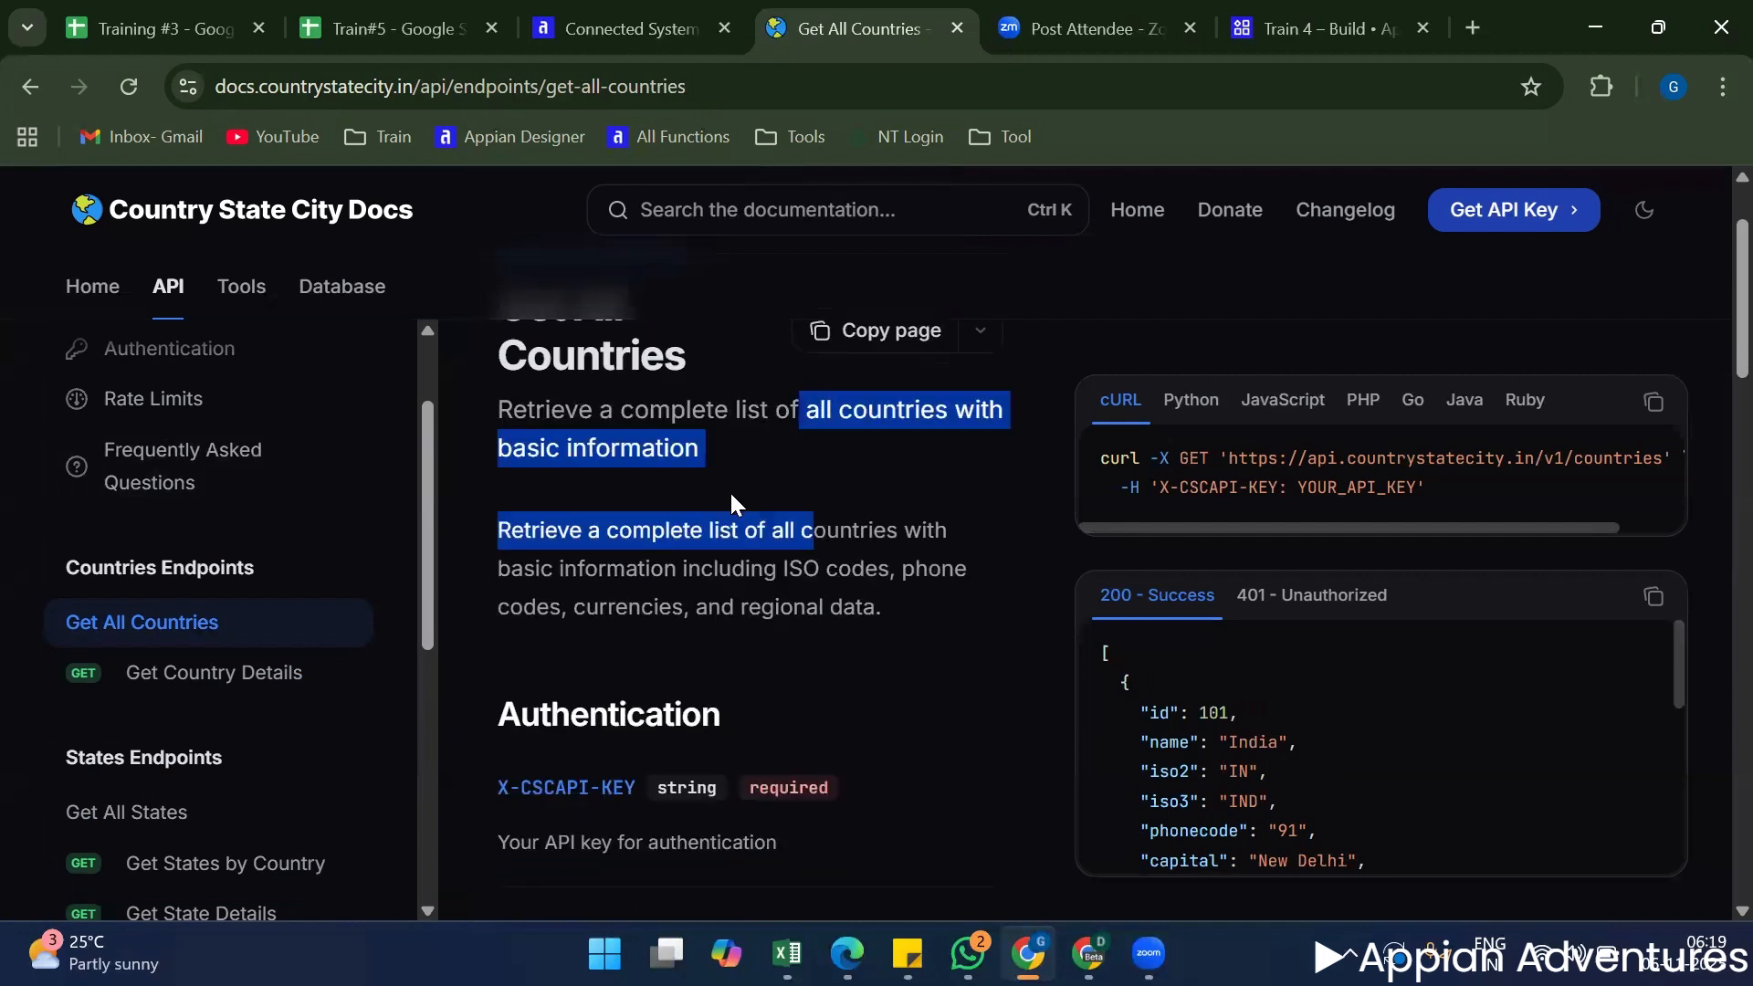
{"action": "left_click", "coordinate": [666, 528]}
{"action": "left_click_drag", "start_coordinate": [592, 534], "coordinate": [817, 570]}
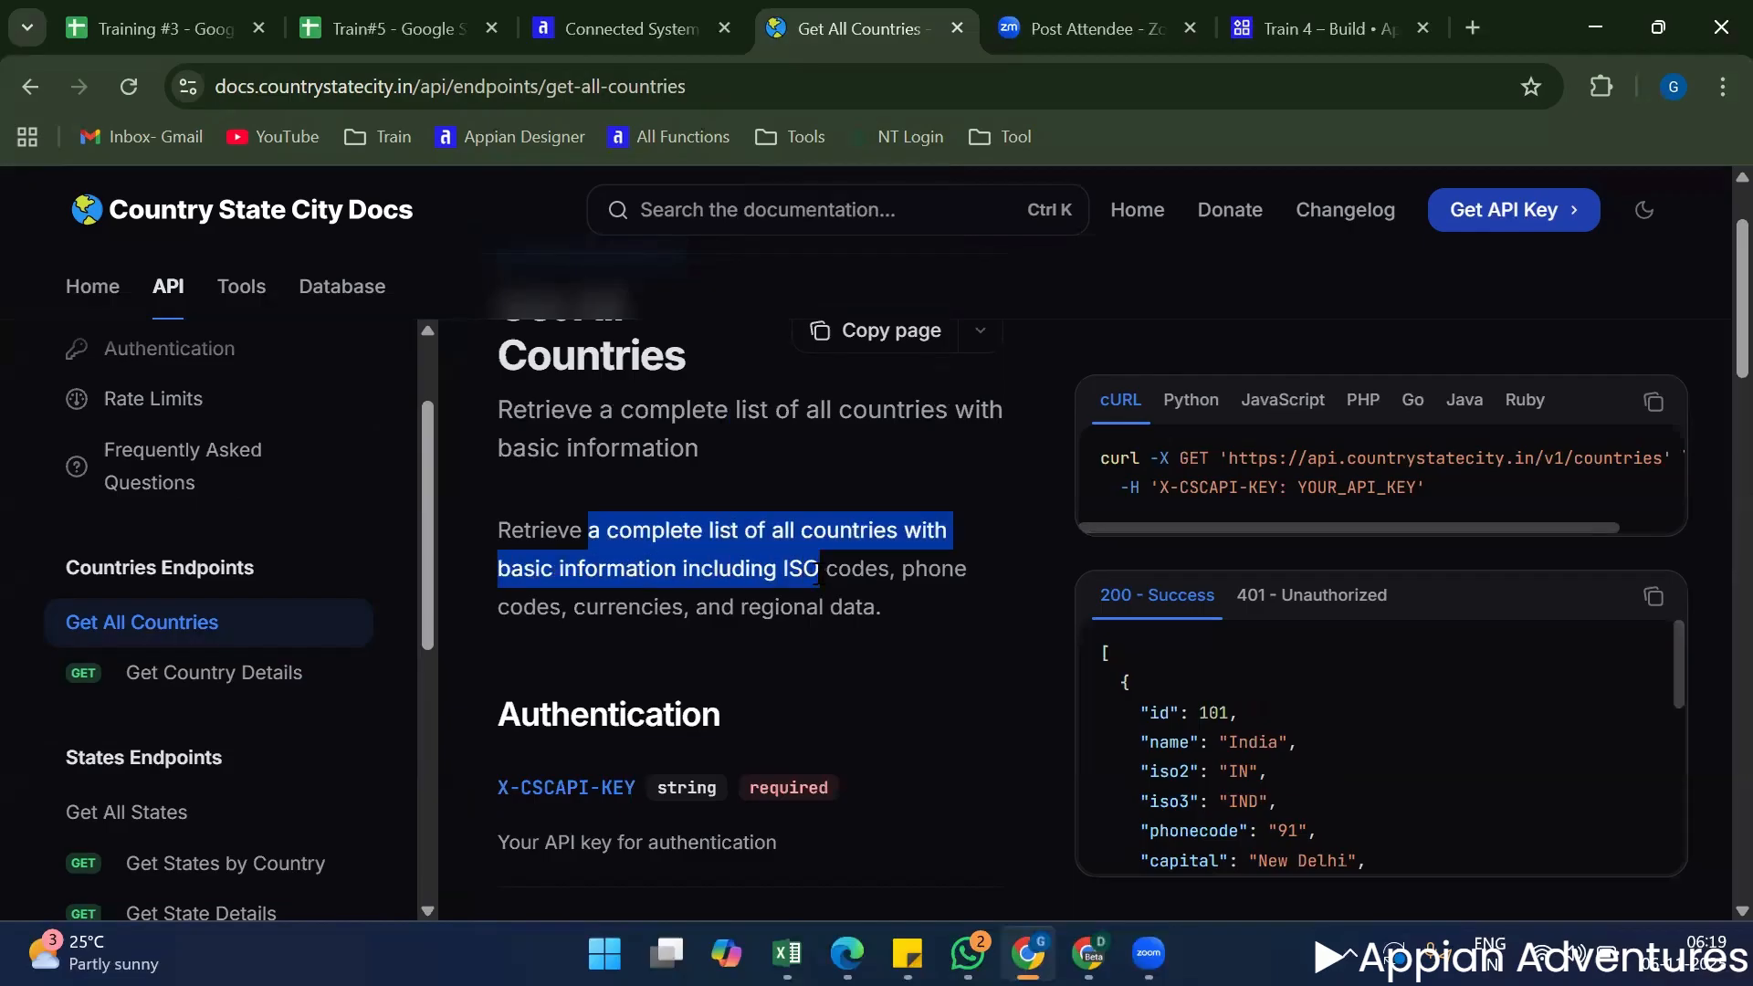
{"action": "left_click", "coordinate": [748, 586]}
Examine the X-CSCAPI-KEY authentication requirement and the response fields of the Get All Countries endpoint.
{"action": "scroll", "coordinate": [674, 637], "scroll_direction": "down", "scroll_amount": 2}
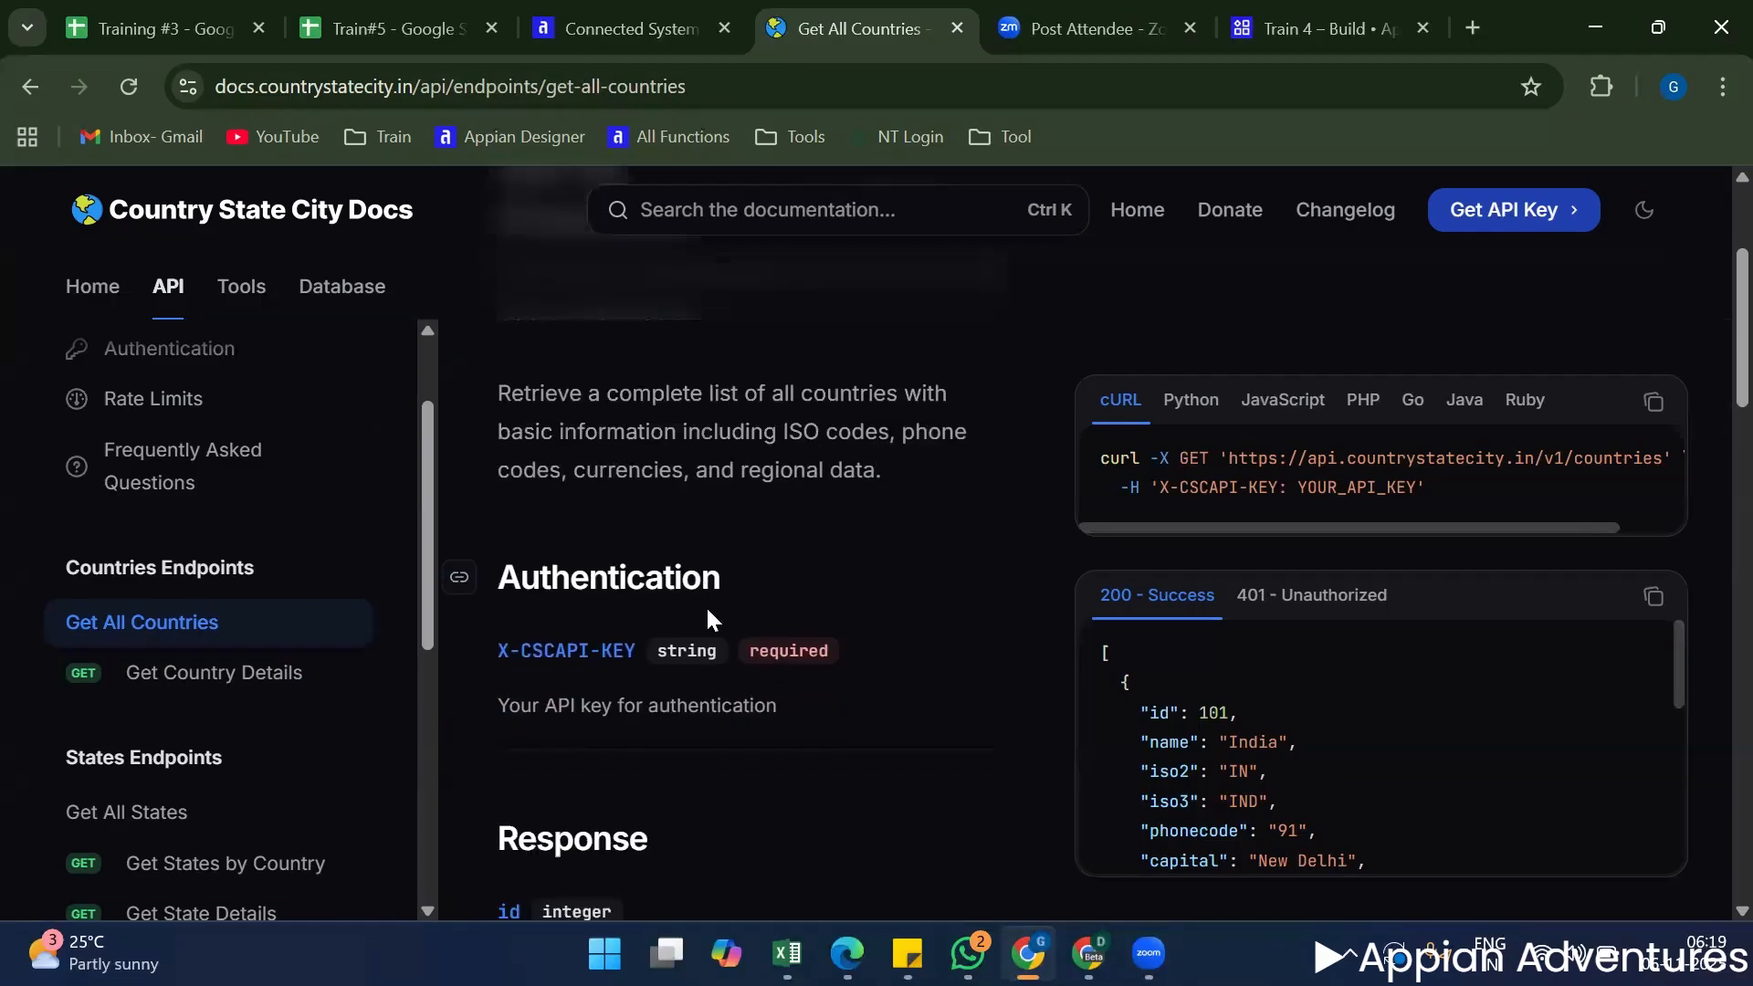
{"action": "scroll", "coordinate": [792, 565], "scroll_direction": "down", "scroll_amount": 2}
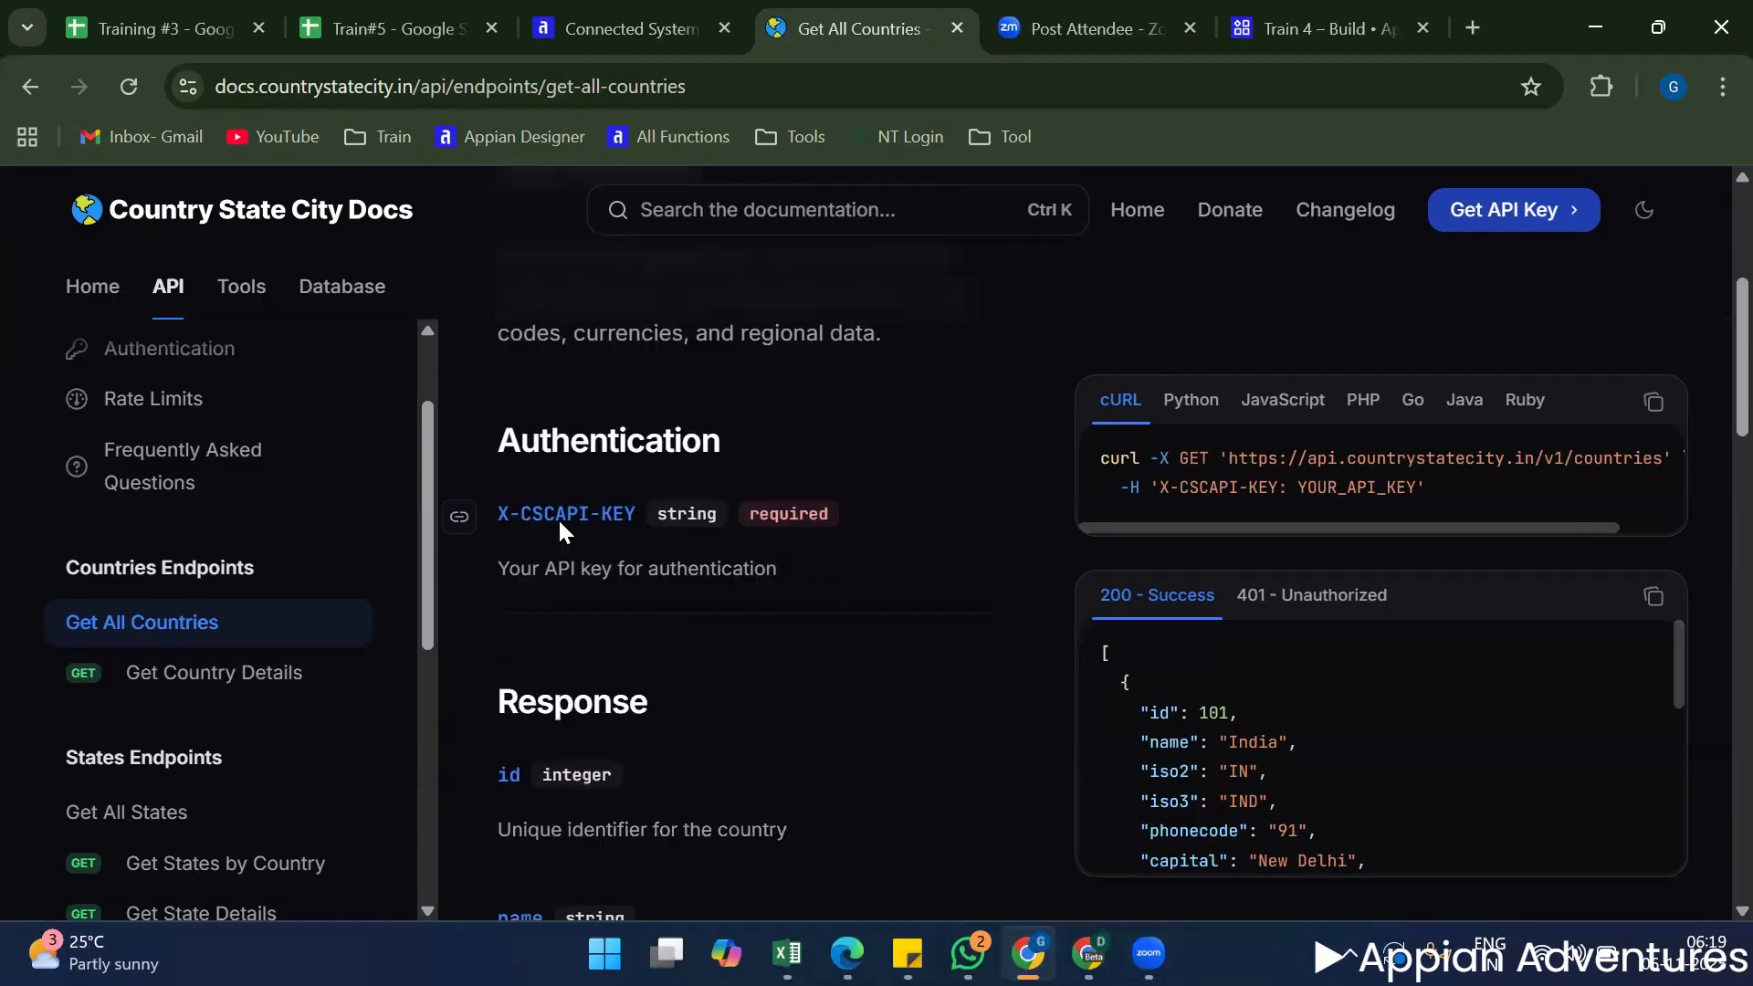
{"action": "left_click", "coordinate": [459, 517]}
{"action": "scroll", "coordinate": [812, 621], "scroll_direction": "down", "scroll_amount": 2}
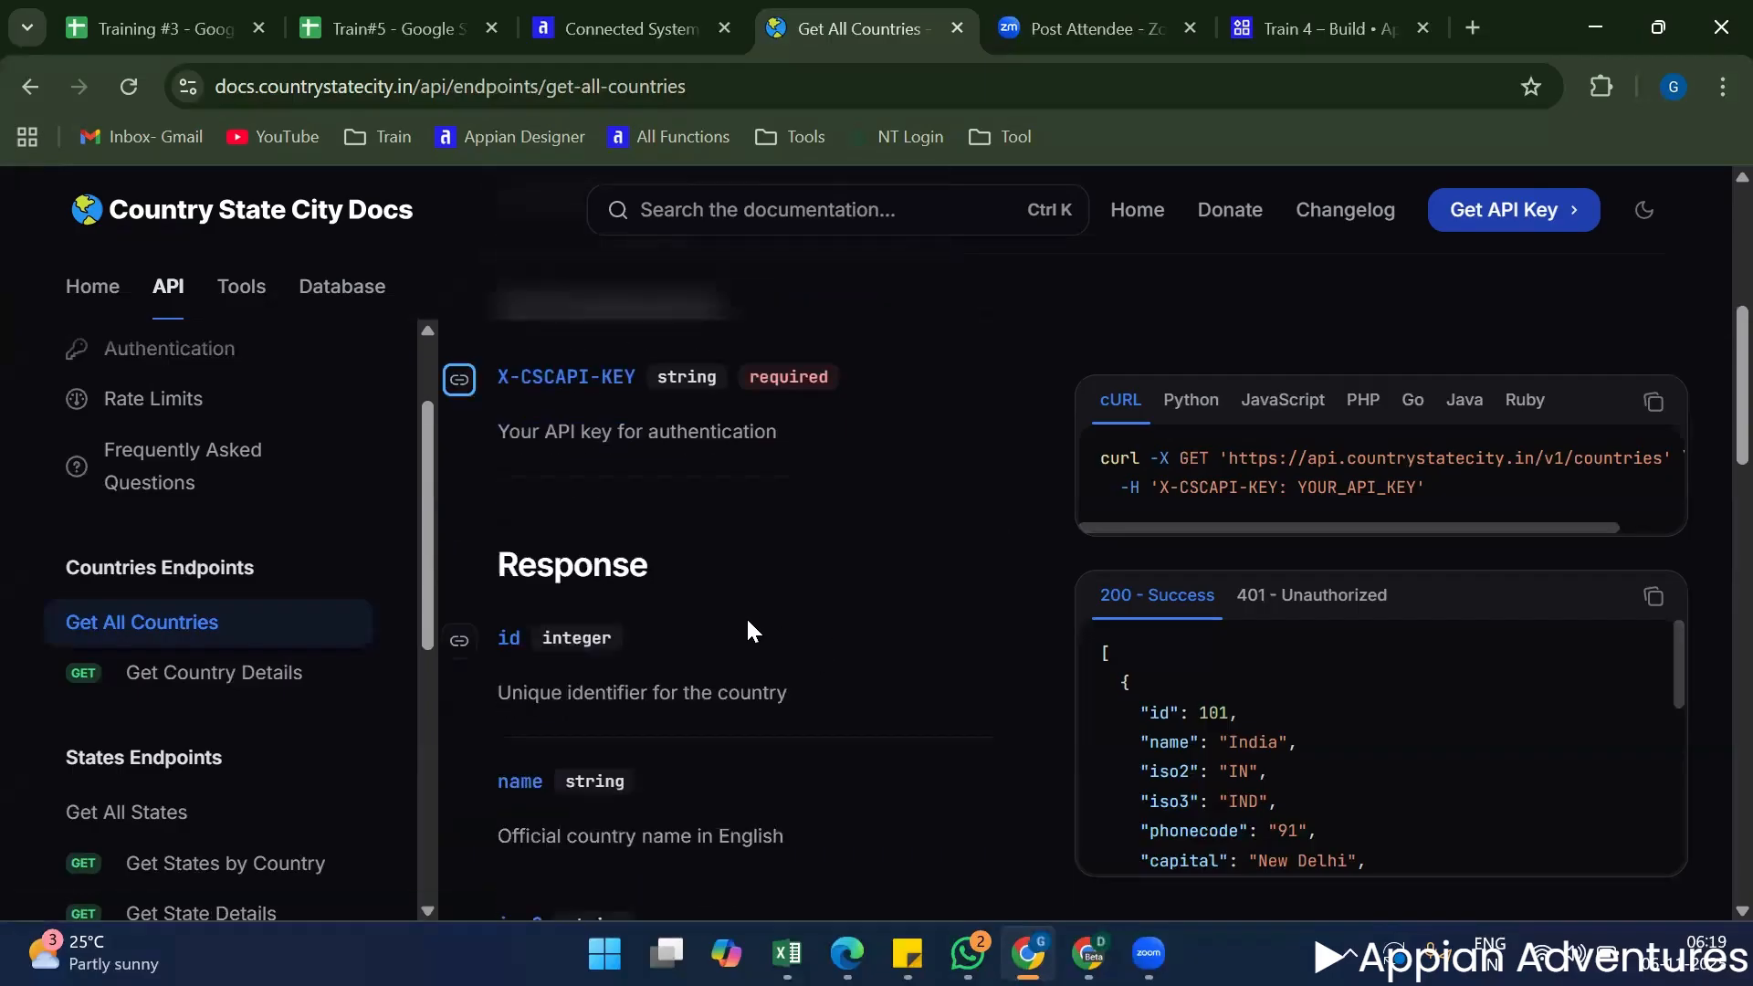
{"action": "scroll", "coordinate": [737, 630], "scroll_direction": "down", "scroll_amount": 2}
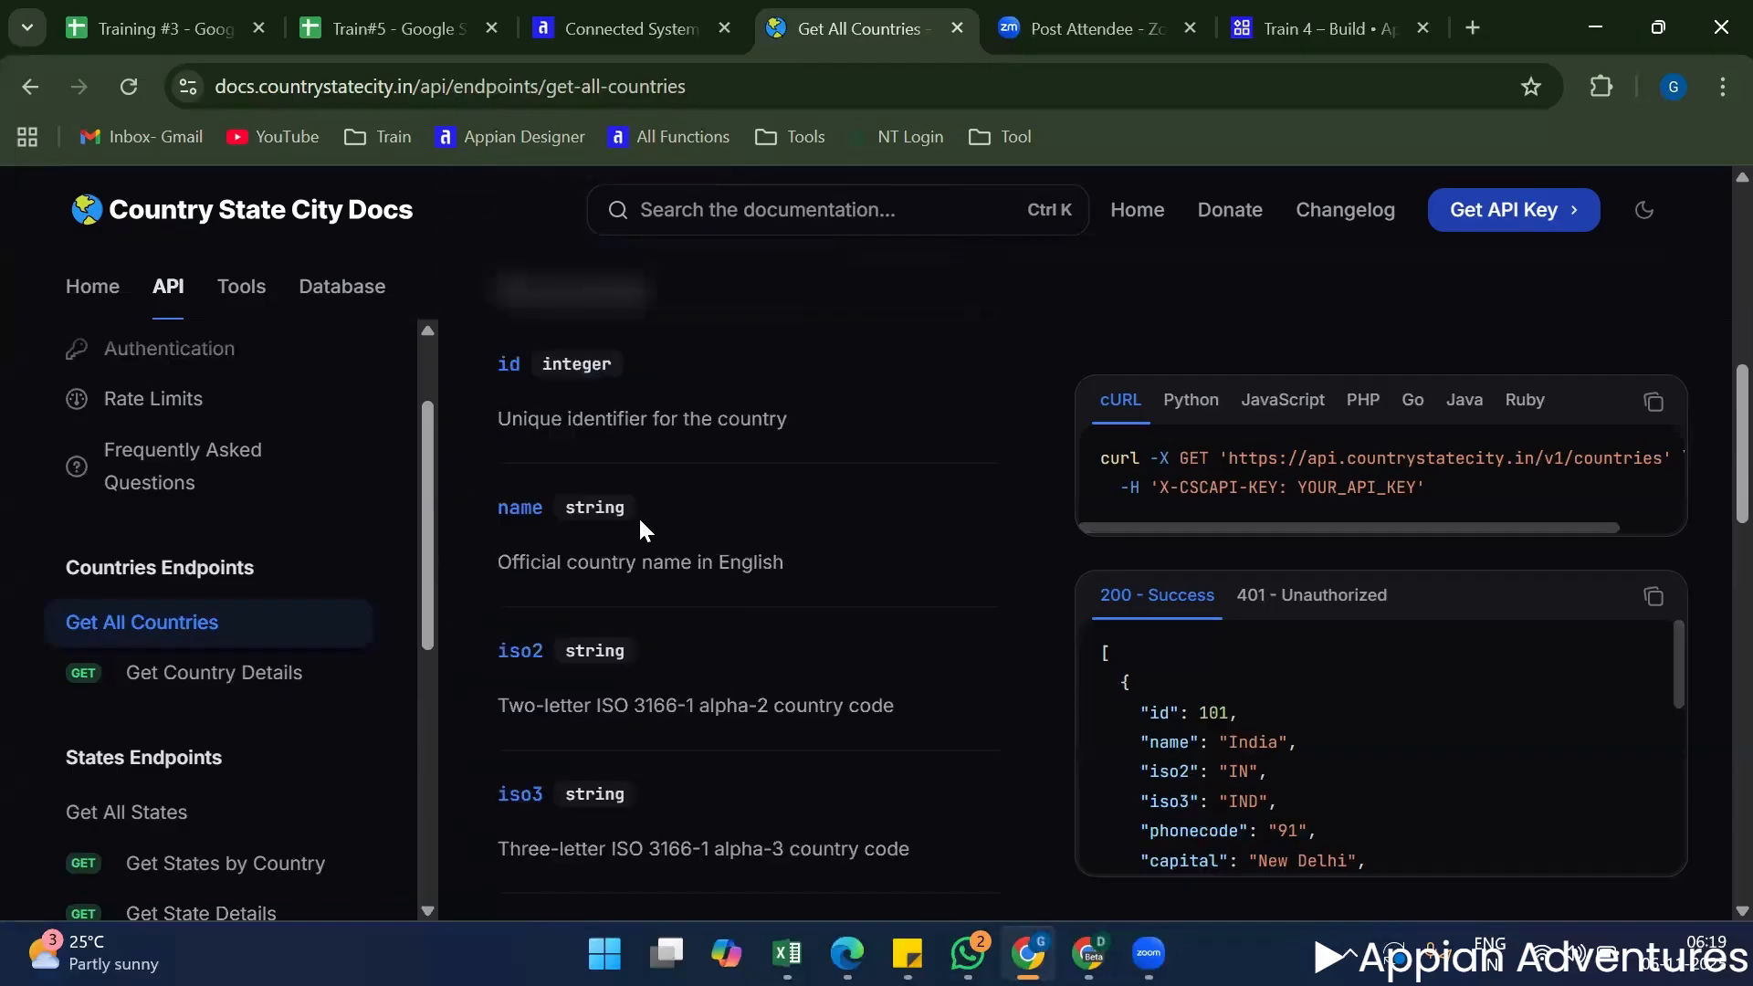
{"action": "scroll", "coordinate": [638, 520], "scroll_direction": "up", "scroll_amount": 1}
{"action": "left_click", "coordinate": [592, 426]}
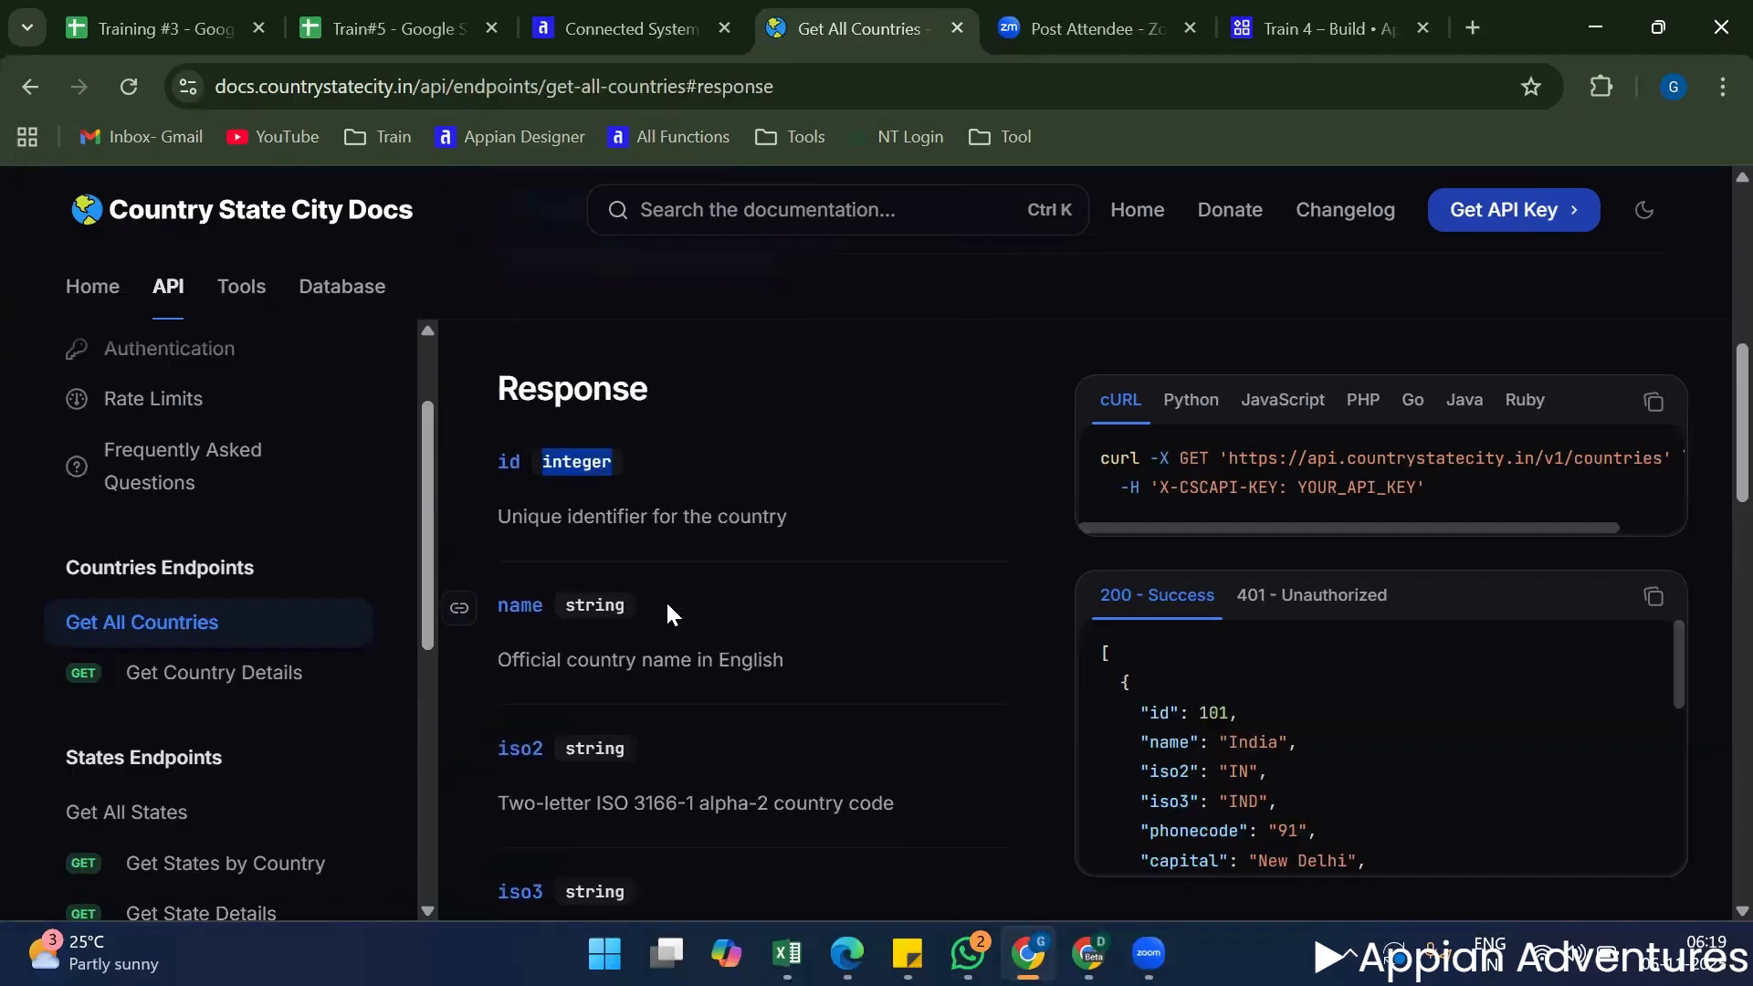
{"action": "scroll", "coordinate": [666, 605], "scroll_direction": "down", "scroll_amount": 9}
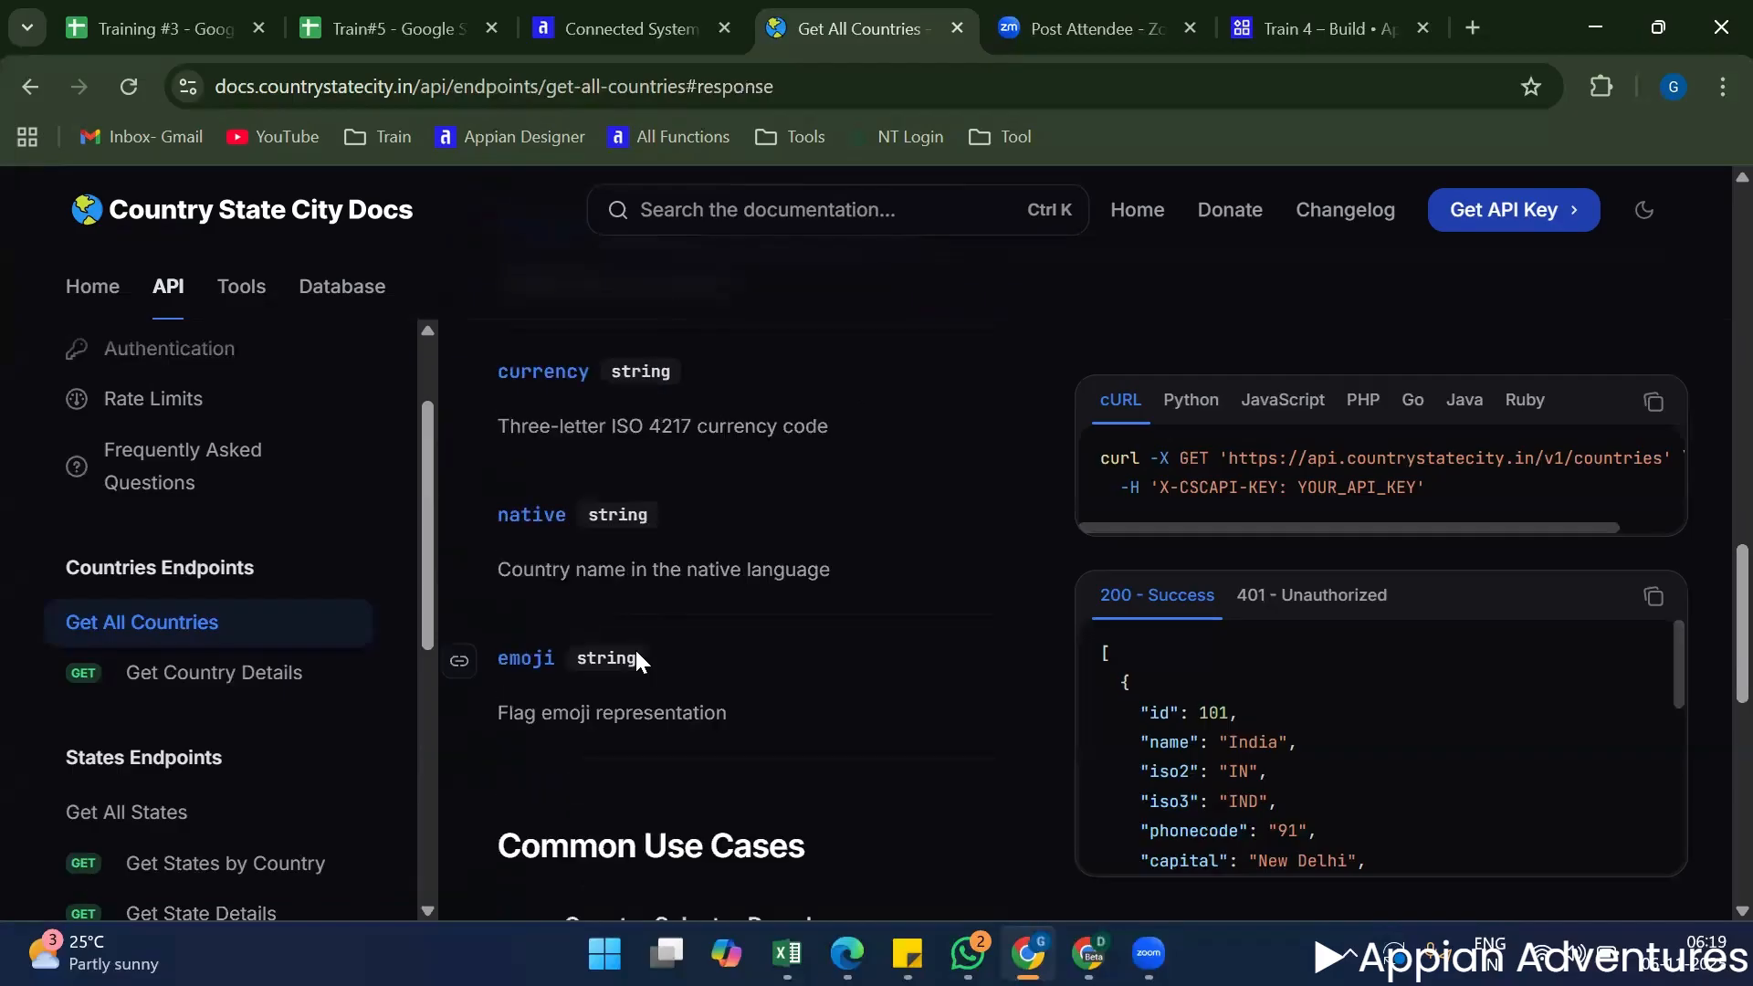
{"action": "scroll", "coordinate": [636, 650], "scroll_direction": "down", "scroll_amount": 3}
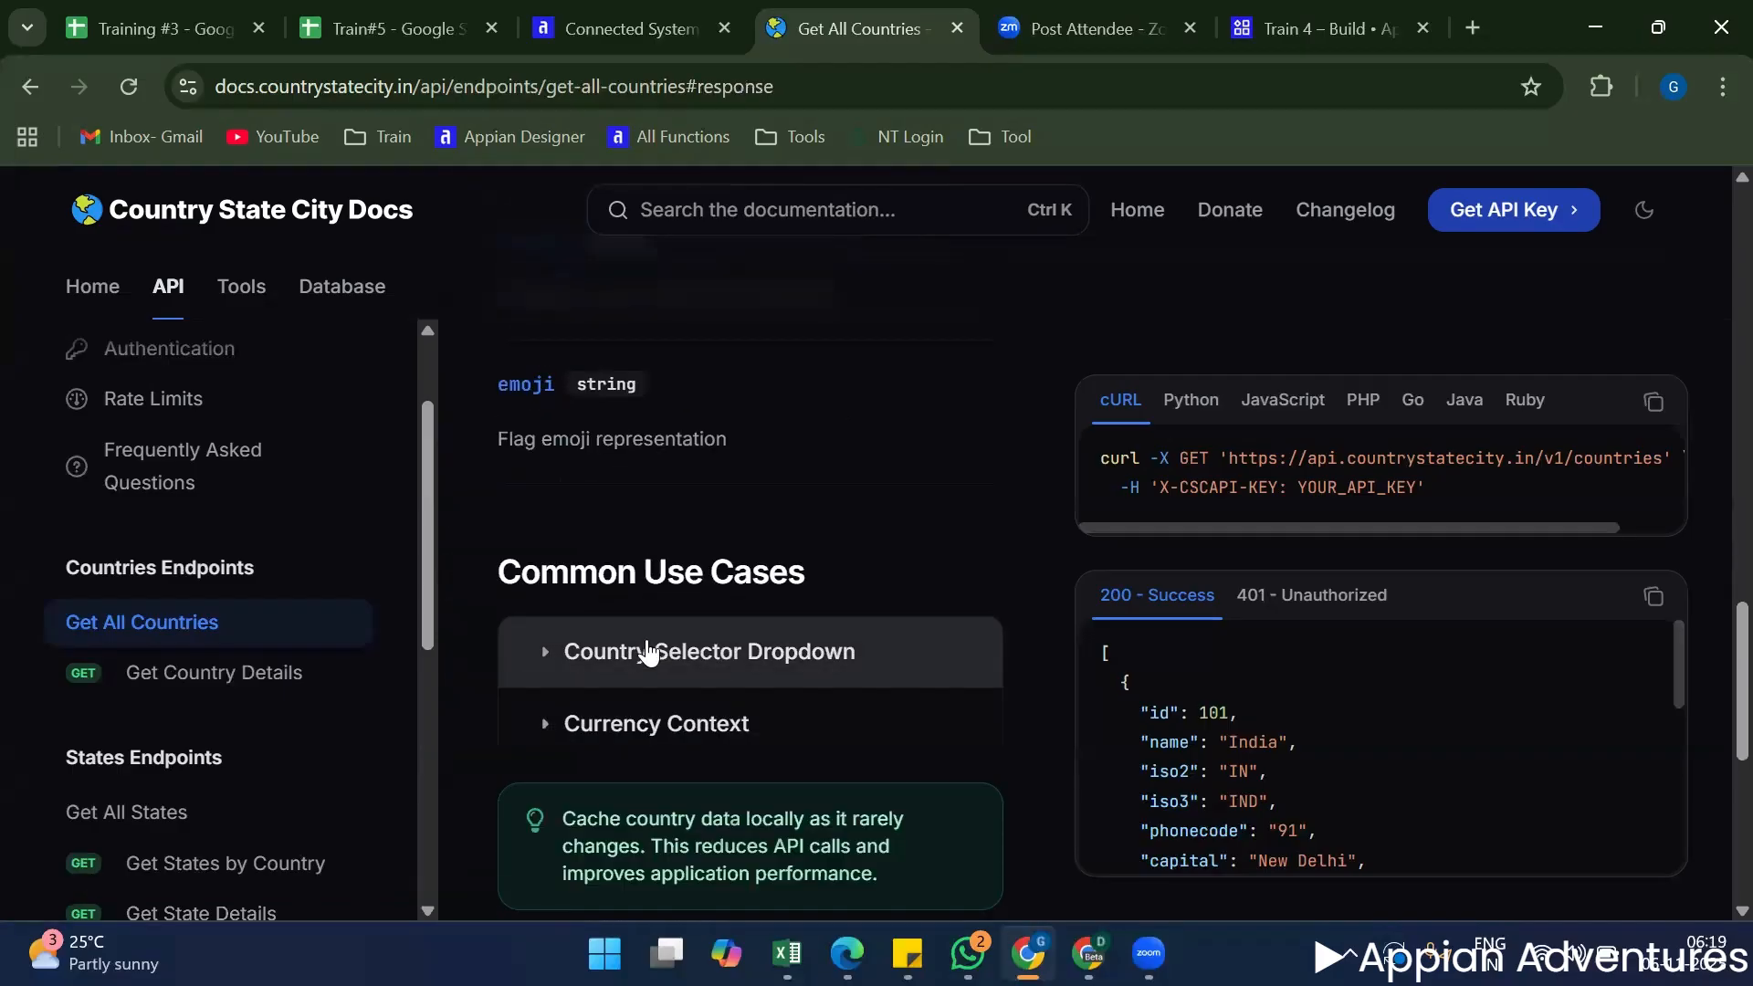
Expand the Country Selector Dropdown and Currency Context use cases and look over their code examples.
{"action": "left_click", "coordinate": [588, 652]}
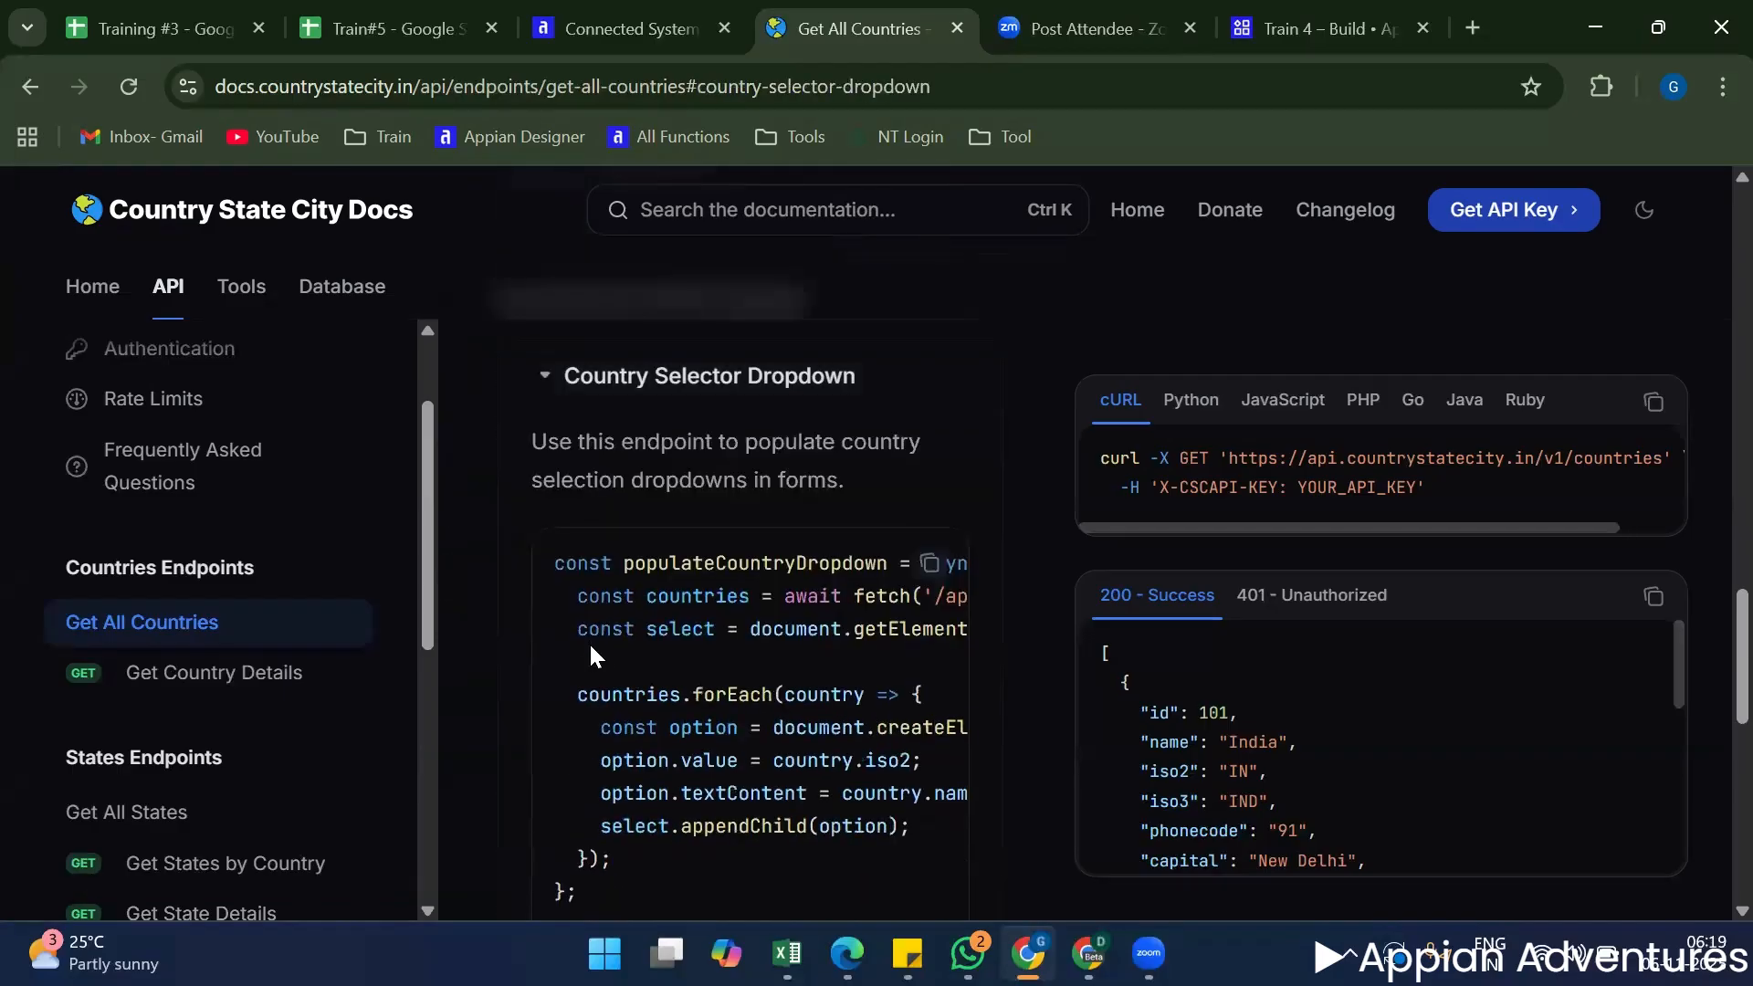
{"action": "scroll", "coordinate": [596, 639], "scroll_direction": "down", "scroll_amount": 4}
{"action": "left_click", "coordinate": [599, 635]}
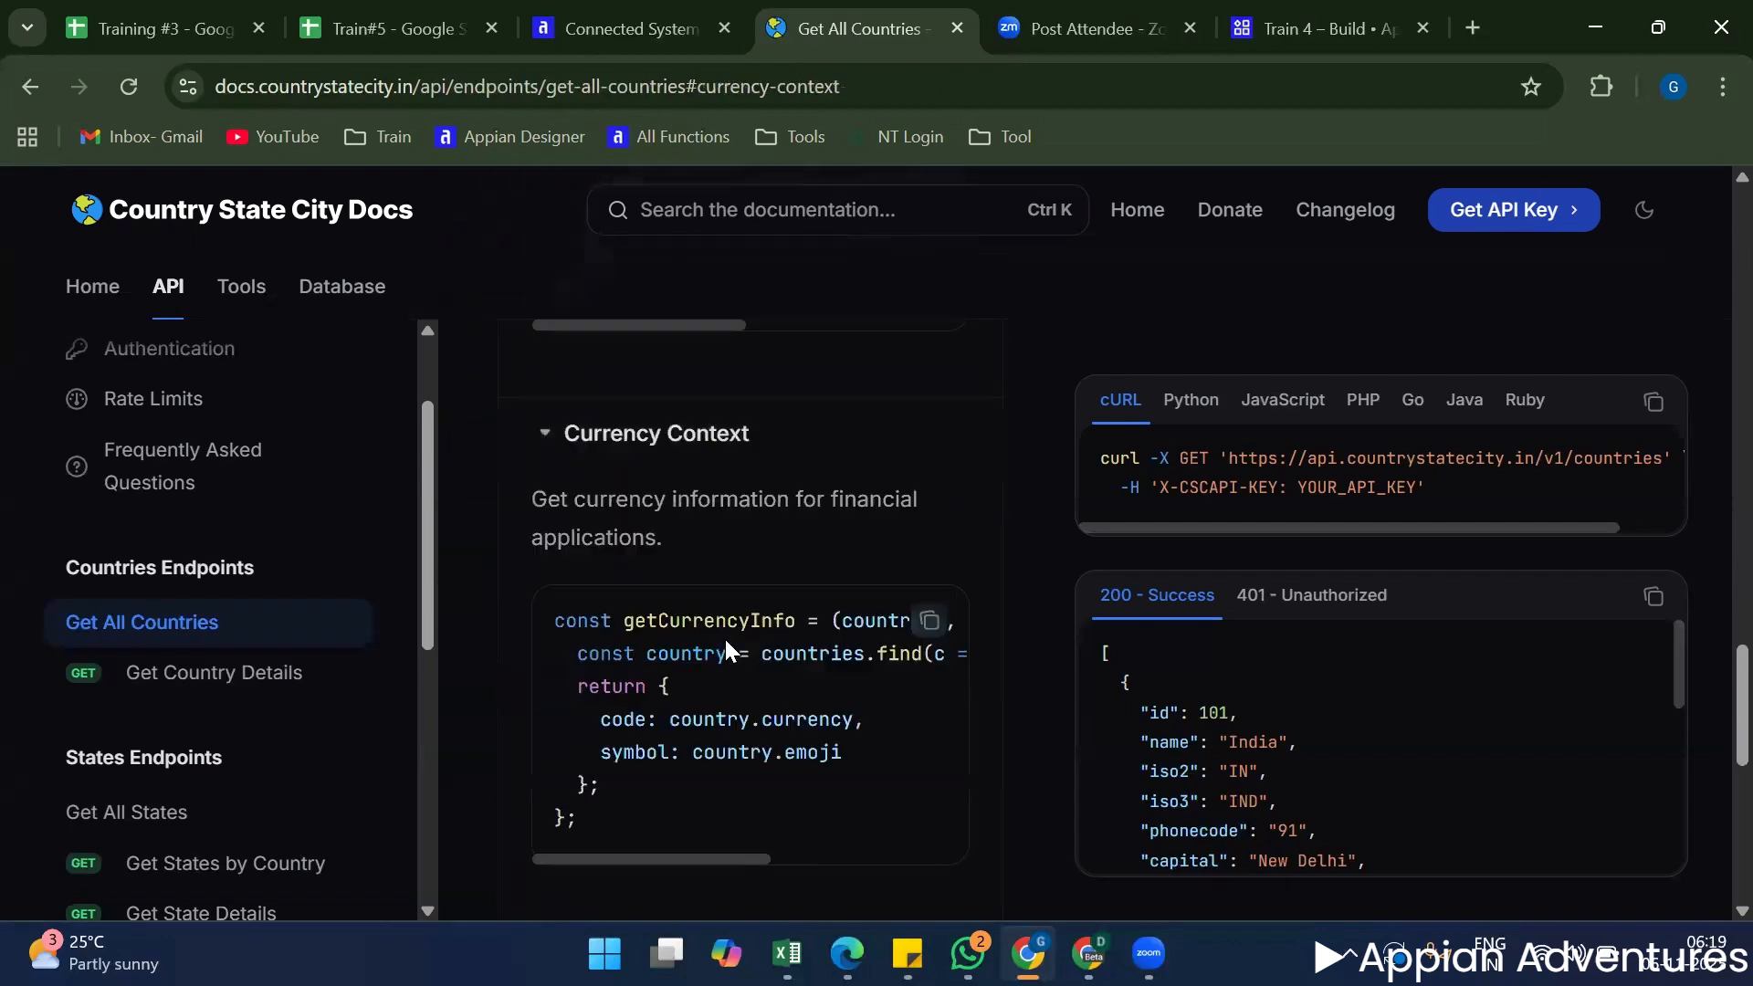
{"action": "scroll", "coordinate": [728, 650], "scroll_direction": "down", "scroll_amount": 6}
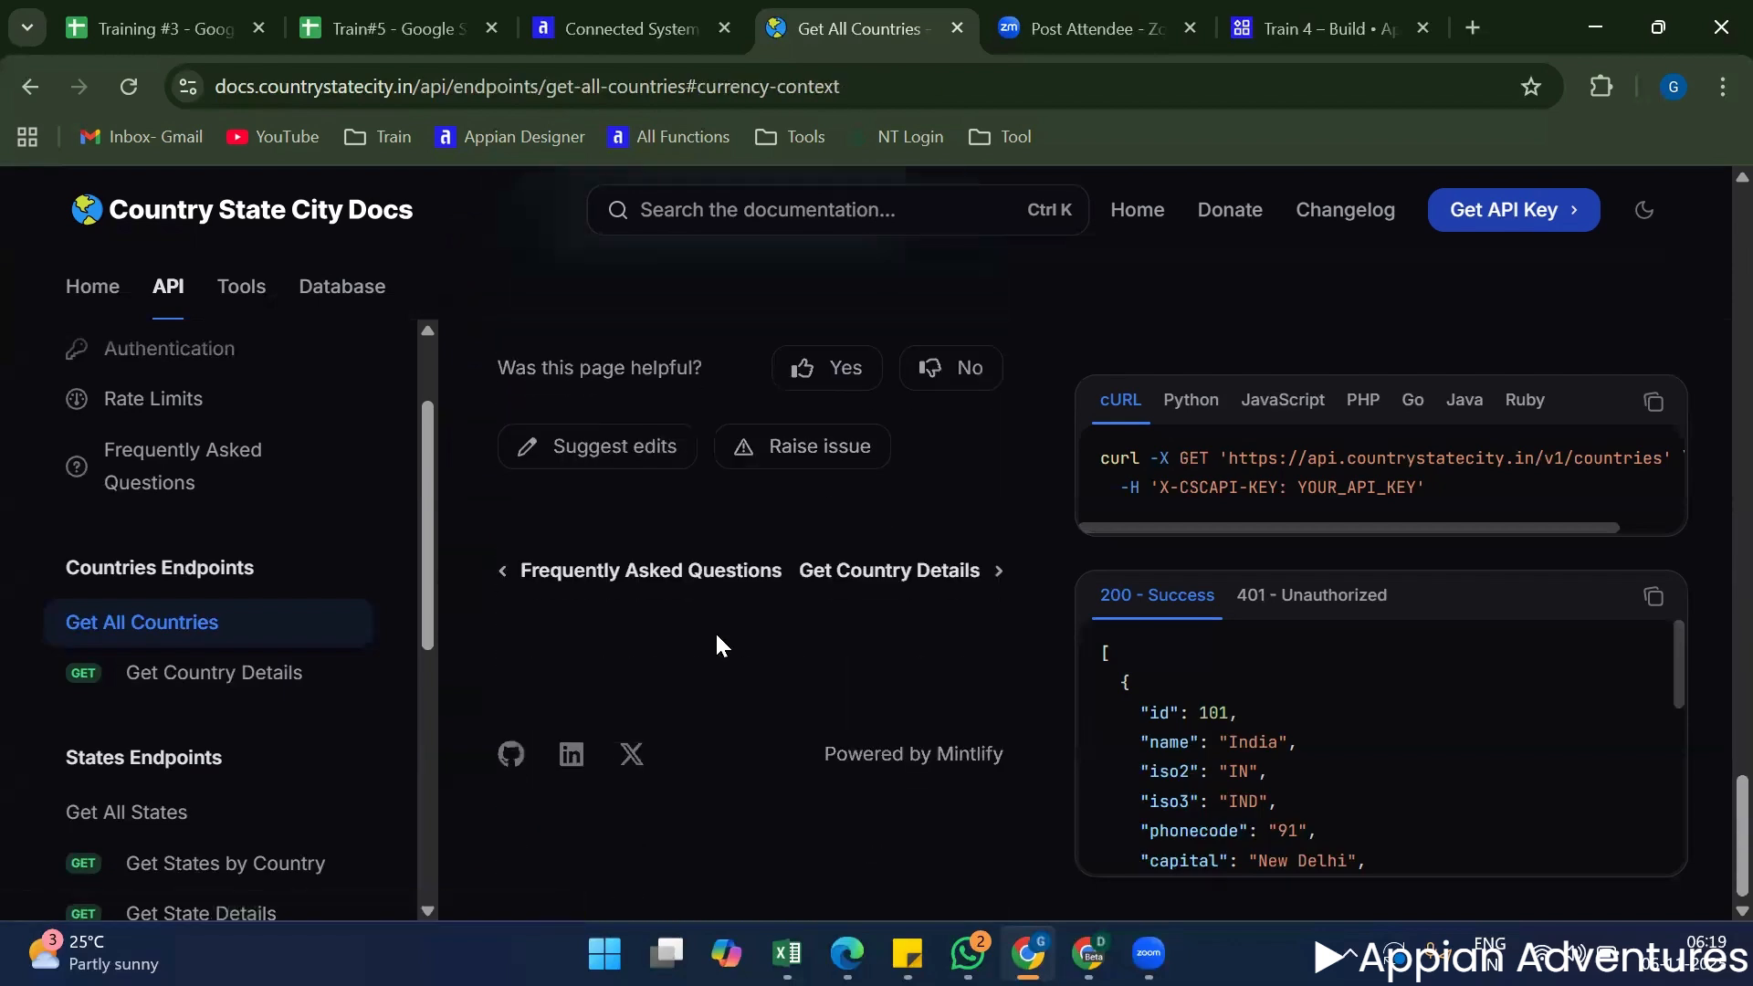
Return to the Get All Countries overview and recheck its authentication section.
{"action": "scroll", "coordinate": [717, 639], "scroll_direction": "up", "scroll_amount": 15}
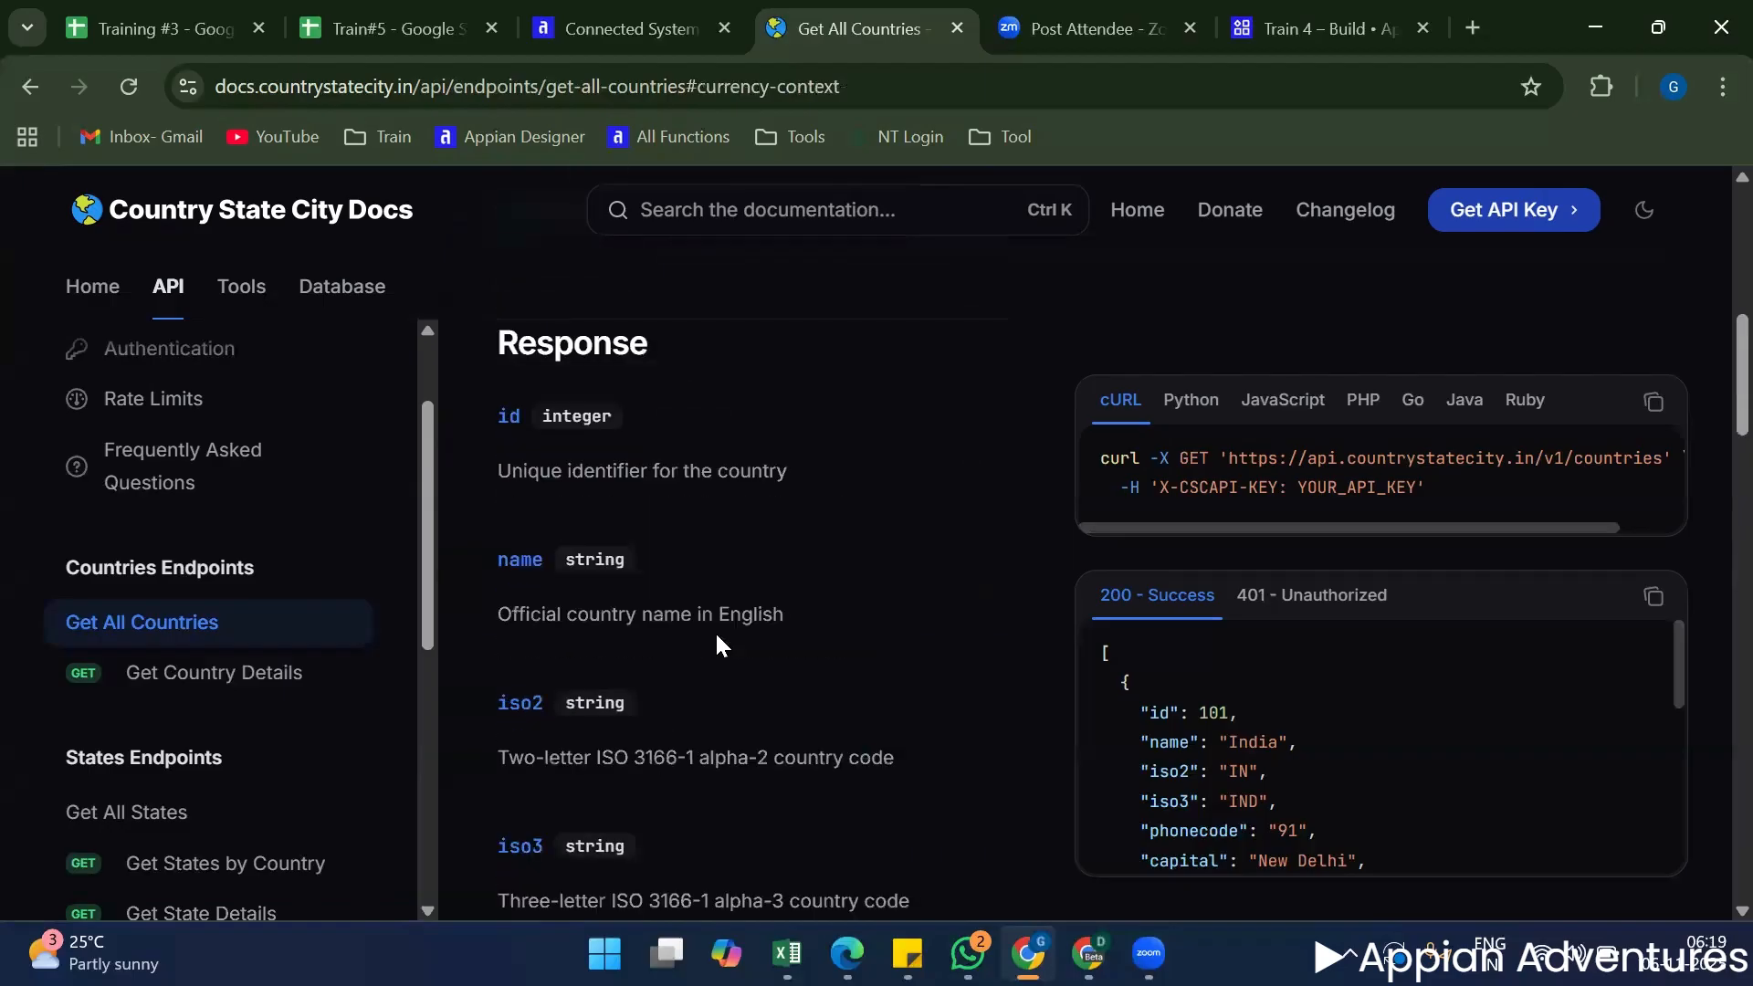
{"action": "scroll", "coordinate": [717, 638], "scroll_direction": "up", "scroll_amount": 8}
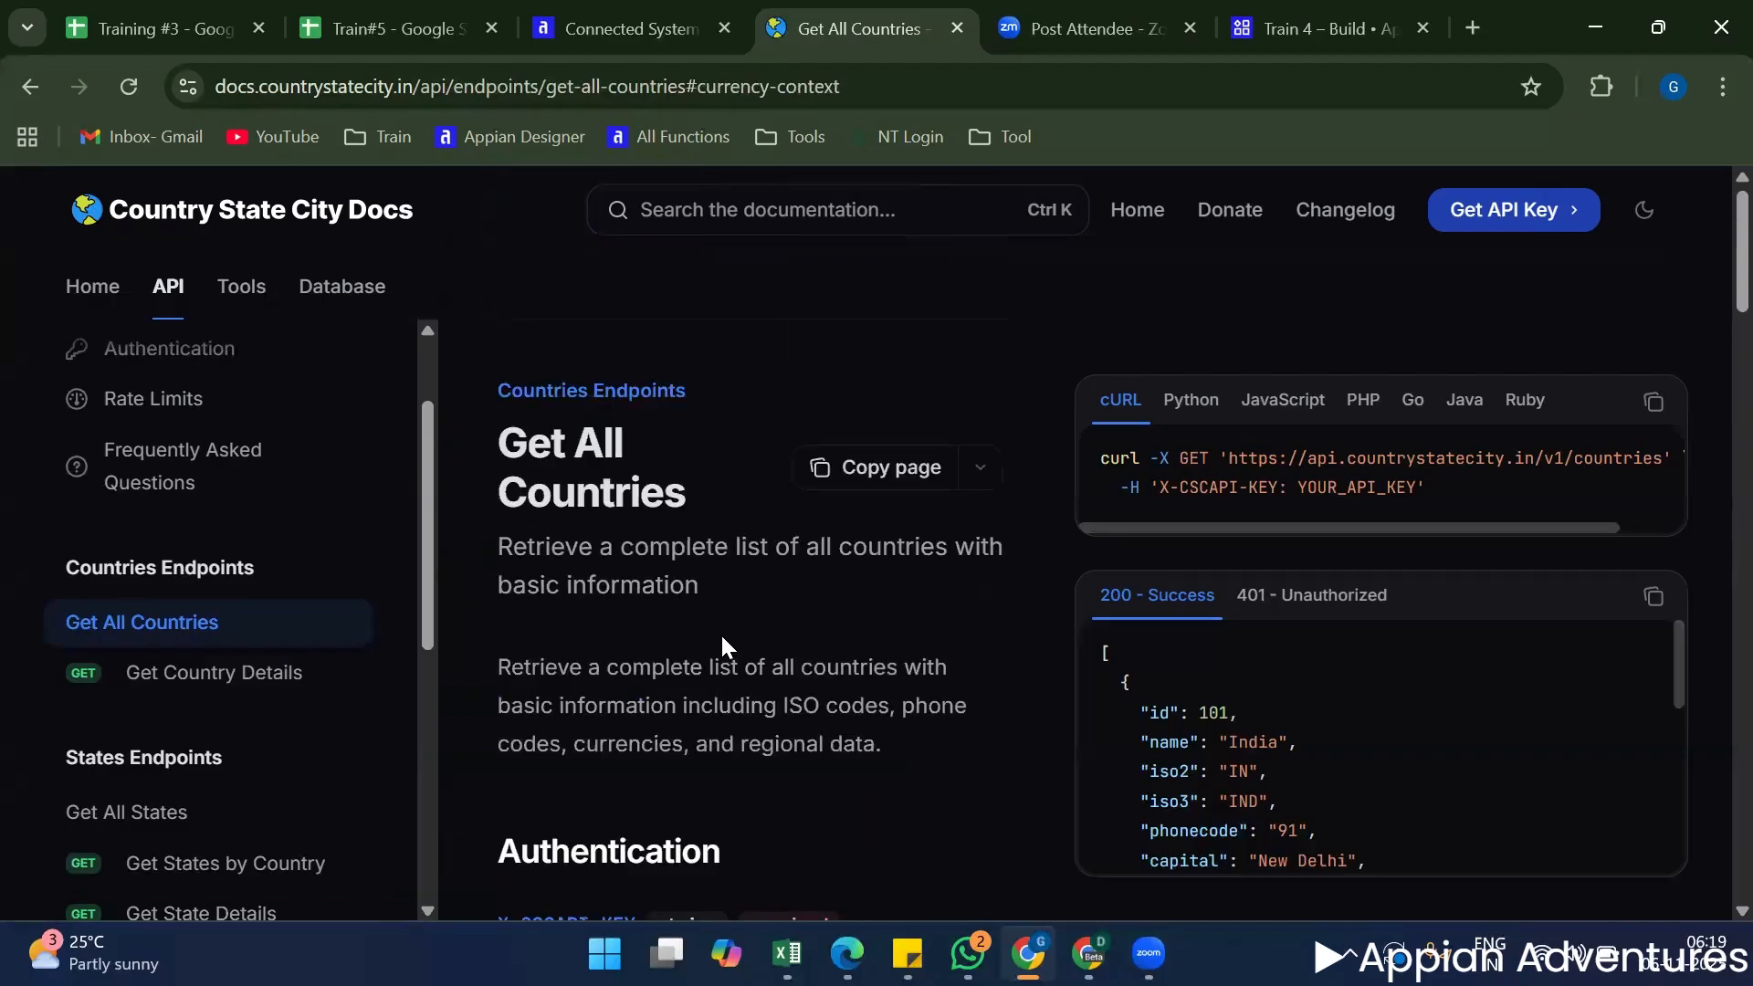
{"action": "scroll", "coordinate": [722, 630], "scroll_direction": "down", "scroll_amount": 4}
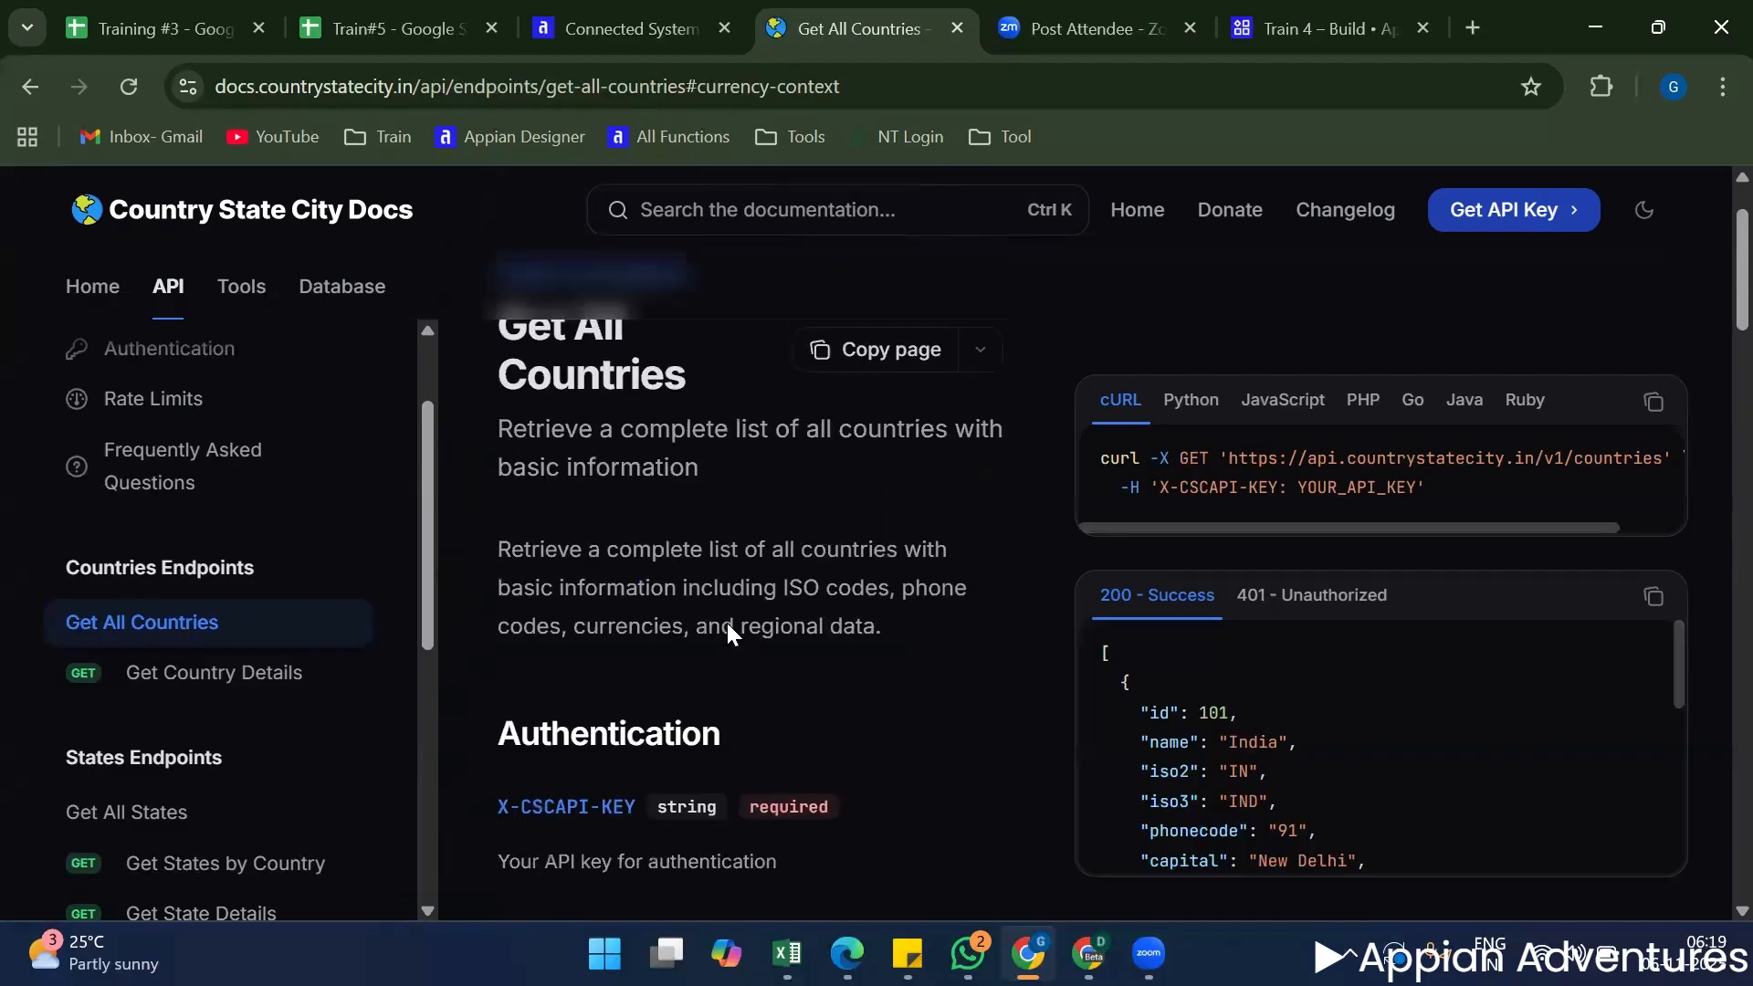
{"action": "scroll", "coordinate": [715, 643], "scroll_direction": "up", "scroll_amount": 4}
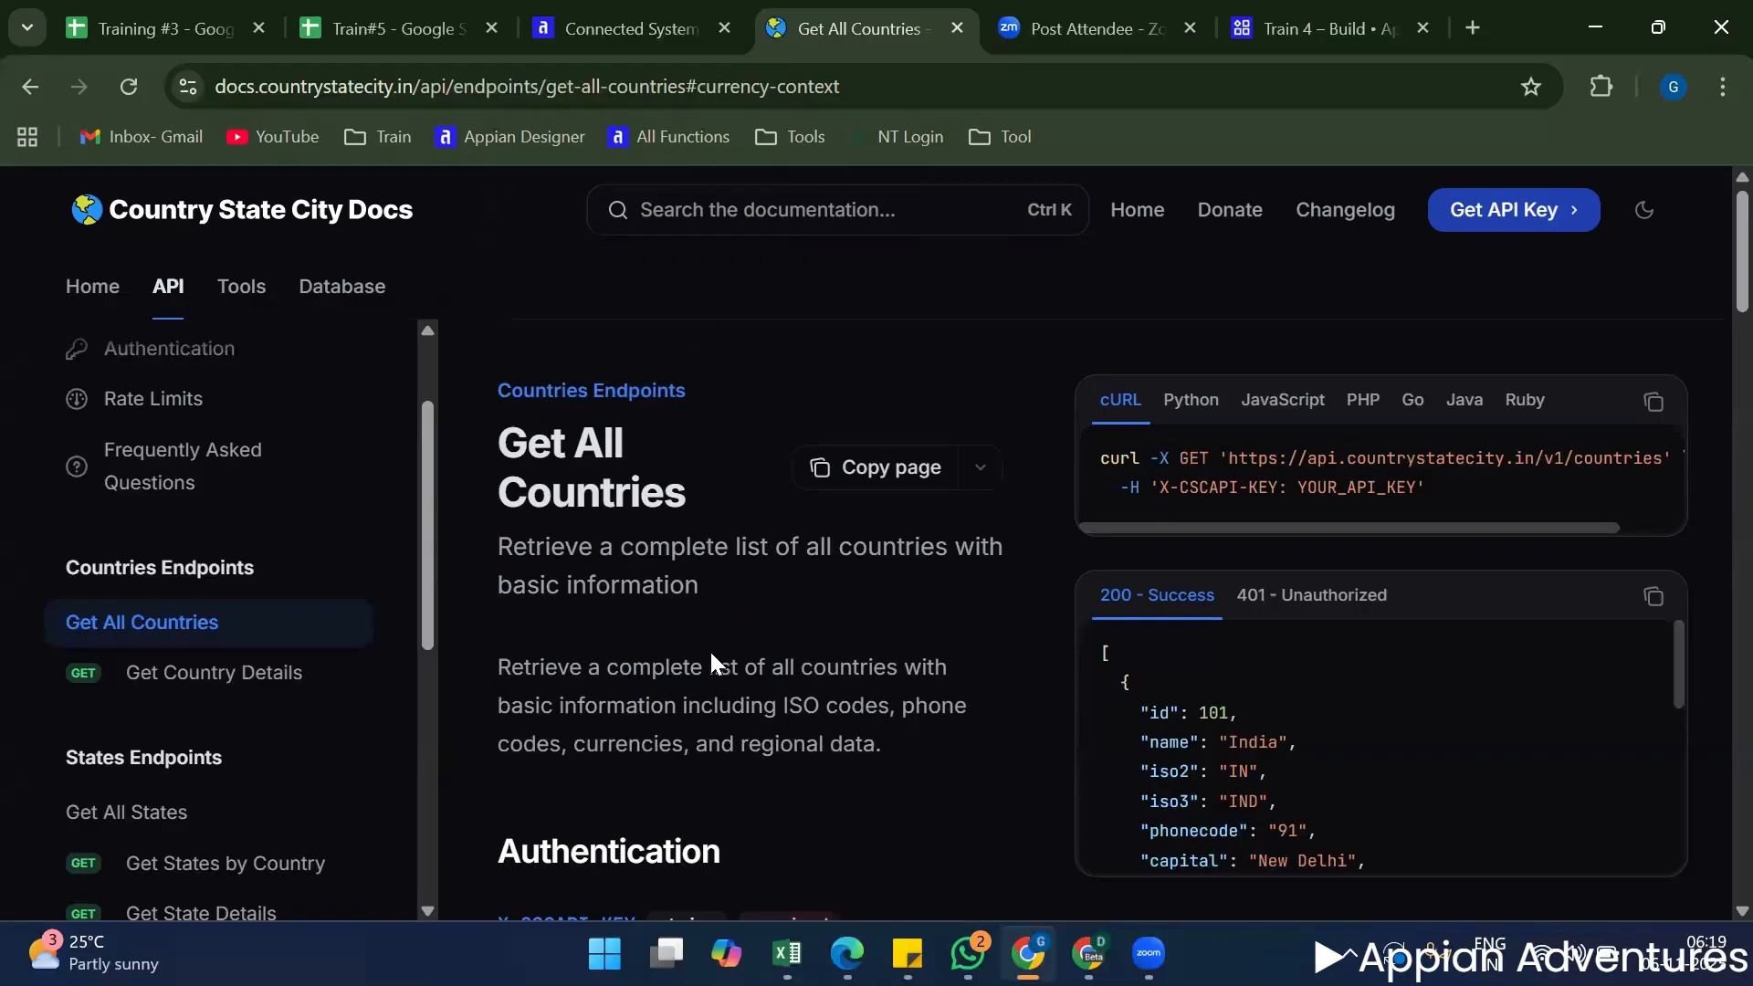
{"action": "scroll", "coordinate": [711, 653], "scroll_direction": "down", "scroll_amount": 4}
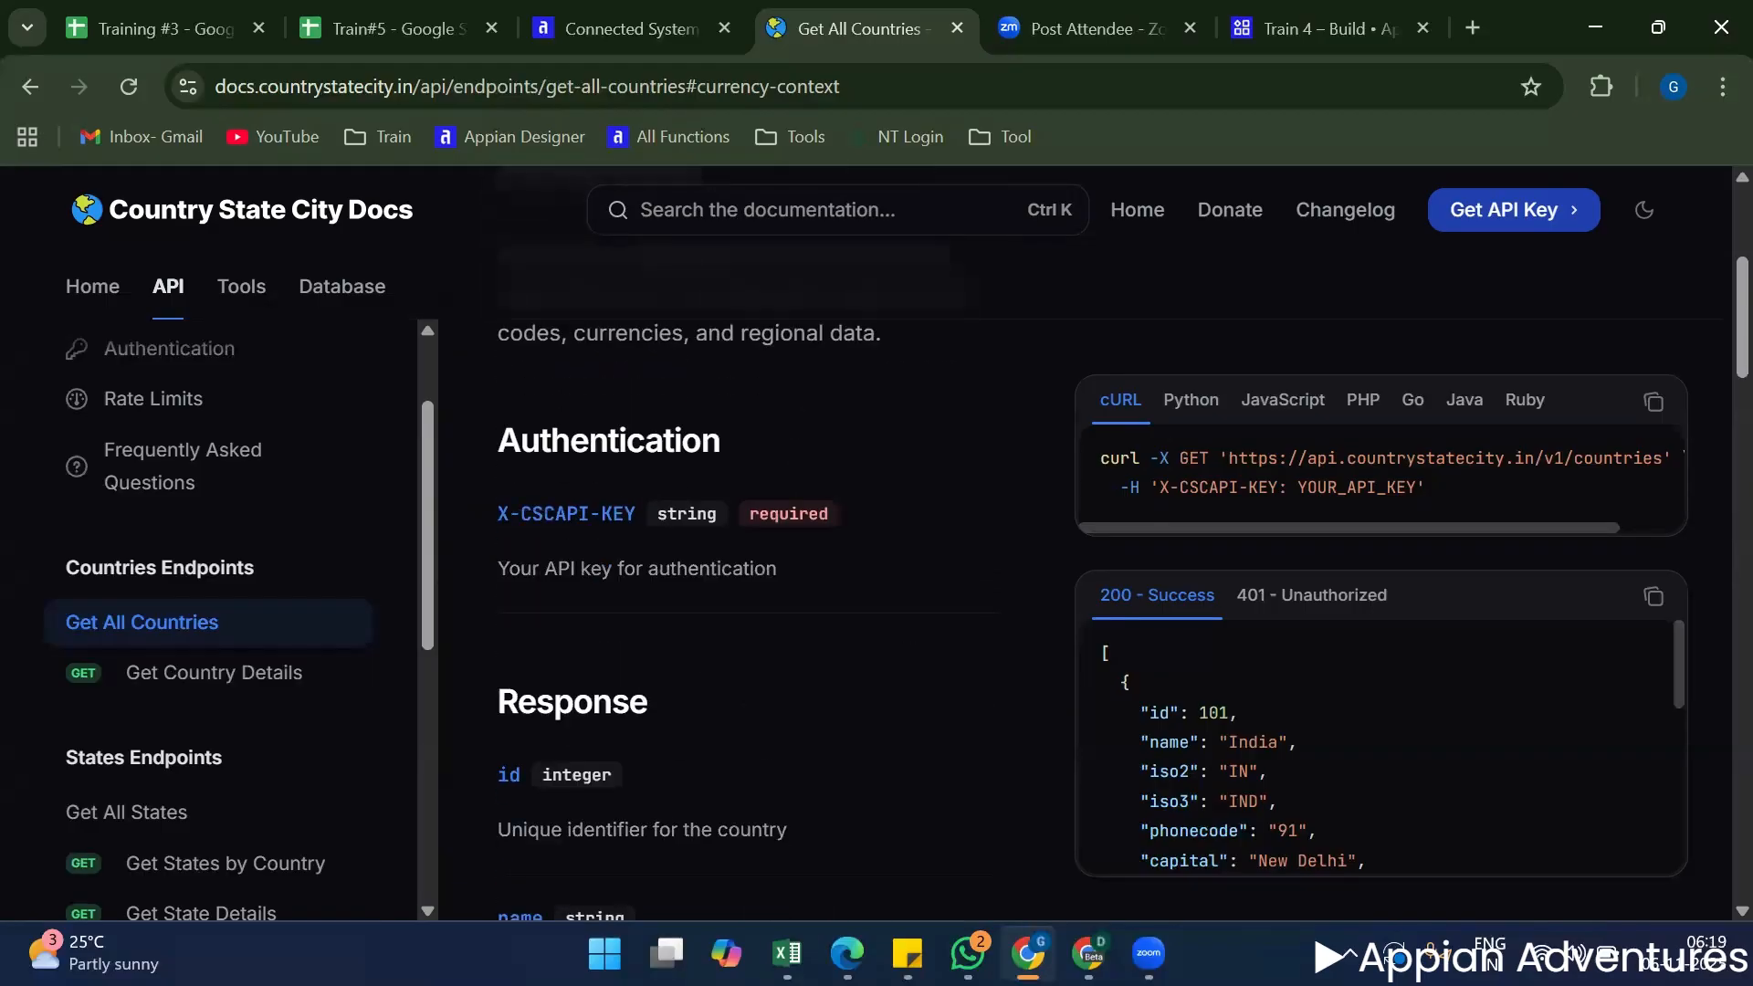
Search the computer's apps for "post" and launch Postman.
{"action": "key", "text": "super"}
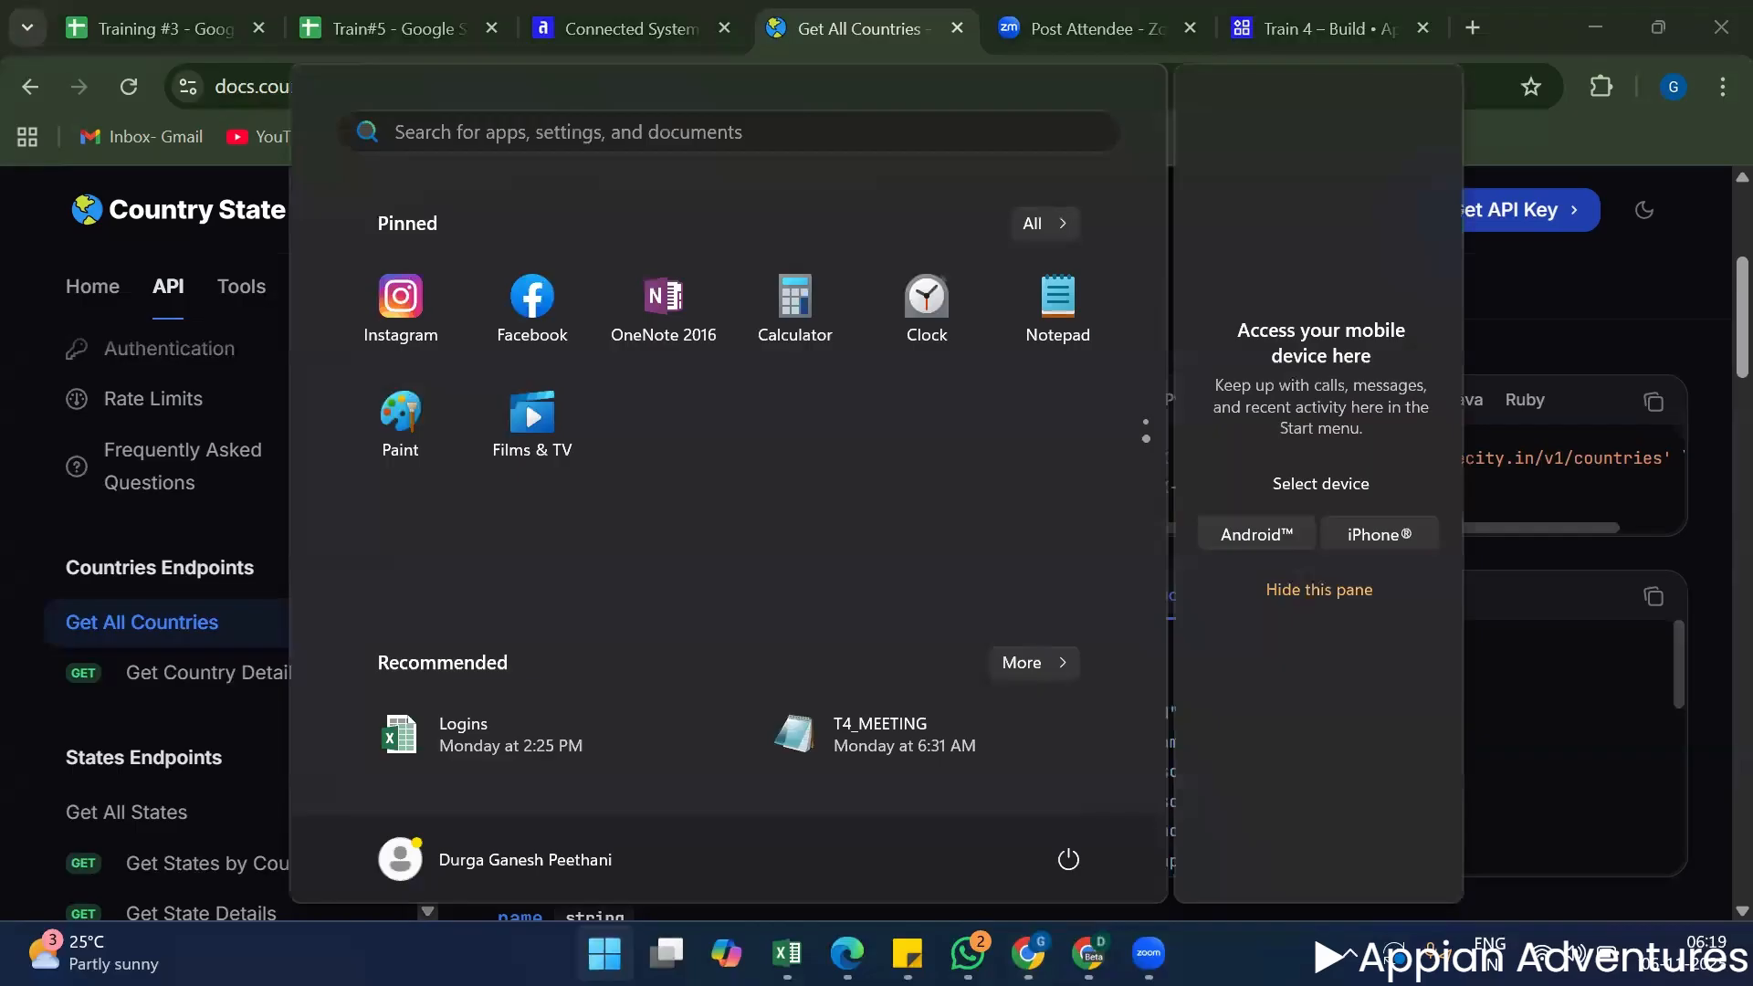
{"action": "type", "text": "post"}
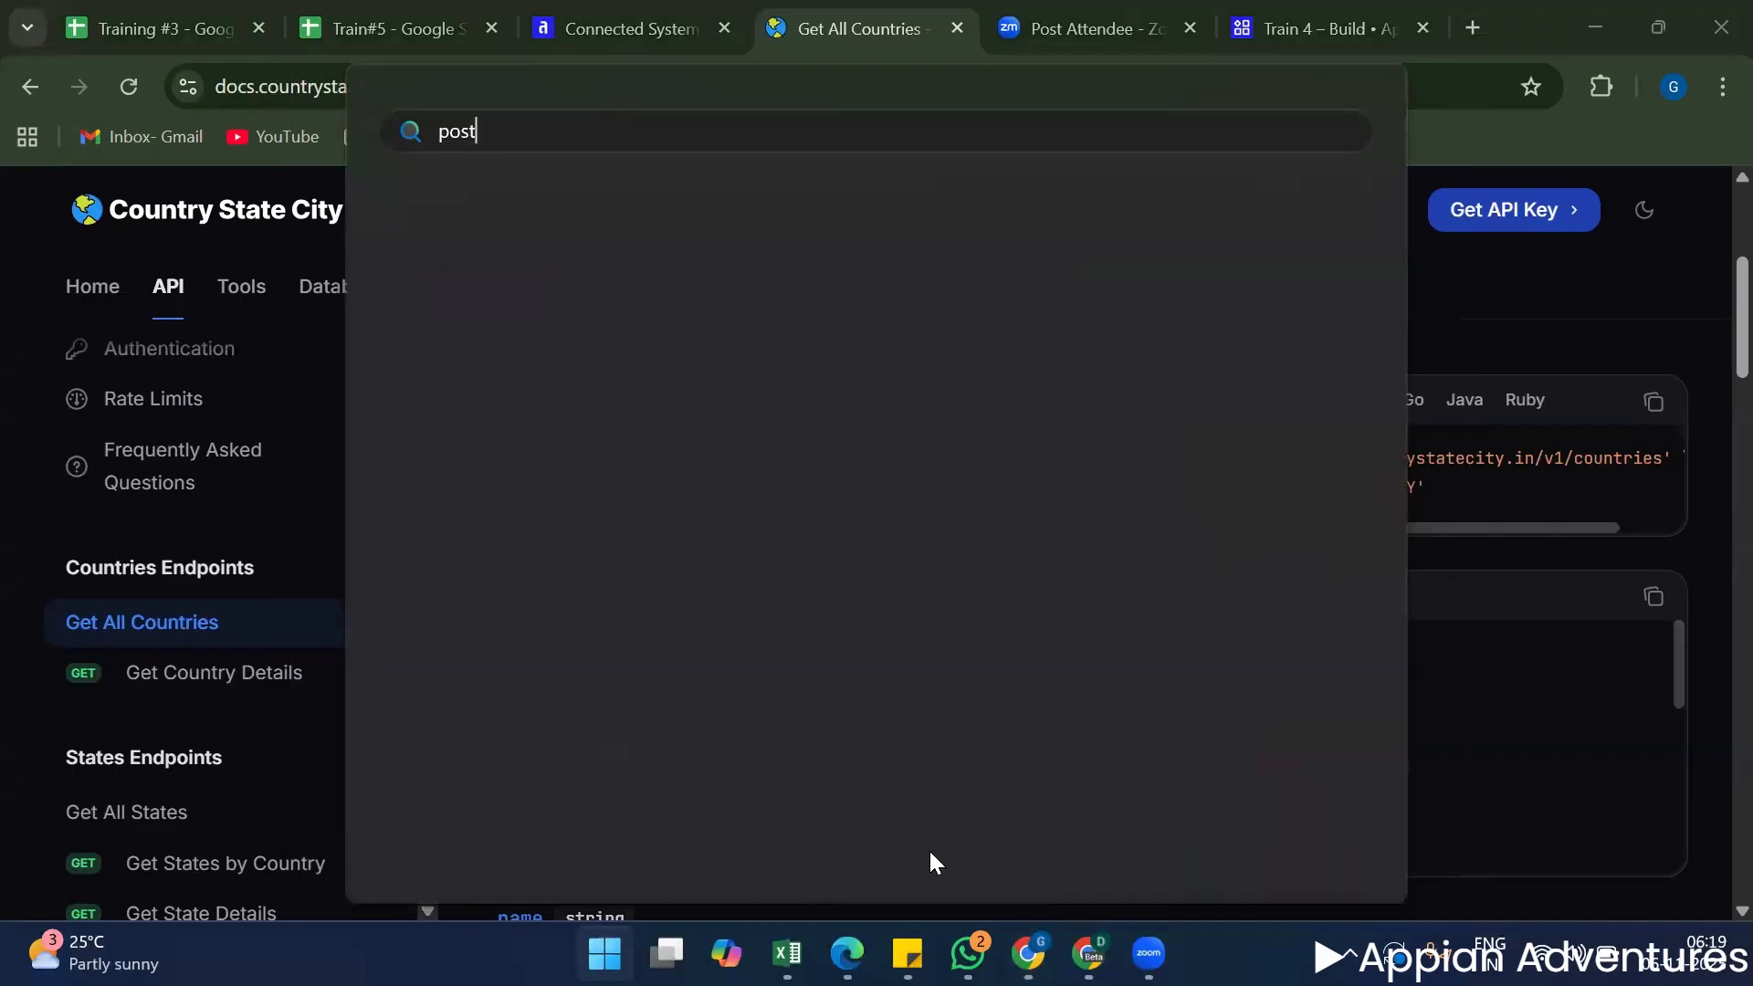
{"action": "left_click", "coordinate": [975, 533]}
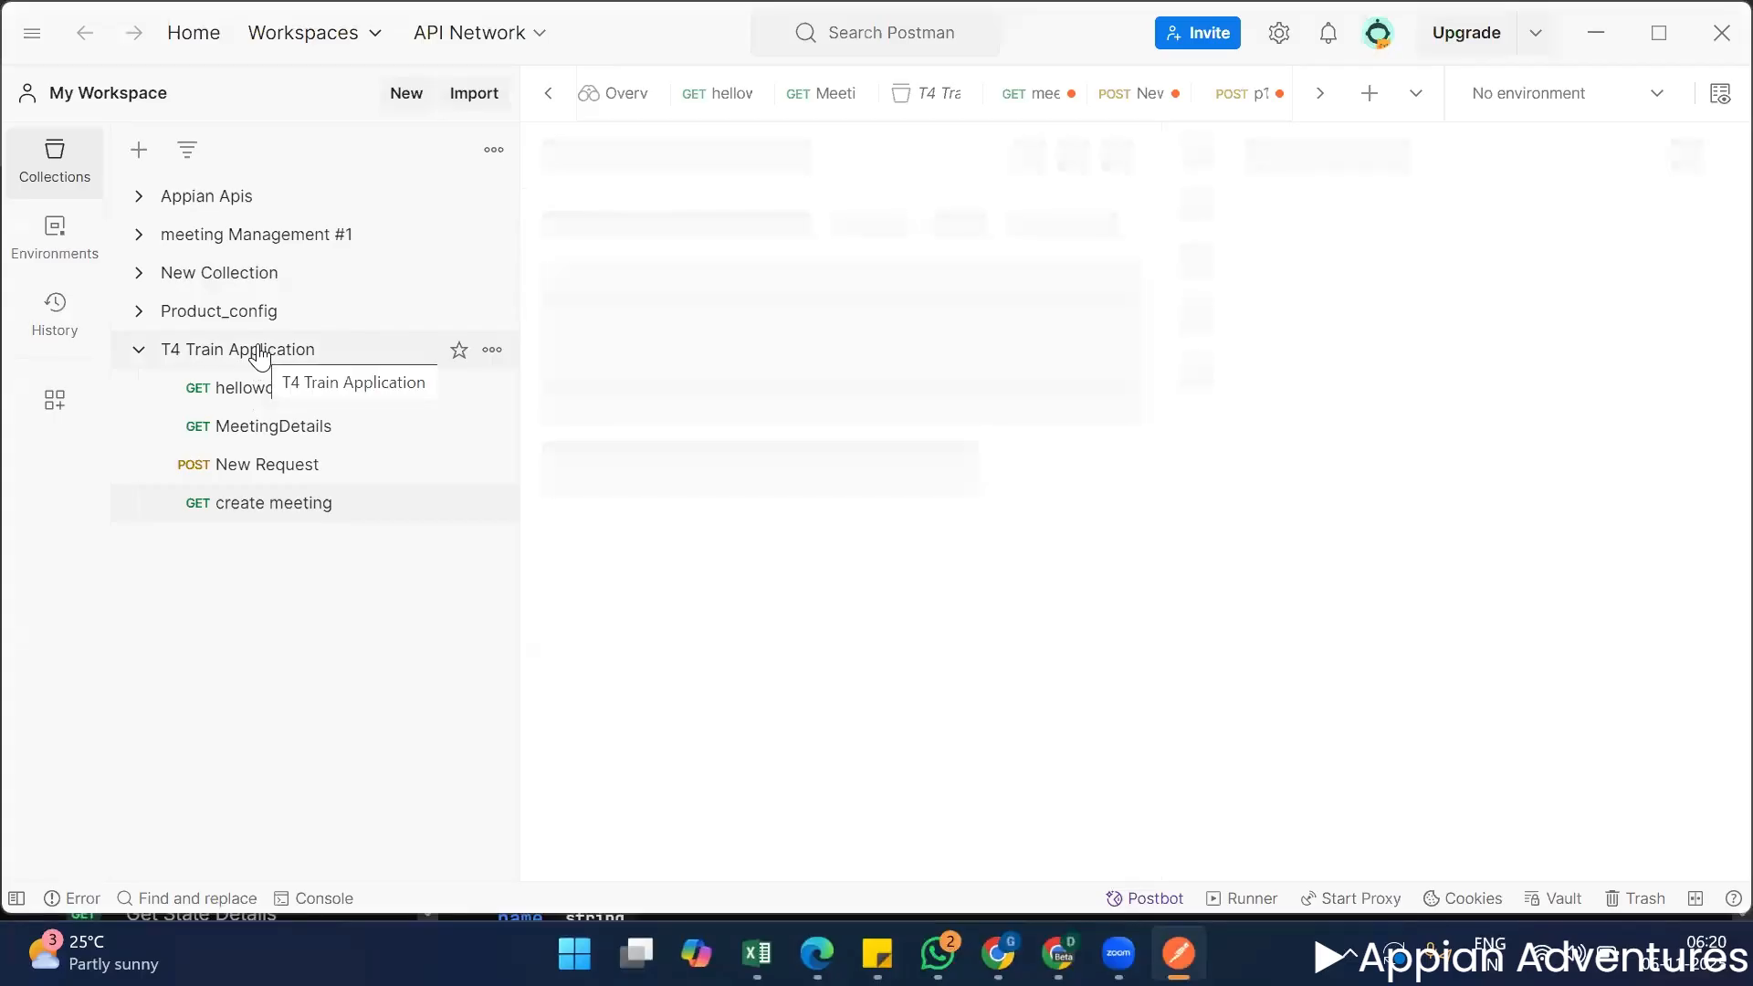
Dismiss the update notice and add a new request to the T4 Train Application collection.
{"action": "left_click", "coordinate": [260, 350]}
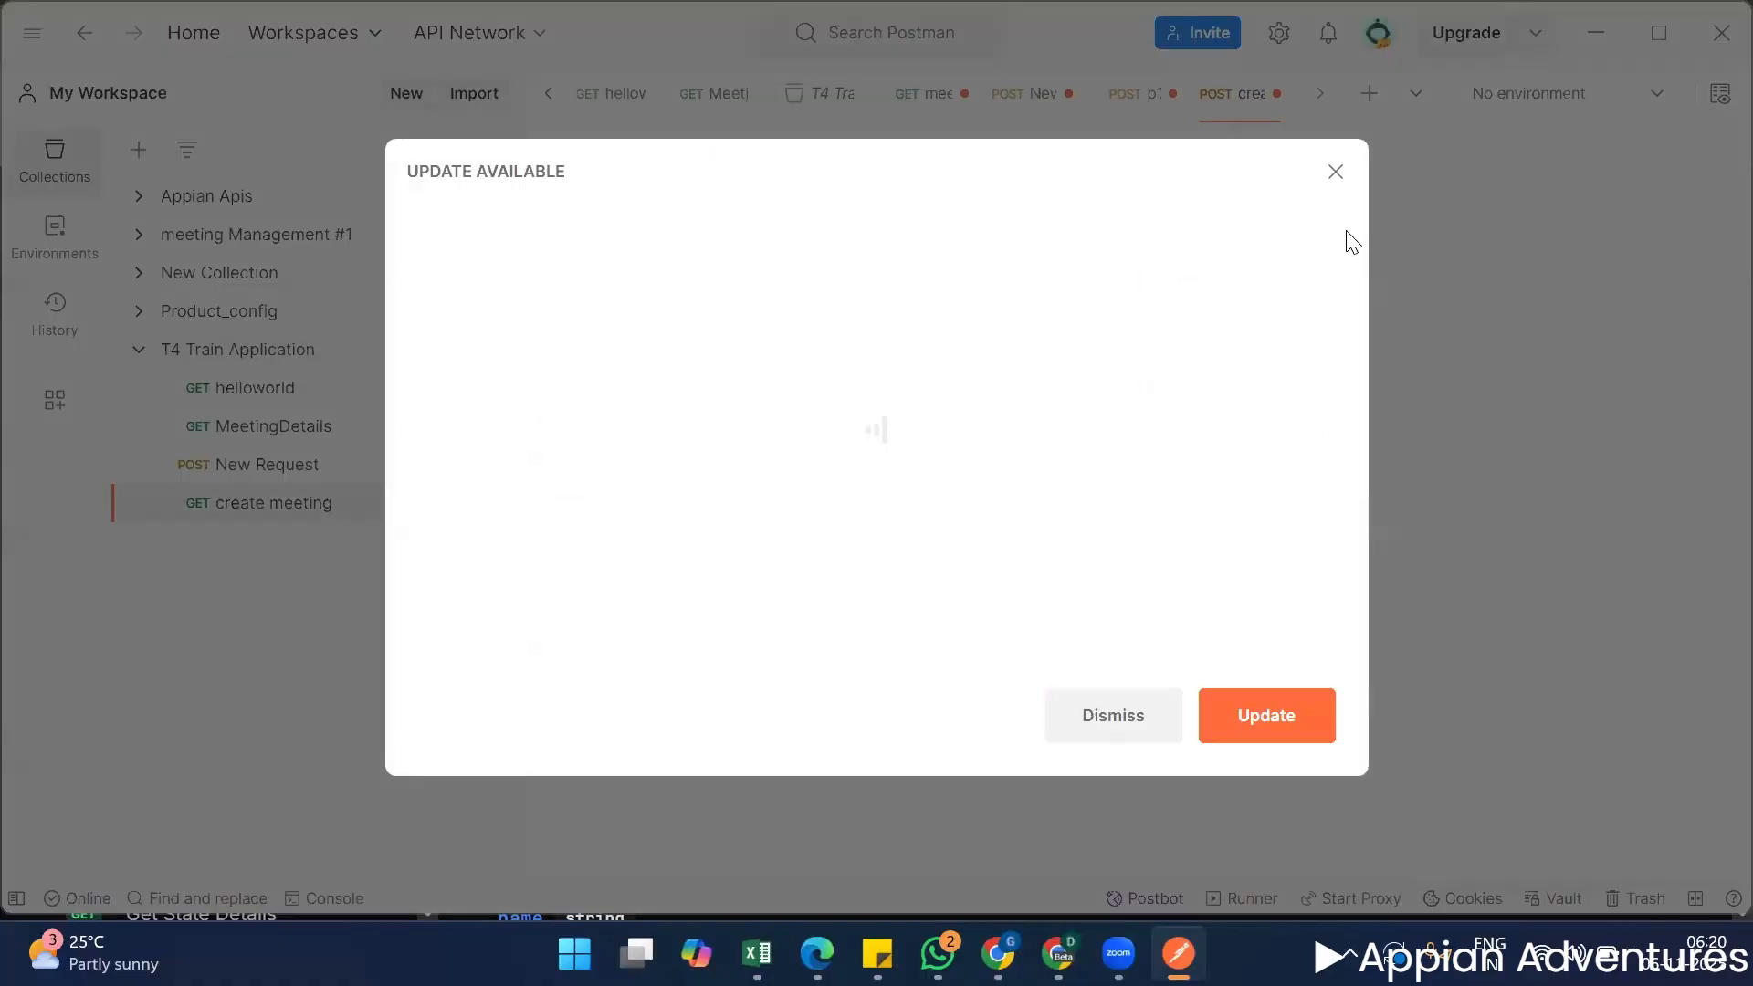
{"action": "key", "text": "Escape"}
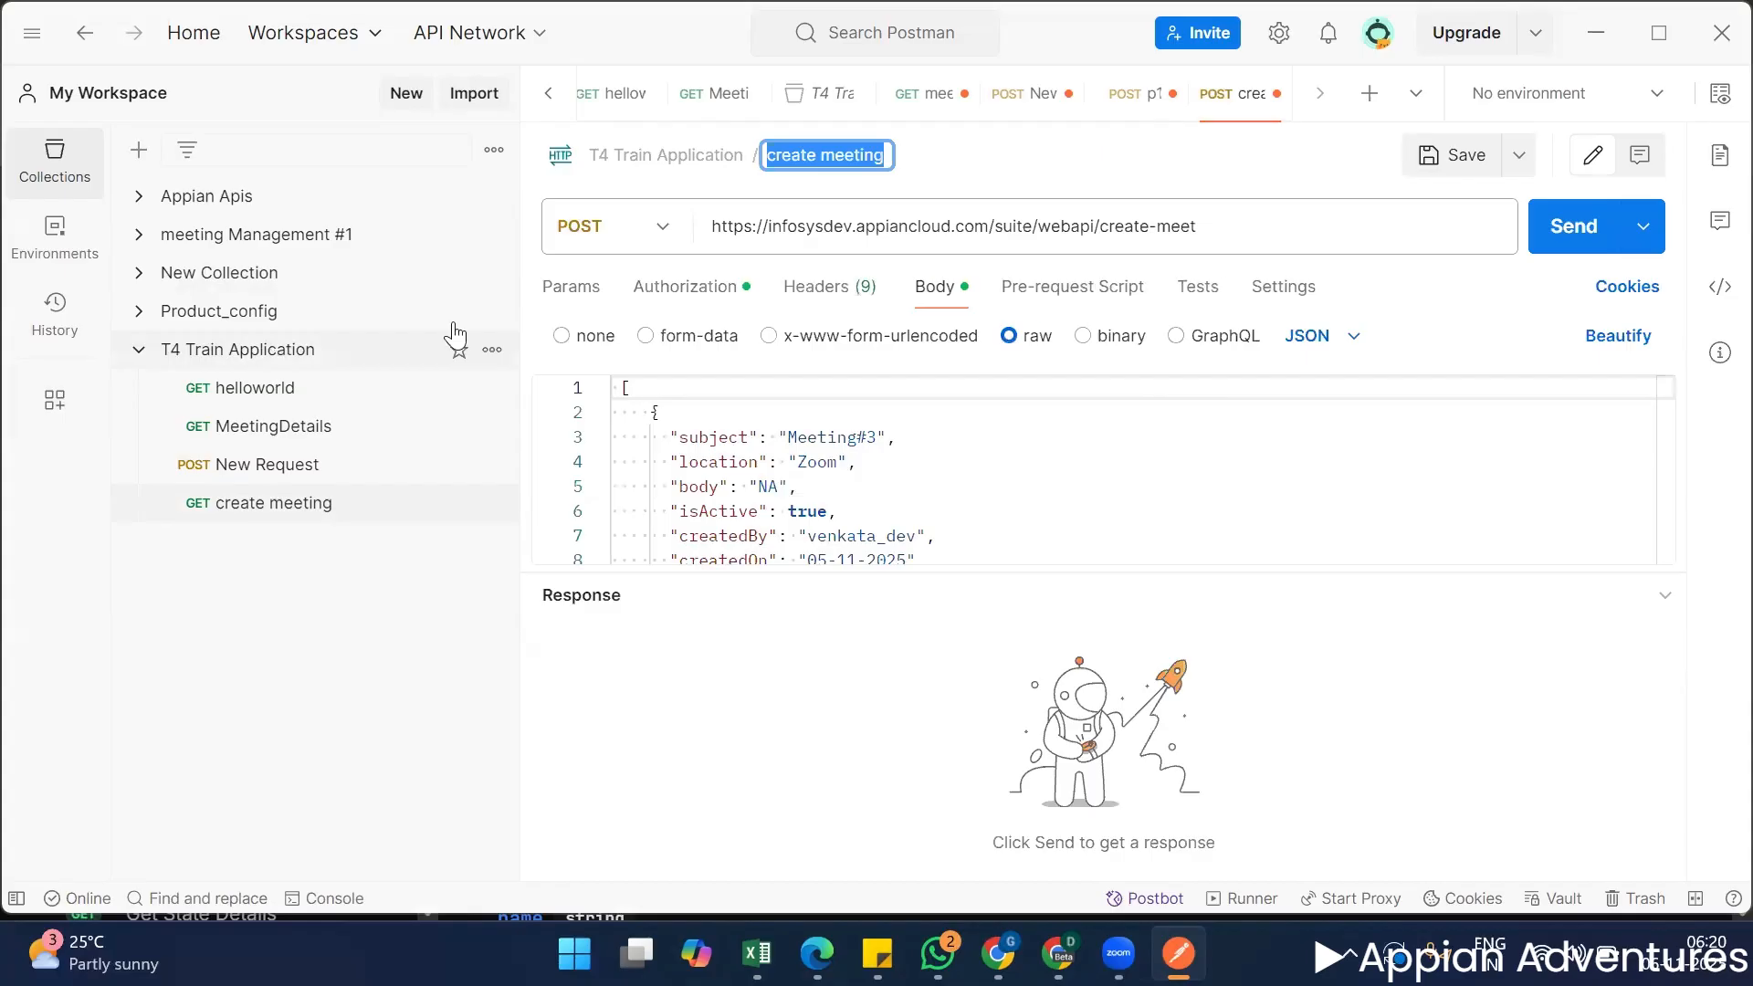
{"action": "left_click", "coordinate": [490, 356]}
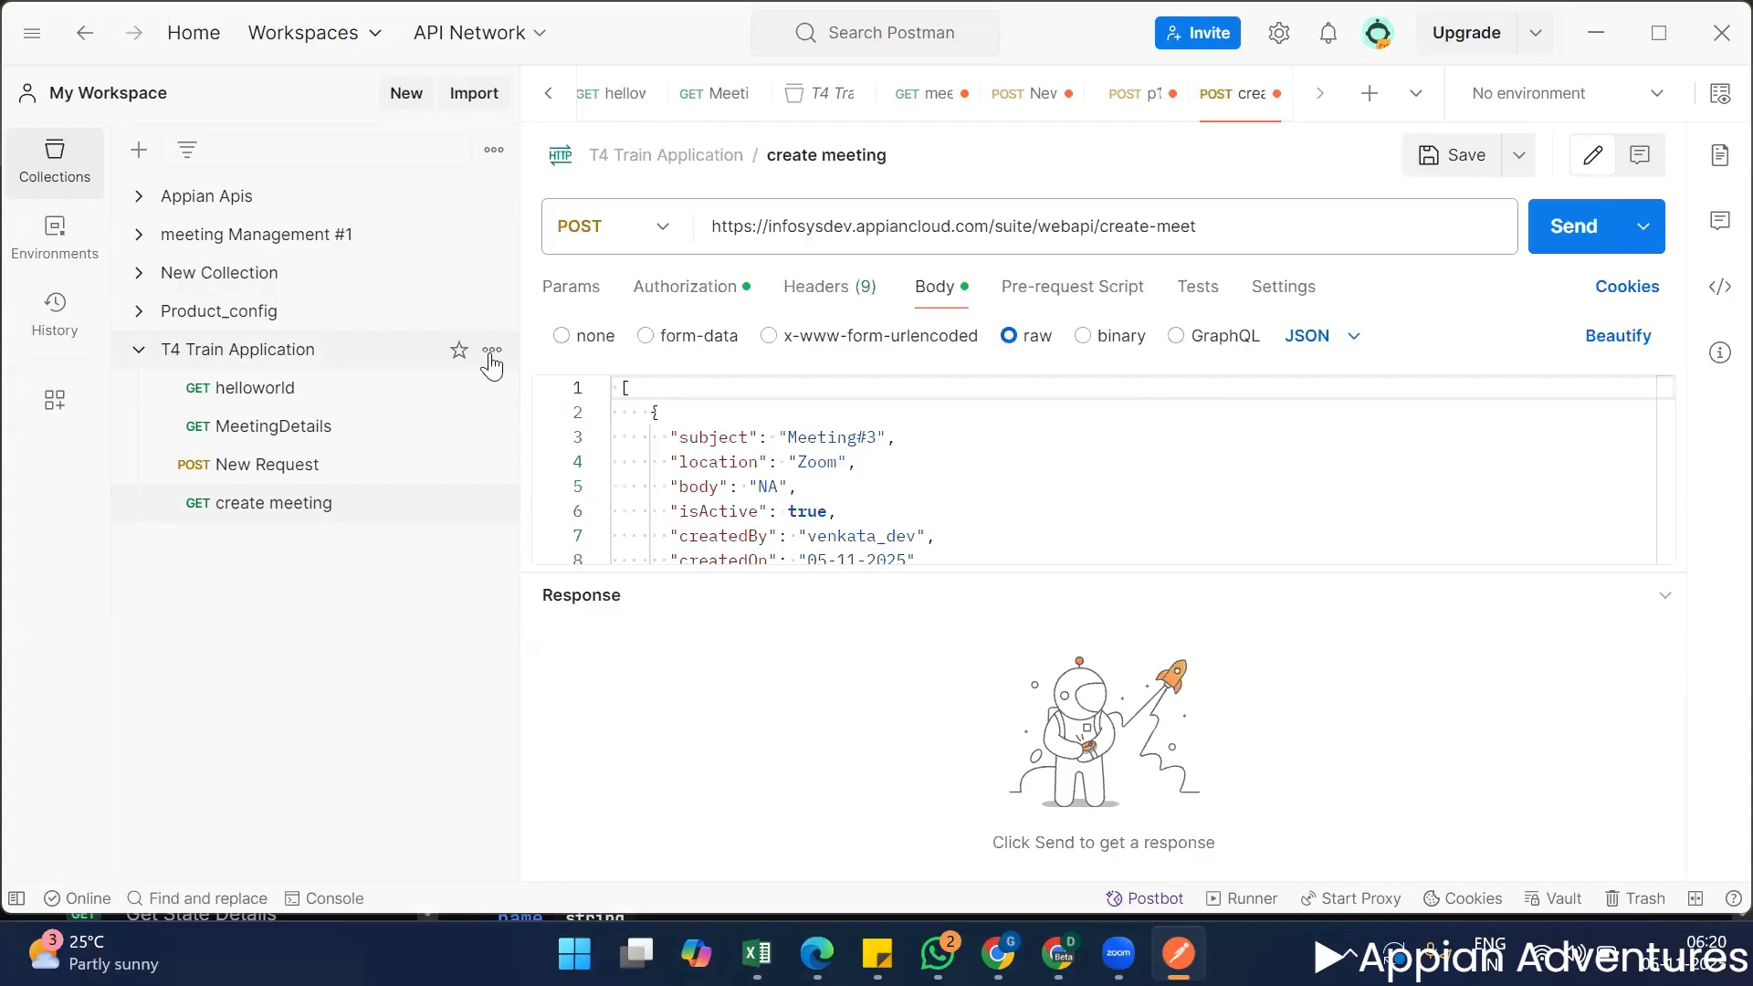
{"action": "left_click", "coordinate": [492, 353]}
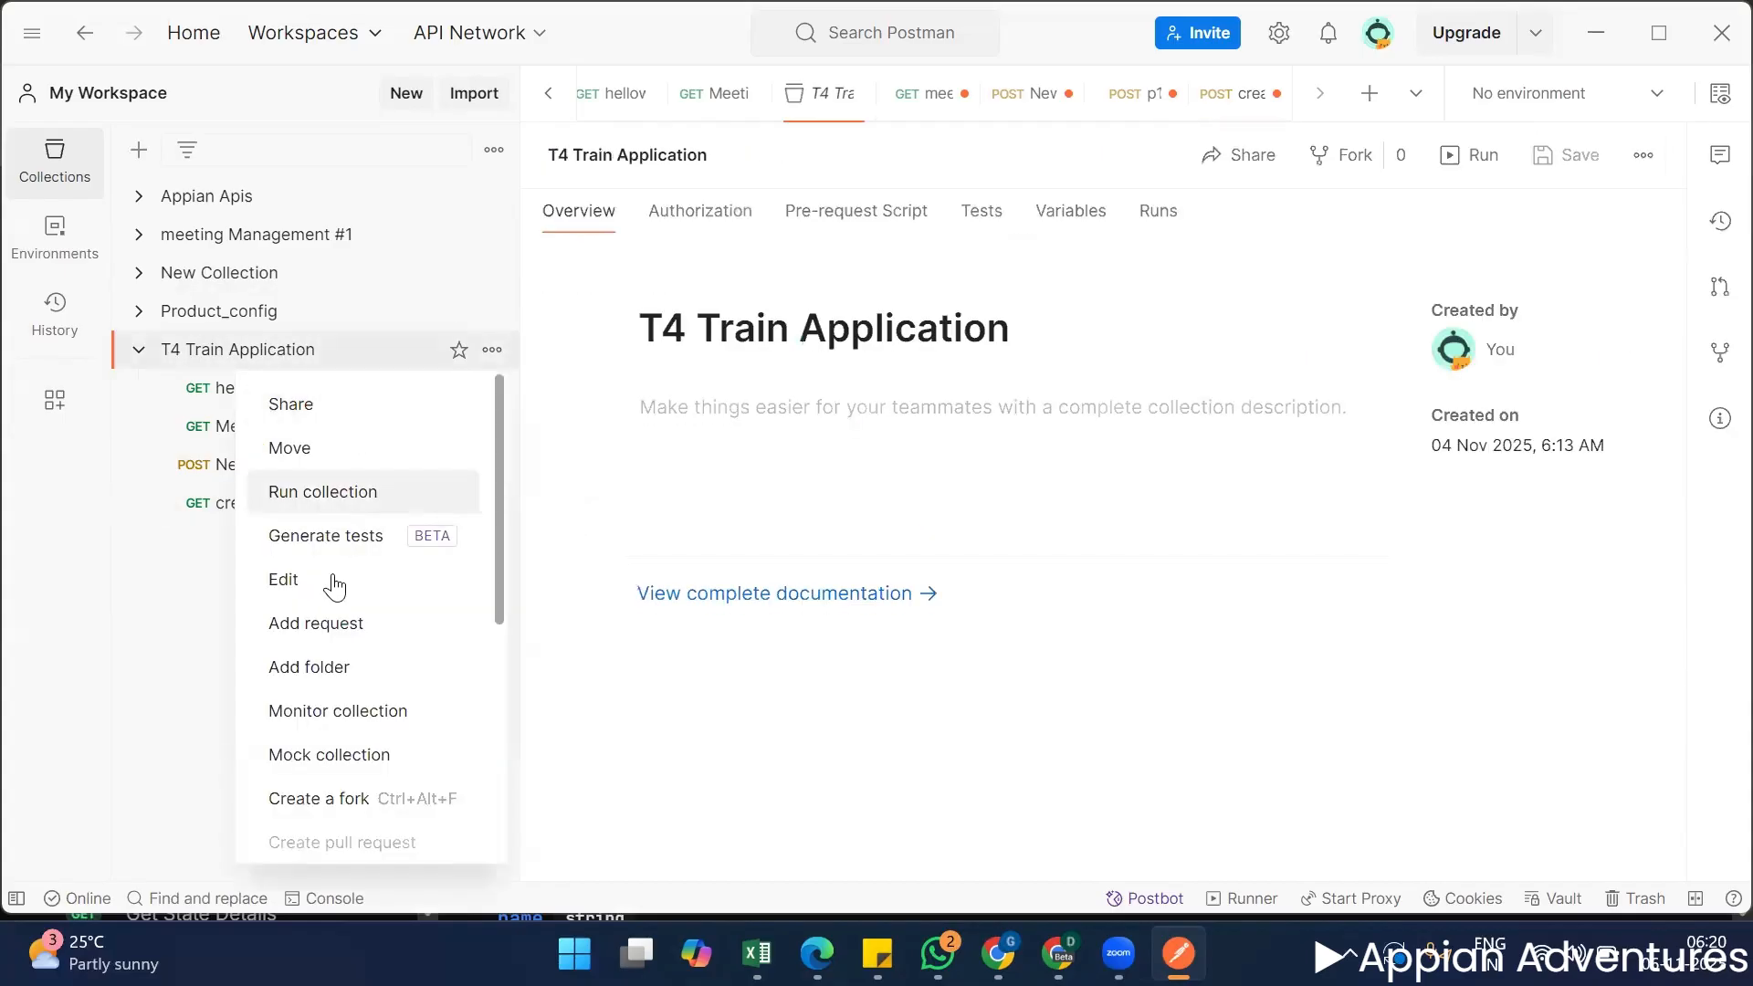
{"action": "left_click", "coordinate": [339, 628]}
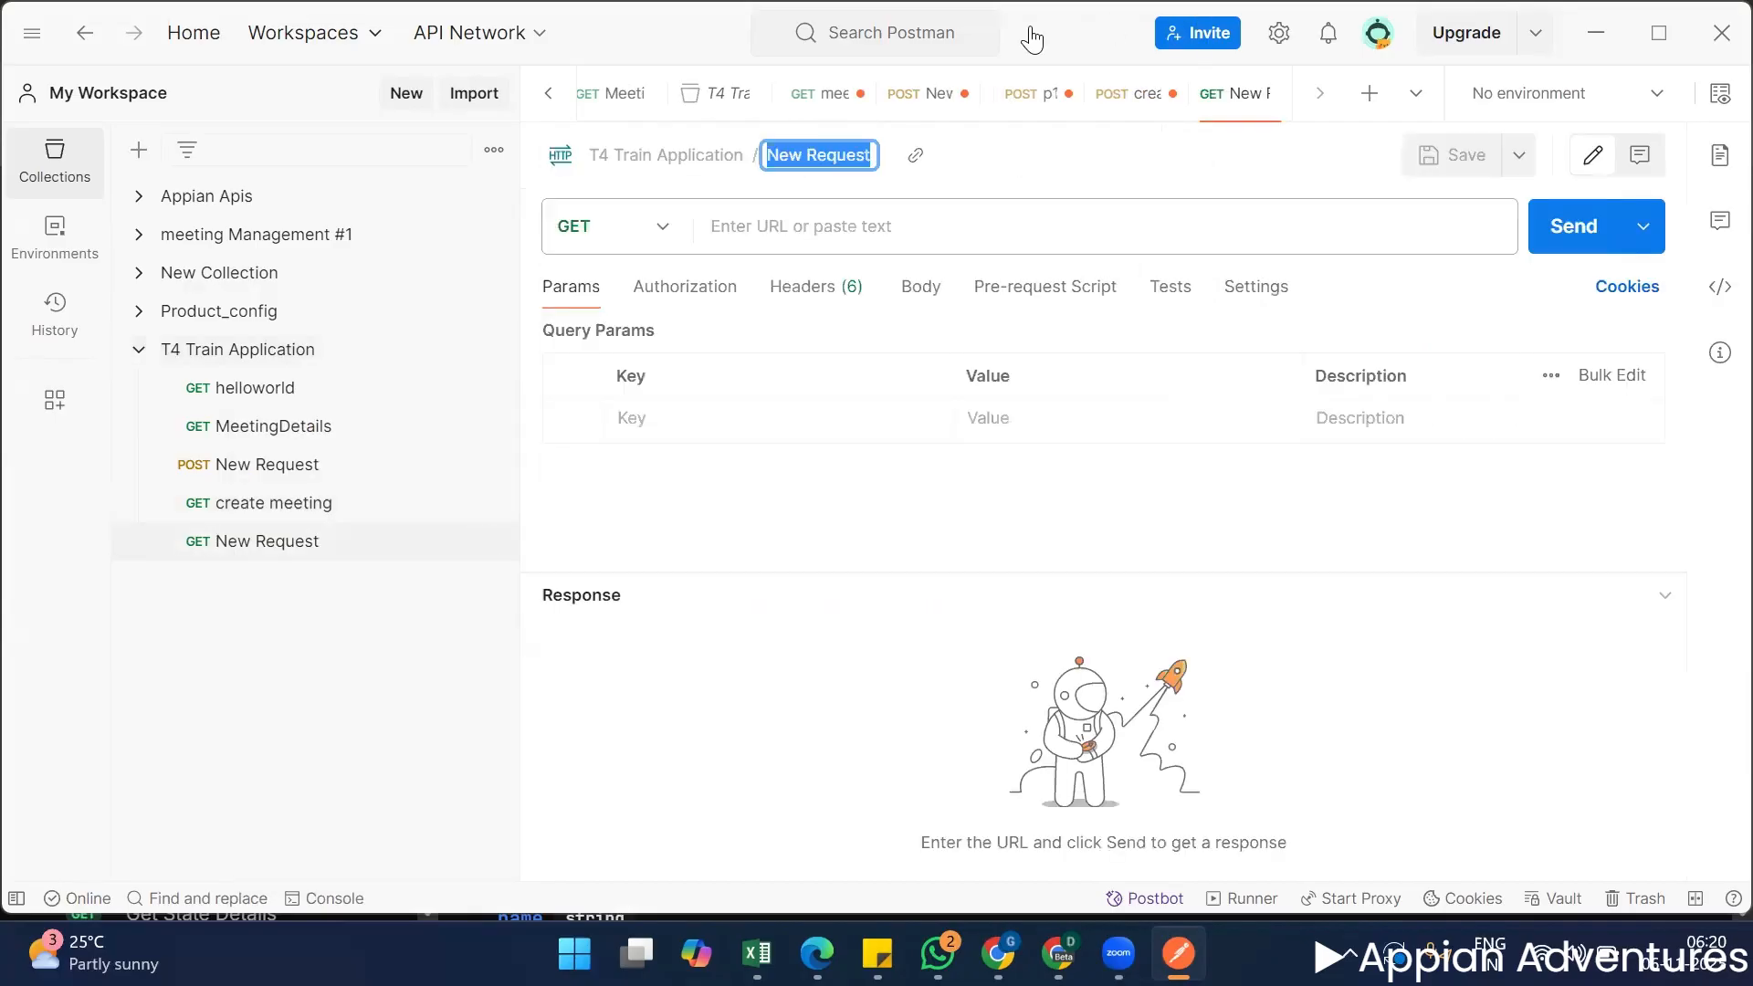
Name the new request Country Details.
{"action": "type", "text": "C"}
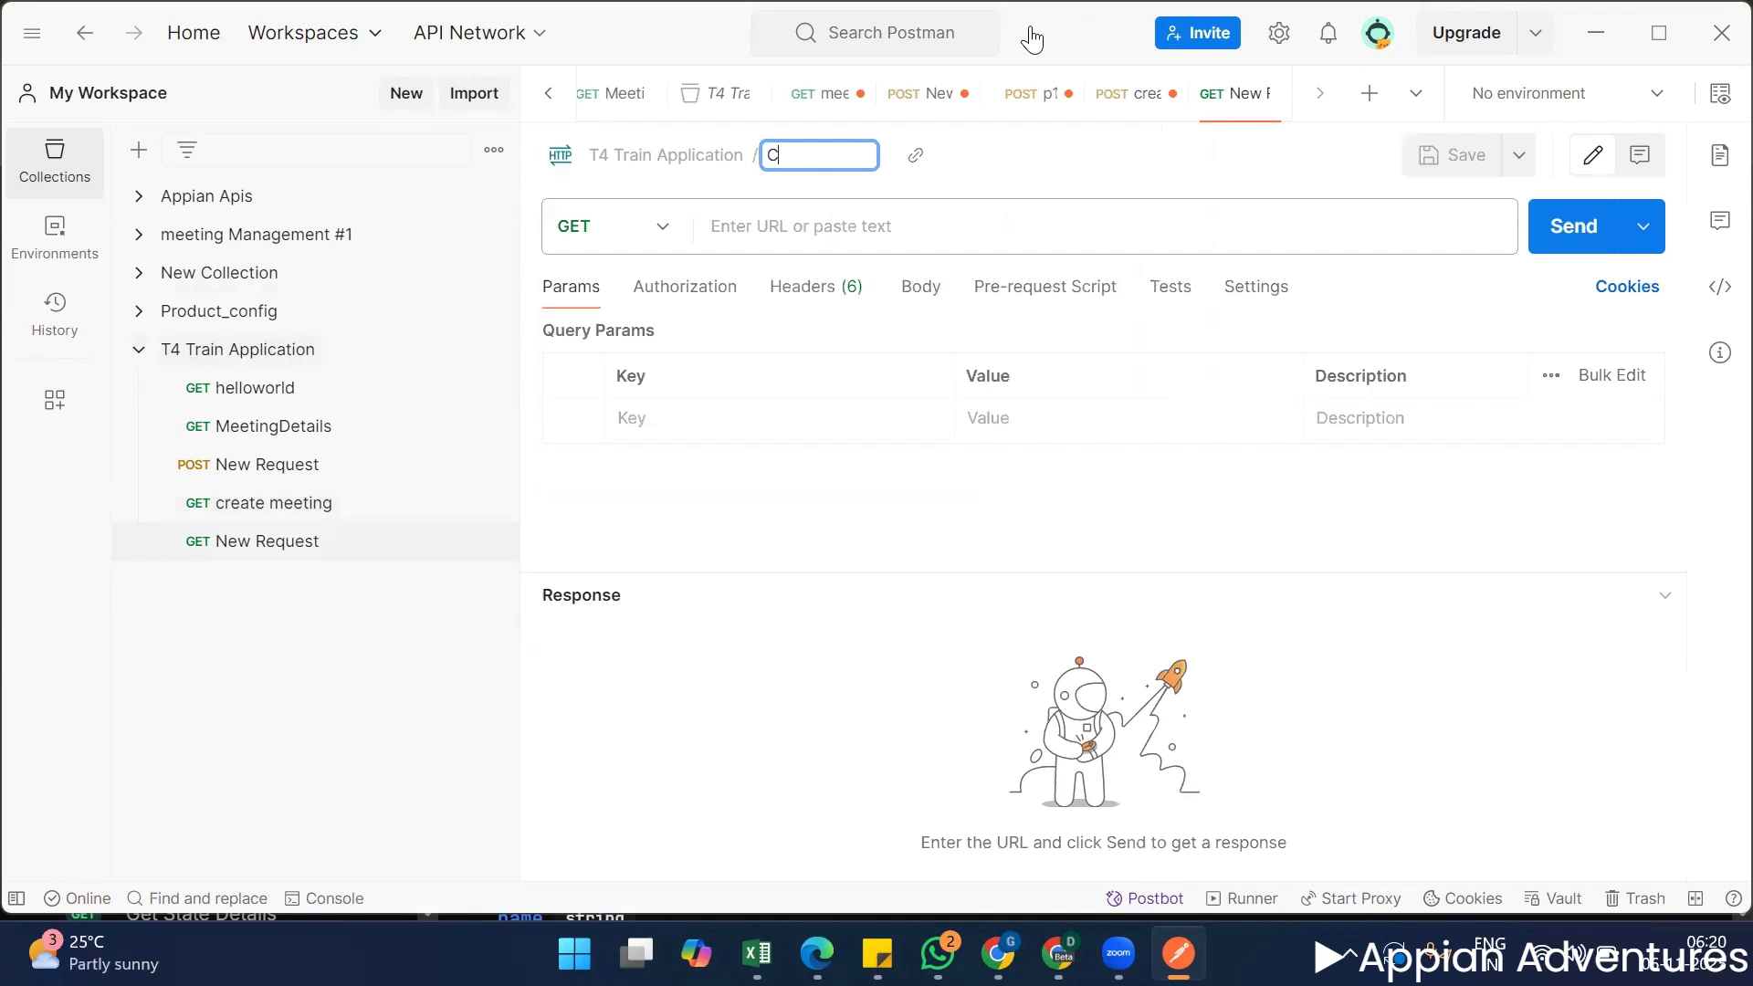
{"action": "type", "text": "ountry Details"}
{"action": "left_click", "coordinate": [924, 604]}
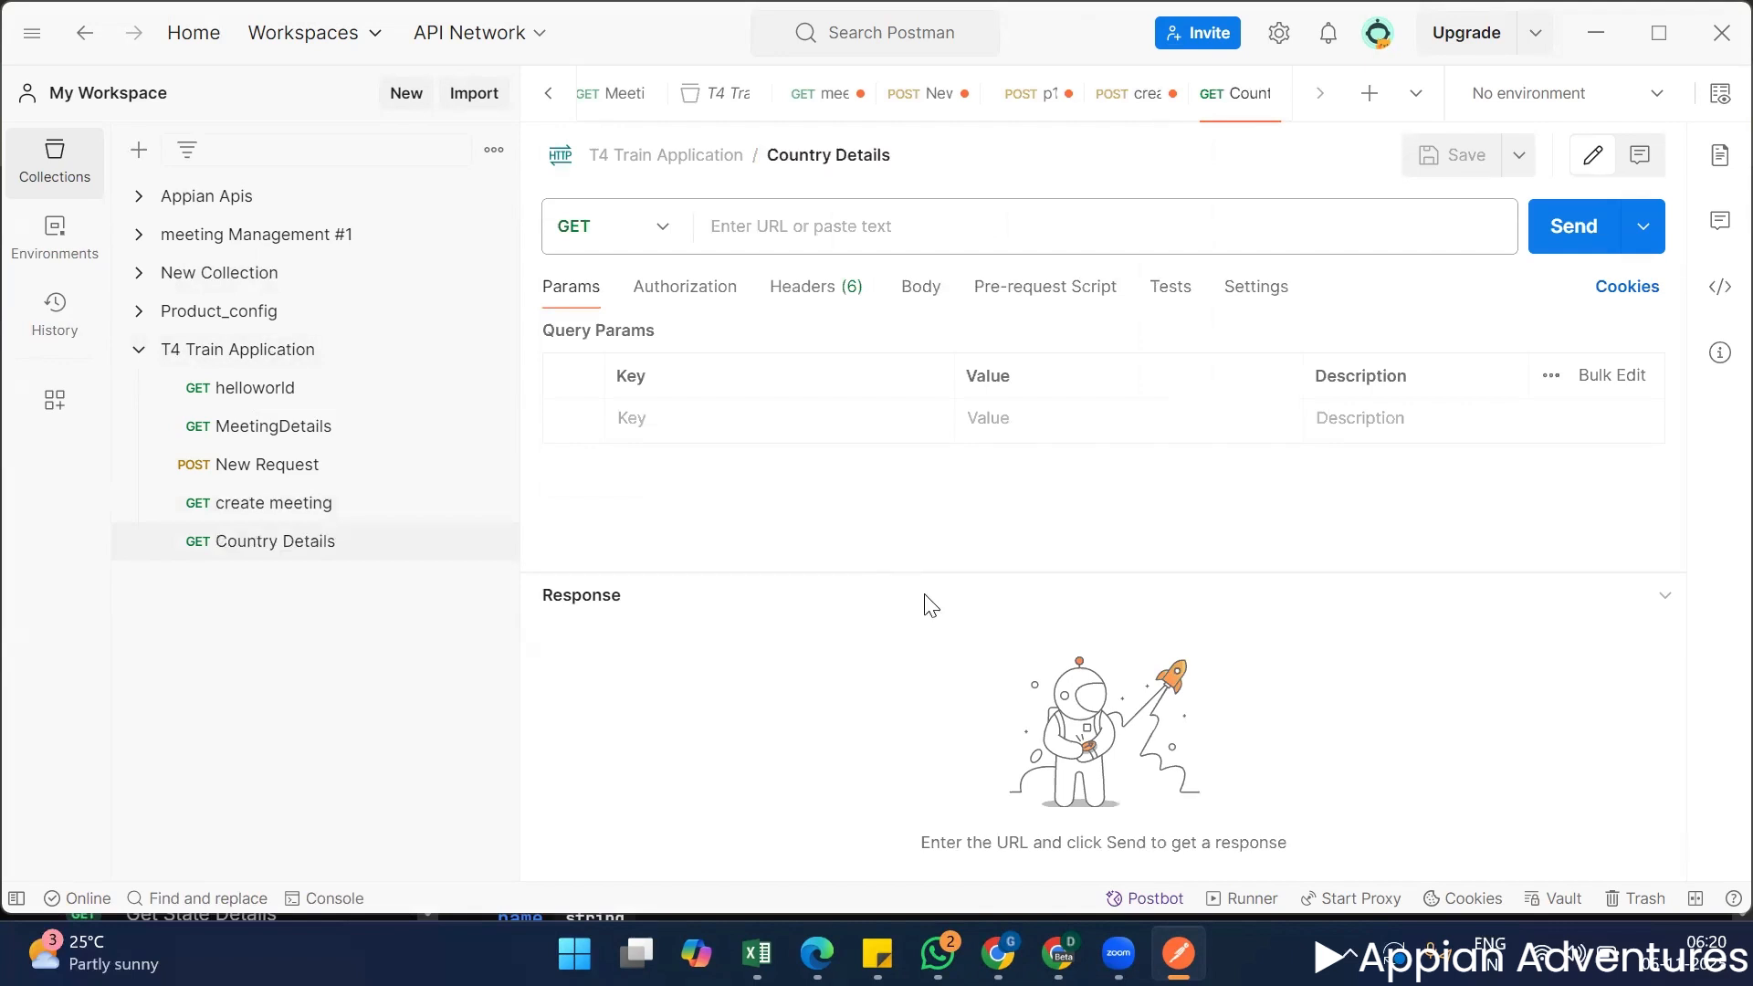
Switch to the Country State City docs in Chrome and copy the endpoint URL from the Get All Countries cURL example.
{"action": "key", "text": "alt+Tab"}
{"action": "scroll", "coordinate": [742, 582], "scroll_direction": "up", "scroll_amount": 5}
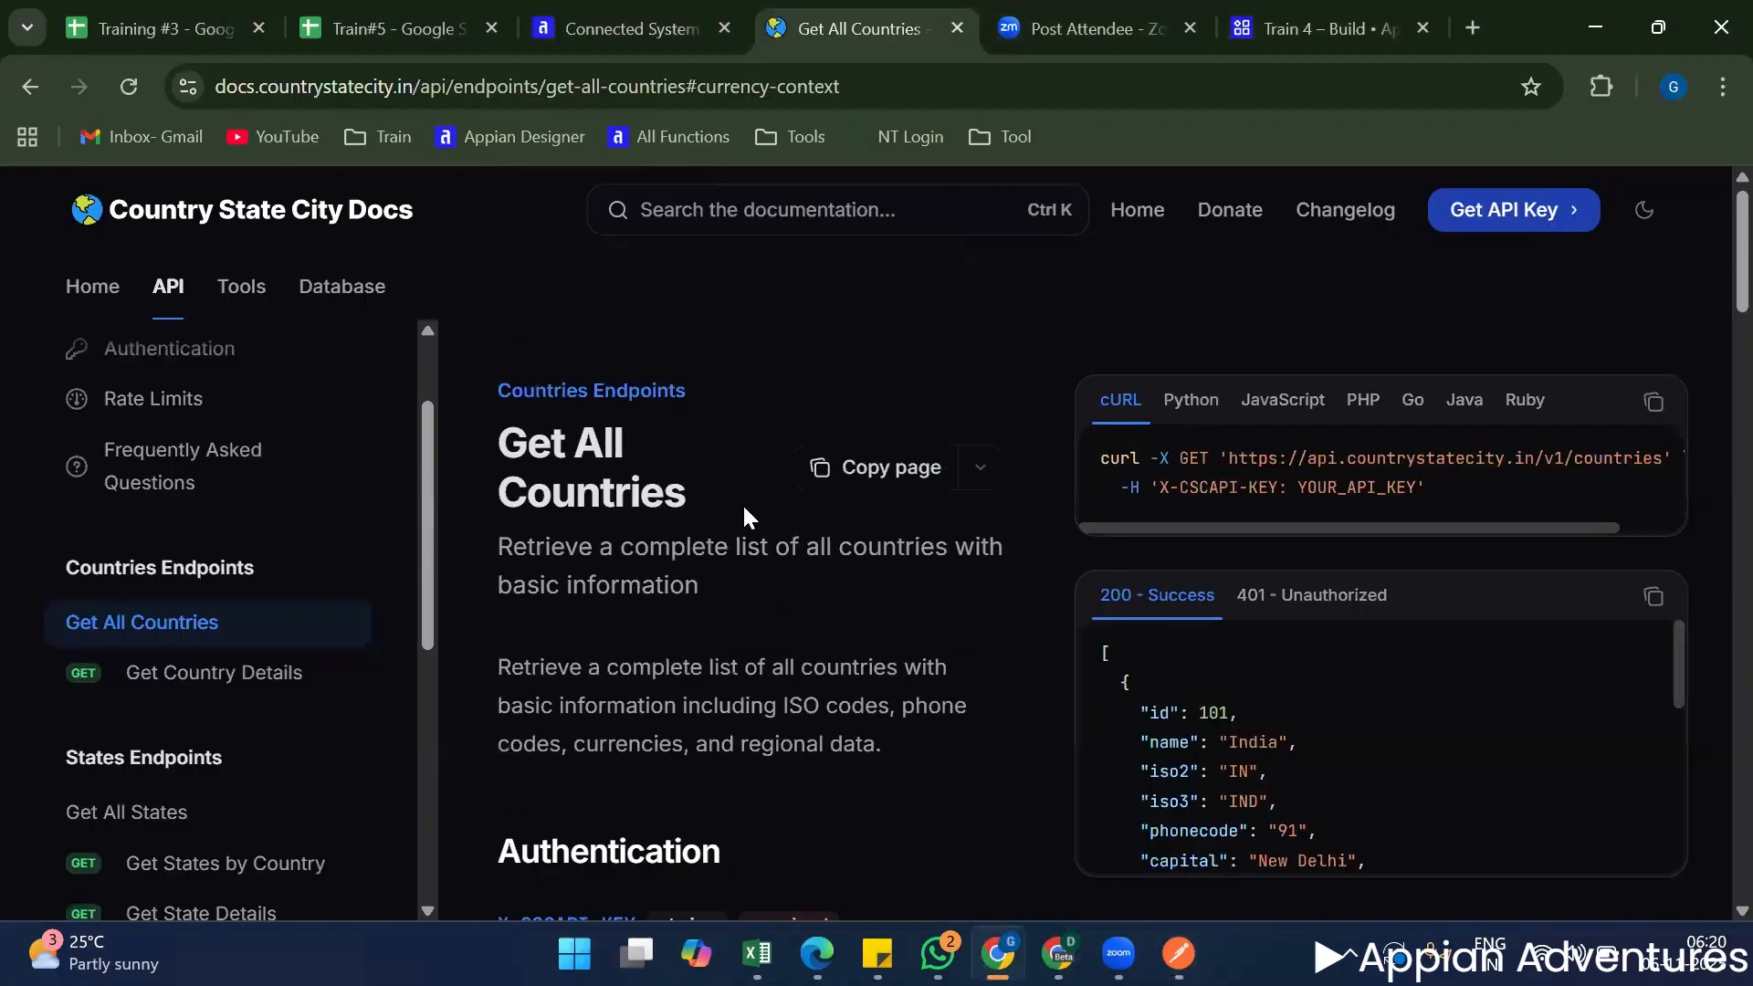
{"action": "scroll", "coordinate": [797, 603], "scroll_direction": "down", "scroll_amount": 3}
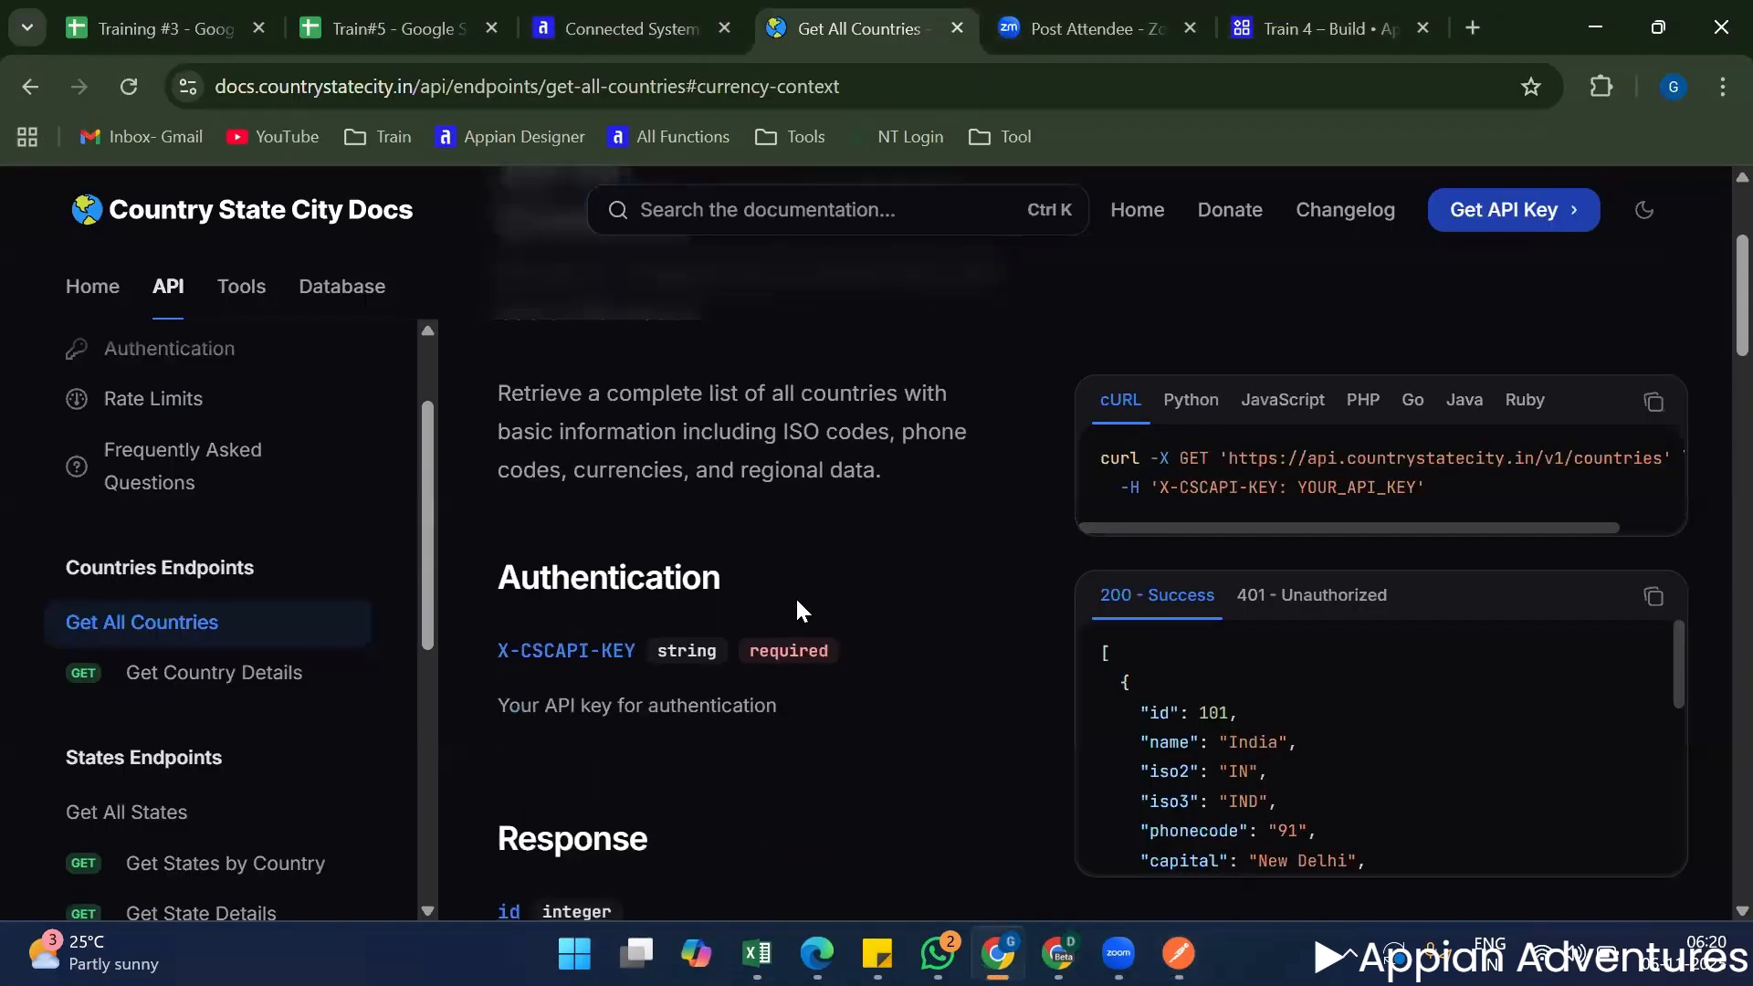
{"action": "scroll", "coordinate": [796, 595], "scroll_direction": "up", "scroll_amount": 3}
{"action": "scroll", "coordinate": [796, 595], "scroll_direction": "down", "scroll_amount": 3}
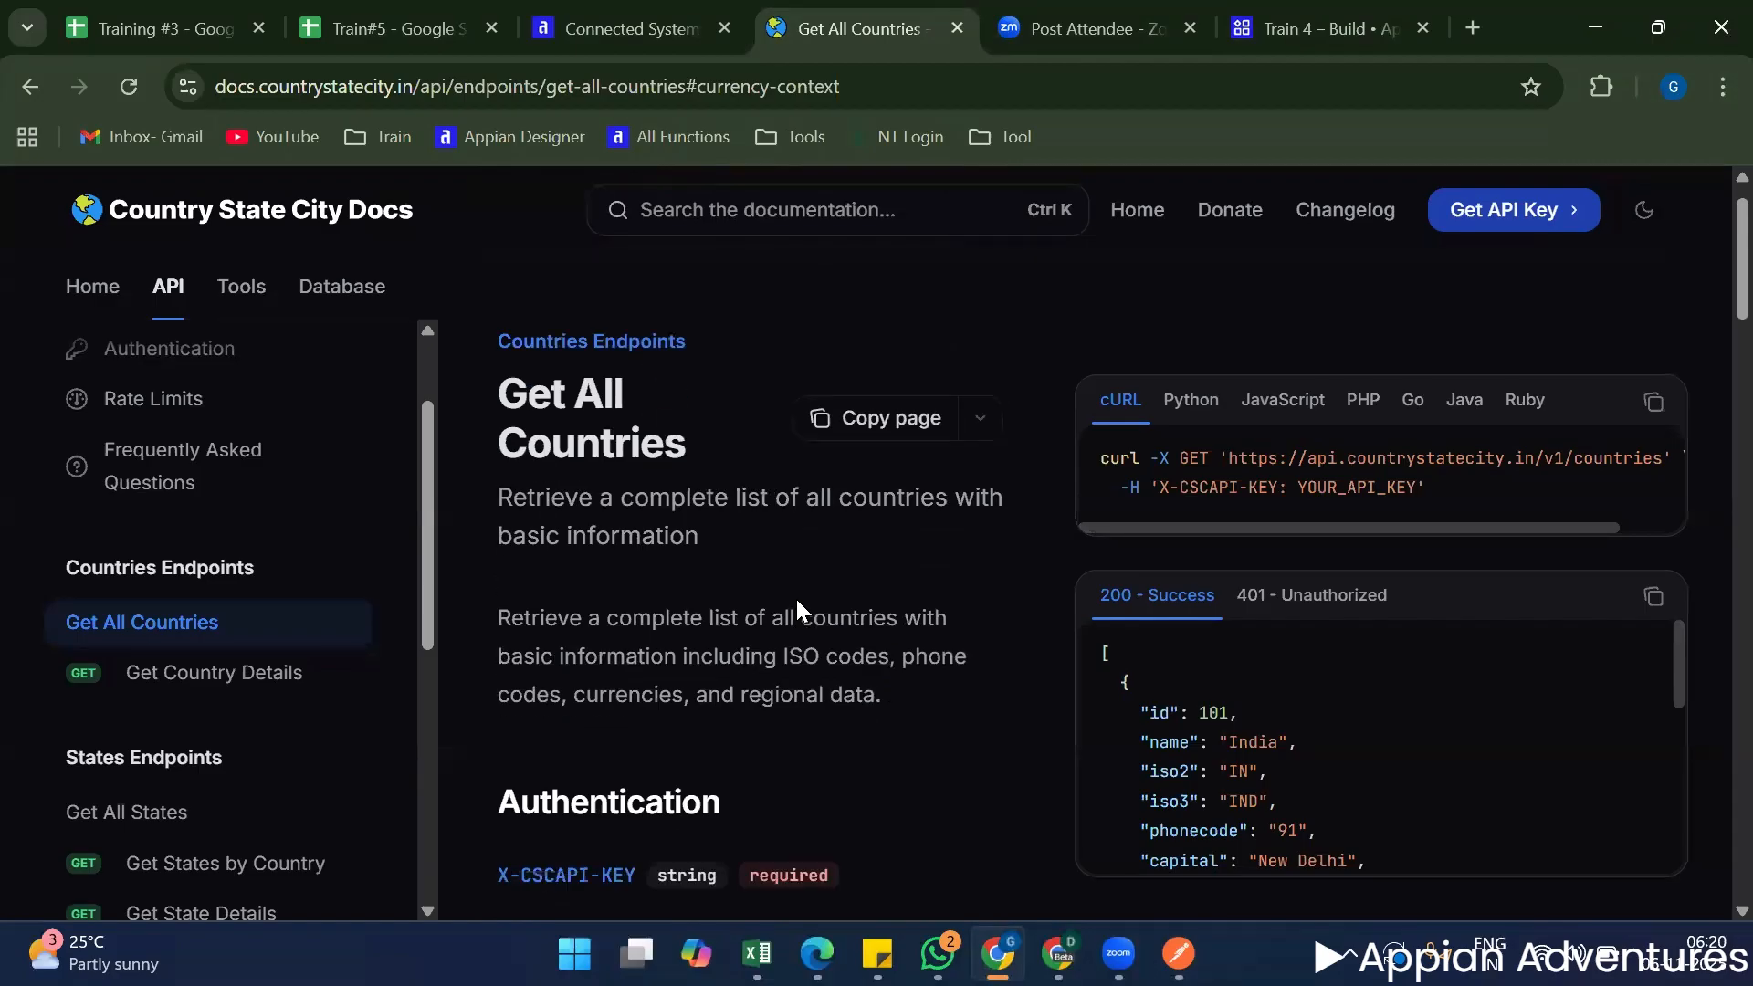
{"action": "scroll", "coordinate": [796, 595], "scroll_direction": "up", "scroll_amount": 3}
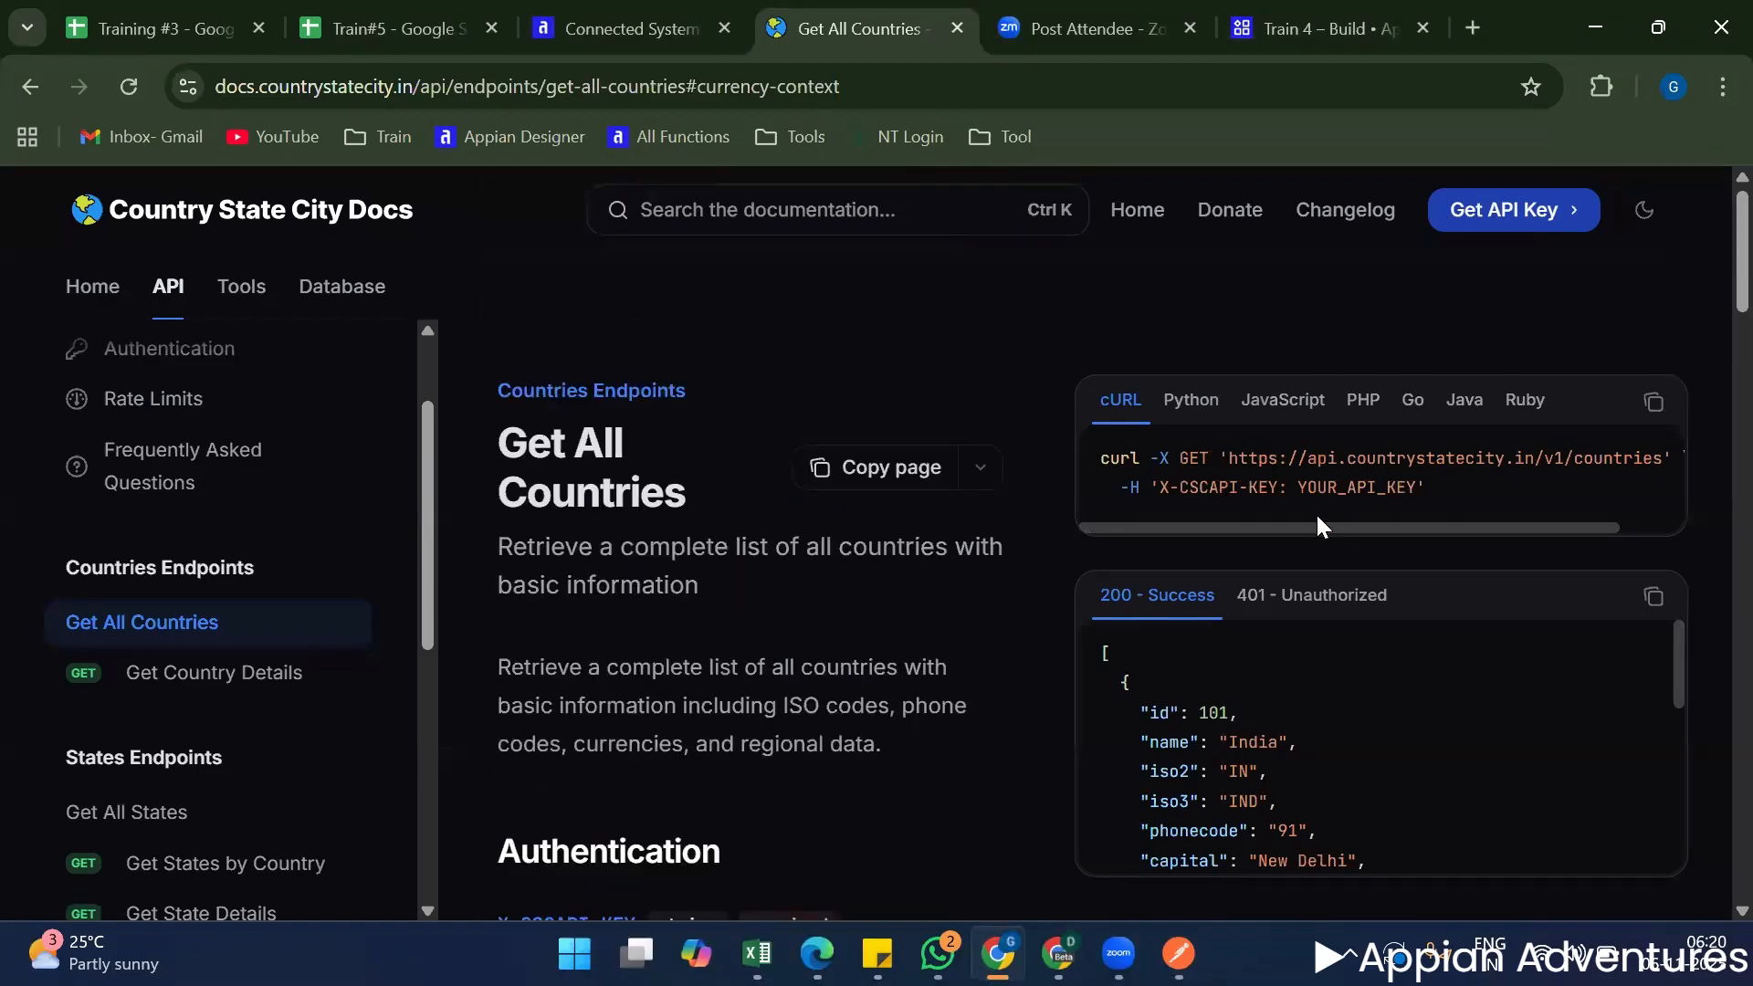
{"action": "left_click_drag", "start_coordinate": [1309, 500], "coordinate": [1422, 526]}
{"action": "left_click_drag", "start_coordinate": [1159, 529], "coordinate": [1099, 520]}
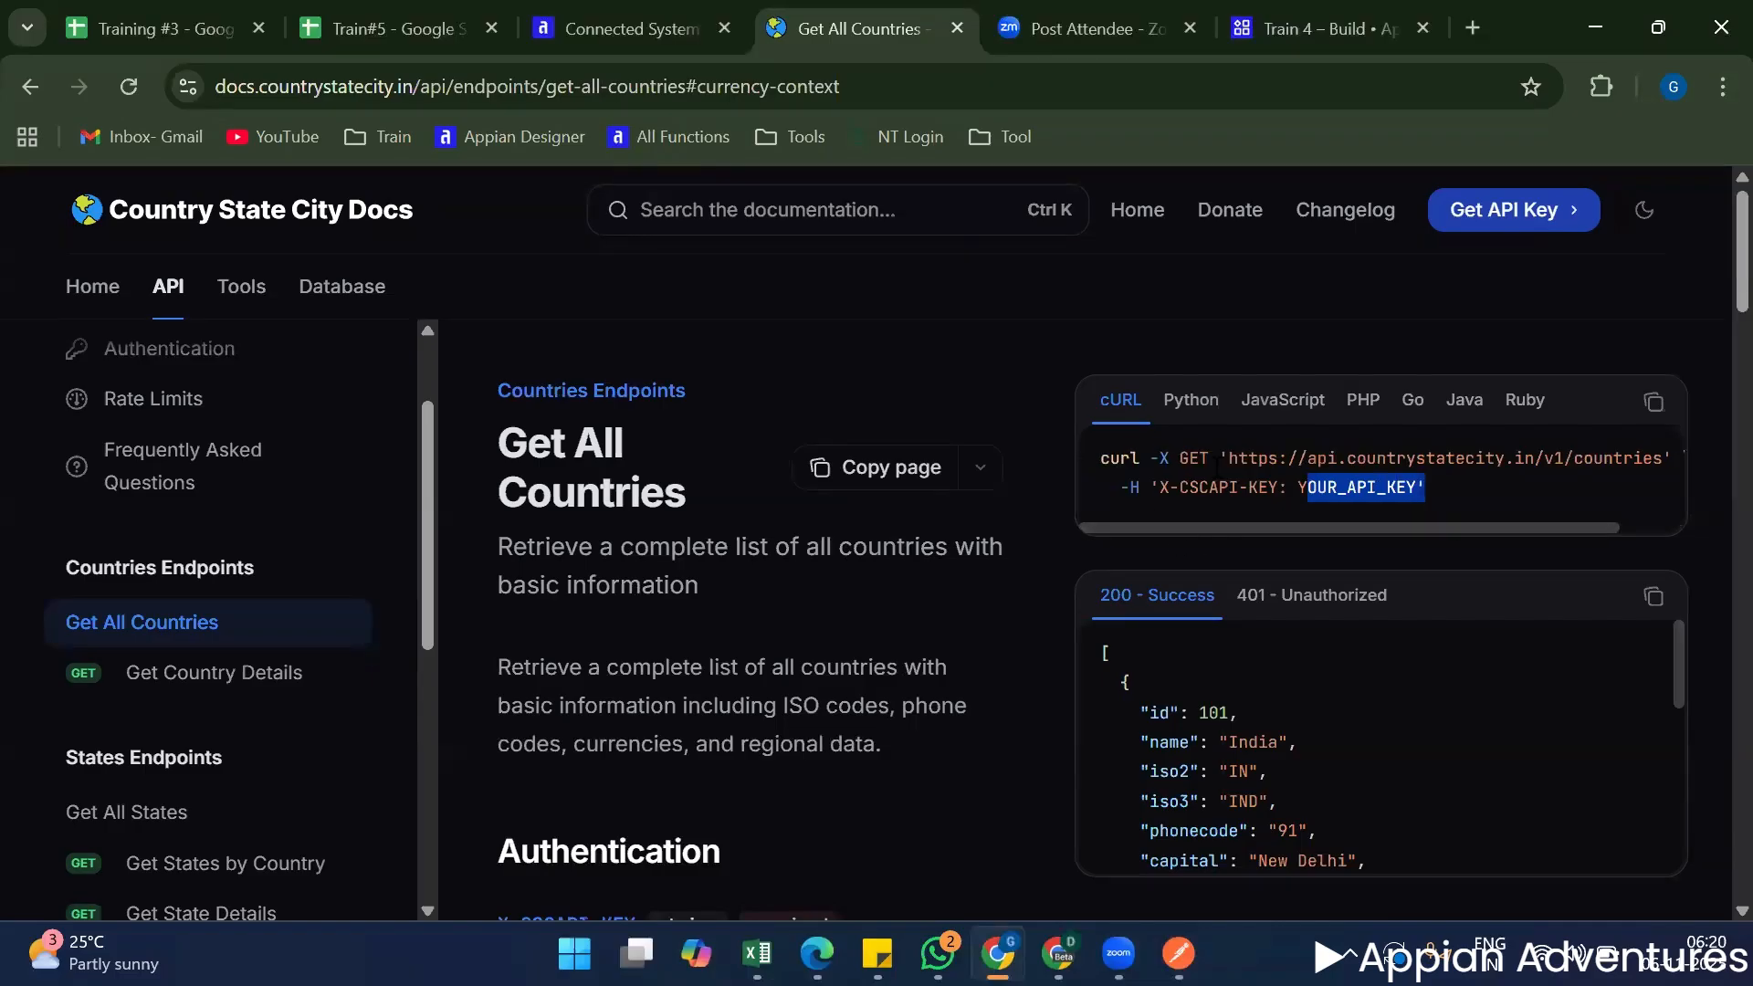
{"action": "left_click_drag", "start_coordinate": [1223, 459], "coordinate": [1593, 465]}
{"action": "key", "text": "ctrl+c"}
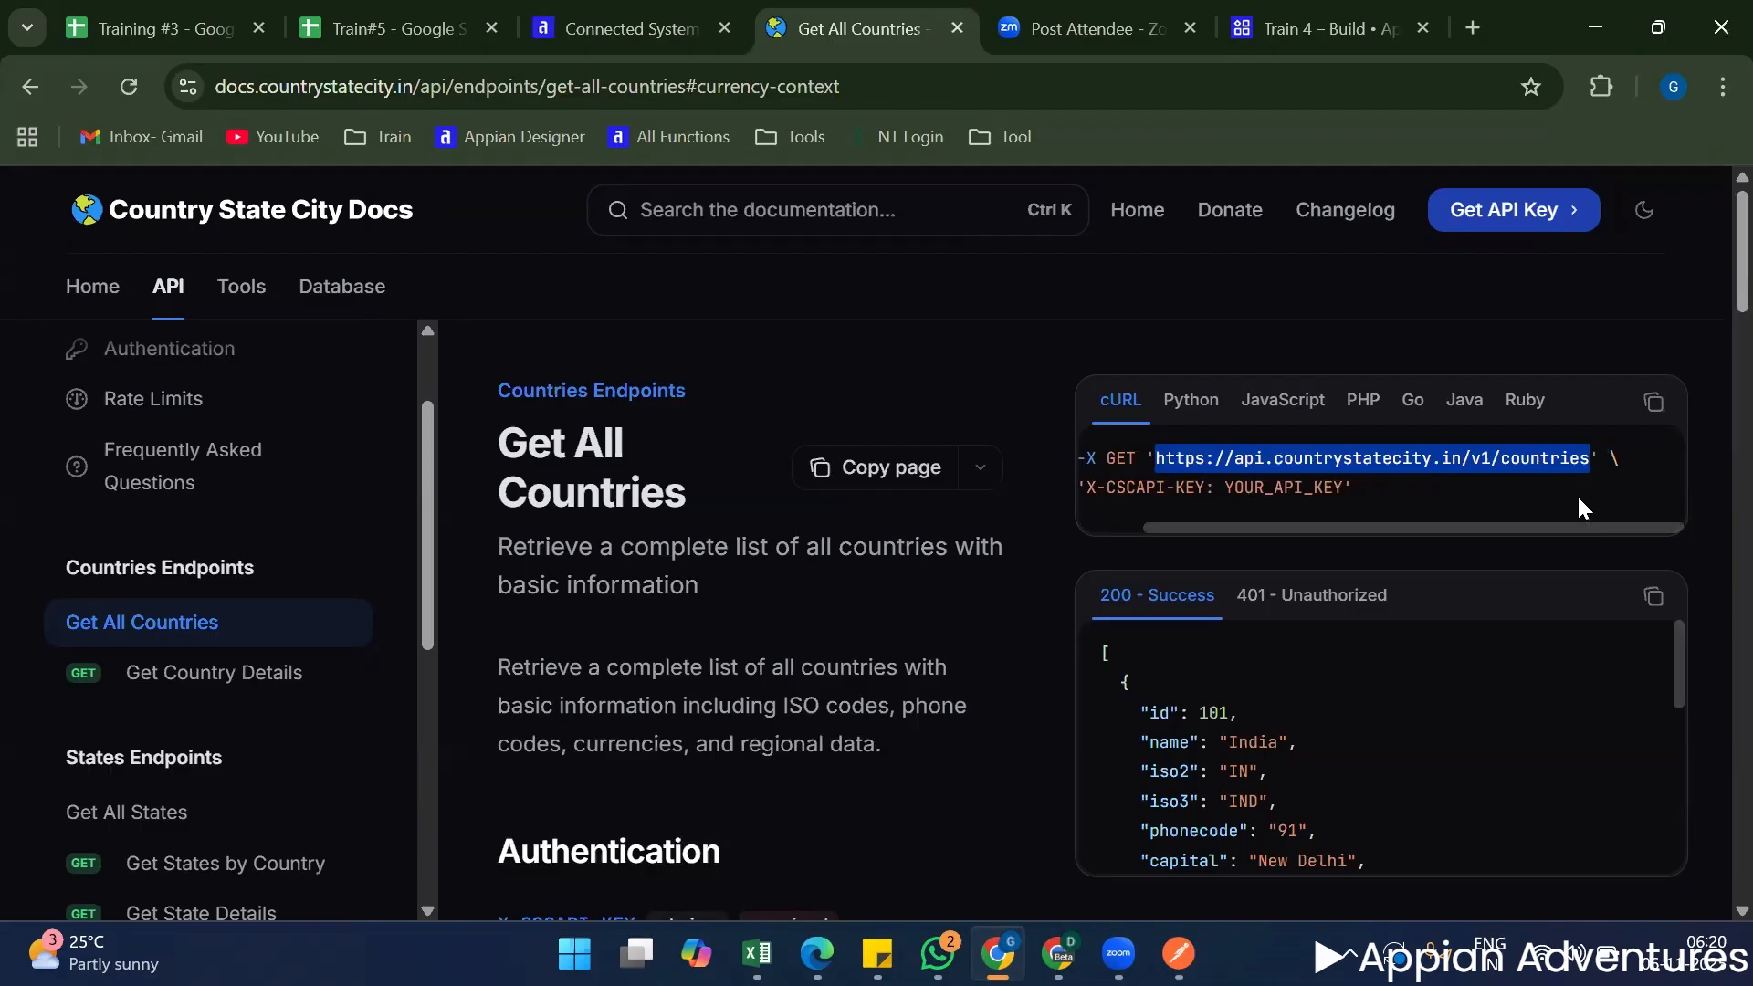
{"action": "left_click", "coordinate": [1382, 512]}
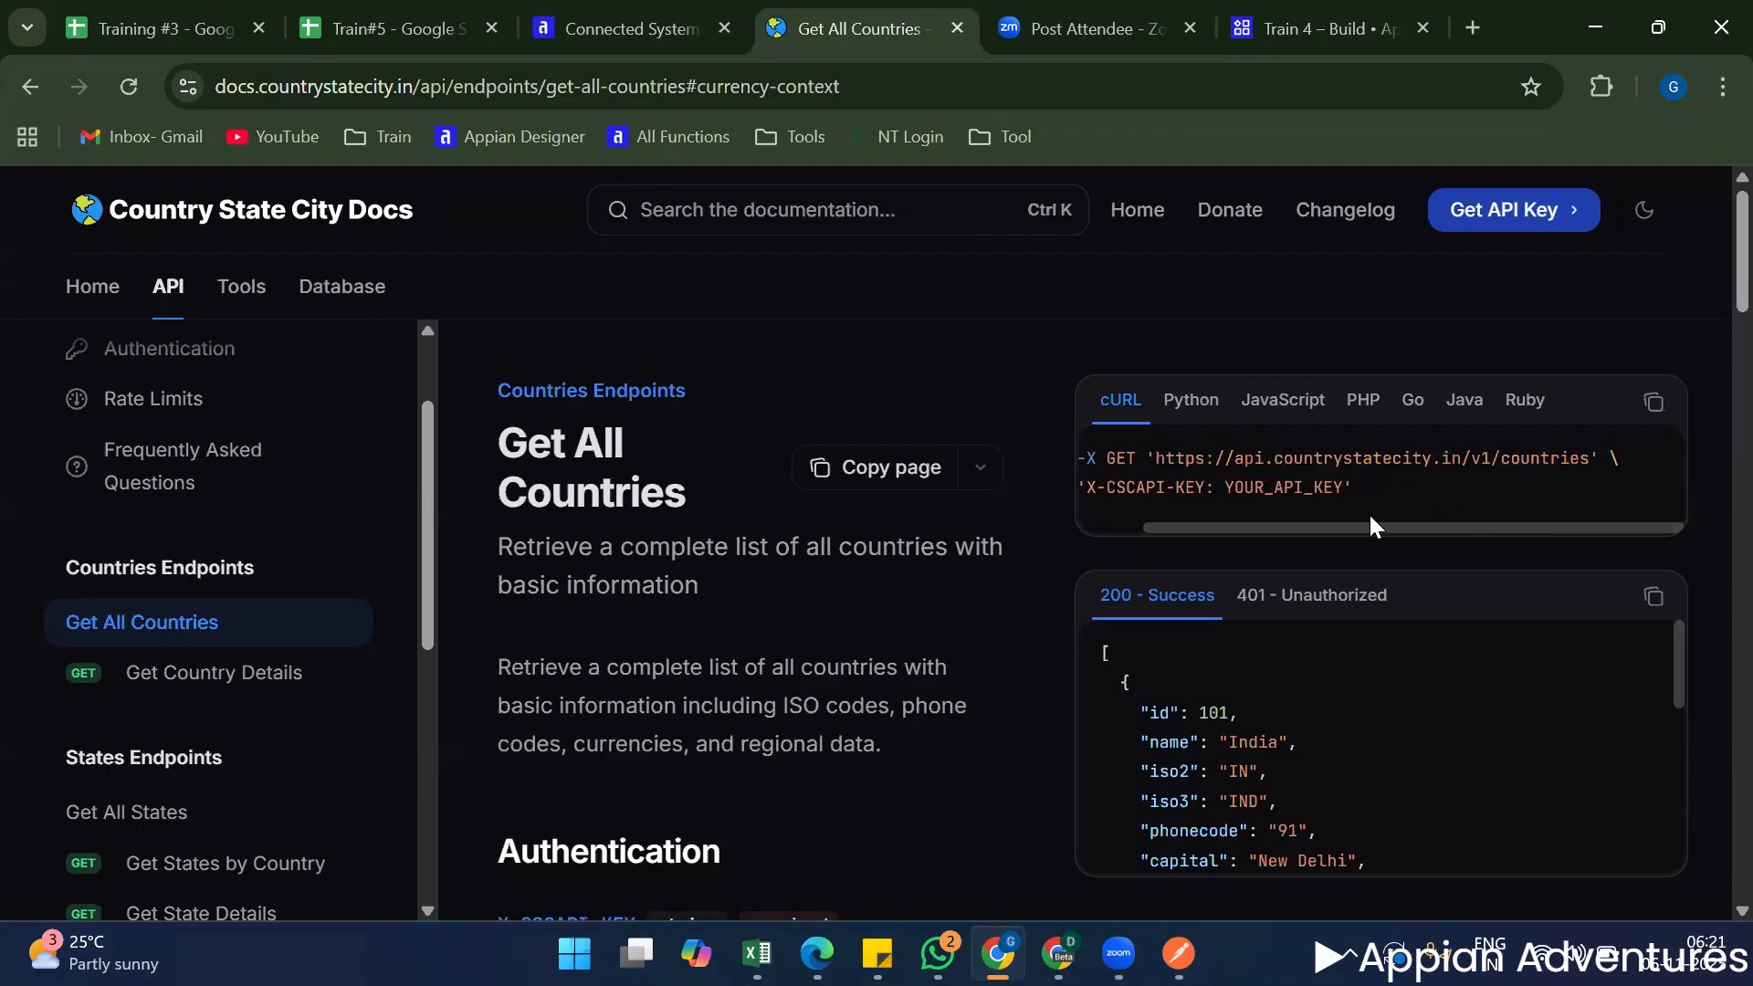
{"action": "left_click_drag", "start_coordinate": [1311, 527], "coordinate": [1267, 527]}
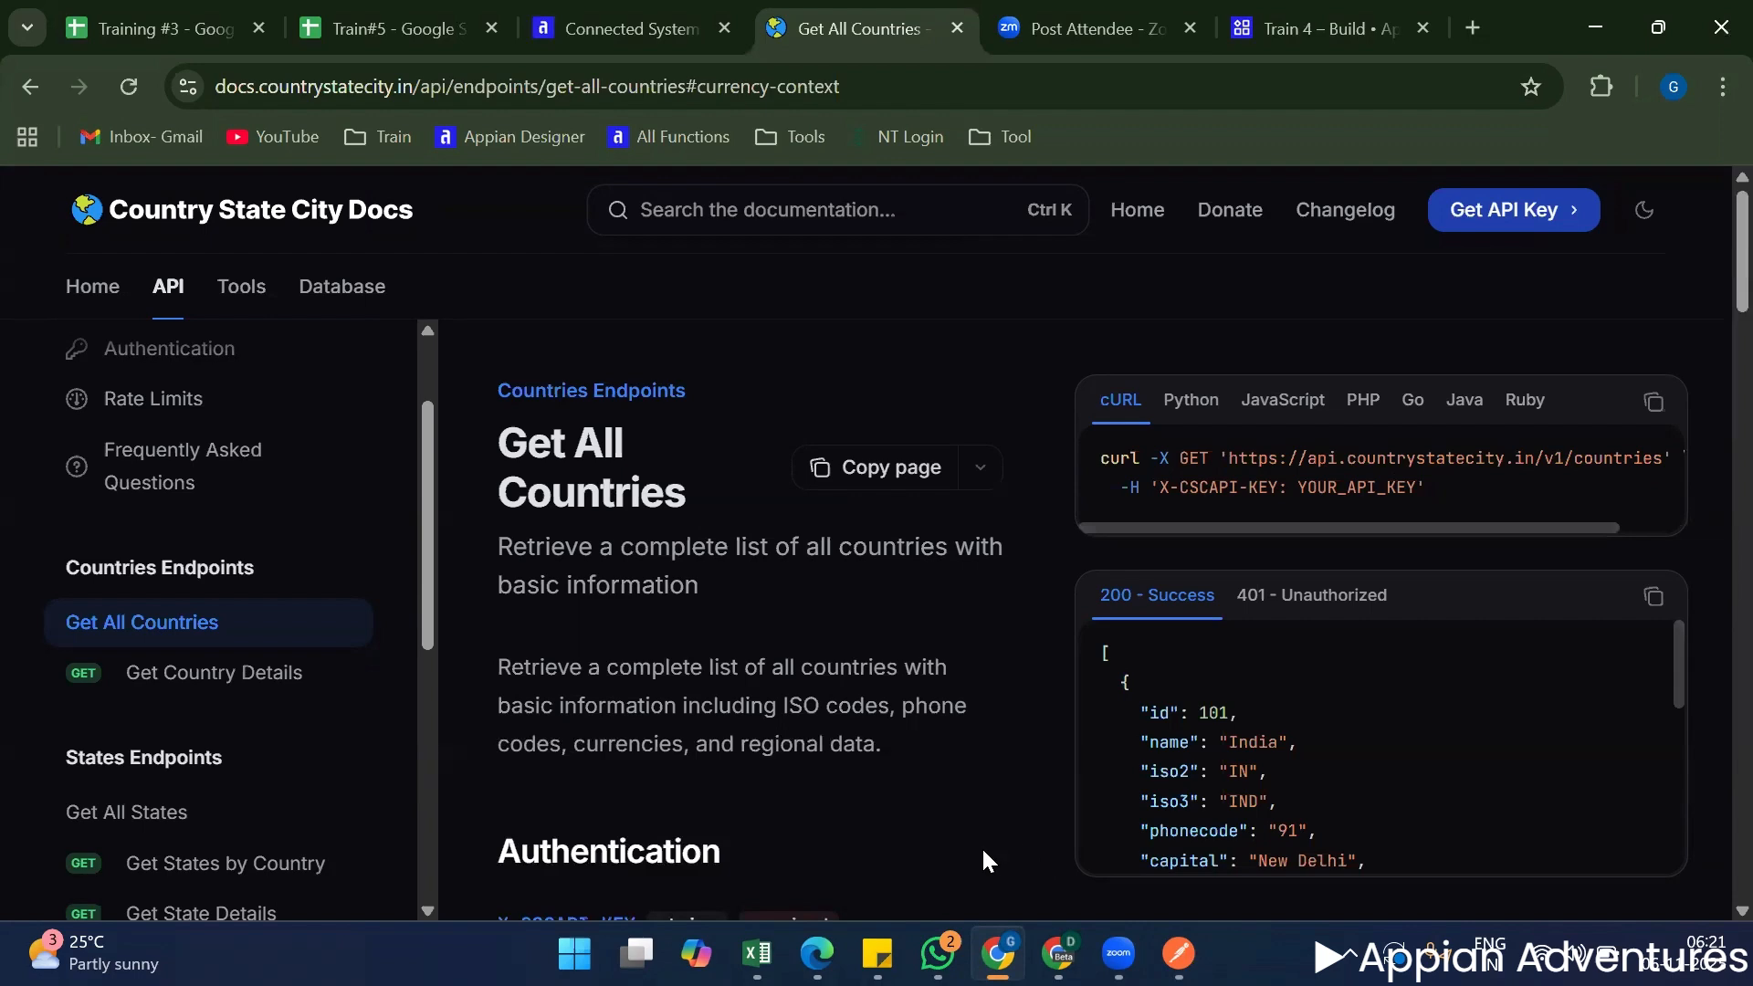
{"action": "double_click", "coordinate": [1337, 489]}
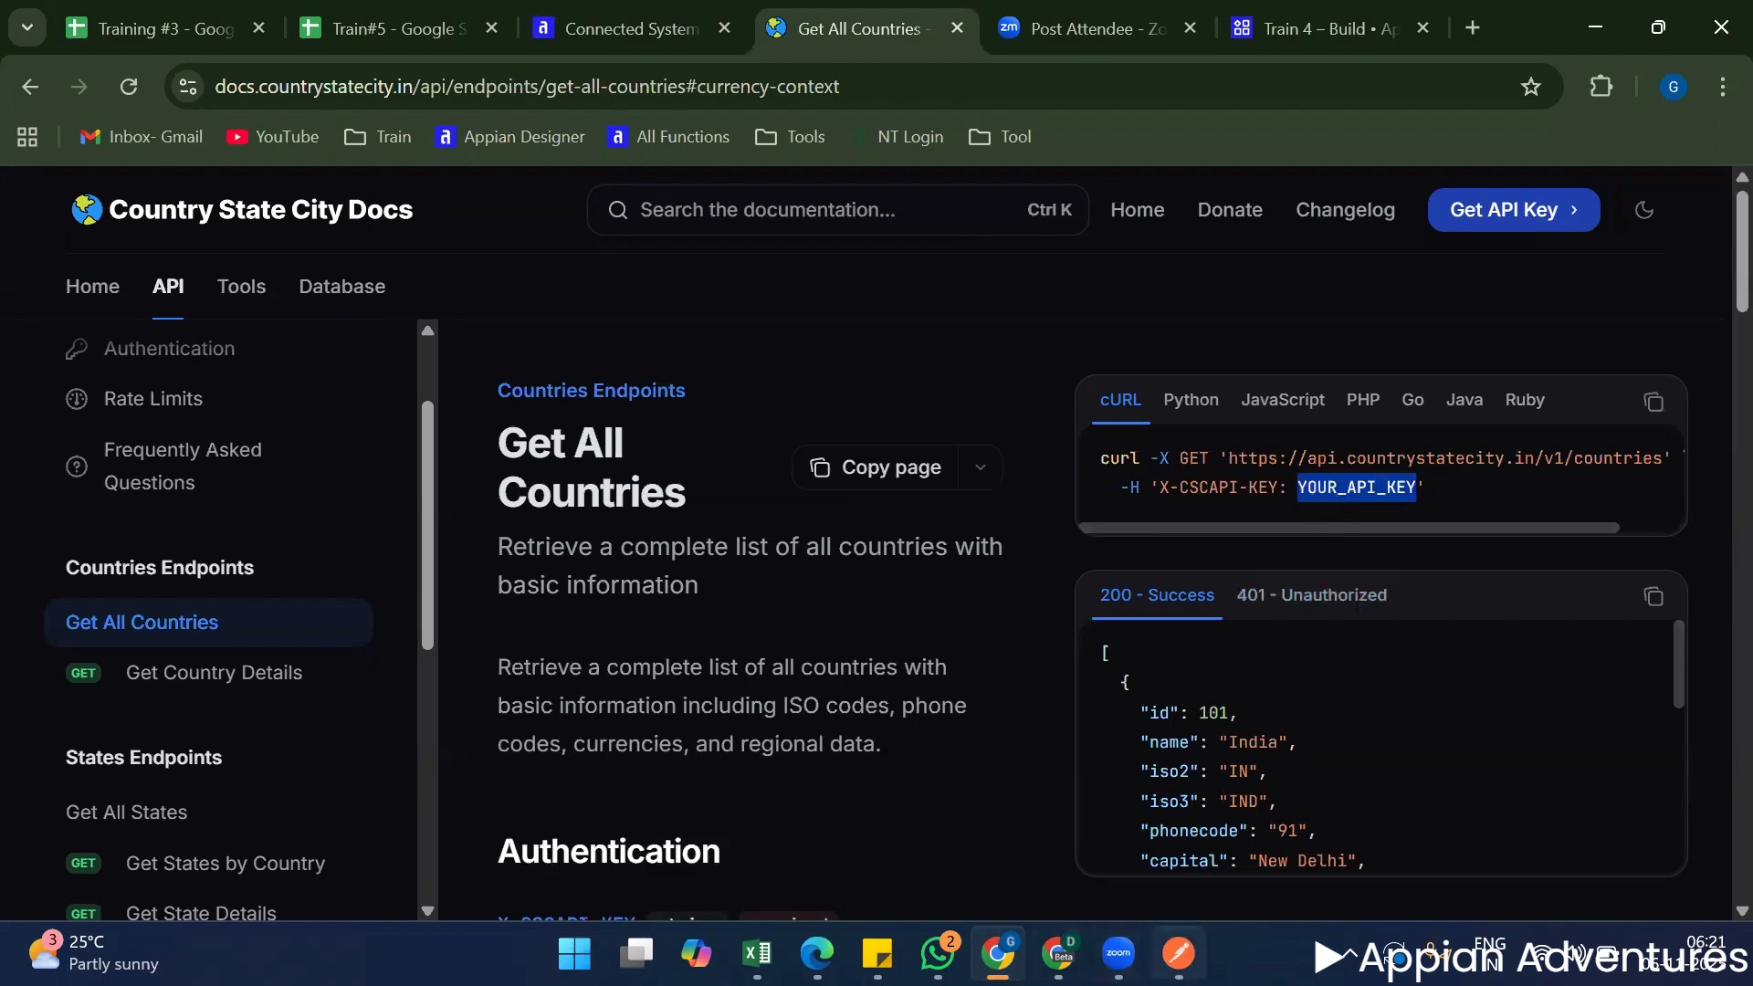
{"action": "left_click", "coordinate": [1177, 953]}
{"action": "left_click", "coordinate": [800, 234]}
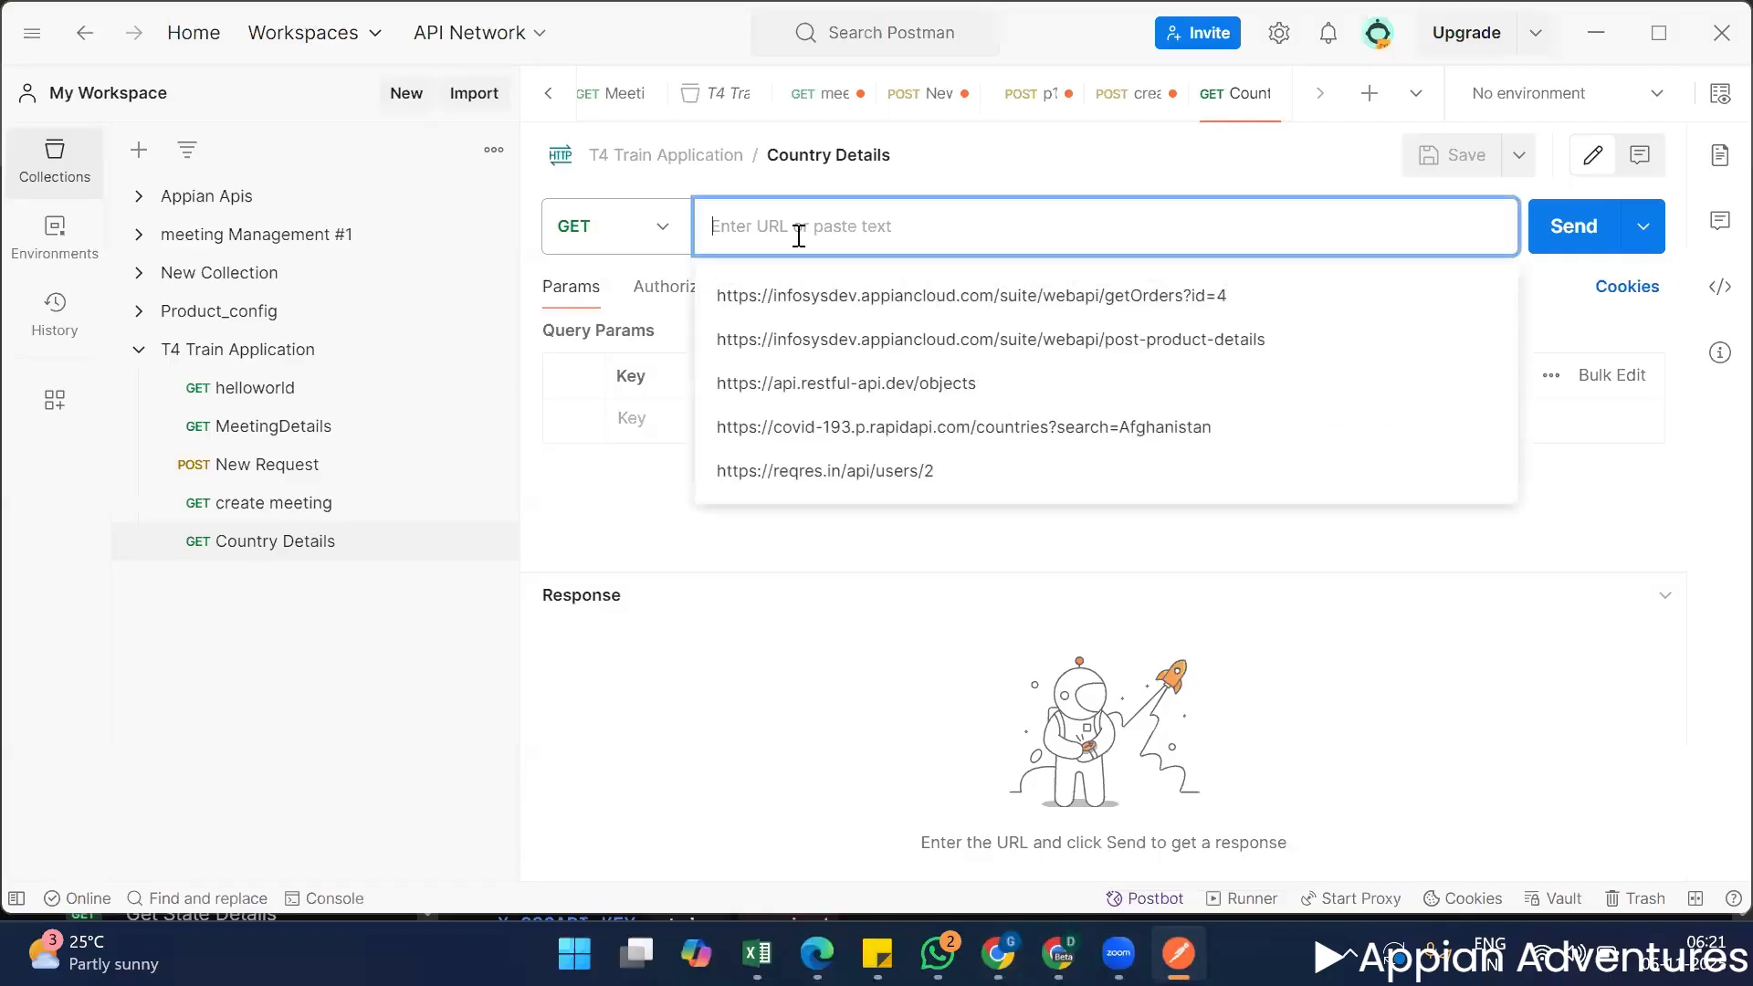
{"action": "key", "text": "ctrl+v"}
{"action": "left_click", "coordinate": [843, 531]}
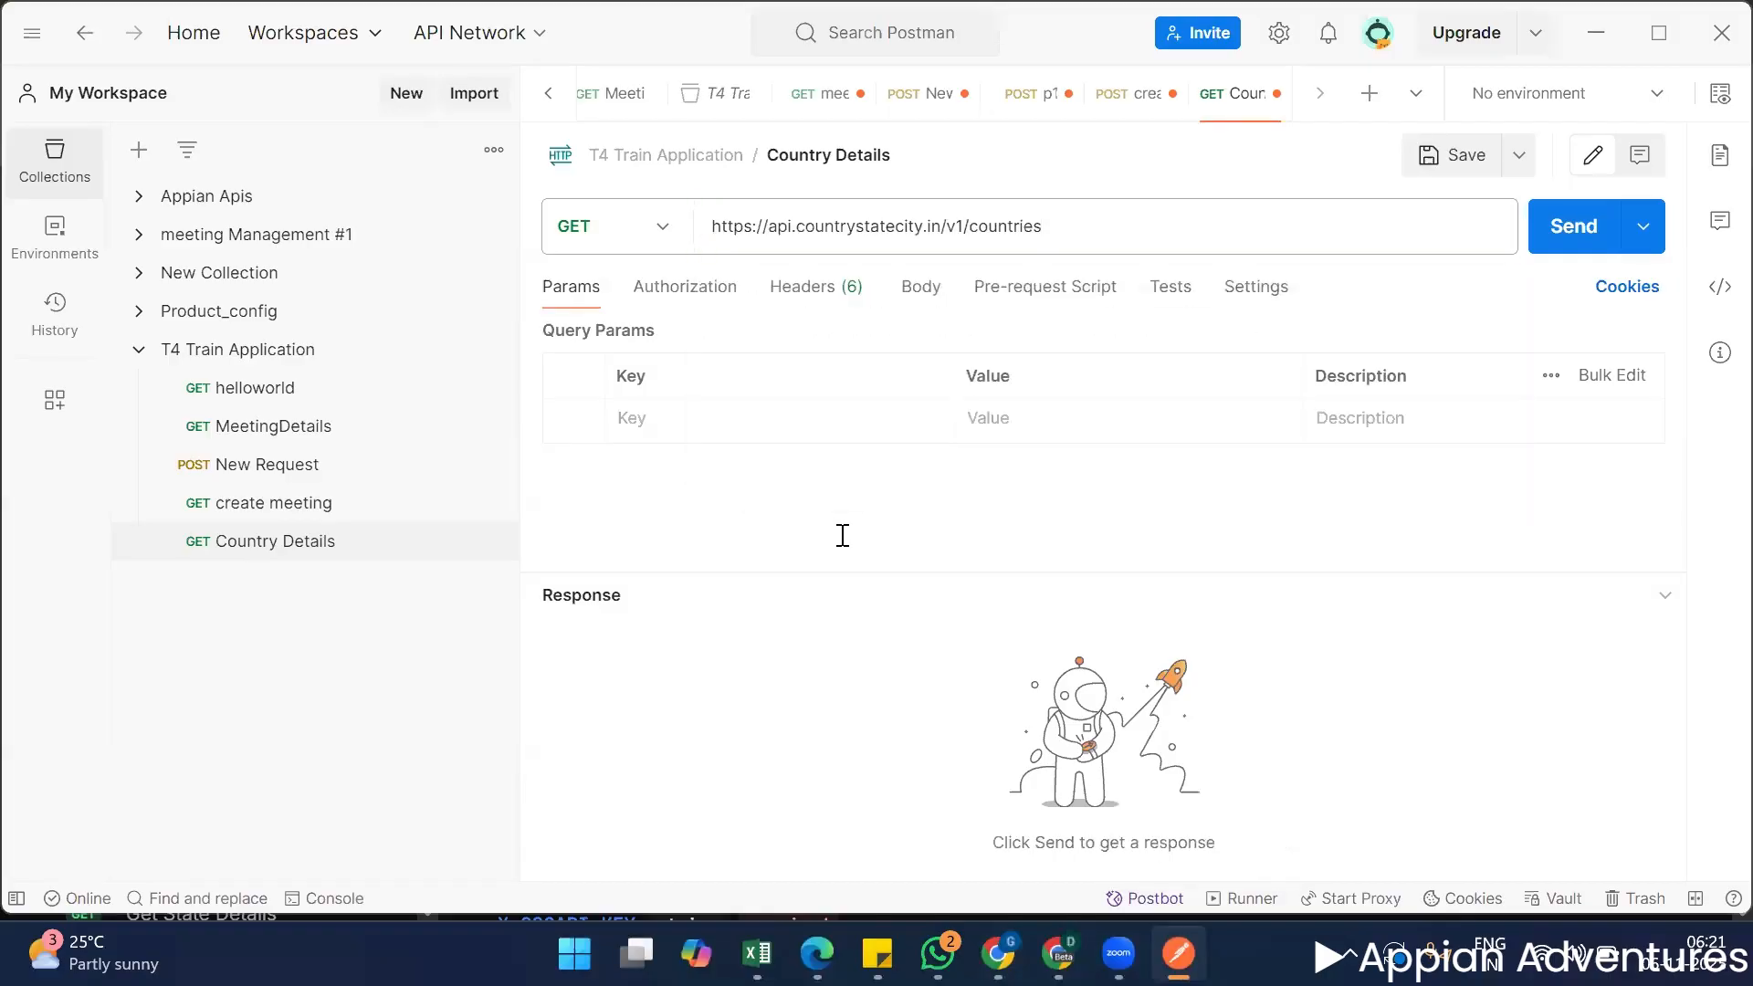
Return to the docs in Chrome and examine the sample success response and authentication section of Get All Countries.
{"action": "key", "text": "alt+Tab"}
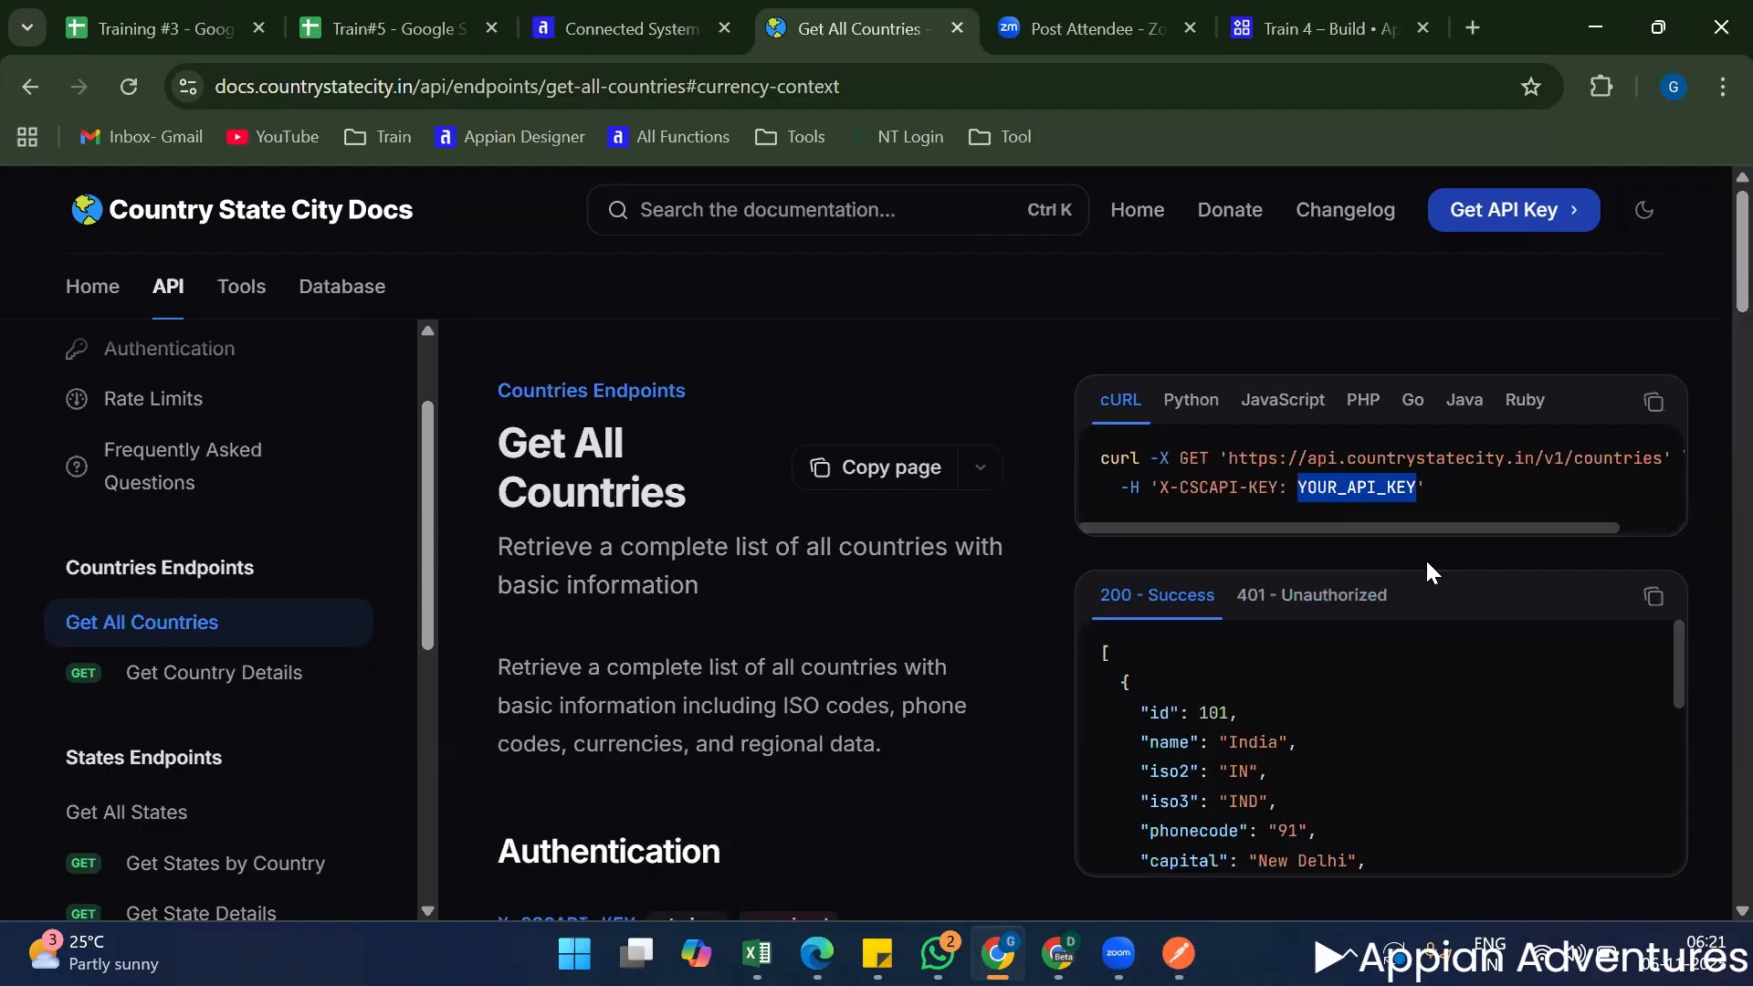
{"action": "scroll", "coordinate": [924, 618], "scroll_direction": "down", "scroll_amount": 2}
{"action": "scroll", "coordinate": [924, 618], "scroll_direction": "down", "scroll_amount": 1}
{"action": "scroll", "coordinate": [1312, 746], "scroll_direction": "down", "scroll_amount": 5}
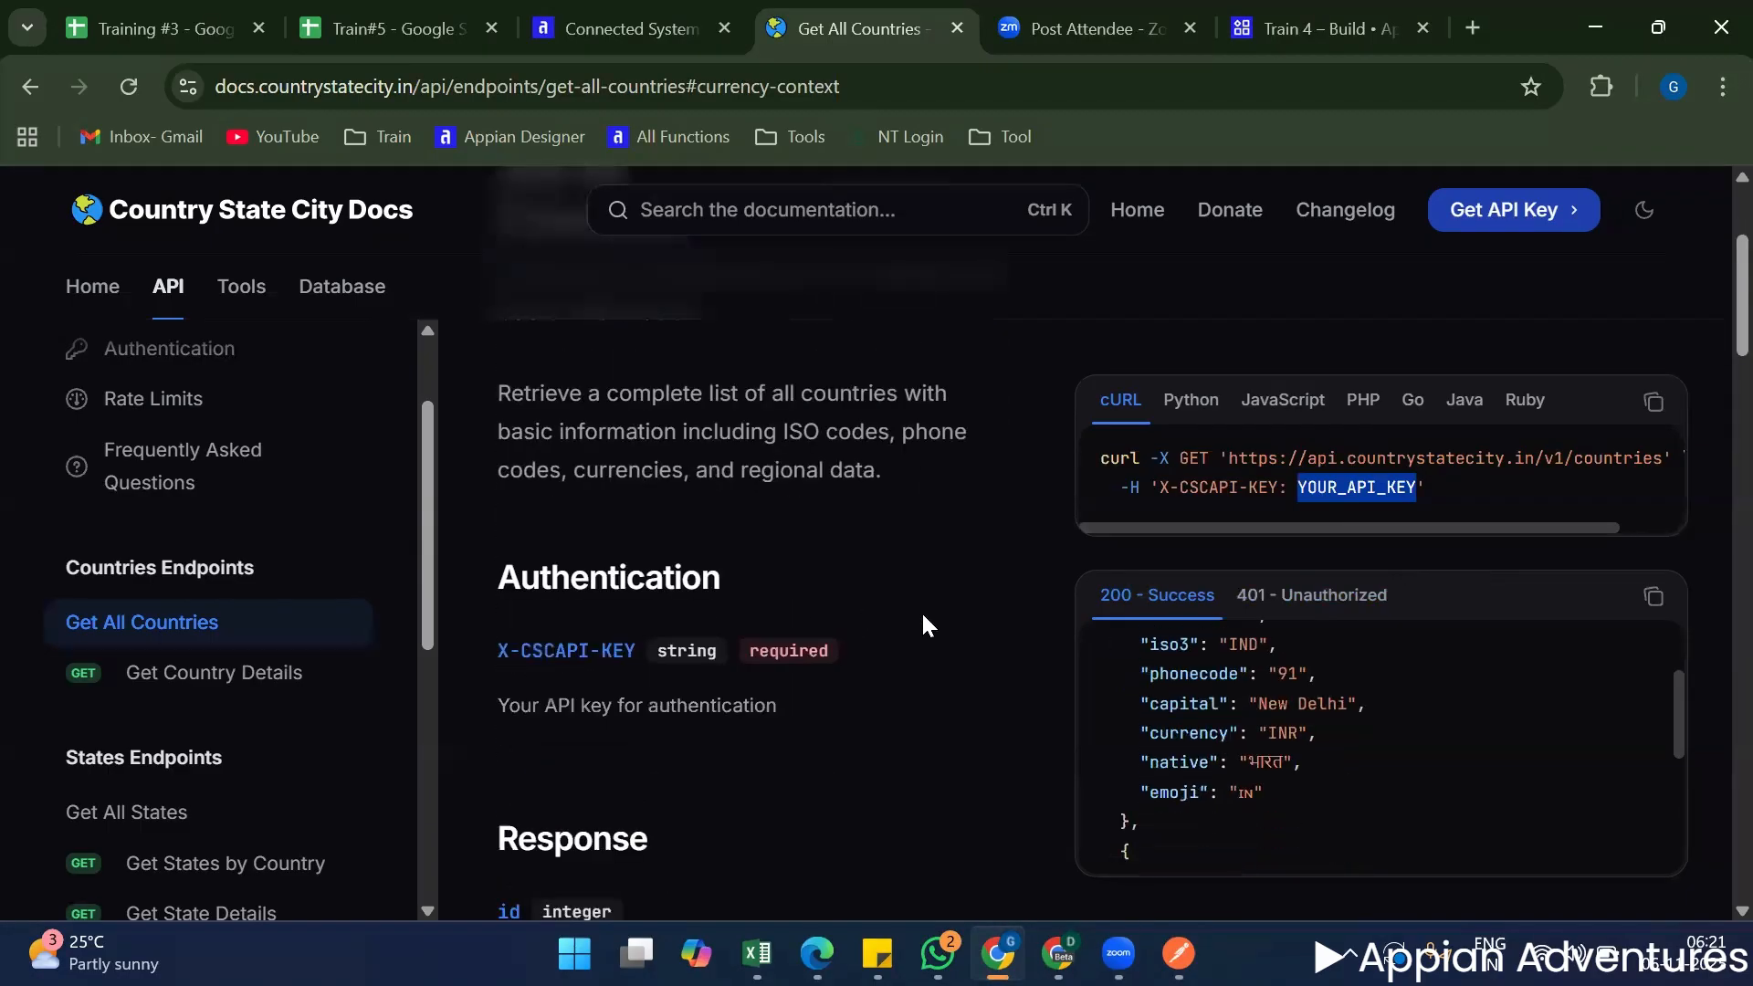
{"action": "scroll", "coordinate": [1311, 742], "scroll_direction": "down", "scroll_amount": 2}
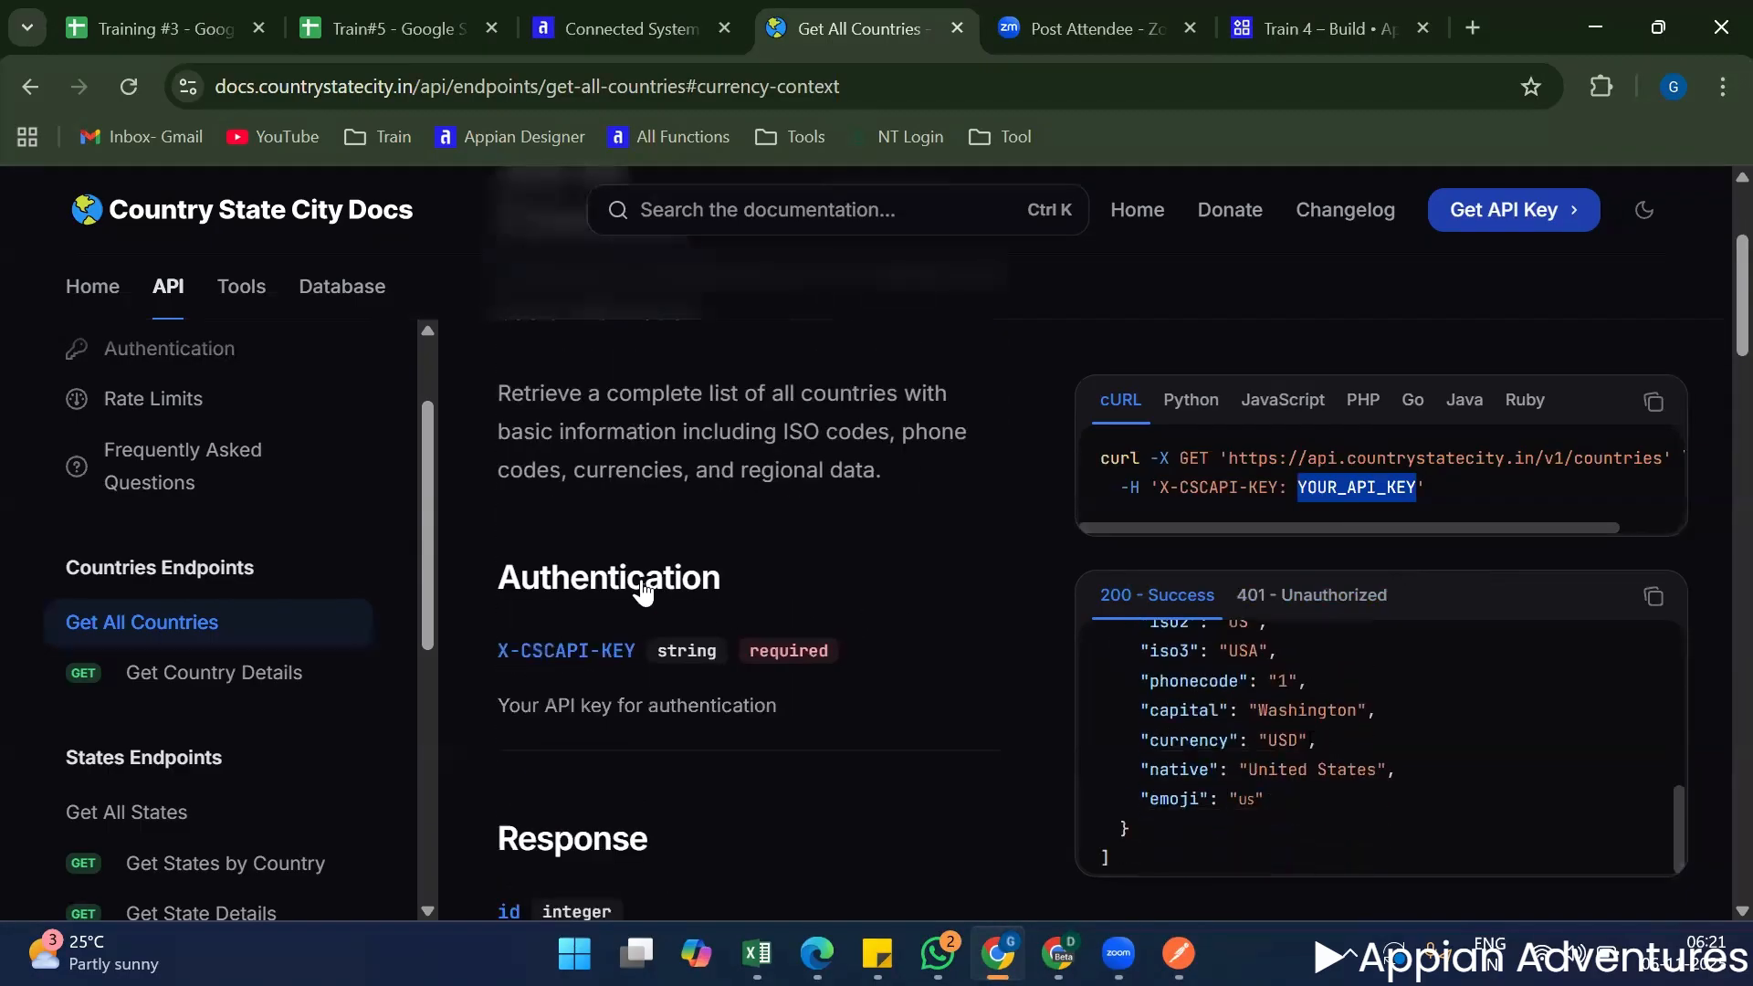
{"action": "scroll", "coordinate": [658, 591], "scroll_direction": "up", "scroll_amount": 3}
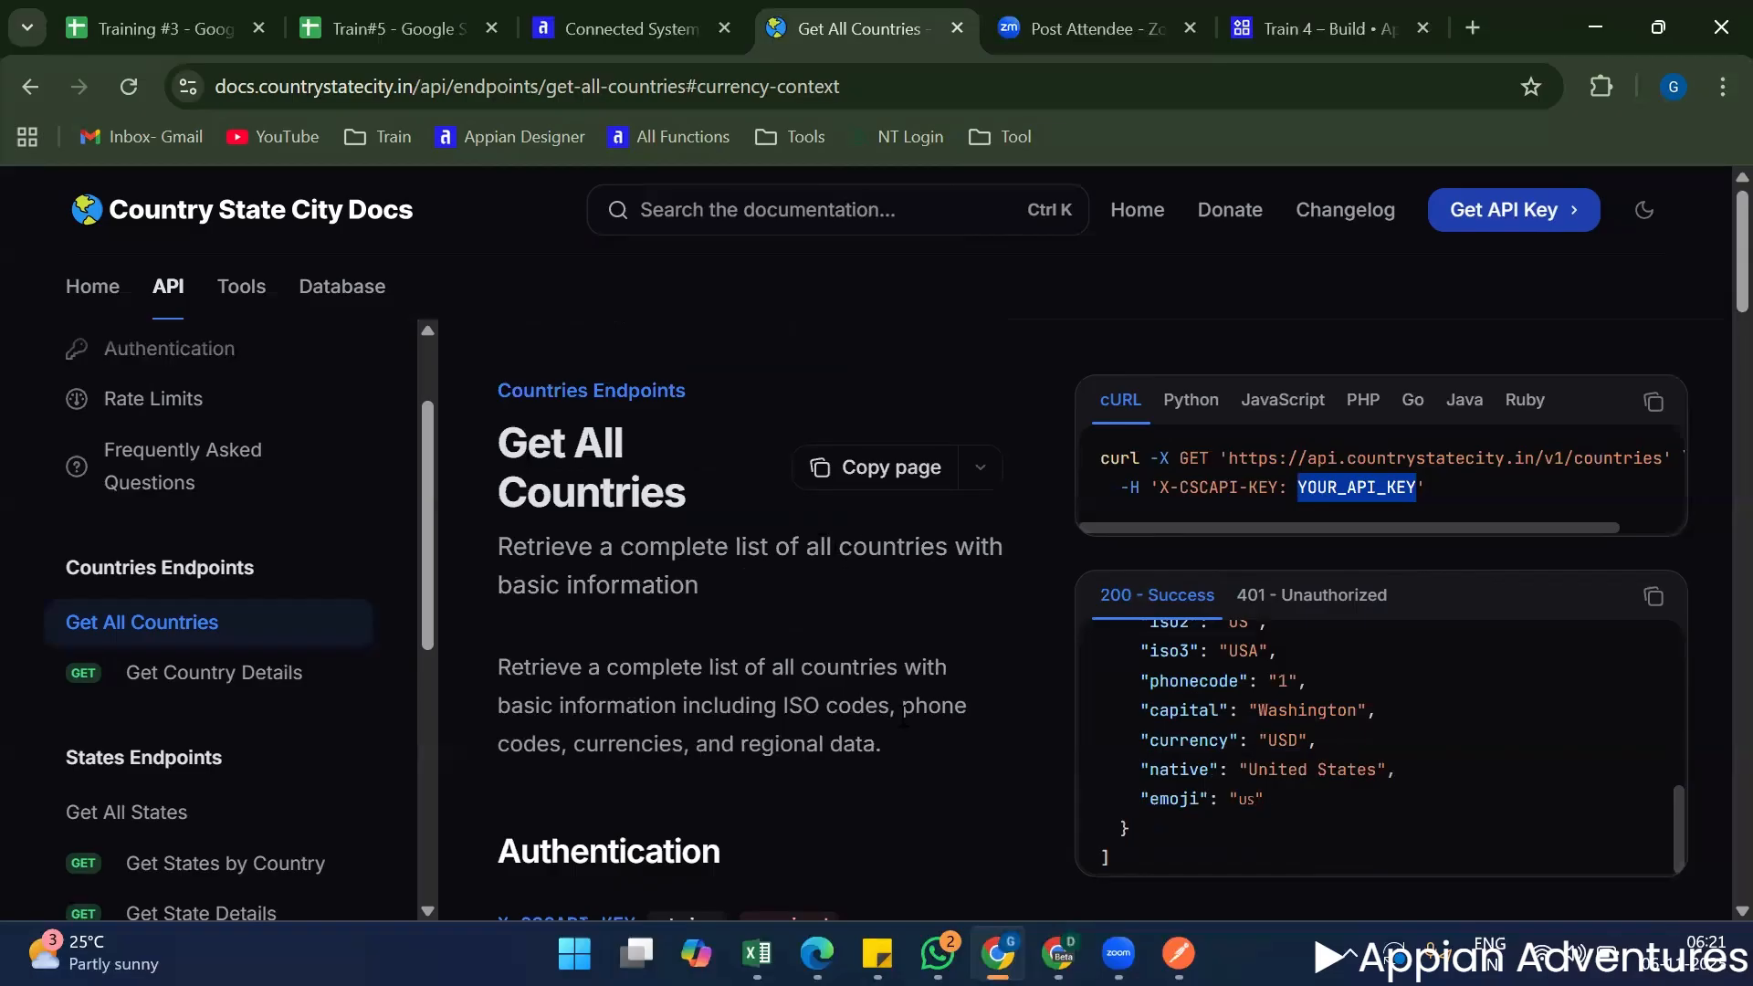
{"action": "scroll", "coordinate": [544, 698], "scroll_direction": "down", "scroll_amount": 3}
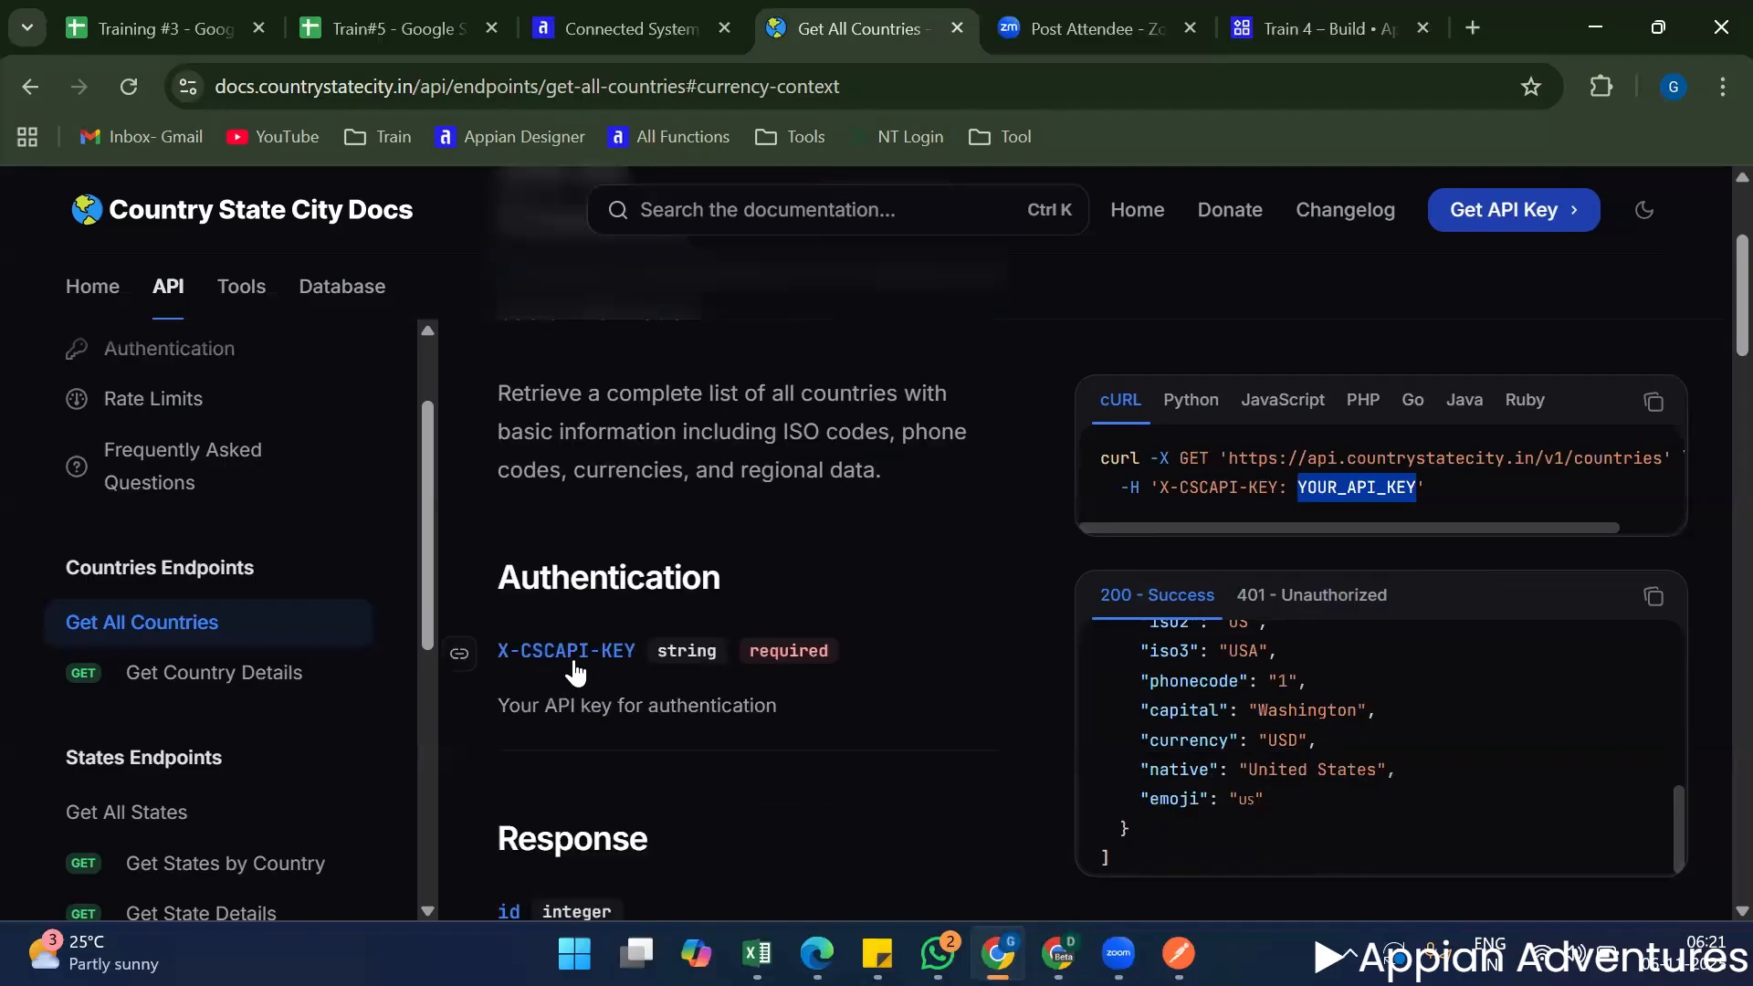
{"action": "scroll", "coordinate": [1136, 813], "scroll_direction": "up", "scroll_amount": 10}
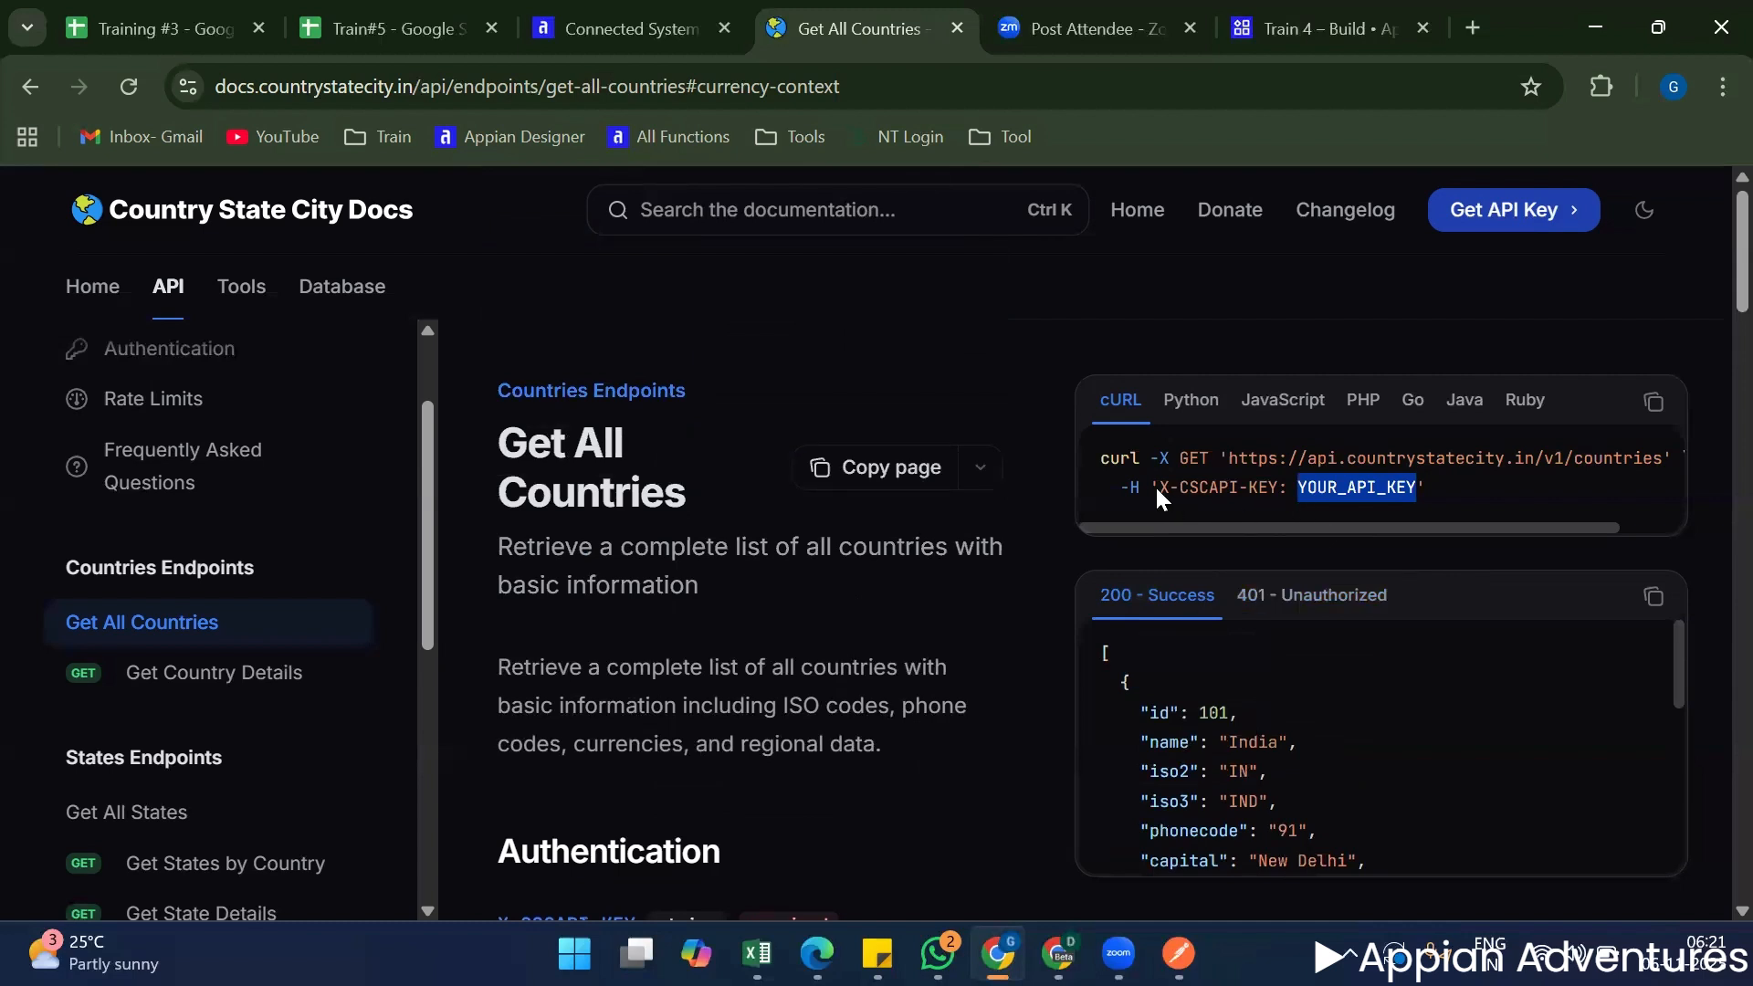
Copy the header name X-CSCAPI-KEY from the cURL example and switch to the Train#5 spreadsheet.
{"action": "left_click_drag", "start_coordinate": [1157, 488], "coordinate": [1296, 490]}
{"action": "key", "text": "ctrl+c"}
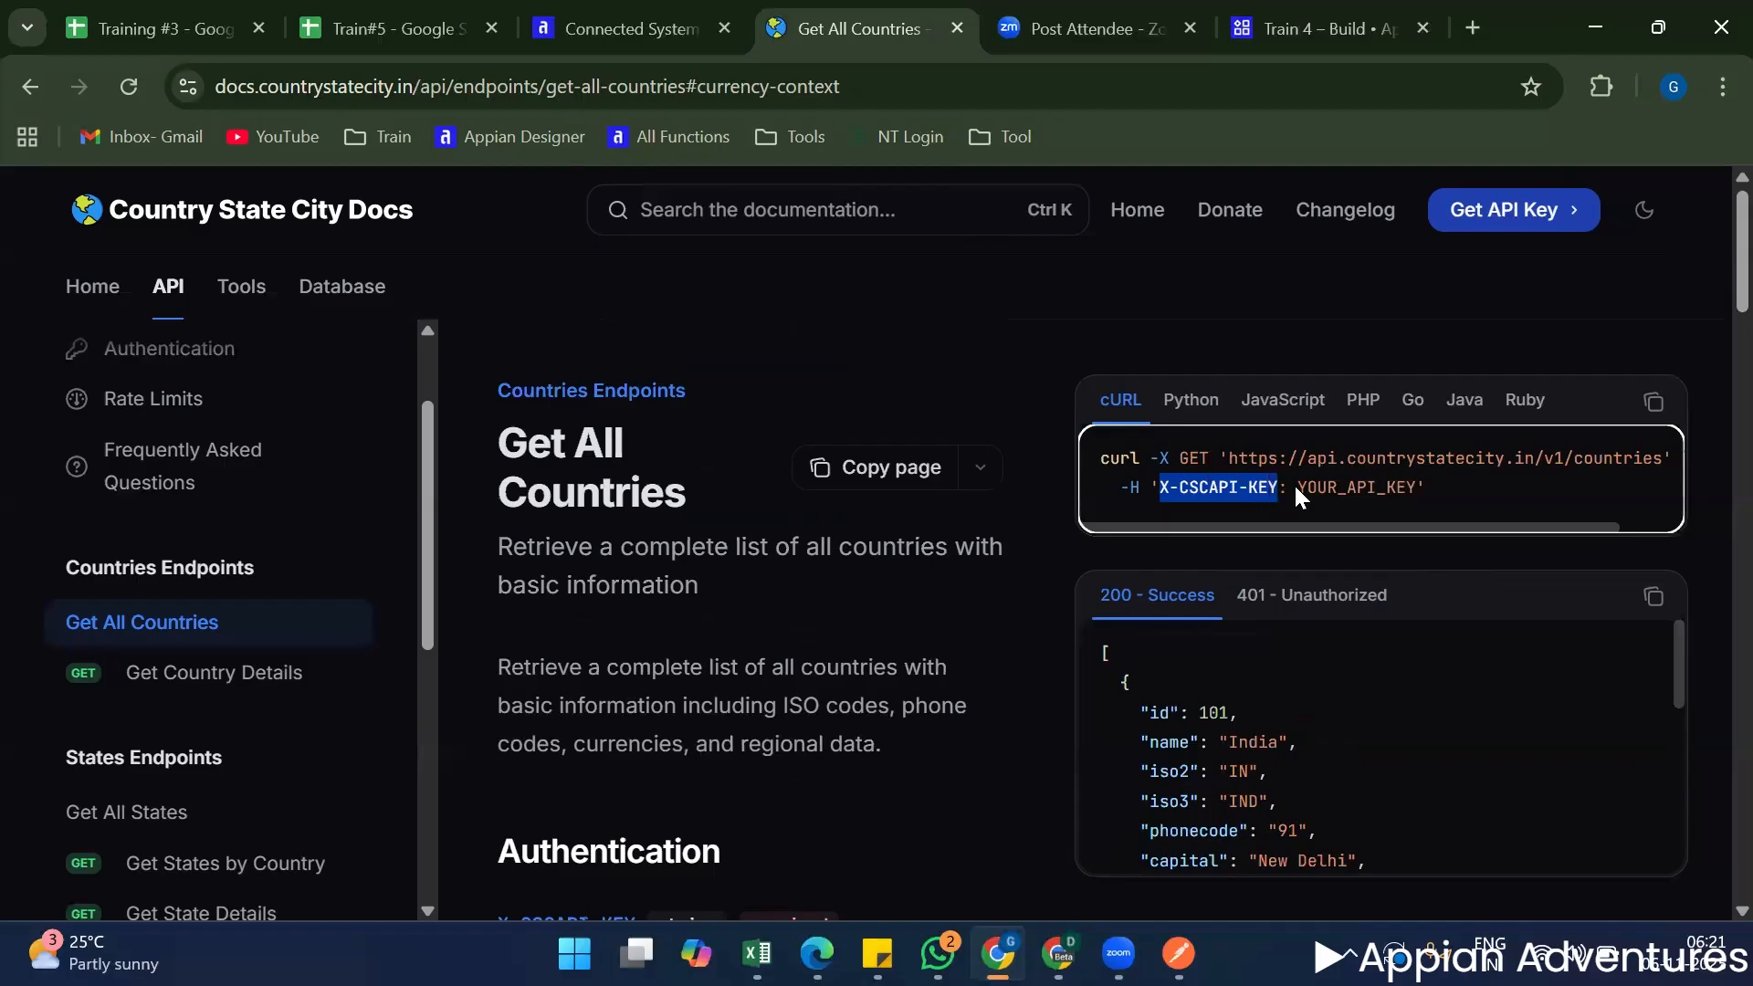
{"action": "key", "text": "ctrl+shift+Tab"}
{"action": "key", "text": "ctrl+shift+Tab"}
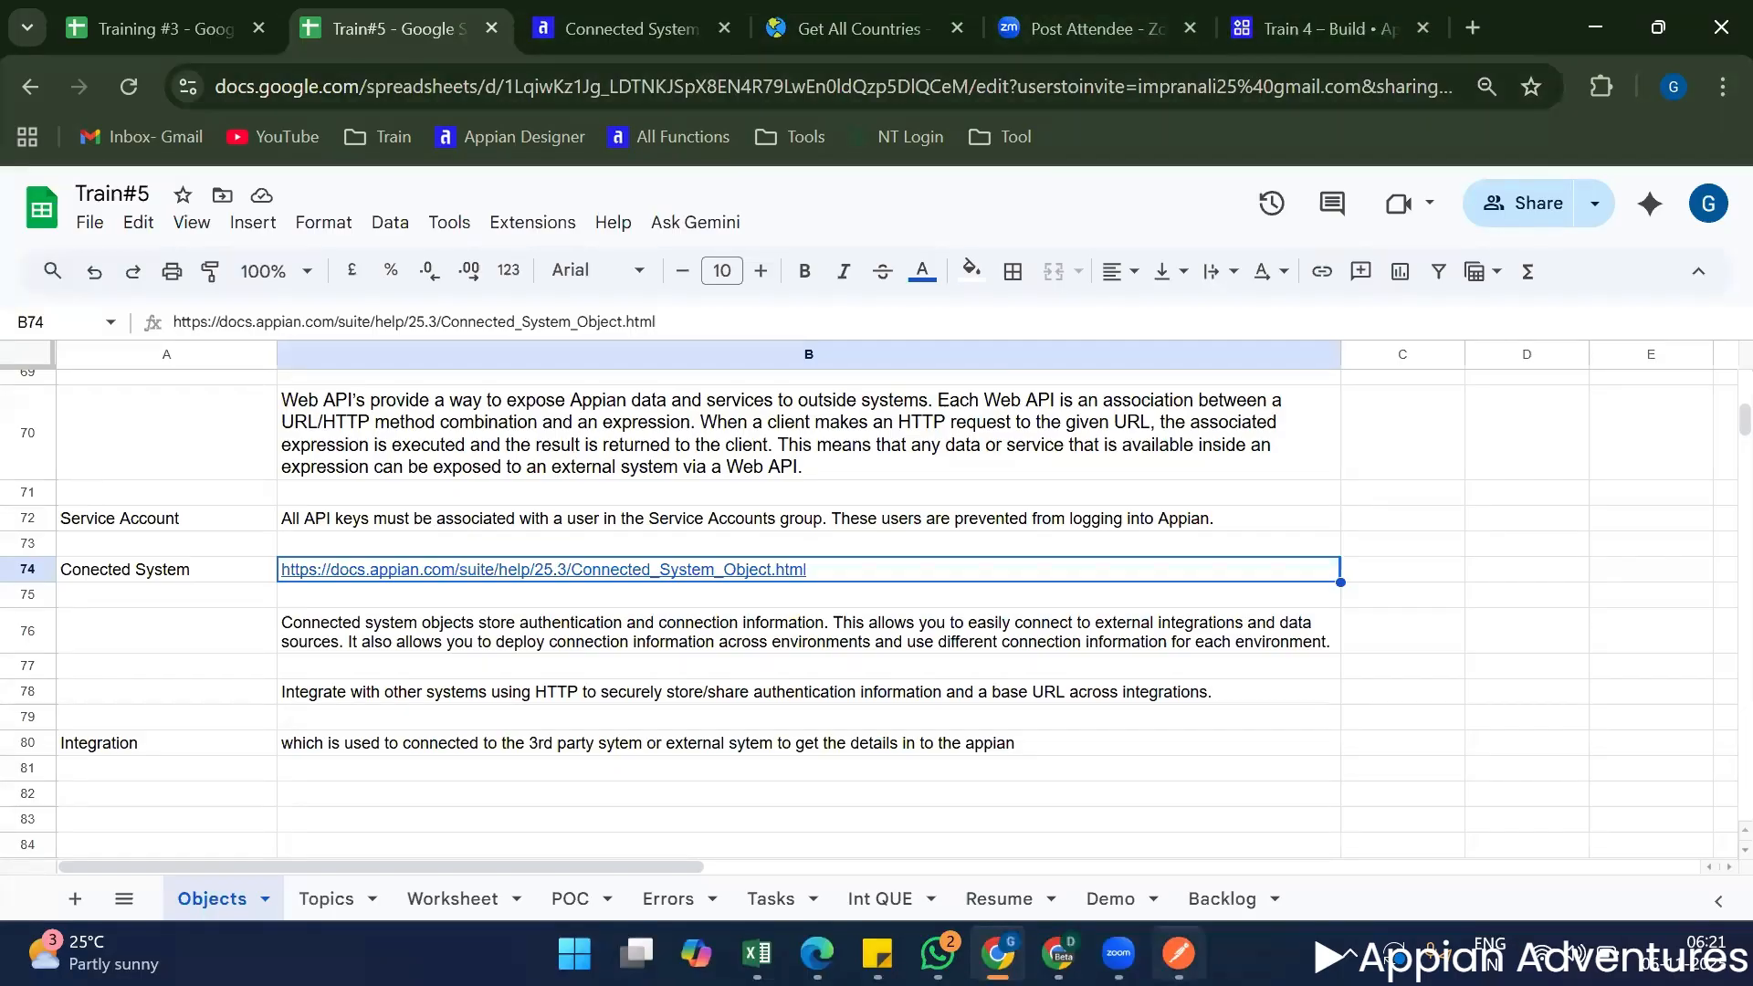
Switch to Postman and send the Country Details GET request without any authorization.
{"action": "left_click", "coordinate": [1178, 952]}
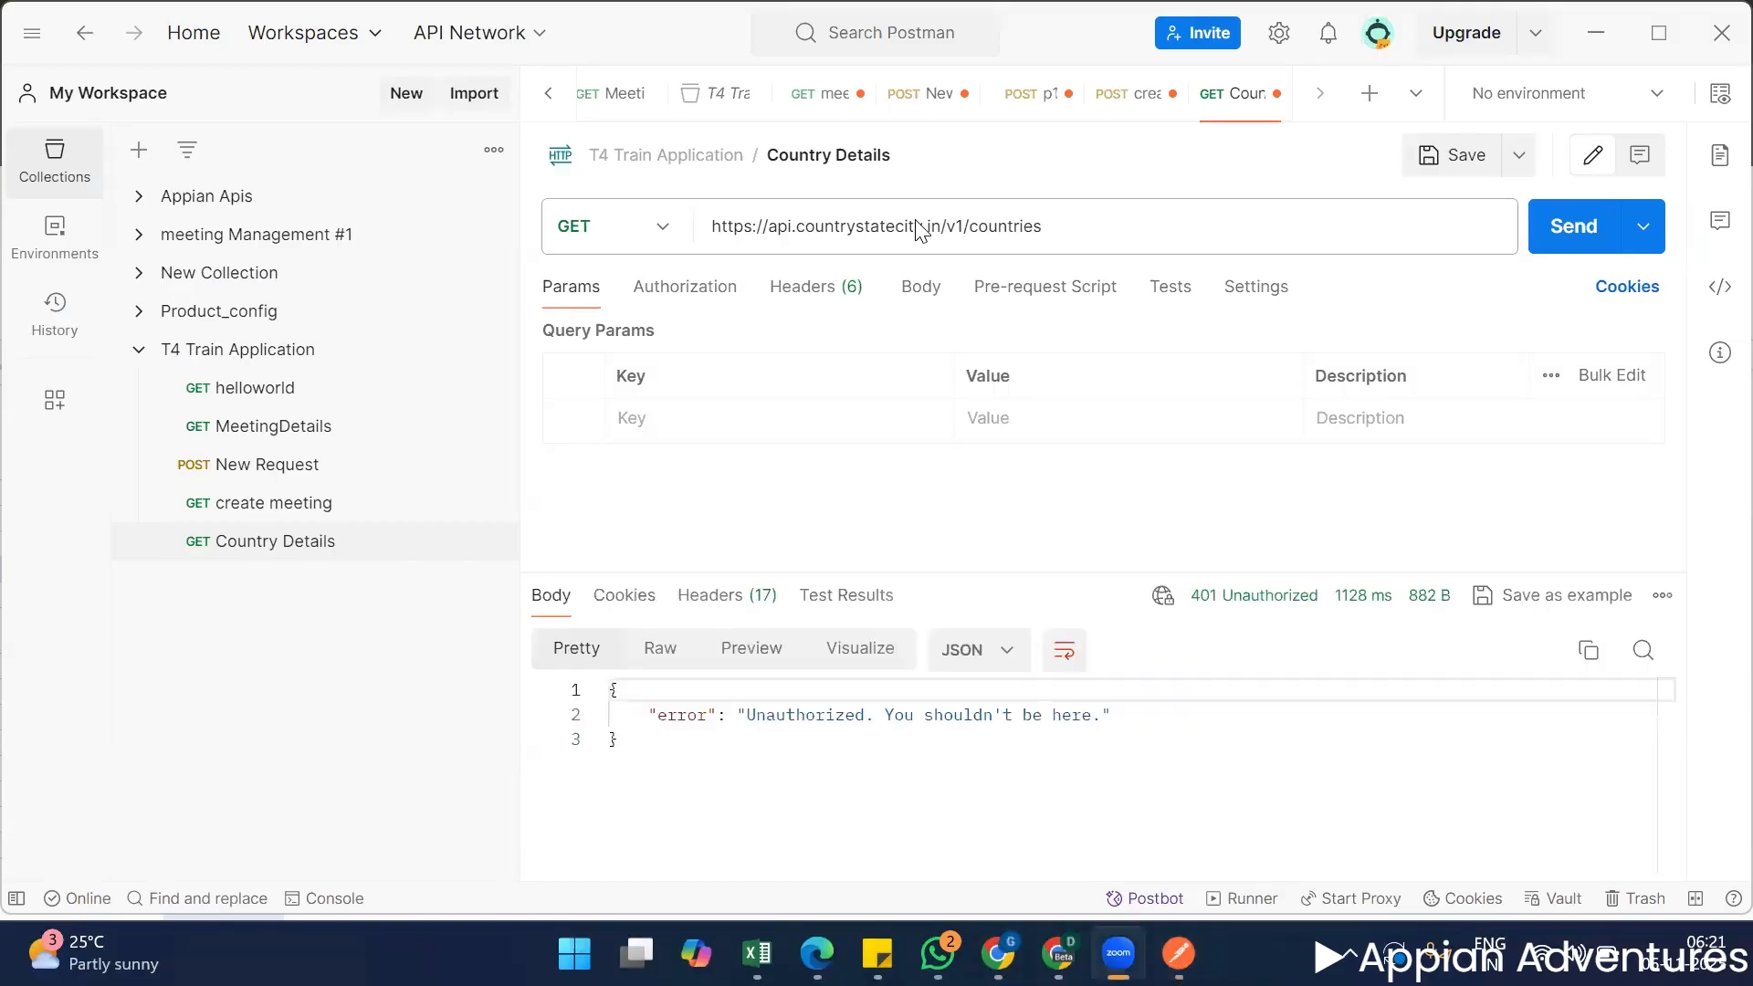
{"action": "left_click", "coordinate": [1013, 798]}
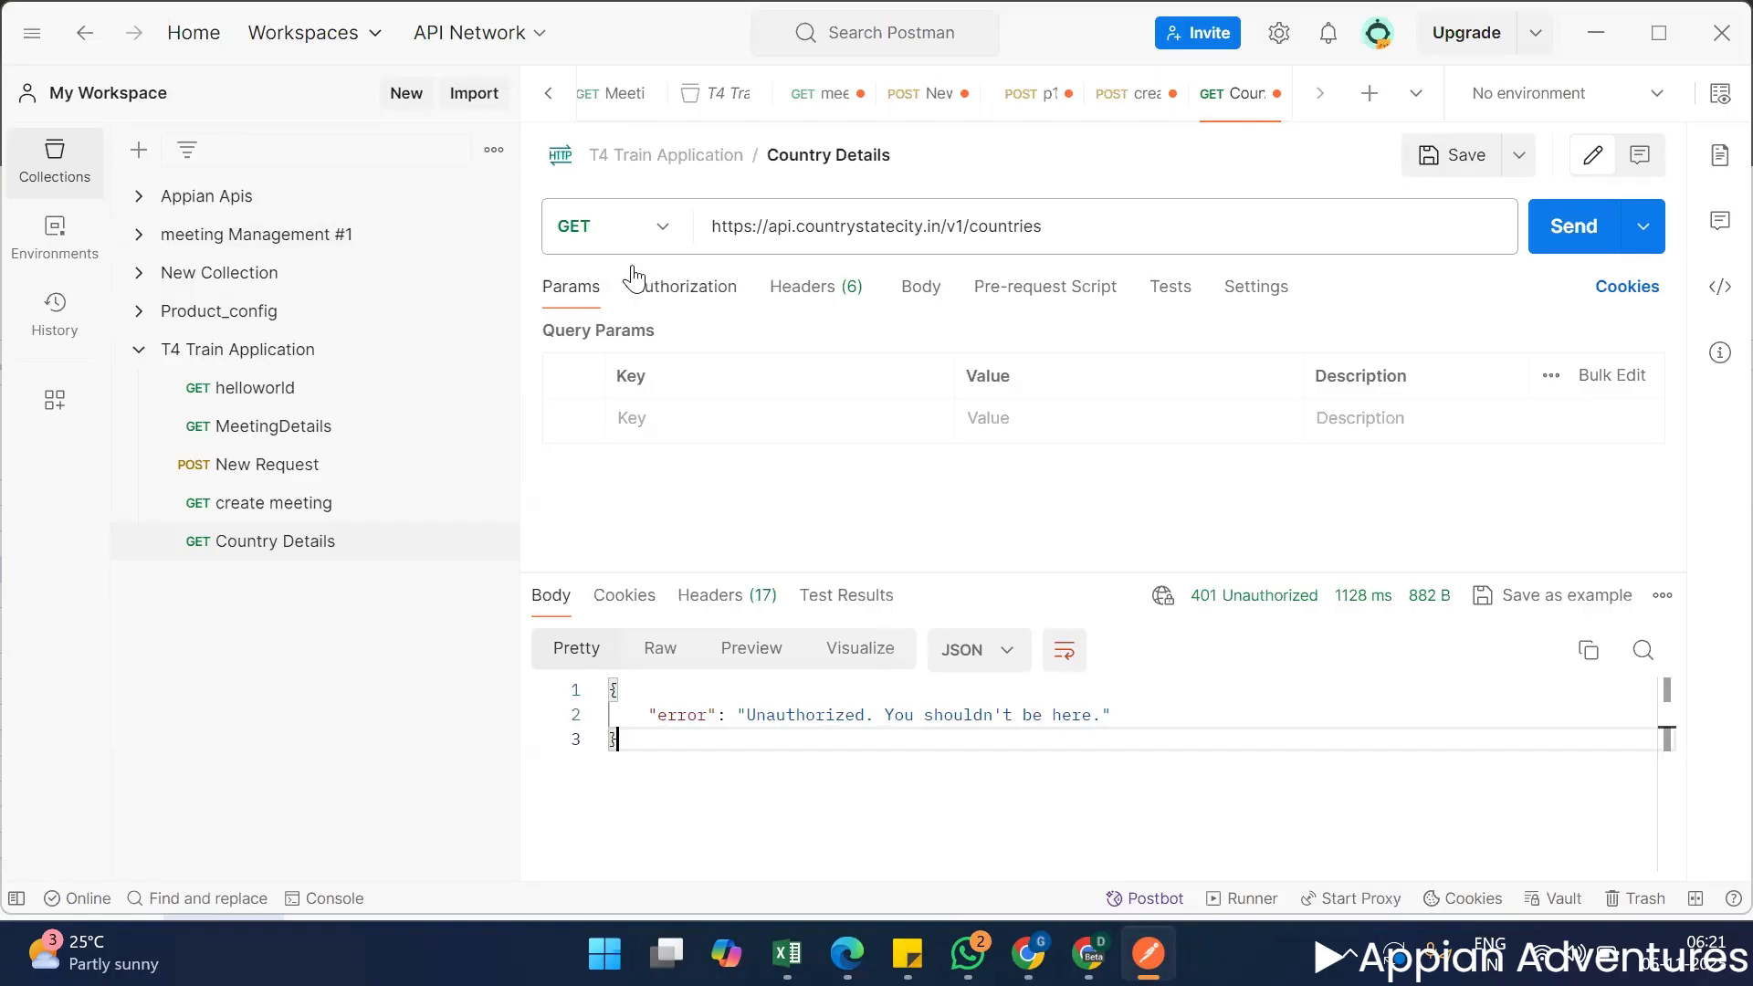
Set the Country Details request's authorization type to API Key with X-CSCAPI-KEY as the key name.
{"action": "left_click", "coordinate": [663, 294]}
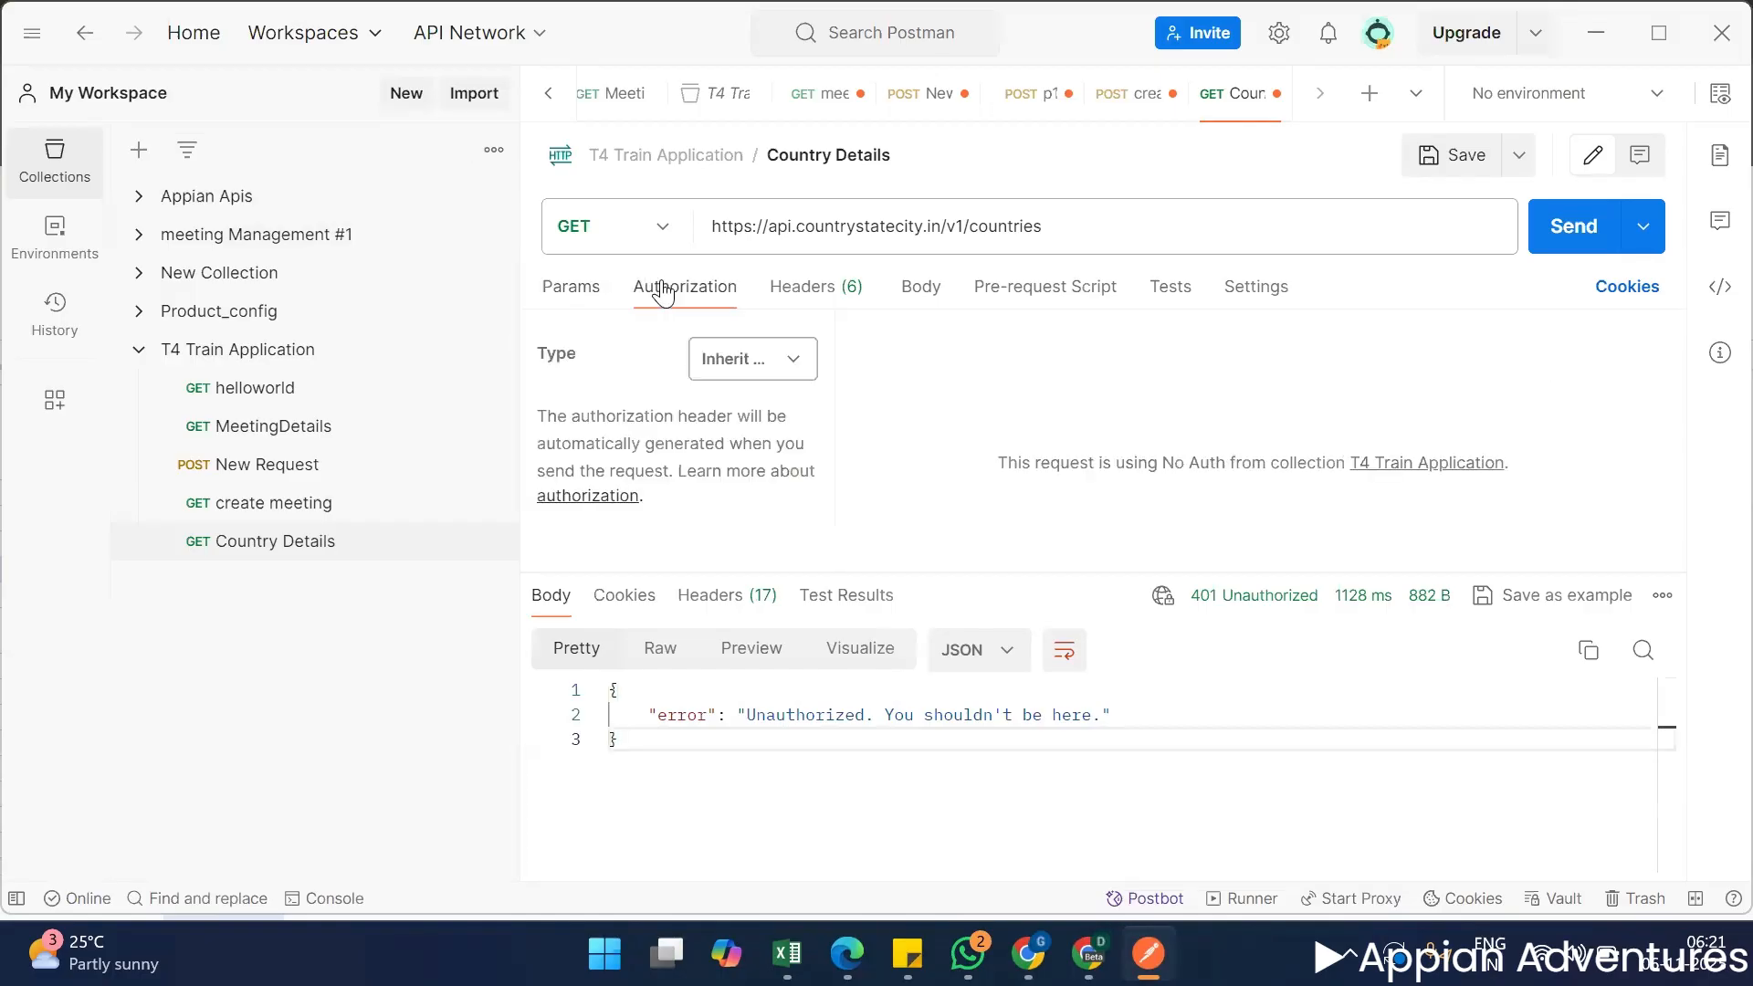
{"action": "left_click", "coordinate": [750, 369]}
{"action": "scroll", "coordinate": [798, 778], "scroll_direction": "down", "scroll_amount": 3}
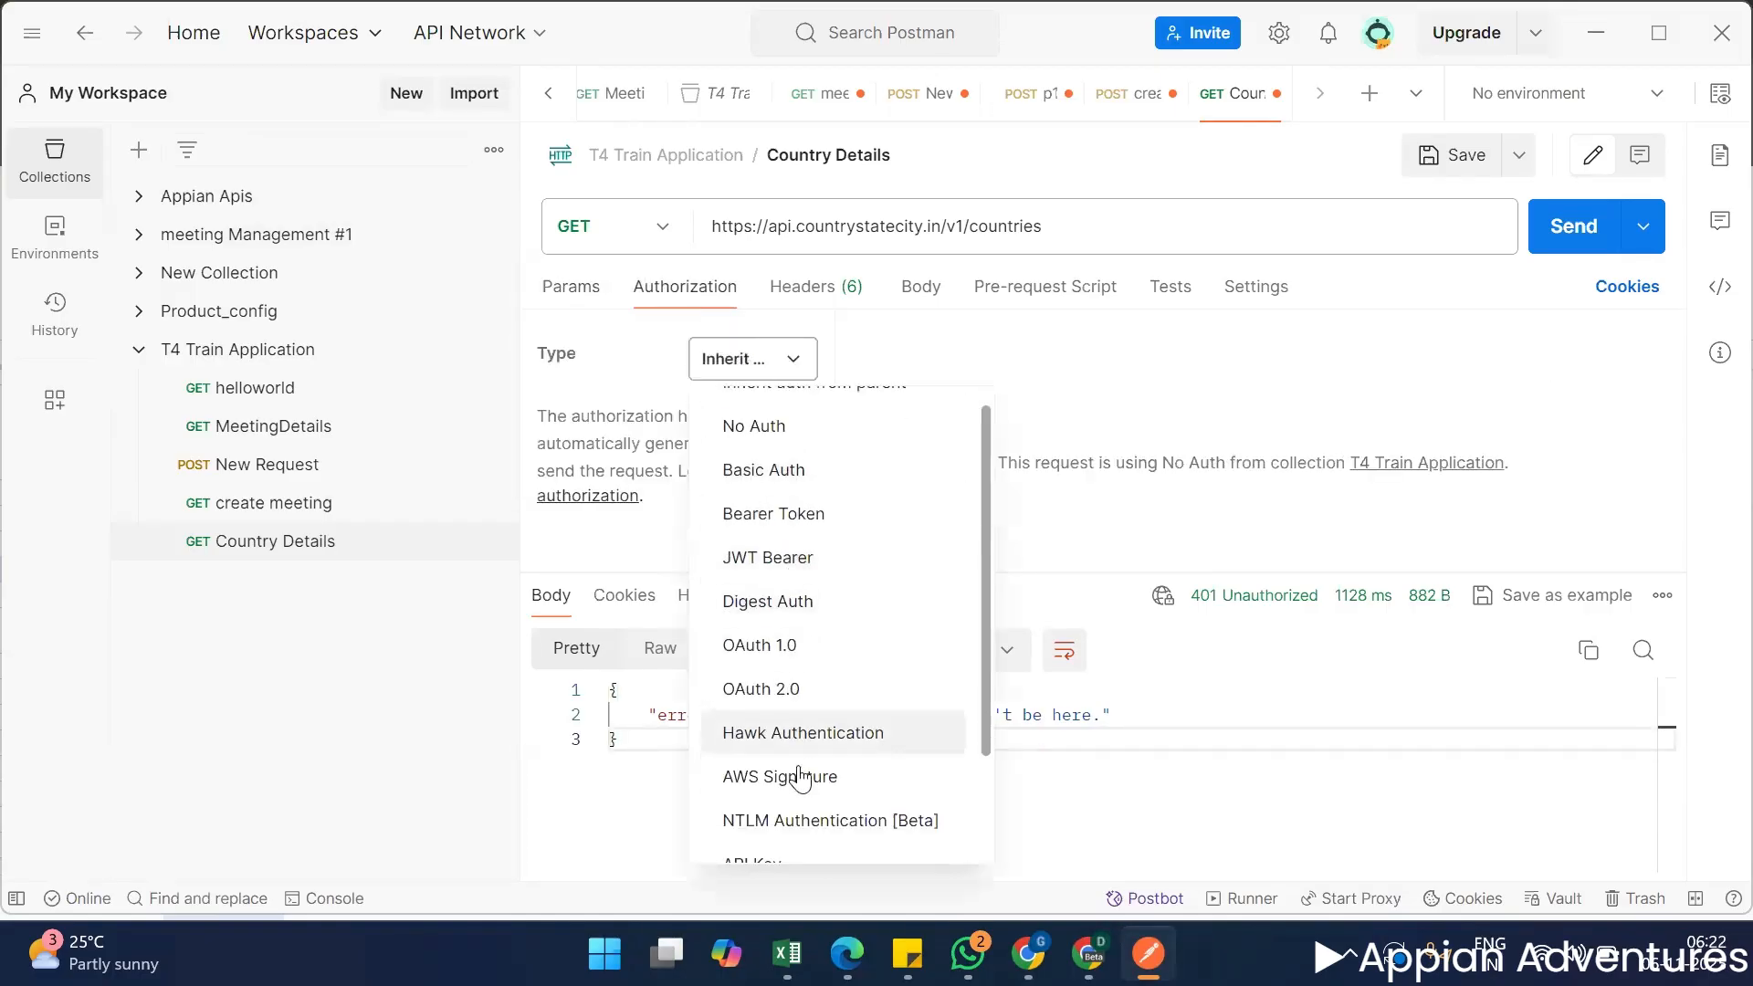
{"action": "left_click", "coordinate": [798, 742]}
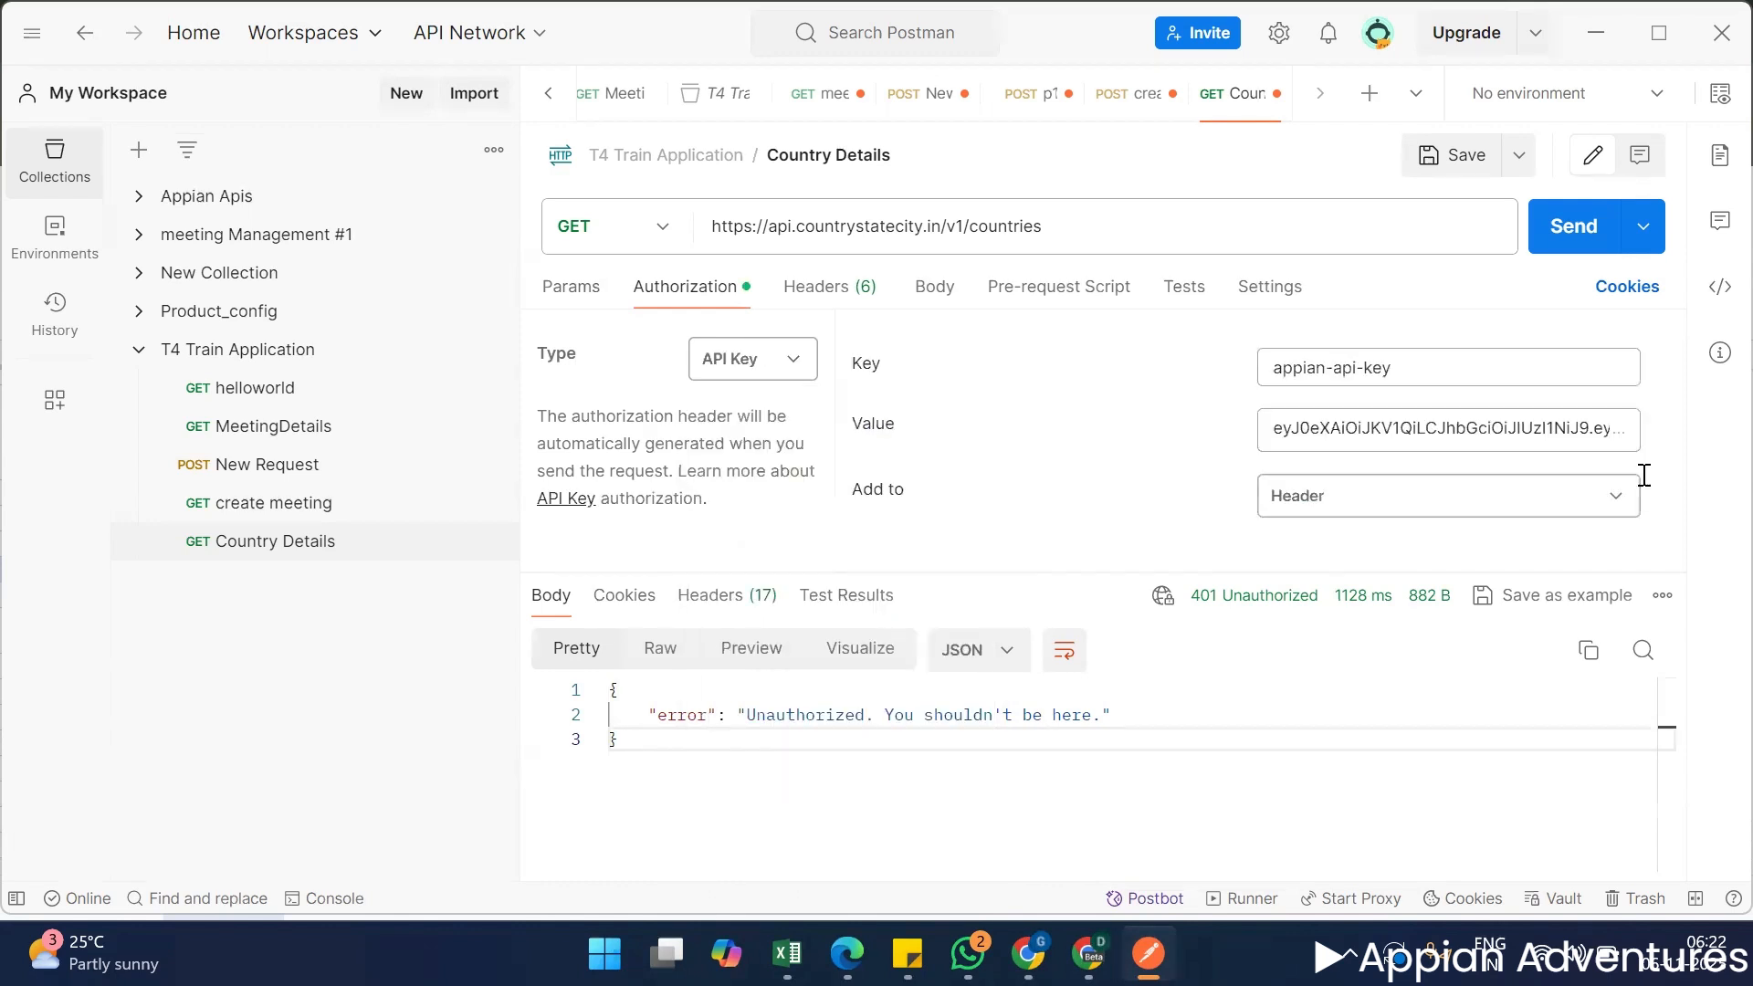
{"action": "triple_click", "coordinate": [1450, 377]}
{"action": "key", "text": "ctrl+v"}
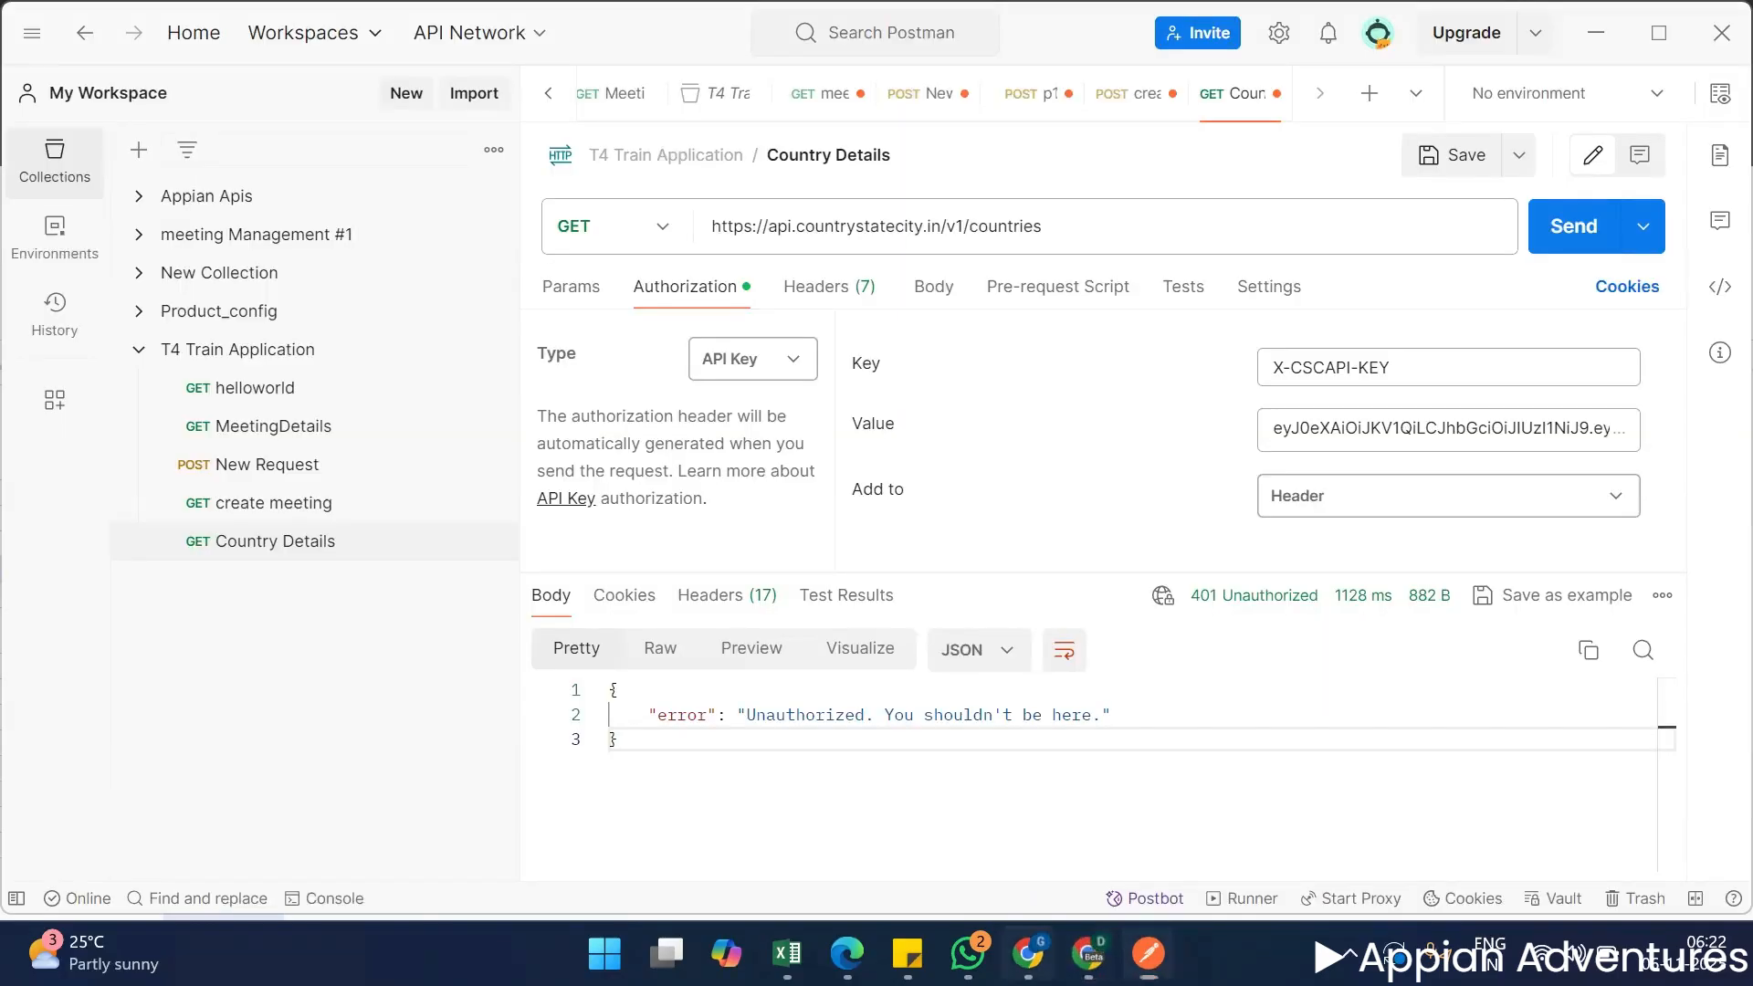
Return to the Get All Countries docs in Chrome and review the API key requirement and response fields.
{"action": "left_click", "coordinate": [1027, 954]}
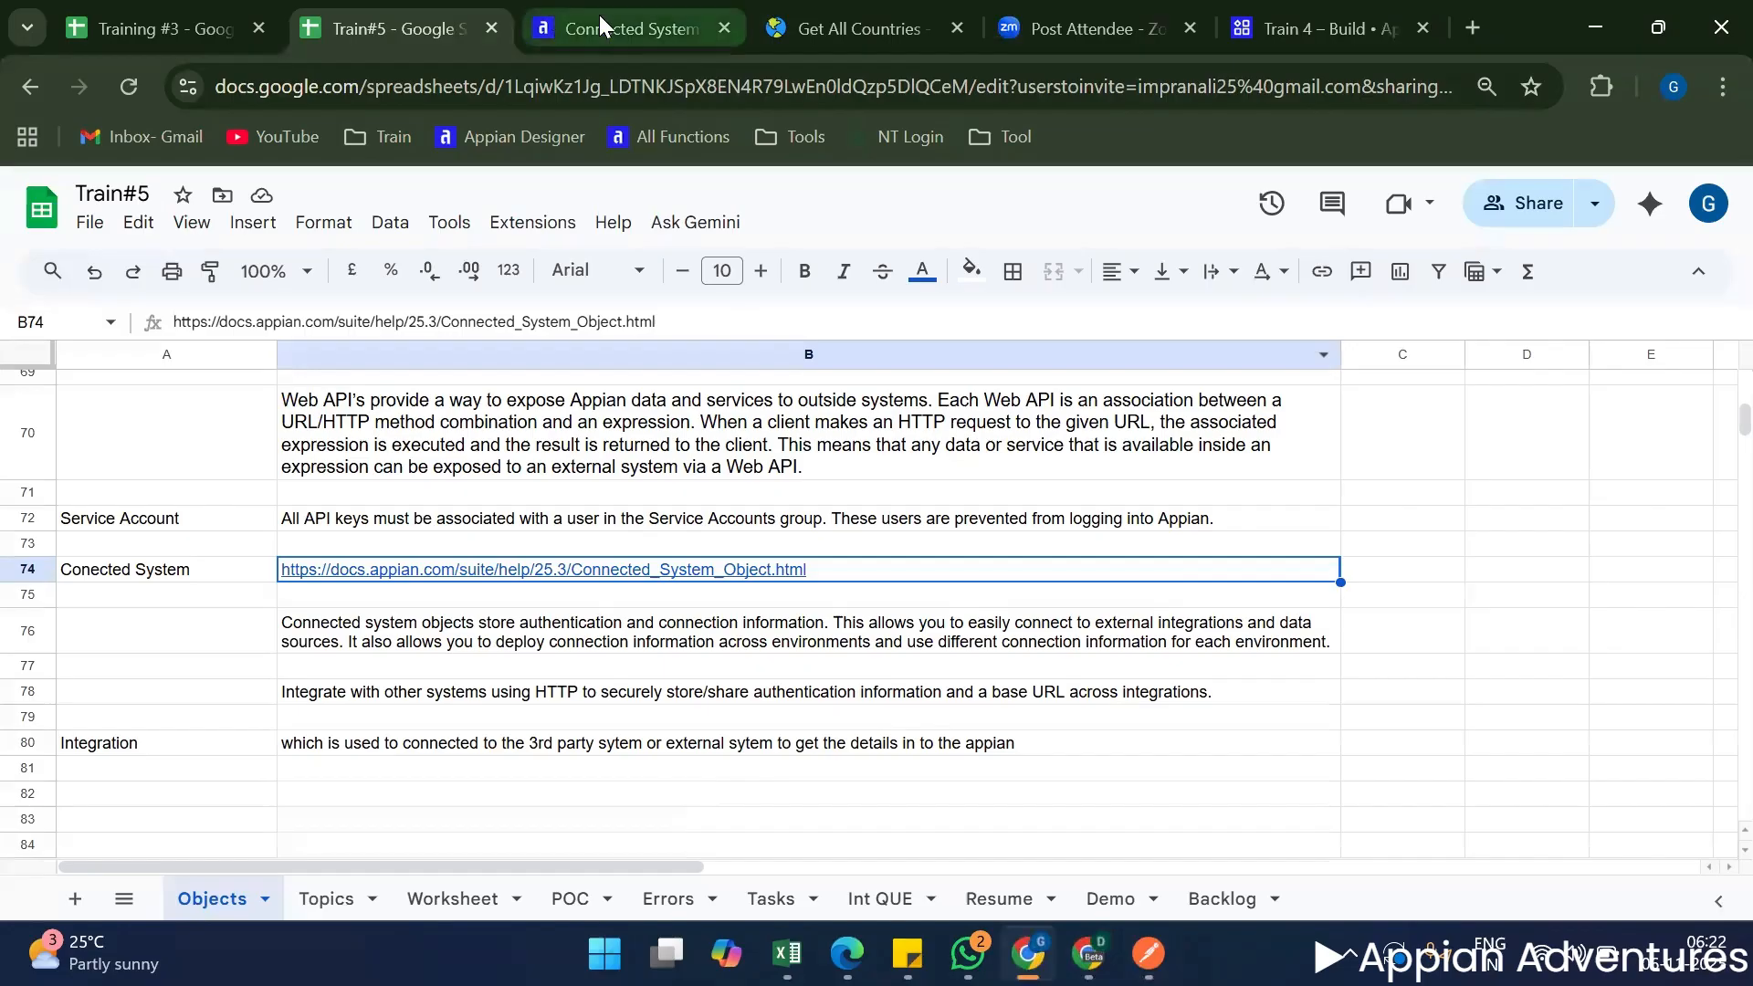
{"action": "left_click", "coordinate": [858, 28]}
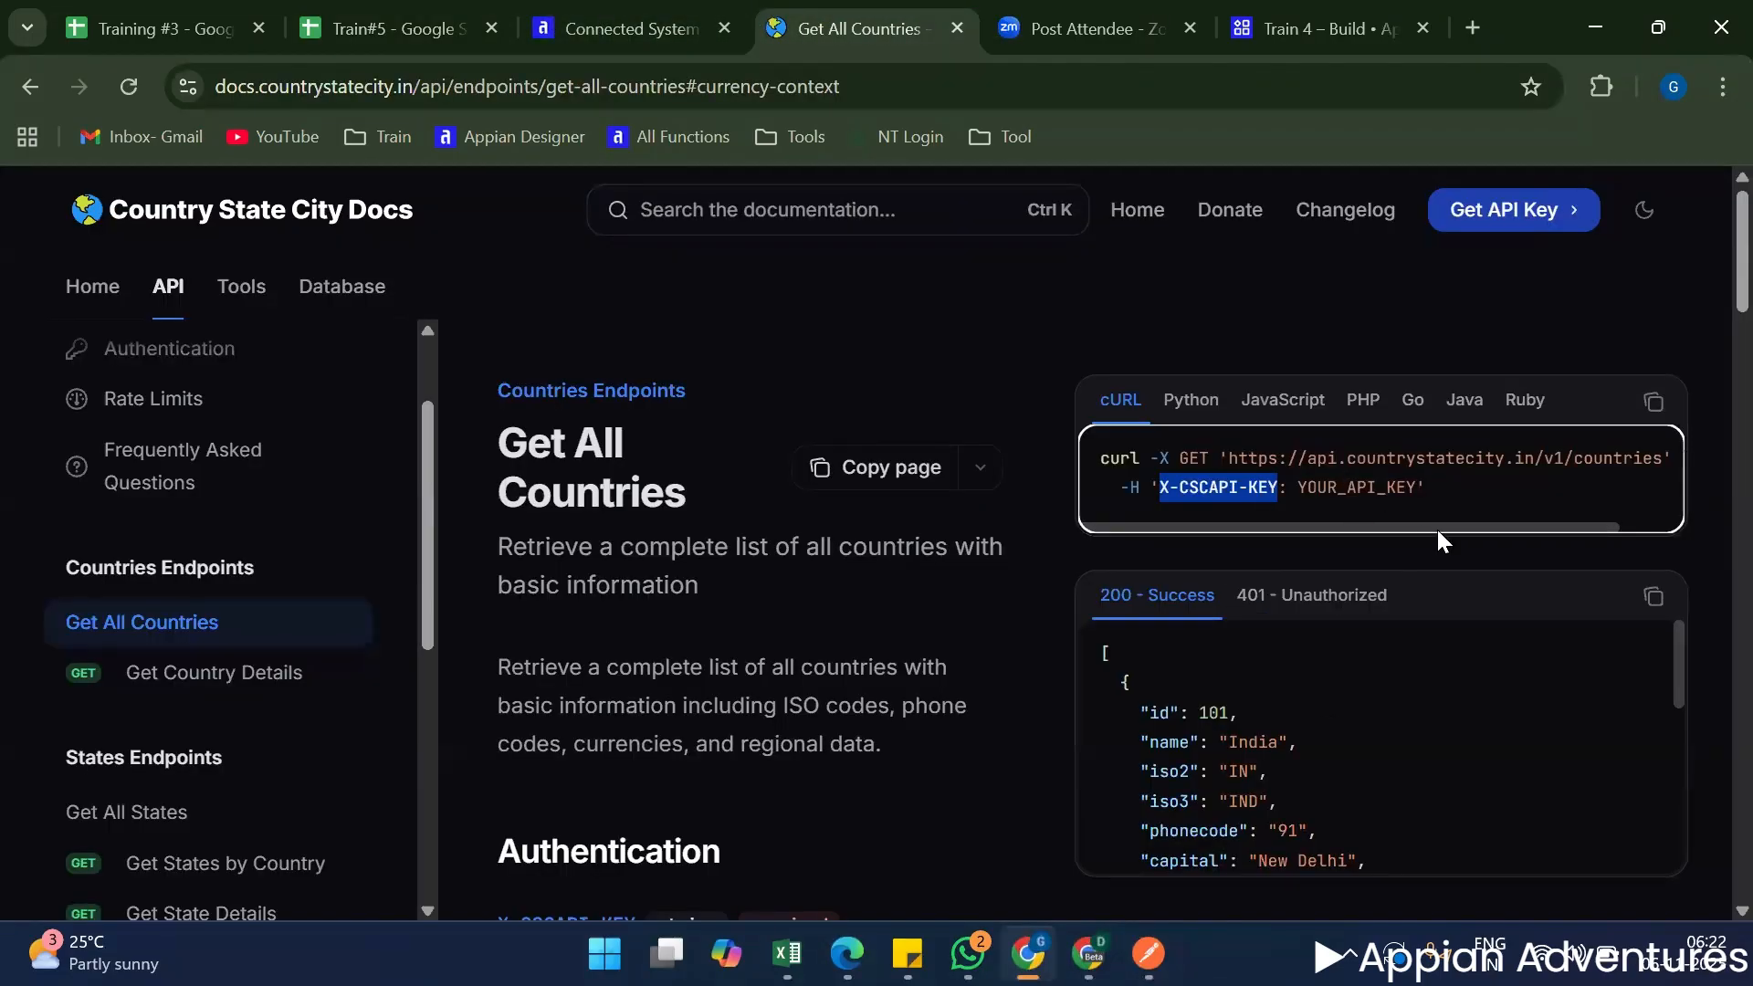
{"action": "scroll", "coordinate": [1406, 521], "scroll_direction": "right", "scroll_amount": 2}
{"action": "scroll", "coordinate": [1347, 513], "scroll_direction": "left", "scroll_amount": 2}
{"action": "scroll", "coordinate": [964, 730], "scroll_direction": "down", "scroll_amount": 18}
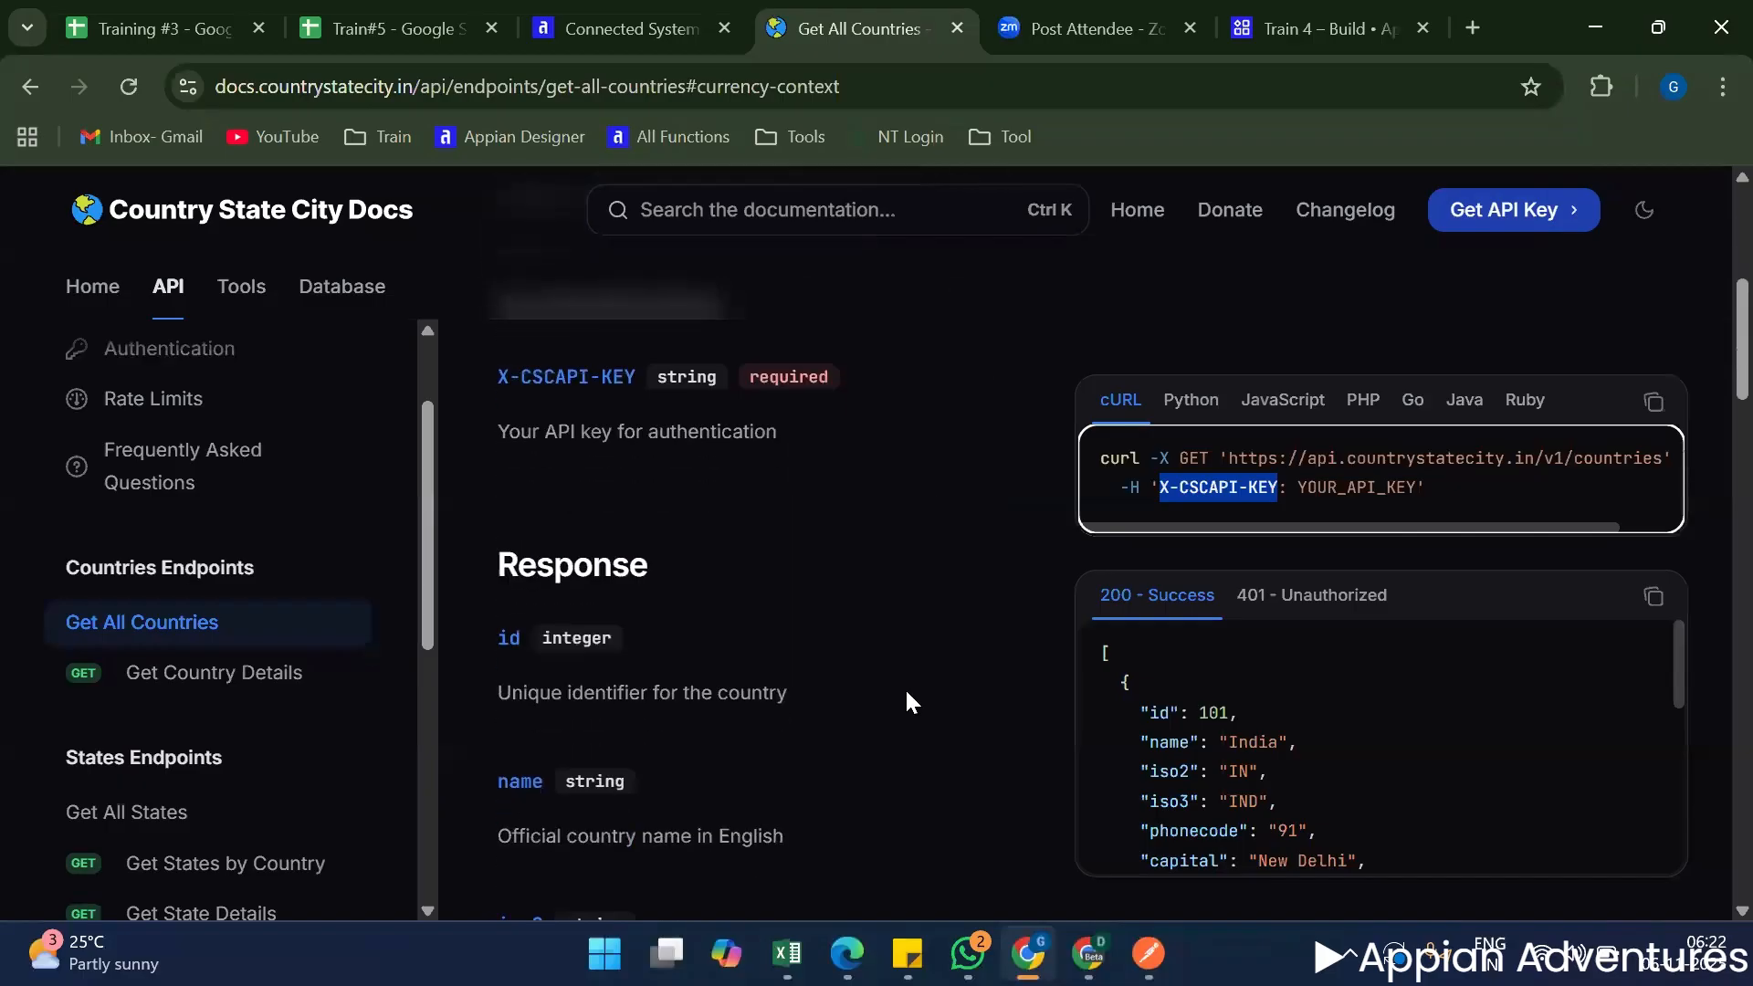
Examine the rest of the Get All Countries page and the list of other available endpoints.
{"action": "scroll", "coordinate": [1085, 716], "scroll_direction": "down", "scroll_amount": 5}
{"action": "scroll", "coordinate": [1026, 749], "scroll_direction": "down", "scroll_amount": 10}
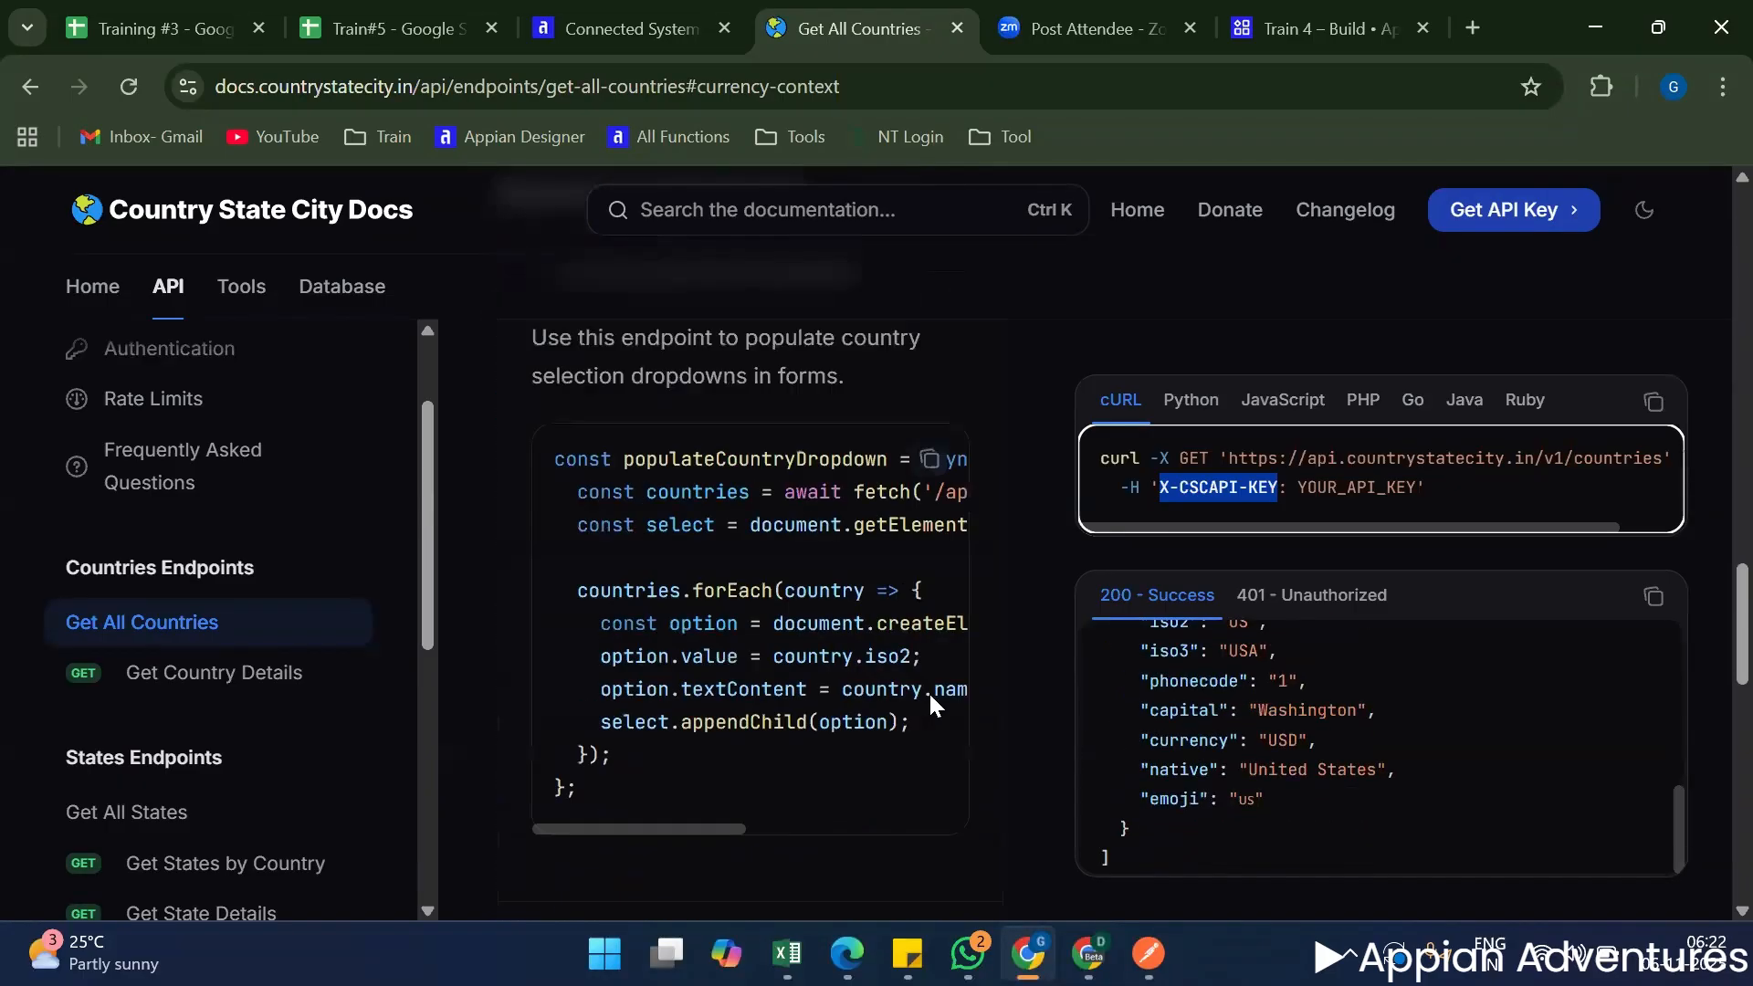
{"action": "scroll", "coordinate": [1057, 716], "scroll_direction": "up", "scroll_amount": 5}
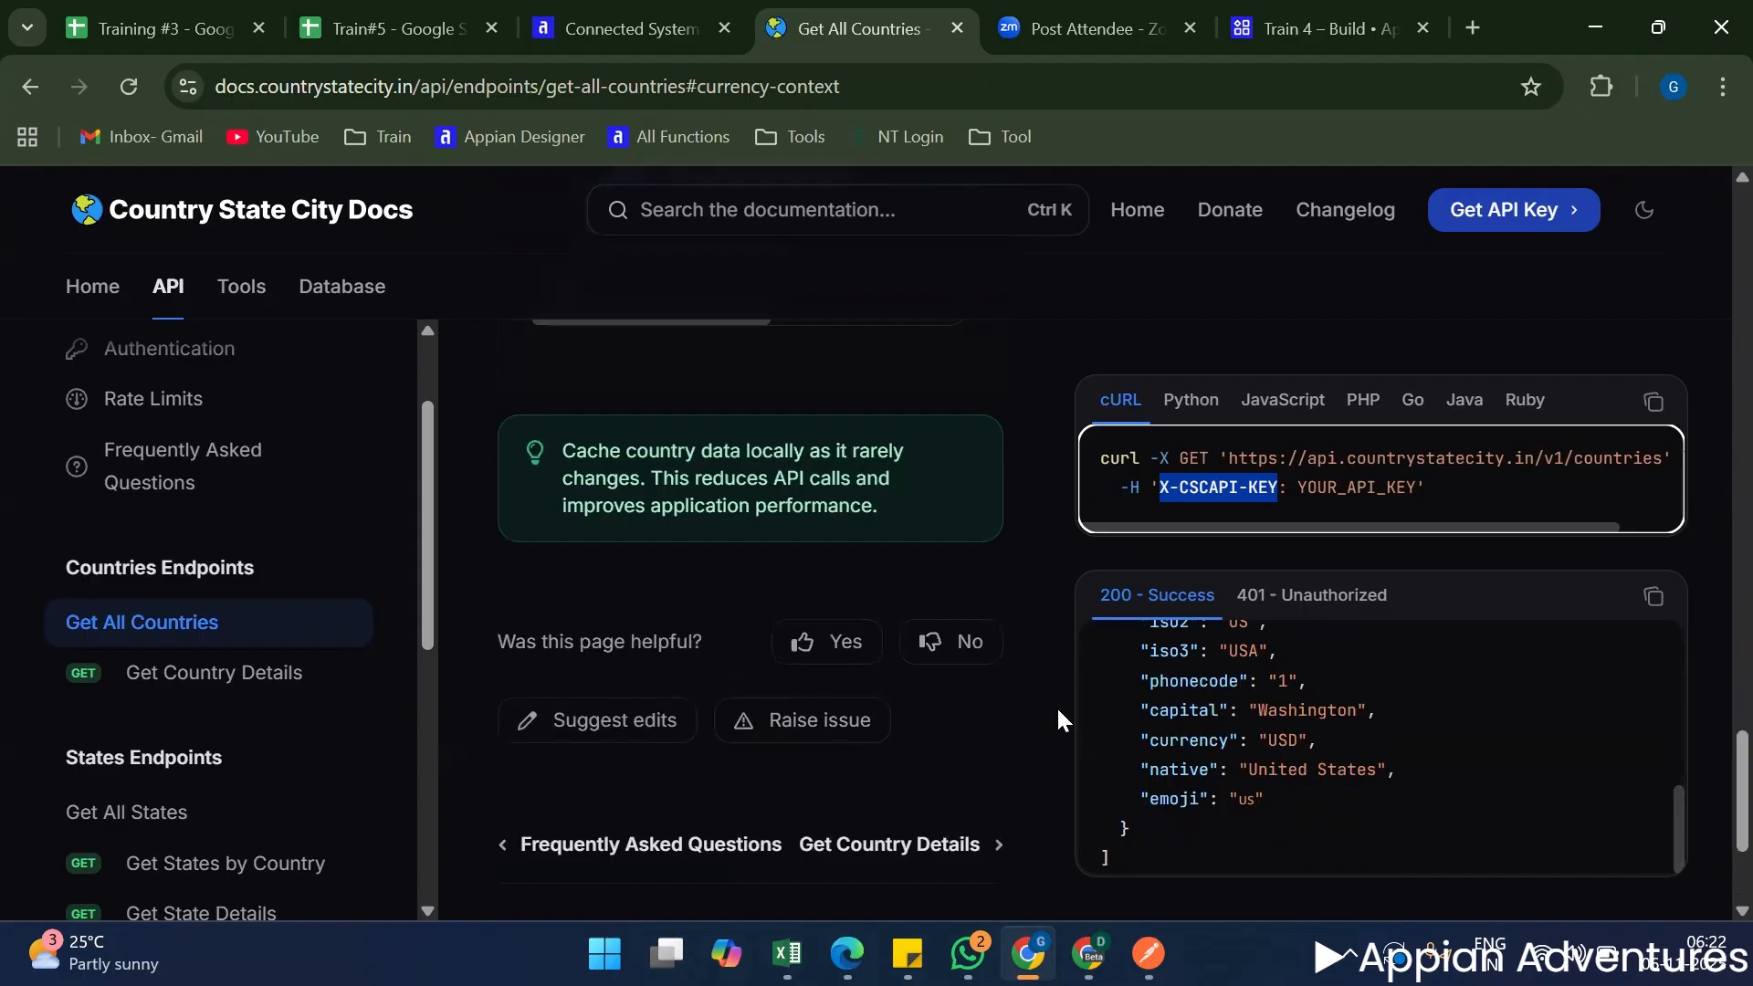
{"action": "scroll", "coordinate": [185, 598], "scroll_direction": "down", "scroll_amount": 6}
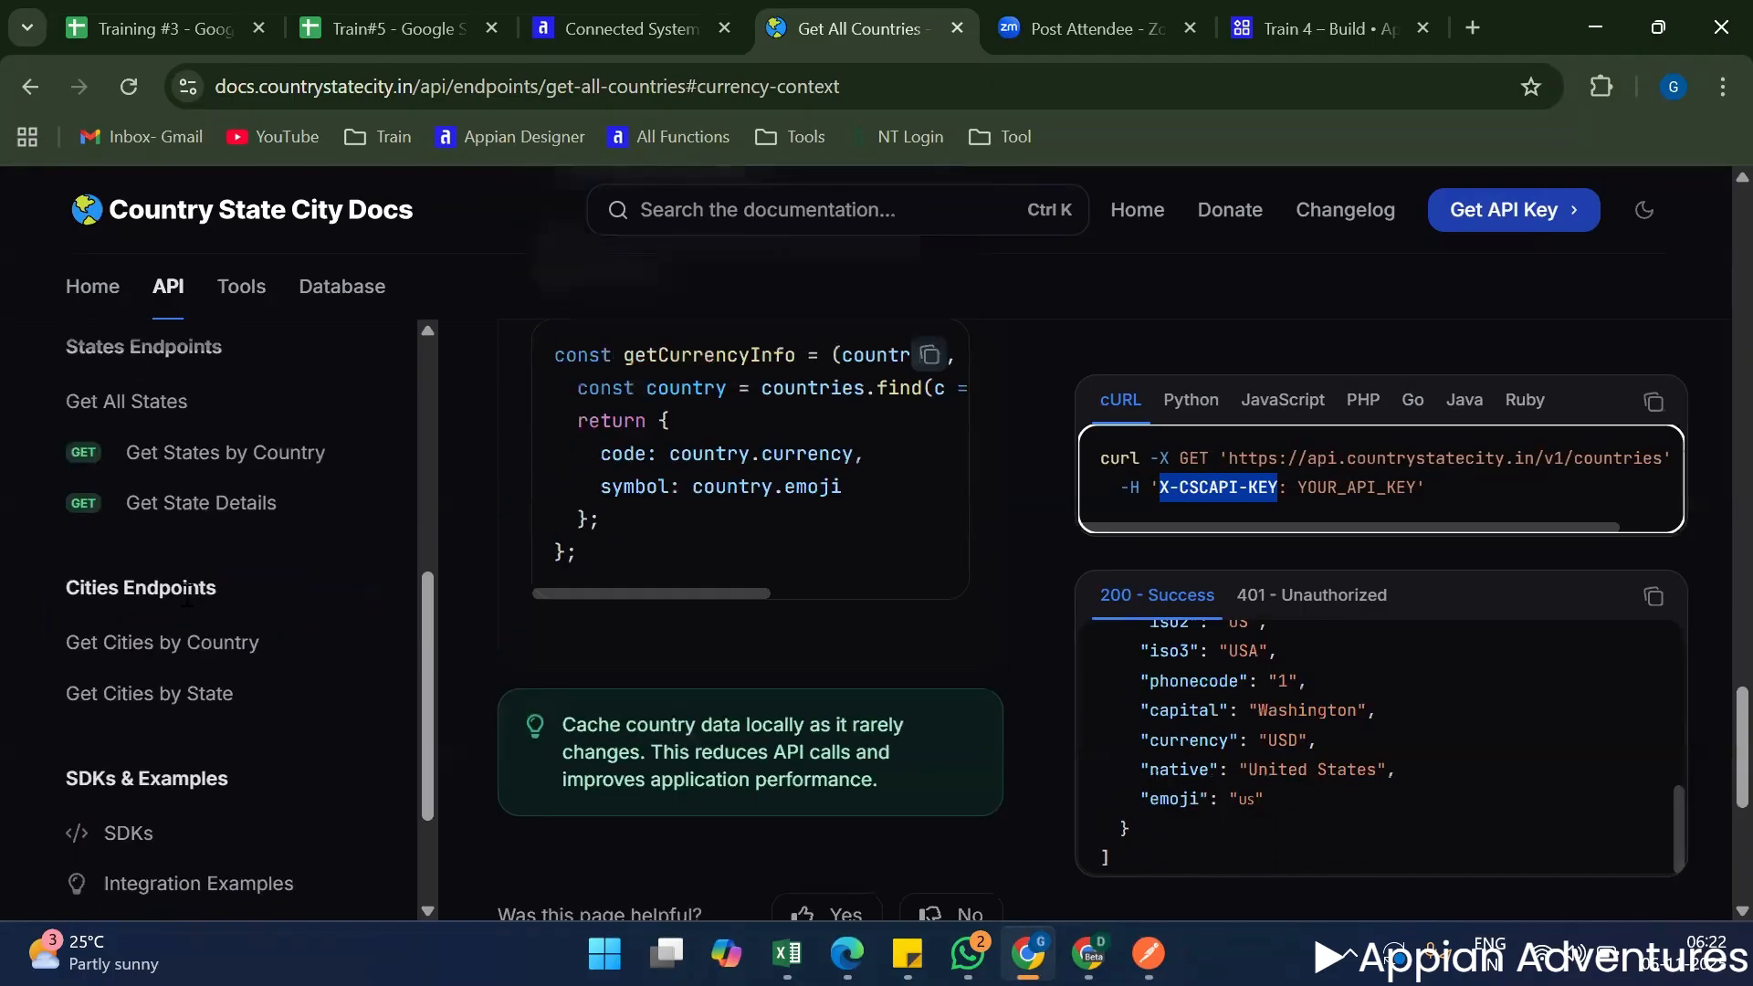
{"action": "scroll", "coordinate": [192, 598], "scroll_direction": "down", "scroll_amount": 3}
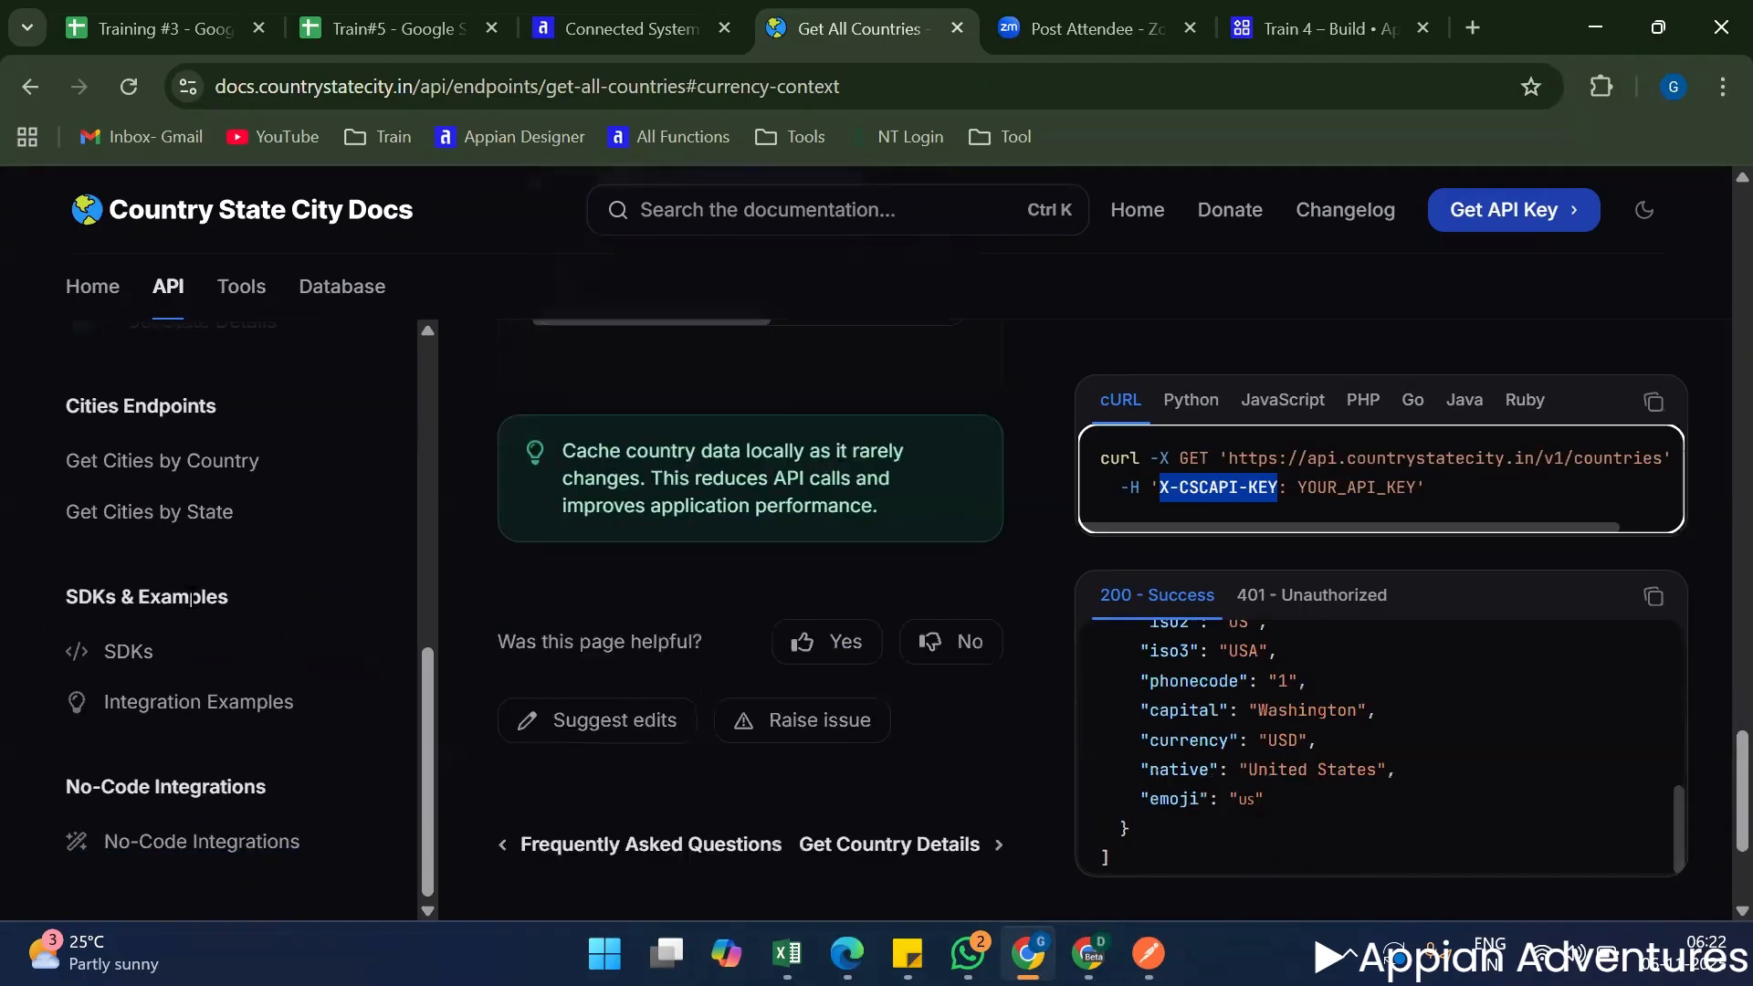
{"action": "scroll", "coordinate": [174, 599], "scroll_direction": "up", "scroll_amount": 13}
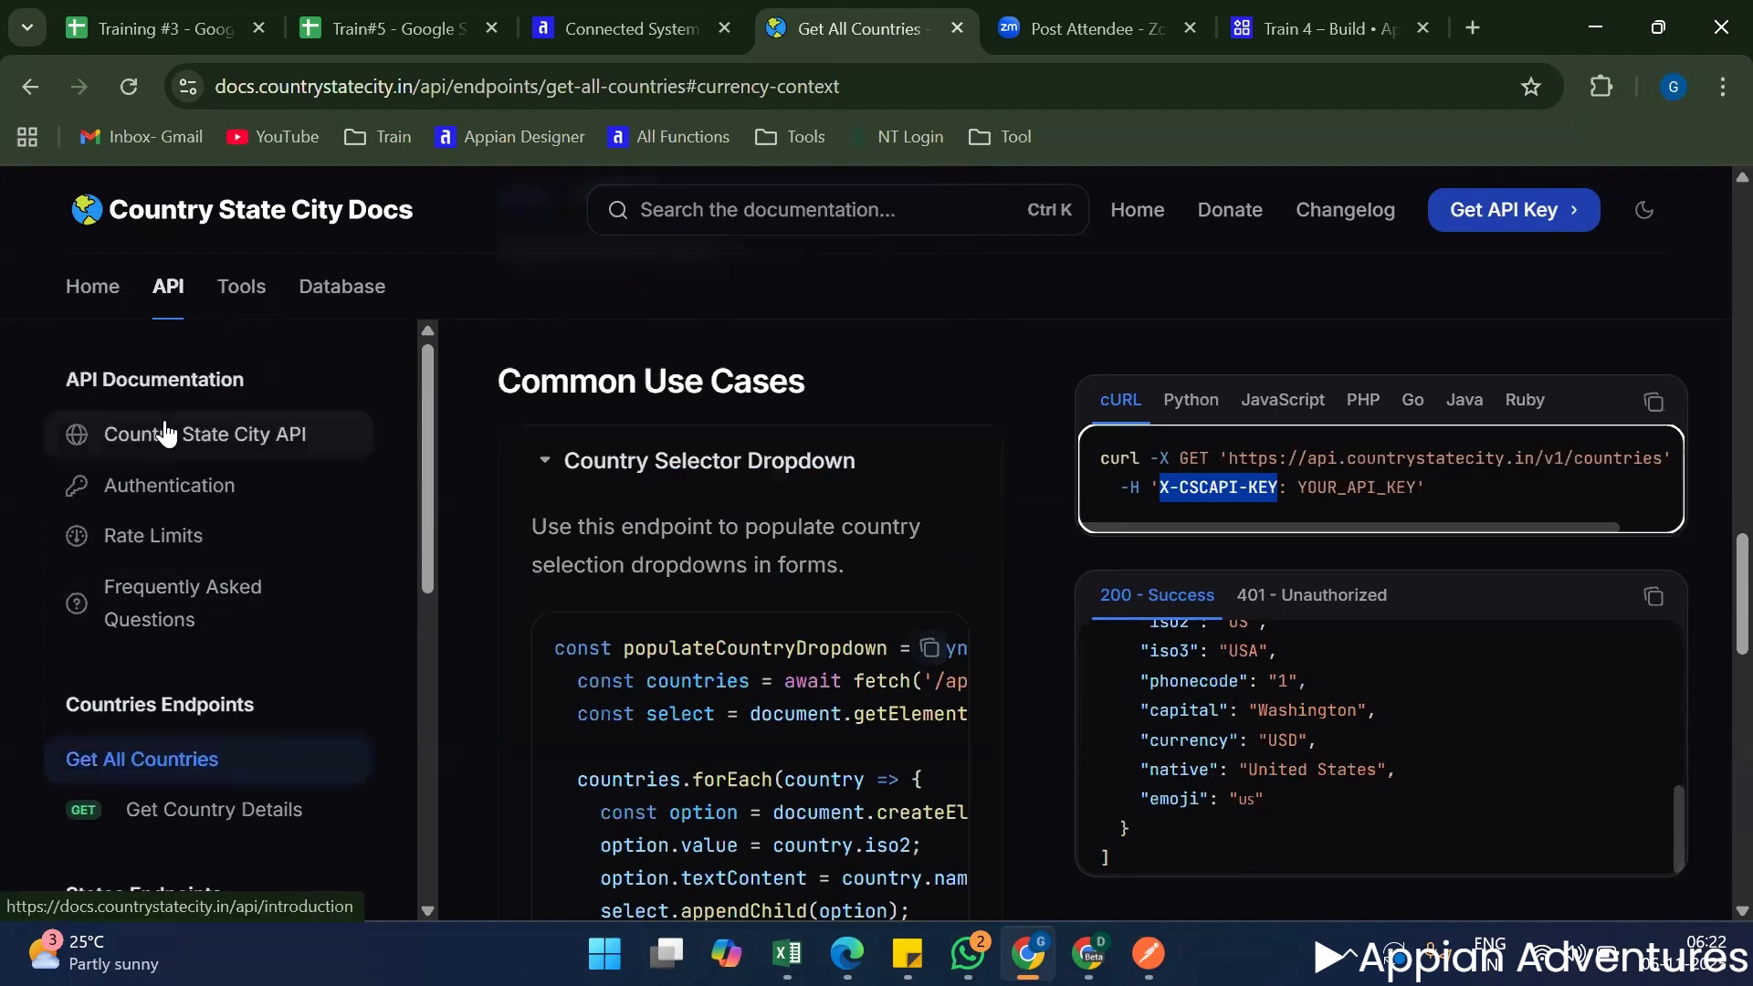
Open the Authentication documentation and read how to obtain an API key, include it in request headers and keep it secure.
{"action": "left_click", "coordinate": [145, 484]}
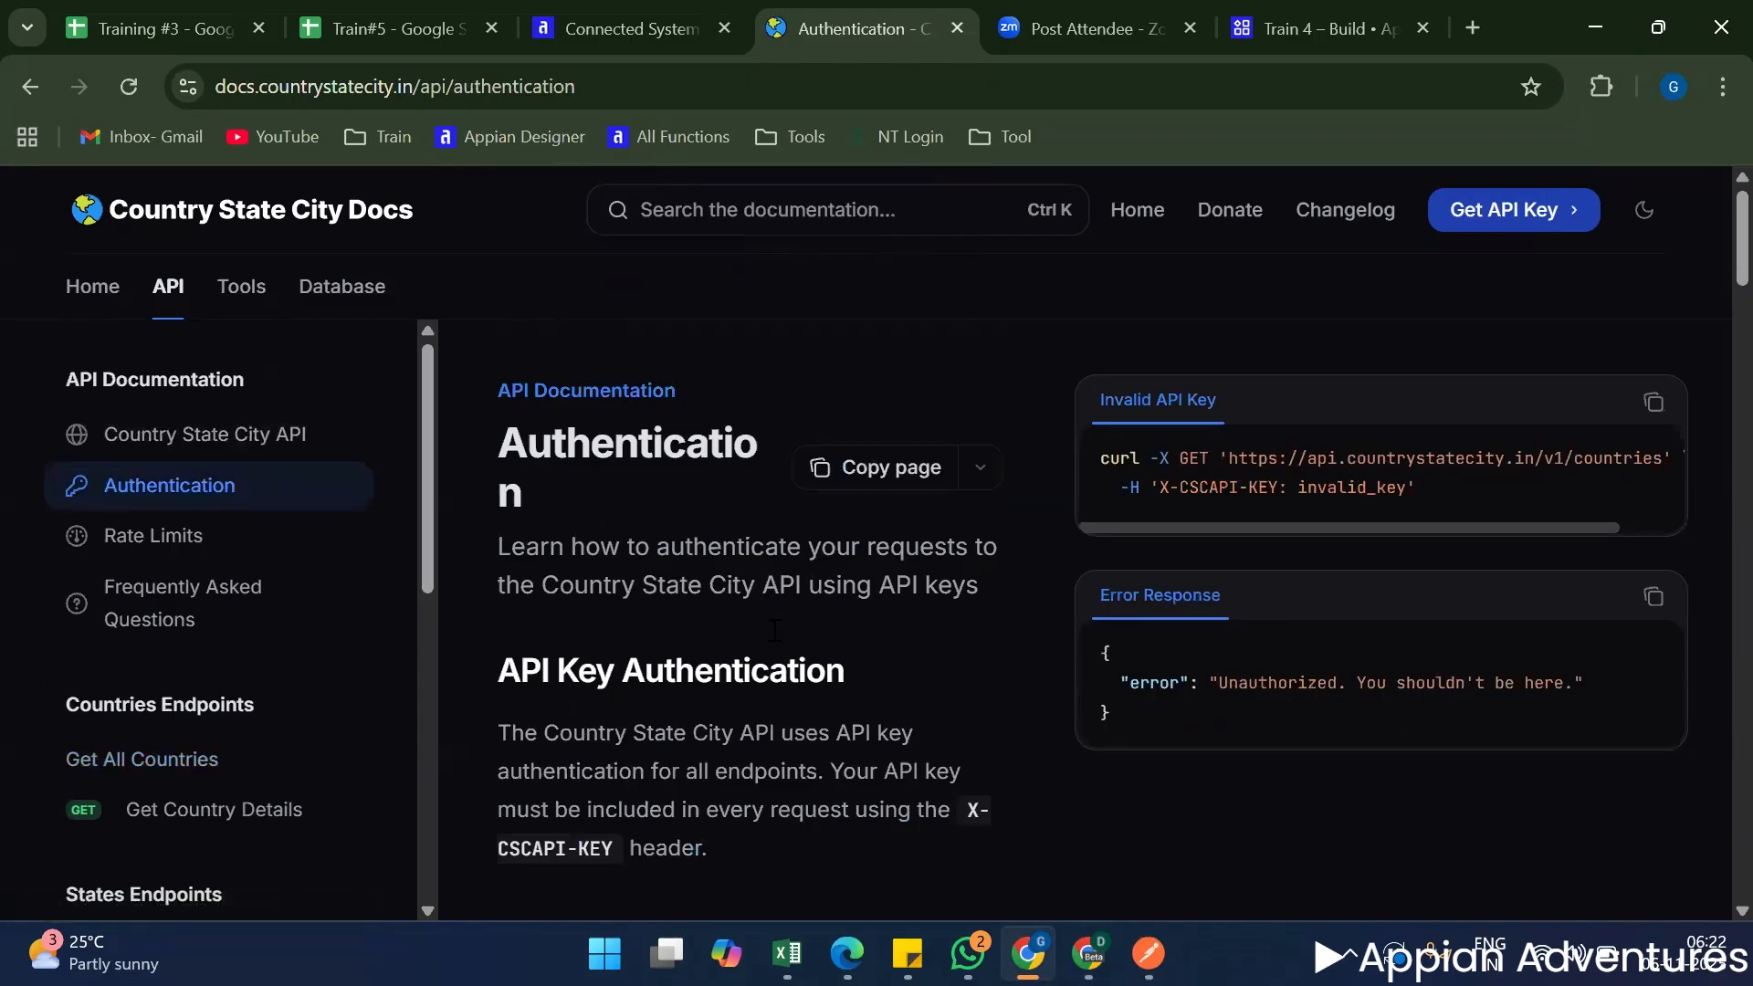
{"action": "scroll", "coordinate": [827, 641], "scroll_direction": "down", "scroll_amount": 5}
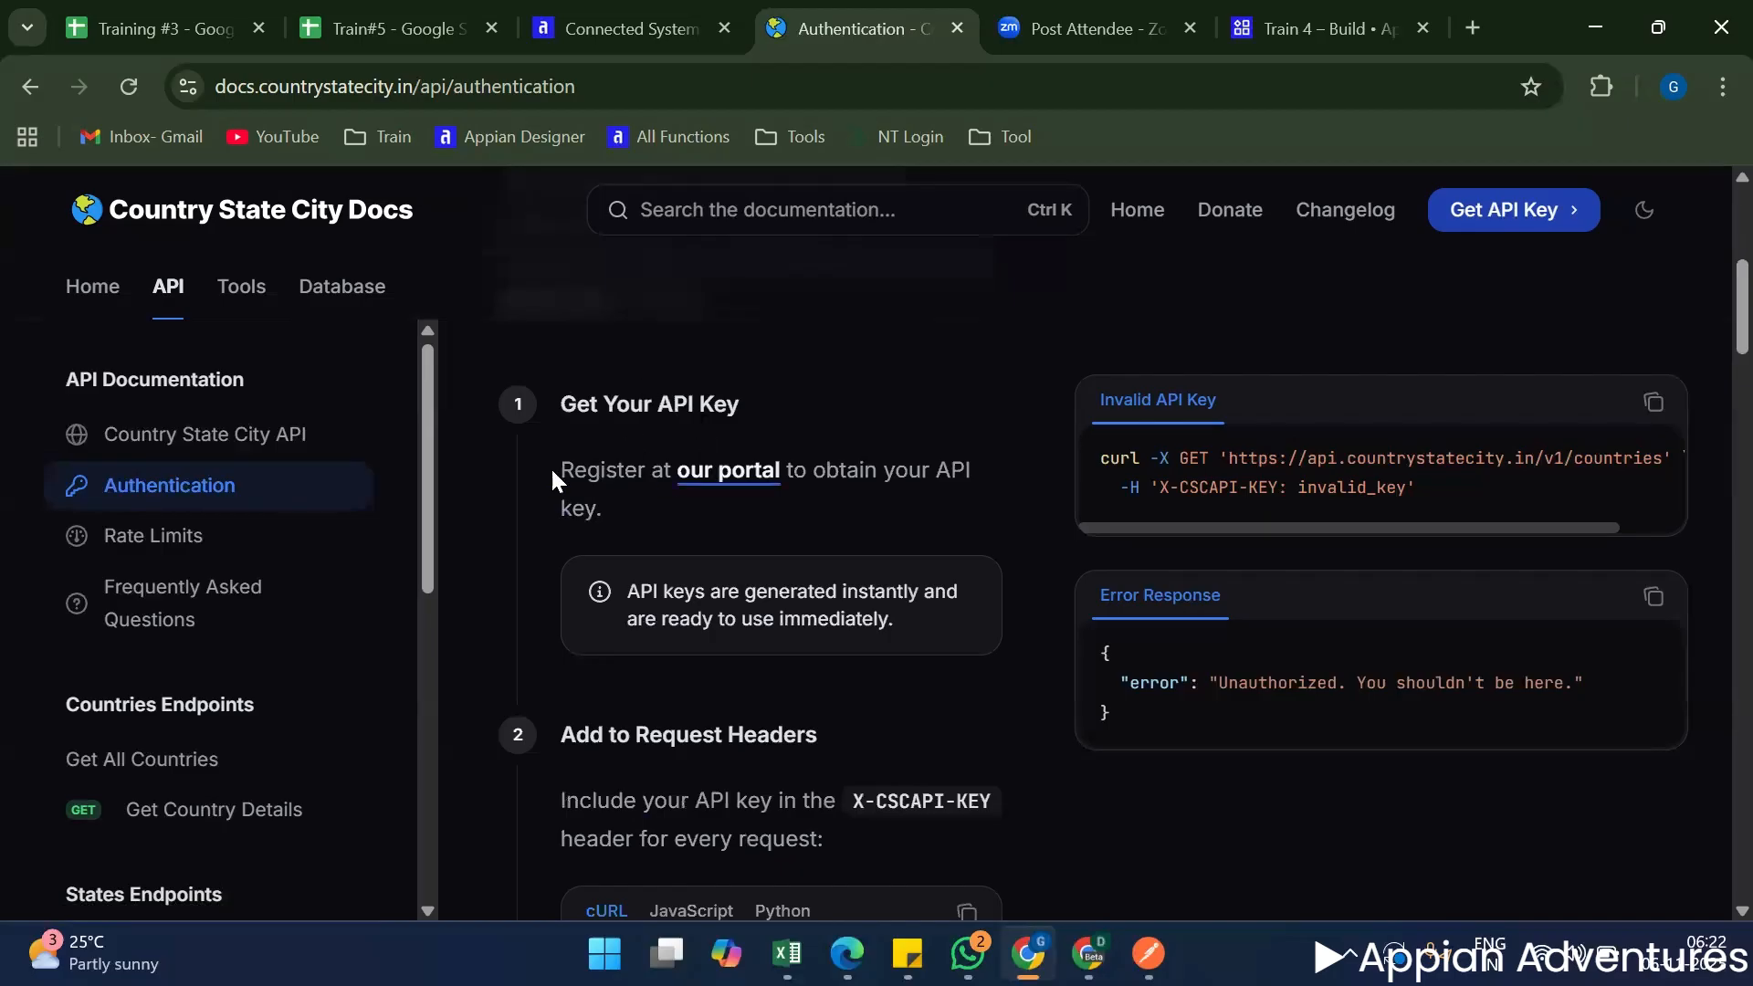
{"action": "triple_click", "coordinate": [627, 523]}
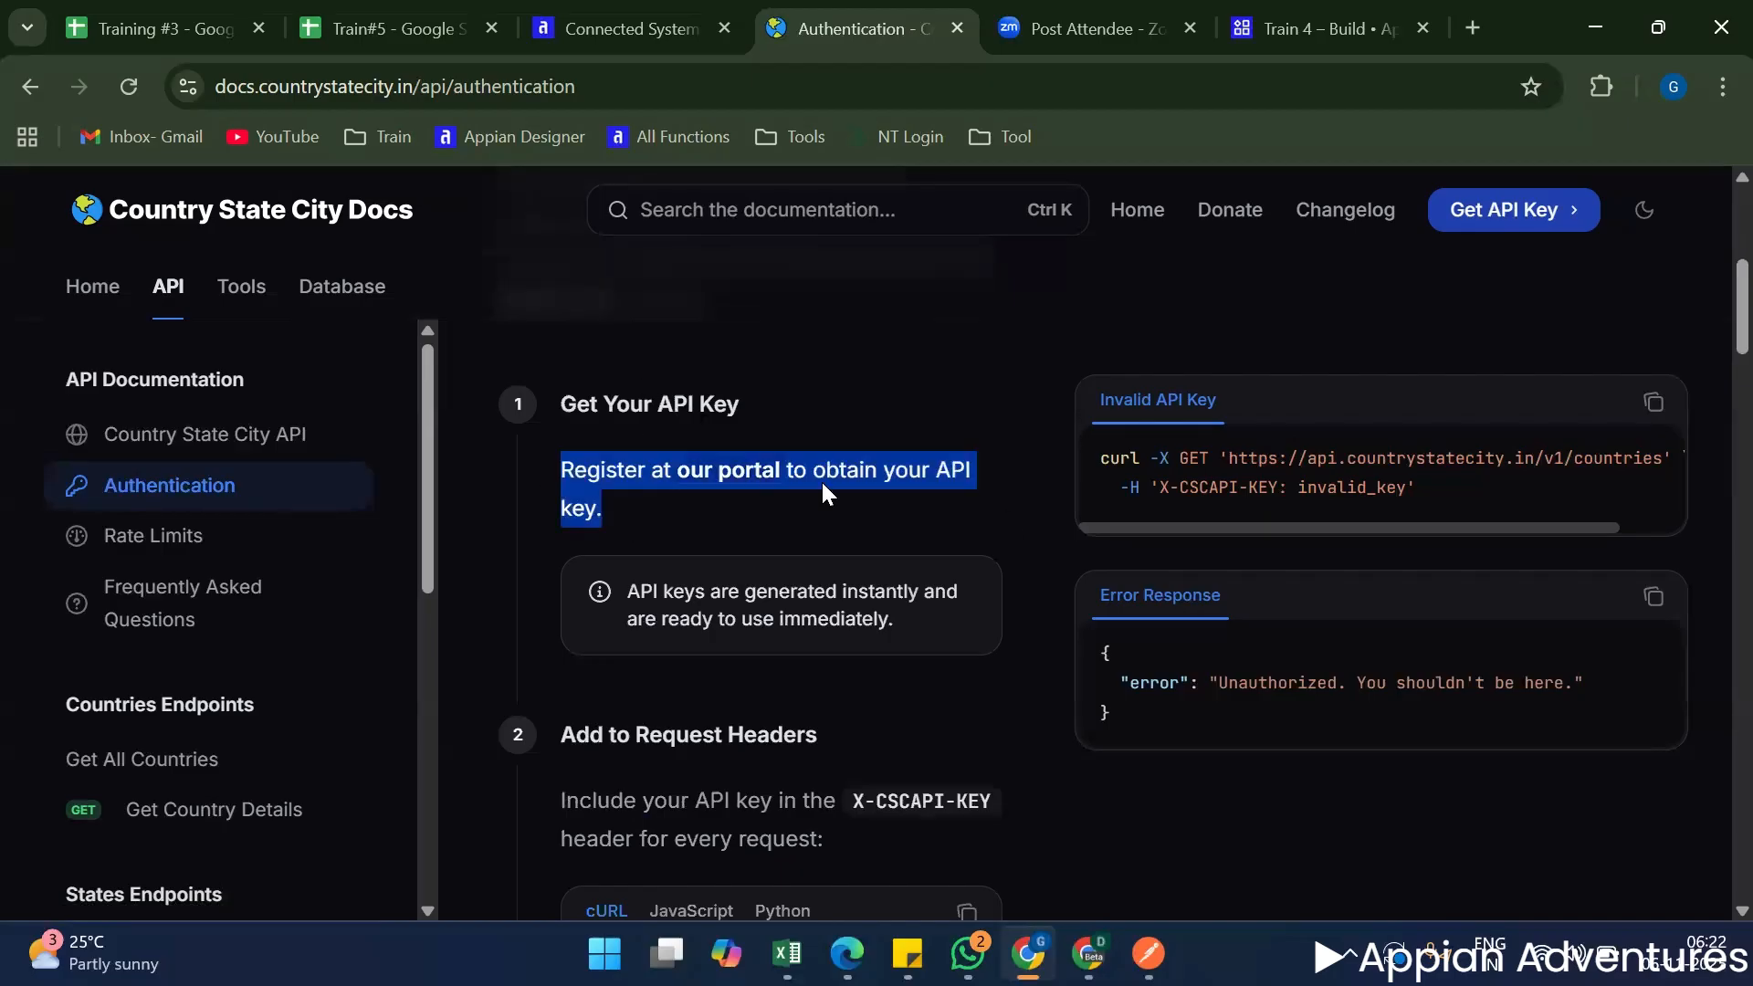
{"action": "left_click", "coordinate": [579, 453]}
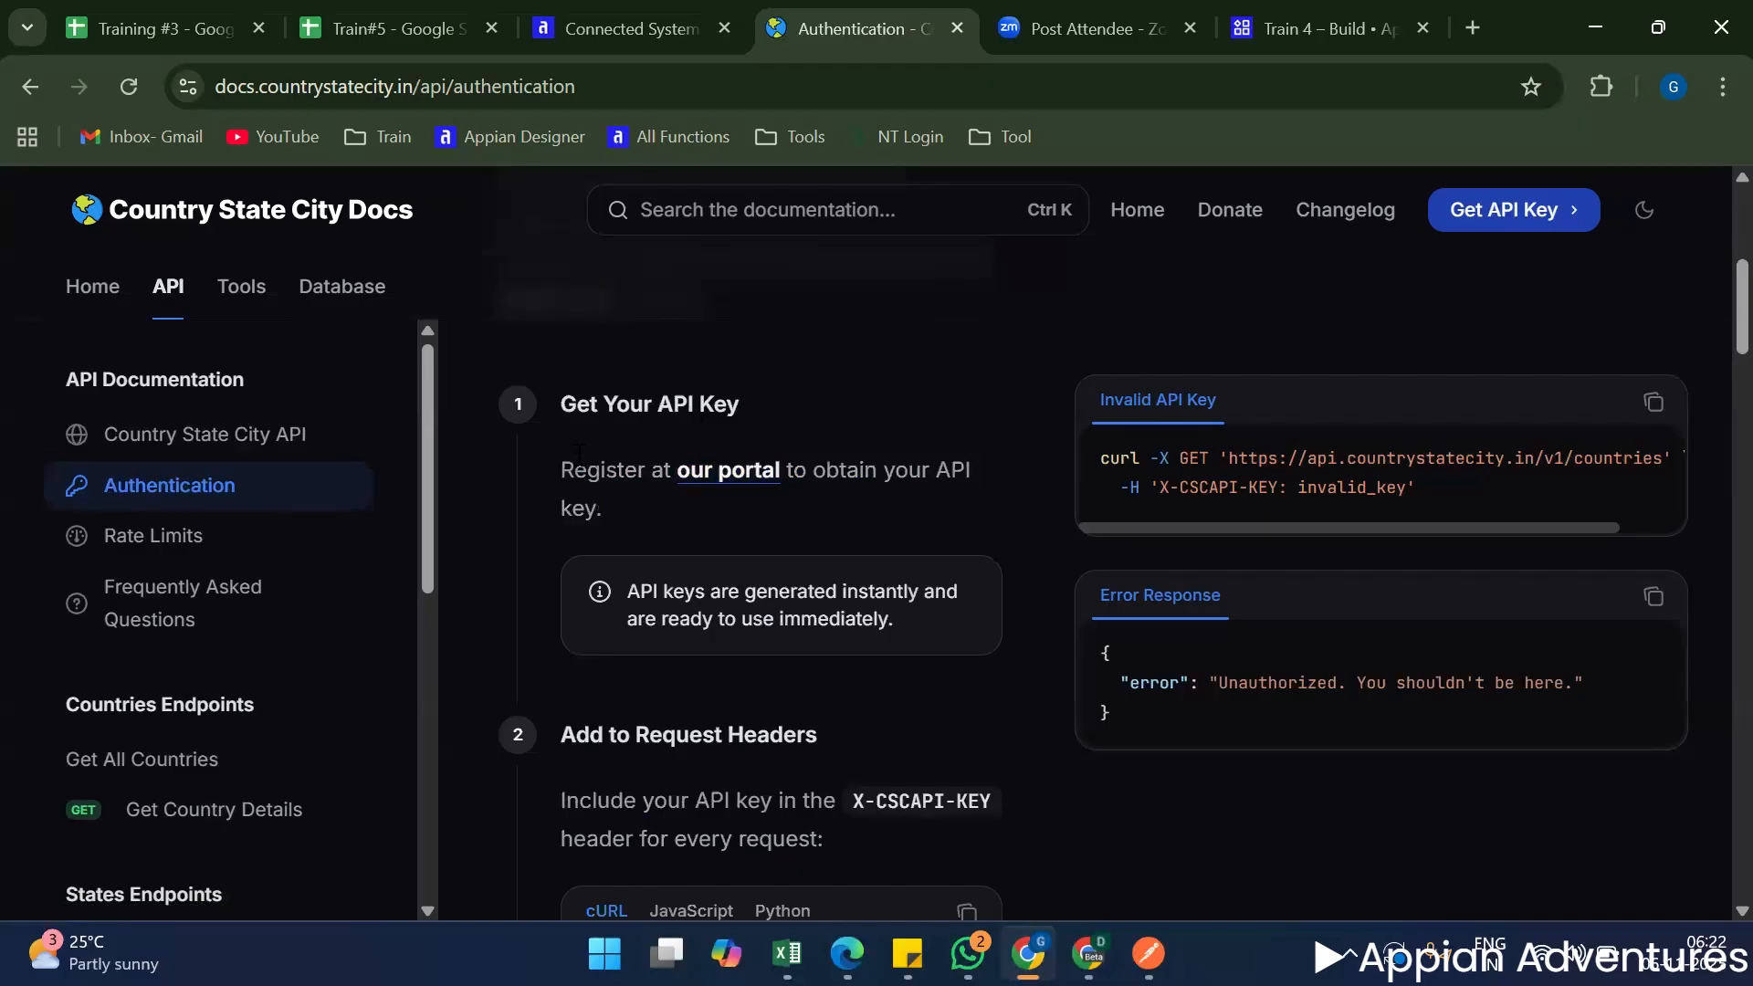
{"action": "left_click", "coordinate": [594, 523], "text": "shift"}
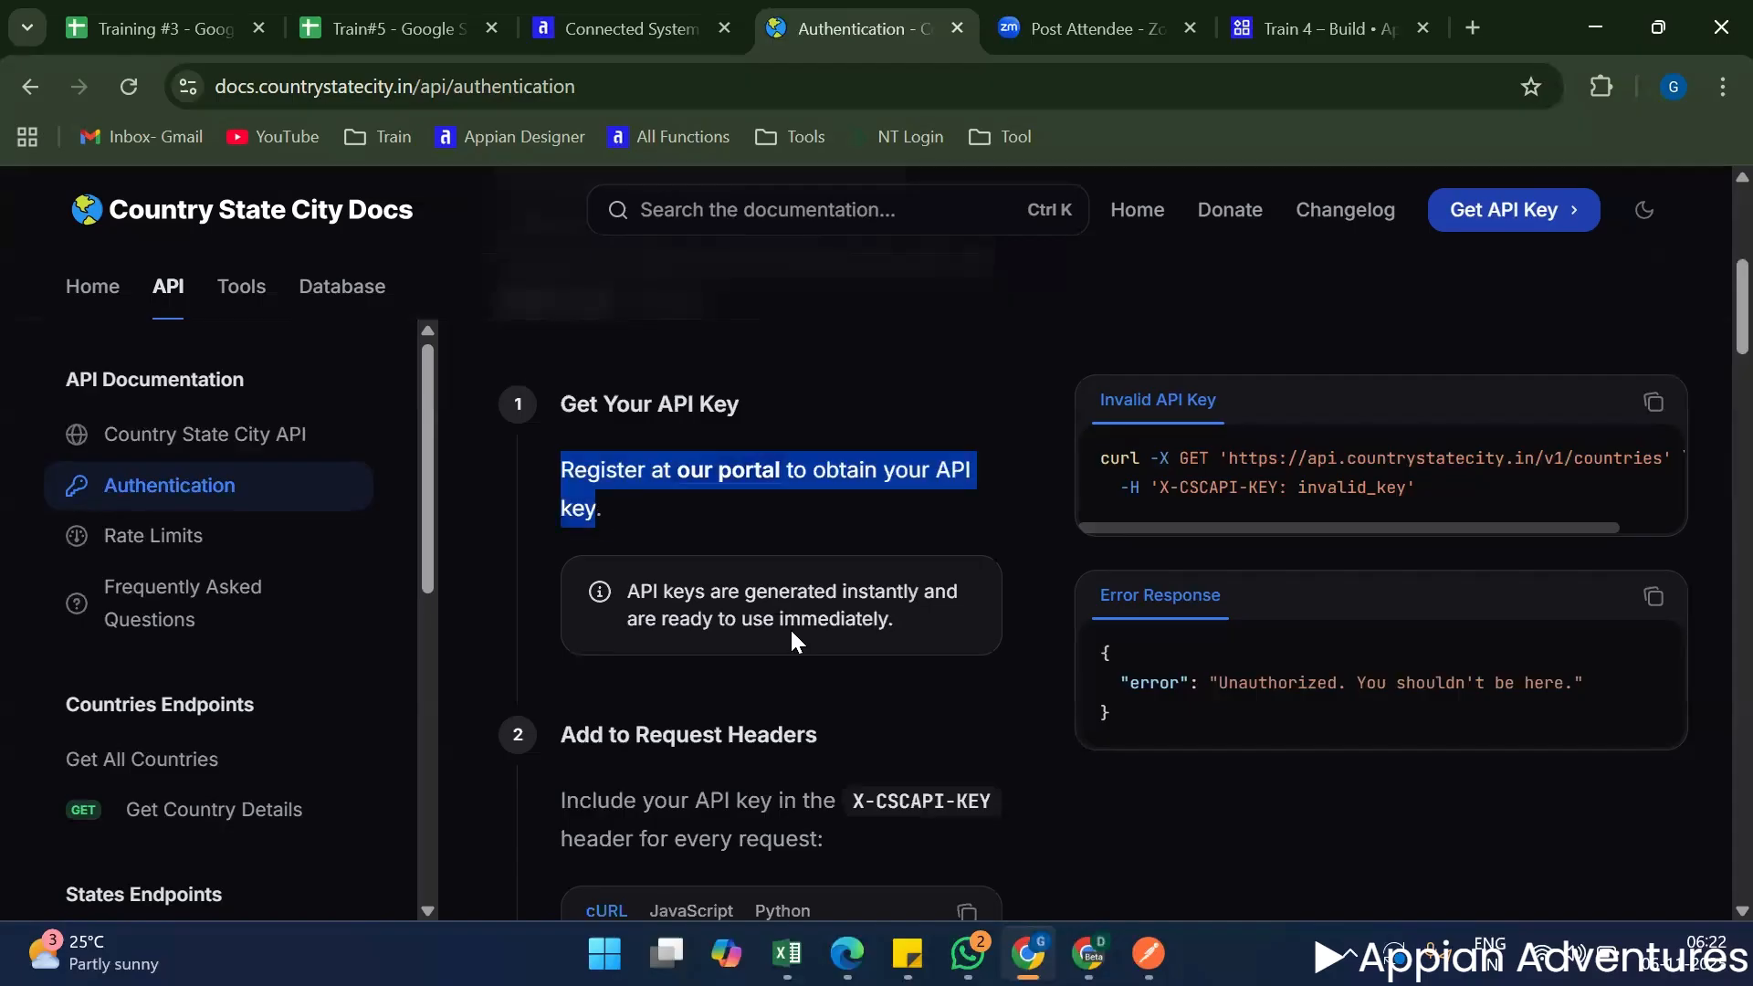
{"action": "scroll", "coordinate": [790, 627], "scroll_direction": "down", "scroll_amount": 5}
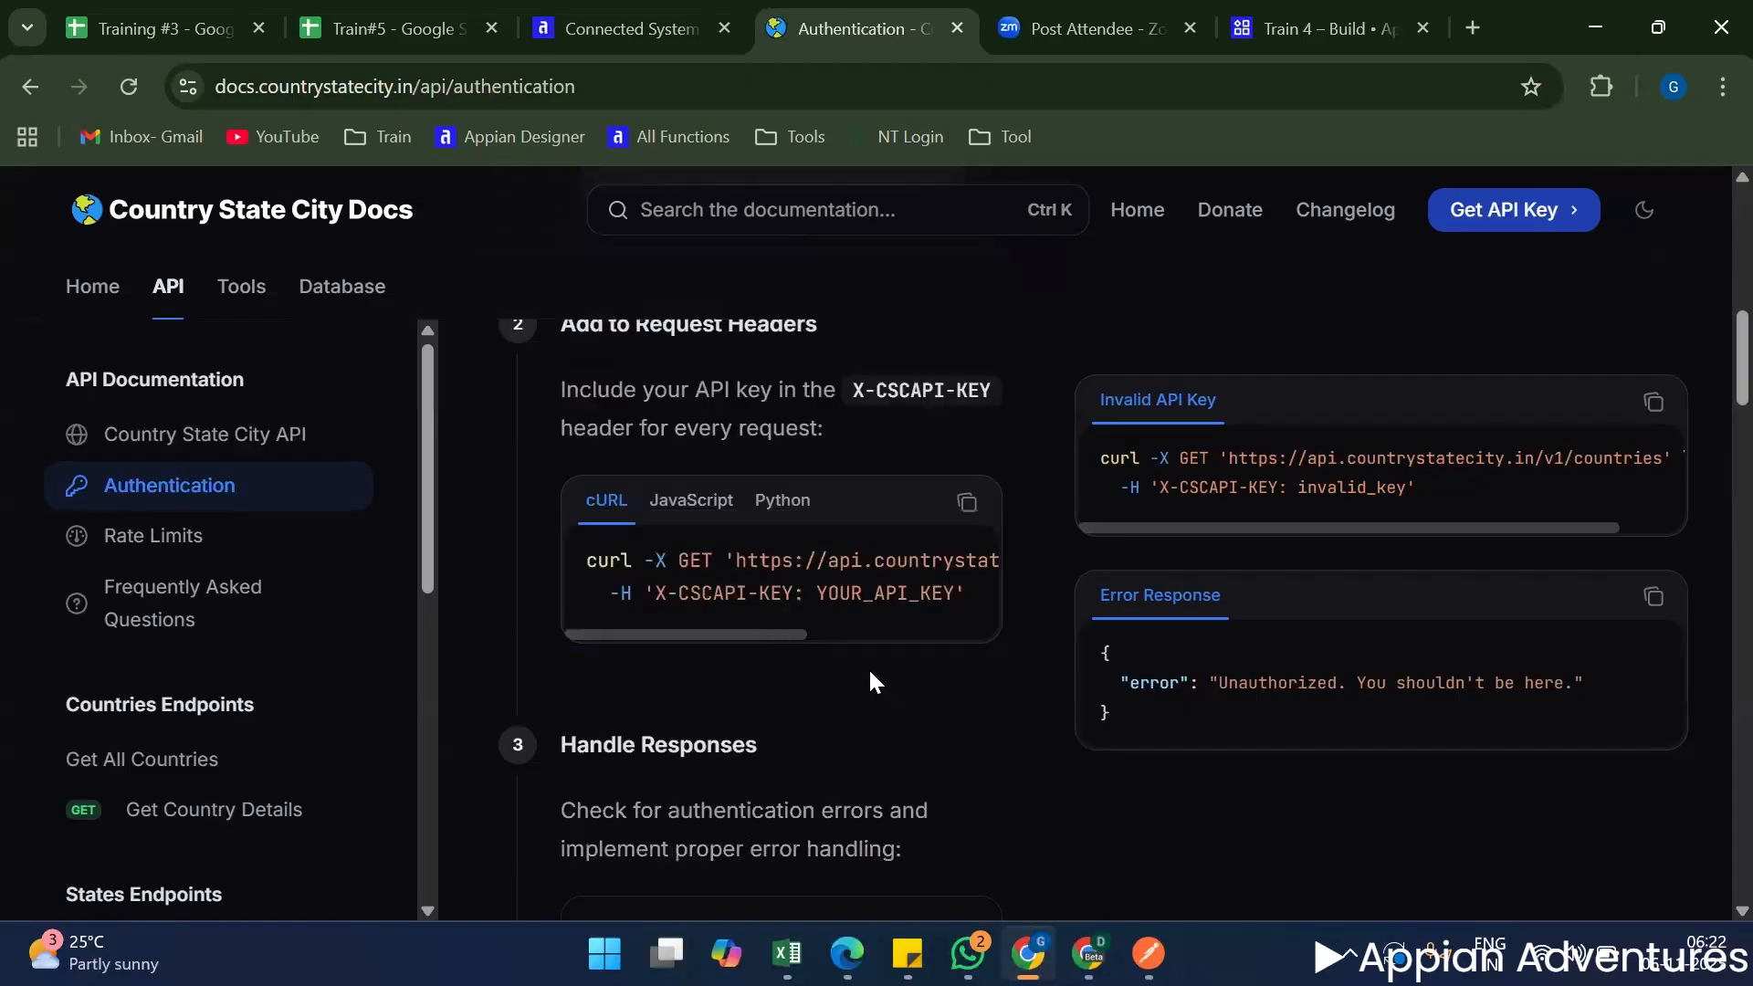
{"action": "scroll", "coordinate": [869, 673], "scroll_direction": "down", "scroll_amount": 5}
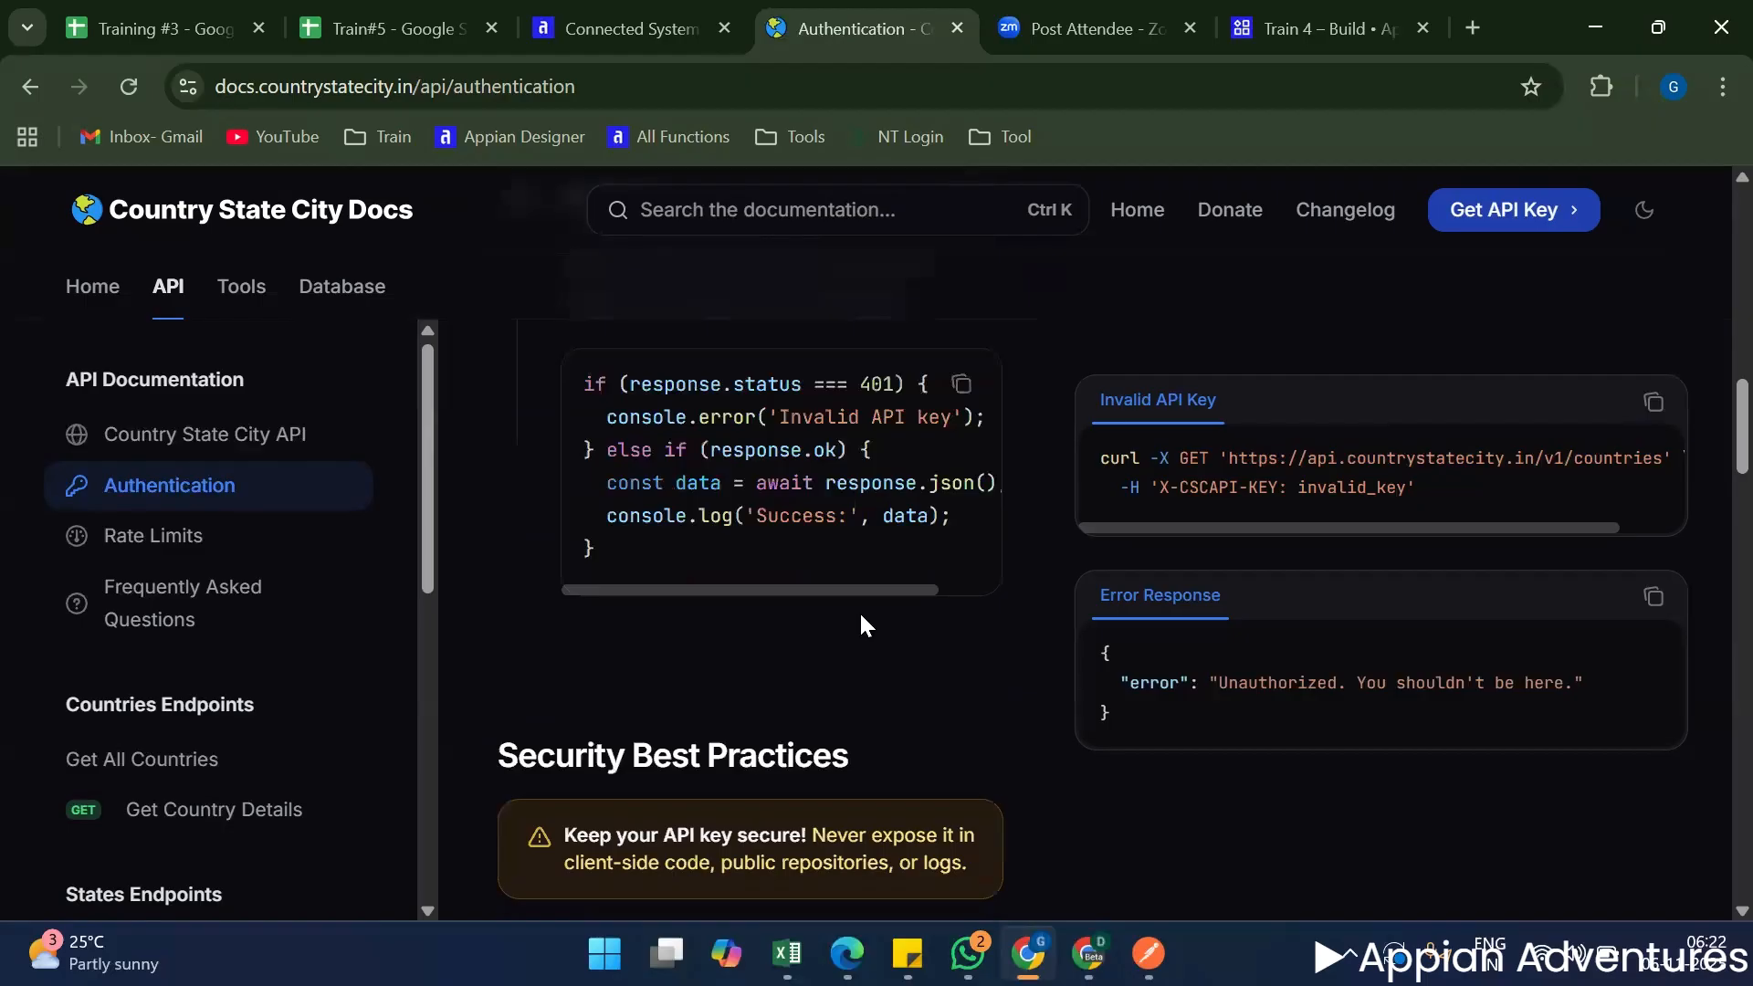
{"action": "scroll", "coordinate": [861, 616], "scroll_direction": "up", "scroll_amount": 3}
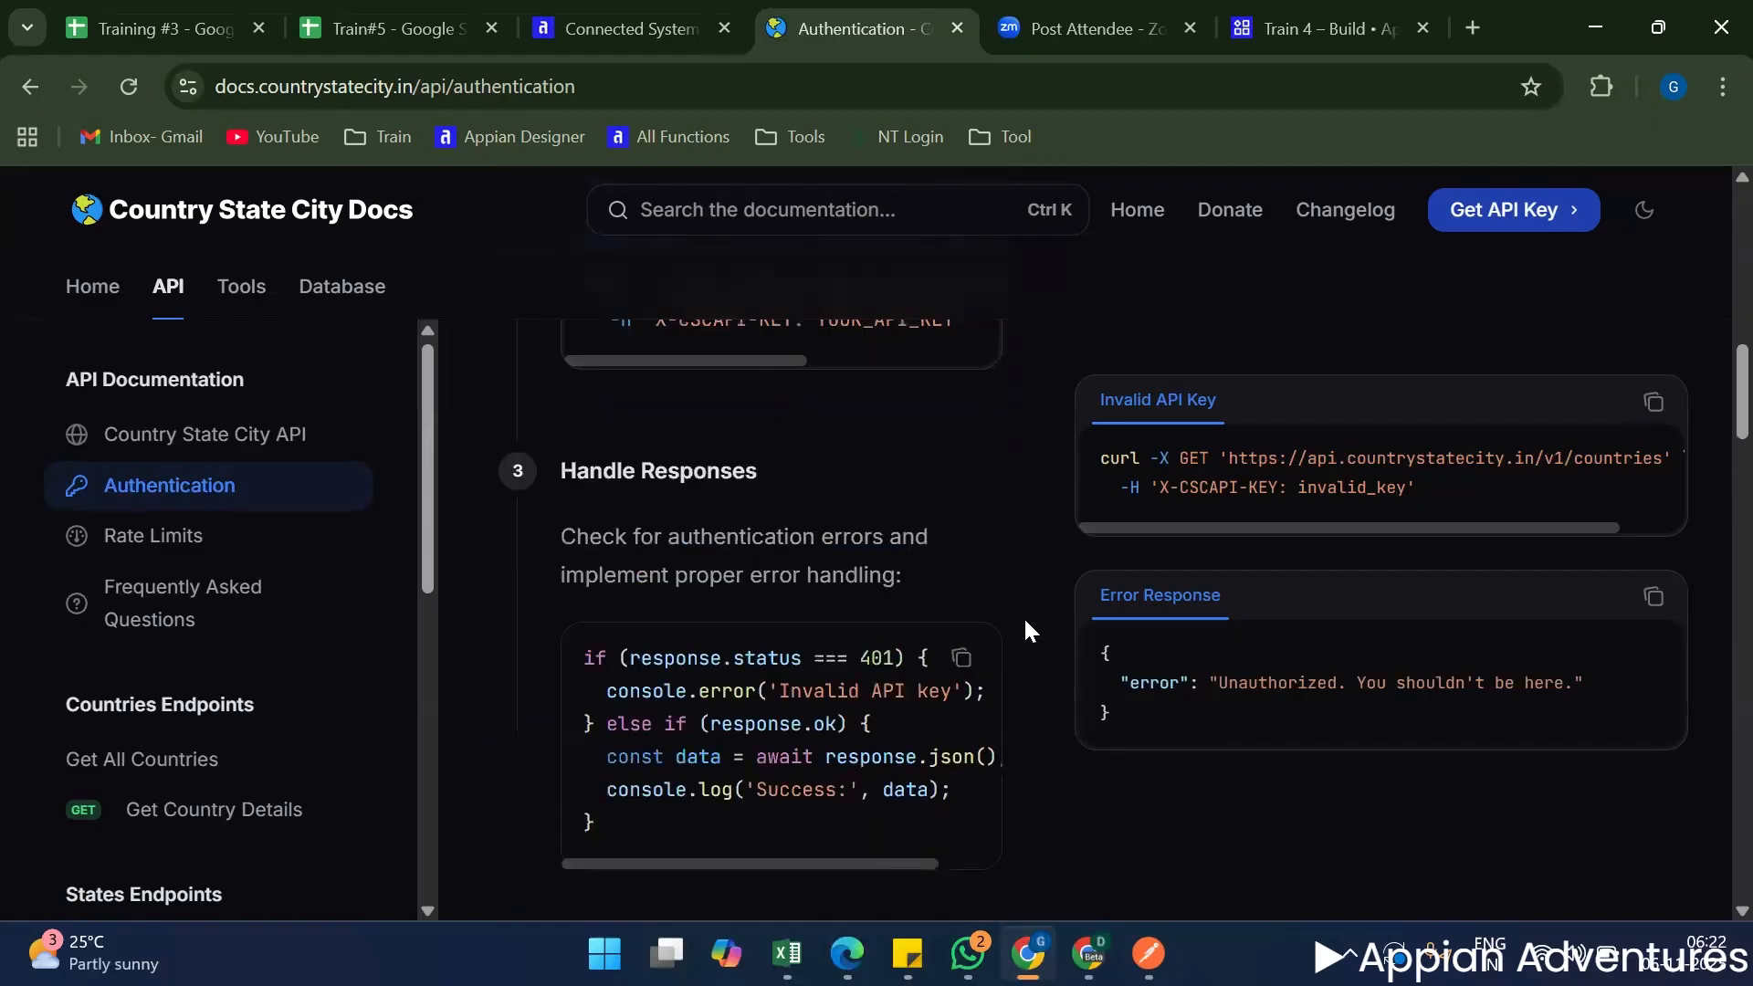
{"action": "scroll", "coordinate": [1026, 628], "scroll_direction": "down", "scroll_amount": 12}
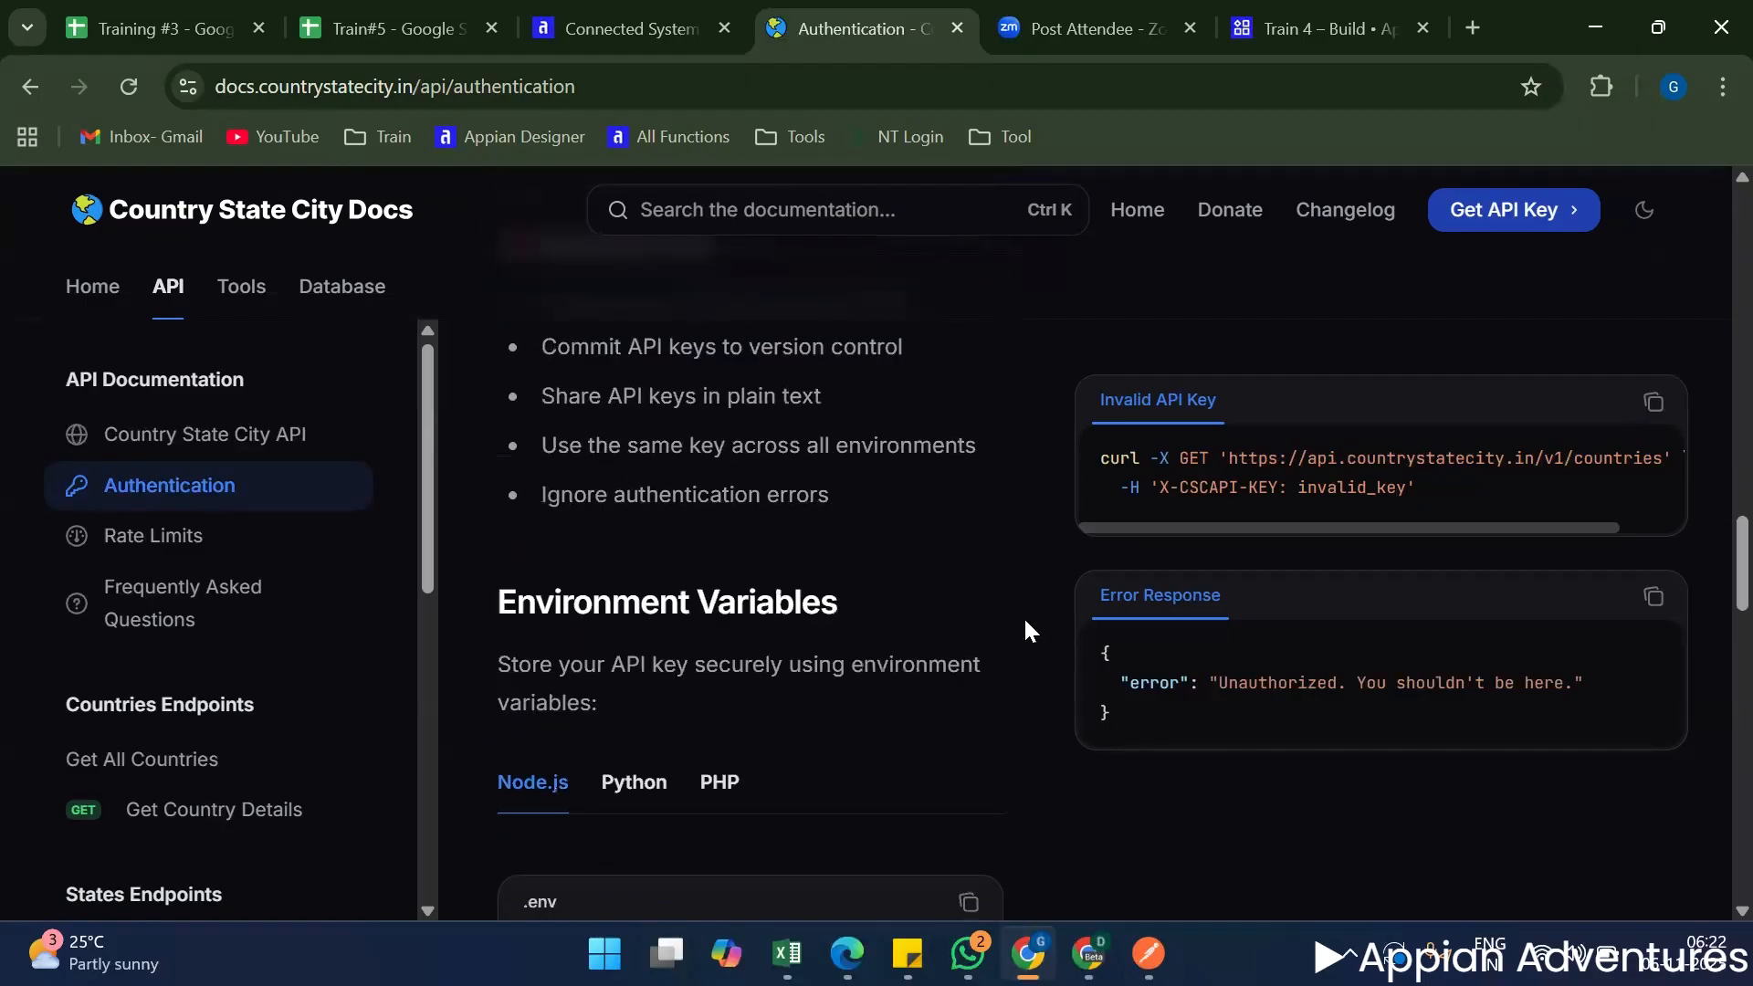
{"action": "scroll", "coordinate": [1024, 621], "scroll_direction": "up", "scroll_amount": 6}
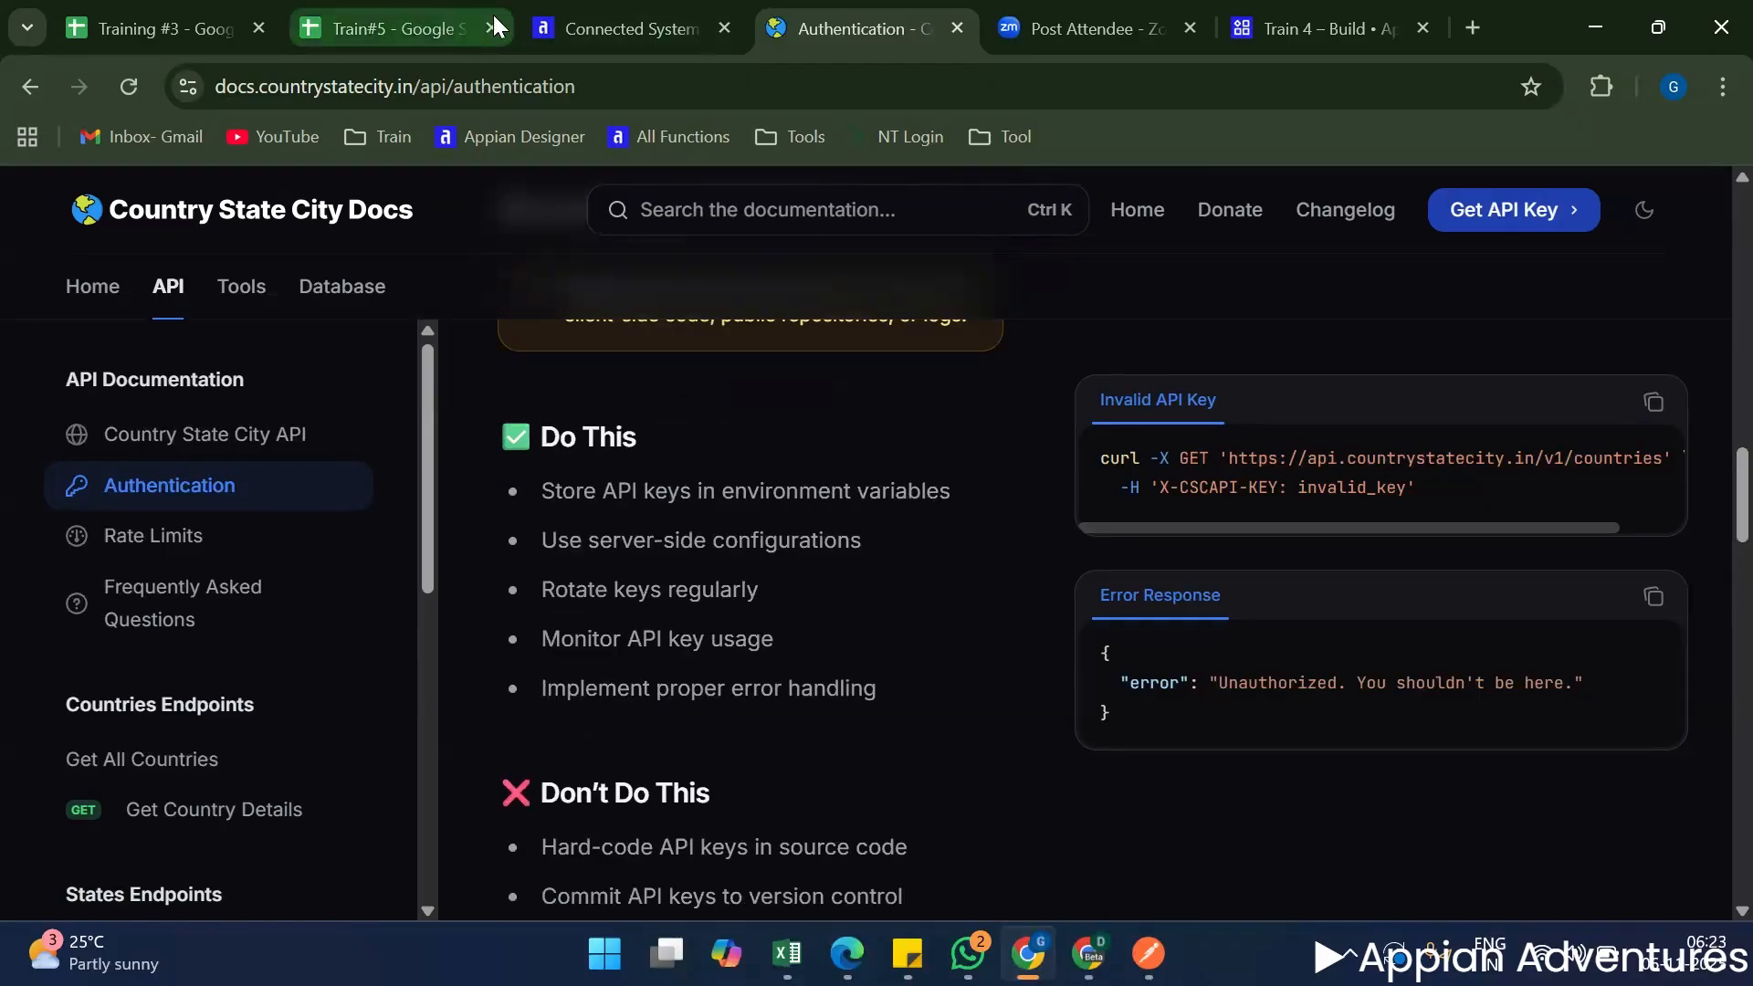
Copy the stored API key from cell C198 of the Topics sheet in the Train#5 spreadsheet.
{"action": "left_click", "coordinate": [419, 15]}
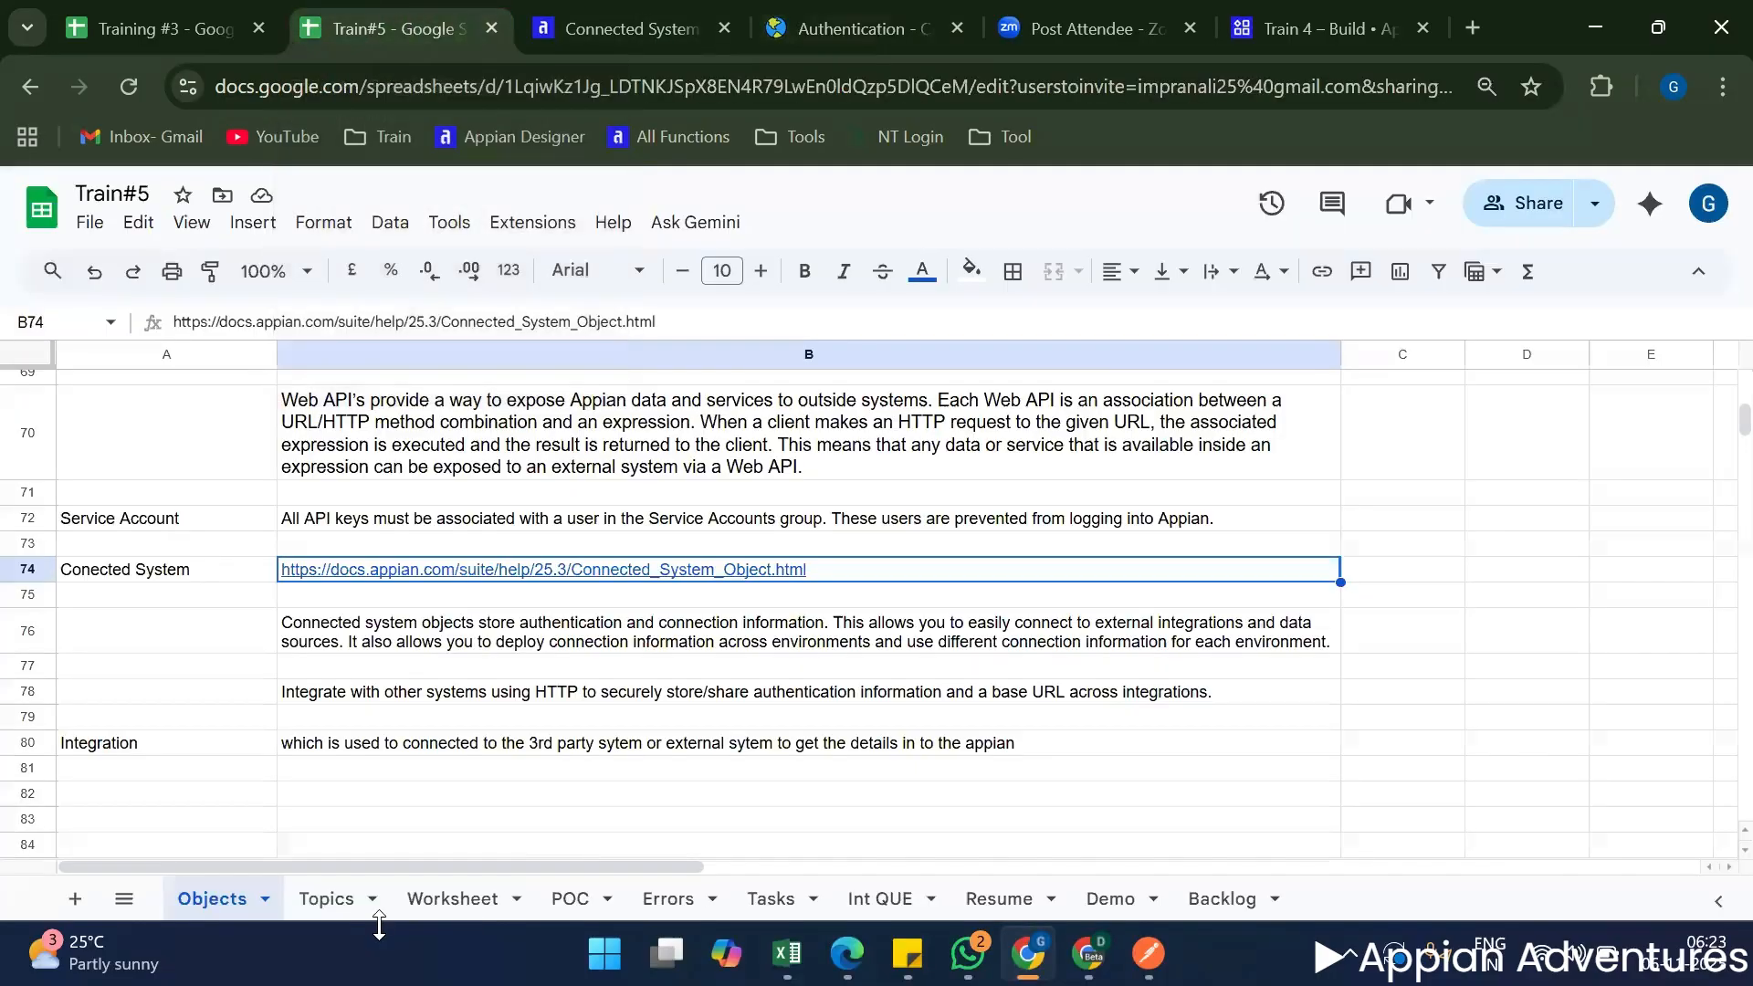
{"action": "left_click", "coordinate": [338, 899]}
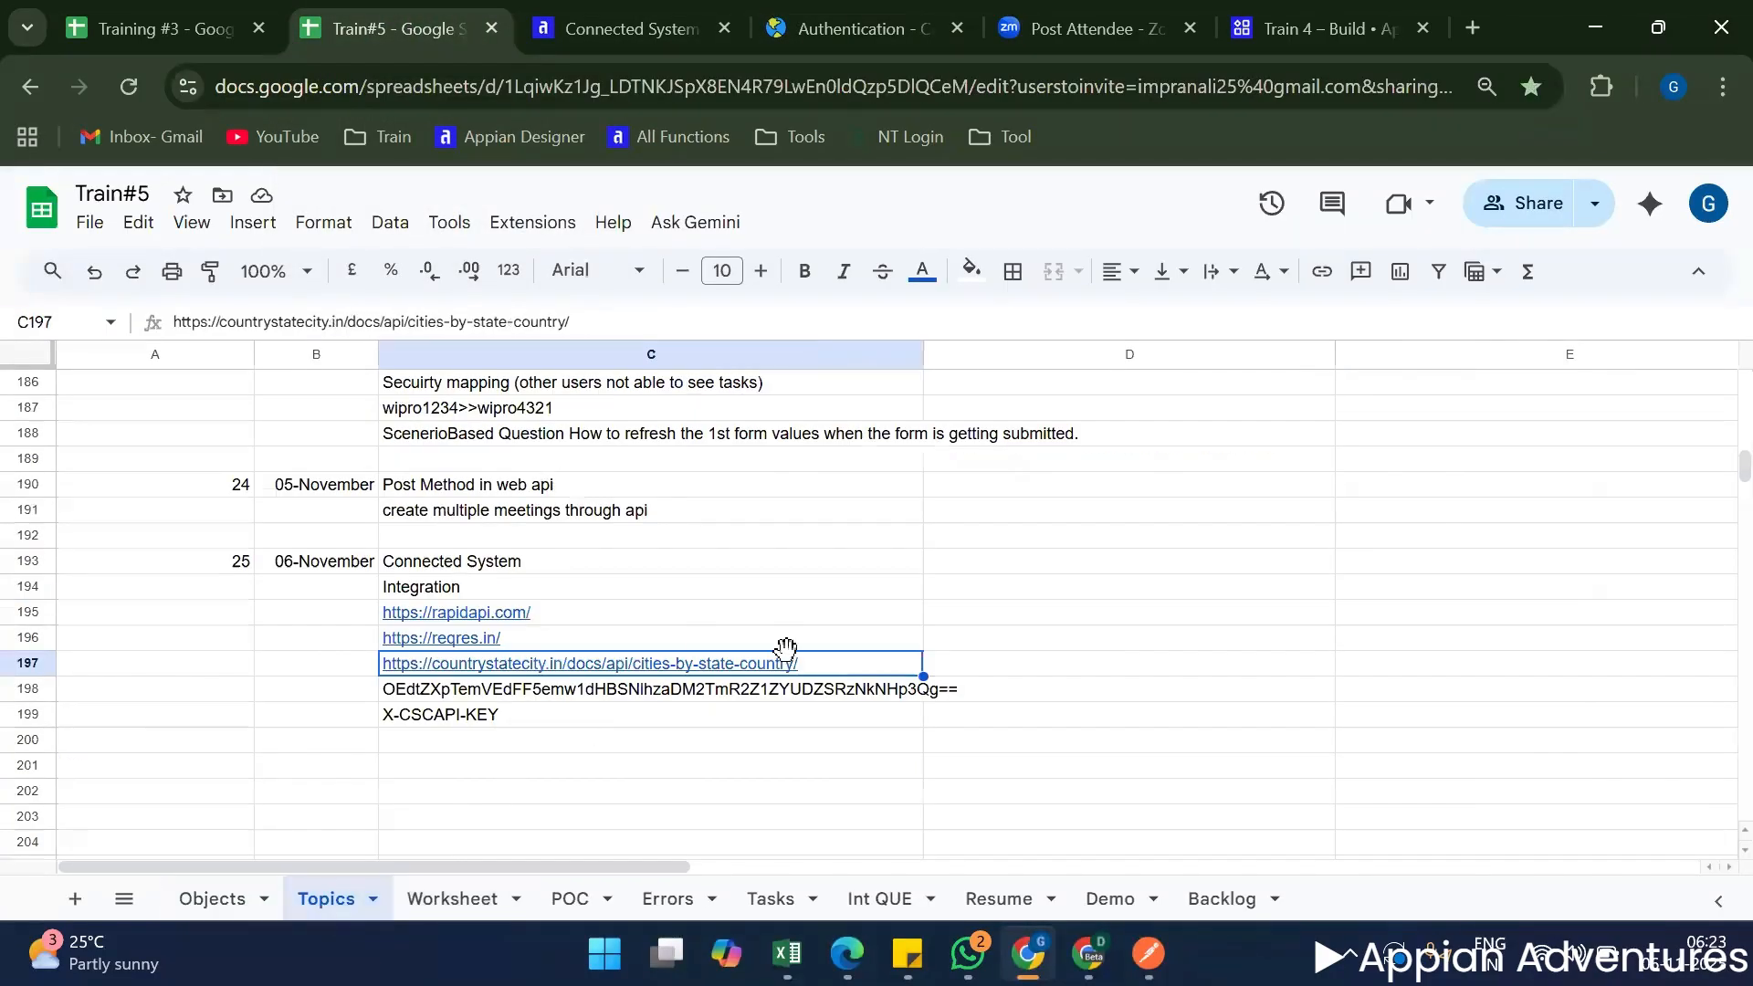
{"action": "left_click", "coordinate": [593, 691]}
{"action": "key", "text": "ctrl+c"}
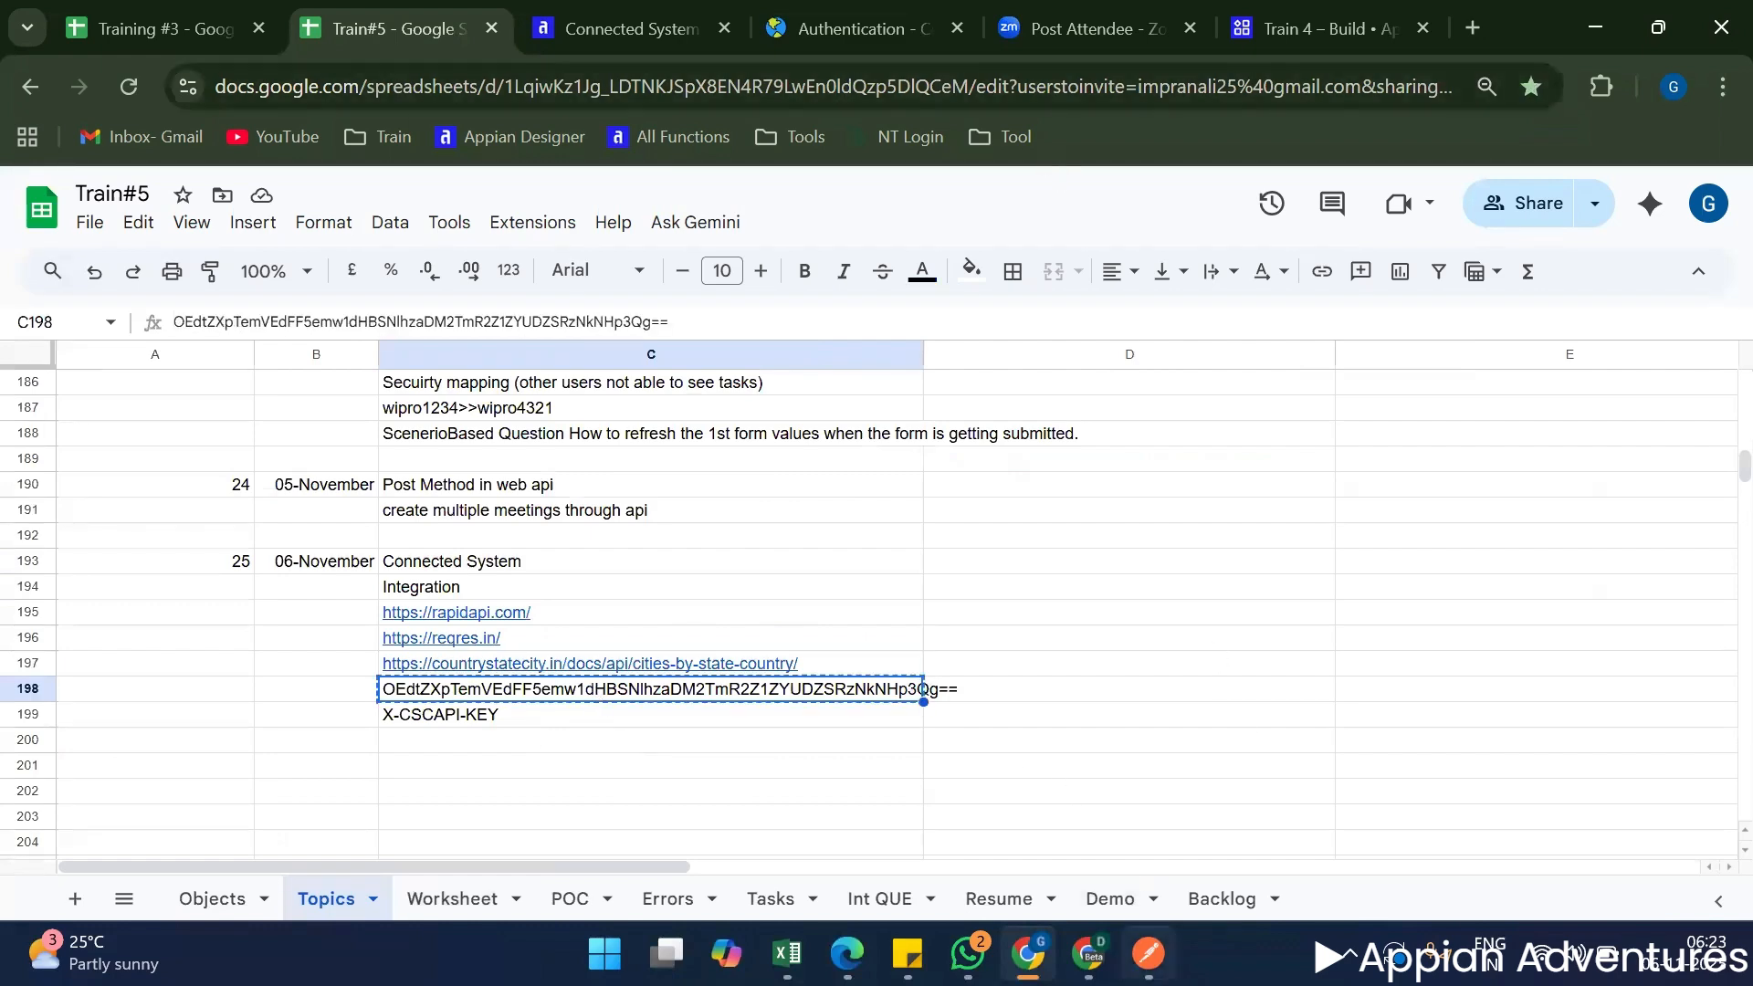
Switch to Postman, replace the API Key authorization value with the copied API key, and send the Country Details request.
{"action": "left_click", "coordinate": [1149, 954]}
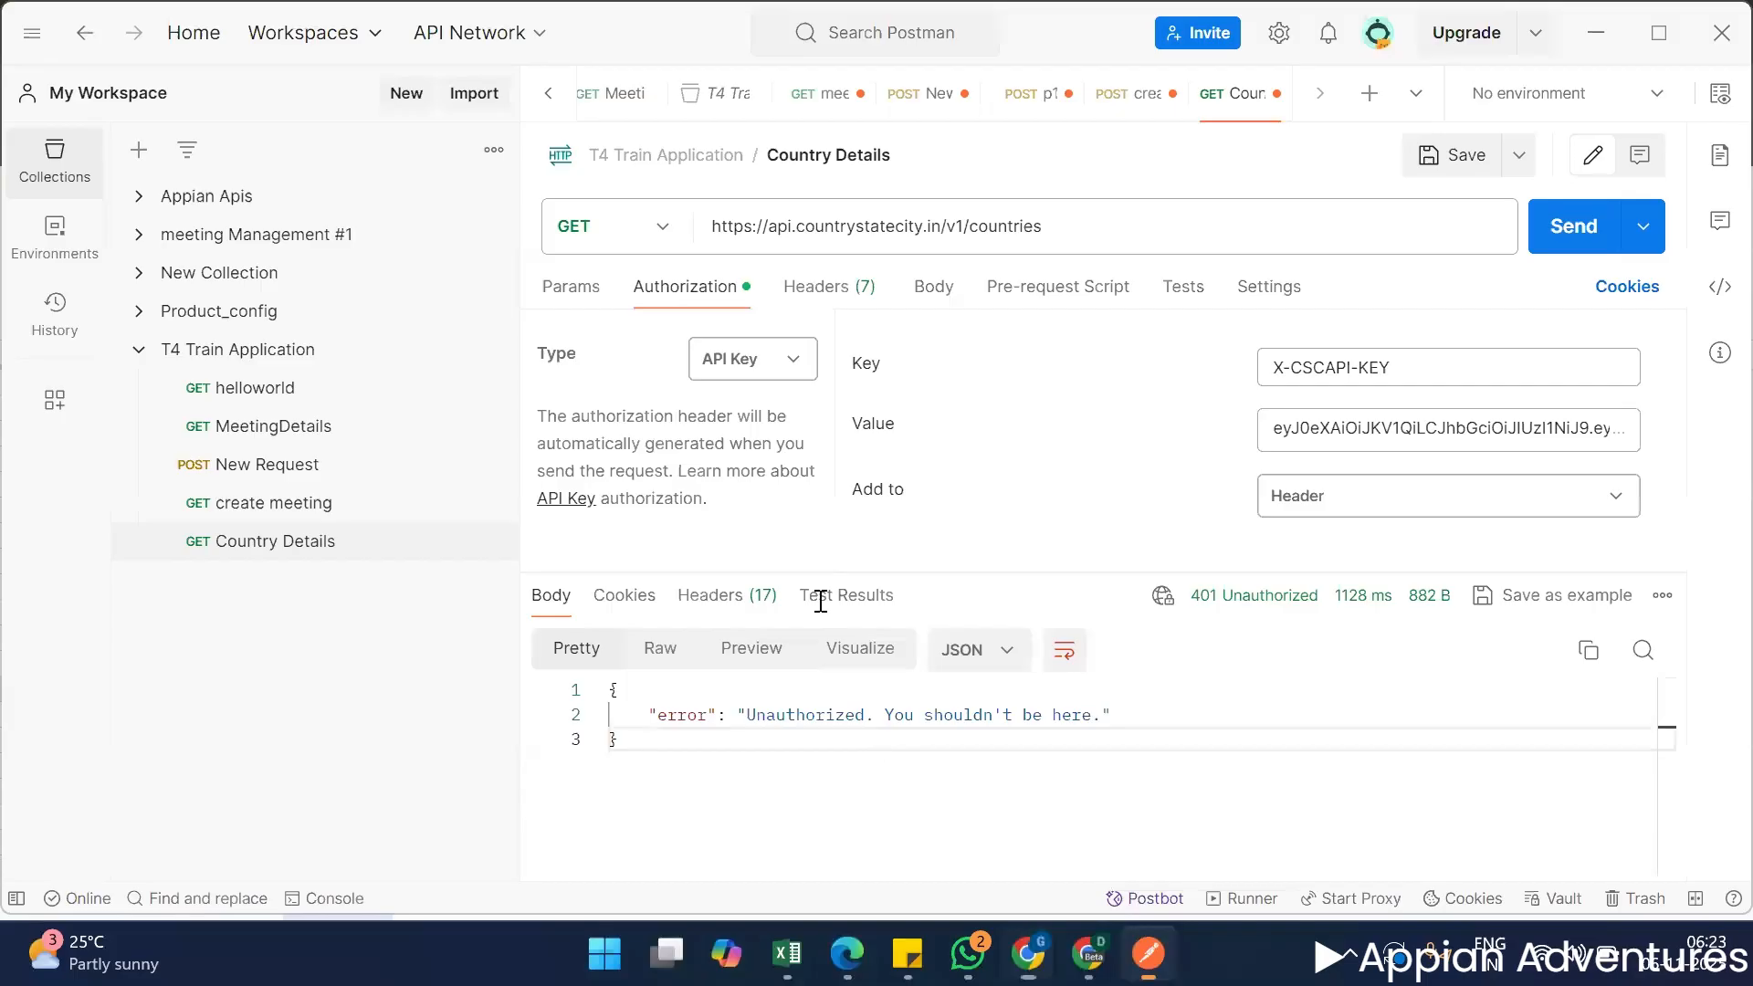
{"action": "left_click", "coordinate": [1315, 419]}
{"action": "key", "text": "ctrl+a"}
{"action": "key", "text": "ctrl+v"}
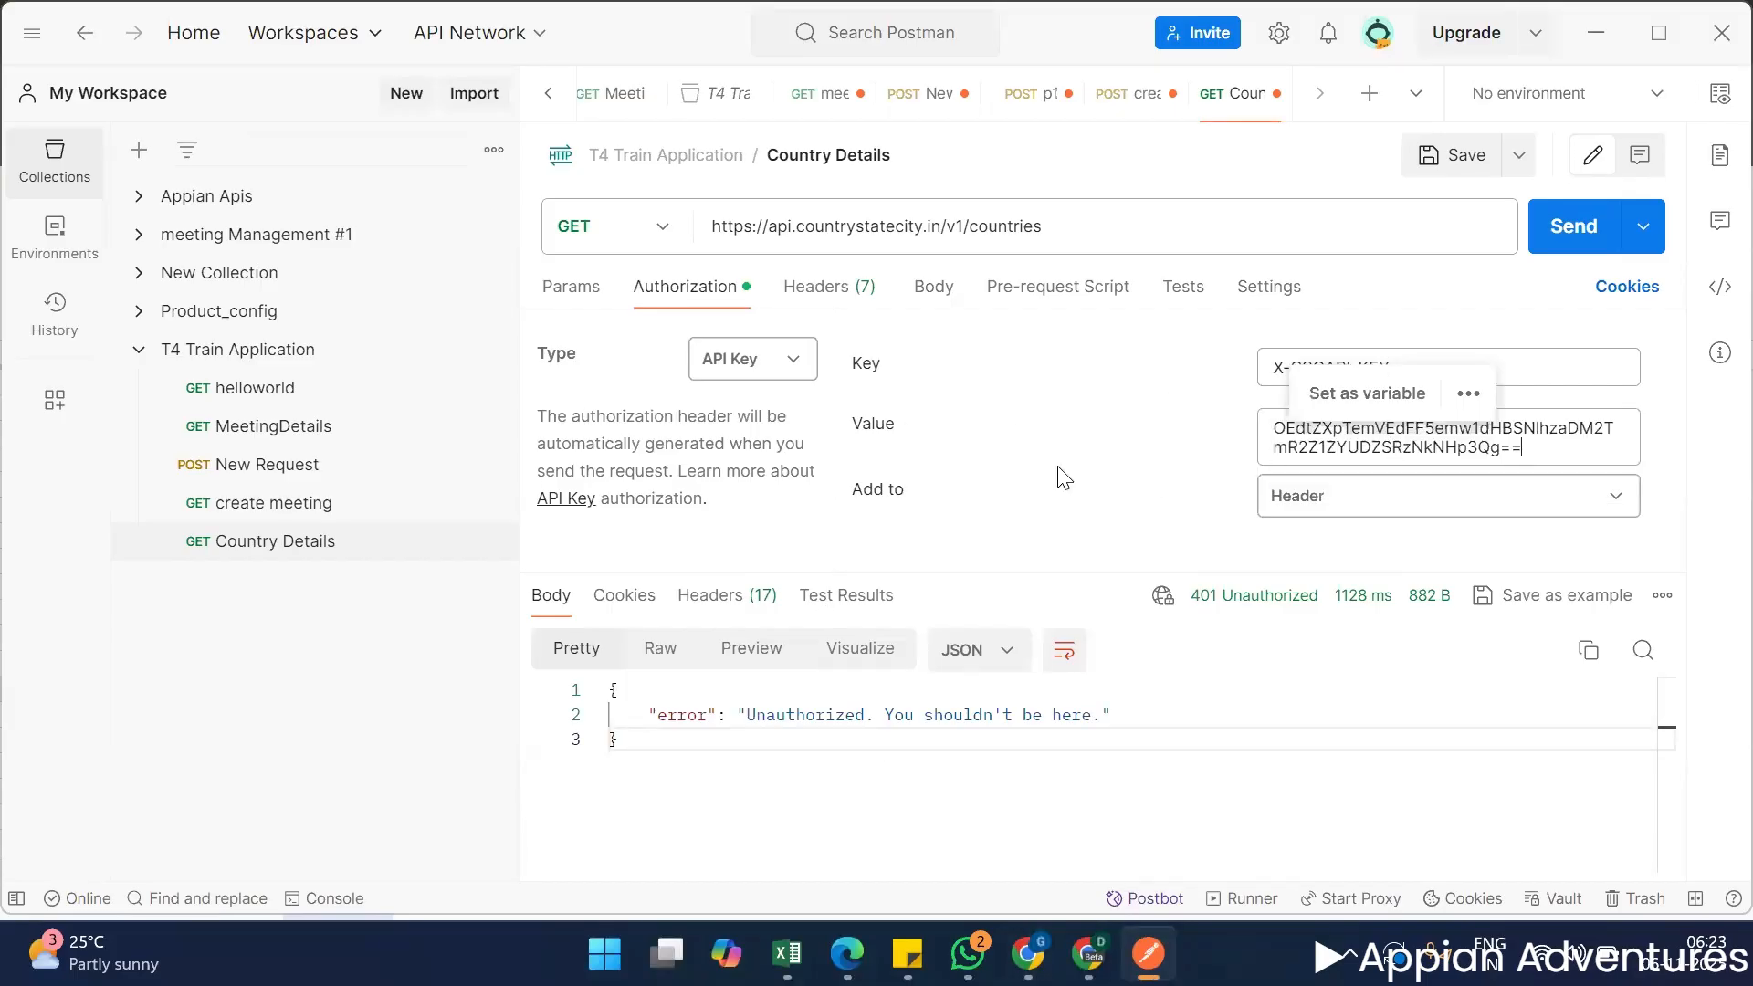
{"action": "left_click", "coordinate": [1063, 477]}
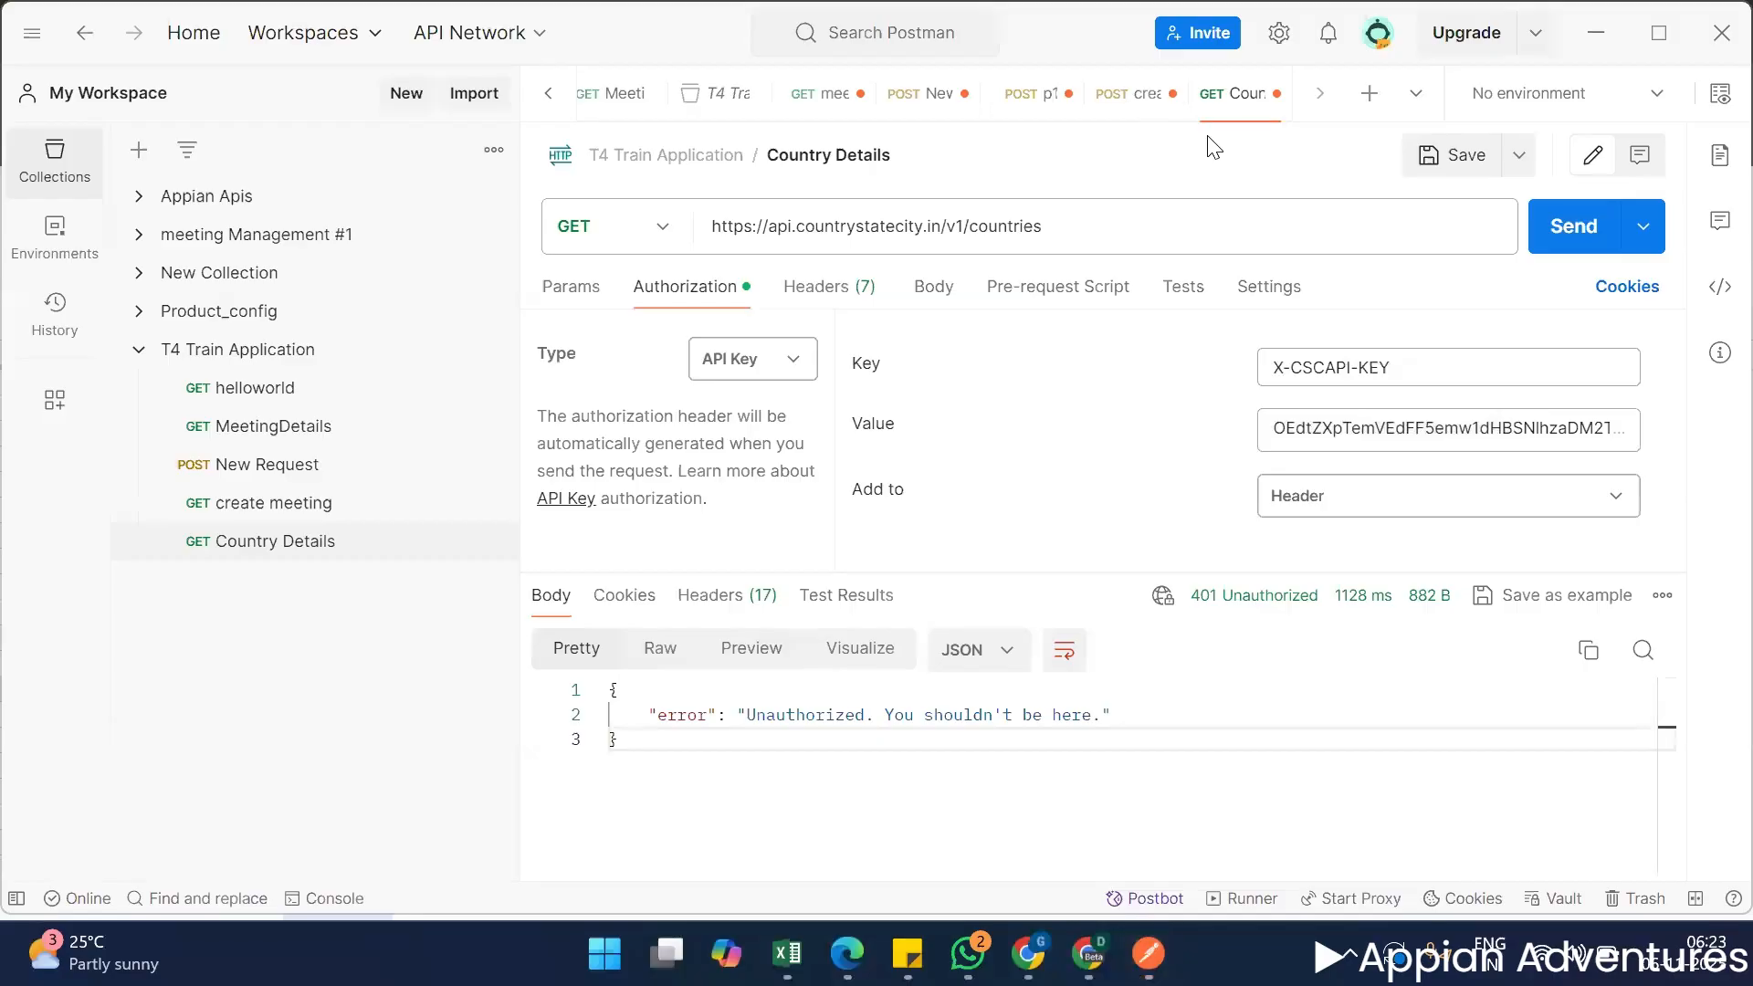
{"action": "key", "text": "ctrl+Return"}
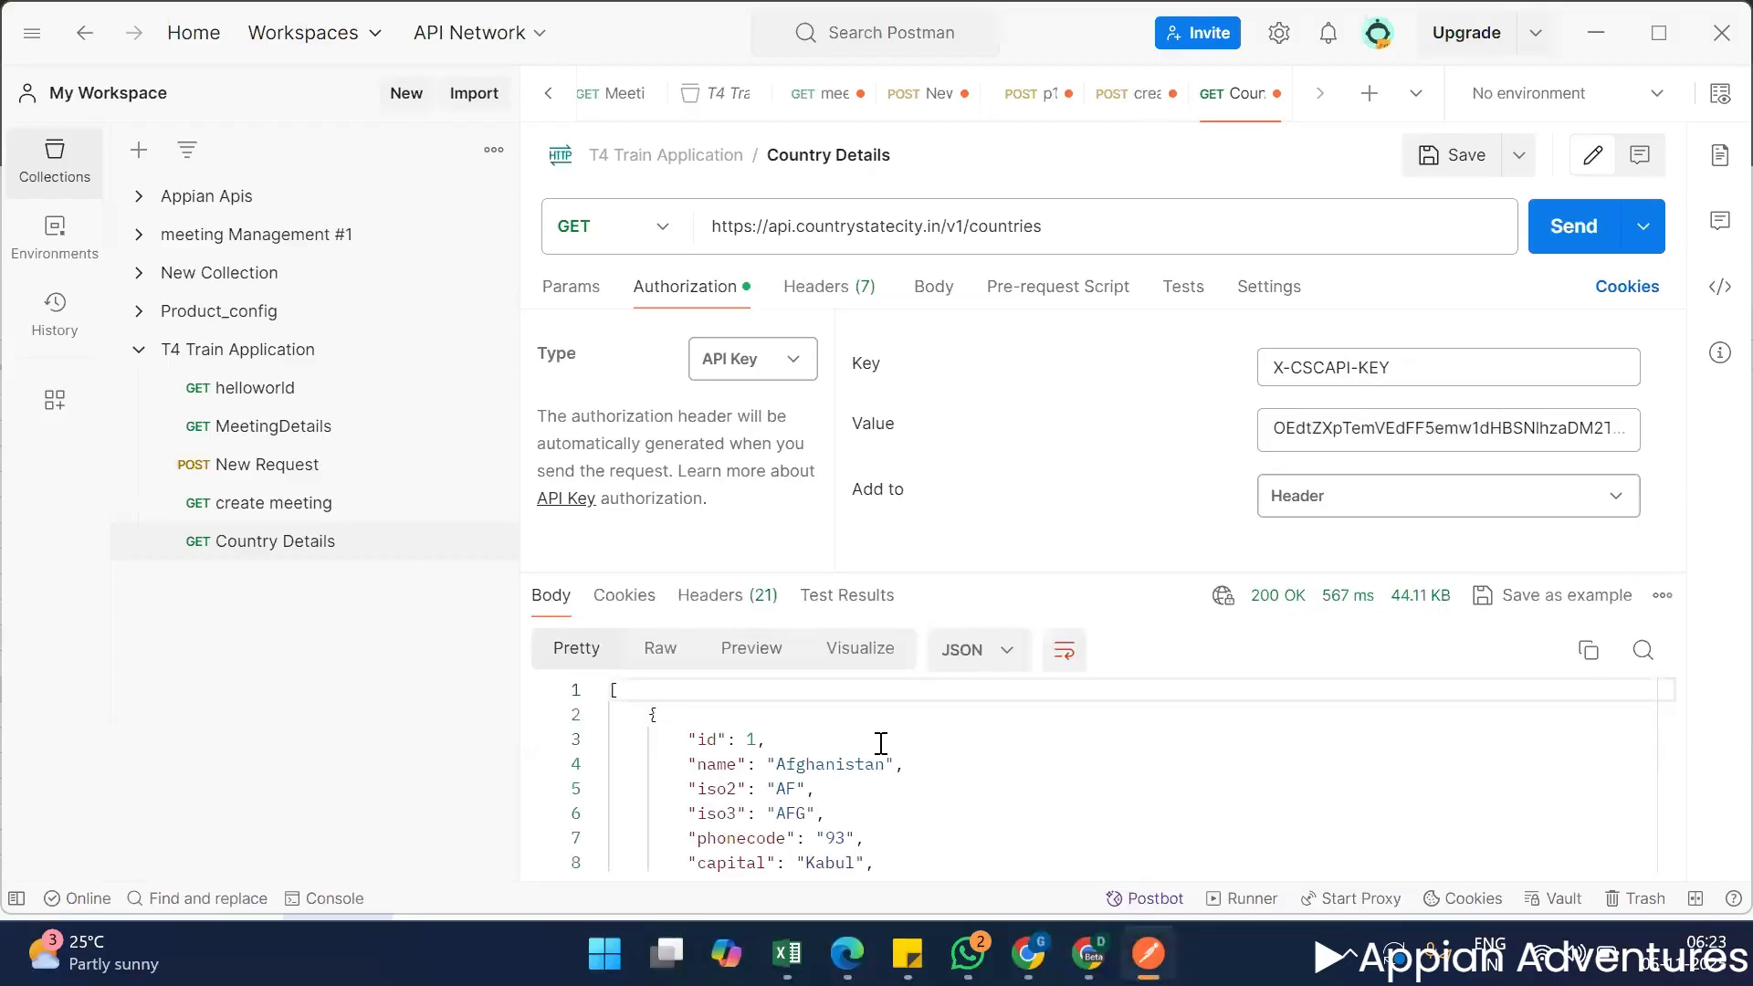
Enlarge the response area and examine the country records returned for the Country Details request.
{"action": "left_click_drag", "start_coordinate": [1142, 573], "coordinate": [1152, 493]}
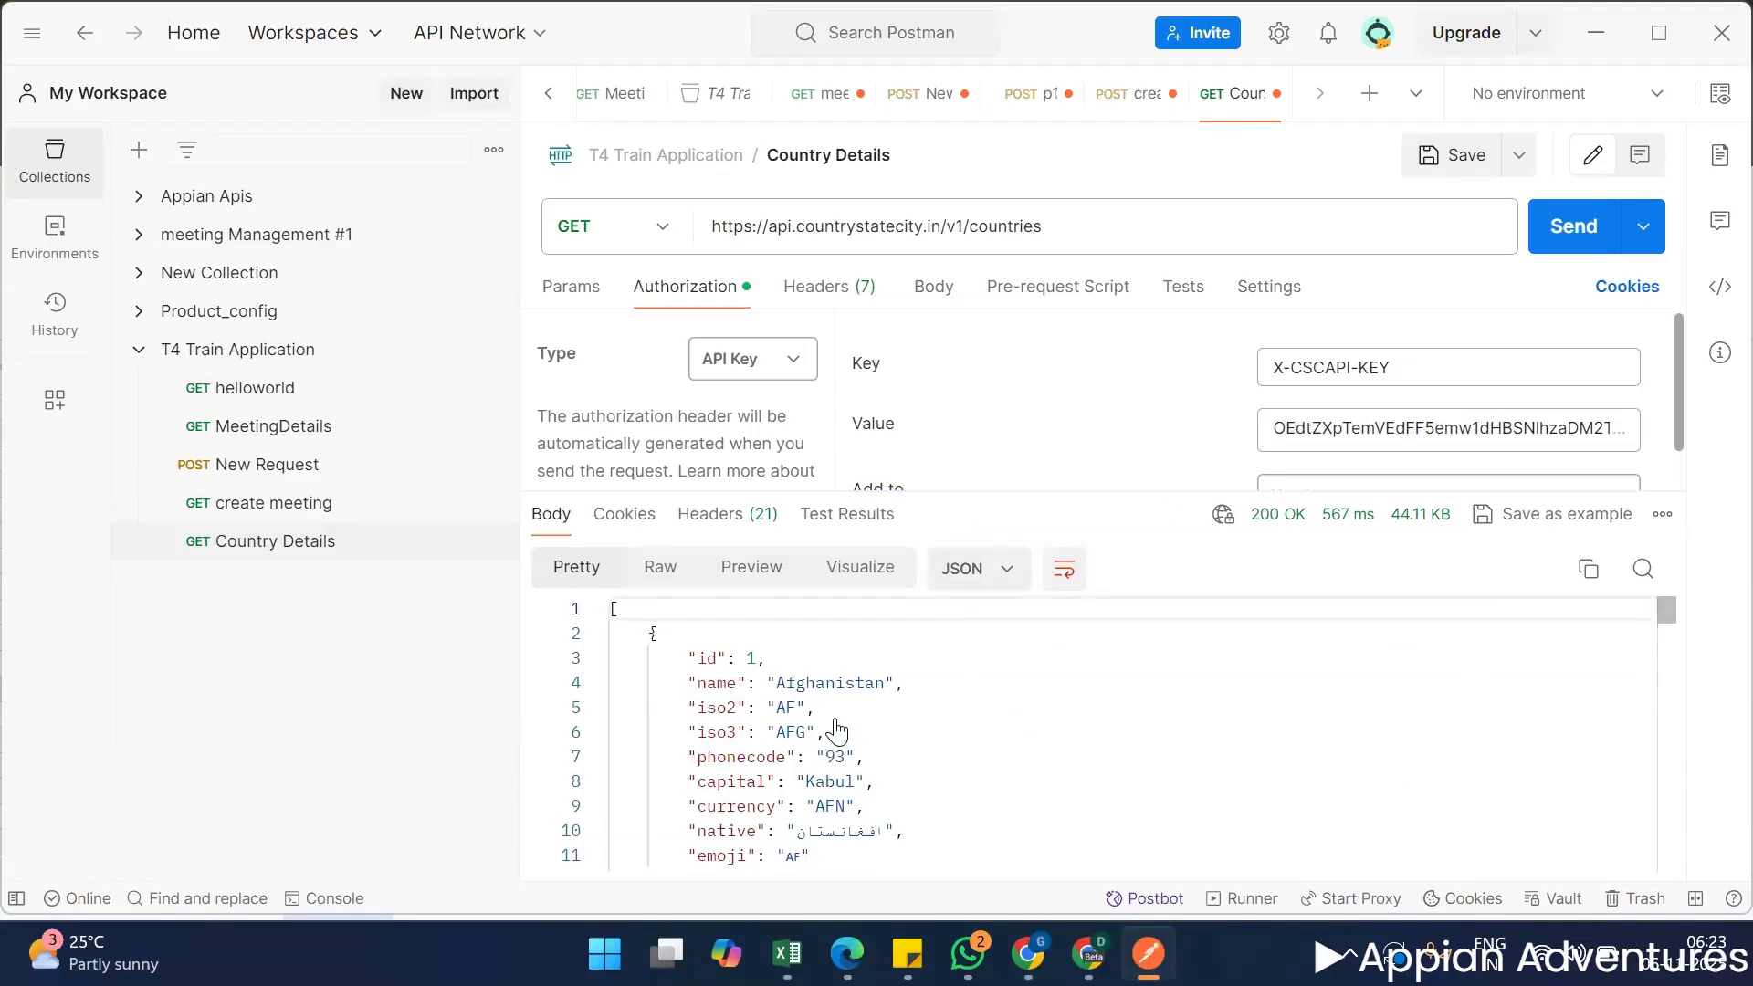
{"action": "scroll", "coordinate": [835, 730], "scroll_direction": "down", "scroll_amount": 20}
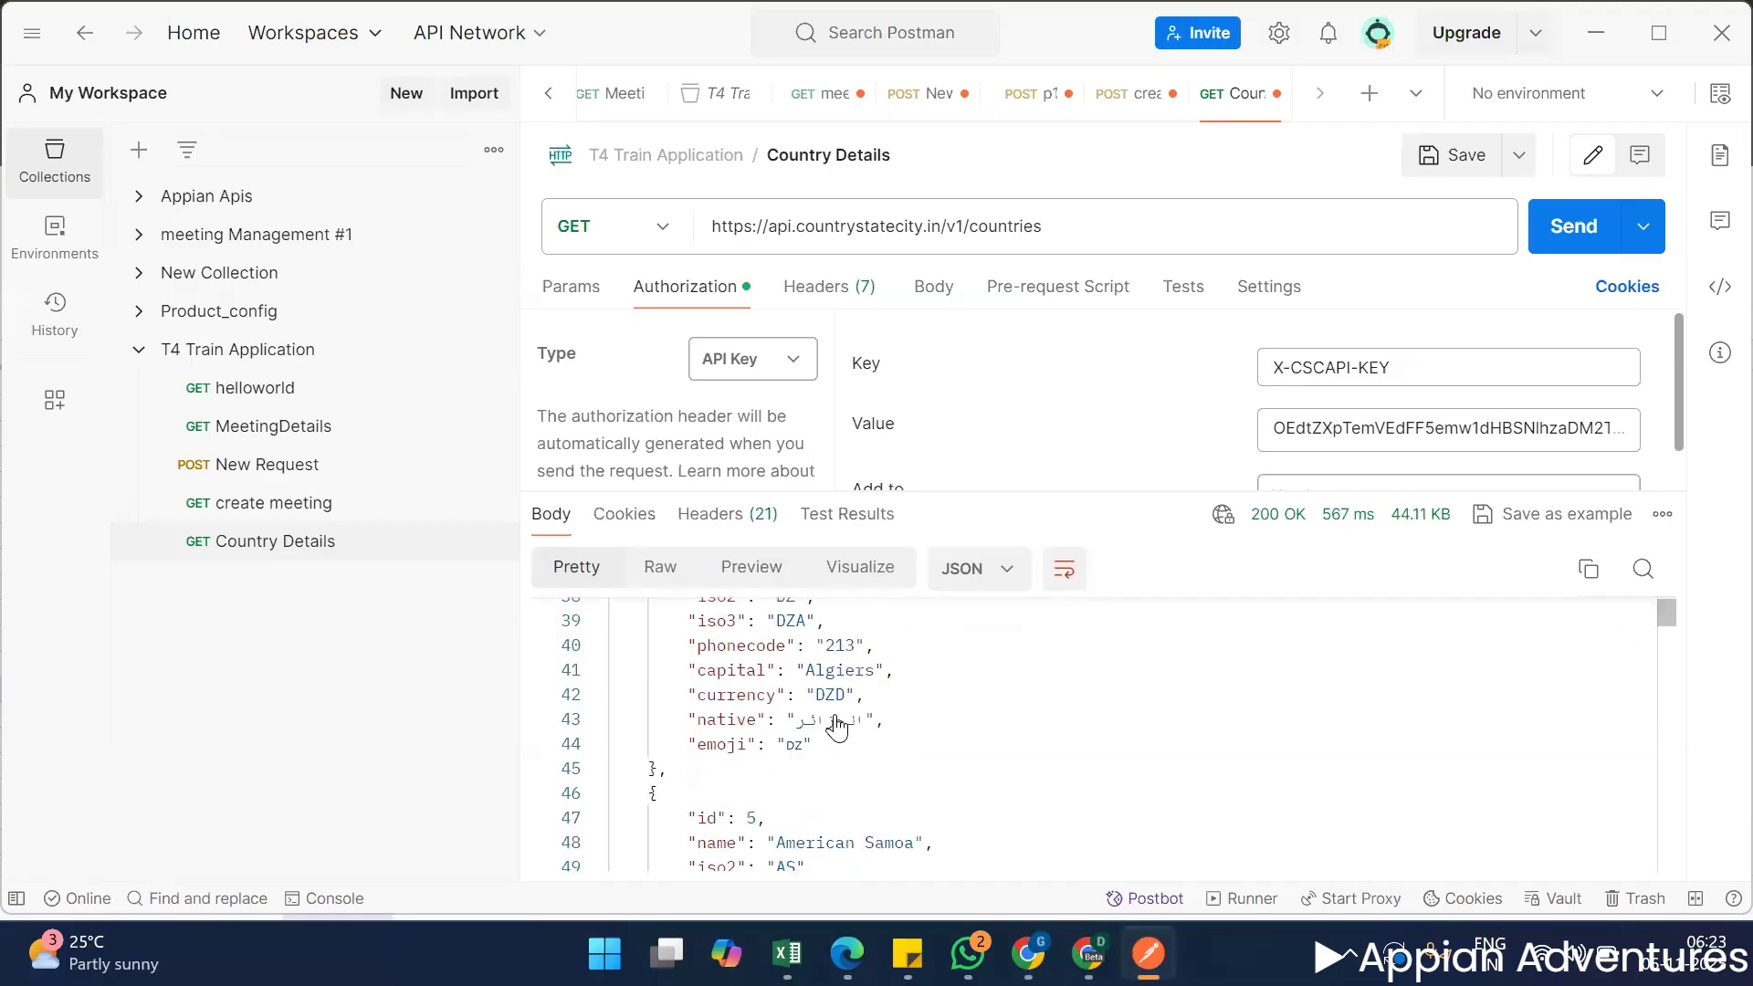
{"action": "scroll", "coordinate": [825, 731], "scroll_direction": "down", "scroll_amount": 12}
{"action": "scroll", "coordinate": [725, 731], "scroll_direction": "up", "scroll_amount": 10}
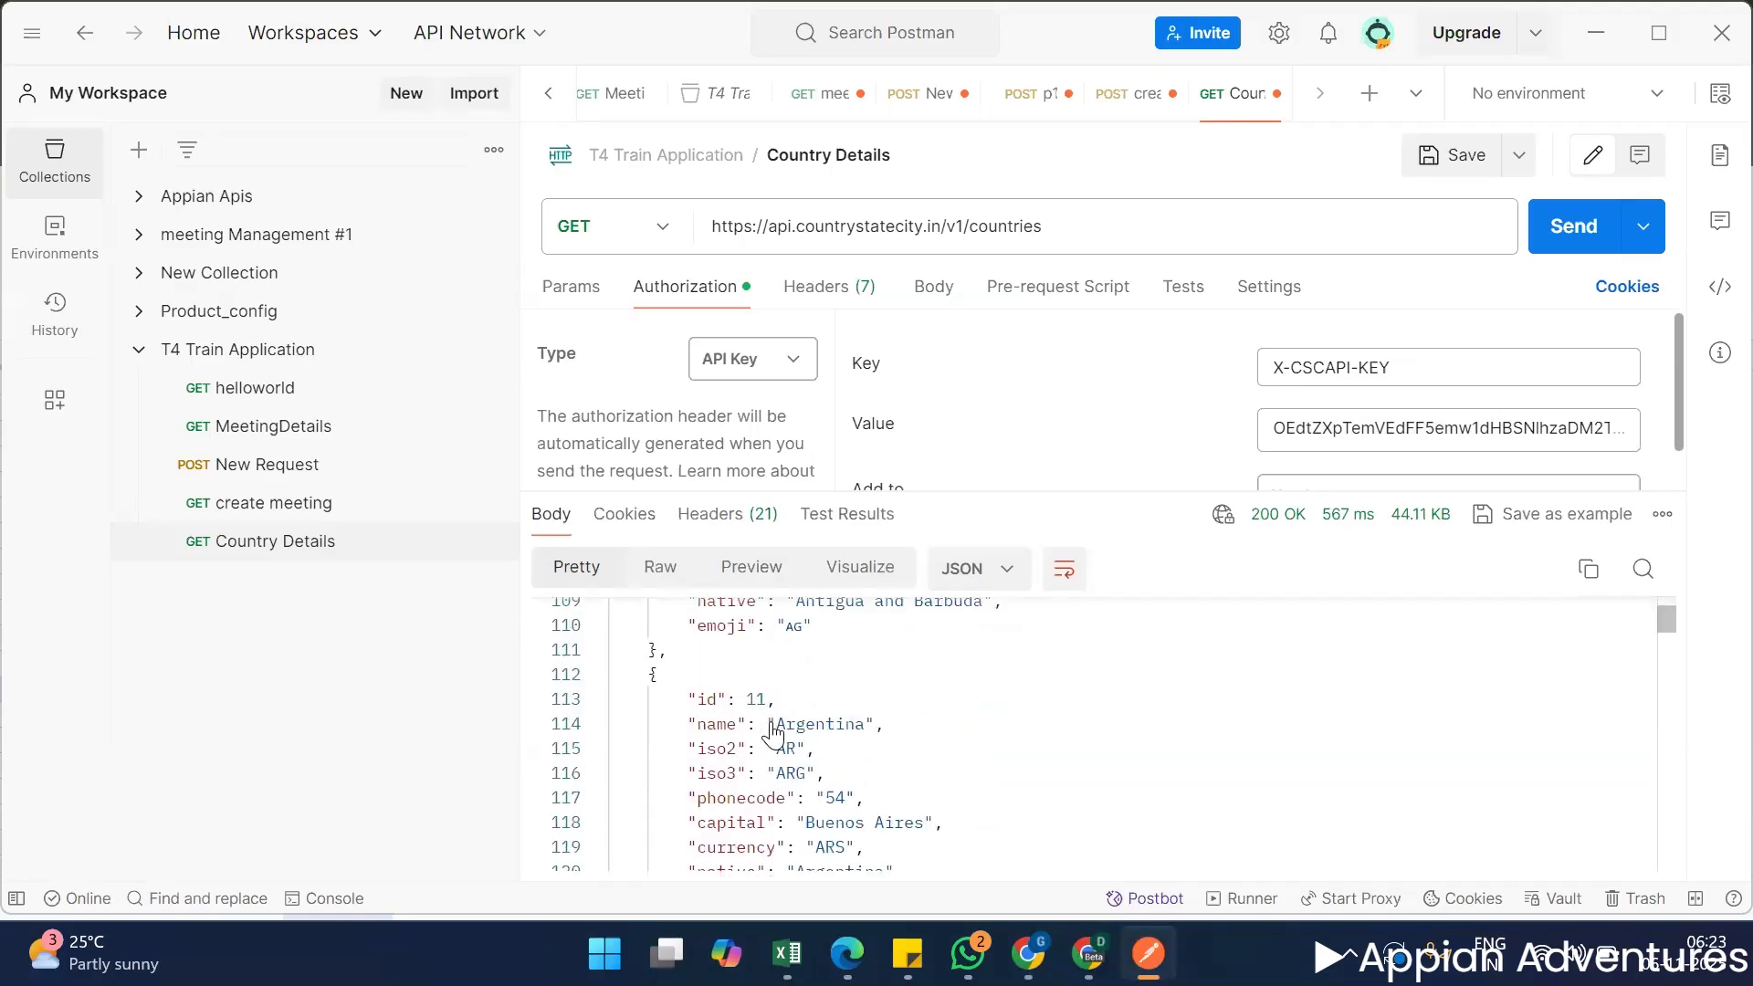
{"action": "left_click", "coordinate": [1082, 230]}
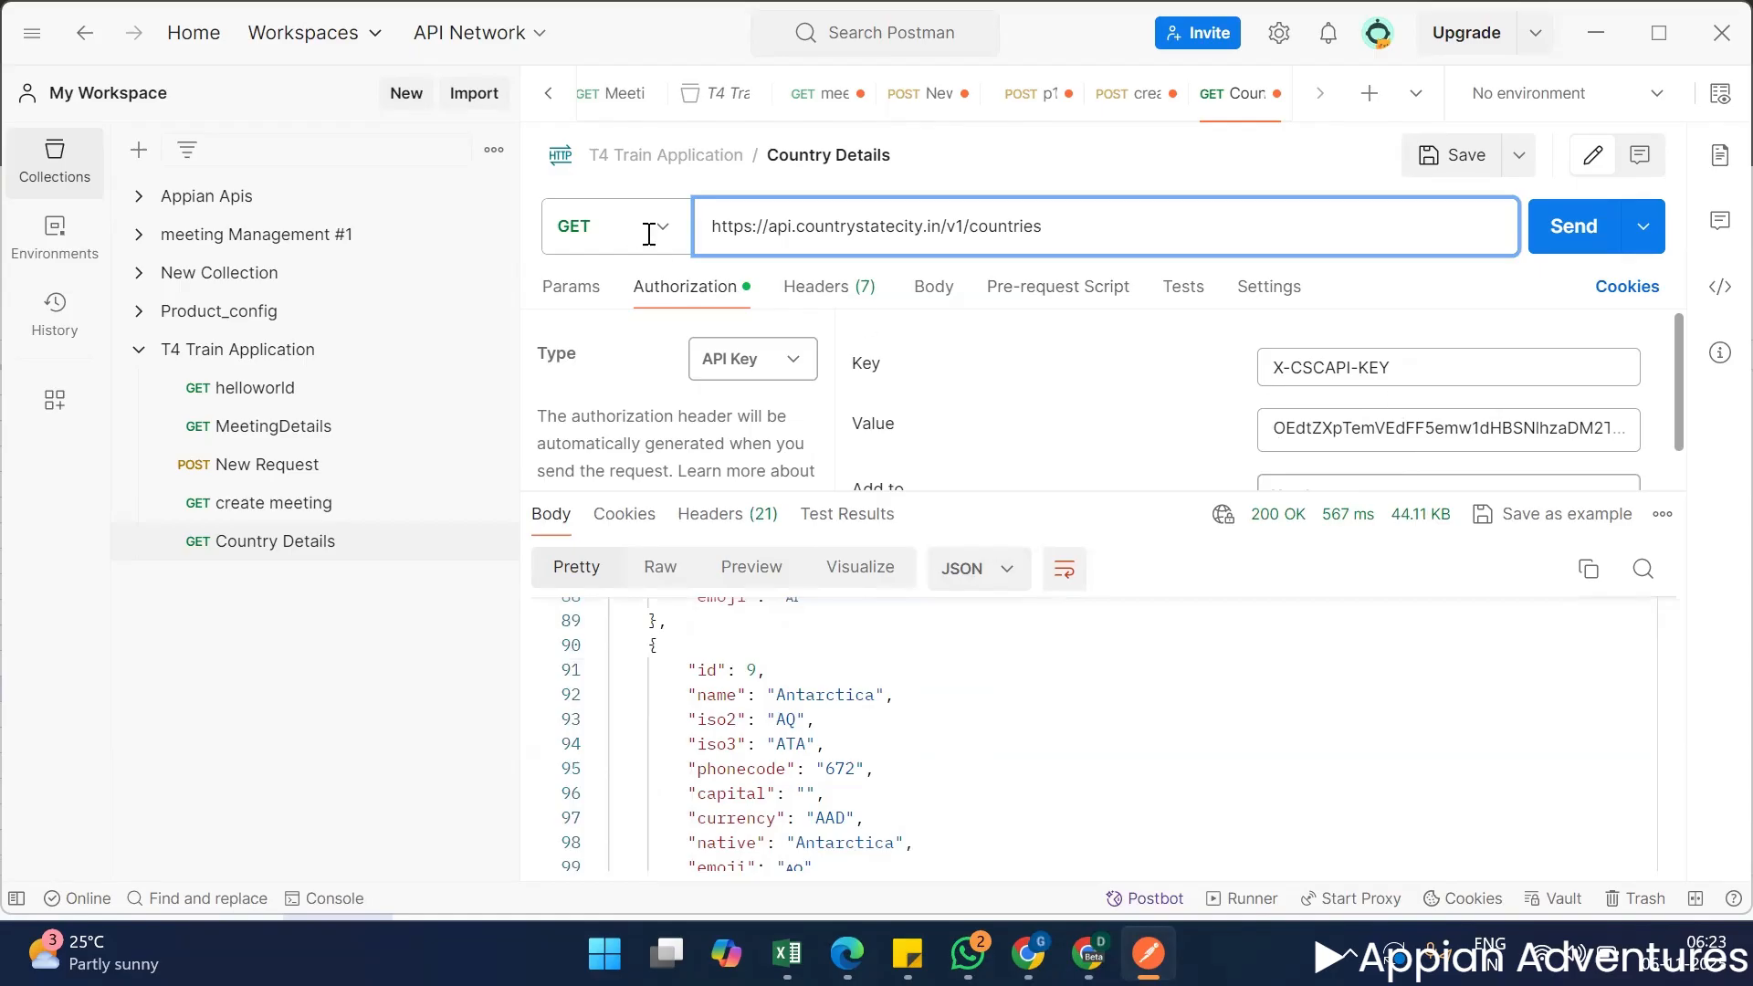
{"action": "scroll", "coordinate": [858, 671], "scroll_direction": "down", "scroll_amount": 10}
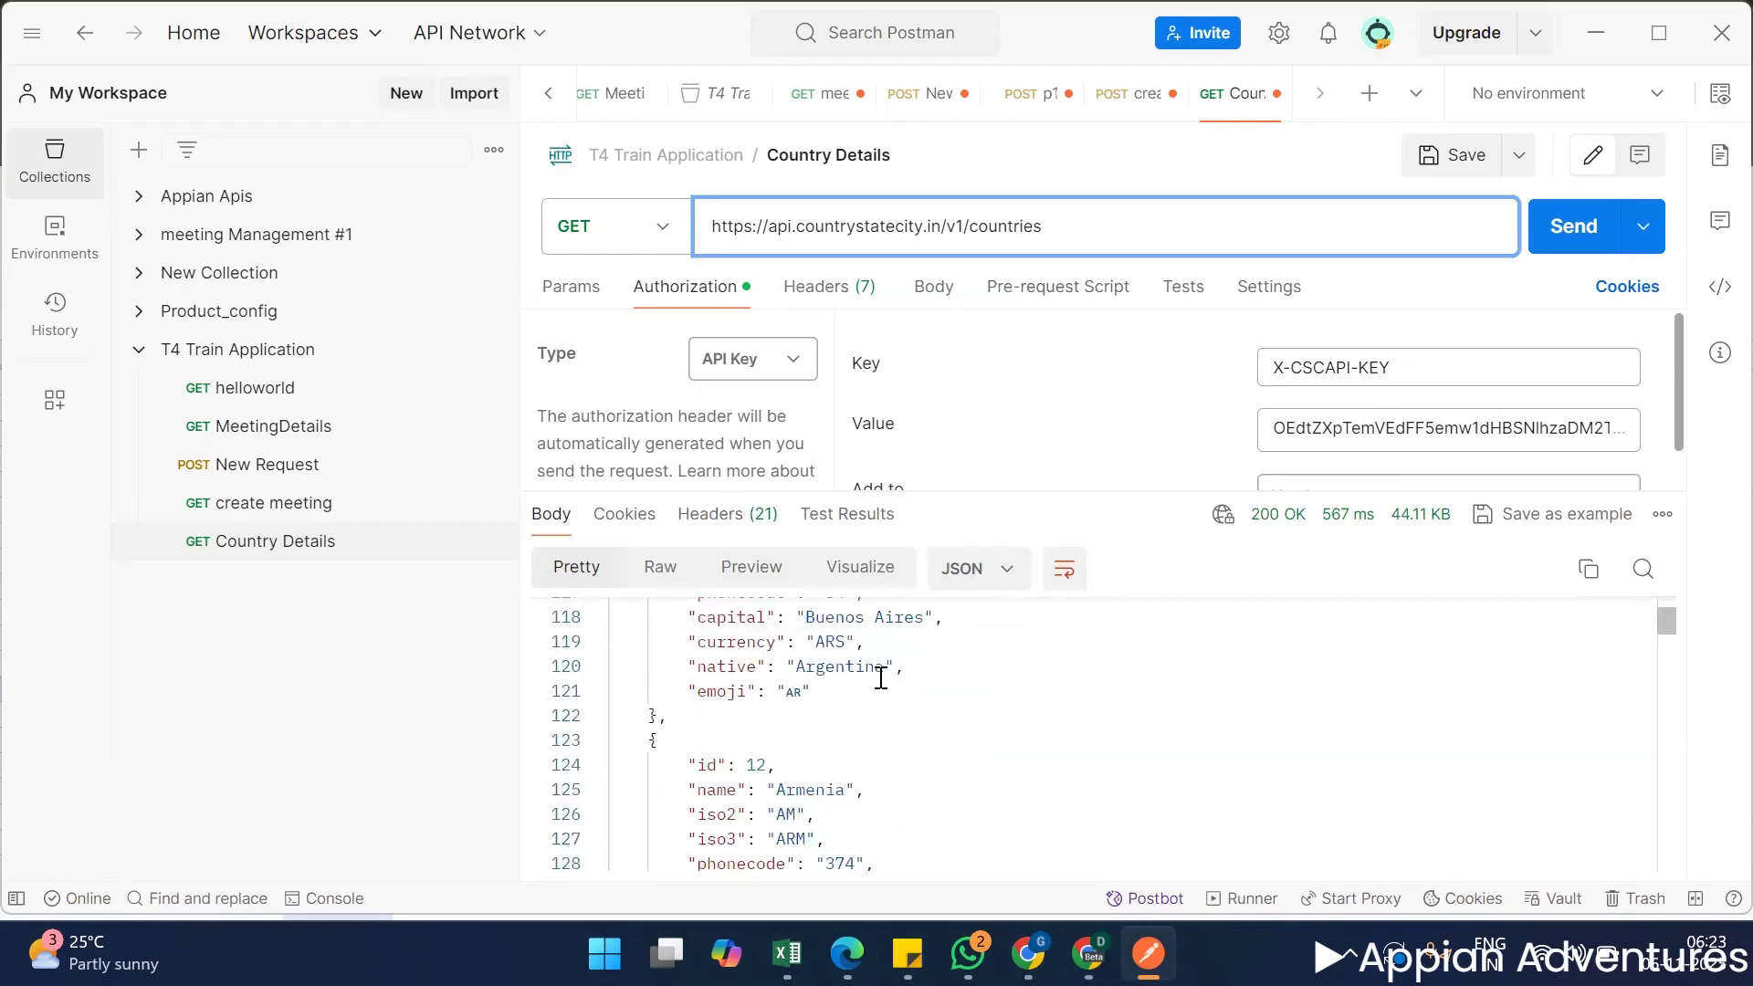
{"action": "scroll", "coordinate": [881, 677], "scroll_direction": "down", "scroll_amount": 20}
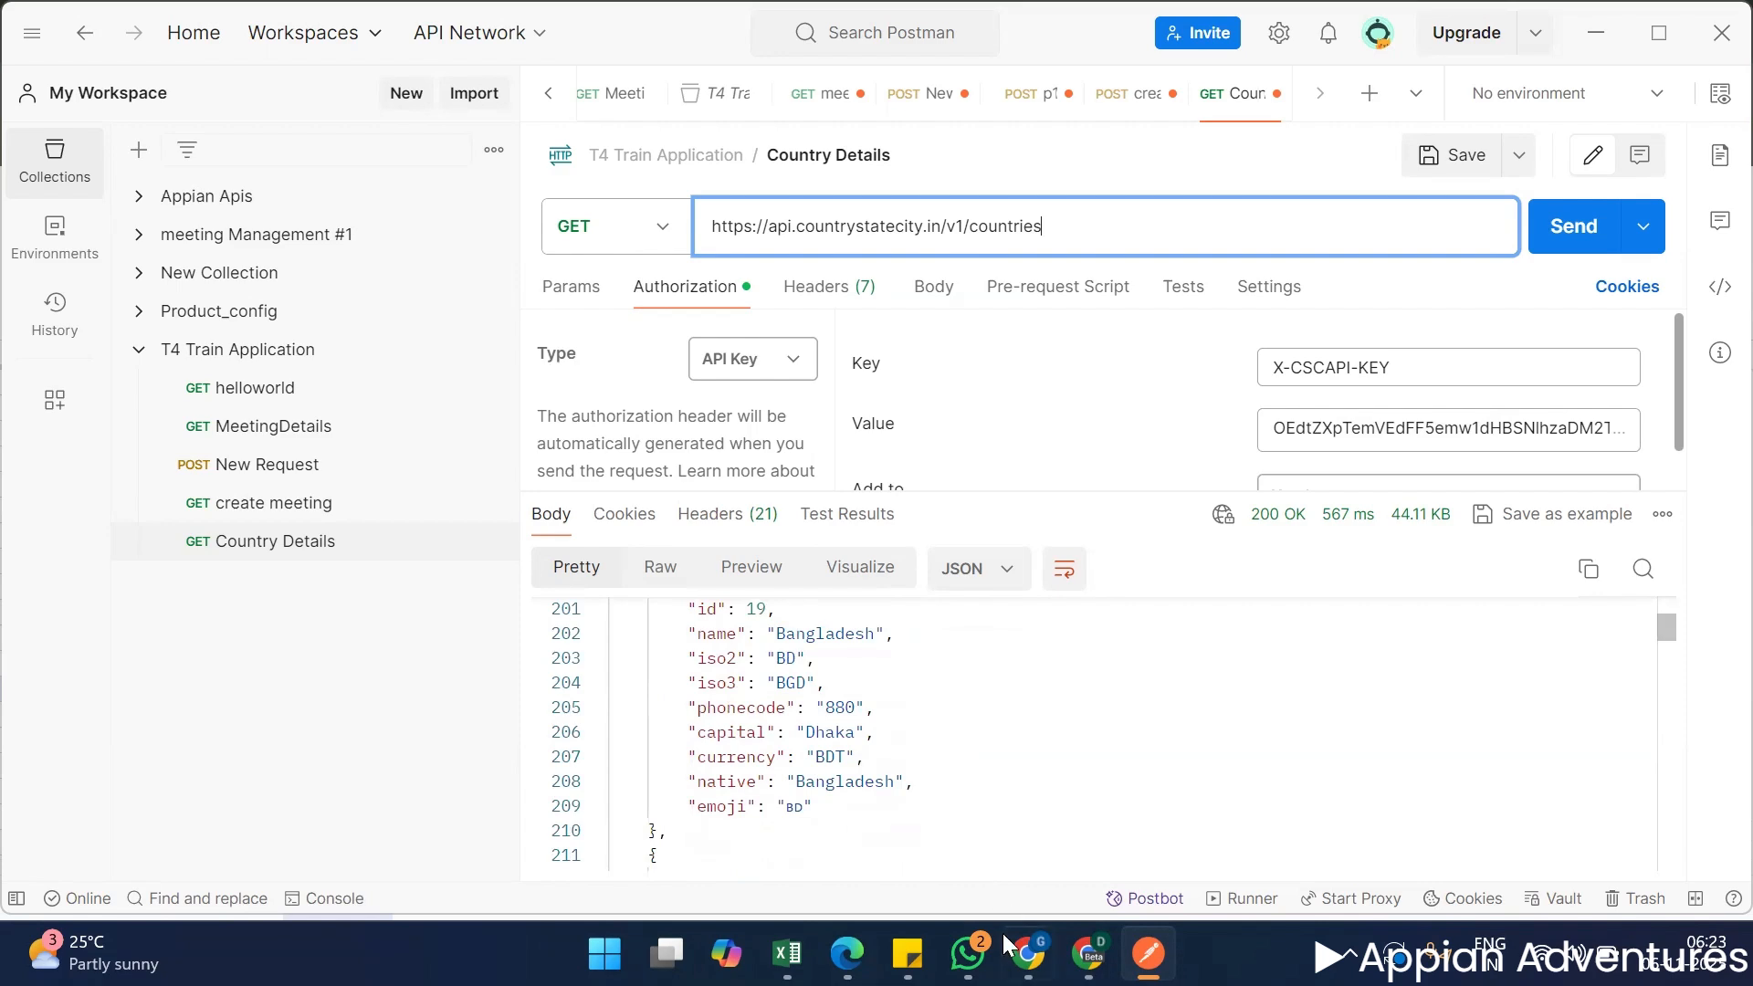
Switch to Chrome and revisit the connected system notes in the Train#5 Objects sheet and the Appian Connected System Object documentation.
{"action": "left_click_drag", "start_coordinate": [1013, 949], "coordinate": [1148, 952]}
{"action": "left_click", "coordinate": [1148, 952]}
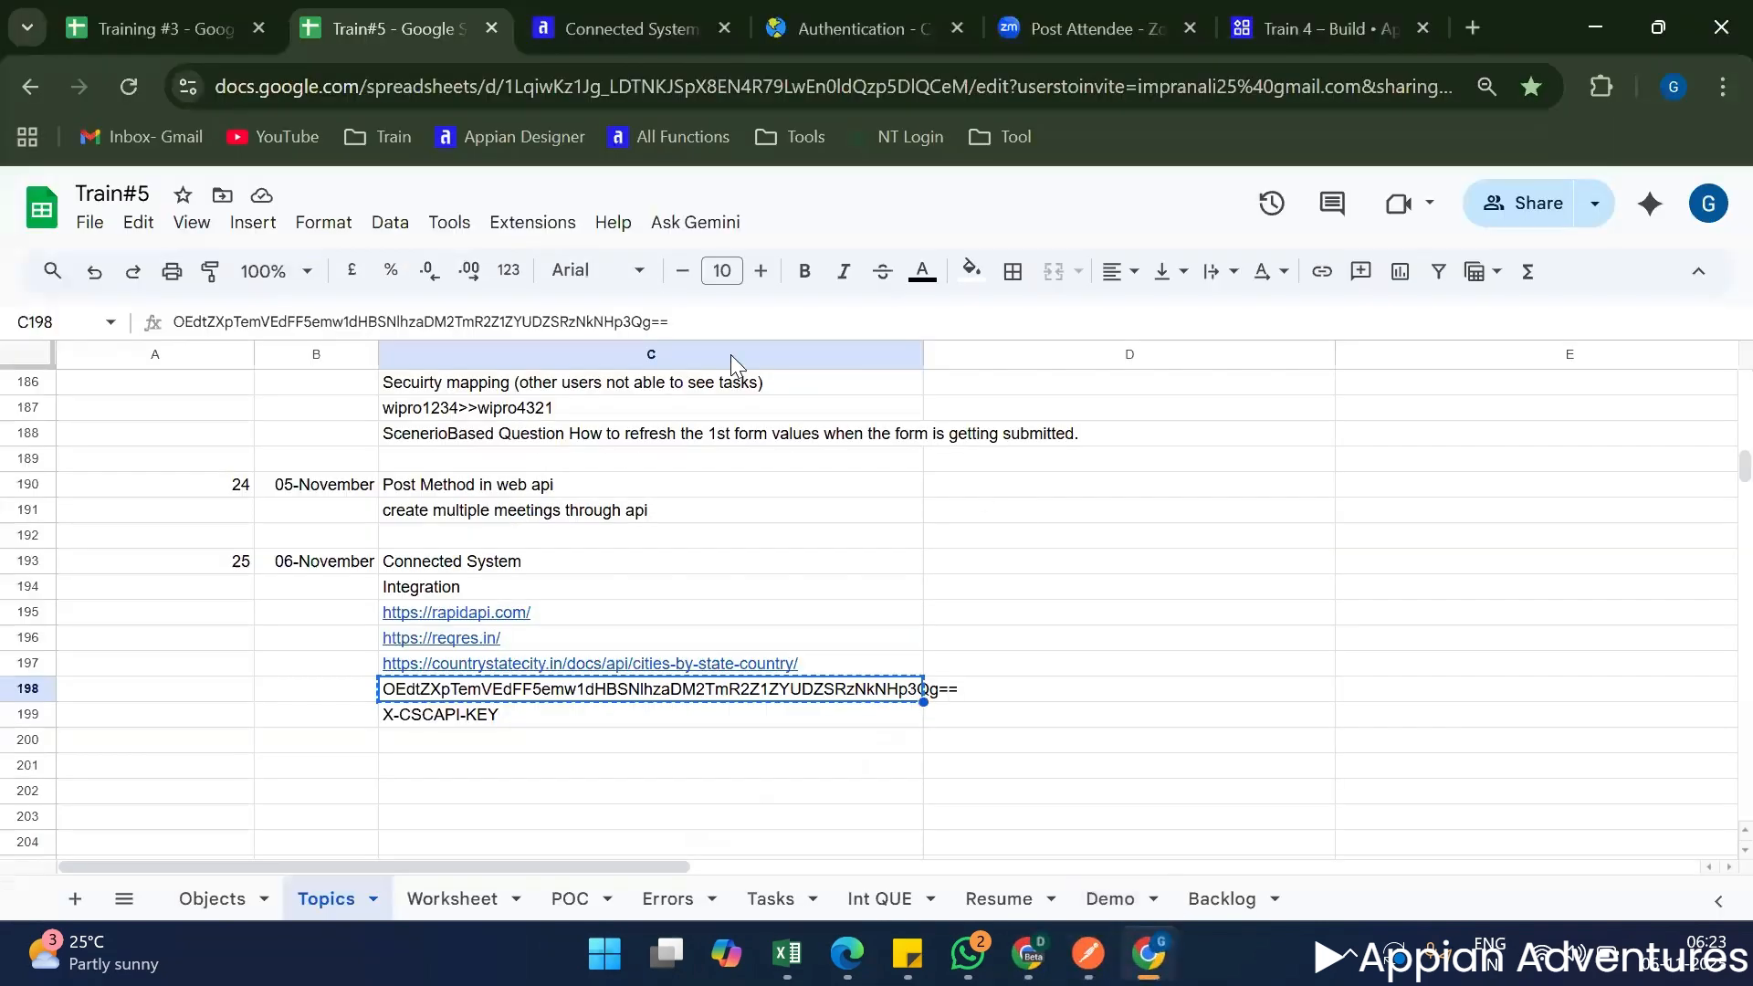
{"action": "left_click", "coordinate": [958, 589]}
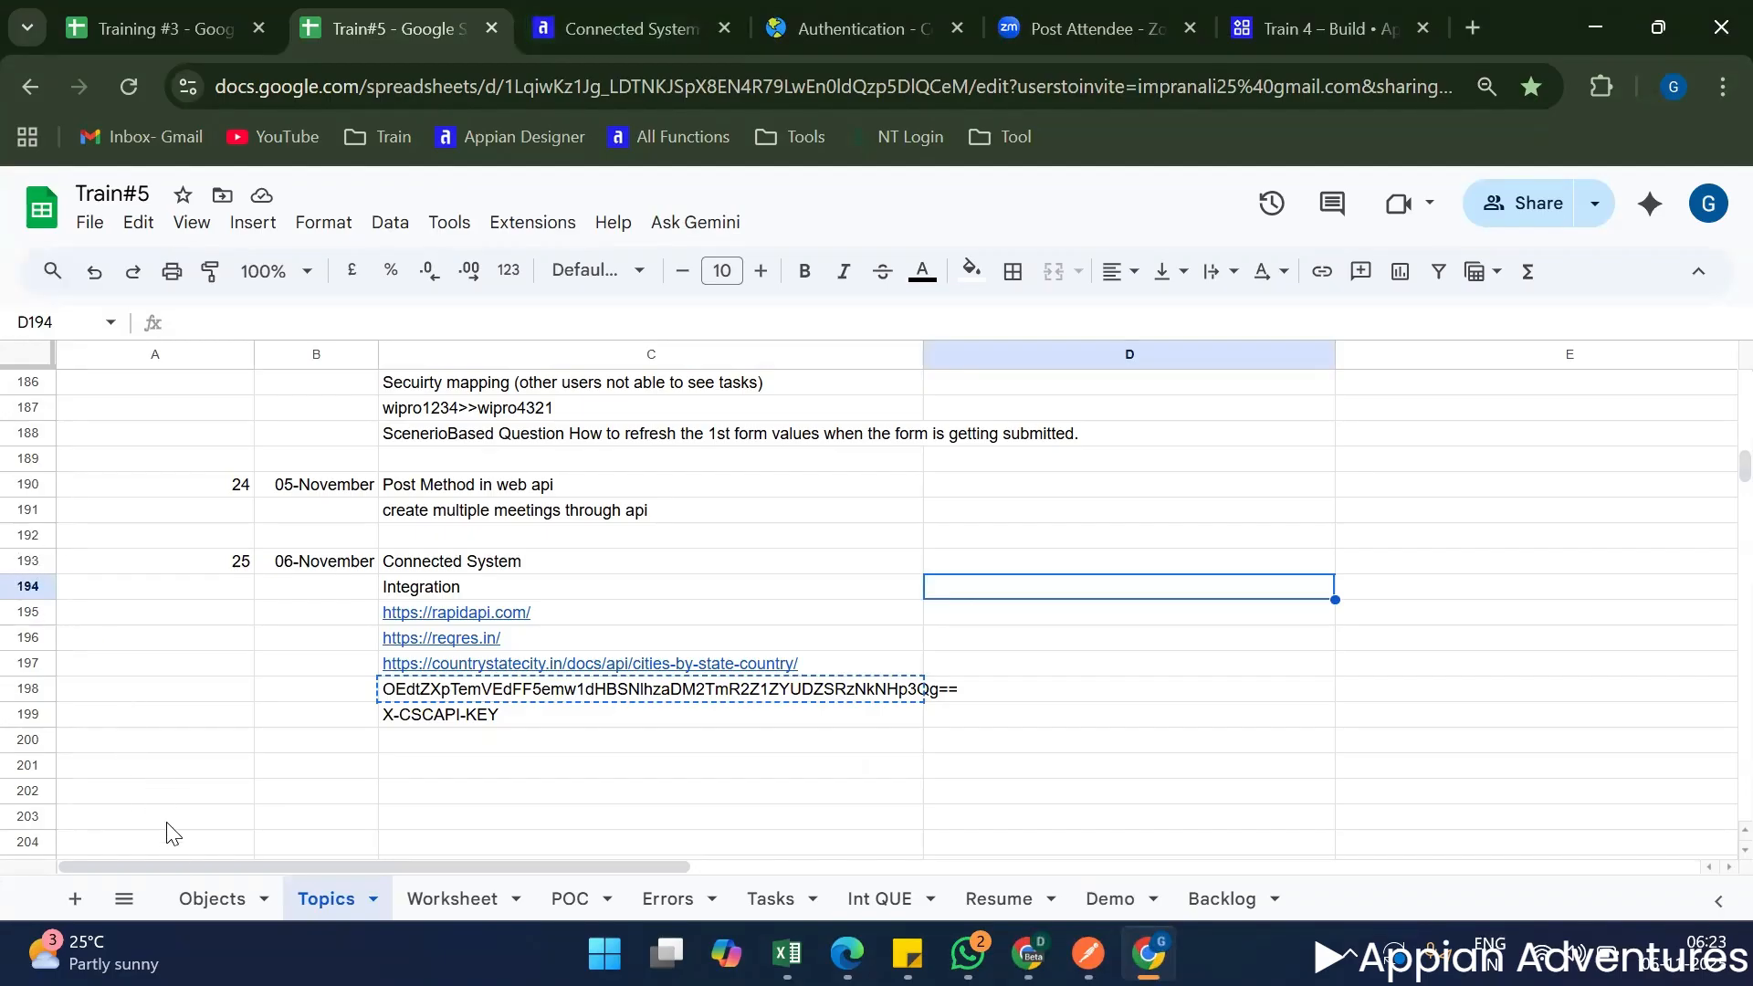
{"action": "left_click", "coordinate": [210, 899]}
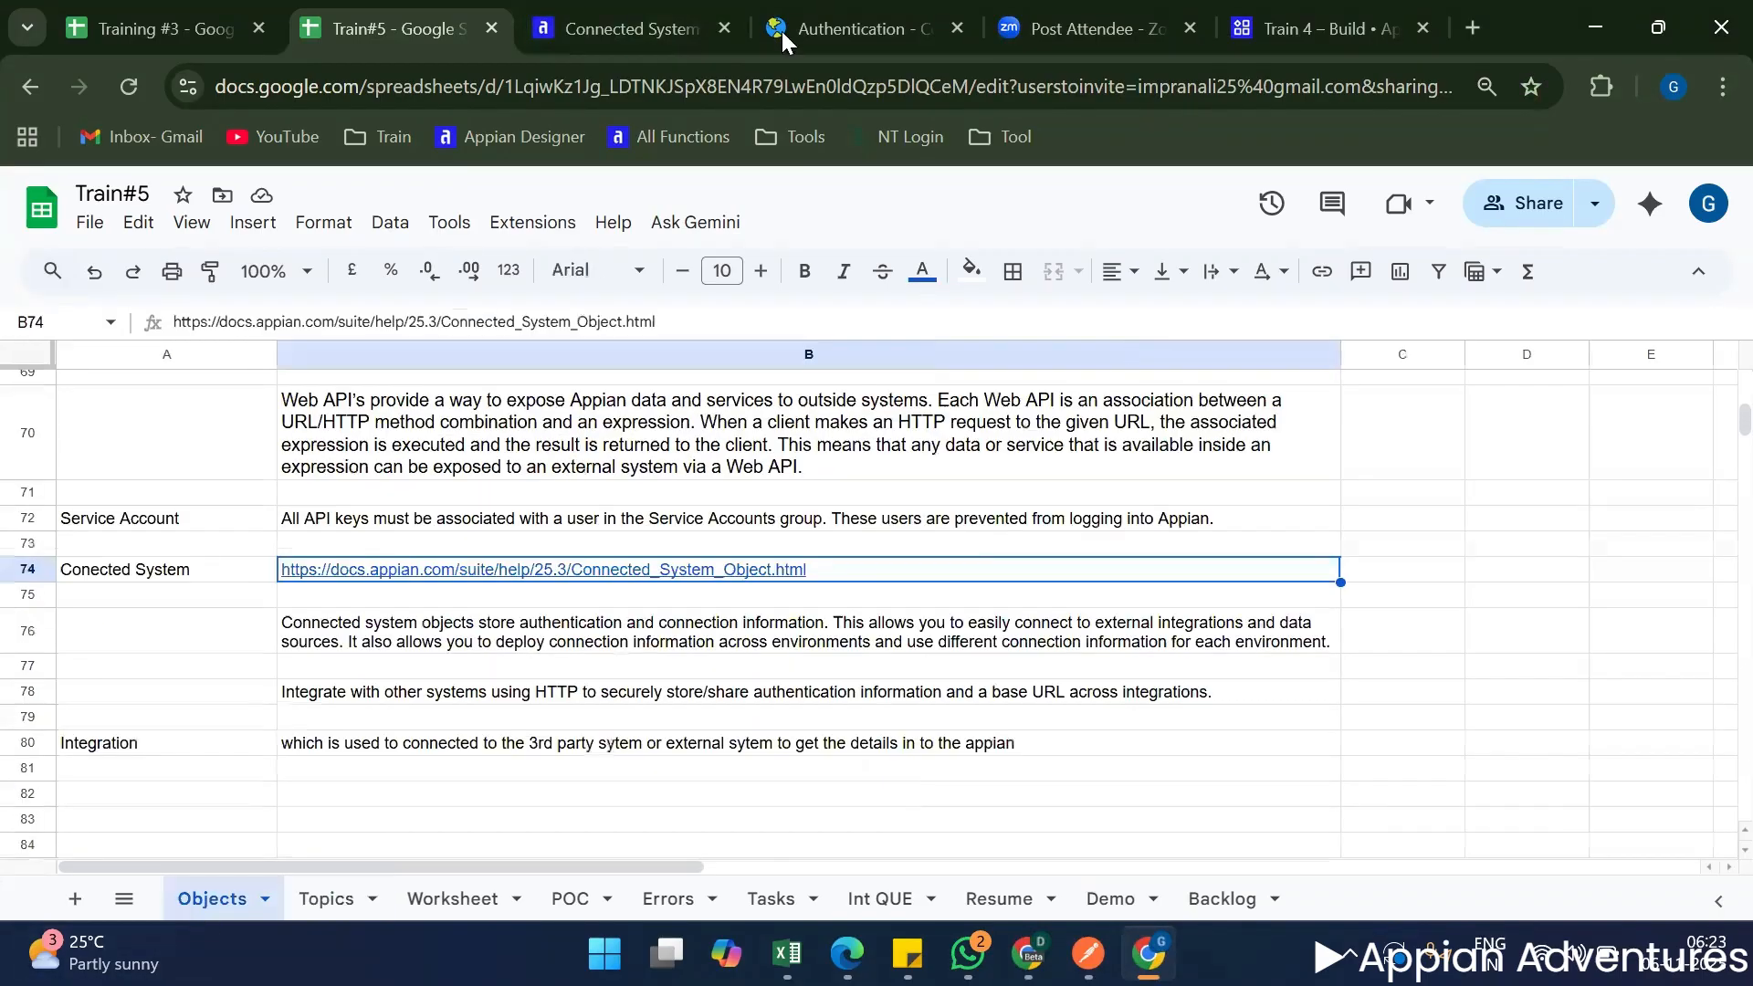
{"action": "left_click", "coordinate": [710, 12]}
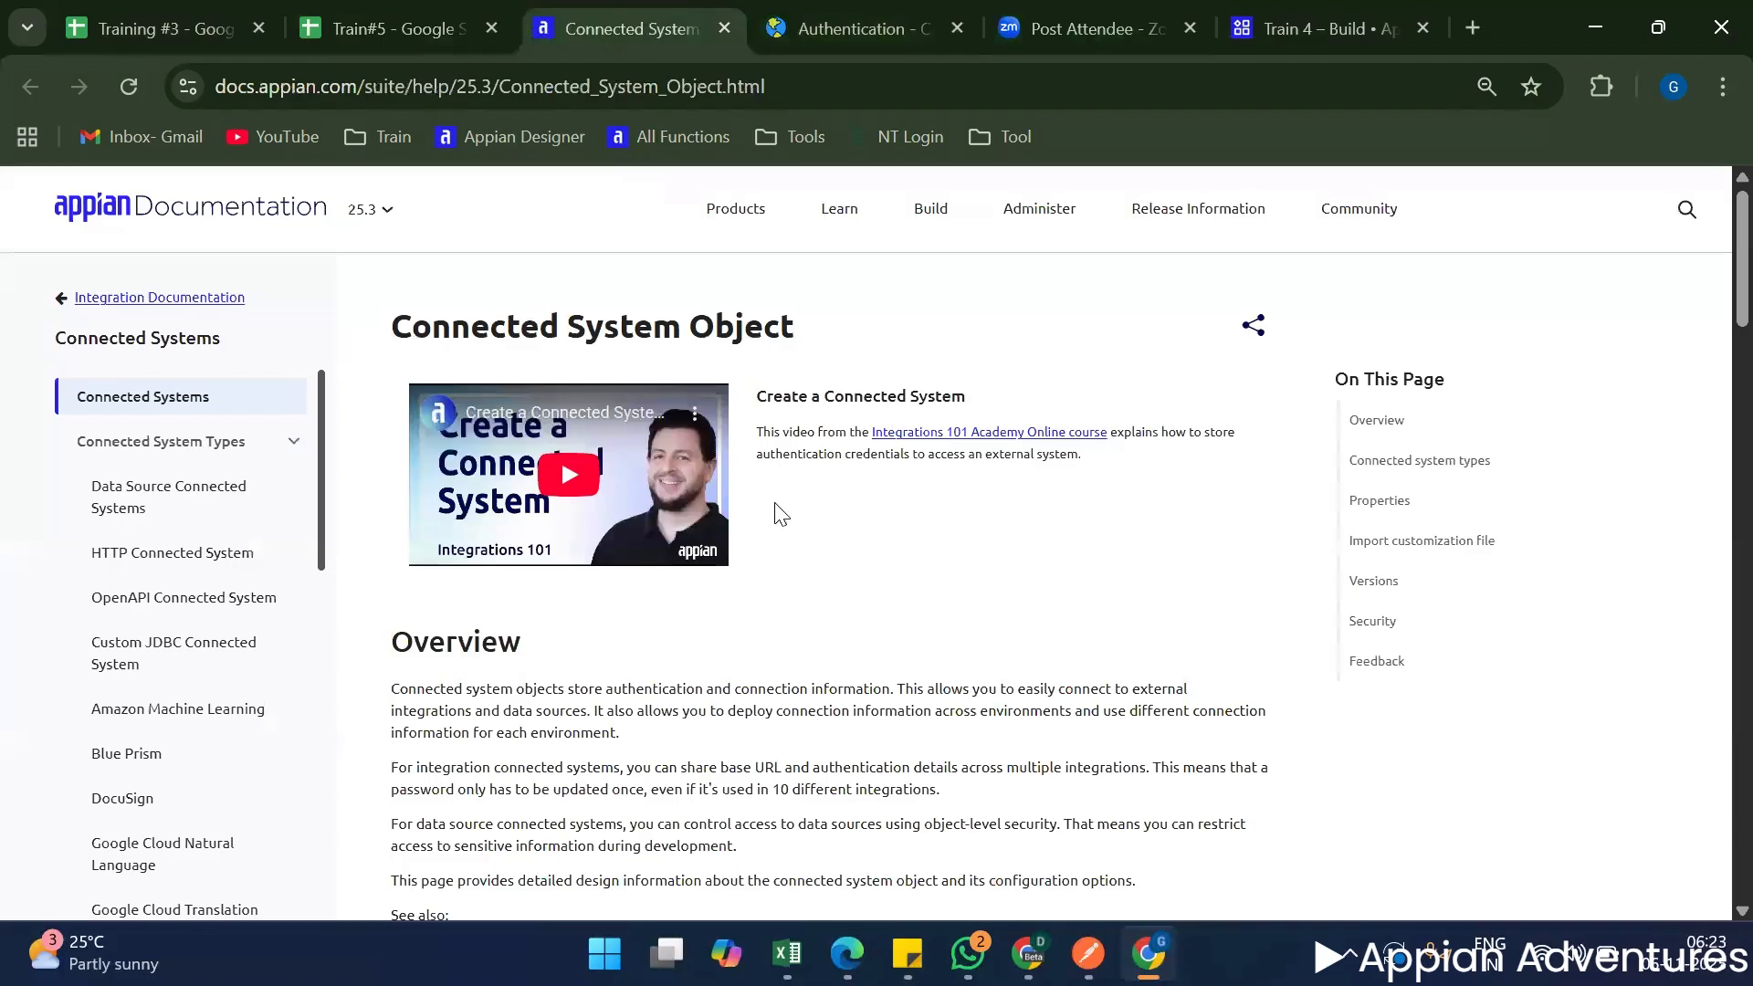
Switch to the Train 4 application in Appian and start creating a new Connected System object.
{"action": "left_click", "coordinate": [1304, 11]}
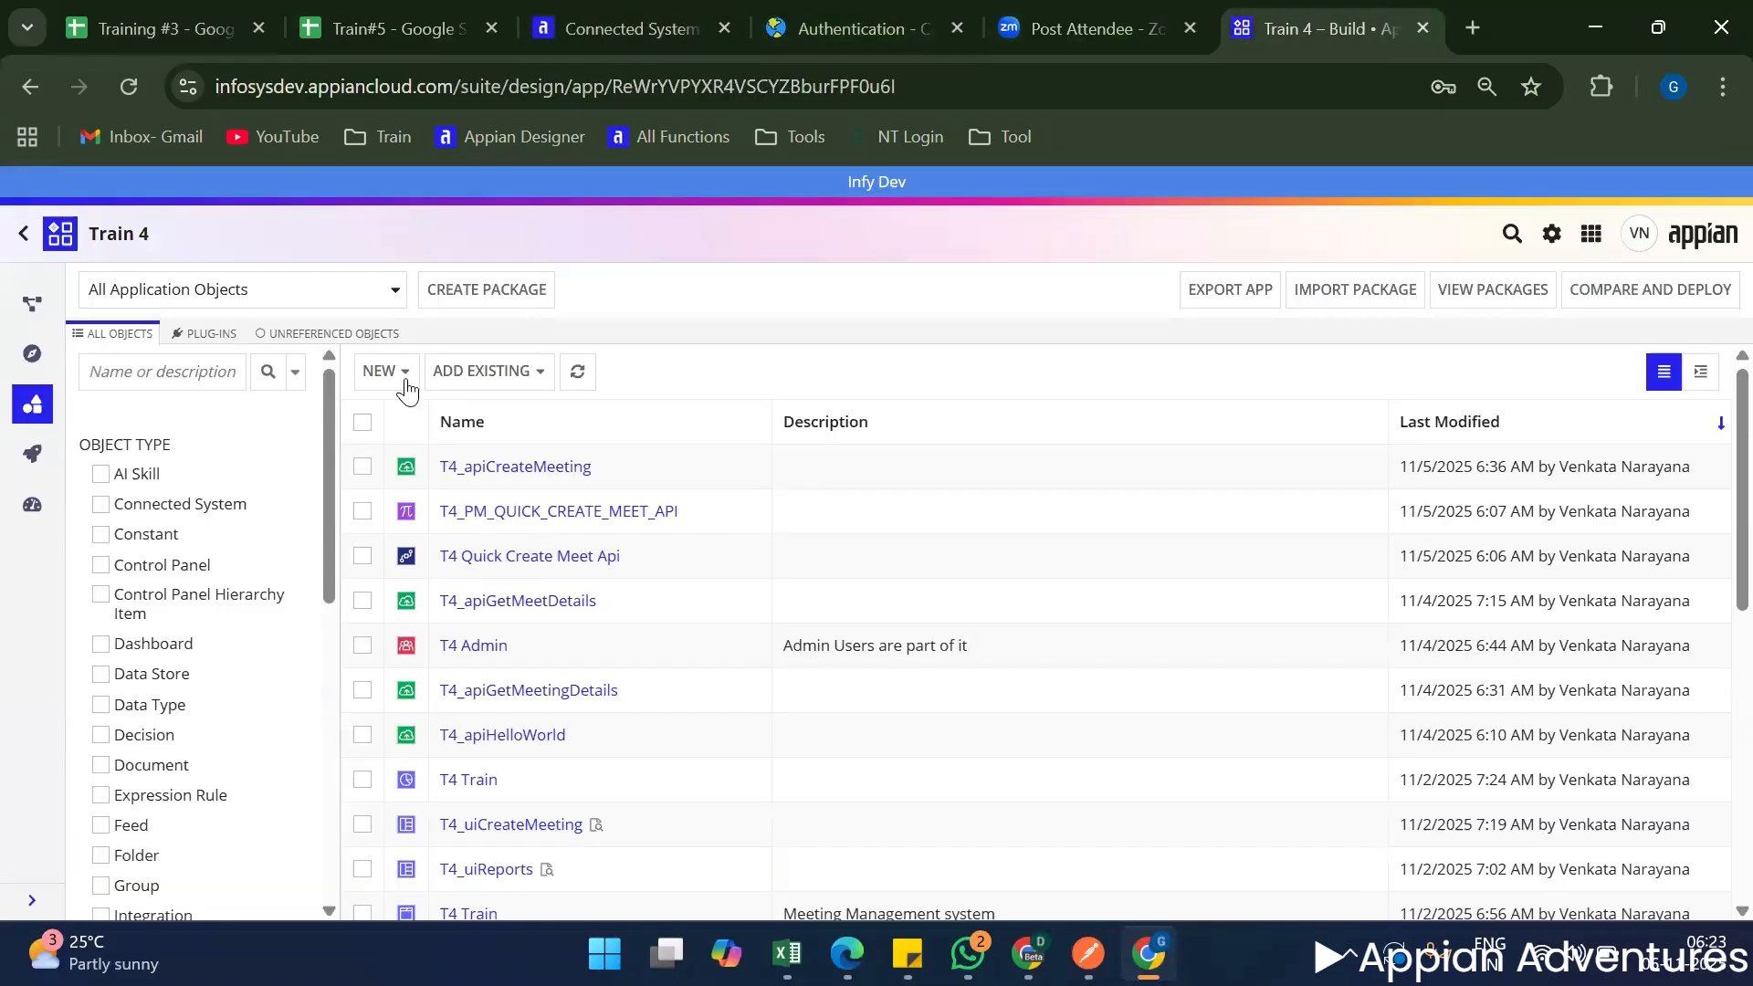
{"action": "left_click", "coordinate": [401, 374]}
{"action": "scroll", "coordinate": [535, 567], "scroll_direction": "down", "scroll_amount": 5}
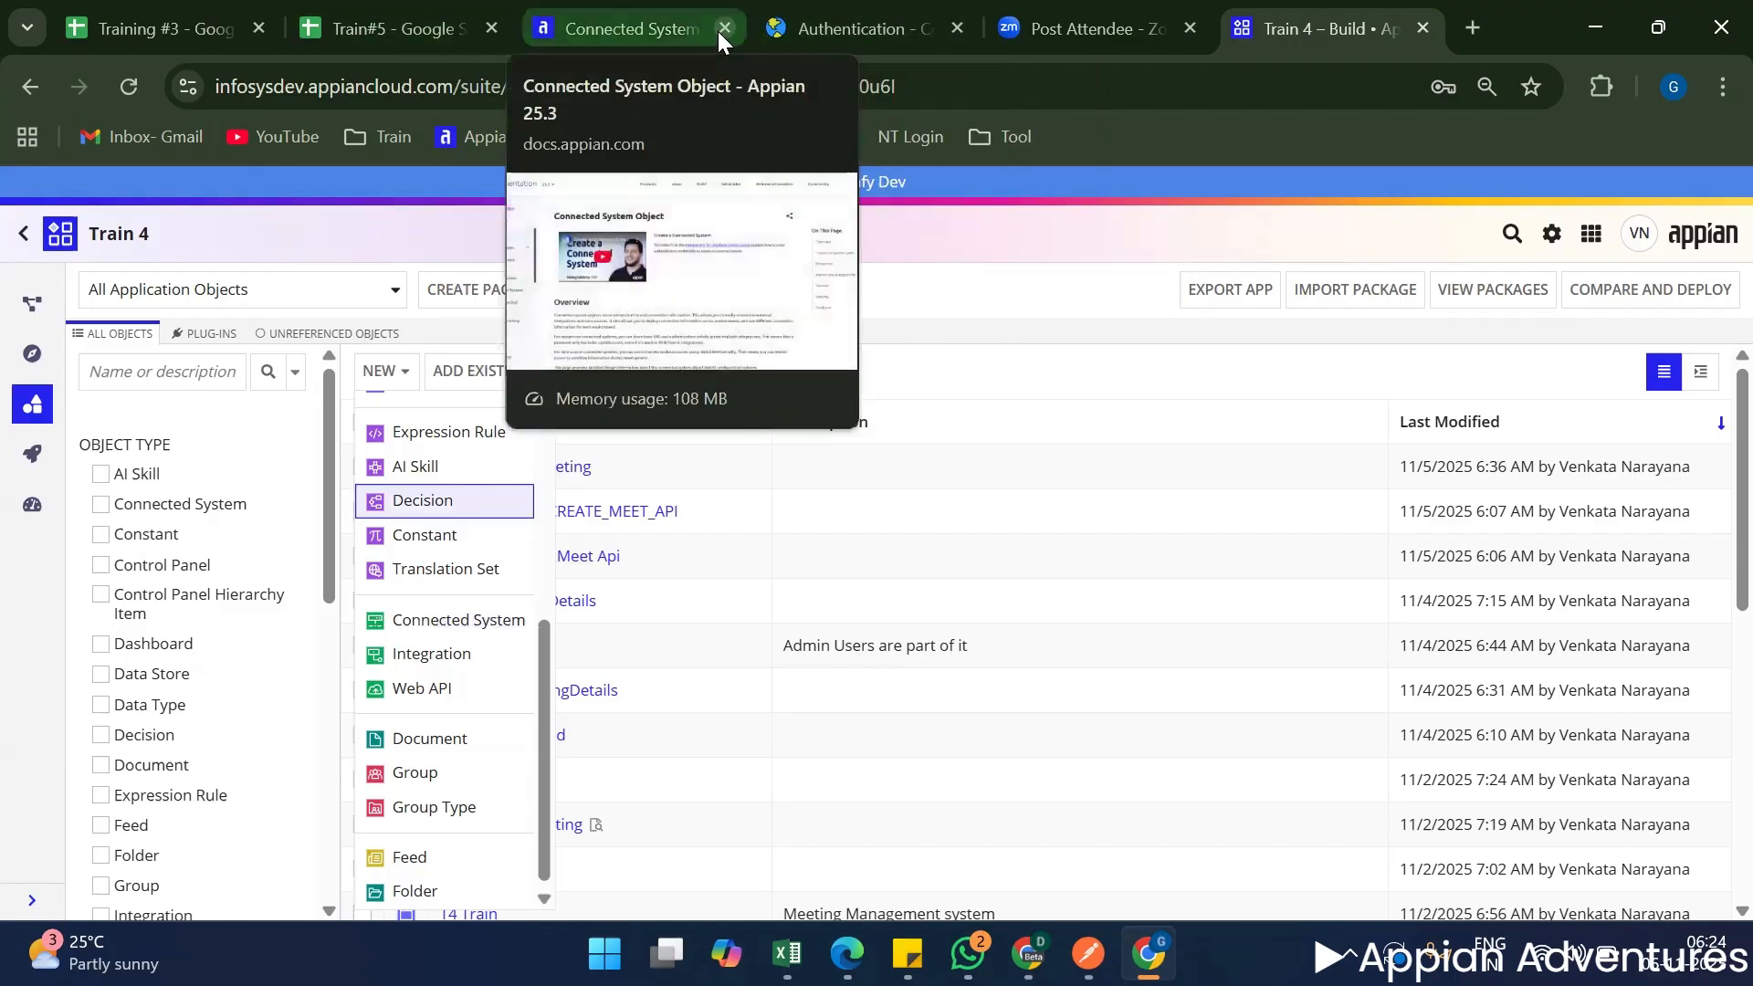
{"action": "left_click", "coordinate": [490, 630]}
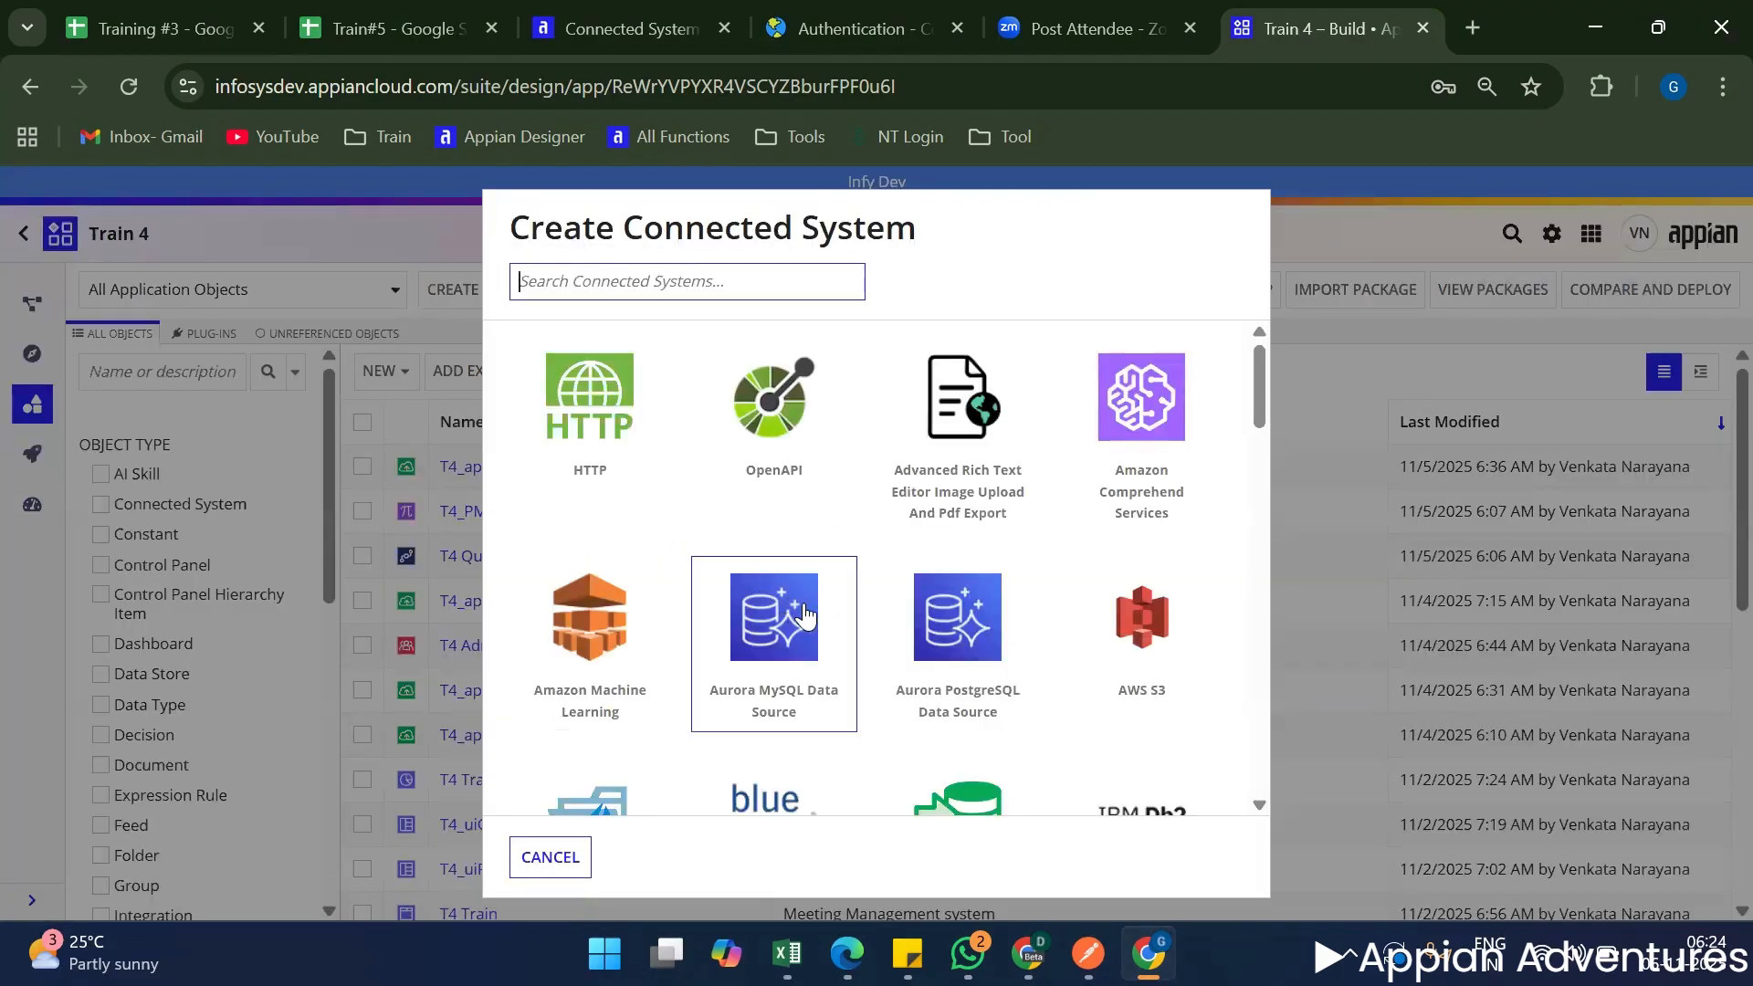
Browse the catalogue of available connected system types, from HTTP and OpenAPI through the Amazon, Microsoft and UiPath entries.
{"action": "scroll", "coordinate": [899, 643], "scroll_direction": "down", "scroll_amount": 1}
{"action": "scroll", "coordinate": [902, 639], "scroll_direction": "down", "scroll_amount": 4}
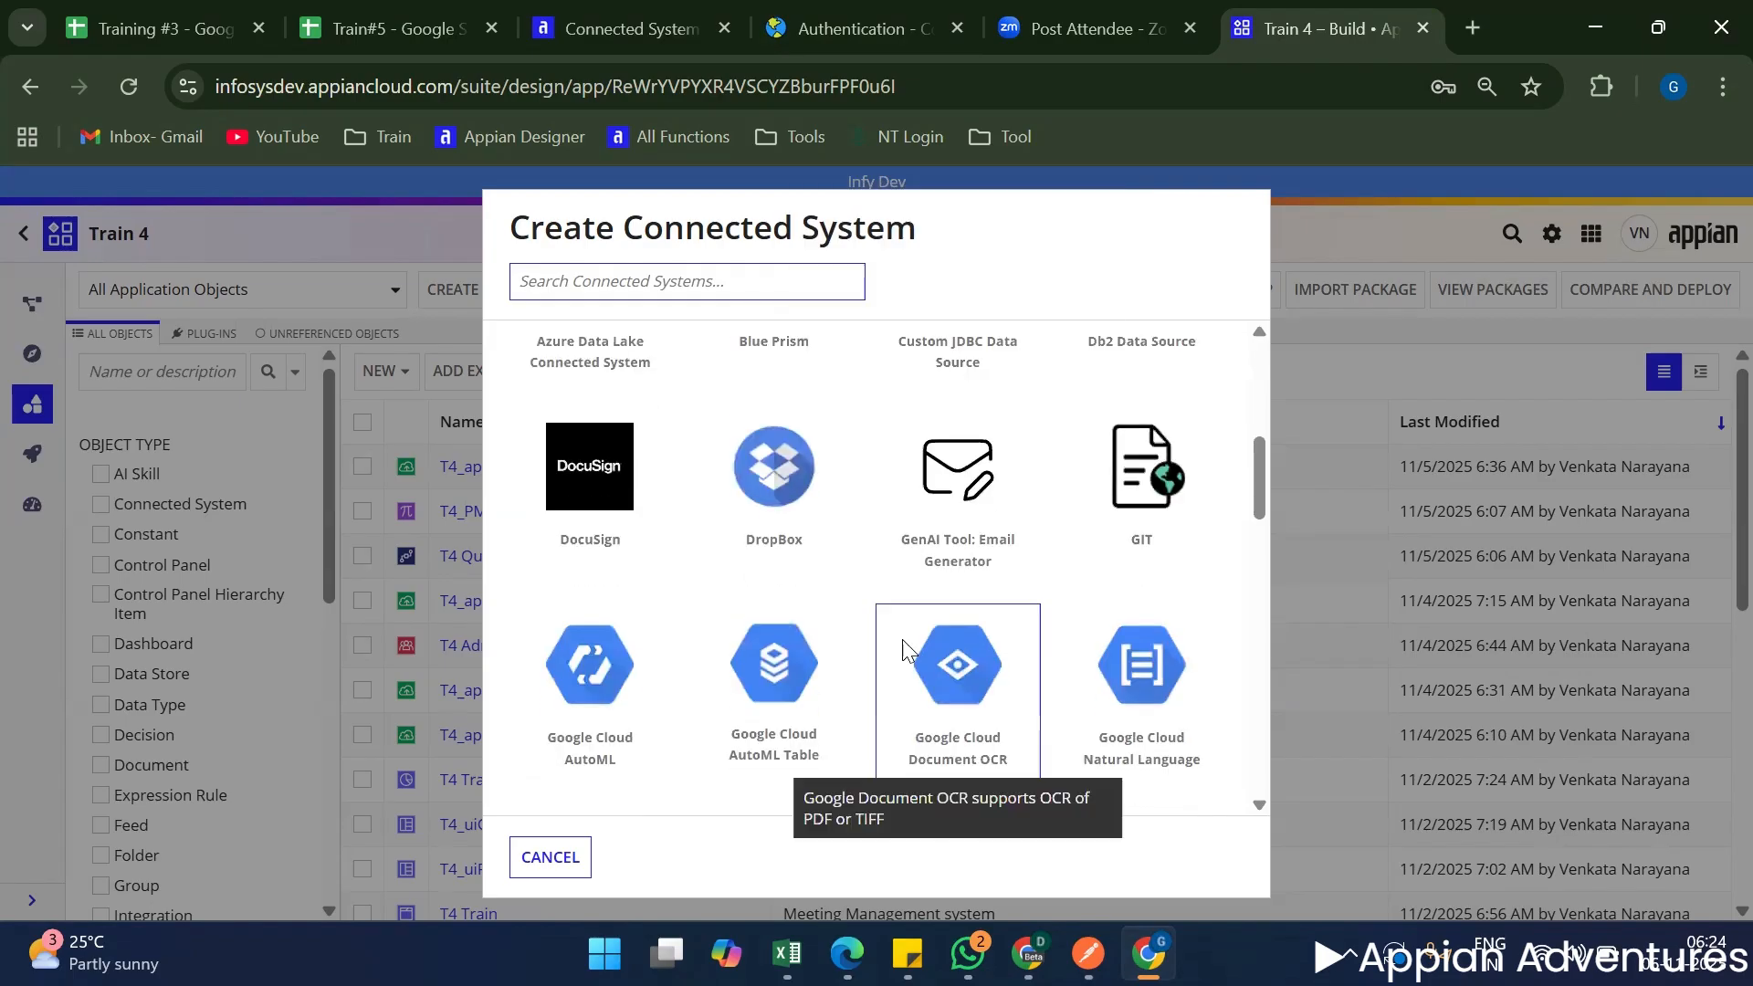
{"action": "scroll", "coordinate": [903, 644], "scroll_direction": "up", "scroll_amount": 5}
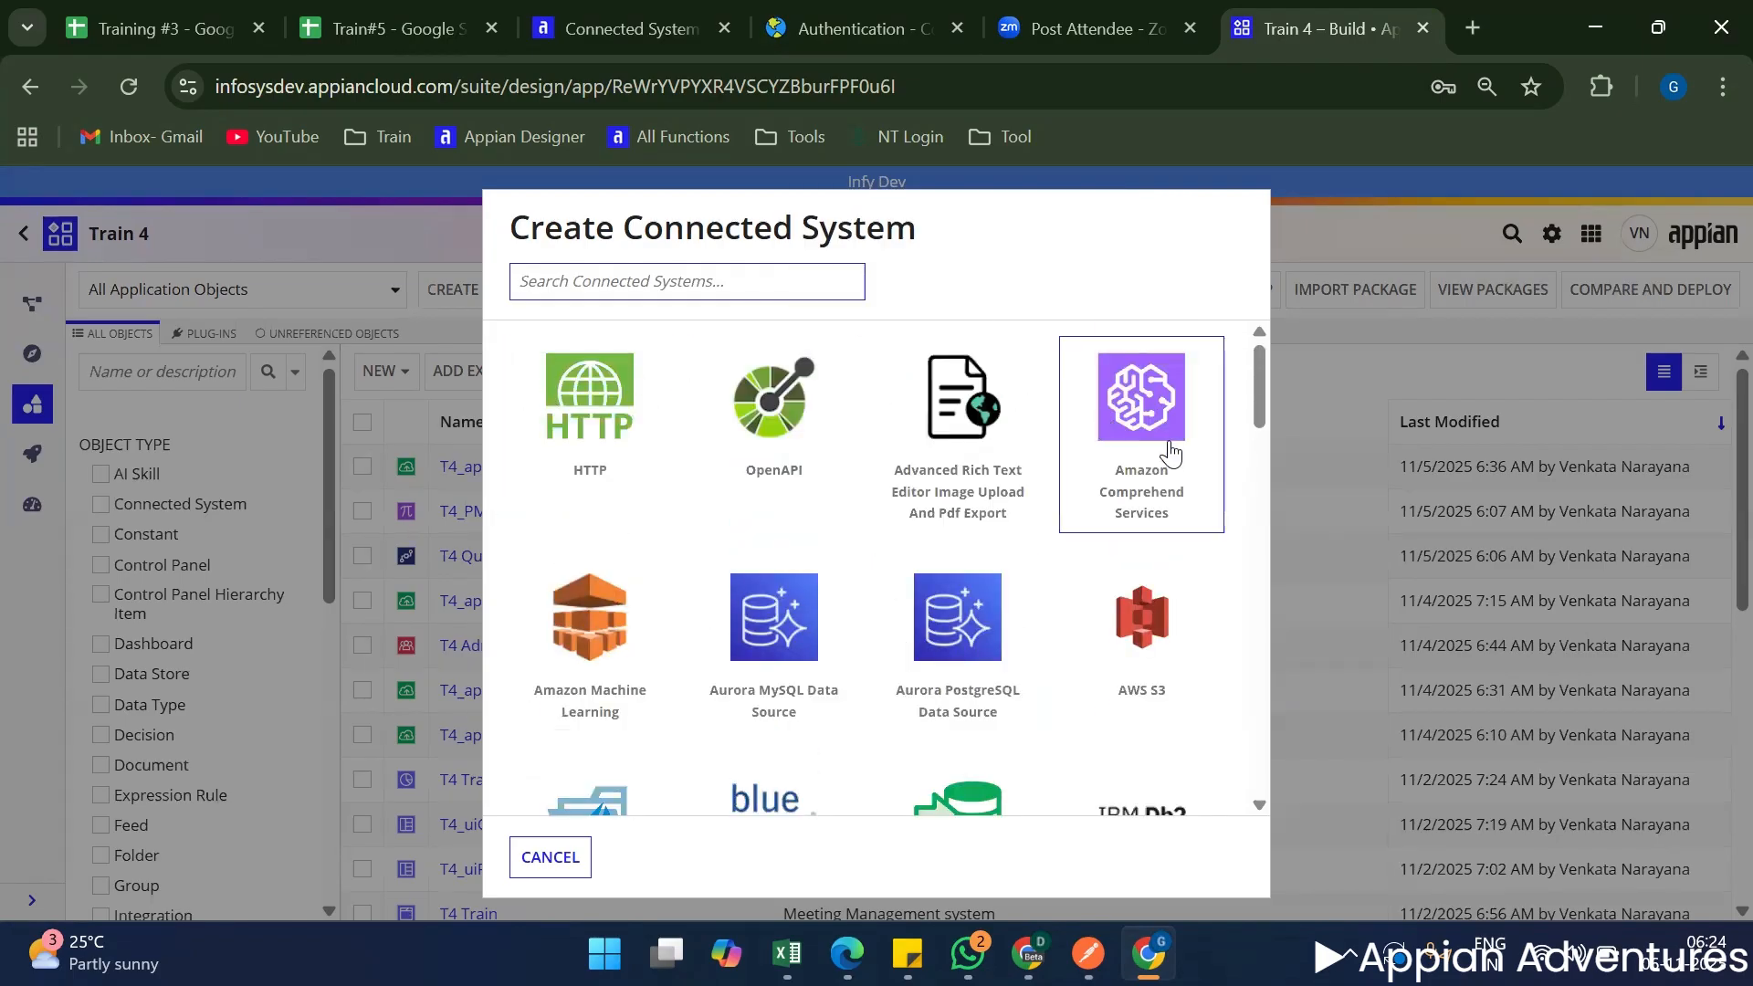
{"action": "mouse_move", "coordinate": [1173, 461]}
{"action": "mouse_move", "coordinate": [618, 625]}
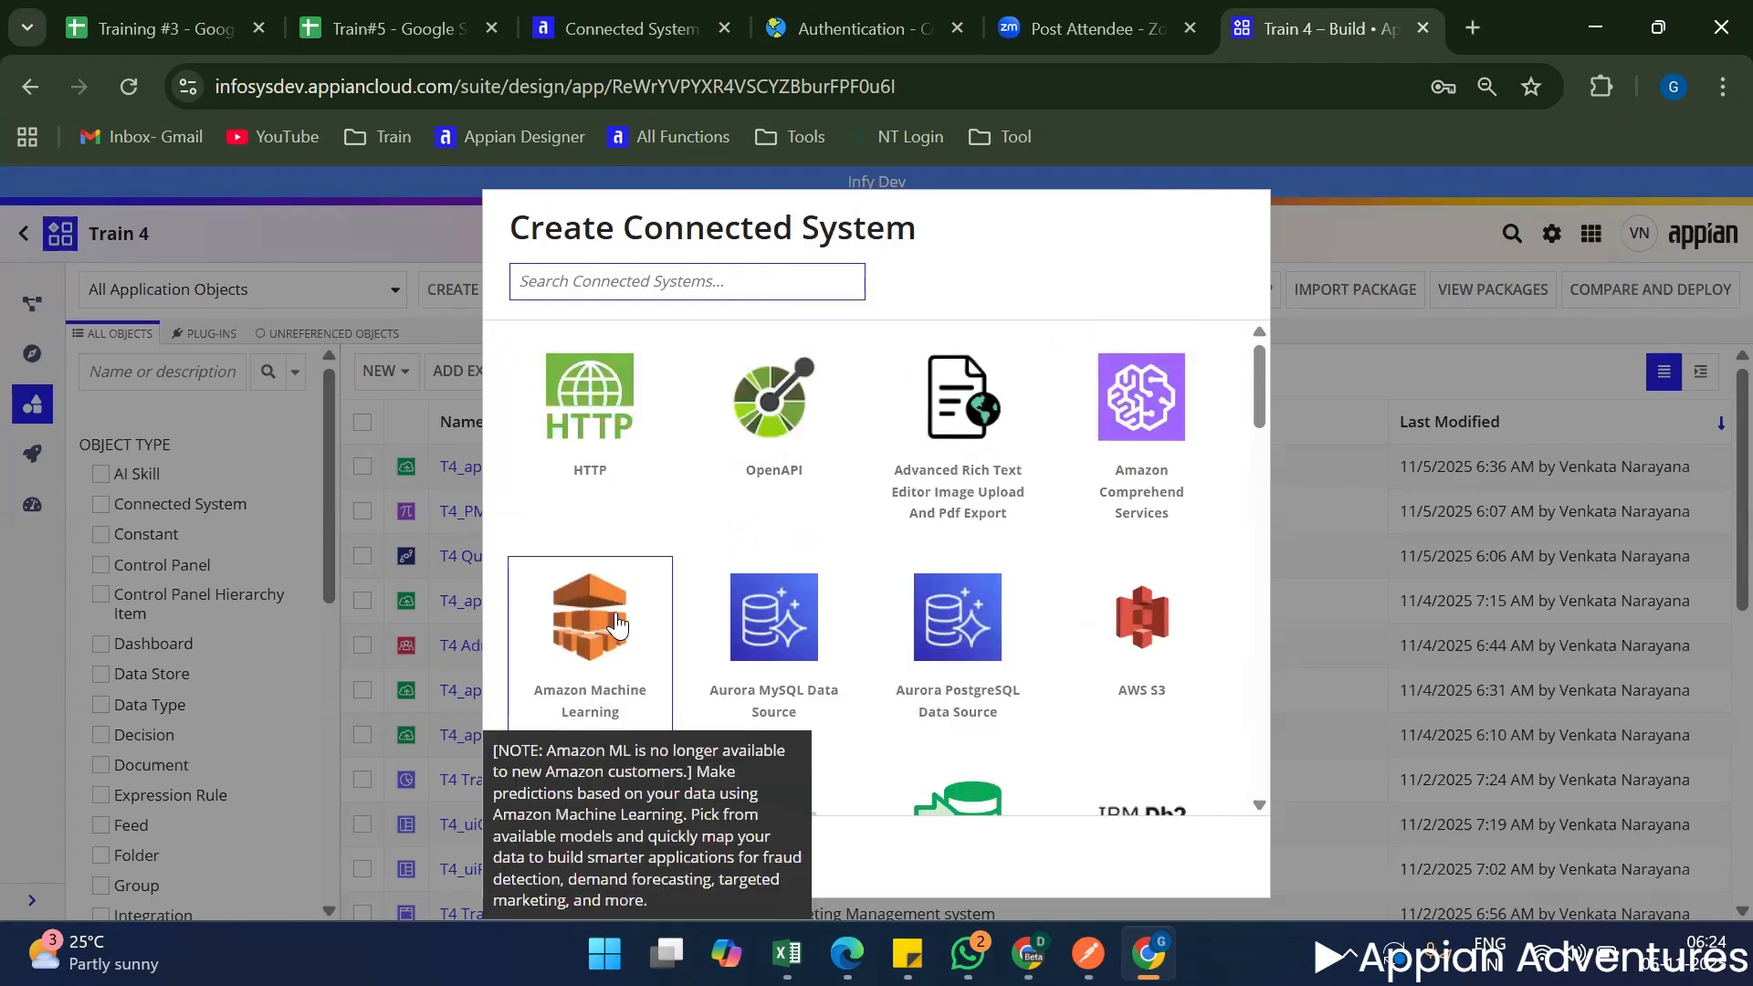
{"action": "scroll", "coordinate": [618, 626], "scroll_direction": "down", "scroll_amount": 6}
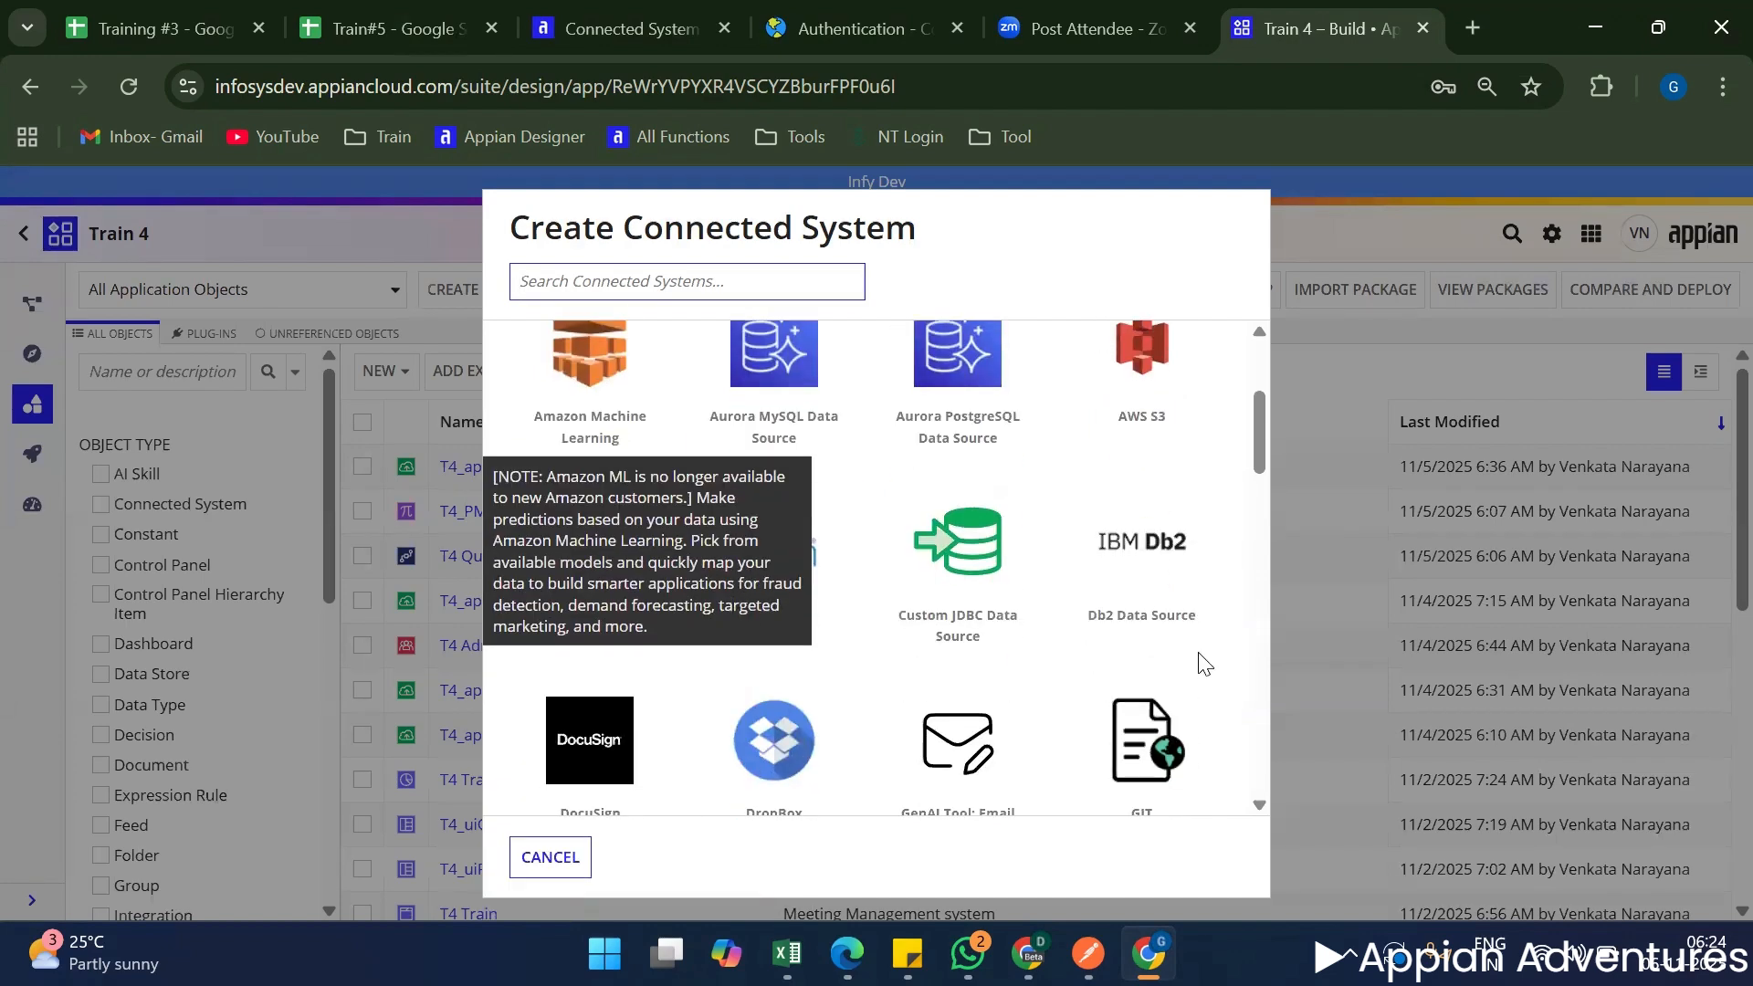
{"action": "scroll", "coordinate": [1205, 682], "scroll_direction": "down", "scroll_amount": 15}
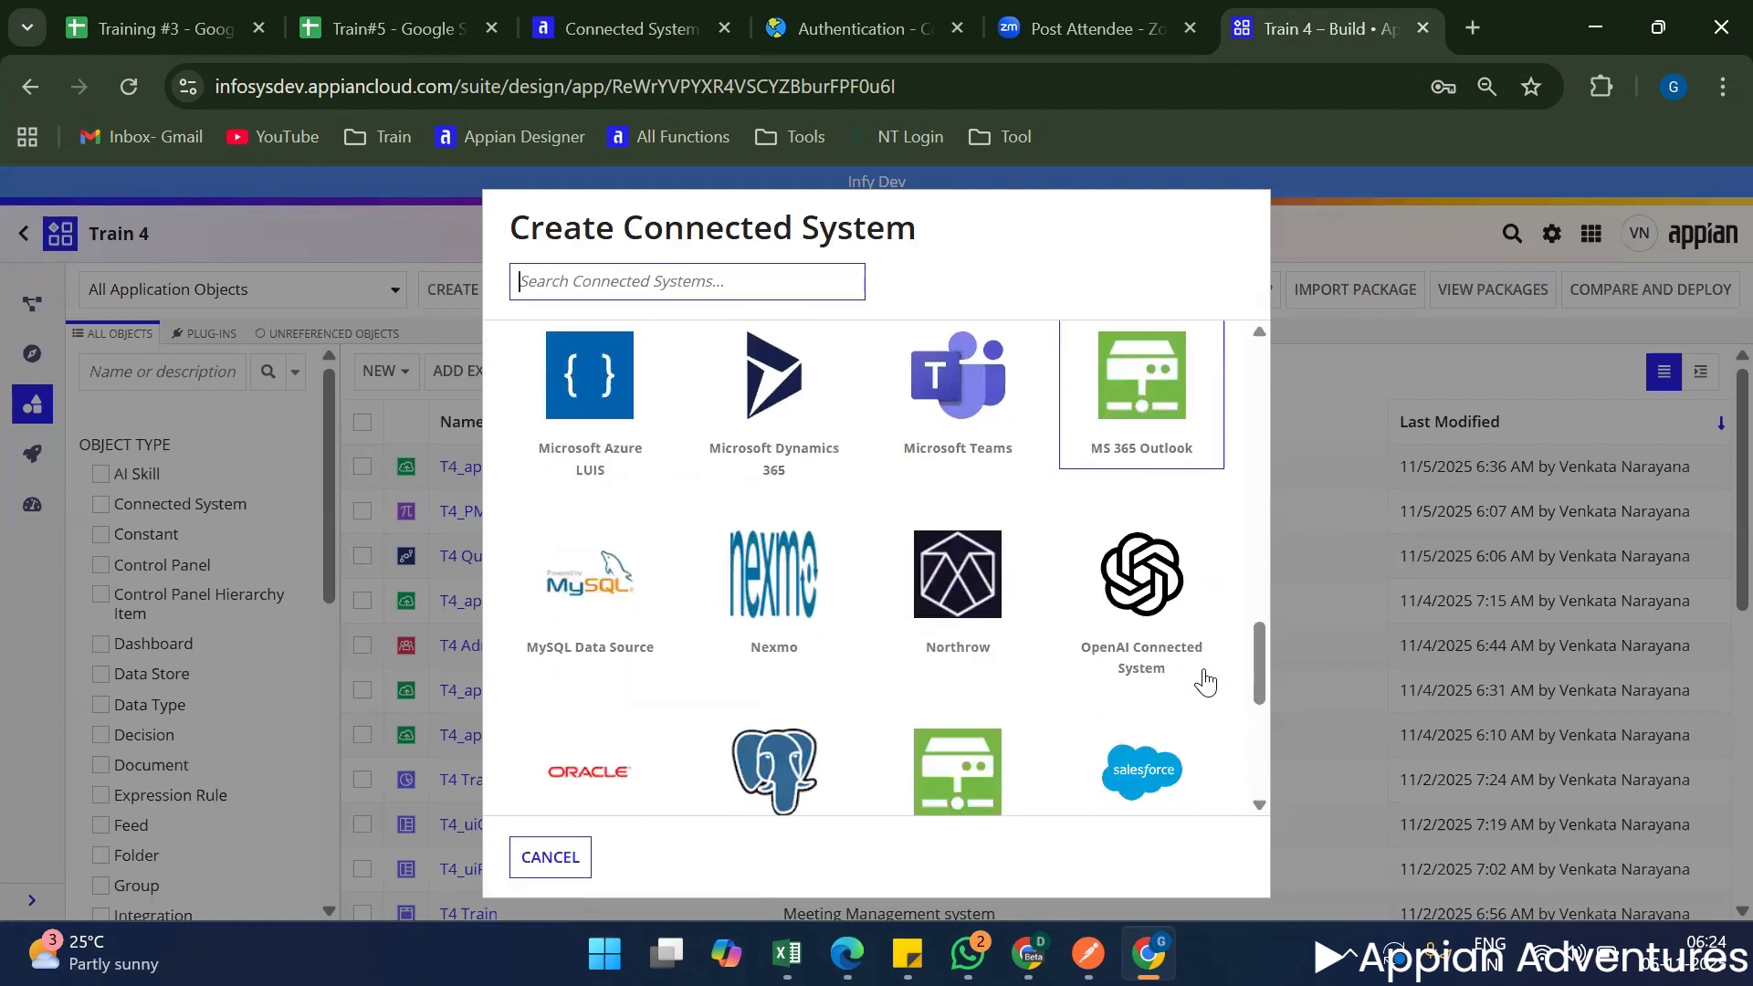
{"action": "scroll", "coordinate": [1205, 669], "scroll_direction": "down", "scroll_amount": 1}
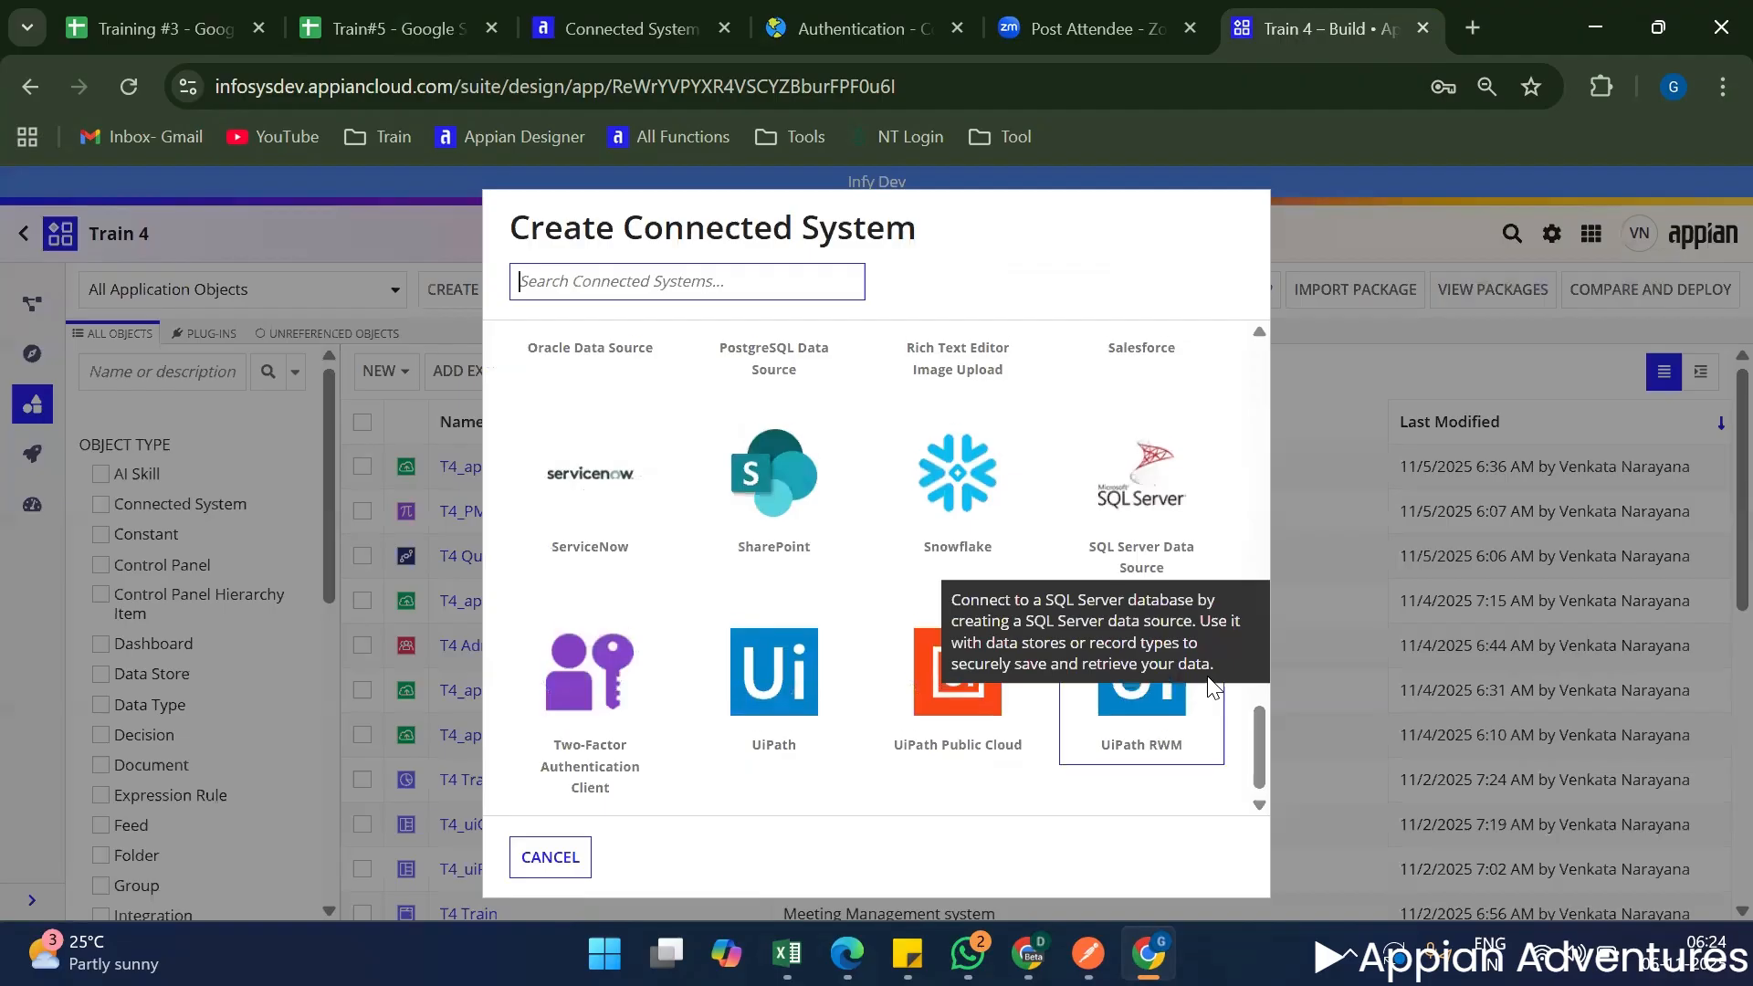
{"action": "scroll", "coordinate": [1087, 680], "scroll_direction": "up", "scroll_amount": 20}
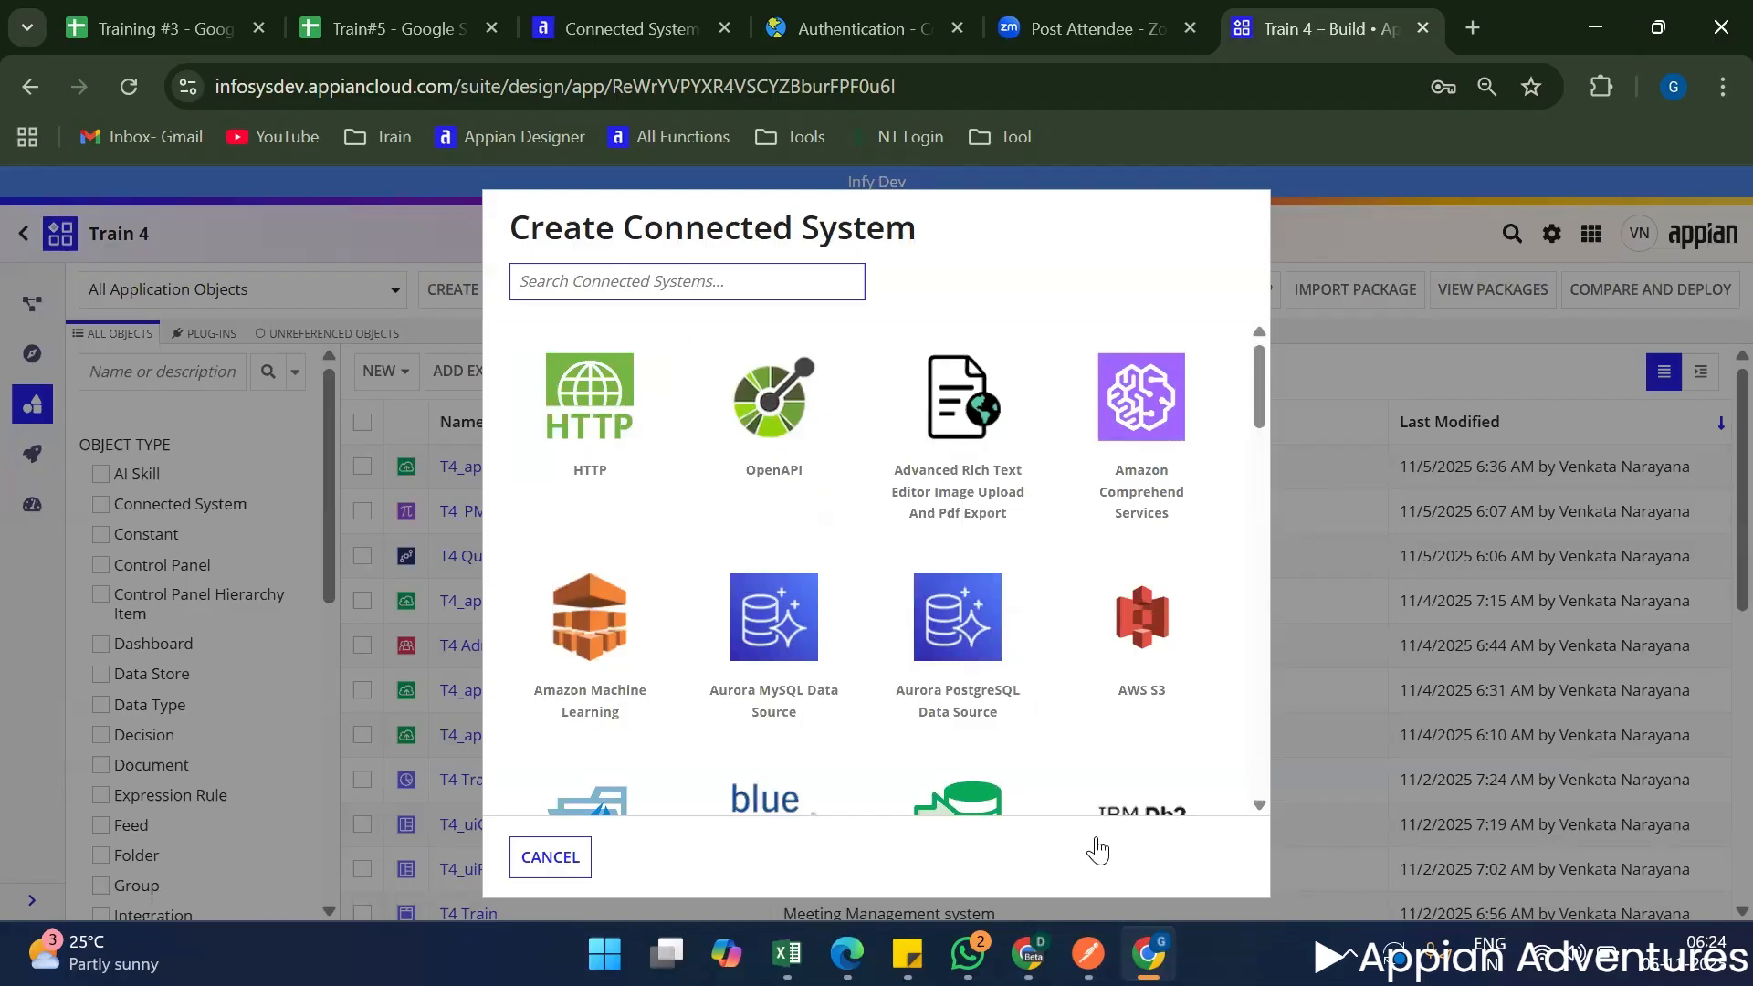
Switch to Postman, review the Country Details request URL, and return to the Create Connected System dialog in Chrome.
{"action": "left_click", "coordinate": [1084, 945]}
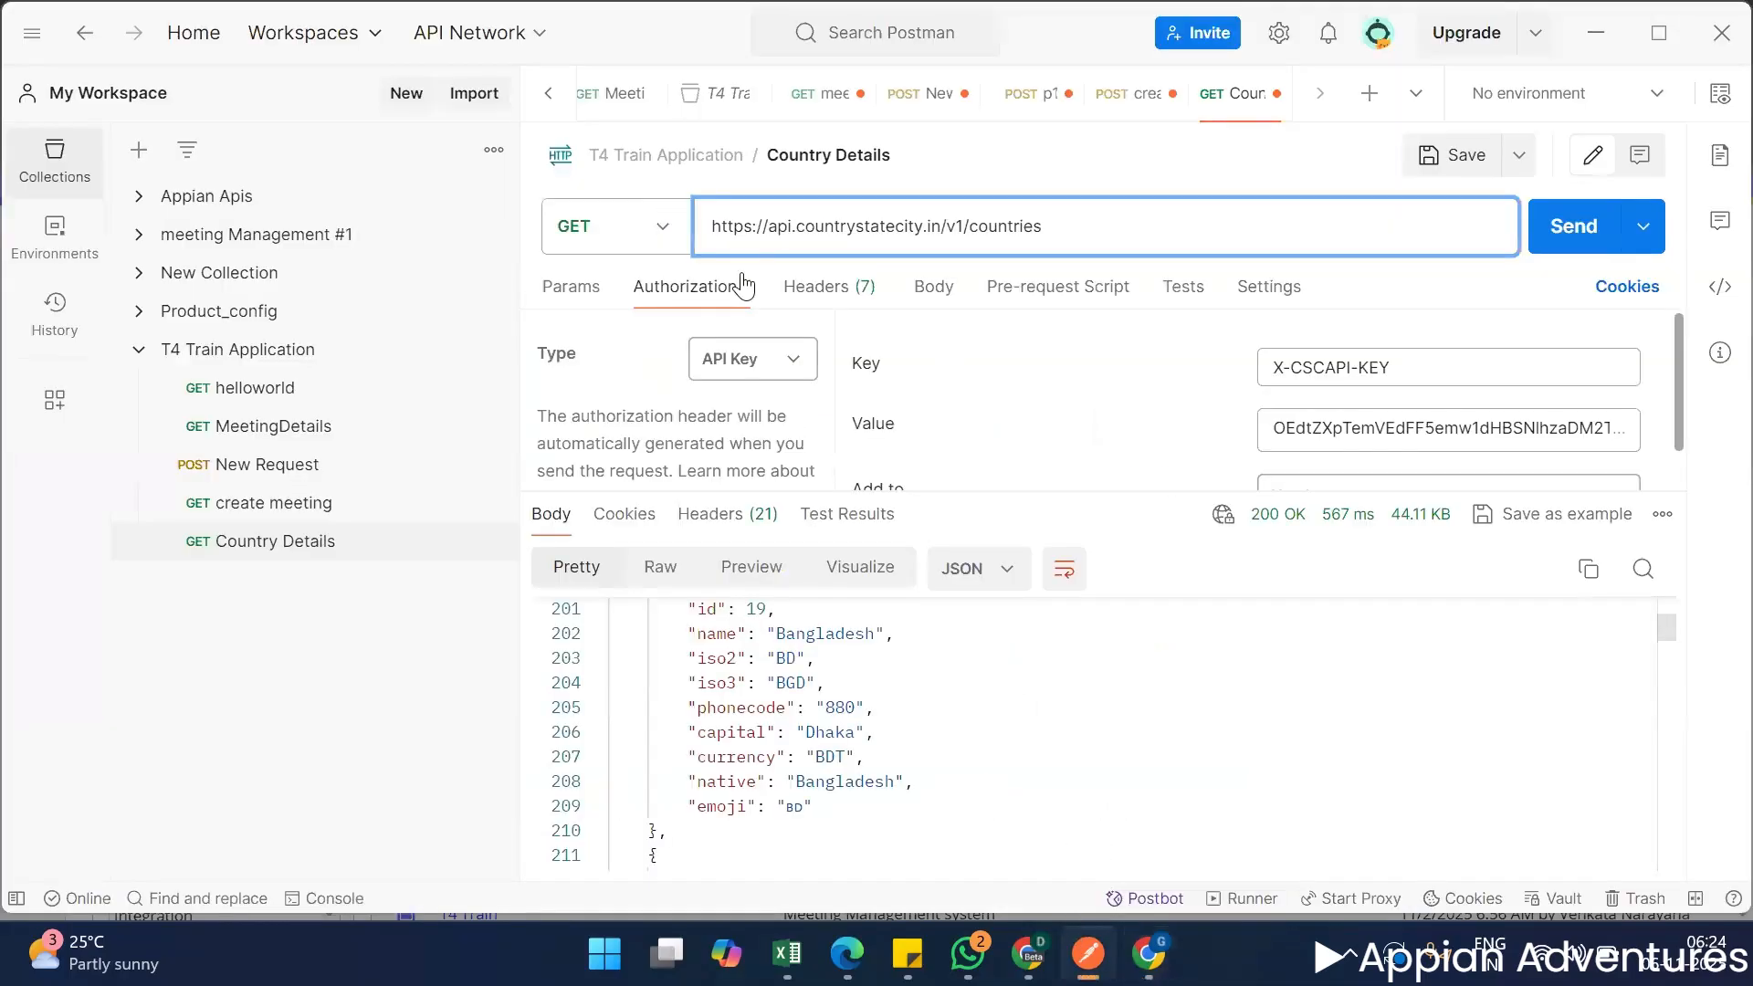
{"action": "left_click_drag", "start_coordinate": [717, 234], "coordinate": [777, 234]}
{"action": "left_click_drag", "start_coordinate": [992, 206], "coordinate": [1118, 210]}
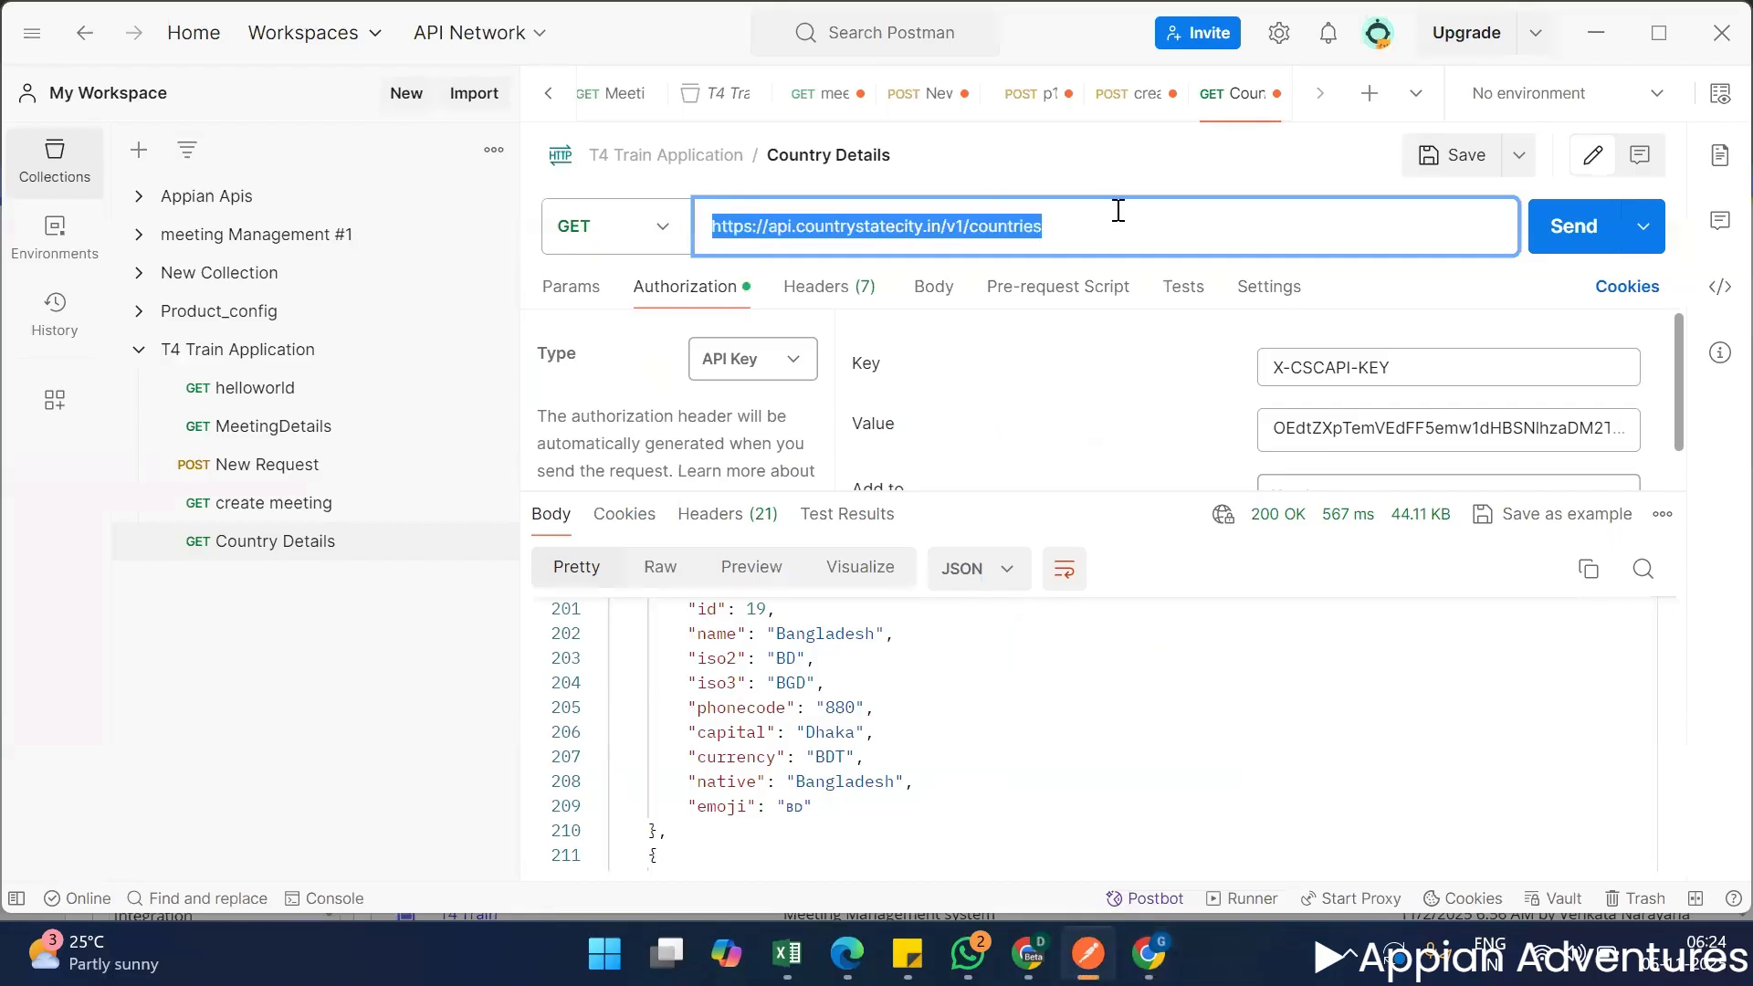
{"action": "left_click", "coordinate": [1606, 27]}
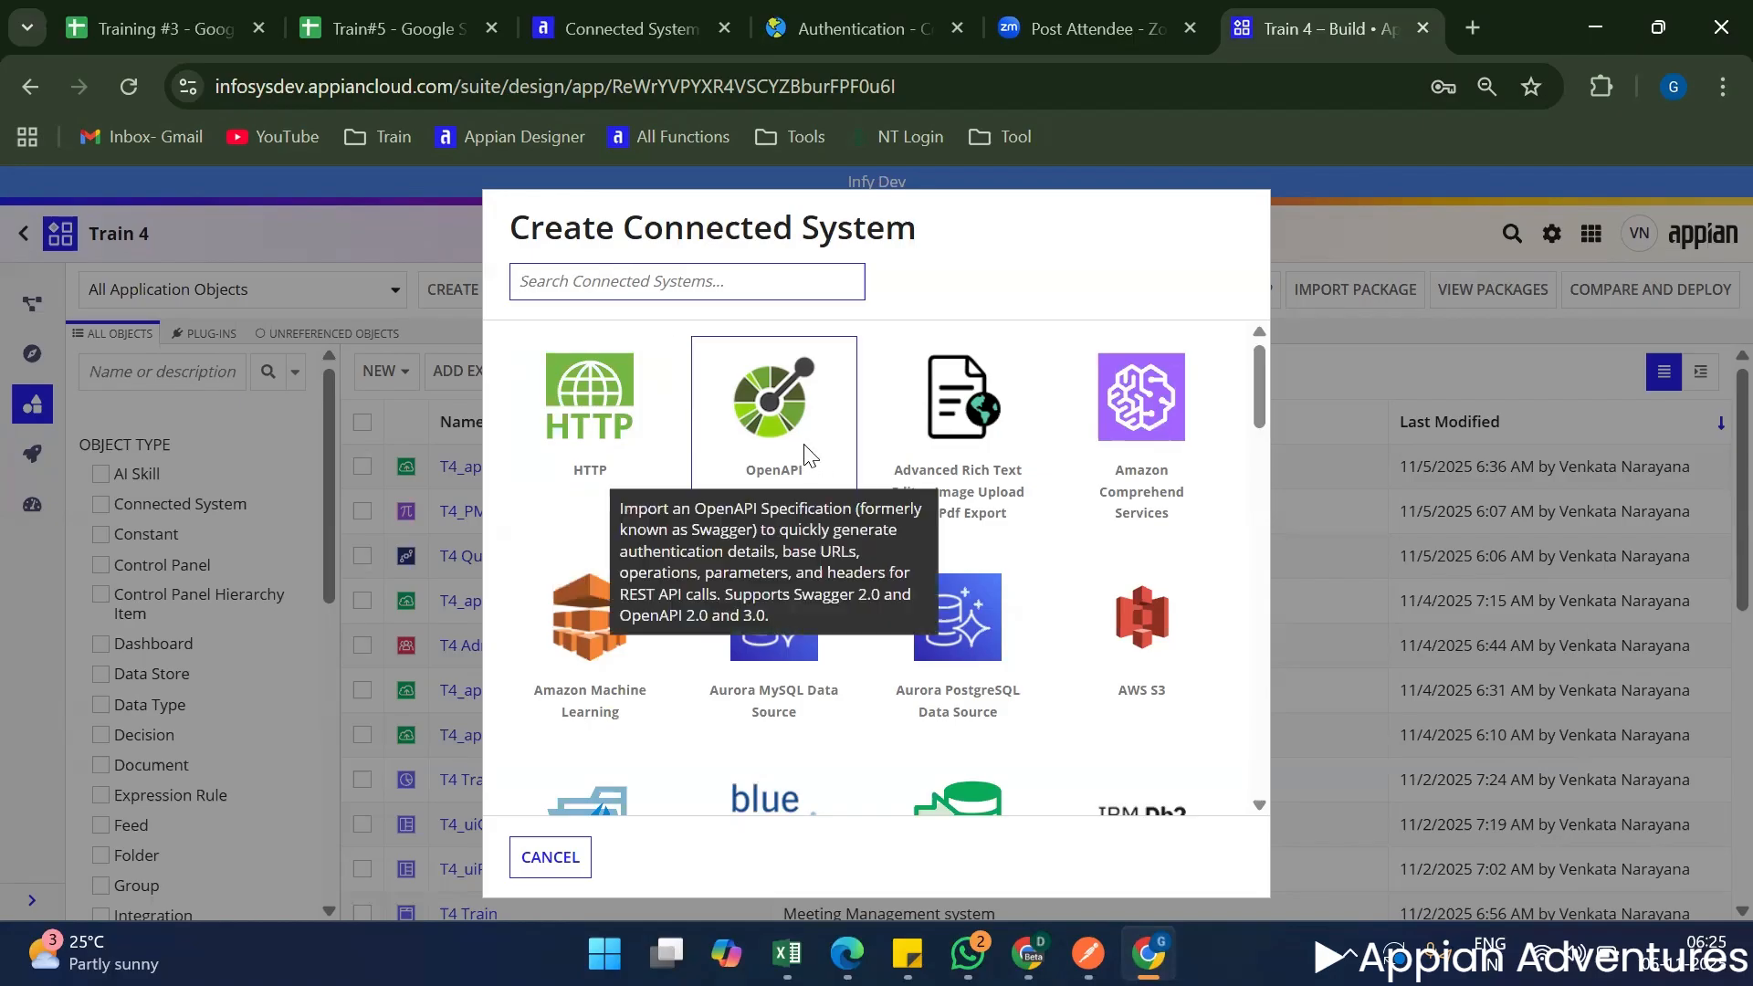
Examine the connected system types again, including the Google services and the database options such as Oracle, PostgreSQL and SQL Server.
{"action": "scroll", "coordinate": [848, 506], "scroll_direction": "down", "scroll_amount": 2}
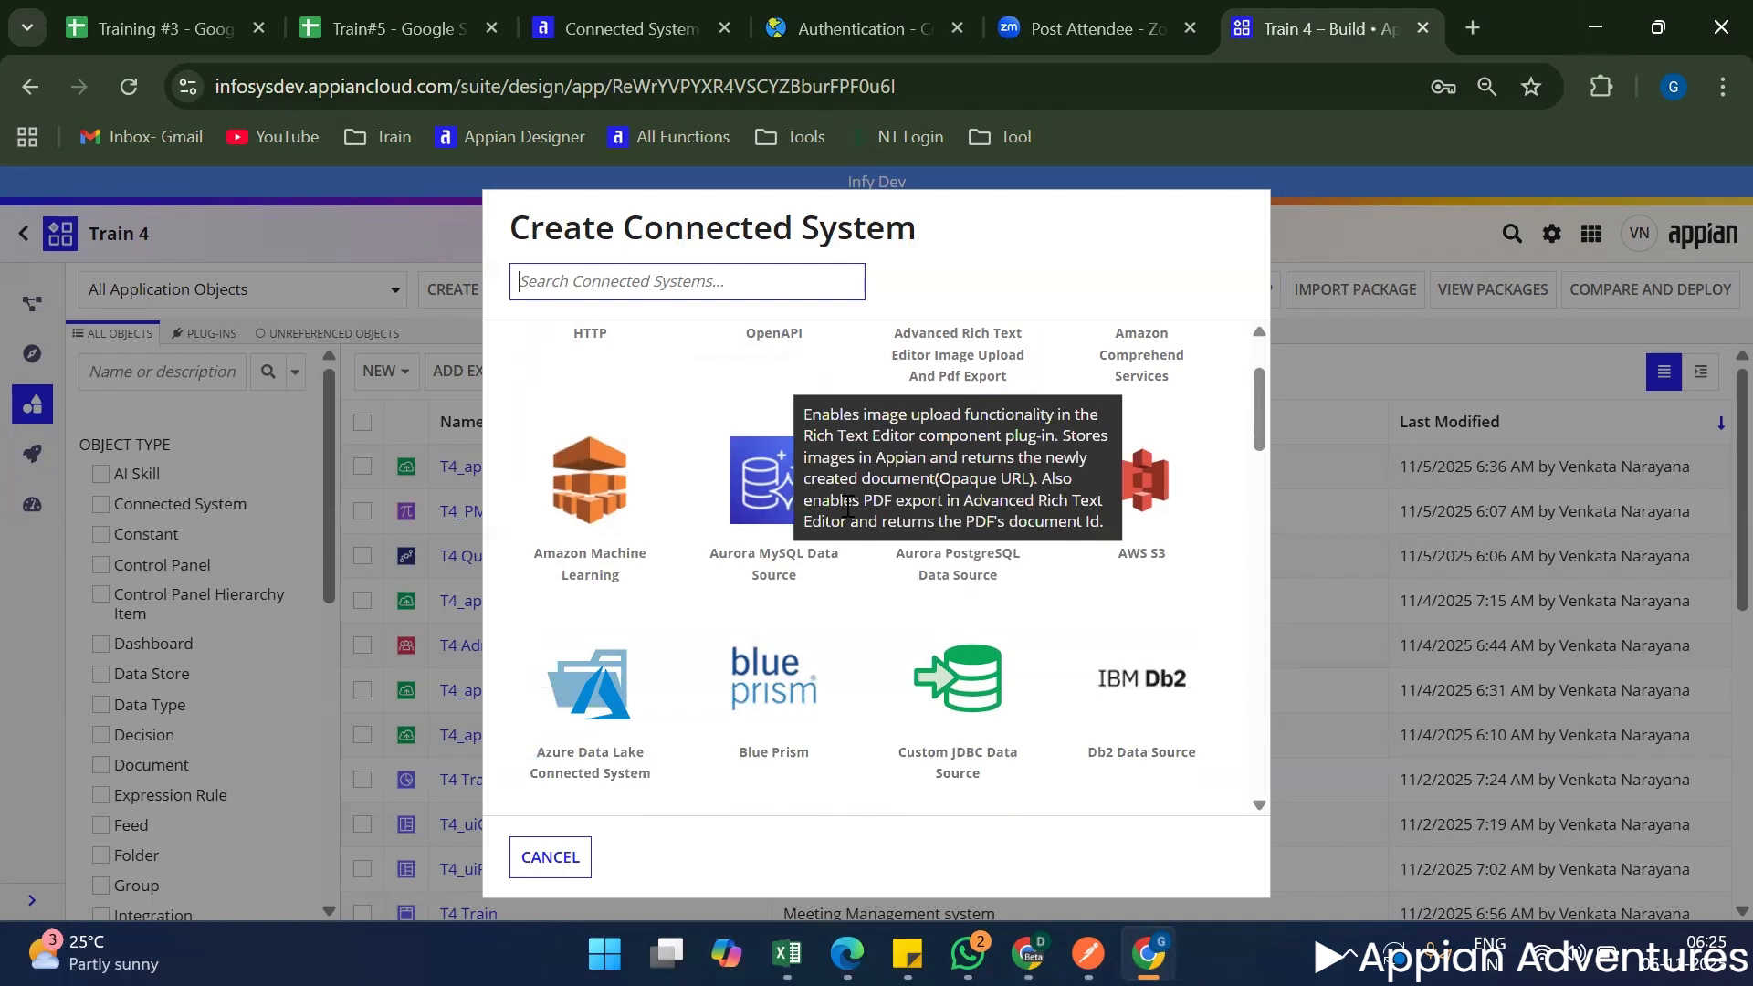
{"action": "scroll", "coordinate": [994, 675], "scroll_direction": "down", "scroll_amount": 2}
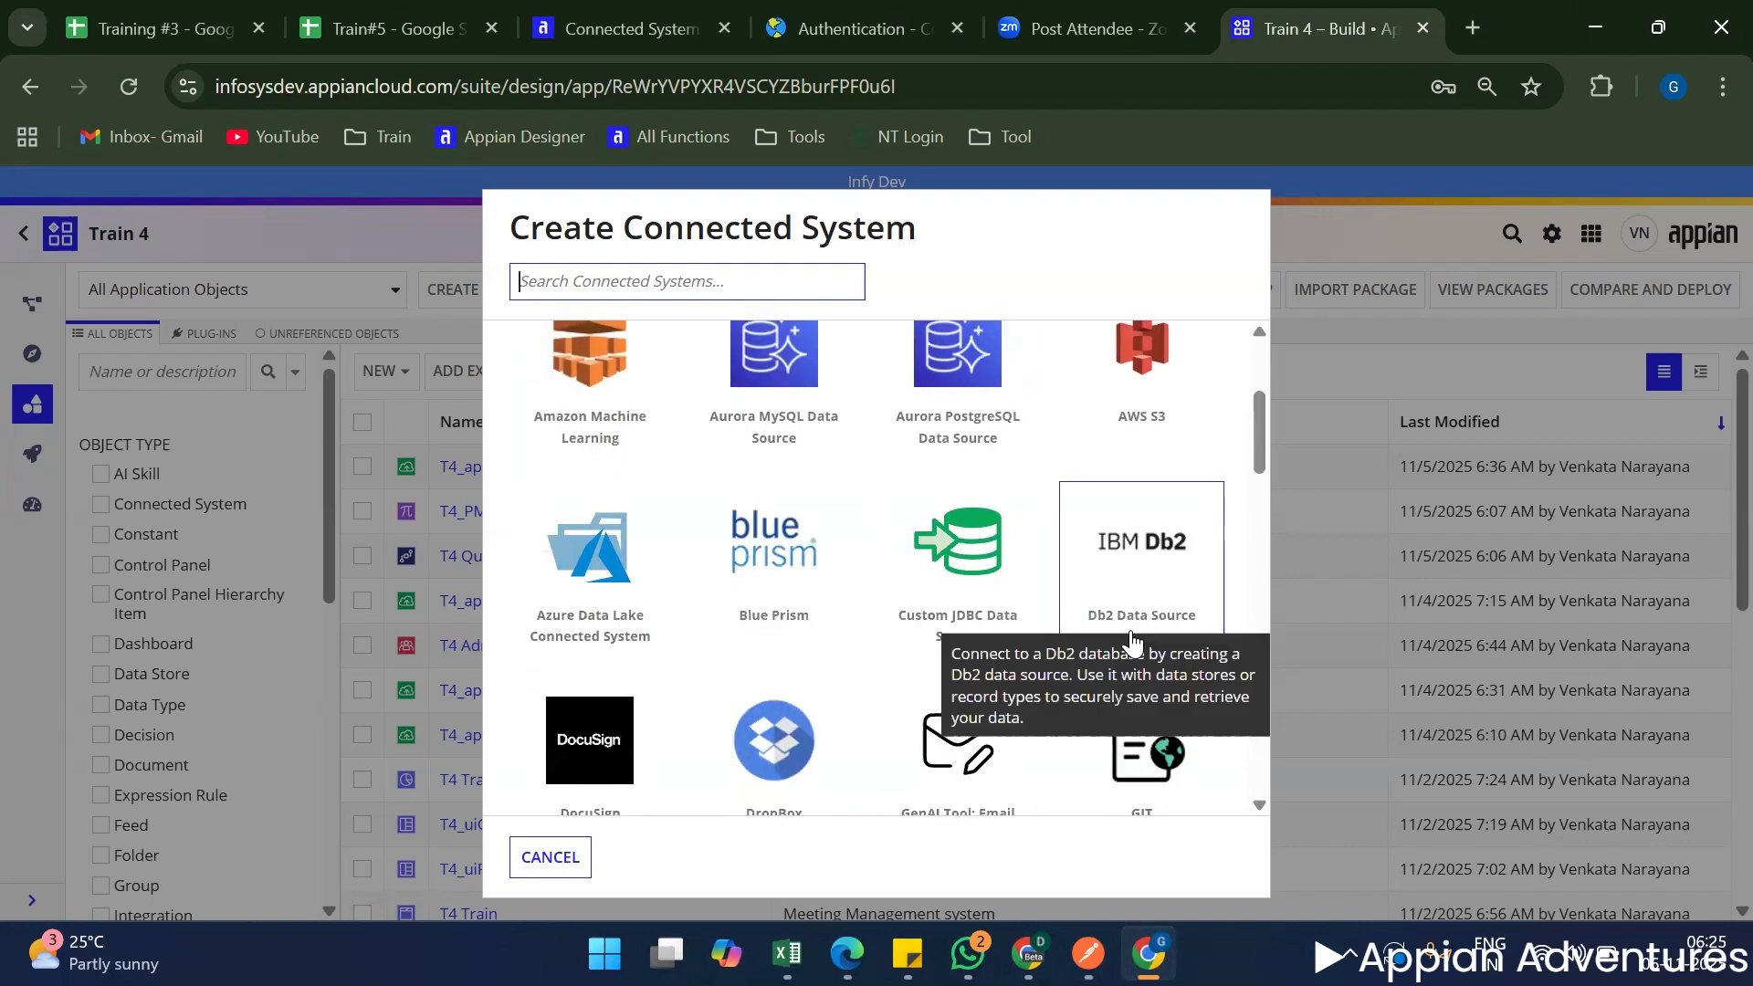
{"action": "scroll", "coordinate": [903, 621], "scroll_direction": "down", "scroll_amount": 2}
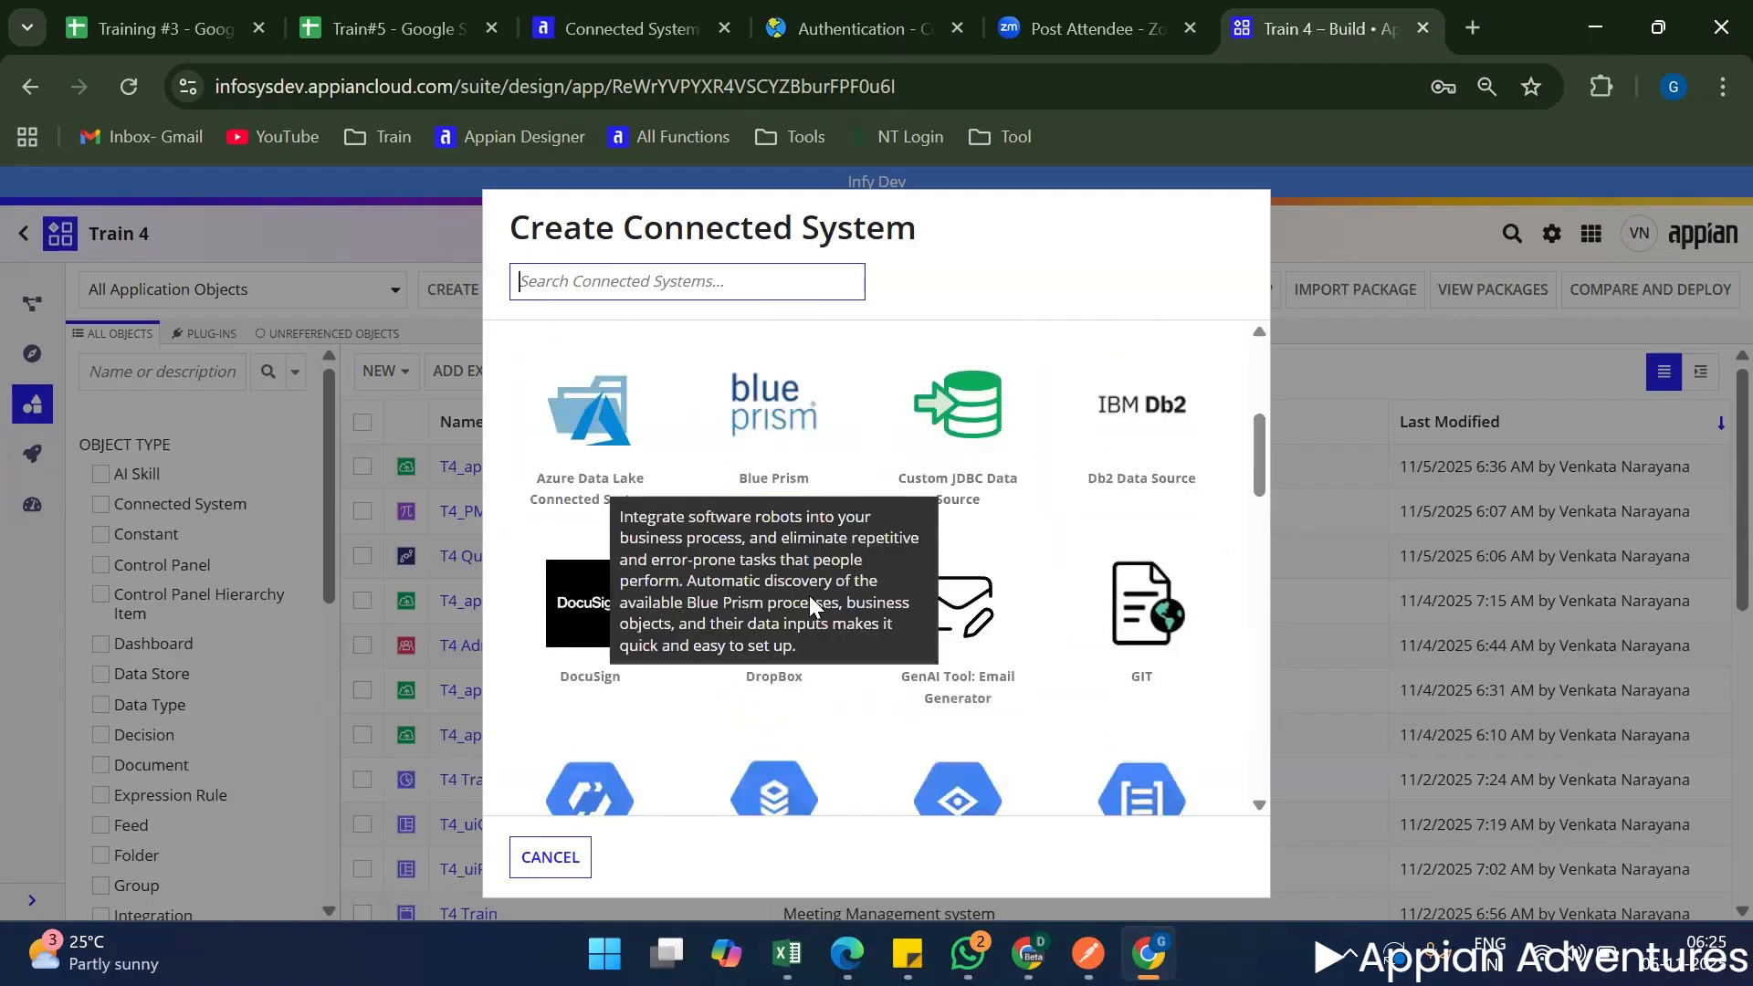
{"action": "scroll", "coordinate": [1004, 731], "scroll_direction": "down", "scroll_amount": 6}
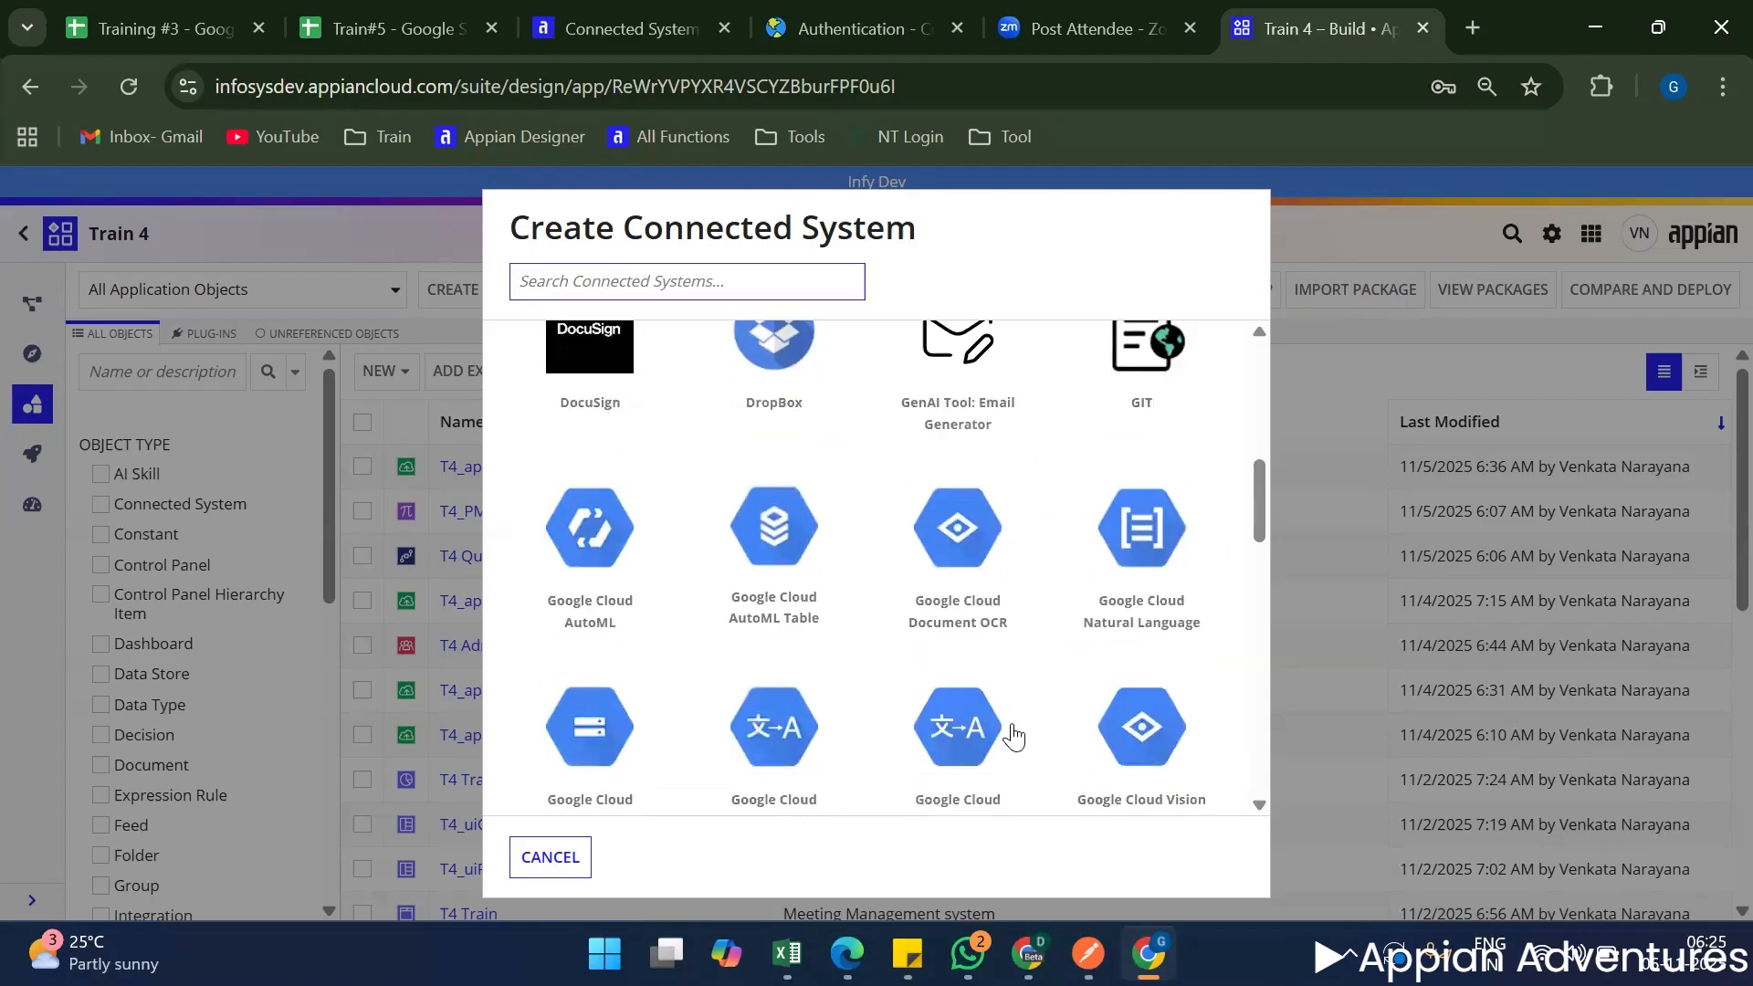
{"action": "scroll", "coordinate": [1013, 723], "scroll_direction": "down", "scroll_amount": 2}
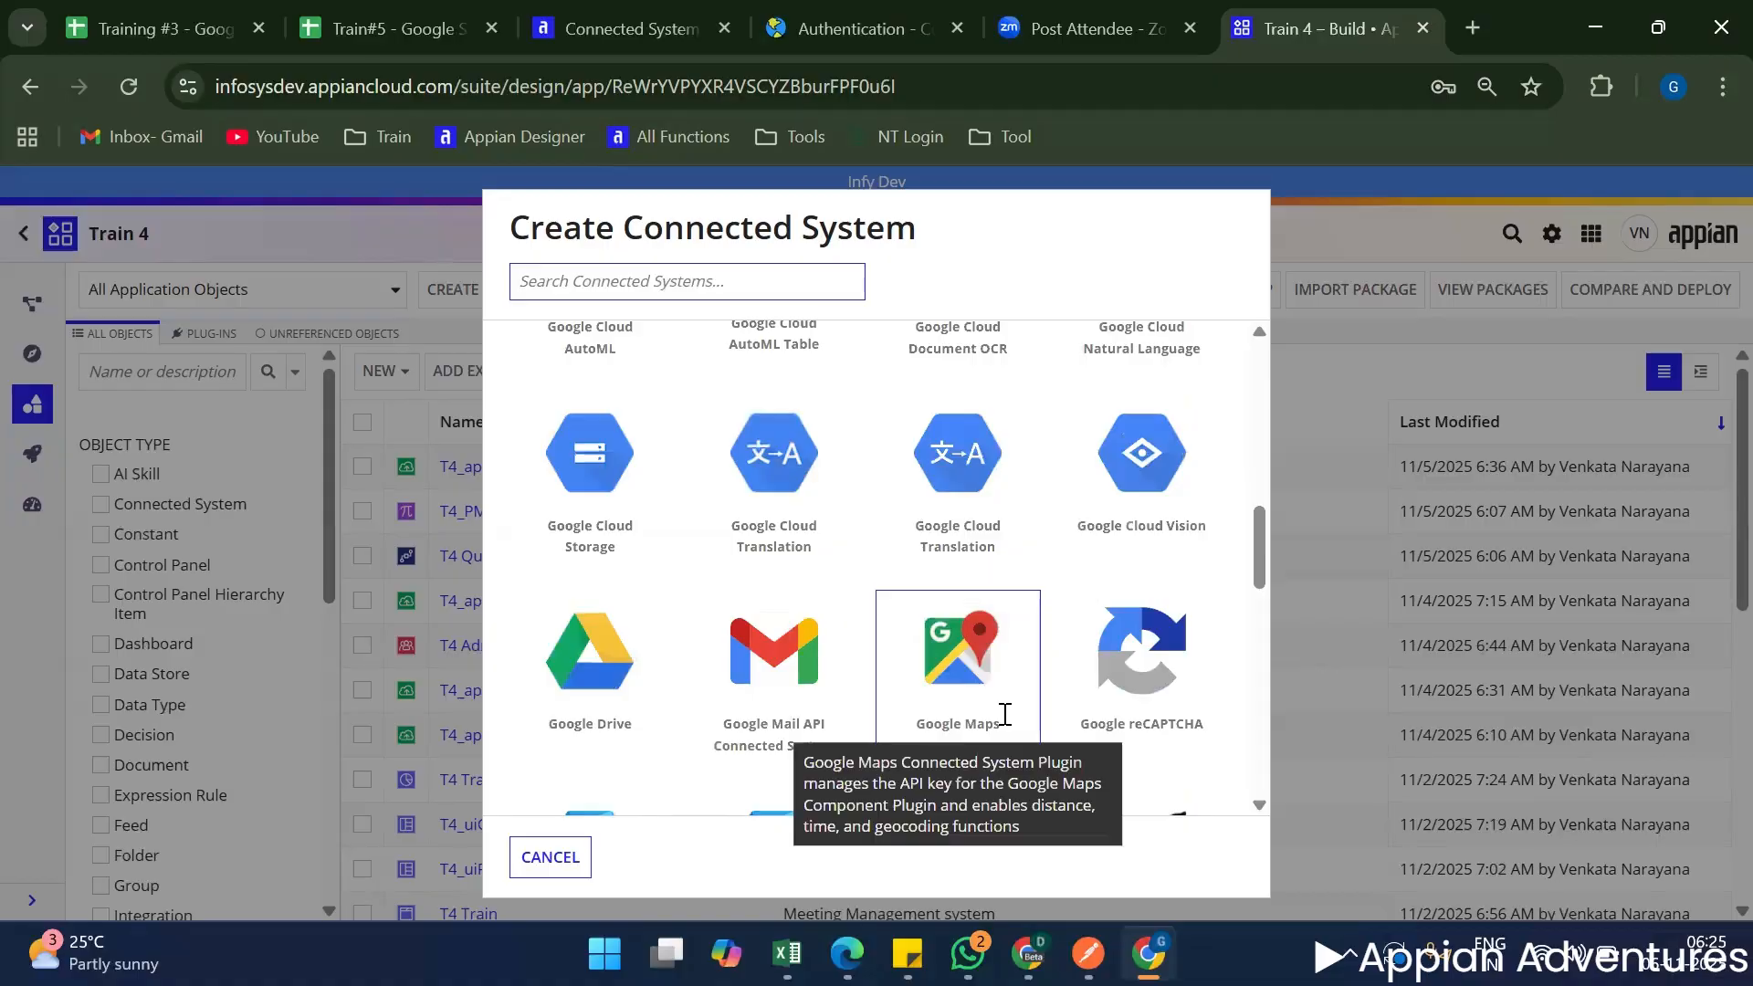
{"action": "scroll", "coordinate": [1004, 714], "scroll_direction": "down", "scroll_amount": 7}
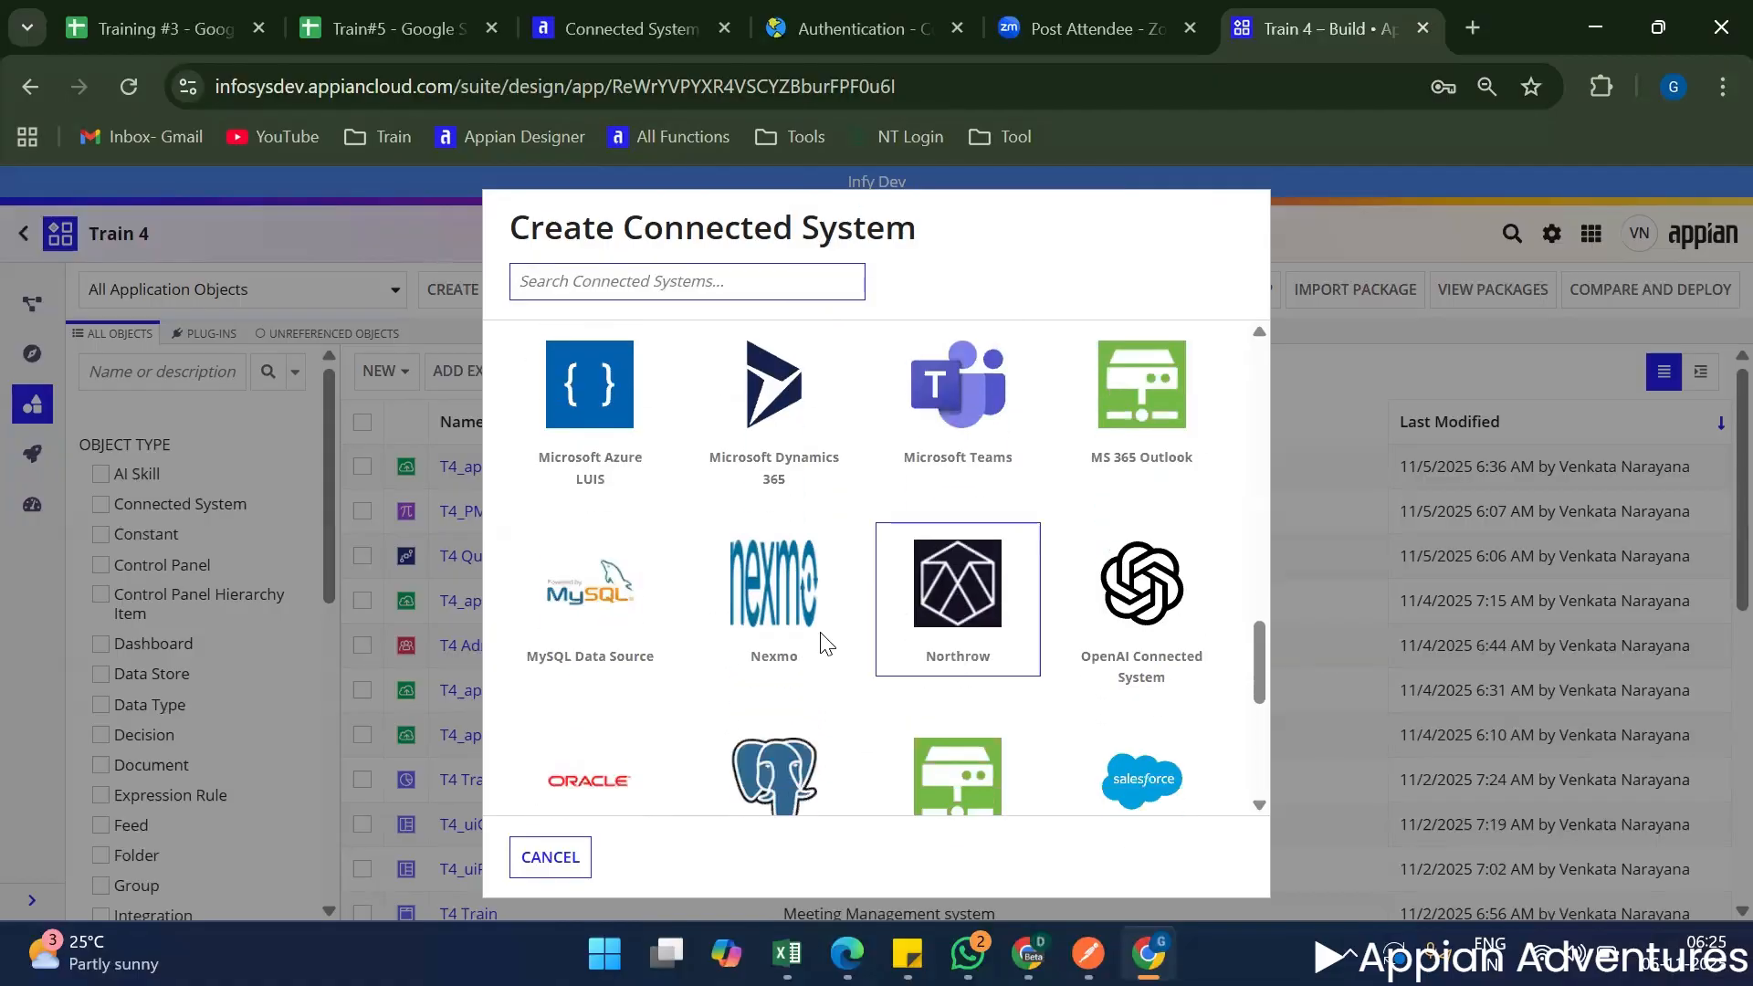
{"action": "scroll", "coordinate": [785, 694], "scroll_direction": "down", "scroll_amount": 3}
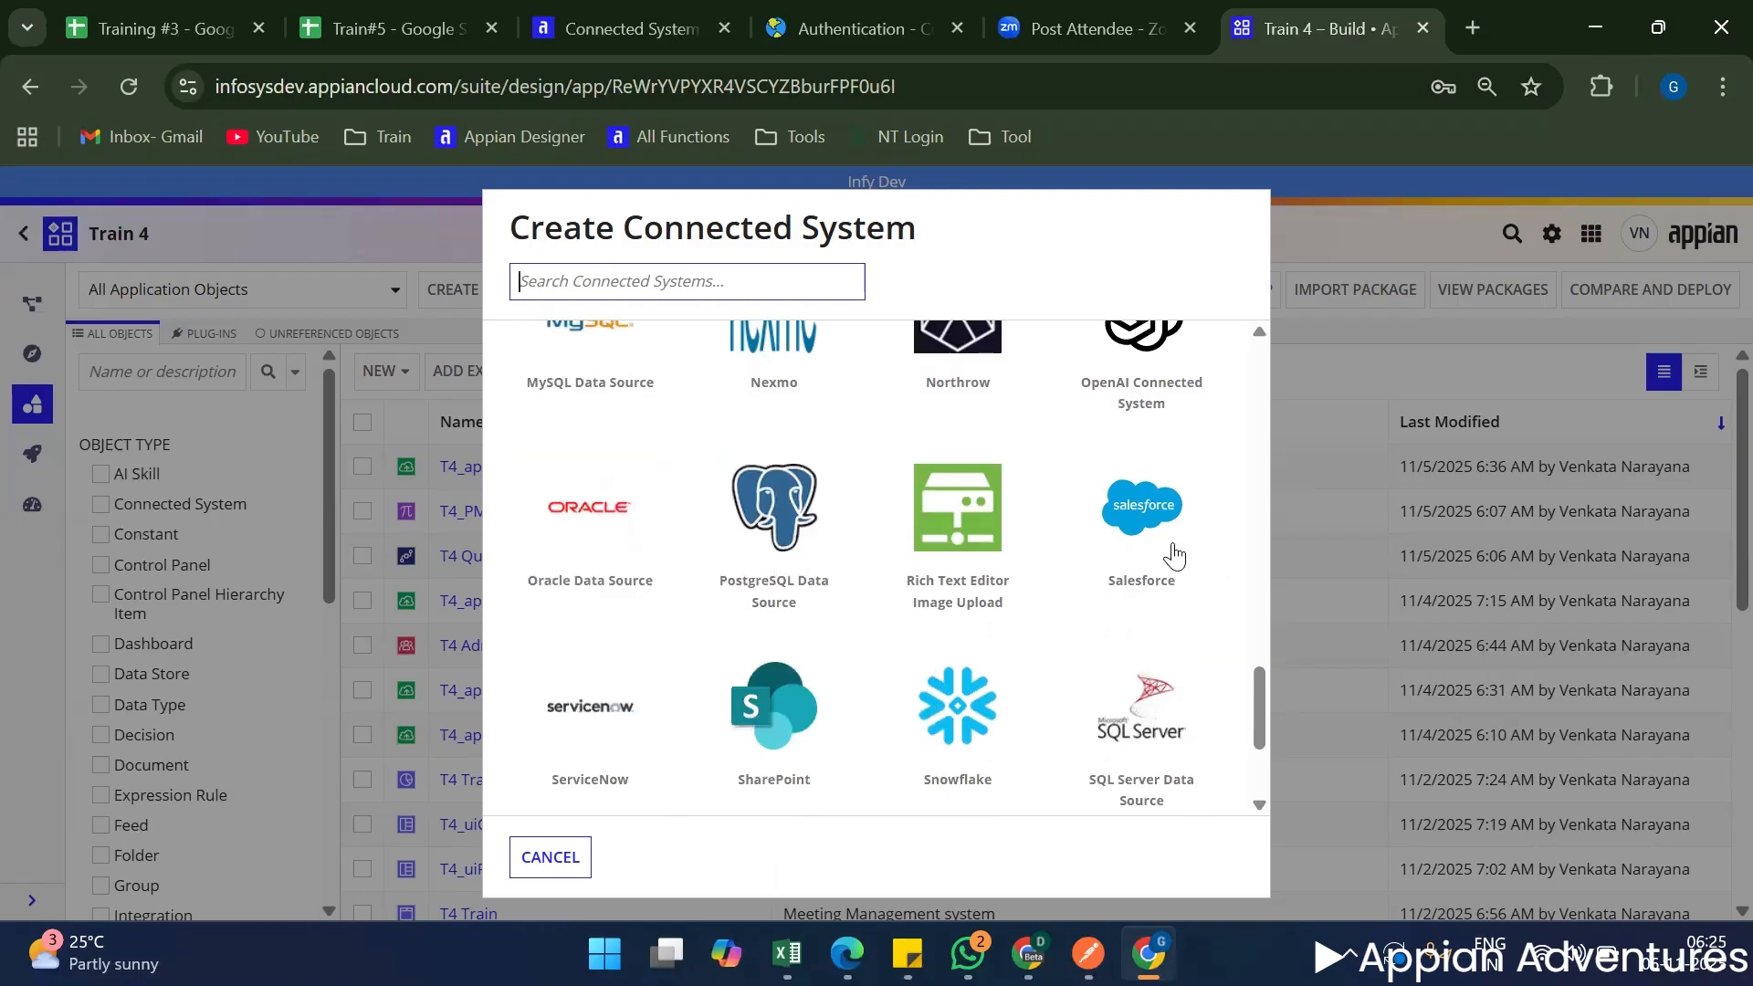
{"action": "scroll", "coordinate": [1155, 630], "scroll_direction": "down", "scroll_amount": 2}
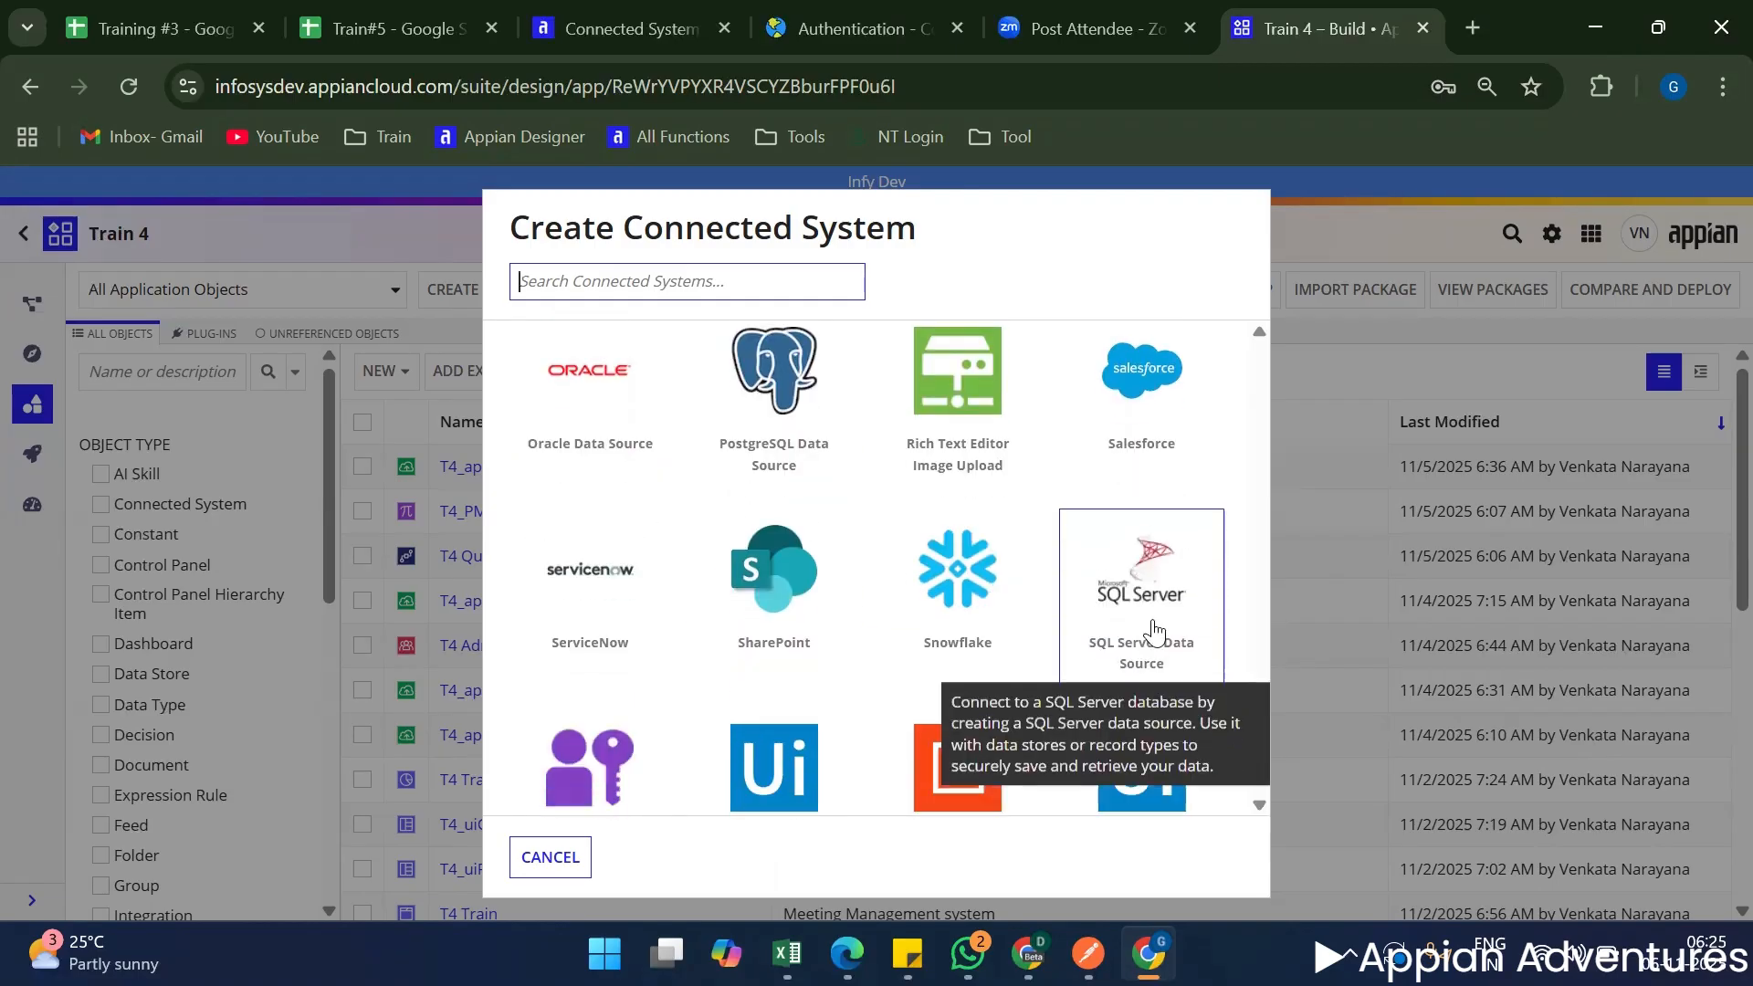
Open the PostgreSQL Data Source type, examine its connection URL and credential fields, and go back to the list of types.
{"action": "left_click", "coordinate": [800, 439]}
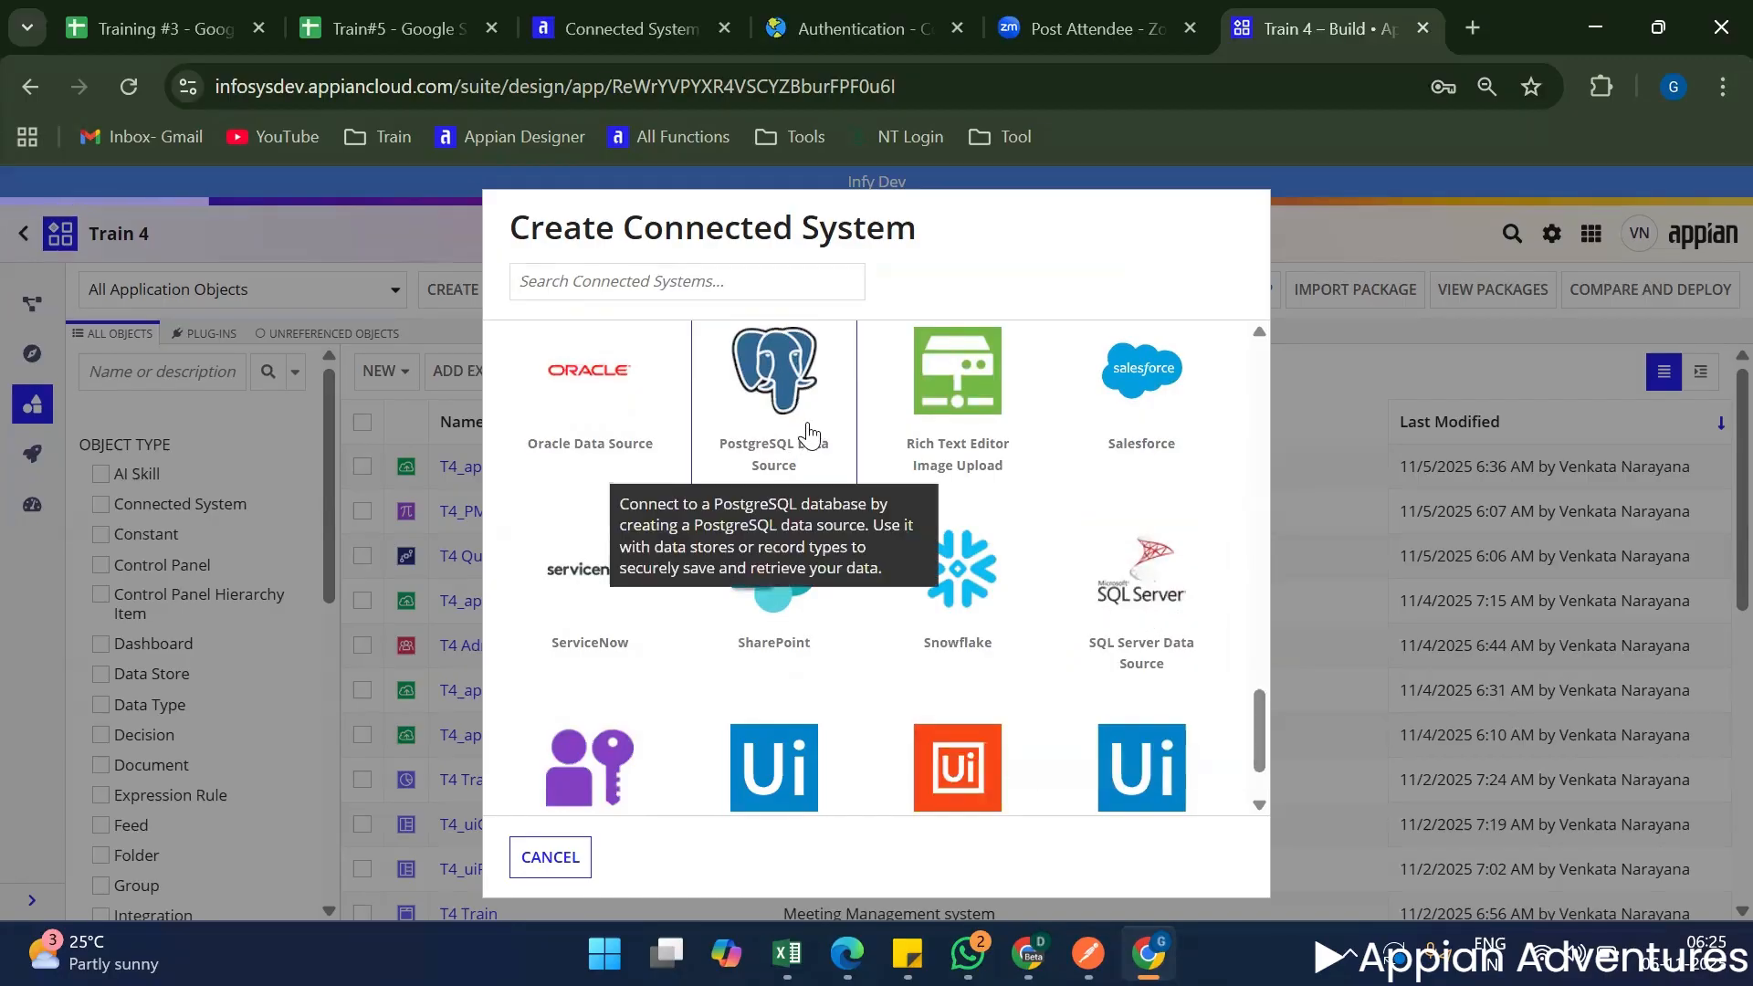
{"action": "scroll", "coordinate": [651, 497], "scroll_direction": "up", "scroll_amount": 2}
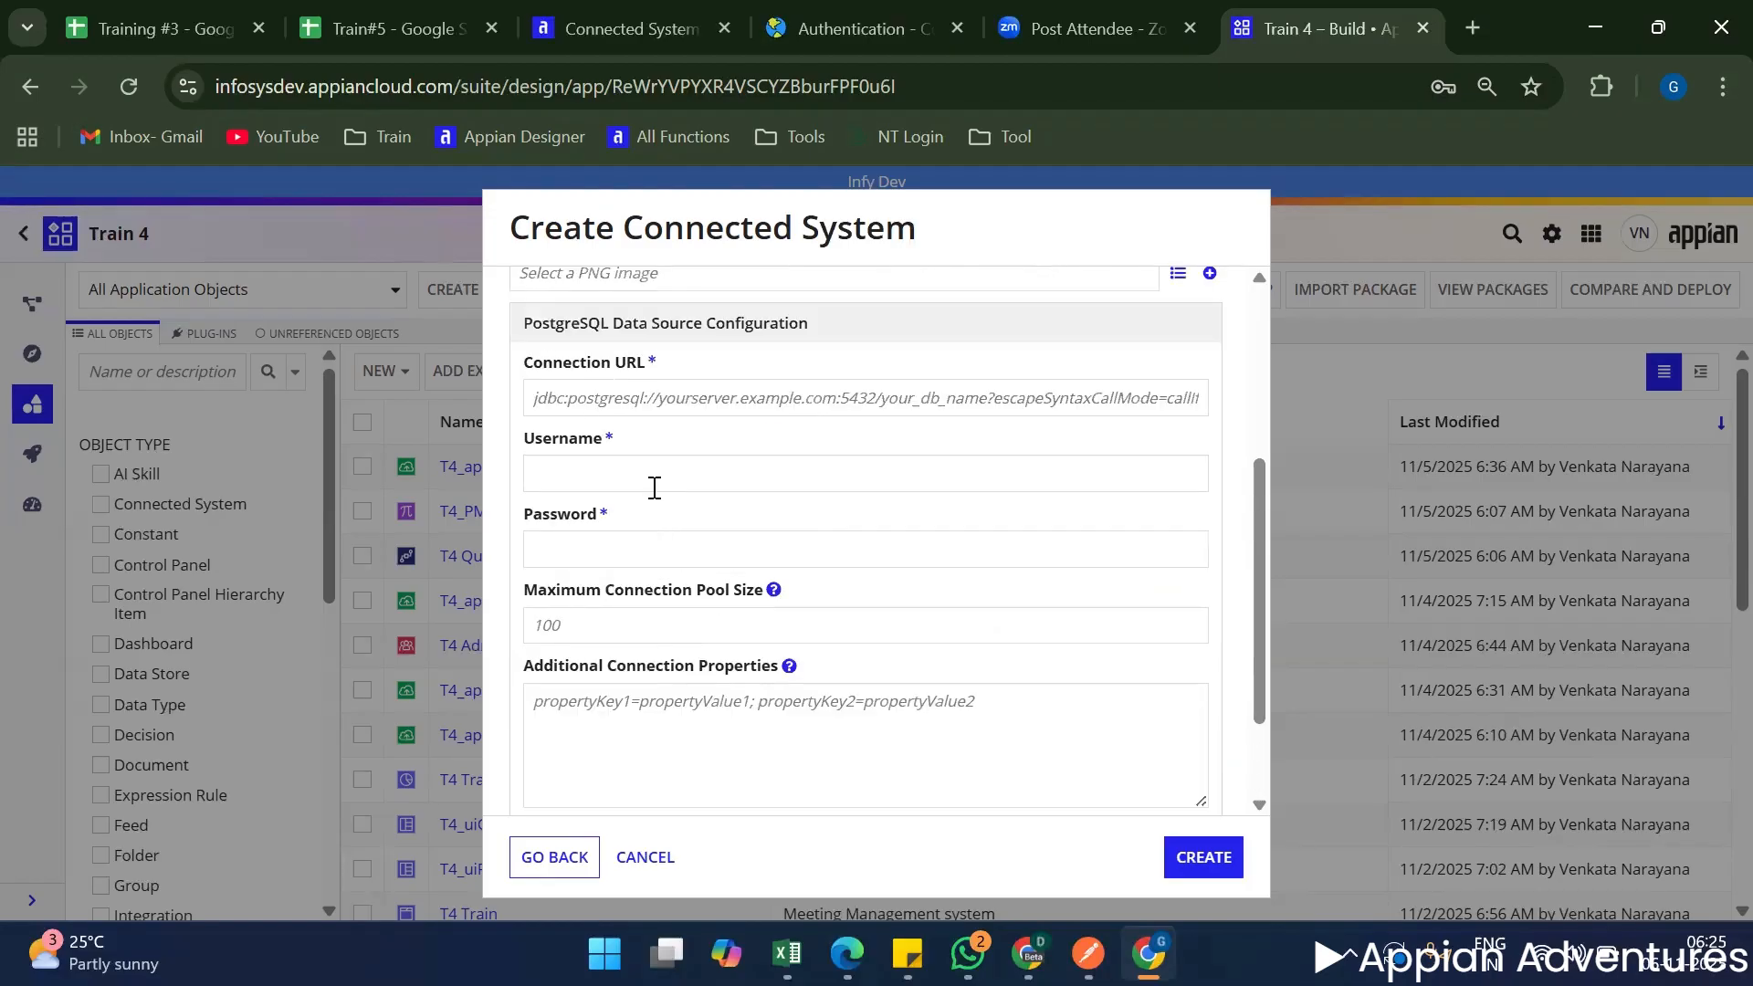
{"action": "left_click", "coordinate": [649, 468]}
{"action": "left_click", "coordinate": [649, 389]}
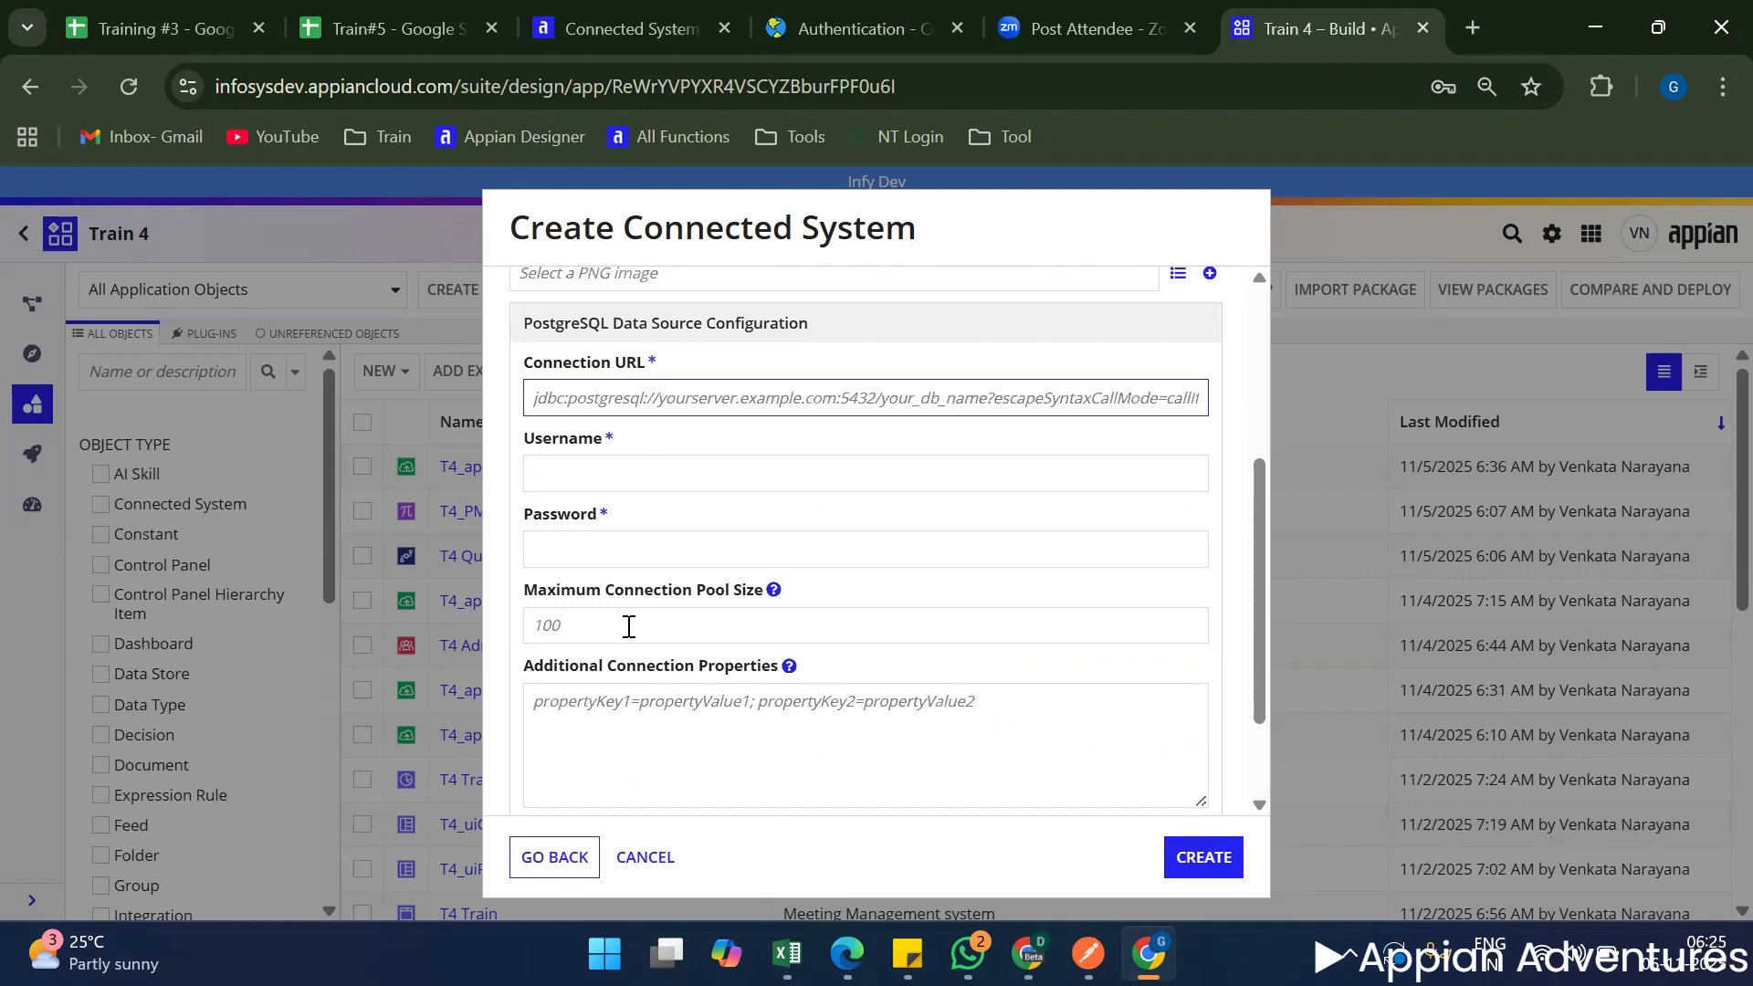
{"action": "scroll", "coordinate": [629, 626], "scroll_direction": "down", "scroll_amount": 1}
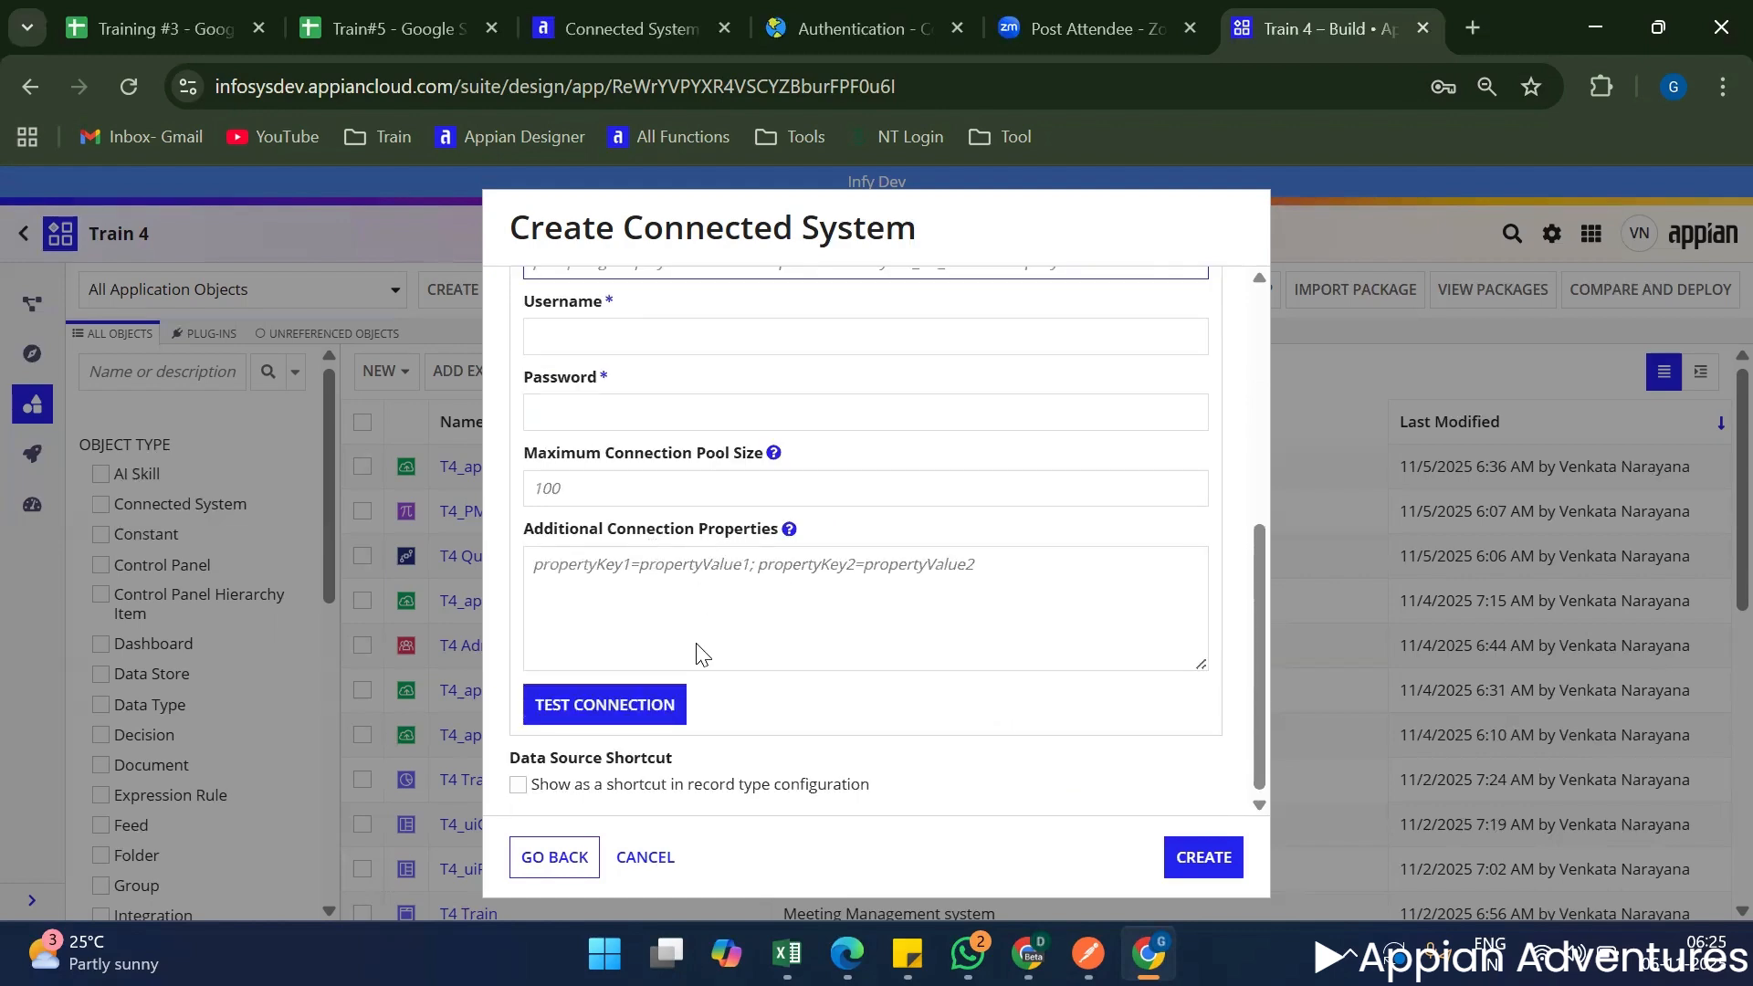
{"action": "scroll", "coordinate": [696, 646], "scroll_direction": "up", "scroll_amount": 1}
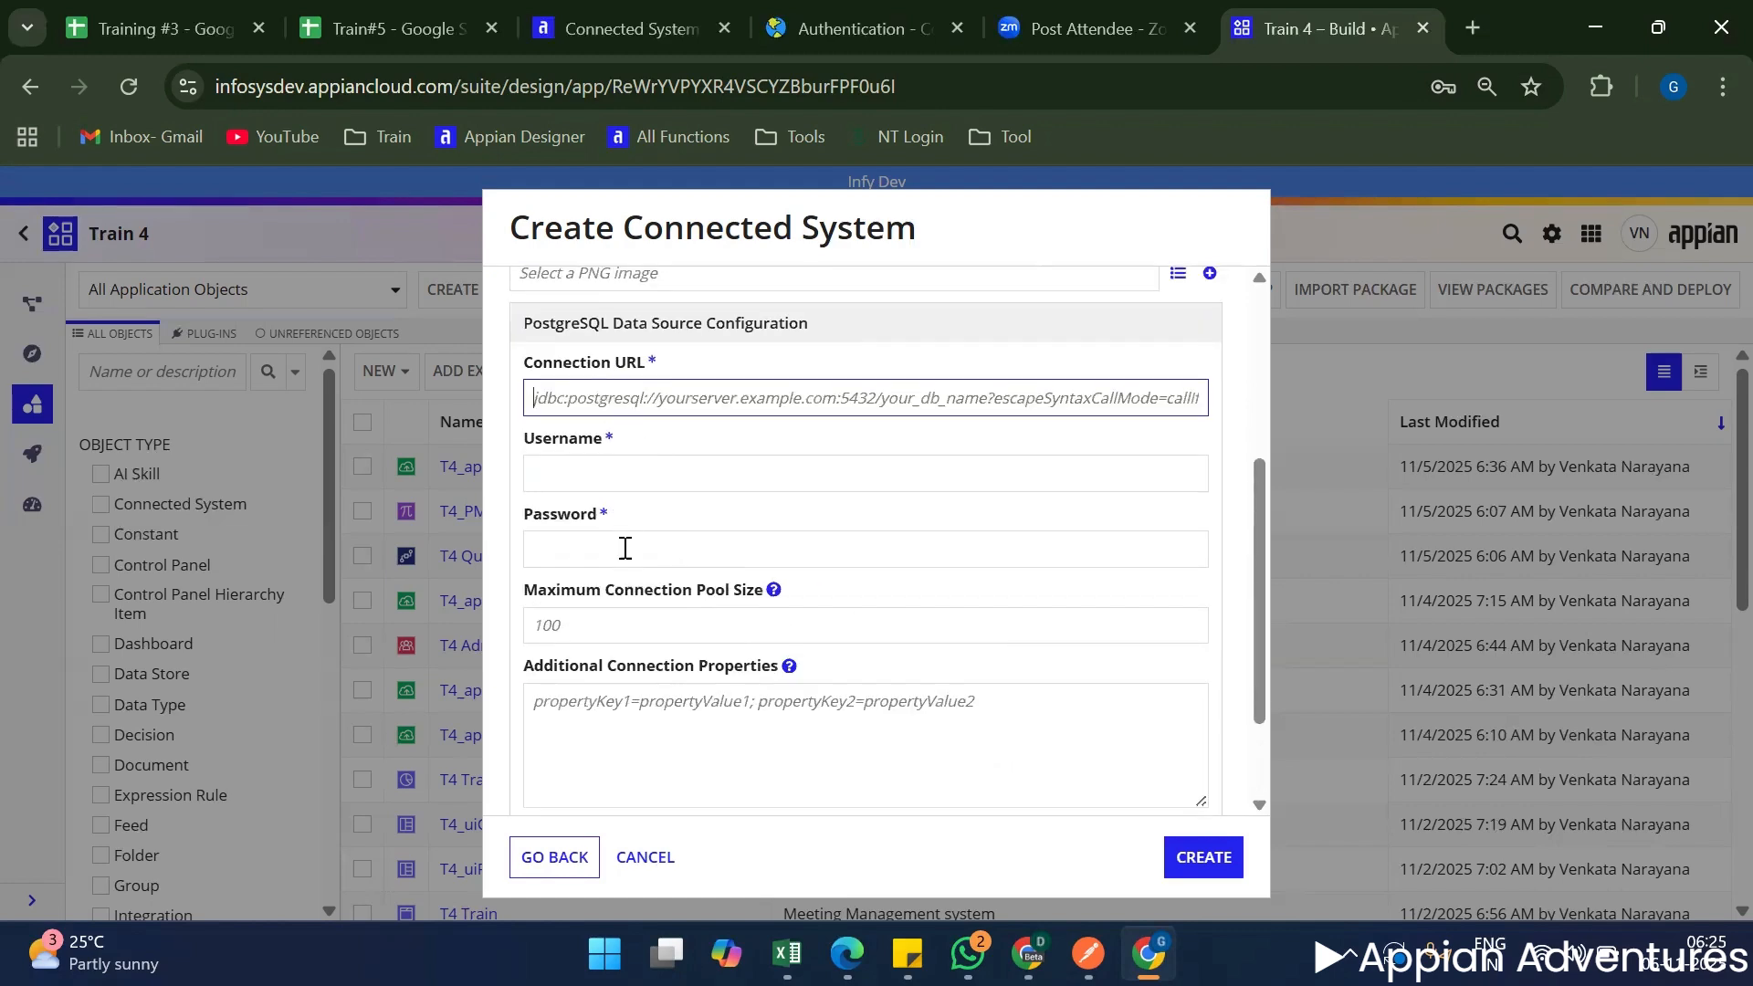
{"action": "scroll", "coordinate": [630, 639], "scroll_direction": "up", "scroll_amount": 3}
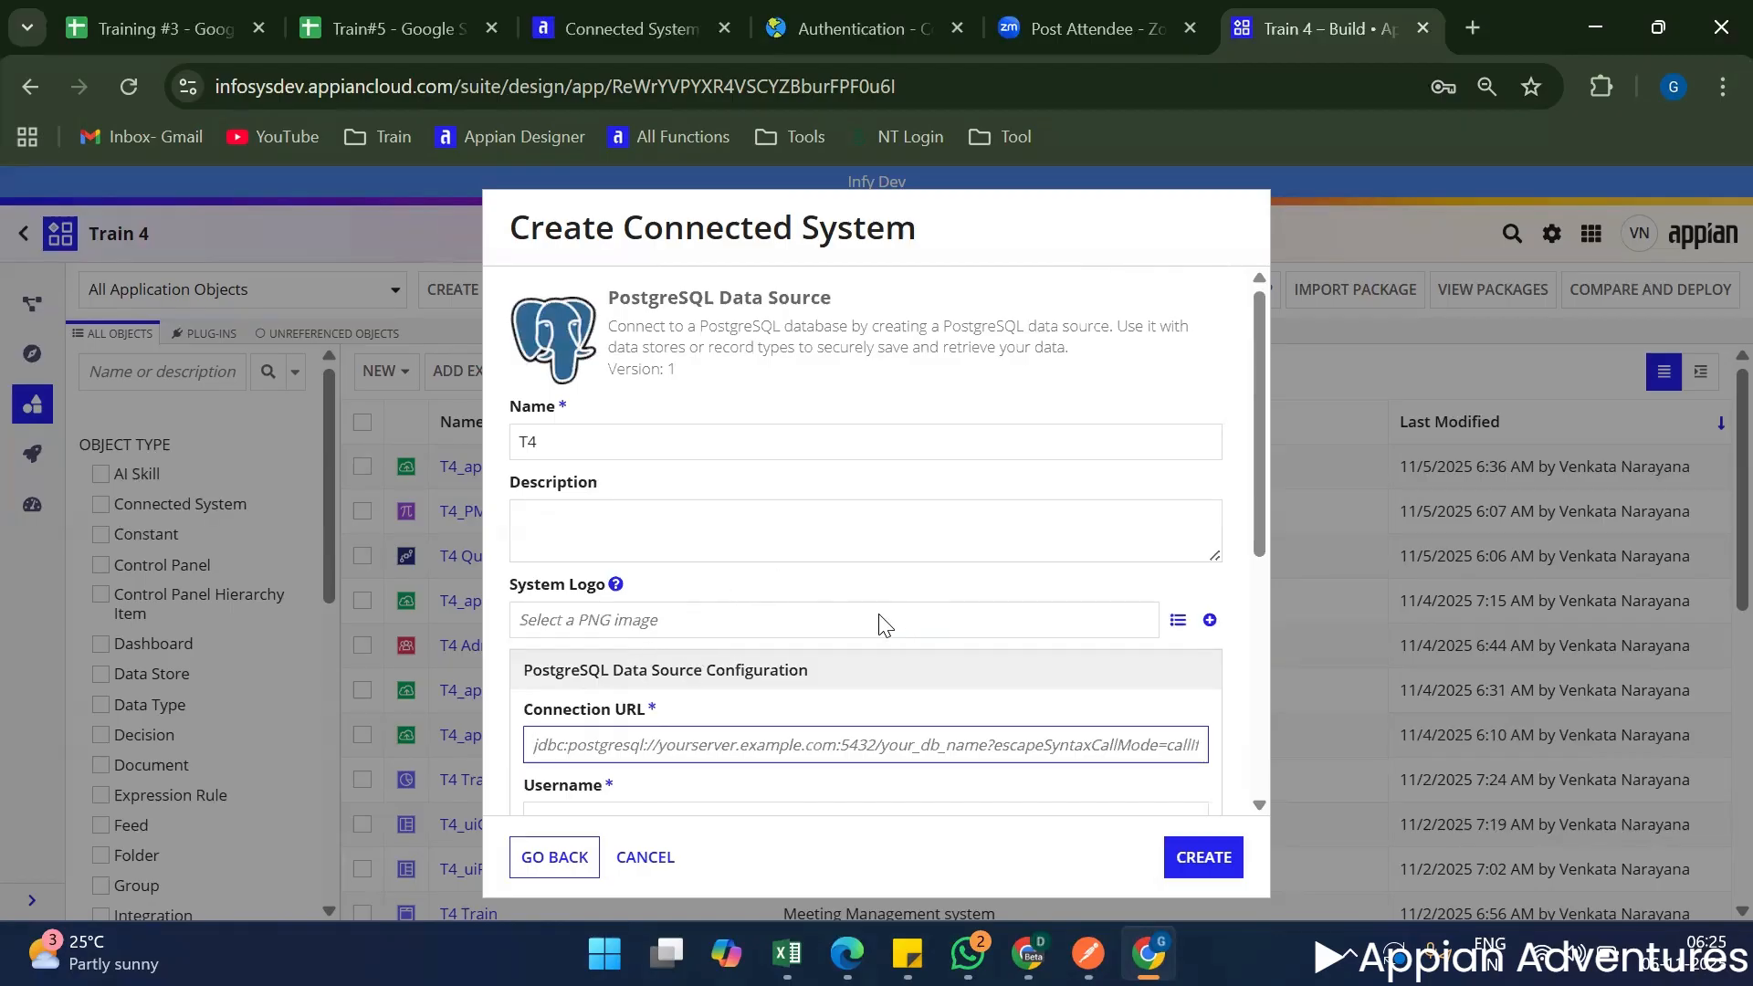
{"action": "left_click", "coordinate": [586, 846]}
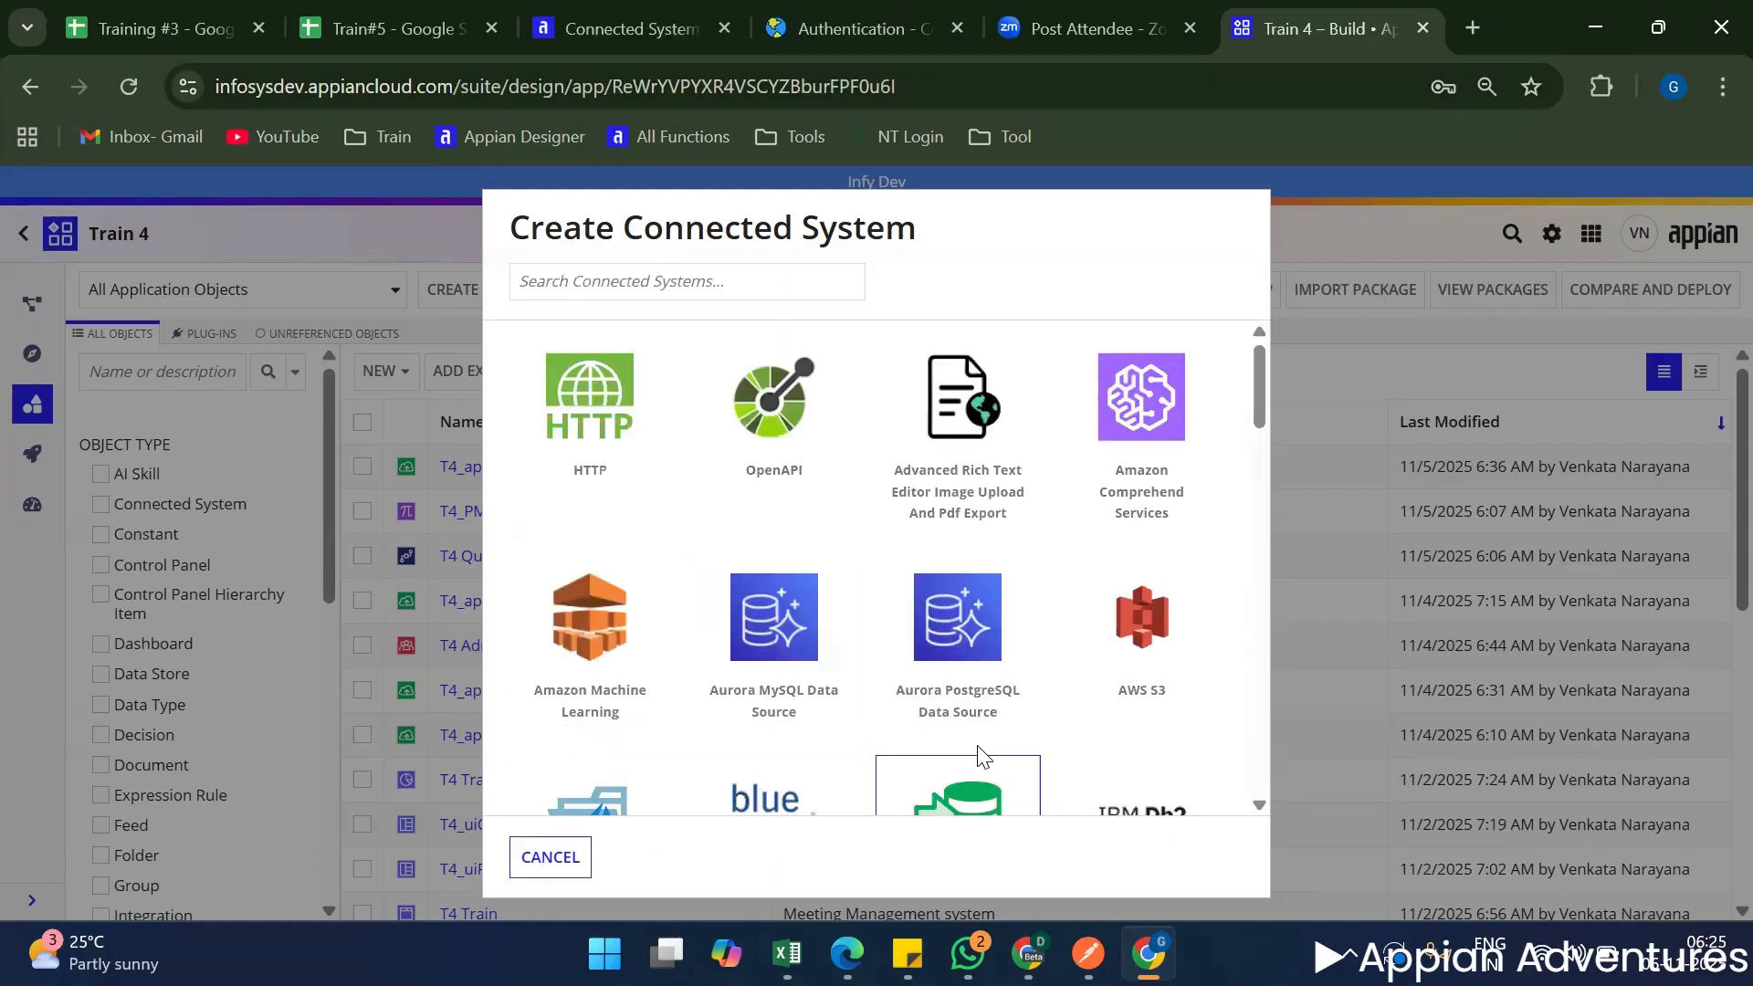
Choose the HTTP connected system type and review its name, base URL and authentication fields.
{"action": "scroll", "coordinate": [977, 755], "scroll_direction": "down", "scroll_amount": 2}
{"action": "scroll", "coordinate": [978, 755], "scroll_direction": "up", "scroll_amount": 2}
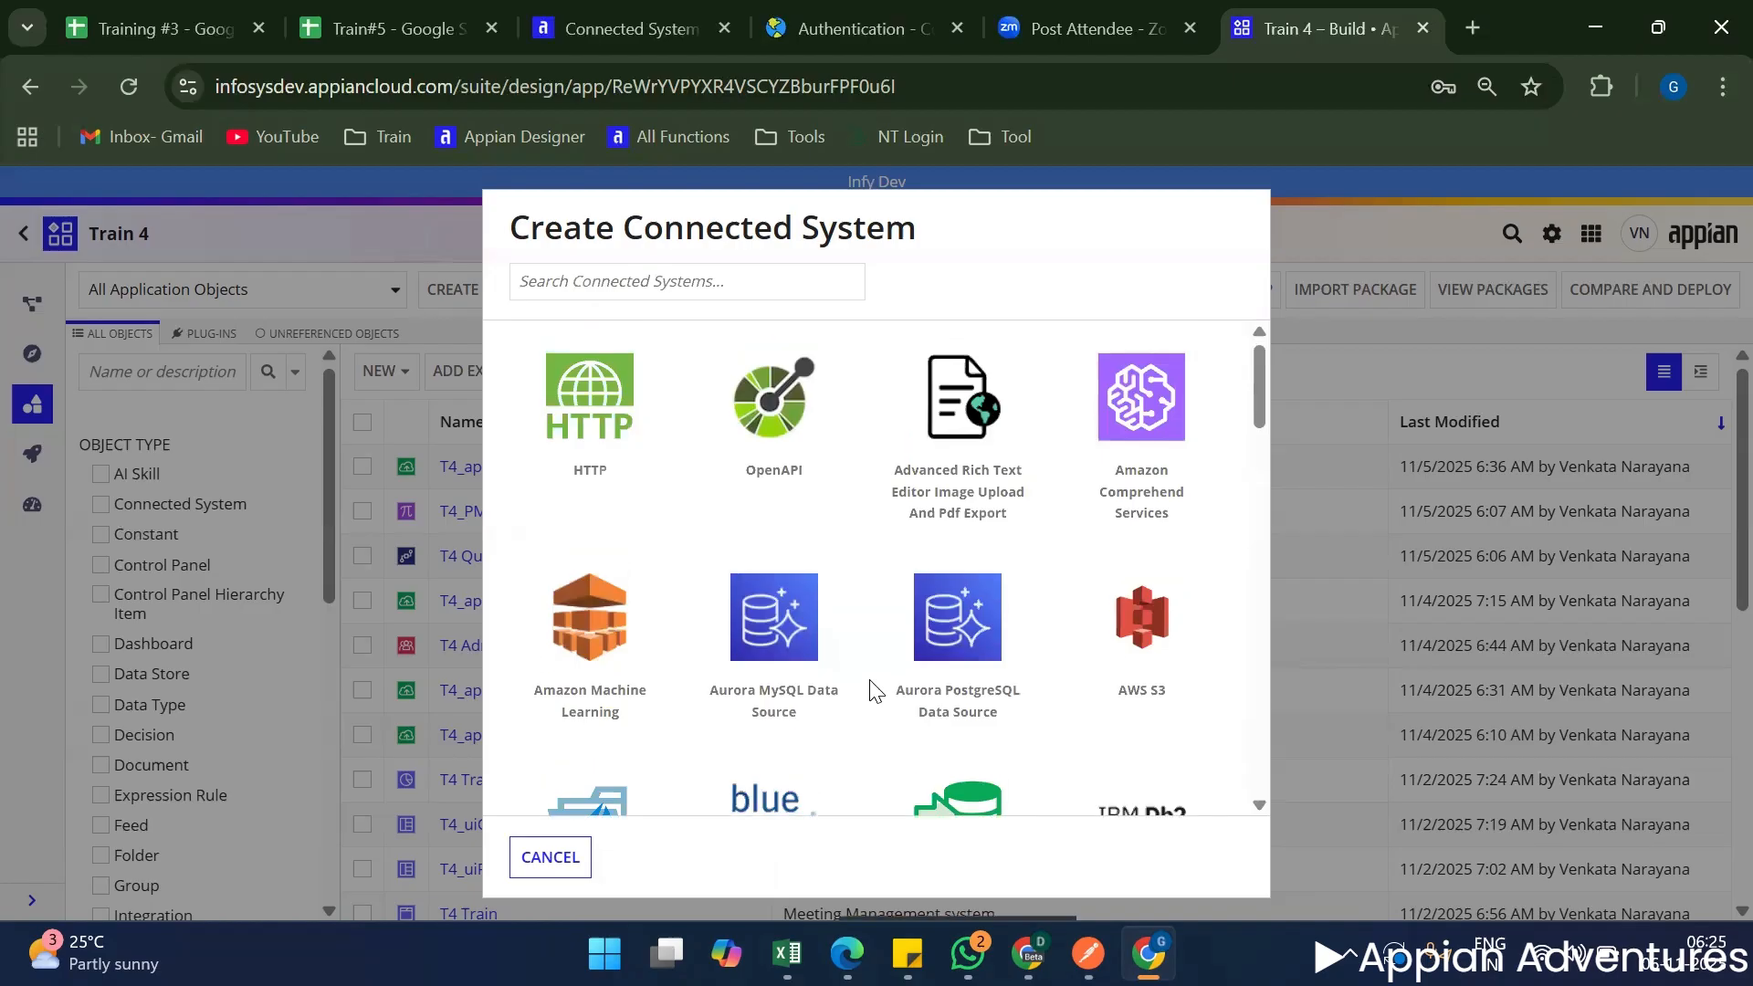
{"action": "left_click", "coordinate": [595, 419]}
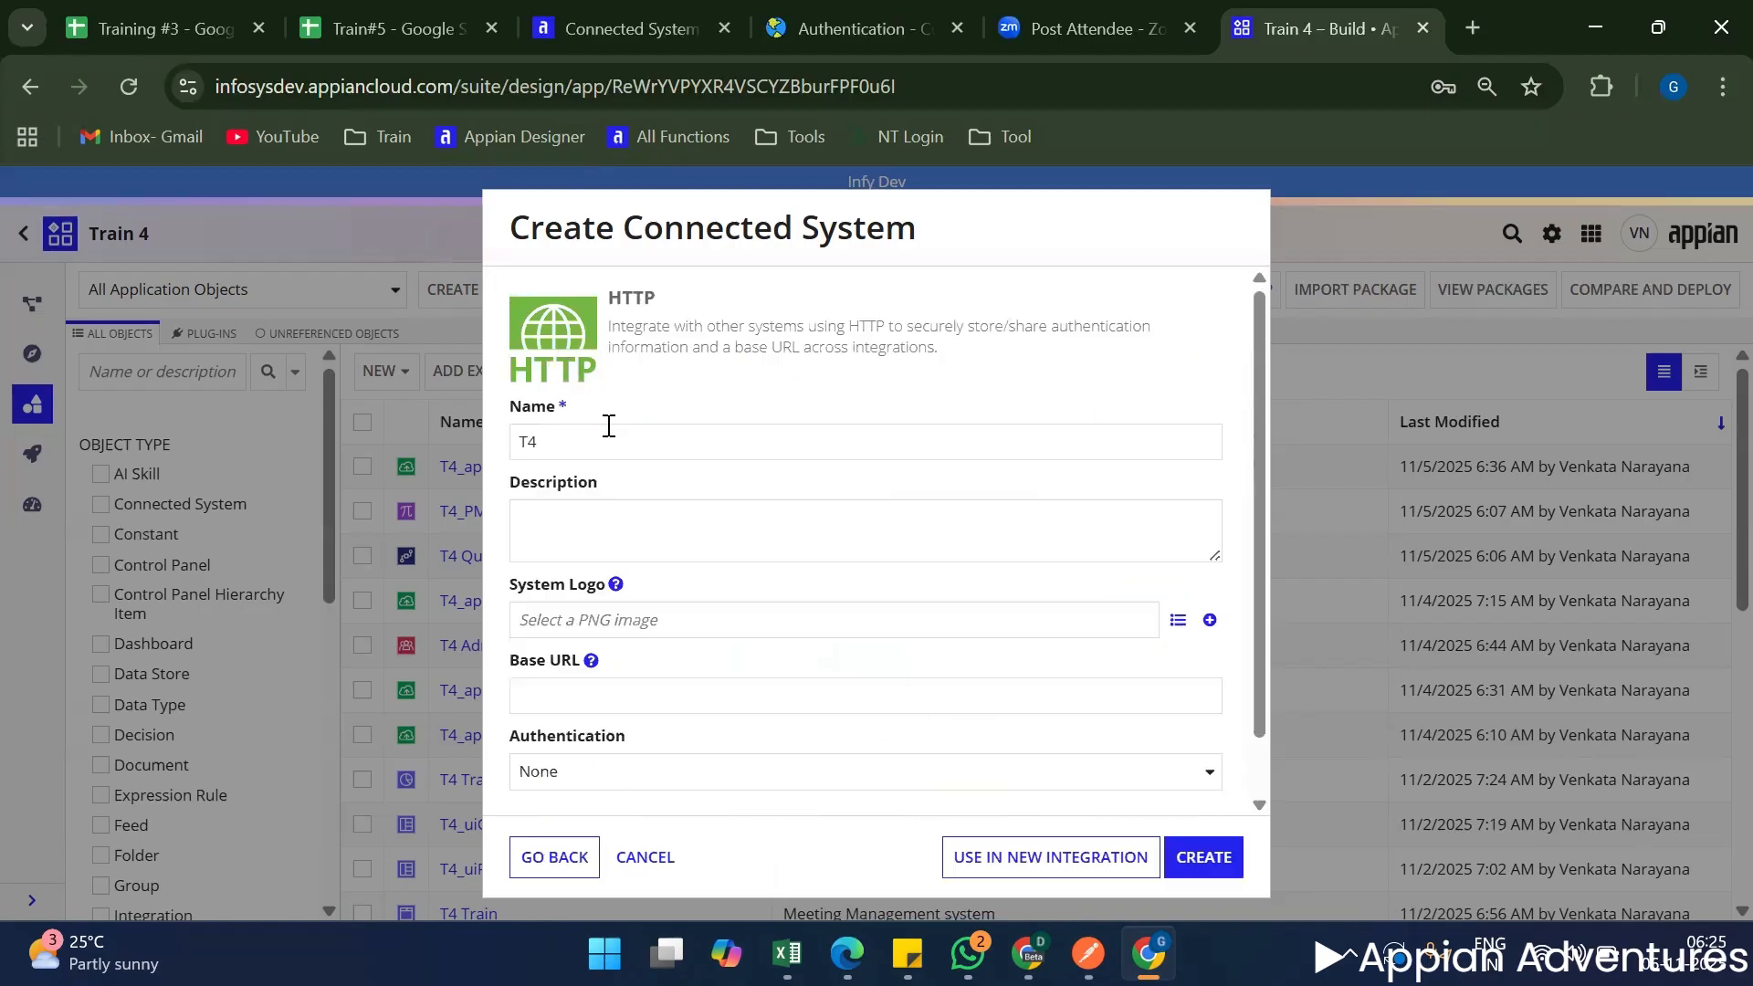
{"action": "left_click", "coordinate": [573, 442]}
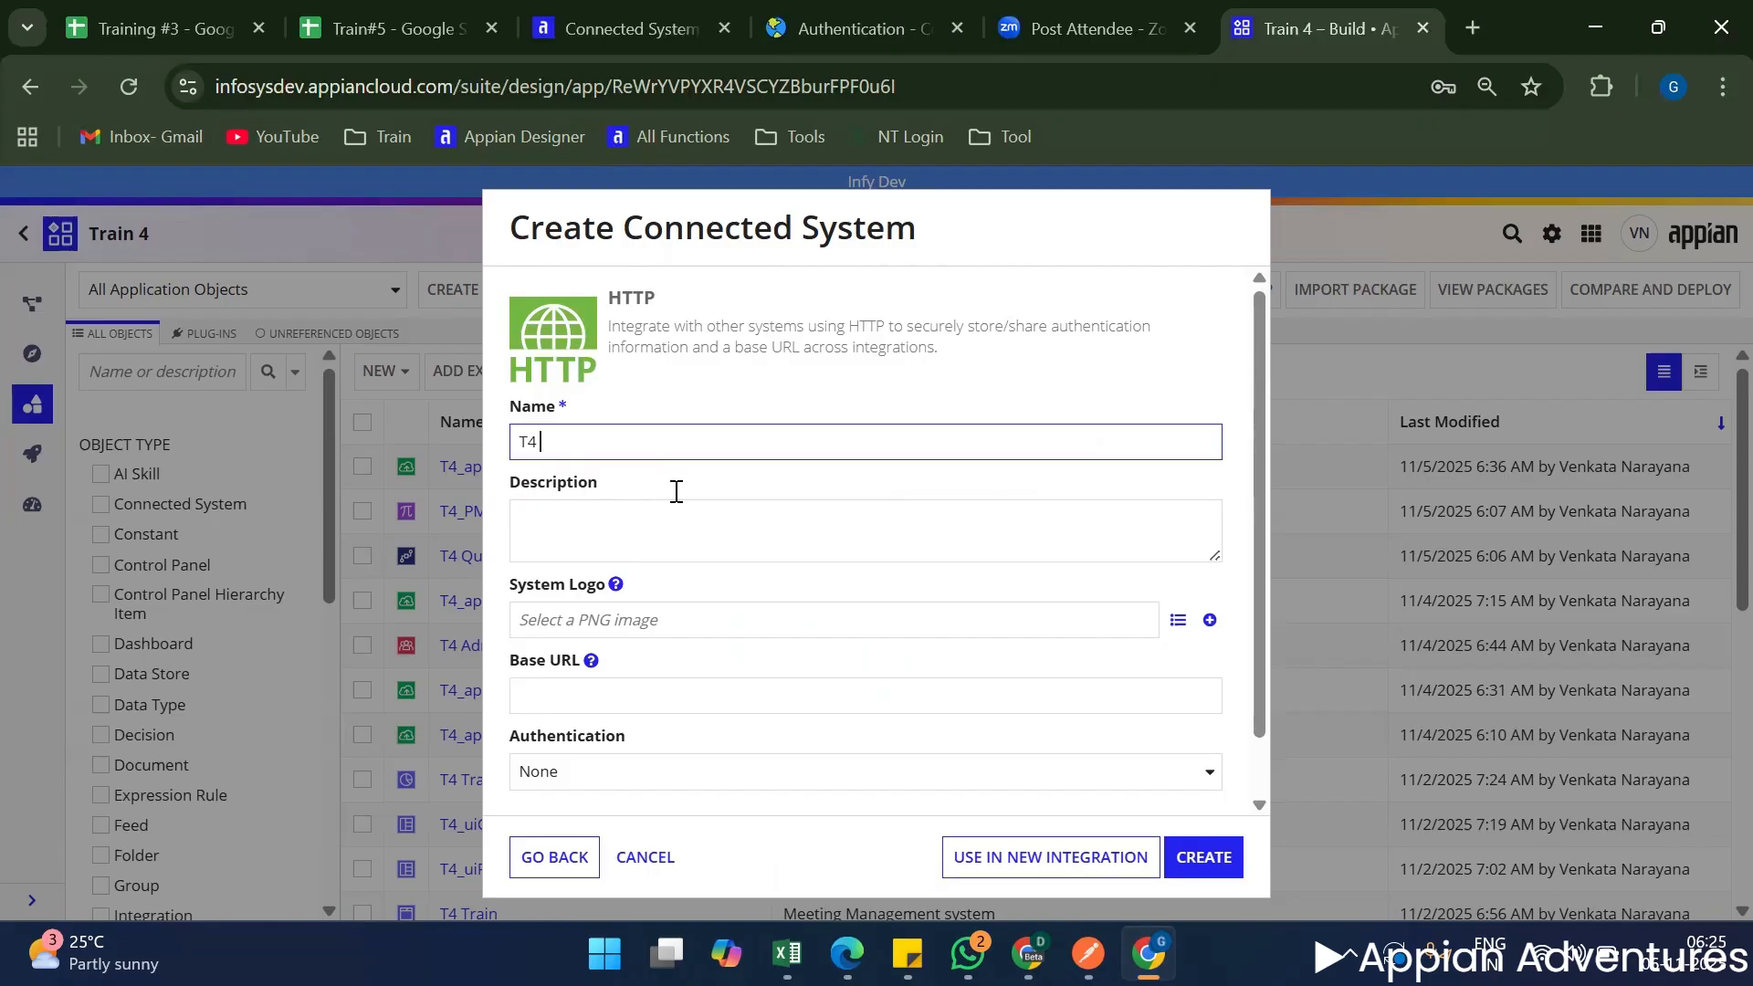
{"action": "scroll", "coordinate": [717, 599], "scroll_direction": "down", "scroll_amount": 1}
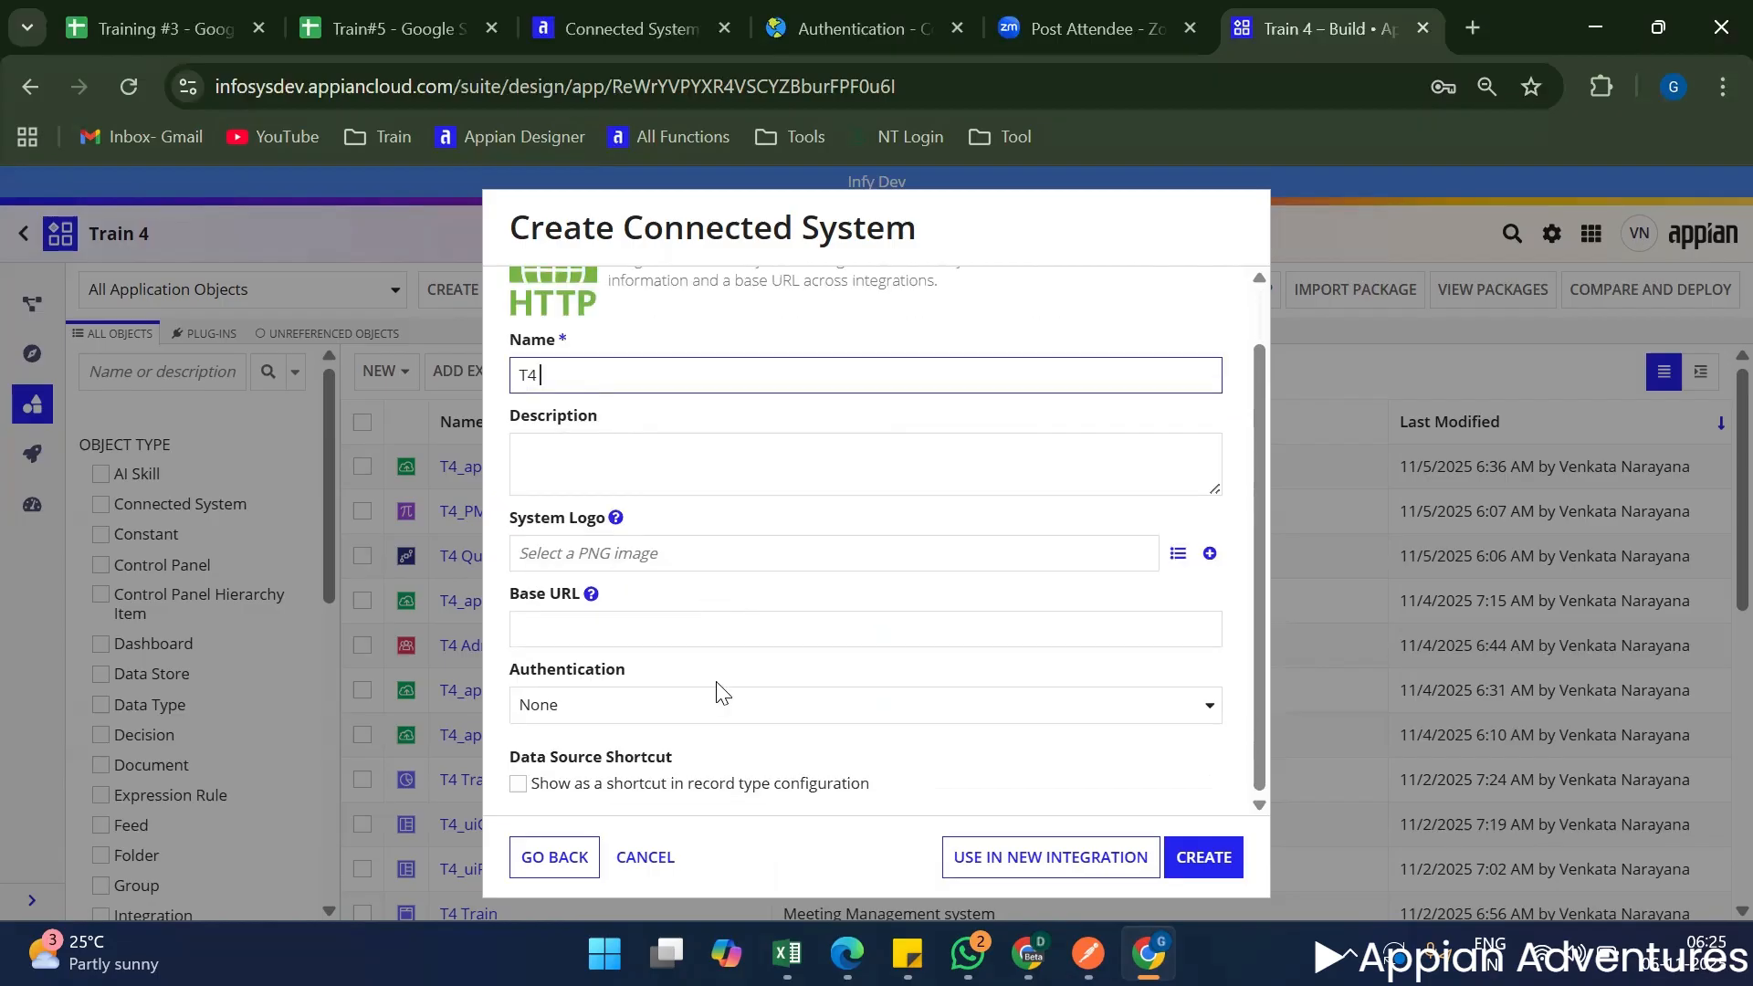
{"action": "left_click", "coordinate": [649, 625]}
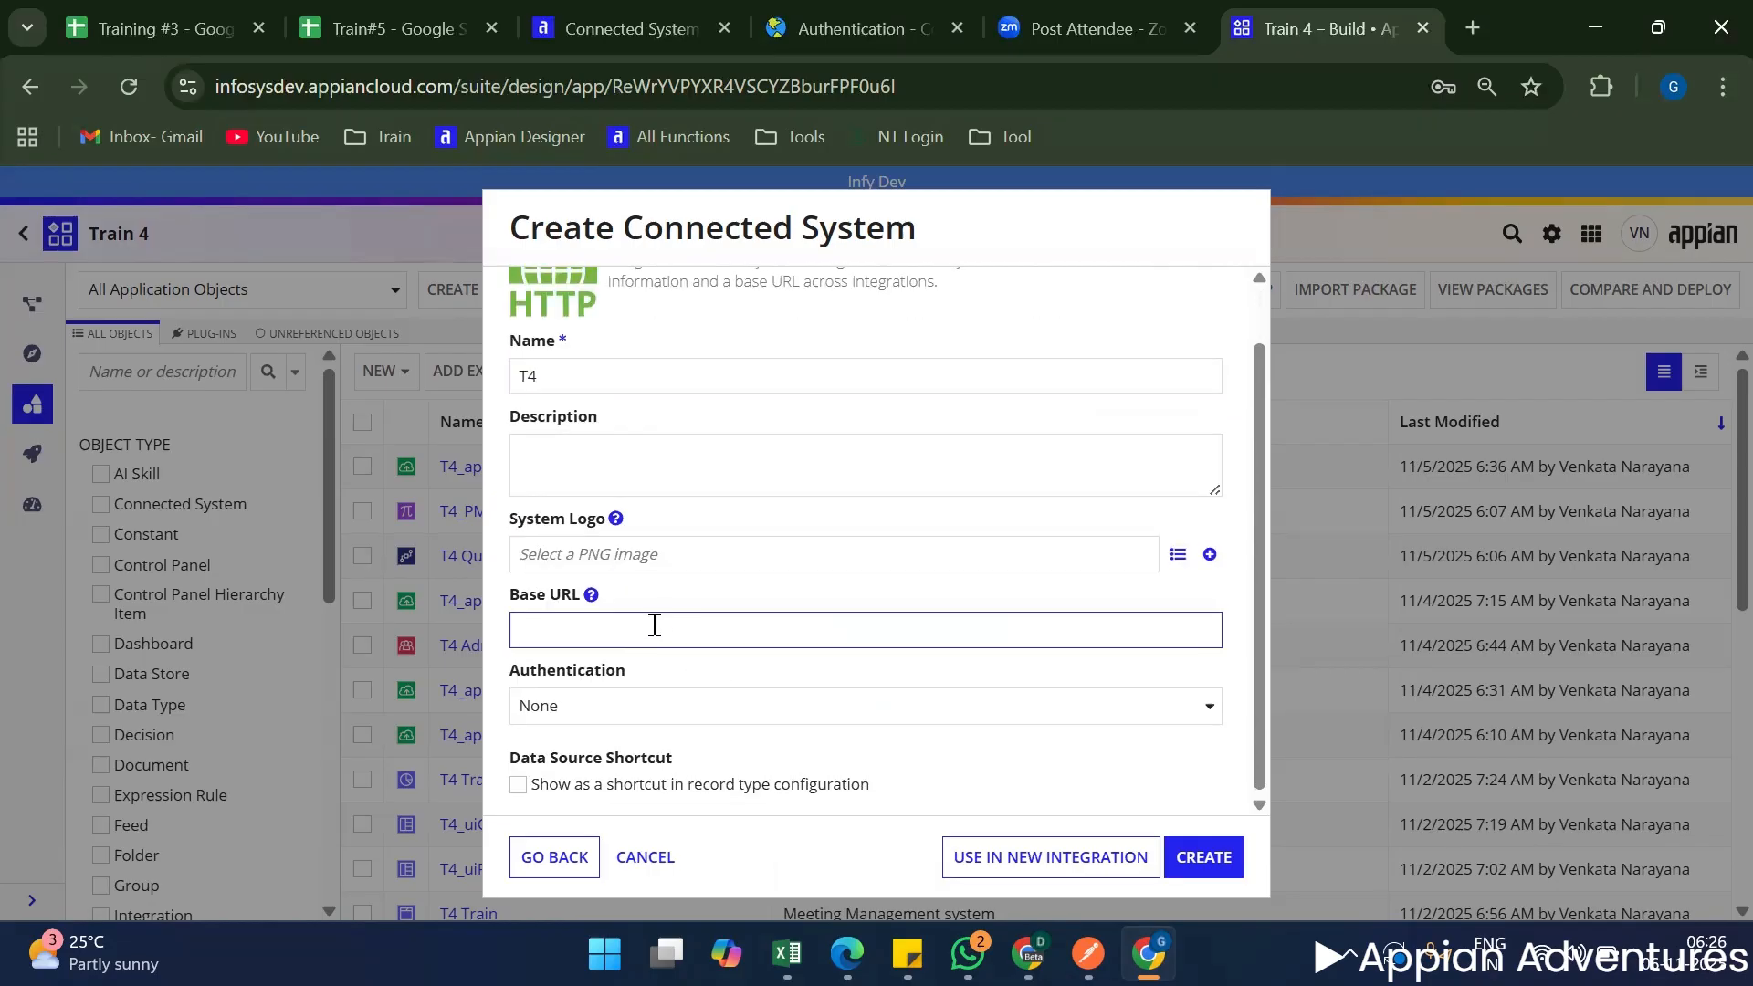
Name the HTTP connected system T4_CN_countryStateCity, checking the API's name in the Country State City docs.
{"action": "scroll", "coordinate": [676, 606], "scroll_direction": "up", "scroll_amount": 1}
{"action": "left_click", "coordinate": [588, 436]}
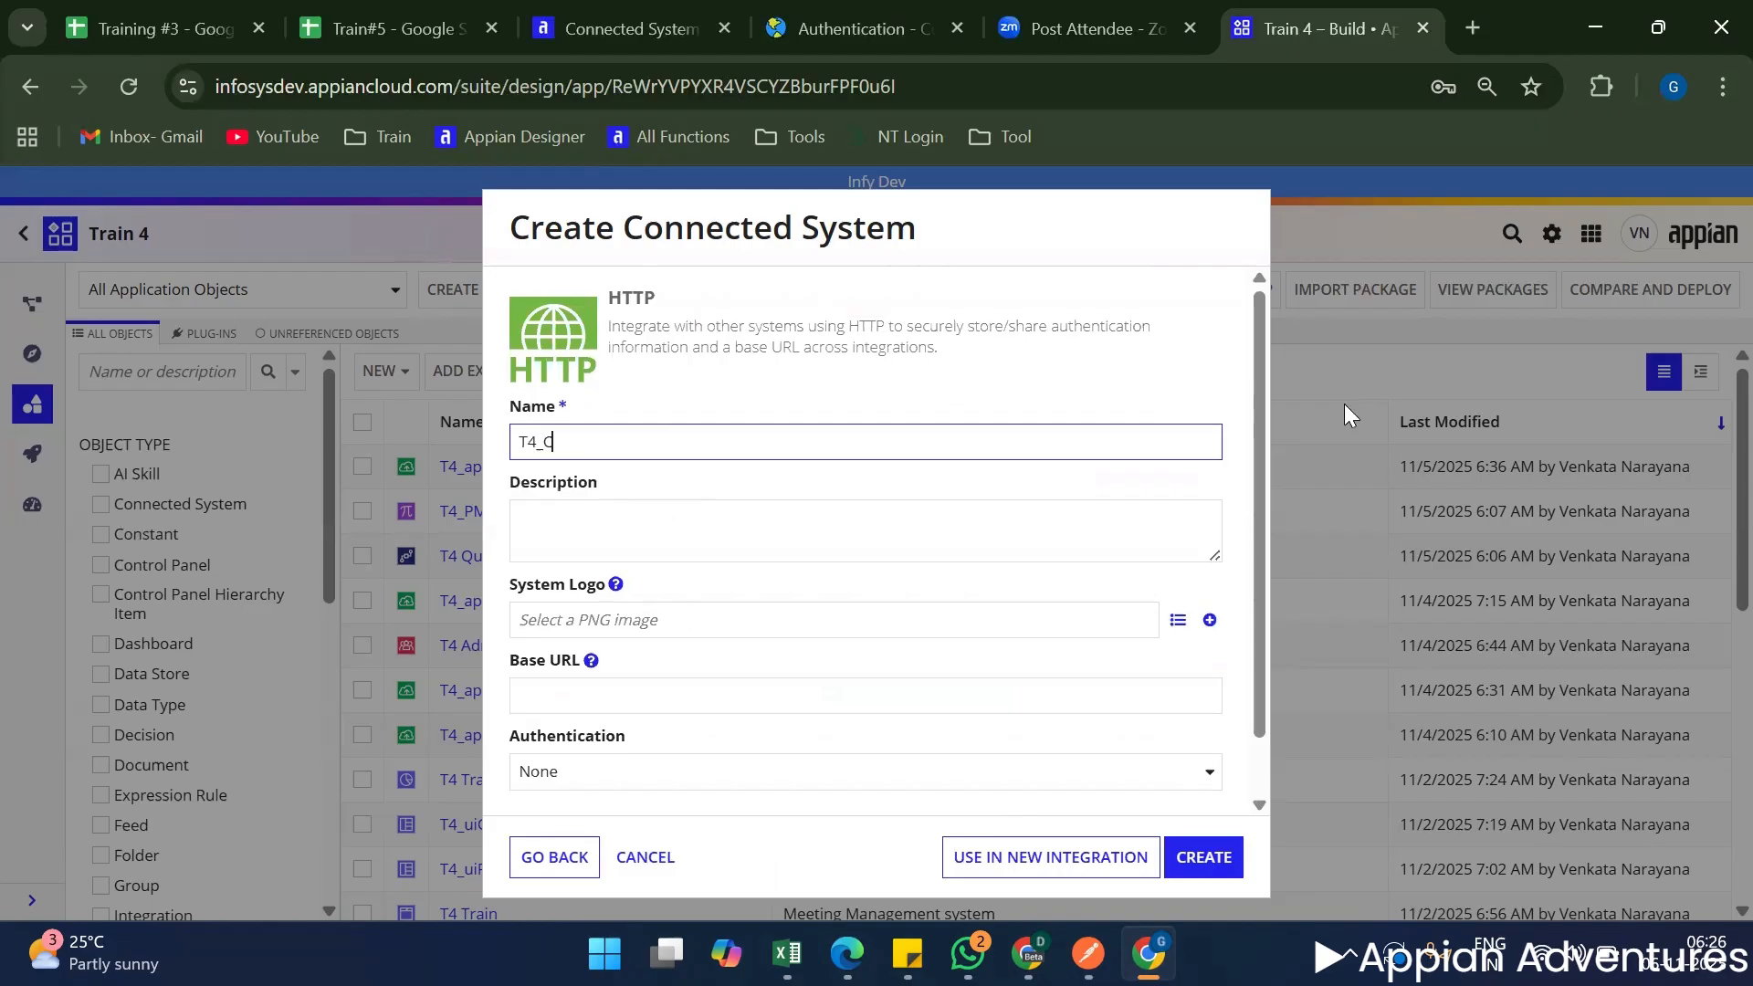
{"action": "key", "text": "BackSpace"}
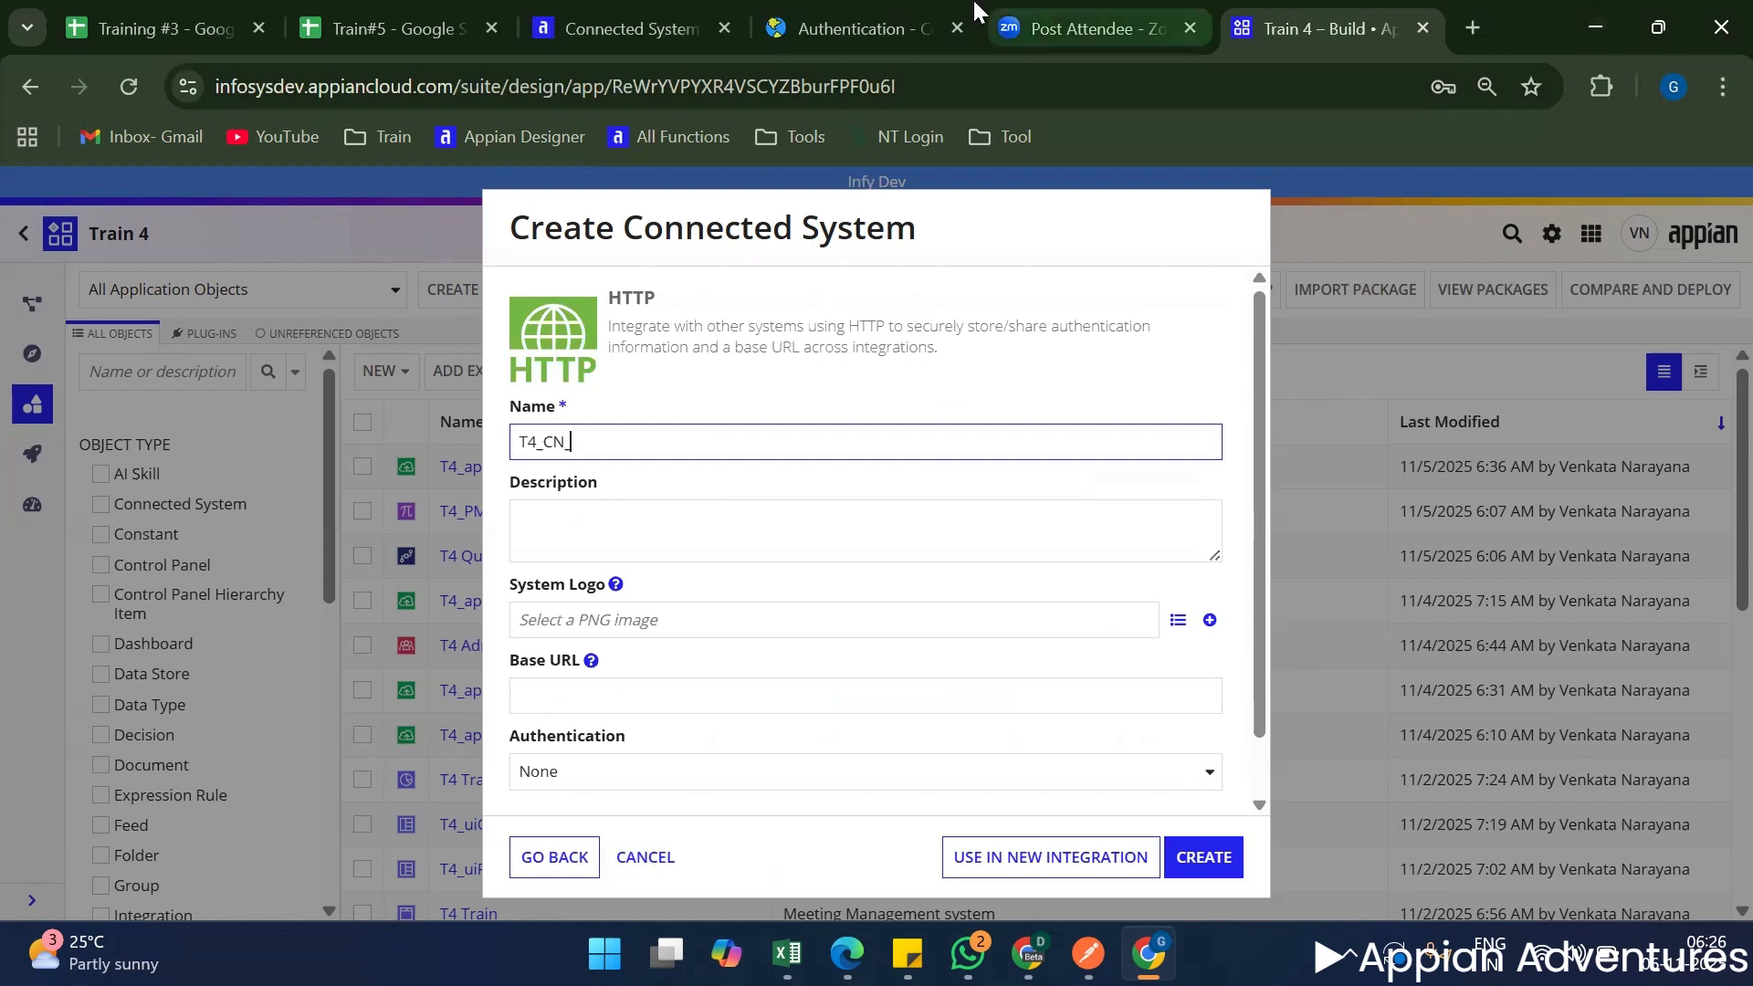
{"action": "left_click", "coordinate": [853, 28]}
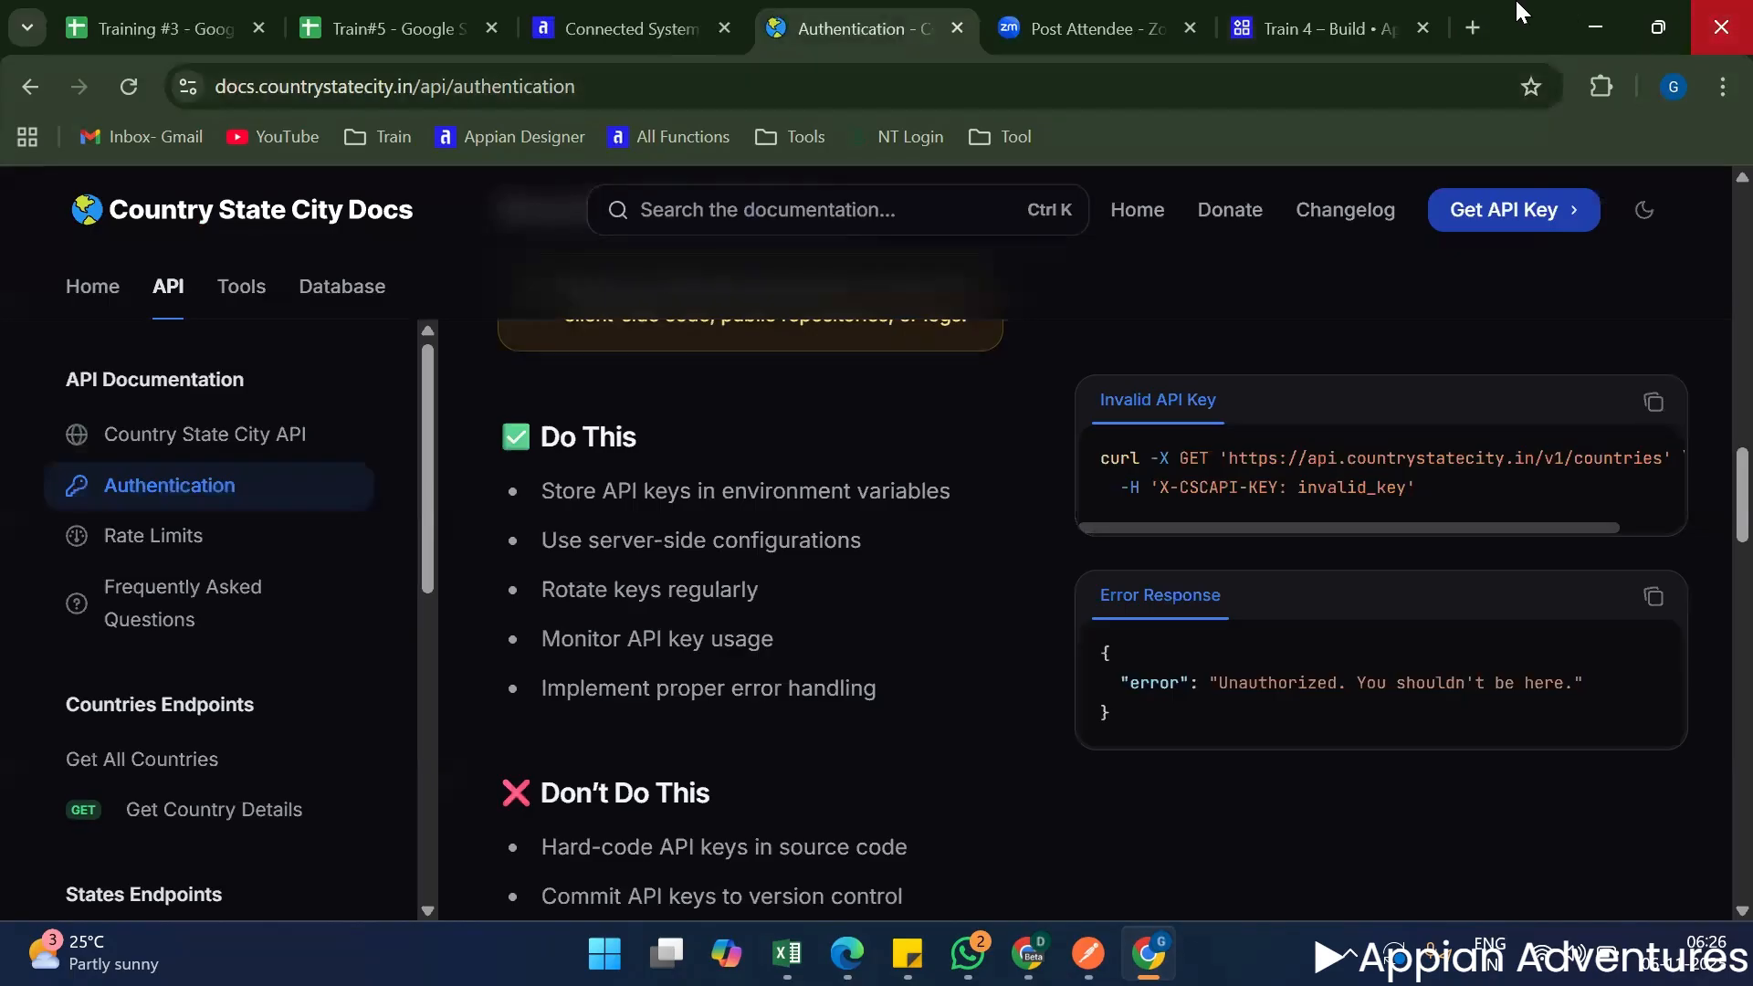
{"action": "left_click", "coordinate": [1312, 12]}
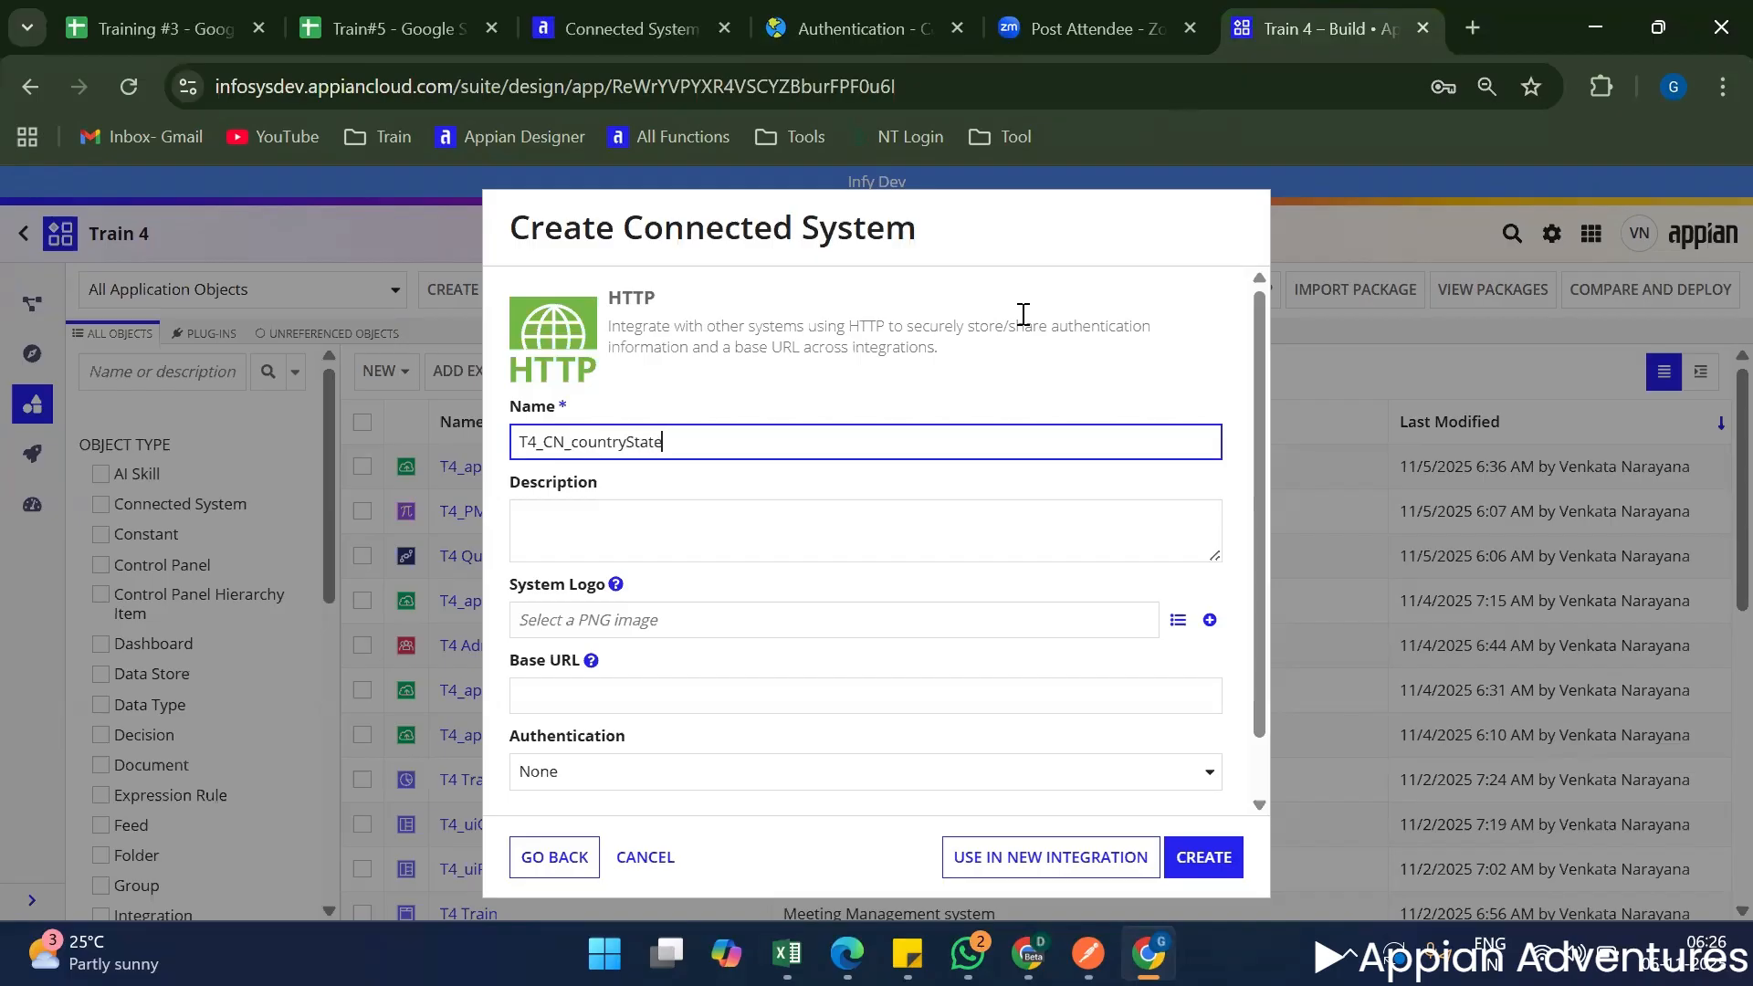
{"action": "left_click", "coordinate": [1229, 365]}
{"action": "scroll", "coordinate": [1229, 365], "scroll_direction": "down", "scroll_amount": 1}
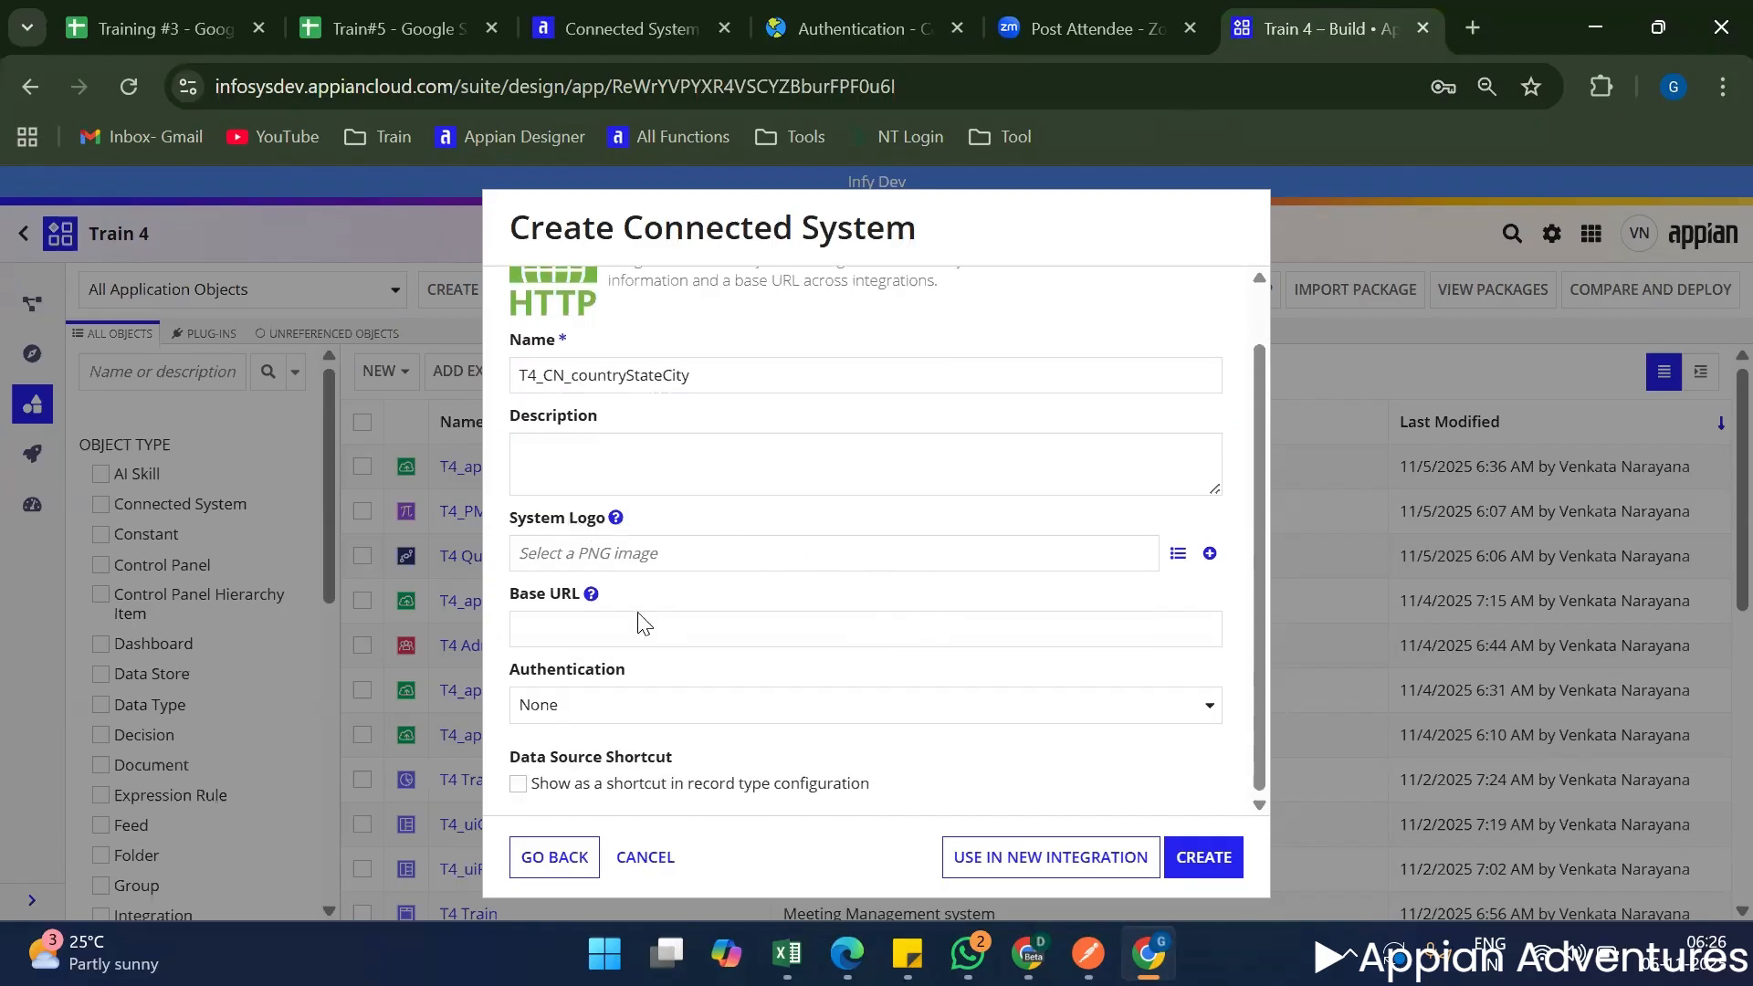
{"action": "left_click", "coordinate": [671, 620]}
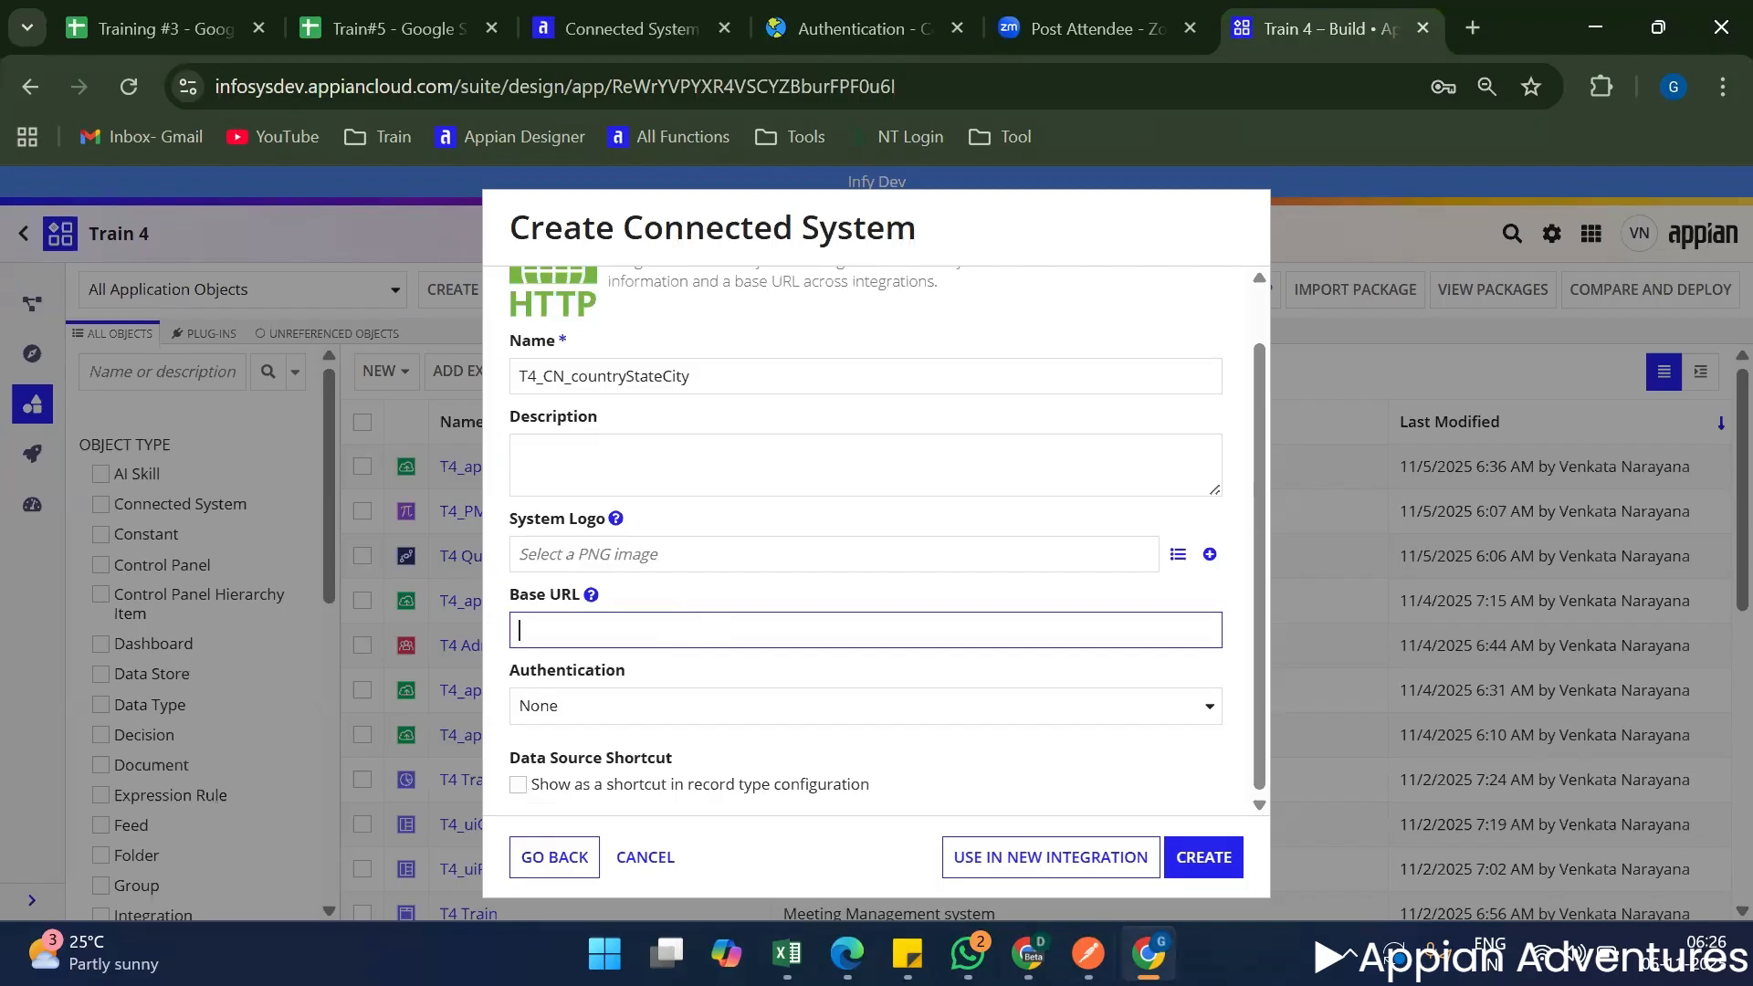
{"action": "mouse_move", "coordinate": [1088, 953]}
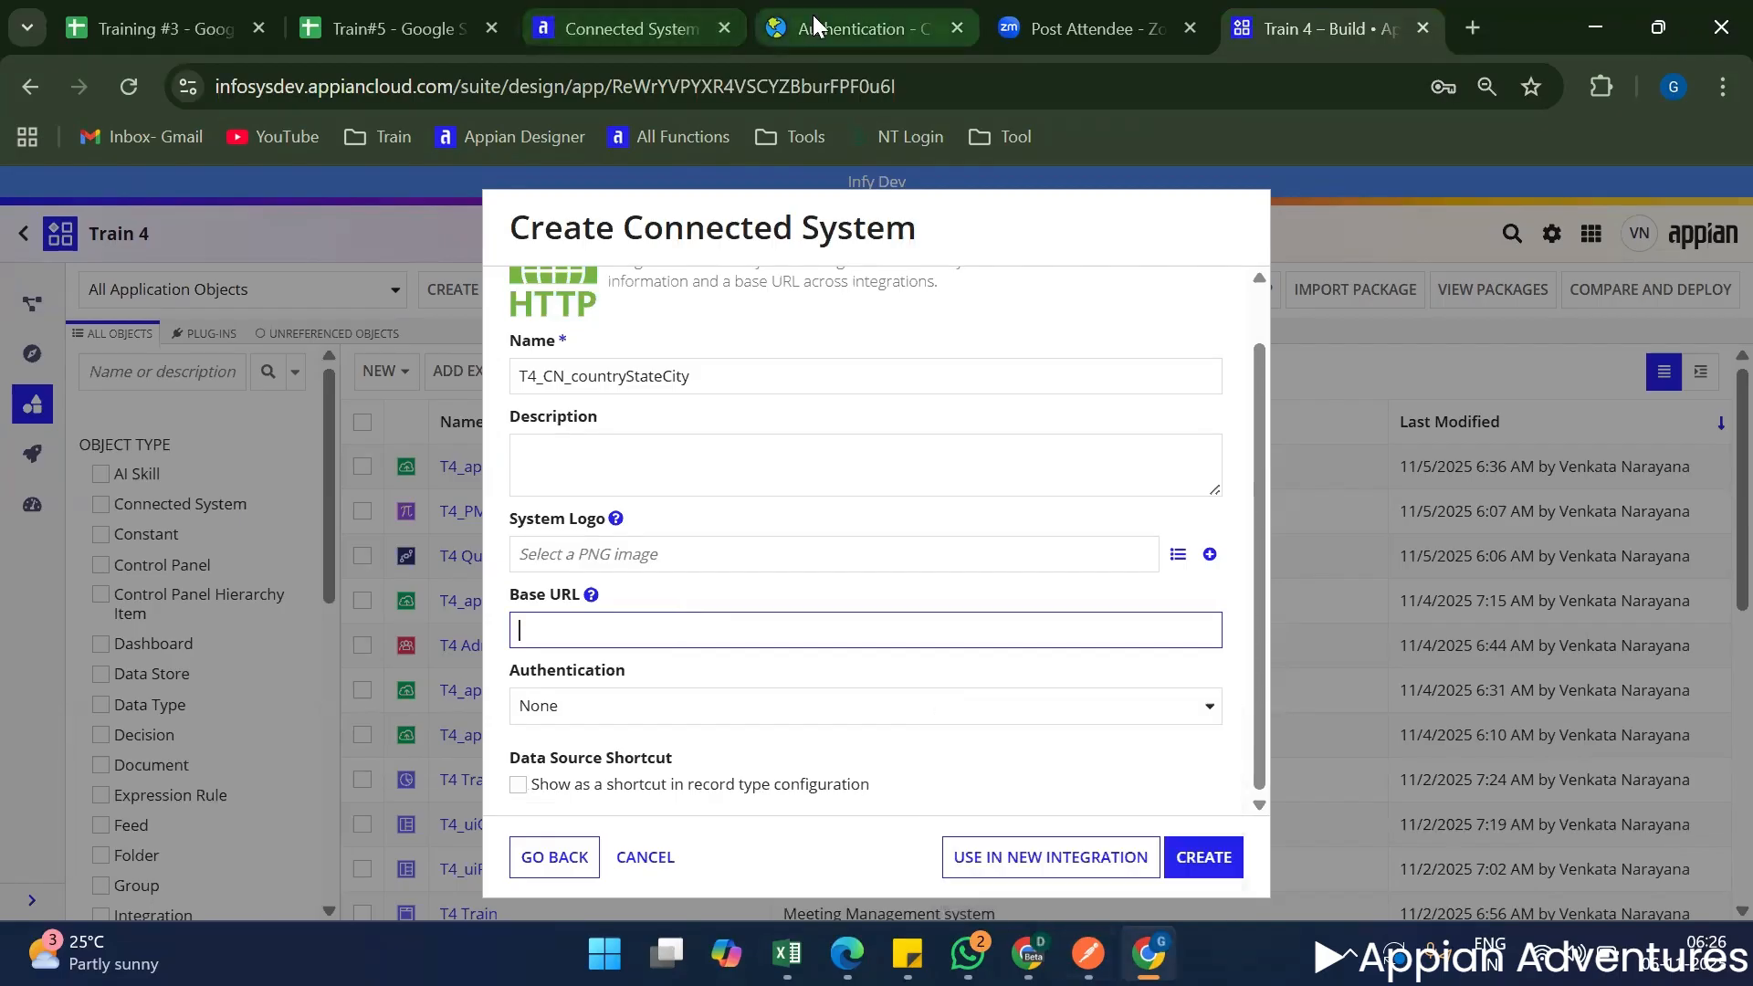
{"action": "left_click", "coordinate": [853, 29]}
{"action": "scroll", "coordinate": [923, 692], "scroll_direction": "up", "scroll_amount": 10}
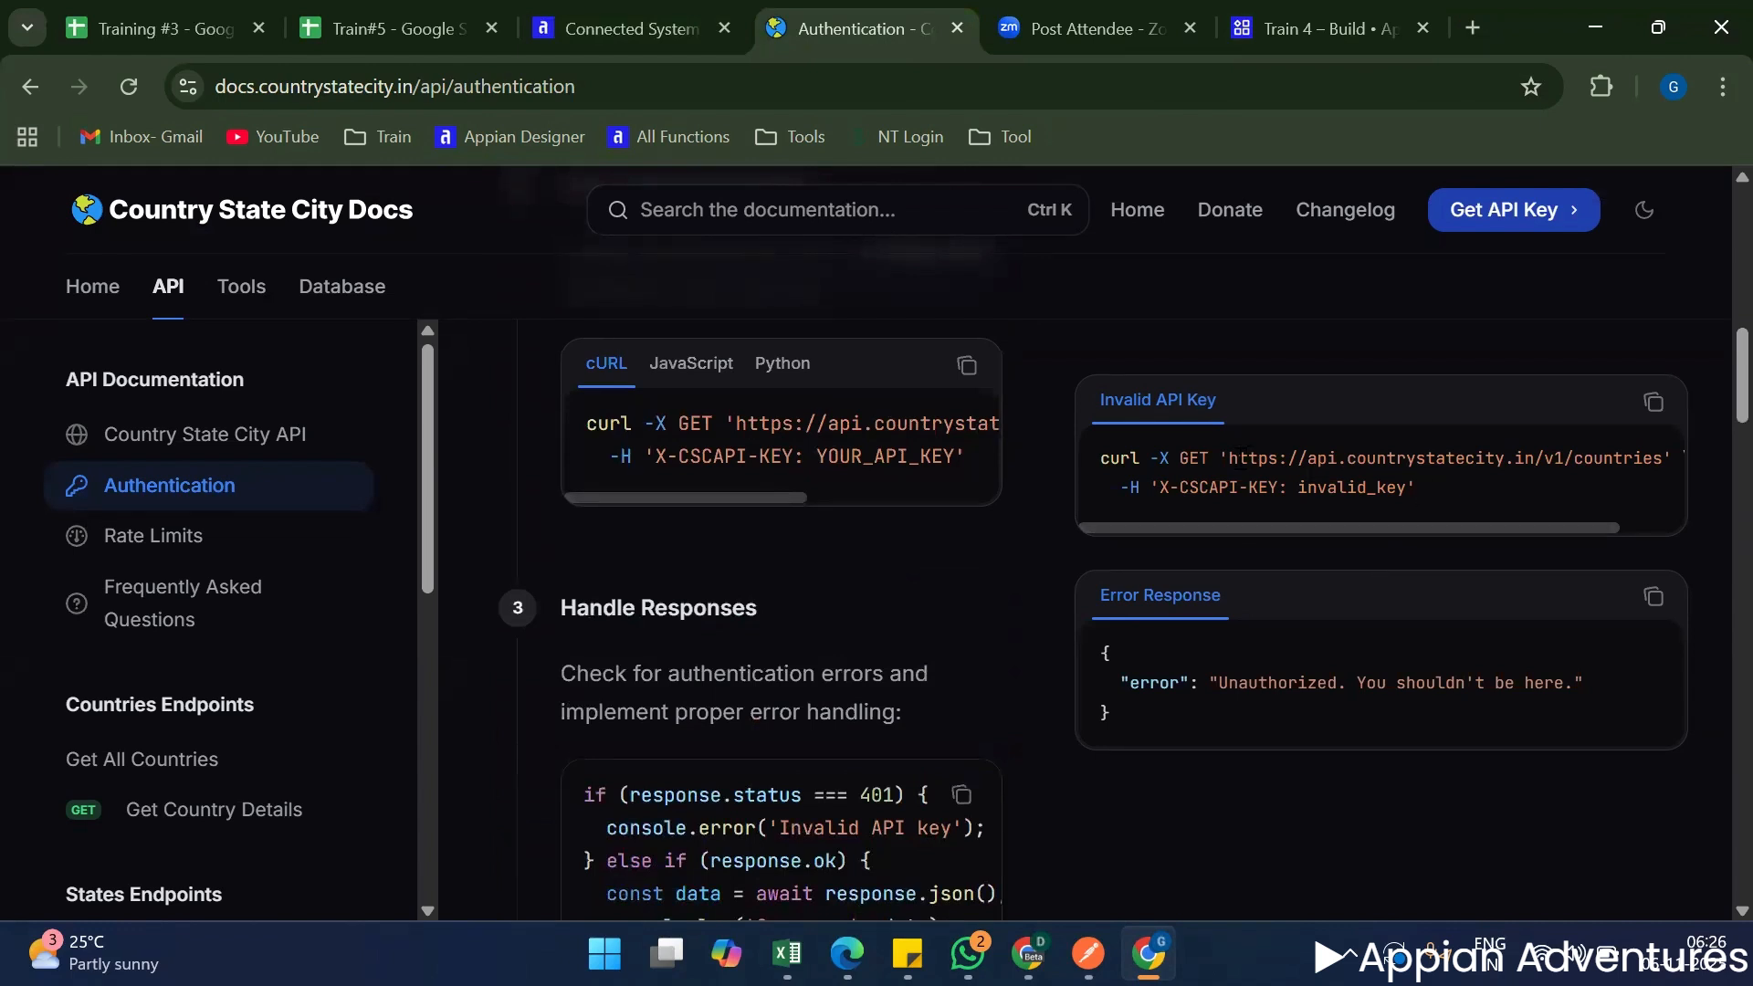
{"action": "left_click_drag", "start_coordinate": [1228, 457], "coordinate": [1661, 459]}
{"action": "key", "text": "ctrl+c"}
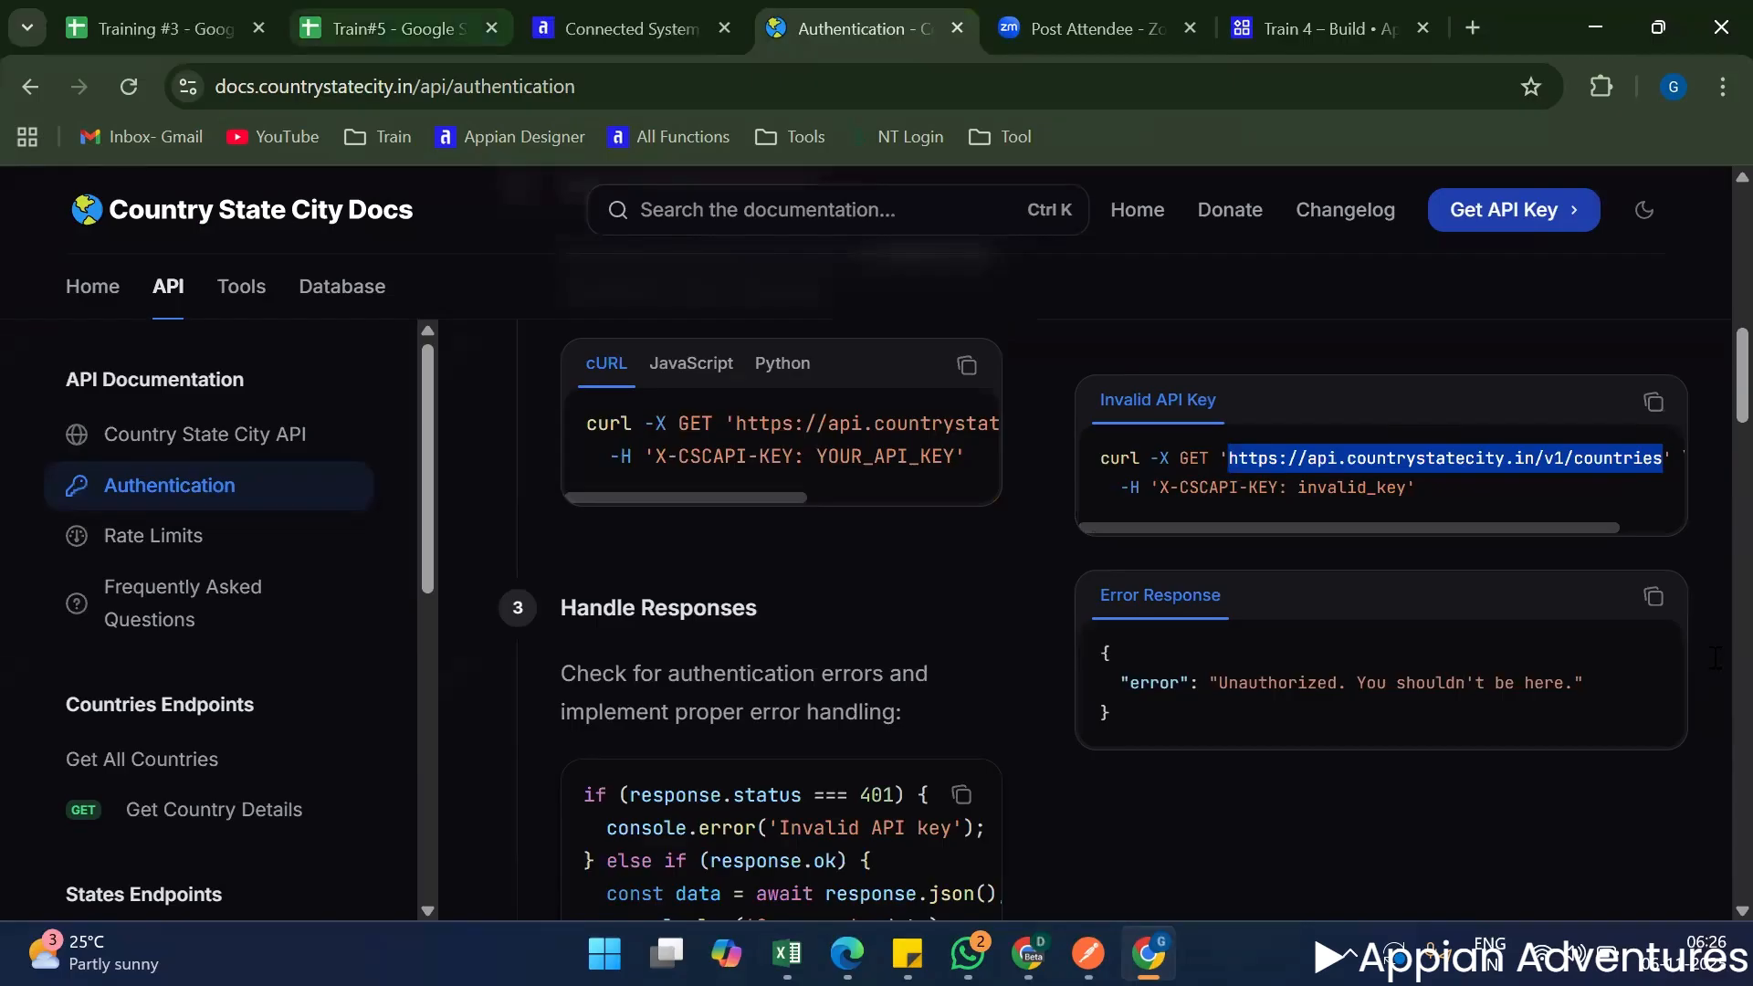
Switch to the Train#5 spreadsheet and go to the empty rows below Request Body on the Worksheet sheet.
{"action": "left_click", "coordinate": [355, 32]}
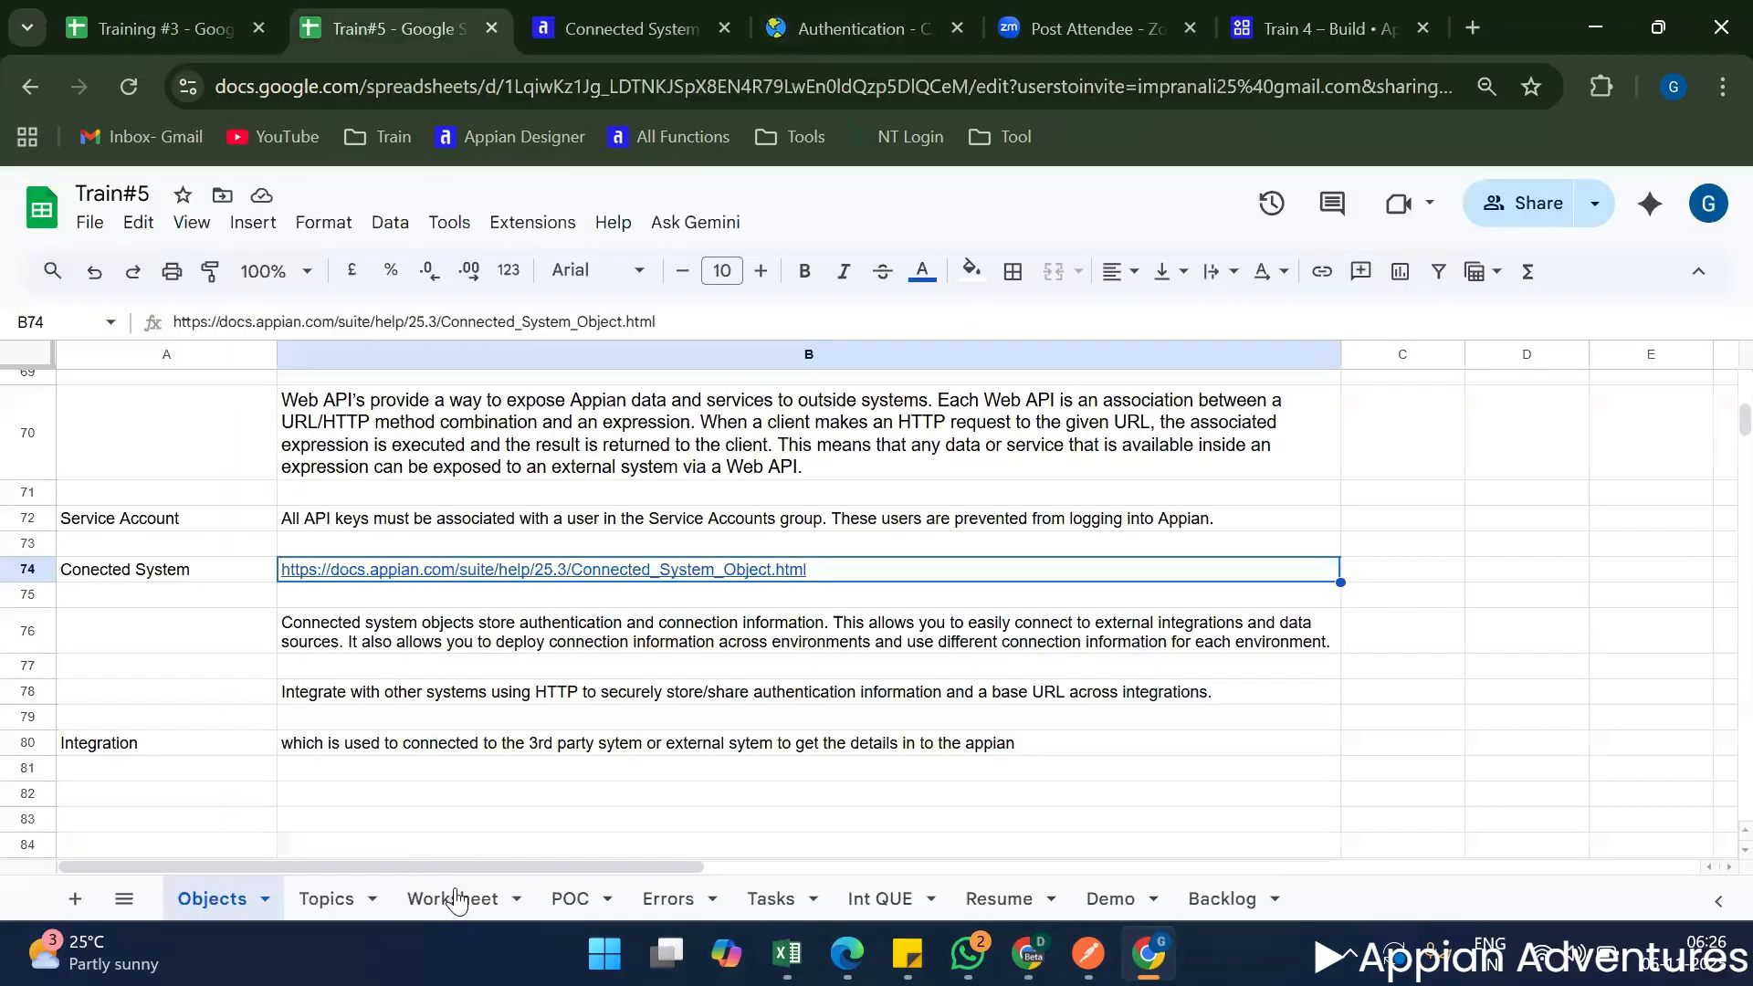
{"action": "left_click", "coordinate": [454, 900]}
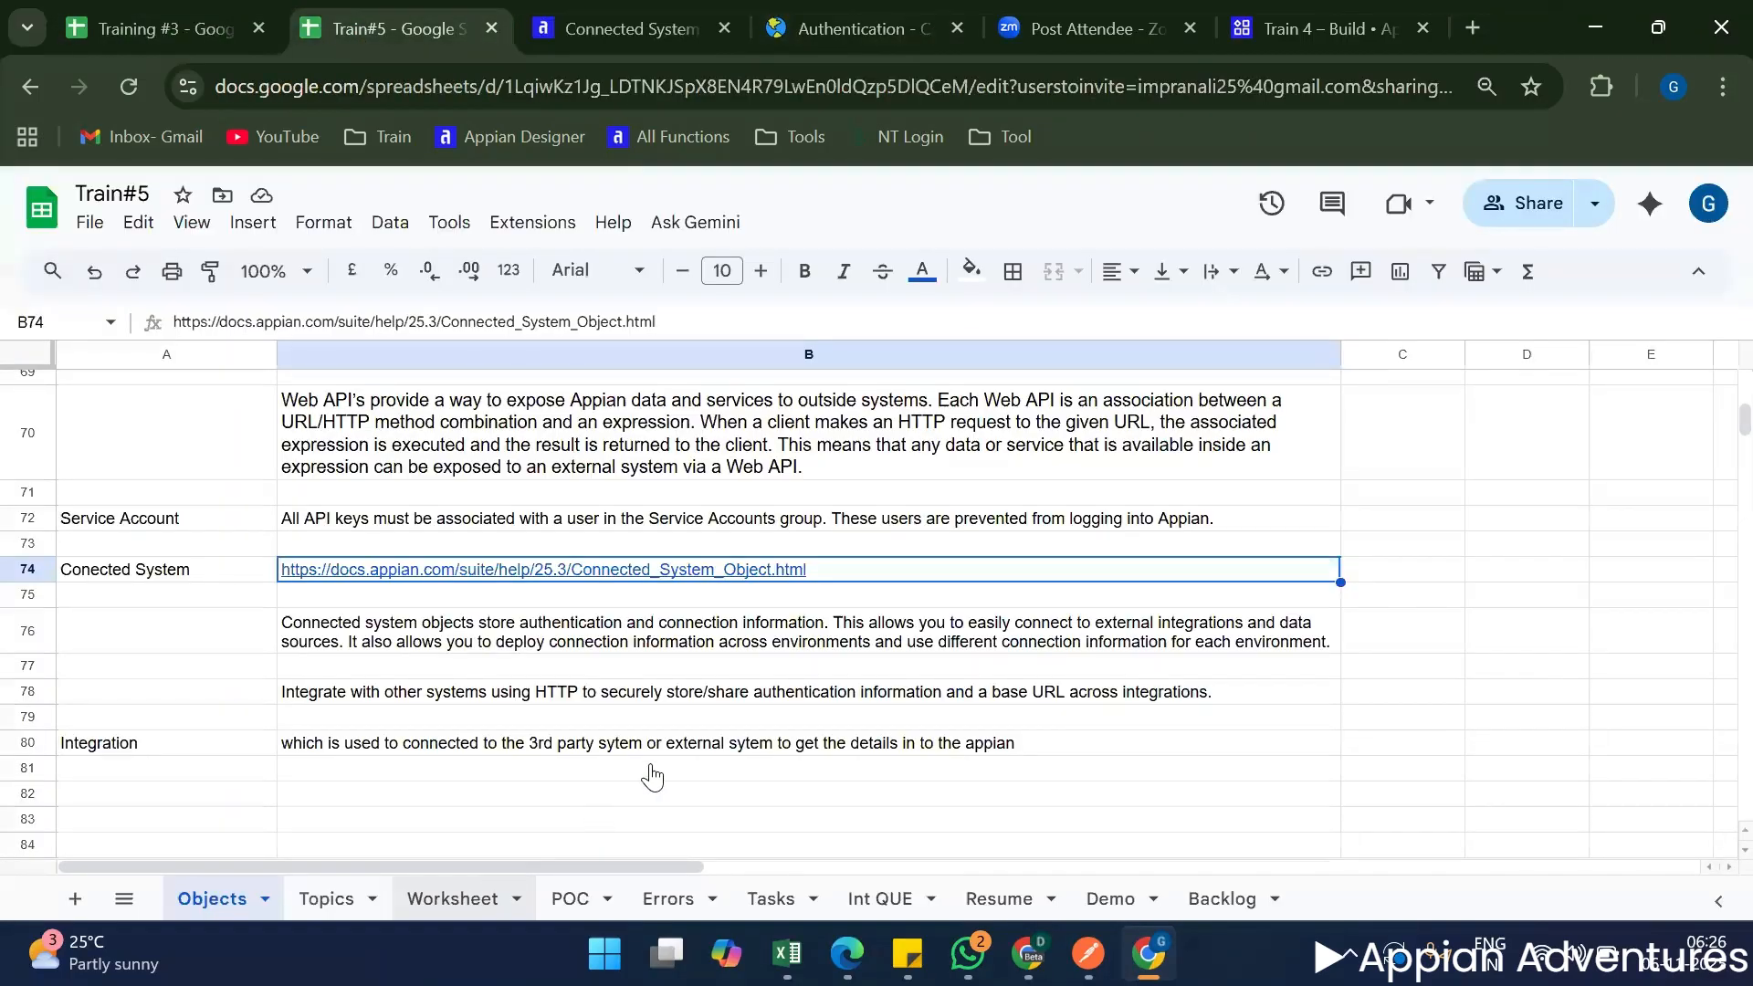
{"action": "scroll", "coordinate": [784, 646], "scroll_direction": "down", "scroll_amount": 5}
{"action": "scroll", "coordinate": [785, 646], "scroll_direction": "down", "scroll_amount": 20}
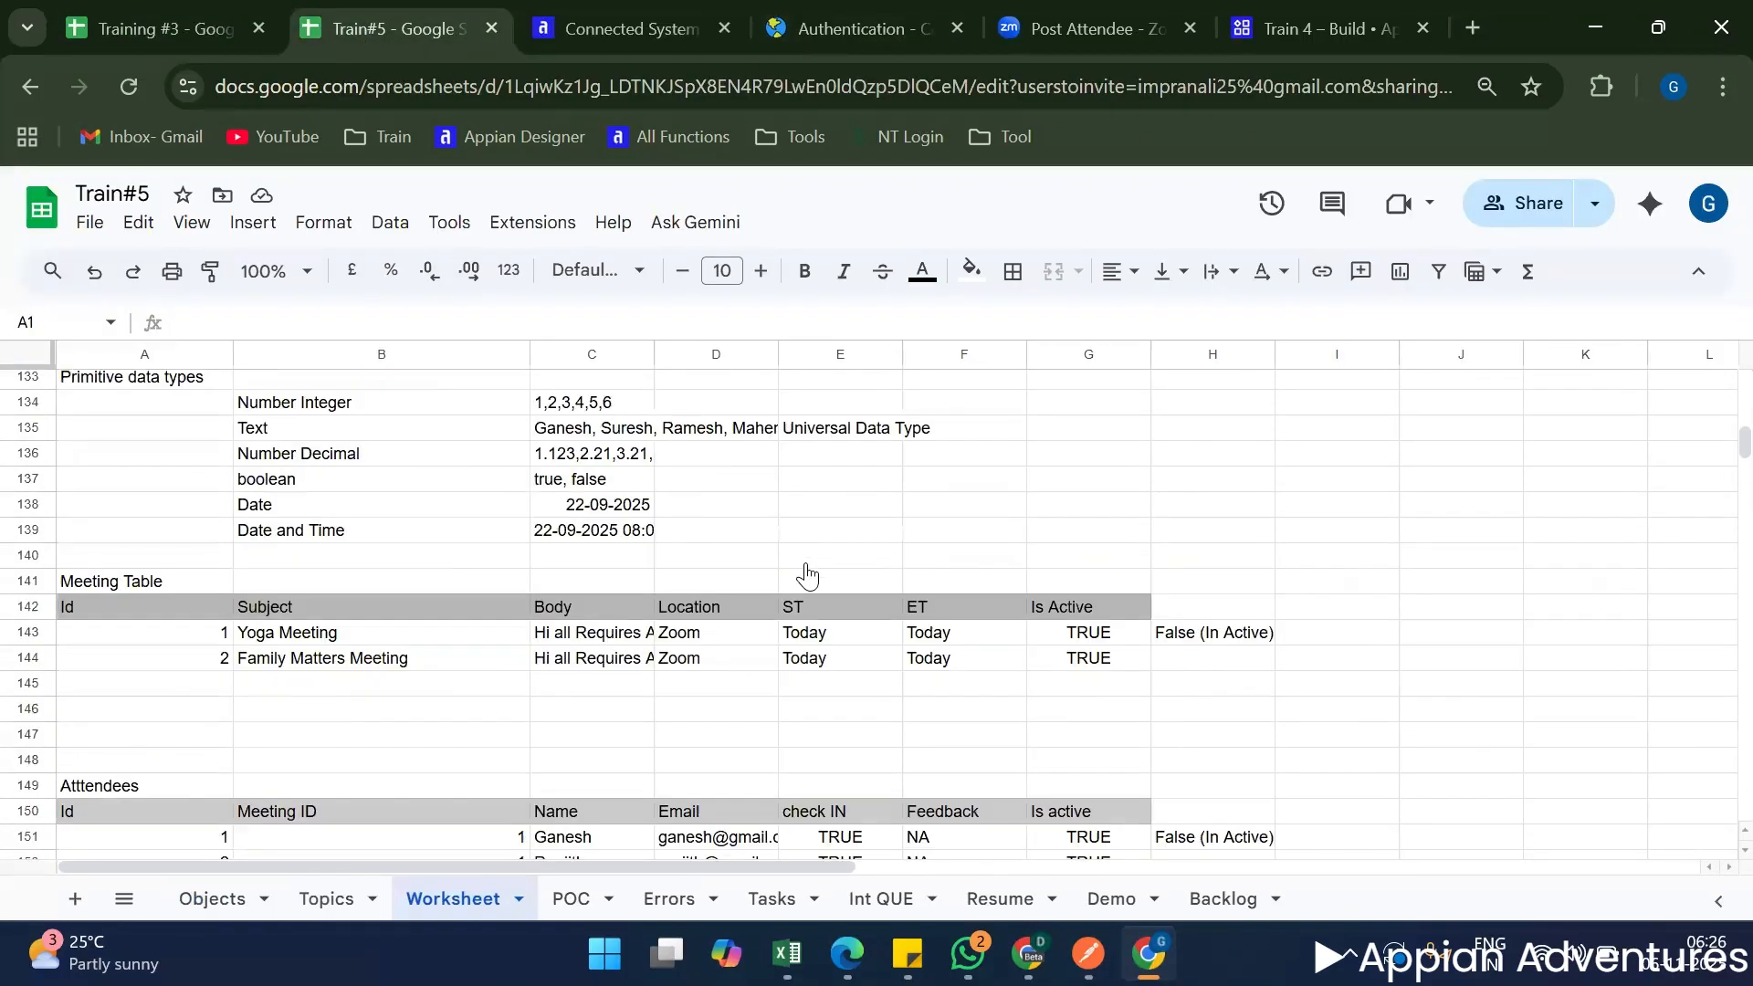
{"action": "scroll", "coordinate": [809, 570], "scroll_direction": "down", "scroll_amount": 20}
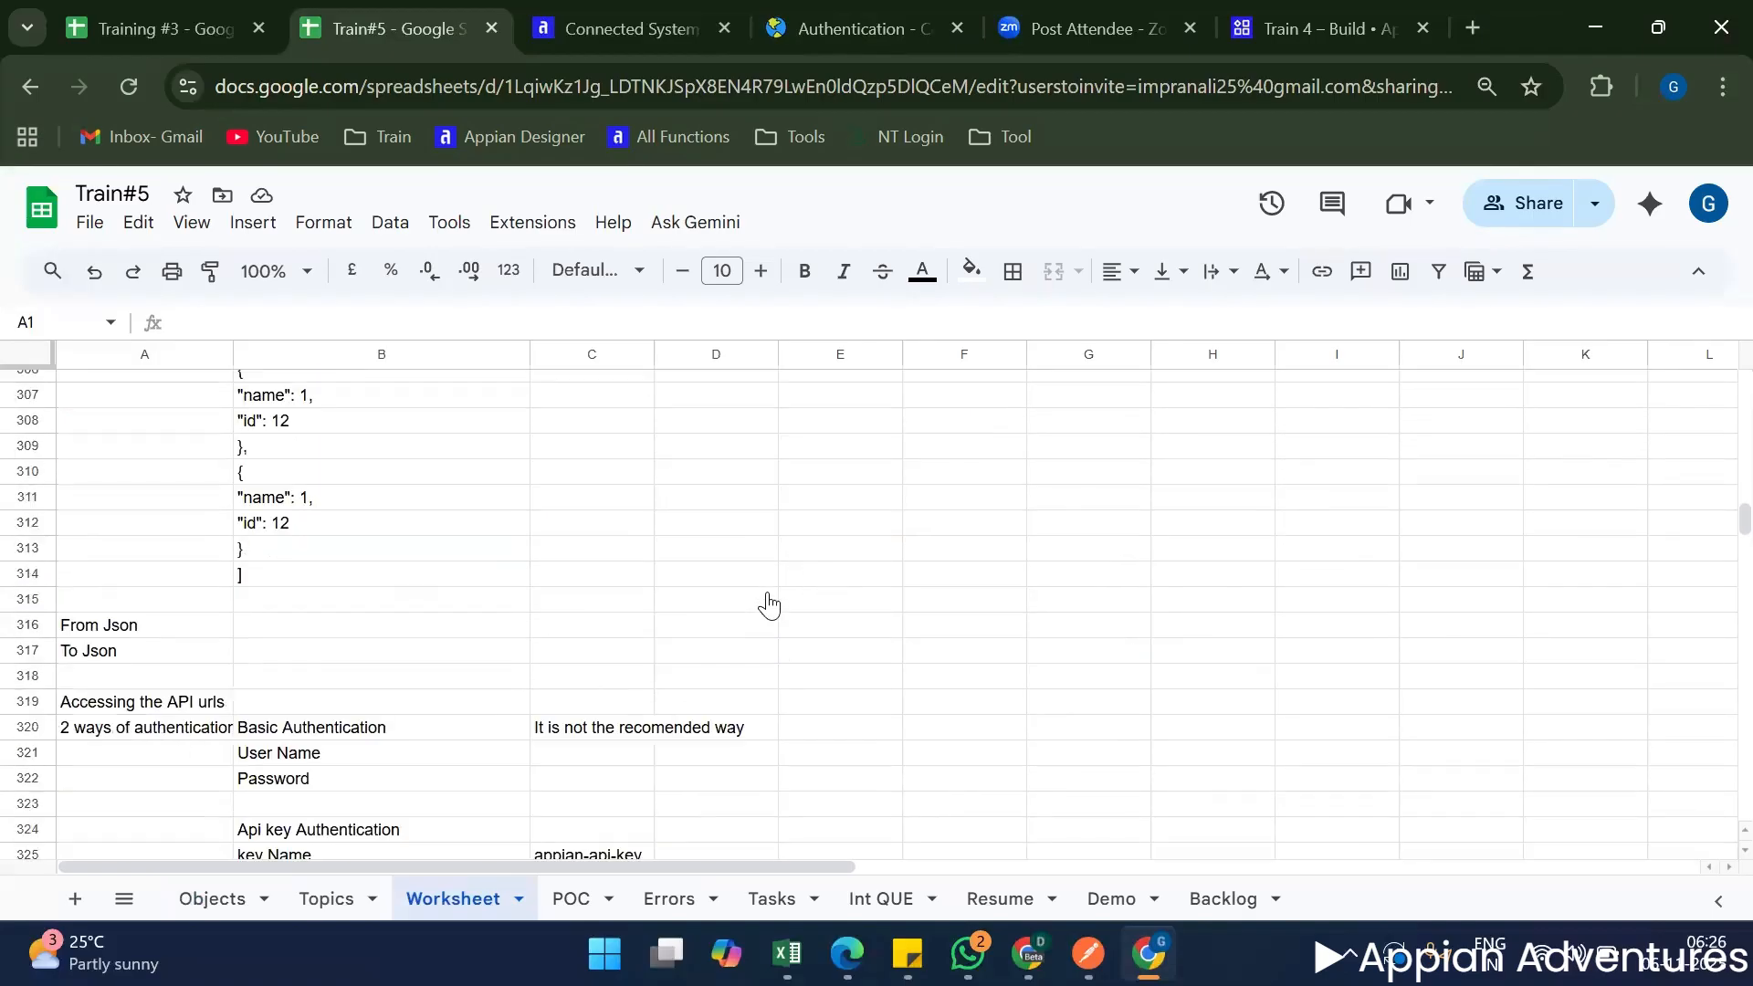
{"action": "scroll", "coordinate": [629, 619], "scroll_direction": "up", "scroll_amount": 2}
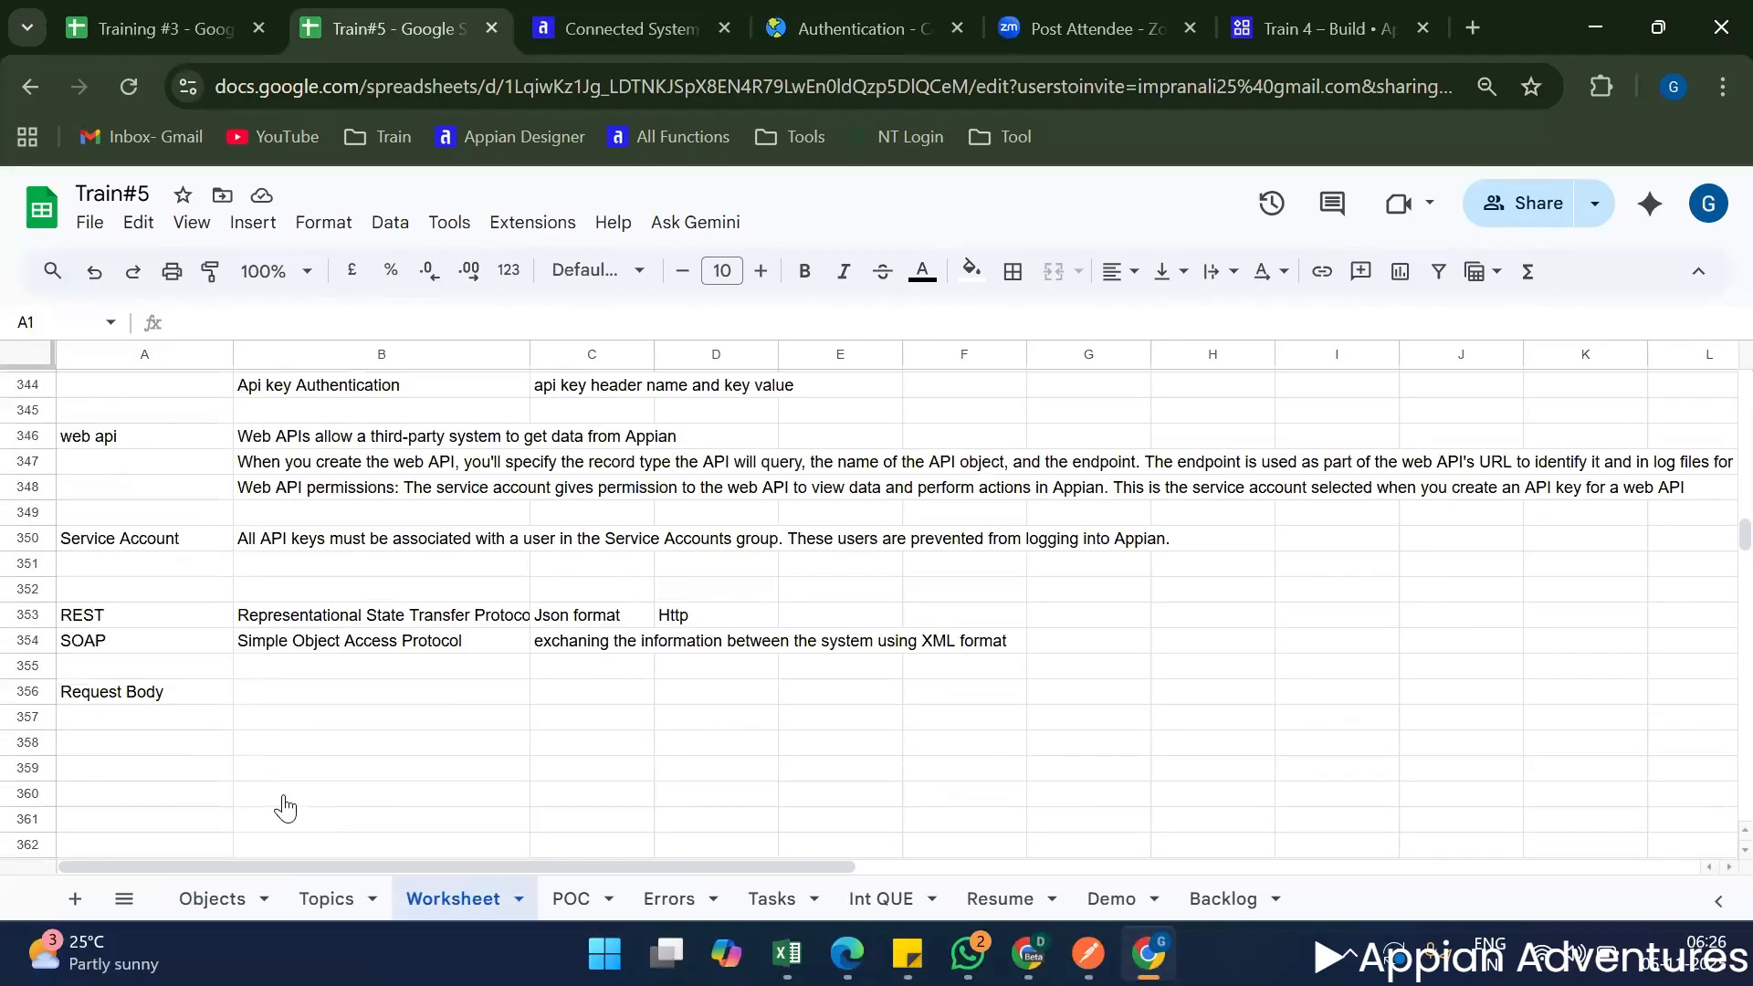
Try to paste the copied countries URL with its source formatting into cell B358, and undo the paste.
{"action": "left_click", "coordinate": [315, 753]}
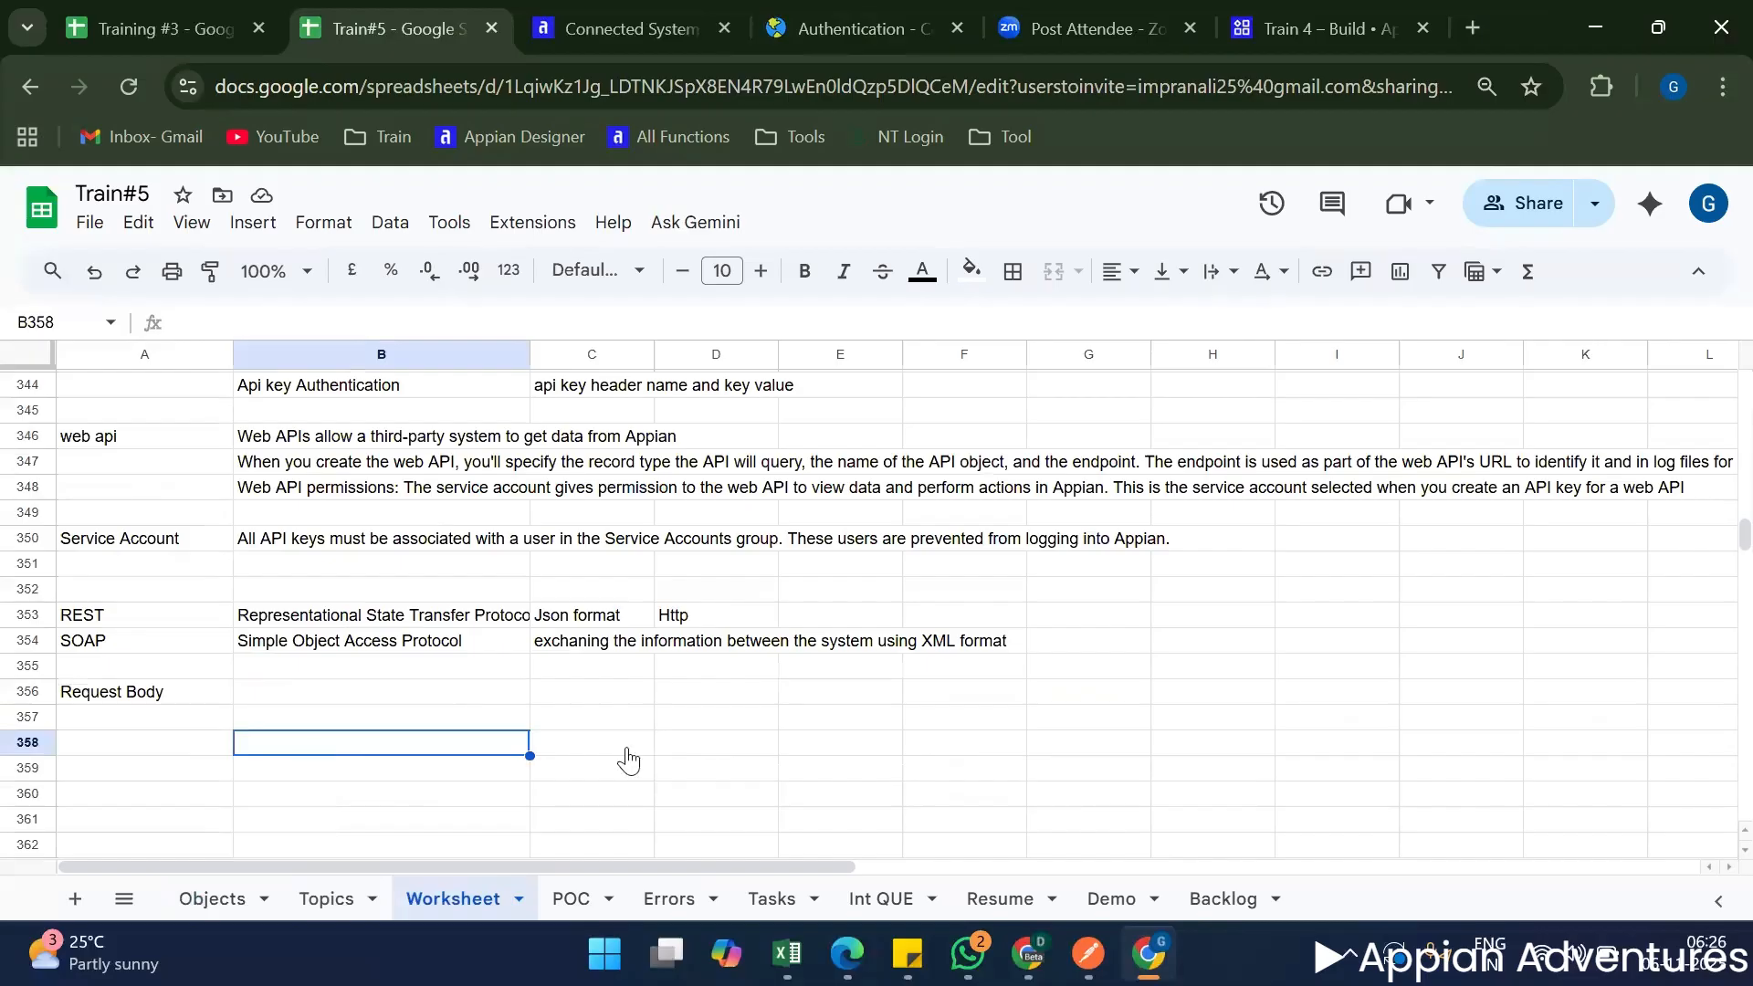
{"action": "key", "text": "ctrl+v"}
{"action": "left_click", "coordinate": [430, 802]}
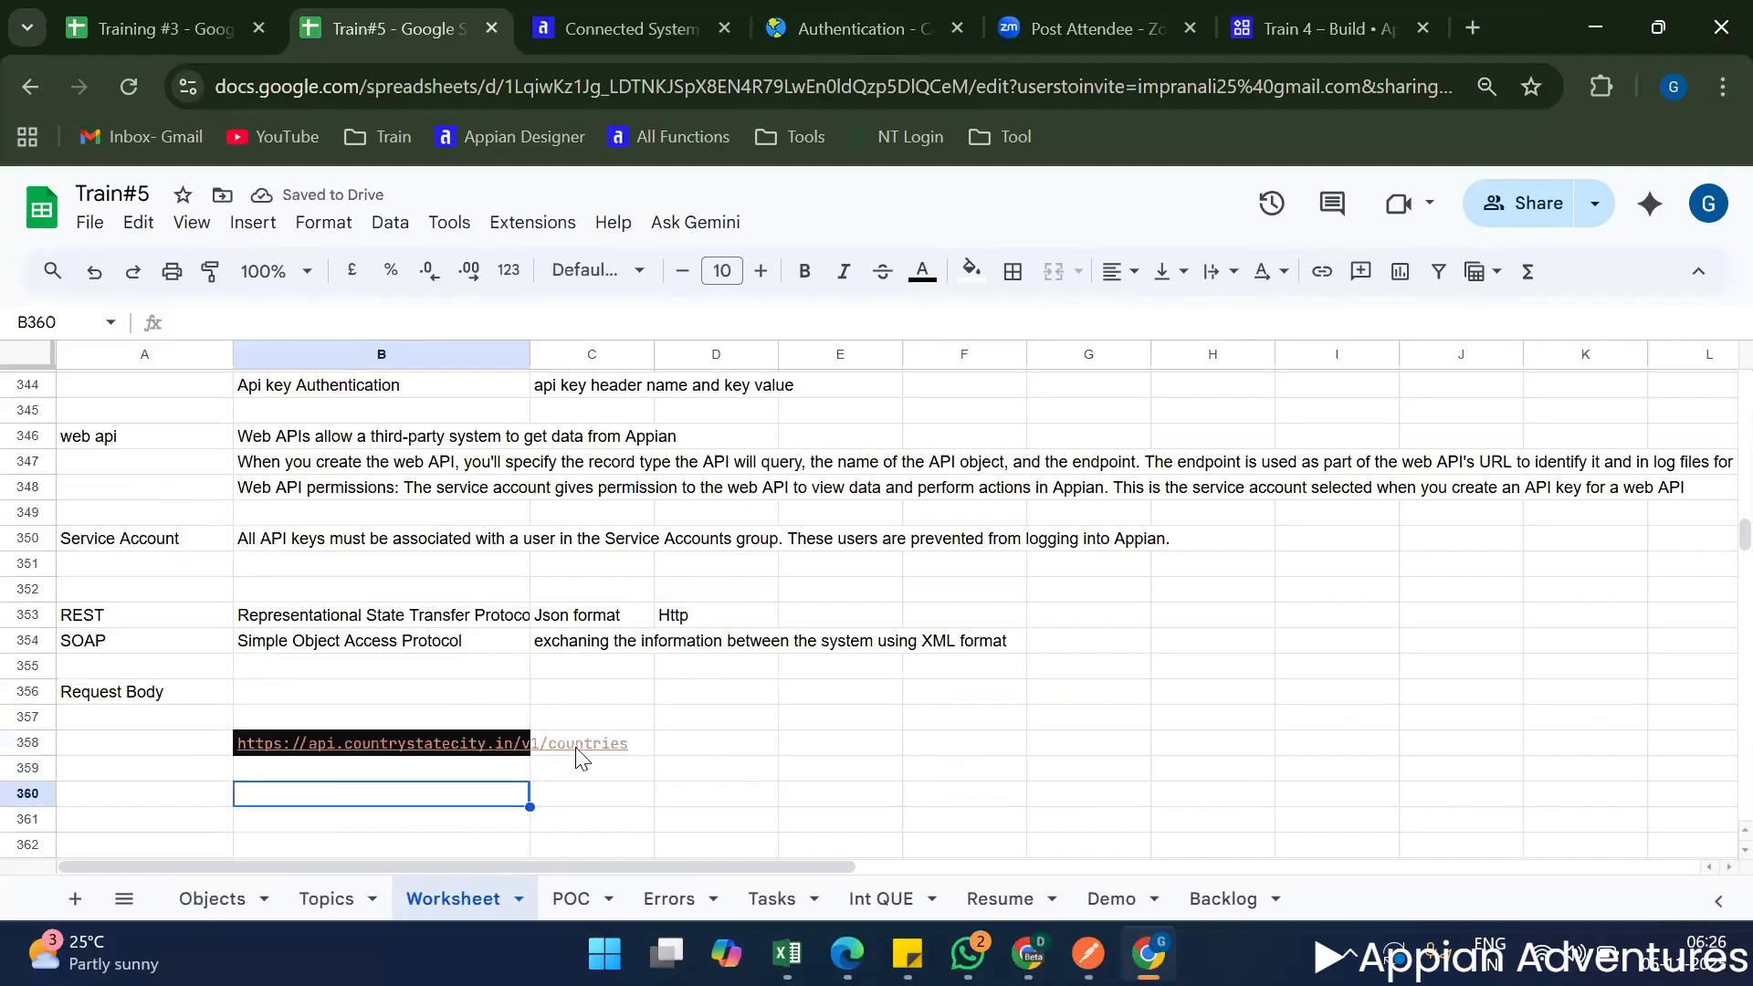
{"action": "key", "text": "ctrl+z"}
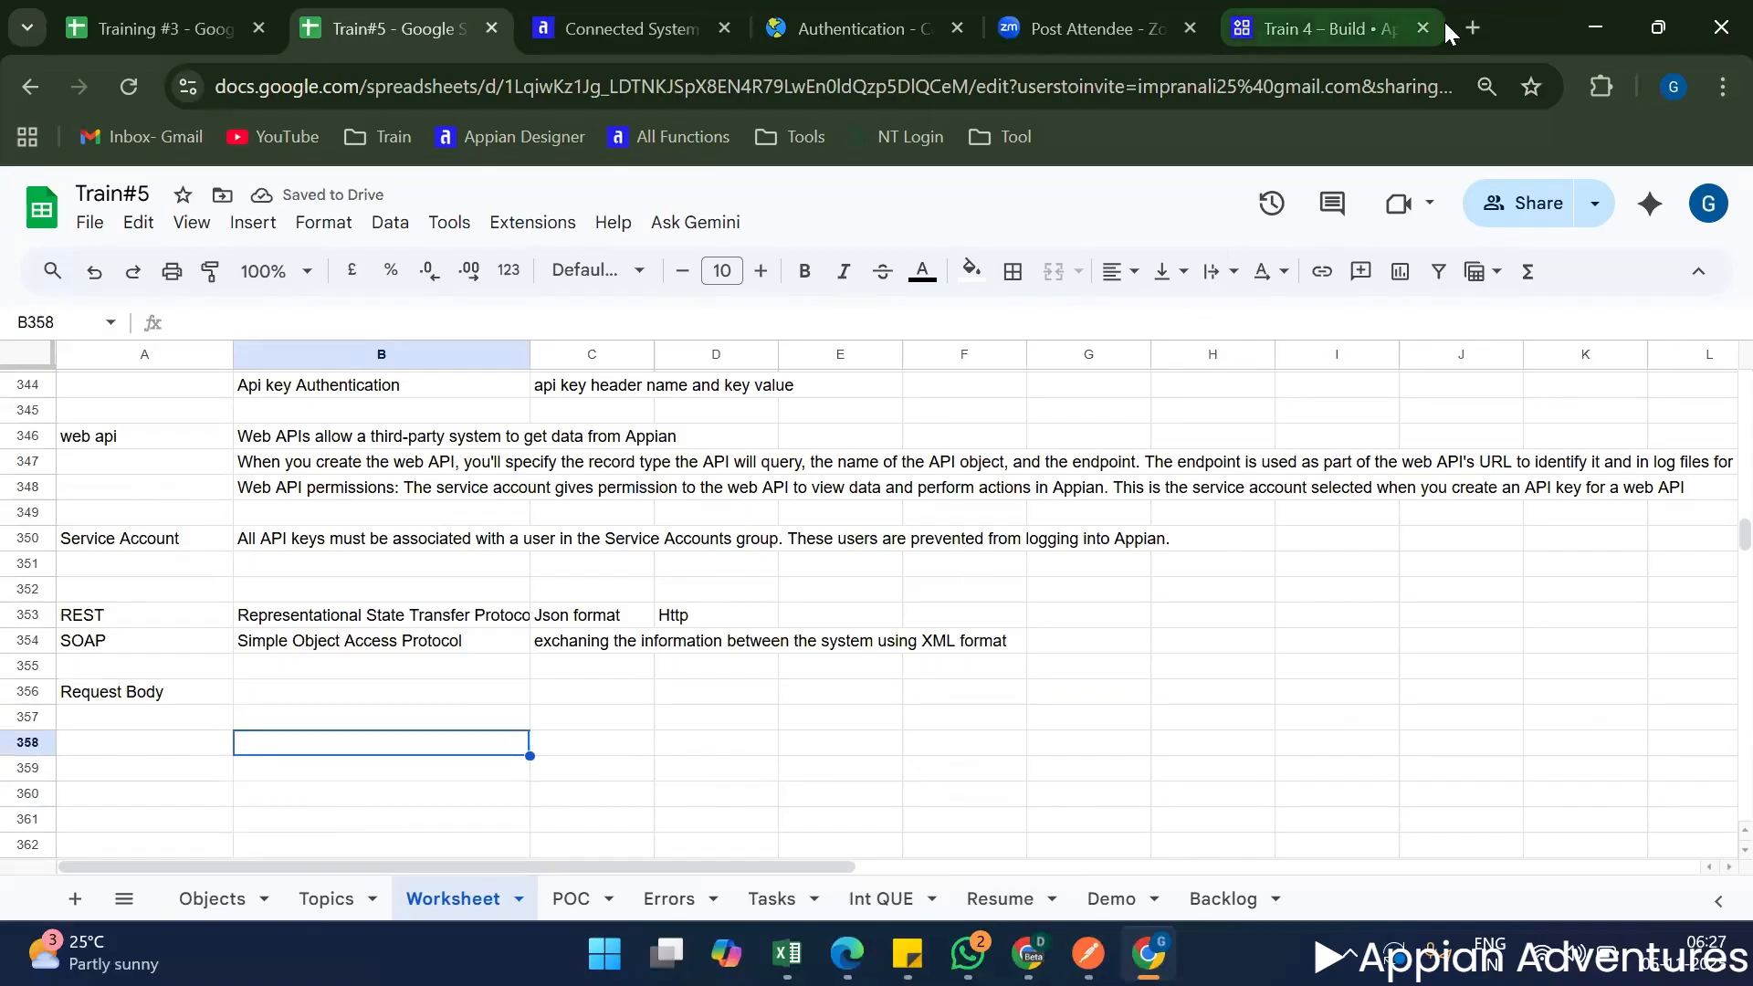
{"action": "left_click", "coordinate": [1473, 28]}
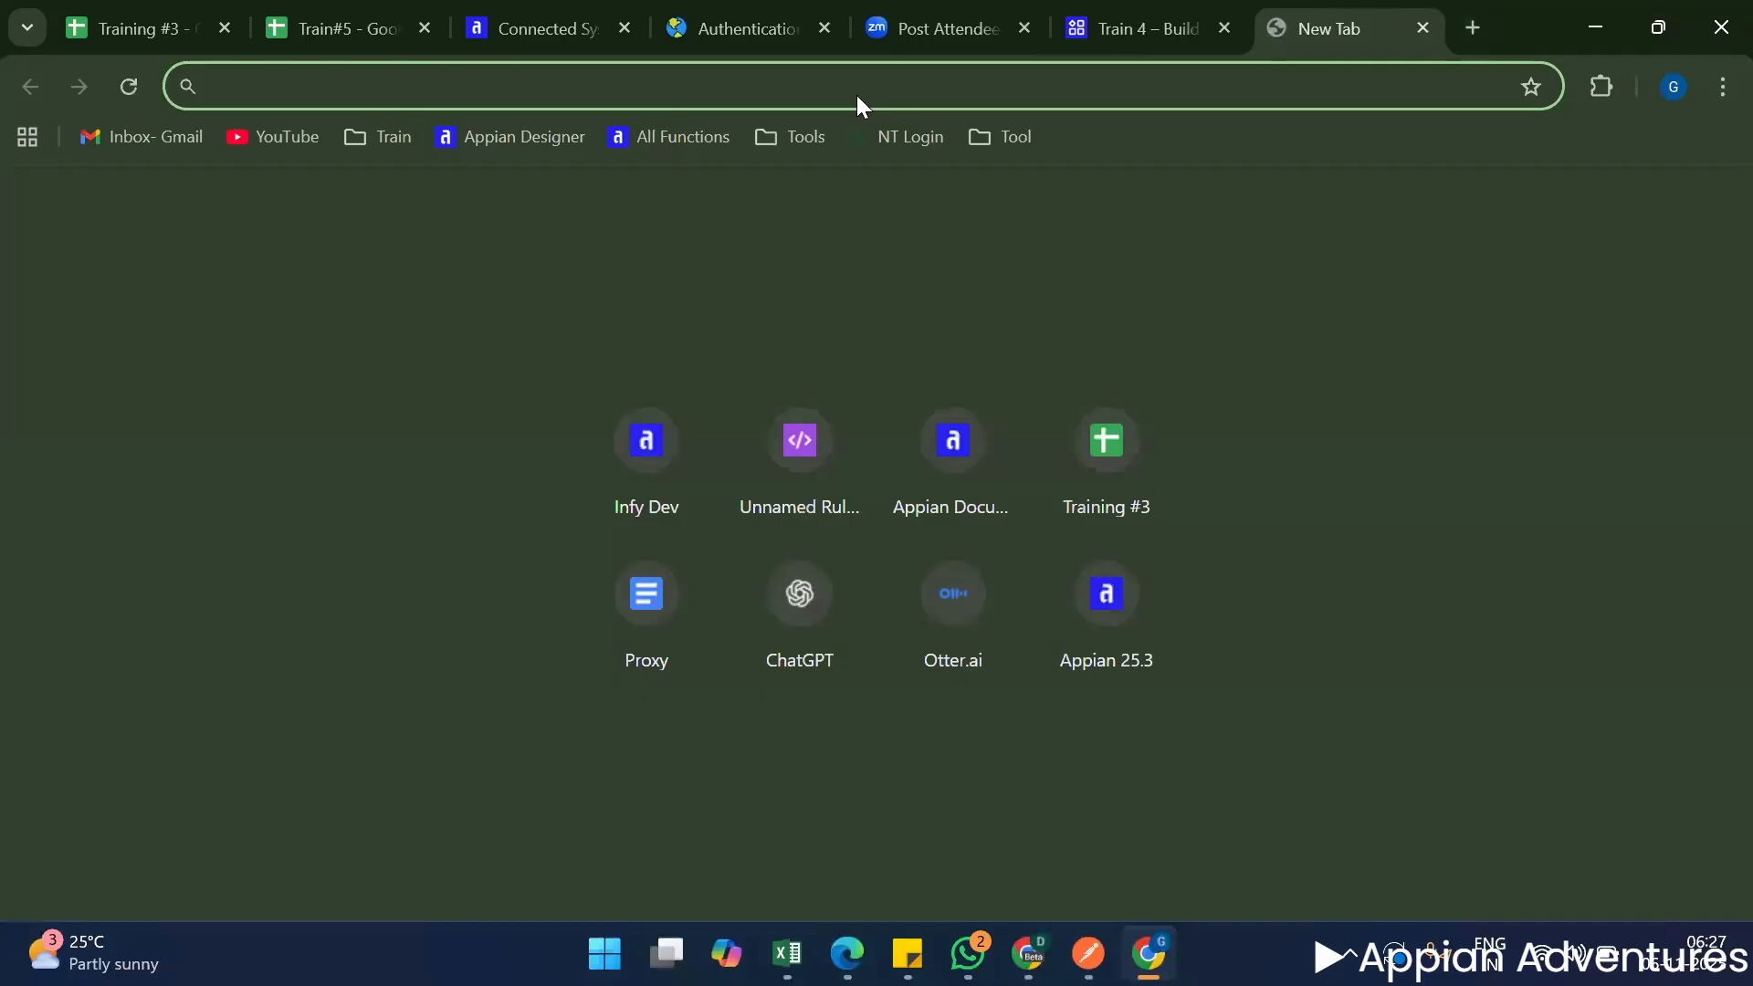
{"action": "key", "text": "ctrl+v"}
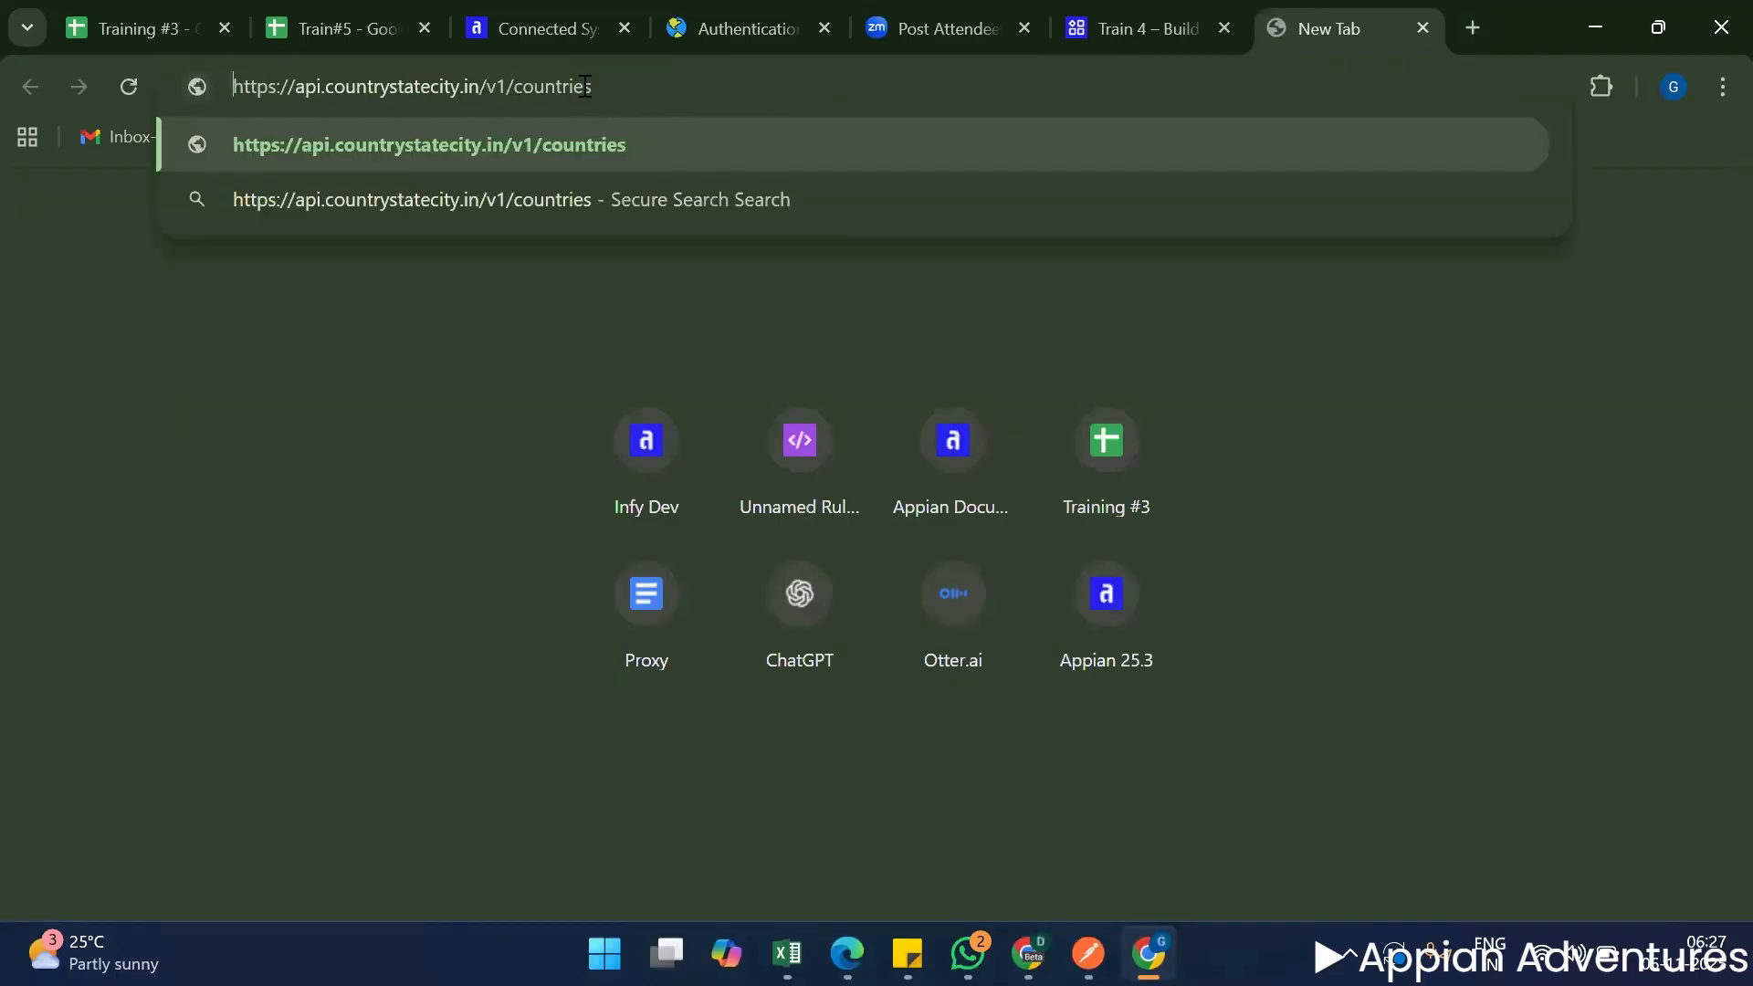
{"action": "left_click_drag", "start_coordinate": [234, 87], "coordinate": [585, 87]}
{"action": "key", "text": "shift+End"}
{"action": "key", "text": "ctrl+c"}
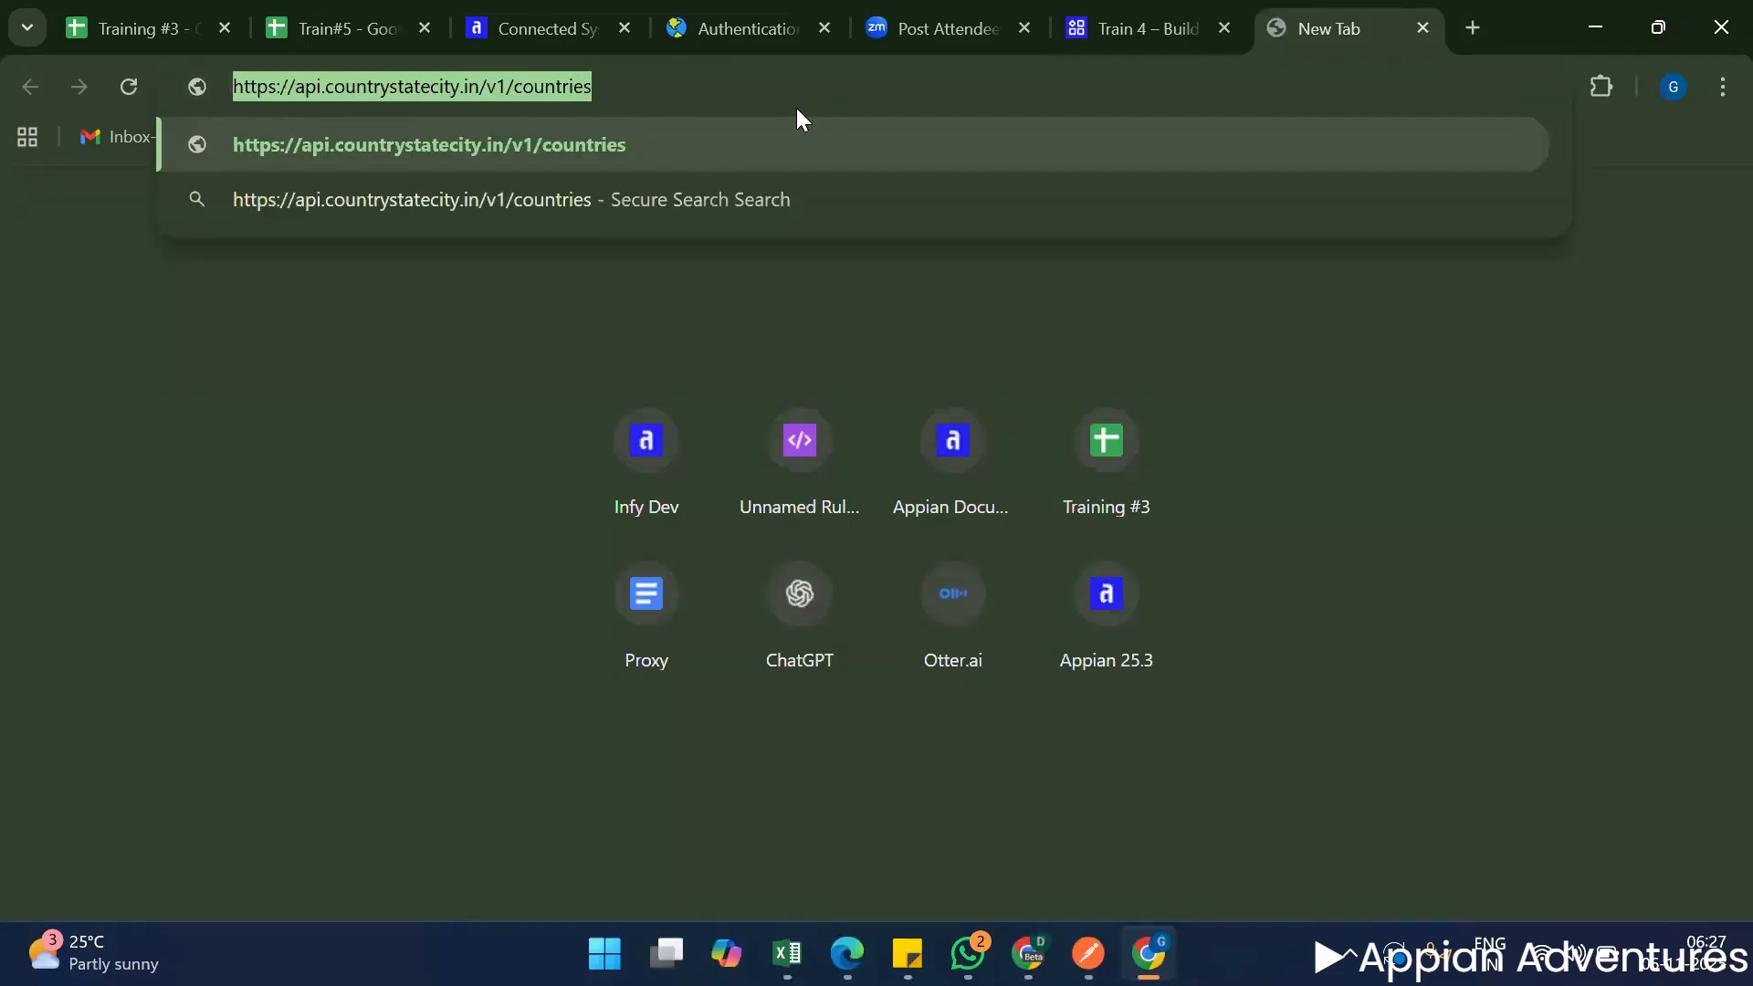
{"action": "left_click", "coordinate": [395, 4]}
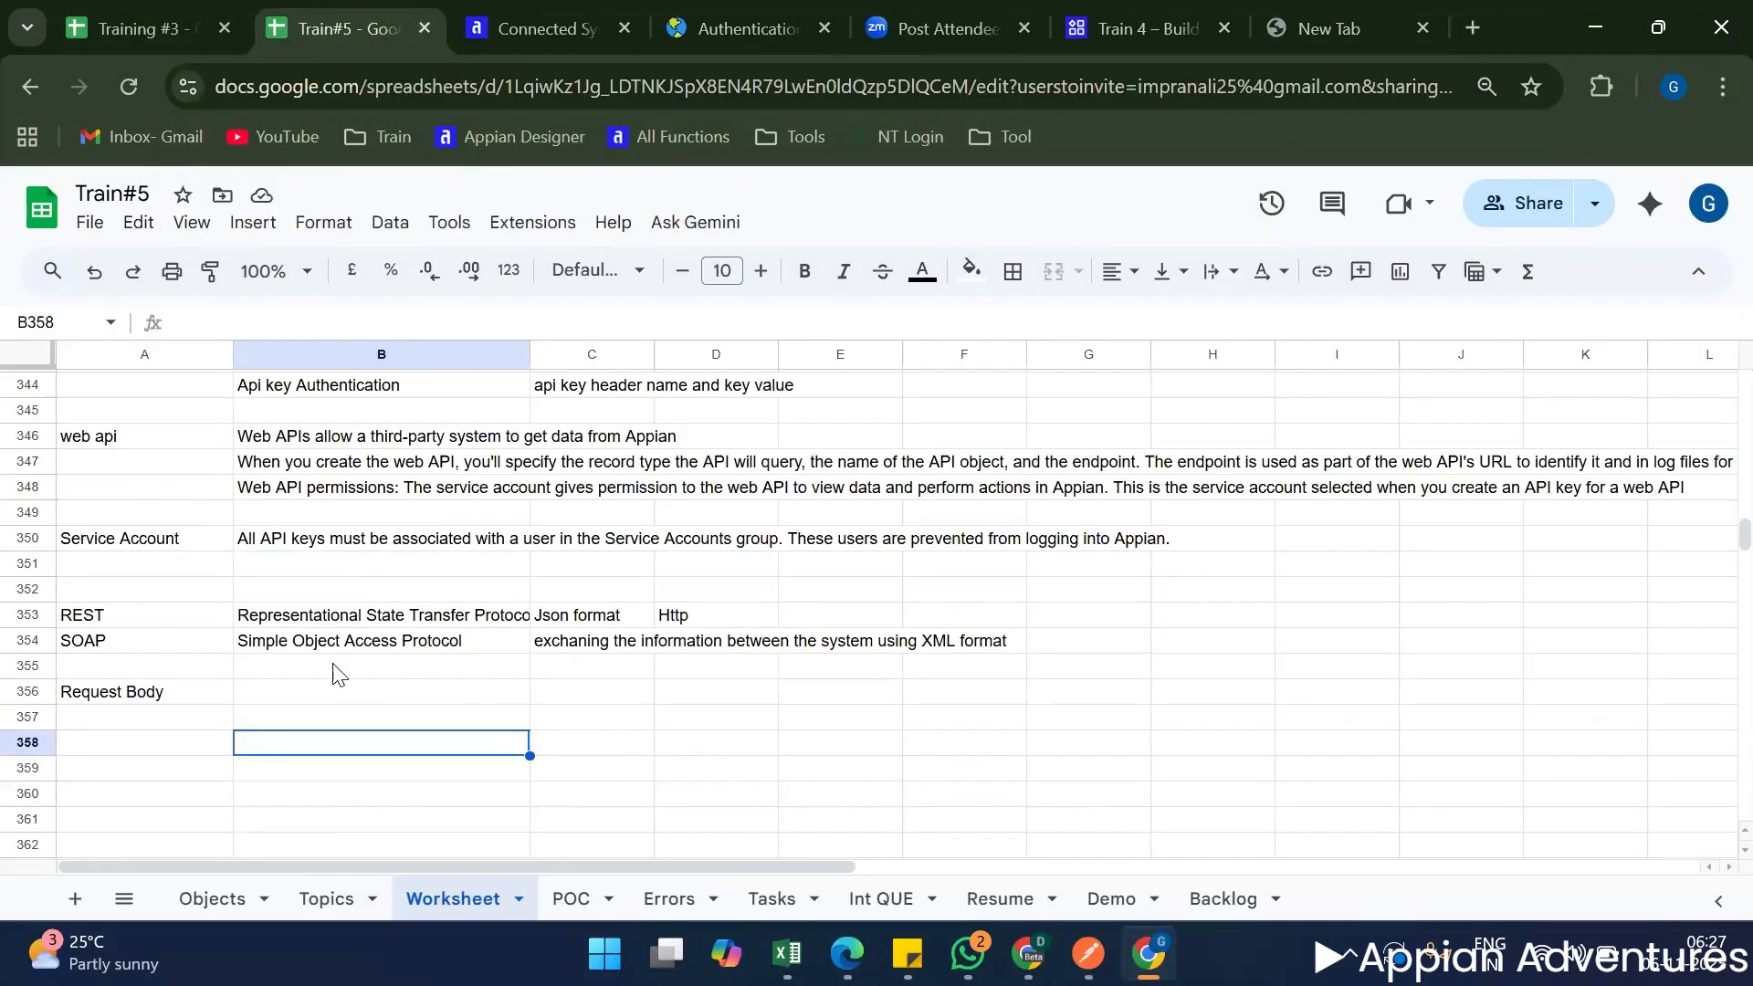
{"action": "left_click", "coordinate": [298, 720]}
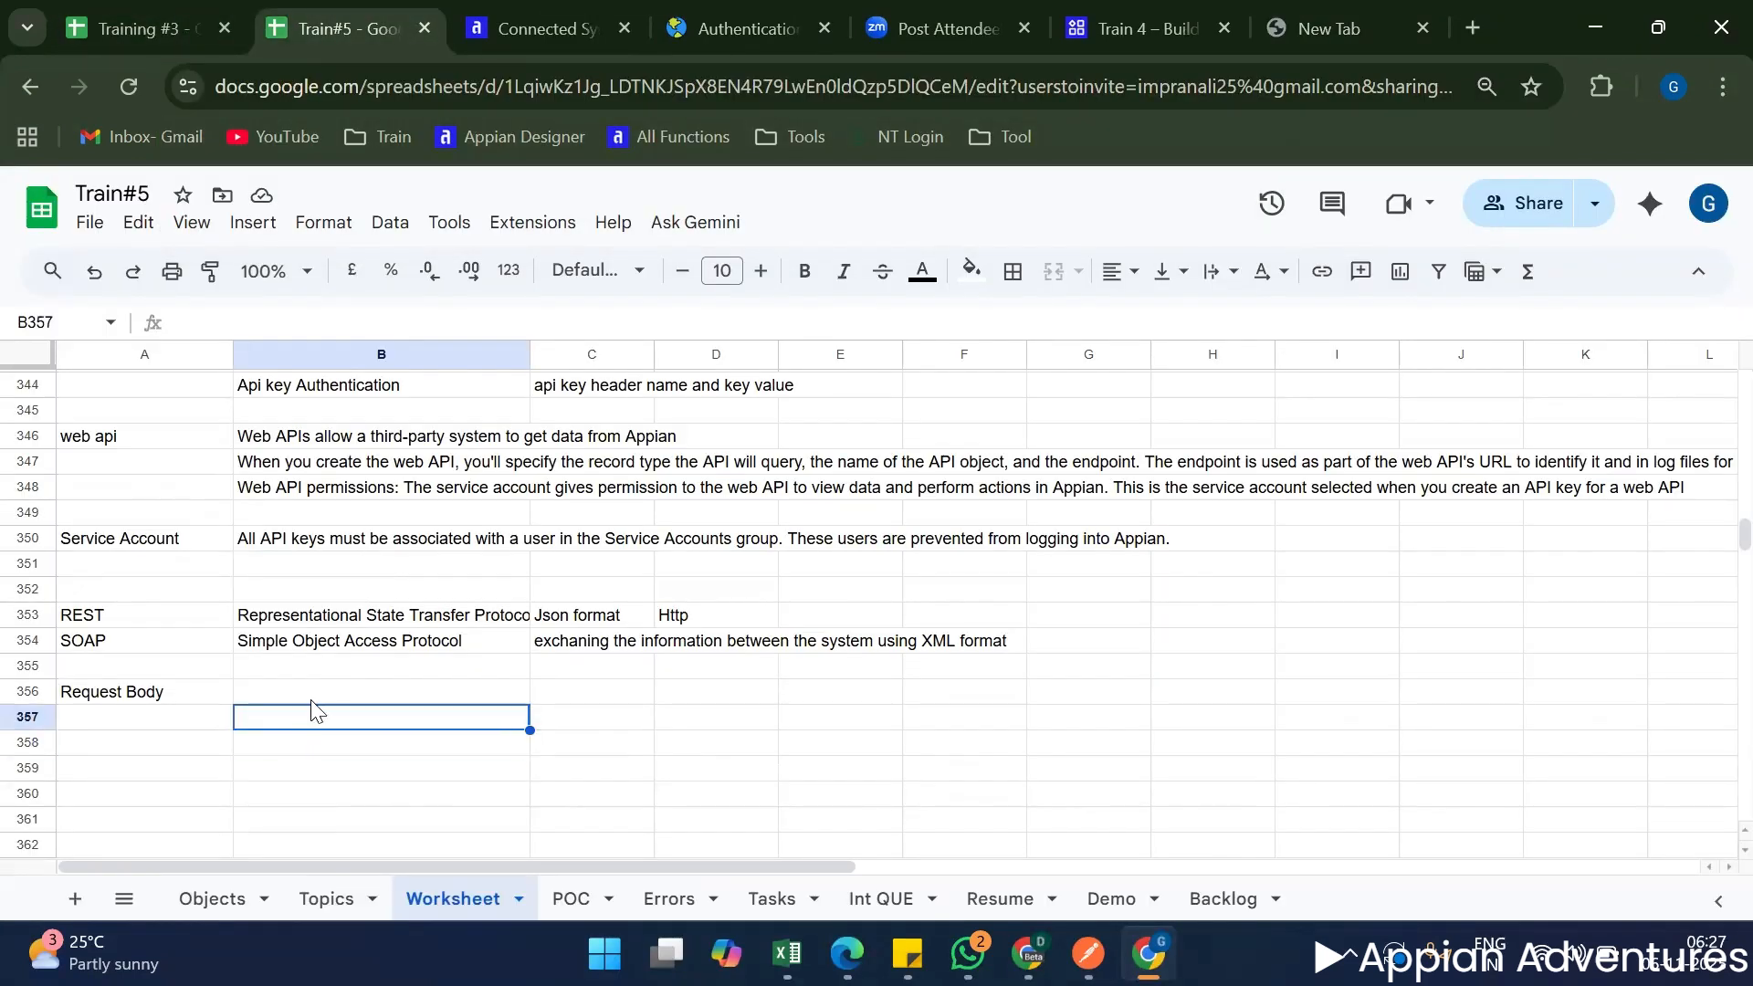
{"action": "key", "text": "ctrl+v"}
{"action": "left_click", "coordinate": [411, 812]}
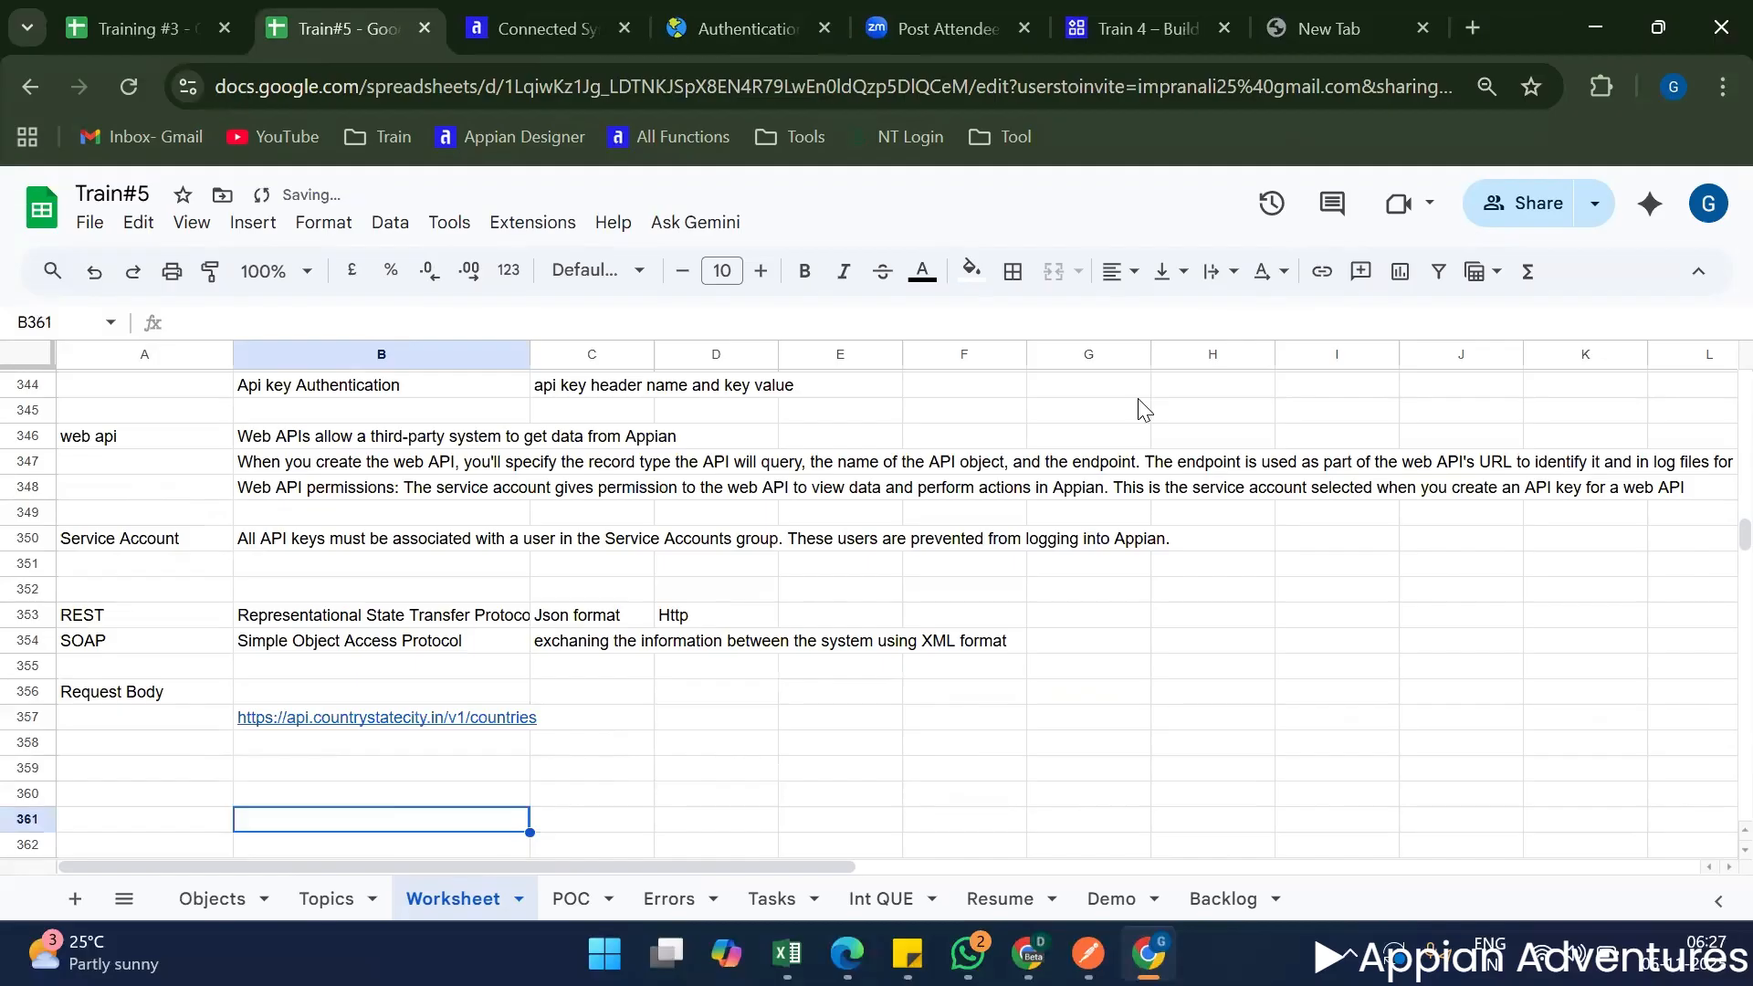
Open the Get Country Details endpoint in the Country State City docs and copy its example request URL from the curl sample.
{"action": "key", "text": "ctrl+4"}
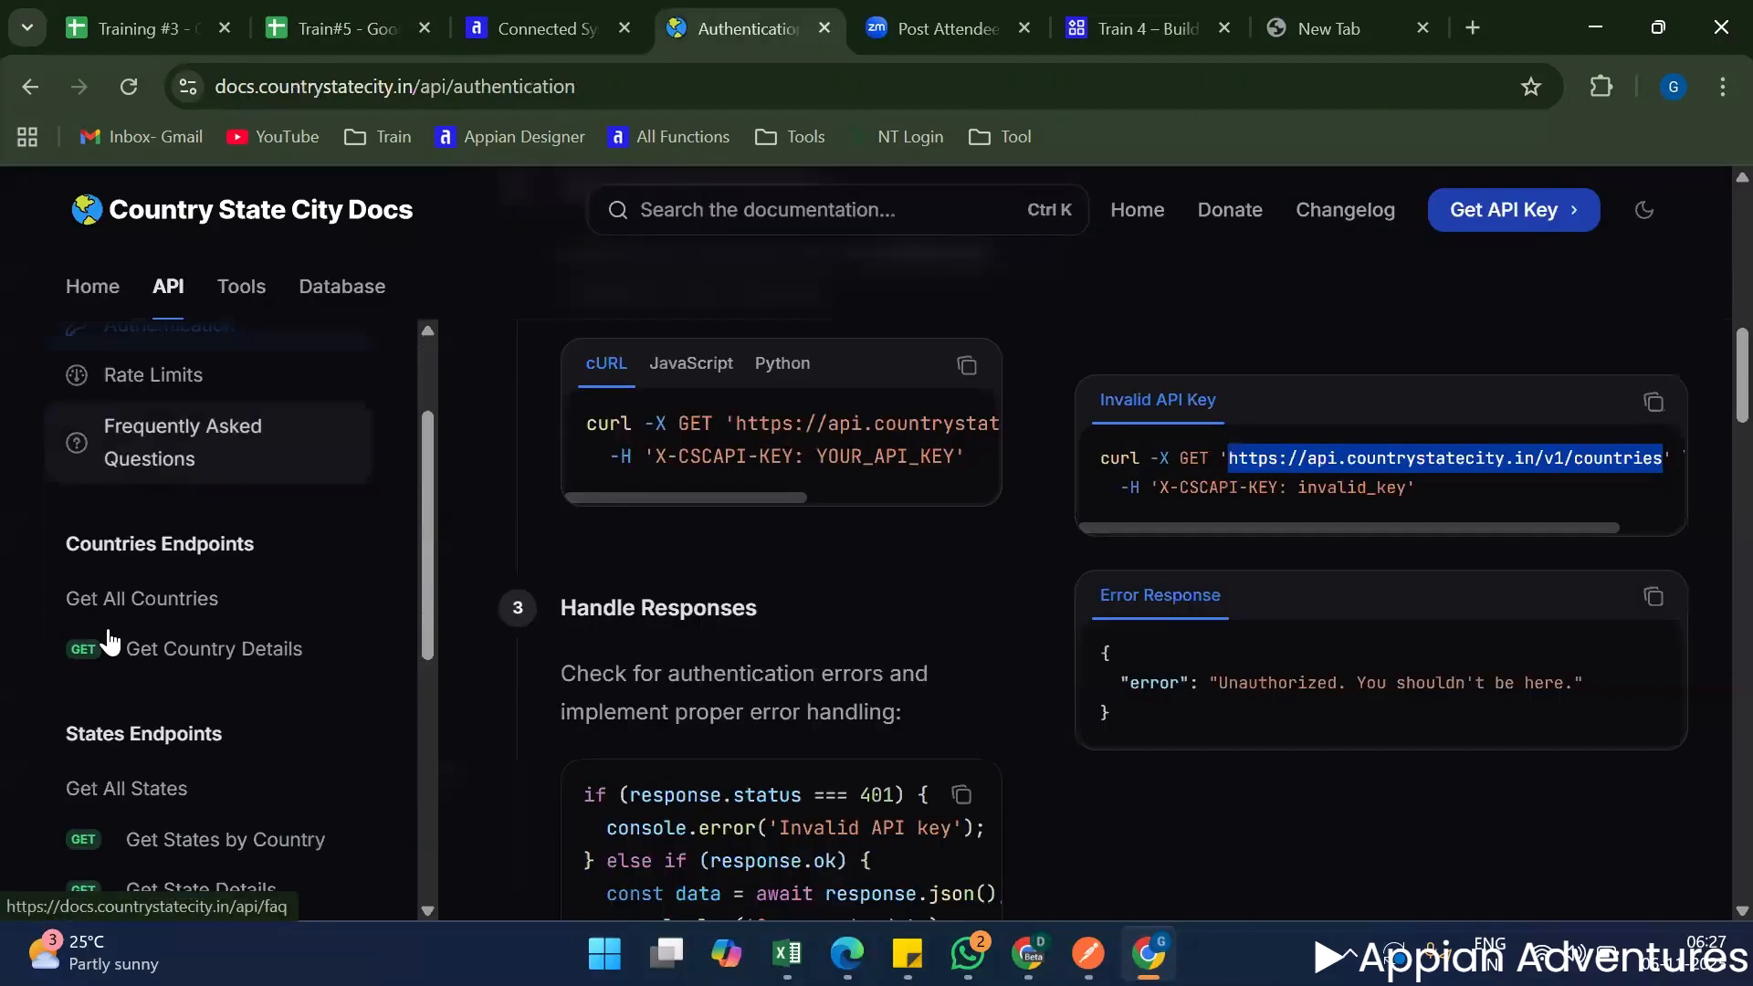
{"action": "scroll", "coordinate": [121, 613], "scroll_direction": "up", "scroll_amount": 3}
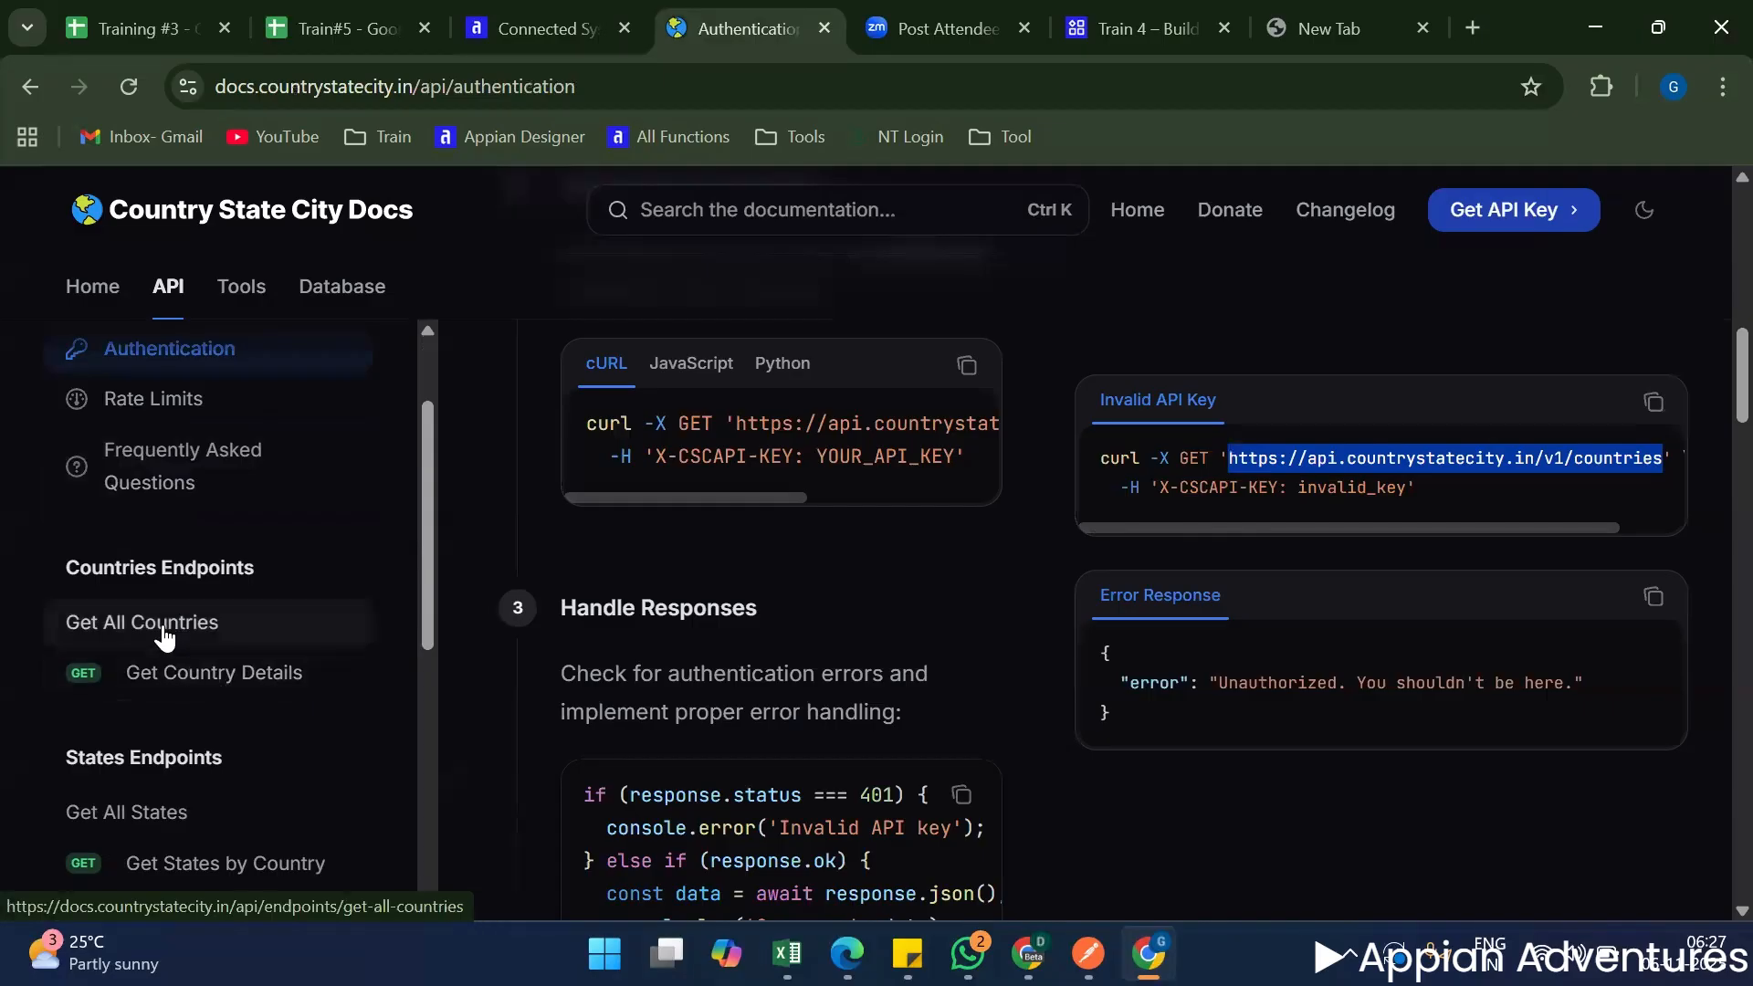
{"action": "scroll", "coordinate": [1154, 606], "scroll_direction": "up", "scroll_amount": 7}
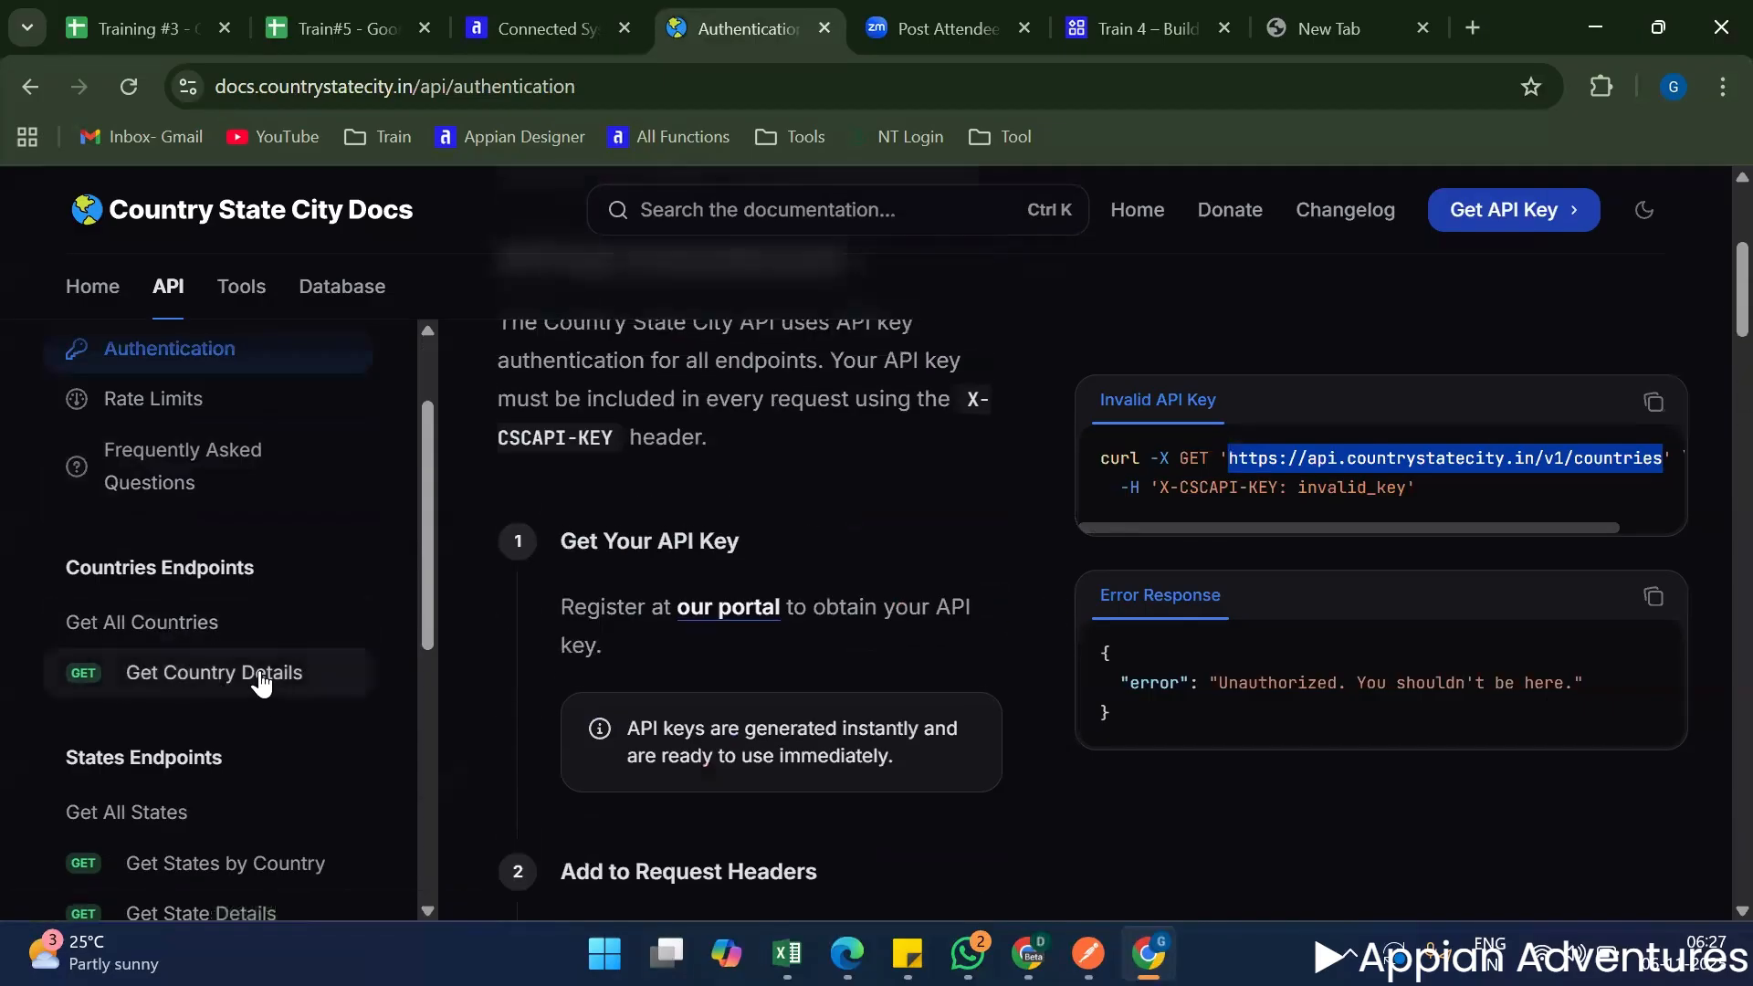
{"action": "left_click", "coordinate": [279, 677]}
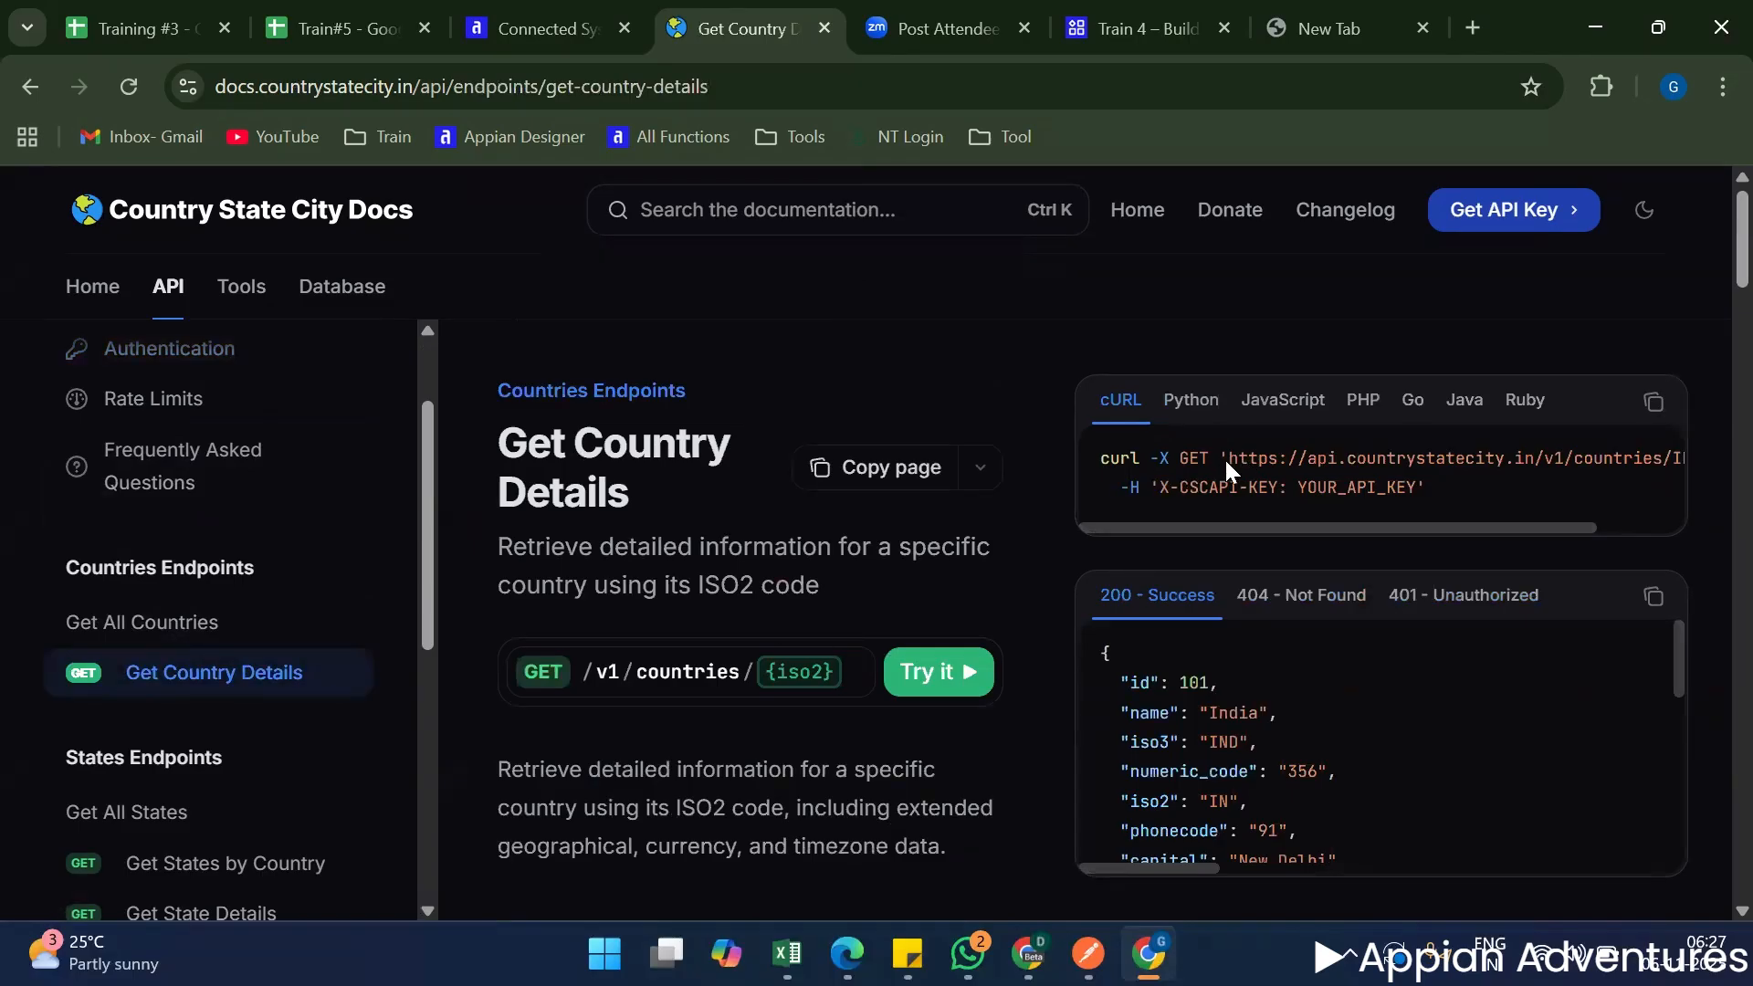
{"action": "left_click_drag", "start_coordinate": [1225, 458], "coordinate": [1695, 452]}
{"action": "key", "text": "ctrl+c"}
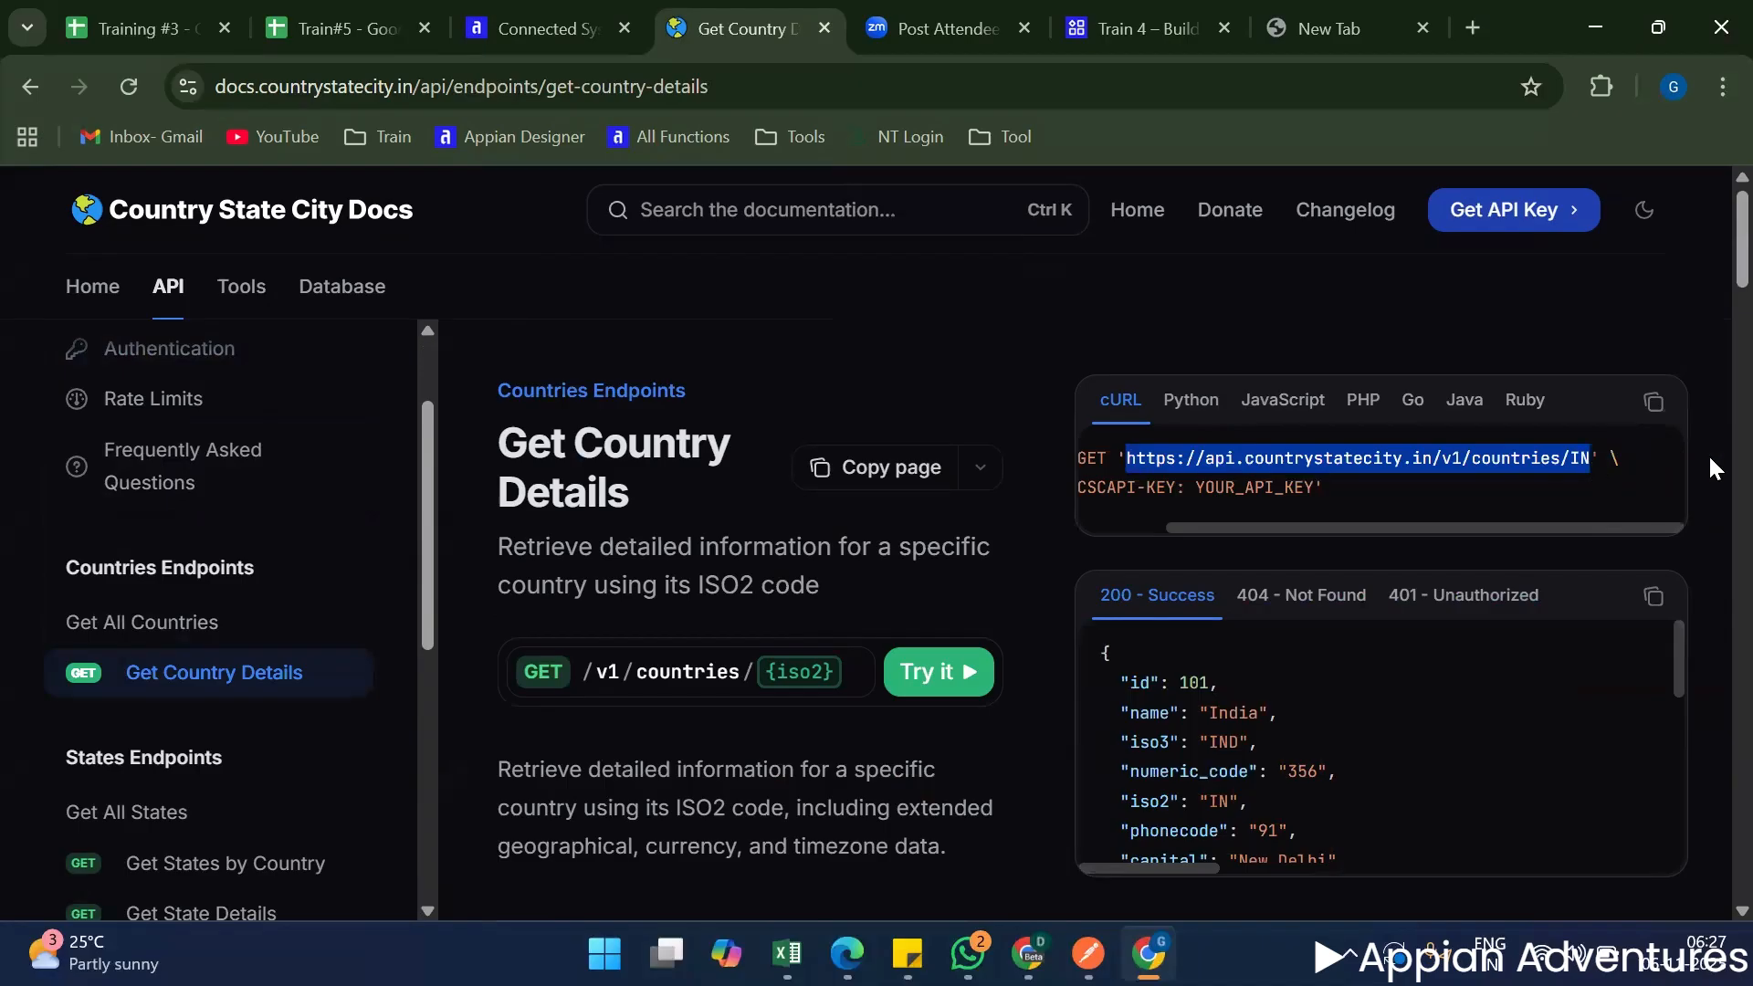
Try to paste the formatted country details URL into cell B358 of the Train#5 Worksheet, and undo it.
{"action": "left_click", "coordinate": [360, 20]}
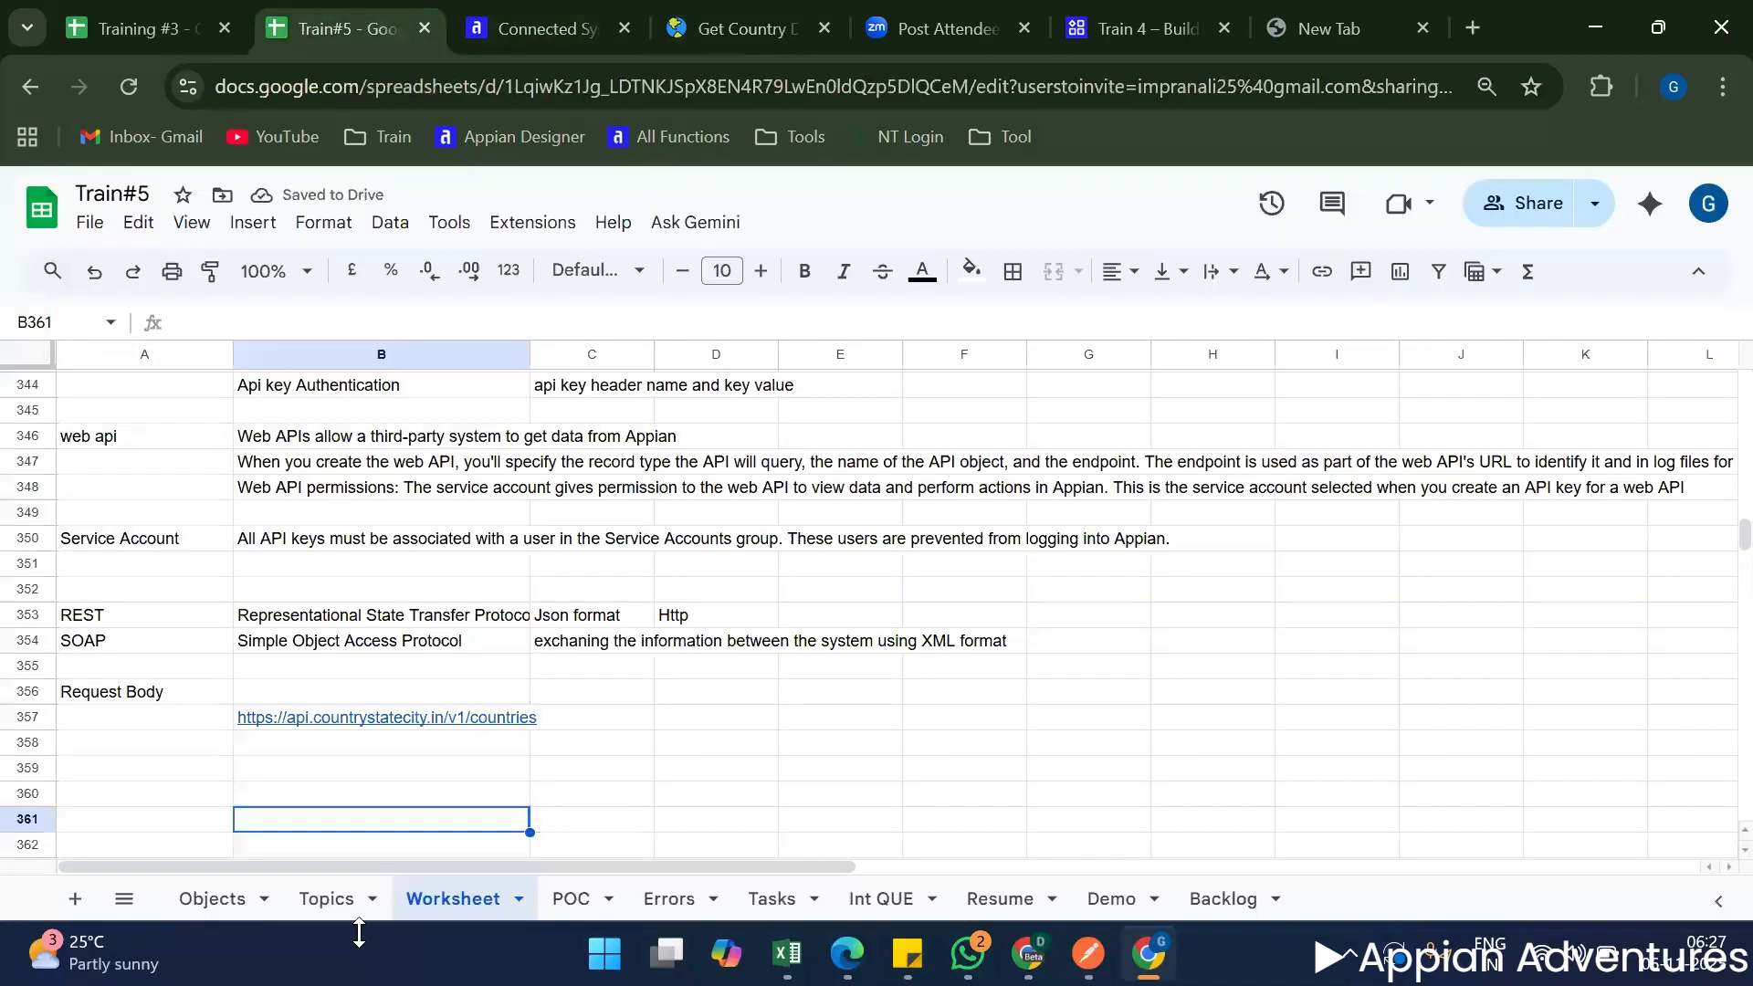
{"action": "left_click", "coordinate": [319, 744]}
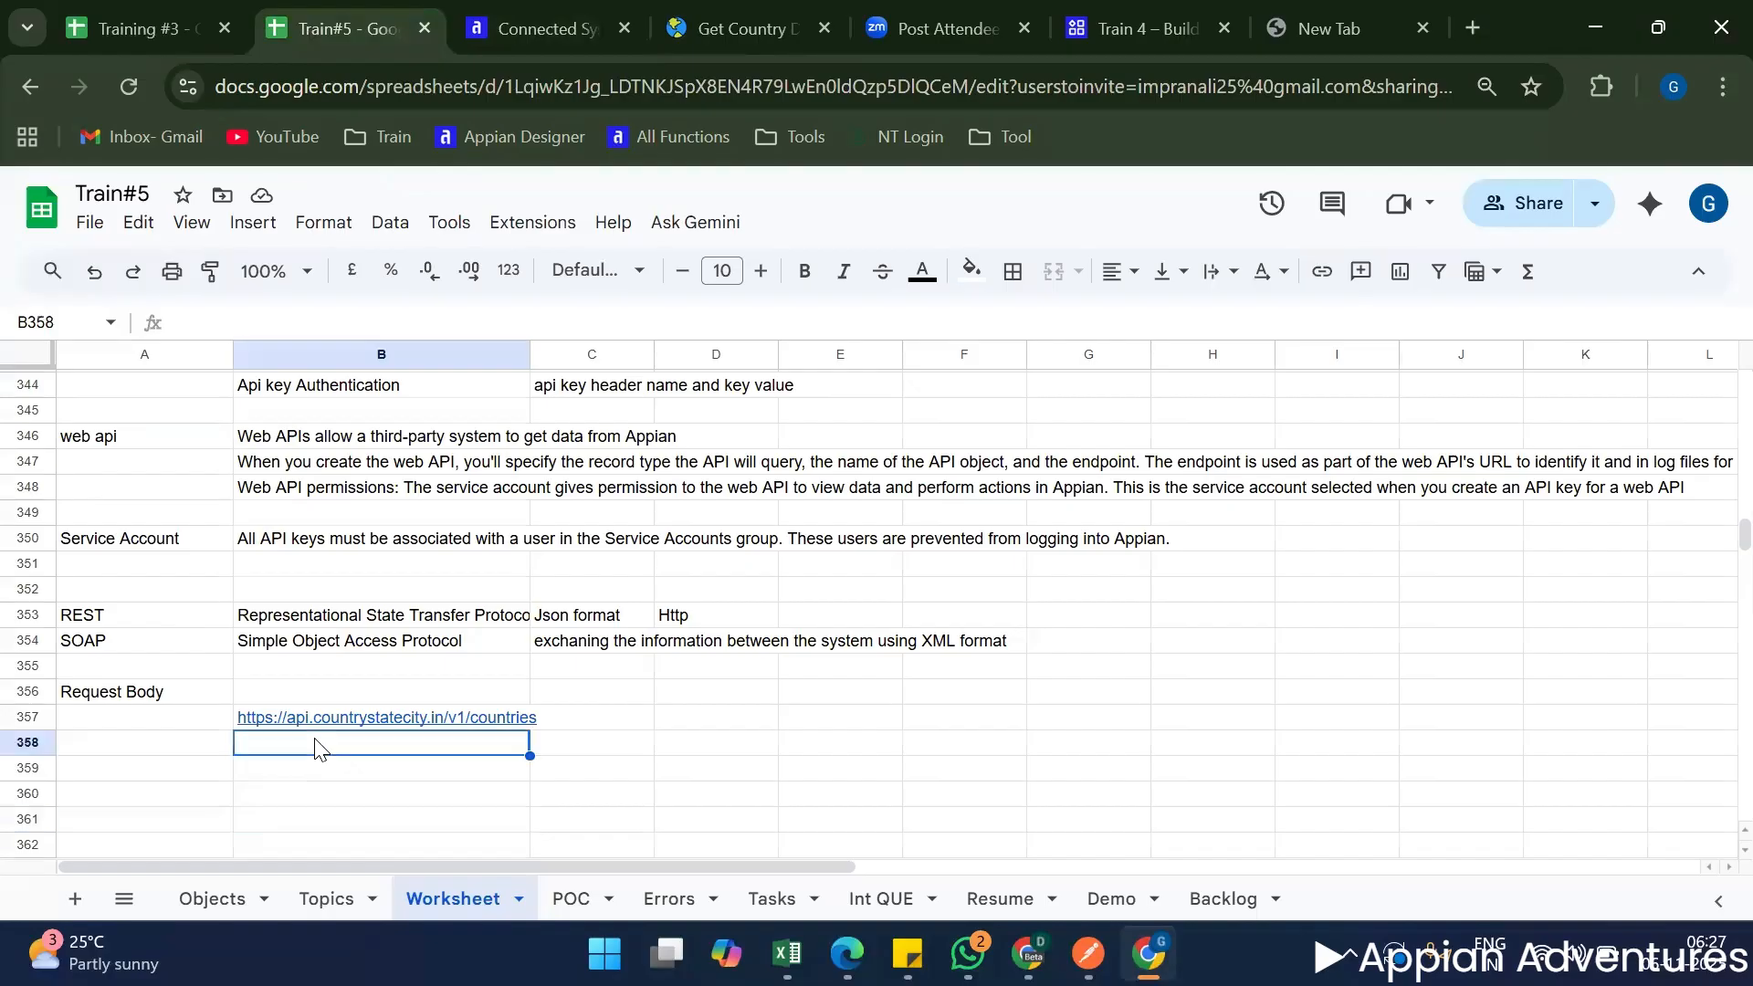
{"action": "key", "text": "ctrl+v"}
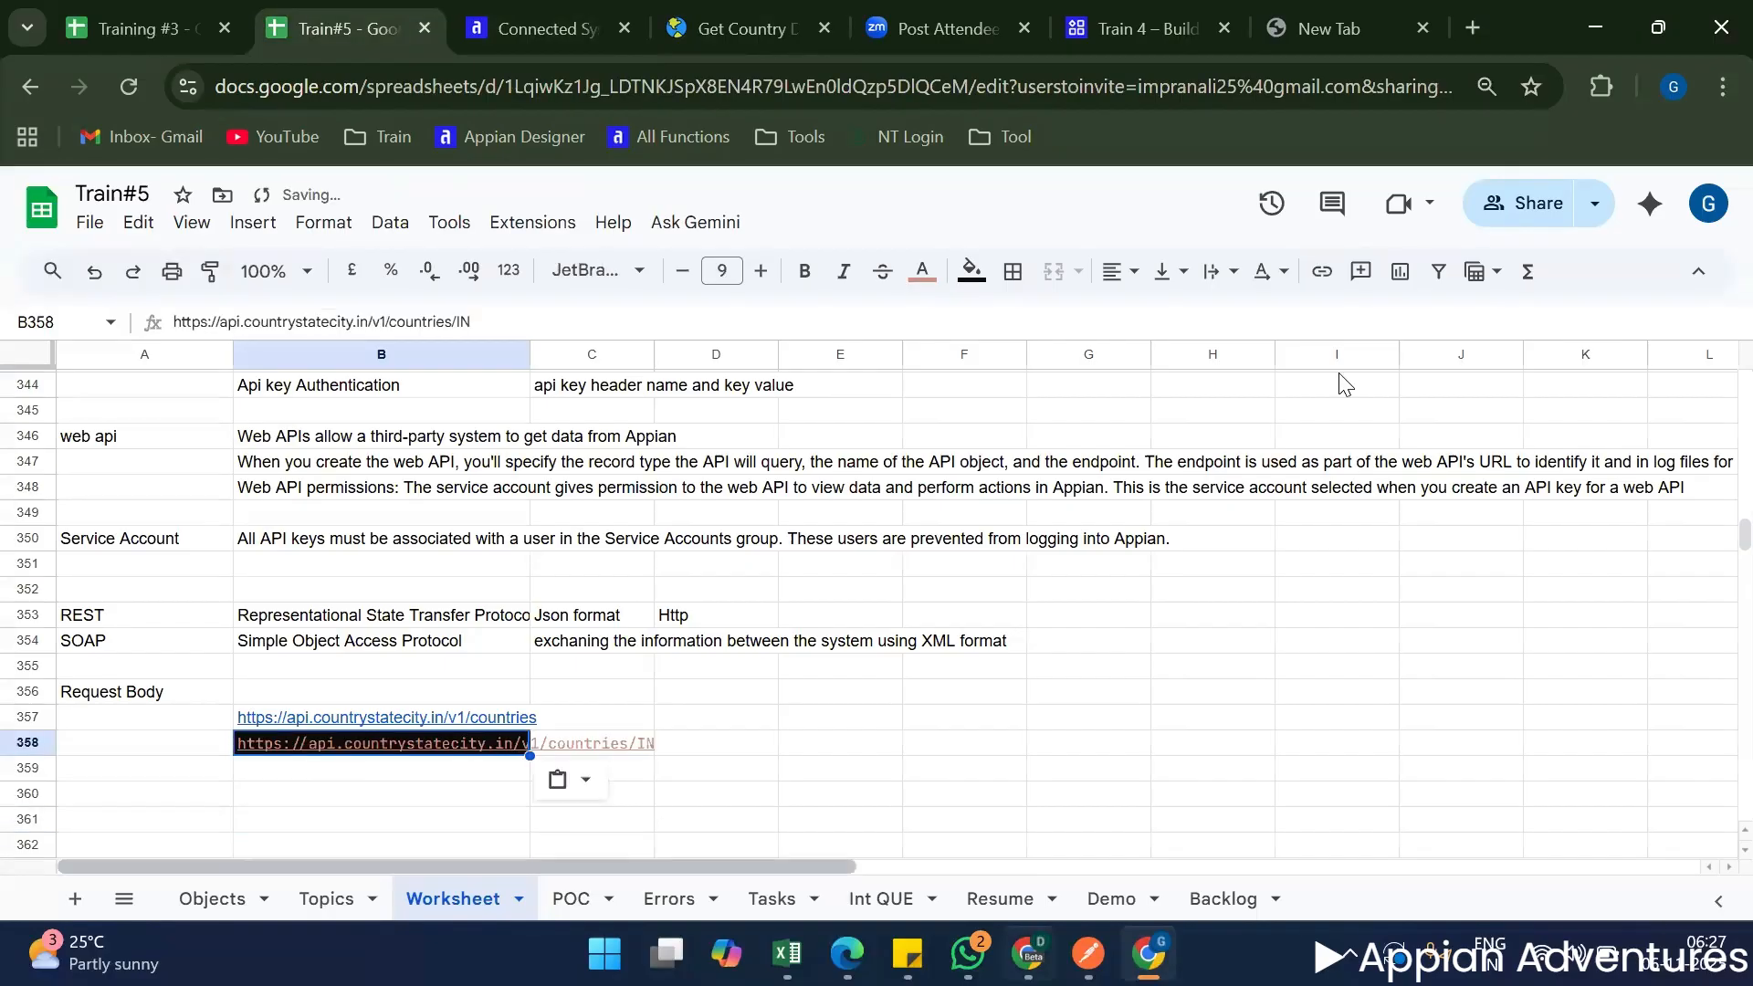
{"action": "key", "text": "ctrl+z"}
Append /IN to the countries URL in the blank browser tab, and move the full address as plain text into Worksheet cell B358.
{"action": "left_click", "coordinate": [1320, 16]}
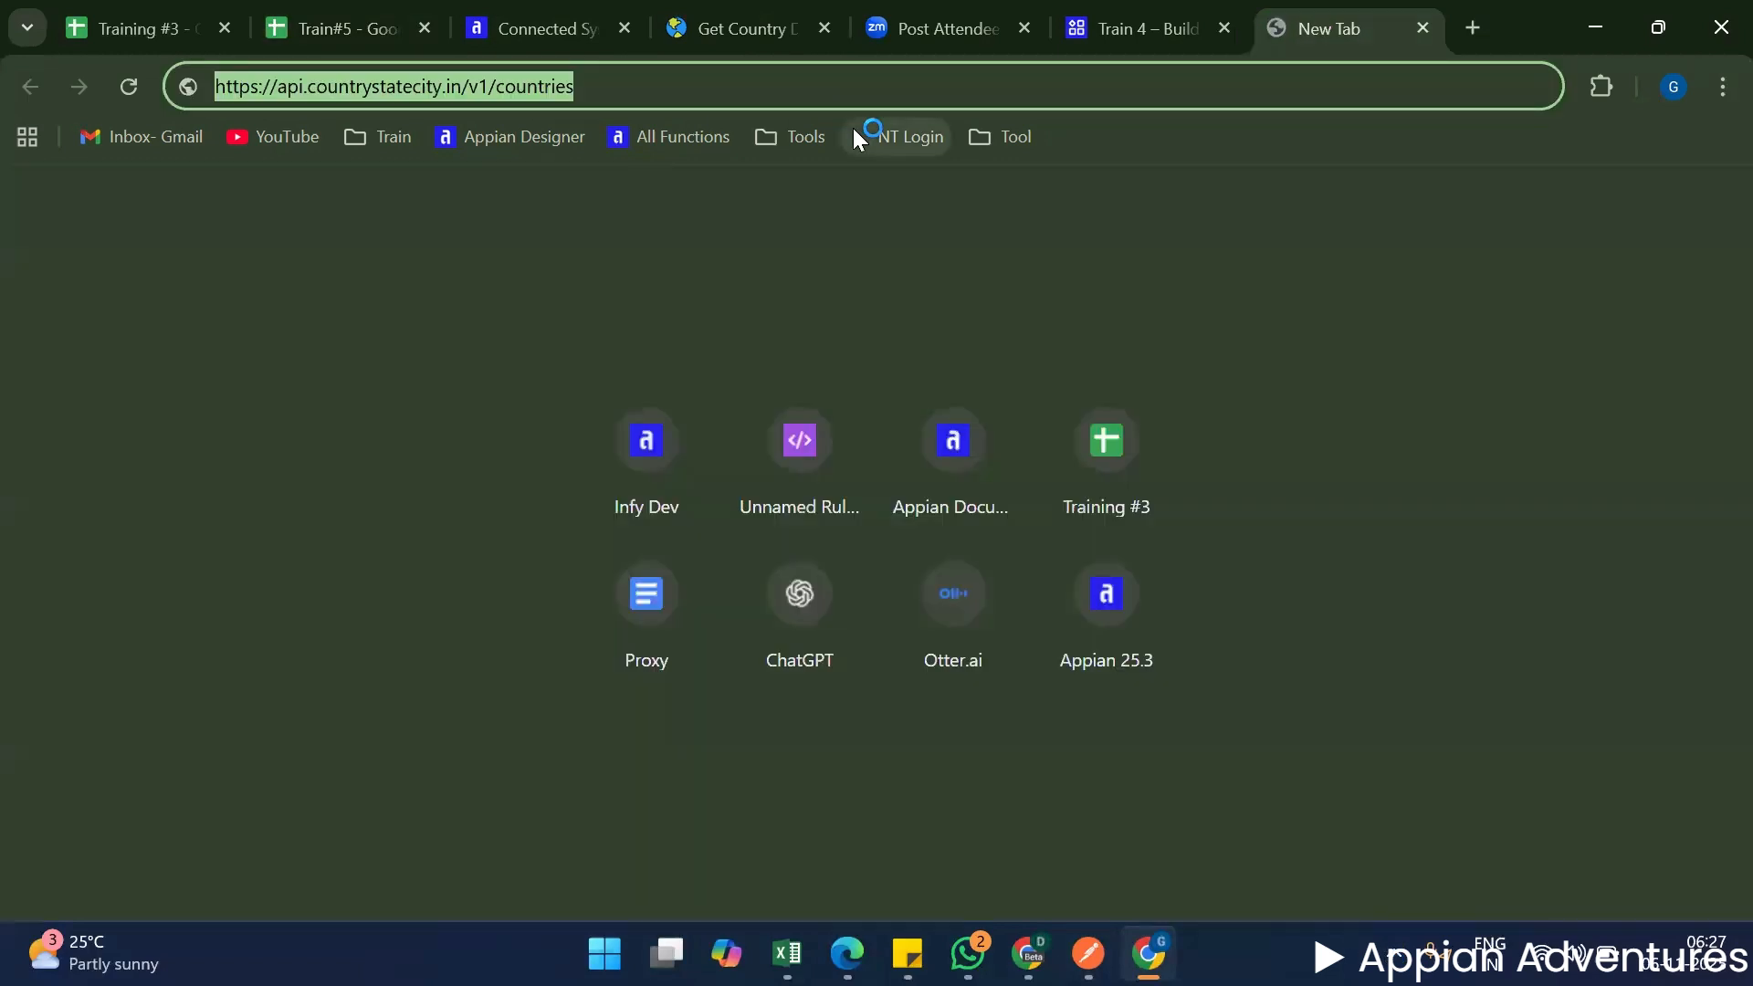
{"action": "left_click", "coordinate": [723, 102]}
{"action": "type", "text": "/IN"}
{"action": "key", "text": "ctrl+a"}
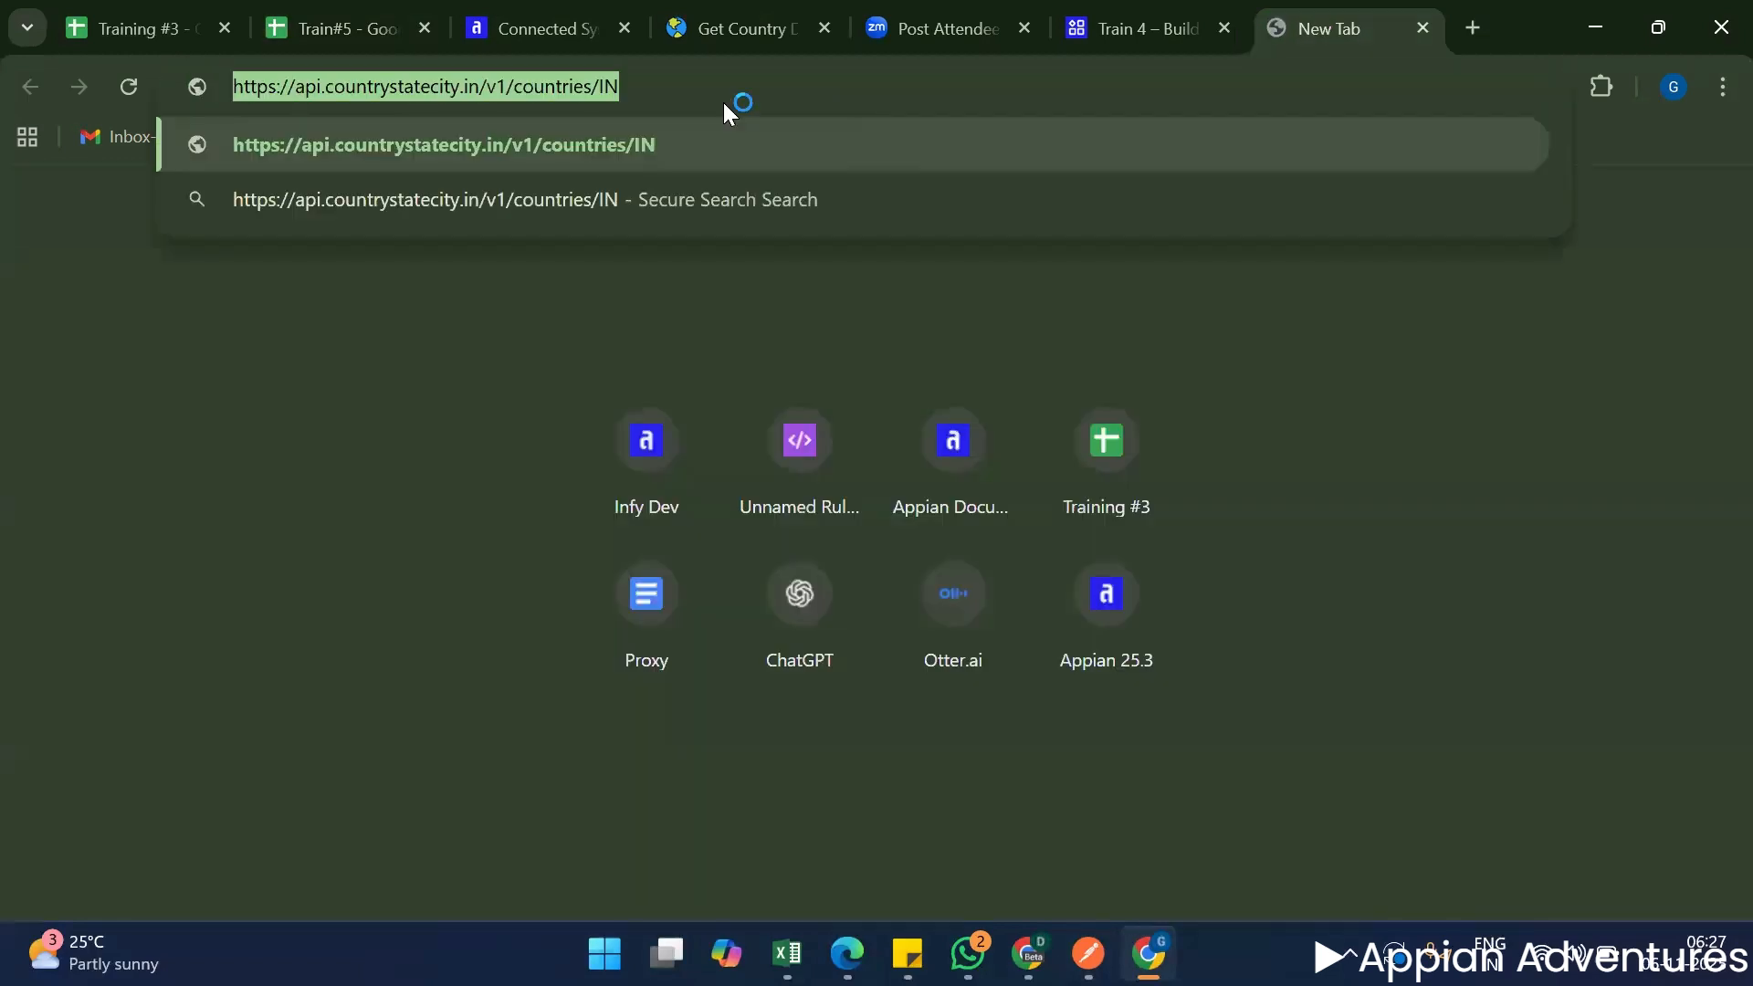
{"action": "key", "text": "ctrl+x"}
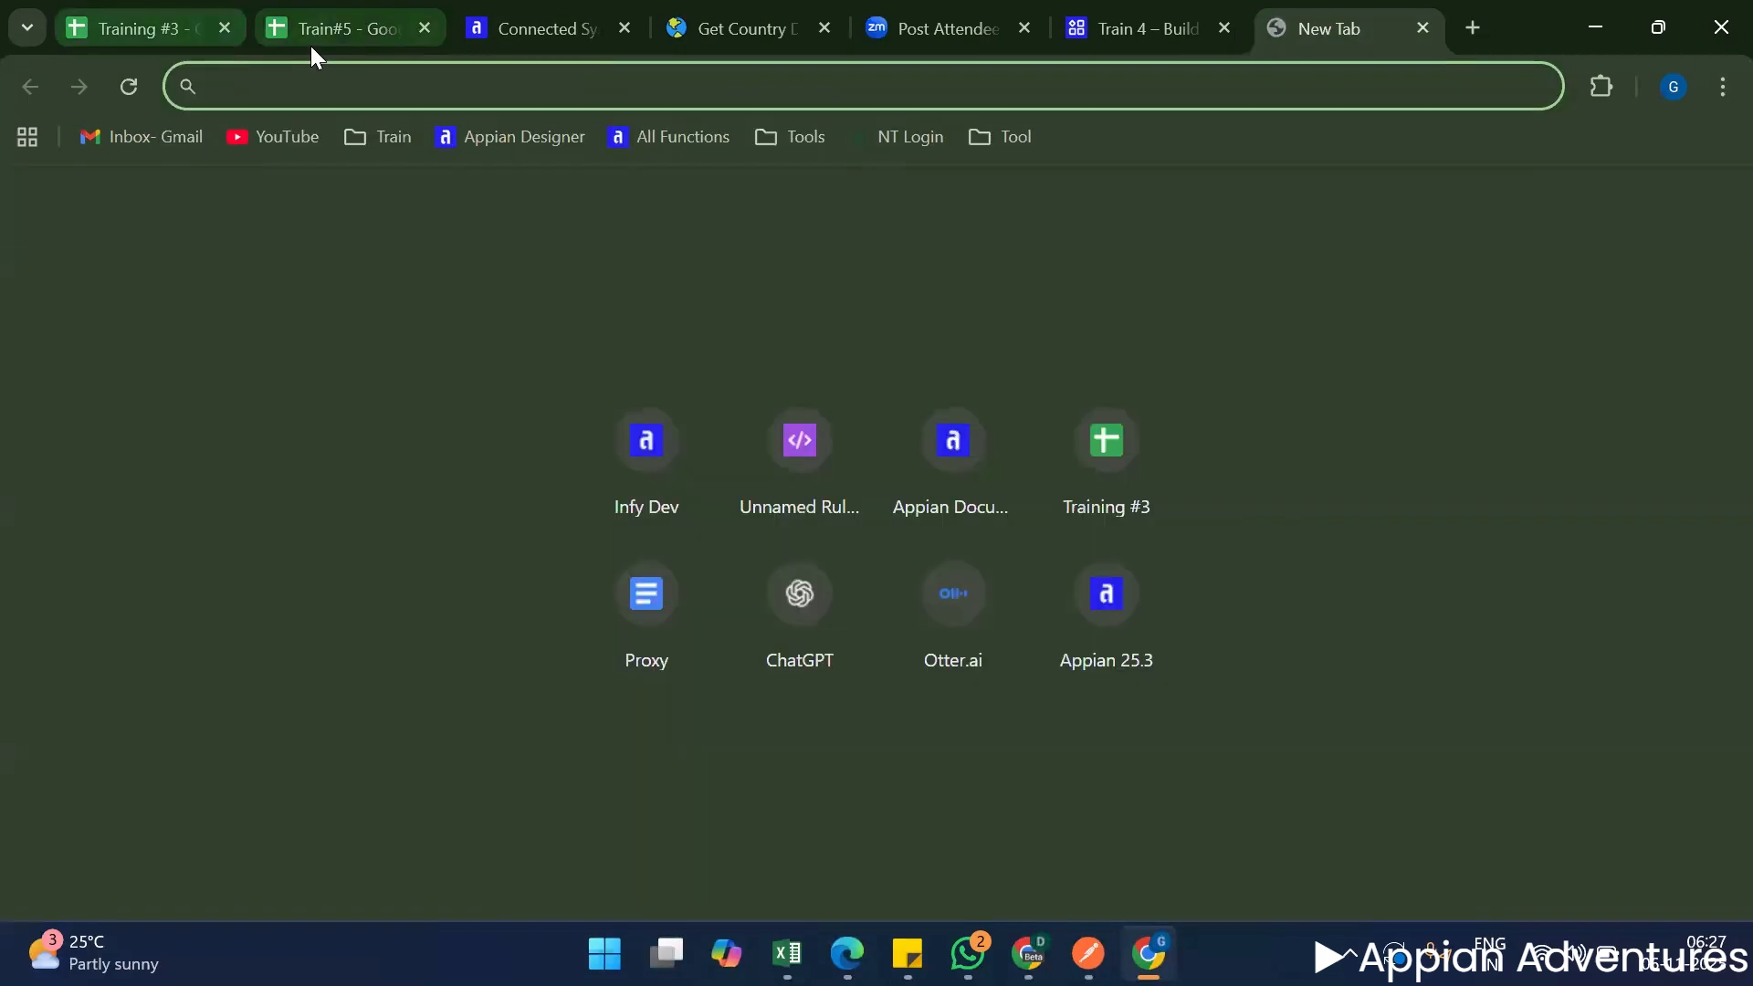
{"action": "left_click", "coordinate": [313, 55]}
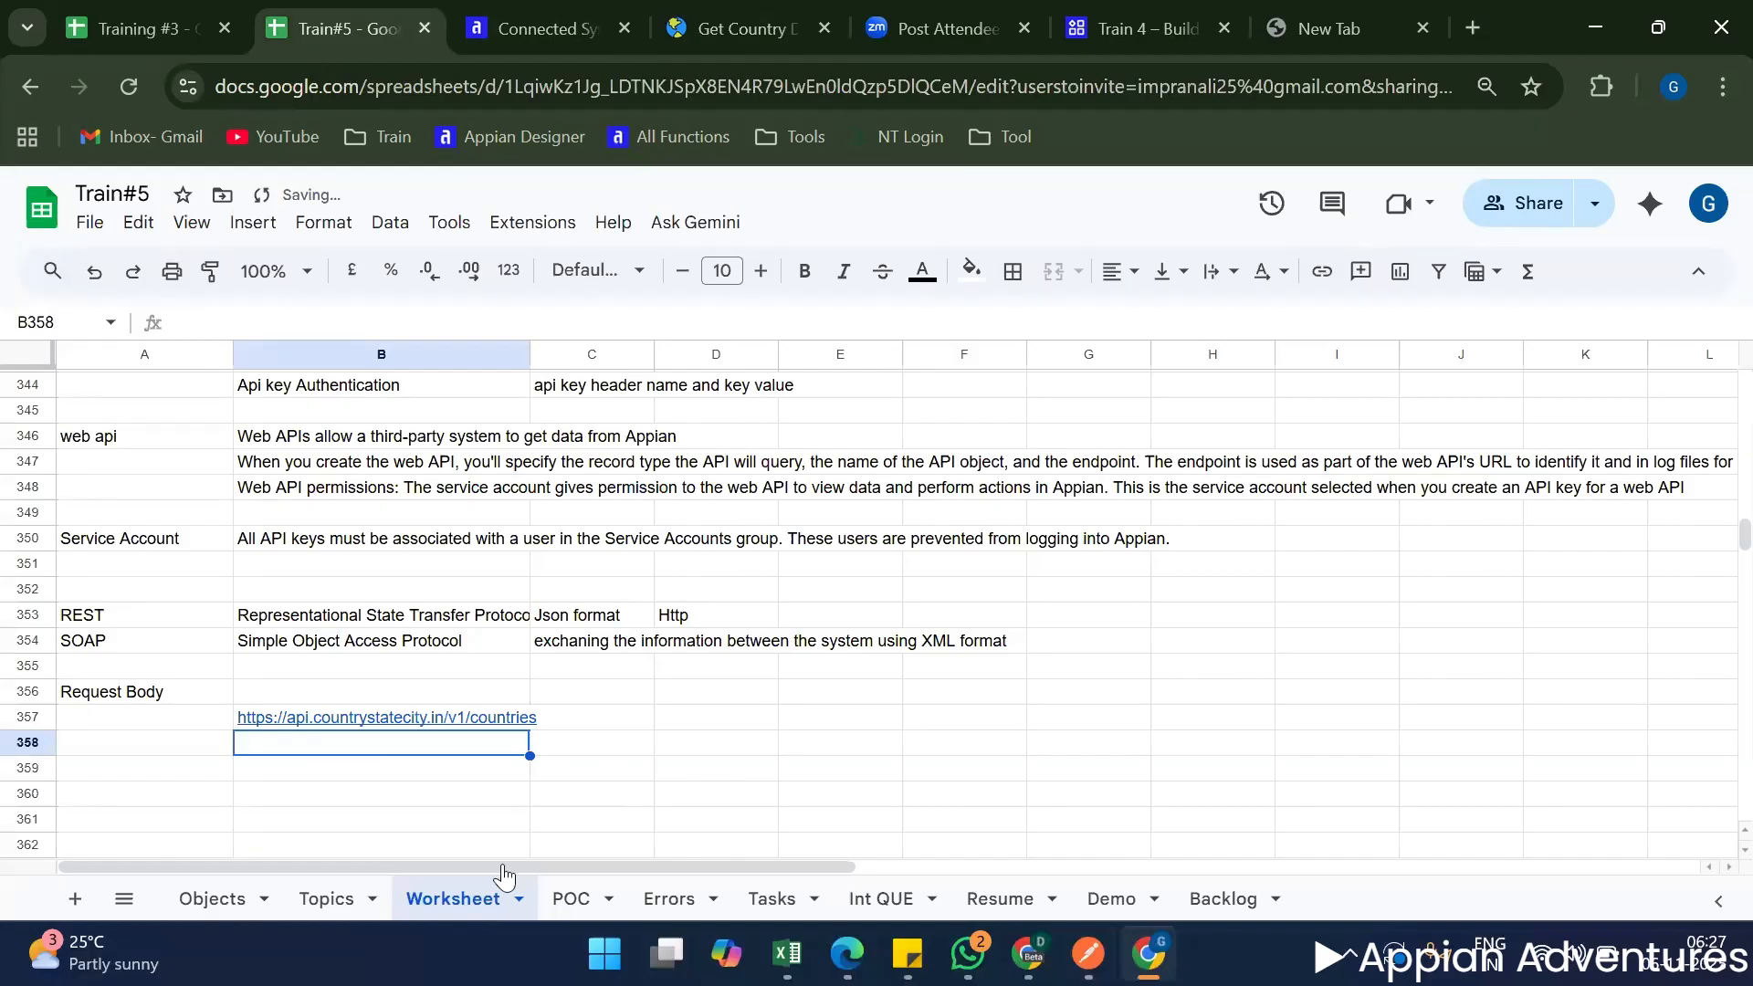
{"action": "key", "text": "ctrl+v"}
{"action": "left_click", "coordinate": [475, 800]}
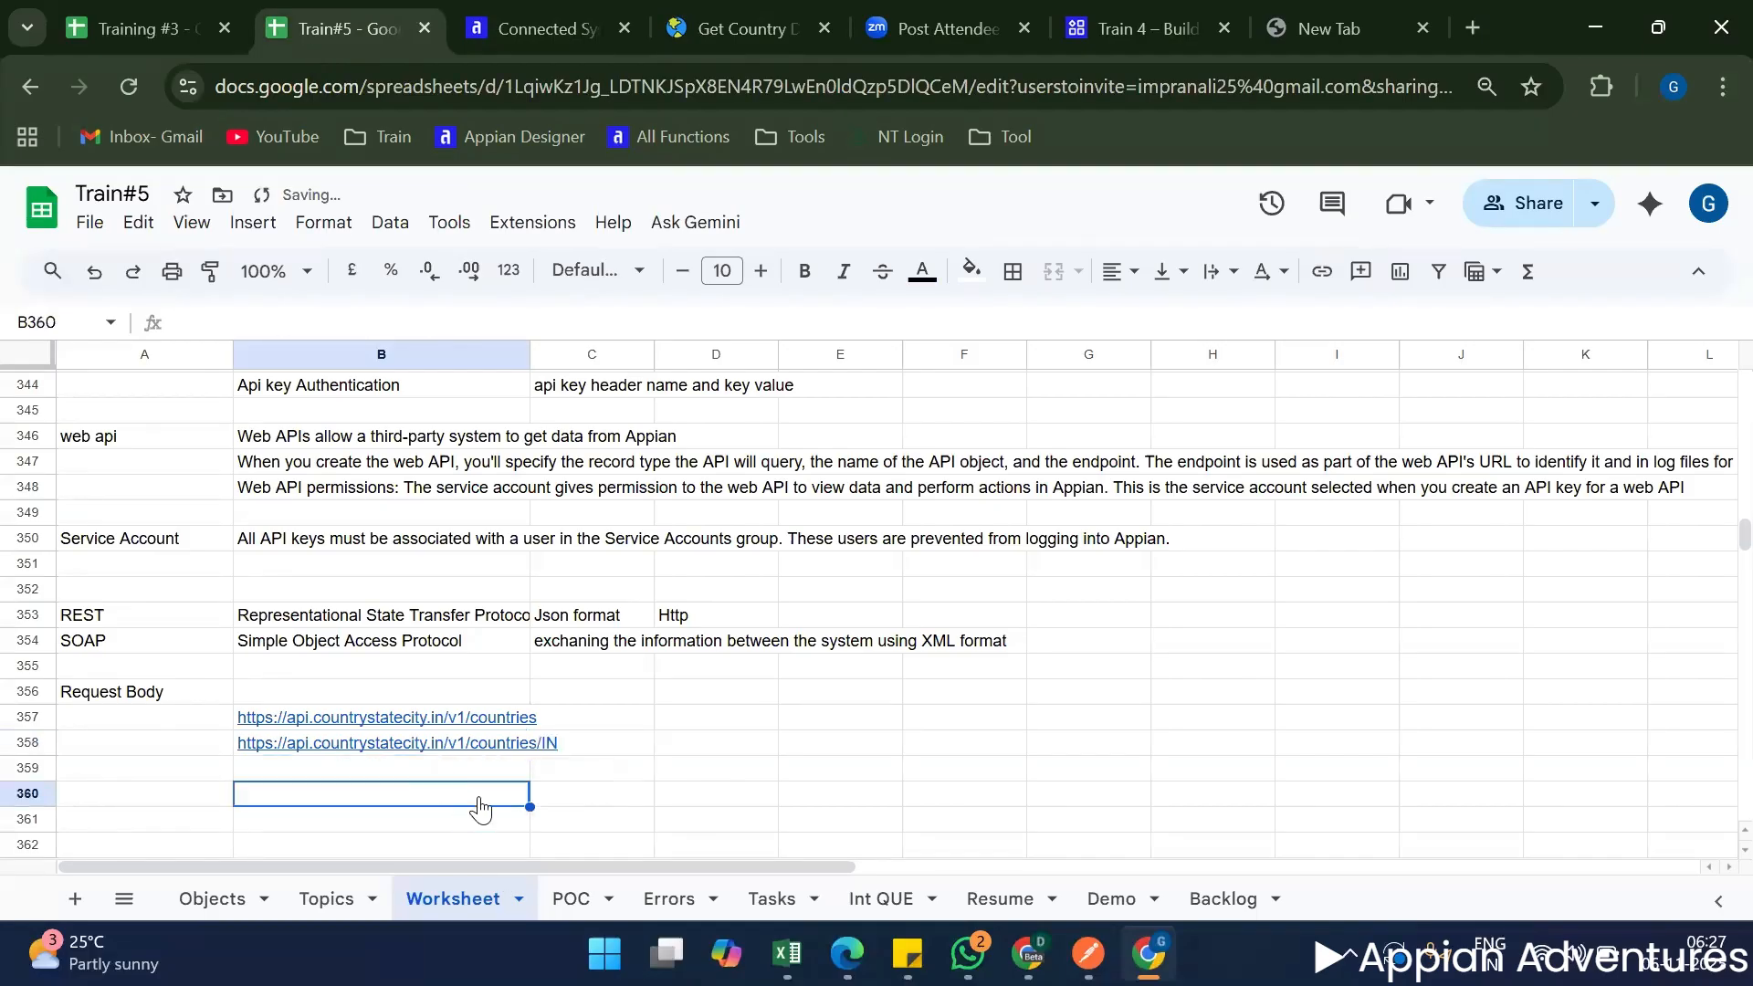
Open the Get States by Country endpoint in the Country State City docs and copy its example request URL from the curl sample.
{"action": "left_click", "coordinate": [821, 13]}
{"action": "scroll", "coordinate": [192, 716], "scroll_direction": "down", "scroll_amount": 2}
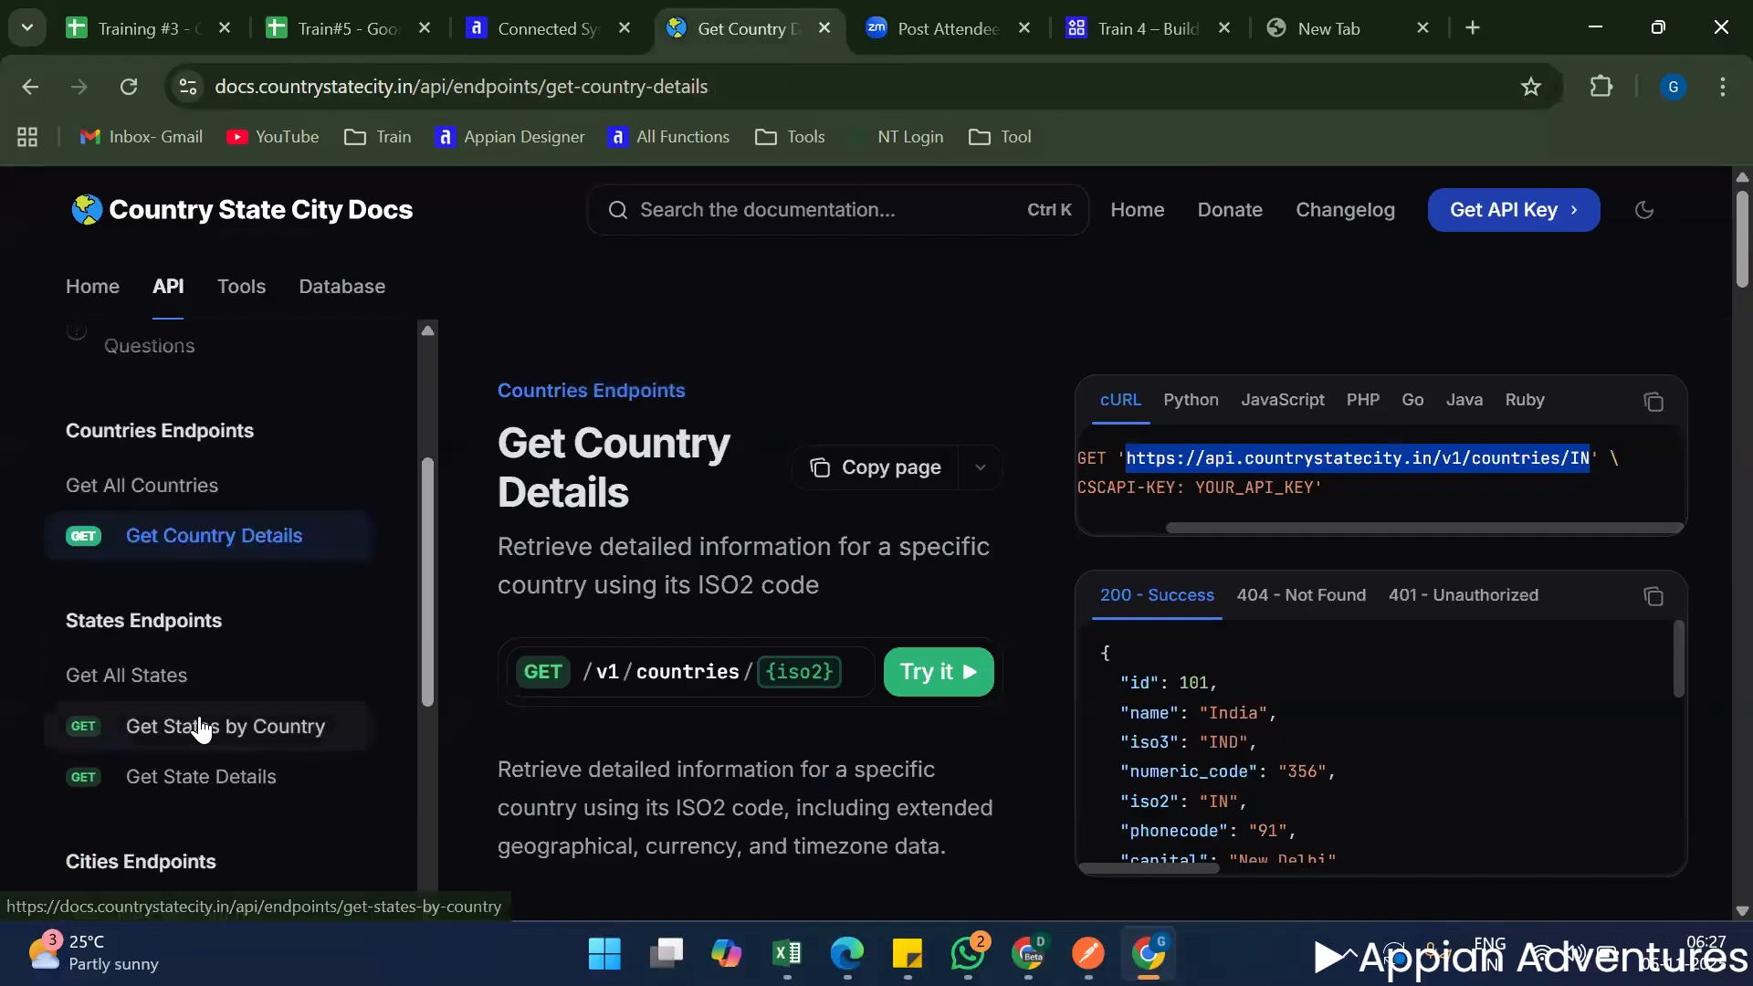
{"action": "left_click", "coordinate": [200, 729]}
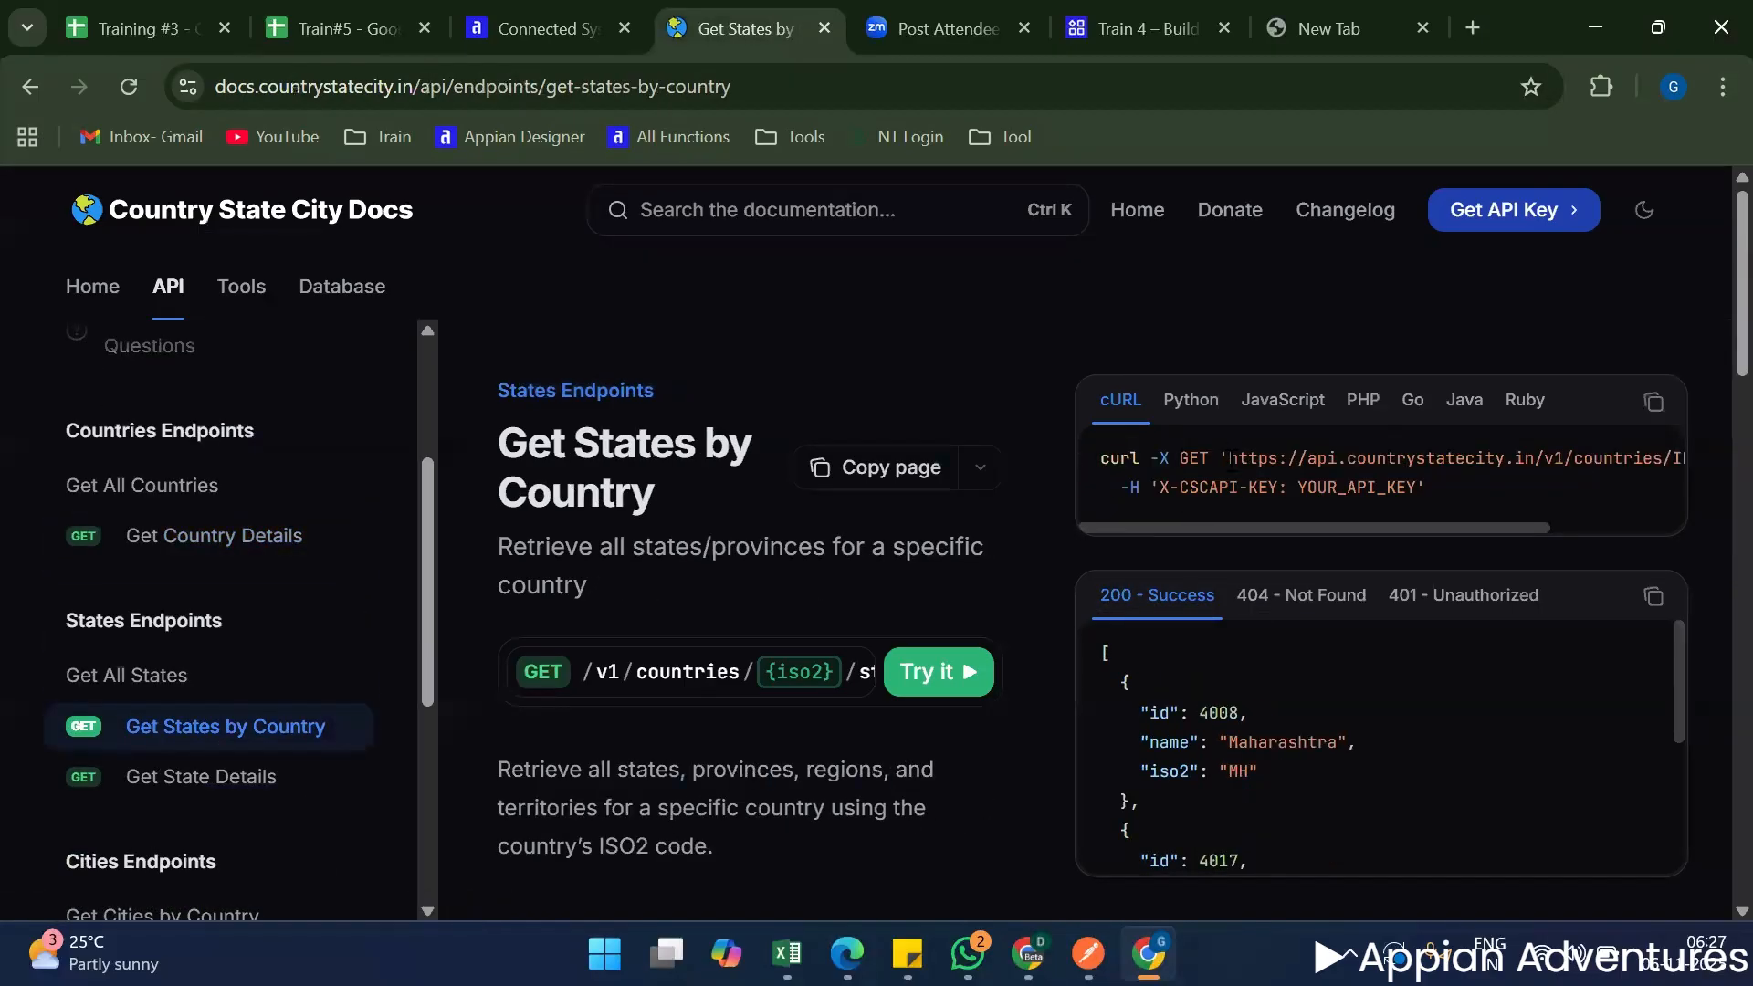
{"action": "left_click_drag", "start_coordinate": [1229, 458], "coordinate": [1576, 462]}
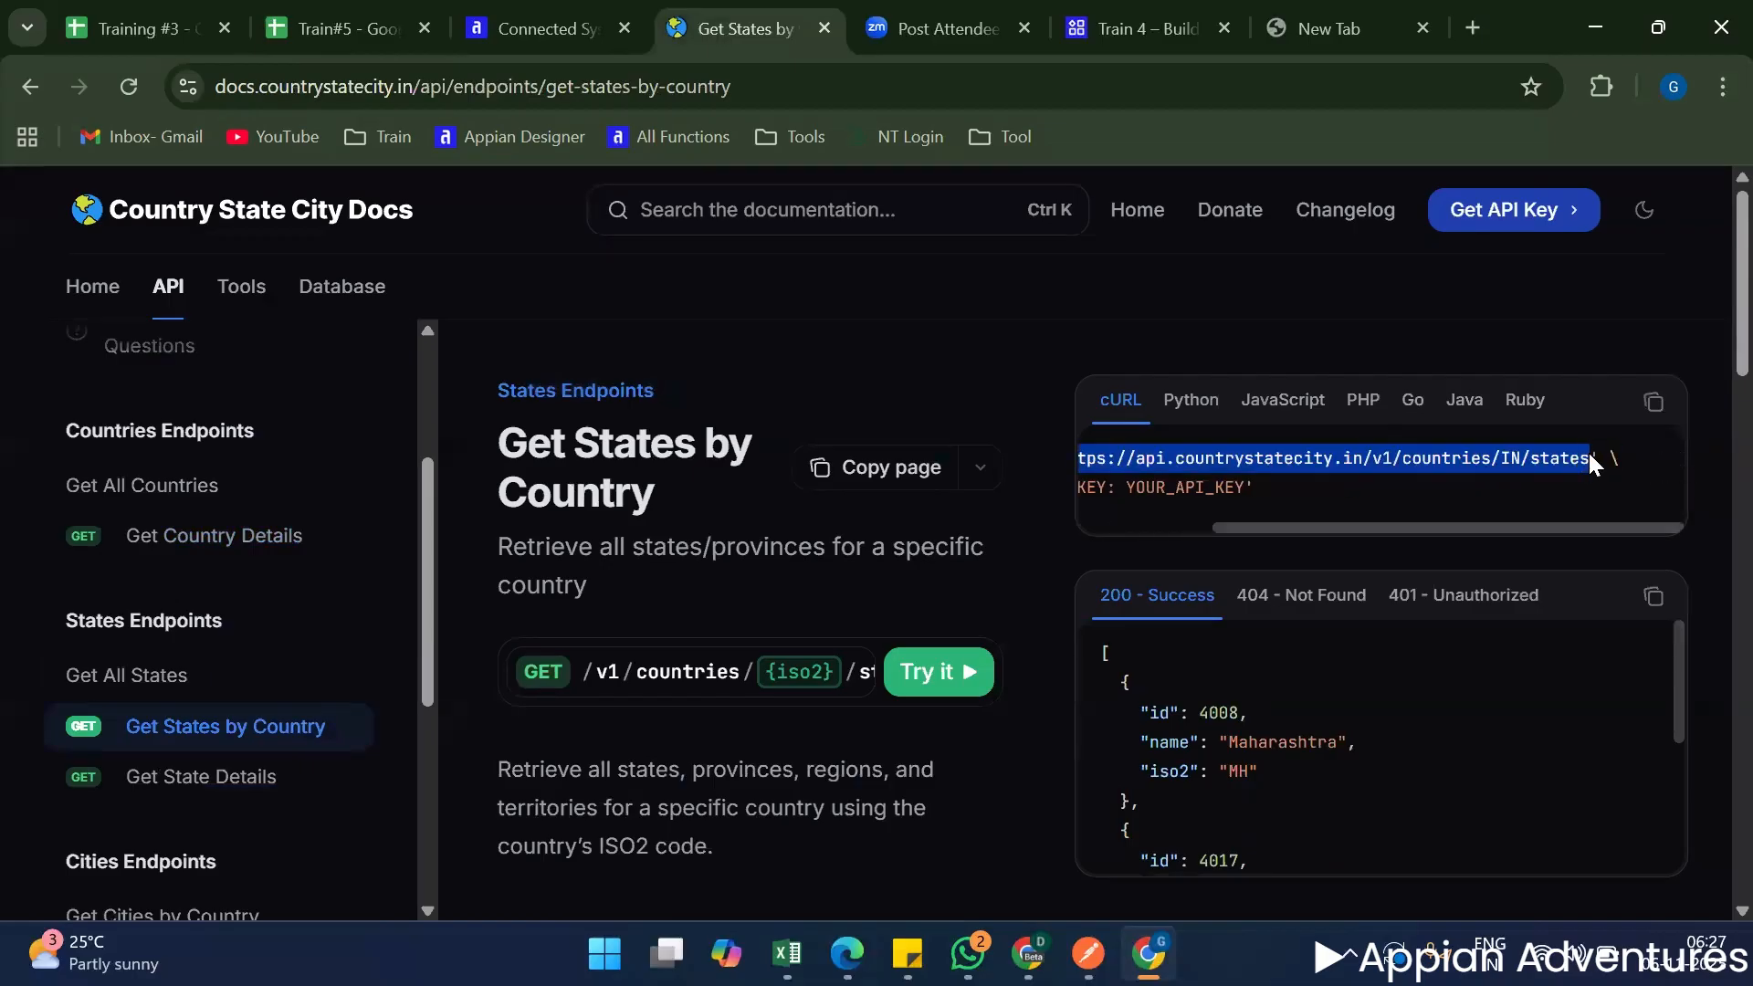
{"action": "left_click", "coordinate": [354, 37]}
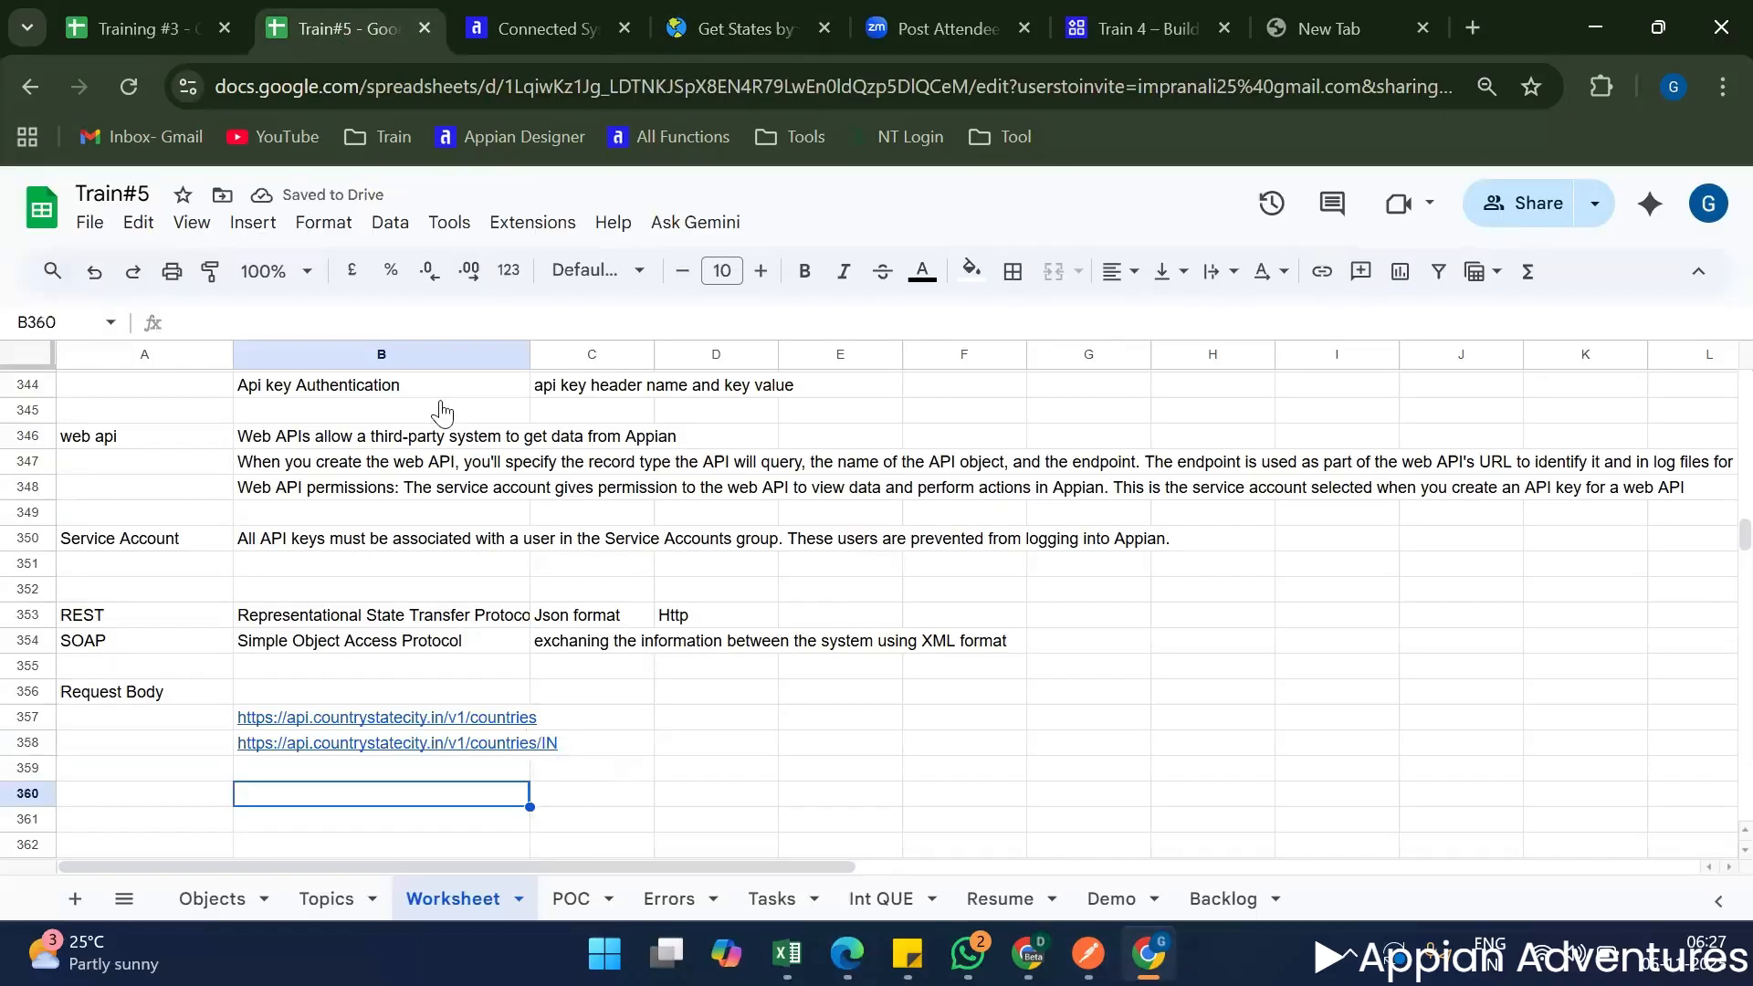
{"action": "left_click", "coordinate": [312, 775]}
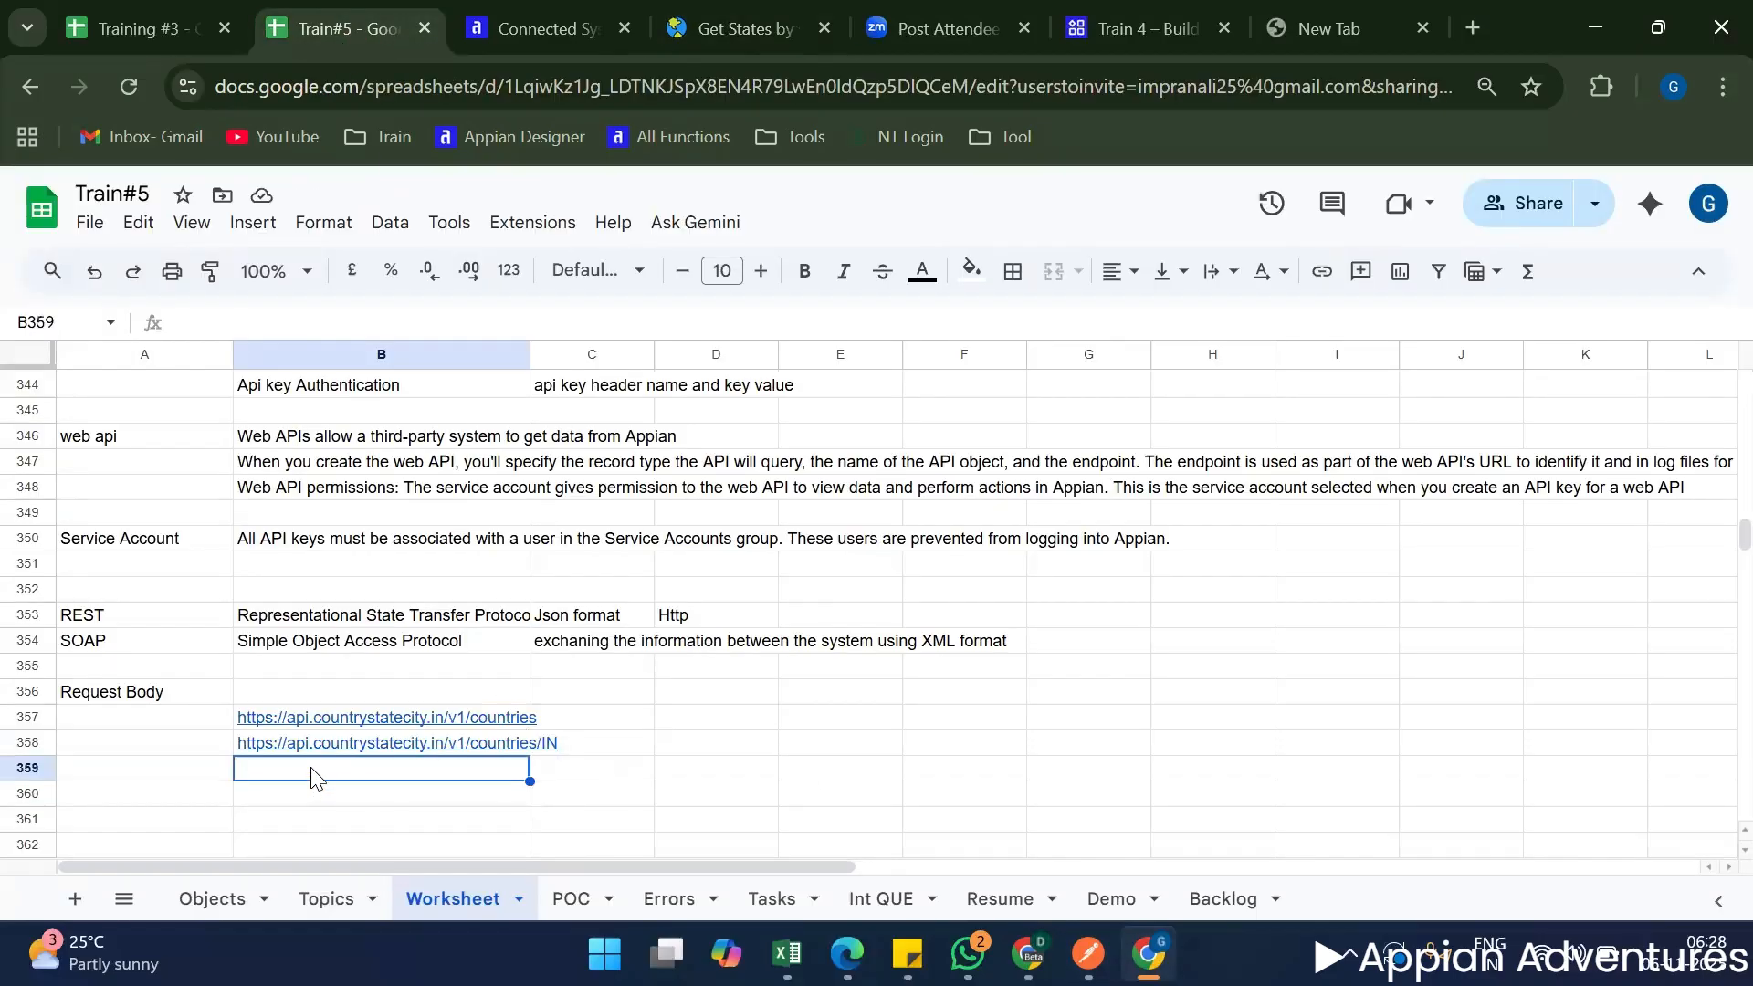
{"action": "key", "text": "ctrl+v"}
{"action": "left_click", "coordinate": [1349, 29]}
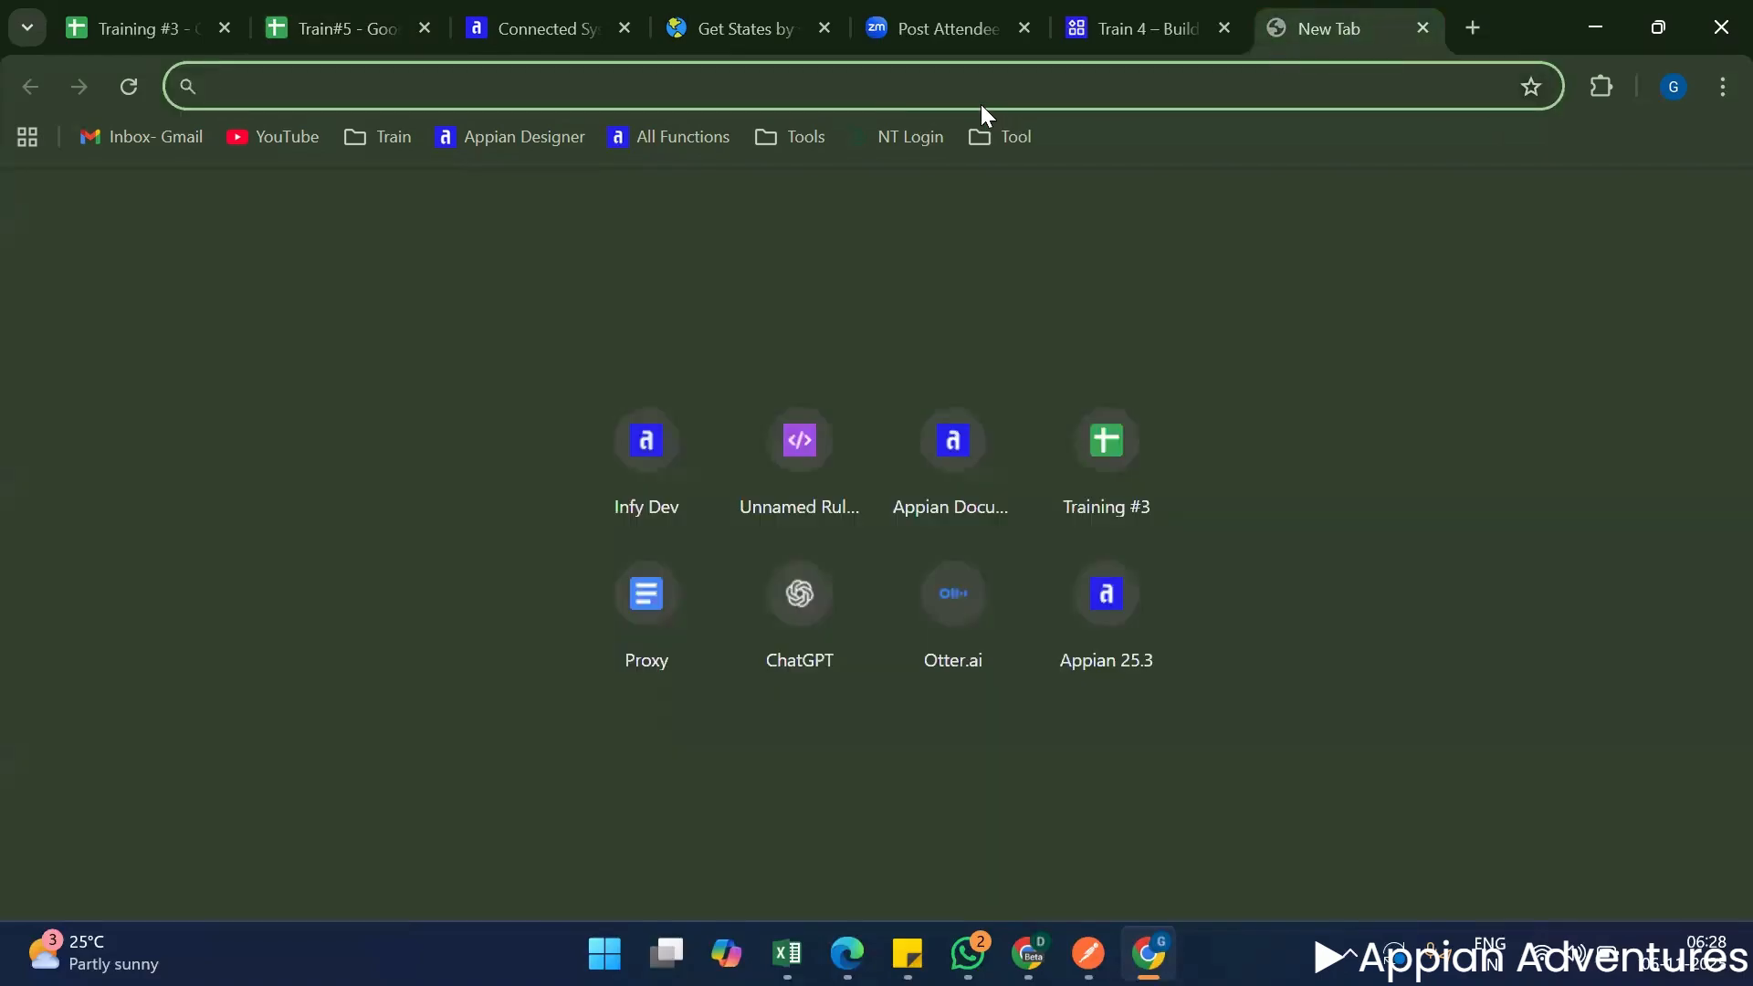
{"action": "key", "text": "ctrl+v"}
{"action": "key", "text": "ctrl+a"}
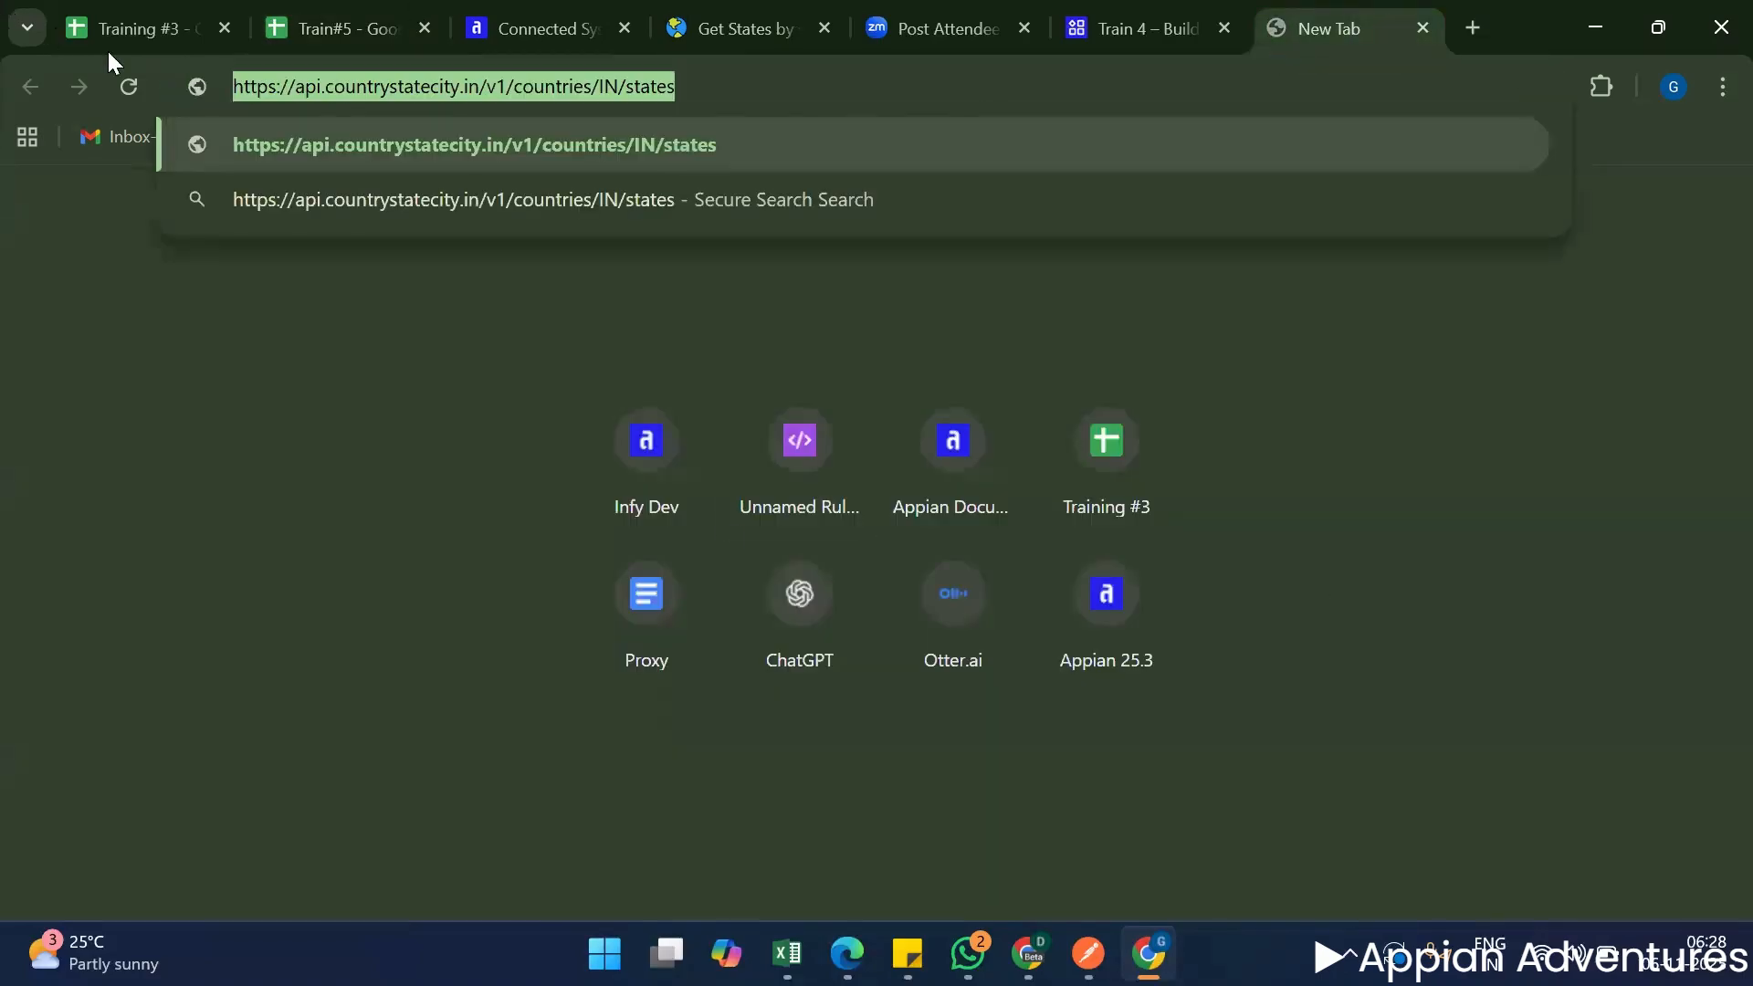
{"action": "key", "text": "BackSpace"}
{"action": "left_click", "coordinate": [305, 24]}
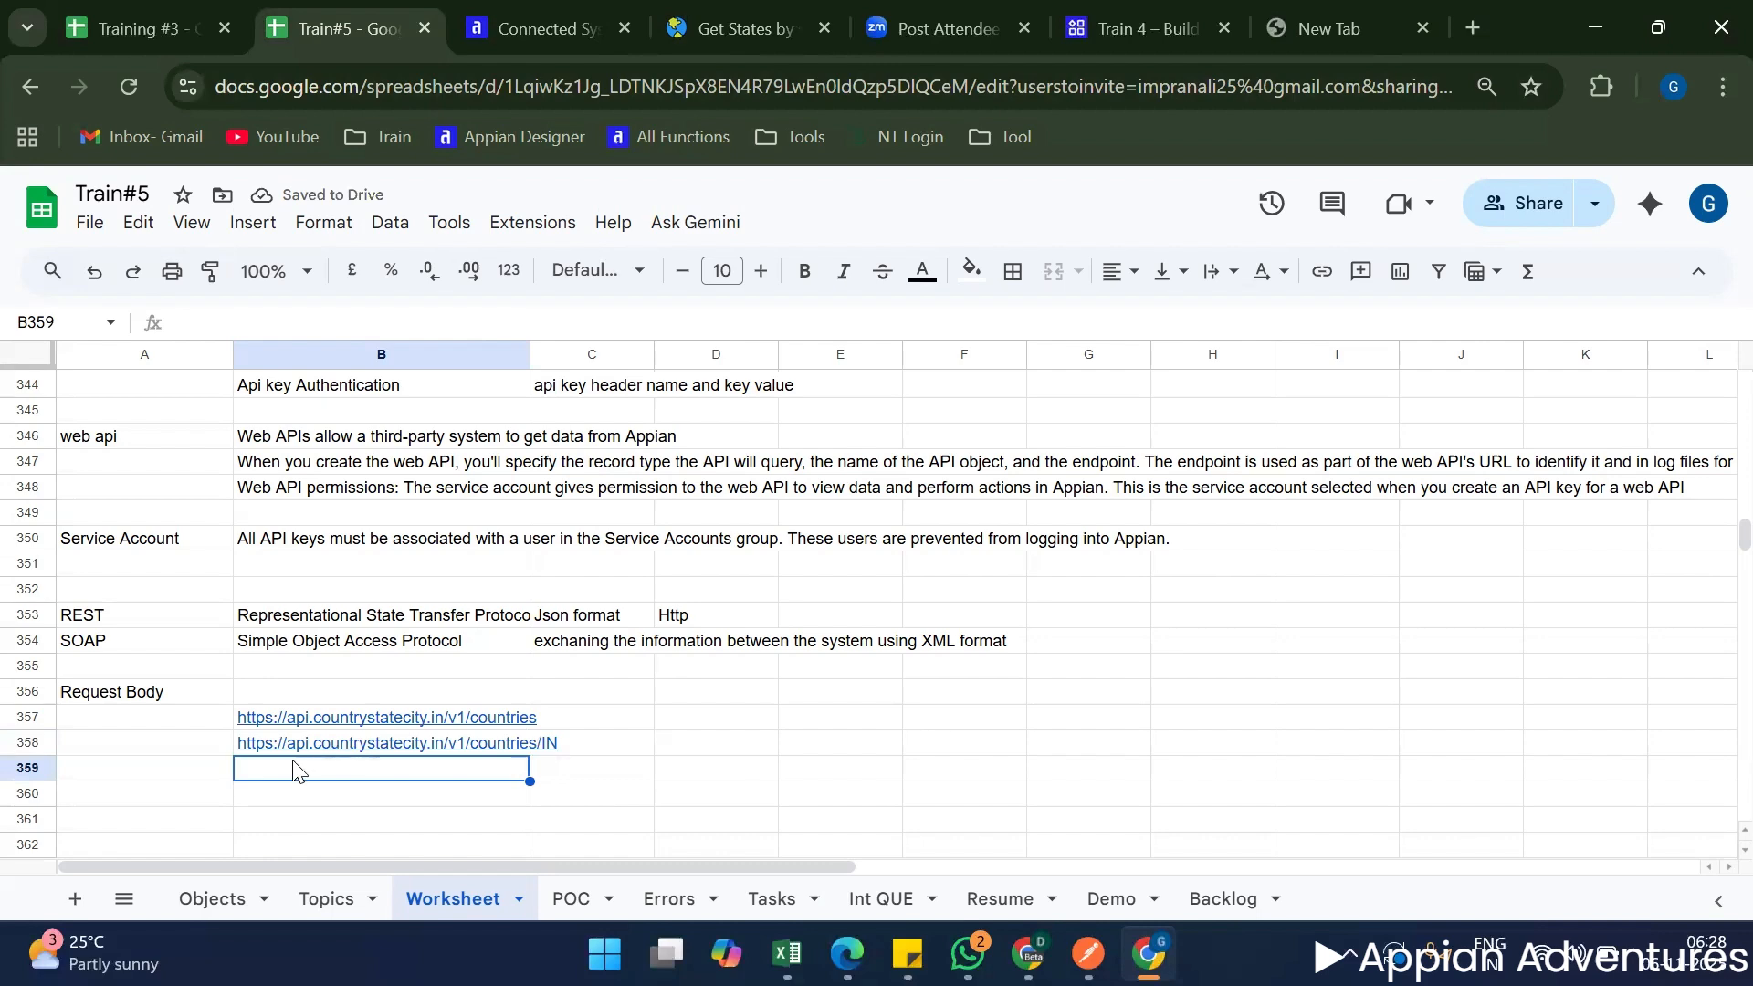
{"action": "key", "text": "ctrl+v"}
{"action": "scroll", "coordinate": [642, 783], "scroll_direction": "down", "scroll_amount": 2}
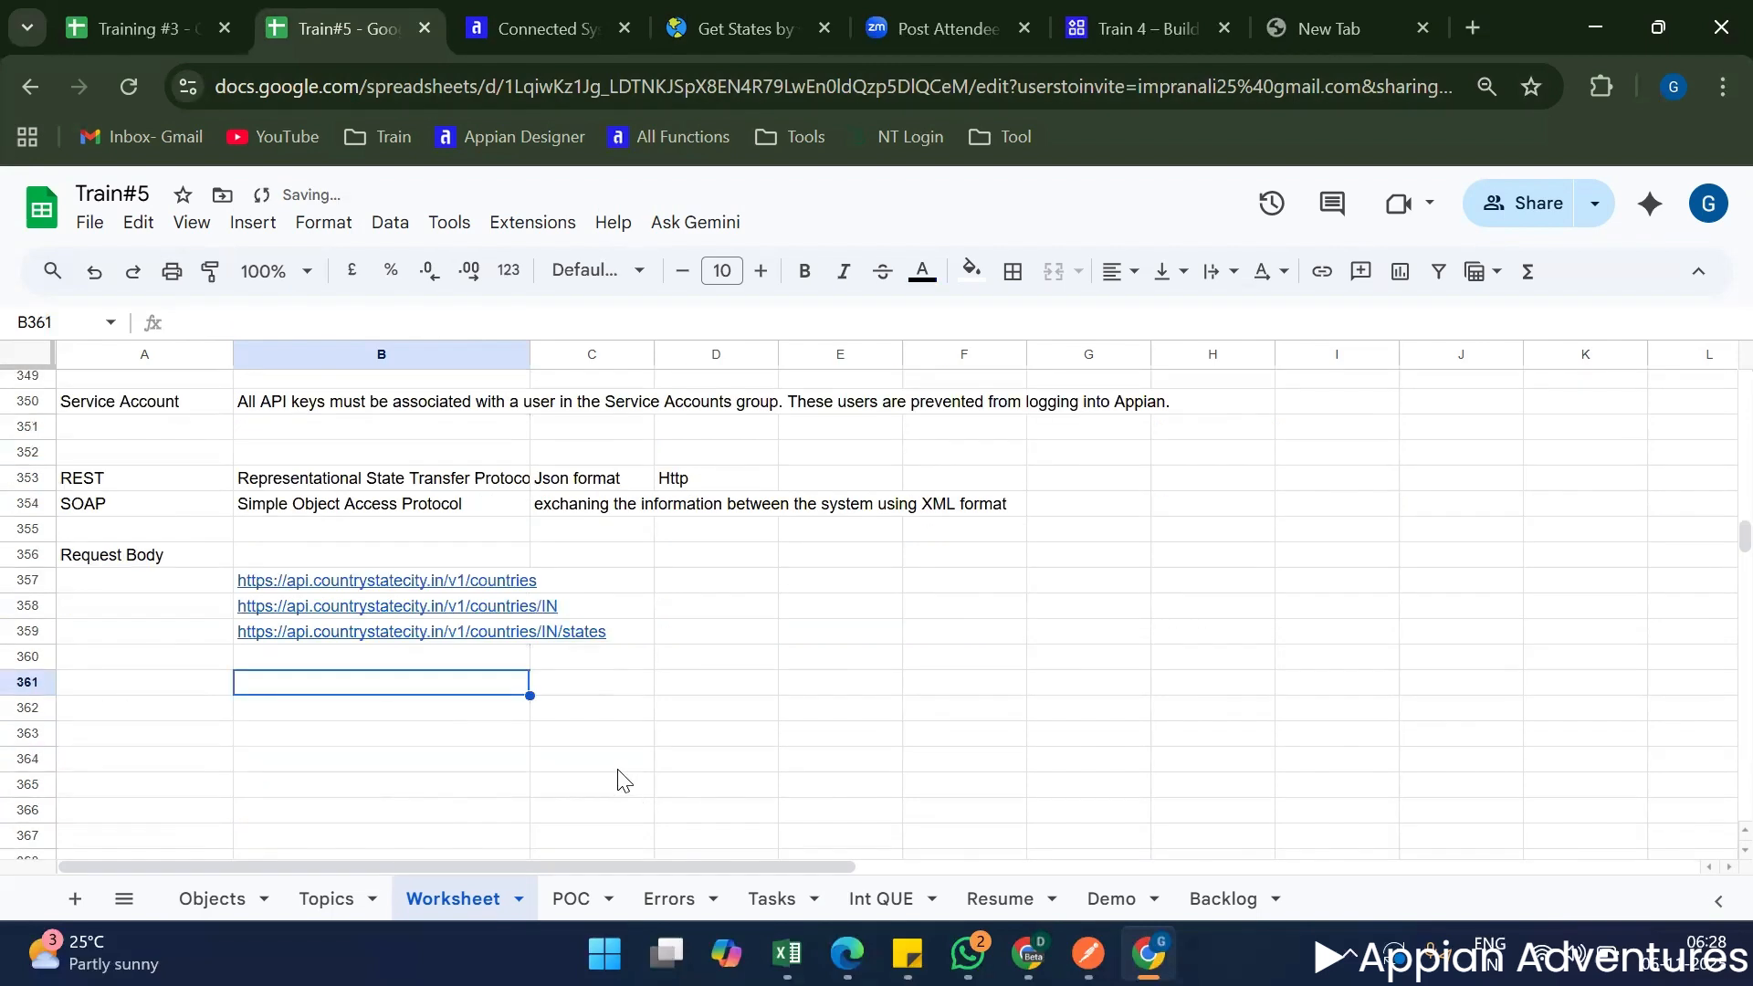
{"action": "mouse_move", "coordinate": [326, 589]}
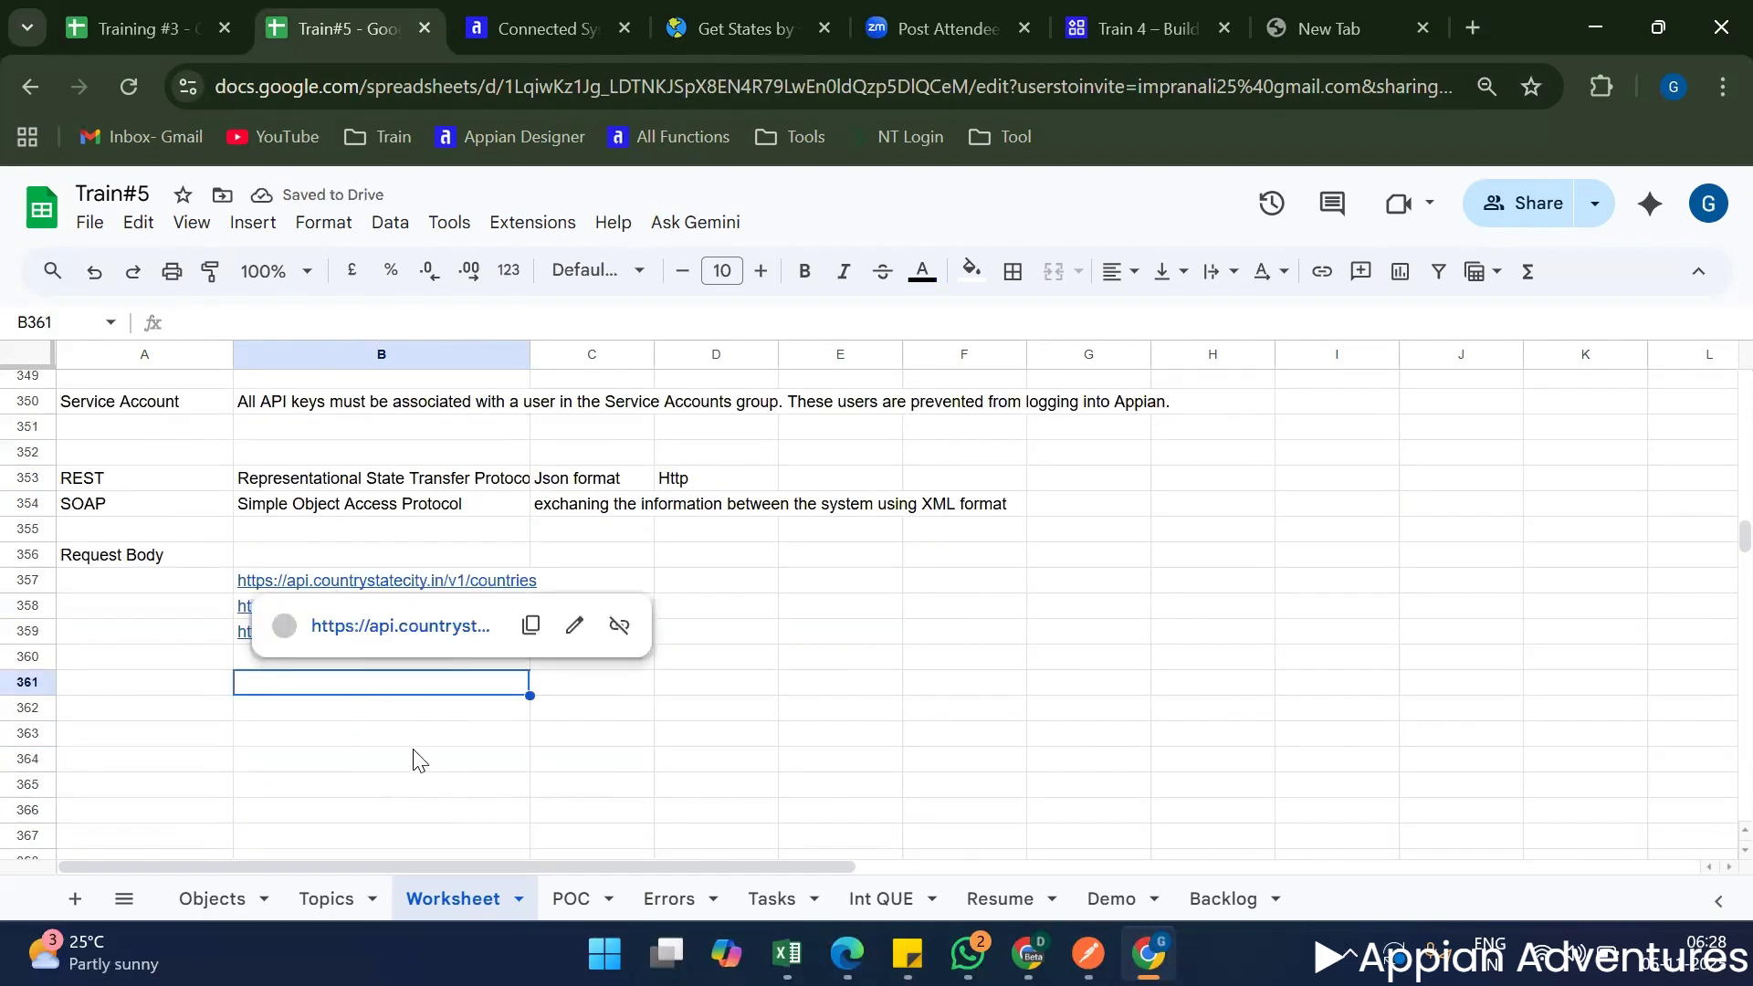
{"action": "left_click", "coordinate": [1251, 838]}
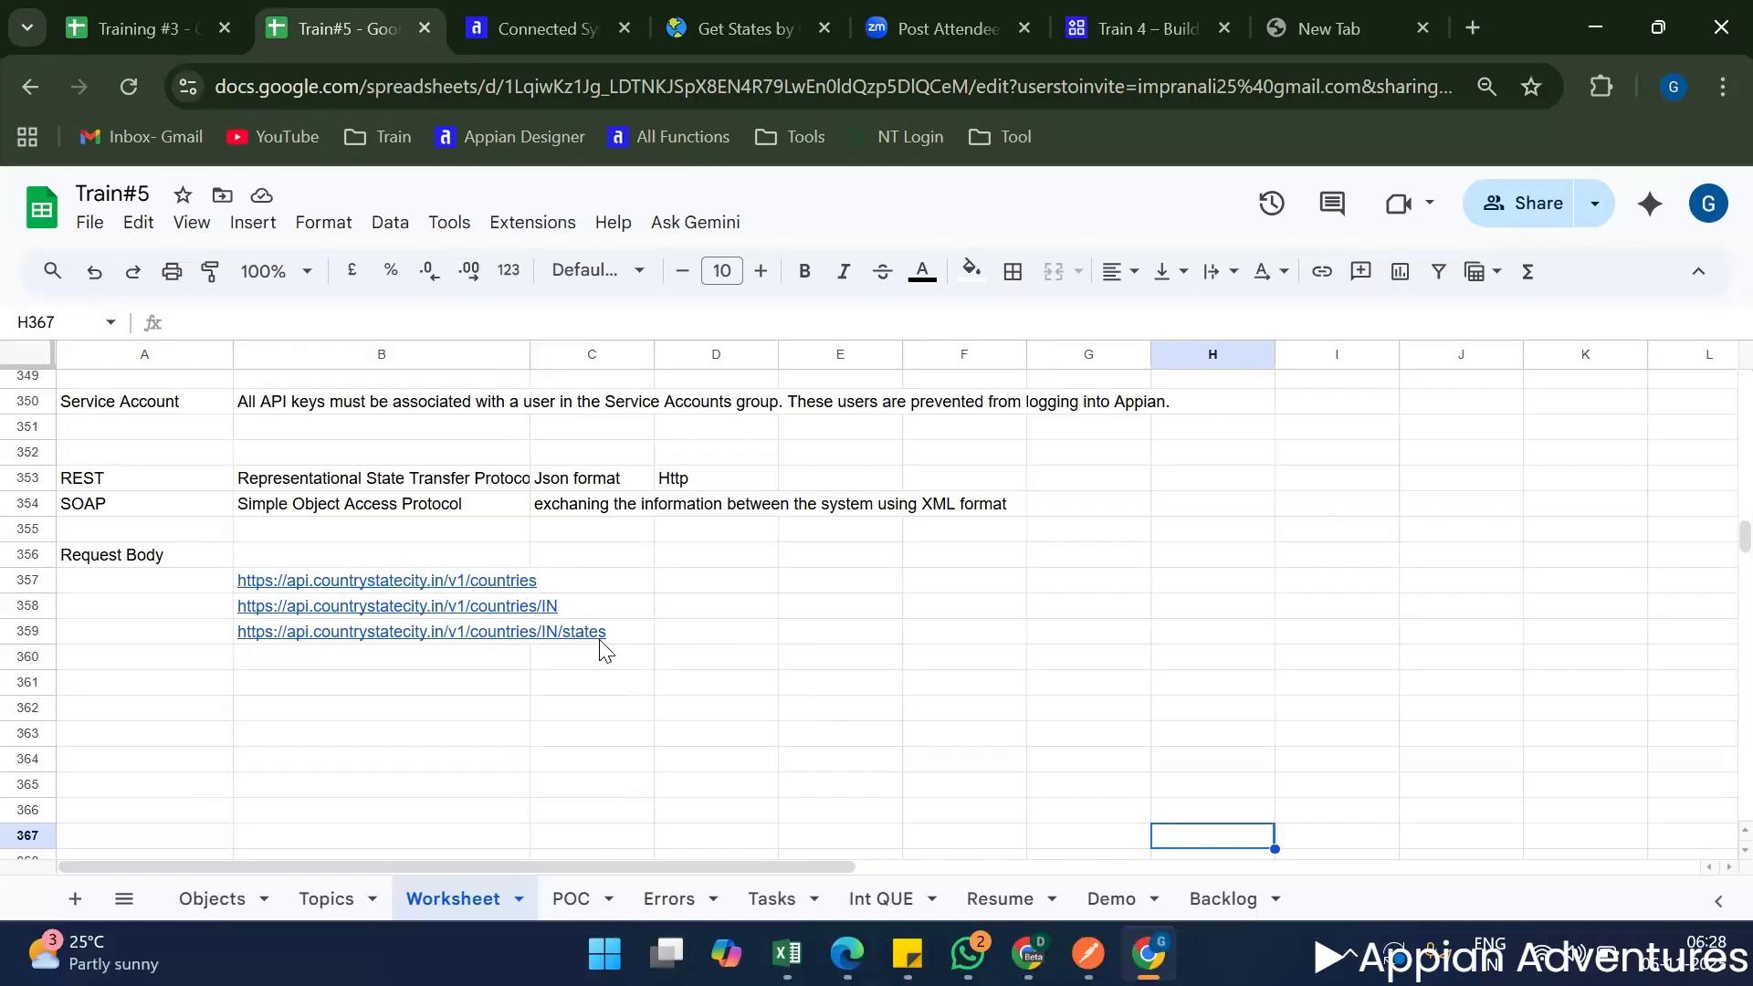
{"action": "mouse_move", "coordinate": [478, 632]}
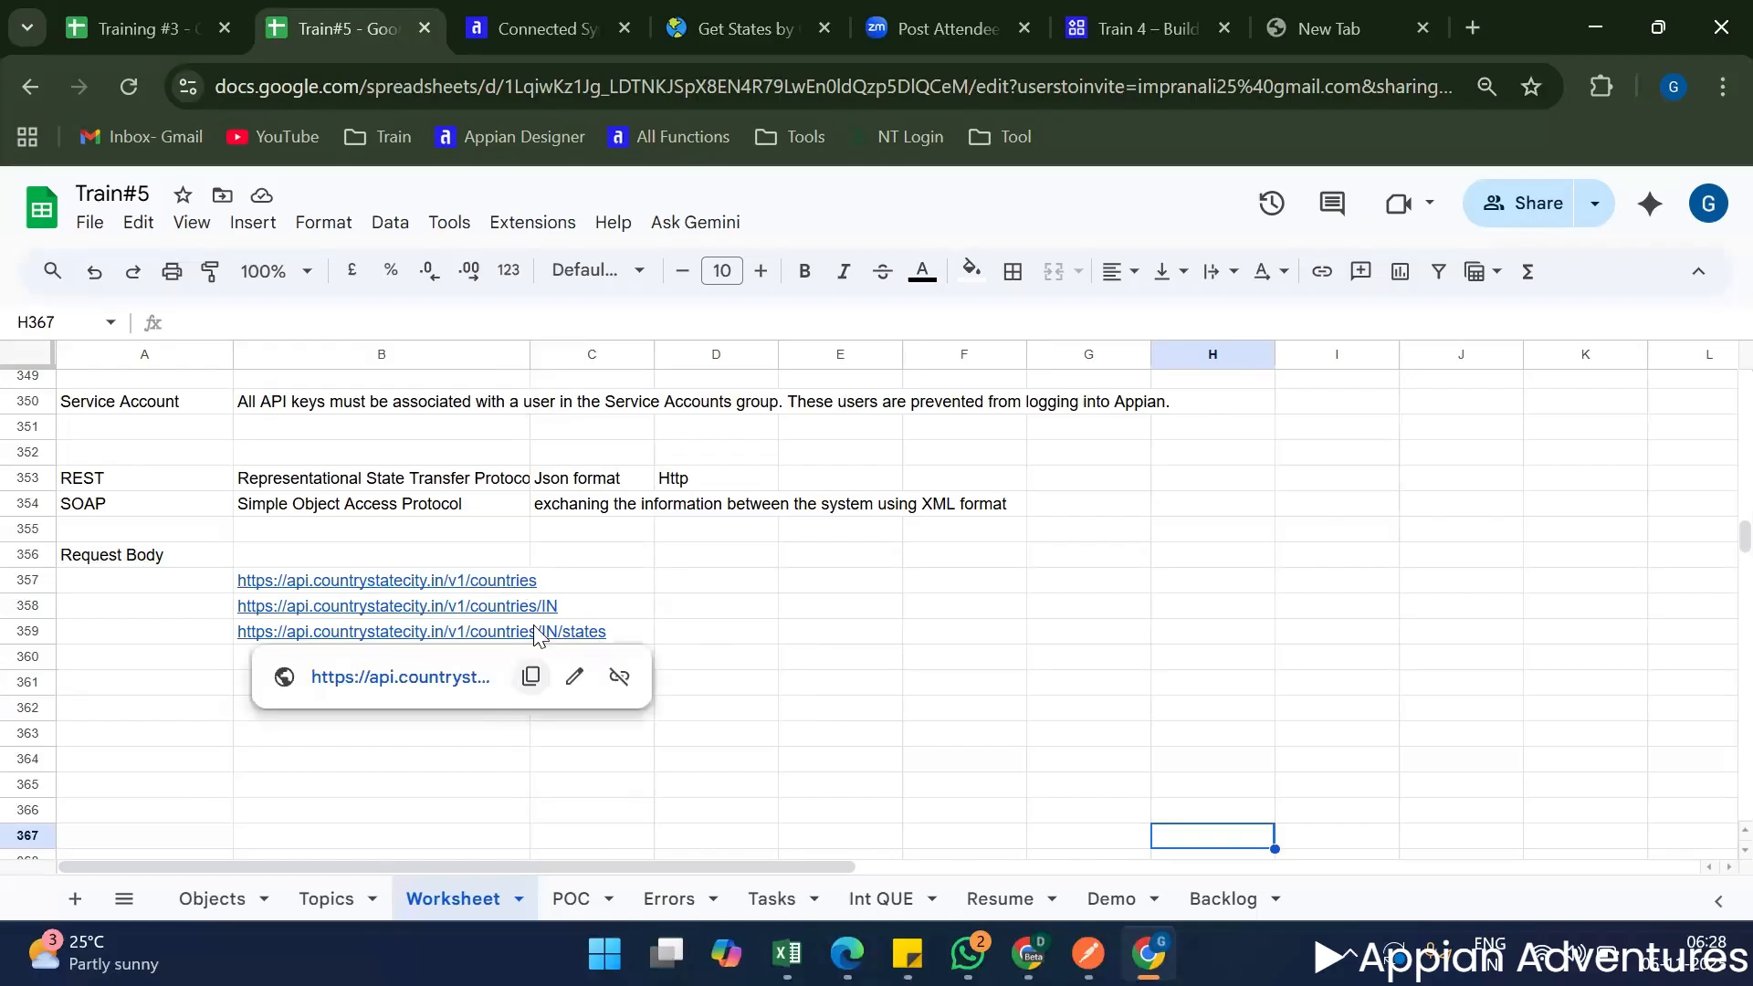
{"action": "left_click", "coordinate": [1147, 668]}
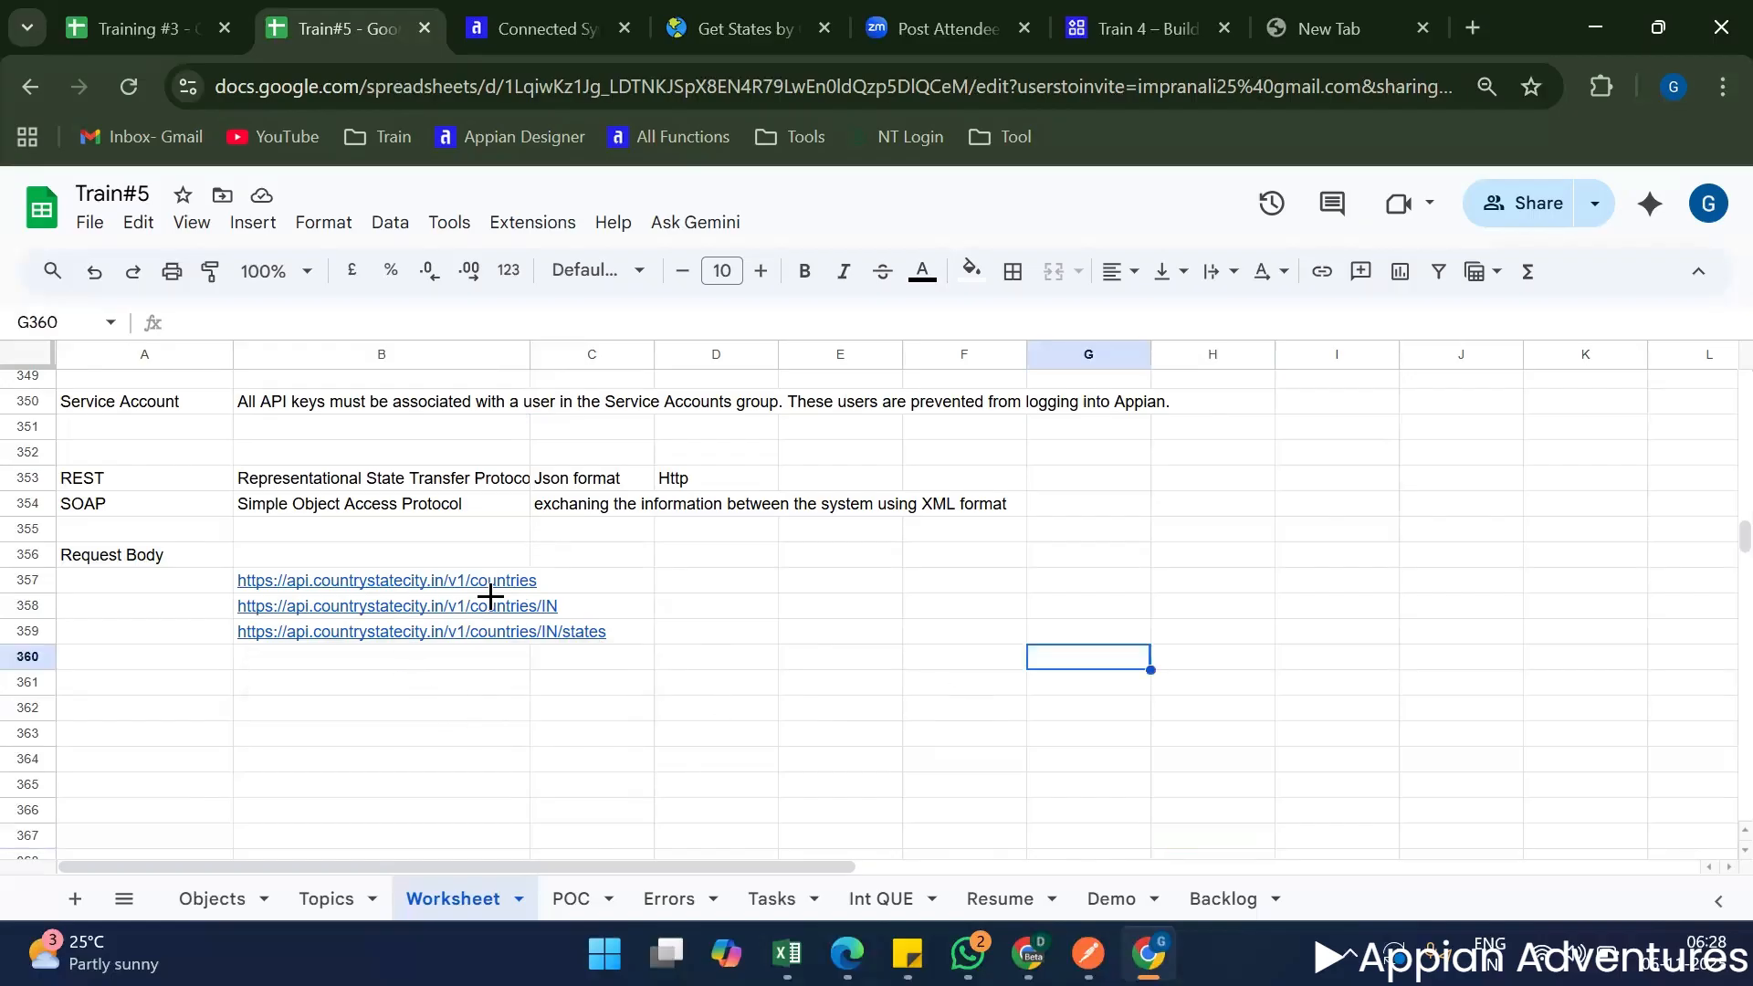
{"action": "mouse_move", "coordinate": [452, 587]}
{"action": "left_click", "coordinate": [548, 585]}
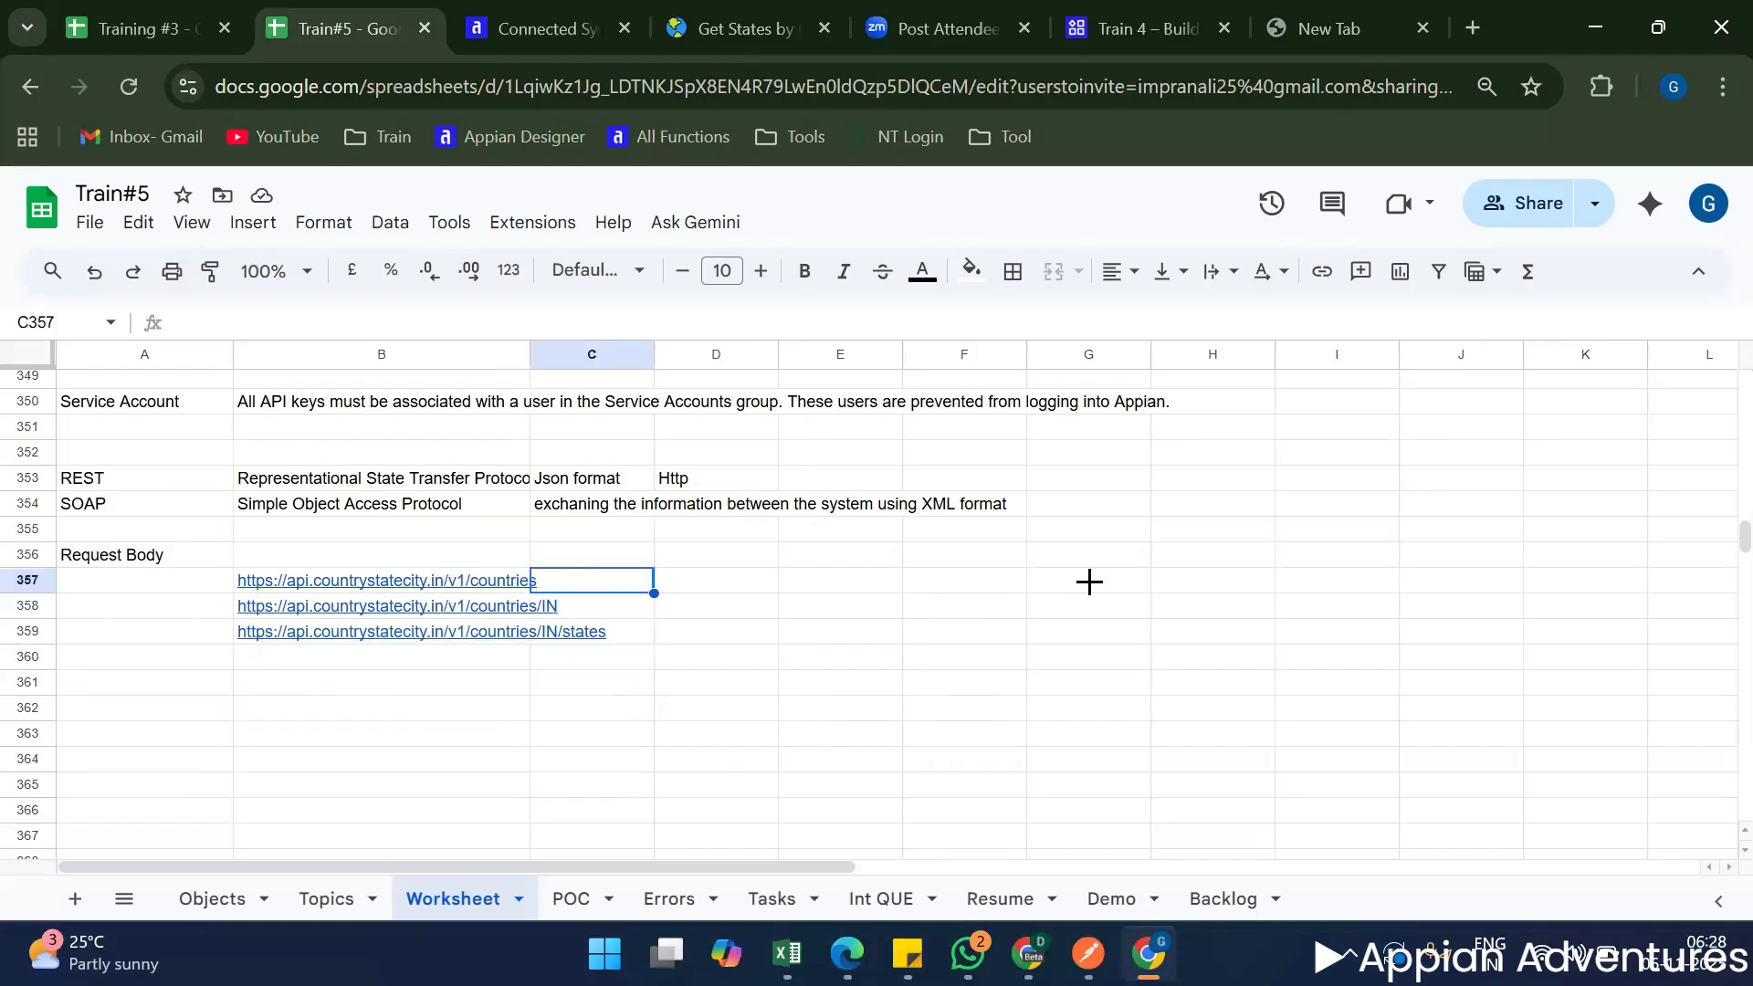
{"action": "key", "text": "Left"}
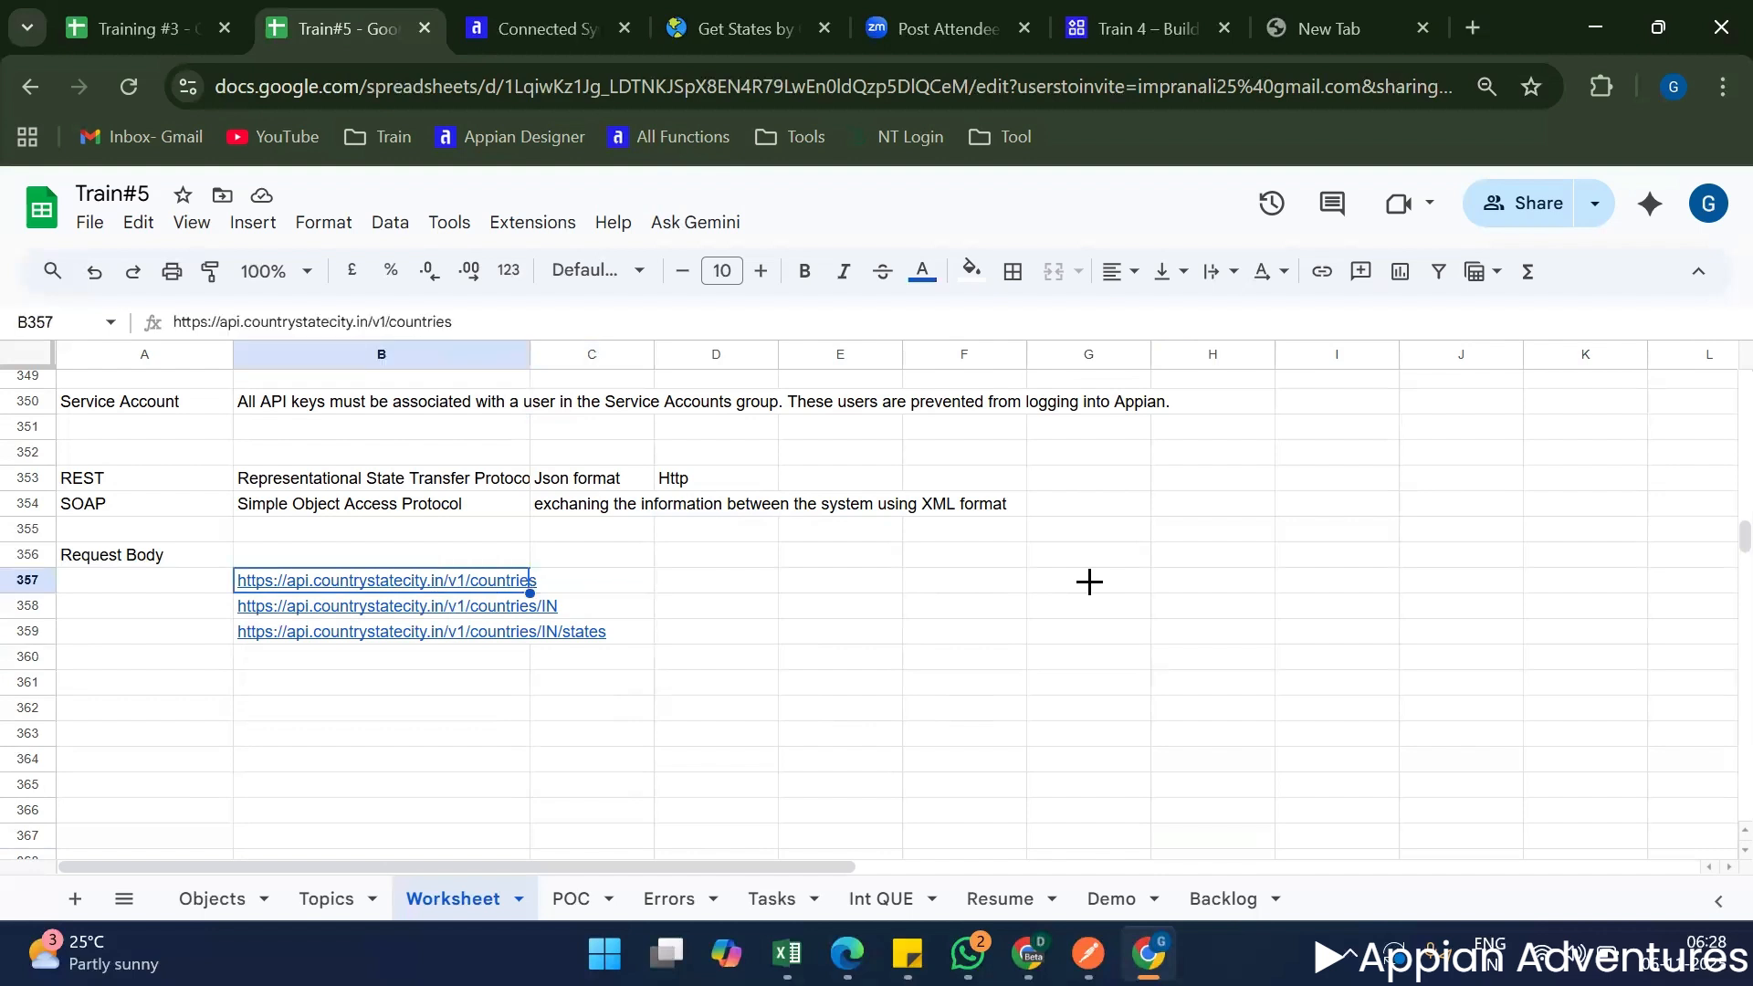
{"action": "key", "text": "ctrl+c"}
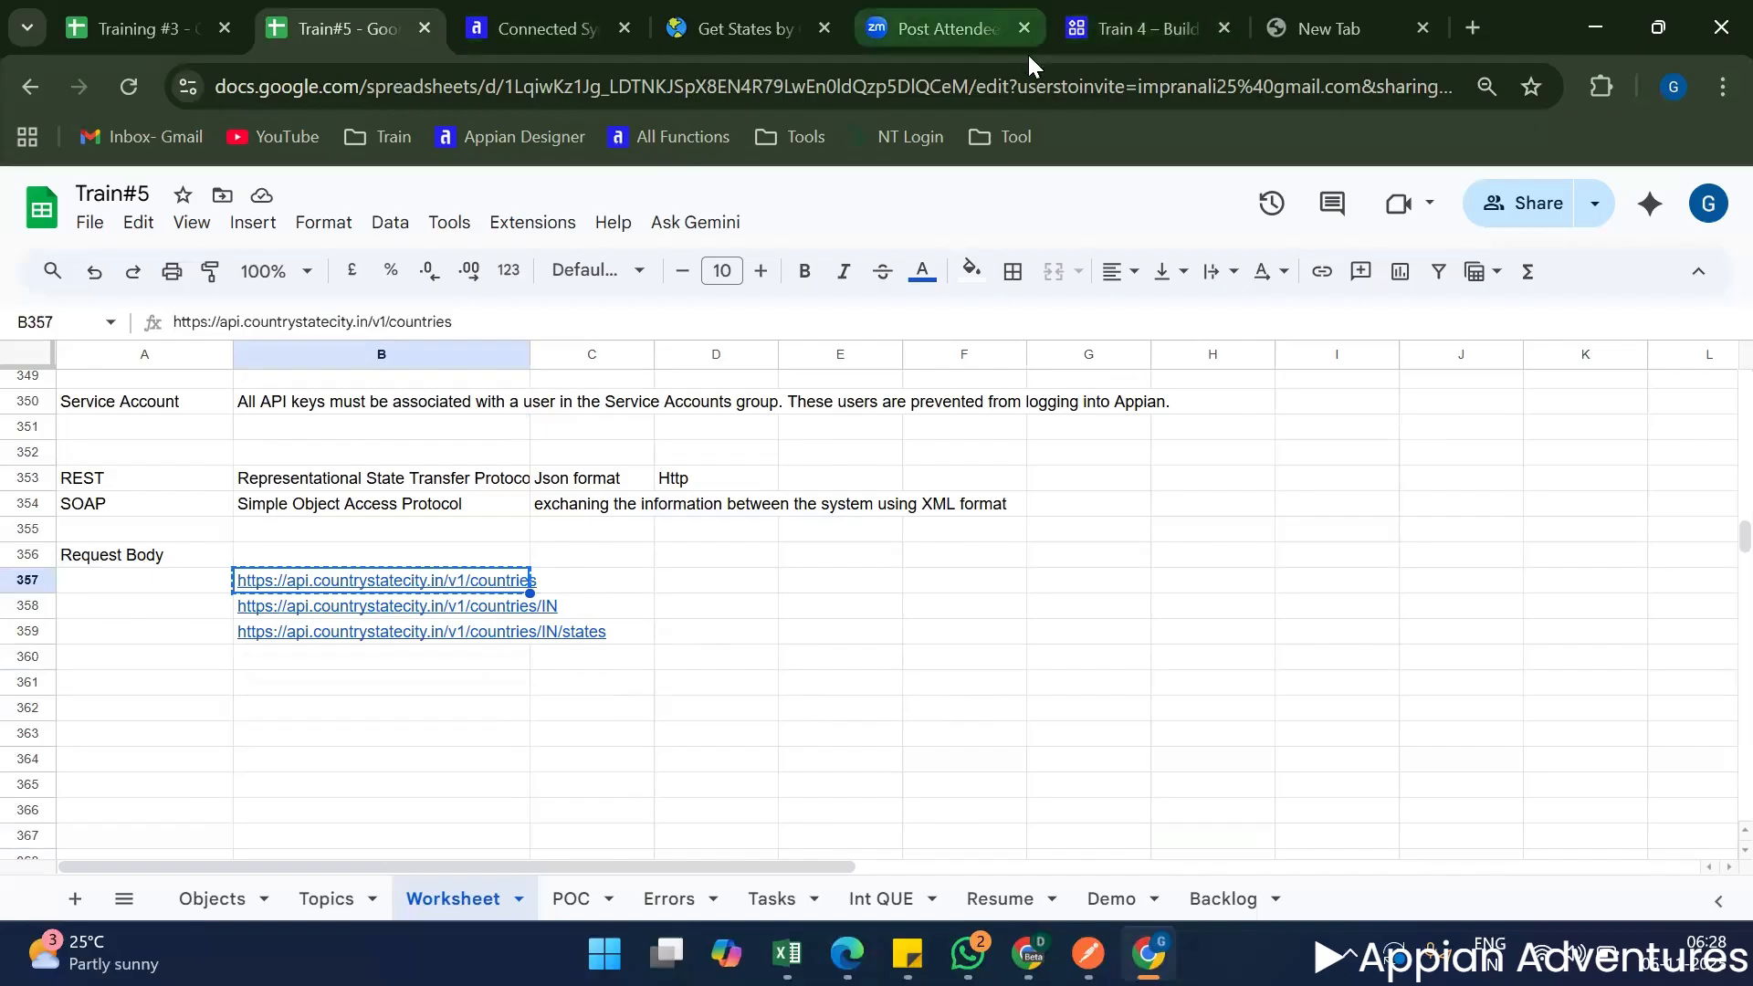
{"action": "mouse_move", "coordinate": [1150, 16]}
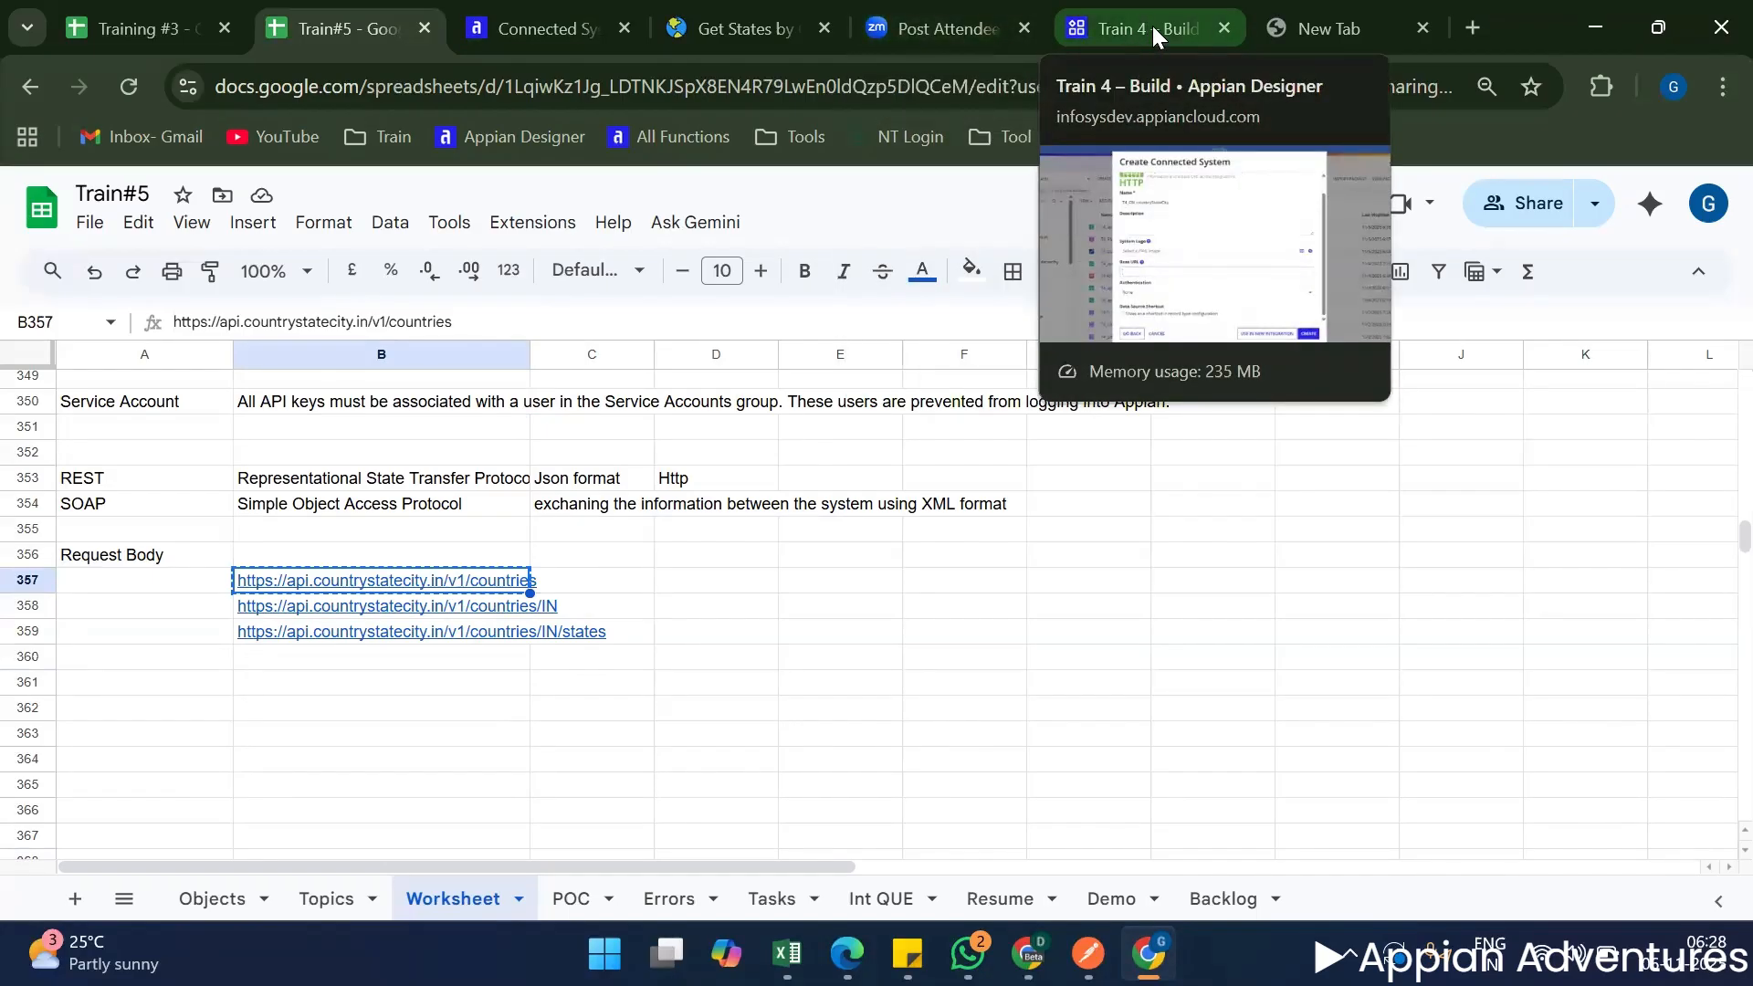
{"action": "left_click", "coordinate": [1154, 22]}
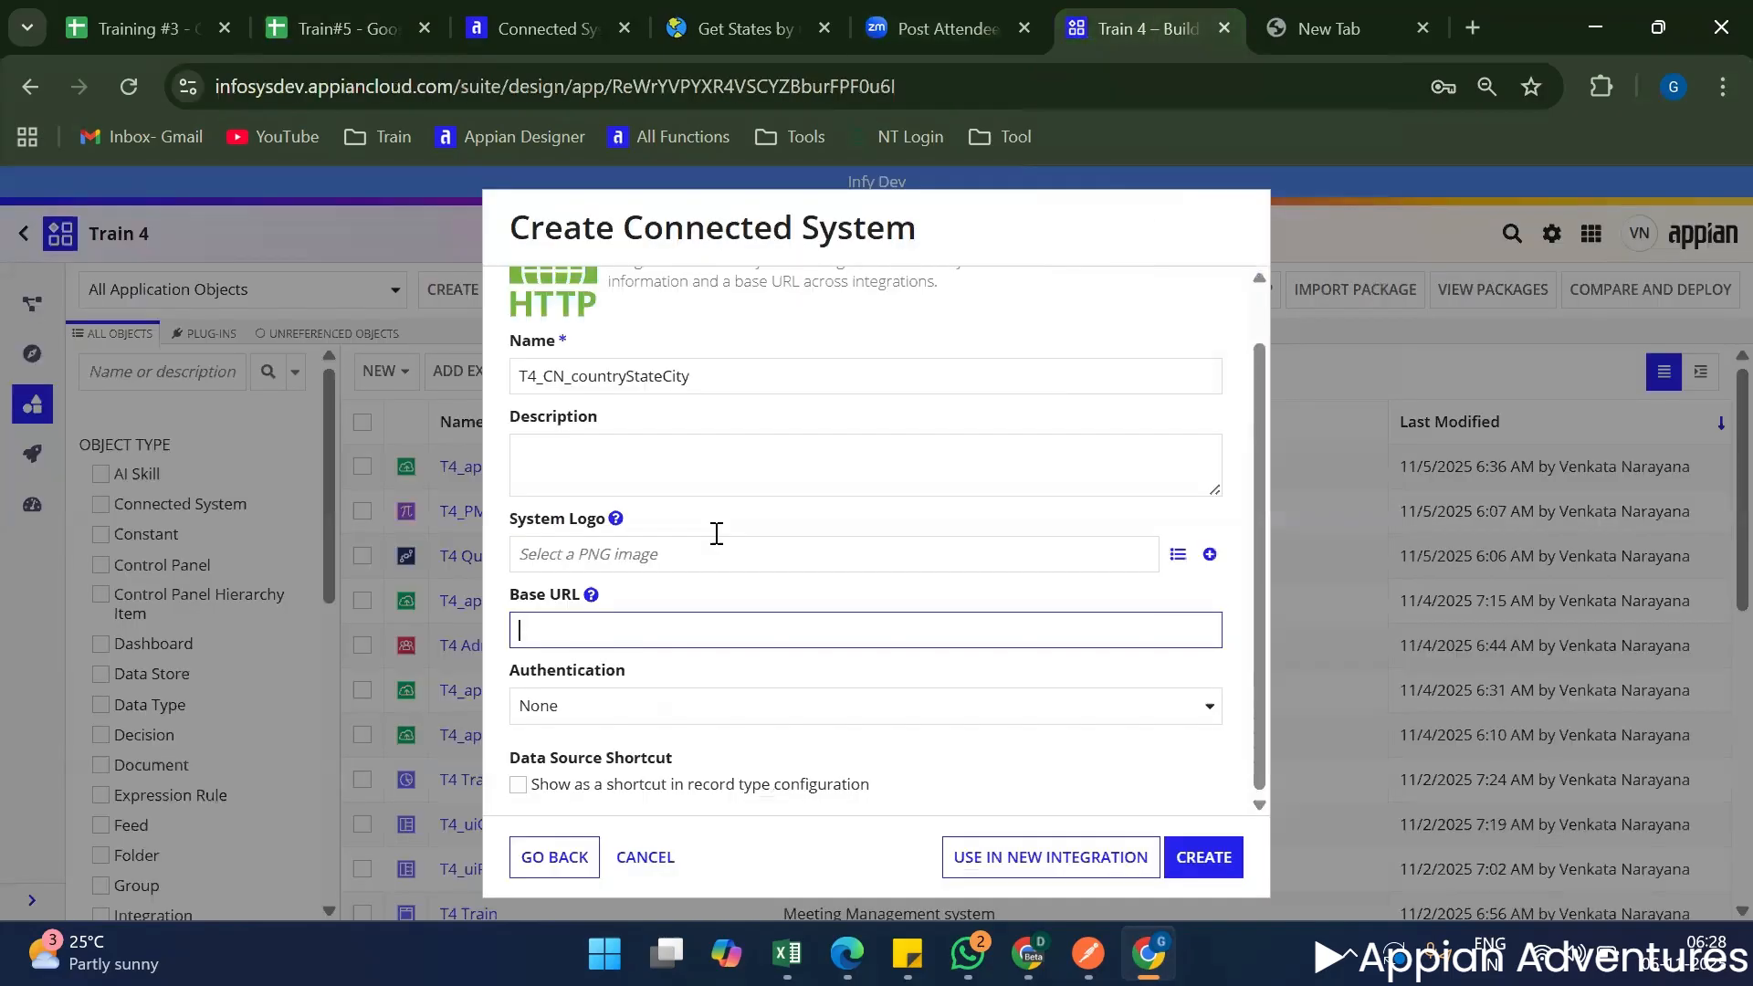
{"action": "key", "text": "ctrl+v"}
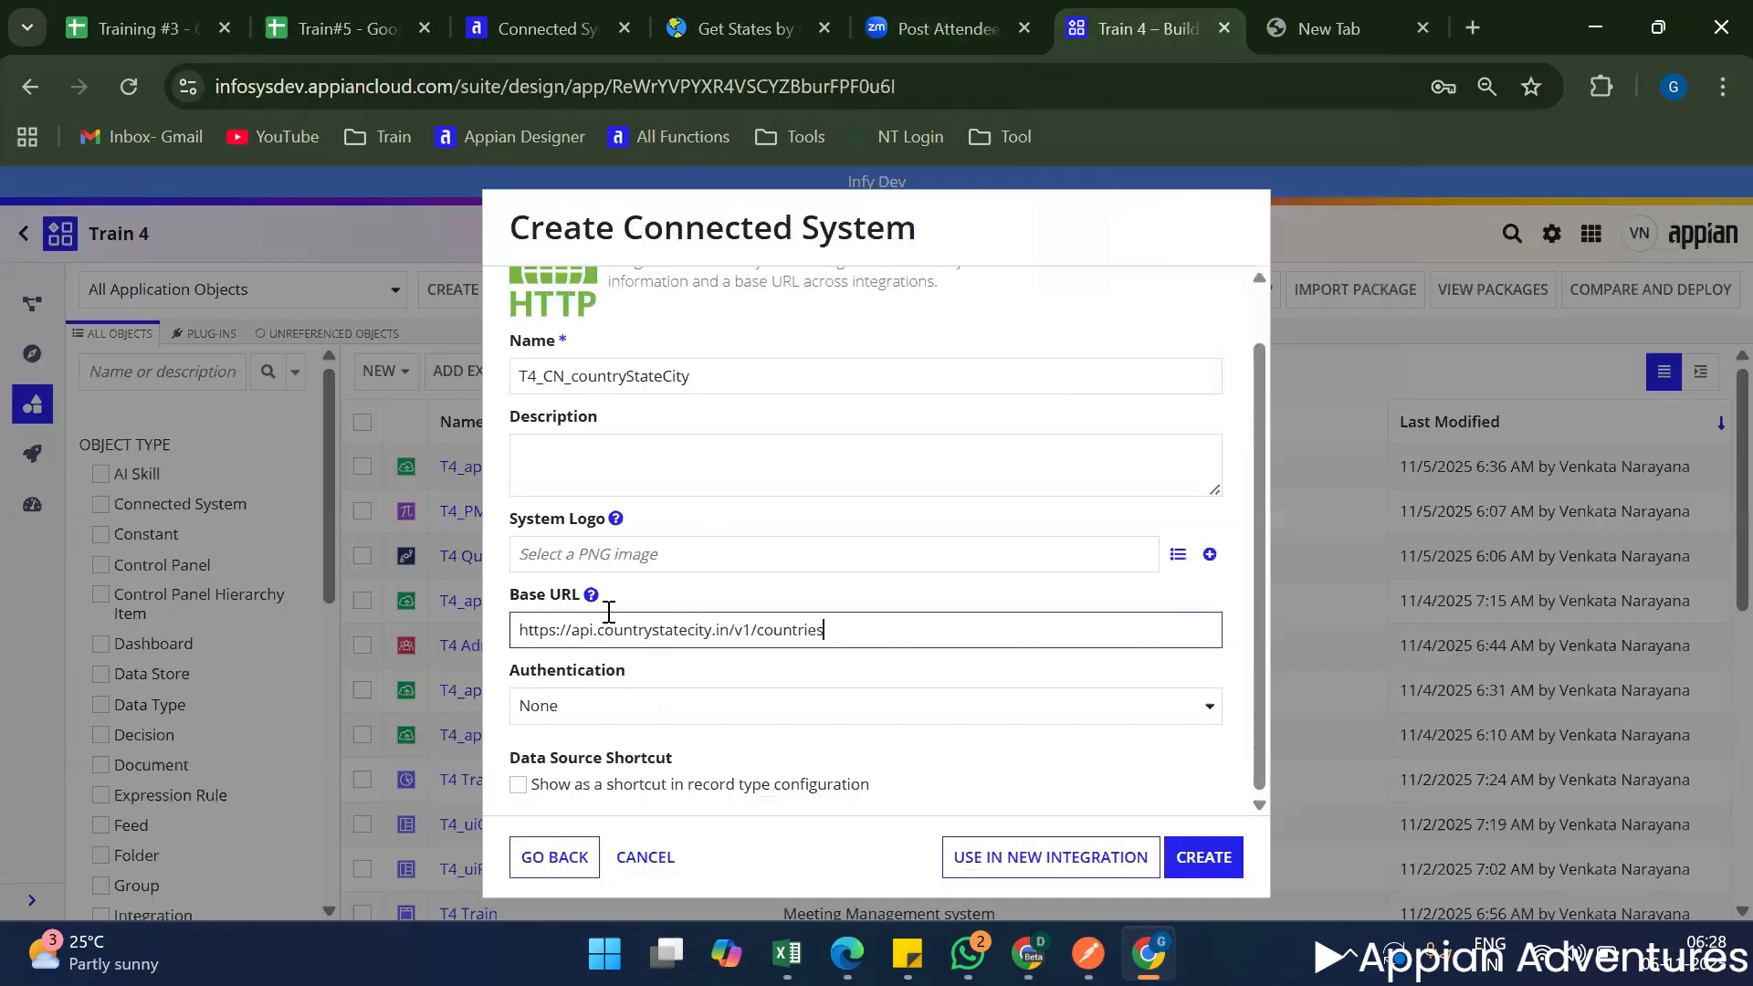
{"action": "mouse_move", "coordinate": [591, 591]}
{"action": "left_click", "coordinate": [520, 630]}
Set the connected system's authentication to API Key.
{"action": "left_click", "coordinate": [713, 710]}
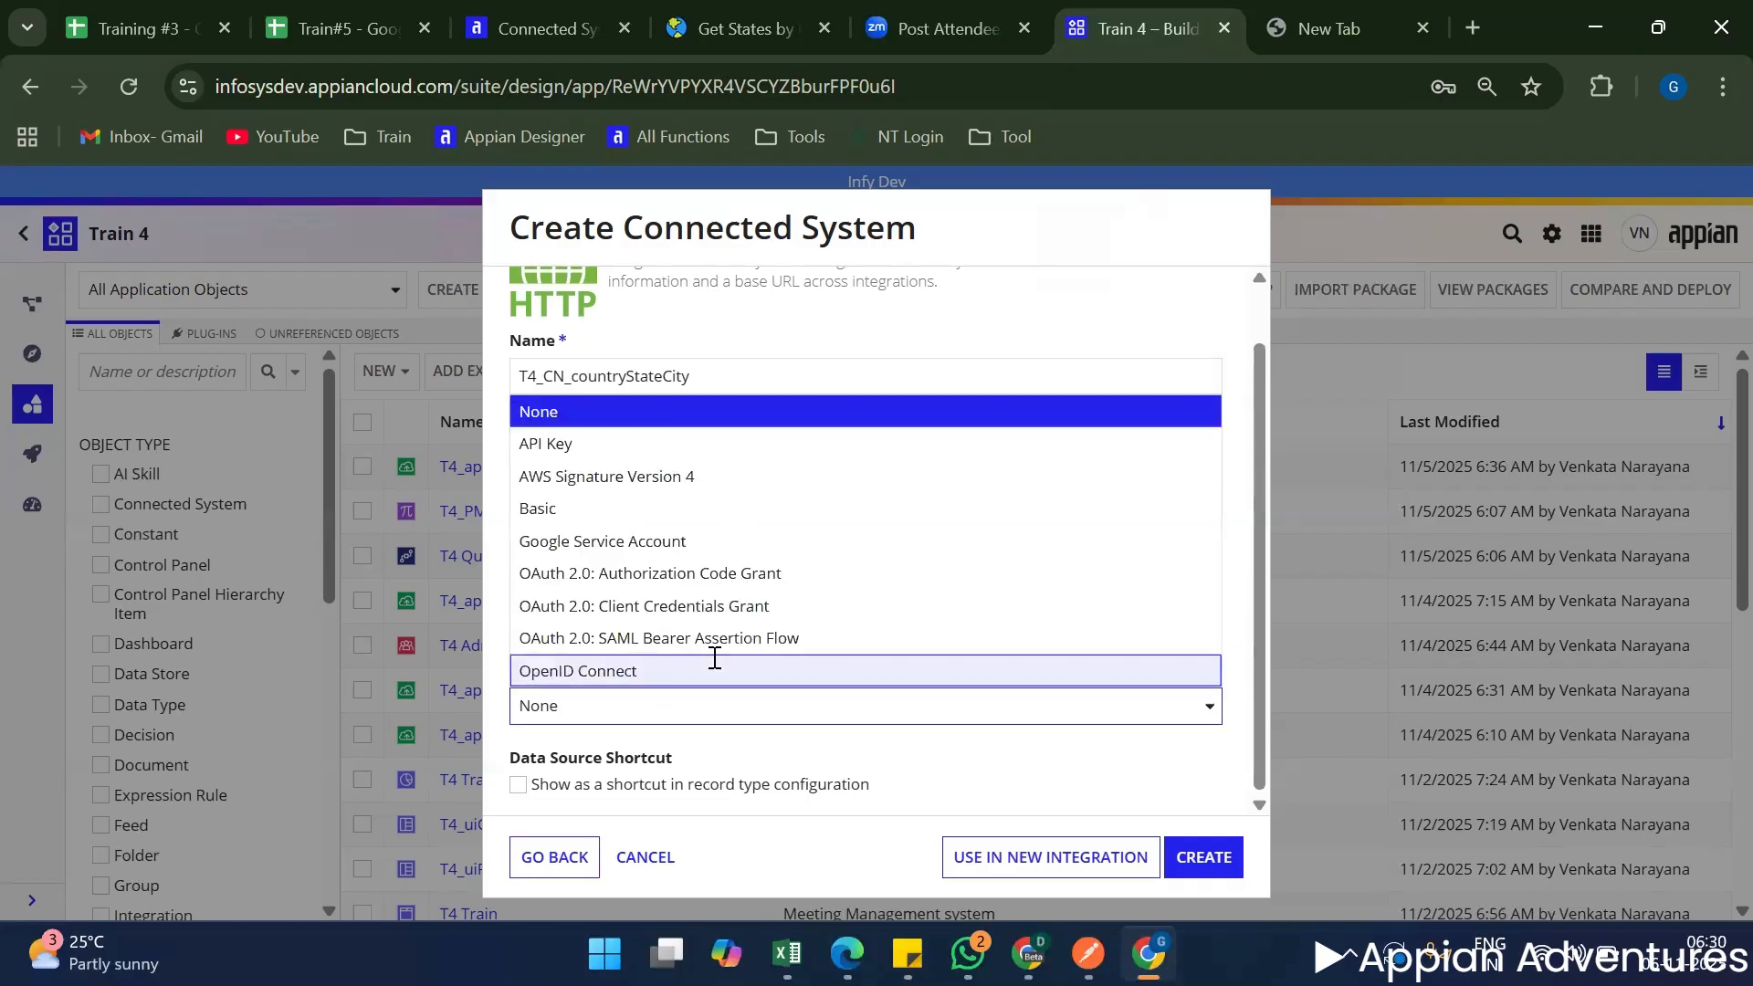
{"action": "left_click", "coordinate": [559, 444]}
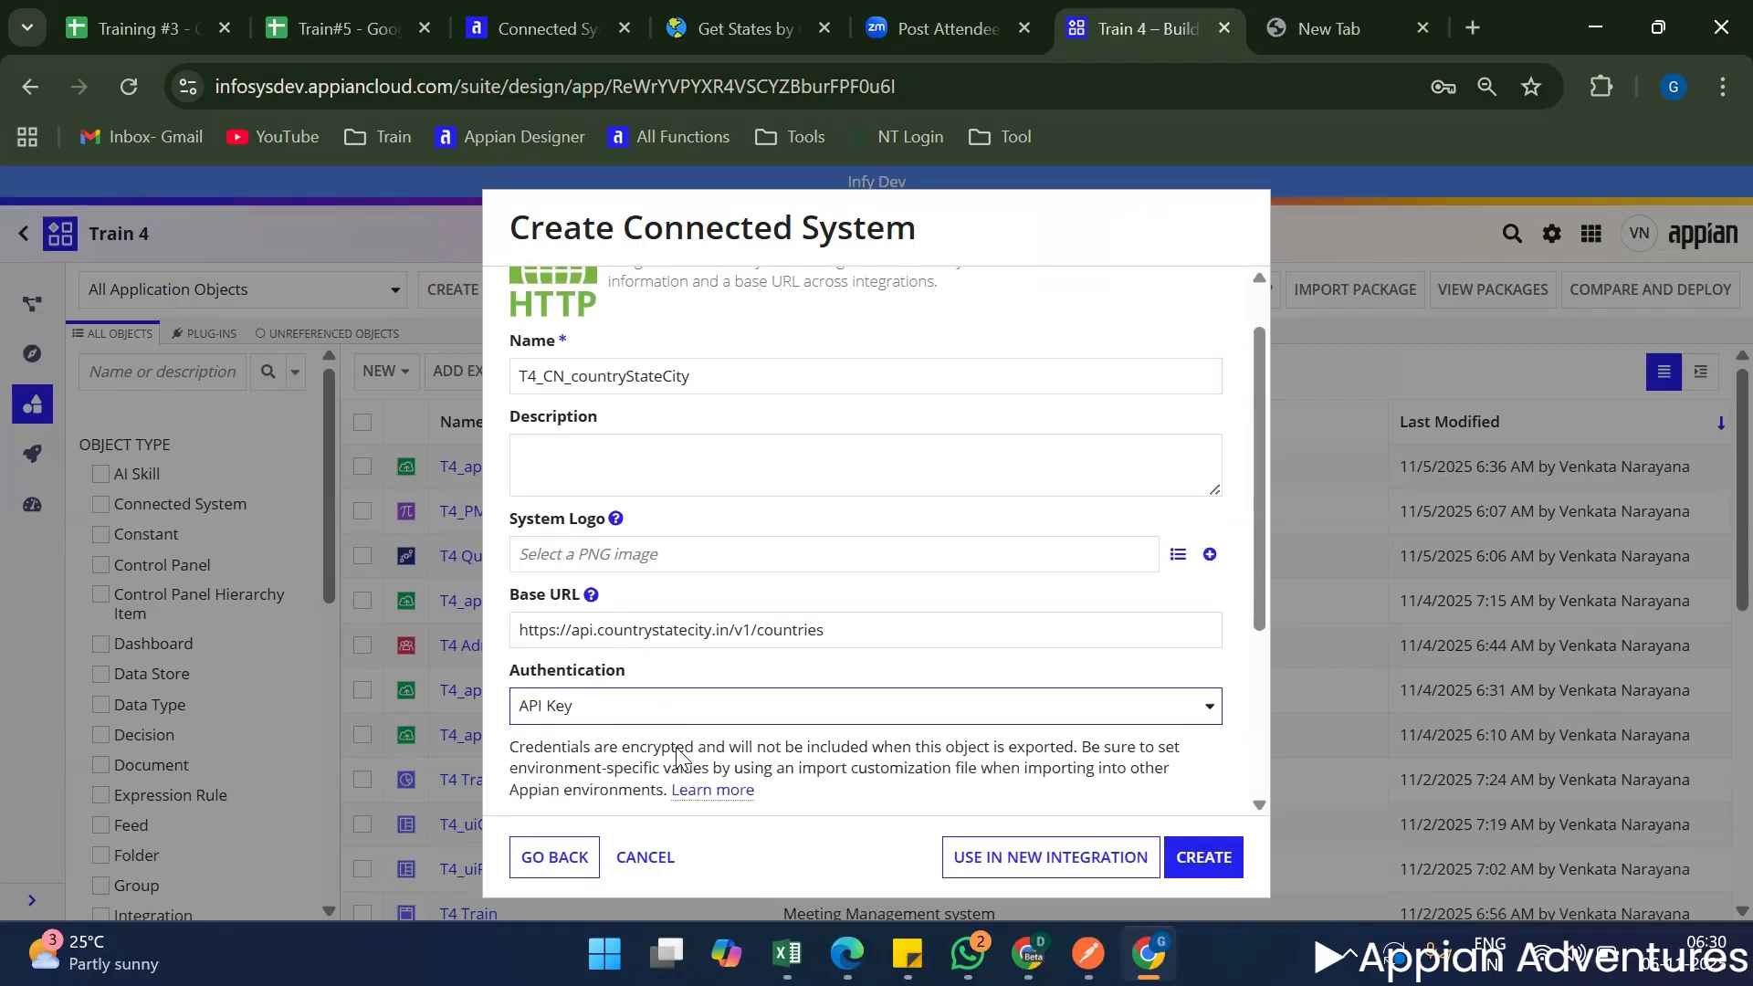
{"action": "scroll", "coordinate": [613, 712], "scroll_direction": "down", "scroll_amount": 3}
Copy the key name X-CSCAPI-KEY from Postman's Country Details request into the connected system's Header Name.
{"action": "left_click", "coordinate": [595, 642]}
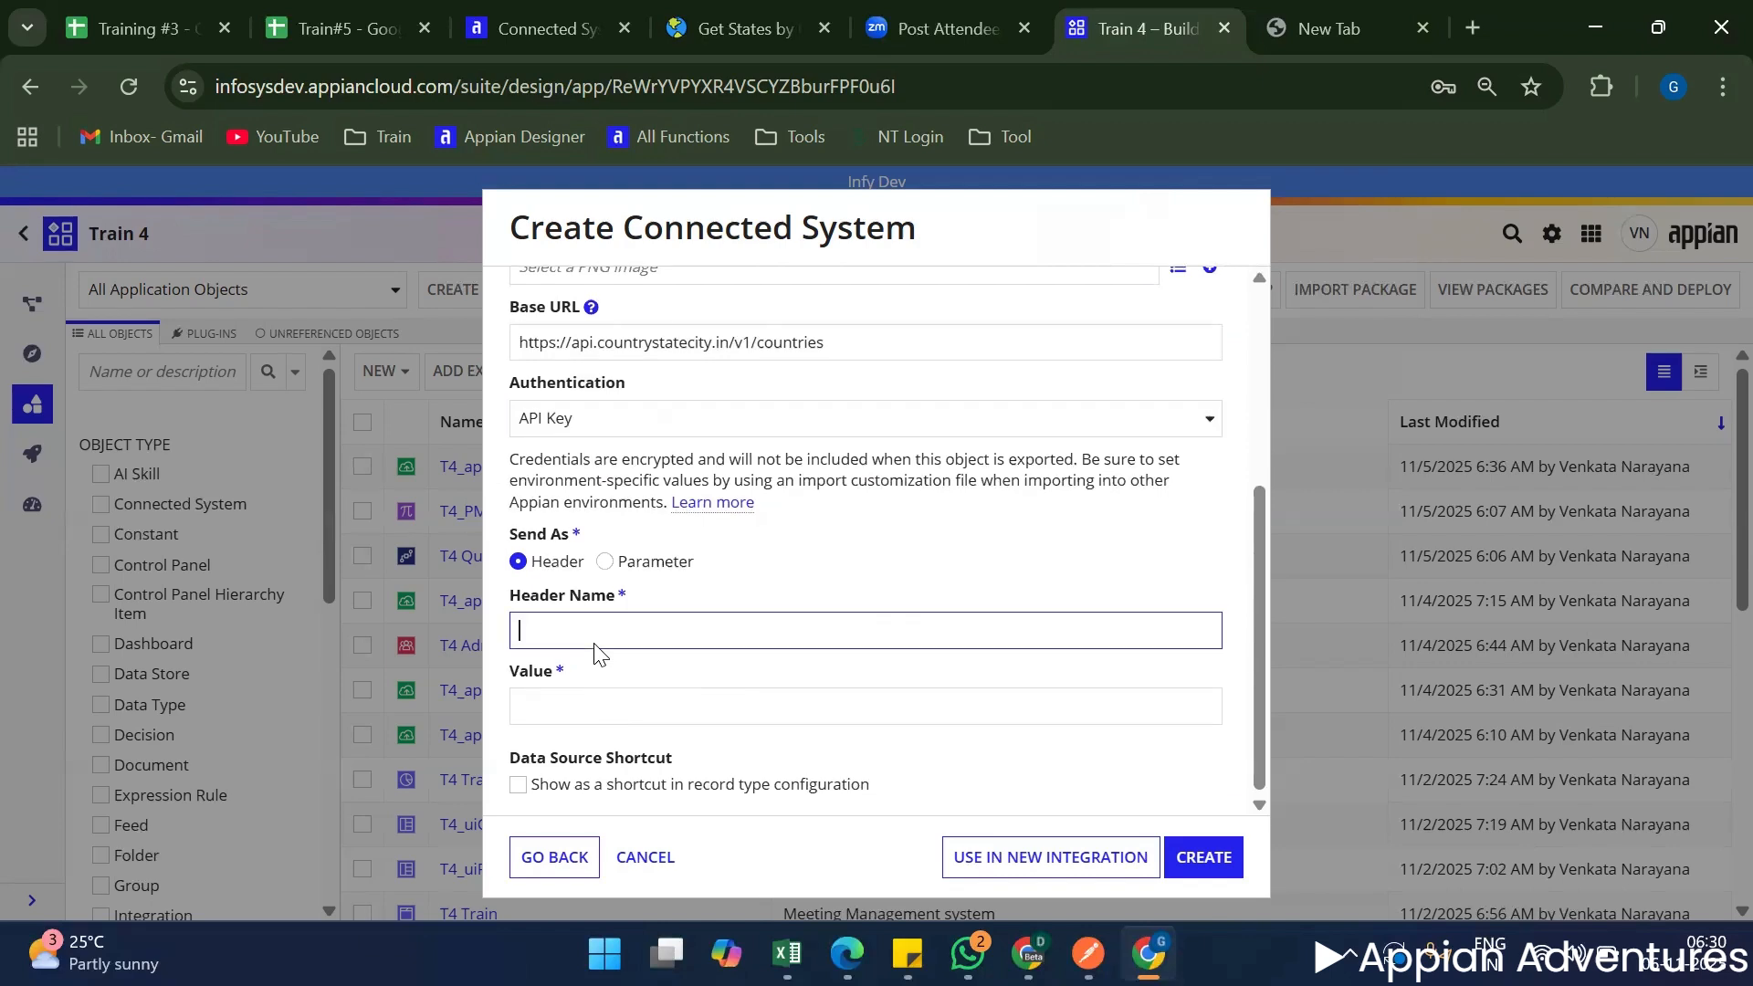
{"action": "key", "text": "alt+Tab"}
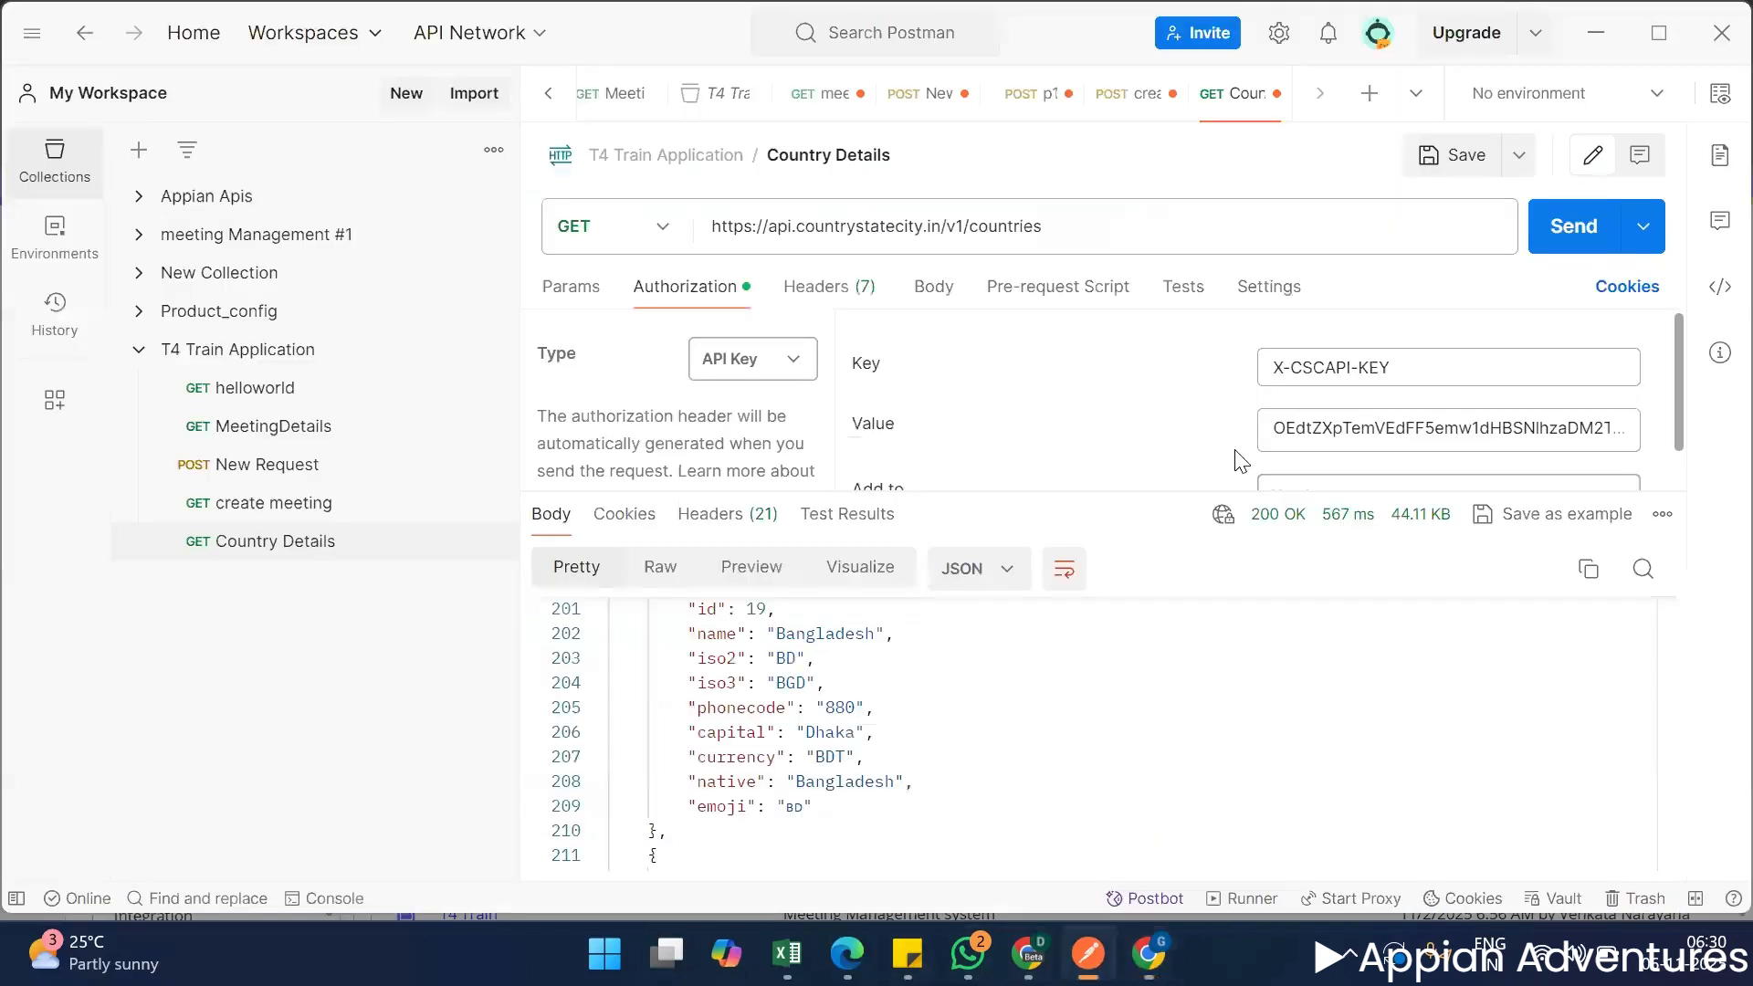
{"action": "key", "text": "ctrl+a"}
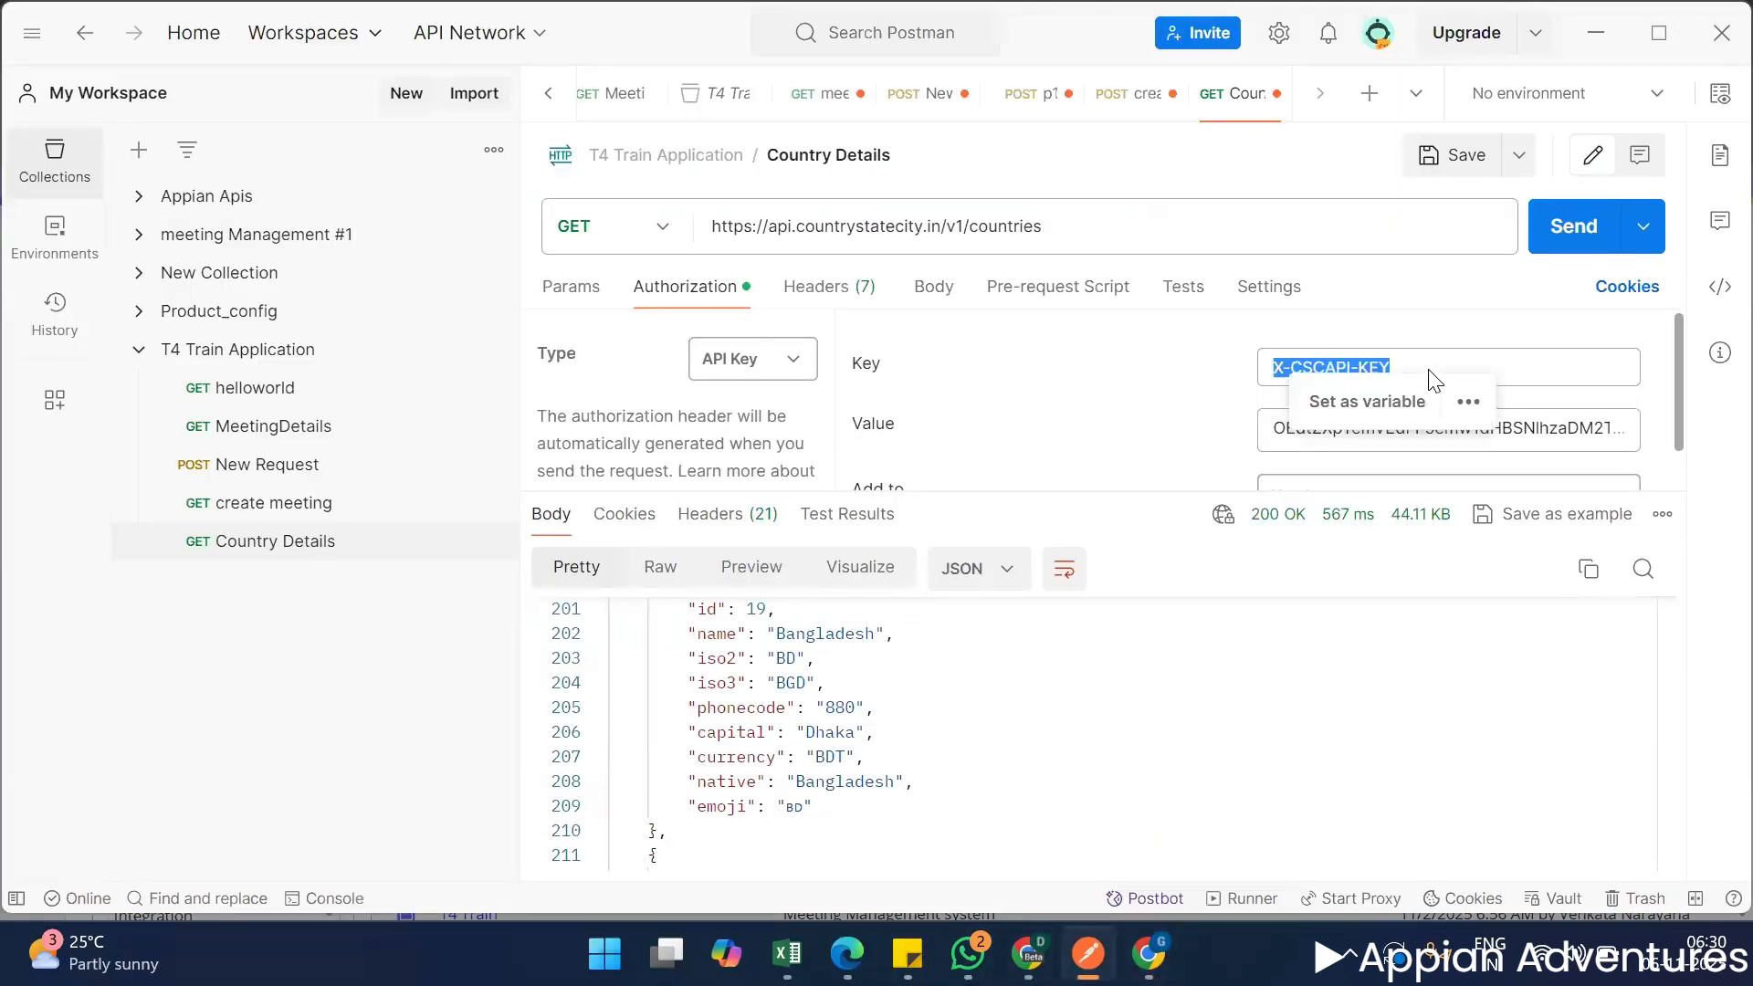
{"action": "key", "text": "ctrl+c"}
{"action": "key", "text": "alt+Tab"}
{"action": "key", "text": "ctrl+v"}
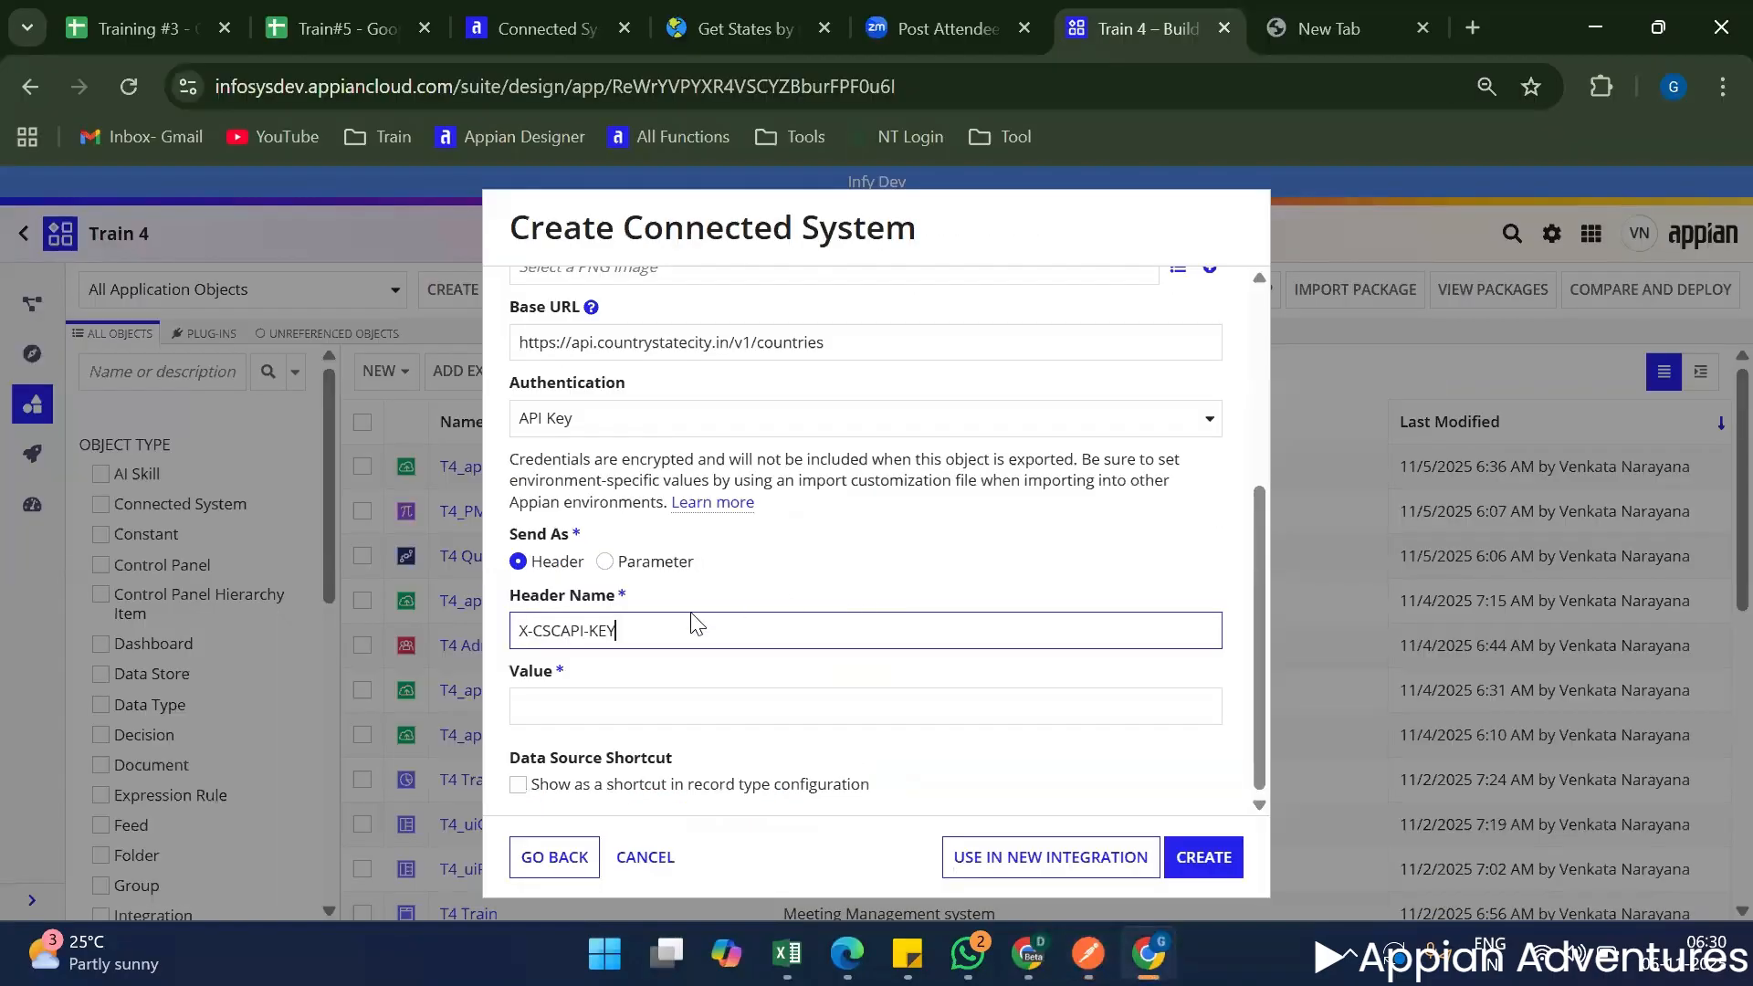
Copy the API key value from Postman's Country Details authorization and paste it as the connected system's header value.
{"action": "key", "text": "alt+Tab"}
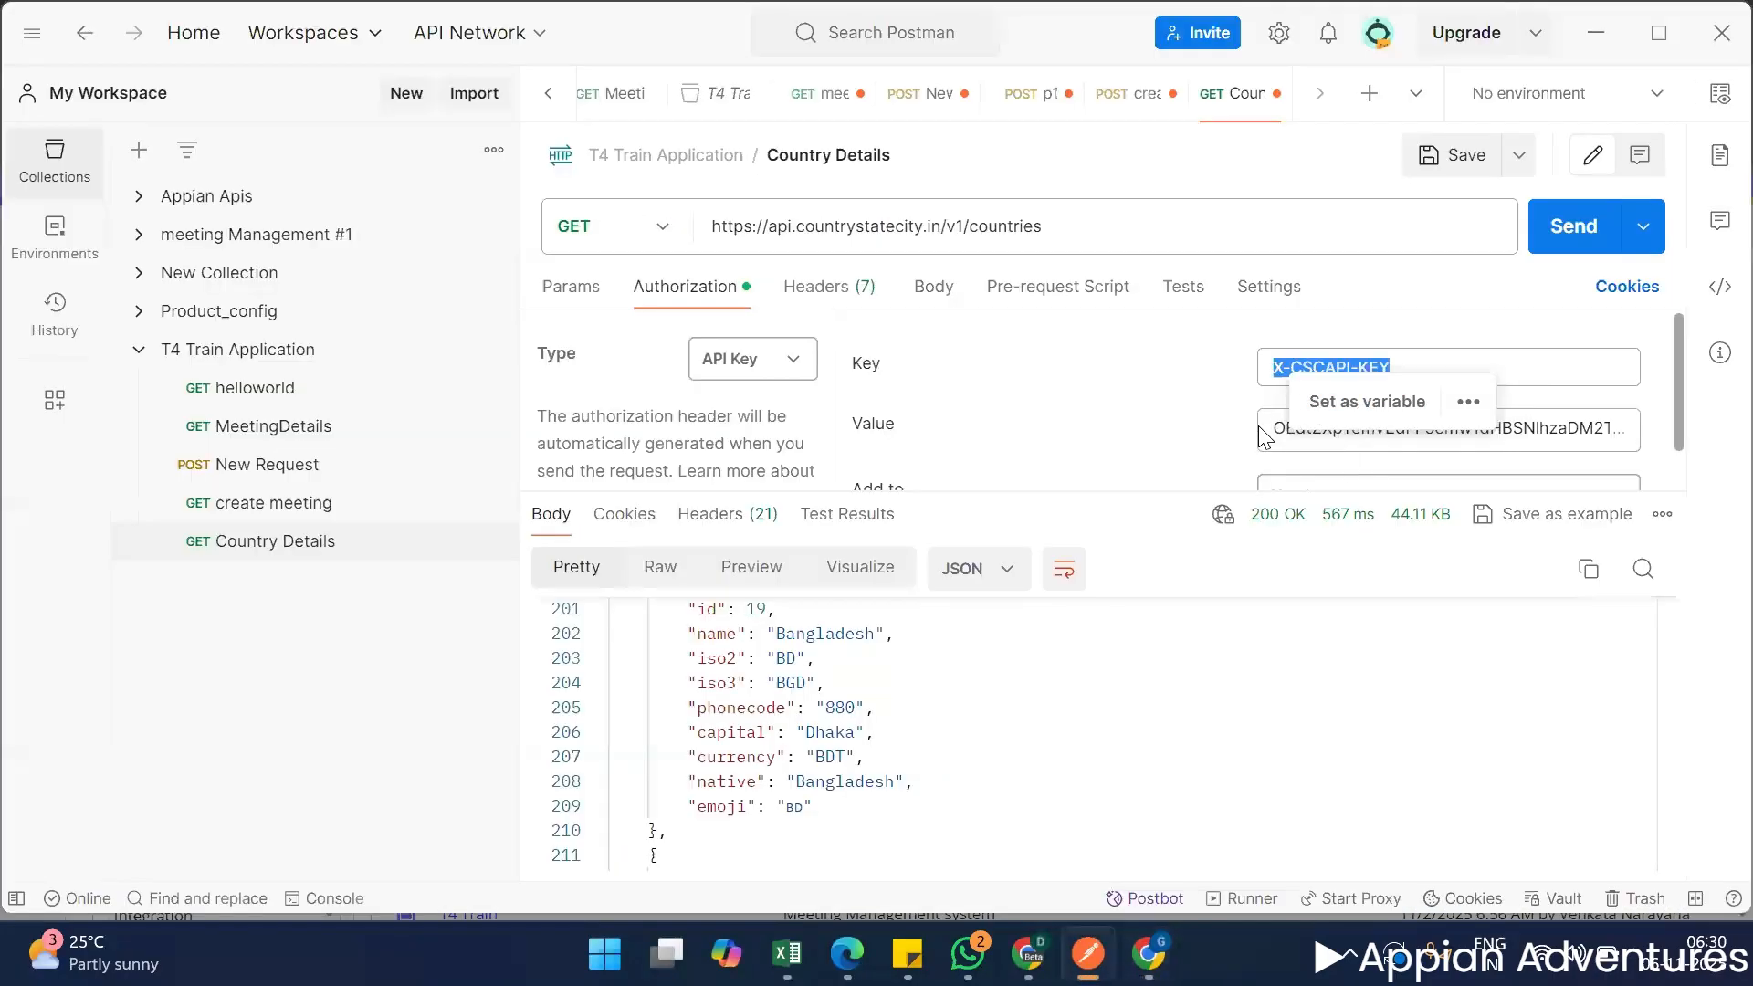
{"action": "left_click", "coordinate": [1329, 447]}
{"action": "key", "text": "ctrl+a"}
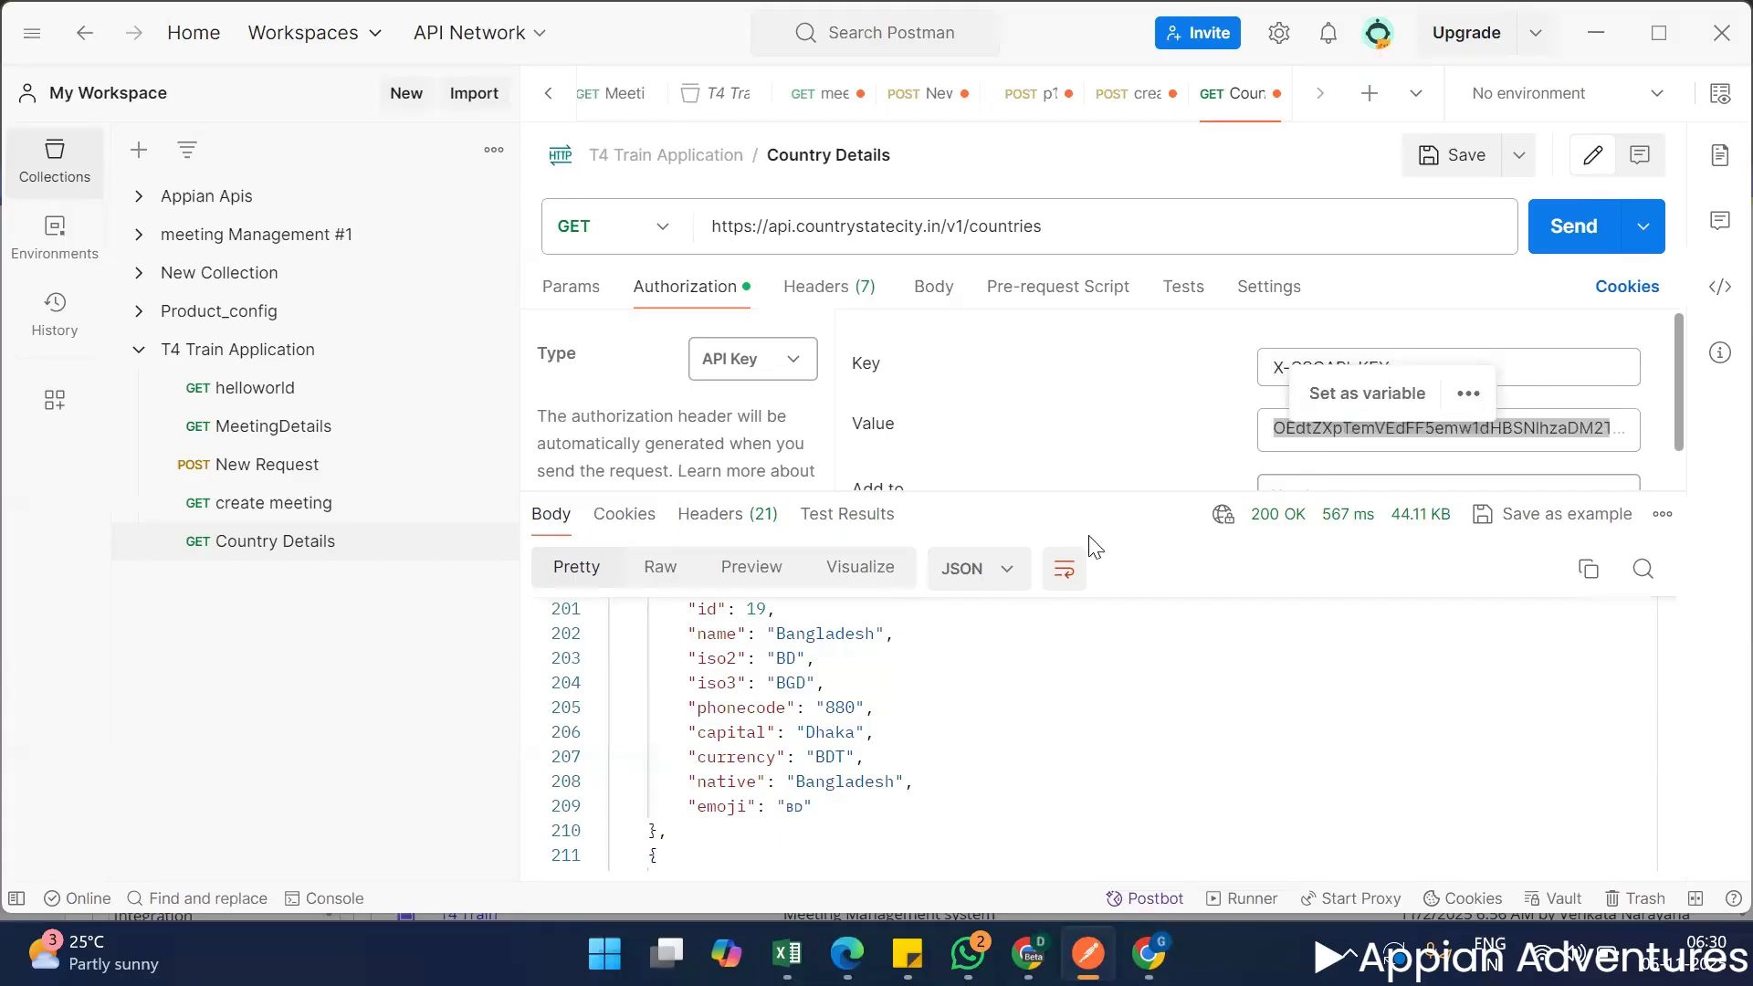
{"action": "key", "text": "alt+Tab"}
{"action": "left_click", "coordinate": [627, 705]}
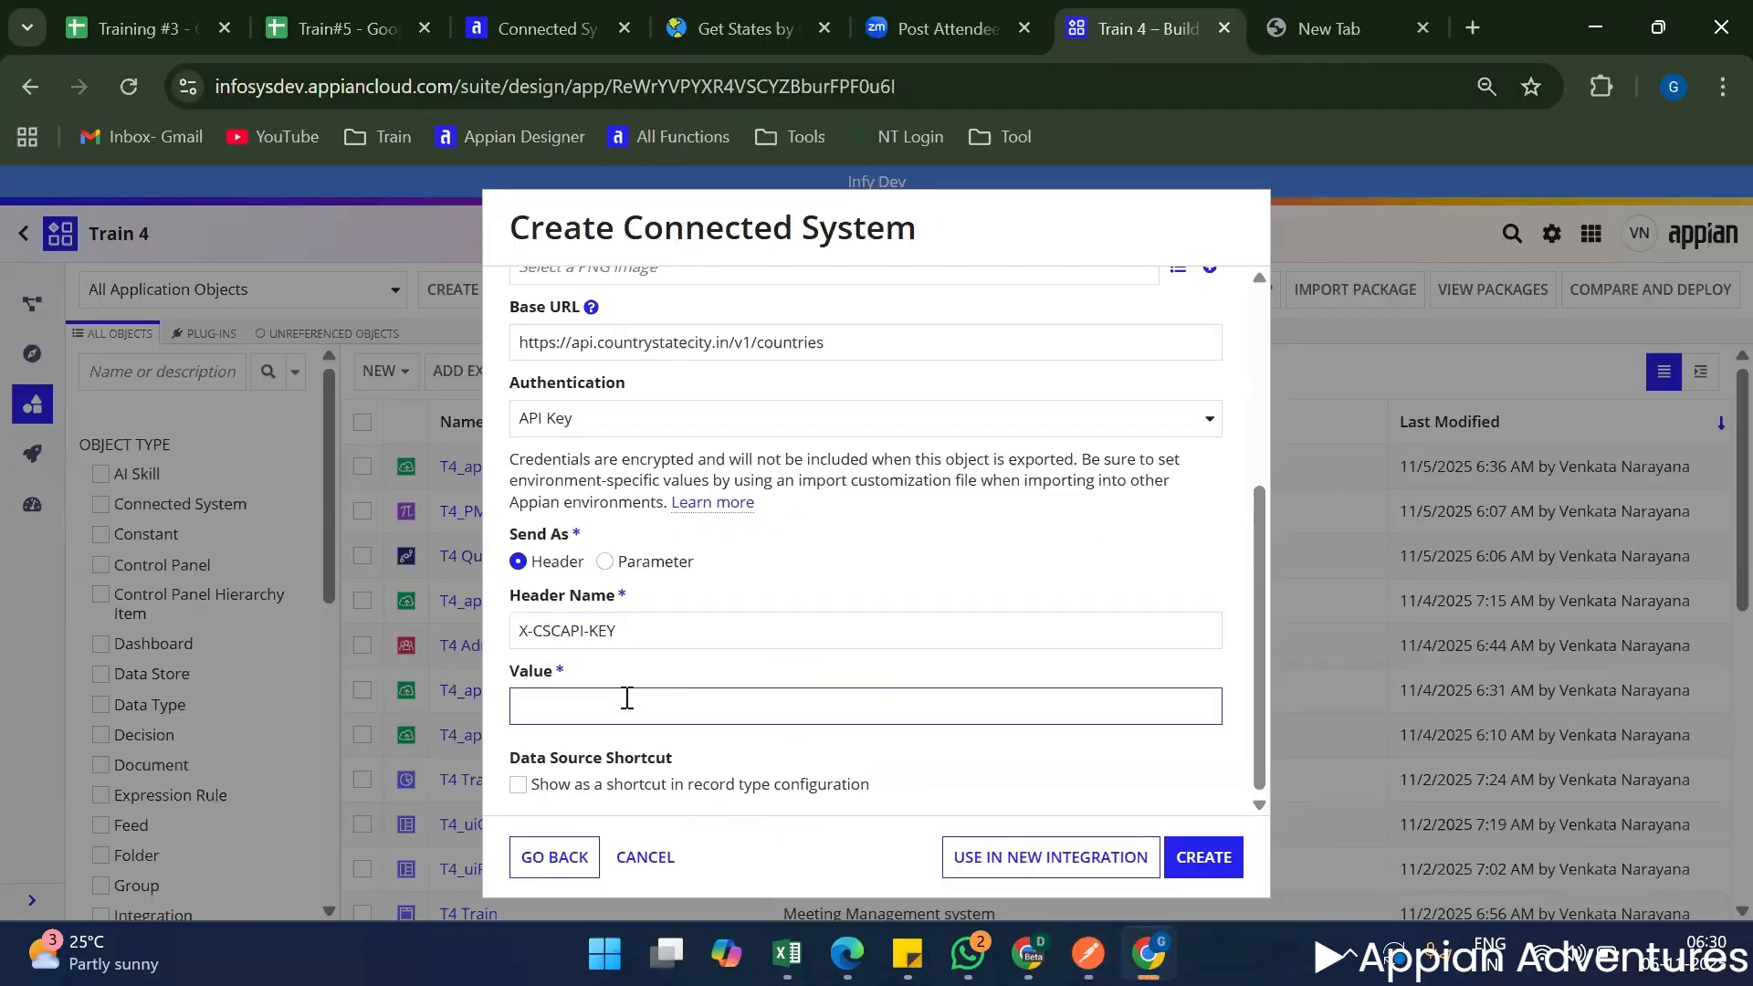
{"action": "key", "text": "ctrl+v"}
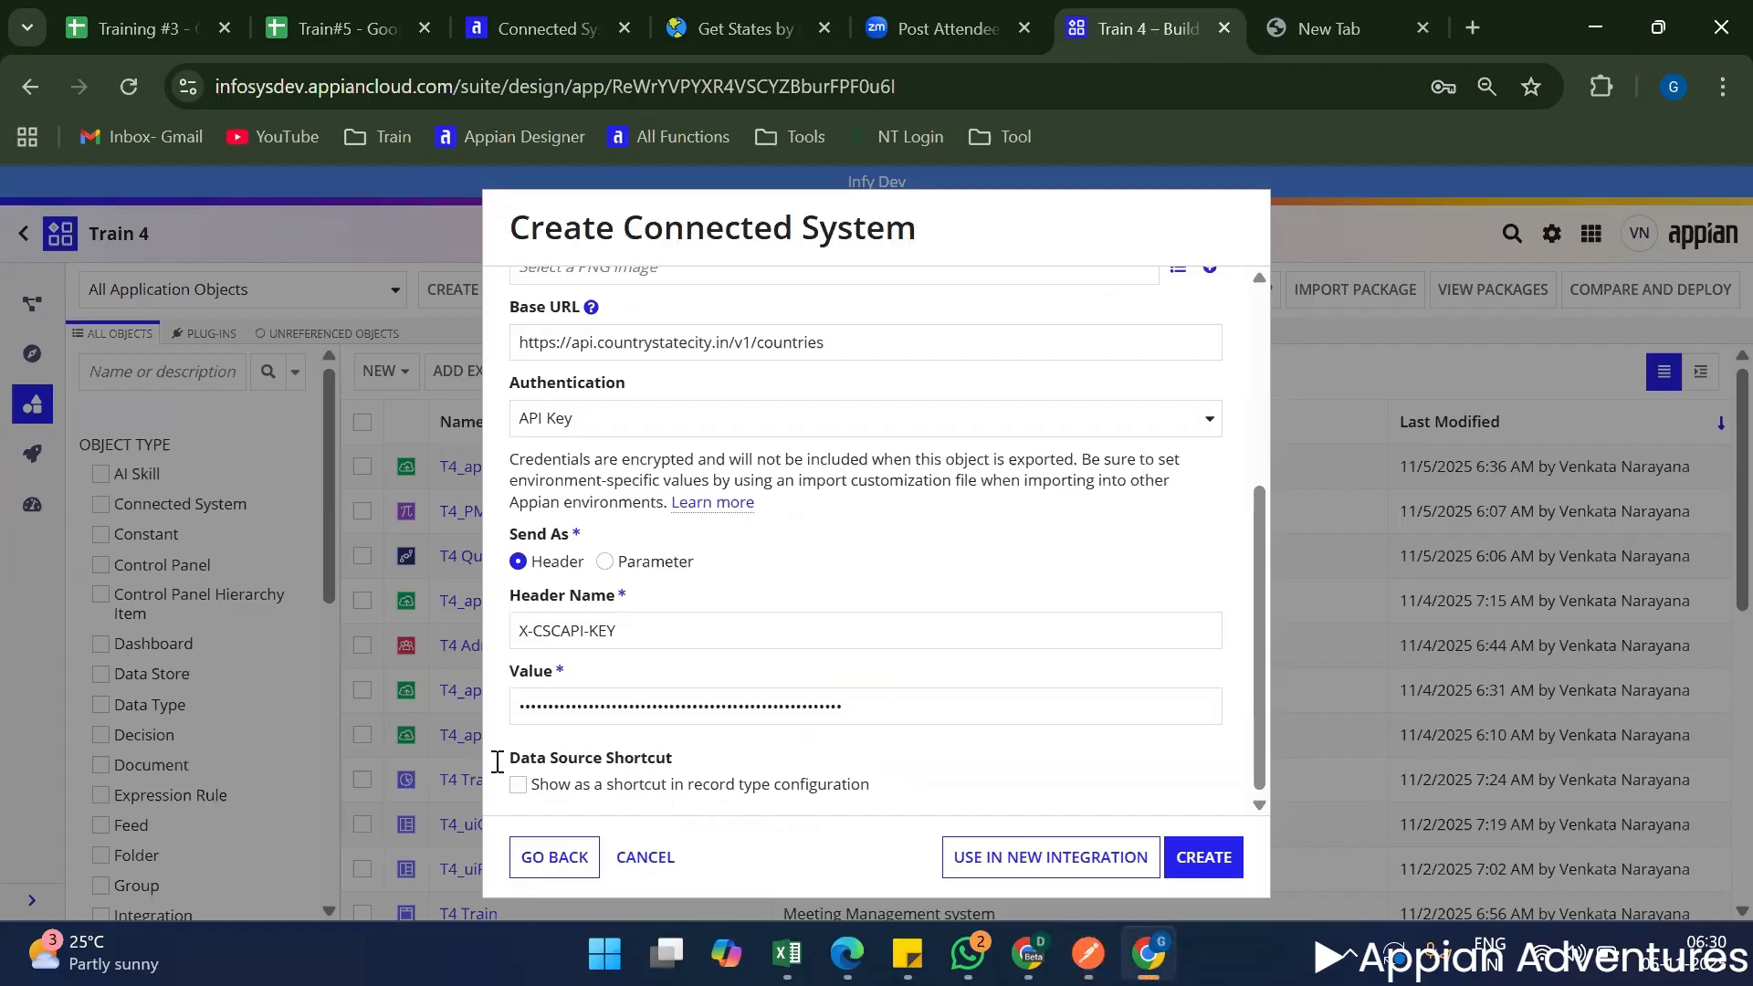
Enable the shortcut in record type configuration for the connected system and set its display name to Countries.
{"action": "triple_click", "coordinate": [735, 762]}
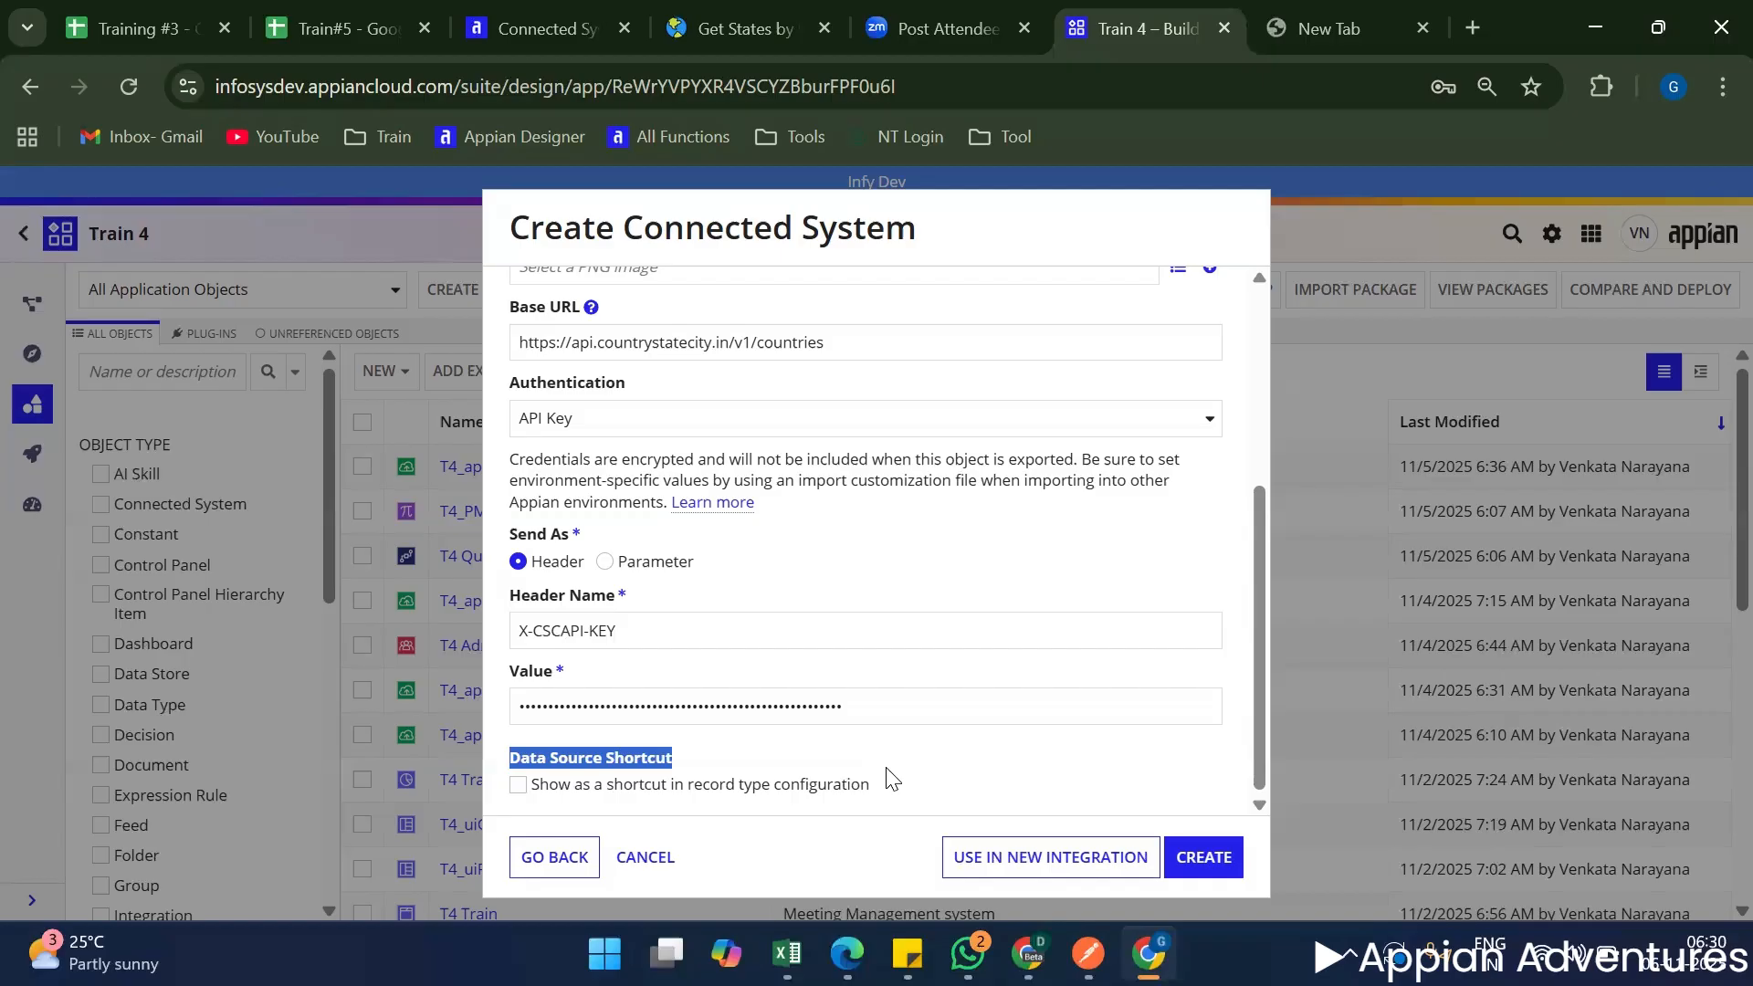
{"action": "left_click", "coordinate": [958, 787]}
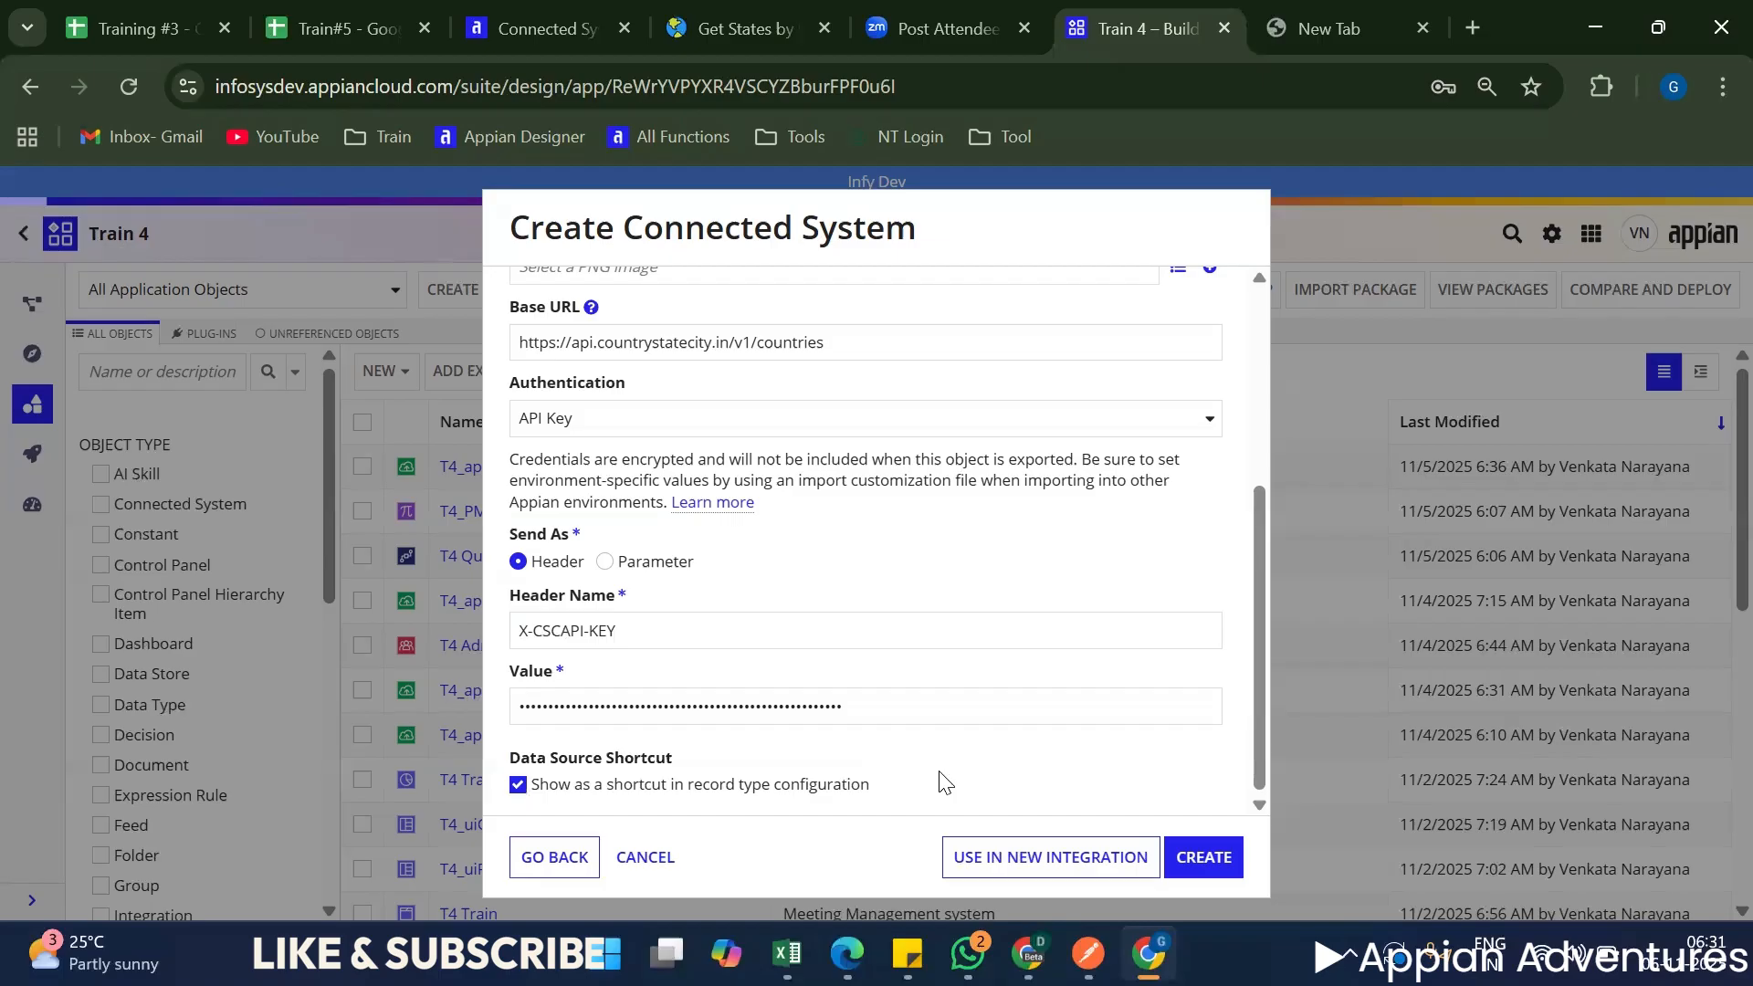
{"action": "scroll", "coordinate": [893, 776], "scroll_direction": "down", "scroll_amount": 1}
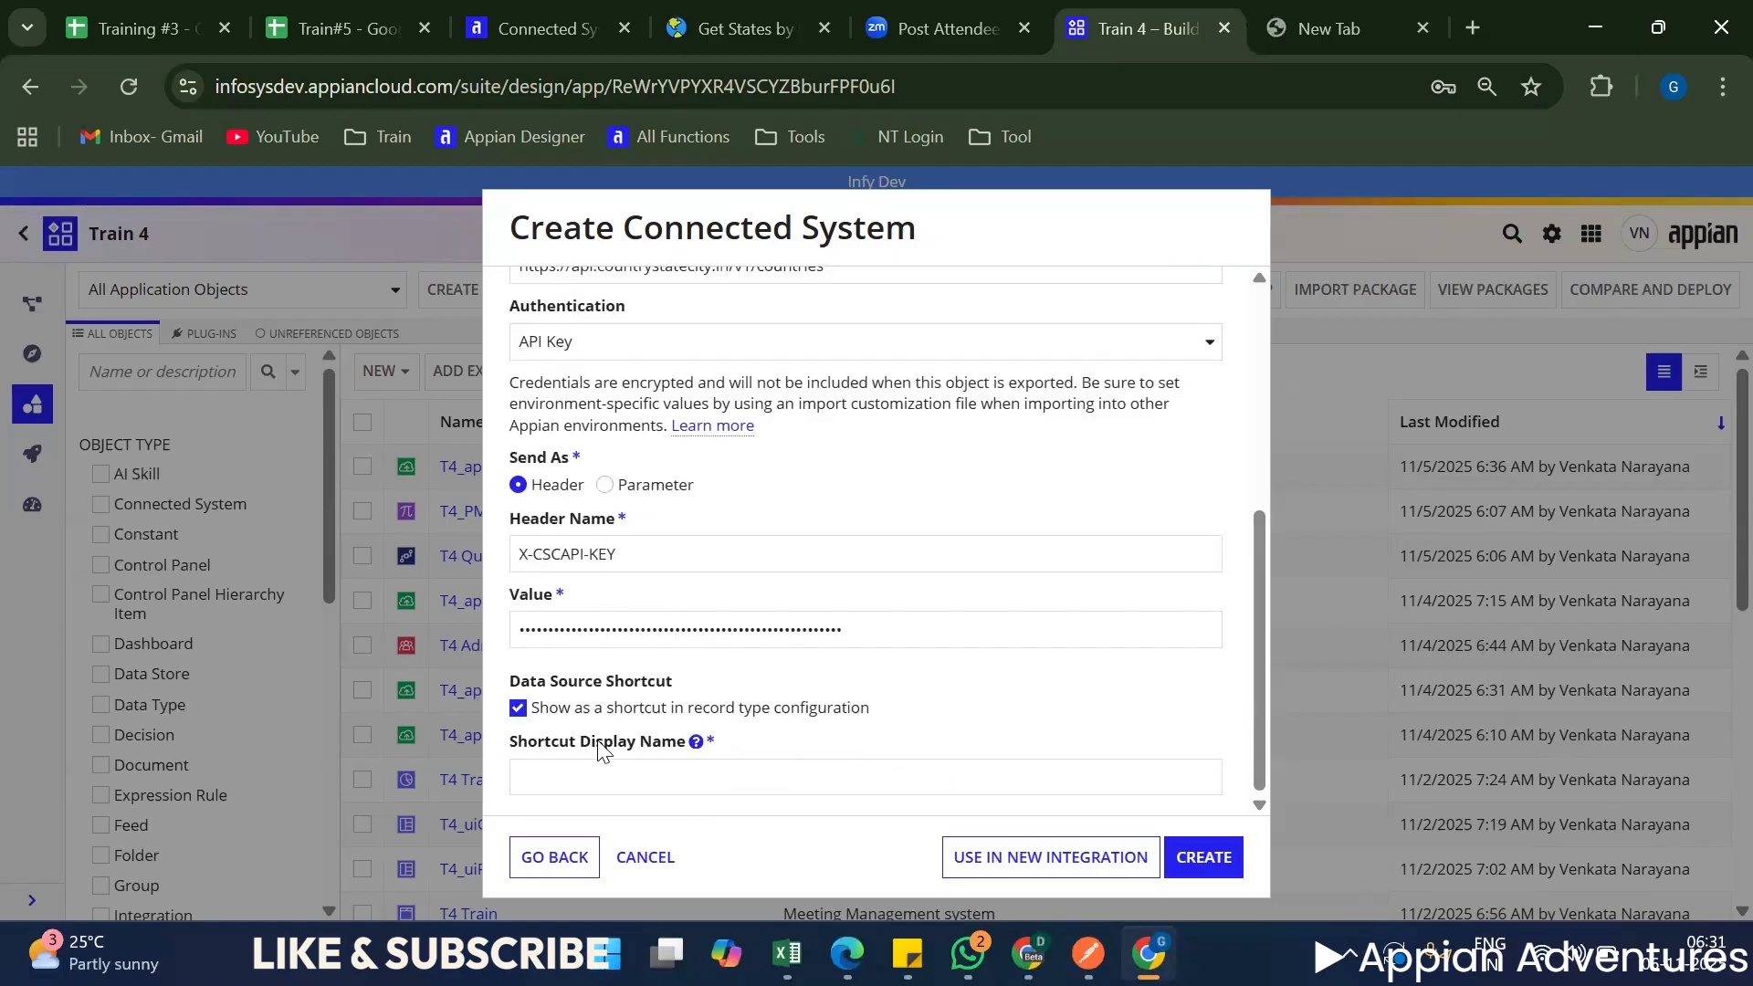
{"action": "left_click", "coordinate": [587, 785]}
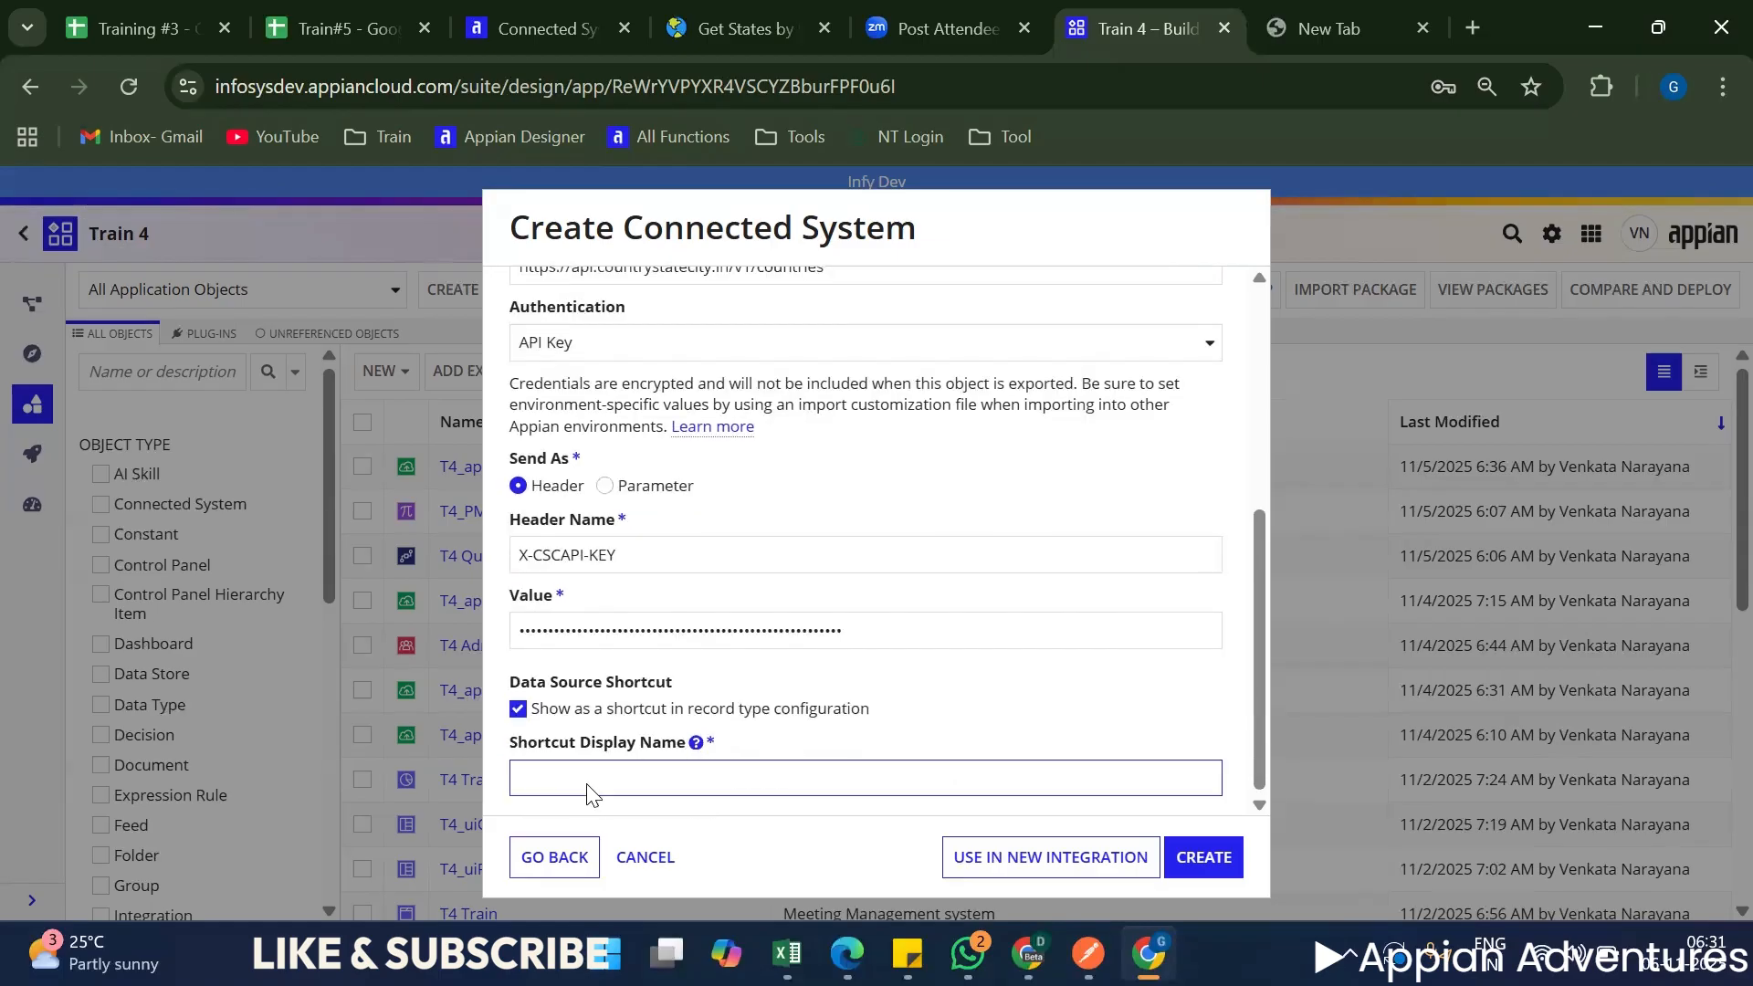
{"action": "type", "text": "Counter"}
{"action": "key", "text": "BackSpace"}
{"action": "key", "text": "BackSpace"}
{"action": "type", "text": "r"}
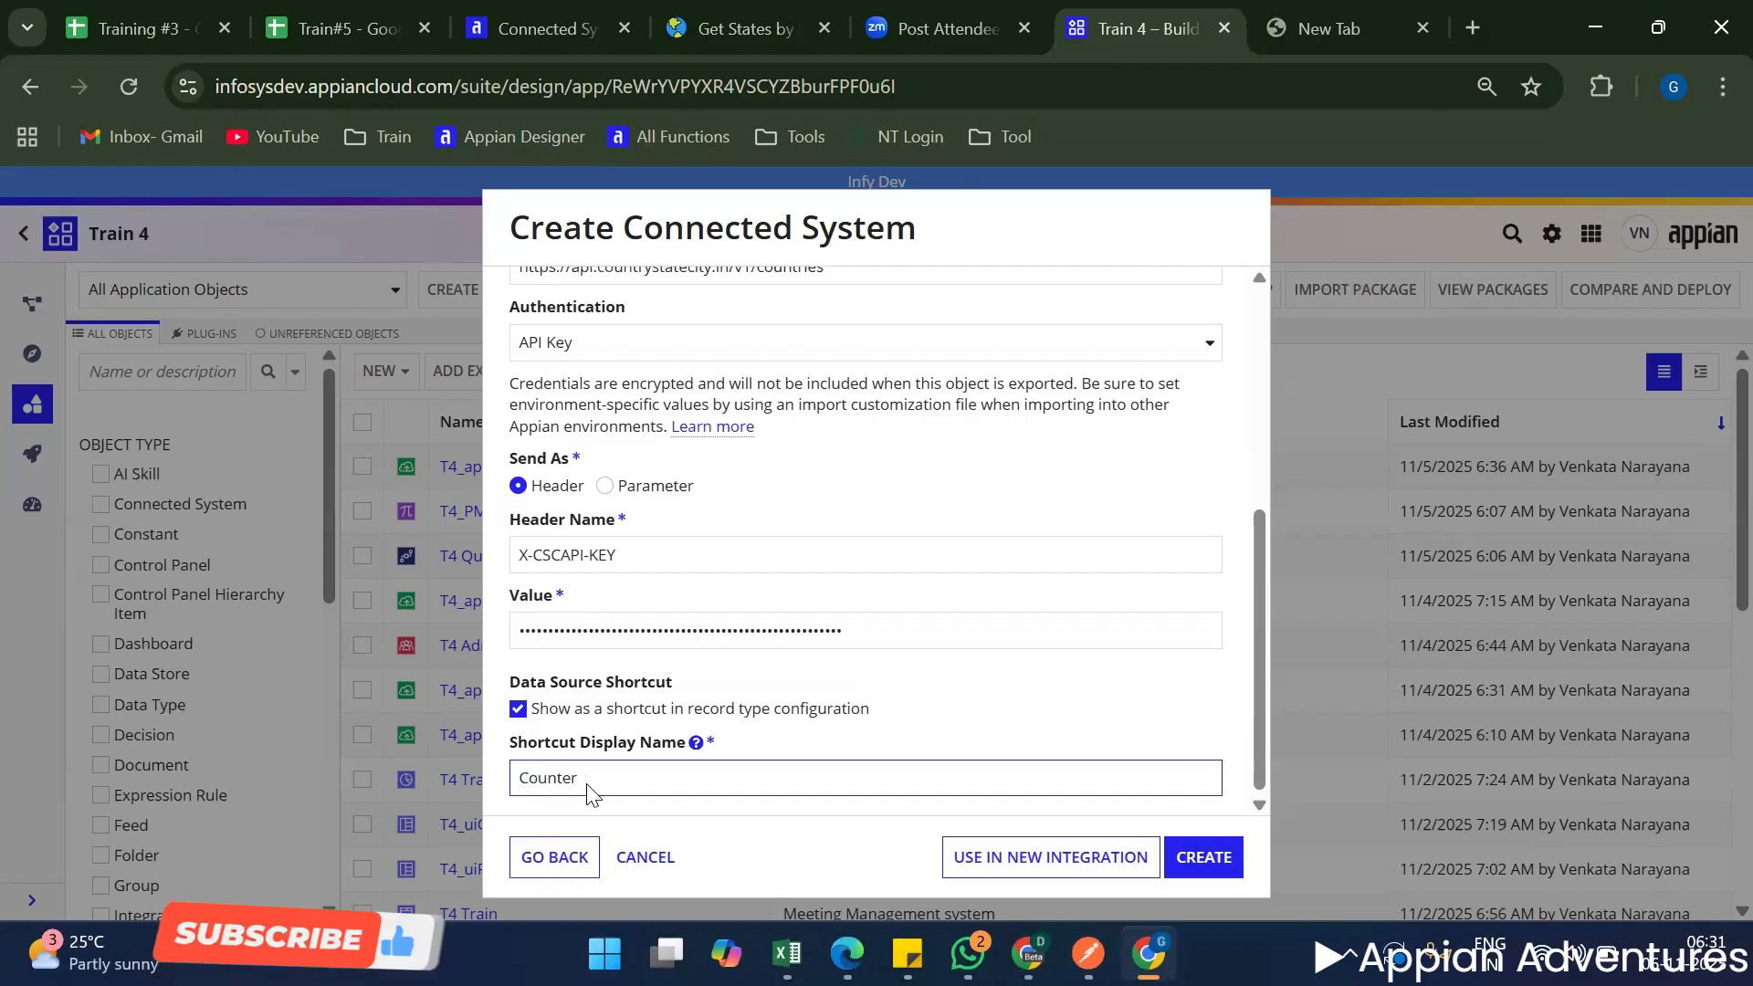
{"action": "type", "text": "ies"}
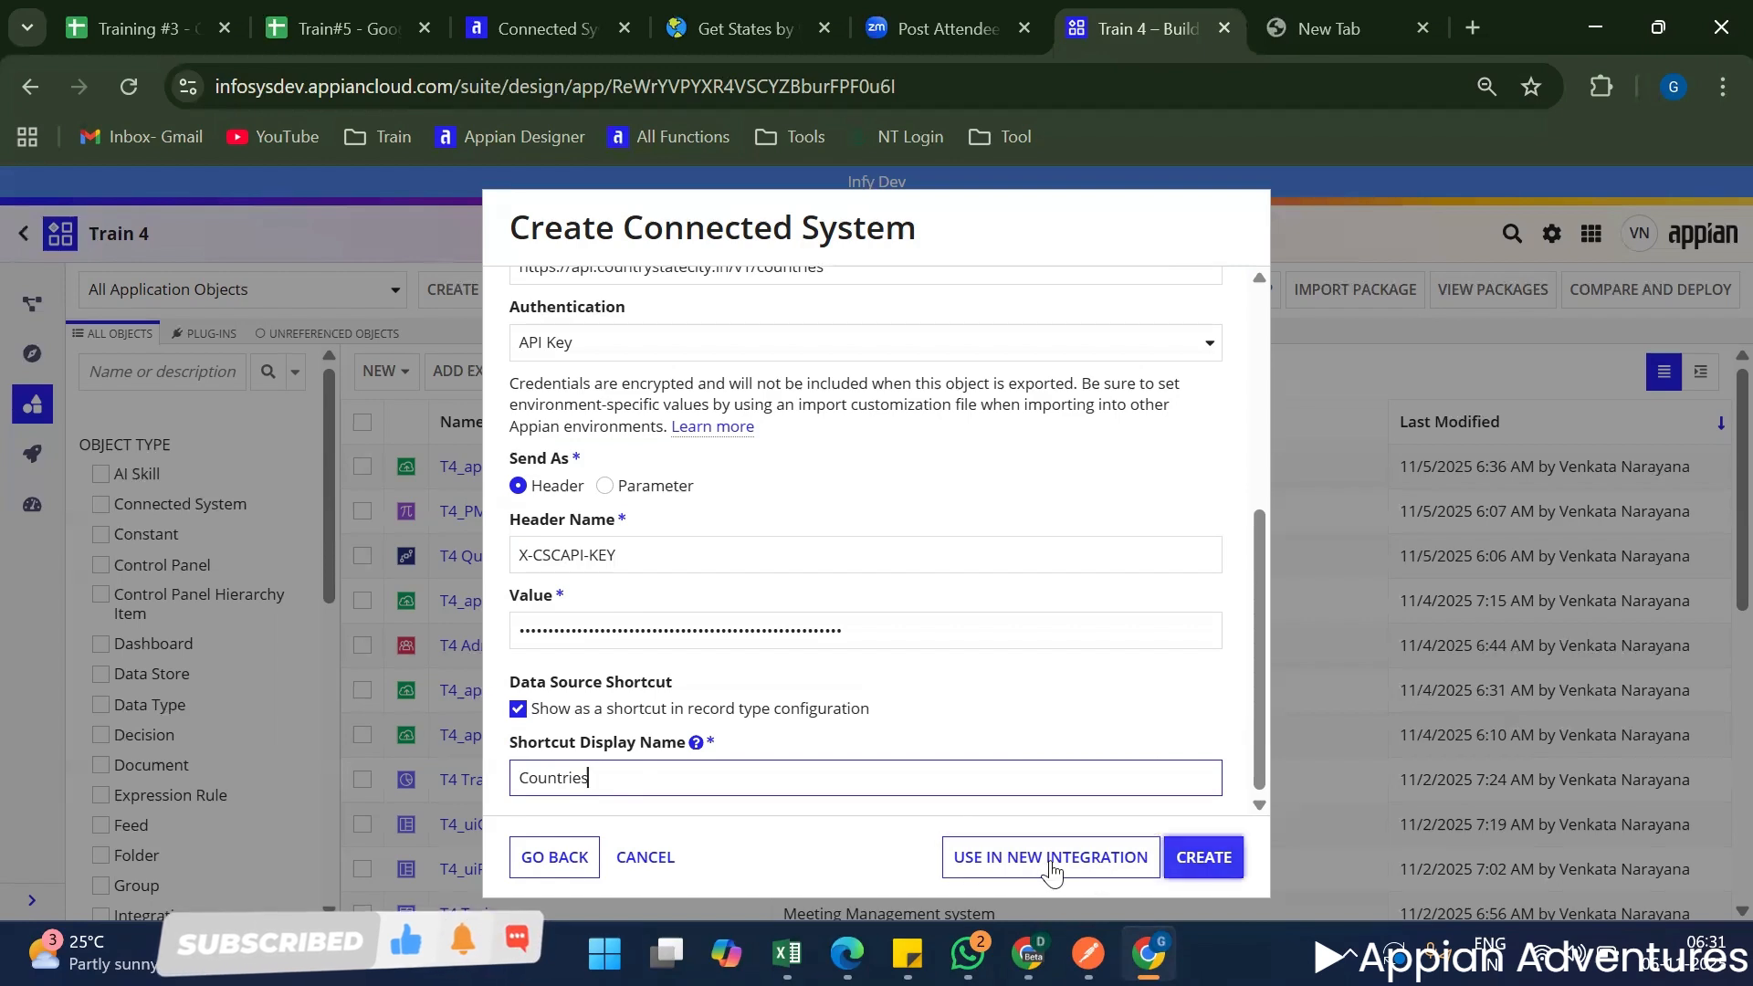
Review the HTTP settings of T4_CN_countryStateCity and create the connected system.
{"action": "scroll", "coordinate": [923, 703], "scroll_direction": "up", "scroll_amount": 5}
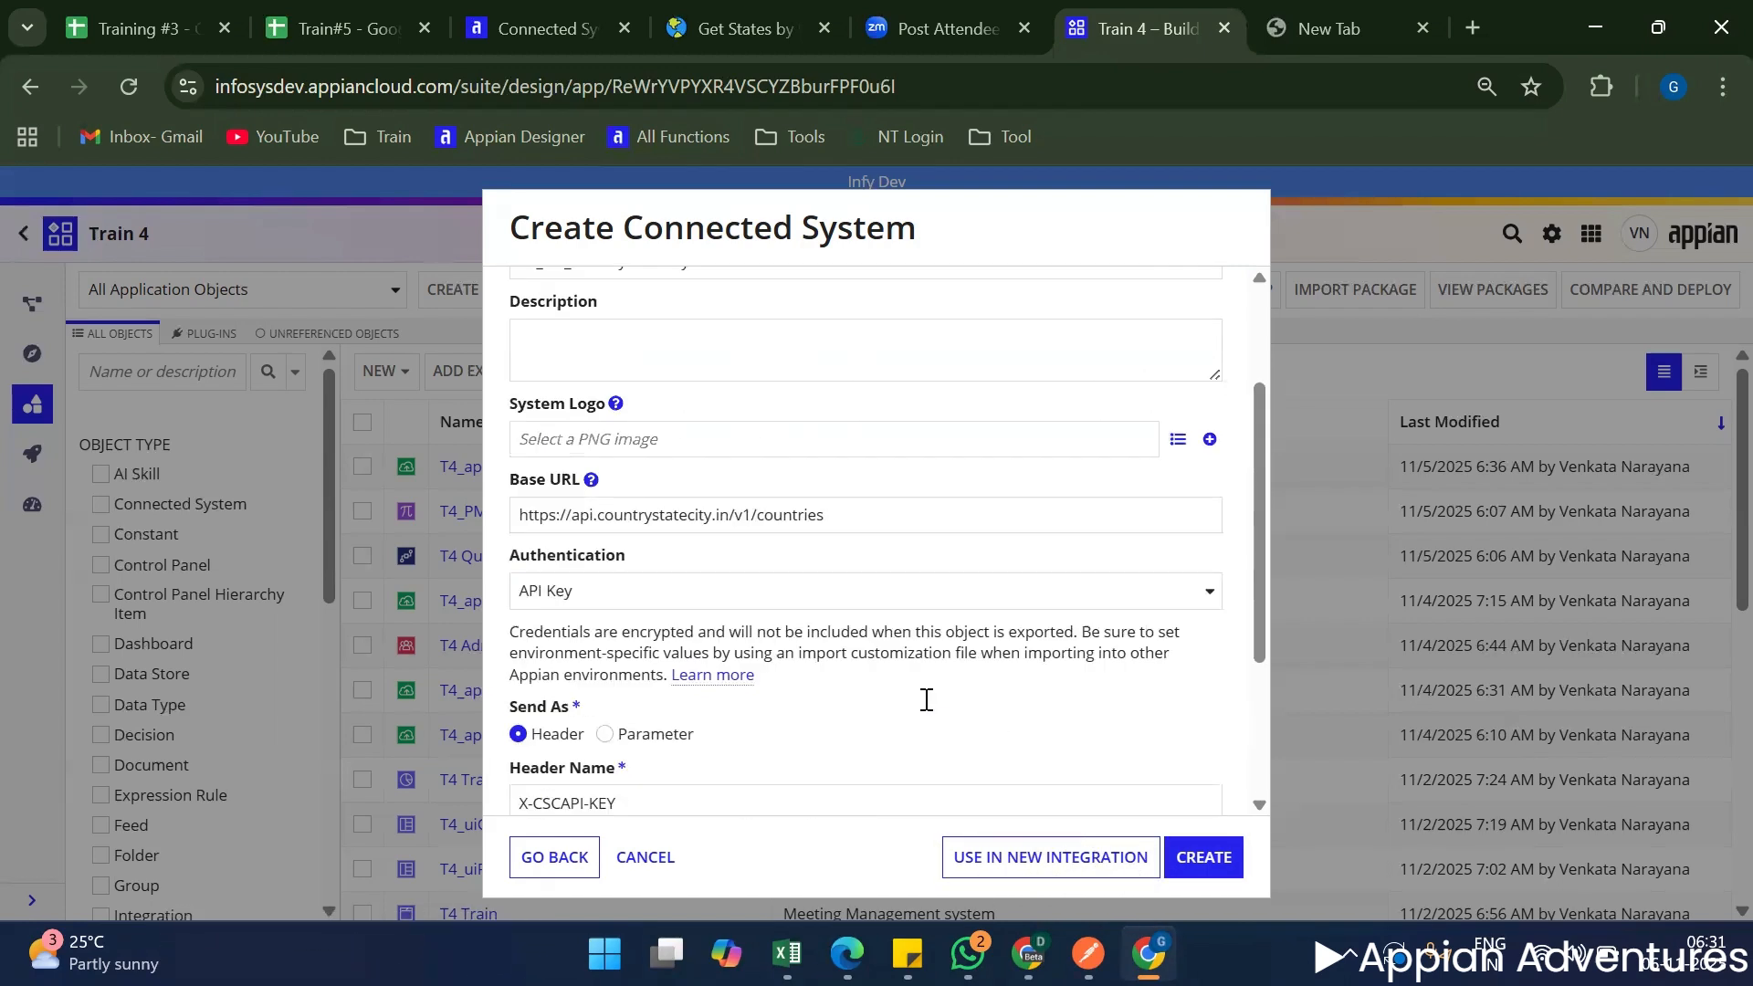
{"action": "scroll", "coordinate": [892, 724], "scroll_direction": "down", "scroll_amount": 5}
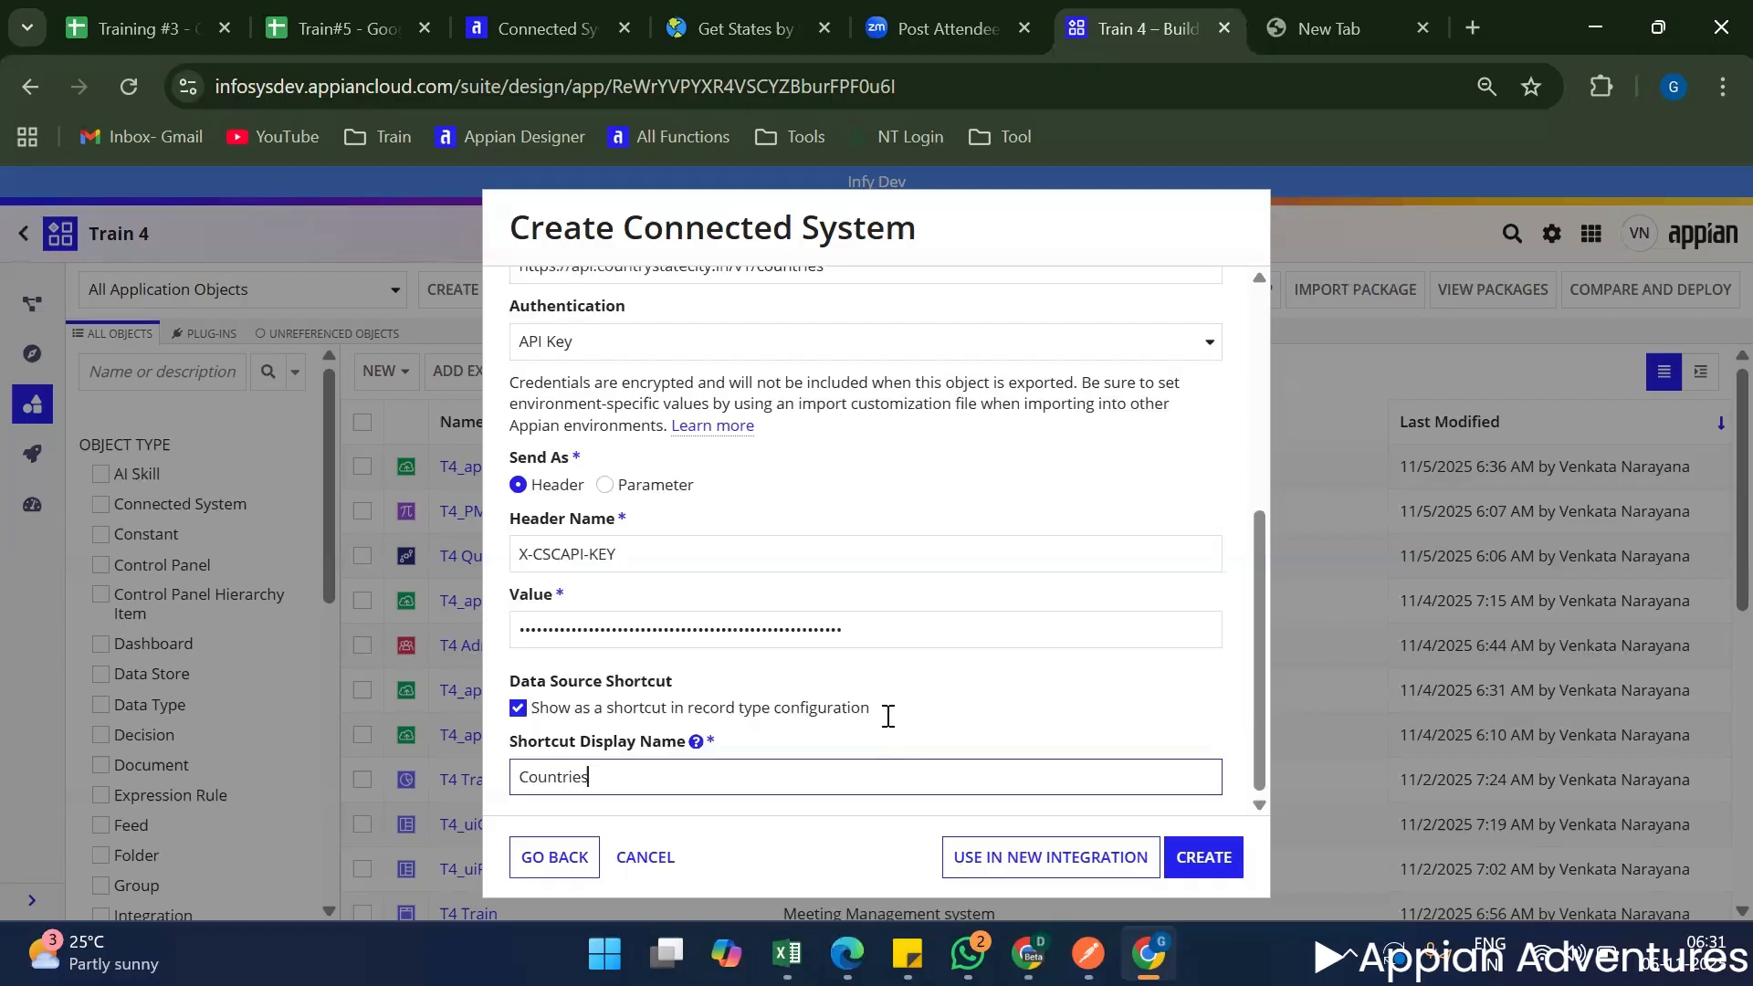
{"action": "scroll", "coordinate": [887, 716], "scroll_direction": "up", "scroll_amount": 8}
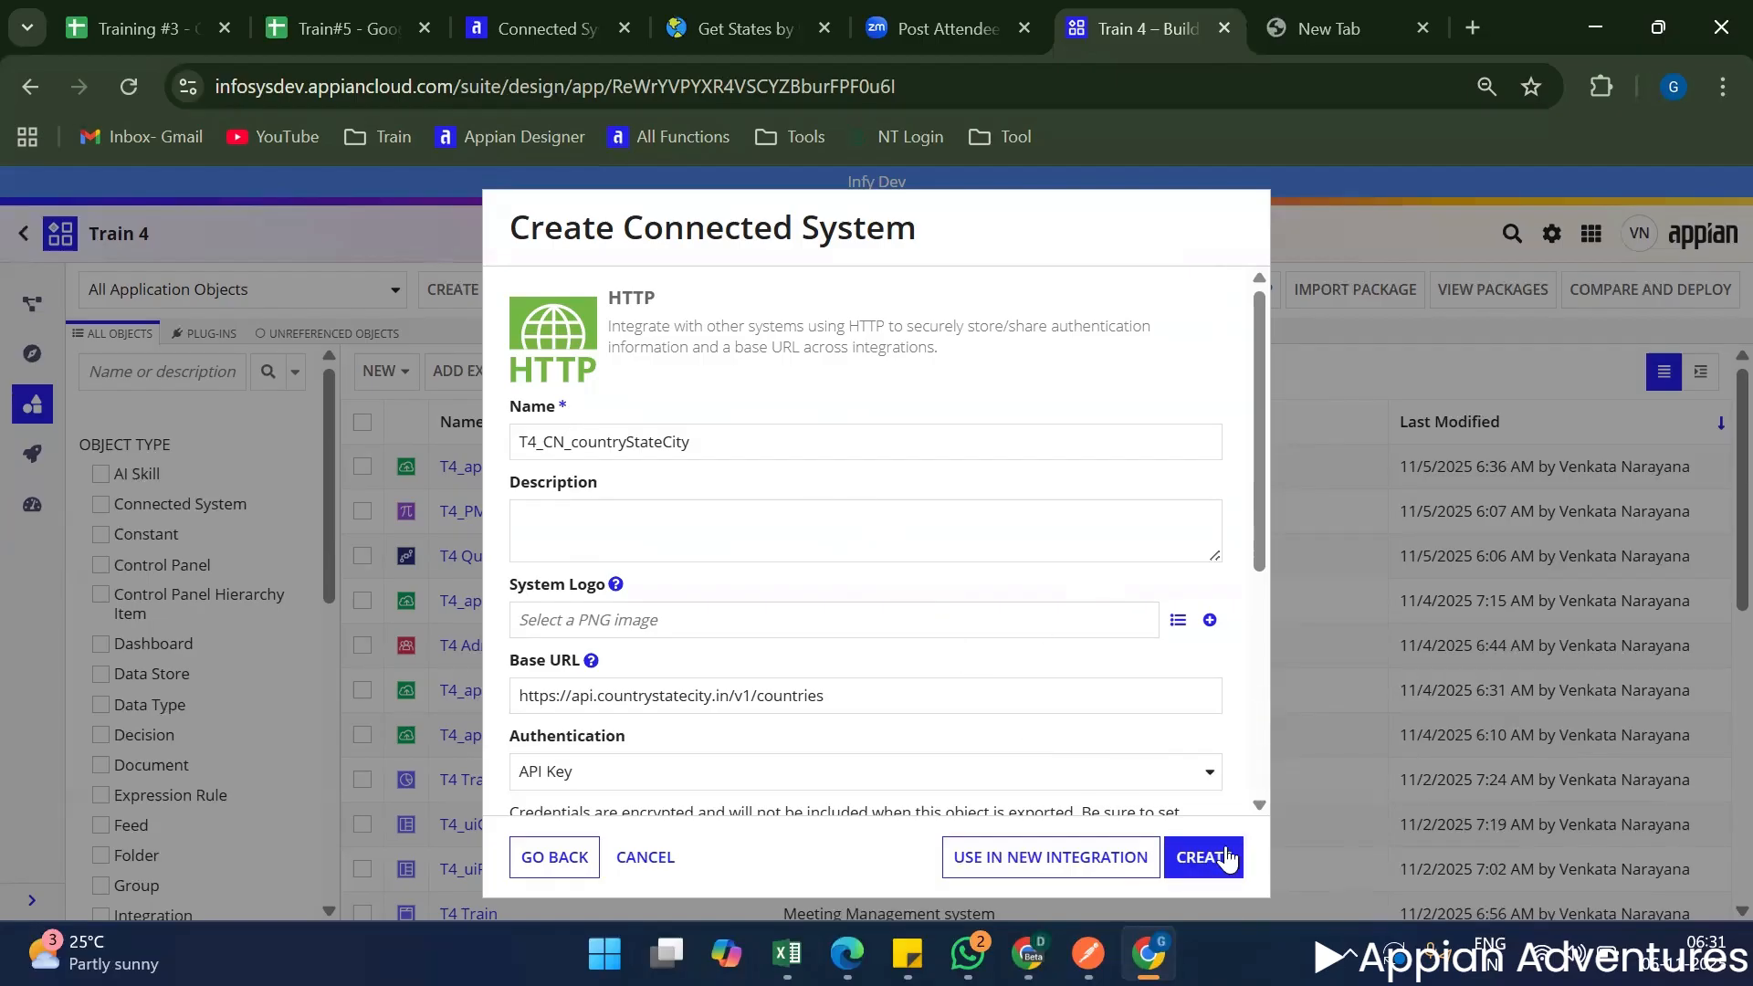
{"action": "scroll", "coordinate": [876, 529], "scroll_direction": "down", "scroll_amount": 5}
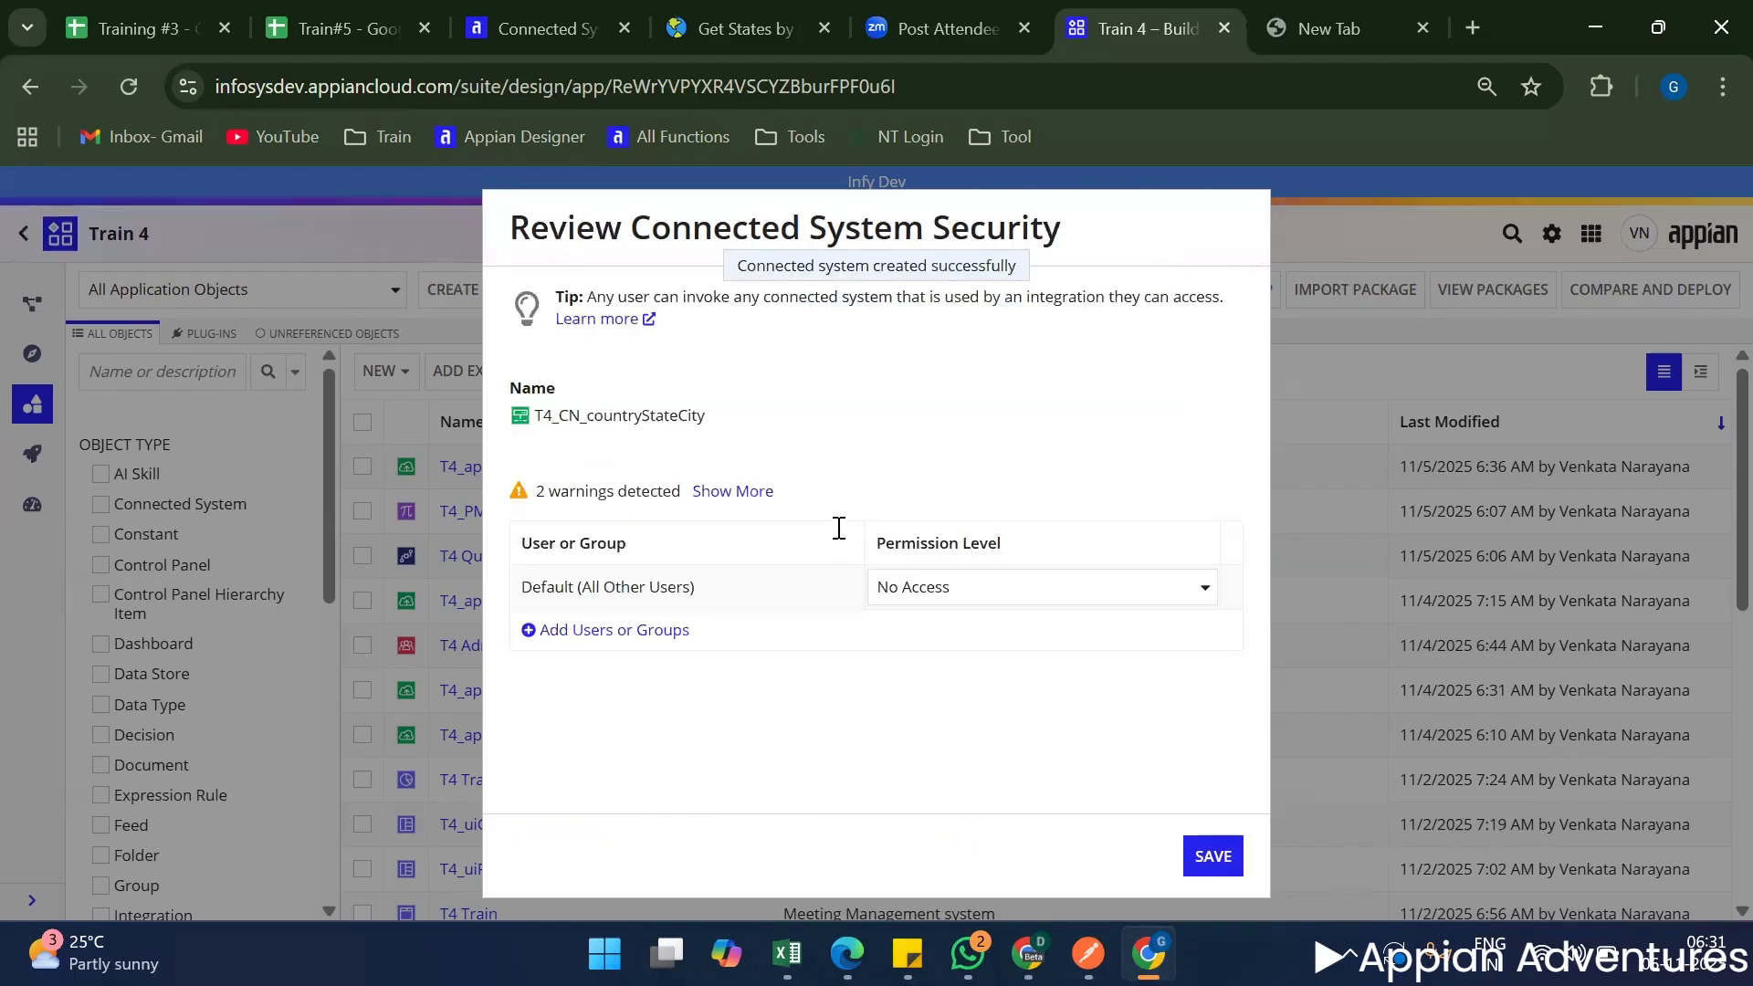
Add the T4 Admin and T4 Users groups to the connected system's security.
{"action": "left_click", "coordinate": [605, 633]}
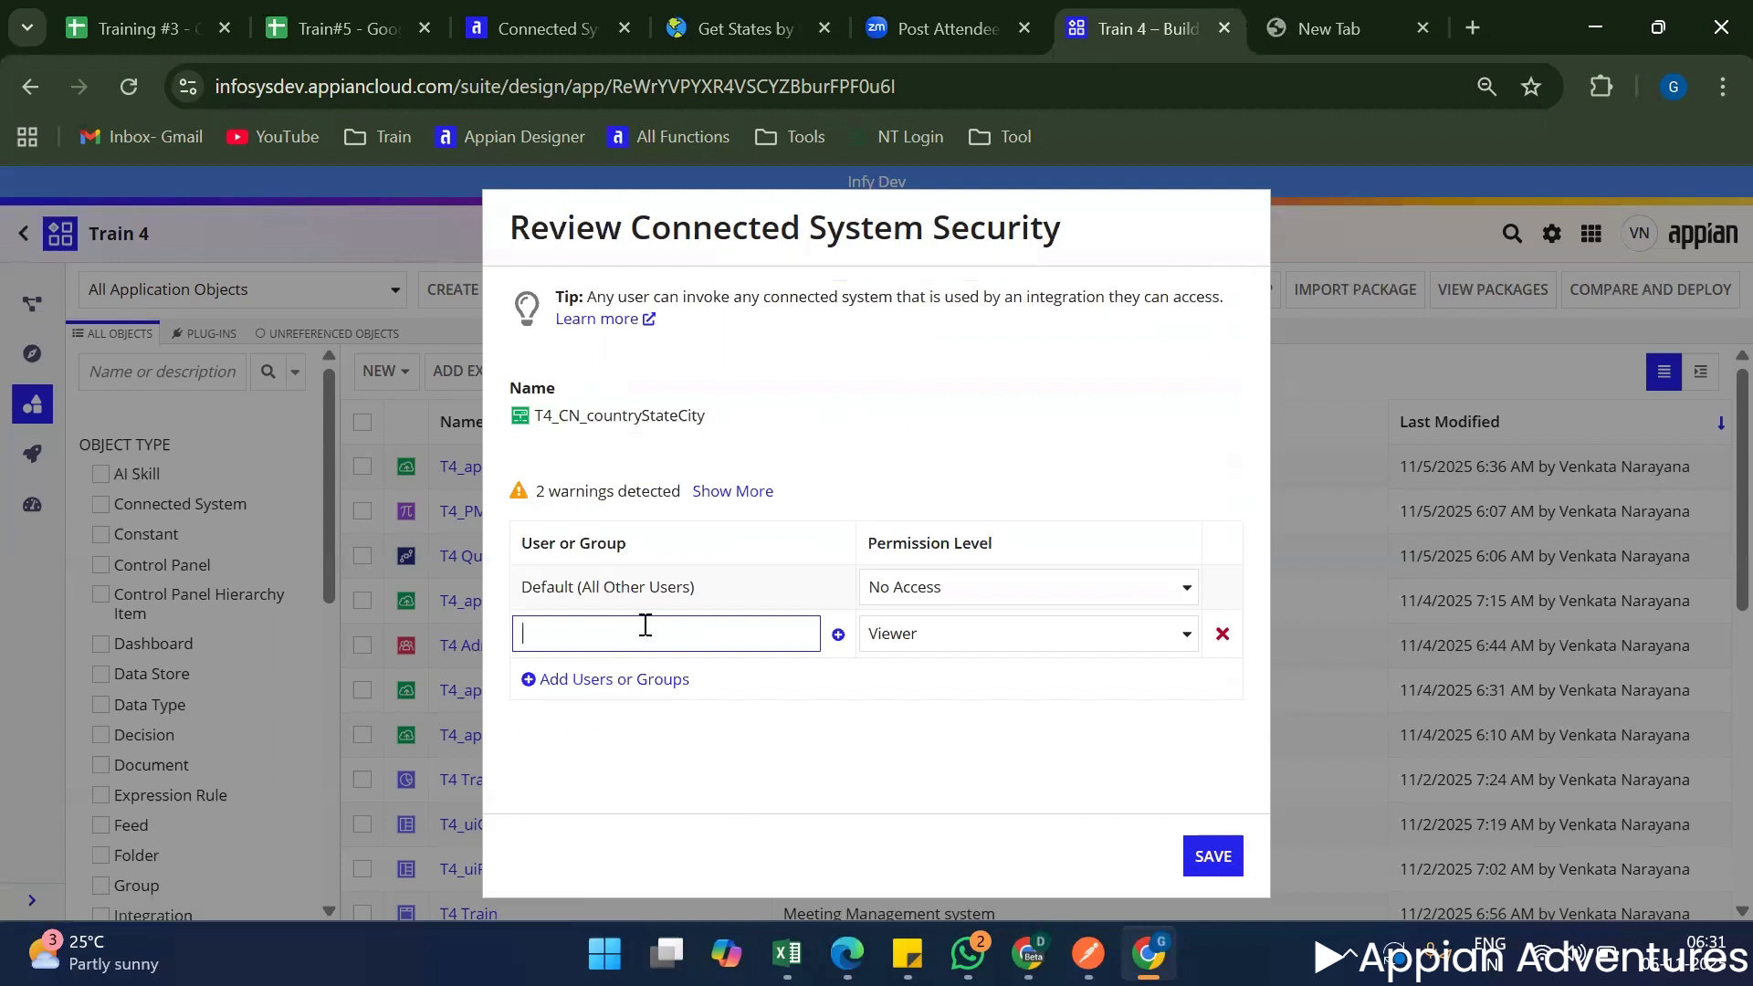
{"action": "type", "text": "t4"}
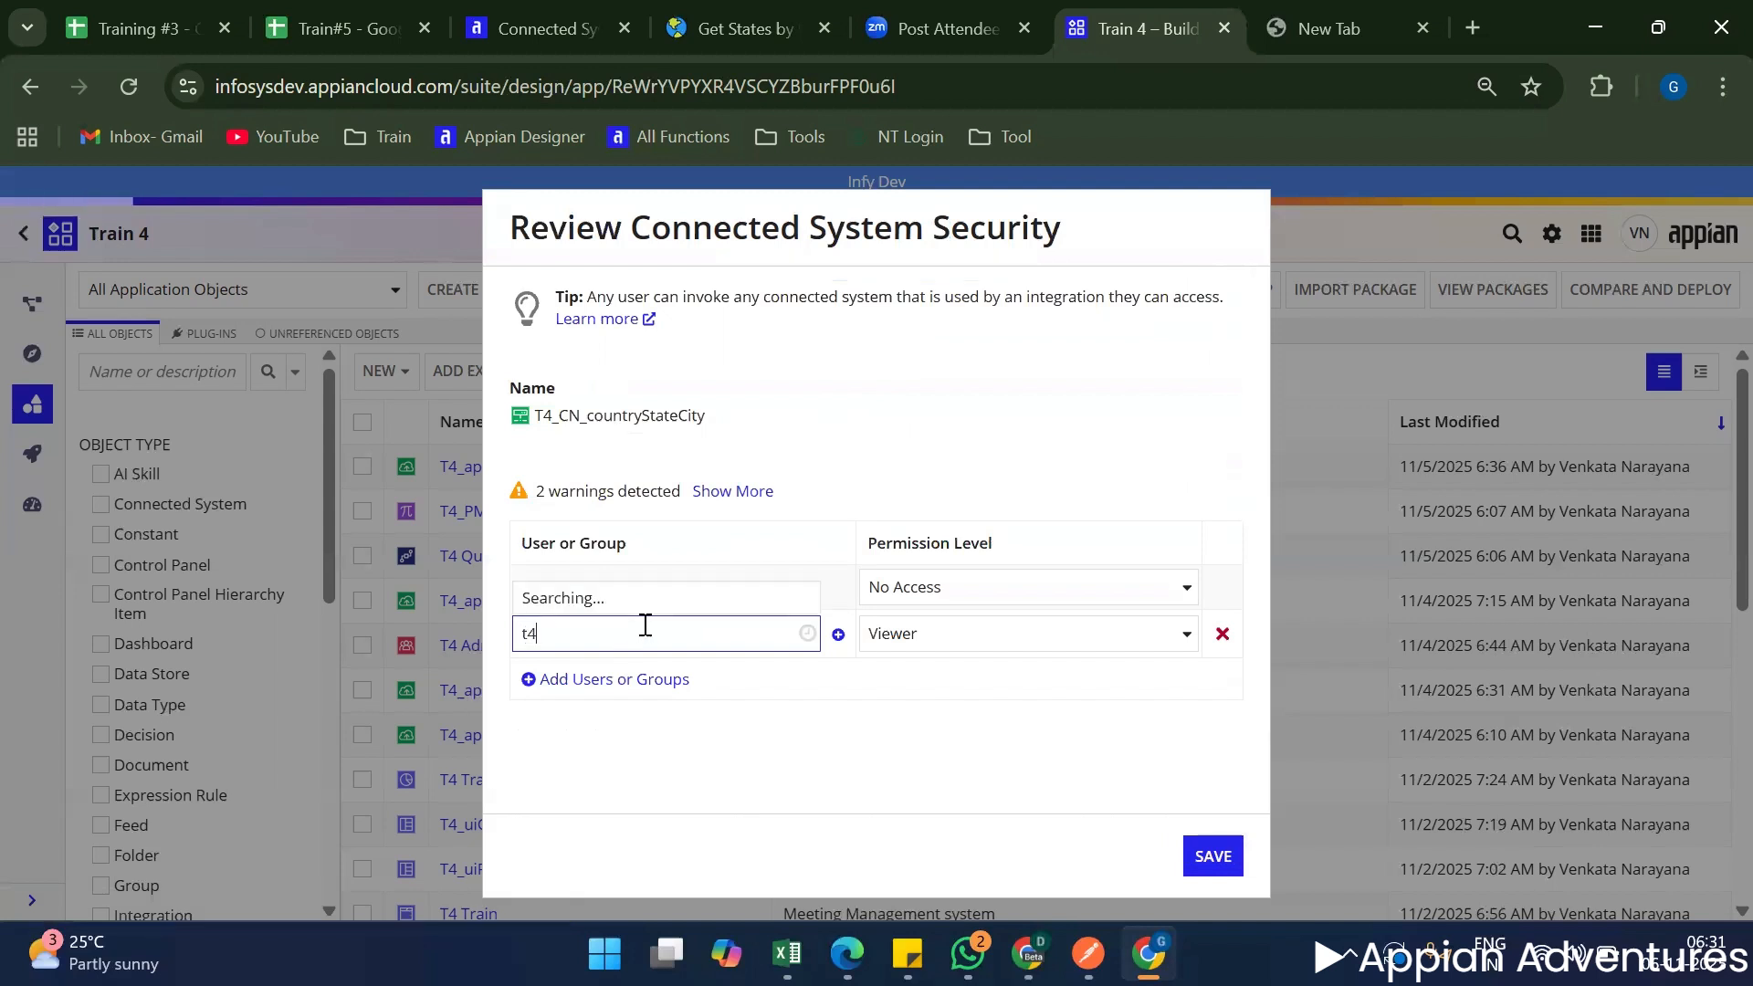
{"action": "left_click", "coordinate": [676, 525]}
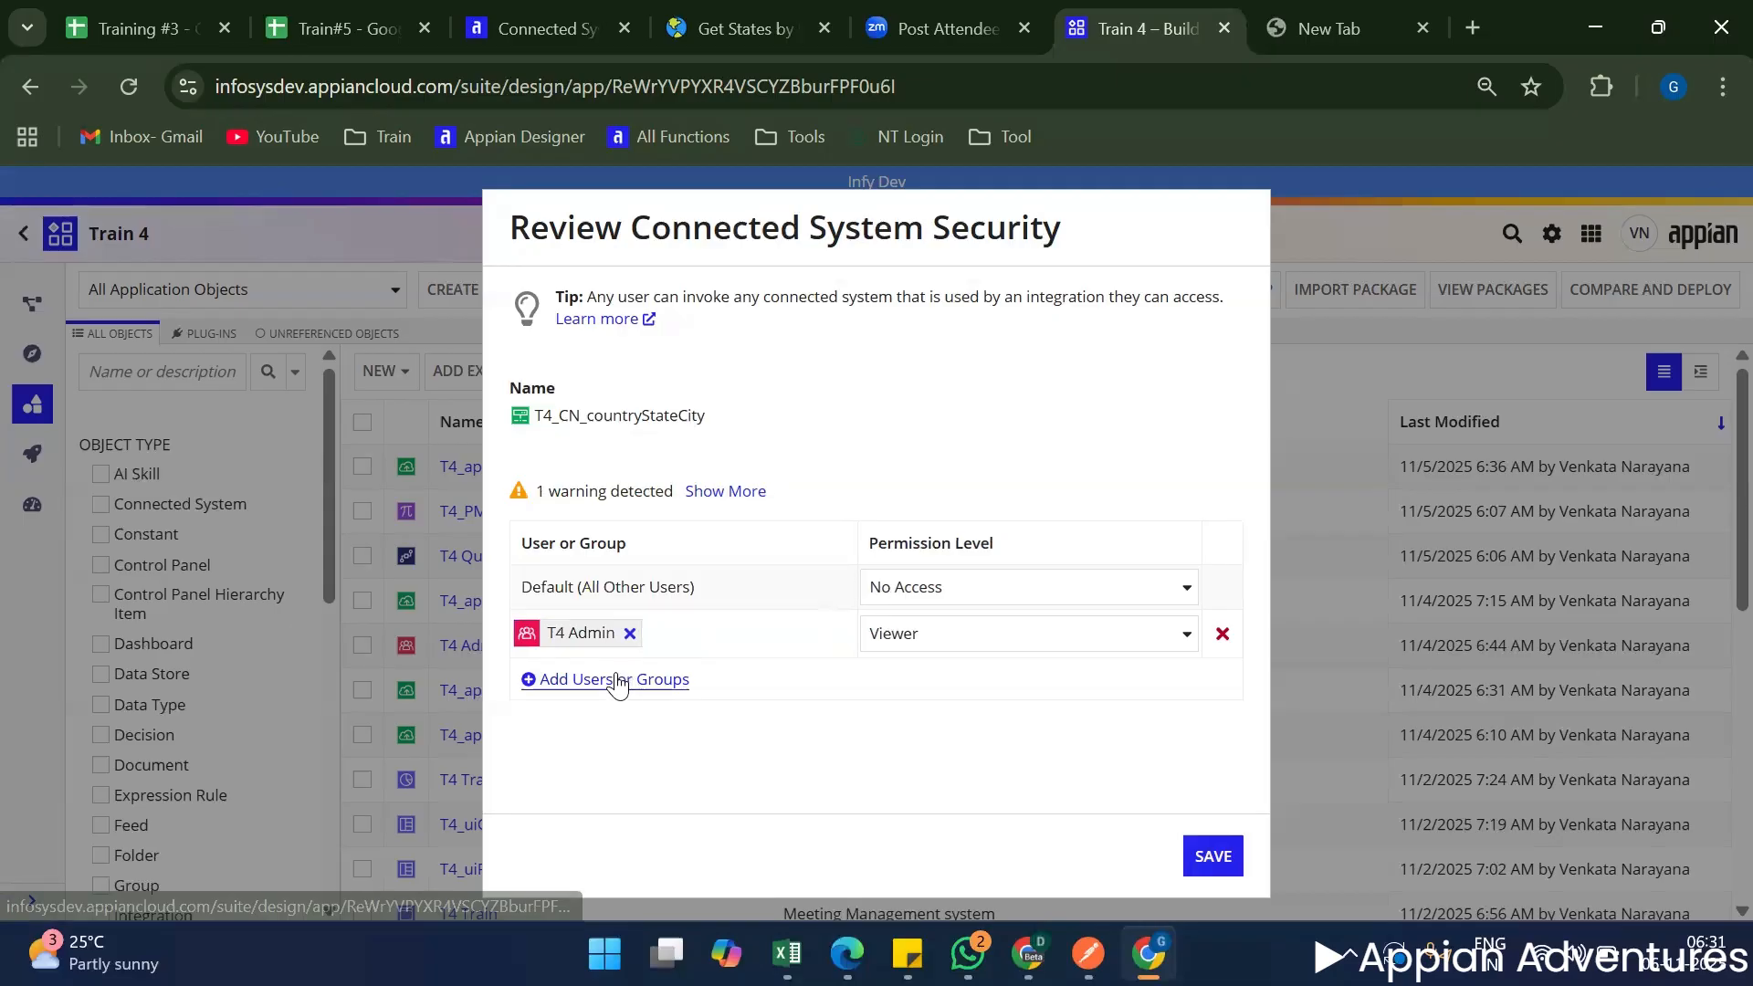
{"action": "left_click", "coordinate": [614, 678]}
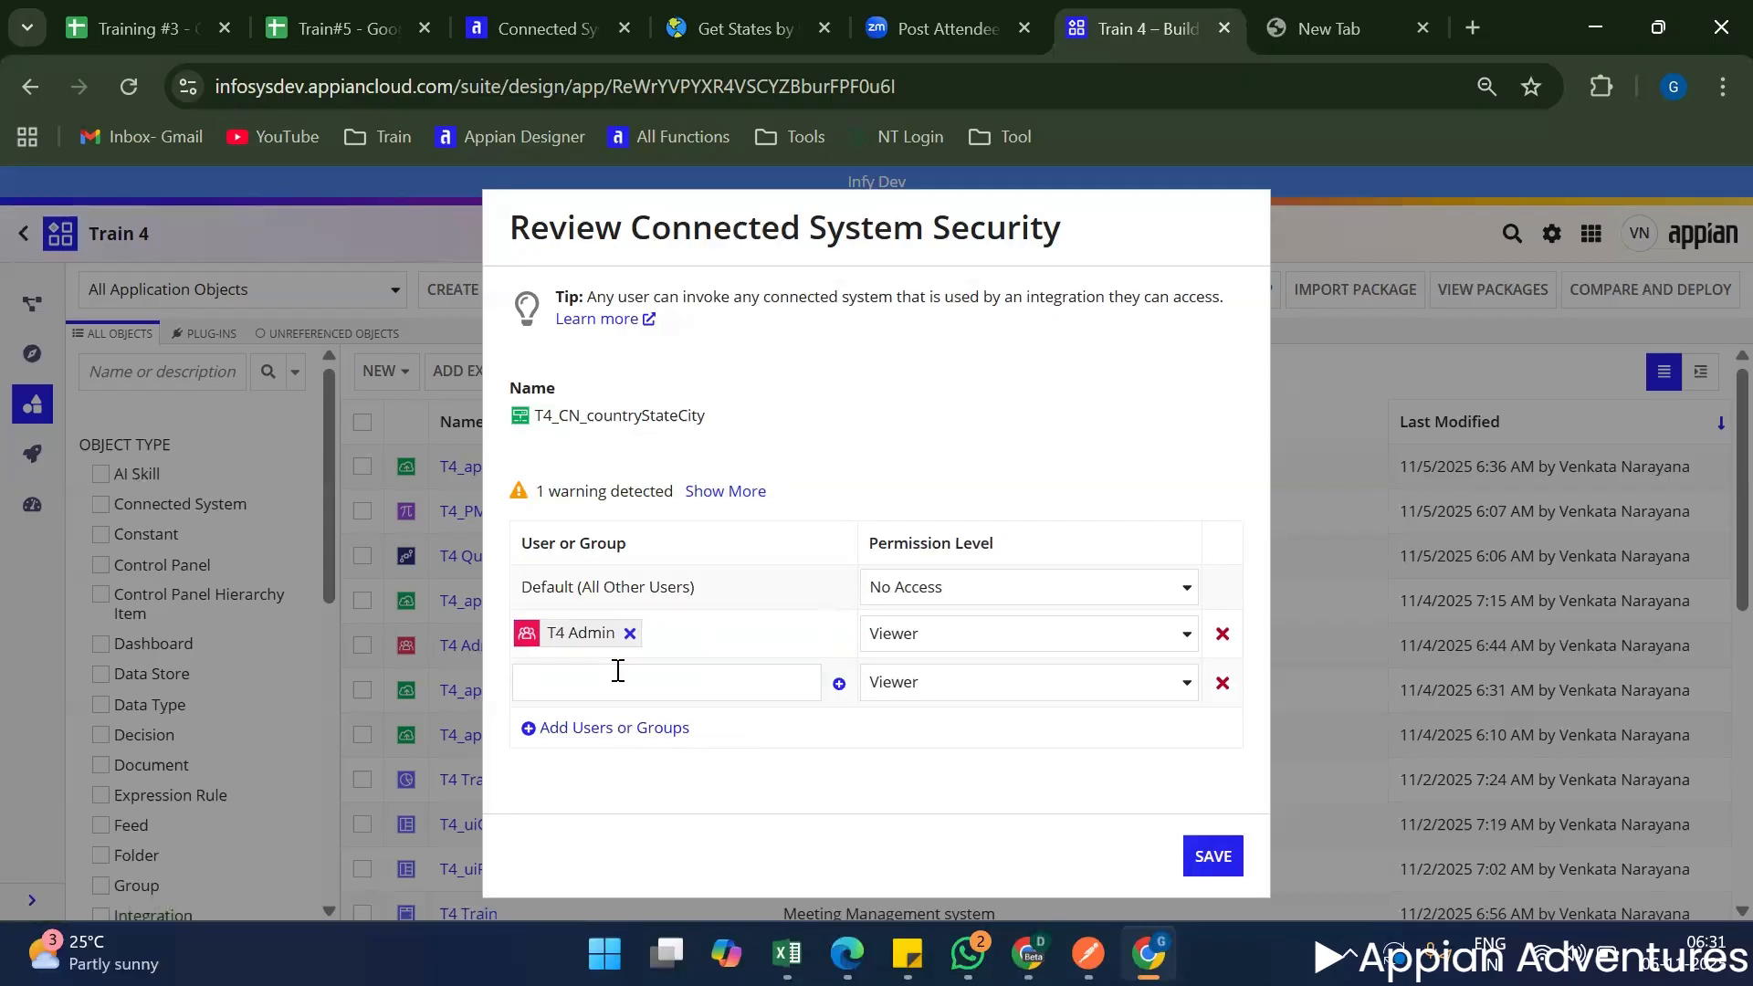
{"action": "left_click", "coordinate": [605, 676]}
{"action": "type", "text": "t"}
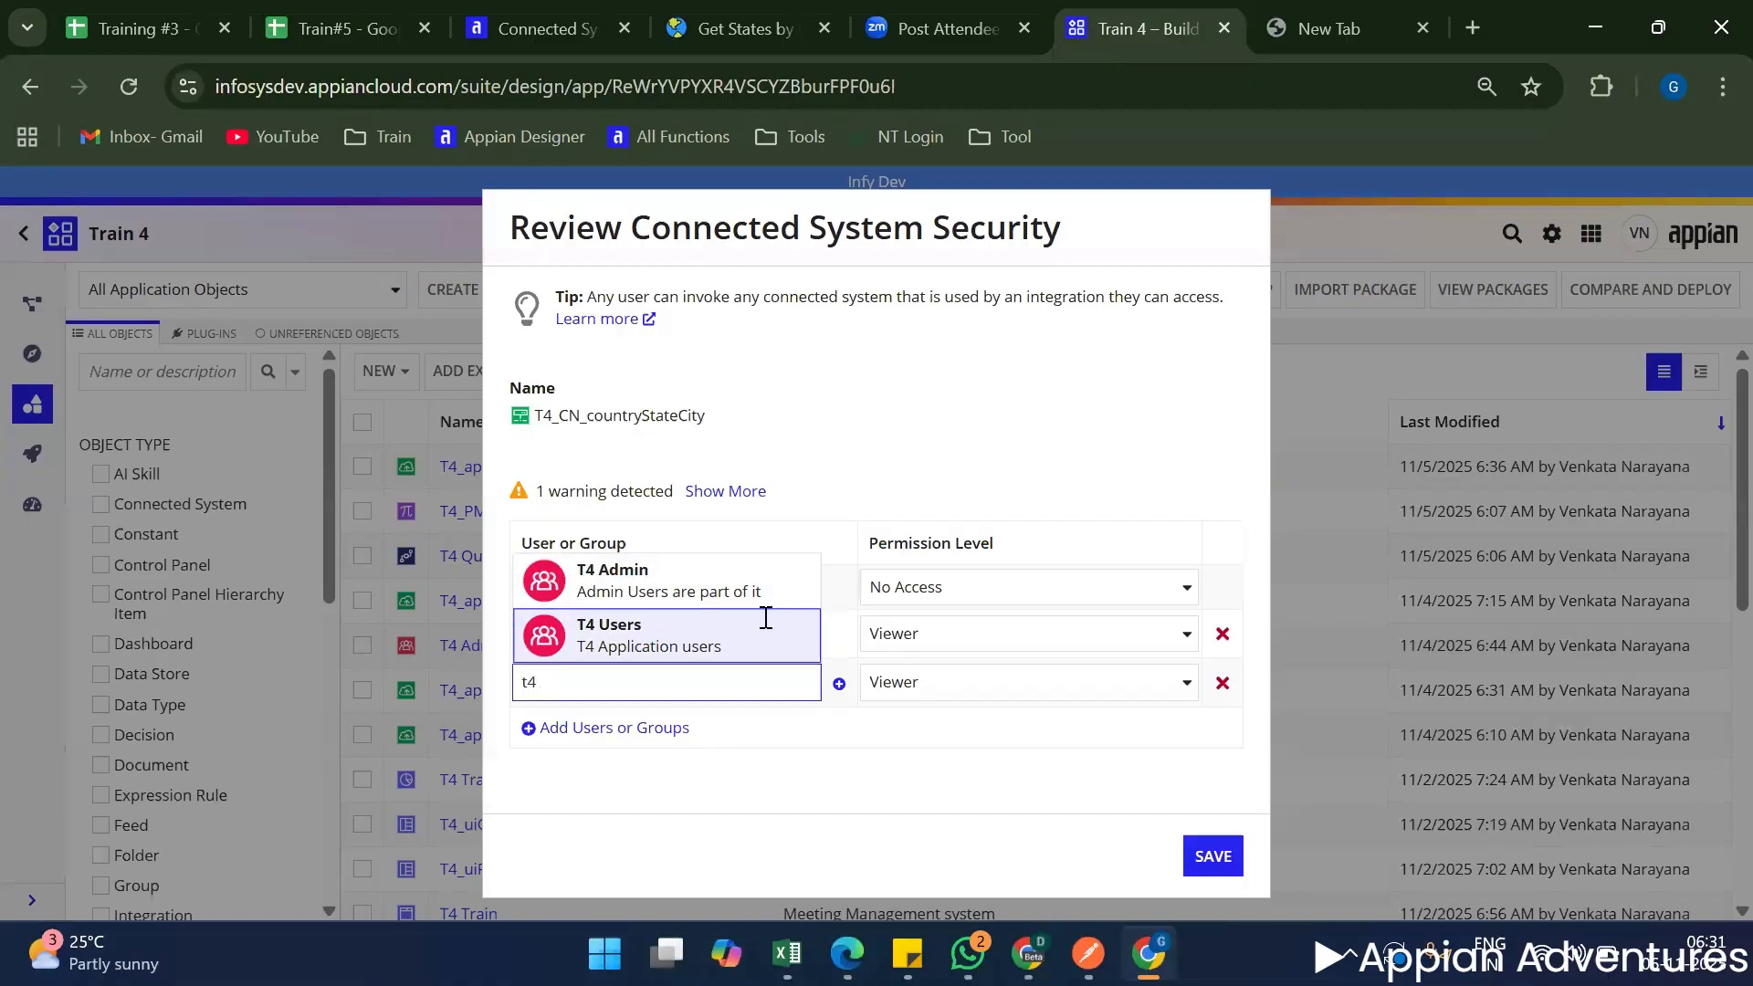
{"action": "type", "text": "4"}
{"action": "left_click", "coordinate": [766, 618]}
Set the T4 Admin group's permission level to Administrator and save the connected system's security.
{"action": "left_click", "coordinate": [935, 633]}
{"action": "left_click", "coordinate": [934, 665]}
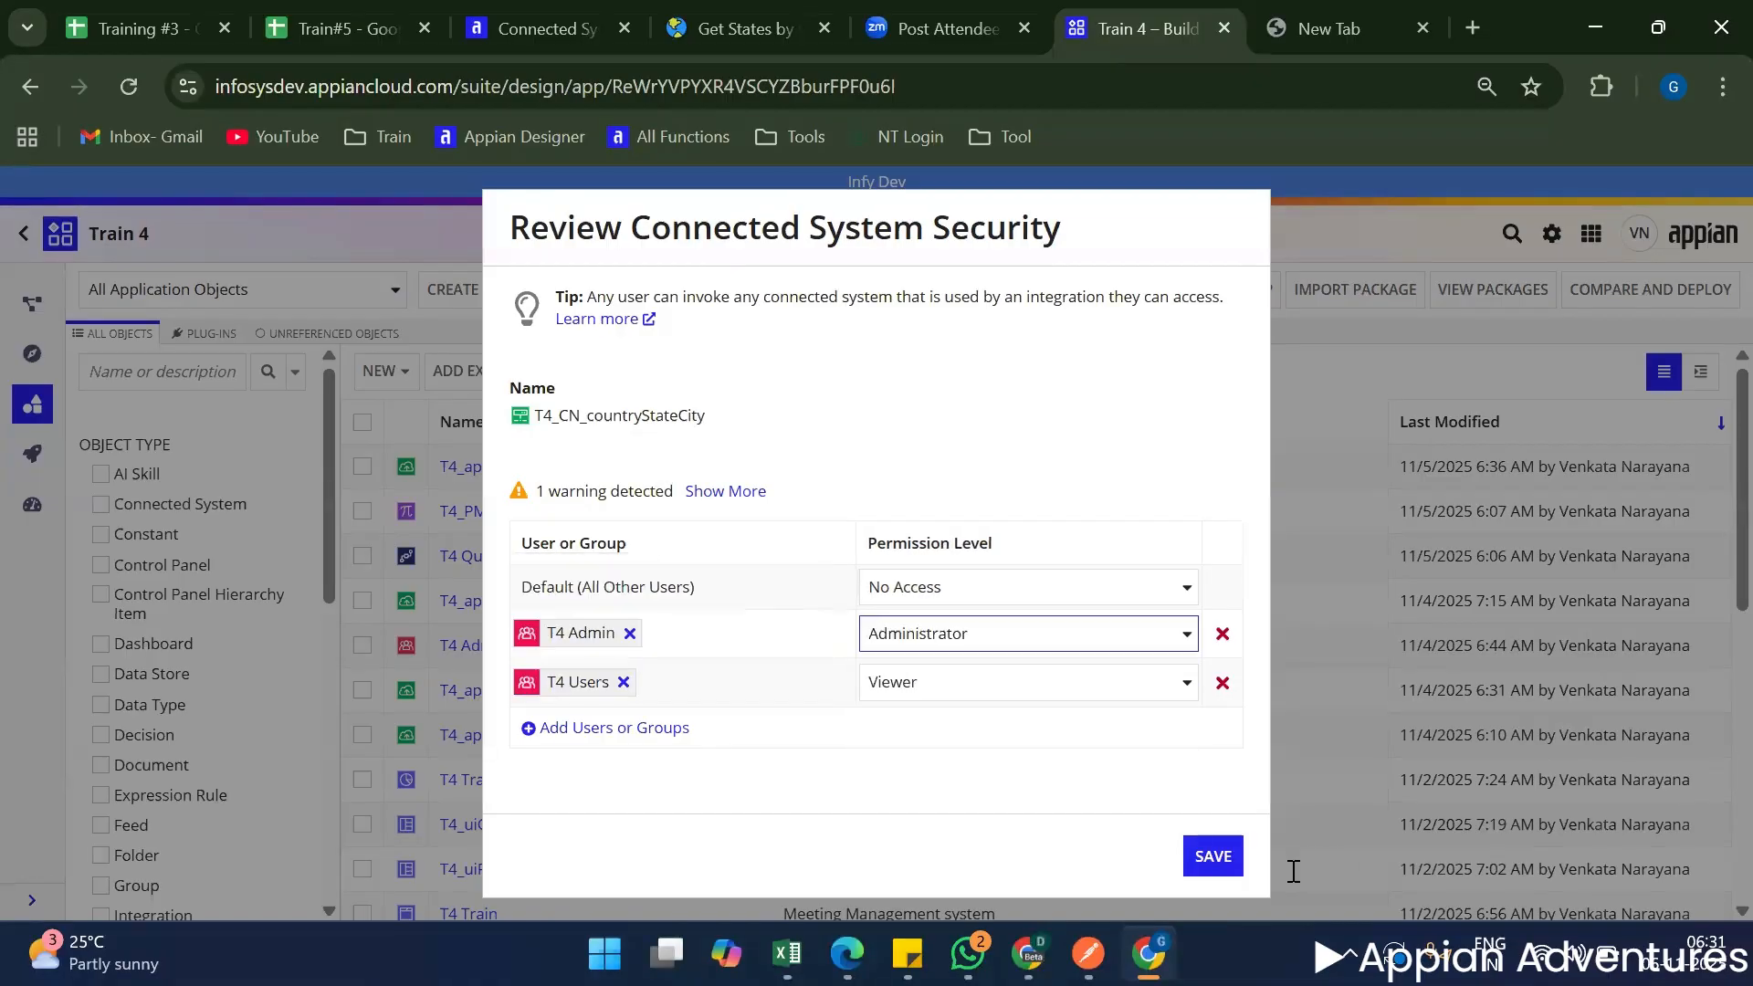
{"action": "left_click", "coordinate": [1226, 865]}
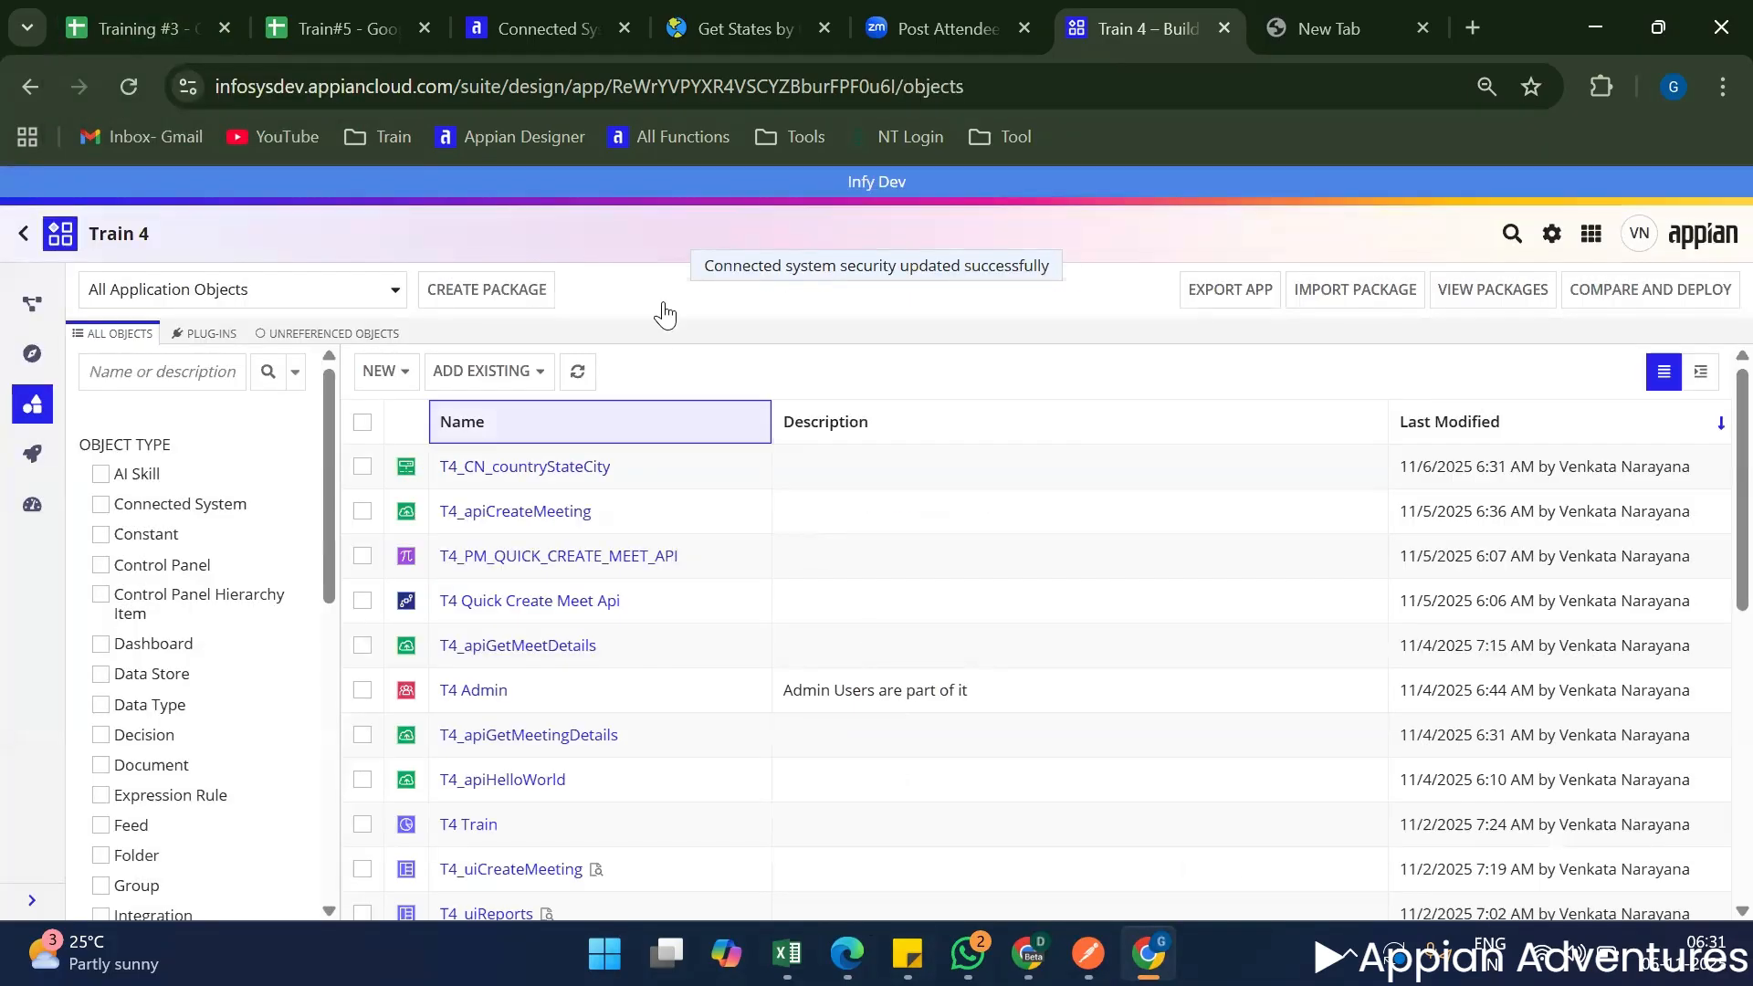
Switch to the Train#5 spreadsheet in Google Sheets and select the connected system description in cell B76 of the Objects sheet.
{"action": "double_click", "coordinate": [637, 472]}
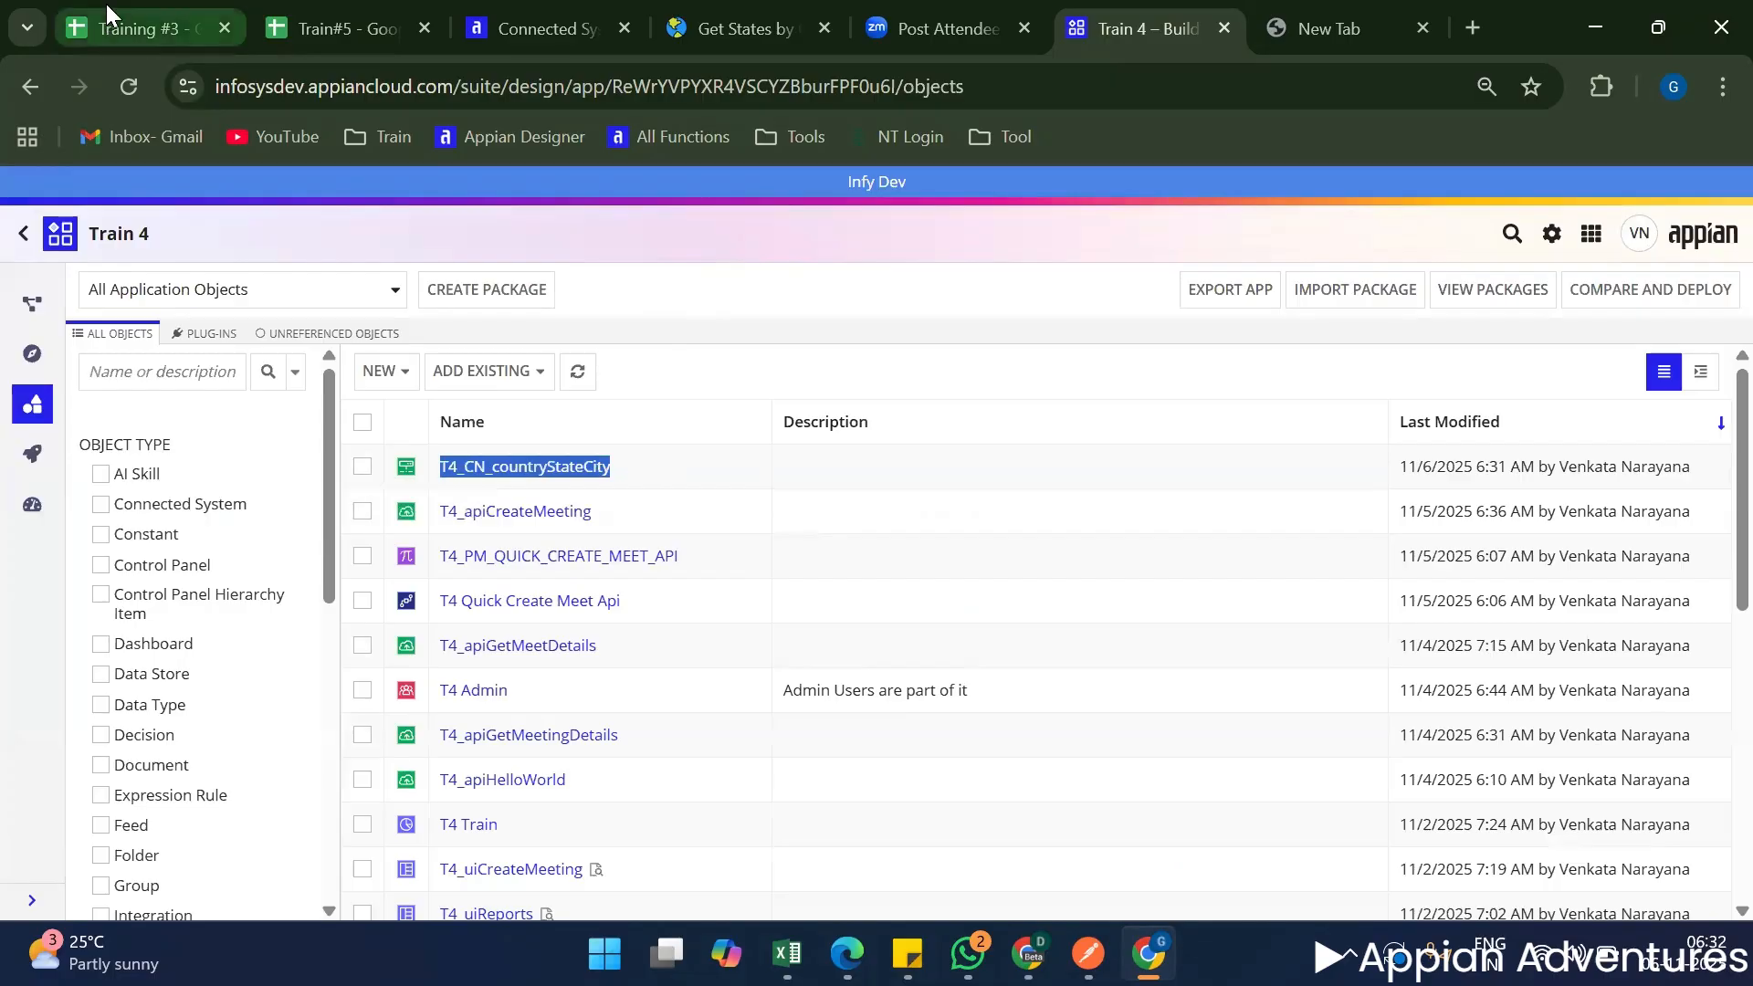
{"action": "left_click", "coordinate": [361, 9]}
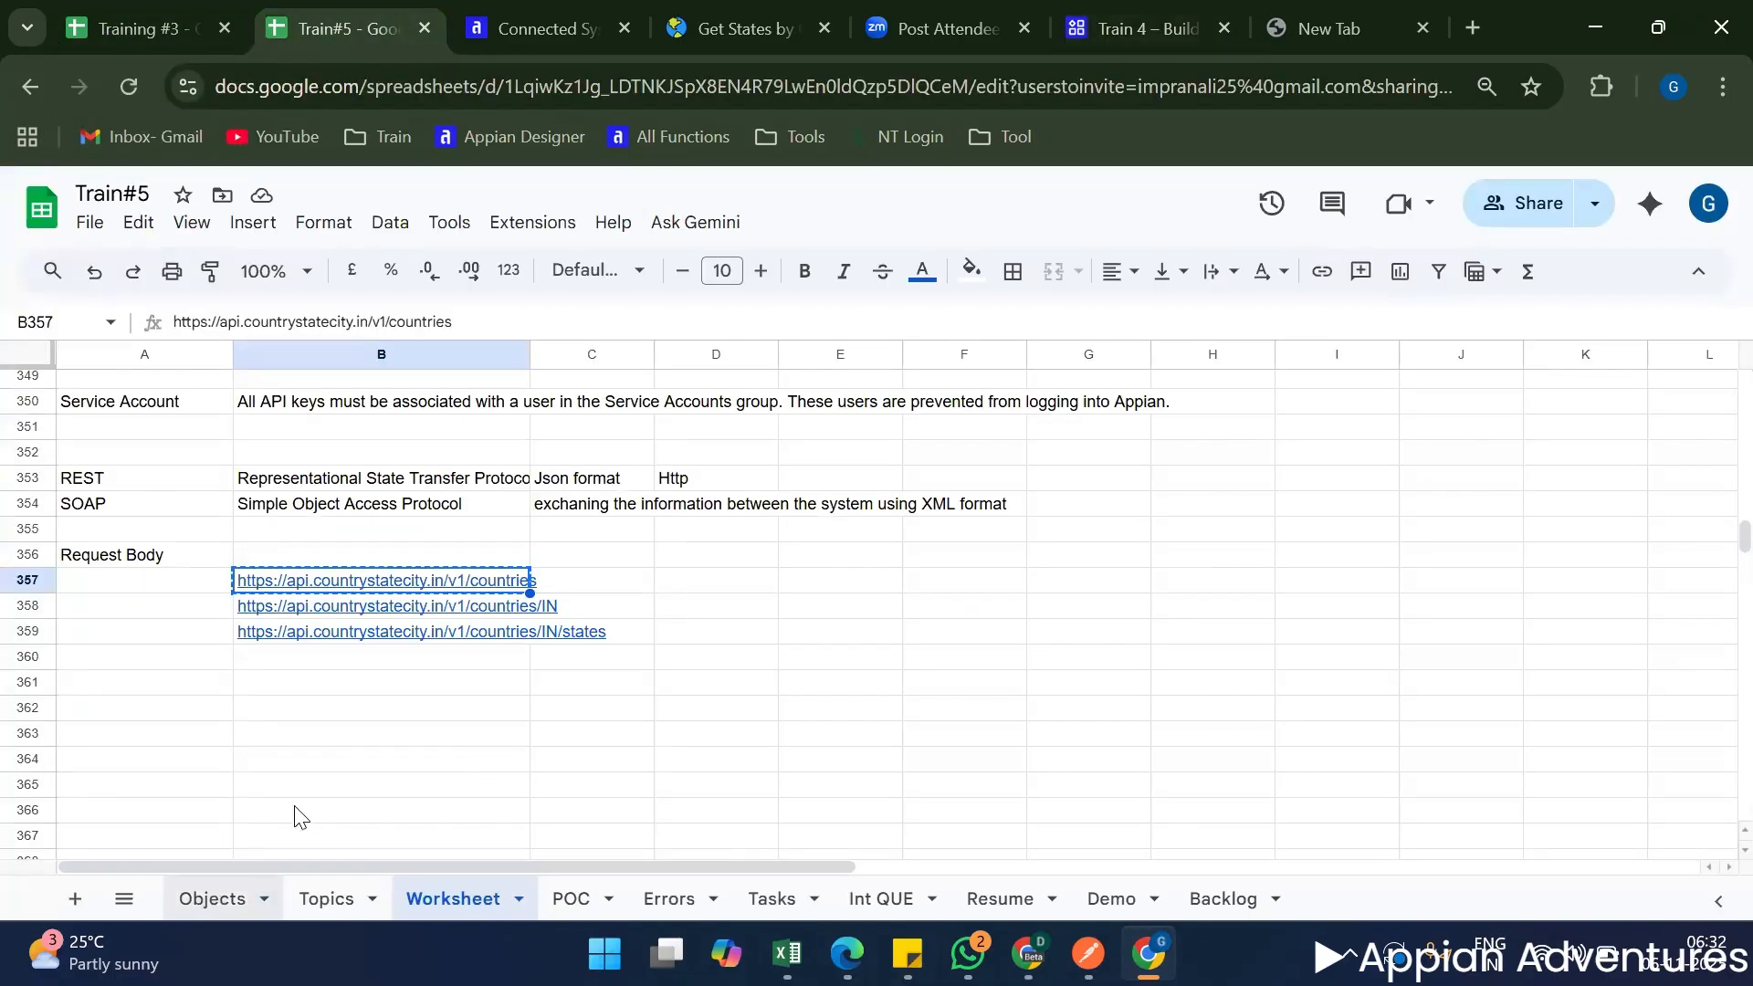
{"action": "left_click", "coordinate": [211, 897]}
{"action": "left_click", "coordinate": [381, 639]}
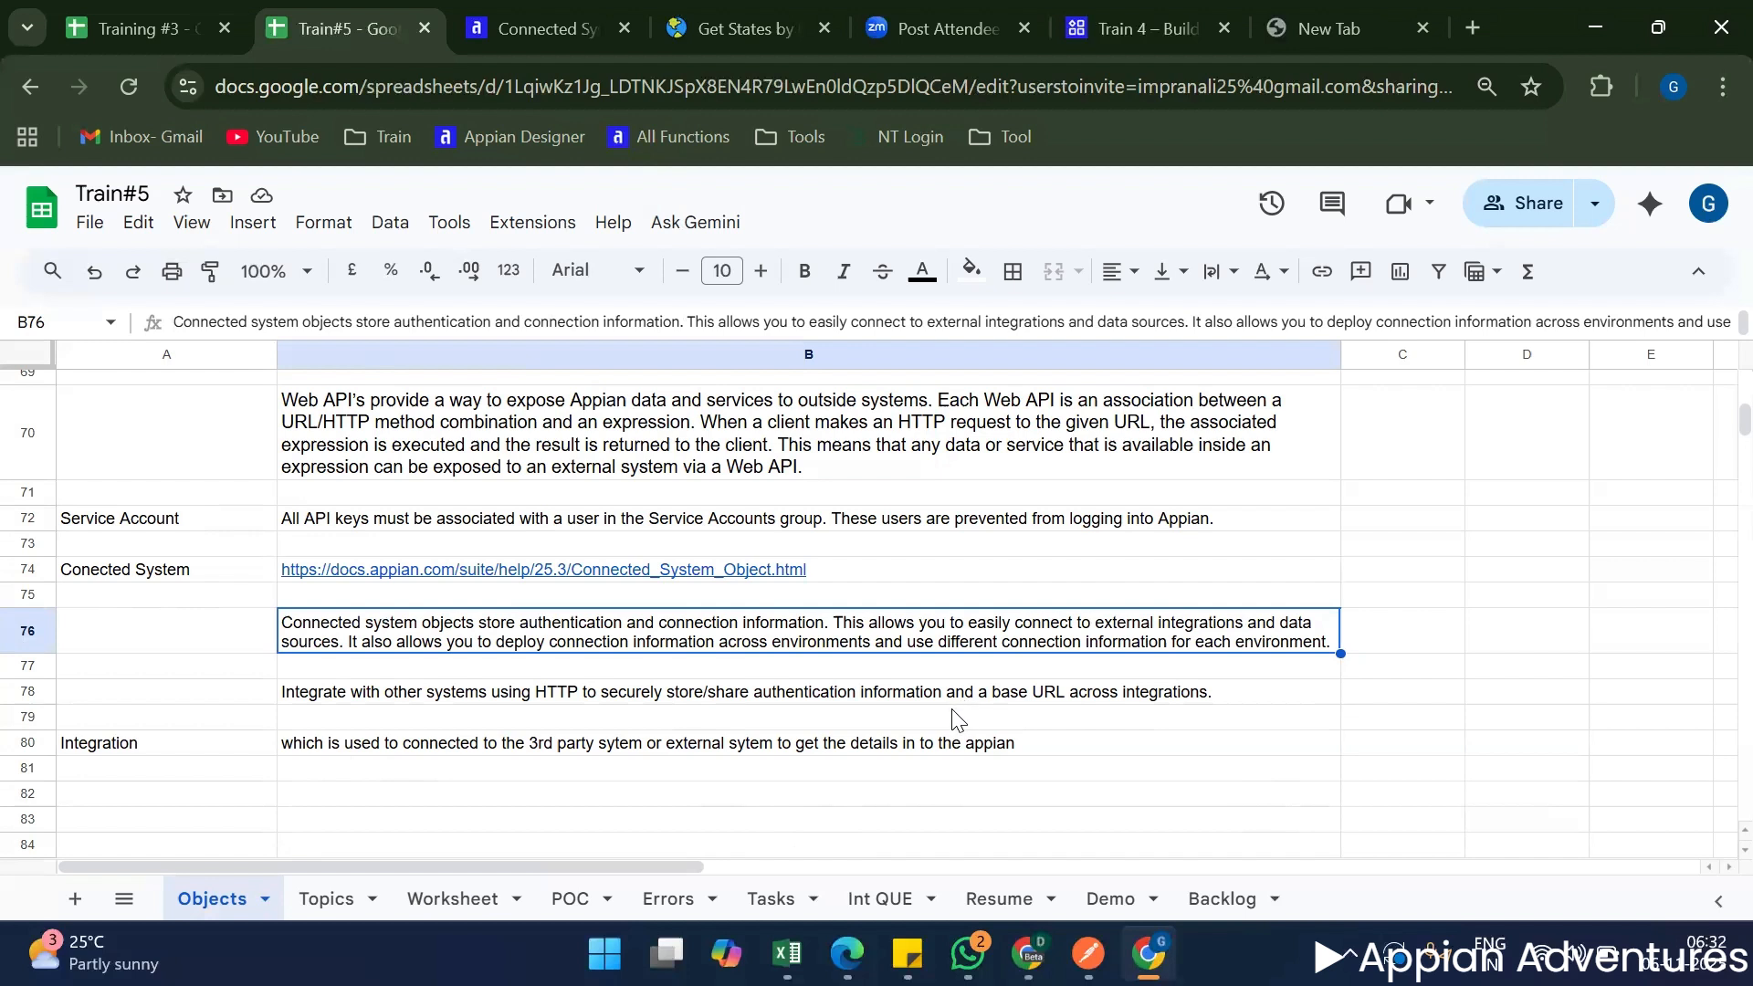
Copy the URL of Appian's Connected System Object documentation page into cell C200 of the Train#5 spreadsheet's Topics sheet.
{"action": "left_click", "coordinate": [539, 27]}
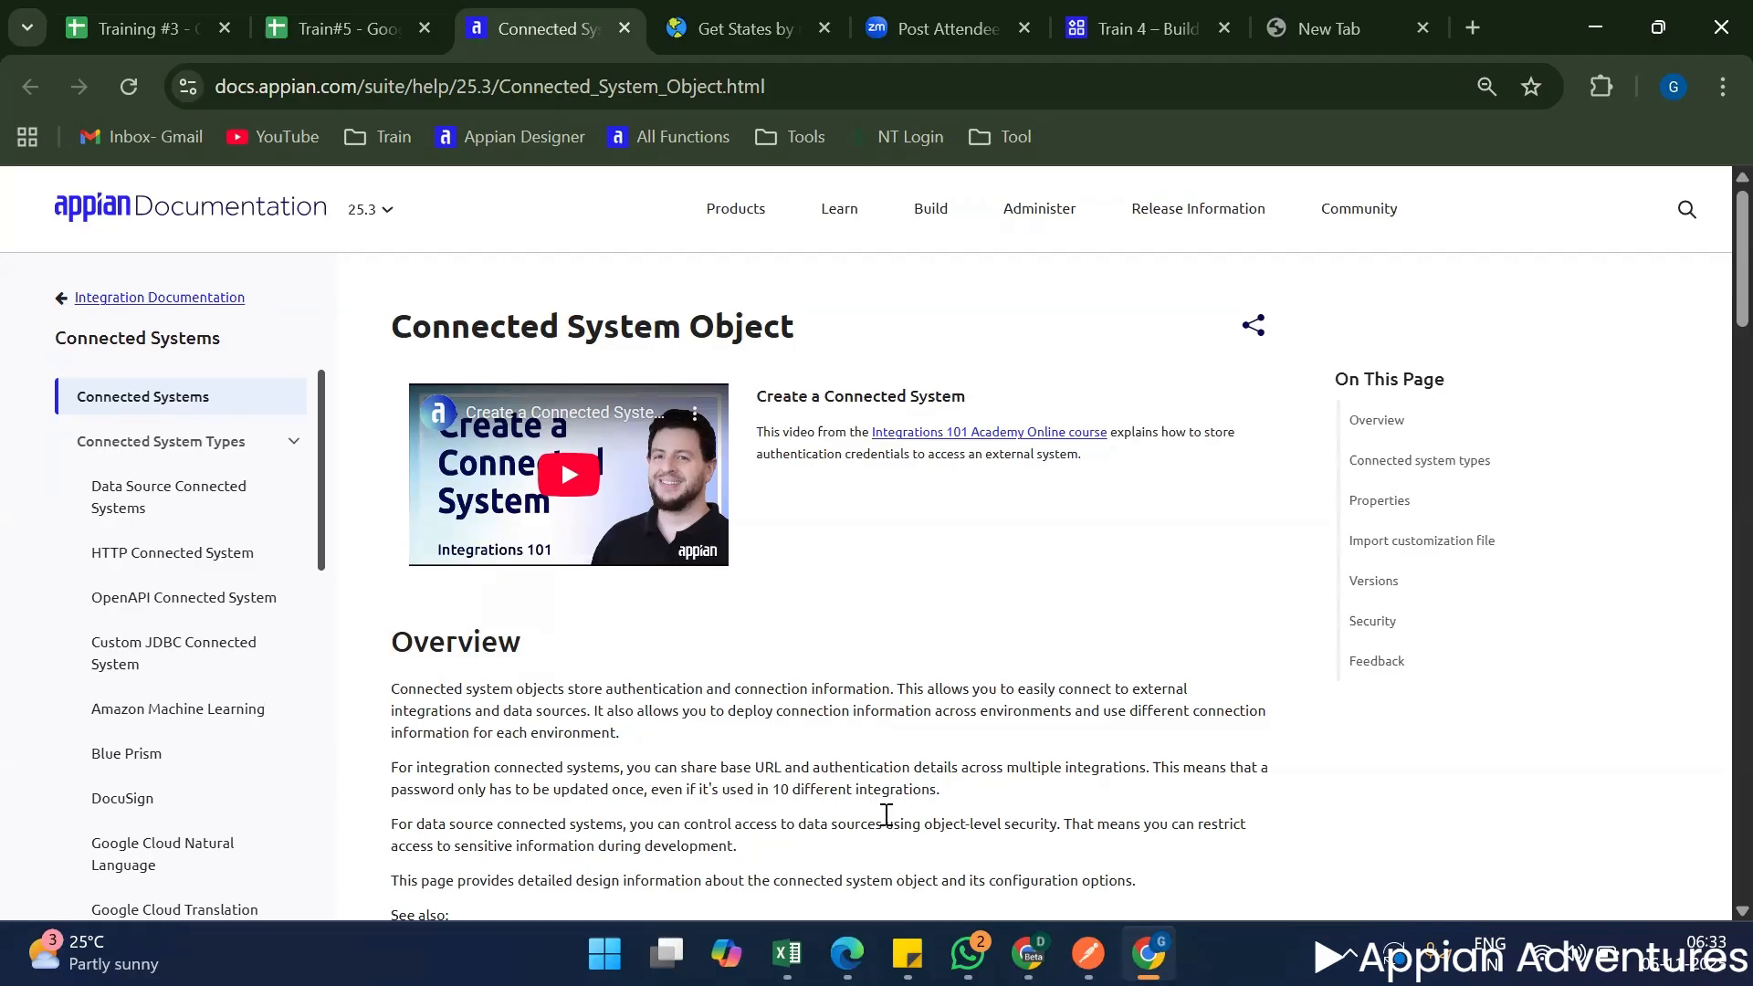
{"action": "scroll", "coordinate": [949, 822], "scroll_direction": "down", "scroll_amount": 5}
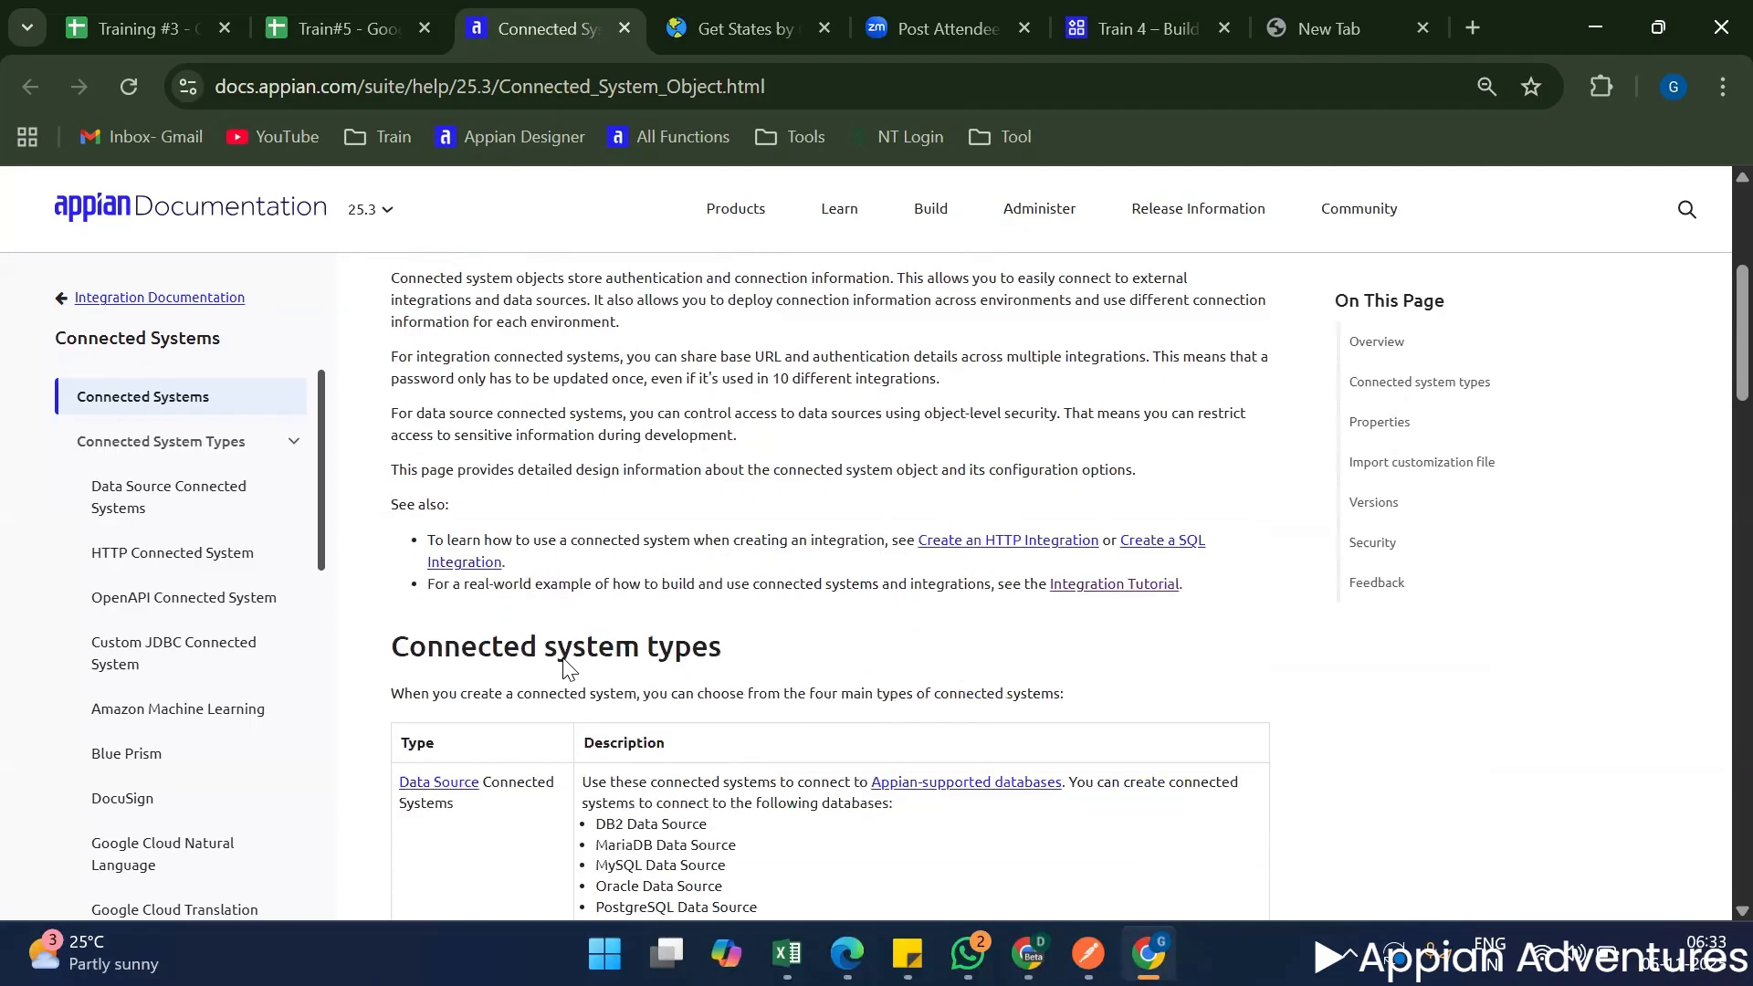
{"action": "scroll", "coordinate": [537, 587], "scroll_direction": "up", "scroll_amount": 3}
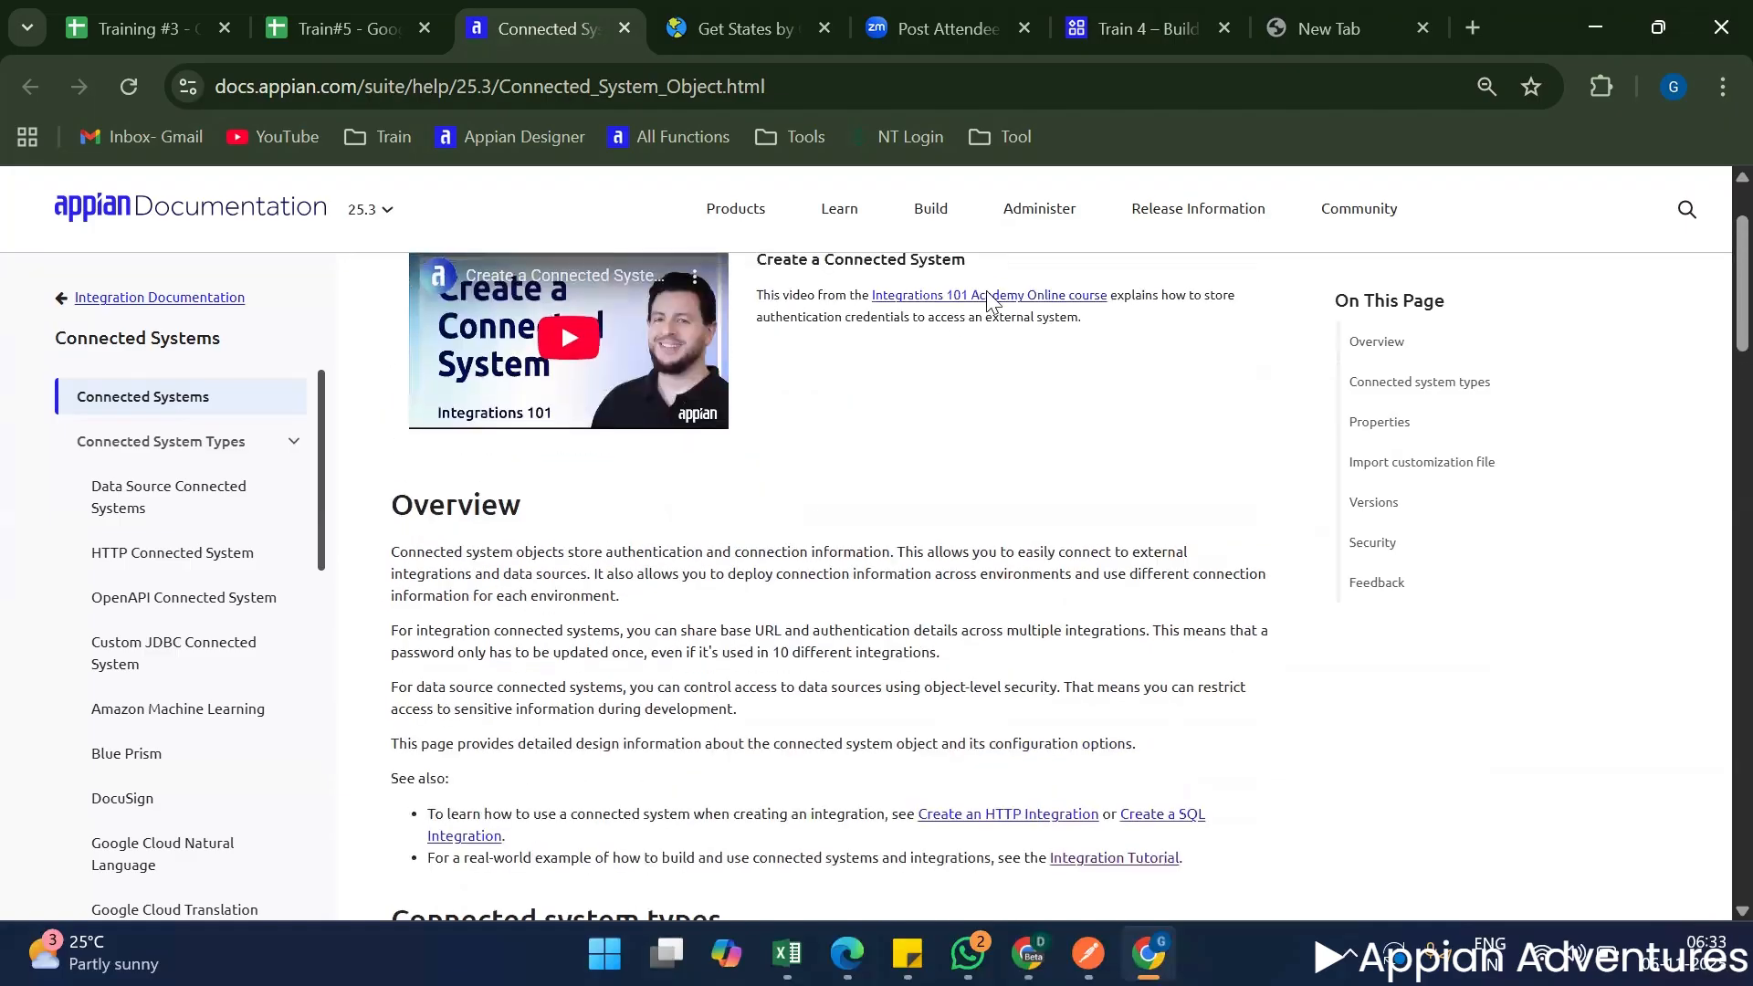
{"action": "left_click", "coordinate": [800, 89]}
{"action": "key", "text": "ctrl+c"}
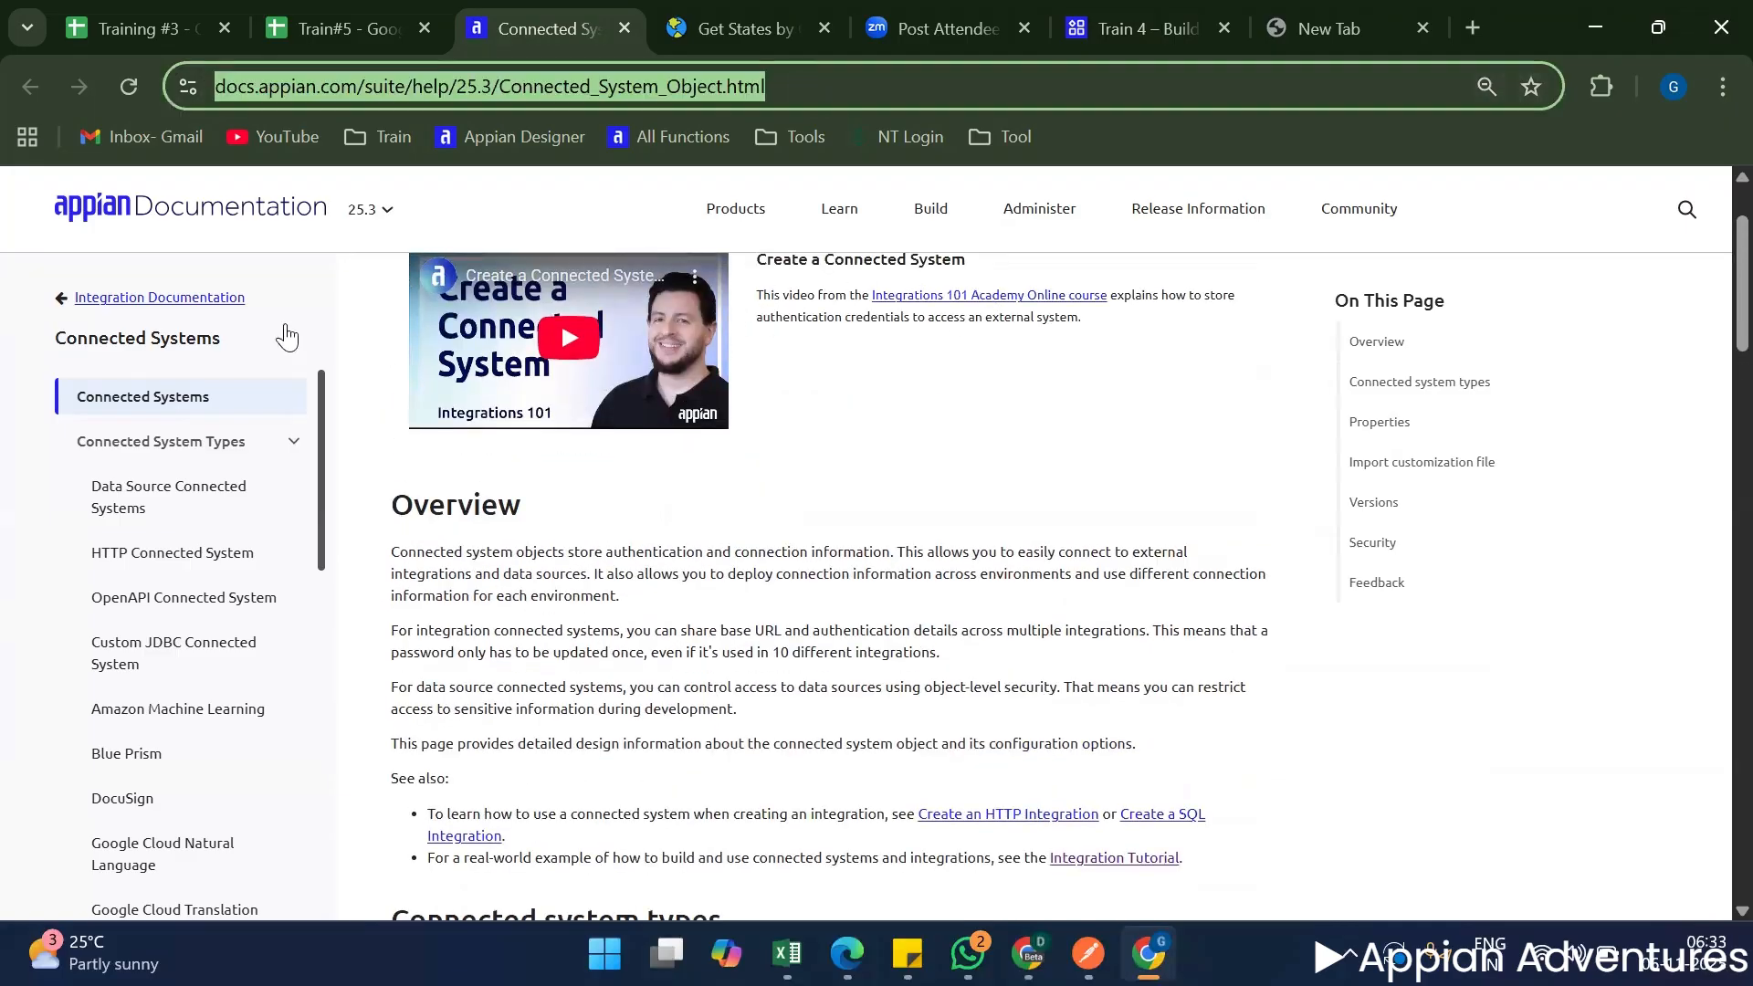
{"action": "left_click", "coordinate": [325, 33]}
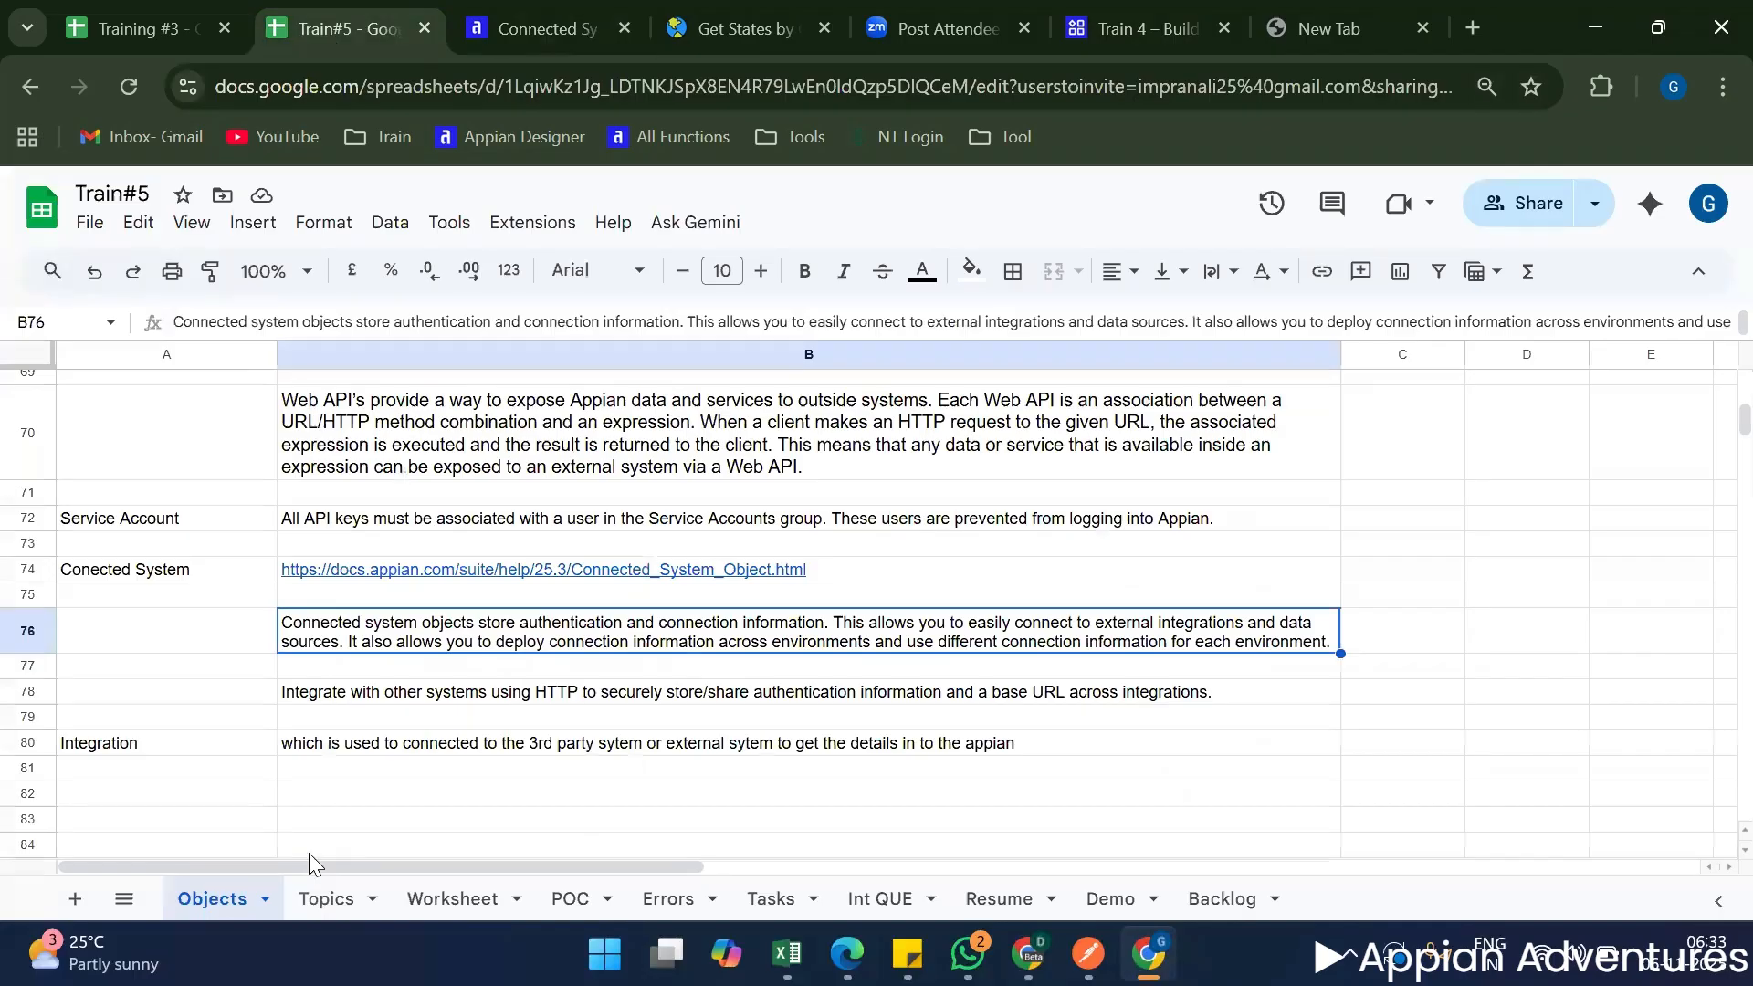
{"action": "left_click", "coordinate": [326, 898]}
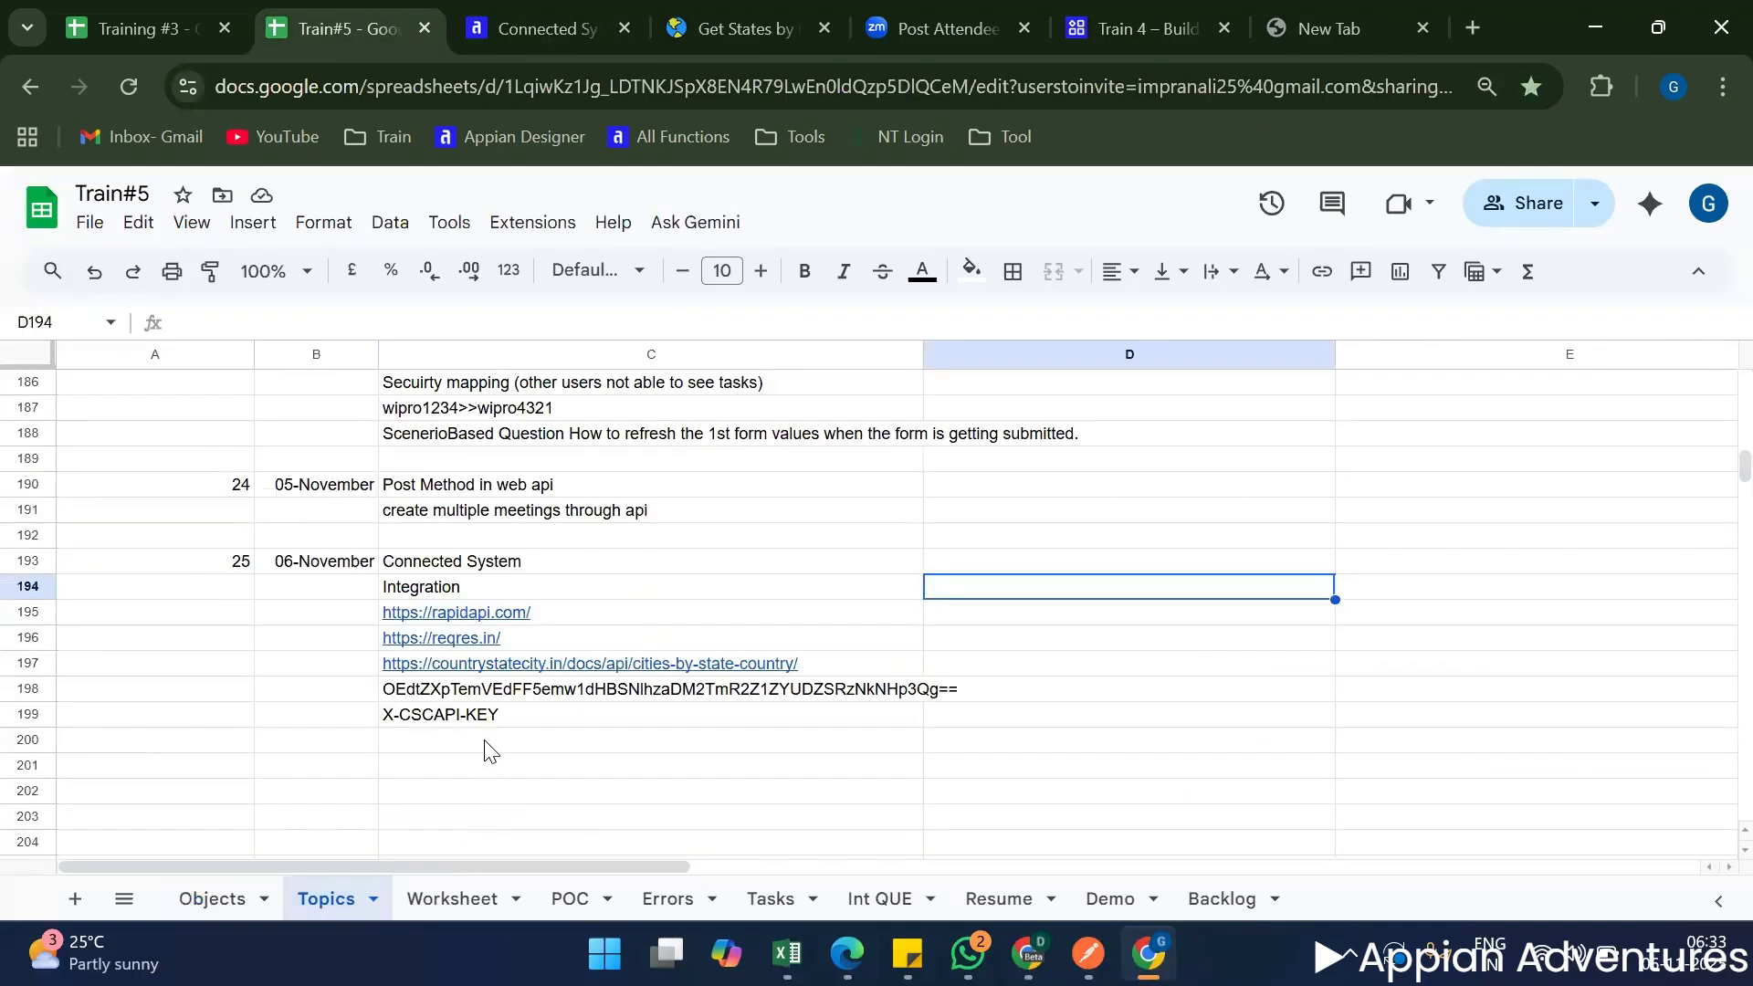
{"action": "left_click", "coordinate": [485, 742]}
{"action": "key", "text": "ctrl+v"}
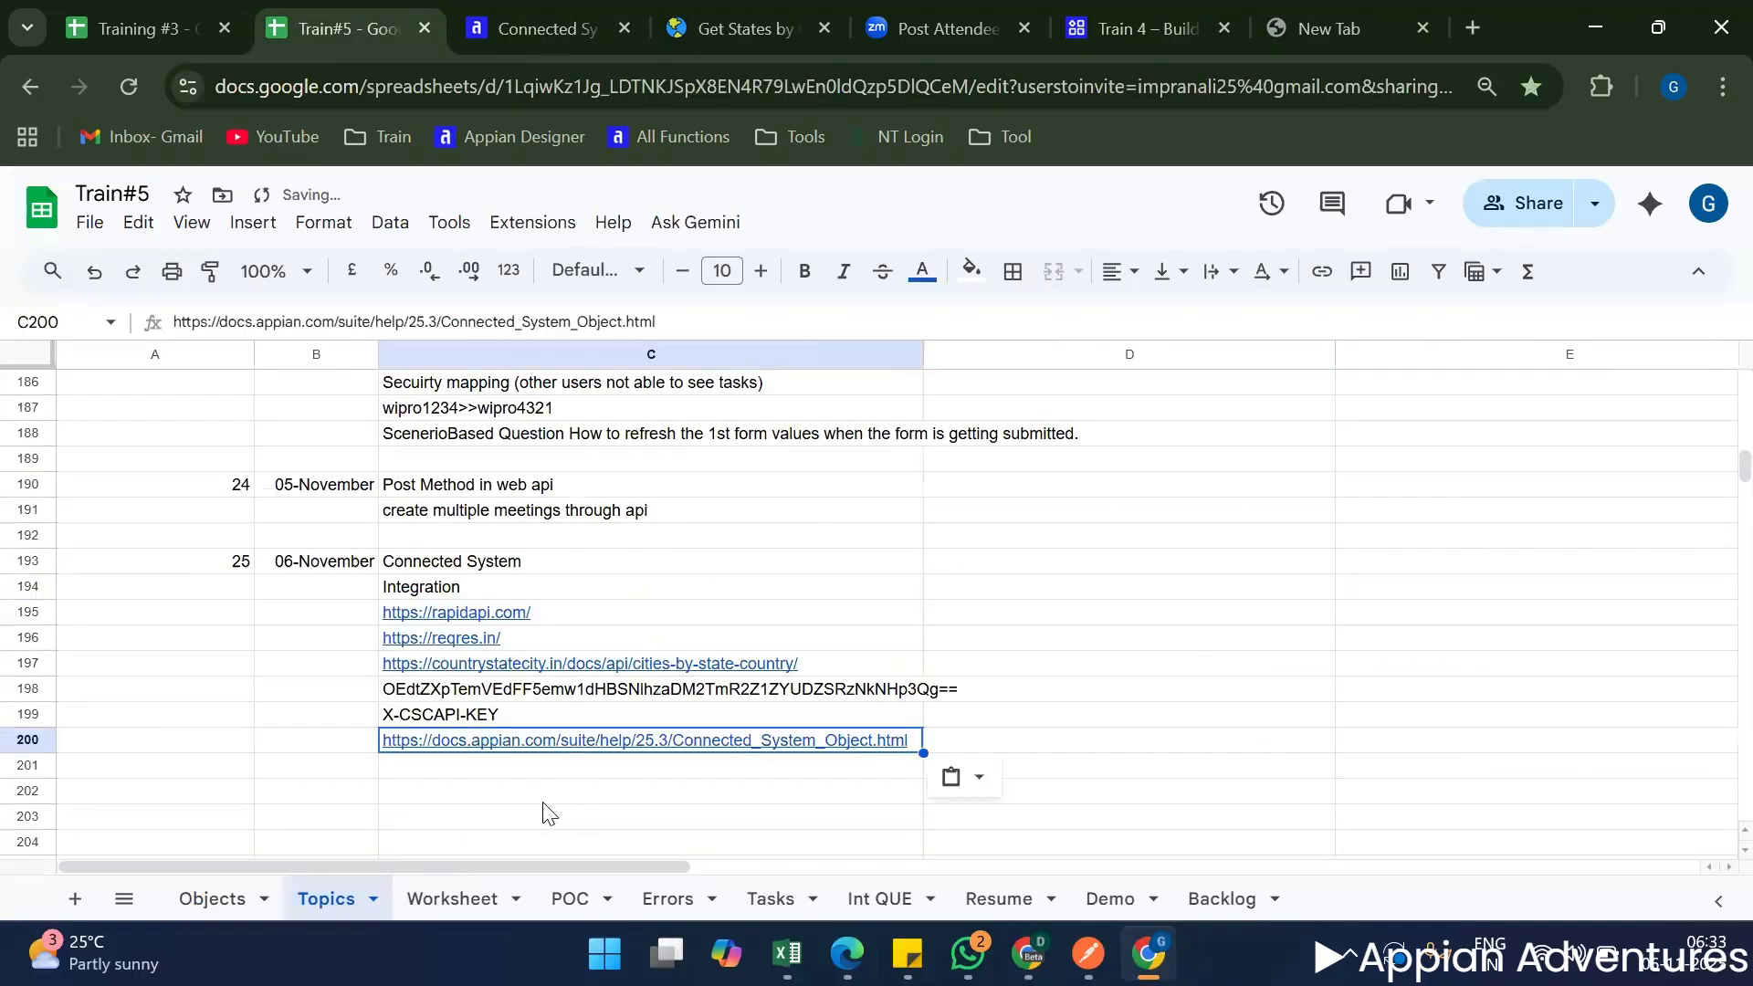
{"action": "left_click", "coordinate": [527, 801]}
Return to the Connected System Object documentation and review the connected system types and import customization file sections.
{"action": "left_click", "coordinate": [500, 35]}
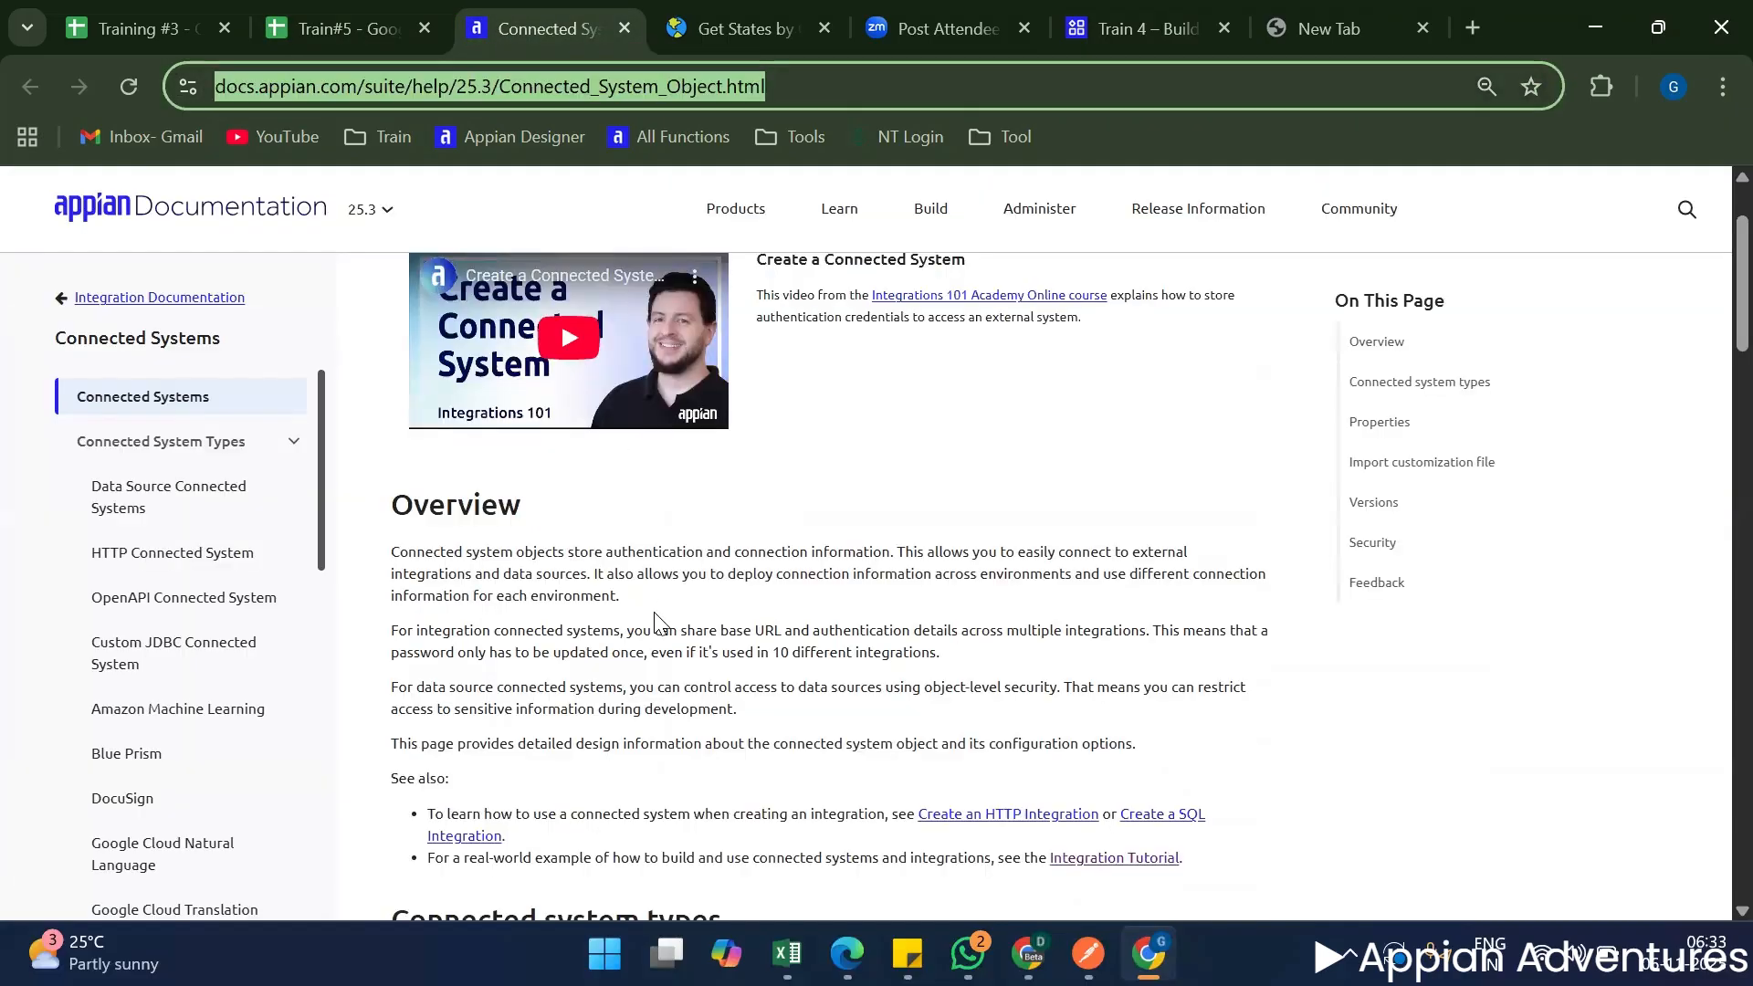
{"action": "scroll", "coordinate": [651, 625], "scroll_direction": "down", "scroll_amount": 3}
{"action": "scroll", "coordinate": [652, 625], "scroll_direction": "down", "scroll_amount": 3}
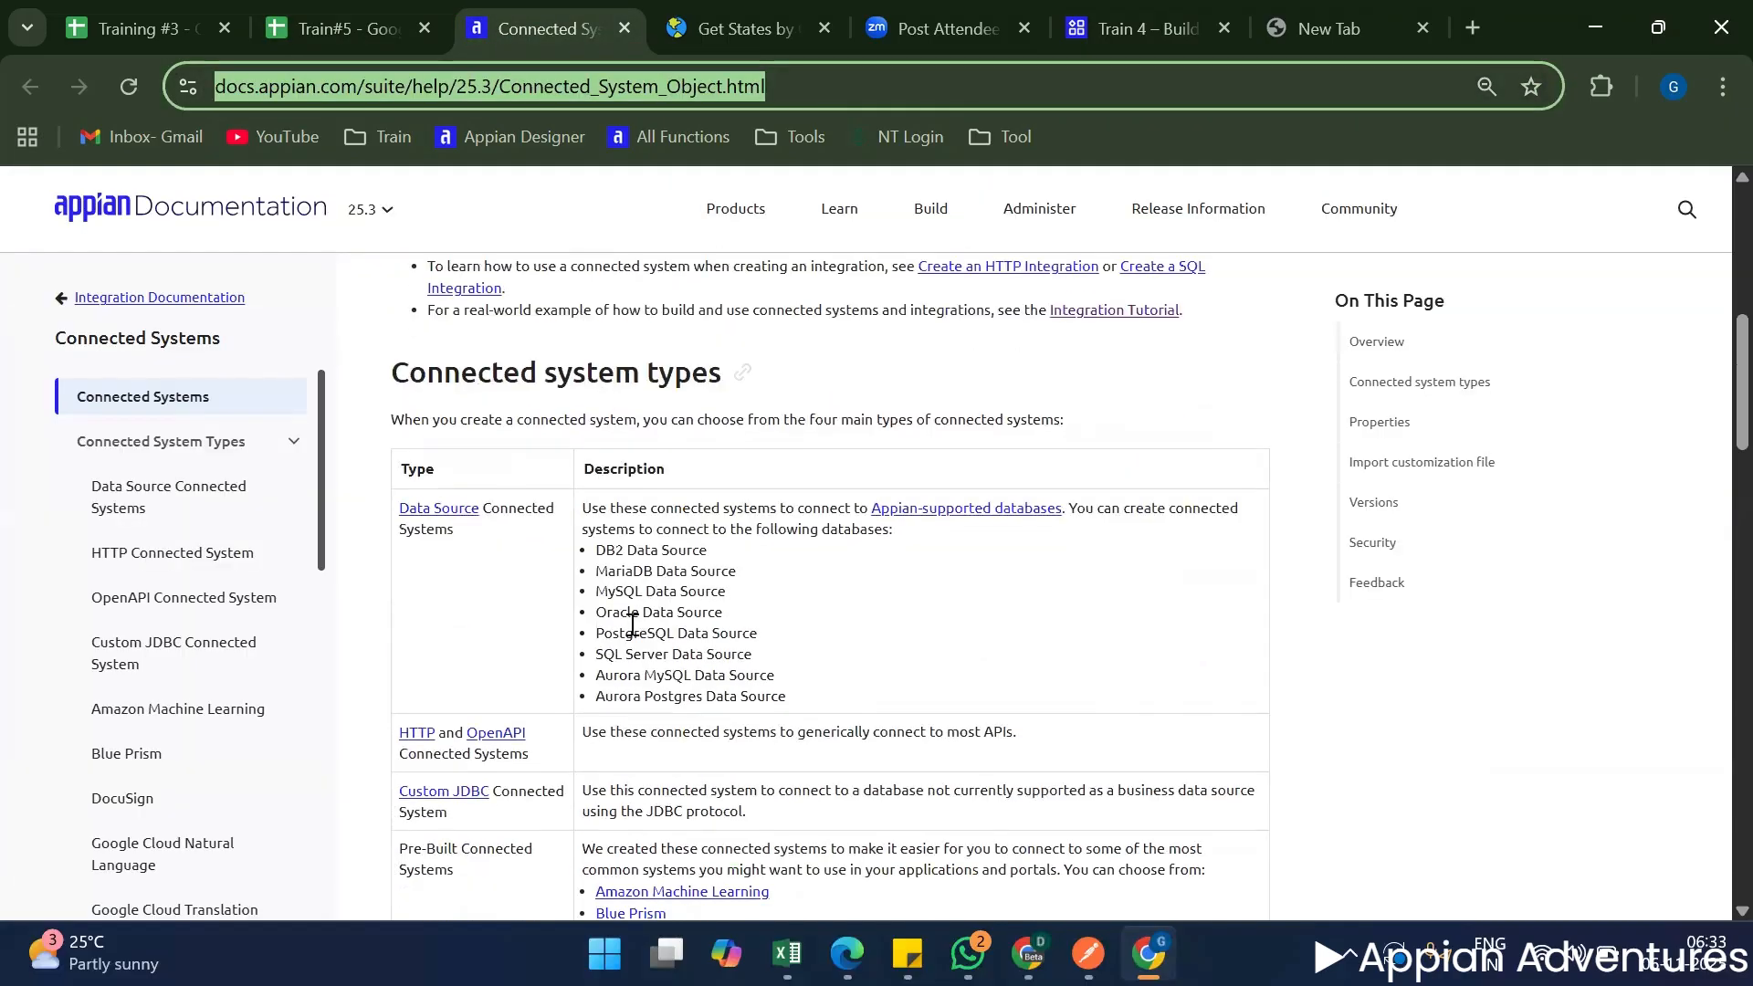
{"action": "scroll", "coordinate": [633, 624], "scroll_direction": "down", "scroll_amount": 2}
{"action": "scroll", "coordinate": [632, 624], "scroll_direction": "down", "scroll_amount": 5}
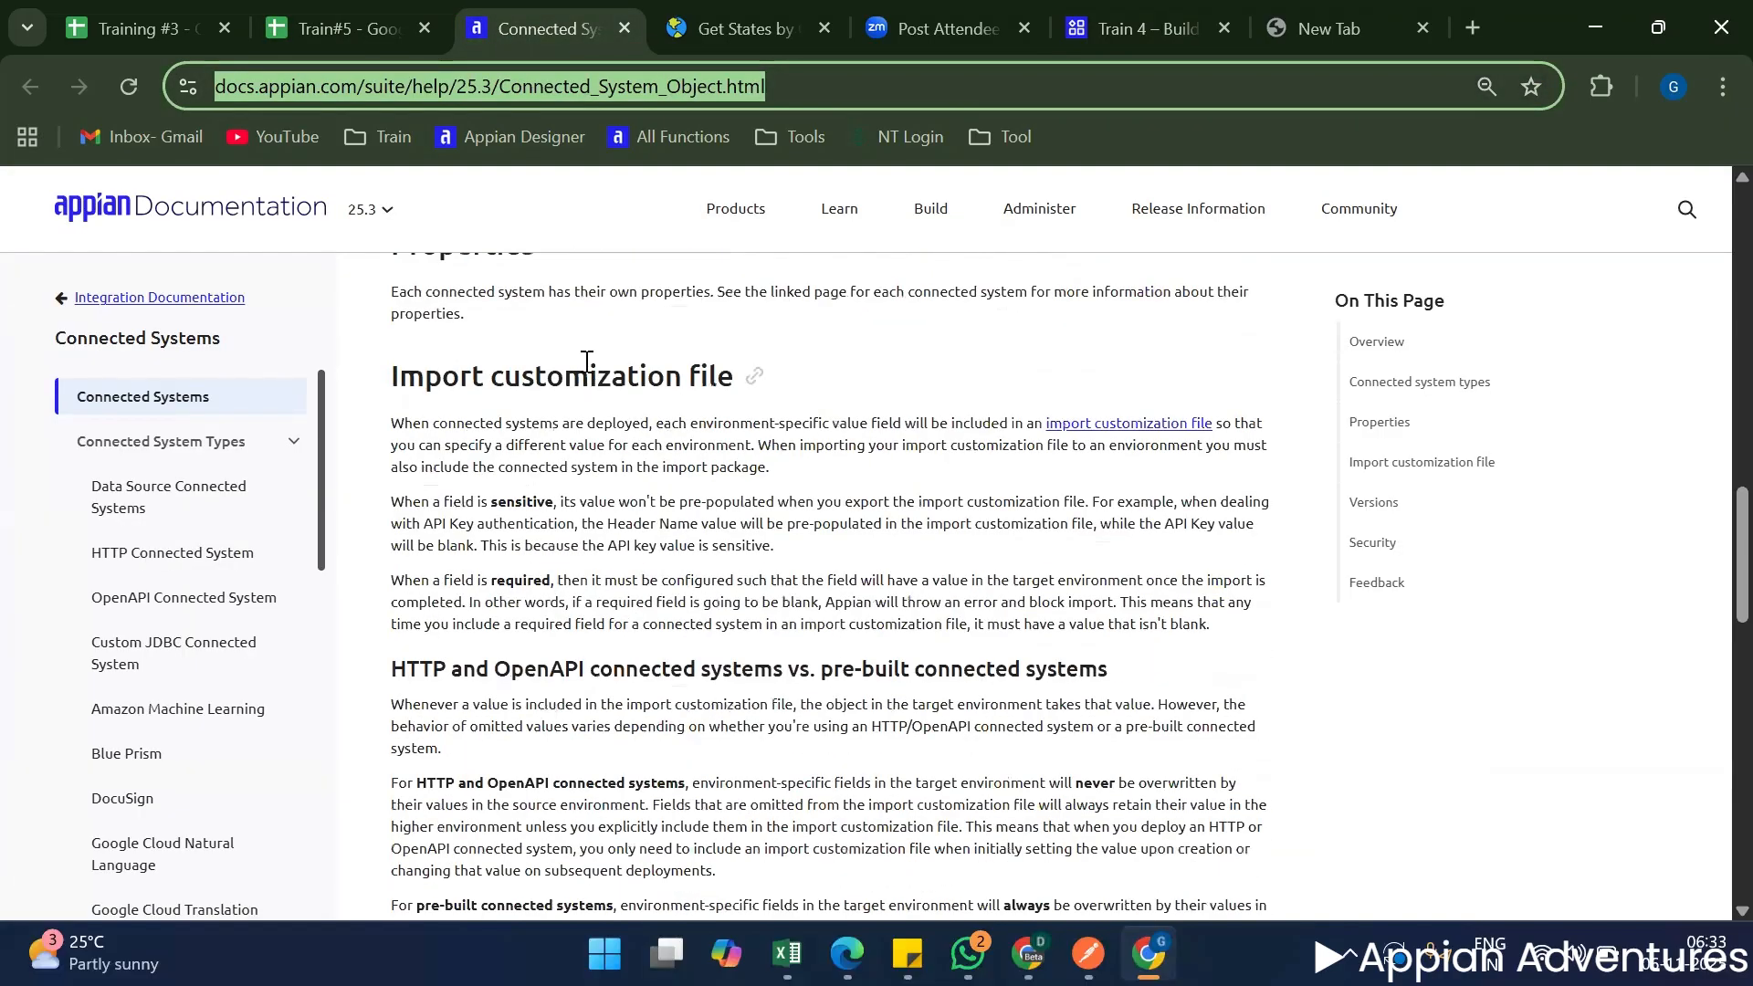
{"action": "double_click", "coordinate": [589, 366]}
{"action": "scroll", "coordinate": [593, 580], "scroll_direction": "down", "scroll_amount": 15}
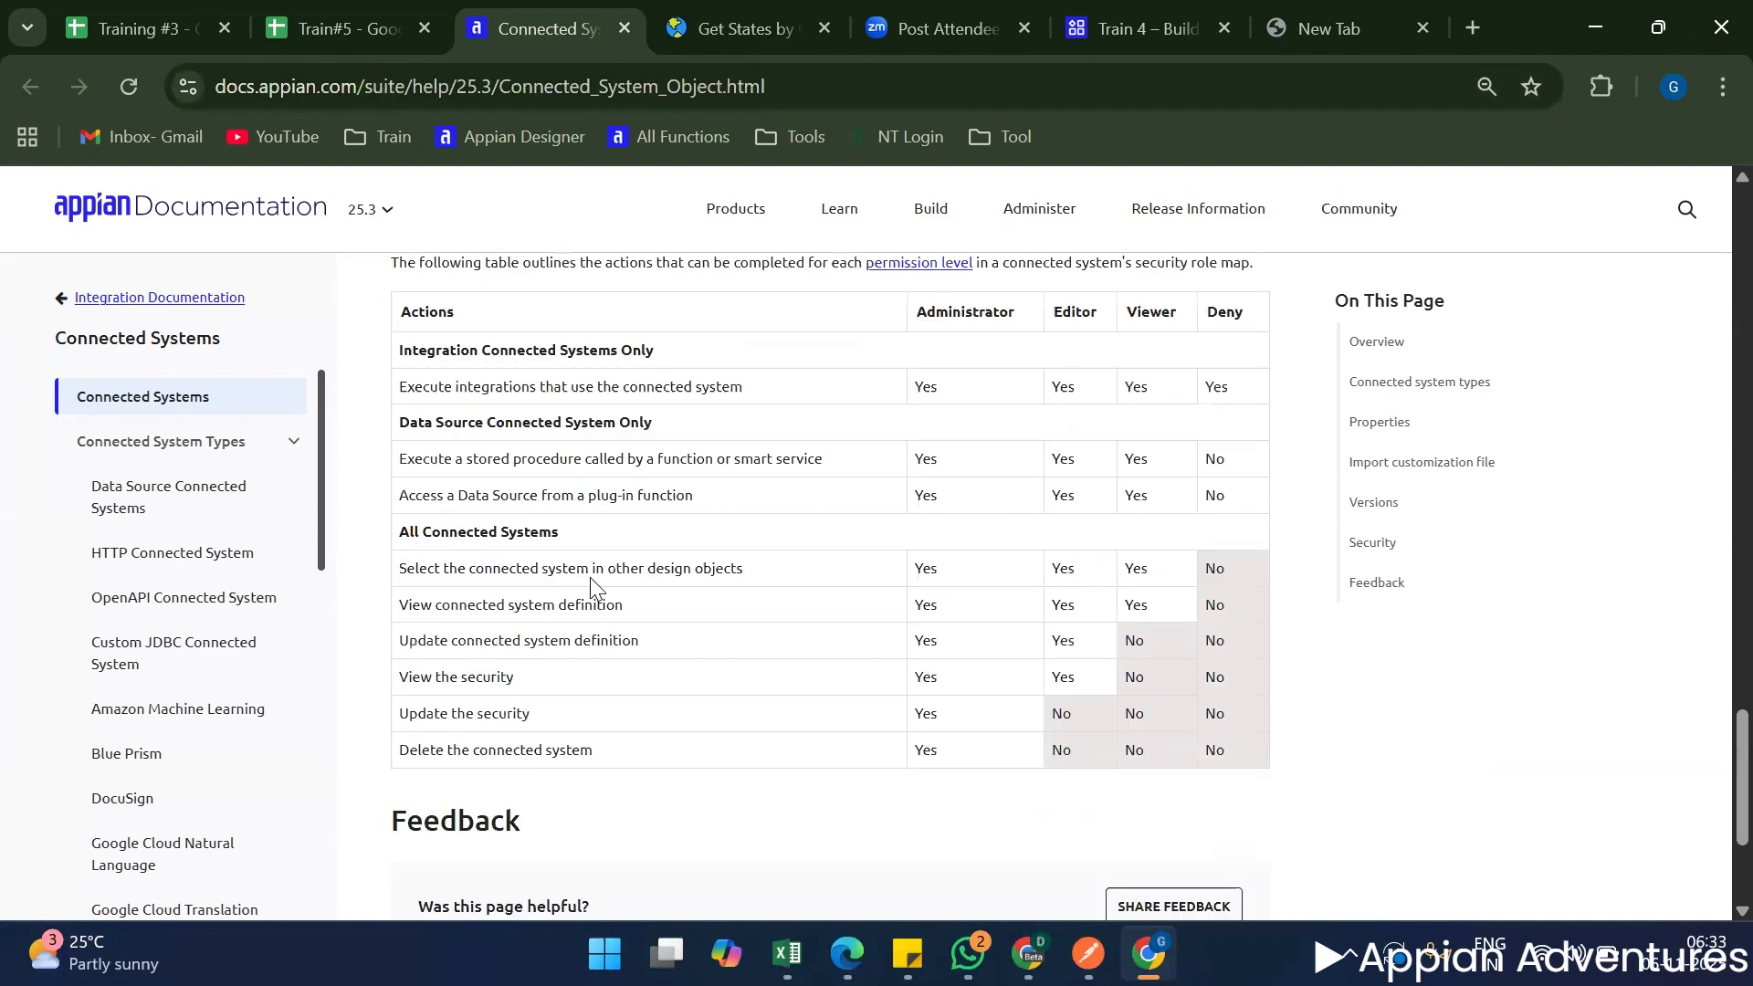
Examine the security table of actions per permission level, especially the Administrator column and the row on executing integrations.
{"action": "scroll", "coordinate": [590, 577], "scroll_direction": "up", "scroll_amount": 1}
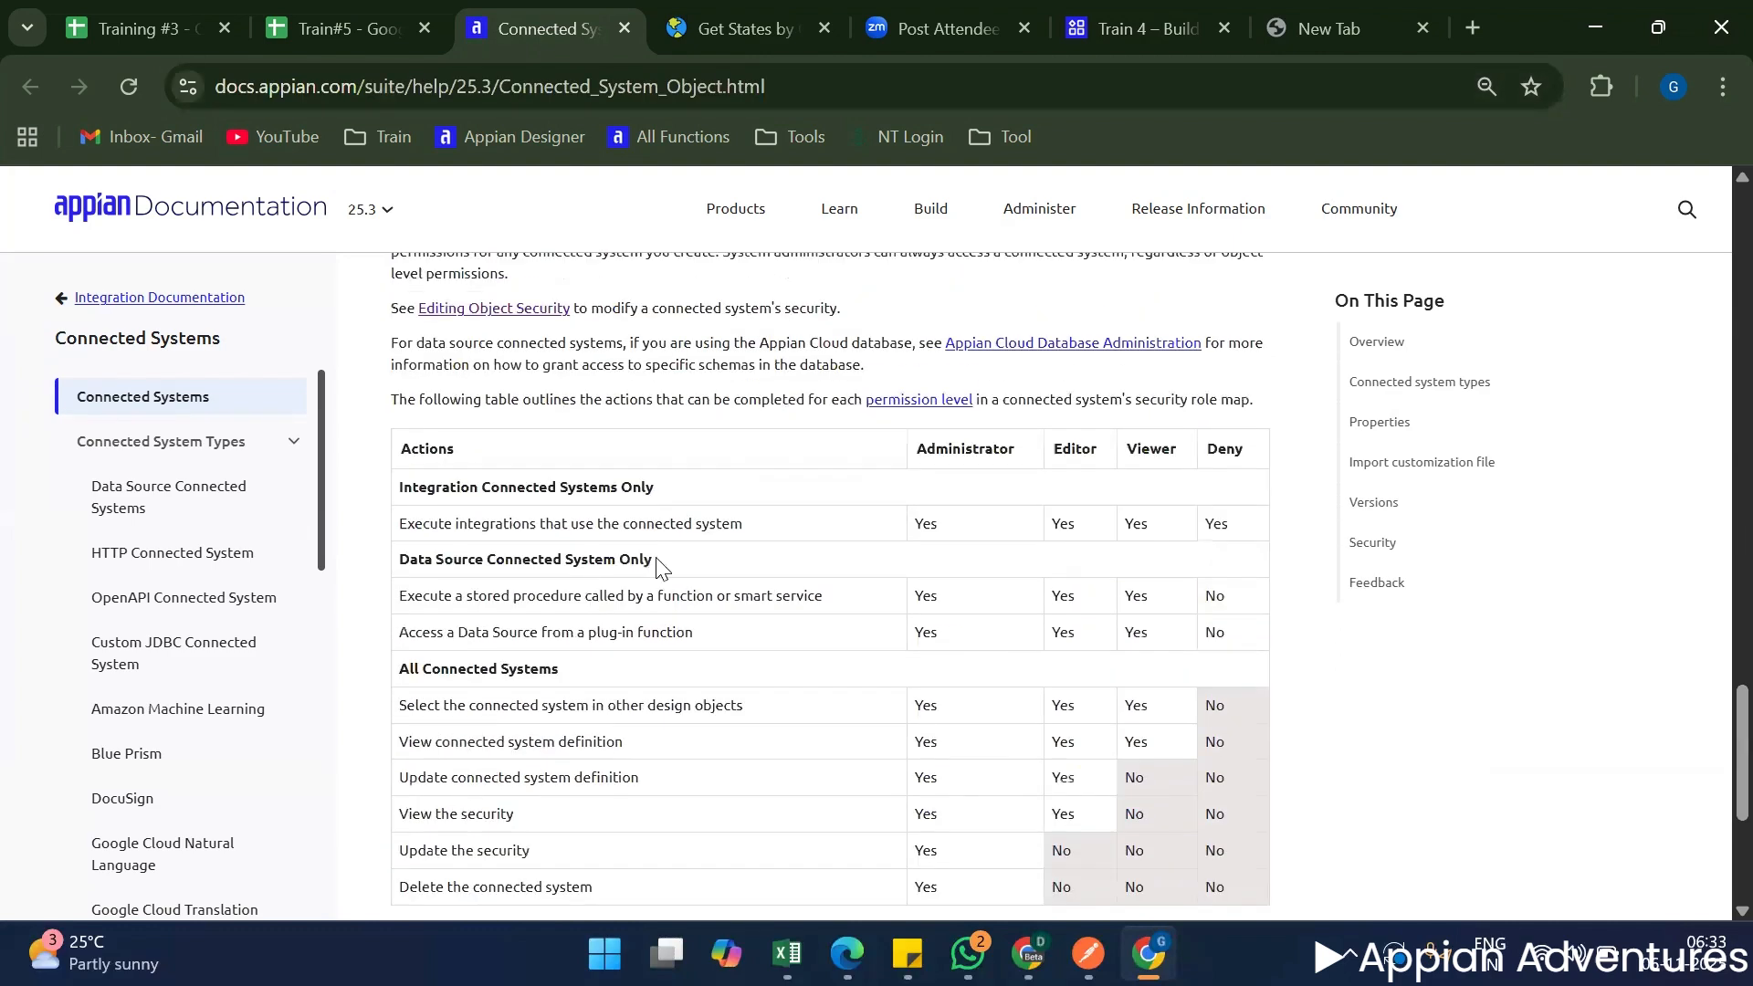
{"action": "double_click", "coordinate": [1027, 460]}
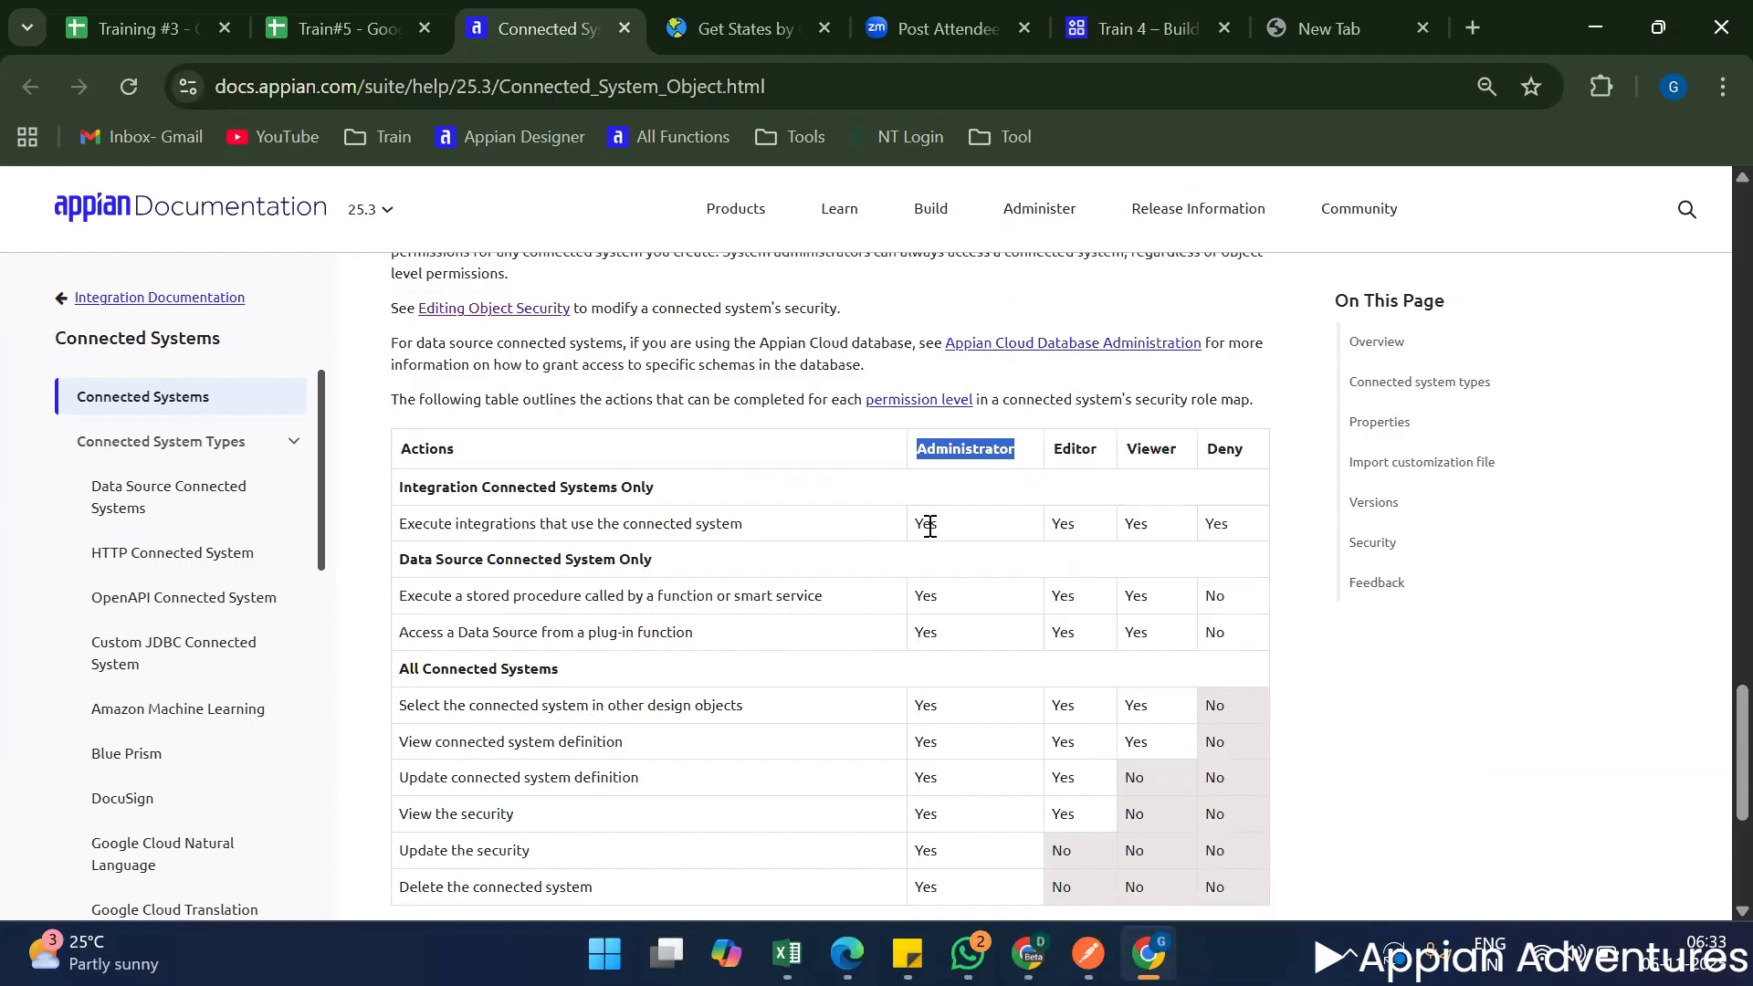
{"action": "scroll", "coordinate": [614, 630], "scroll_direction": "down", "scroll_amount": 5}
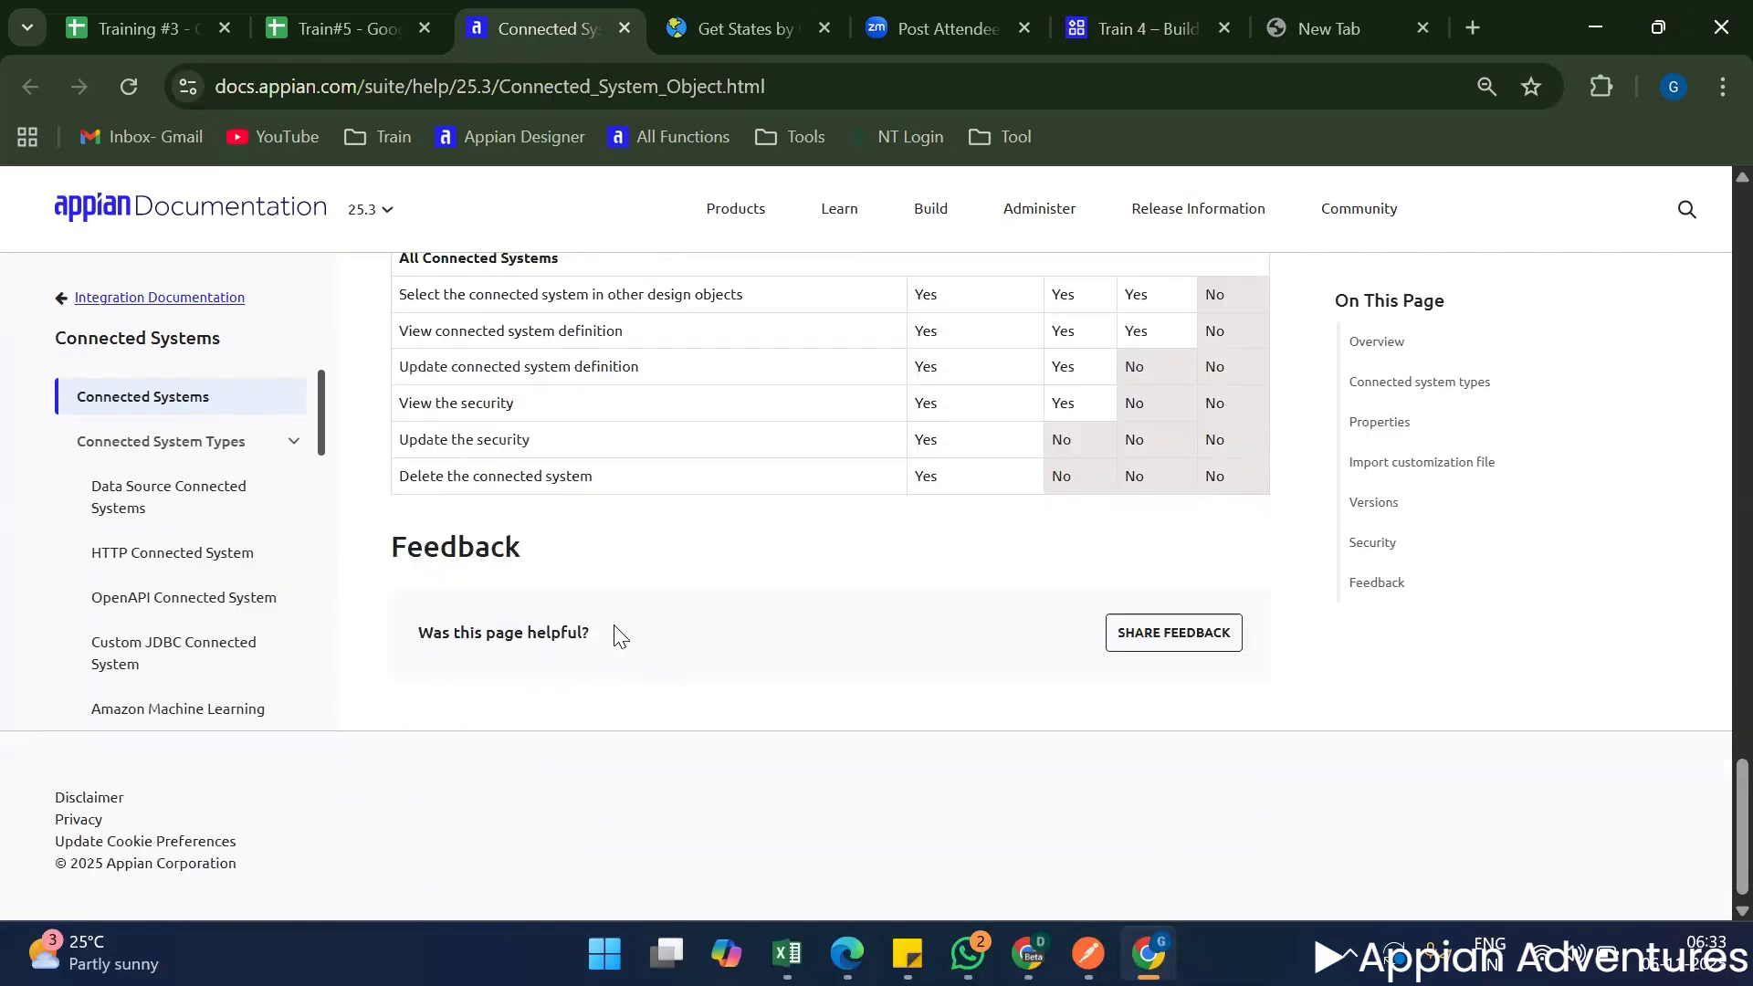
{"action": "scroll", "coordinate": [607, 636], "scroll_direction": "up", "scroll_amount": 1}
{"action": "scroll", "coordinate": [607, 637], "scroll_direction": "up", "scroll_amount": 1}
{"action": "triple_click", "coordinate": [528, 350]}
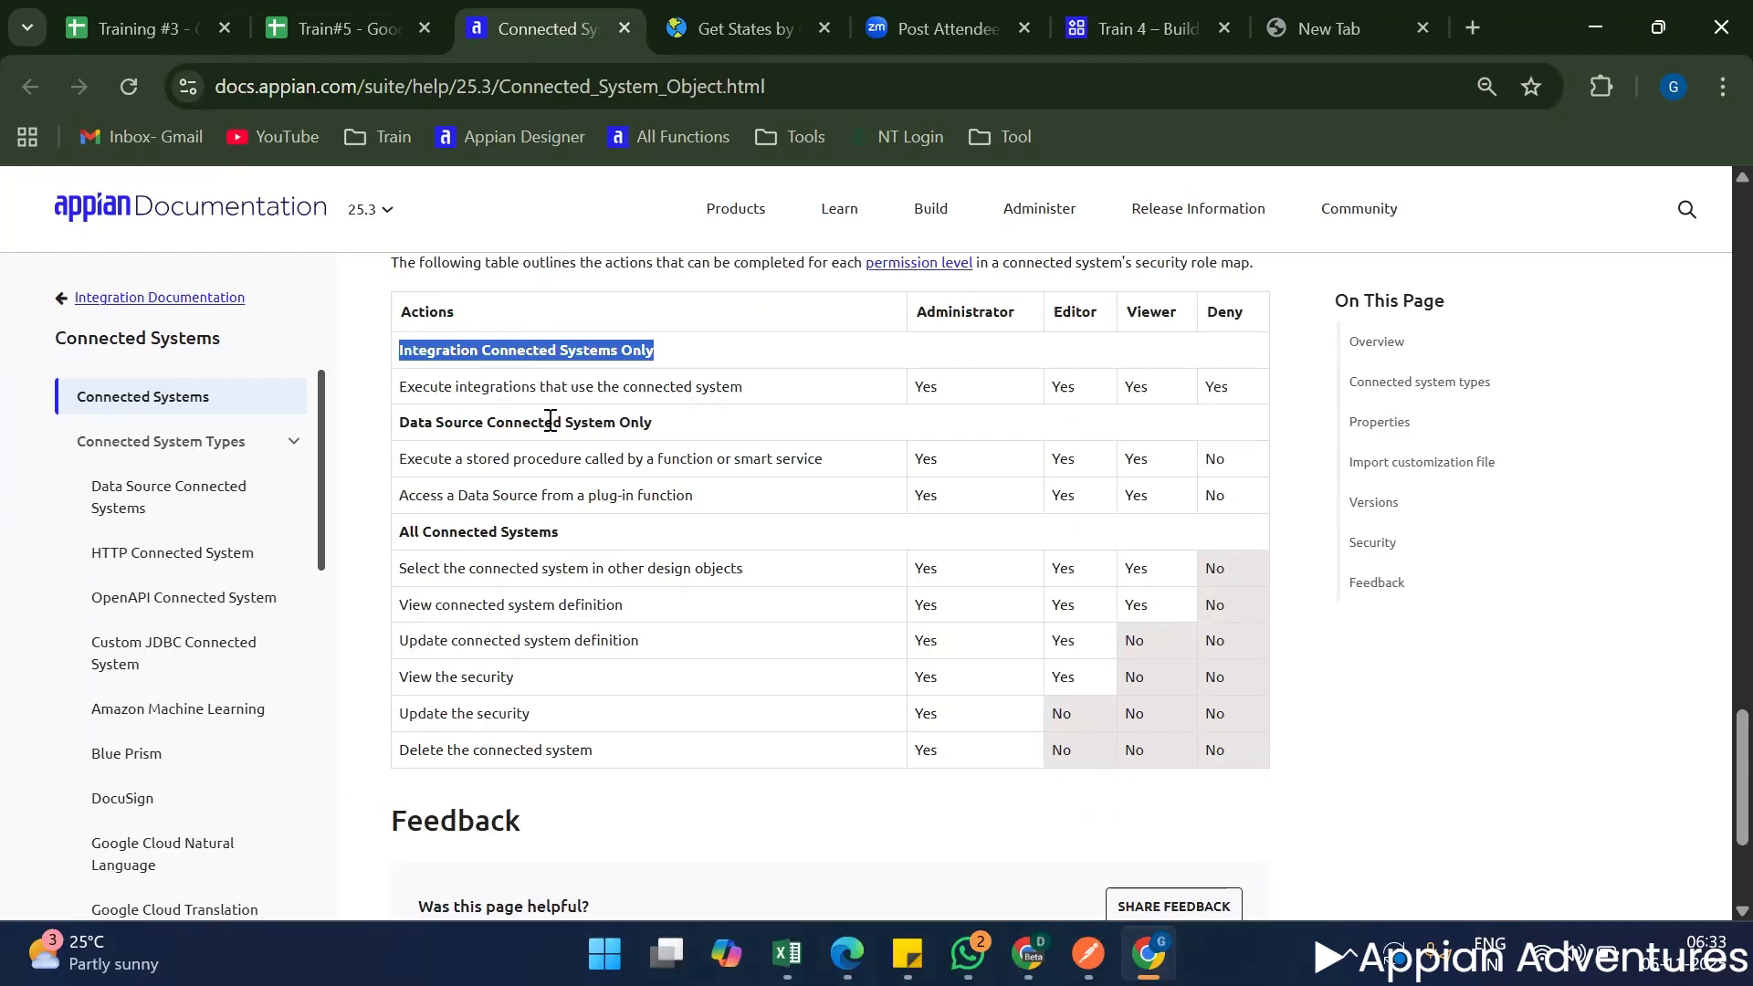
{"action": "triple_click", "coordinate": [567, 386]}
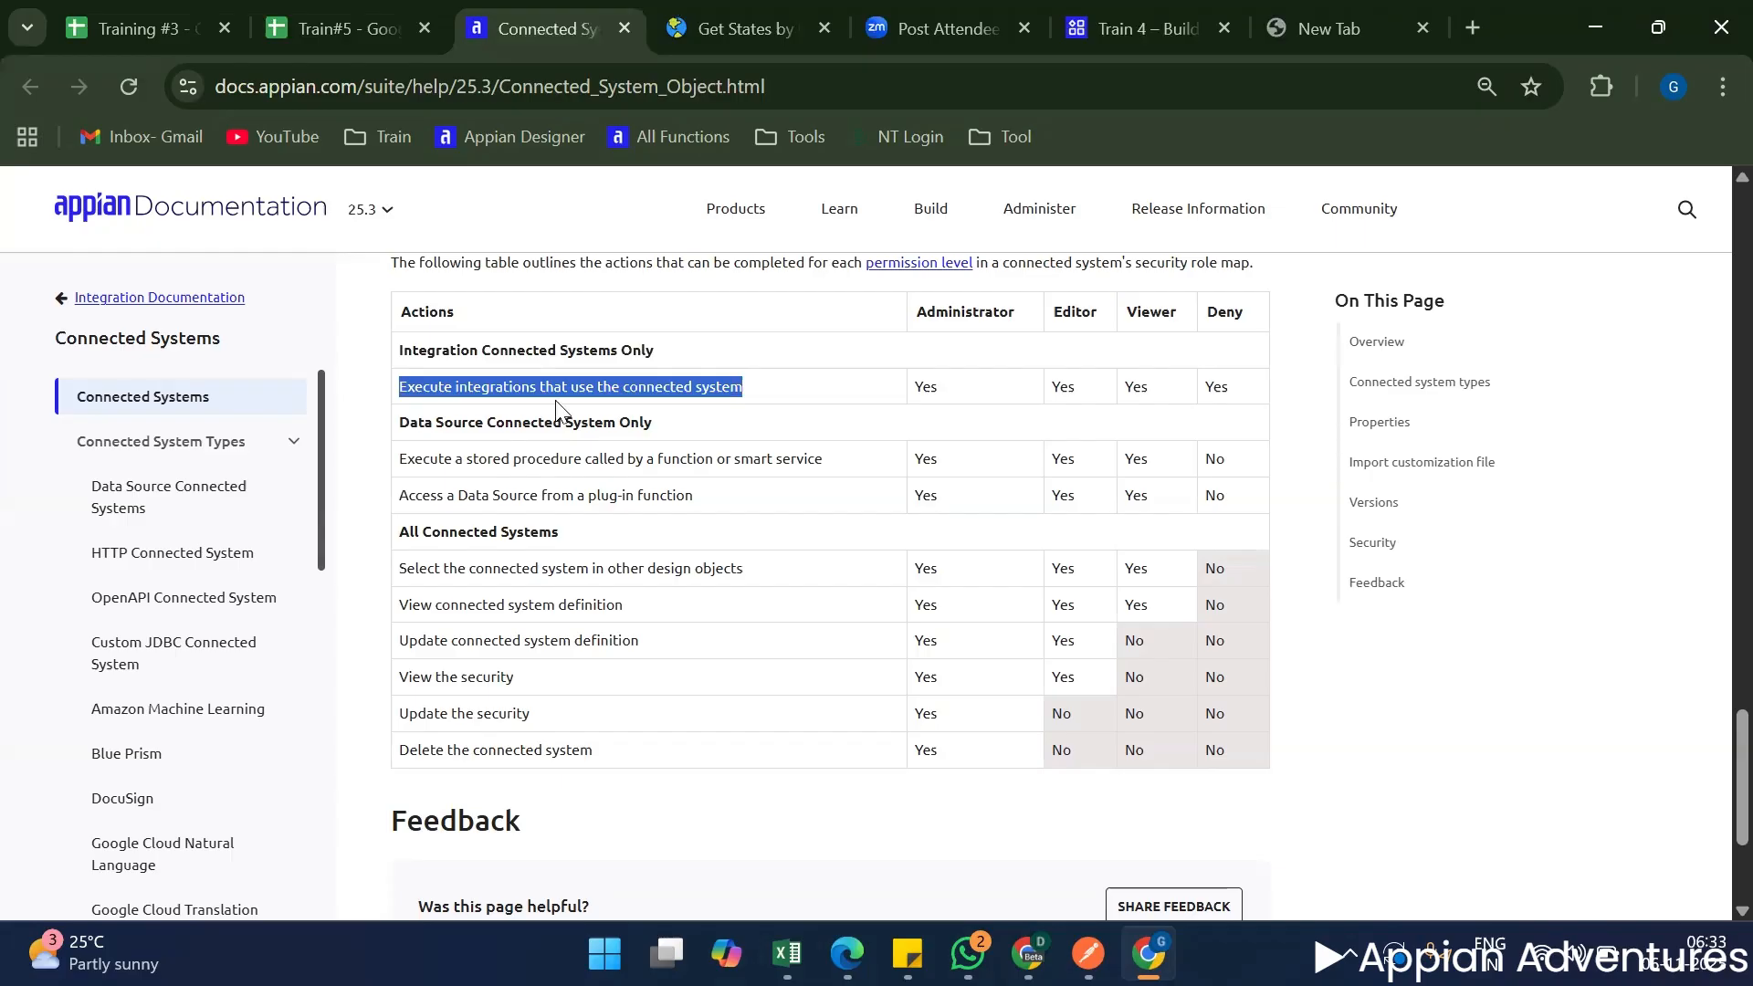
Switch to the Train 4 application in Appian and start creating a new Integration object.
{"action": "left_click", "coordinate": [1114, 18]}
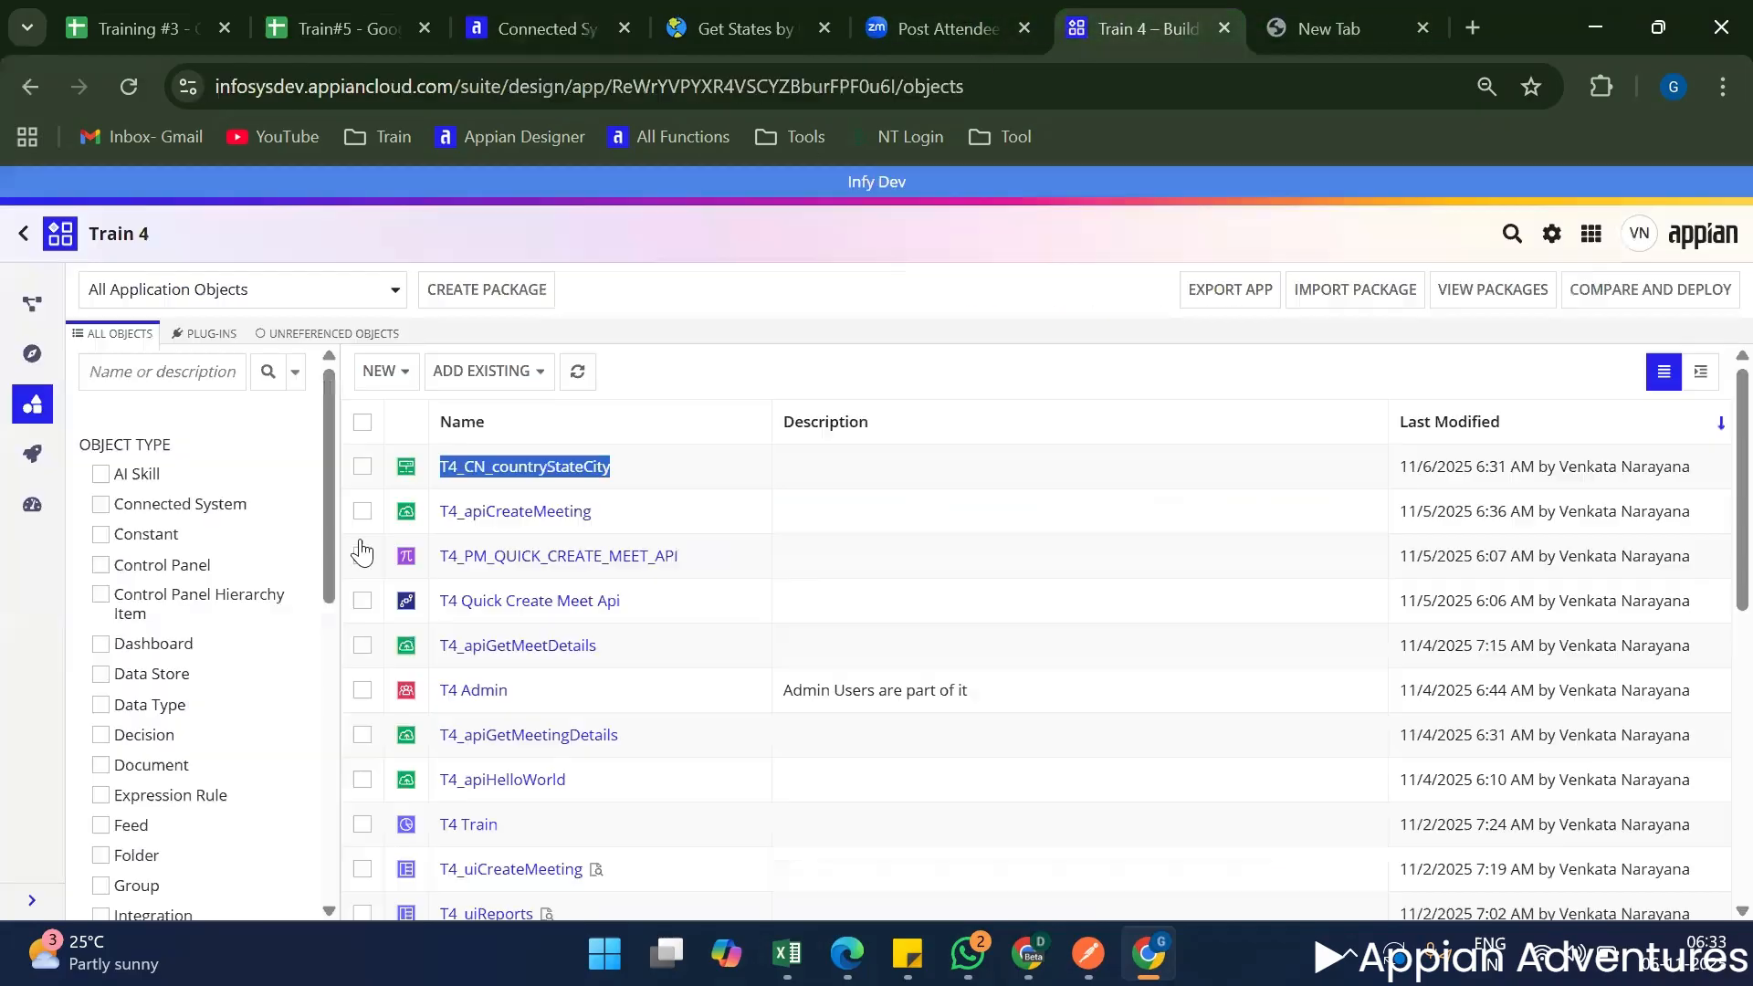
{"action": "left_click", "coordinate": [680, 598]}
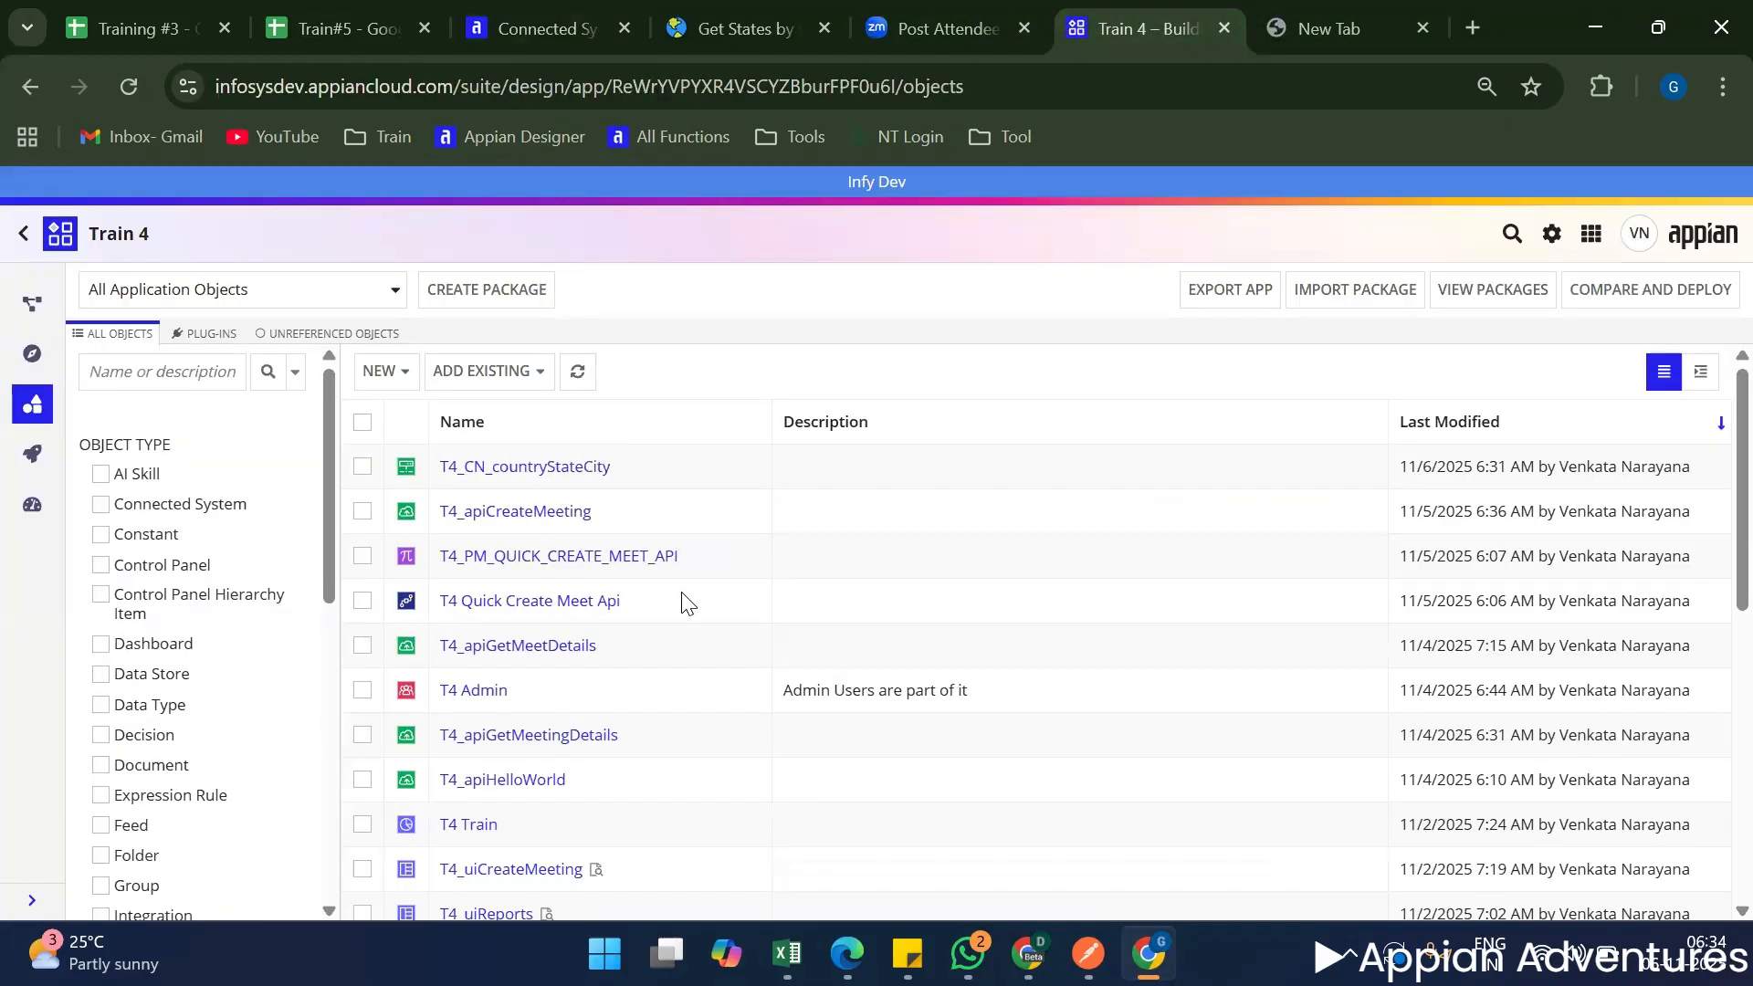
{"action": "left_click", "coordinate": [382, 371]}
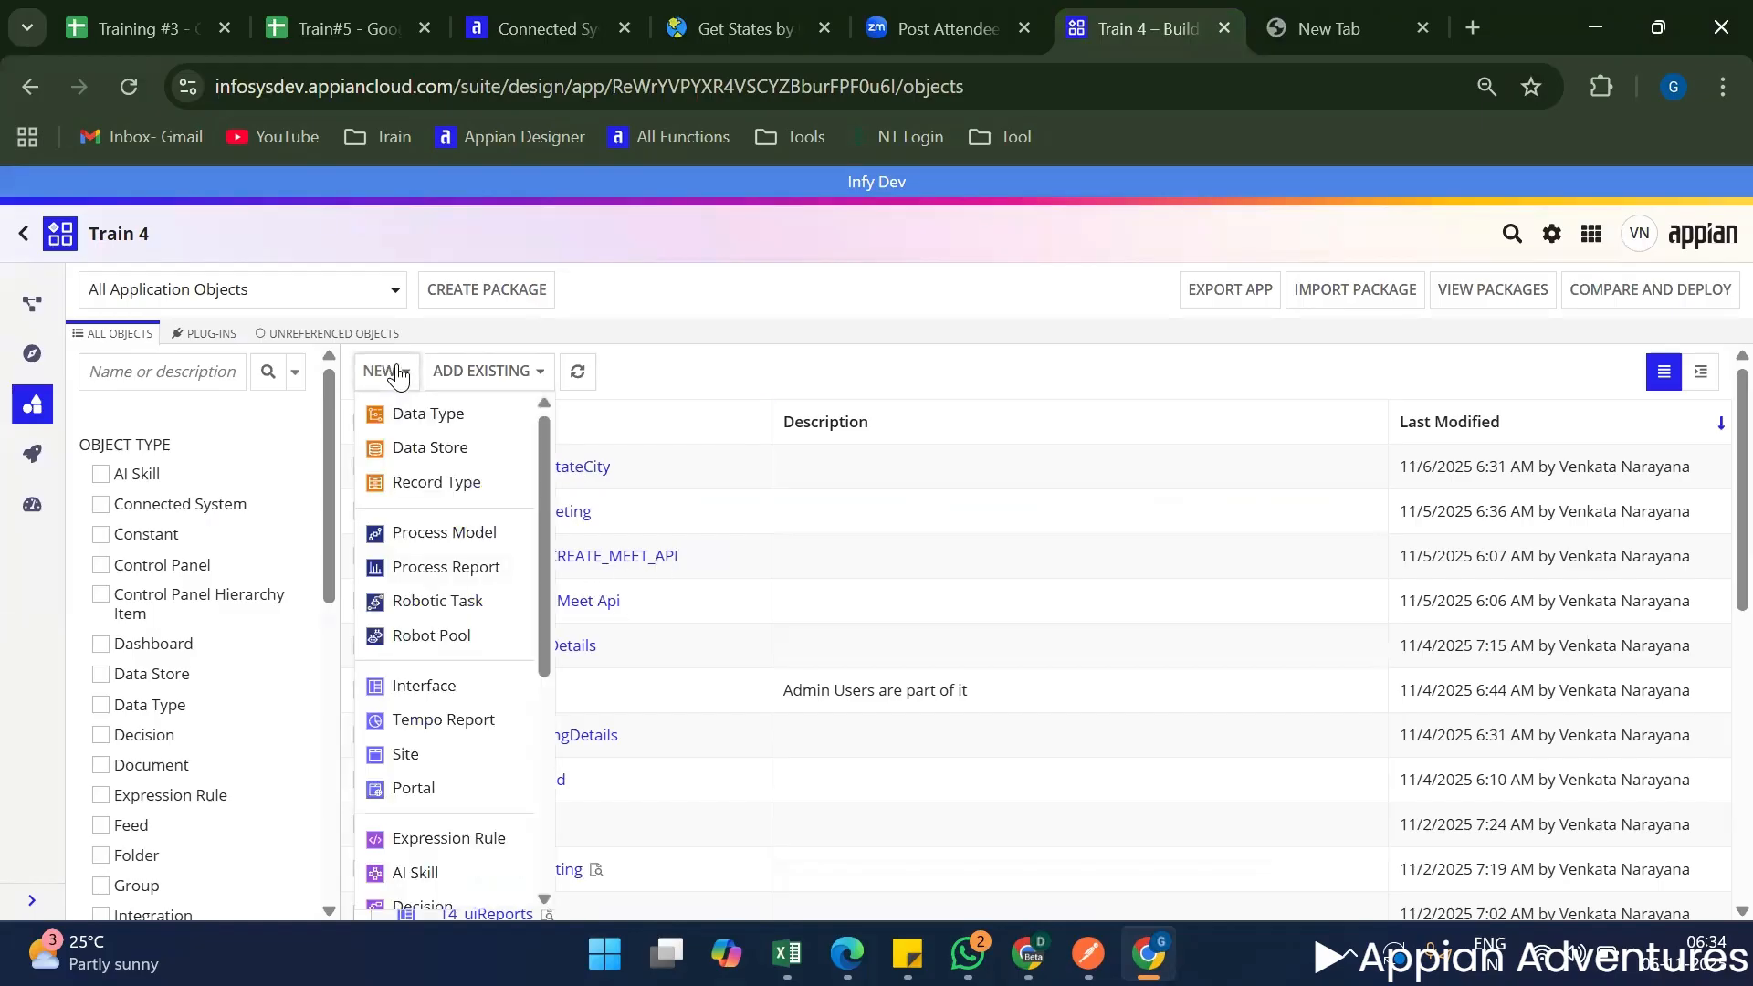
{"action": "scroll", "coordinate": [413, 684], "scroll_direction": "down", "scroll_amount": 5}
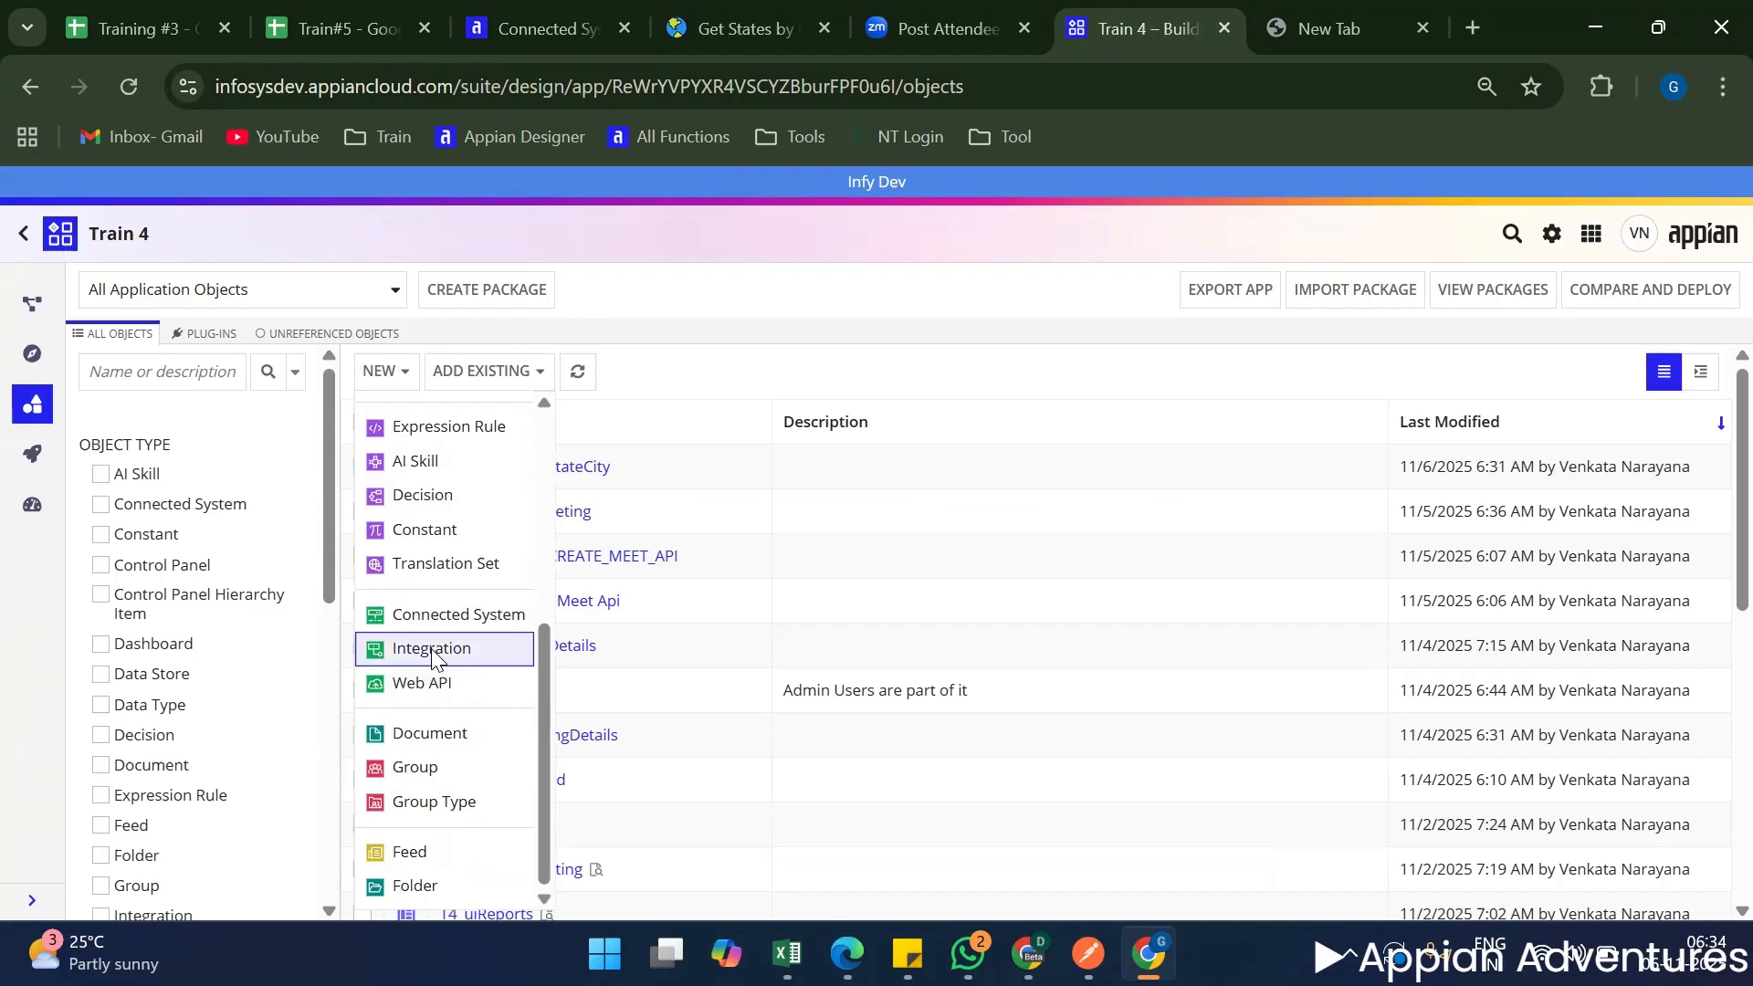
{"action": "left_click", "coordinate": [432, 650]}
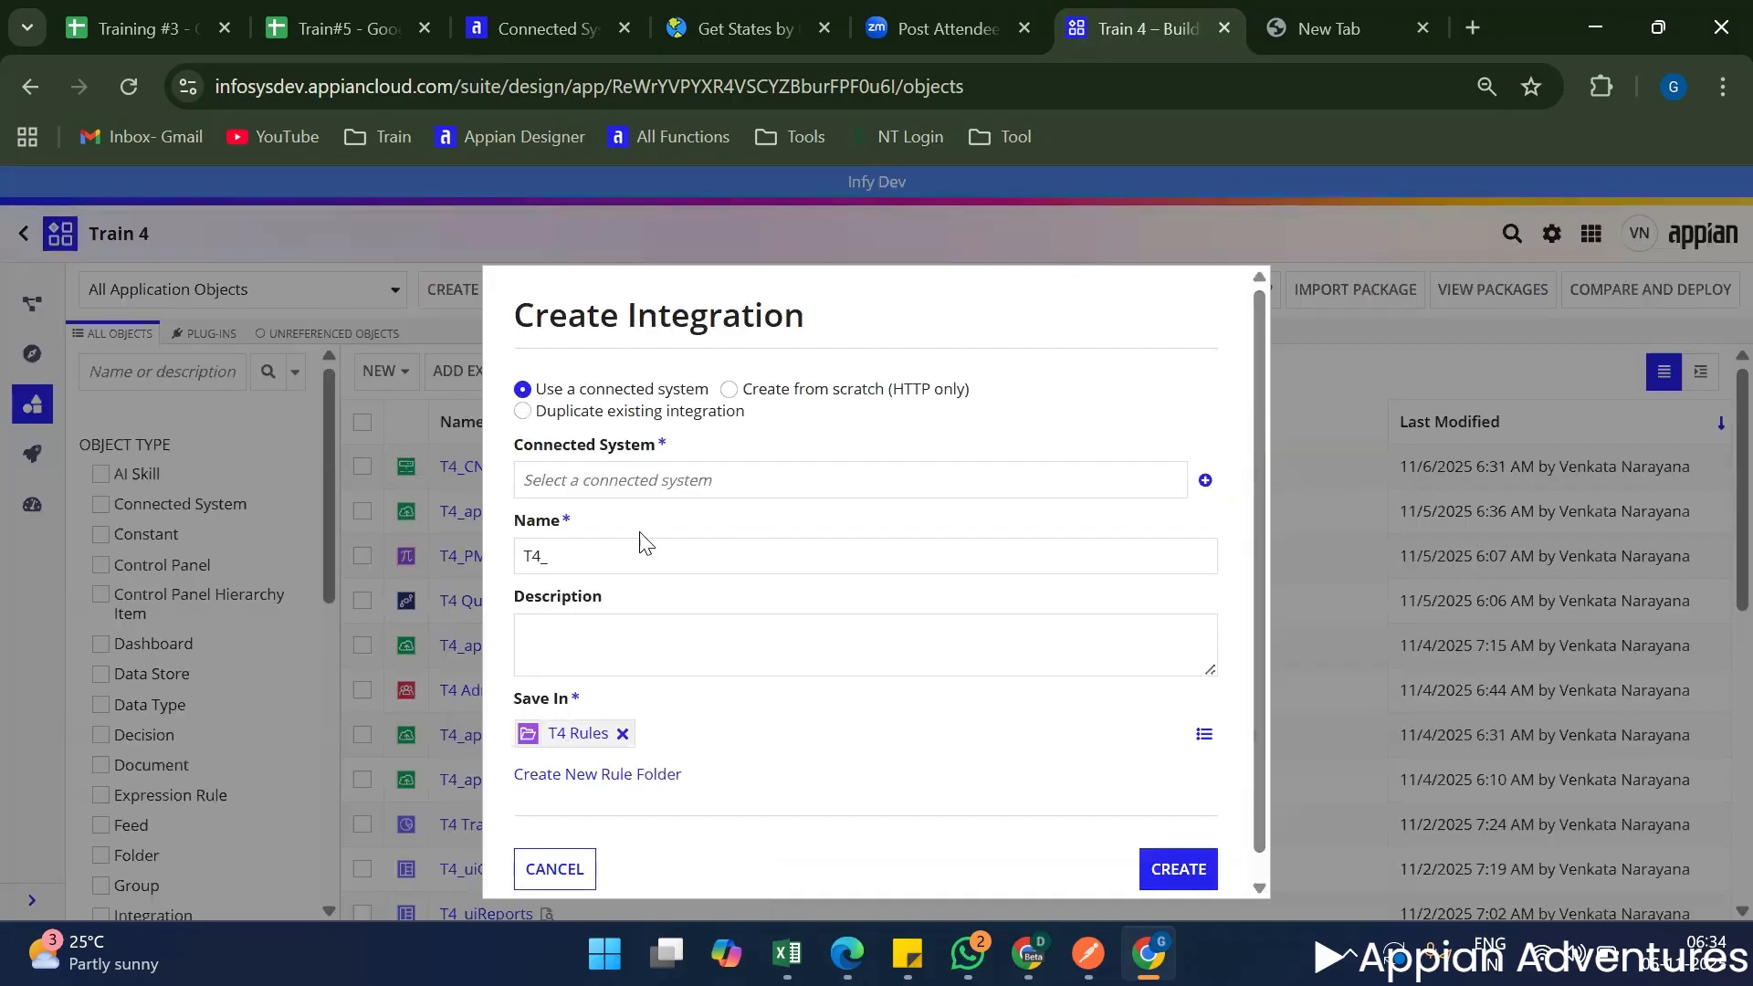
Examine the integration creation options: use a connected system, create from scratch (HTTP only), and duplicate existing integration.
{"action": "scroll", "coordinate": [645, 545], "scroll_direction": "up", "scroll_amount": 1}
{"action": "left_click_drag", "start_coordinate": [535, 392], "coordinate": [782, 438]}
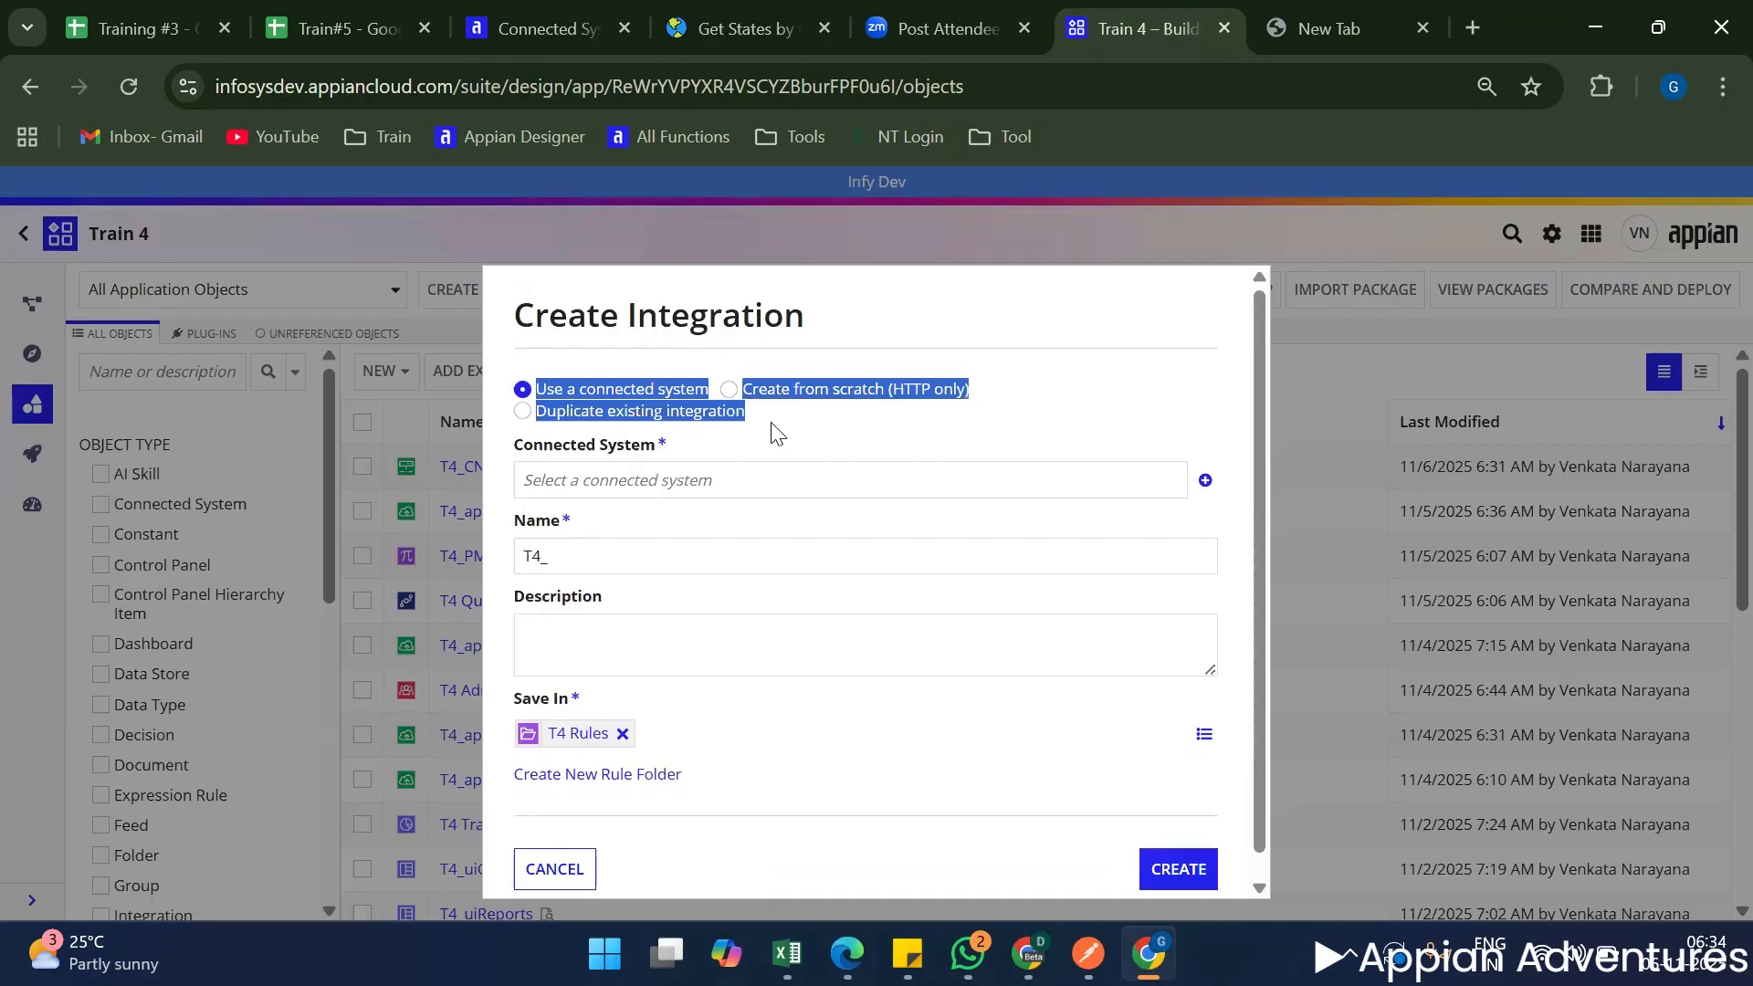
{"action": "left_click", "coordinate": [758, 316]}
{"action": "triple_click", "coordinate": [757, 316]}
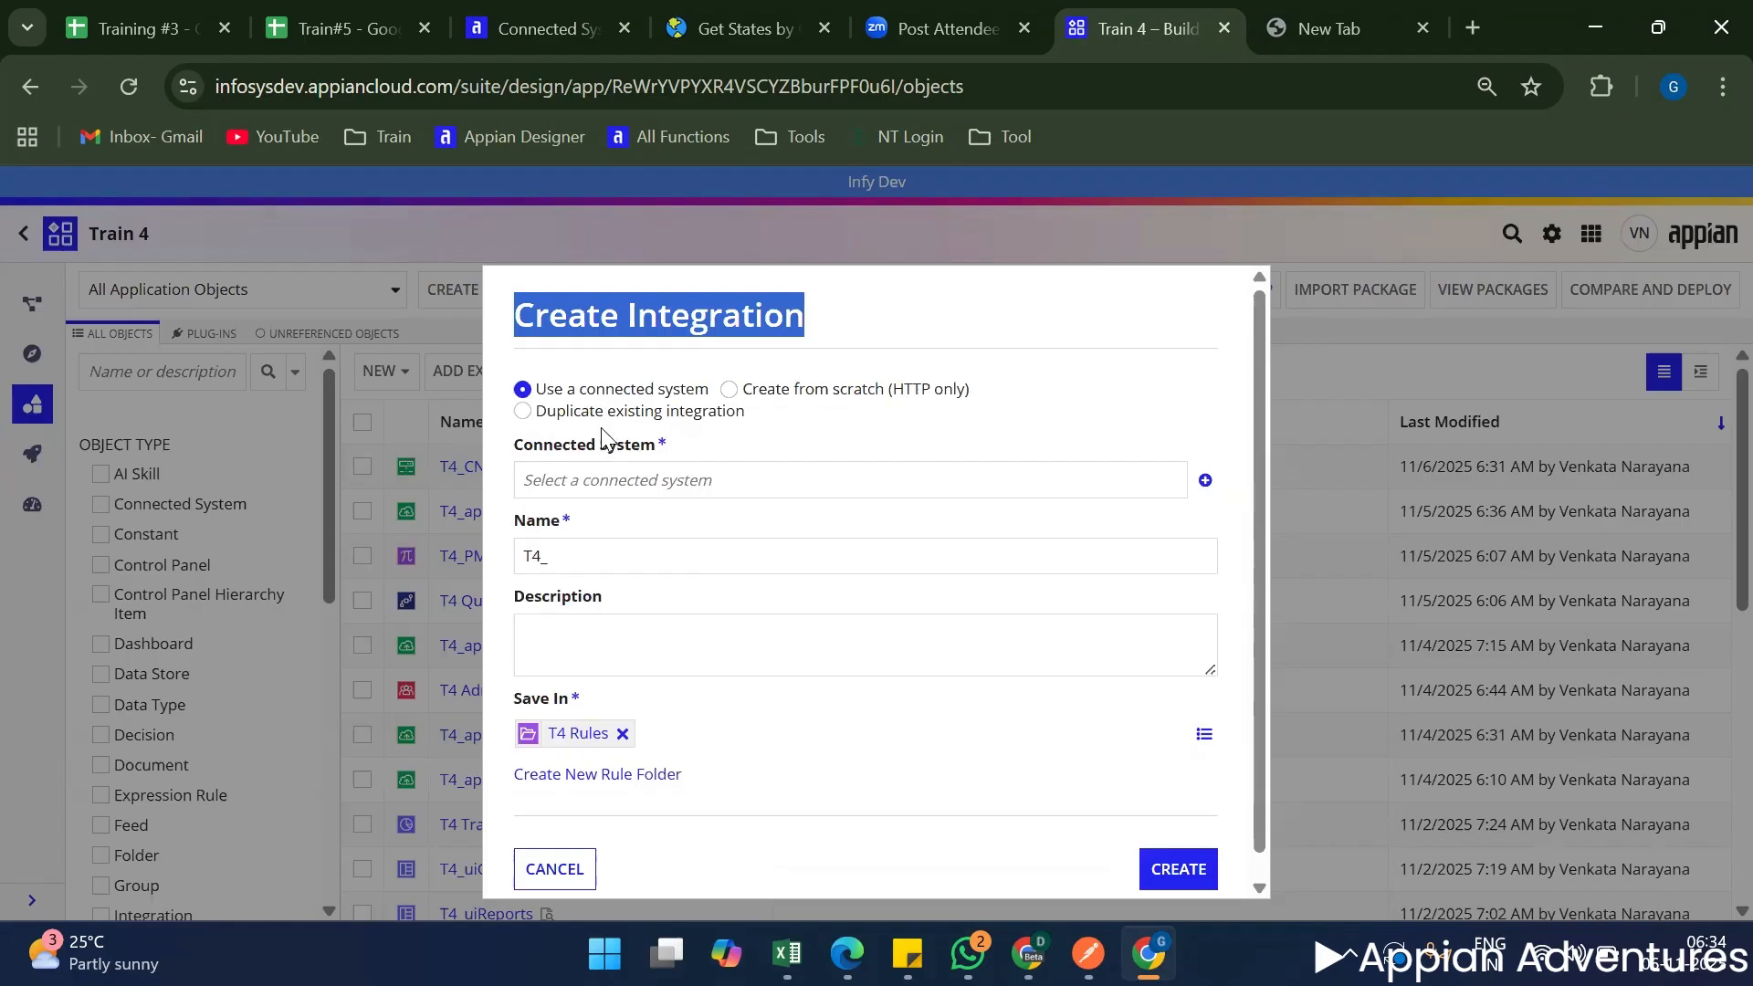
{"action": "triple_click", "coordinate": [669, 314]}
{"action": "triple_click", "coordinate": [699, 334]}
{"action": "triple_click", "coordinate": [686, 394]}
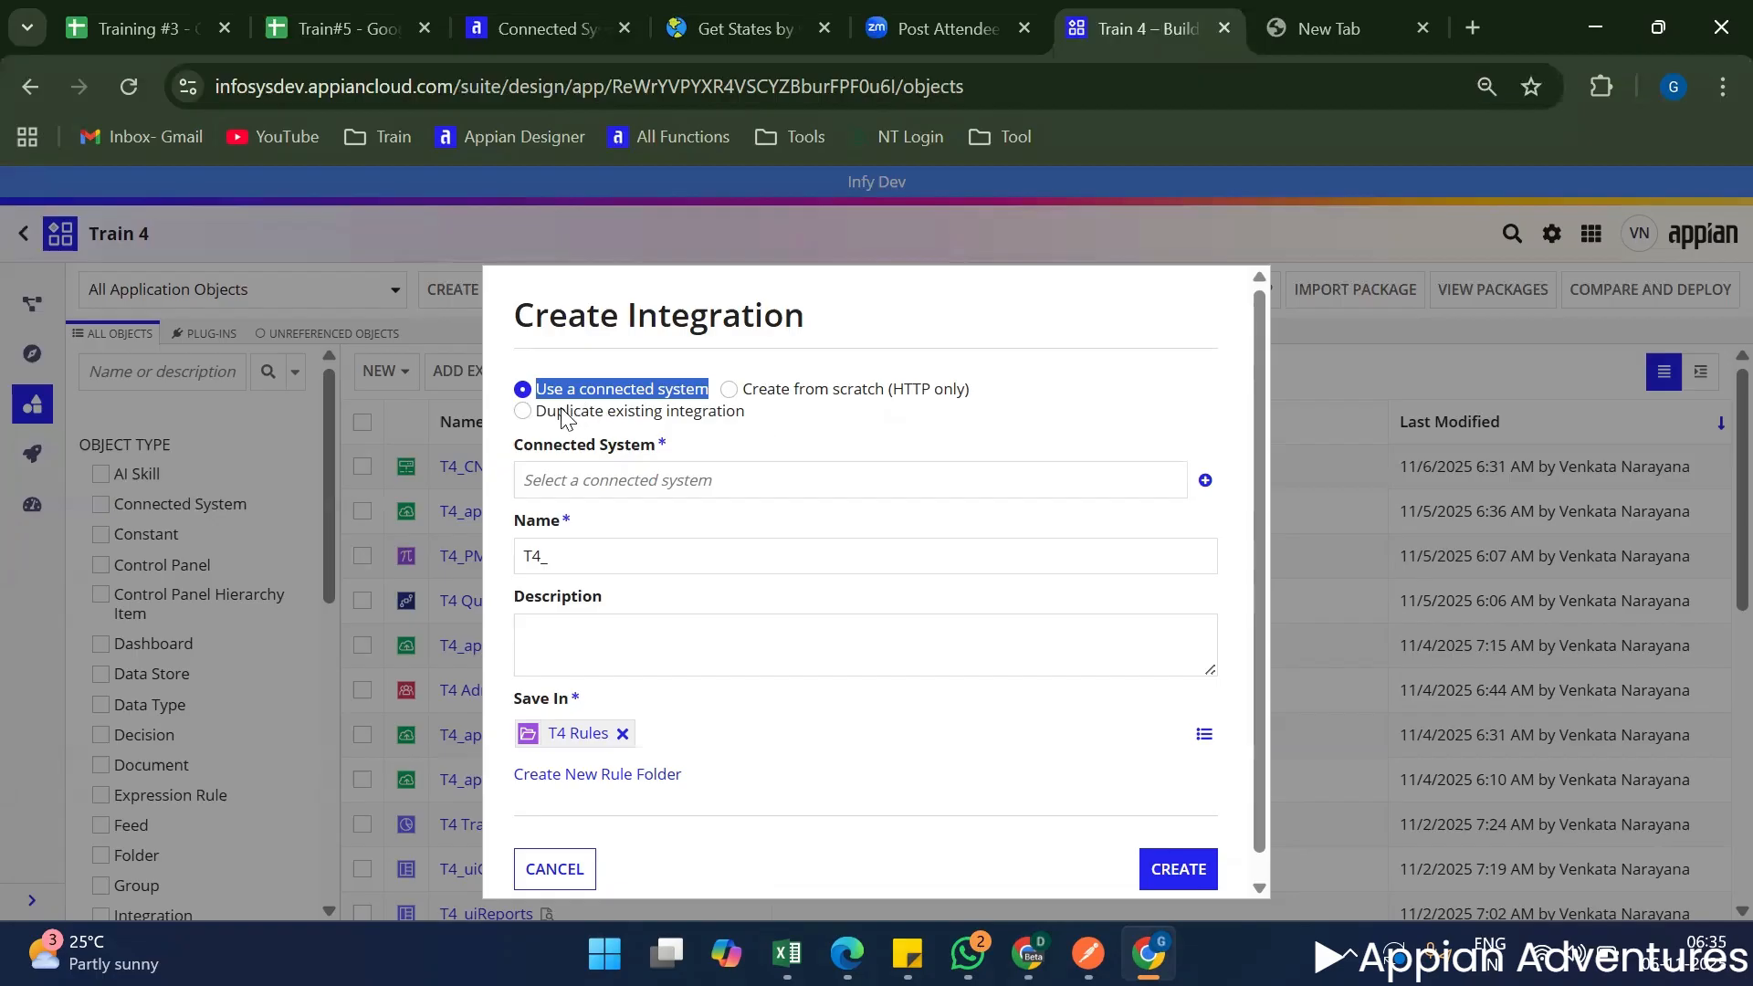
{"action": "left_click_drag", "start_coordinate": [564, 413], "coordinate": [768, 441]}
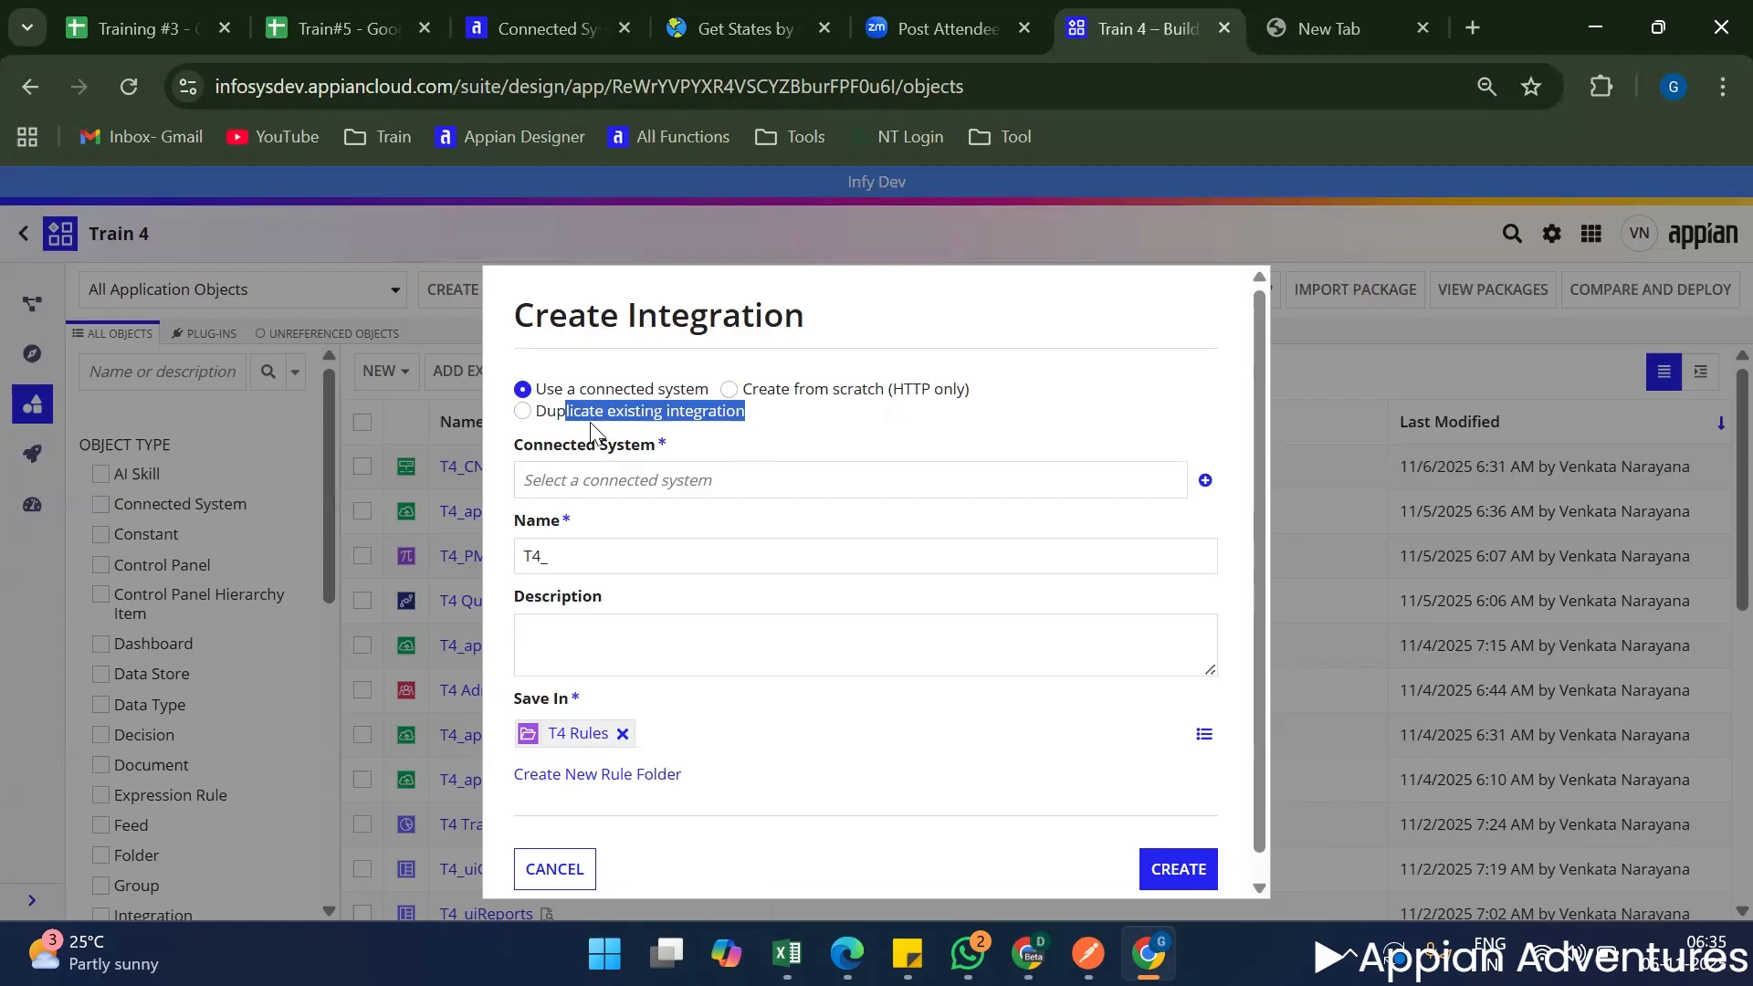
{"action": "double_click", "coordinate": [582, 391]}
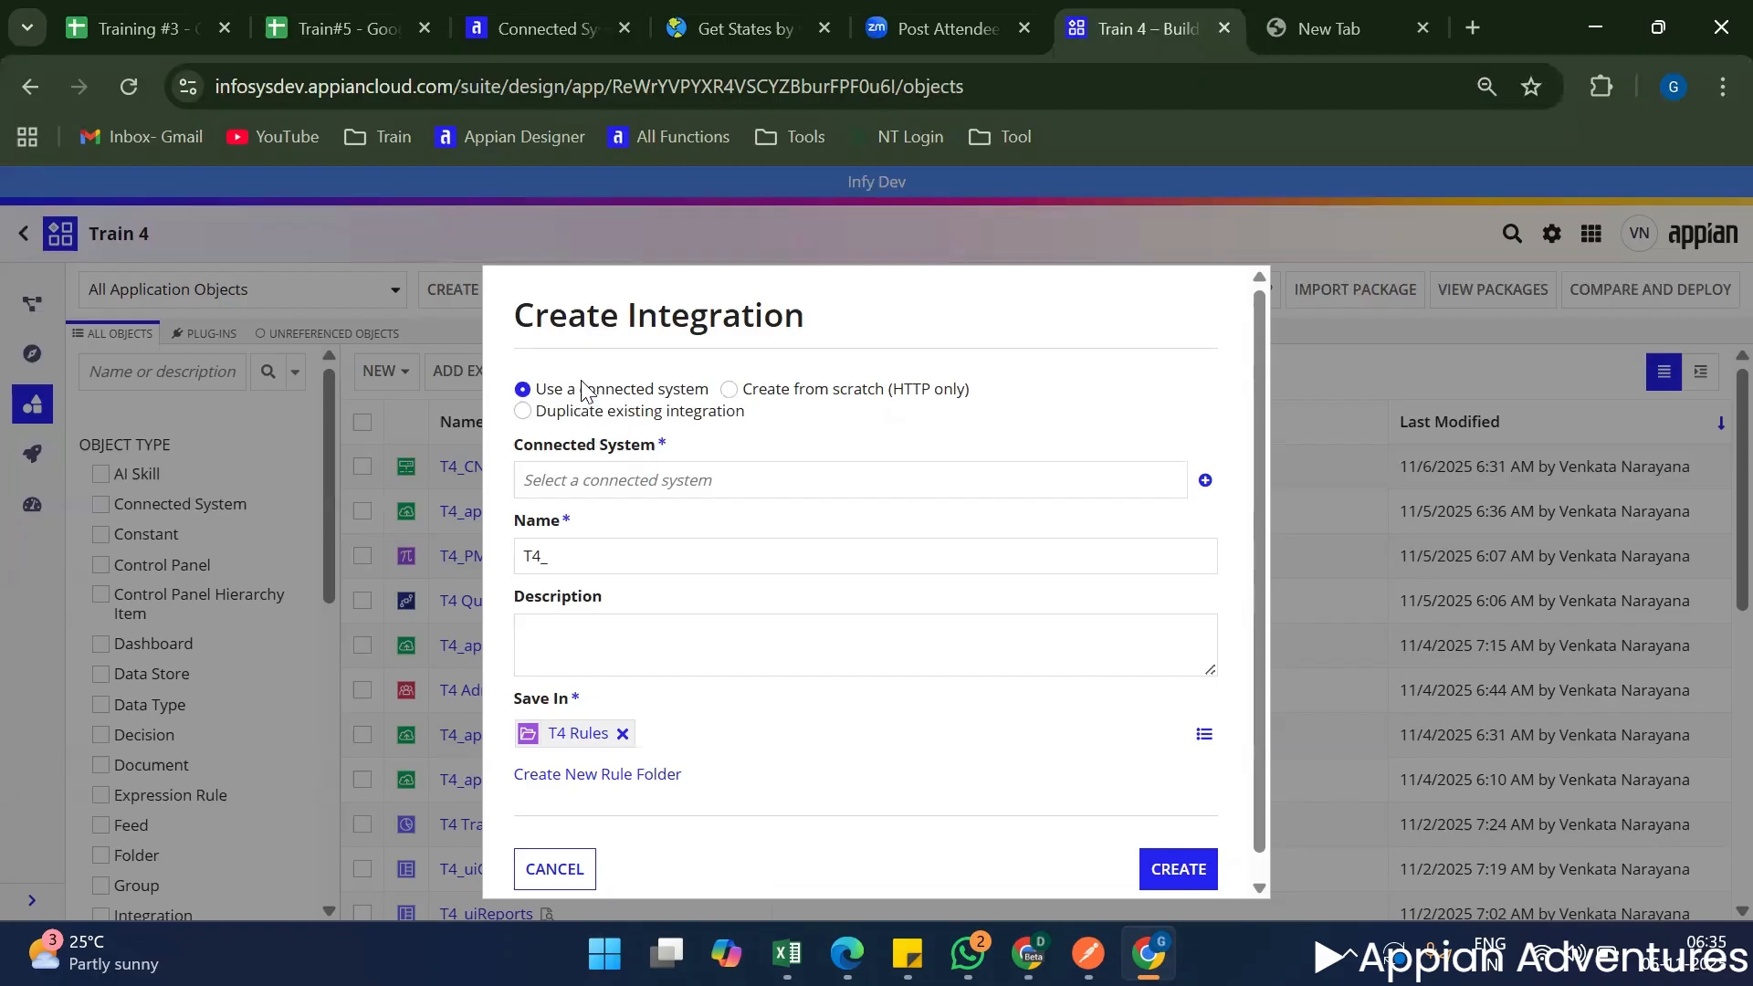
{"action": "triple_click", "coordinate": [583, 390]}
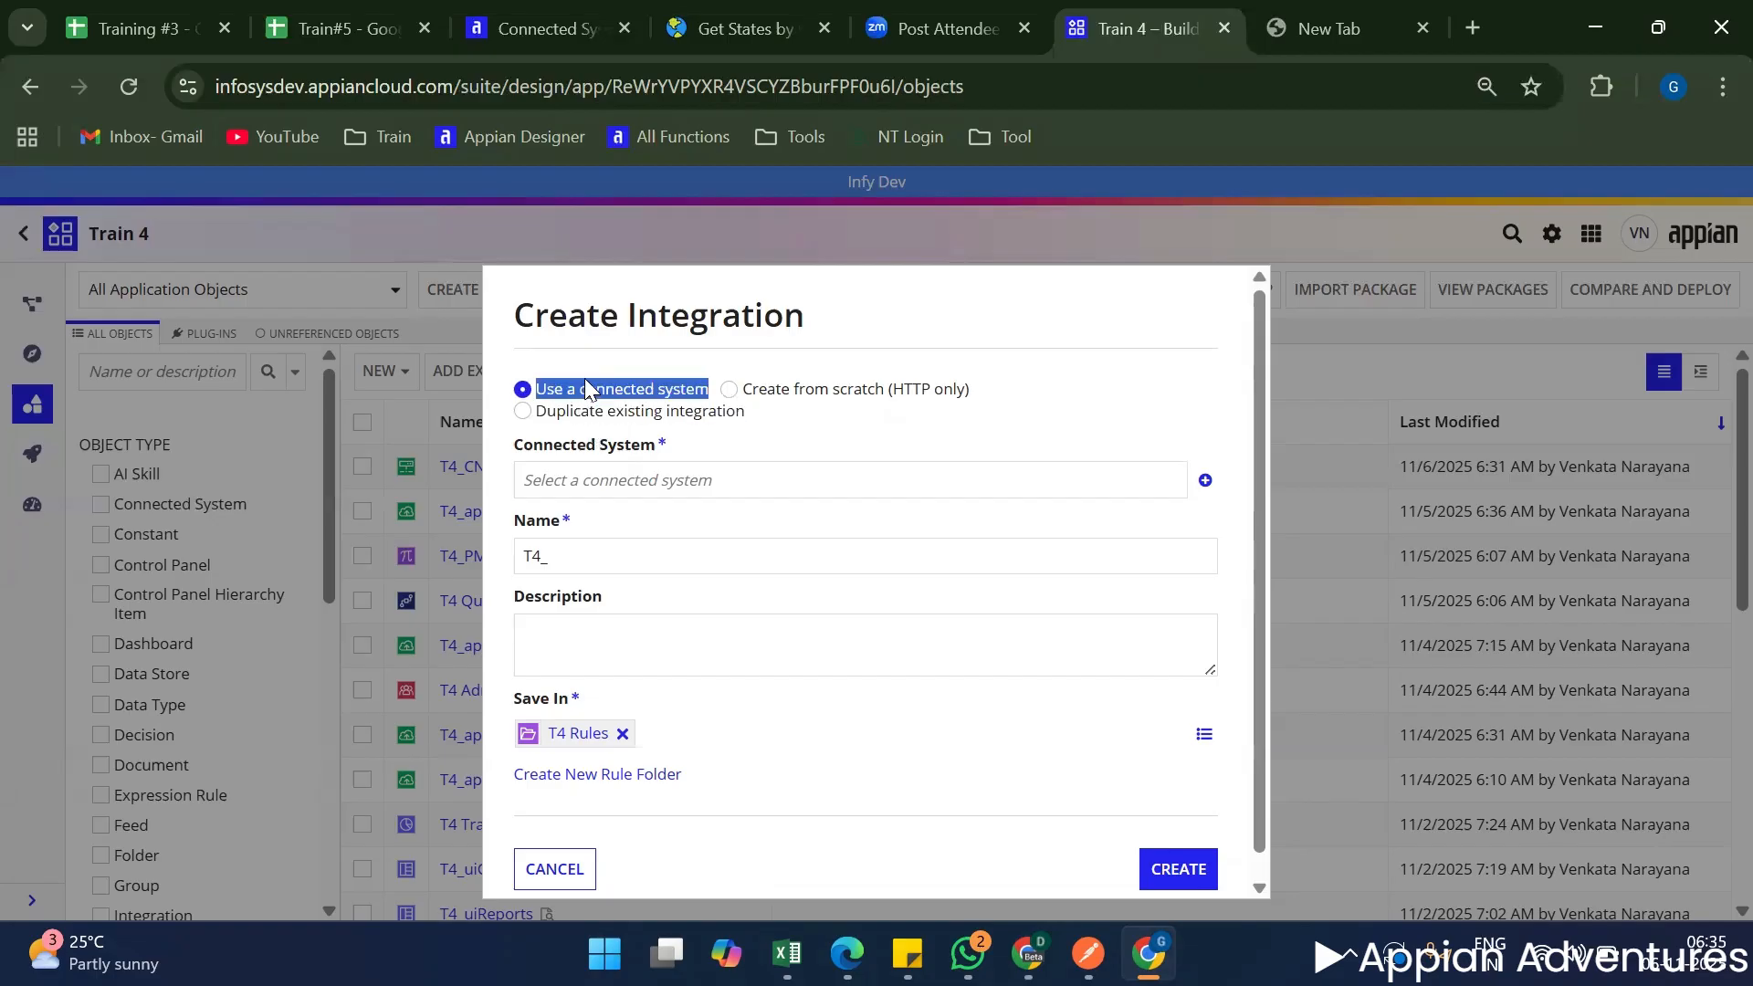
Create an integration from scratch (HTTP only) named T4_INT_getCountryDetails in the T4 Rules folder and open it.
{"action": "left_click", "coordinate": [791, 396]}
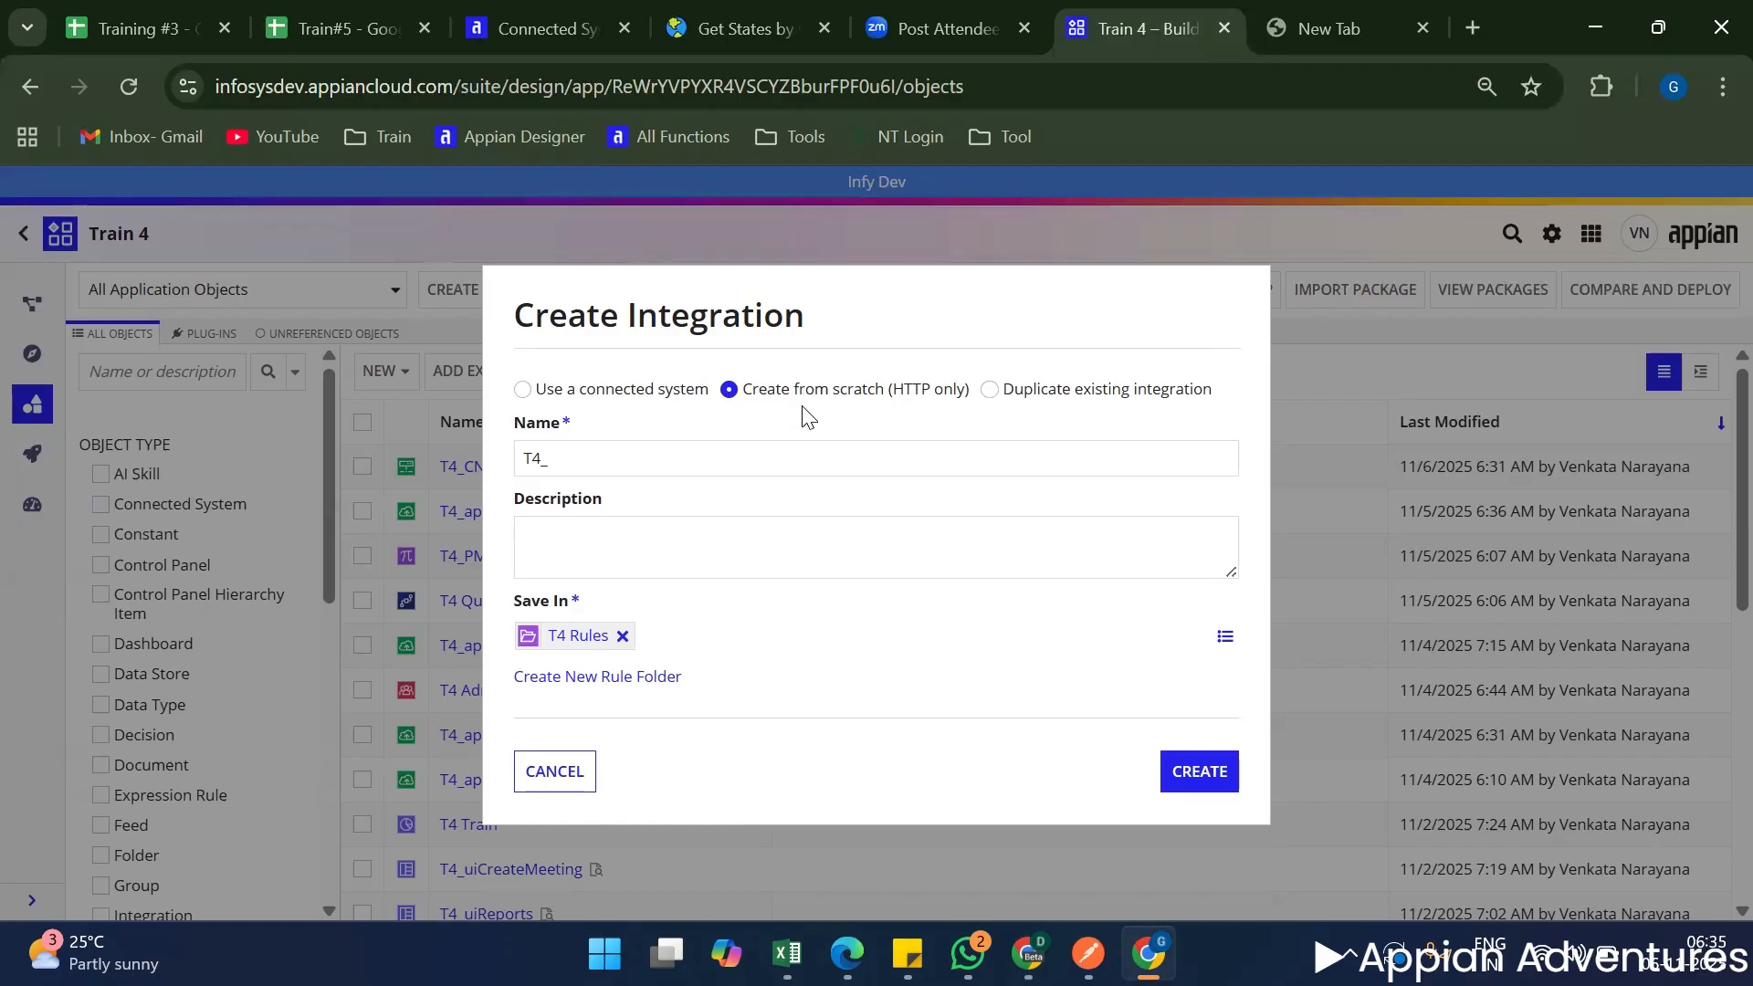
{"action": "left_click", "coordinate": [672, 458]}
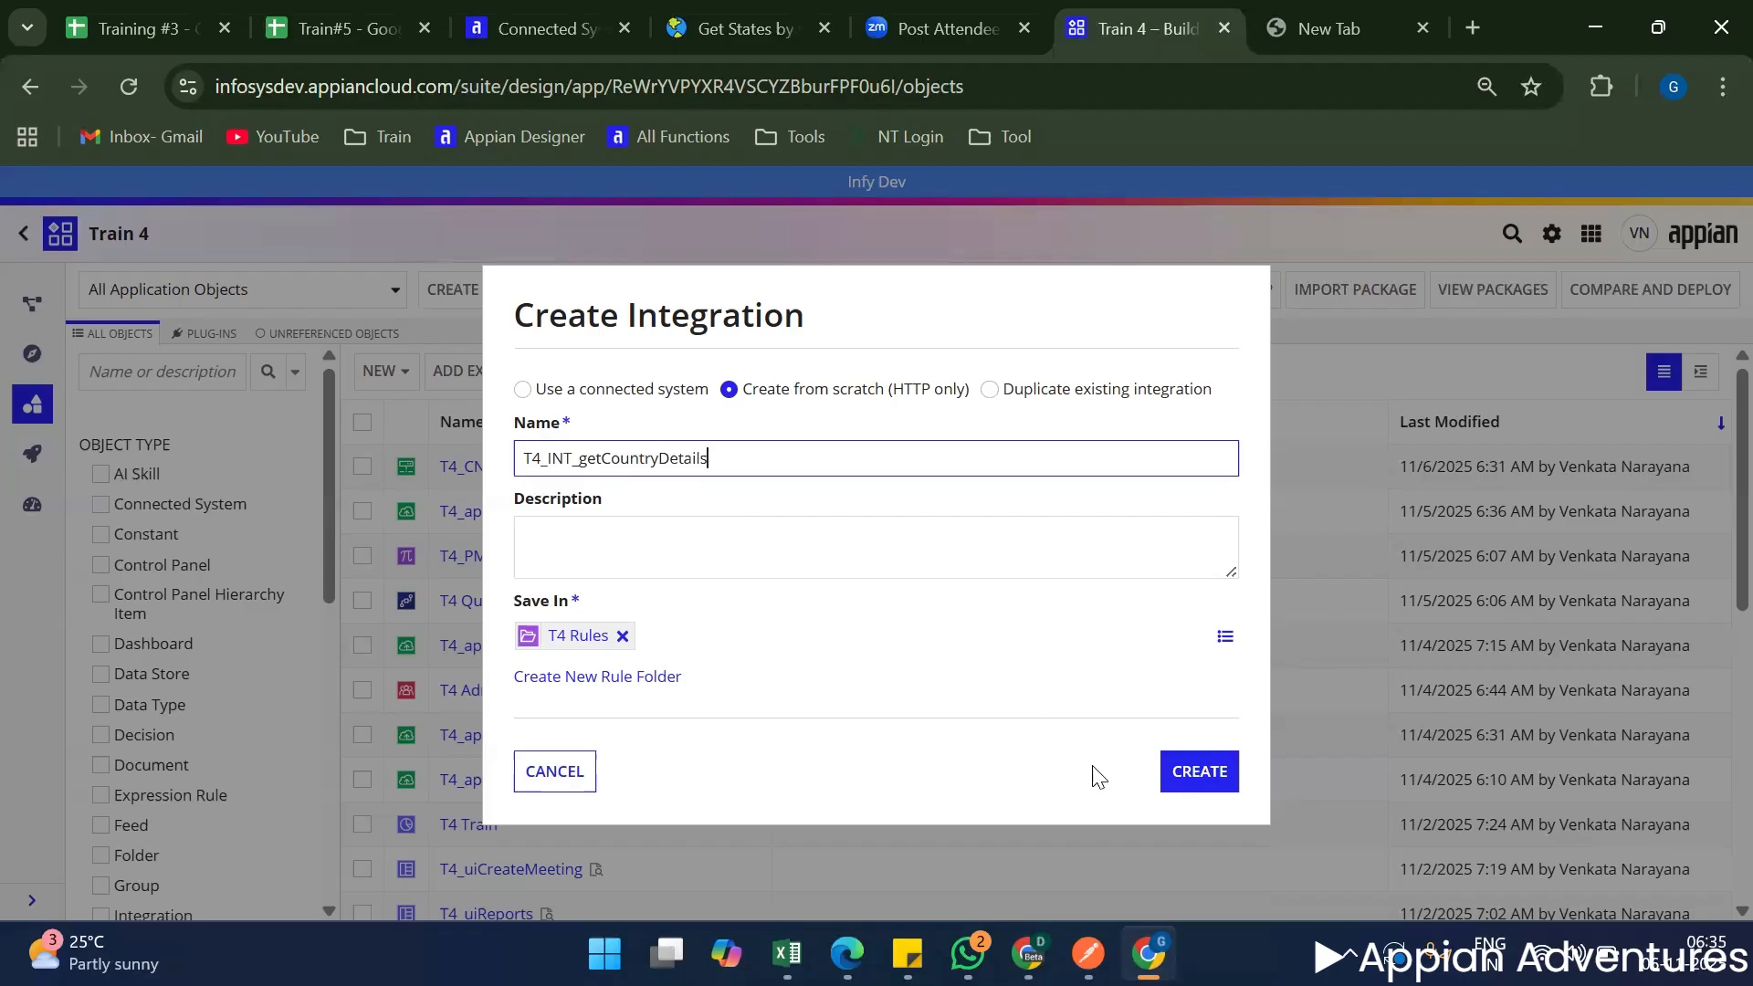
{"action": "left_click", "coordinate": [1218, 789]}
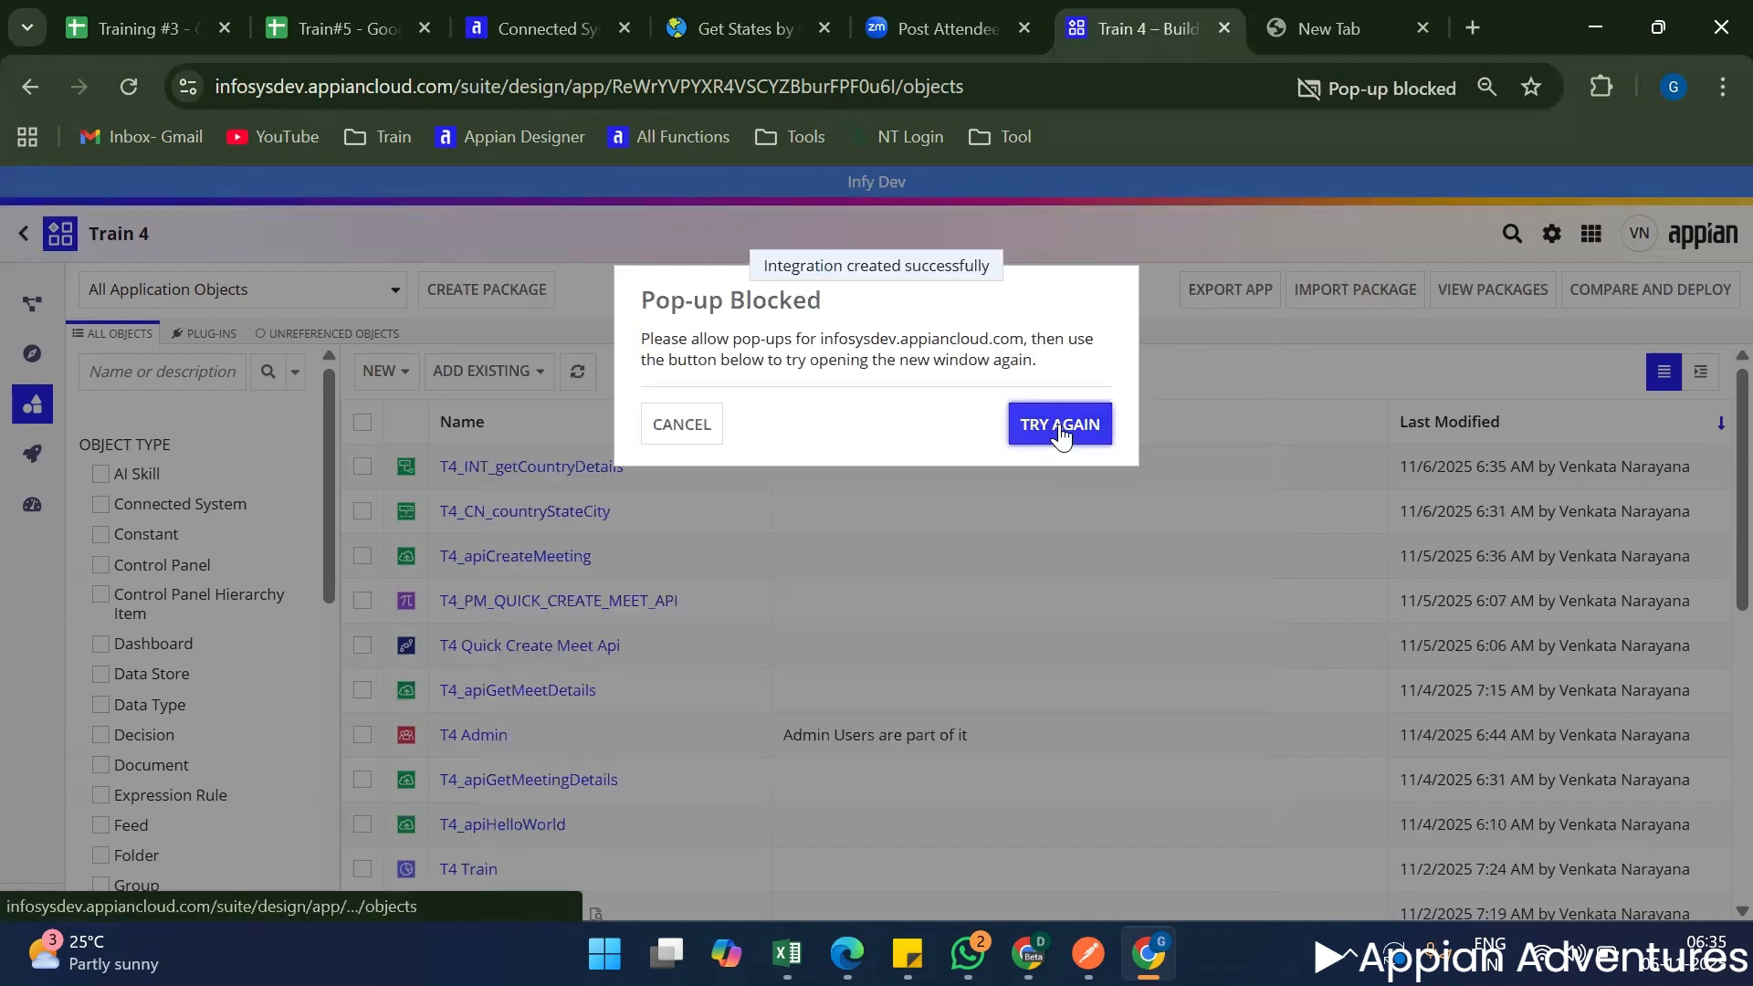
{"action": "left_click", "coordinate": [1091, 427]}
Review the Topics sheet of the Training #3 notes around the connected system and integration sessions, and check the Train#5 Topics sheet.
{"action": "left_click", "coordinate": [161, 35]}
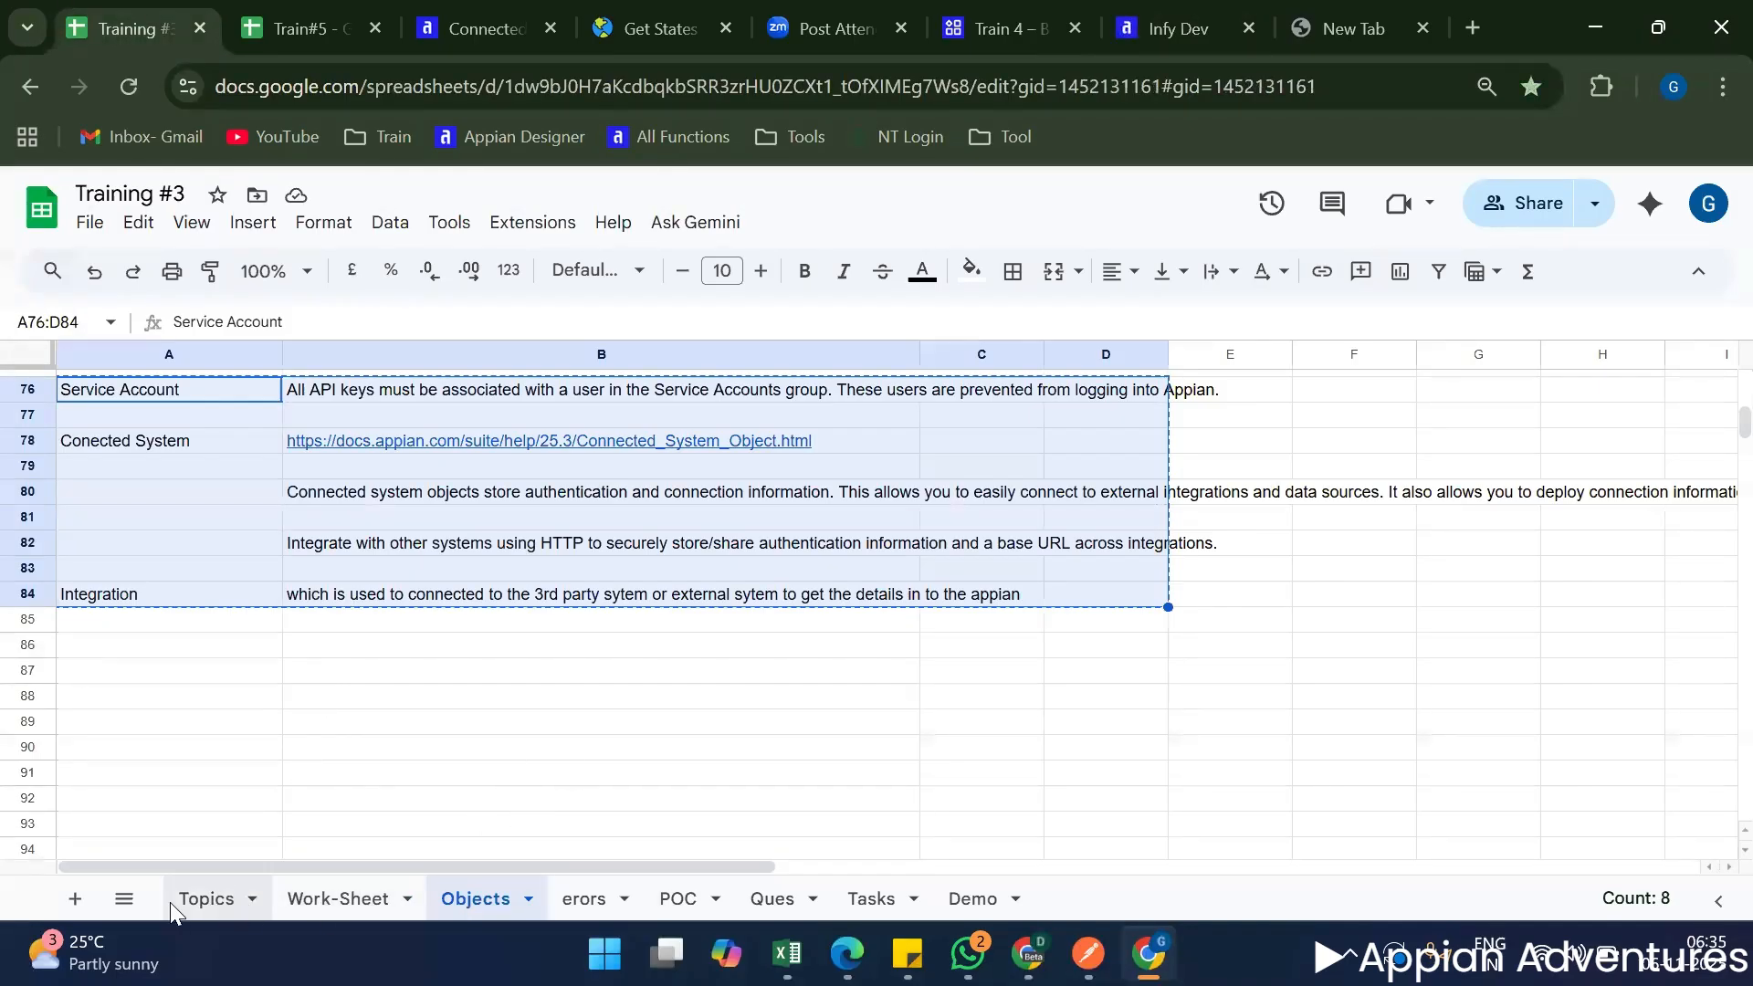
{"action": "left_click", "coordinate": [206, 900]}
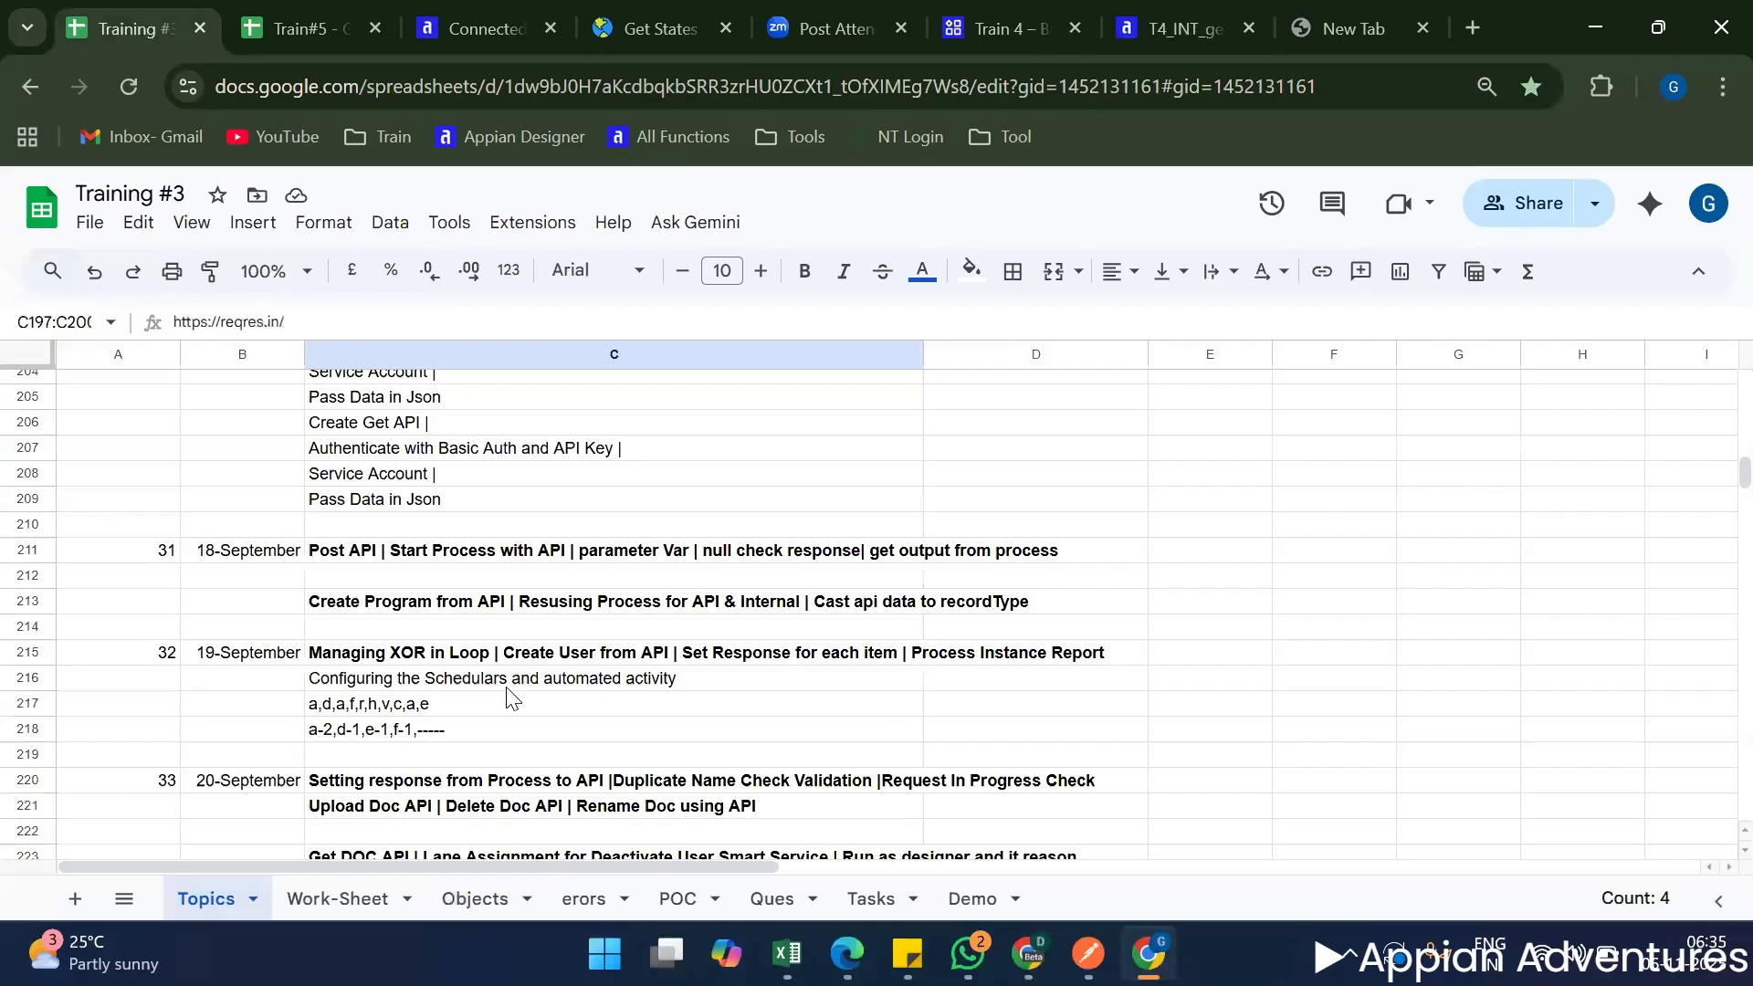
{"action": "scroll", "coordinate": [497, 695], "scroll_direction": "up", "scroll_amount": 8}
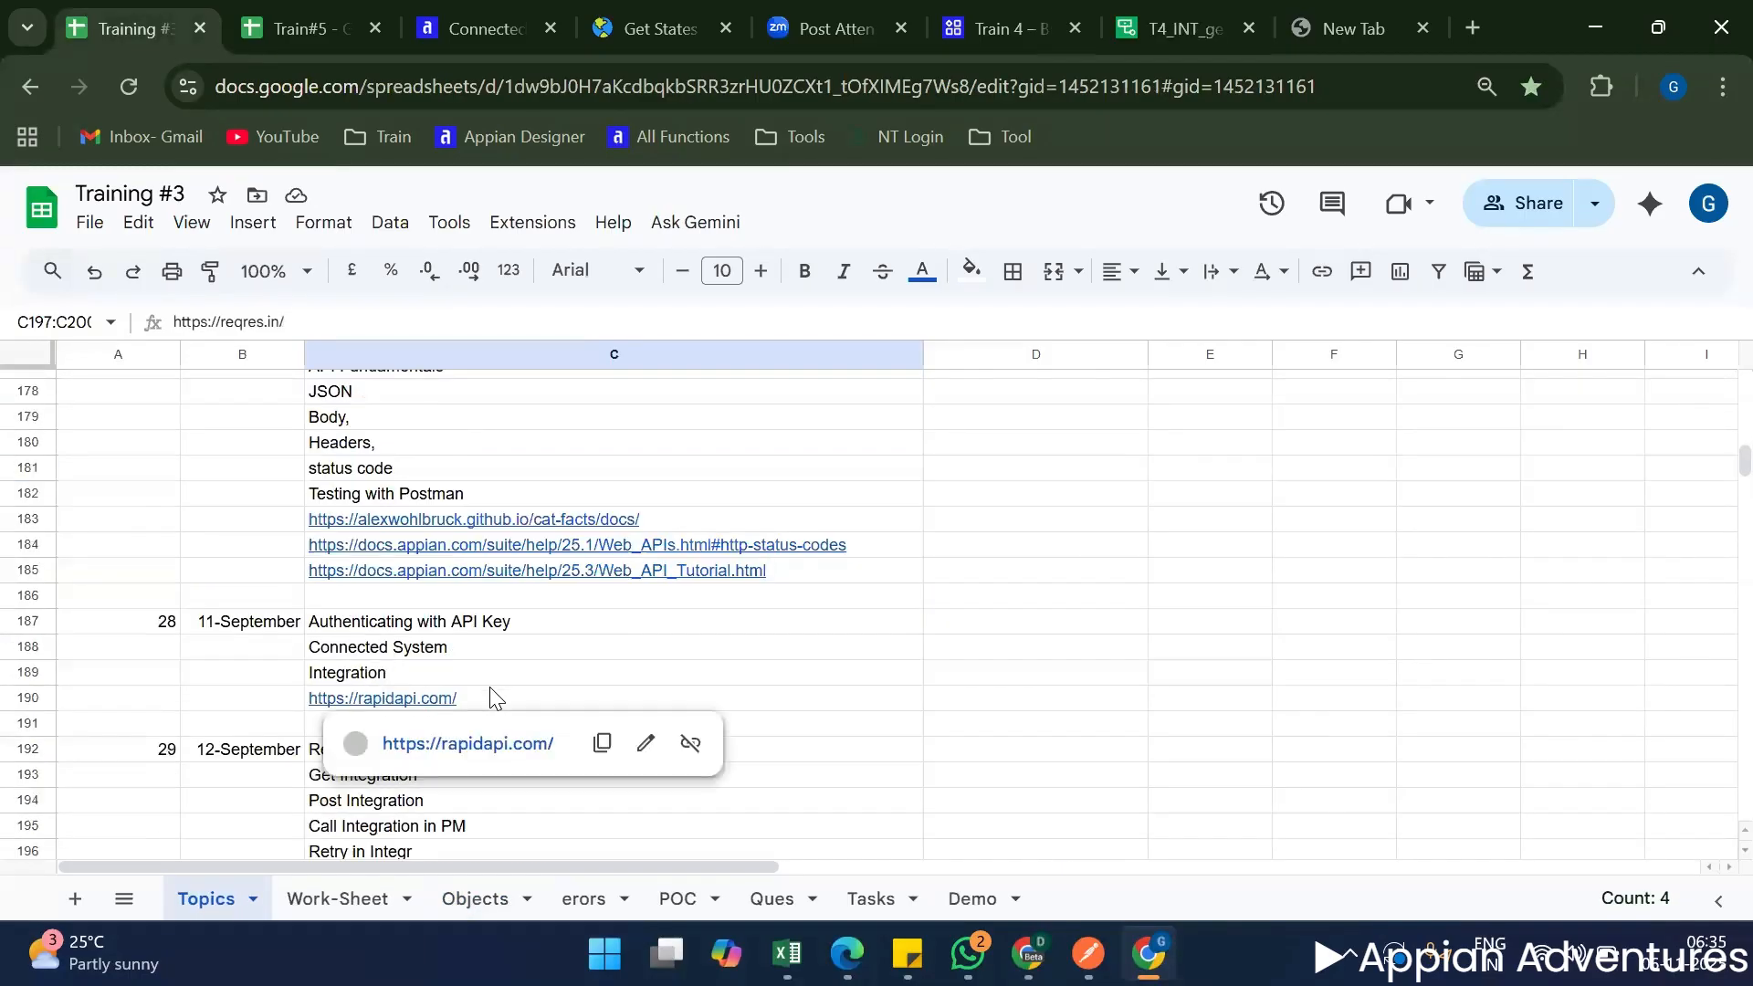
{"action": "scroll", "coordinate": [493, 698], "scroll_direction": "up", "scroll_amount": 5}
{"action": "scroll", "coordinate": [490, 710], "scroll_direction": "down", "scroll_amount": 7}
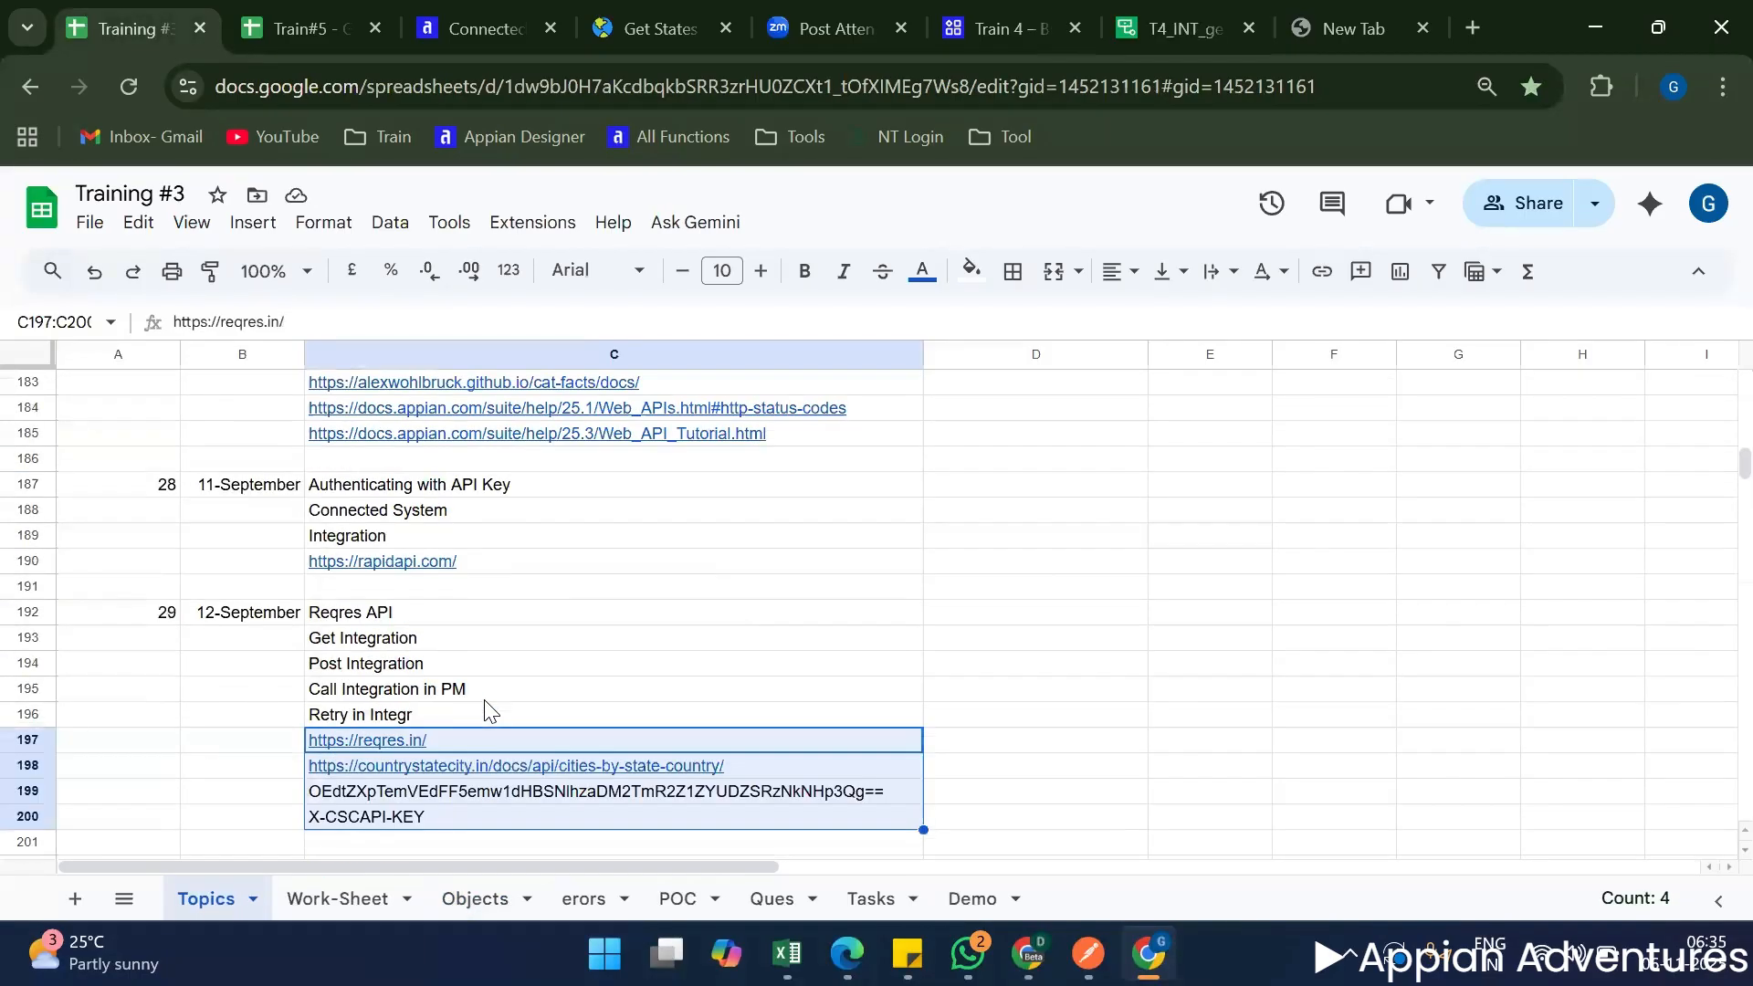
{"action": "scroll", "coordinate": [488, 709], "scroll_direction": "up", "scroll_amount": 9}
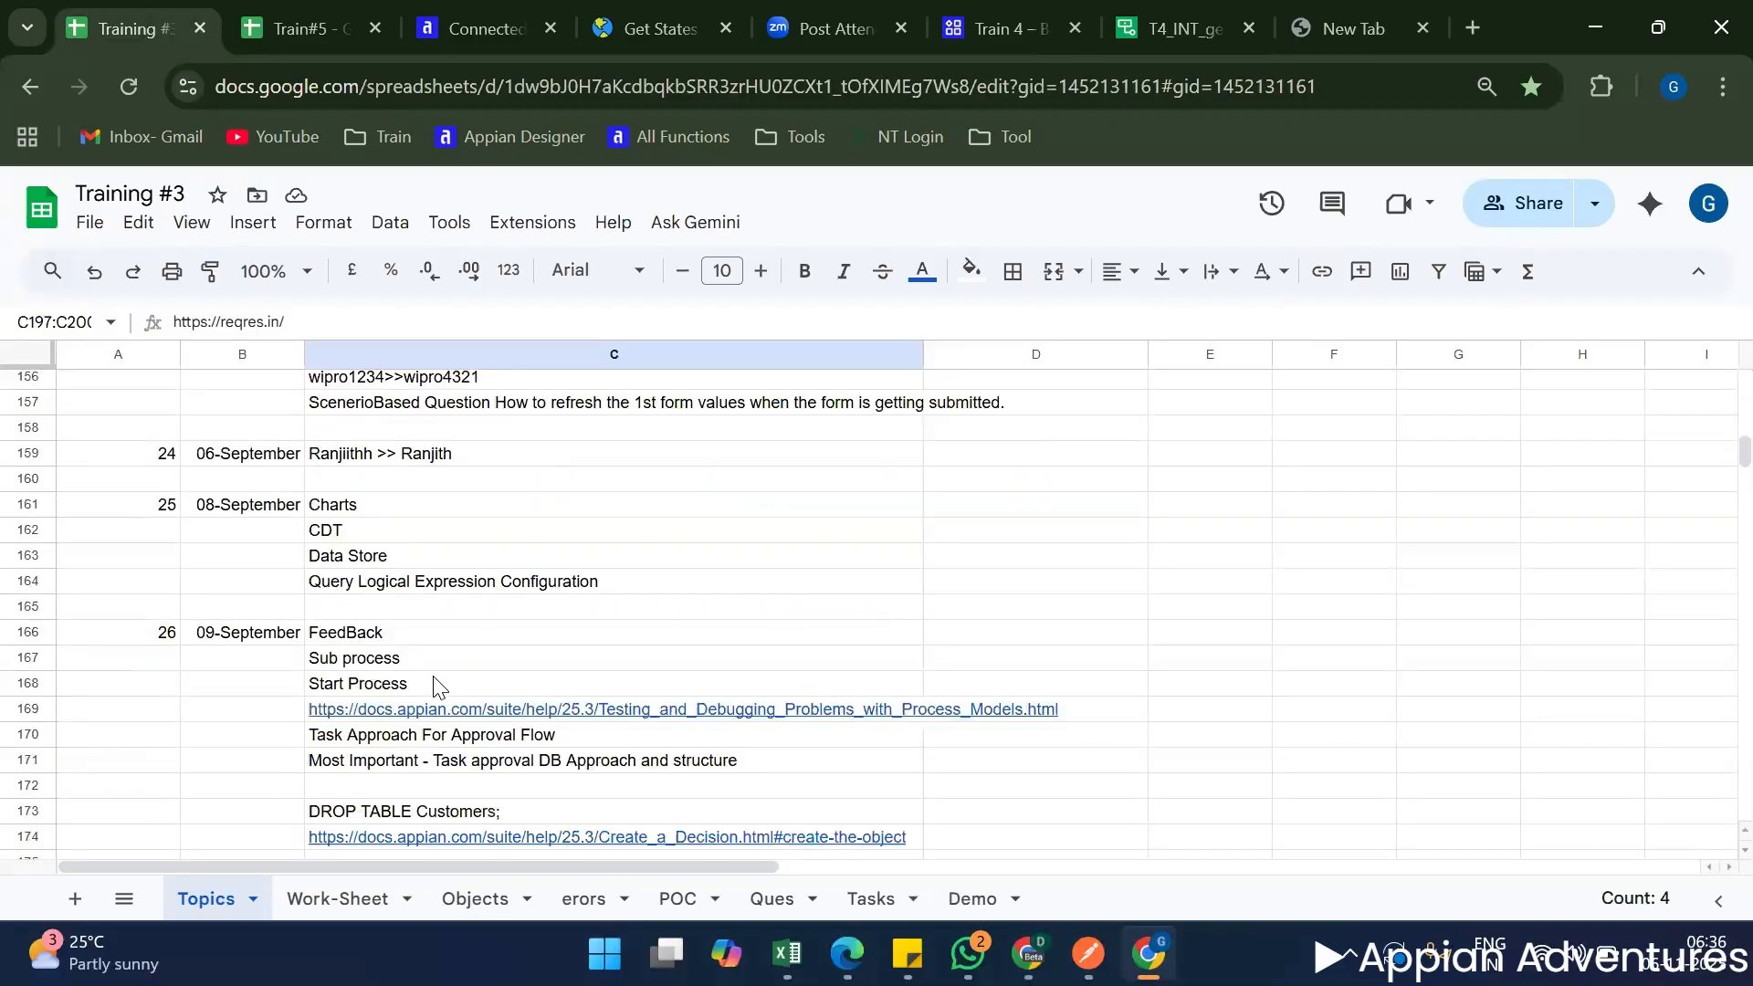
{"action": "scroll", "coordinate": [442, 680], "scroll_direction": "down", "scroll_amount": 5}
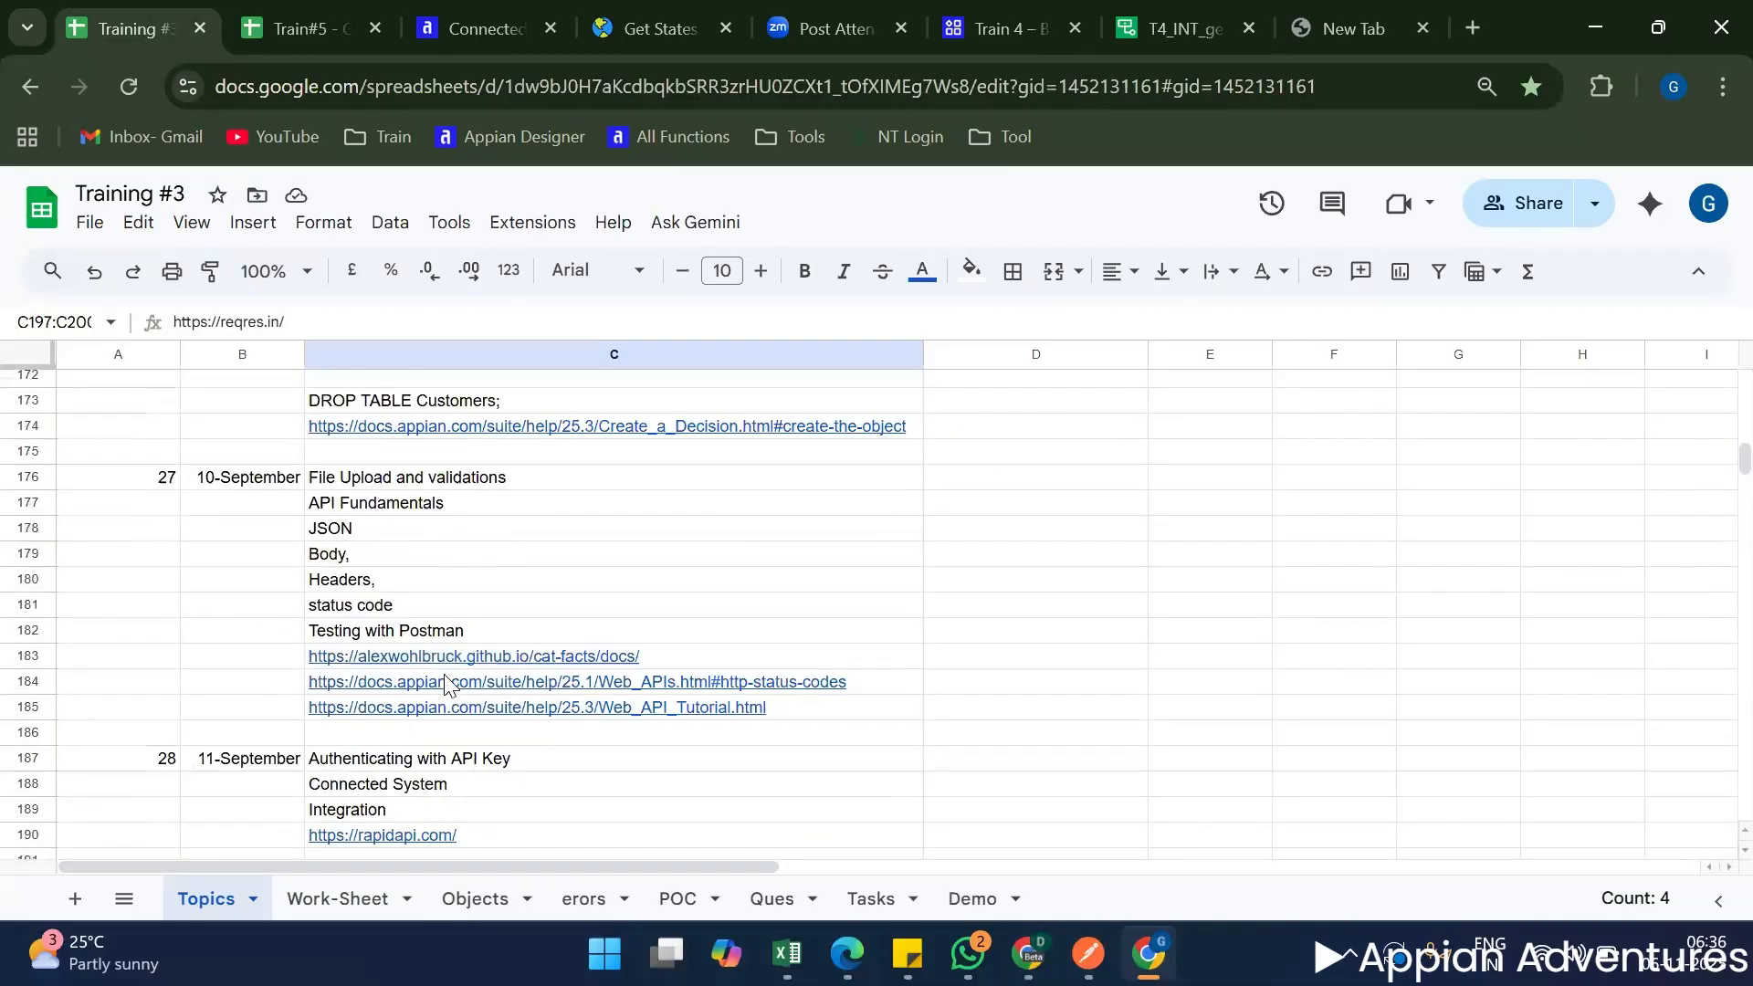
{"action": "scroll", "coordinate": [447, 683], "scroll_direction": "down", "scroll_amount": 4}
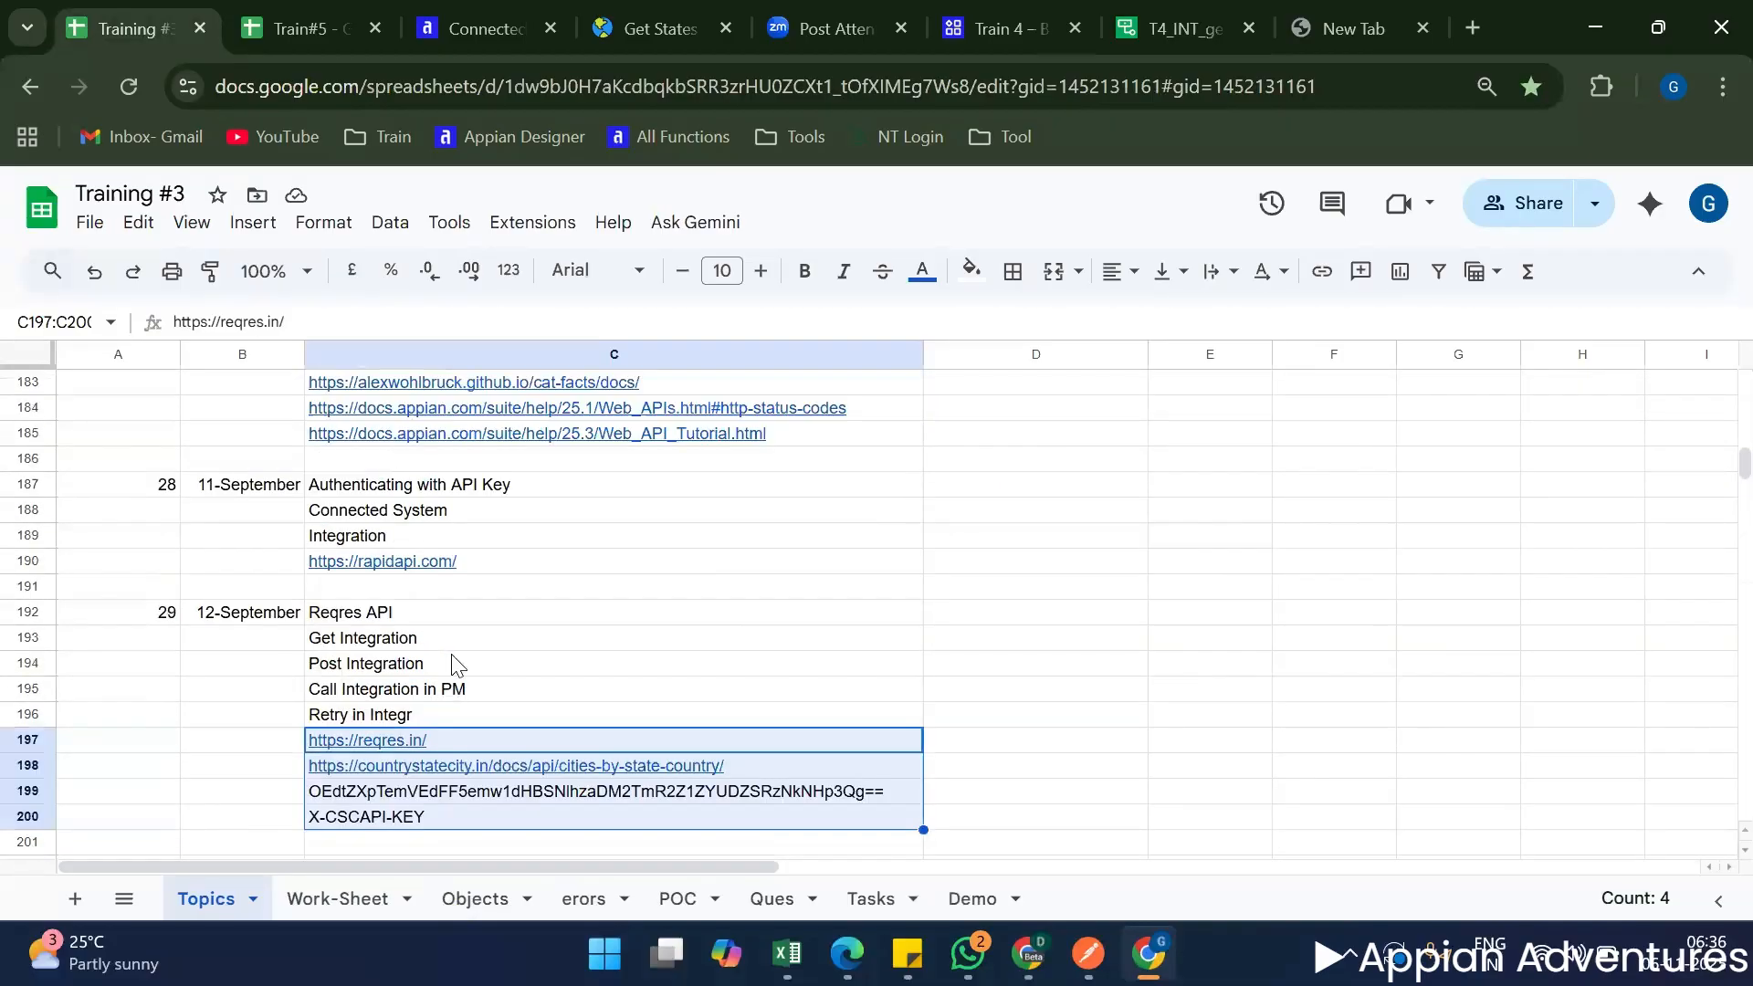
{"action": "scroll", "coordinate": [623, 652], "scroll_direction": "down", "scroll_amount": 7}
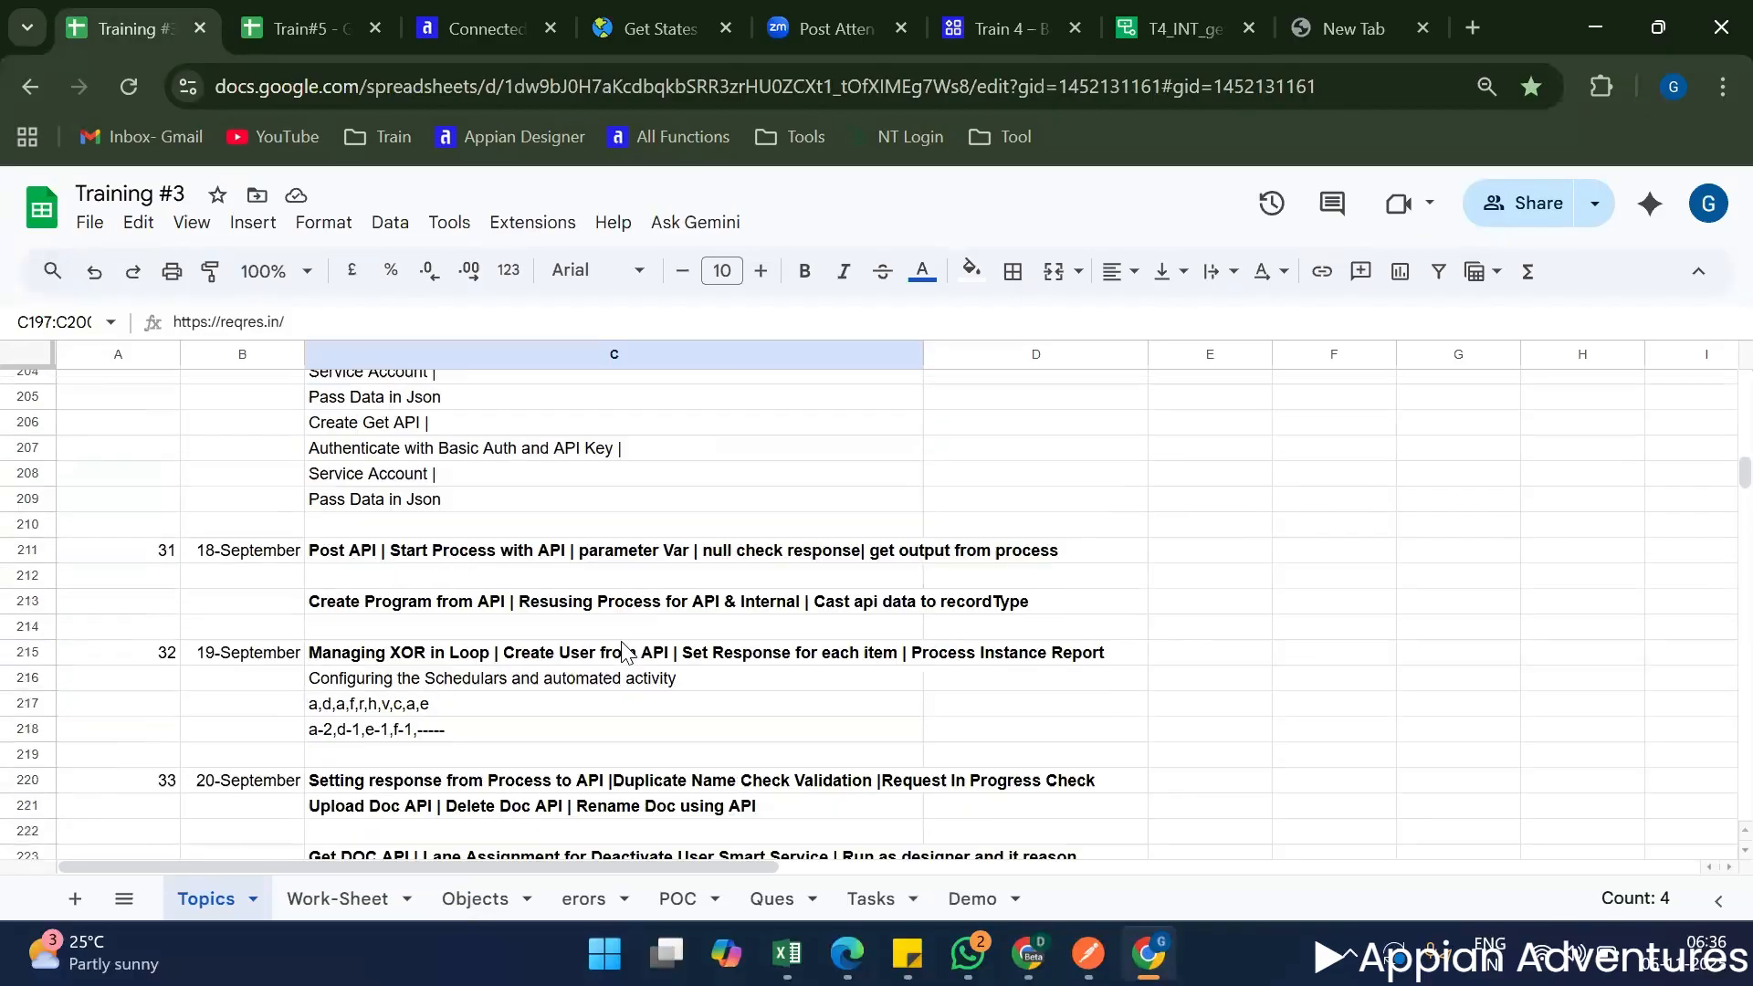
{"action": "scroll", "coordinate": [623, 652], "scroll_direction": "down", "scroll_amount": 4}
{"action": "scroll", "coordinate": [626, 651], "scroll_direction": "down", "scroll_amount": 4}
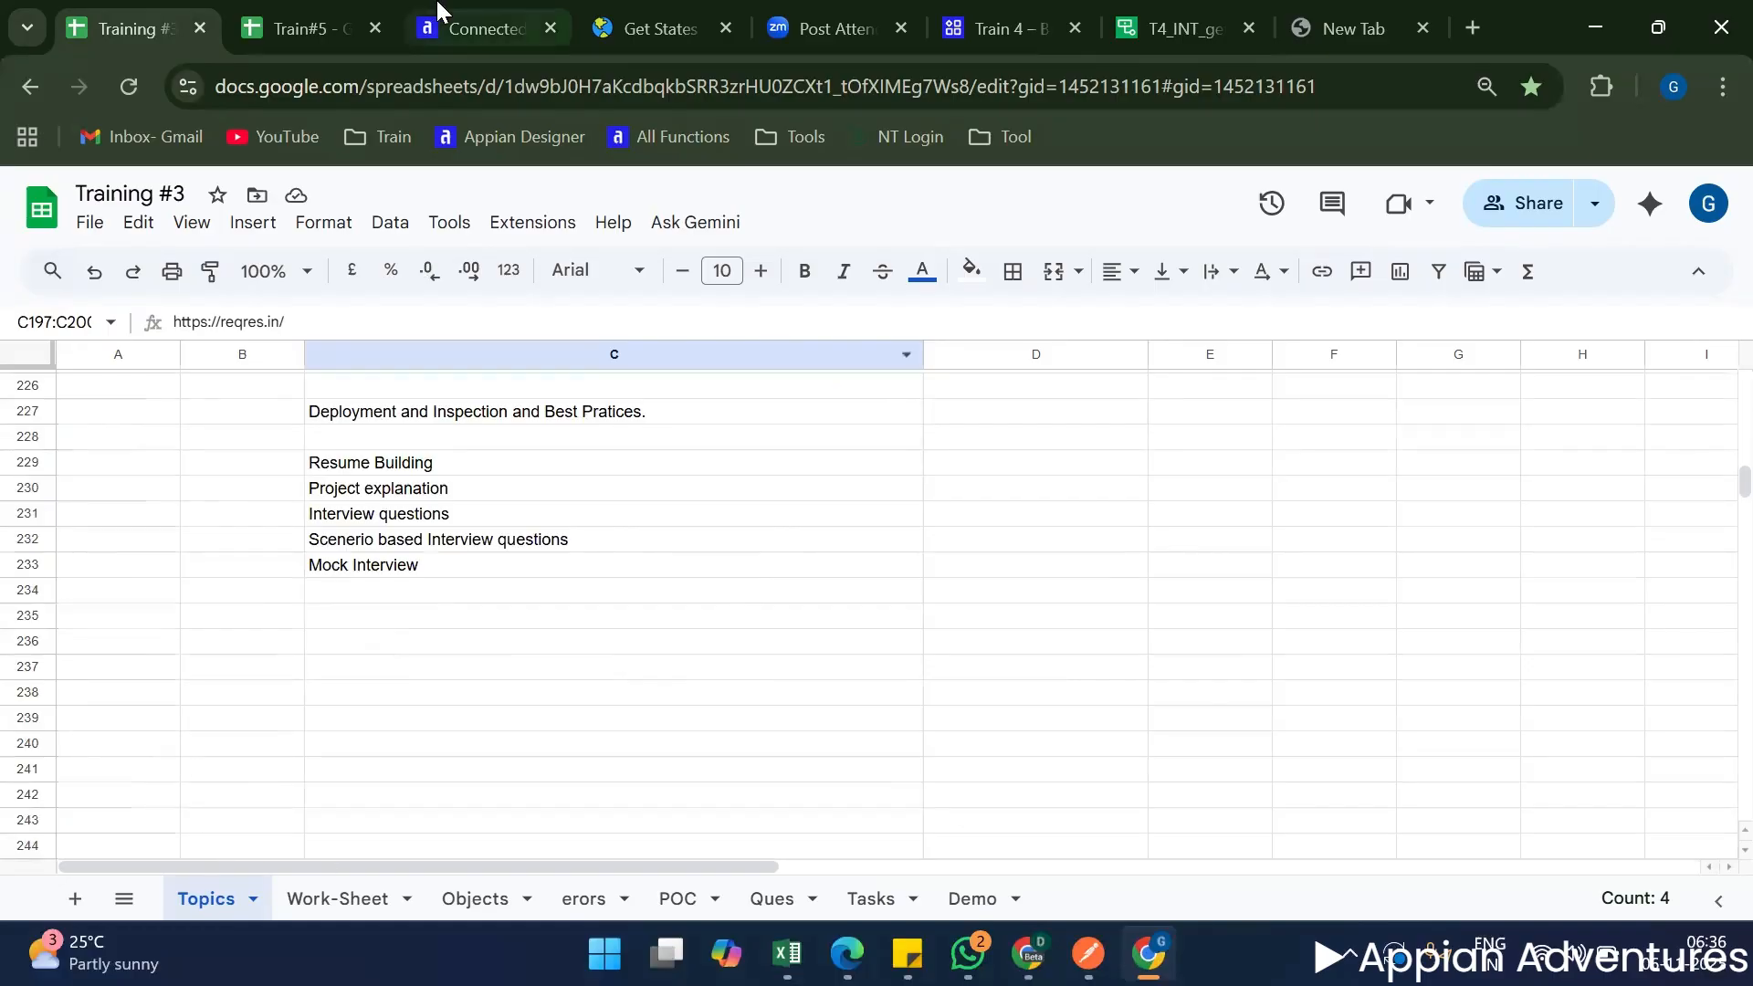
{"action": "left_click", "coordinate": [297, 41]}
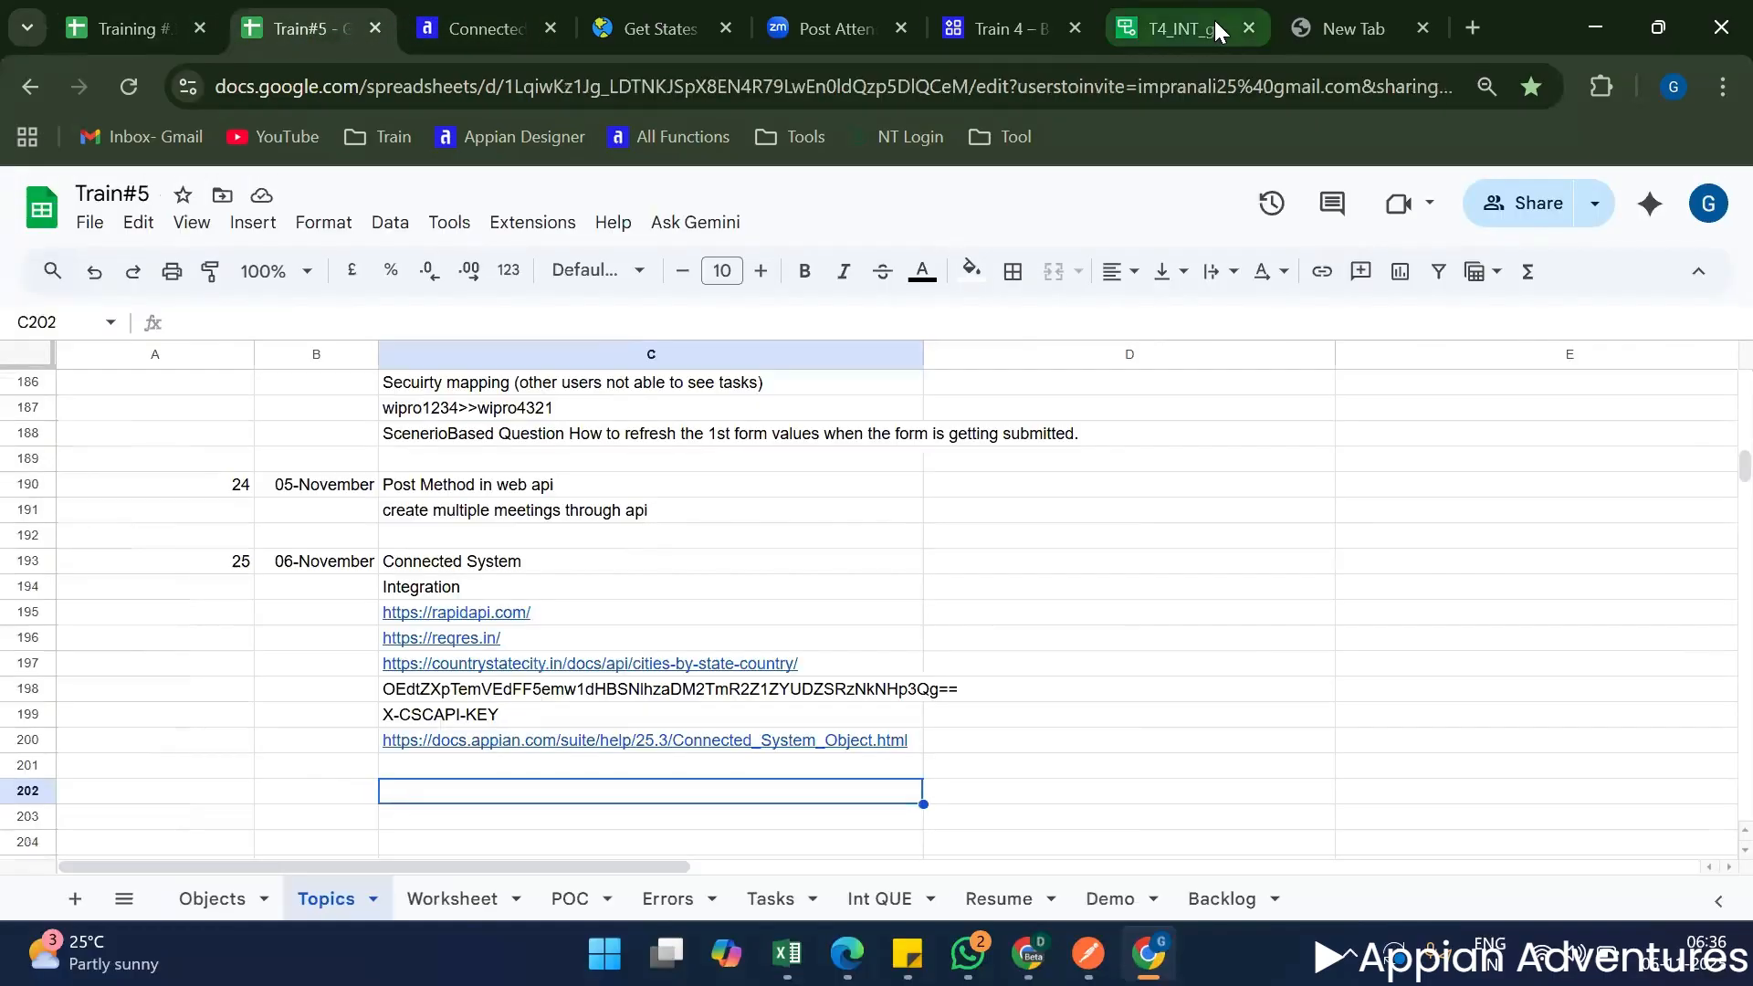
Switch to the T4_INT_getCountryDetails integration in Appian and add a rule input named Id of type Number (Integer).
{"action": "left_click", "coordinate": [1214, 22]}
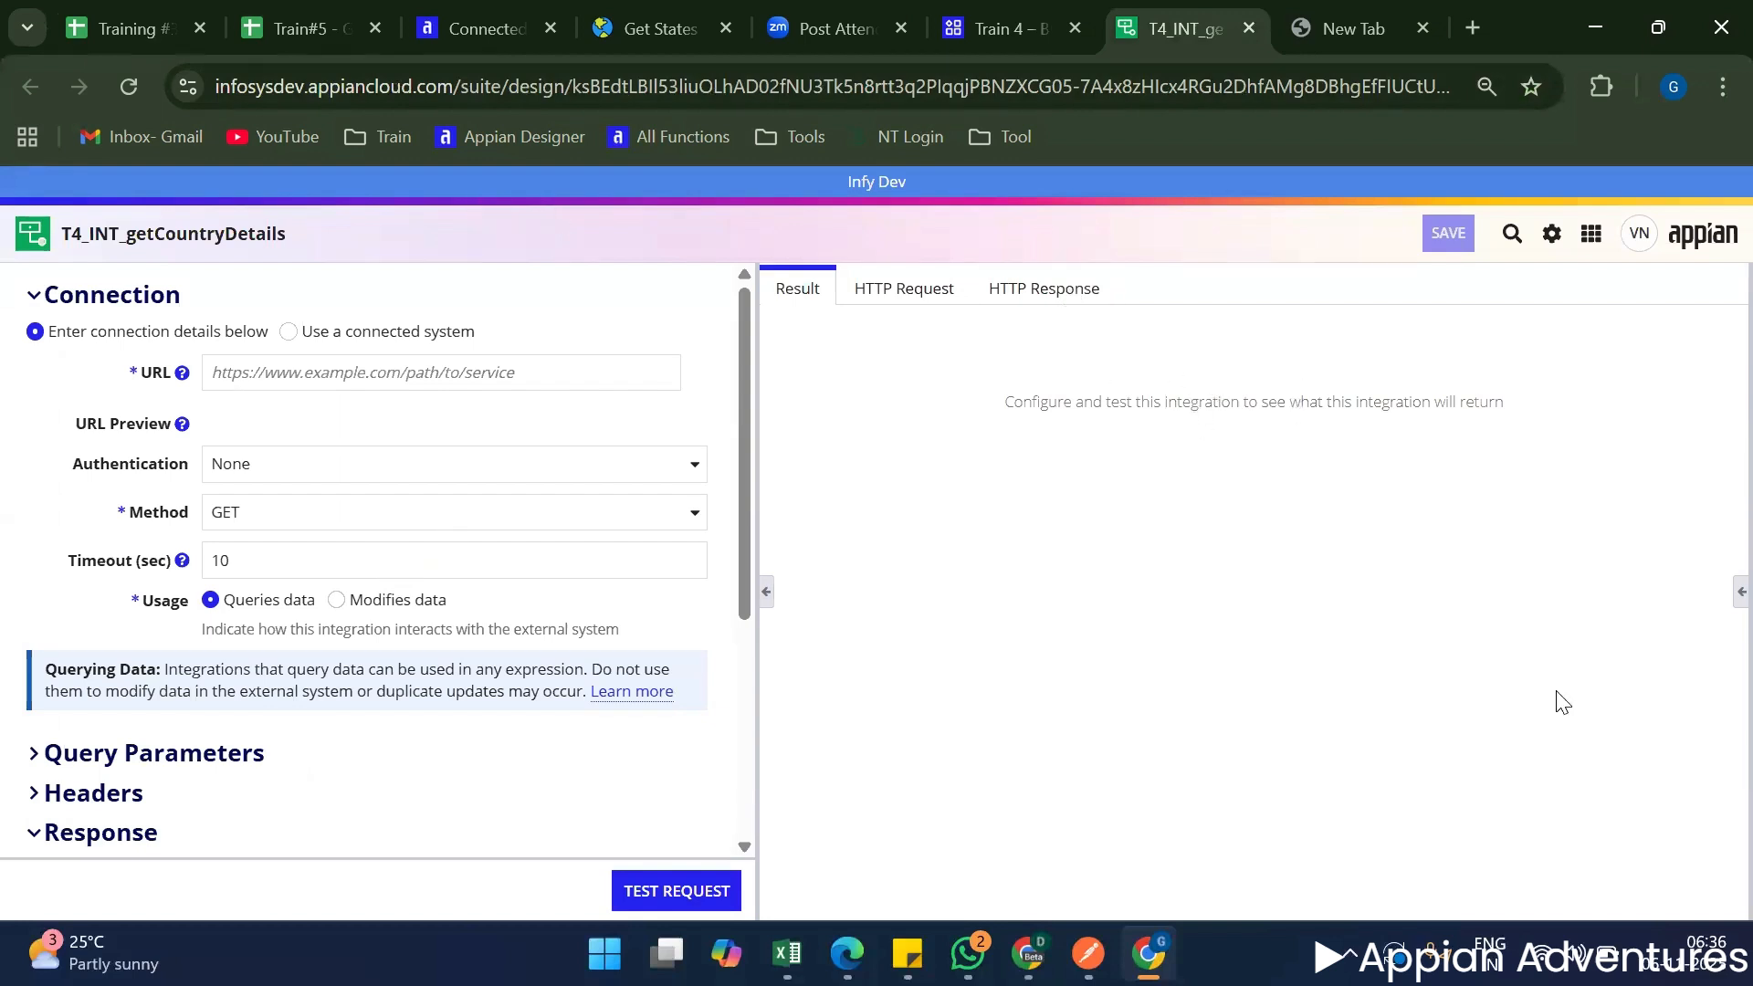
{"action": "left_click", "coordinate": [1720, 595]}
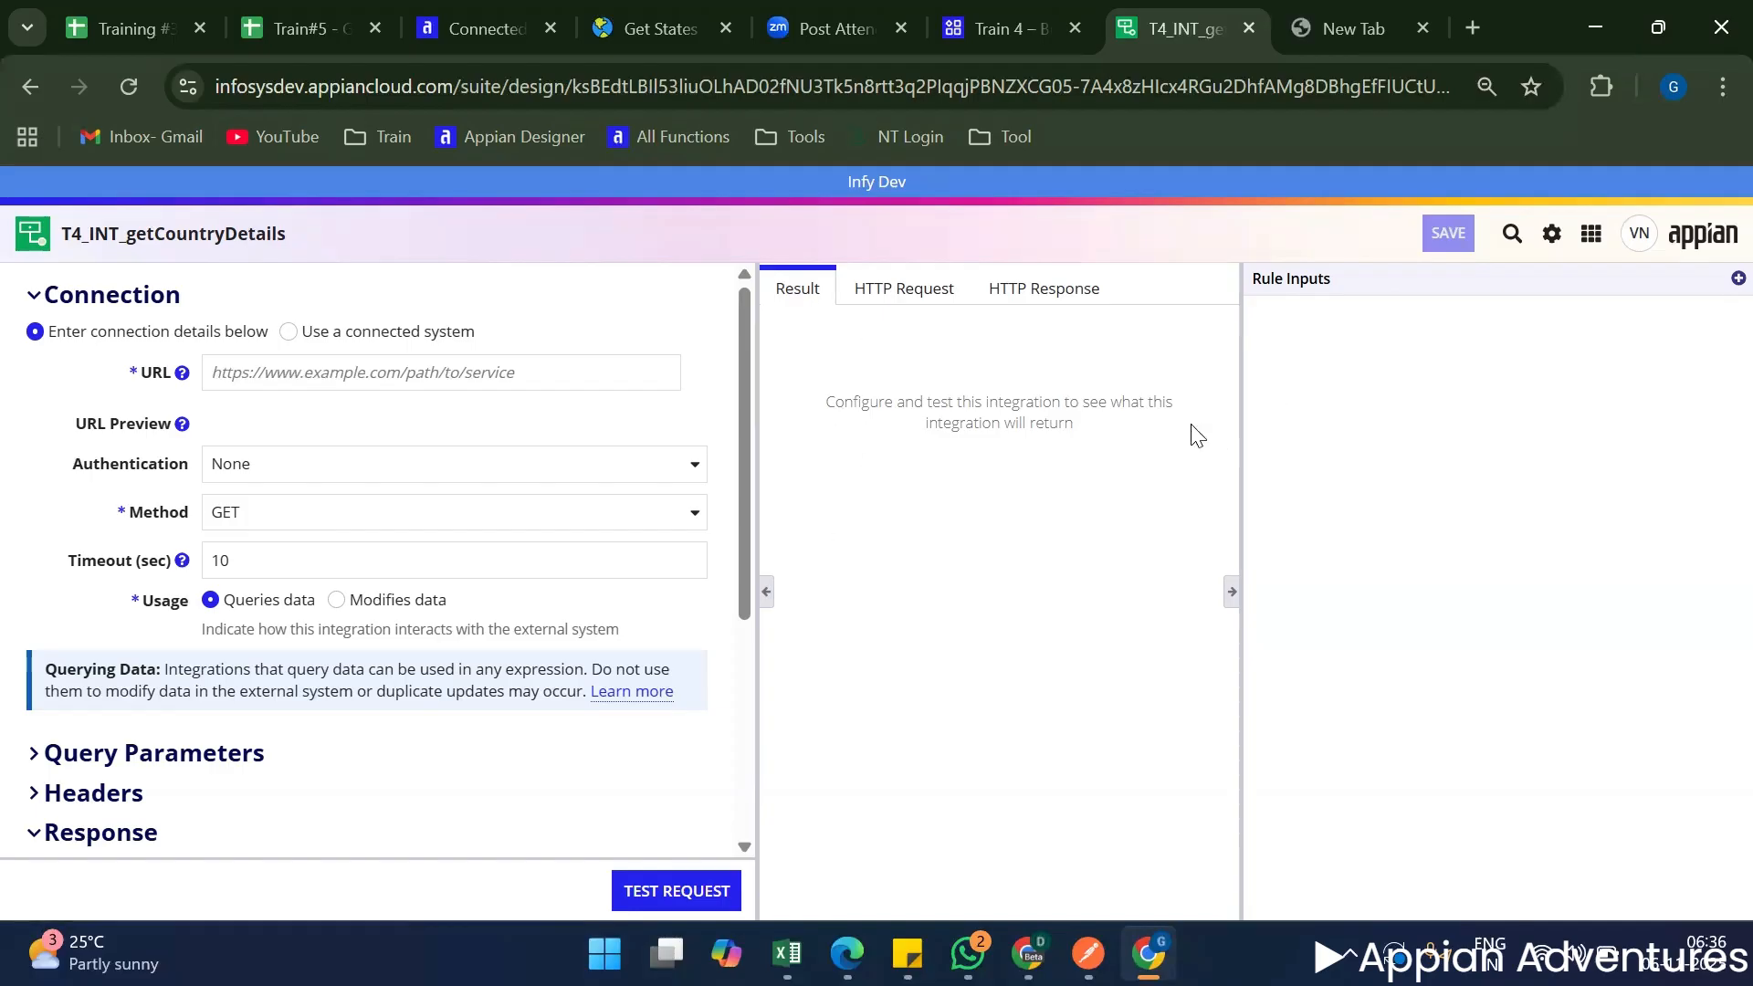
{"action": "left_click", "coordinate": [1719, 281]}
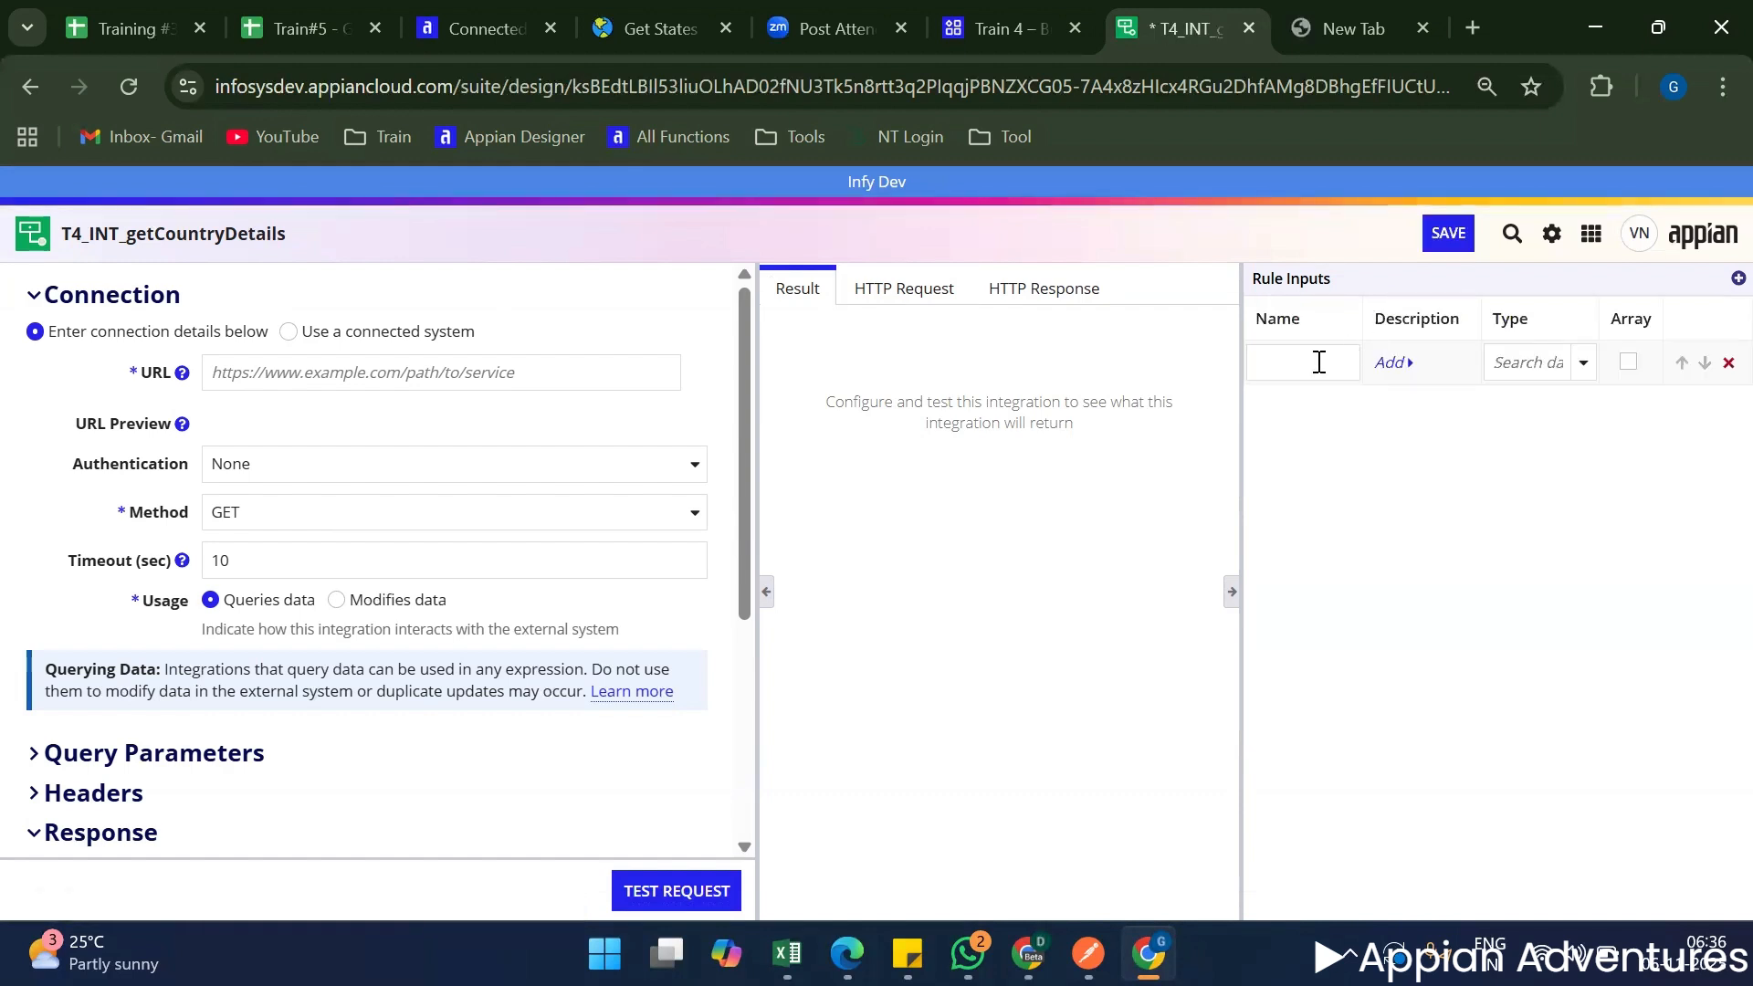
{"action": "left_click", "coordinate": [1319, 362]}
{"action": "left_click", "coordinate": [1584, 364]}
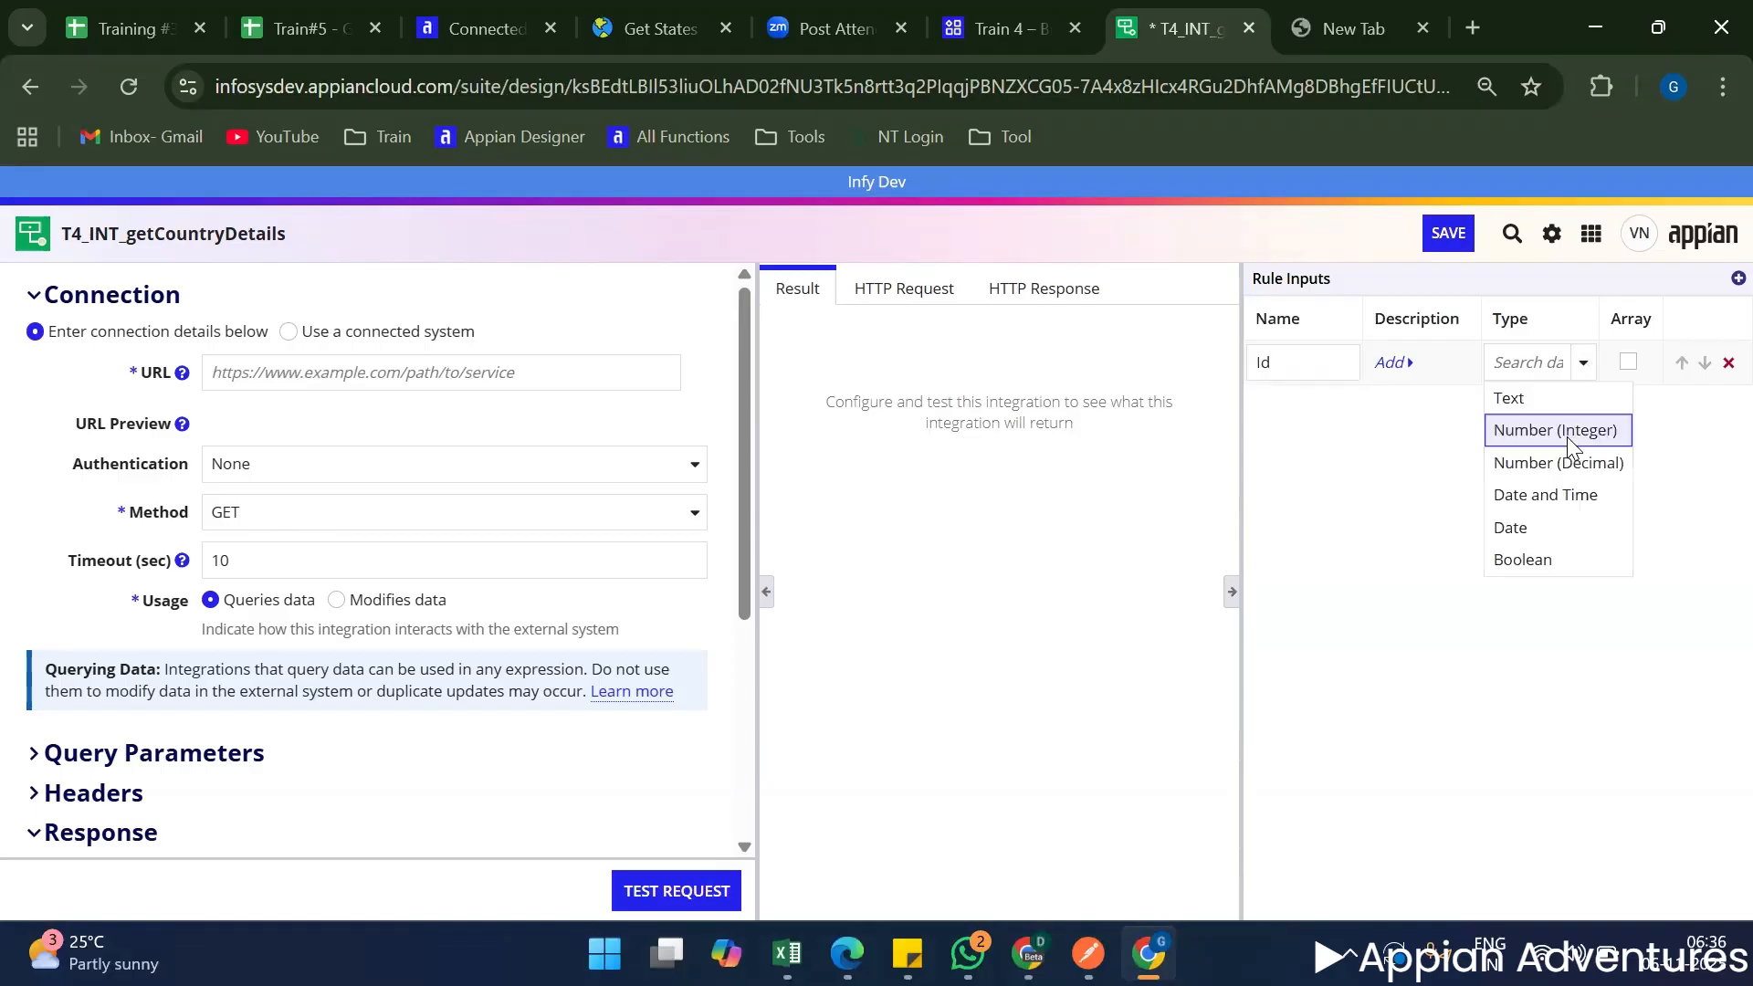
{"action": "left_click", "coordinate": [1549, 431]}
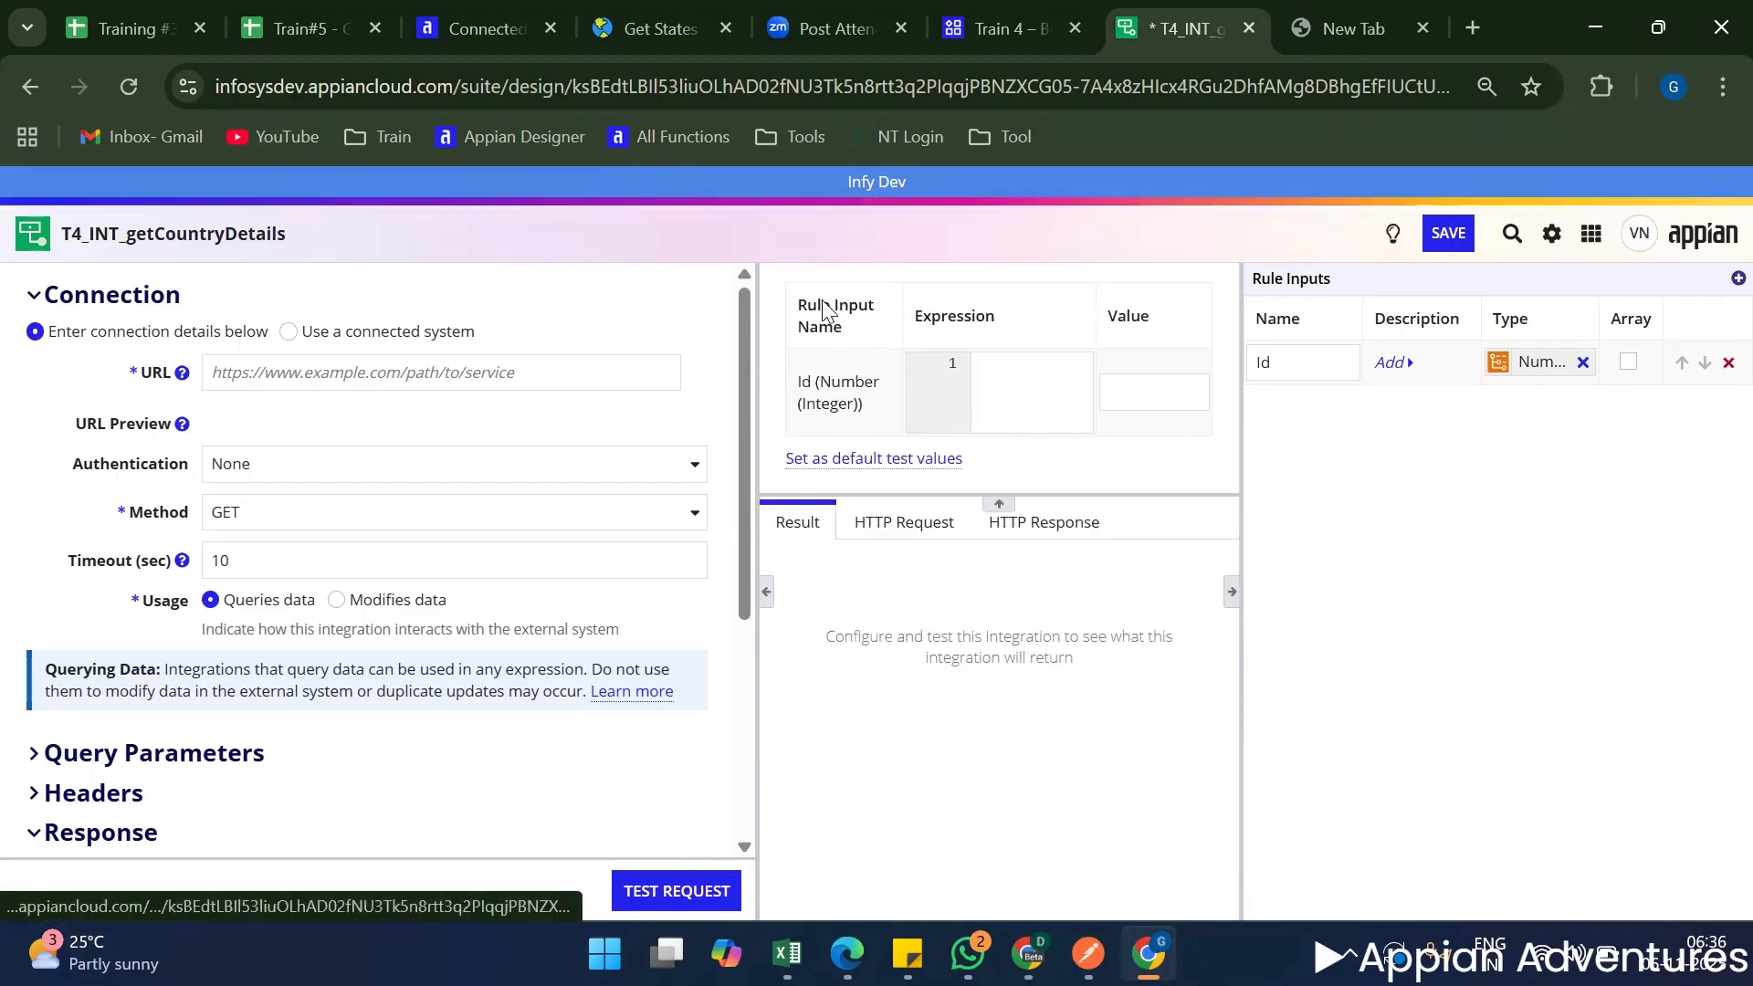
Examine the rule input test values area and the integration's Result, HTTP Request and HTTP Response views.
{"action": "left_click_drag", "start_coordinate": [805, 305], "coordinate": [1166, 429]}
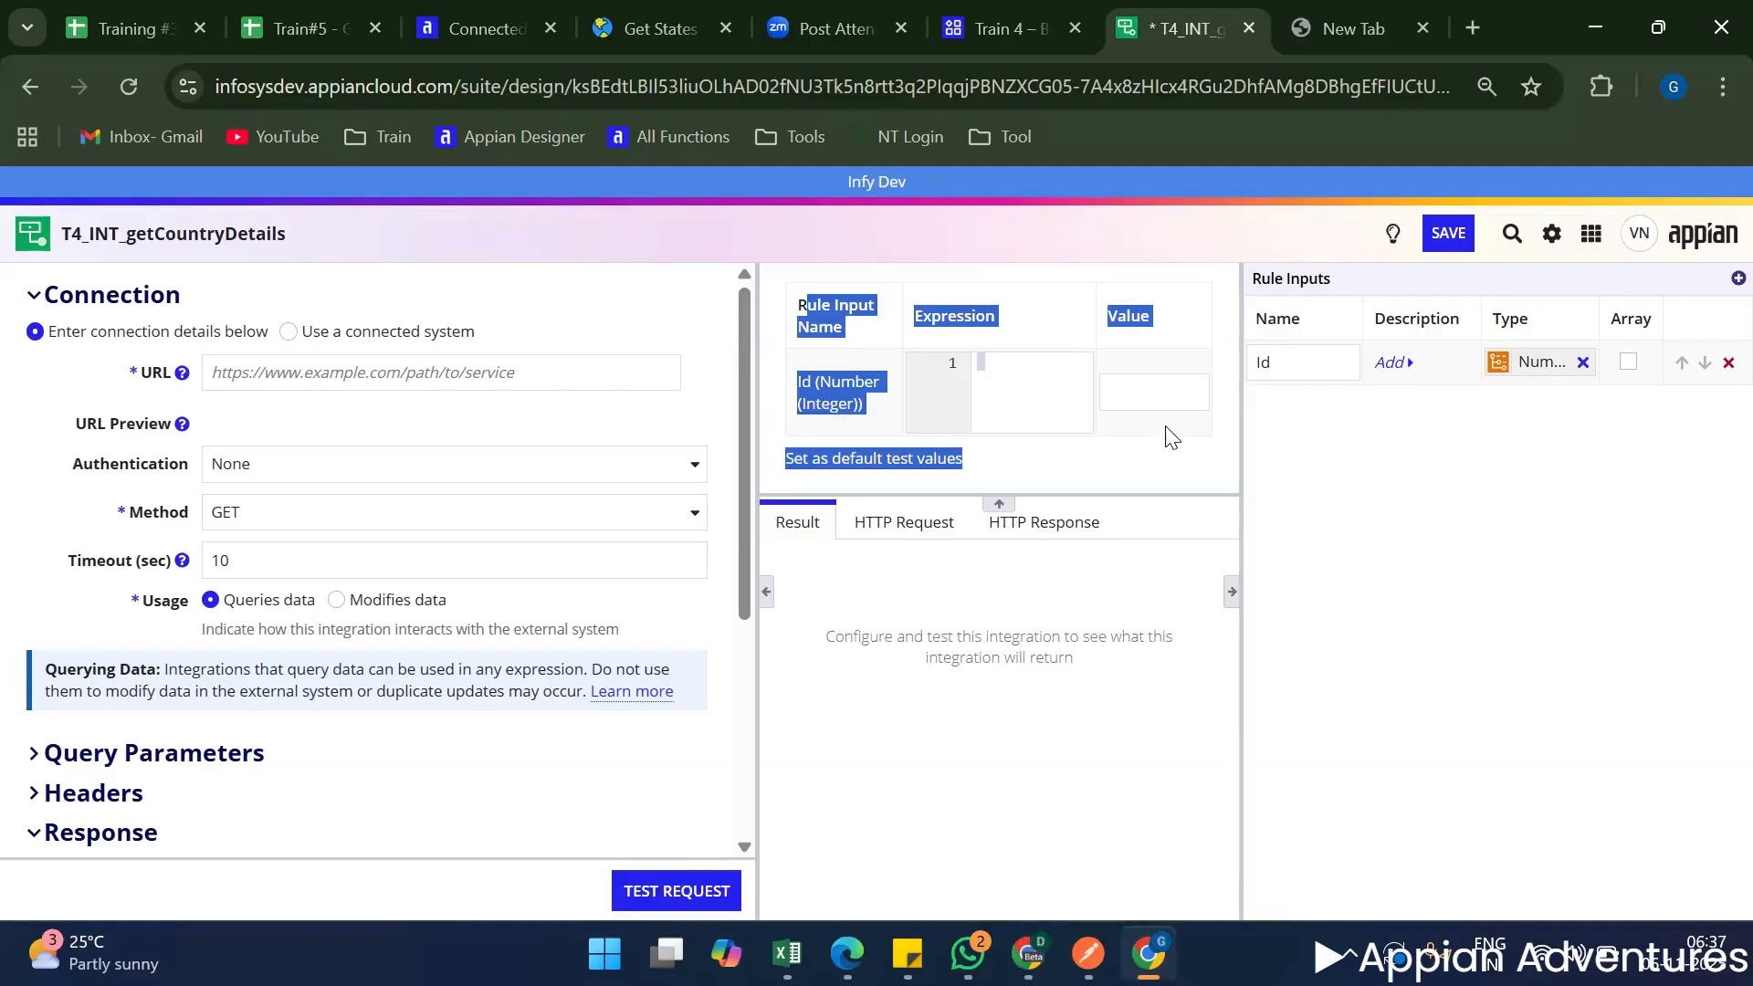
{"action": "left_click", "coordinate": [1172, 438]}
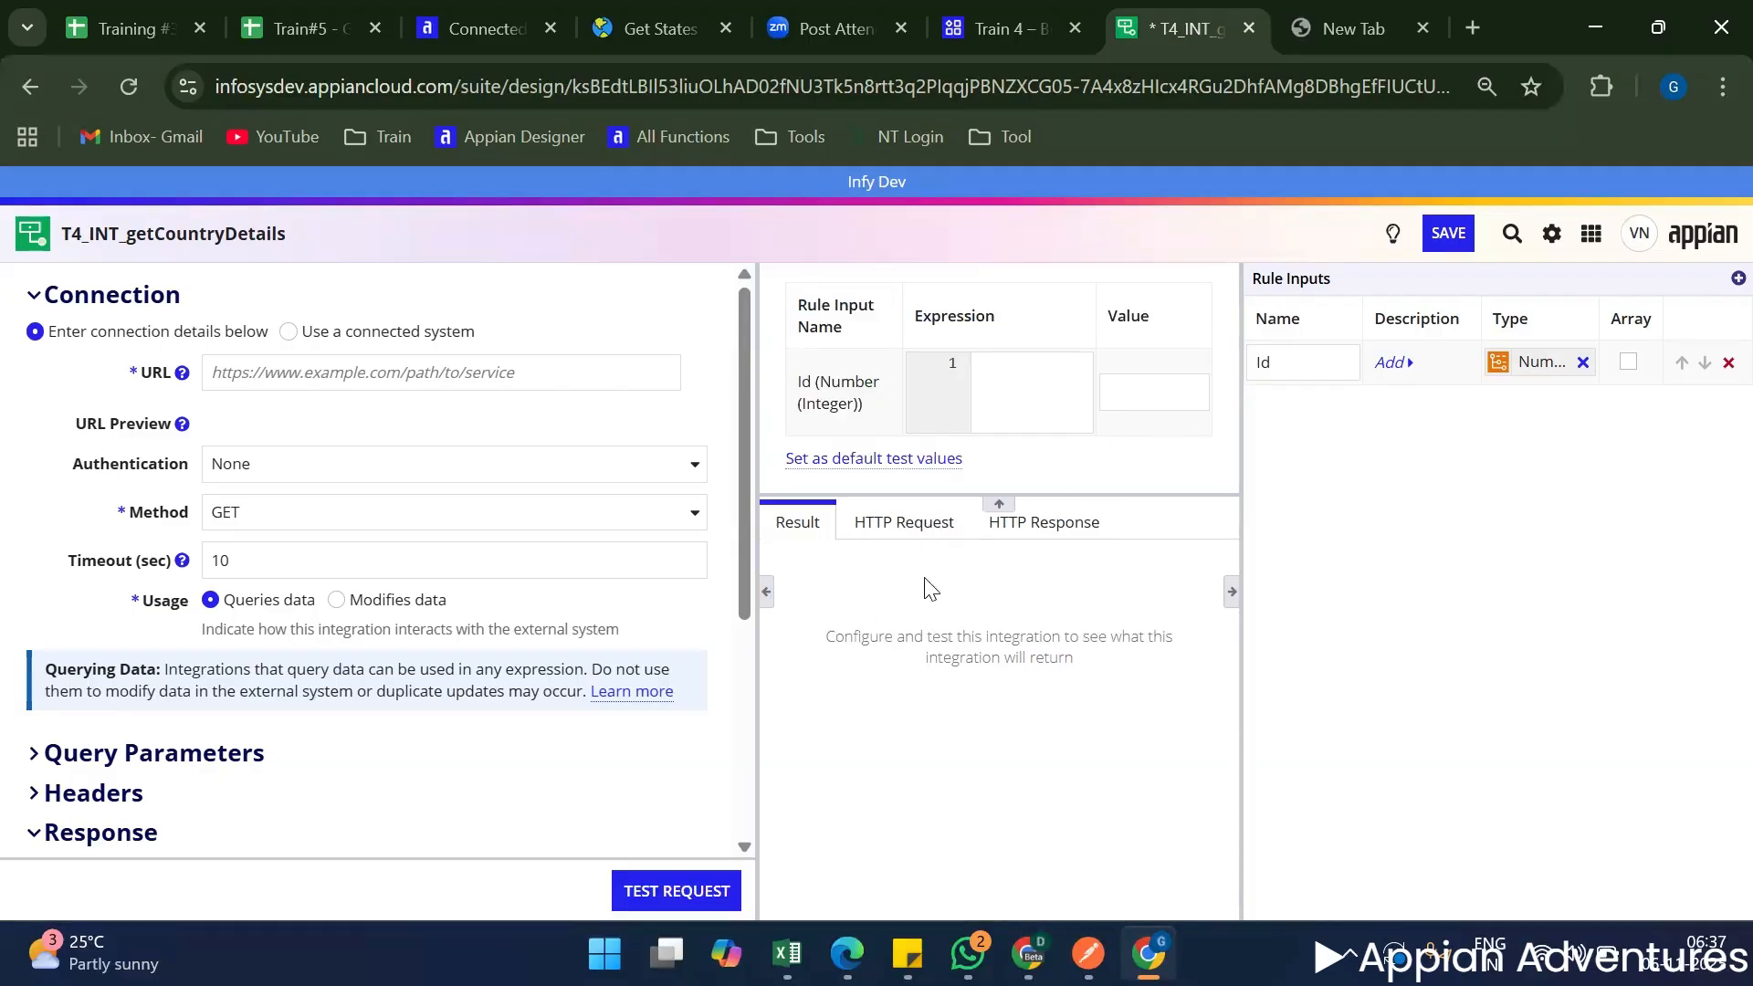
{"action": "left_click", "coordinate": [907, 527]}
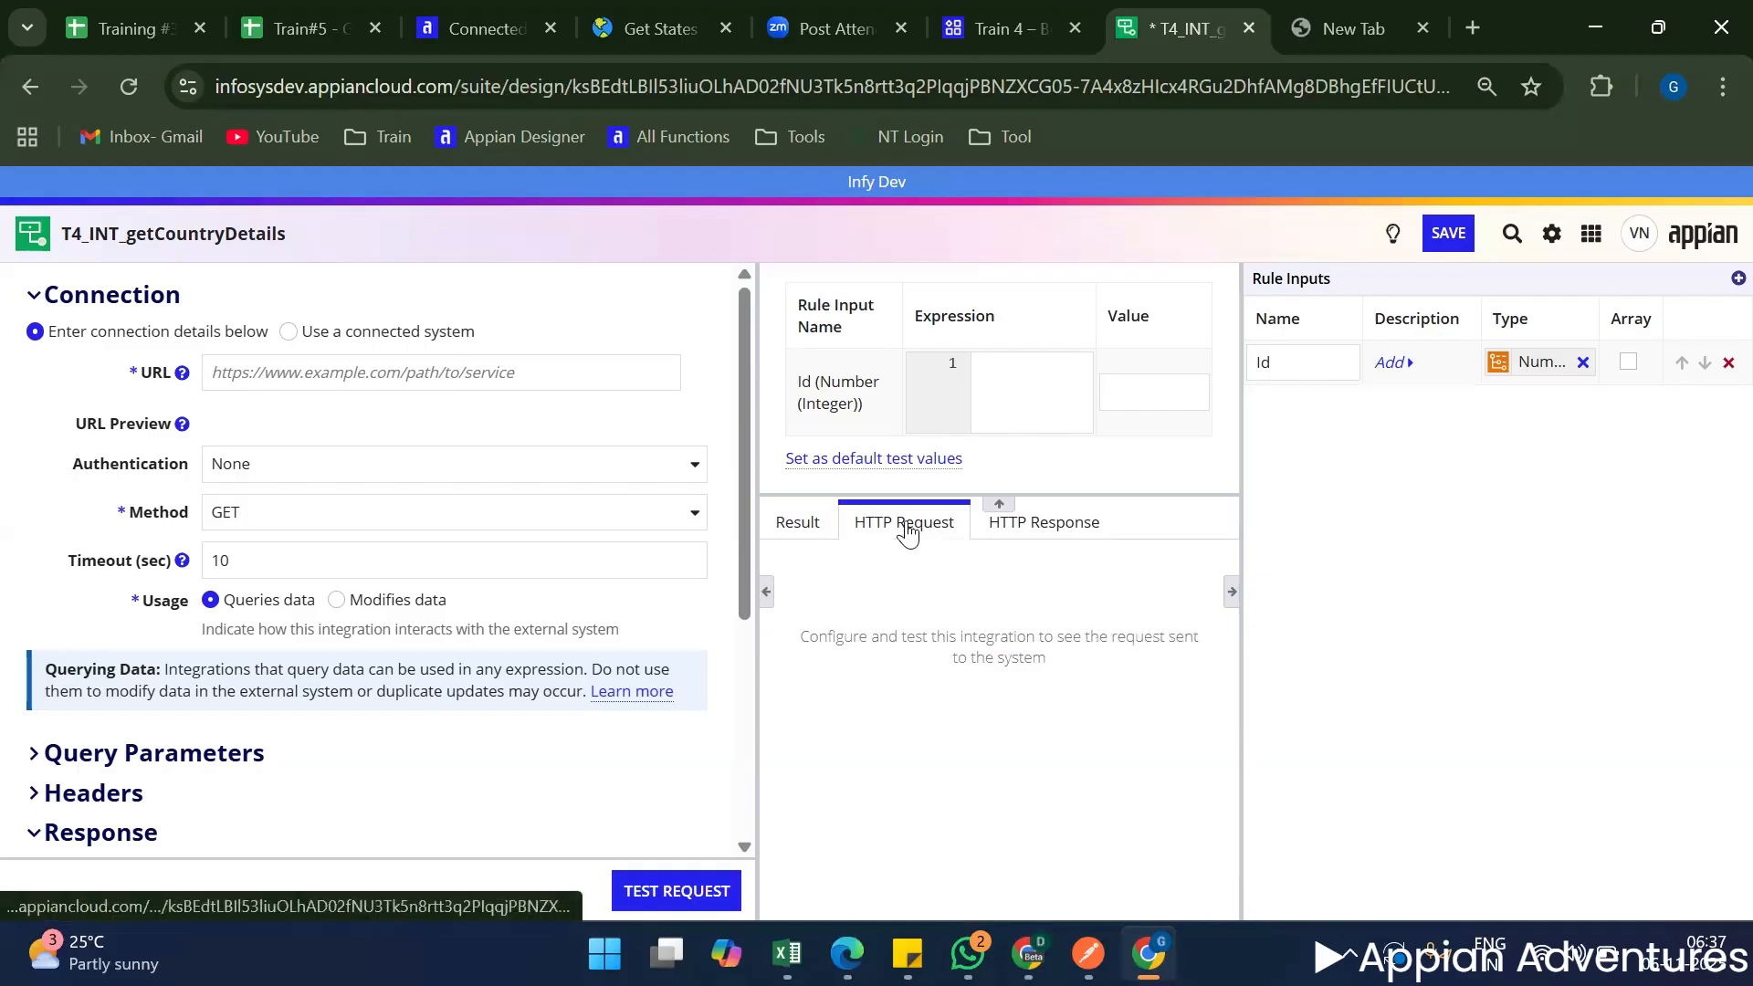
{"action": "left_click", "coordinate": [821, 534]}
{"action": "left_click", "coordinate": [884, 532]}
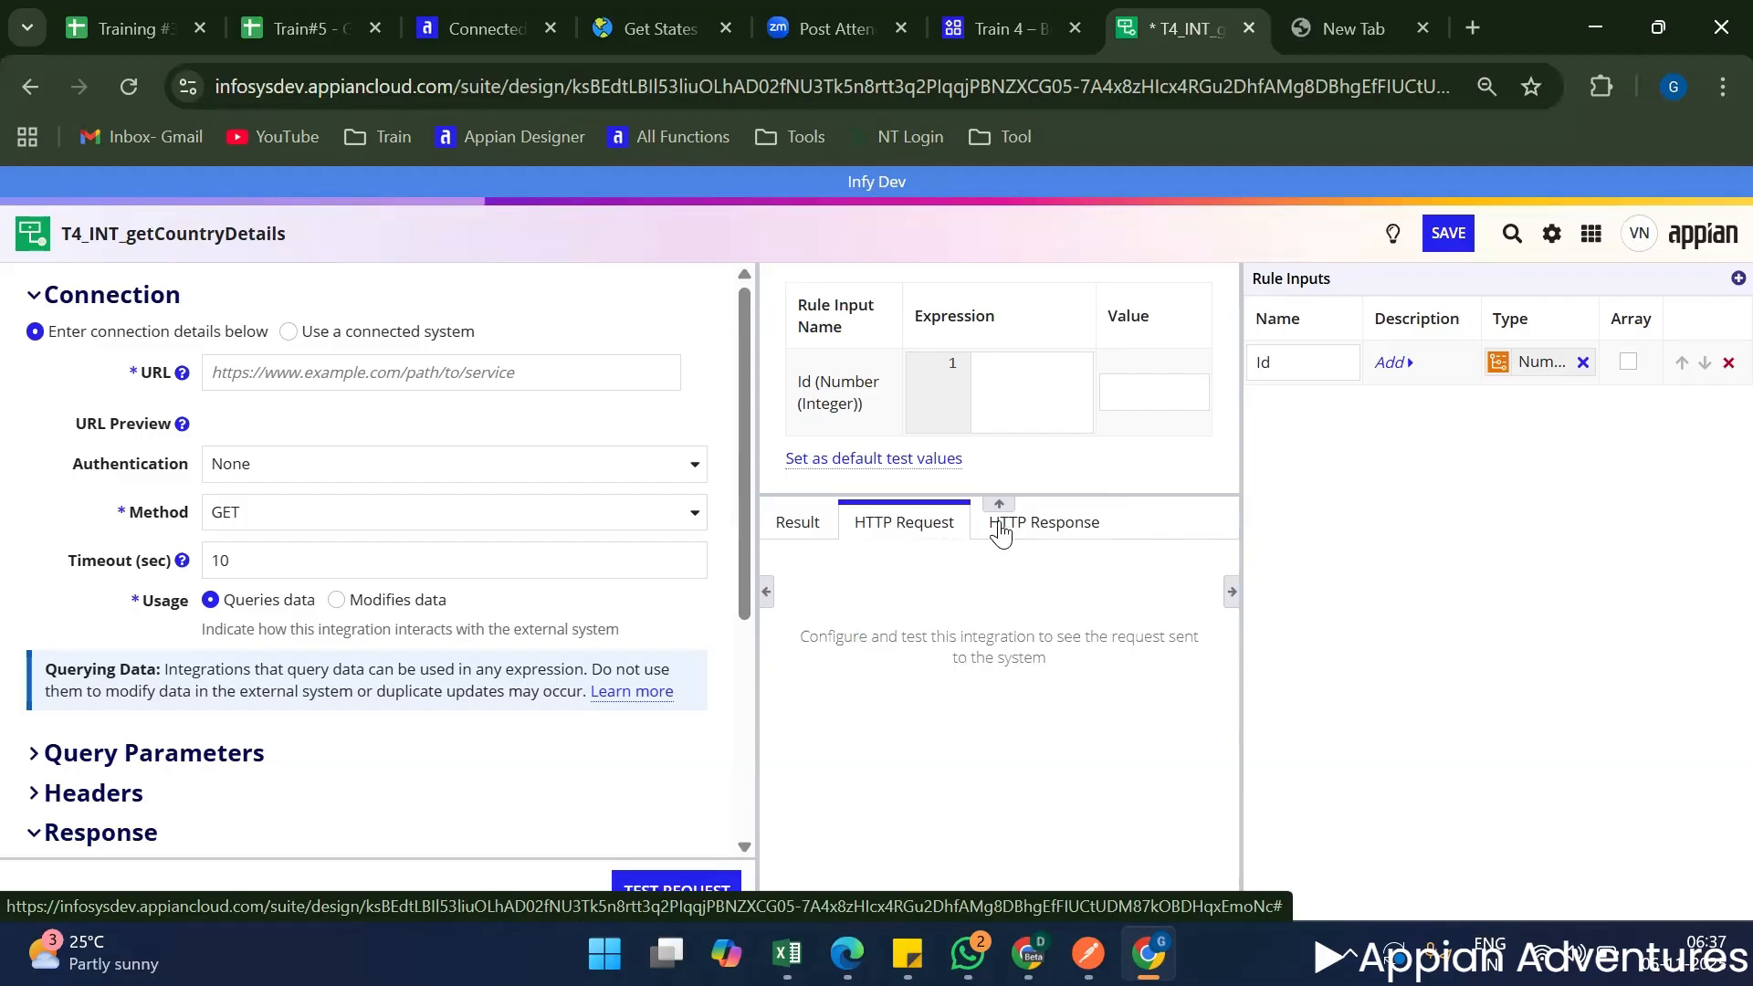
{"action": "left_click", "coordinate": [1087, 534]}
{"action": "left_click", "coordinate": [792, 524]}
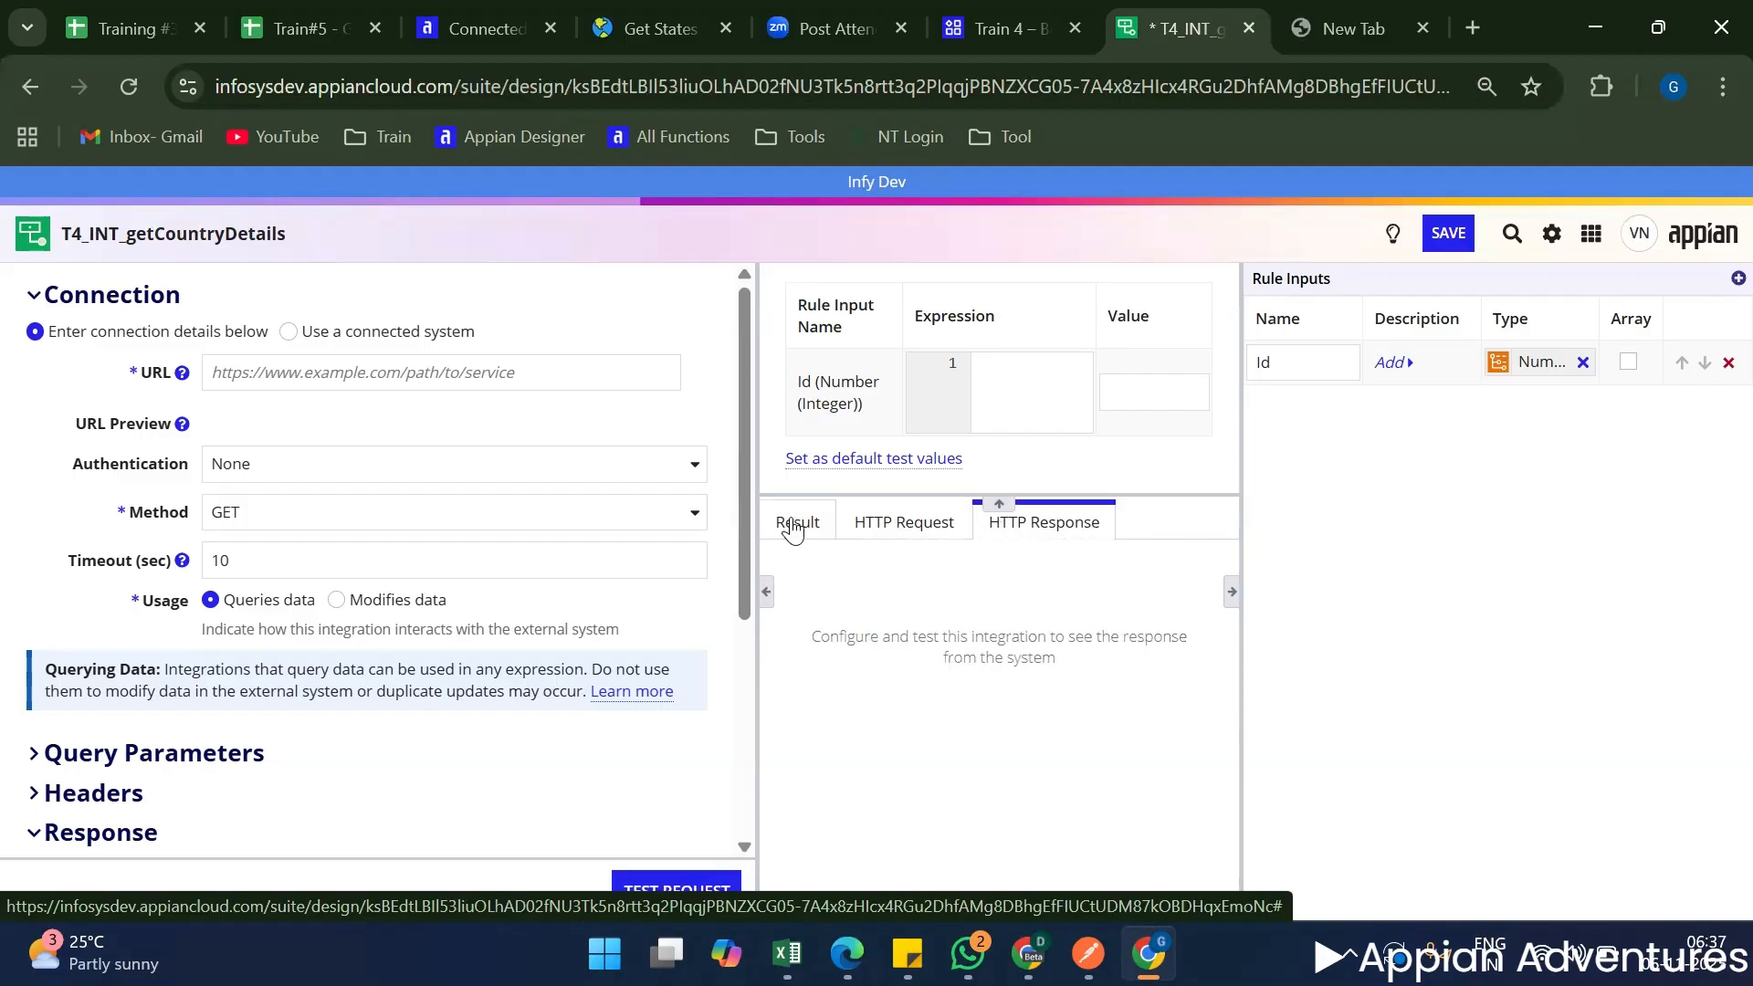
{"action": "left_click", "coordinate": [922, 539]}
{"action": "left_click", "coordinate": [1025, 533]}
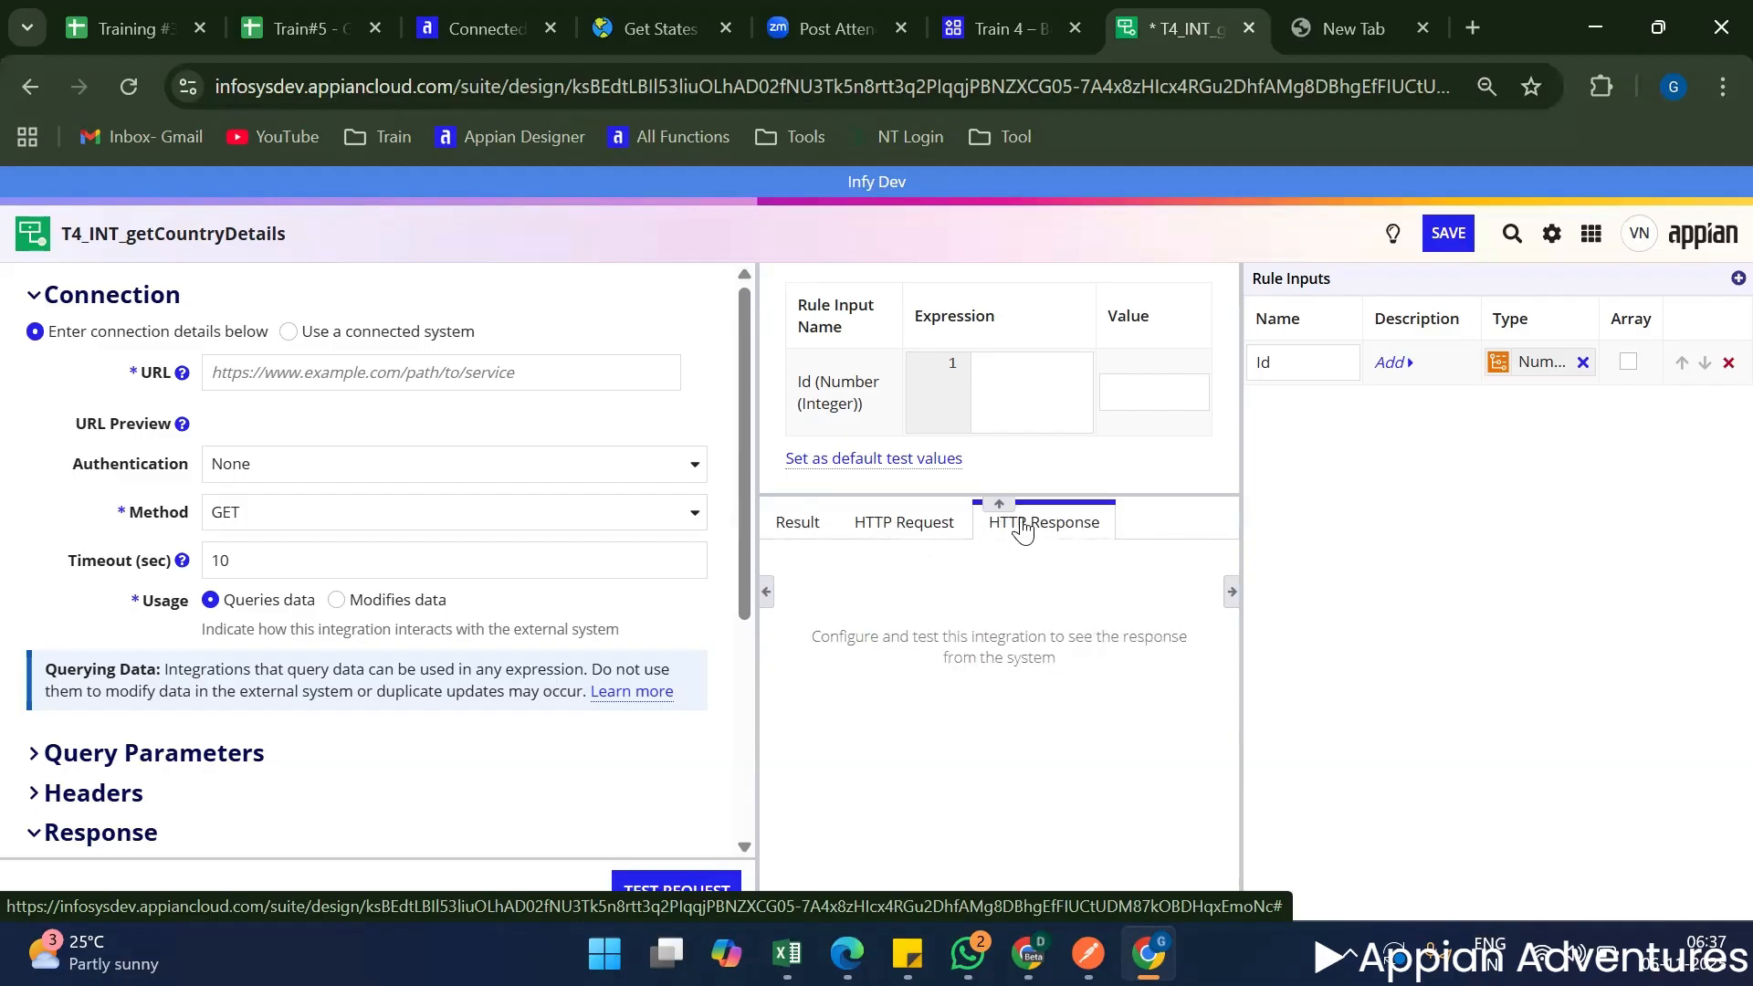
{"action": "left_click", "coordinate": [890, 535]}
{"action": "left_click", "coordinate": [794, 522]}
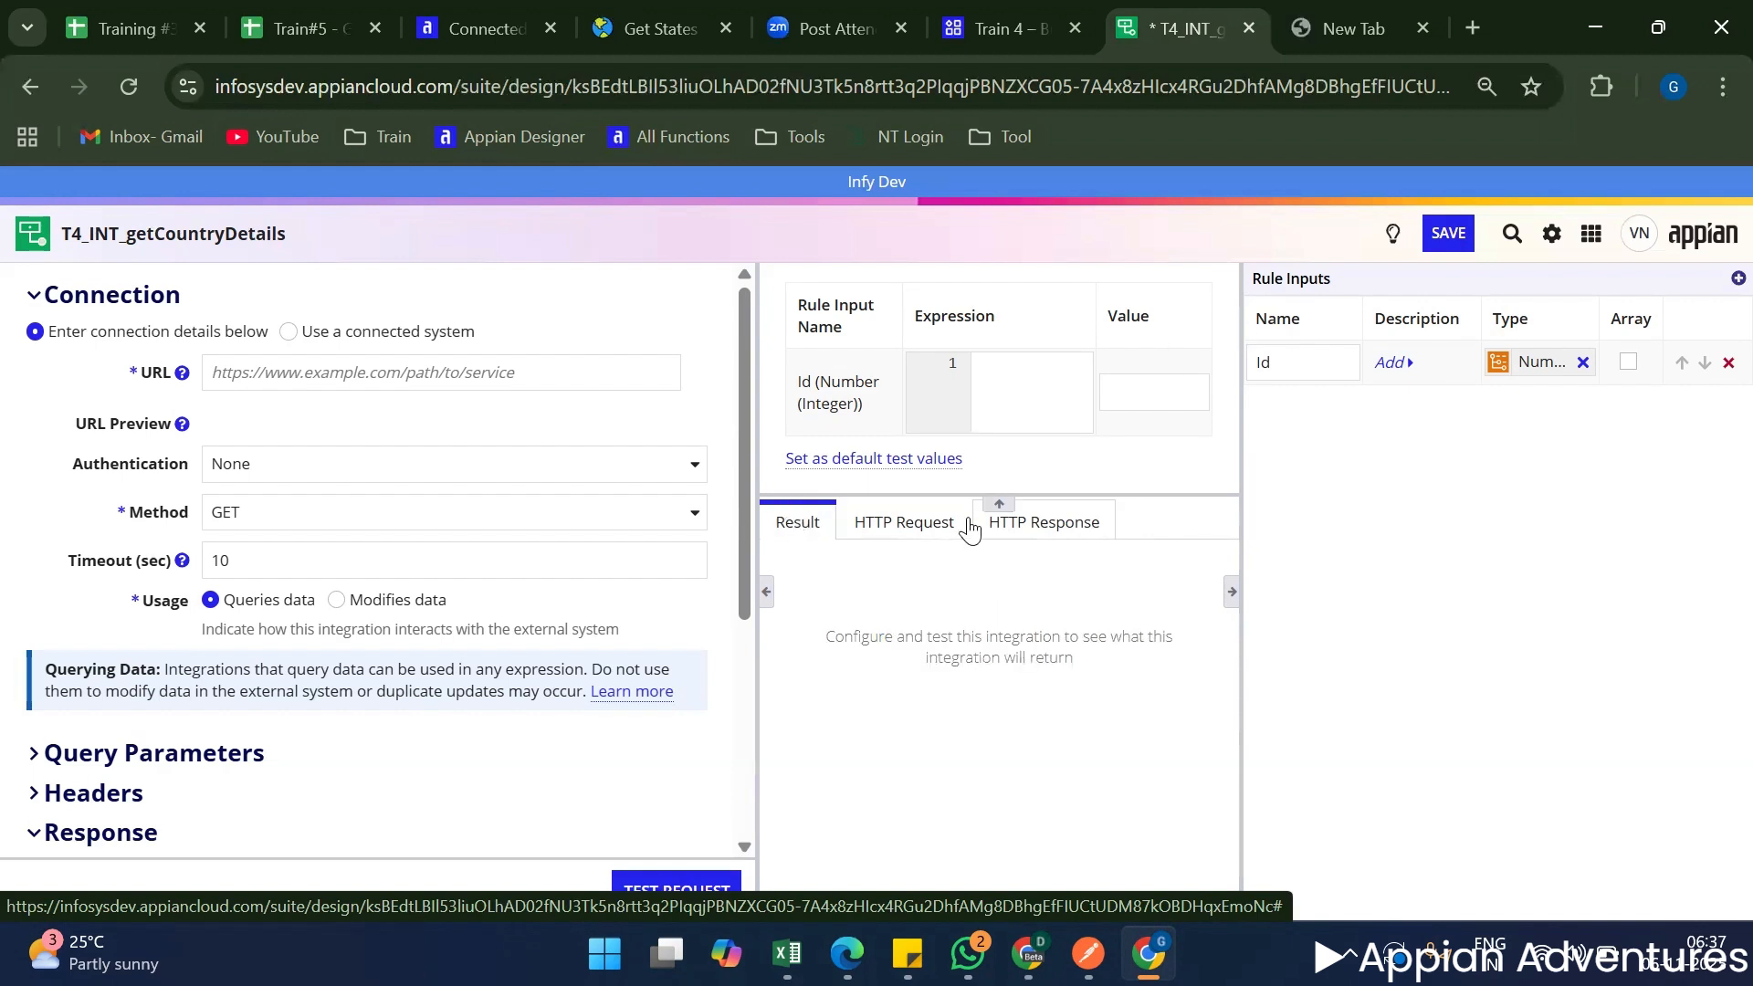
{"action": "left_click", "coordinate": [881, 540]}
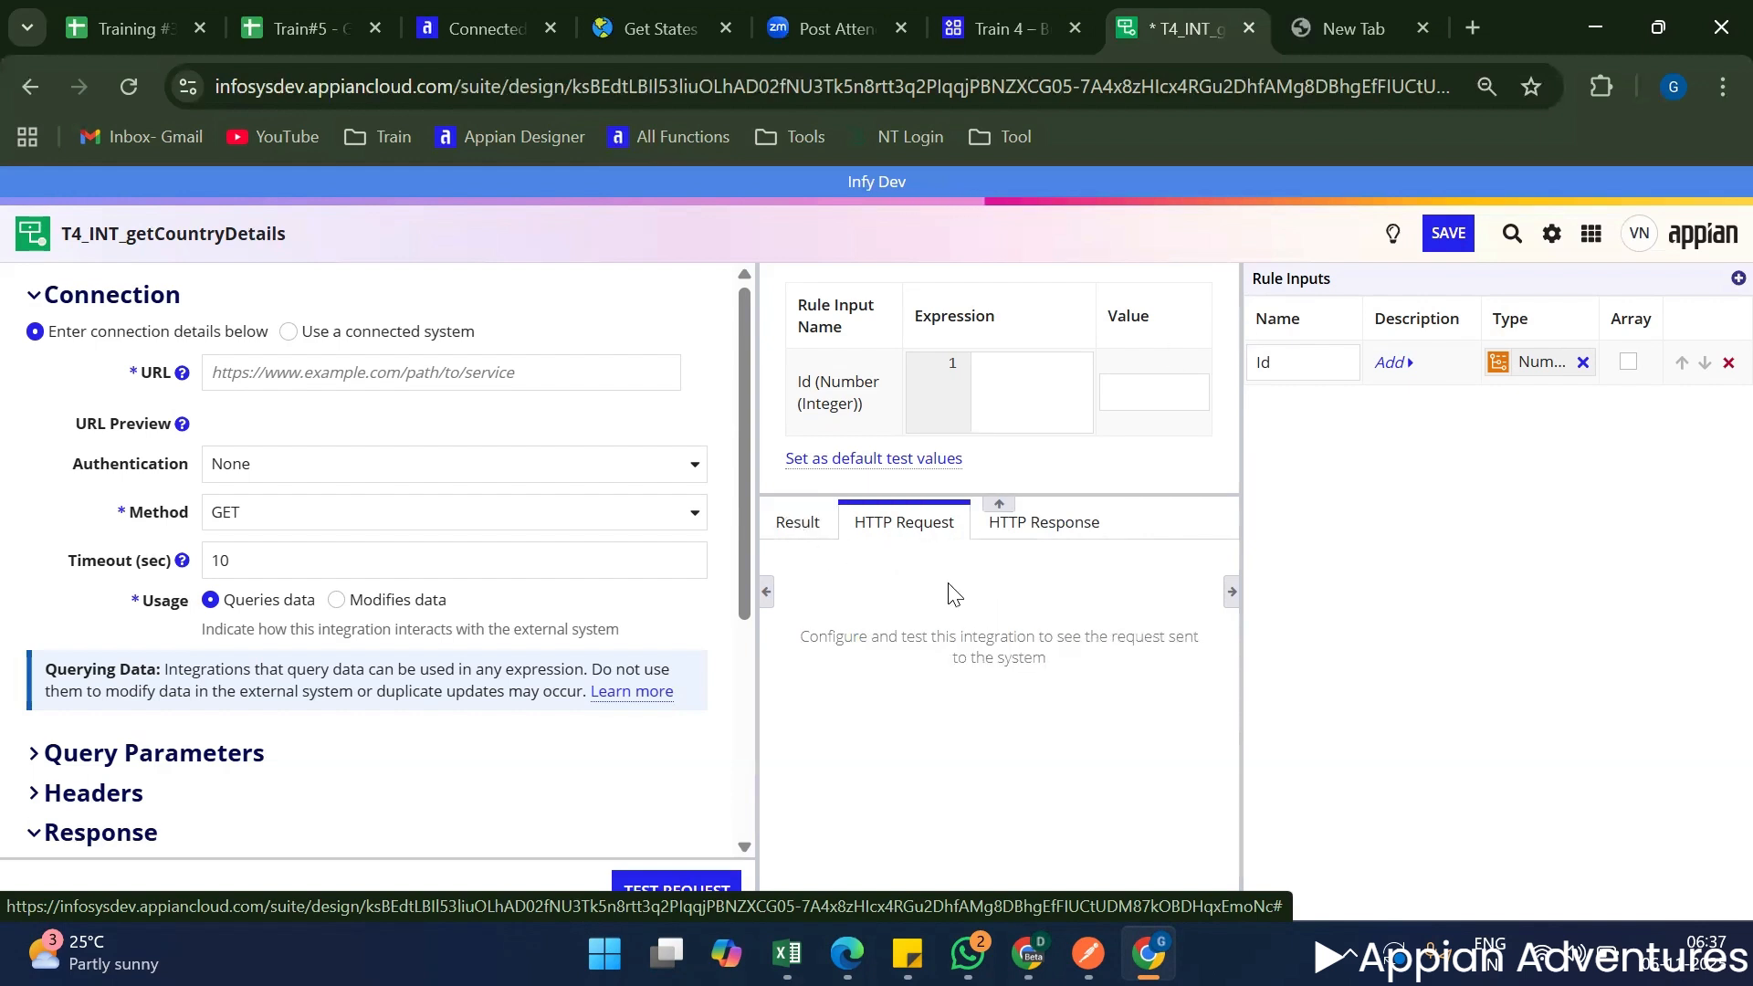
{"action": "left_click", "coordinate": [1063, 535]}
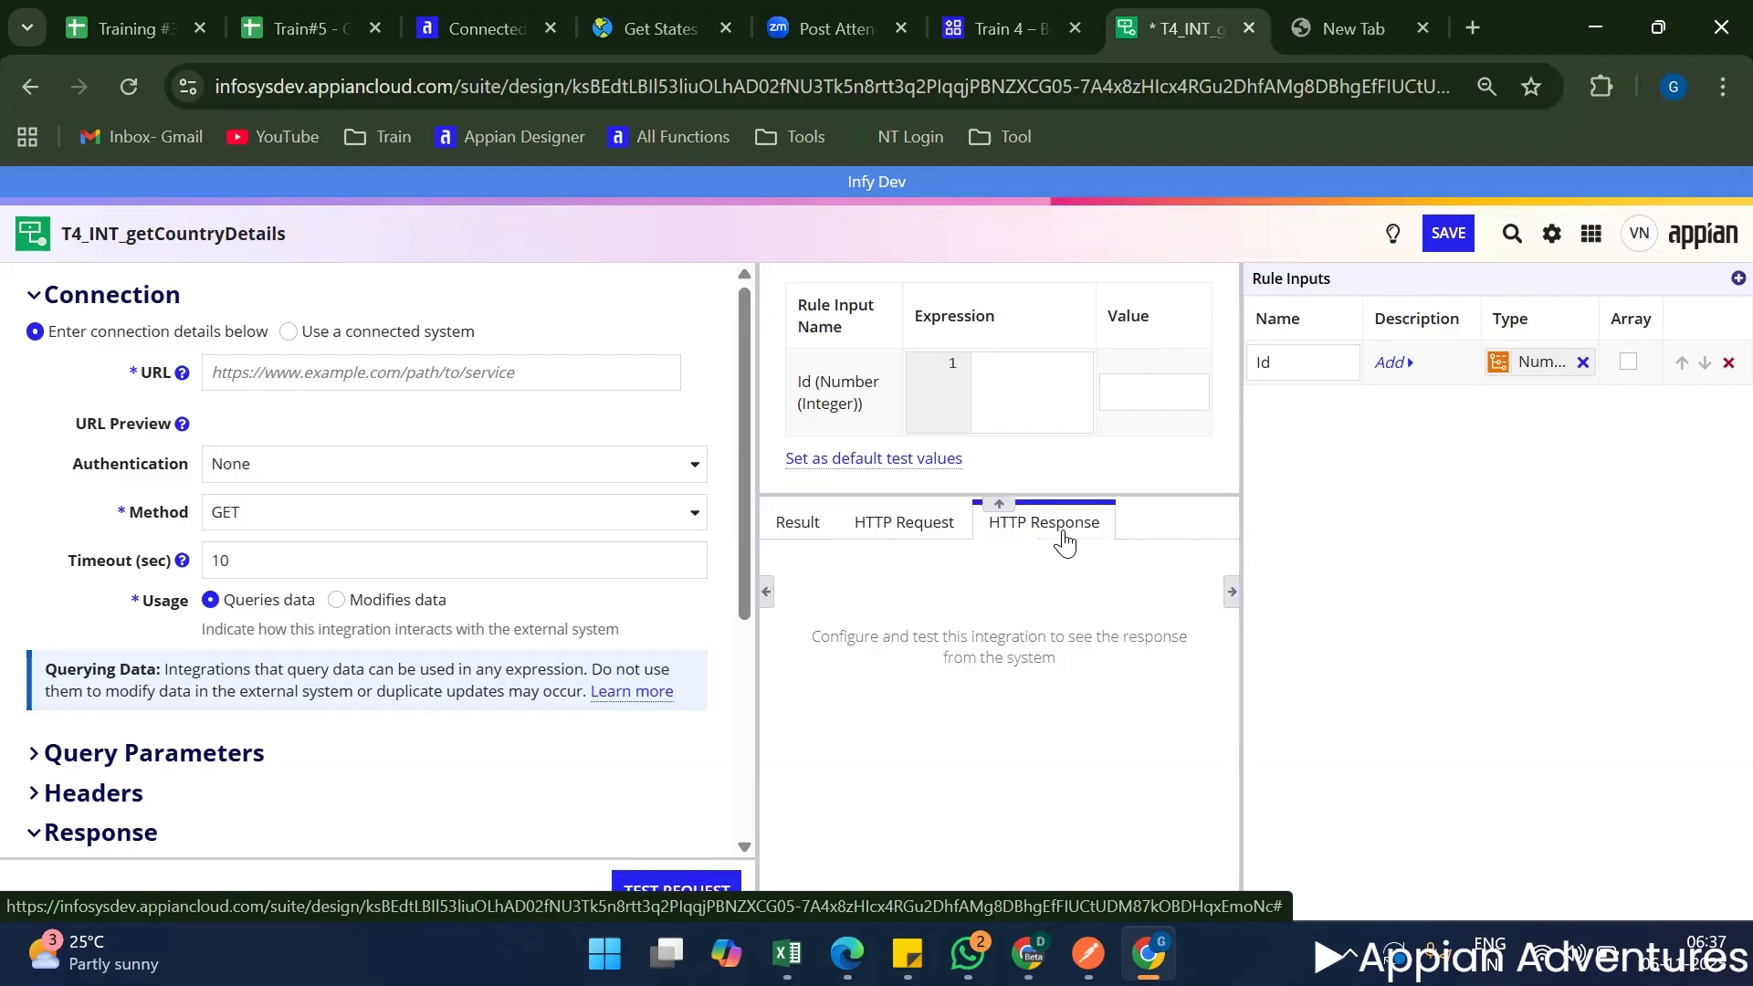
{"action": "left_click", "coordinate": [785, 525]}
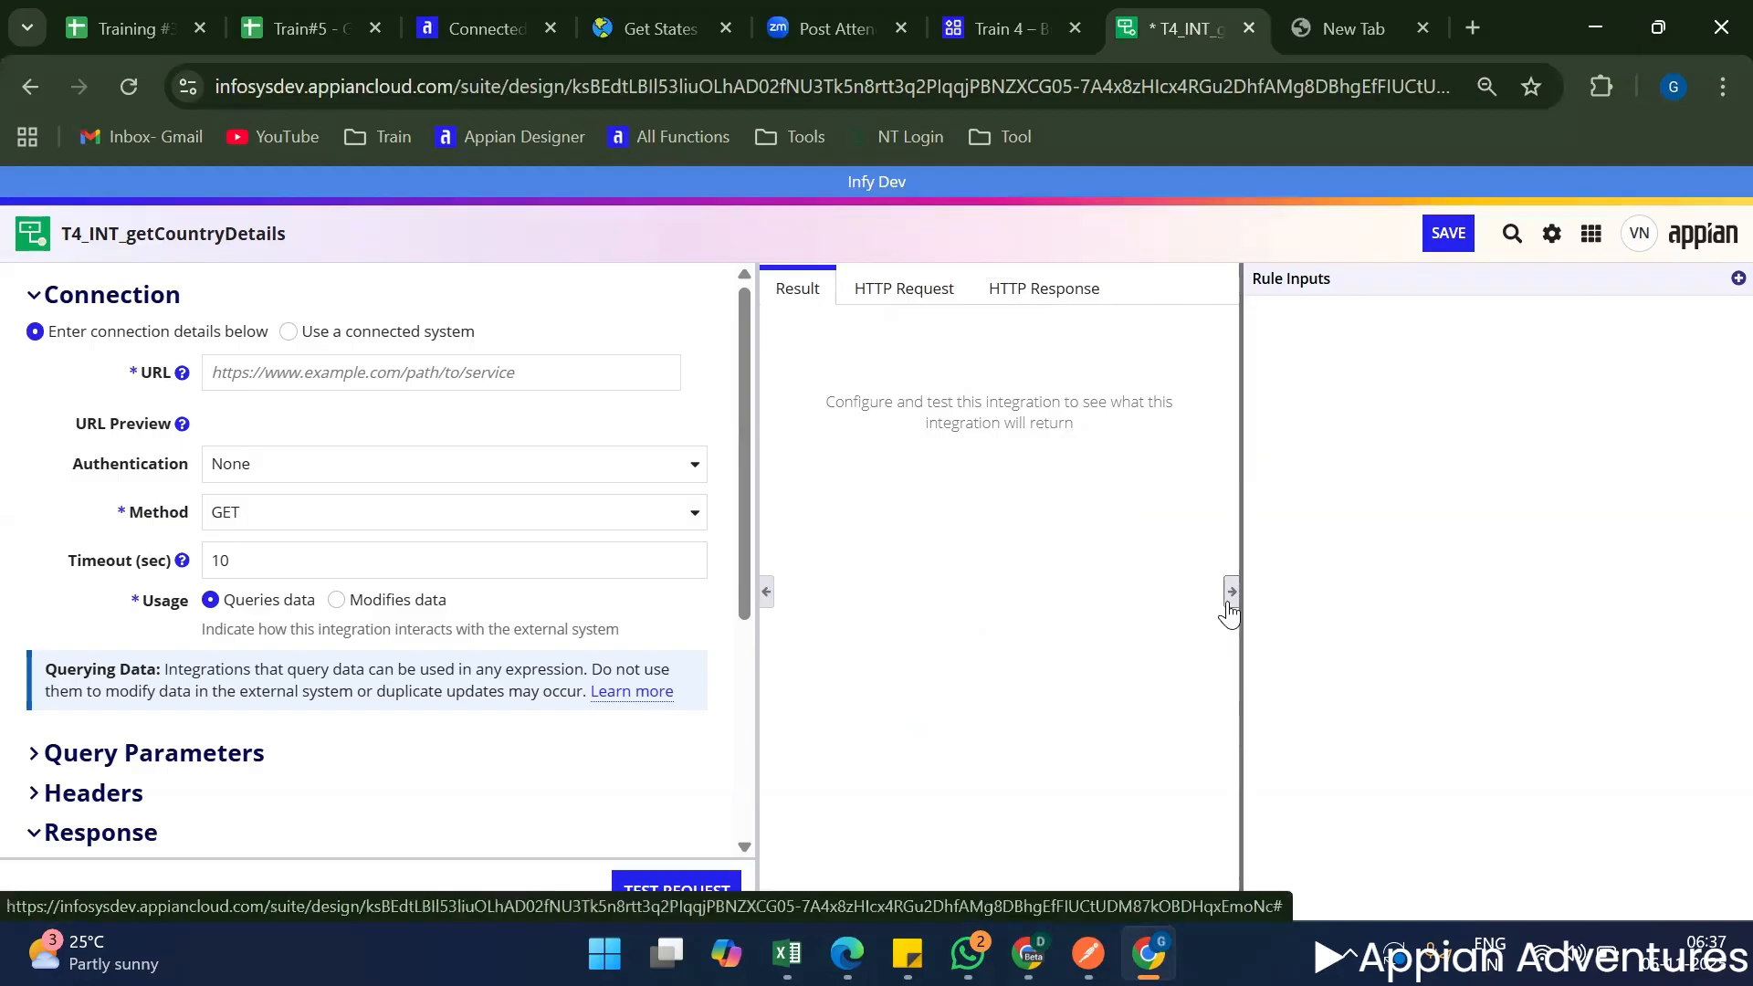
Hide the rule inputs, widen the integration's configuration area and collapse all its sections to their headings.
{"action": "left_click", "coordinate": [1231, 591]}
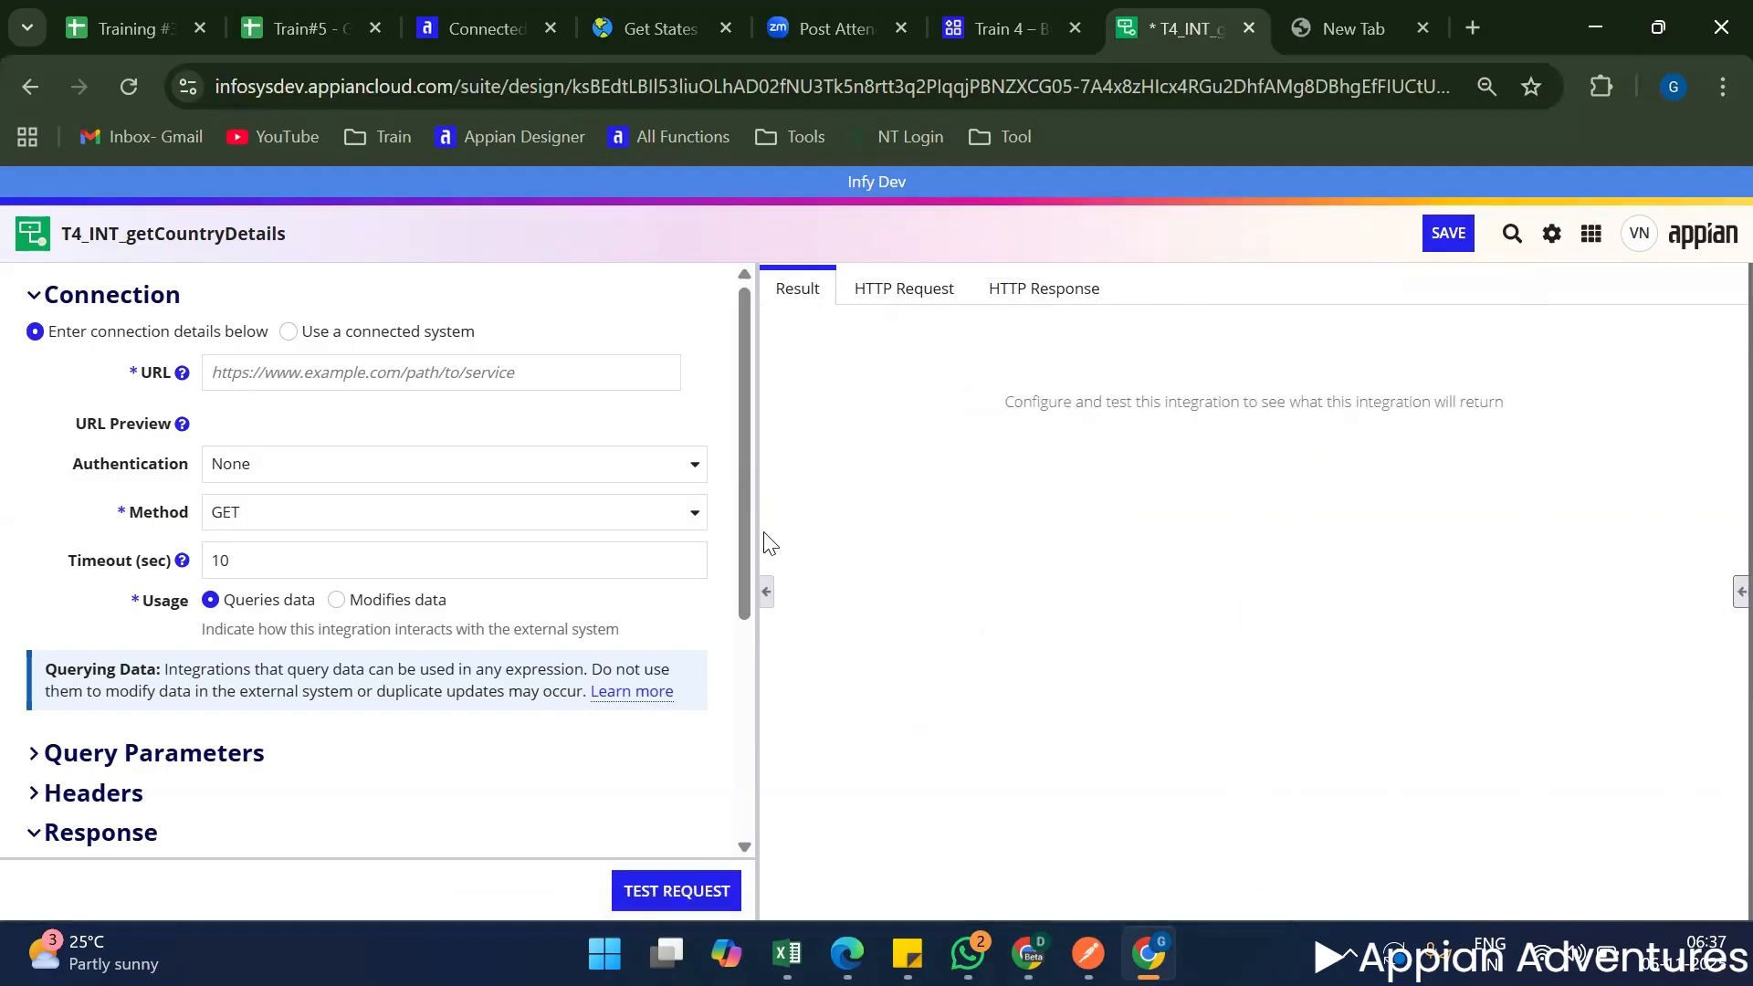
{"action": "left_click_drag", "start_coordinate": [763, 543], "coordinate": [1002, 543]}
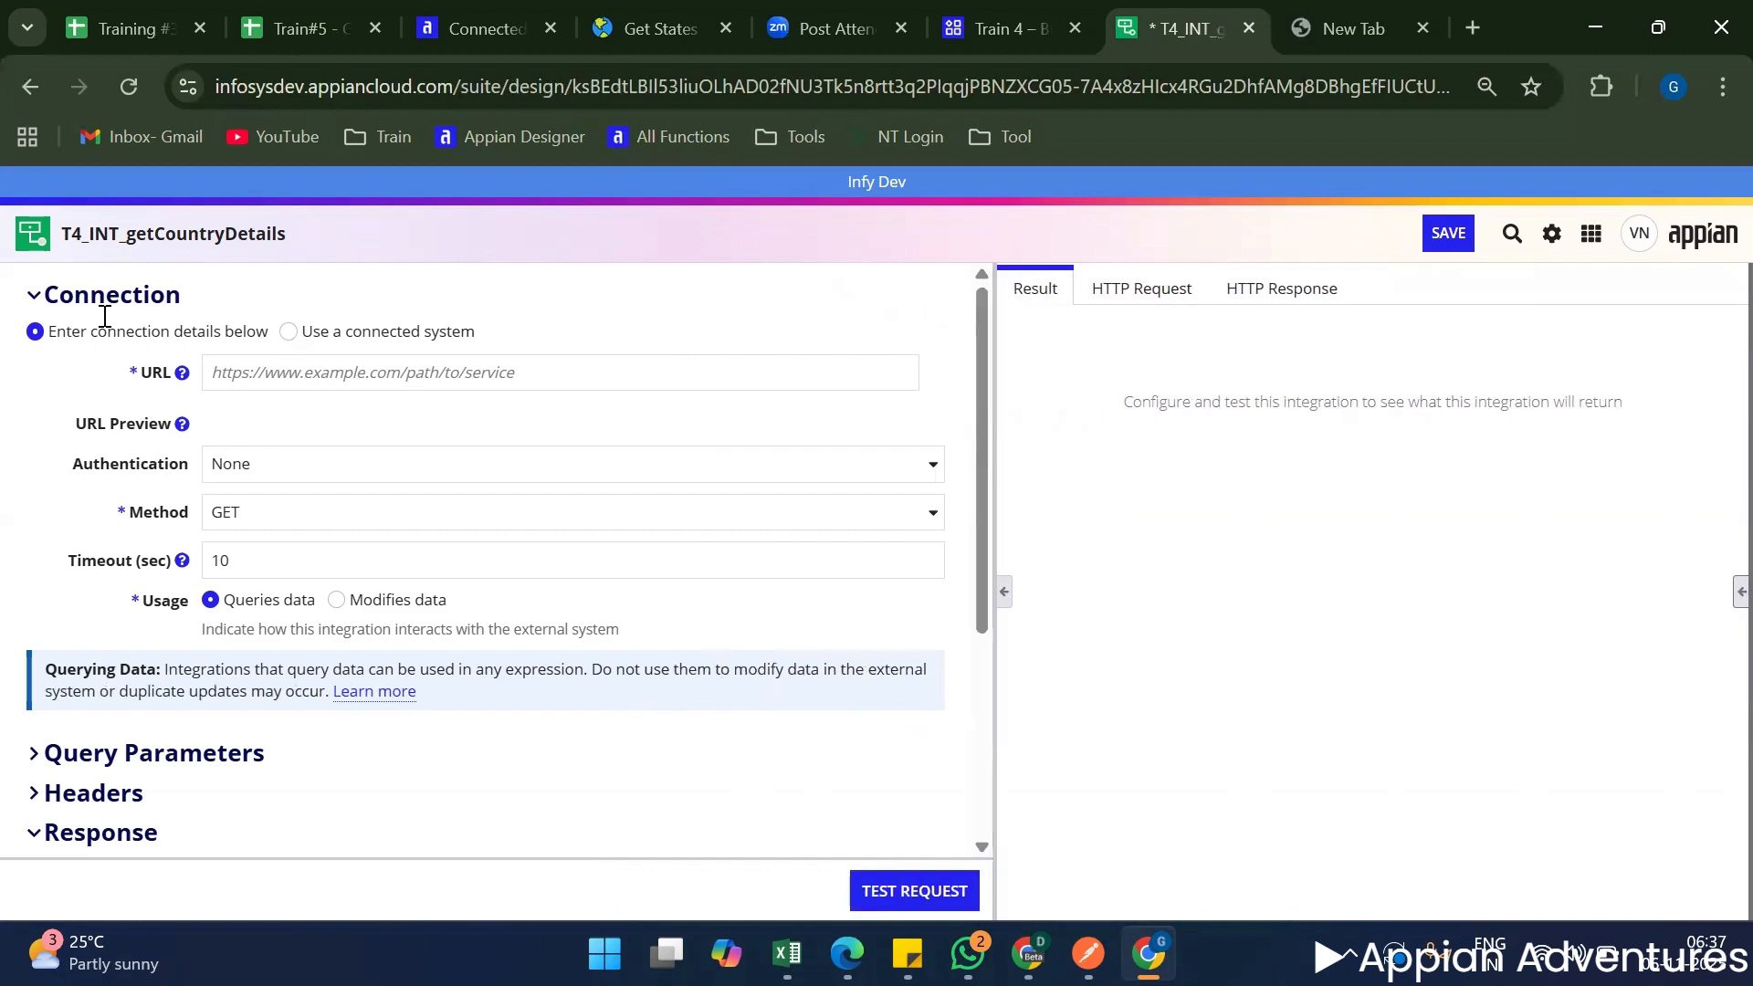
{"action": "left_click", "coordinate": [31, 295]}
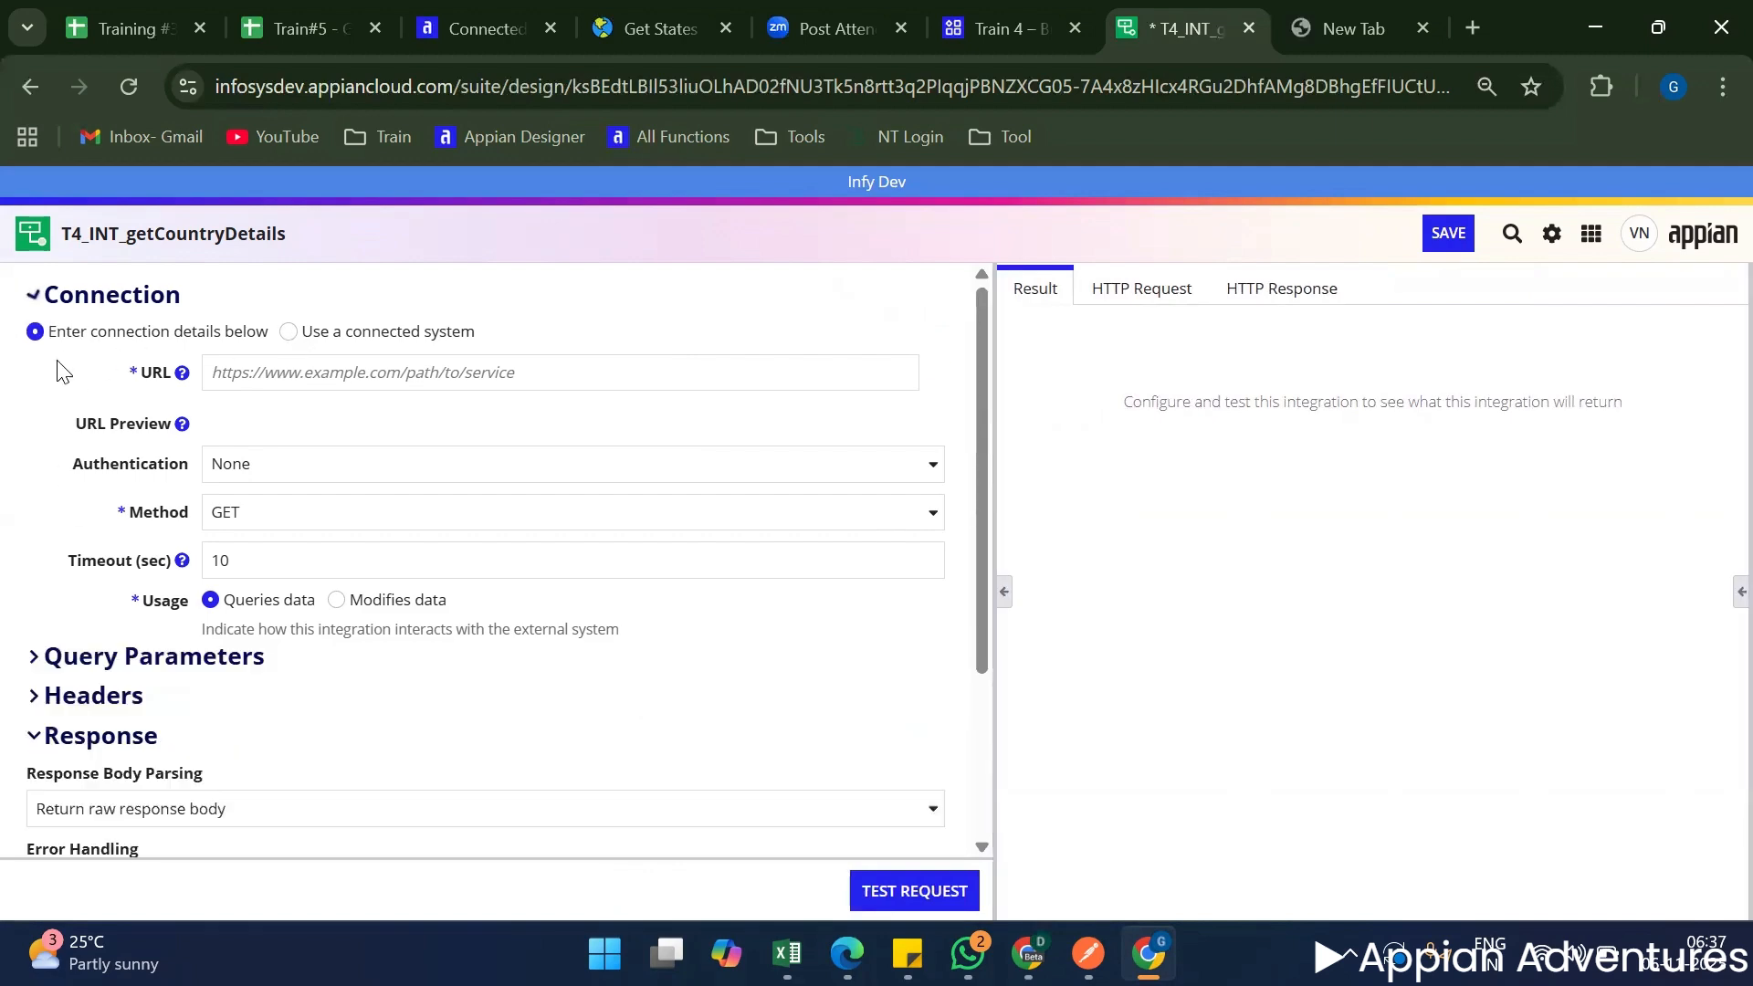
{"action": "left_click", "coordinate": [32, 418]}
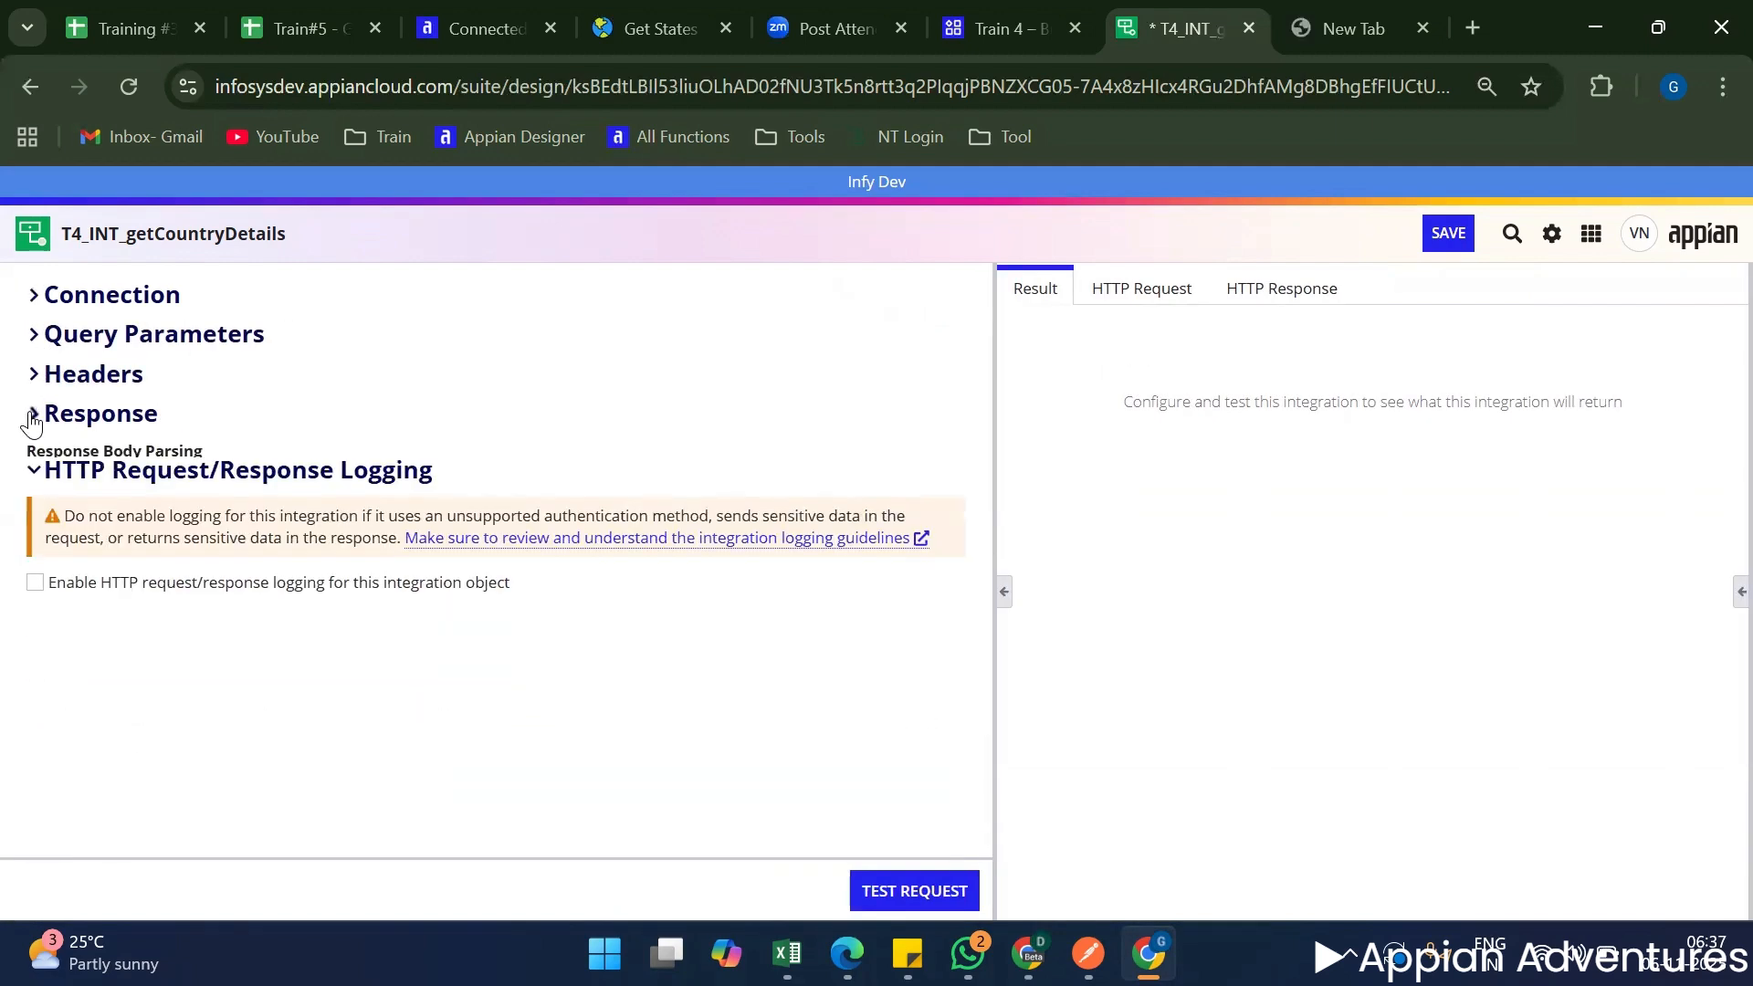
{"action": "left_click", "coordinate": [33, 454]}
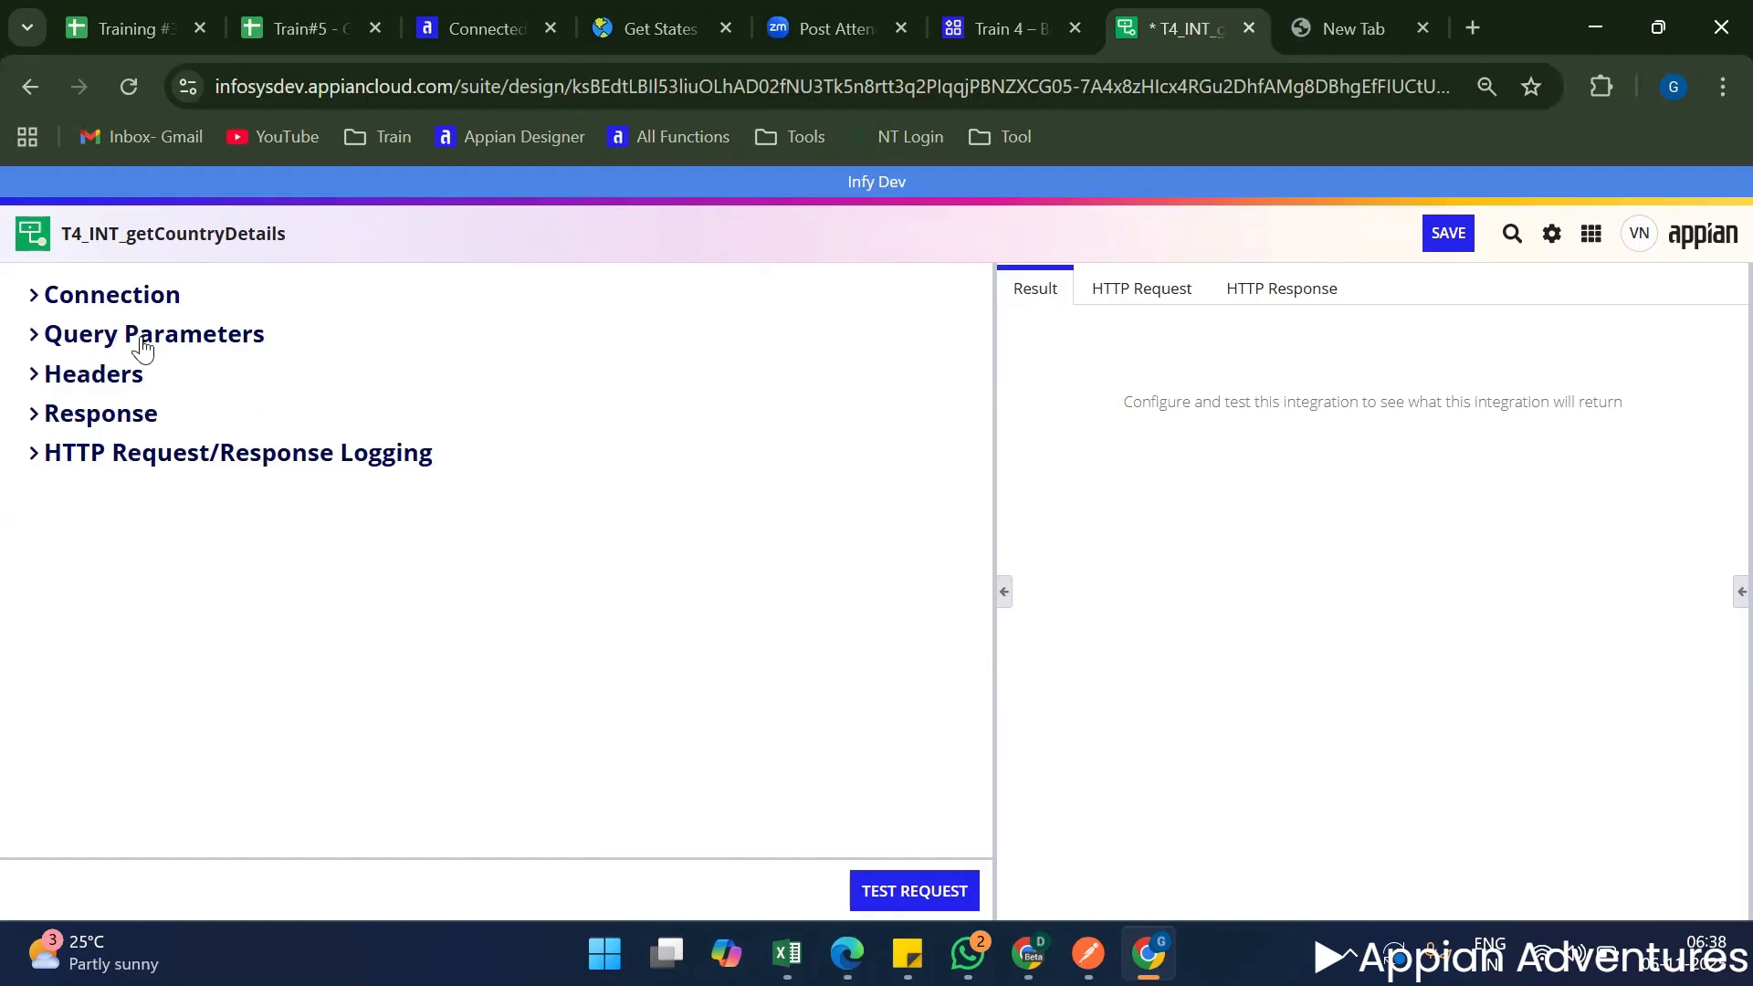
Go through the configuration section headings: Connection, Query Parameters, Headers, Response, and HTTP Request/Response Logging.
{"action": "left_click_drag", "start_coordinate": [196, 306], "coordinate": [31, 297]}
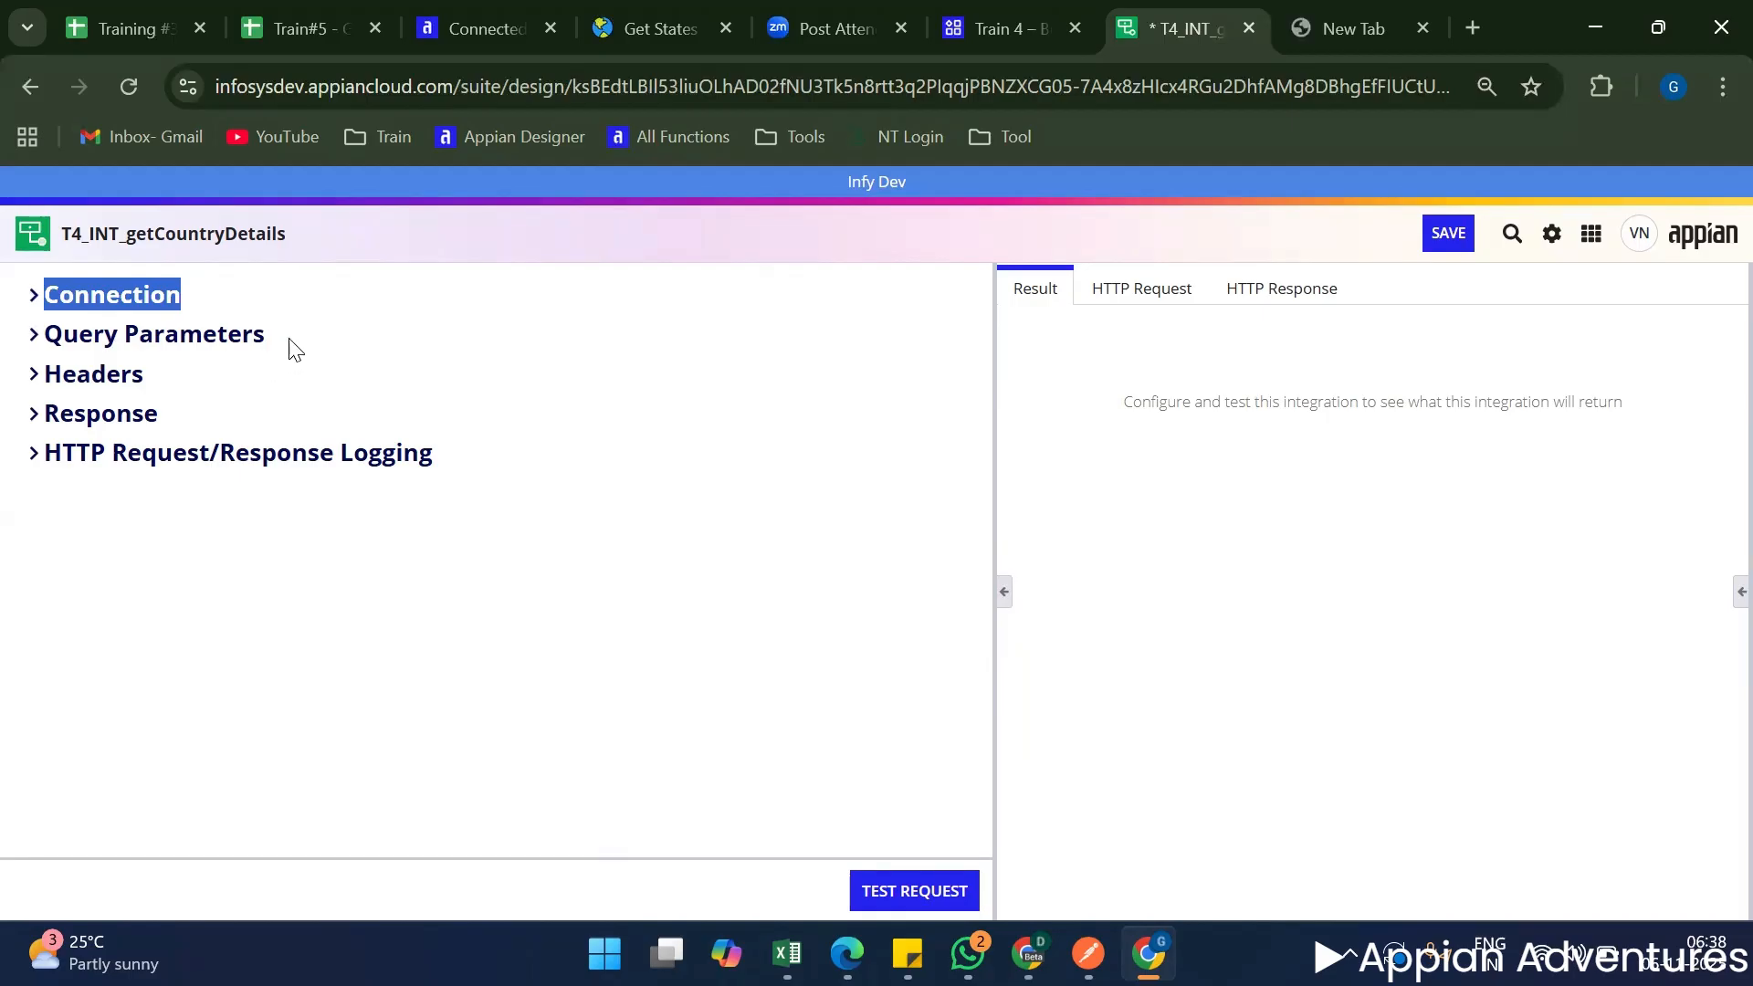
{"action": "left_click_drag", "start_coordinate": [278, 336], "coordinate": [53, 336]}
{"action": "left_click_drag", "start_coordinate": [200, 384], "coordinate": [30, 374]}
{"action": "left_click_drag", "start_coordinate": [82, 429], "coordinate": [31, 441]}
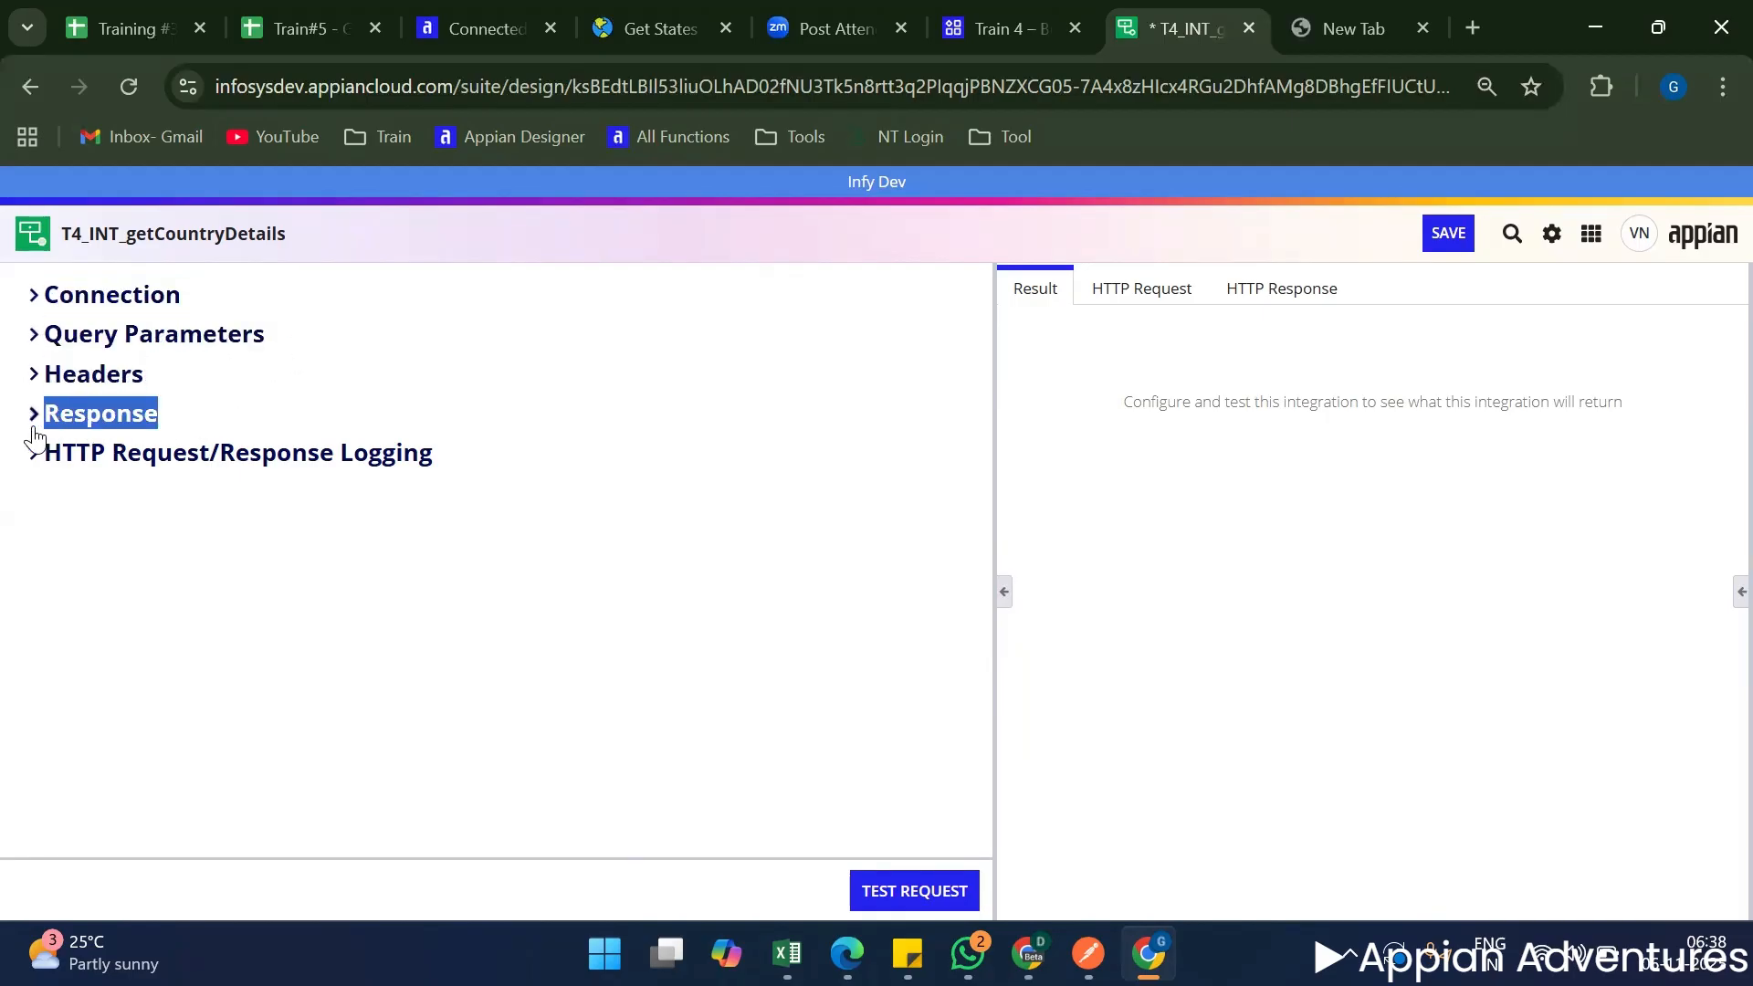
{"action": "left_click_drag", "start_coordinate": [438, 461], "coordinate": [37, 490]}
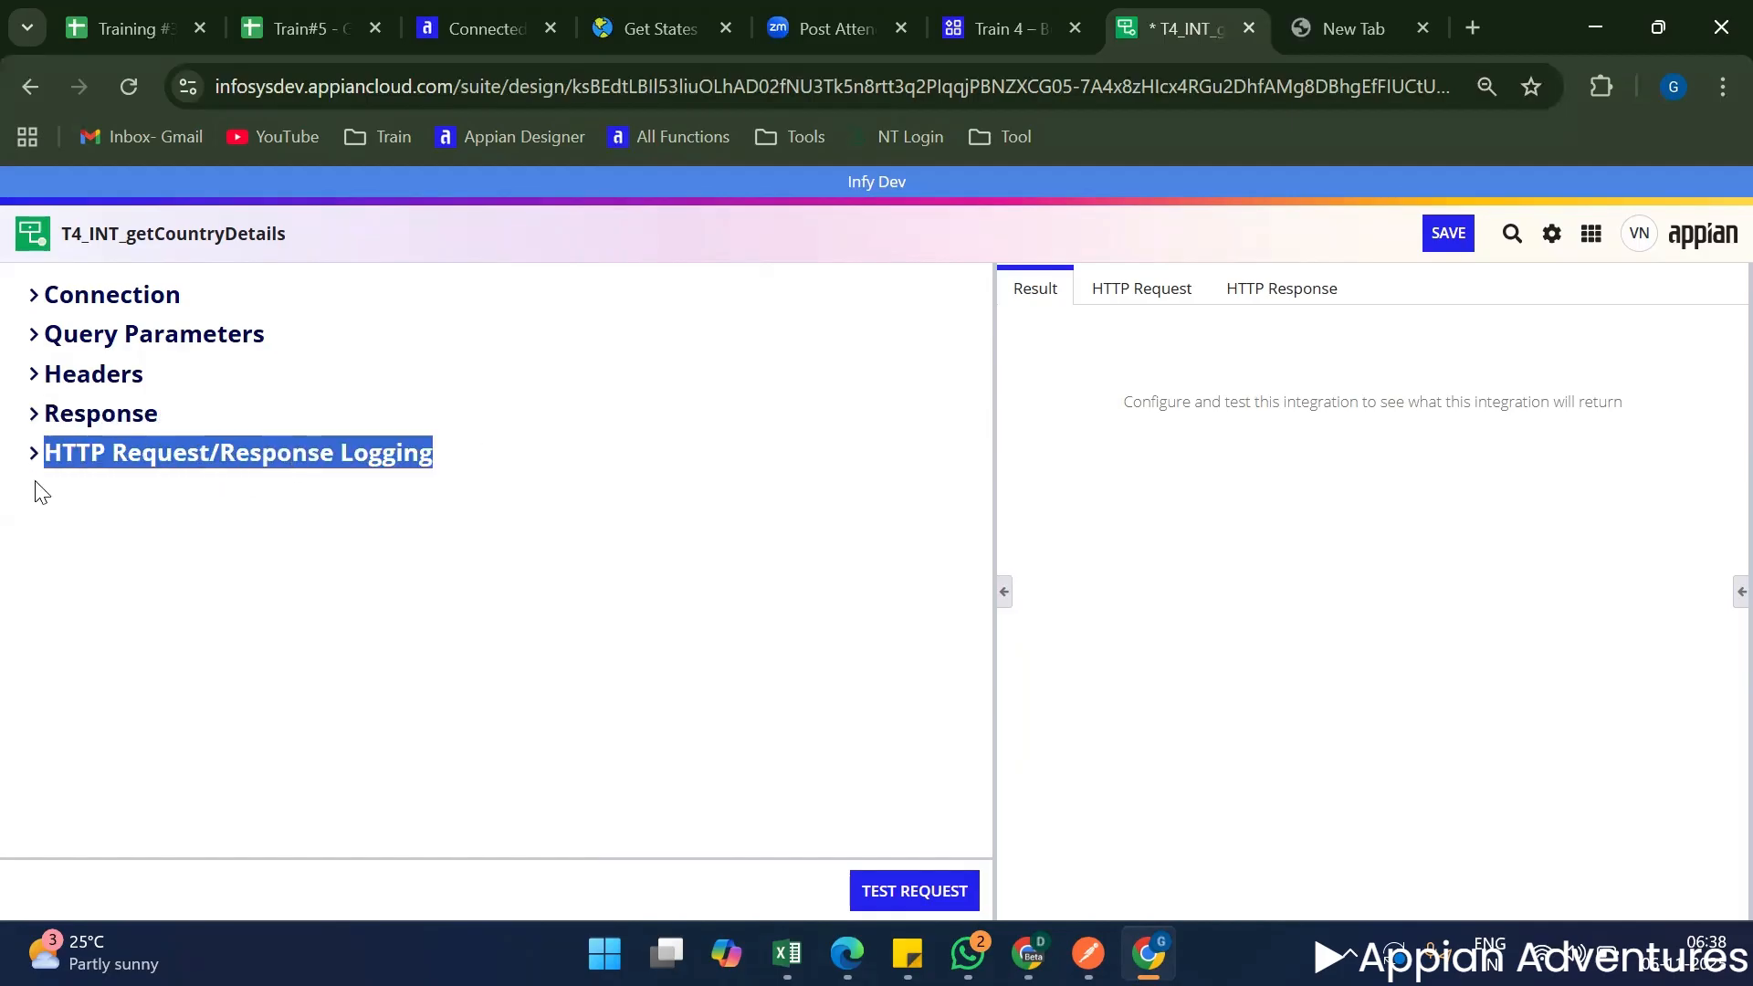
{"action": "left_click", "coordinate": [157, 594]}
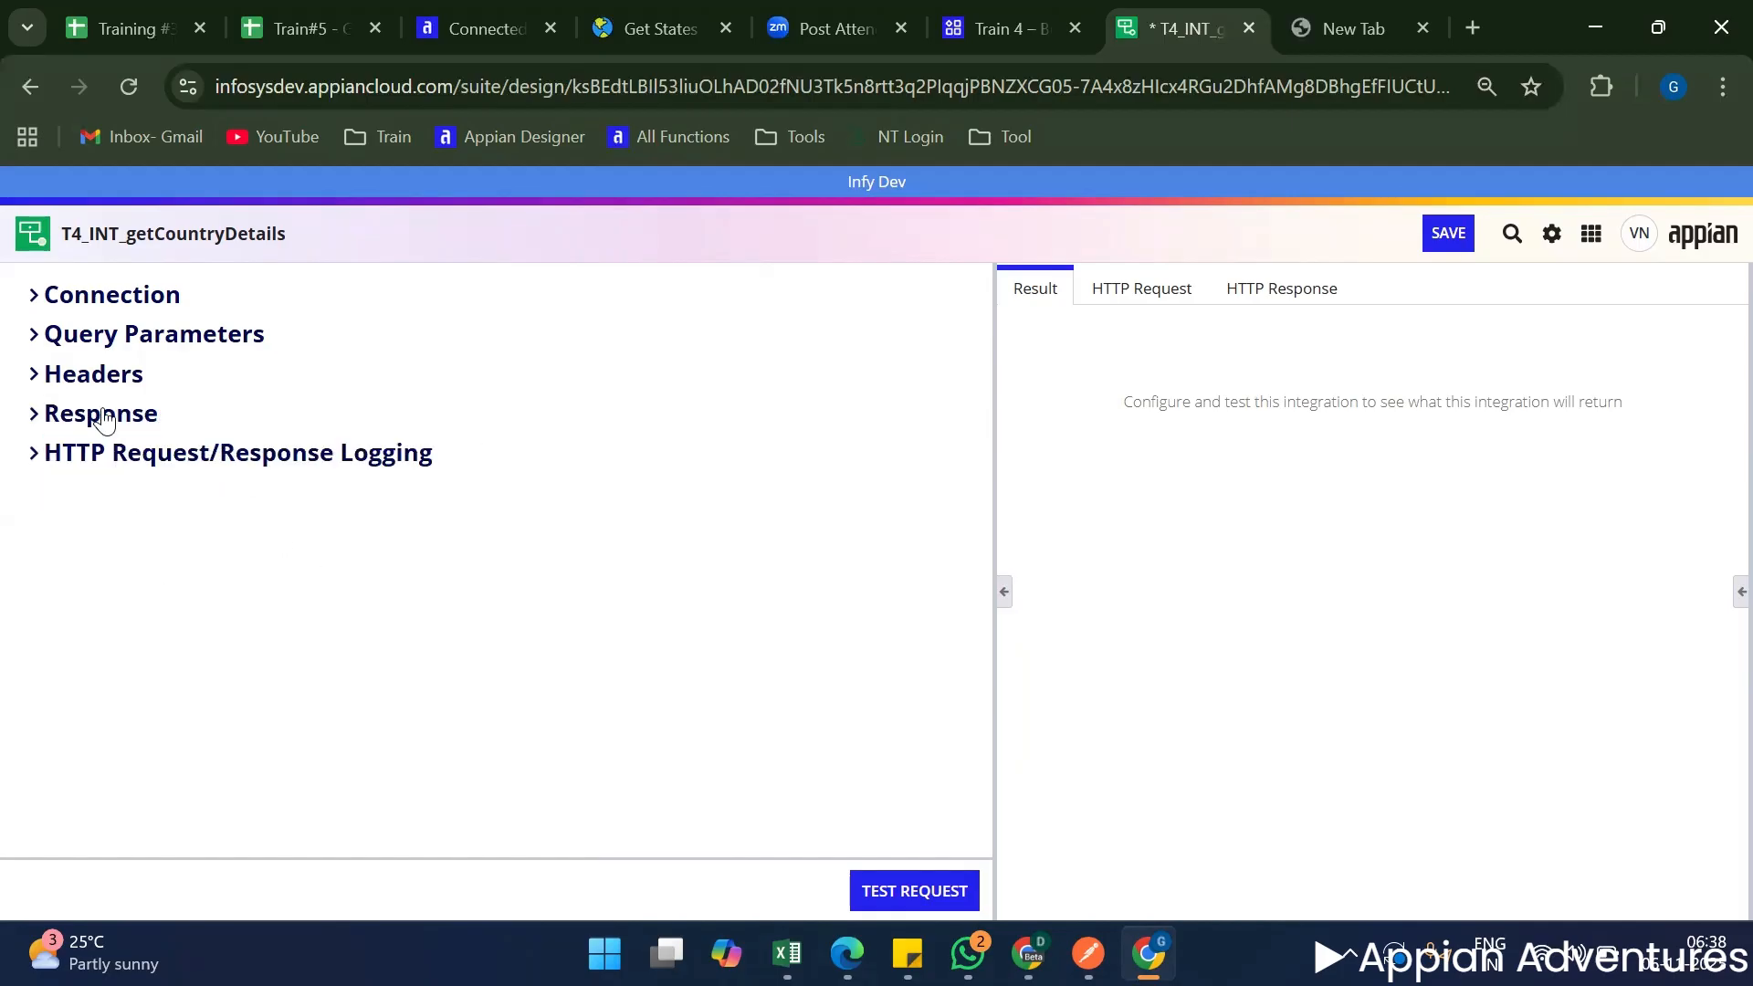
Expand the Connection section and review its URL, Authentication, Method, Timeout and Usage settings.
{"action": "left_click", "coordinate": [33, 294]}
{"action": "scroll", "coordinate": [299, 493], "scroll_direction": "down", "scroll_amount": 1}
{"action": "scroll", "coordinate": [299, 493], "scroll_direction": "up", "scroll_amount": 1}
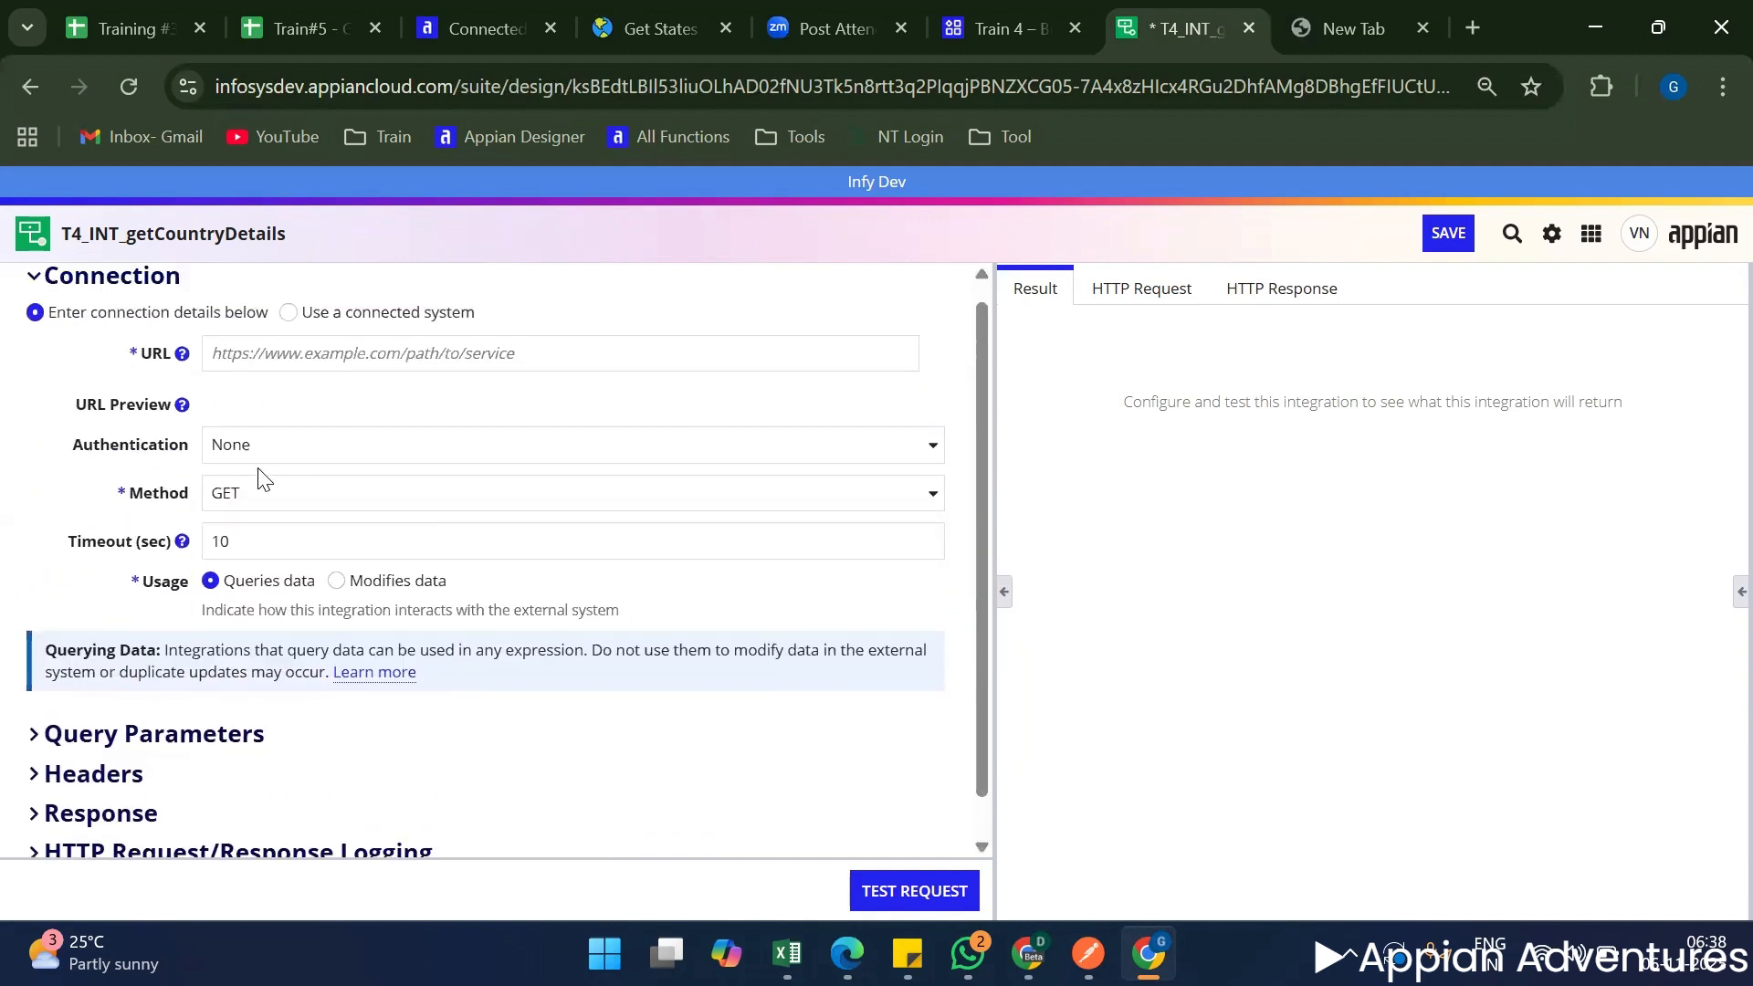
Open the Appian Documentation site in the empty browser tab and find the Integration Object page by searching for "integration".
{"action": "left_click", "coordinate": [1372, 27]}
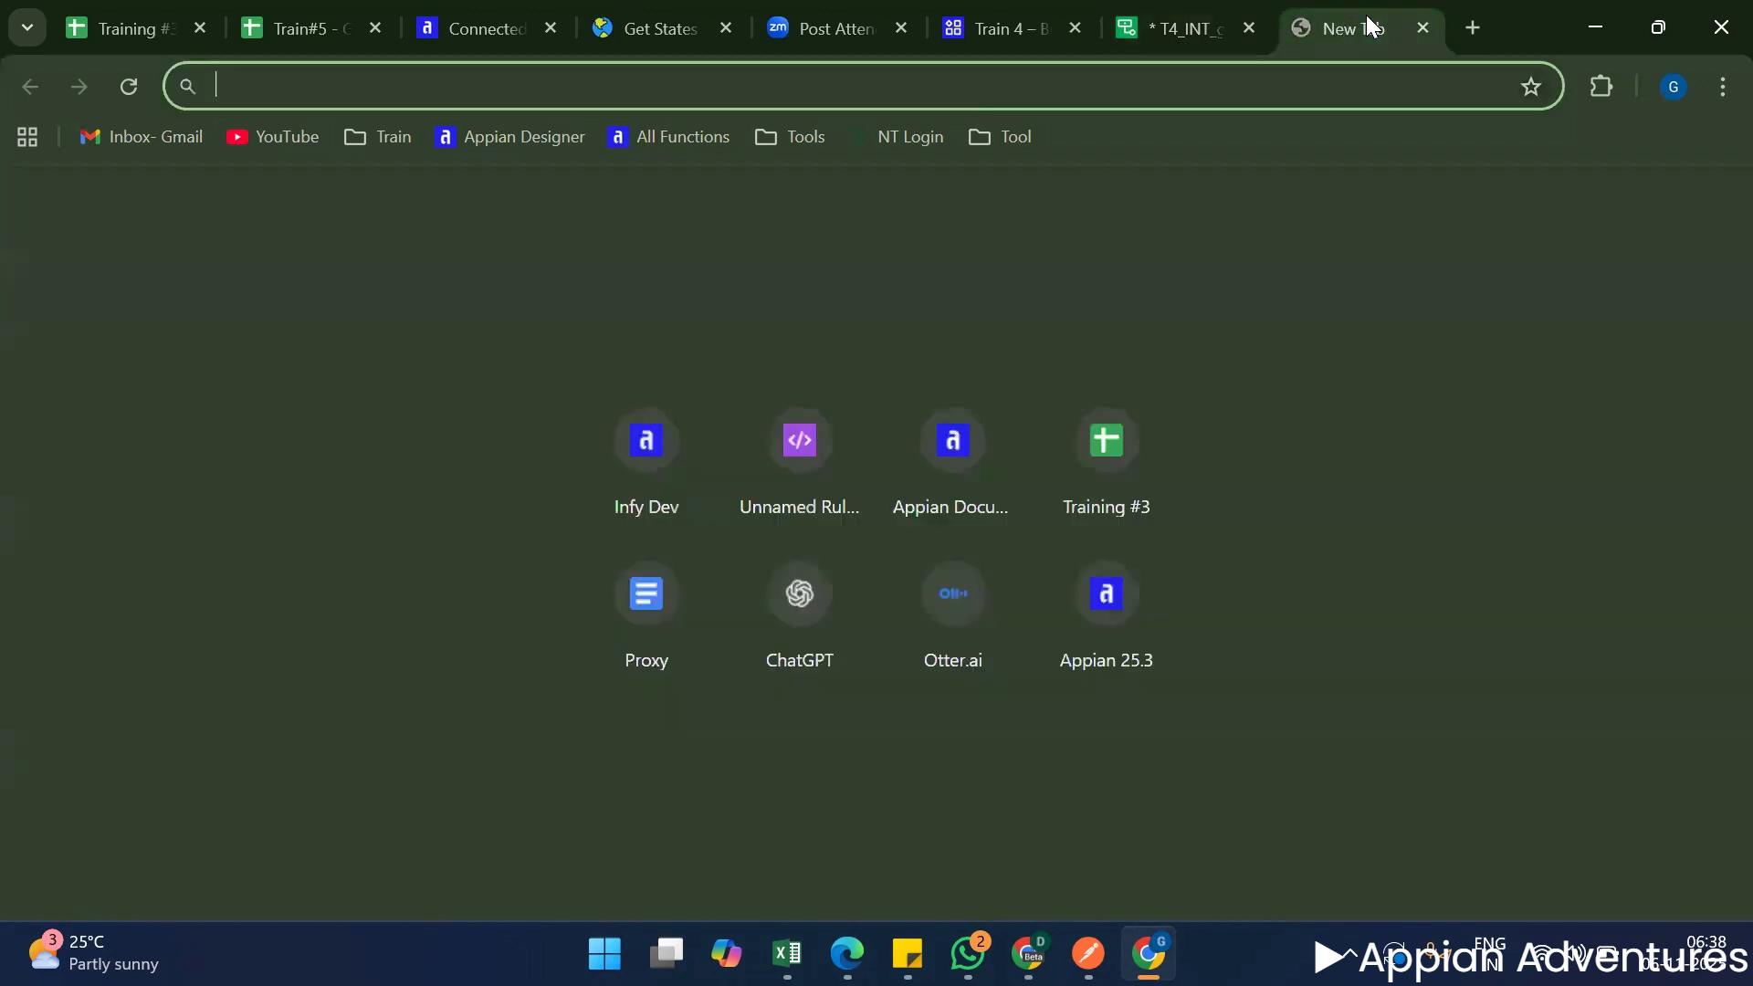
{"action": "type", "text": "appian"}
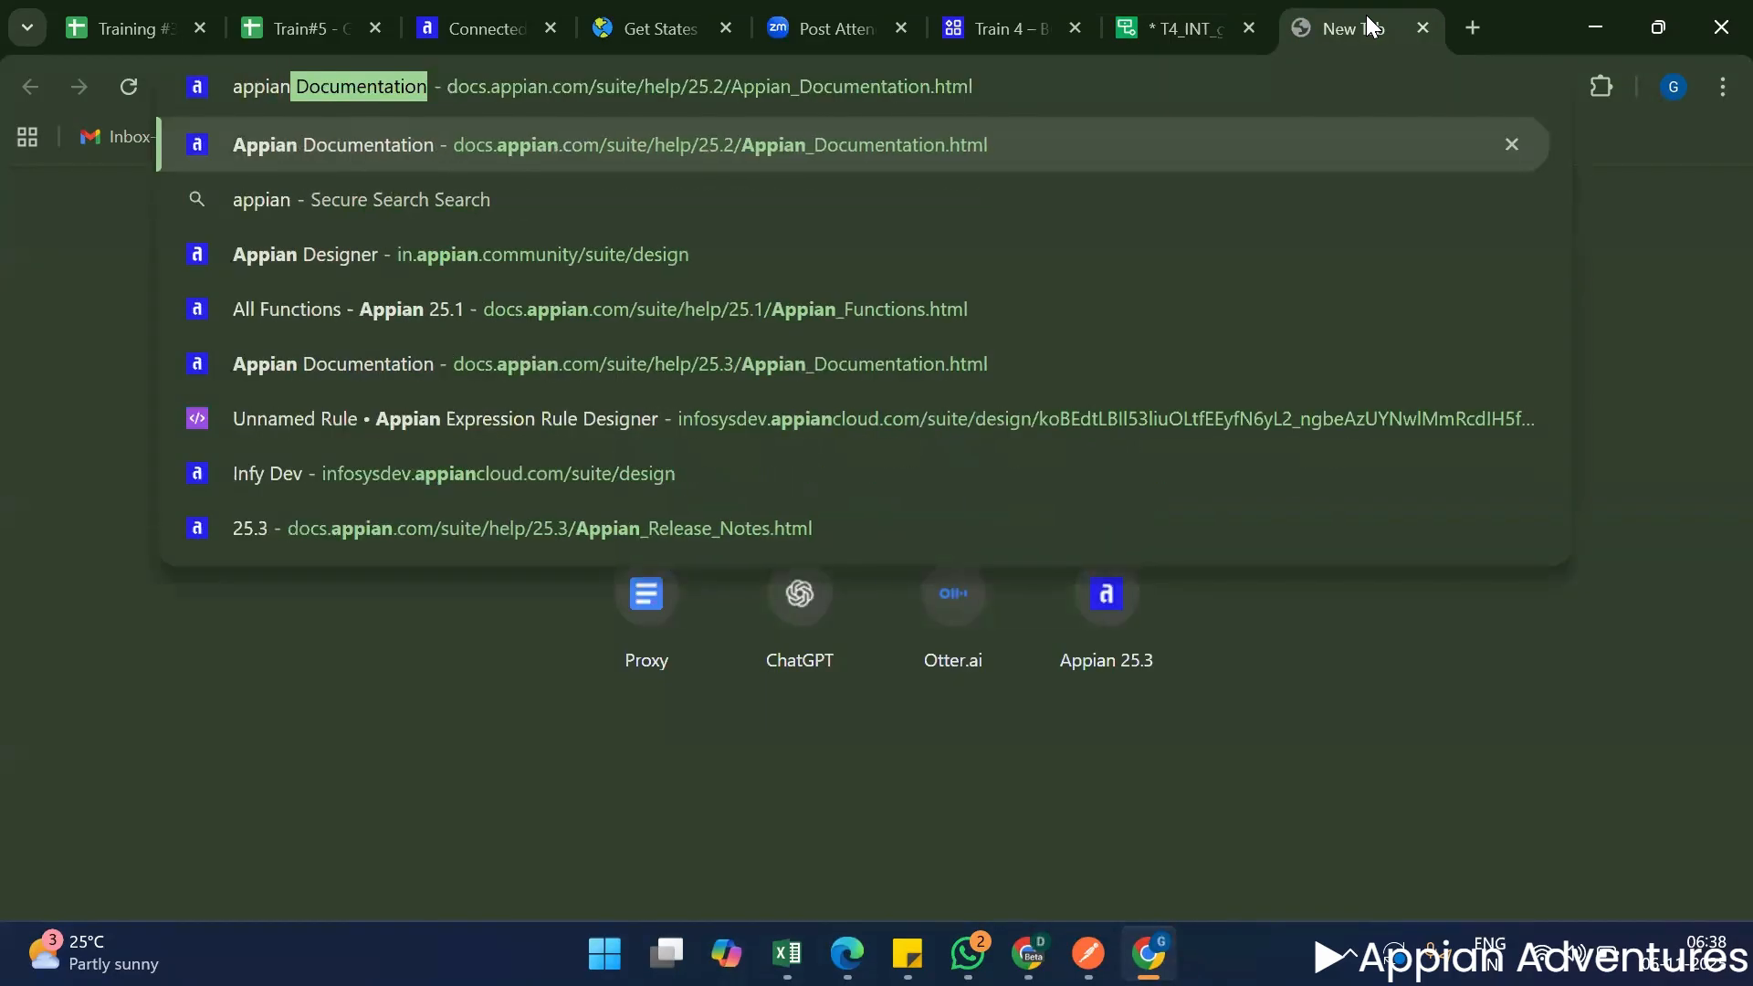
{"action": "key", "text": "Return"}
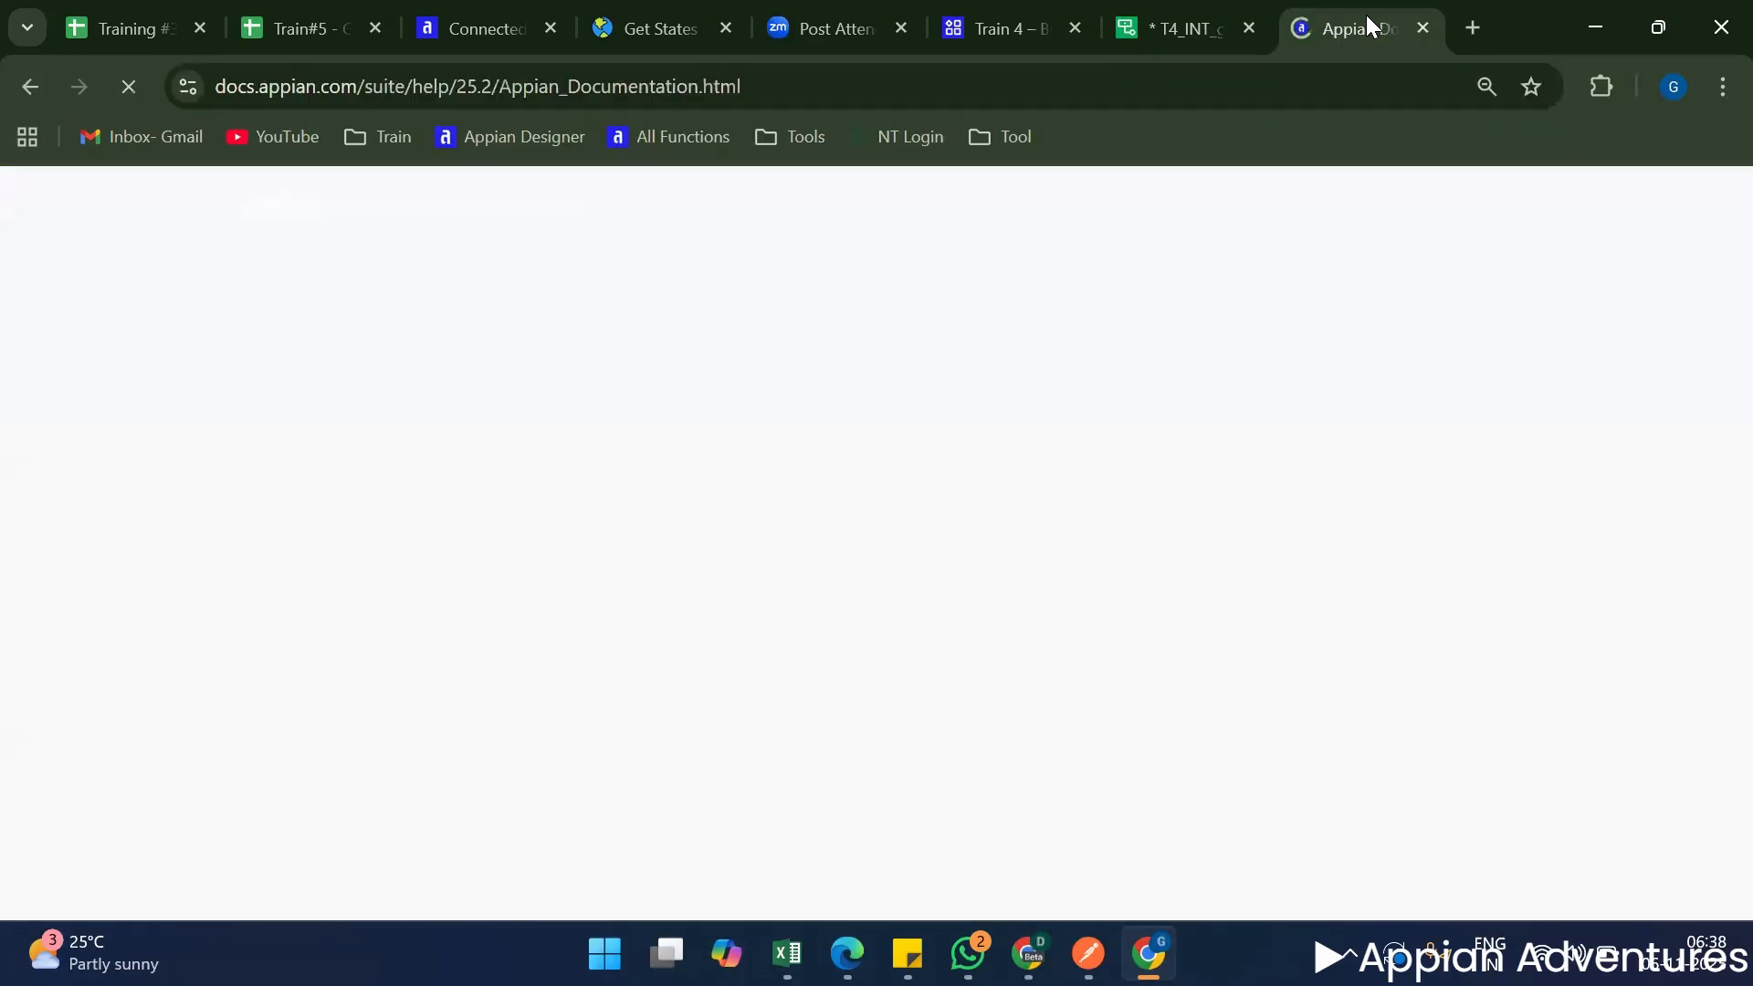
{"action": "left_click", "coordinate": [452, 441]}
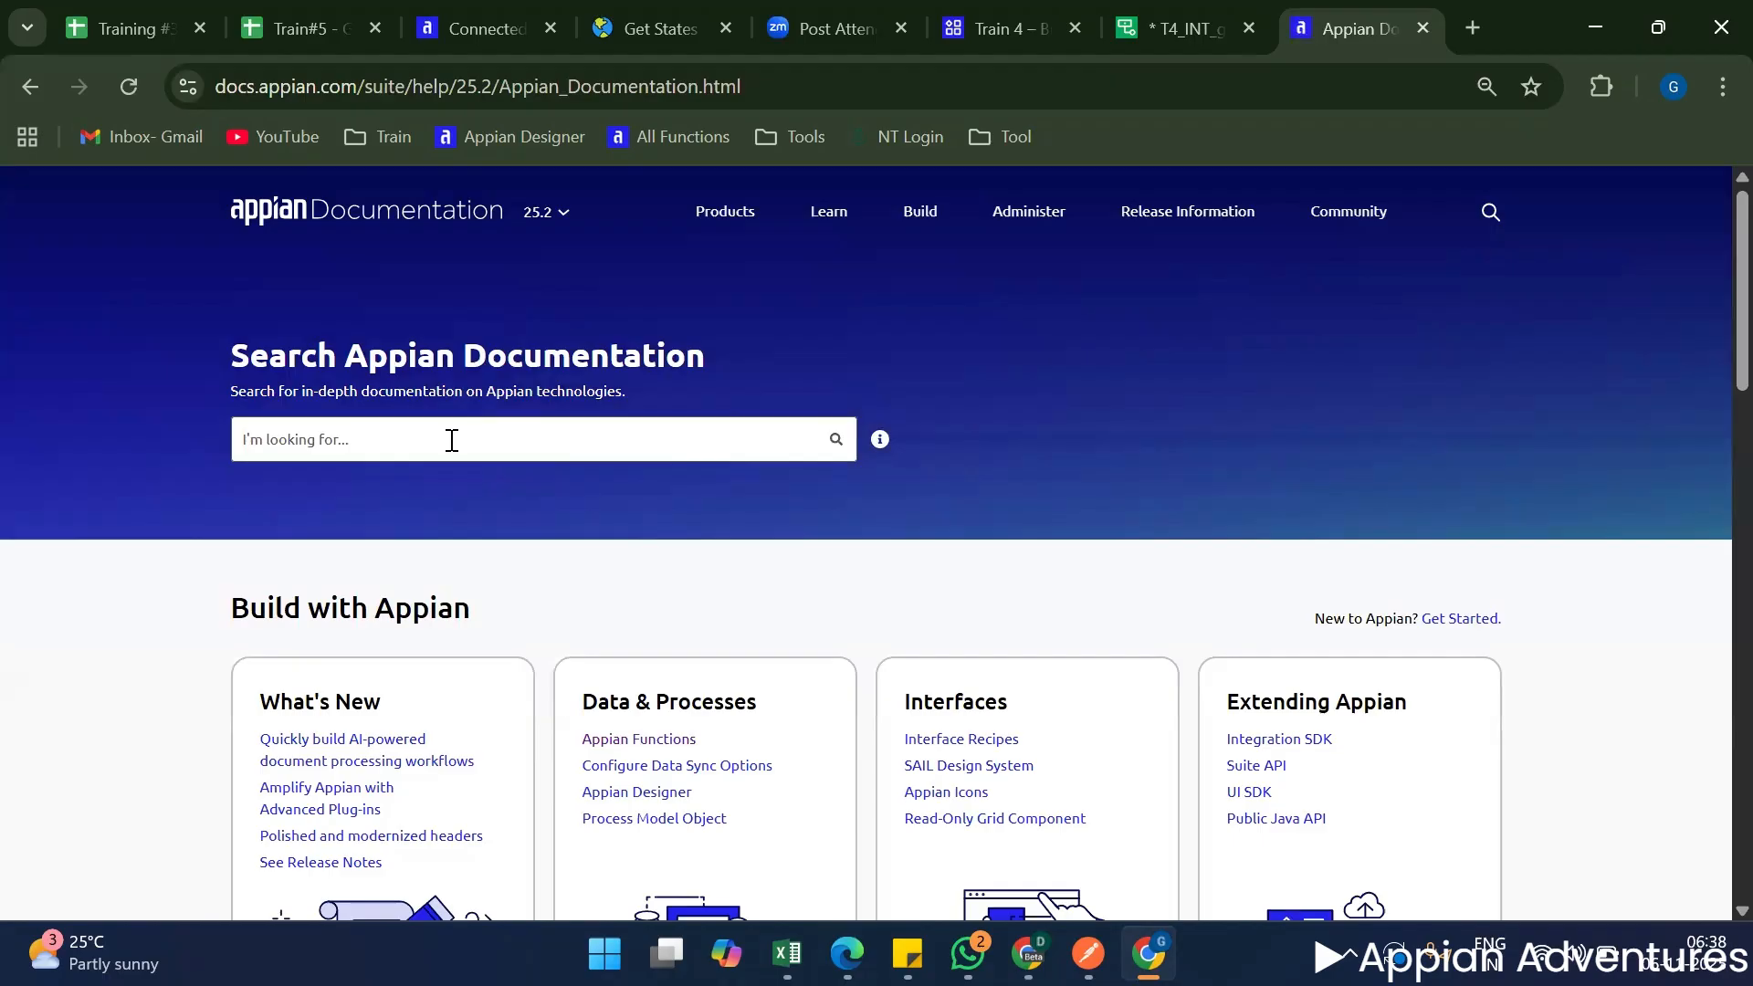
{"action": "type", "text": "integration"}
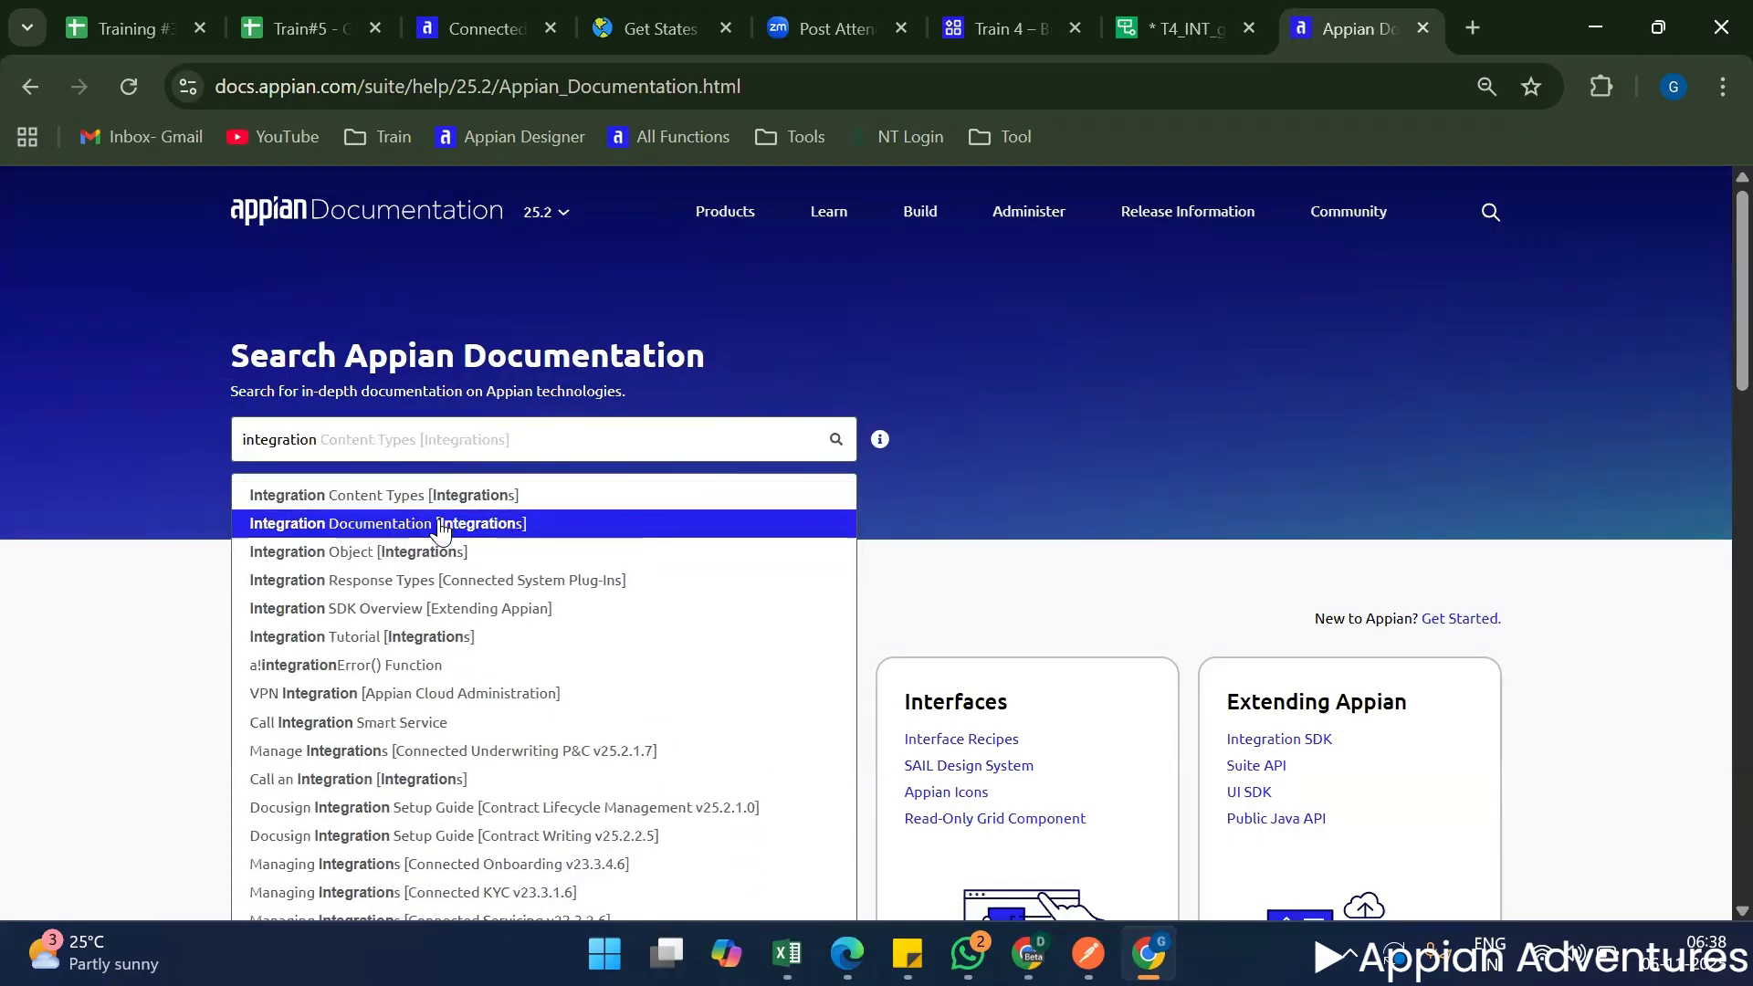
{"action": "left_click", "coordinate": [411, 552]}
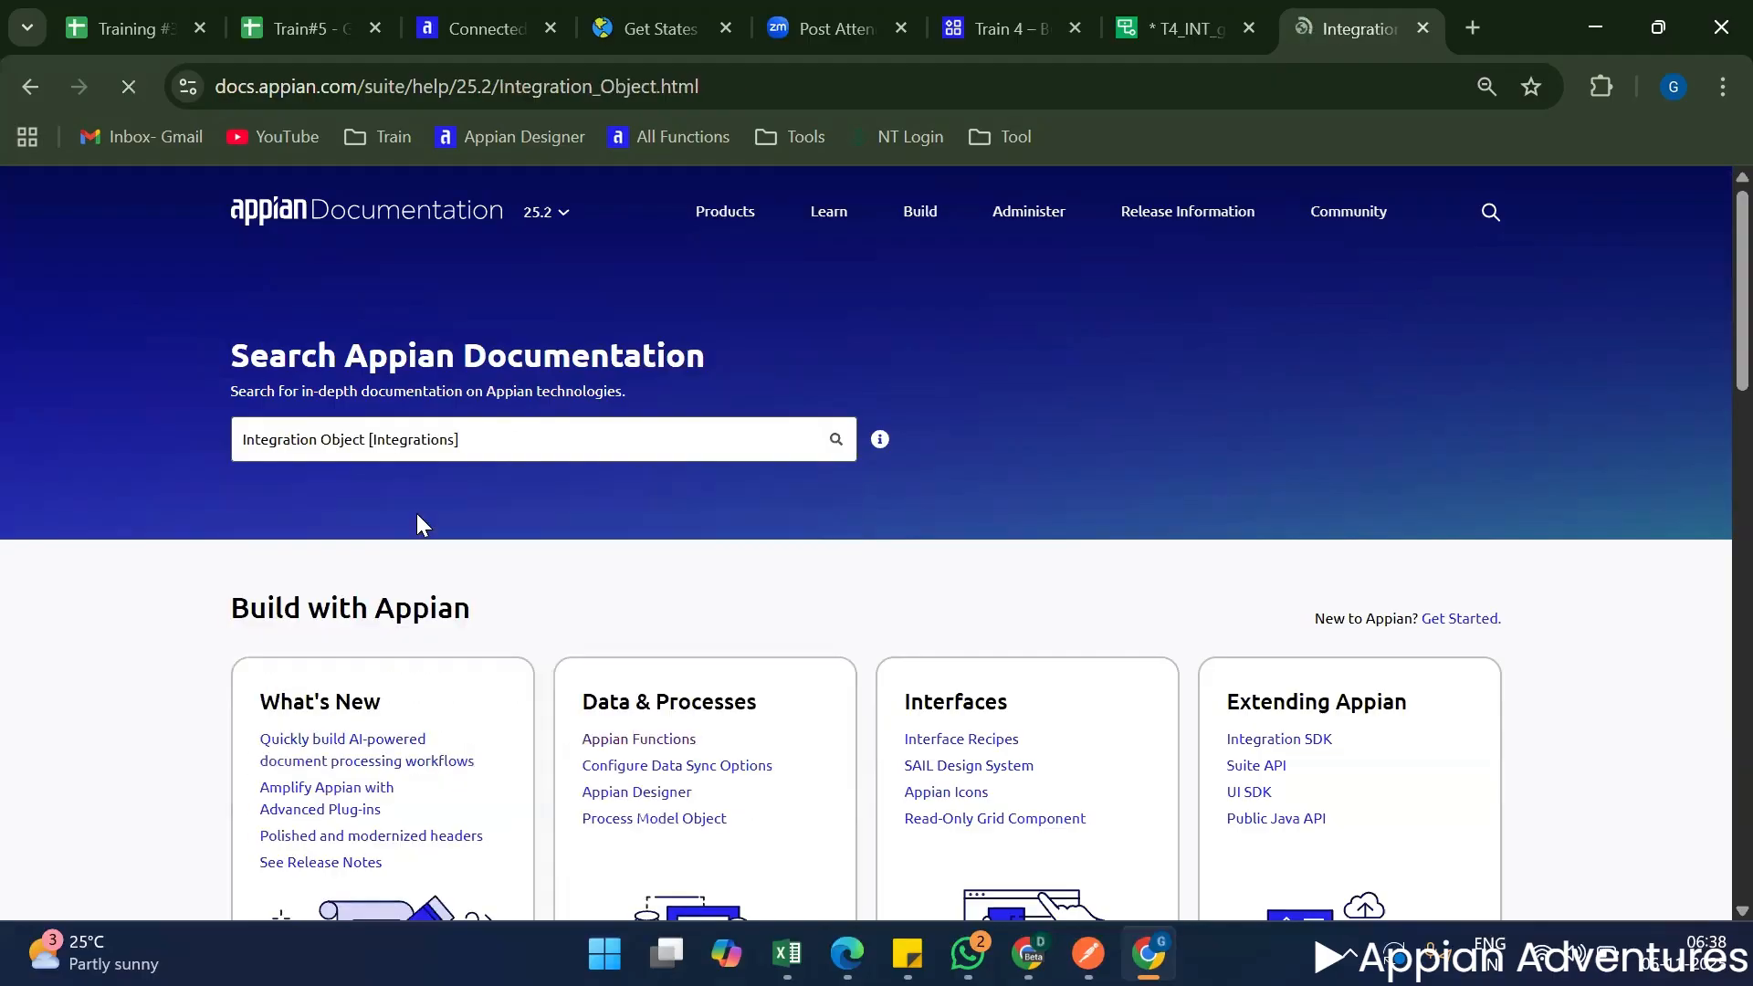
Switch the Integration Object documentation page to version 25.3.
{"action": "scroll", "coordinate": [599, 599], "scroll_direction": "down", "scroll_amount": 4}
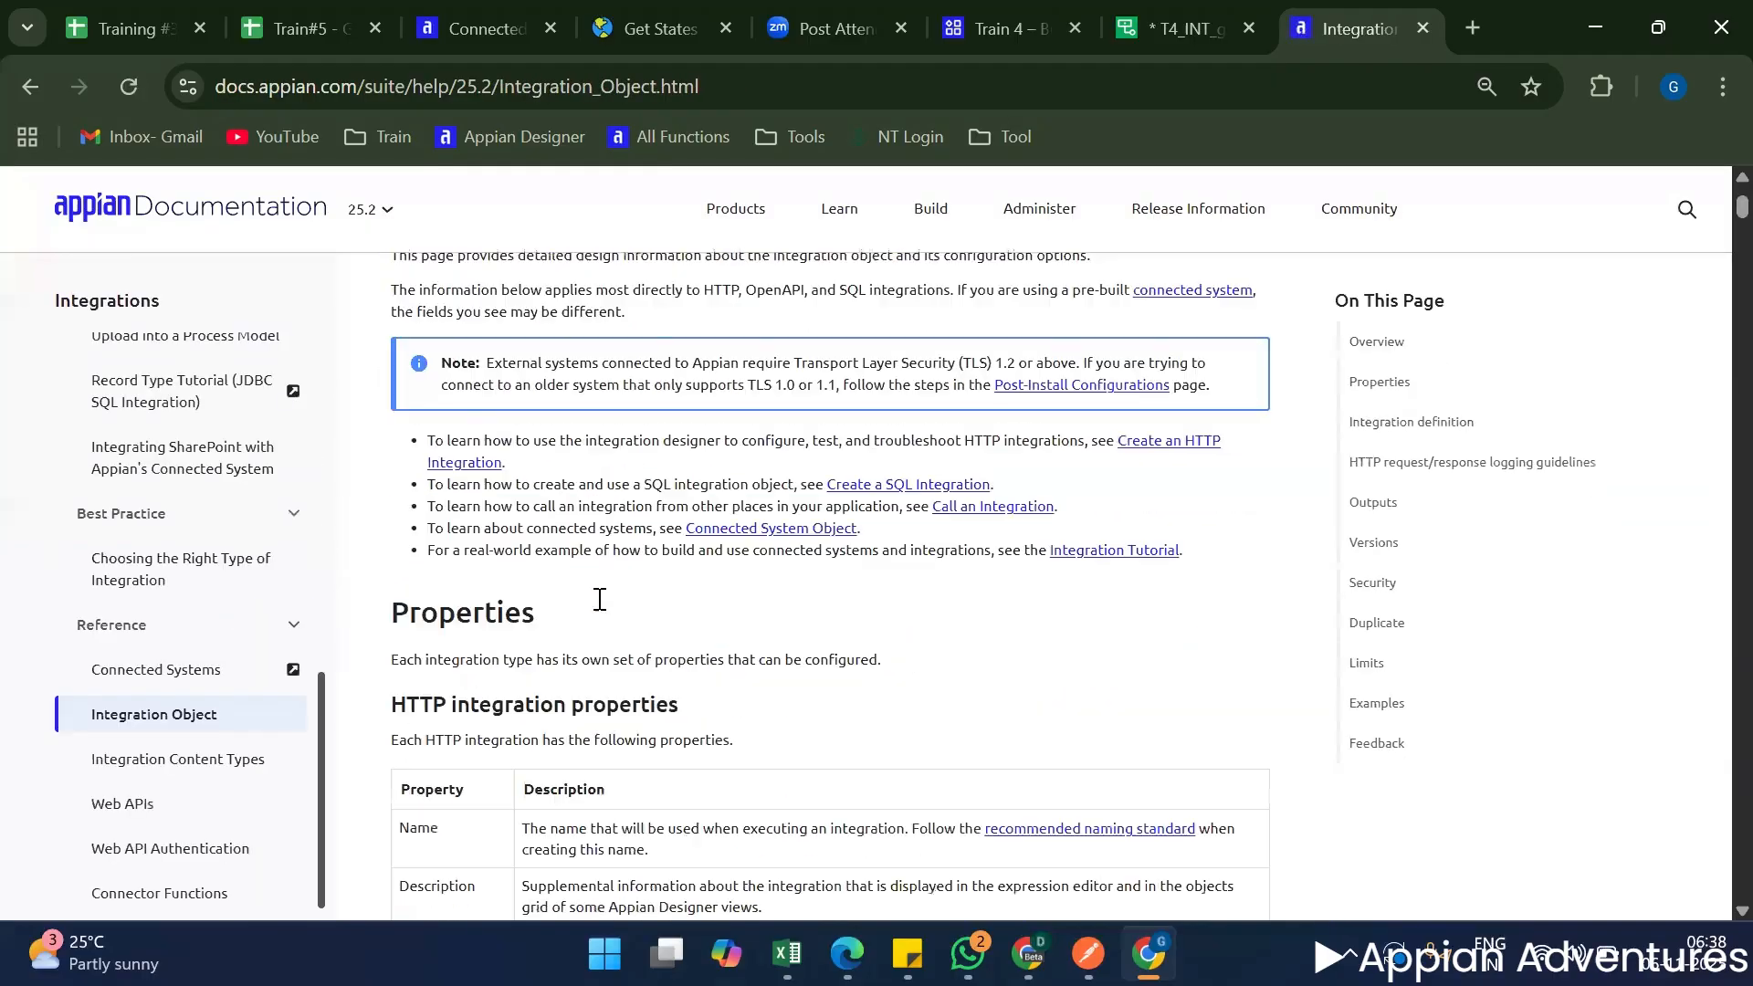
{"action": "left_click", "coordinate": [367, 209]}
{"action": "left_click", "coordinate": [363, 235]}
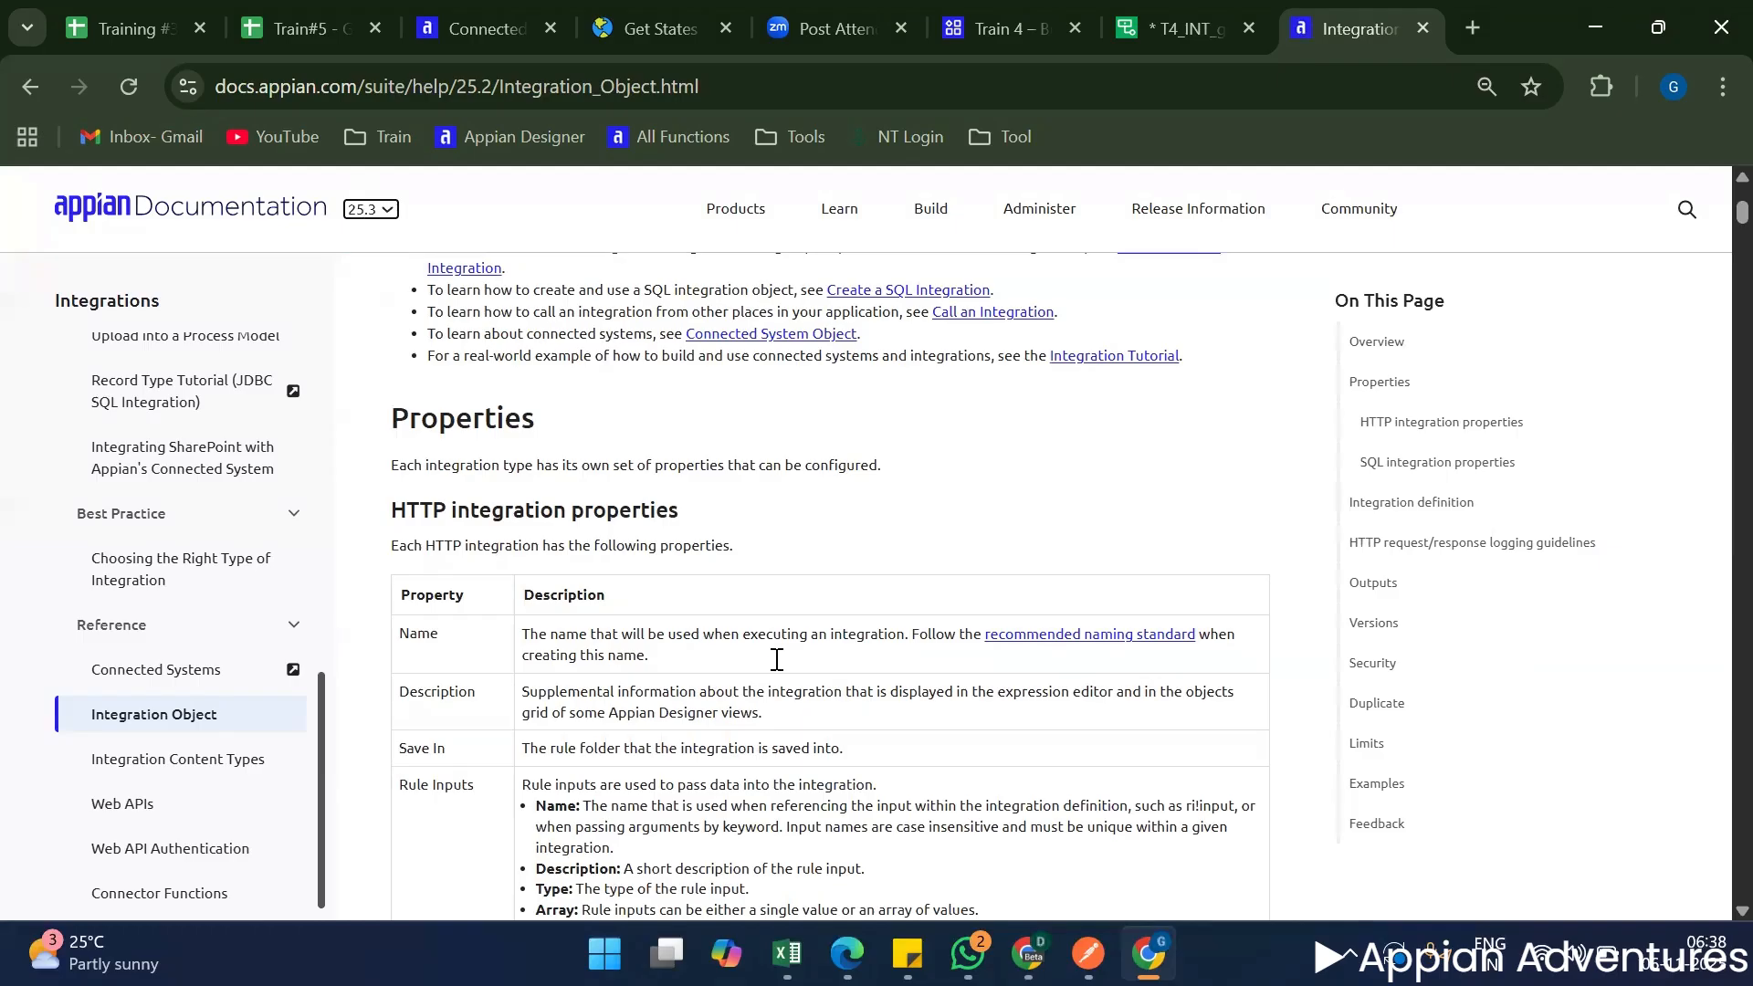
Read the integration properties and the HTTP integration definition table, covering connection details, URL, authentication, method, timeout, usage and request body fields.
{"action": "scroll", "coordinate": [703, 630], "scroll_direction": "down", "scroll_amount": 10}
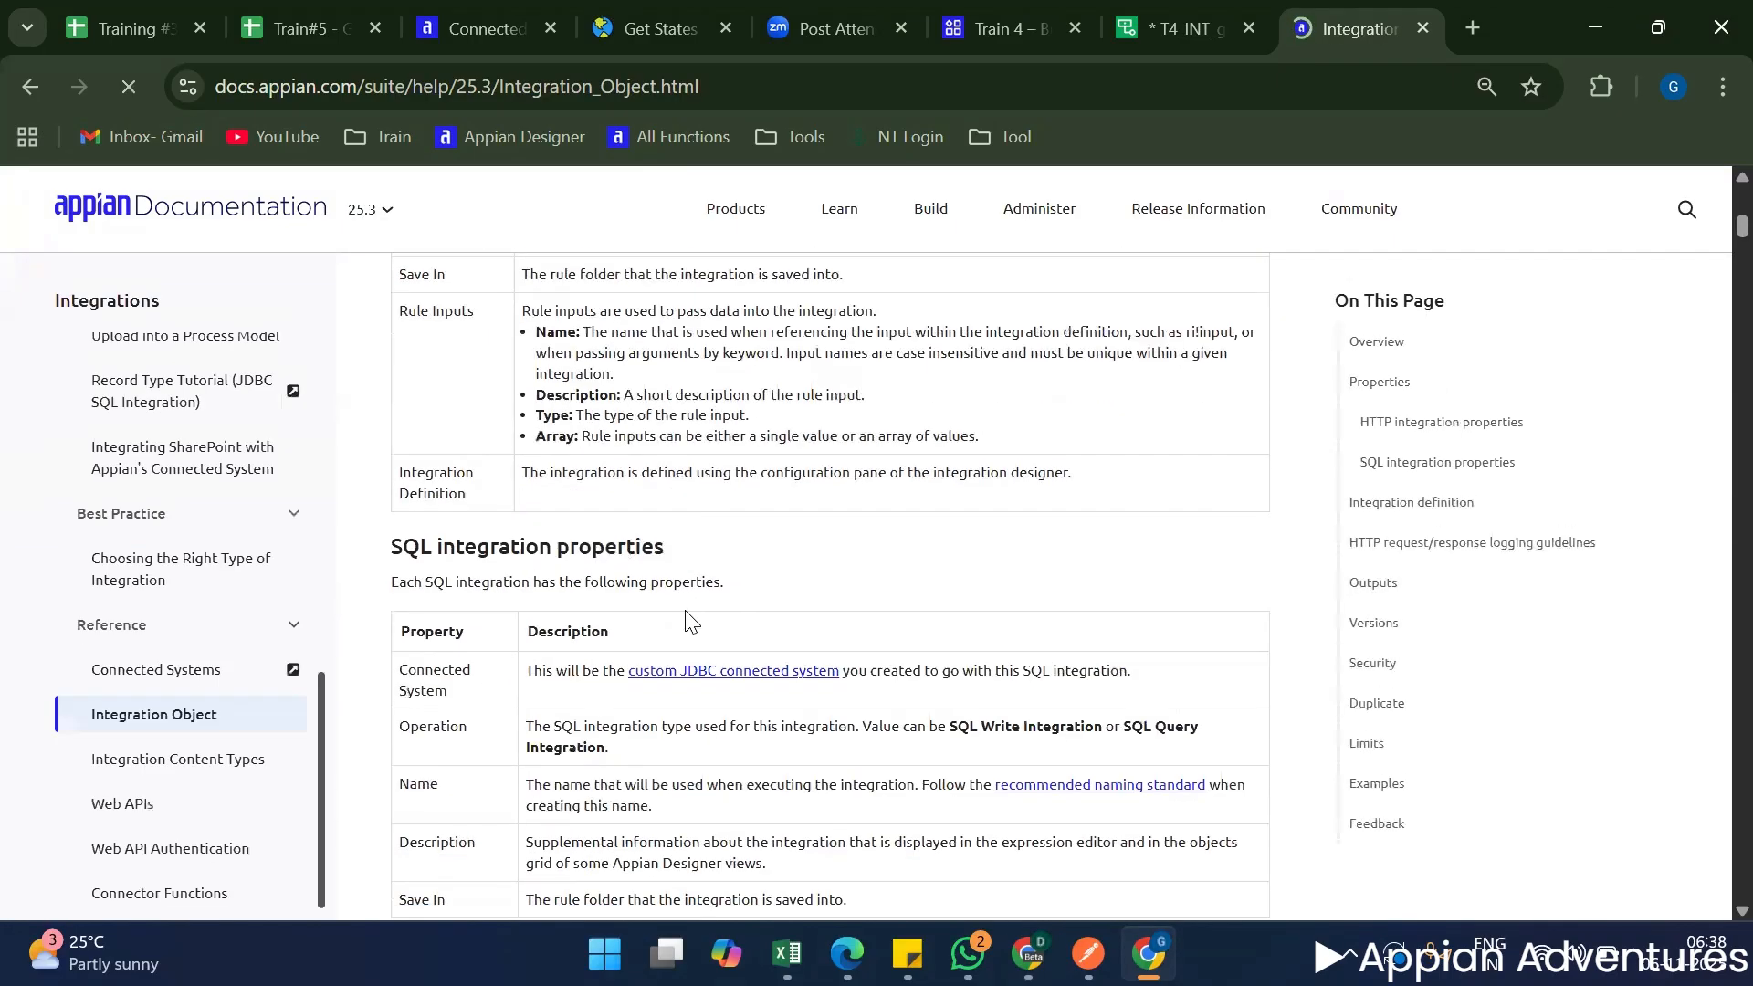
{"action": "scroll", "coordinate": [691, 620], "scroll_direction": "down", "scroll_amount": 5}
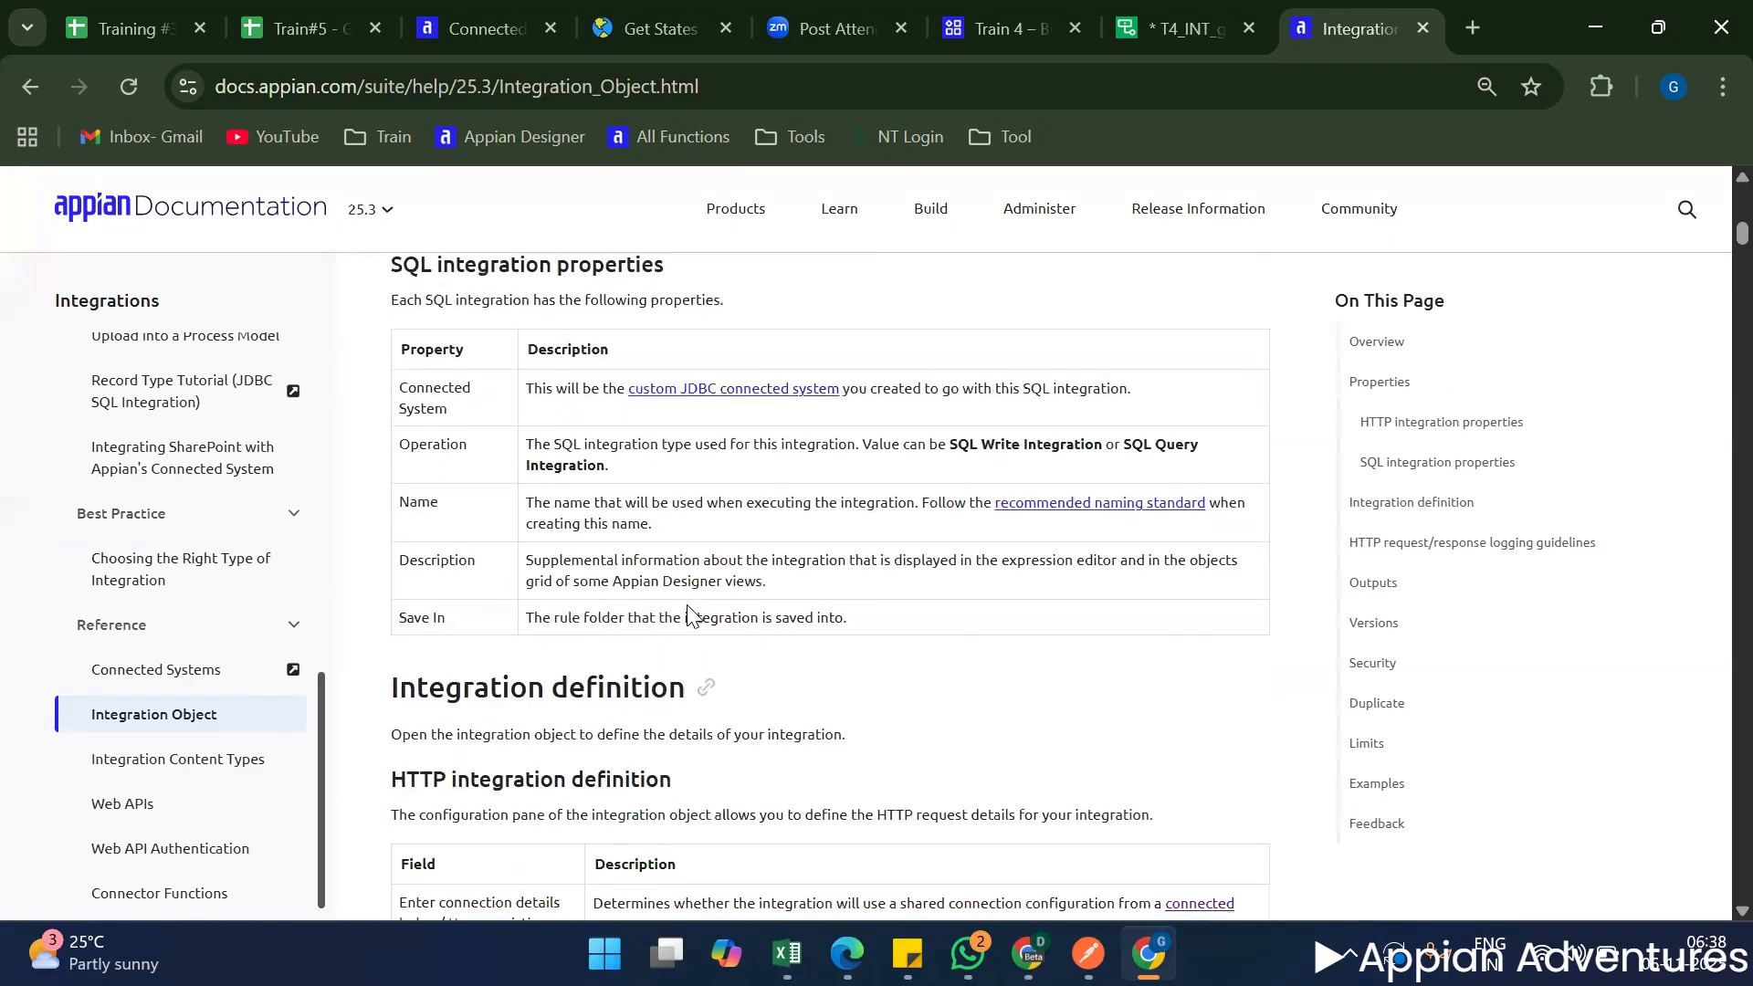
{"action": "scroll", "coordinate": [690, 605], "scroll_direction": "down", "scroll_amount": 3}
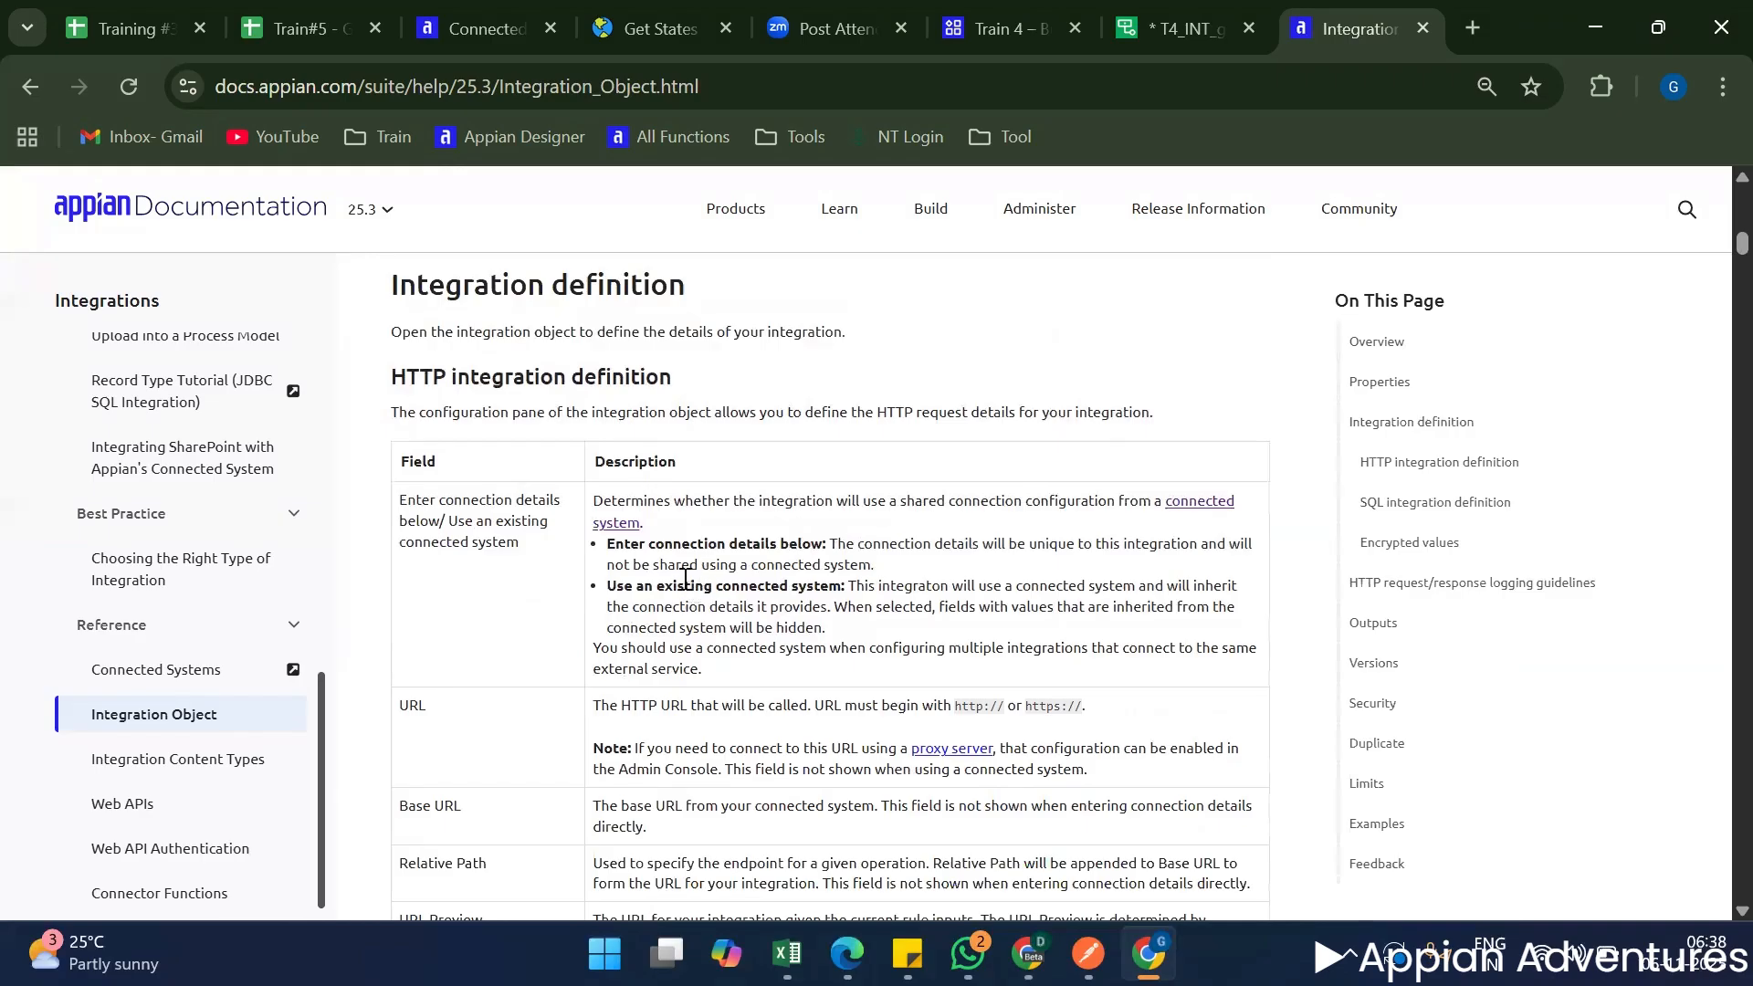
{"action": "scroll", "coordinate": [680, 571], "scroll_direction": "down", "scroll_amount": 2}
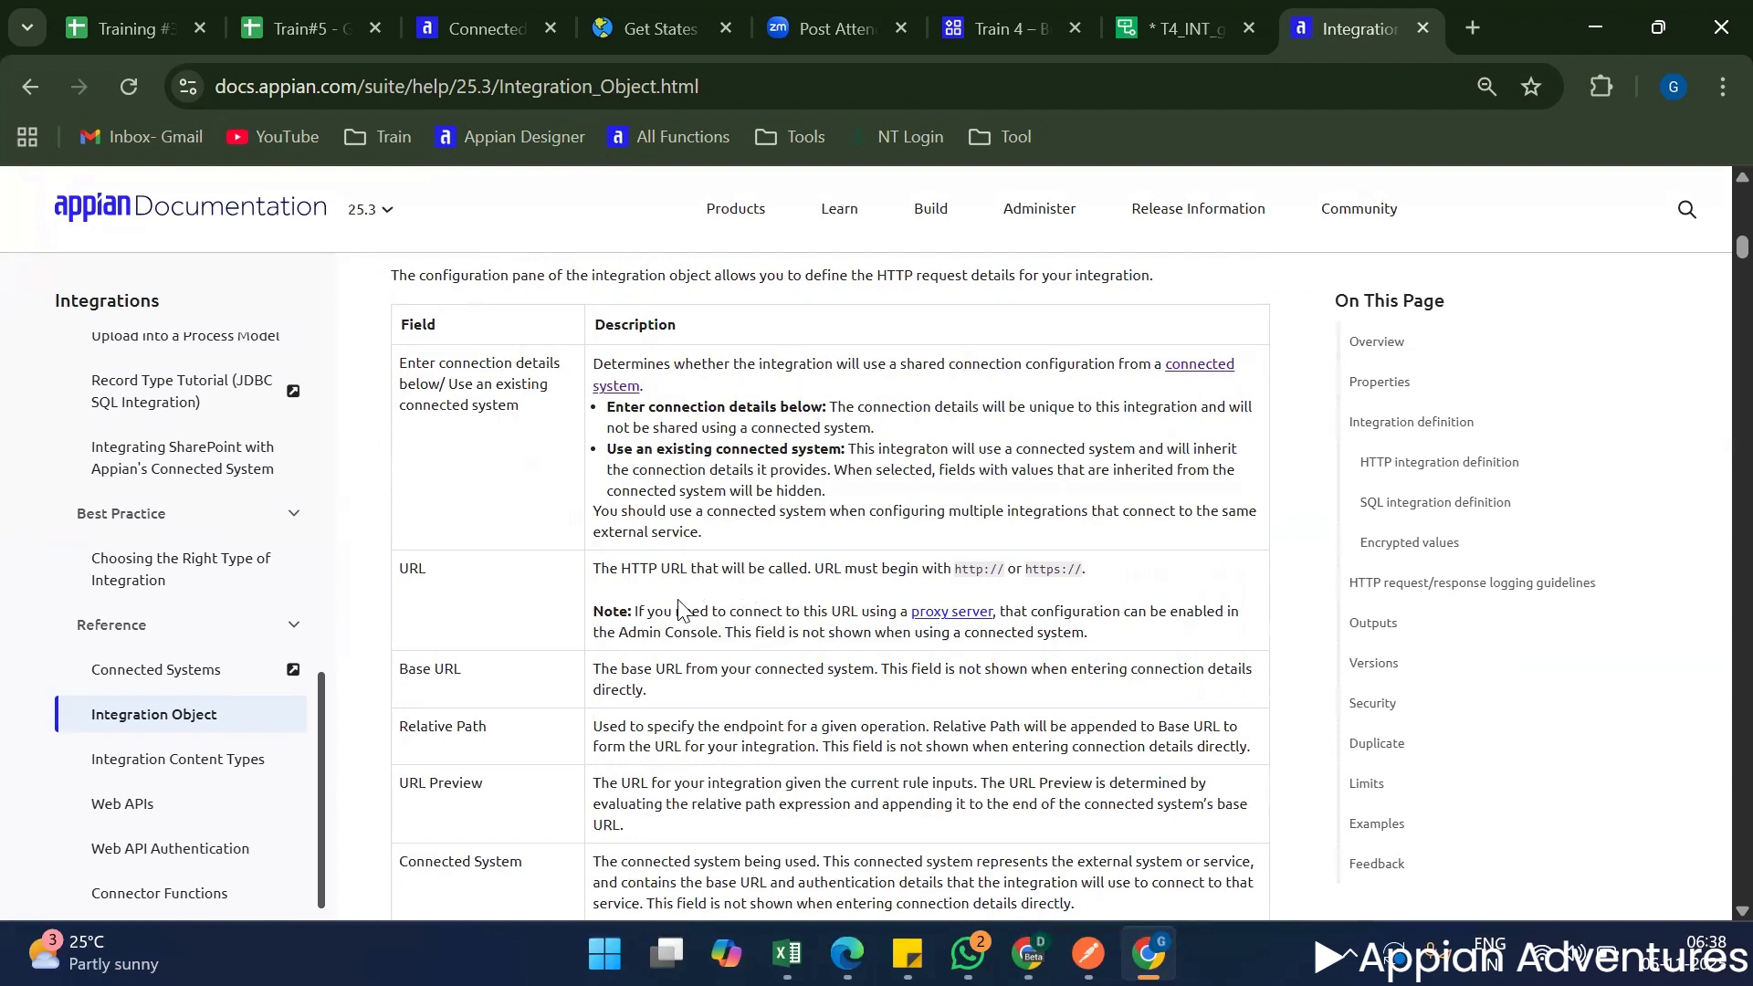
{"action": "triple_click", "coordinate": [518, 533]}
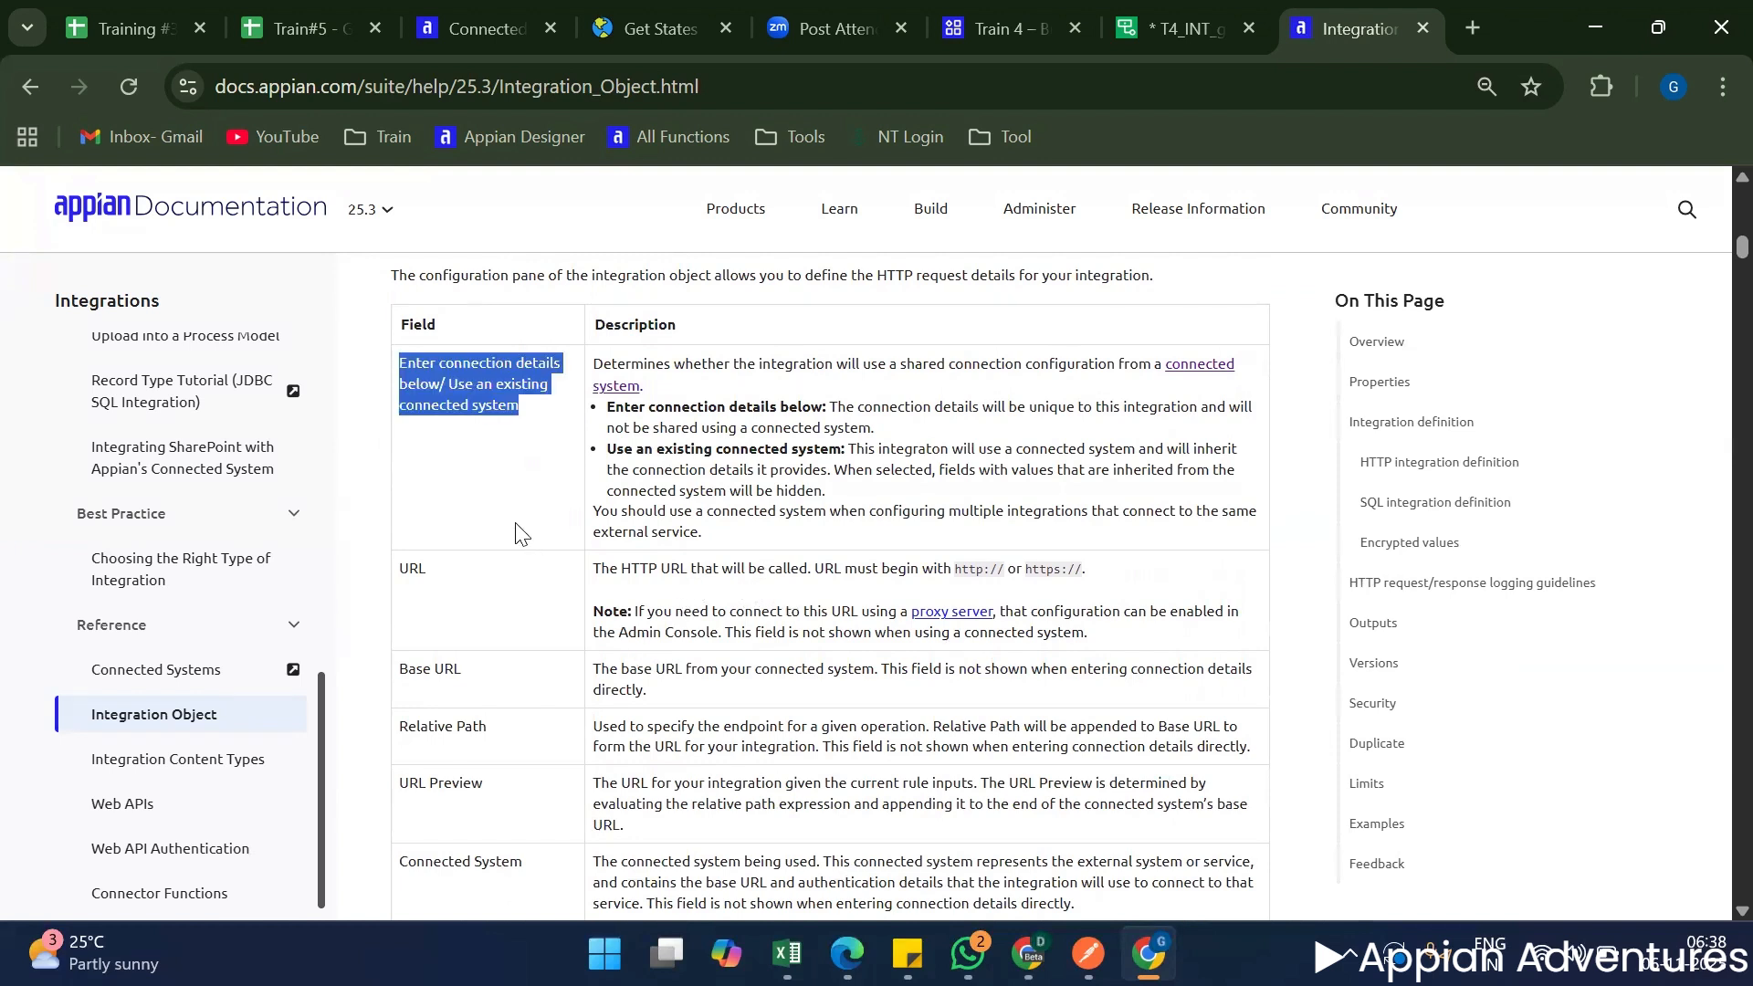
{"action": "scroll", "coordinate": [484, 570], "scroll_direction": "down", "scroll_amount": 2}
{"action": "left_click", "coordinate": [529, 479]}
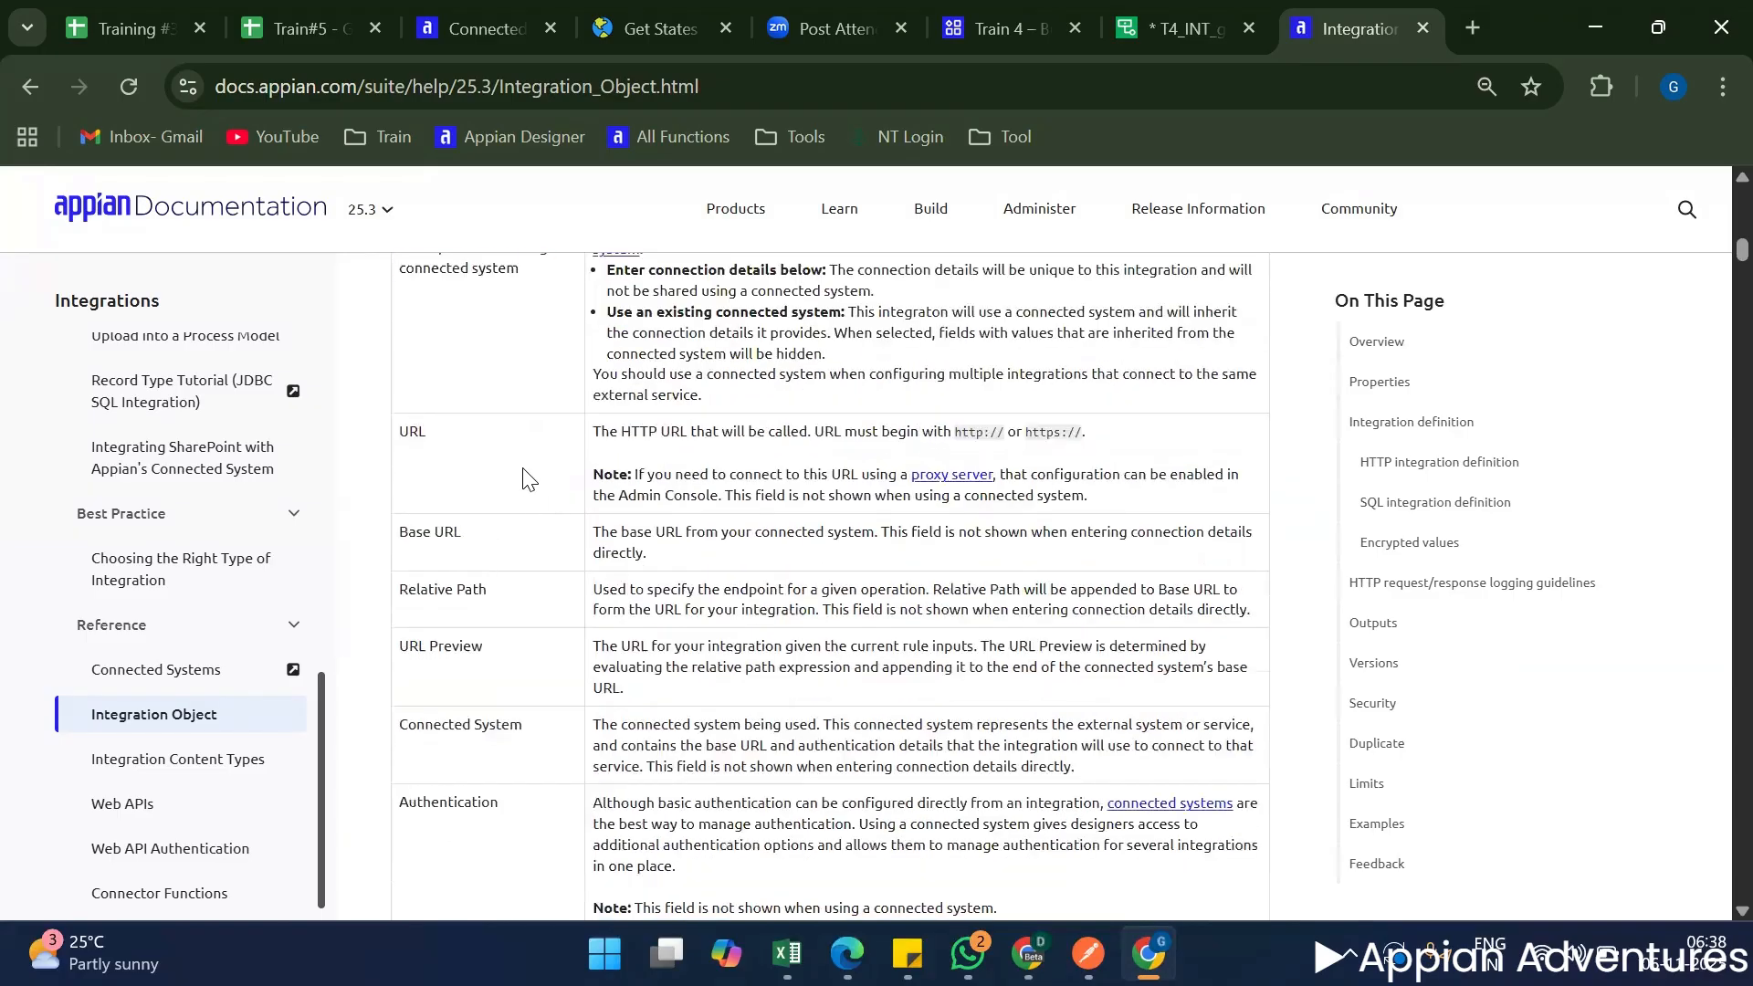
{"action": "double_click", "coordinate": [470, 680]}
{"action": "scroll", "coordinate": [474, 708], "scroll_direction": "down", "scroll_amount": 3}
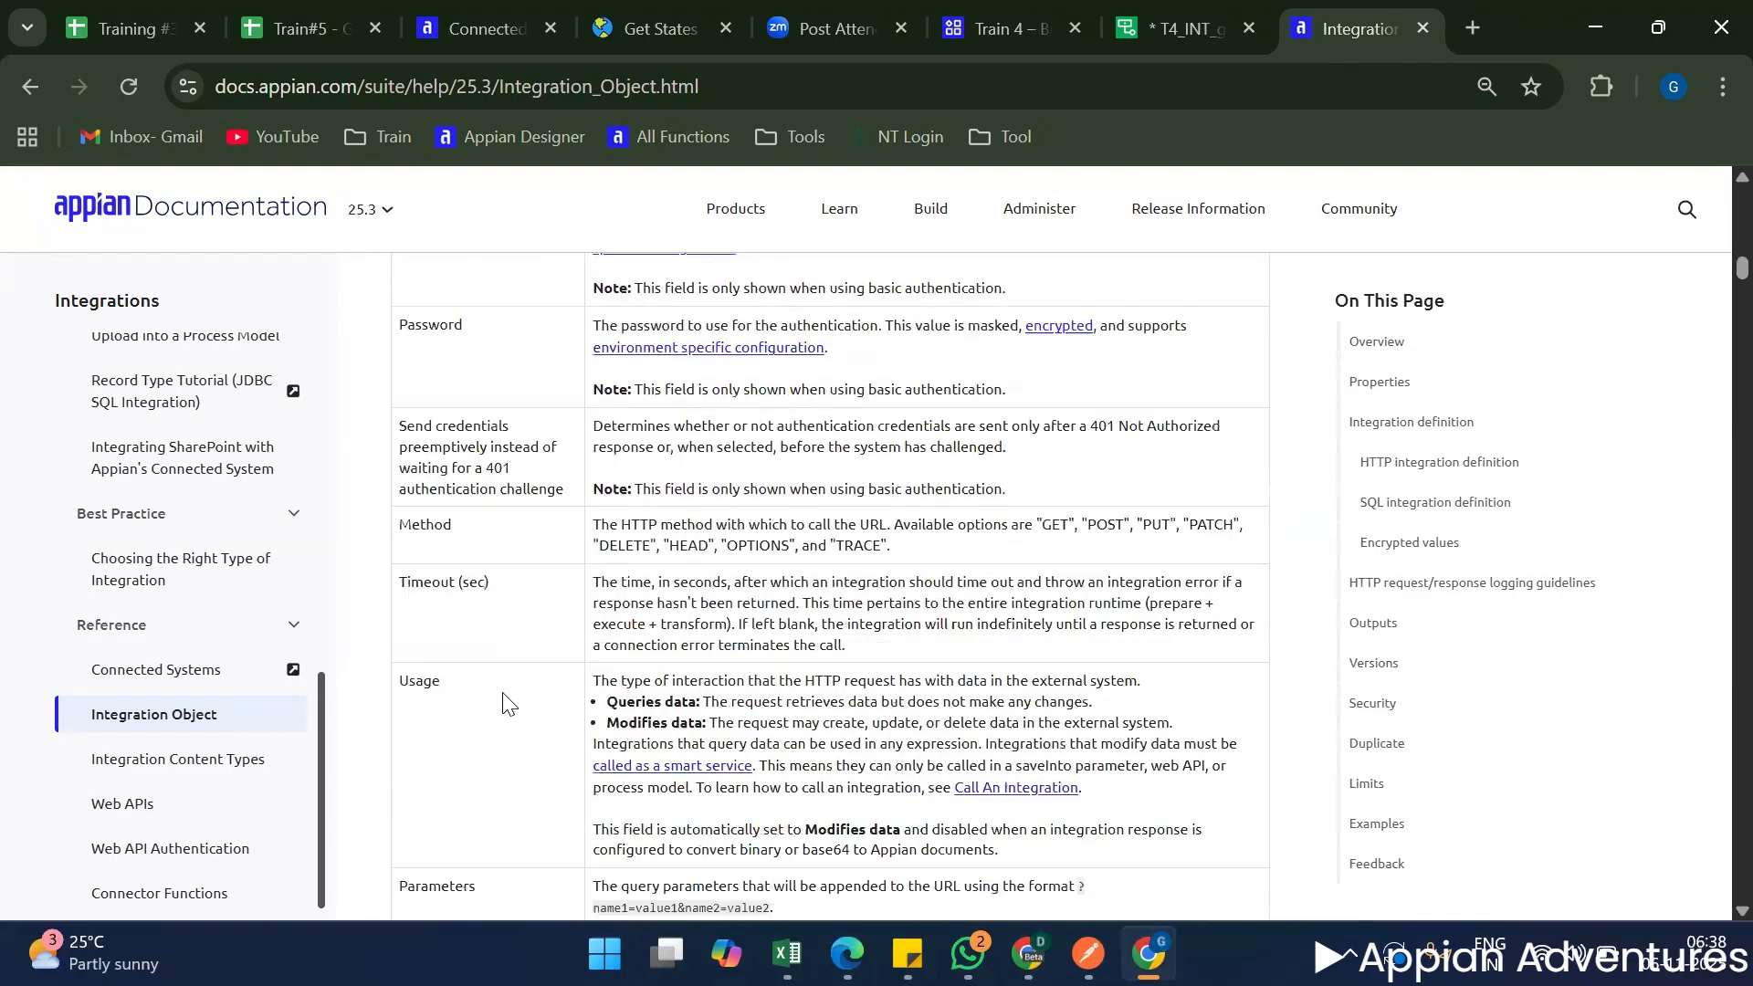
{"action": "scroll", "coordinate": [508, 704], "scroll_direction": "down", "scroll_amount": 15}
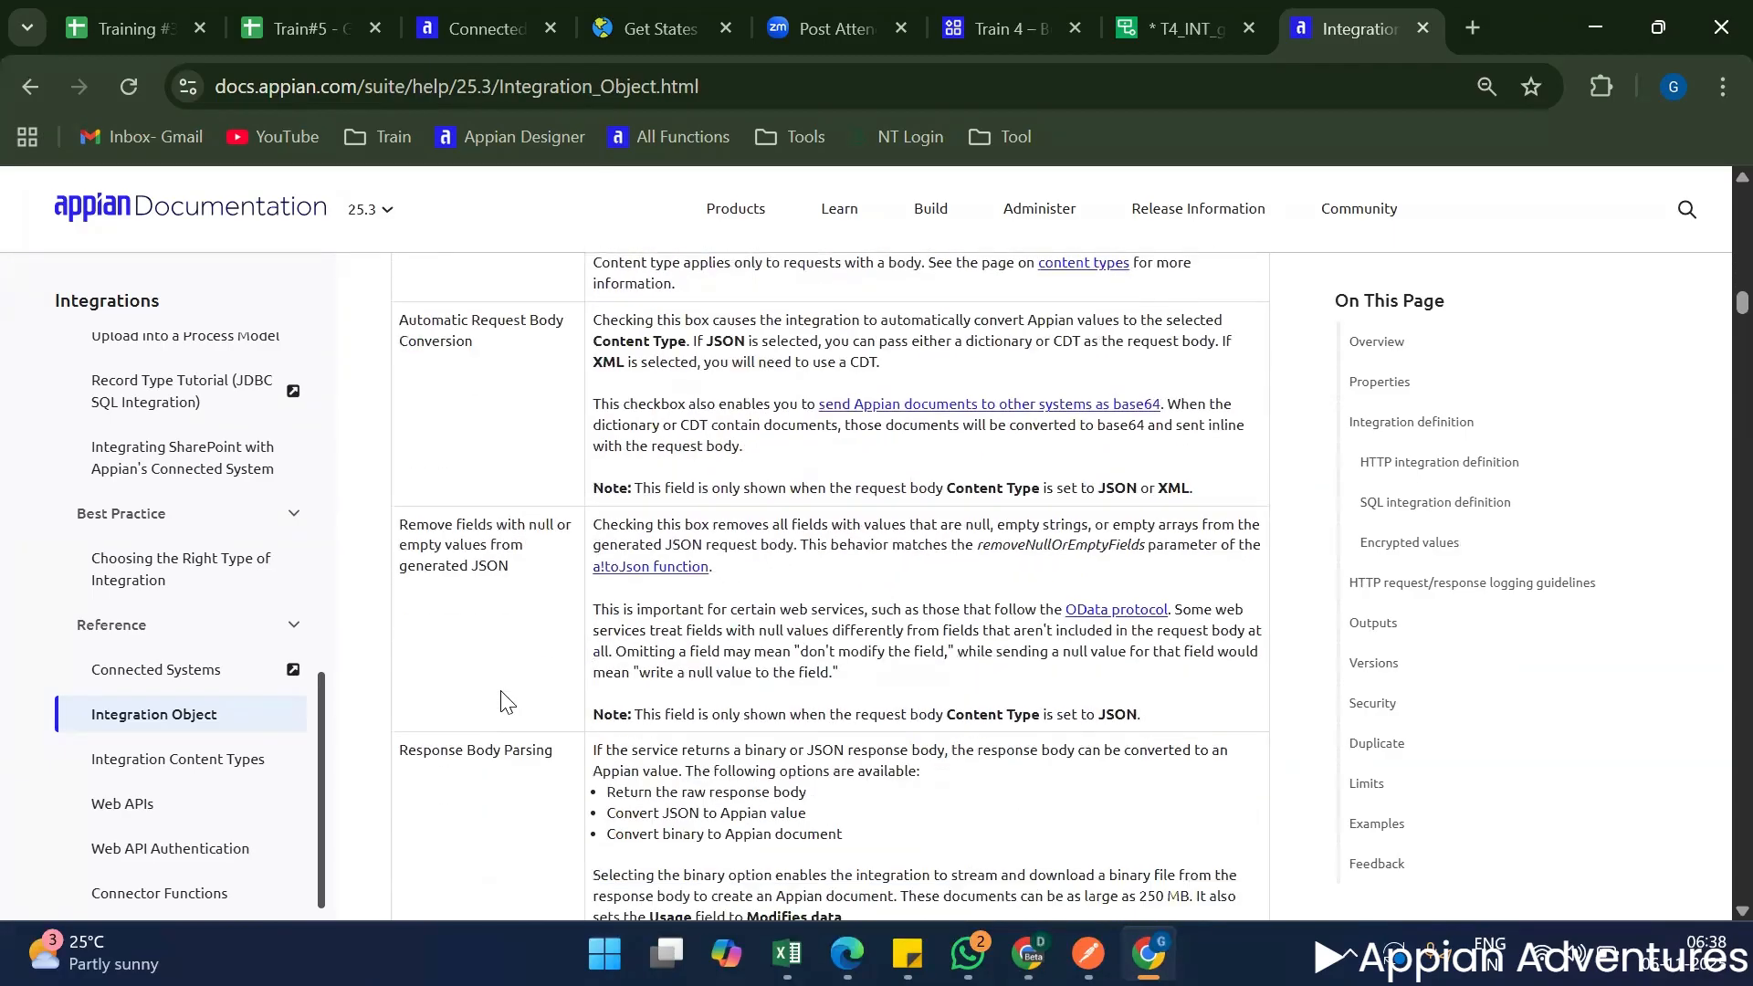
Skim the documentation on the SQL integration definition, HTTP logging guidelines, outputs, versions, security, duplication and limits.
{"action": "scroll", "coordinate": [508, 704], "scroll_direction": "down", "scroll_amount": 15}
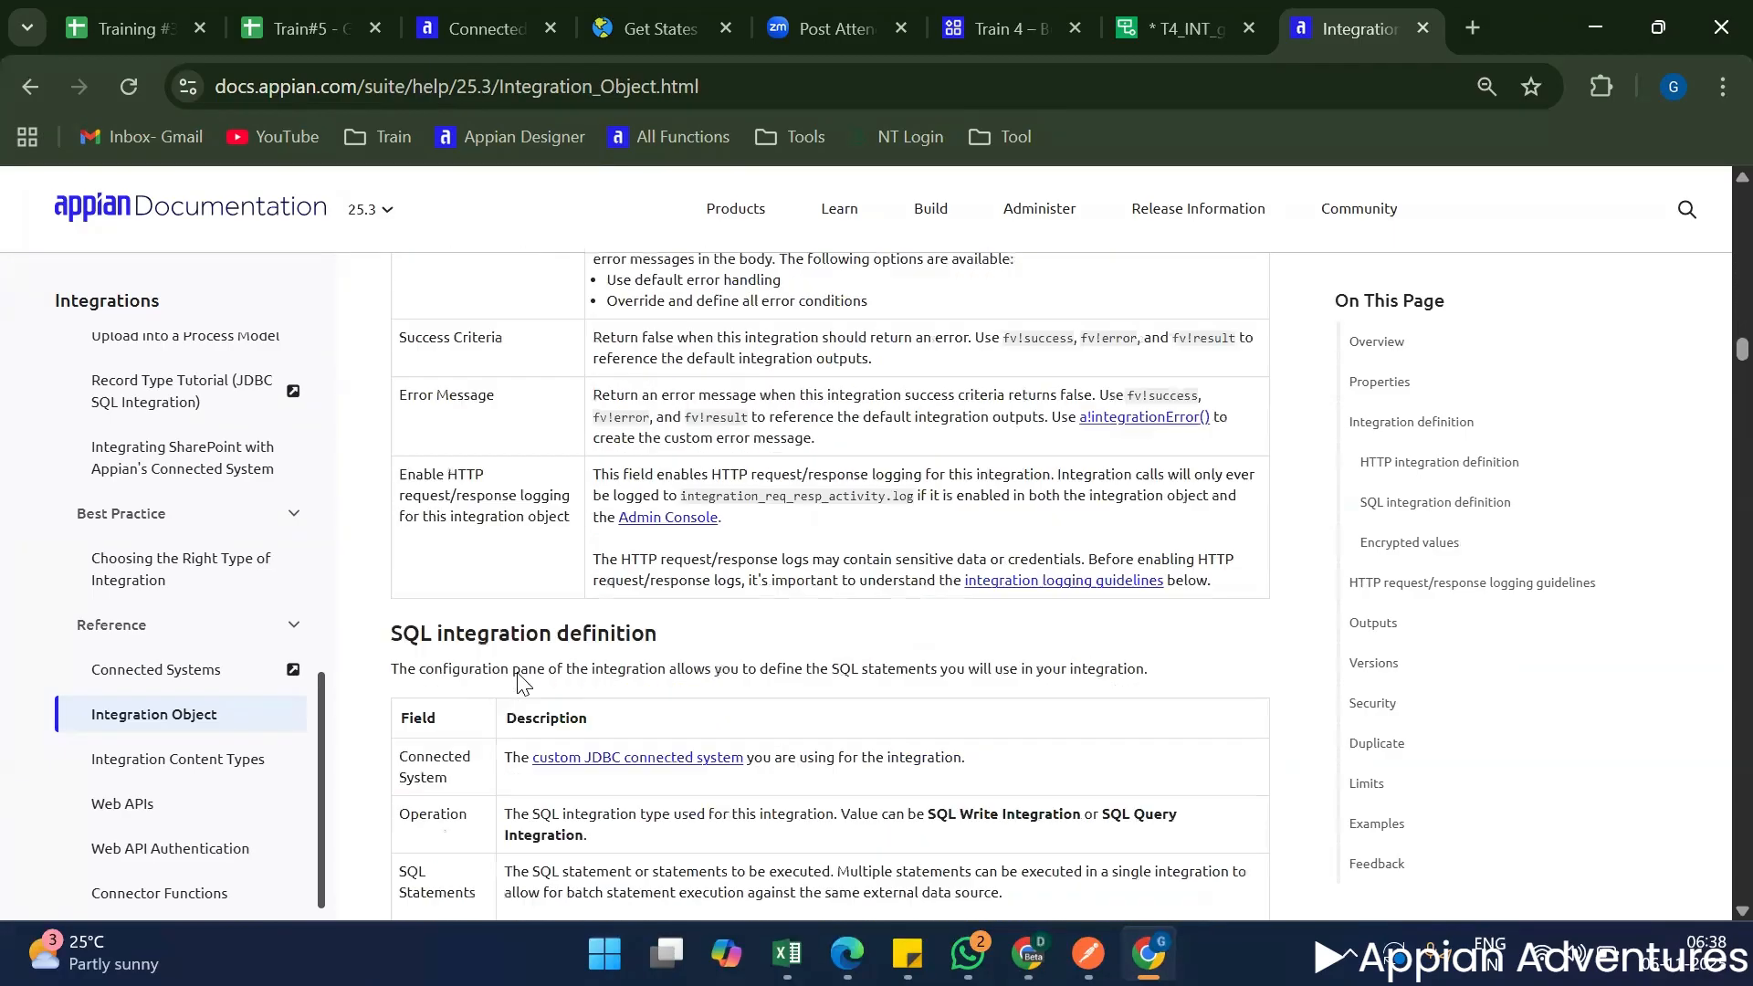
{"action": "scroll", "coordinate": [522, 680], "scroll_direction": "down", "scroll_amount": 15}
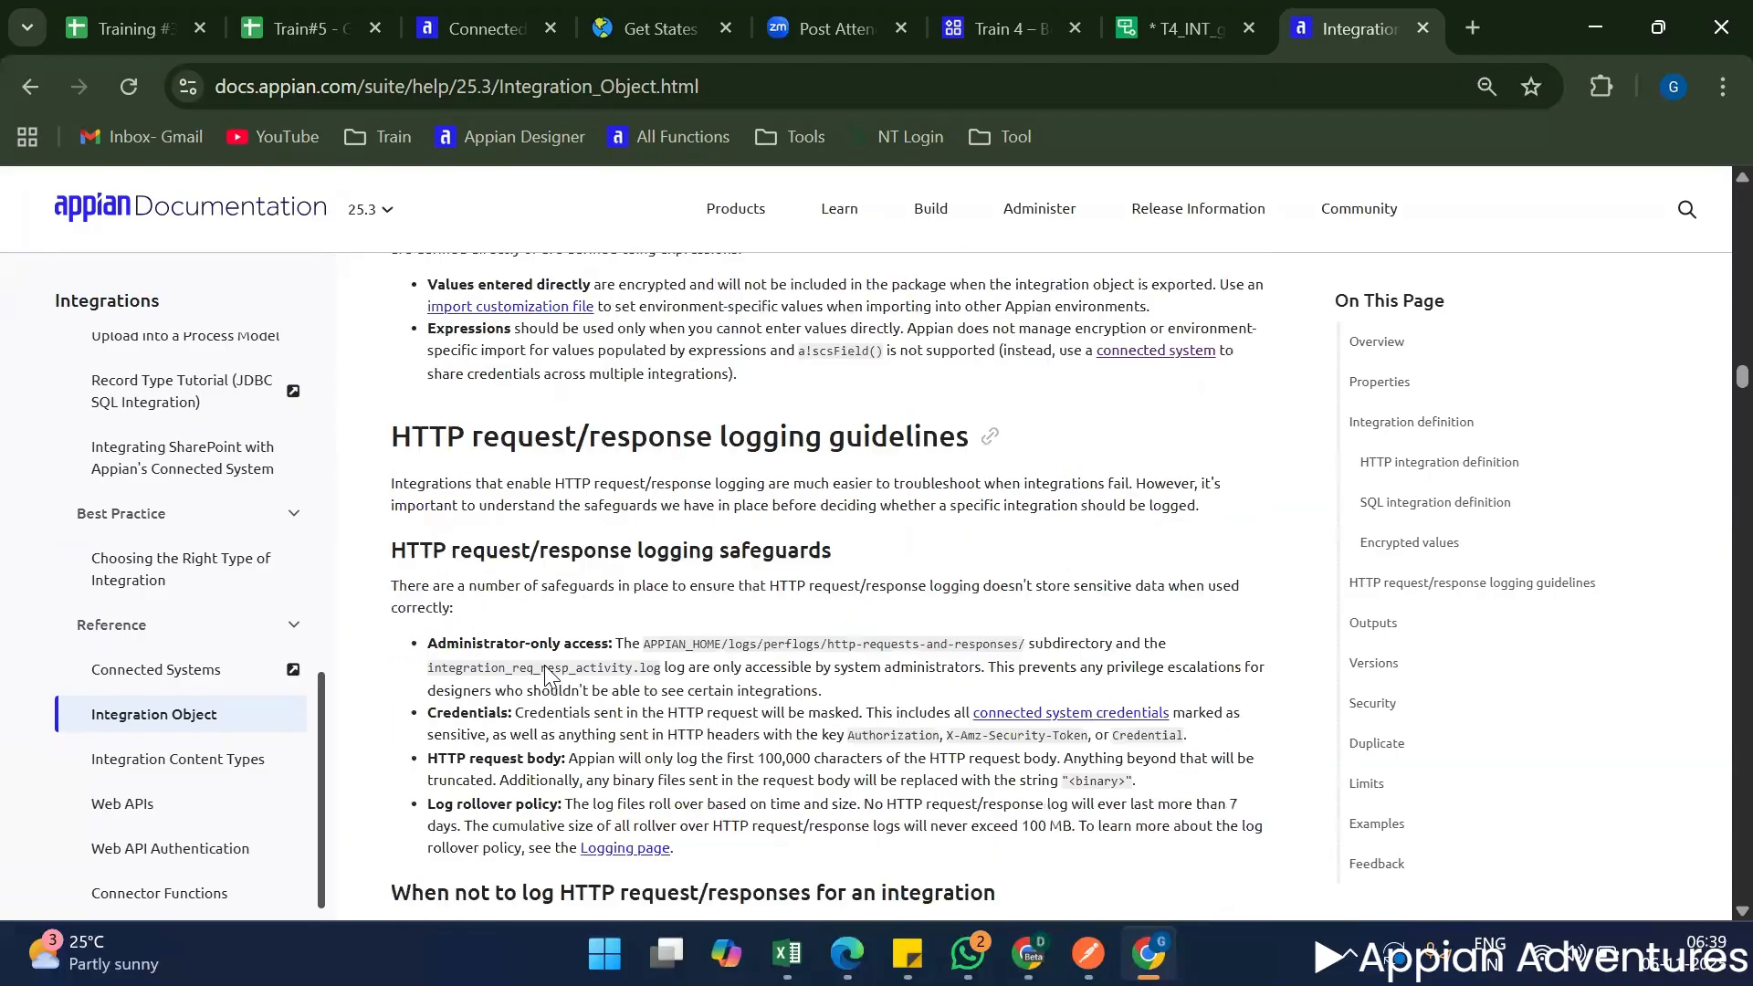
{"action": "scroll", "coordinate": [546, 676], "scroll_direction": "down", "scroll_amount": 15}
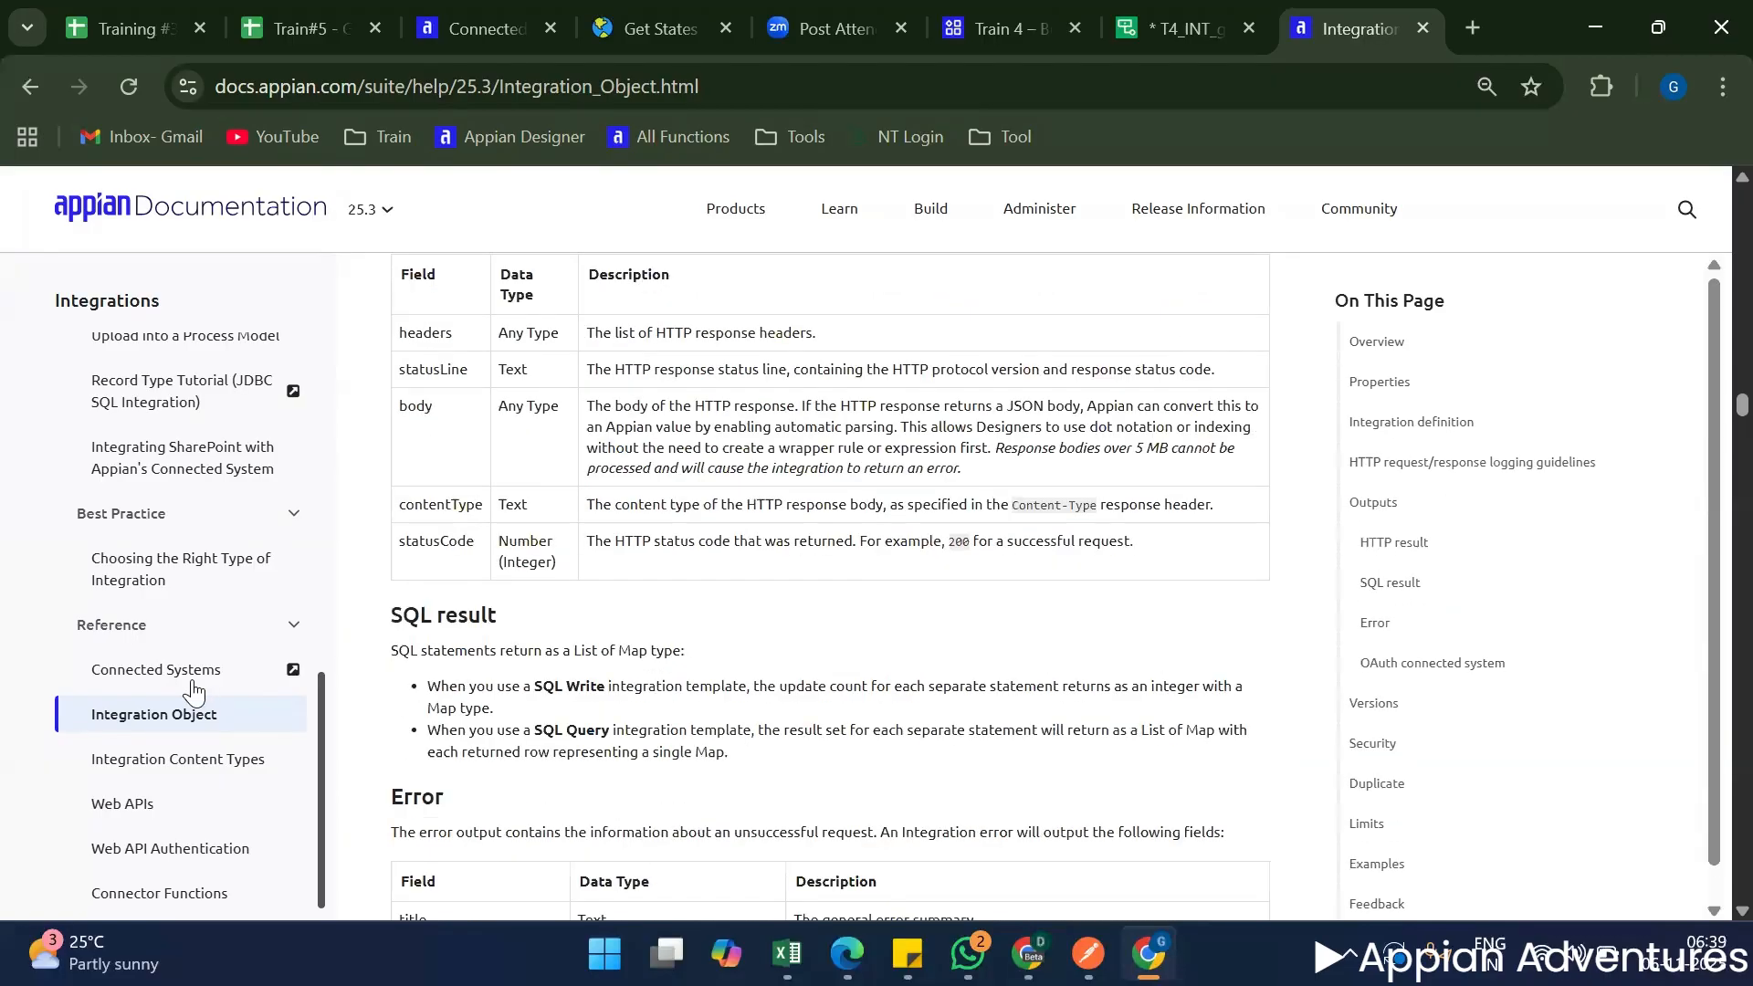
{"action": "scroll", "coordinate": [193, 693], "scroll_direction": "down", "scroll_amount": 10}
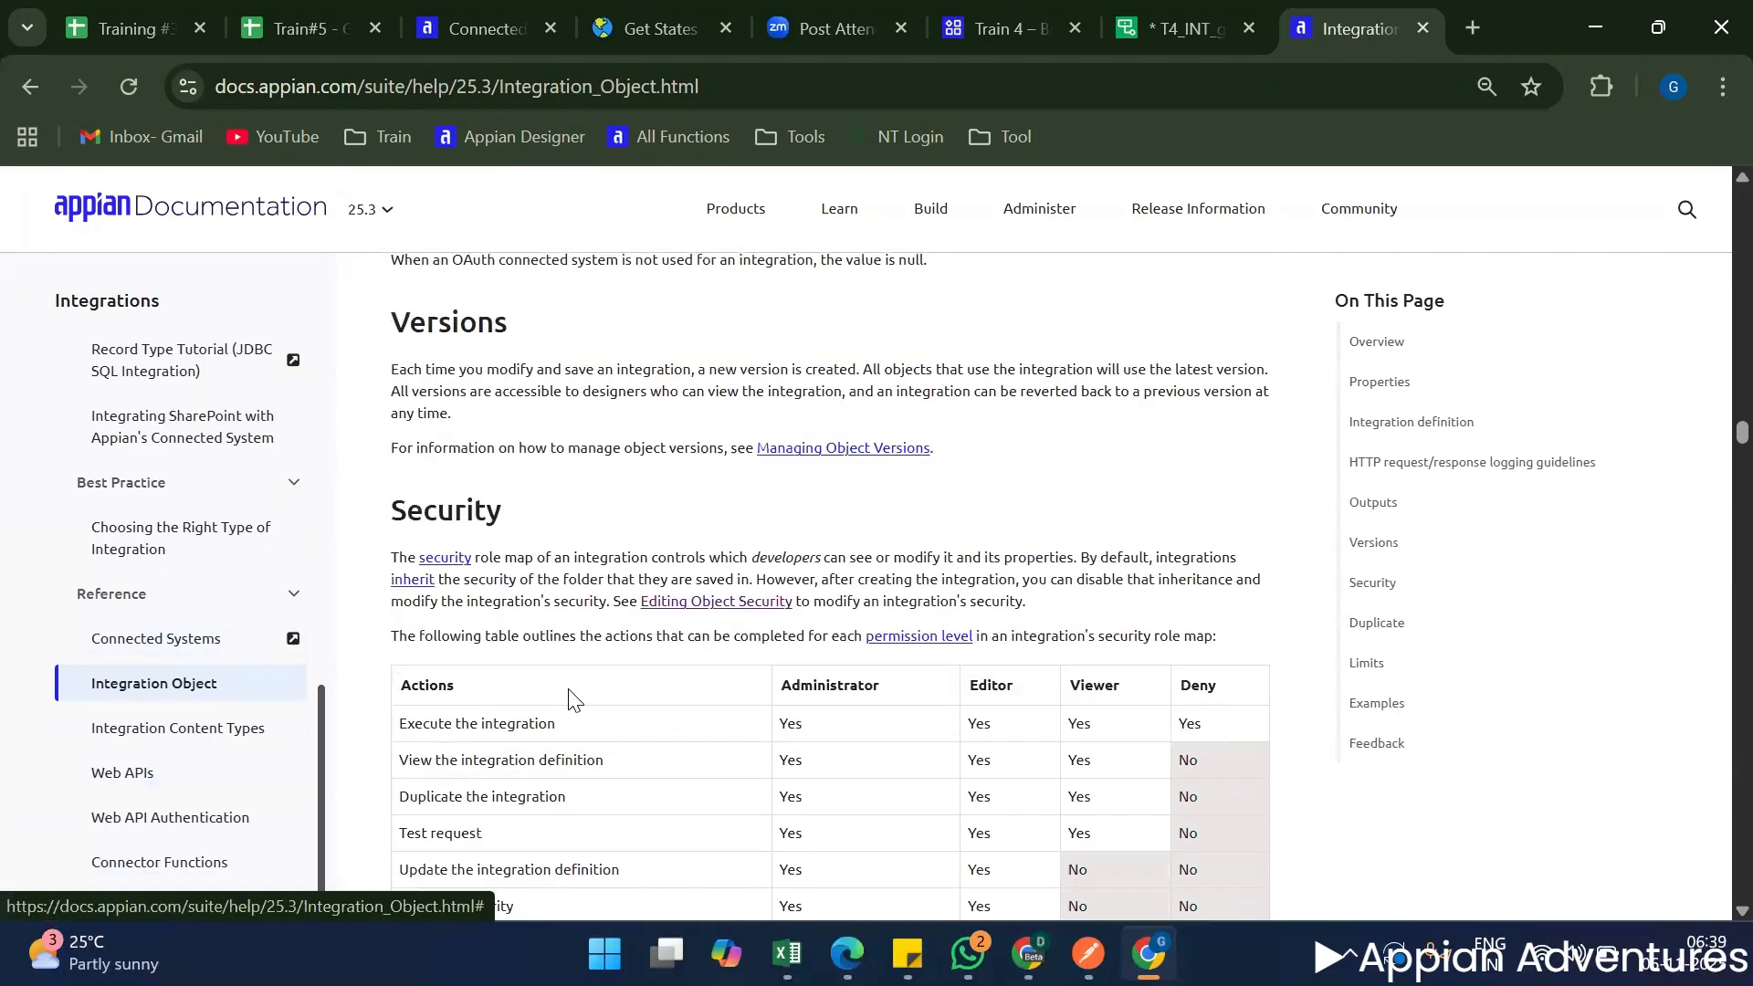
{"action": "scroll", "coordinate": [574, 700], "scroll_direction": "down", "scroll_amount": 15}
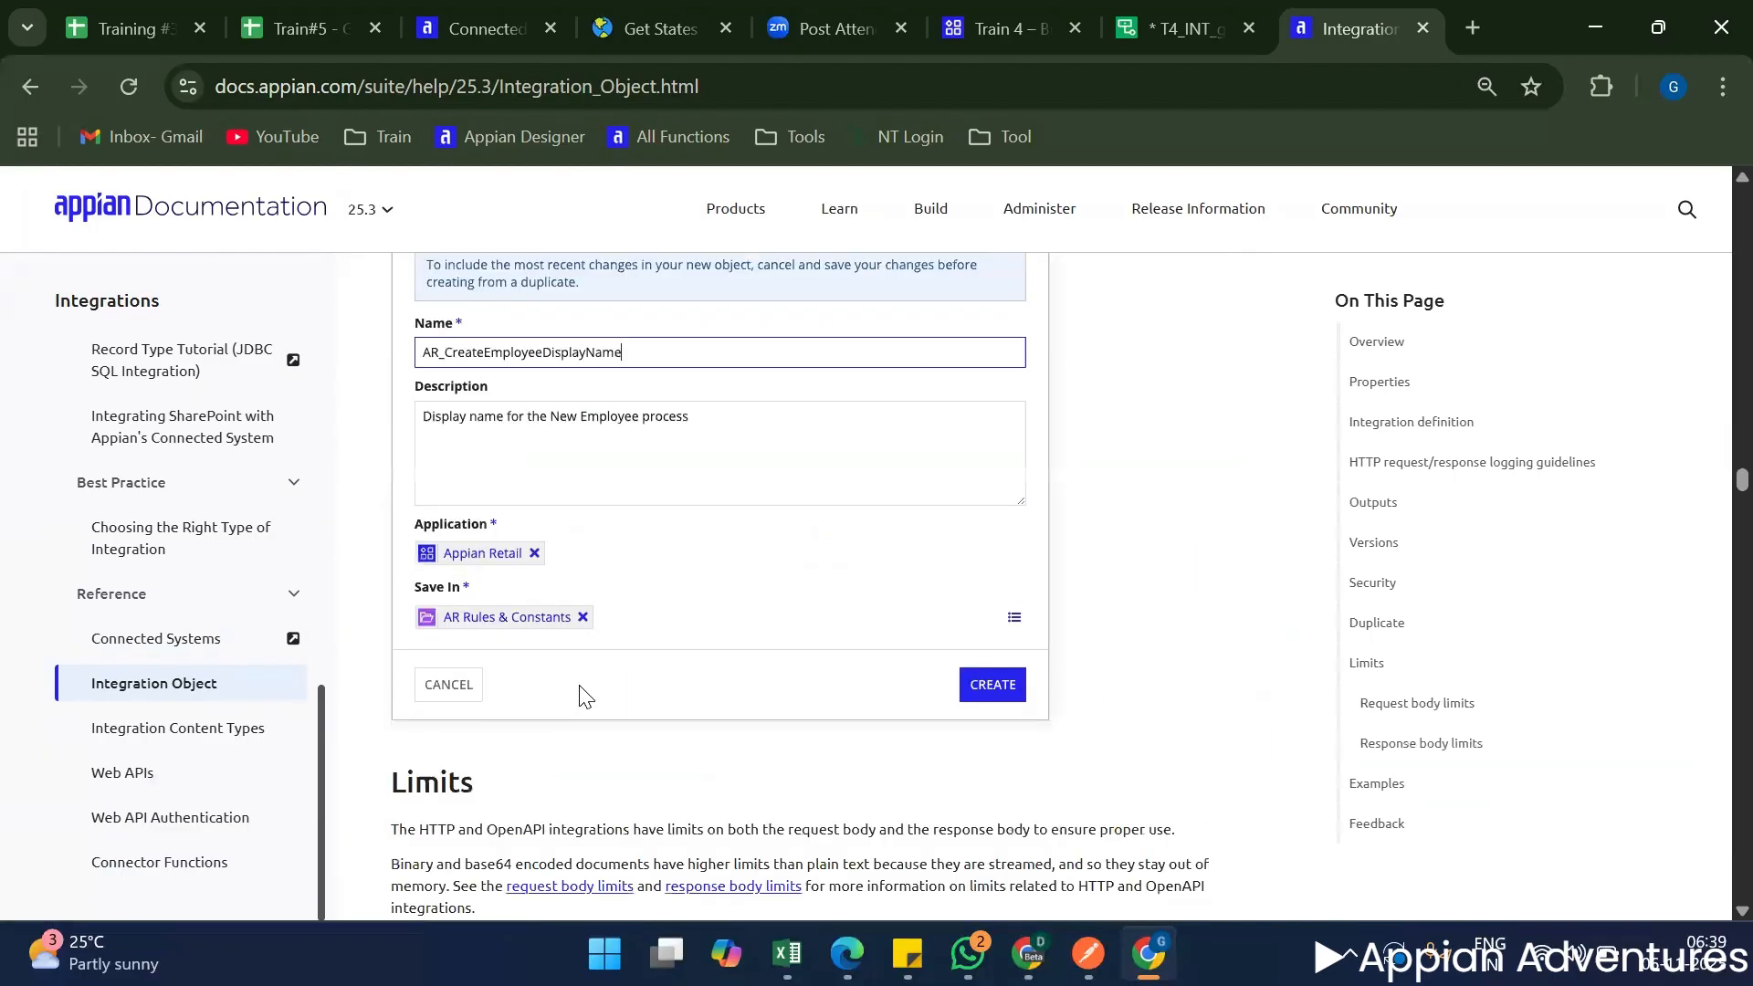
{"action": "scroll", "coordinate": [580, 693], "scroll_direction": "down", "scroll_amount": 18}
Study the Using Relative Path example, including how Base URL, Relative Path and URL Preview relate.
{"action": "scroll", "coordinate": [584, 694], "scroll_direction": "up", "scroll_amount": 7}
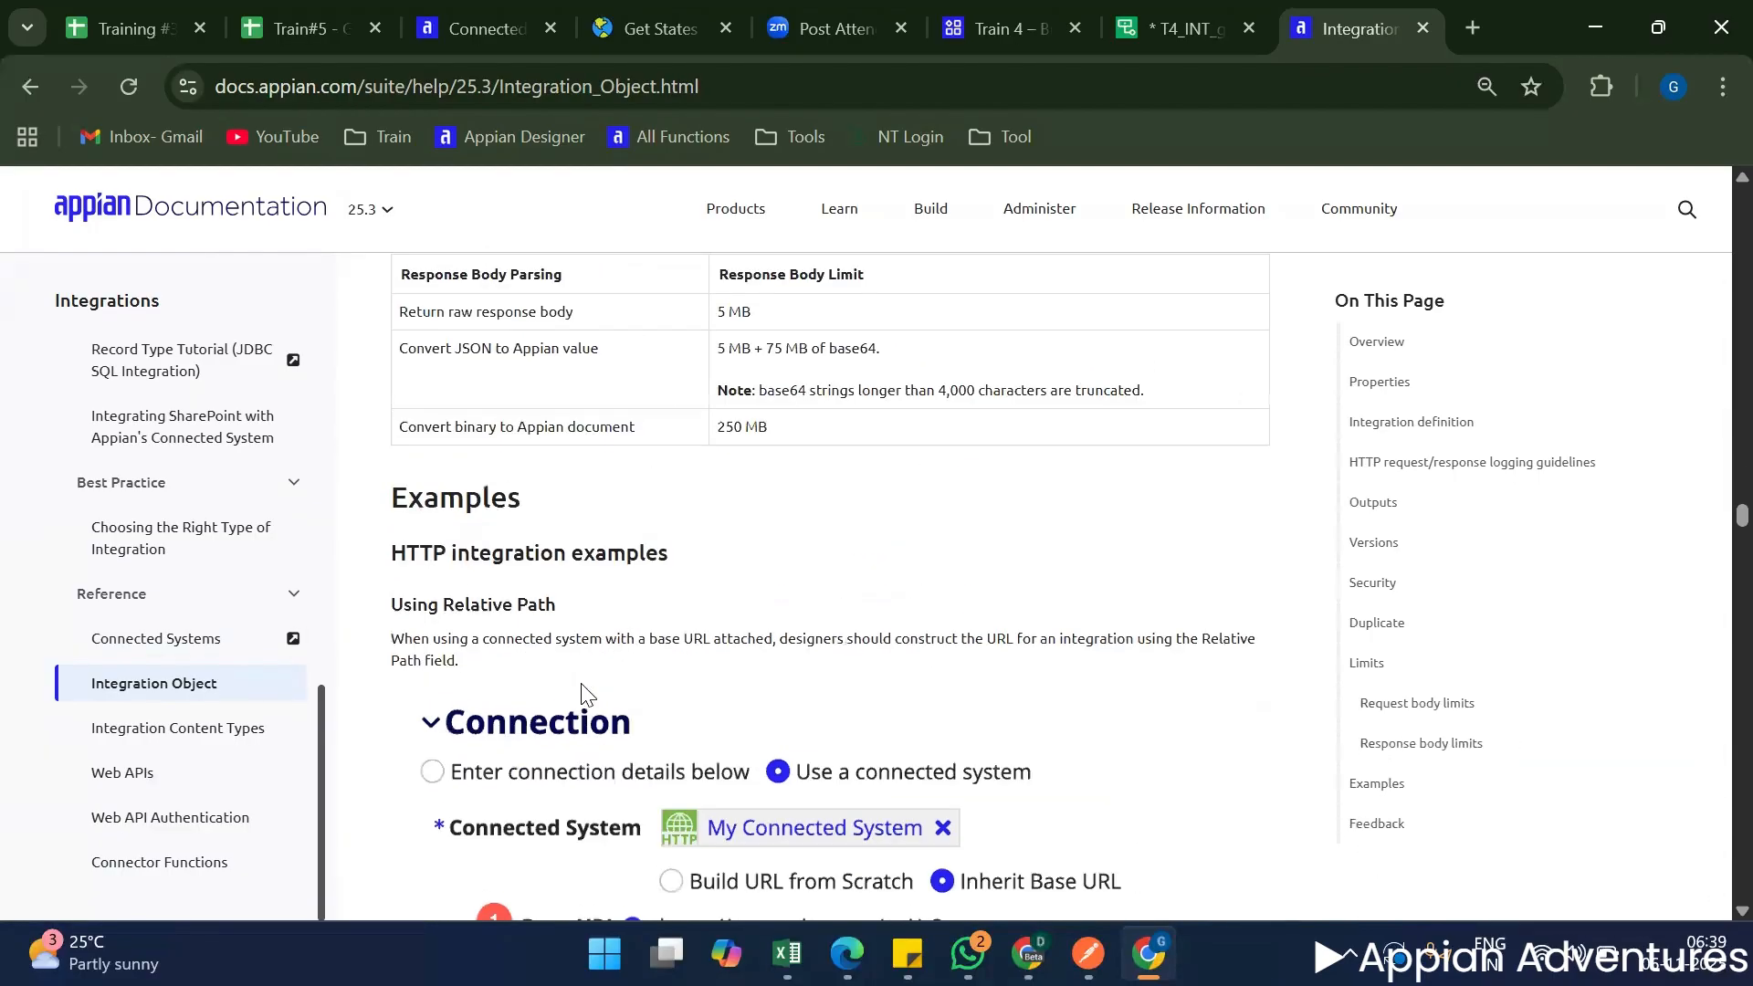
{"action": "scroll", "coordinate": [584, 694], "scroll_direction": "down", "scroll_amount": 5}
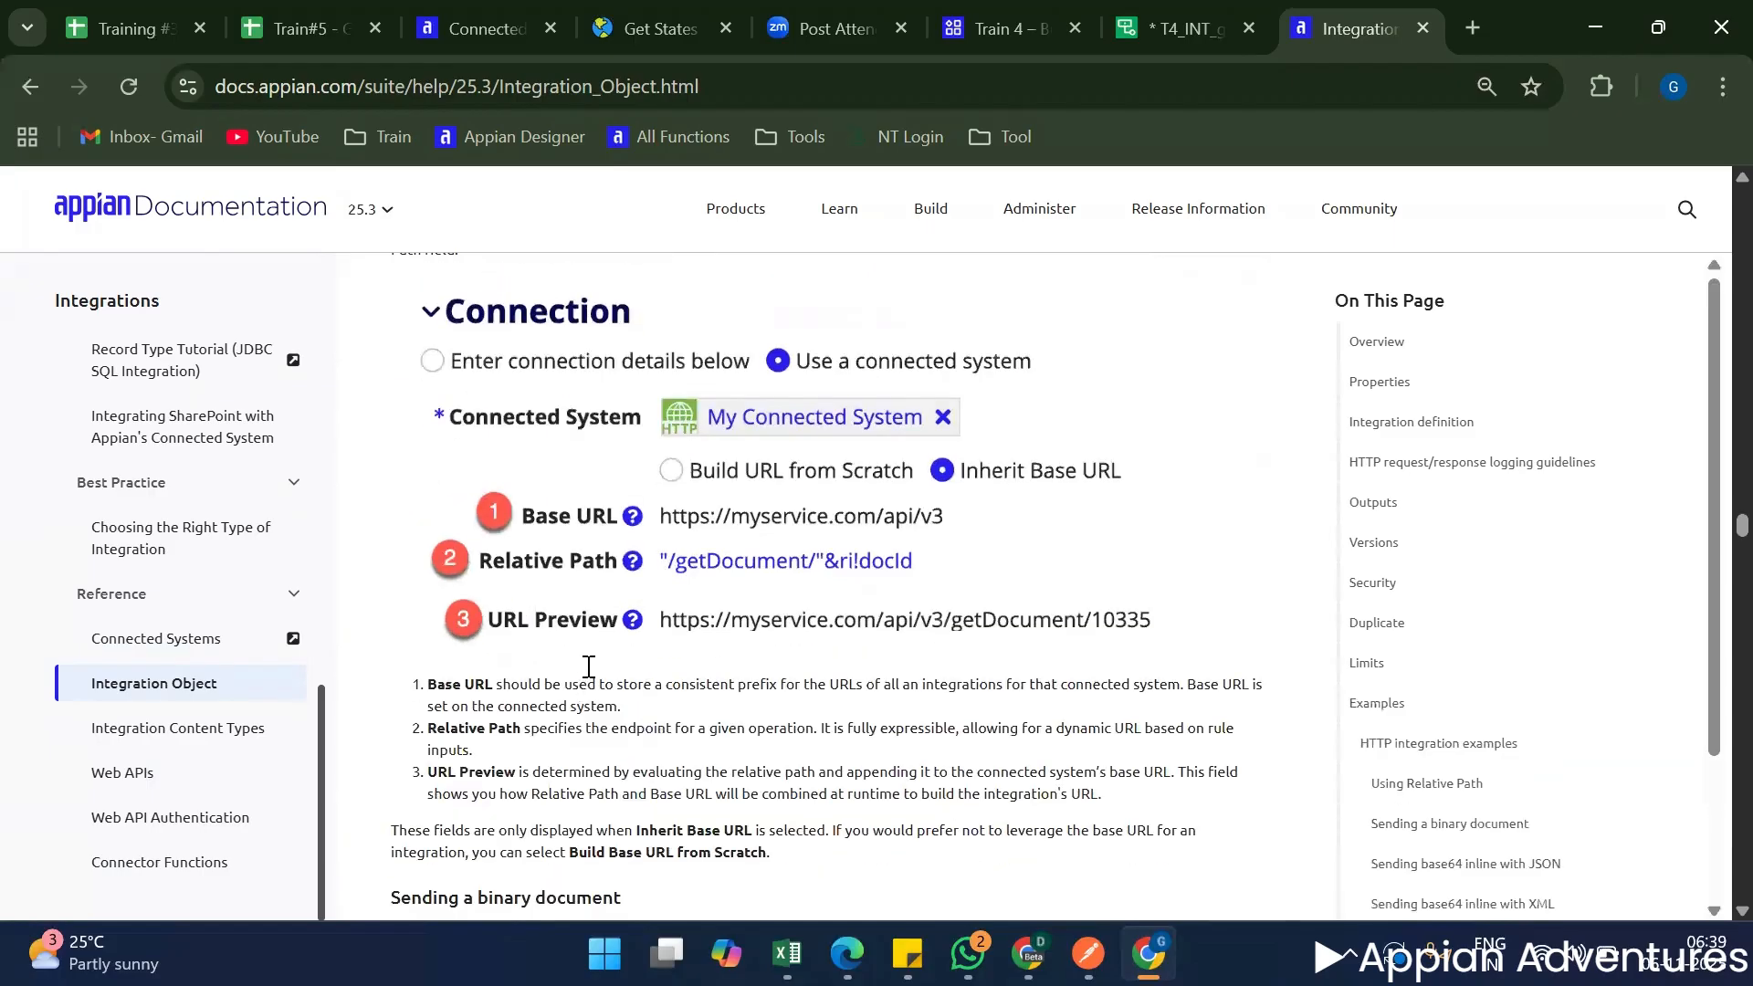
{"action": "scroll", "coordinate": [589, 666], "scroll_direction": "up", "scroll_amount": 3}
{"action": "scroll", "coordinate": [588, 672], "scroll_direction": "down", "scroll_amount": 2}
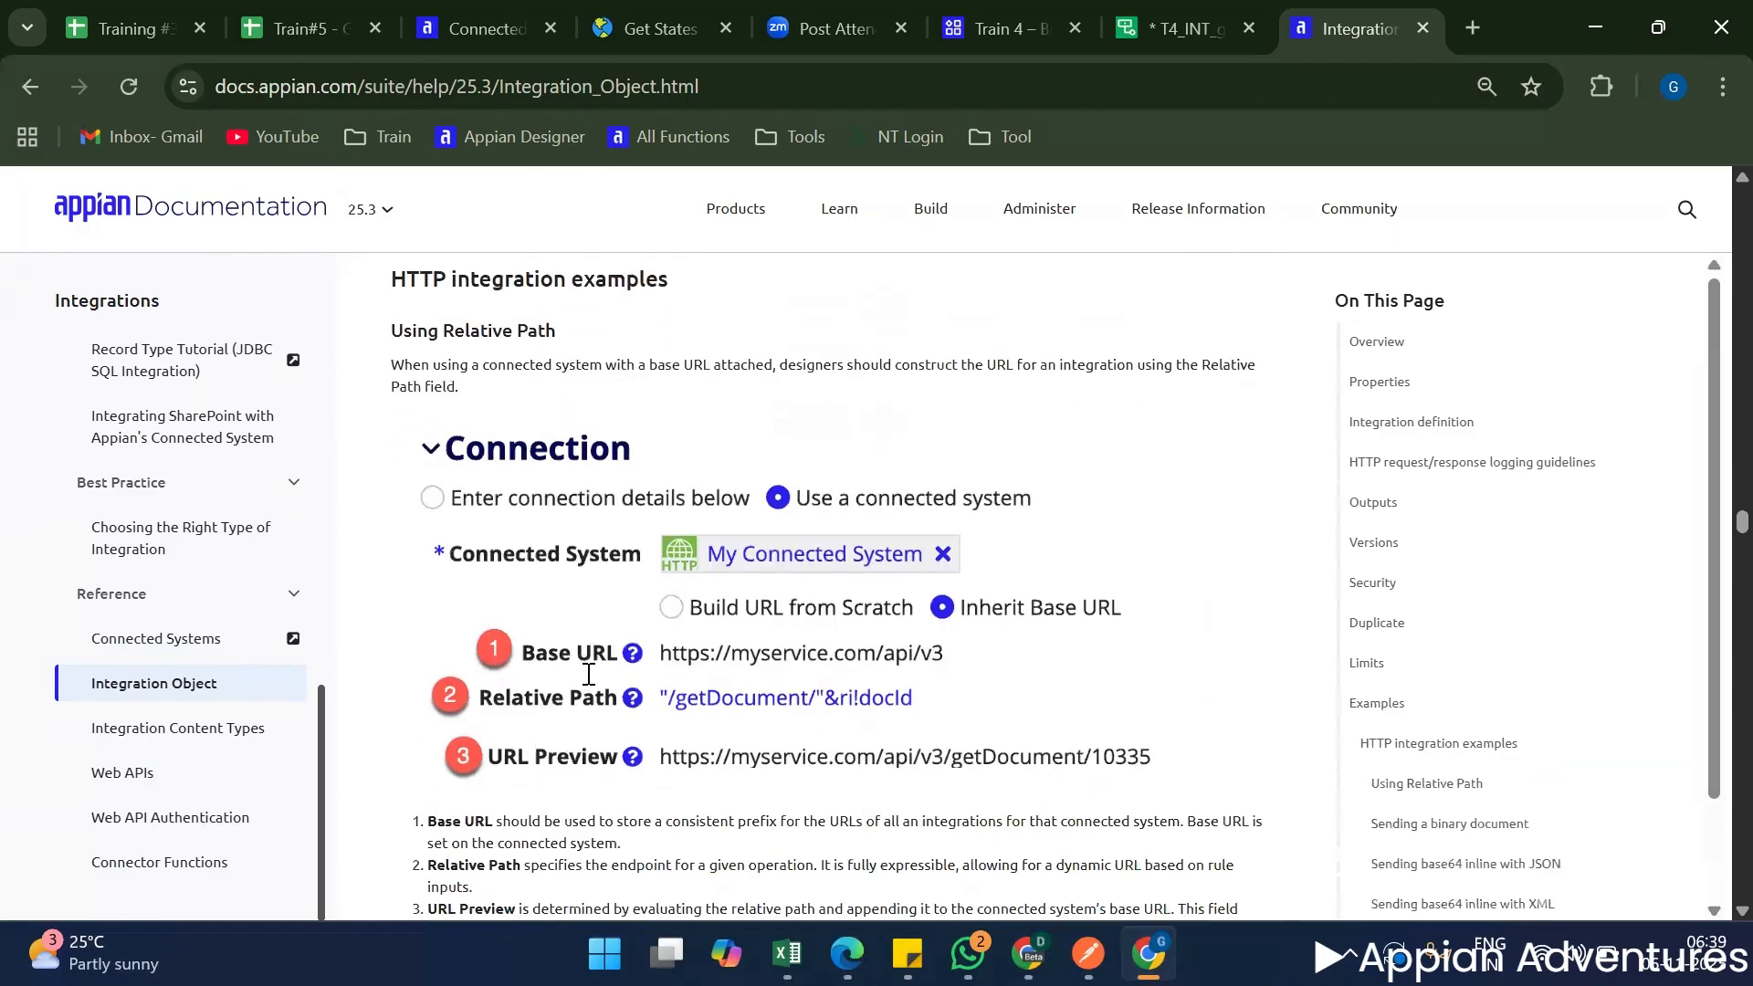
{"action": "scroll", "coordinate": [593, 648], "scroll_direction": "down", "scroll_amount": 2}
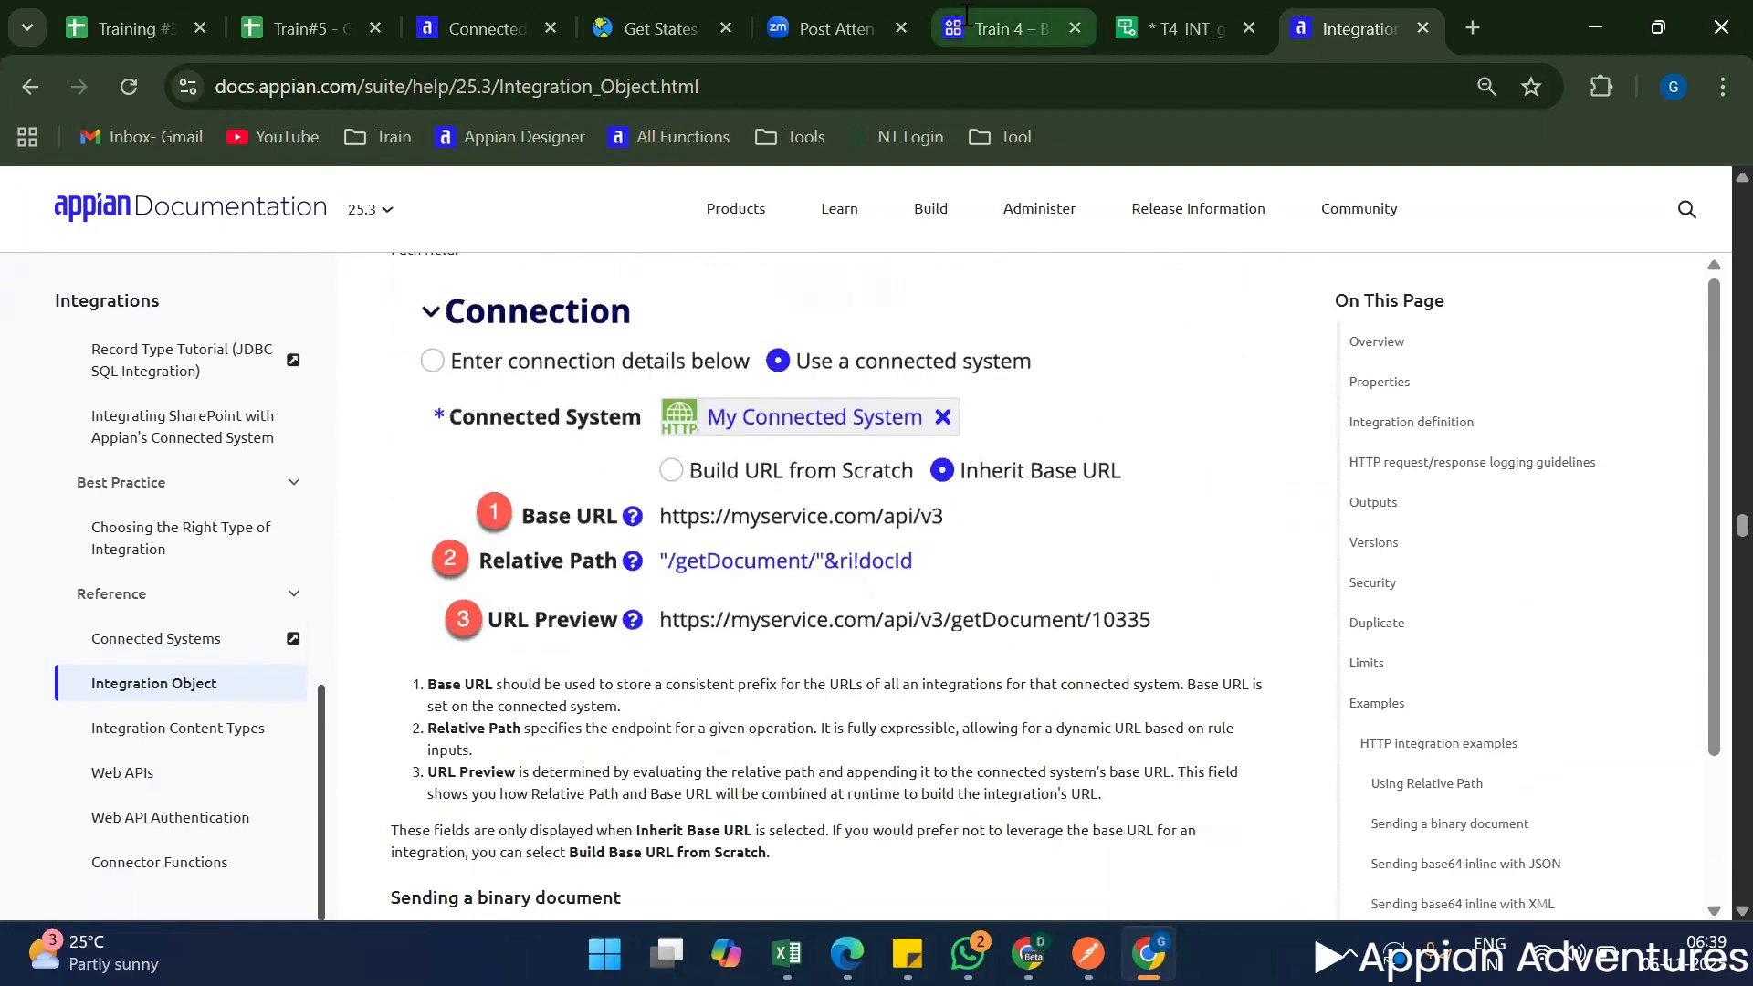
Return to T4_INT_getCountryDetails and go through the URL, Authentication, Method, Timeout and Usage fields required when connection details are entered directly.
{"action": "left_click", "coordinate": [1205, 27]}
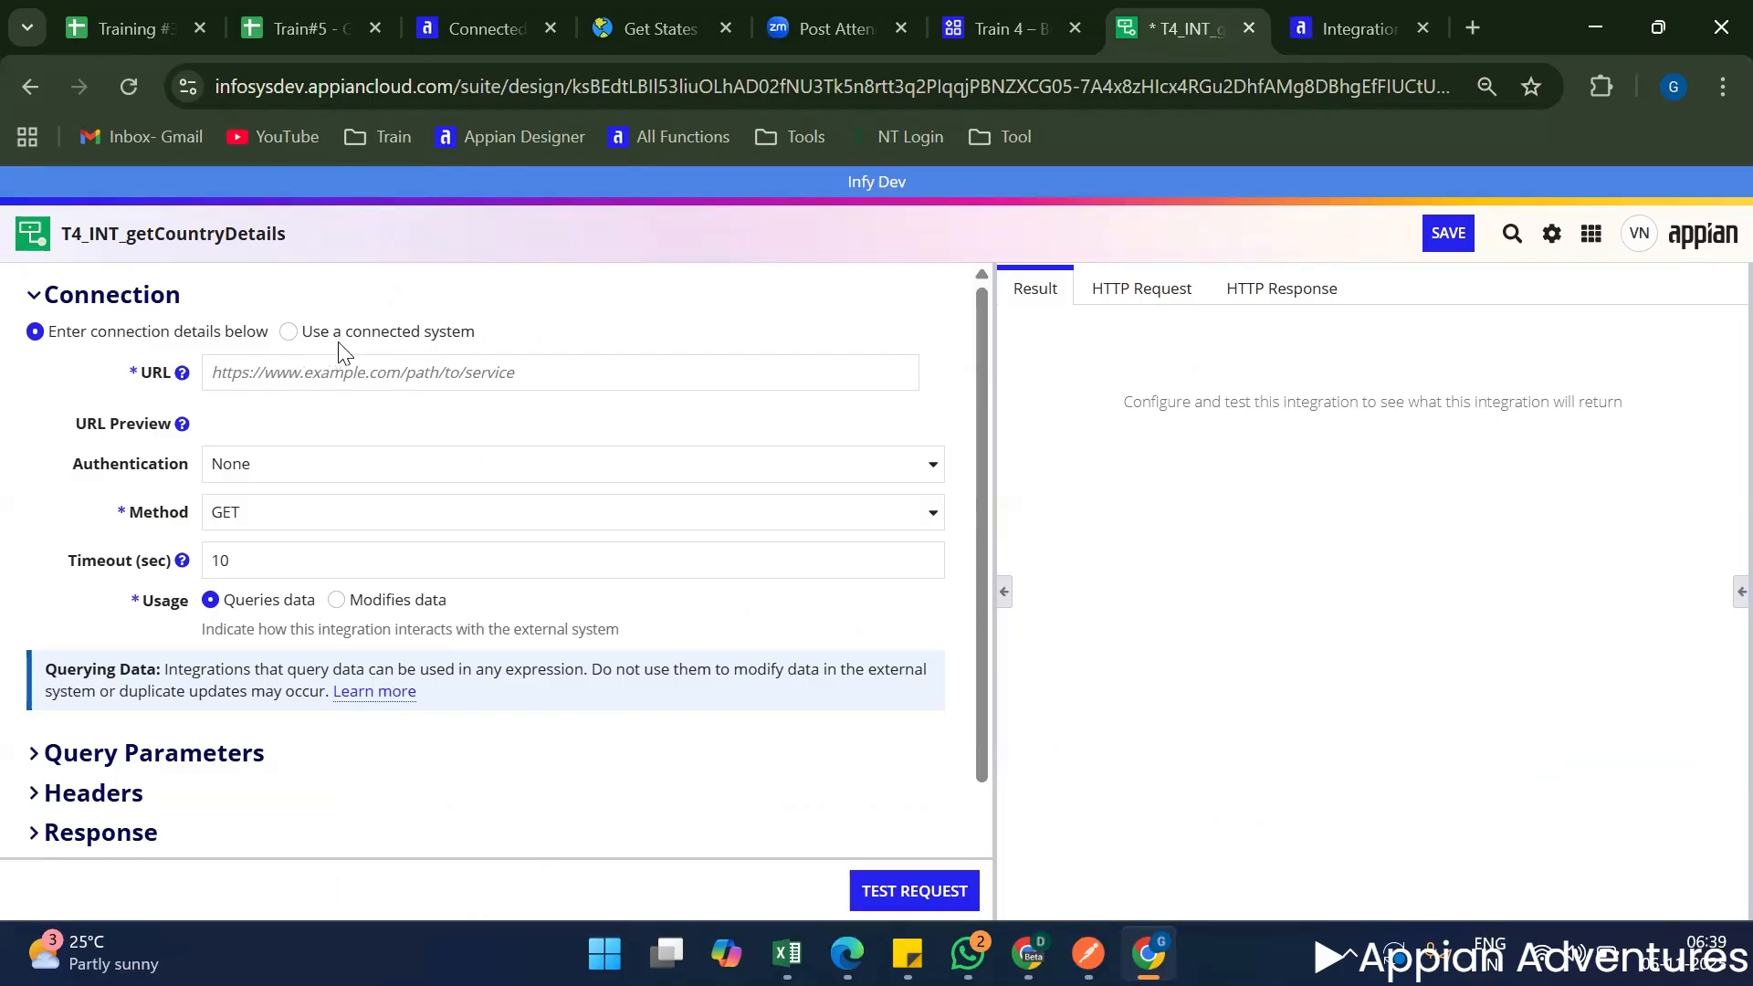
{"action": "double_click", "coordinate": [161, 374]}
{"action": "left_click", "coordinate": [53, 489]}
{"action": "double_click", "coordinate": [128, 464]}
{"action": "double_click", "coordinate": [154, 514]}
{"action": "triple_click", "coordinate": [91, 560]}
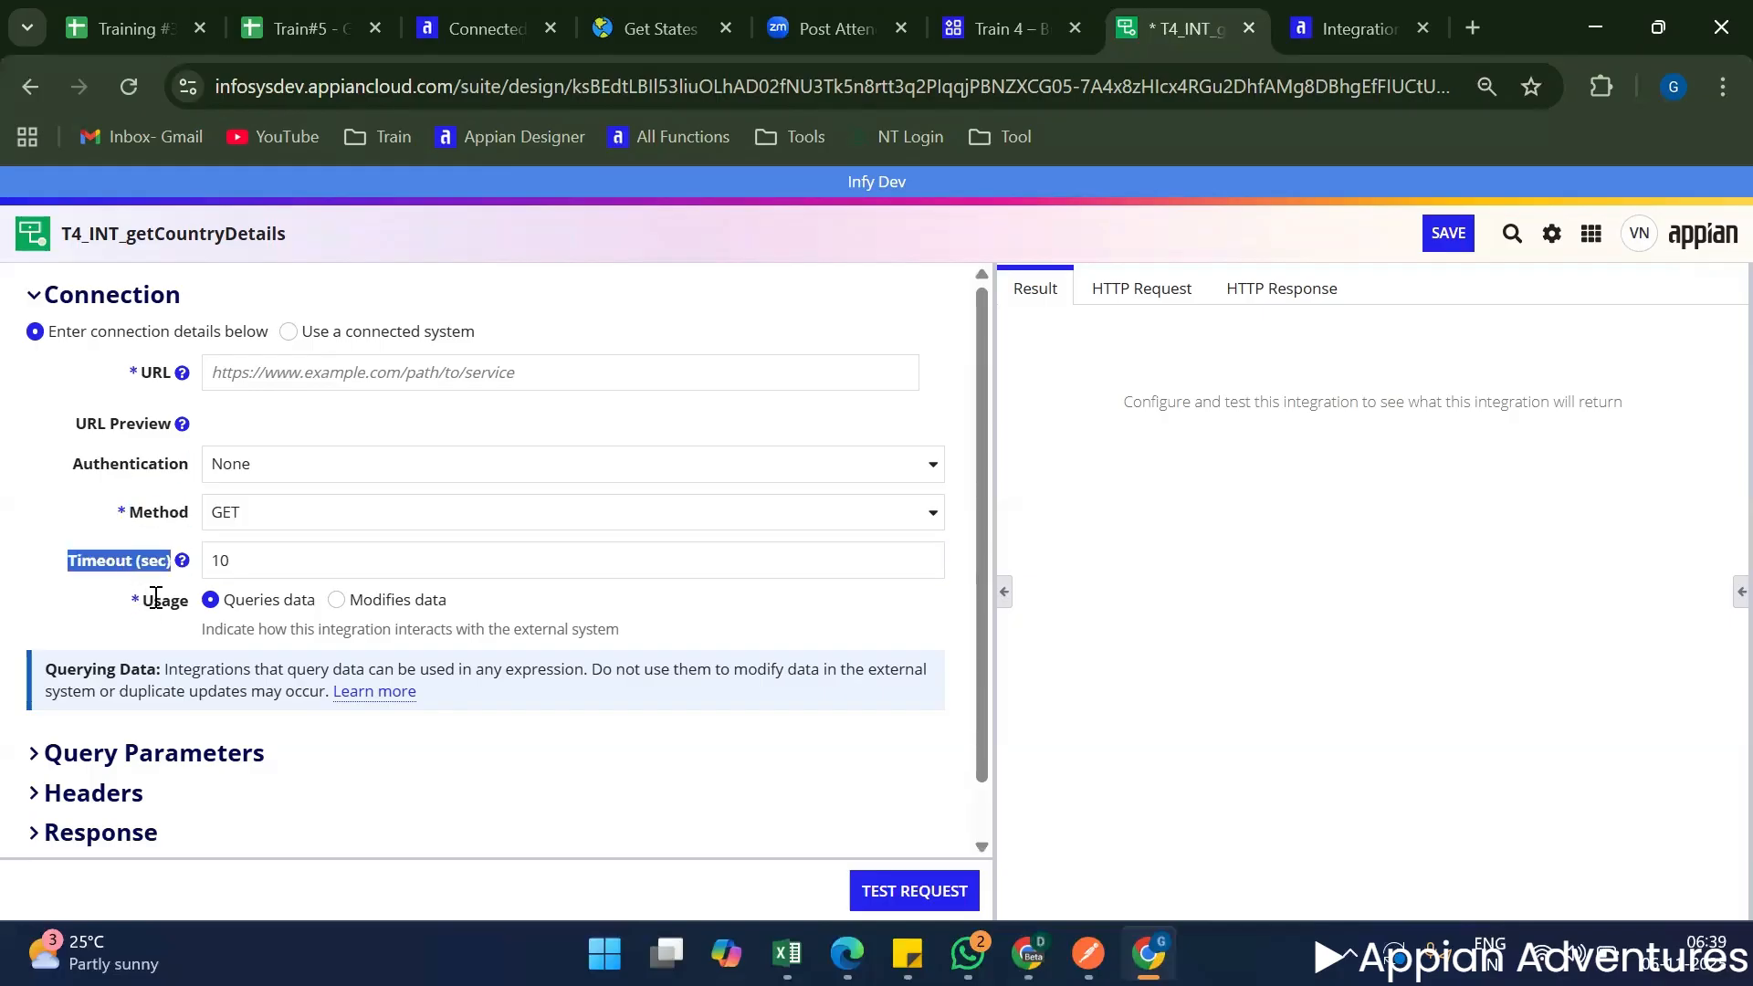
{"action": "double_click", "coordinate": [157, 599]}
{"action": "left_click_drag", "start_coordinate": [75, 363], "coordinate": [623, 713]}
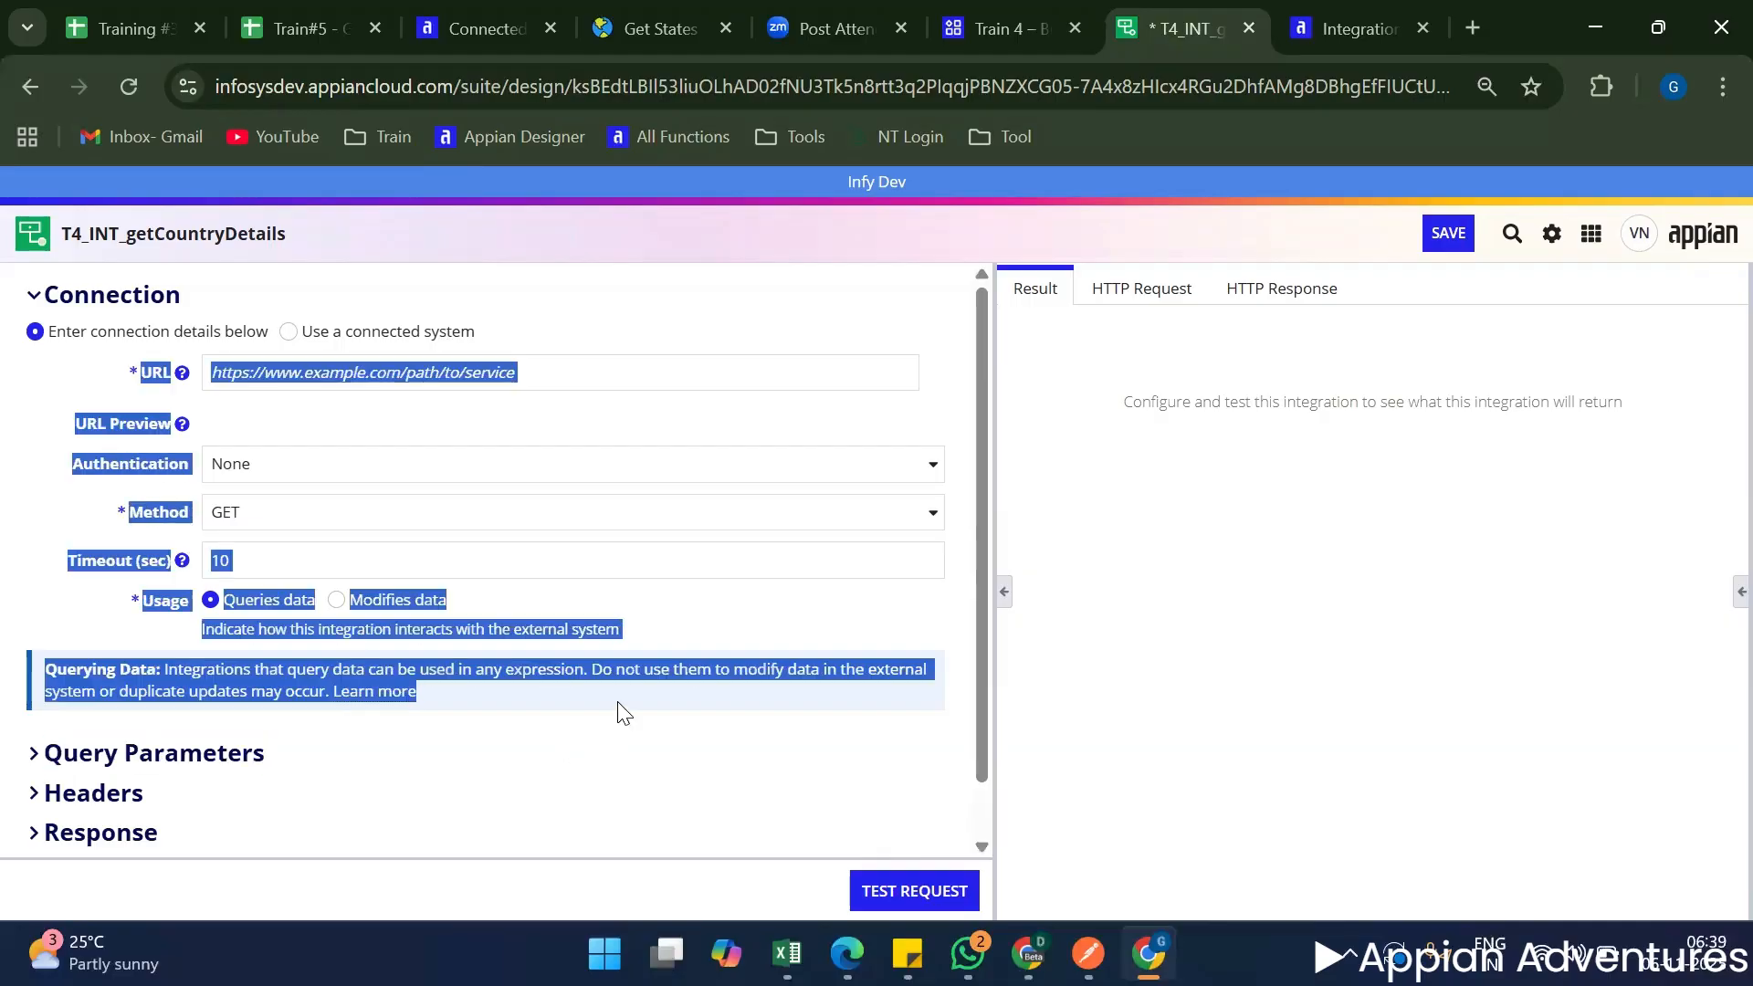
{"action": "left_click", "coordinate": [587, 305]}
Set the integration's connection to use the T4_CN_countryStateCity connected system with its base URL inherited.
{"action": "left_click", "coordinate": [334, 338]}
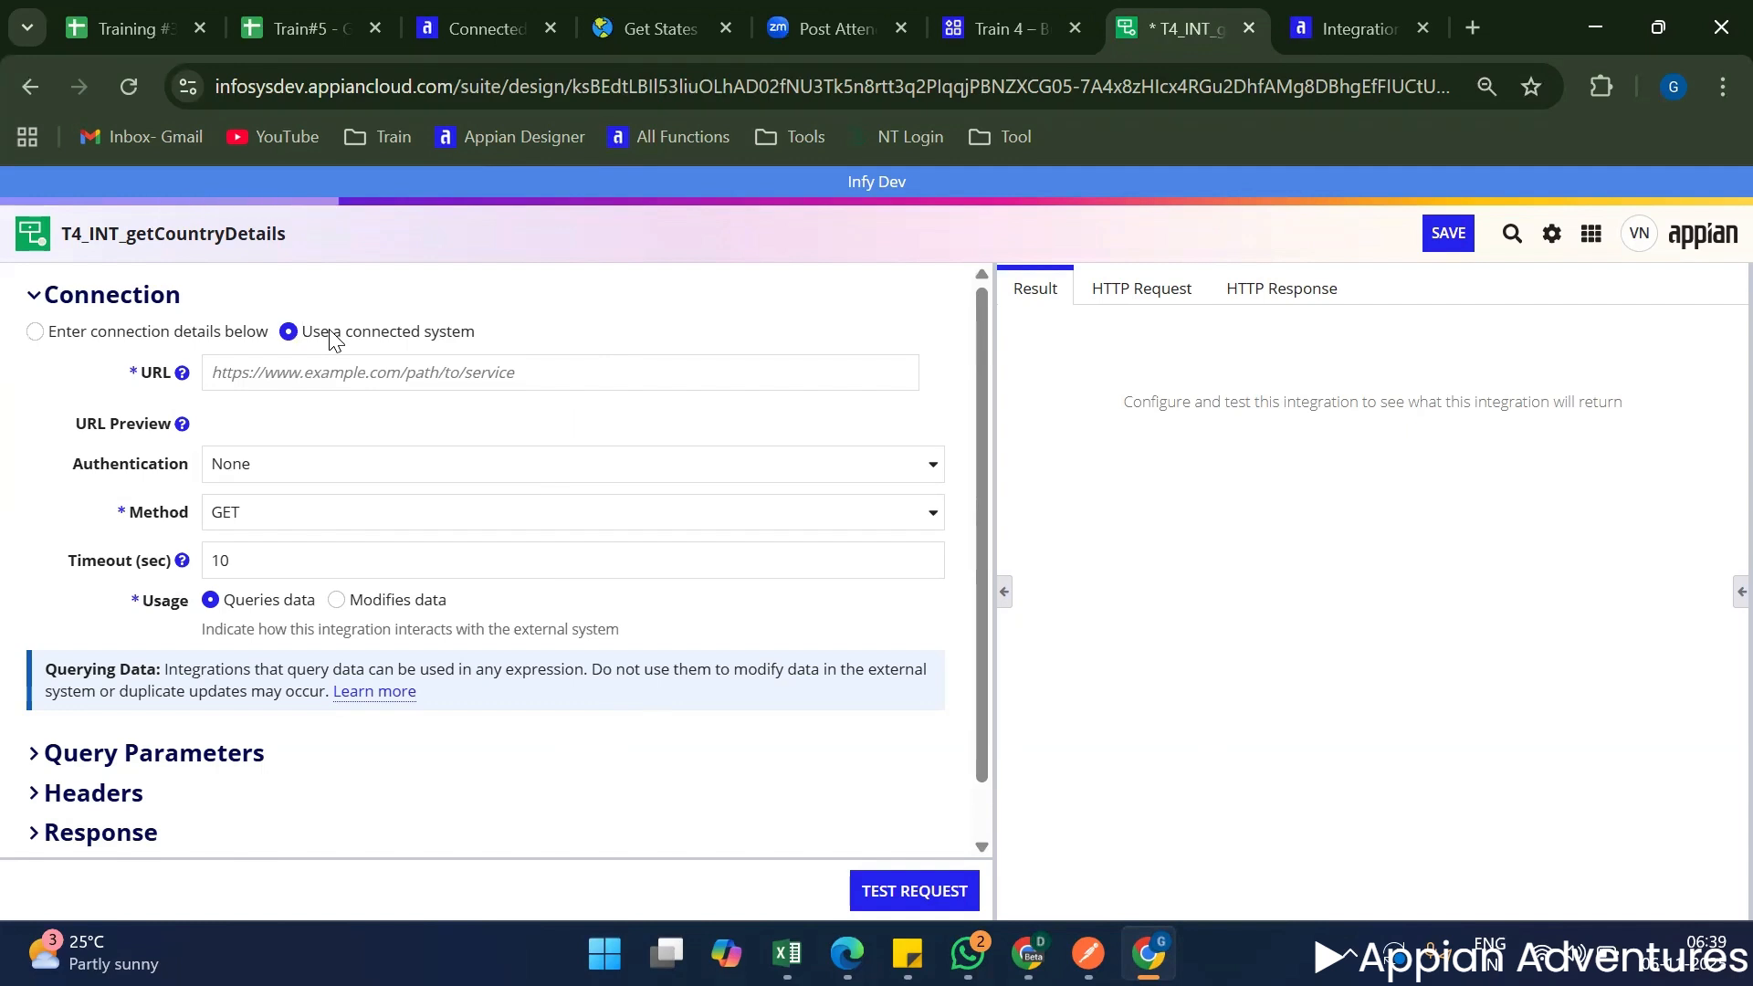
{"action": "left_click", "coordinate": [382, 372]}
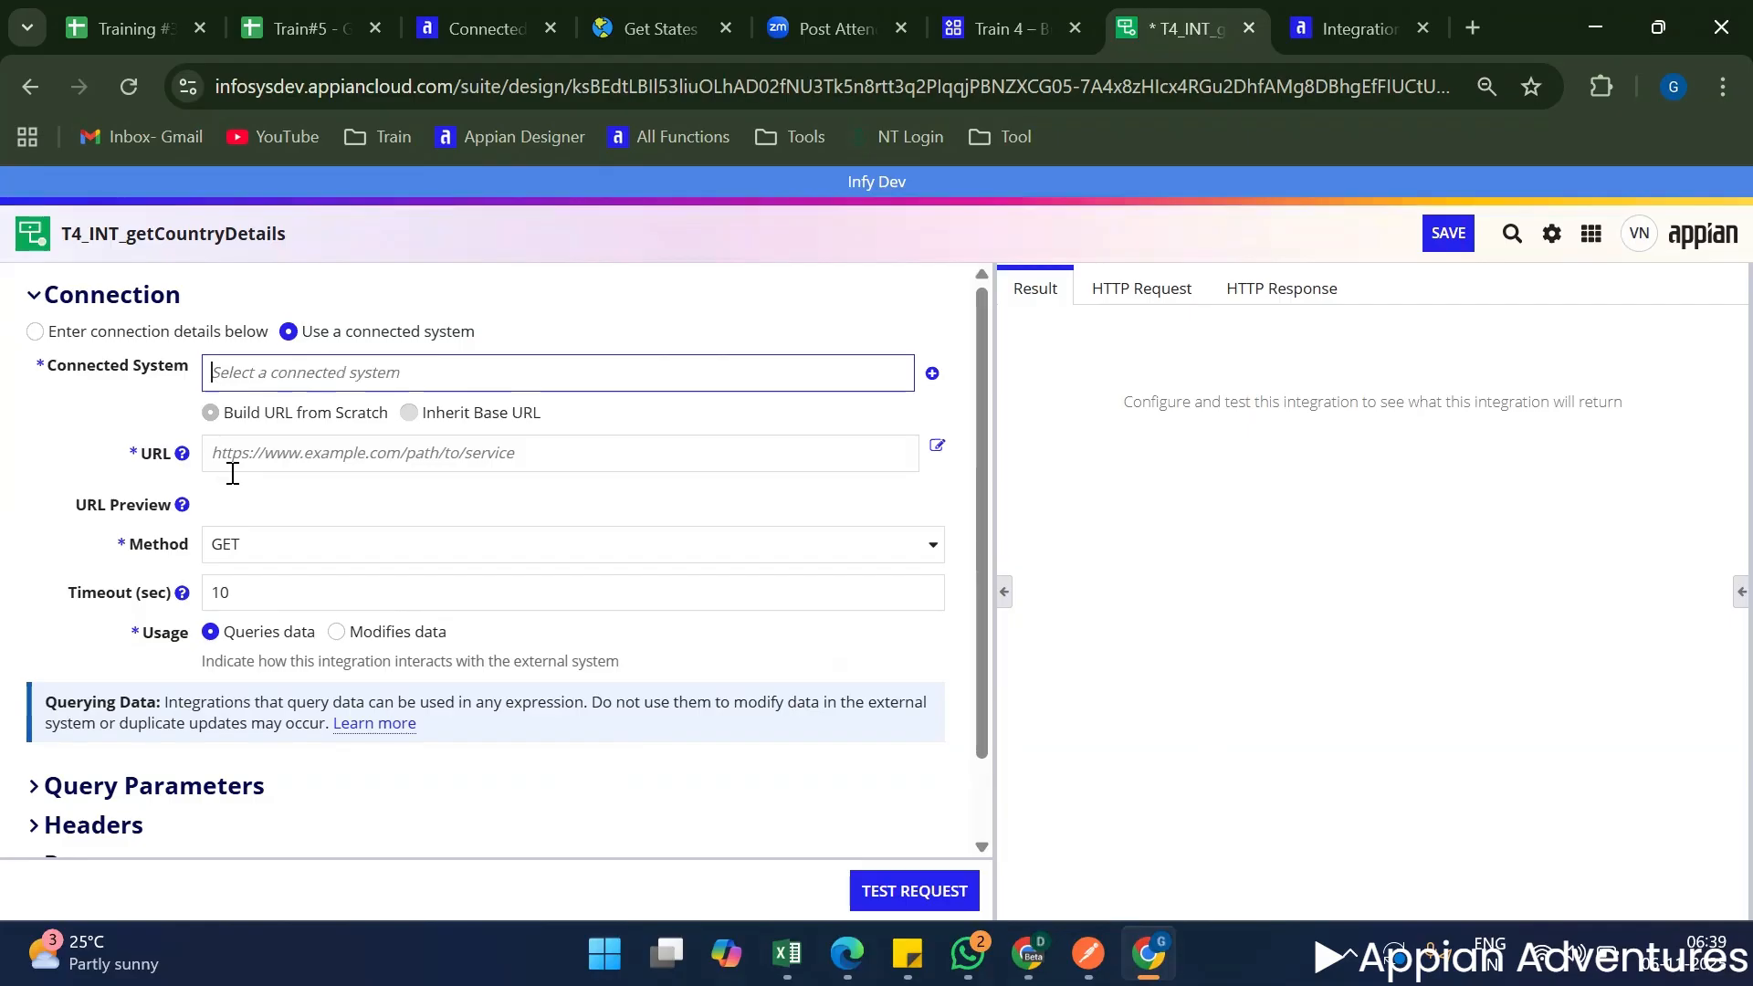
{"action": "type", "text": "t4"}
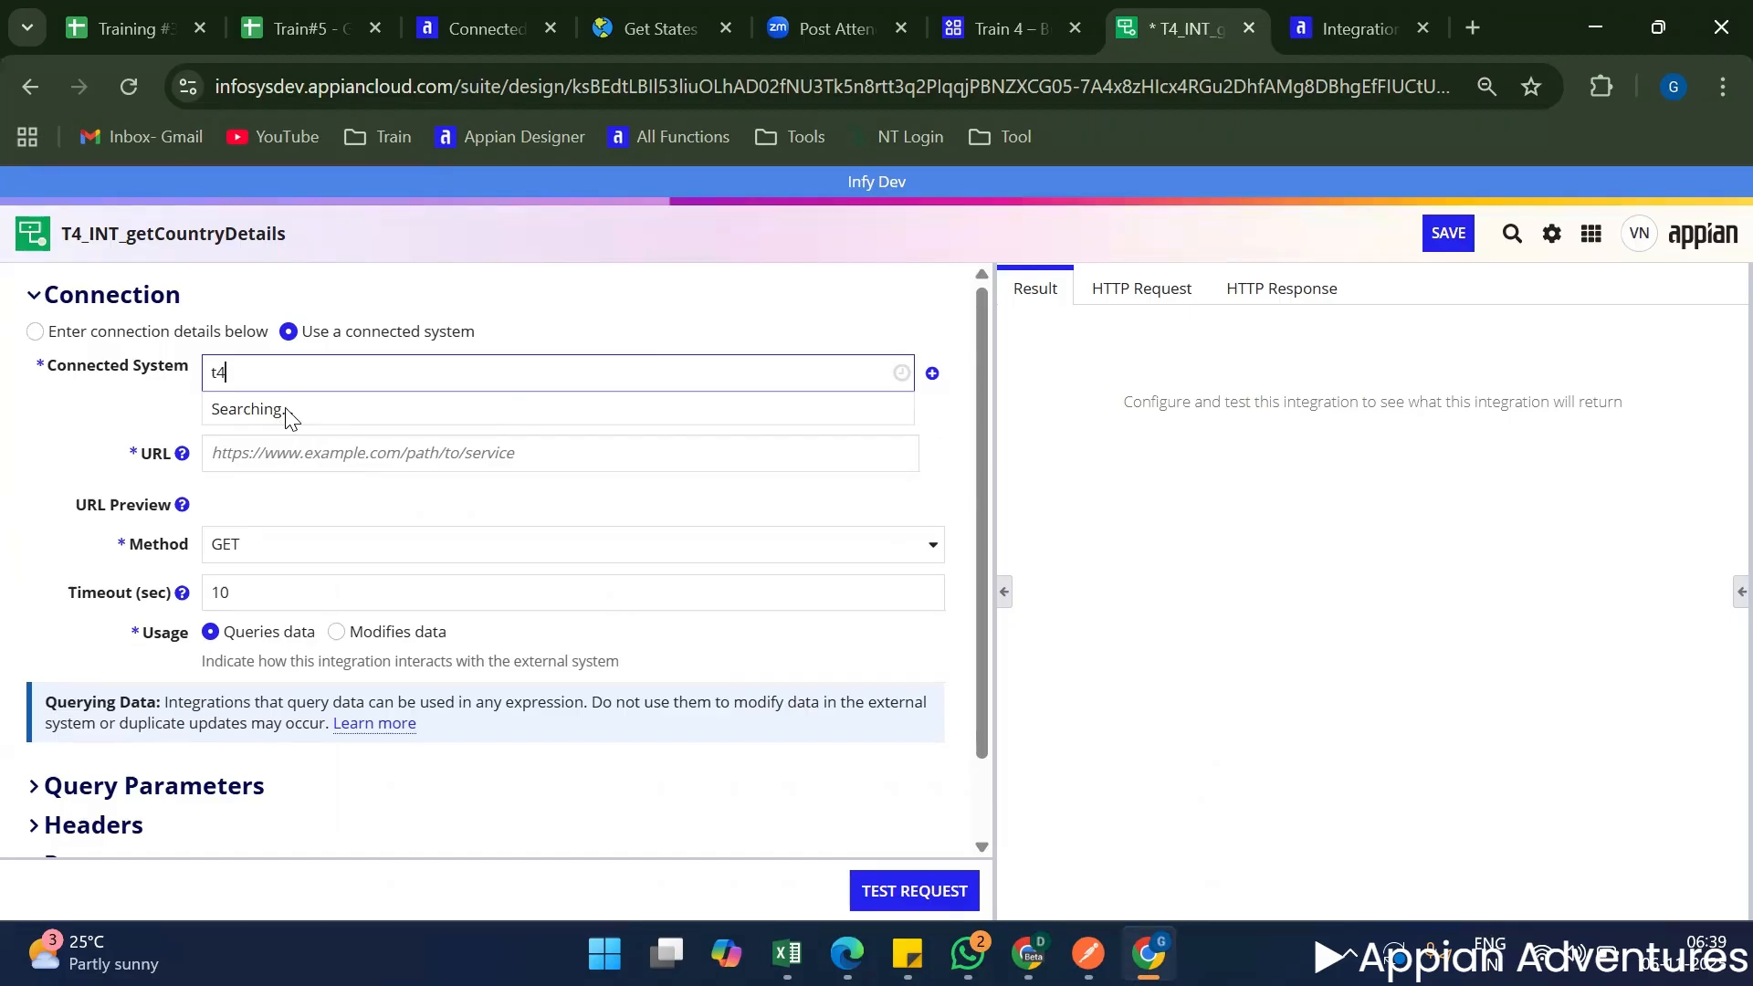
{"action": "left_click", "coordinate": [337, 411]}
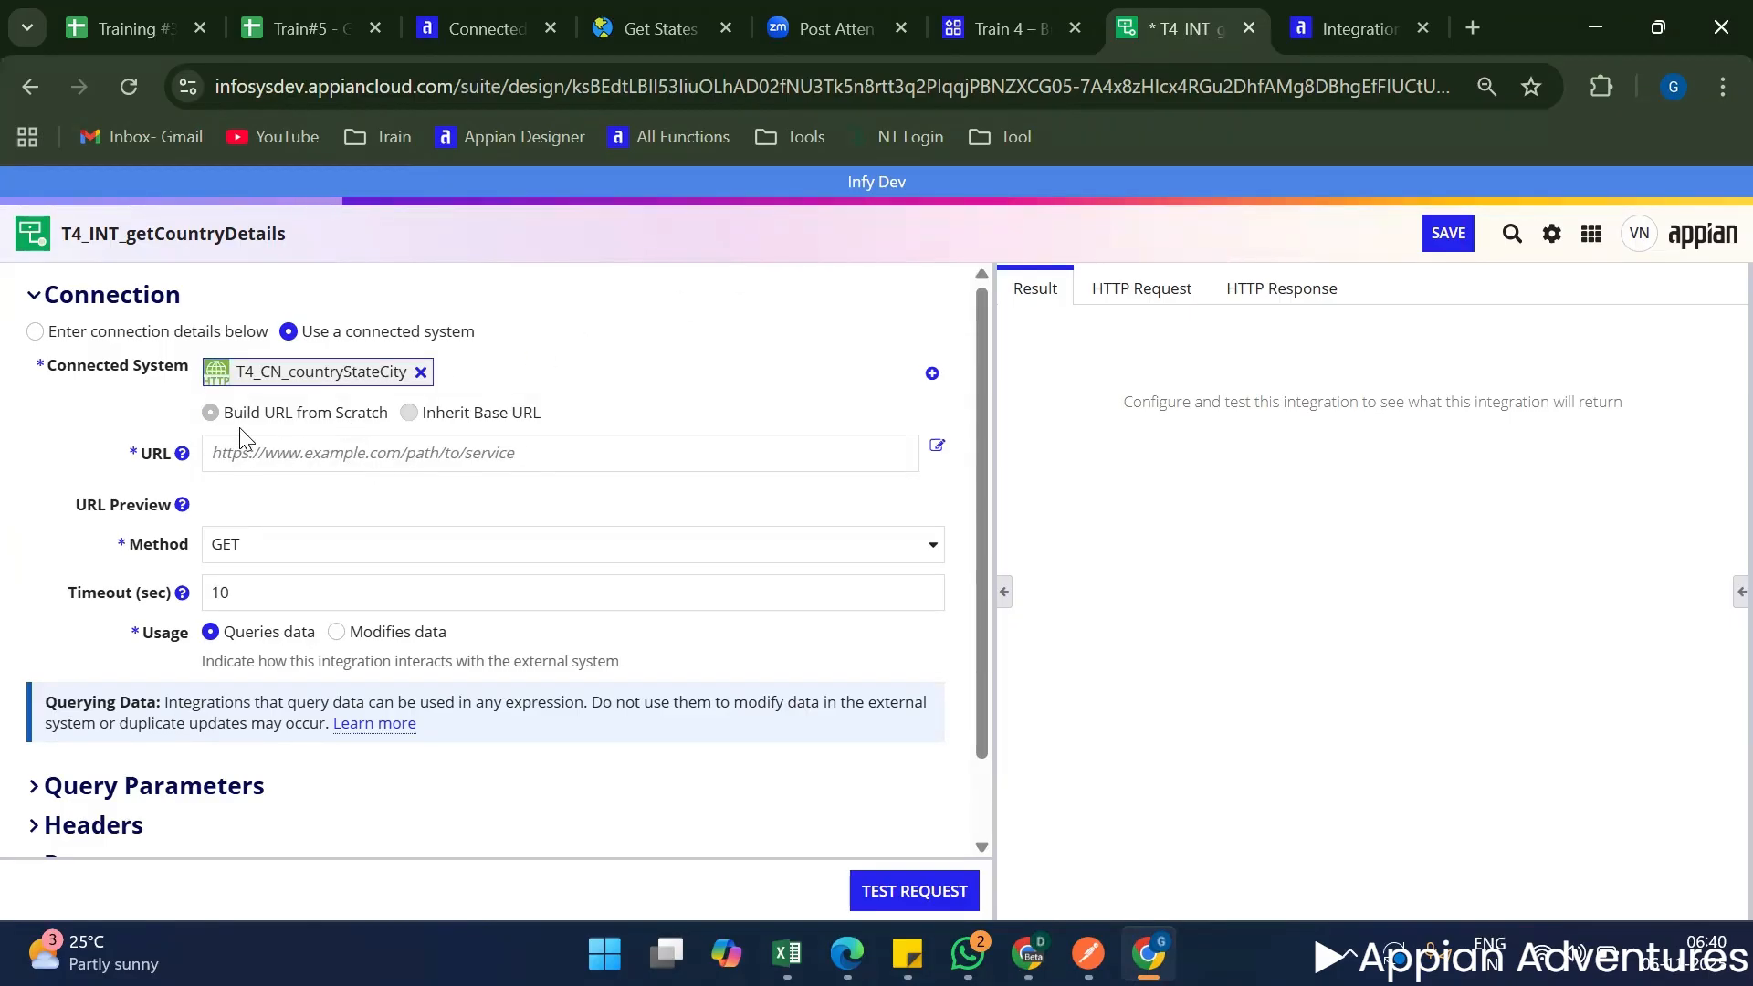
{"action": "left_click_drag", "start_coordinate": [263, 413], "coordinate": [479, 413]}
{"action": "left_click", "coordinate": [476, 414]}
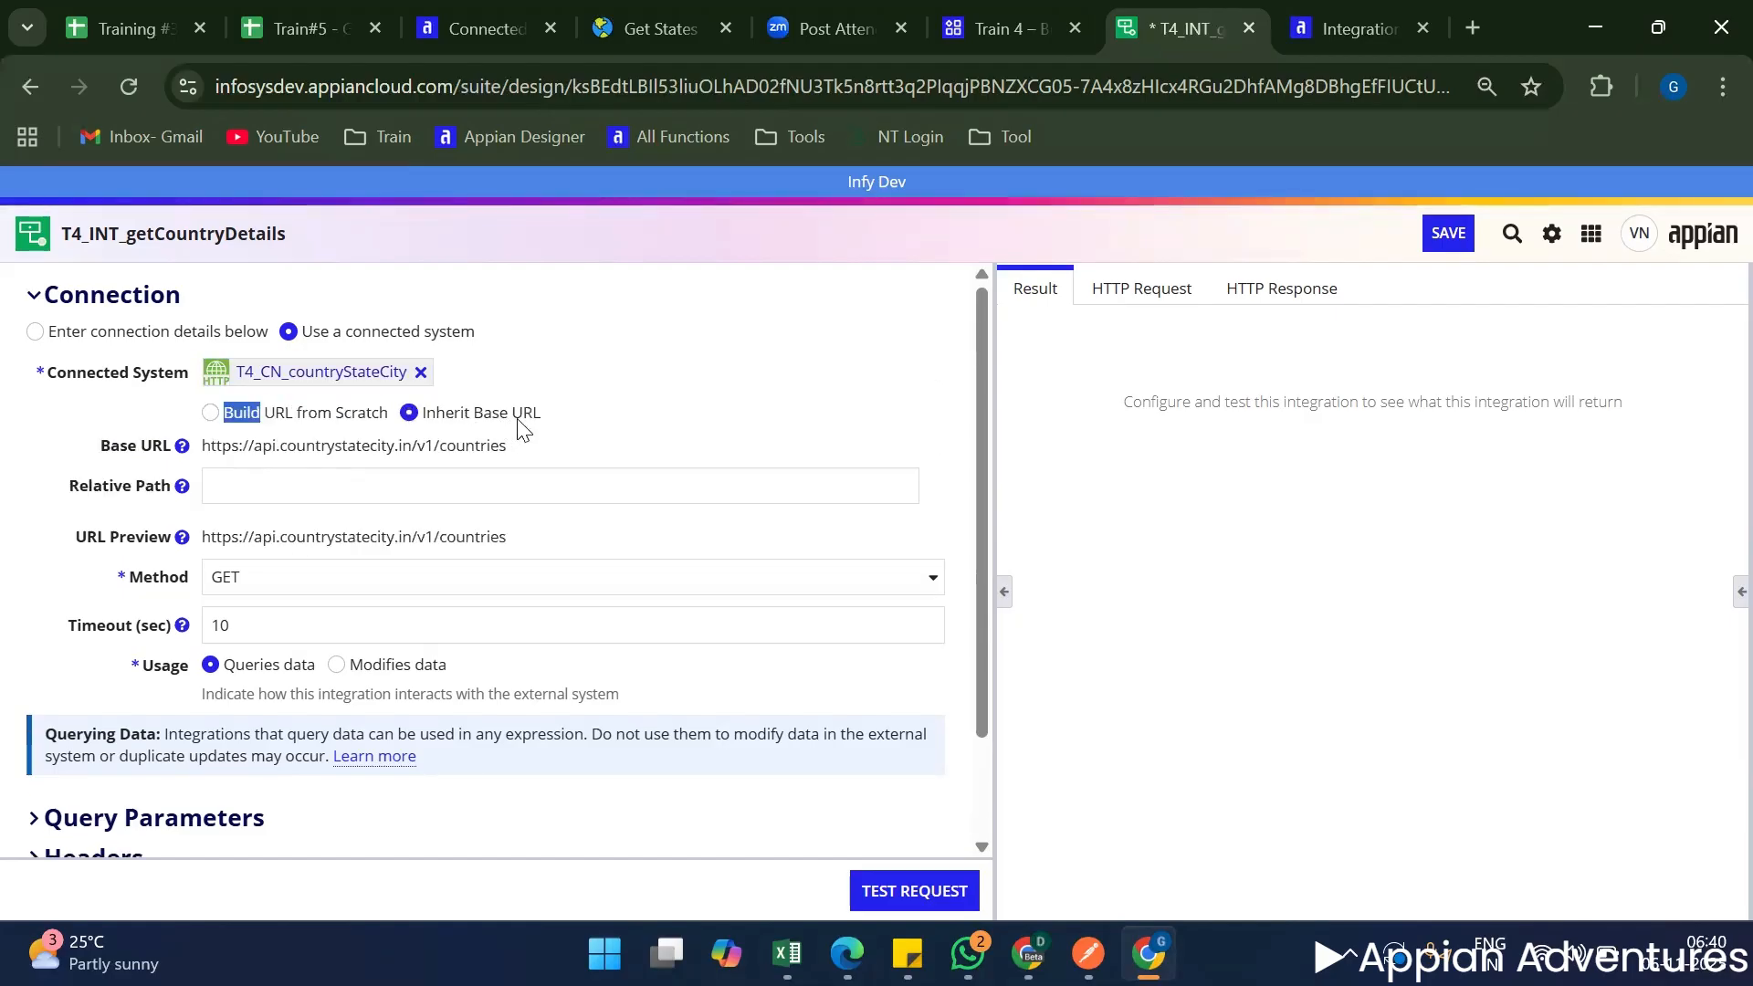
Check the inherited Base URL and change the connected system's URL option to Build URL from Scratch.
{"action": "left_click", "coordinate": [678, 210]}
{"action": "left_click_drag", "start_coordinate": [507, 446], "coordinate": [98, 446]}
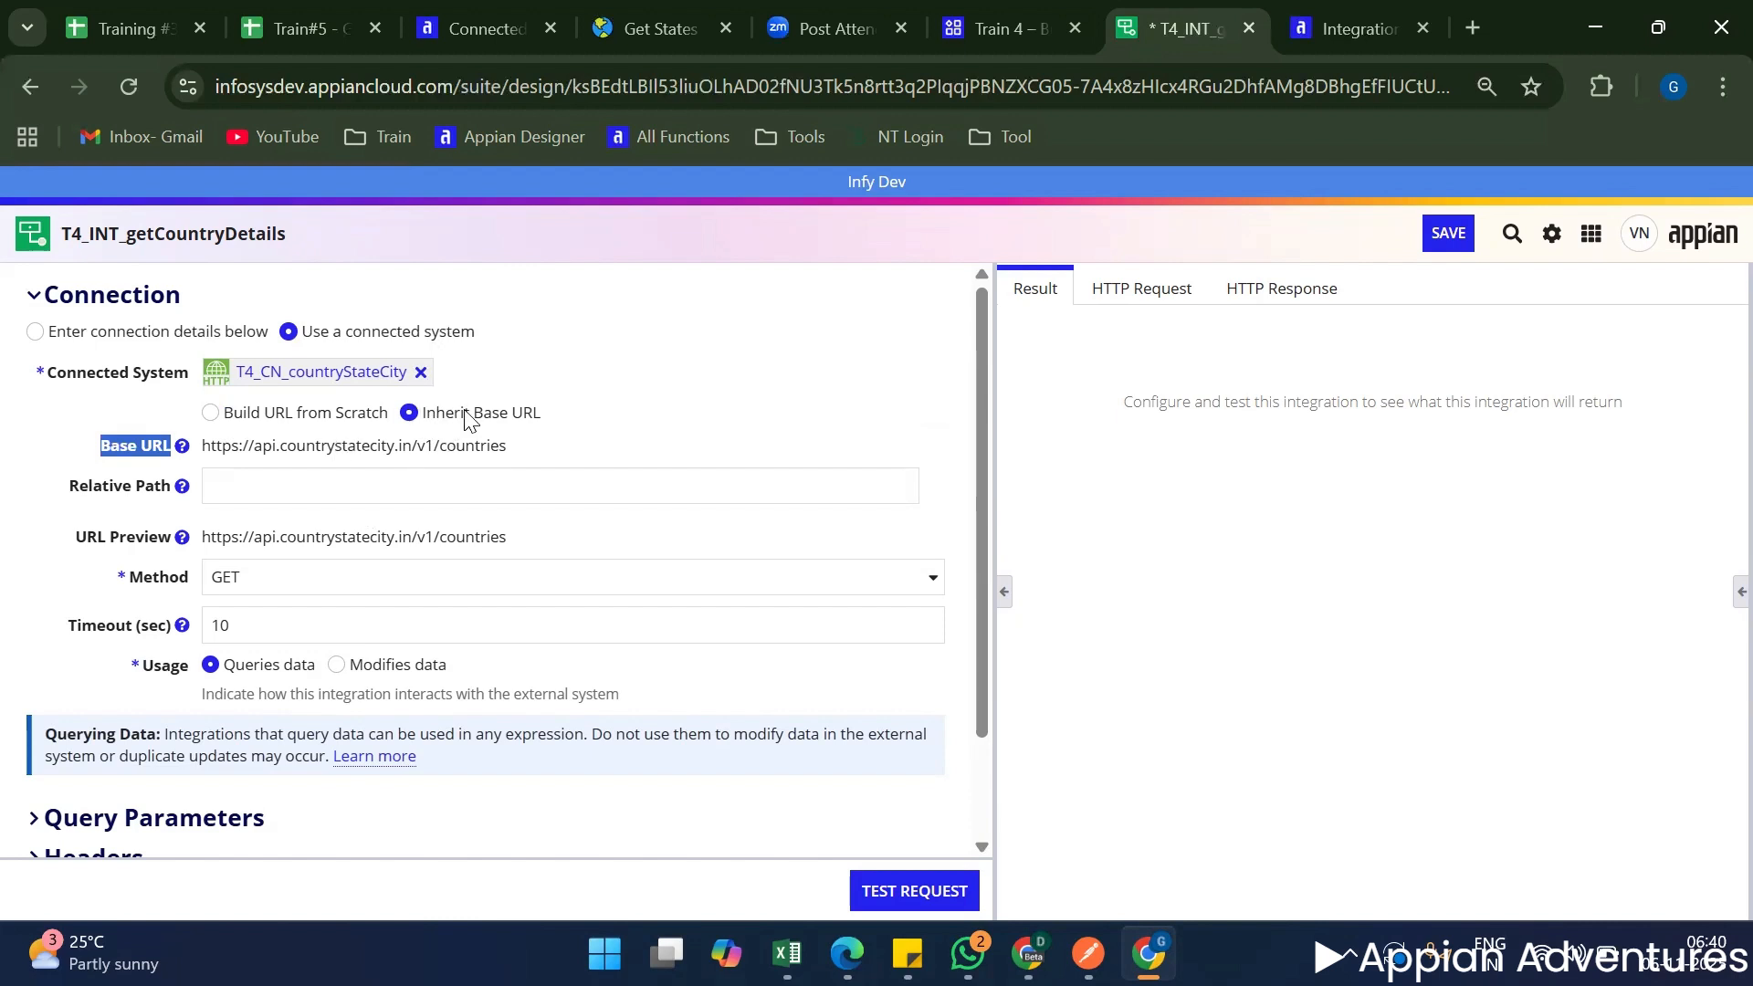
{"action": "left_click", "coordinate": [210, 413]}
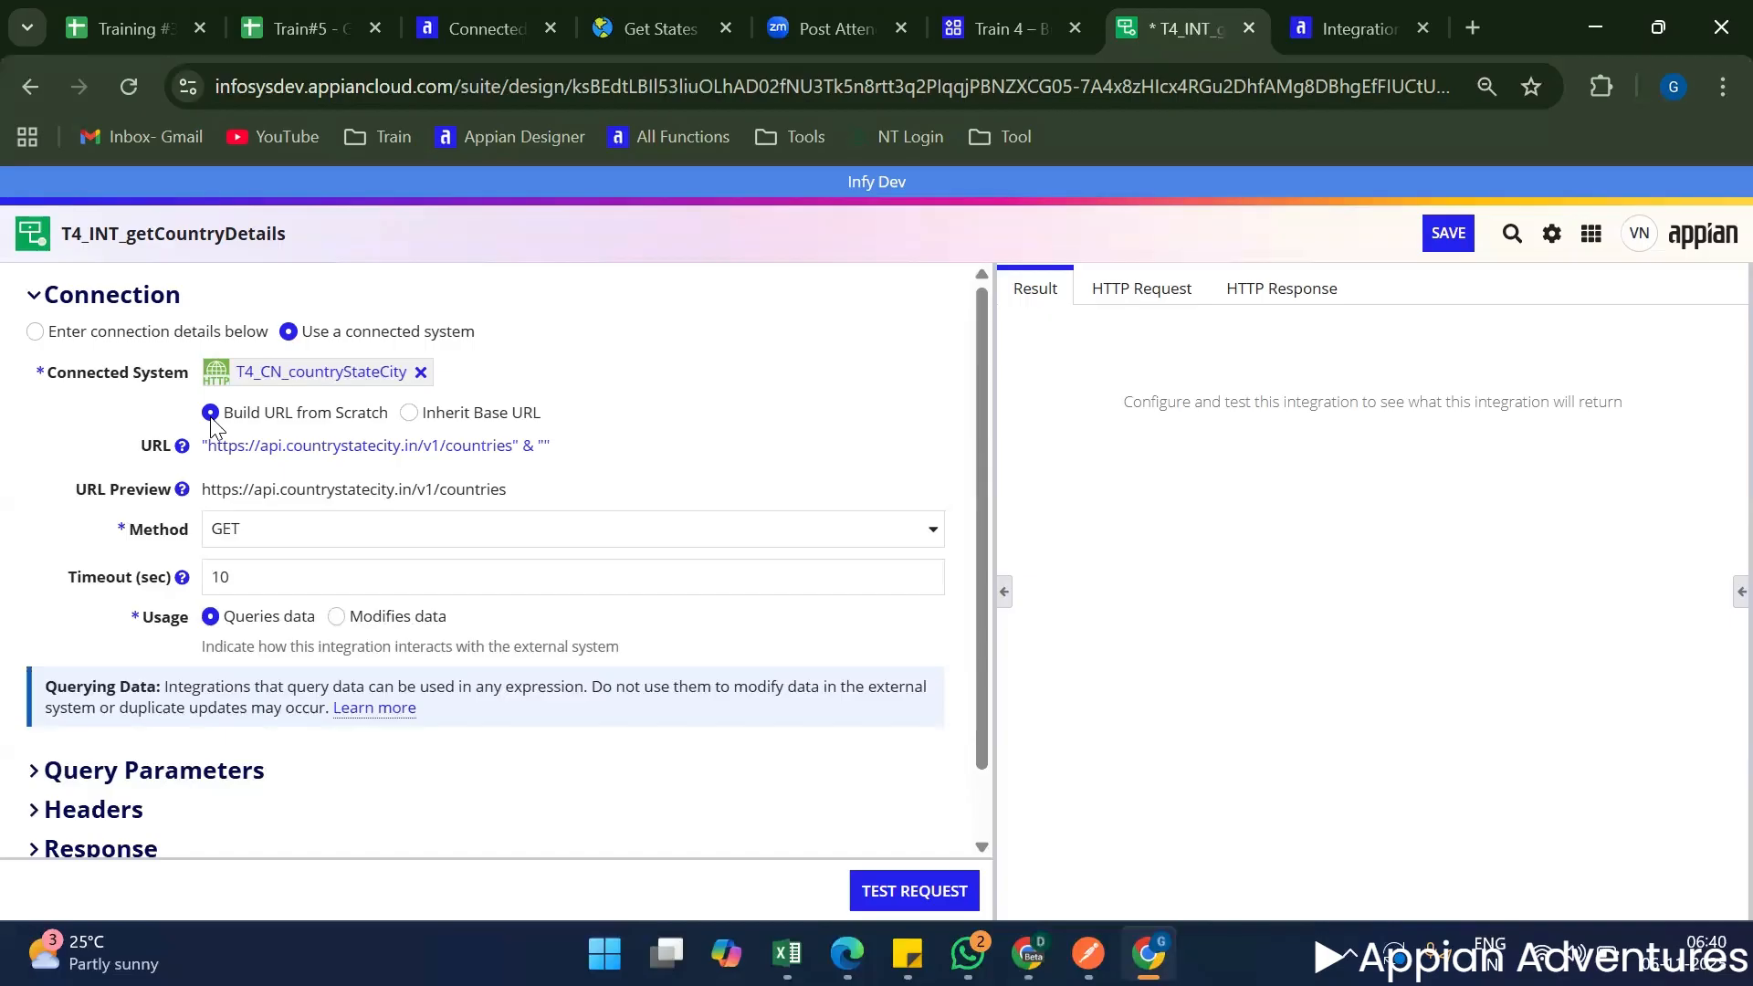
Inspect the URL expression under Build URL from Scratch, leave it unchanged, and set the connected system's URL option to Inherit Base URL.
{"action": "left_click", "coordinate": [408, 415]}
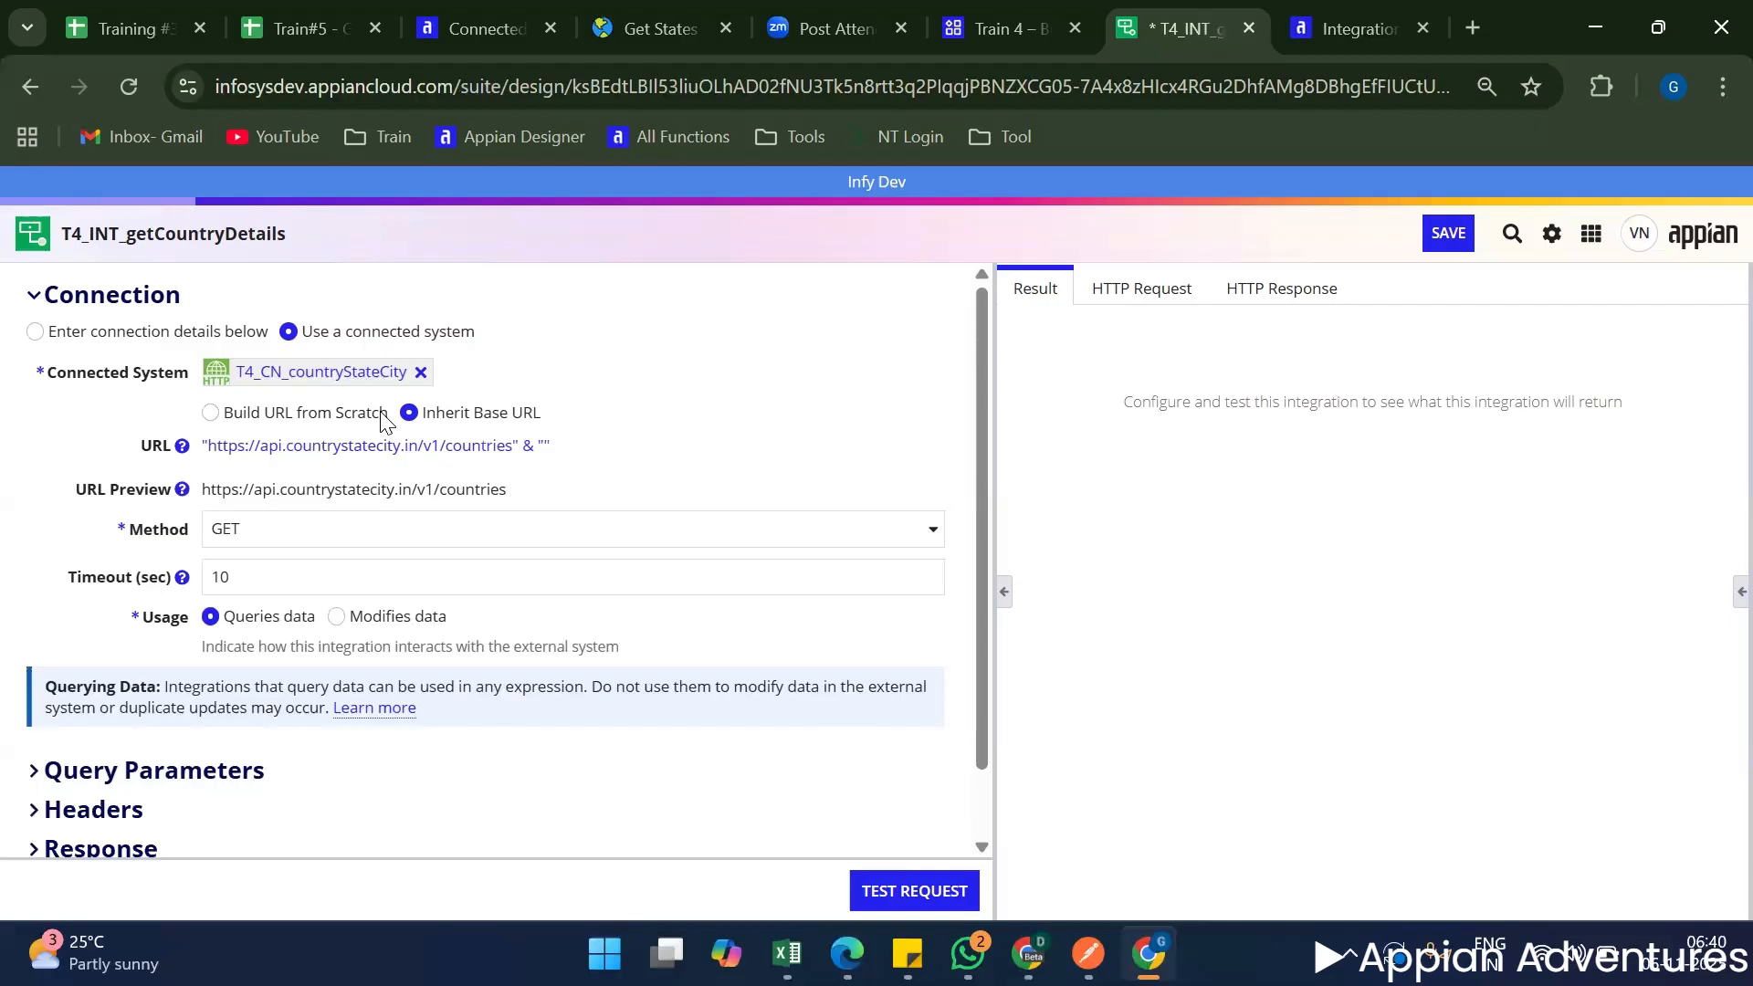
{"action": "left_click", "coordinate": [228, 418]}
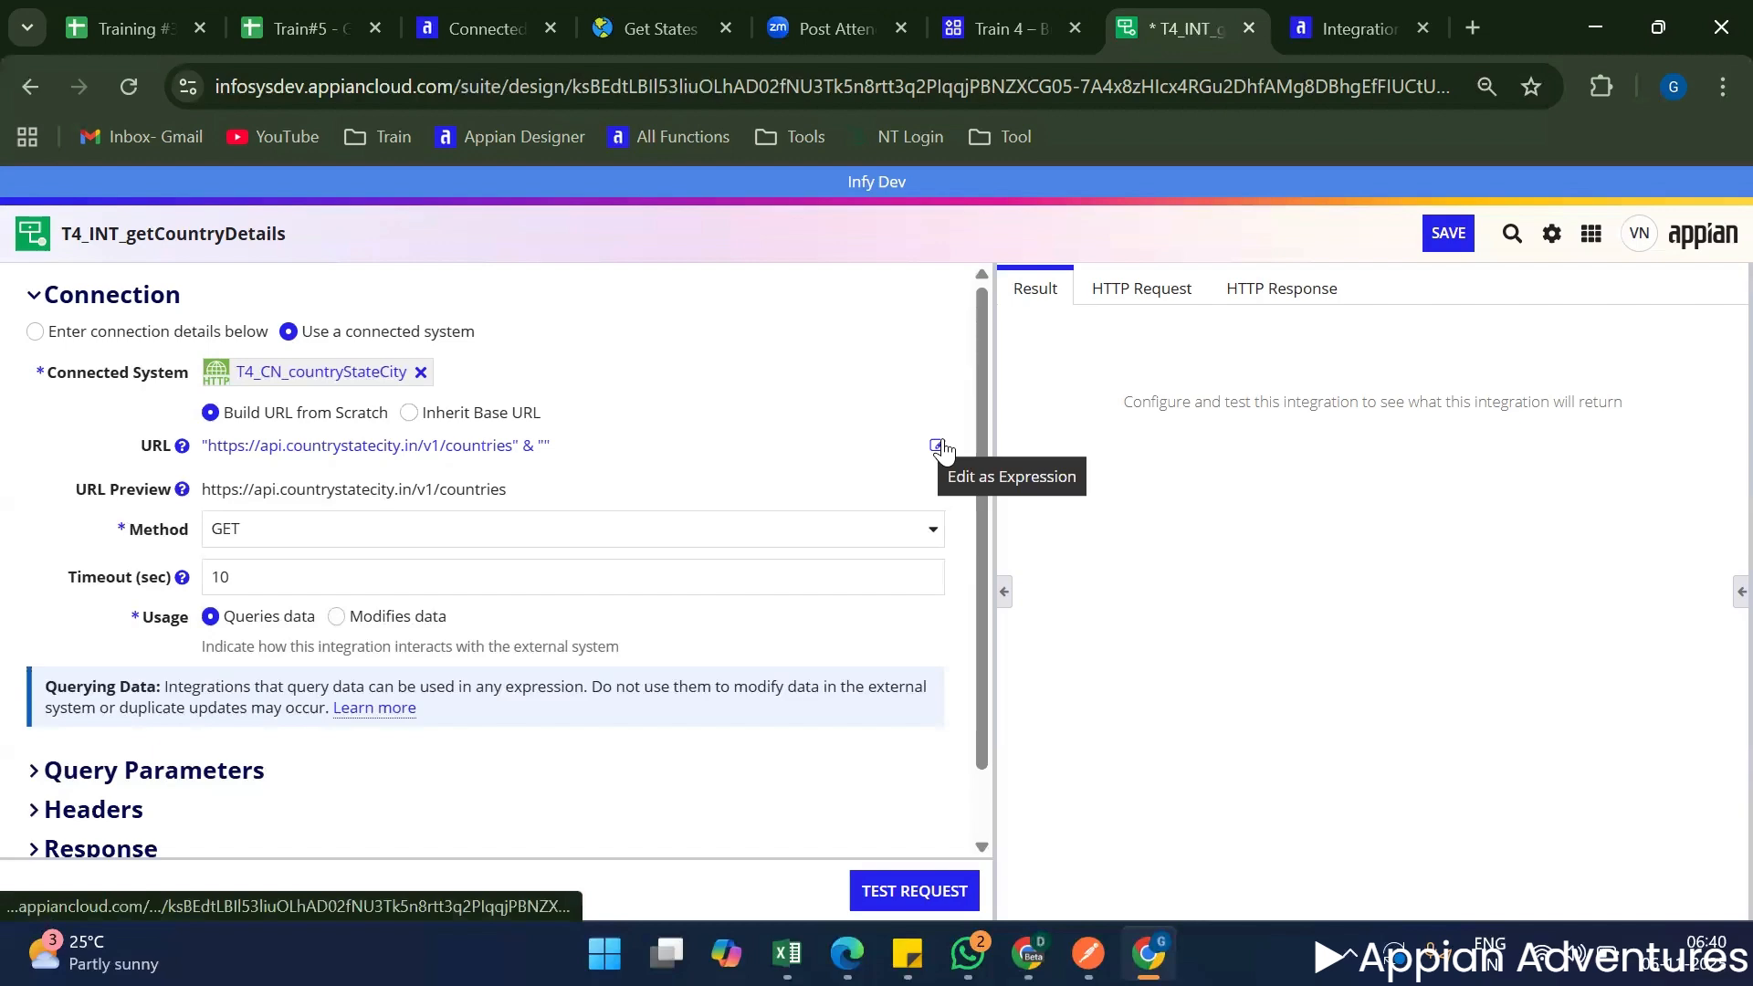
{"action": "left_click", "coordinate": [938, 447]}
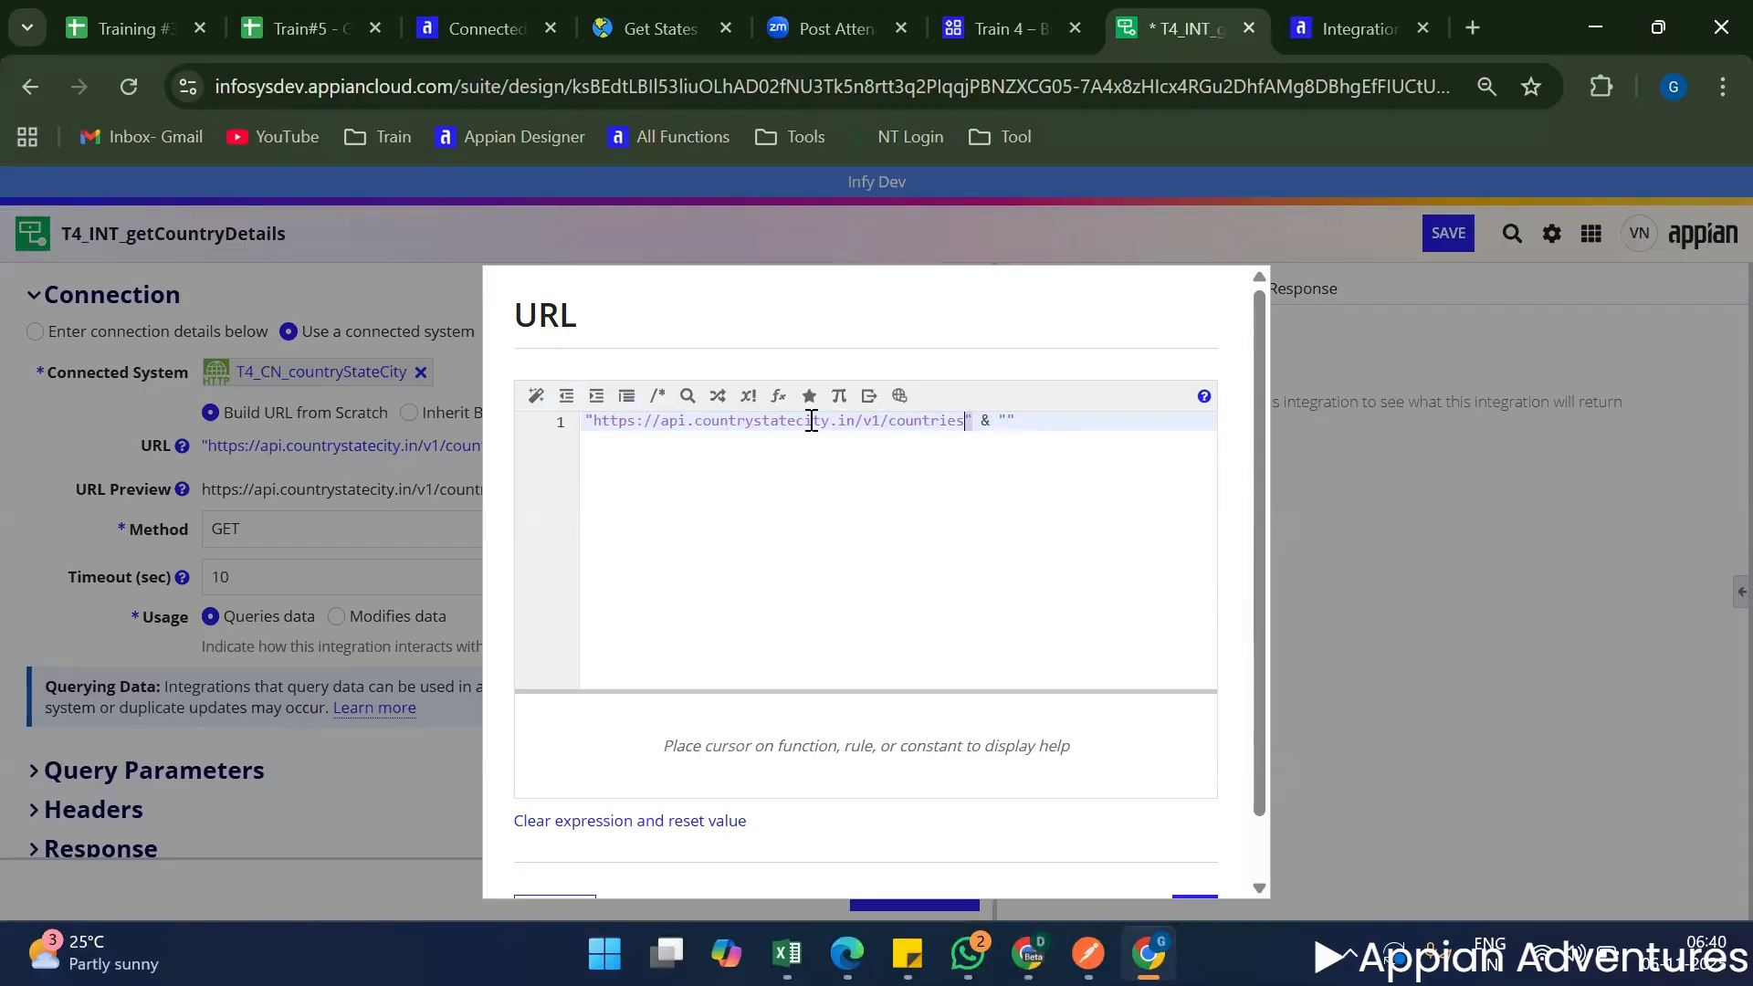
{"action": "left_click", "coordinate": [1007, 446]}
{"action": "scroll", "coordinate": [1056, 790], "scroll_direction": "down", "scroll_amount": 2}
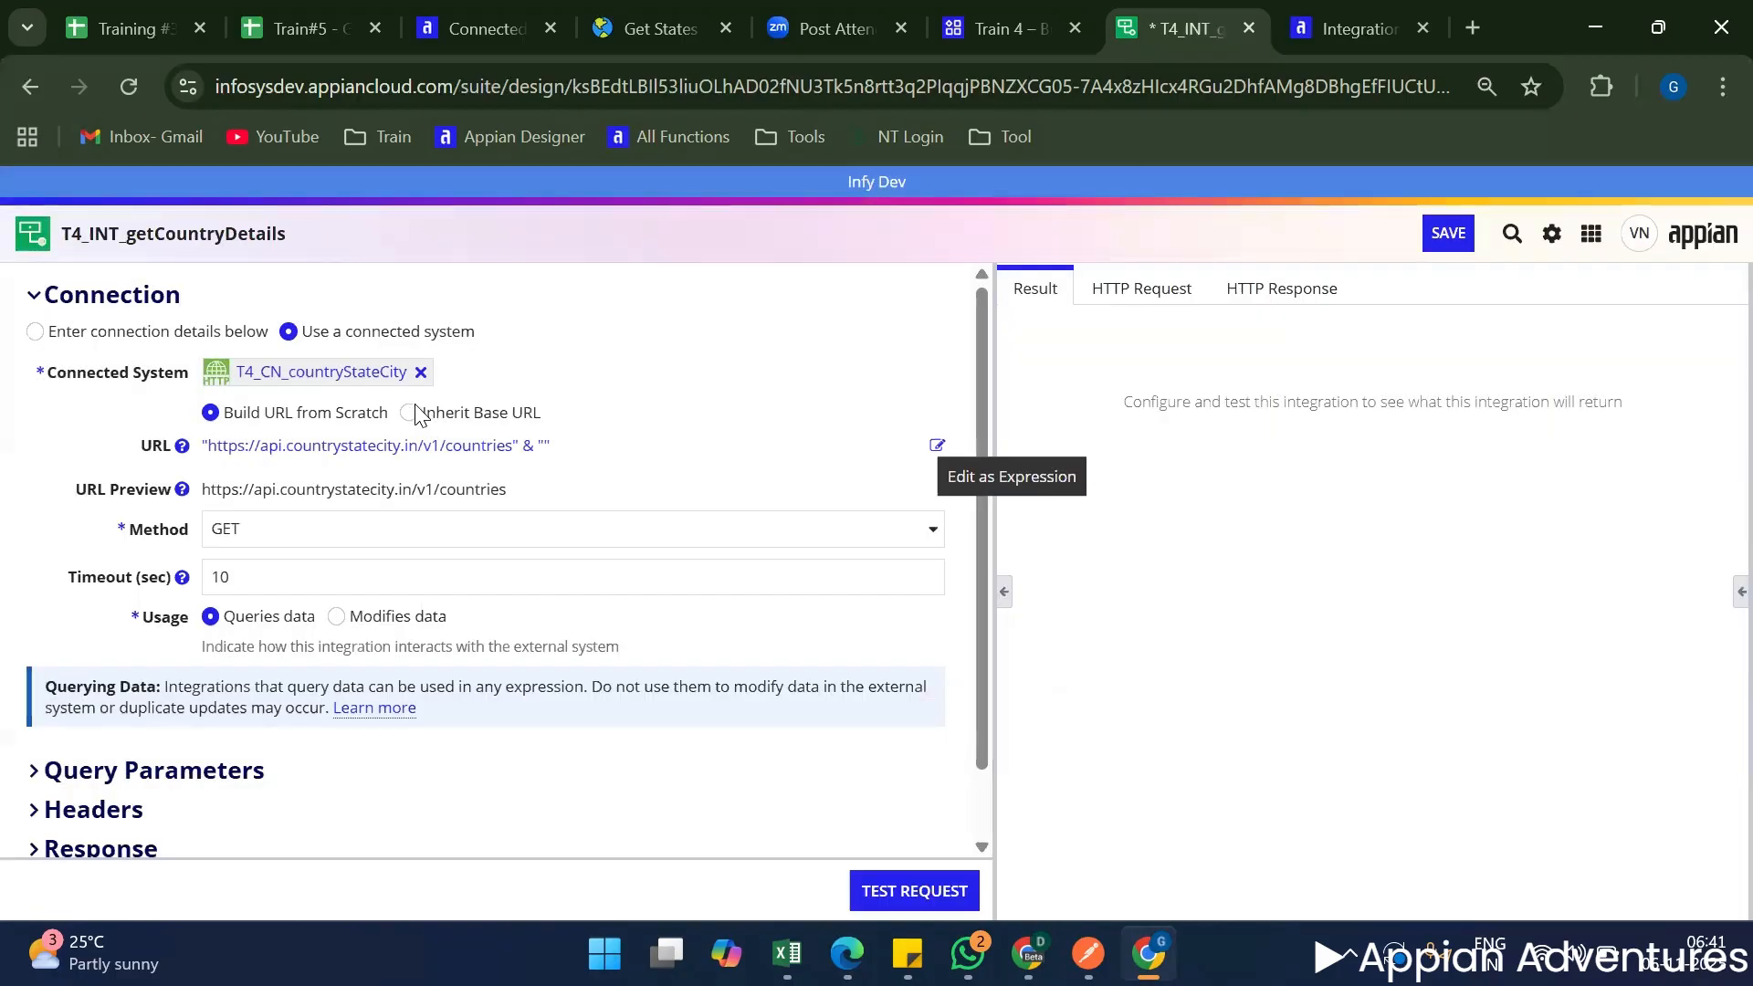
{"action": "left_click", "coordinate": [410, 412]}
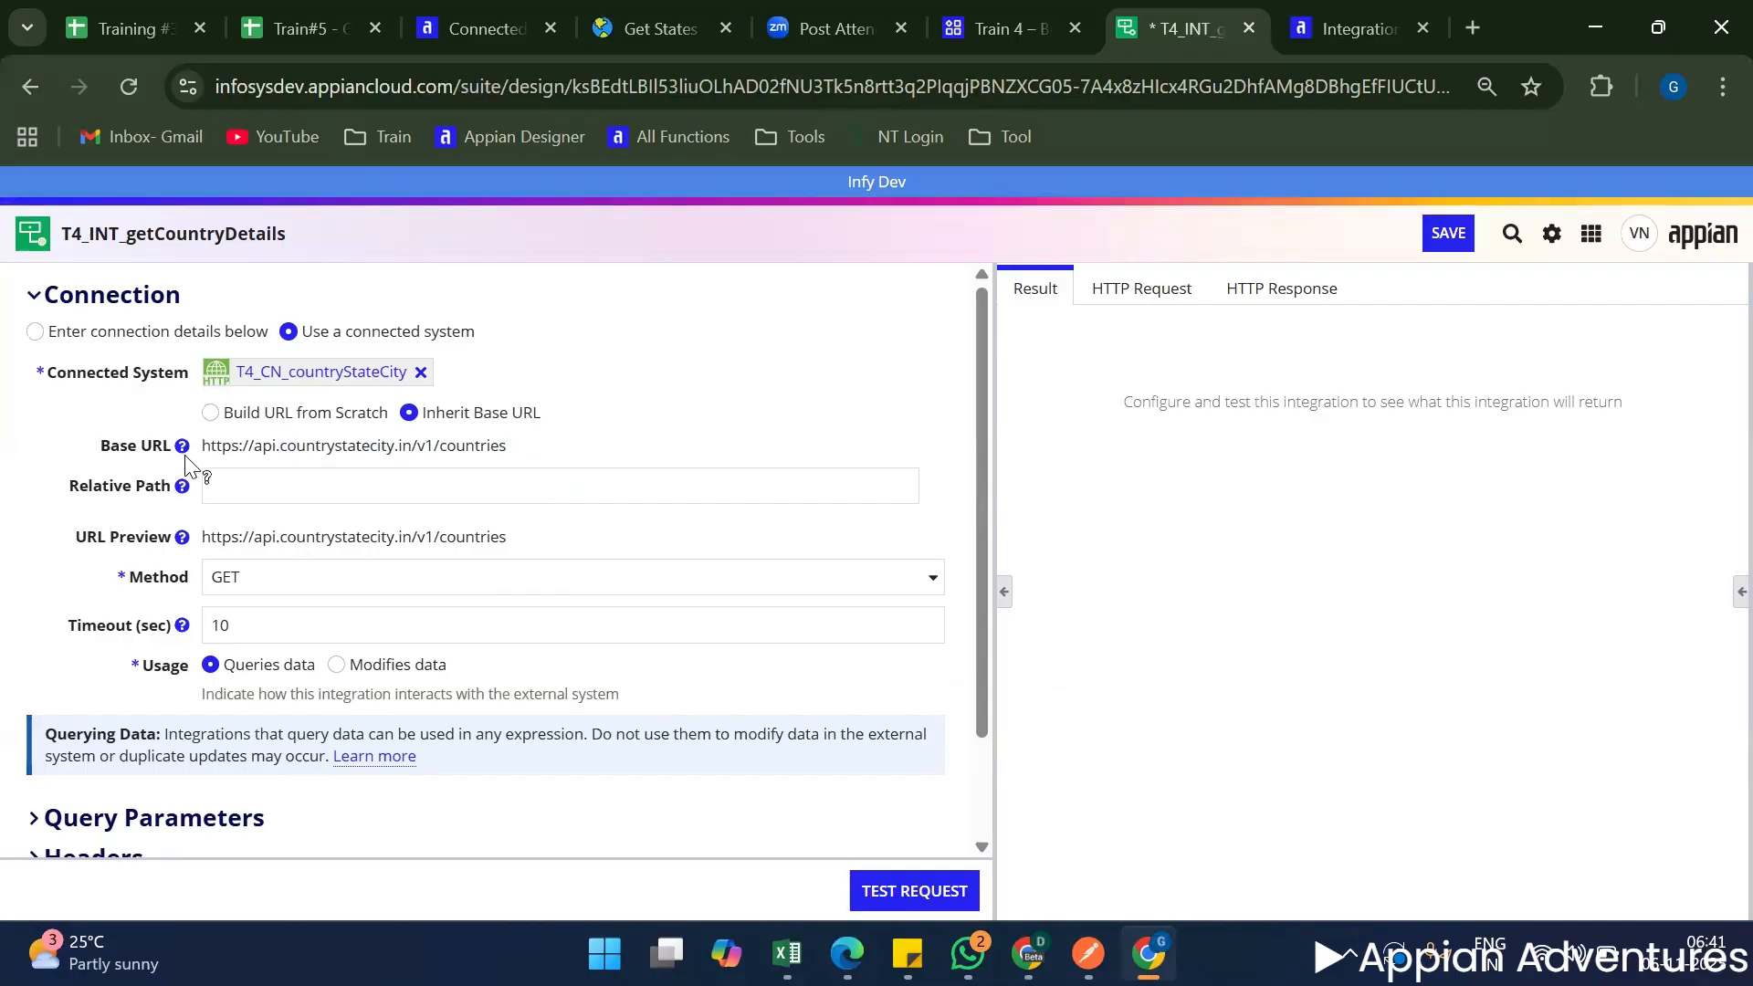
{"action": "mouse_move", "coordinate": [185, 450]}
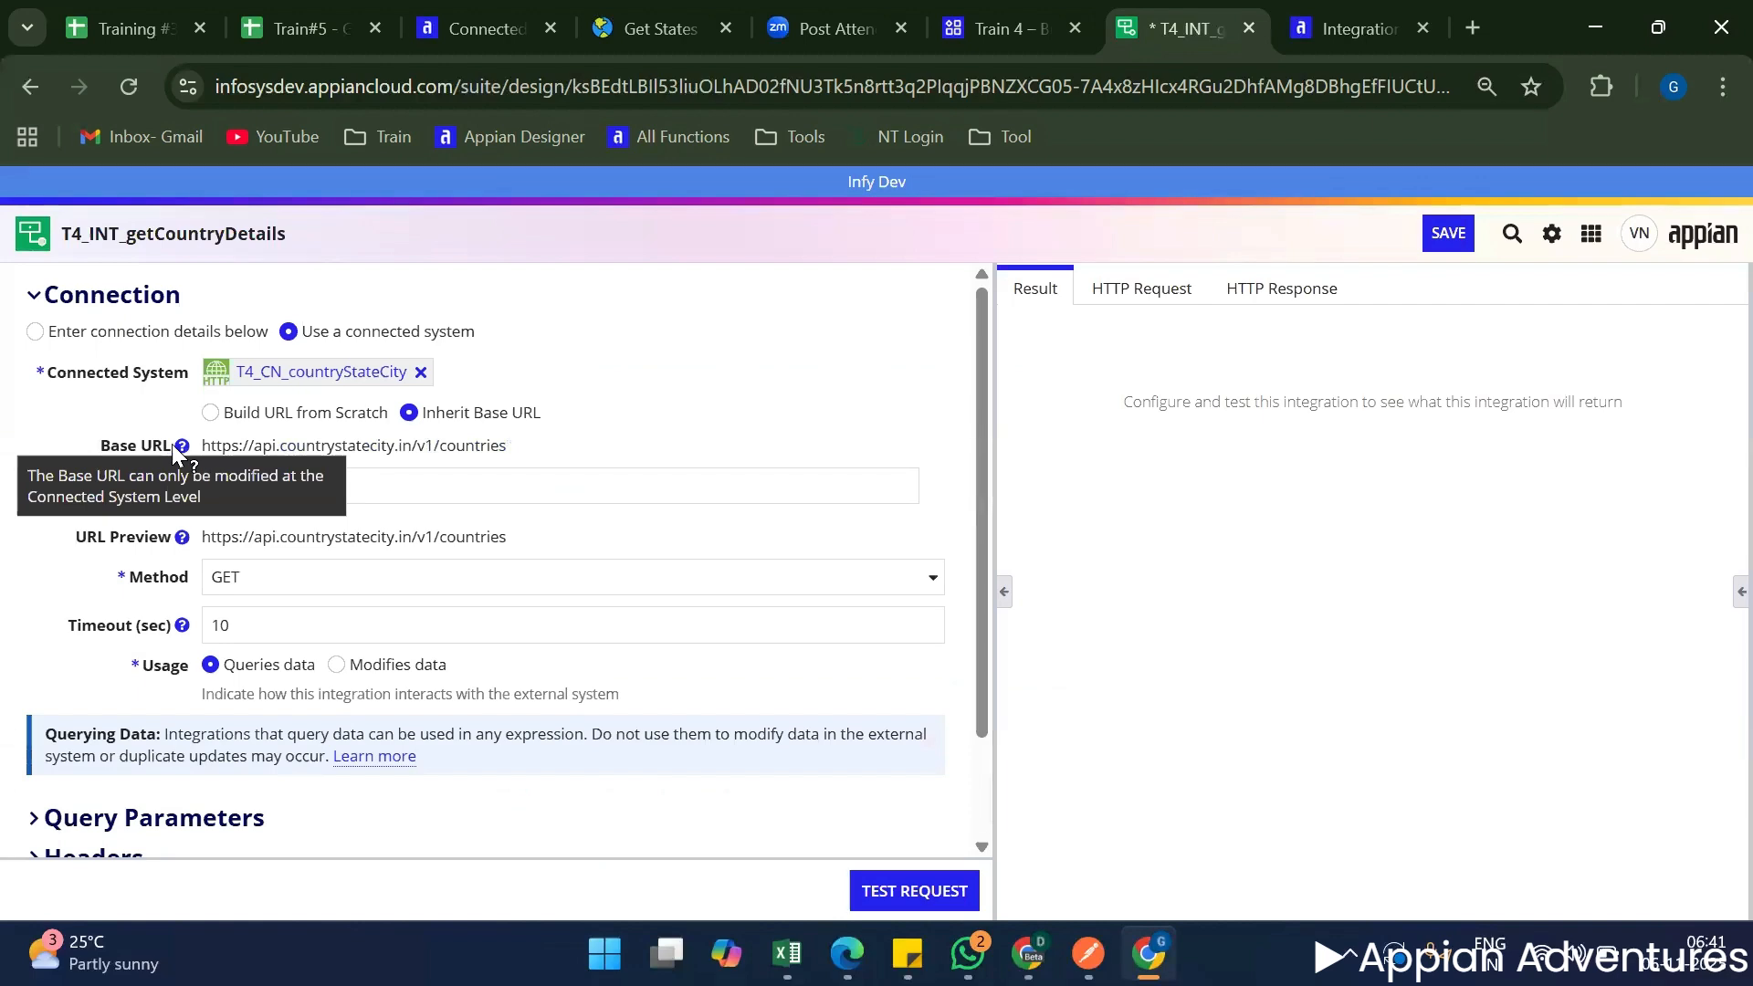
Switch to the Appian Integration Object documentation and read the explanations of Base URL and Relative Path.
{"action": "left_click", "coordinate": [1307, 29]}
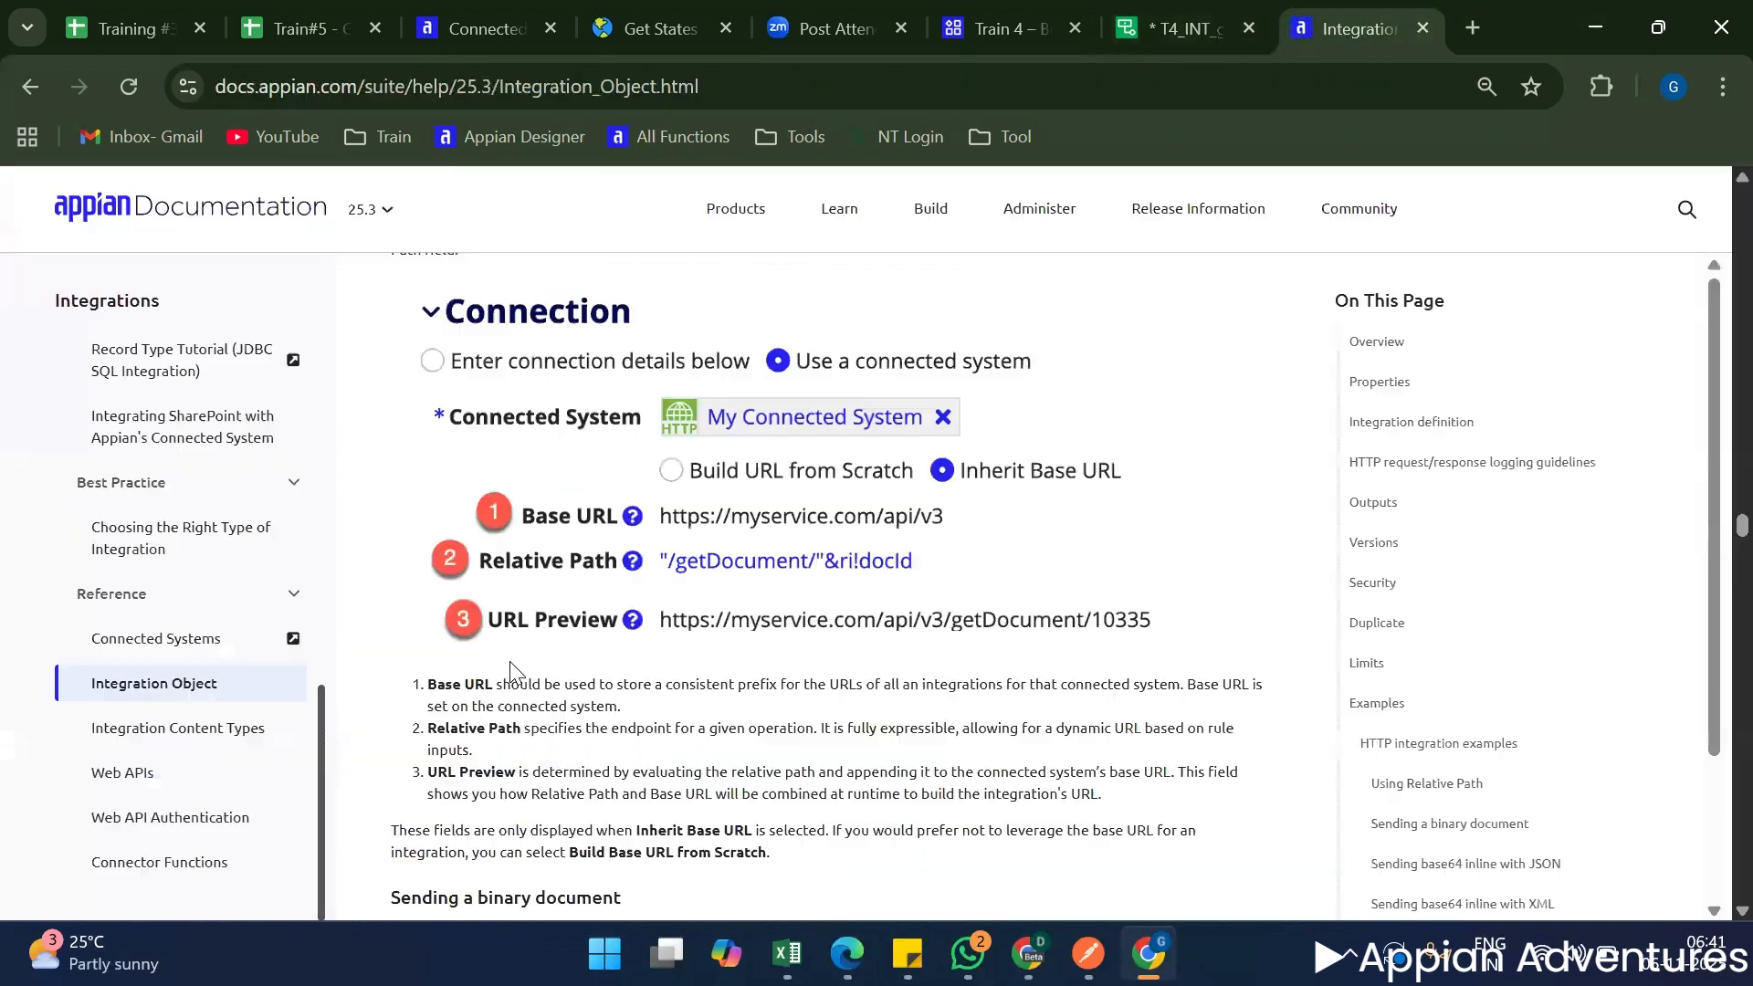
{"action": "scroll", "coordinate": [543, 402], "scroll_direction": "down", "scroll_amount": 2}
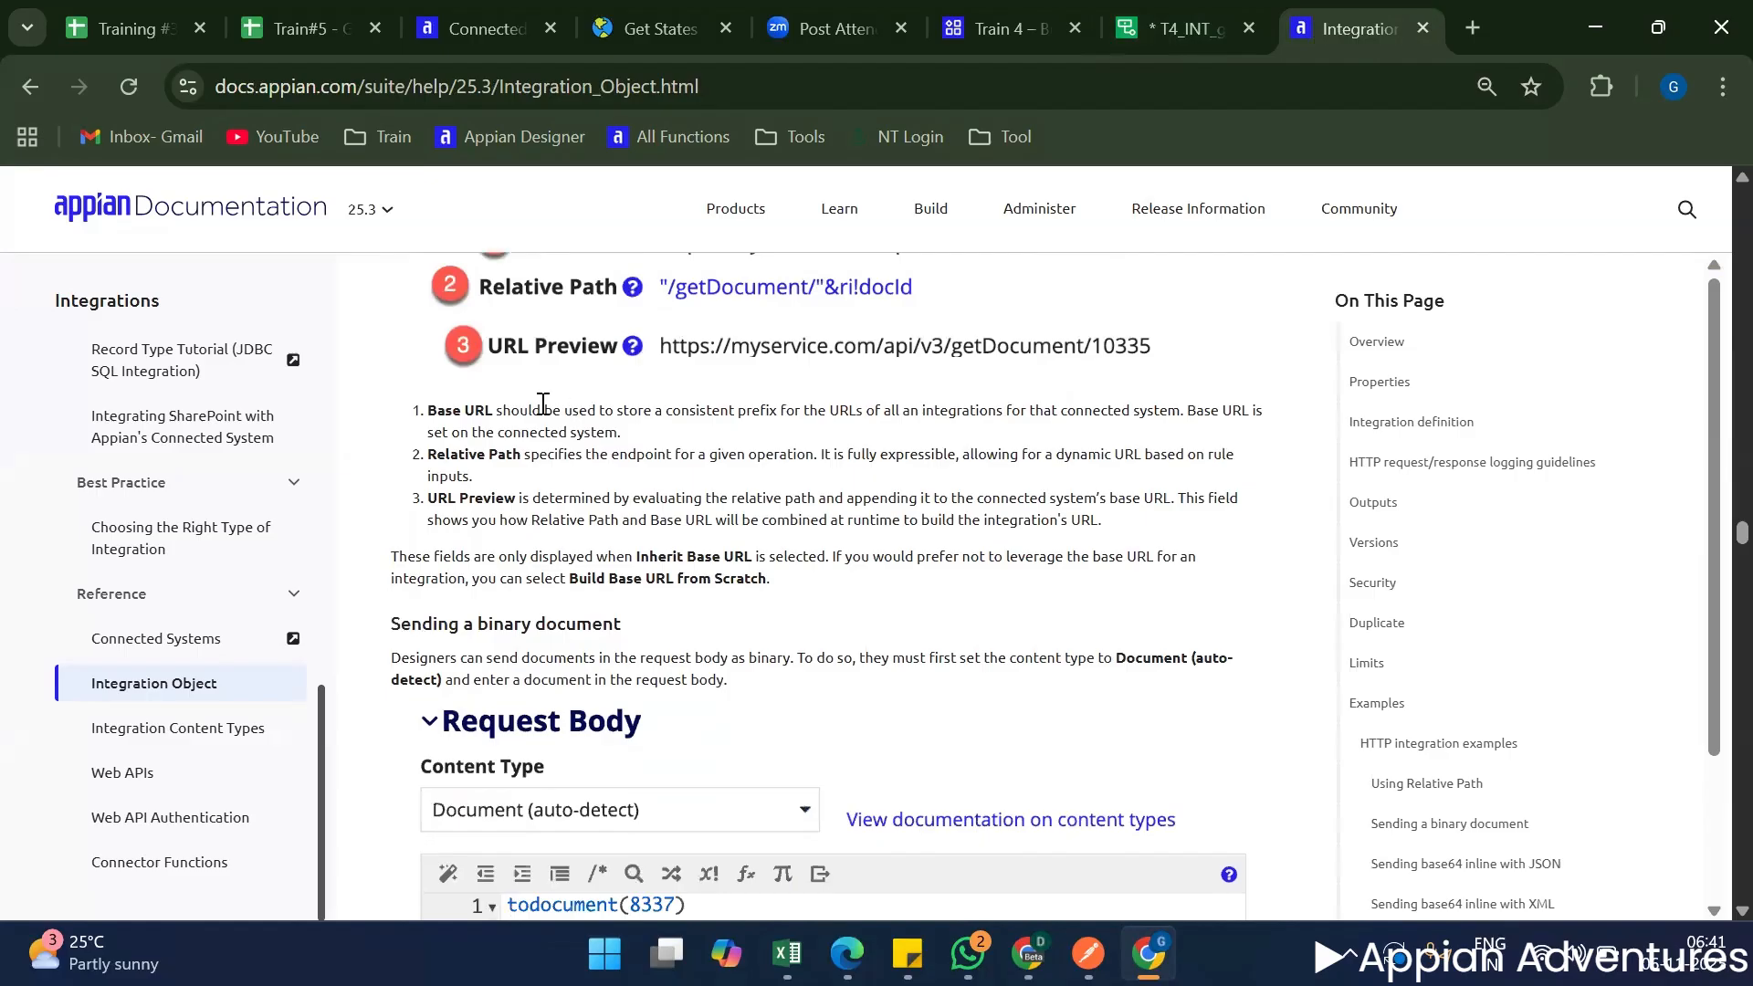
{"action": "left_click_drag", "start_coordinate": [511, 410], "coordinate": [617, 433]}
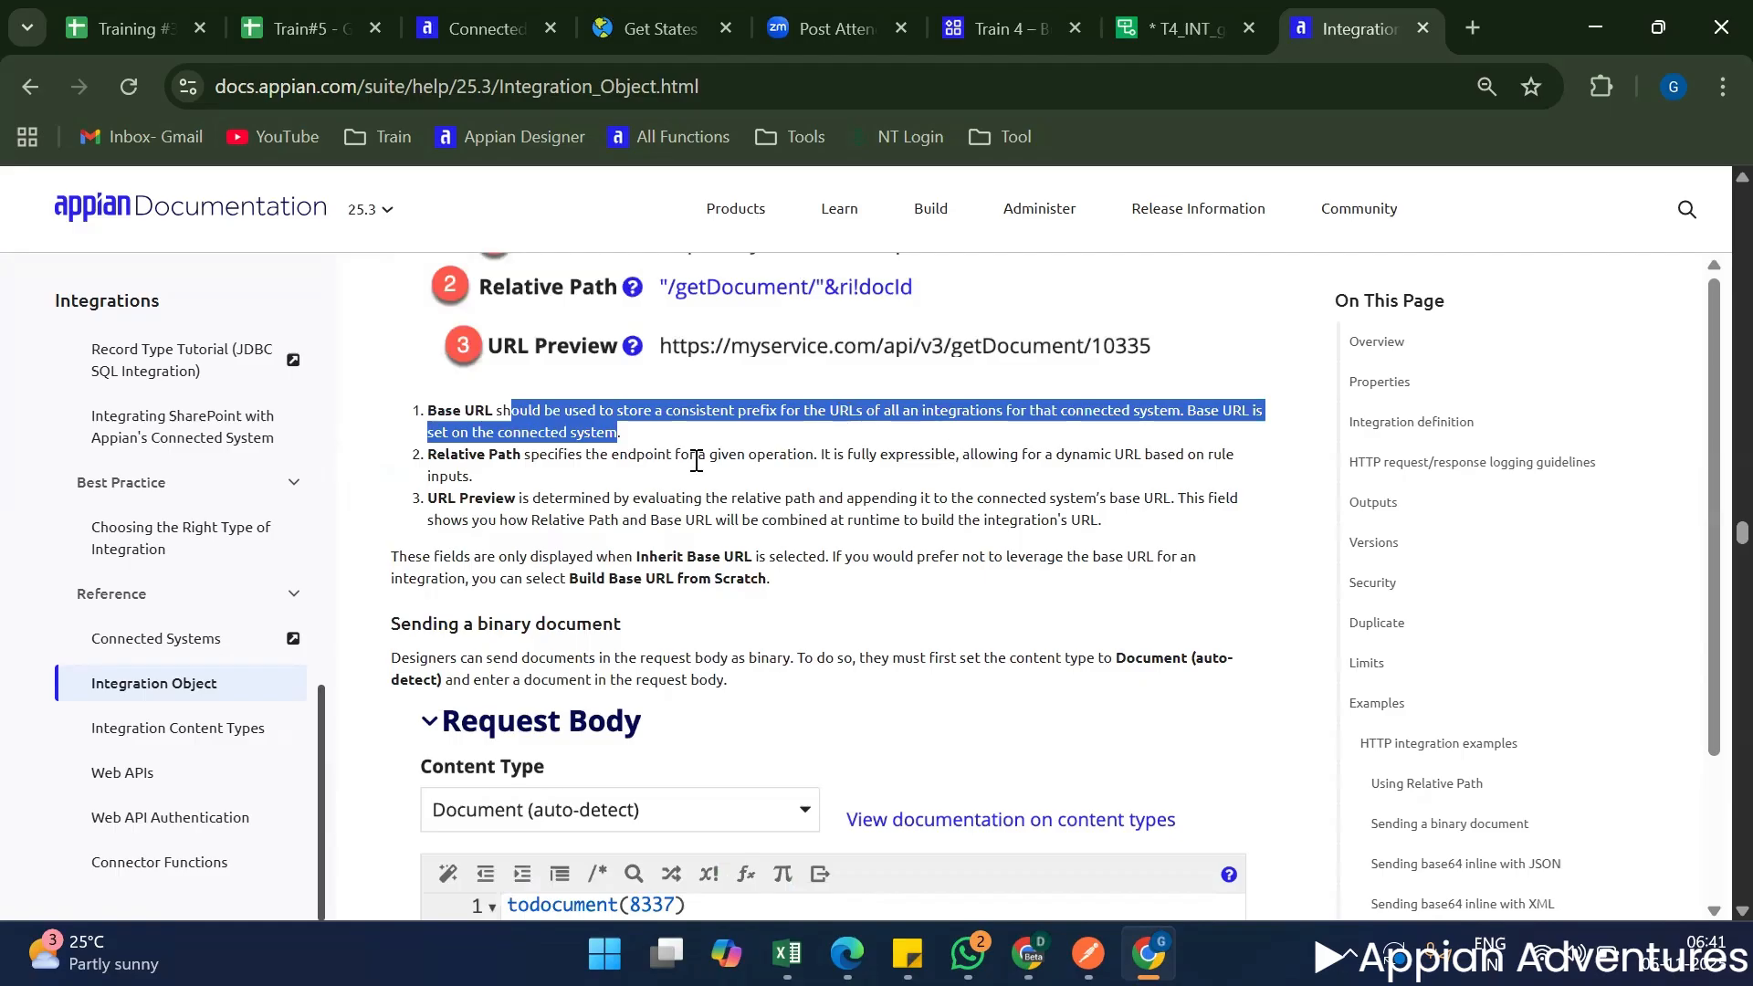
{"action": "left_click", "coordinate": [626, 445]}
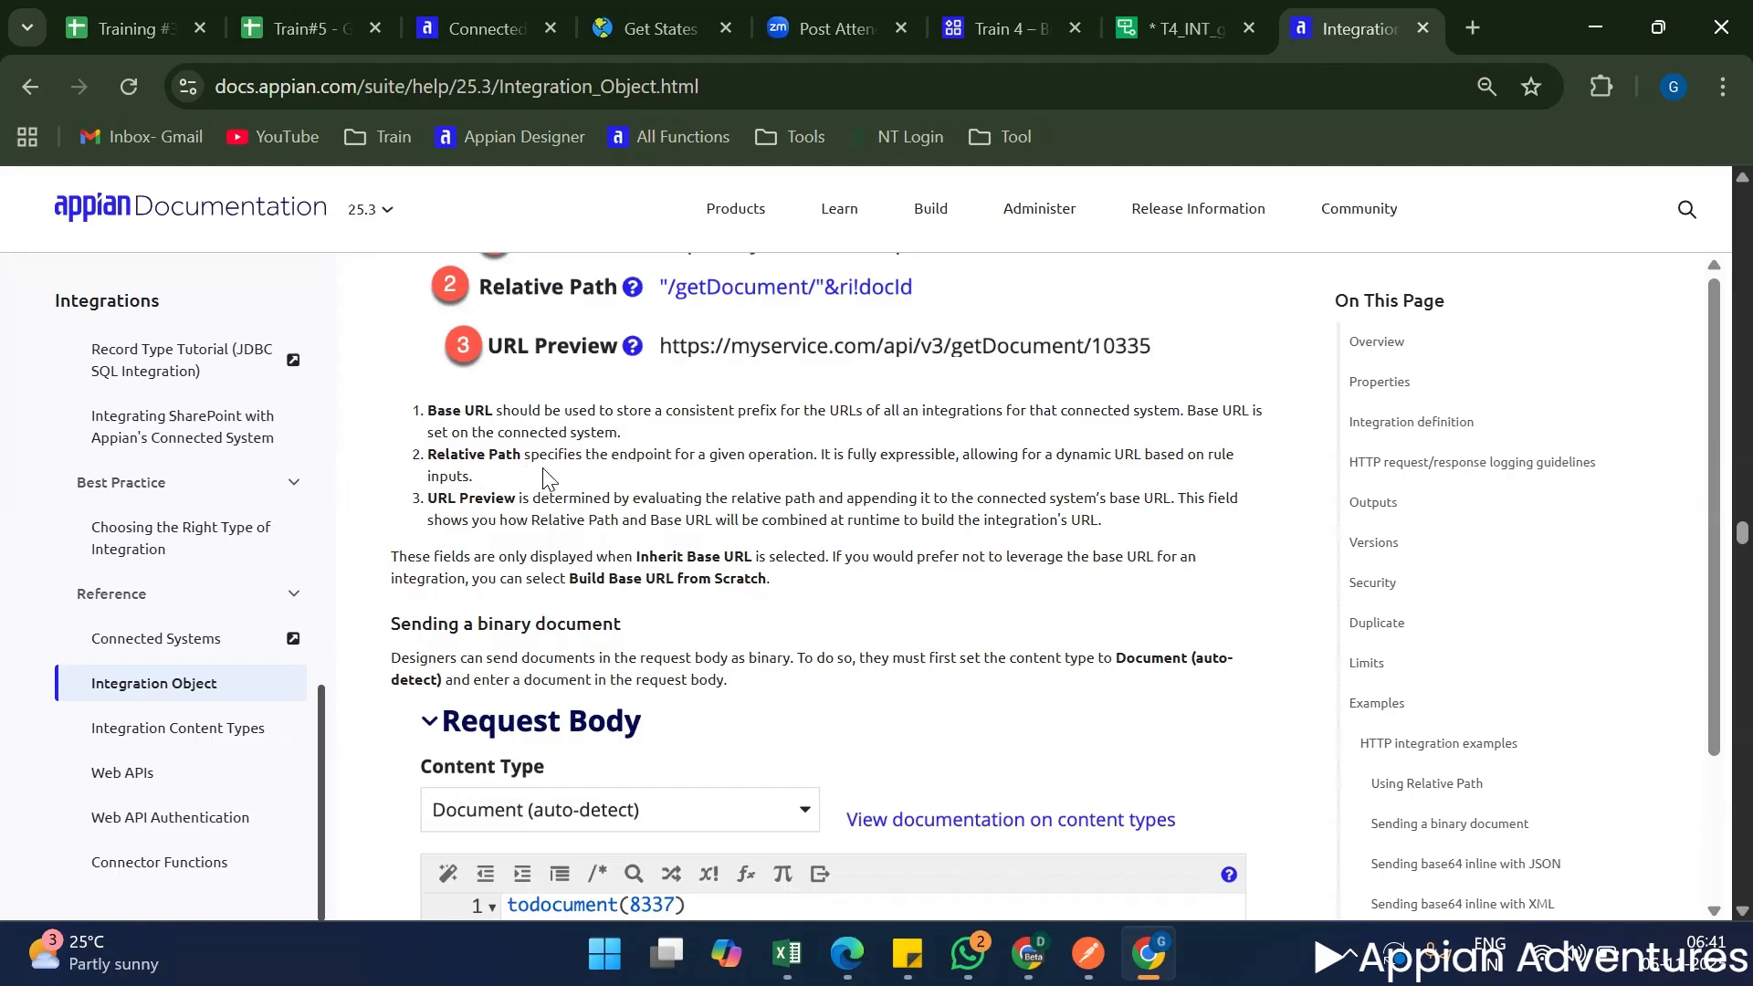
{"action": "left_click_drag", "start_coordinate": [526, 455], "coordinate": [782, 453]}
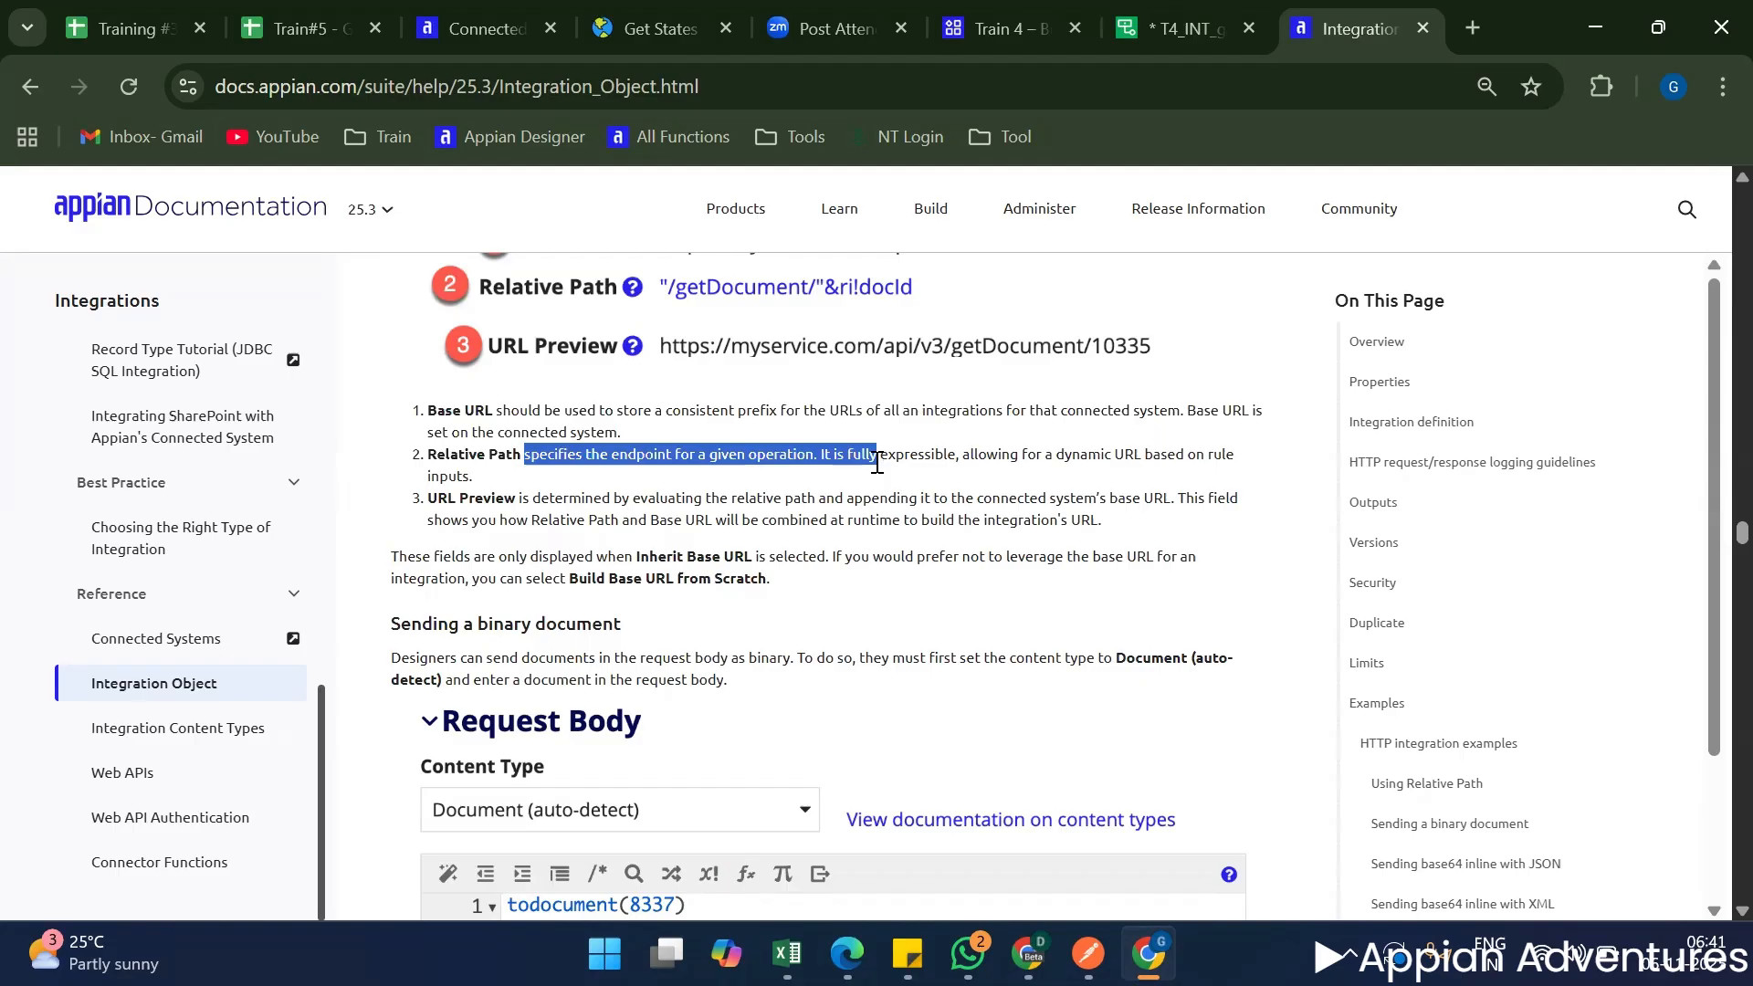
Switch to the Train#5 spreadsheet and check the countries API endpoint URLs in the Worksheet sheet.
{"action": "left_click", "coordinate": [352, 2]}
{"action": "scroll", "coordinate": [383, 829], "scroll_direction": "down", "scroll_amount": 2}
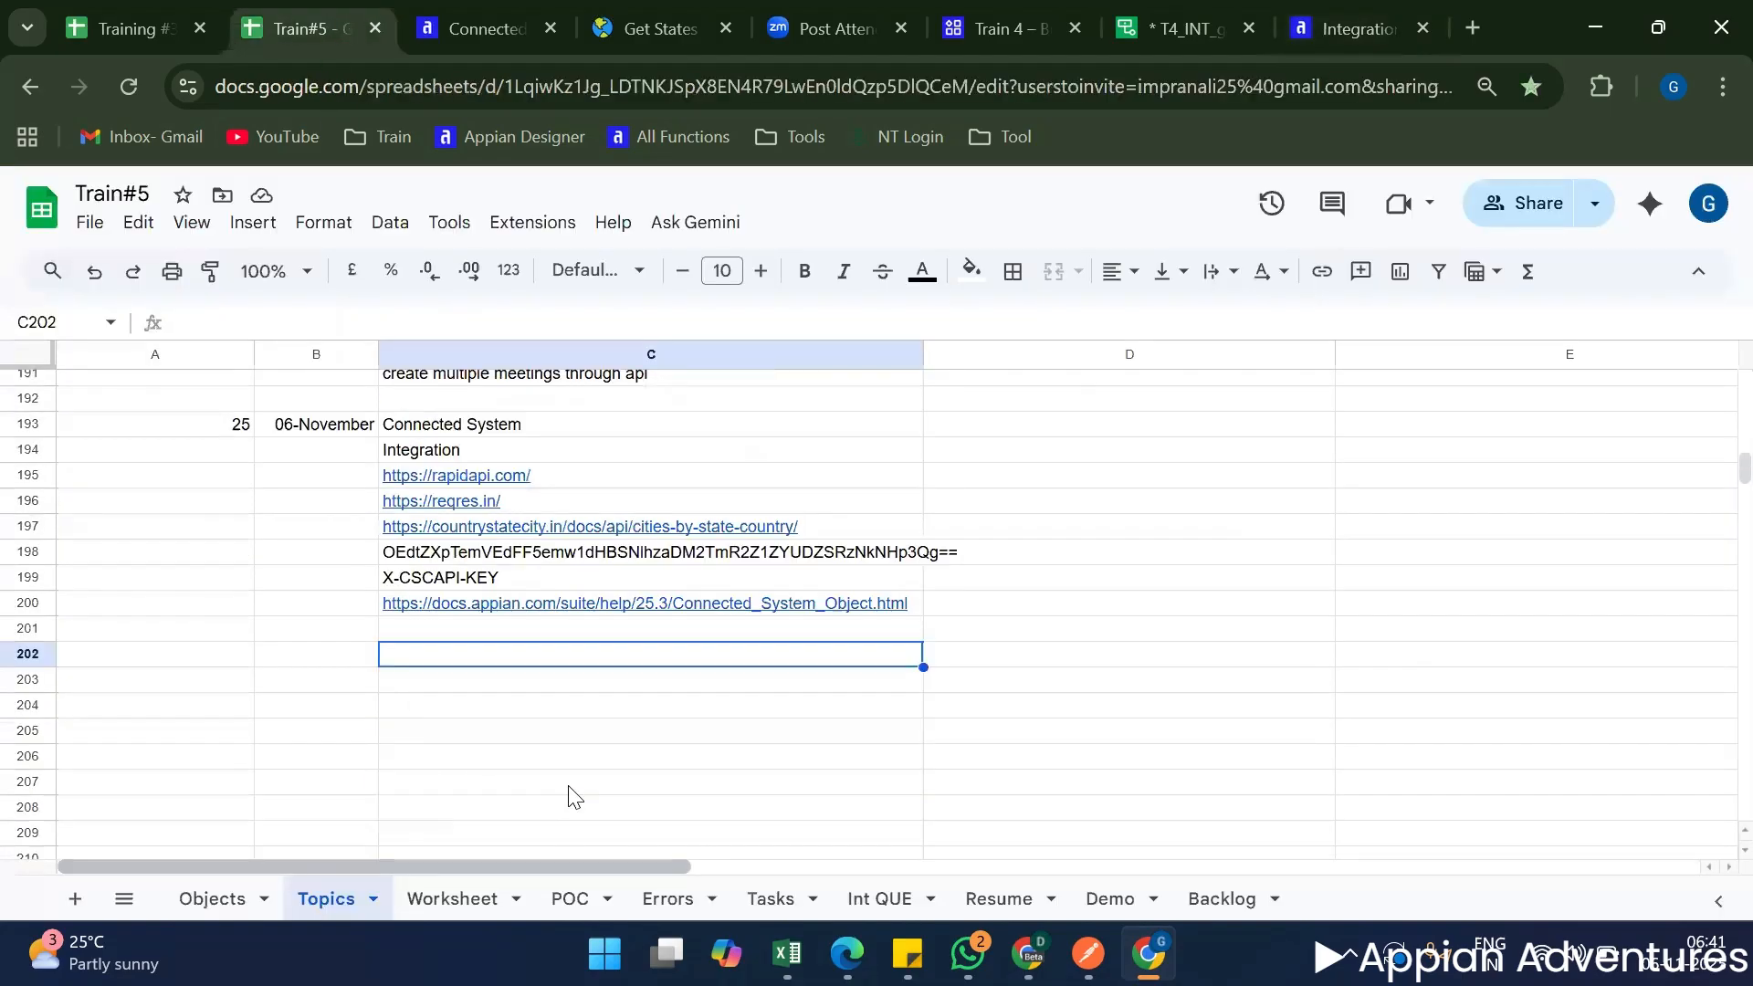
{"action": "left_click", "coordinate": [459, 898]}
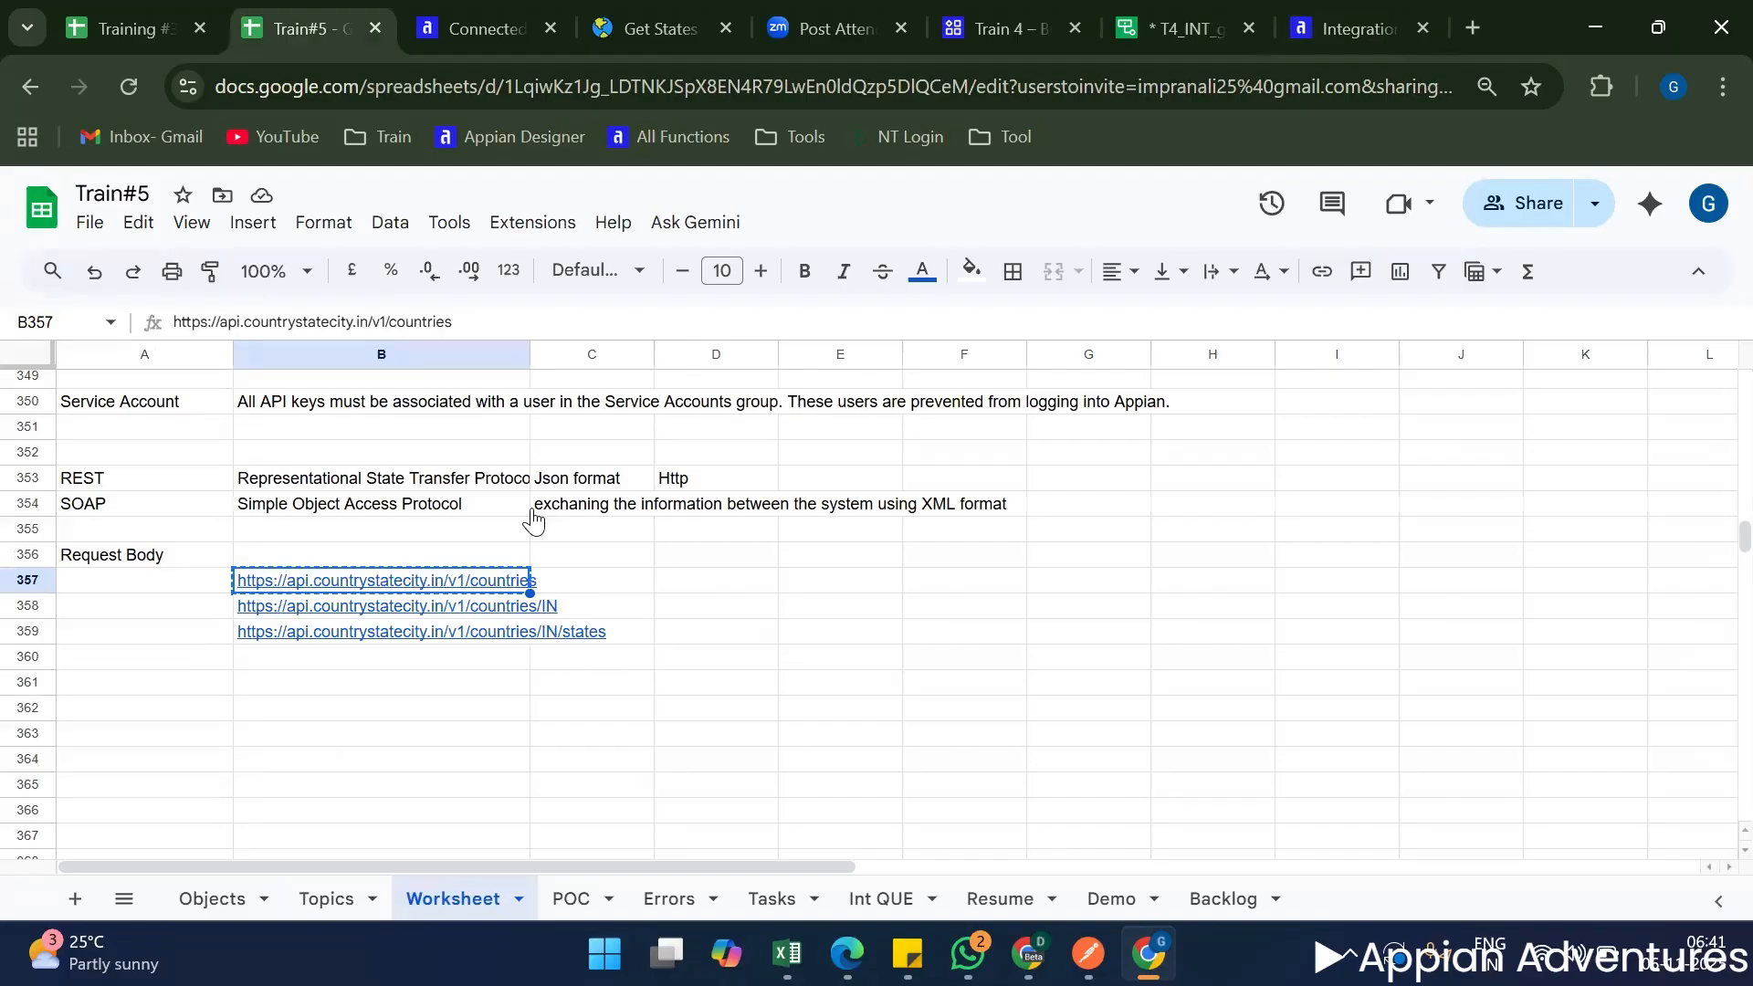
Return to the Integration Object documentation and read how URL Preview combines the Relative Path with the Base URL.
{"action": "left_click", "coordinate": [1349, 35]}
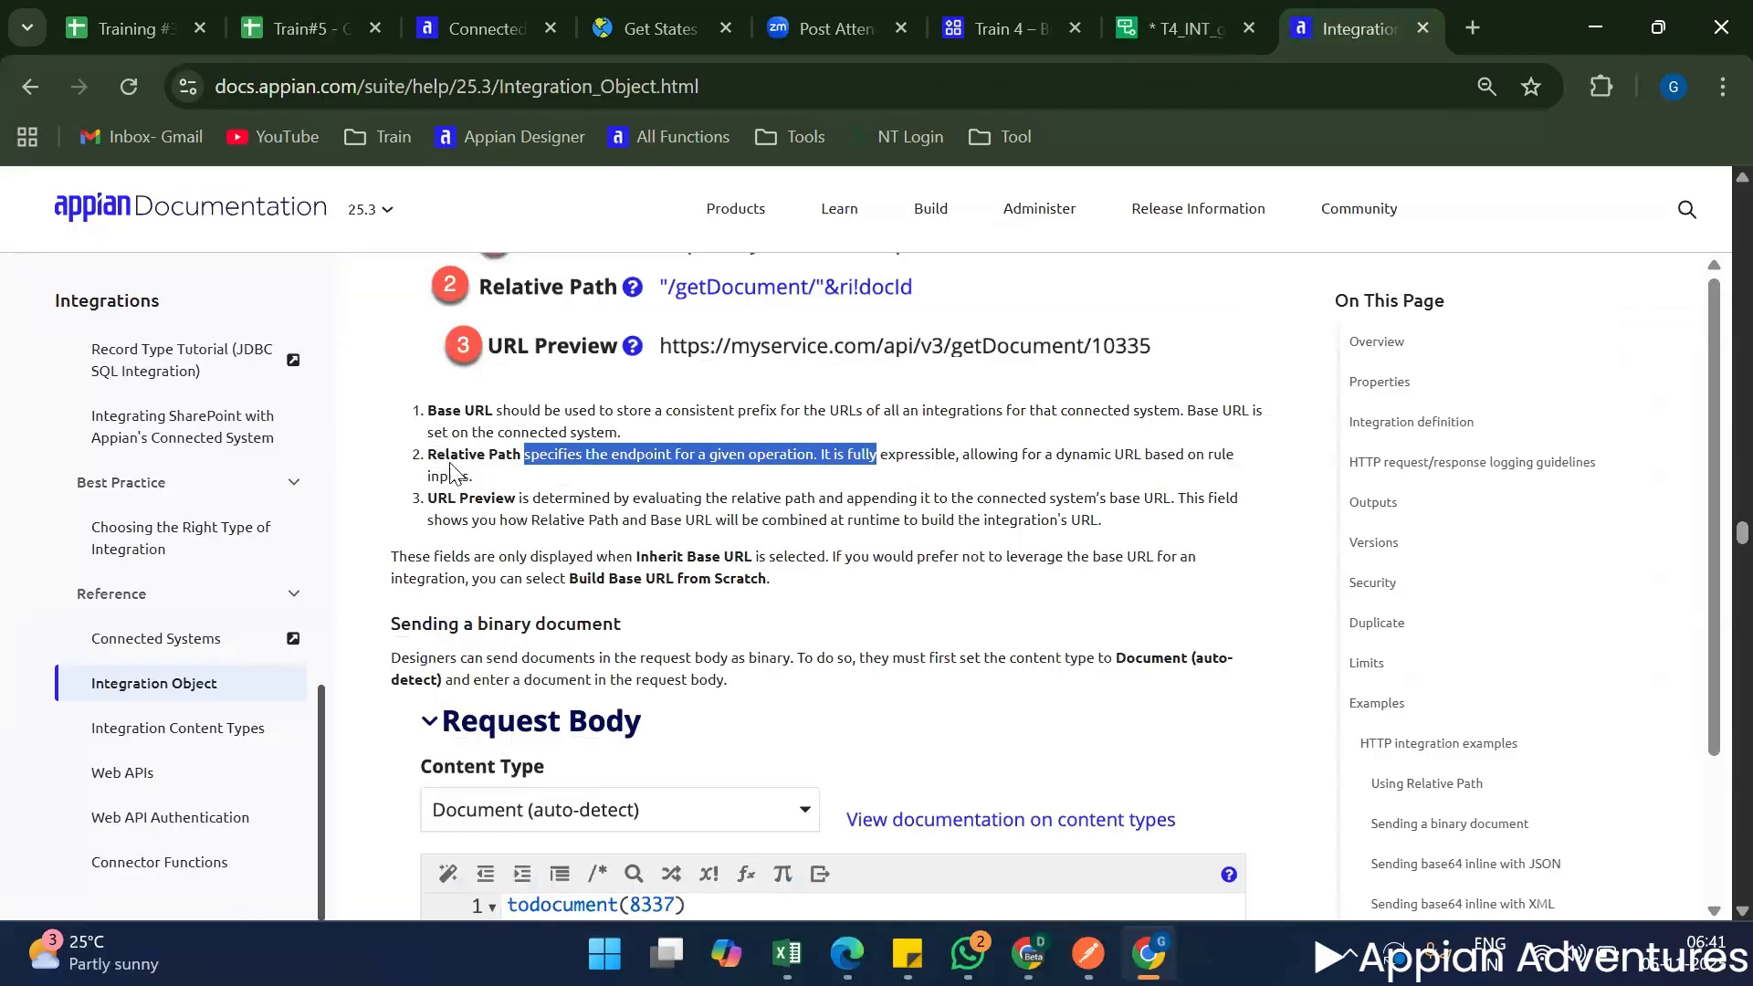
{"action": "left_click", "coordinate": [829, 477]}
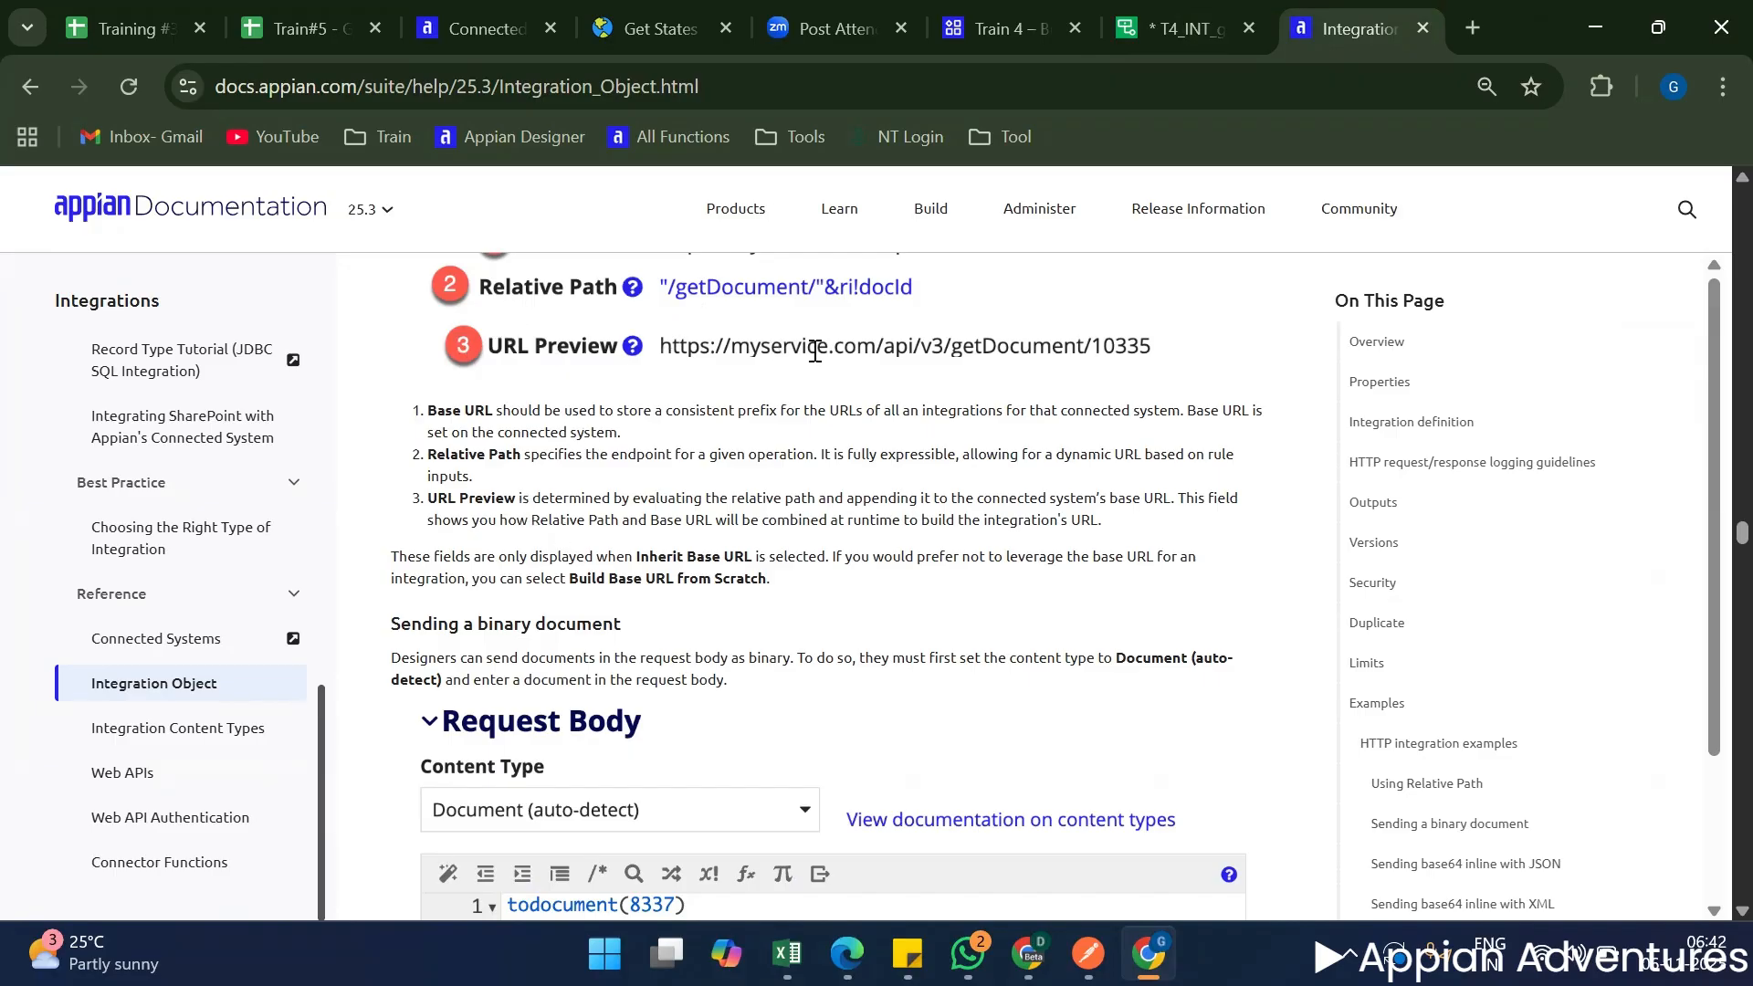
{"action": "left_click_drag", "start_coordinate": [544, 505], "coordinate": [1025, 529]}
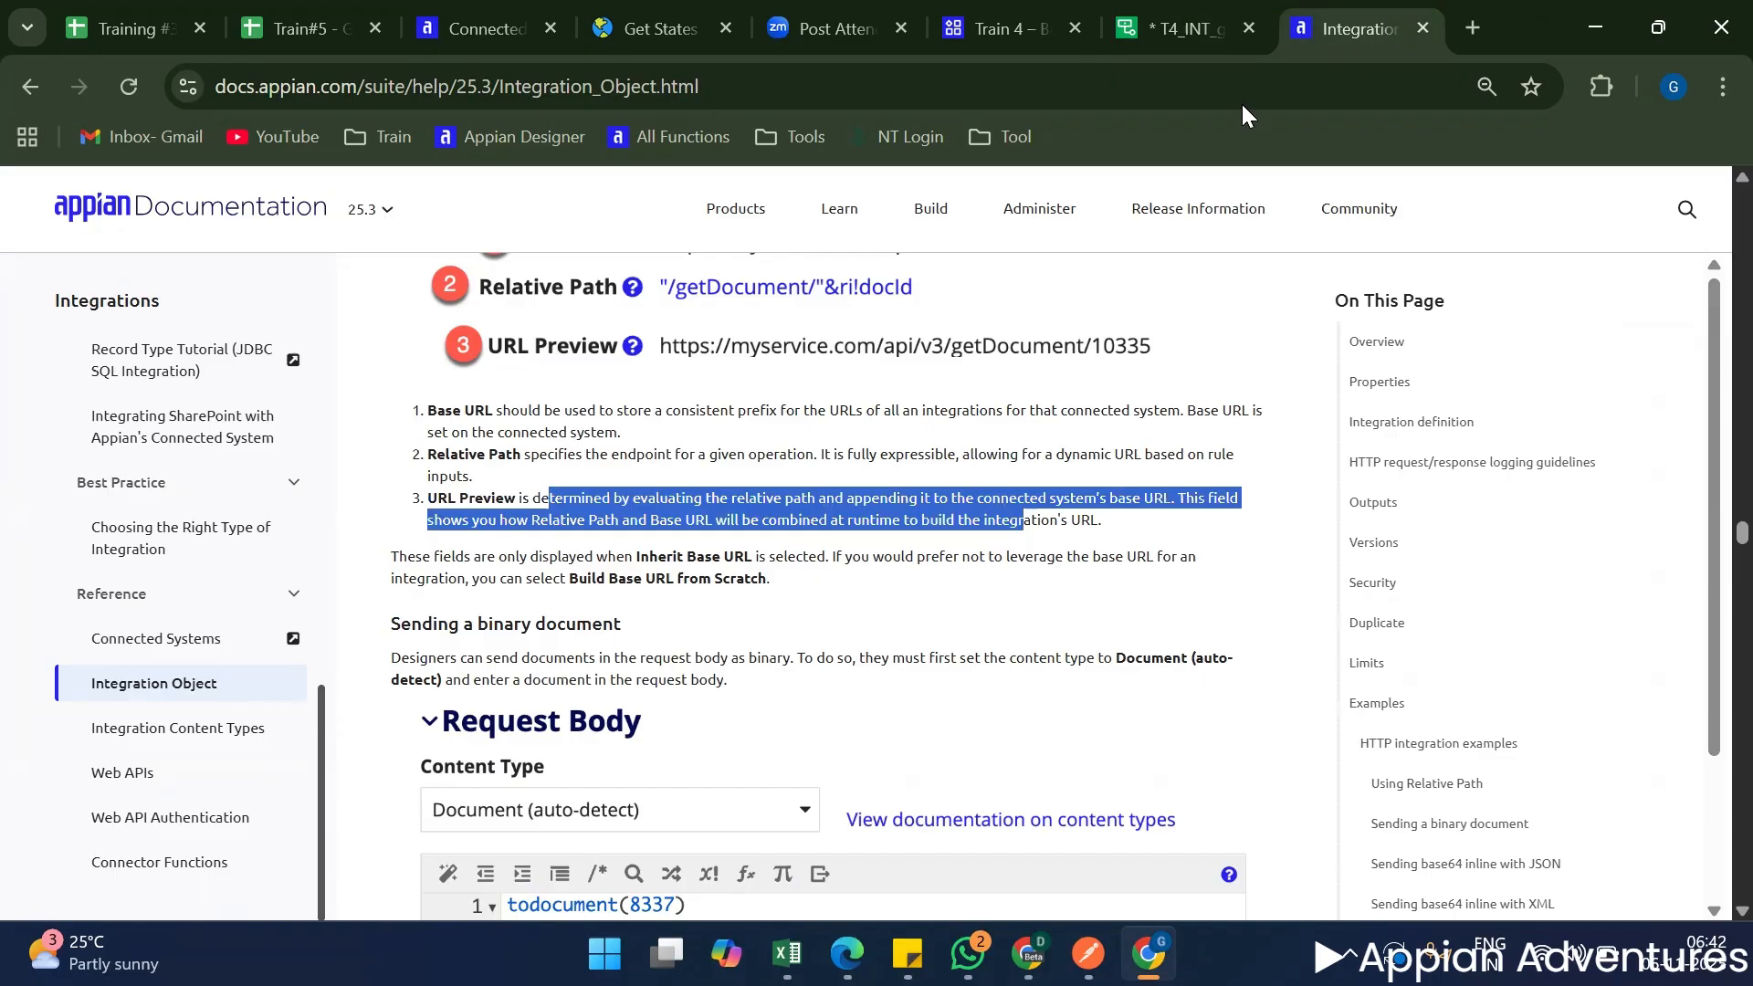
Set the Relative Path of T4_INT_getCountryDetails to /IN and check the resulting URL Preview.
{"action": "left_click", "coordinate": [1180, 28]}
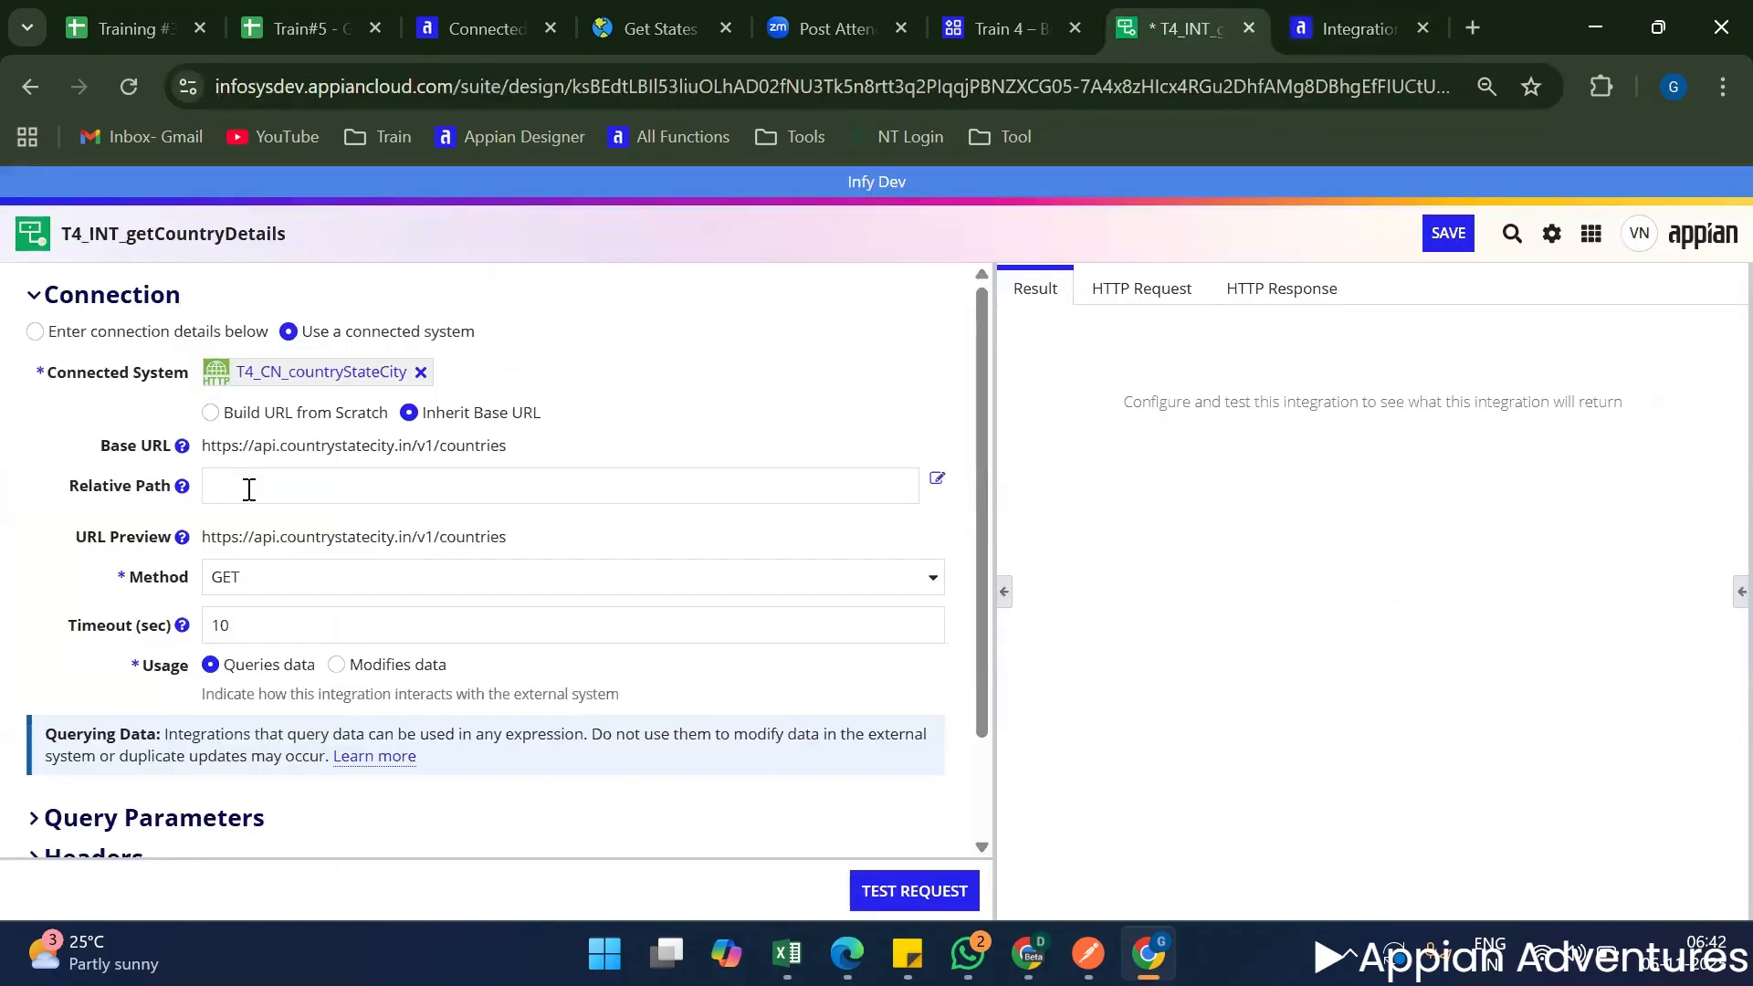
{"action": "left_click", "coordinate": [274, 488]}
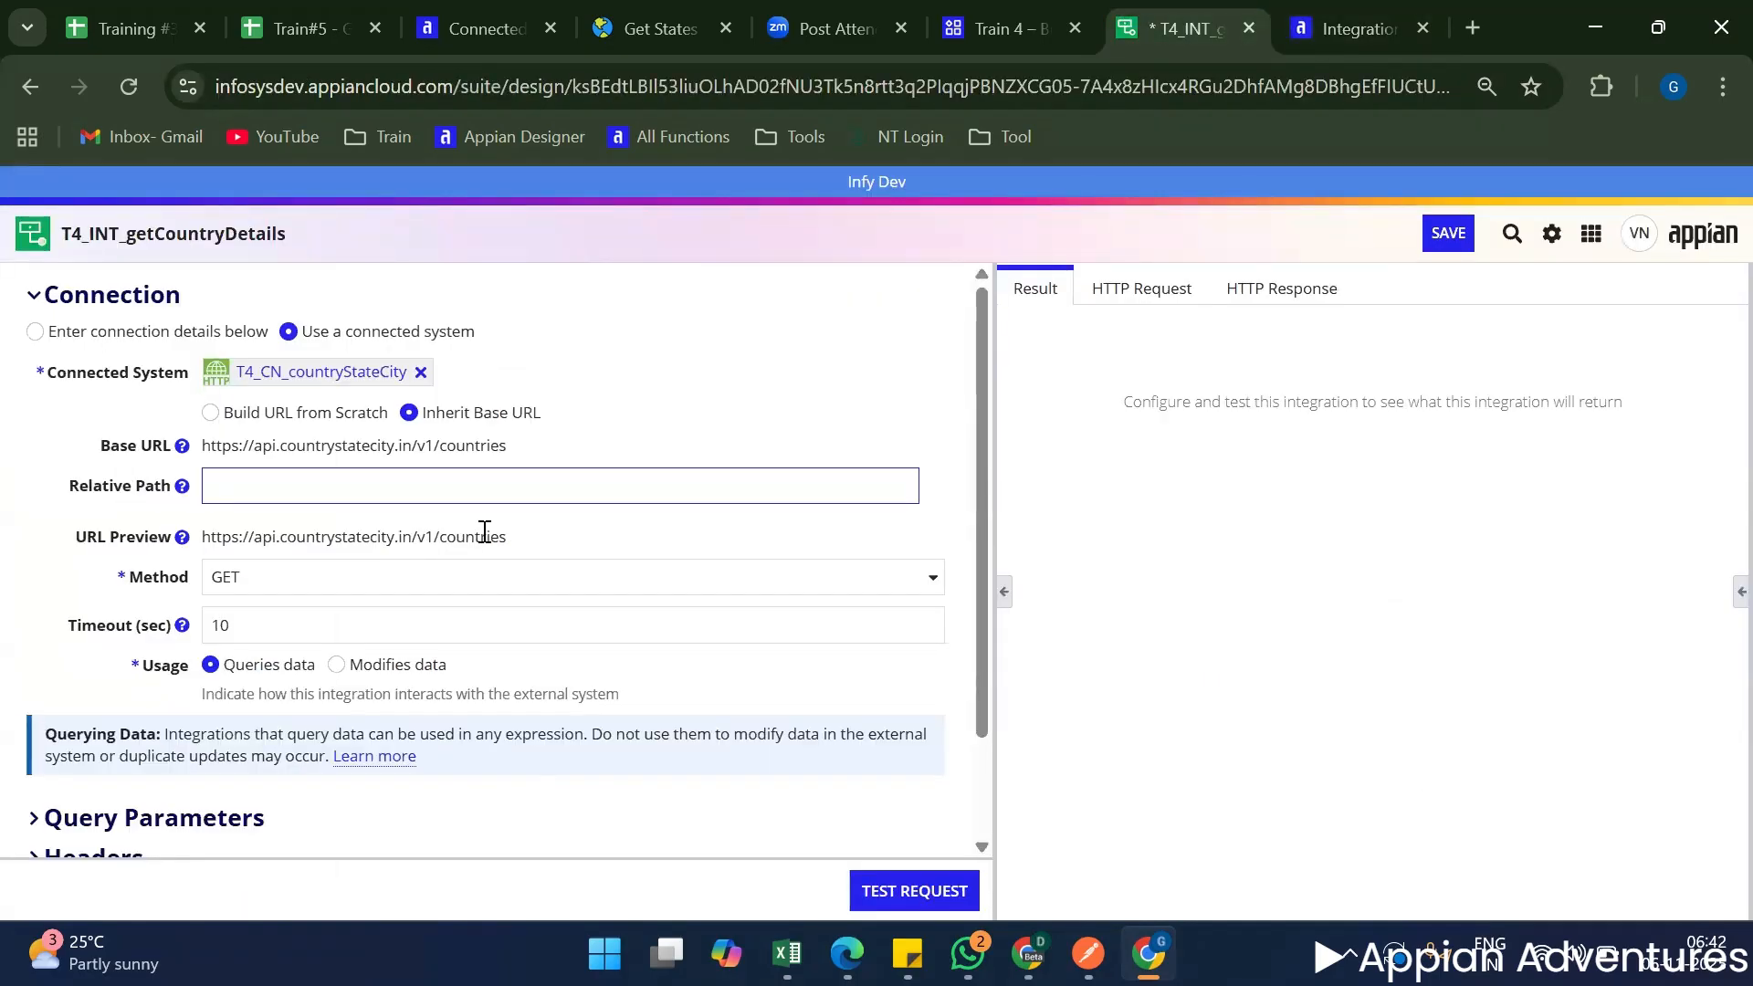
{"action": "type", "text": "/IN"}
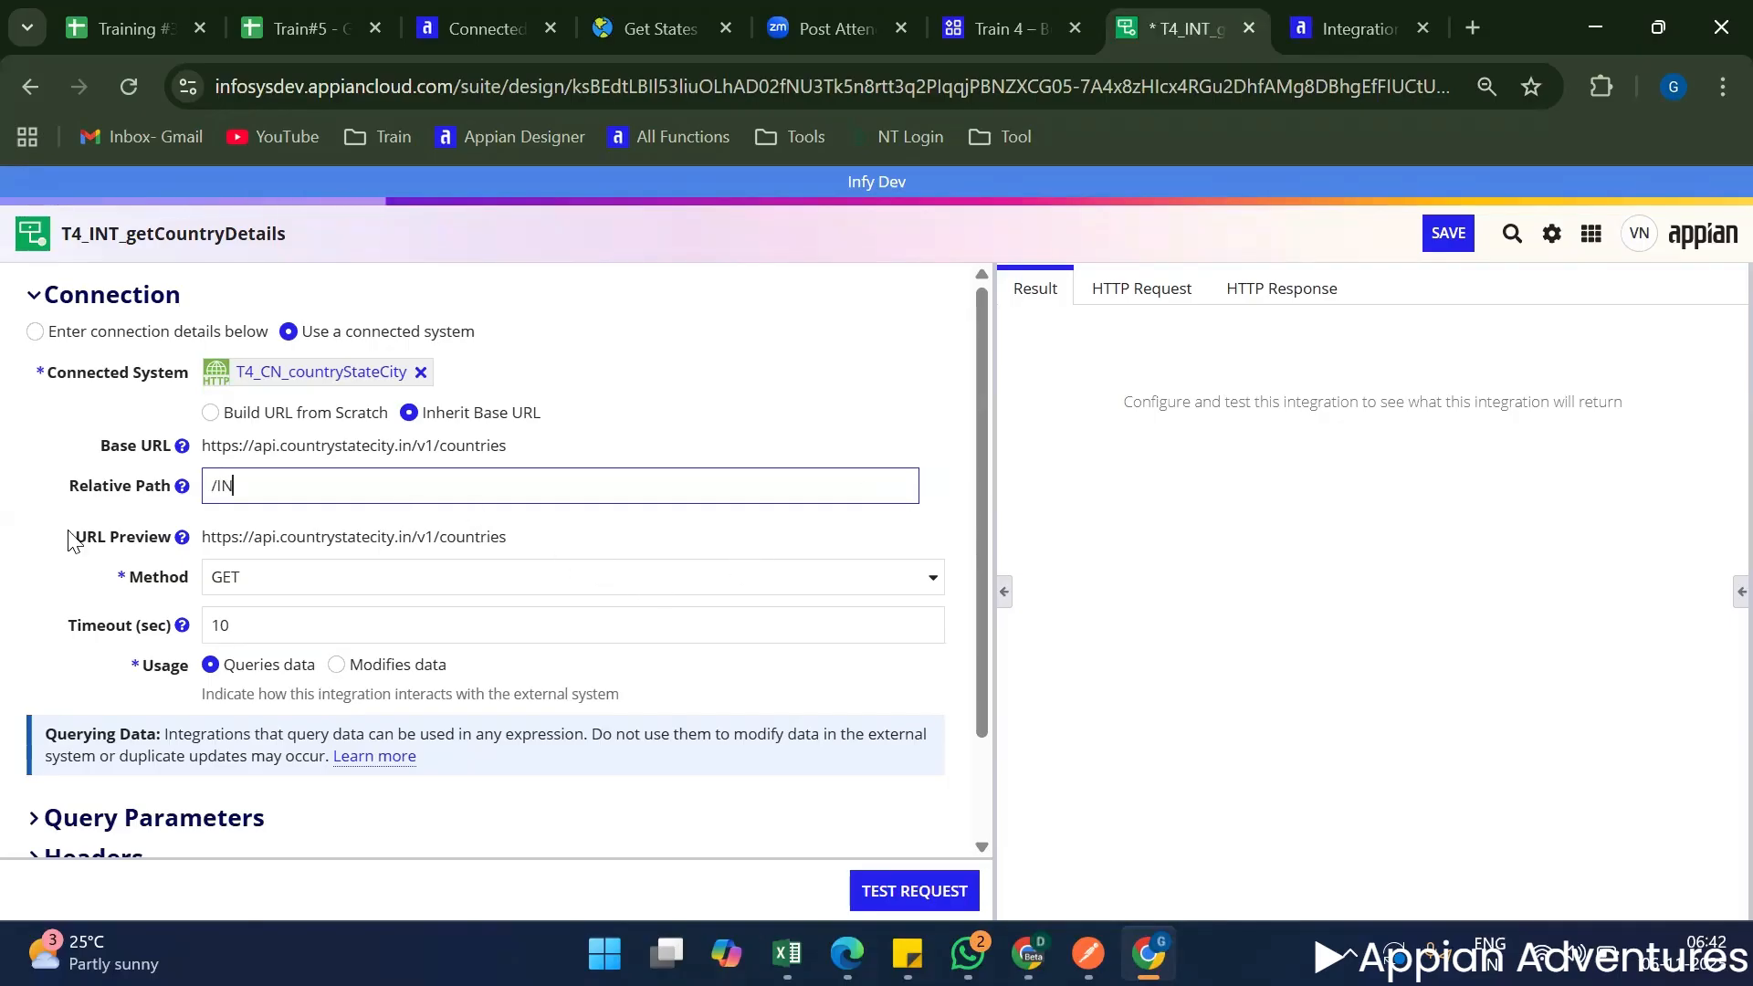
{"action": "left_click", "coordinate": [148, 527]}
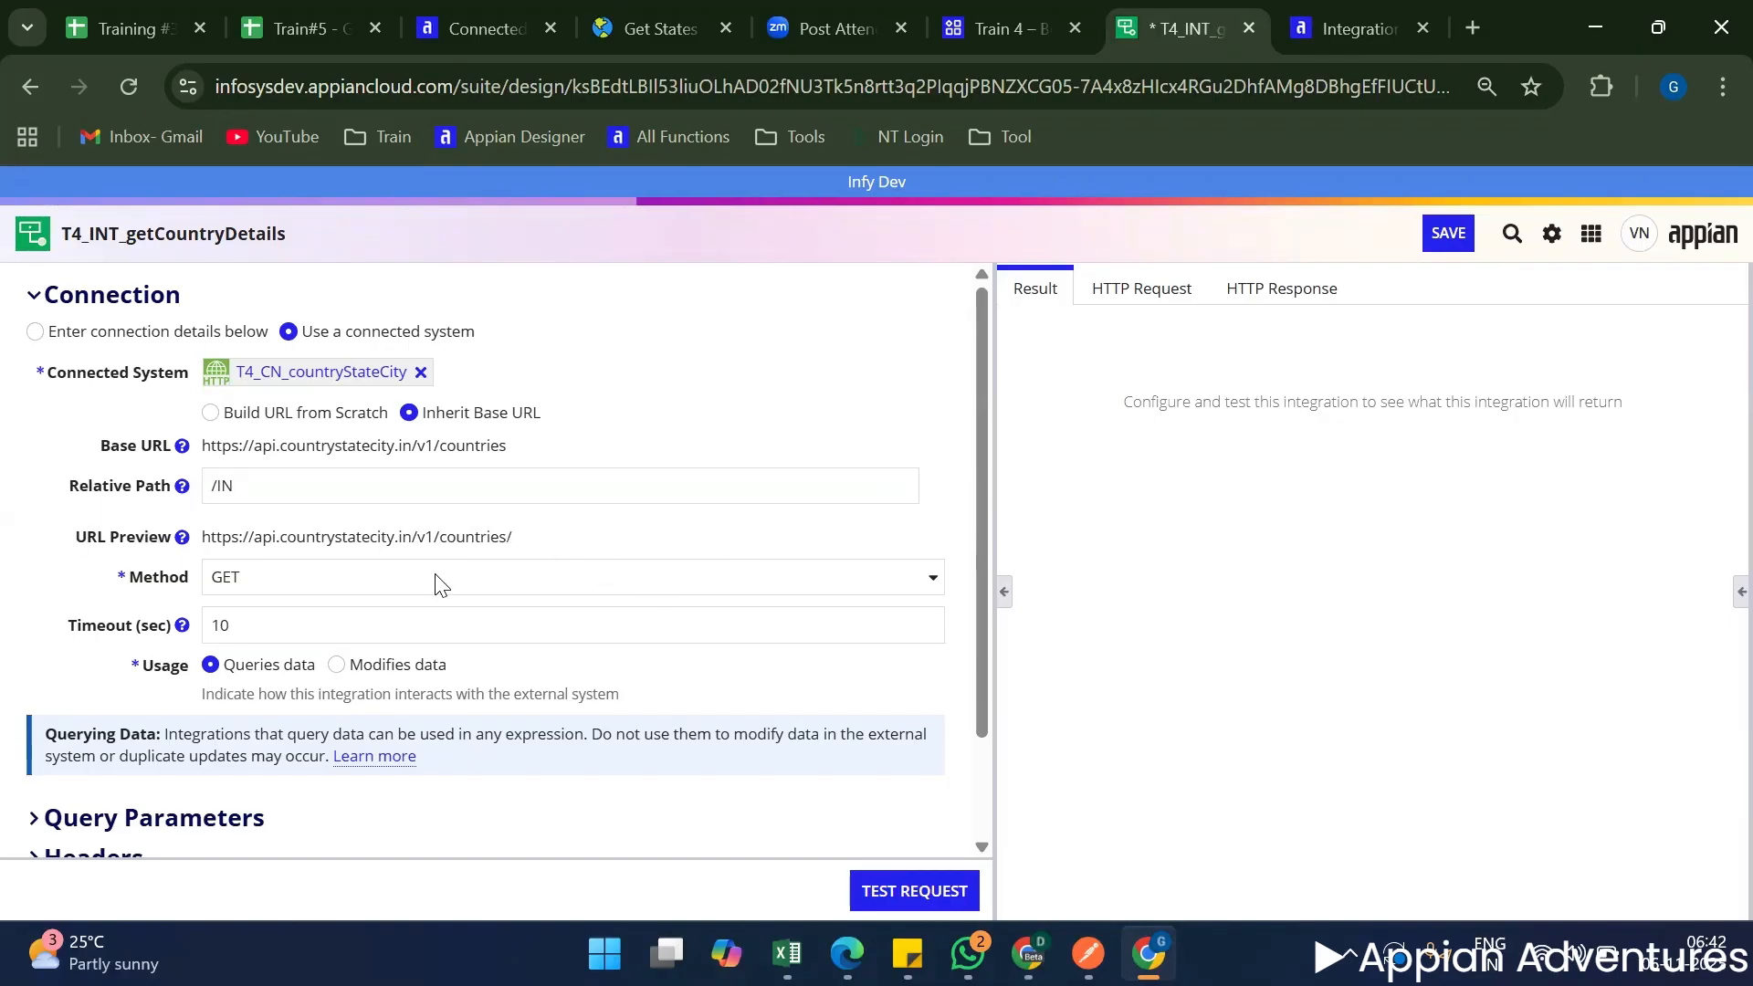
{"action": "triple_click", "coordinate": [563, 551]}
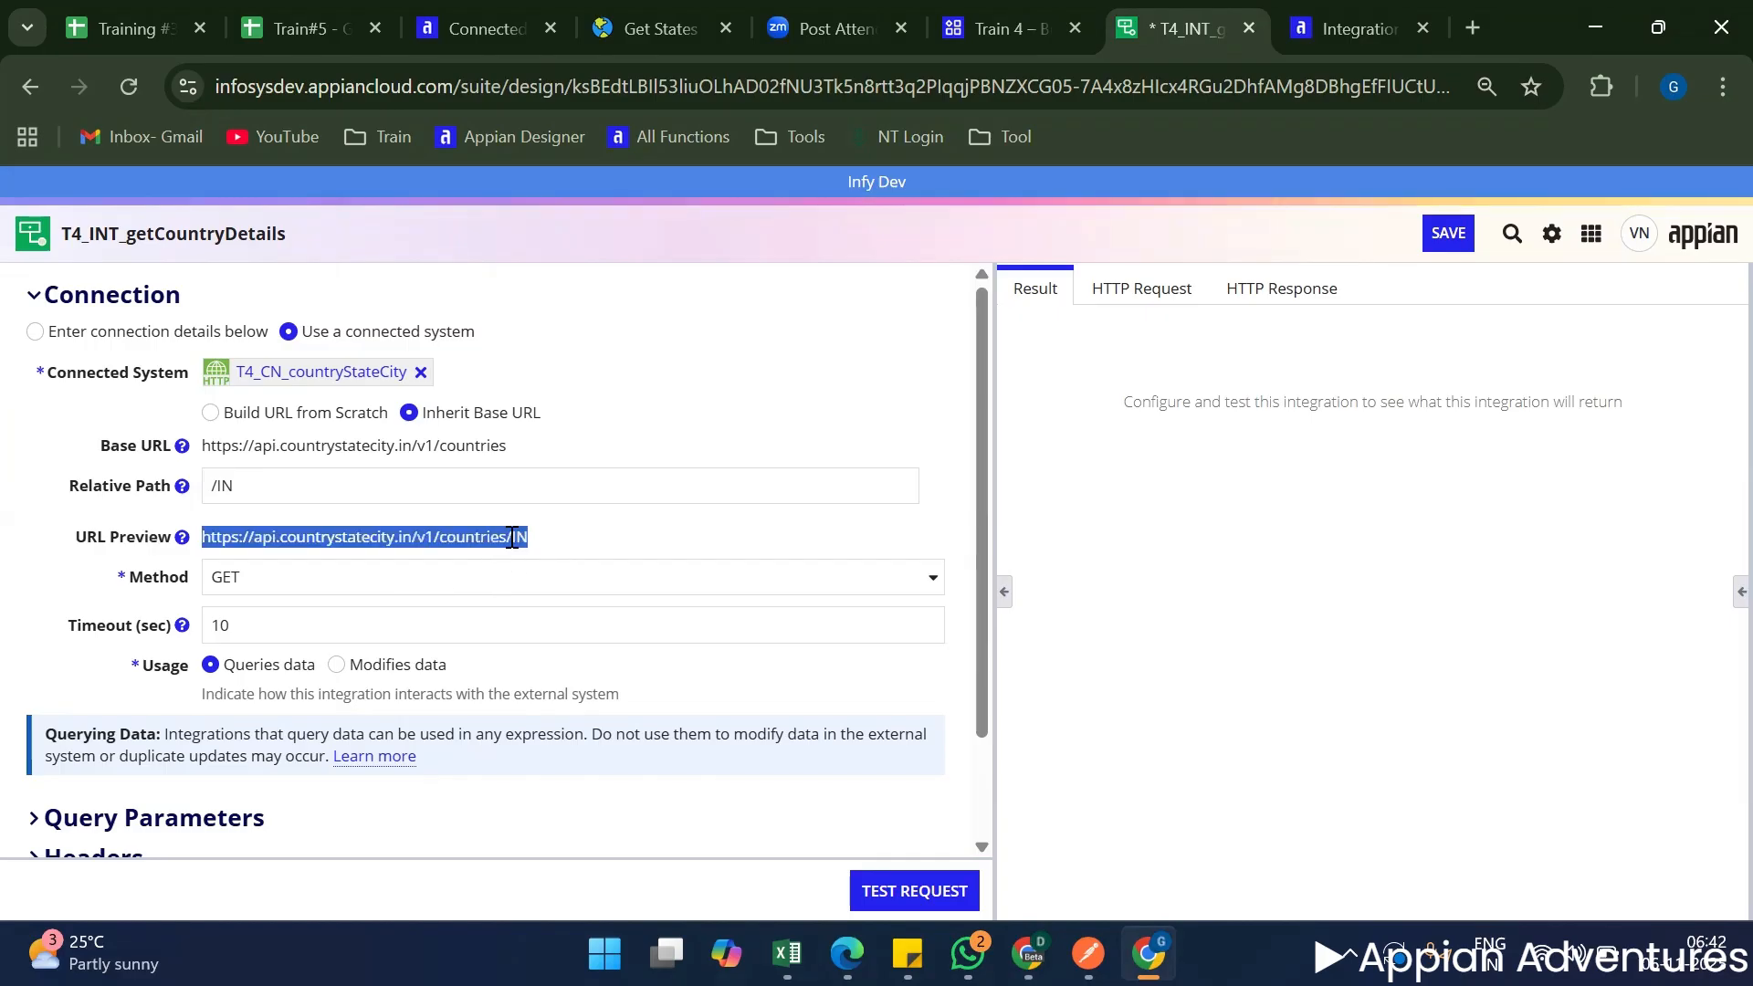
{"action": "left_click", "coordinate": [566, 550]}
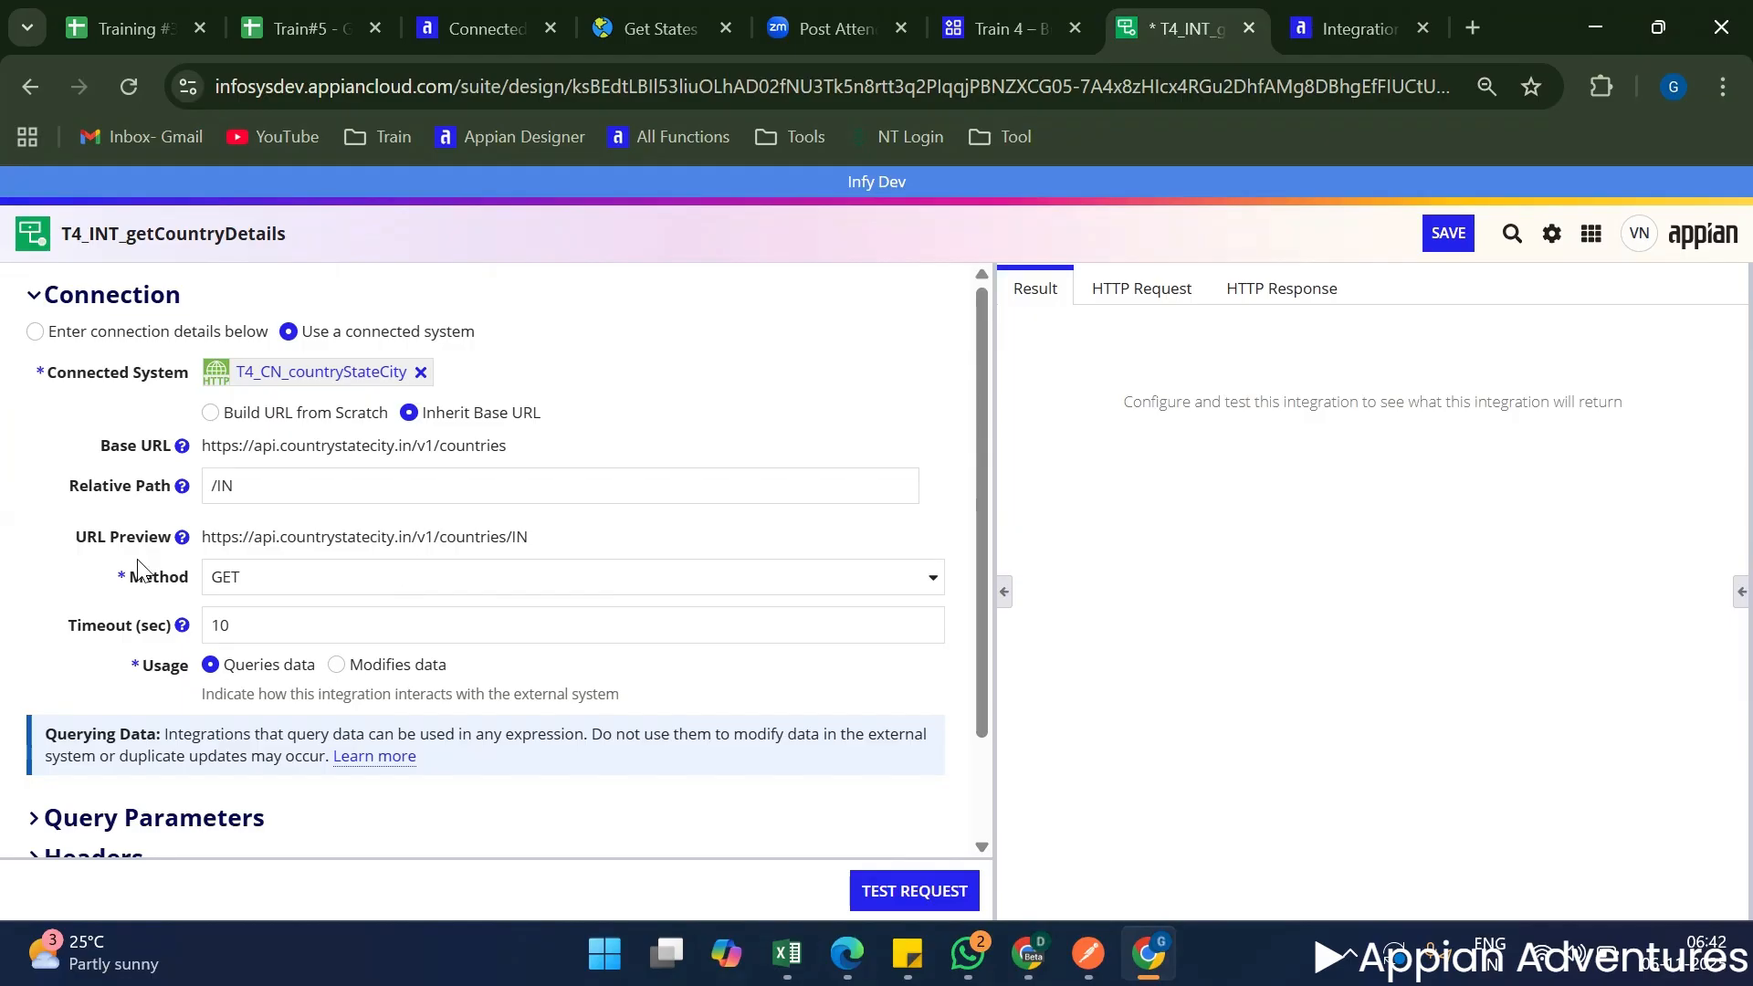
Read the field help for URL Preview, Base URL and Relative Path in the integration's connection settings.
{"action": "mouse_move", "coordinate": [179, 540]}
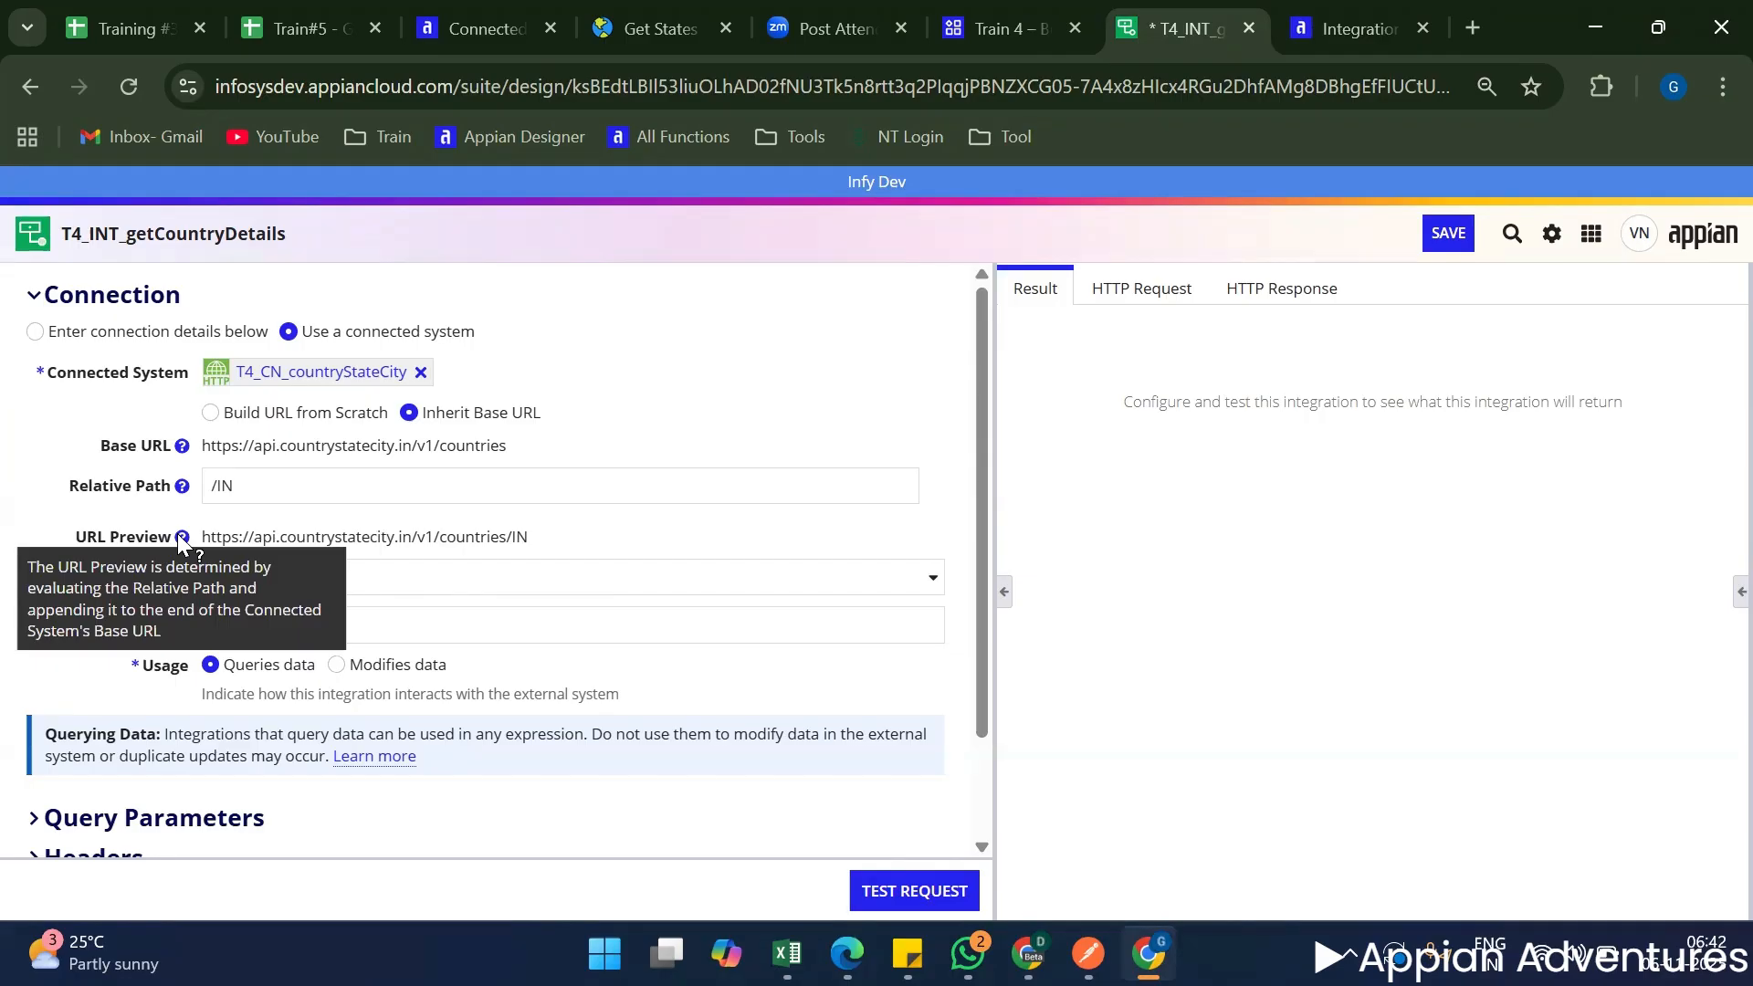
{"action": "left_click", "coordinate": [137, 486]}
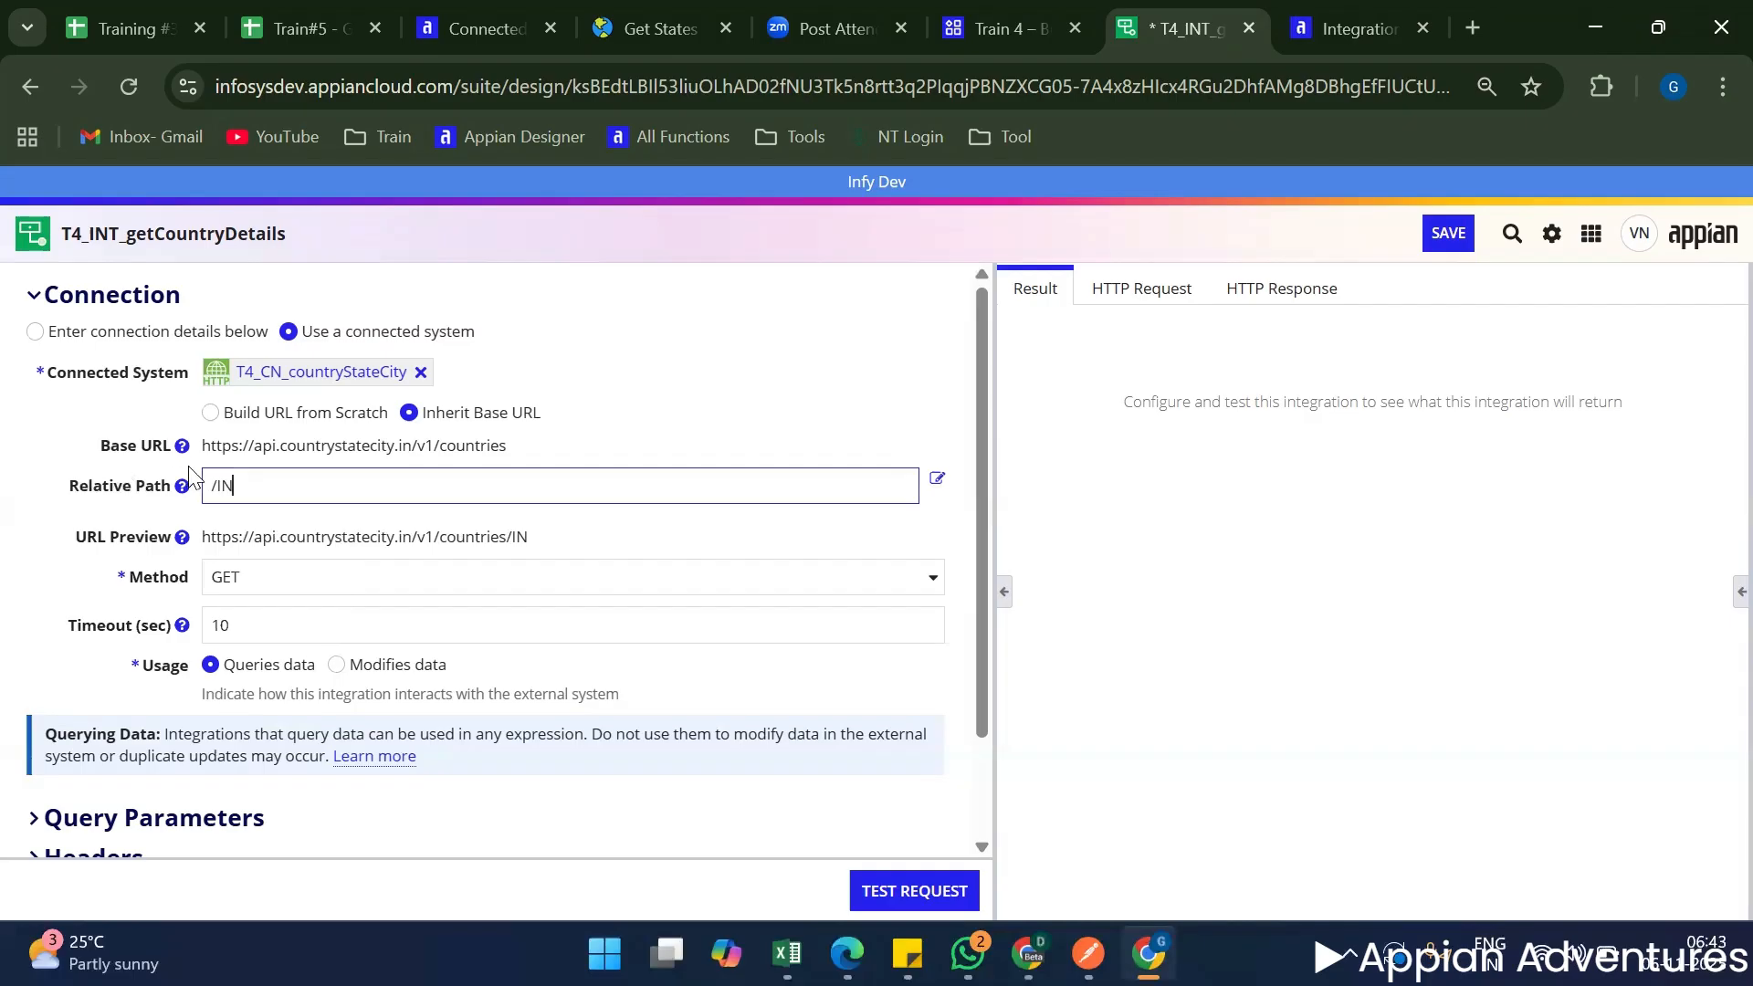
{"action": "mouse_move", "coordinate": [181, 446]}
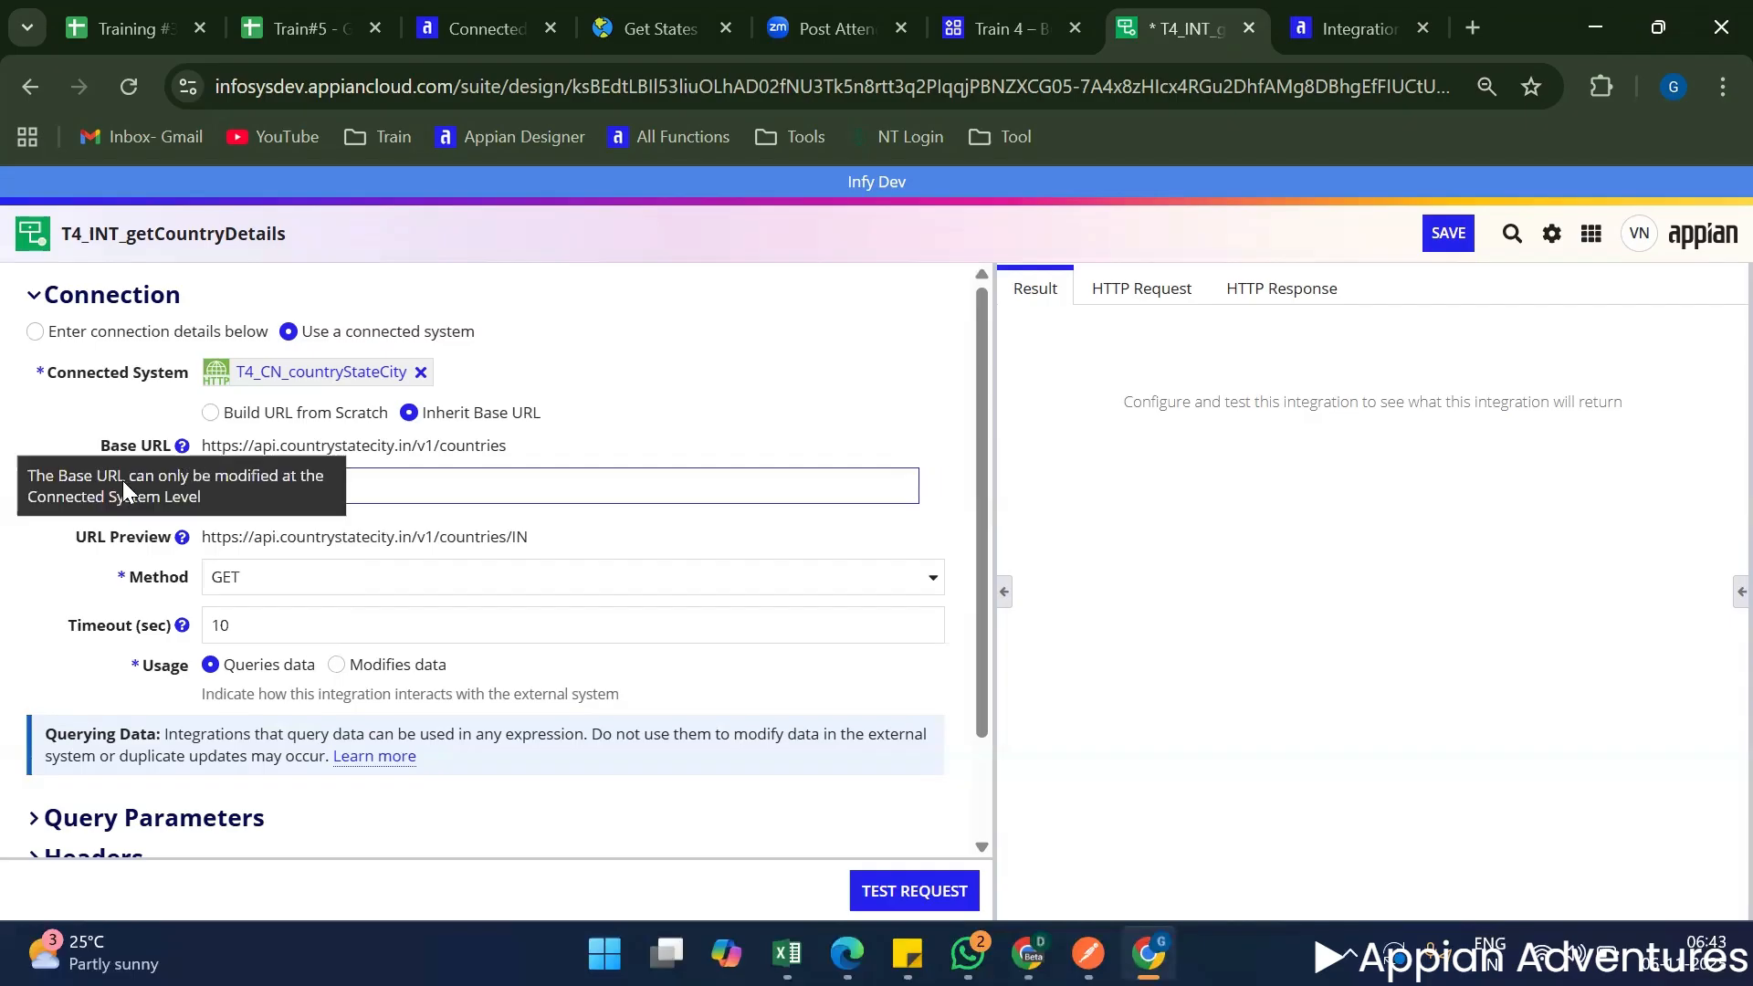
{"action": "mouse_move", "coordinate": [182, 487]}
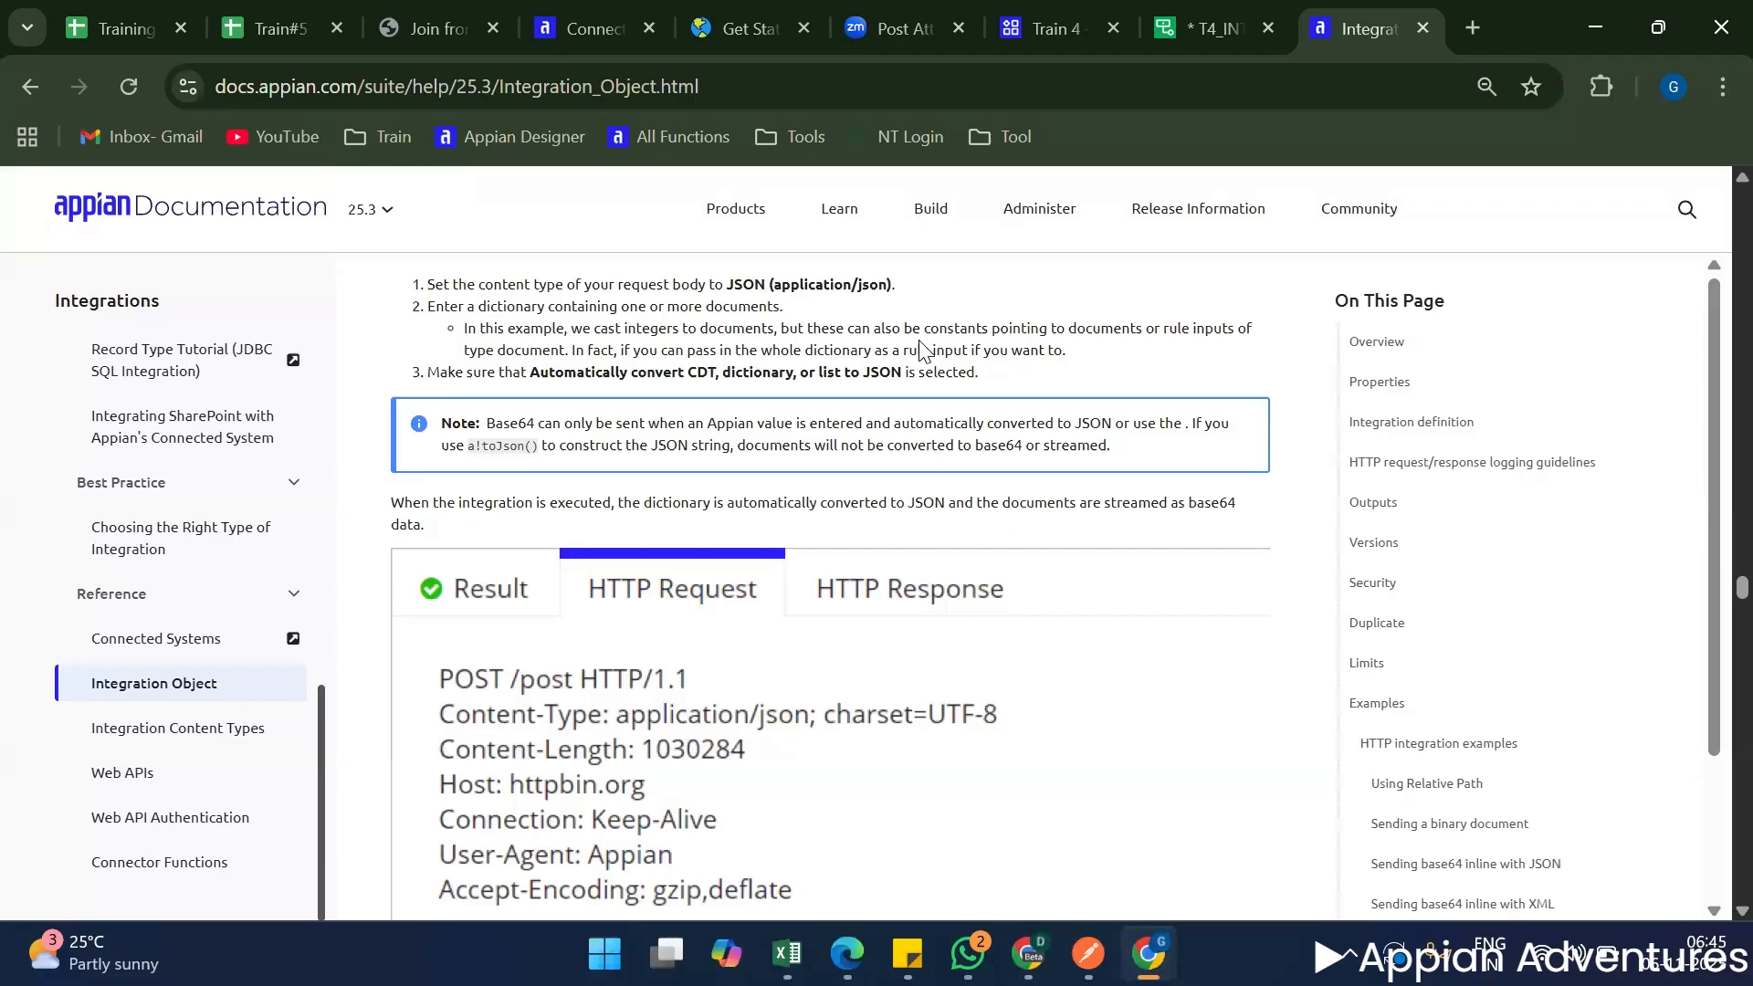
Return from the documentation to T4_INT_getCountryDetails and review the HTTP methods available for the integration.
{"action": "scroll", "coordinate": [922, 350], "scroll_direction": "down", "scroll_amount": 5}
{"action": "scroll", "coordinate": [635, 351], "scroll_direction": "up", "scroll_amount": 10}
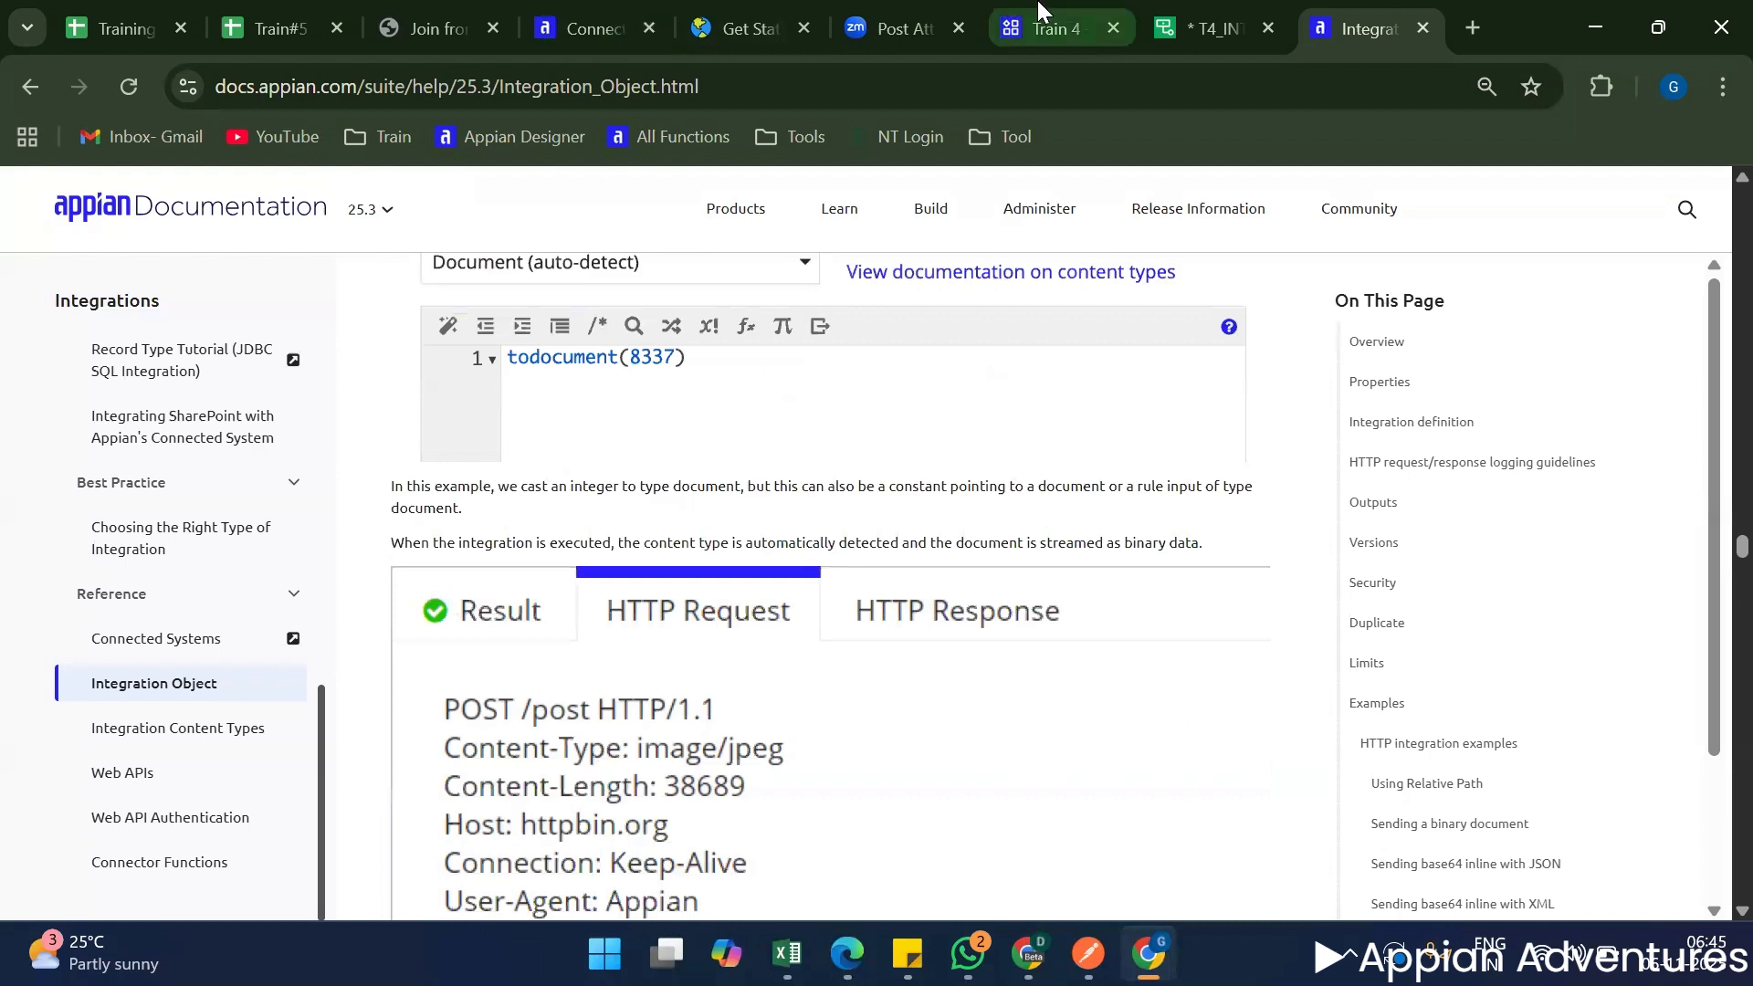
{"action": "left_click", "coordinate": [1231, 3]}
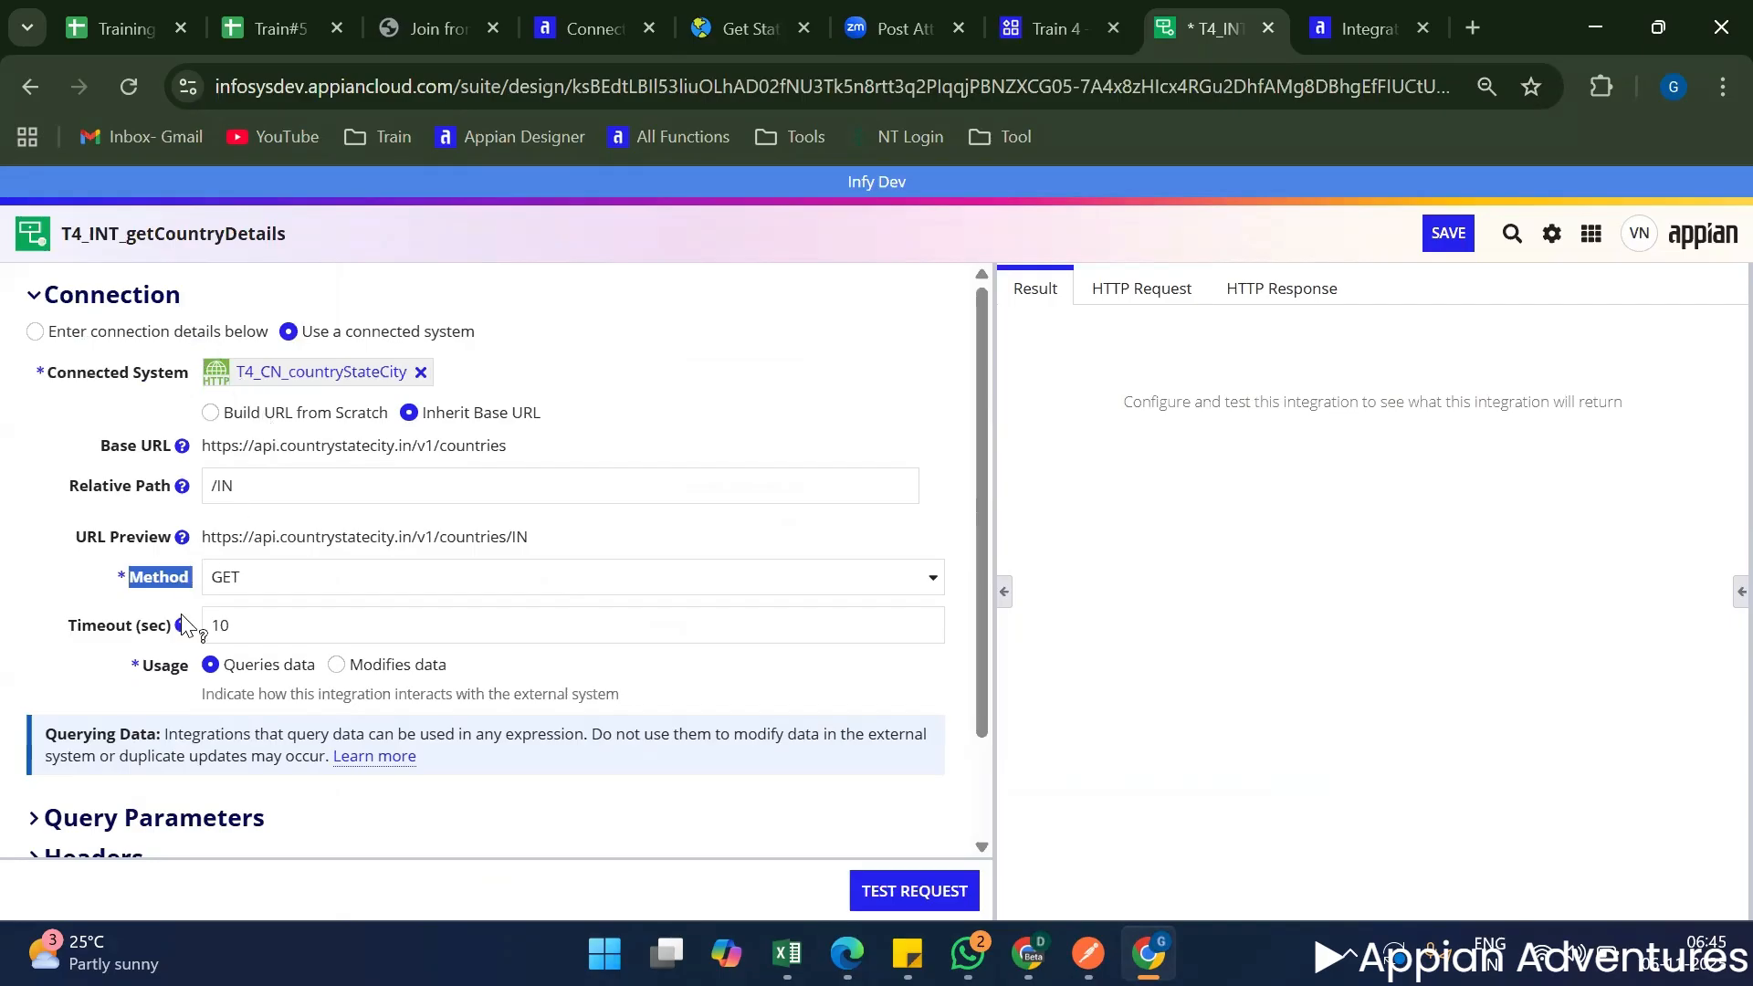
{"action": "left_click", "coordinate": [178, 576]}
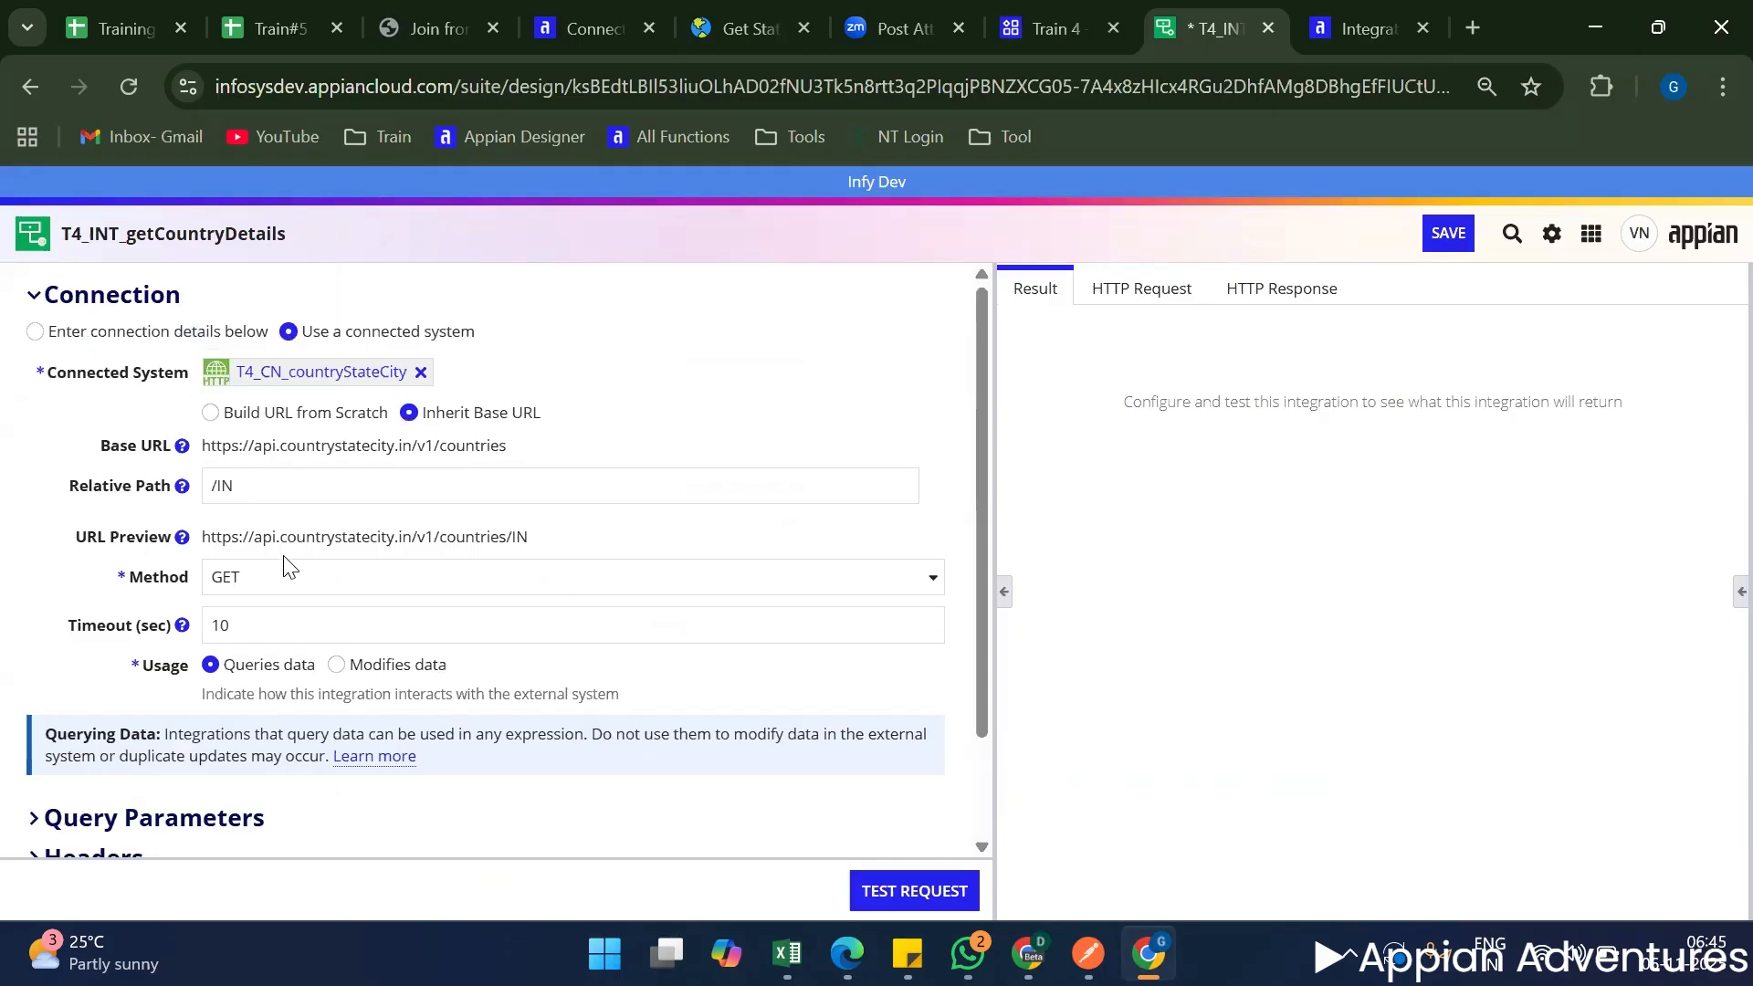
{"action": "left_click", "coordinate": [264, 575]}
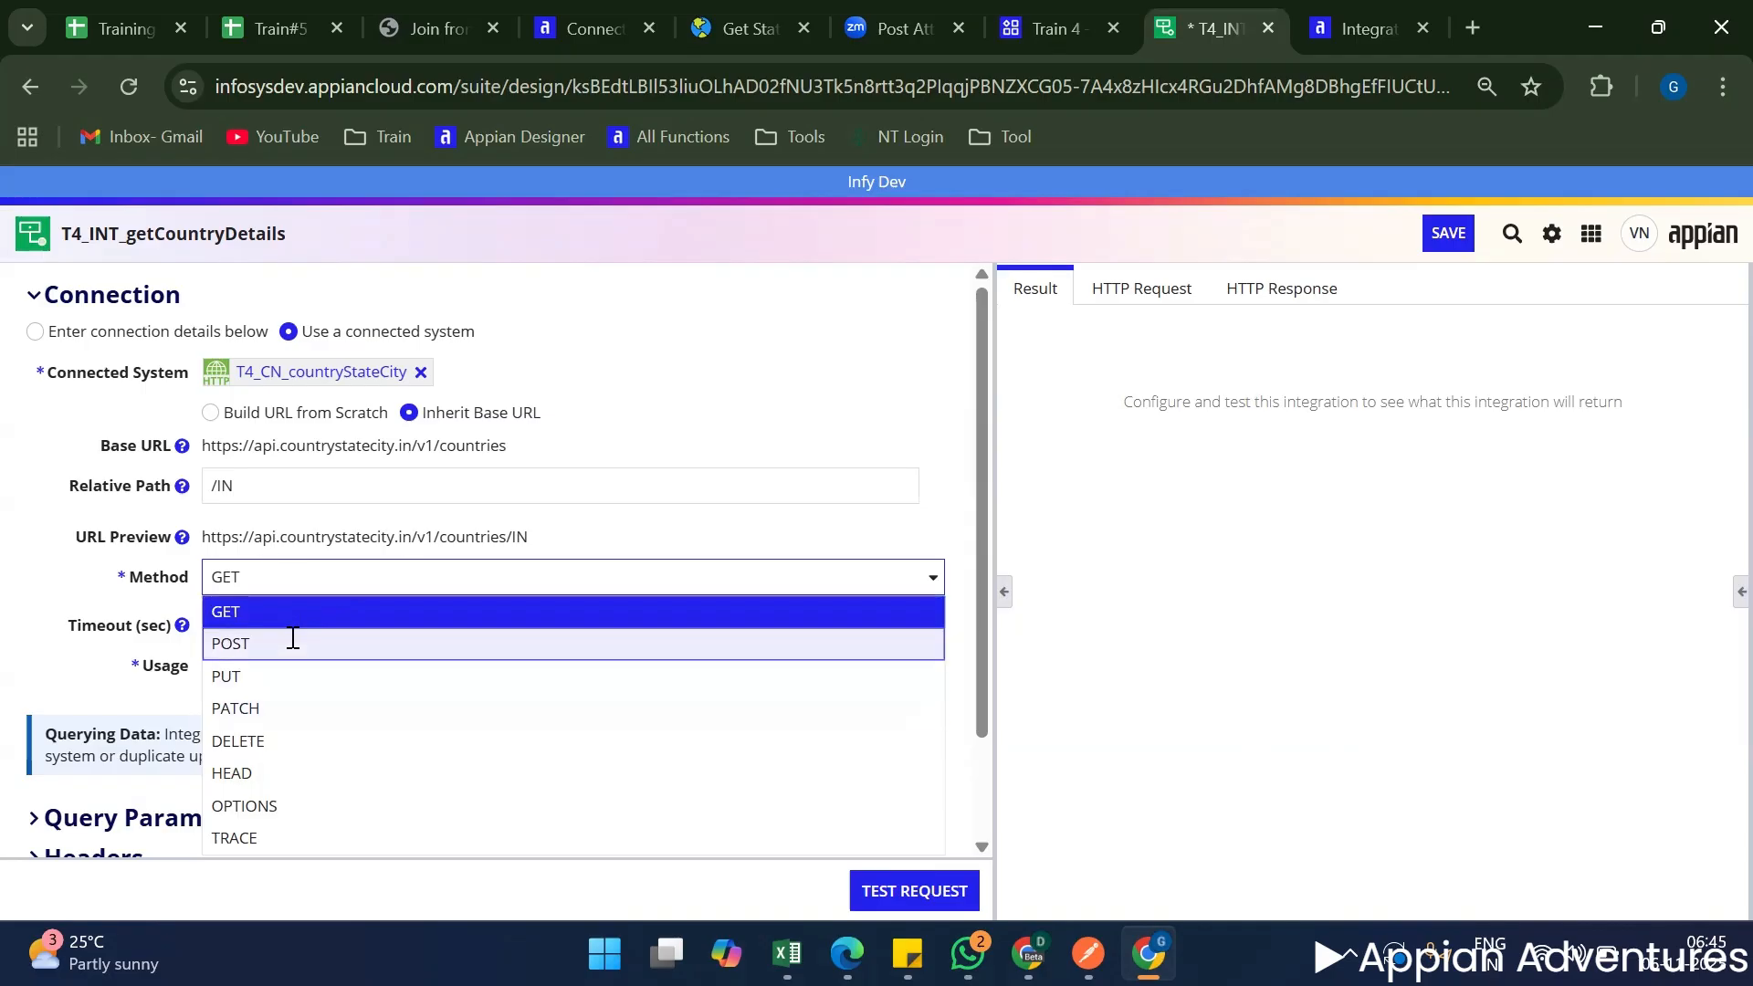
{"action": "left_click", "coordinate": [77, 538]}
Set the integration's Method to POST, then collapse and expand the Request Body section to examine it.
{"action": "scroll", "coordinate": [83, 539], "scroll_direction": "down", "scroll_amount": 2}
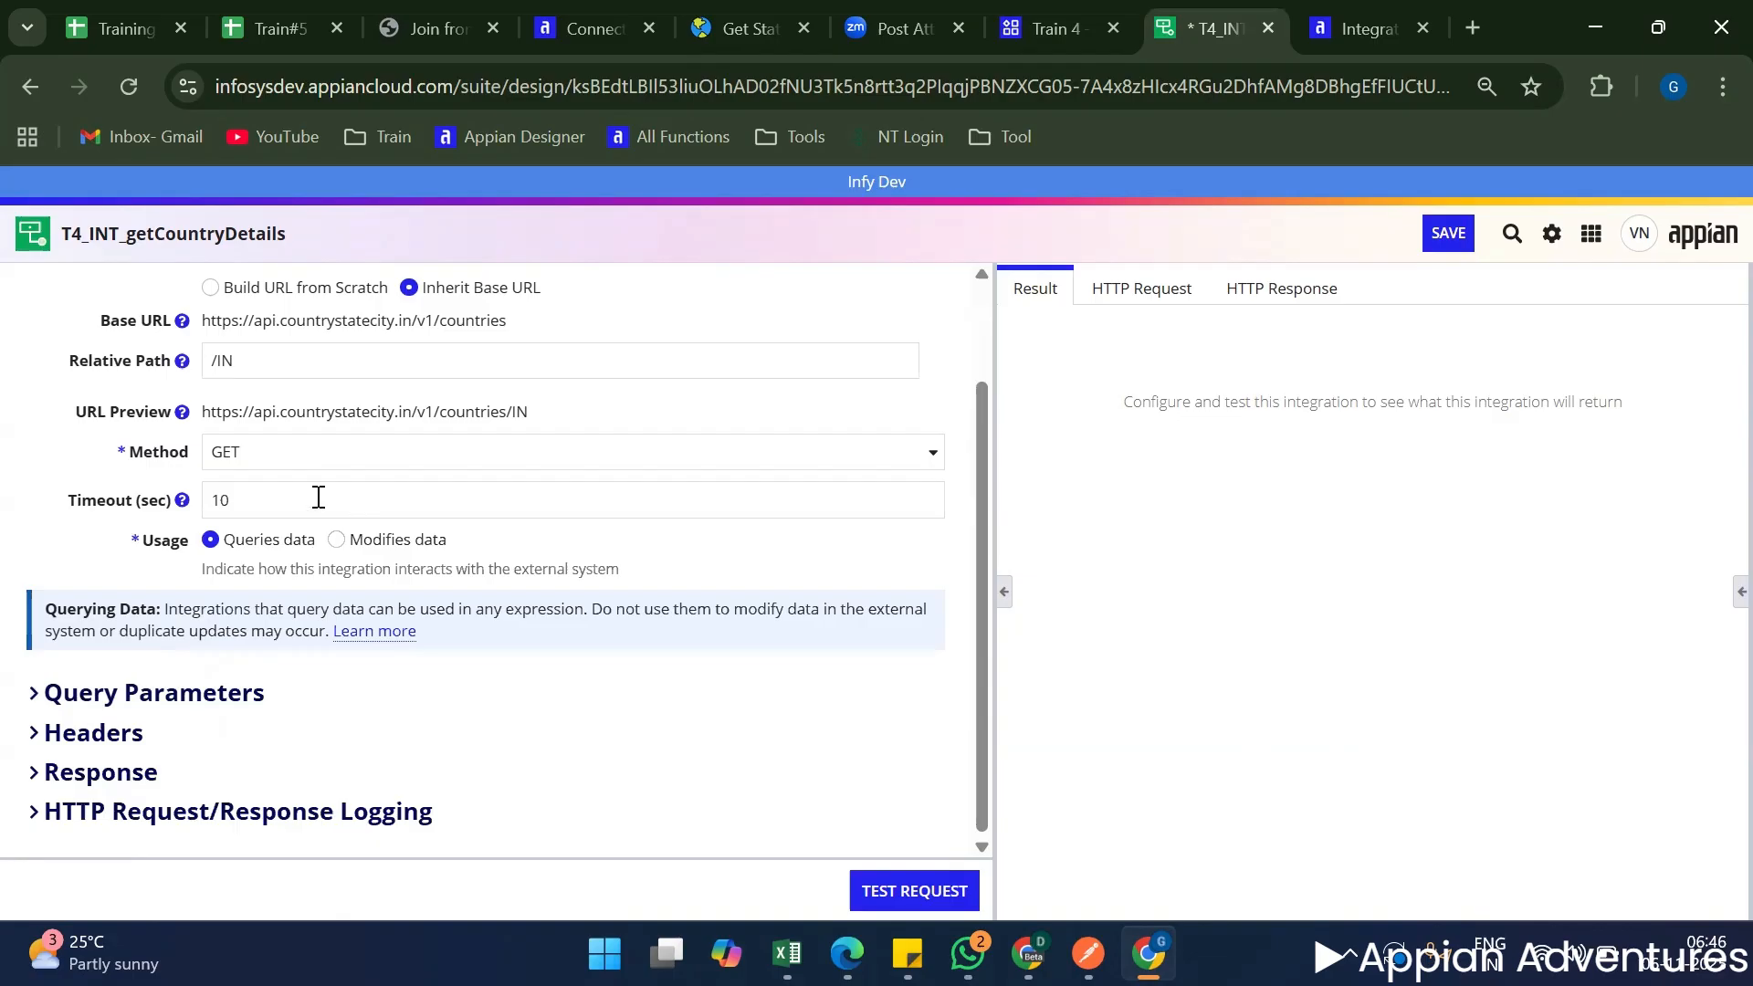
{"action": "left_click", "coordinate": [301, 456]}
{"action": "left_click", "coordinate": [285, 502]}
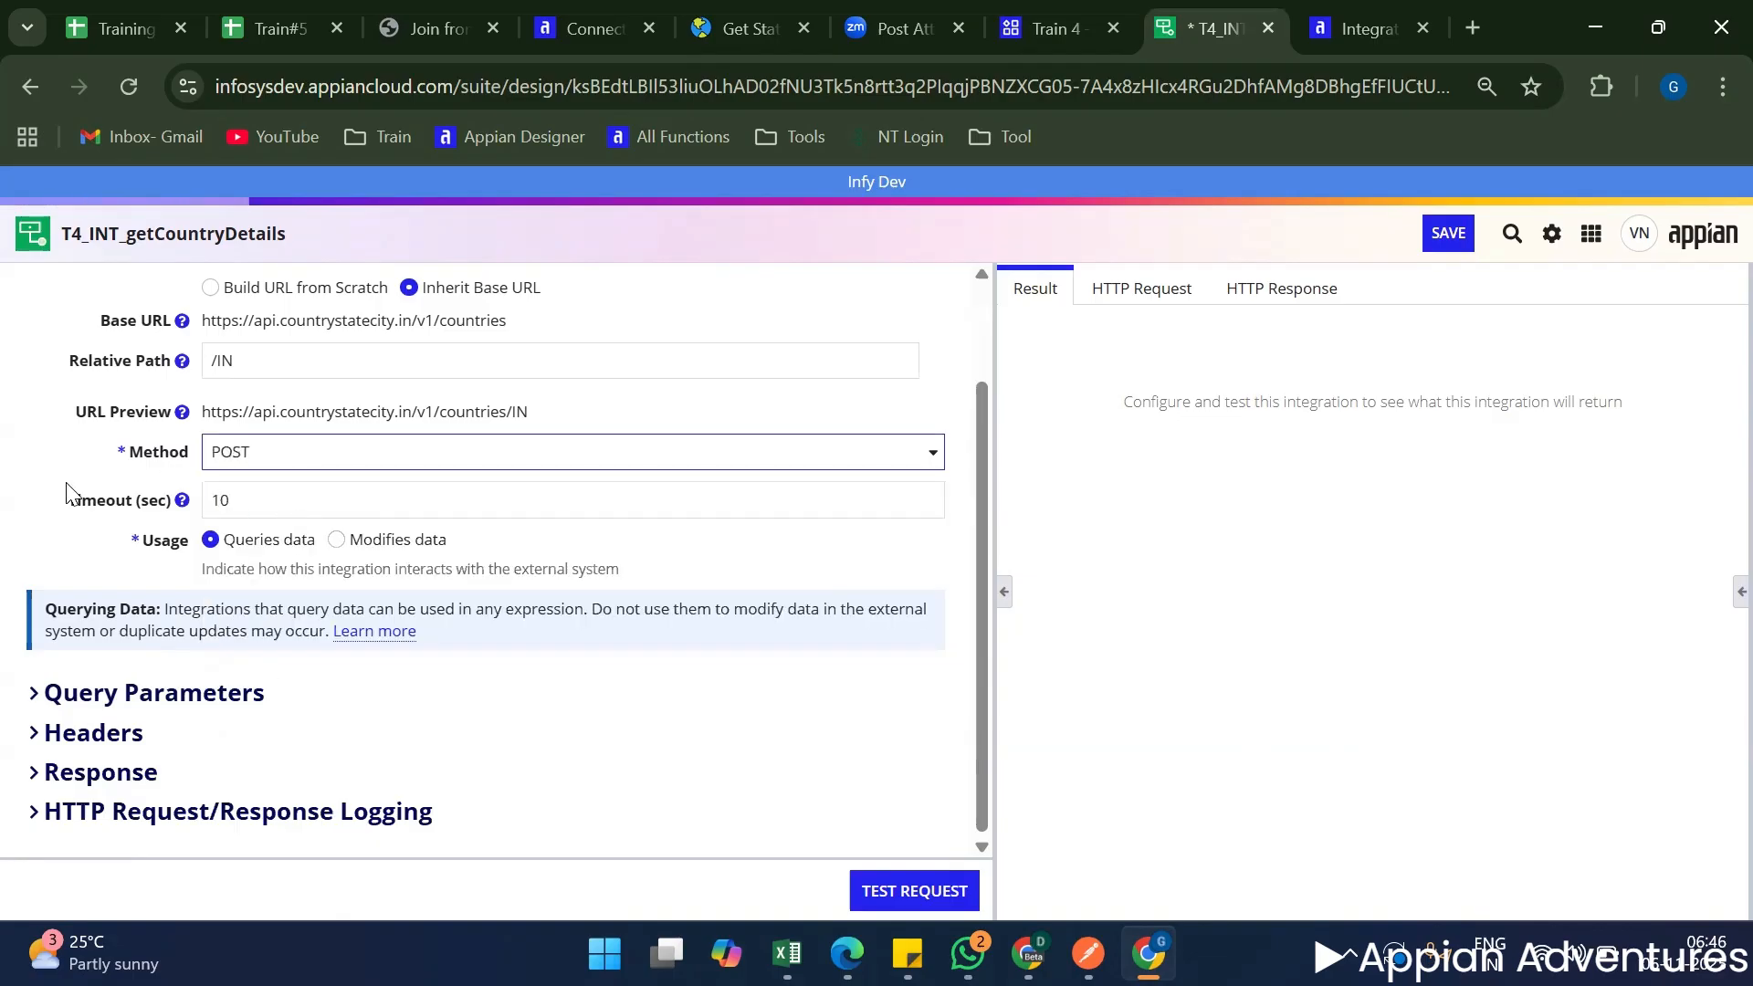
{"action": "scroll", "coordinate": [169, 598], "scroll_direction": "down", "scroll_amount": 6}
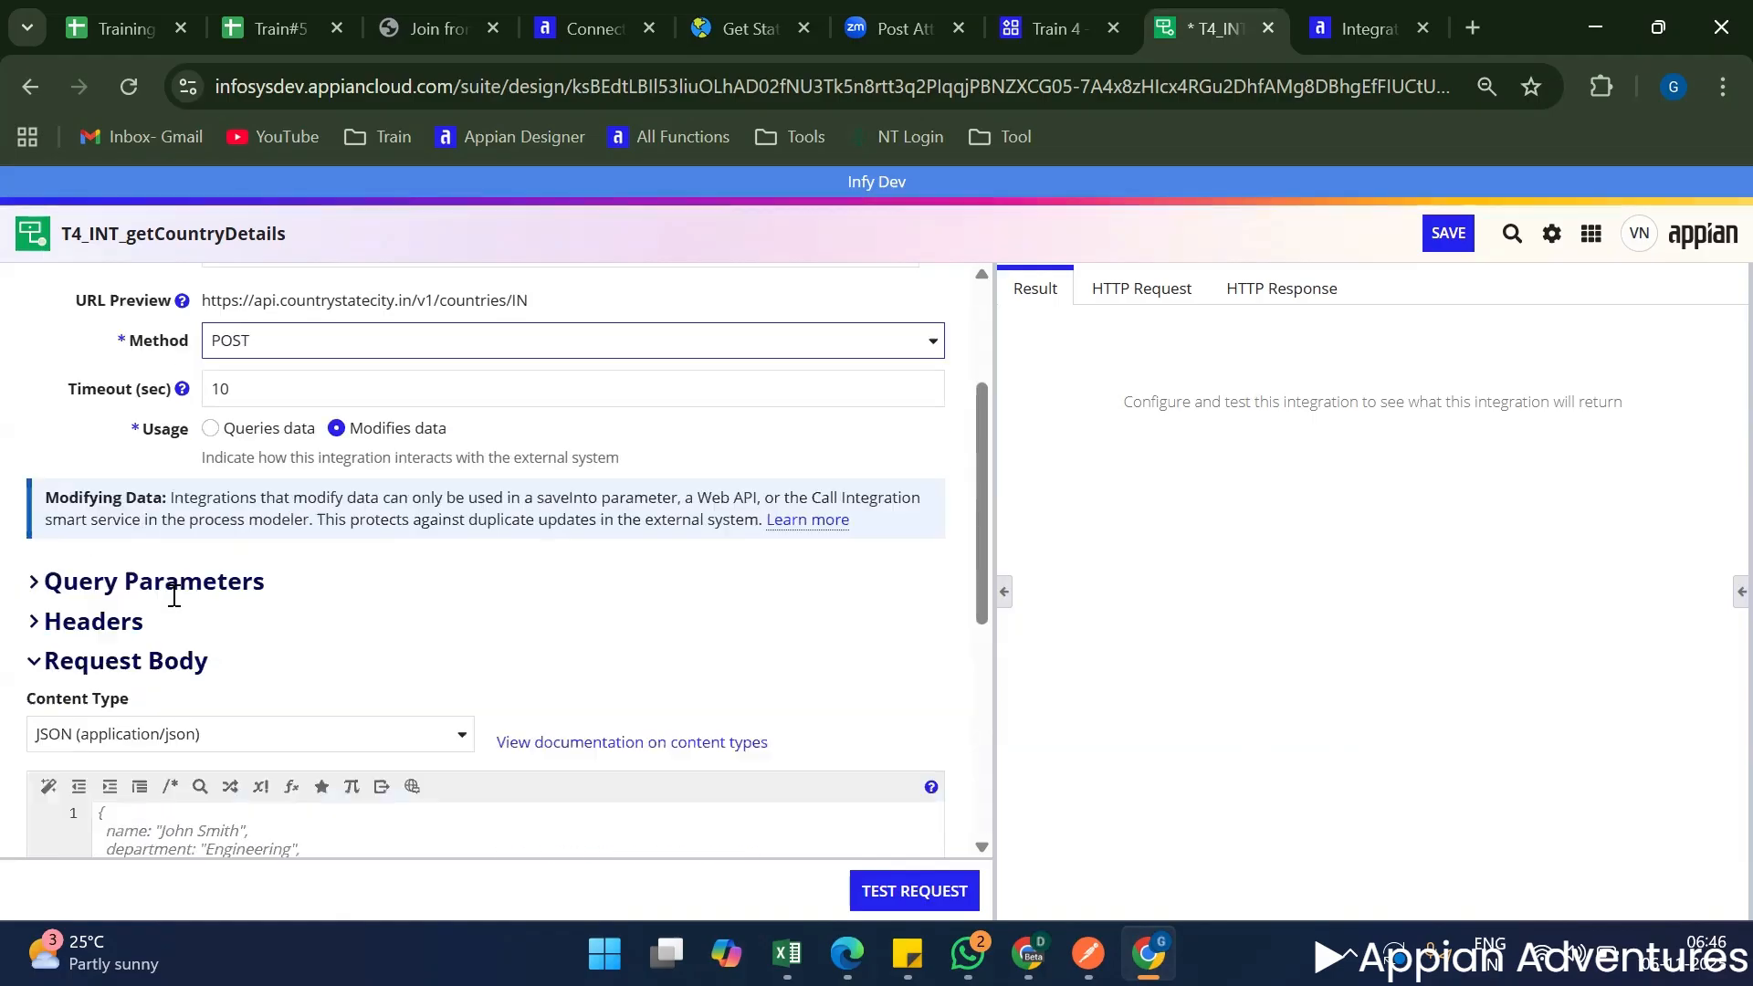
{"action": "scroll", "coordinate": [167, 600], "scroll_direction": "up", "scroll_amount": 3}
{"action": "left_click", "coordinate": [131, 499]}
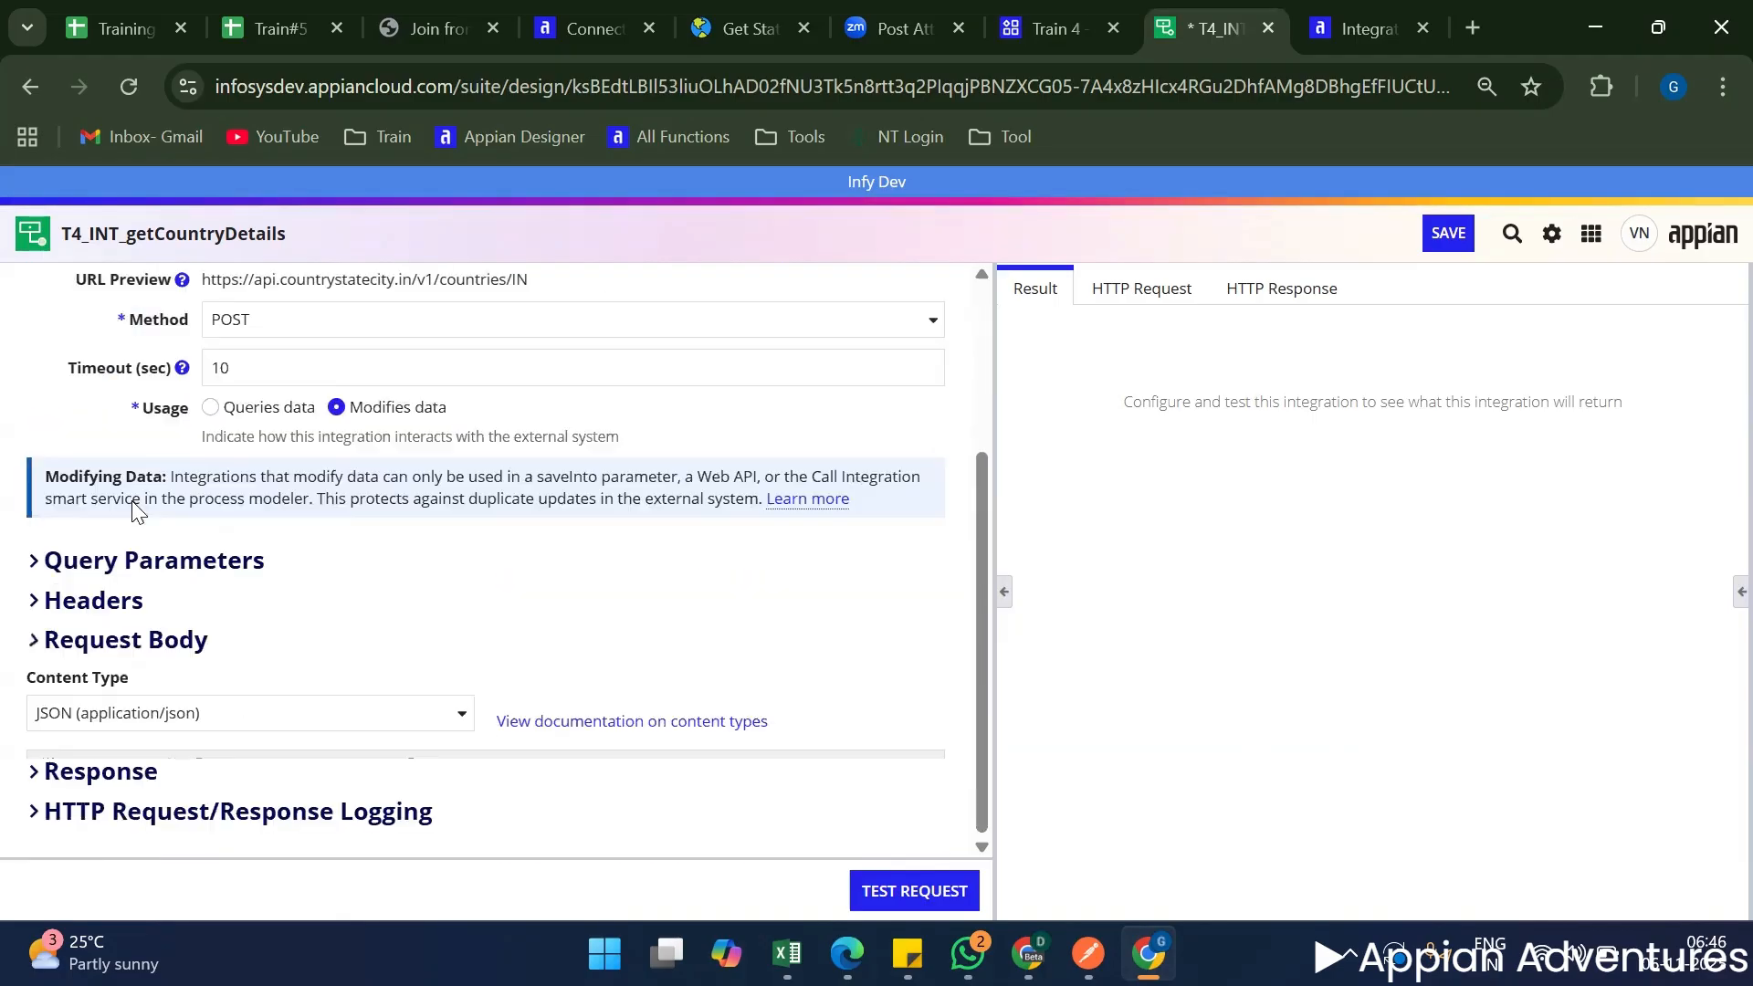
{"action": "left_click", "coordinate": [126, 732]}
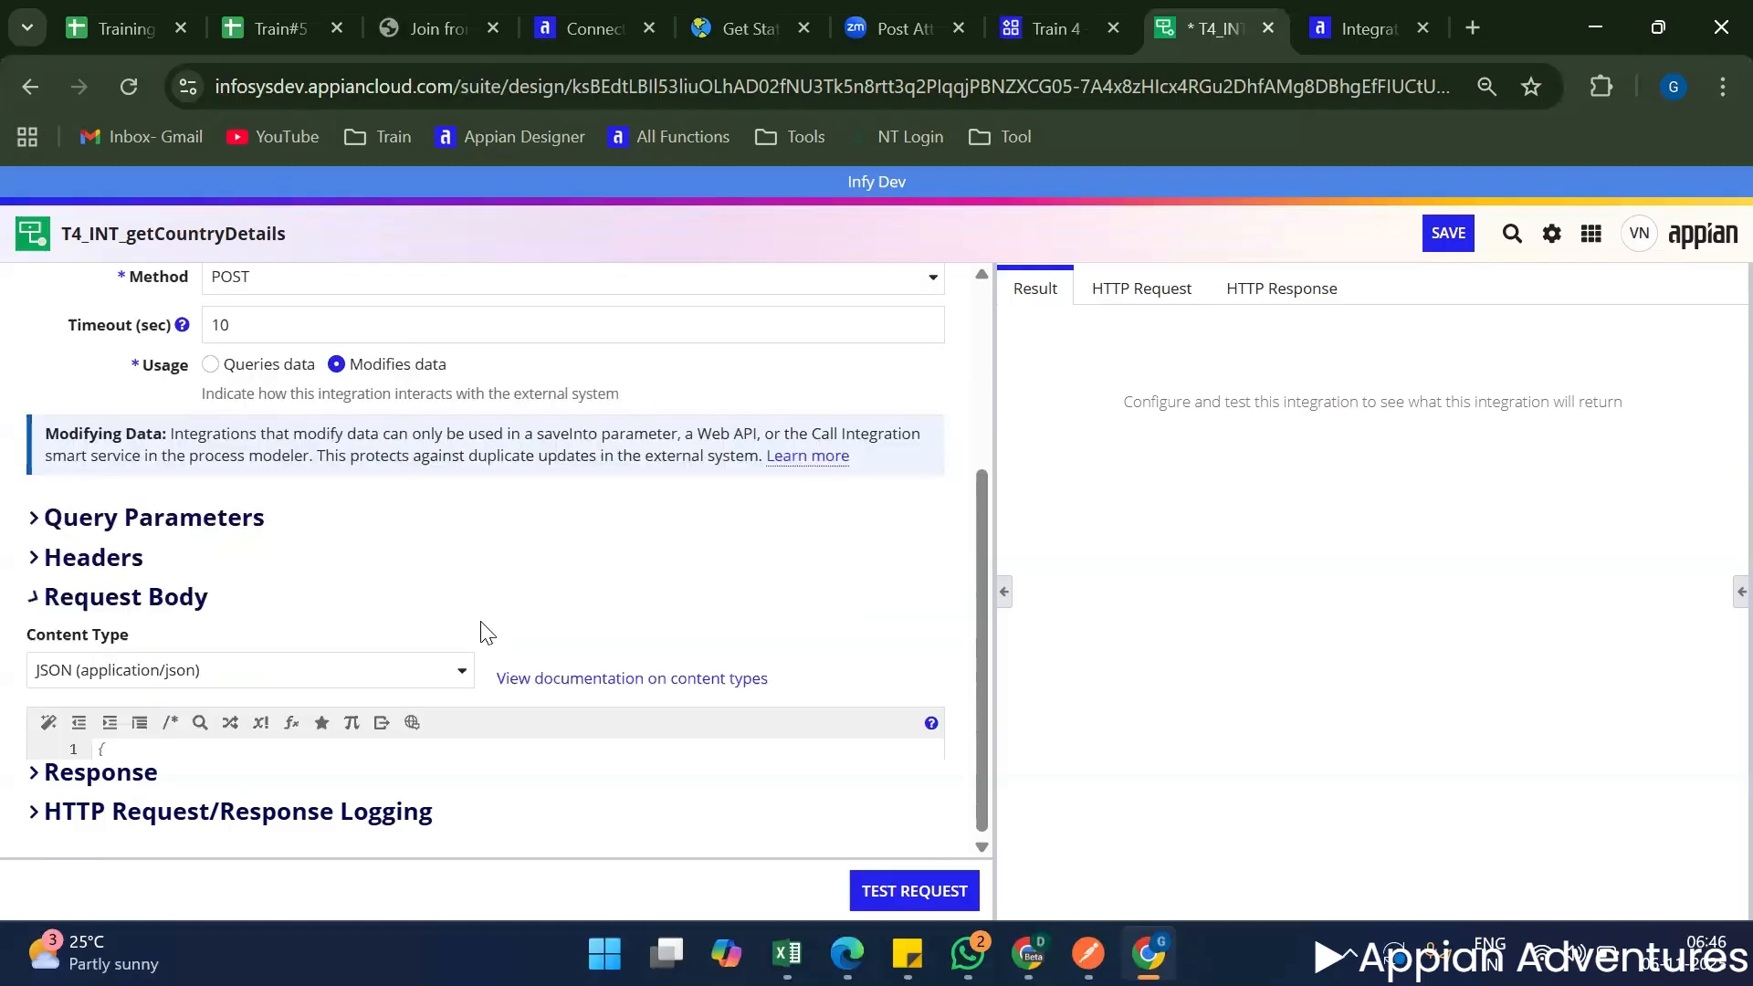
Switch to Postman and examine the JSON body of New Request in the T4 Train Application collection.
{"action": "scroll", "coordinate": [481, 630], "scroll_direction": "down", "scroll_amount": 4}
{"action": "scroll", "coordinate": [357, 614], "scroll_direction": "up", "scroll_amount": 3}
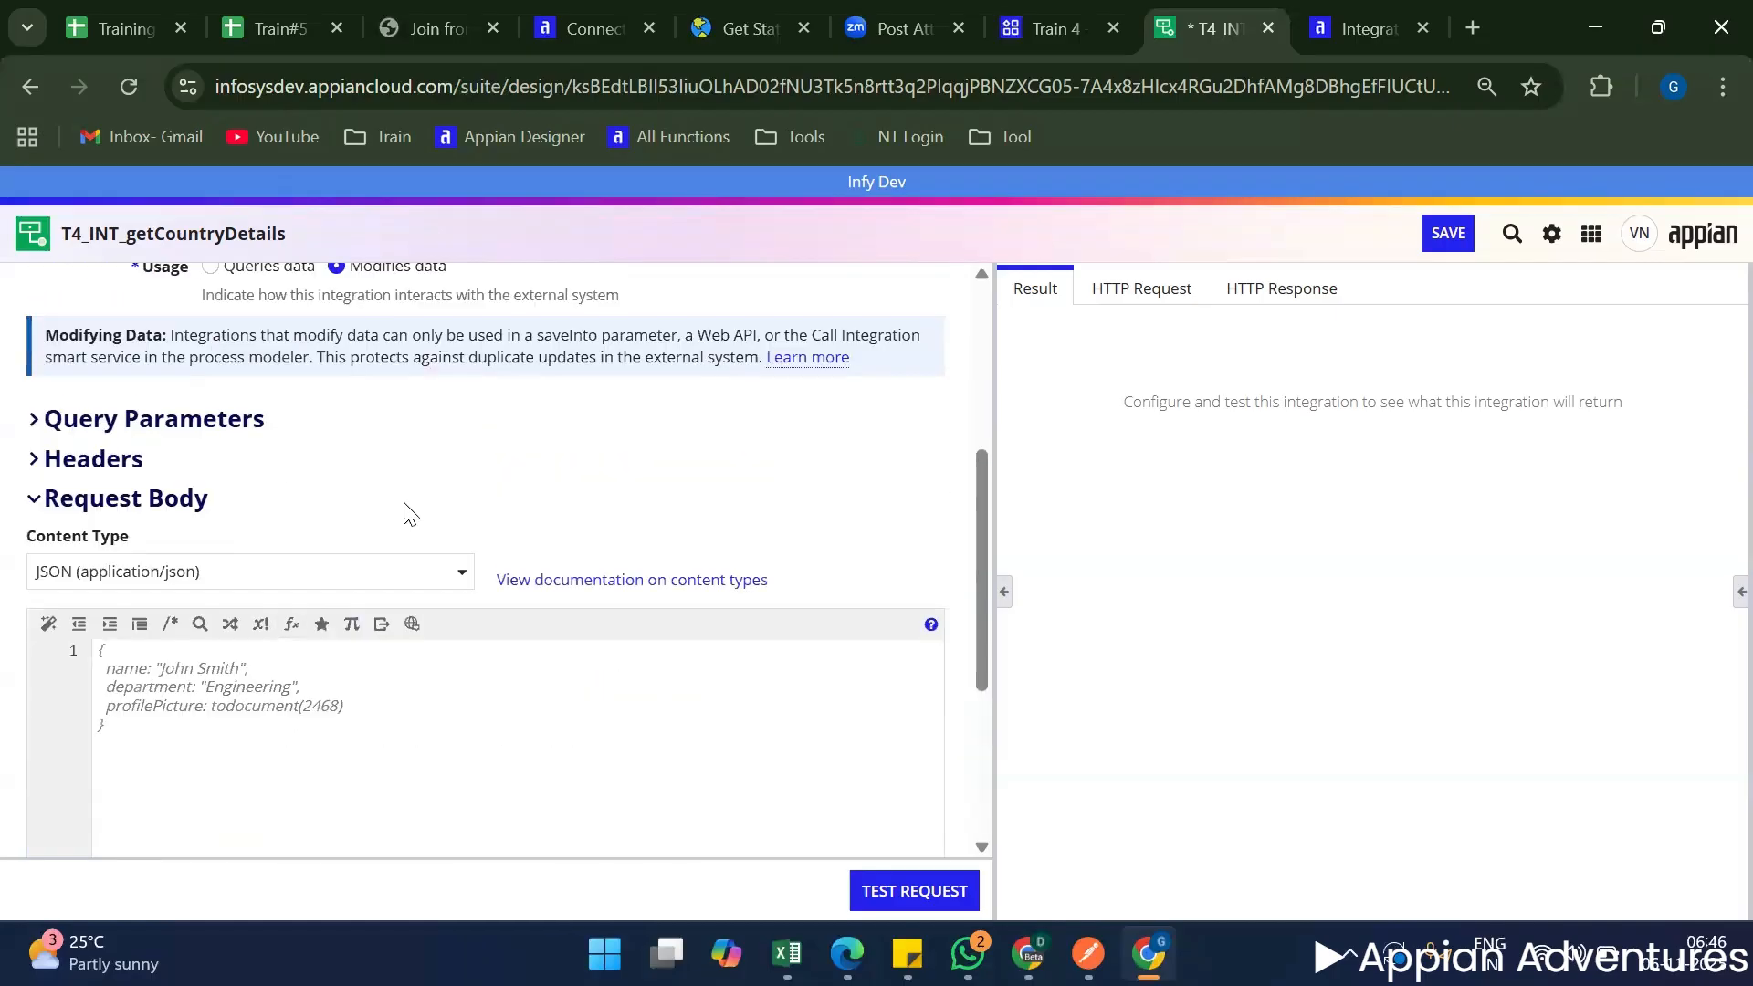
{"action": "scroll", "coordinate": [406, 509], "scroll_direction": "up", "scroll_amount": 4}
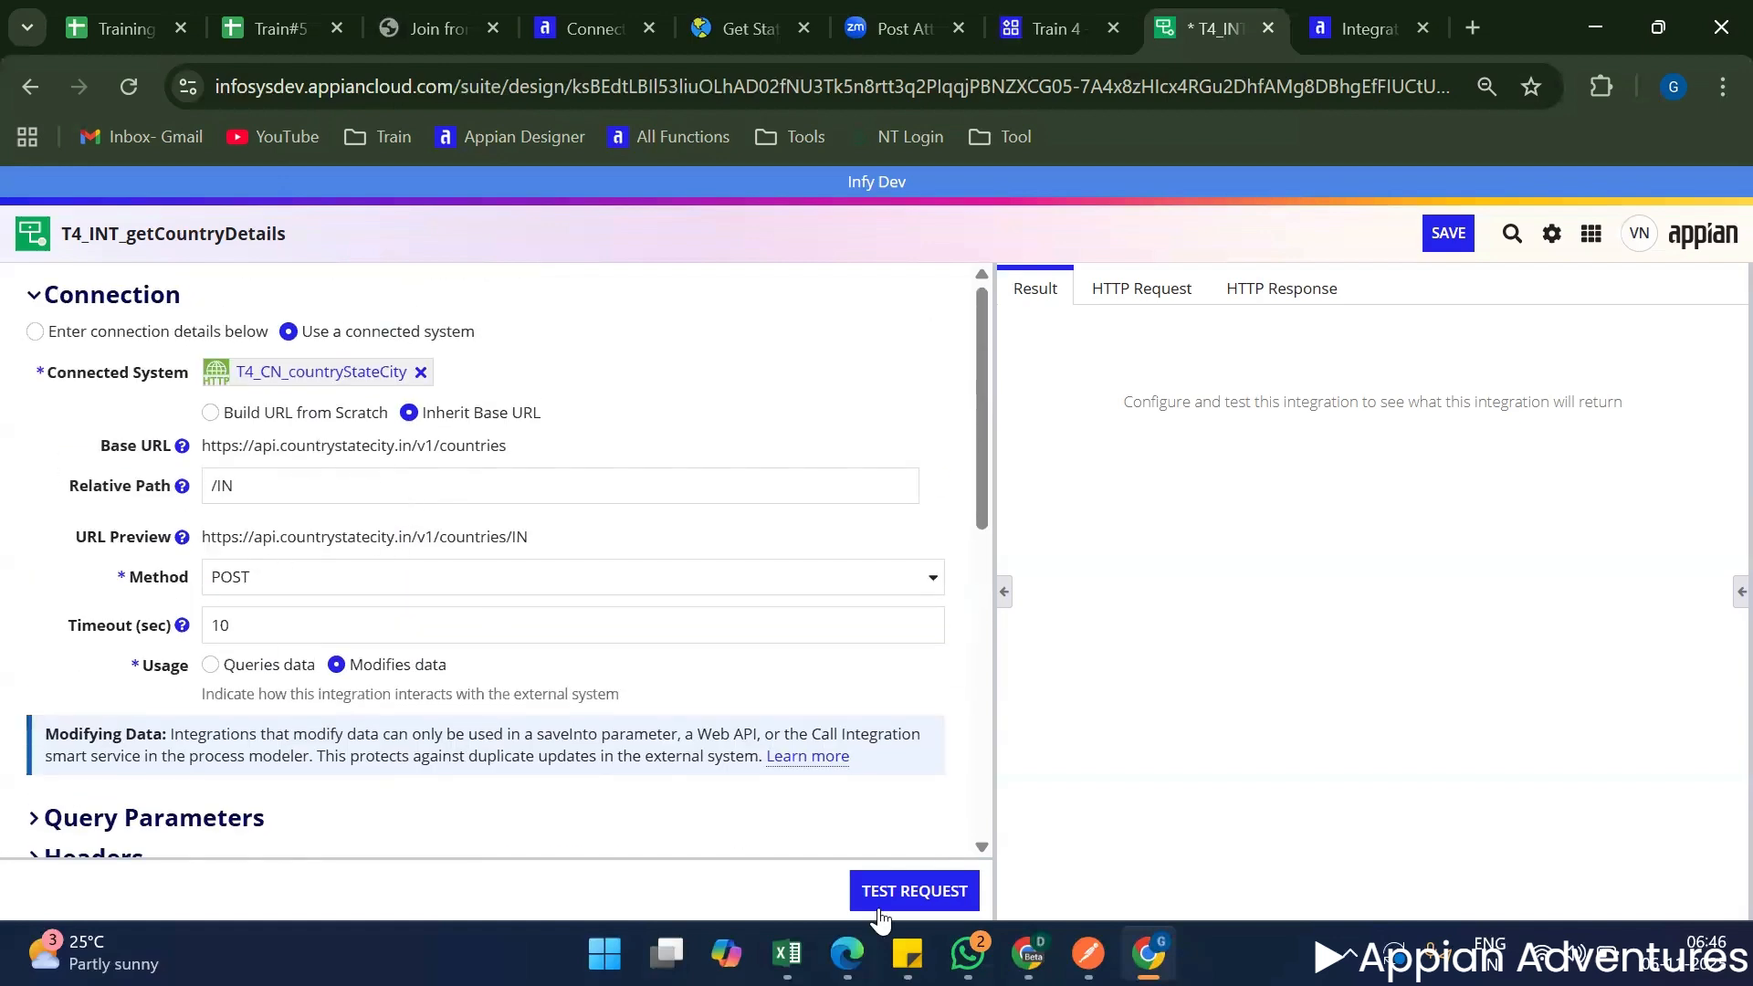
{"action": "left_click", "coordinate": [1087, 953]}
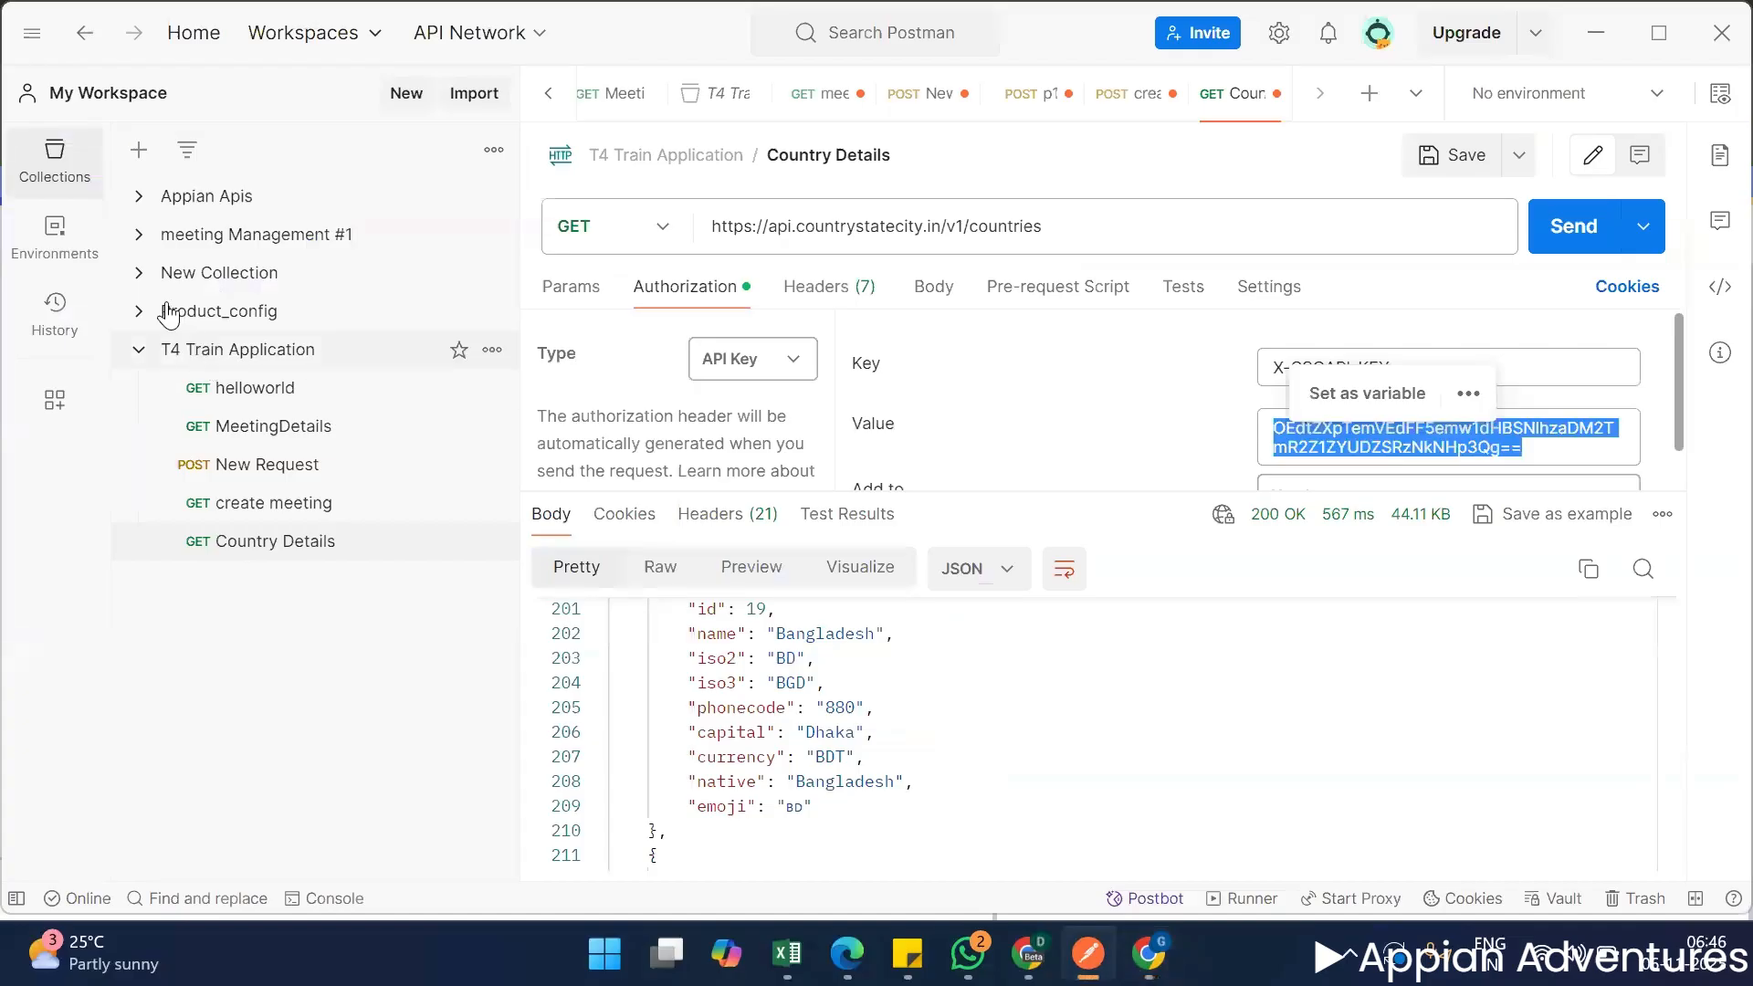
{"action": "left_click", "coordinate": [260, 472]}
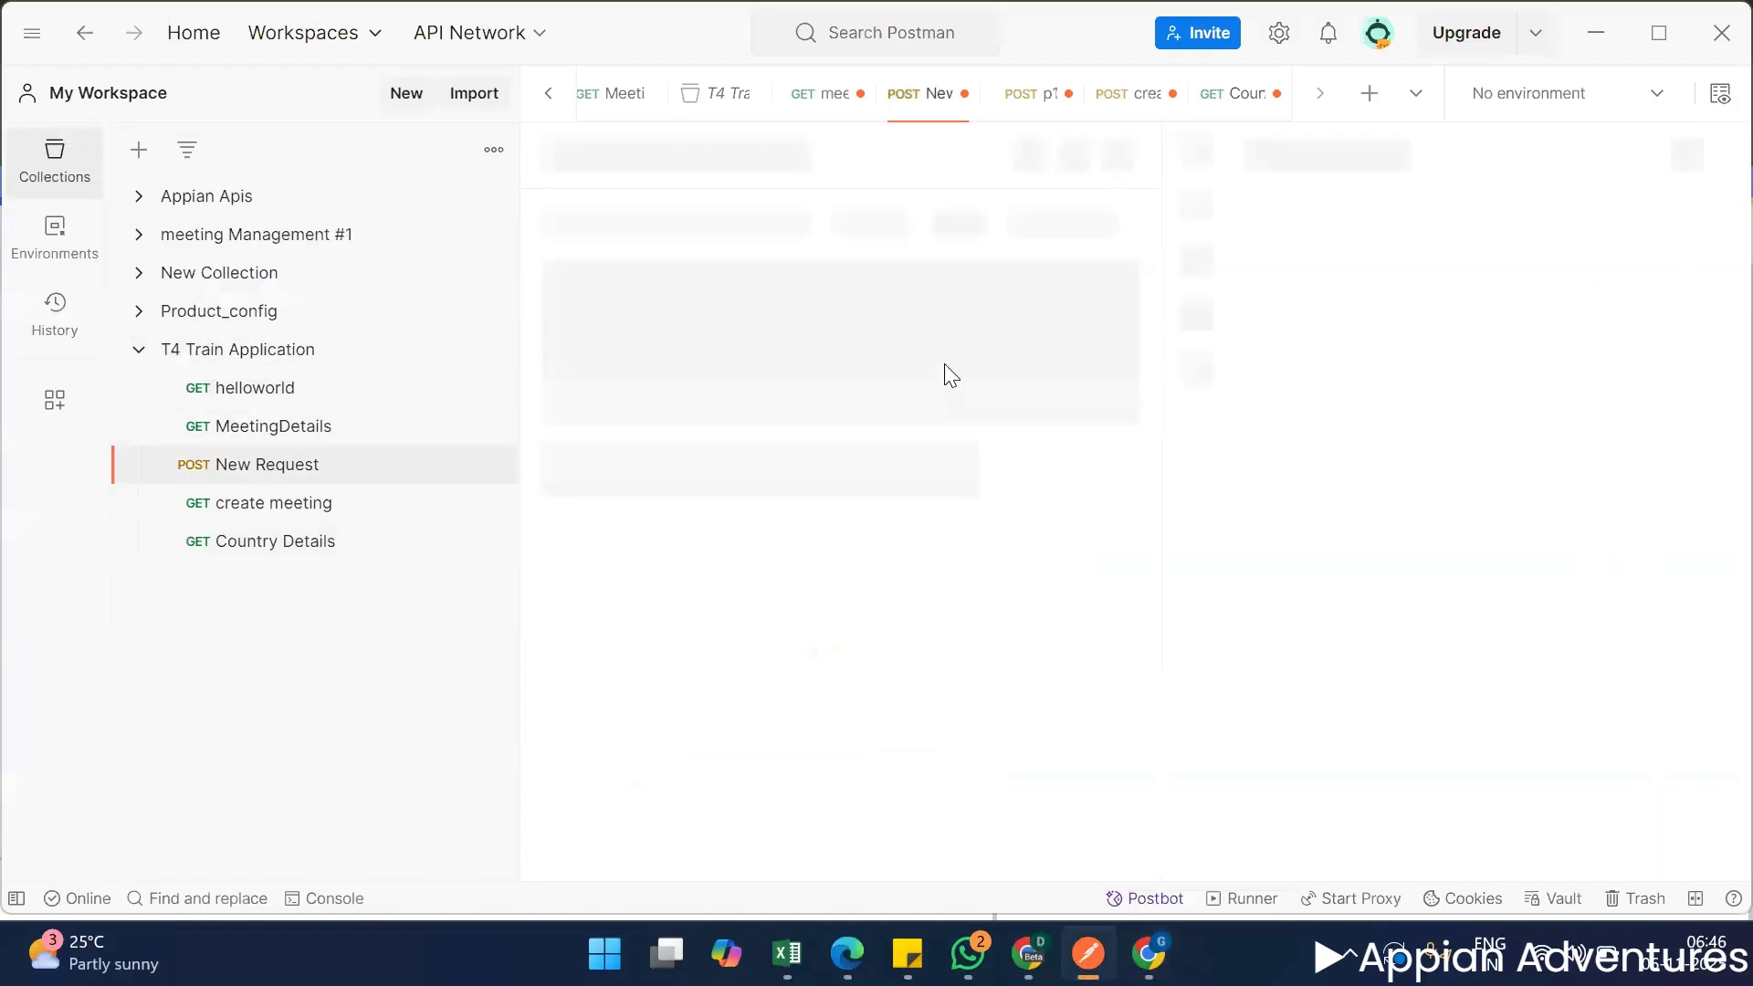
{"action": "left_click", "coordinate": [779, 449]}
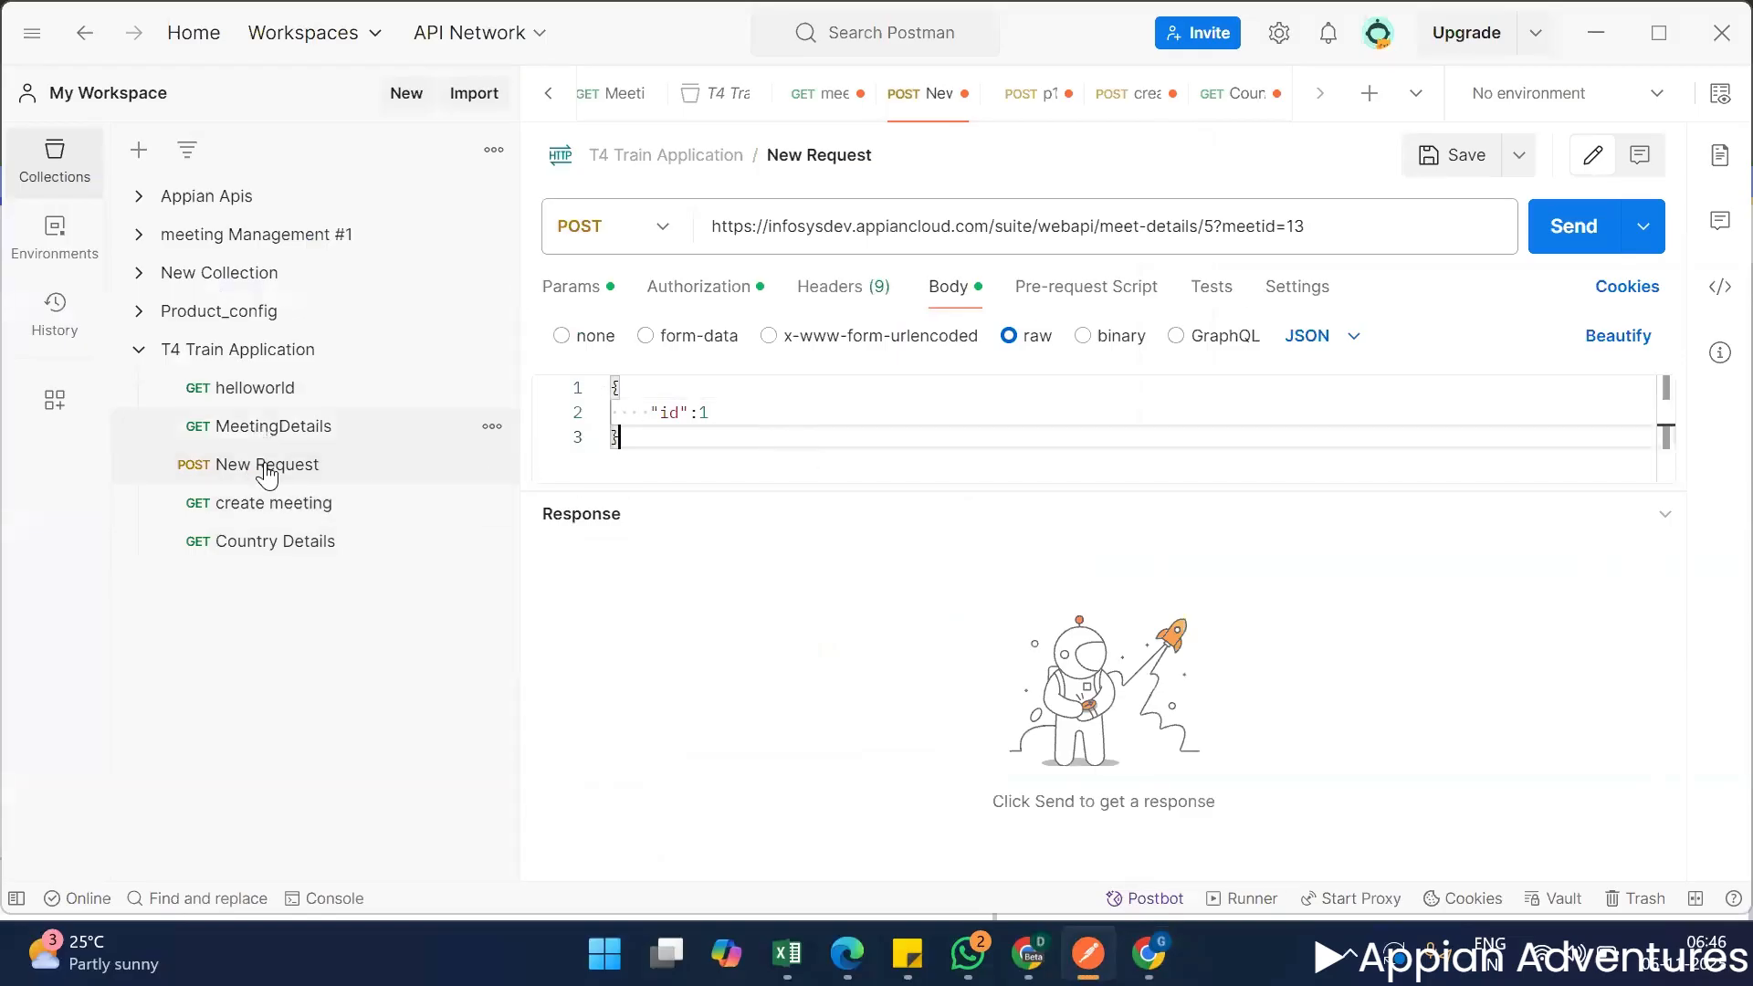
Open and save the create meeting request, and review its URL and raw JSON body.
{"action": "left_click", "coordinate": [270, 504]}
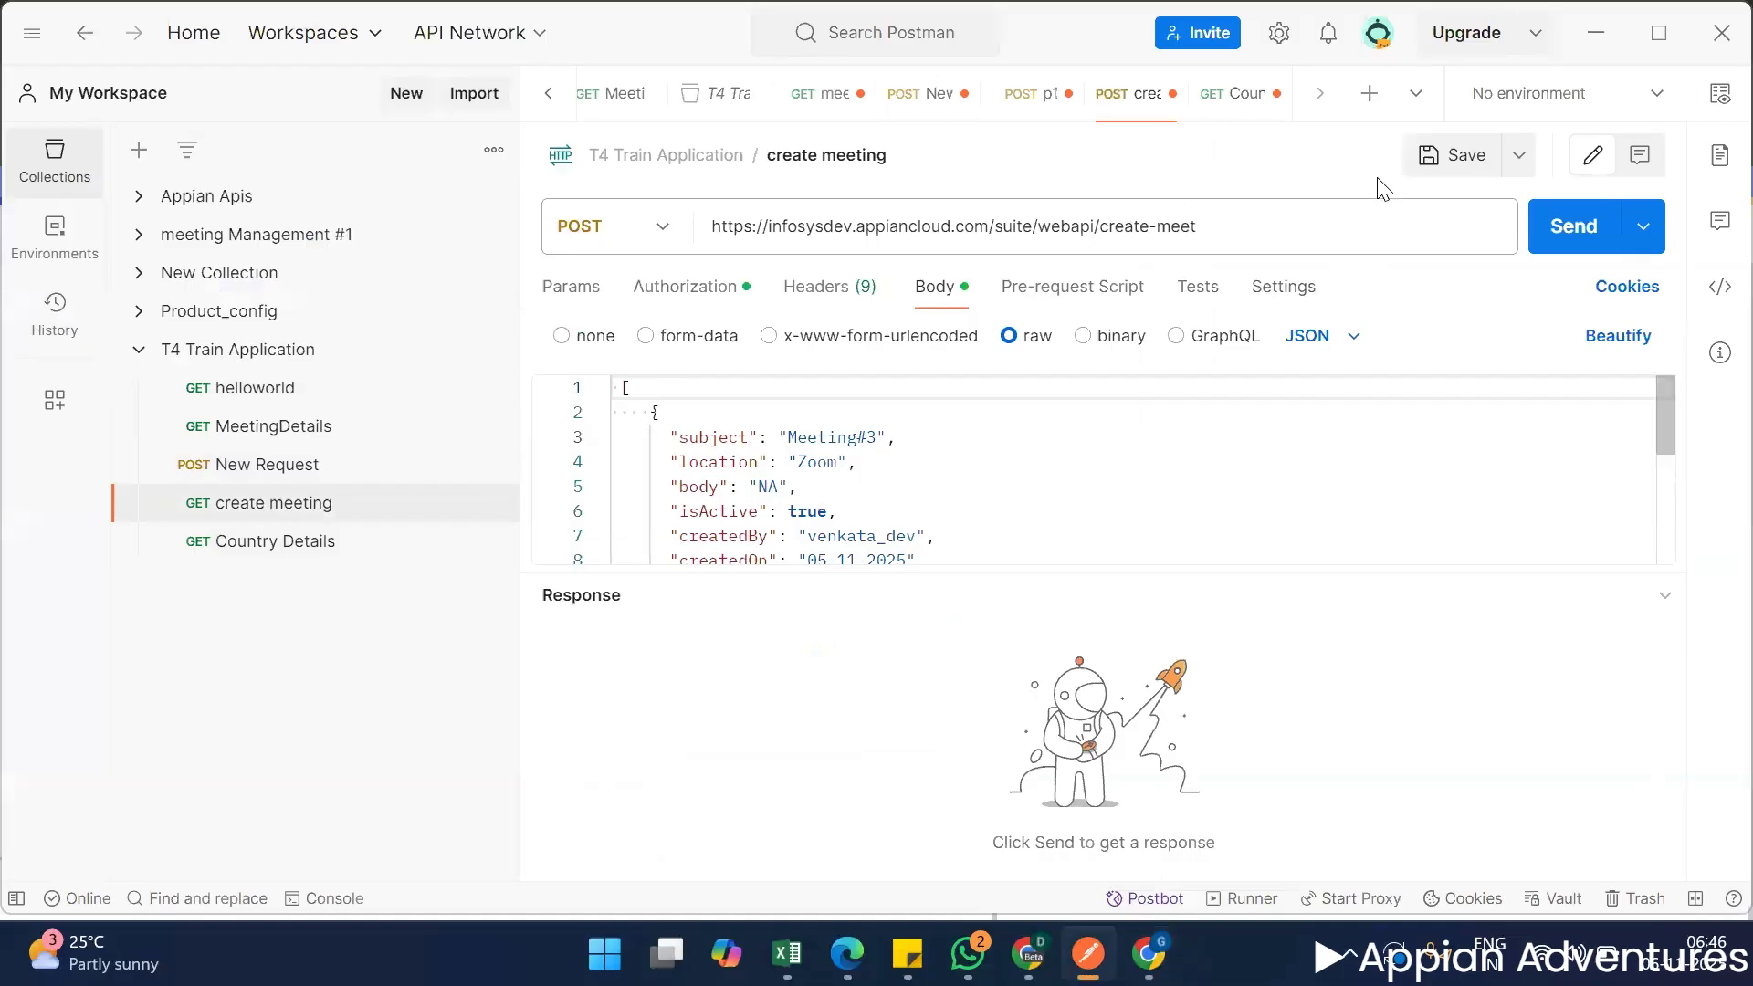
{"action": "left_click", "coordinate": [1458, 155]}
{"action": "left_click_drag", "start_coordinate": [1233, 225], "coordinate": [727, 212]}
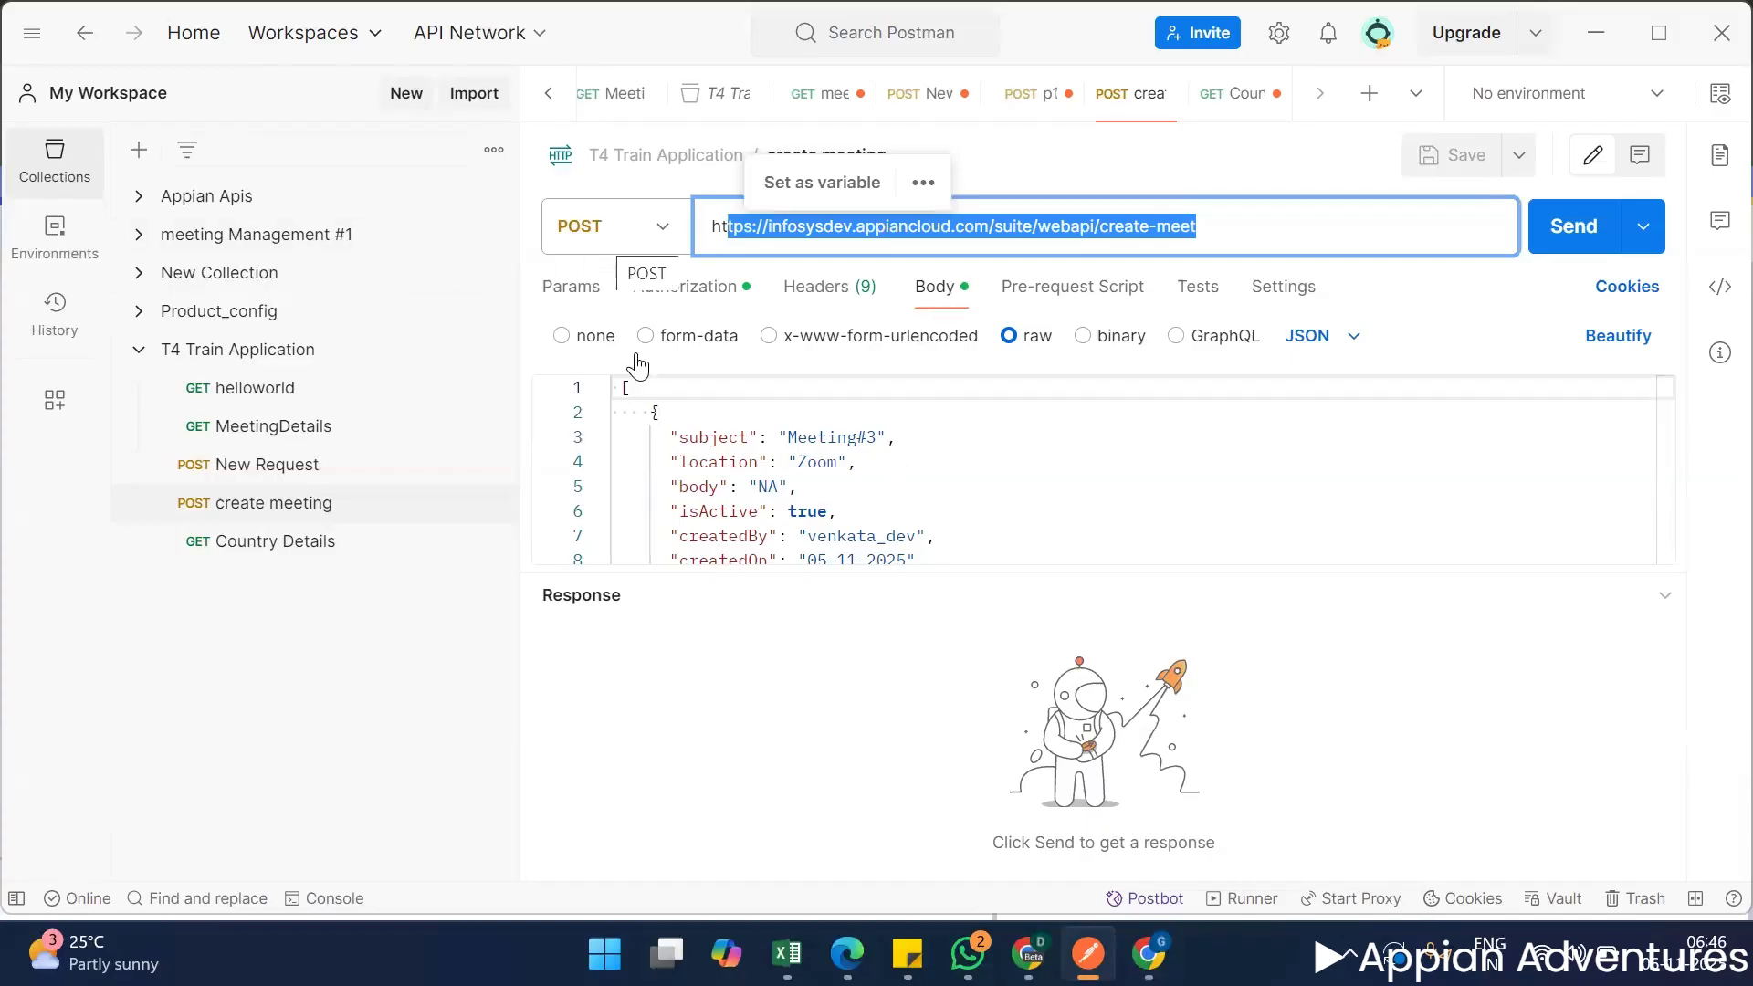
{"action": "left_click", "coordinate": [880, 450]}
{"action": "scroll", "coordinate": [880, 450], "scroll_direction": "down", "scroll_amount": 3}
{"action": "scroll", "coordinate": [861, 441], "scroll_direction": "up", "scroll_amount": 4}
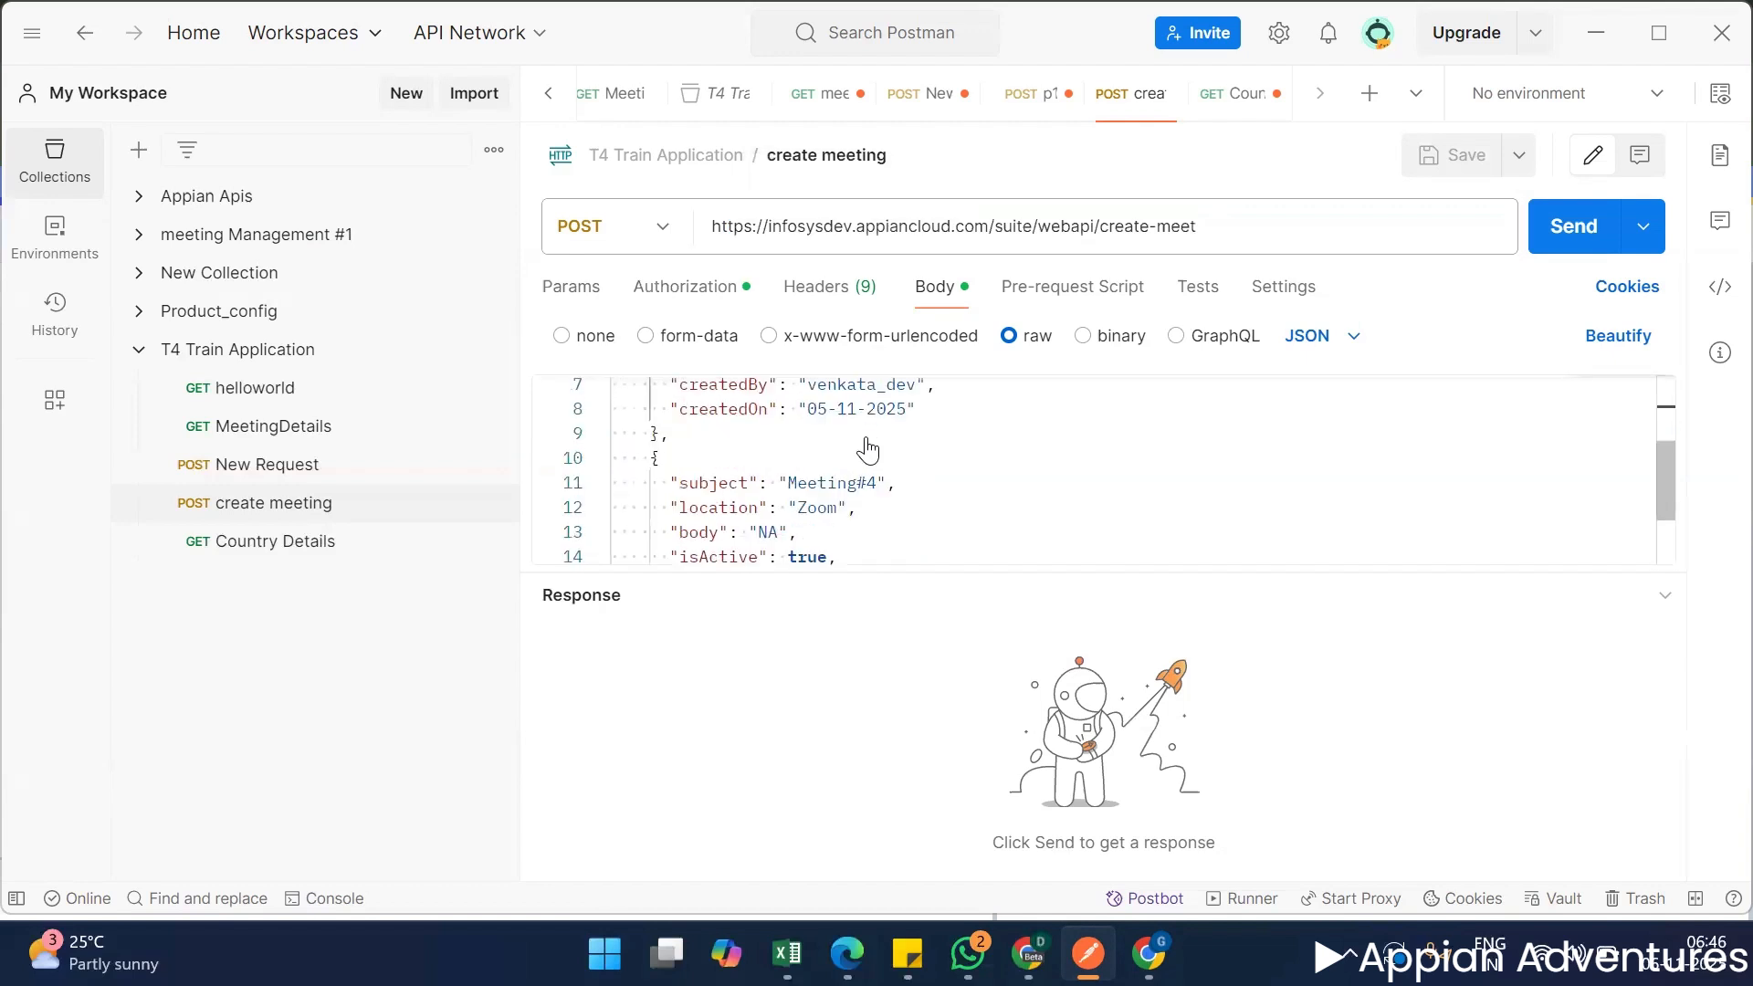
{"action": "left_click_drag", "start_coordinate": [847, 462], "coordinate": [847, 437]}
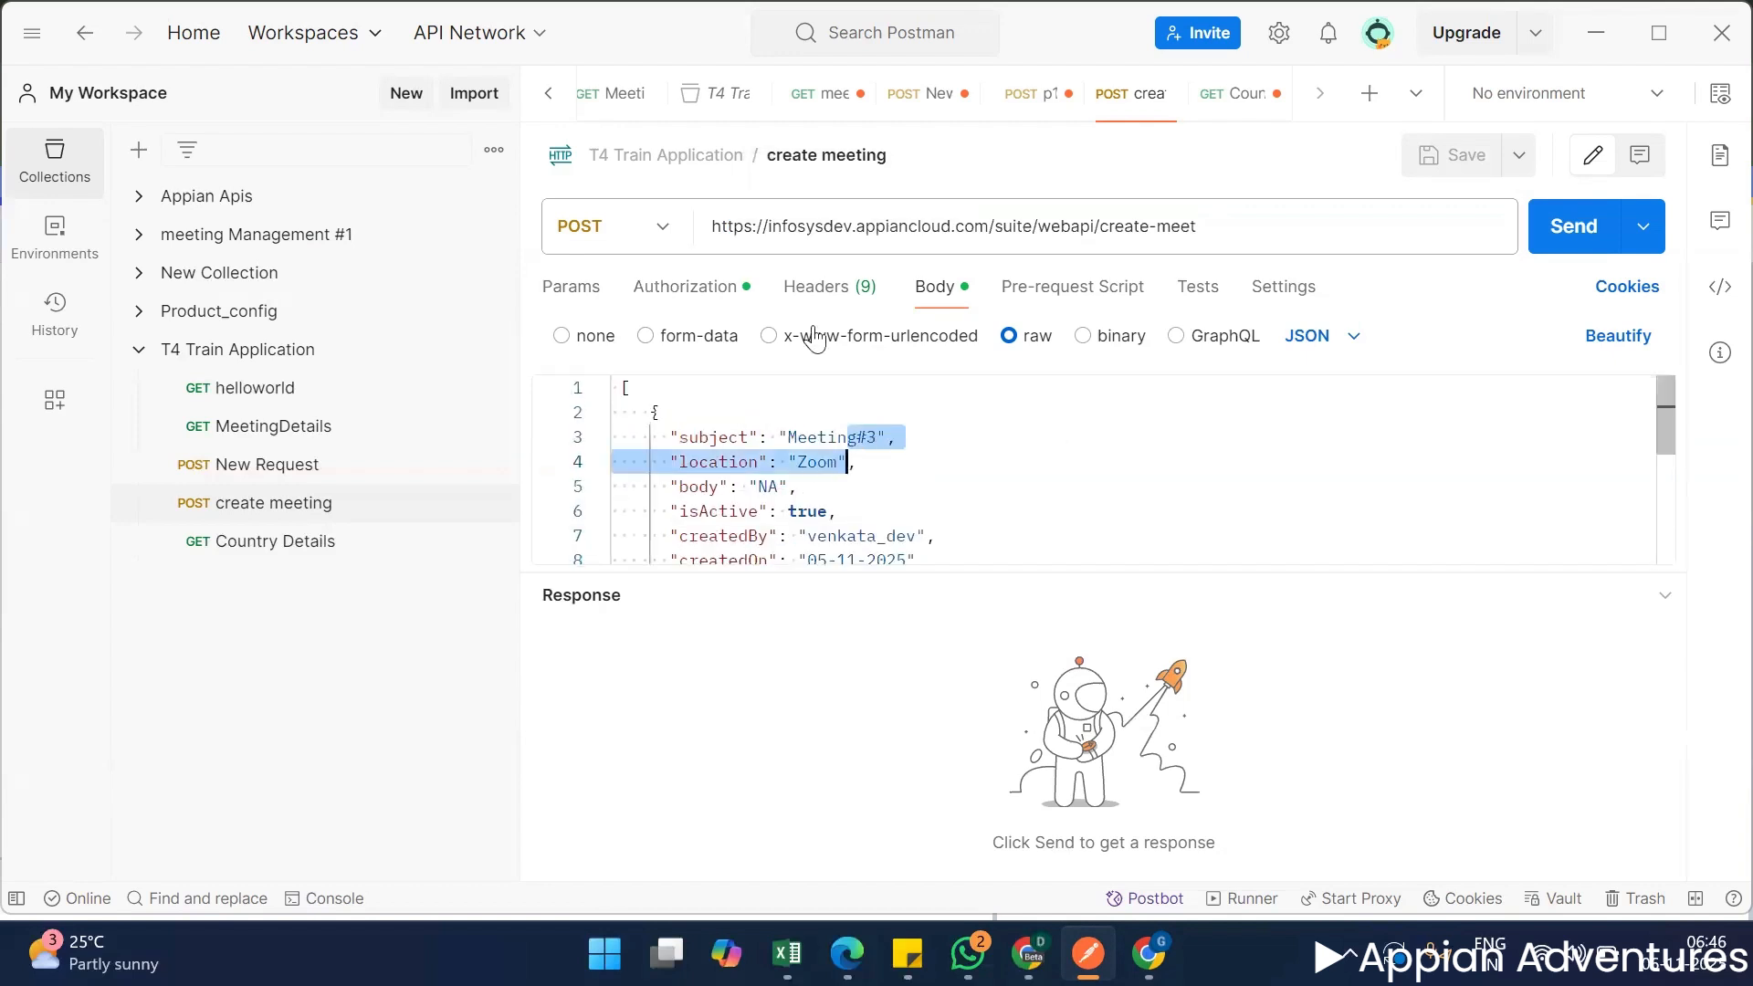
Change the subjects in the create meeting JSON body to Meeting#5 for the first entry and Meeting#6 for the second.
{"action": "left_click", "coordinate": [899, 454]}
{"action": "left_click", "coordinate": [881, 440]}
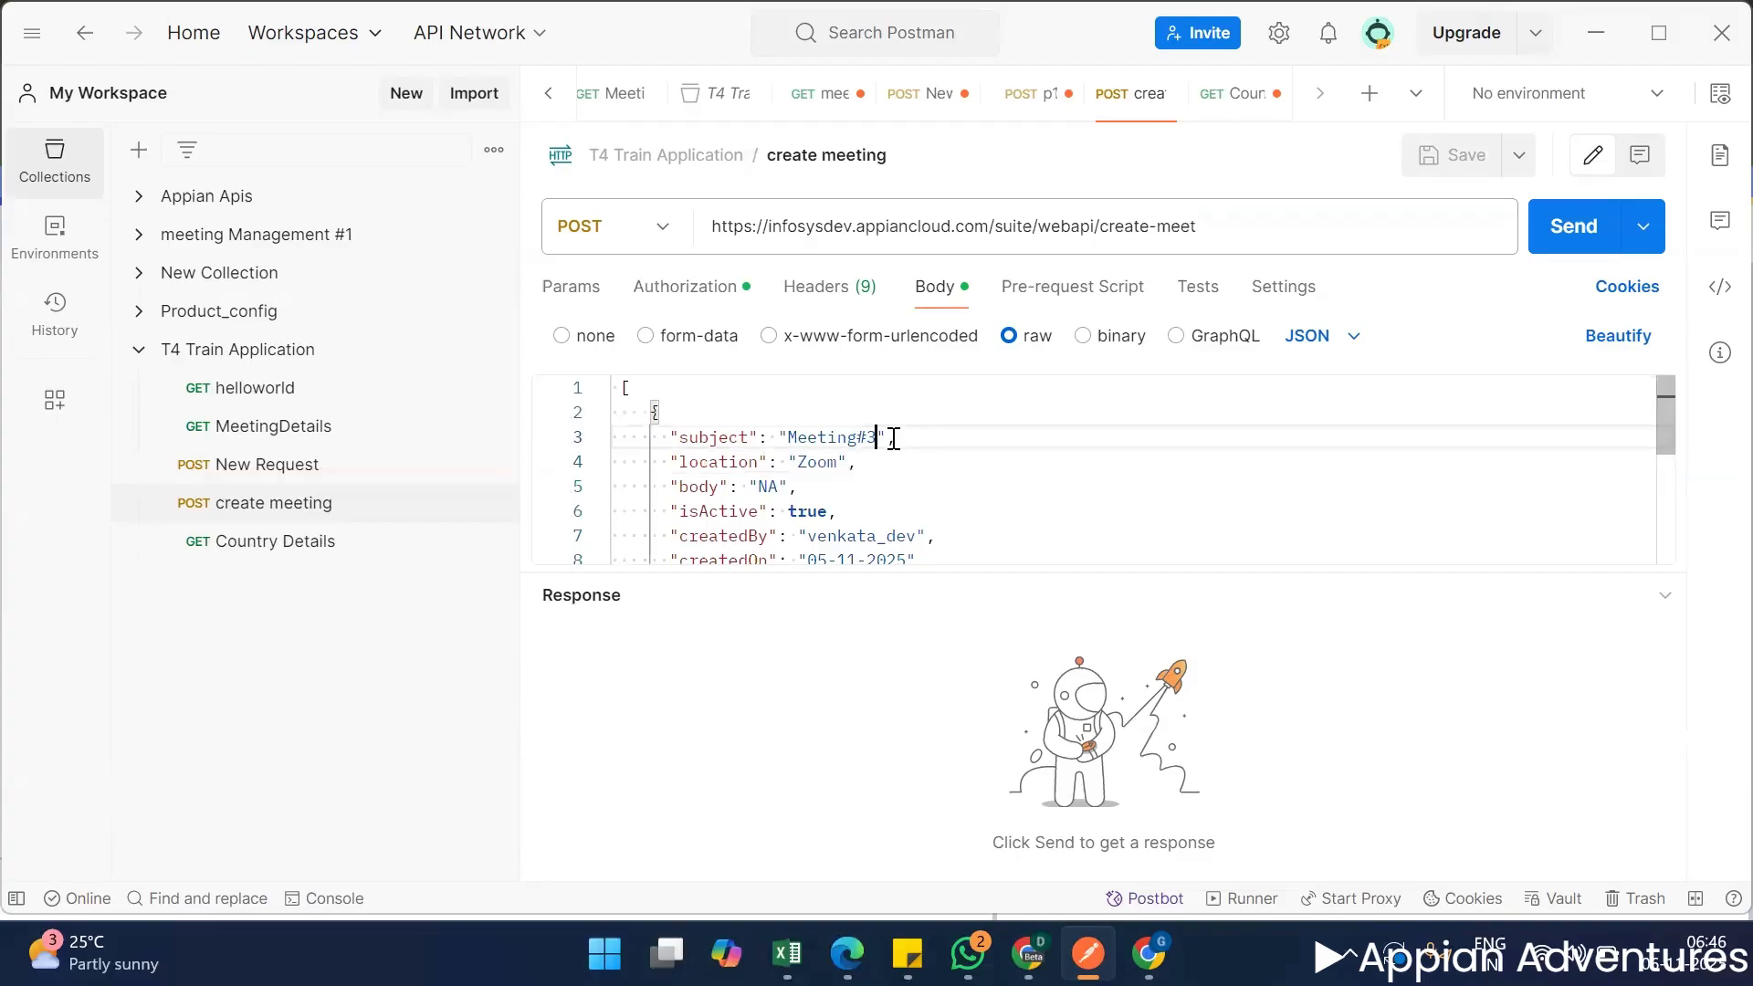
{"action": "key", "text": "BackSpace"}
{"action": "type", "text": "5"}
{"action": "scroll", "coordinate": [894, 511], "scroll_direction": "down", "scroll_amount": 4}
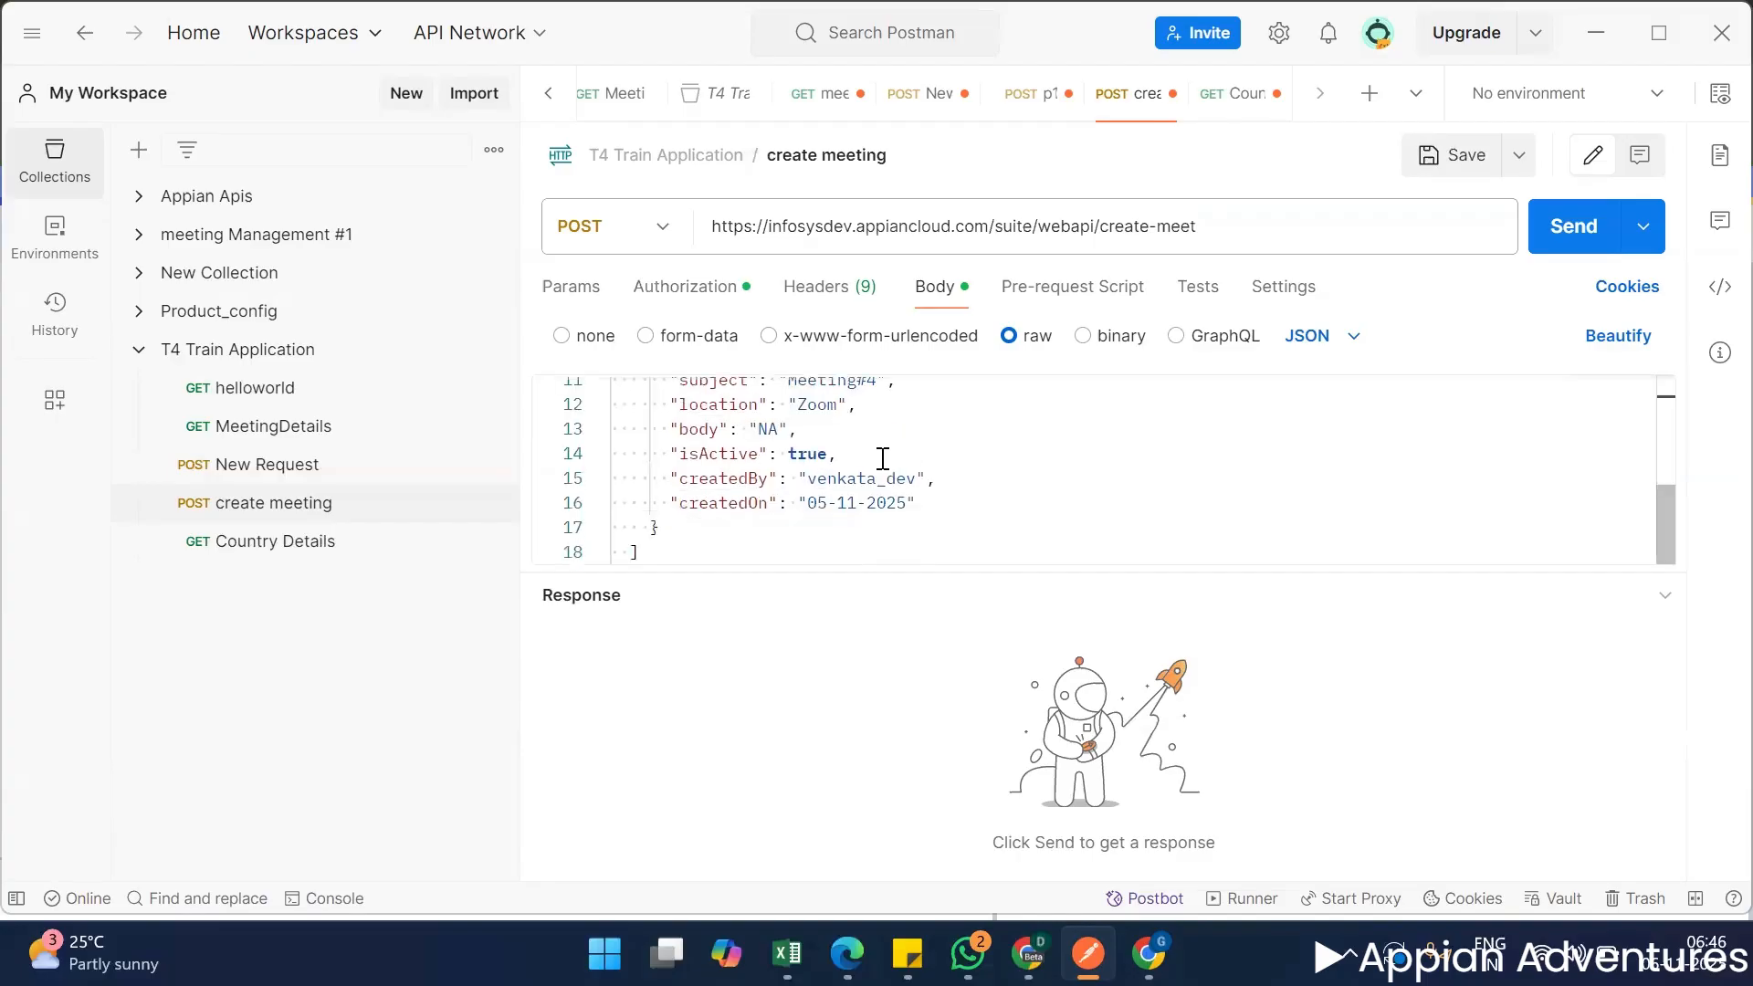
{"action": "scroll", "coordinate": [875, 497], "scroll_direction": "up", "scroll_amount": 2}
{"action": "left_click", "coordinate": [880, 483]}
{"action": "key", "text": "BackSpace"}
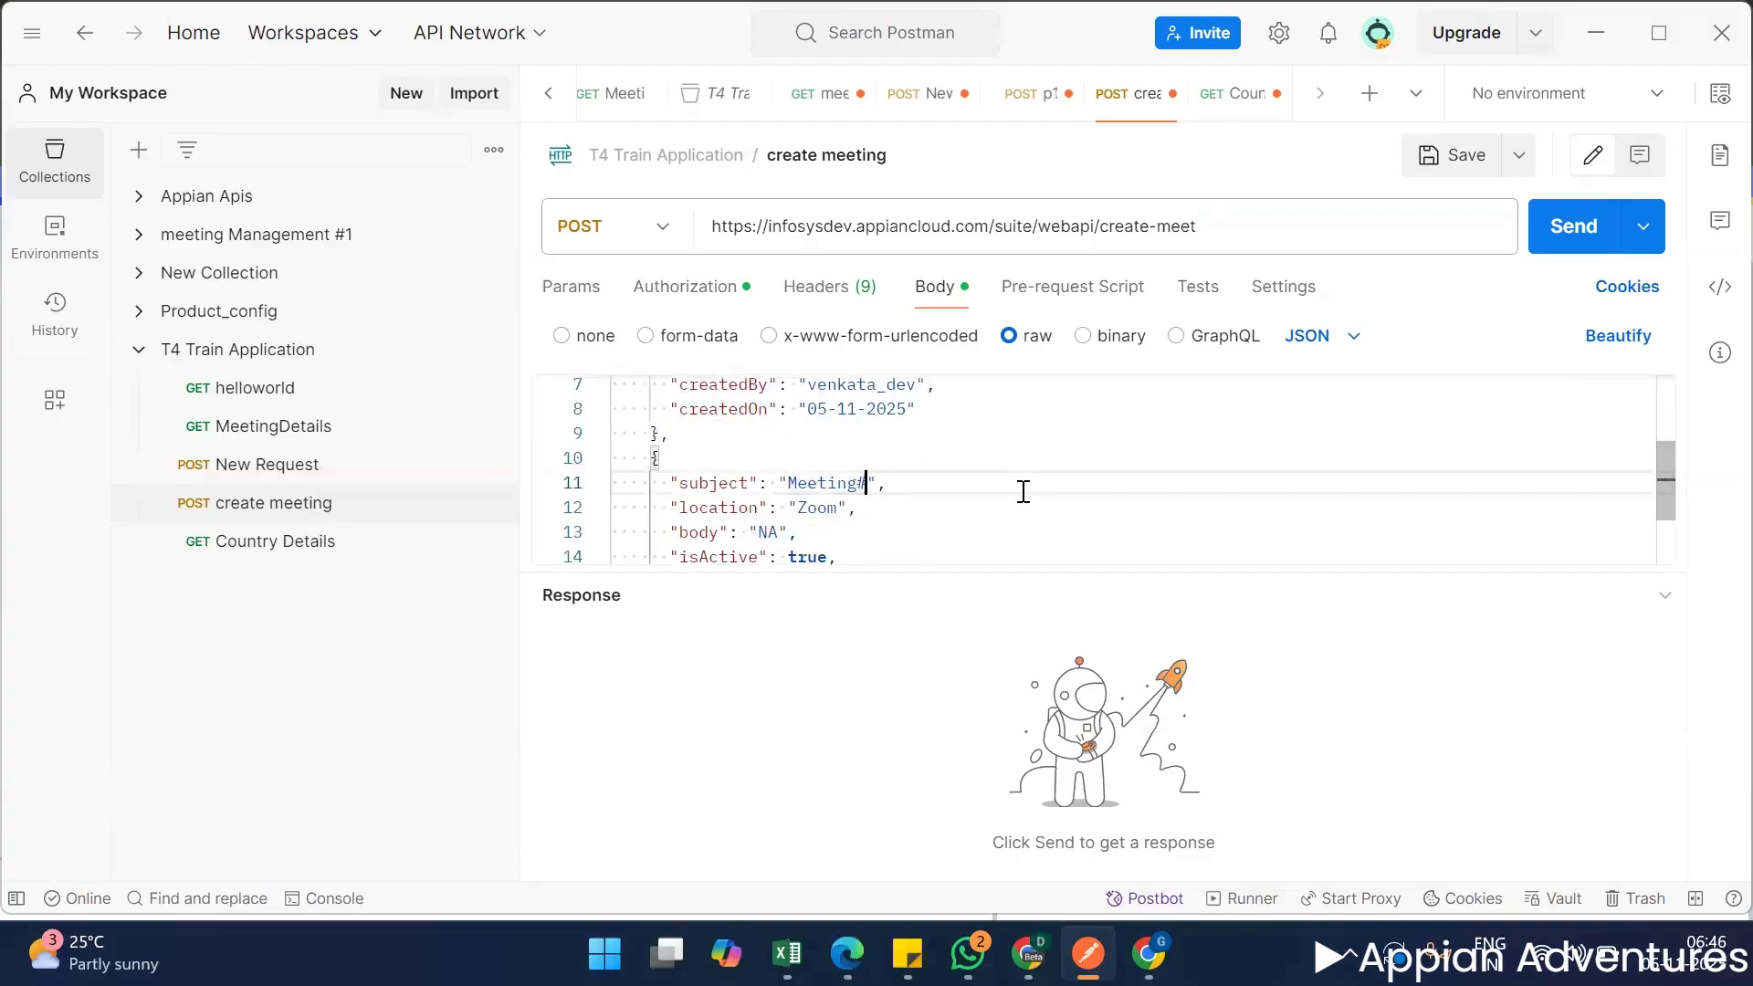
{"action": "type", "text": "6"}
Send the create meeting POST request and compare the meetings in the response with the request body.
{"action": "left_click", "coordinate": [1598, 228]}
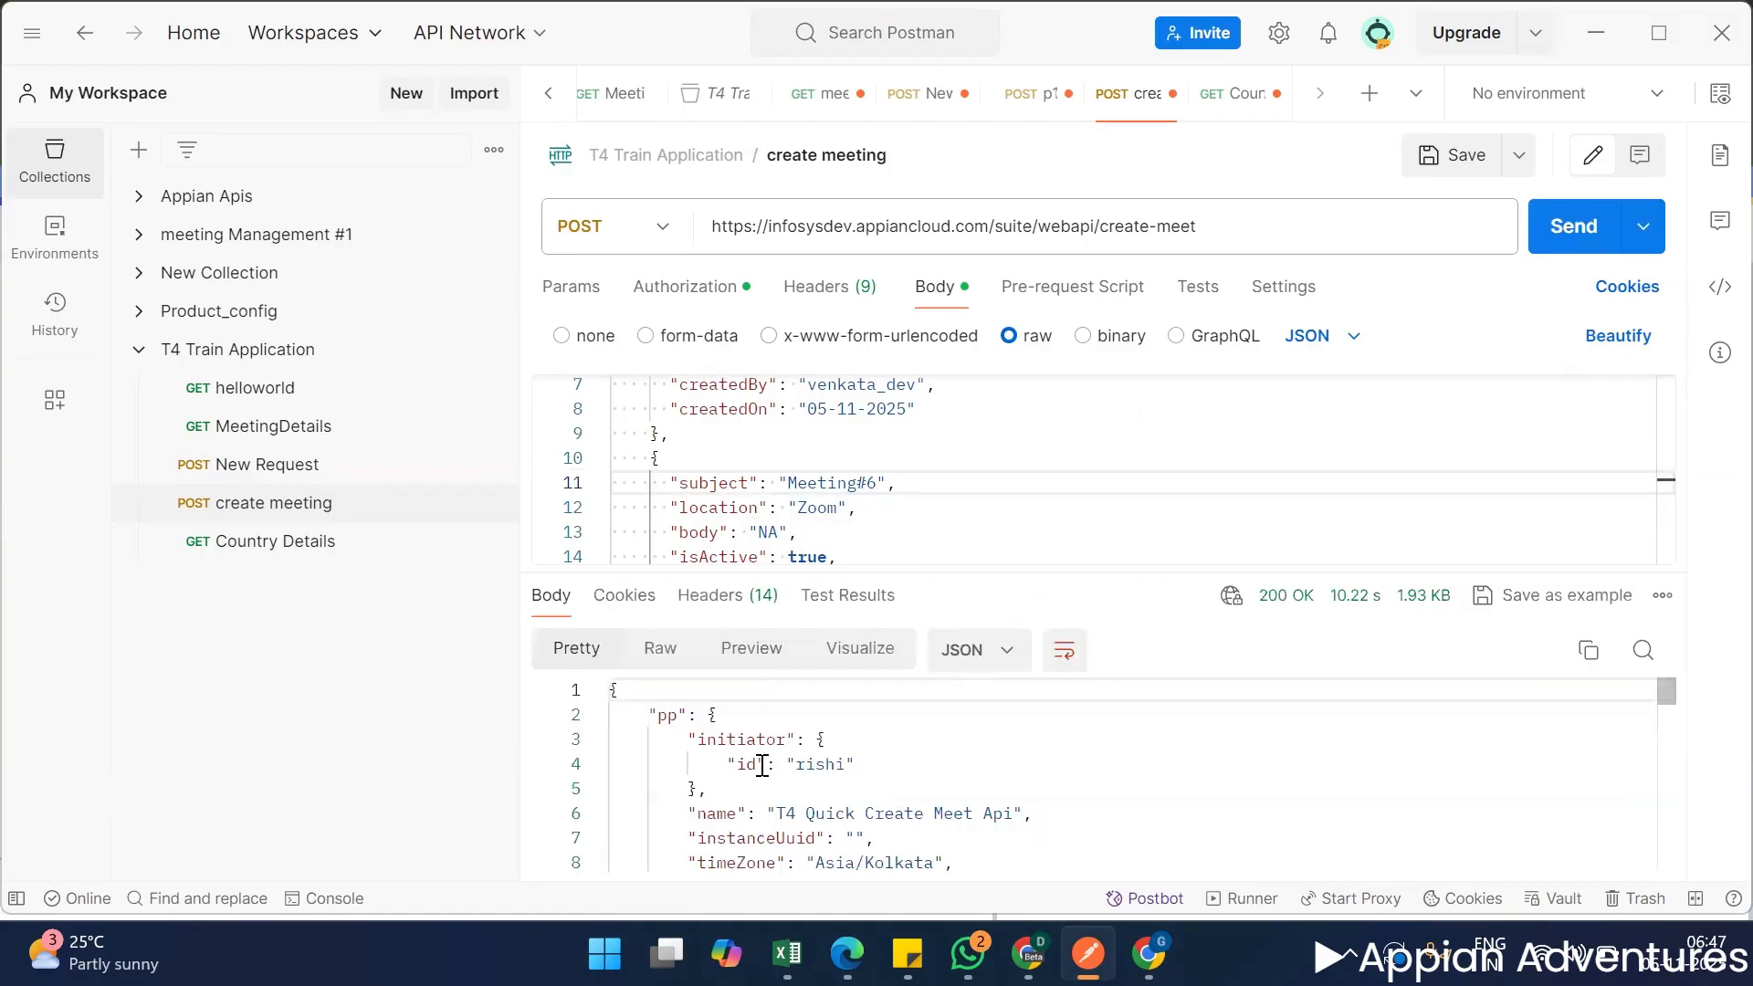
{"action": "scroll", "coordinate": [760, 765], "scroll_direction": "down", "scroll_amount": 5}
{"action": "scroll", "coordinate": [881, 791], "scroll_direction": "down", "scroll_amount": 3}
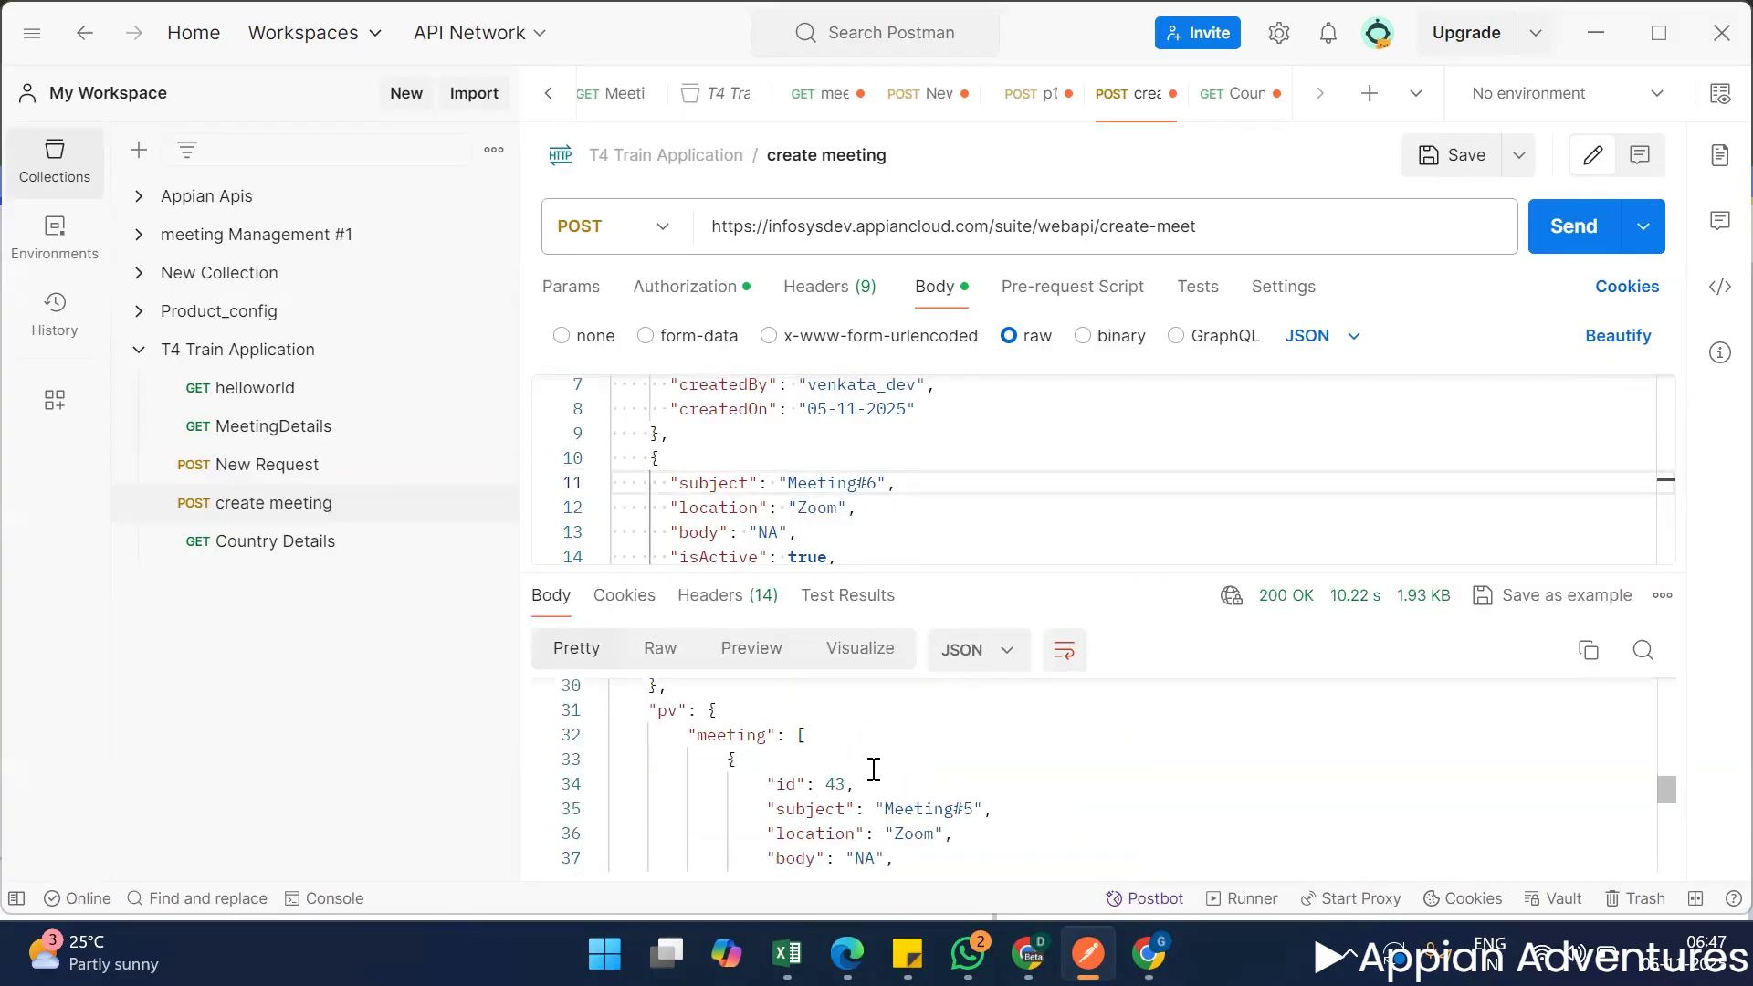
{"action": "scroll", "coordinate": [874, 769], "scroll_direction": "down", "scroll_amount": 2}
{"action": "scroll", "coordinate": [849, 785], "scroll_direction": "up", "scroll_amount": 2}
{"action": "scroll", "coordinate": [868, 776], "scroll_direction": "down", "scroll_amount": 4}
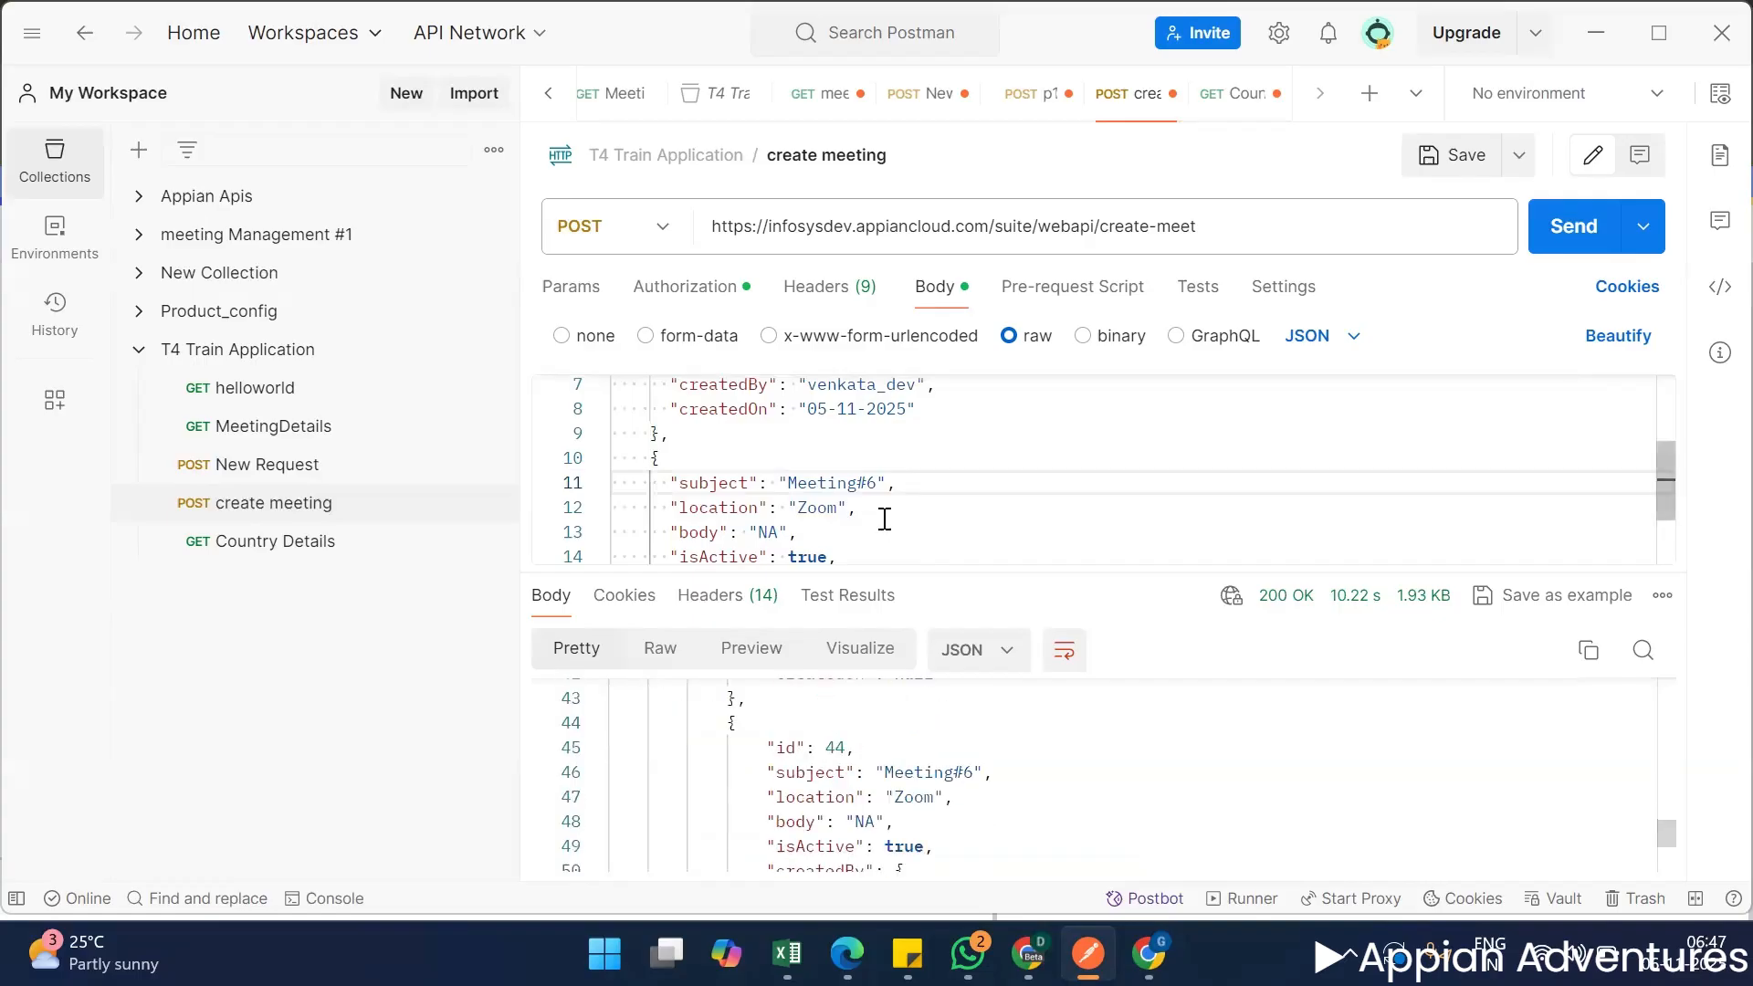
{"action": "scroll", "coordinate": [884, 520], "scroll_direction": "down", "scroll_amount": 2}
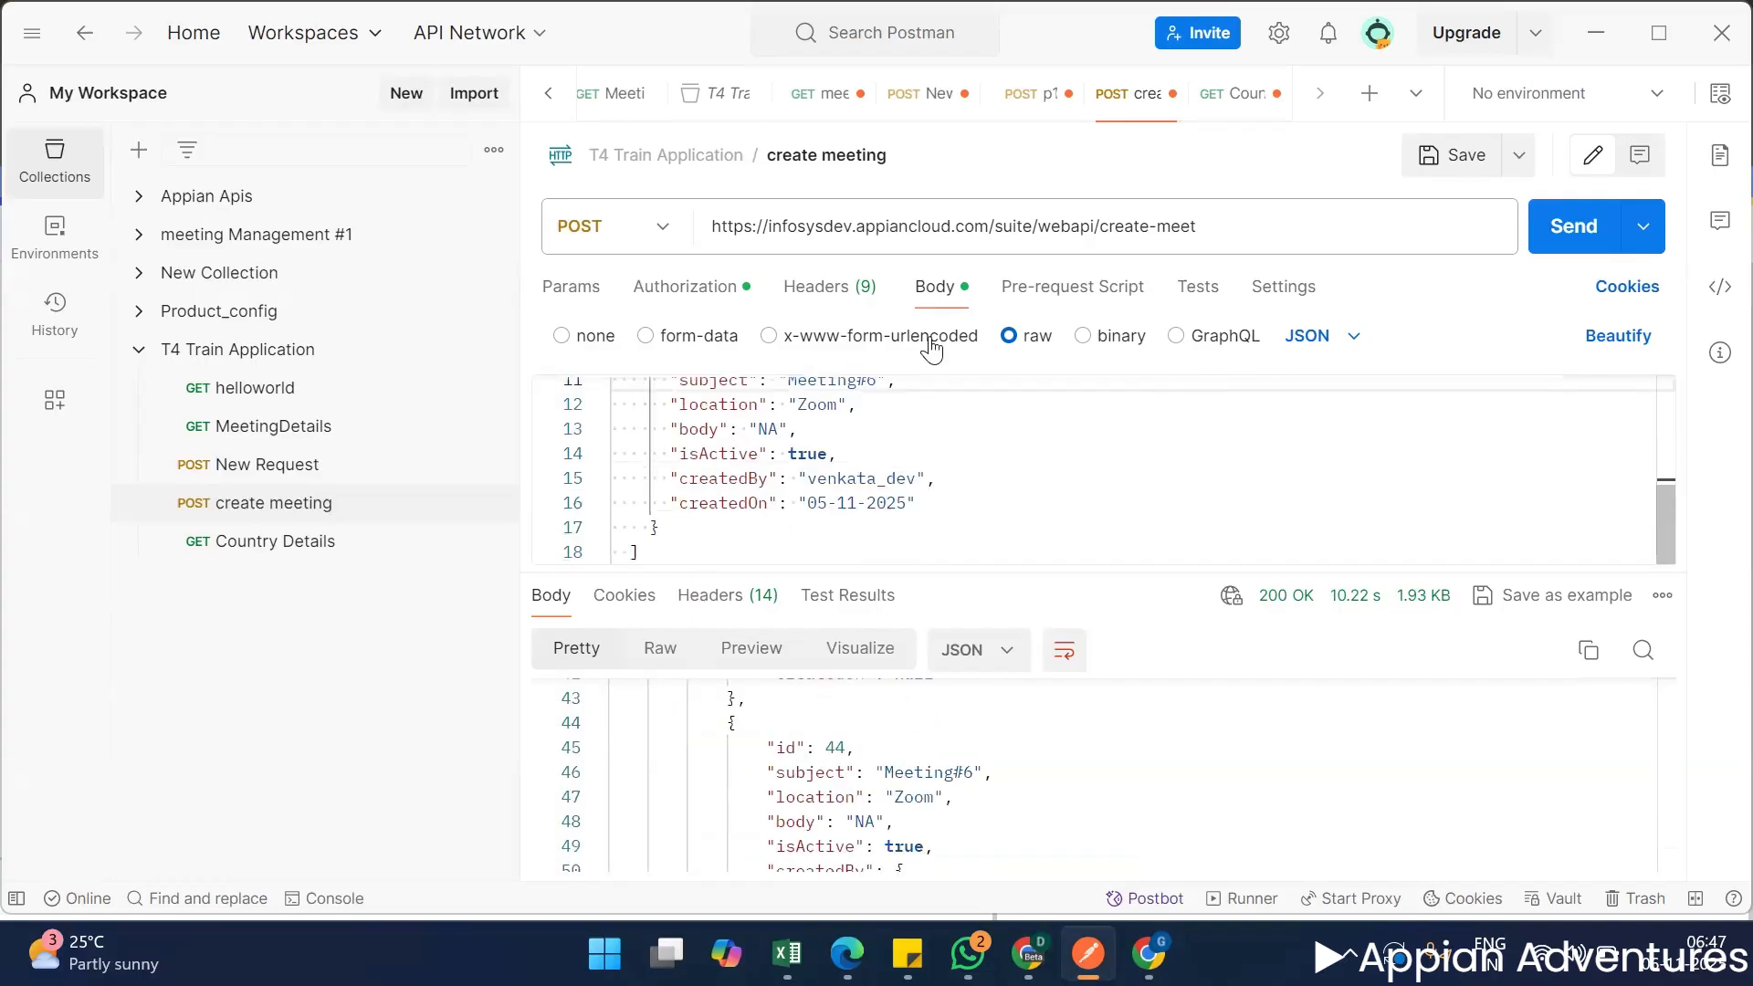
Try sending the create meeting request with the GET method and examine the response.
{"action": "left_click", "coordinate": [645, 237]}
{"action": "left_click", "coordinate": [639, 296]}
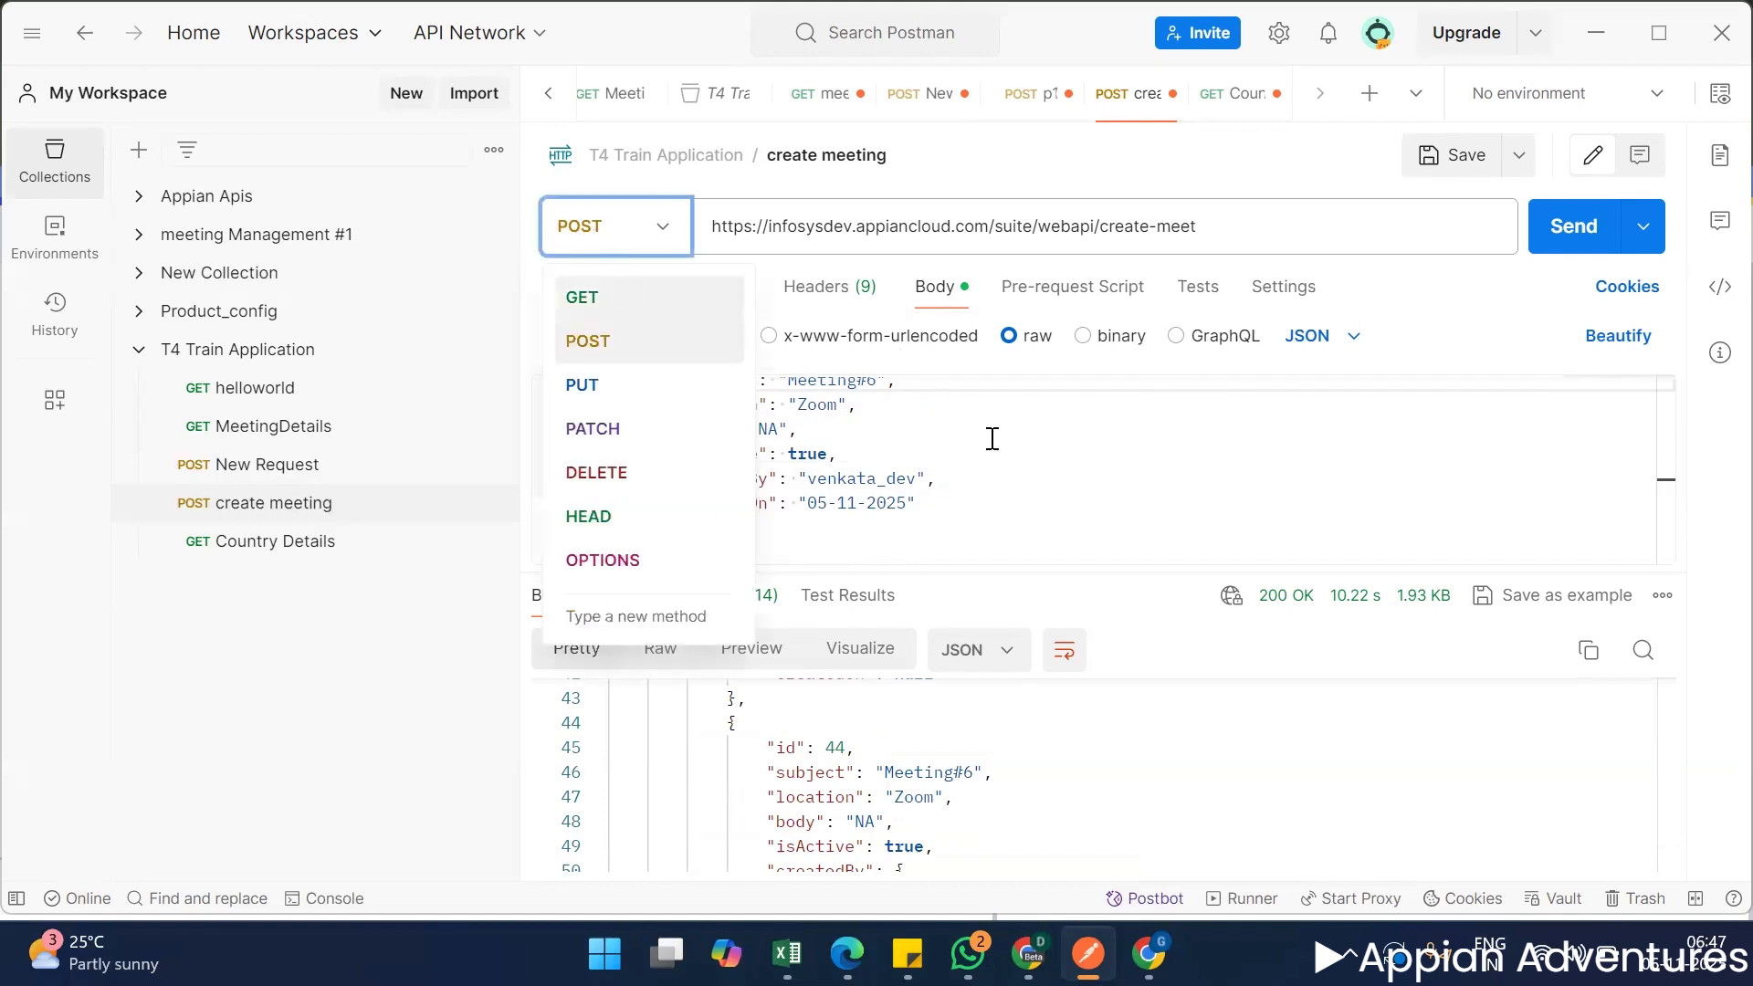
{"action": "left_click", "coordinate": [1061, 481]}
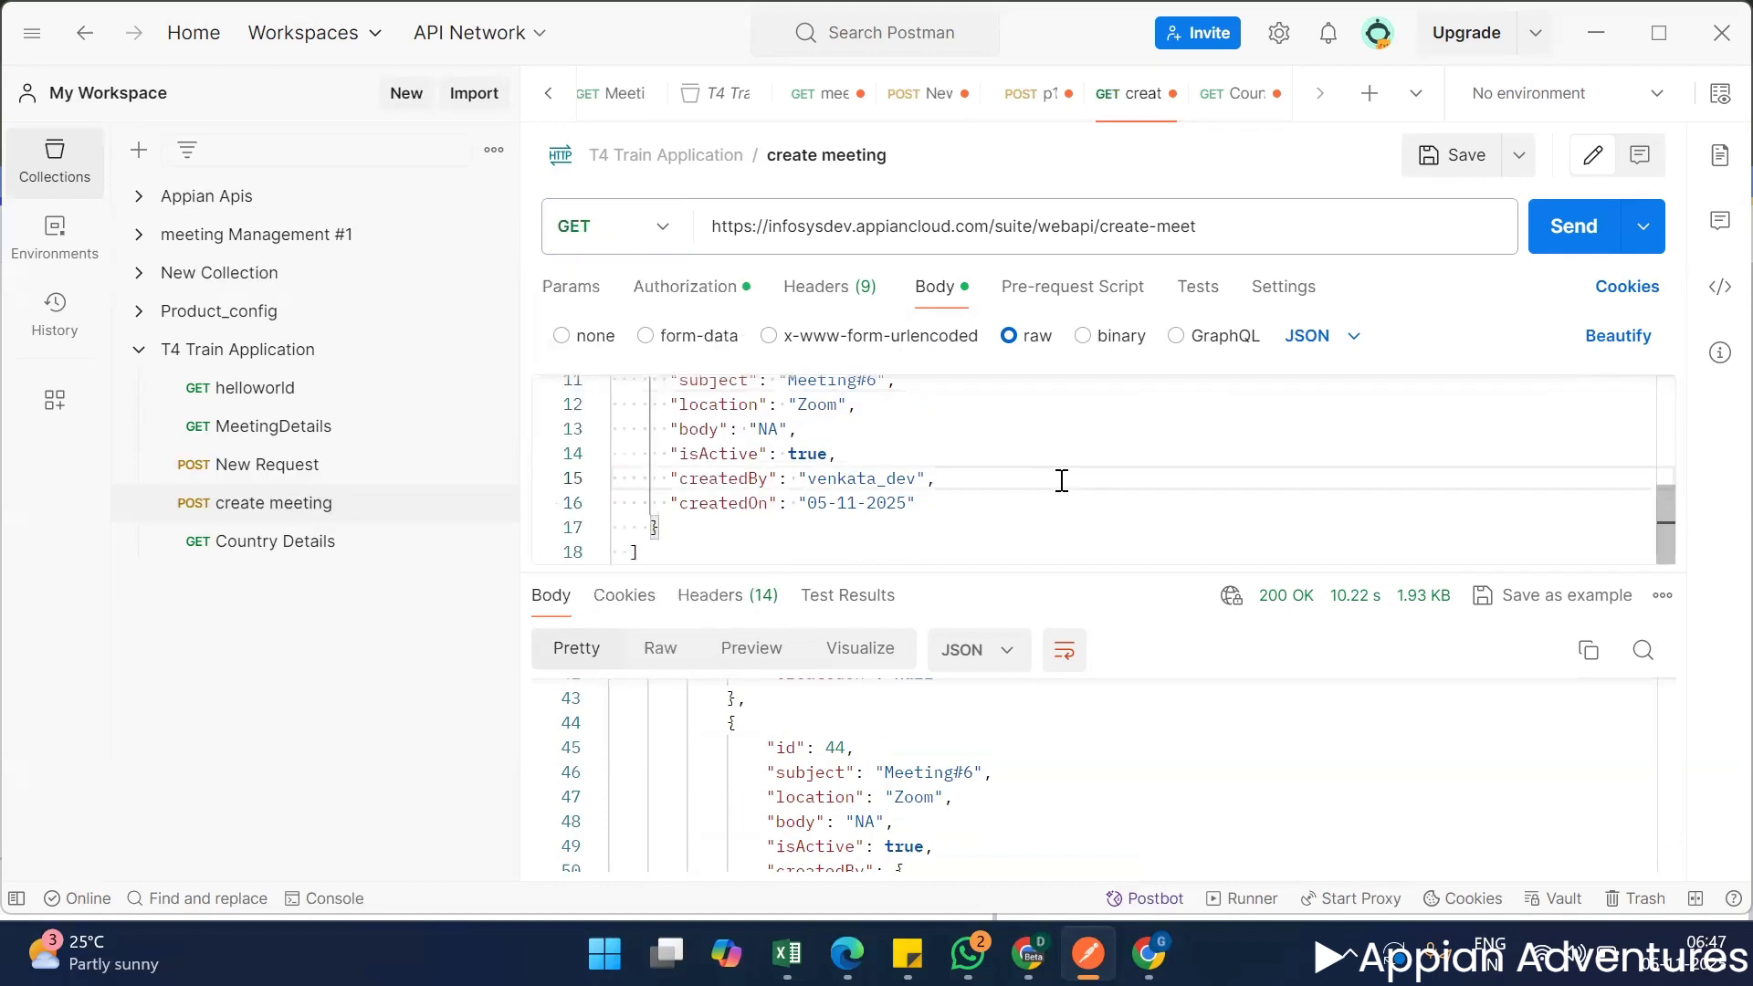
{"action": "left_click", "coordinate": [1552, 239]}
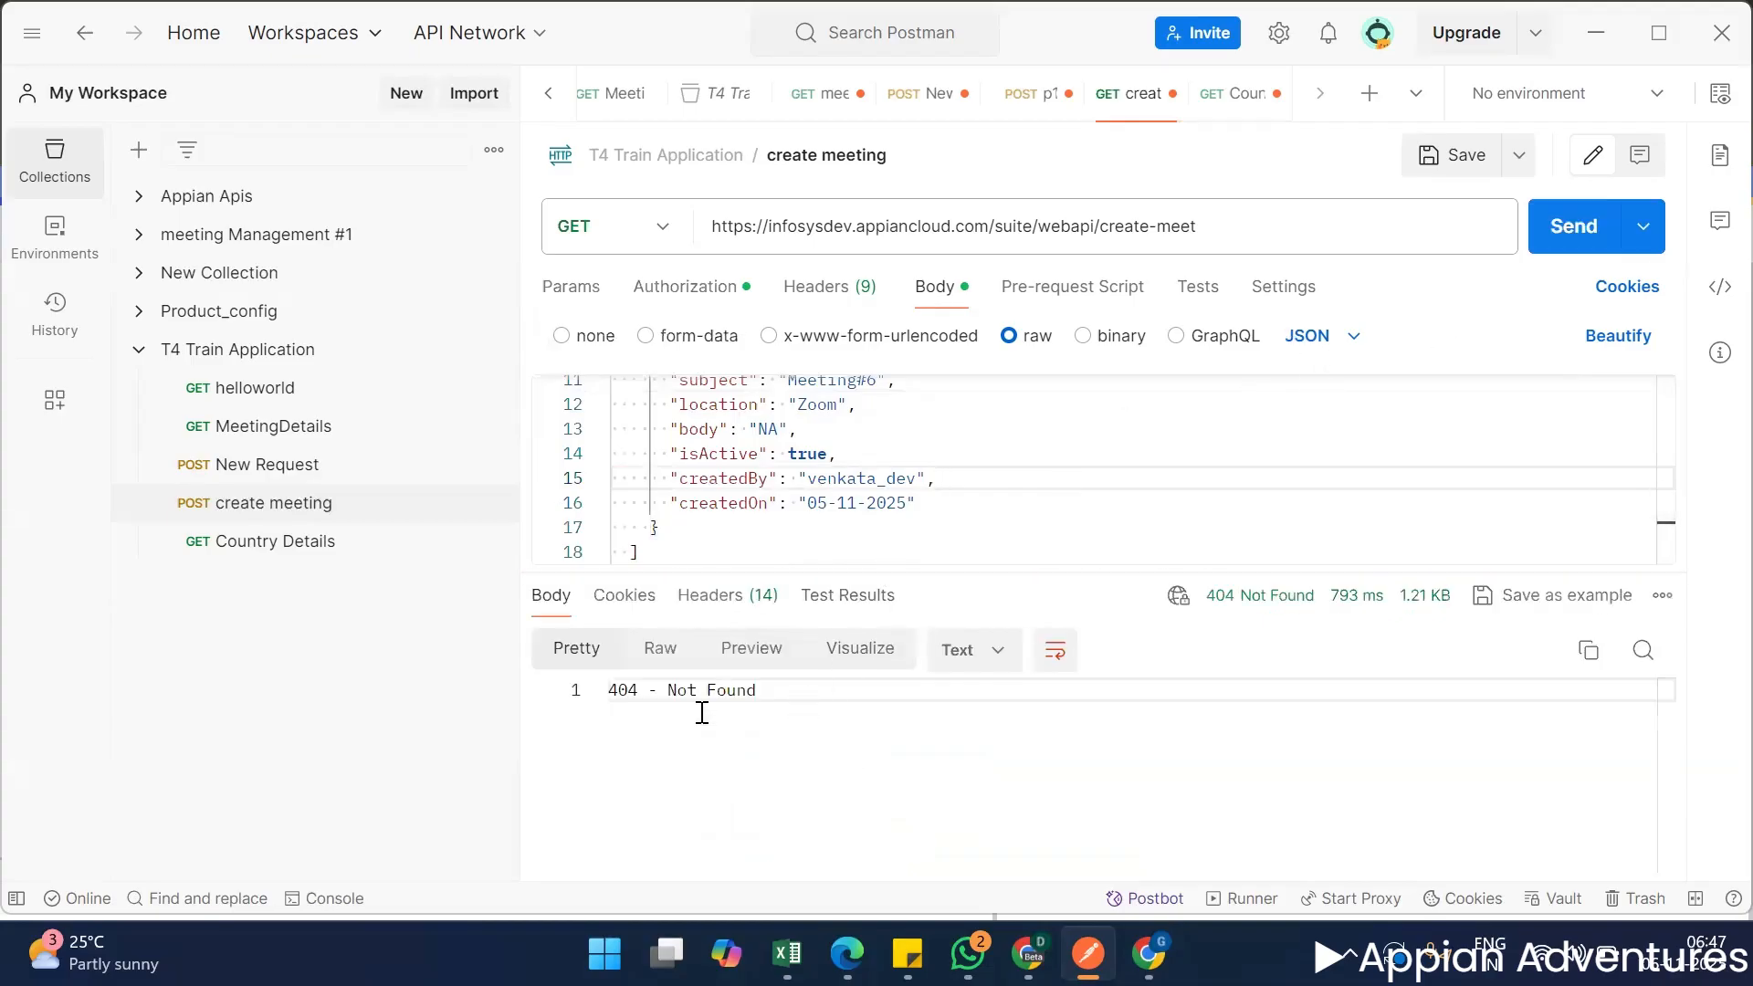
{"action": "left_click_drag", "start_coordinate": [622, 684], "coordinate": [824, 691]}
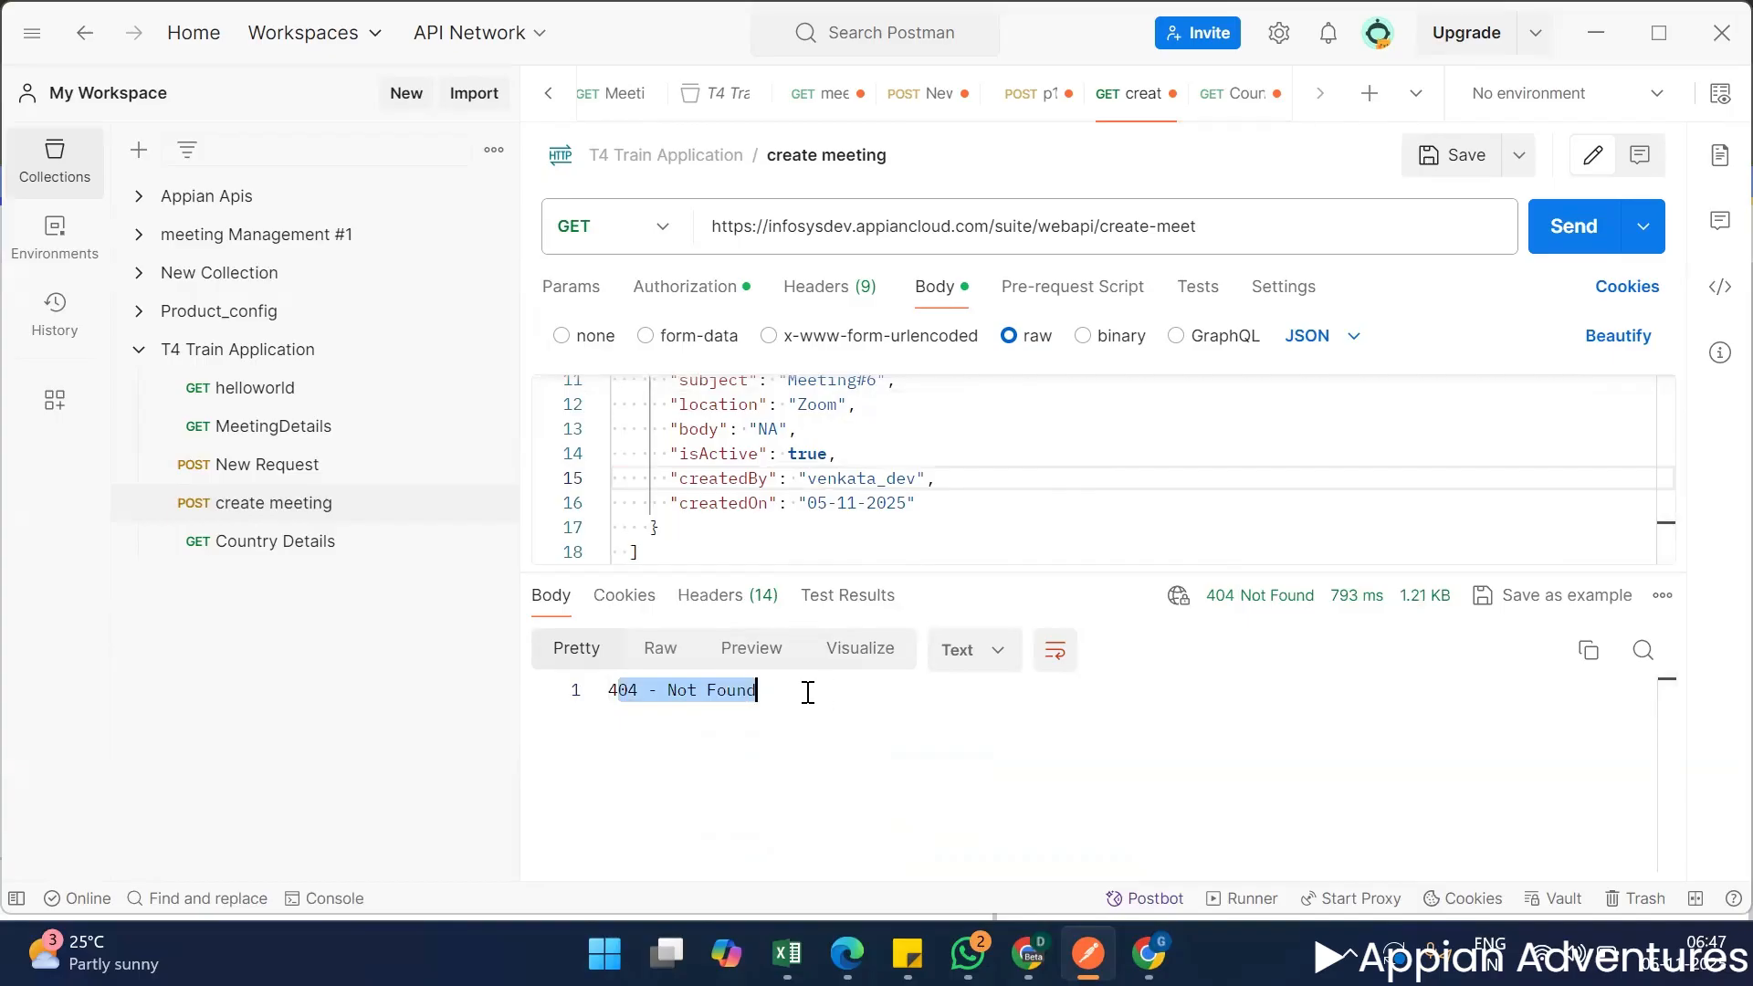
{"action": "triple_click", "coordinate": [1252, 216]}
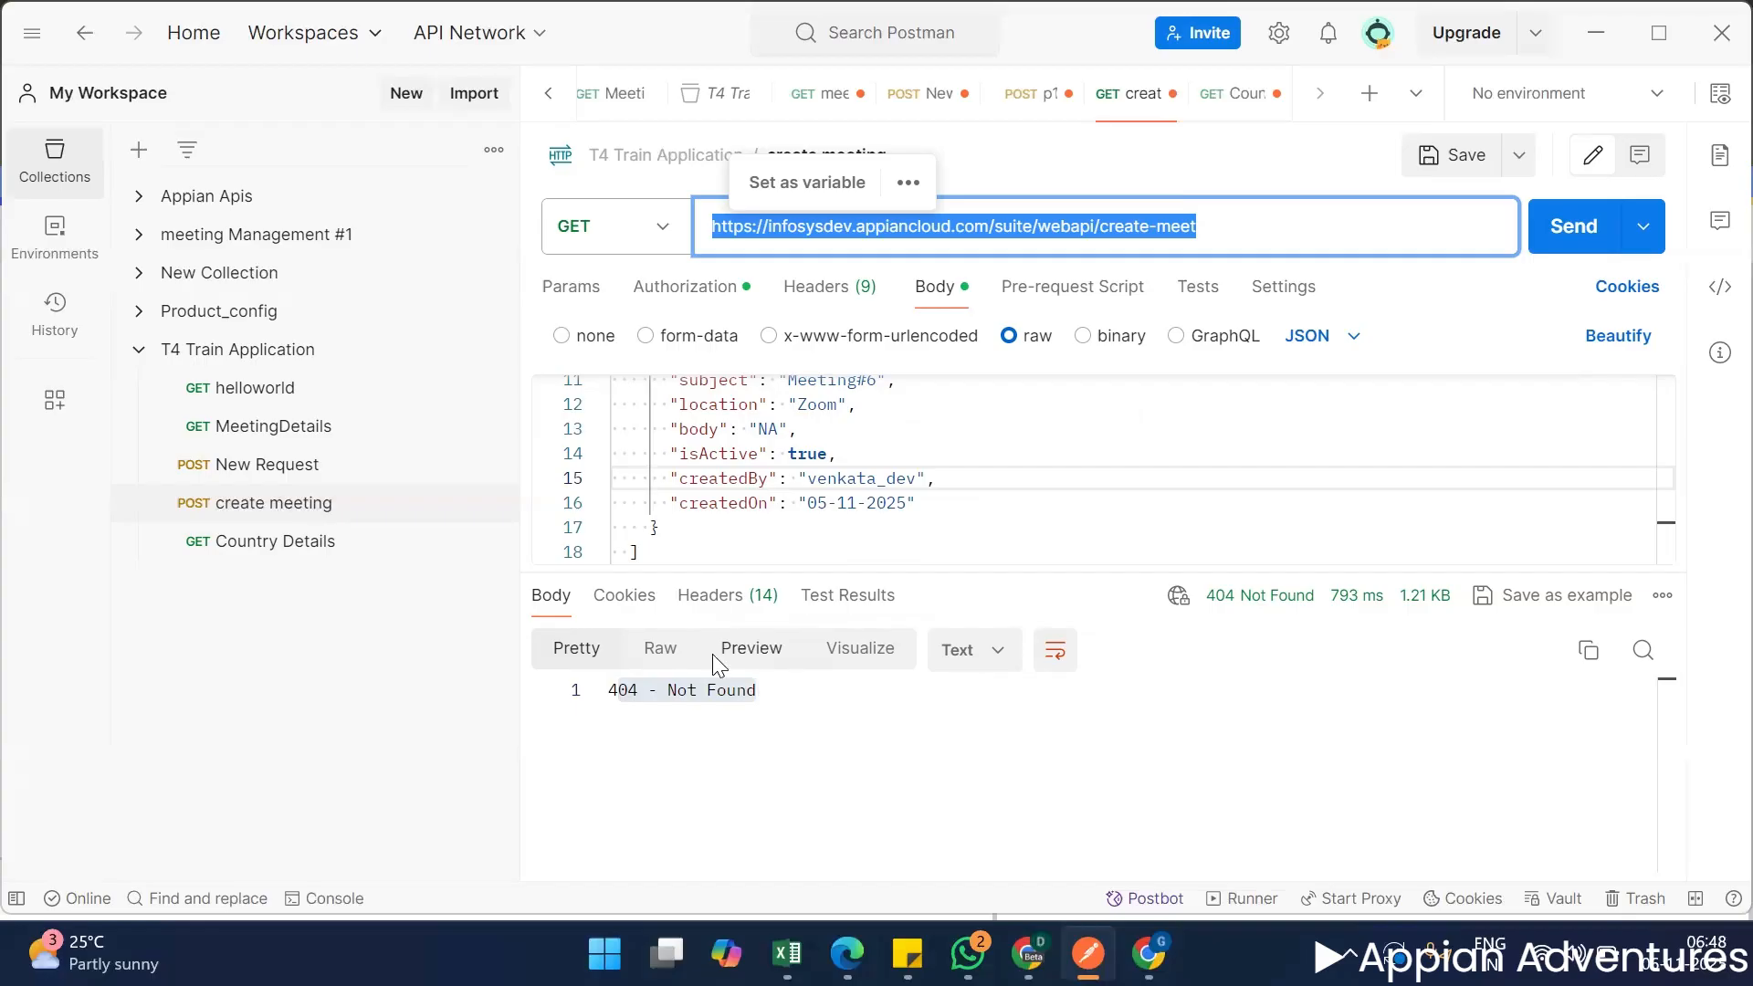
Set the create meeting request's method back to POST and save the request.
{"action": "left_click", "coordinate": [650, 245]}
{"action": "left_click", "coordinate": [639, 338]}
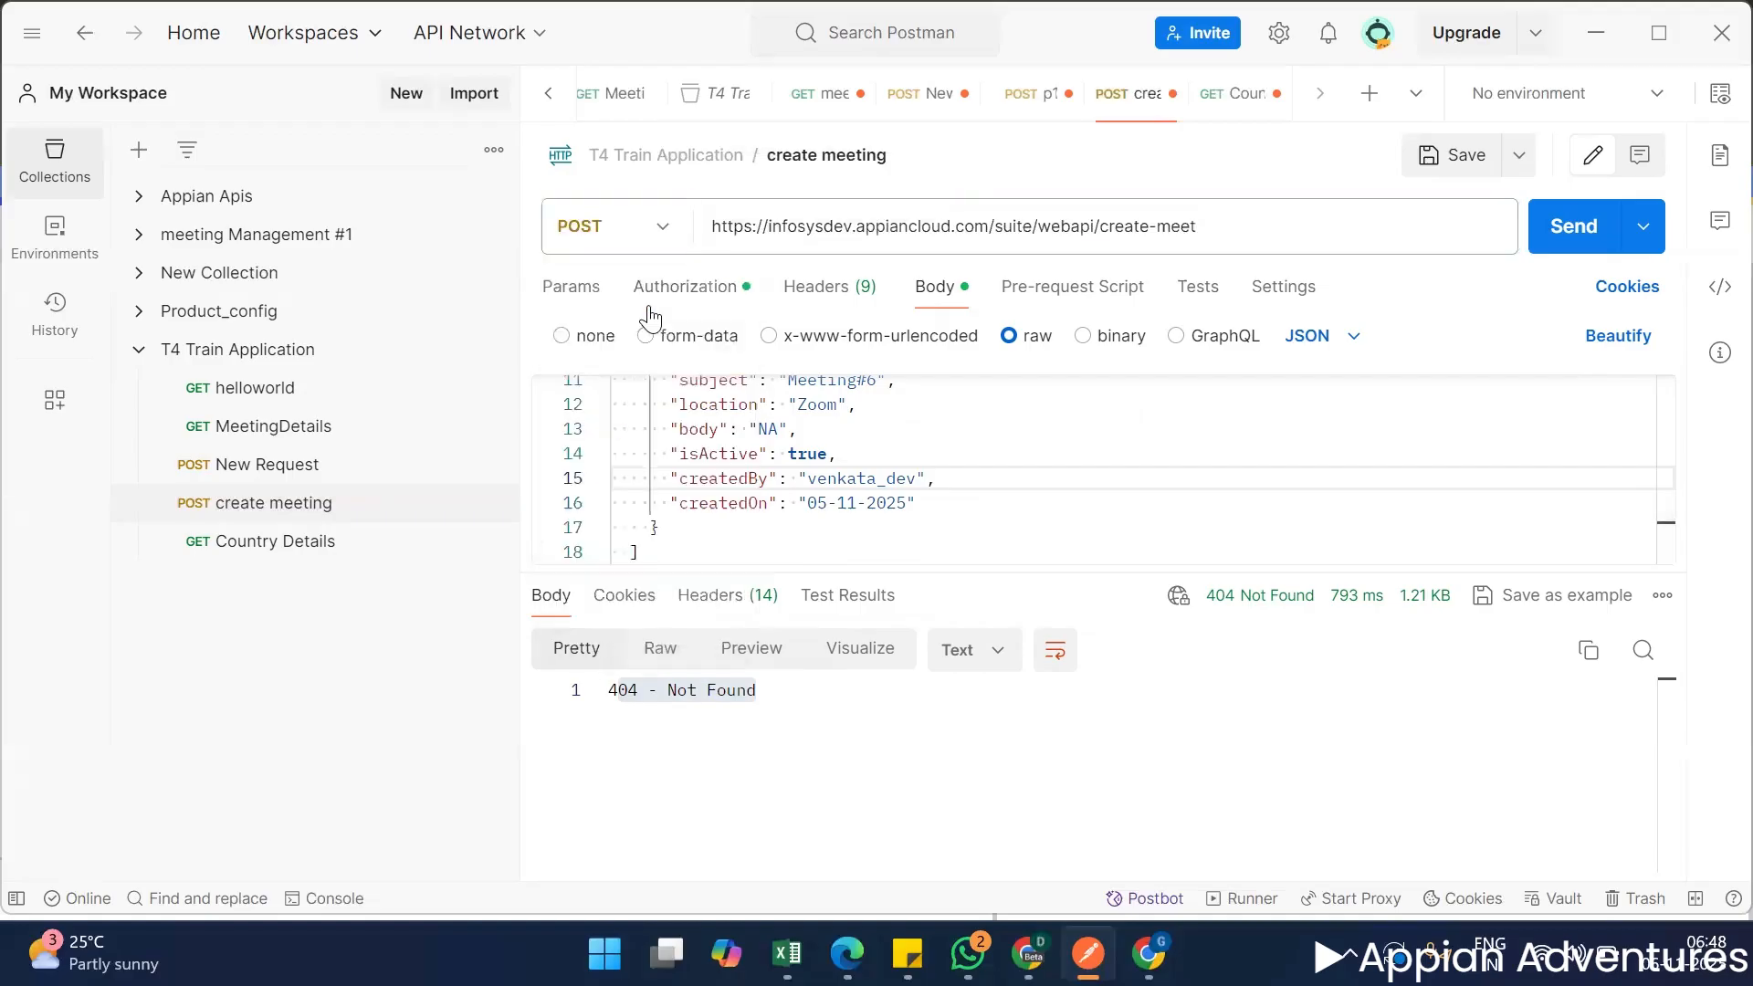
{"action": "left_click", "coordinate": [1453, 154]}
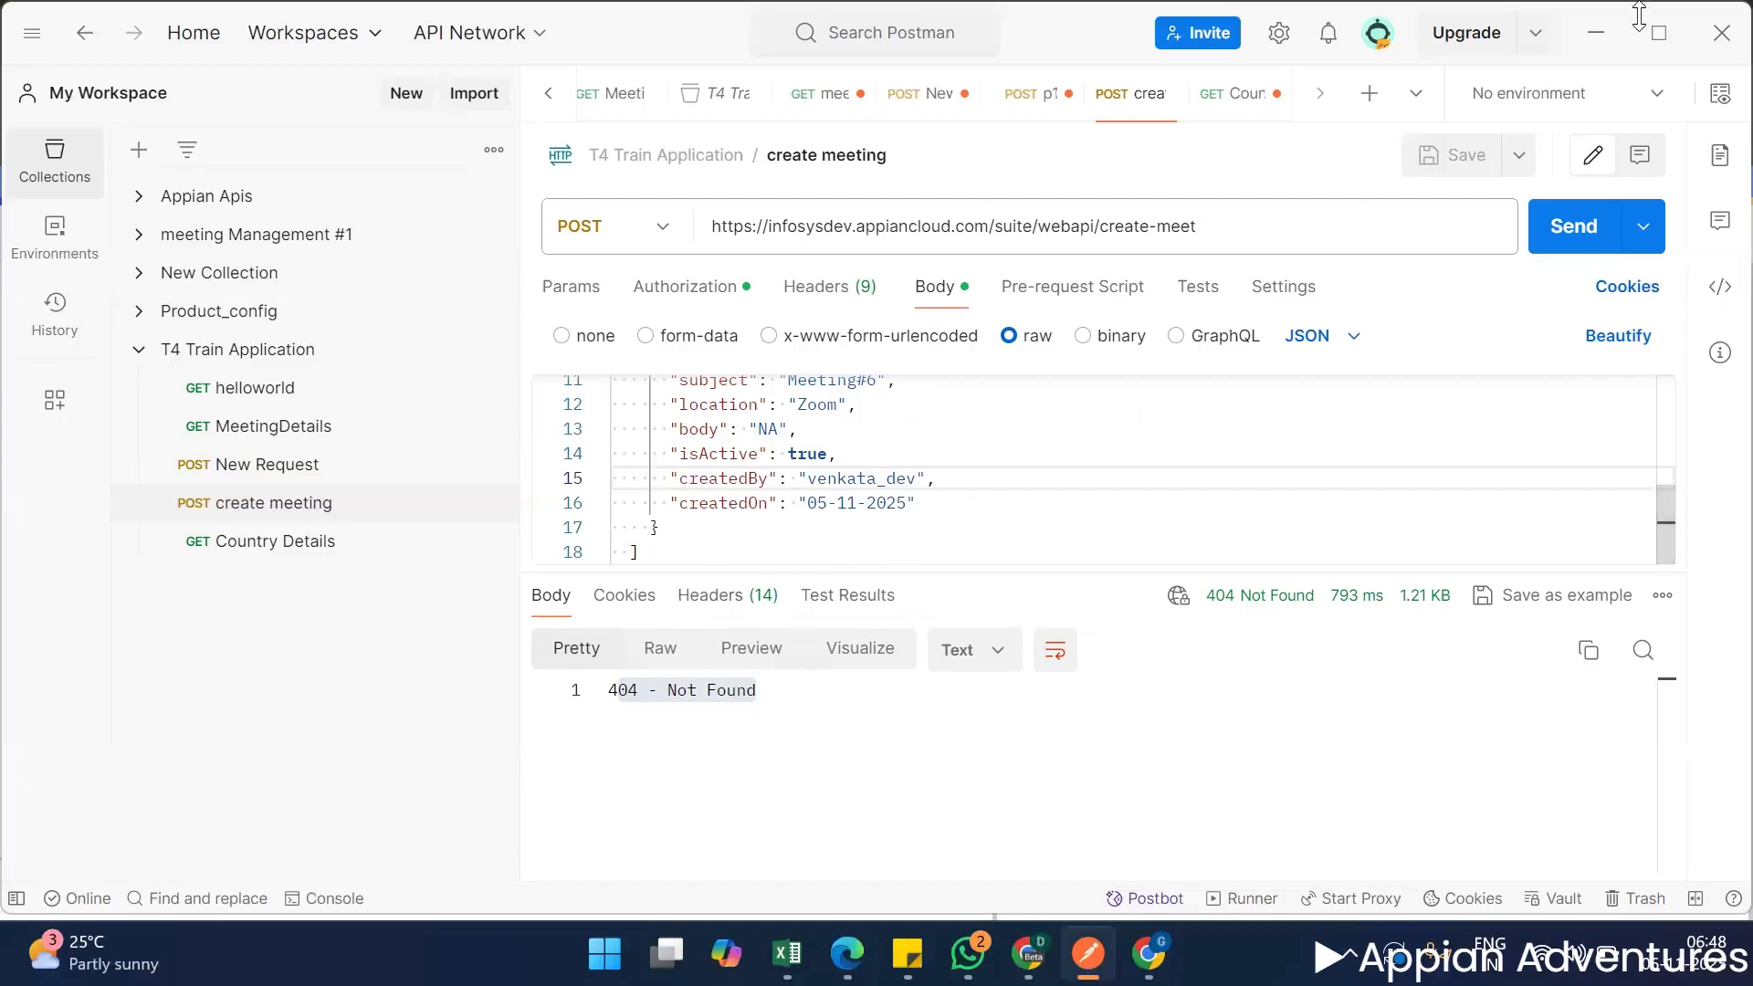
Switch to the Country State City documentation in the browser and review the Get States by Country endpoint.
{"action": "left_click", "coordinate": [1593, 34]}
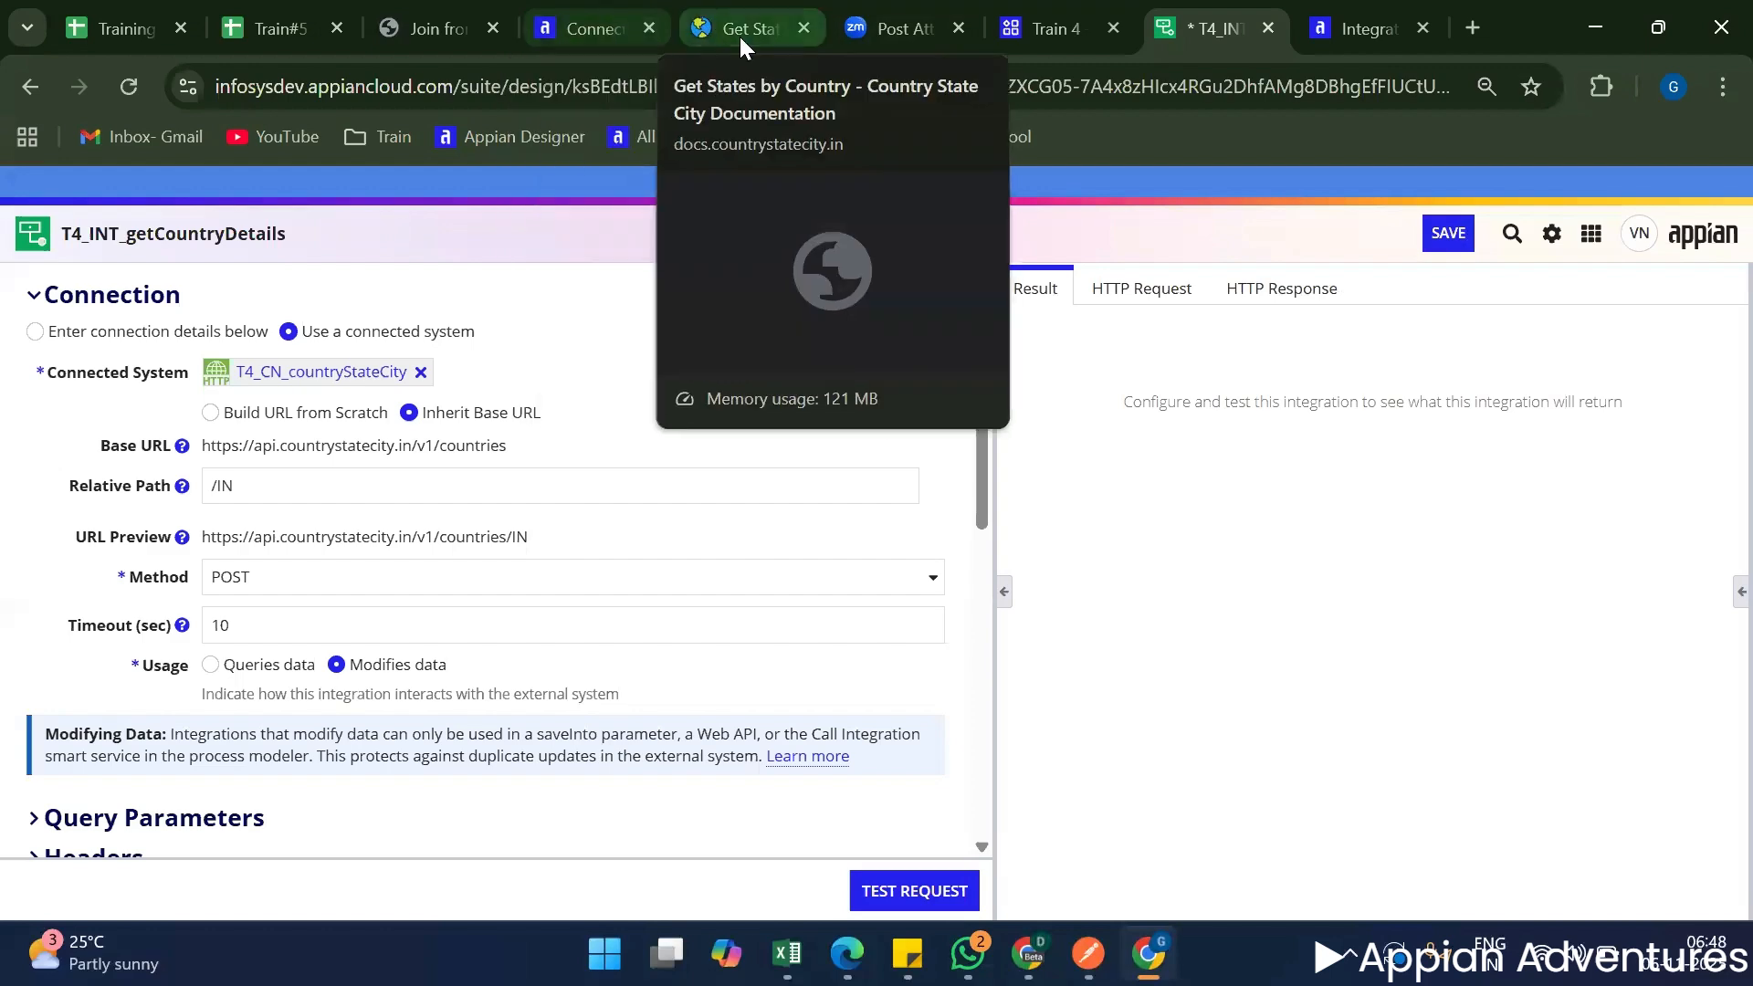
{"action": "left_click", "coordinate": [748, 33]}
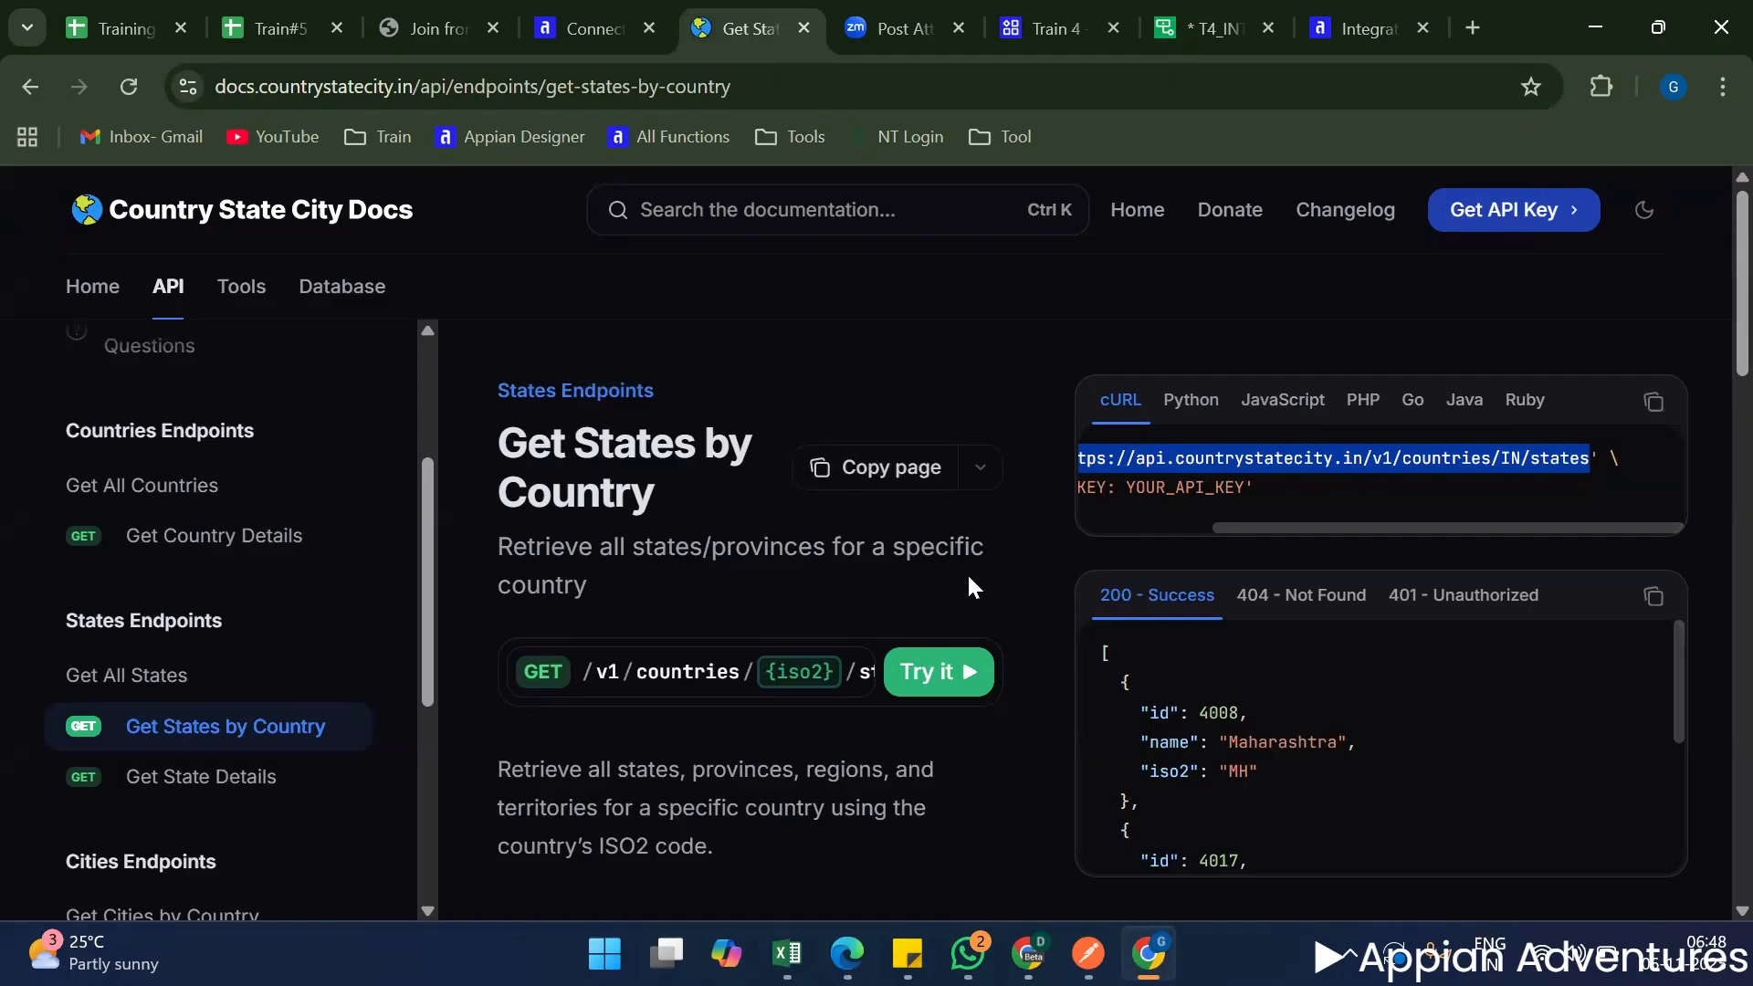
{"action": "scroll", "coordinate": [966, 572], "scroll_direction": "down", "scroll_amount": 5}
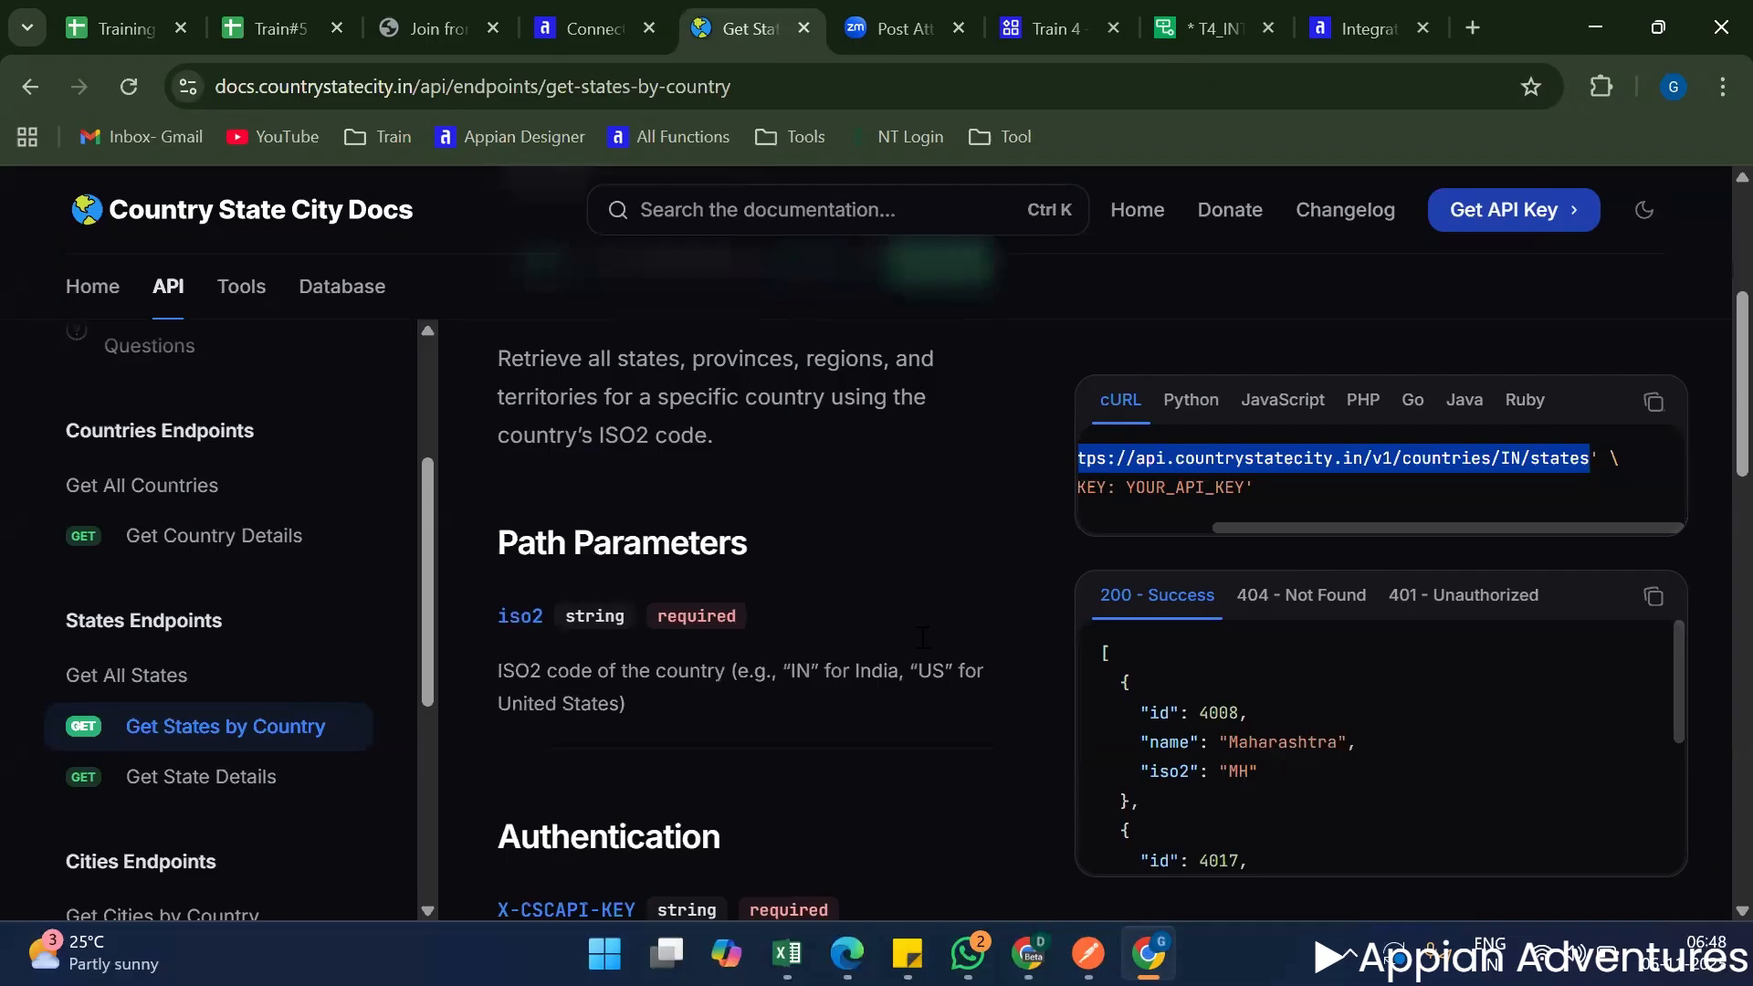
{"action": "scroll", "coordinate": [937, 642], "scroll_direction": "up", "scroll_amount": 2}
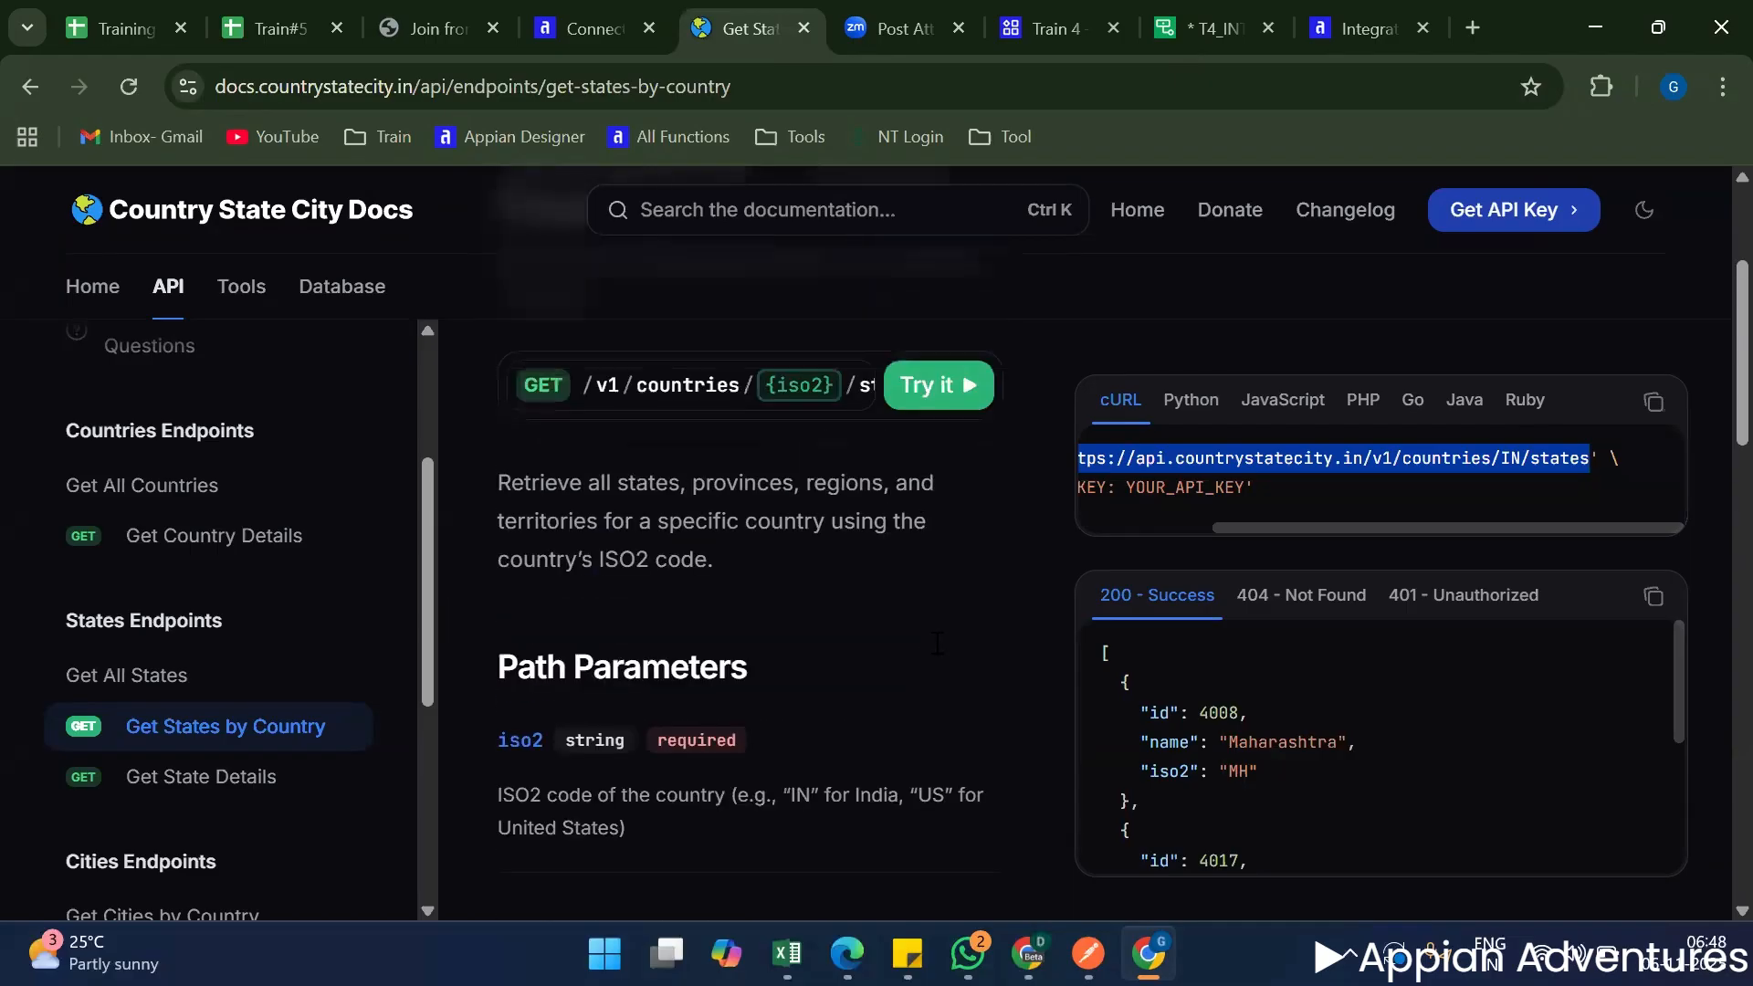
{"action": "scroll", "coordinate": [960, 626], "scroll_direction": "up", "scroll_amount": 3}
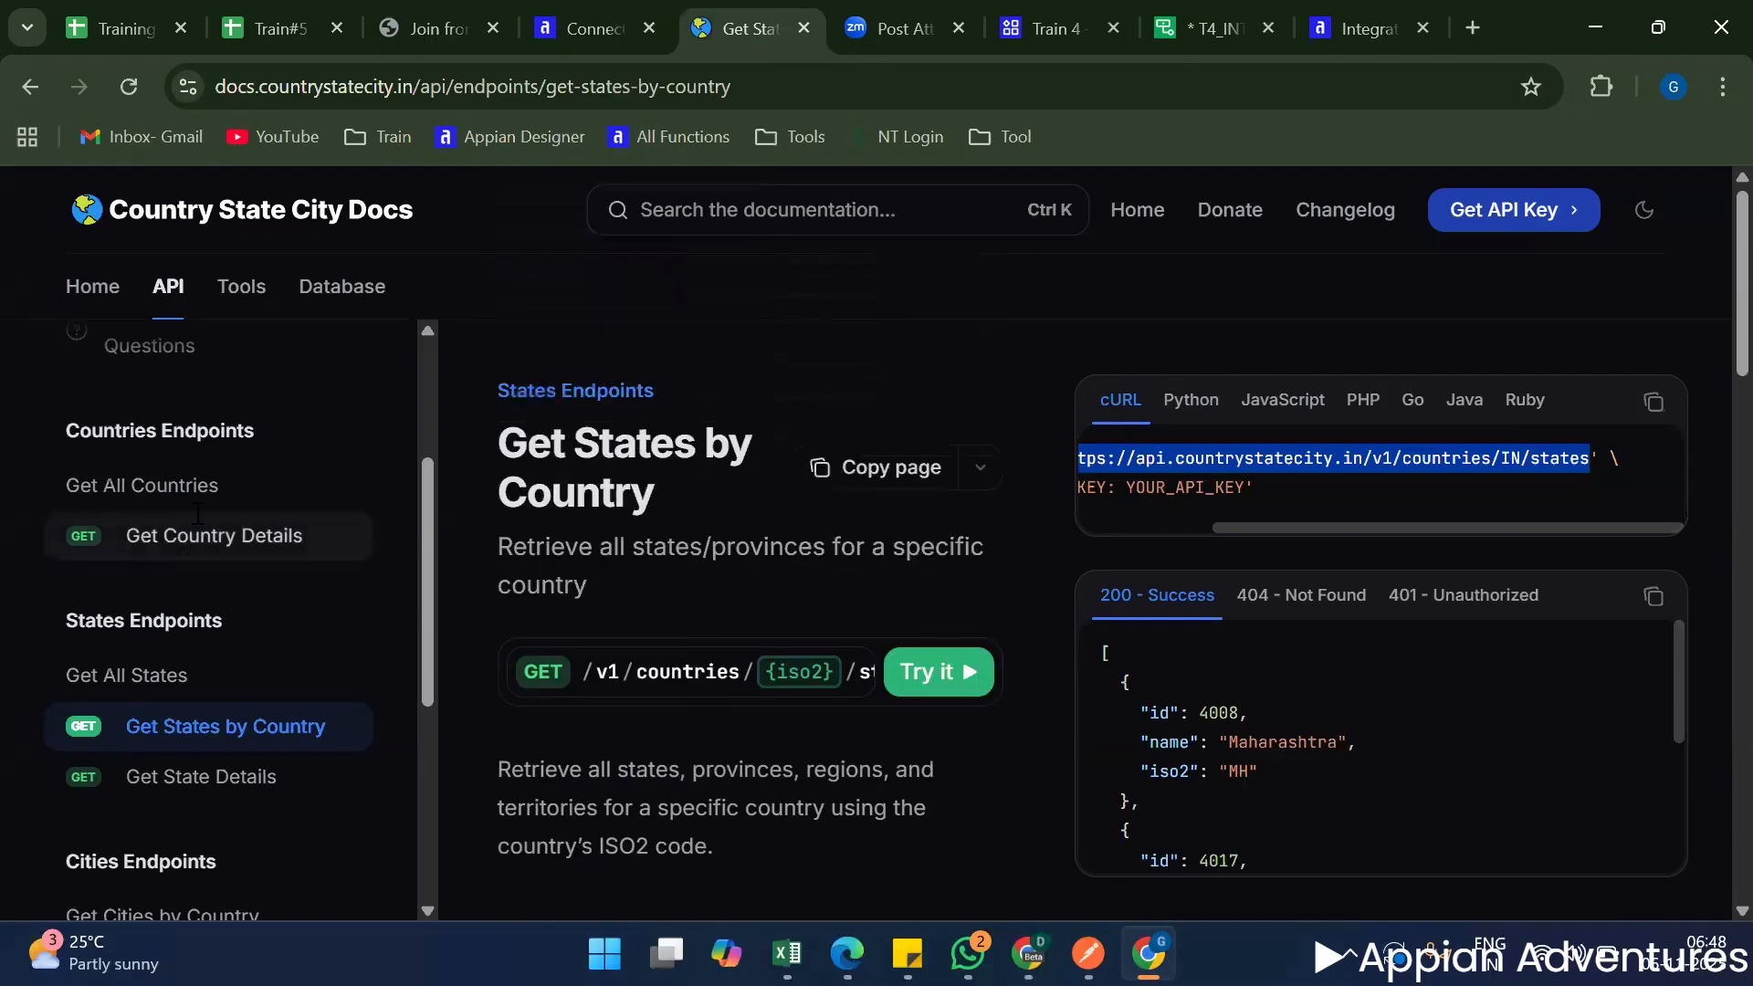
Check the HTTP method in the Get All Countries endpoint's cURL example, and return to the T4_INT_getCountryDetails integration.
{"action": "left_click", "coordinate": [193, 493]}
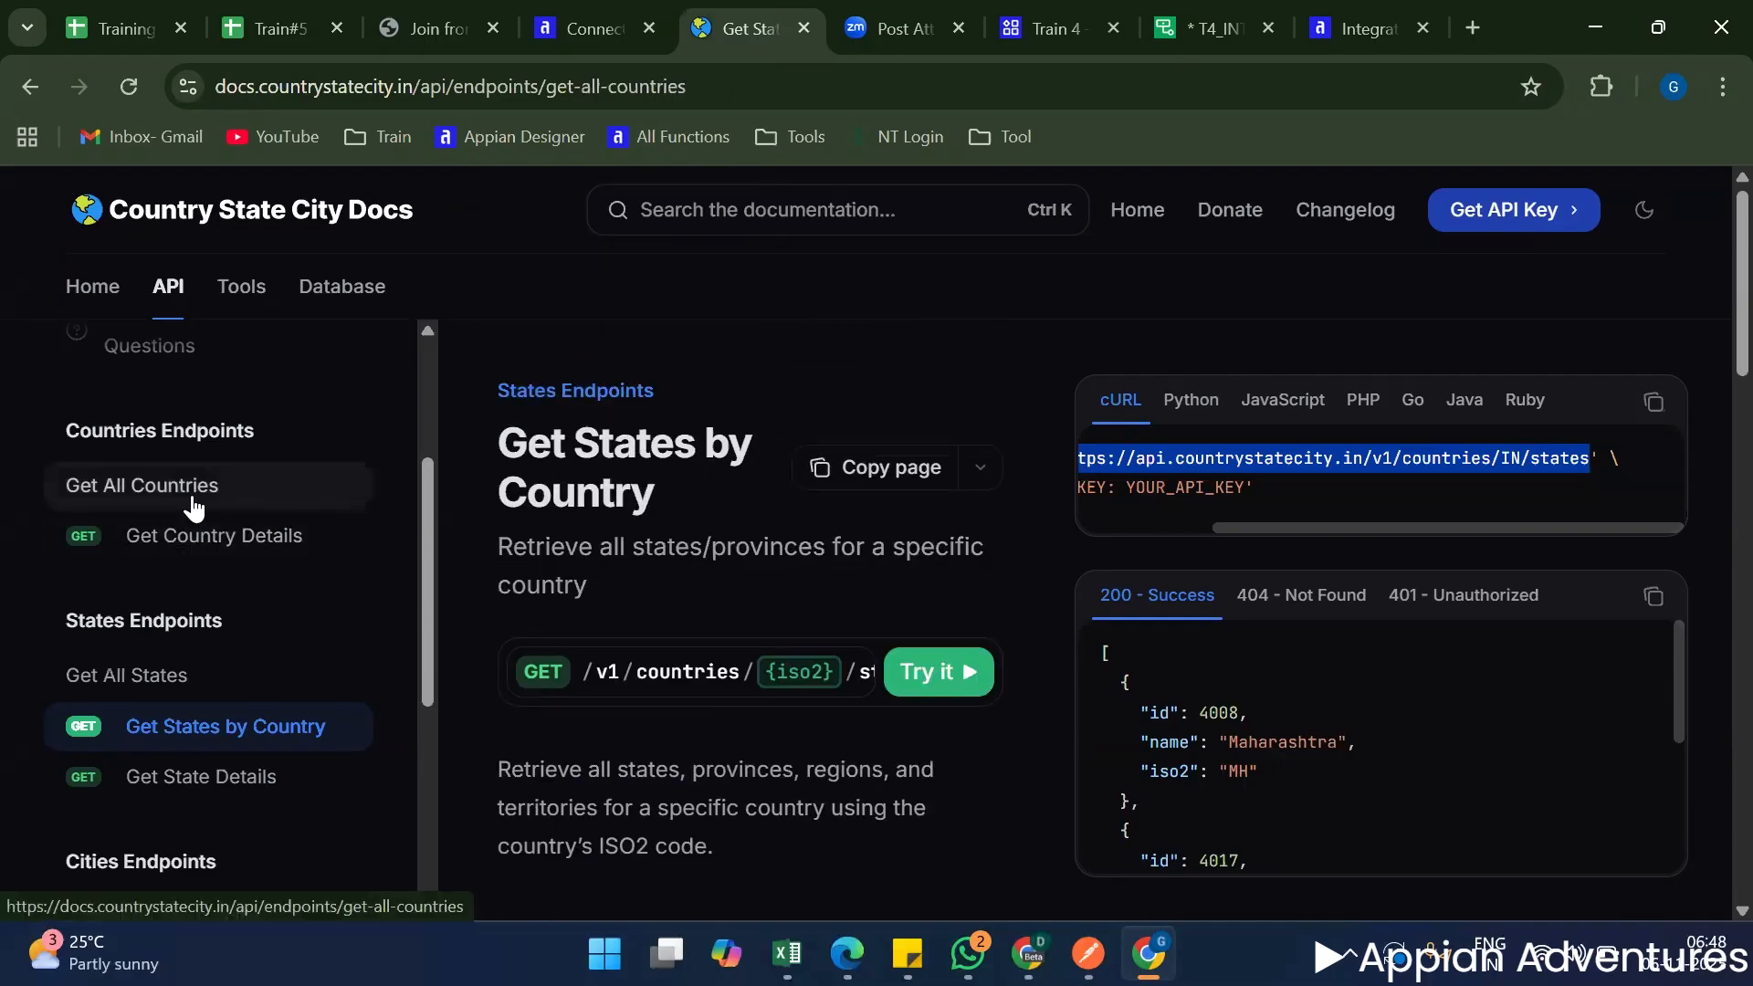
{"action": "scroll", "coordinate": [697, 575], "scroll_direction": "down", "scroll_amount": 10}
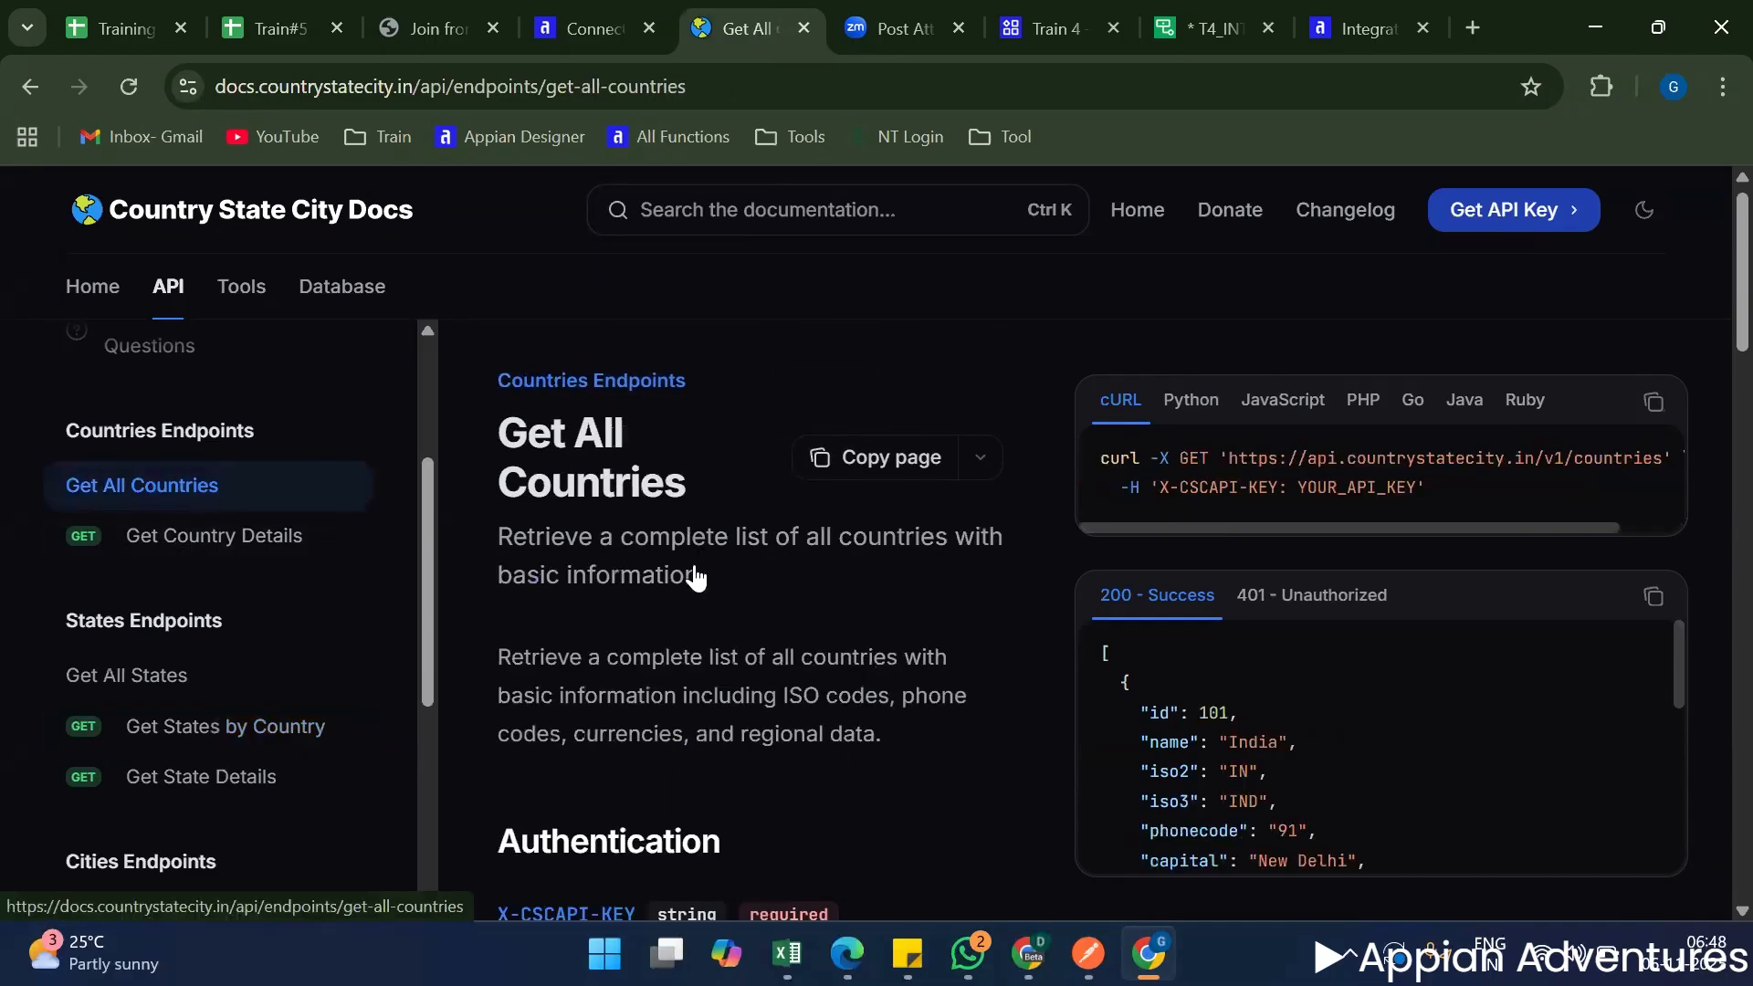
{"action": "scroll", "coordinate": [696, 577], "scroll_direction": "down", "scroll_amount": 10}
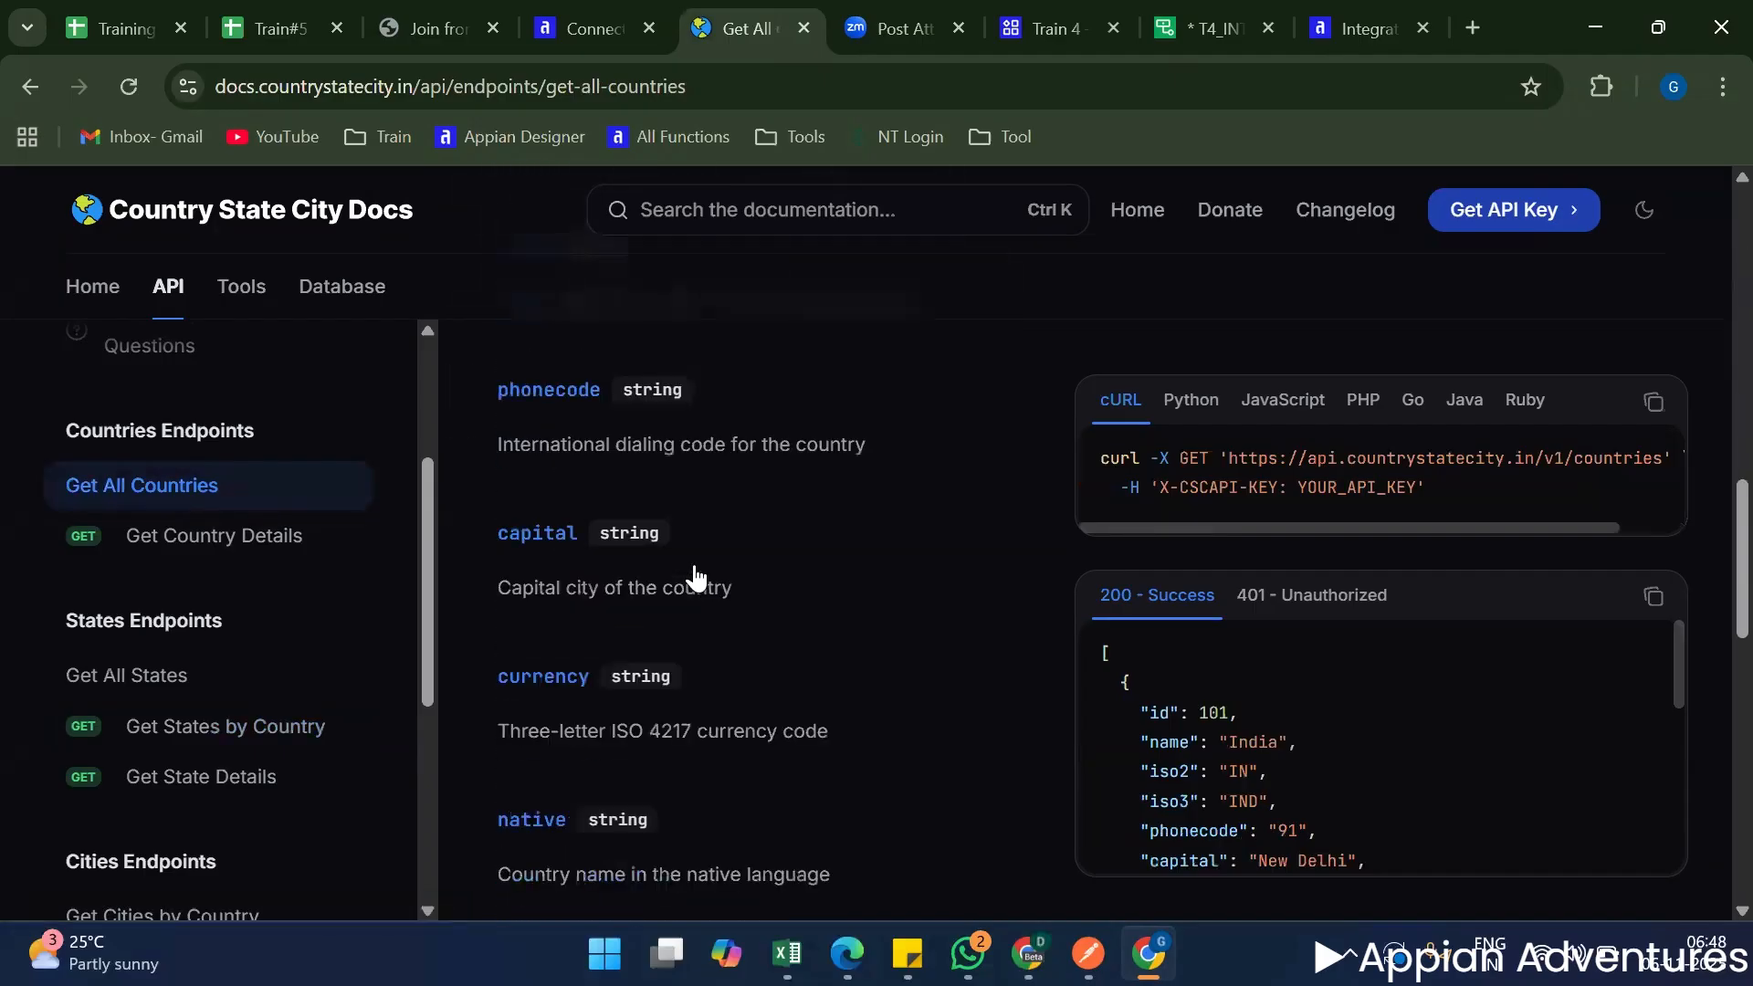
{"action": "scroll", "coordinate": [693, 585], "scroll_direction": "down", "scroll_amount": 1}
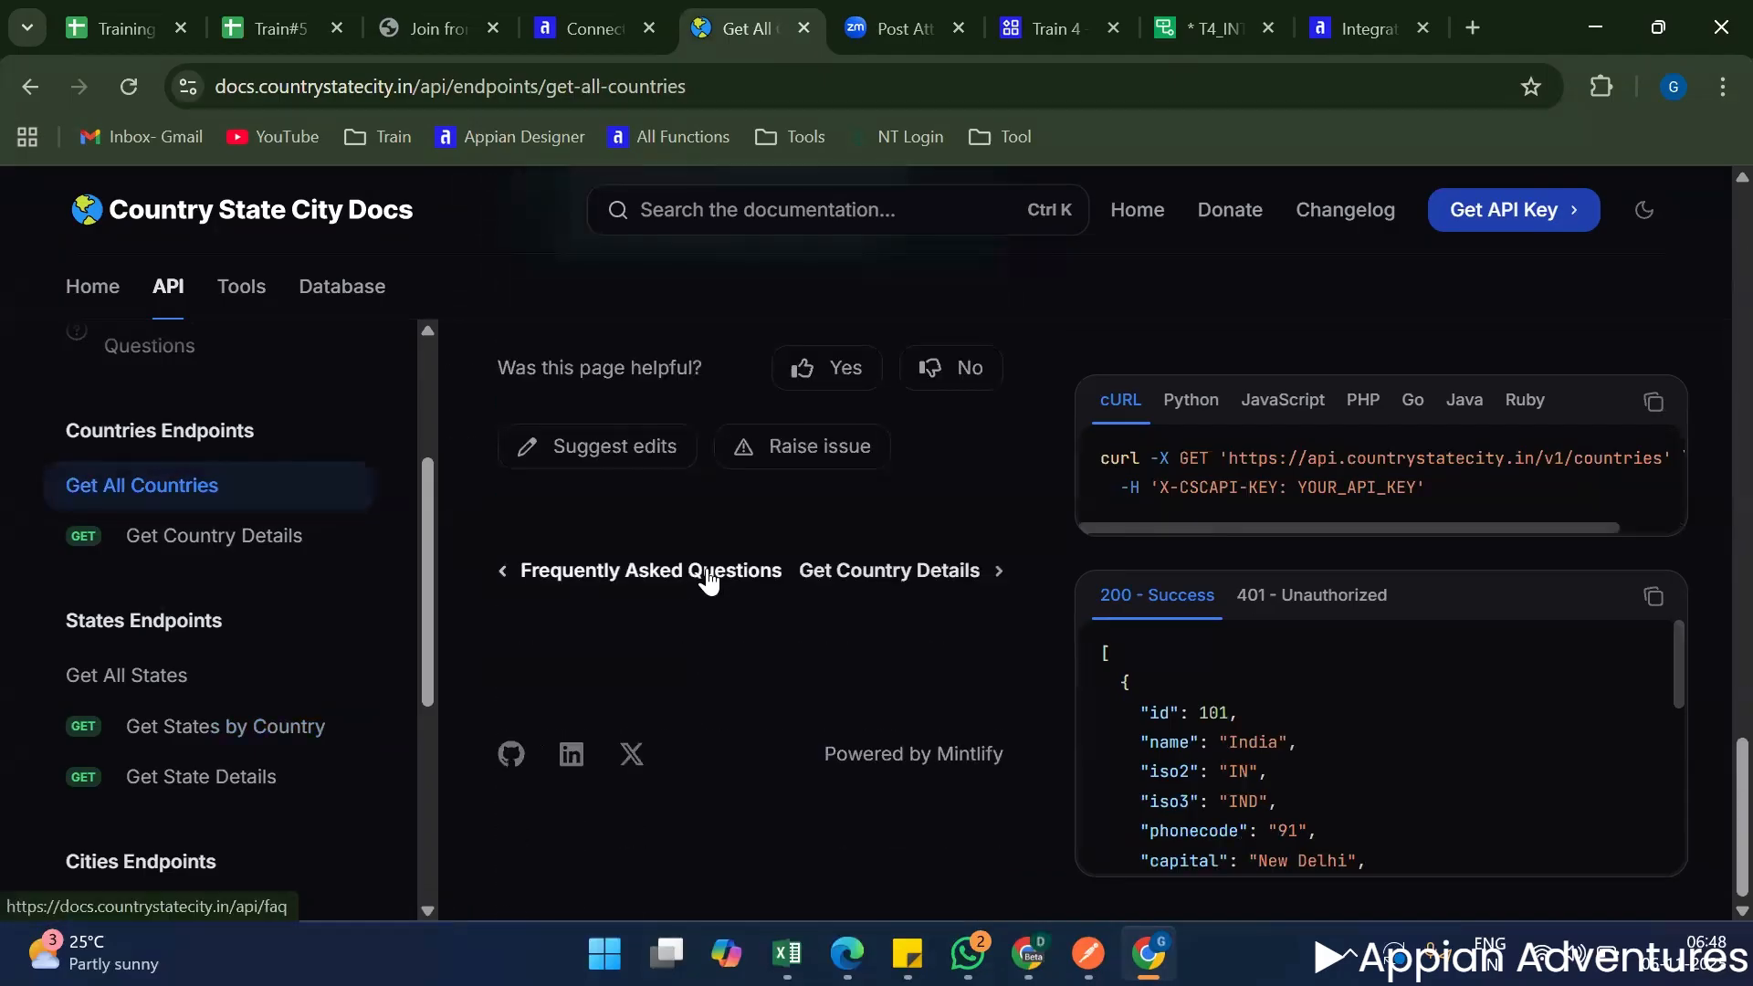
{"action": "double_click", "coordinate": [1192, 460]}
{"action": "double_click", "coordinate": [1252, 458]}
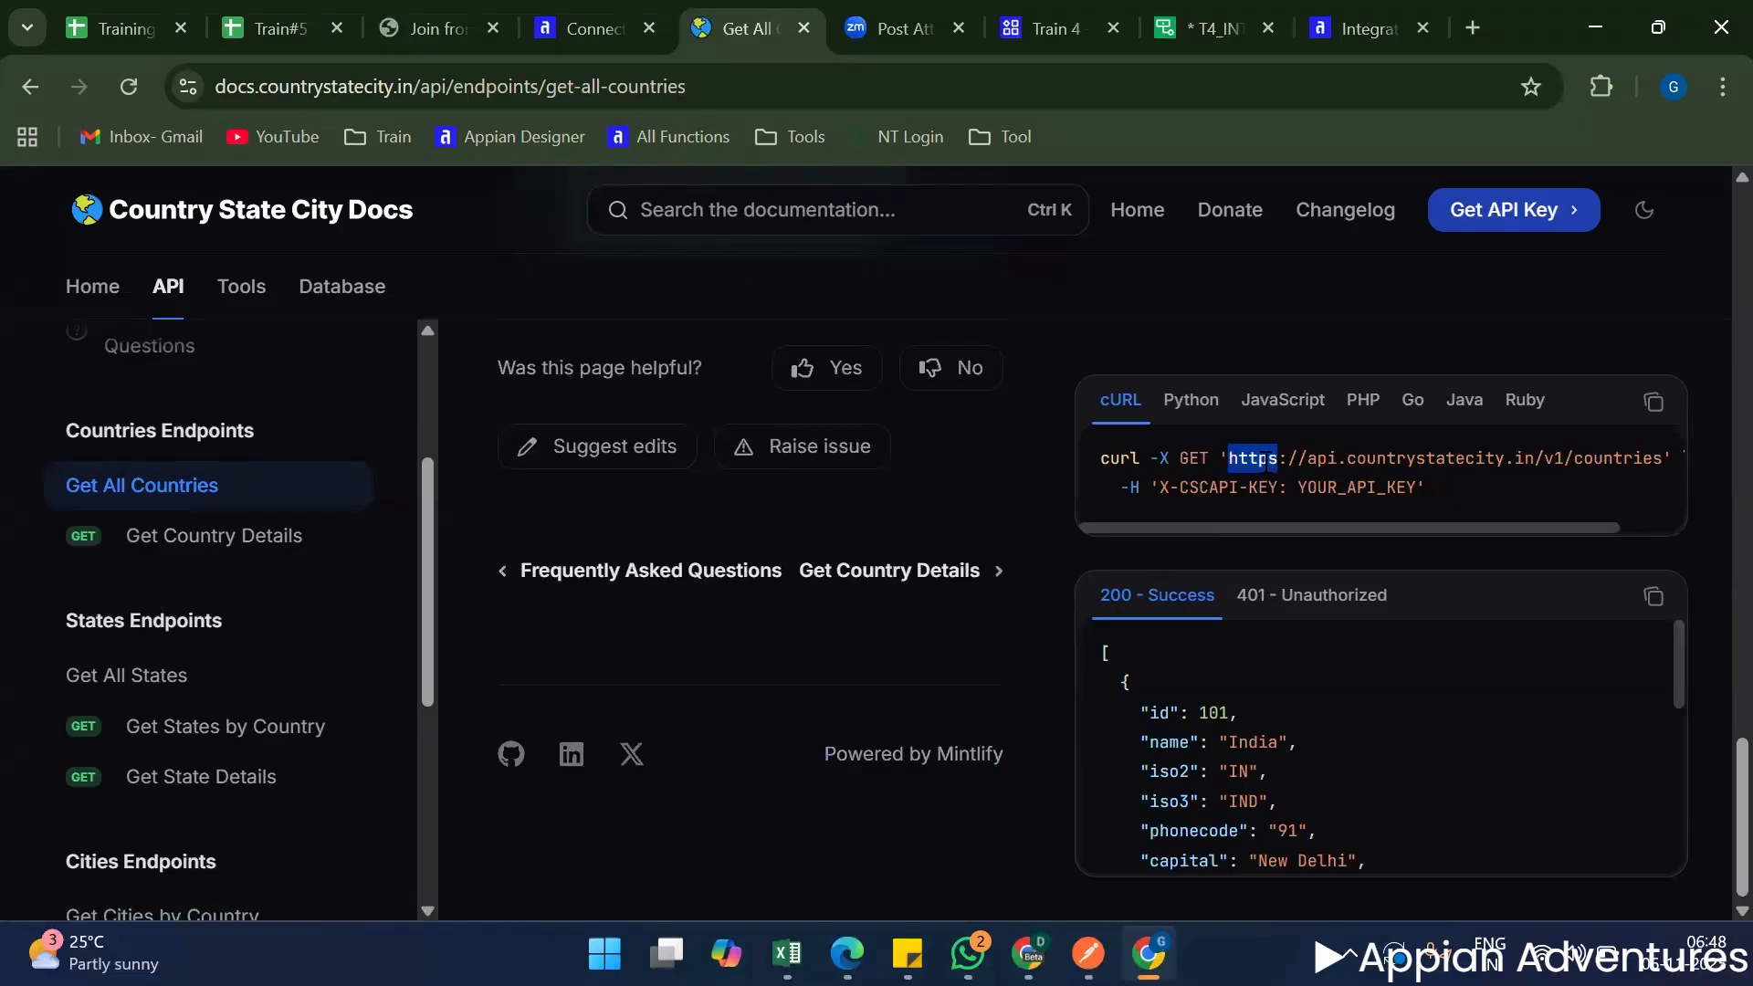
{"action": "double_click", "coordinate": [1221, 486]}
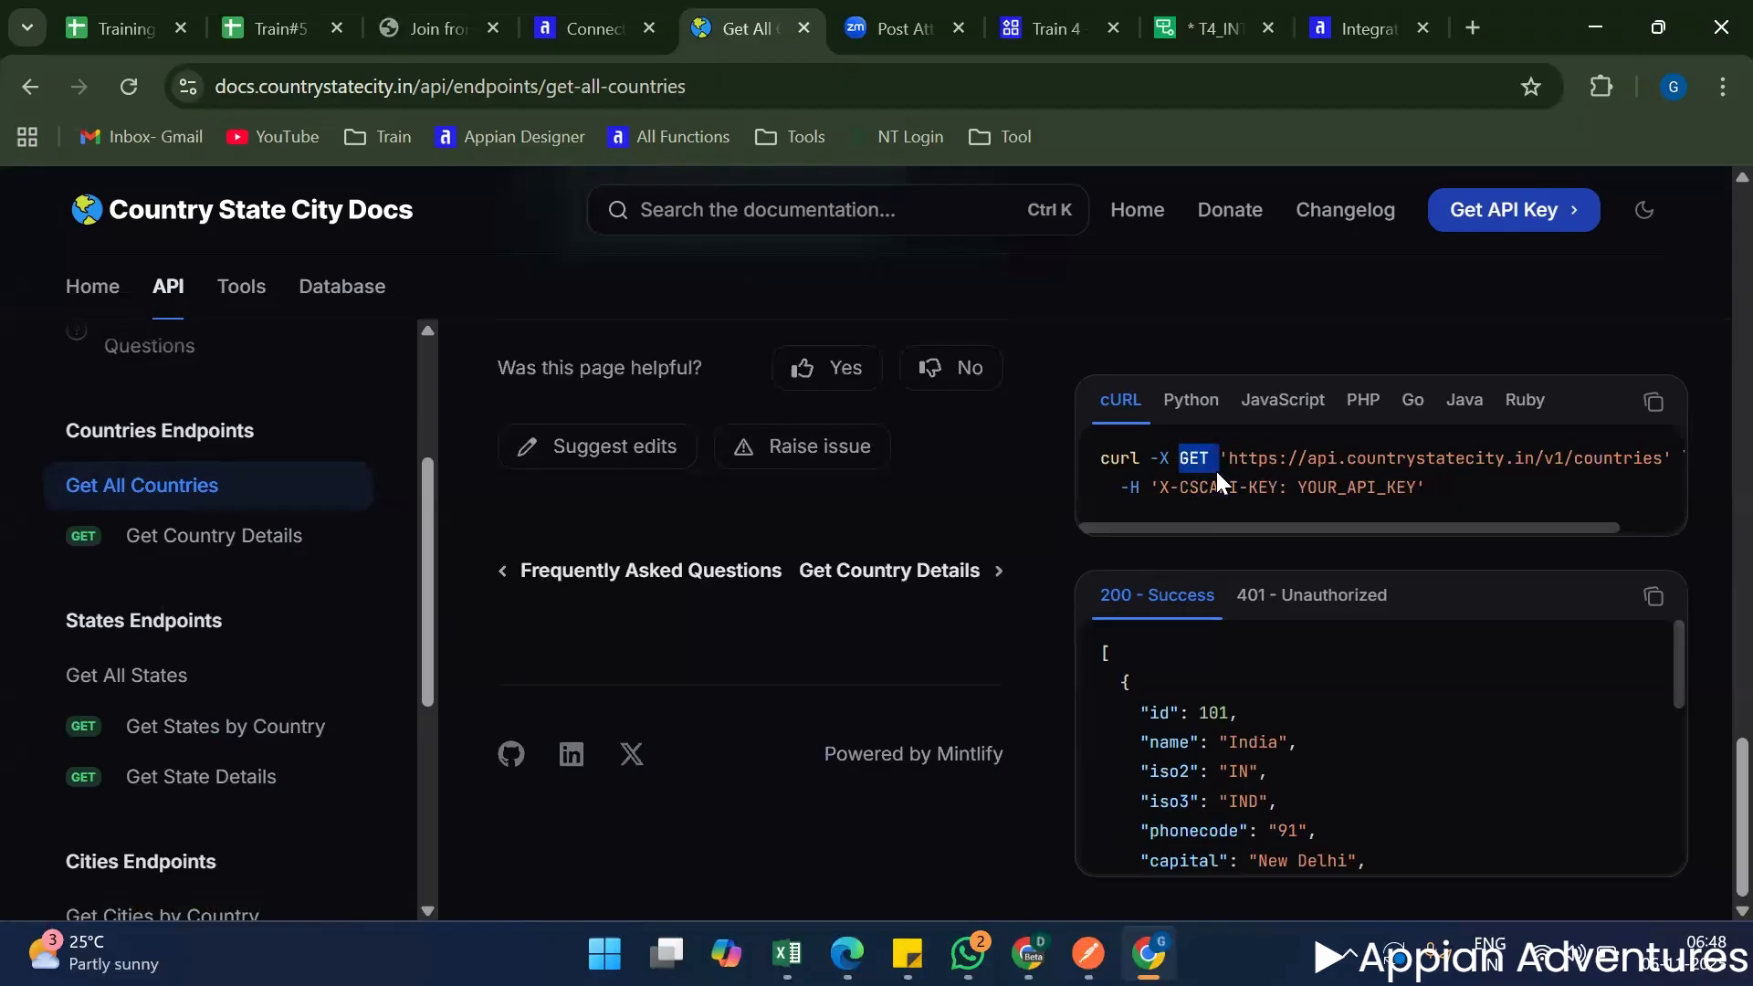
{"action": "left_click", "coordinate": [1203, 28]}
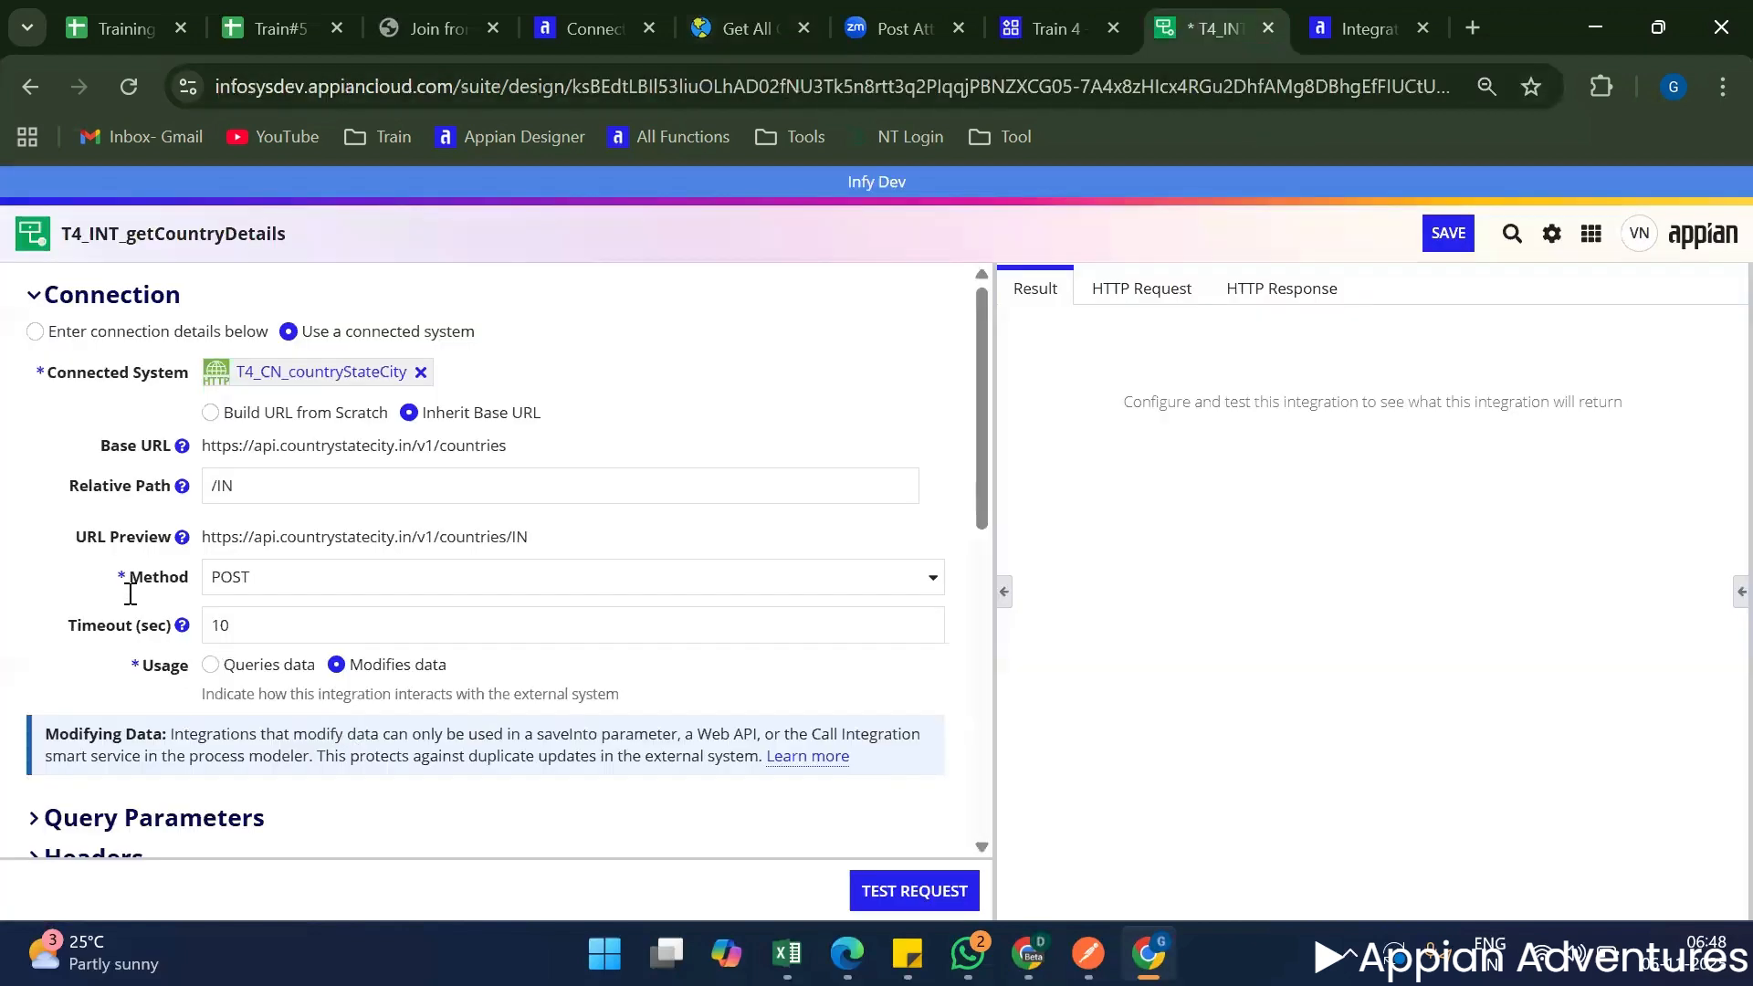
Set the integration's method to GET and clear the relative path so only the base URL is called.
{"action": "left_click", "coordinate": [260, 579]}
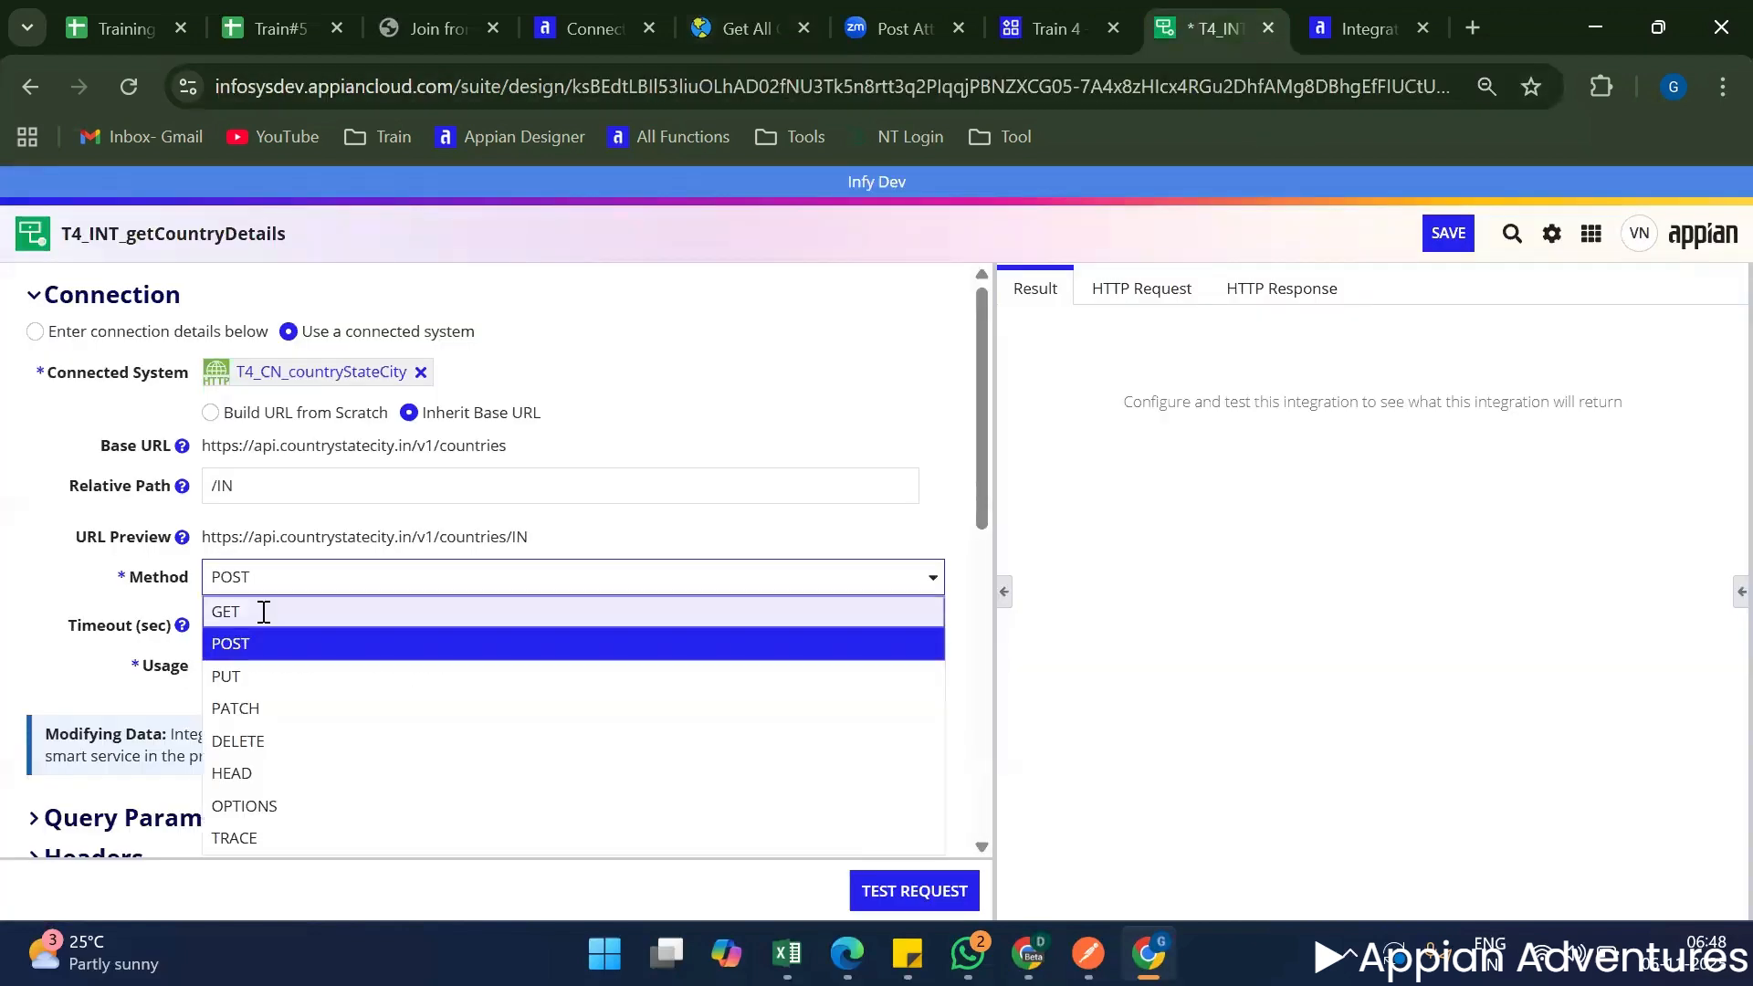
{"action": "left_click", "coordinate": [266, 606]}
{"action": "double_click", "coordinate": [291, 495]}
{"action": "key", "text": "BackSpace"}
{"action": "key", "text": "BackSpace"}
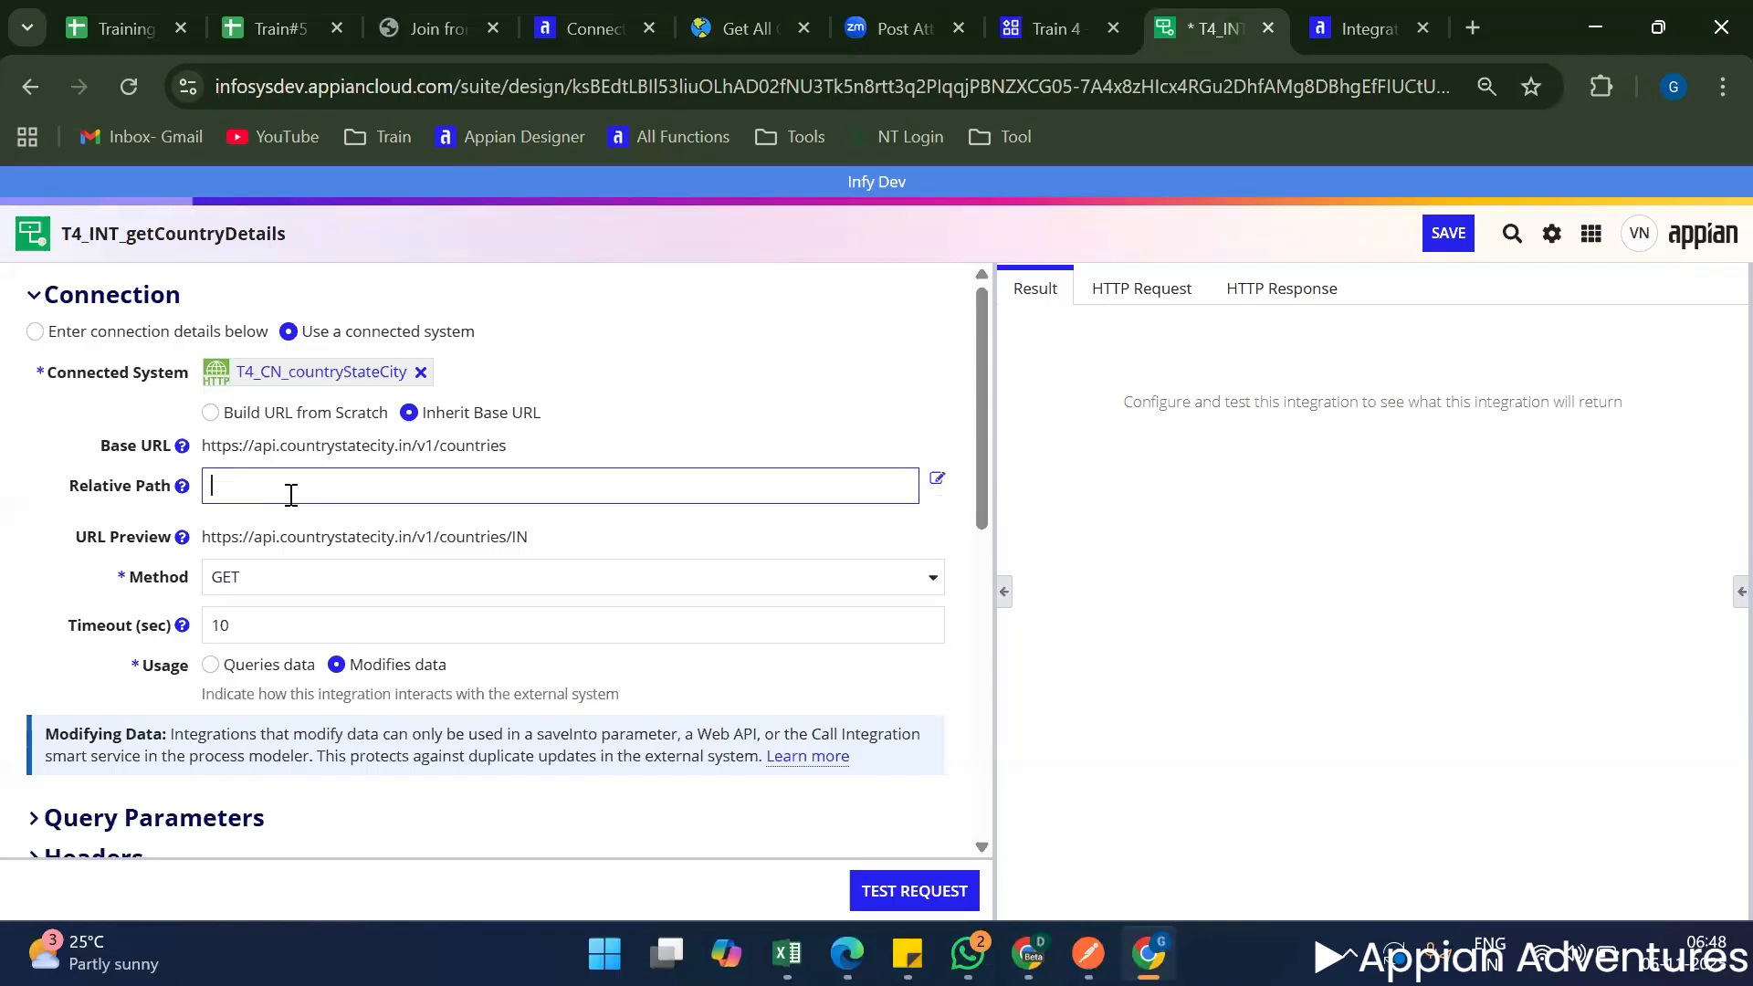
{"action": "left_click", "coordinate": [854, 312]}
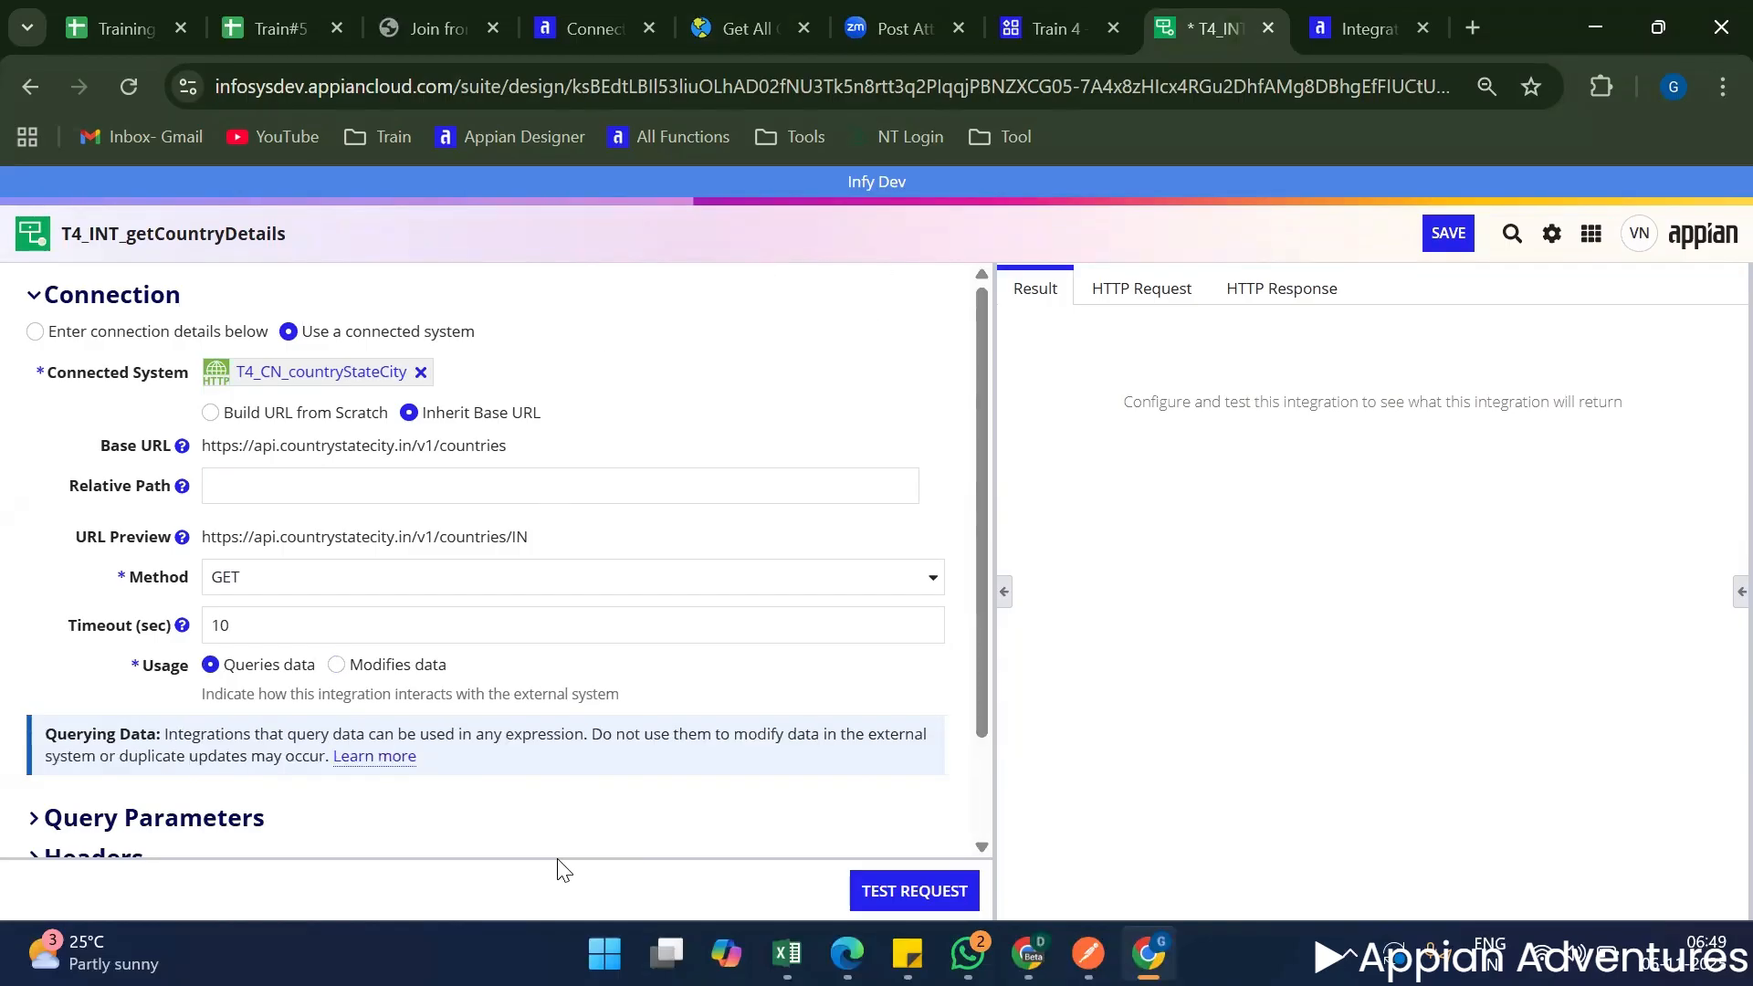
Test the integration request and check the status shown in its result.
{"action": "scroll", "coordinate": [332, 821], "scroll_direction": "down", "scroll_amount": 2}
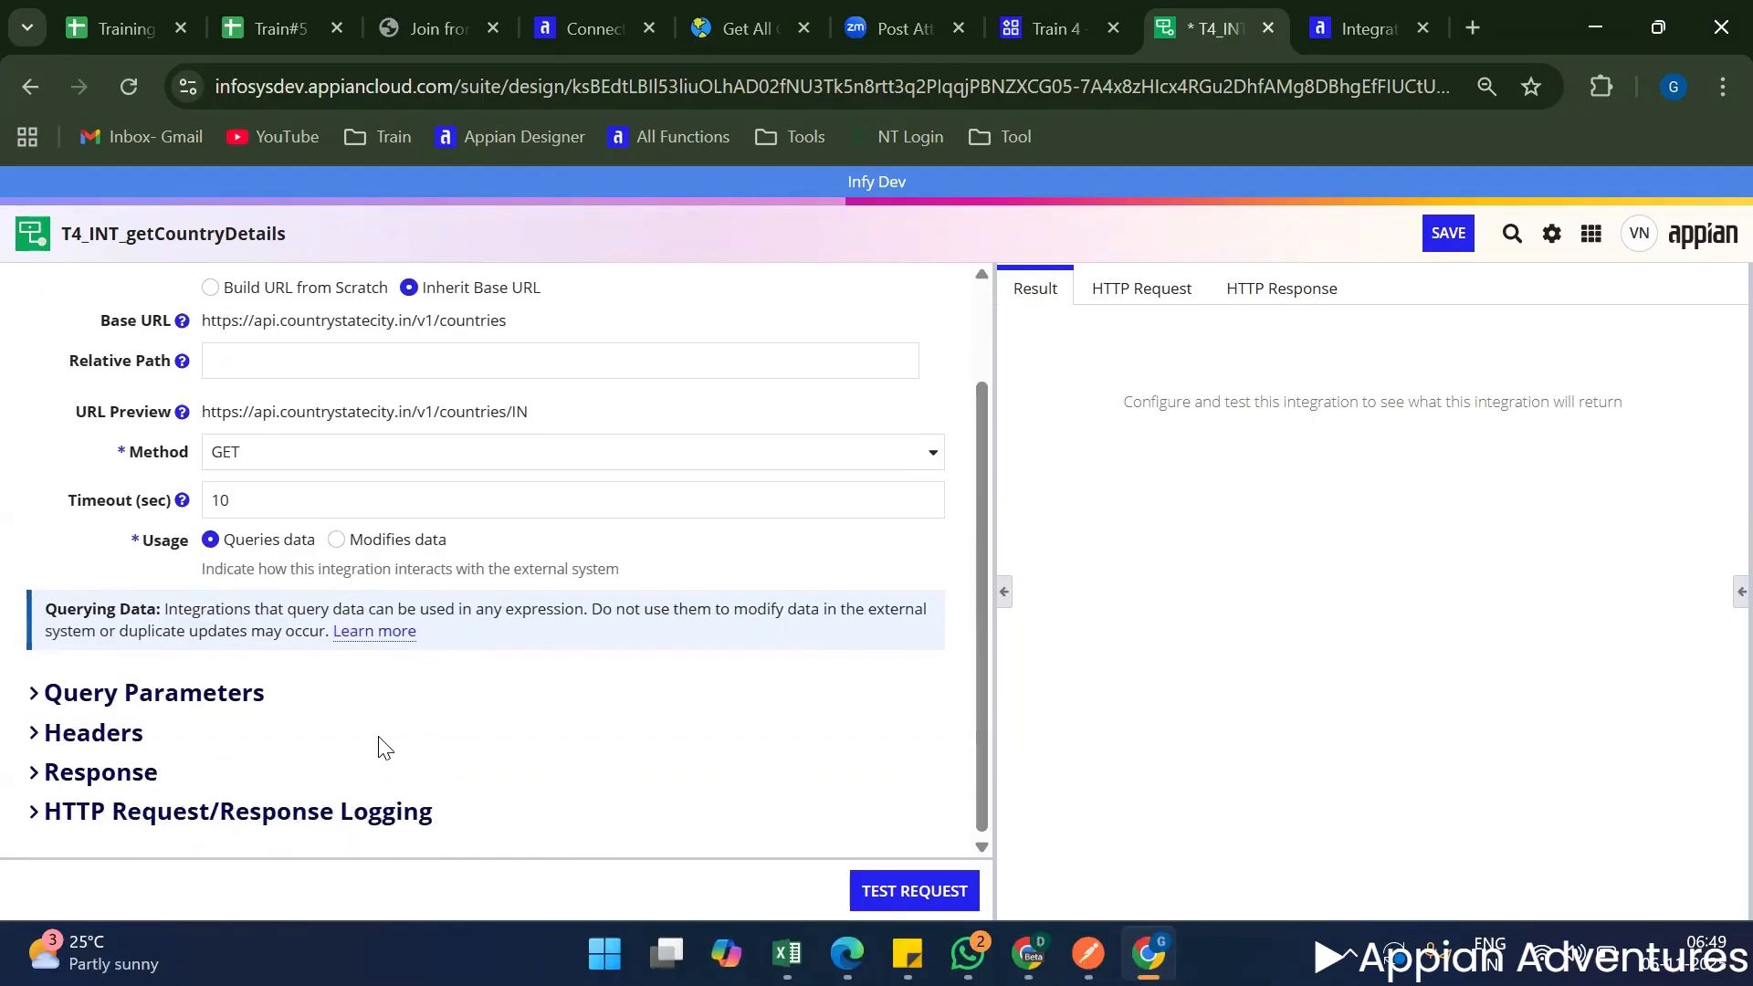
{"action": "scroll", "coordinate": [379, 743], "scroll_direction": "up", "scroll_amount": 2}
{"action": "scroll", "coordinate": [533, 736], "scroll_direction": "down", "scroll_amount": 1}
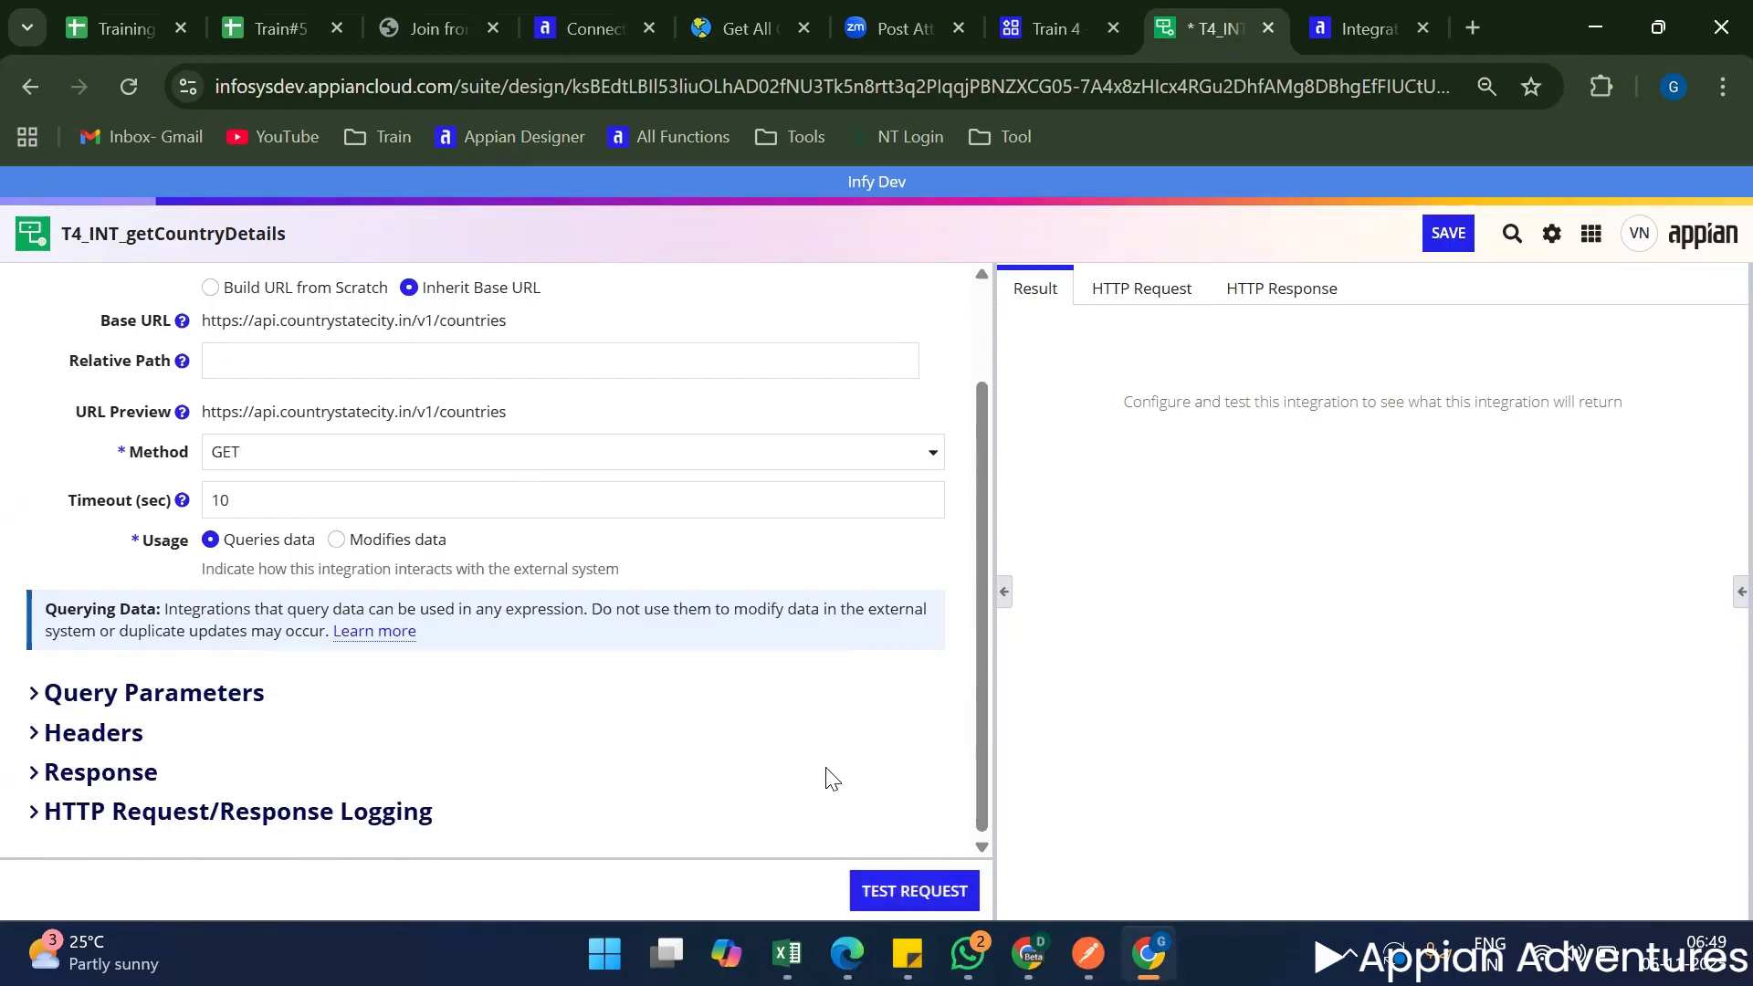
{"action": "scroll", "coordinate": [520, 700], "scroll_direction": "up", "scroll_amount": 1}
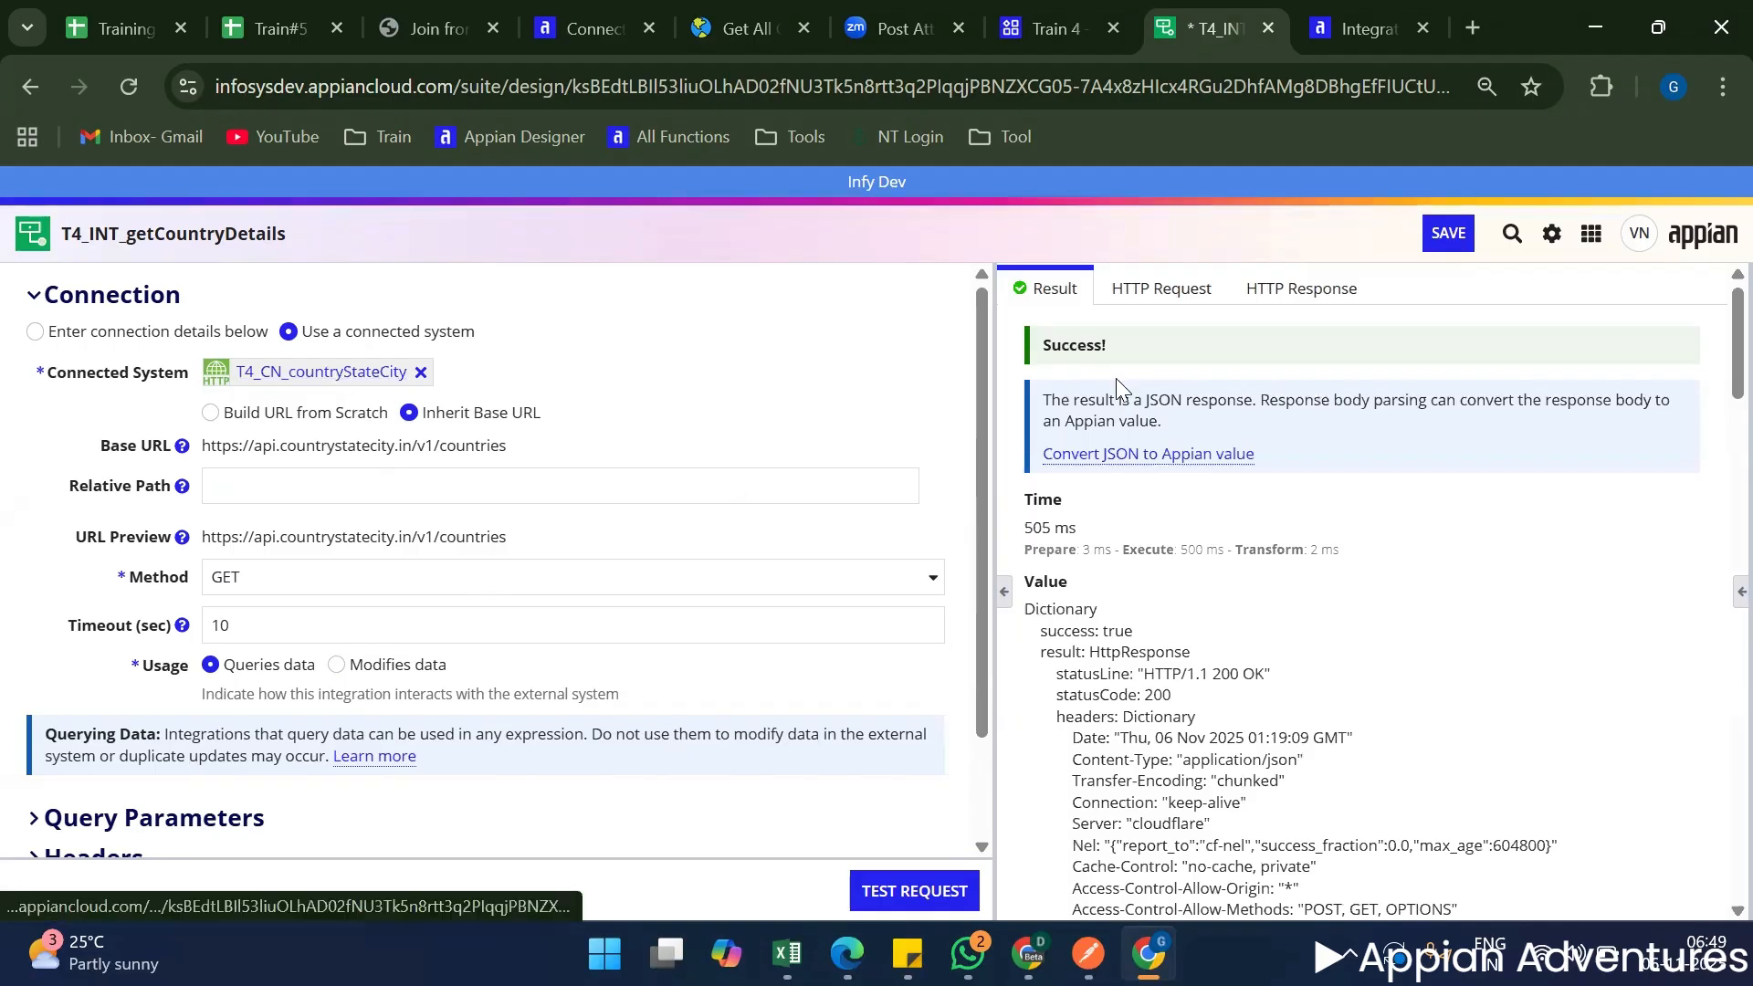
{"action": "double_click", "coordinate": [1088, 345]}
{"action": "triple_click", "coordinate": [1087, 345]}
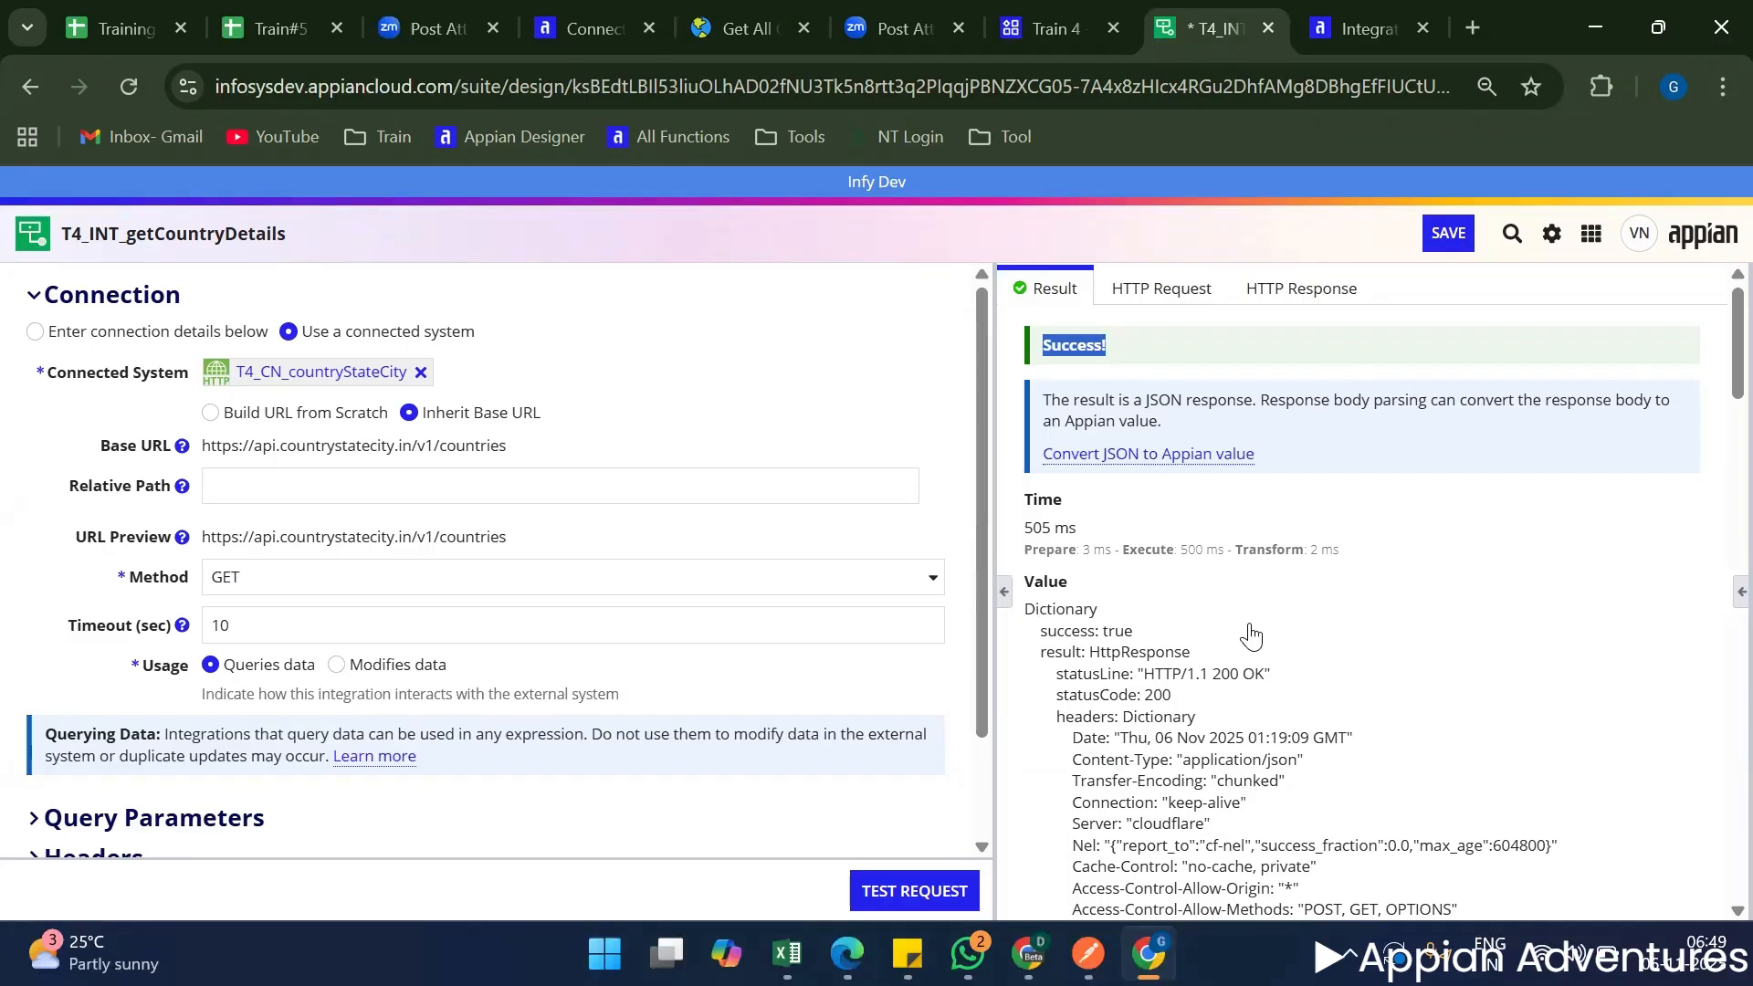
Examine the raw JSON country data in the body of the test result.
{"action": "scroll", "coordinate": [1251, 636], "scroll_direction": "down", "scroll_amount": 7}
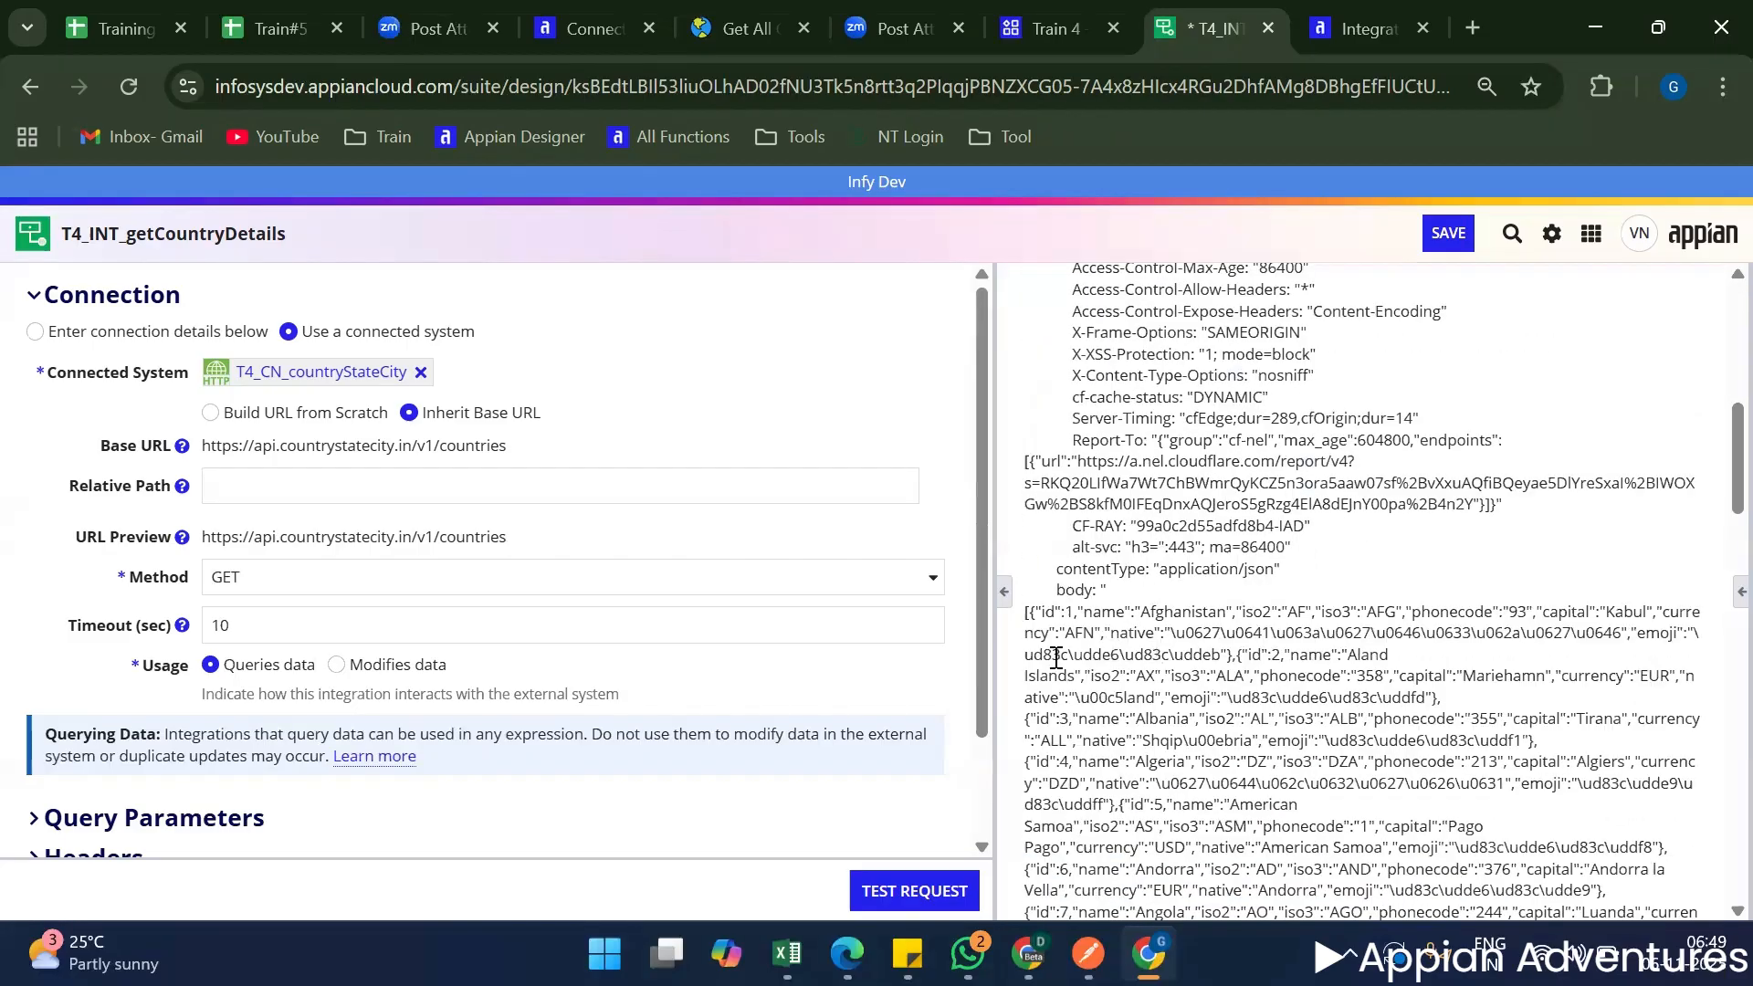
{"action": "left_click_drag", "start_coordinate": [1038, 611], "coordinate": [1158, 673]}
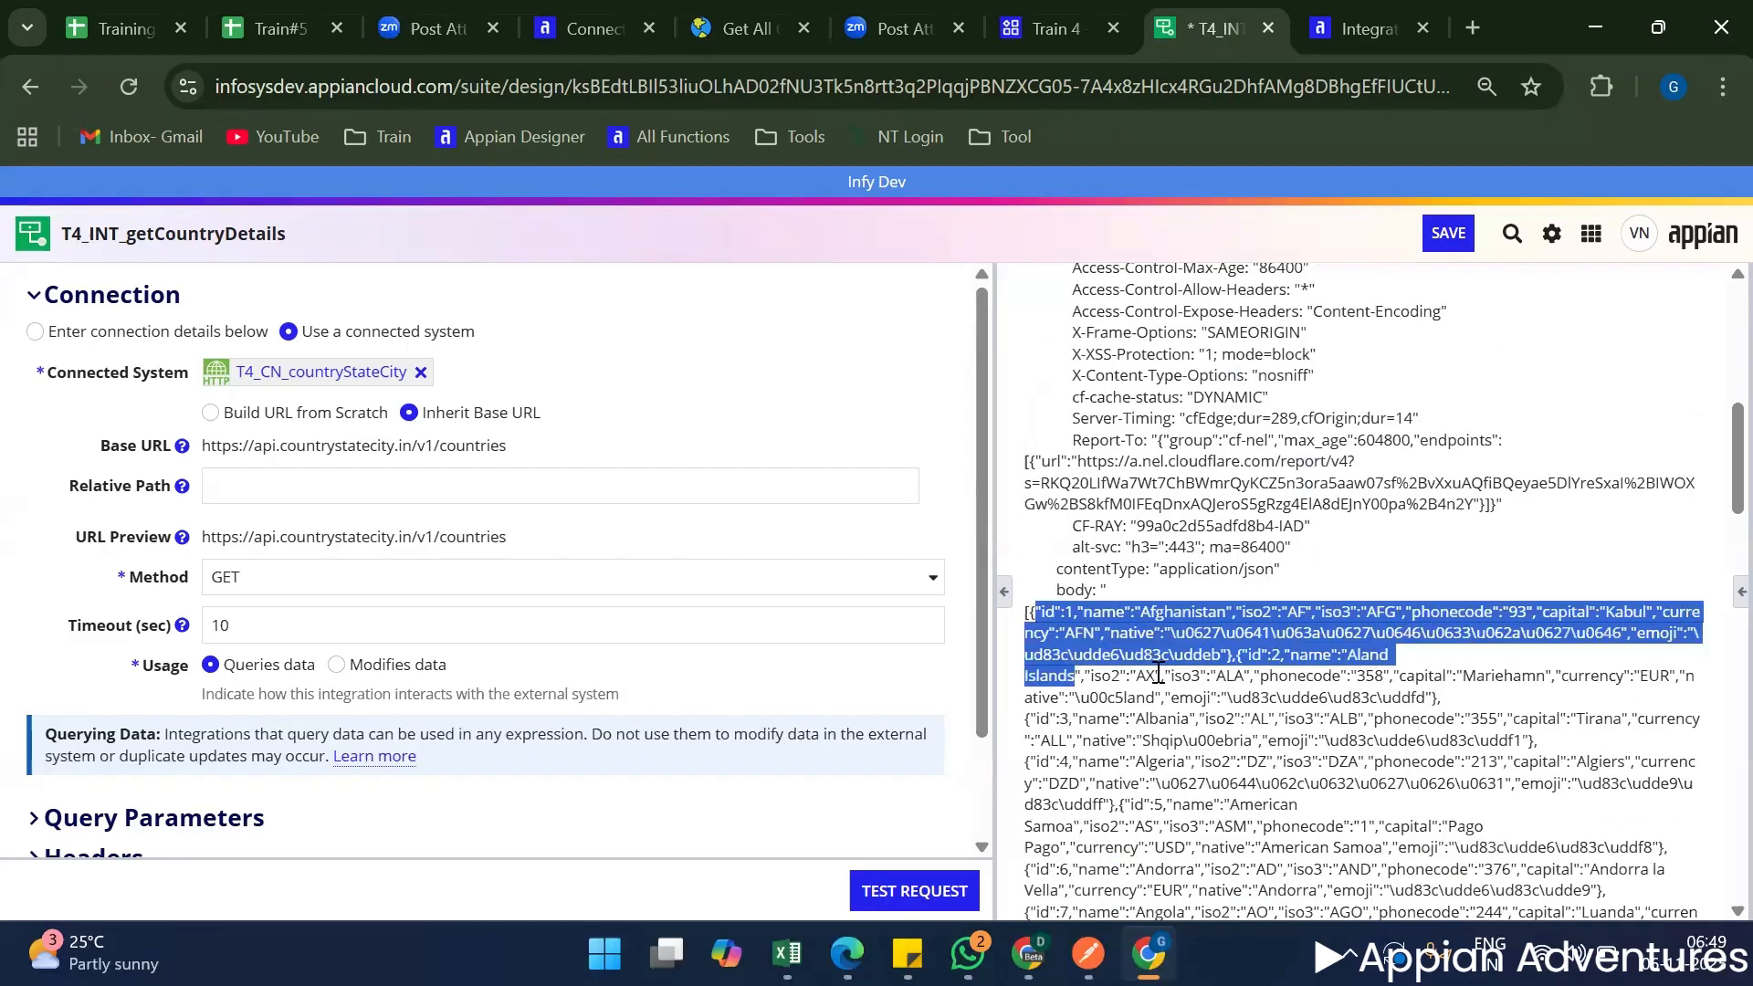
{"action": "scroll", "coordinate": [1159, 675], "scroll_direction": "down", "scroll_amount": 10}
{"action": "scroll", "coordinate": [1162, 683], "scroll_direction": "down", "scroll_amount": 3}
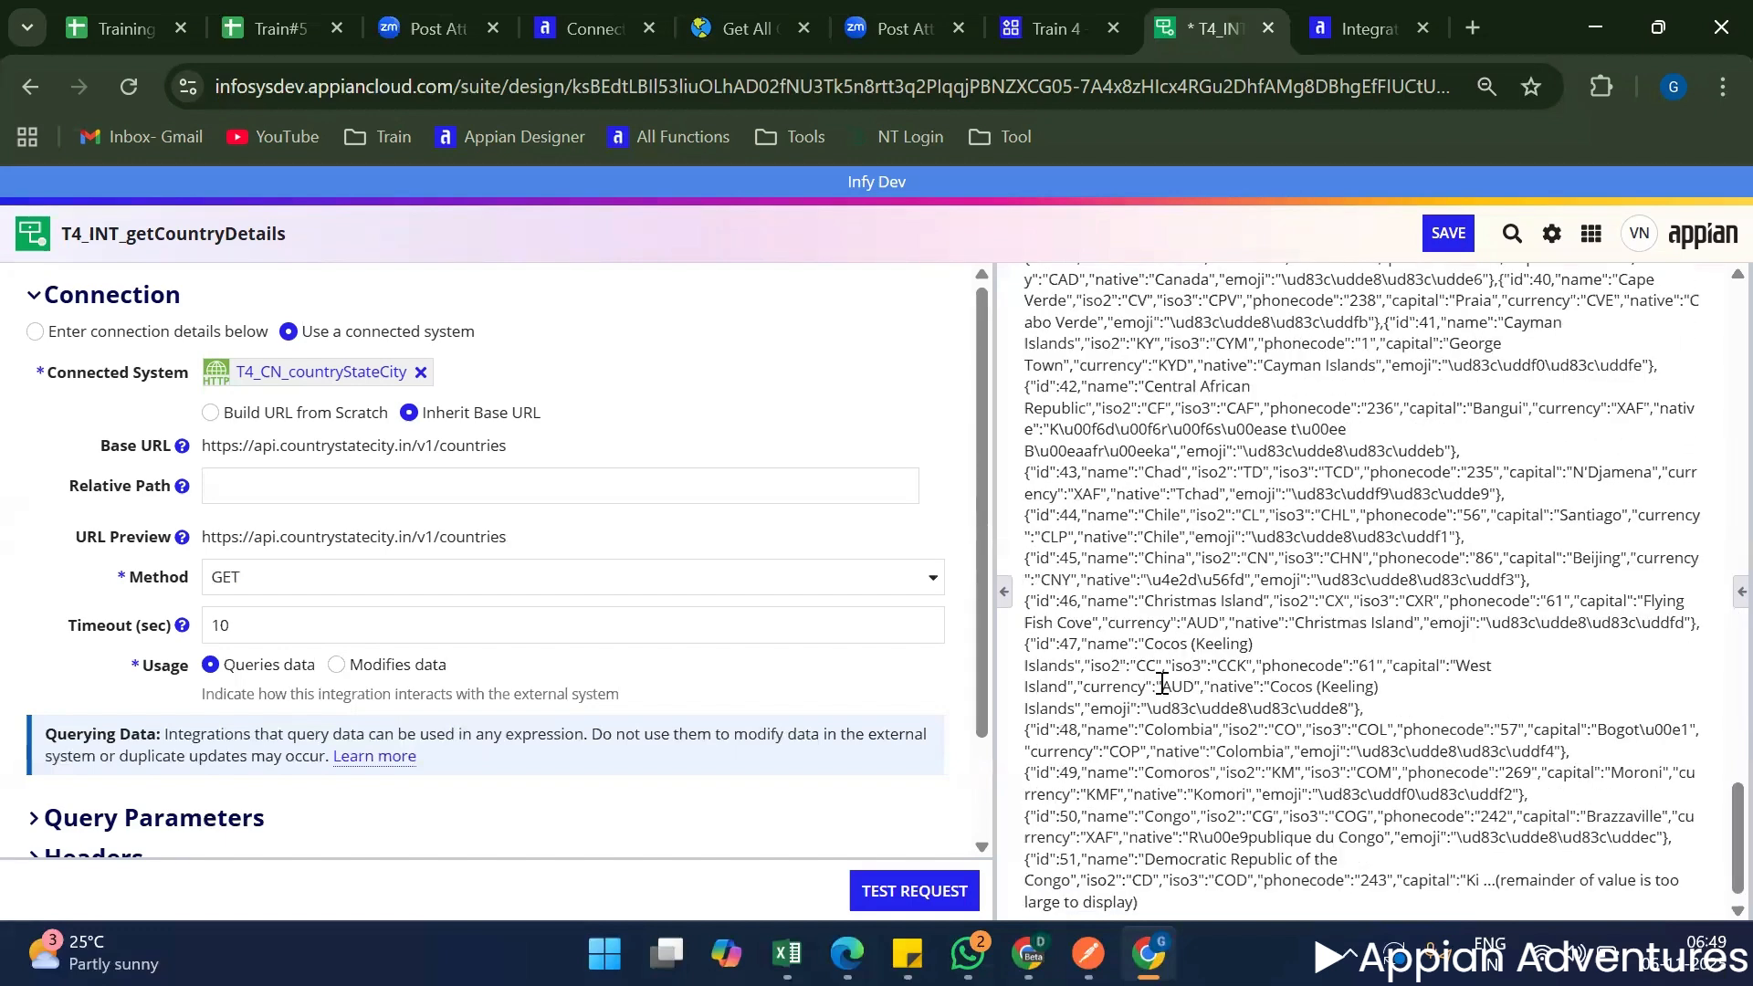
{"action": "scroll", "coordinate": [1164, 659], "scroll_direction": "up", "scroll_amount": 15}
{"action": "scroll", "coordinate": [1163, 659], "scroll_direction": "up", "scroll_amount": 10}
{"action": "scroll", "coordinate": [736, 697], "scroll_direction": "down", "scroll_amount": 3}
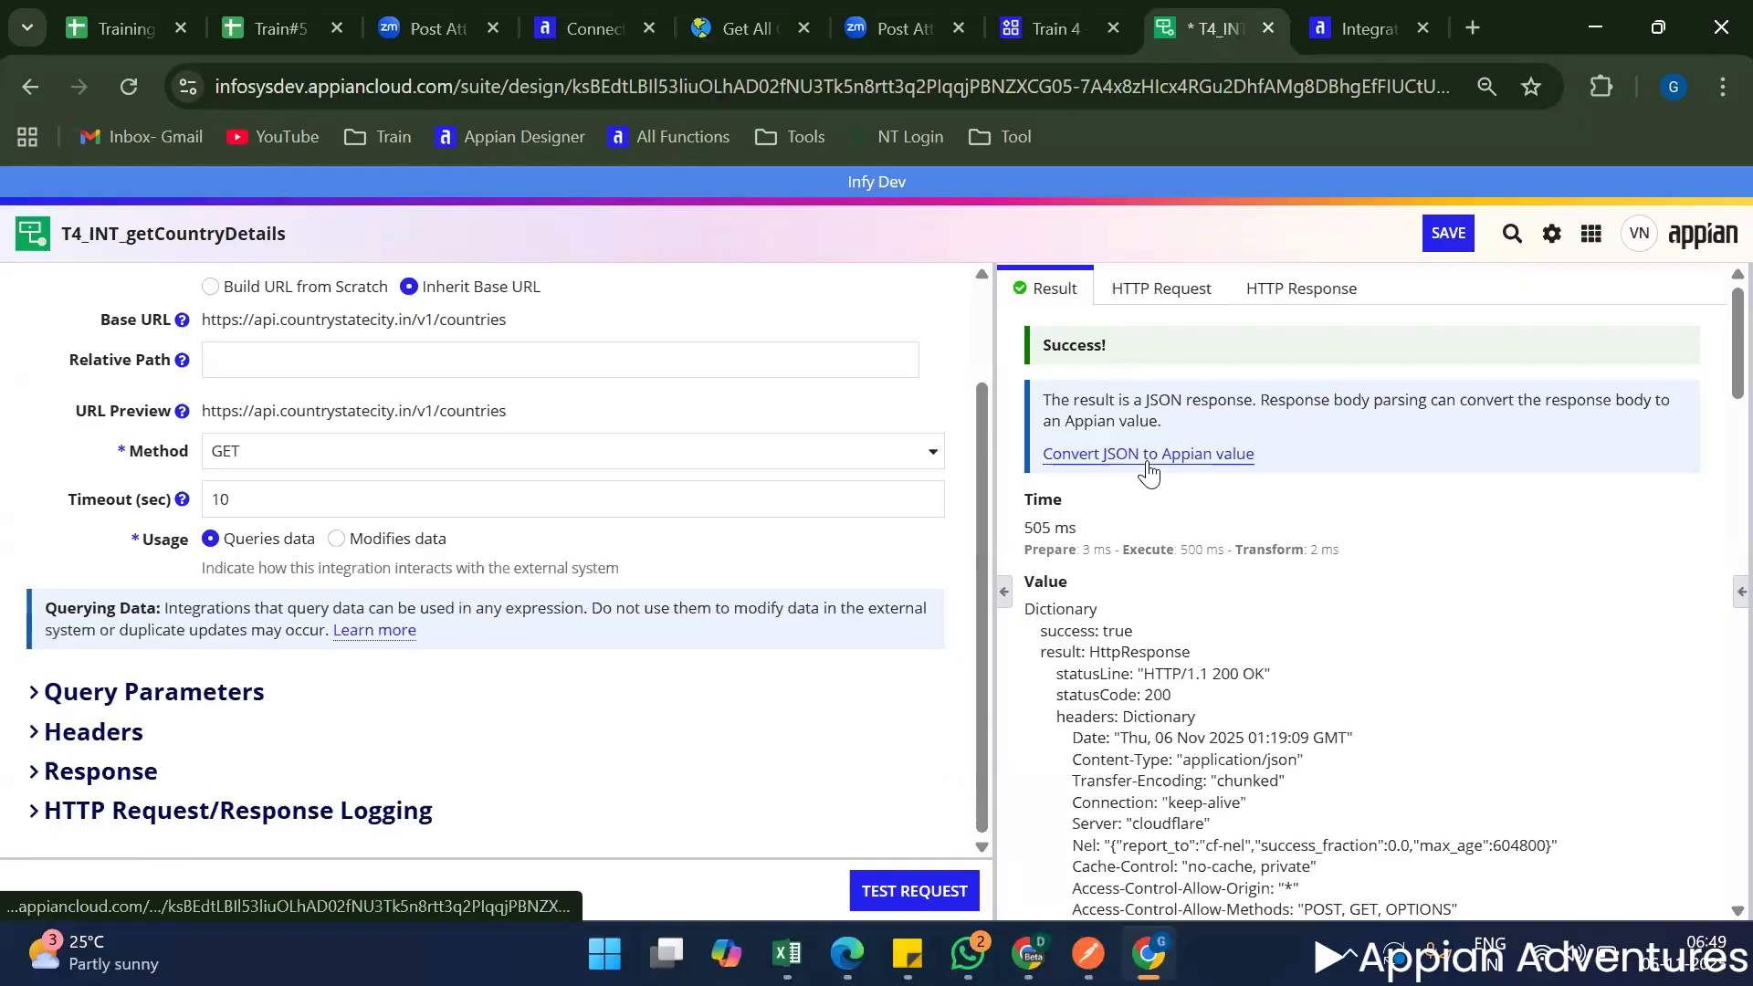
{"action": "scroll", "coordinate": [1177, 520], "scroll_direction": "down", "scroll_amount": 7}
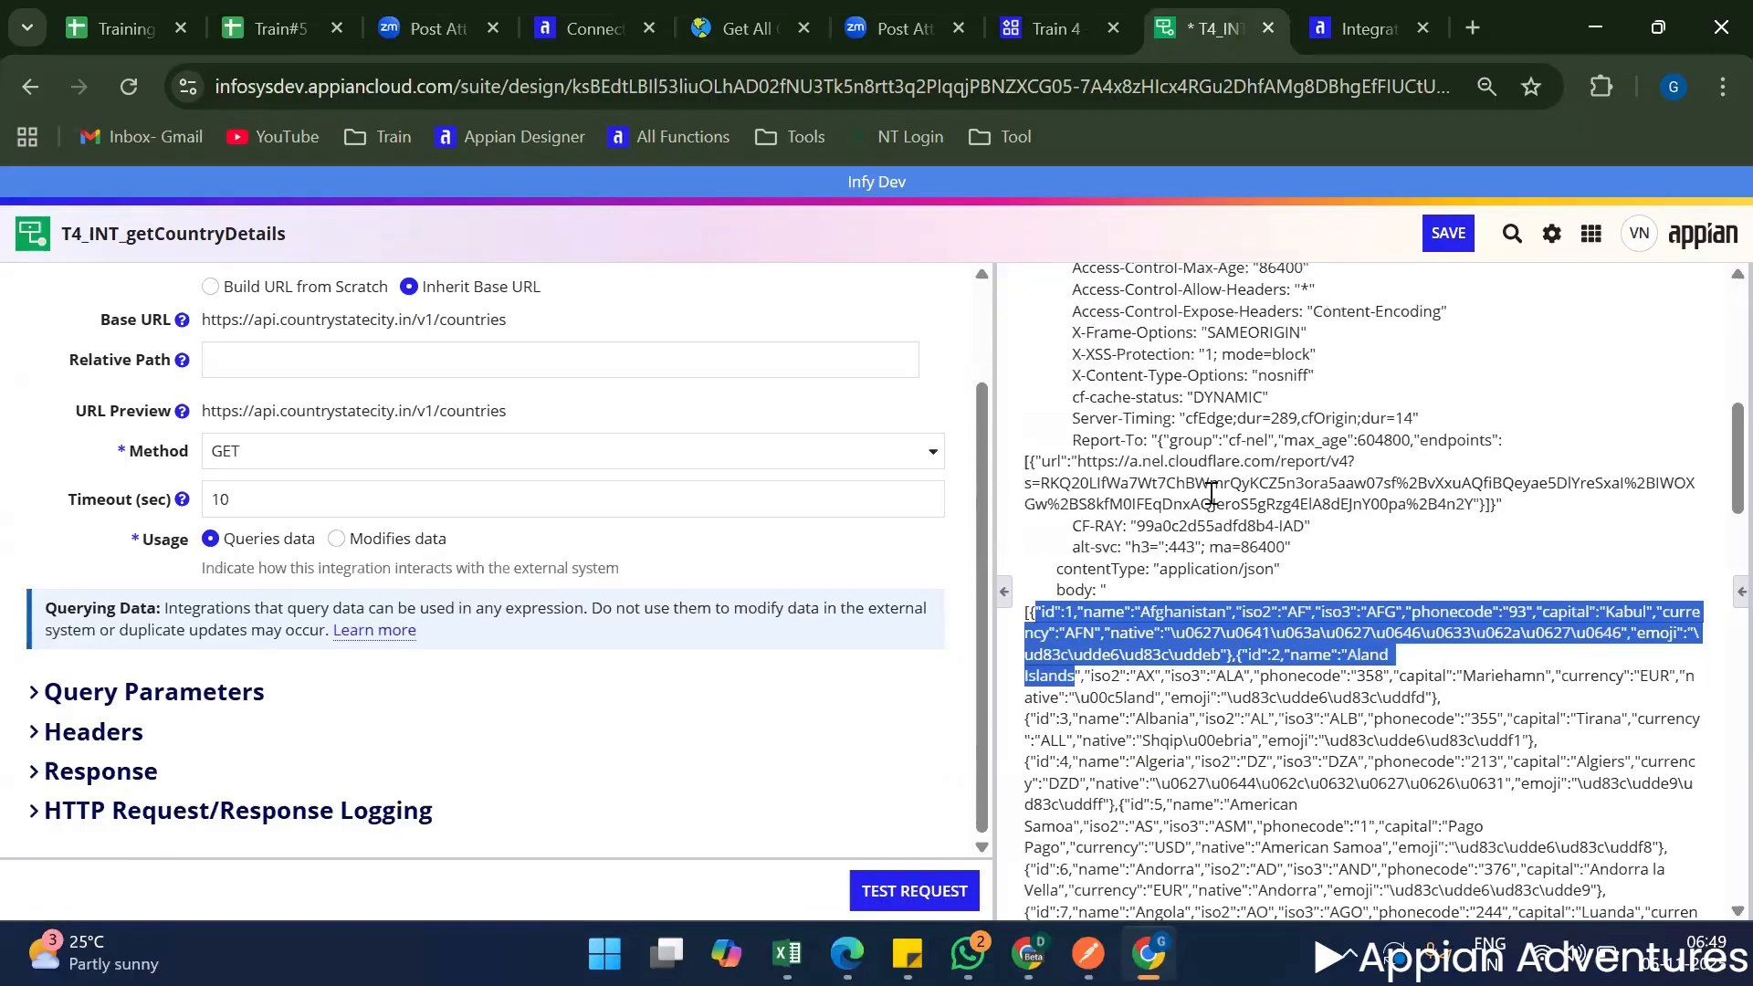
{"action": "scroll", "coordinate": [1207, 610], "scroll_direction": "up", "scroll_amount": 7}
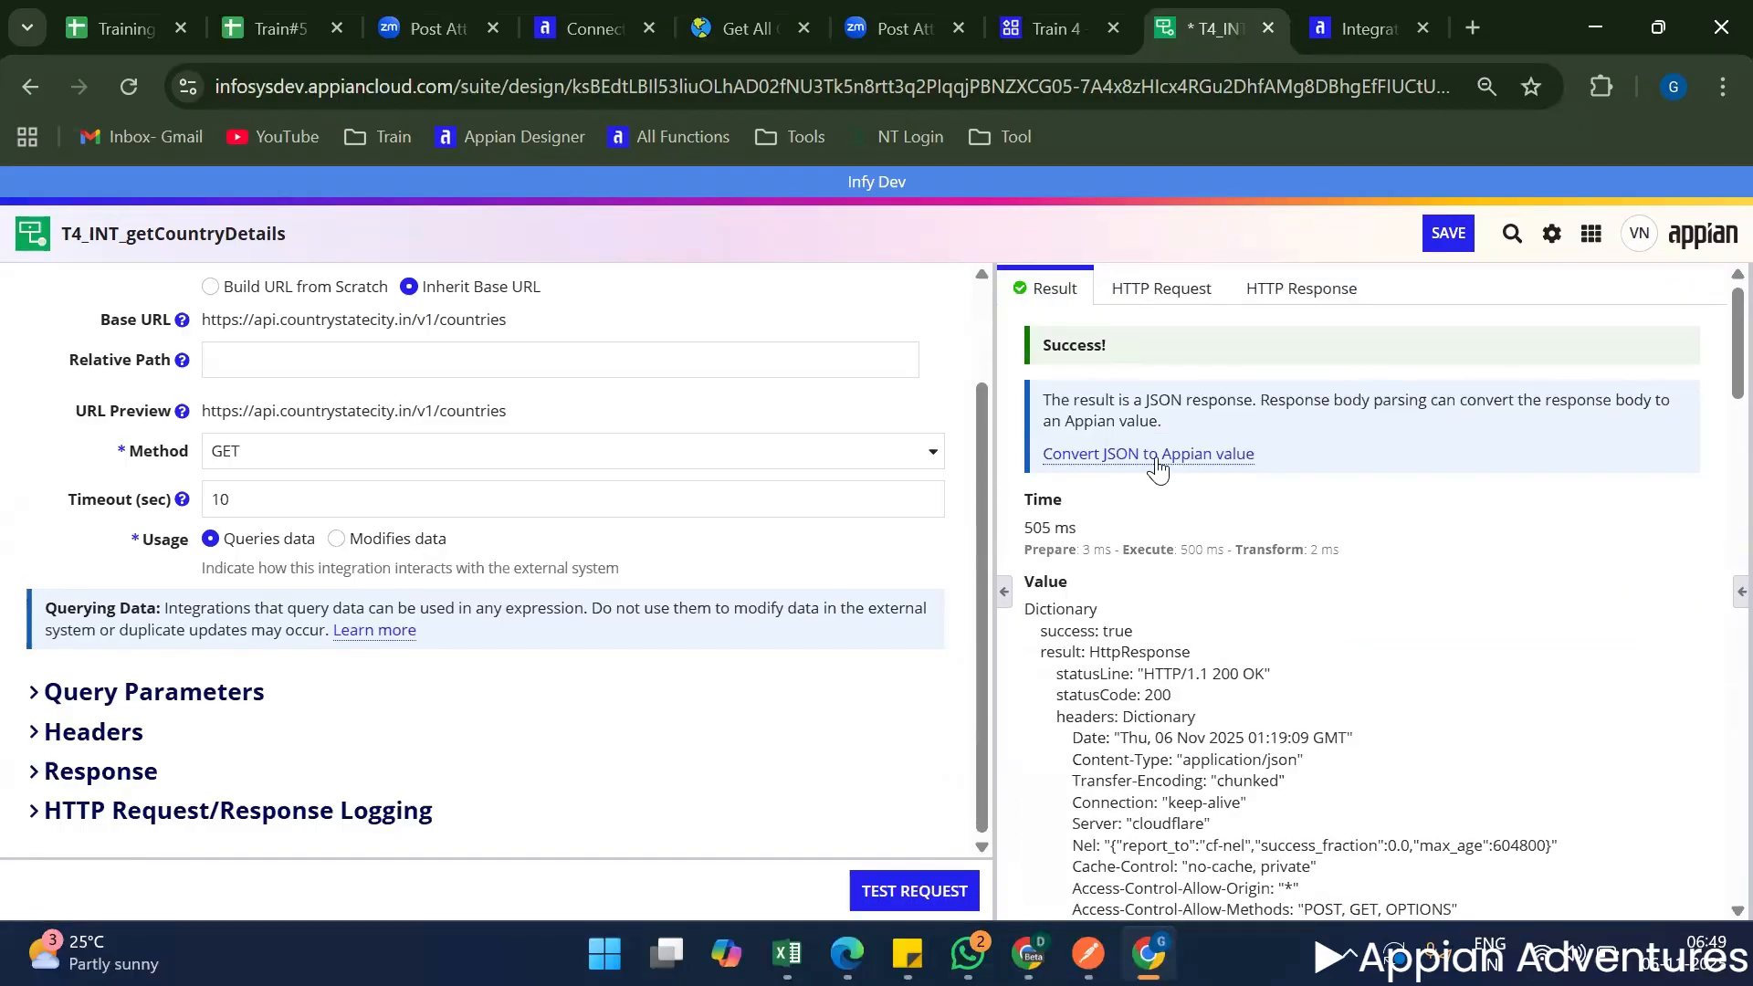
Convert the JSON response to an Appian value and test the request again.
{"action": "left_click", "coordinate": [1157, 455]}
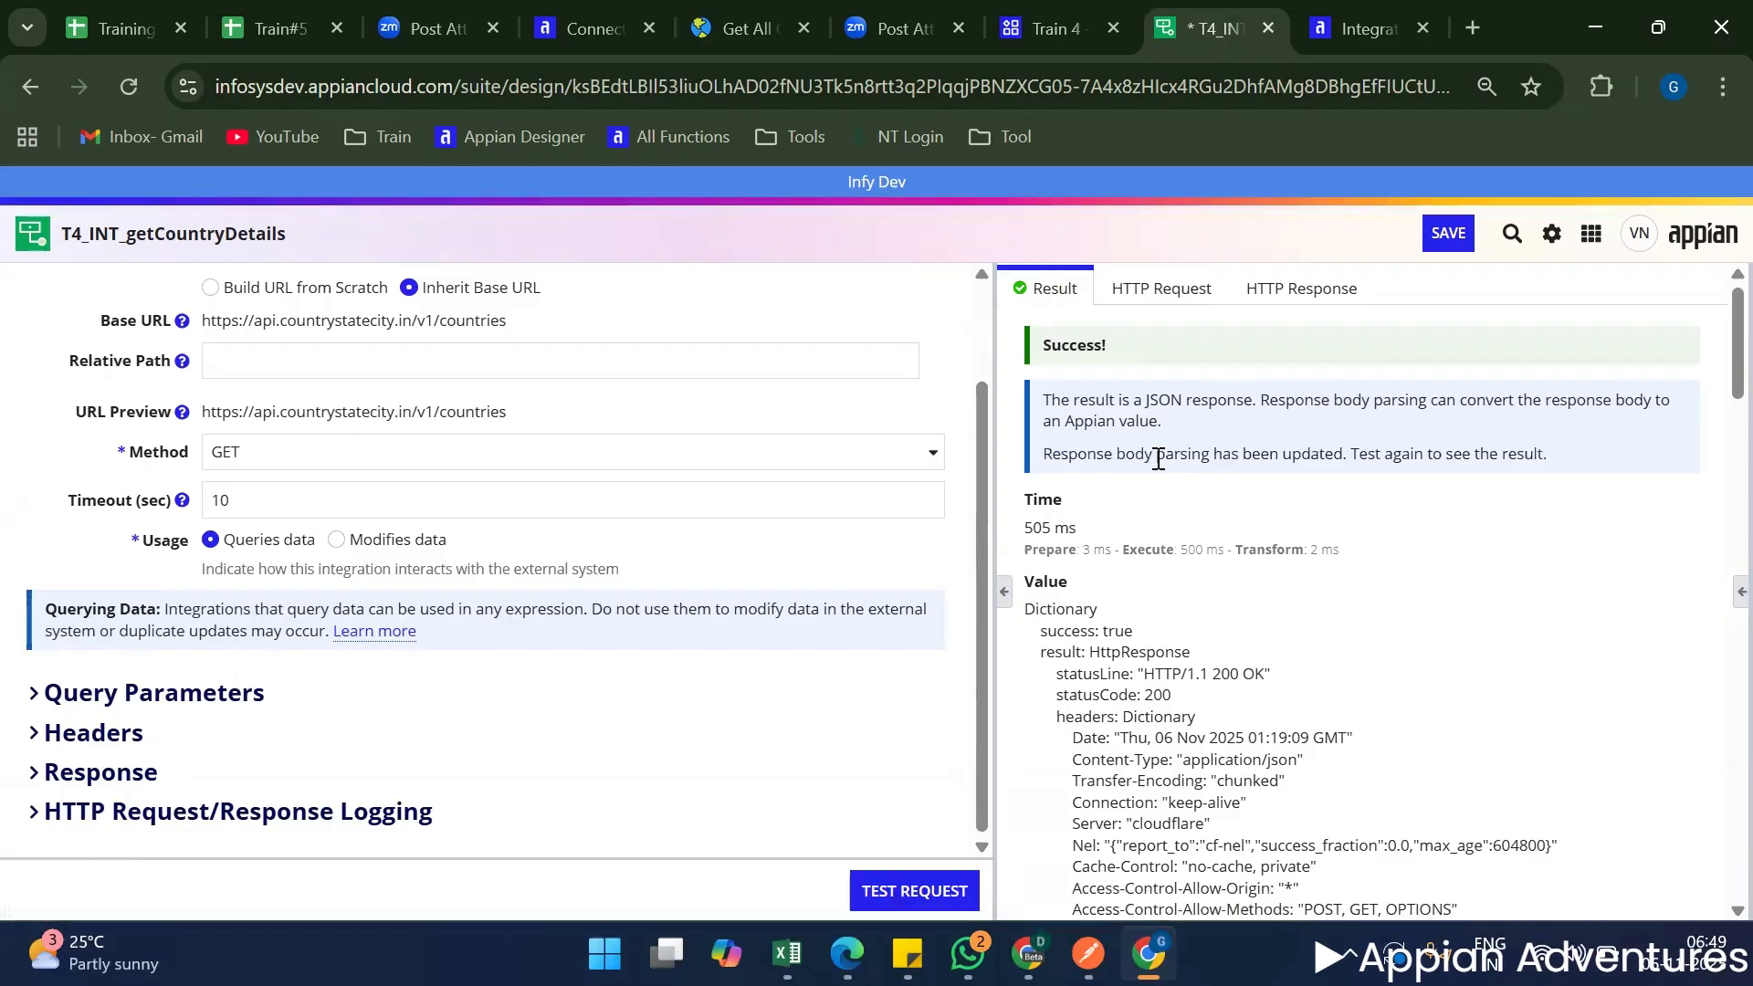
{"action": "scroll", "coordinate": [1224, 659], "scroll_direction": "down", "scroll_amount": 6}
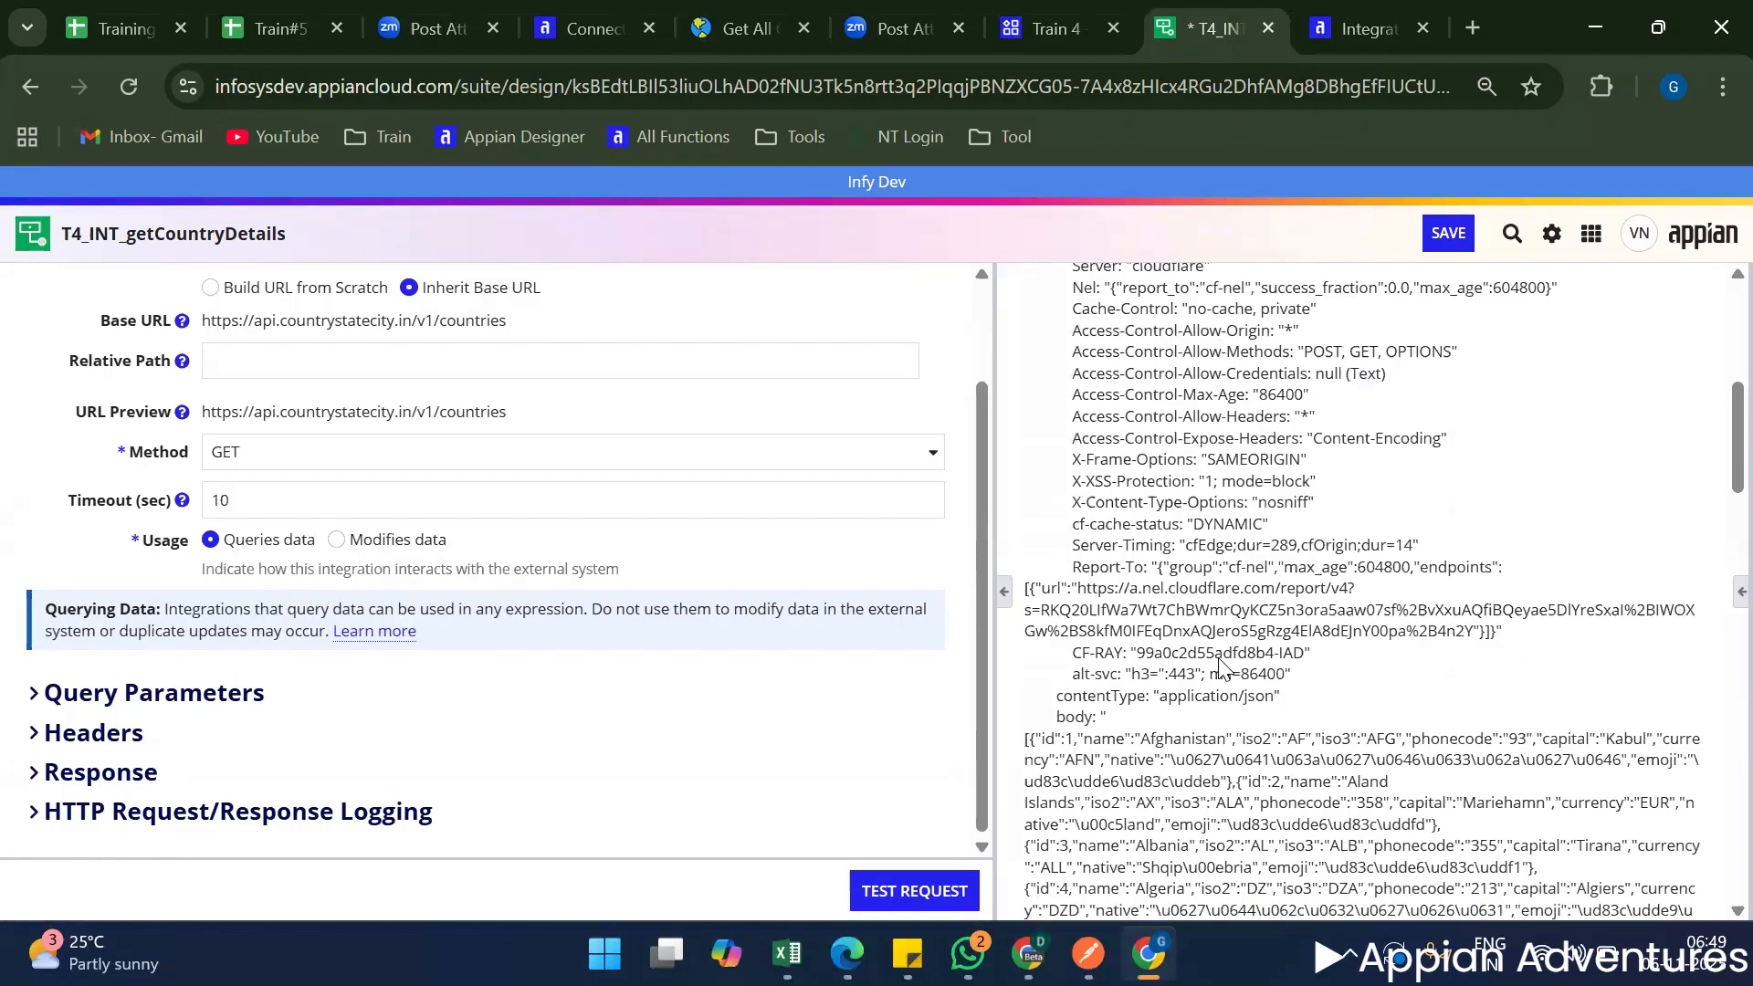
{"action": "scroll", "coordinate": [1278, 584], "scroll_direction": "up", "scroll_amount": 8}
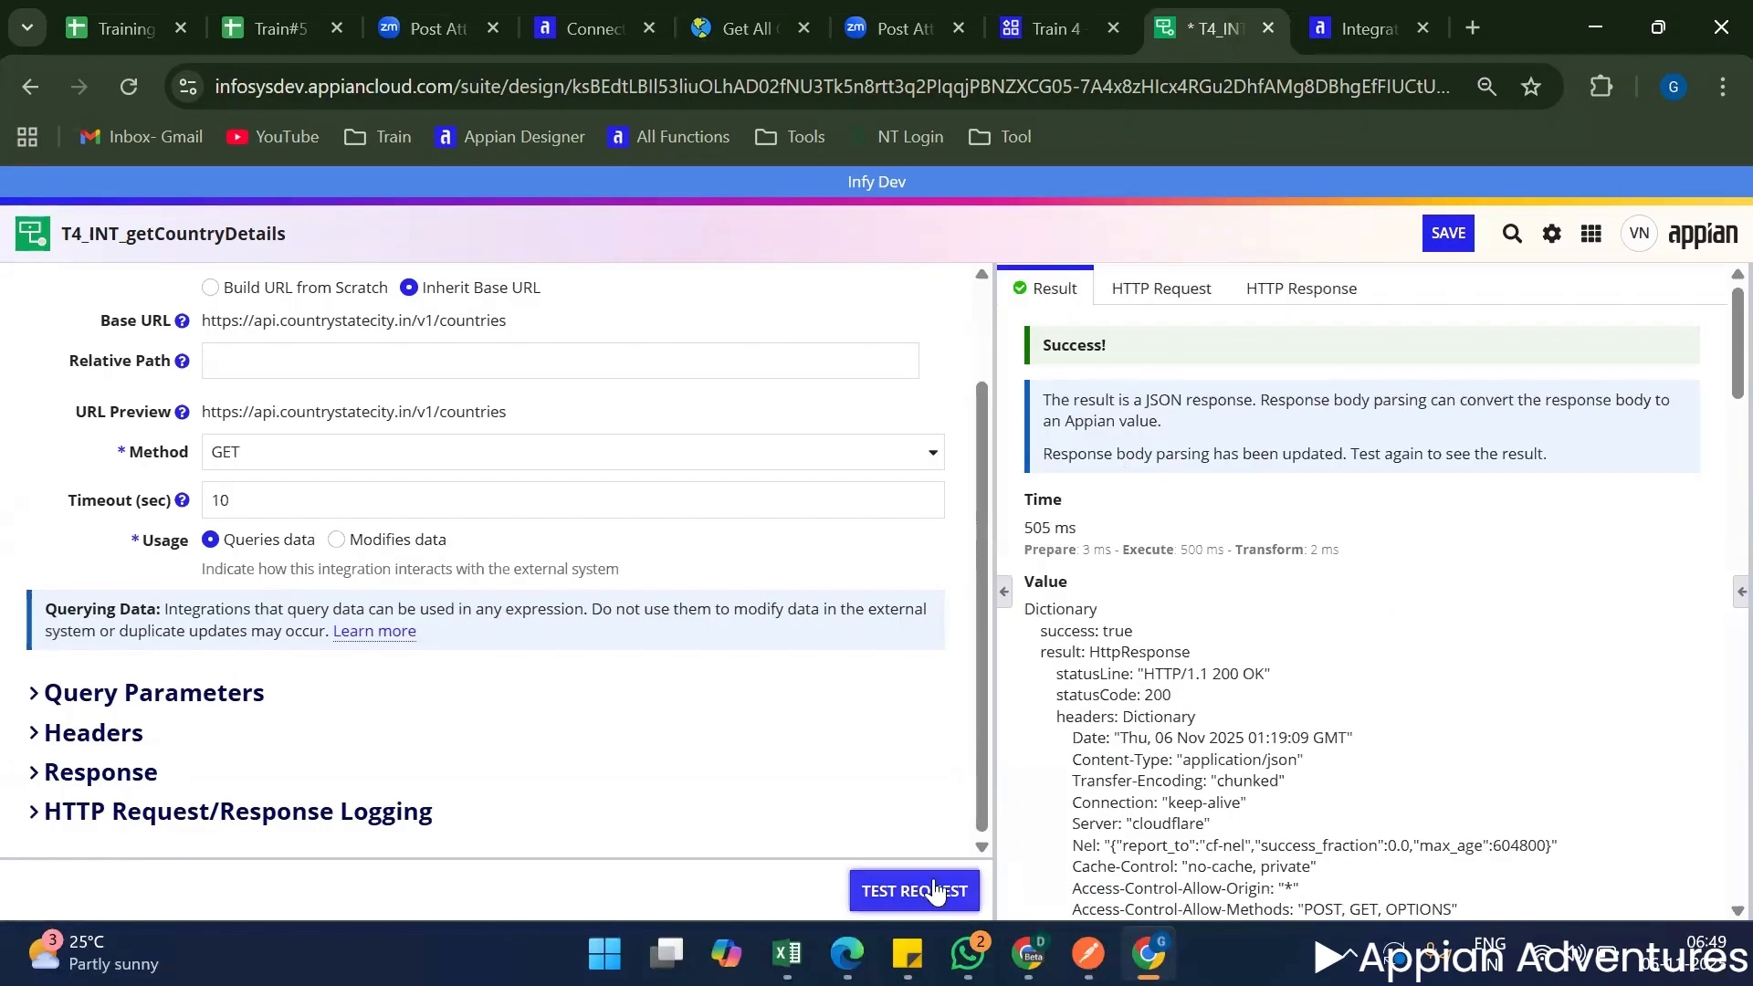
{"action": "left_click", "coordinate": [943, 902]}
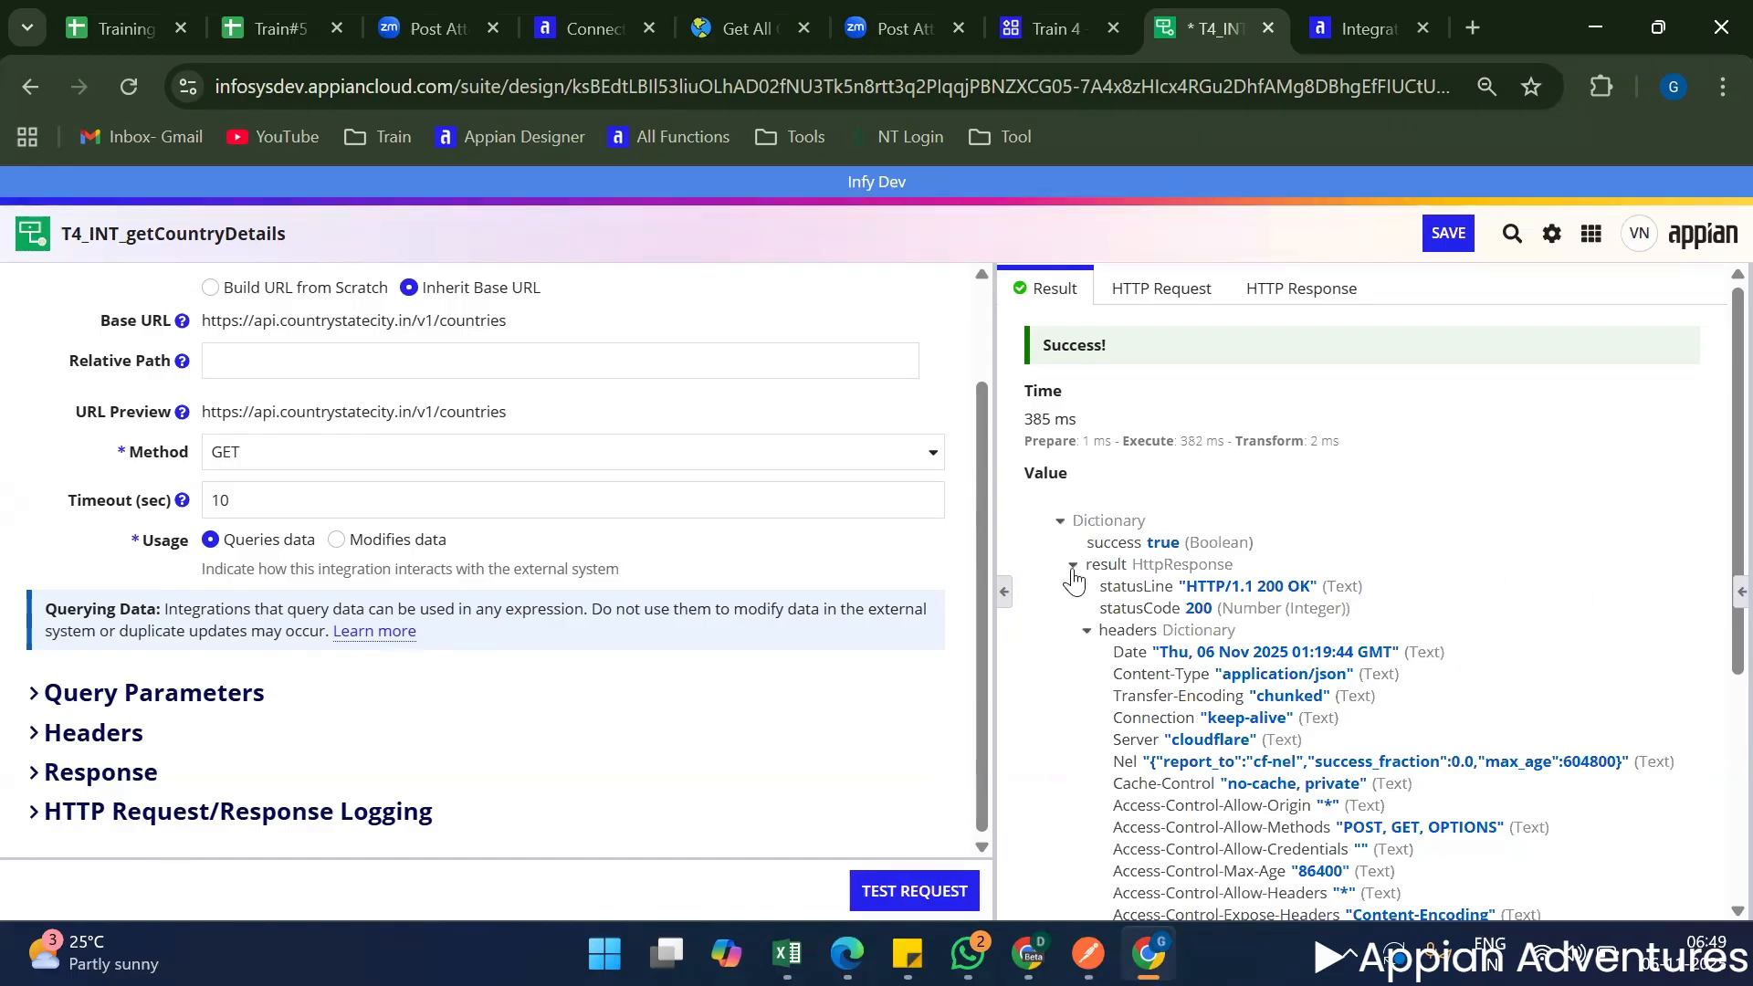
Collapse the headers and expand the body list in the result to inspect the first country's fields.
{"action": "left_click", "coordinate": [1087, 630]}
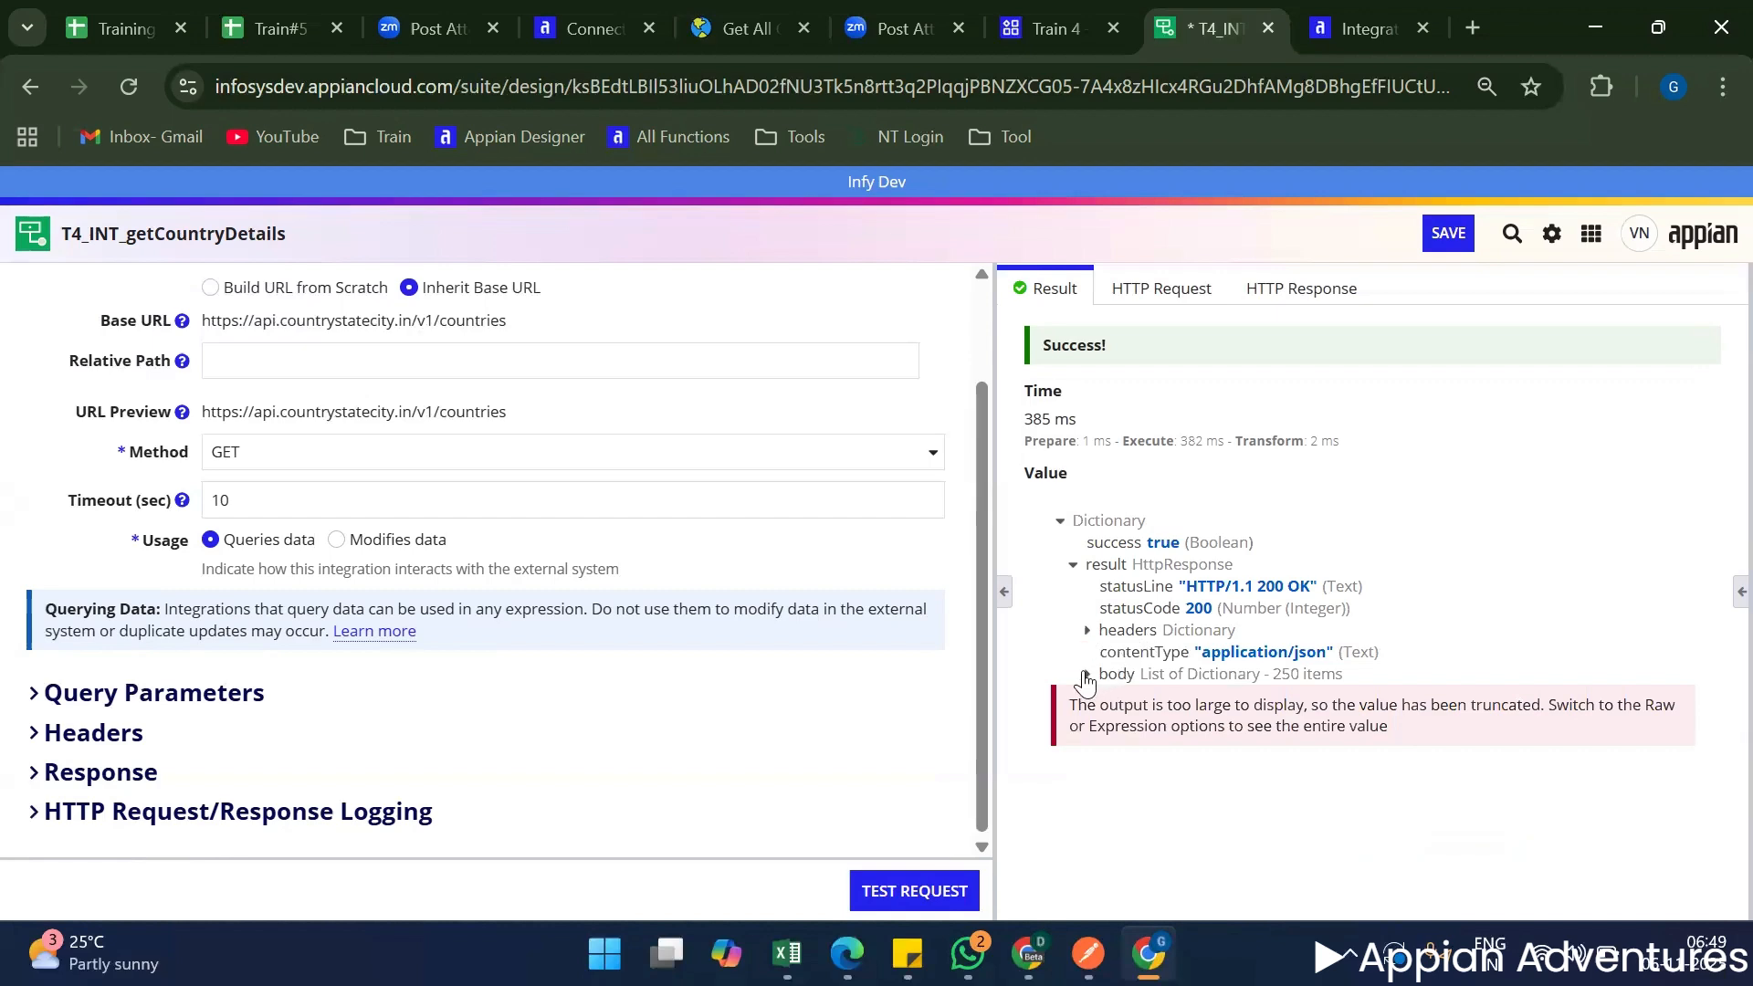
{"action": "left_click", "coordinate": [1088, 675]}
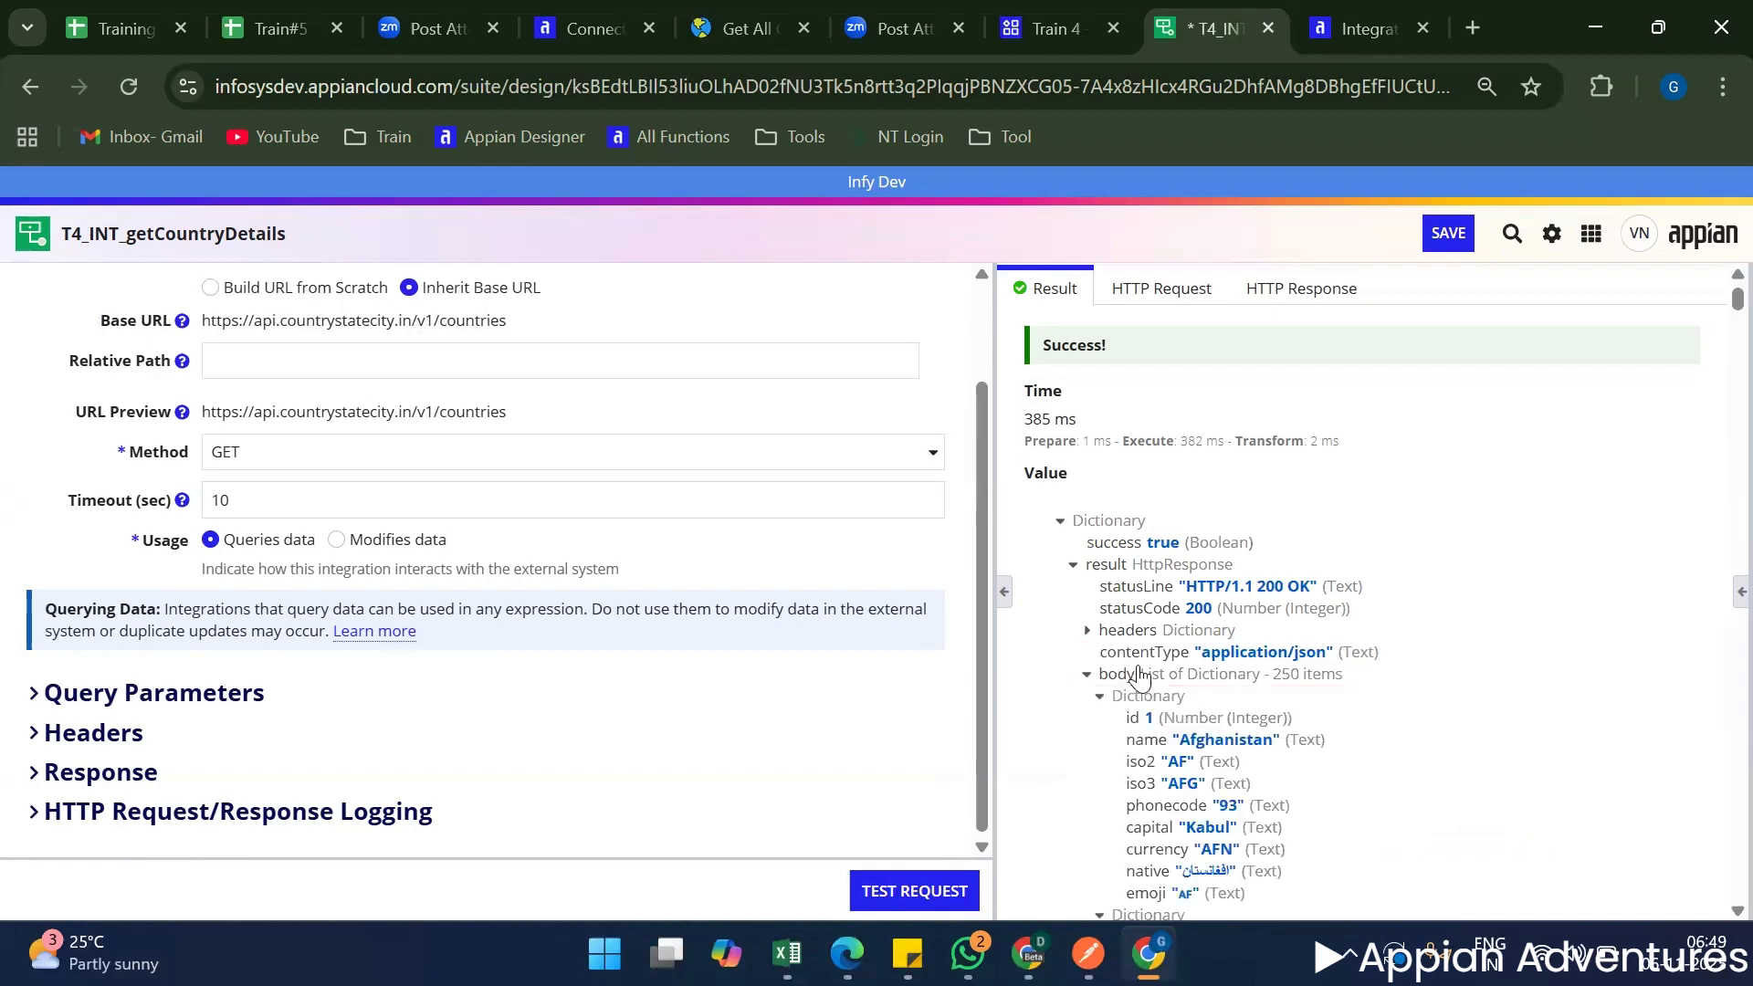
{"action": "scroll", "coordinate": [1138, 676], "scroll_direction": "down", "scroll_amount": 2}
{"action": "left_click_drag", "start_coordinate": [1120, 577], "coordinate": [1300, 762]}
{"action": "left_click", "coordinate": [1289, 759]}
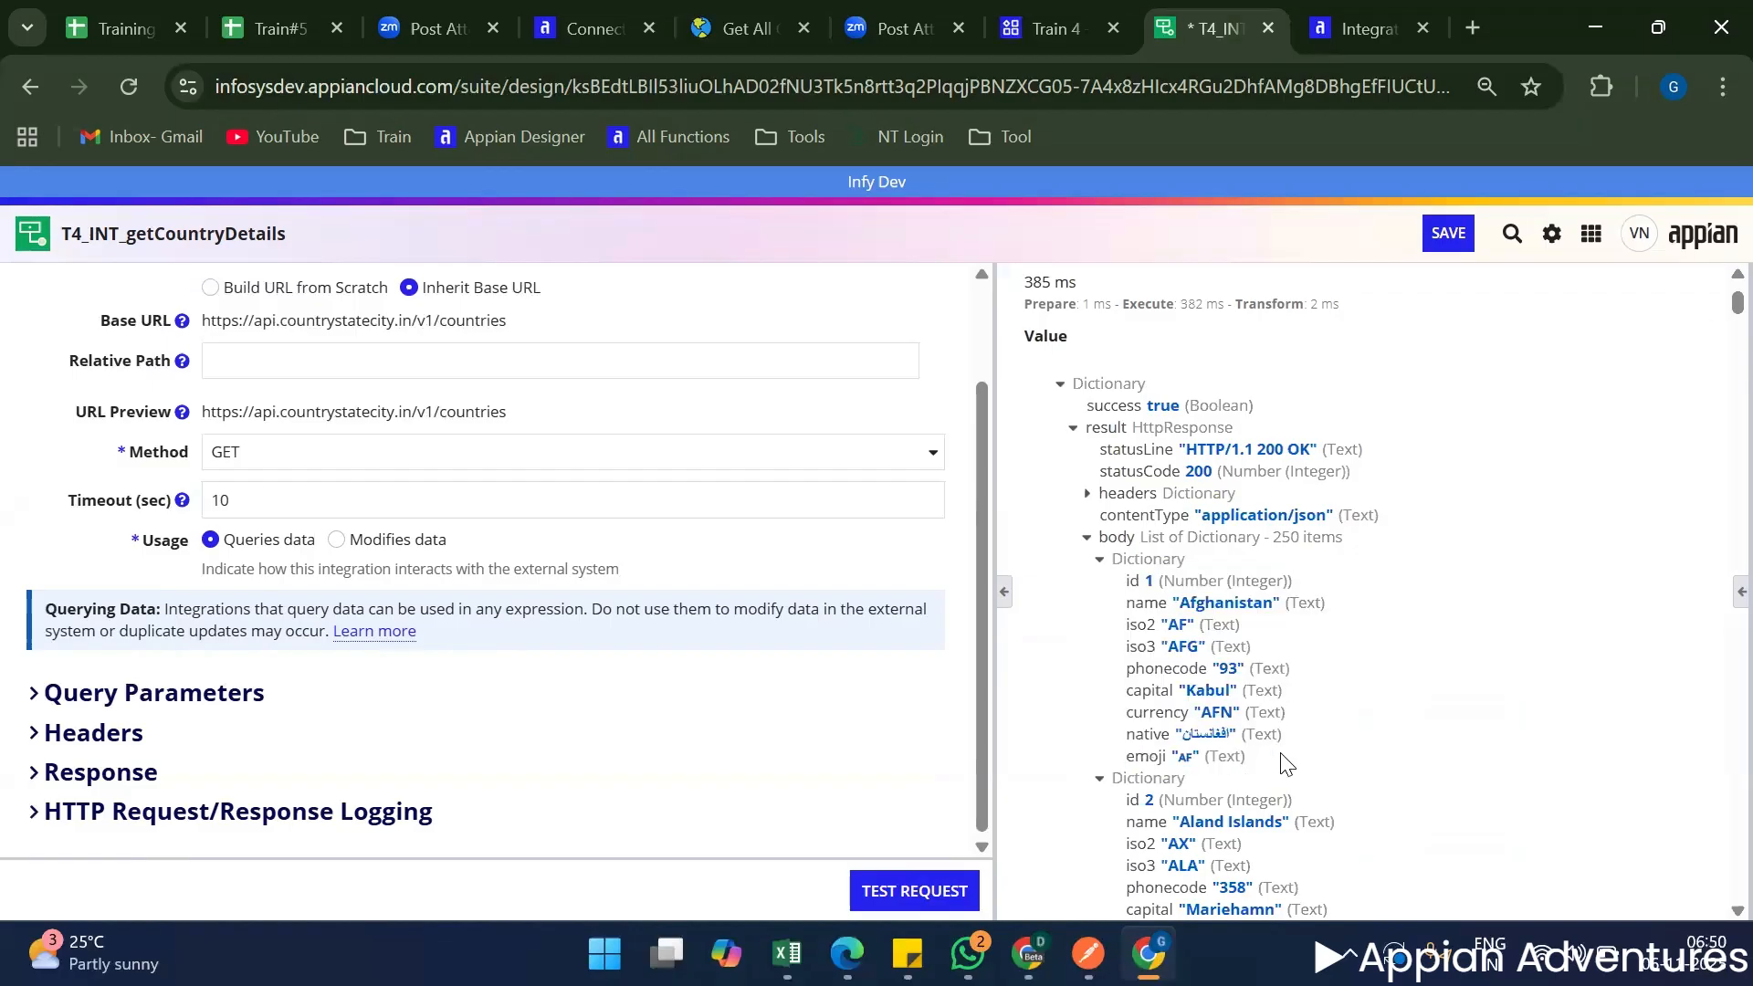
{"action": "scroll", "coordinate": [1287, 758], "scroll_direction": "up", "scroll_amount": 2}
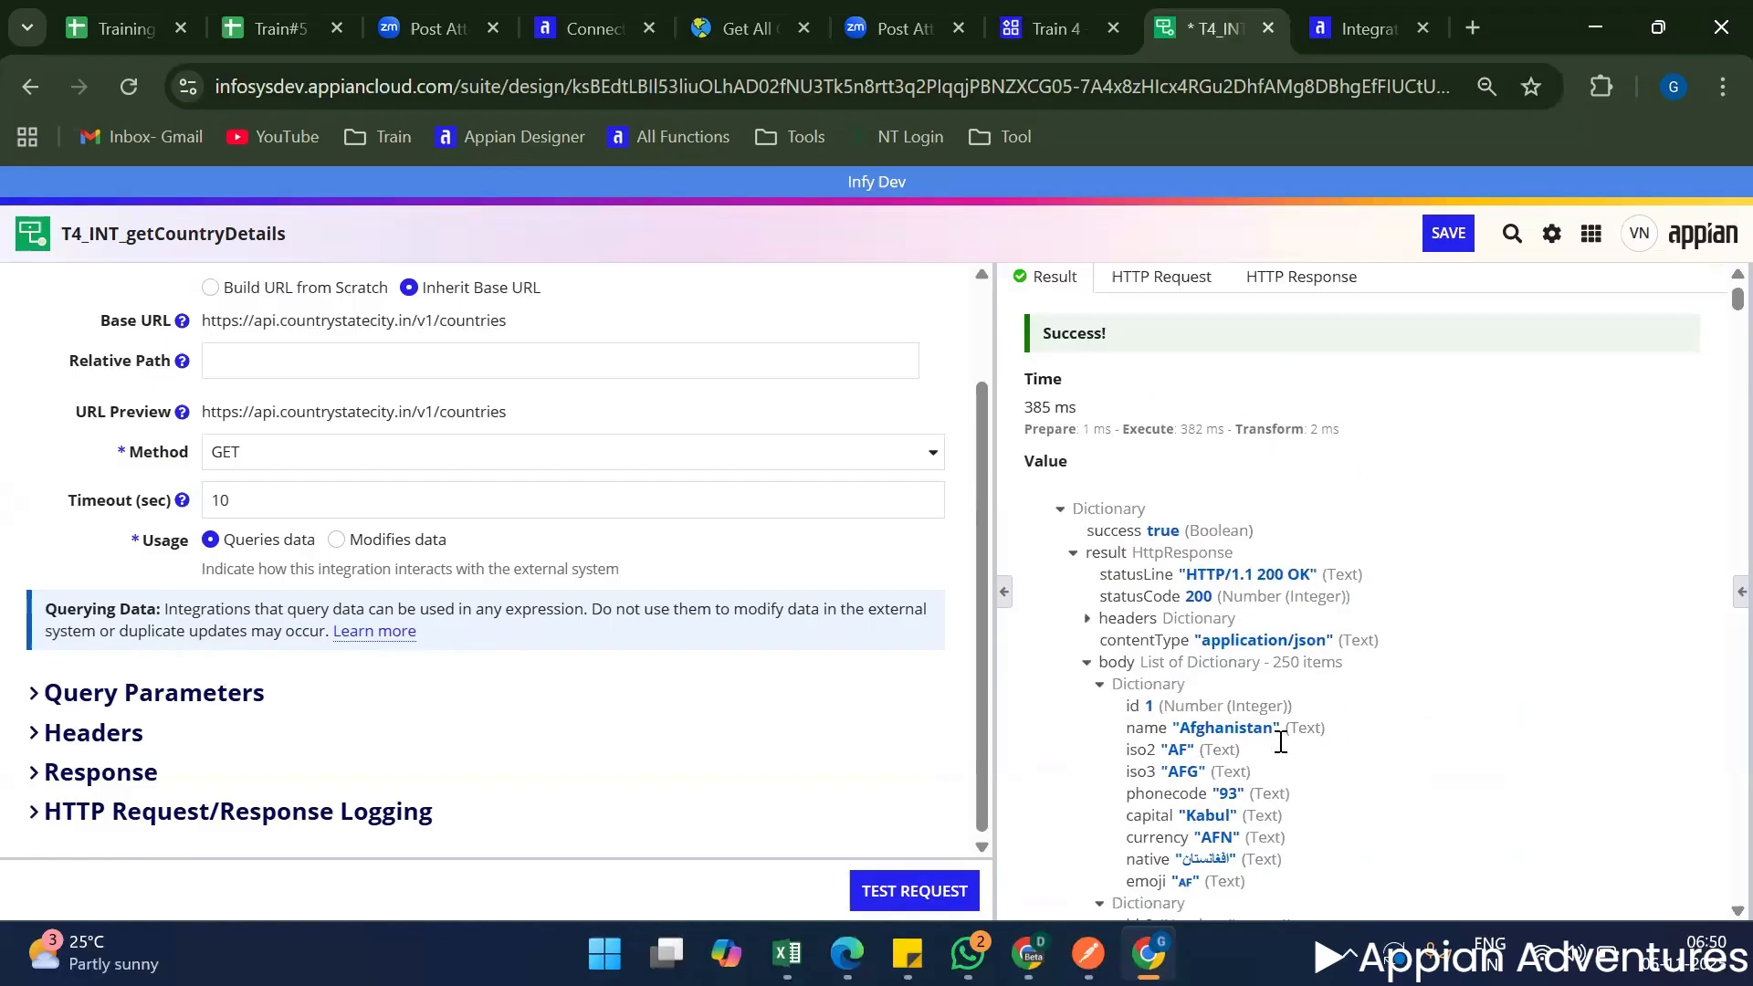
Look through the HTTP response of the test, including its headers and body.
{"action": "left_click", "coordinate": [1121, 291]}
{"action": "left_click", "coordinate": [1295, 290]}
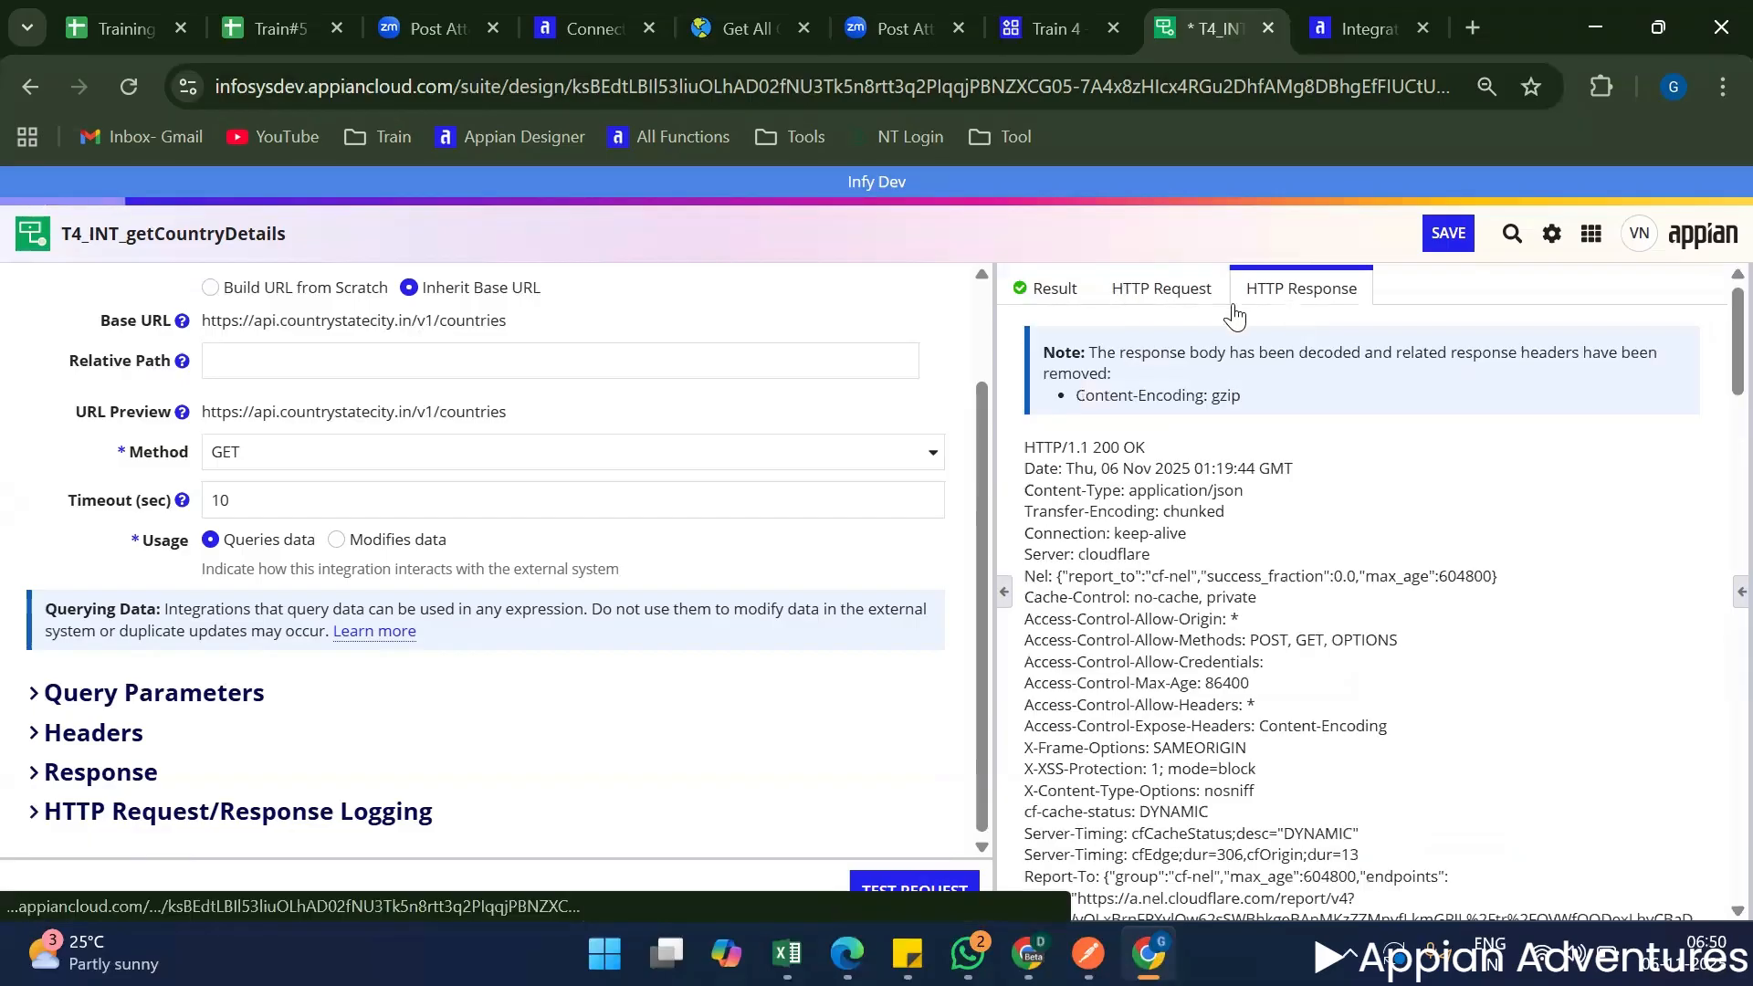
{"action": "scroll", "coordinate": [1155, 621], "scroll_direction": "down", "scroll_amount": 10}
{"action": "scroll", "coordinate": [1156, 631], "scroll_direction": "up", "scroll_amount": 10}
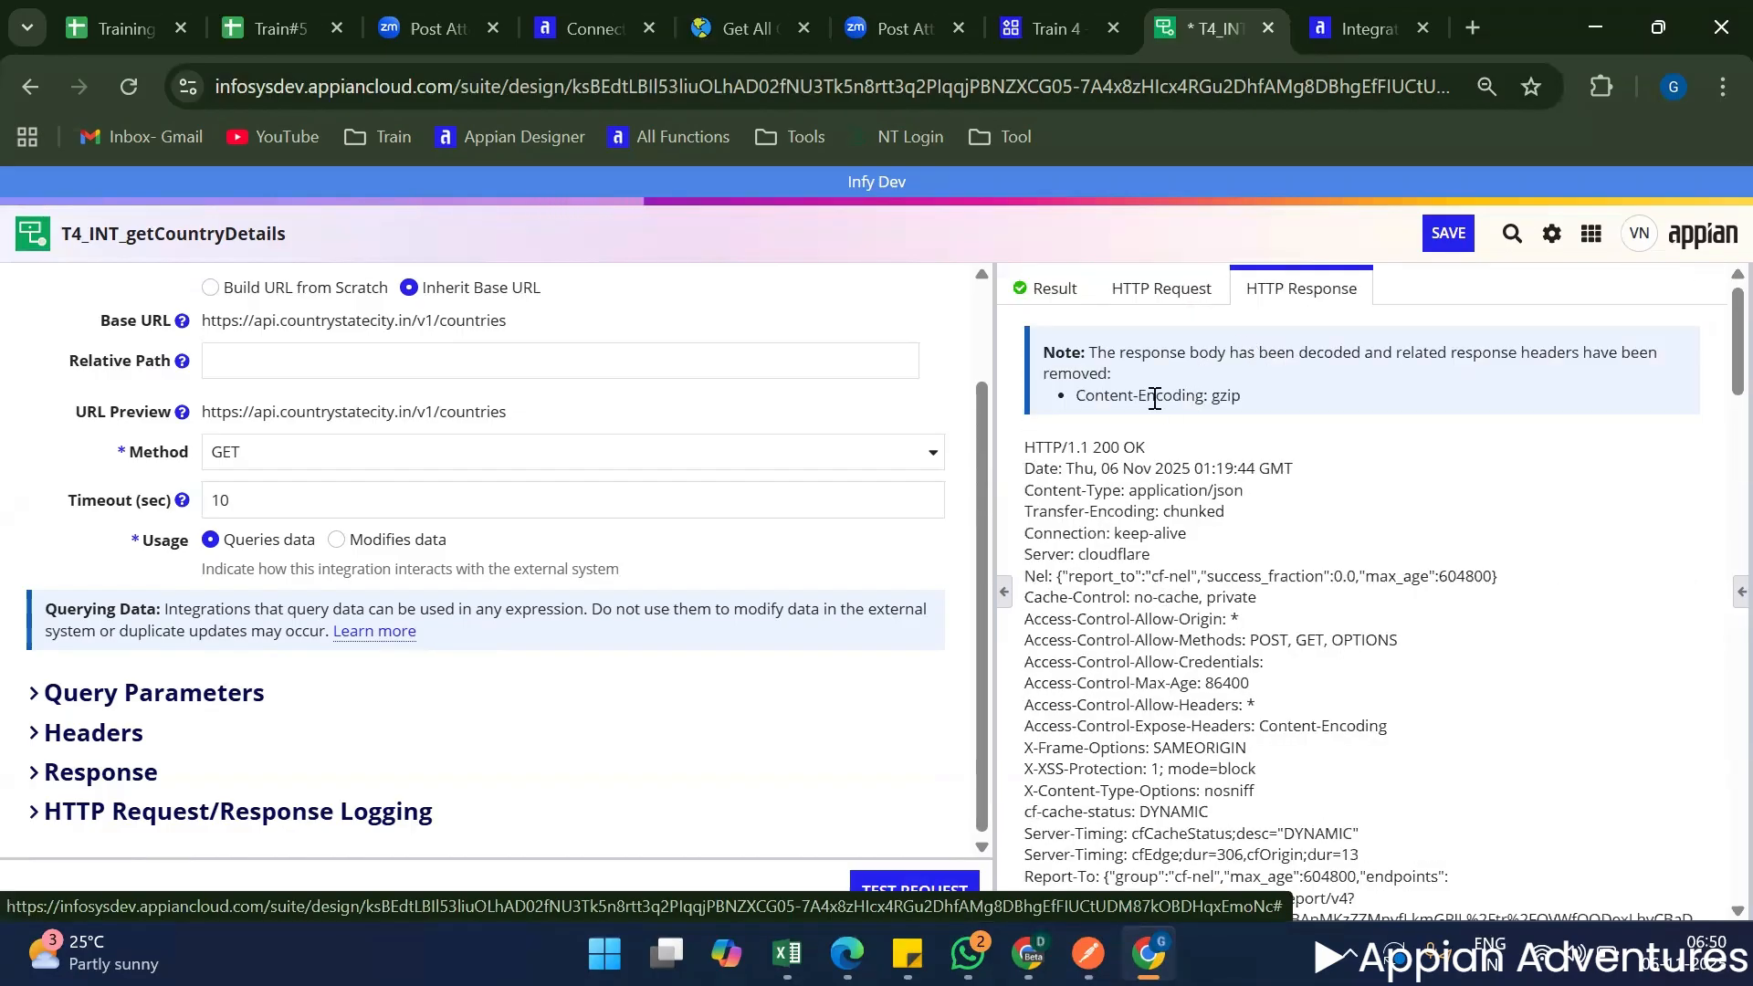
{"action": "left_click", "coordinate": [1050, 290]}
Examine the HTTP request sent by the test, including its method line, API key header, host, connection, user agent and accepted encodings.
{"action": "left_click", "coordinate": [1166, 299]}
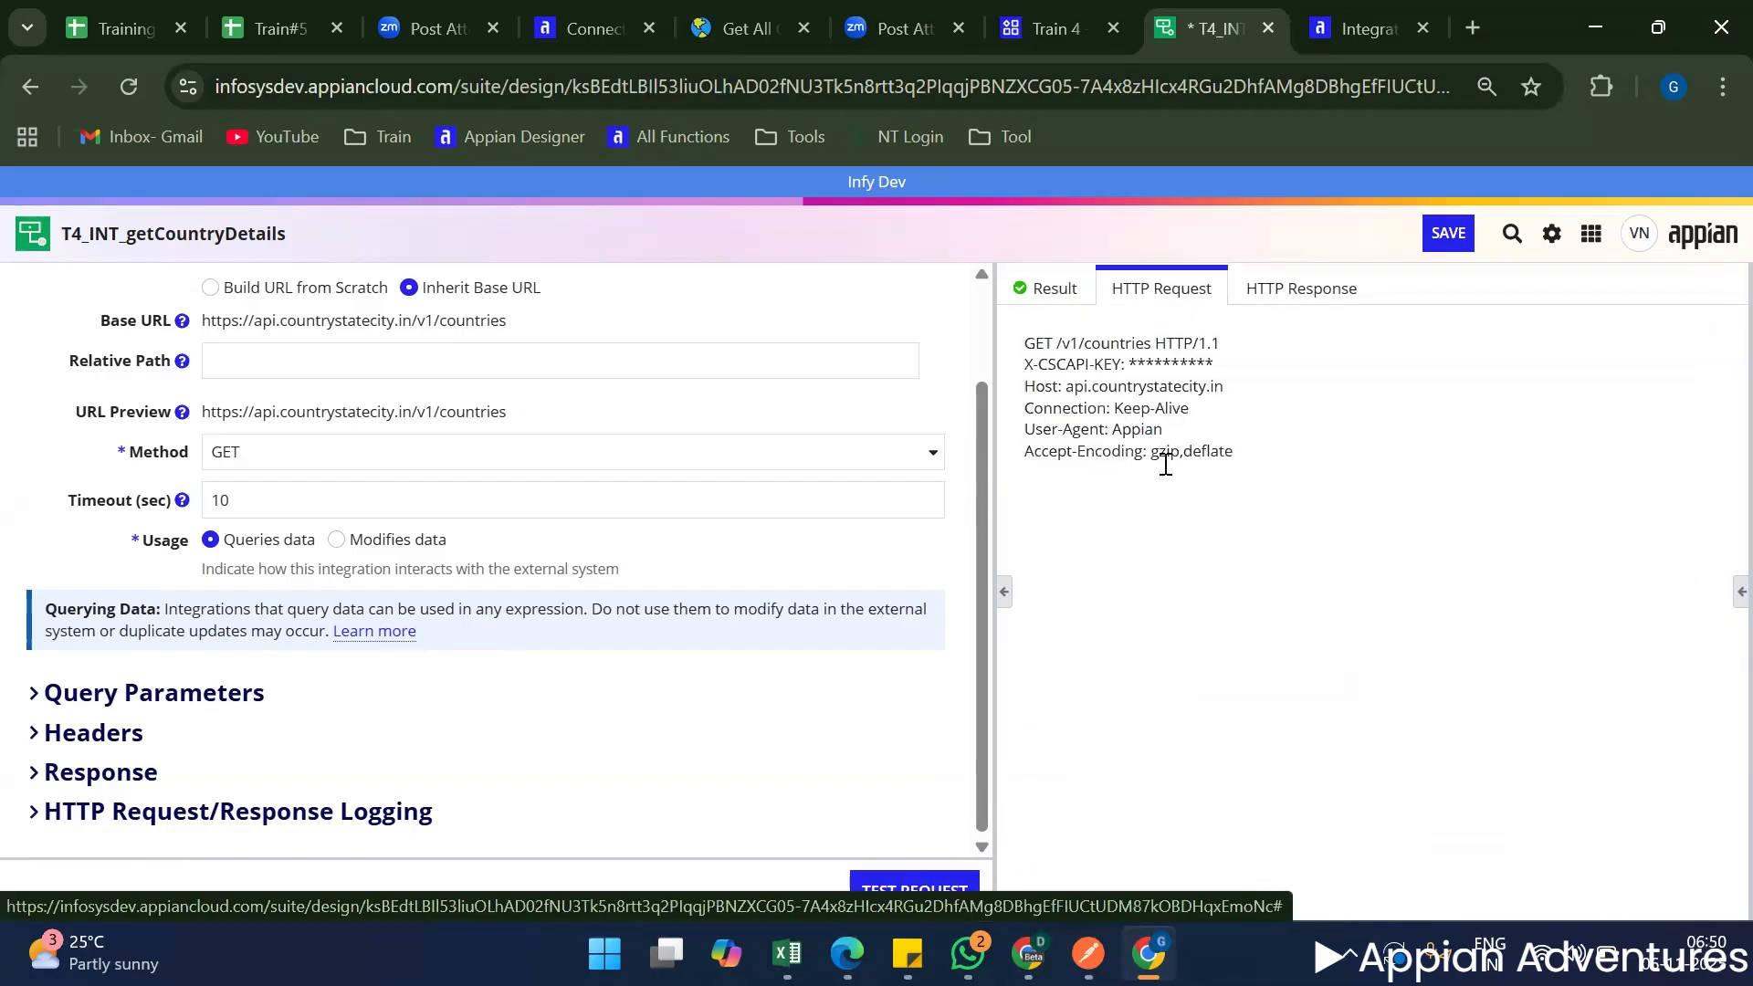
{"action": "triple_click", "coordinate": [1145, 427]}
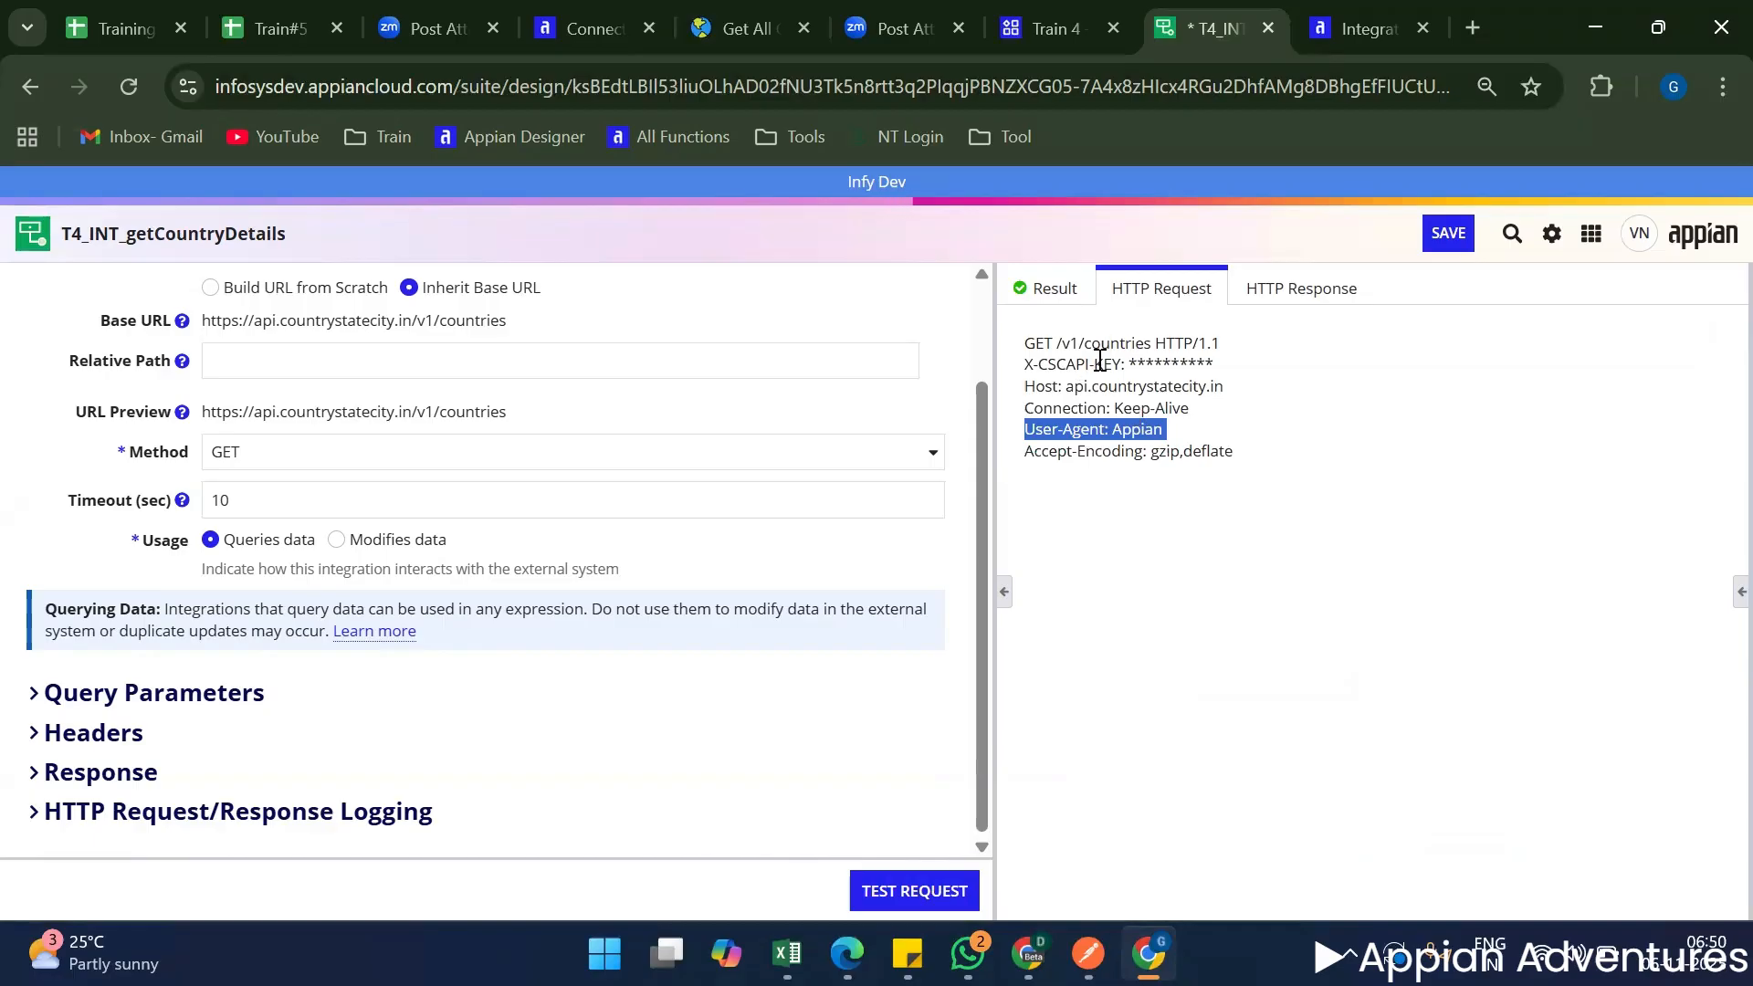
{"action": "triple_click", "coordinate": [1153, 347]}
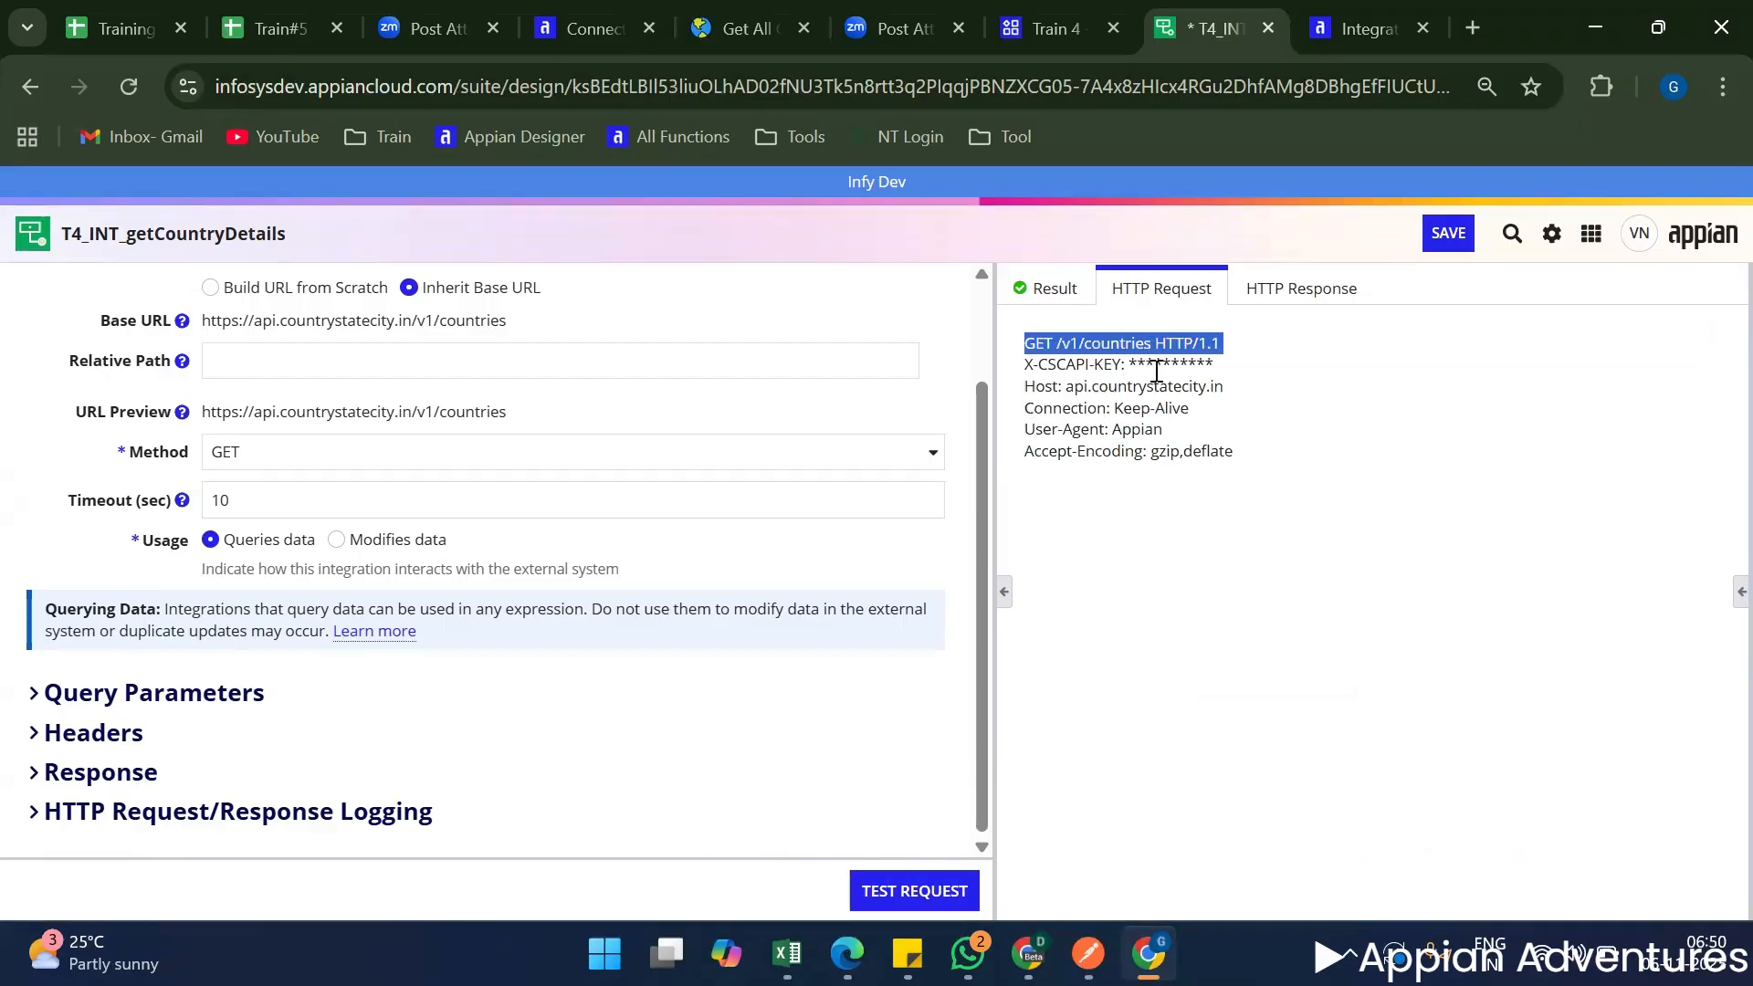
{"action": "double_click", "coordinate": [1174, 363]}
{"action": "double_click", "coordinate": [1141, 391]}
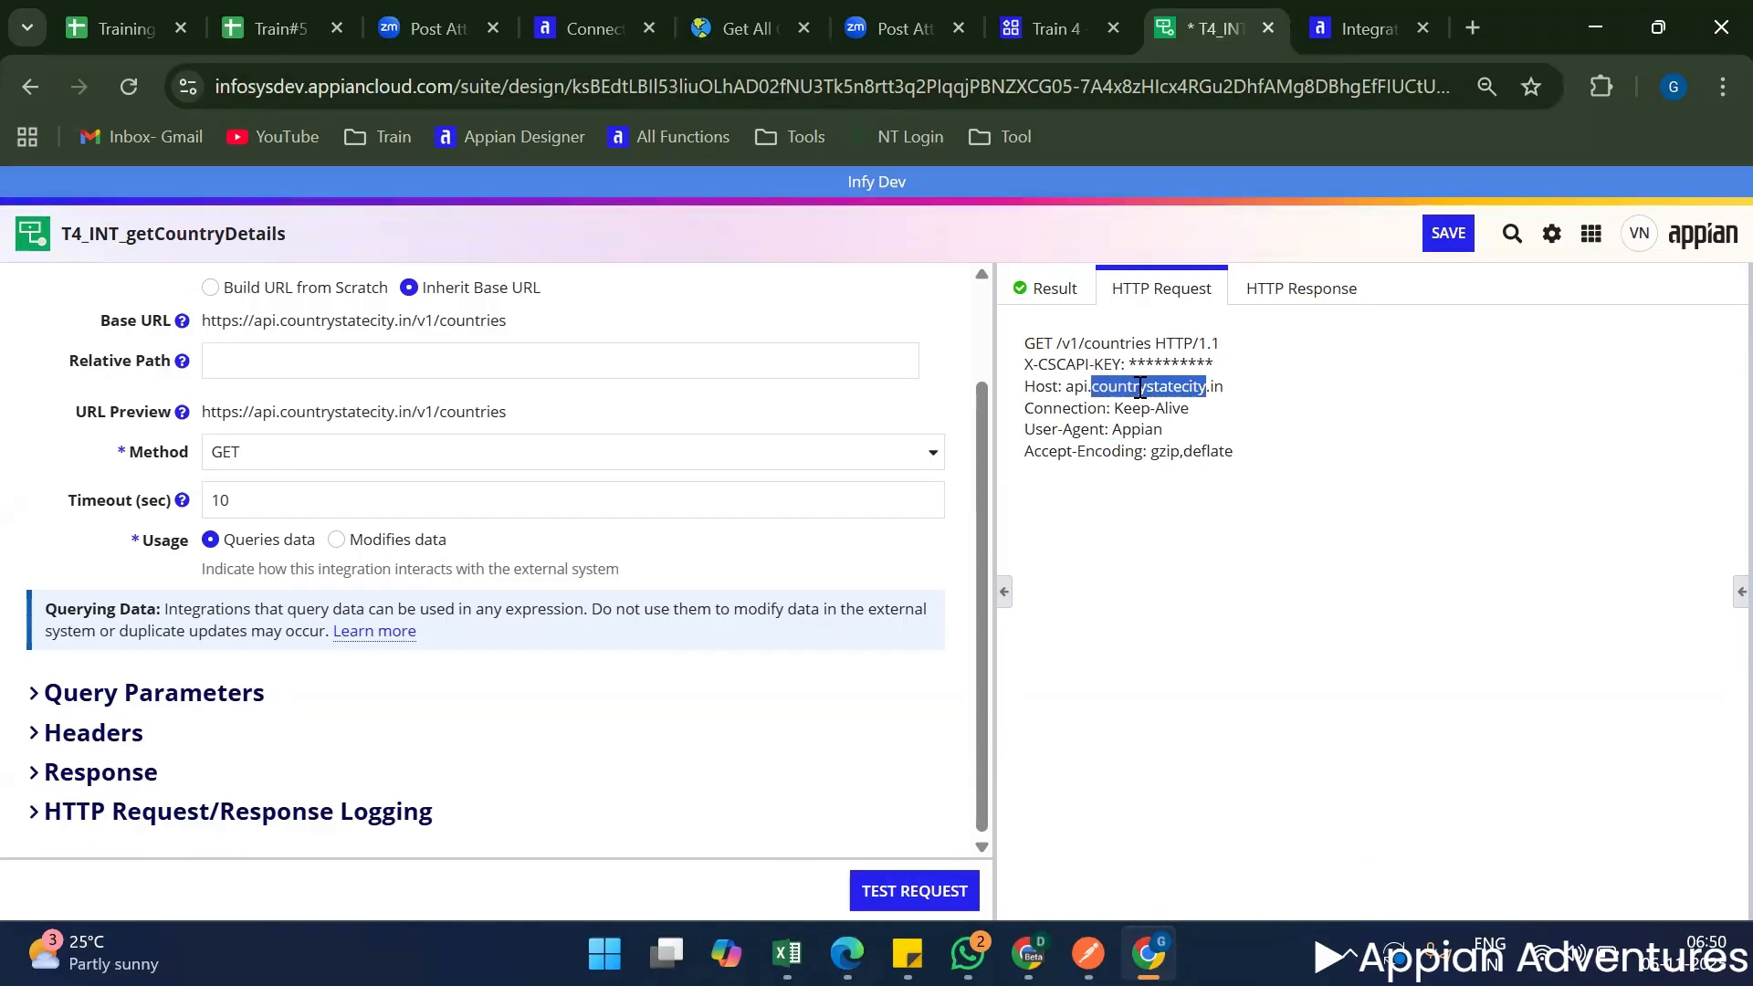
{"action": "left_click", "coordinate": [1137, 395]}
{"action": "triple_click", "coordinate": [1130, 409]}
{"action": "triple_click", "coordinate": [1122, 431]}
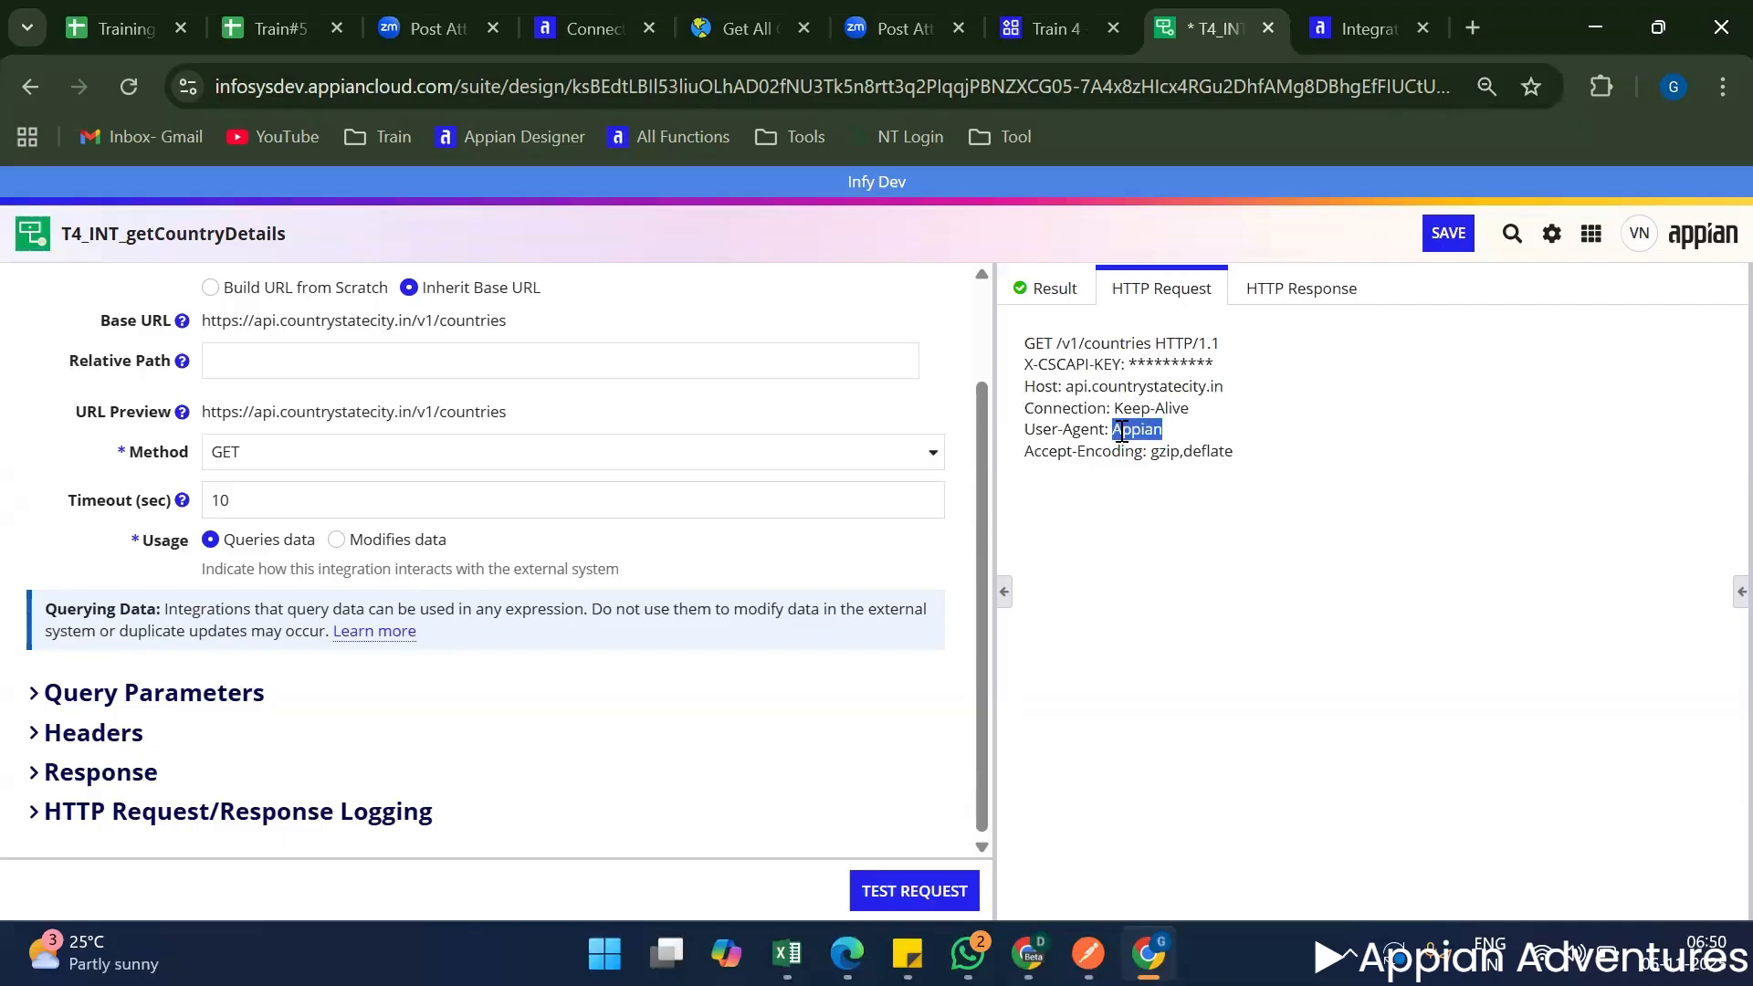
{"action": "double_click", "coordinate": [1194, 454]}
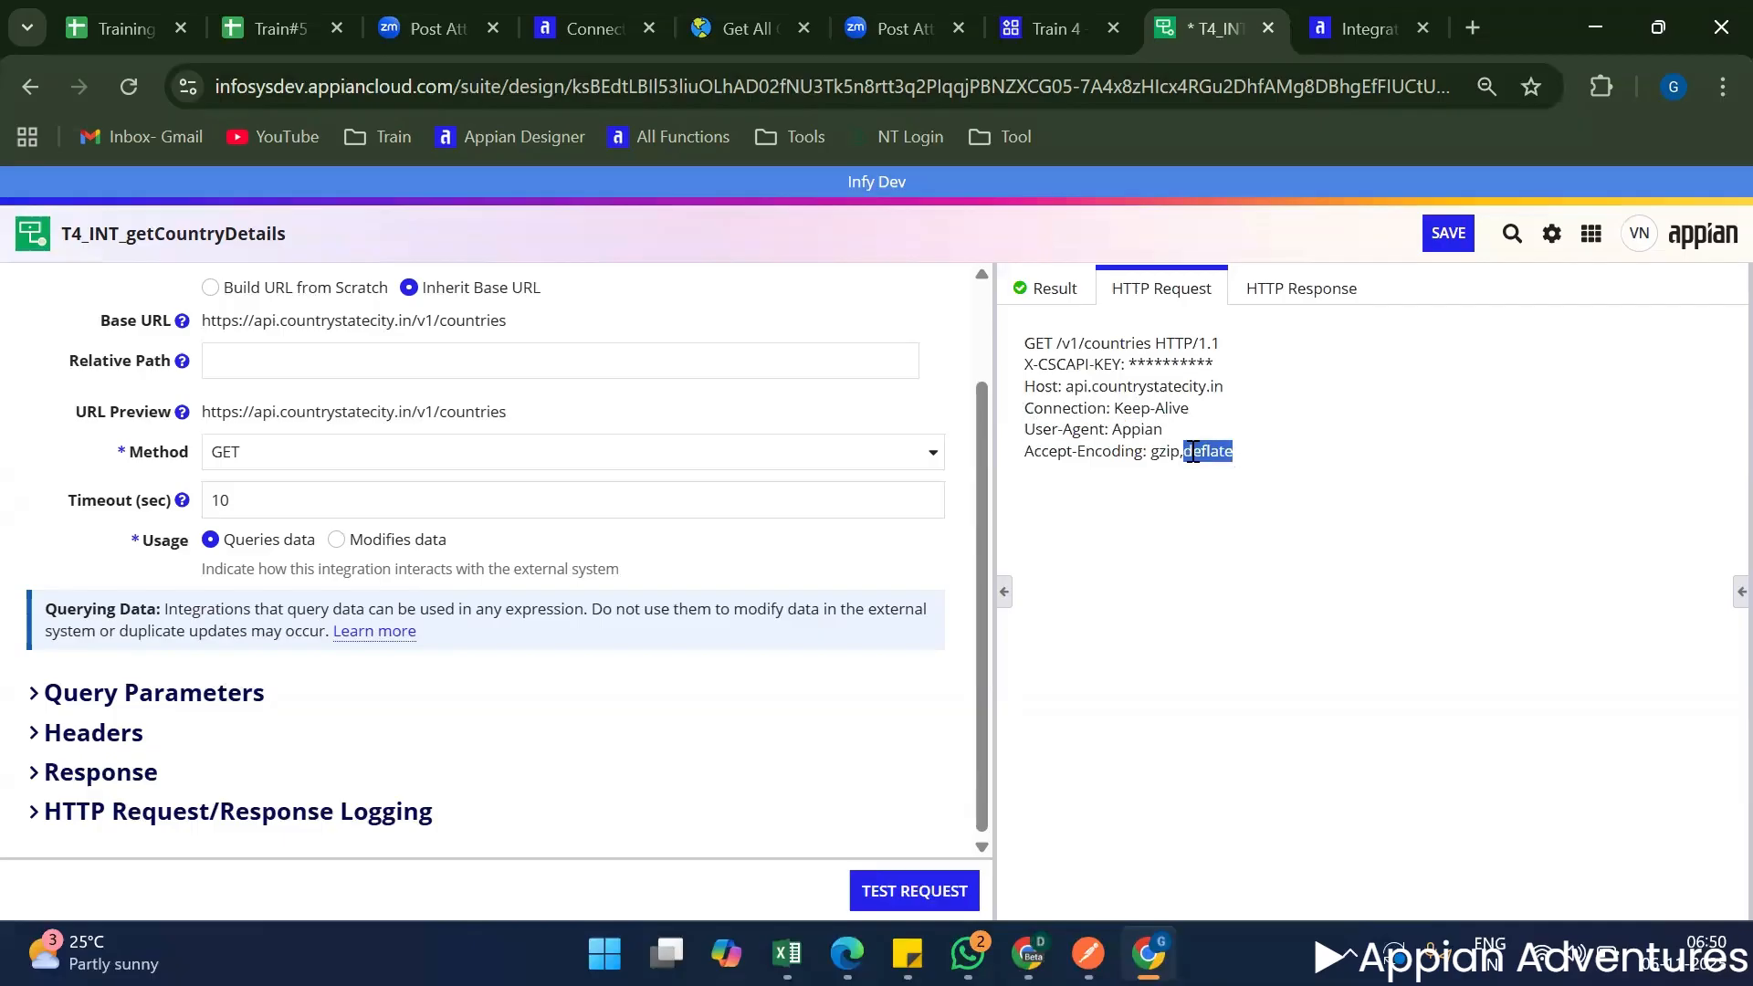
Return to the test result and review the country dictionaries in its body.
{"action": "left_click", "coordinate": [1057, 301]}
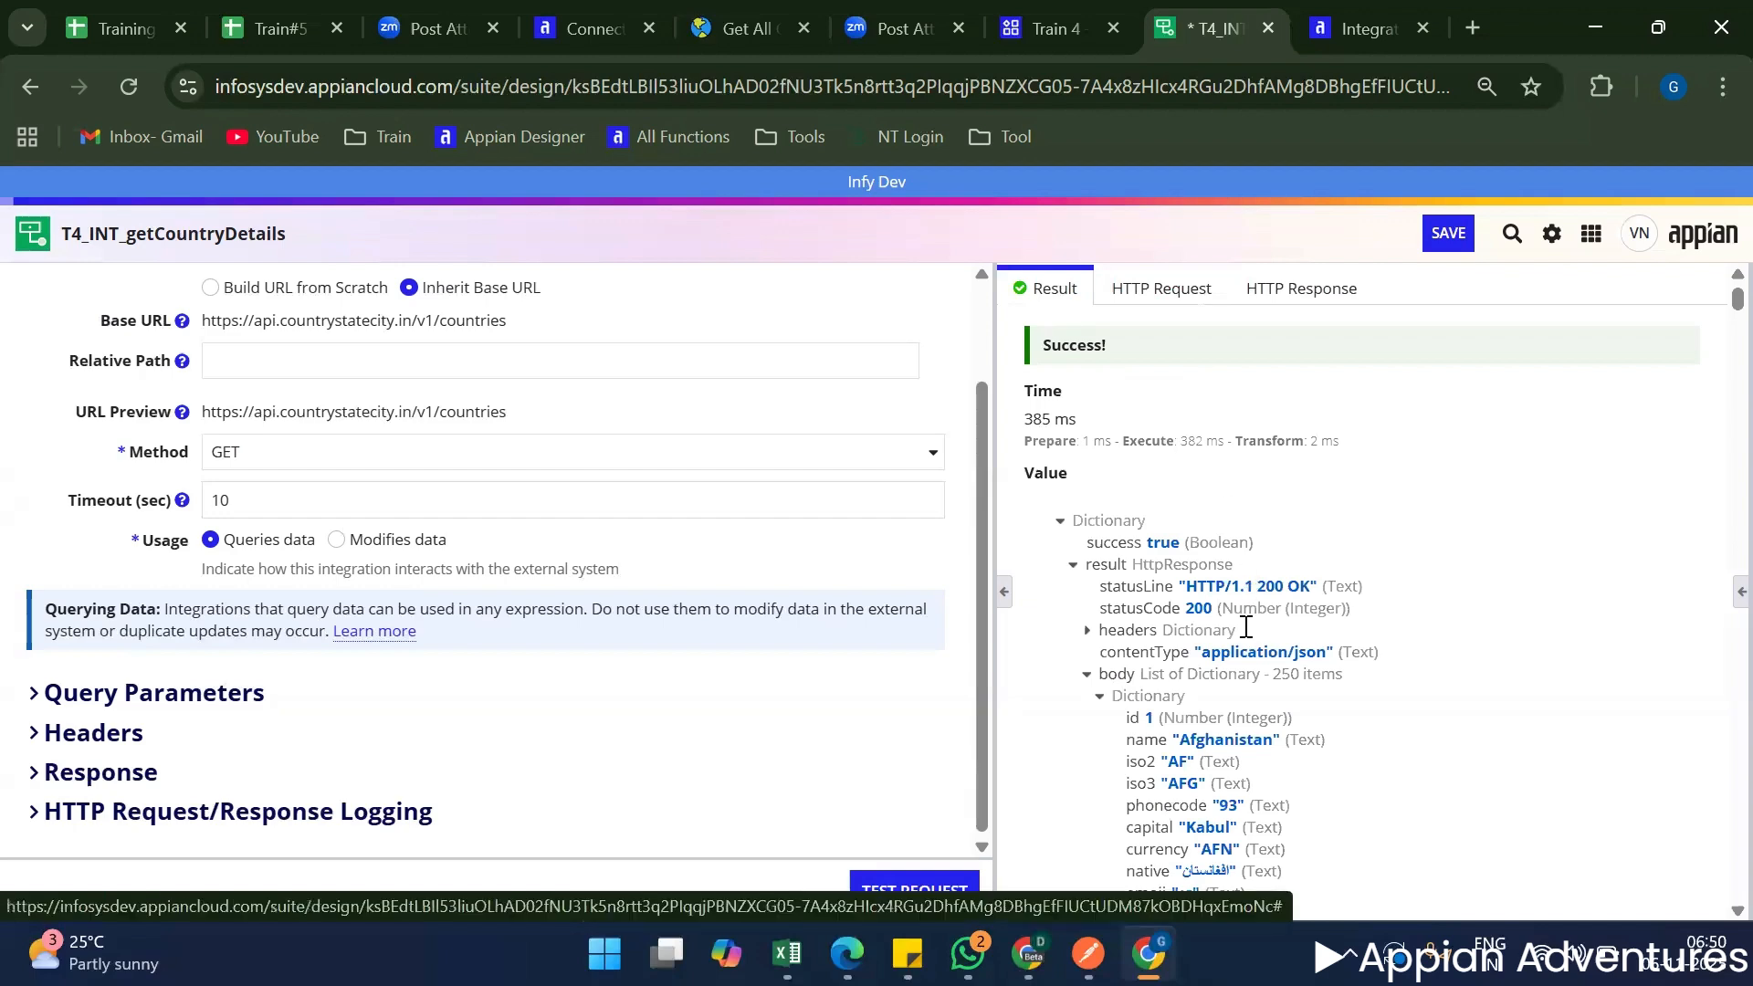
{"action": "scroll", "coordinate": [1237, 609], "scroll_direction": "down", "scroll_amount": 5}
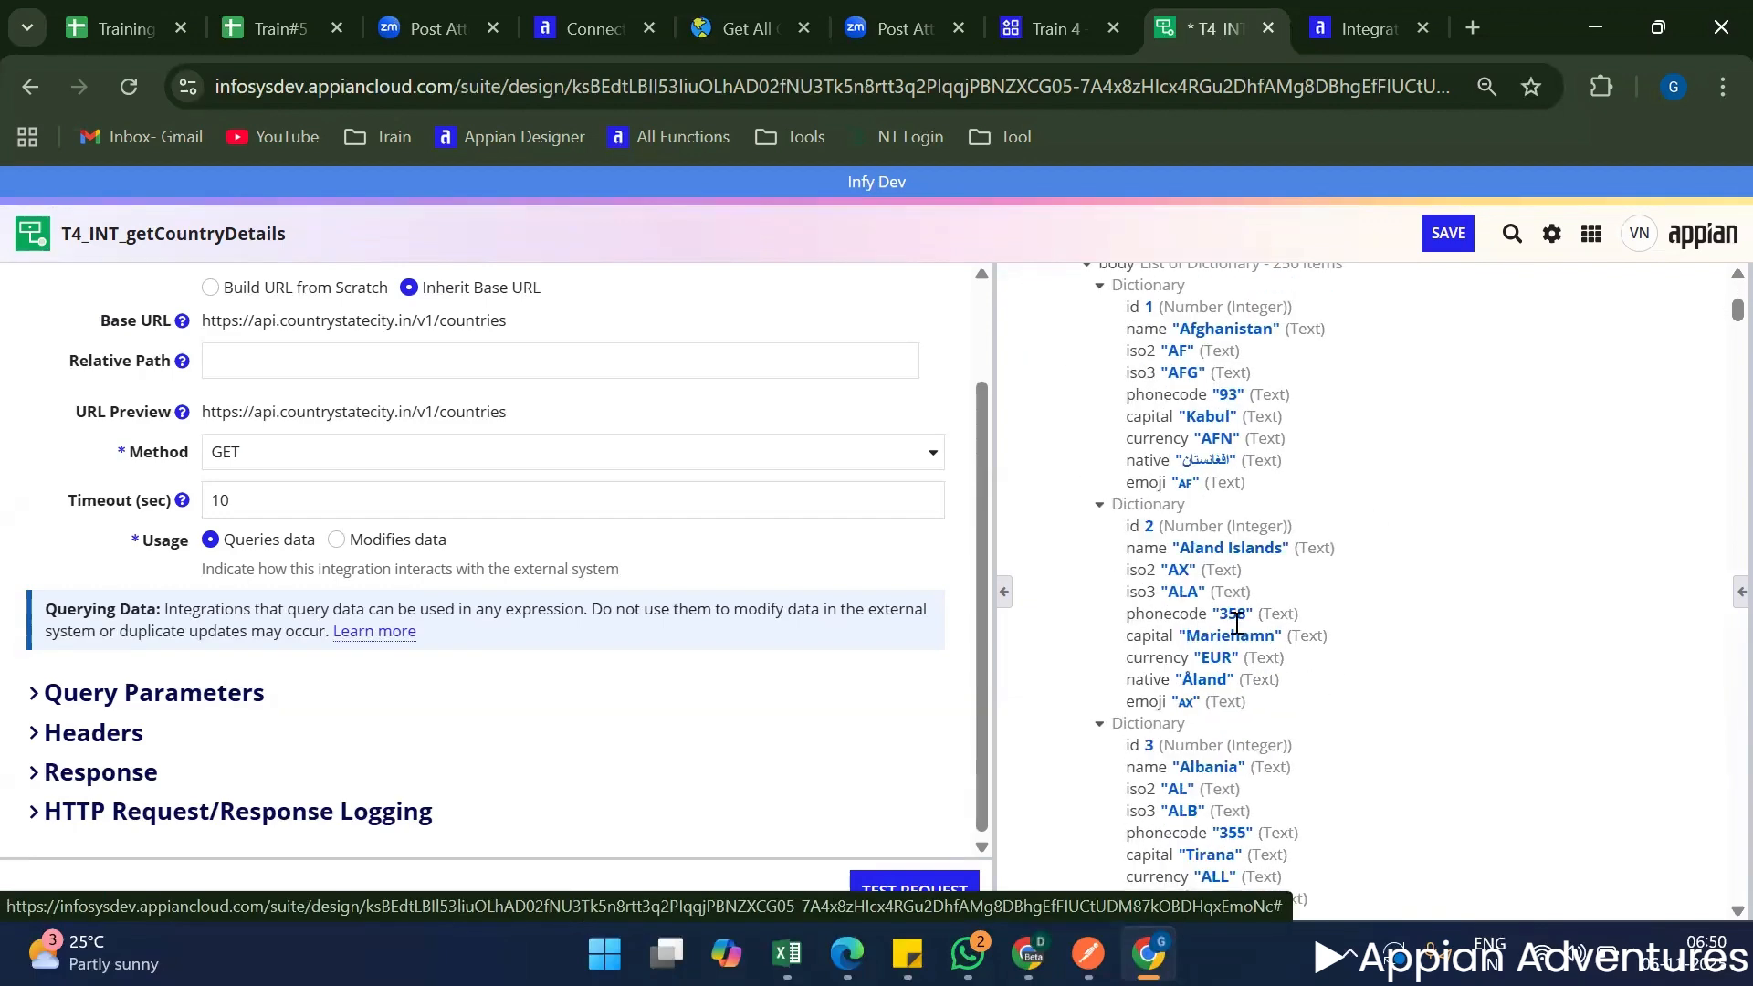
{"action": "scroll", "coordinate": [1241, 639], "scroll_direction": "up", "scroll_amount": 3}
{"action": "scroll", "coordinate": [1243, 656], "scroll_direction": "up", "scroll_amount": 2}
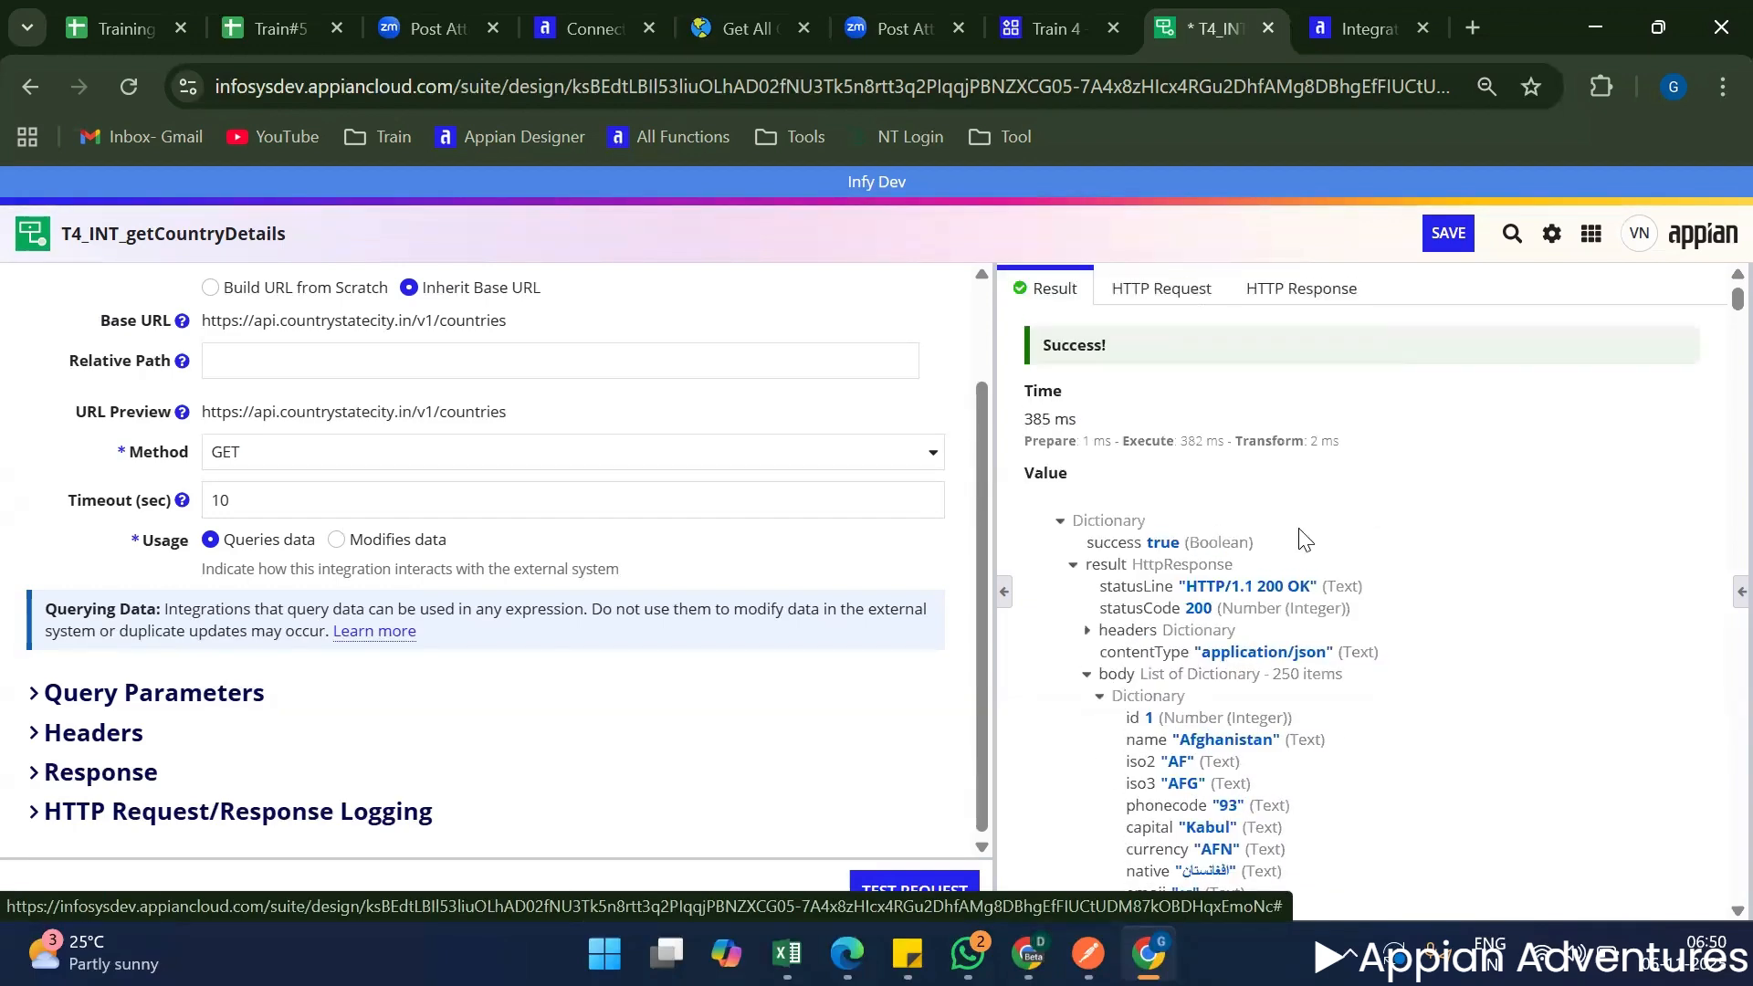
Save the T4_INT_getCountryDetails integration and switch to the Train 4 application's object list.
{"action": "left_click", "coordinate": [1439, 255]}
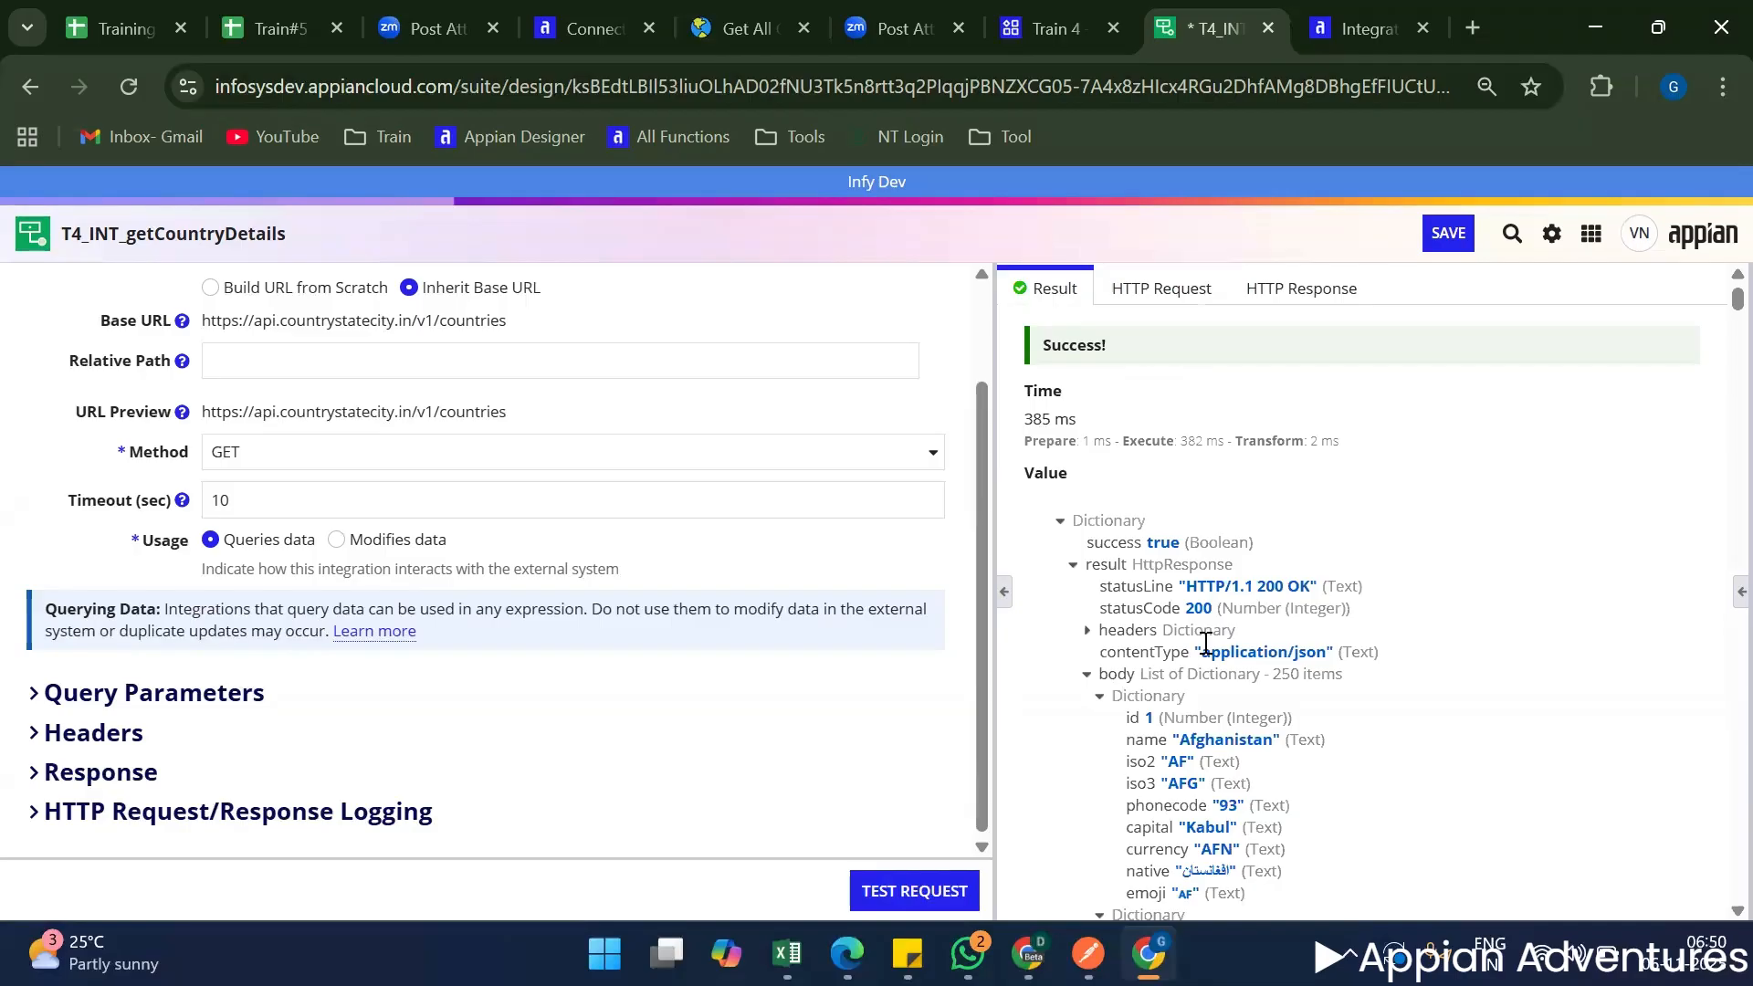
{"action": "scroll", "coordinate": [734, 508], "scroll_direction": "up", "scroll_amount": 2}
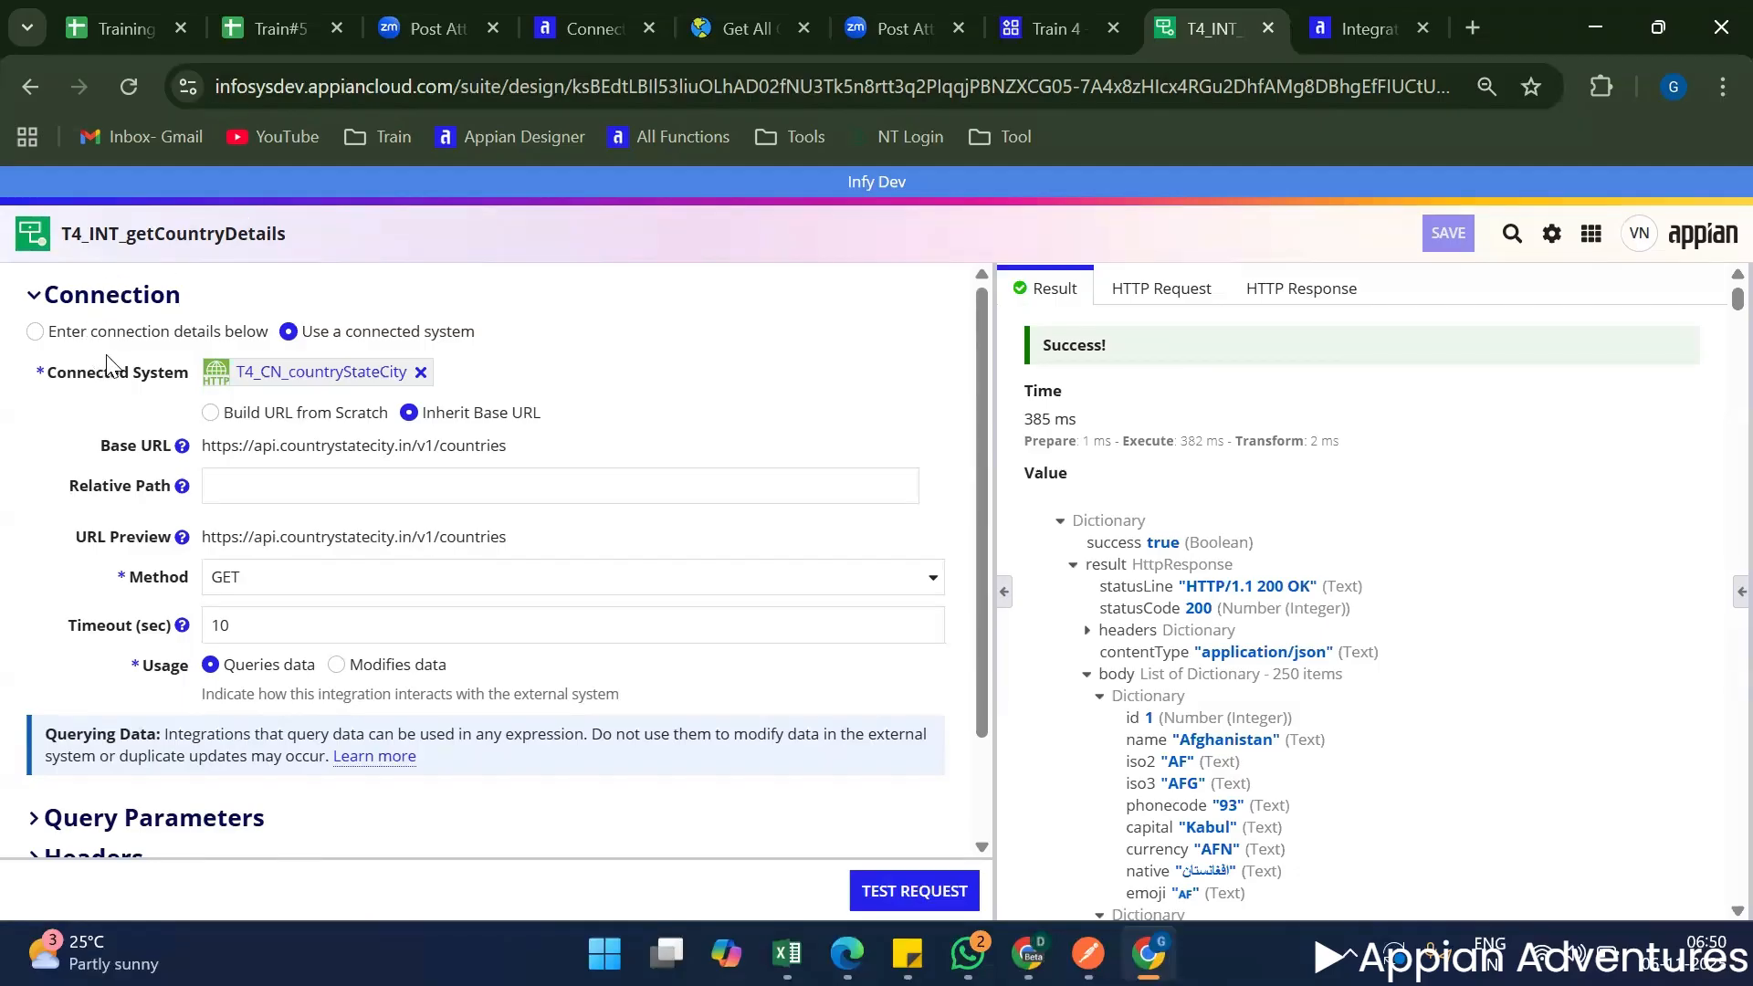
{"action": "left_click", "coordinate": [1035, 26]}
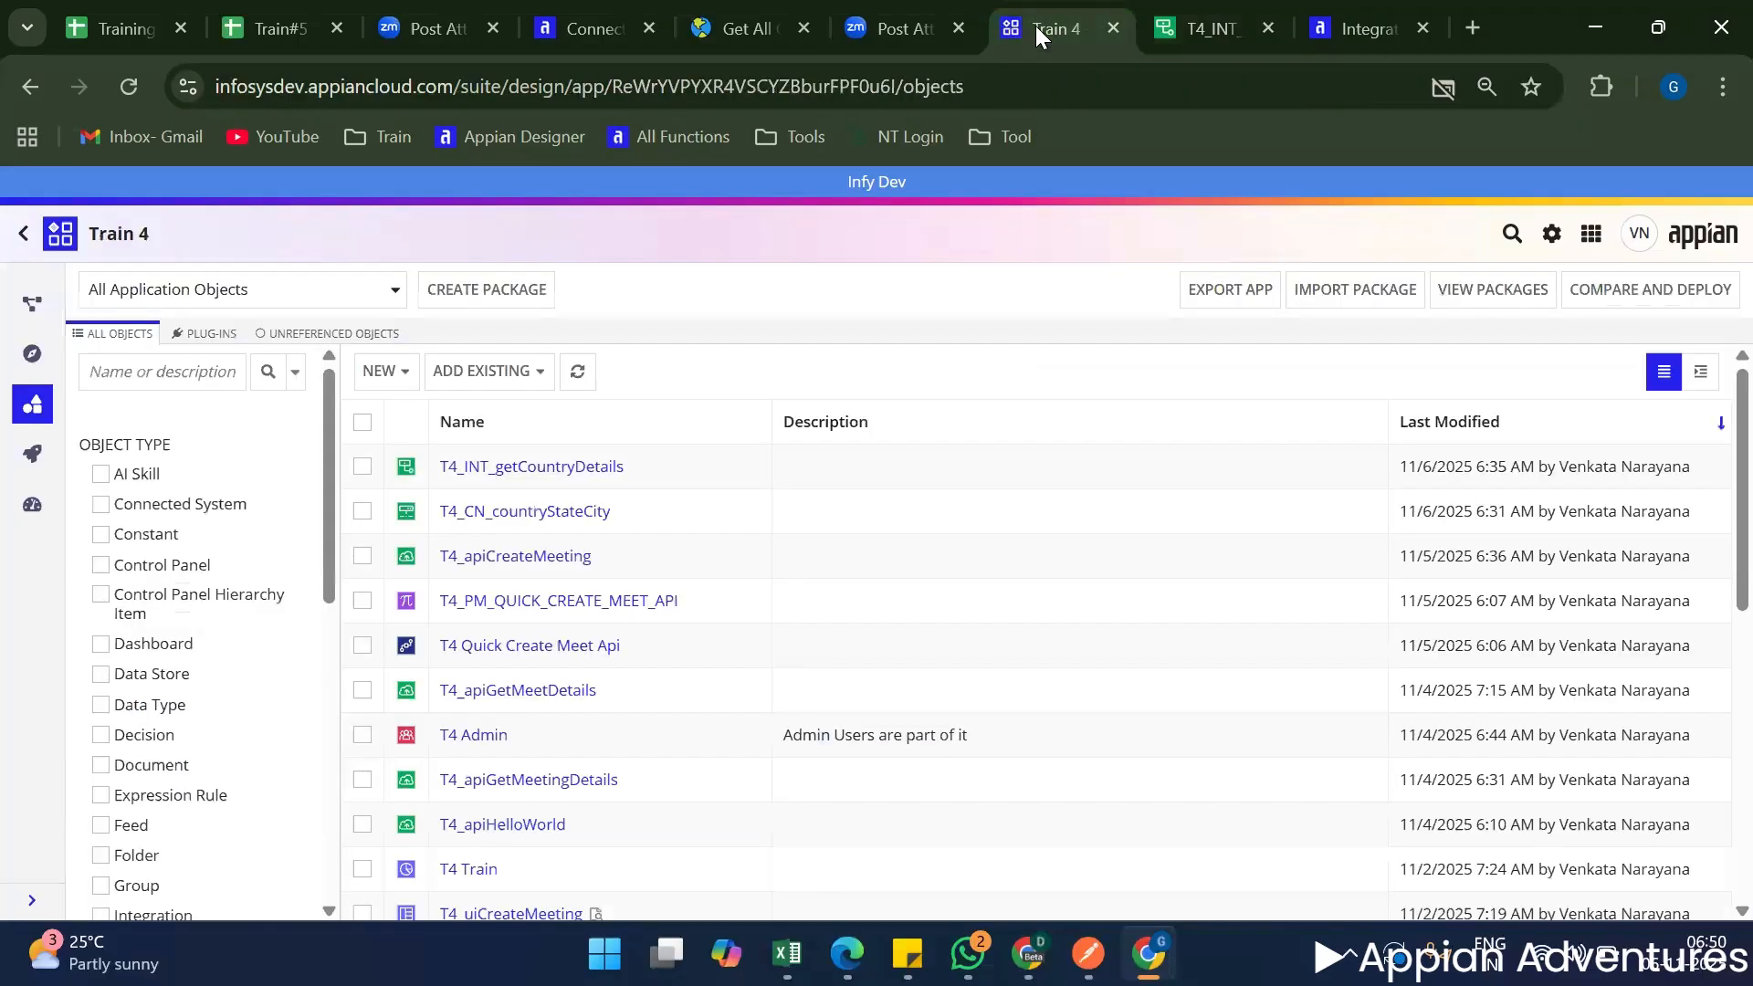
Start a new integration in the Train 4 application, created from scratch (HTTP only), and begin its name with T4_INT_get.
{"action": "left_click", "coordinate": [388, 372]}
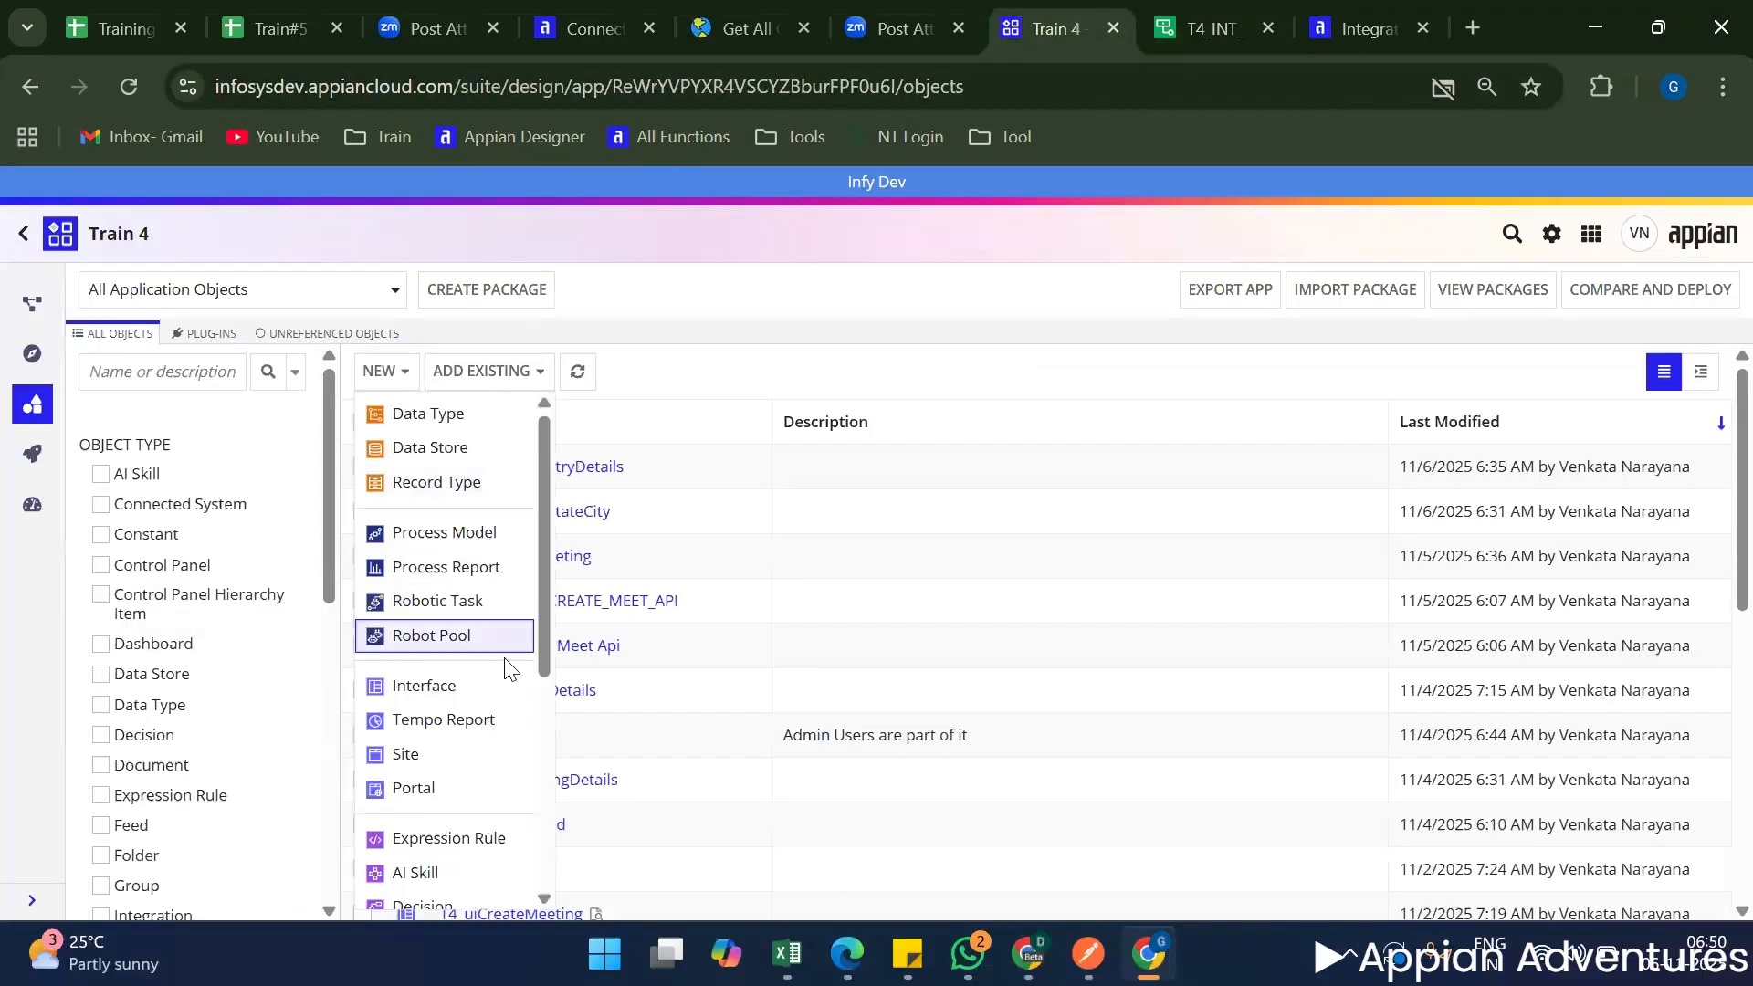
{"action": "scroll", "coordinate": [509, 680], "scroll_direction": "down", "scroll_amount": 5}
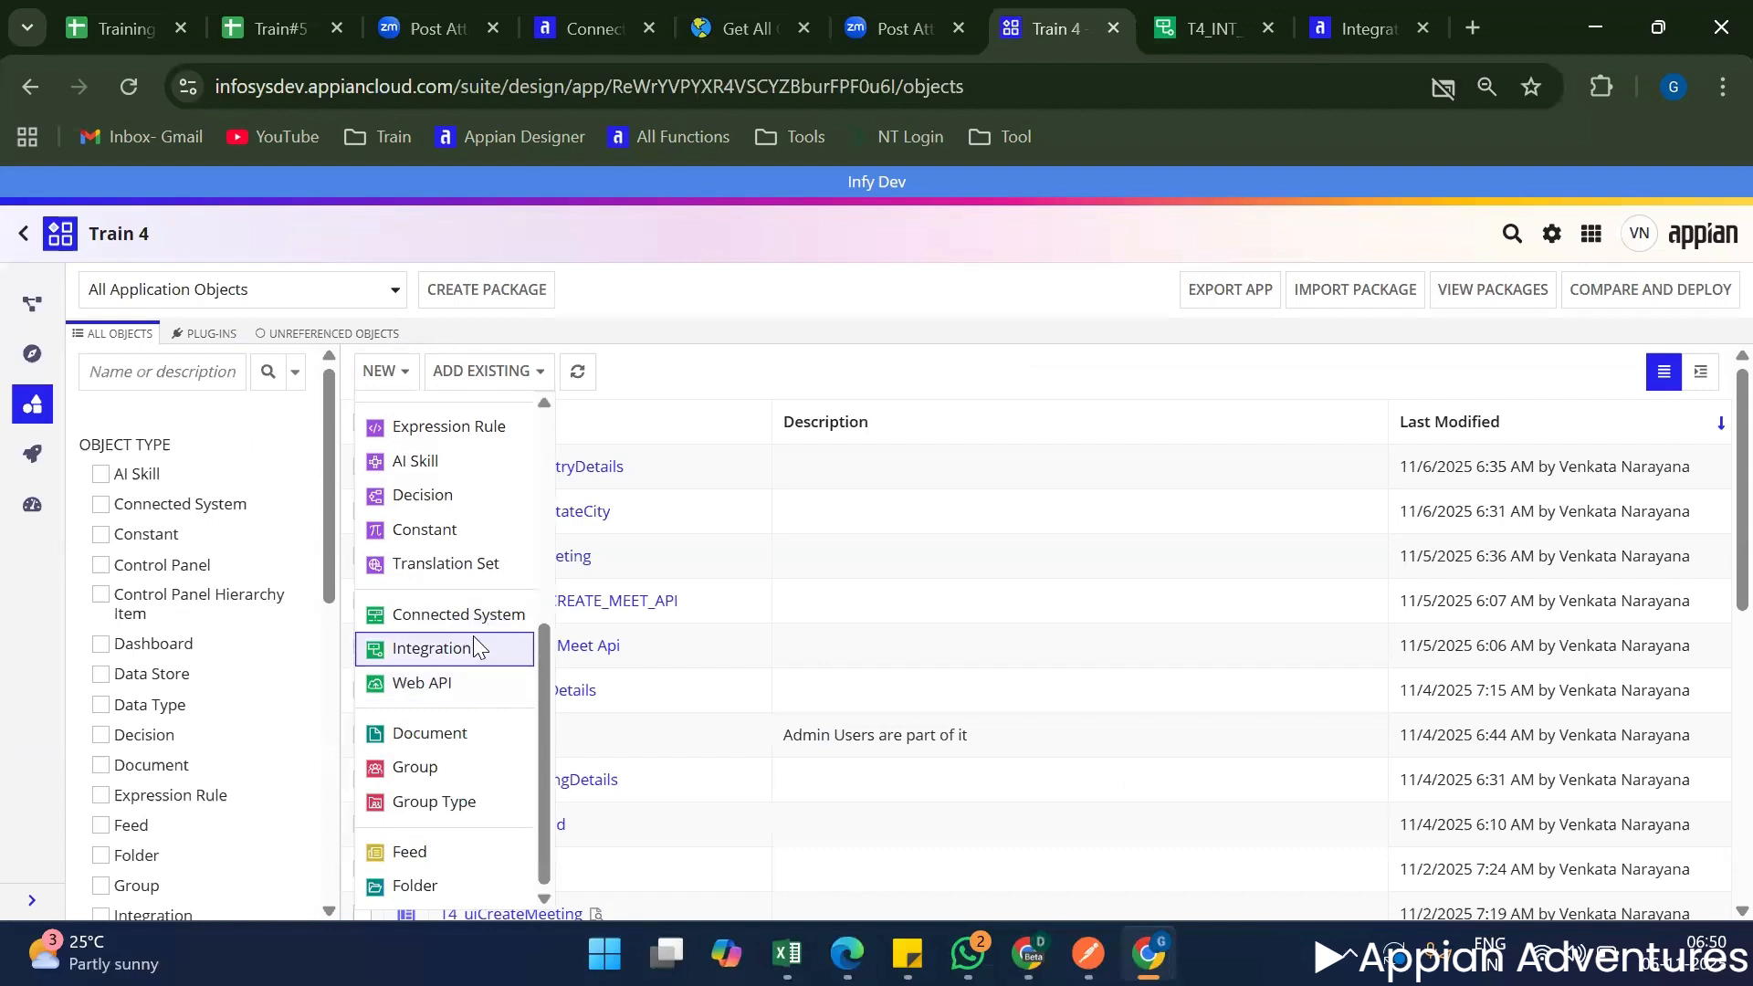
{"action": "left_click", "coordinate": [440, 649]}
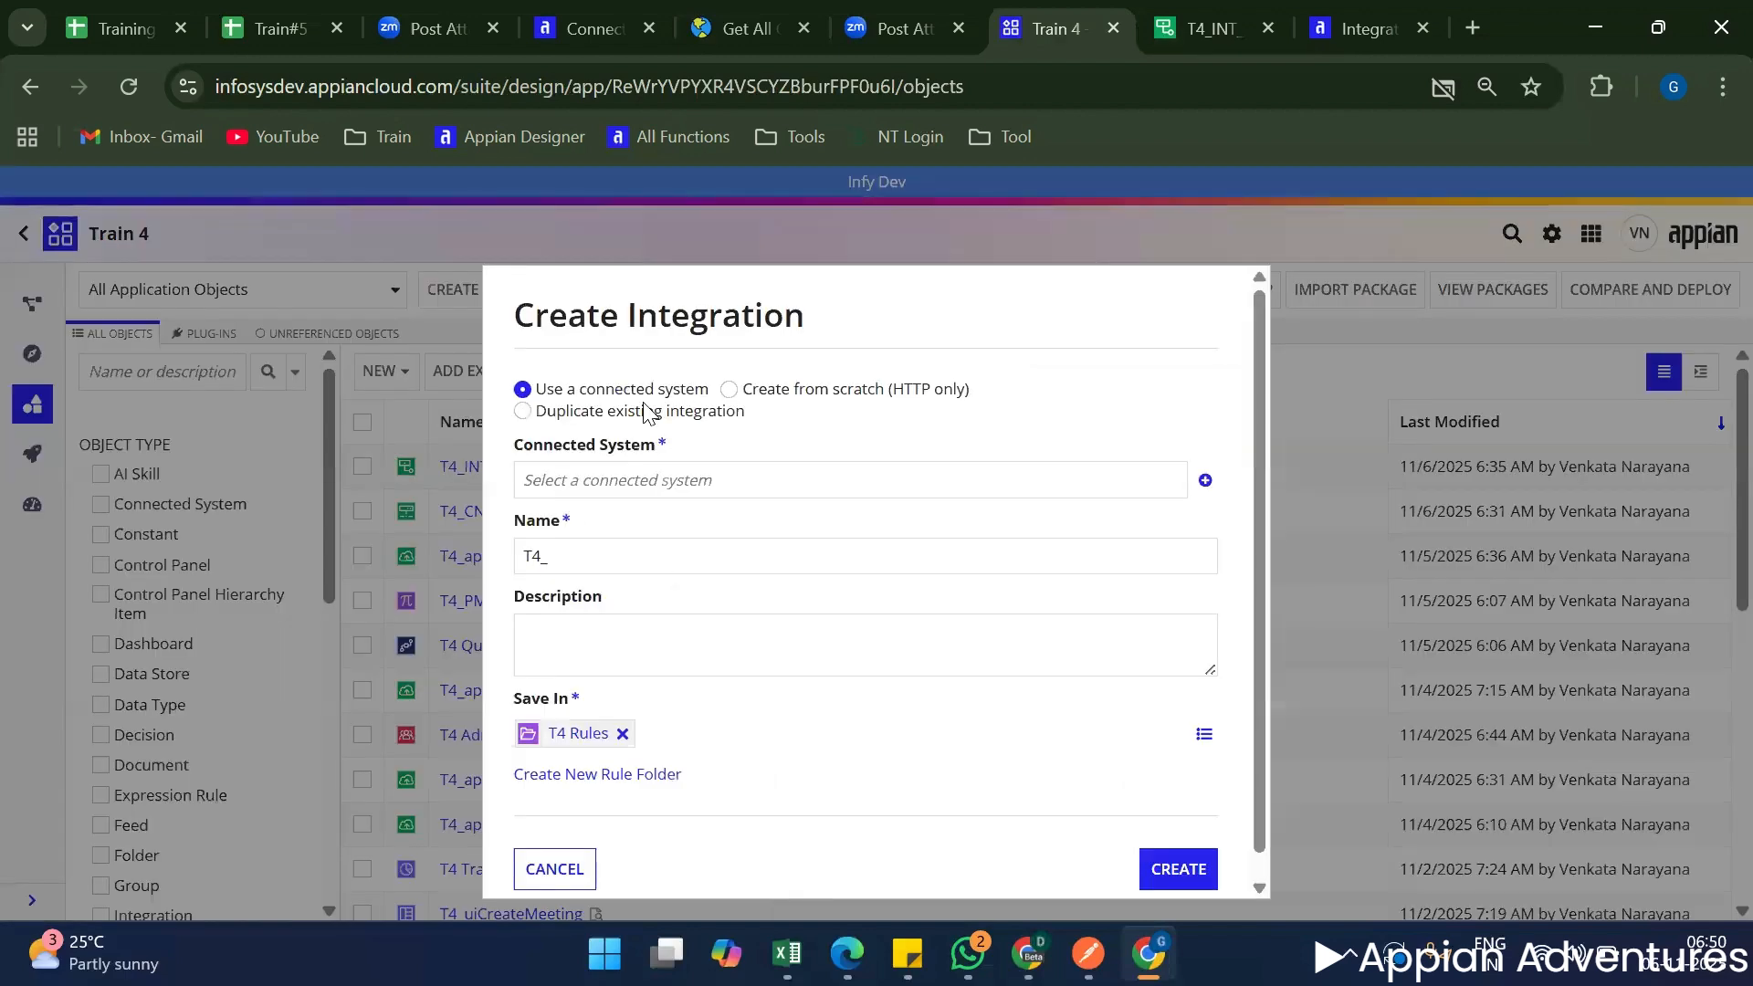
{"action": "left_click", "coordinate": [796, 390]}
{"action": "left_click", "coordinate": [588, 467]}
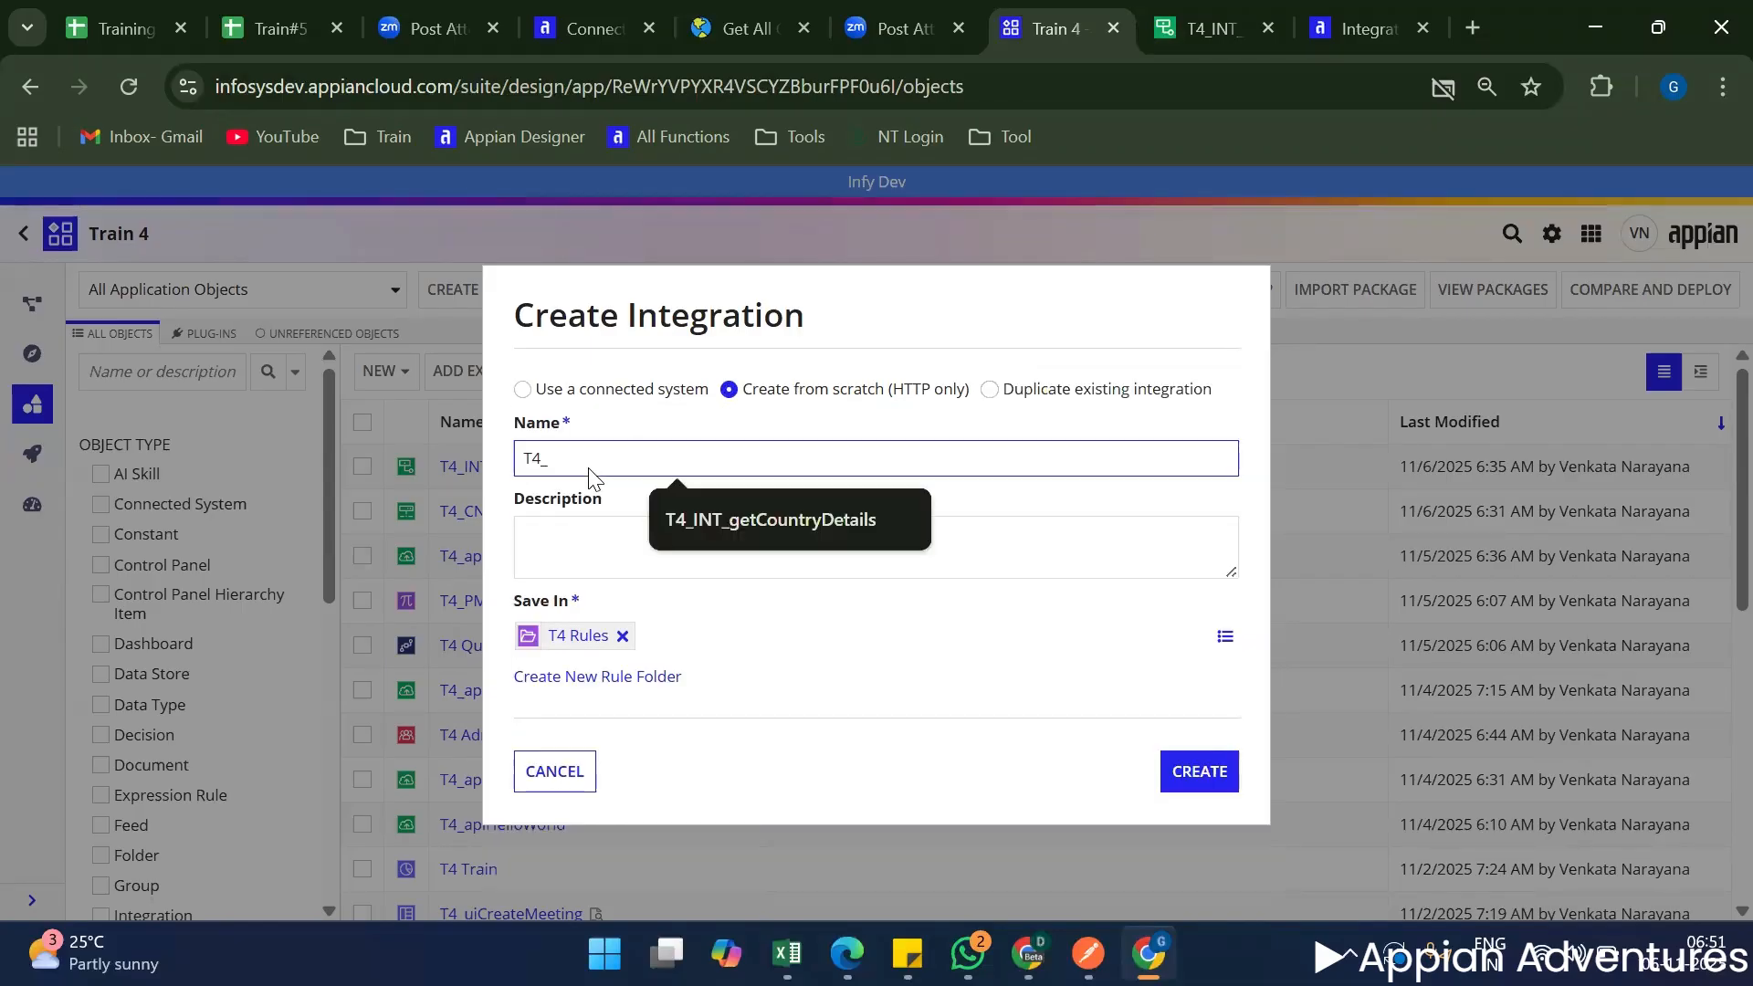
{"action": "type", "text": "T4_INT_grt"}
{"action": "key", "text": "BackSpace"}
{"action": "key", "text": "BackSpace"}
{"action": "type", "text": "e"}
{"action": "left_click", "coordinate": [716, 28]}
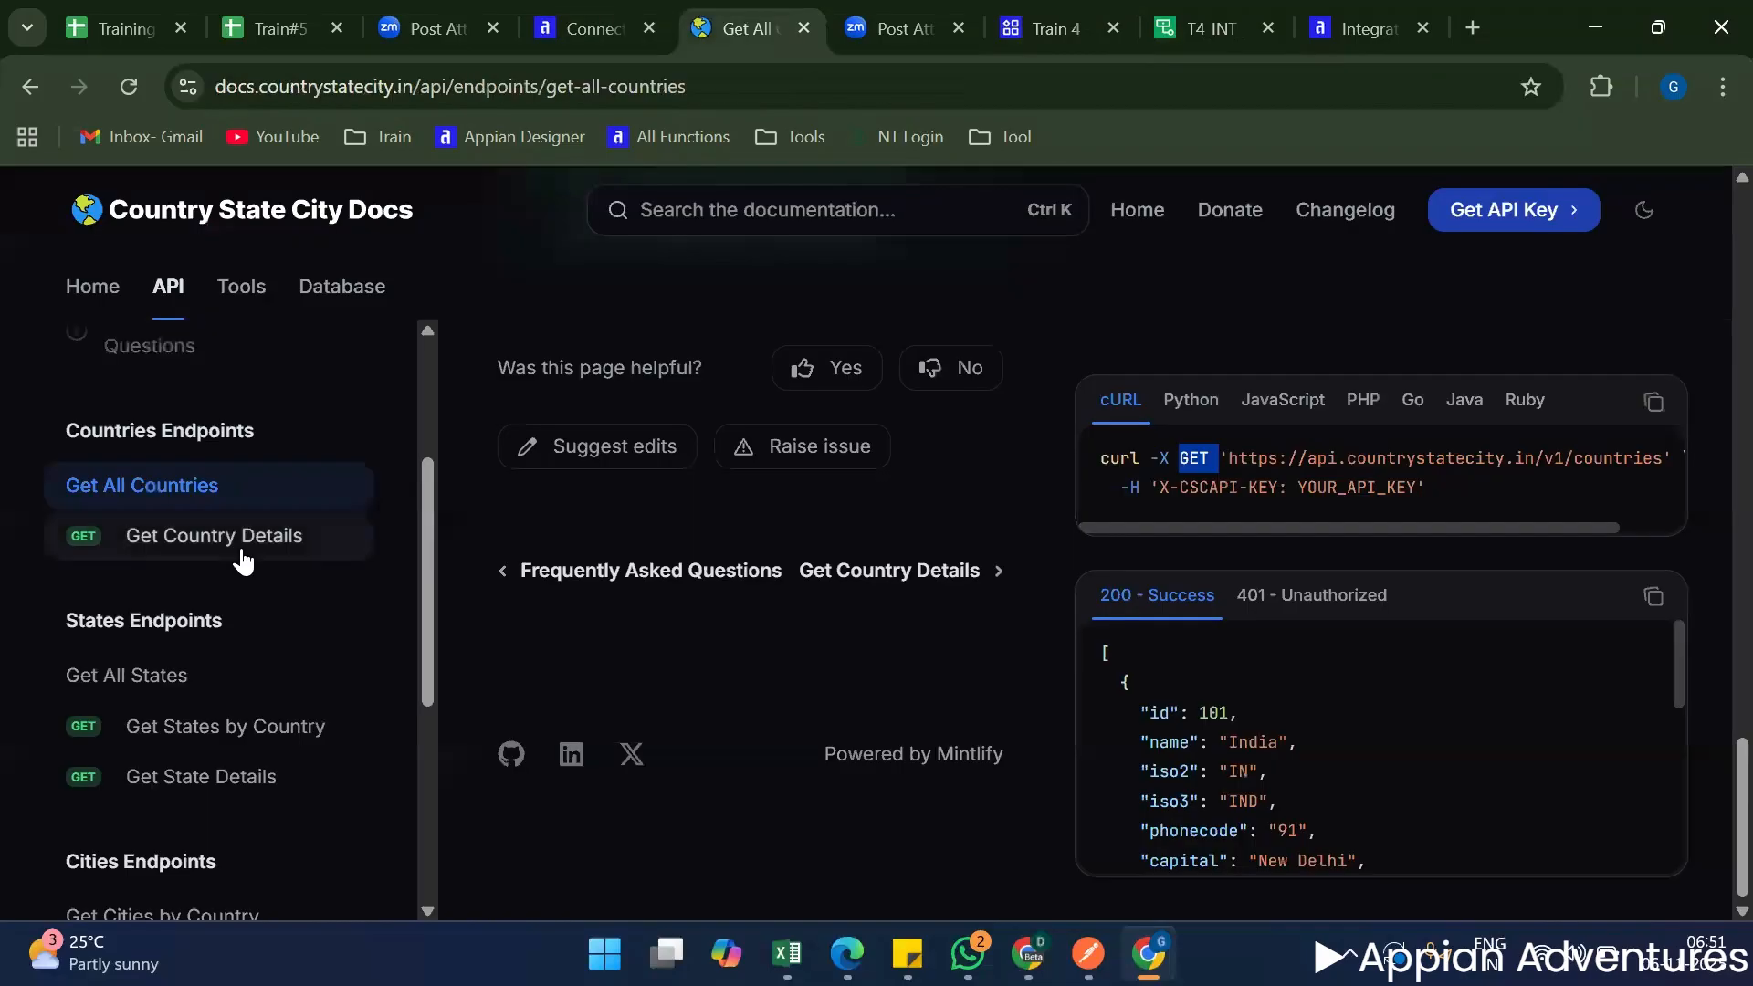
{"action": "left_click", "coordinate": [637, 522]}
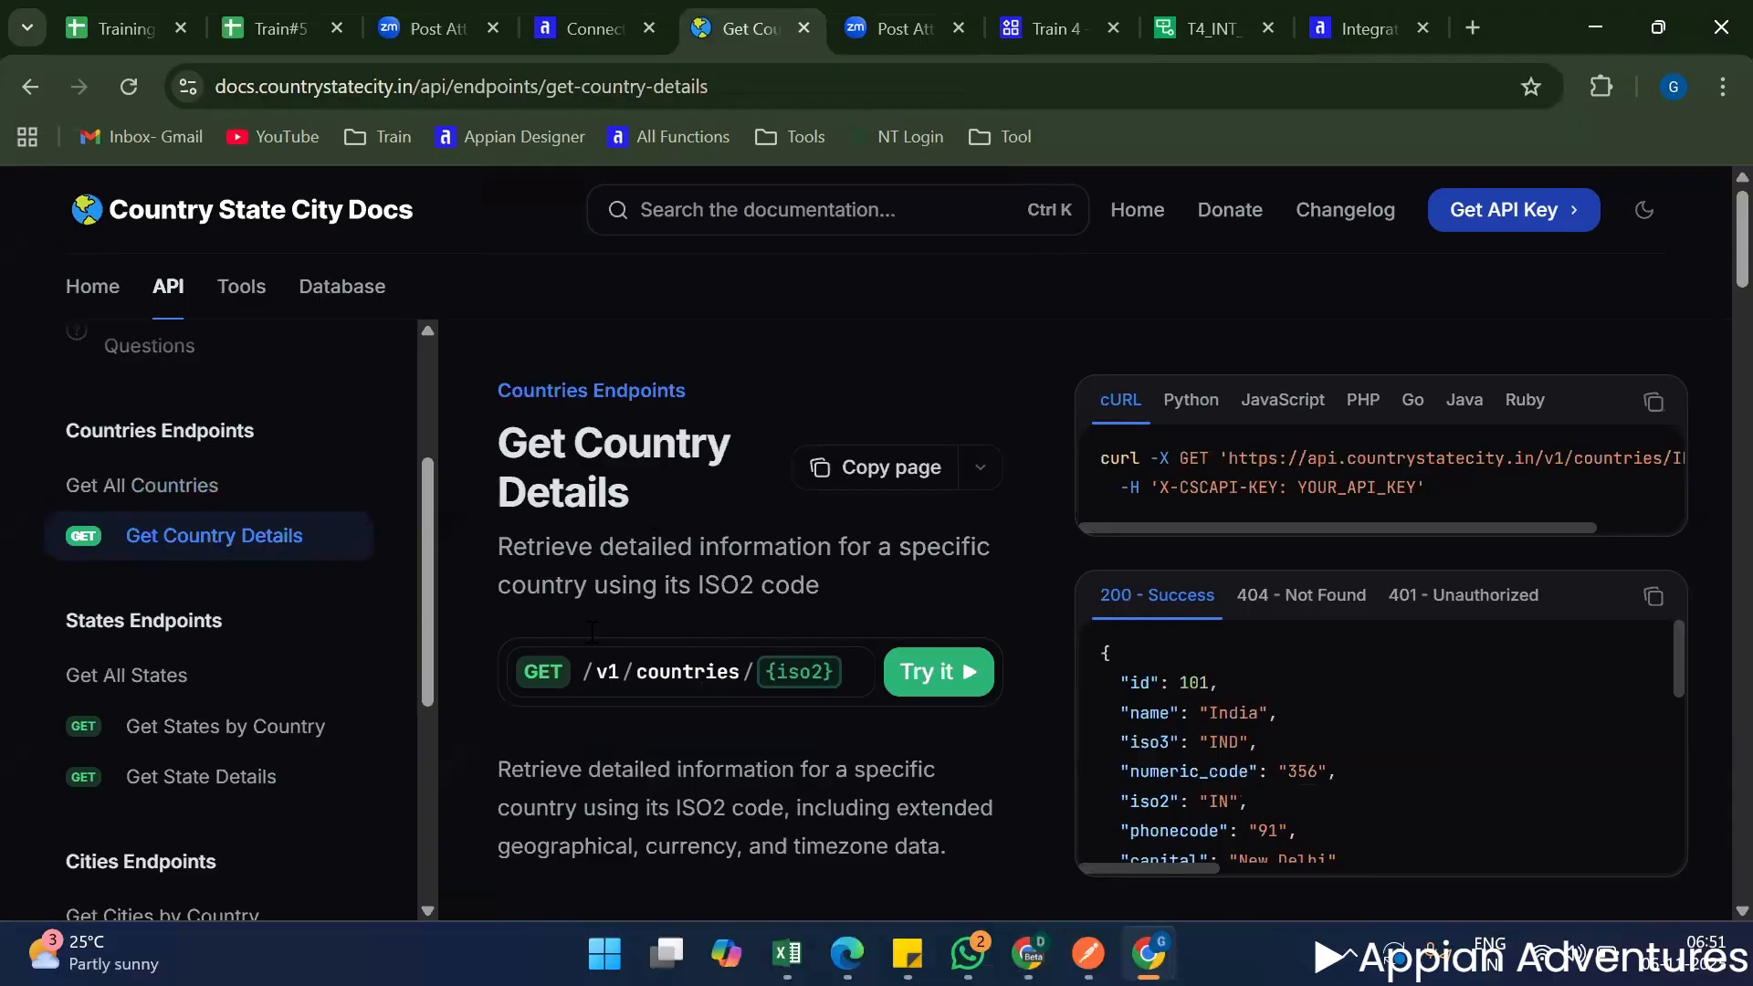
{"action": "left_click", "coordinate": [1640, 526]}
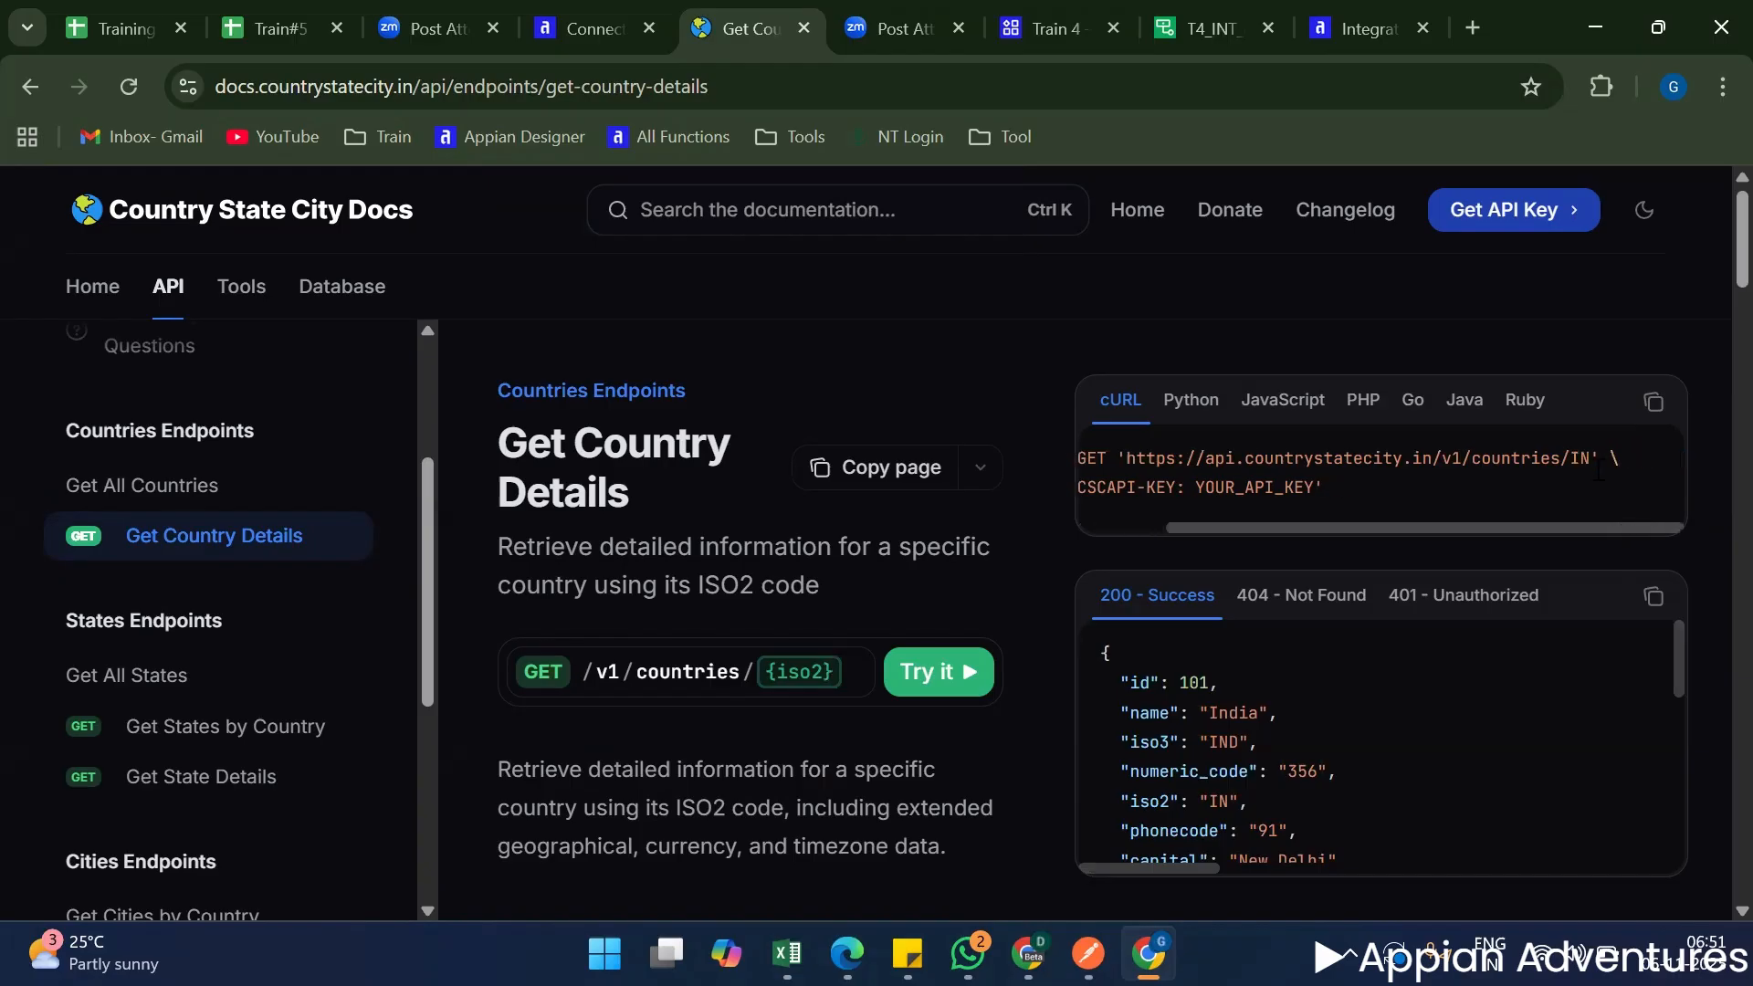
{"action": "left_click_drag", "start_coordinate": [1574, 459], "coordinate": [1128, 457]}
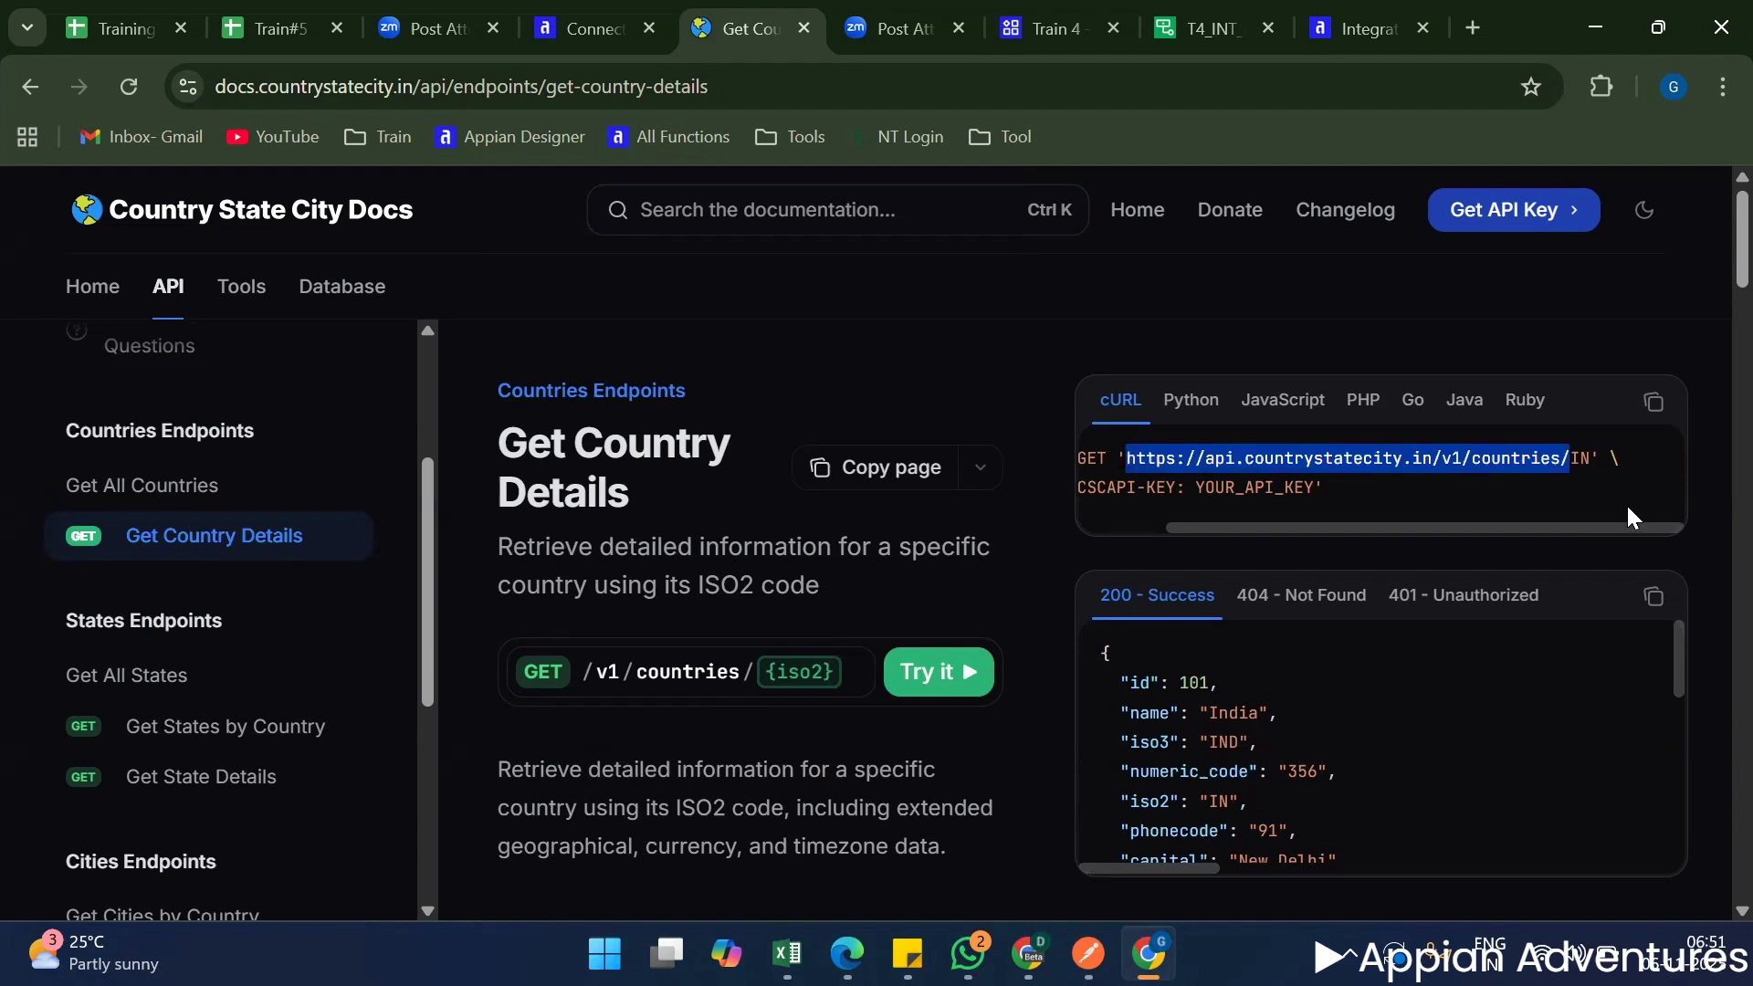
Return to the Train 4 application, complete the integration name as T4_INT_getCountryDetails and try to create it.
{"action": "left_click", "coordinate": [1214, 28]}
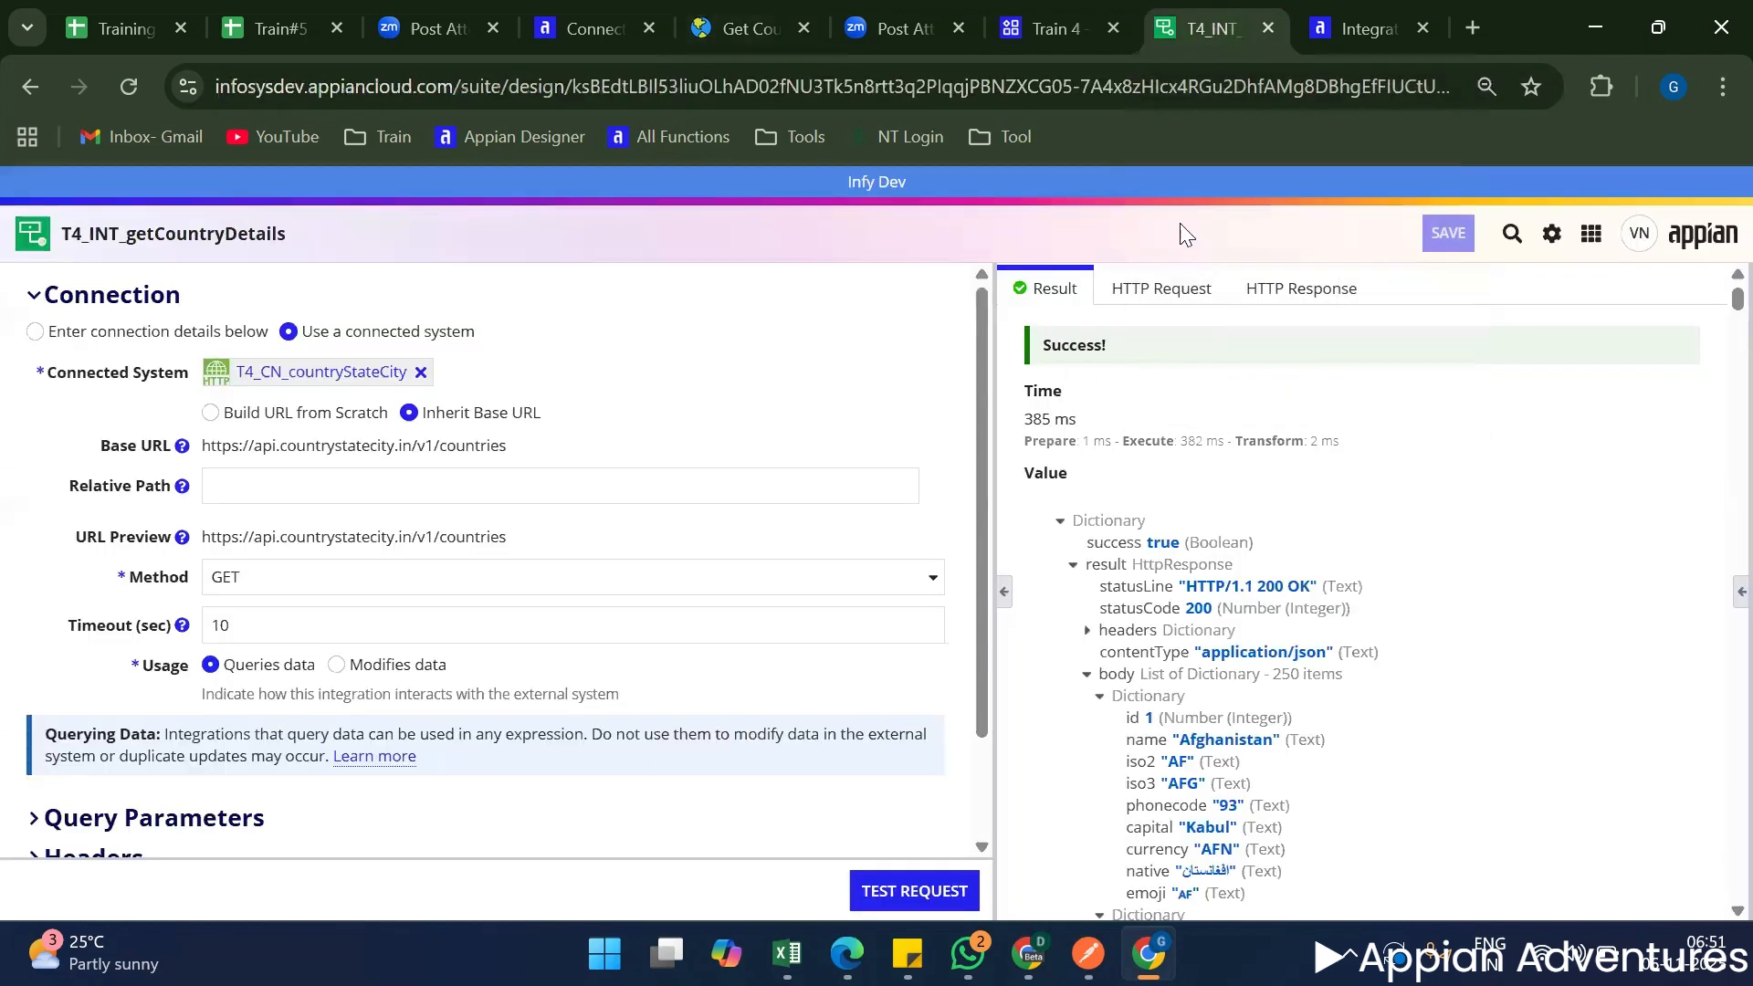
{"action": "left_click", "coordinate": [1050, 29]}
{"action": "type", "text": "Countrt"}
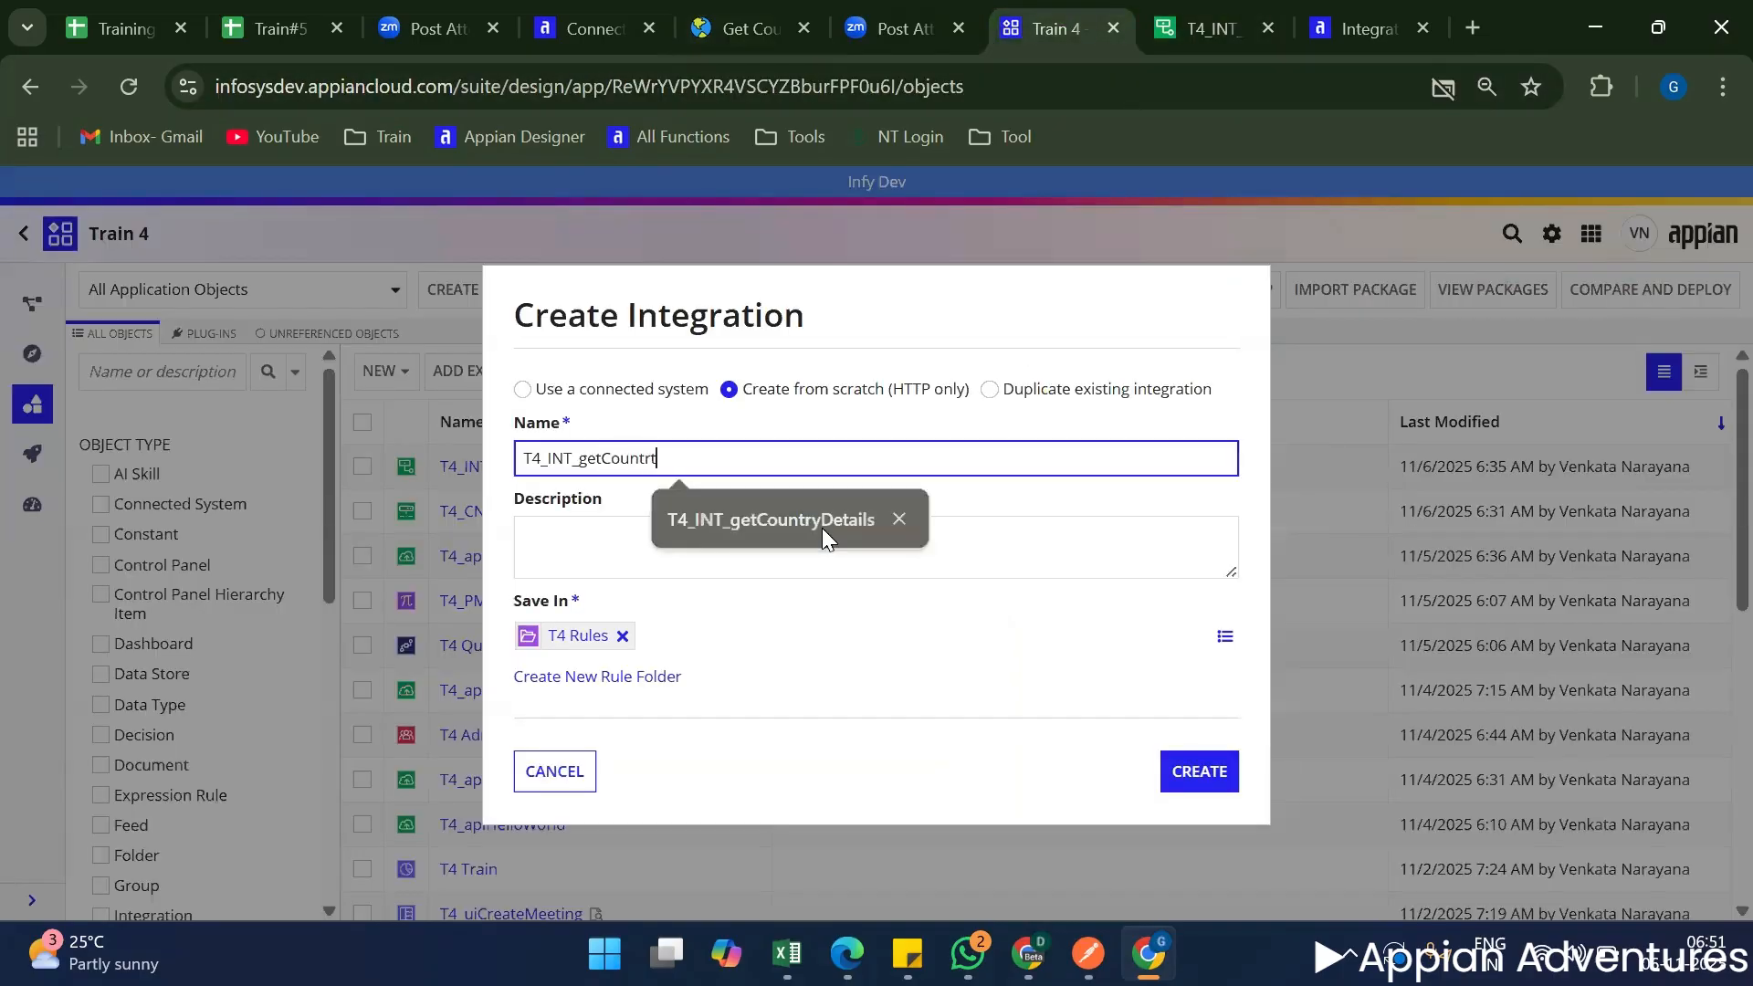
{"action": "key", "text": "BackSpace"}
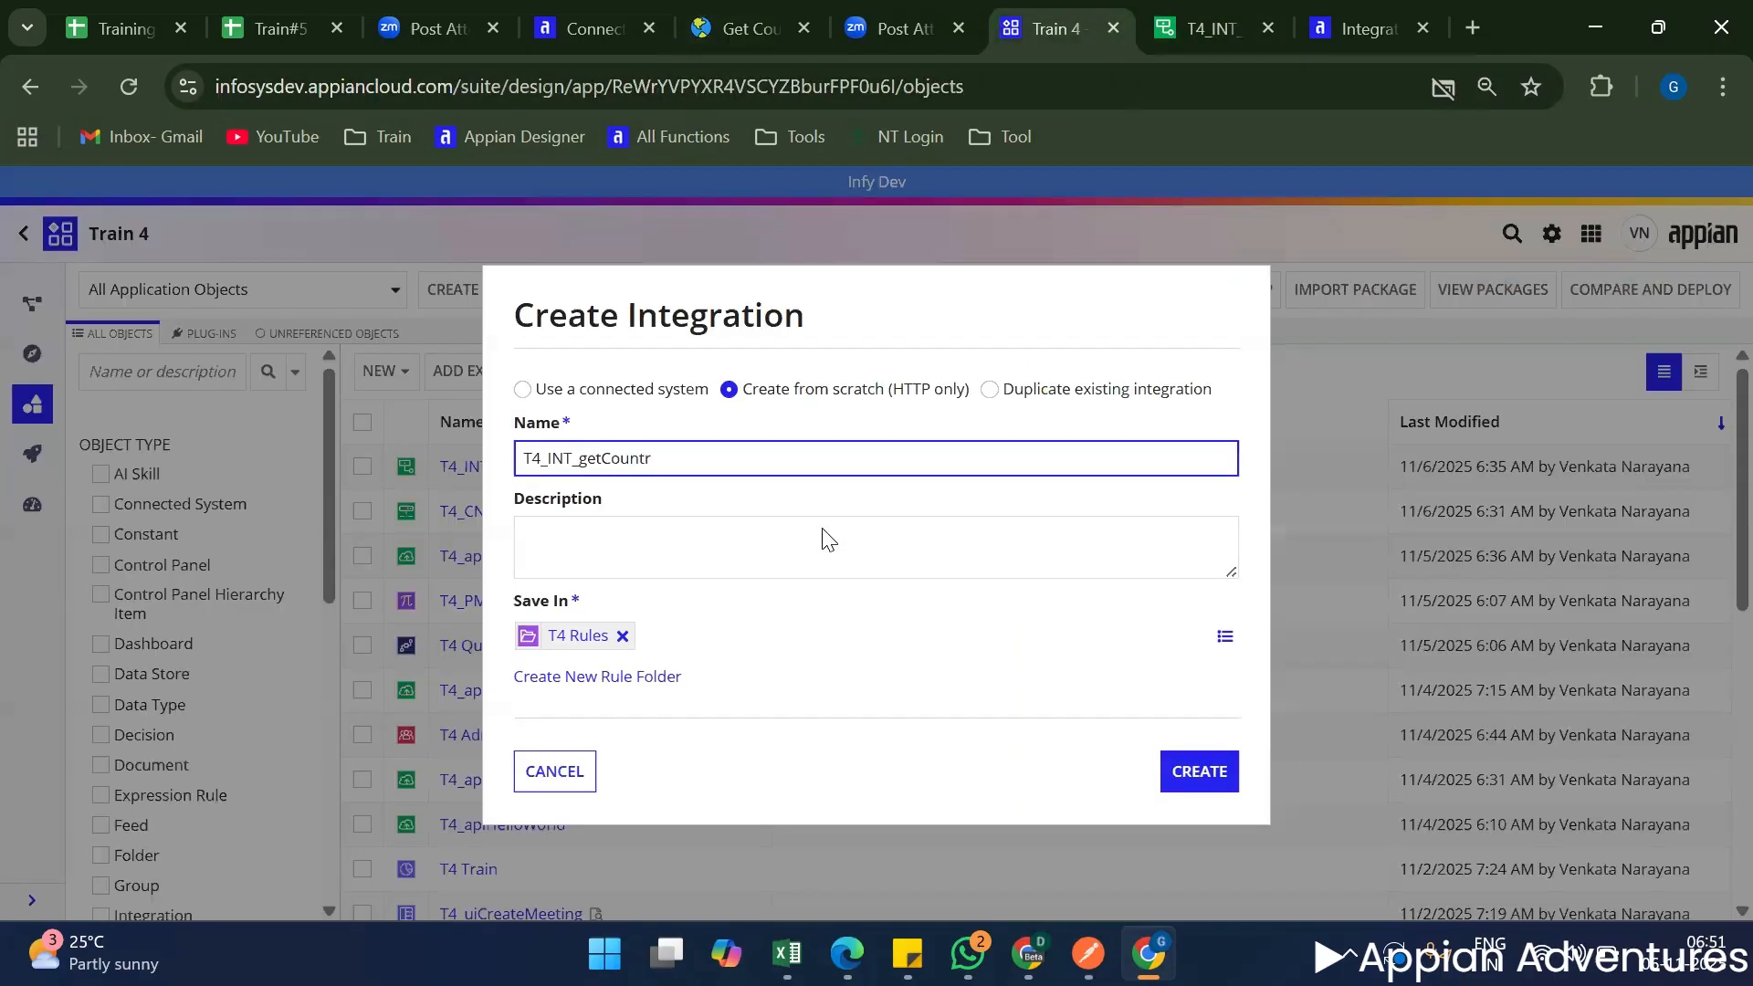
{"action": "type", "text": "yDetails"}
{"action": "left_click", "coordinate": [1200, 774]}
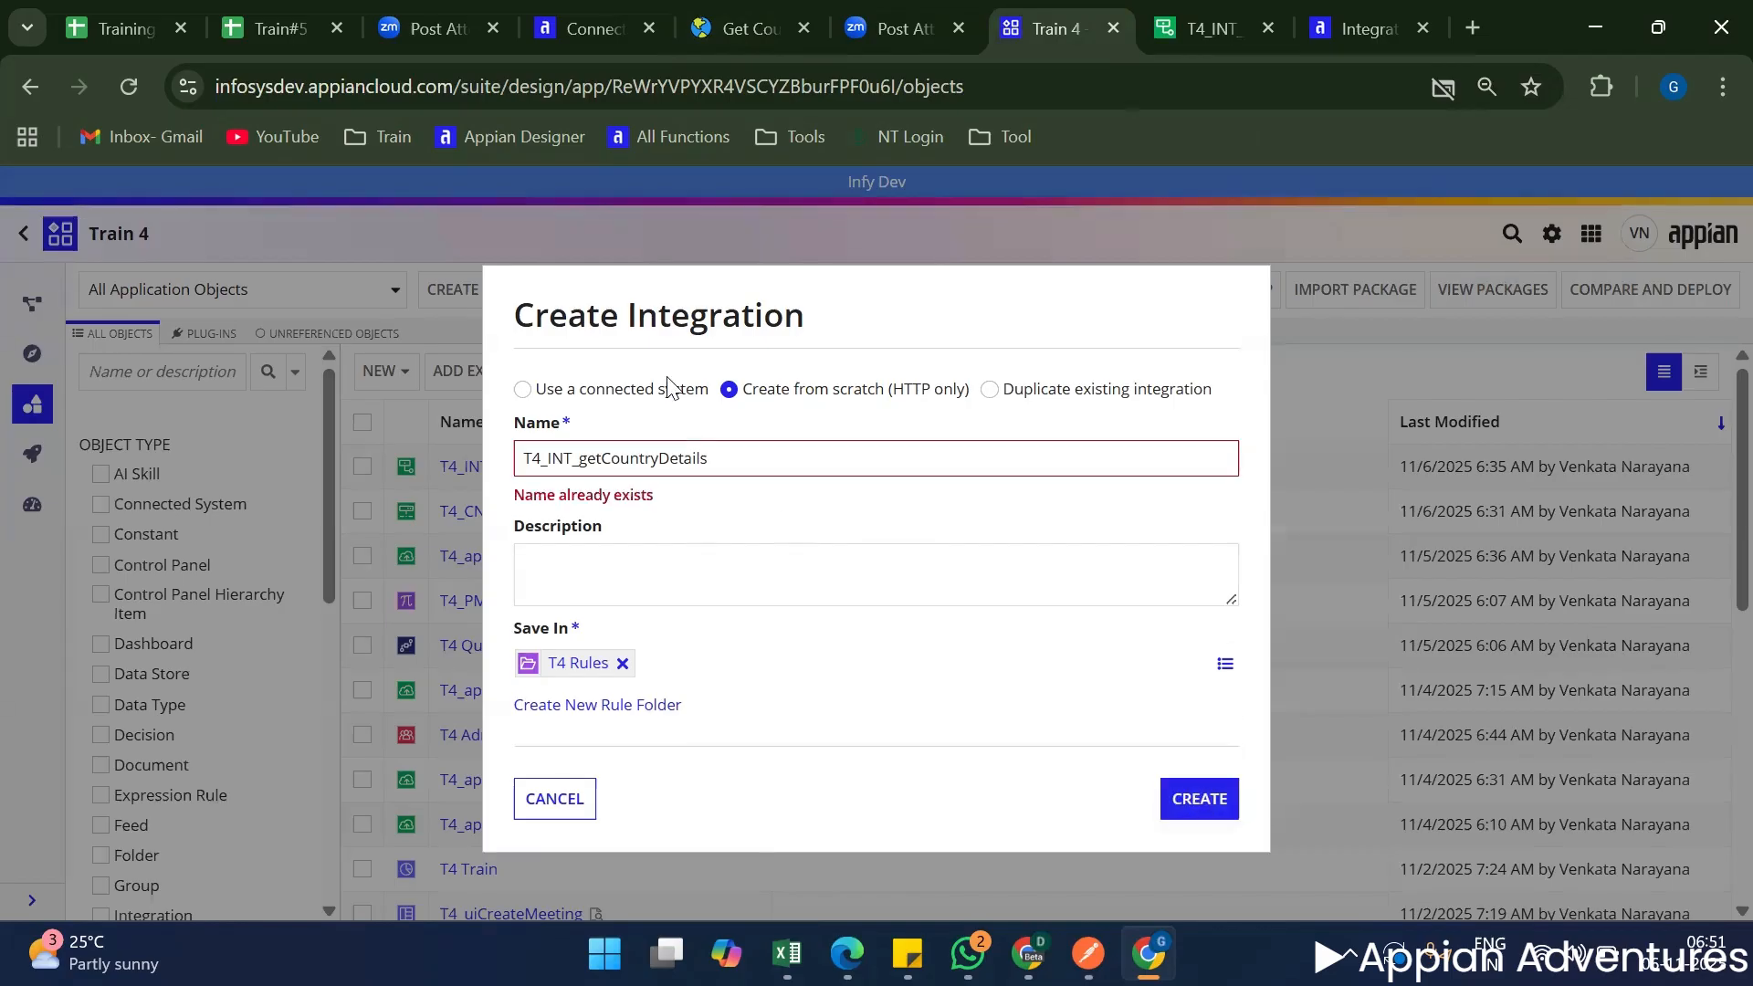
Rename the new integration T4_INT_getCountryDetailsbyCntryCode, create it in T4 Rules and open it in its own browser window.
{"action": "left_click", "coordinate": [698, 438]}
{"action": "type", "text": "ycntryCode"}
{"action": "left_click", "coordinate": [724, 454]}
{"action": "key", "text": "BackSpace"}
{"action": "key", "text": "BackSpace"}
{"action": "type", "text": "by"}
{"action": "key", "text": "Delete"}
{"action": "type", "text": "C"}
{"action": "left_click", "coordinate": [1185, 798]}
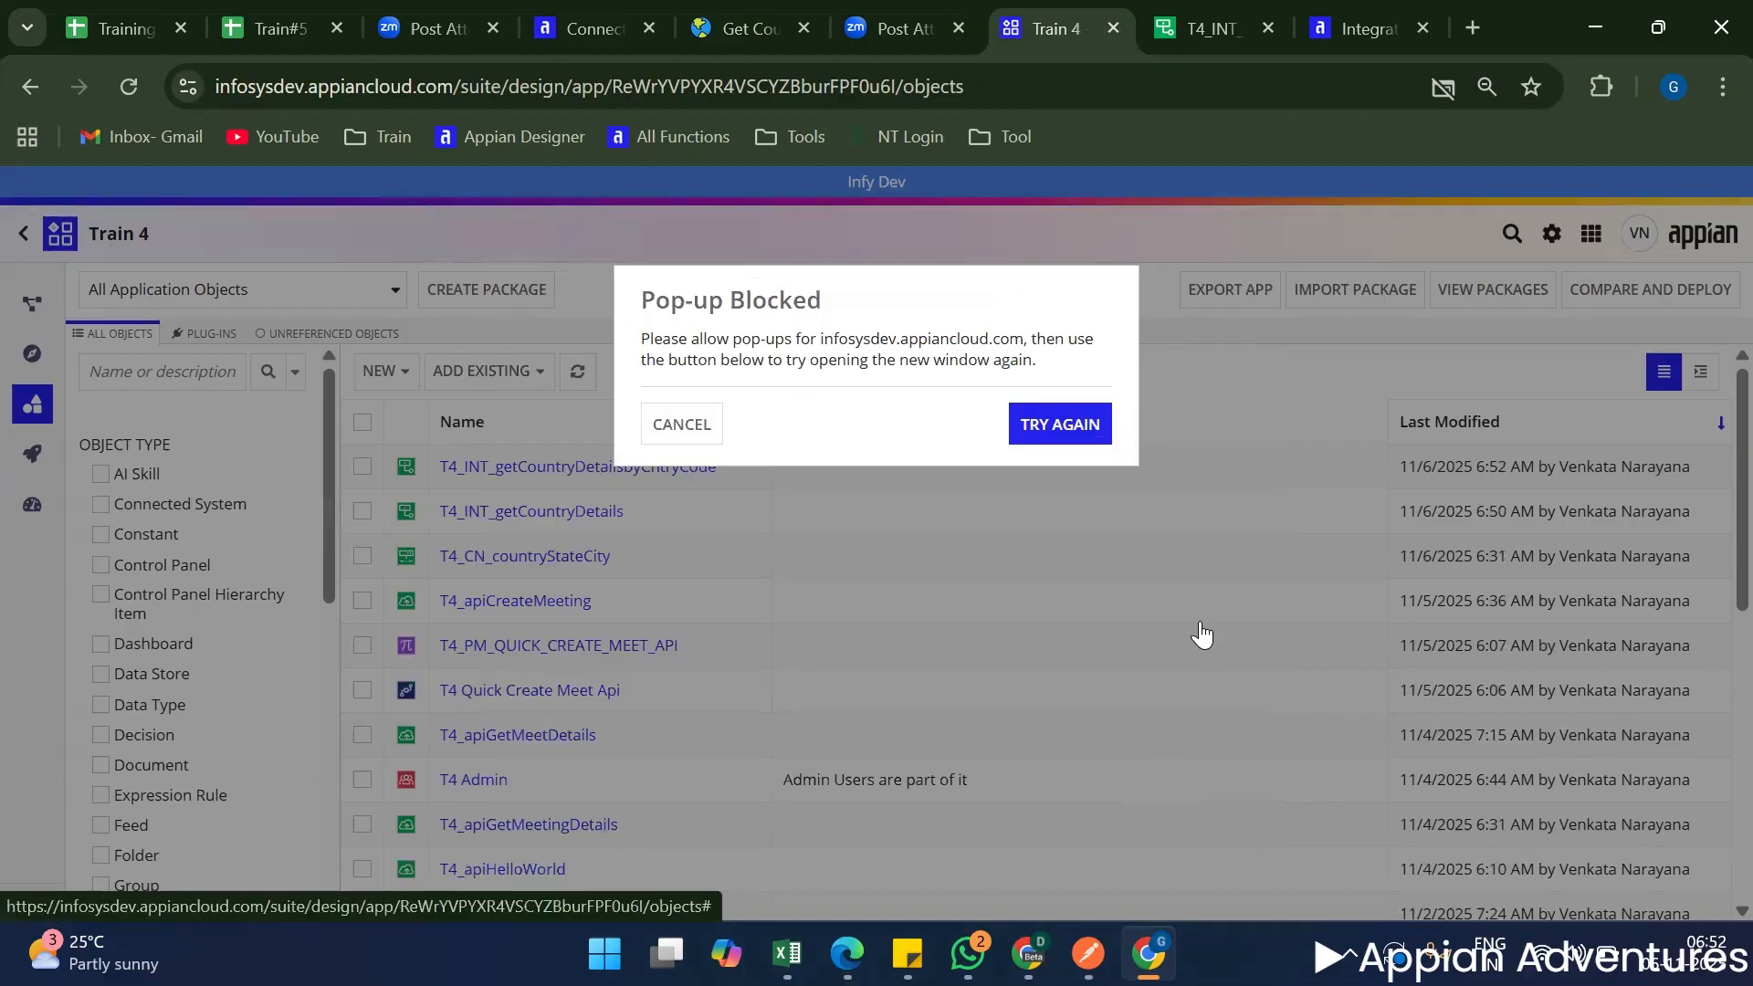
{"action": "left_click", "coordinate": [1029, 426]}
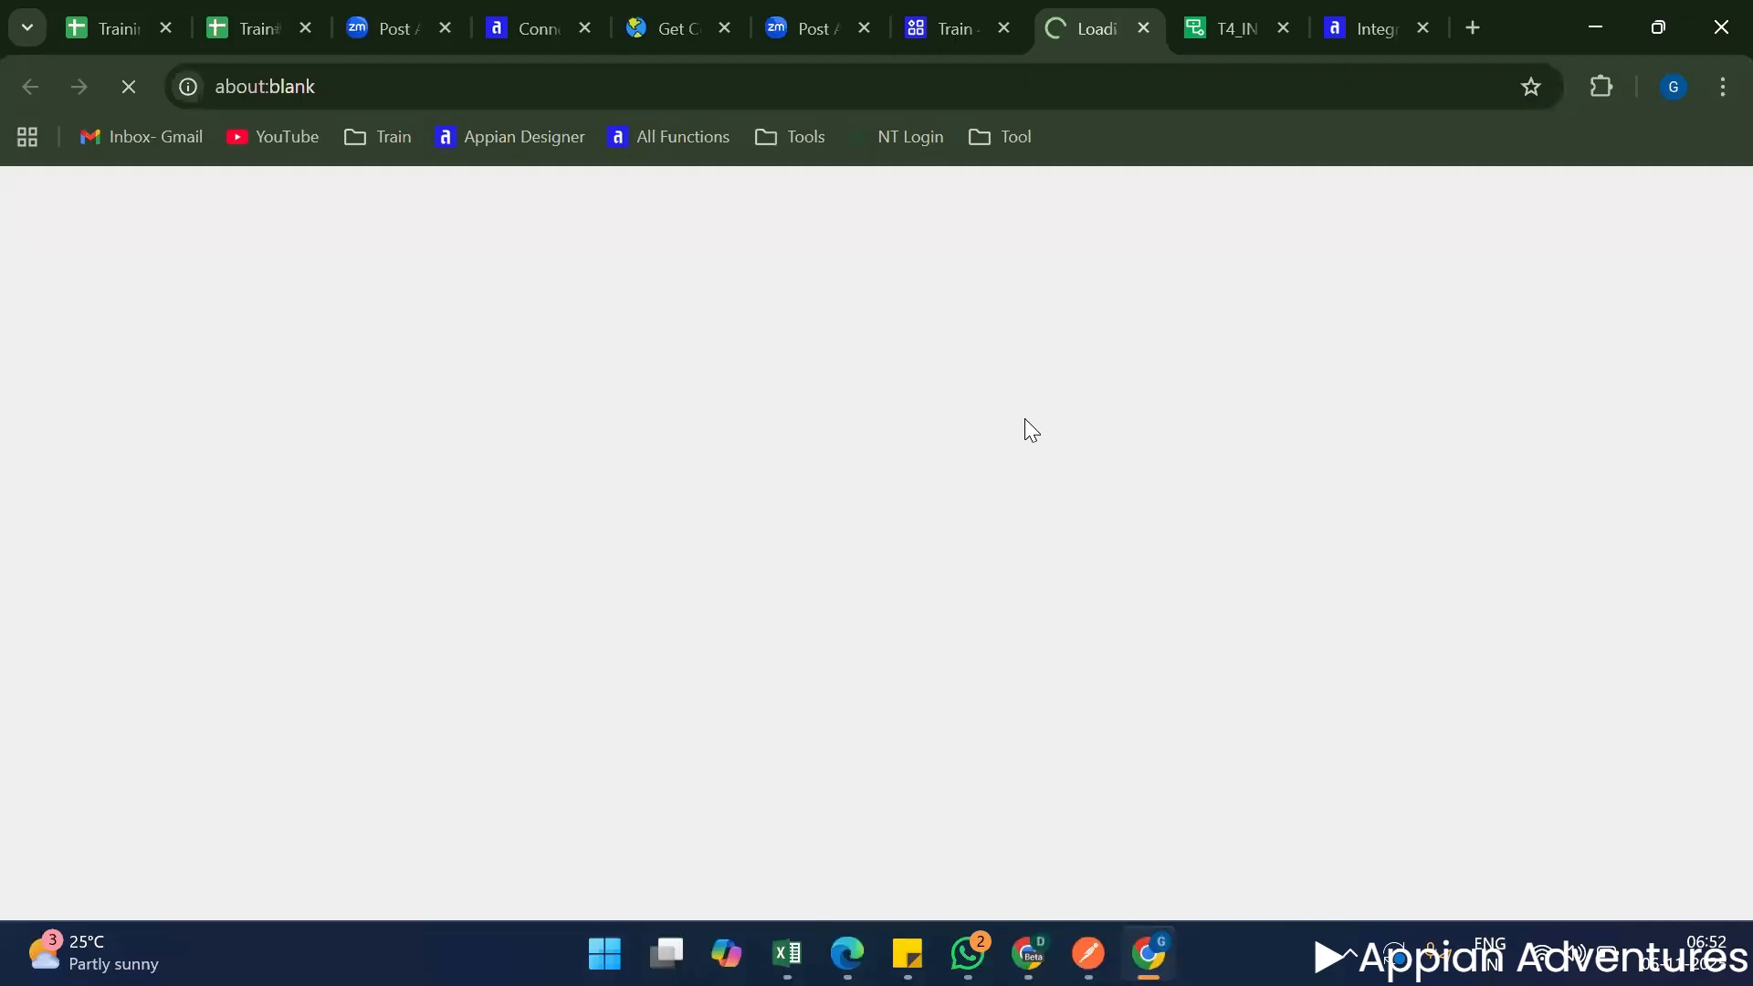
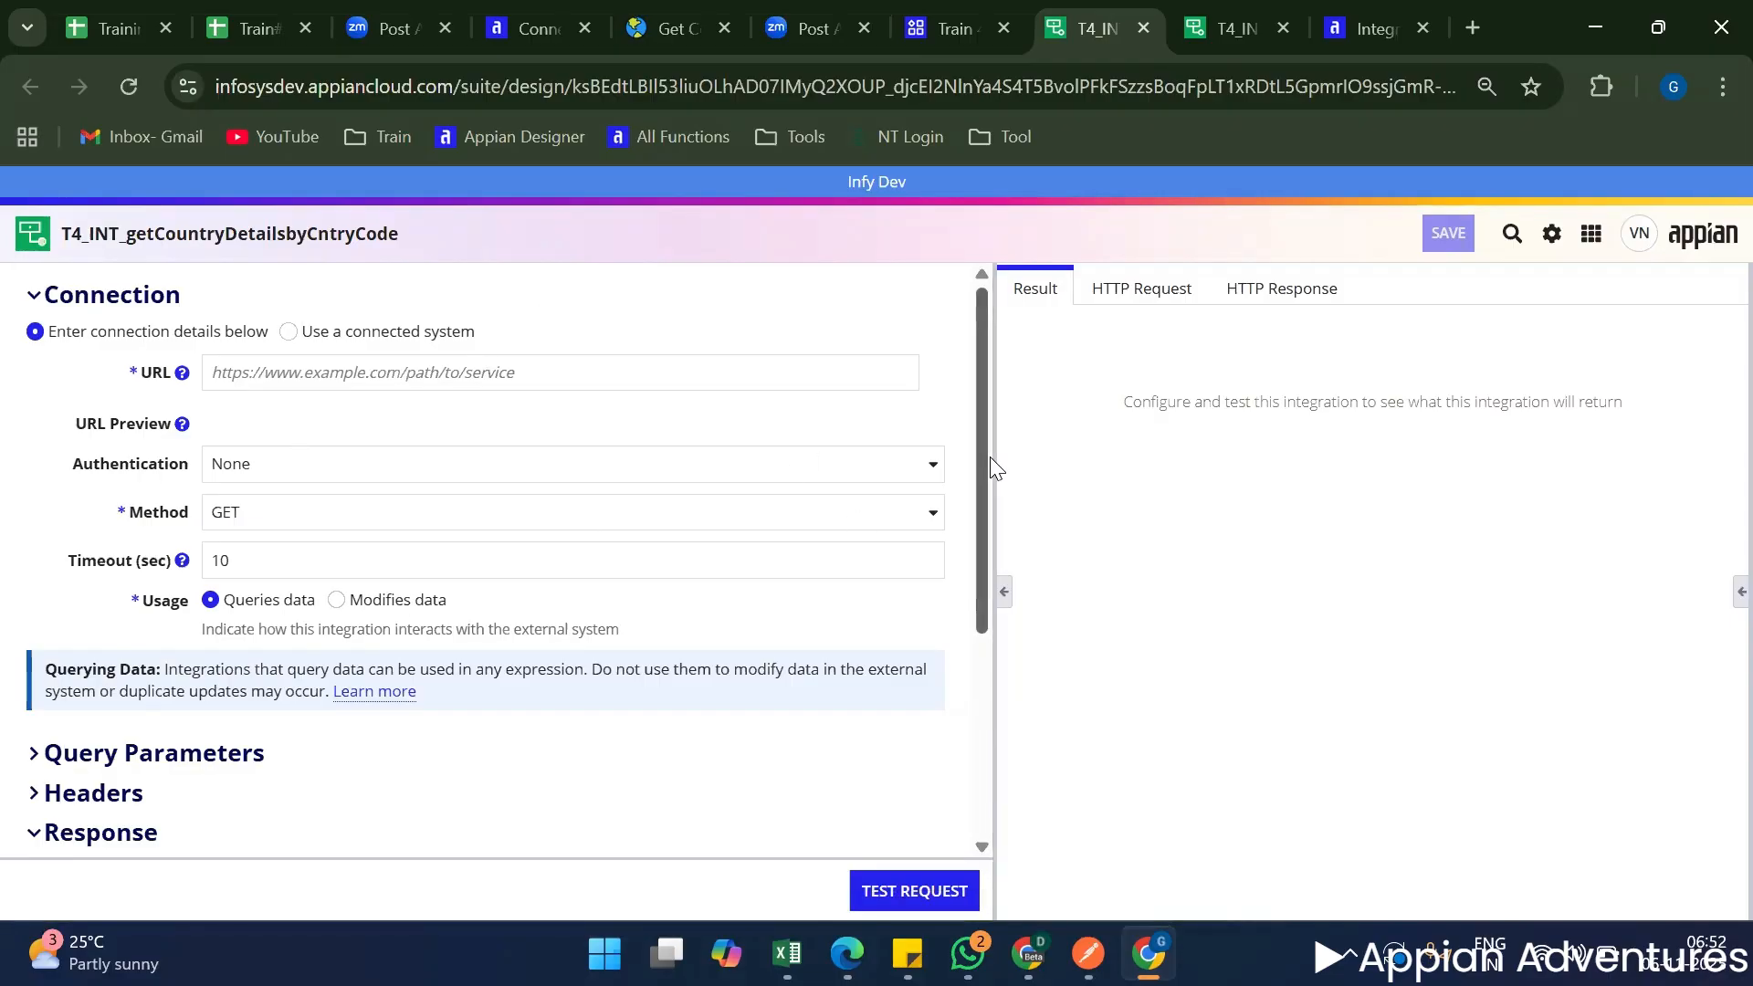
{"action": "left_click_drag", "start_coordinate": [995, 454], "coordinate": [432, 493]}
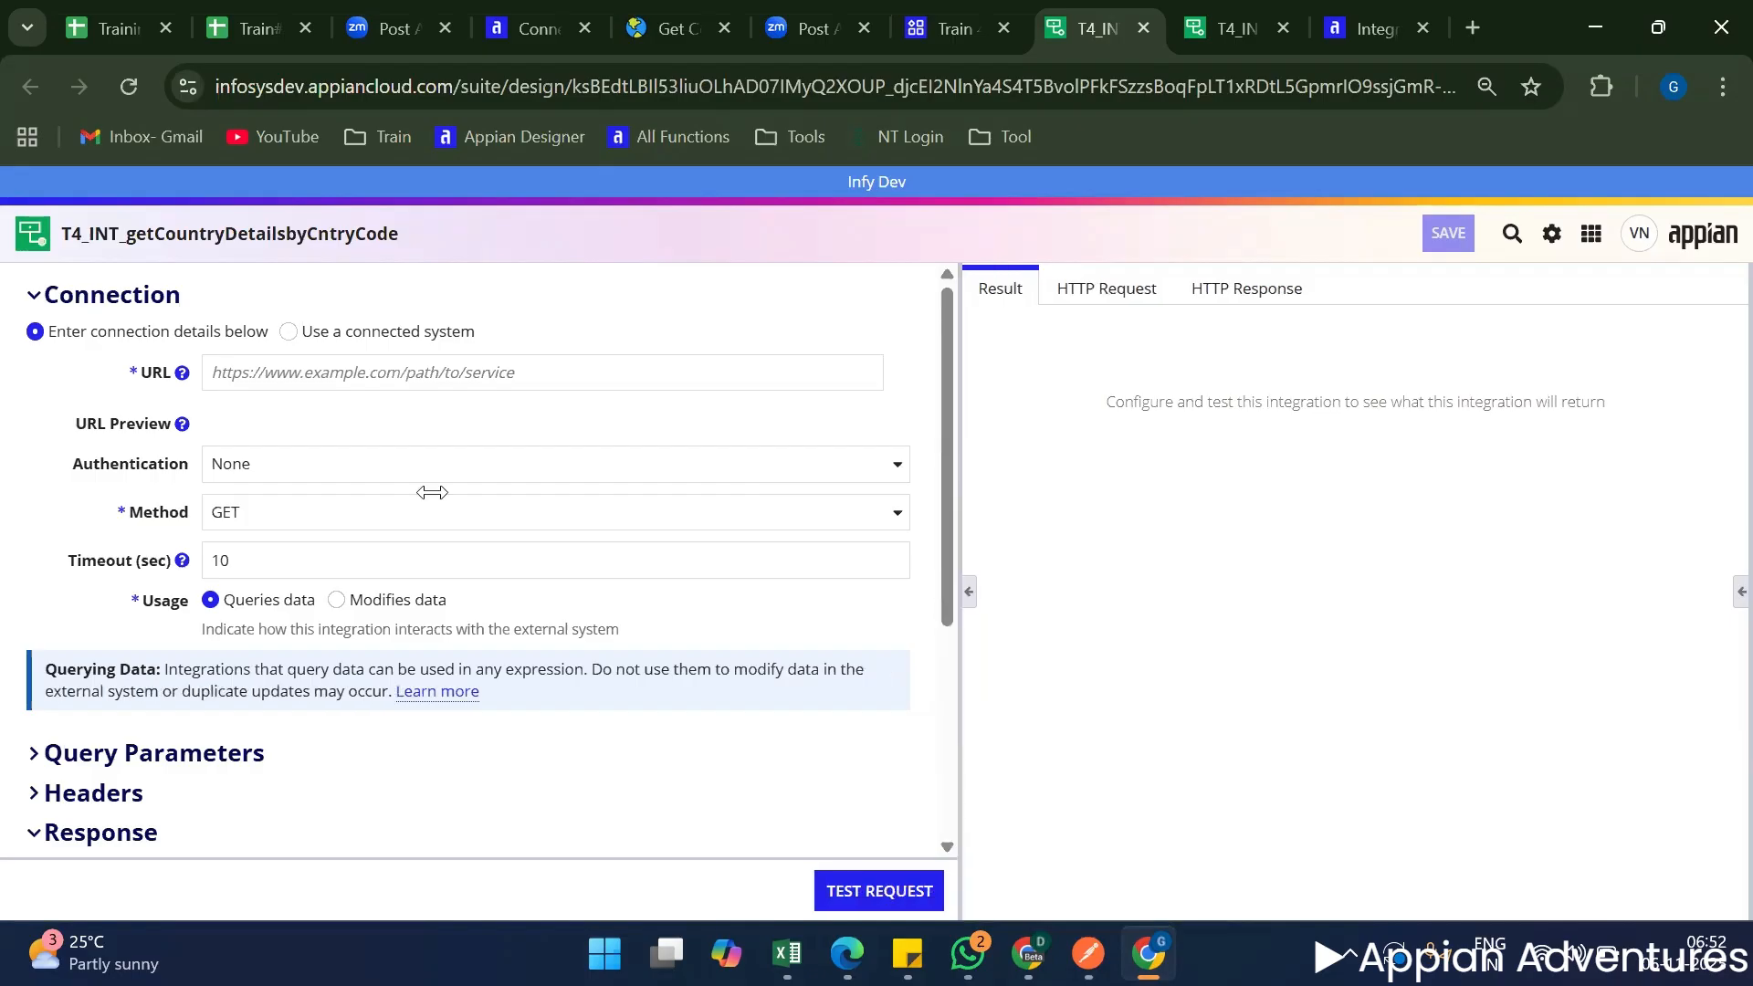
{"action": "left_click", "coordinate": [212, 378]}
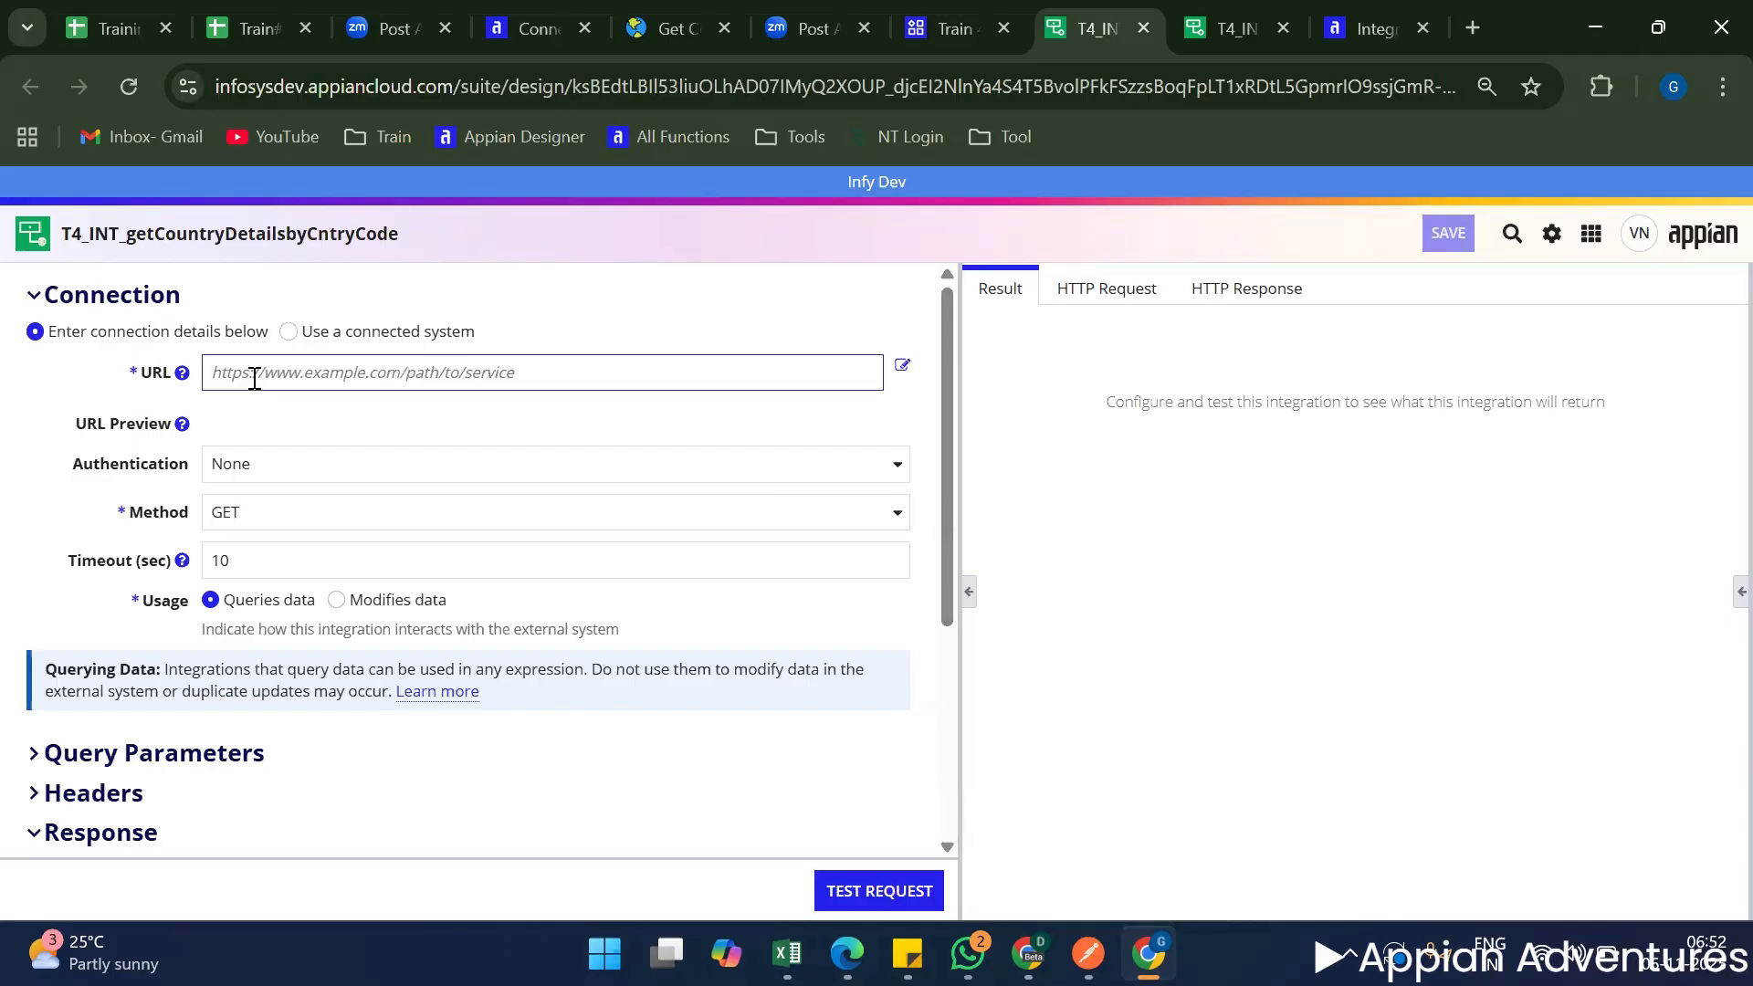
{"action": "type", "text": "https://api.countrystatecity.in/v1/countries/"}
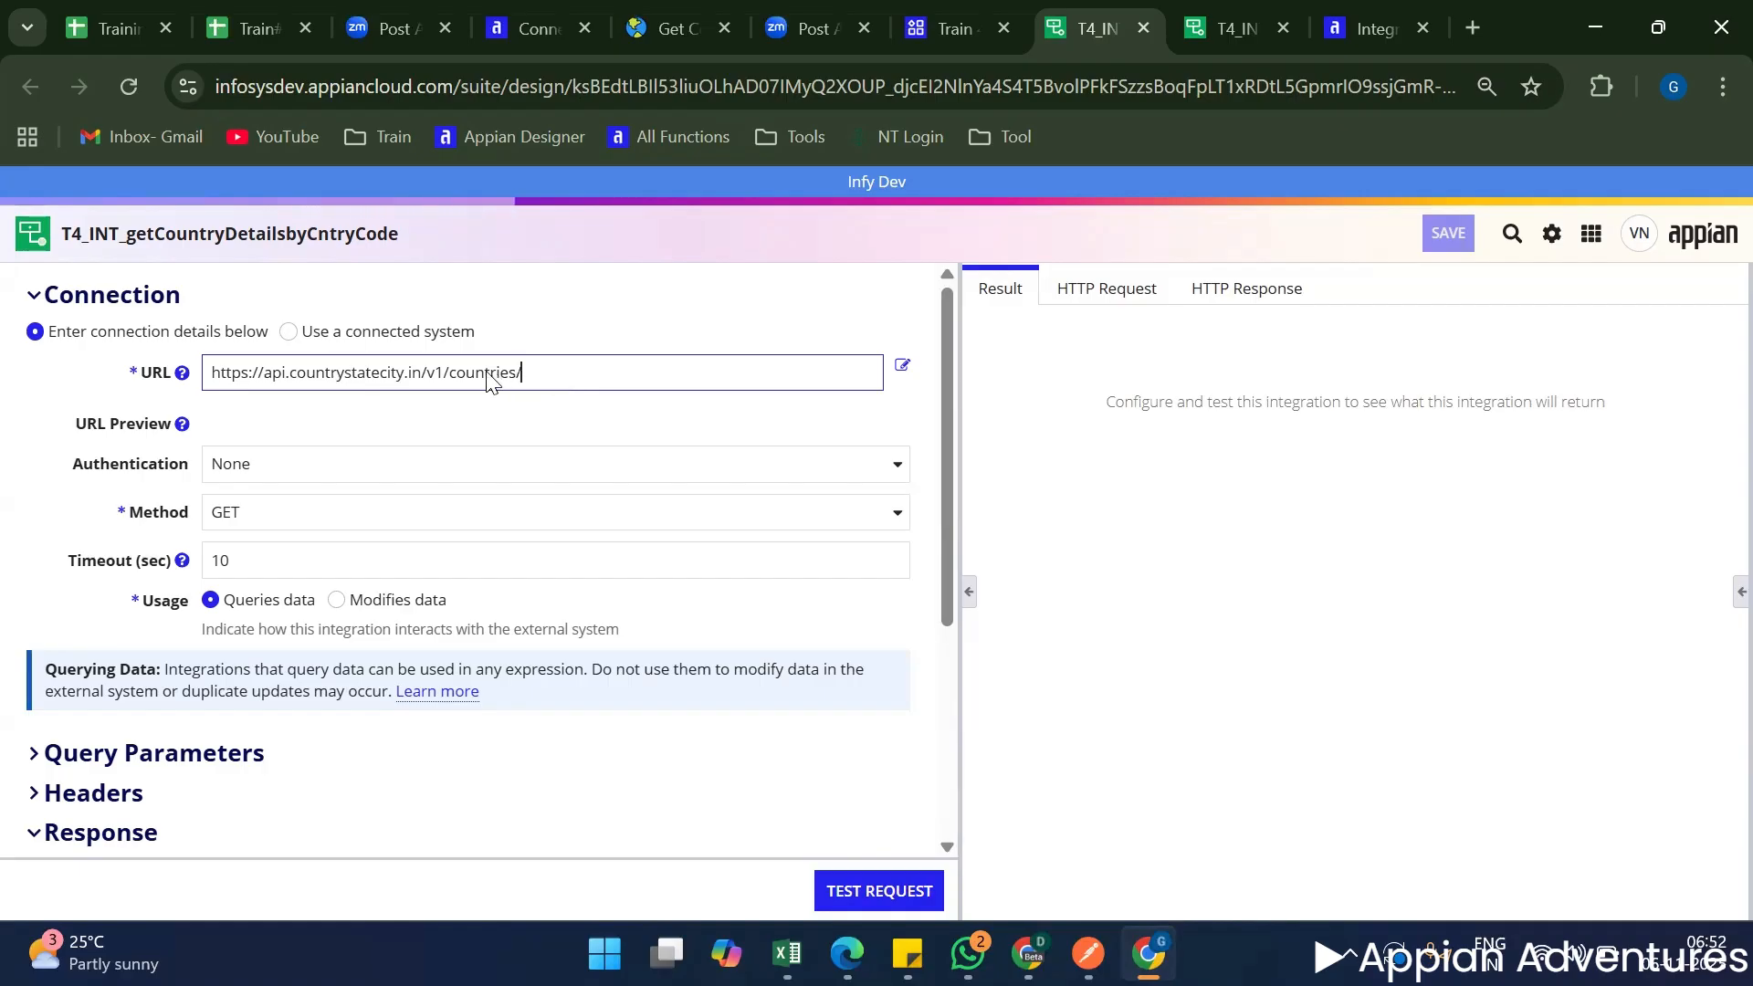
{"action": "left_click", "coordinate": [561, 425]}
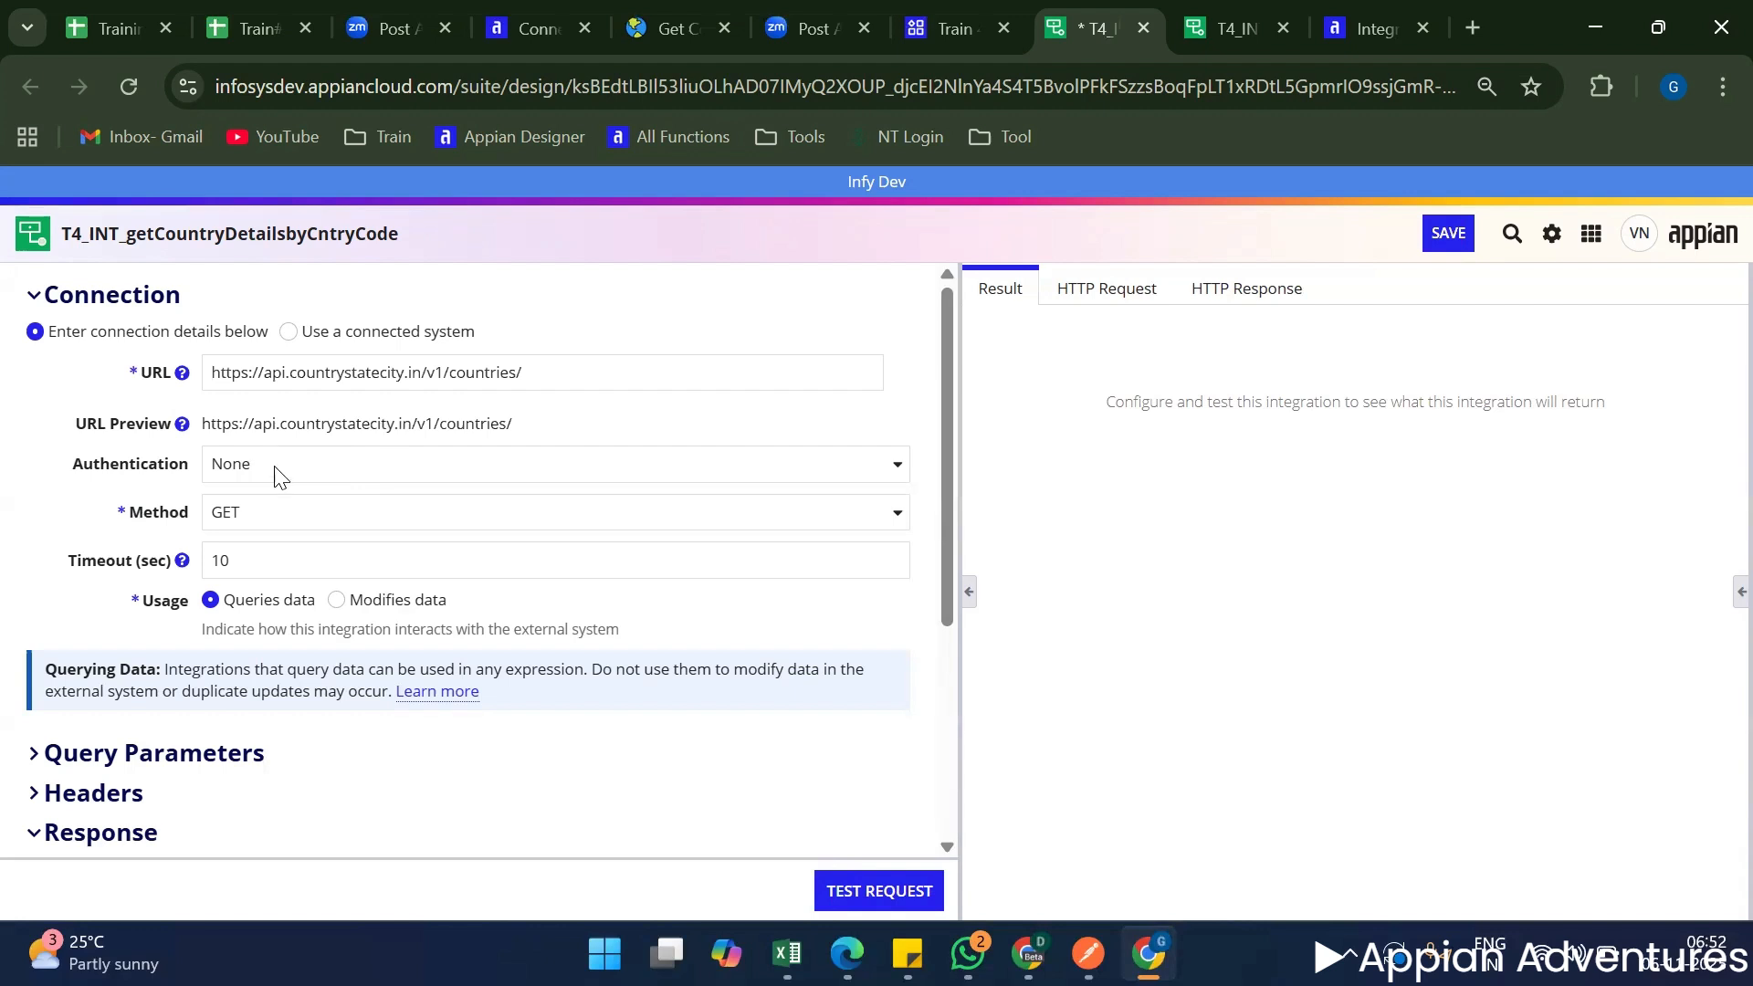
Review the integration's URL and URL preview, plus the available authentication types and HTTP methods.
{"action": "left_click", "coordinate": [591, 378]}
{"action": "key", "text": "ctrl+a"}
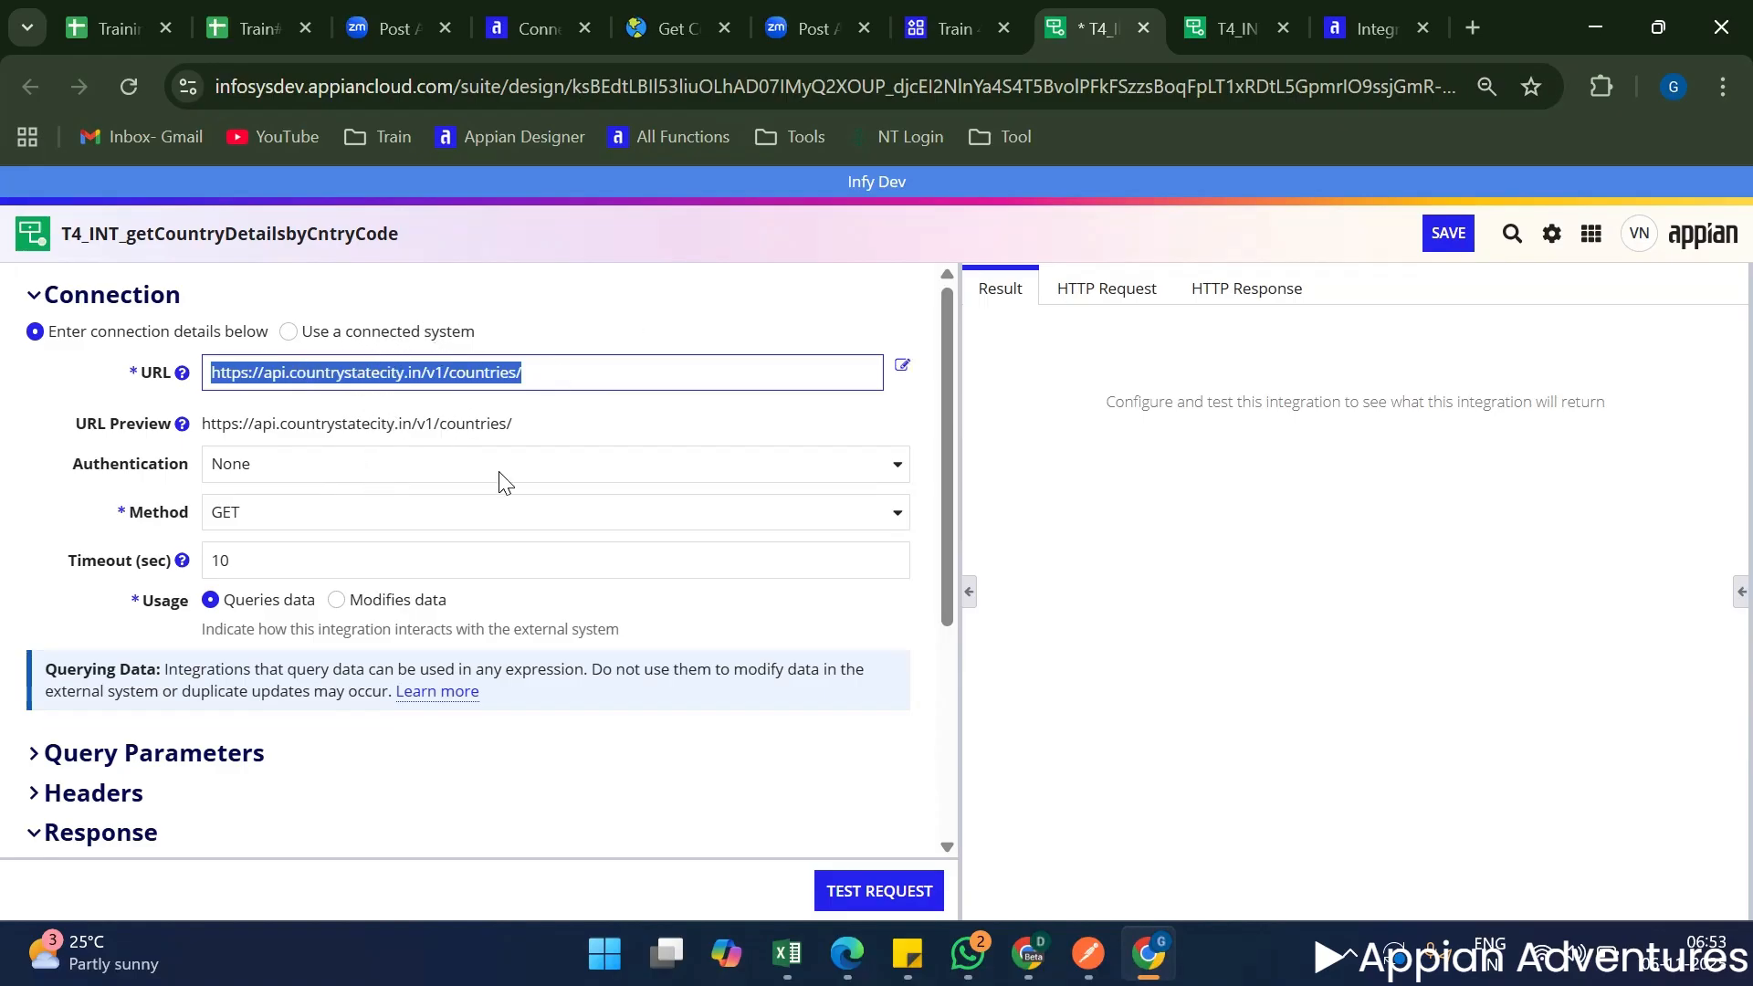
{"action": "left_click", "coordinate": [369, 429]}
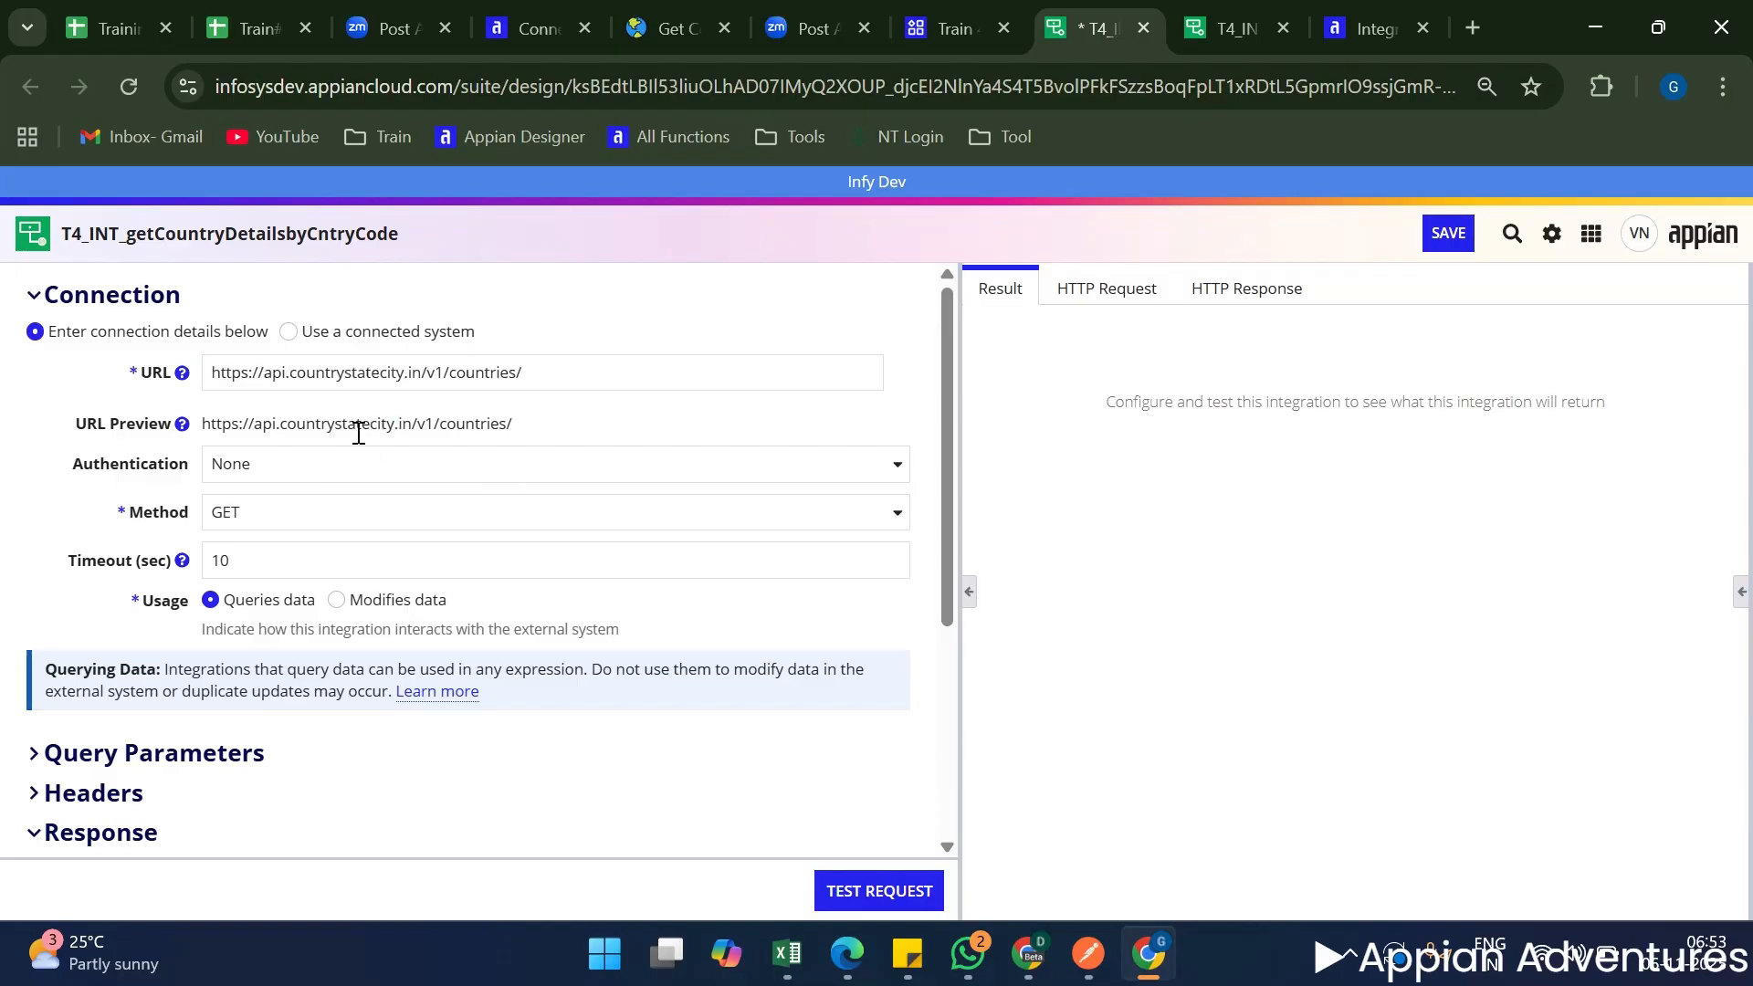
{"action": "triple_click", "coordinate": [356, 429]}
{"action": "left_click", "coordinate": [322, 464]}
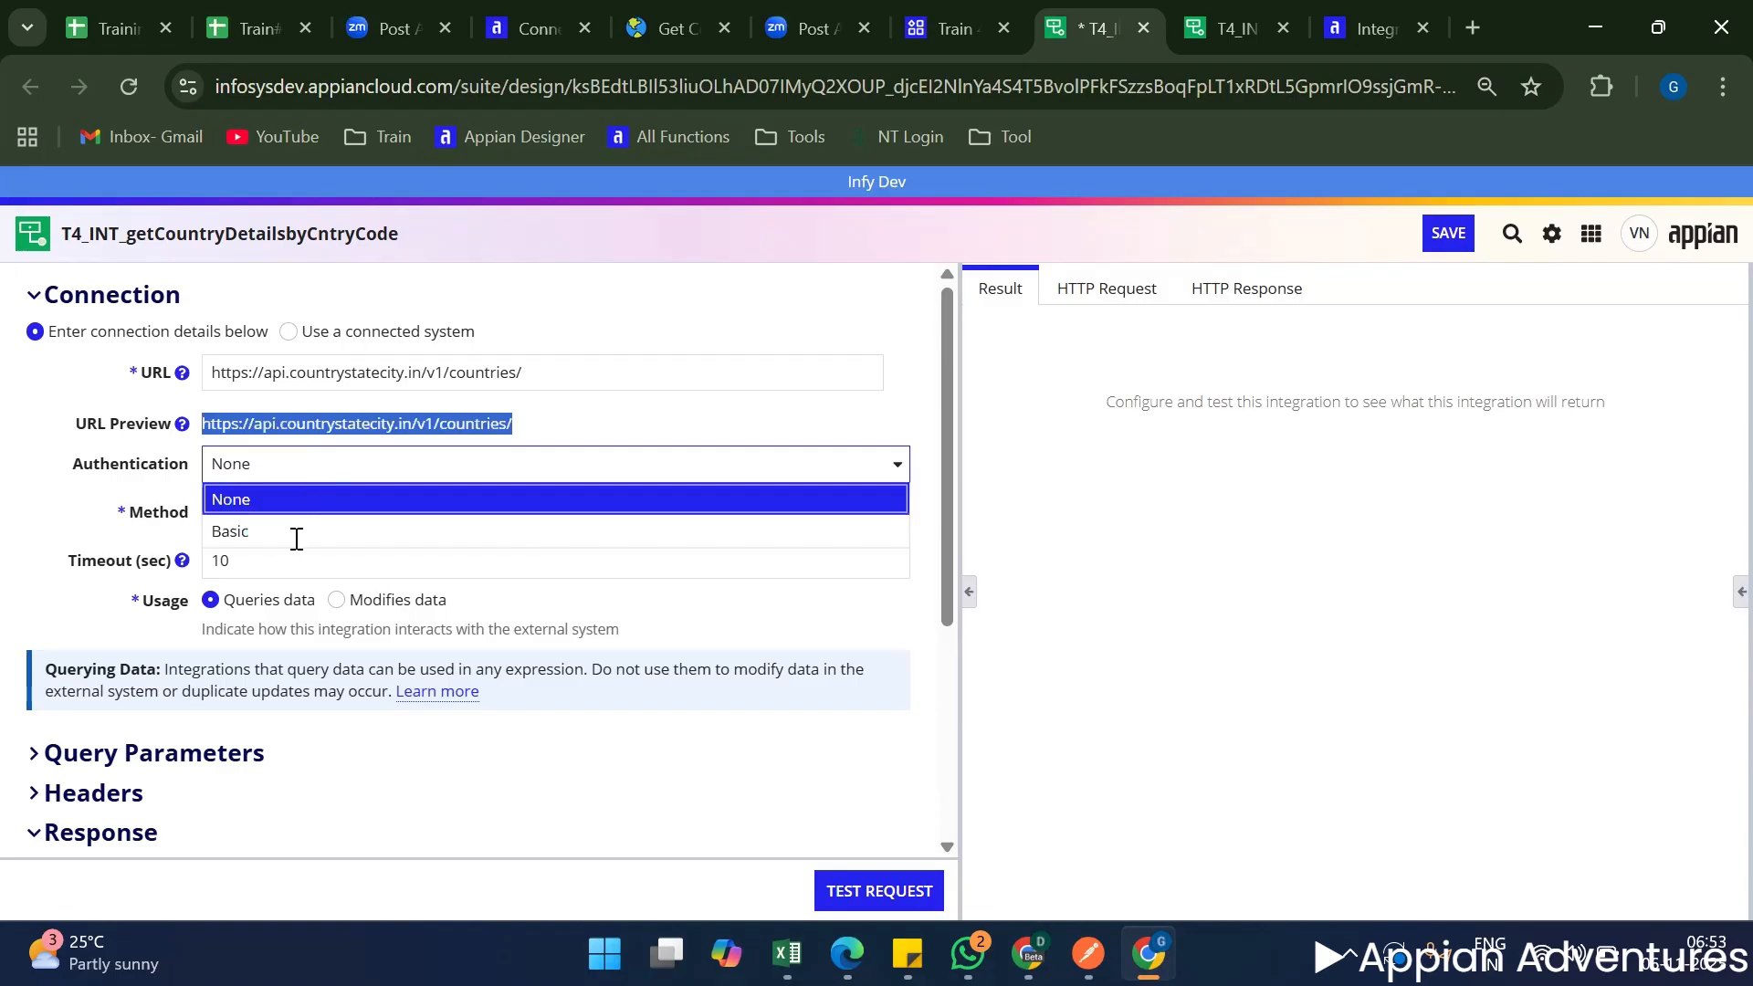
{"action": "left_click", "coordinate": [86, 552]}
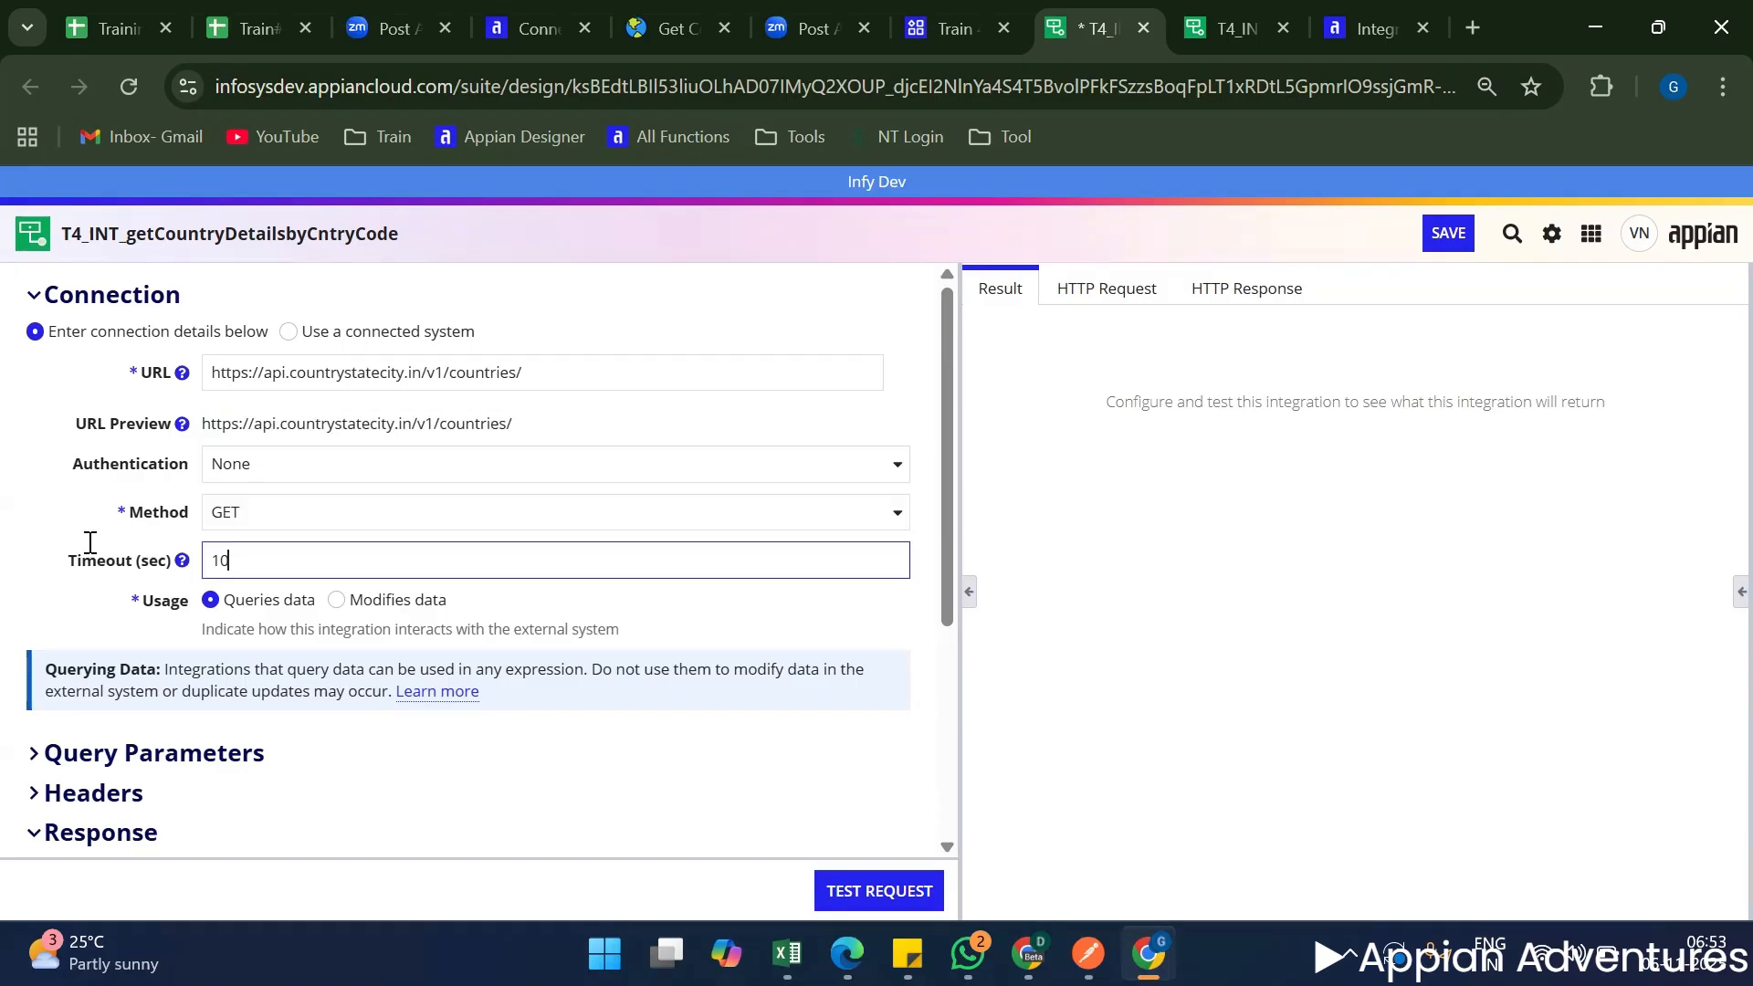
{"action": "left_click", "coordinate": [271, 515]}
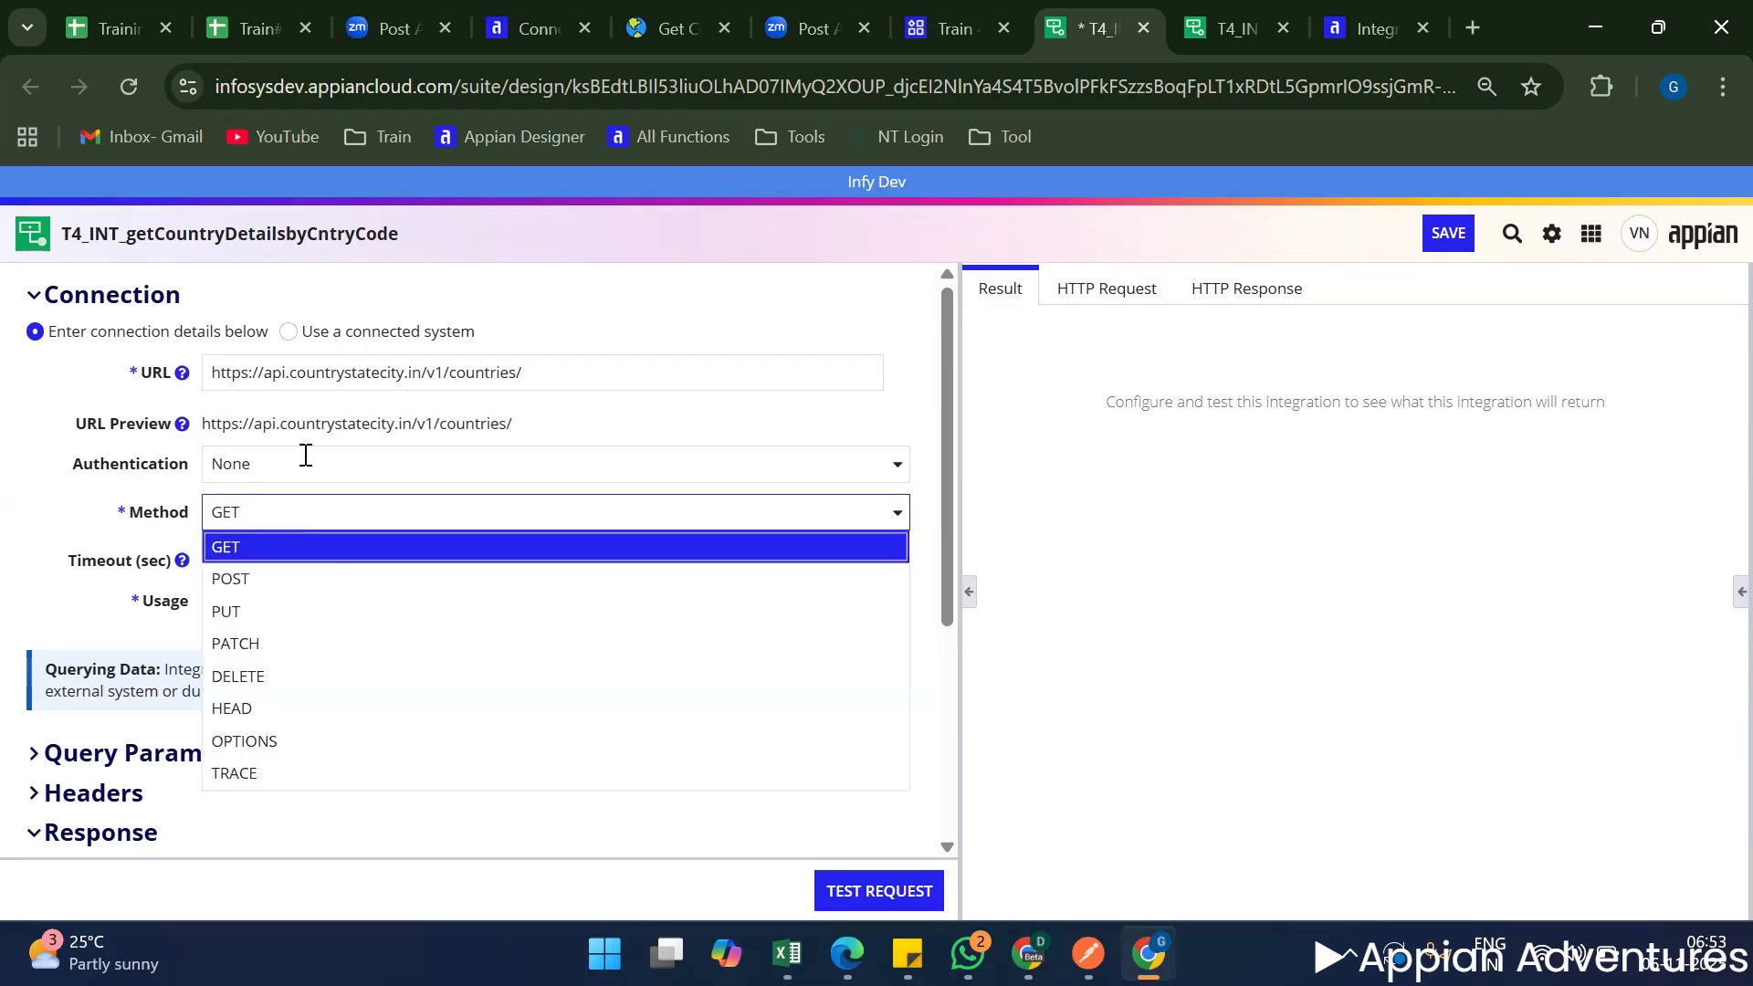
{"action": "left_click", "coordinate": [82, 489]}
{"action": "left_click", "coordinate": [258, 452]}
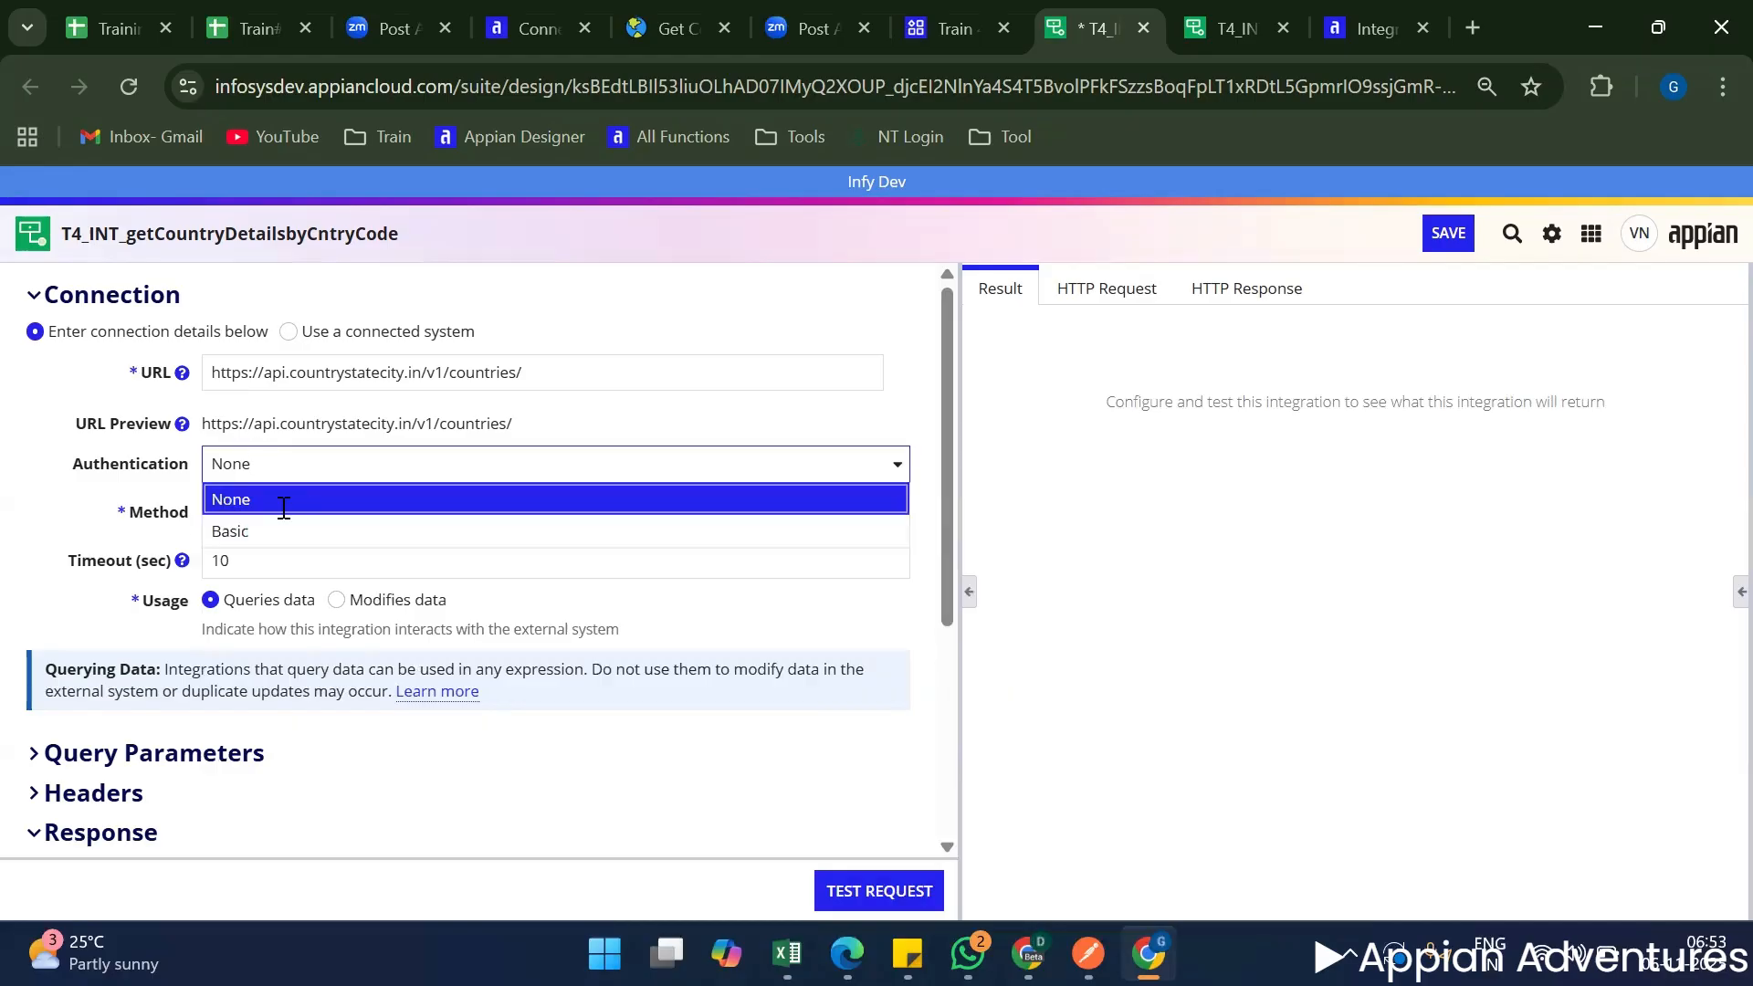
{"action": "left_click", "coordinate": [269, 511]}
Try Basic authentication, look over its credential fields and set the authentication back to None.
{"action": "left_click", "coordinate": [282, 471]}
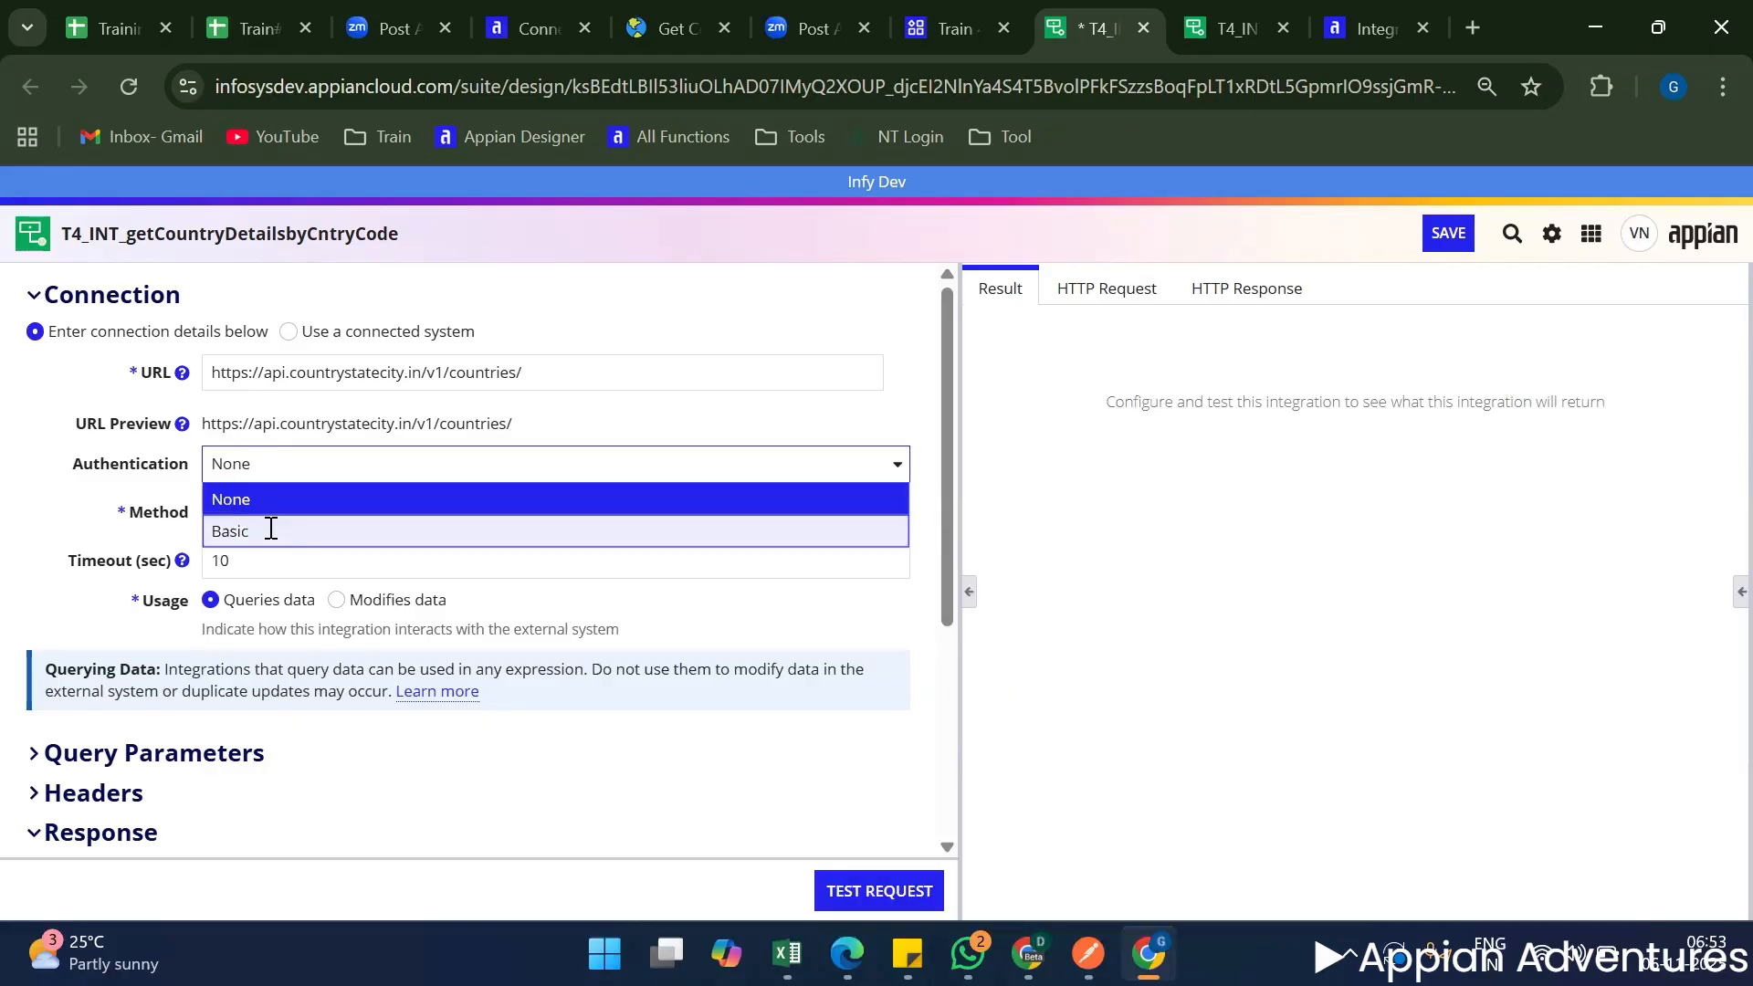
{"action": "left_click", "coordinate": [271, 530]}
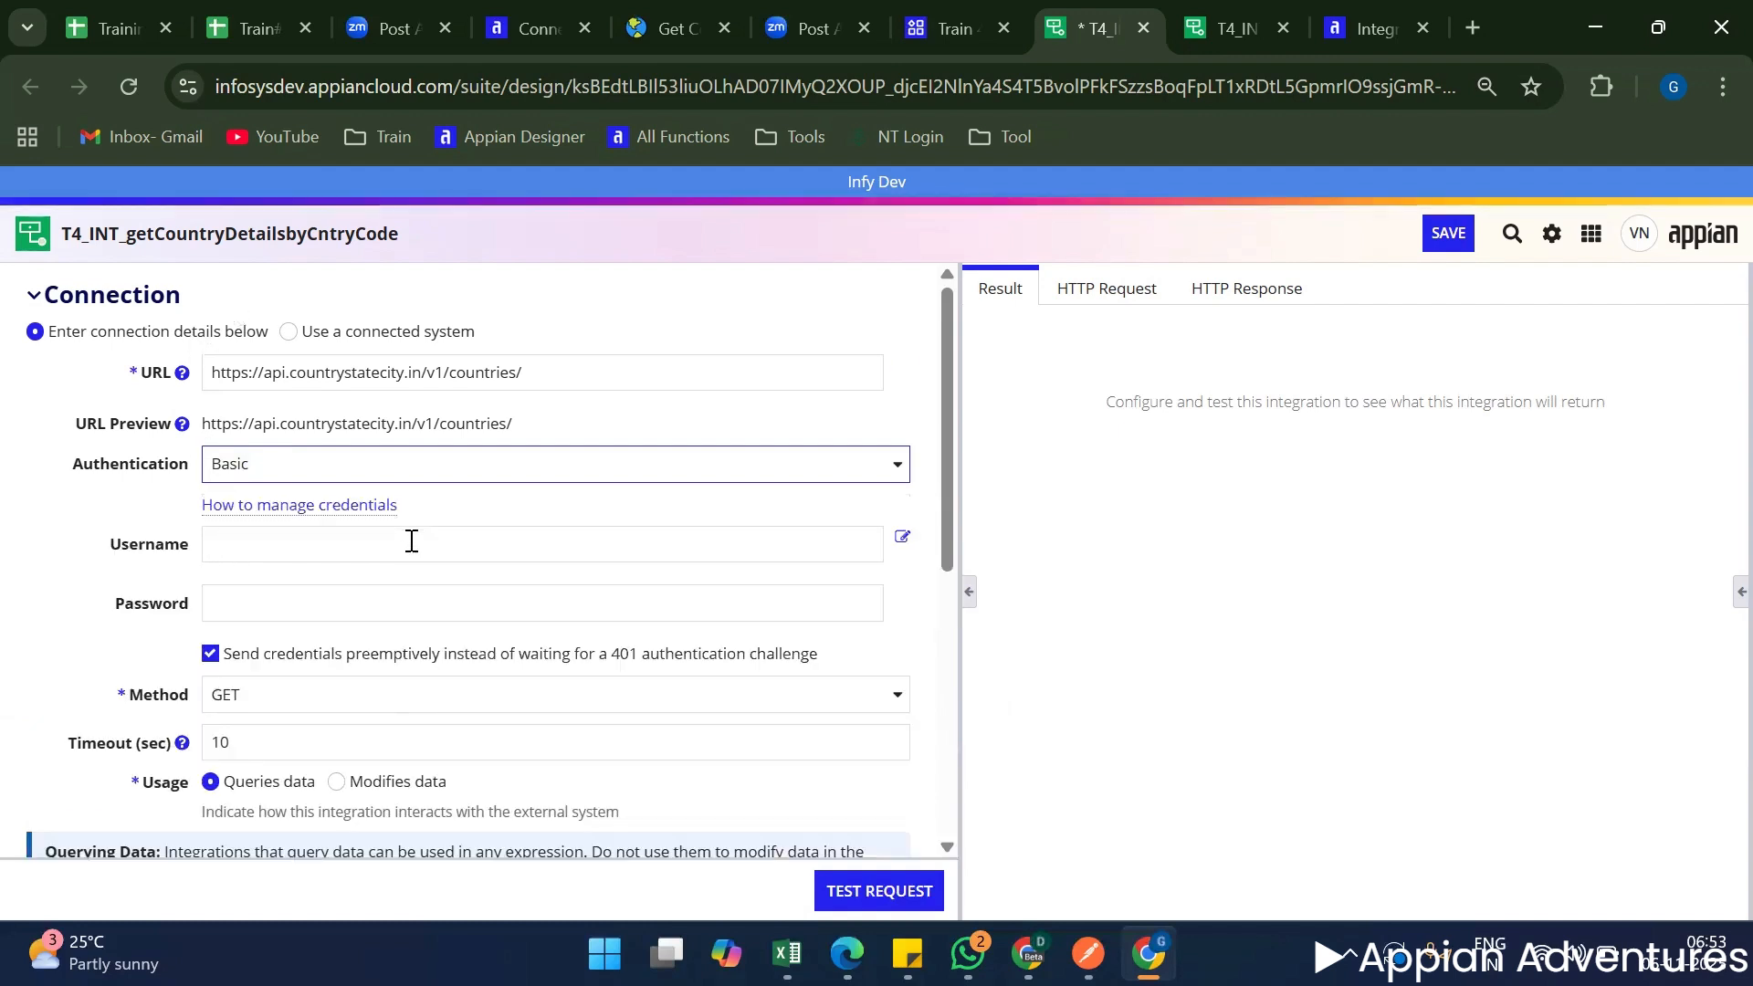
{"action": "scroll", "coordinate": [365, 556], "scroll_direction": "down", "scroll_amount": 2}
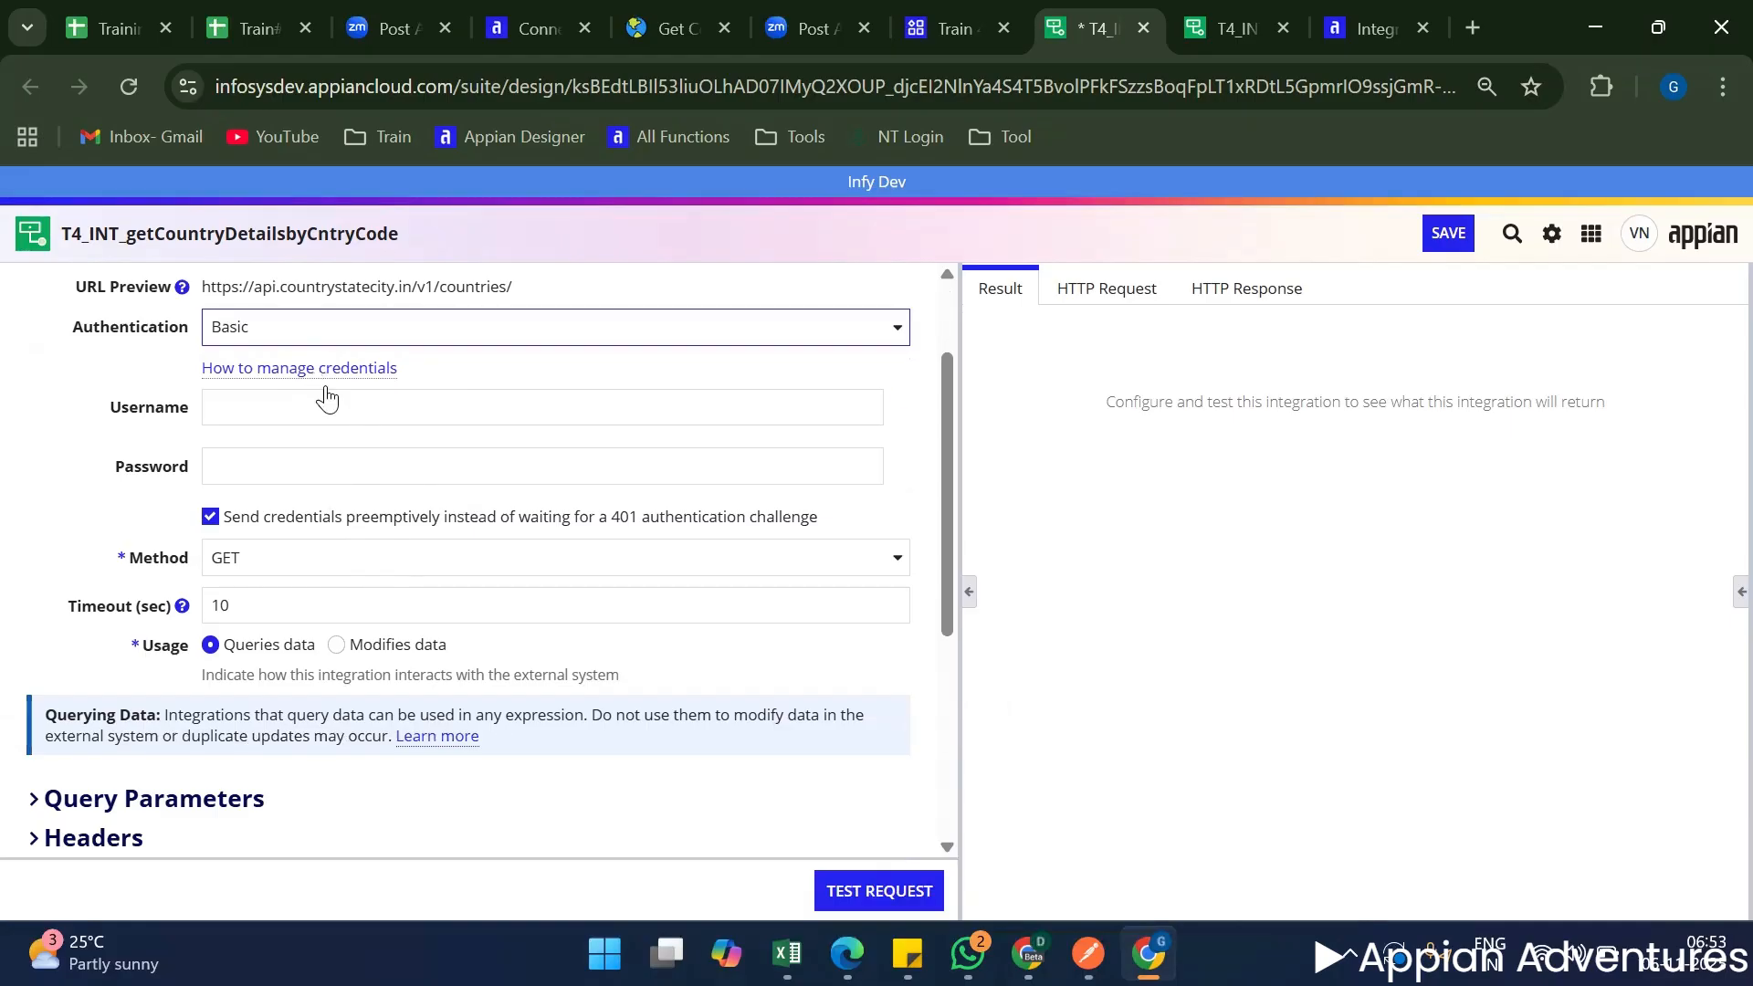
{"action": "scroll", "coordinate": [341, 468], "scroll_direction": "up", "scroll_amount": 2}
{"action": "left_click", "coordinate": [313, 464]}
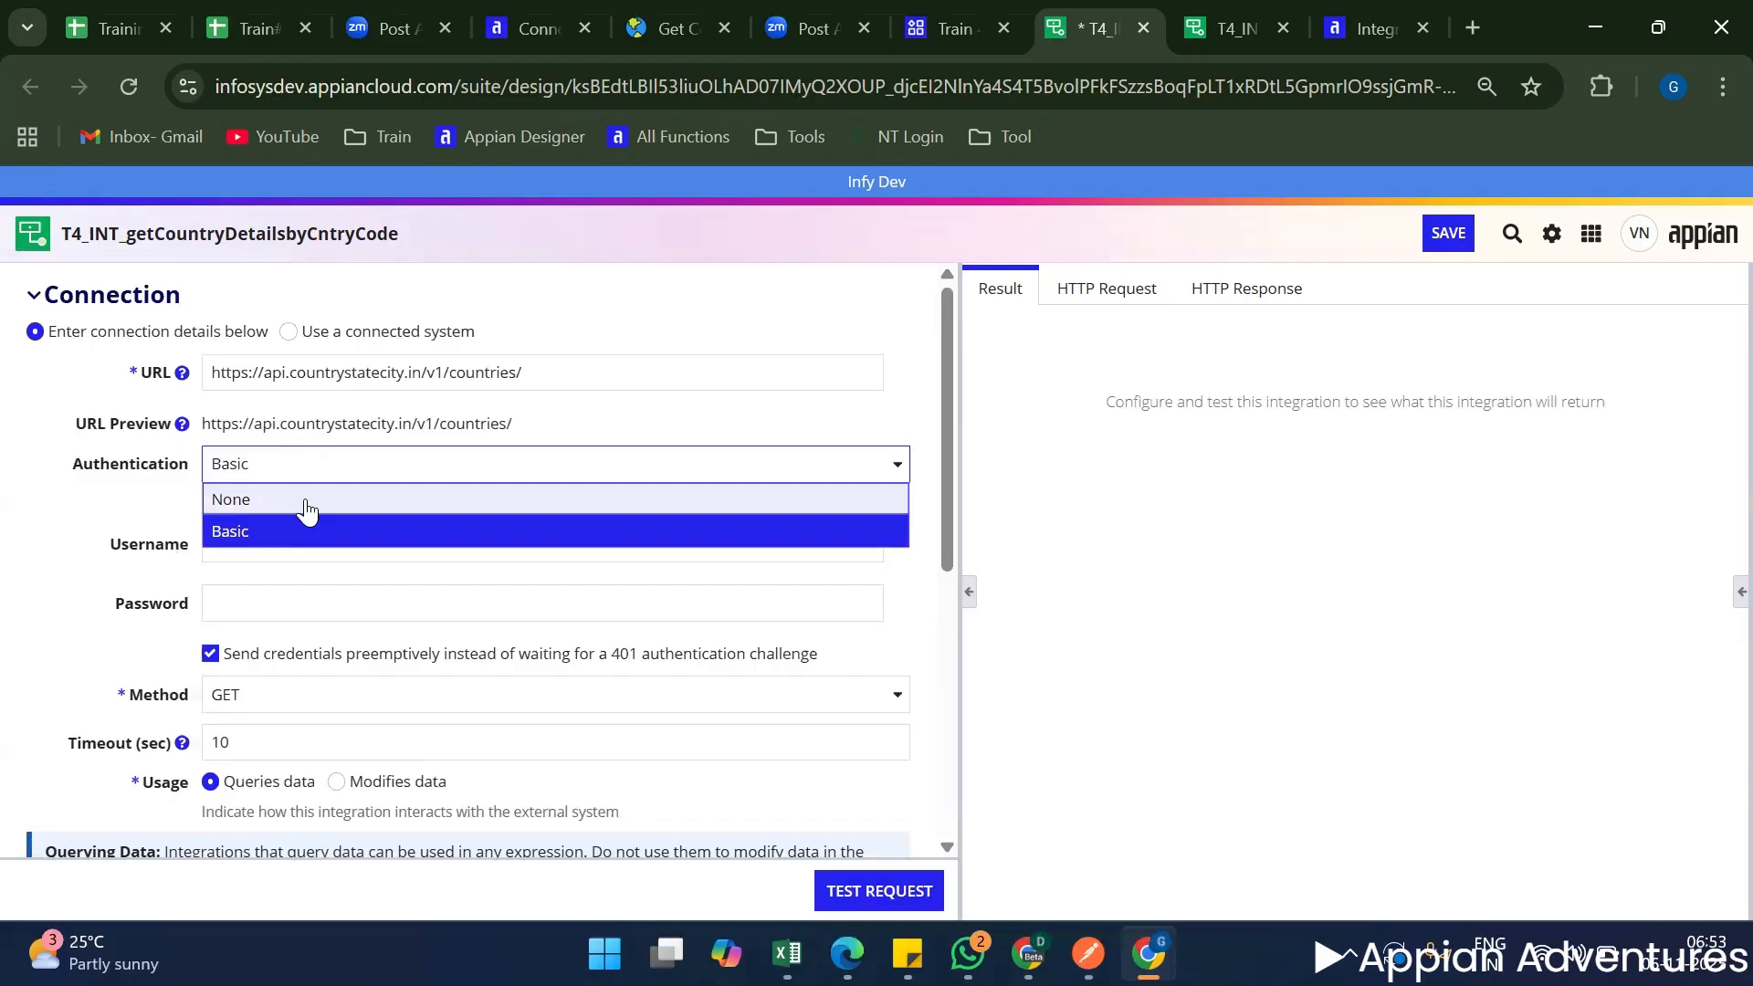
{"action": "left_click", "coordinate": [307, 500]}
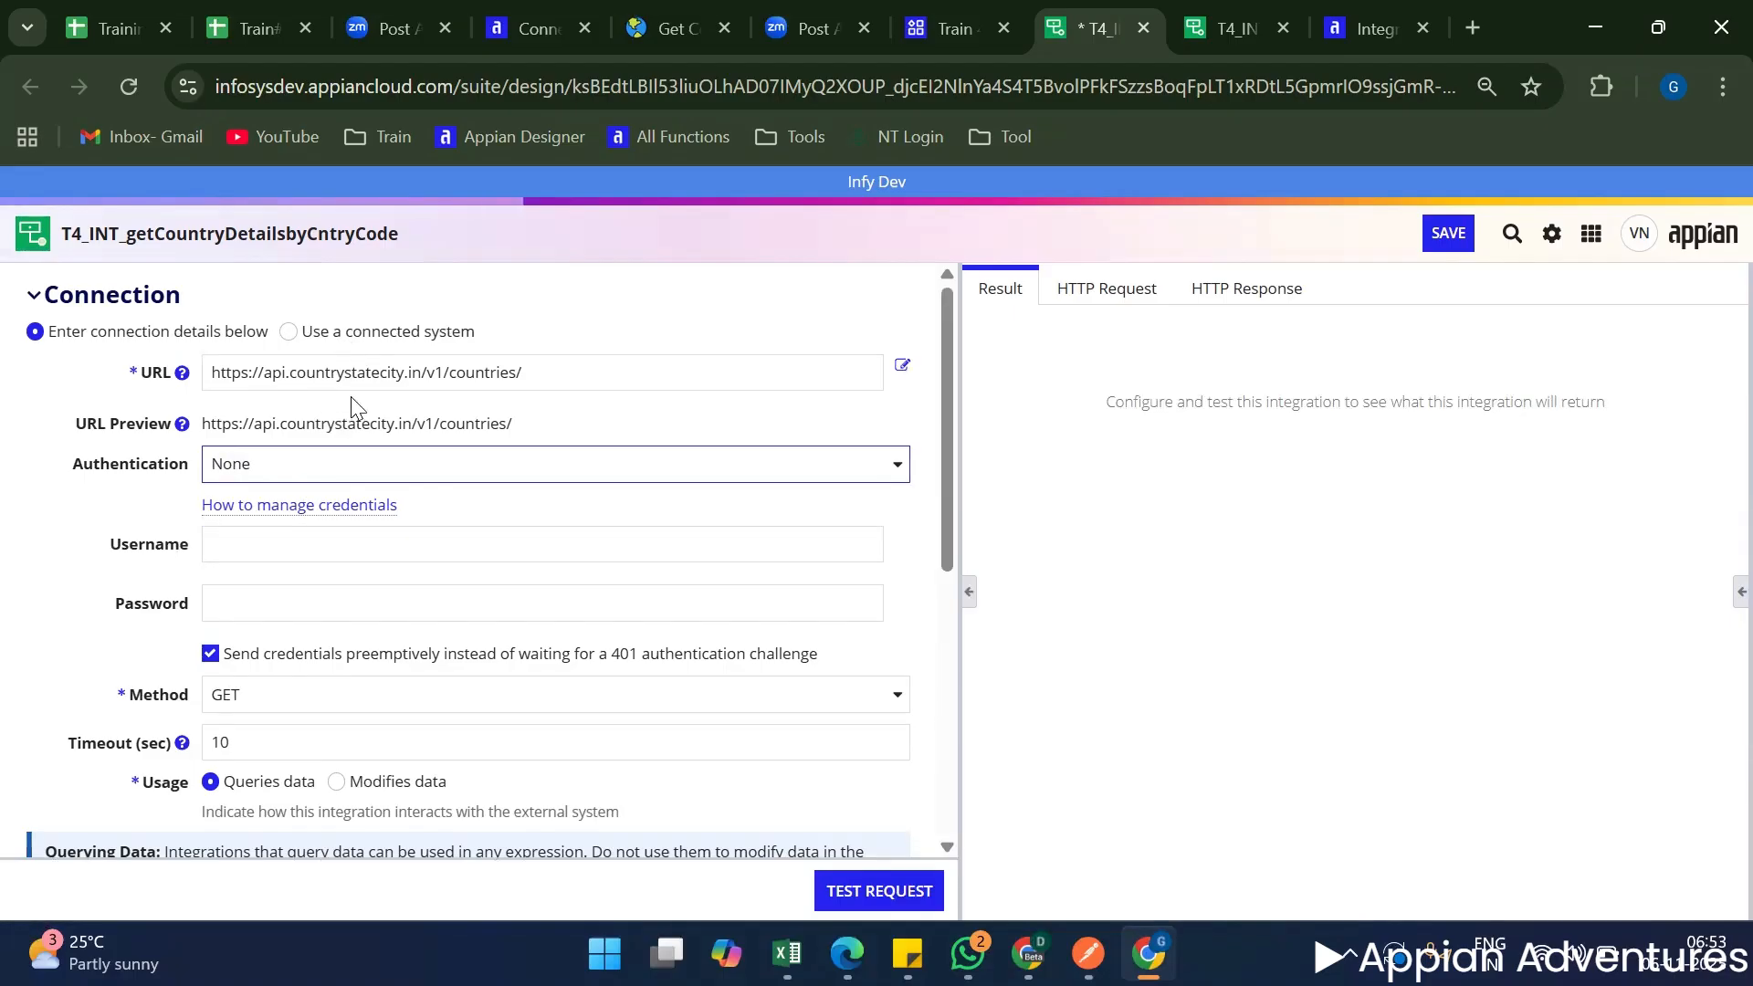
{"action": "left_click", "coordinate": [290, 332]}
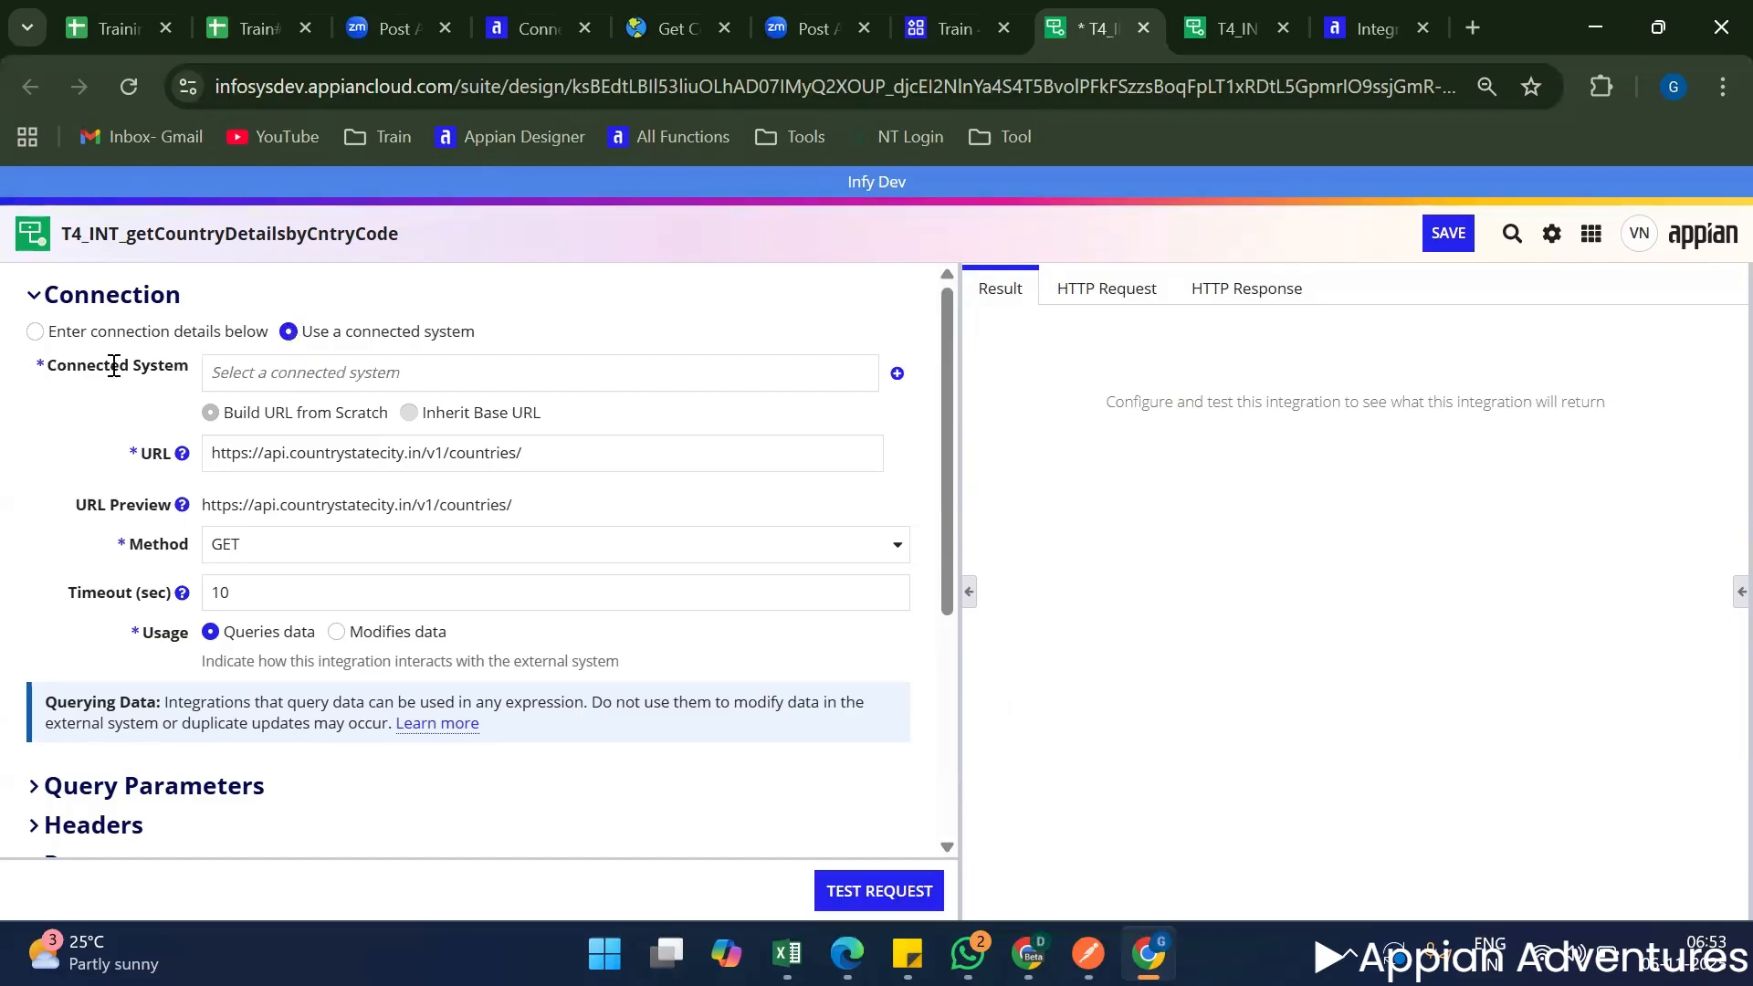
{"action": "left_click", "coordinate": [111, 332]}
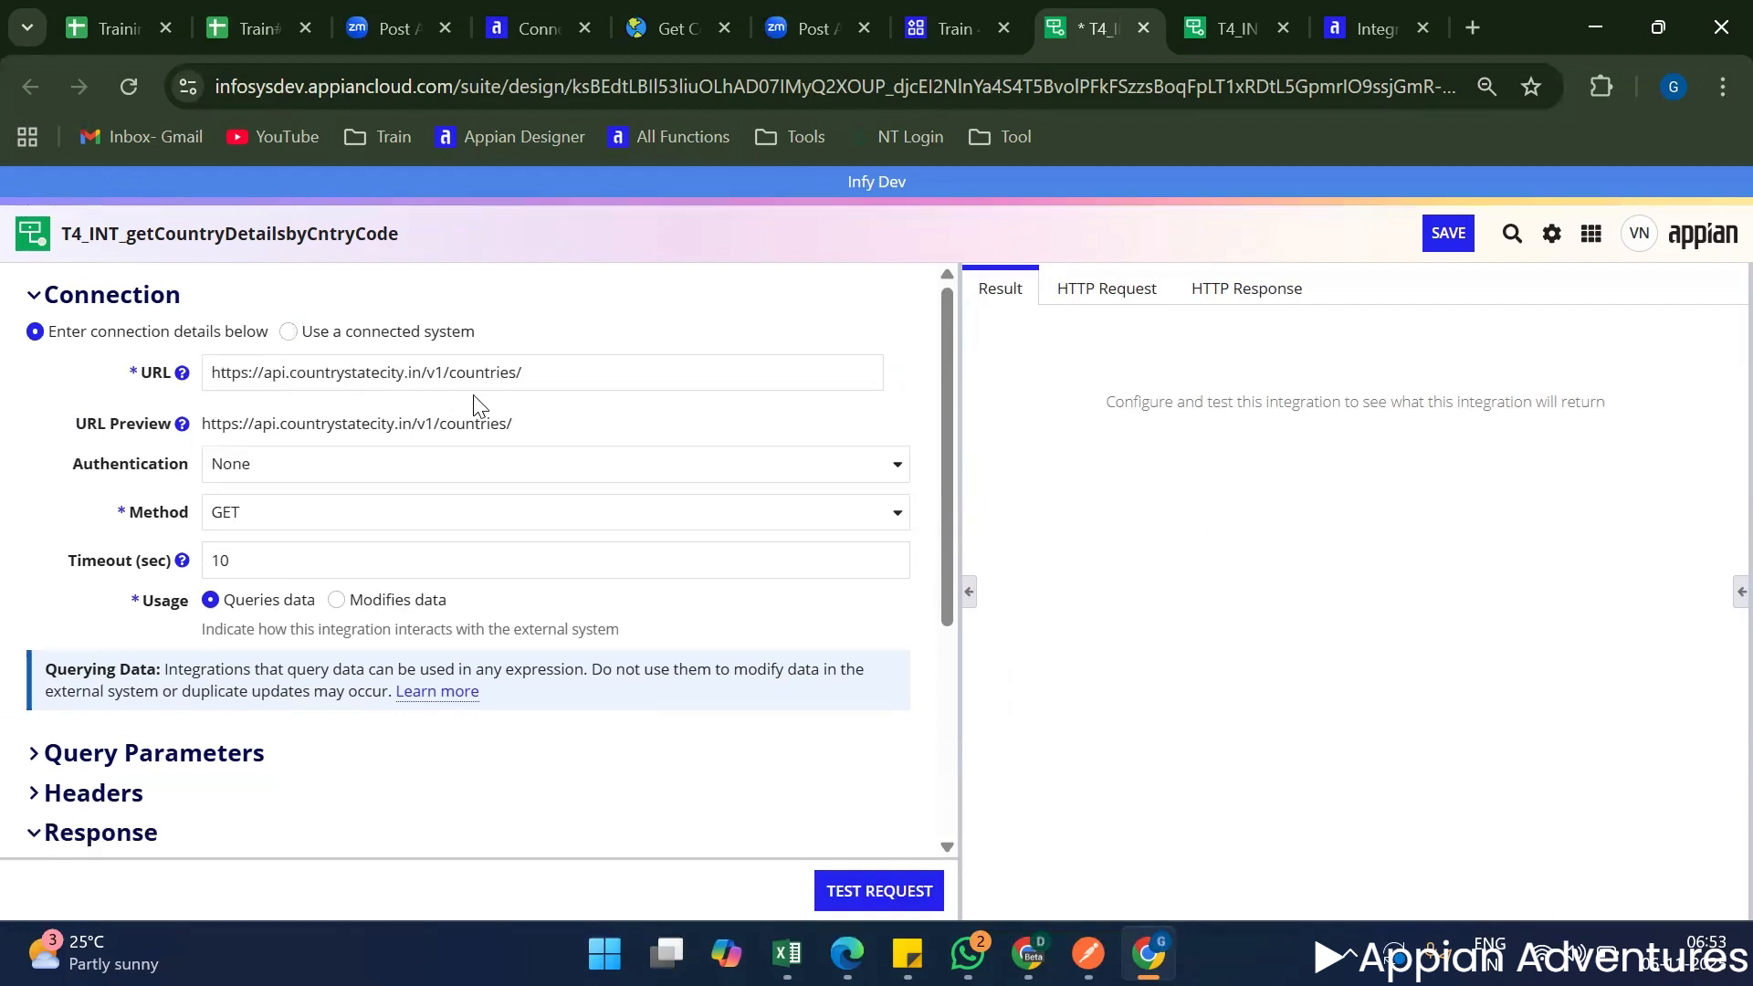
{"action": "left_click", "coordinate": [544, 384]}
{"action": "key", "text": "ctrl+a"}
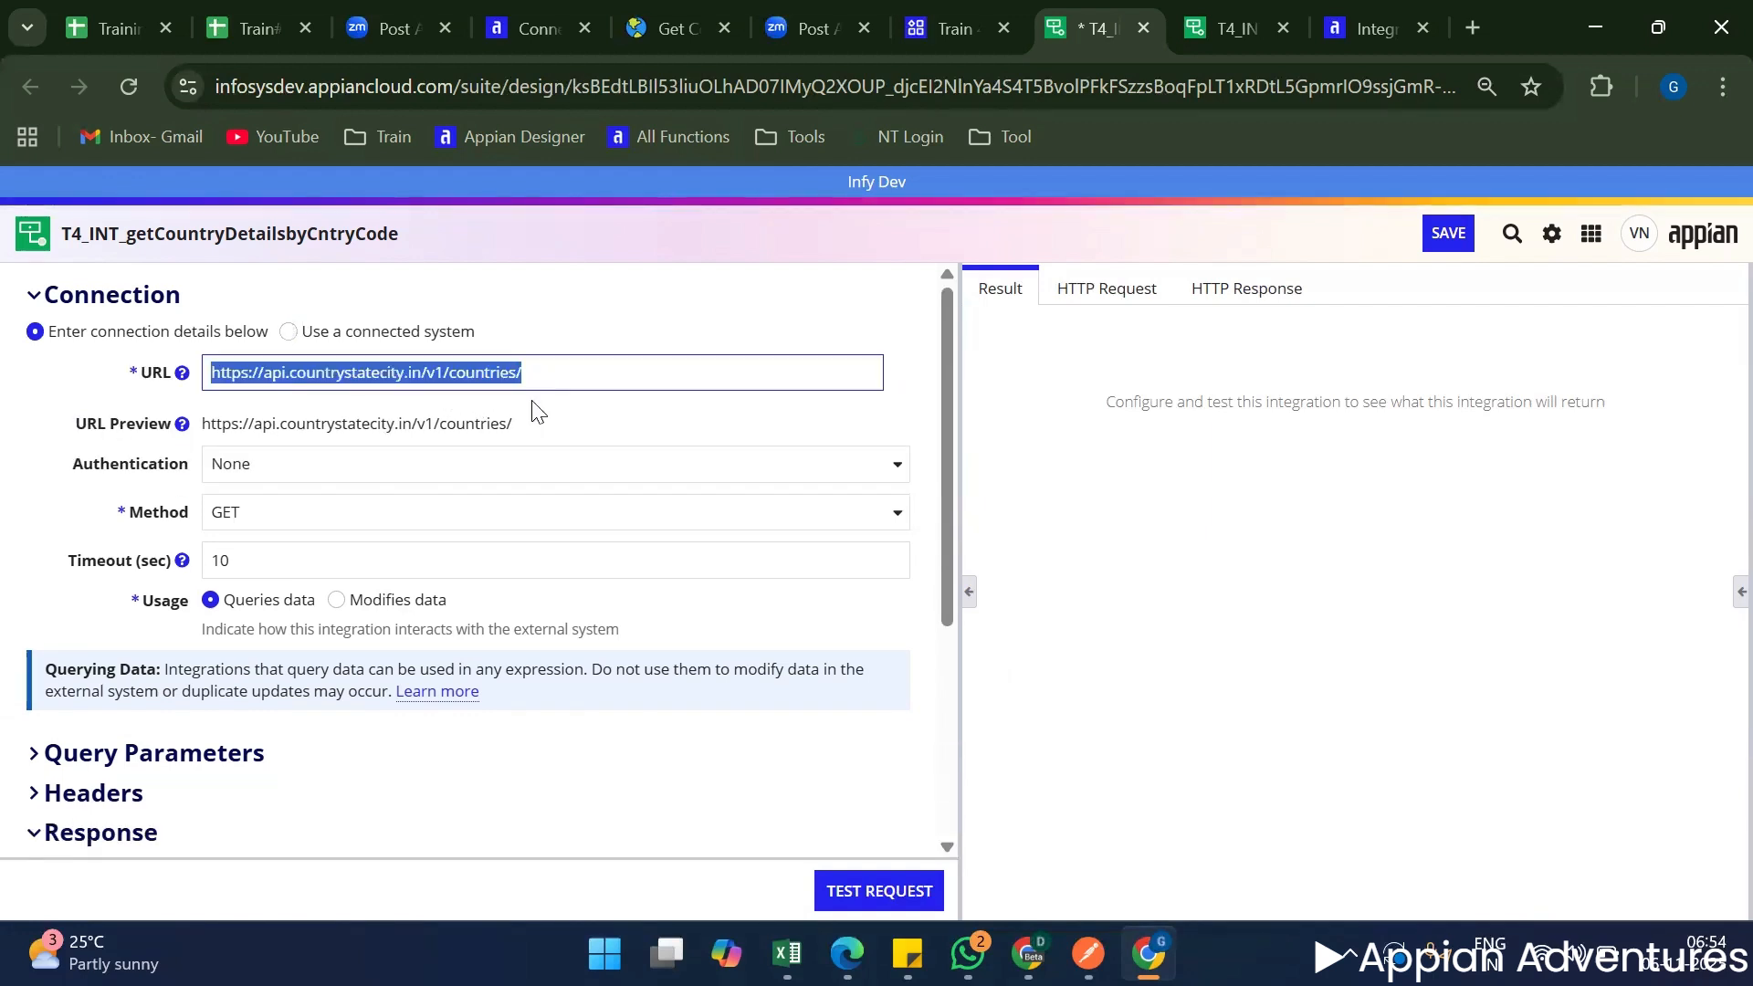
Switch the connection to a connected system and select T4_CN_countryStateCity.
{"action": "left_click", "coordinate": [341, 330]}
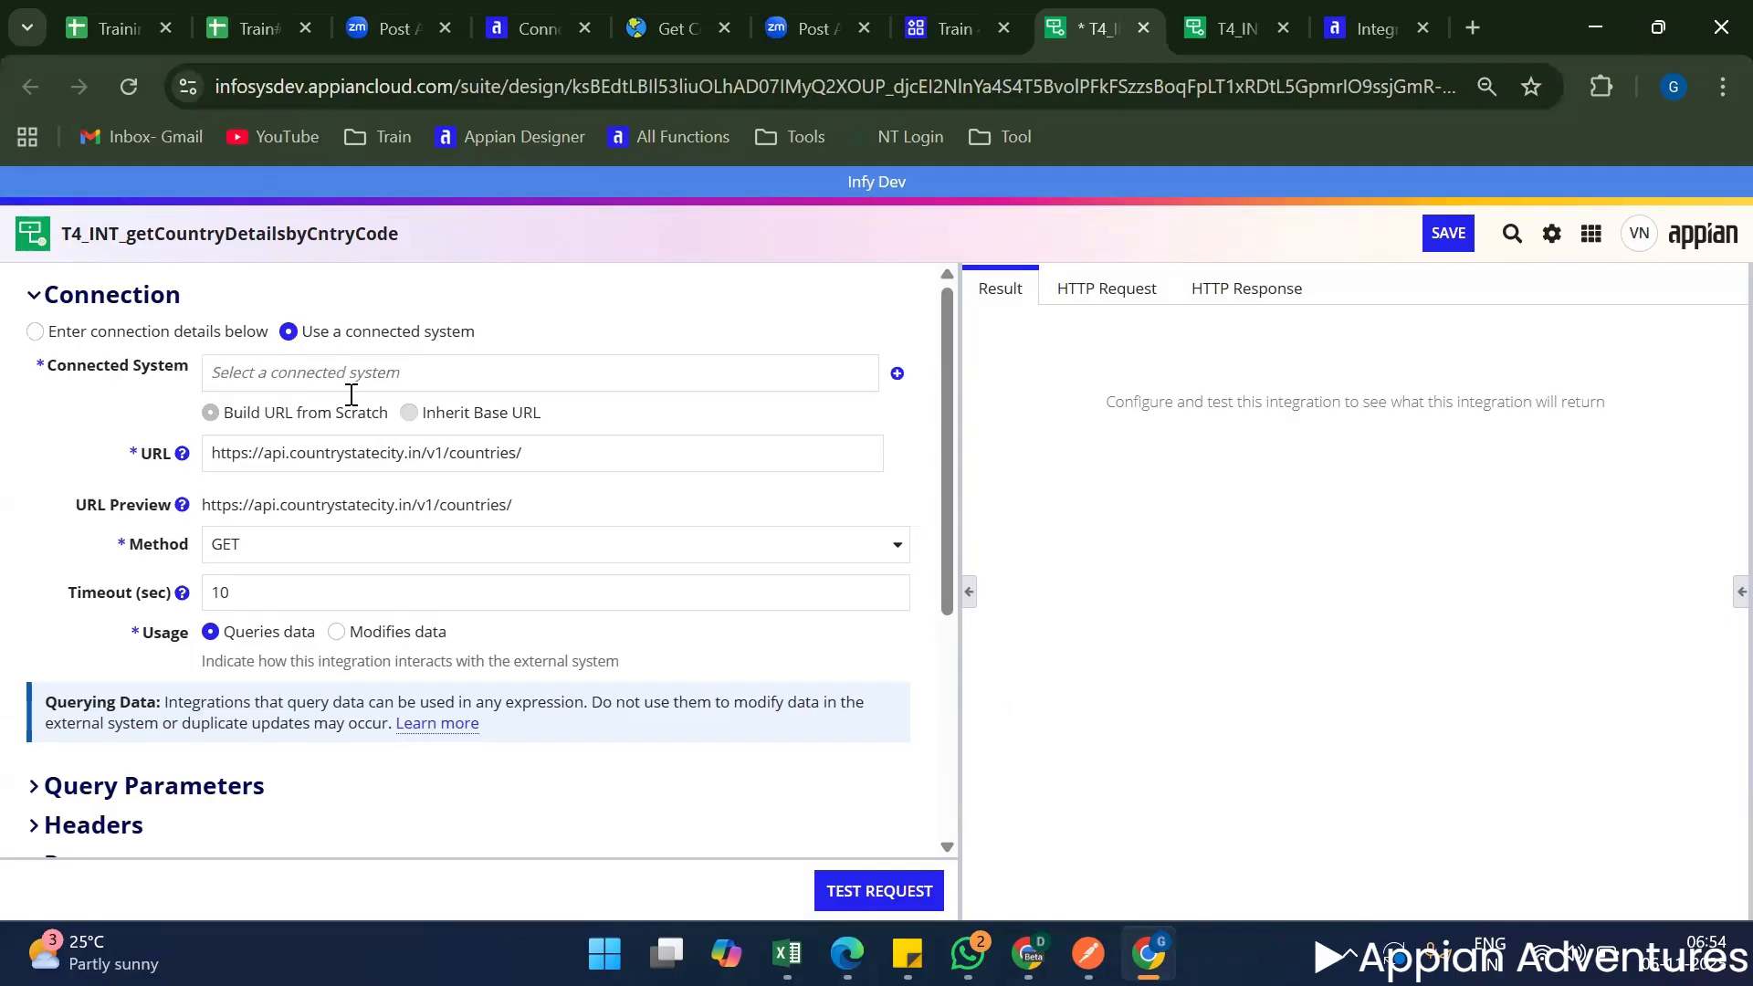
{"action": "left_click", "coordinate": [351, 392]}
{"action": "type", "text": "t4"}
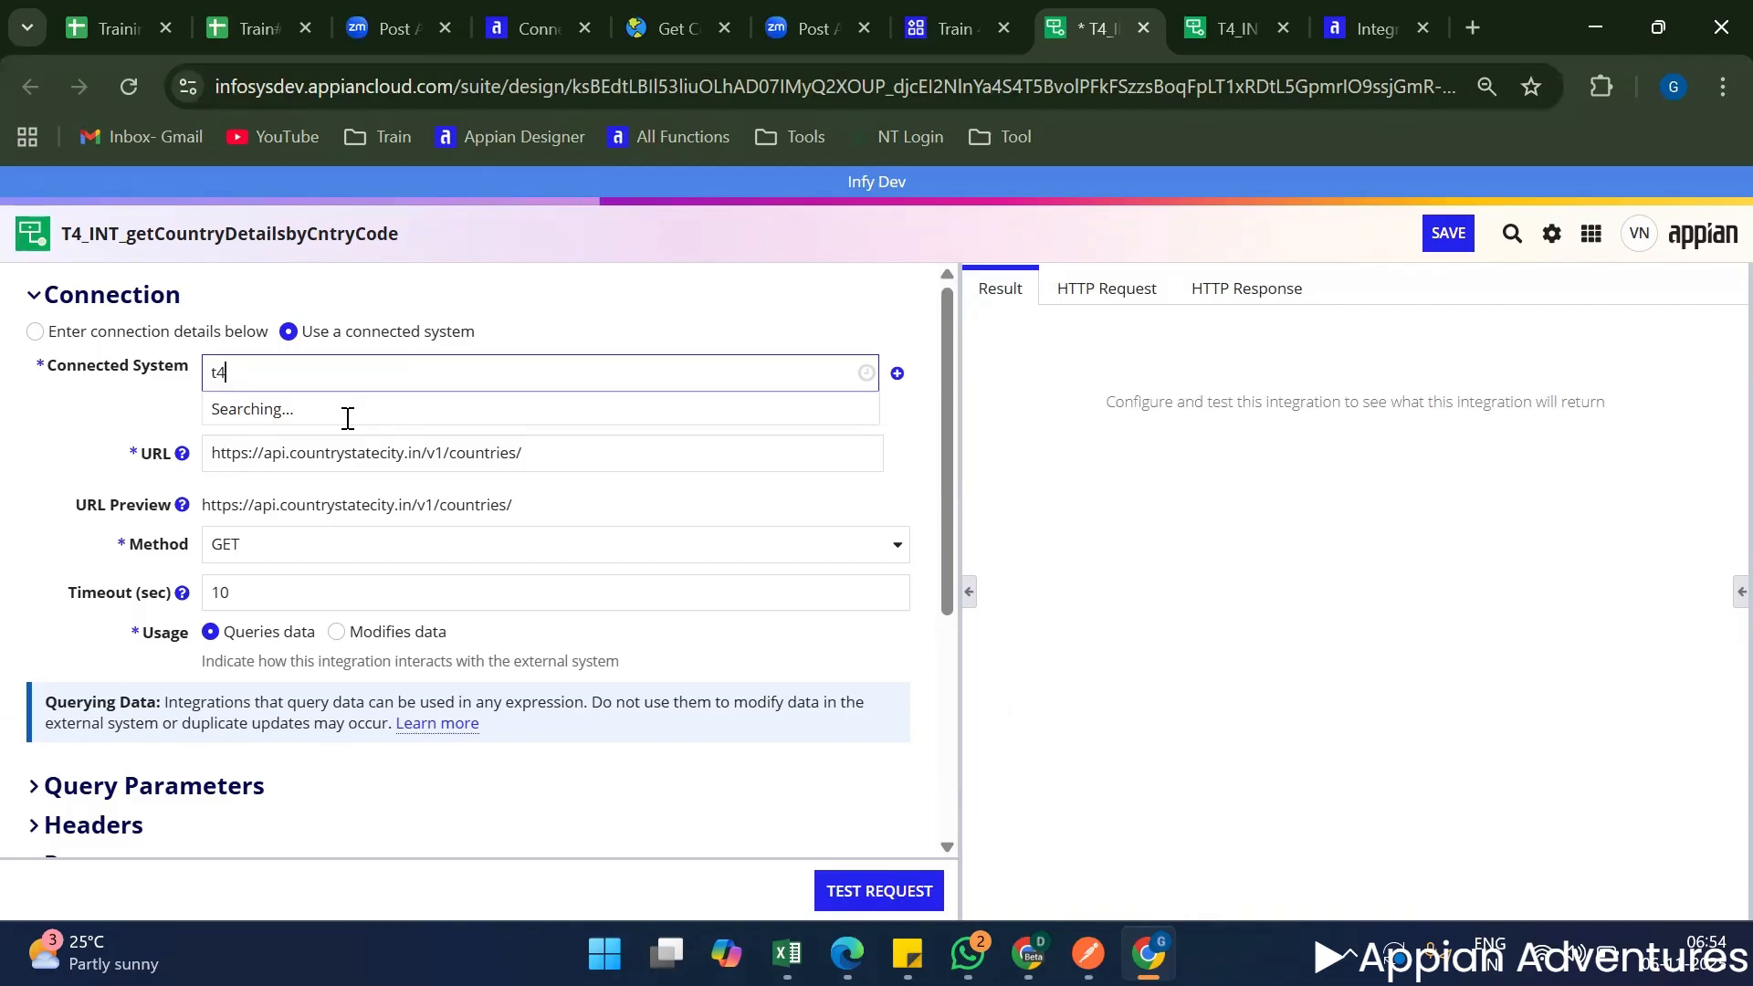
{"action": "left_click", "coordinate": [346, 411]}
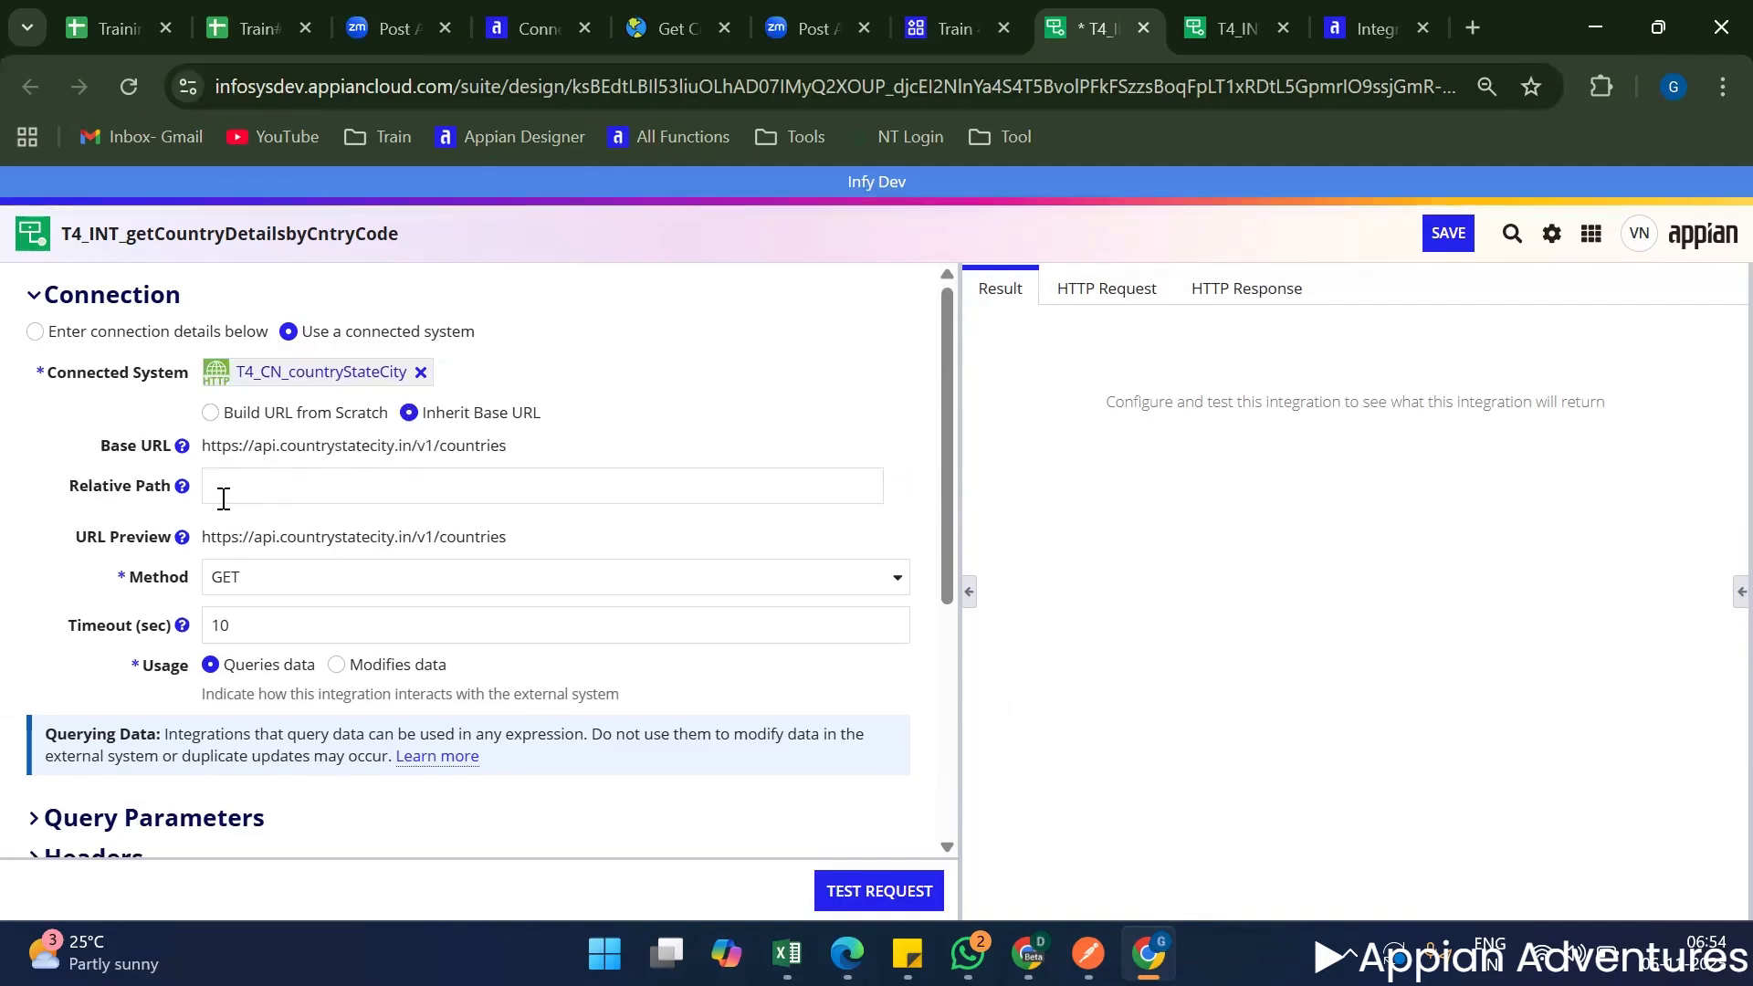
{"action": "left_click", "coordinate": [223, 498]}
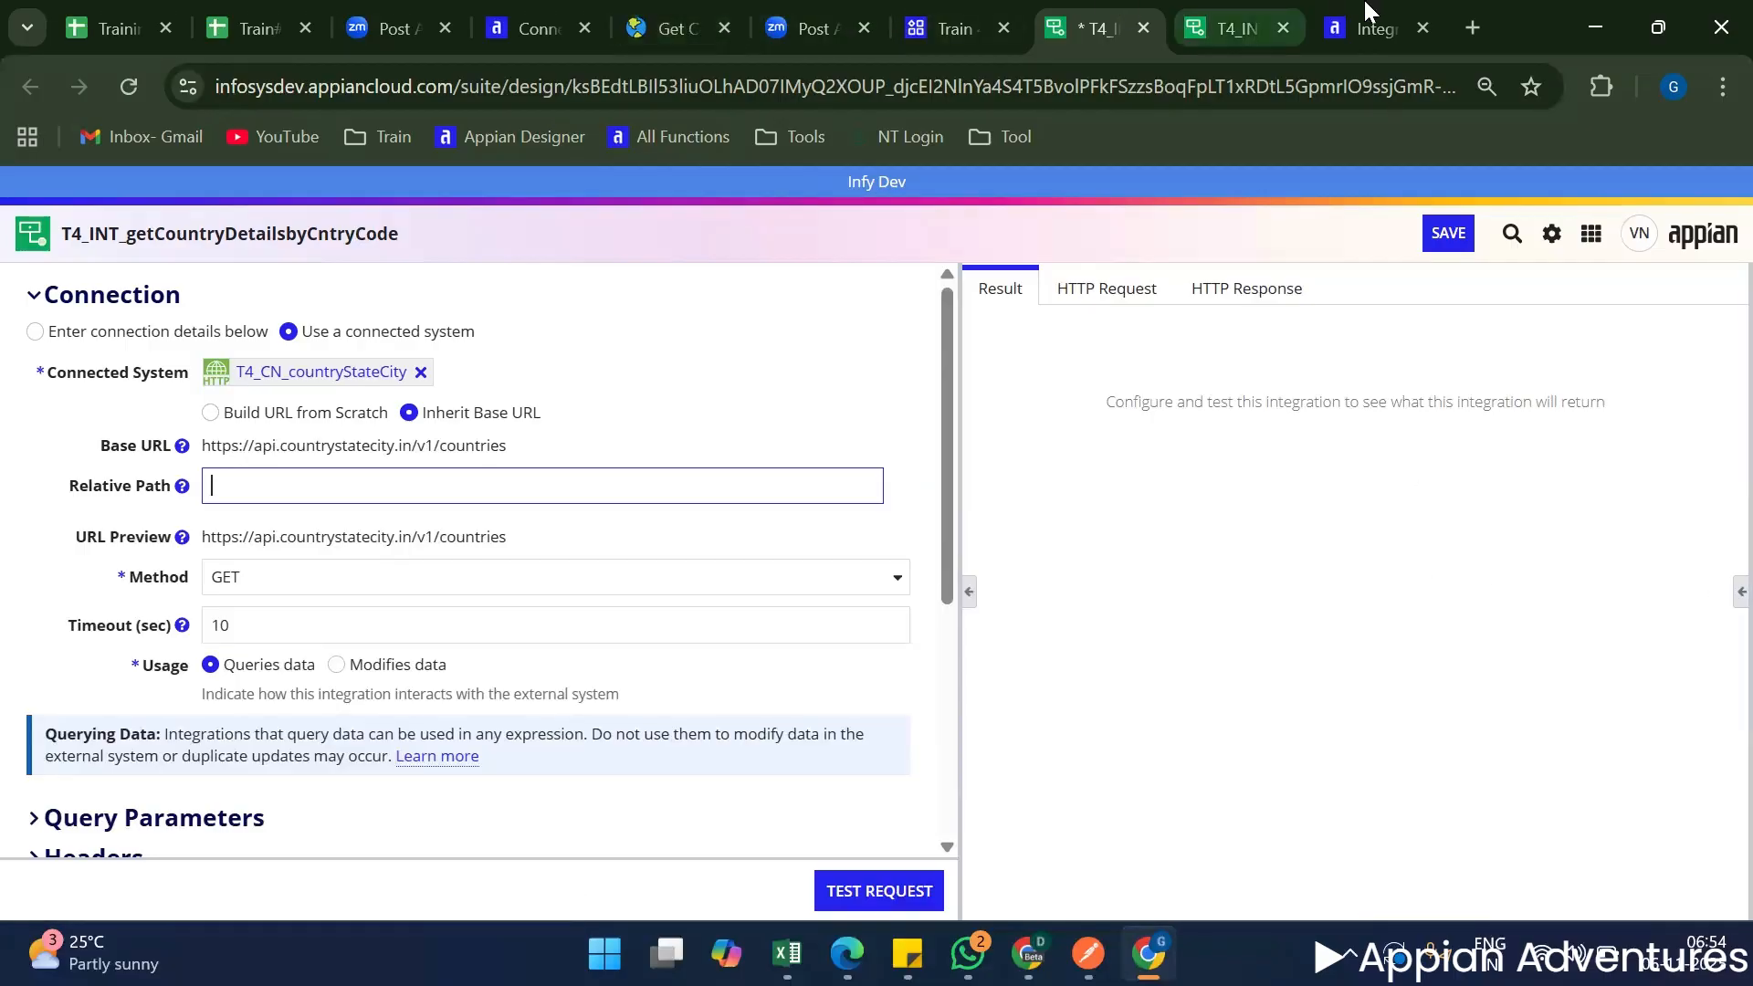
Check the iso2 path parameter in the Get Country Details docs and locate the iso2 field in the T4_INT_getCountryDetails response.
{"action": "left_click_drag", "start_coordinate": [662, 8], "coordinate": [883, 5]}
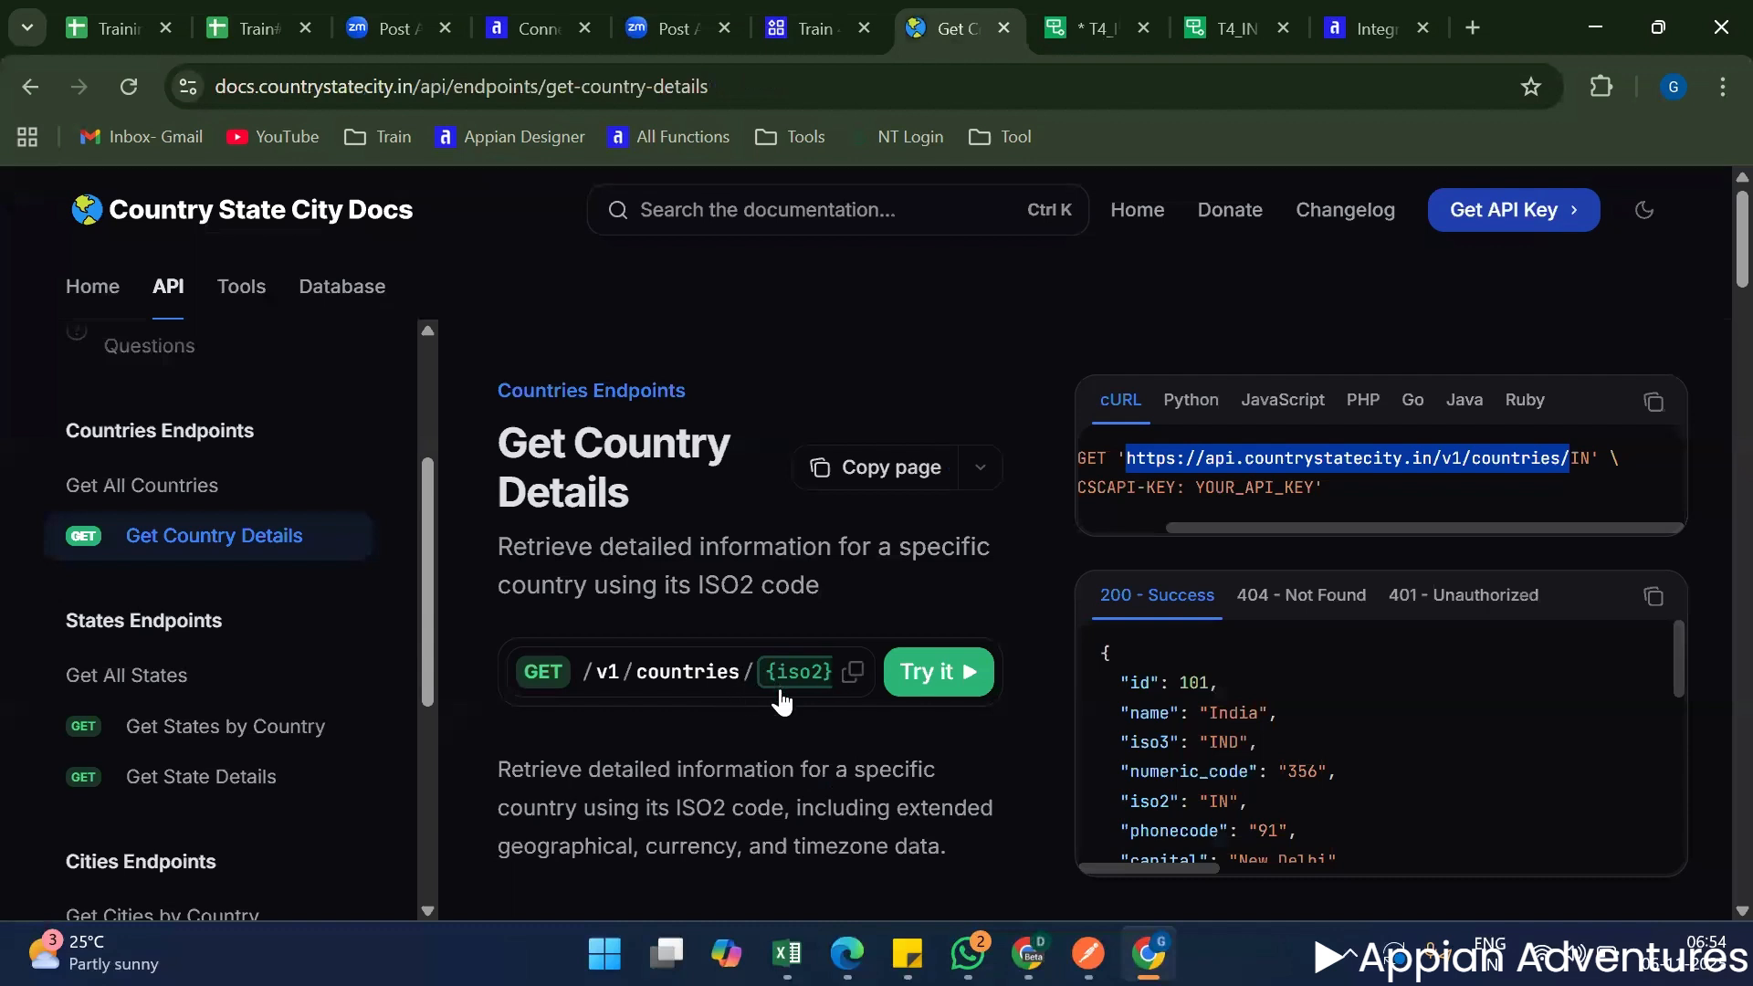
{"action": "left_click", "coordinate": [1221, 13]}
{"action": "scroll", "coordinate": [1137, 626], "scroll_direction": "down", "scroll_amount": 2}
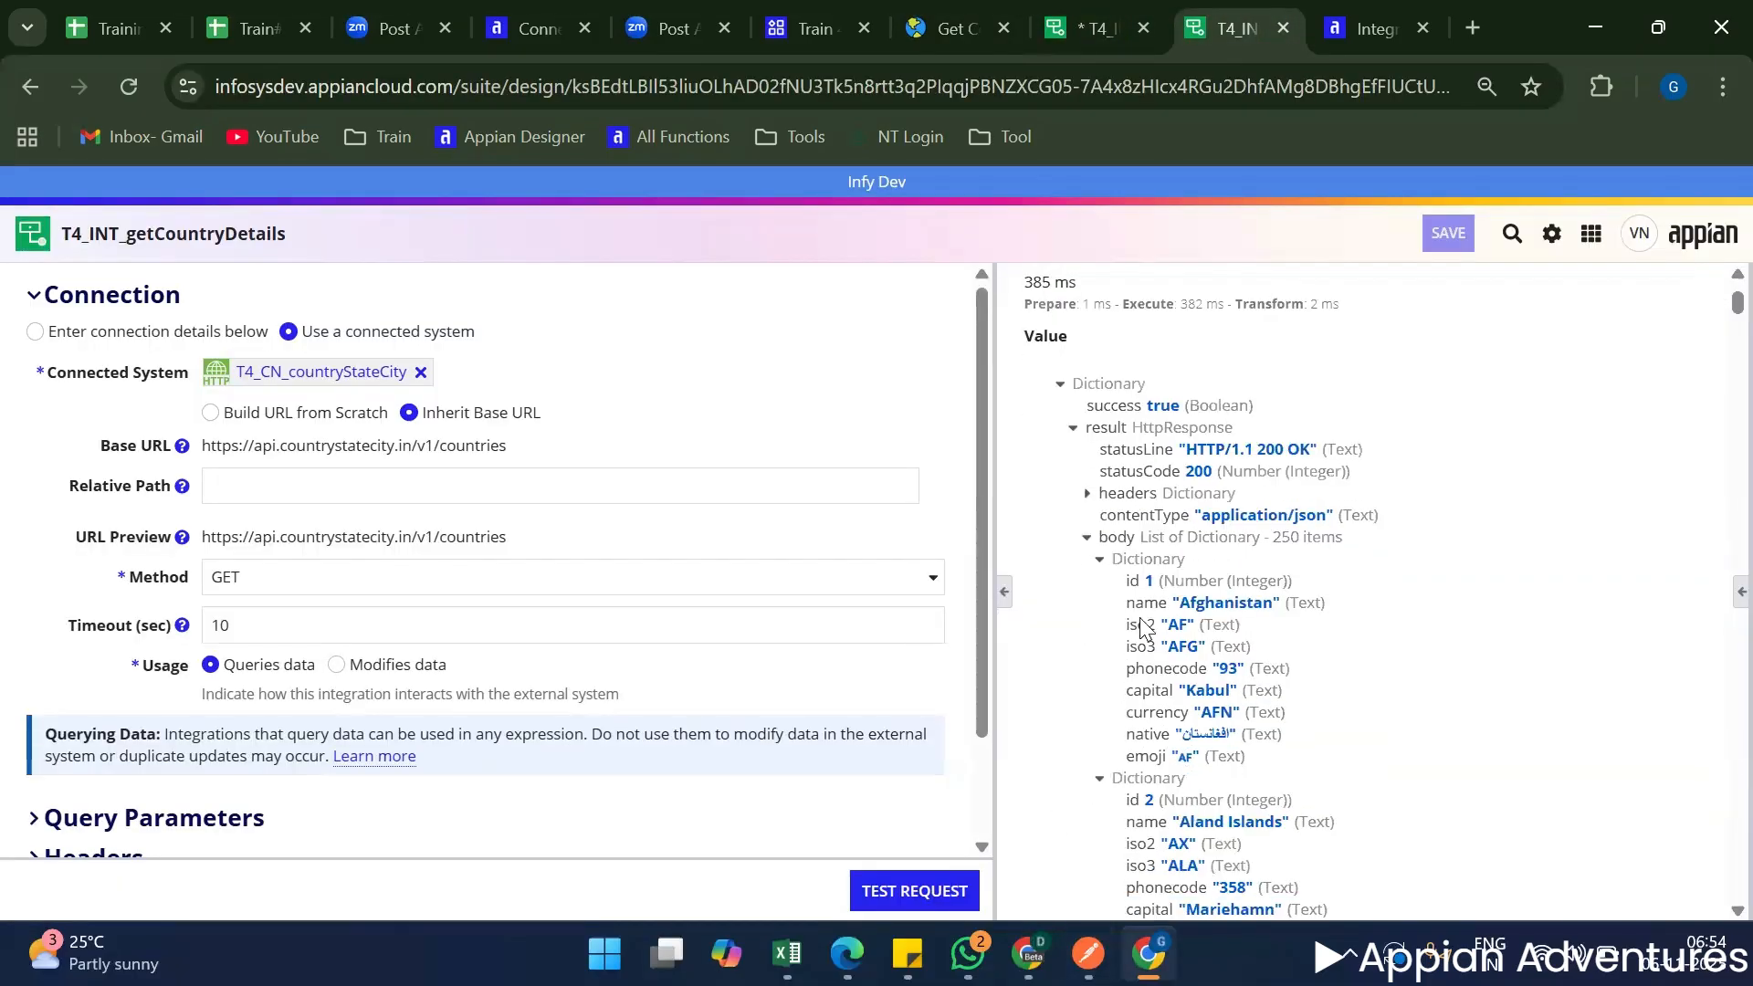
{"action": "left_click_drag", "start_coordinate": [1121, 629], "coordinate": [1198, 632]}
{"action": "scroll", "coordinate": [1113, 769], "scroll_direction": "down", "scroll_amount": 1}
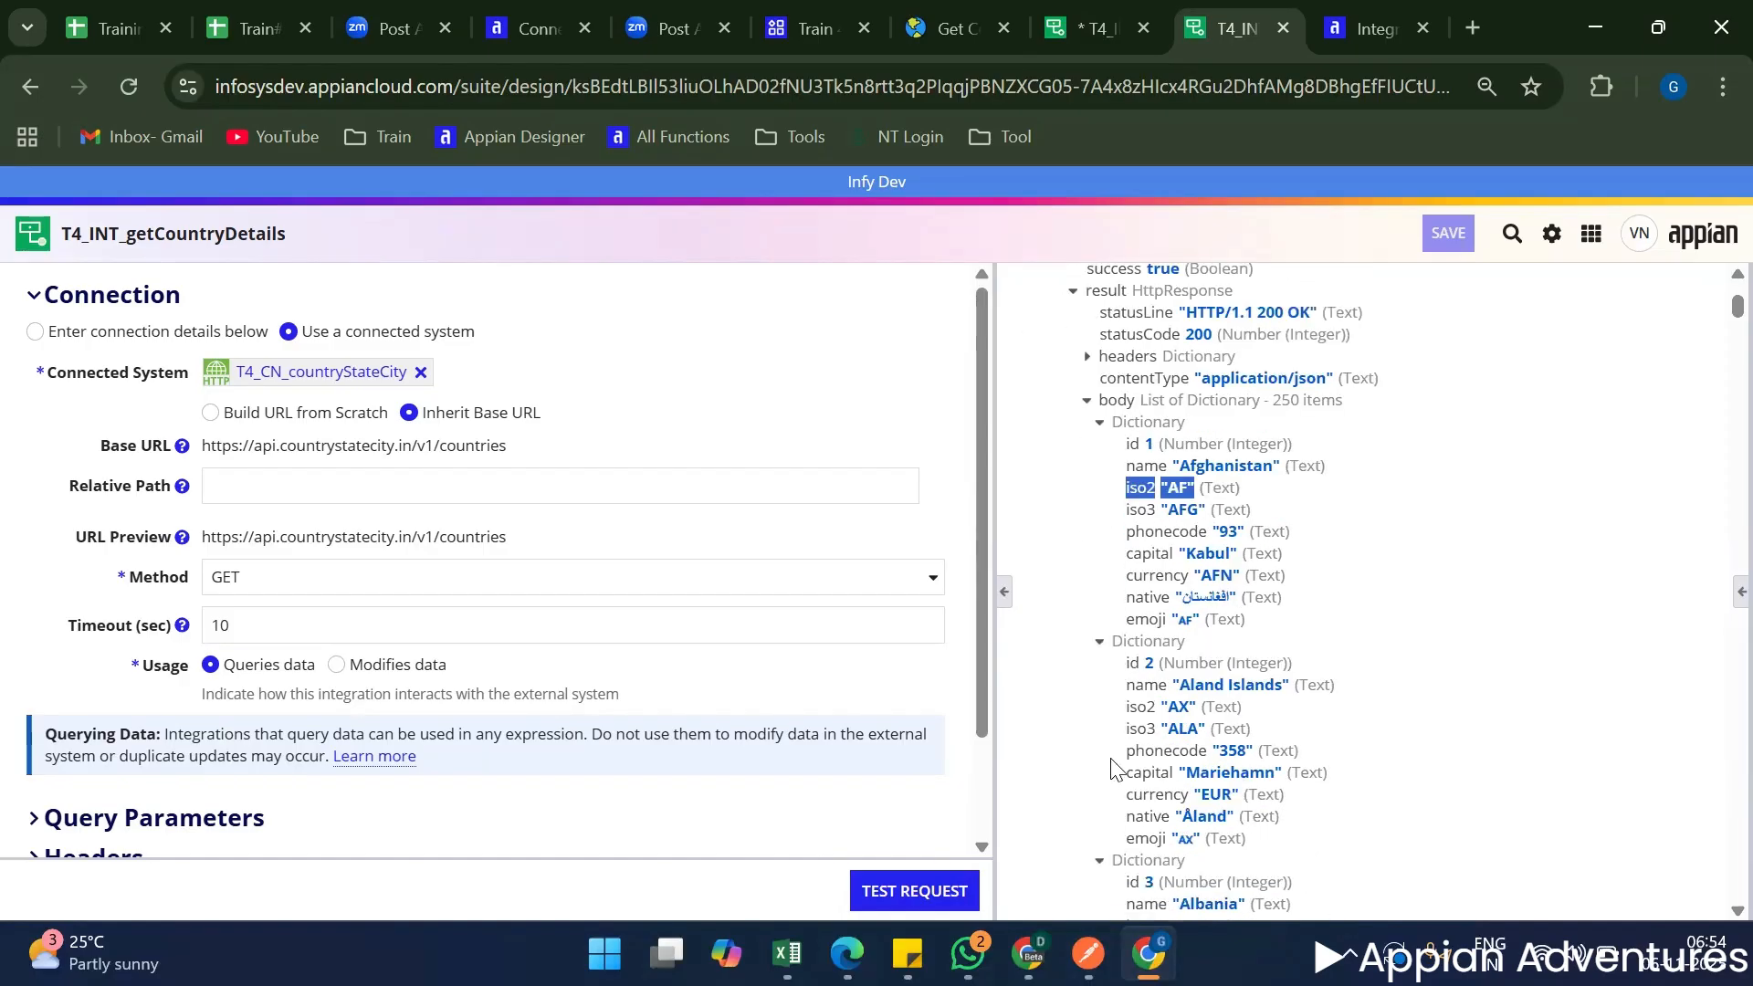
{"action": "left_click", "coordinate": [1130, 710]}
{"action": "scroll", "coordinate": [1132, 711], "scroll_direction": "up", "scroll_amount": 1}
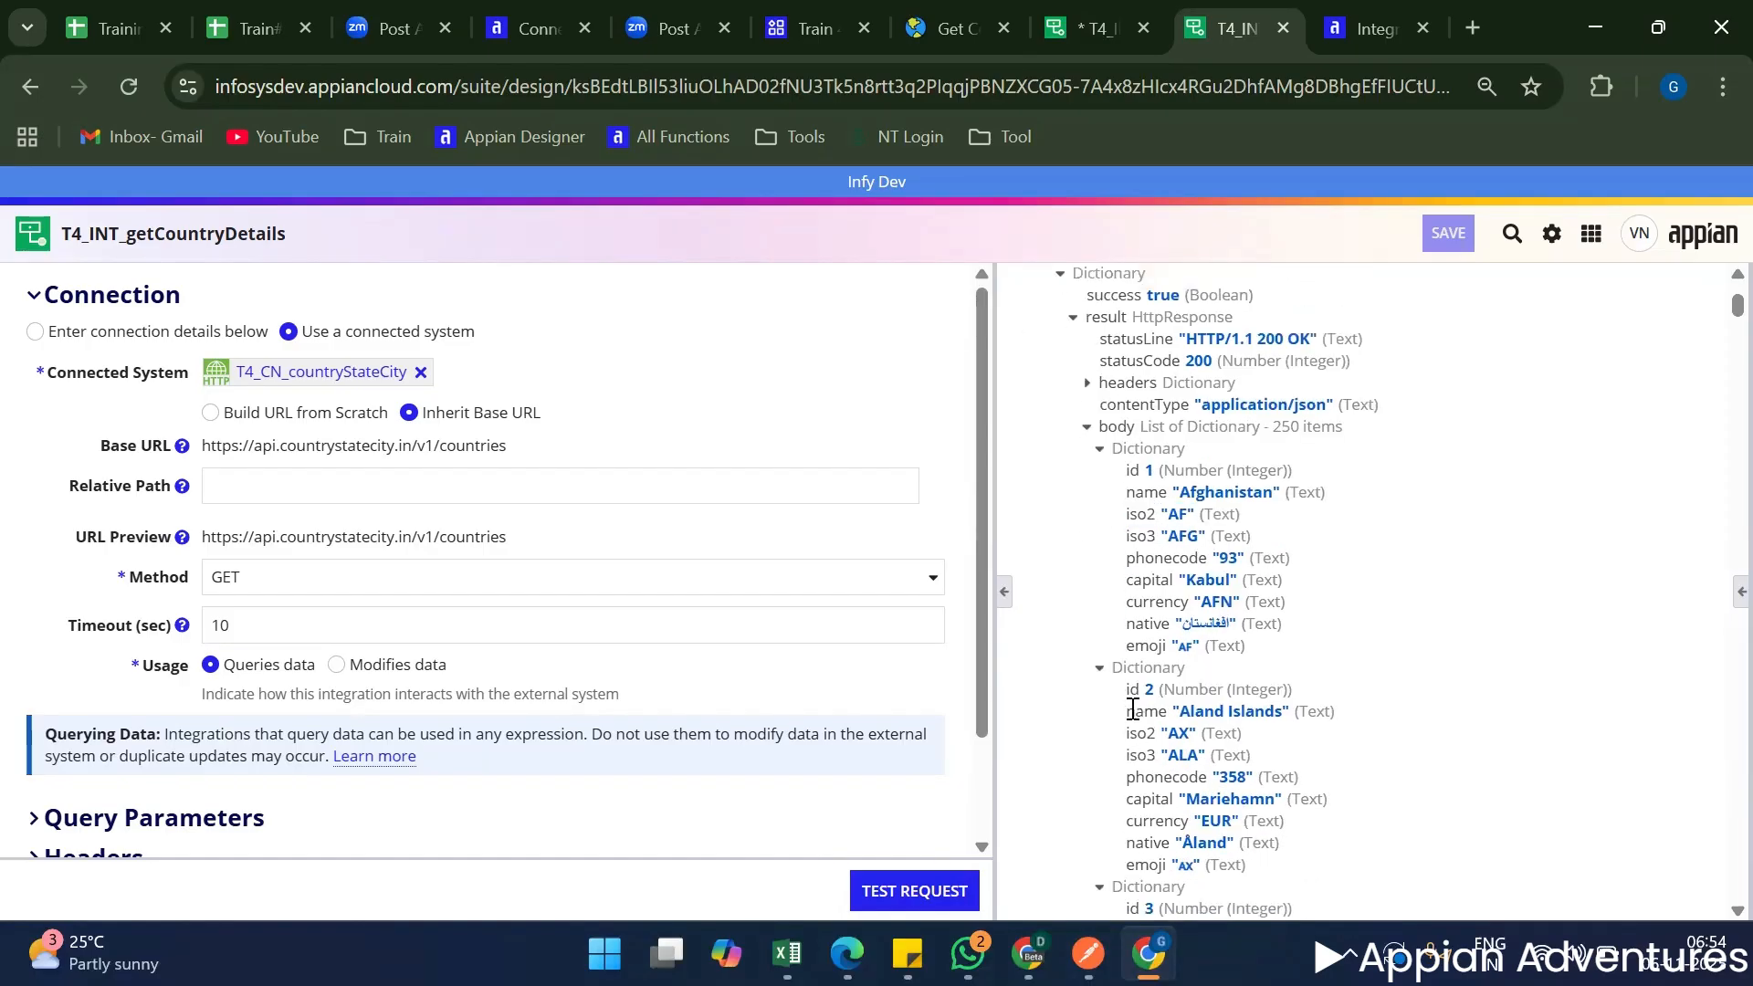
Examine the name, iso2 and capital values of the first few countries in the T4_INT_getCountryDetails response.
{"action": "triple_click", "coordinate": [1217, 484]}
{"action": "double_click", "coordinate": [1175, 510]}
{"action": "scroll", "coordinate": [1192, 717], "scroll_direction": "down", "scroll_amount": 3}
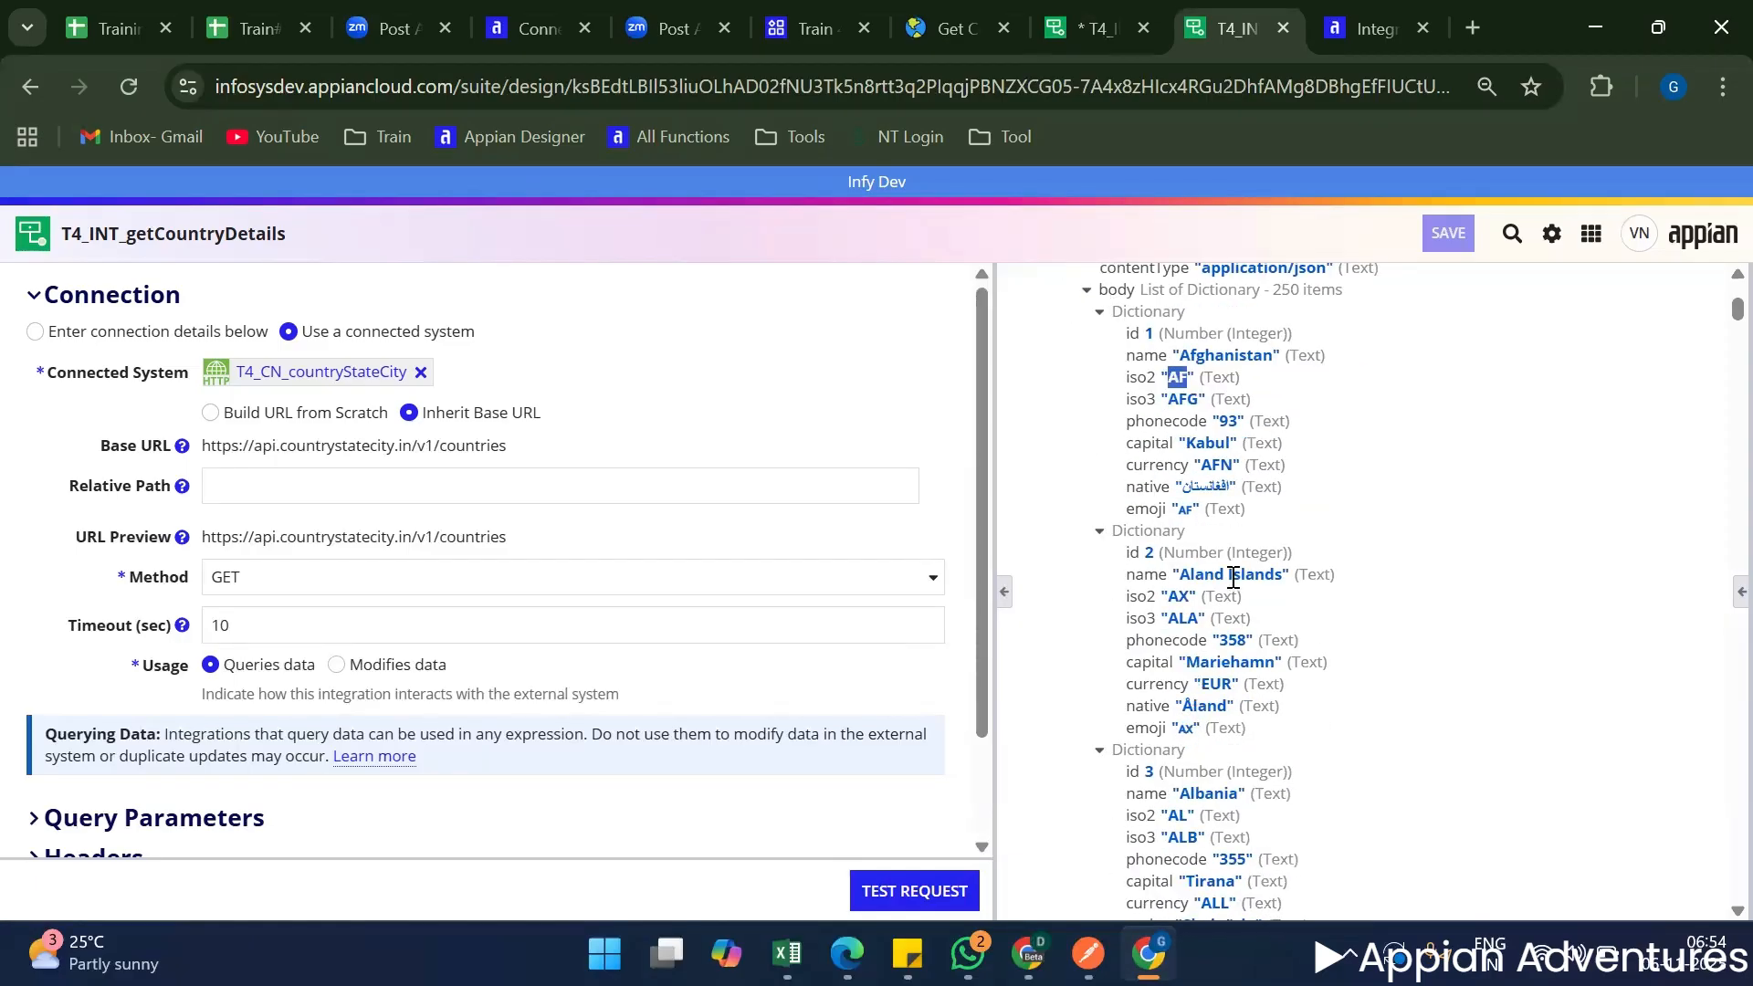
{"action": "scroll", "coordinate": [1233, 577], "scroll_direction": "up", "scroll_amount": 3}
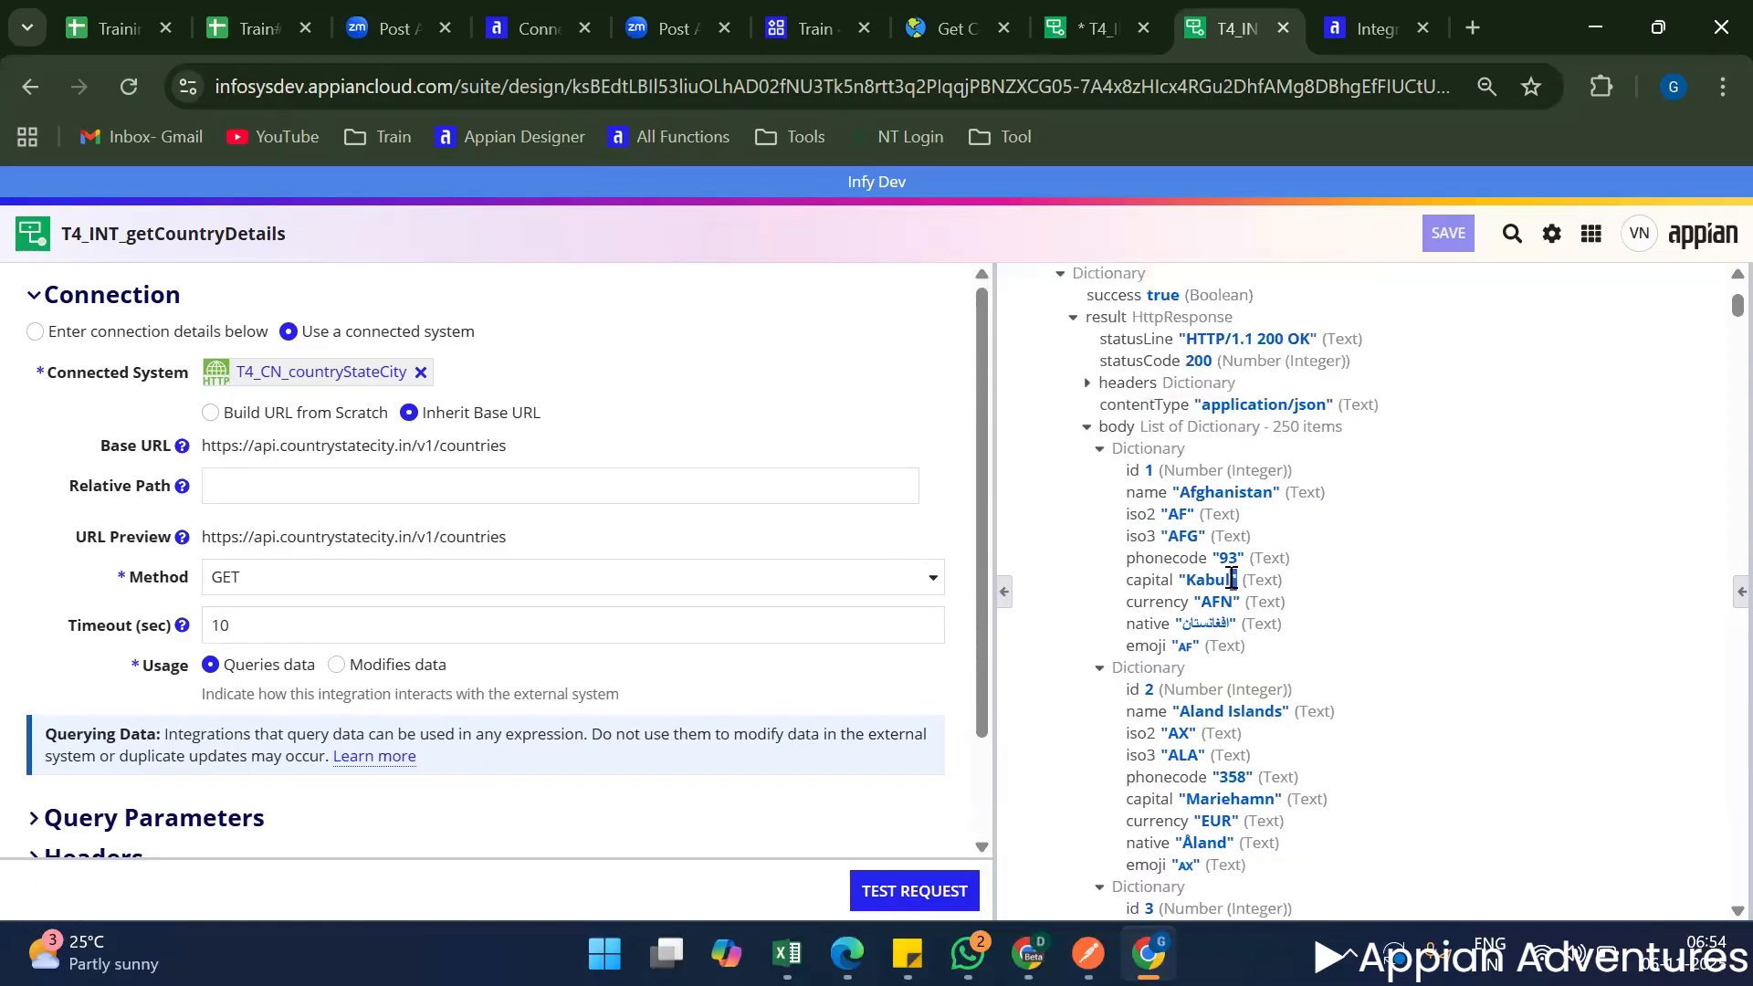
{"action": "double_click", "coordinate": [1173, 733]}
{"action": "scroll", "coordinate": [1208, 819], "scroll_direction": "down", "scroll_amount": 3}
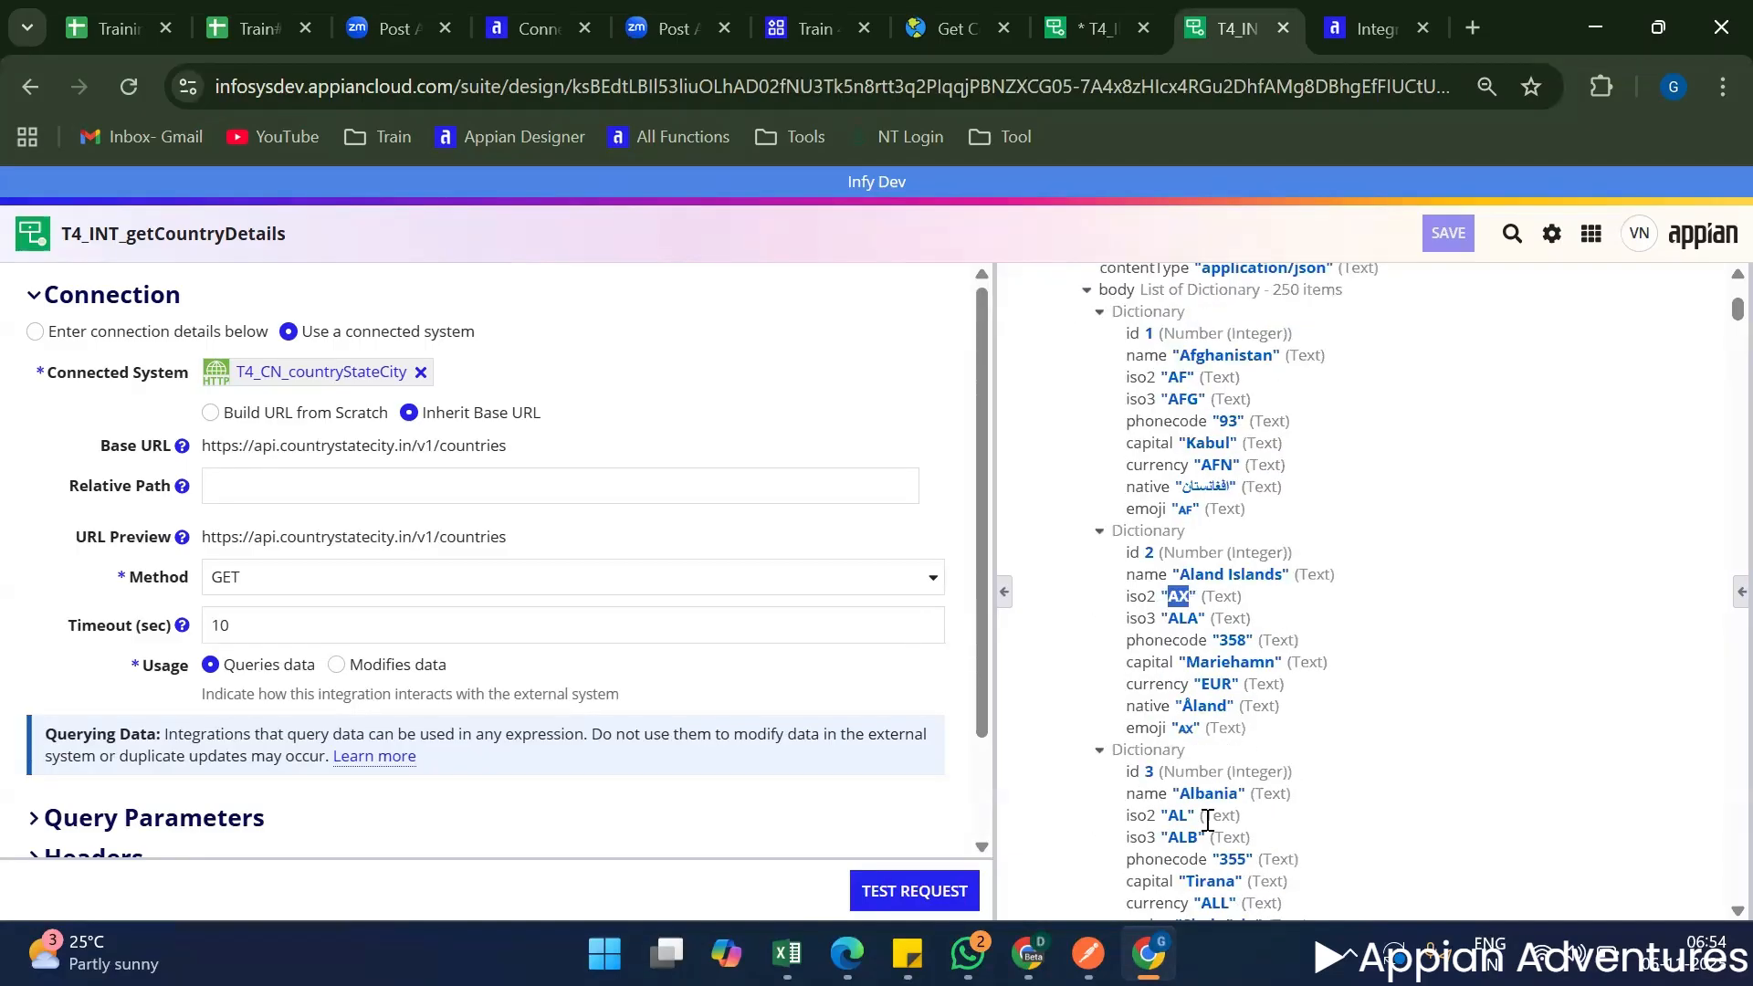
{"action": "scroll", "coordinate": [1207, 820], "scroll_direction": "up", "scroll_amount": 3}
{"action": "double_click", "coordinate": [1227, 799]}
{"action": "scroll", "coordinate": [1187, 694], "scroll_direction": "down", "scroll_amount": 6}
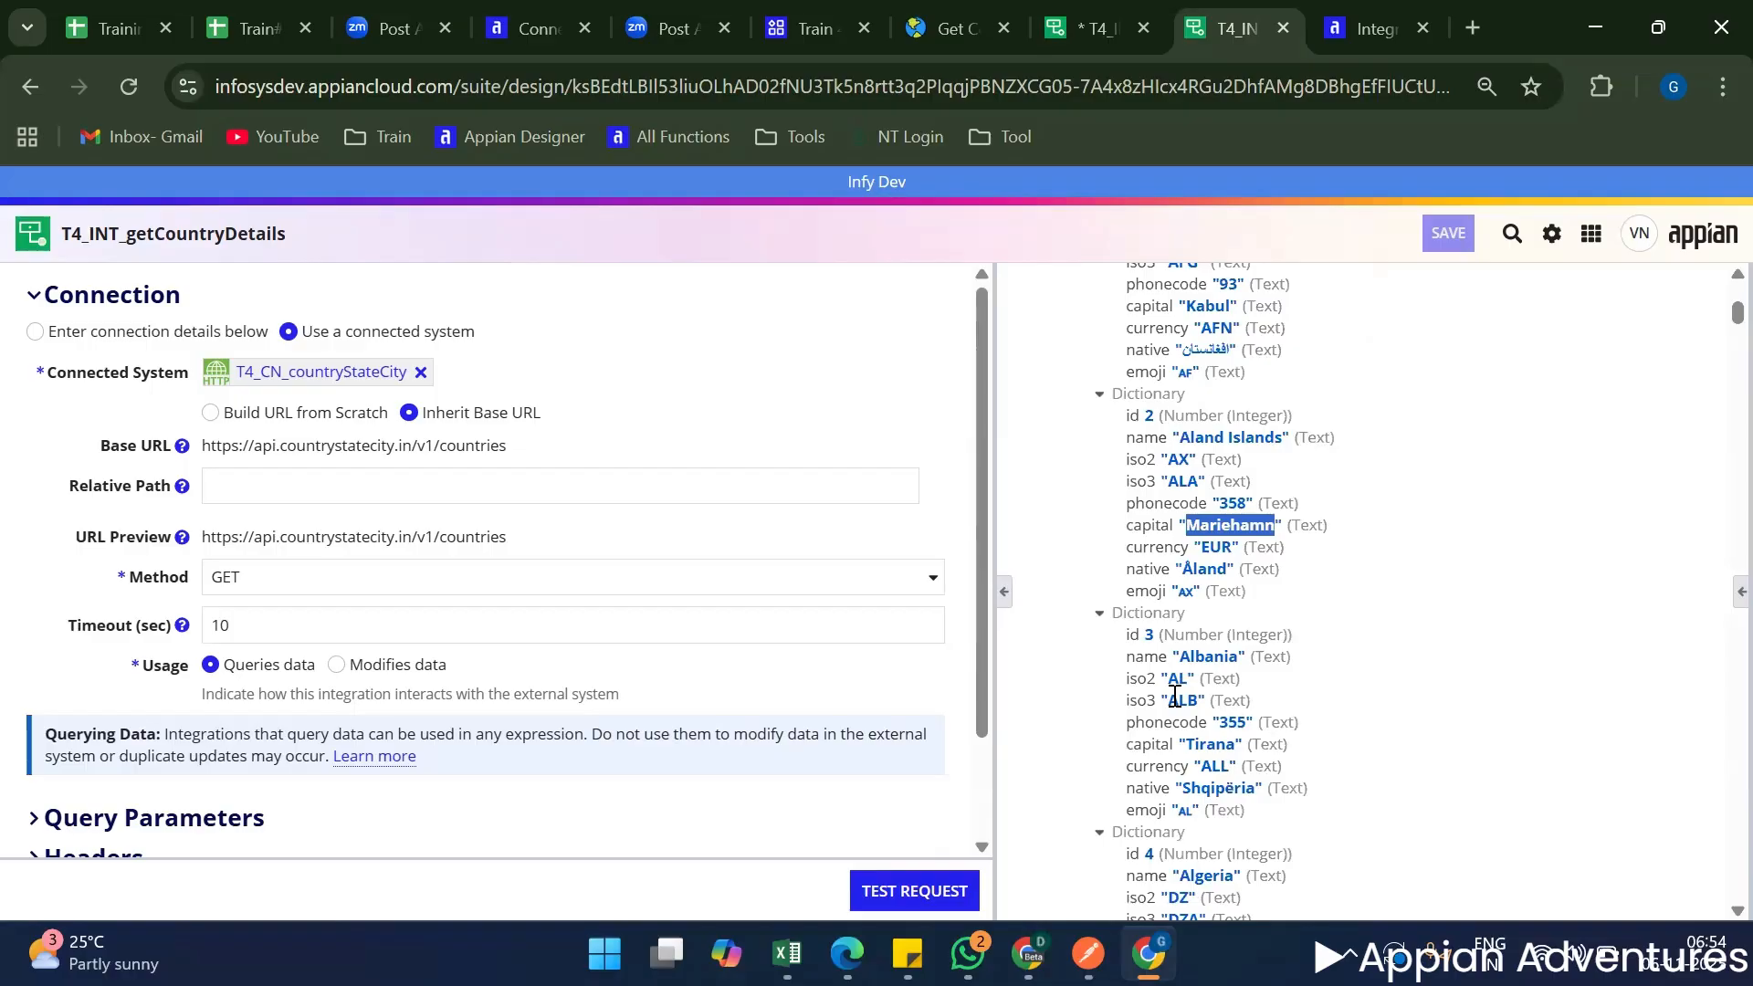
{"action": "scroll", "coordinate": [1159, 699], "scroll_direction": "up", "scroll_amount": 3}
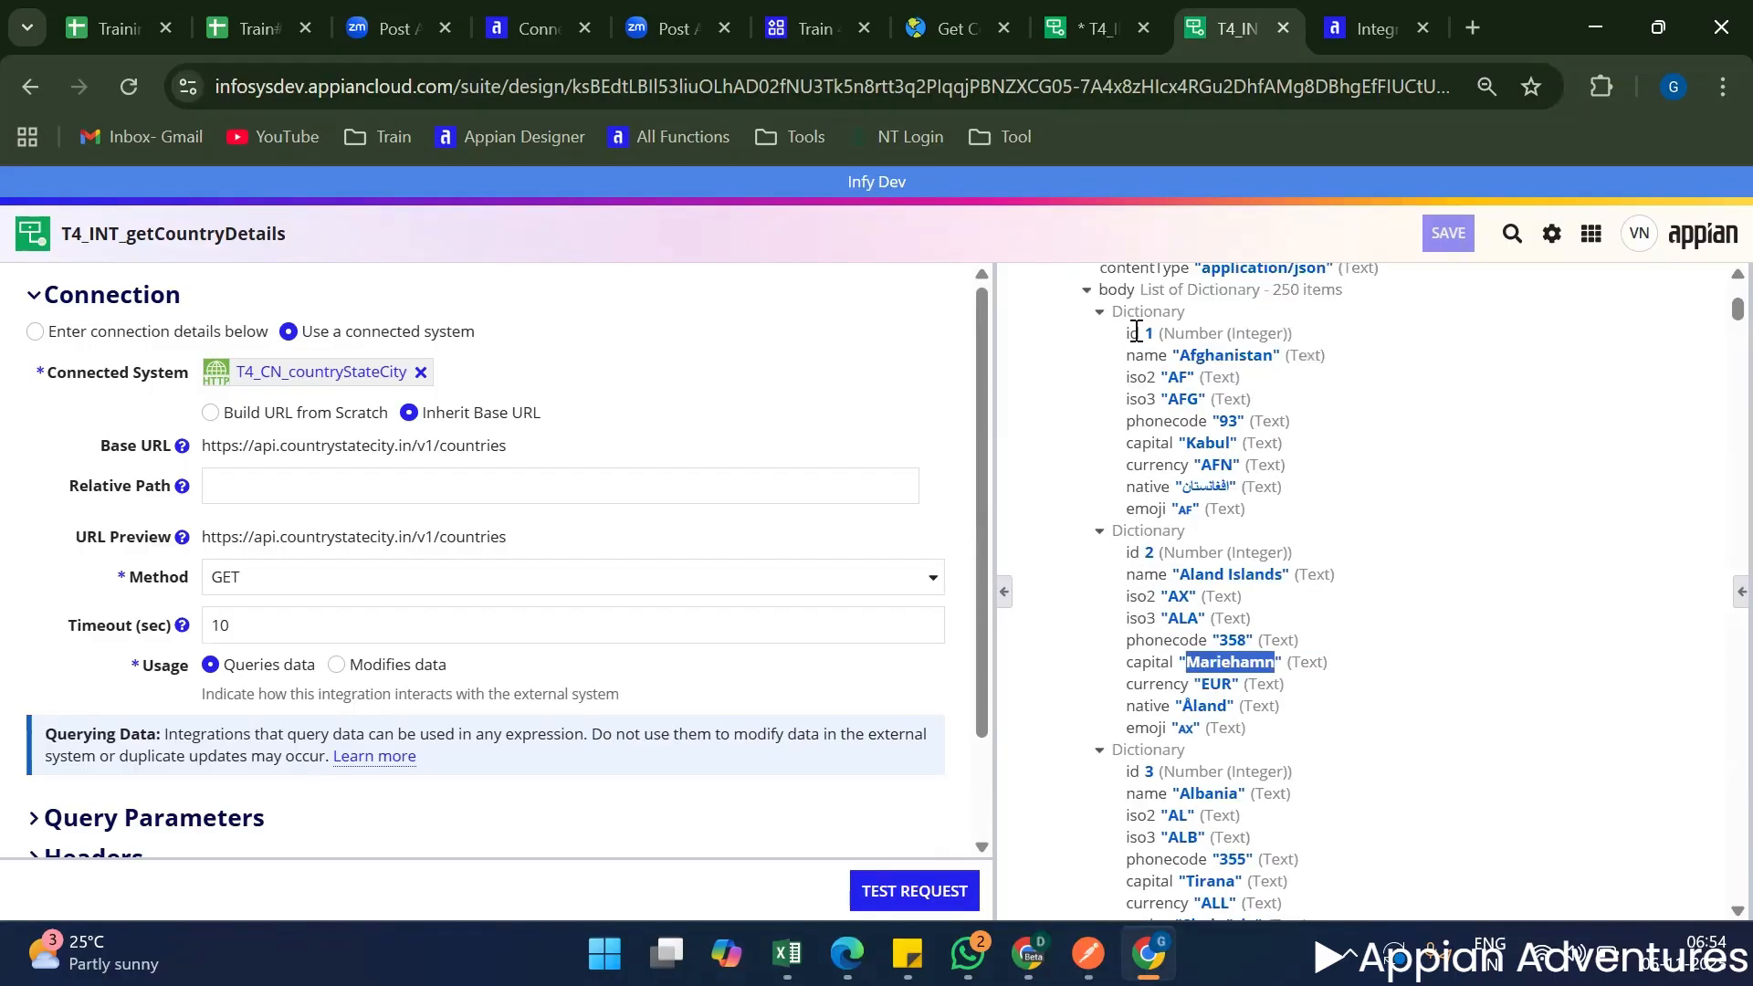
{"action": "scroll", "coordinate": [1146, 438], "scroll_direction": "up", "scroll_amount": 3}
{"action": "left_click", "coordinate": [1141, 502]}
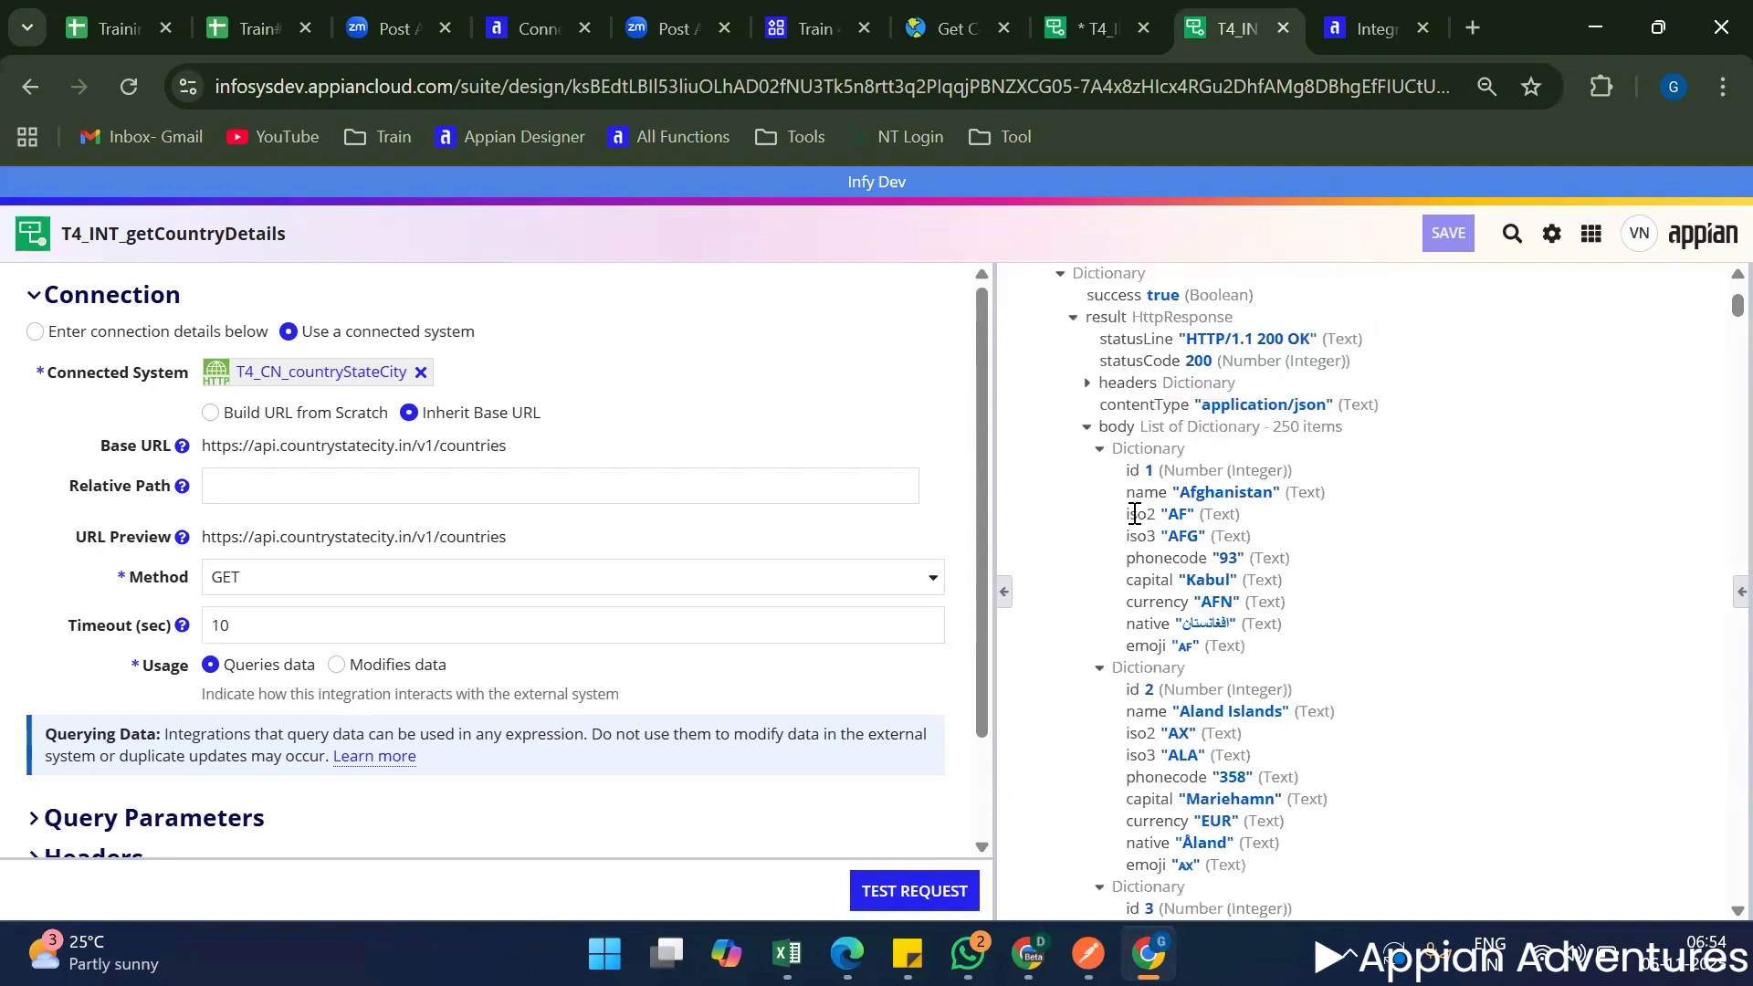
{"action": "double_click", "coordinate": [1137, 513]}
Add a rule input named iso2 of type Text to T4_INT_getCountryDetailsbyCntryCode.
{"action": "left_click", "coordinate": [1091, 29]}
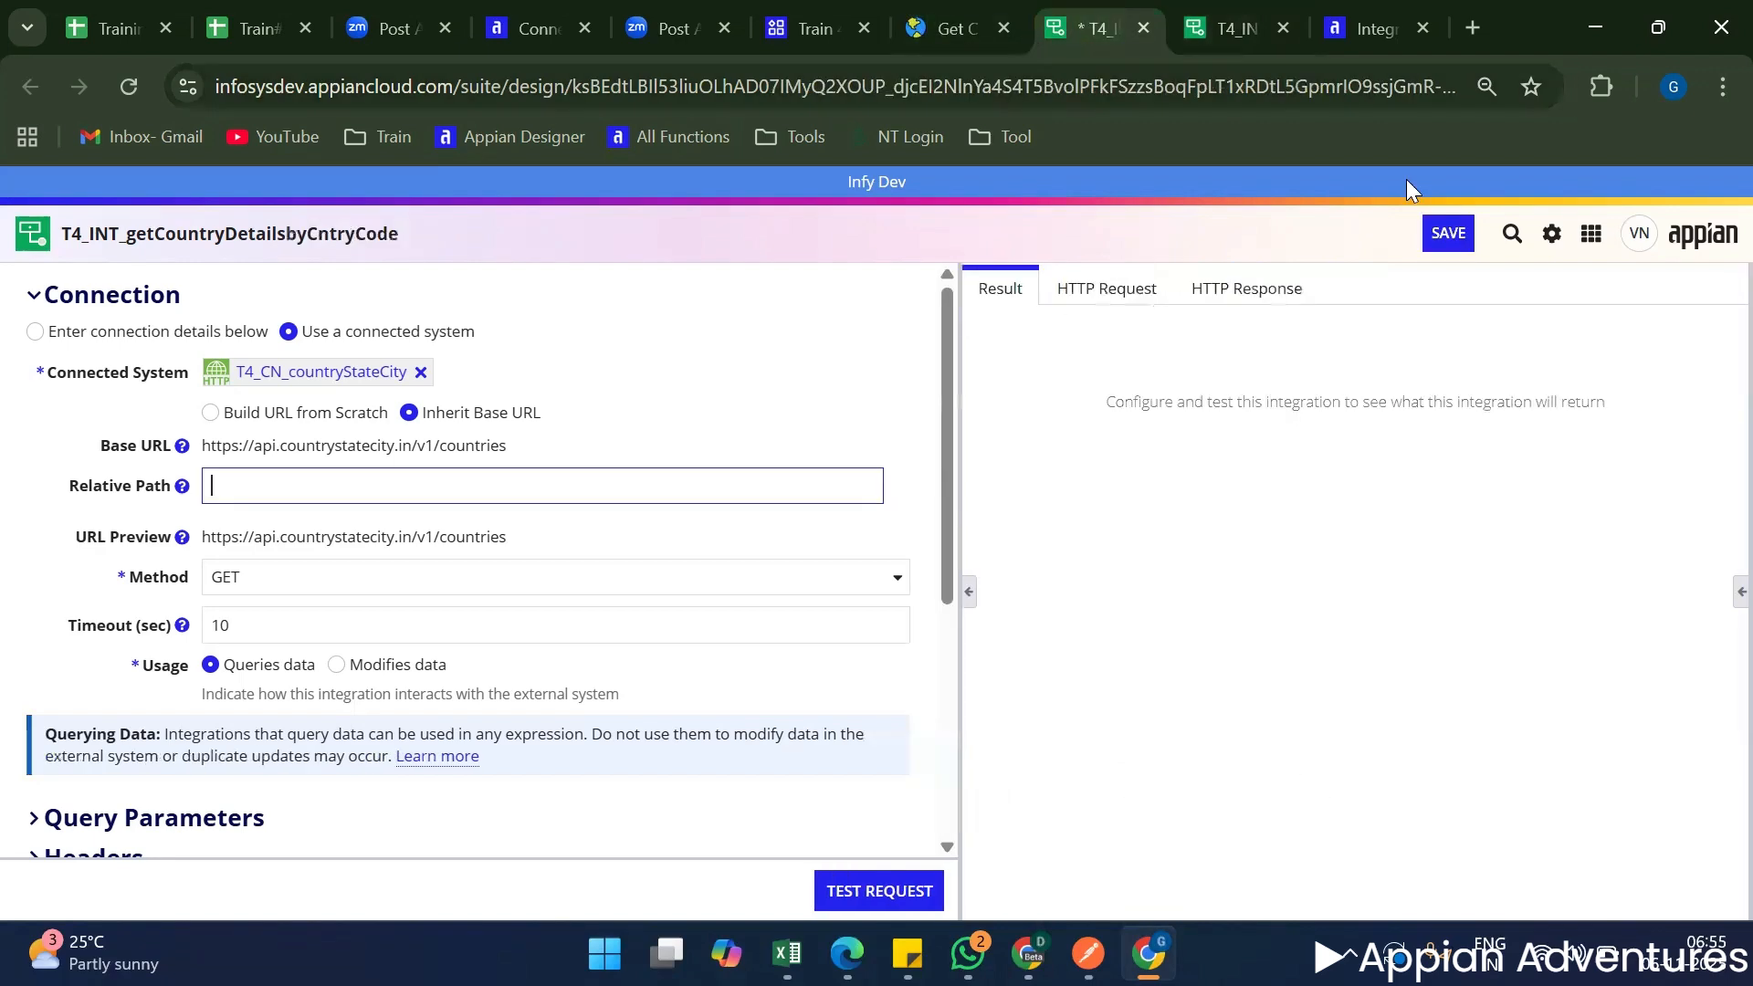
{"action": "left_click", "coordinate": [1737, 592]}
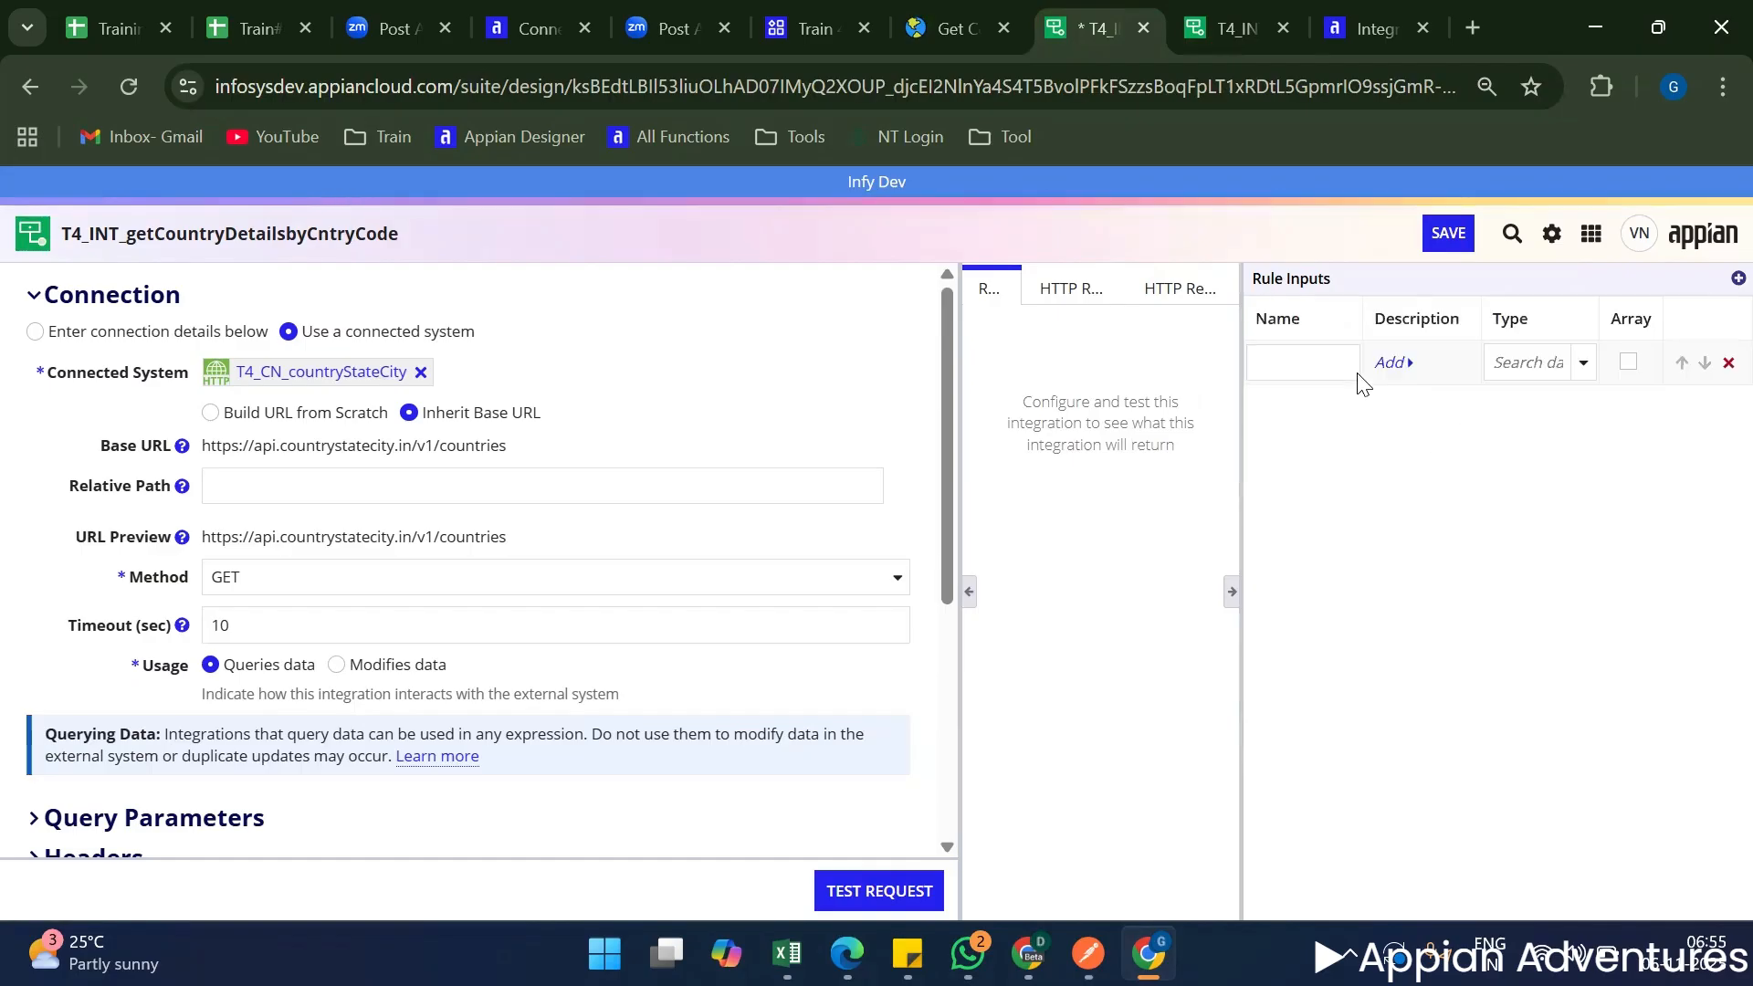
{"action": "left_click", "coordinate": [1299, 364]}
{"action": "type", "text": "iso2"}
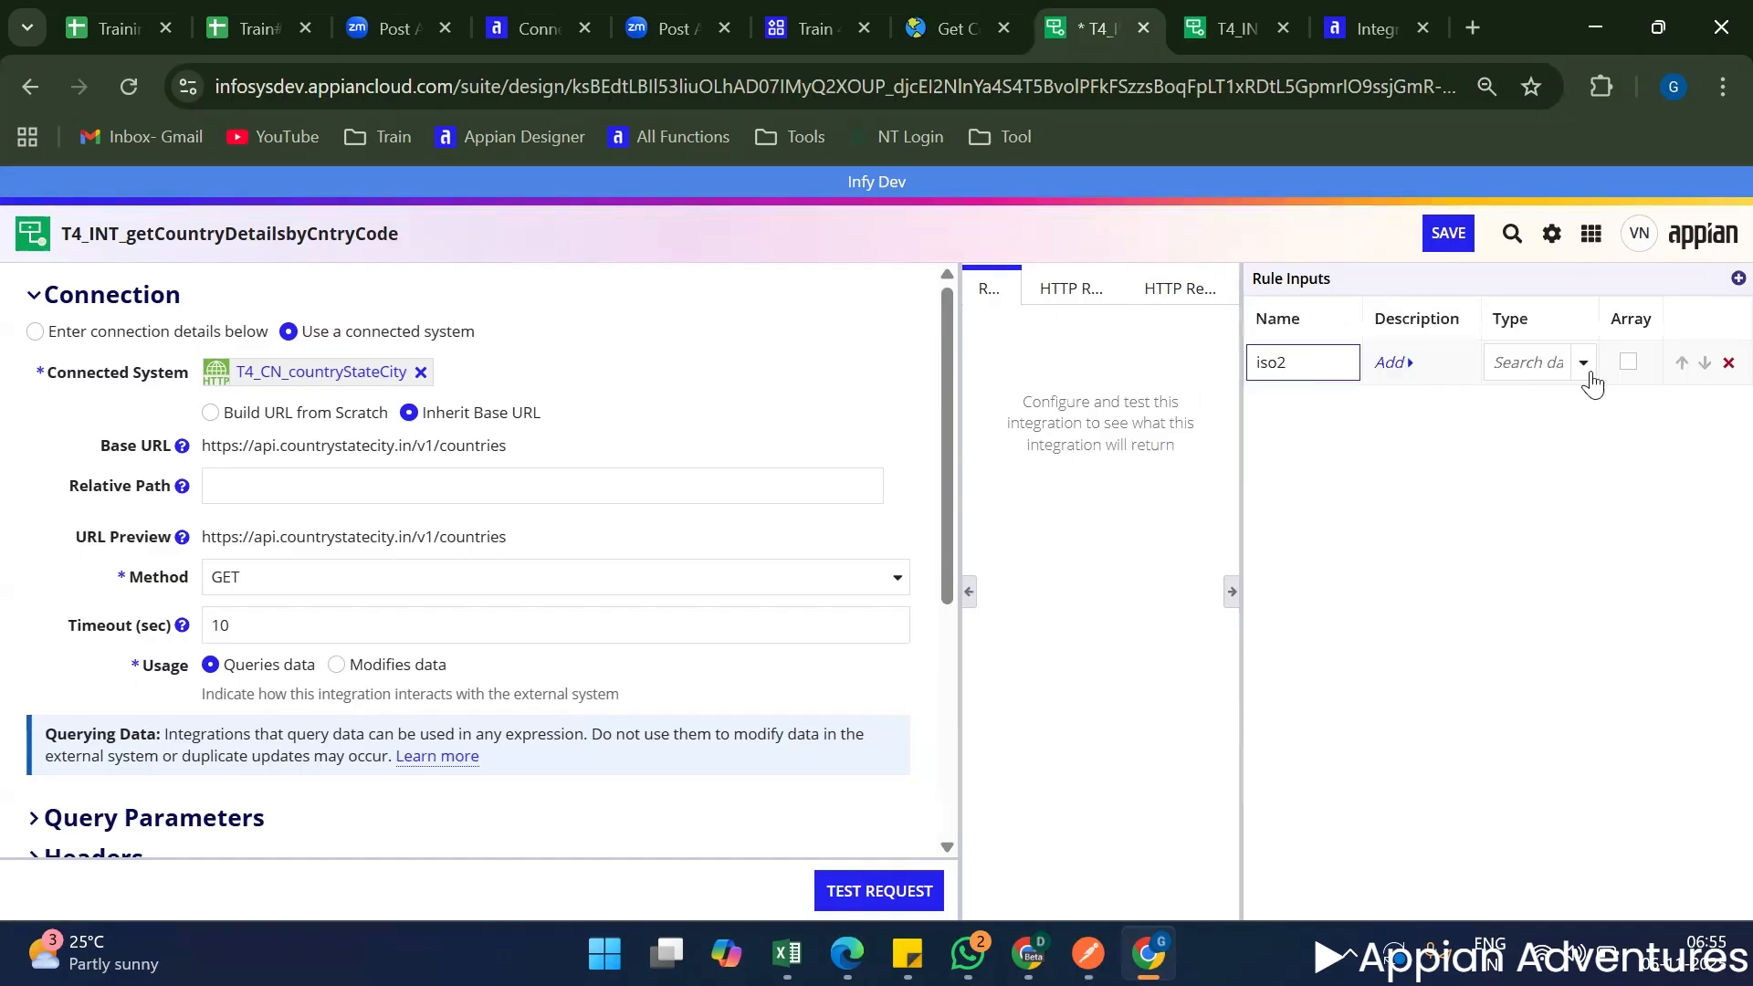
{"action": "left_click", "coordinate": [1594, 381]}
{"action": "left_click", "coordinate": [1508, 396]}
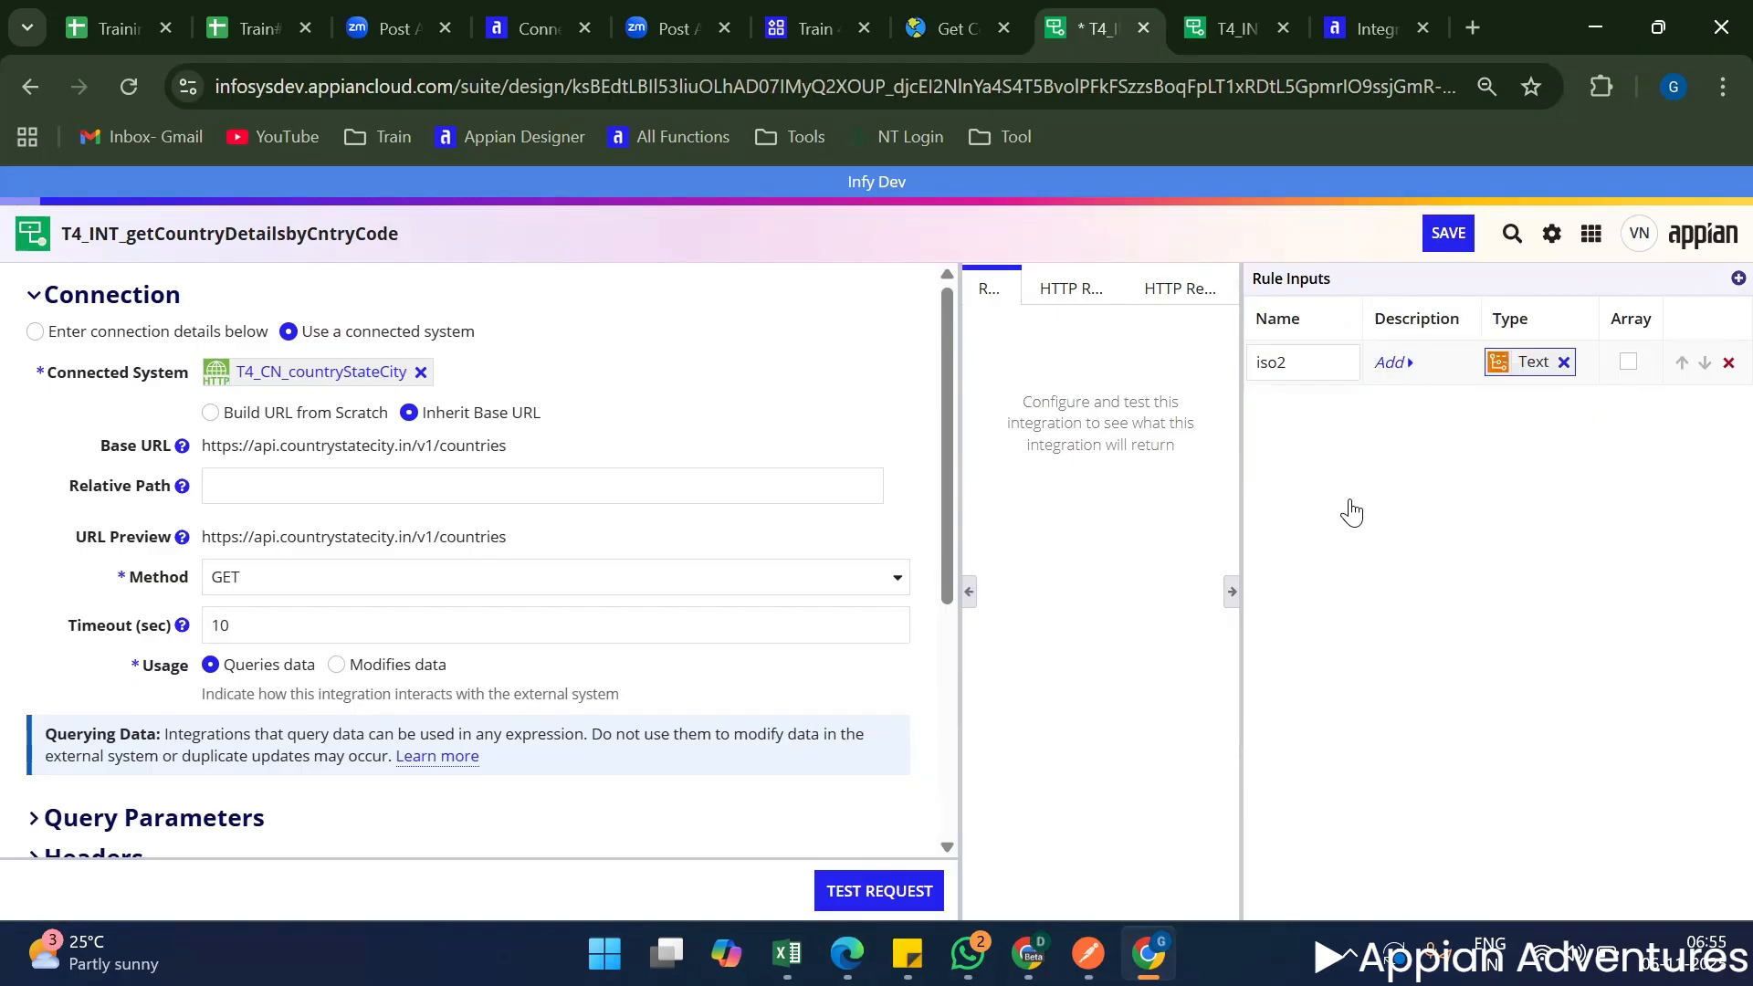
{"action": "left_click", "coordinate": [1231, 591]}
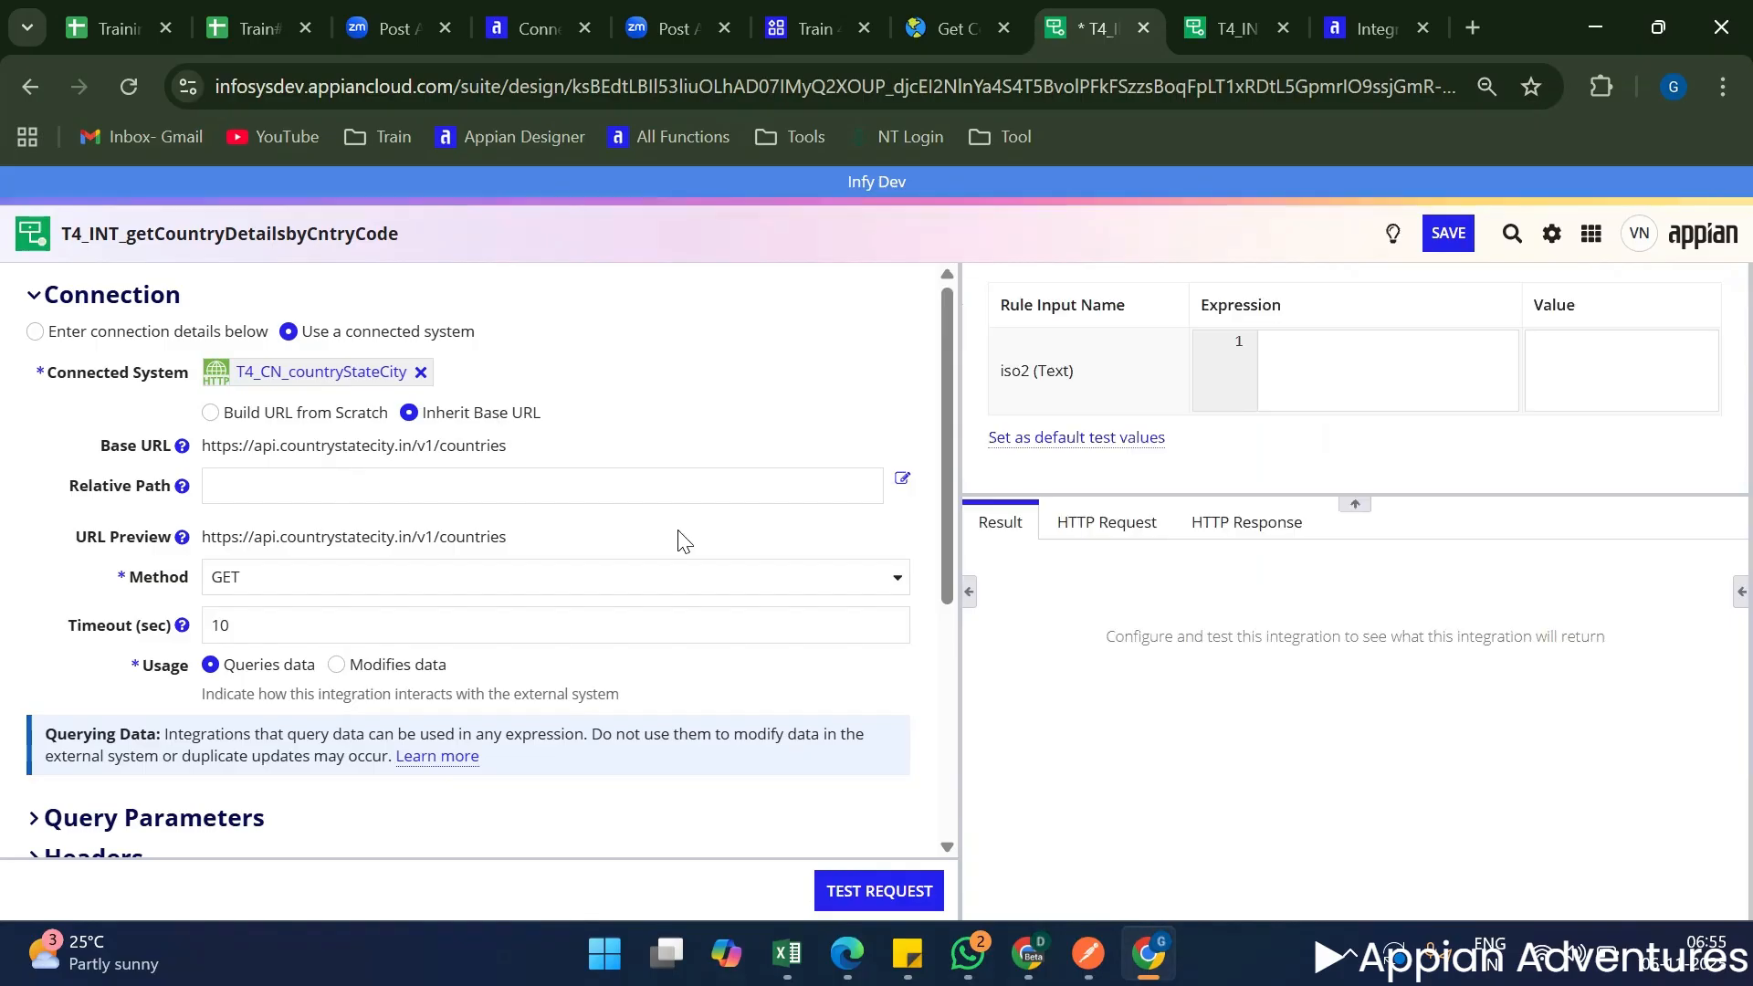
Set the Relative Path to the expression "/"&ri!iso2.
{"action": "left_click", "coordinate": [489, 491]}
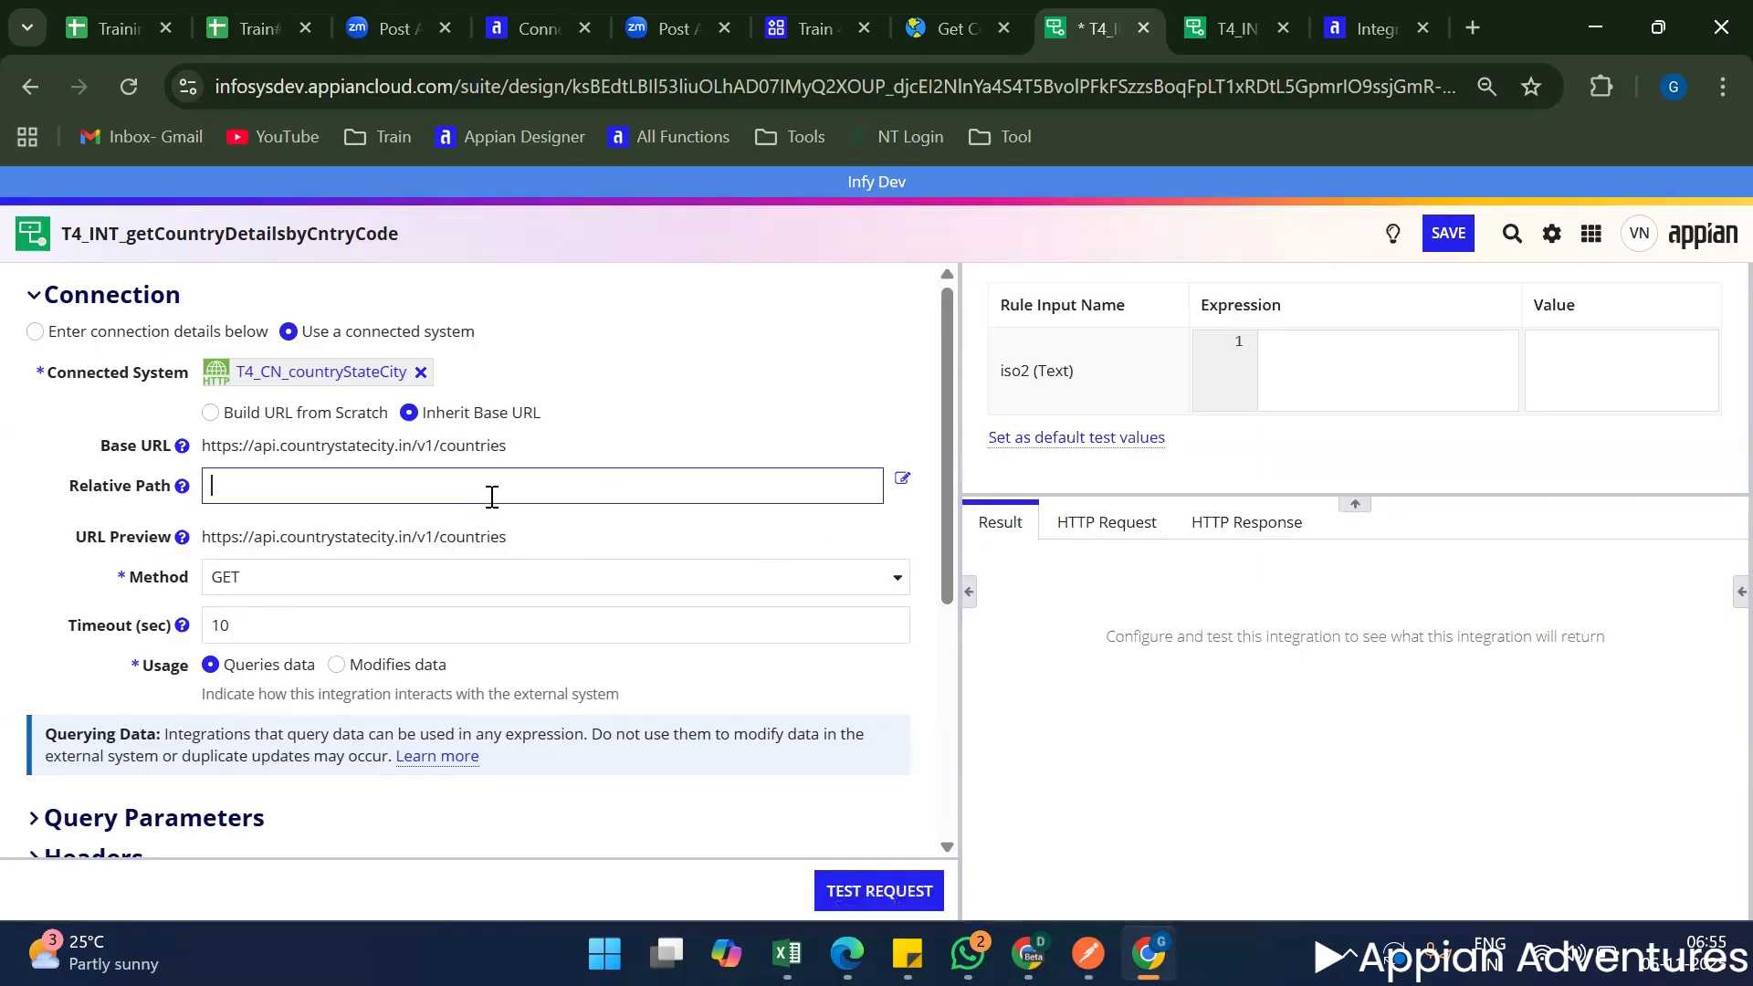
{"action": "left_click", "coordinate": [909, 474]}
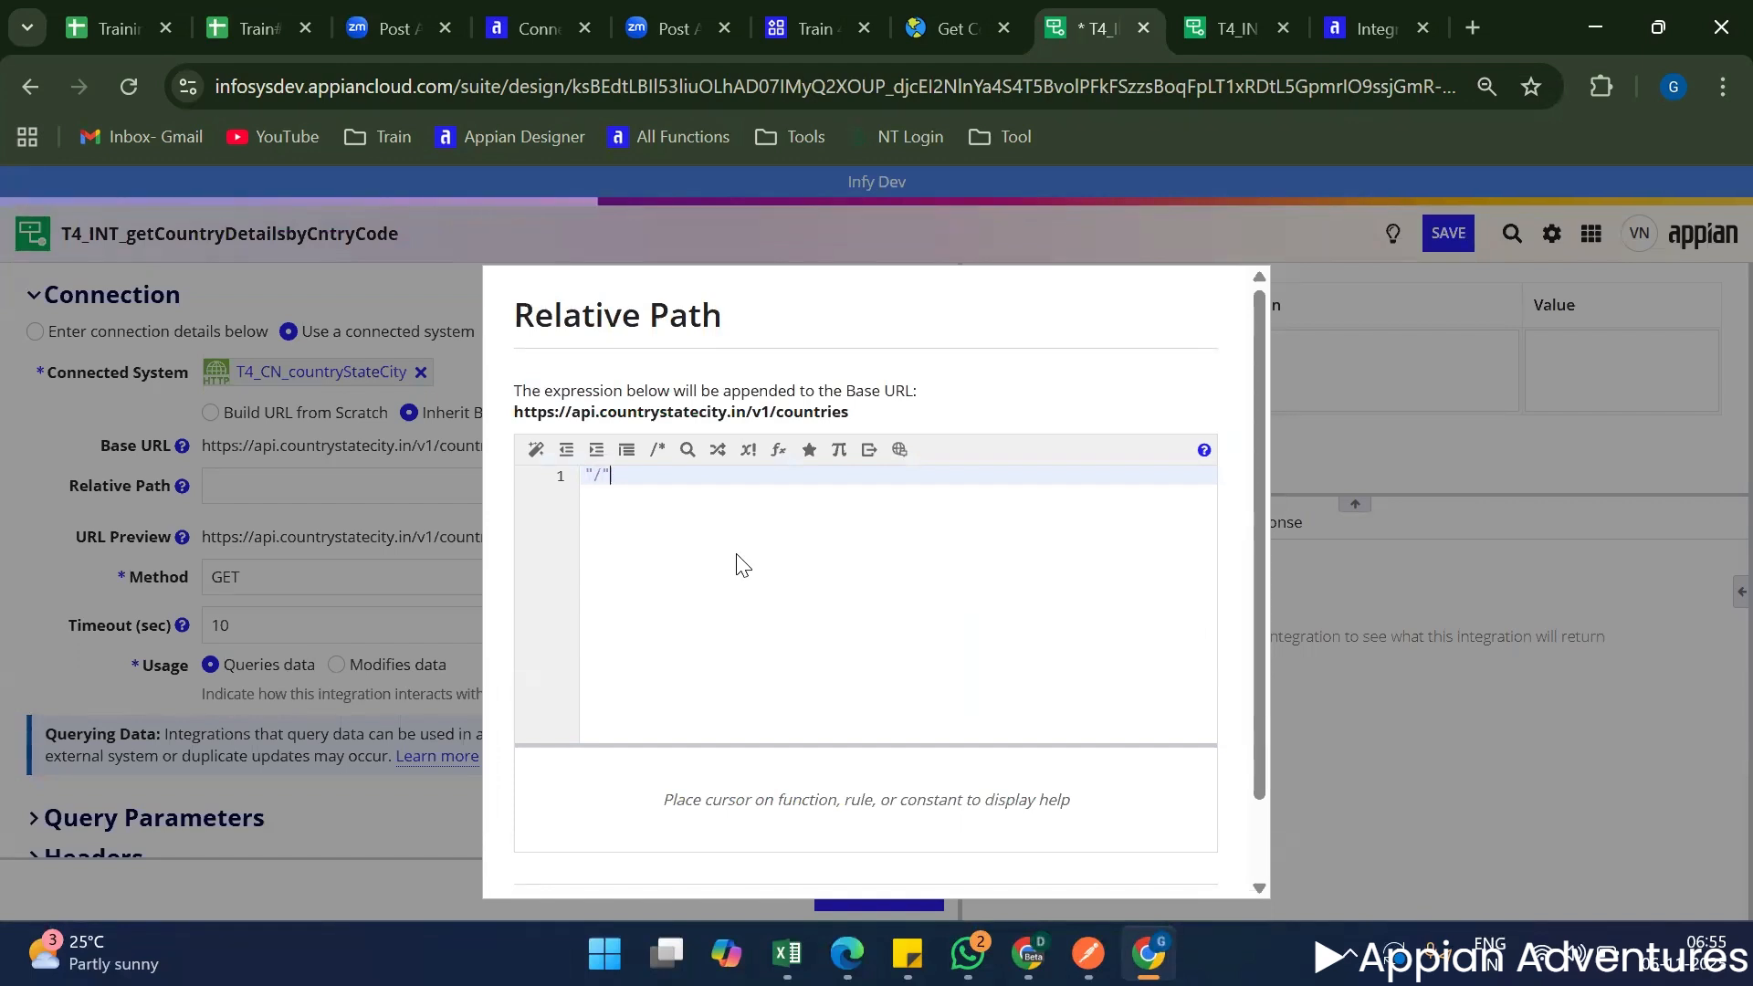
{"action": "type", "text": "&"}
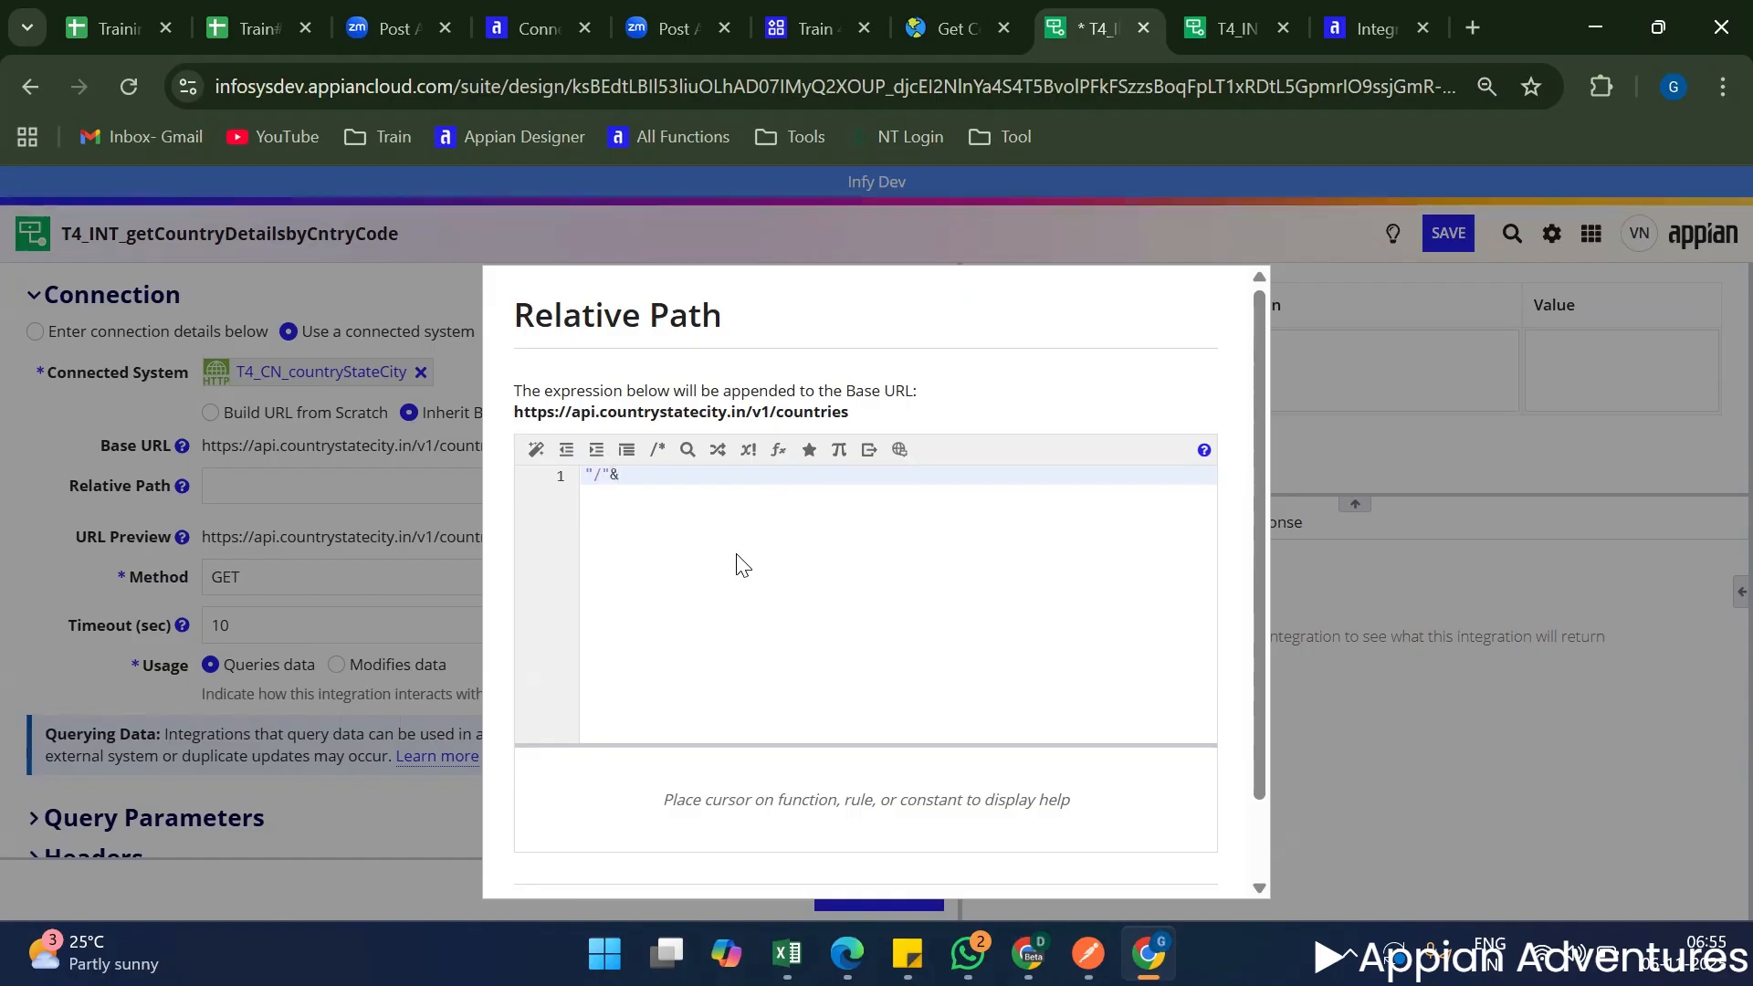
{"action": "type", "text": "ri!"}
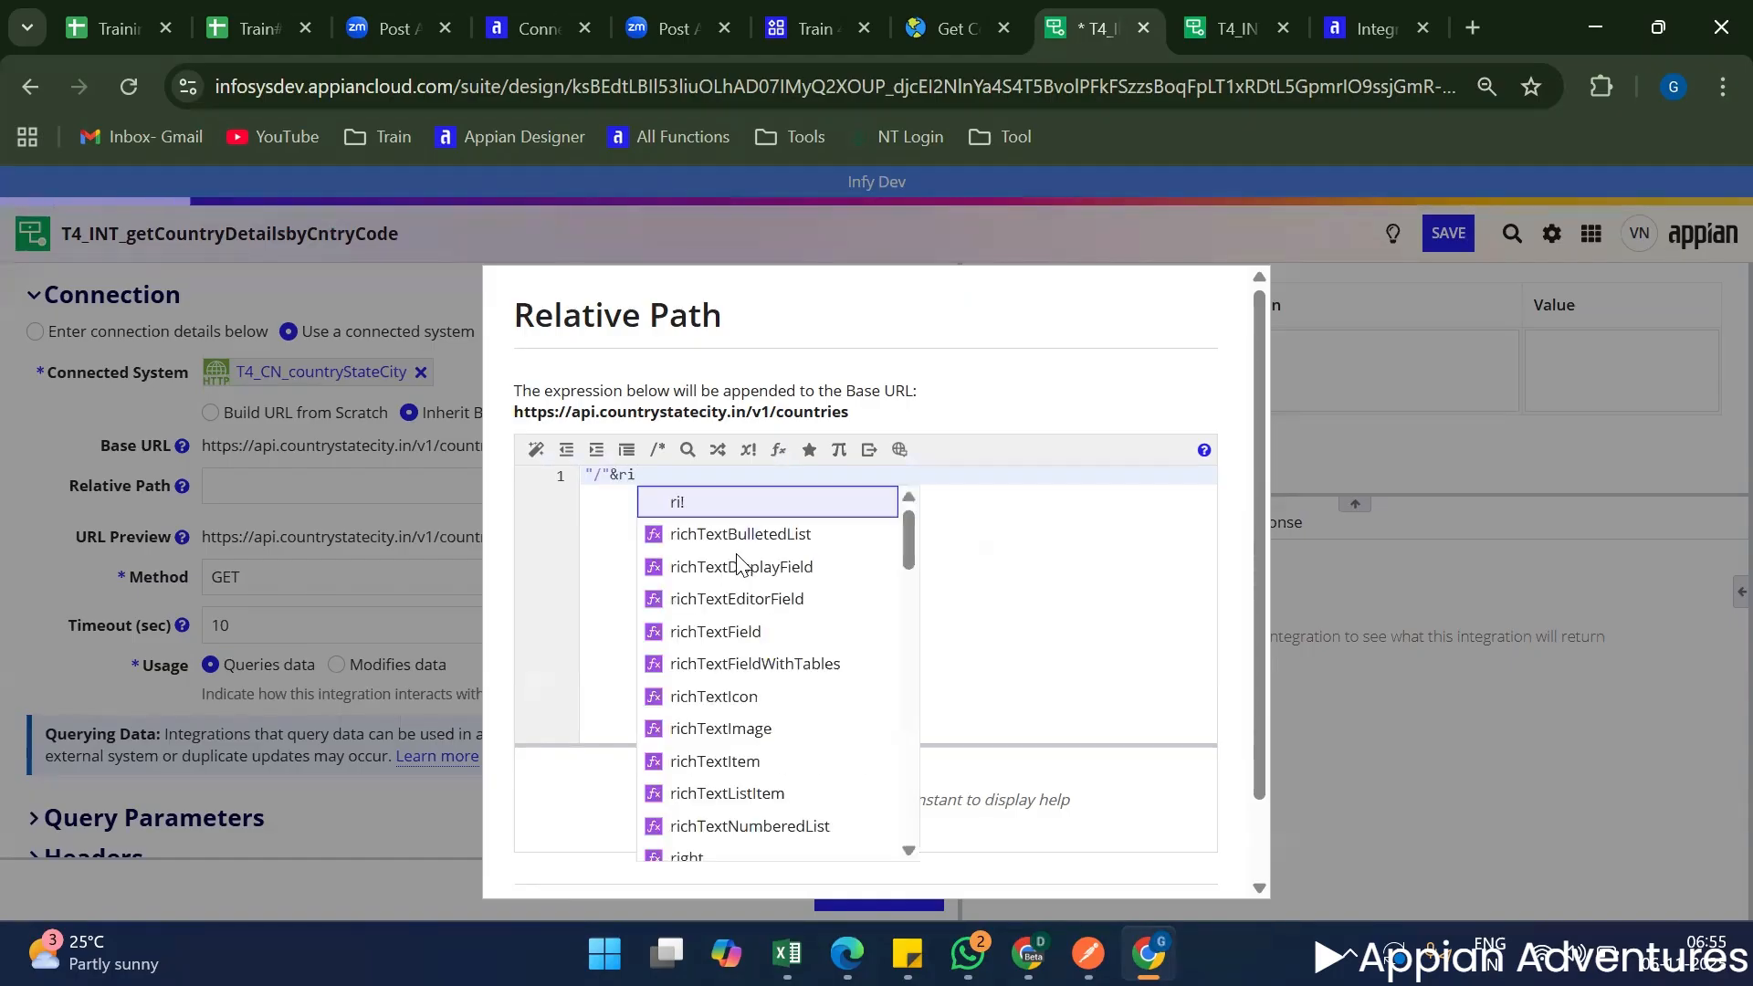
{"action": "key", "text": "Escape"}
{"action": "type", "text": "iso2"}
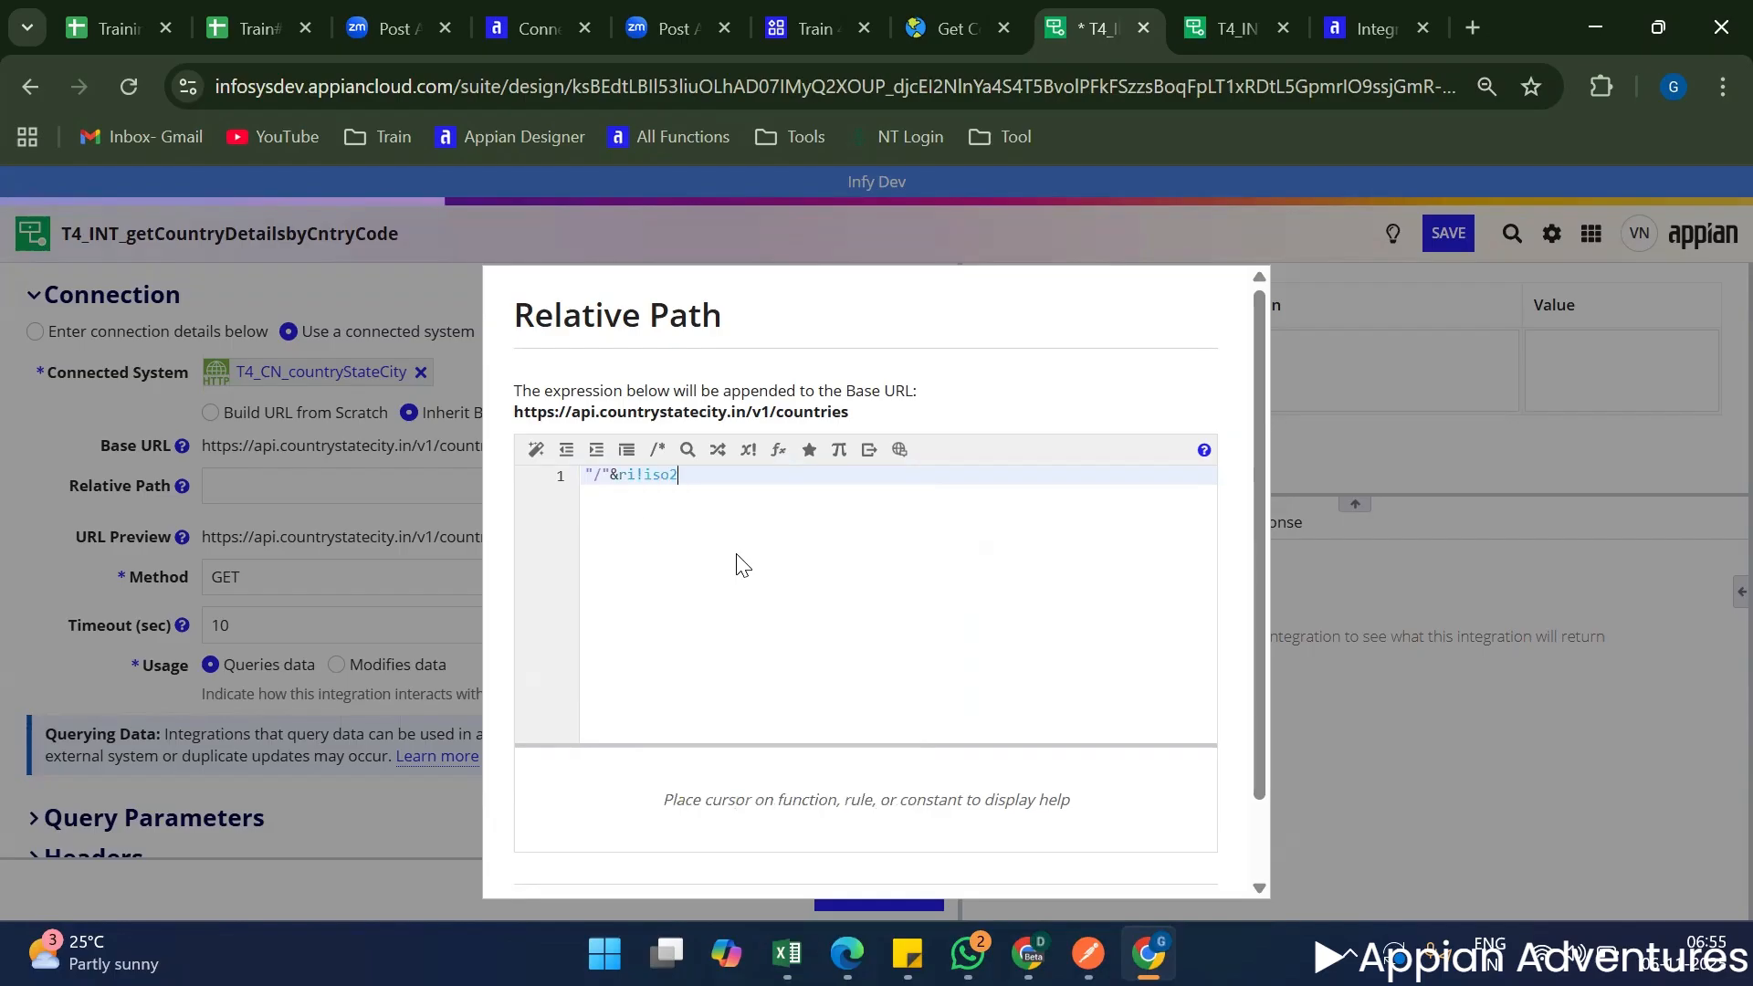
{"action": "scroll", "coordinate": [943, 803], "scroll_direction": "down", "scroll_amount": 2}
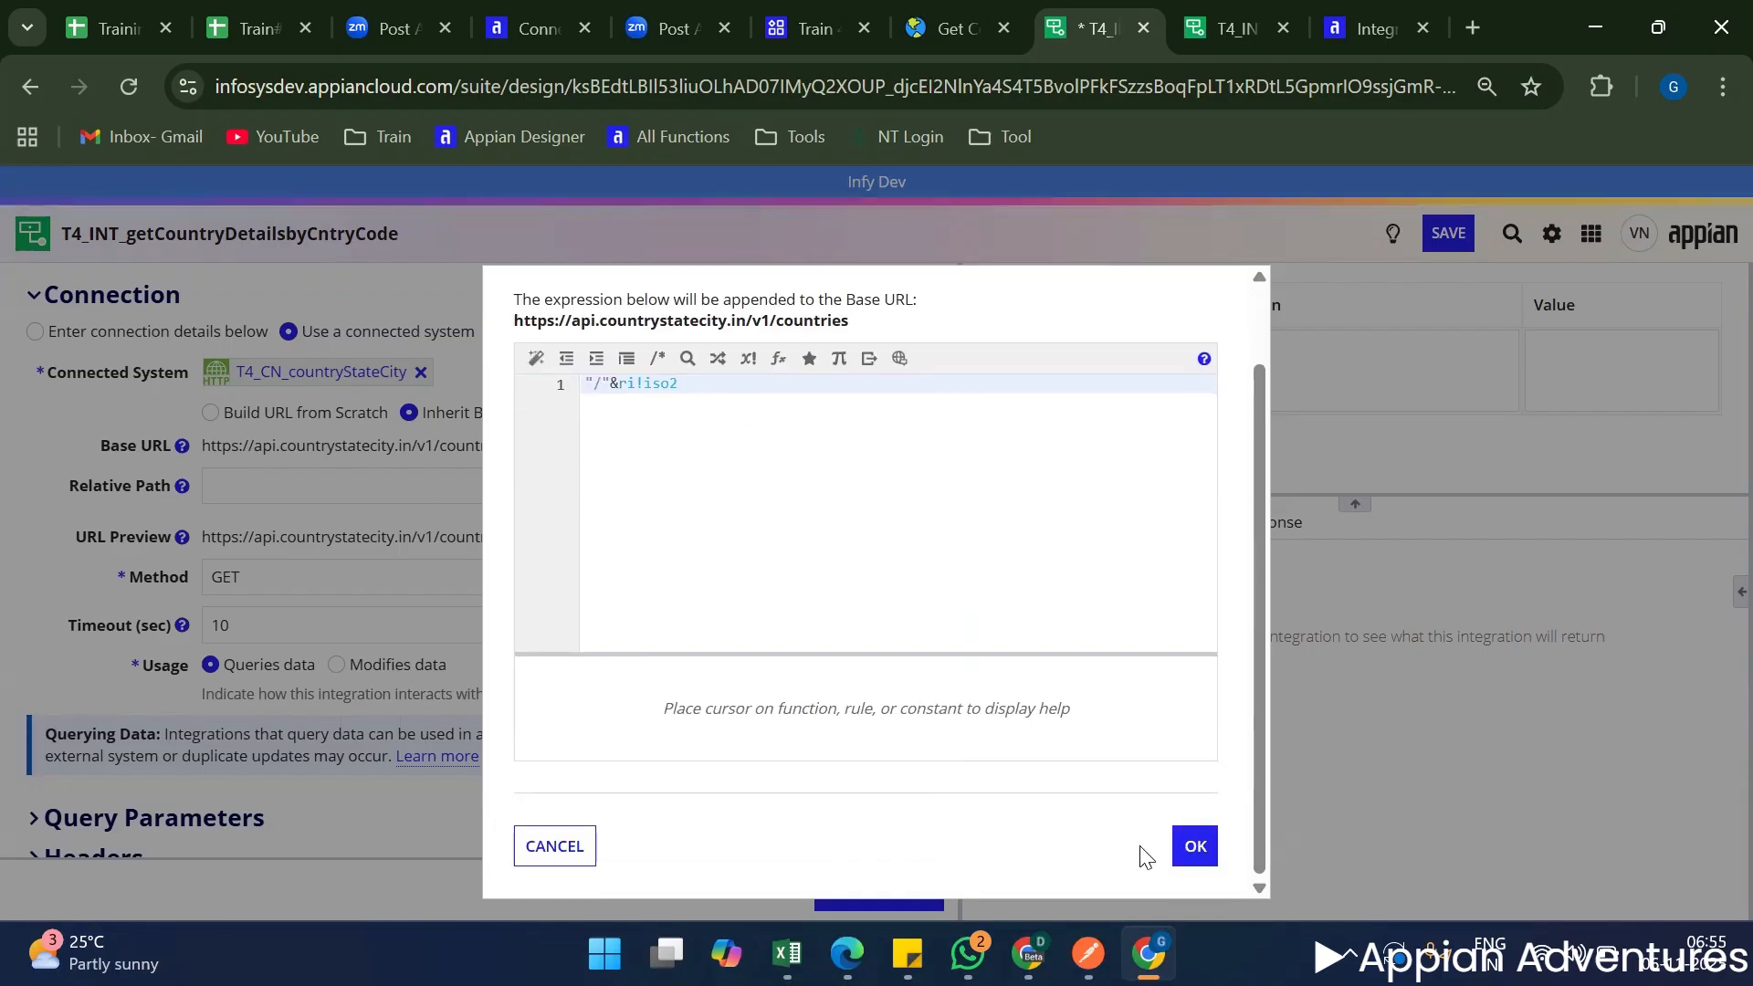
{"action": "left_click", "coordinate": [1187, 847]}
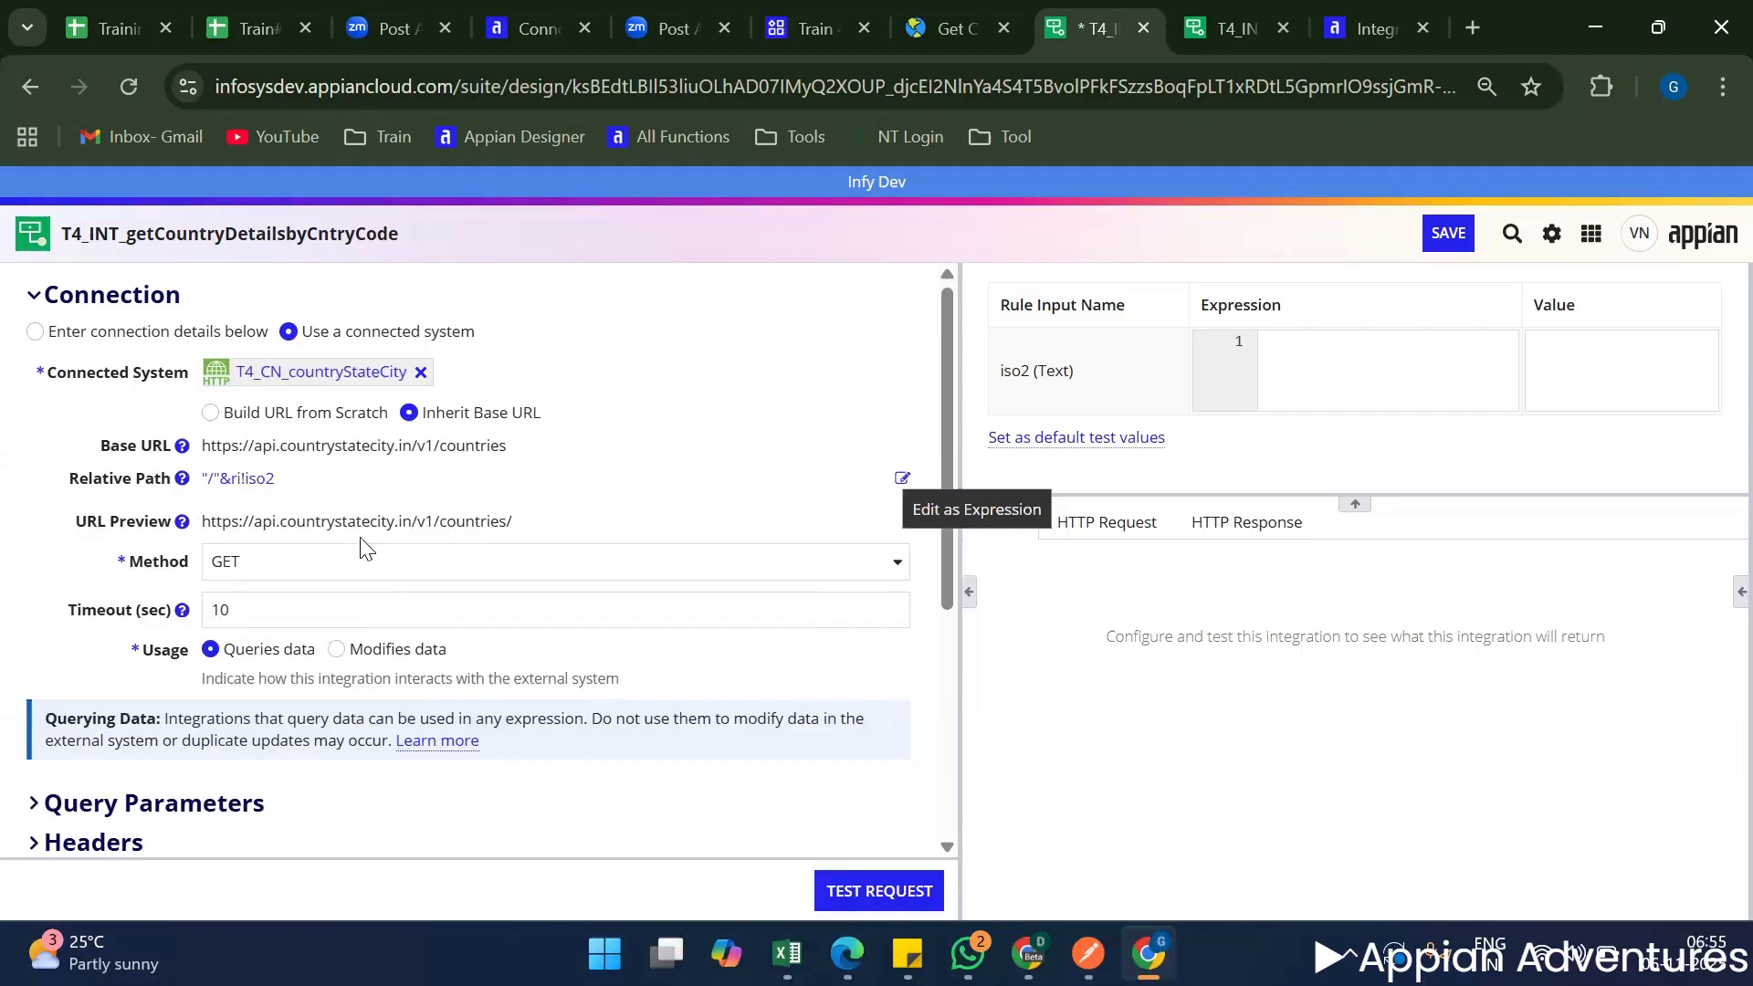
{"action": "scroll", "coordinate": [334, 616], "scroll_direction": "down", "scroll_amount": 5}
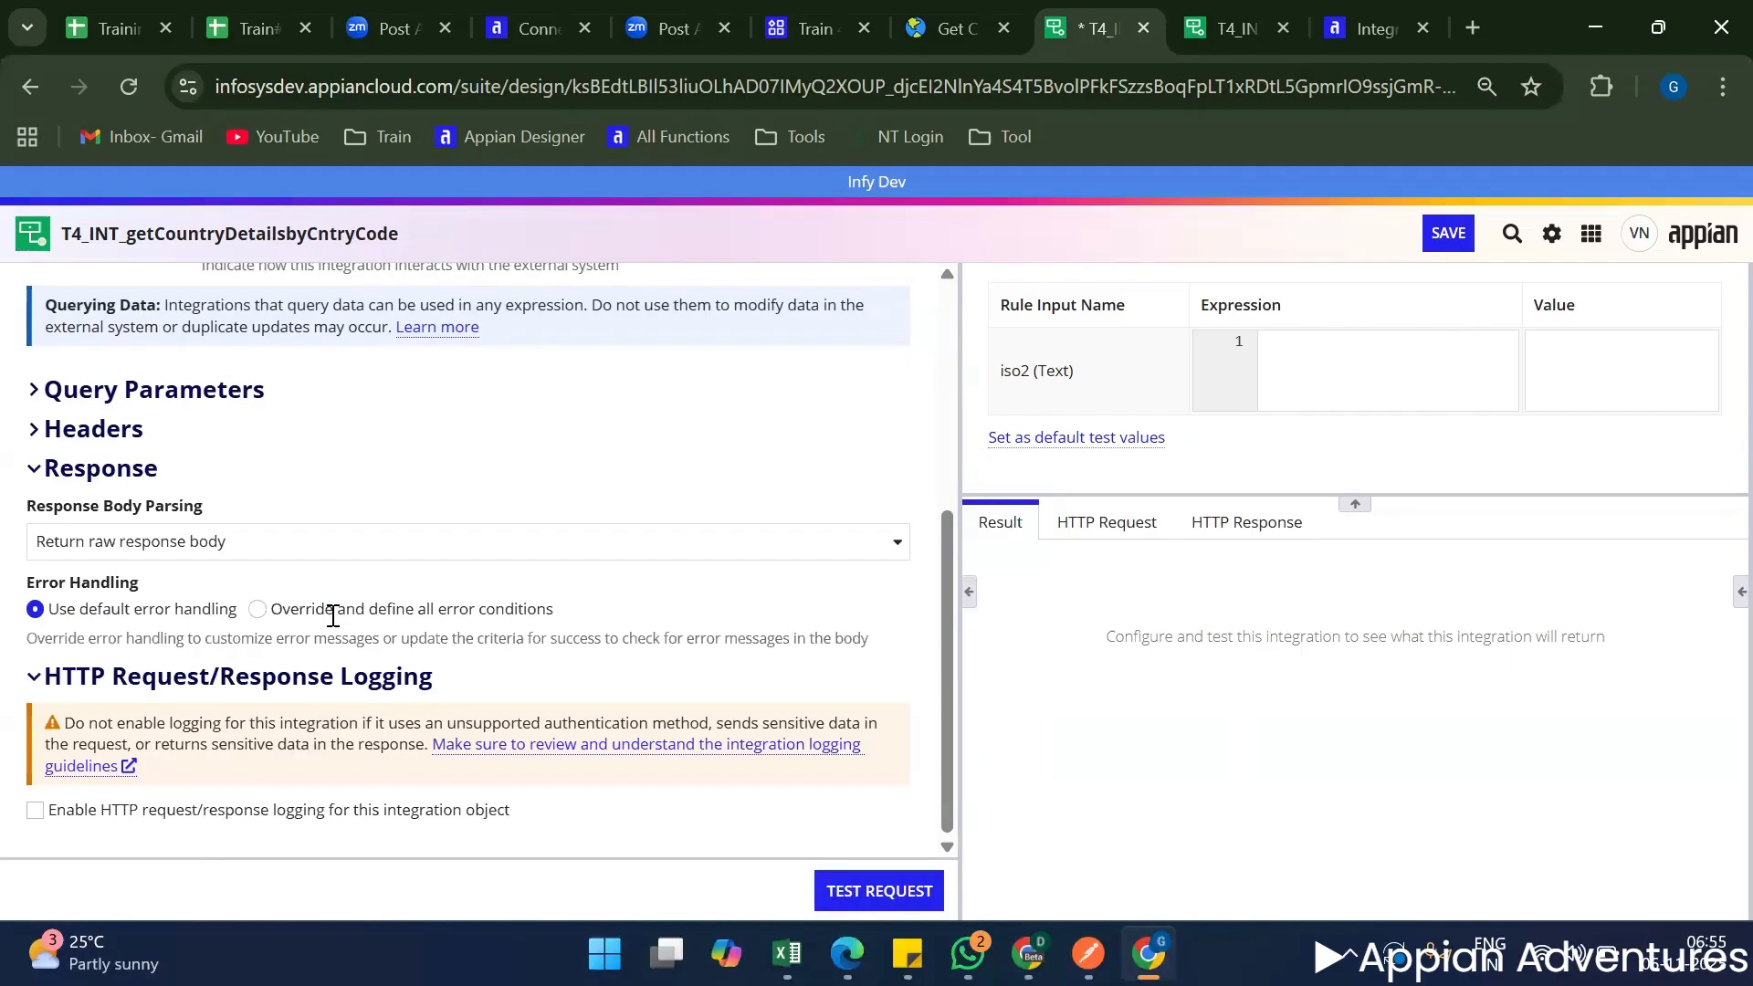
{"action": "scroll", "coordinate": [333, 616], "scroll_direction": "up", "scroll_amount": 5}
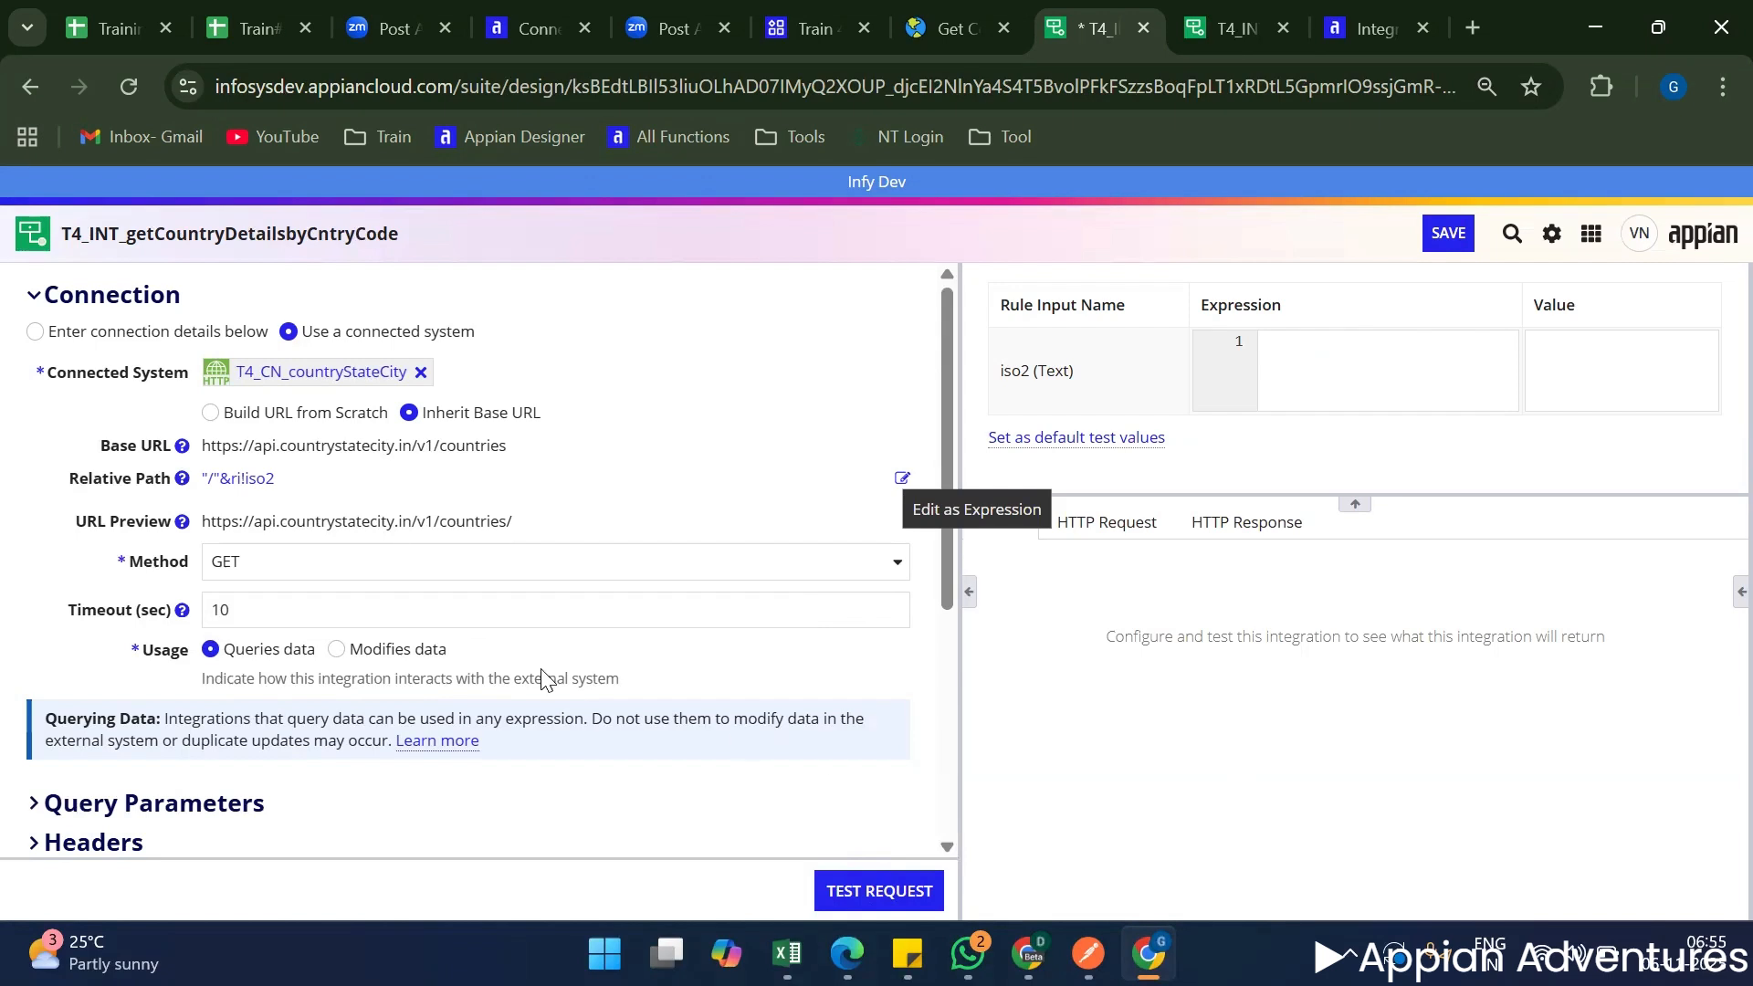
Copy the iso2 value AF from the T4_INT_getCountryDetails response, enter it as the iso2 test value and test the request.
{"action": "left_click", "coordinate": [1228, 29]}
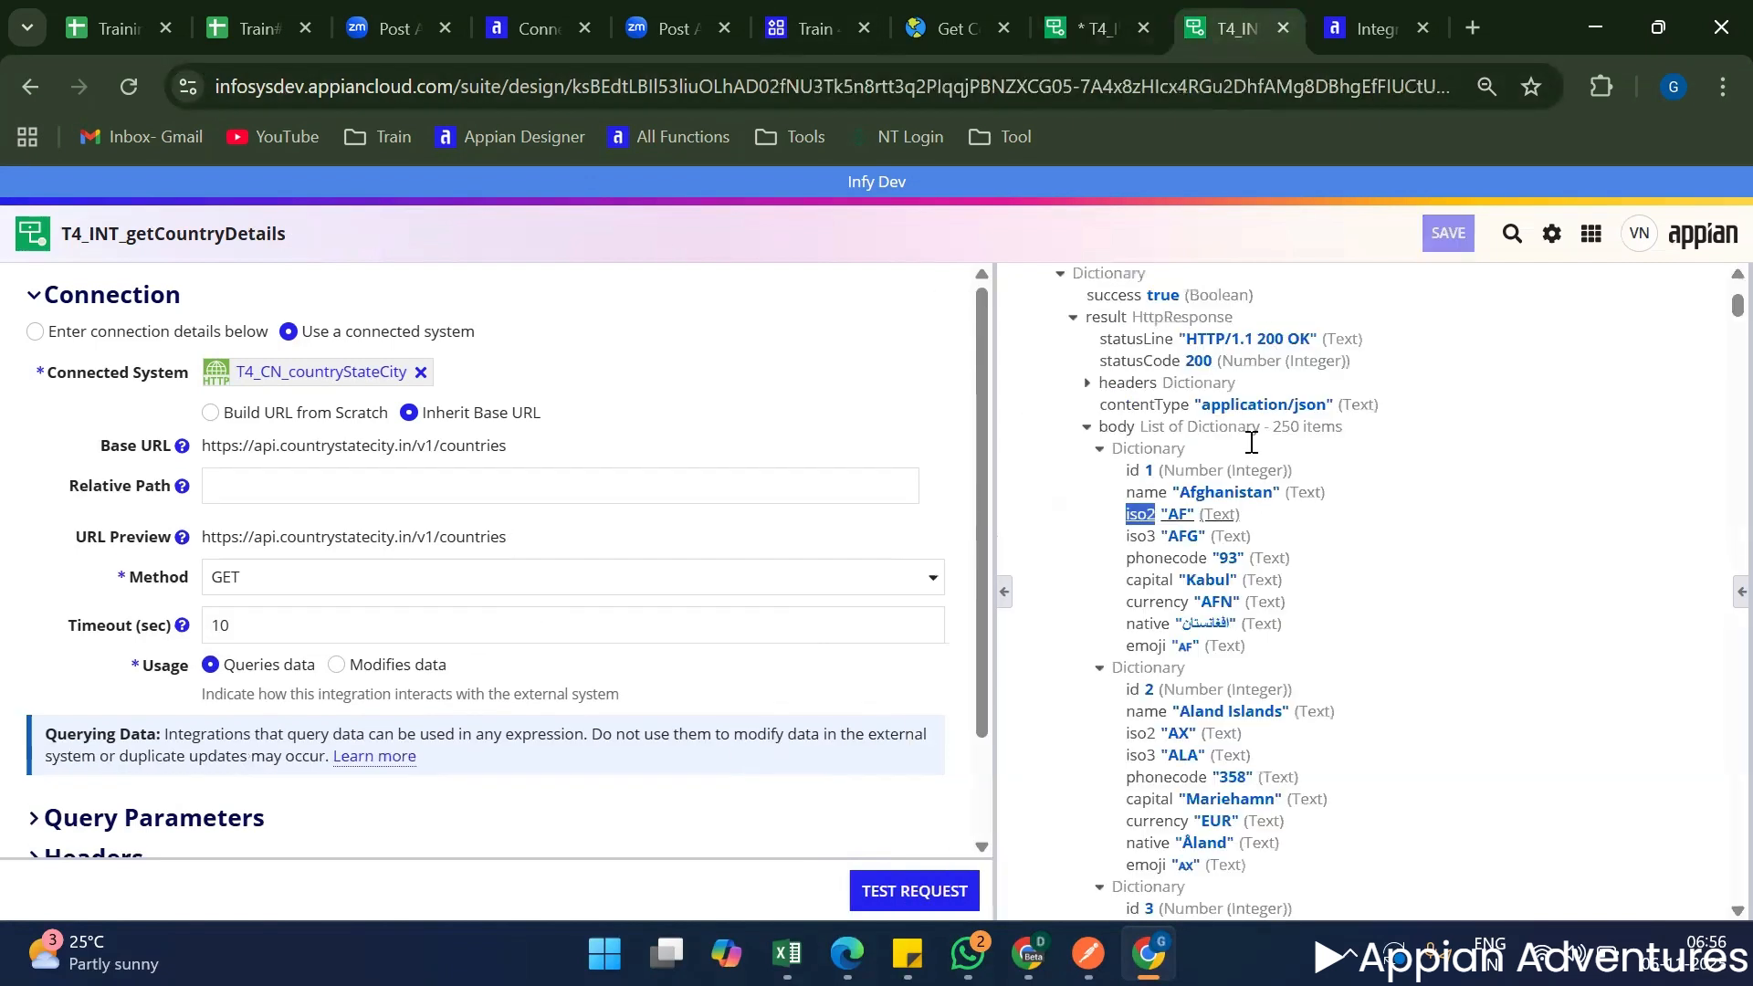
{"action": "double_click", "coordinate": [1180, 515]}
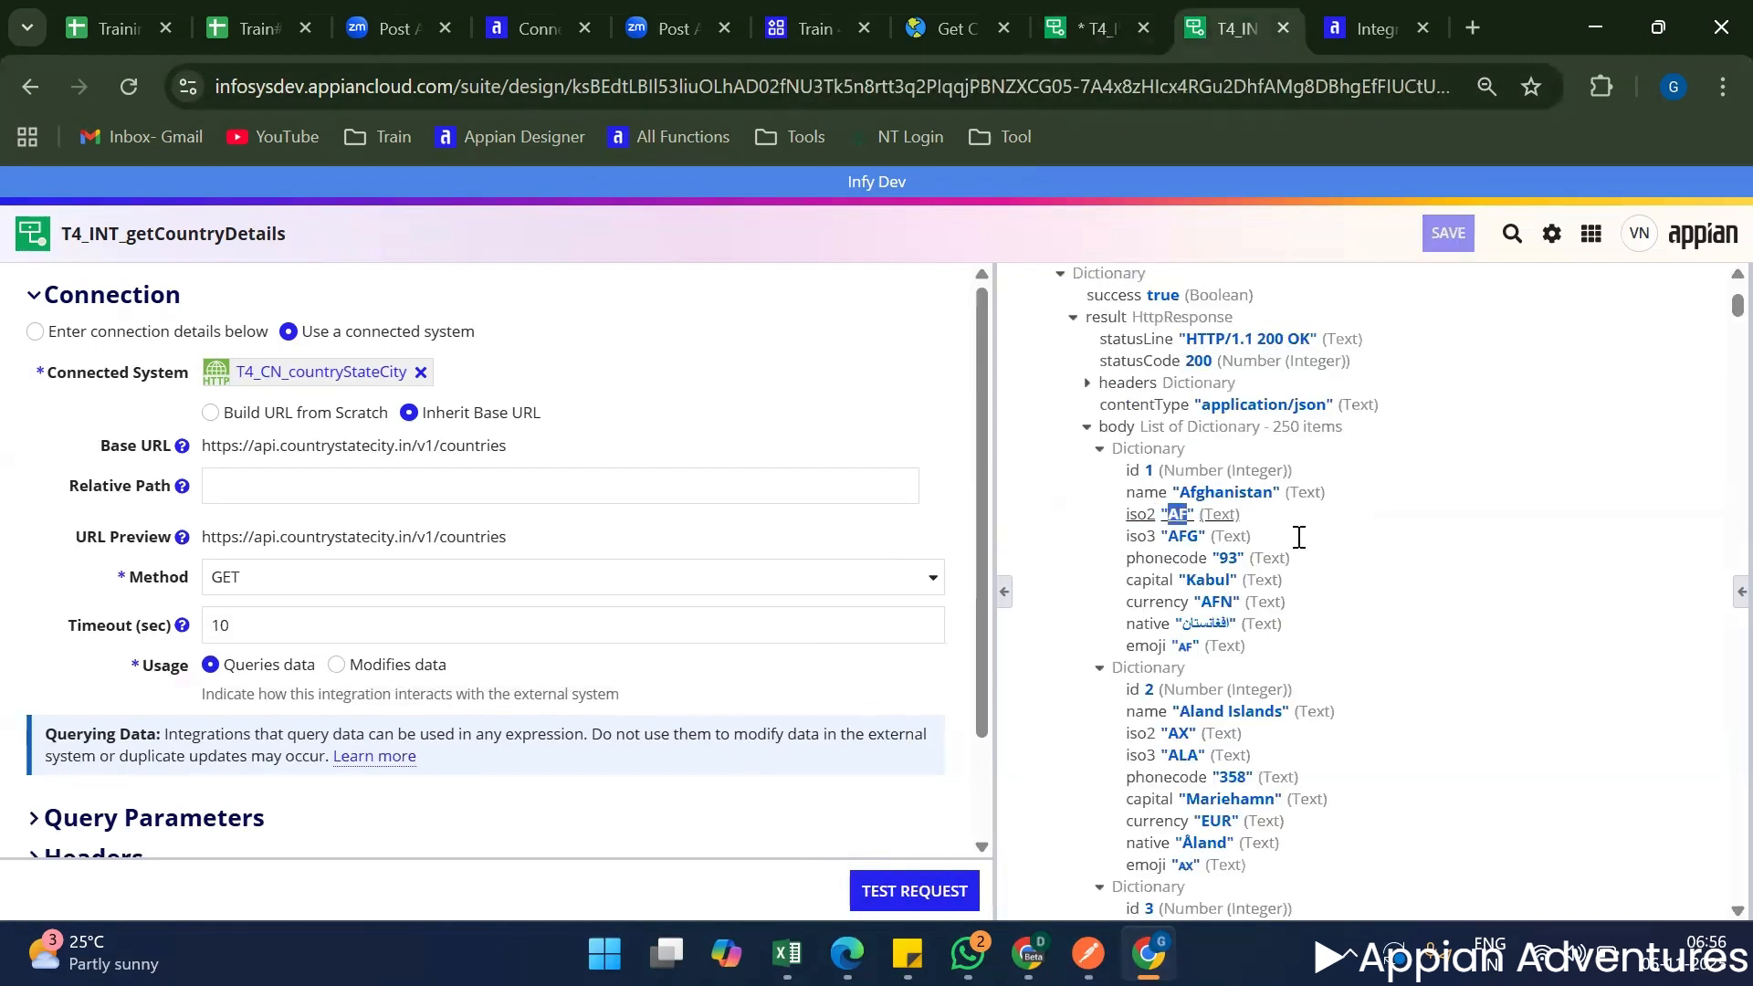
{"action": "left_click", "coordinate": [1071, 25]}
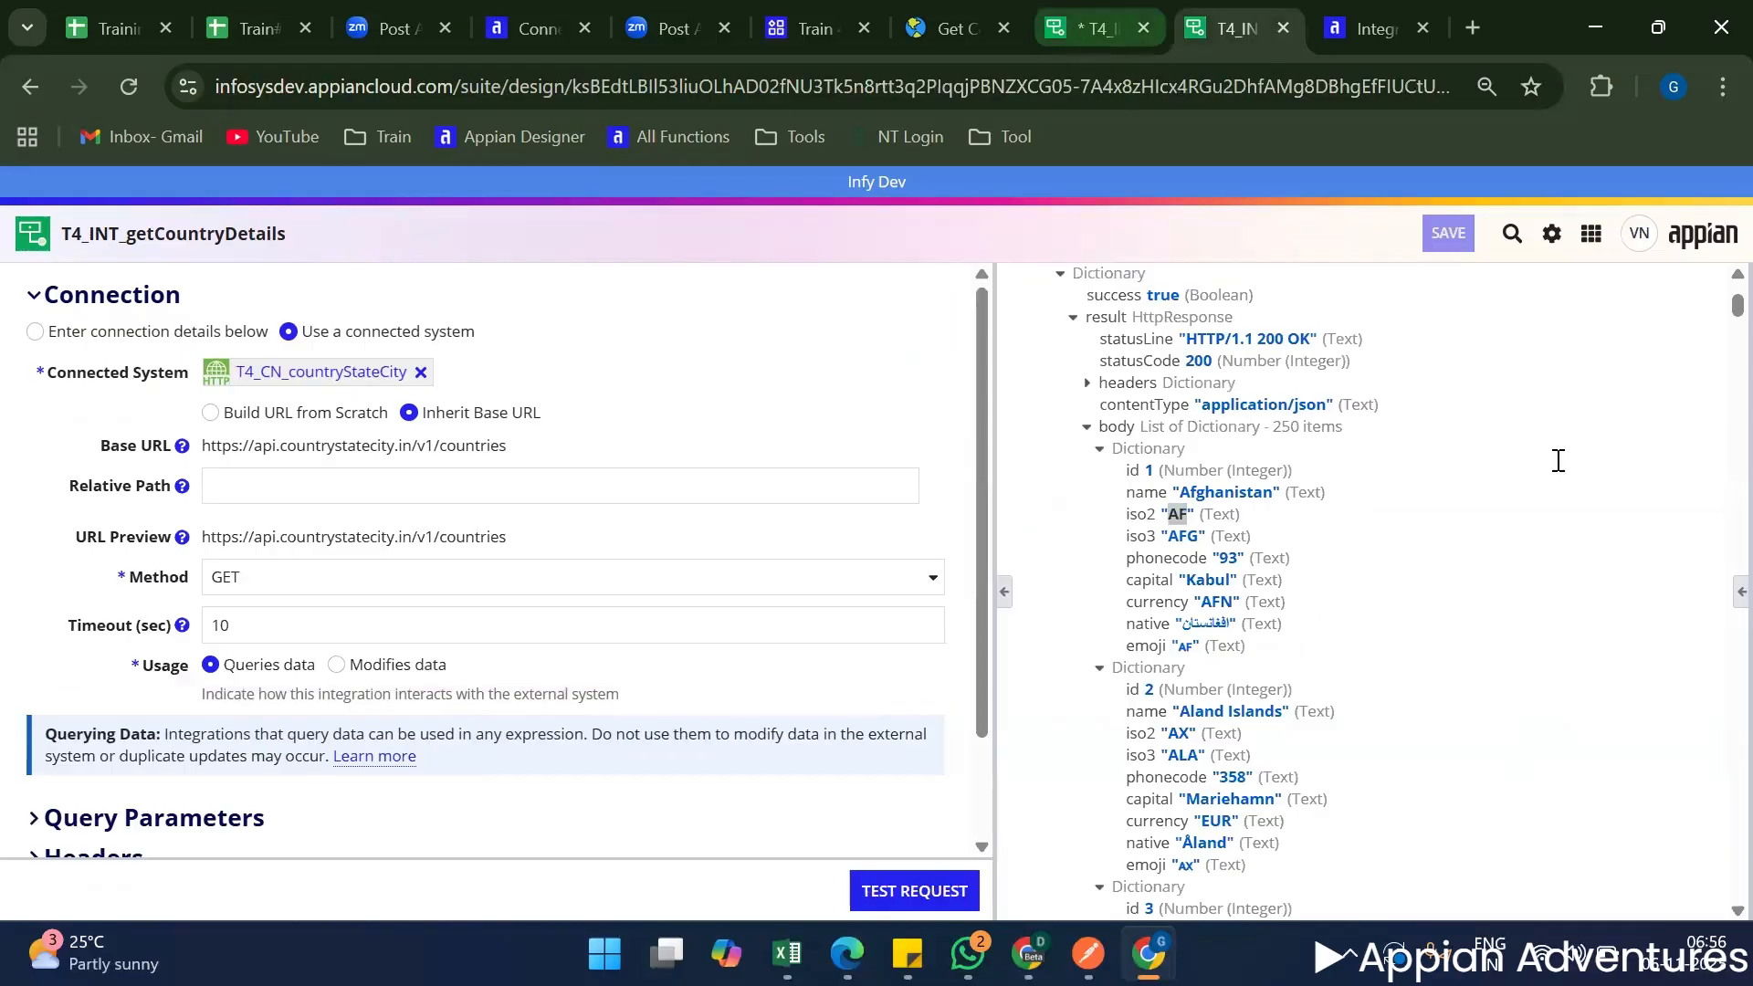
{"action": "left_click", "coordinate": [1563, 387]}
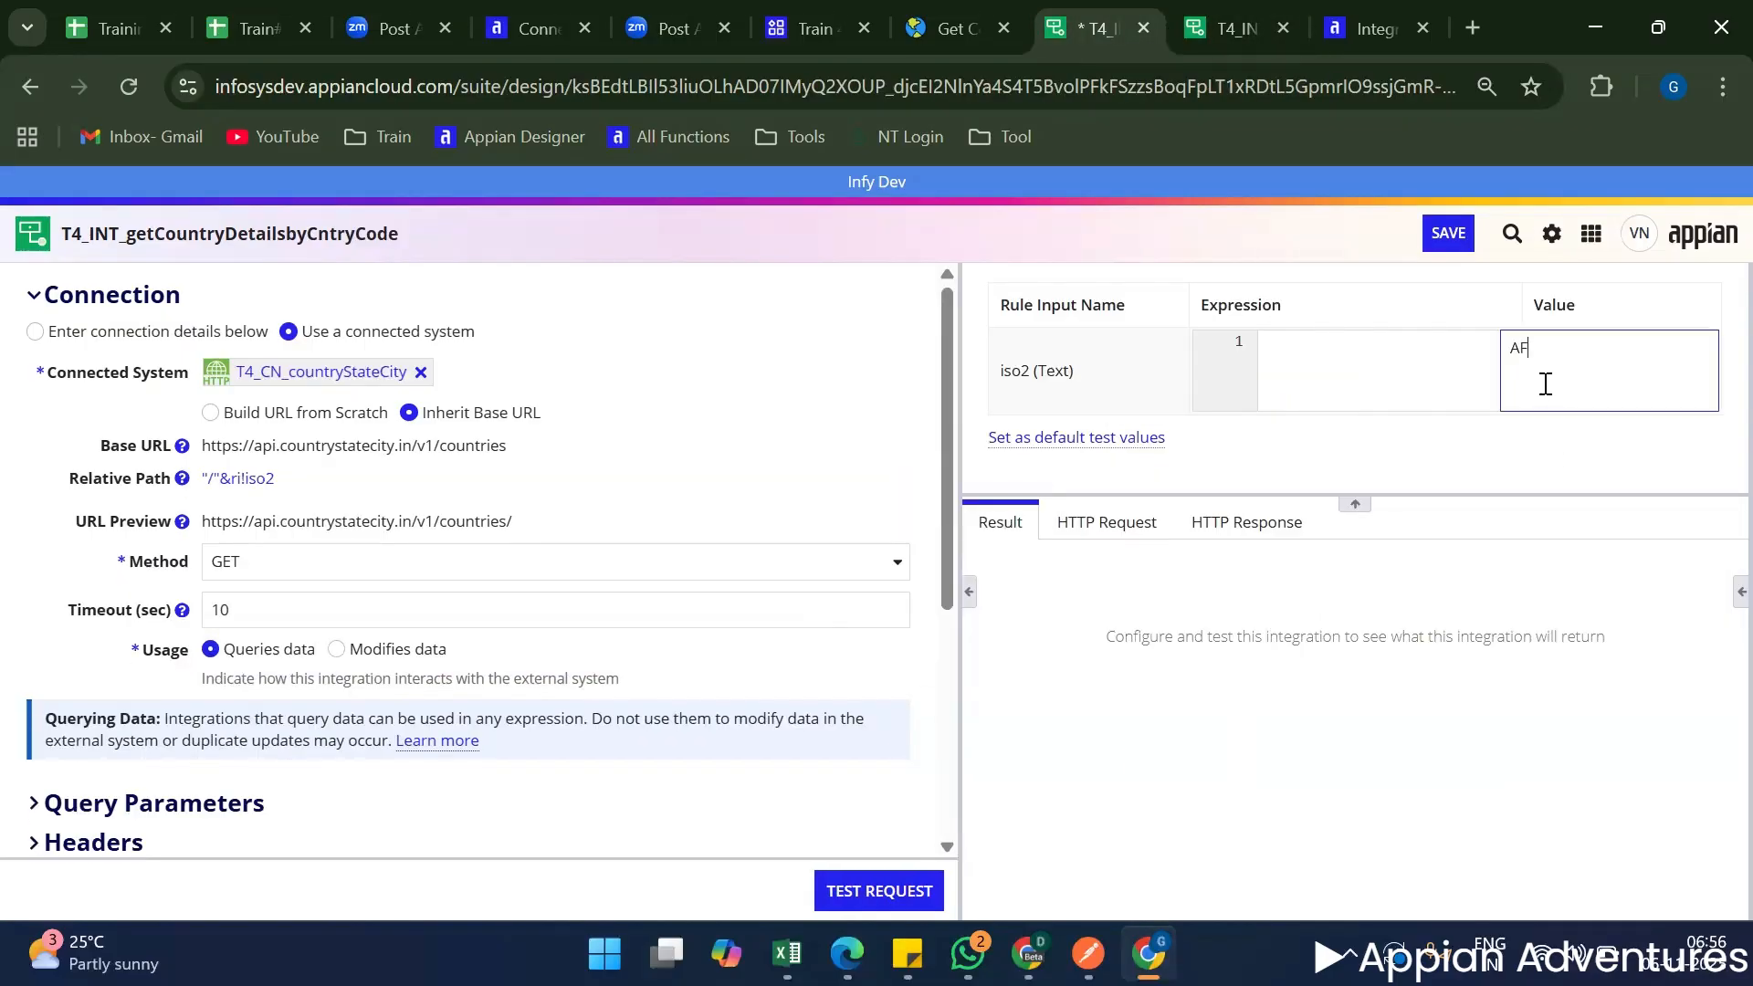
{"action": "left_click", "coordinate": [1371, 559]}
{"action": "left_click", "coordinate": [912, 884]}
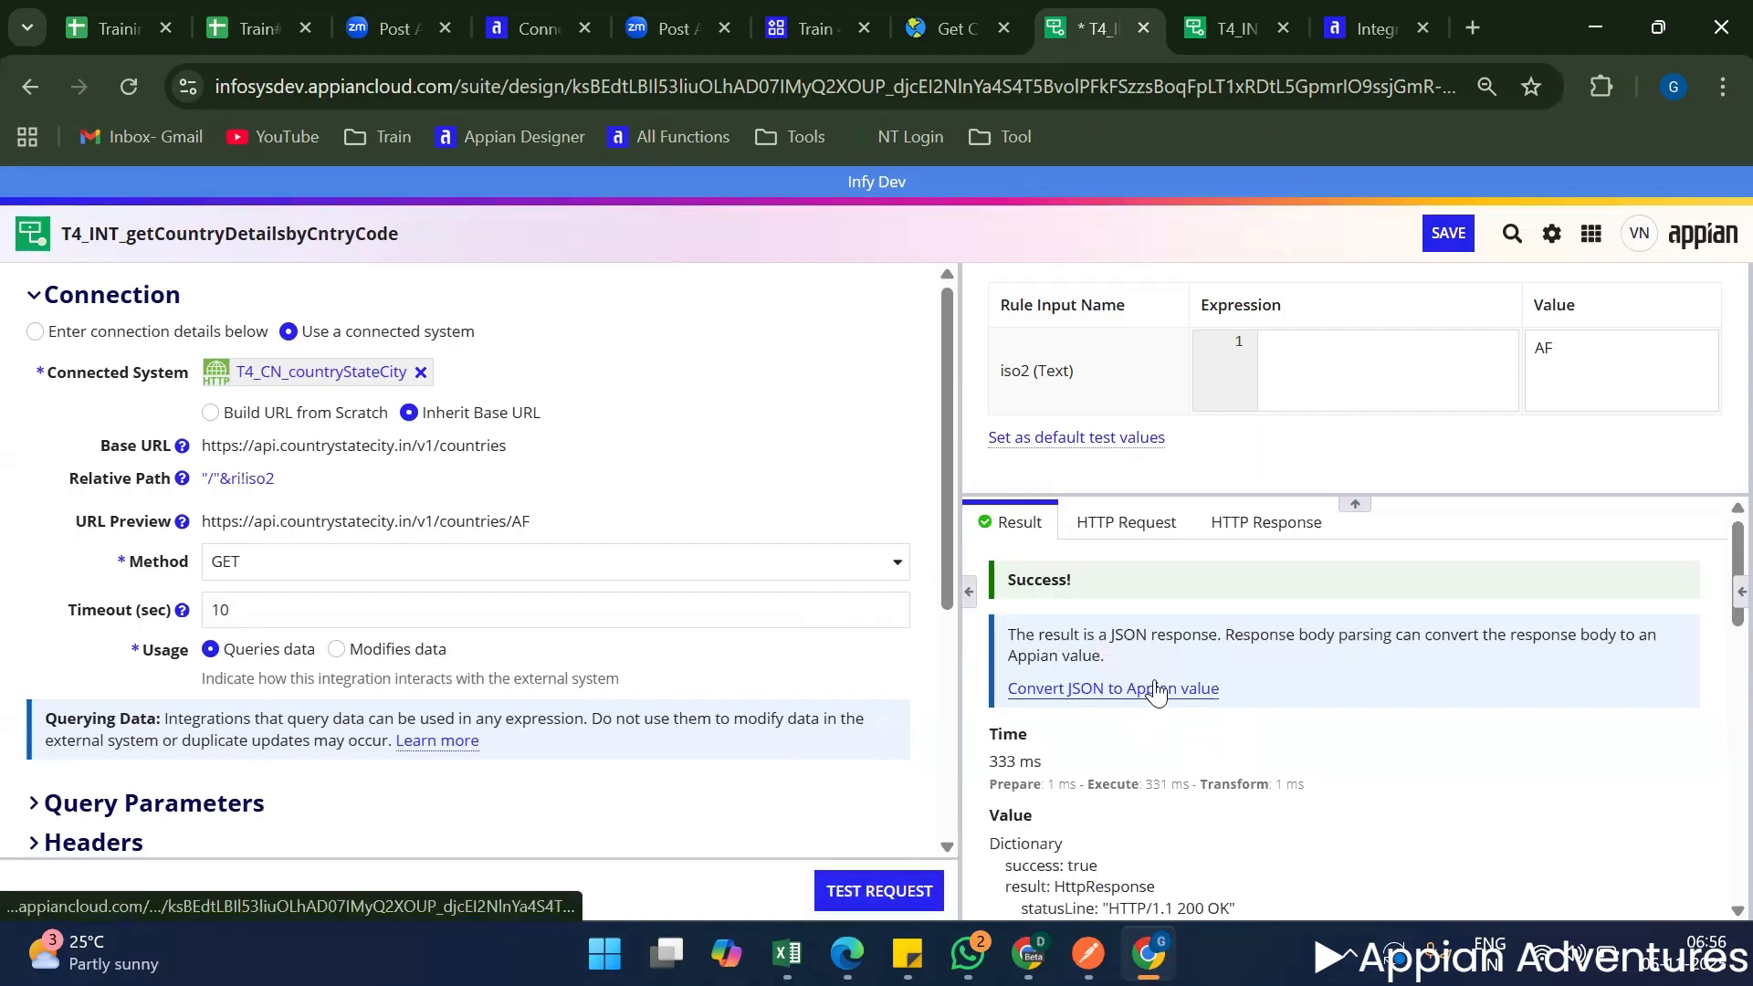
Look over the raw response body, convert the JSON to an Appian value and test the request again.
{"action": "scroll", "coordinate": [1187, 717], "scroll_direction": "down", "scroll_amount": 15}
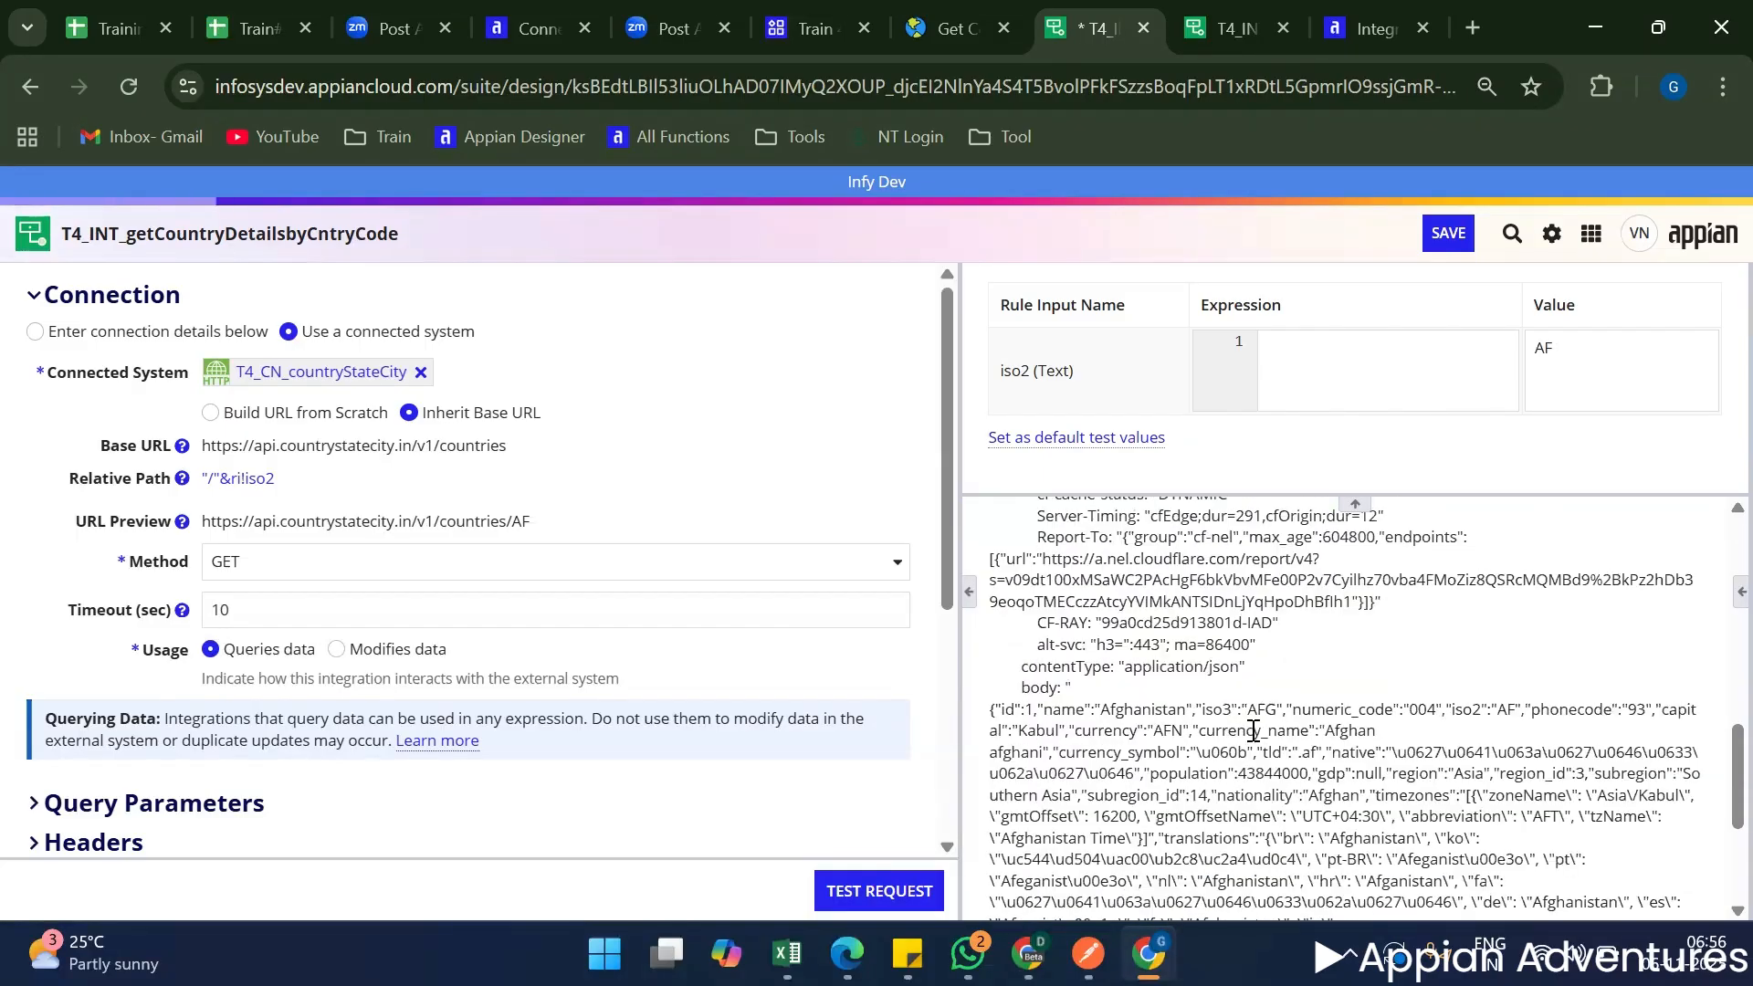
{"action": "scroll", "coordinate": [1241, 730], "scroll_direction": "up", "scroll_amount": 8}
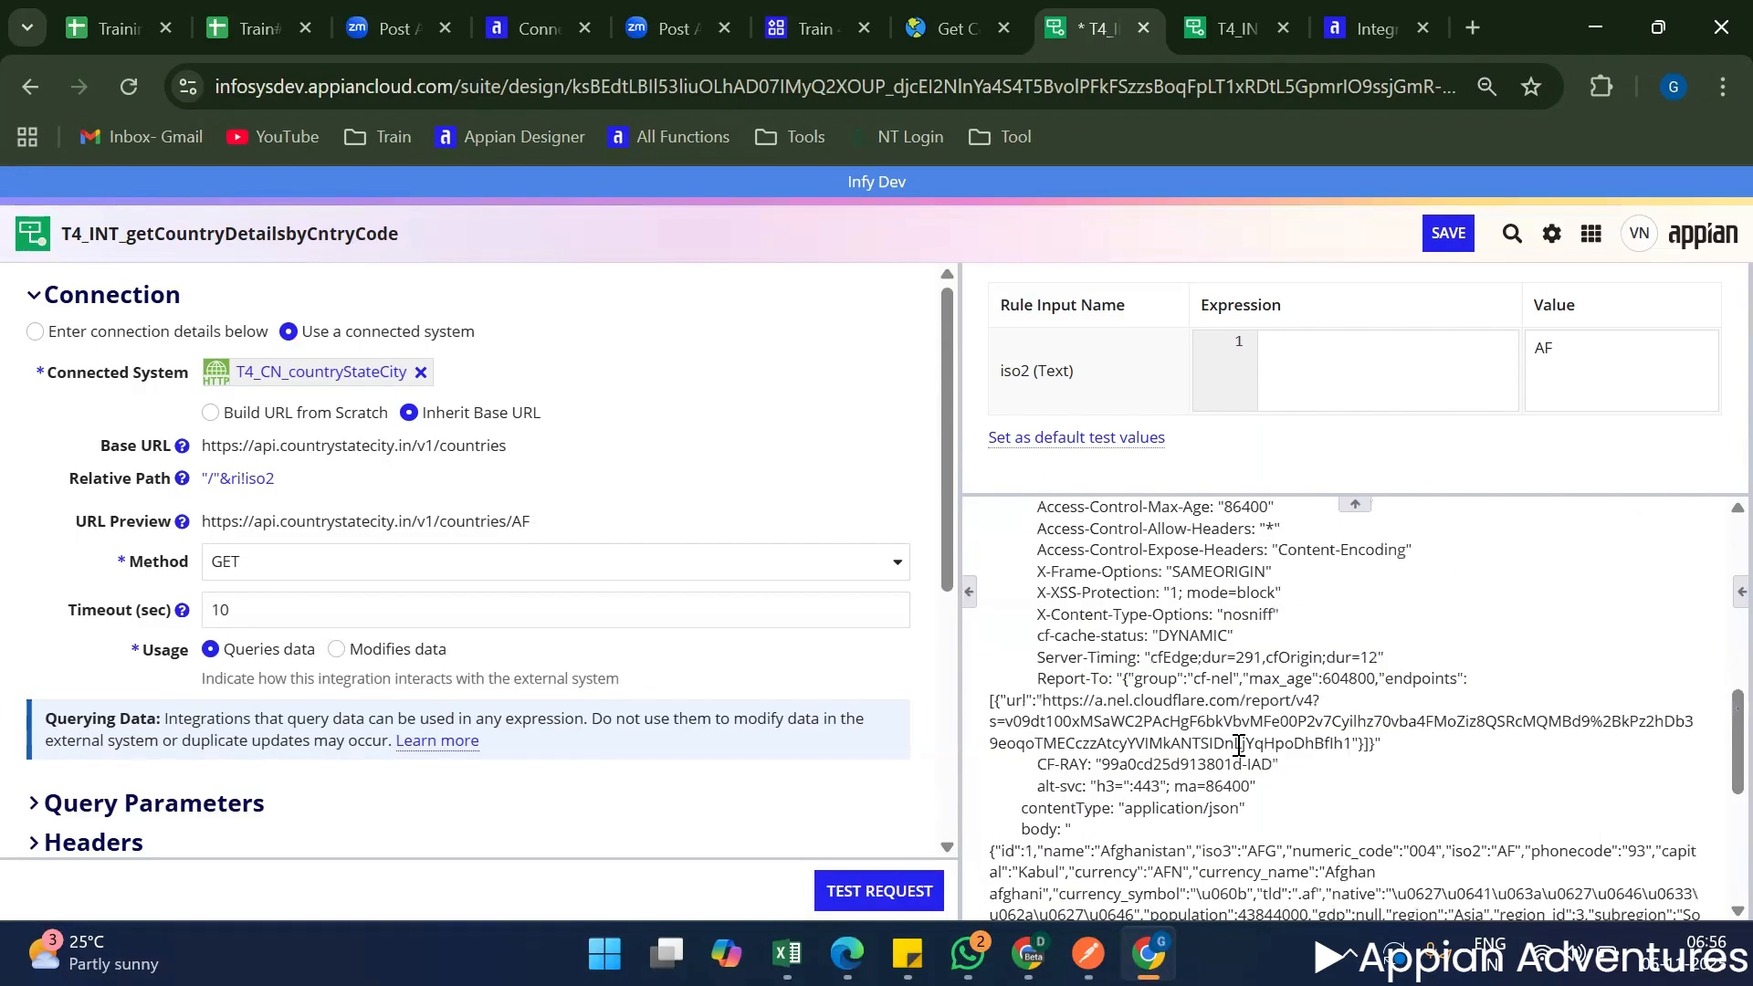
{"action": "left_click", "coordinate": [863, 895]}
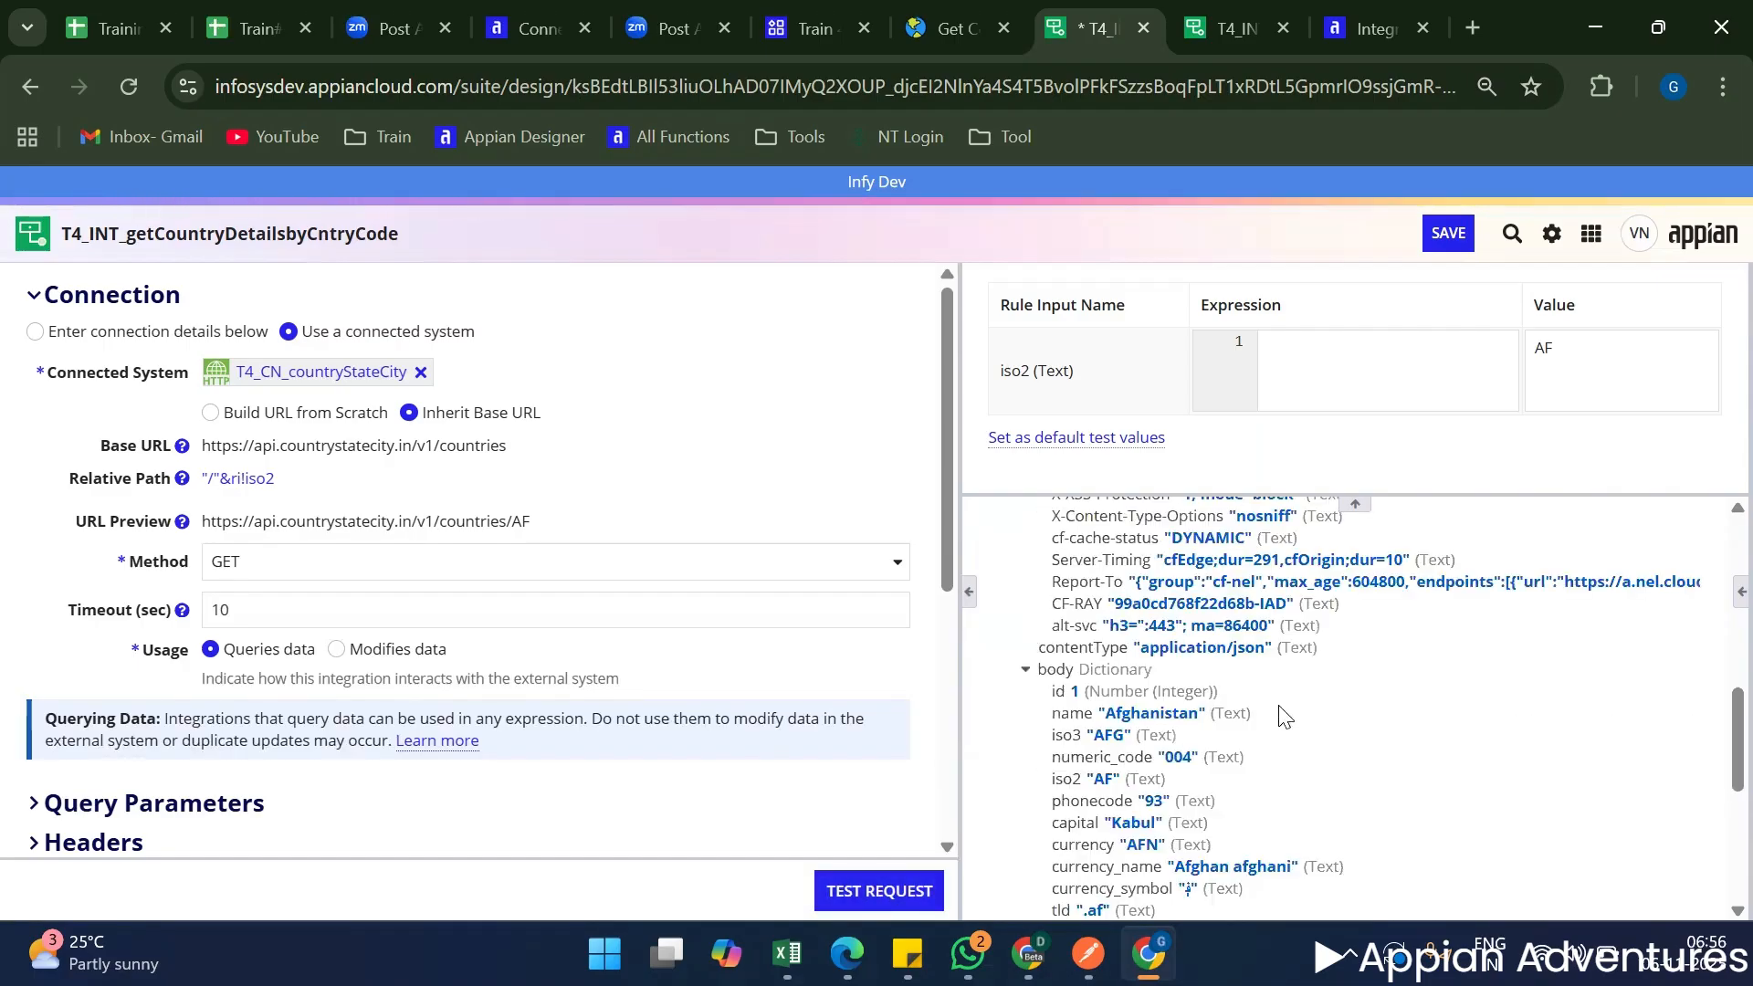
Collapse the response headers and examine the country fields in the body dictionary of the test result.
{"action": "scroll", "coordinate": [1086, 700], "scroll_direction": "up", "scroll_amount": 6}
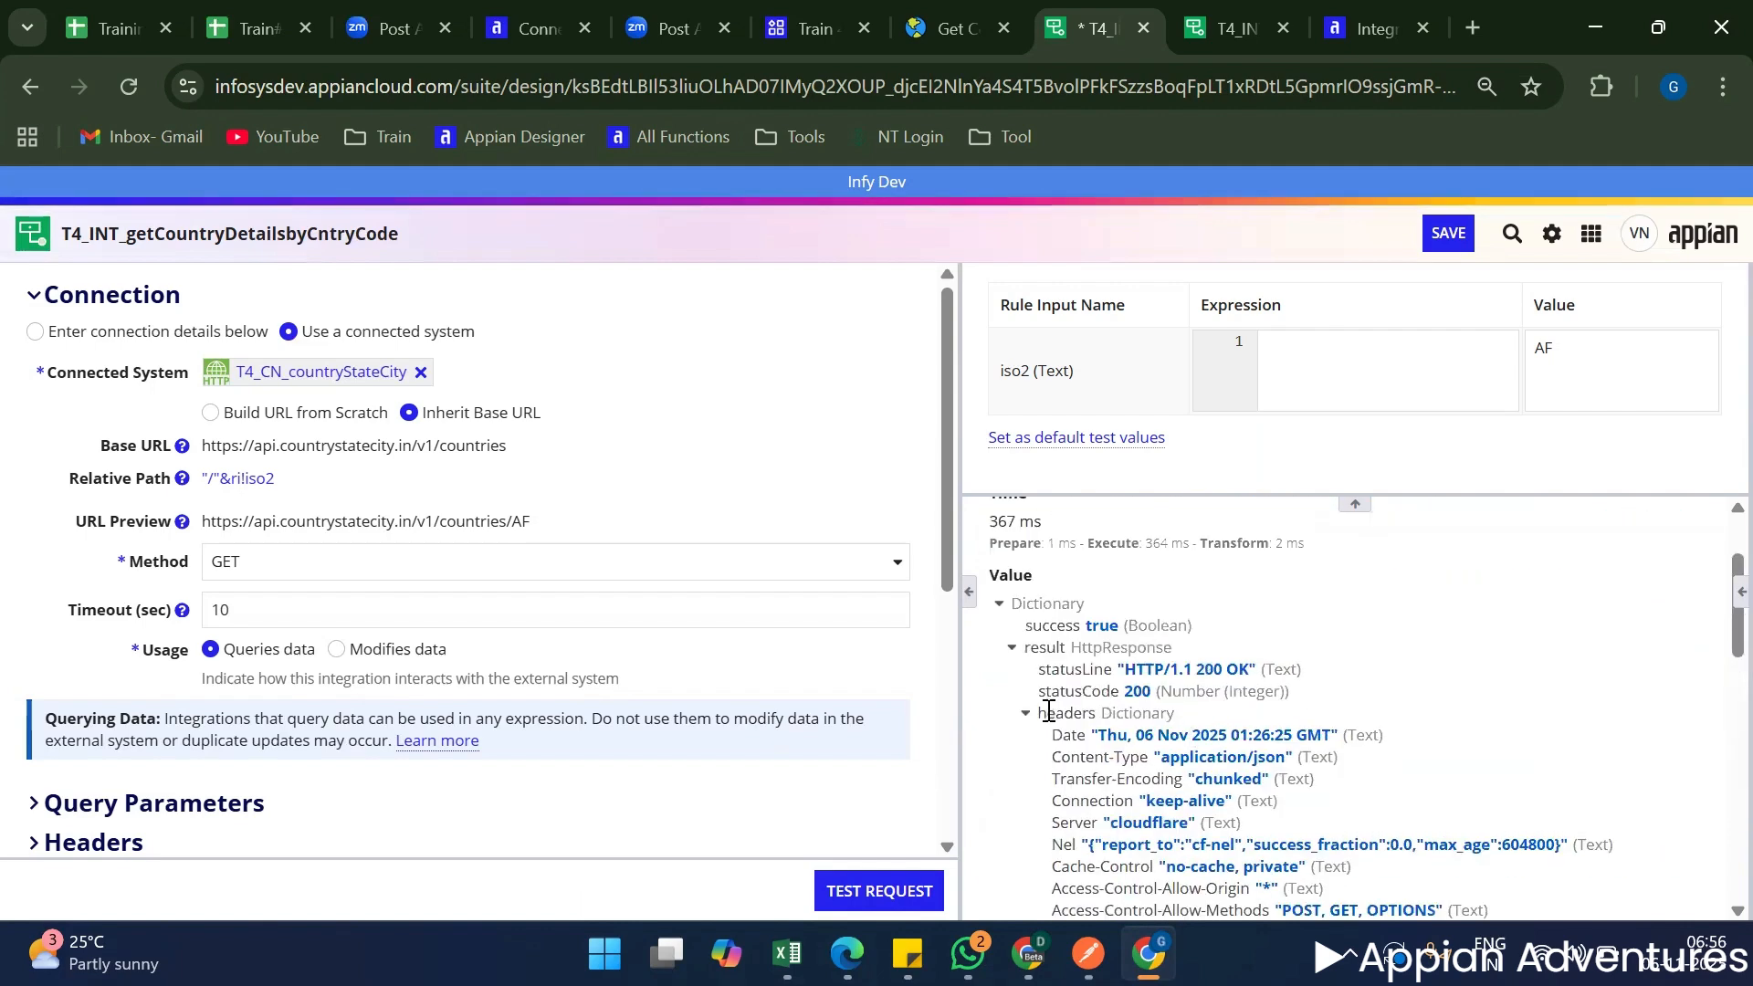
{"action": "left_click", "coordinate": [1025, 713]}
{"action": "scroll", "coordinate": [1108, 703], "scroll_direction": "down", "scroll_amount": 4}
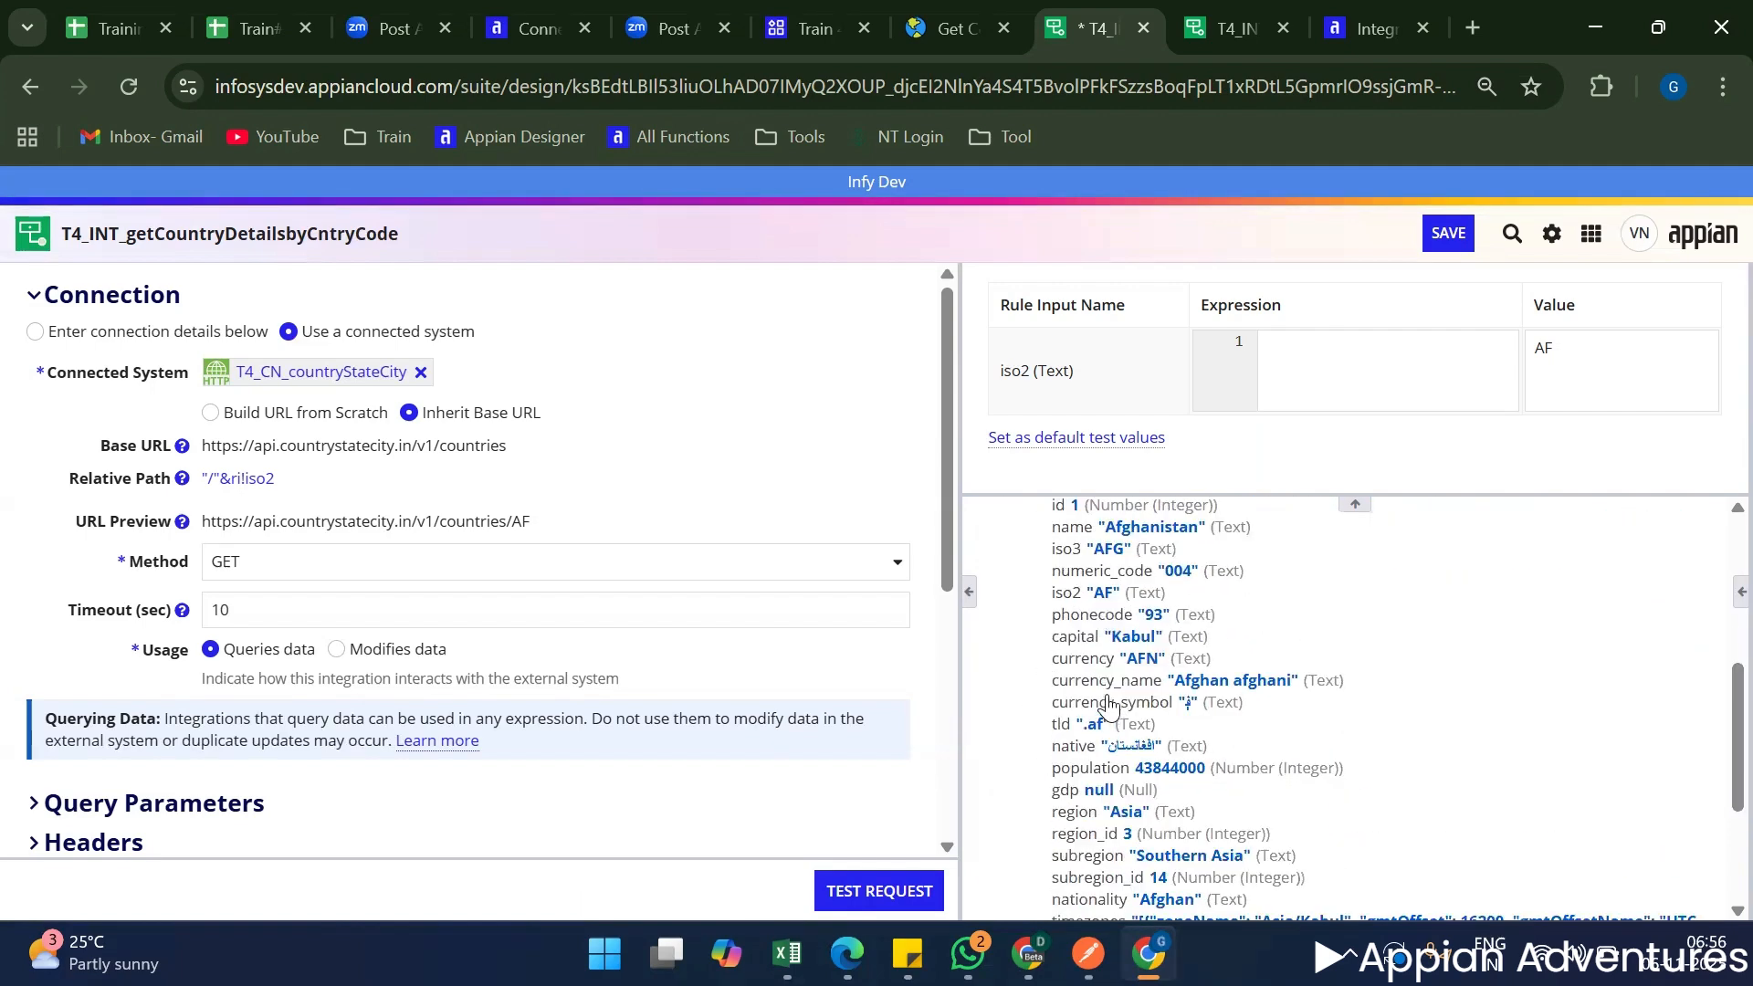
{"action": "scroll", "coordinate": [1108, 703], "scroll_direction": "up", "scroll_amount": 2}
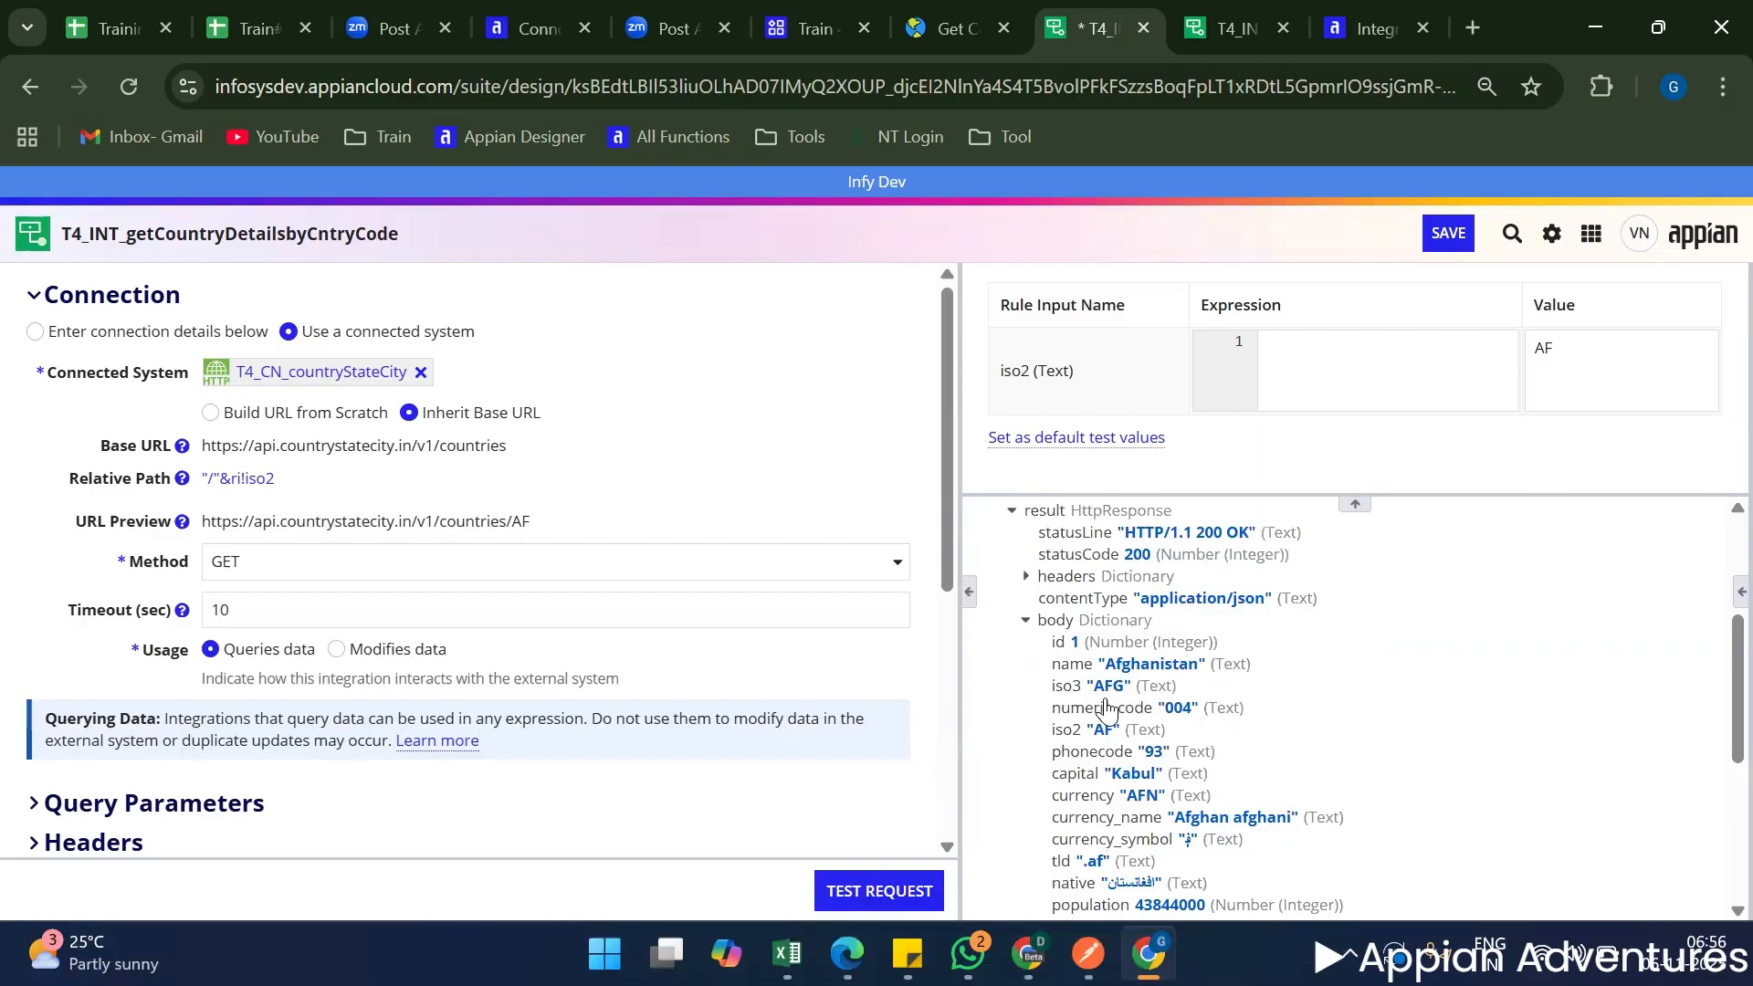
{"action": "scroll", "coordinate": [1126, 664], "scroll_direction": "down", "scroll_amount": 2}
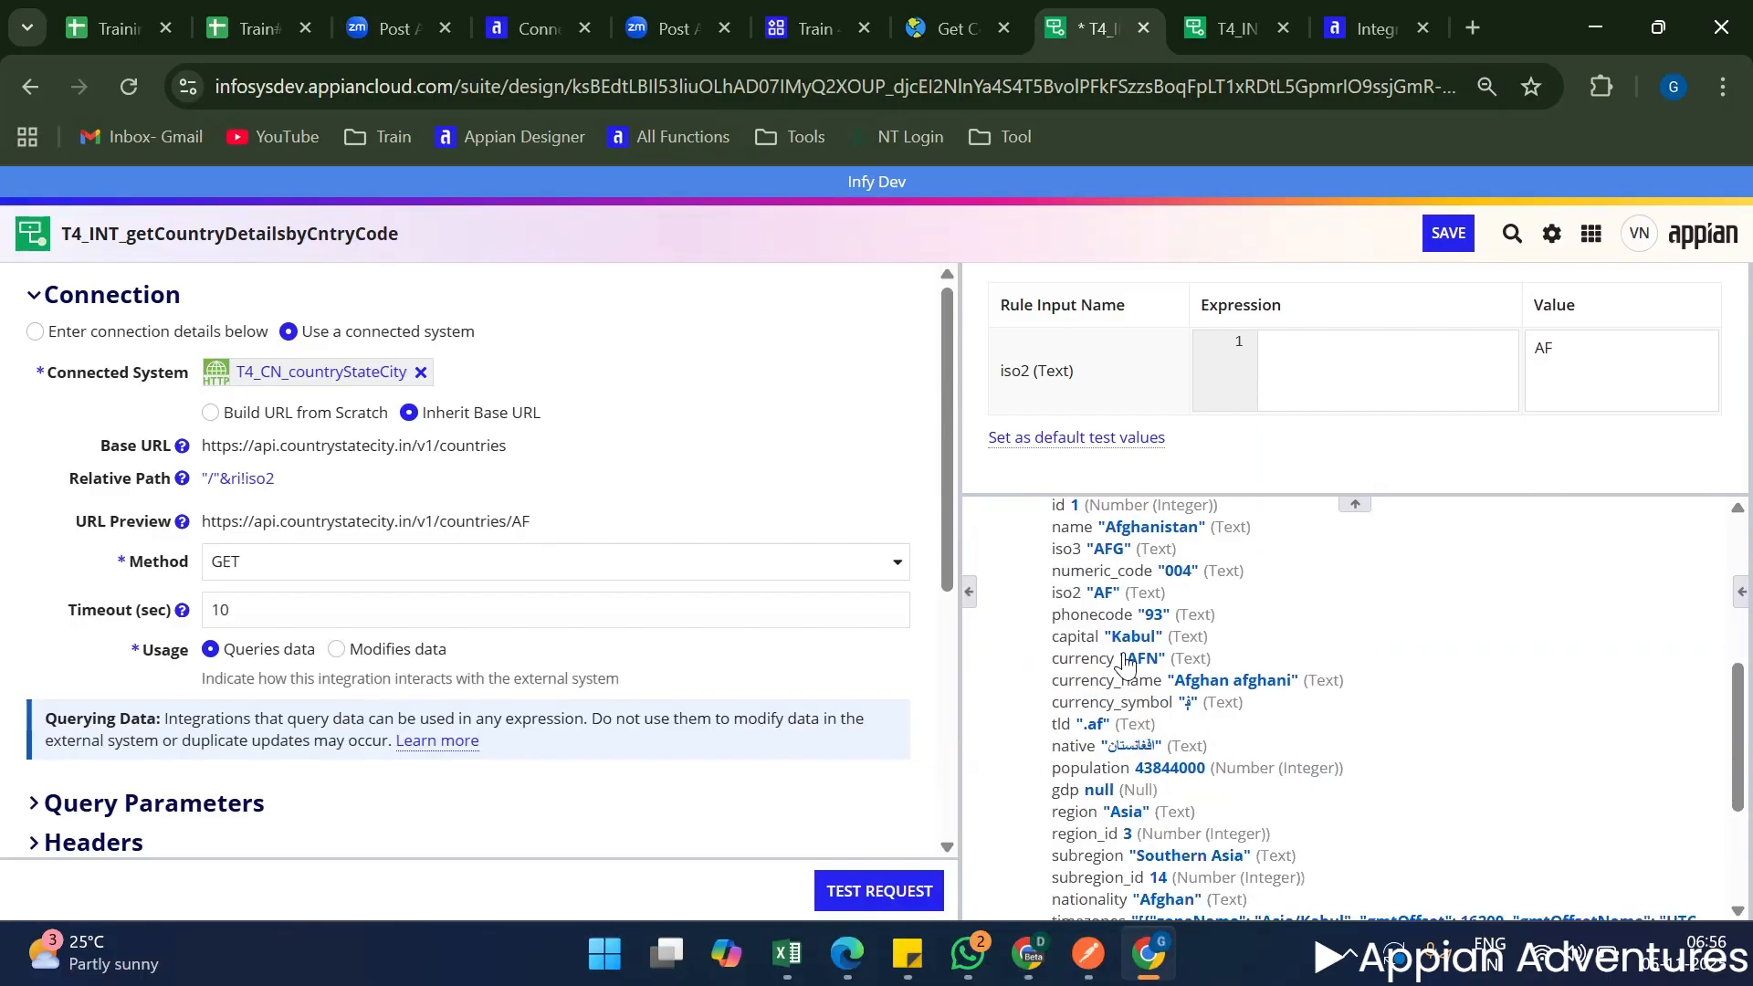
{"action": "scroll", "coordinate": [1125, 663], "scroll_direction": "down", "scroll_amount": 4}
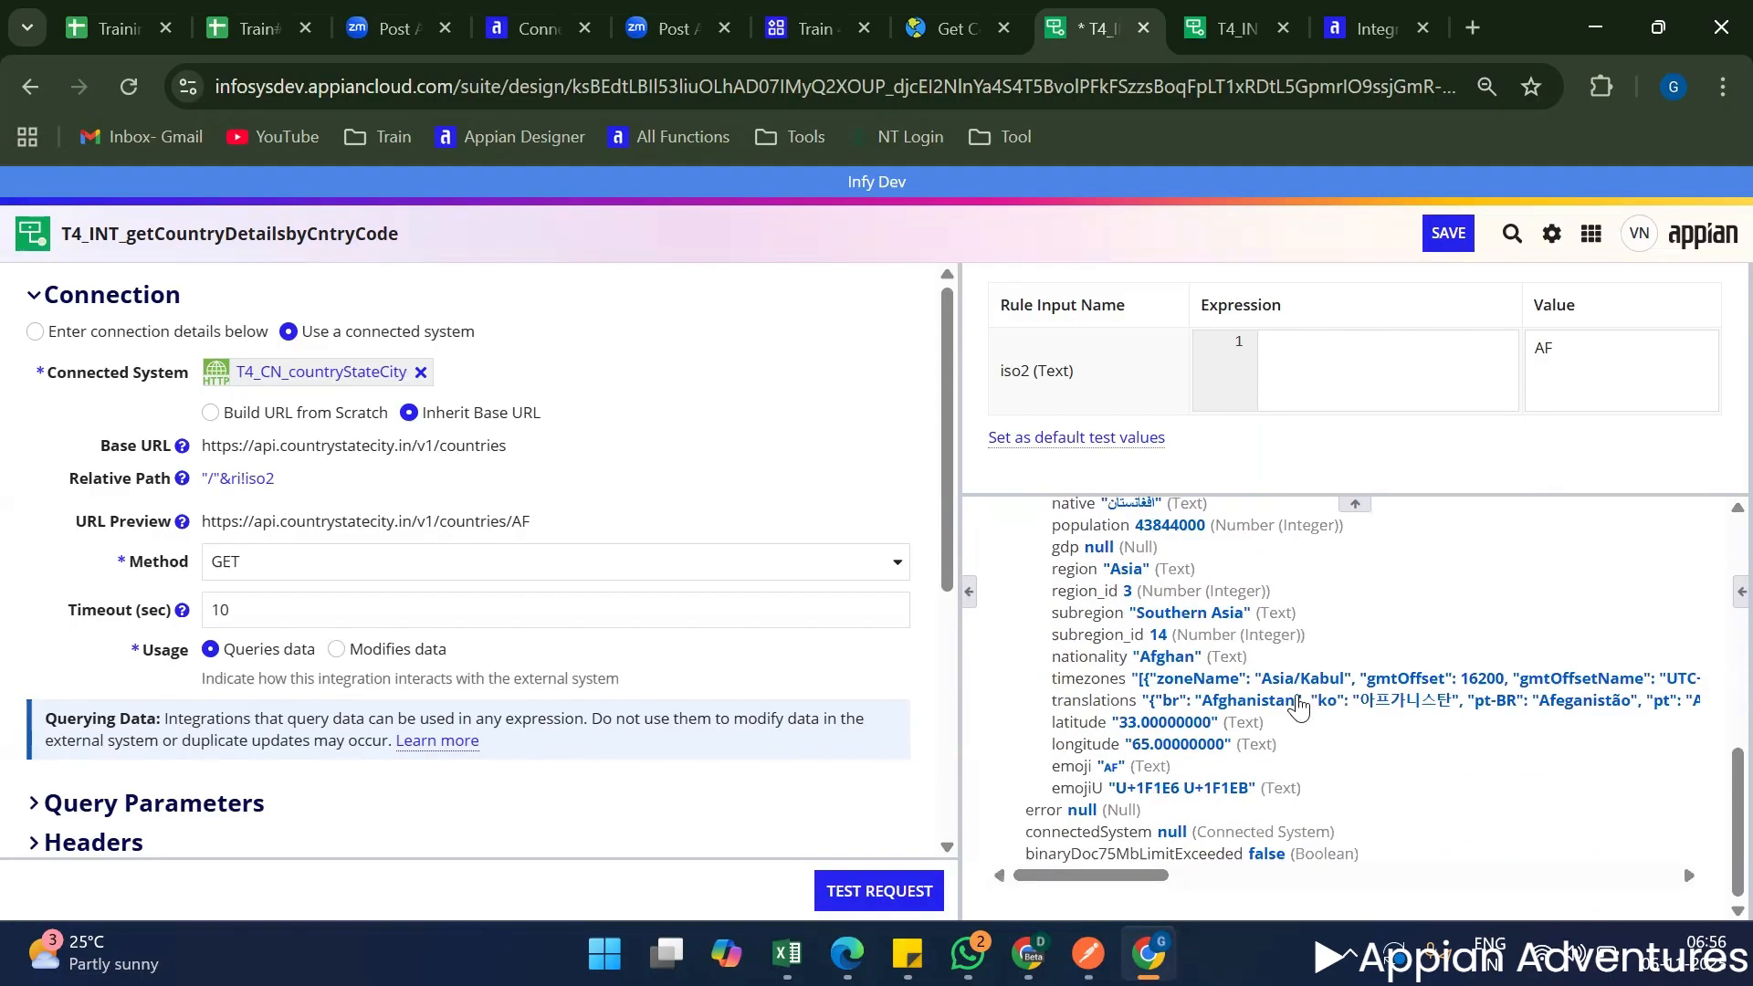
{"action": "scroll", "coordinate": [1298, 707], "scroll_direction": "up", "scroll_amount": 8}
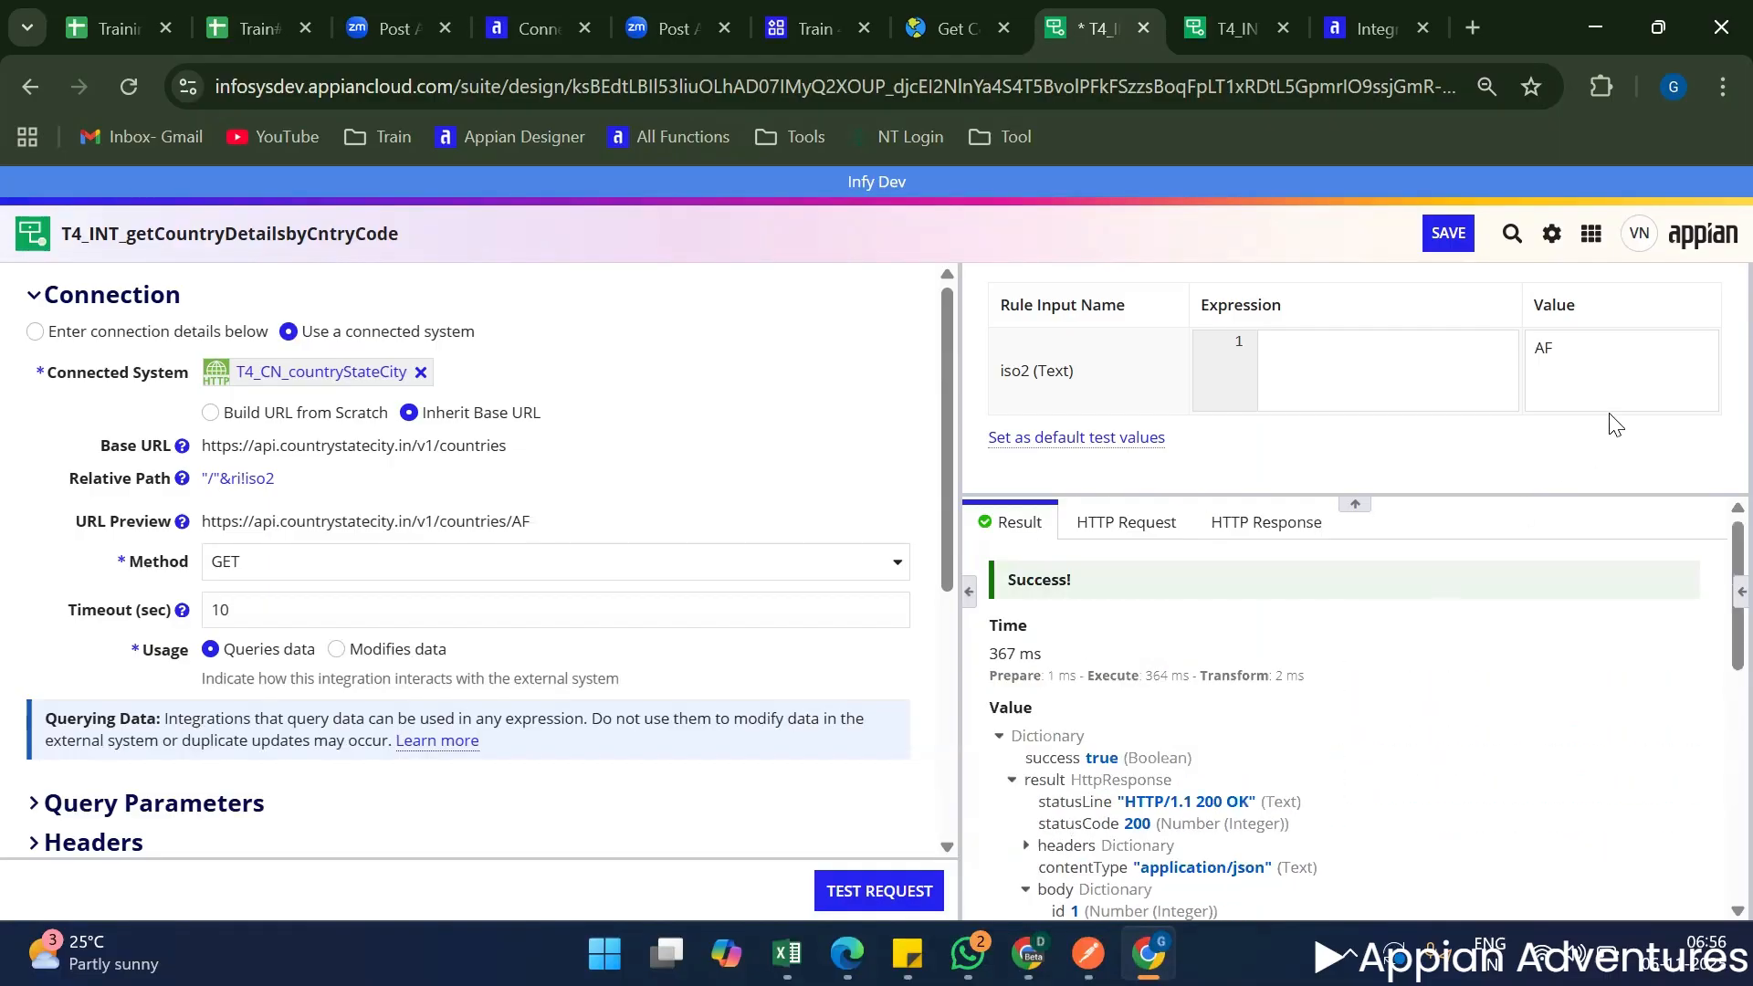
Clear the expression from the integration's Relative Path.
{"action": "left_click", "coordinate": [1593, 394]}
{"action": "key", "text": "ctrl+a"}
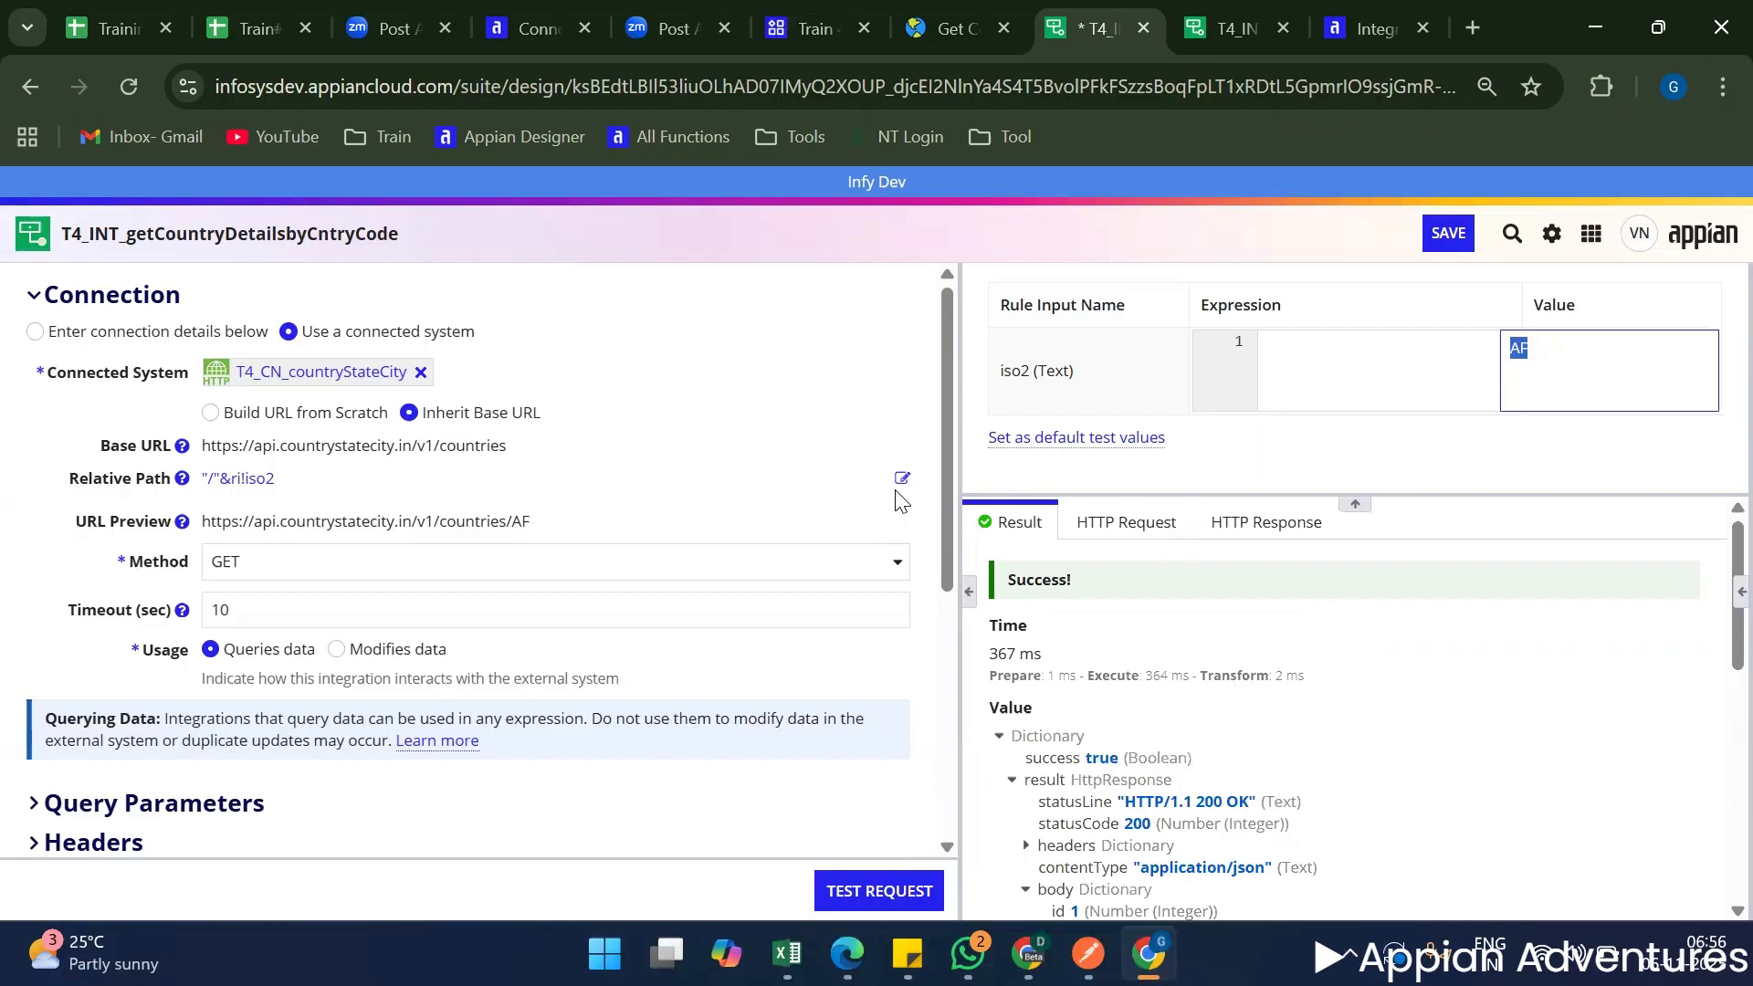
{"action": "left_click", "coordinate": [904, 477]}
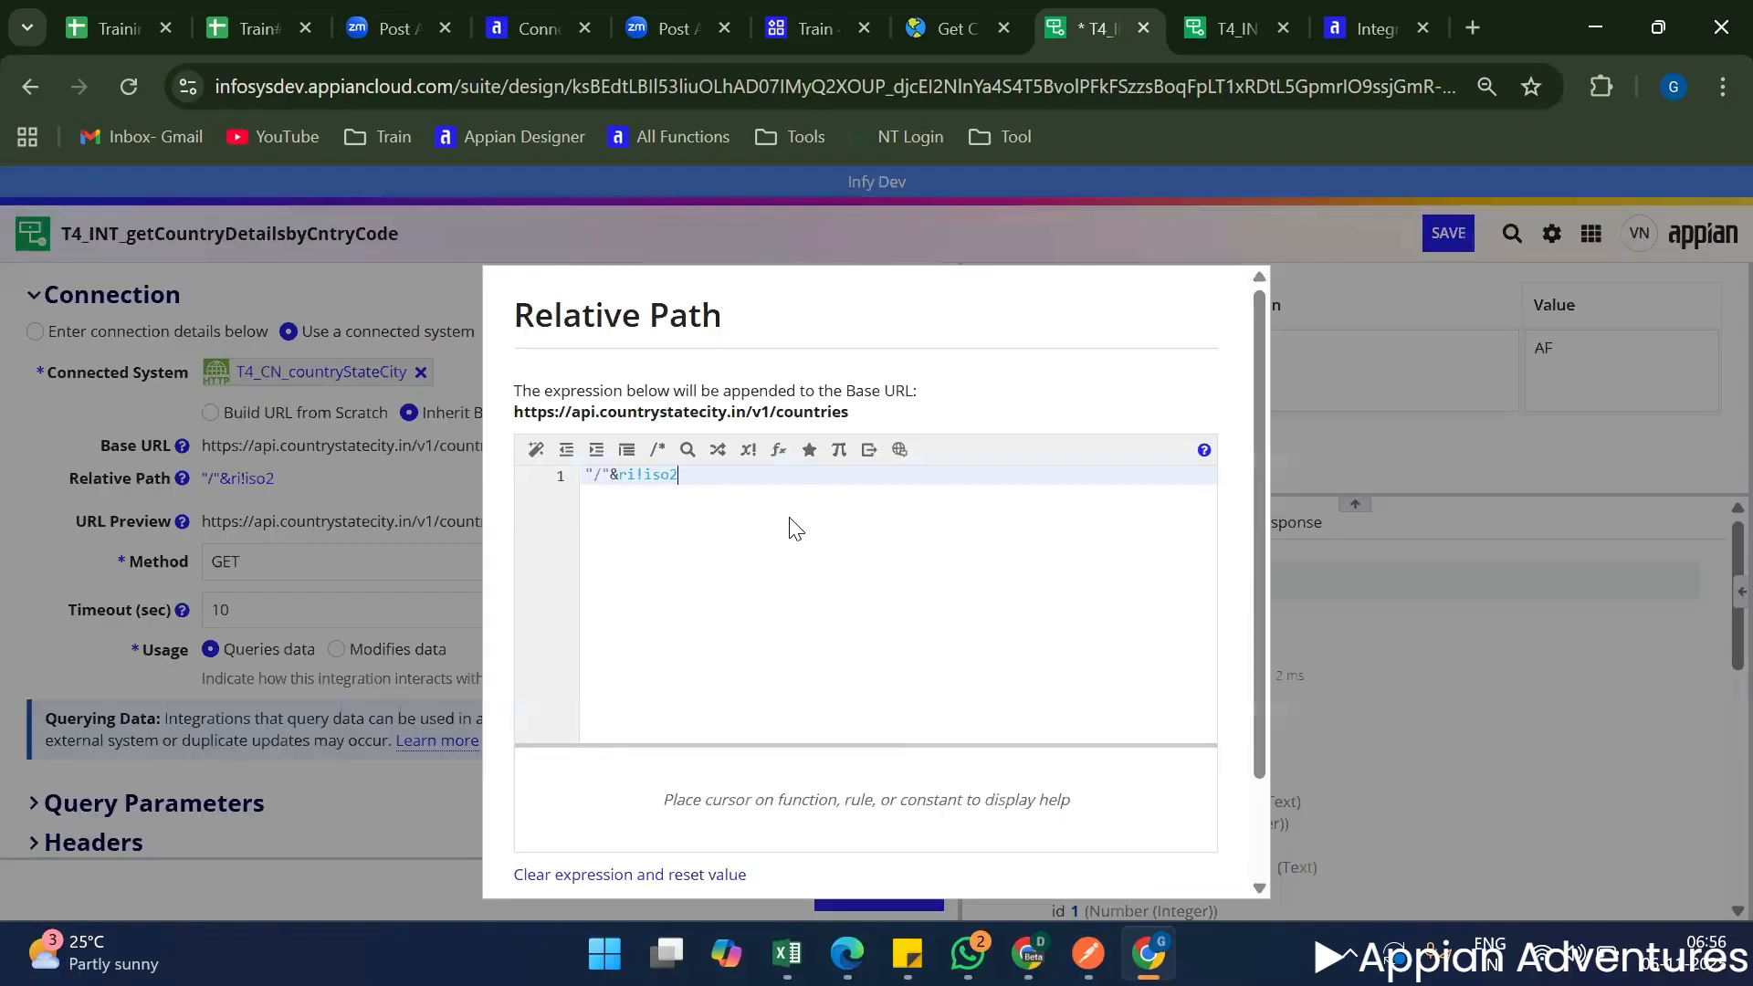
{"action": "key", "text": "ctrl+a"}
{"action": "key", "text": "BackSpace"}
{"action": "scroll", "coordinate": [1035, 762], "scroll_direction": "down", "scroll_amount": 1}
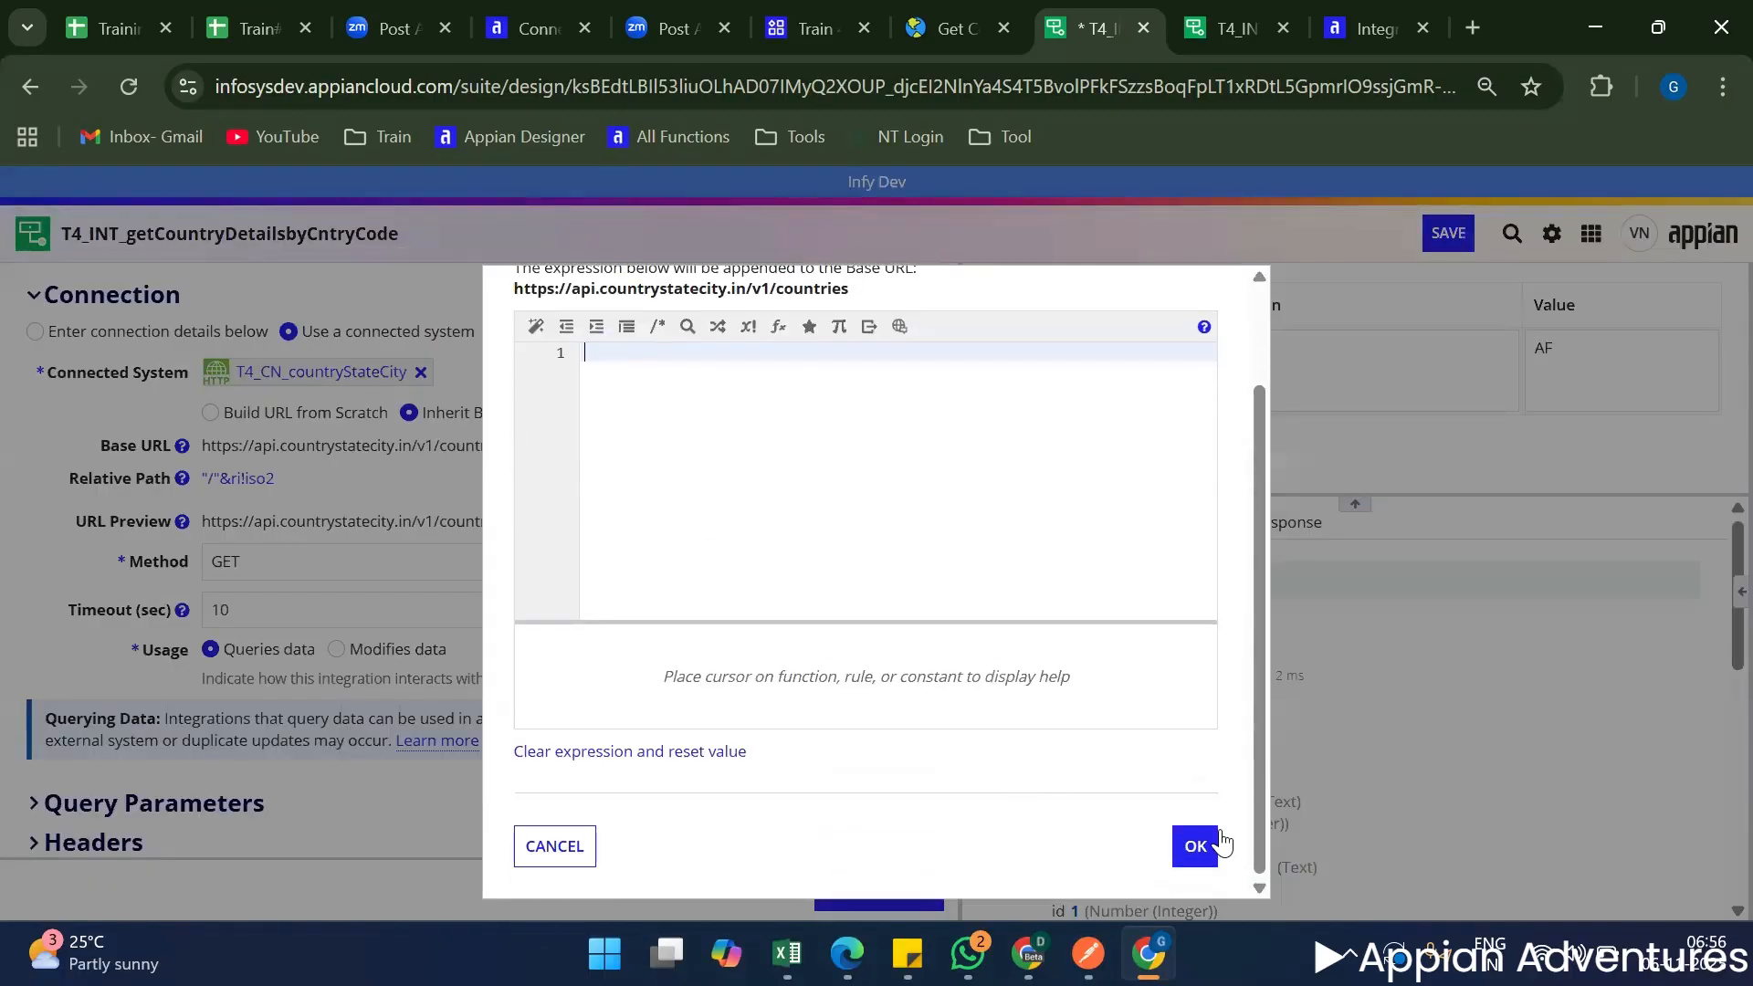
{"action": "left_click", "coordinate": [1196, 845]}
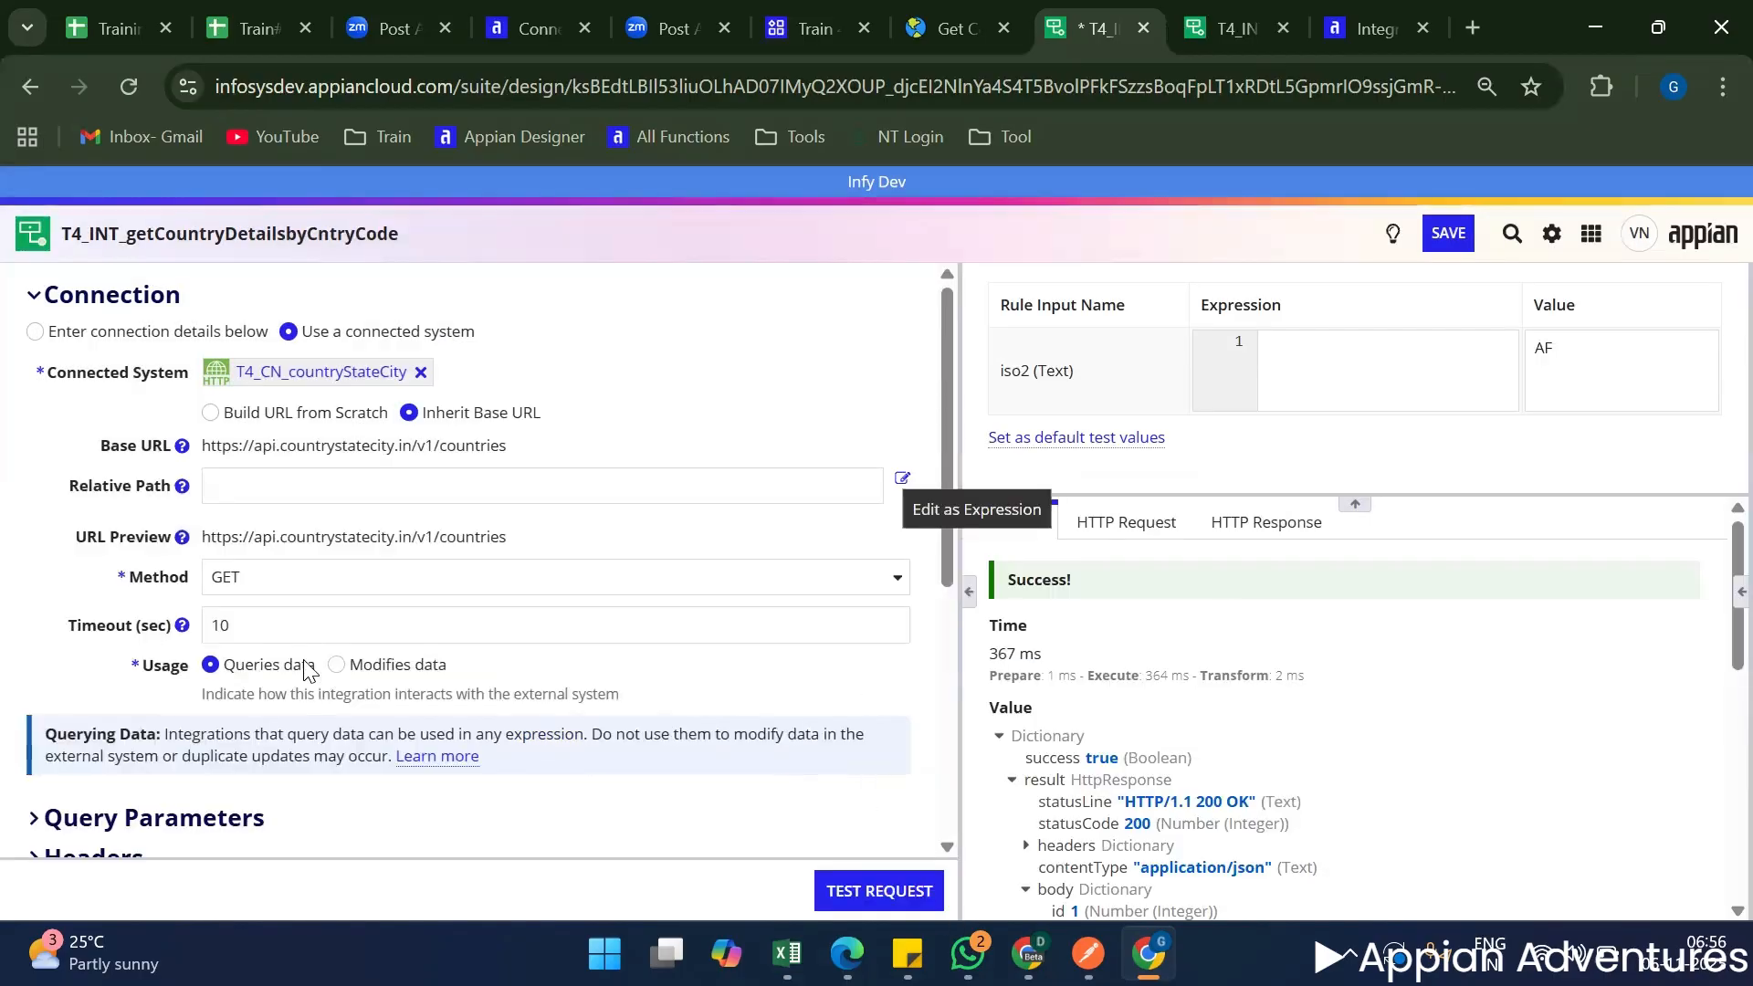
Hard-code the Relative Path as /AF and clear the iso2 test value.
{"action": "left_click", "coordinate": [261, 487]}
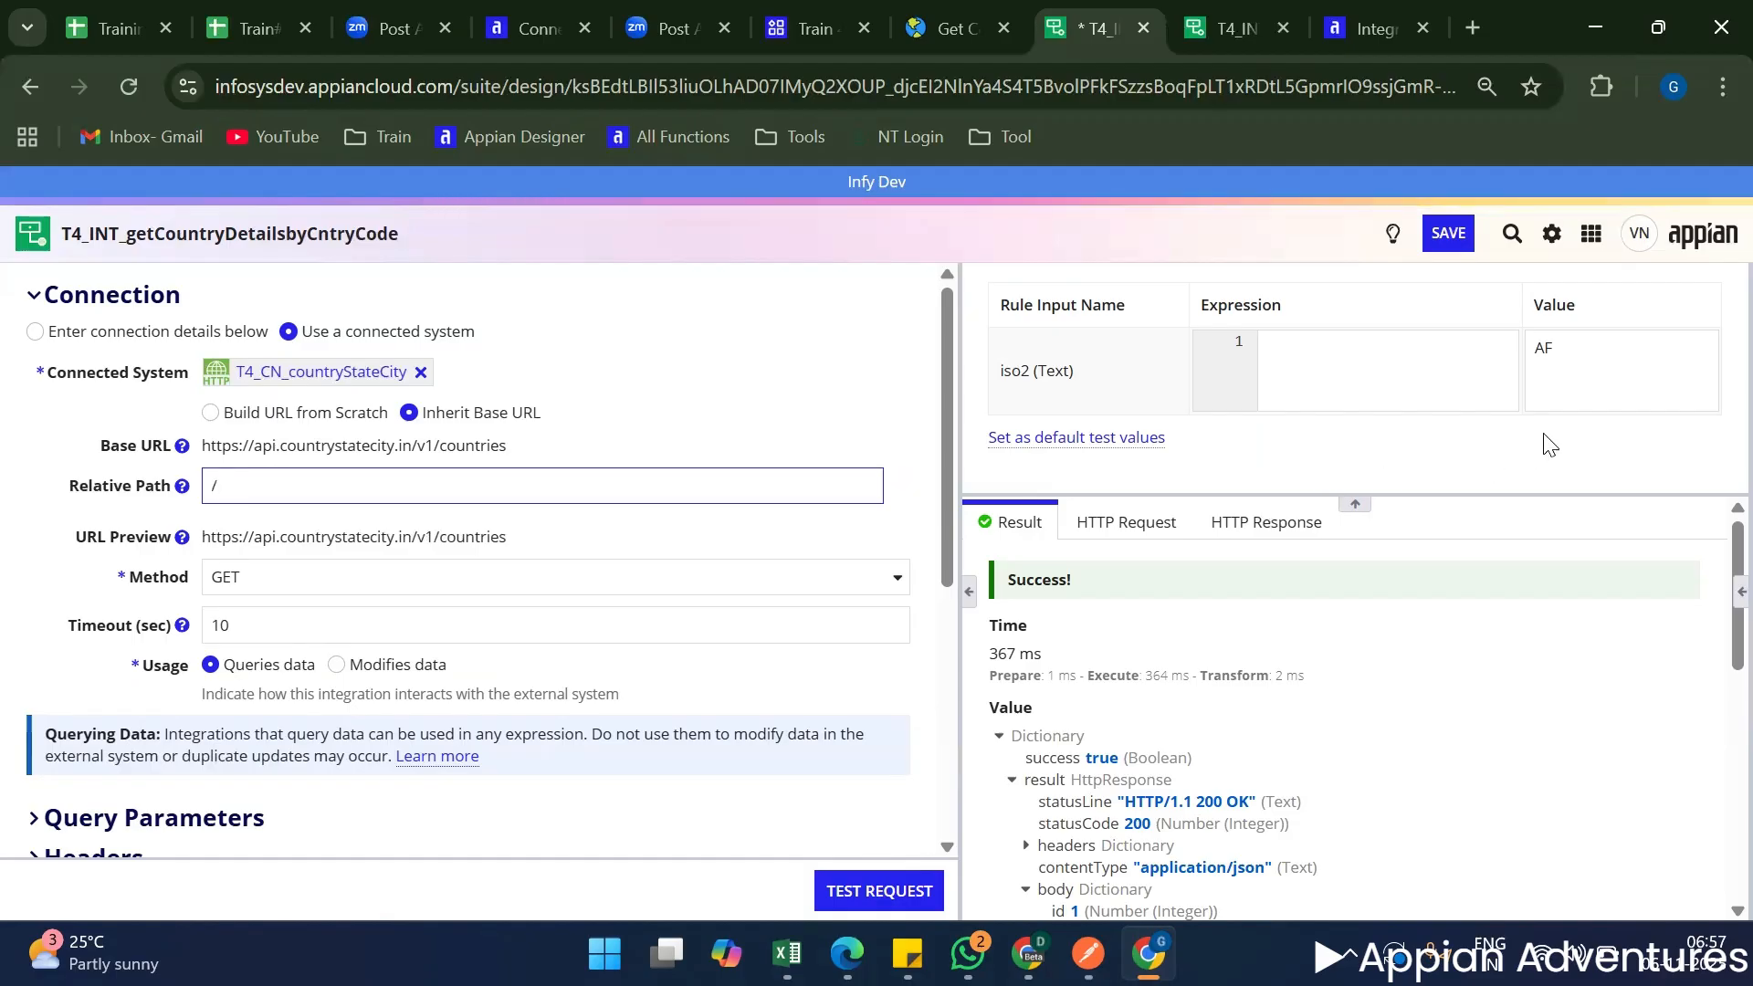
{"action": "double_click", "coordinate": [1622, 383]}
{"action": "key", "text": "BackSpace"}
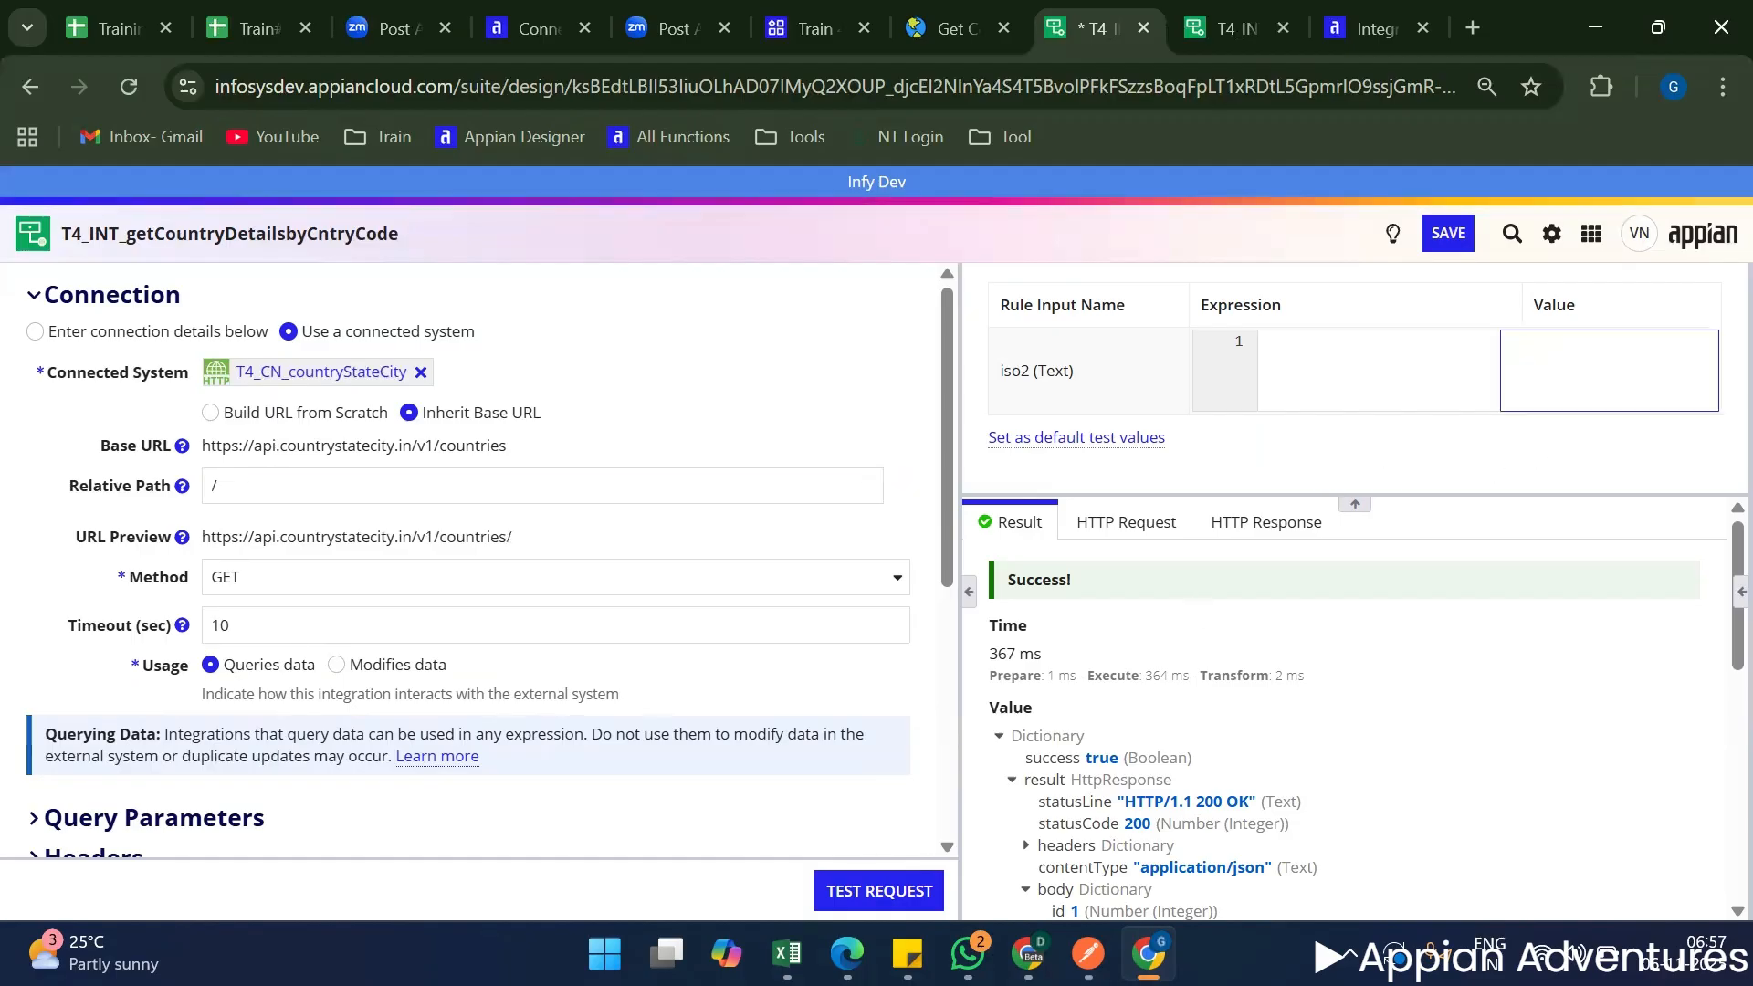
{"action": "left_click", "coordinate": [285, 497]}
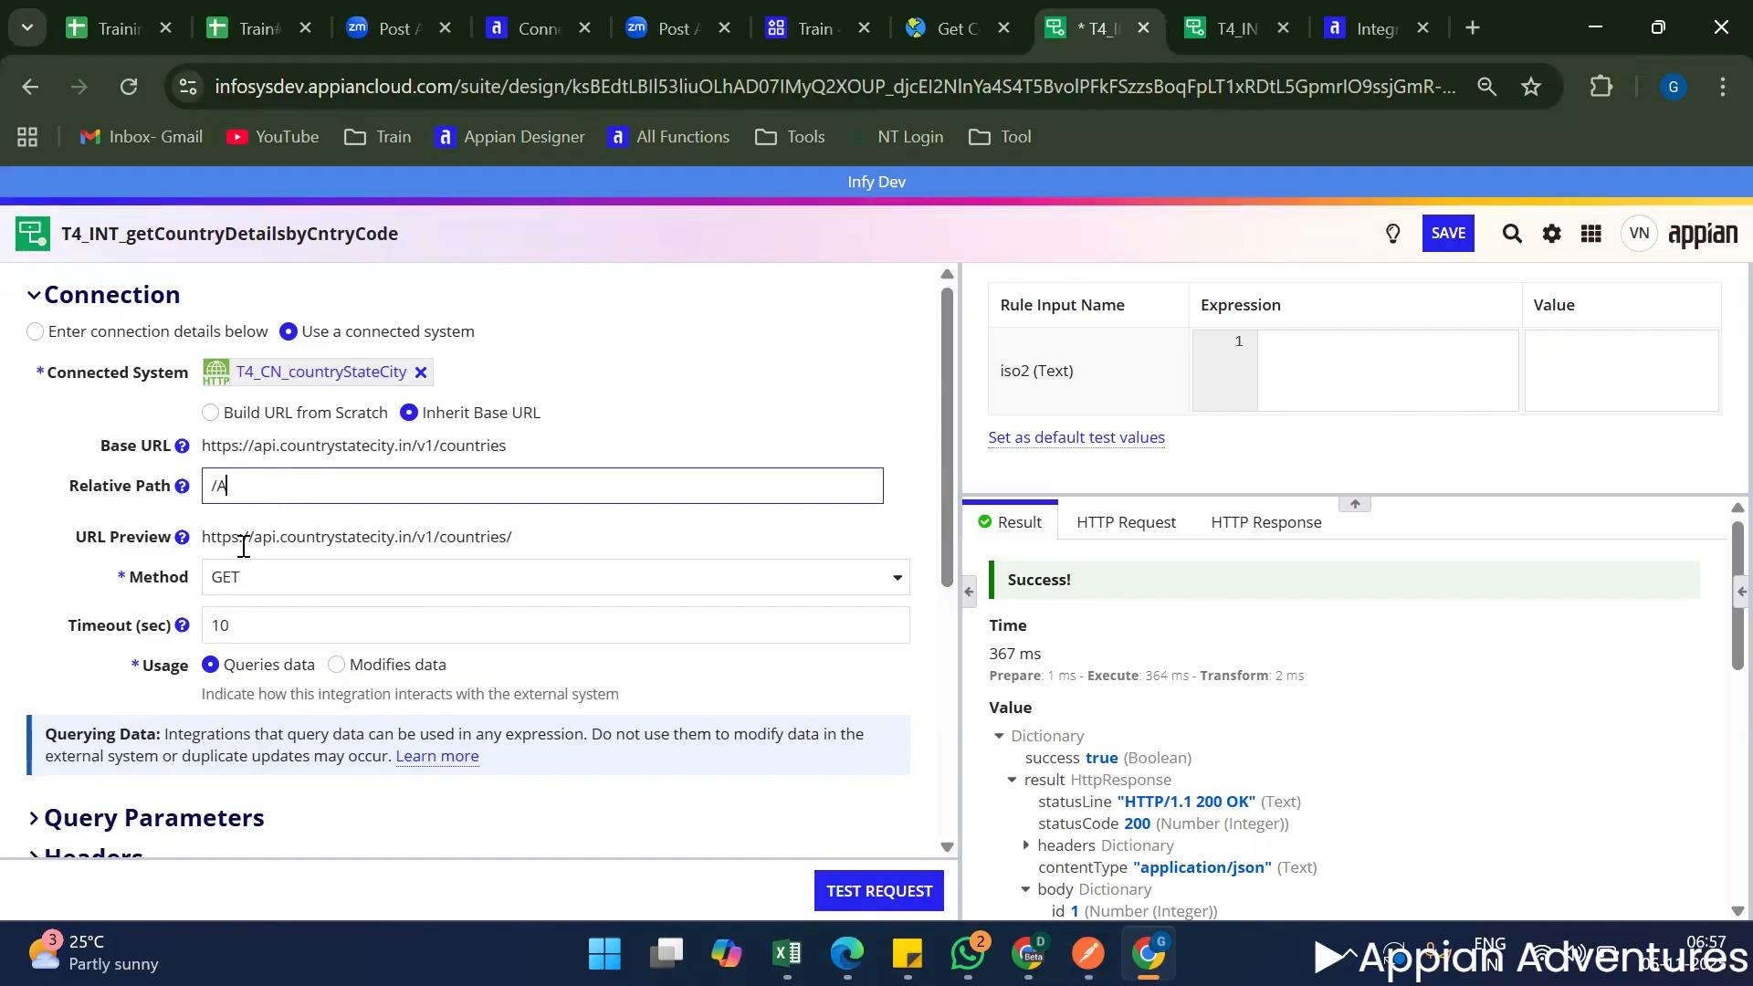
{"action": "type", "text": "AF"}
Change the hard-coded Relative Path to /IN, then test the request and examine the returned country fields.
{"action": "left_click", "coordinate": [1227, 28]}
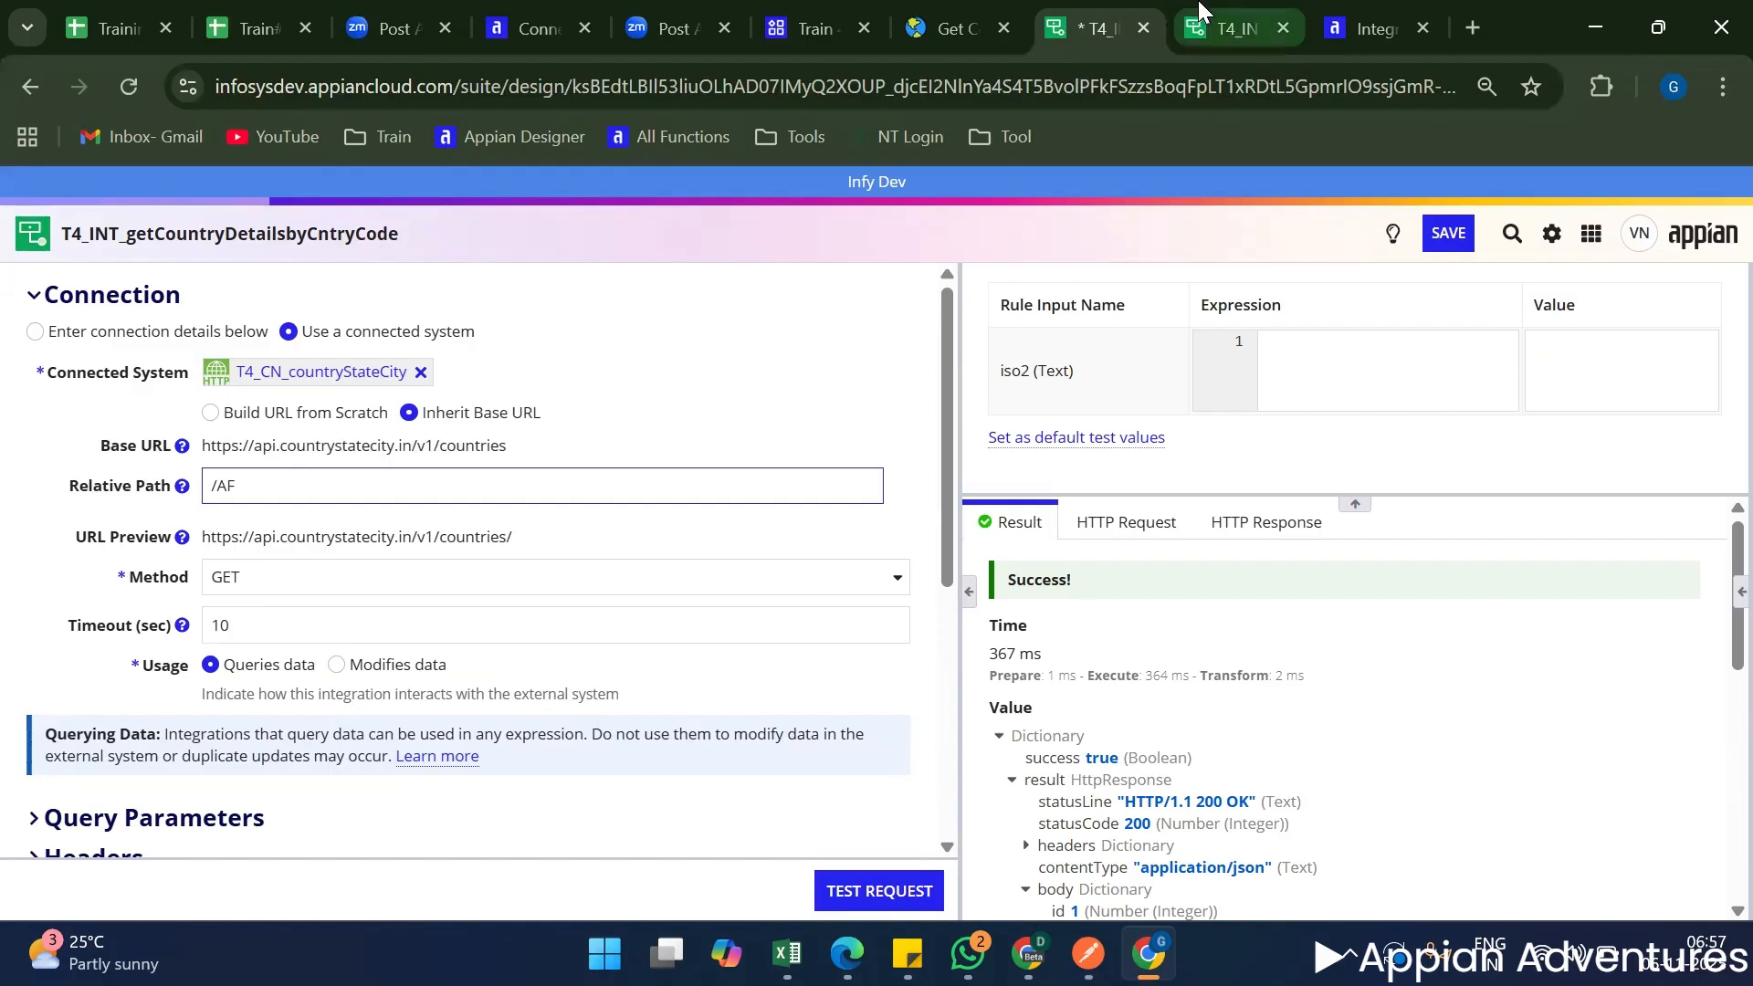
{"action": "scroll", "coordinate": [1209, 707], "scroll_direction": "down", "scroll_amount": 3}
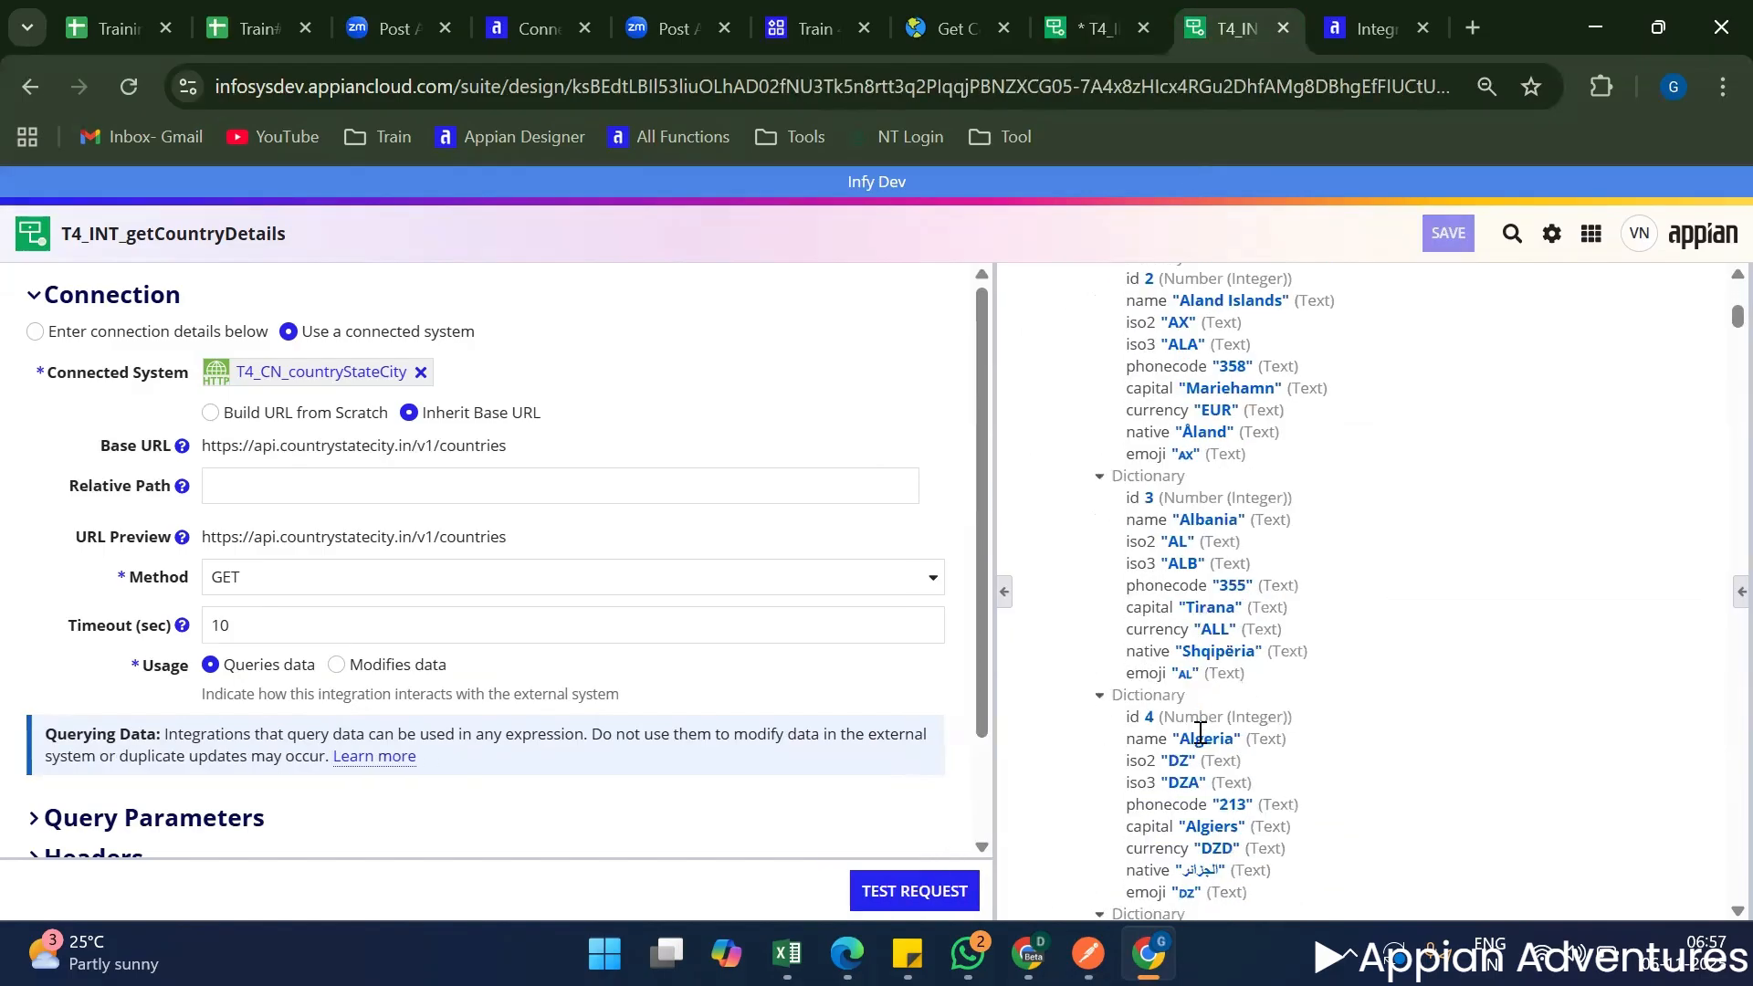
{"action": "left_click", "coordinate": [1336, 23]}
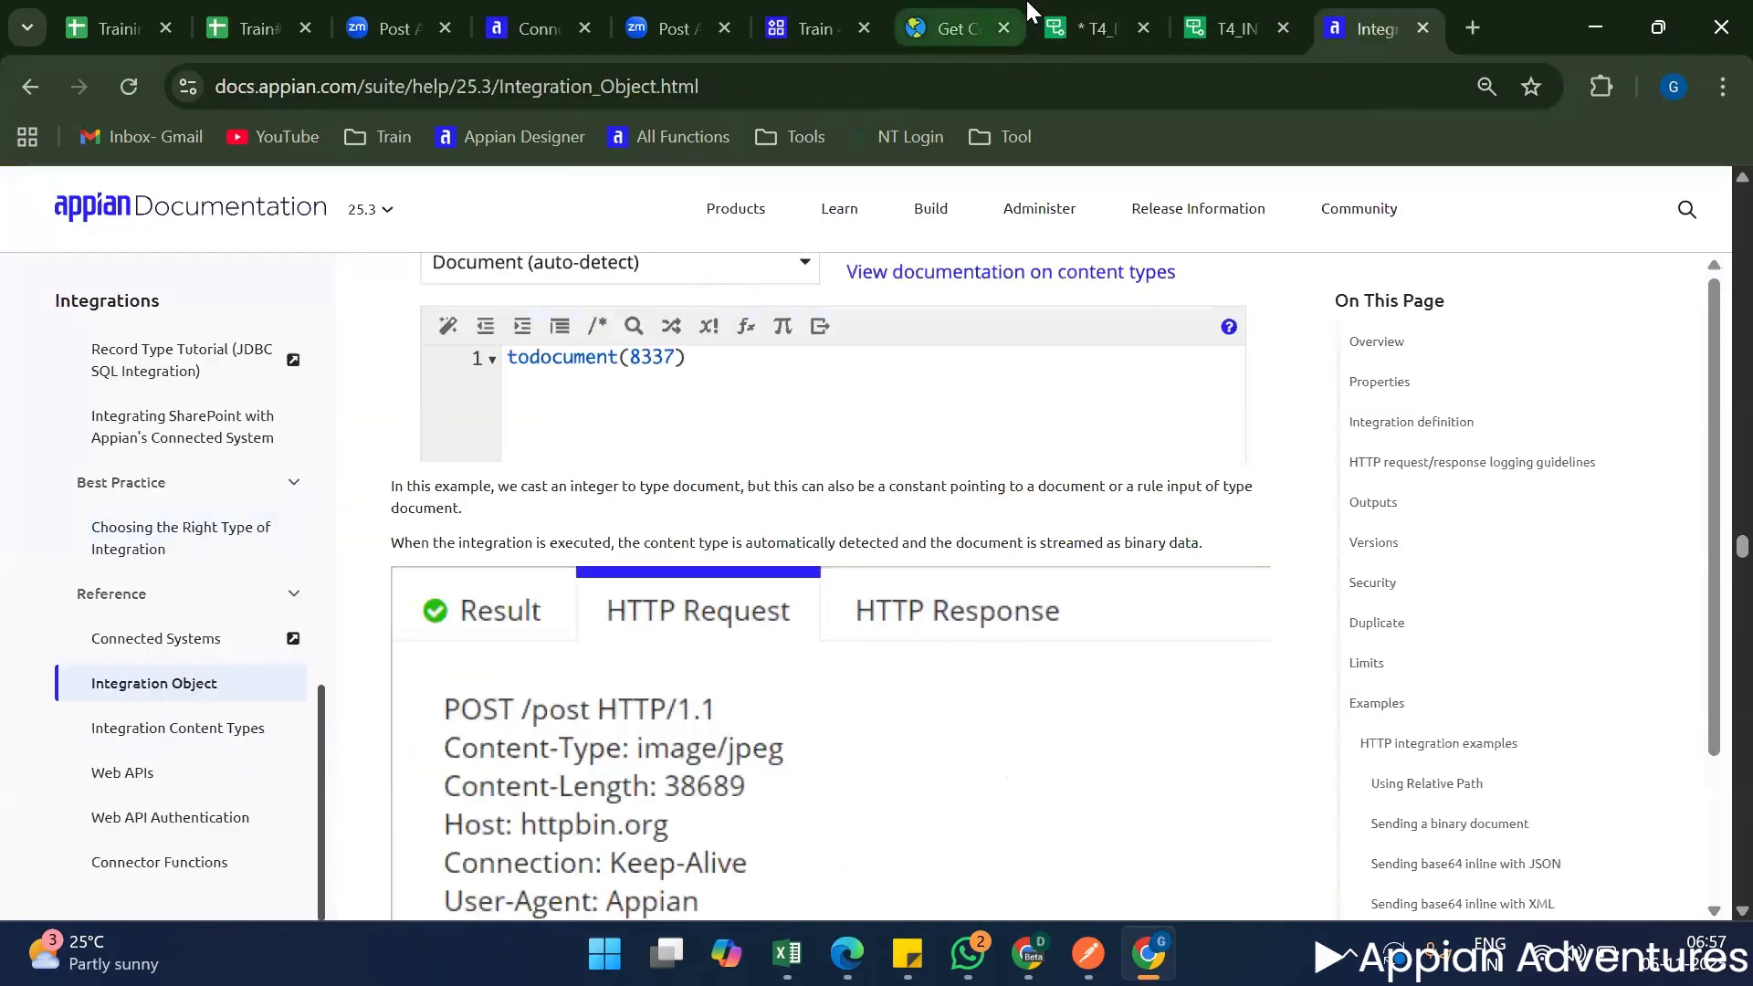
{"action": "left_click", "coordinate": [1086, 29]}
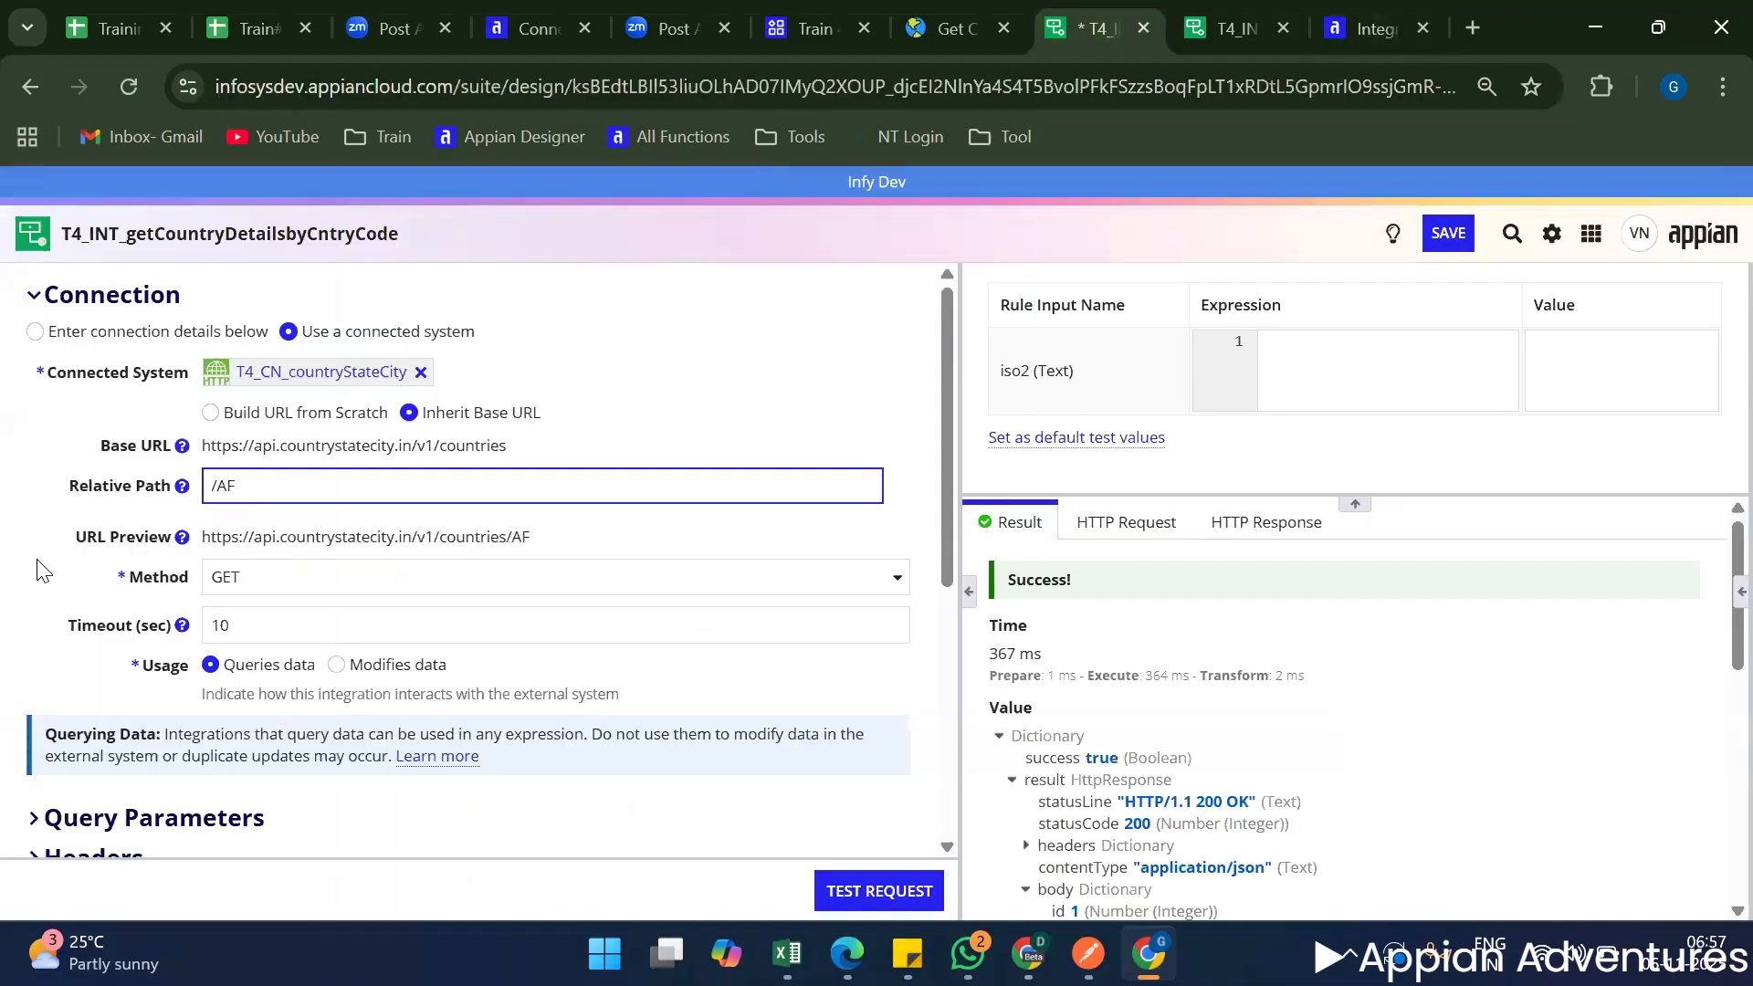
{"action": "key", "text": "BackSpace"}
{"action": "type", "text": "IN"}
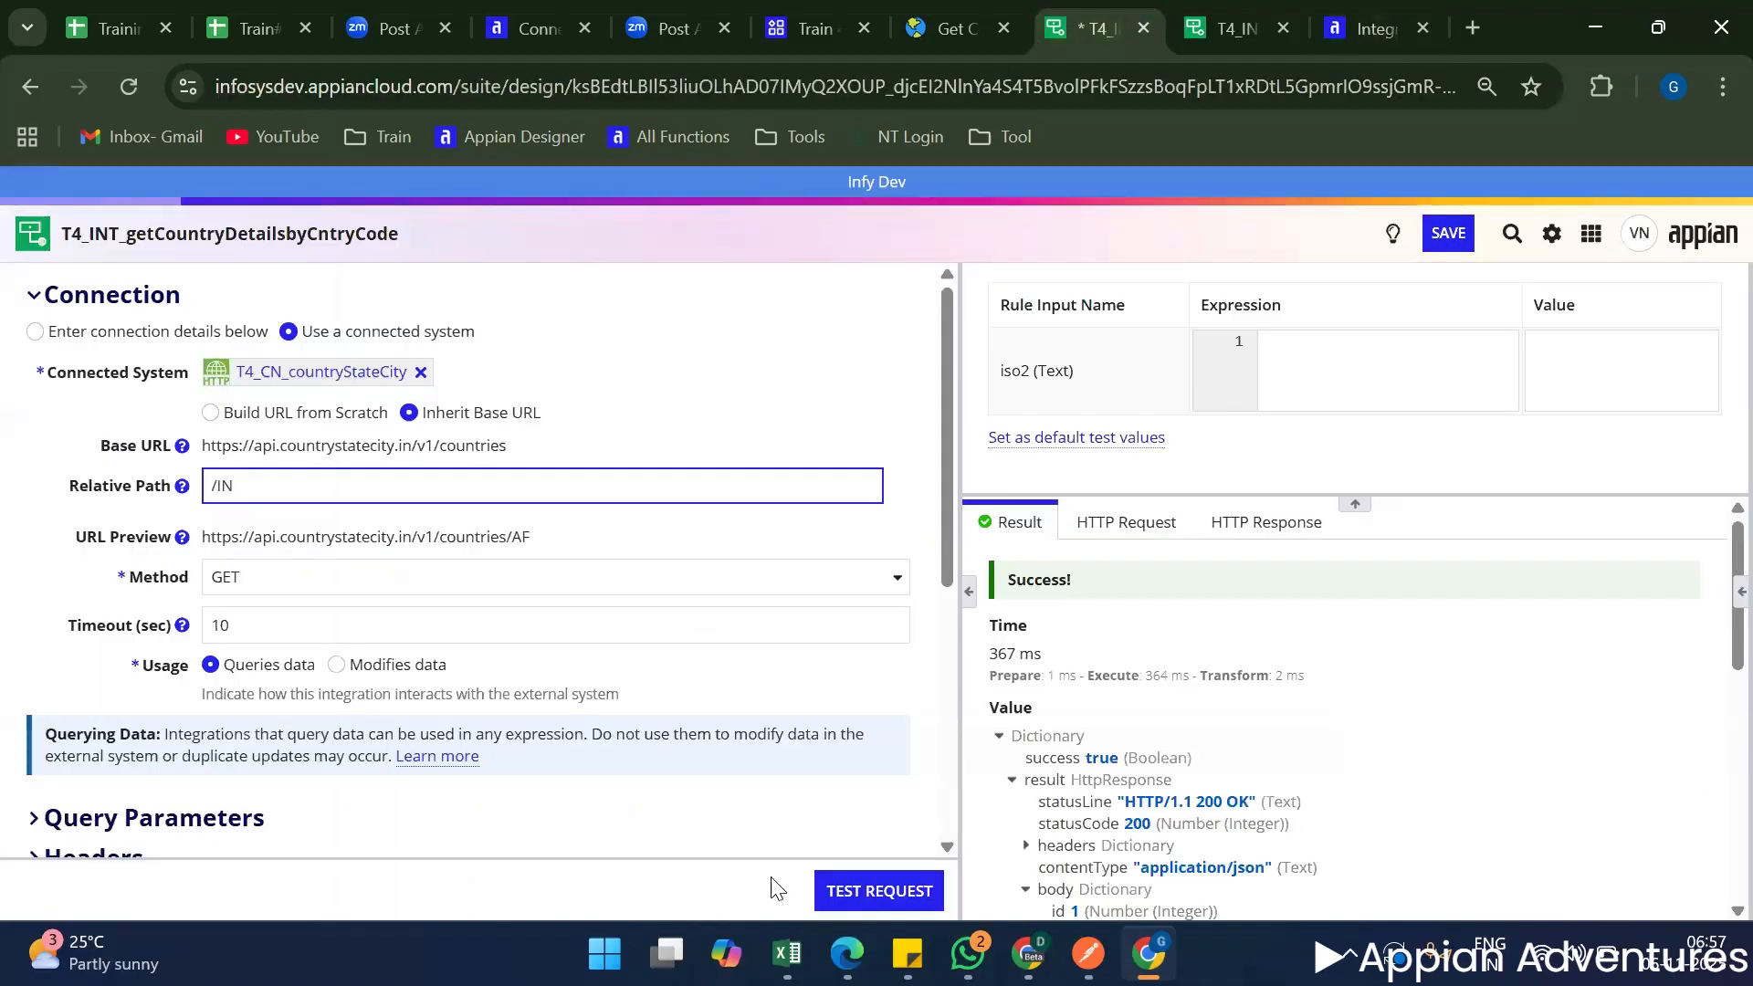
{"action": "left_click", "coordinate": [916, 889]}
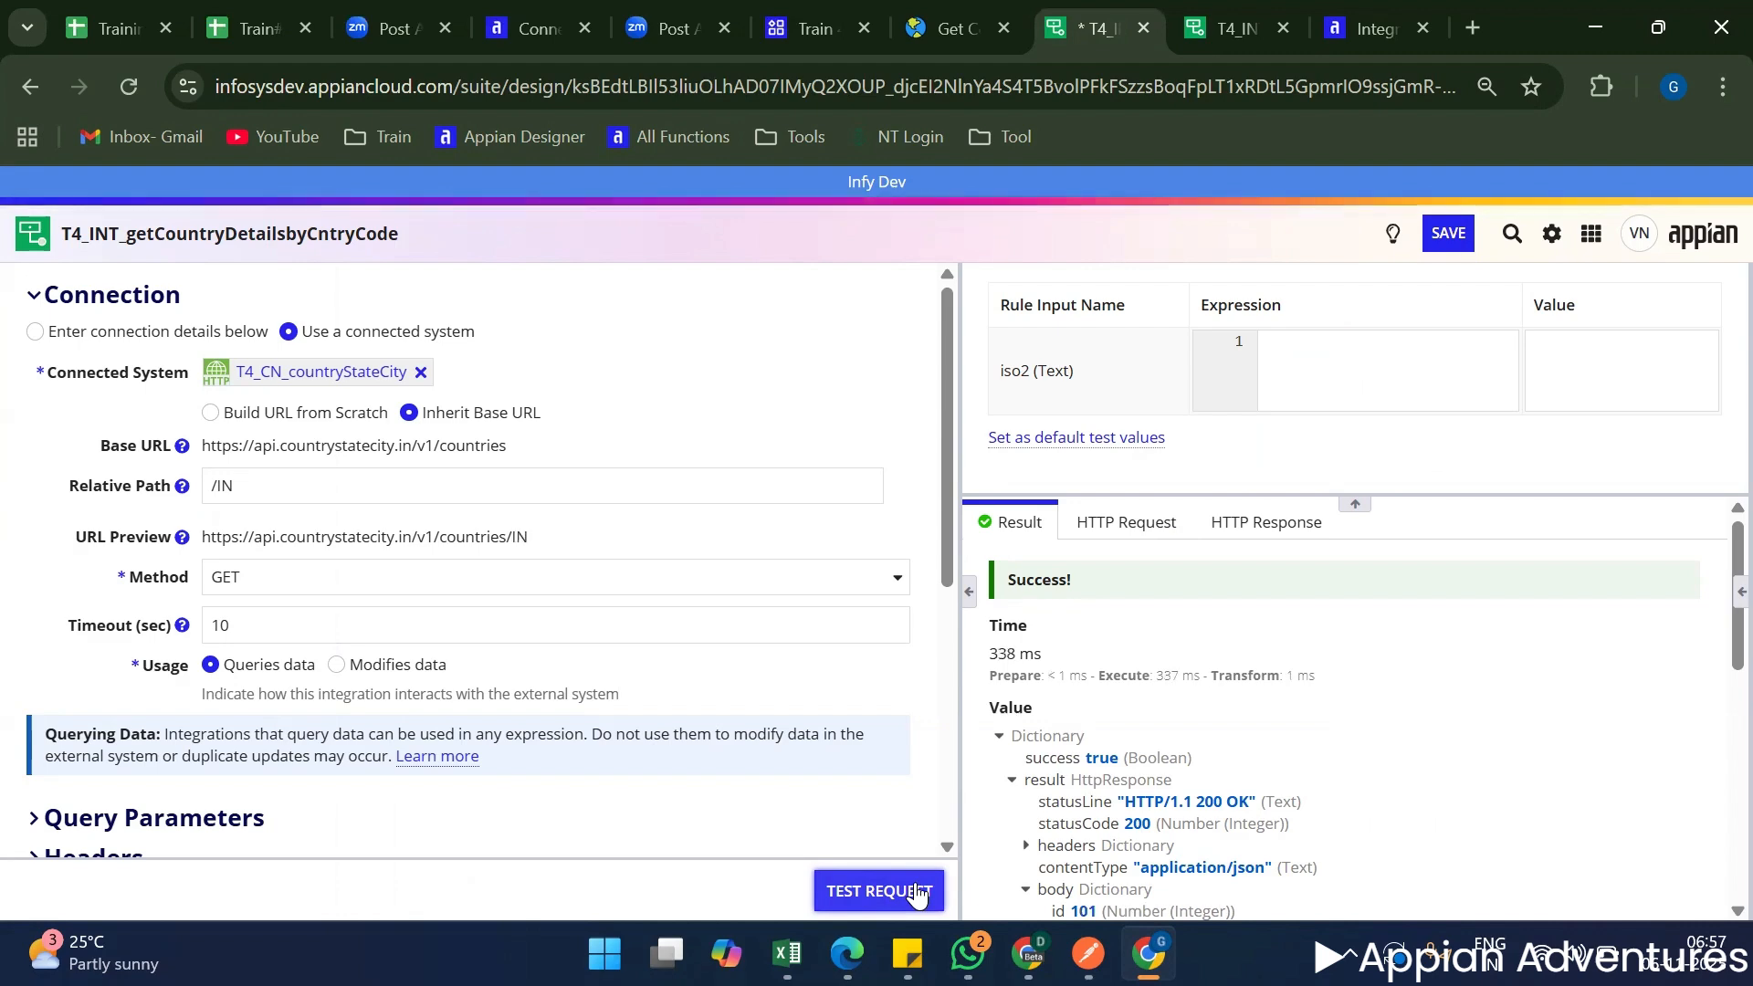
{"action": "scroll", "coordinate": [1135, 826], "scroll_direction": "down", "scroll_amount": 5}
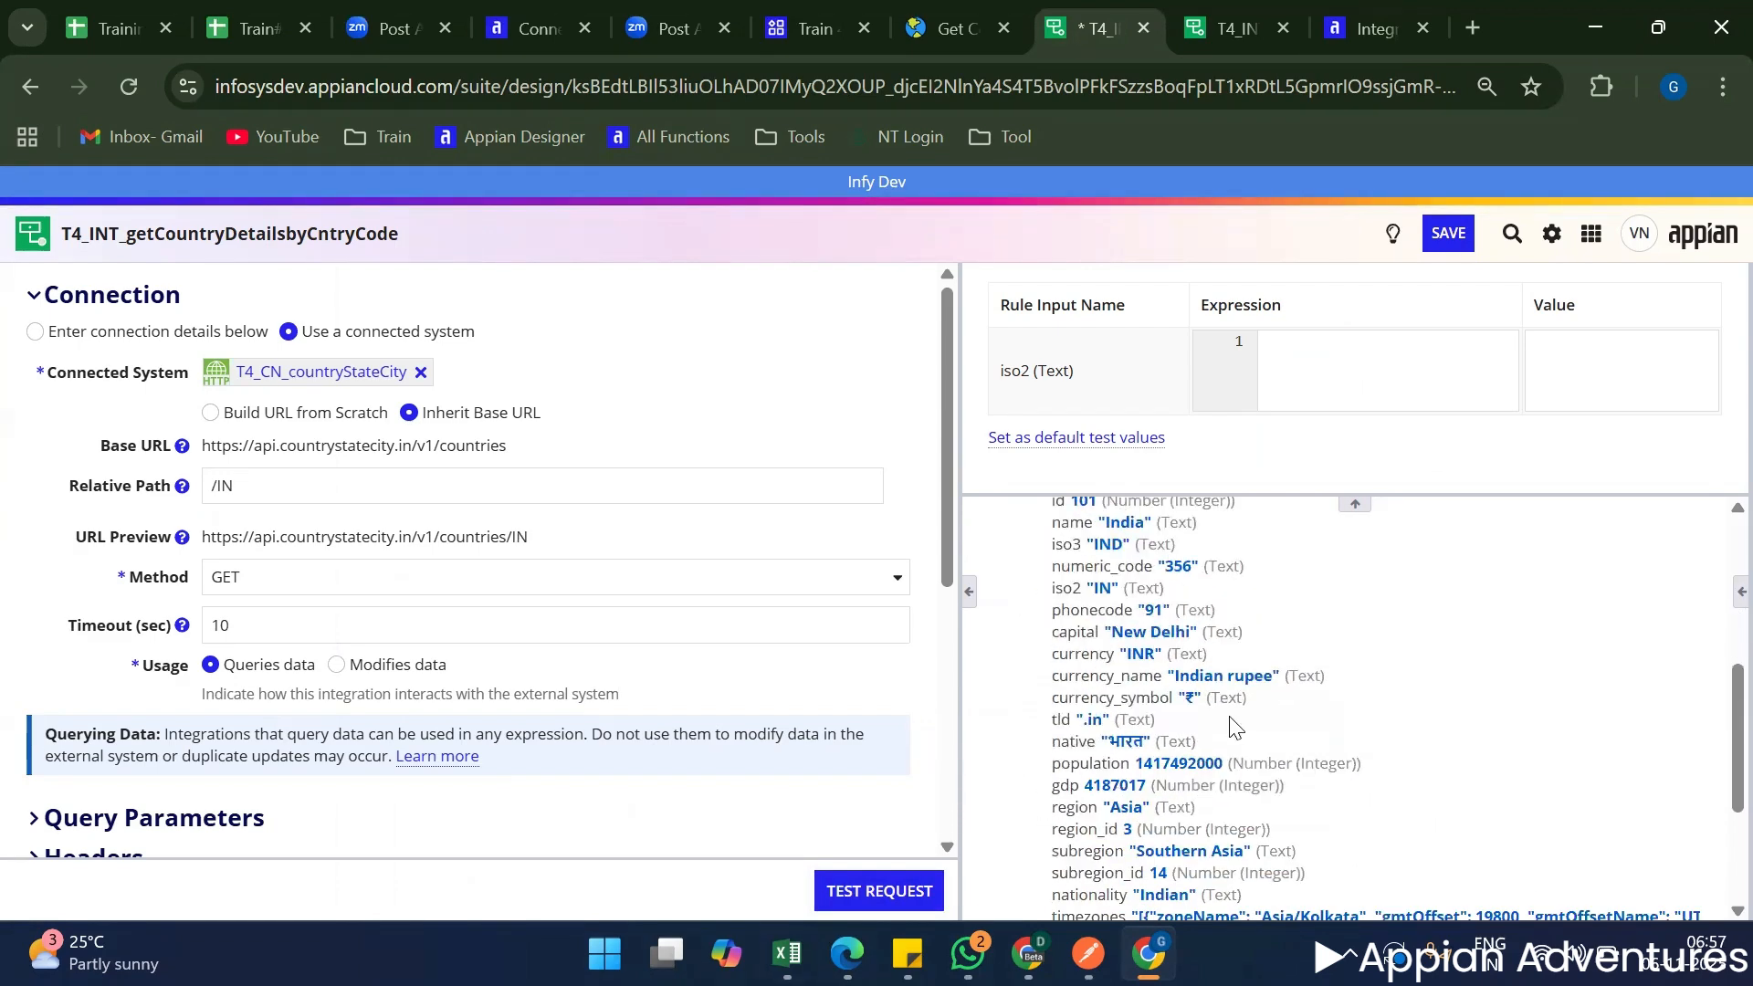
{"action": "scroll", "coordinate": [1251, 720], "scroll_direction": "down", "scroll_amount": 3}
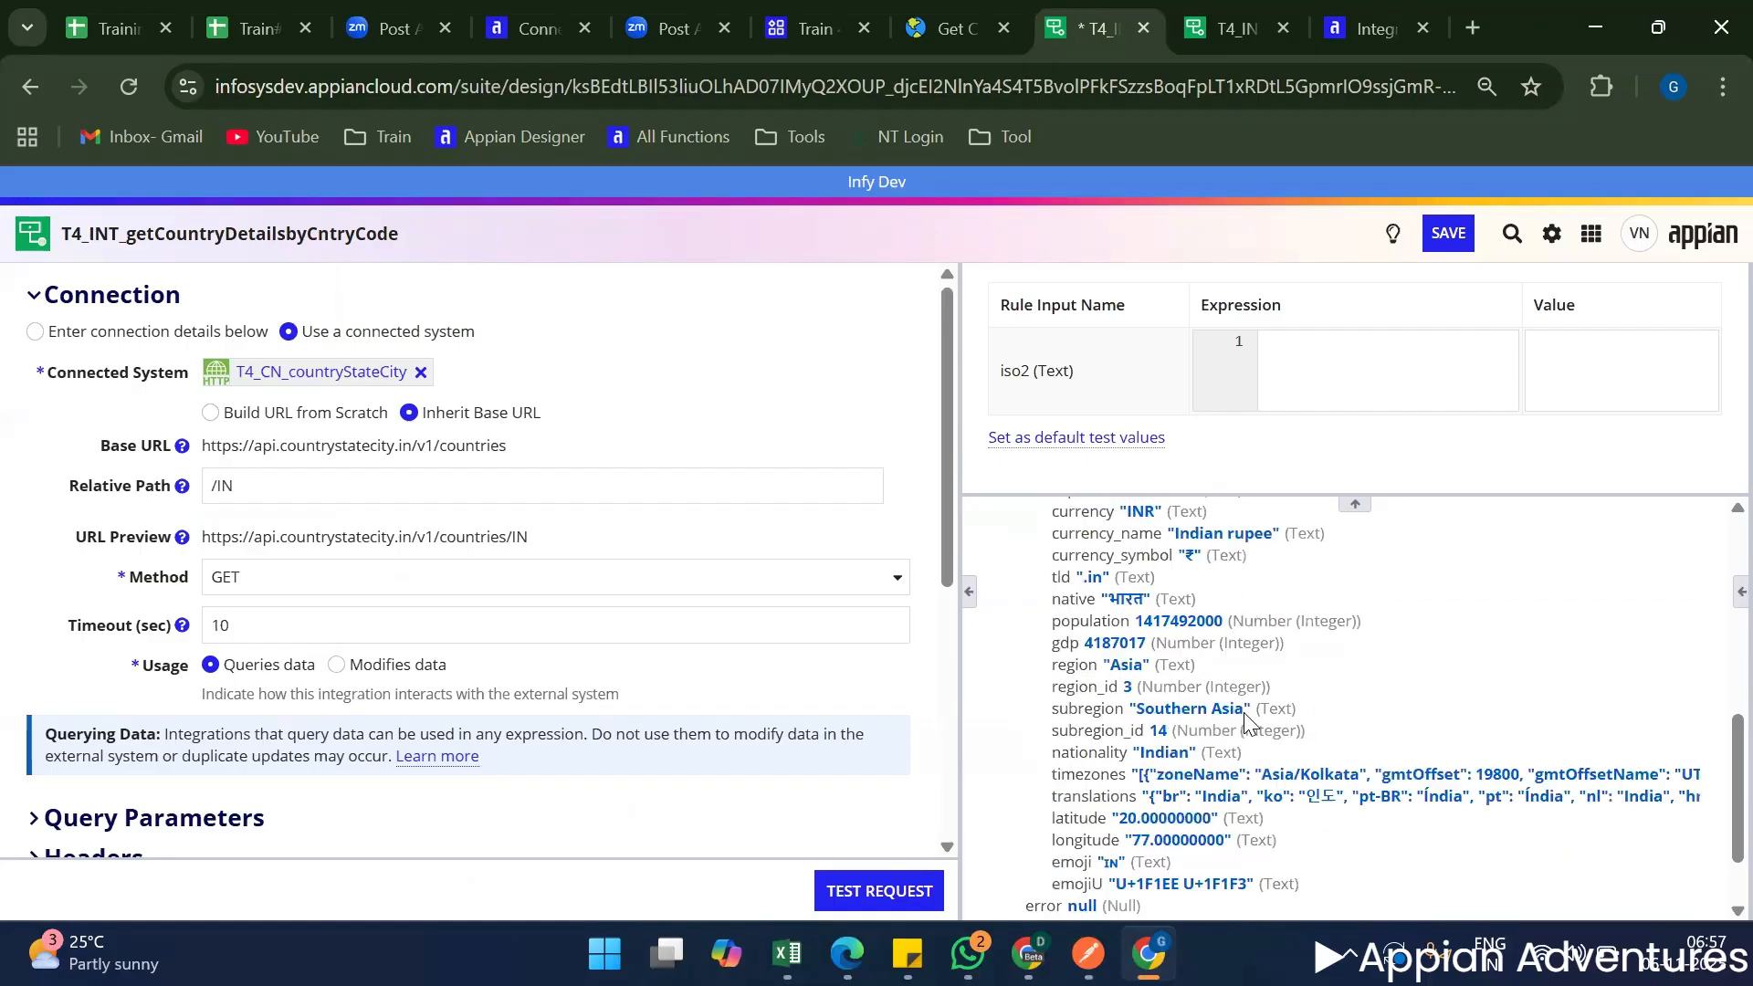
{"action": "left_click", "coordinate": [320, 498]}
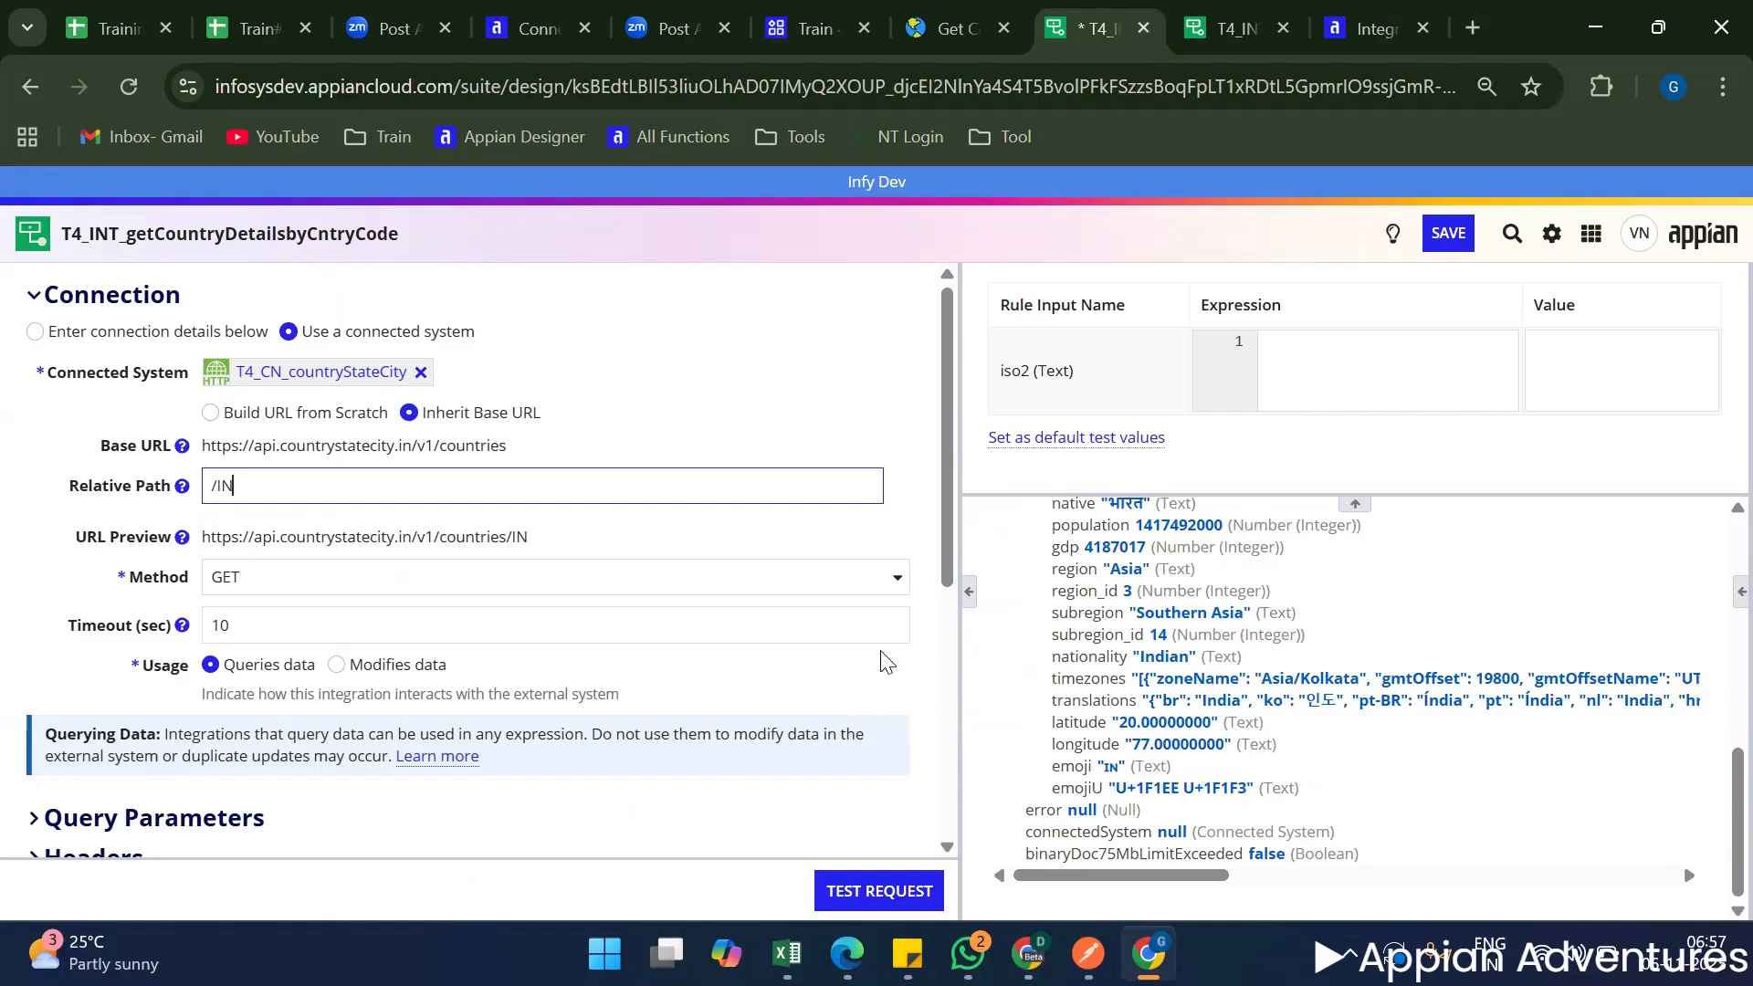
{"action": "left_click", "coordinate": [135, 486]}
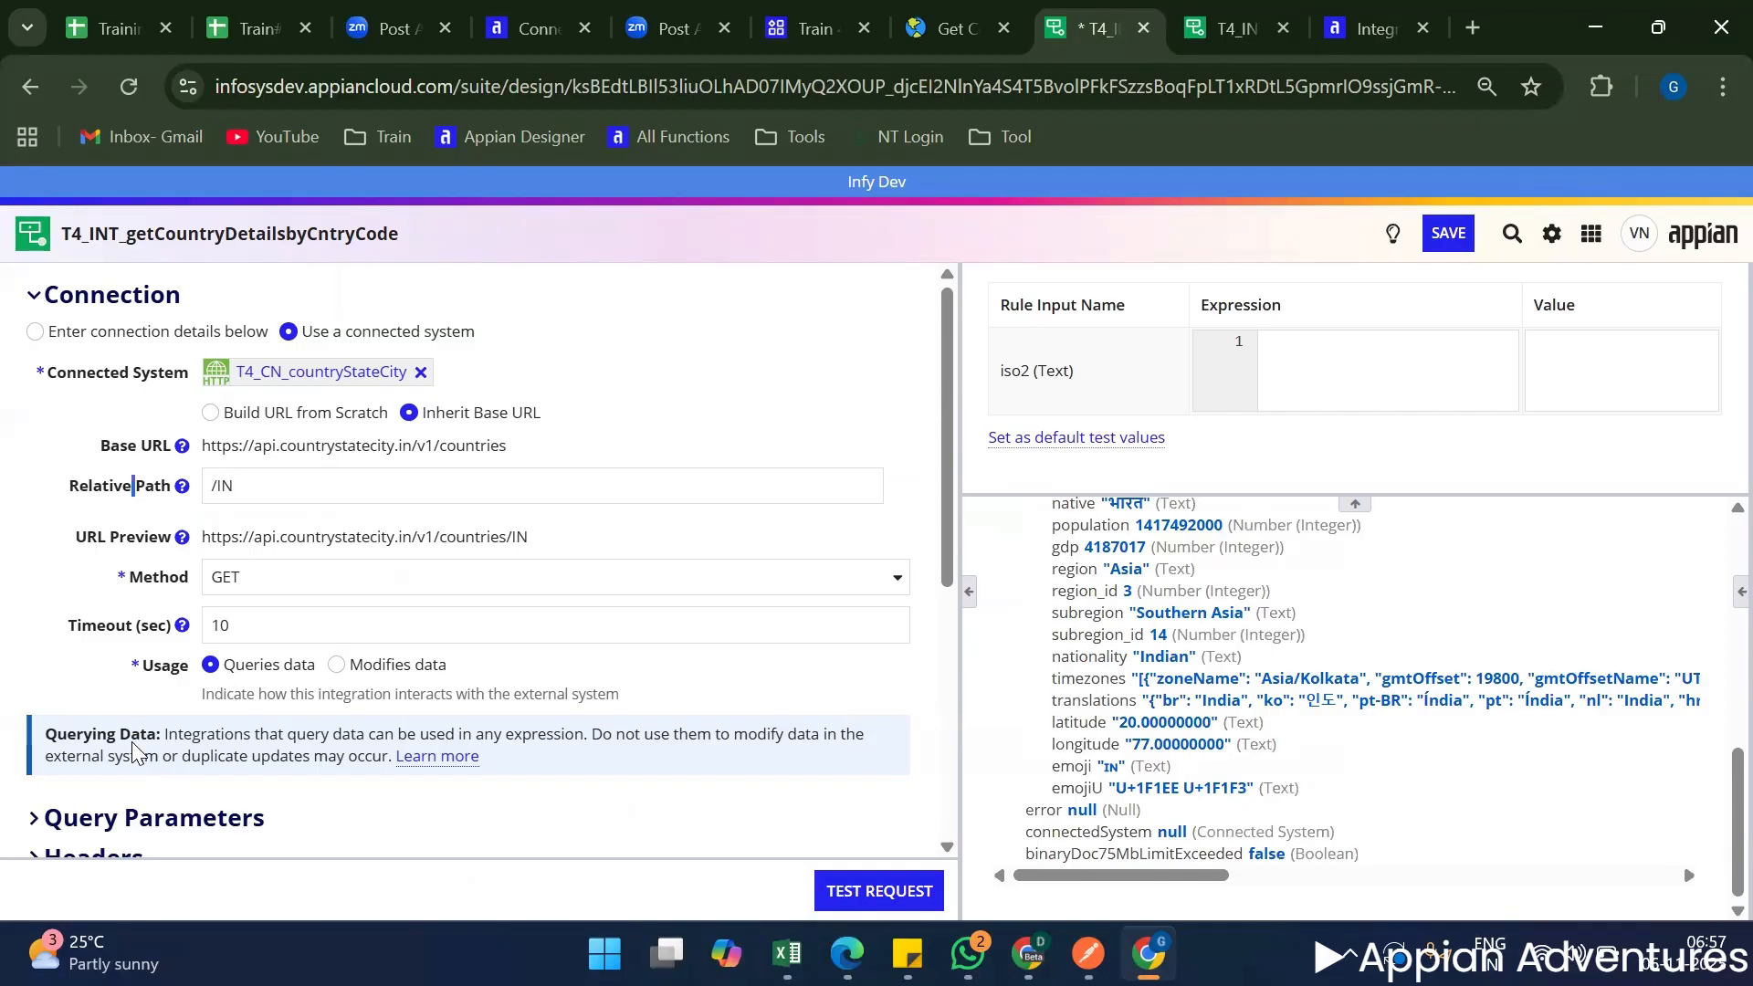
{"action": "left_click", "coordinate": [251, 489]}
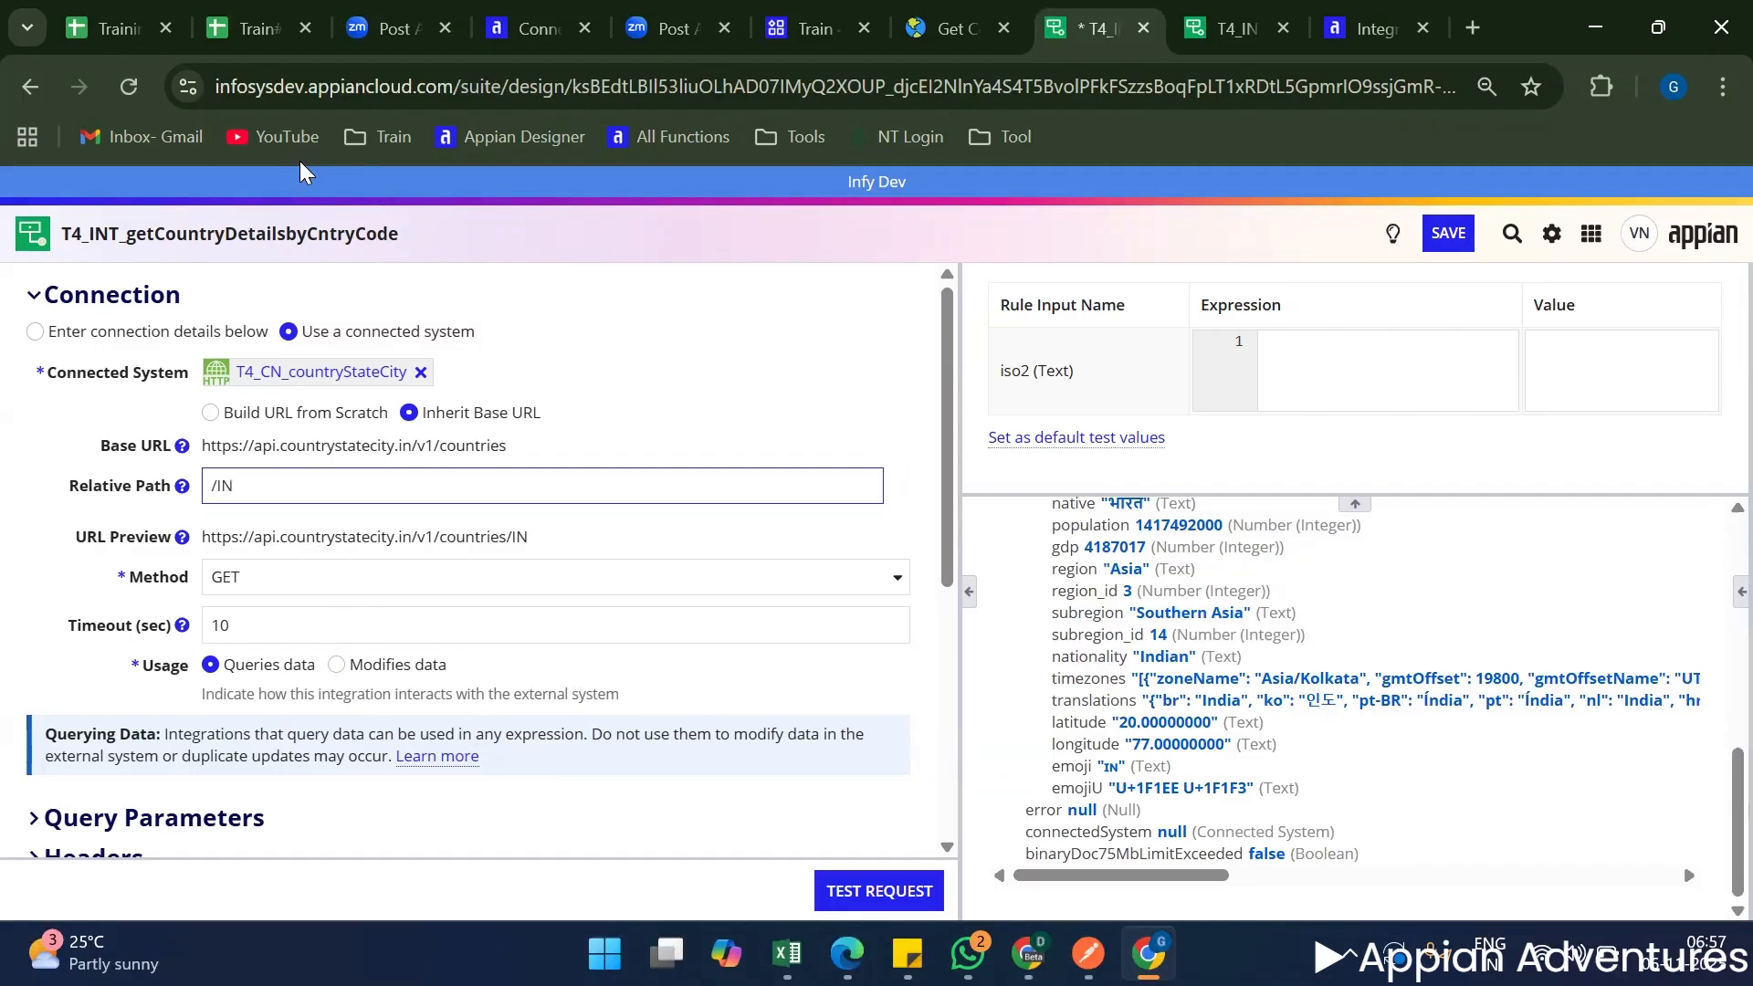
{"action": "double_click", "coordinate": [278, 222]}
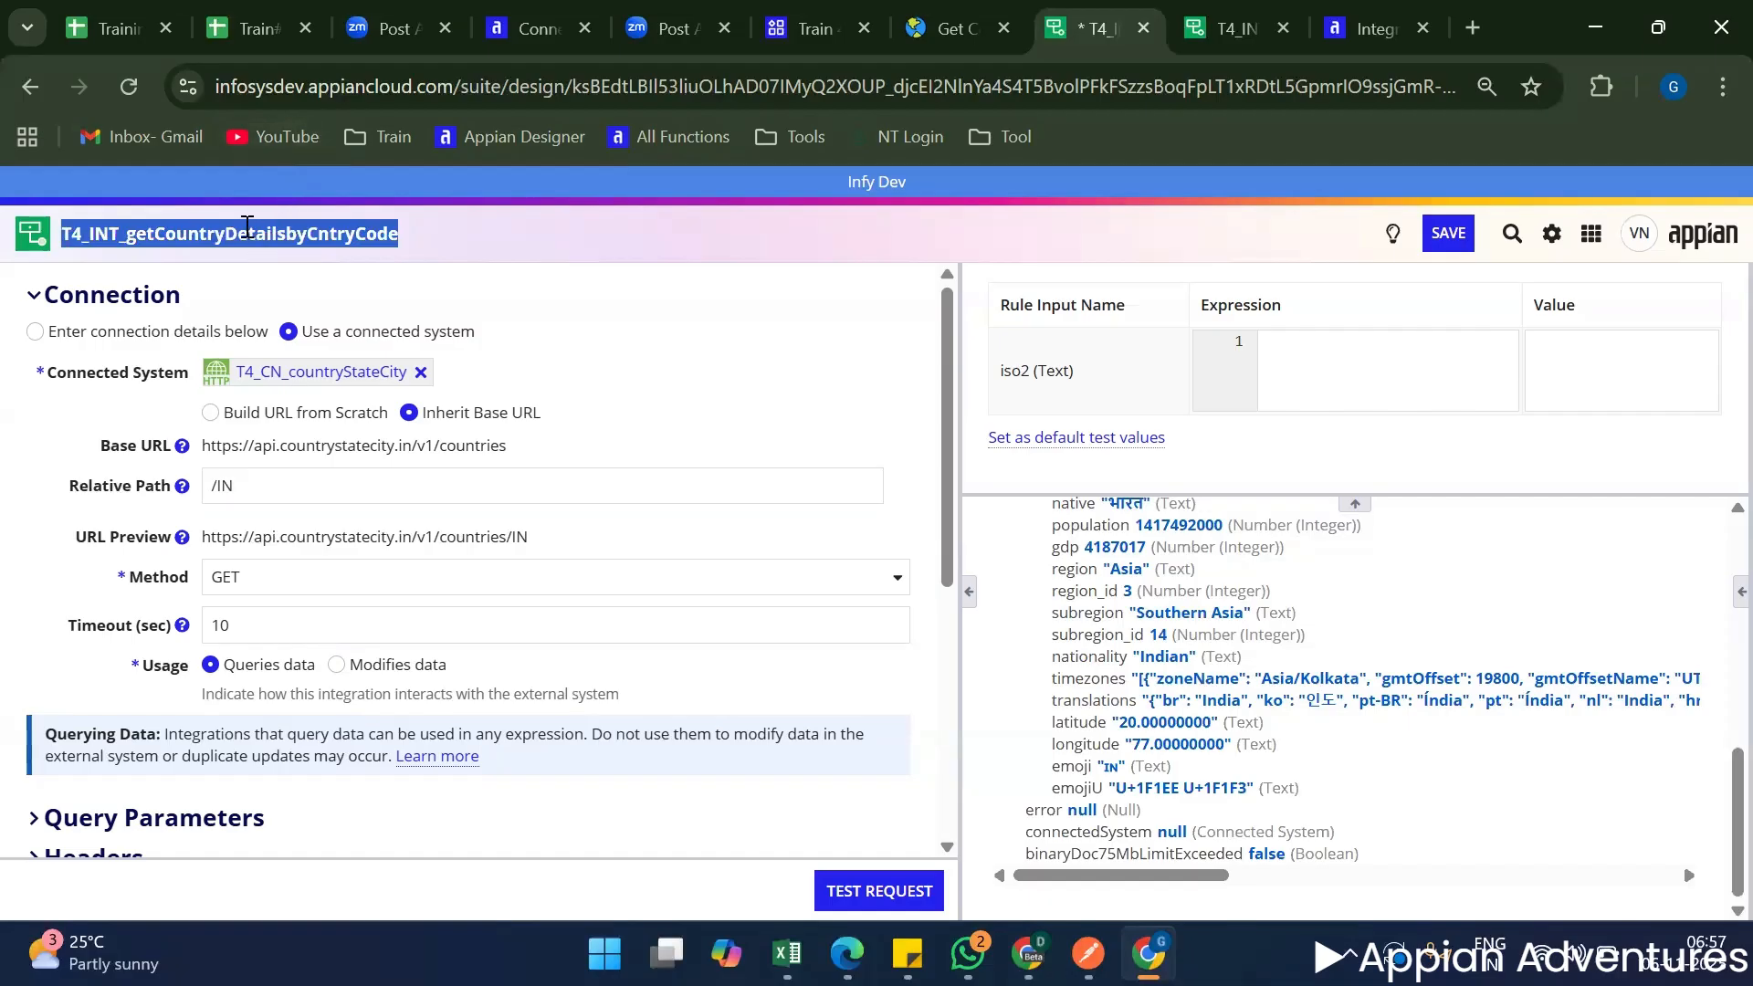
{"action": "left_click", "coordinate": [358, 283]}
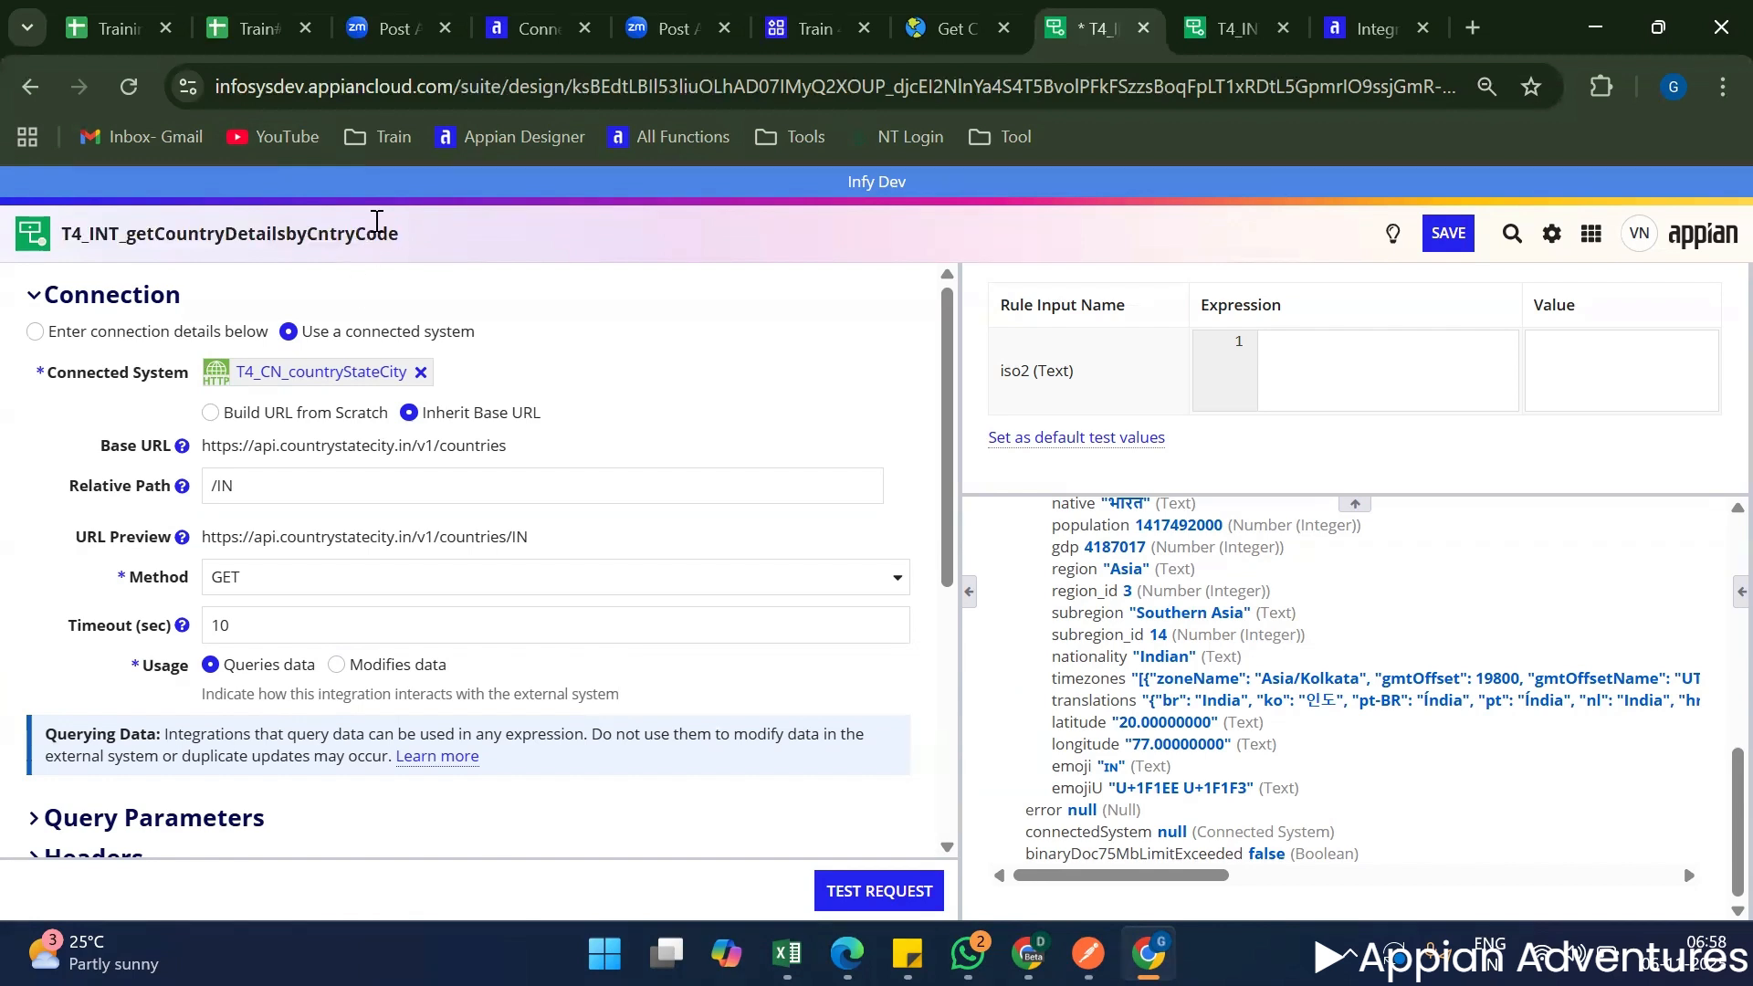
{"action": "double_click", "coordinate": [373, 219]}
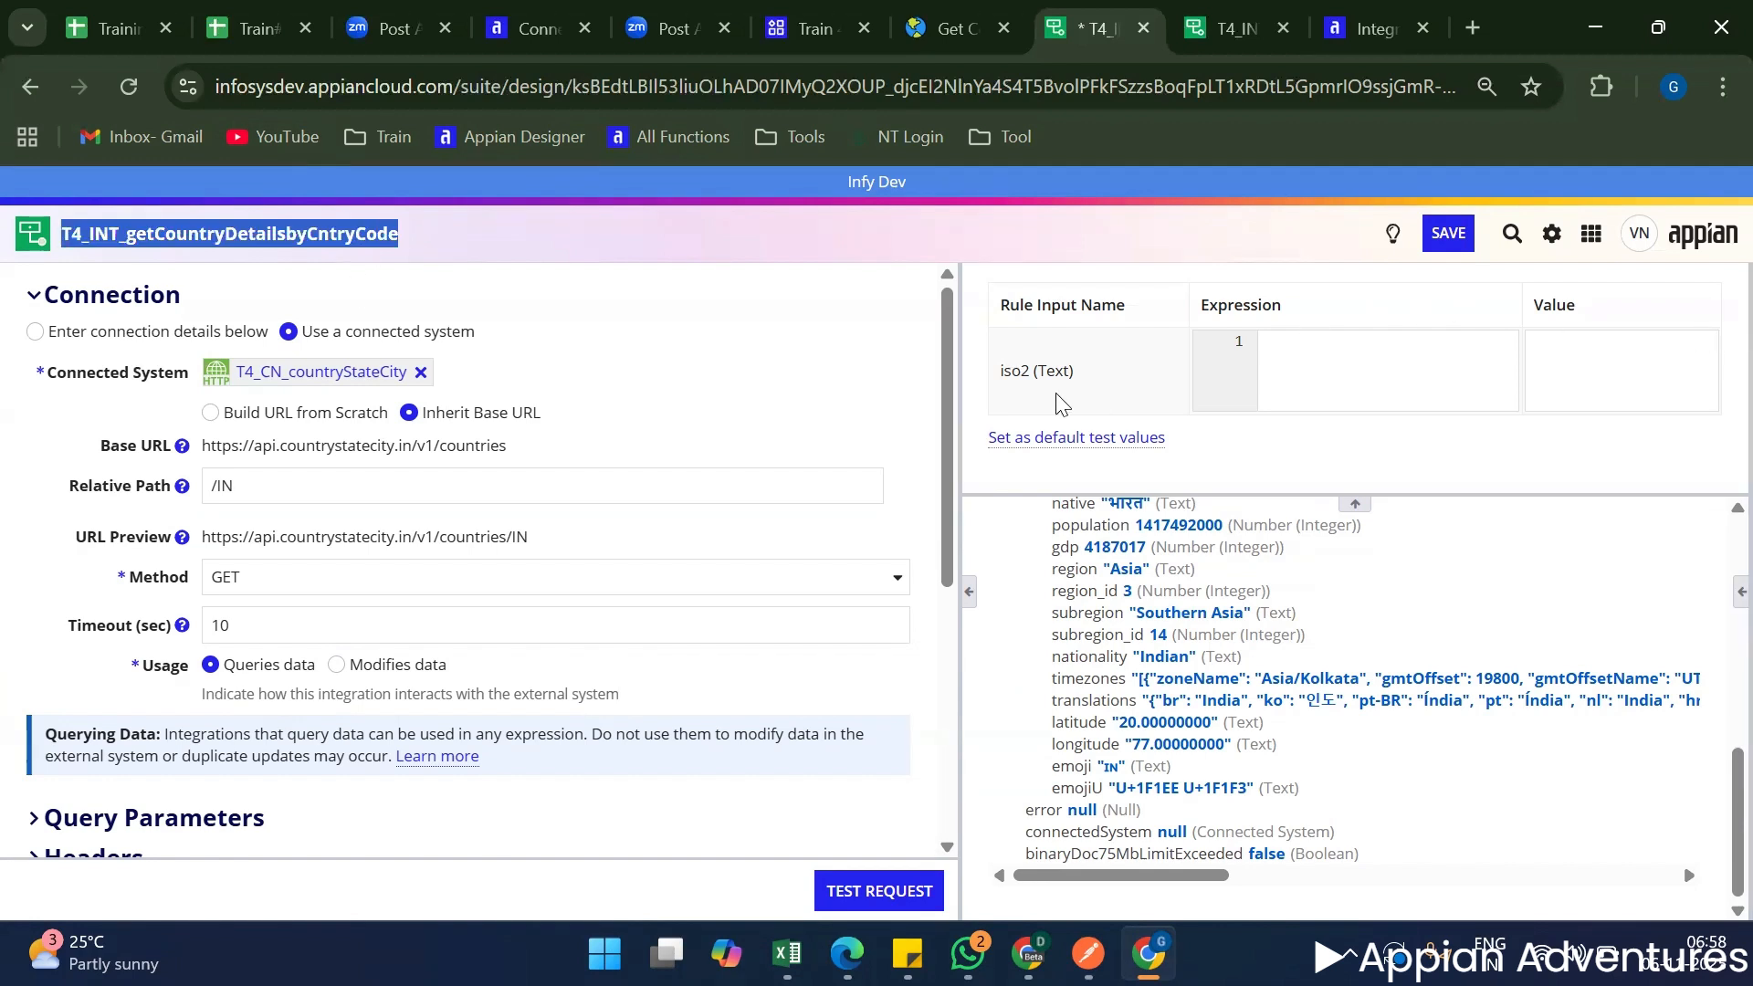
{"action": "double_click", "coordinate": [1015, 373]}
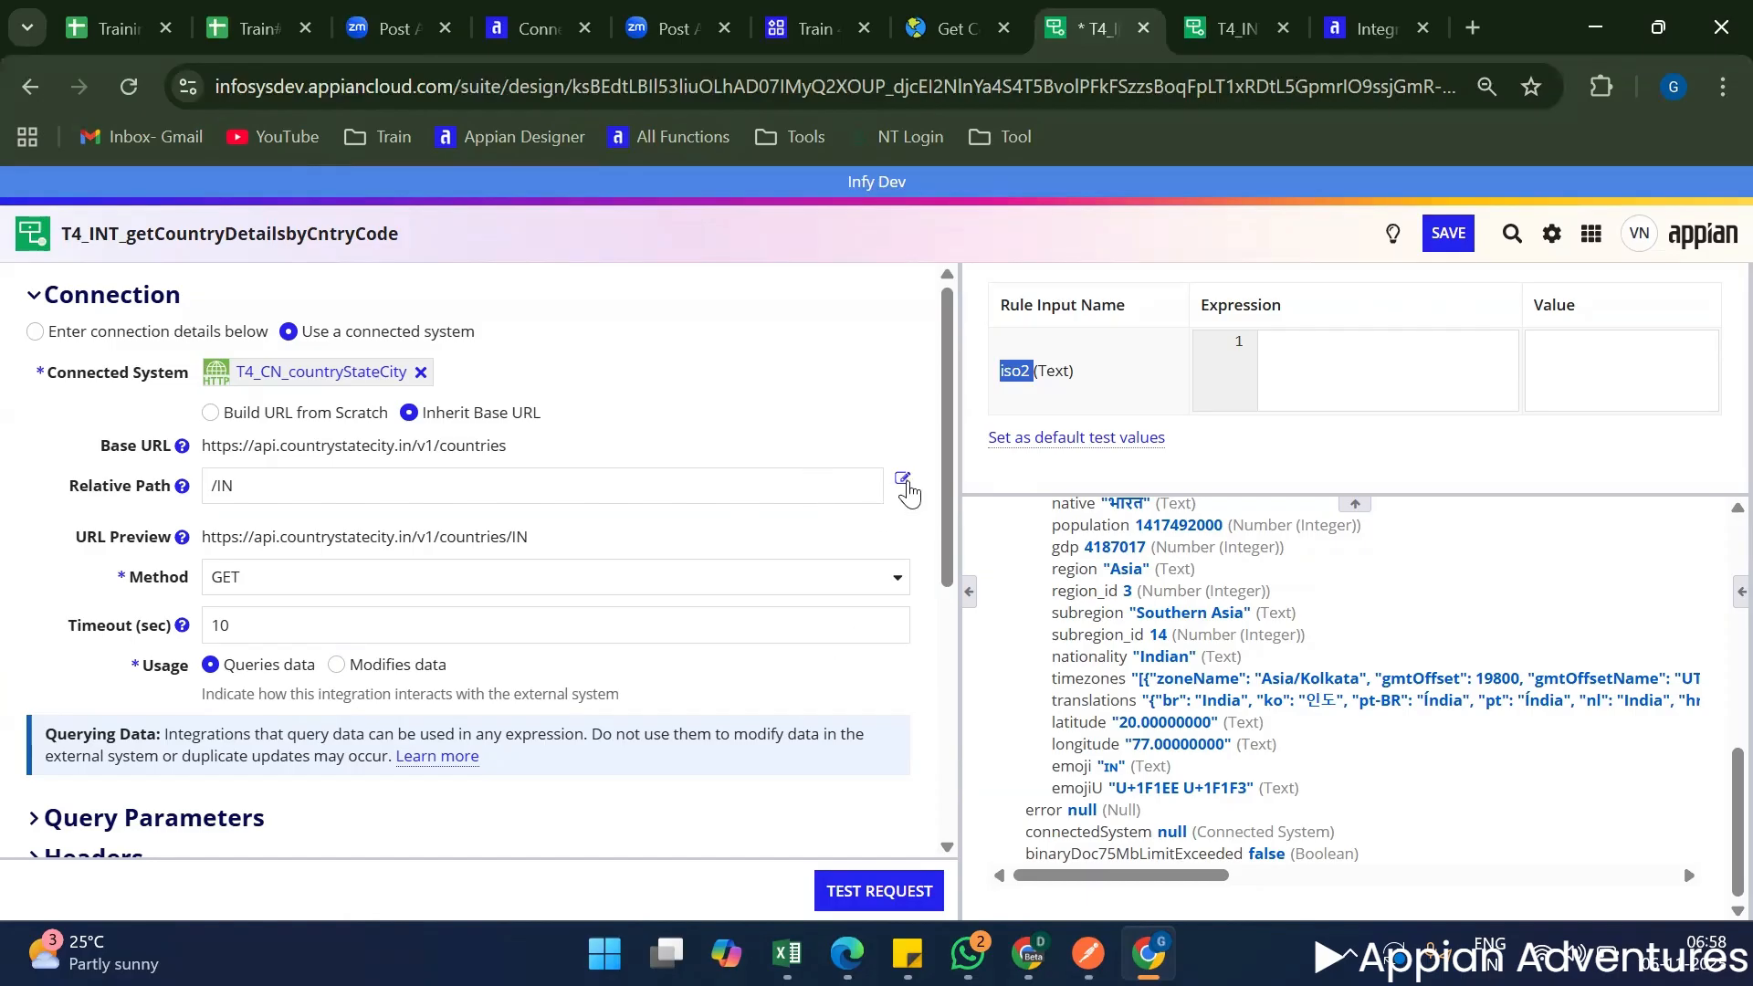
Replace the hard-coded Relative Path with the expression "/"&ri!iso2.
{"action": "left_click", "coordinate": [903, 479]}
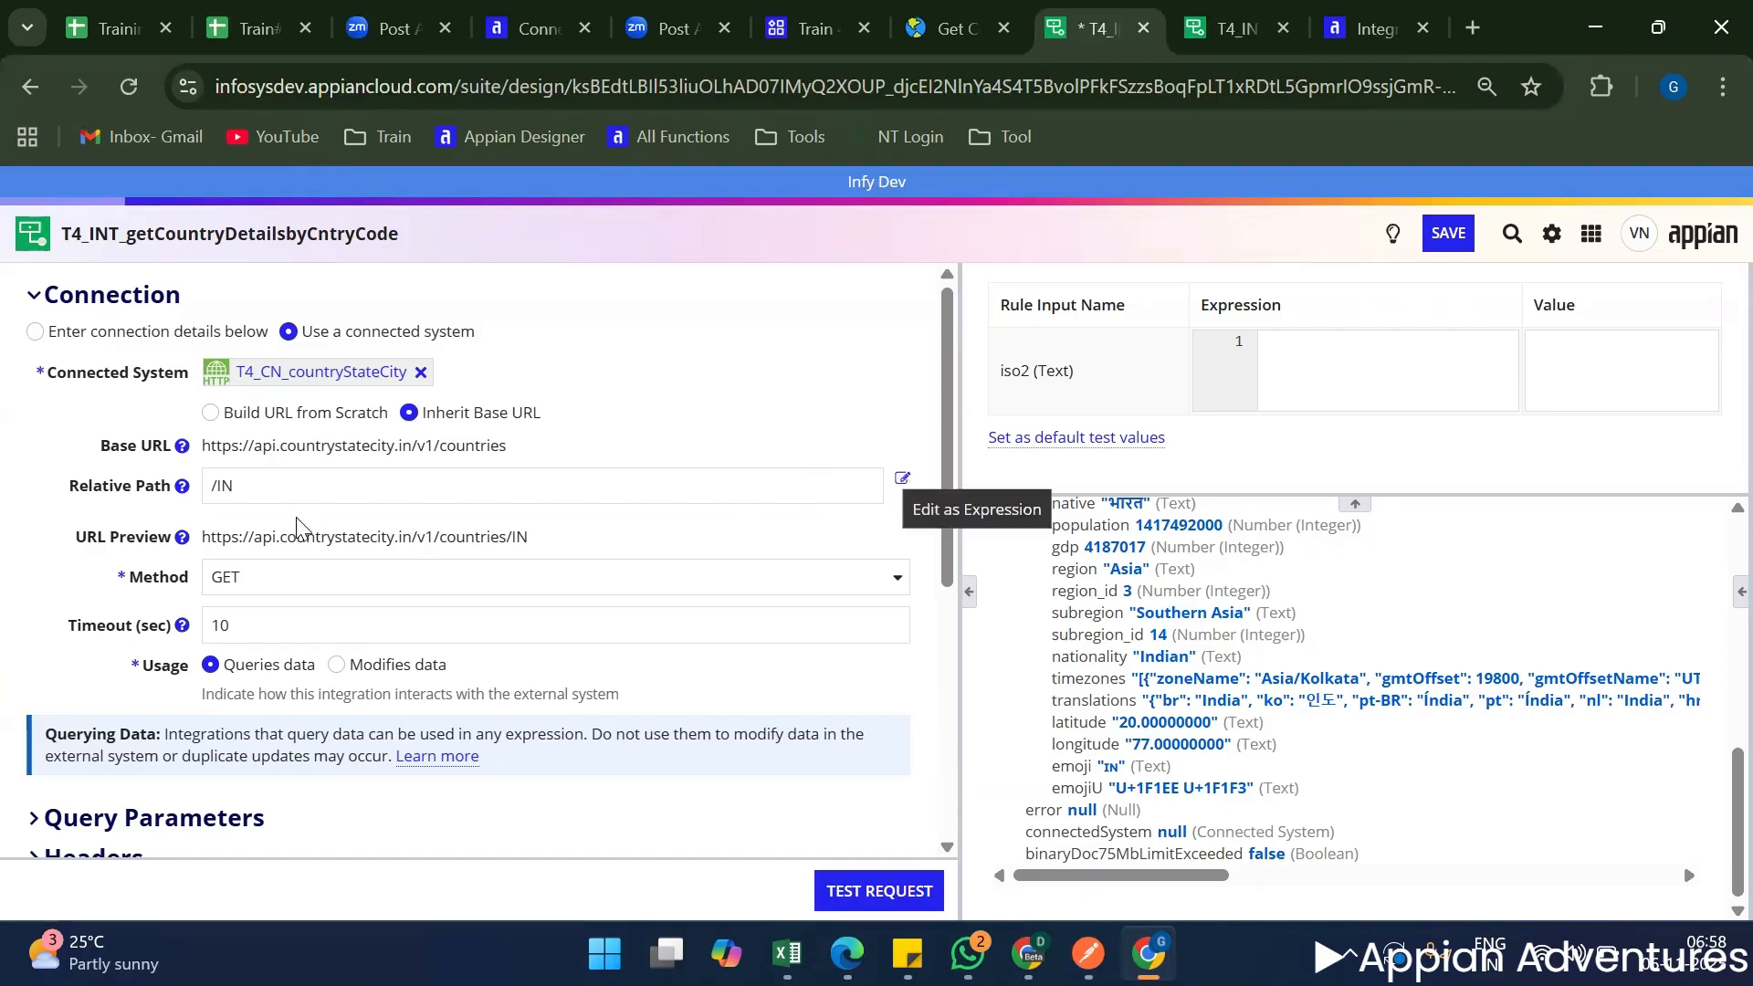
{"action": "left_click_drag", "start_coordinate": [217, 485], "coordinate": [320, 488]}
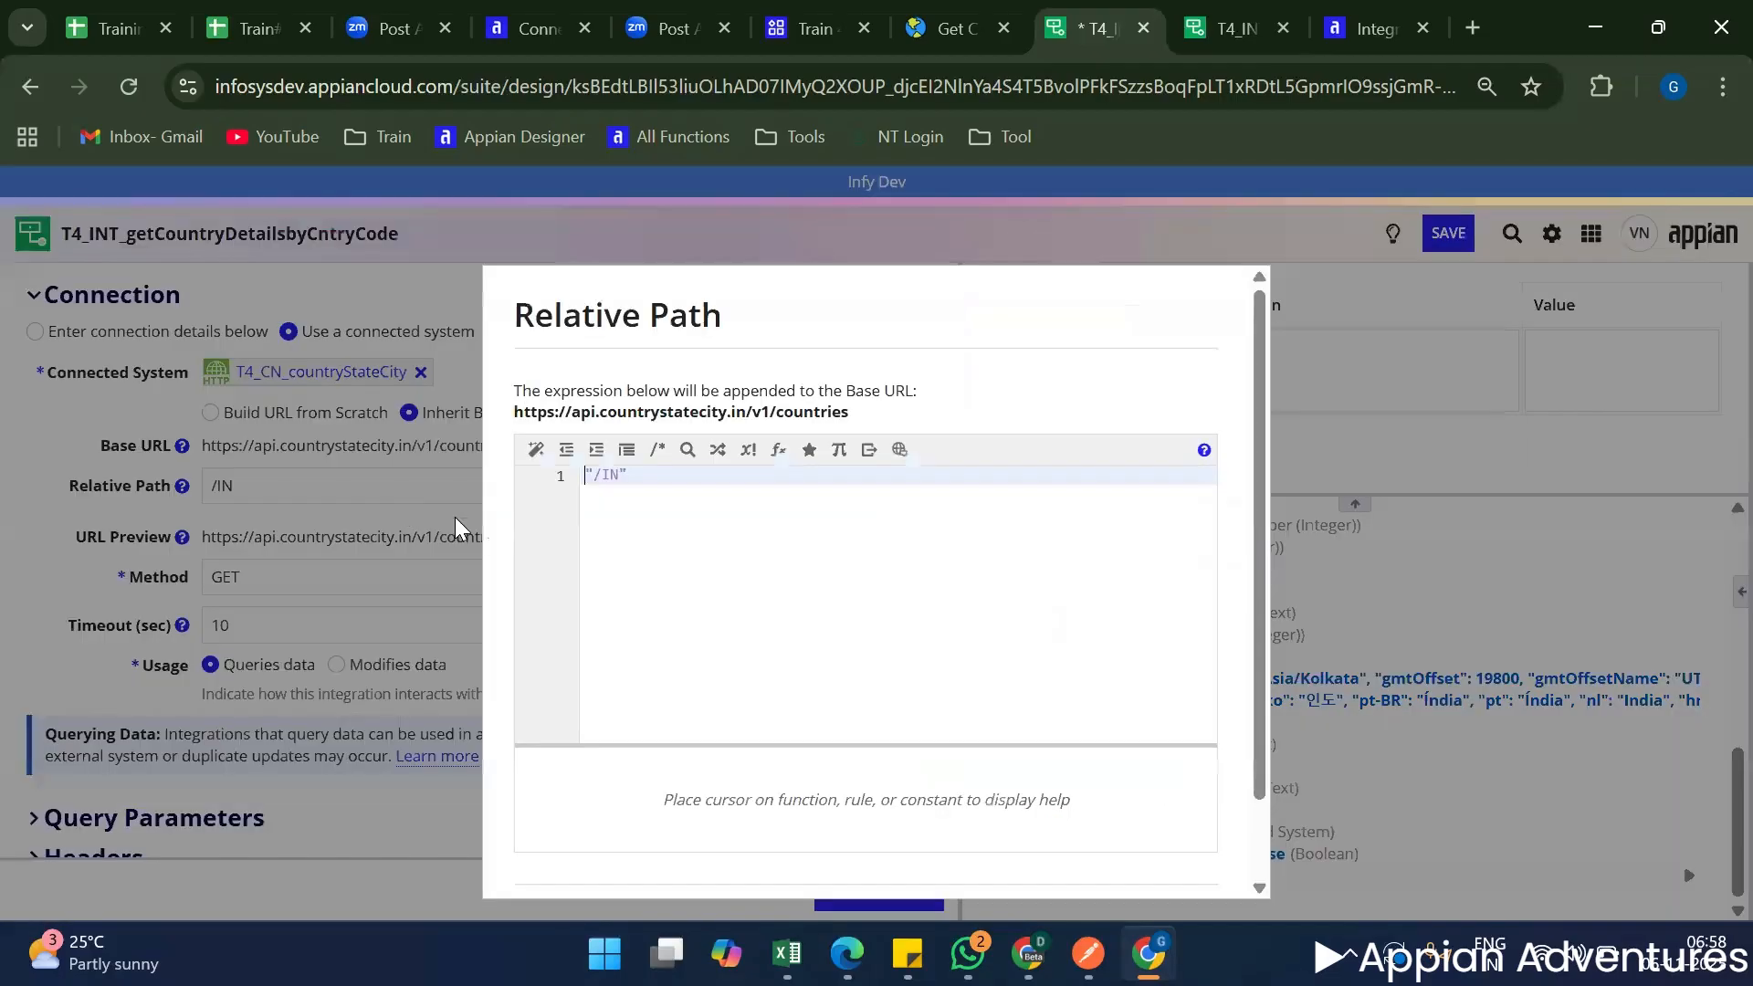
{"action": "key", "text": "ctrl+a"}
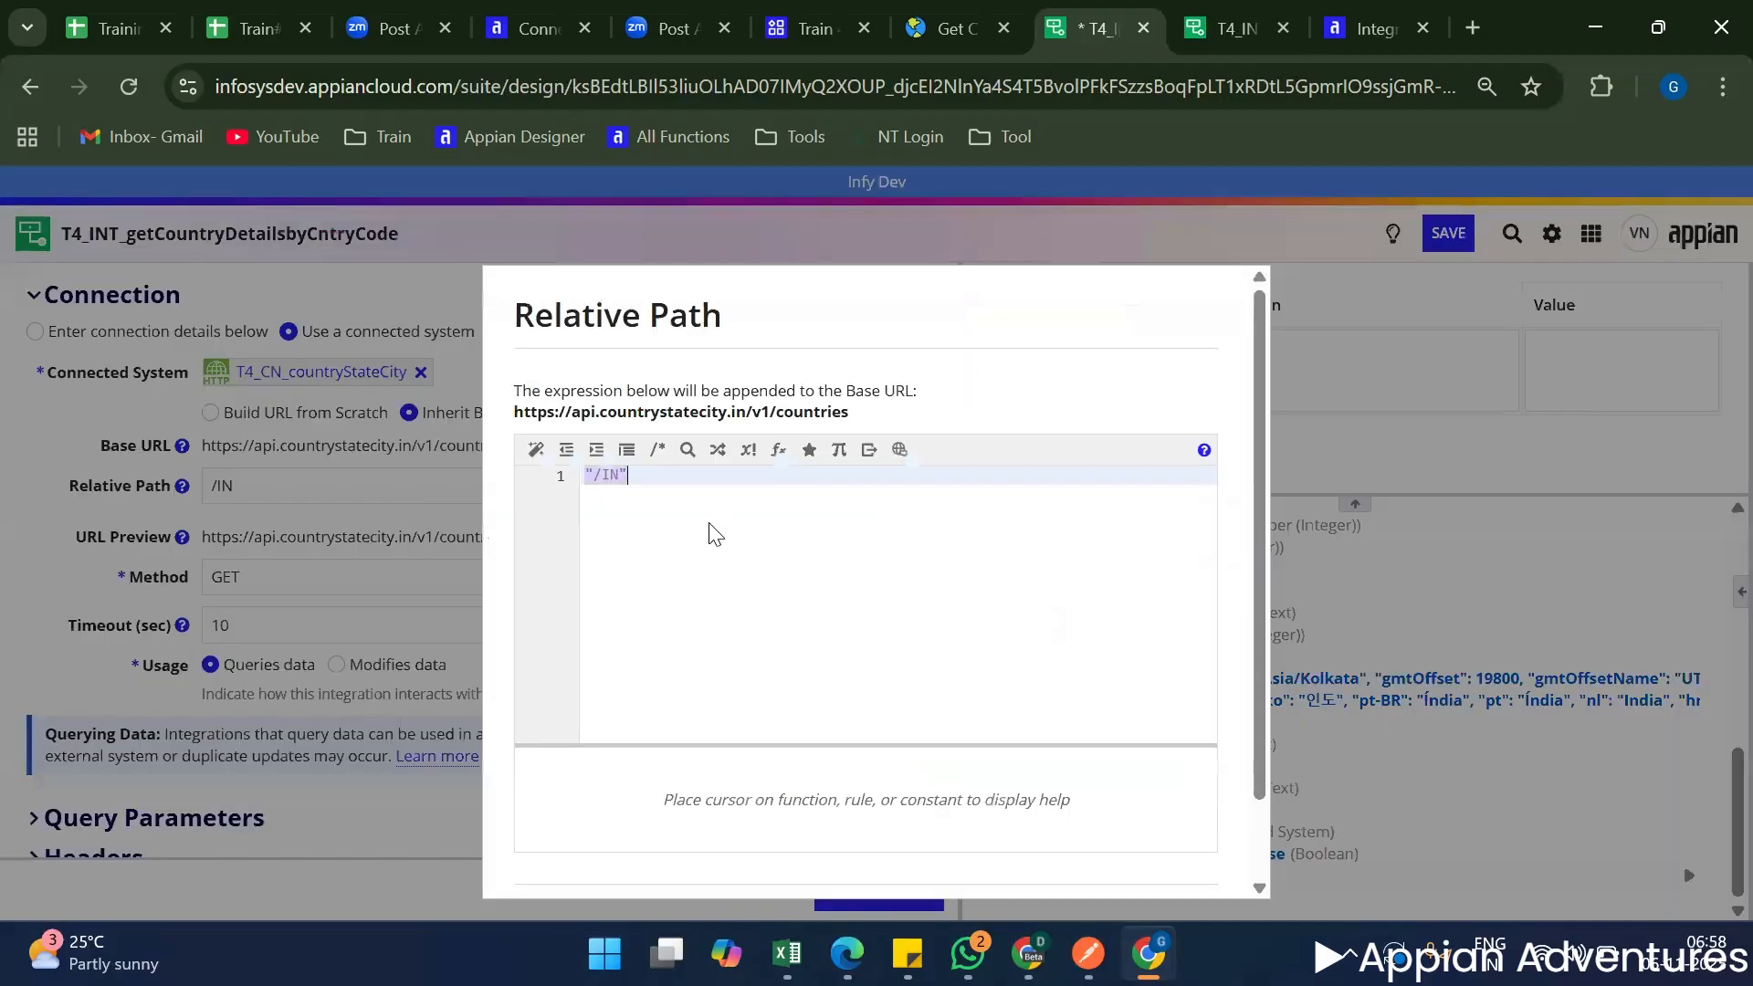
{"action": "type", "text": "\"/\"&ri!iso2"}
{"action": "scroll", "coordinate": [819, 614], "scroll_direction": "down", "scroll_amount": 1}
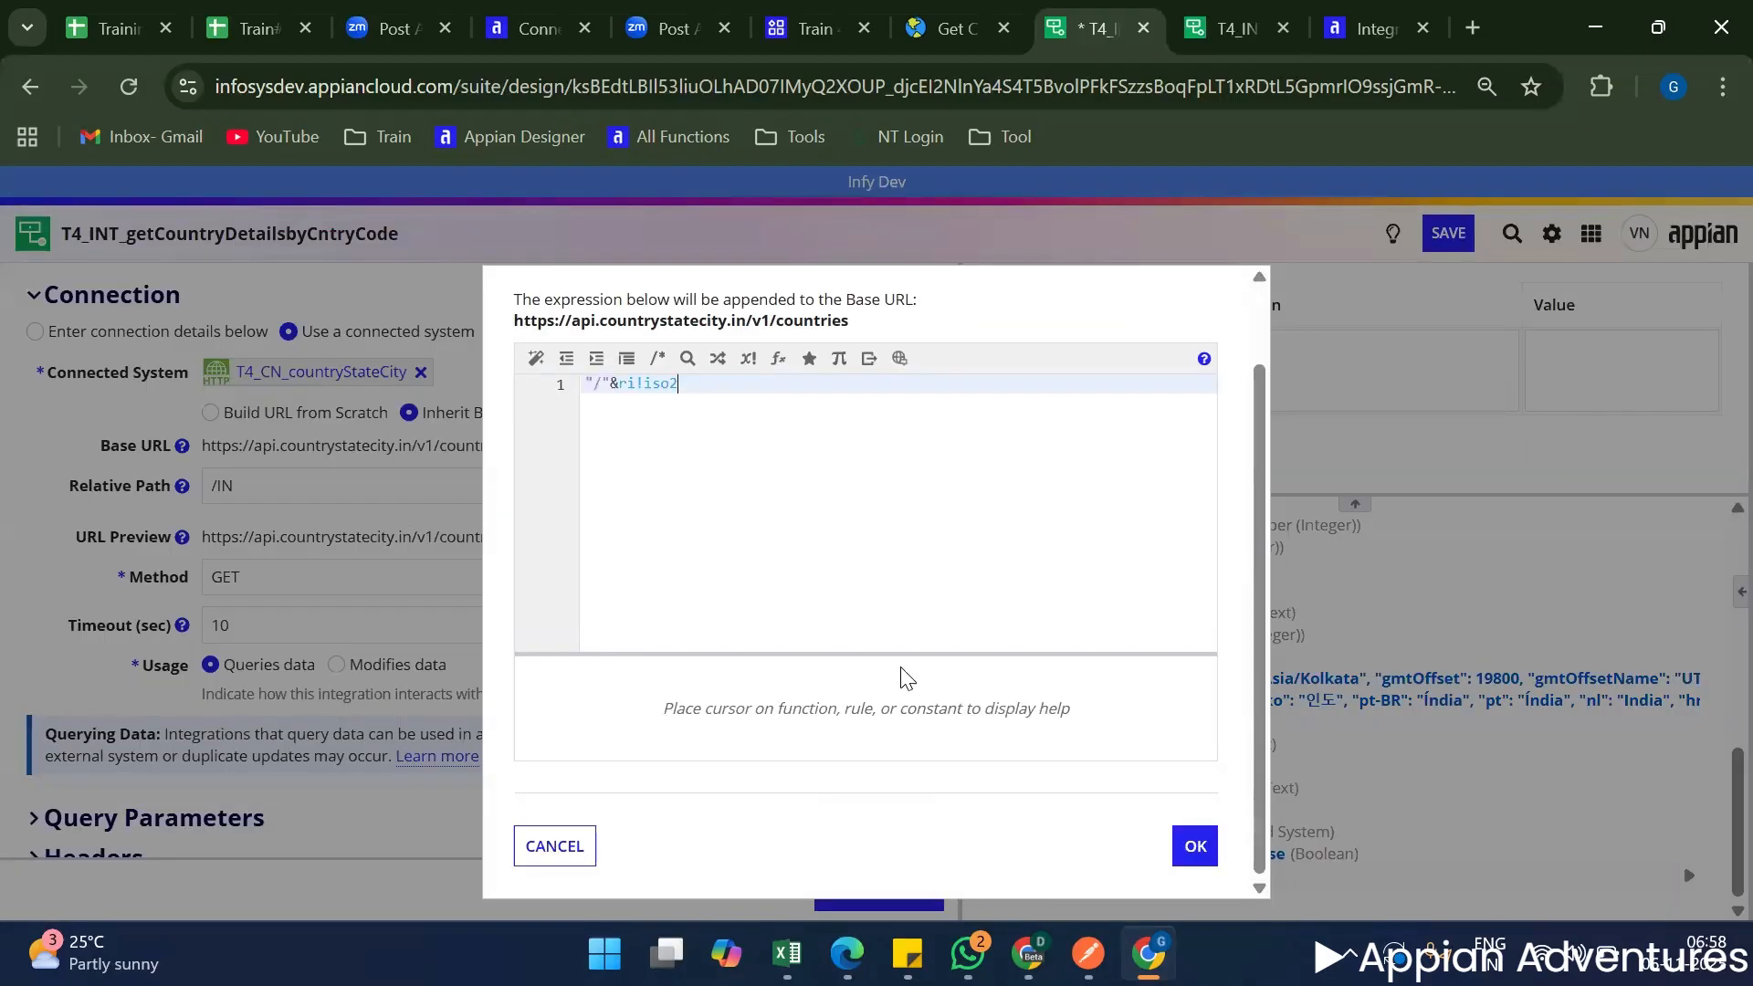
{"action": "left_click", "coordinate": [946, 698]}
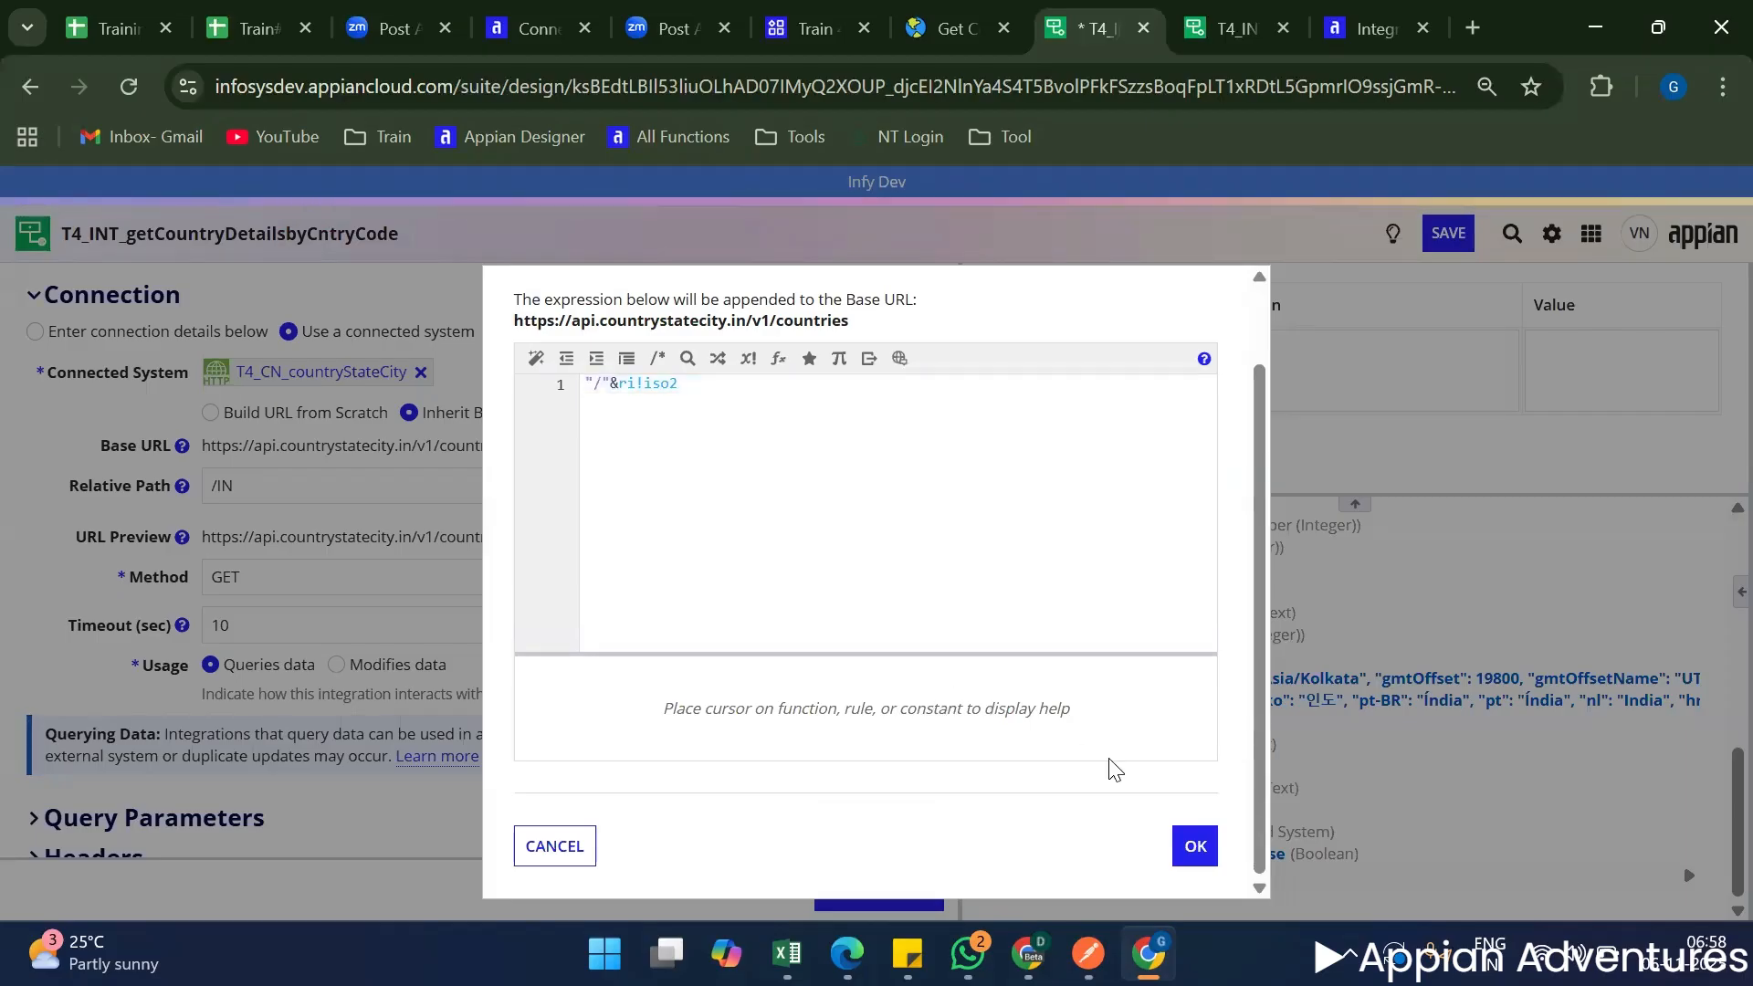
{"action": "left_click", "coordinate": [1203, 849]}
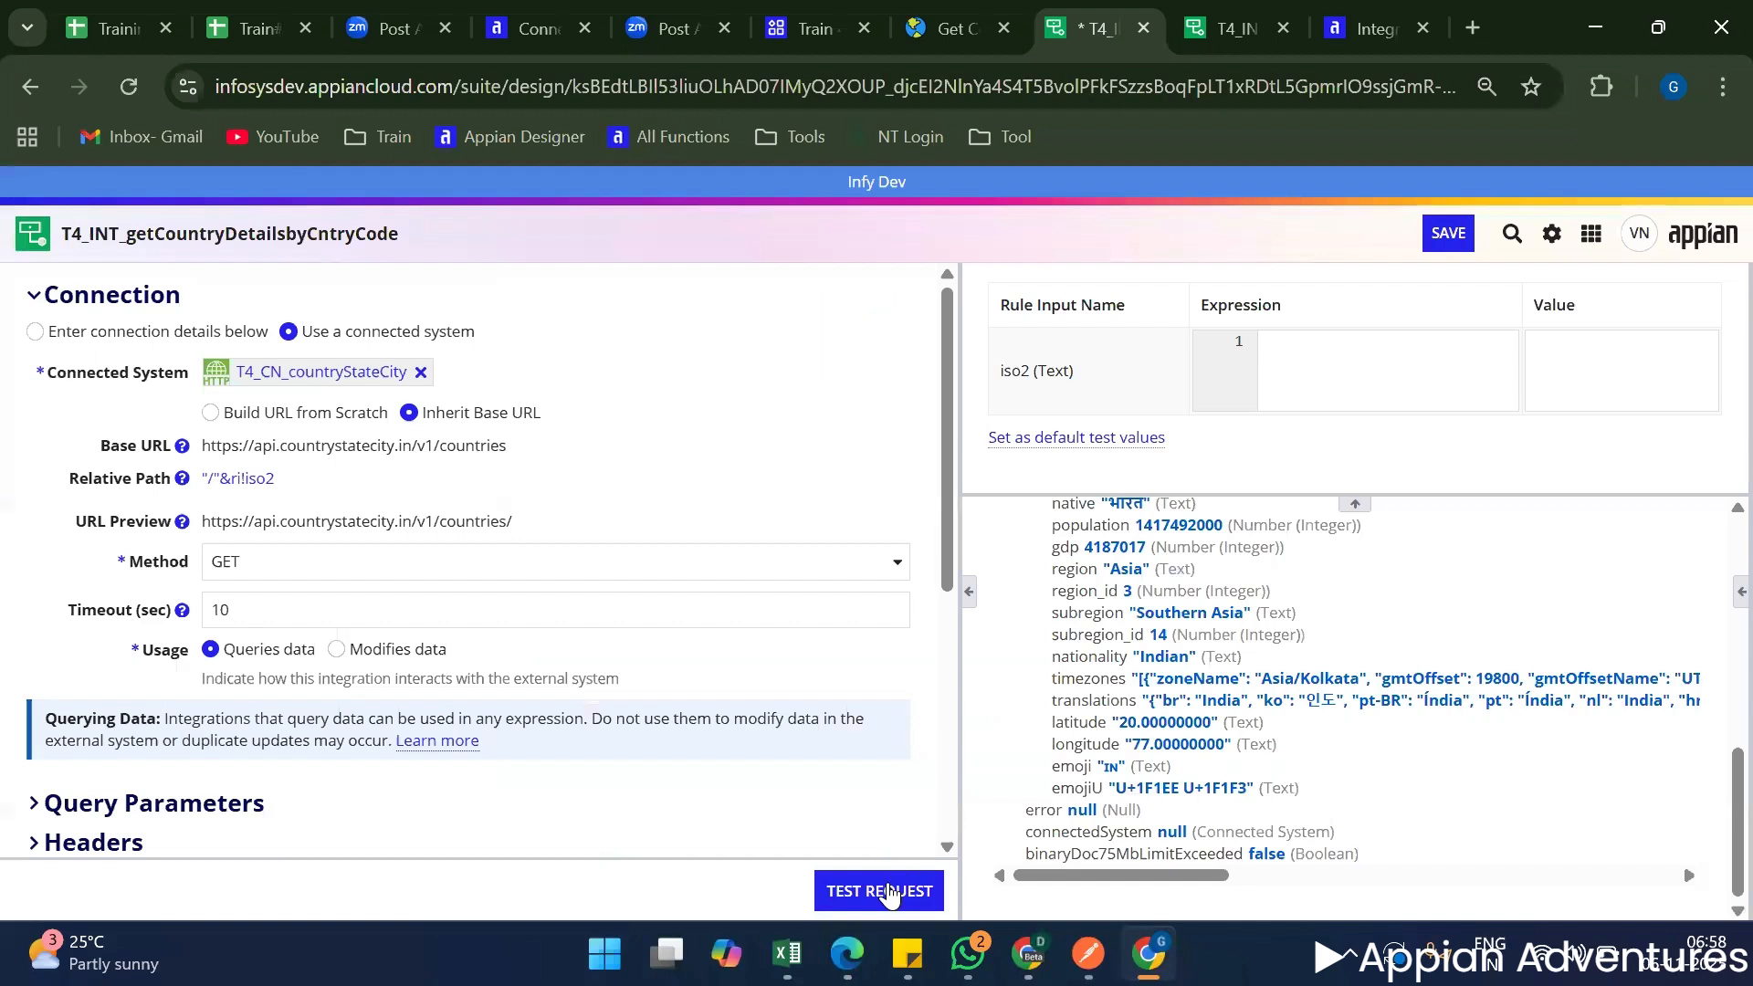
Test the request with iso2 left empty and compare its response body and URL with those of T4_INT_getCountryDetails.
{"action": "left_click", "coordinate": [875, 893]}
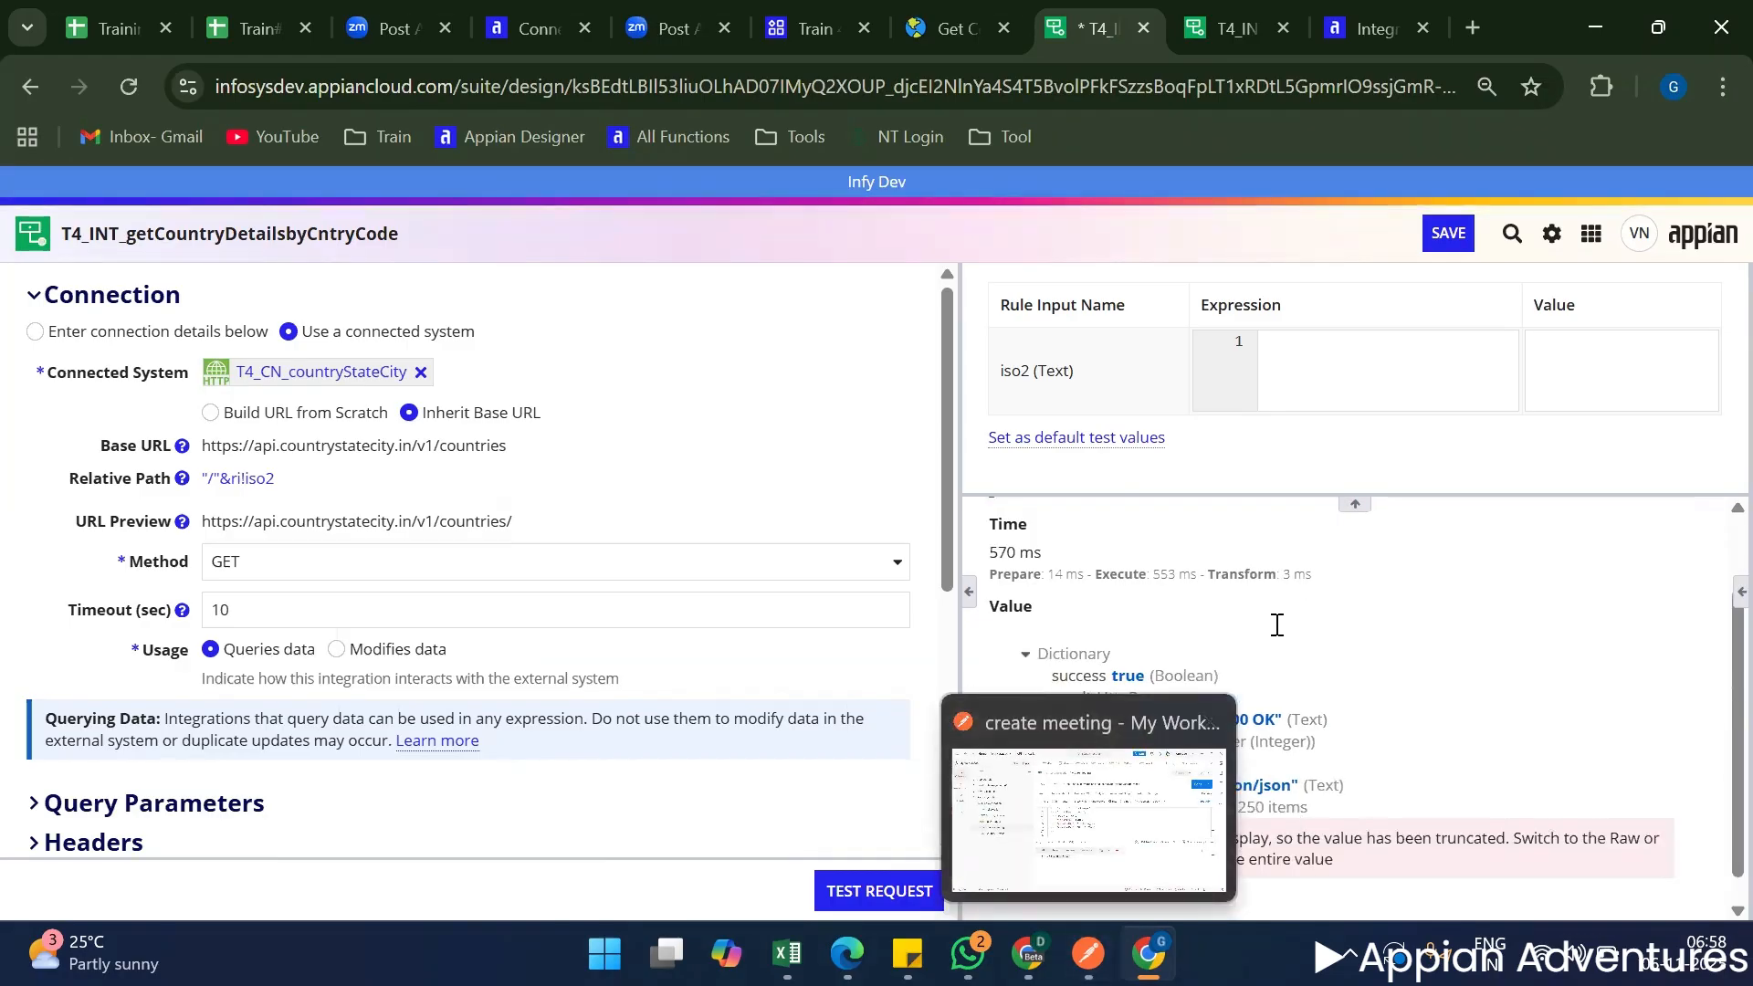
{"action": "triple_click", "coordinate": [1159, 748]}
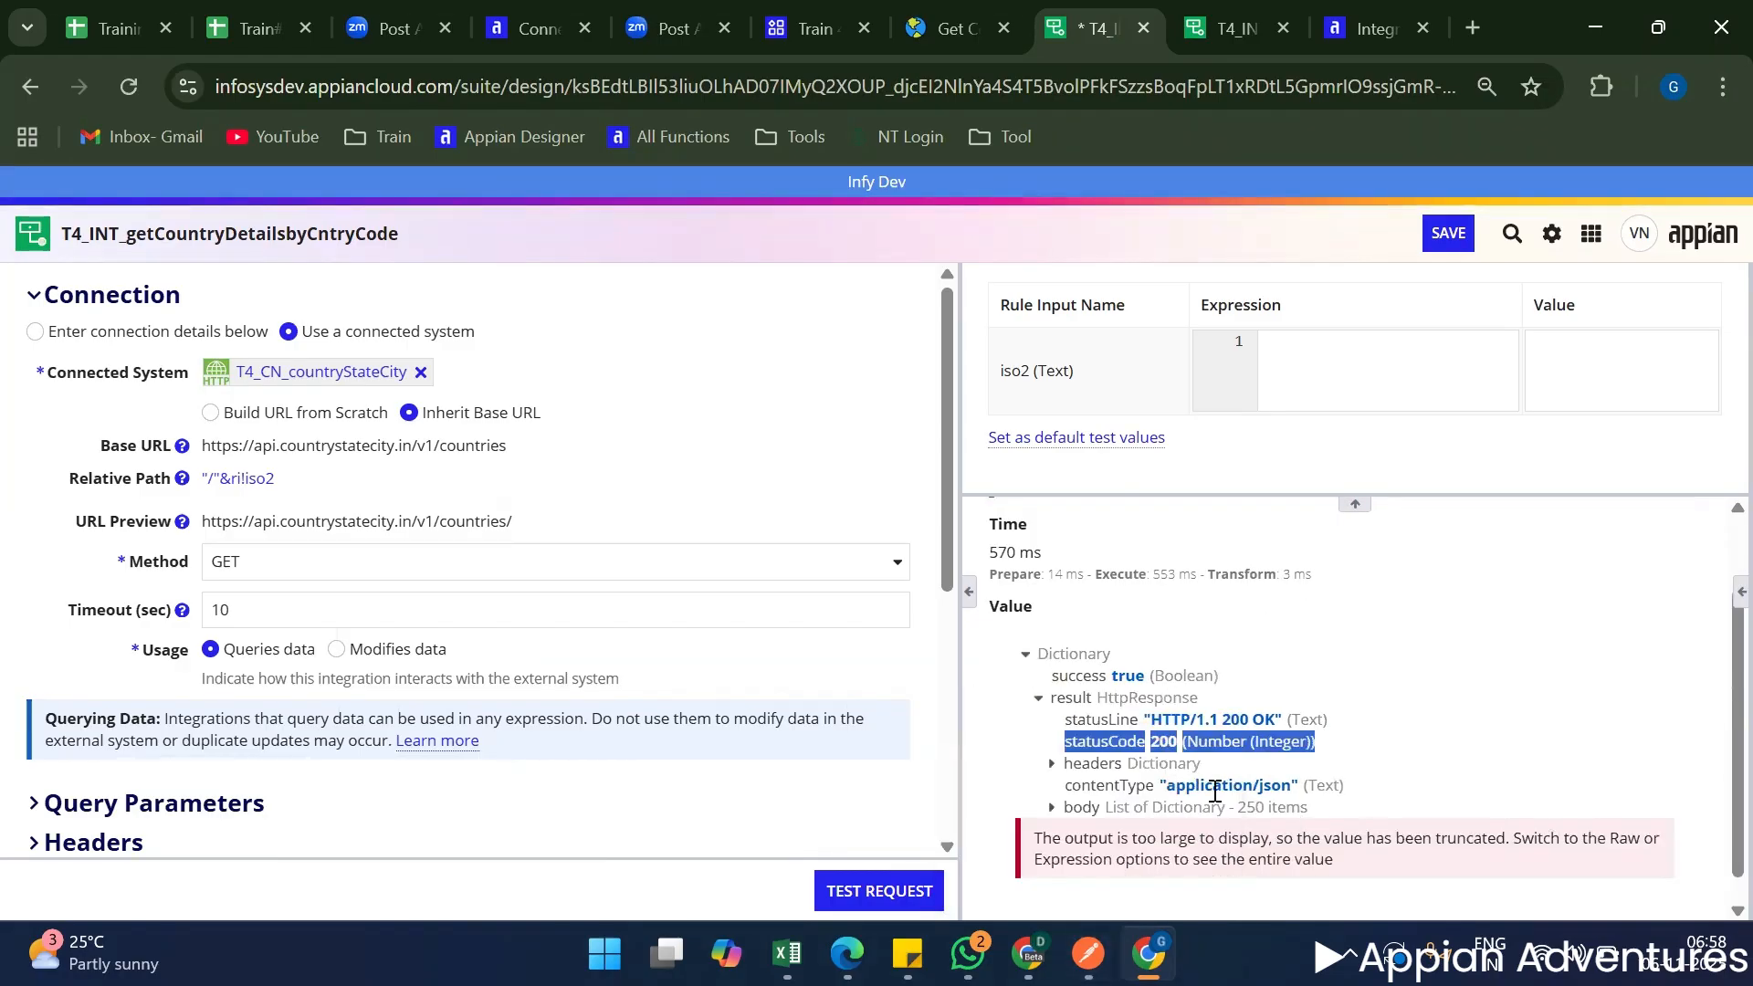
{"action": "scroll", "coordinate": [1161, 778], "scroll_direction": "down", "scroll_amount": 1}
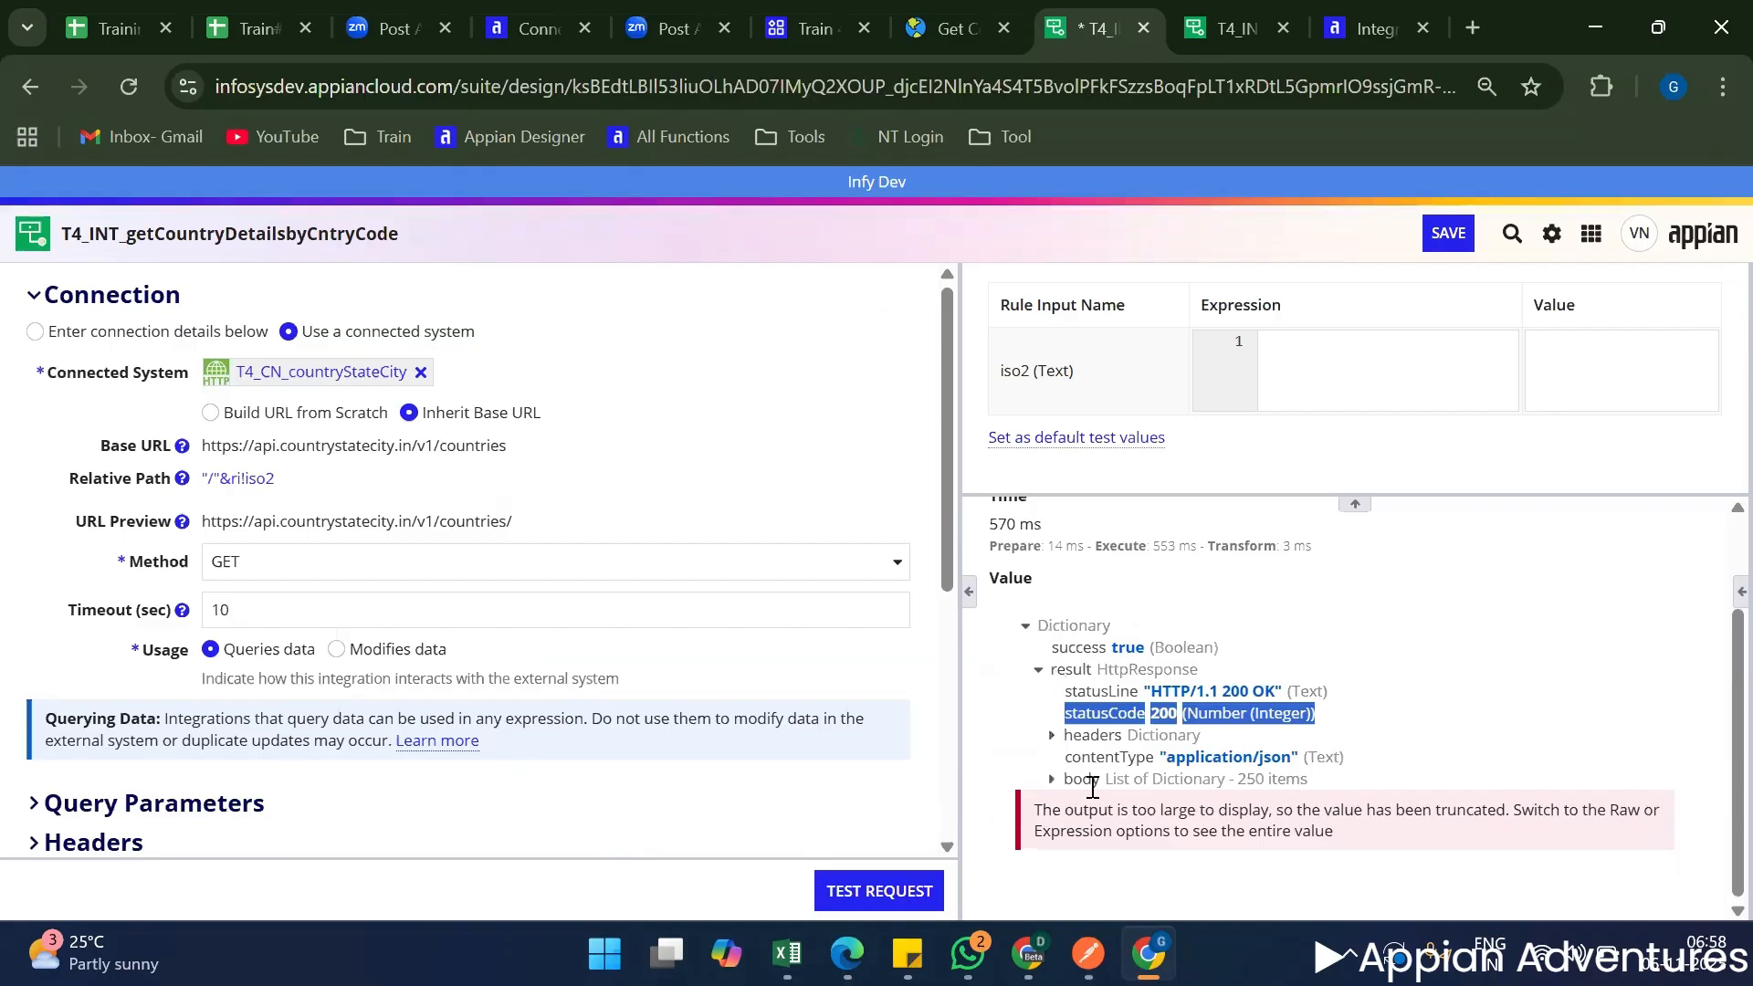
{"action": "left_click", "coordinate": [1051, 778]}
{"action": "scroll", "coordinate": [1058, 778], "scroll_direction": "down", "scroll_amount": 5}
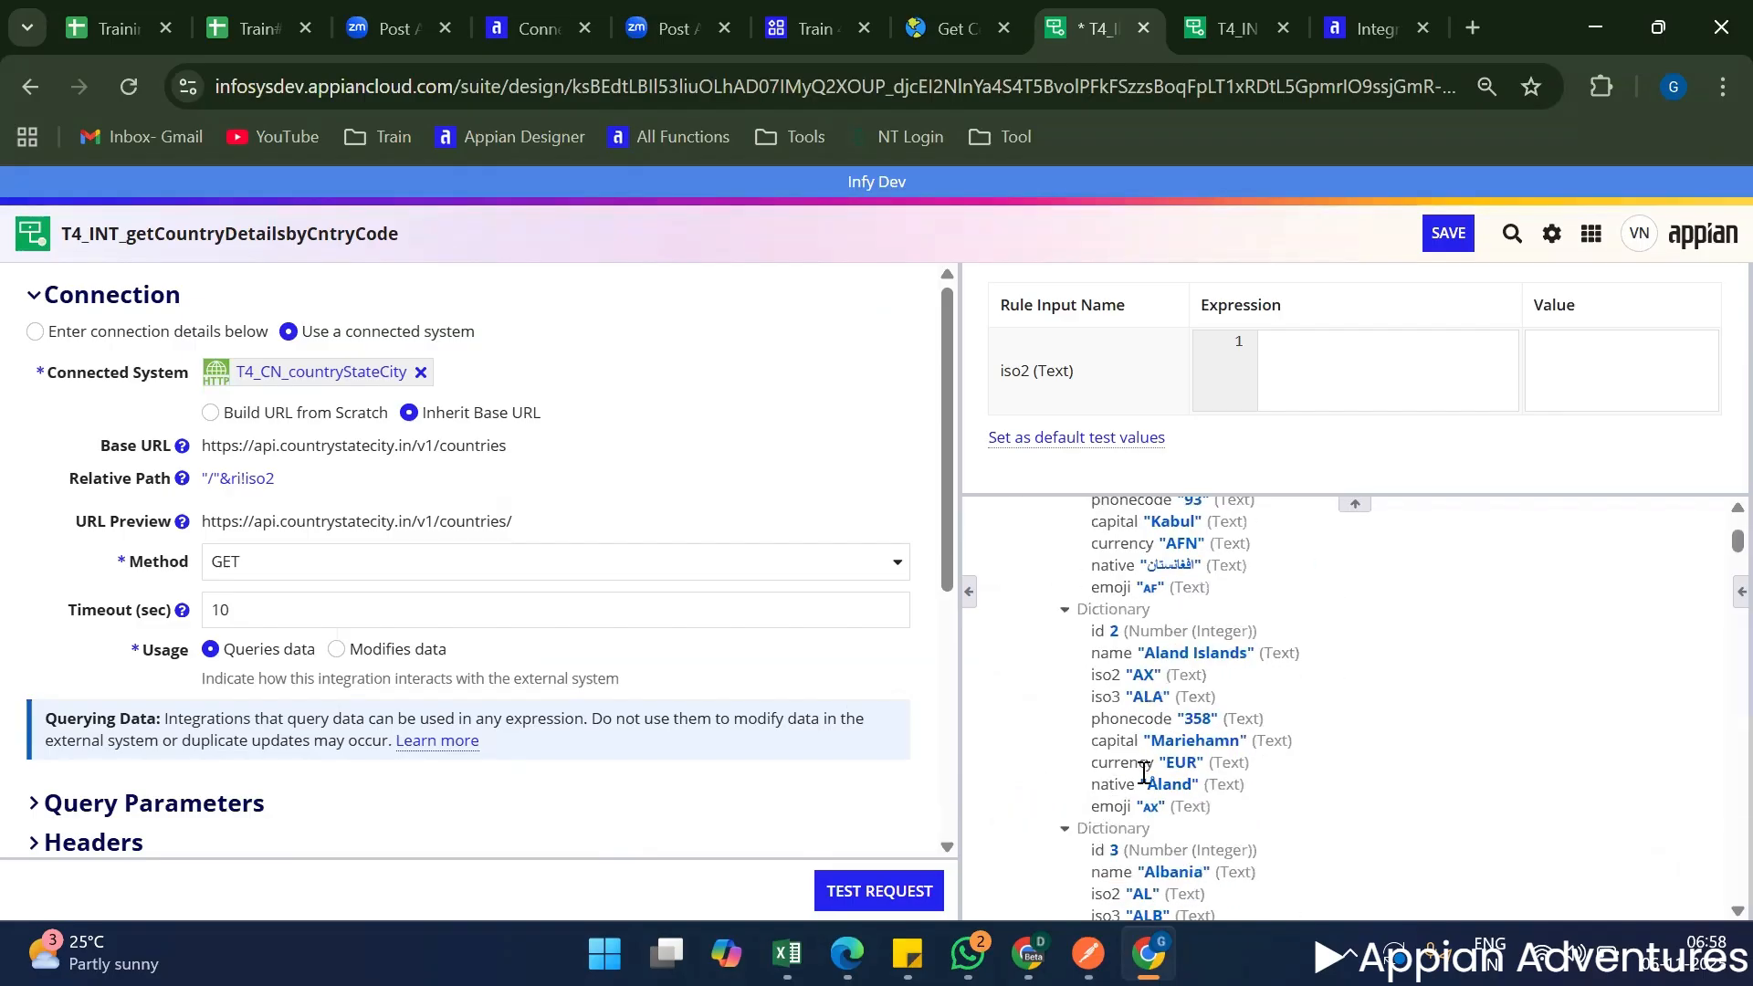
{"action": "scroll", "coordinate": [1148, 758], "scroll_direction": "up", "scroll_amount": 5}
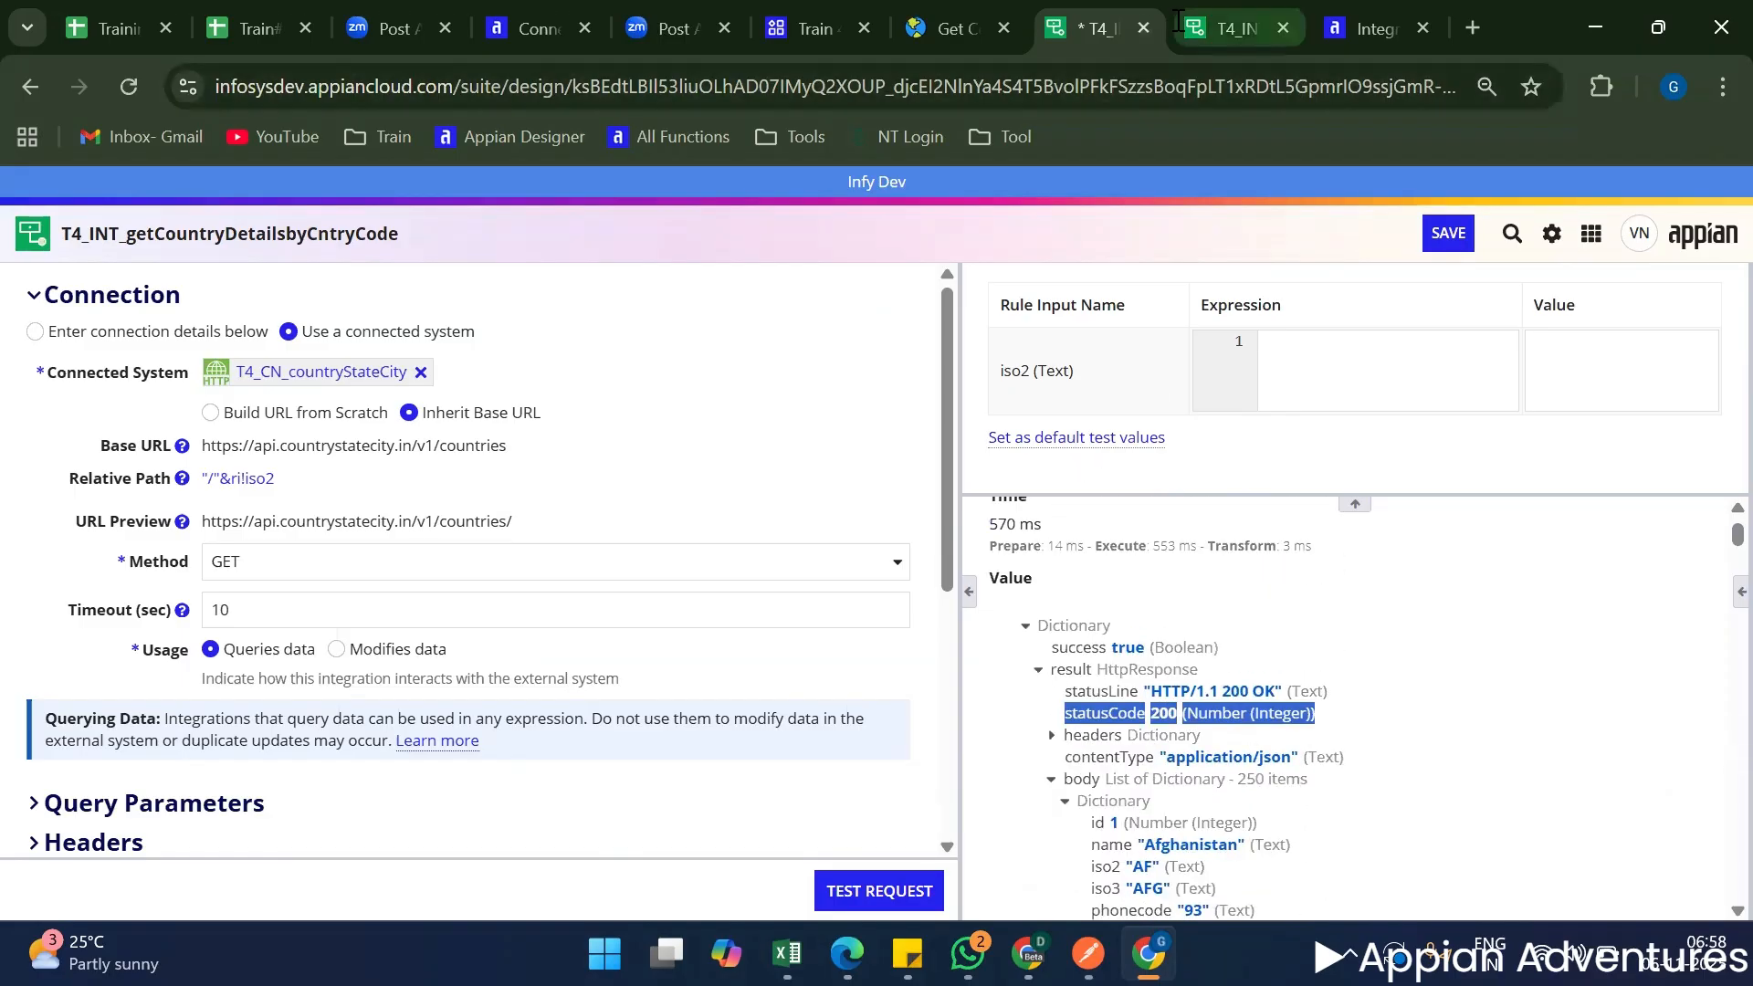
{"action": "left_click", "coordinate": [1223, 16]}
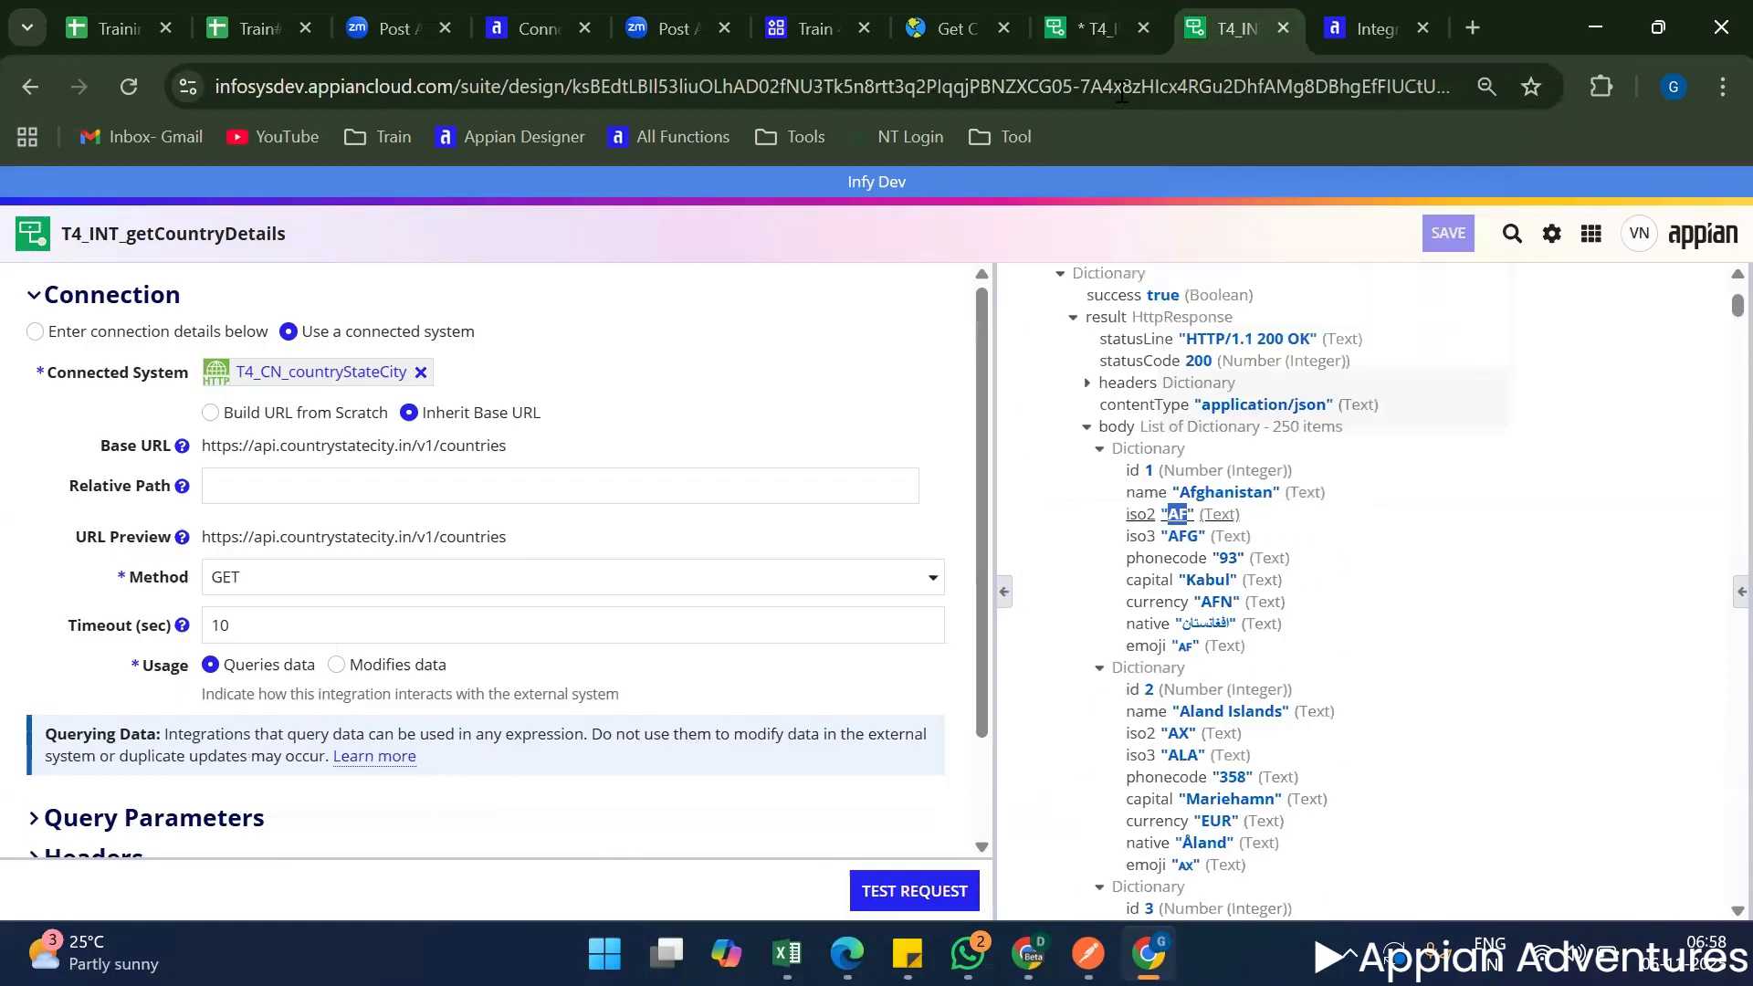
{"action": "triple_click", "coordinate": [507, 448]}
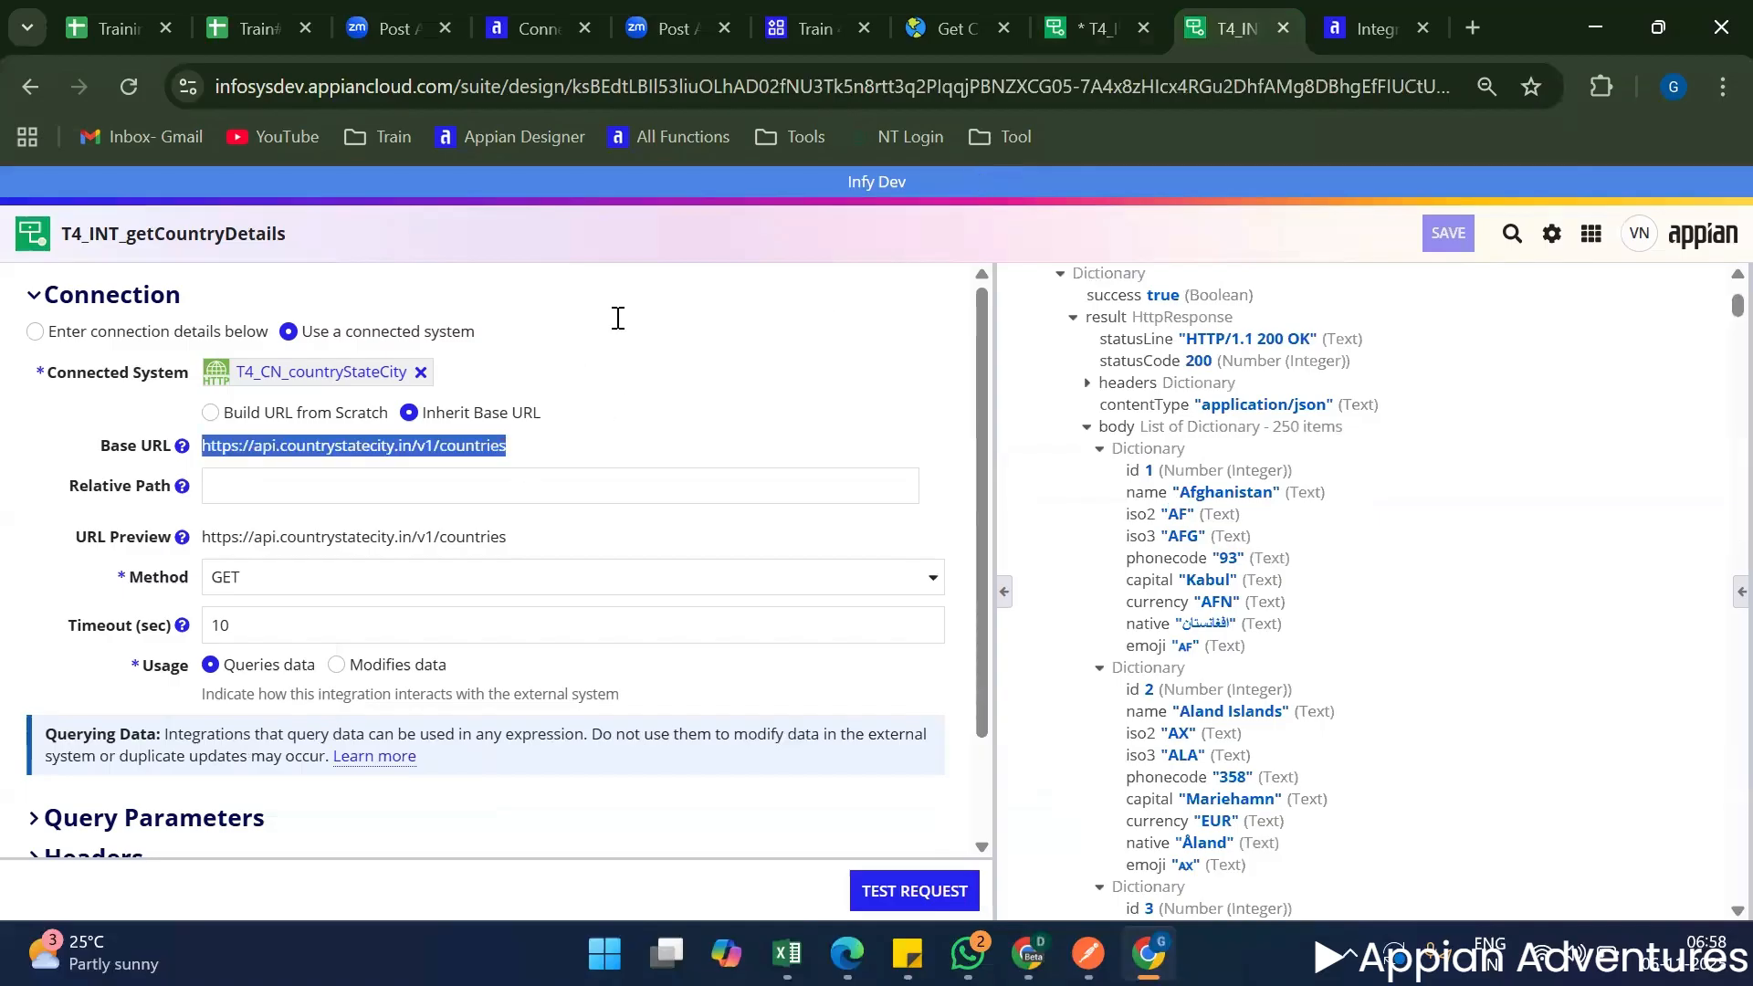
{"action": "left_click", "coordinate": [1095, 28]}
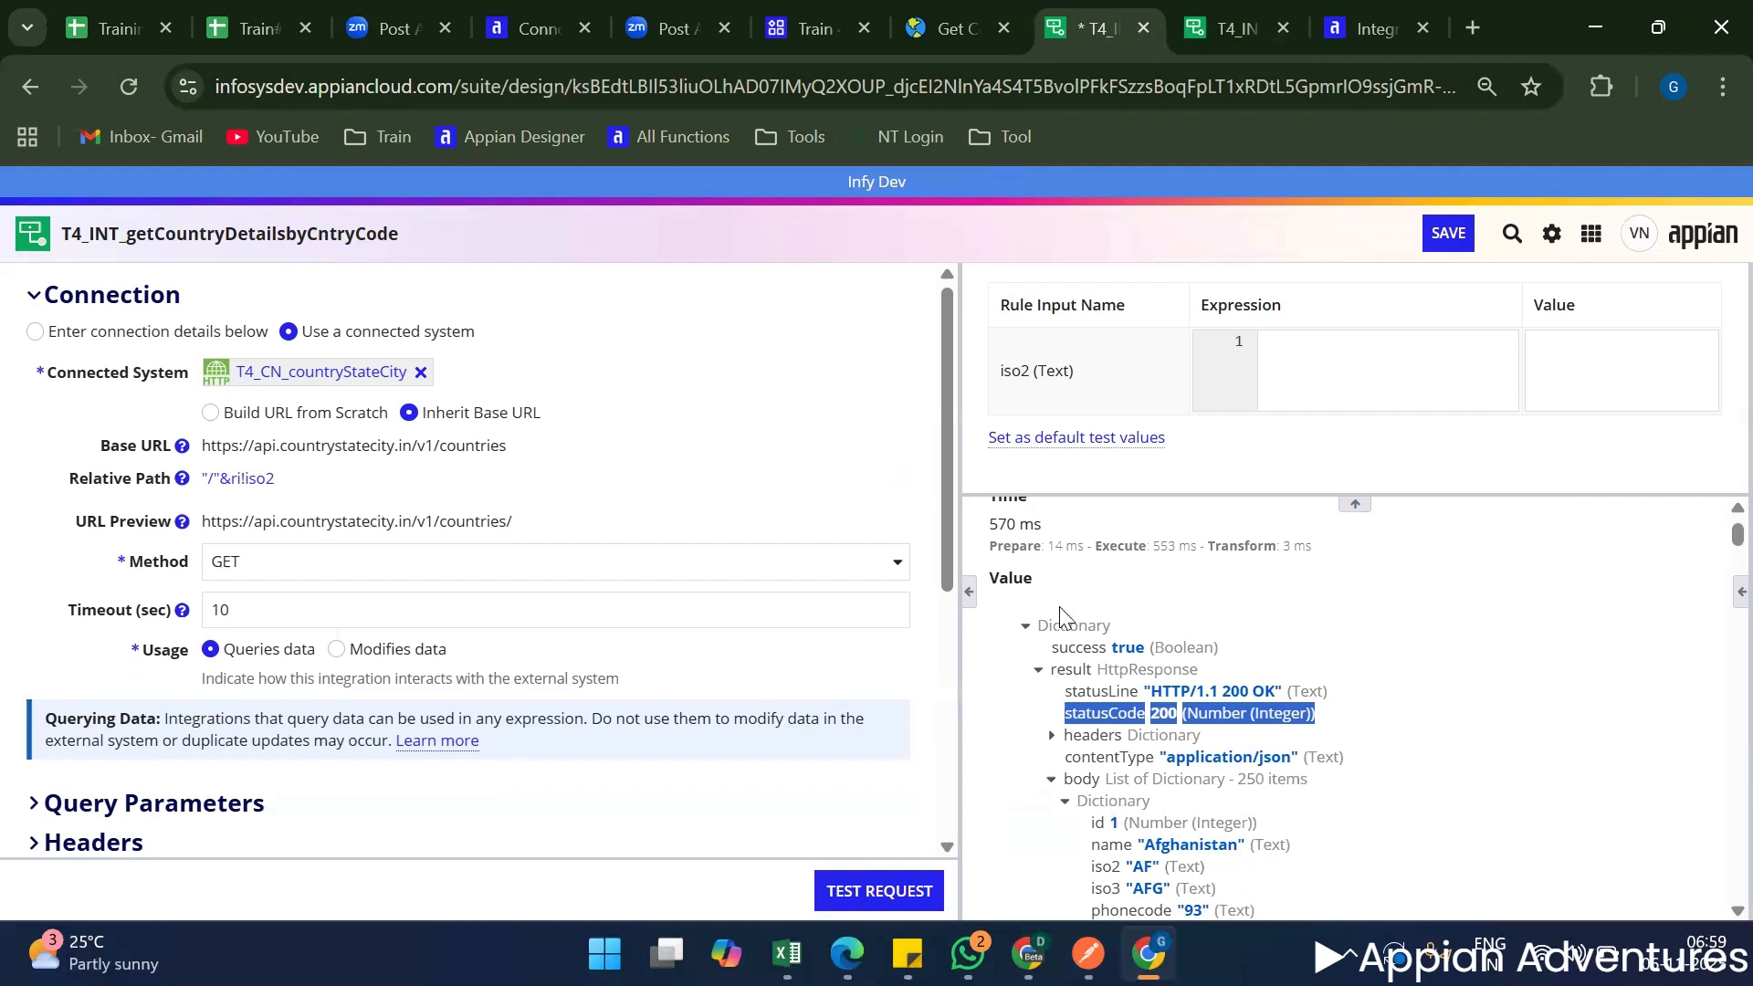
Test the request with the iso2 value IN and save the integration.
{"action": "left_click", "coordinate": [1556, 365]}
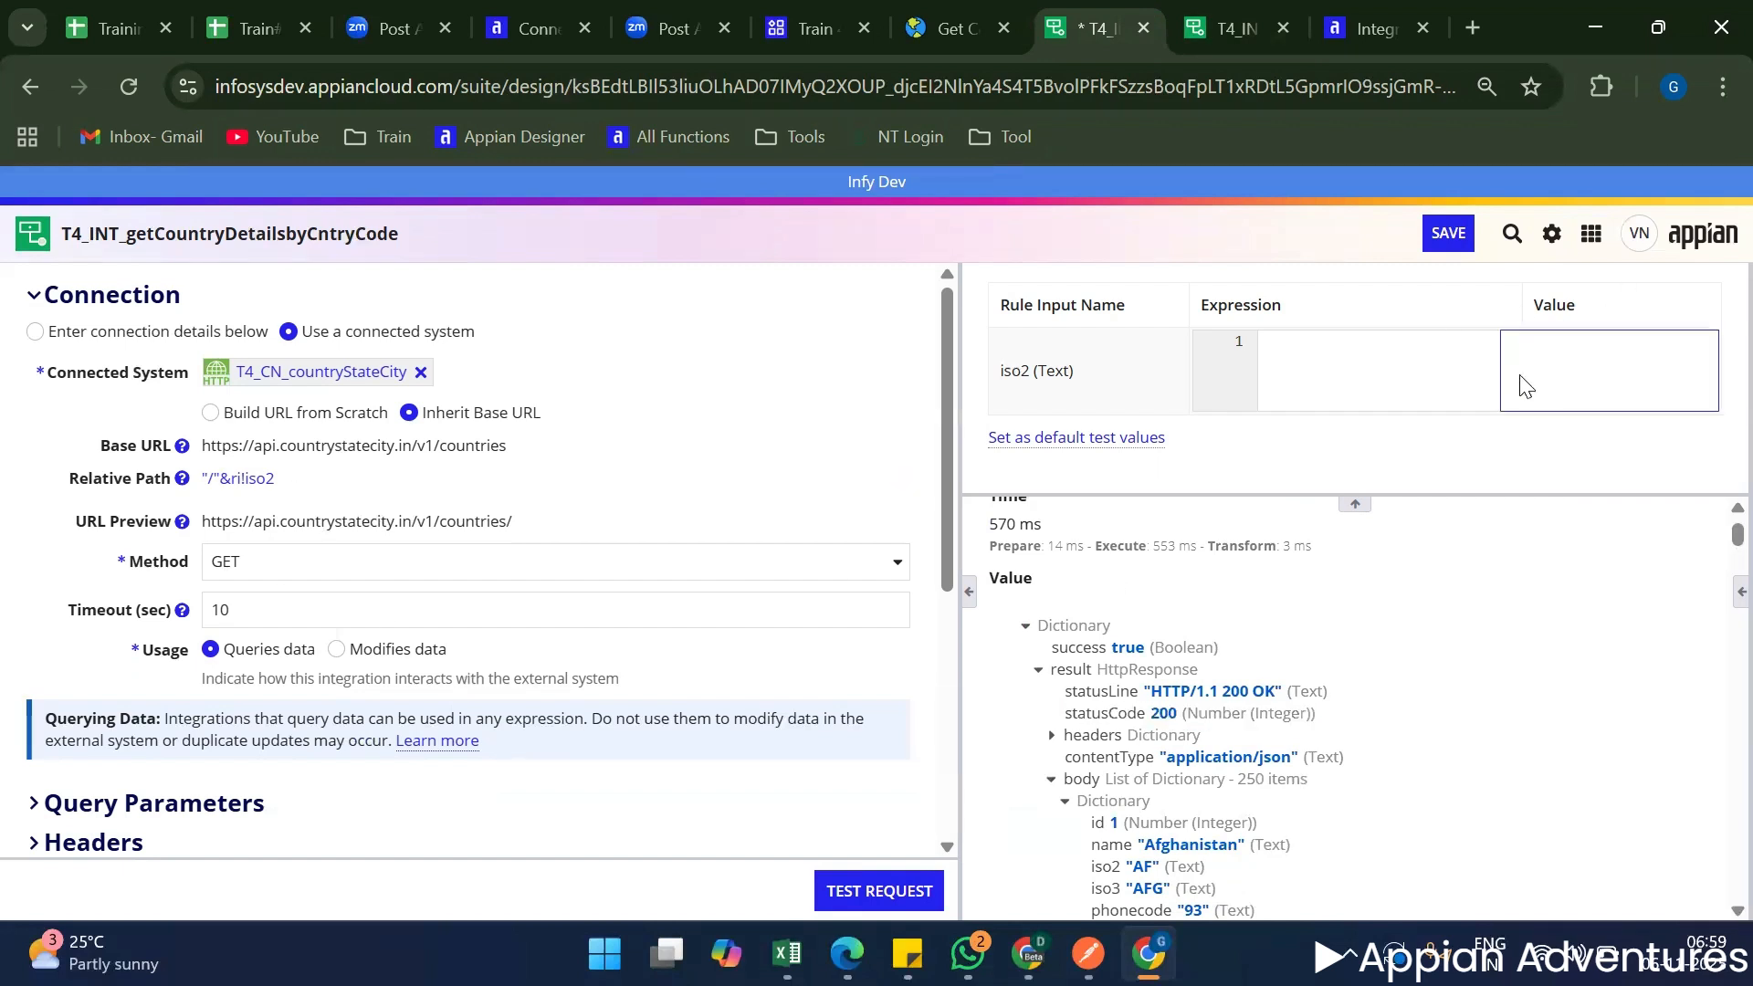
{"action": "type", "text": "IN"}
{"action": "left_click", "coordinate": [851, 892]}
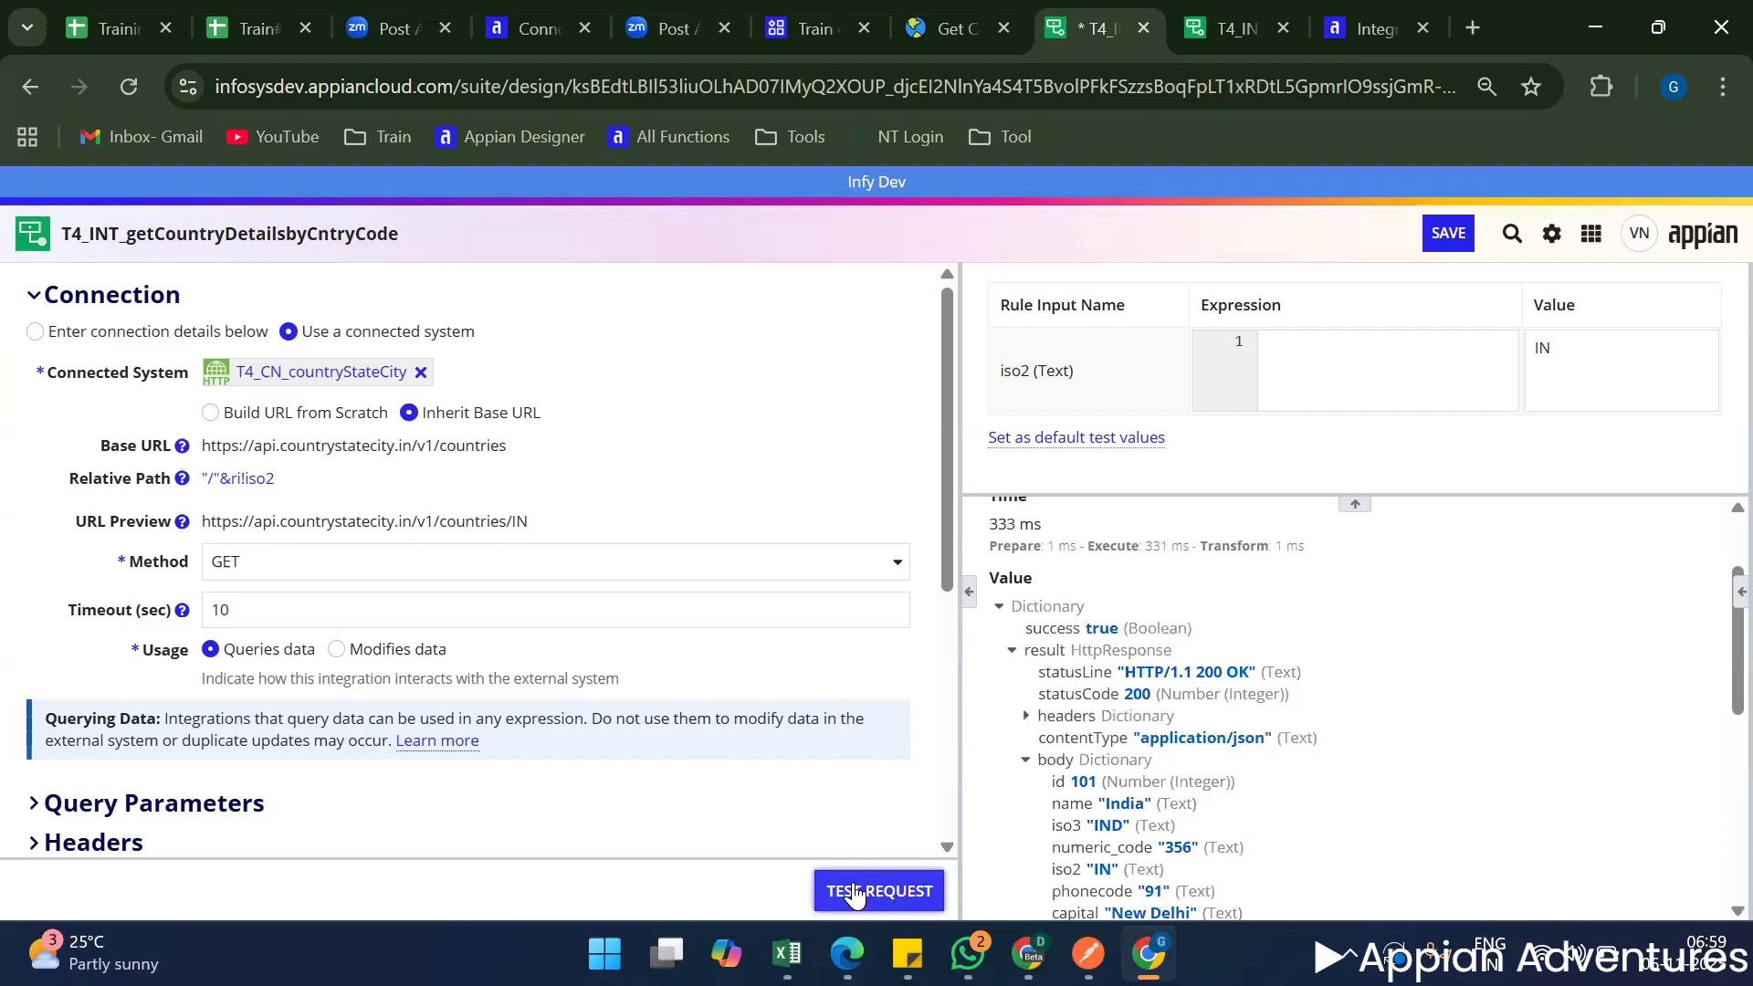
{"action": "scroll", "coordinate": [1299, 779], "scroll_direction": "down", "scroll_amount": 3}
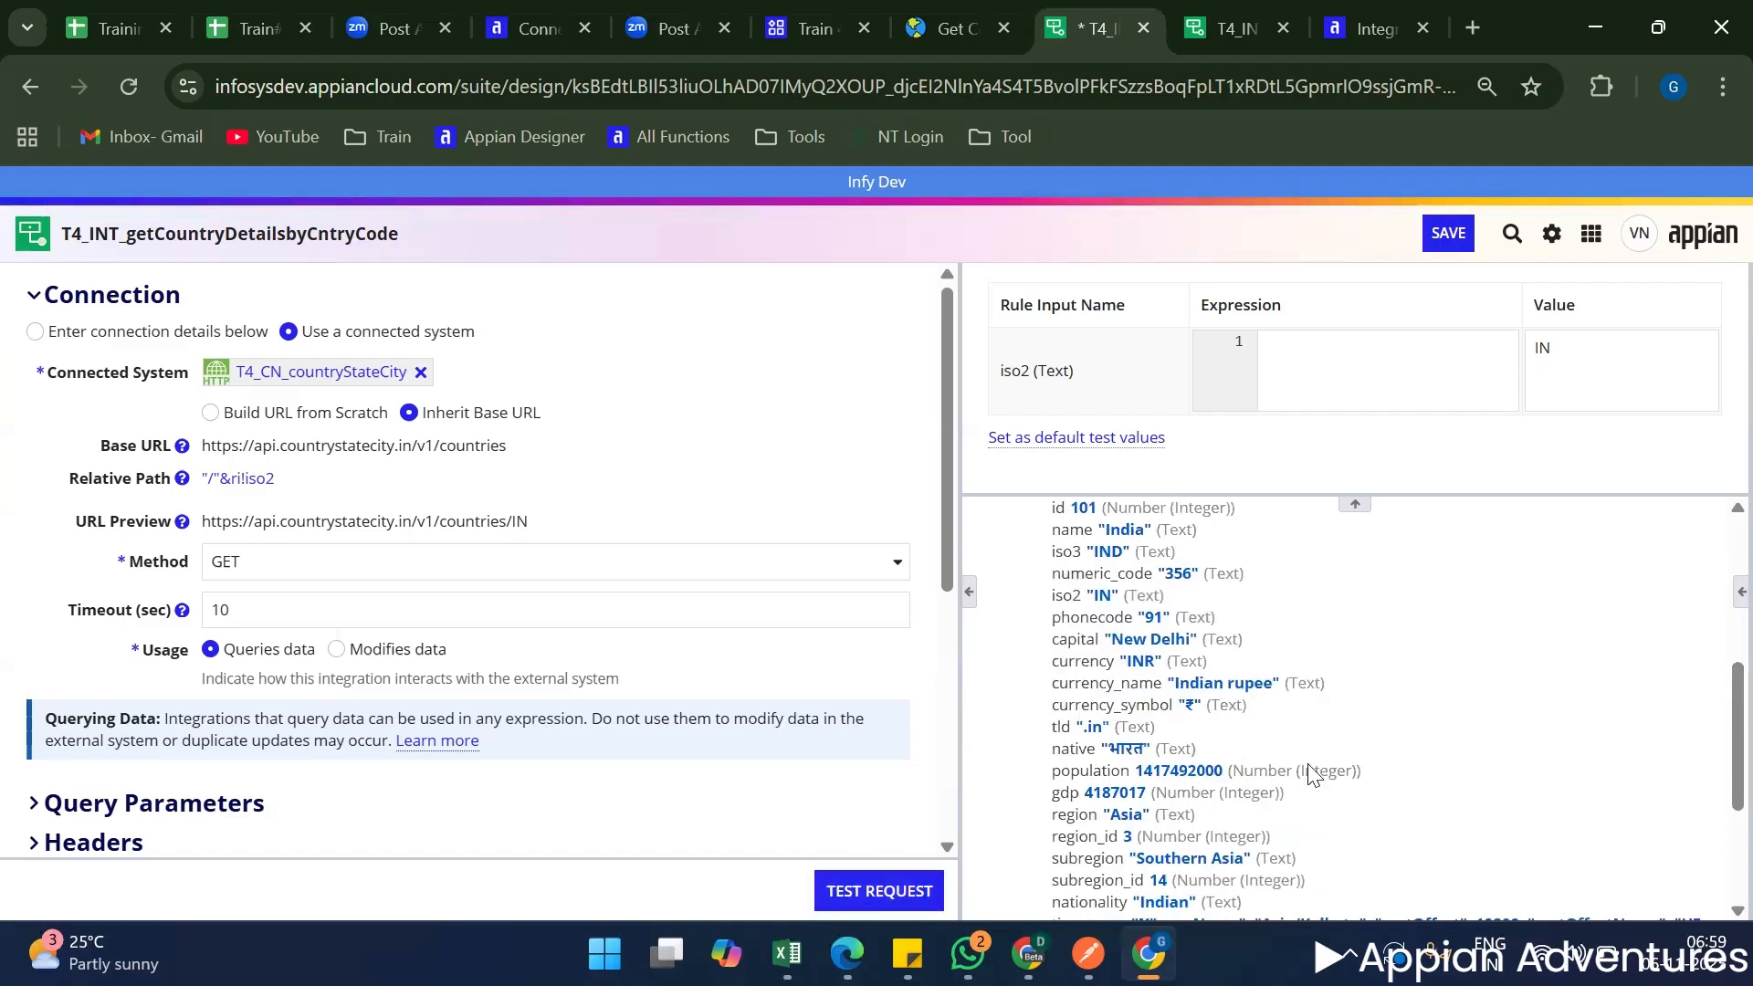
{"action": "scroll", "coordinate": [1350, 732], "scroll_direction": "down", "scroll_amount": 2}
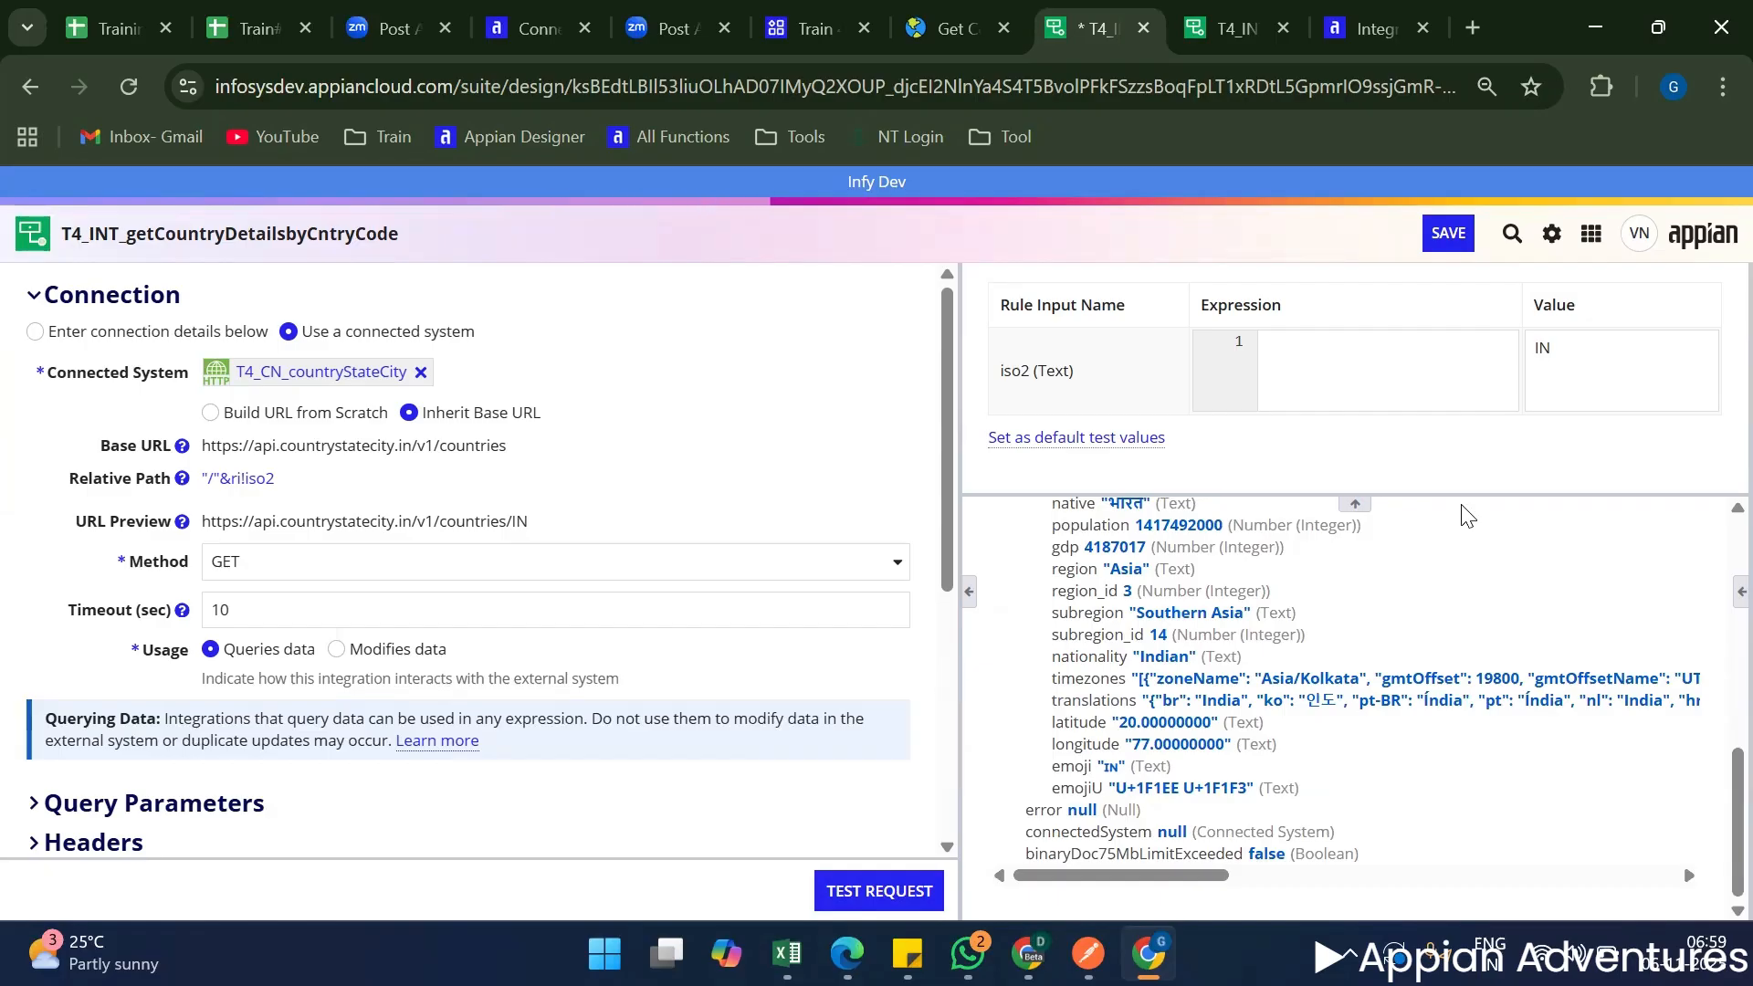
{"action": "key", "text": "ctrl+s"}
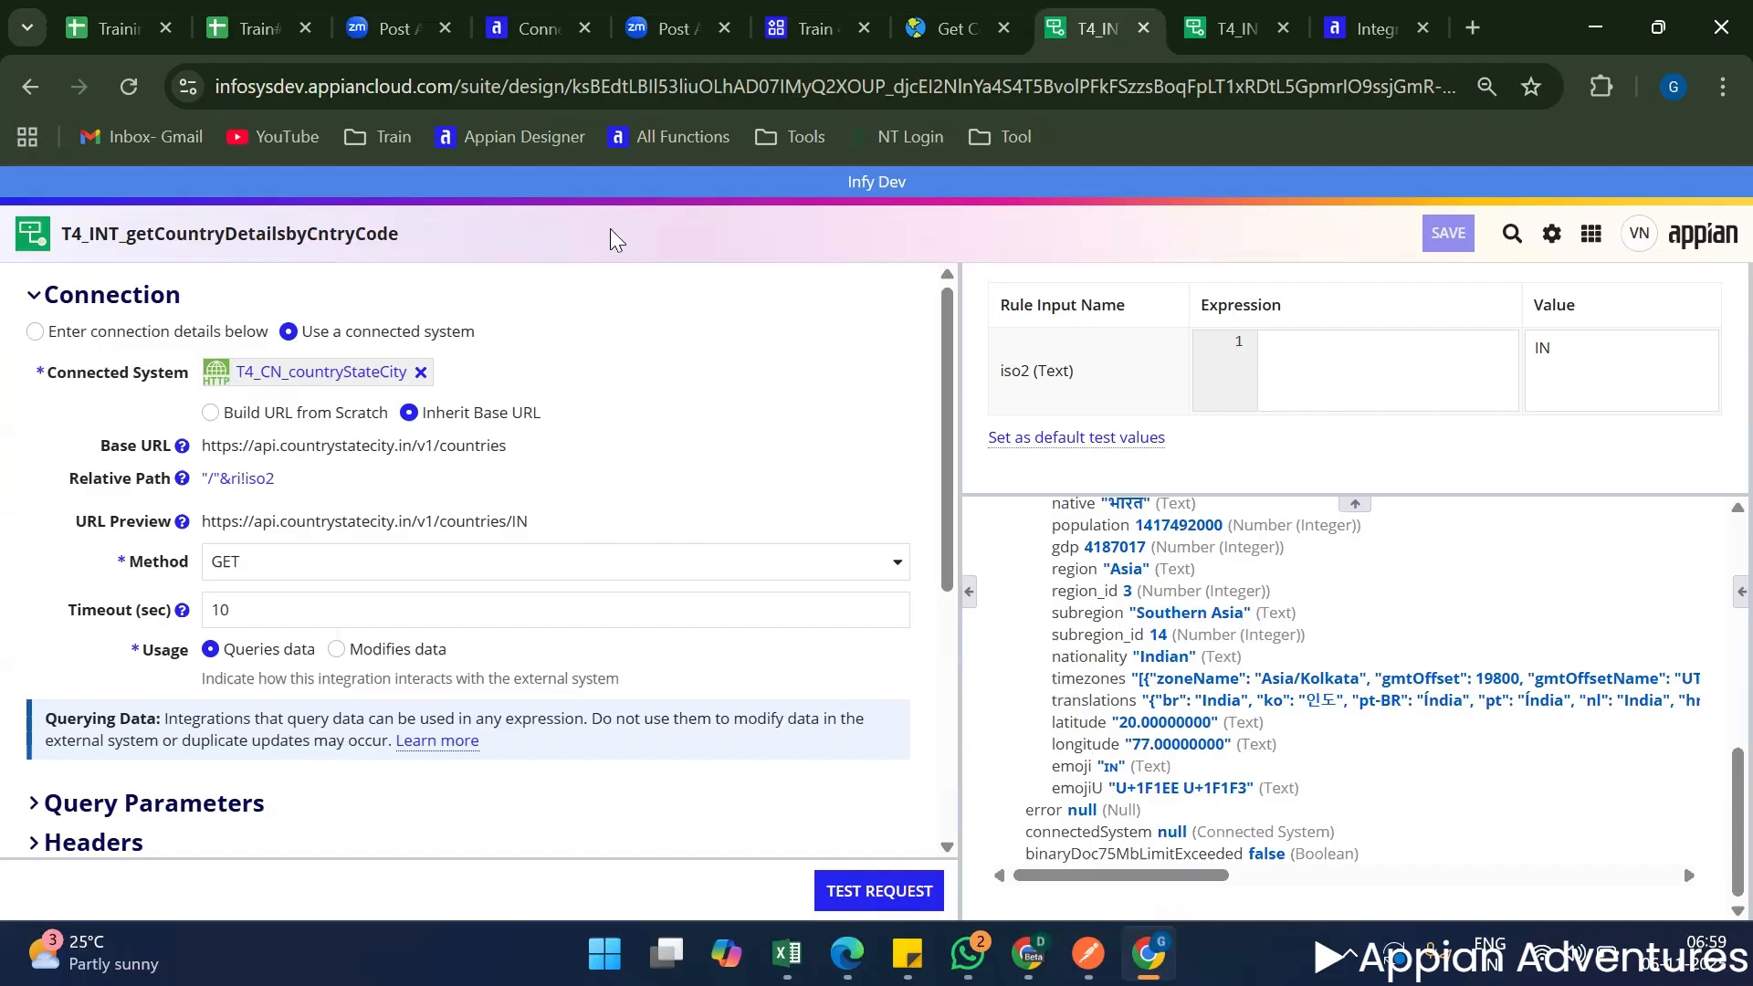
Open the Get States by Country endpoint in the Country State City docs and examine its request URL, sample response and parameters.
{"action": "left_click", "coordinate": [940, 29]}
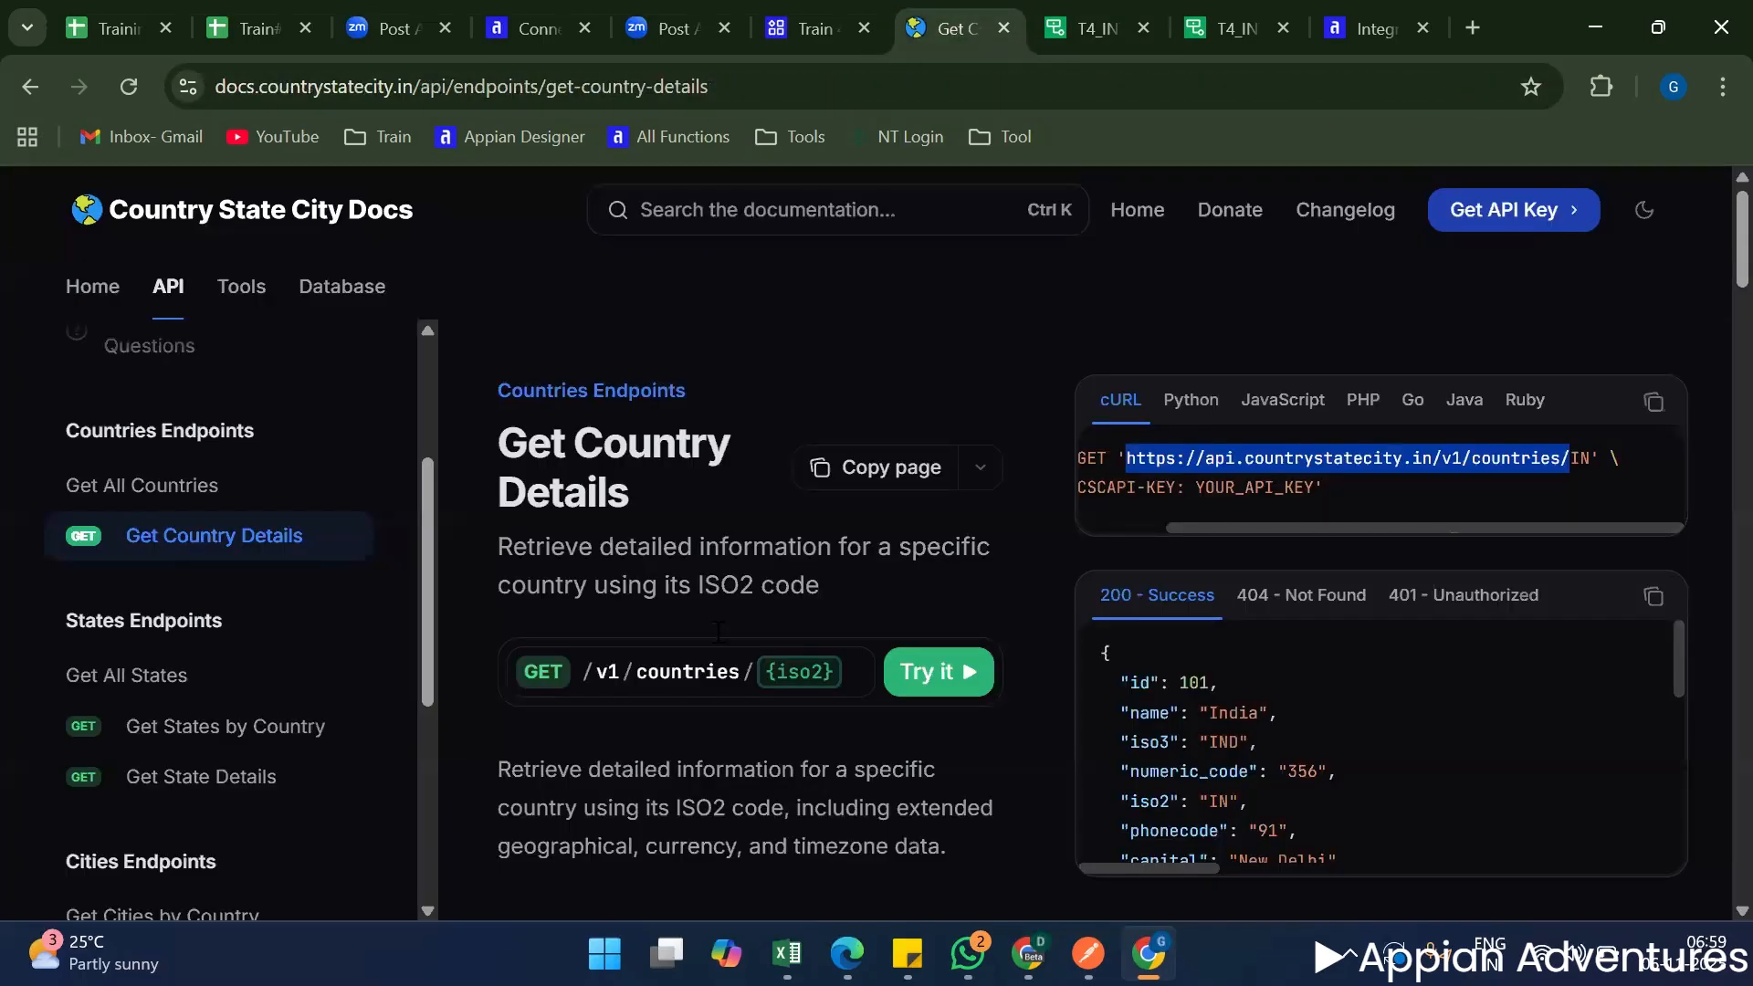
{"action": "scroll", "coordinate": [836, 623], "scroll_direction": "down", "scroll_amount": 3}
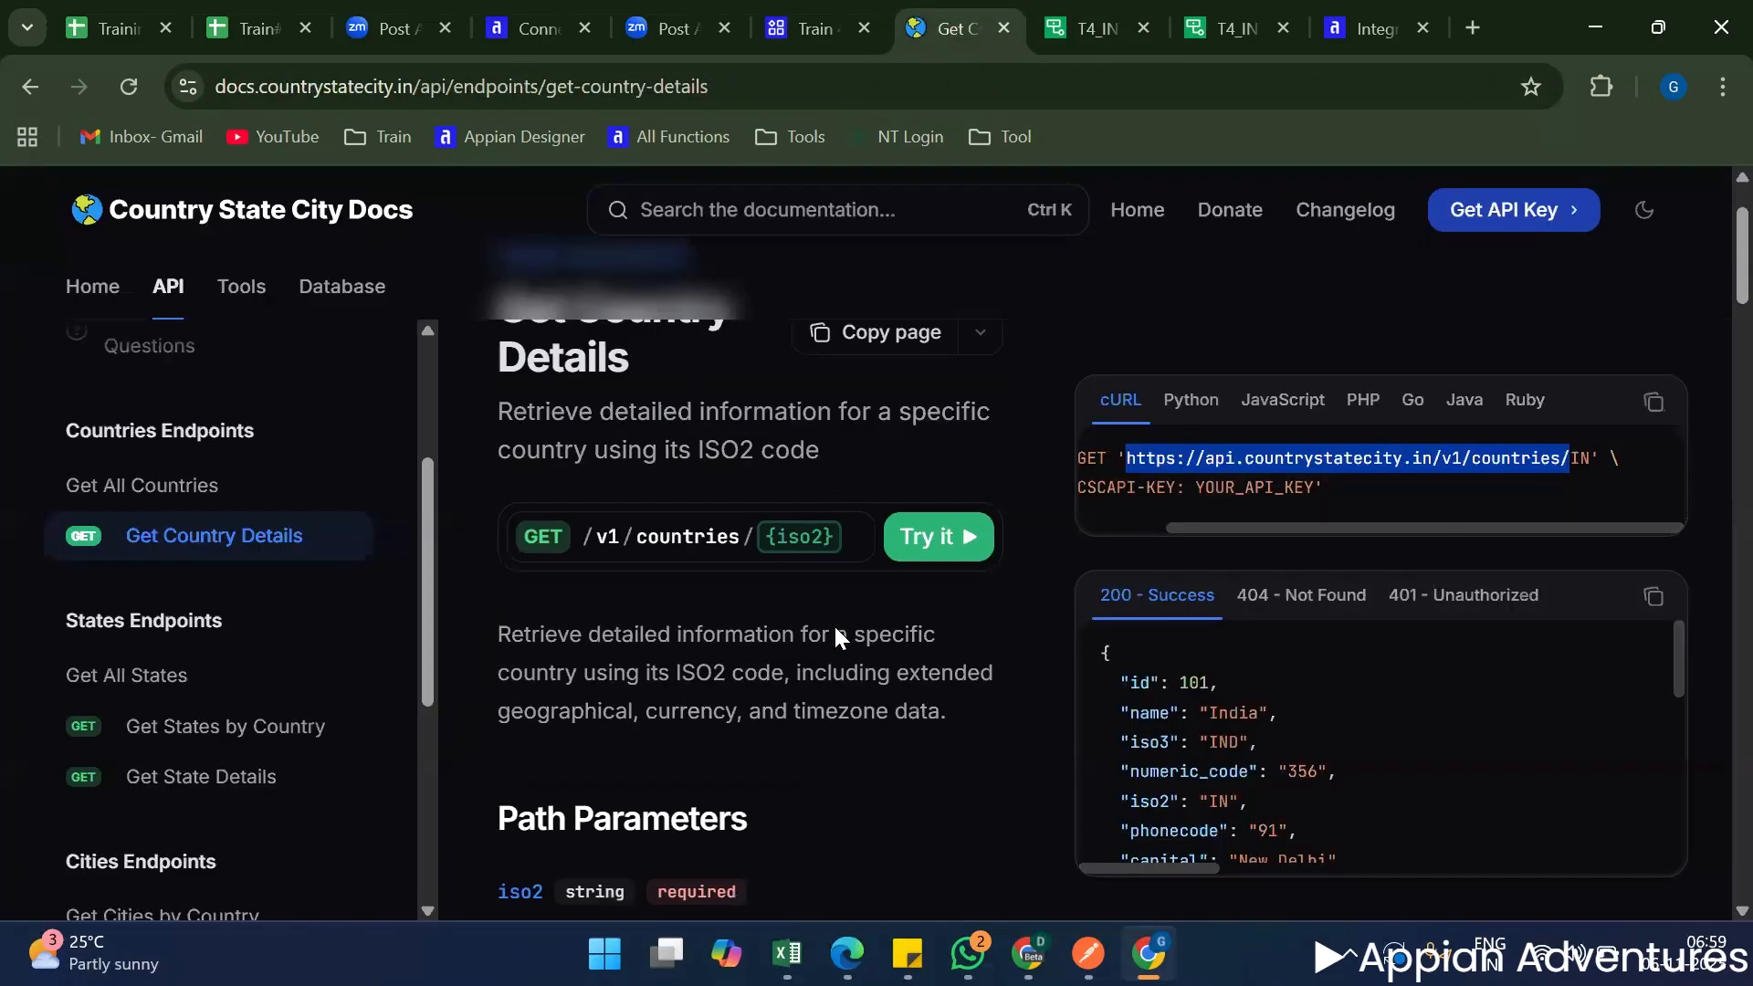
{"action": "scroll", "coordinate": [369, 599], "scroll_direction": "down", "scroll_amount": 2}
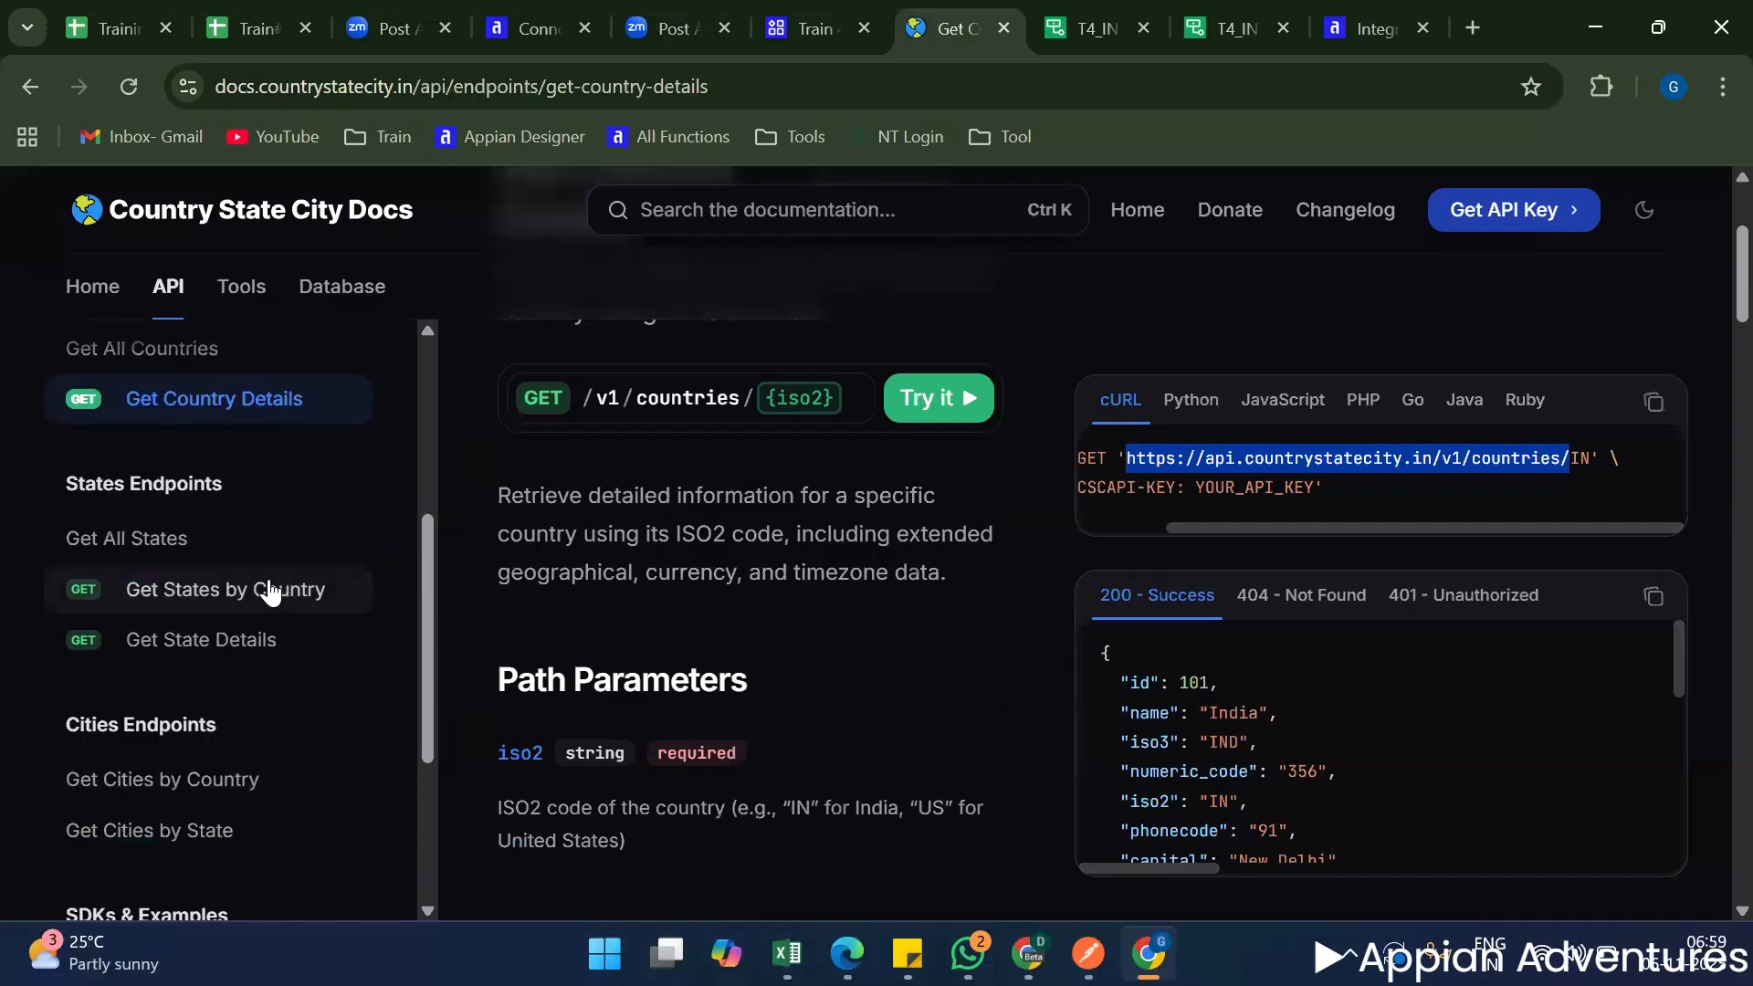
{"action": "left_click", "coordinate": [455, 585]}
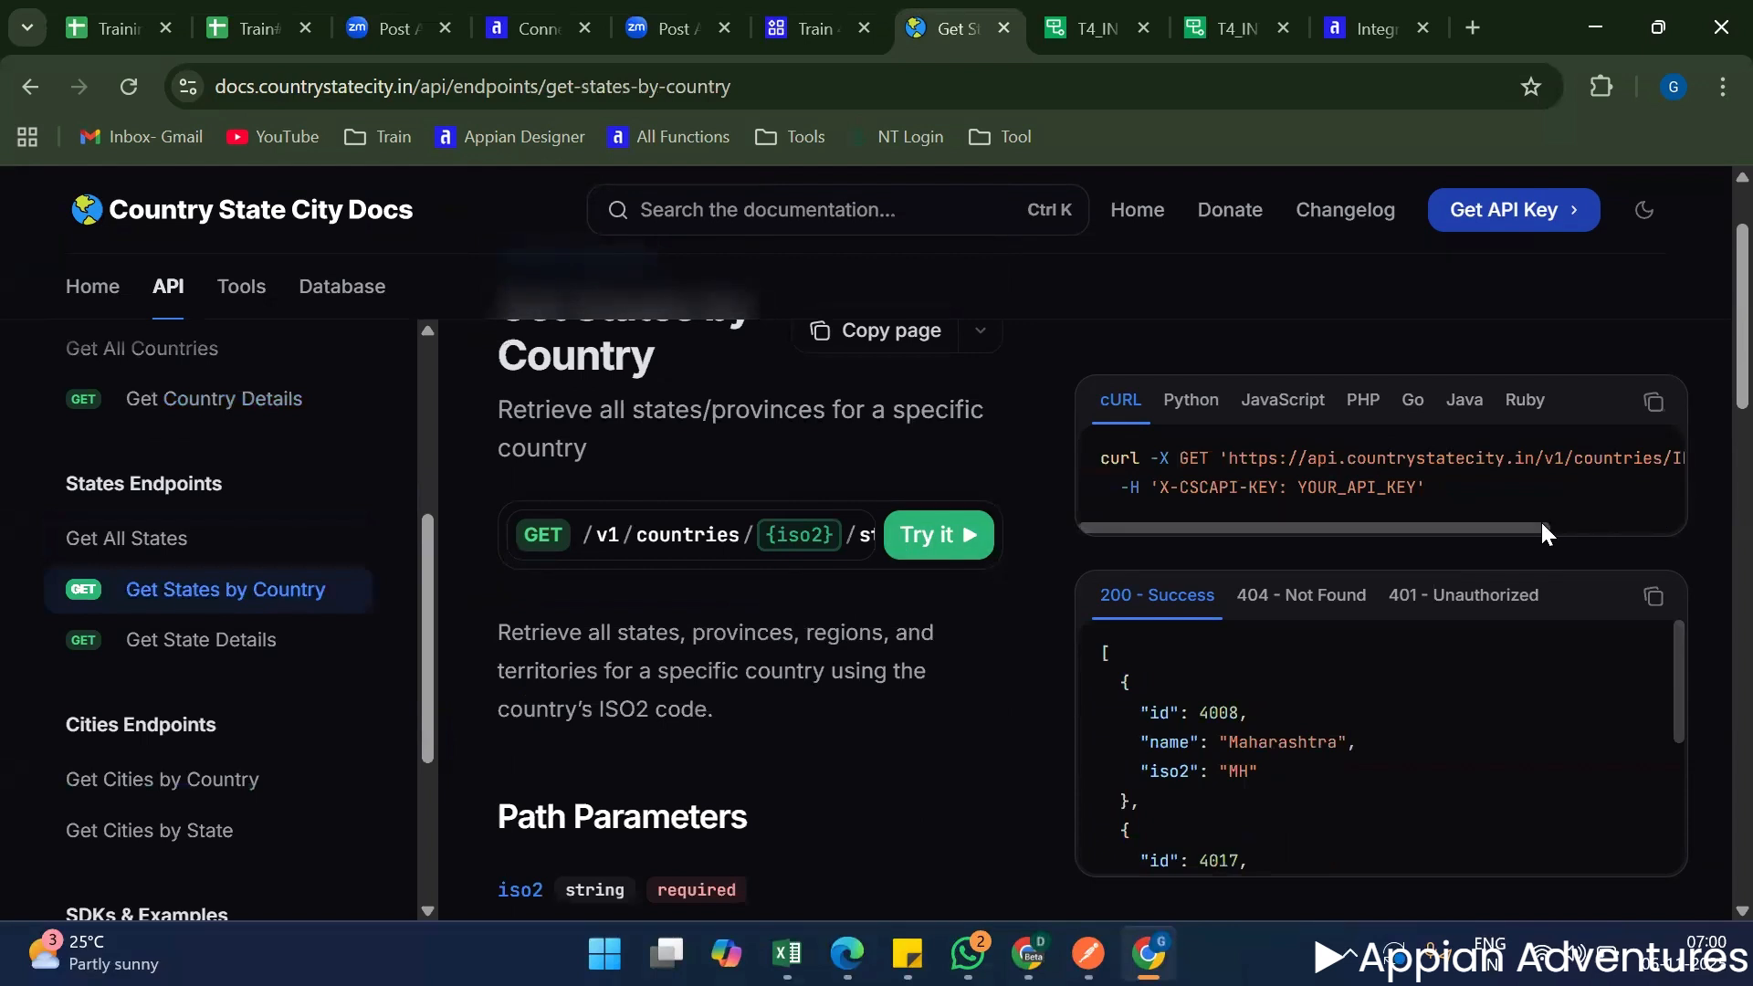
{"action": "left_click_drag", "start_coordinate": [1541, 522], "coordinate": [1614, 526]}
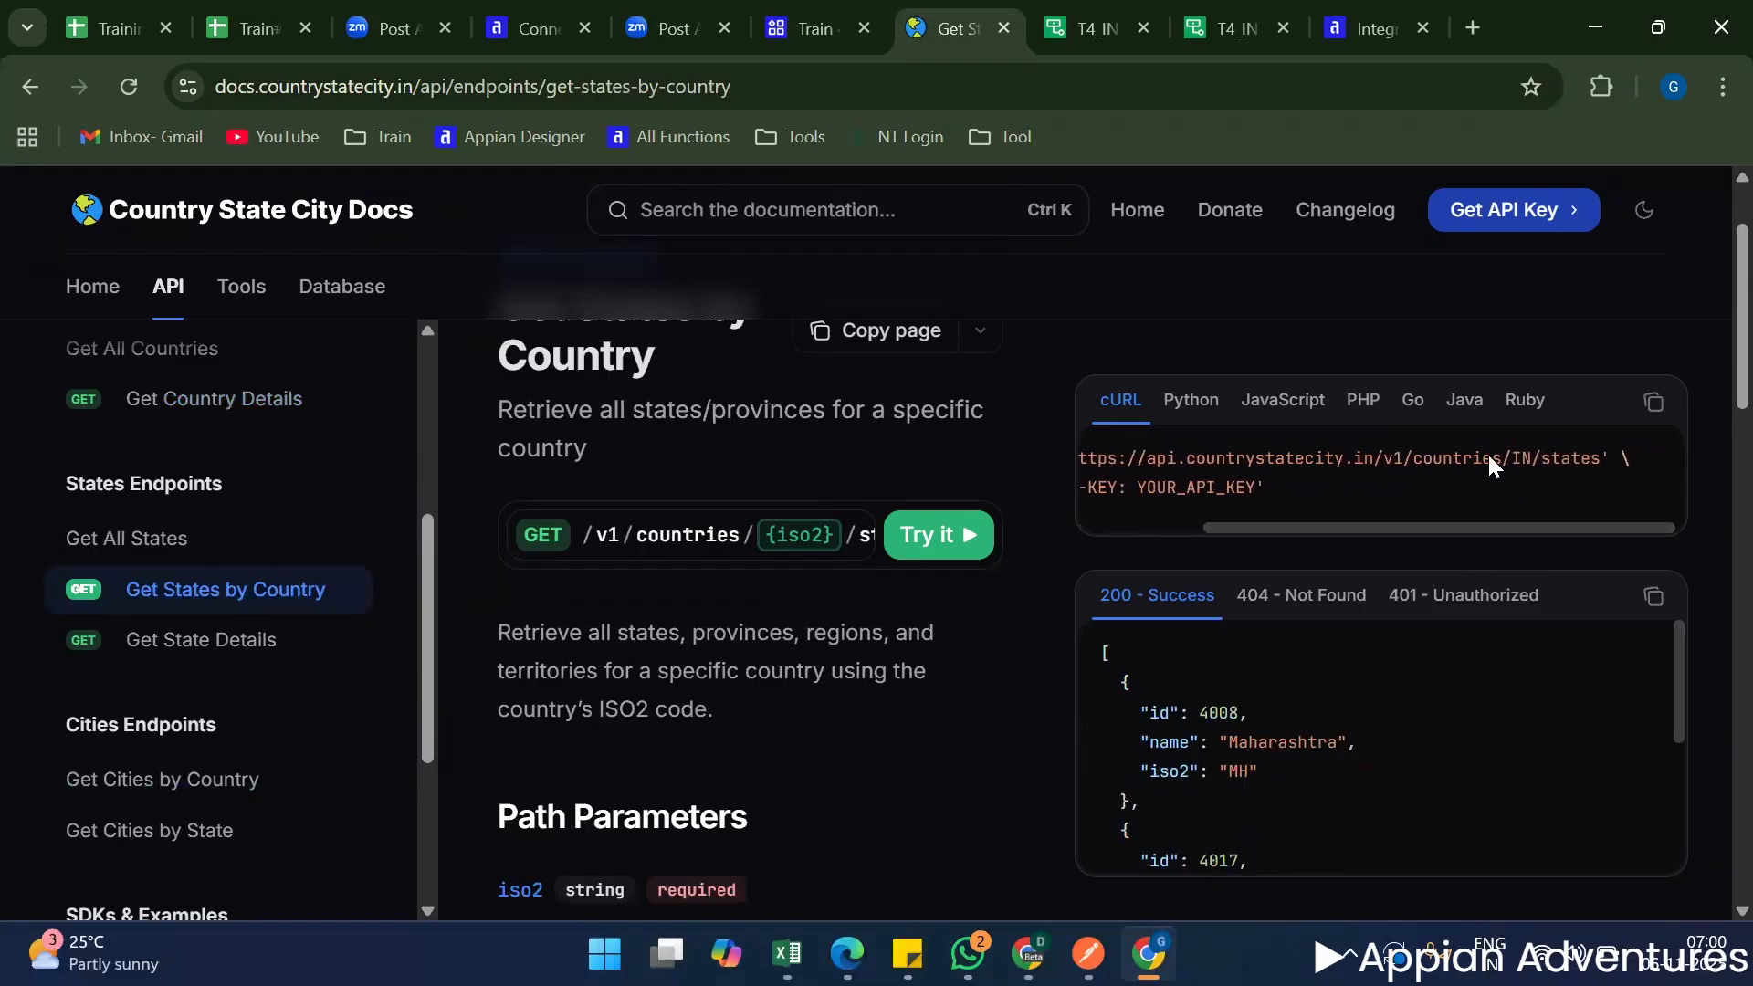
{"action": "scroll", "coordinate": [1381, 748], "scroll_direction": "down", "scroll_amount": 1}
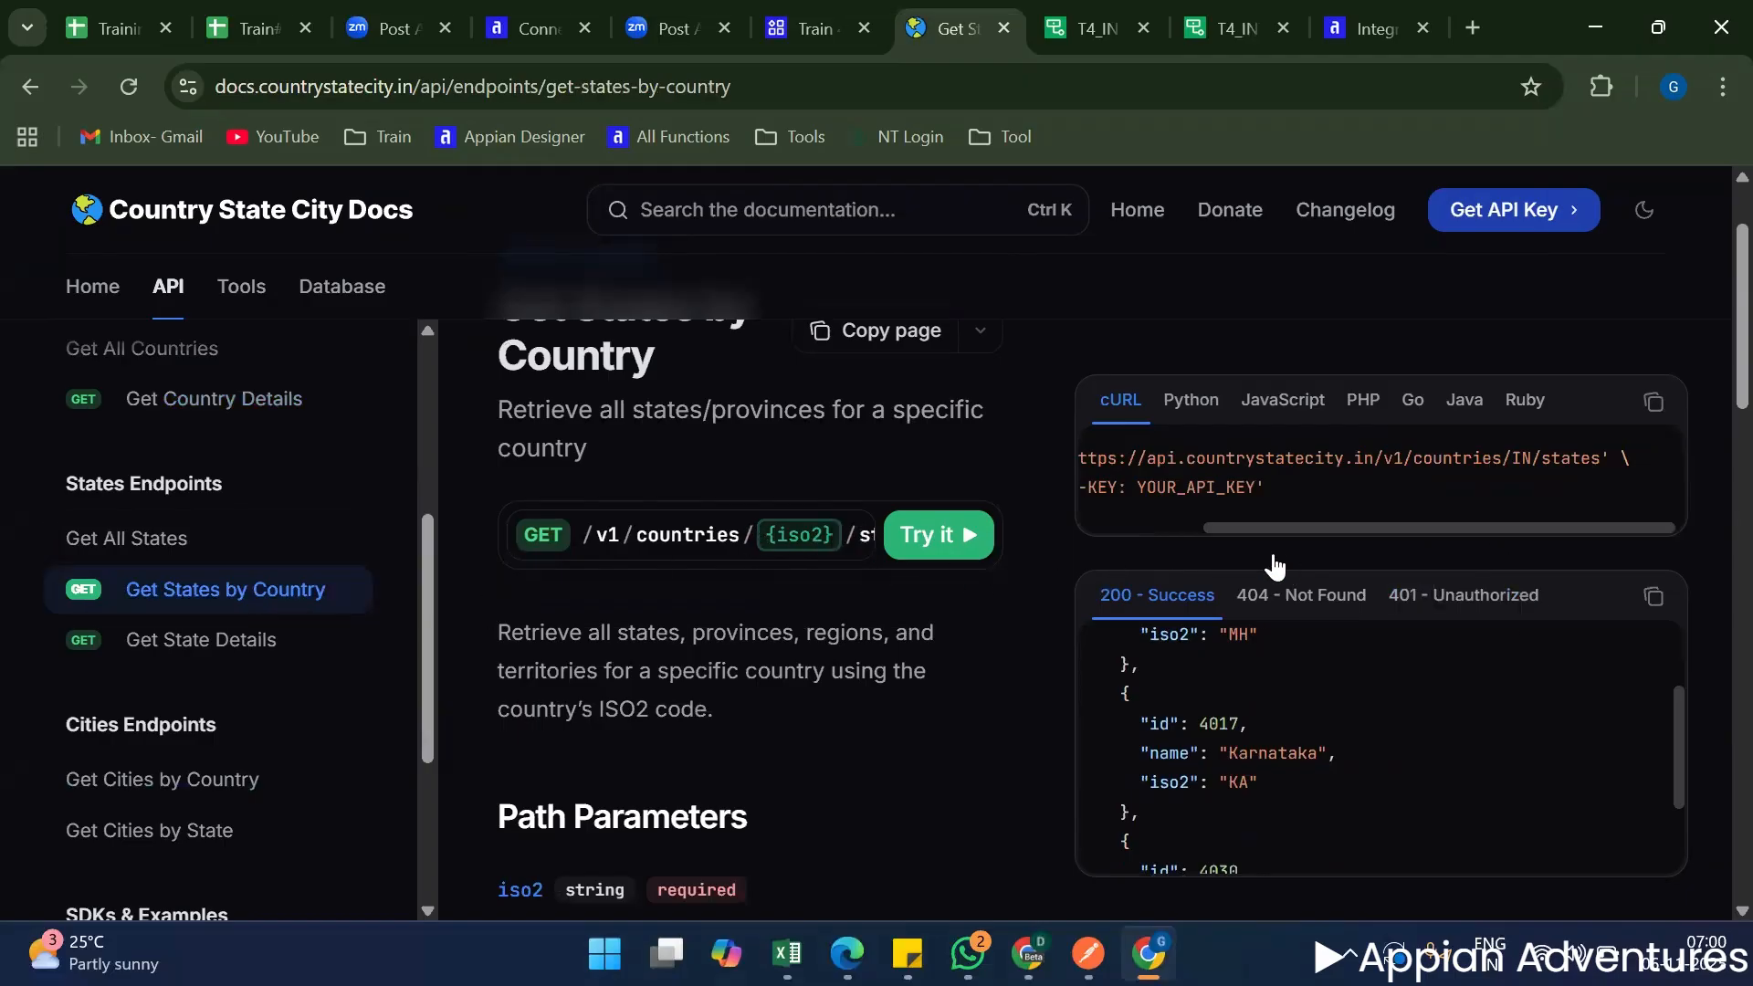
{"action": "scroll", "coordinate": [662, 677], "scroll_direction": "down", "scroll_amount": 2}
{"action": "scroll", "coordinate": [639, 657], "scroll_direction": "down", "scroll_amount": 4}
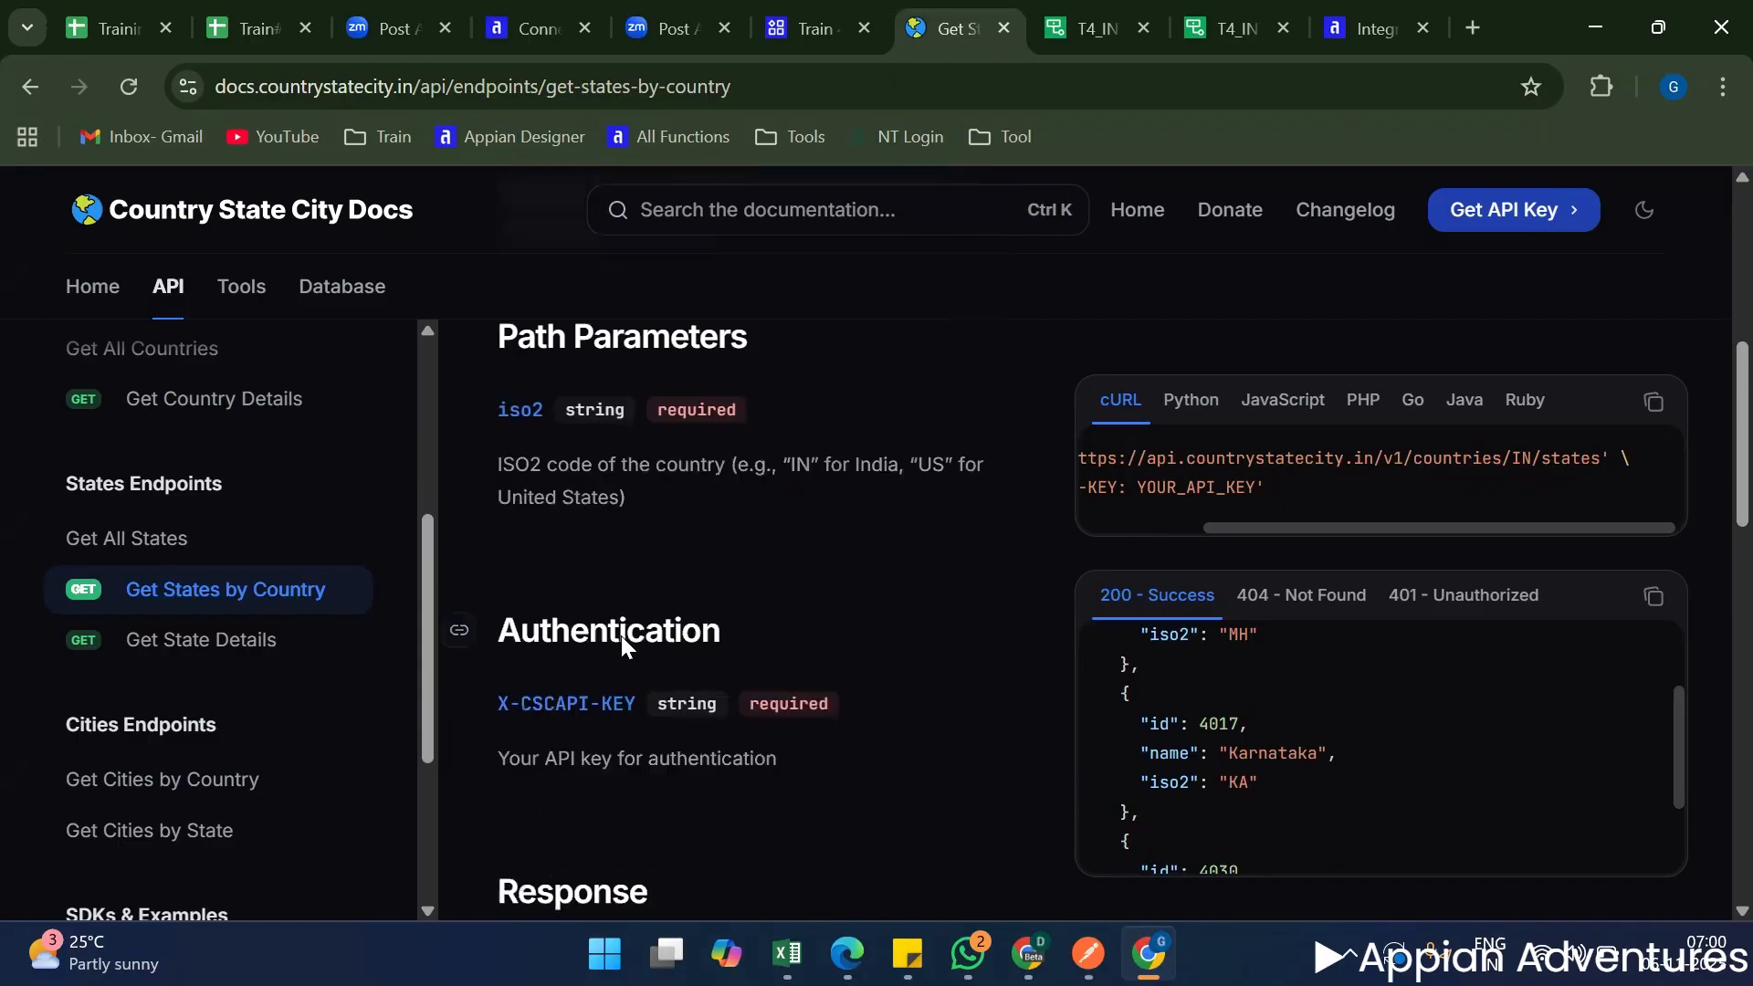
{"action": "scroll", "coordinate": [615, 704], "scroll_direction": "up", "scroll_amount": 8}
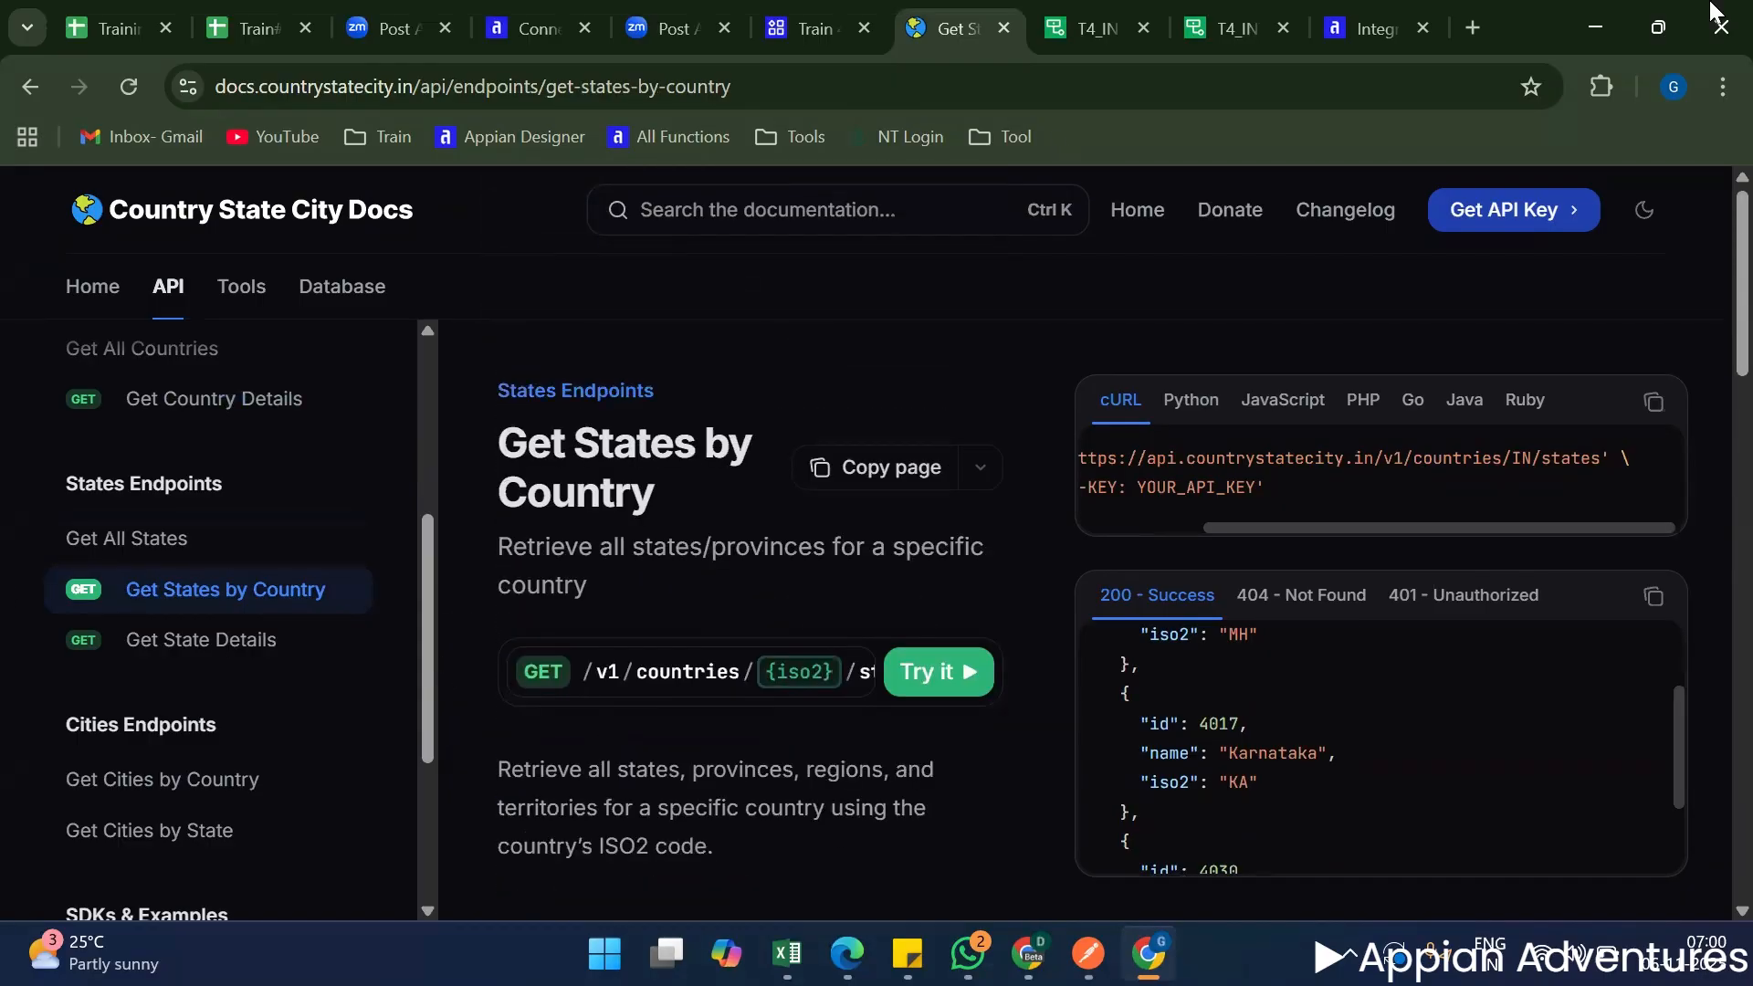
Start a new integration in the Train 4 application that uses the connected system T4_CN_countryStateCity.
{"action": "left_click", "coordinate": [822, 13]}
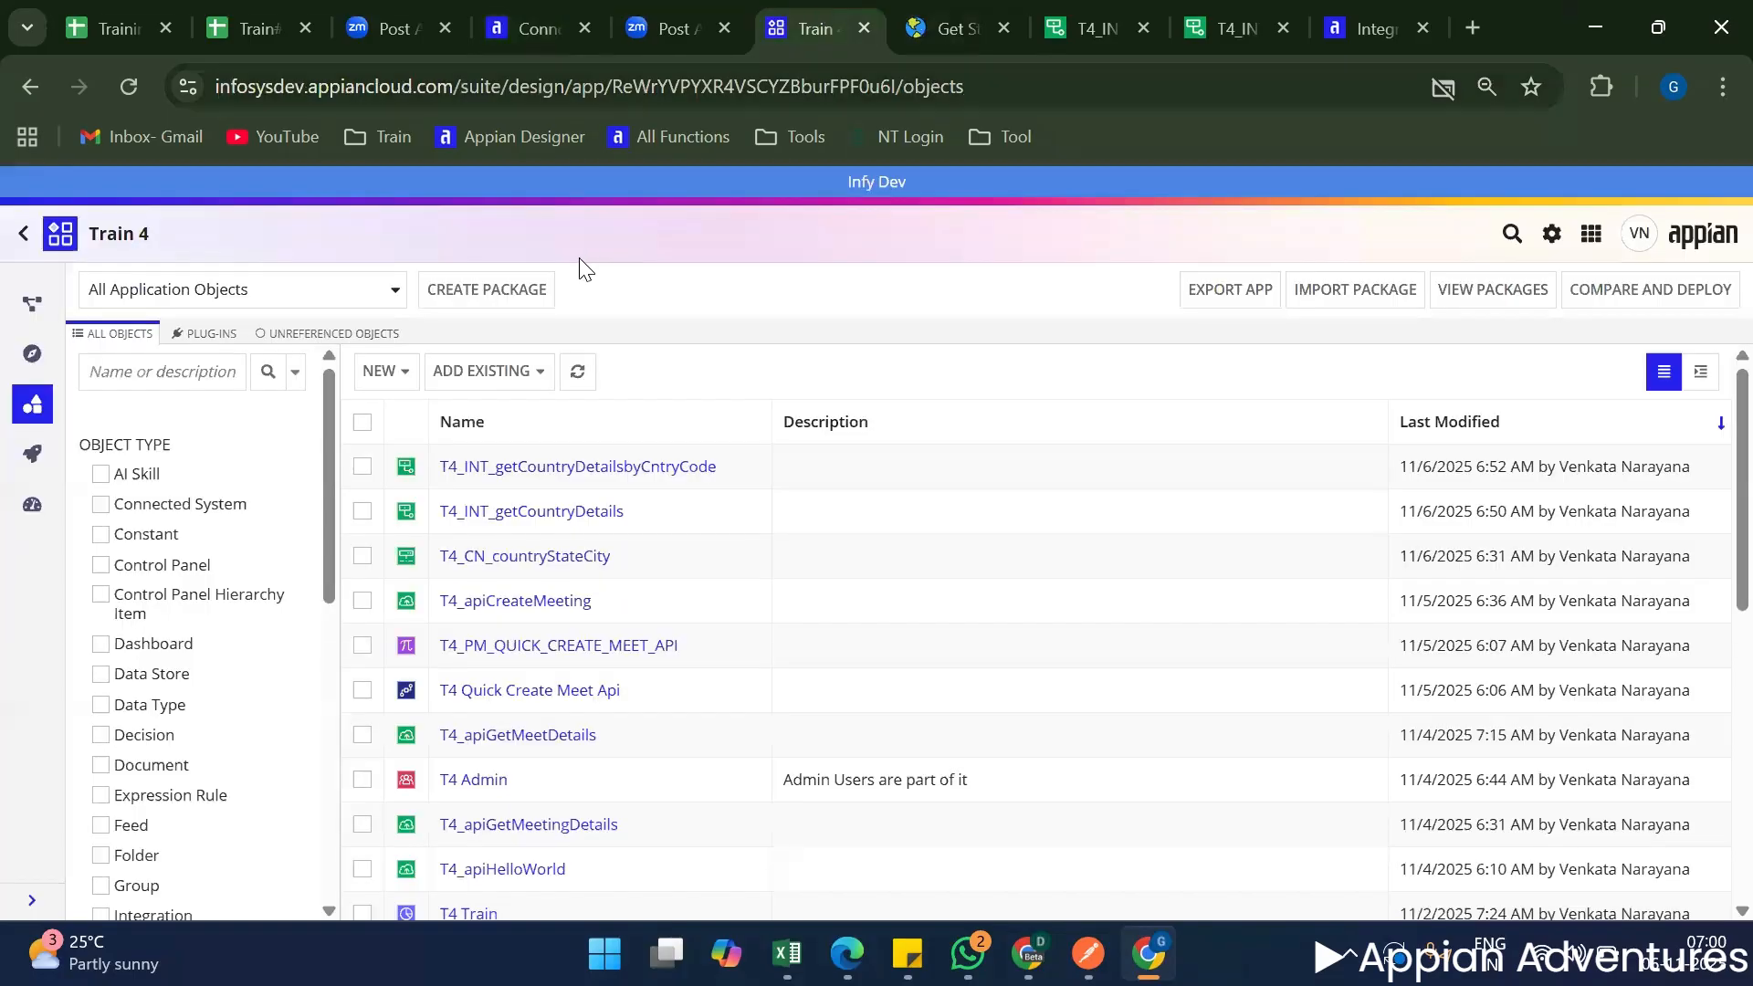
{"action": "left_click", "coordinate": [385, 373]}
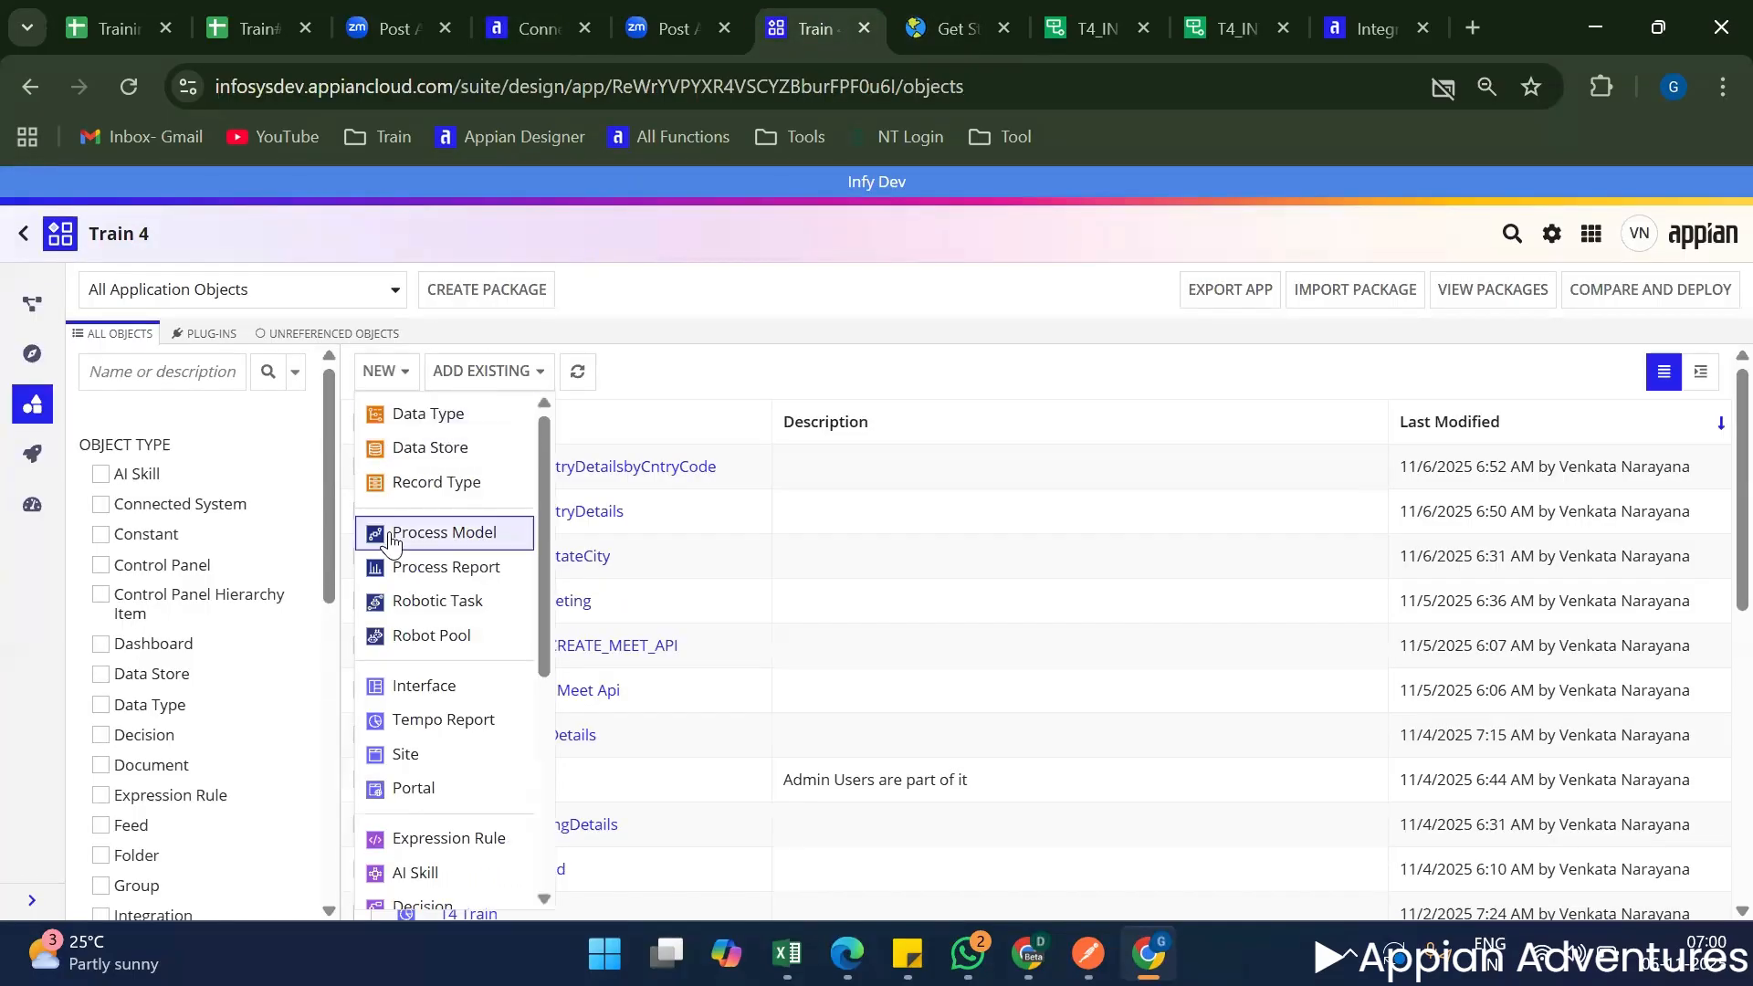
{"action": "scroll", "coordinate": [391, 529], "scroll_direction": "down", "scroll_amount": 5}
{"action": "left_click", "coordinate": [457, 648]}
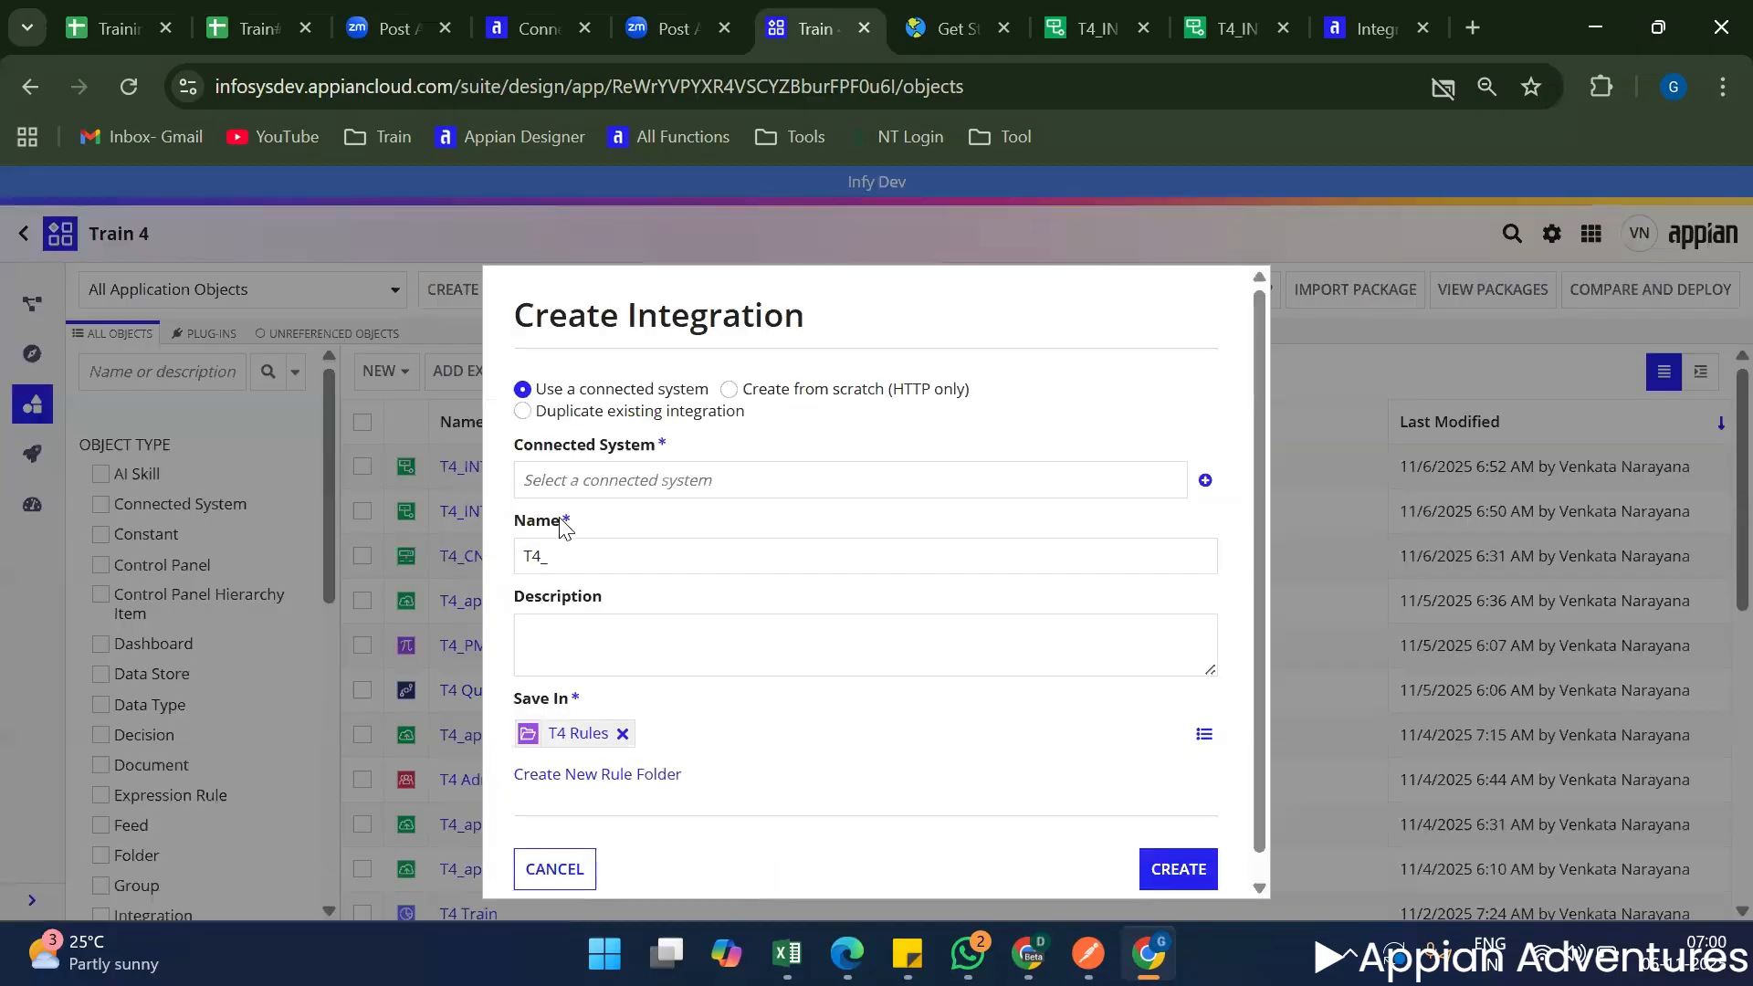
{"action": "left_click", "coordinate": [611, 491]}
{"action": "type", "text": "t4"}
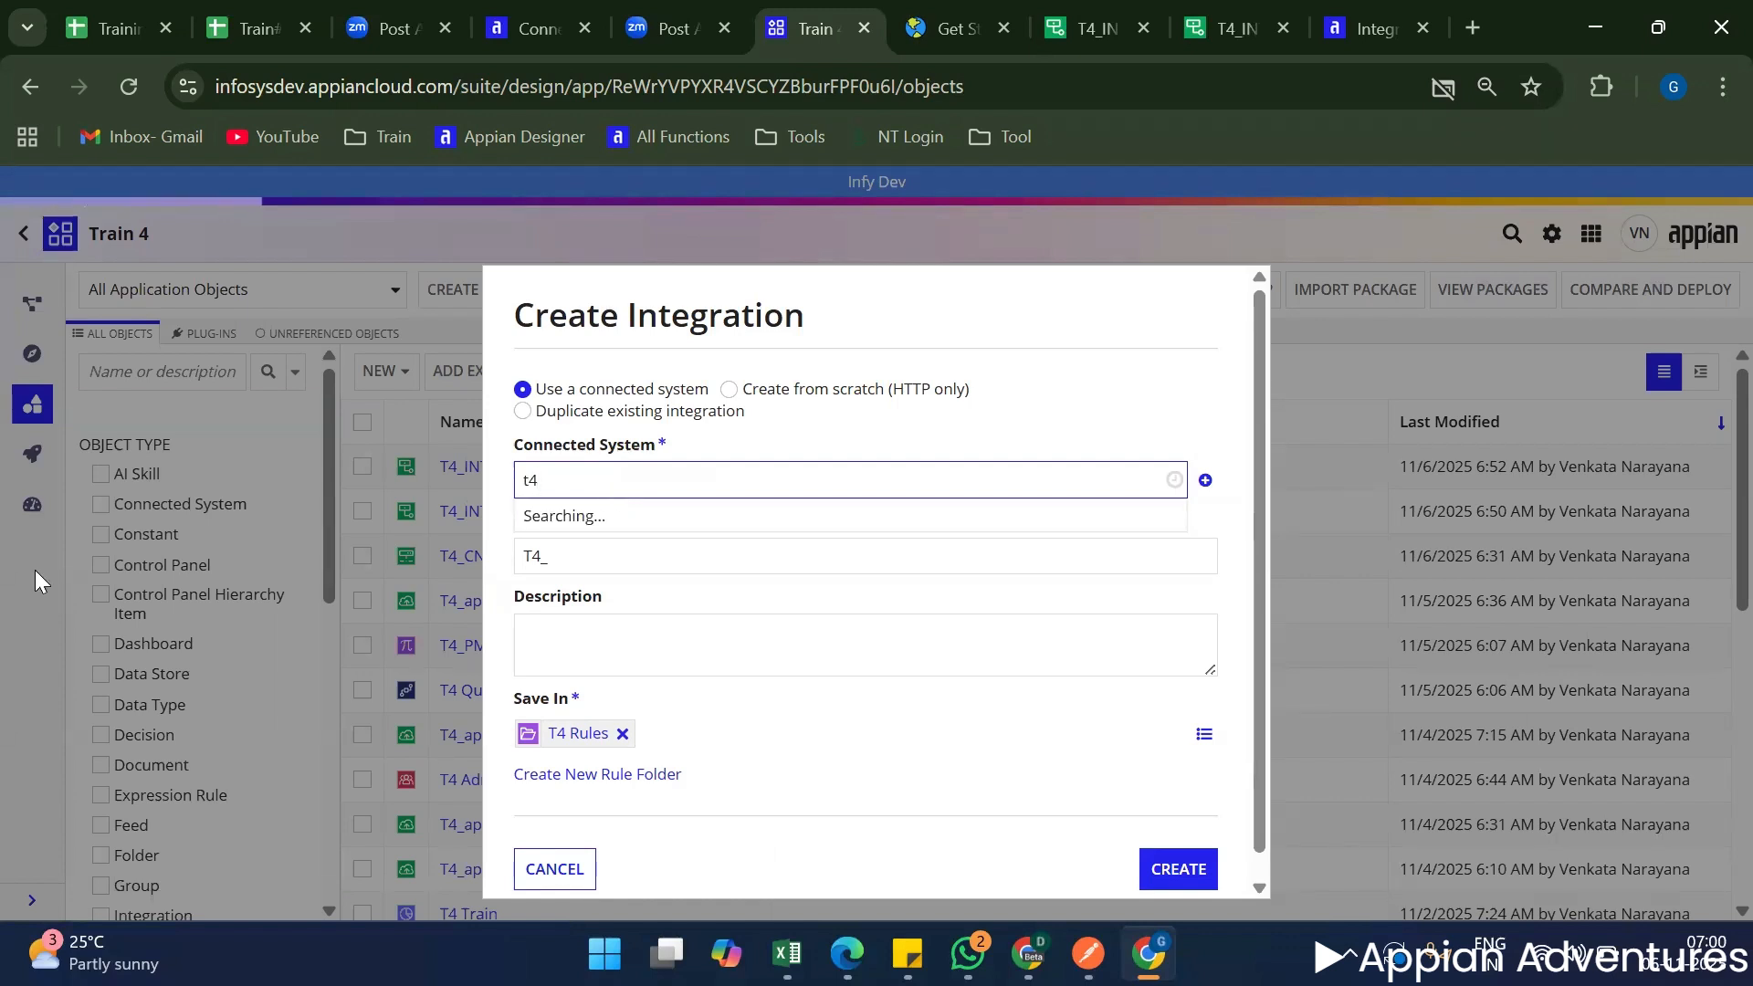
{"action": "key", "text": "Return"}
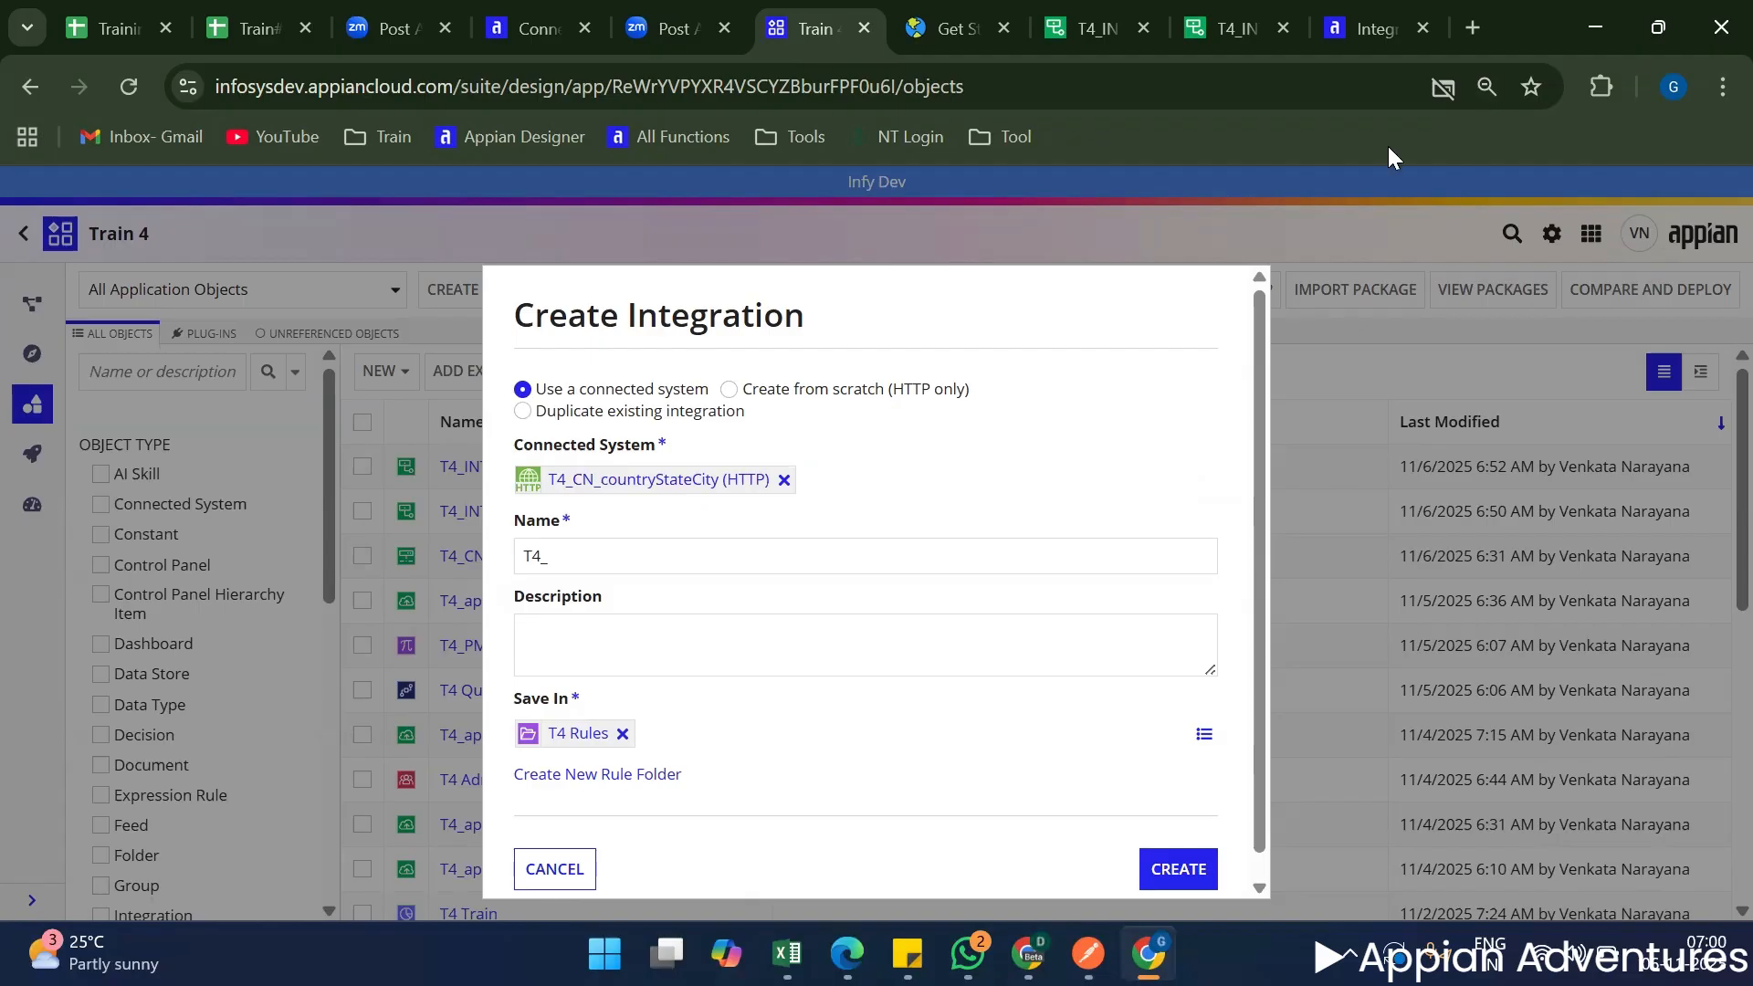
Switch T4_INT_getCountryDetailsbyCntryCode to manually entered connection details, examine the authentication options, and return it to the connected system.
{"action": "left_click", "coordinate": [1086, 28]}
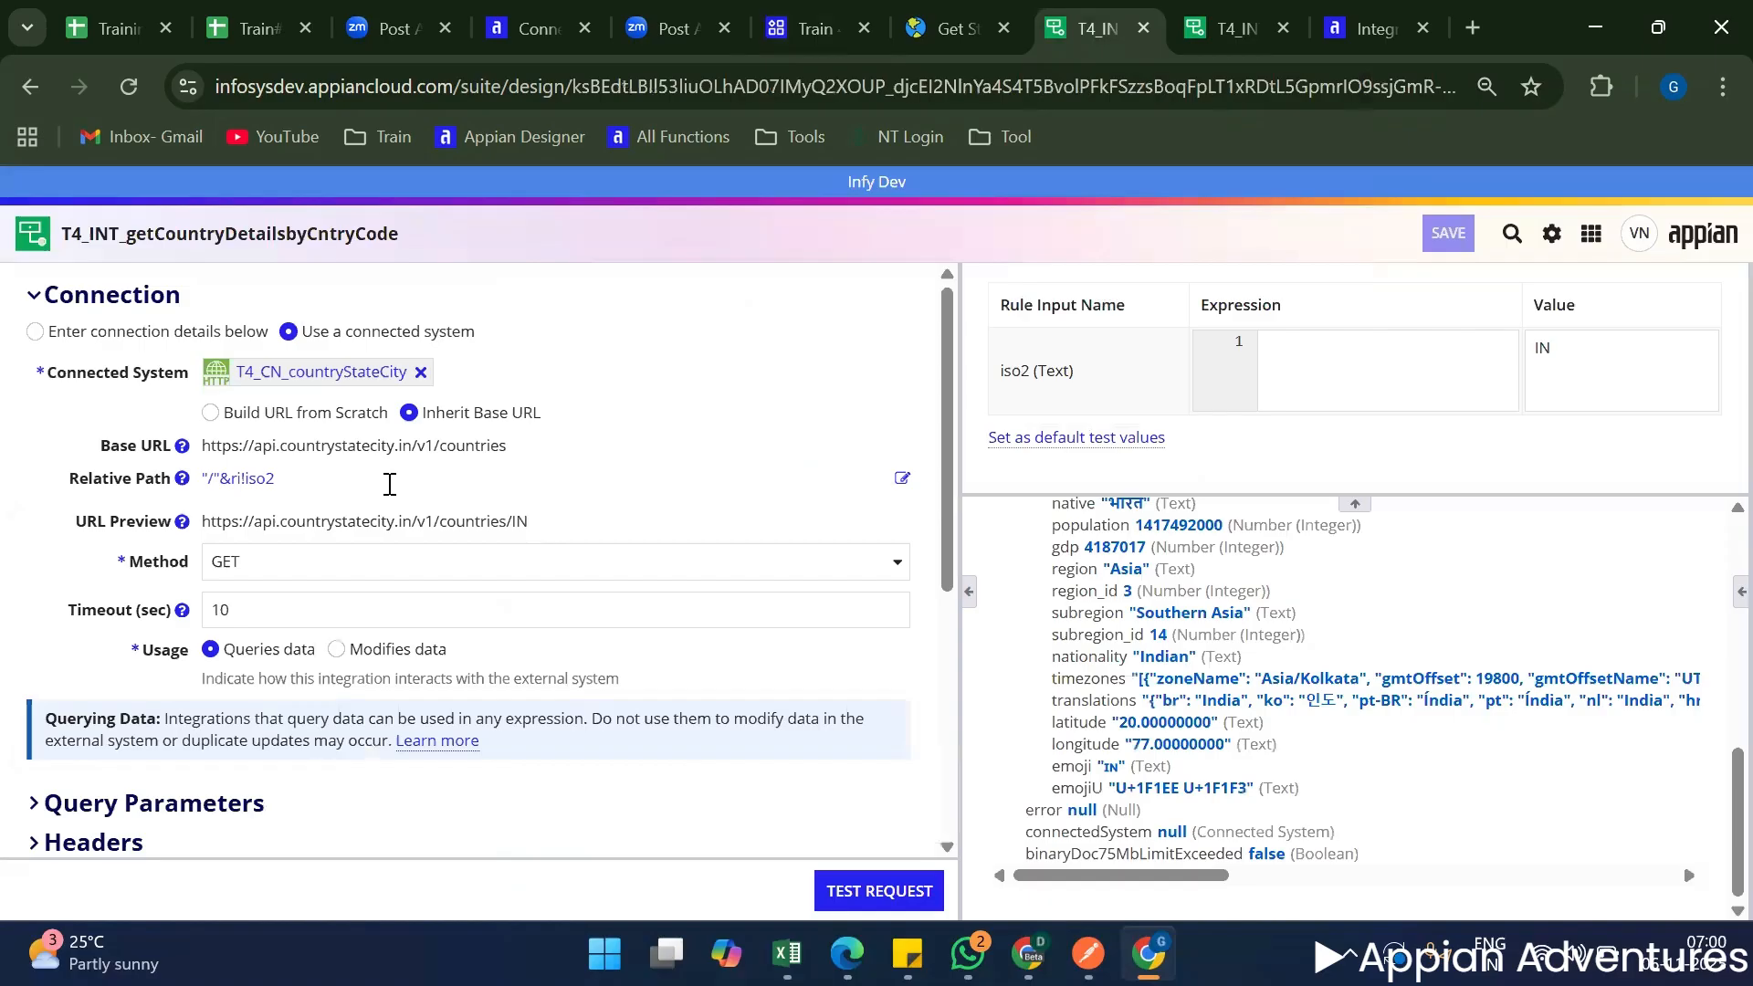
{"action": "scroll", "coordinate": [547, 579], "scroll_direction": "down", "scroll_amount": 2}
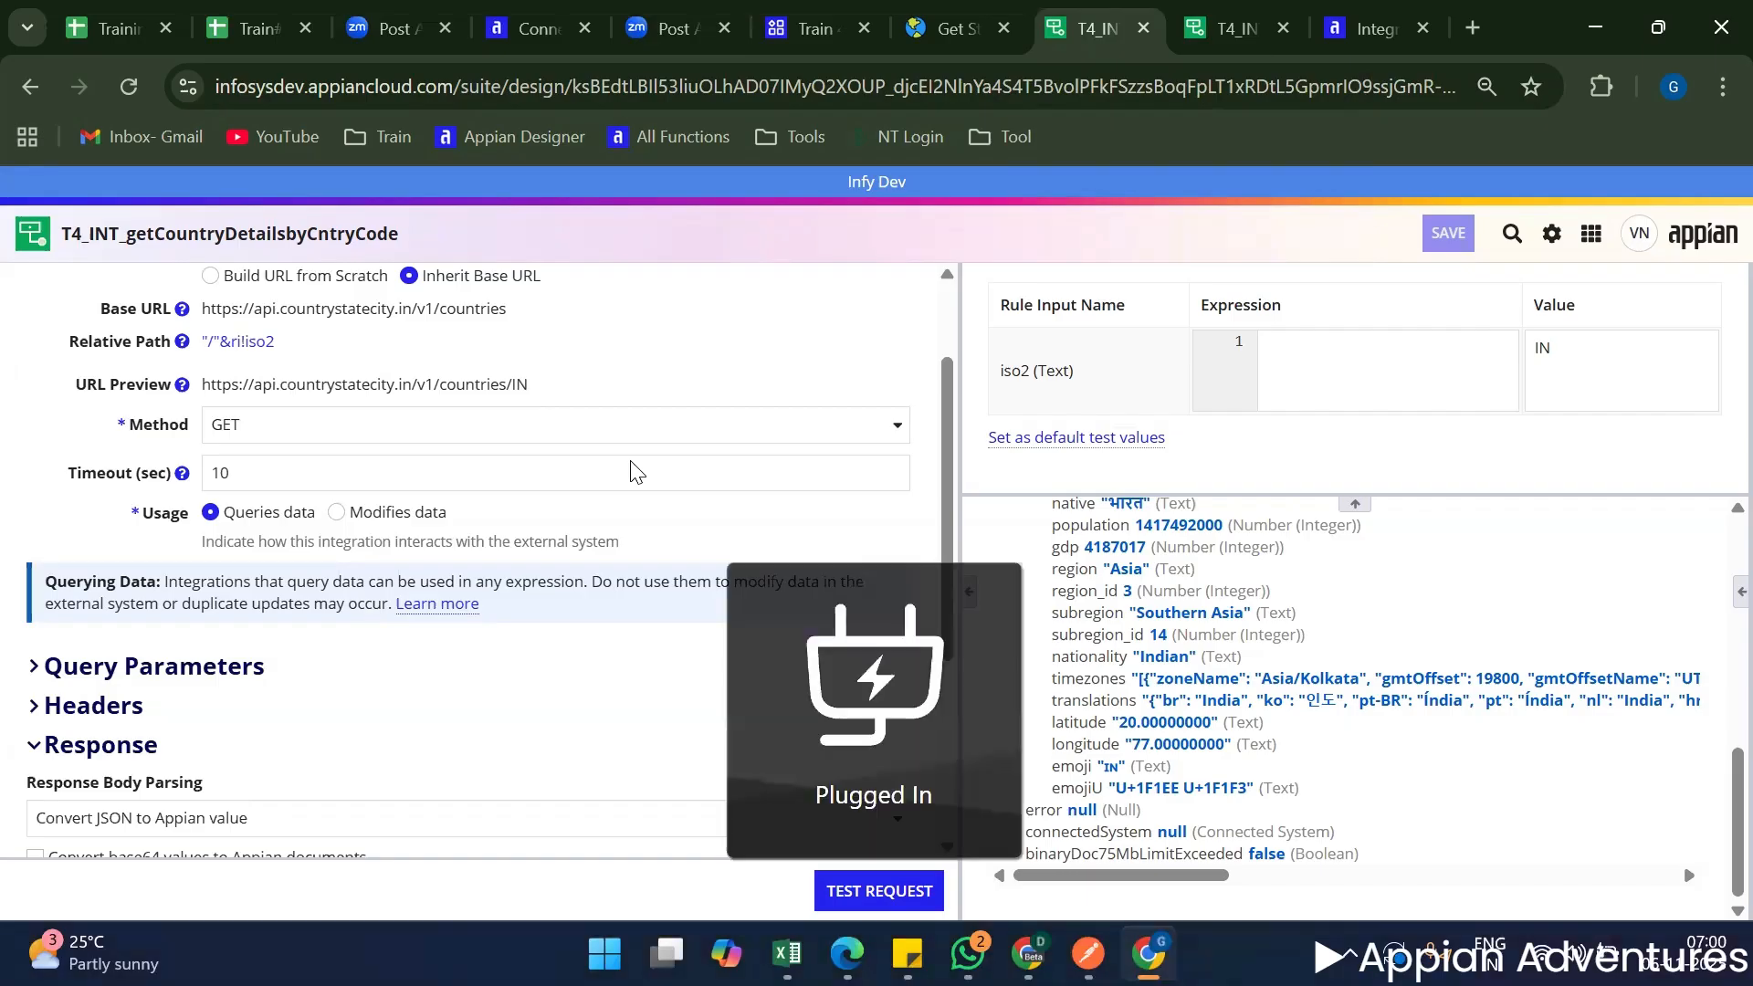
{"action": "scroll", "coordinate": [567, 458], "scroll_direction": "up", "scroll_amount": 2}
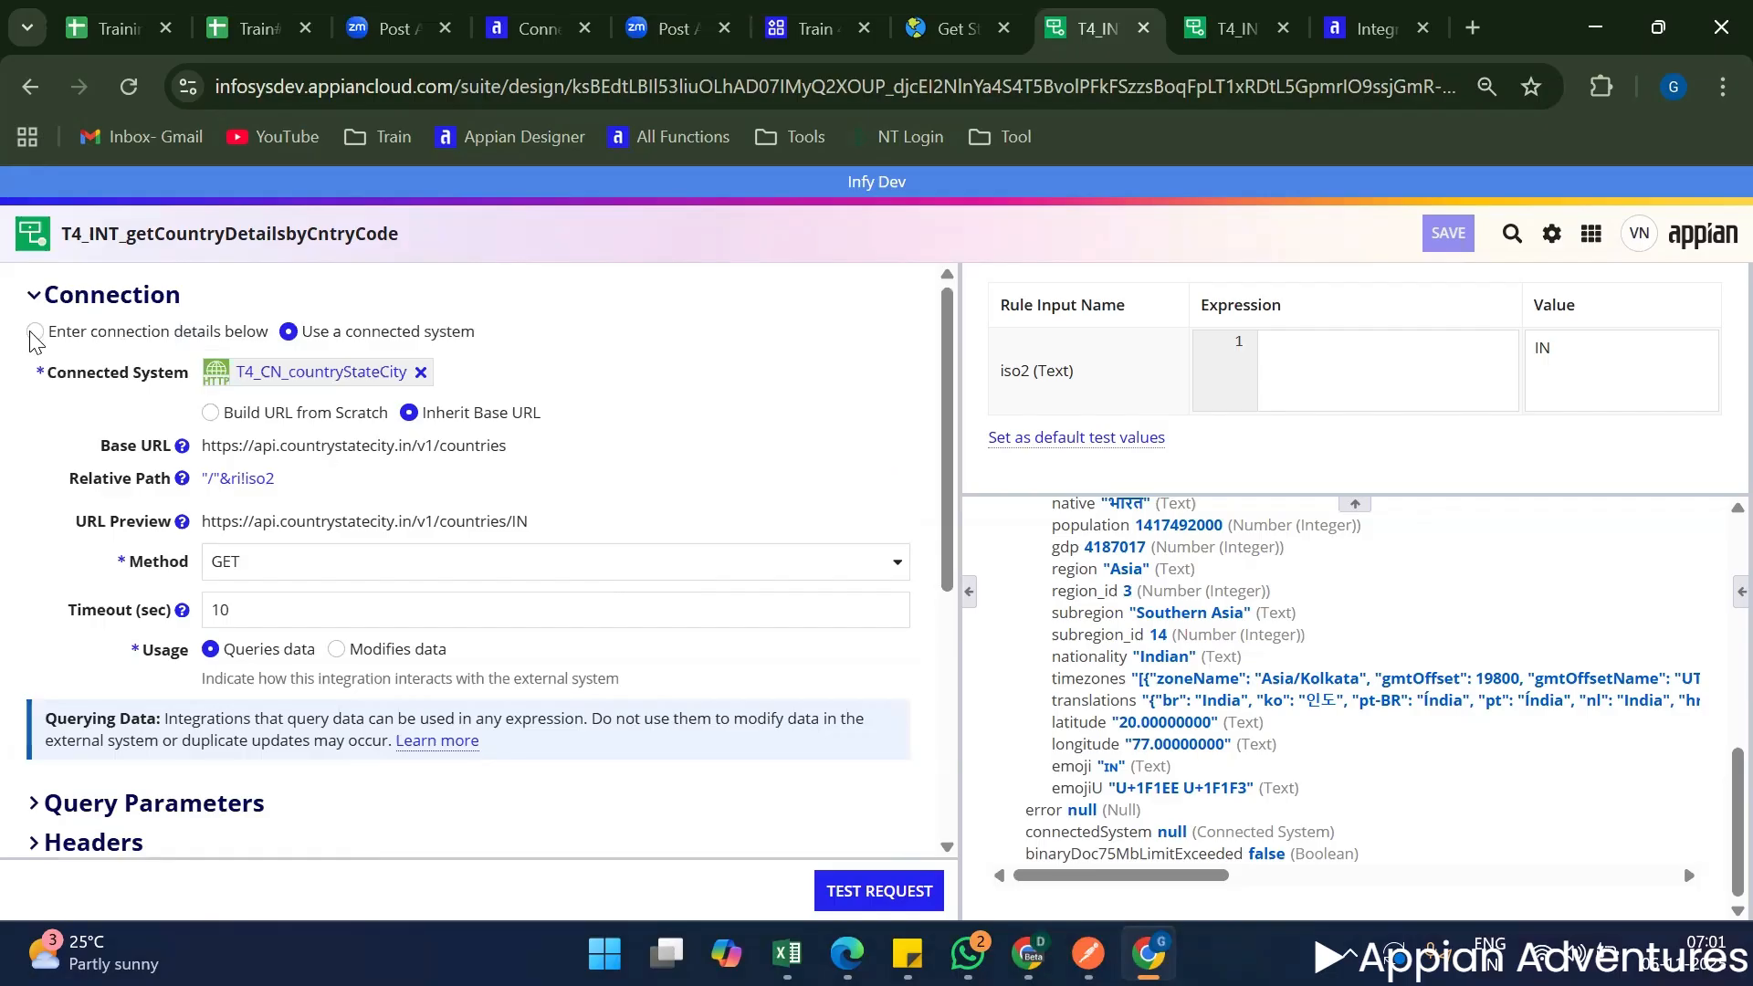
{"action": "left_click", "coordinate": [77, 324]}
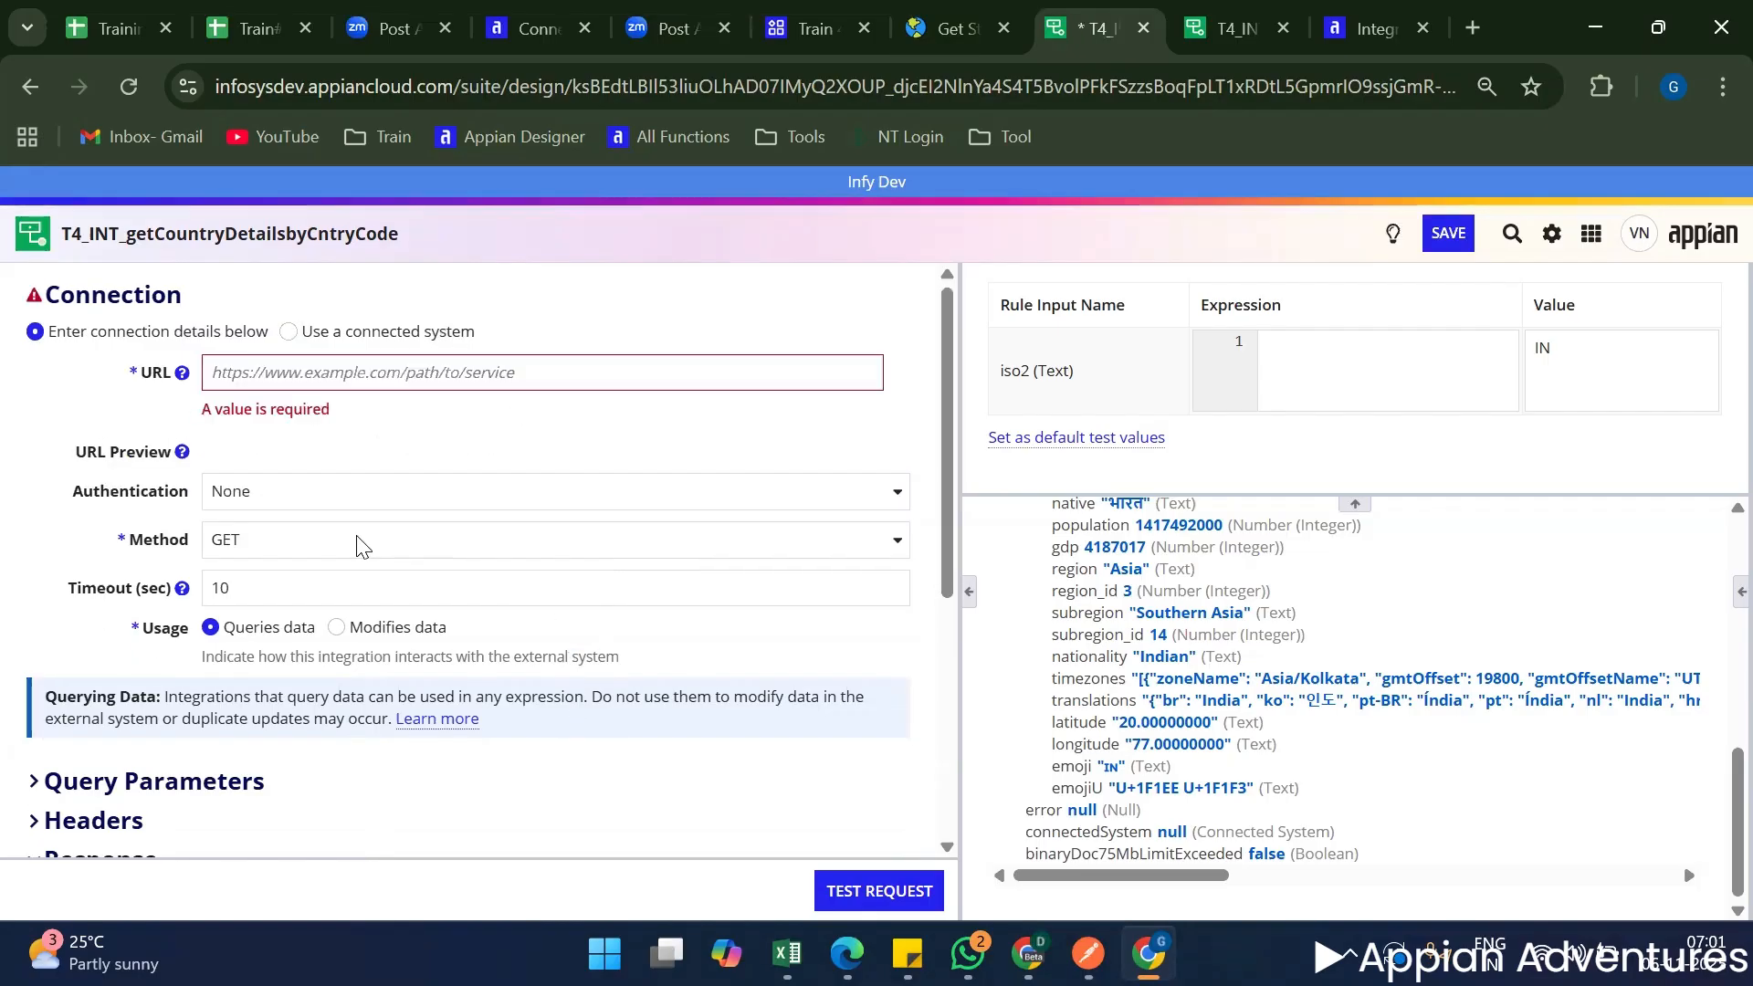
{"action": "left_click", "coordinate": [334, 492]}
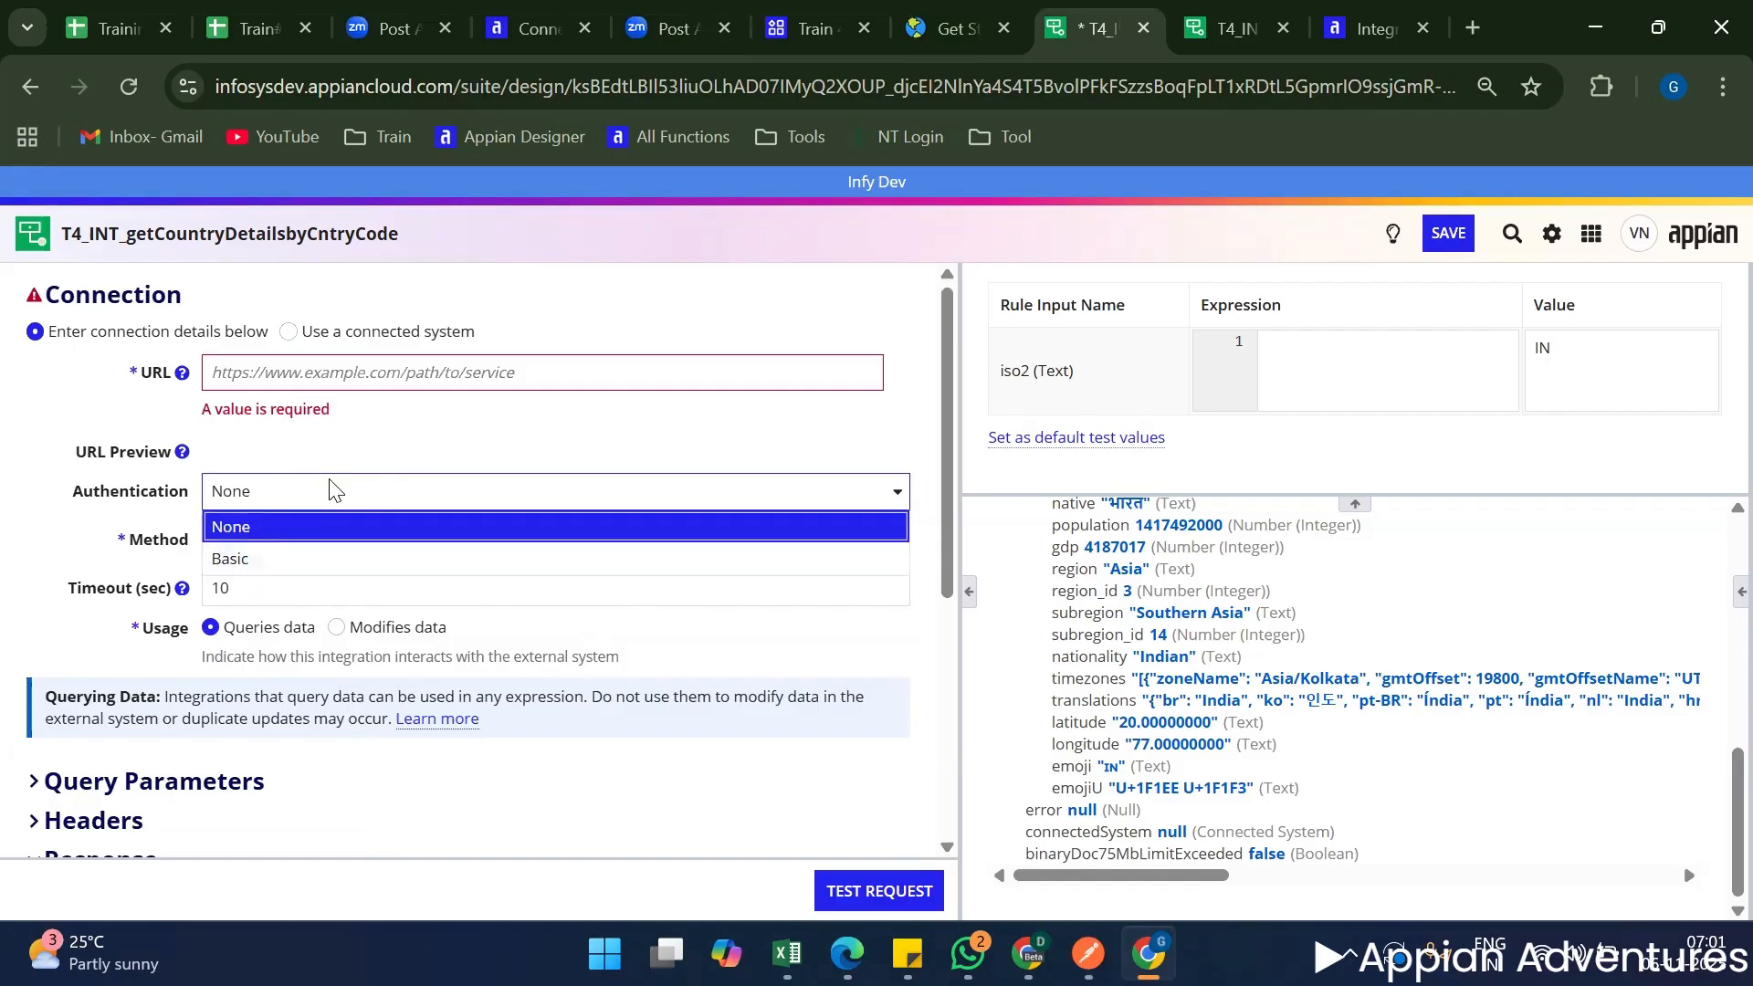
{"action": "left_click", "coordinate": [343, 446]}
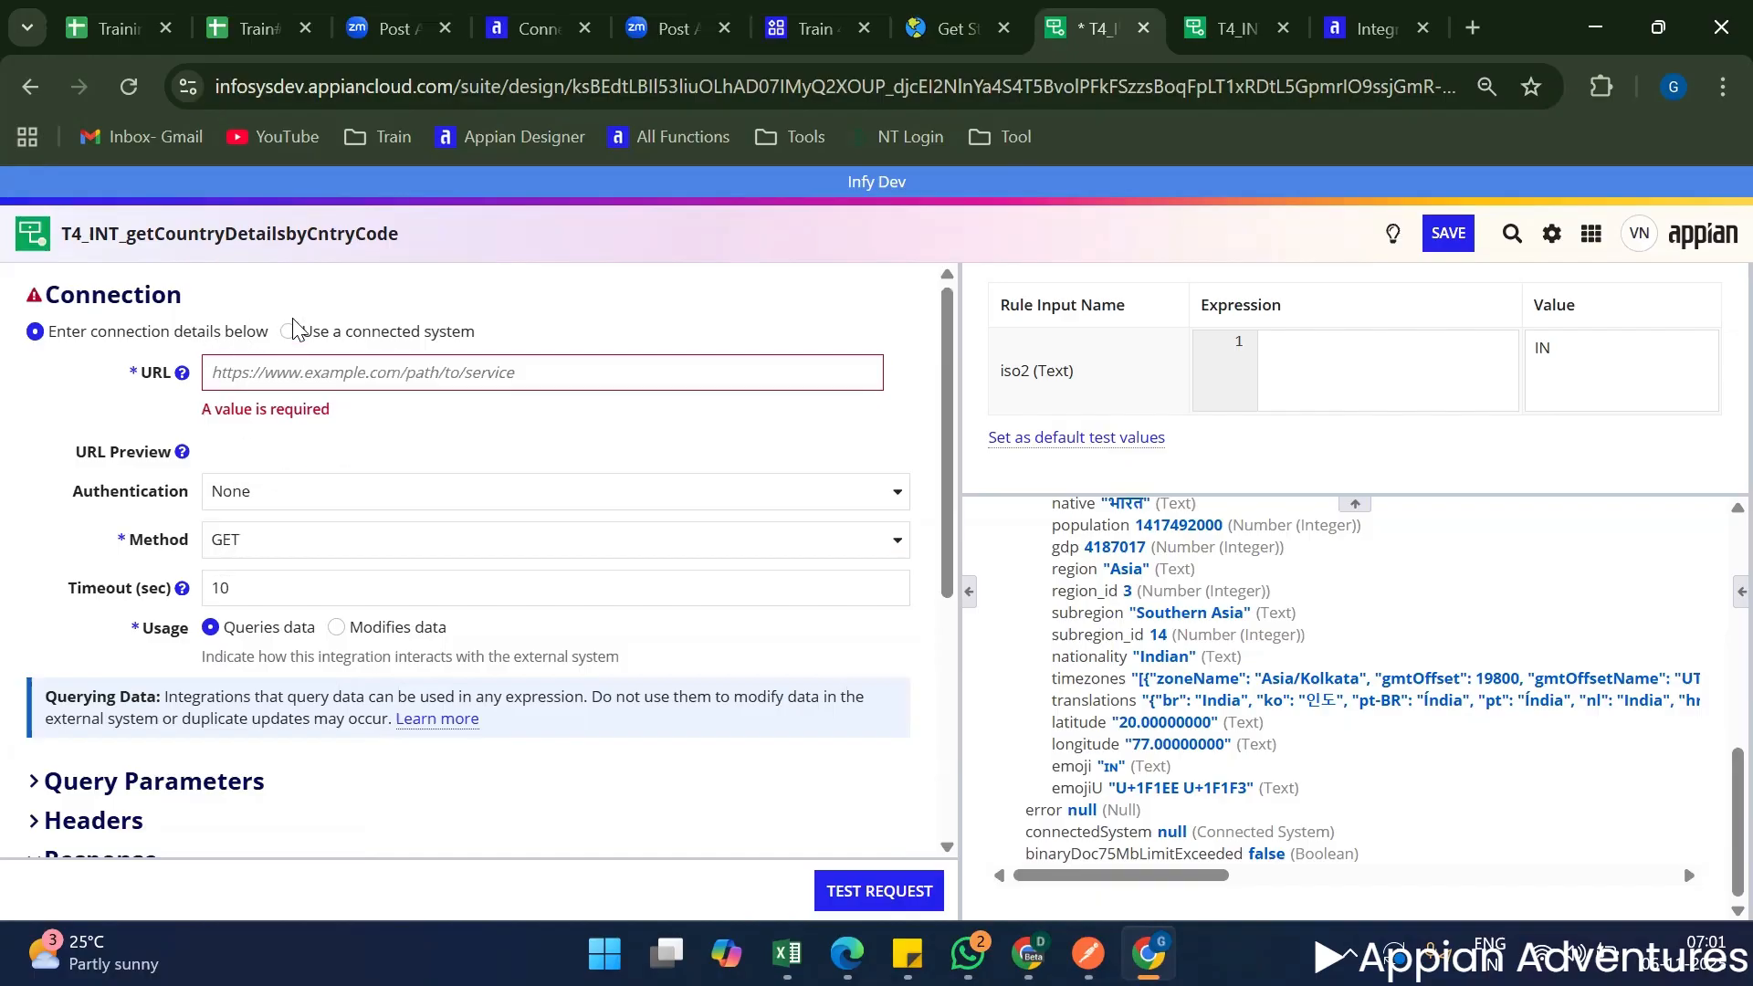
{"action": "left_click", "coordinate": [290, 330]}
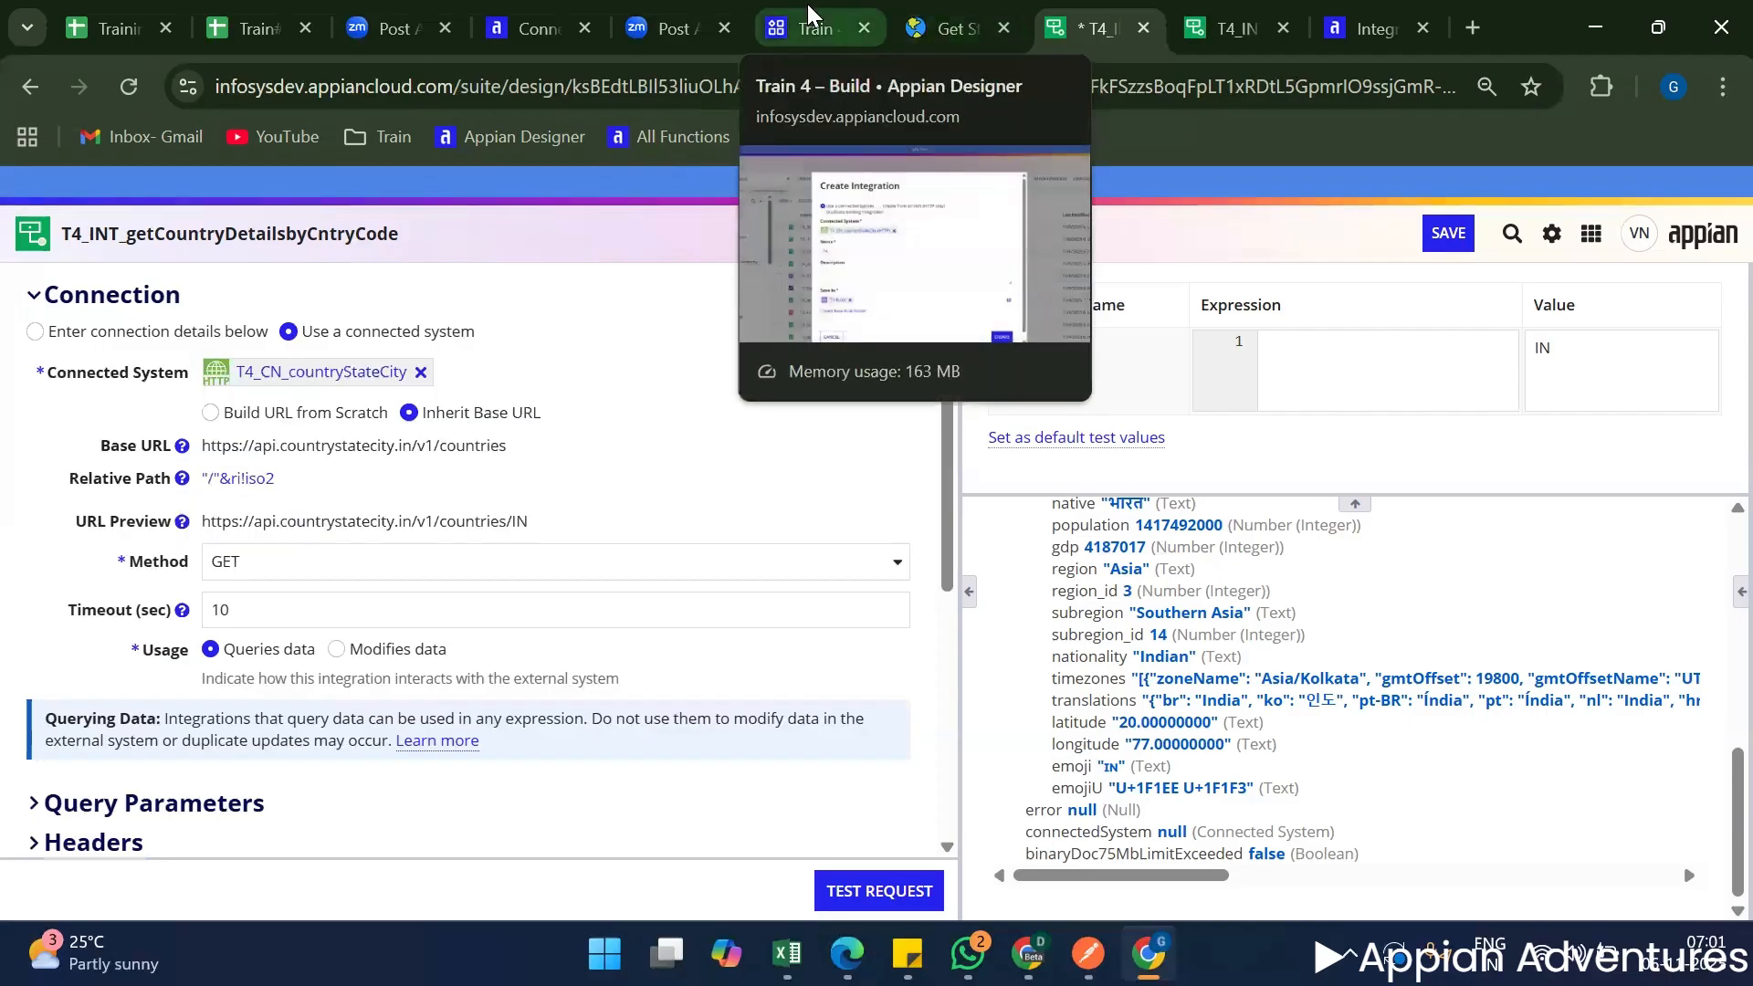
Examine the full Get States by Country endpoint path in the API docs, including the part following the iso2 parameter.
{"action": "left_click", "coordinate": [950, 28]}
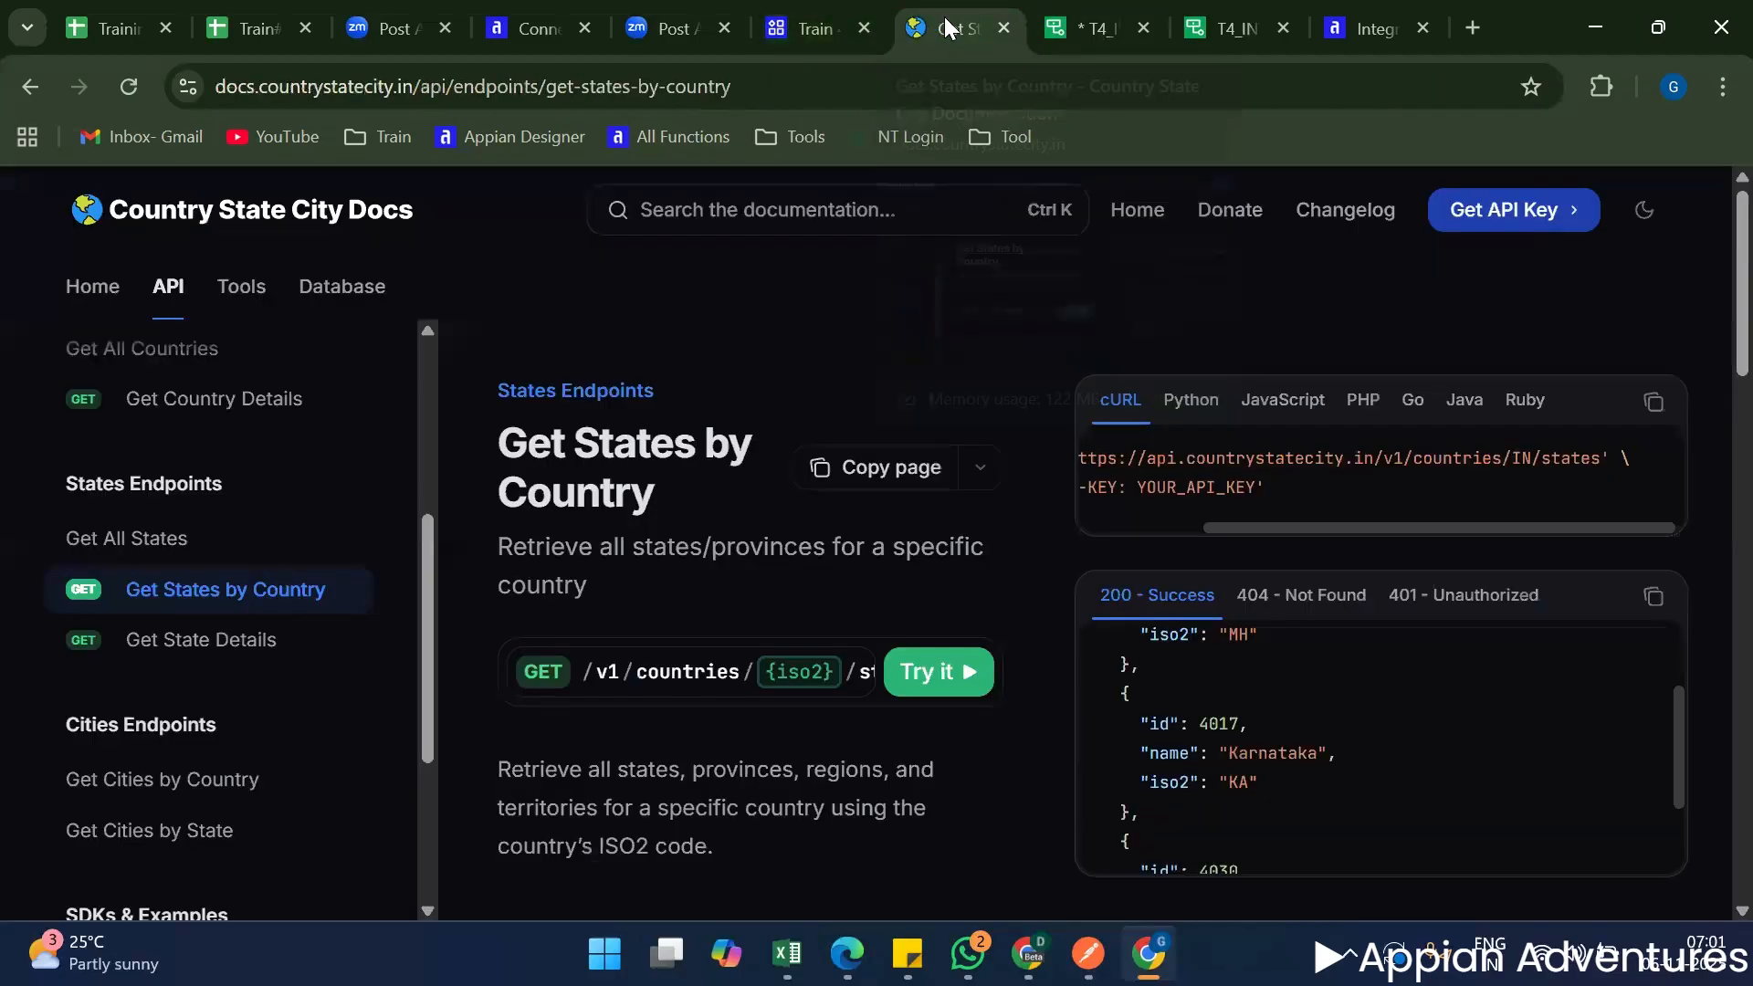
{"action": "left_click", "coordinate": [1058, 33]}
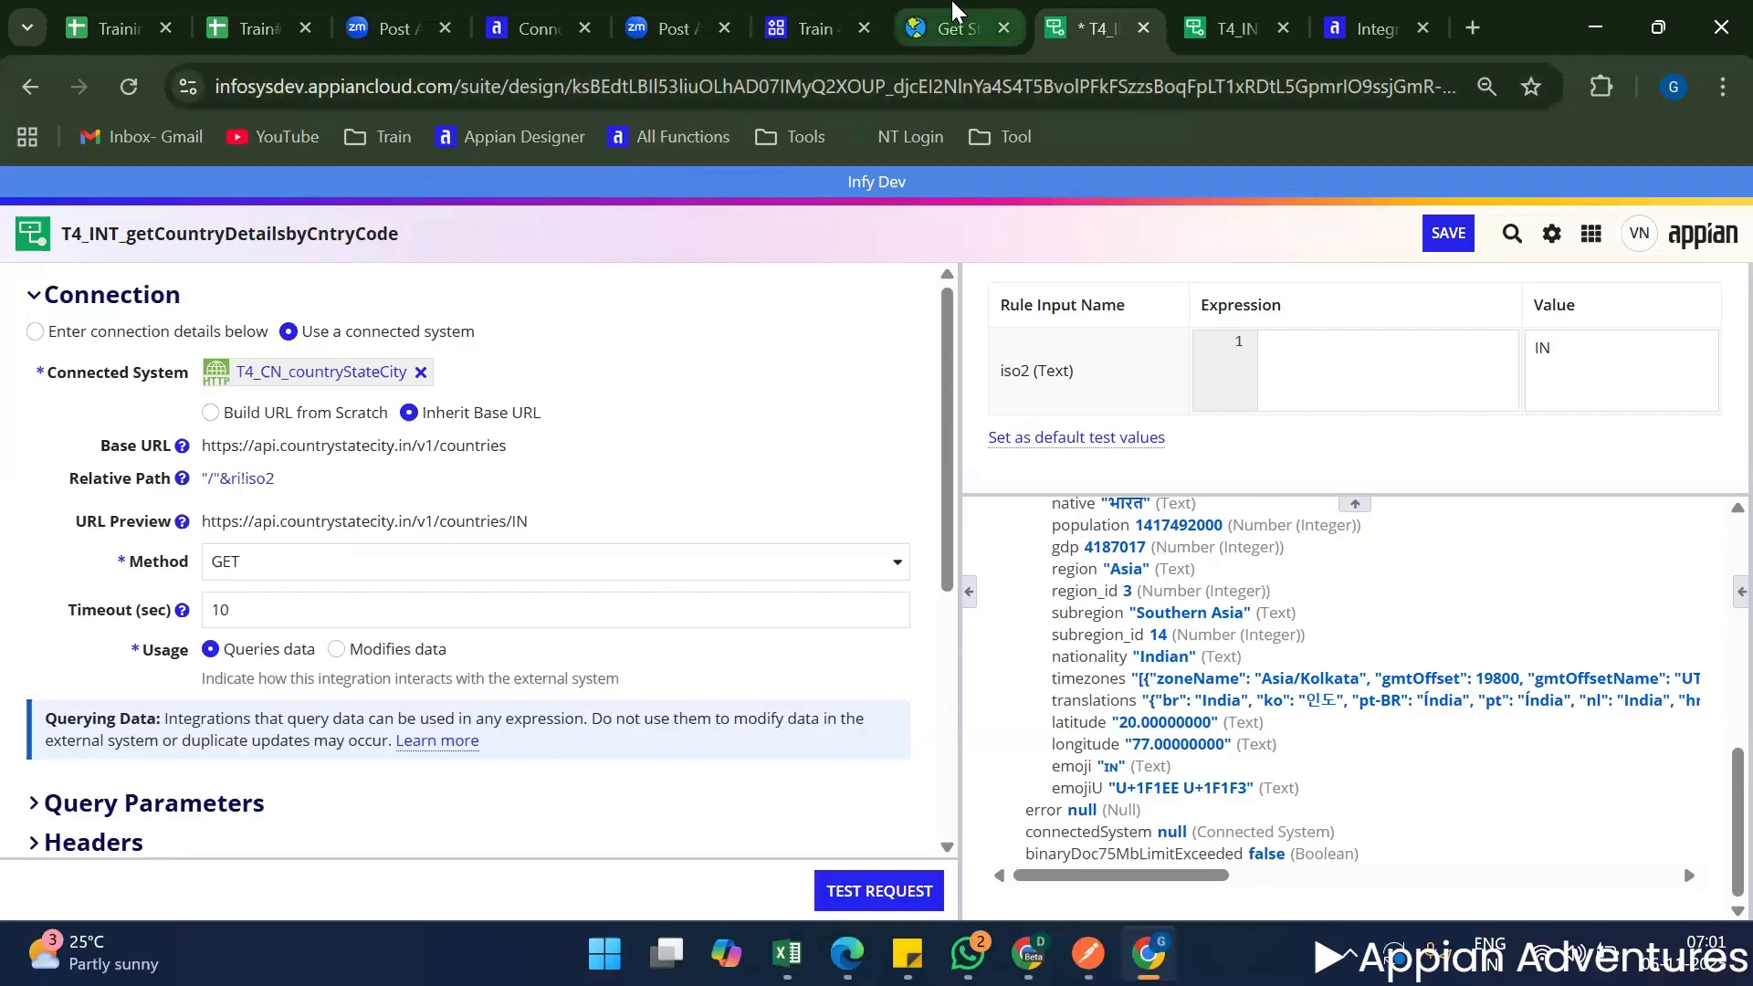
{"action": "mouse_move", "coordinate": [949, 11]}
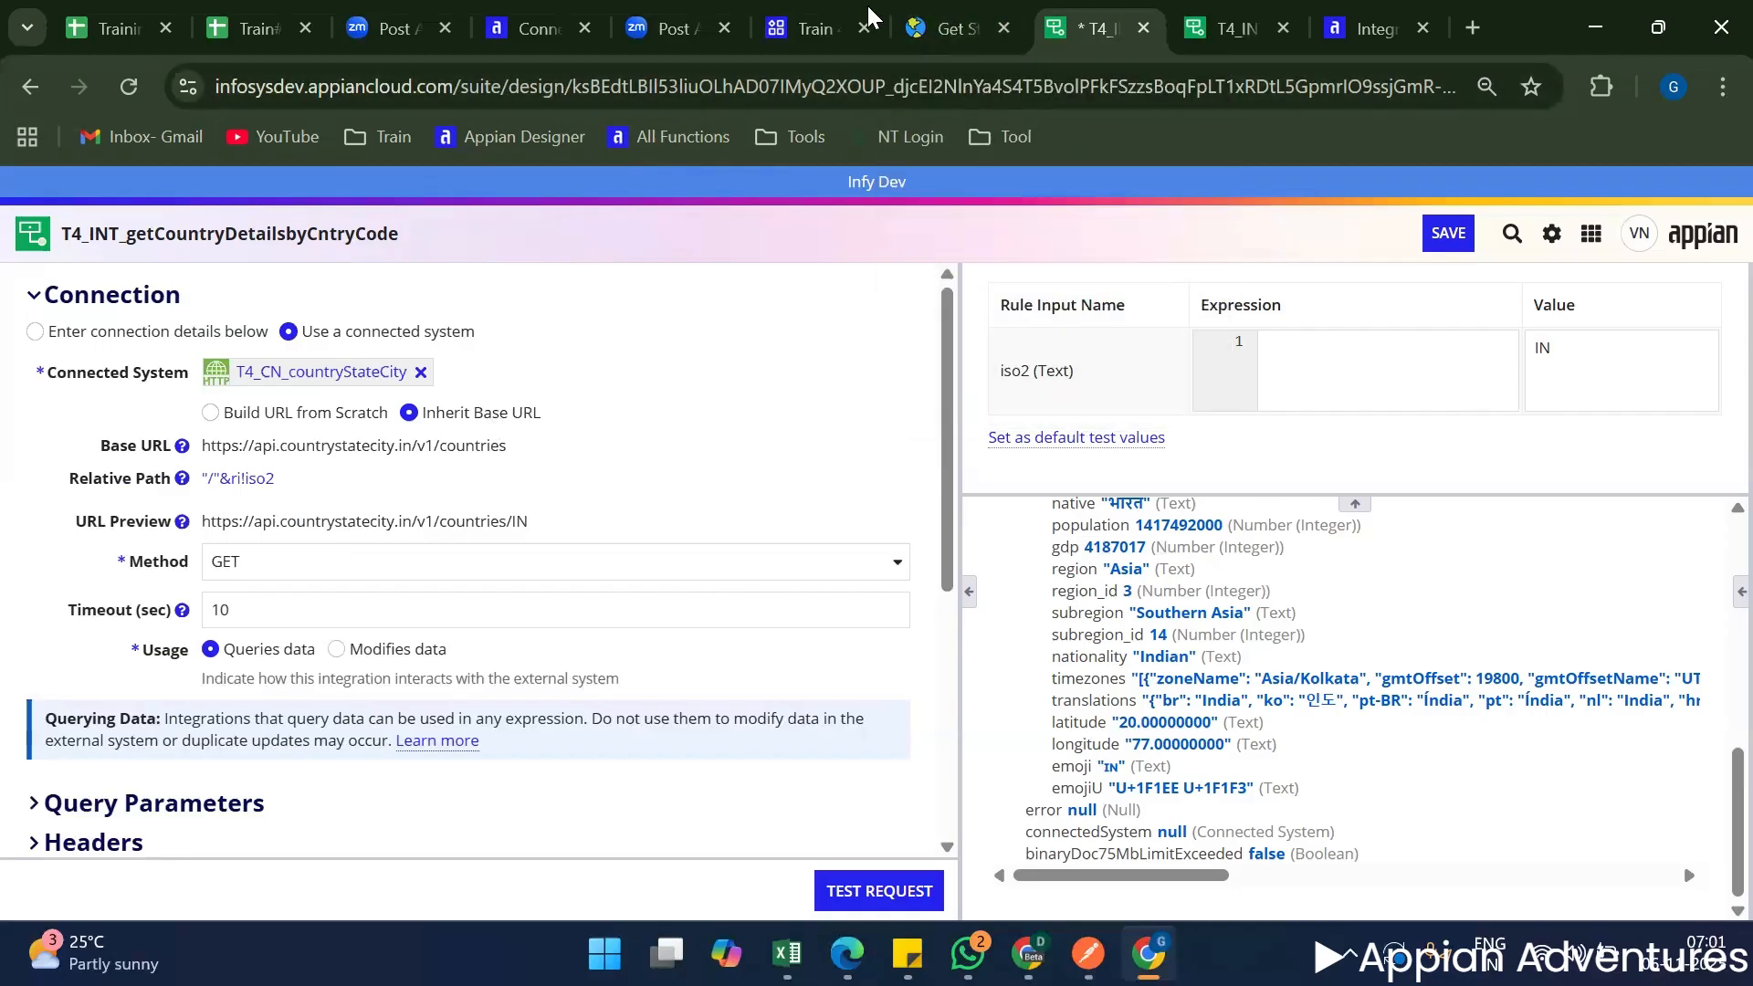
{"action": "left_click", "coordinate": [908, 11]}
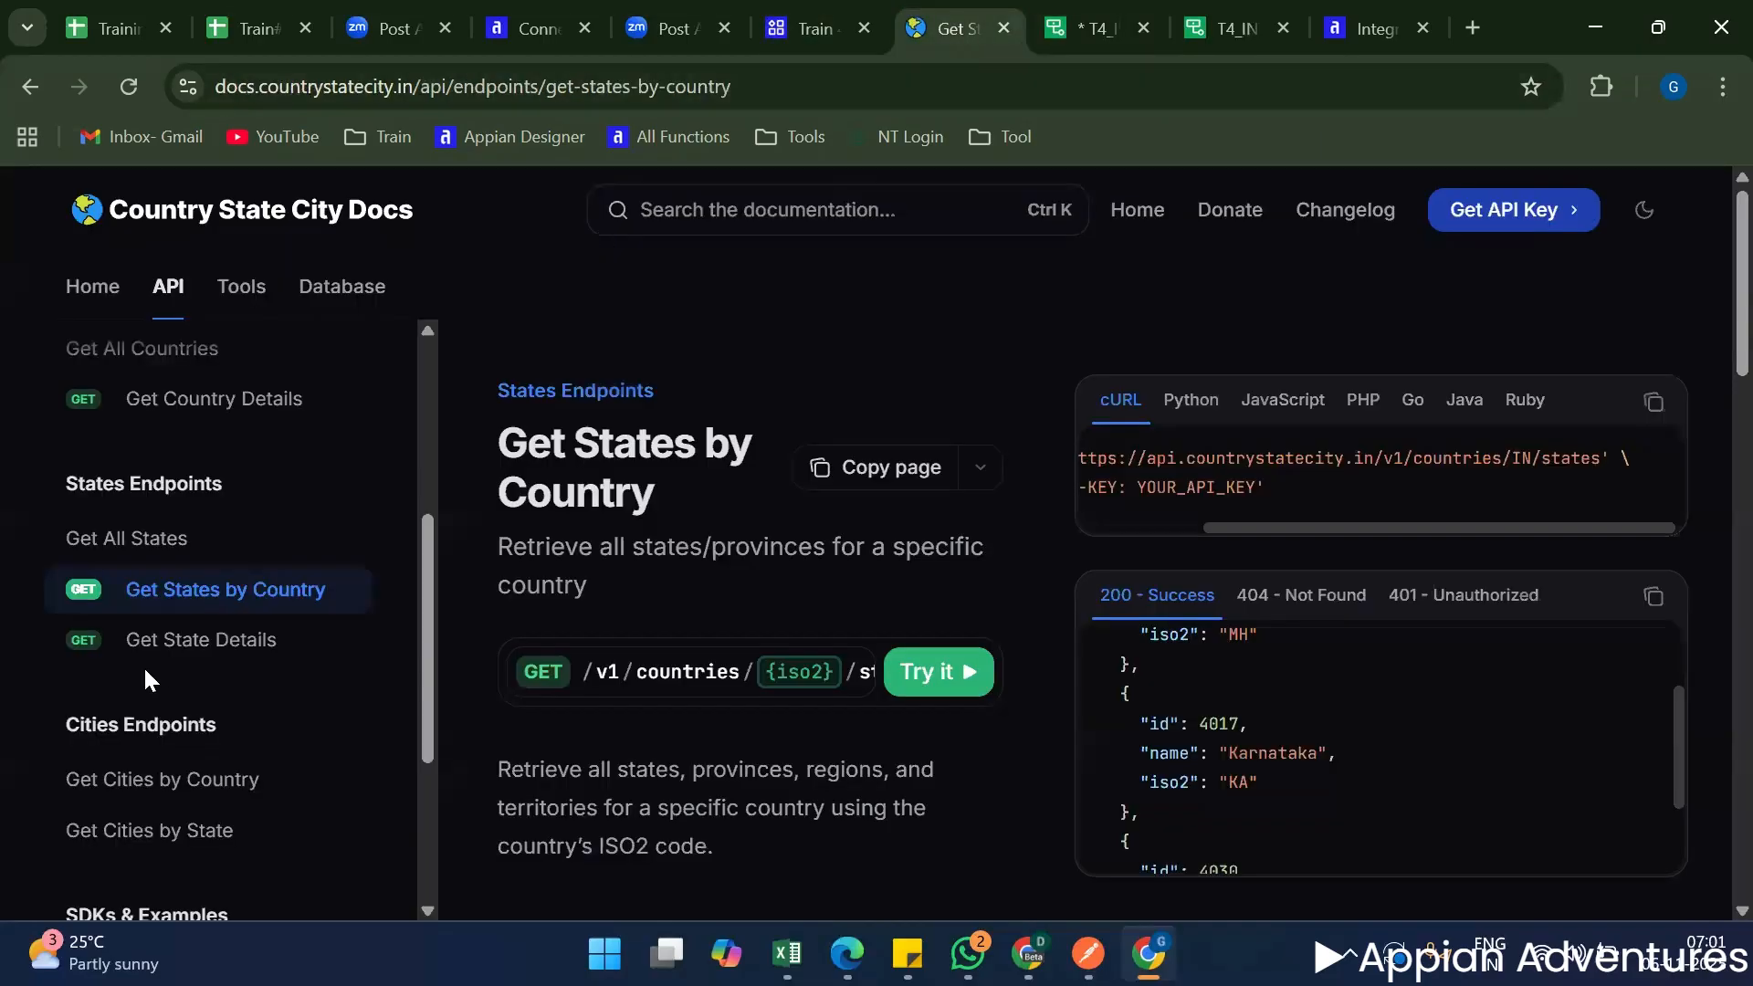
{"action": "scroll", "coordinate": [239, 731], "scroll_direction": "up", "scroll_amount": 3}
{"action": "scroll", "coordinate": [239, 731], "scroll_direction": "down", "scroll_amount": 3}
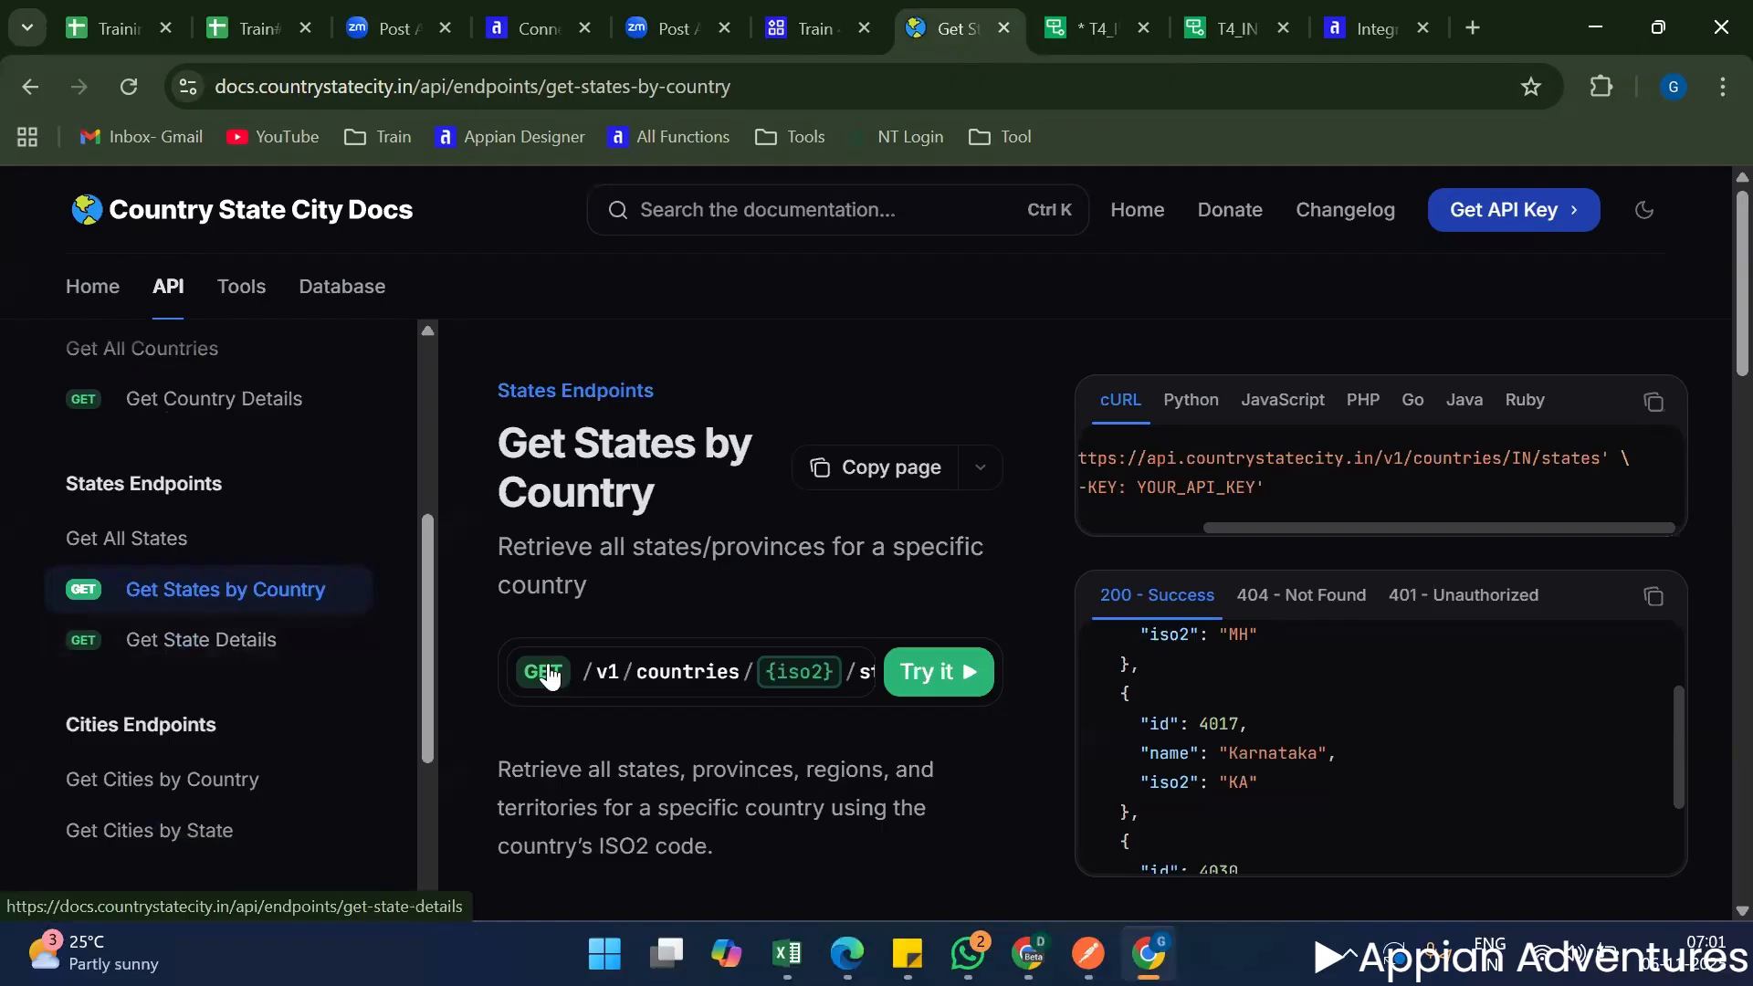
{"action": "scroll", "coordinate": [269, 675], "scroll_direction": "down", "scroll_amount": 2}
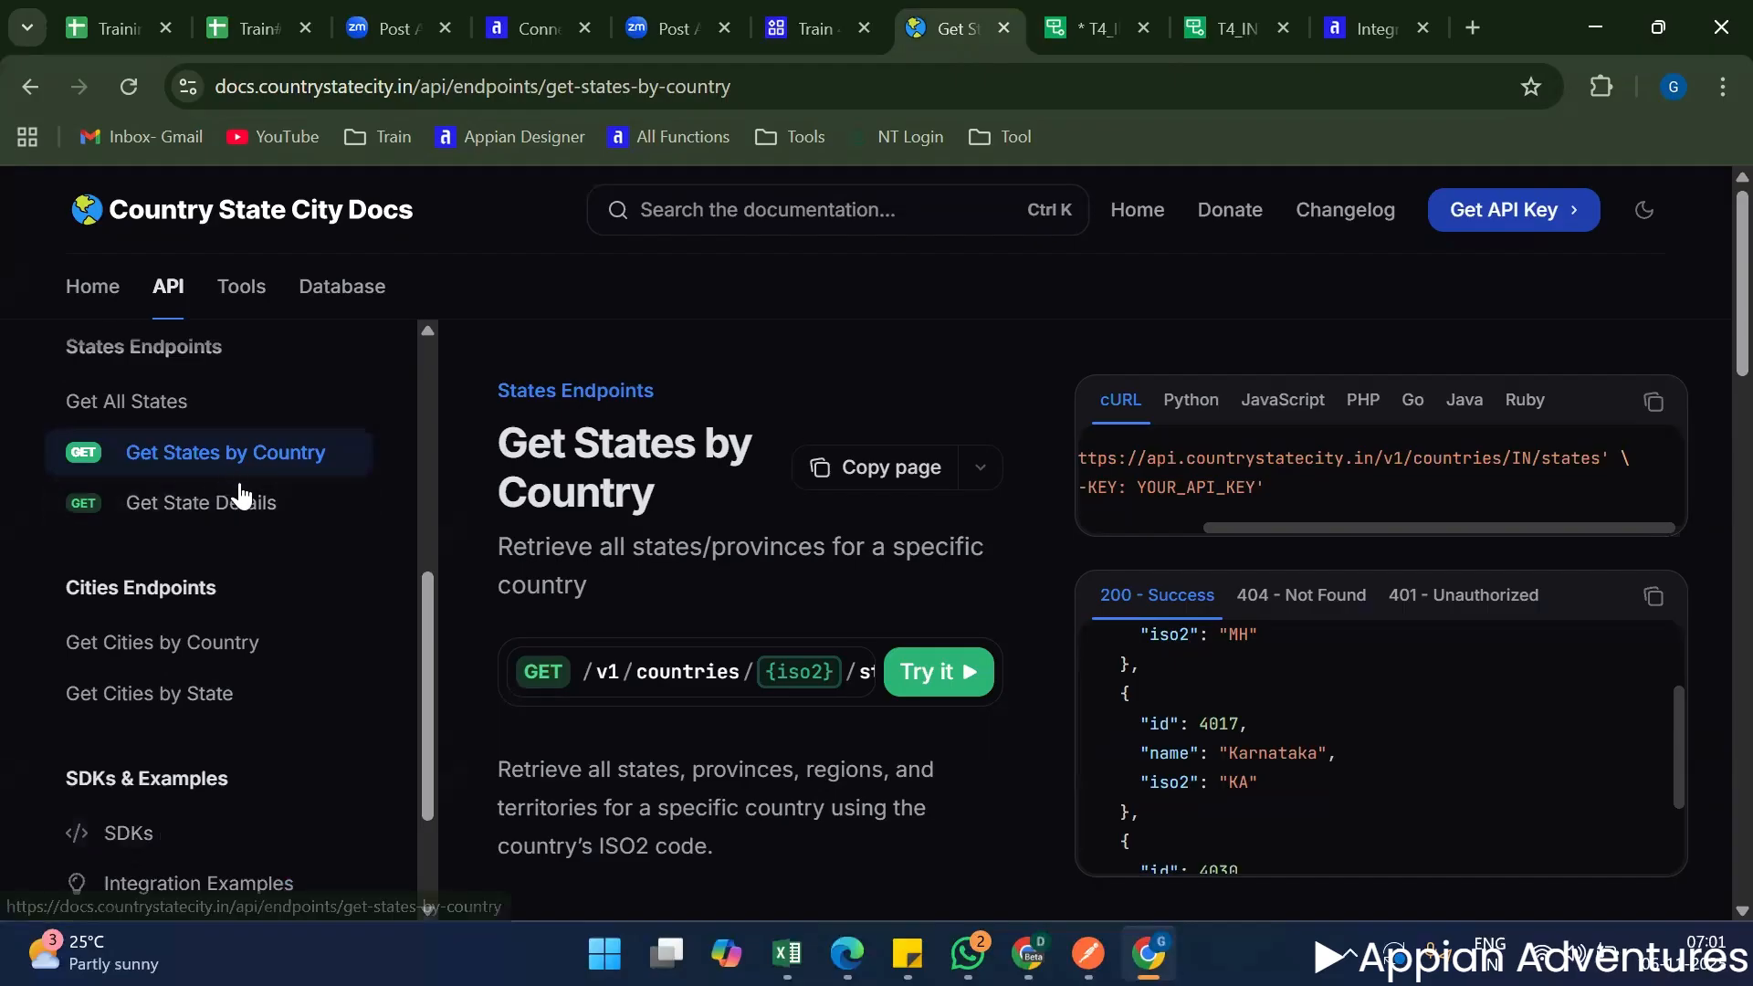
{"action": "scroll", "coordinate": [735, 612], "scroll_direction": "down", "scroll_amount": 1}
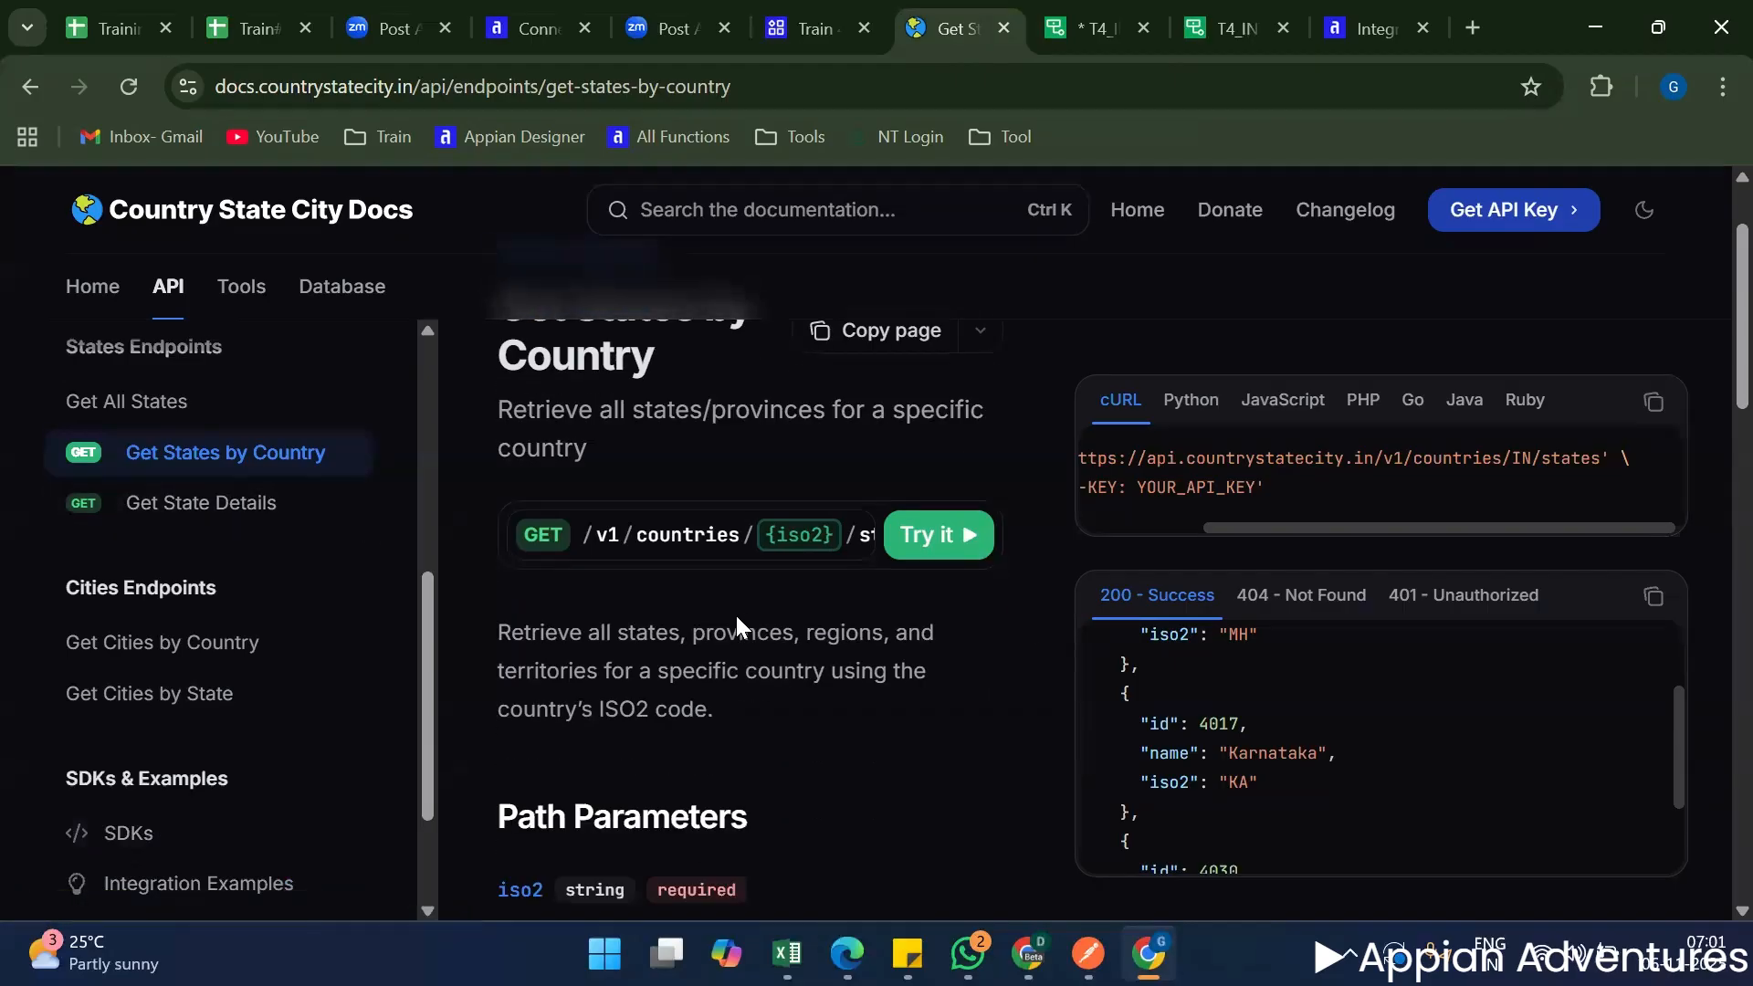
{"action": "scroll", "coordinate": [684, 621], "scroll_direction": "up", "scroll_amount": 1}
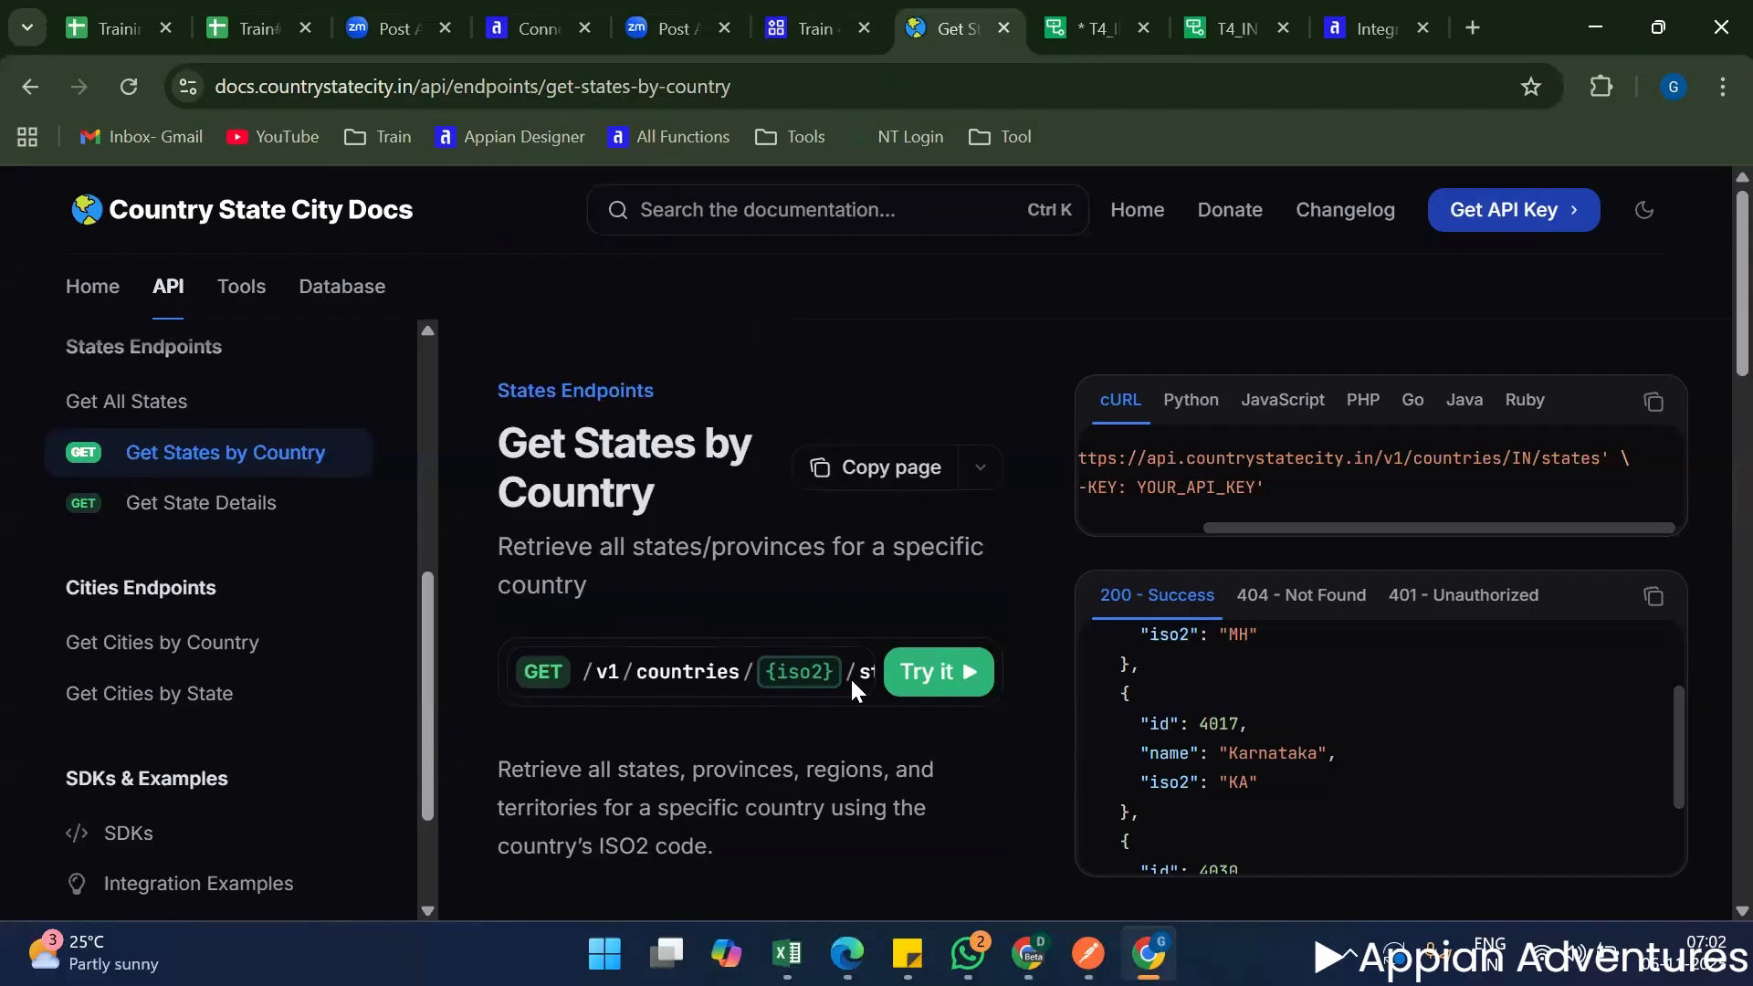
{"action": "scroll", "coordinate": [774, 671], "scroll_direction": "right", "scroll_amount": 1}
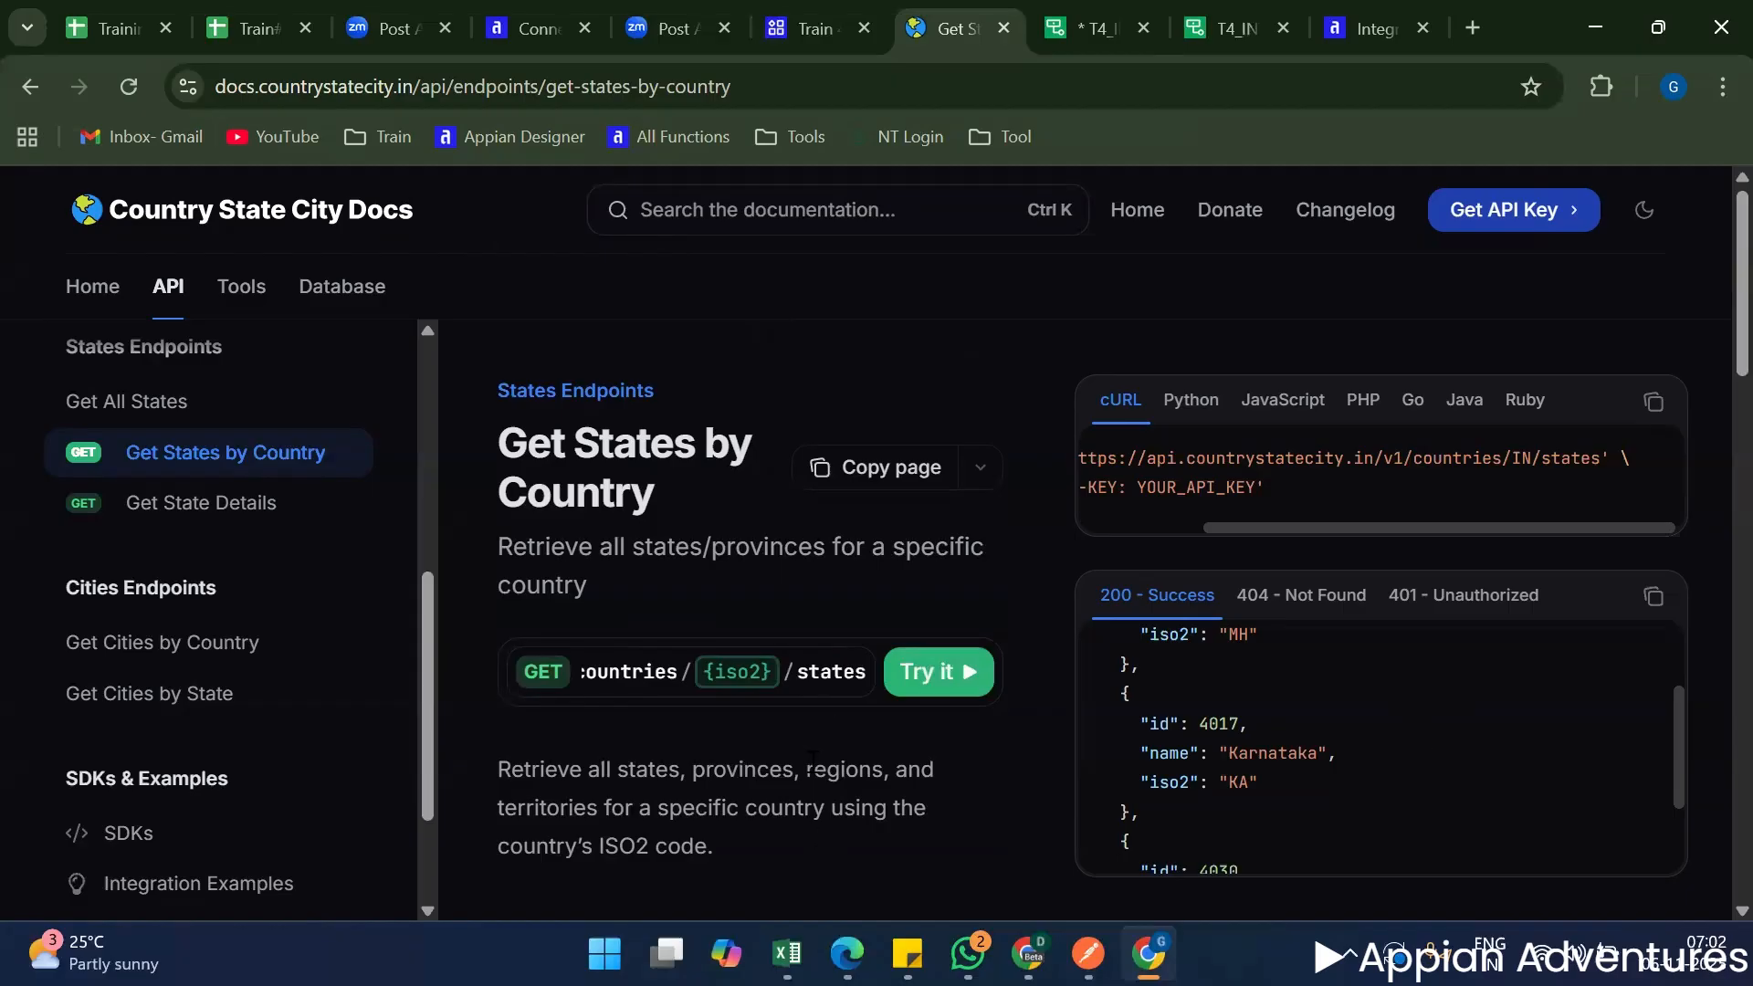
{"action": "scroll", "coordinate": [808, 767], "scroll_direction": "down", "scroll_amount": 1}
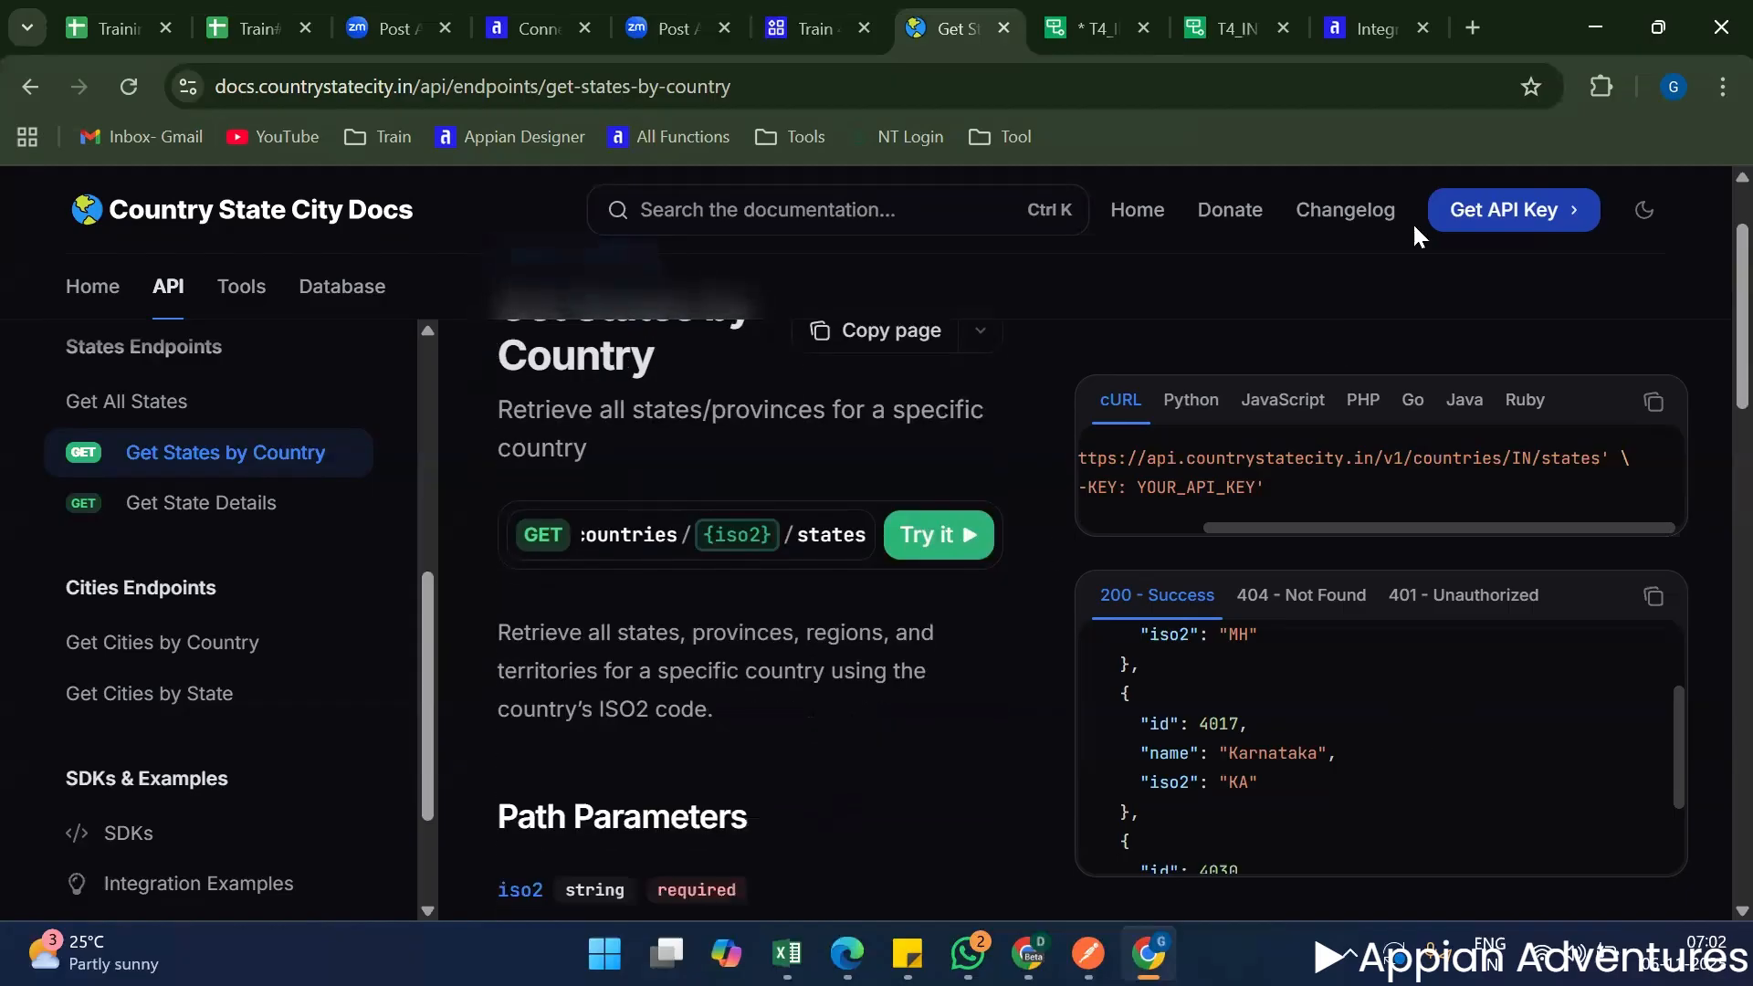
Name the new integration T4_INT_getStateDetails and create it in the T4 Rules folder.
{"action": "left_click", "coordinate": [791, 27]}
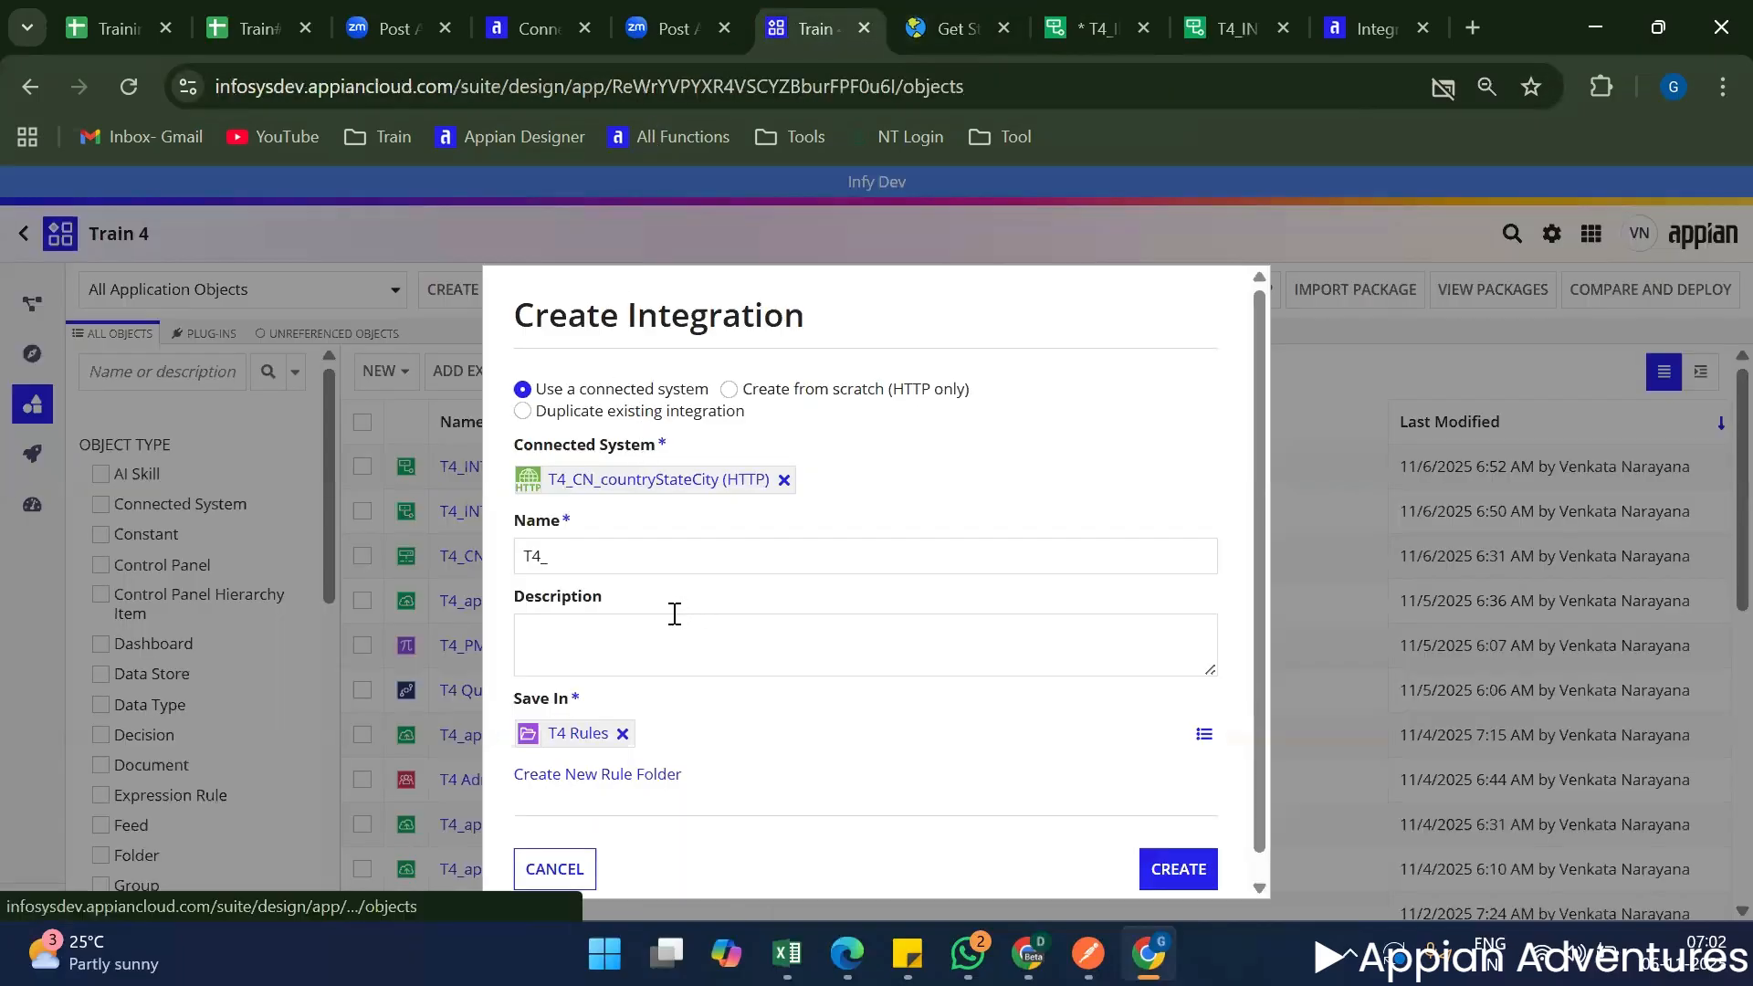
{"action": "left_click", "coordinate": [586, 566]}
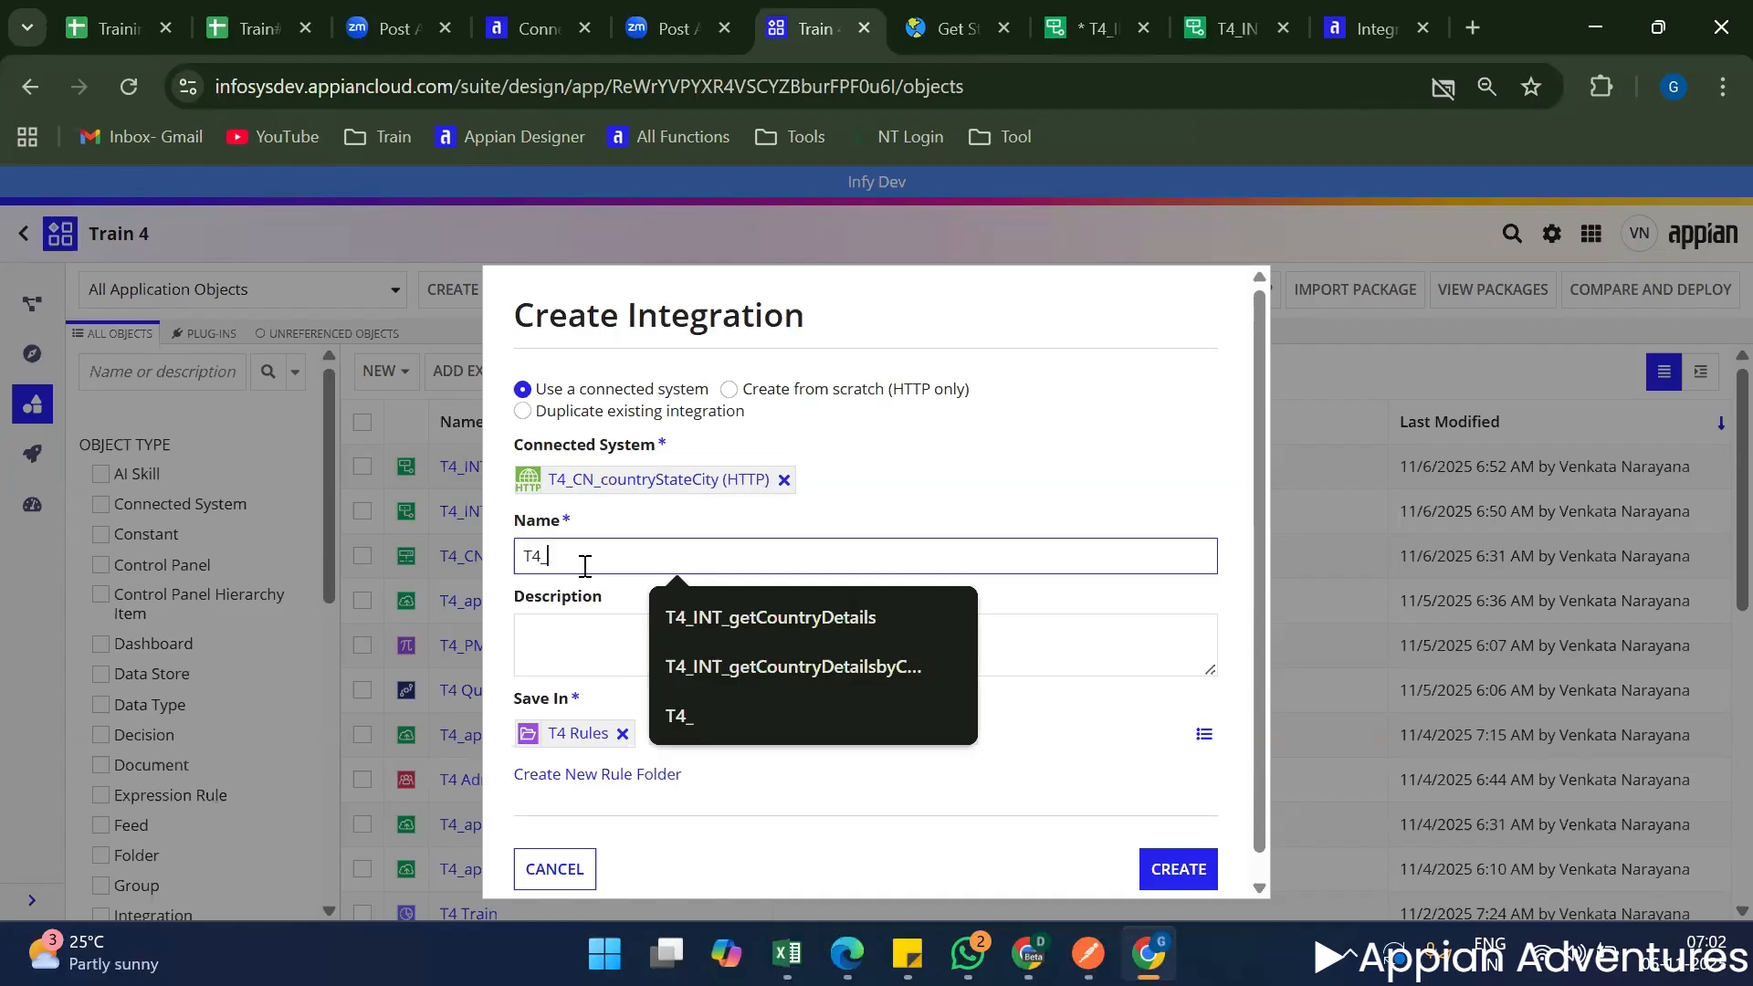
{"action": "type", "text": "INT_"}
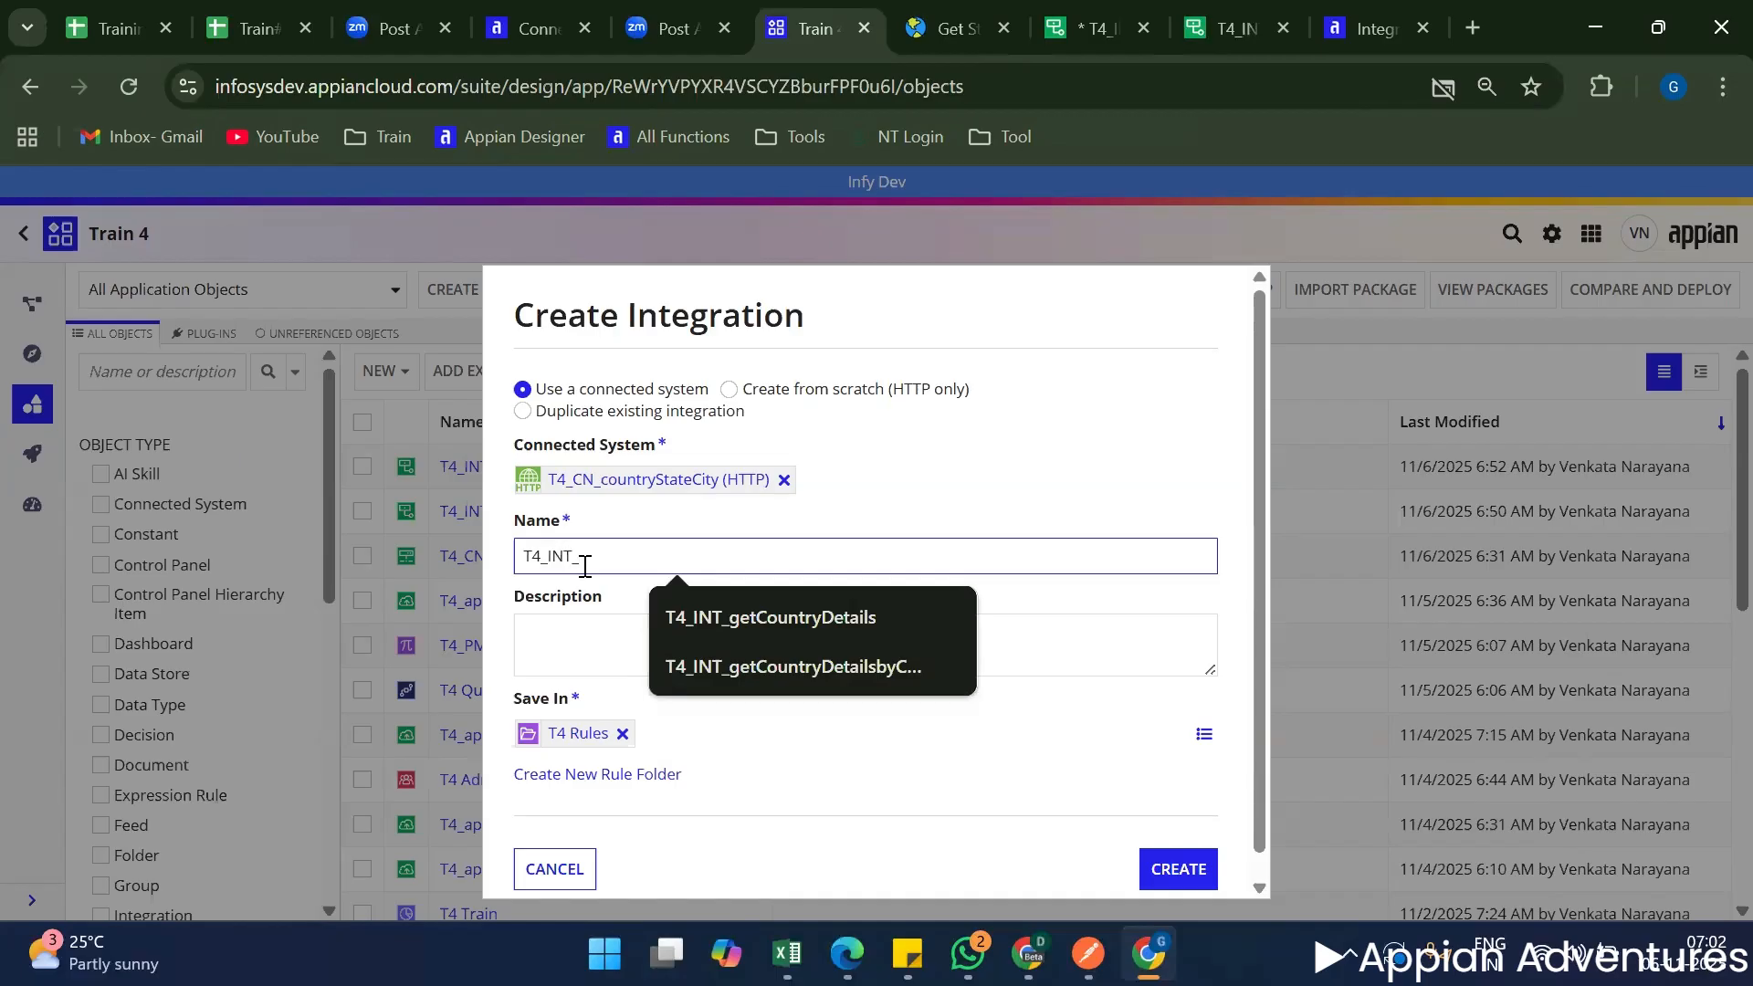
{"action": "type", "text": "getsta"}
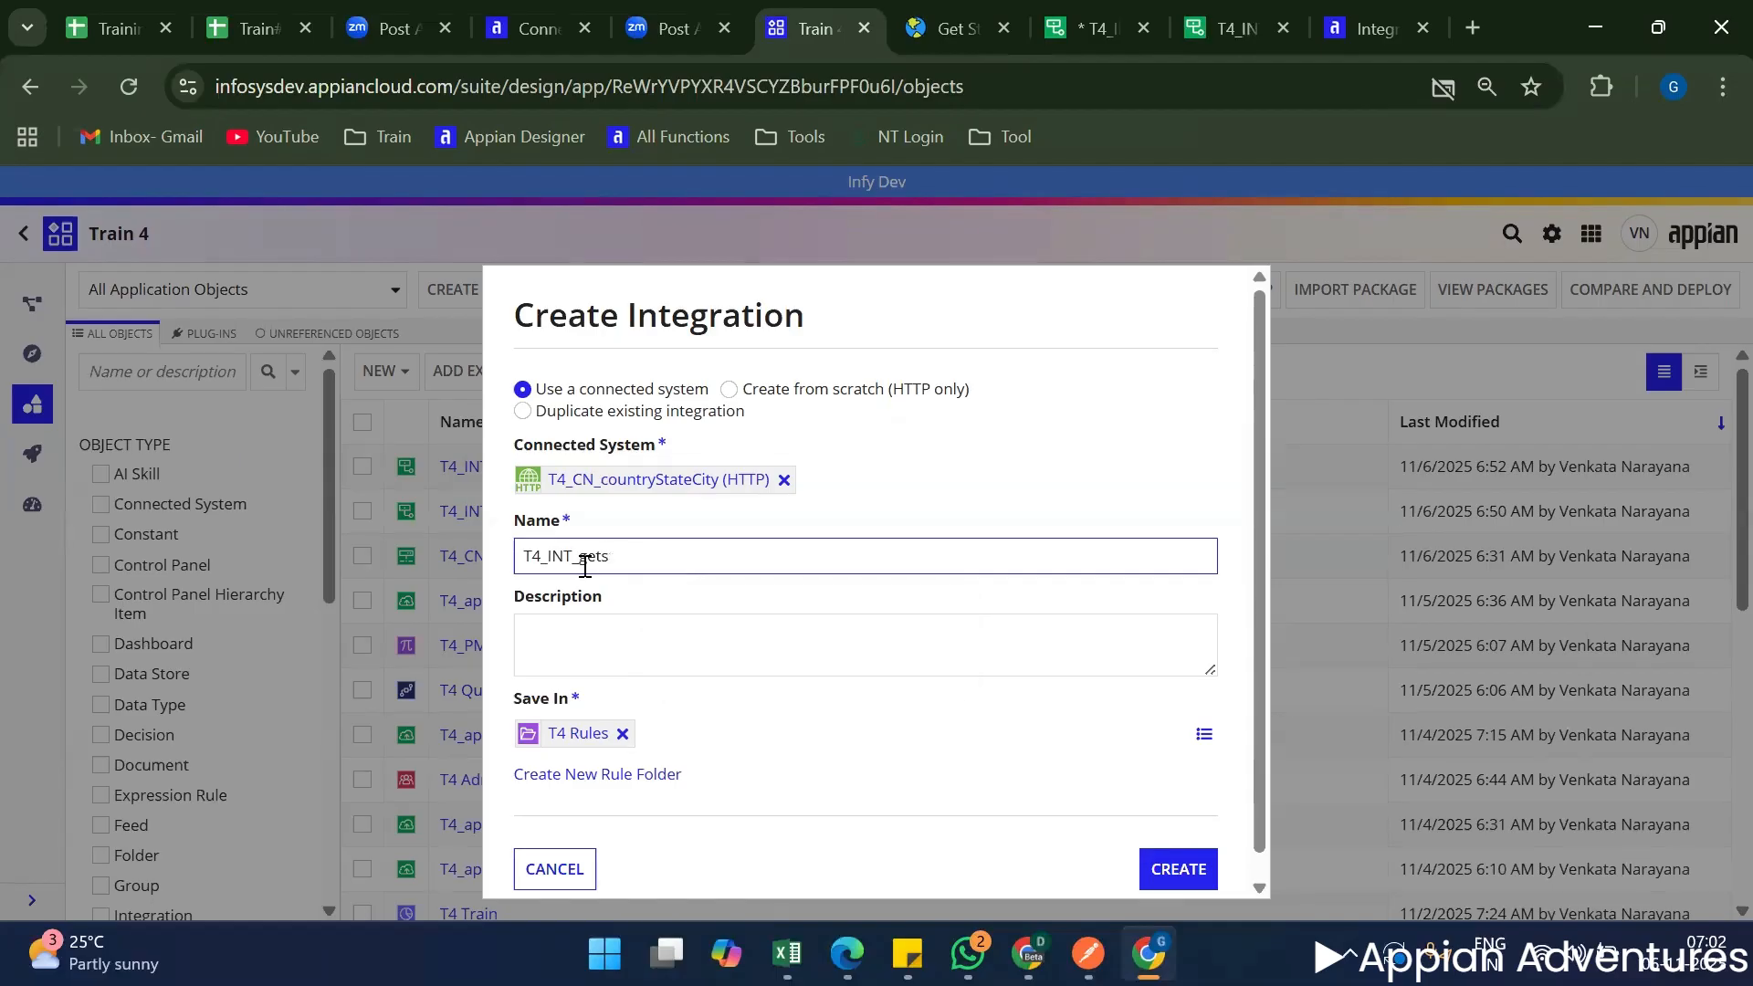
{"action": "key", "text": "BackSpace"}
{"action": "type", "text": "StateDetail"}
{"action": "scroll", "coordinate": [502, 584], "scroll_direction": "down", "scroll_amount": 1}
{"action": "left_click", "coordinate": [1161, 849]}
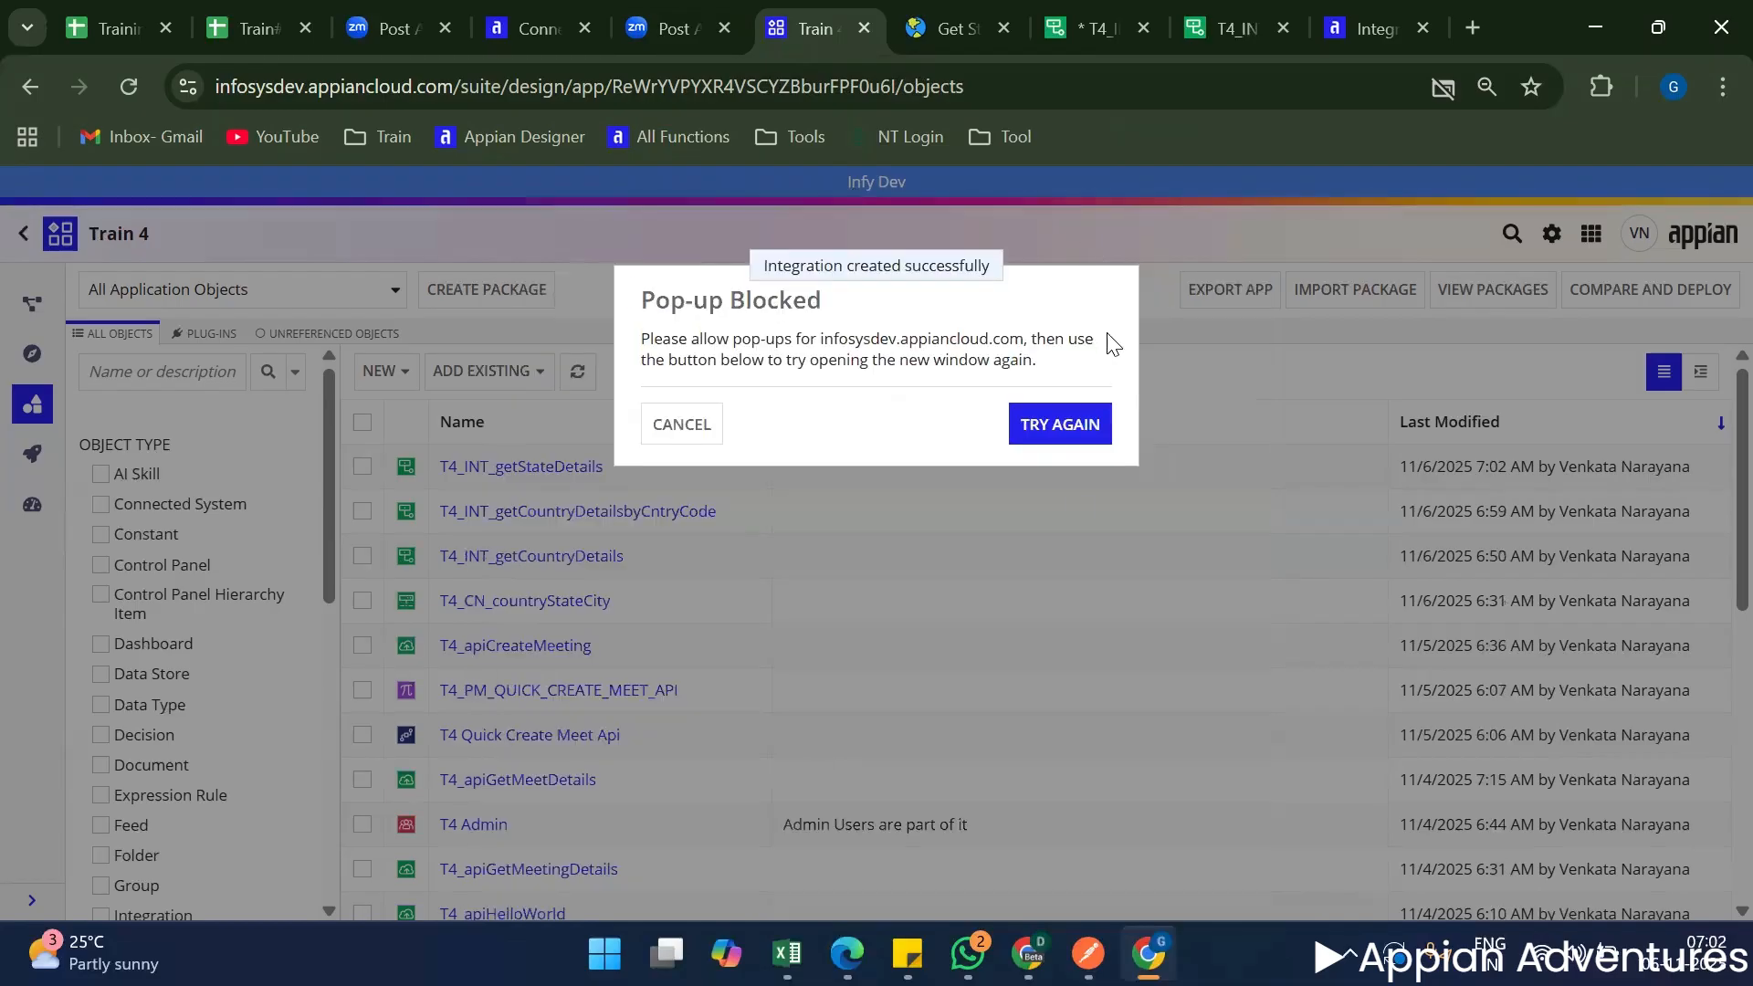
Retry opening the newly created T4_INT_getStateDetails integration and check its inherited base URL.
{"action": "left_click", "coordinate": [1059, 423]}
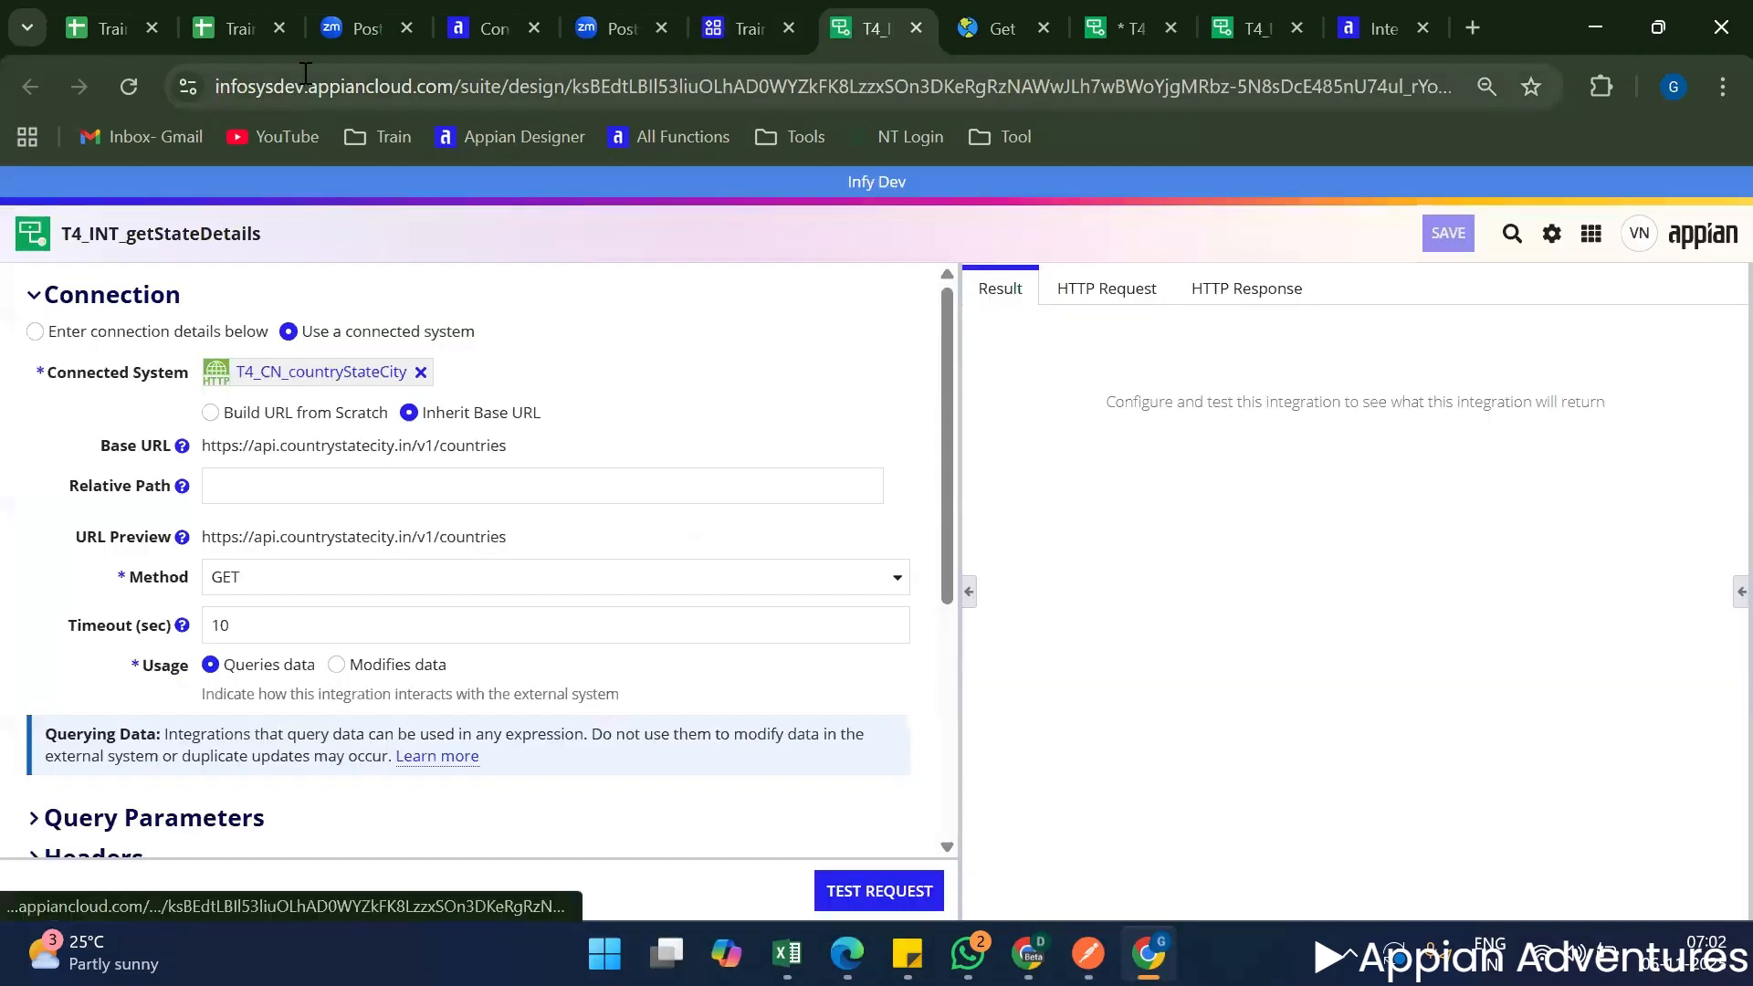
{"action": "triple_click", "coordinate": [456, 446]}
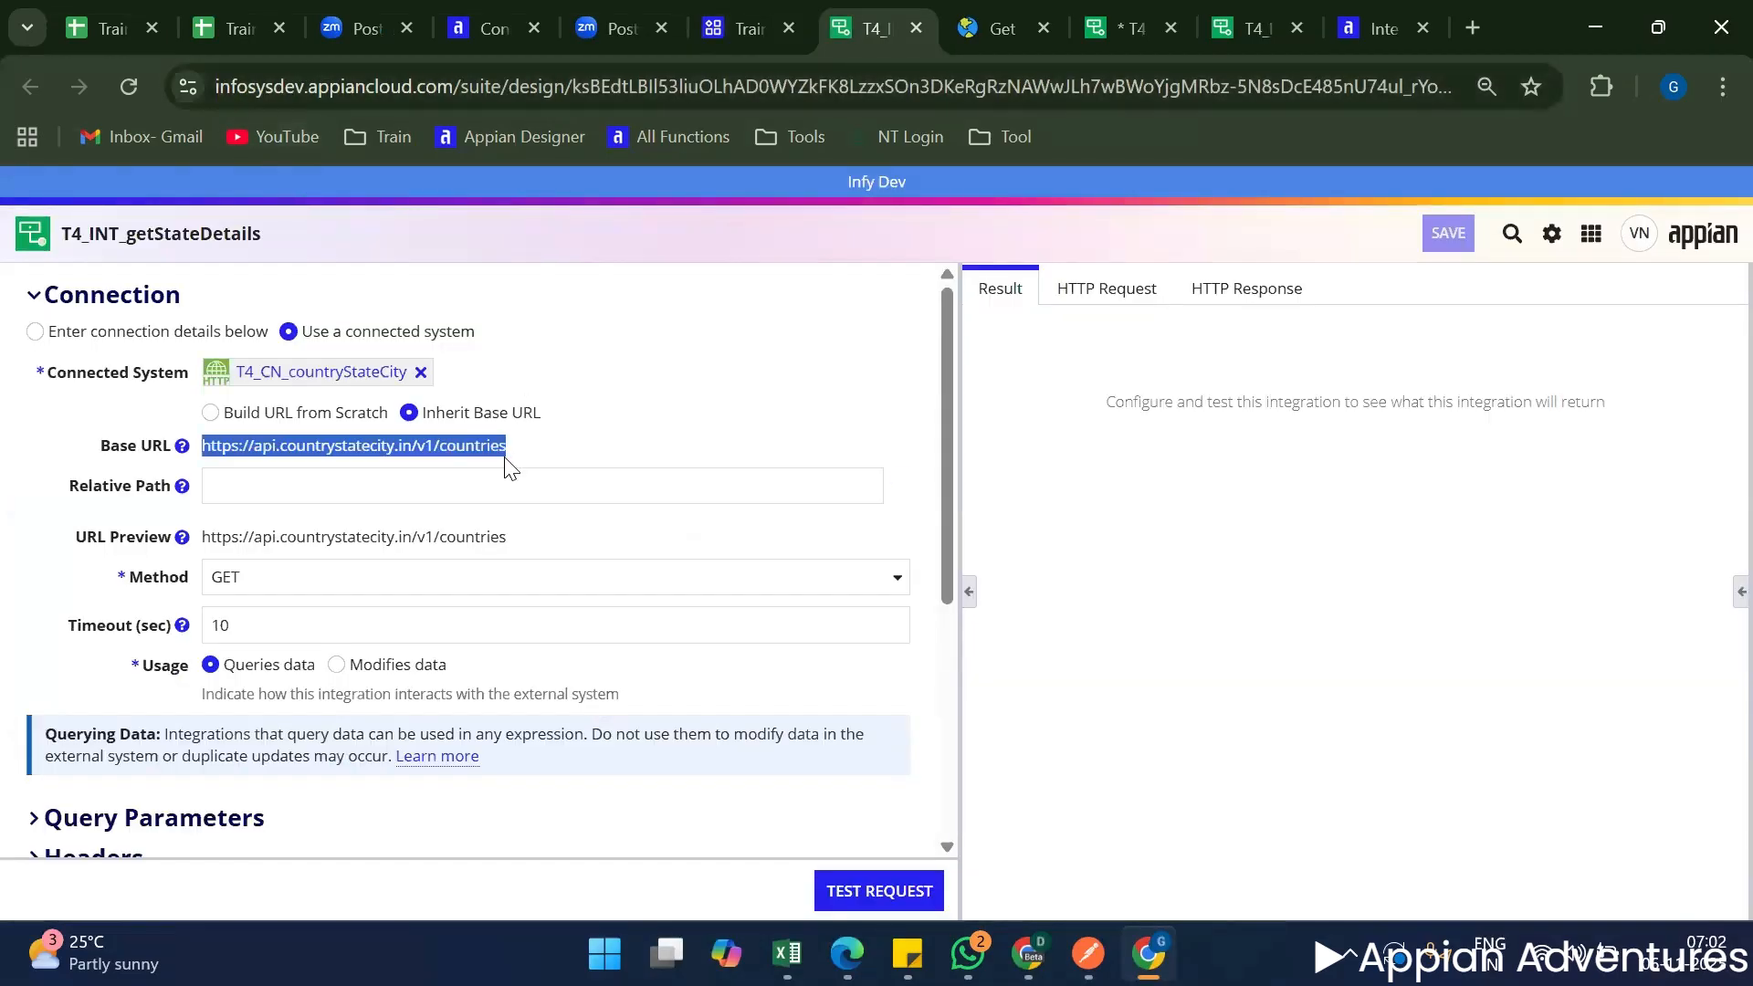
Add a Text rule input named iso2 to T4_INT_getStateDetails.
{"action": "left_click", "coordinate": [905, 481]}
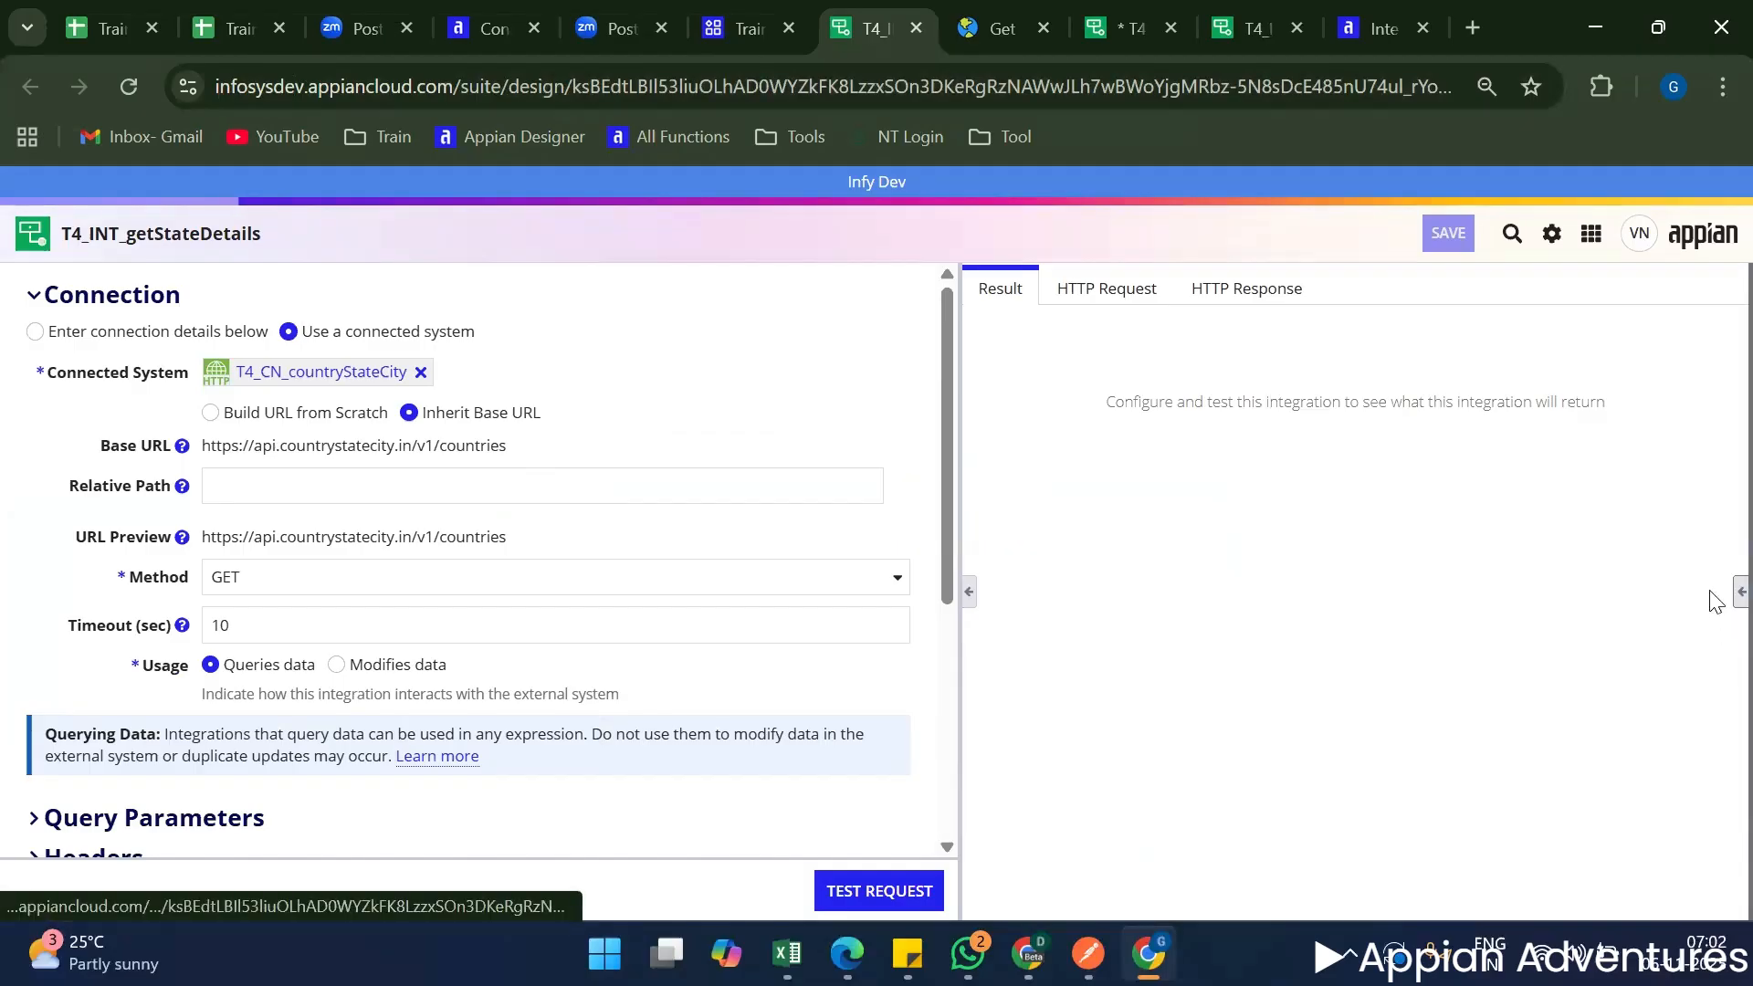
{"action": "left_click", "coordinate": [1739, 591]}
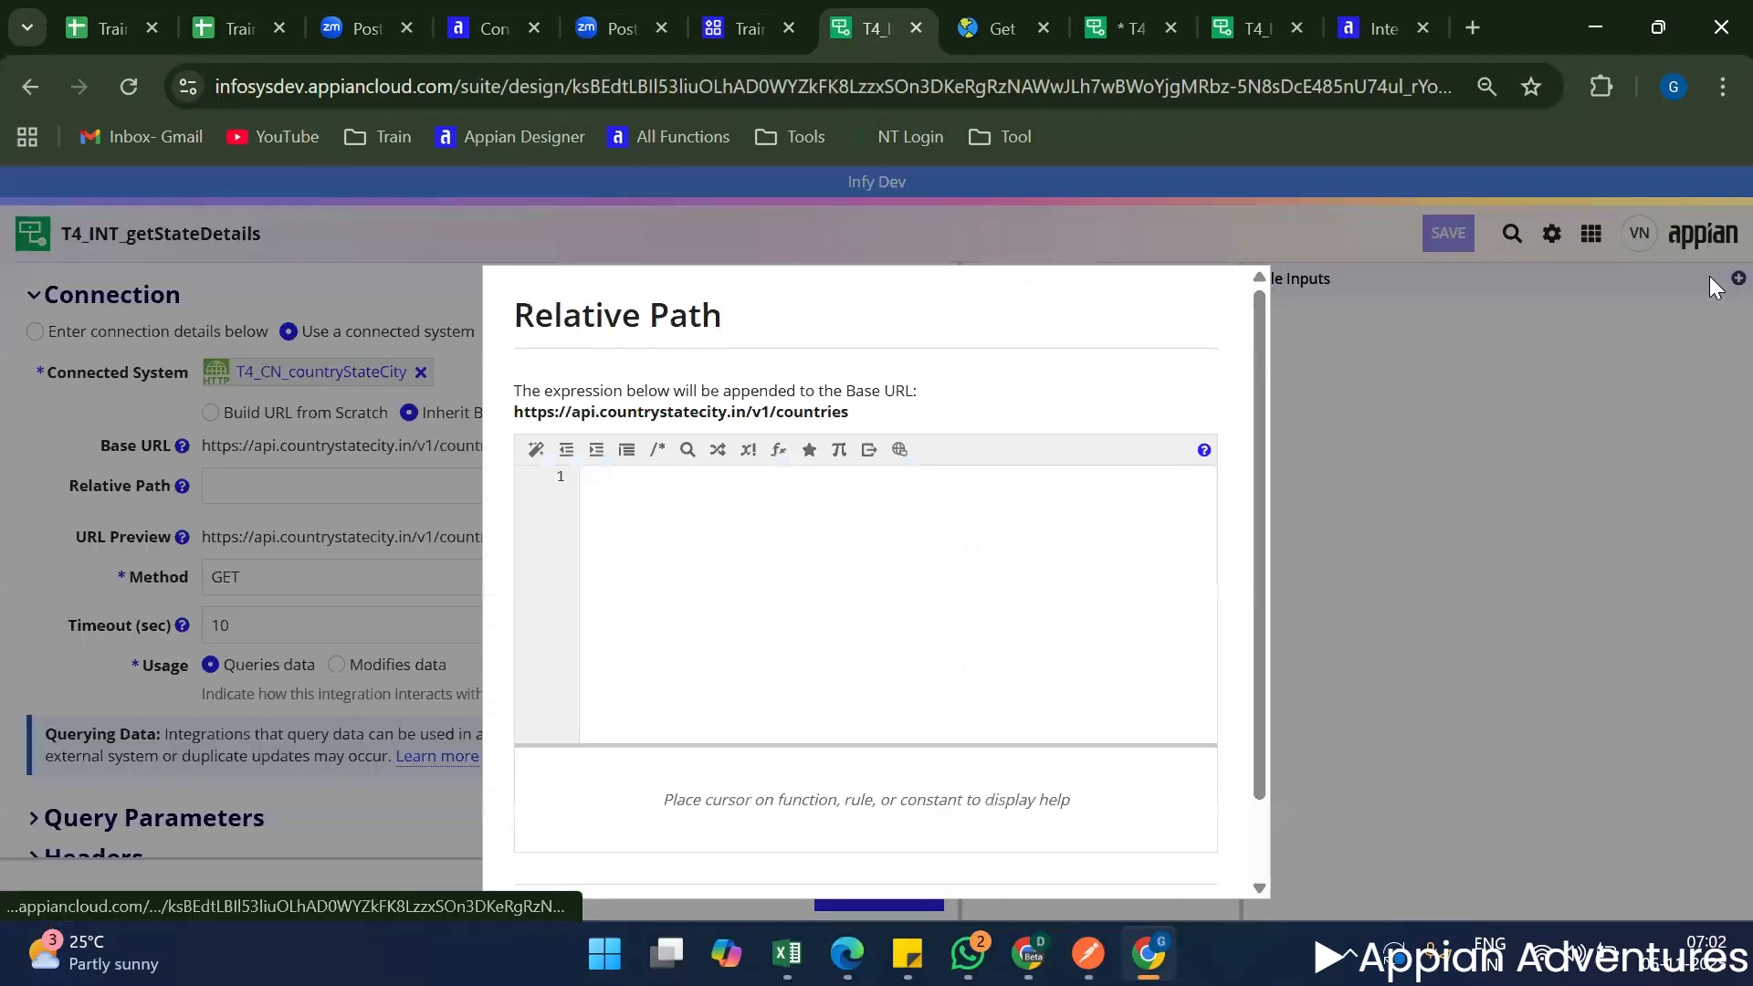
{"action": "scroll", "coordinate": [1013, 885], "scroll_direction": "down", "scroll_amount": 2}
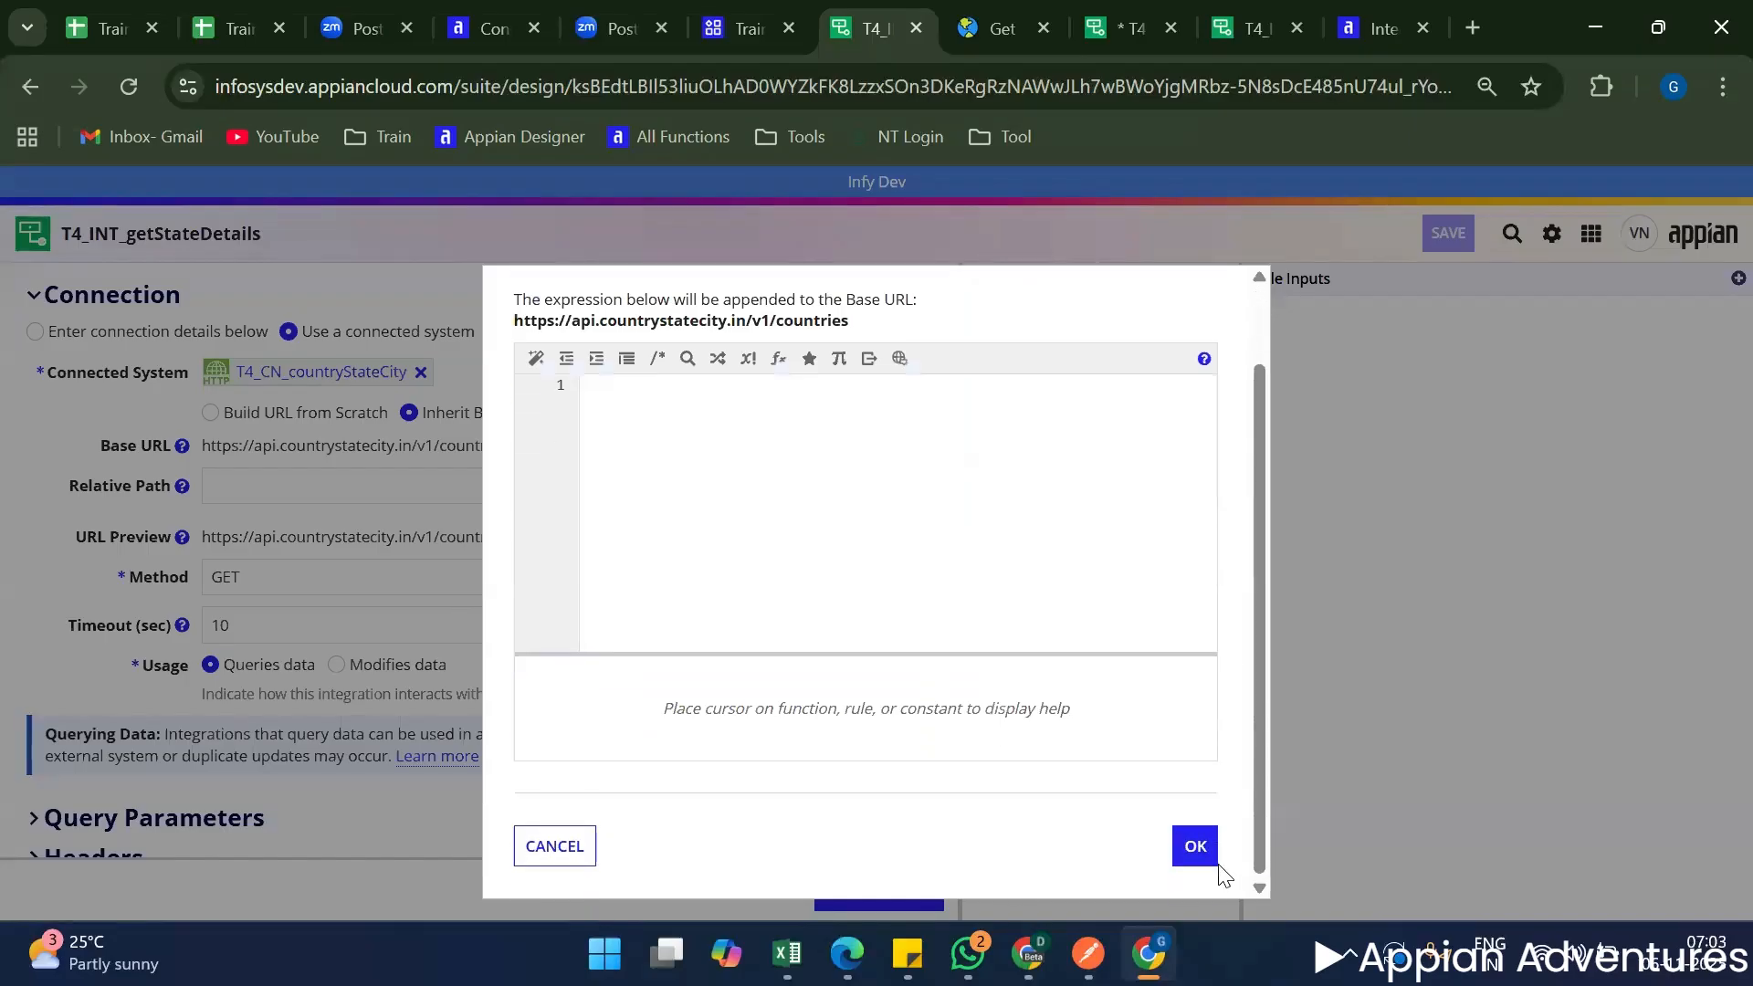
{"action": "left_click", "coordinate": [1207, 834]}
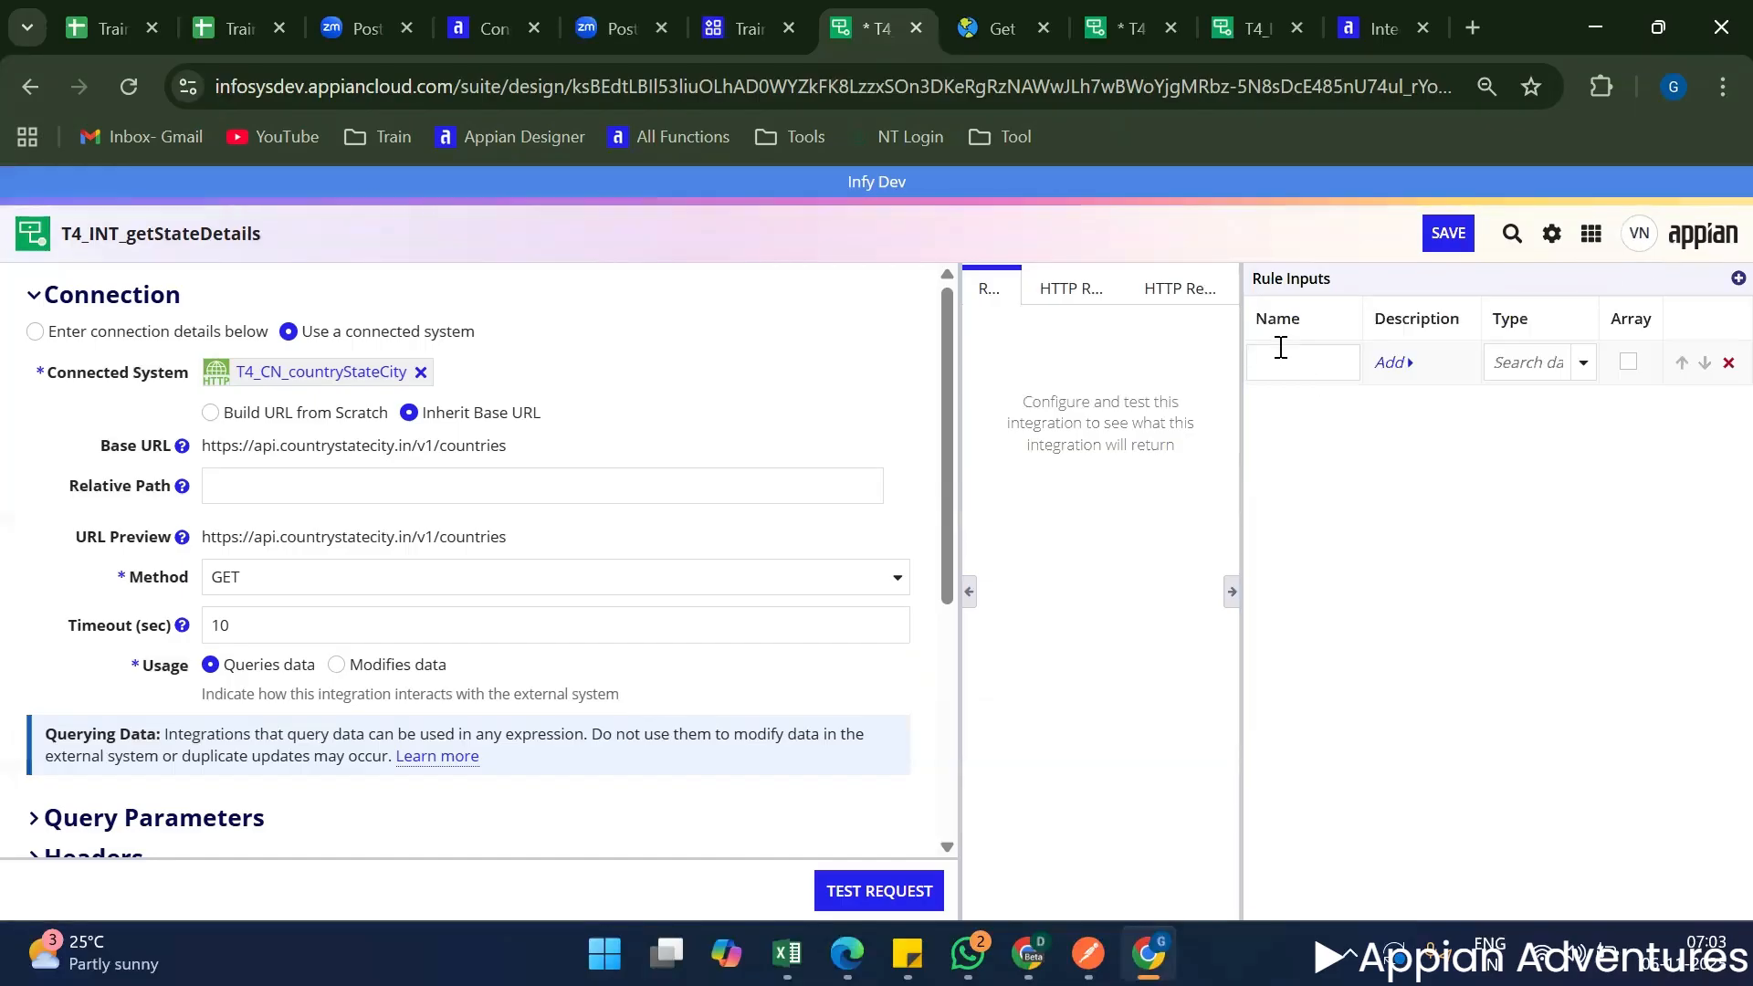
{"action": "key", "text": "super+v"}
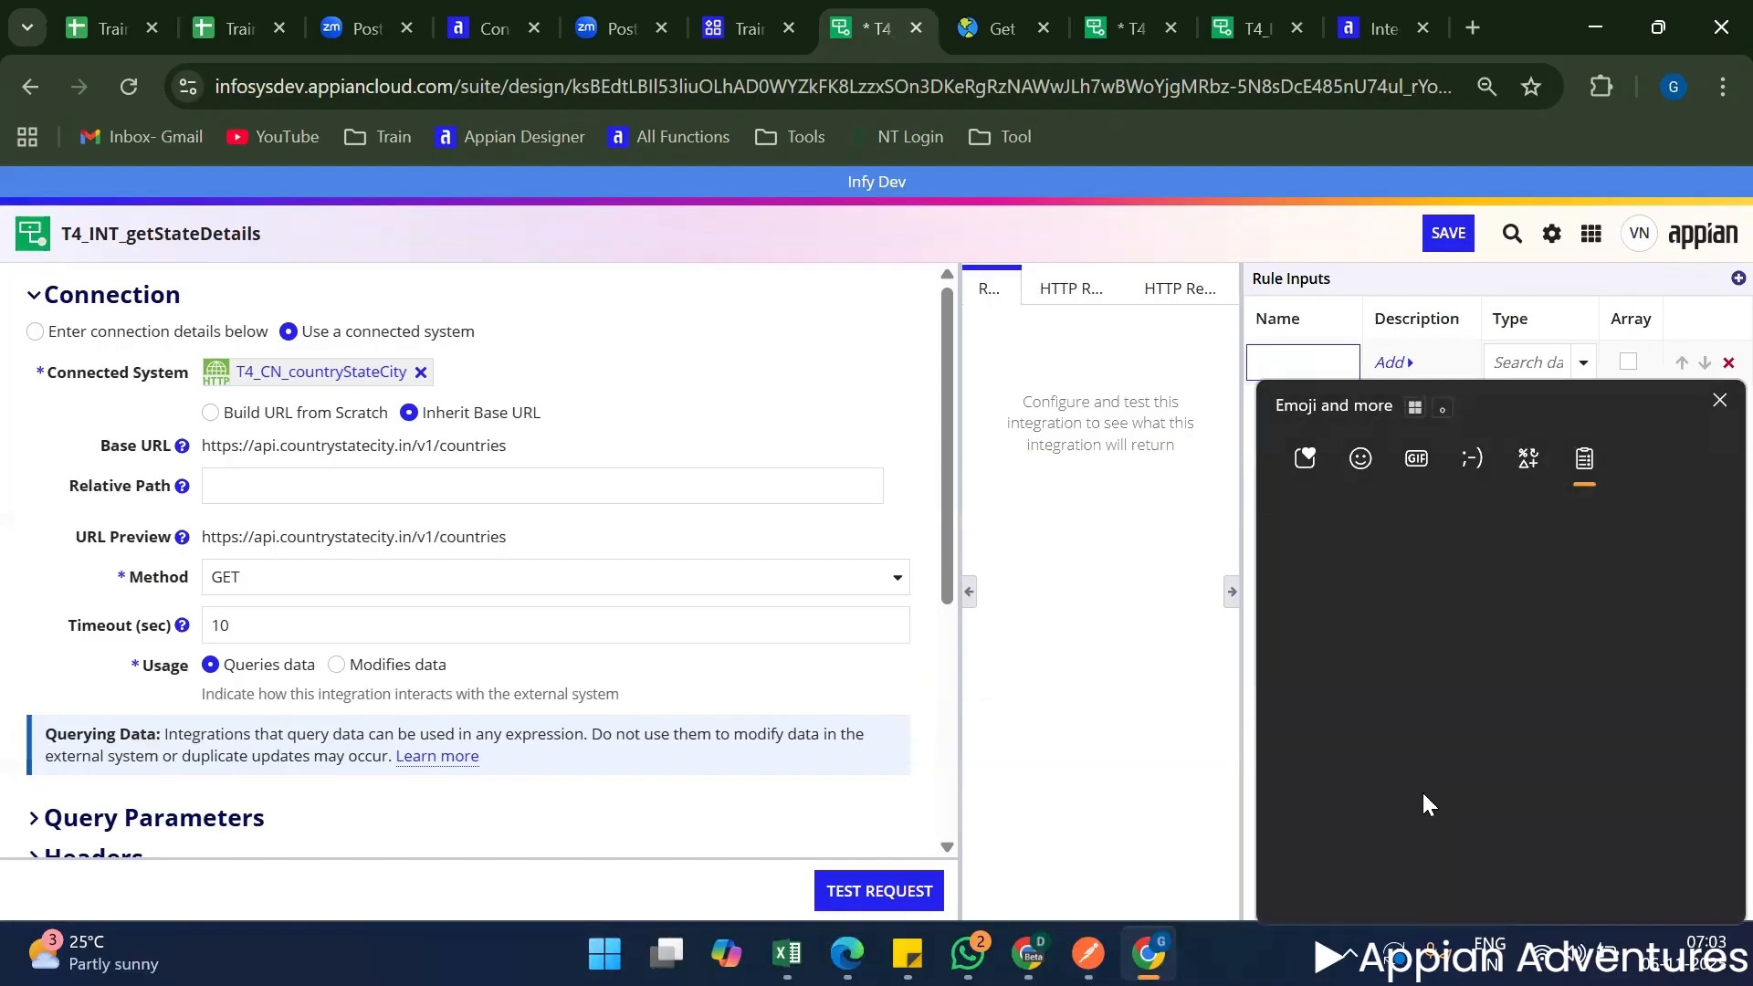
{"action": "left_click", "coordinate": [1356, 851]}
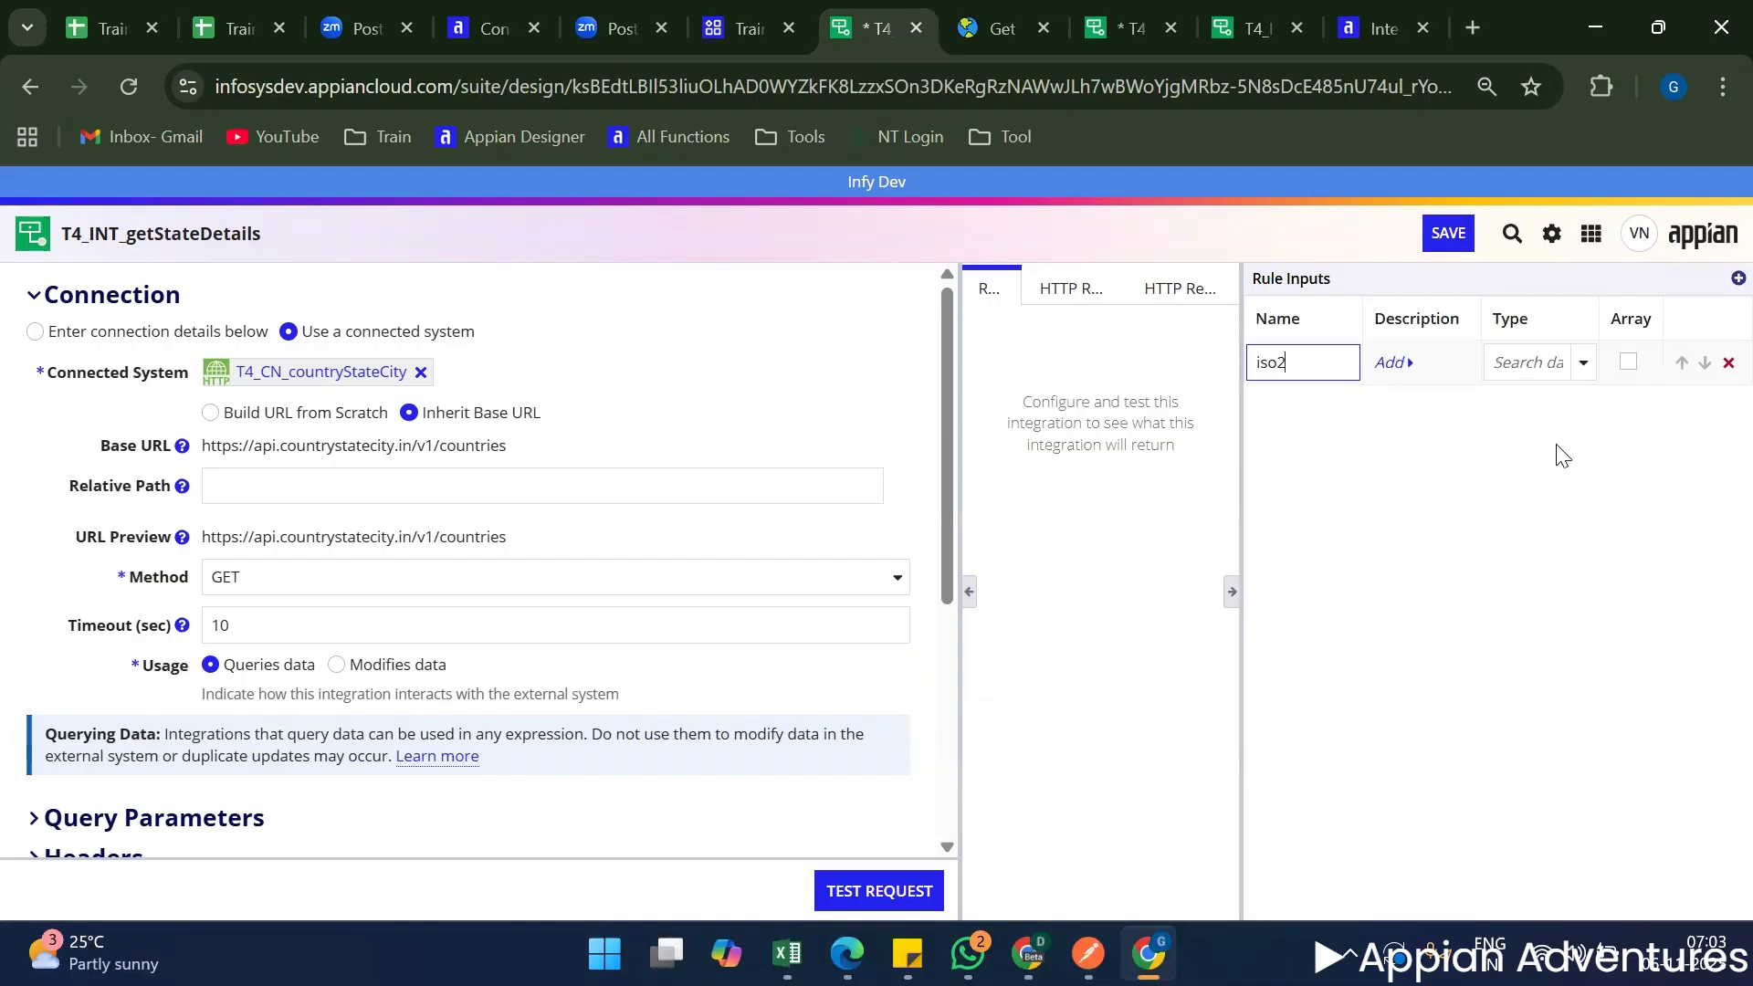
{"action": "left_click", "coordinate": [1526, 362]}
{"action": "left_click", "coordinate": [1537, 404]}
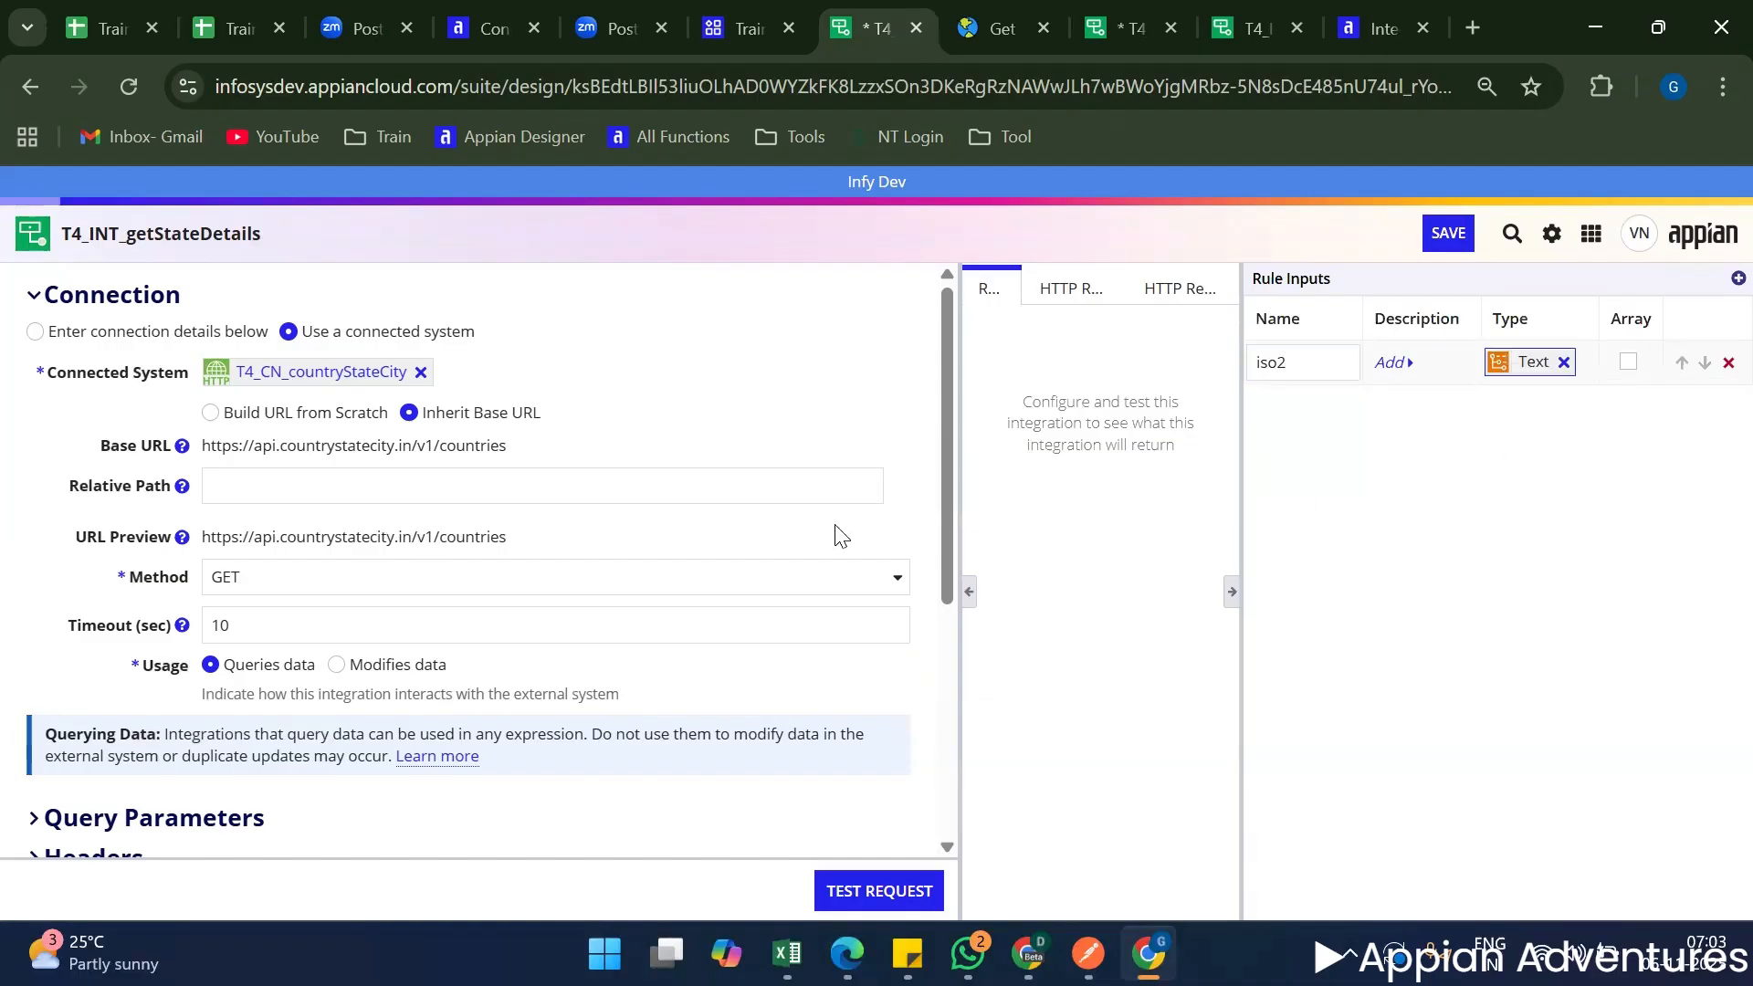
{"action": "left_click", "coordinate": [1233, 595]}
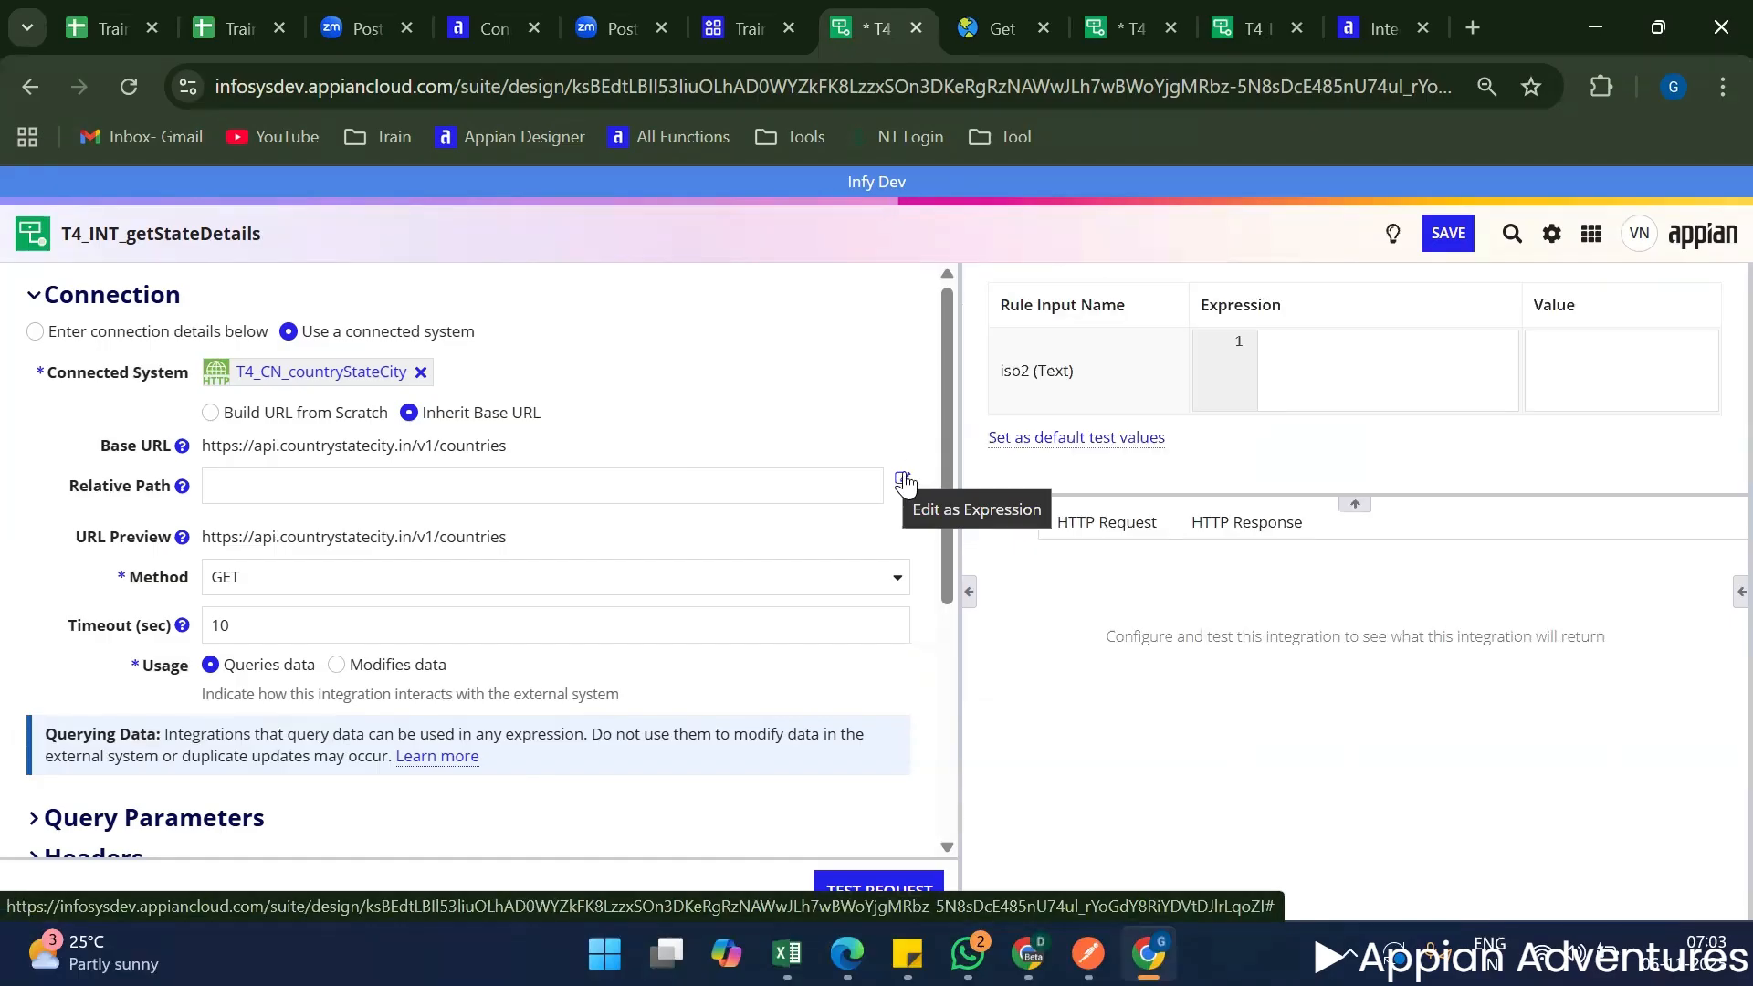
Begin the relative path expression with "/"&ri!iso2& so the country code is appended to the base URL.
{"action": "left_click", "coordinate": [903, 480]}
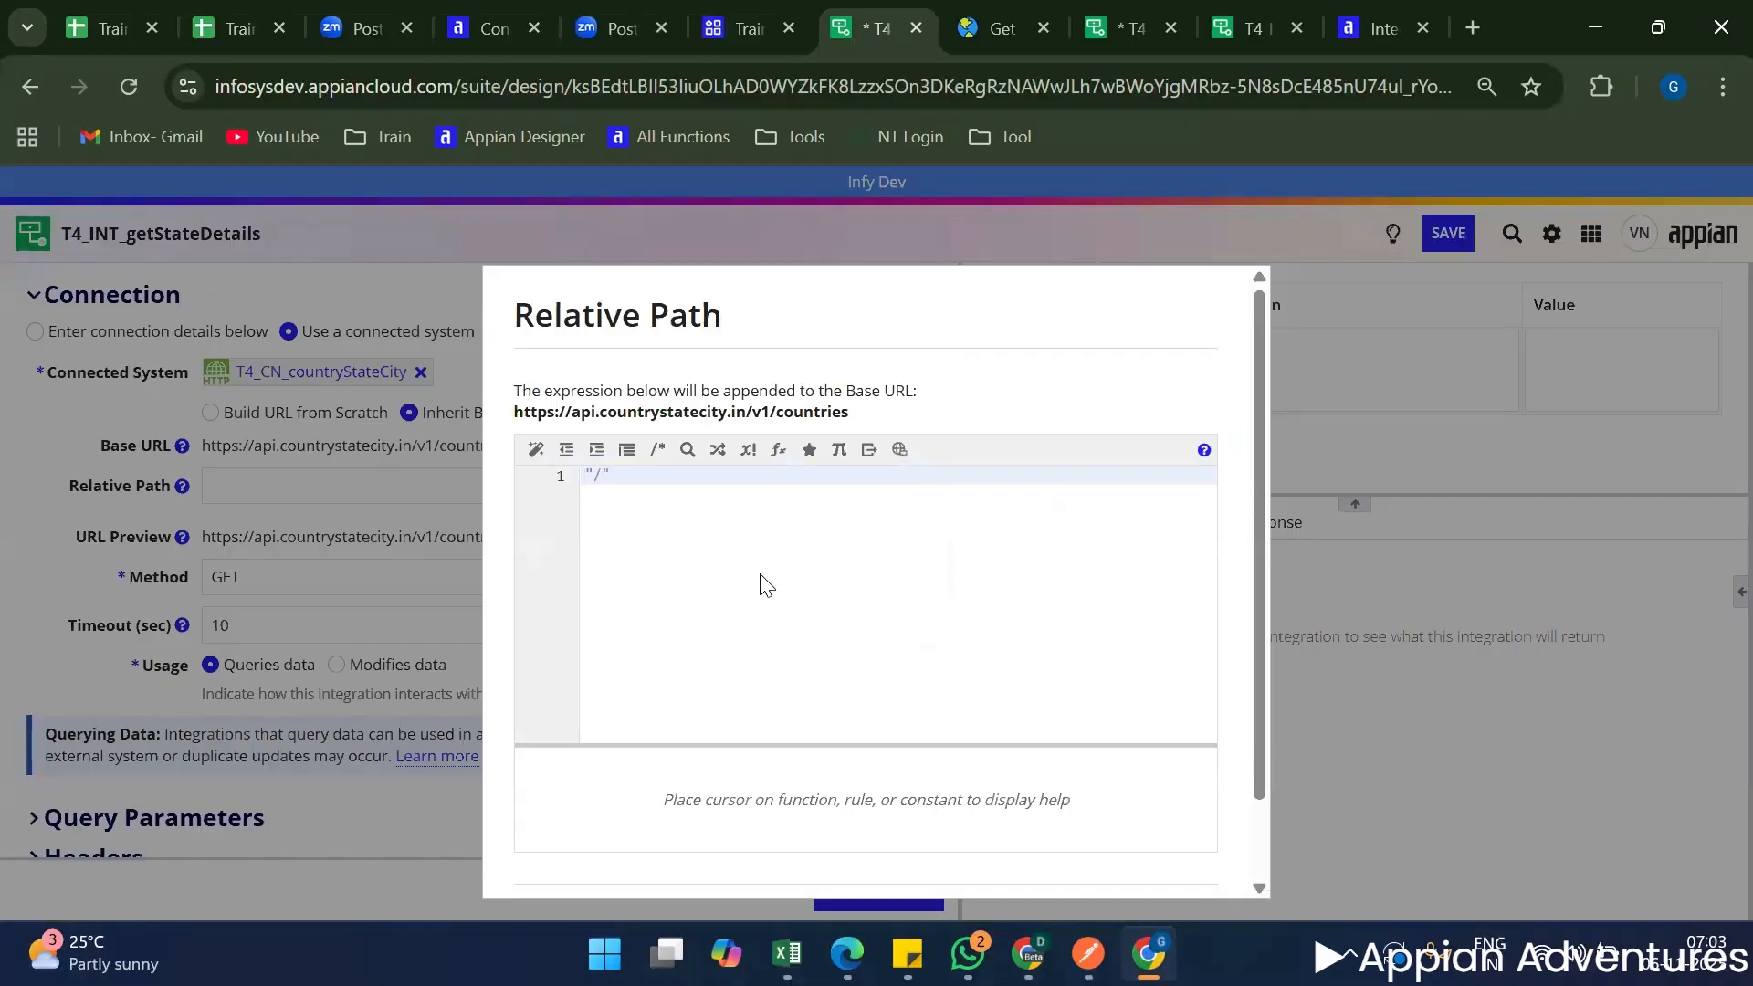
{"action": "type", "text": "&ri"}
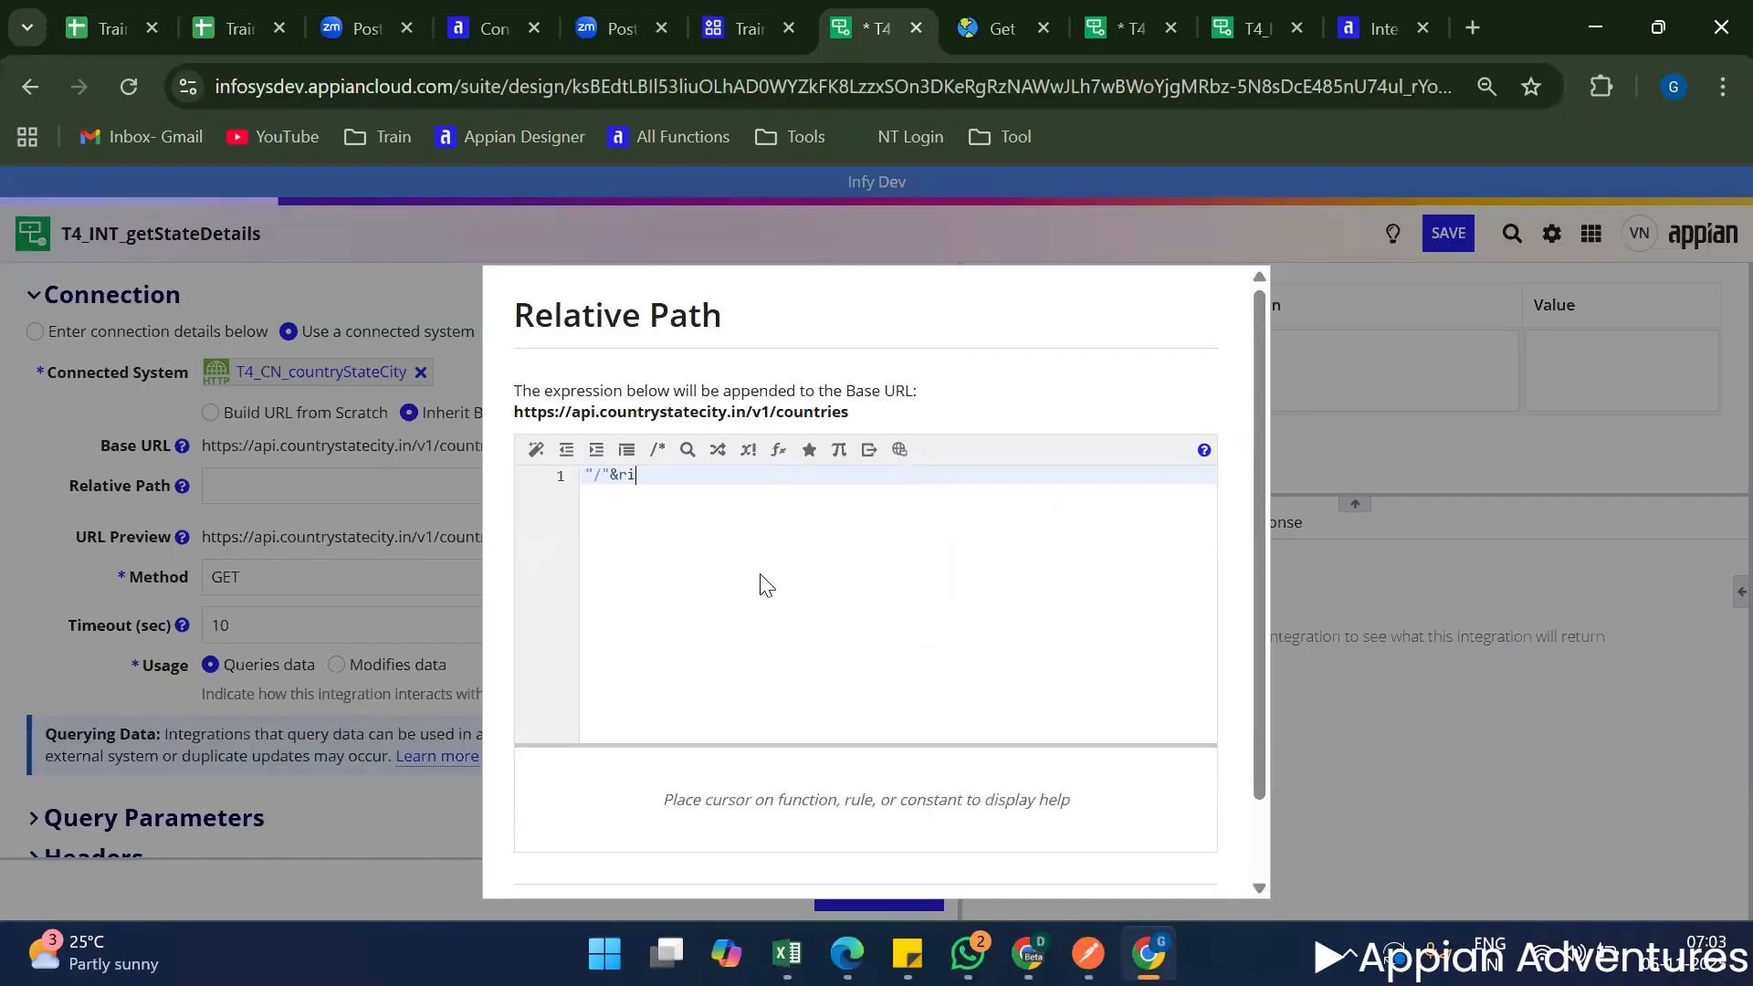
{"action": "type", "text": "!"}
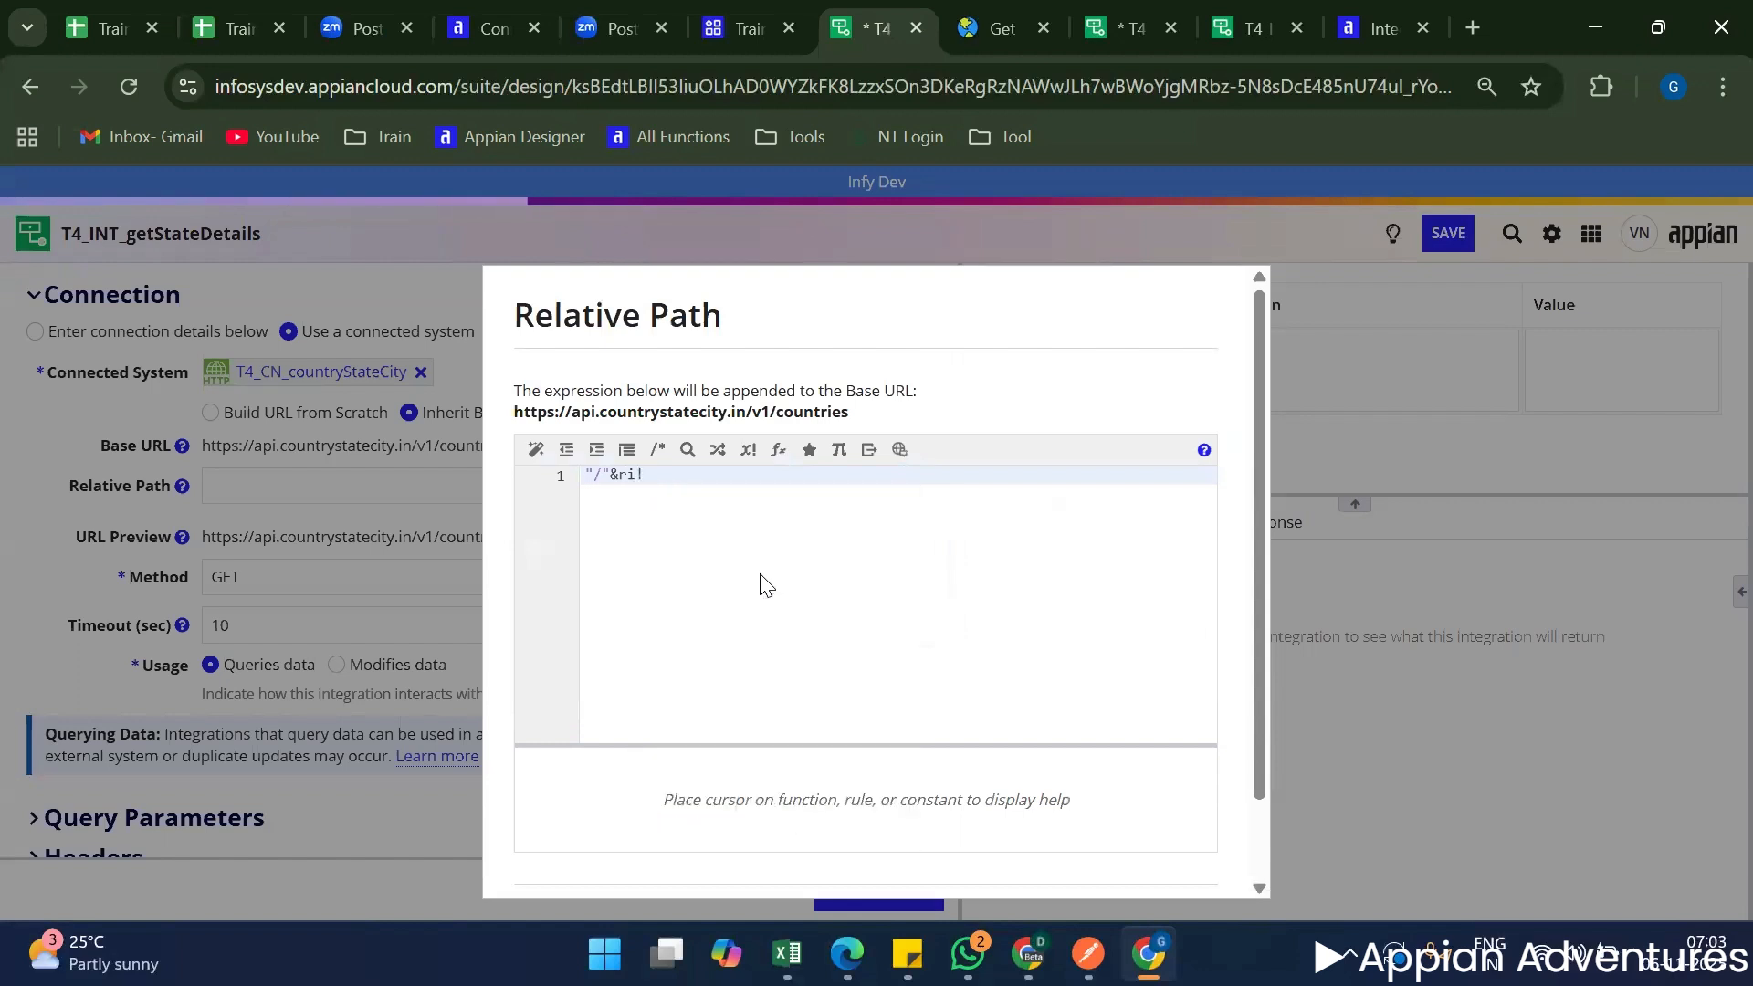
{"action": "type", "text": "iso2&"}
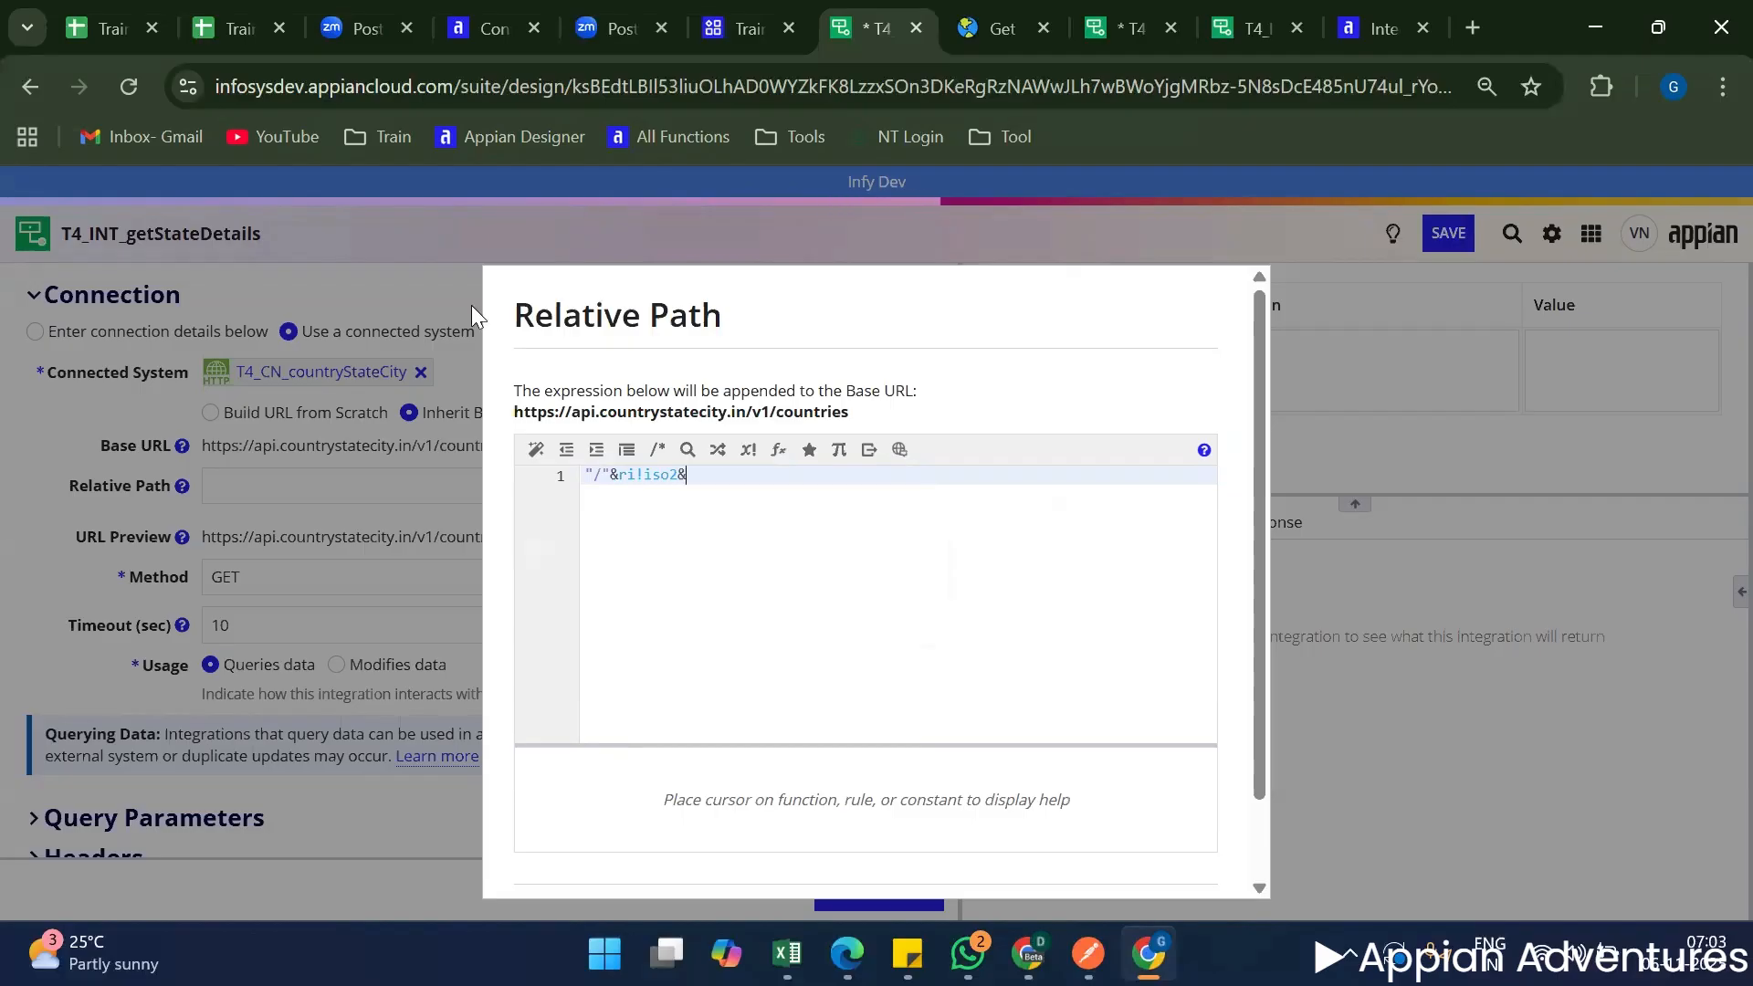
Copy /states from the Get States by Country docs example and append it, completing the relative path as "/"&ri!iso2&"/states".
{"action": "key", "text": "ctrl+Tab"}
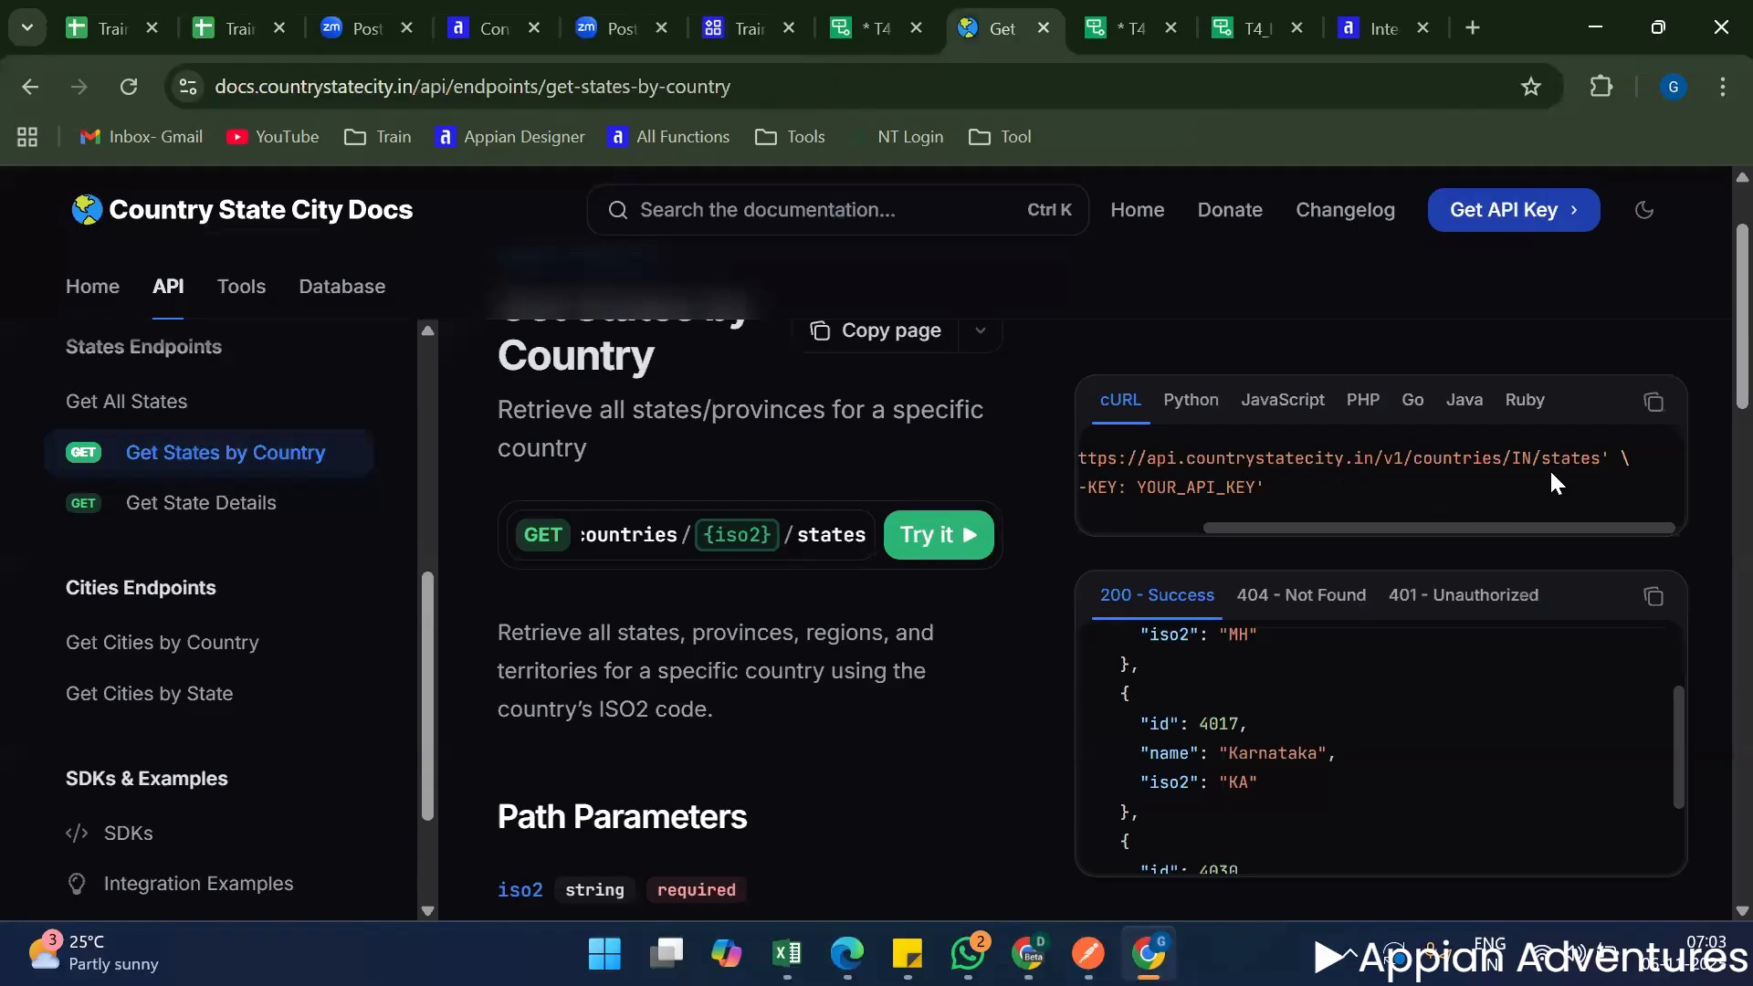
{"action": "key", "text": "shift+Right"}
{"action": "key", "text": "shift+Right"}
{"action": "key", "text": "shift+Right"}
{"action": "key", "text": "shift+Right"}
{"action": "key", "text": "shift+Right"}
{"action": "key", "text": "shift+Right"}
{"action": "key", "text": "ctrl+c"}
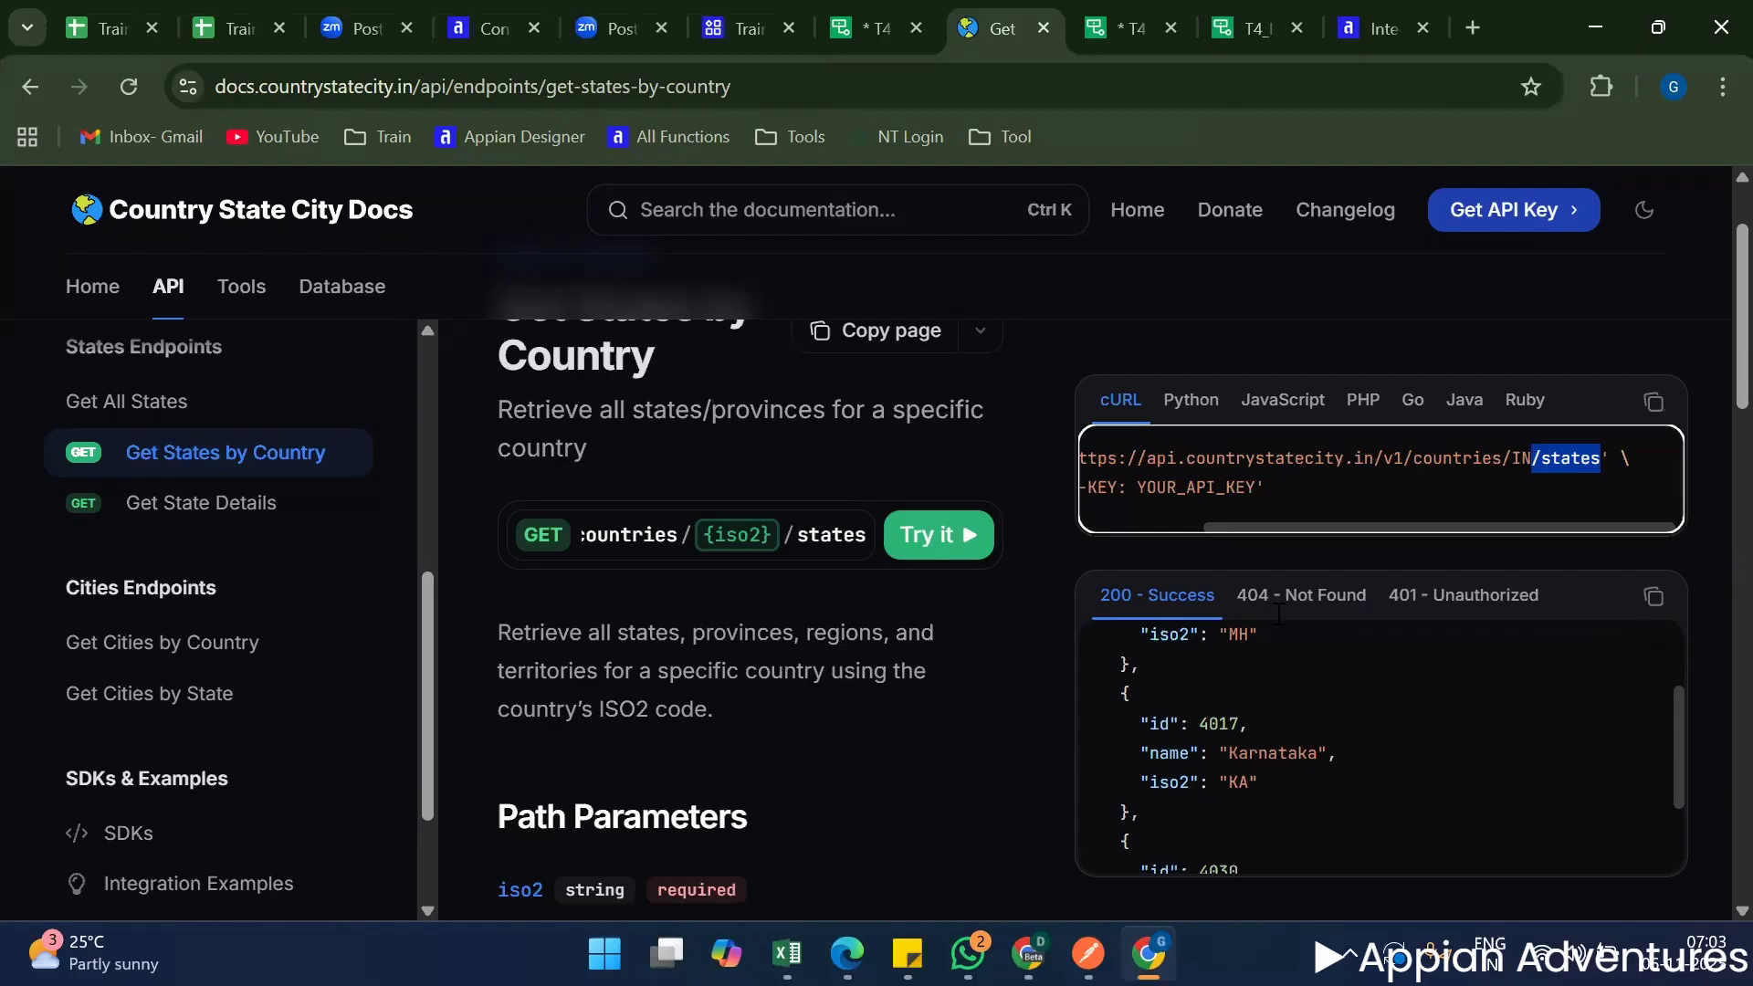
{"action": "left_click", "coordinate": [872, 27]}
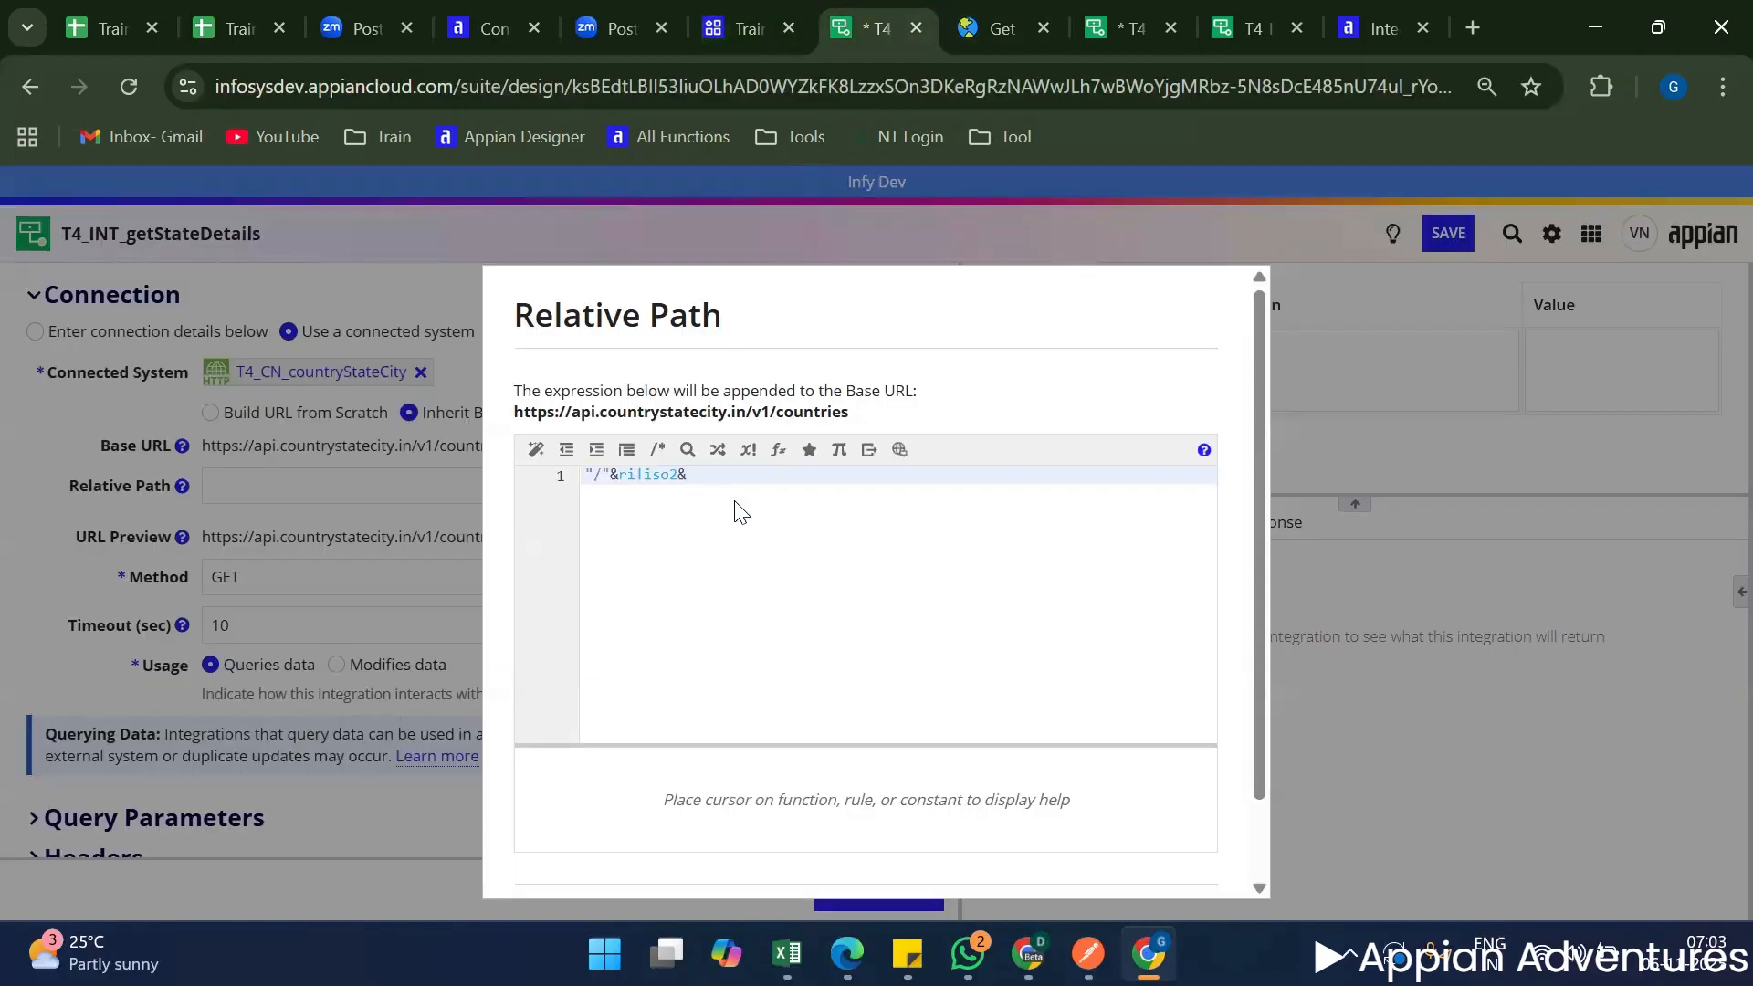
{"action": "key", "text": "ctrl+v"}
{"action": "scroll", "coordinate": [960, 539], "scroll_direction": "down", "scroll_amount": 1}
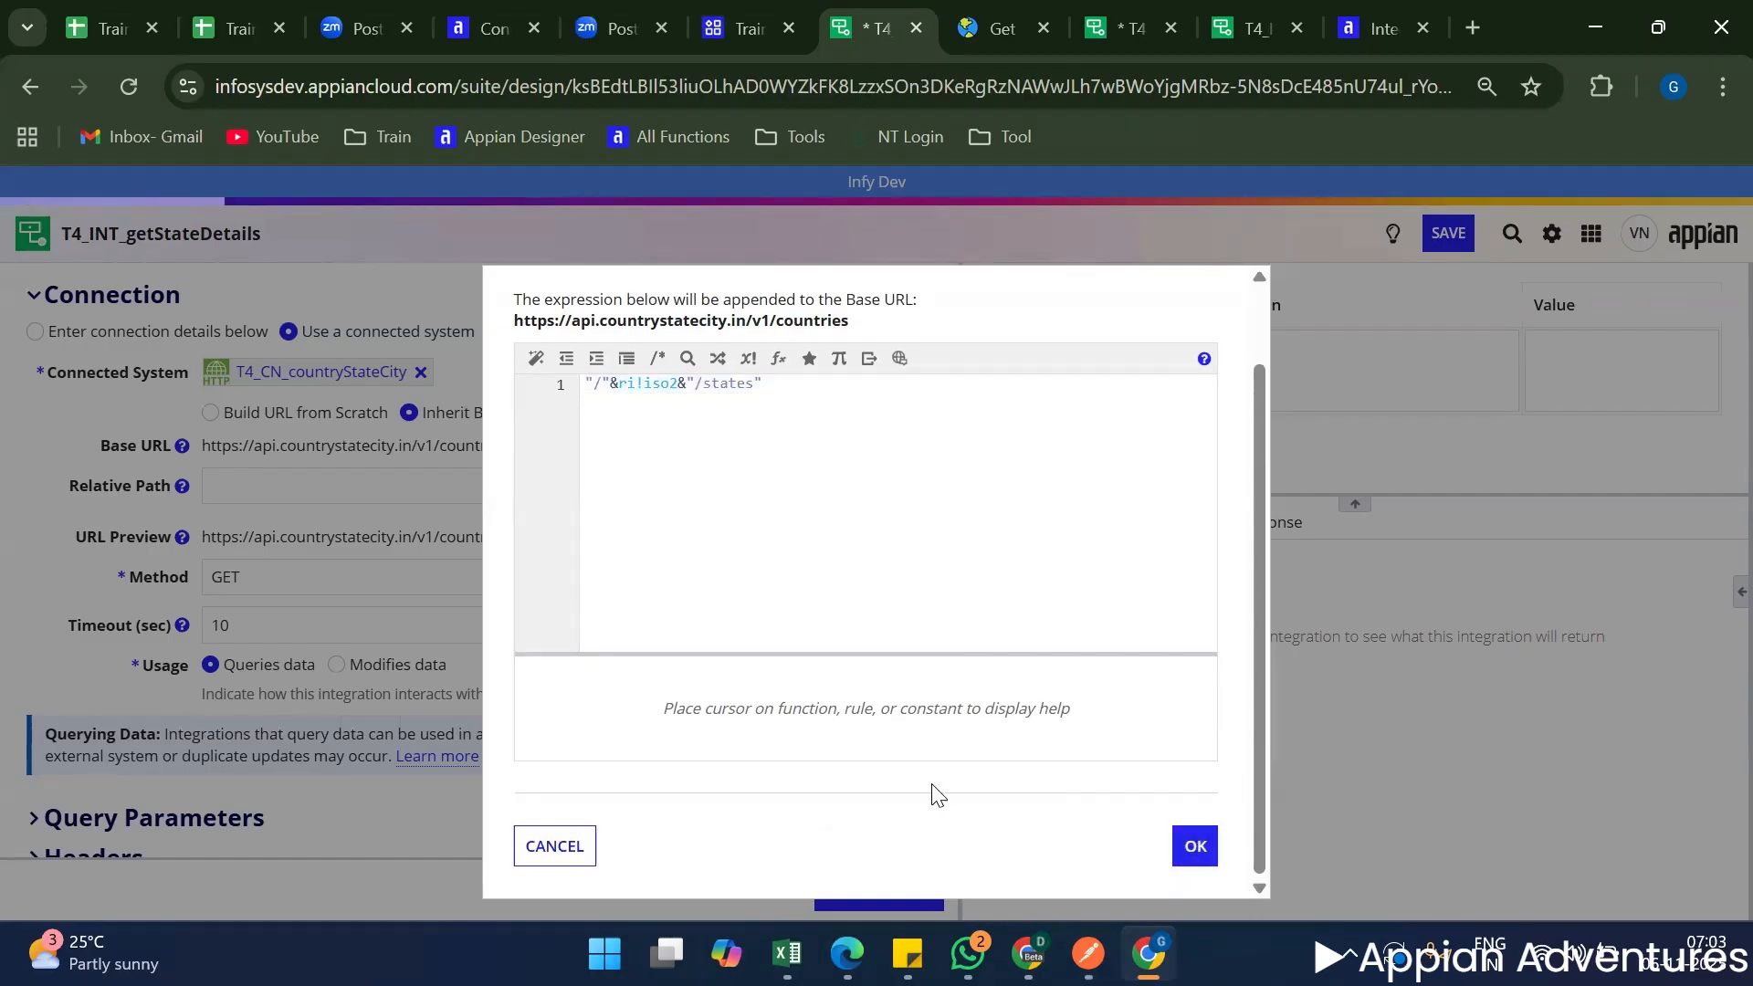
{"action": "scroll", "coordinate": [907, 810], "scroll_direction": "up", "scroll_amount": 1}
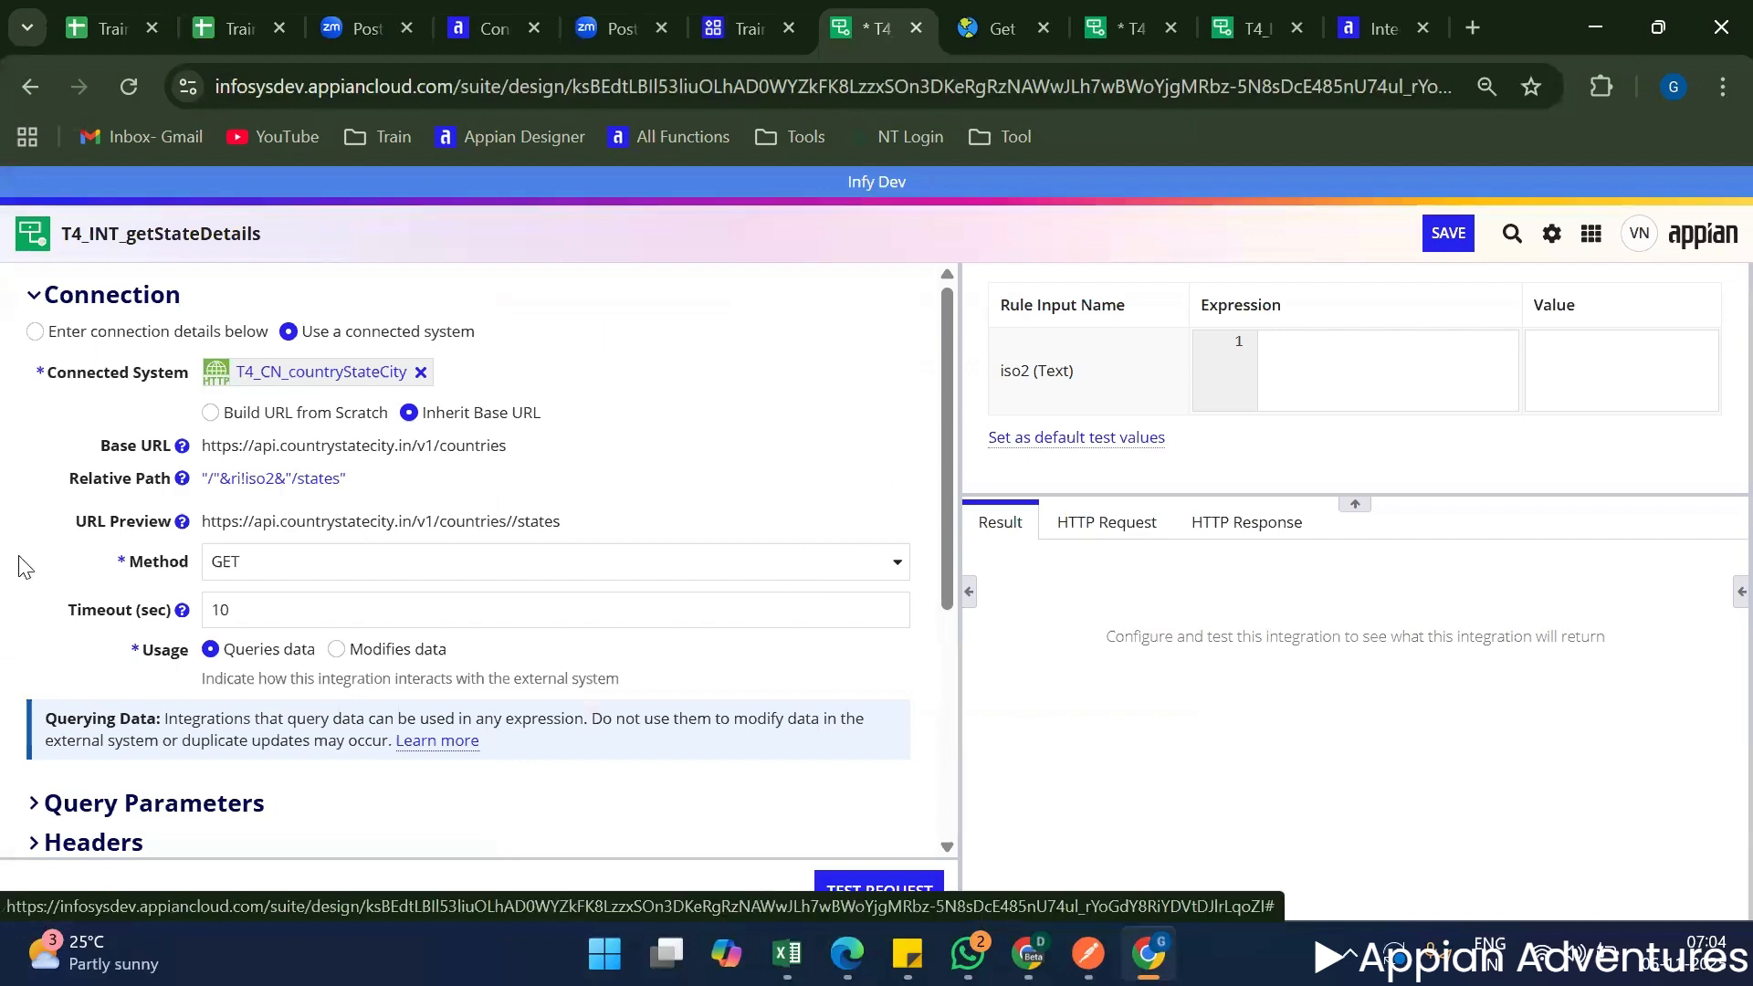
Test the integration request with the iso2 rule input set to IN.
{"action": "scroll", "coordinate": [297, 822], "scroll_direction": "down", "scroll_amount": 5}
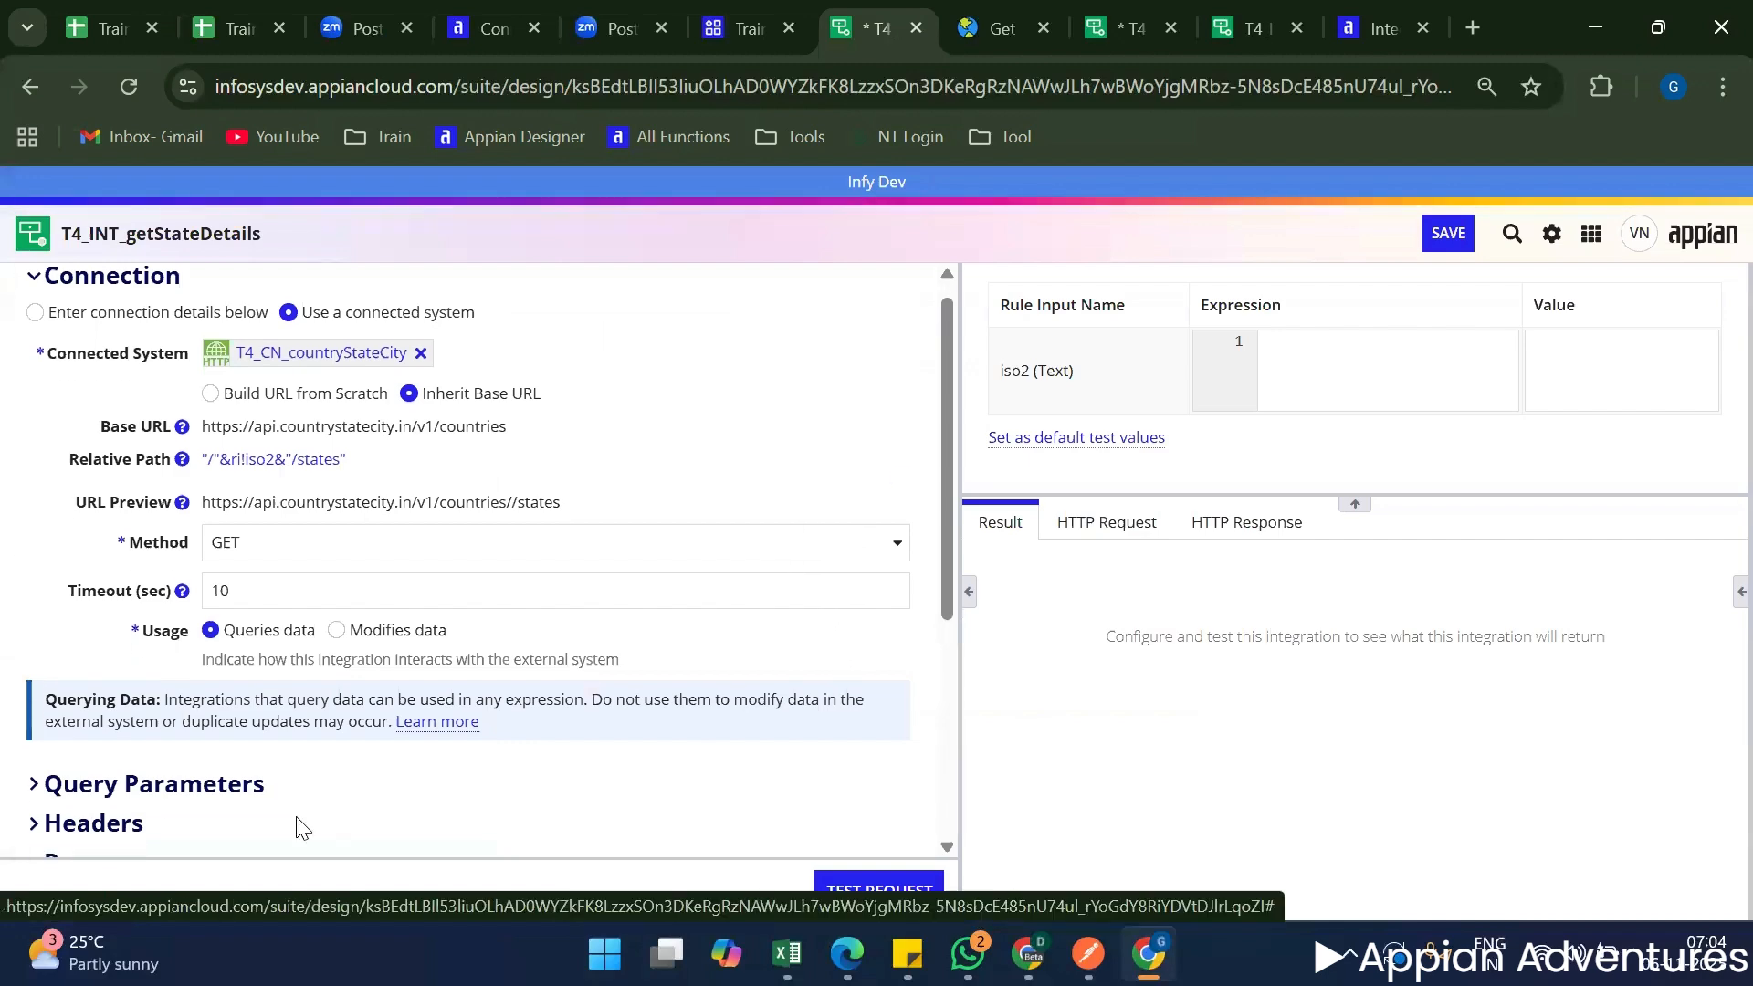
{"action": "scroll", "coordinate": [89, 647], "scroll_direction": "up", "scroll_amount": 5}
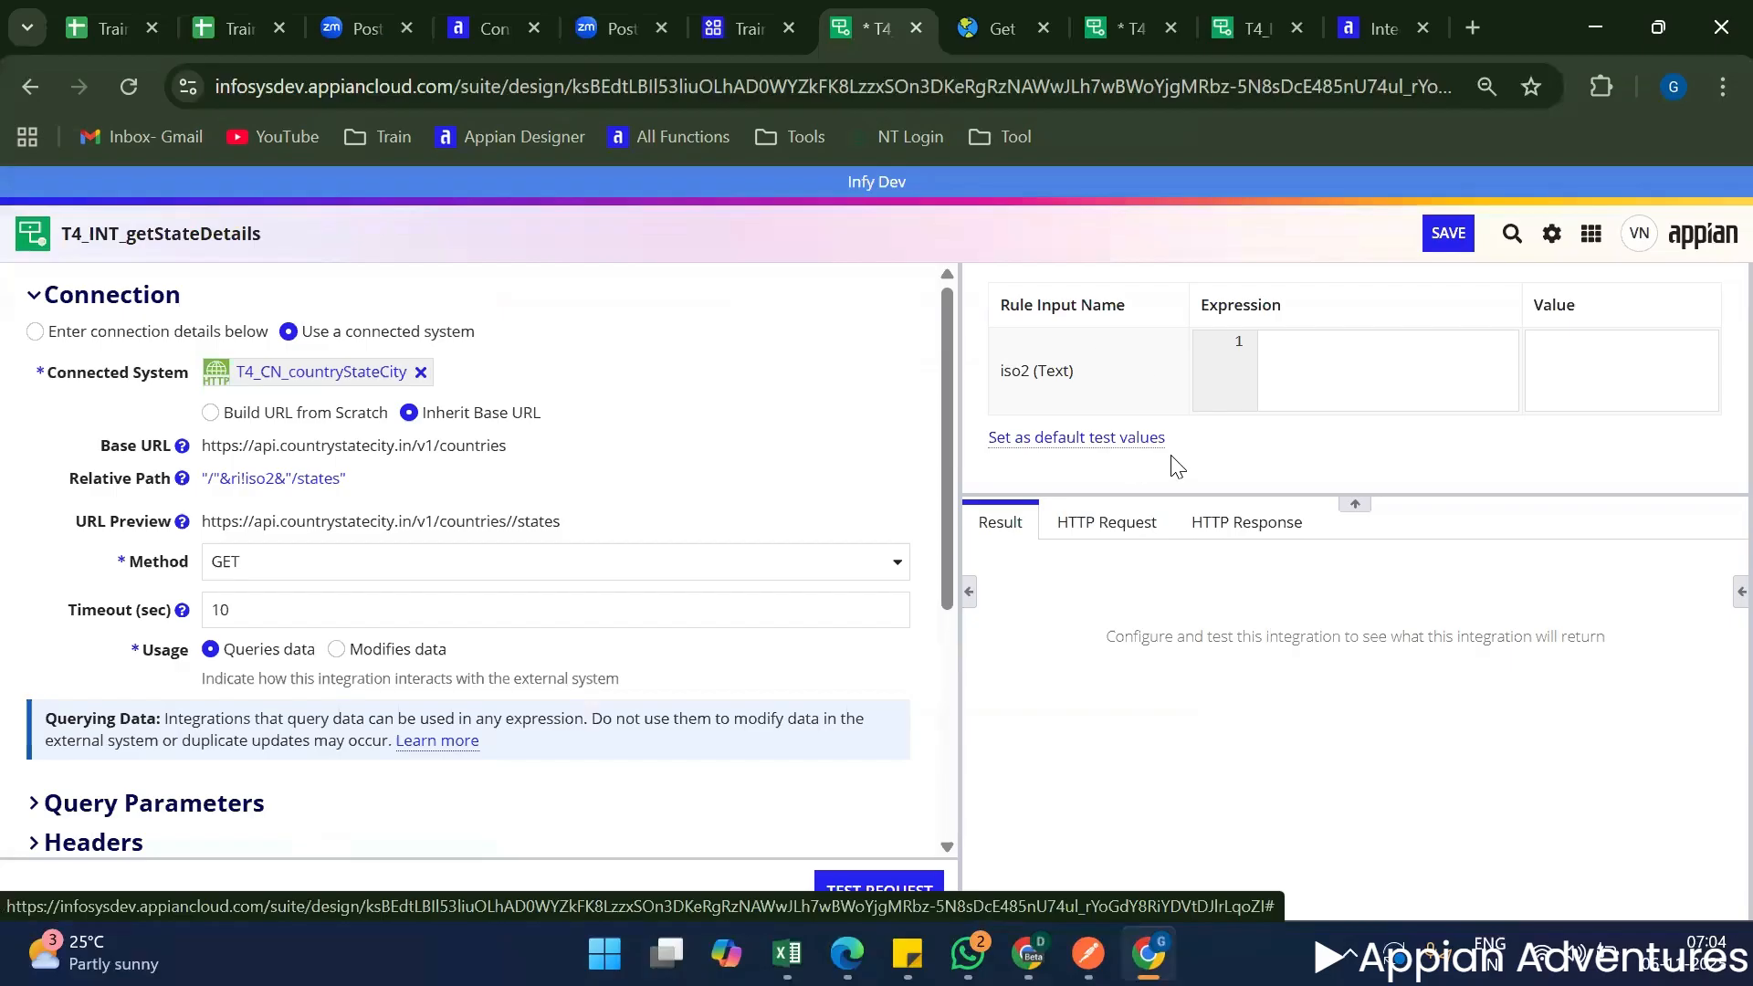
{"action": "left_click", "coordinate": [1570, 368]}
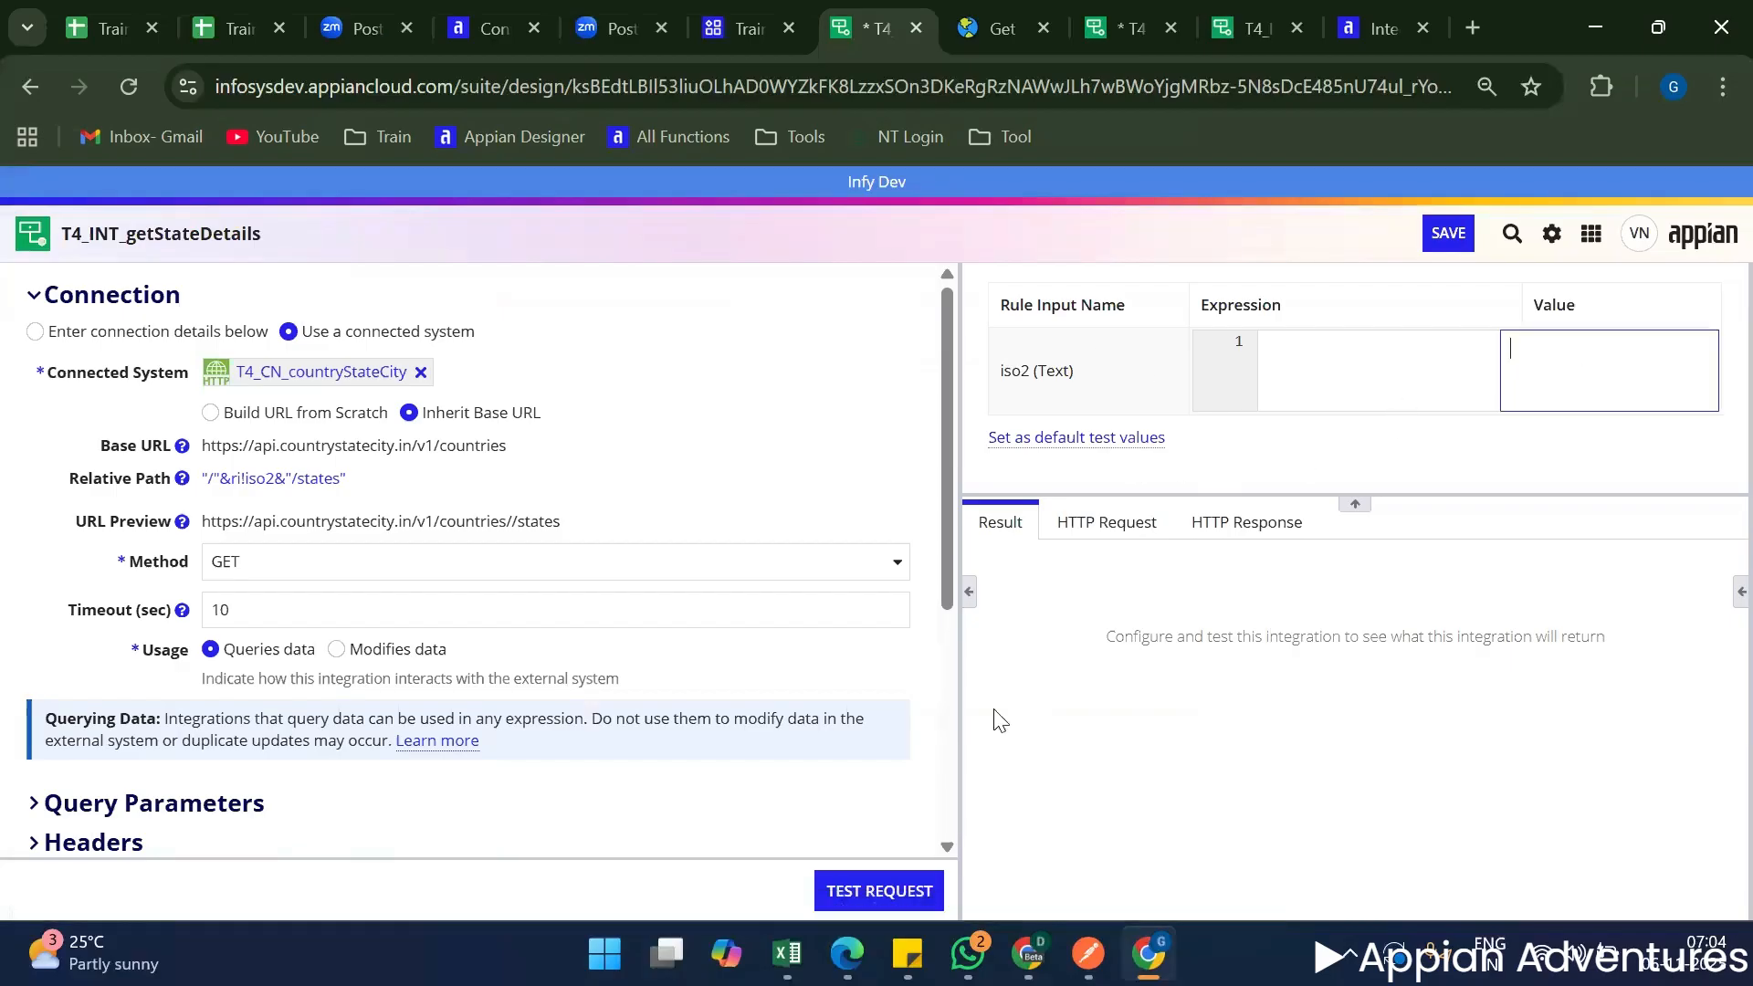
{"action": "left_click", "coordinate": [880, 891]}
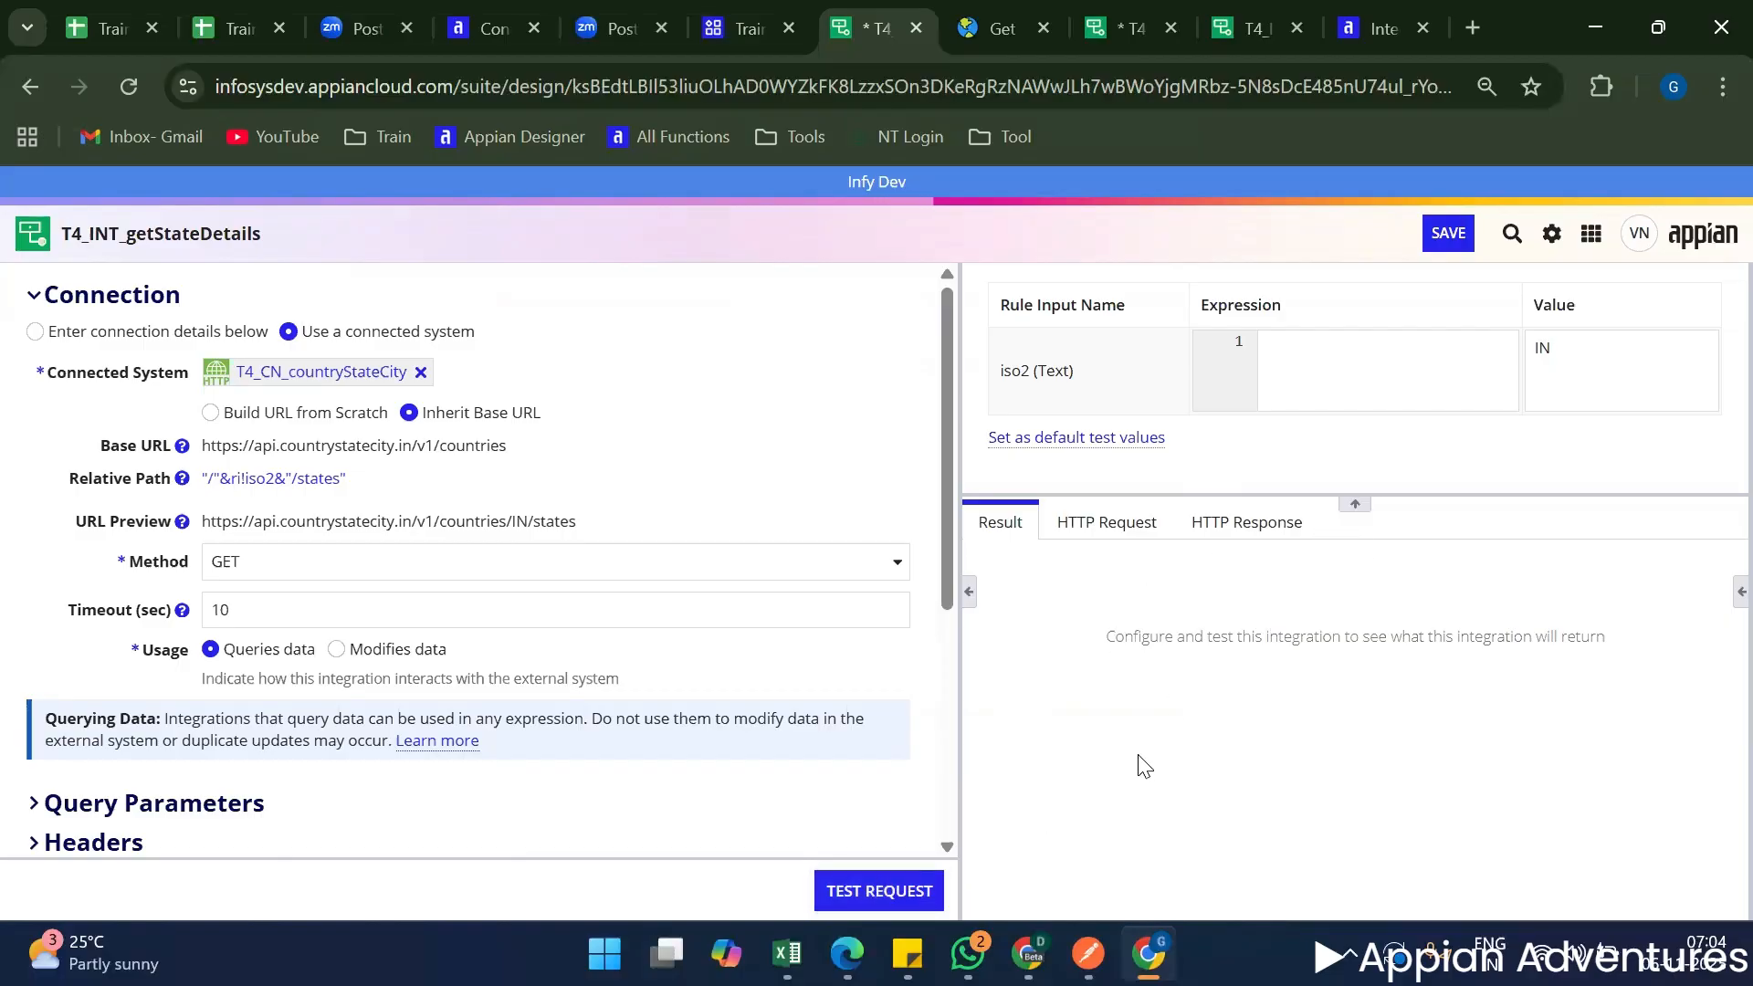
{"action": "scroll", "coordinate": [1250, 790], "scroll_direction": "down", "scroll_amount": 5}
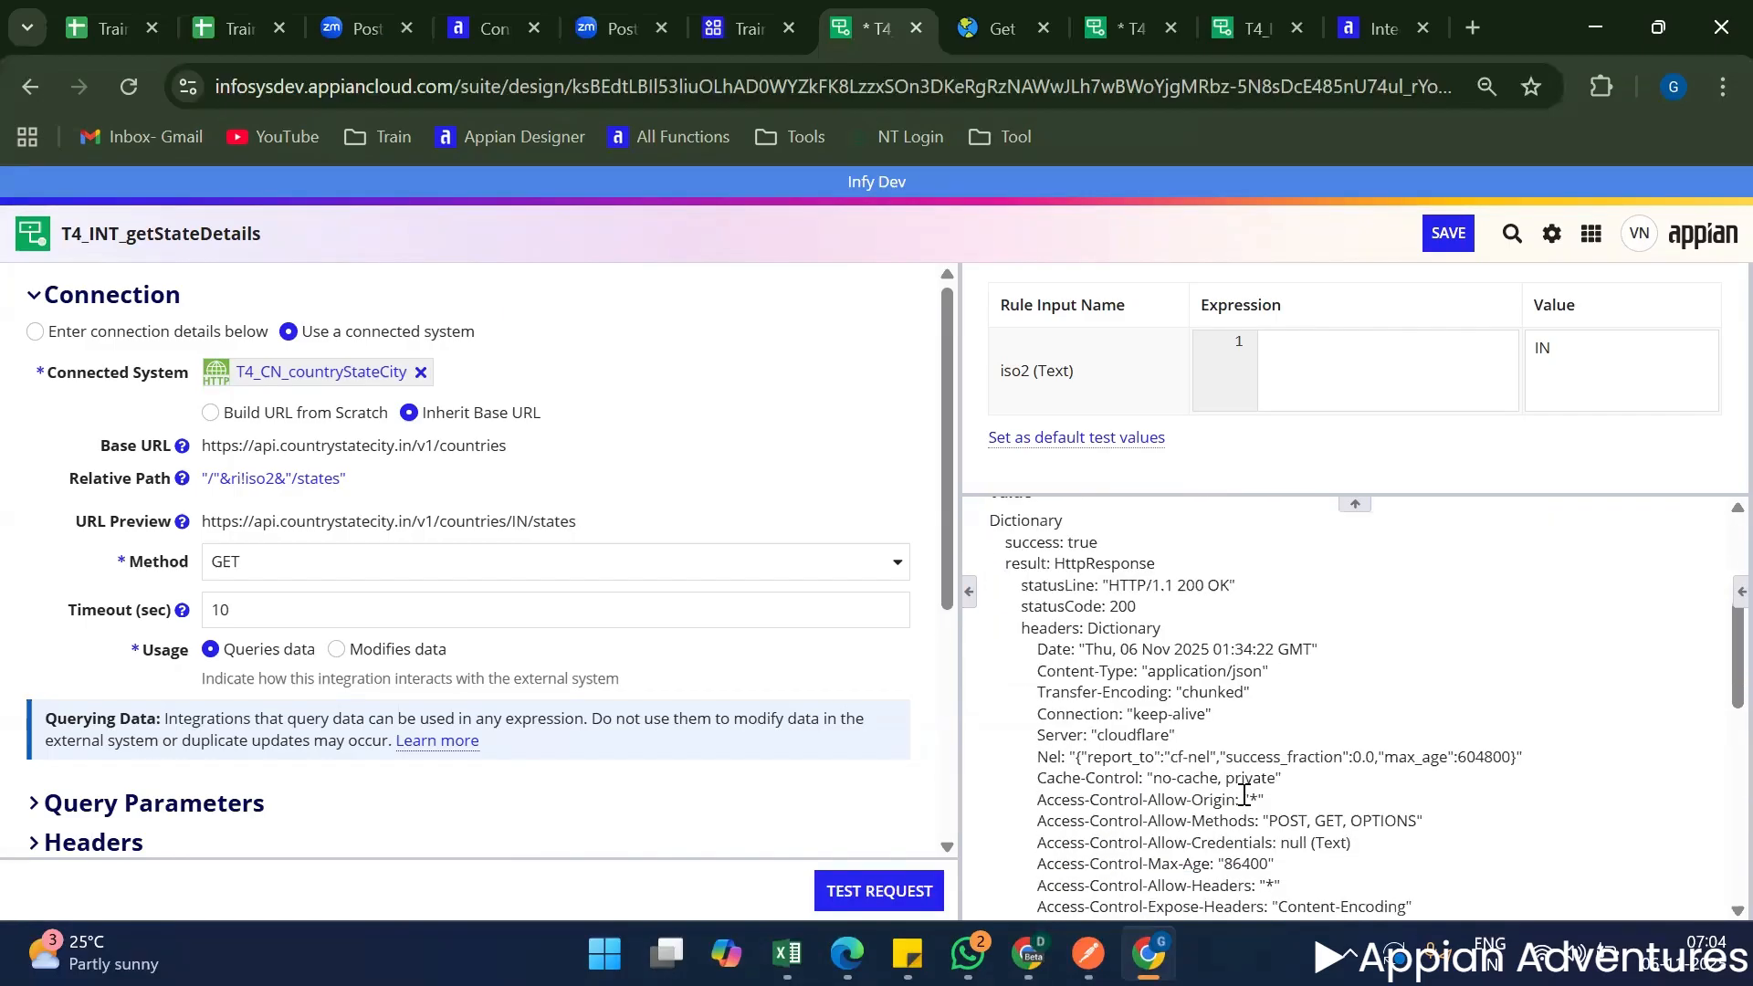
{"action": "scroll", "coordinate": [1243, 794], "scroll_direction": "down", "scroll_amount": 5}
{"action": "scroll", "coordinate": [1227, 794], "scroll_direction": "up", "scroll_amount": 10}
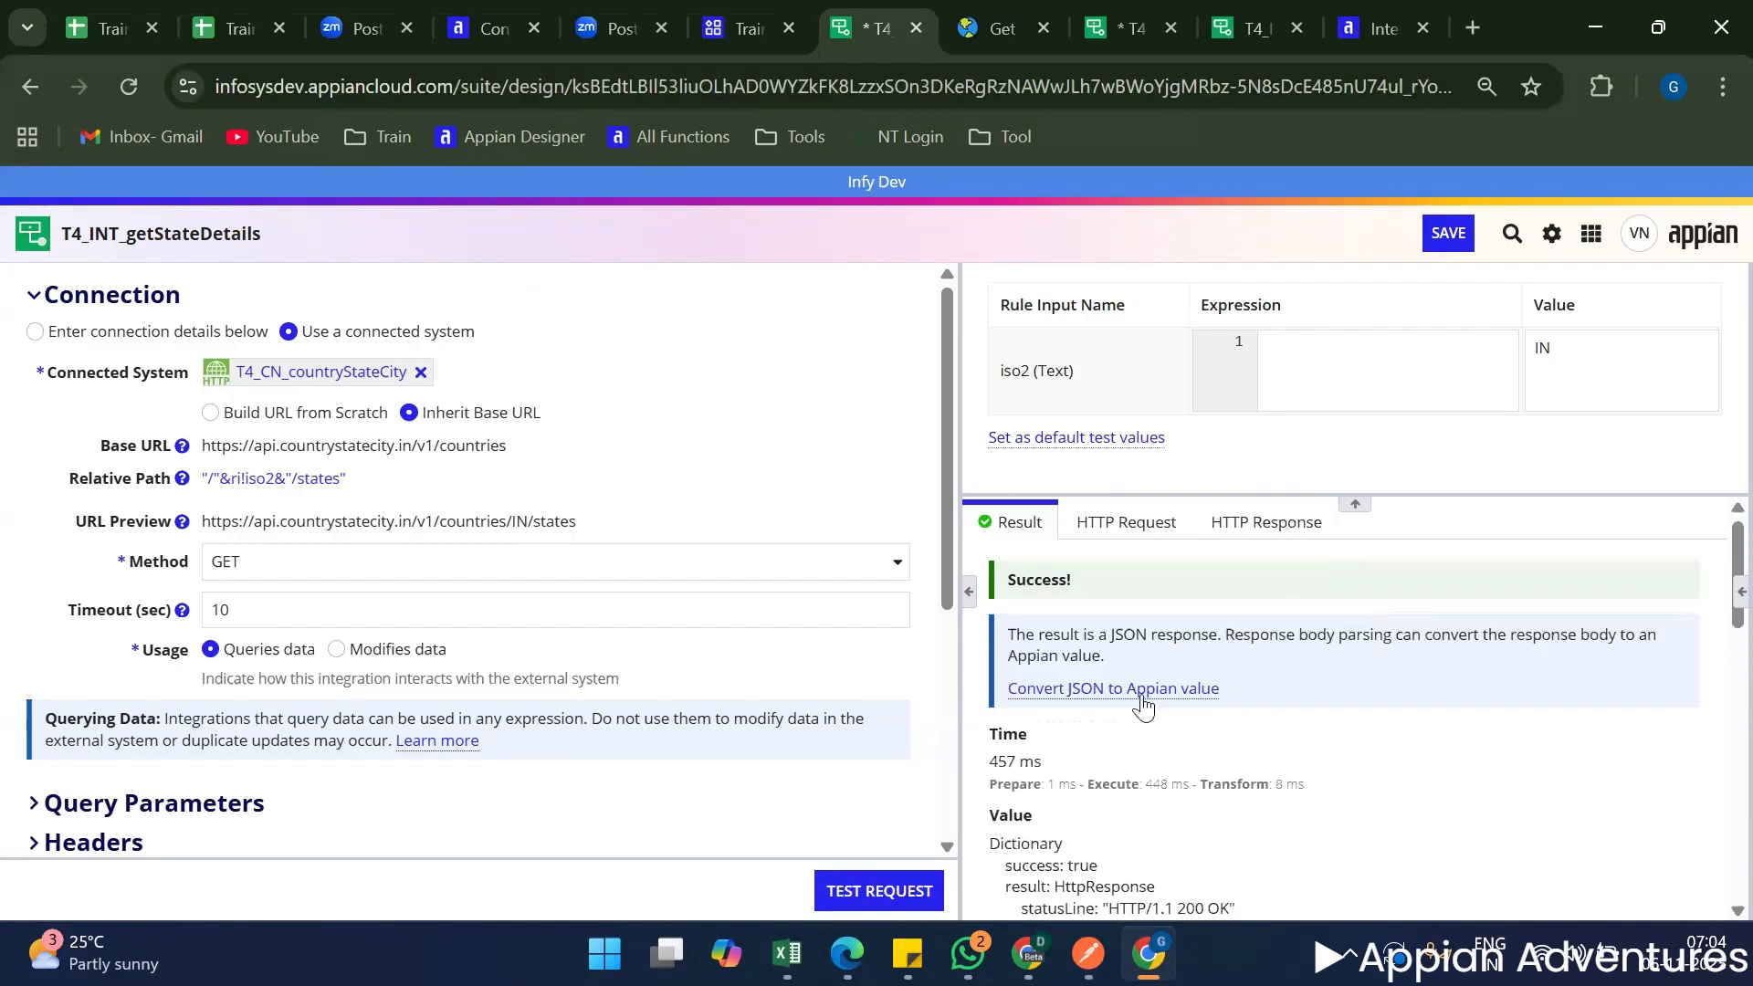
Convert the JSON response body to an Appian value and test the request again.
{"action": "left_click", "coordinate": [1132, 689]}
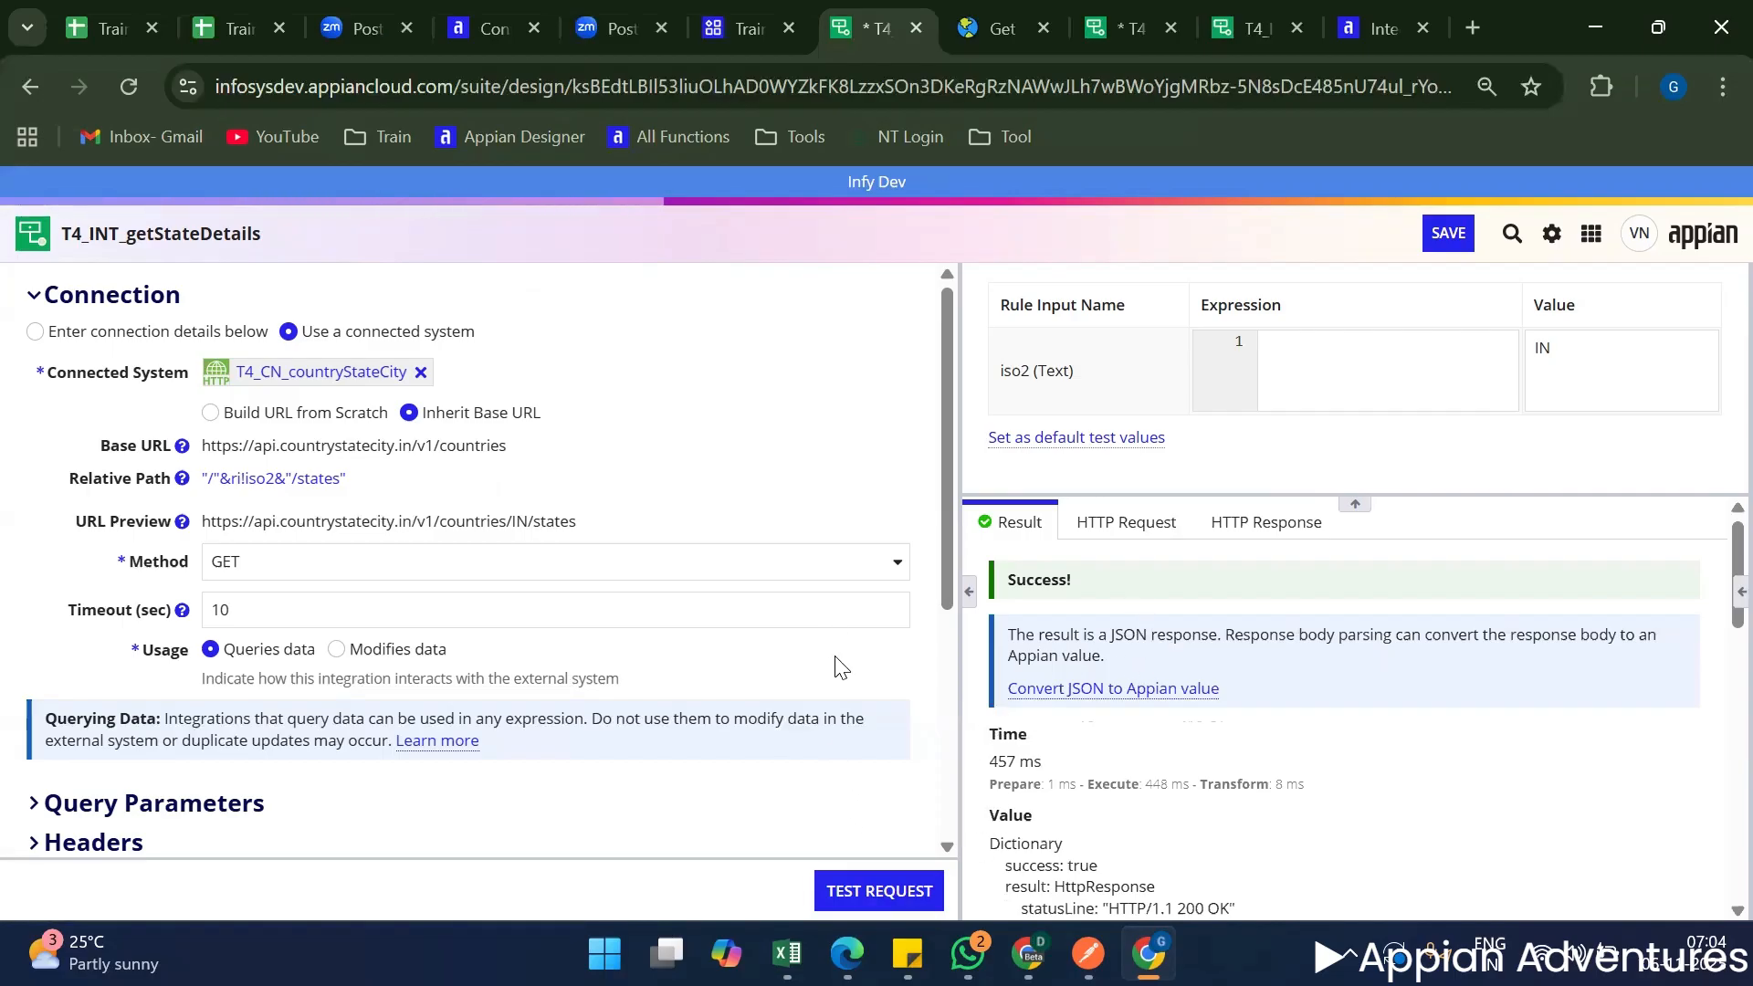
{"action": "left_click", "coordinate": [882, 890]}
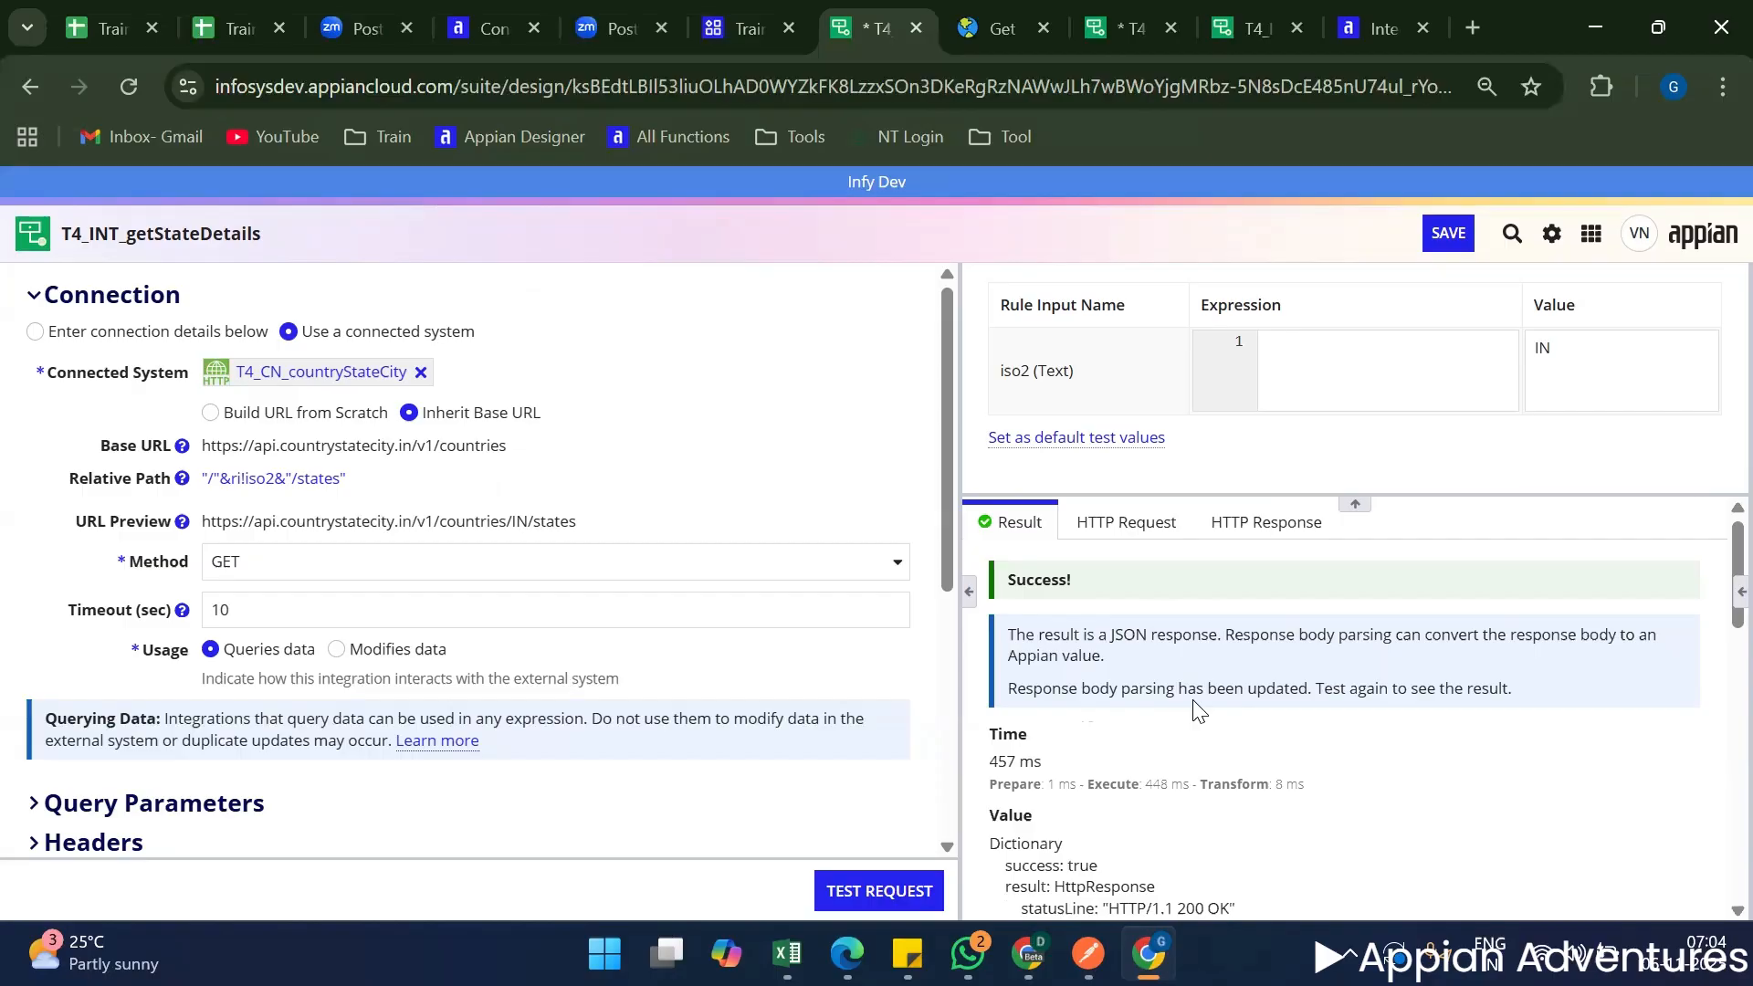
Collapse the response headers, expand the body, and examine the id, name and iso2 of the returned states.
{"action": "scroll", "coordinate": [1356, 723], "scroll_direction": "down", "scroll_amount": 2}
{"action": "scroll", "coordinate": [1355, 723], "scroll_direction": "down", "scroll_amount": 1}
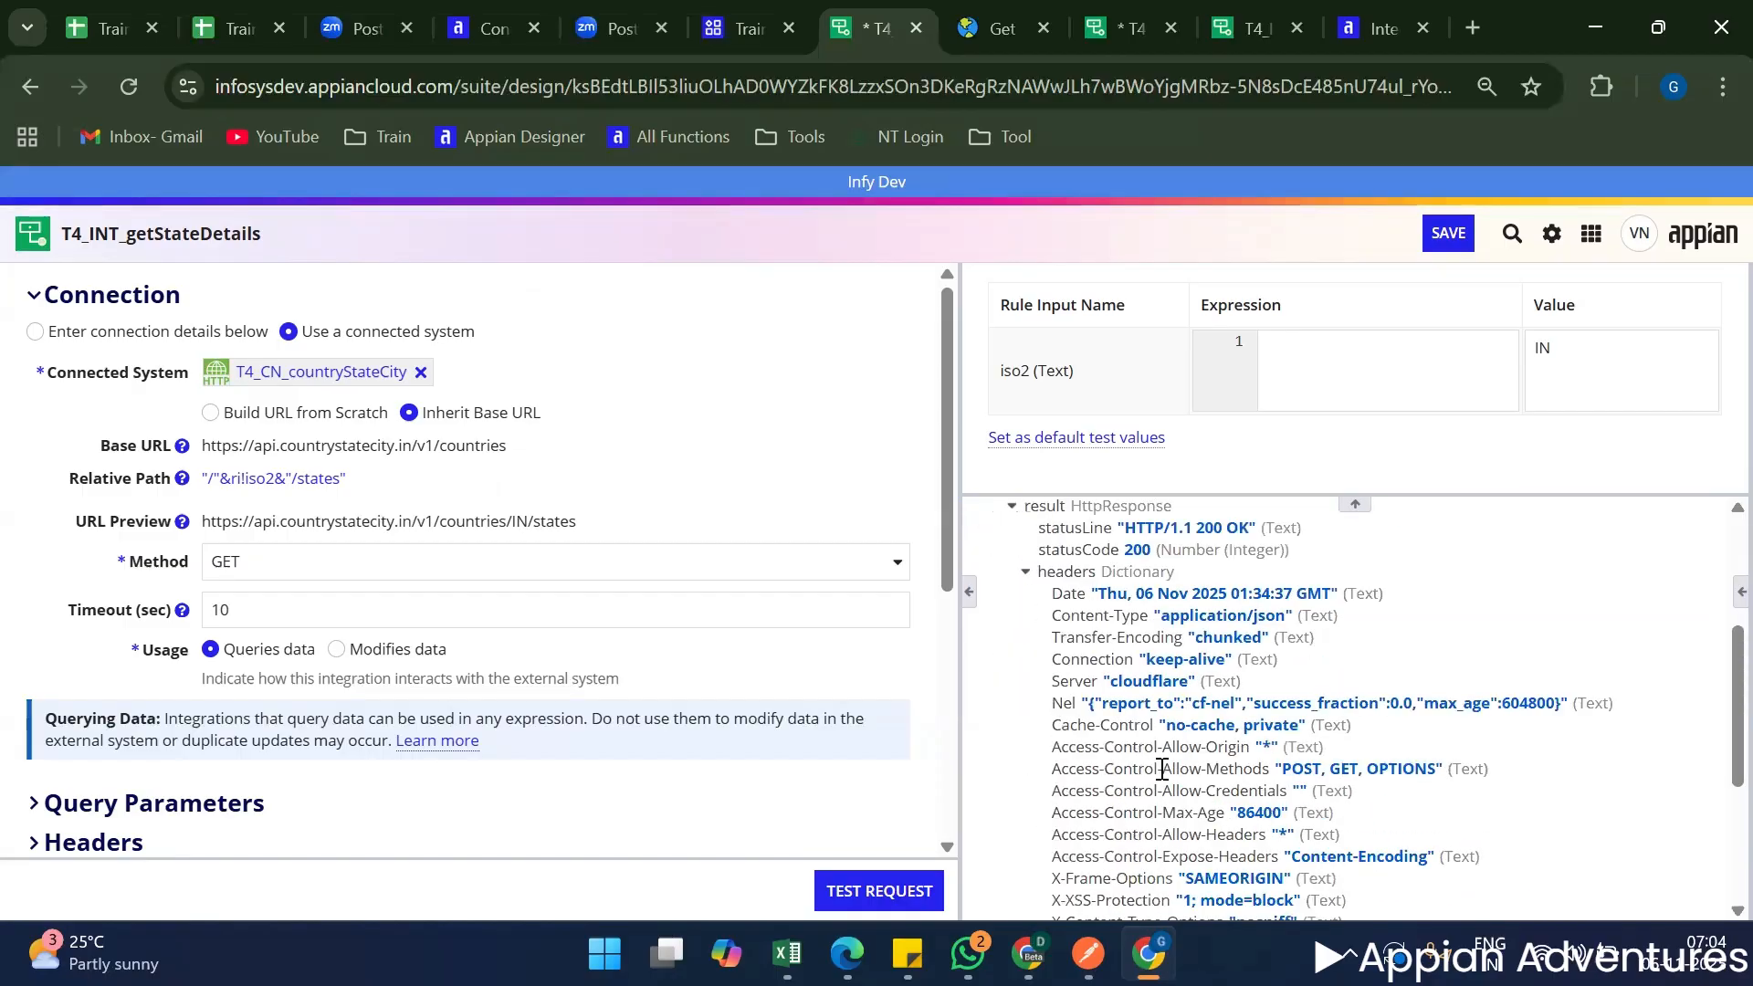
{"action": "left_click", "coordinate": [1026, 572]}
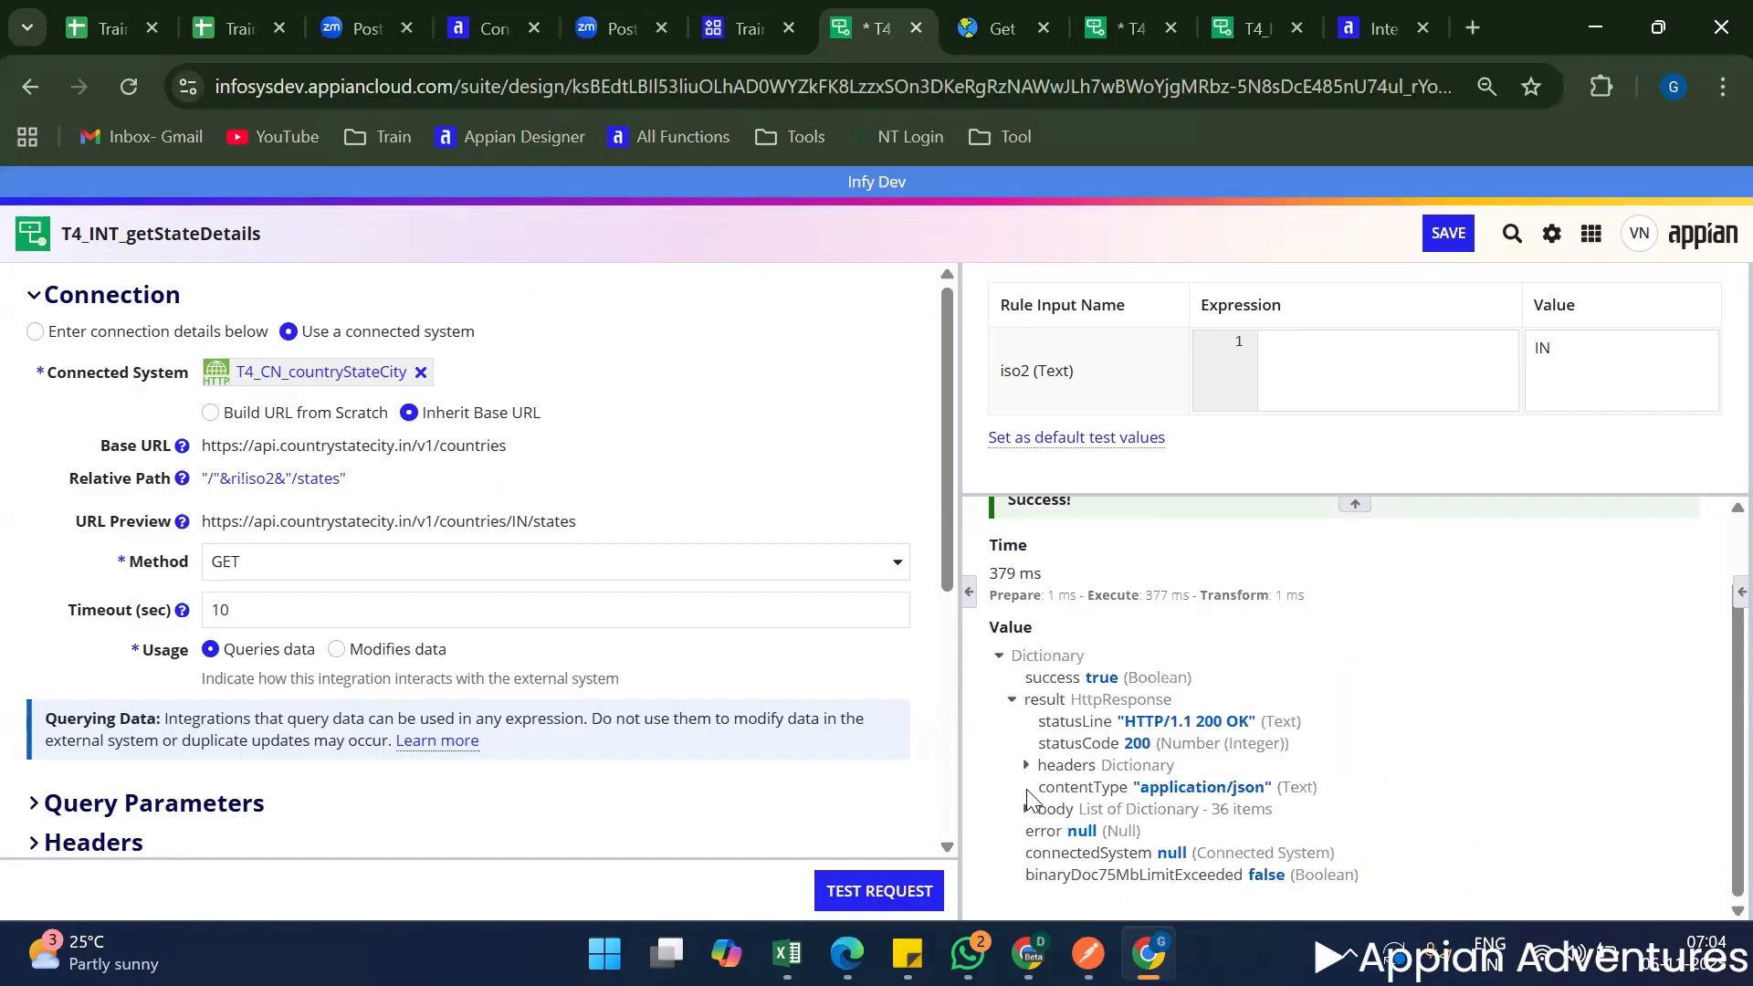
{"action": "left_click", "coordinate": [1026, 809]}
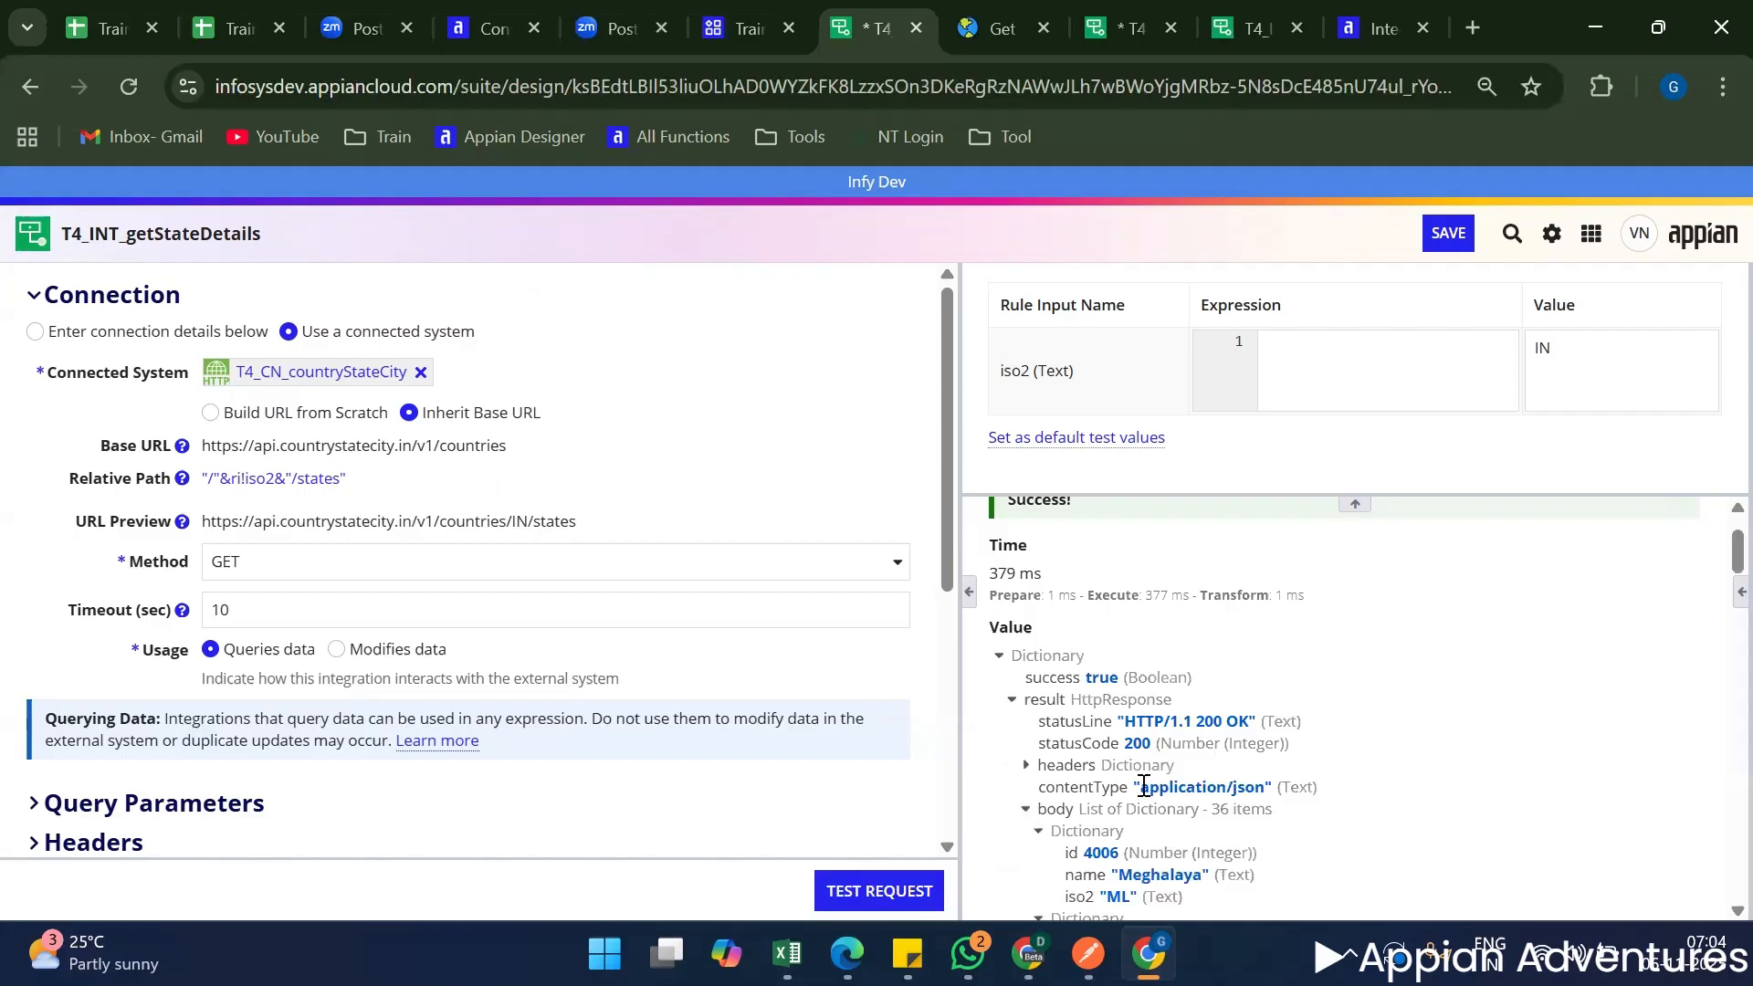
{"action": "scroll", "coordinate": [1187, 708], "scroll_direction": "down", "scroll_amount": 4}
{"action": "scroll", "coordinate": [1189, 708], "scroll_direction": "up", "scroll_amount": 2}
{"action": "scroll", "coordinate": [1188, 707], "scroll_direction": "up", "scroll_amount": 1}
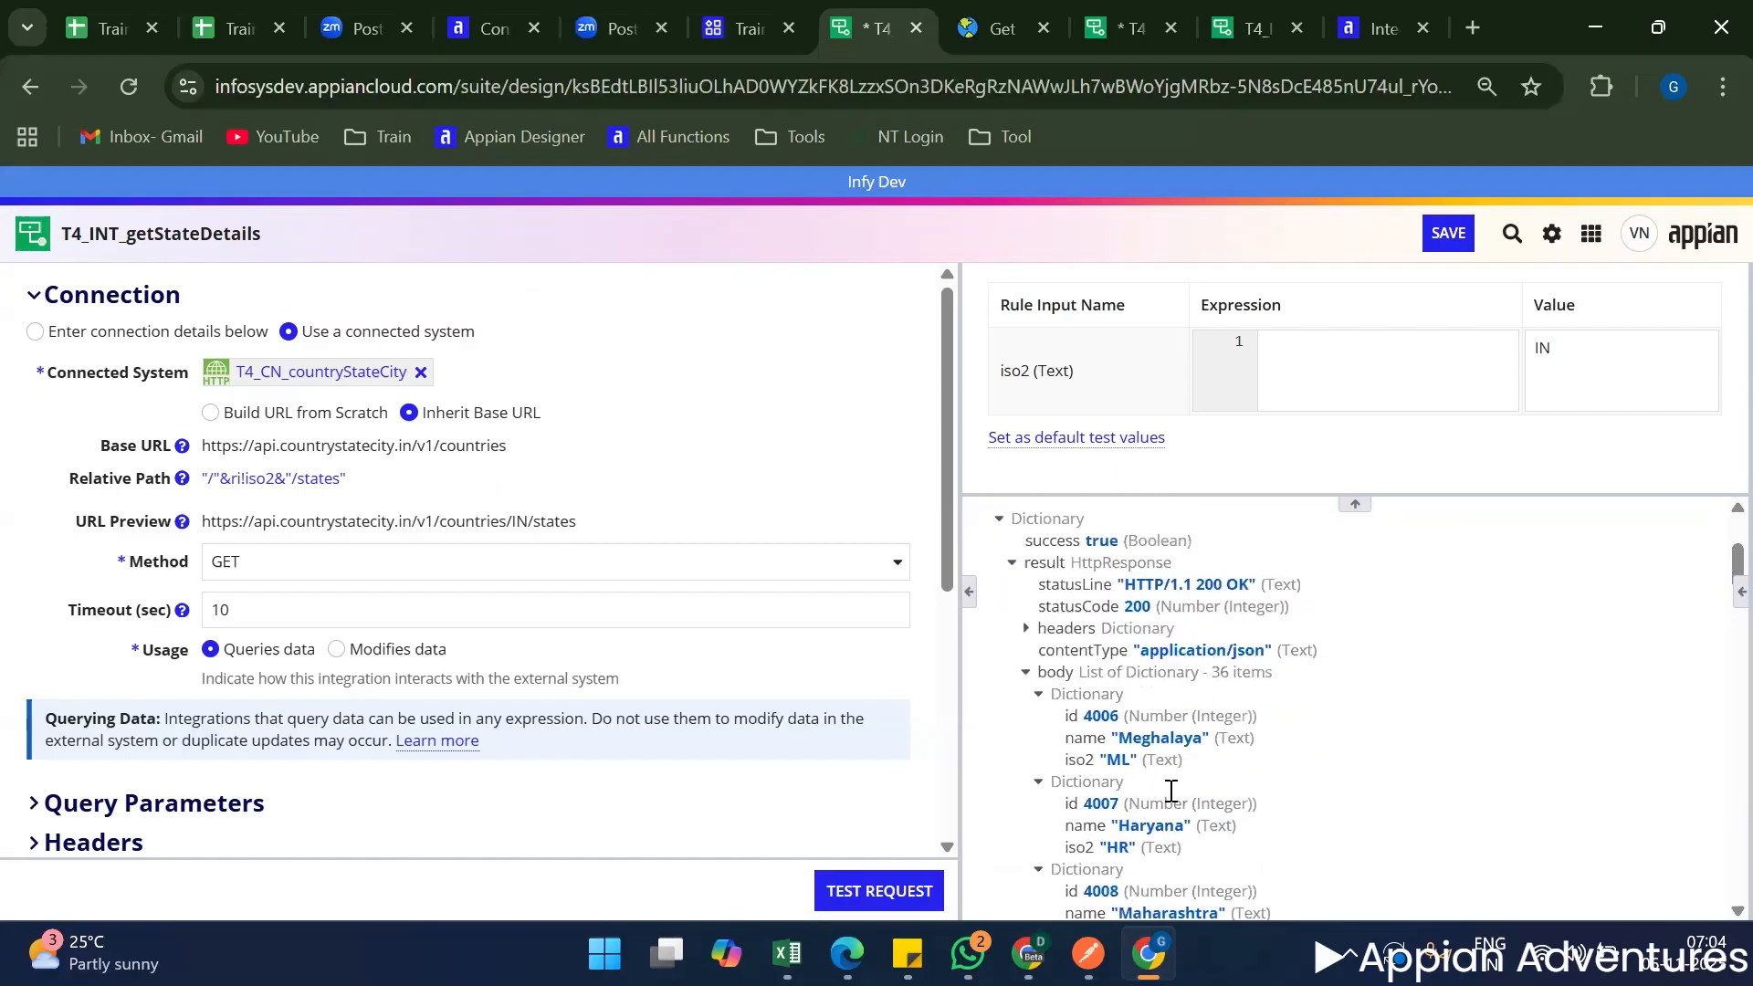
{"action": "scroll", "coordinate": [1171, 790], "scroll_direction": "down", "scroll_amount": 5}
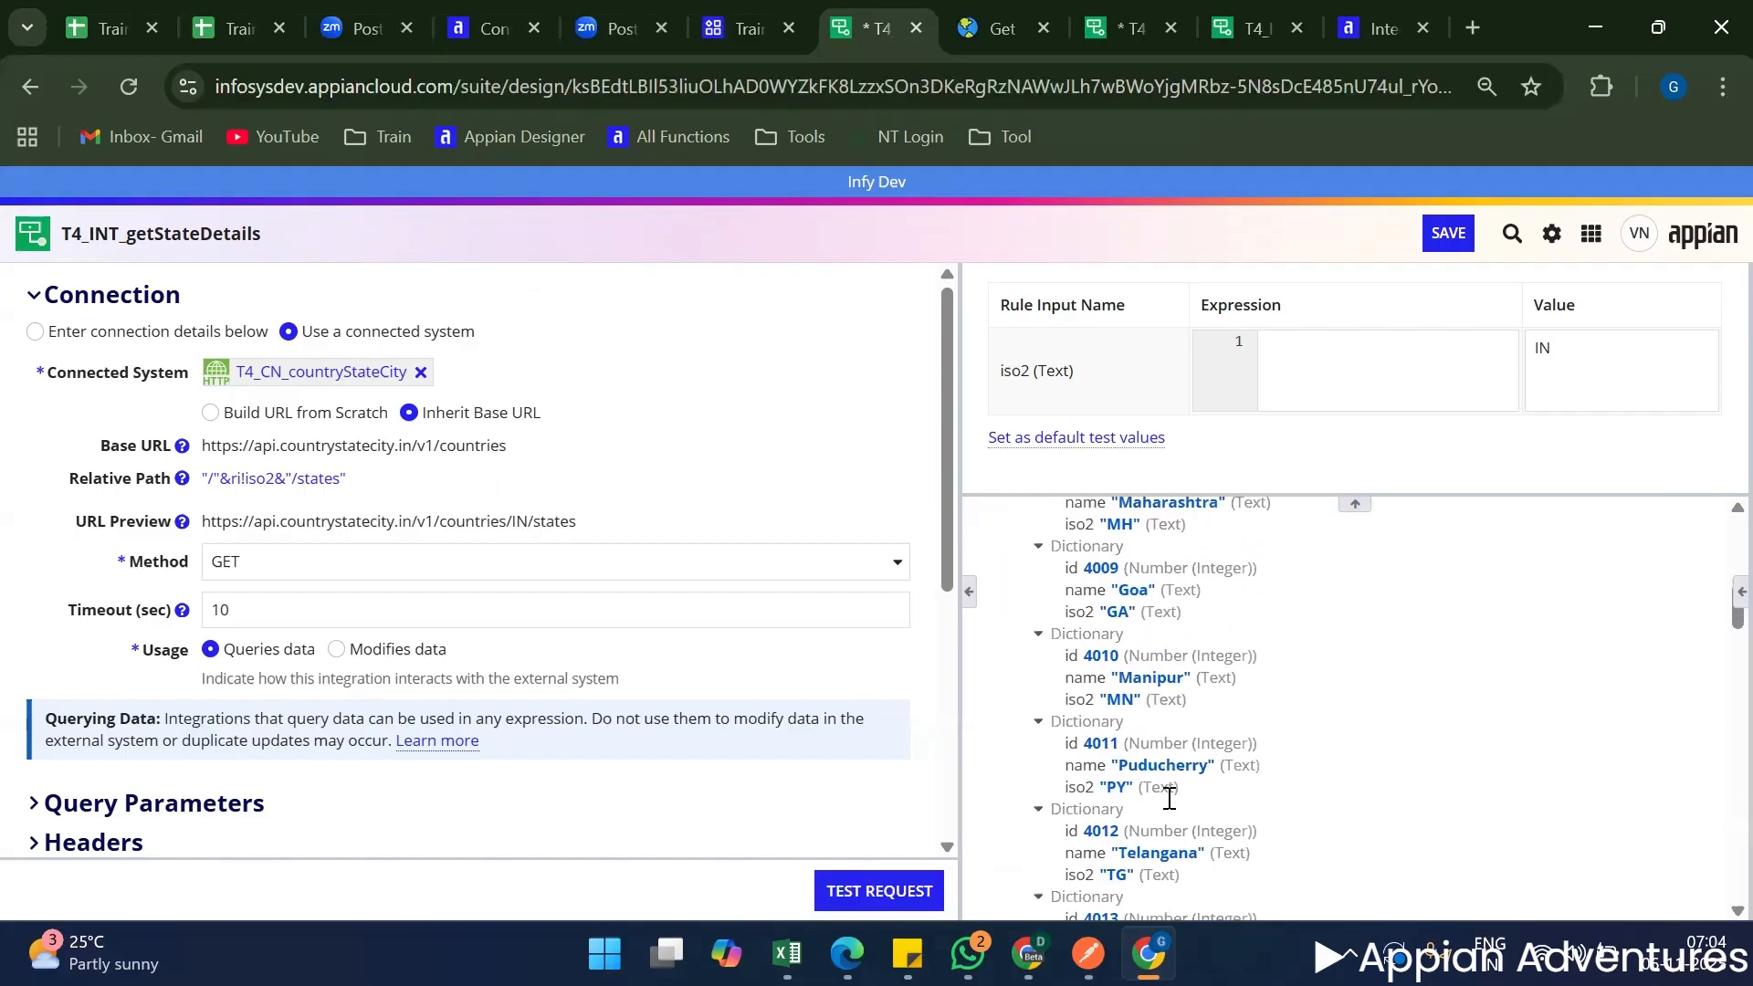
{"action": "scroll", "coordinate": [1169, 798], "scroll_direction": "down", "scroll_amount": 10}
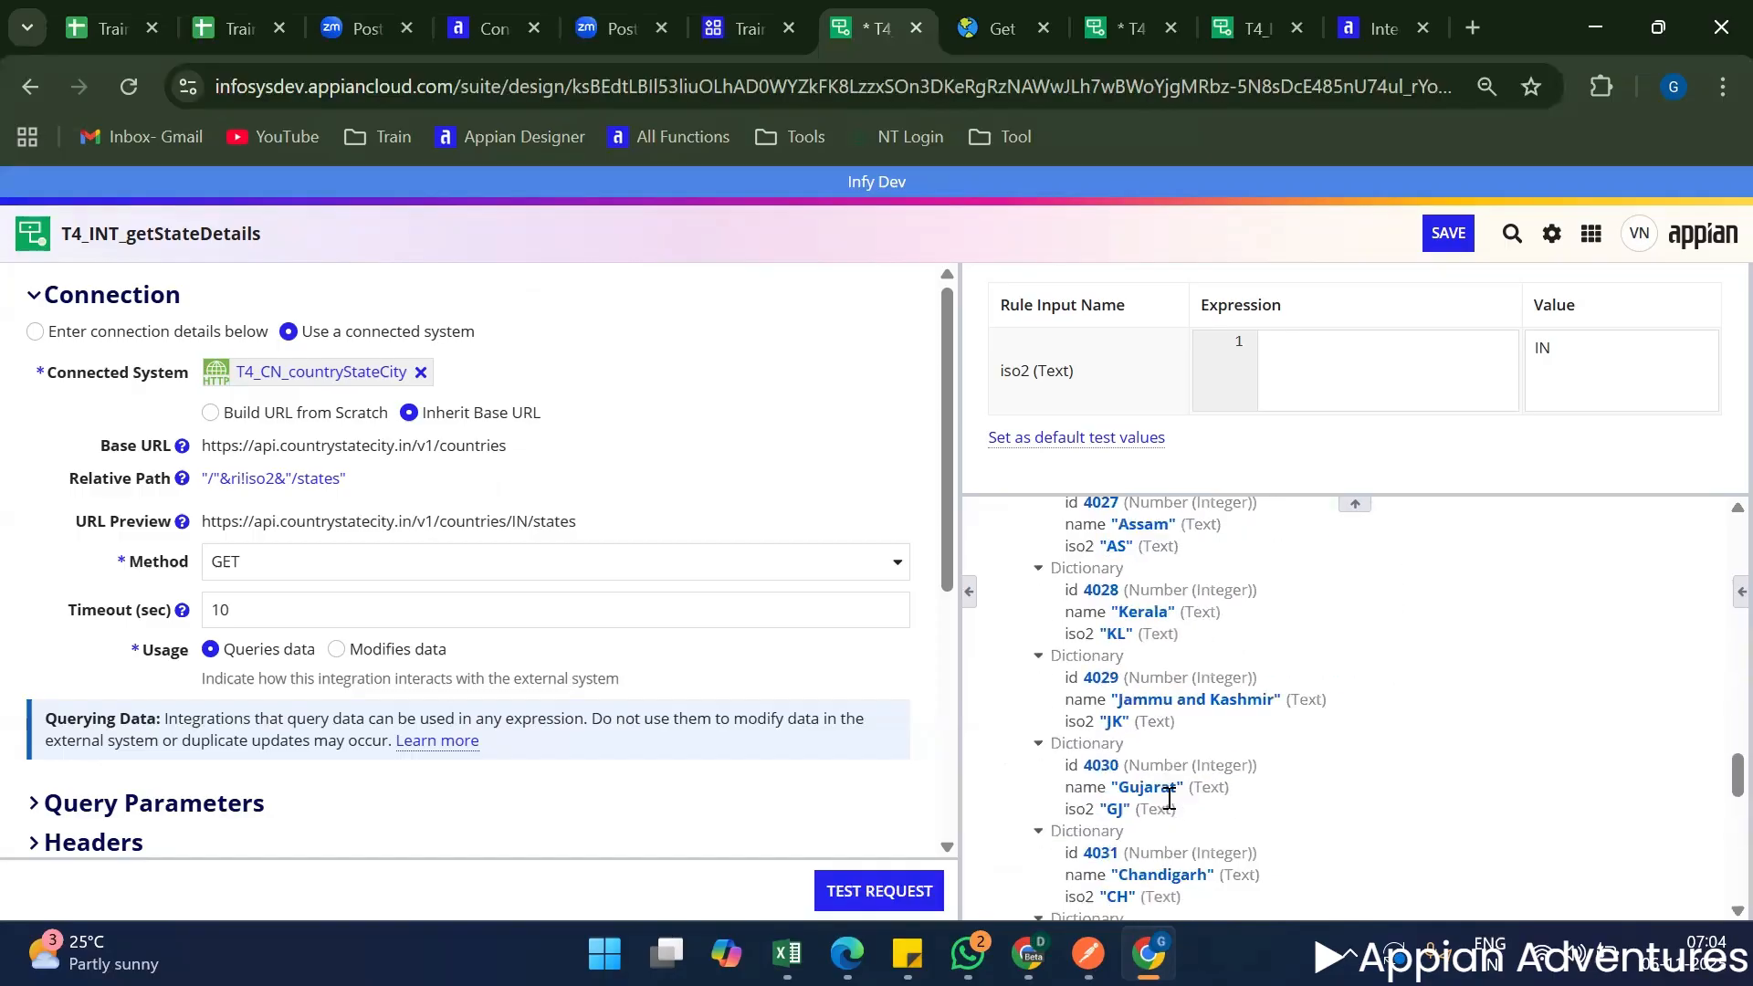
{"action": "scroll", "coordinate": [1169, 798], "scroll_direction": "down", "scroll_amount": 12}
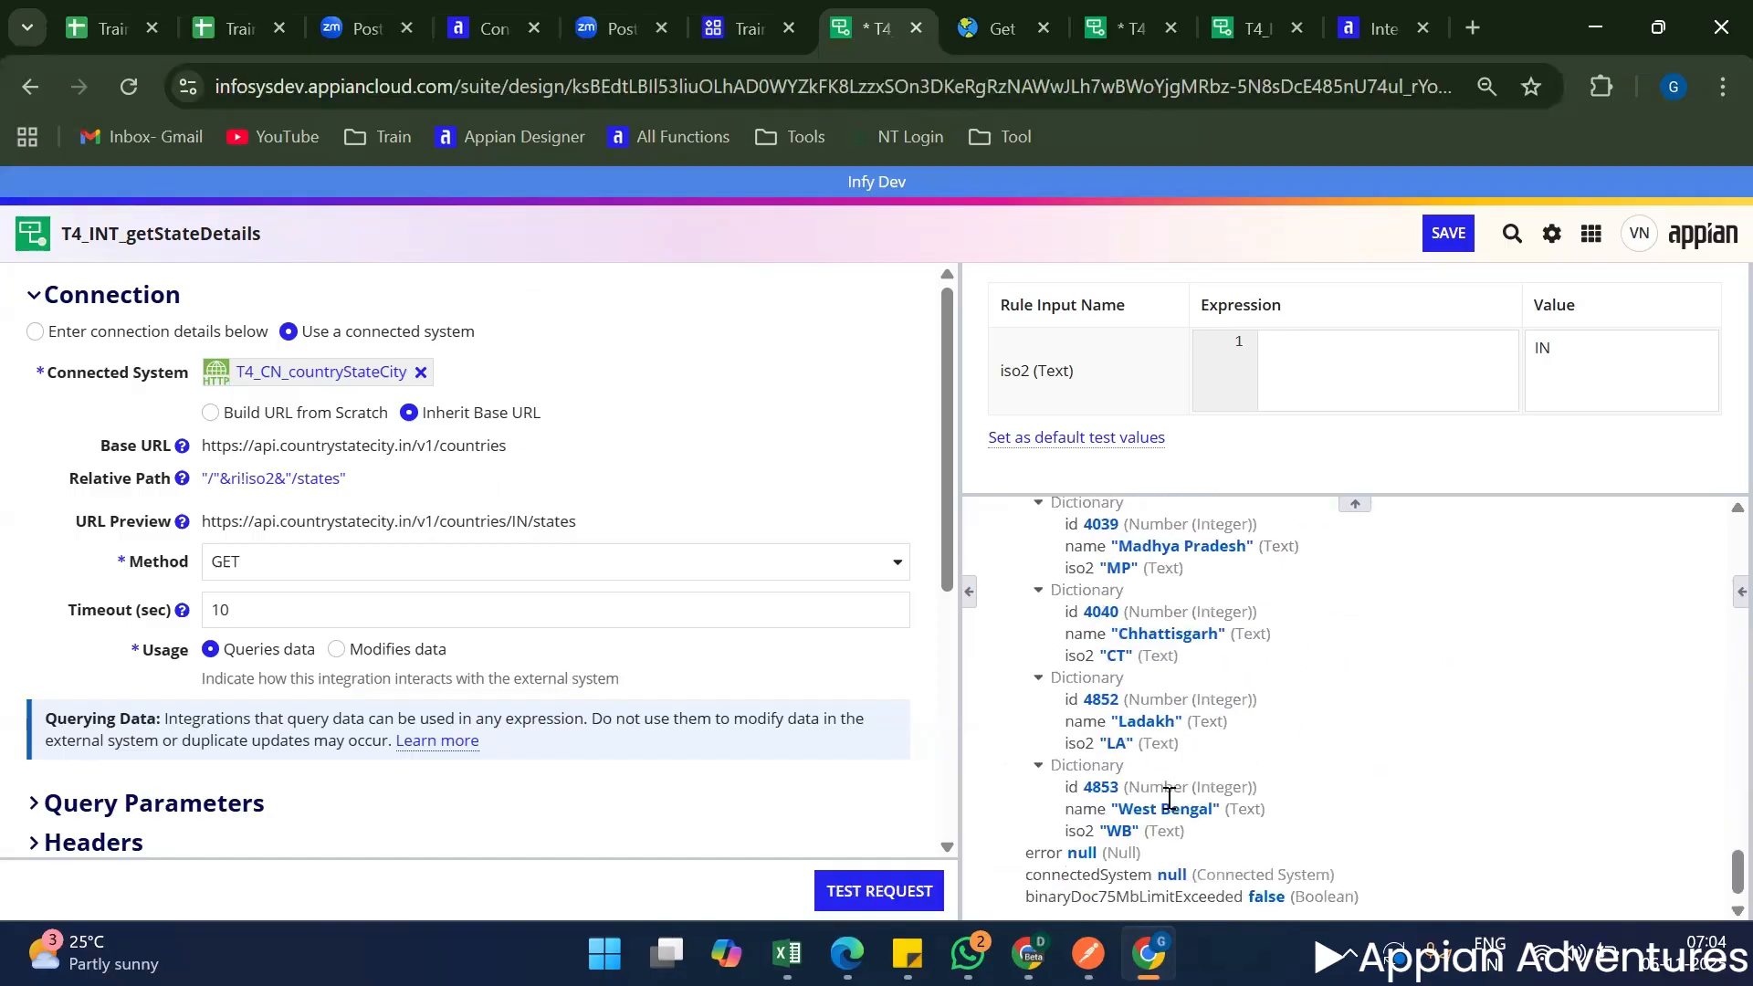
{"action": "scroll", "coordinate": [1169, 798], "scroll_direction": "down", "scroll_amount": 1}
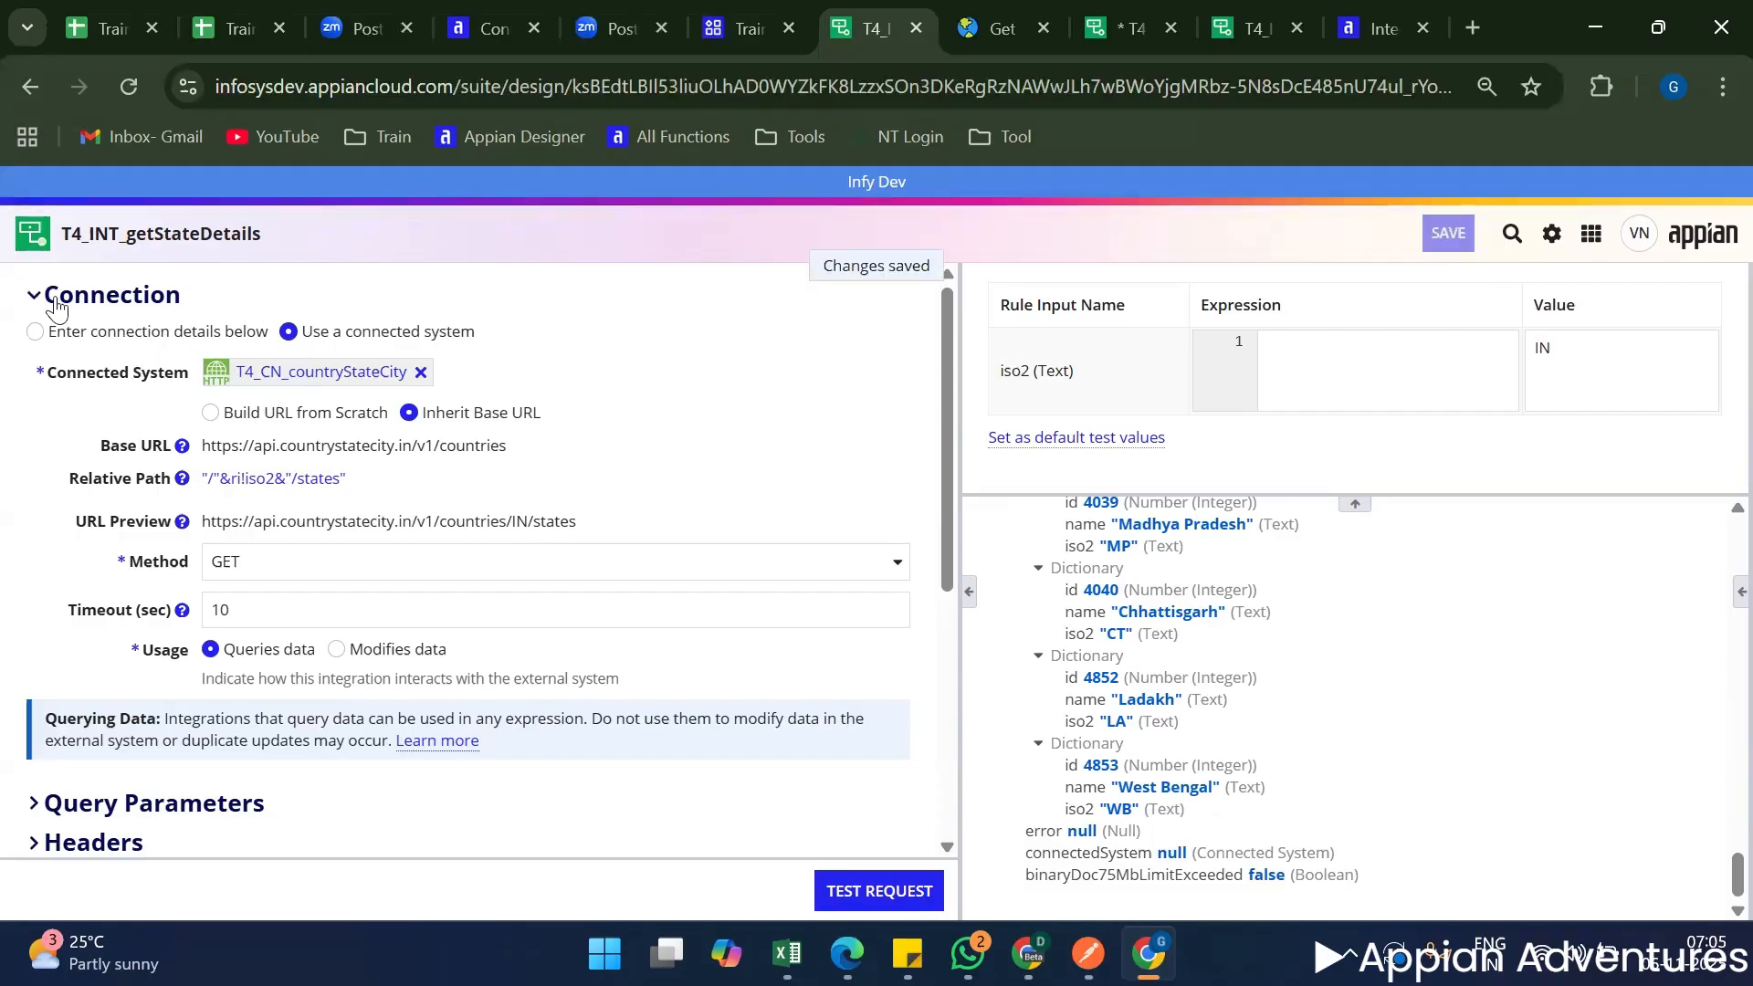
Expand the integration's Query Parameters section, and open the T4_apiGetMeetDetails web API from the Train 4 application with its expression editor enlarged.
{"action": "left_click", "coordinate": [82, 306]}
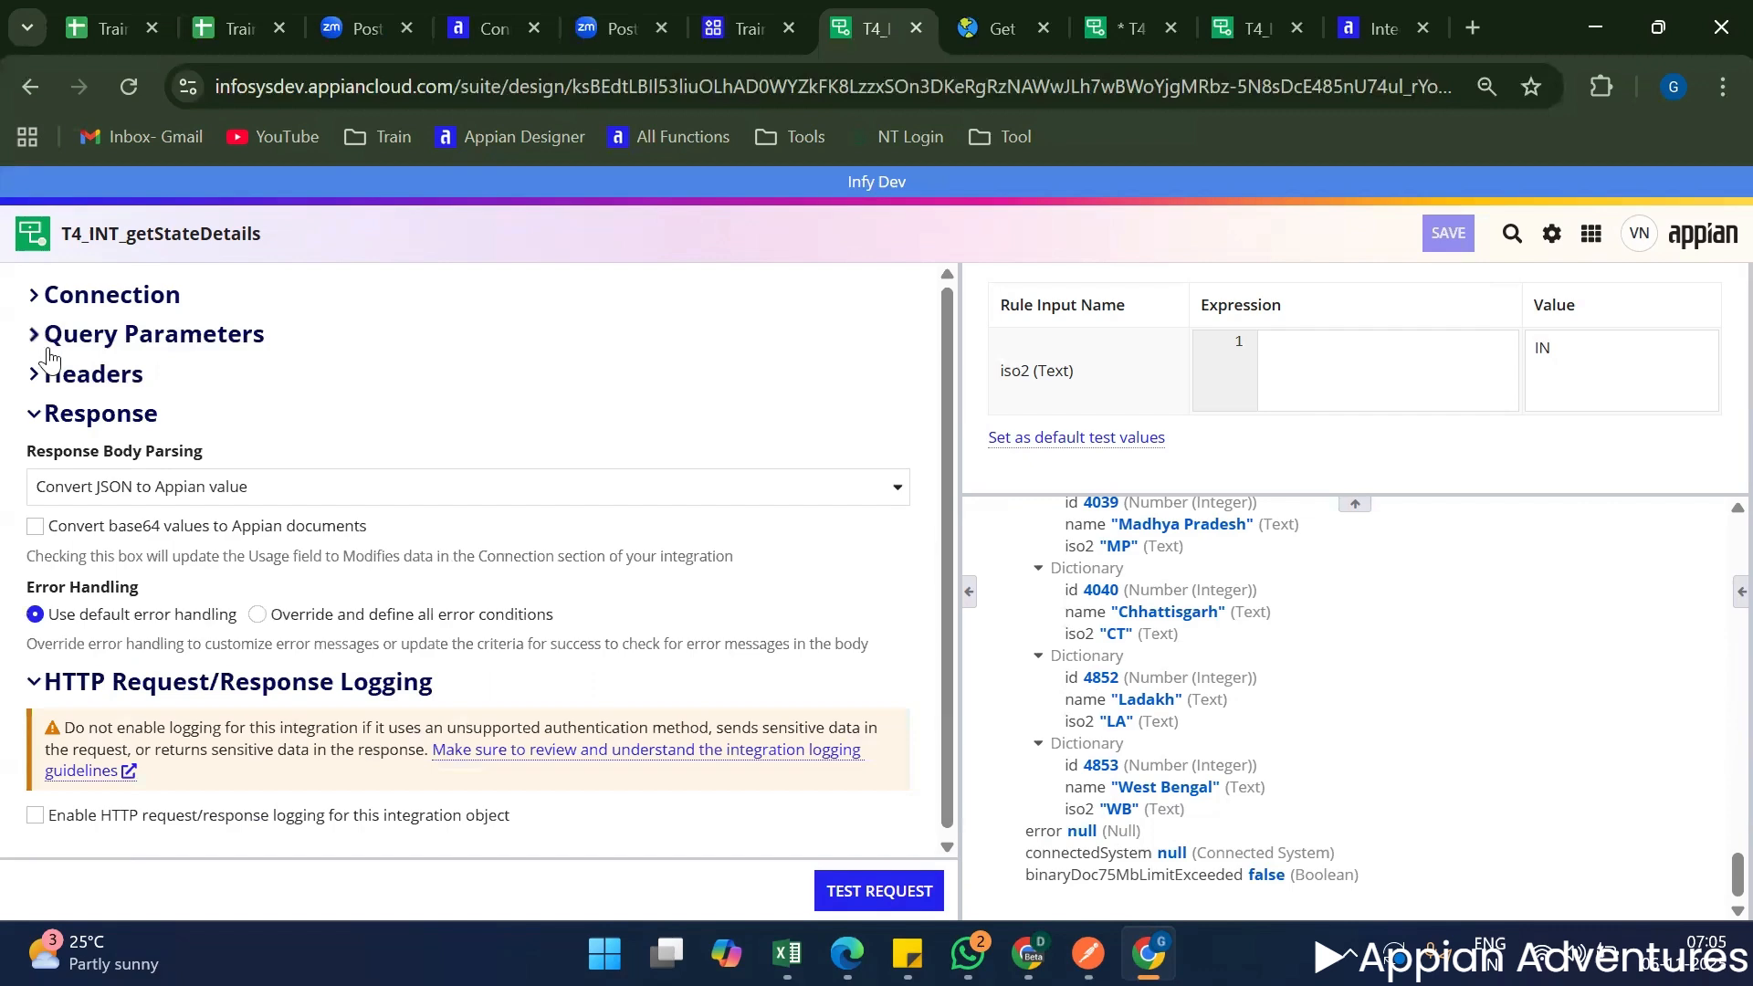
{"action": "left_click", "coordinate": [52, 340]}
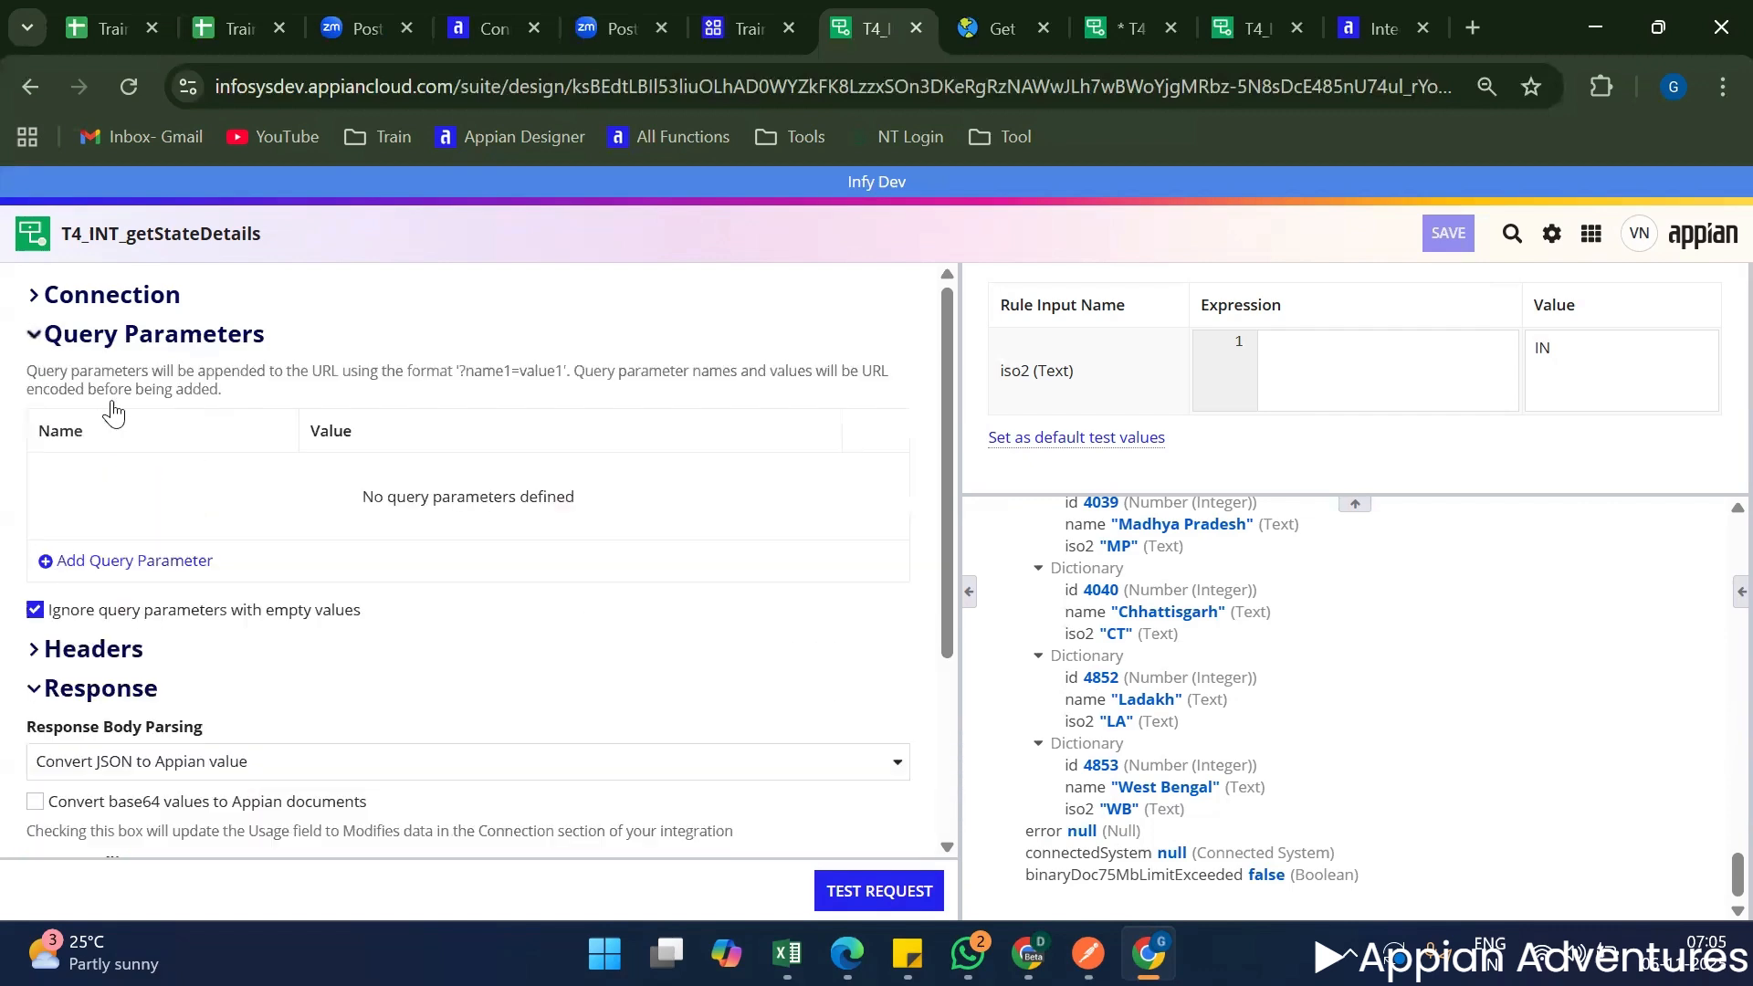
{"action": "left_click", "coordinate": [751, 22]}
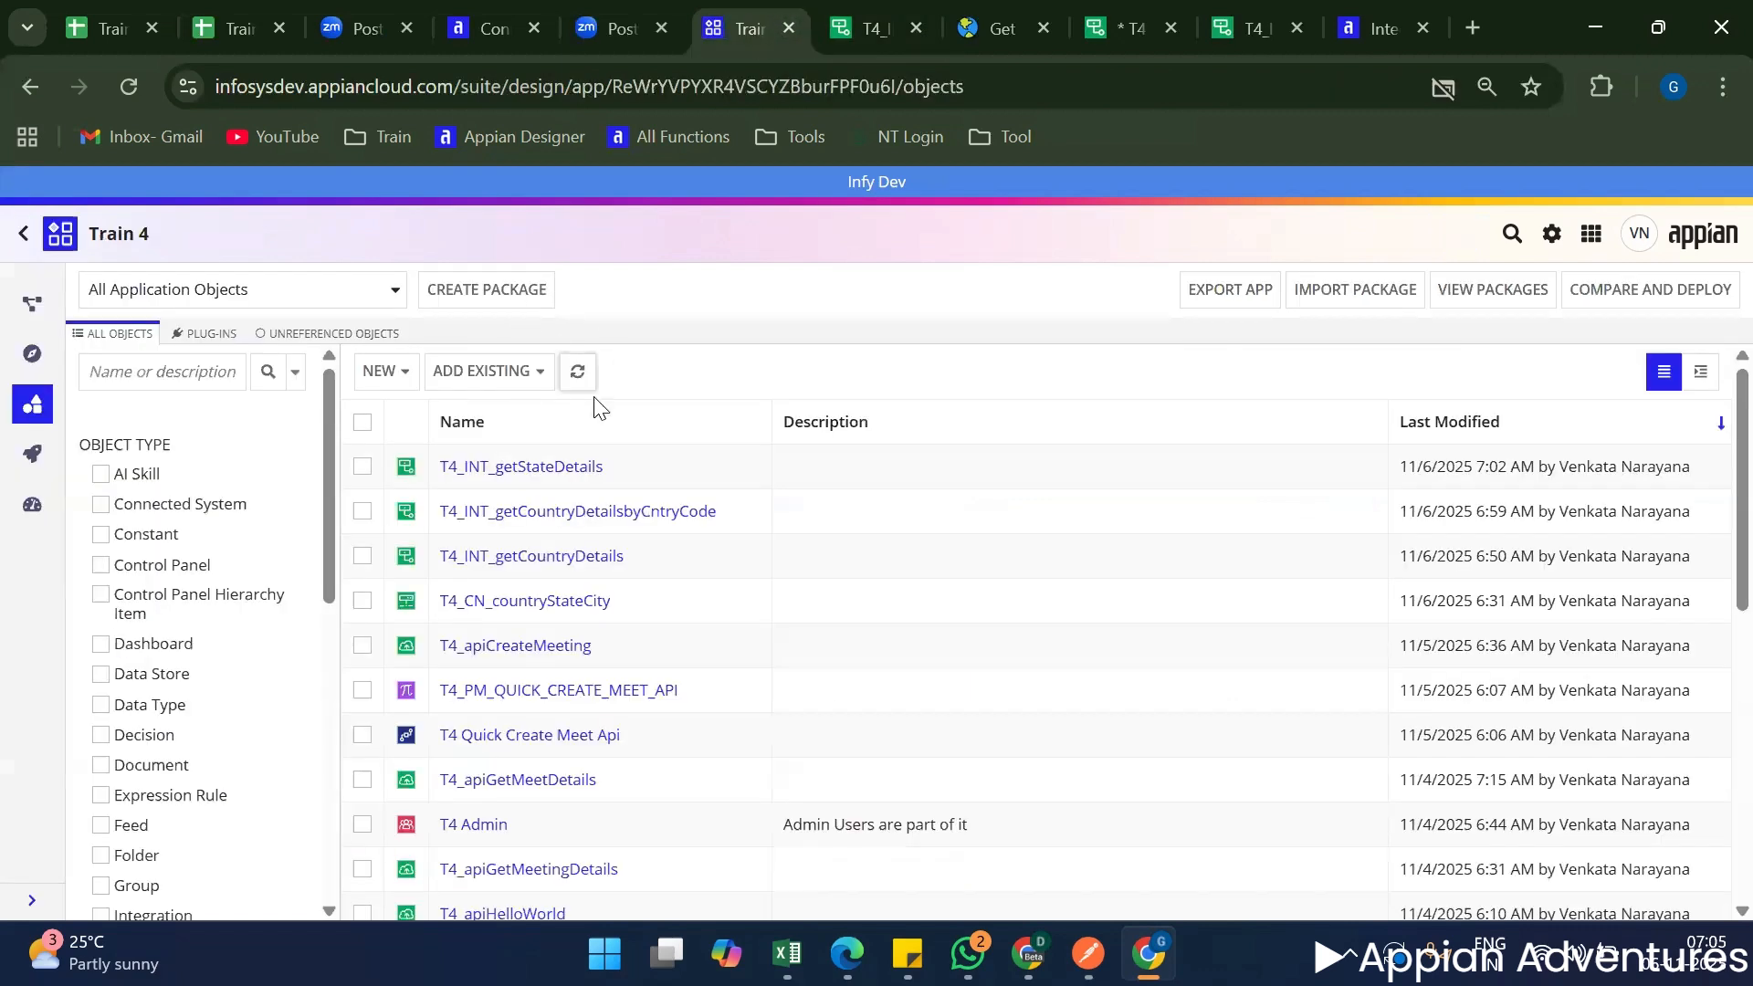
{"action": "left_click", "coordinate": [590, 369]}
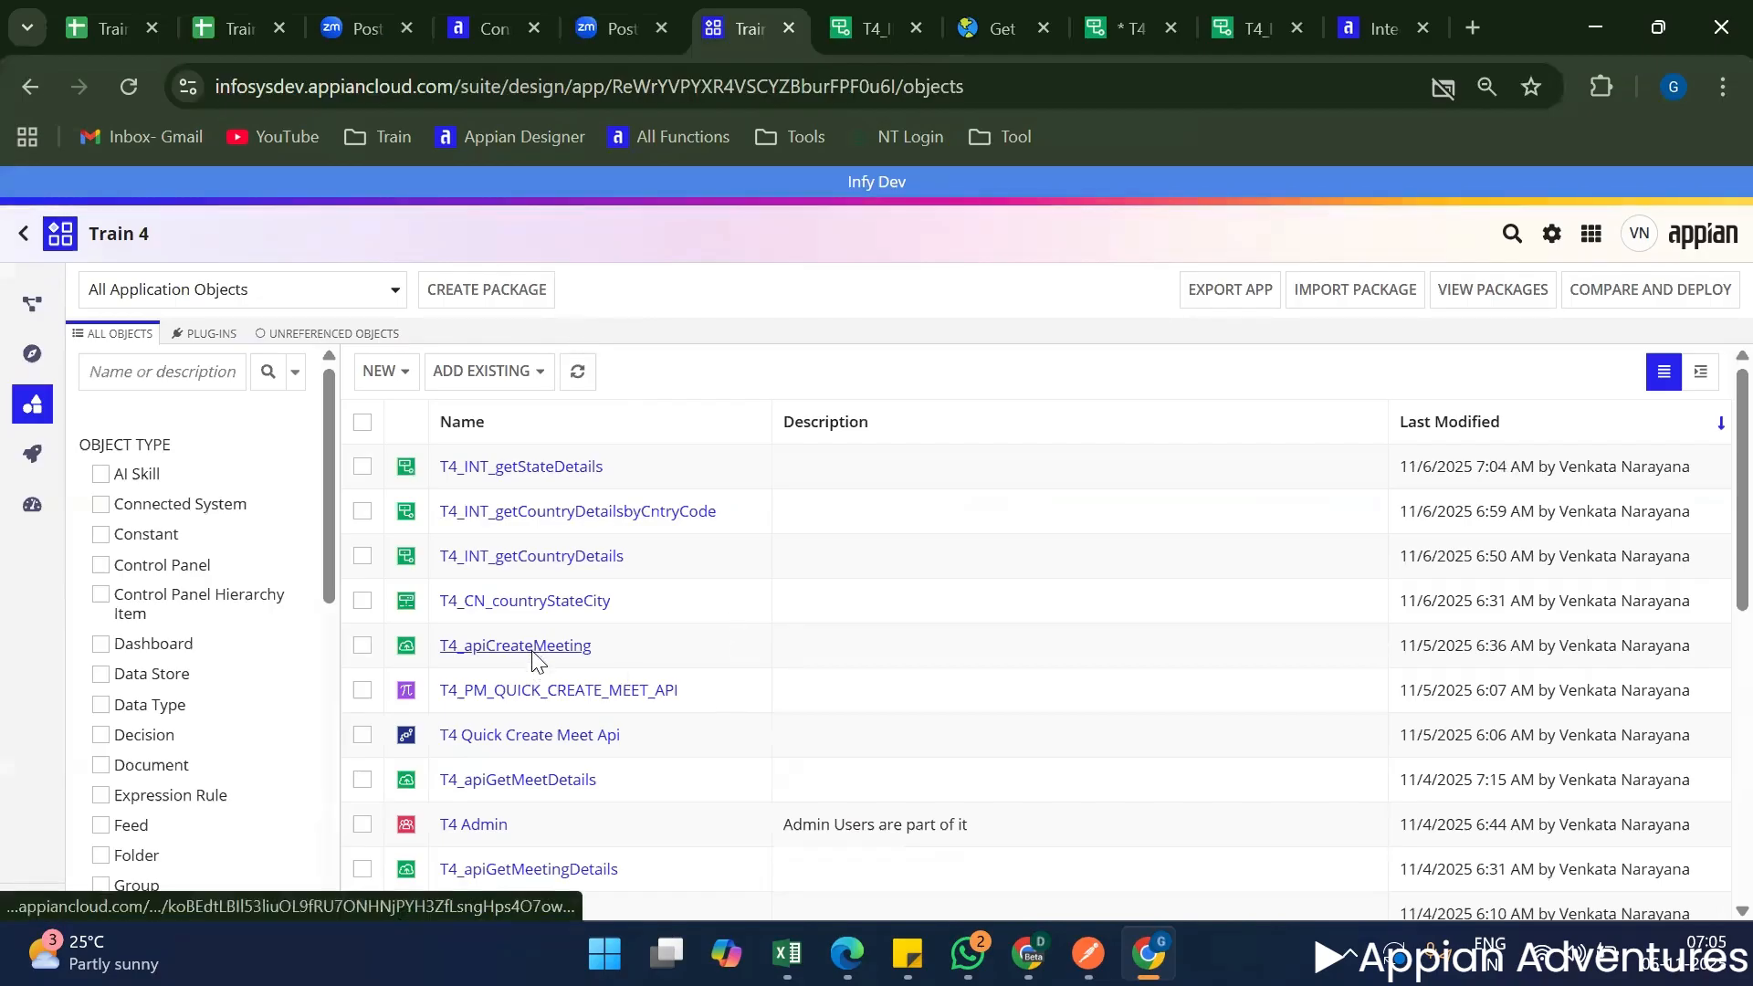
{"action": "left_click", "coordinate": [518, 783]}
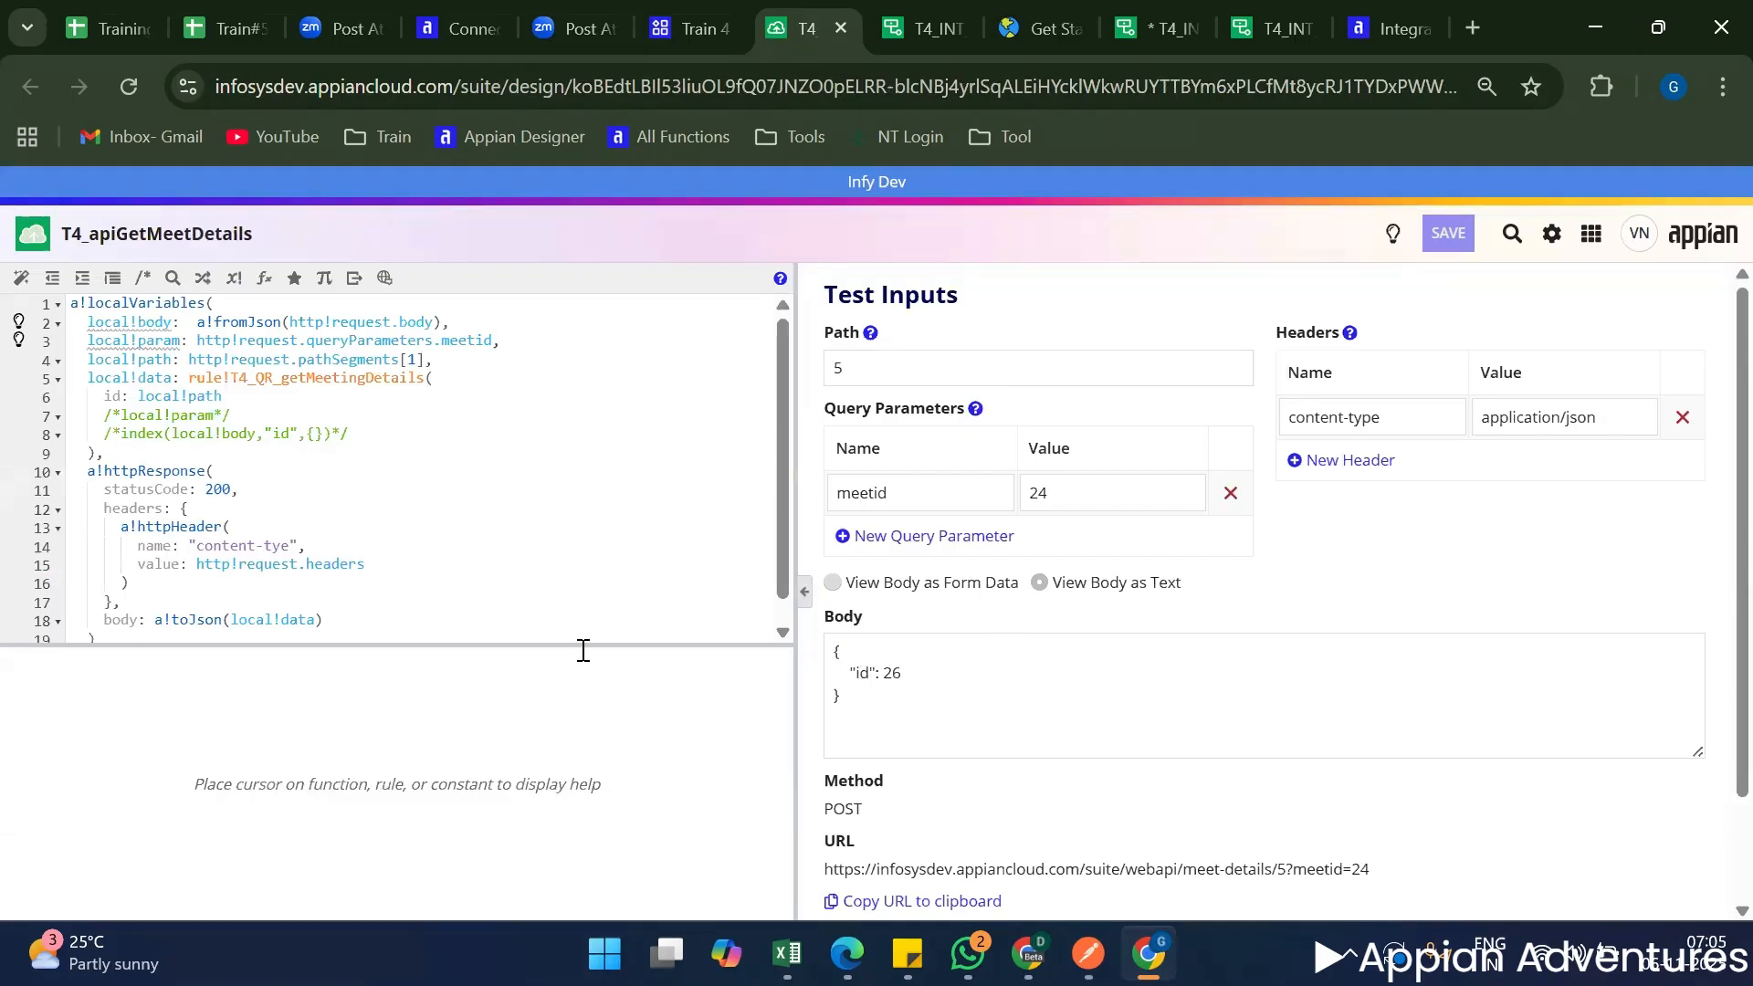
{"action": "left_click_drag", "start_coordinate": [585, 649], "coordinate": [586, 809]}
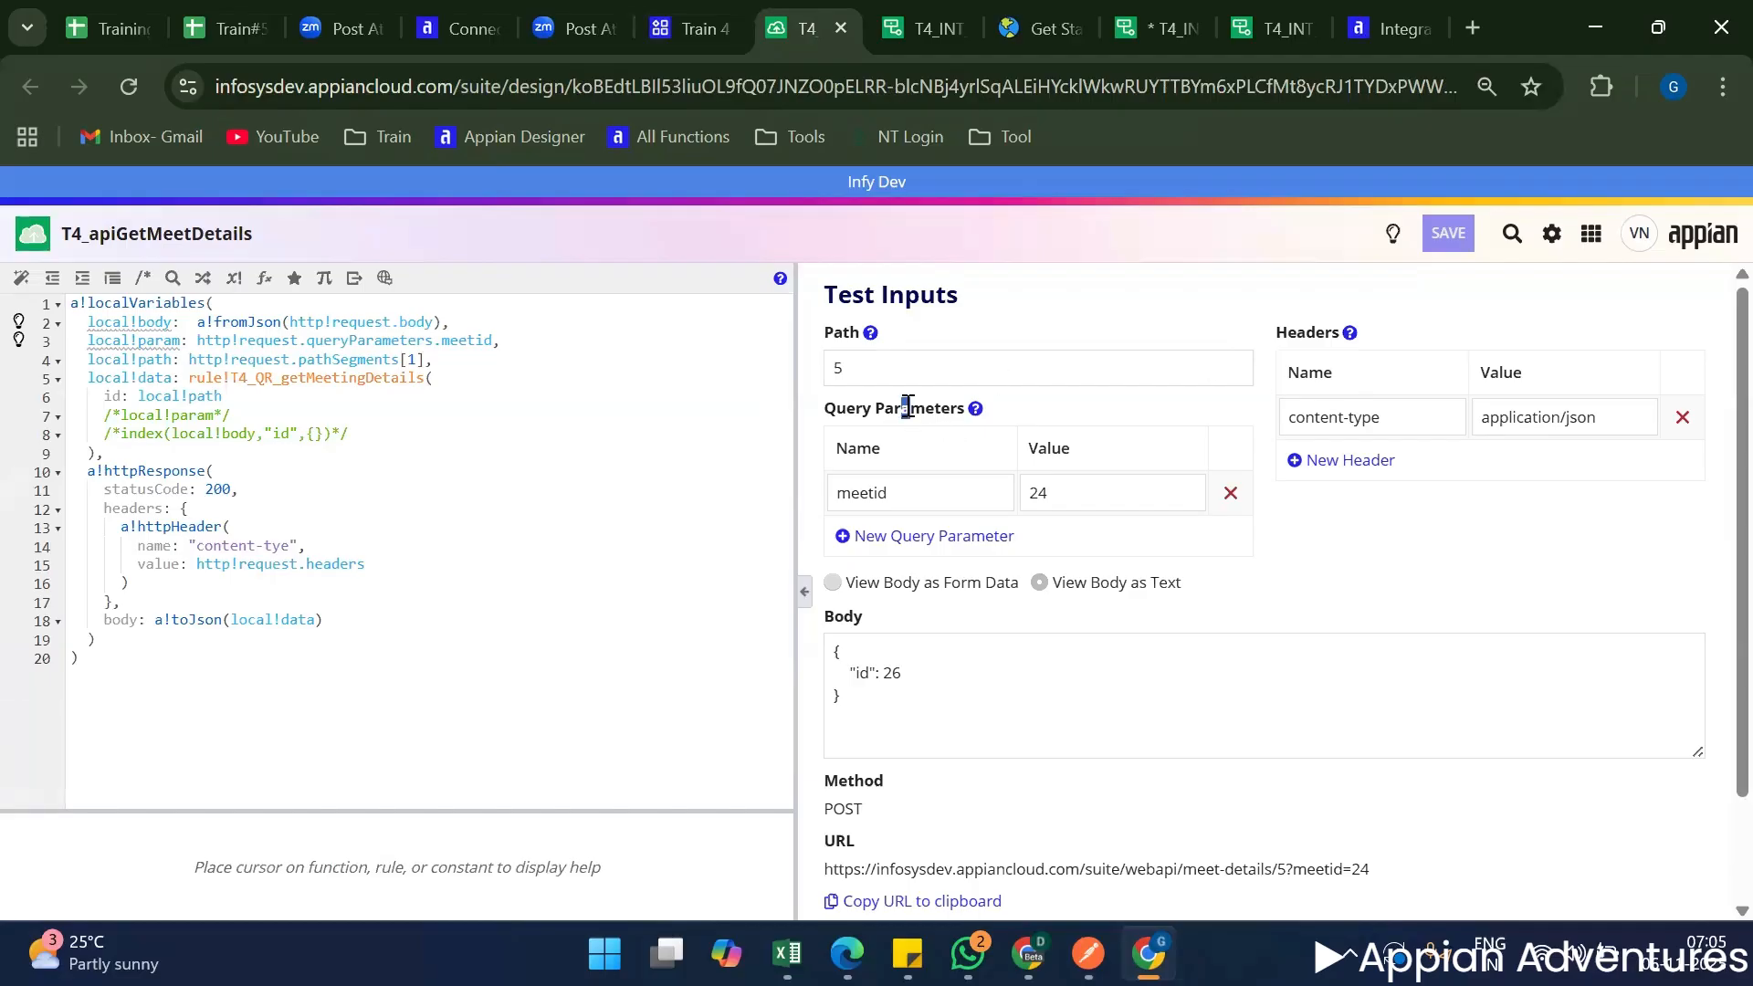
Examine the web API's meetid query parameter in the test inputs and how it is appended to the request URL.
{"action": "mouse_move", "coordinate": [974, 406]}
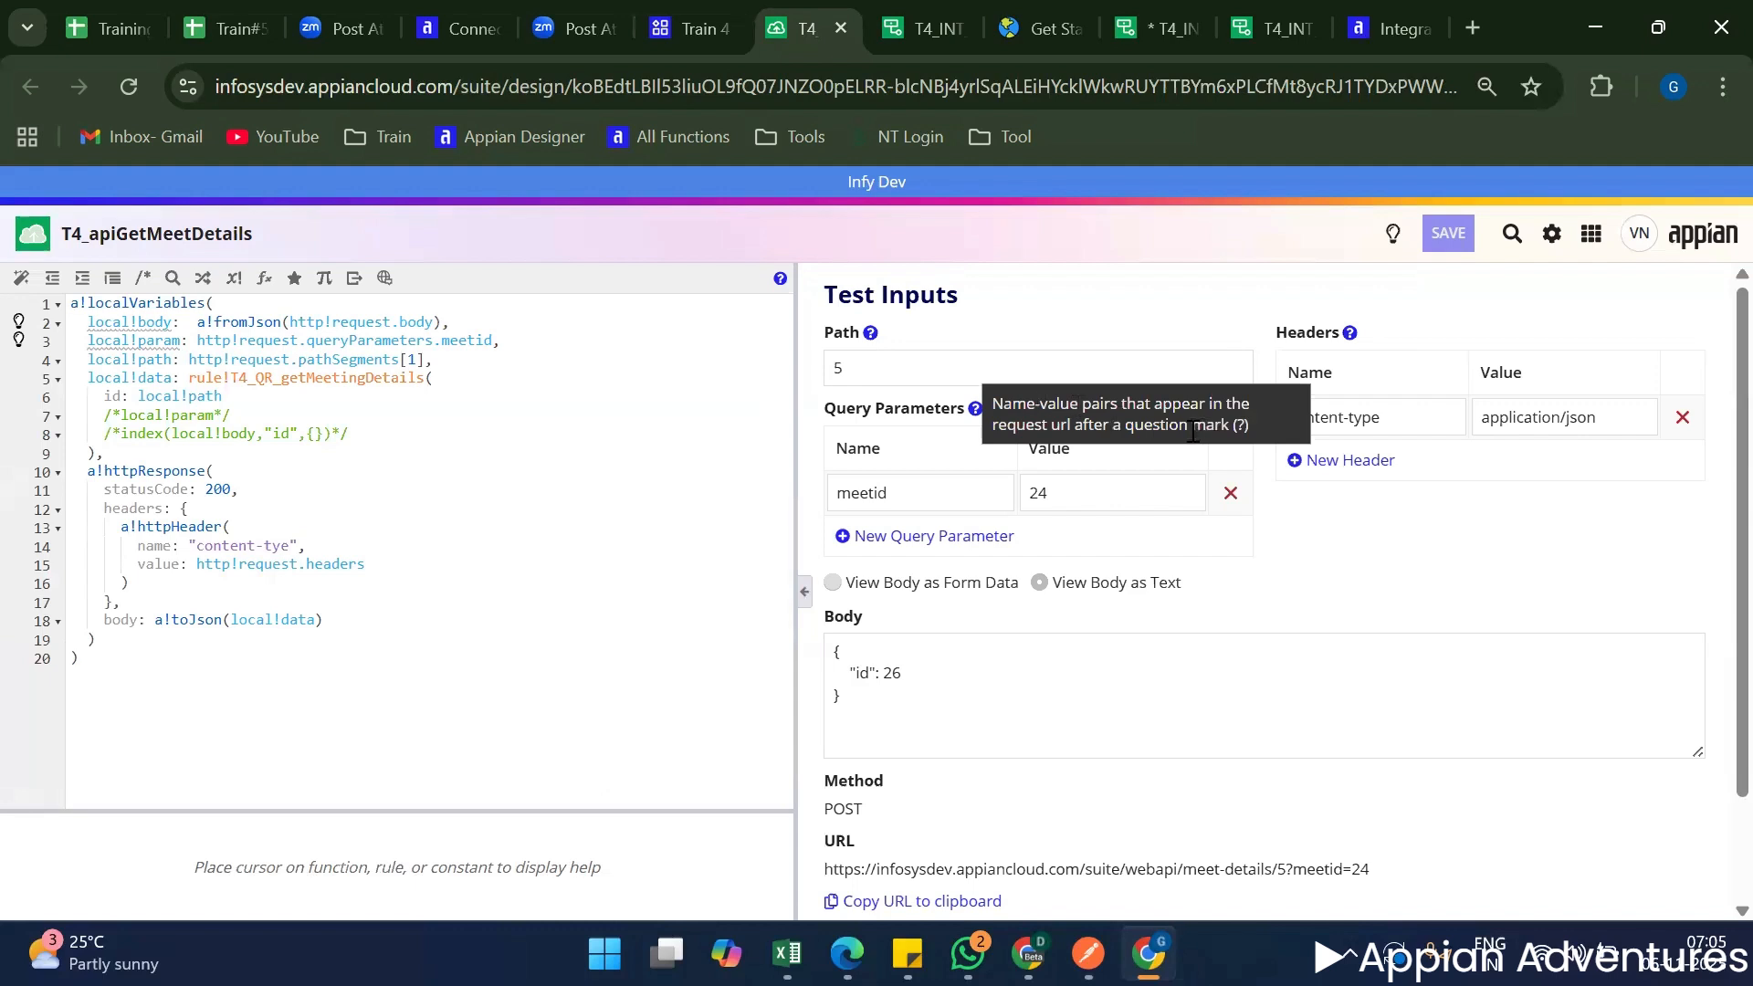
{"action": "scroll", "coordinate": [1294, 704], "scroll_direction": "down", "scroll_amount": 2}
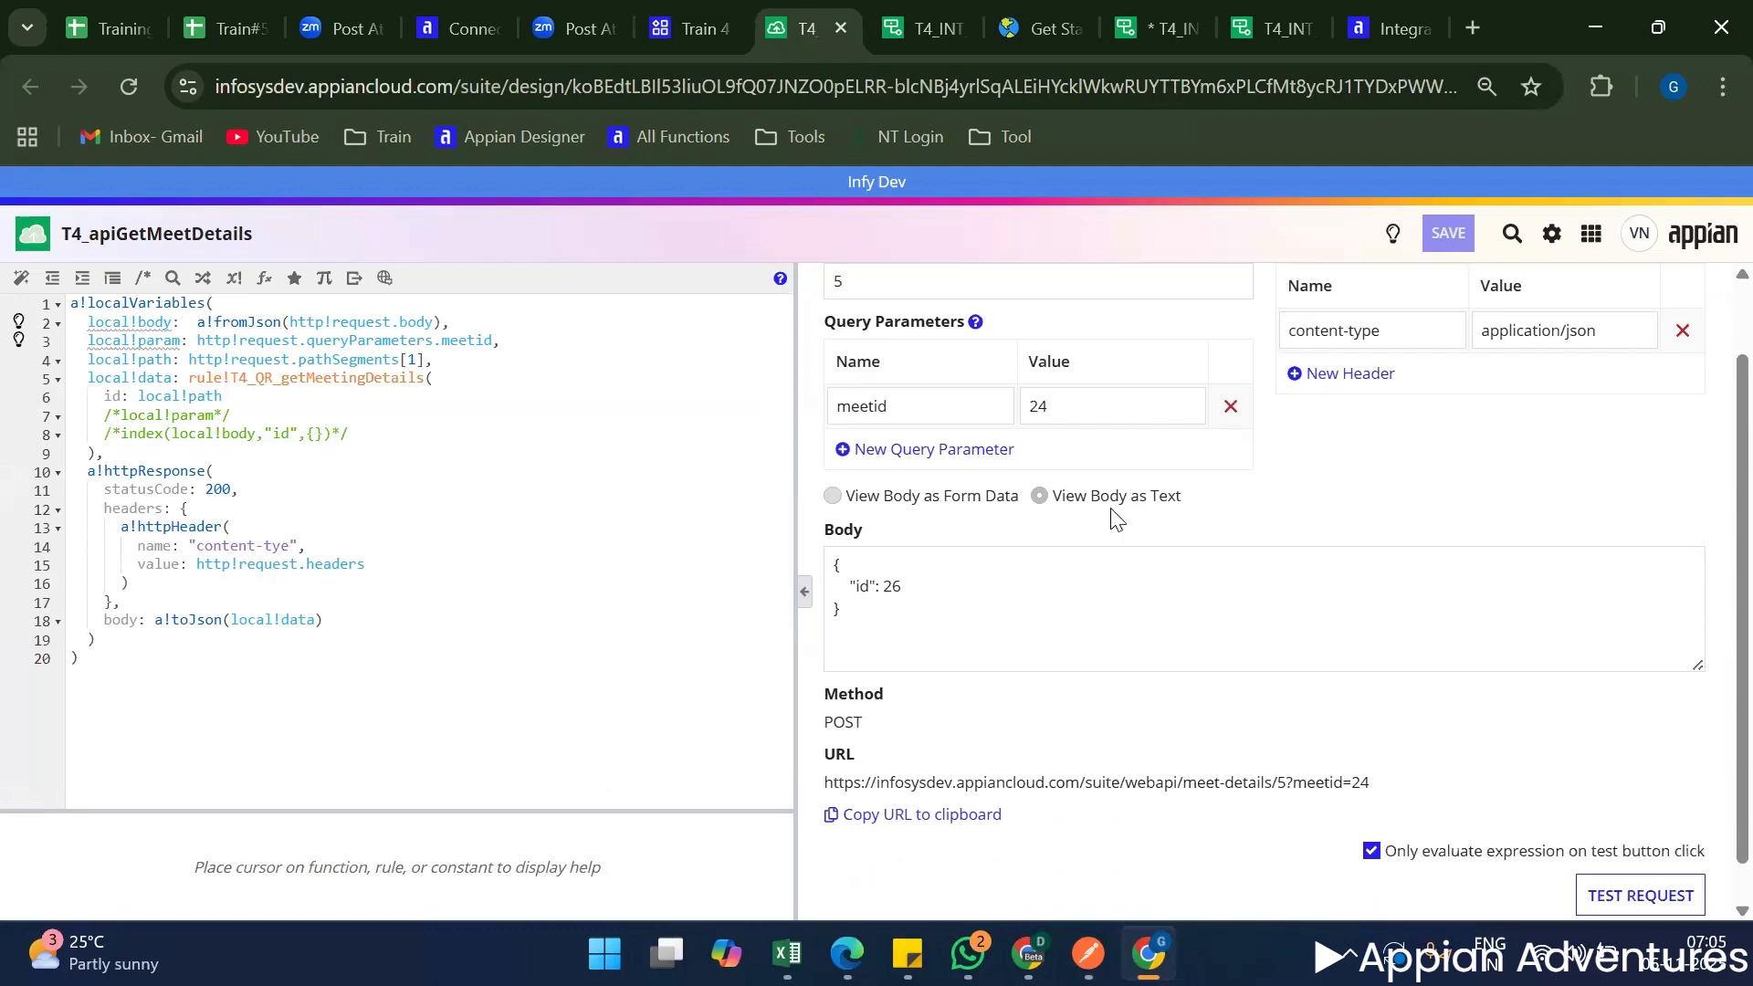
{"action": "left_click_drag", "start_coordinate": [1286, 741], "coordinate": [1396, 724]}
{"action": "double_click", "coordinate": [903, 361]}
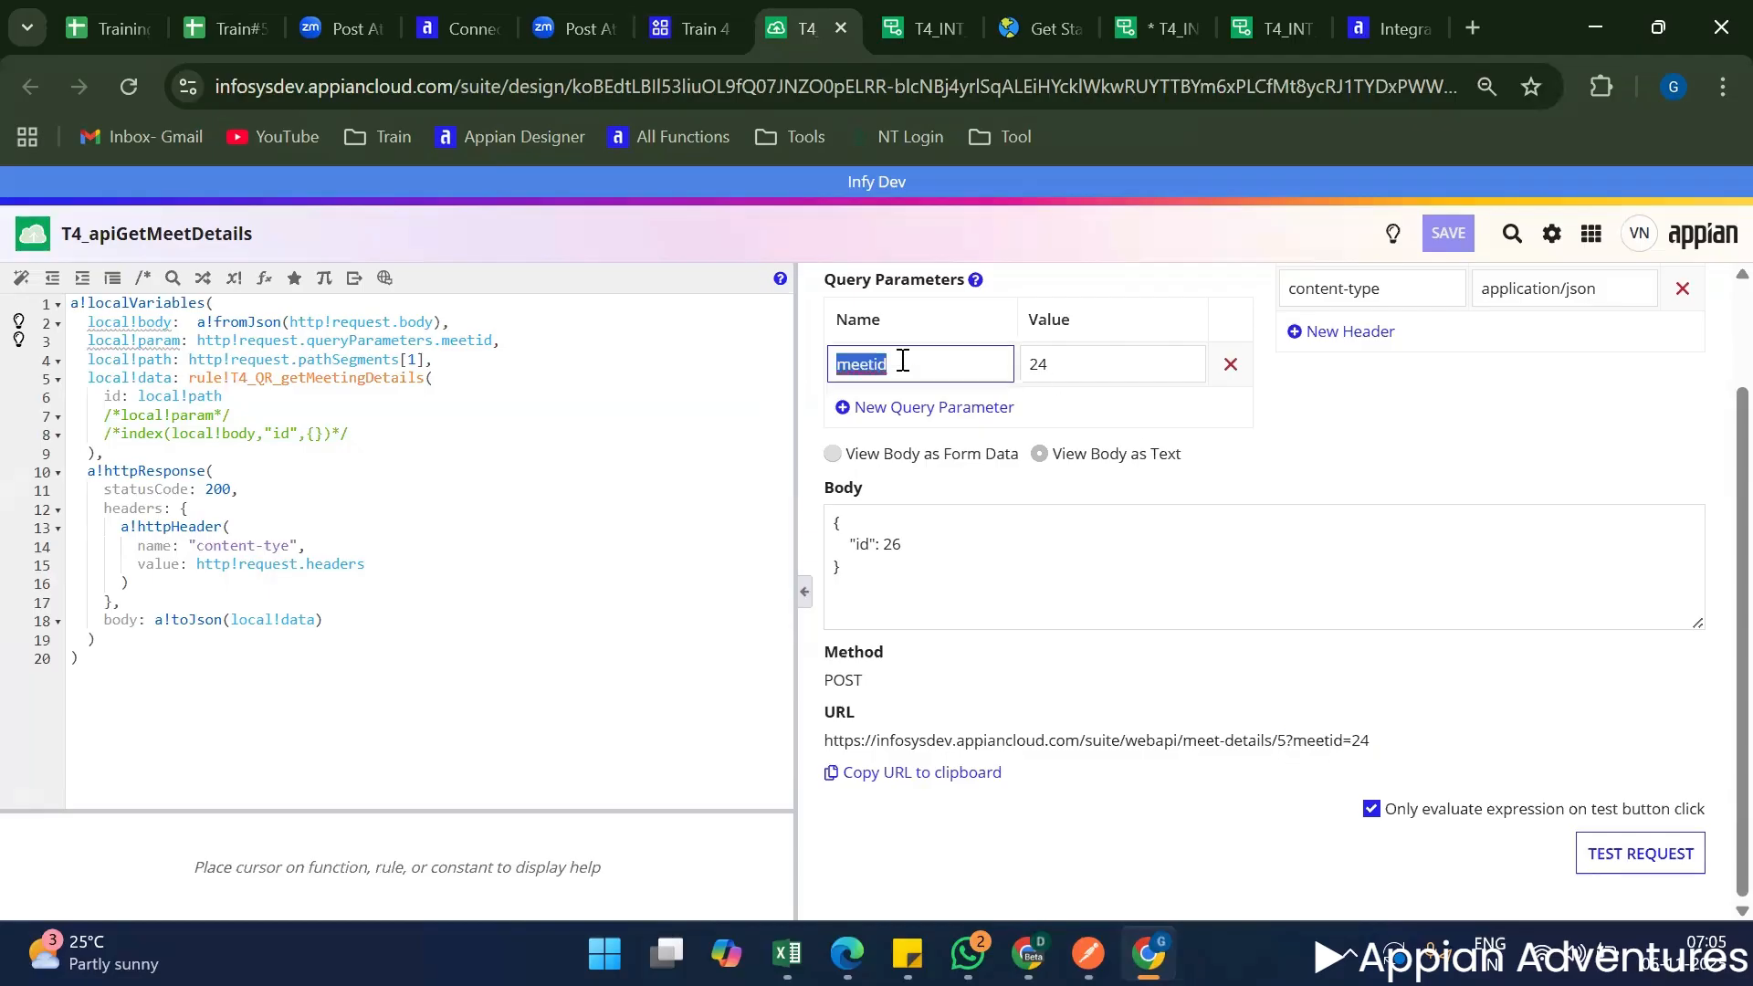
{"action": "left_click", "coordinate": [1140, 366]}
{"action": "left_click", "coordinate": [1294, 740]}
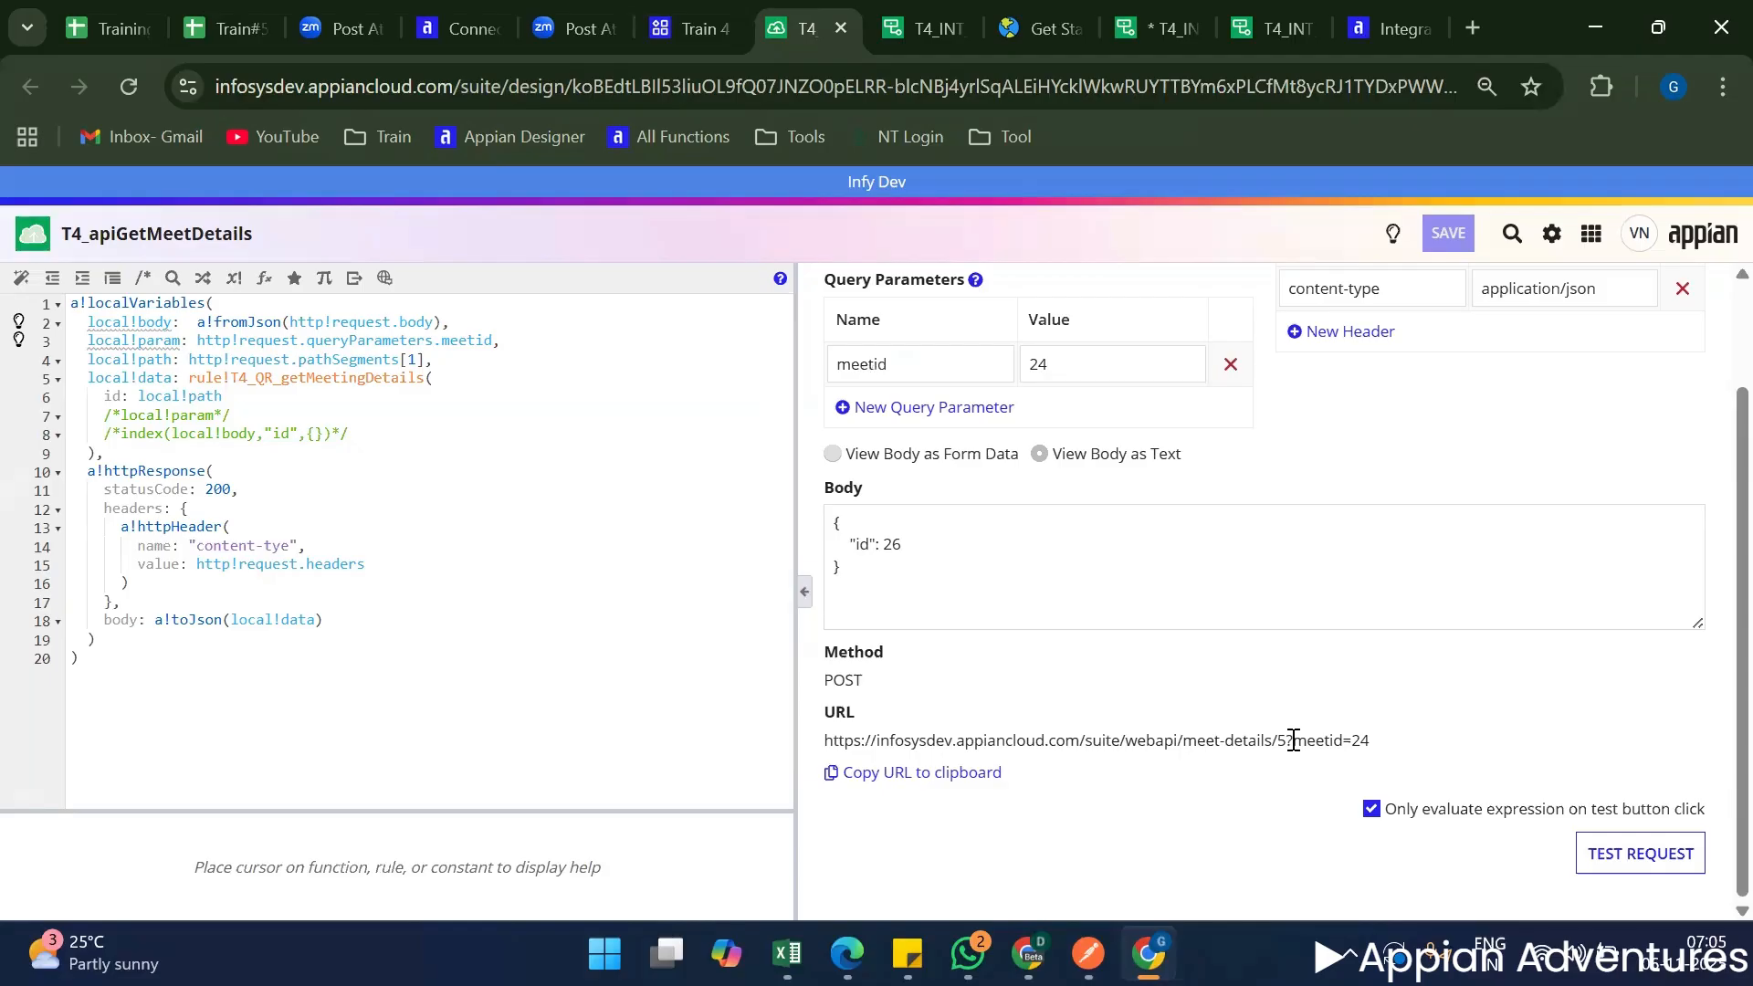
{"action": "left_click_drag", "start_coordinate": [1294, 739], "coordinate": [1385, 735]}
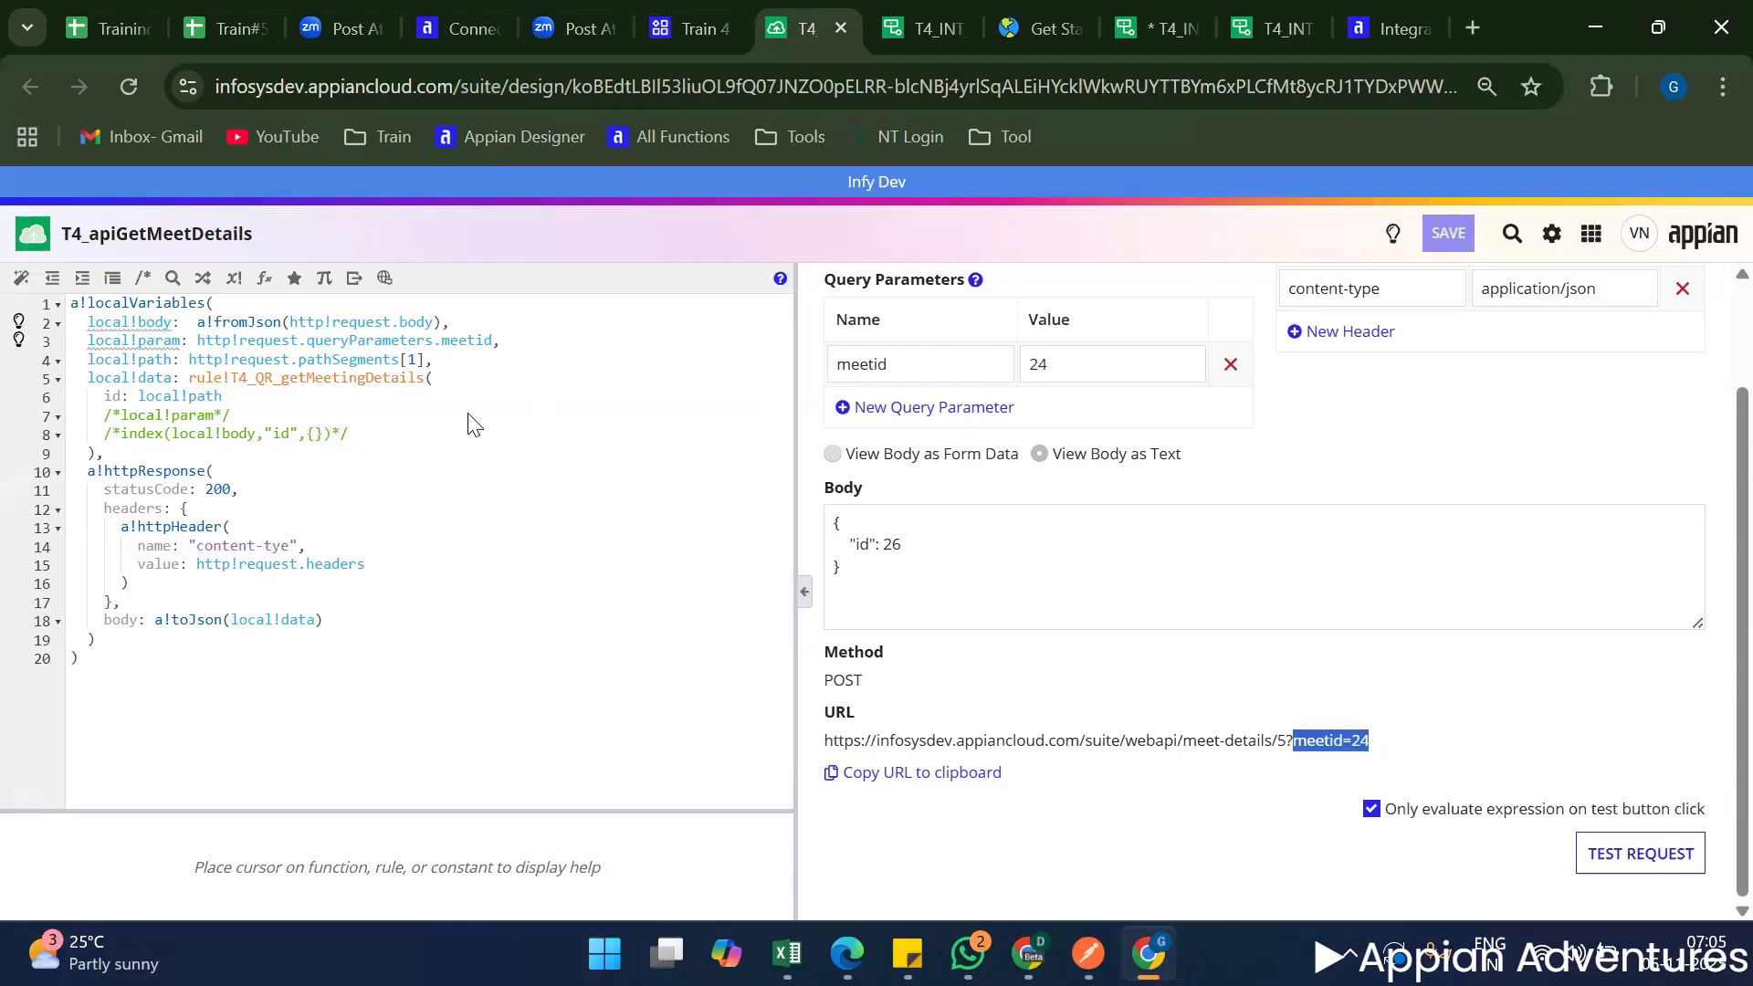
Examine how the web API expression reads meetid through http!request.queryParameters, and compare it with the Query Parameters test inputs.
{"action": "double_click", "coordinate": [377, 333]}
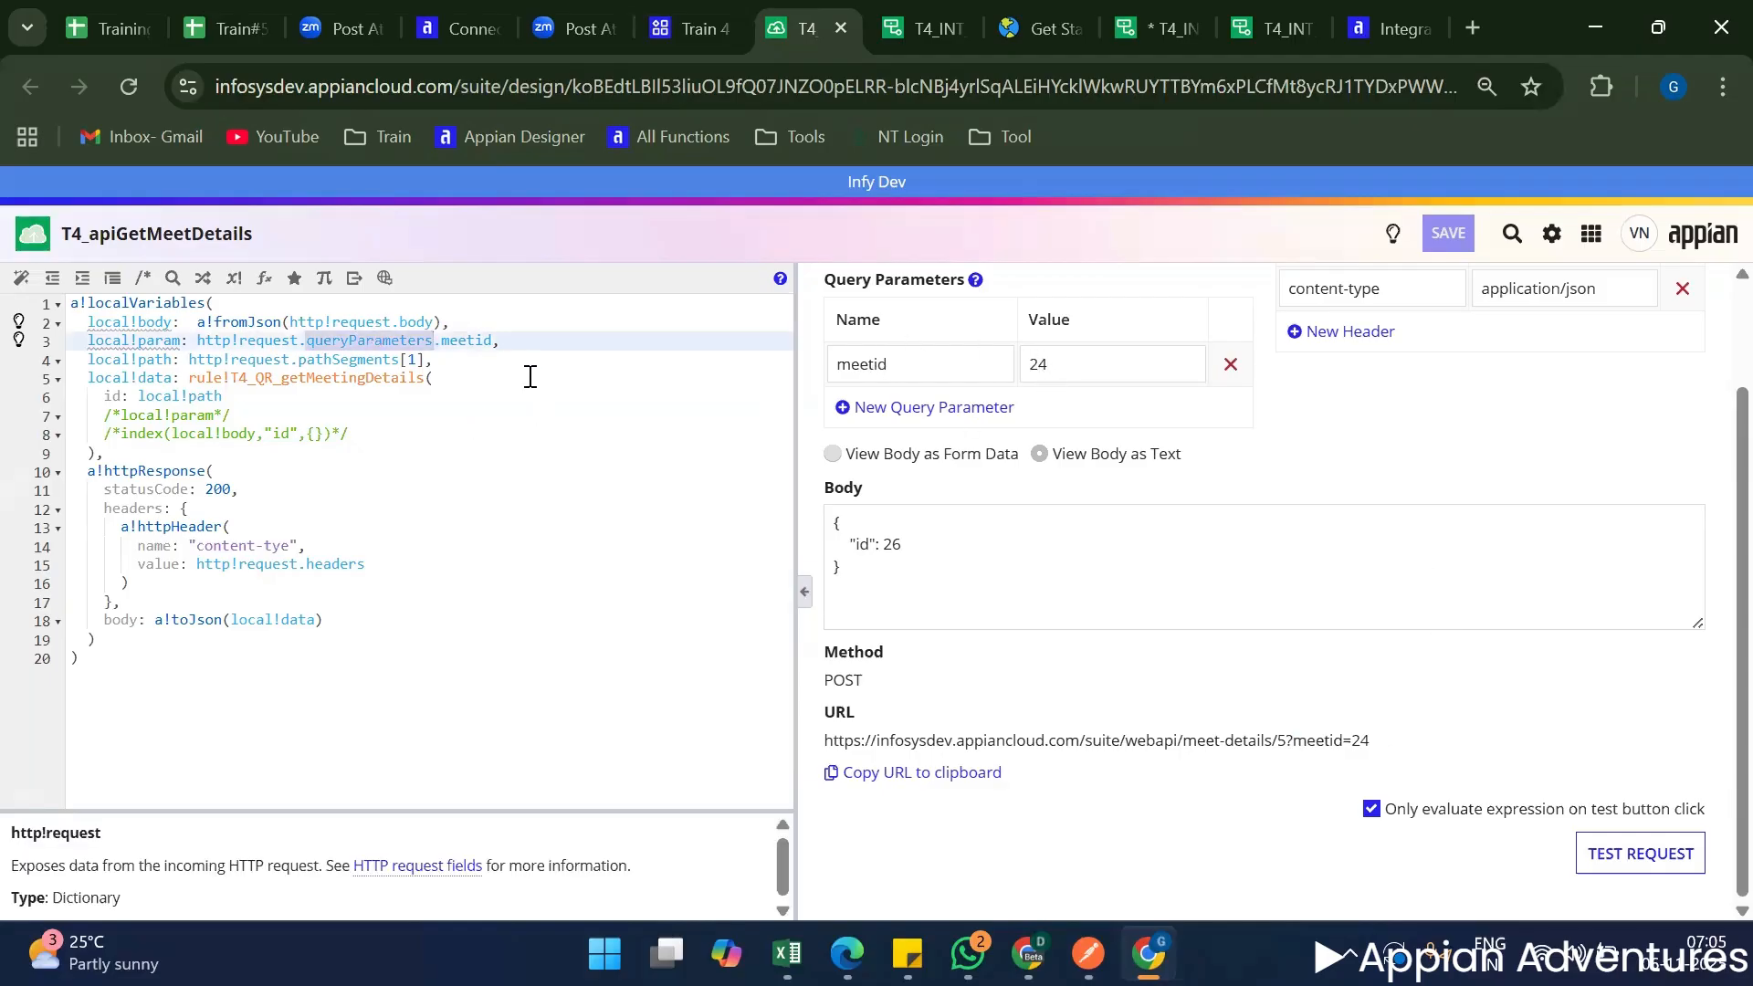
{"action": "left_click", "coordinate": [506, 345]}
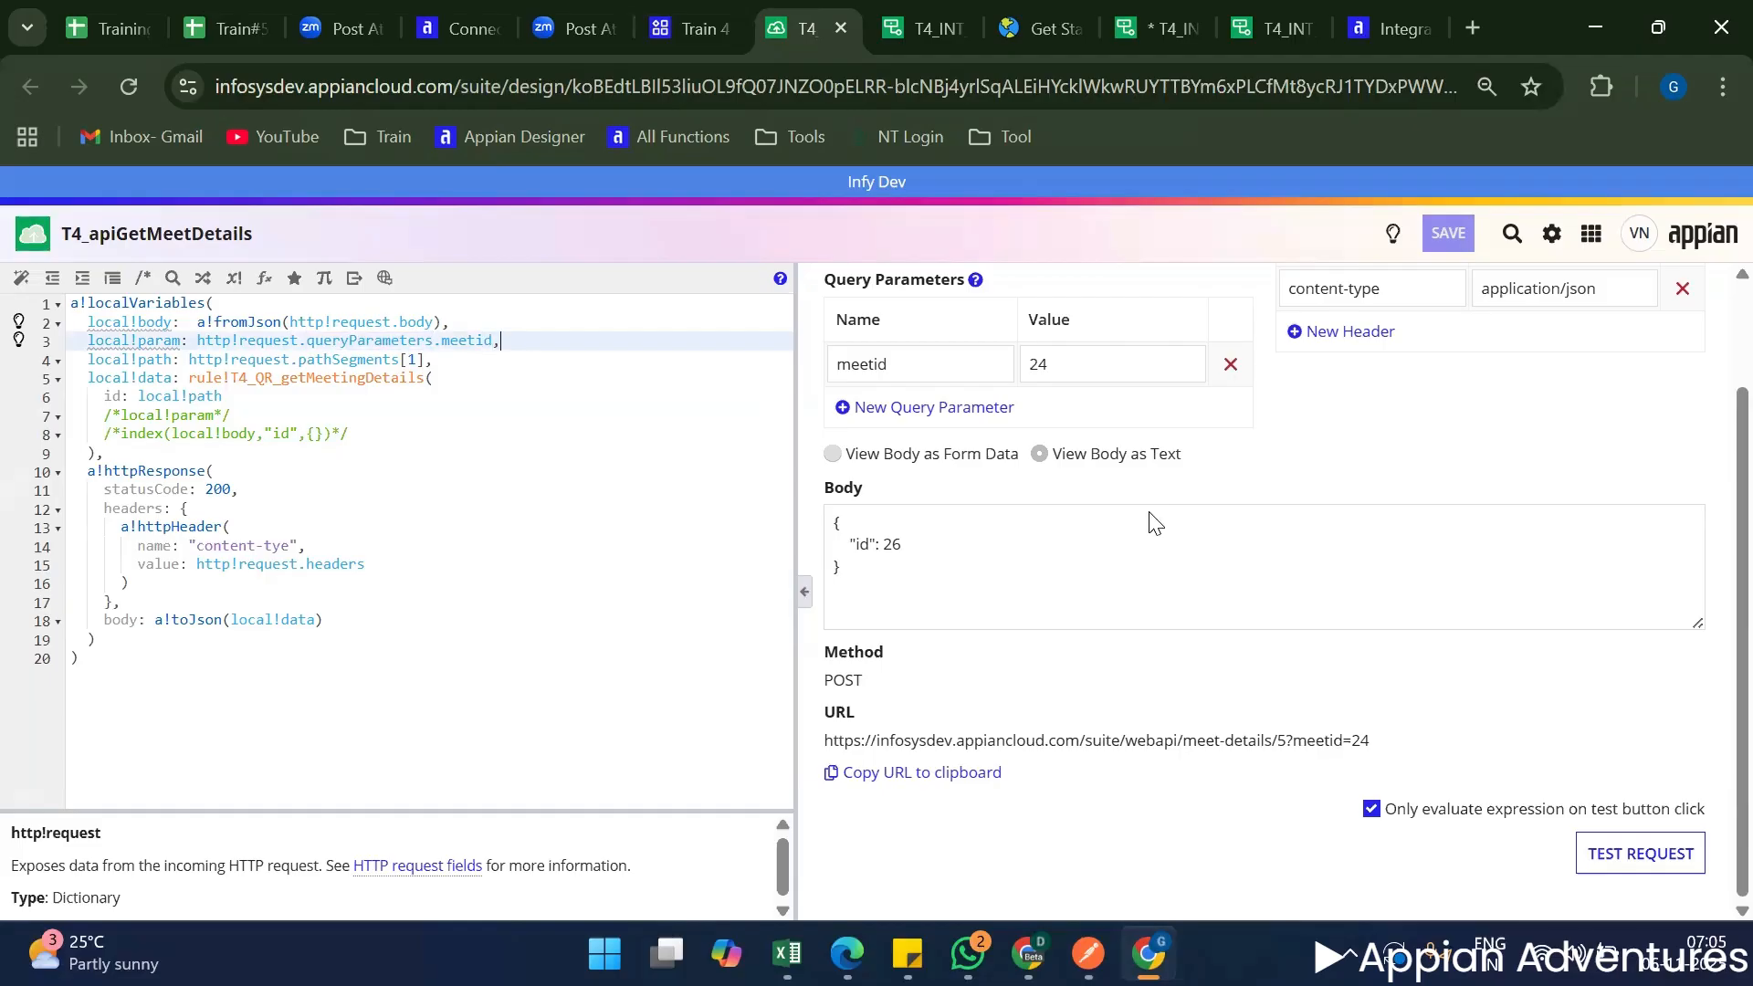
{"action": "double_click", "coordinate": [537, 456]}
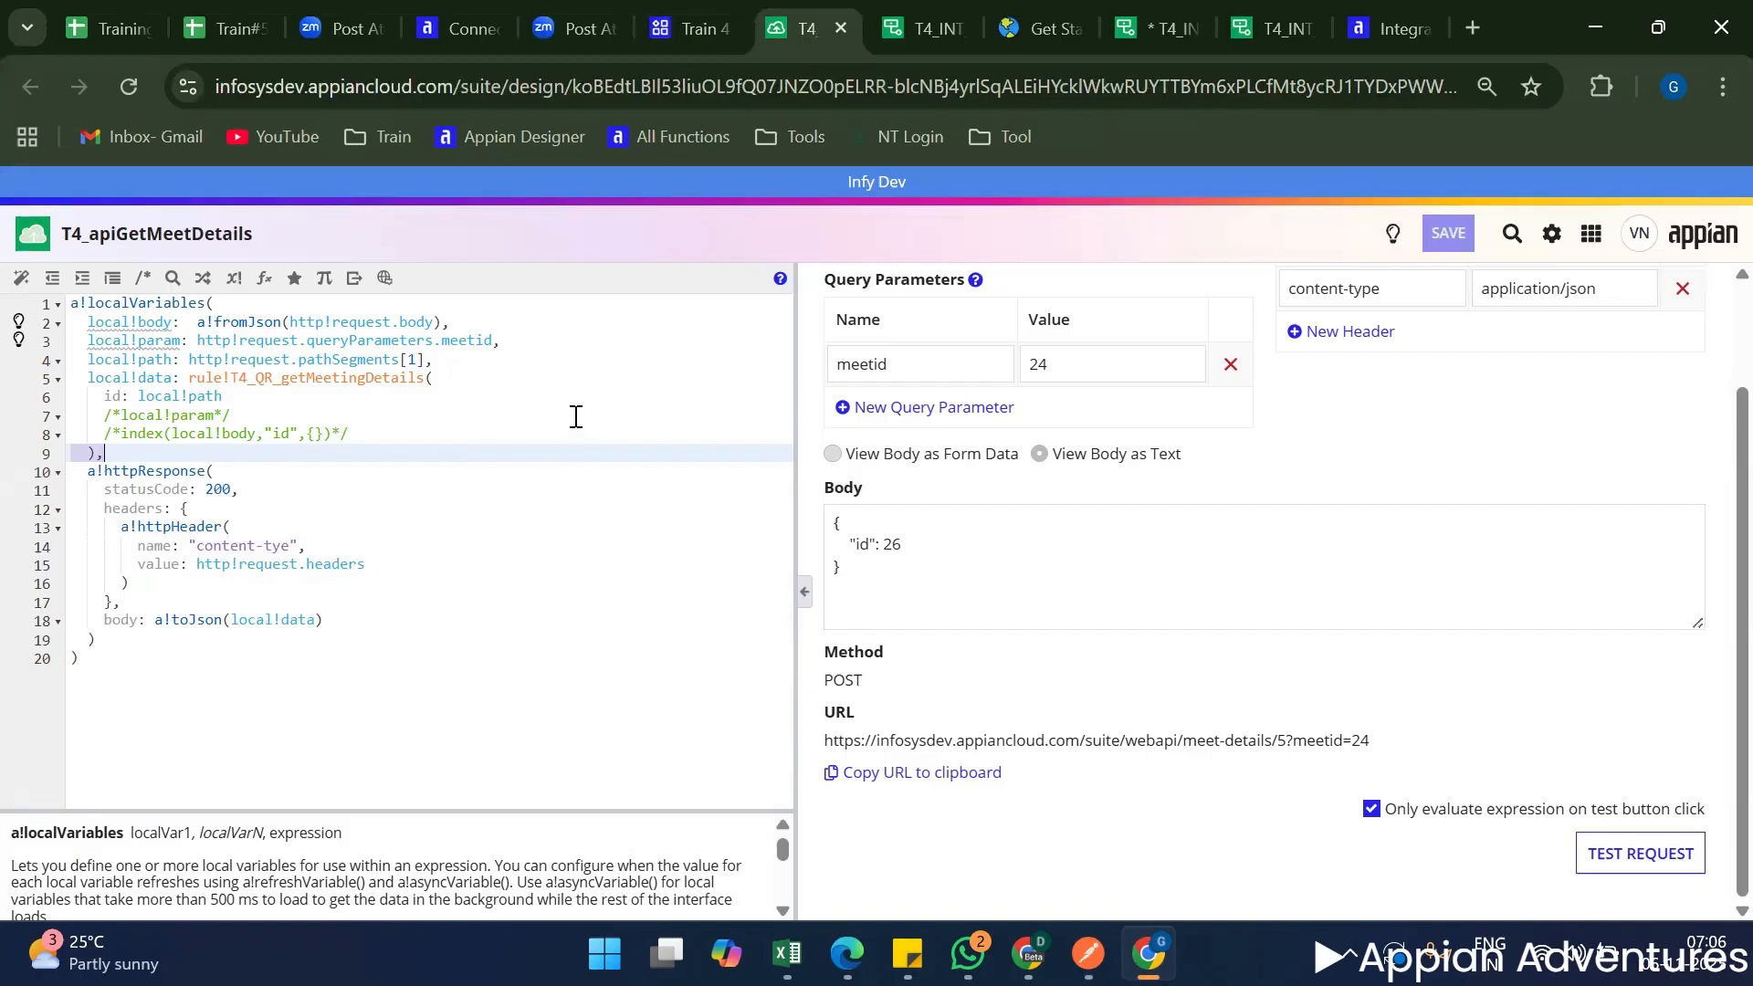
{"action": "scroll", "coordinate": [908, 429], "scroll_direction": "up", "scroll_amount": 2}
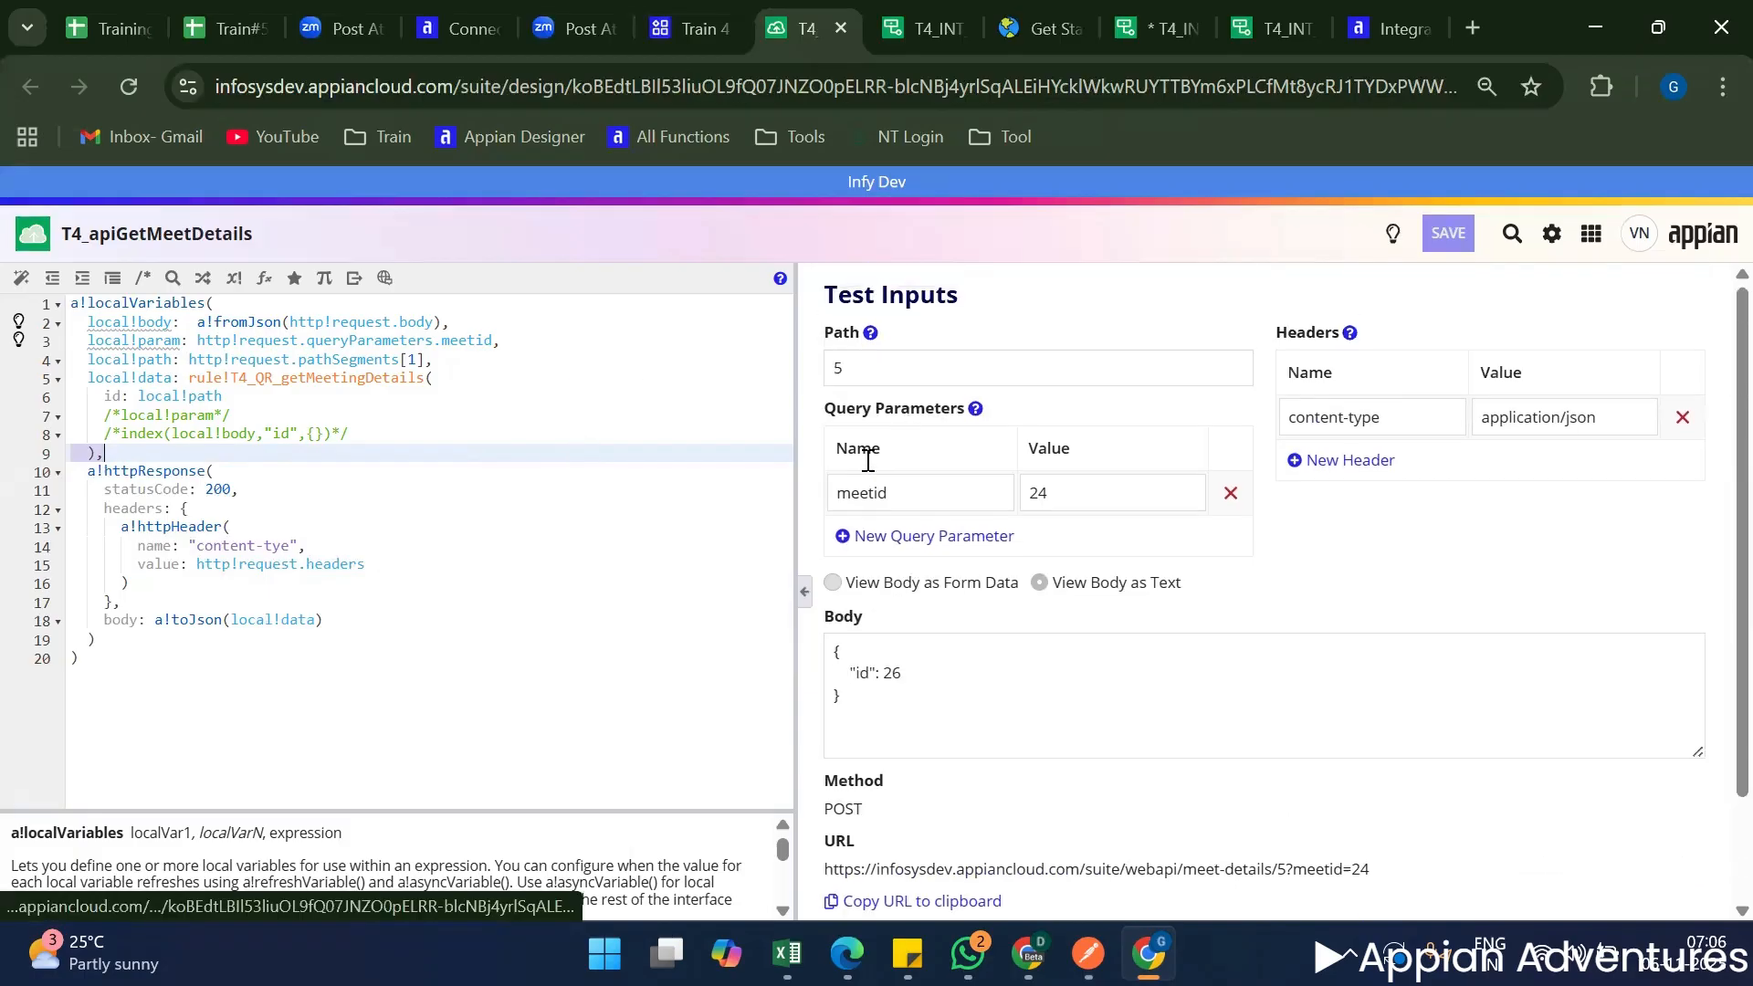
{"action": "triple_click", "coordinate": [913, 408]}
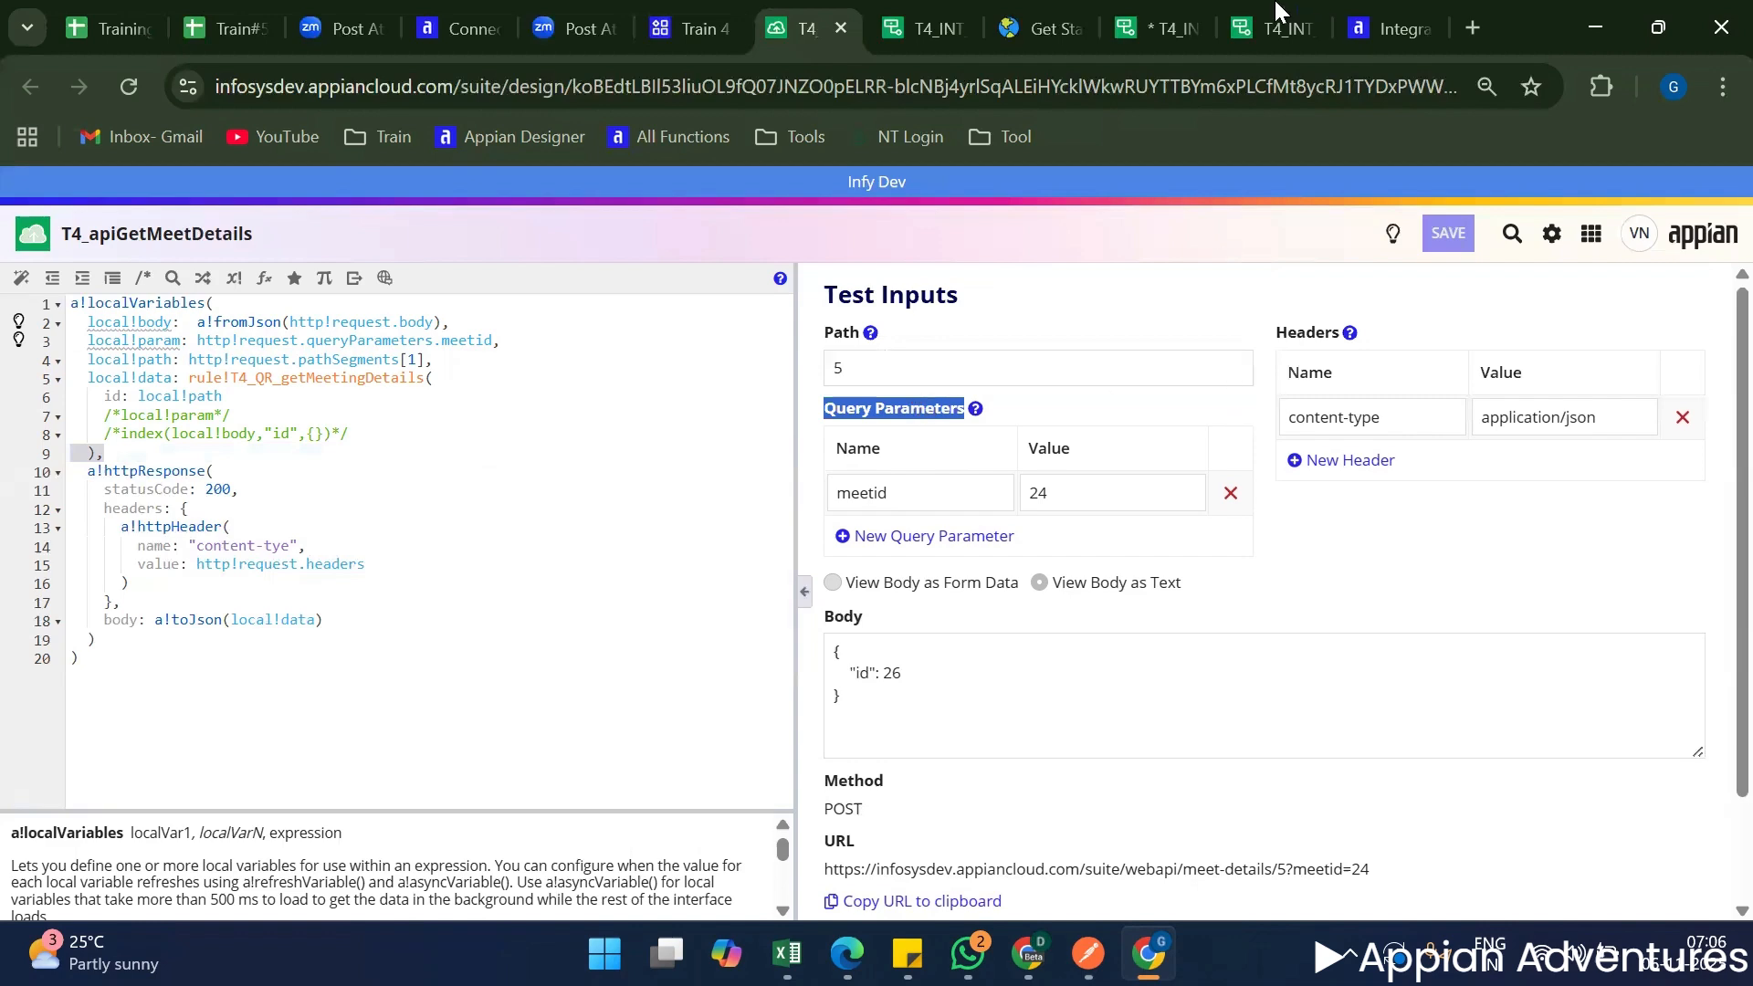
Switch to Postman and examine the Query Params key and value fields of the create meeting request.
{"action": "left_click", "coordinate": [923, 28]}
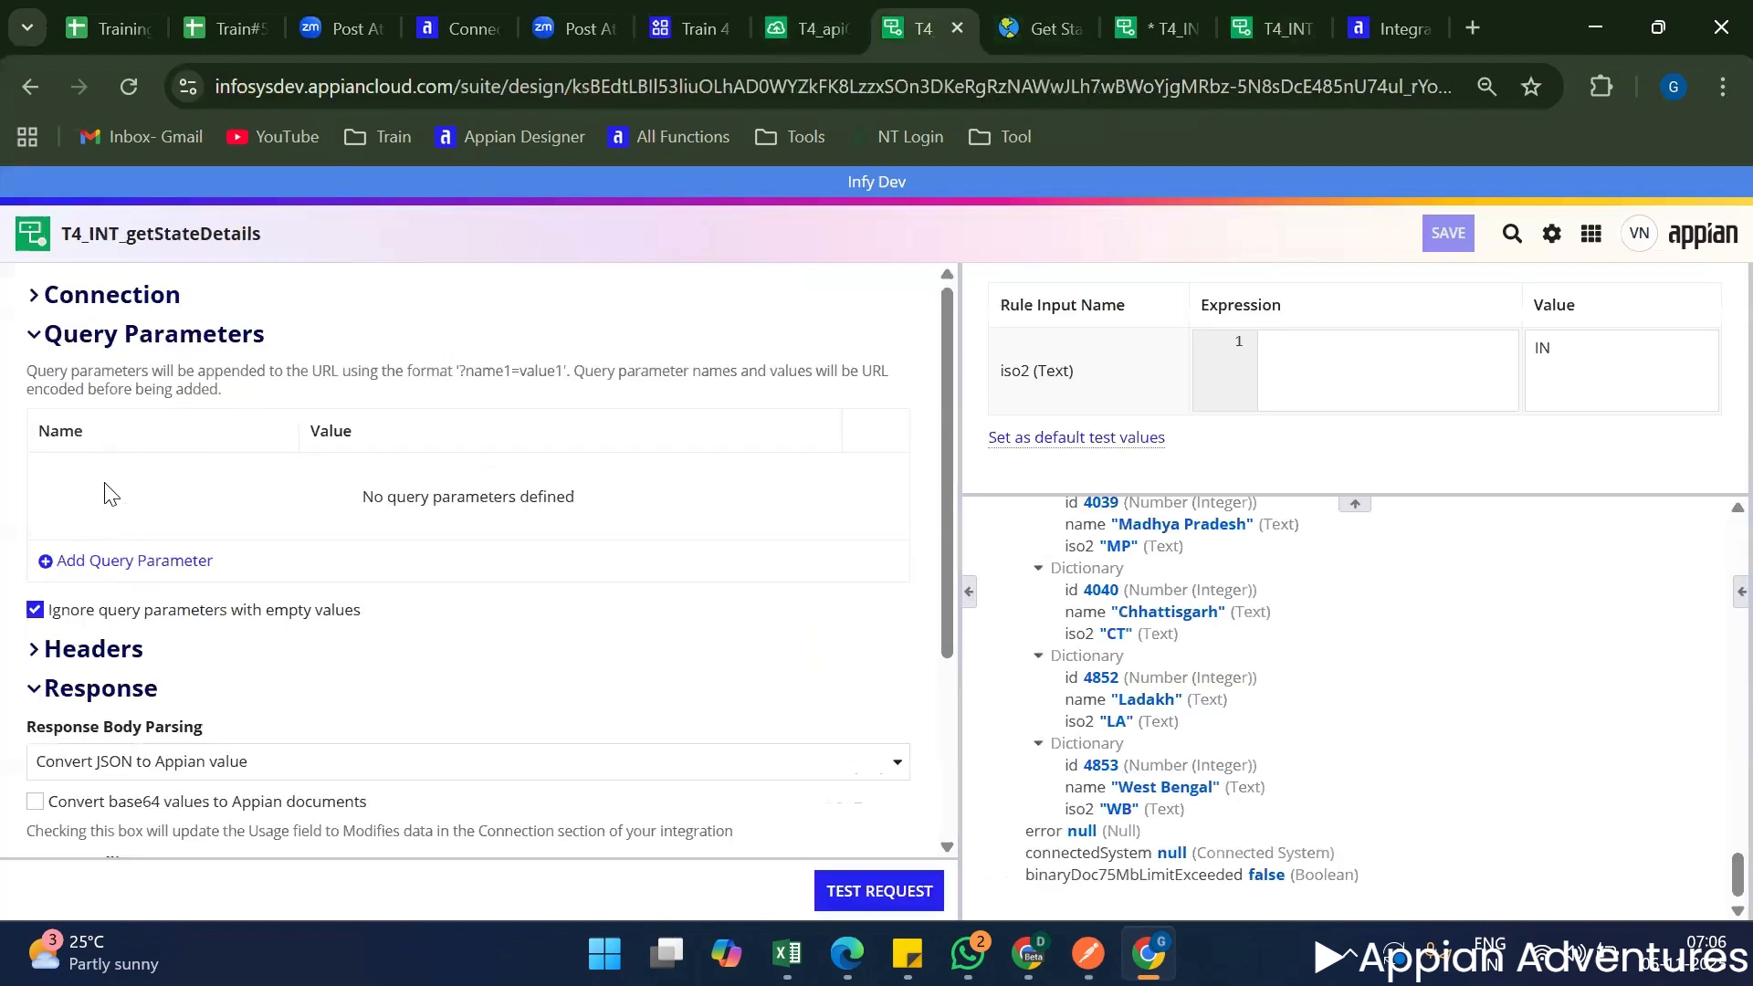
{"action": "left_click", "coordinate": [770, 18]}
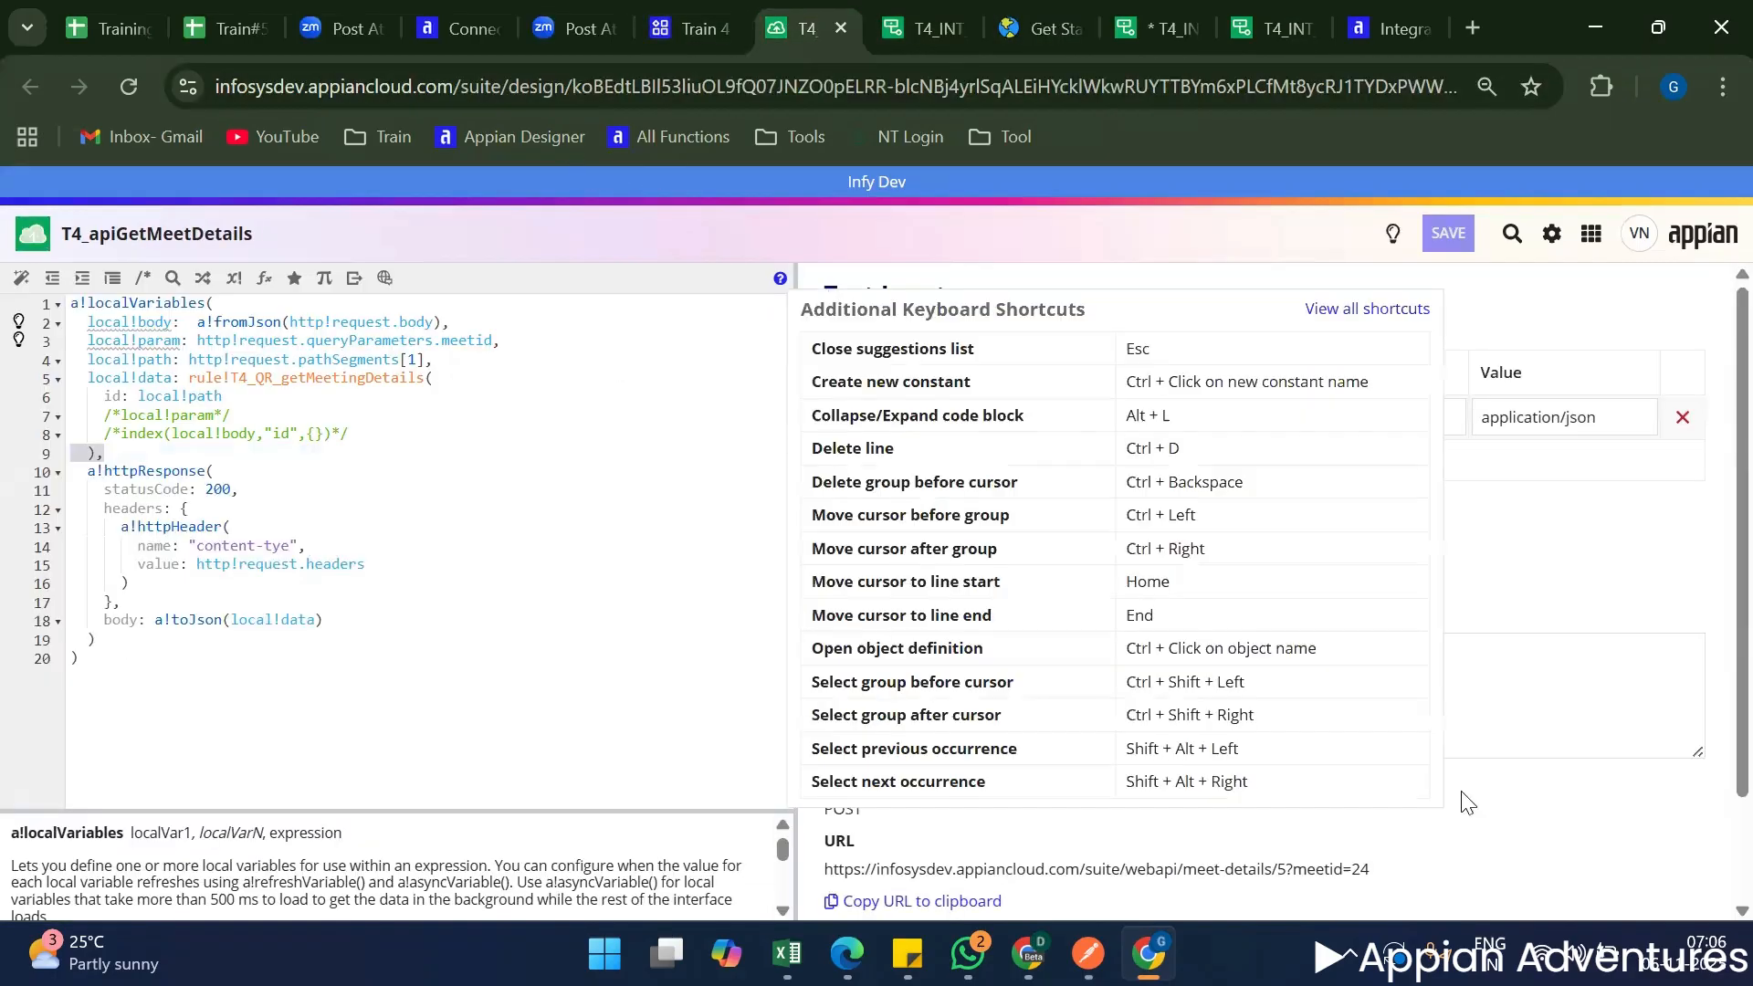
{"action": "left_click", "coordinate": [1088, 954]}
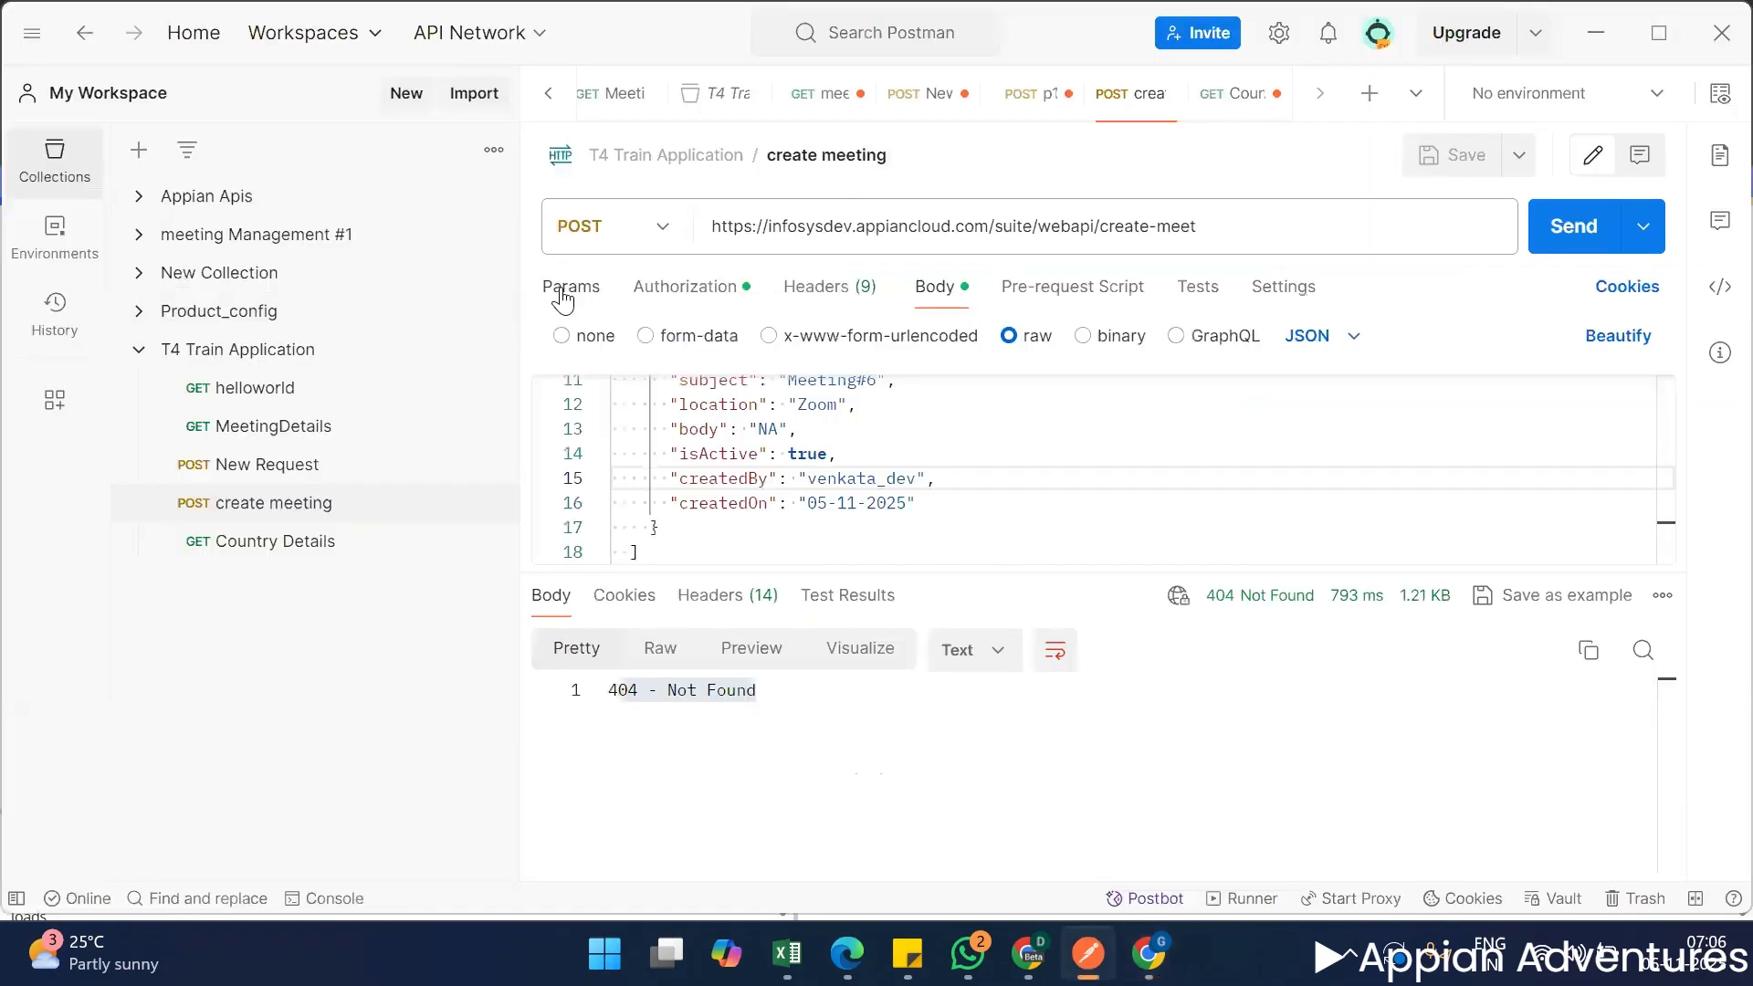
{"action": "left_click", "coordinate": [555, 287]}
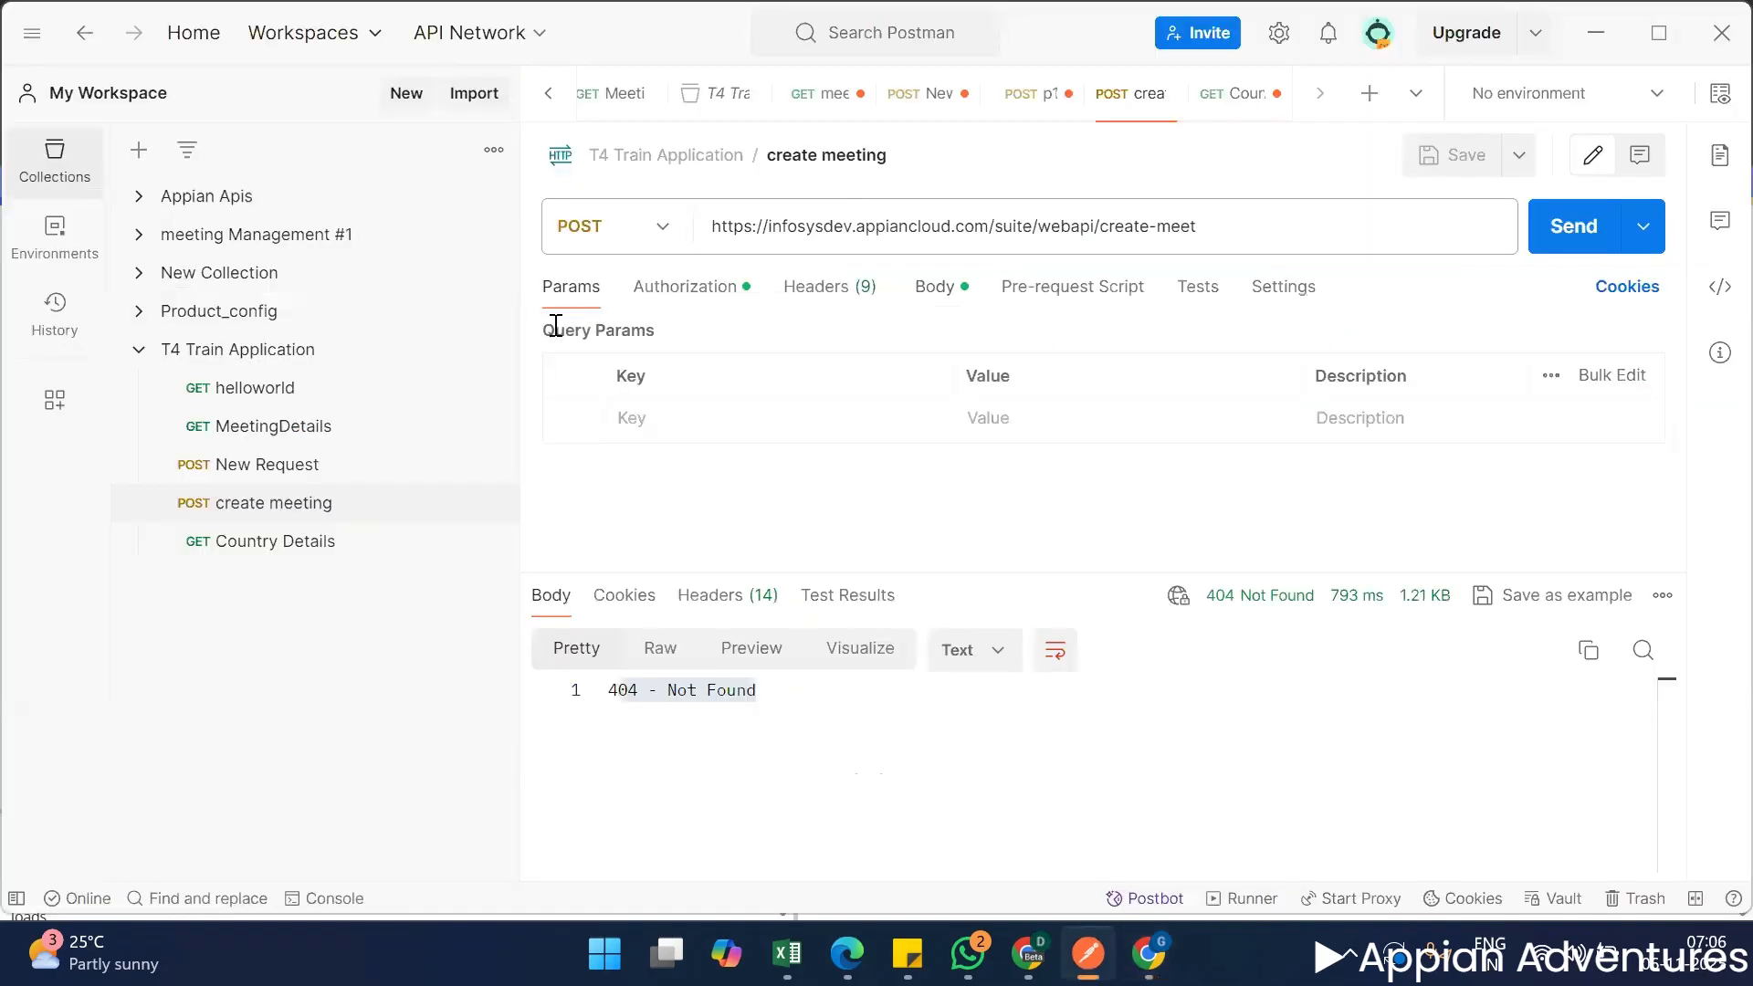
{"action": "left_click_drag", "start_coordinate": [554, 330], "coordinate": [656, 329]}
{"action": "triple_click", "coordinate": [655, 333]}
{"action": "left_click", "coordinate": [655, 417]}
{"action": "left_click", "coordinate": [671, 422]}
{"action": "left_click", "coordinate": [1091, 780]}
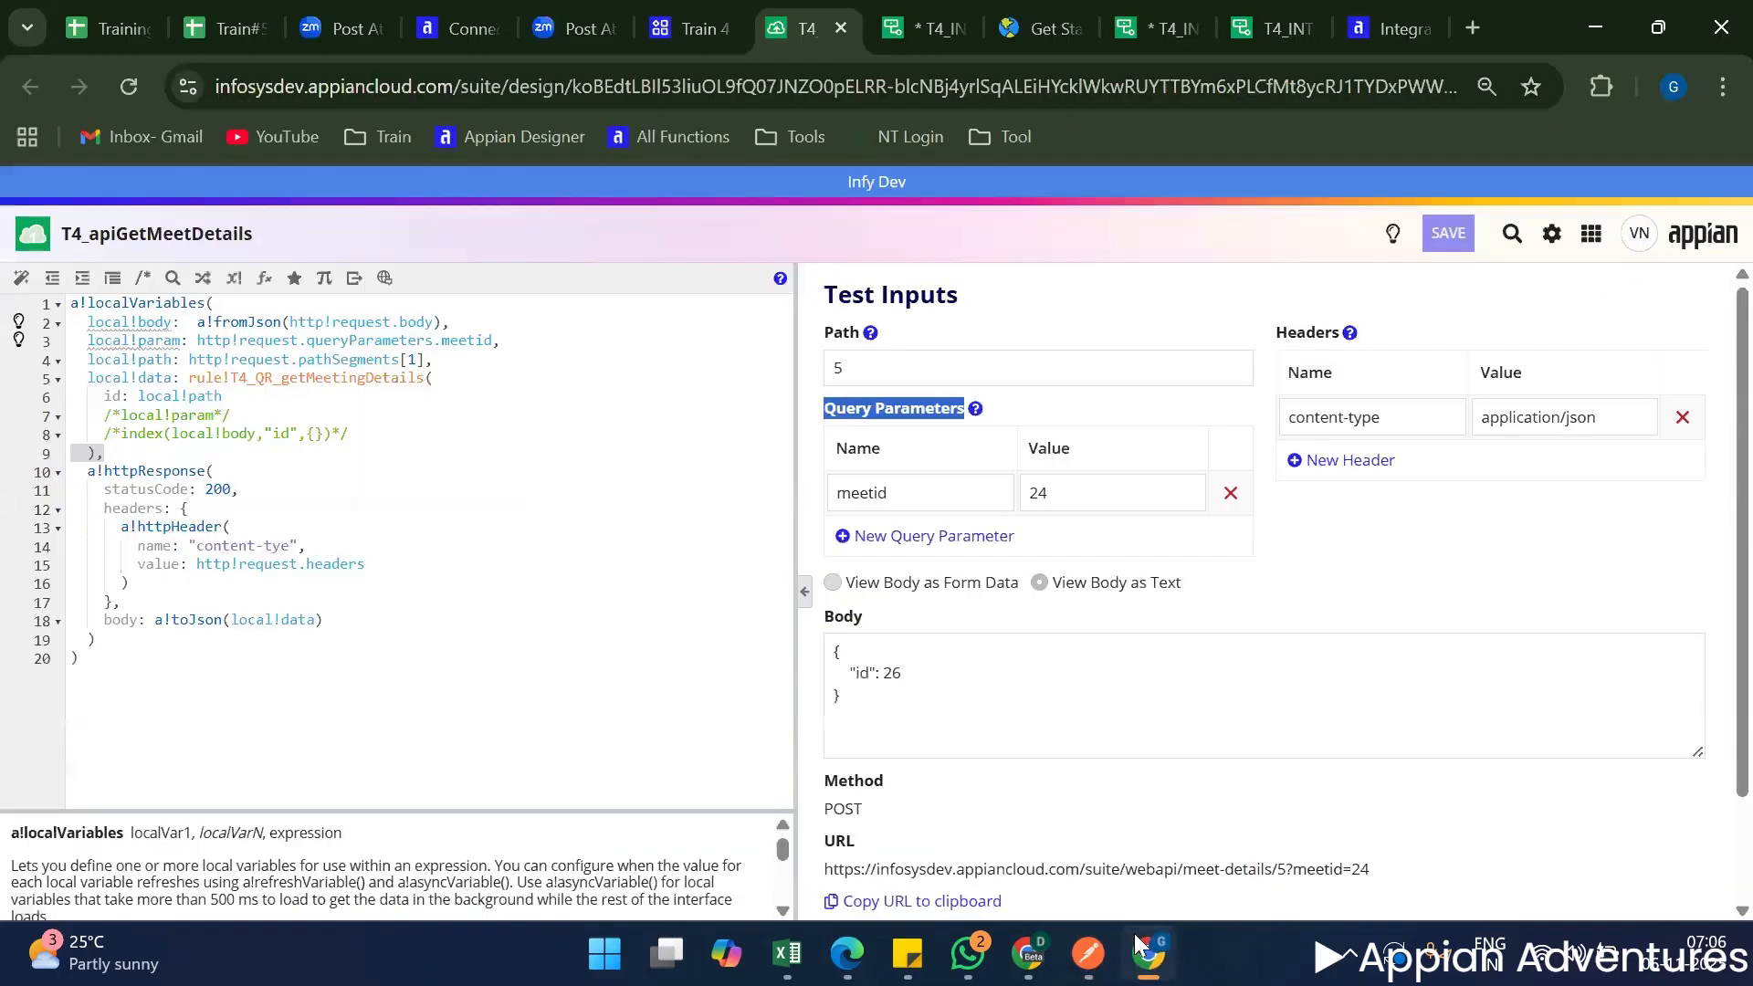
Return to T4_INT_getStateDetails in Appian and examine the blank query parameter's name and value fields and the URL format description.
{"action": "left_click", "coordinate": [896, 18]}
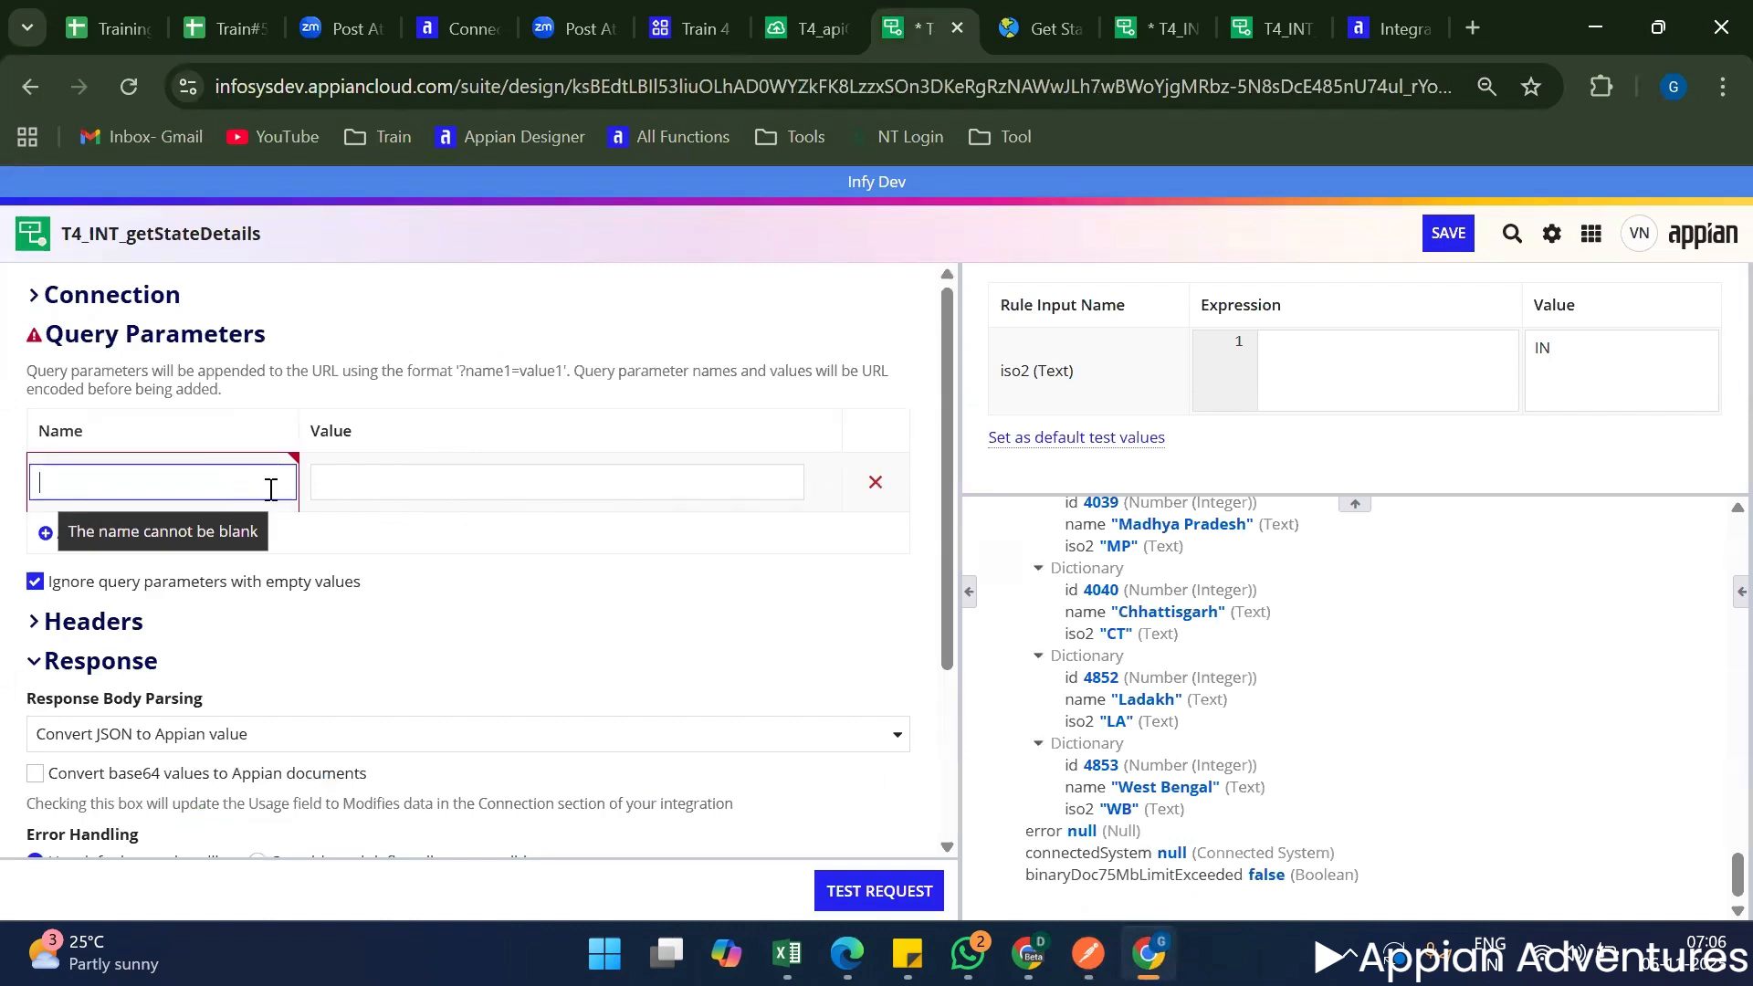
{"action": "left_click", "coordinate": [489, 496]}
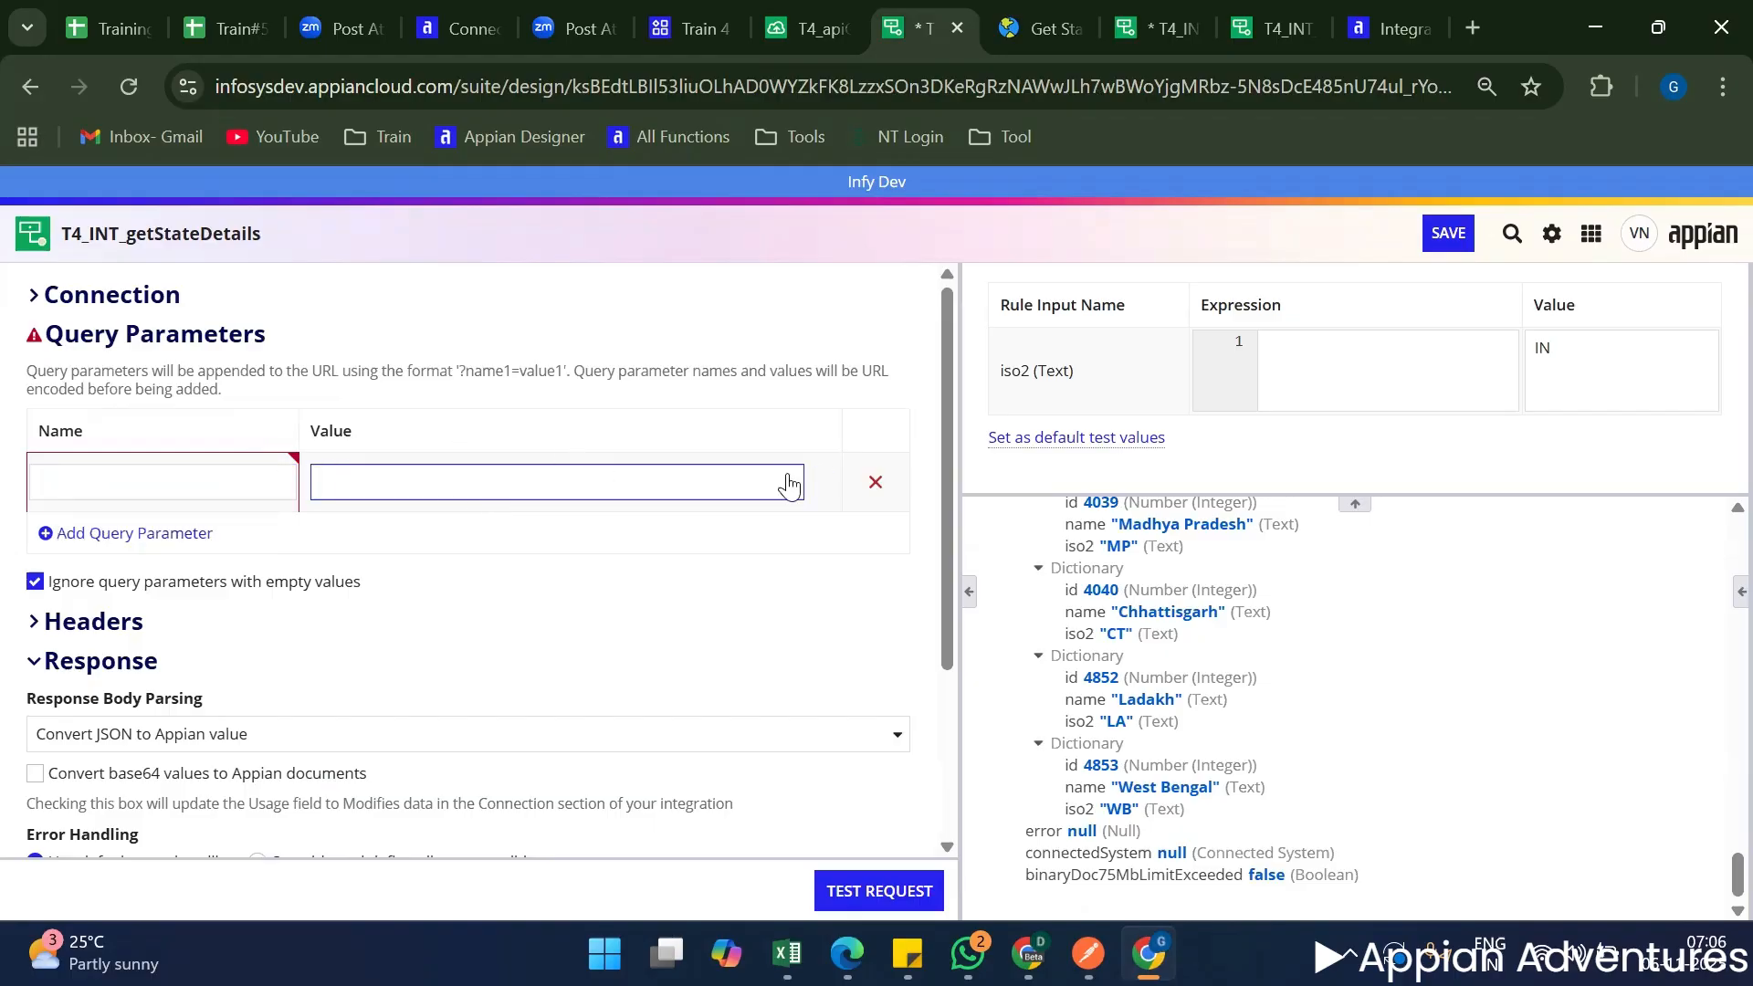
{"action": "left_click", "coordinate": [64, 366]}
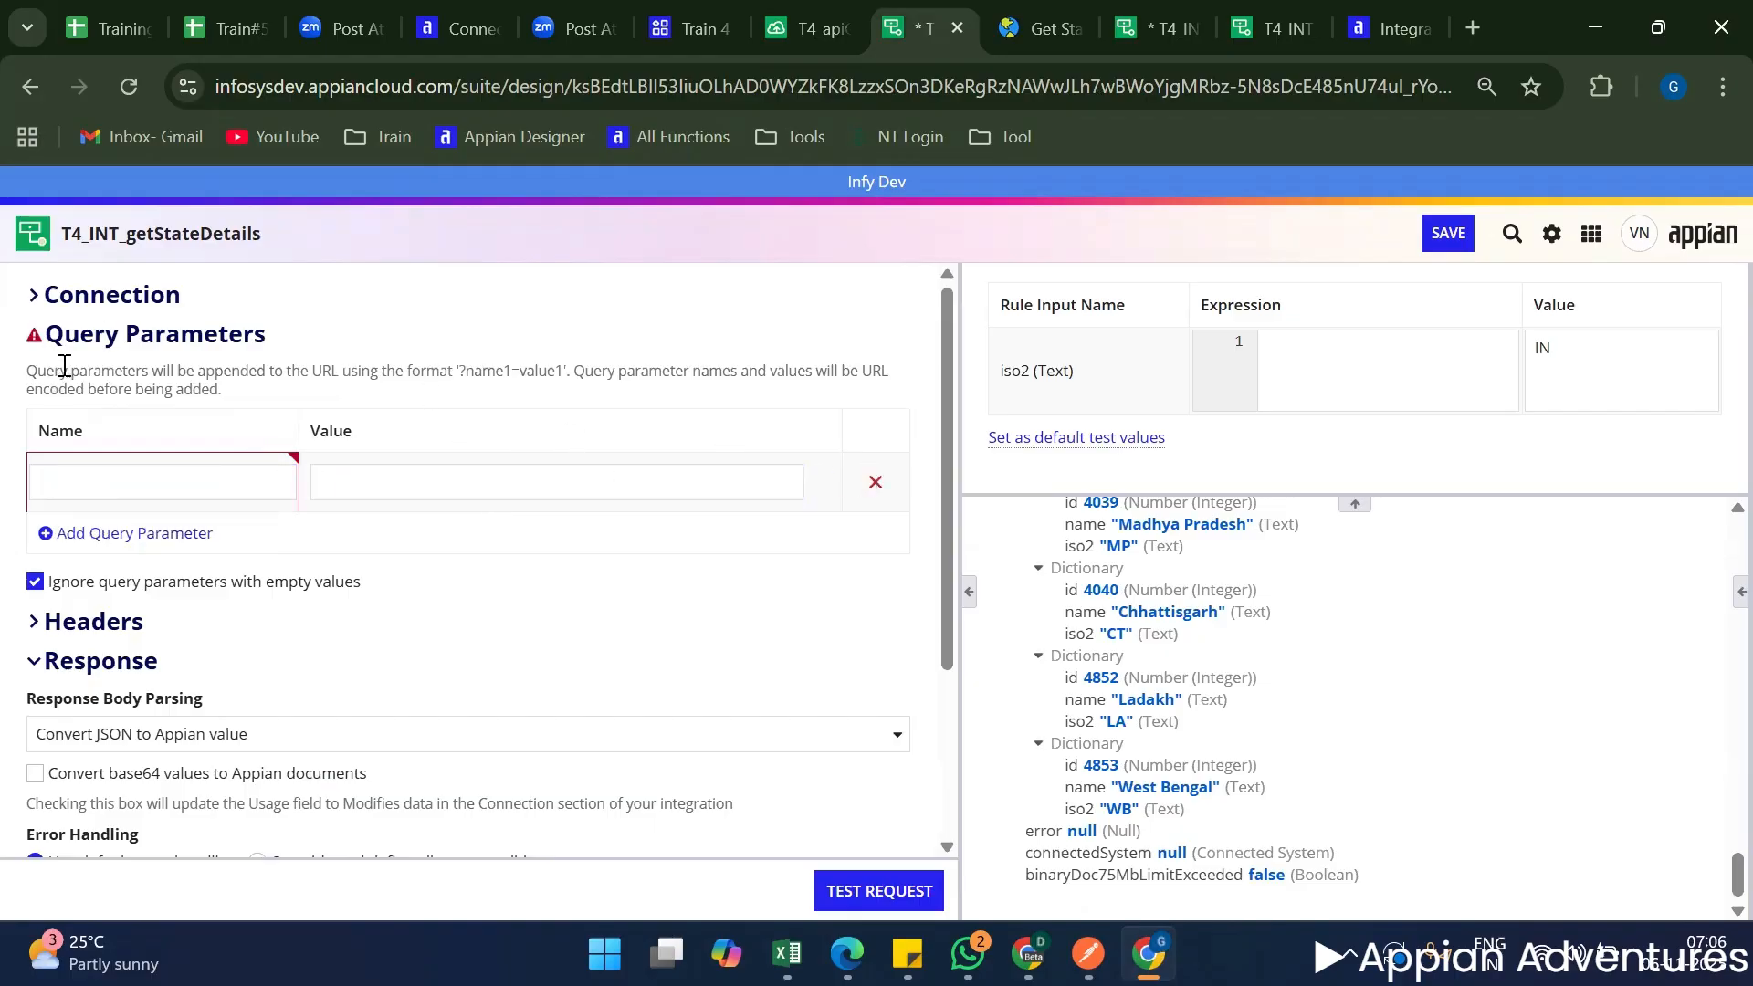
{"action": "left_click_drag", "start_coordinate": [64, 366], "coordinate": [267, 399]}
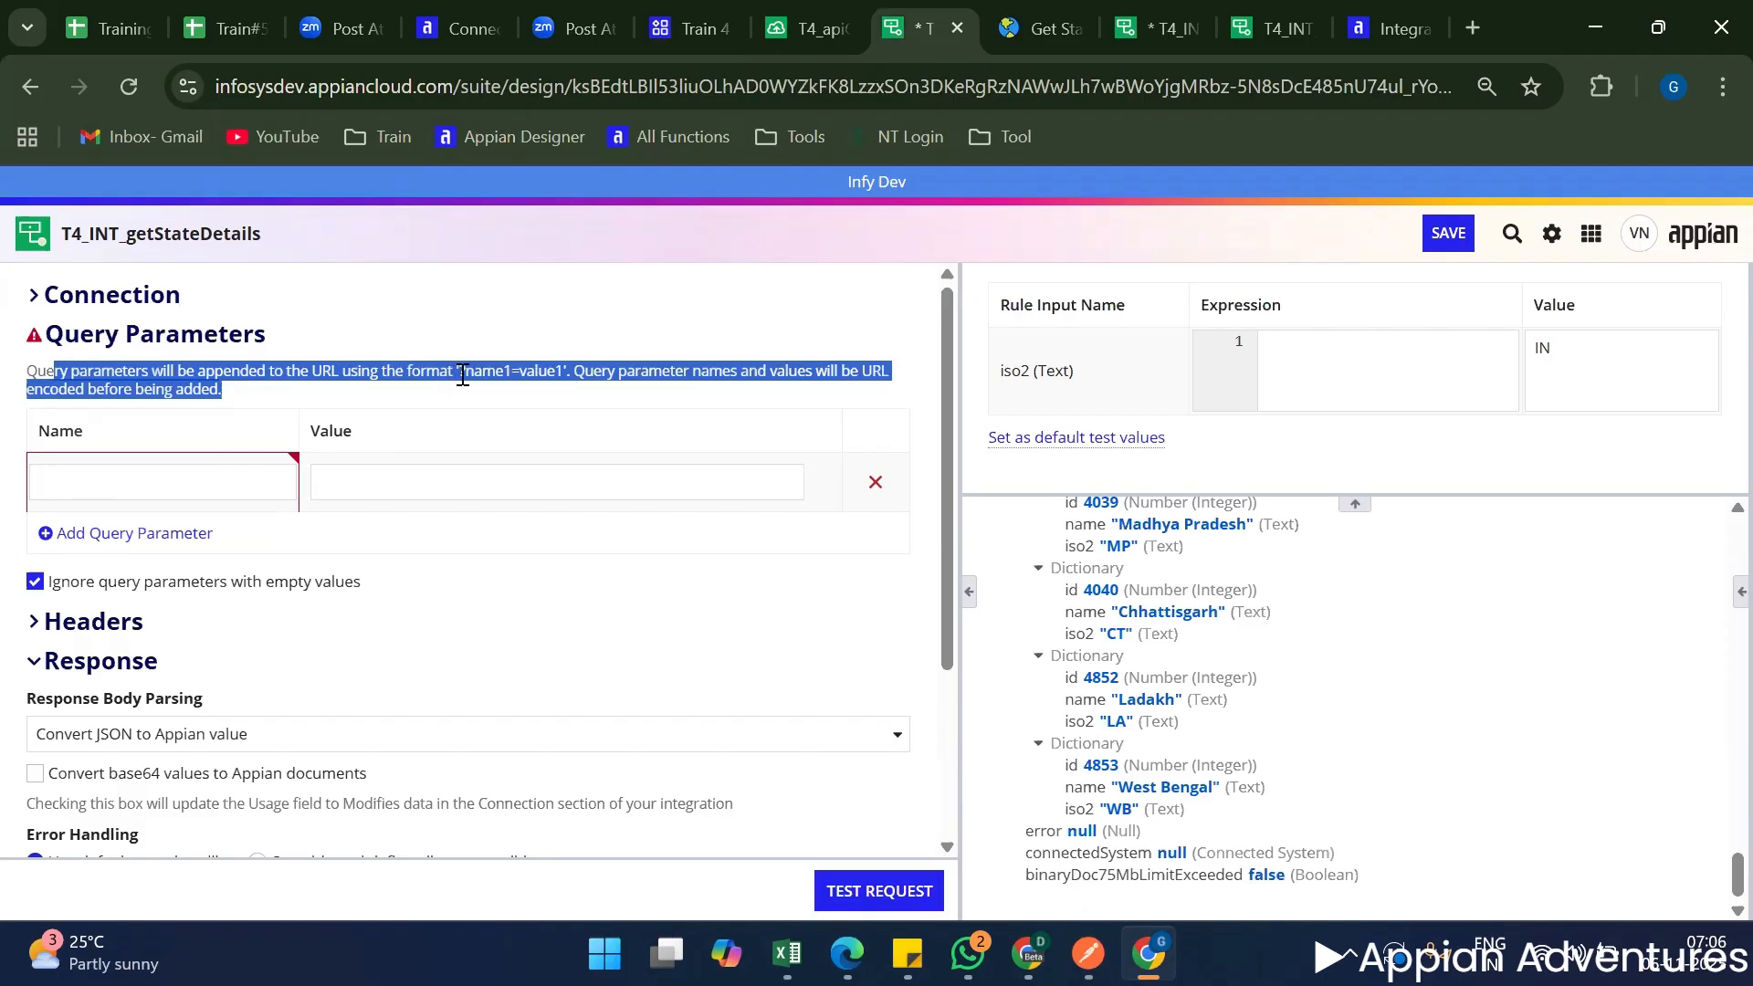
{"action": "double_click", "coordinate": [494, 372]}
{"action": "triple_click", "coordinate": [527, 369]}
{"action": "left_click", "coordinate": [527, 369]}
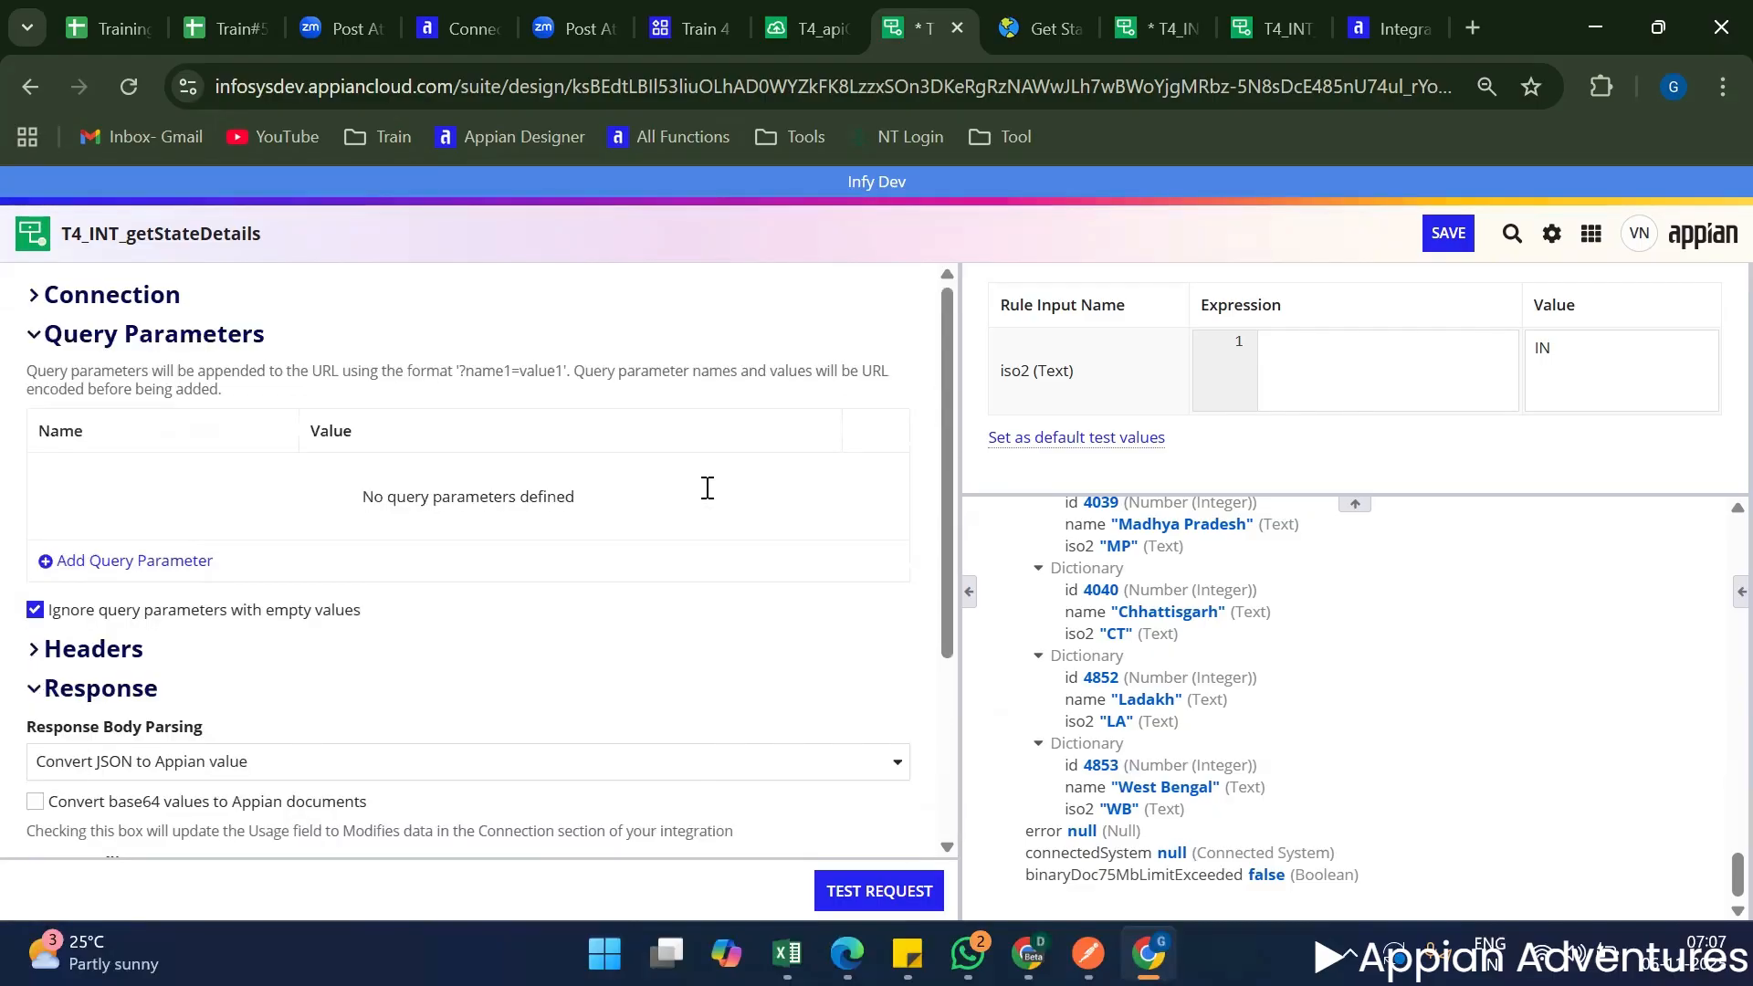
Expand the Headers section of T4_INT_getStateDetails and compare it with the test headers of T4_apiGetMeetDetails.
{"action": "left_click", "coordinate": [39, 344]}
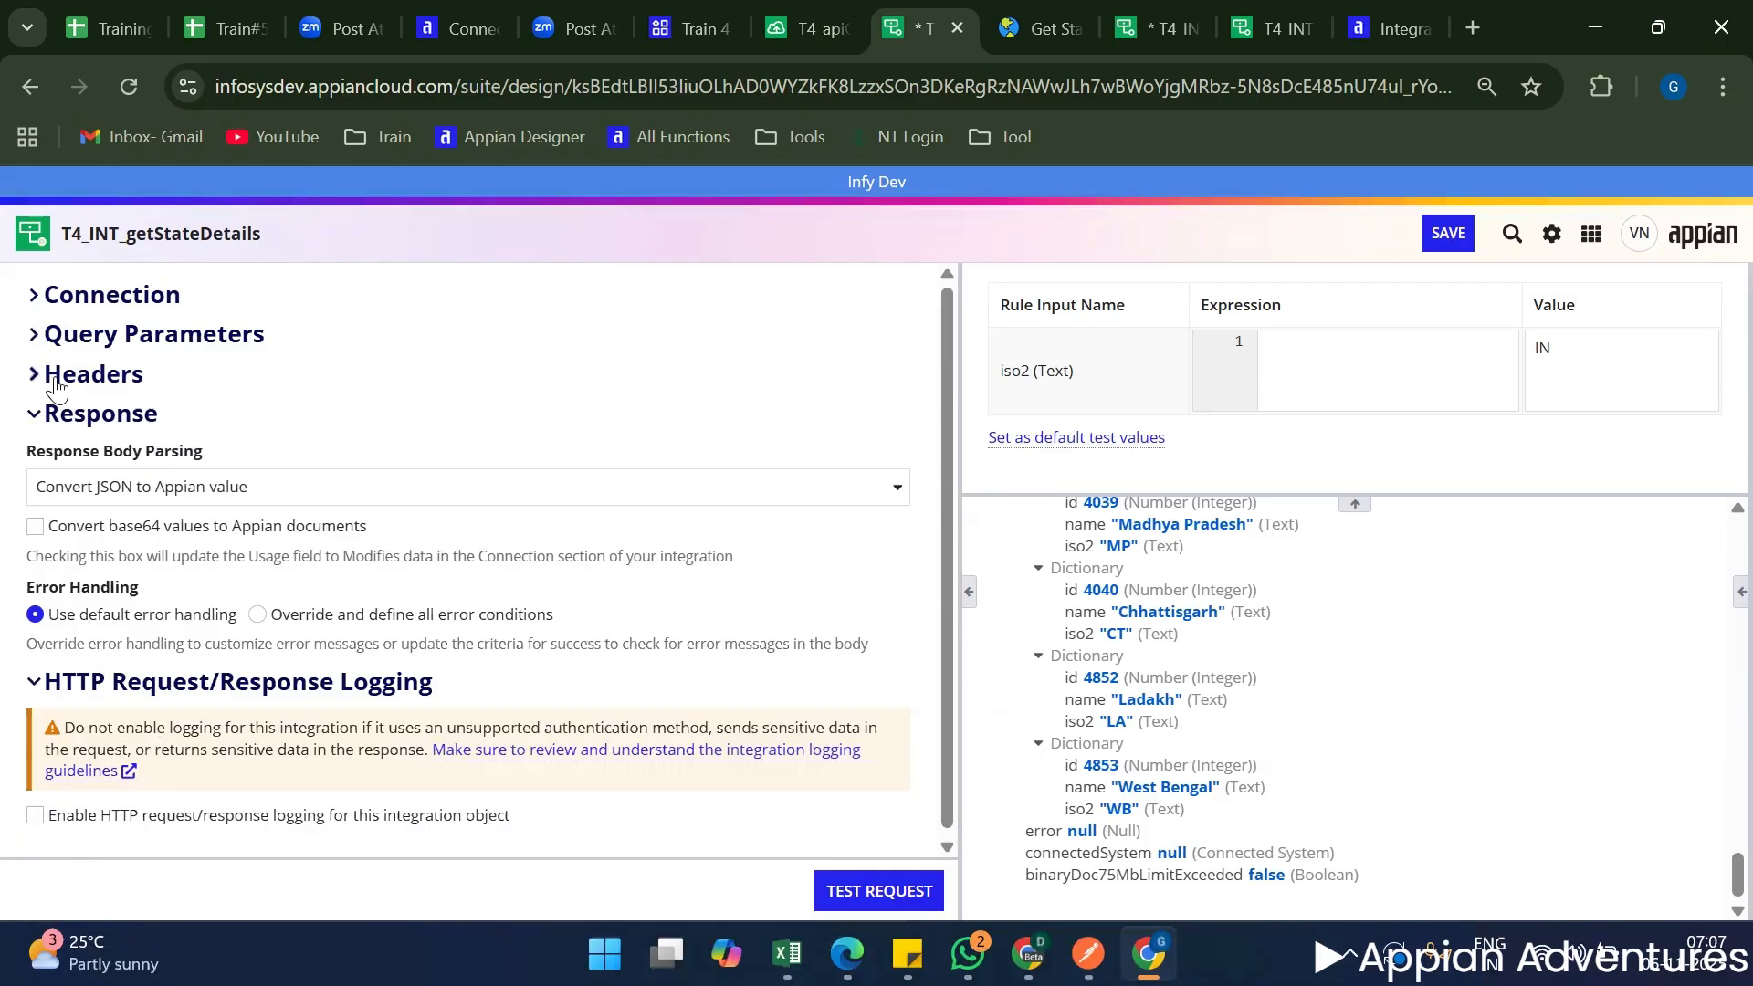
{"action": "left_click", "coordinate": [55, 388]}
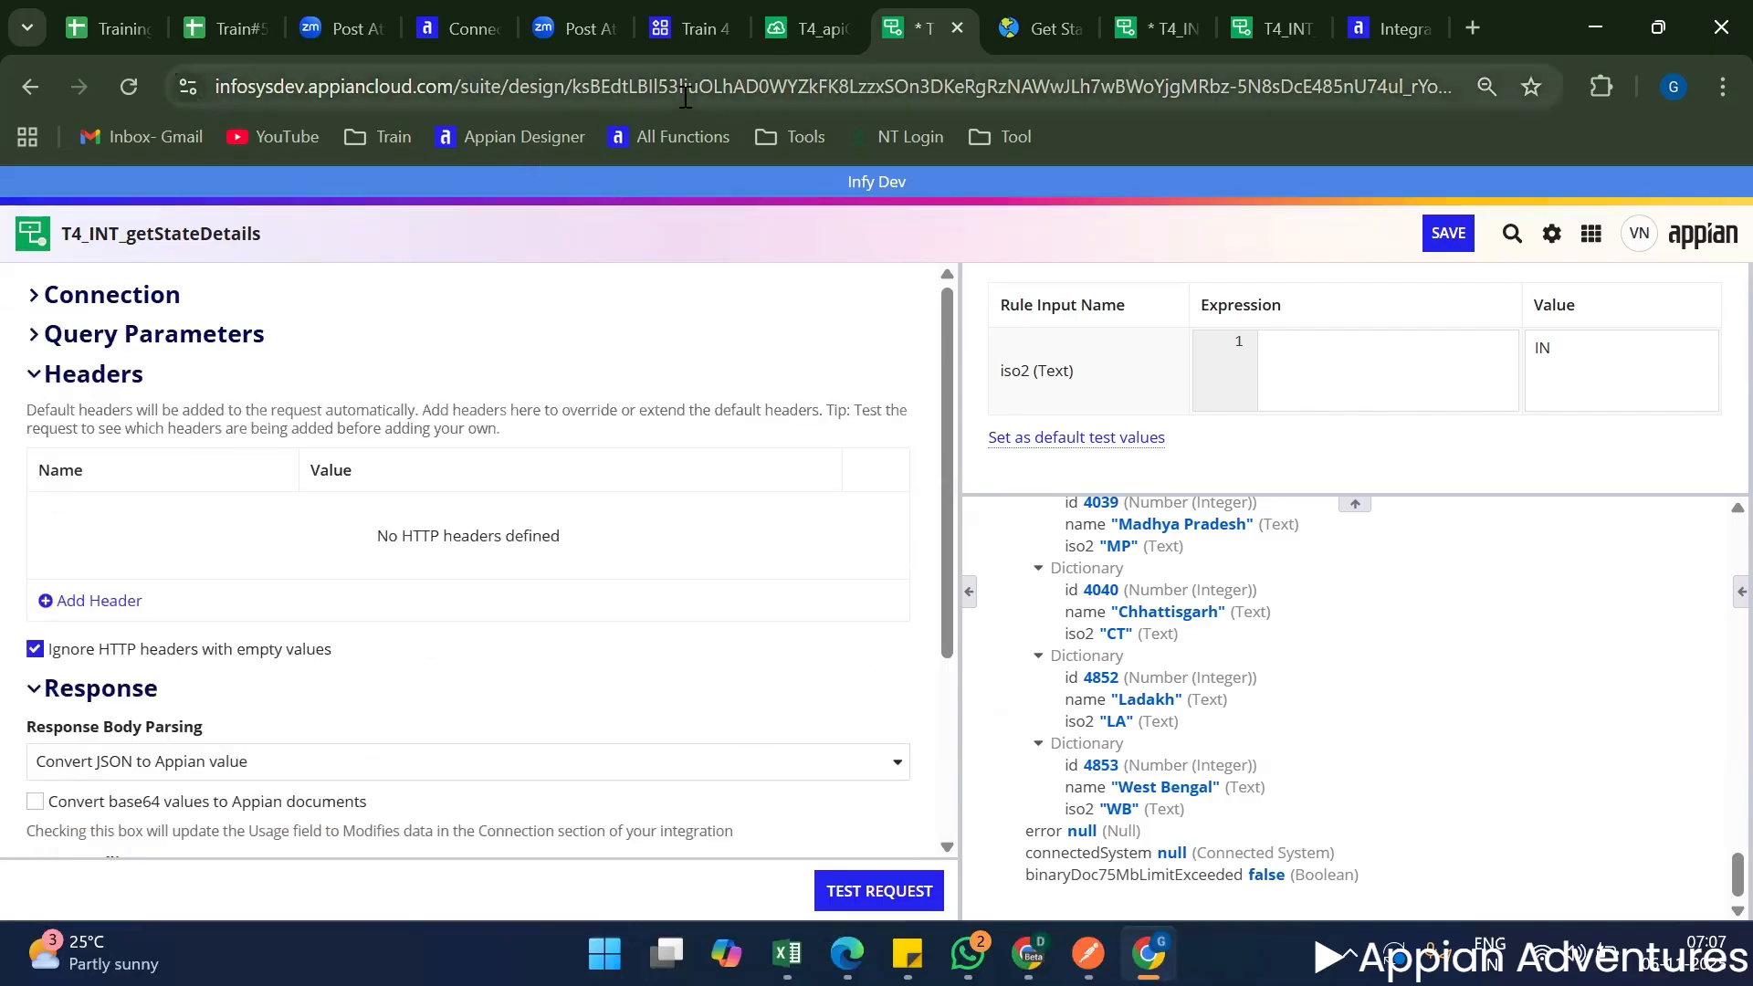
{"action": "left_click", "coordinate": [804, 29]}
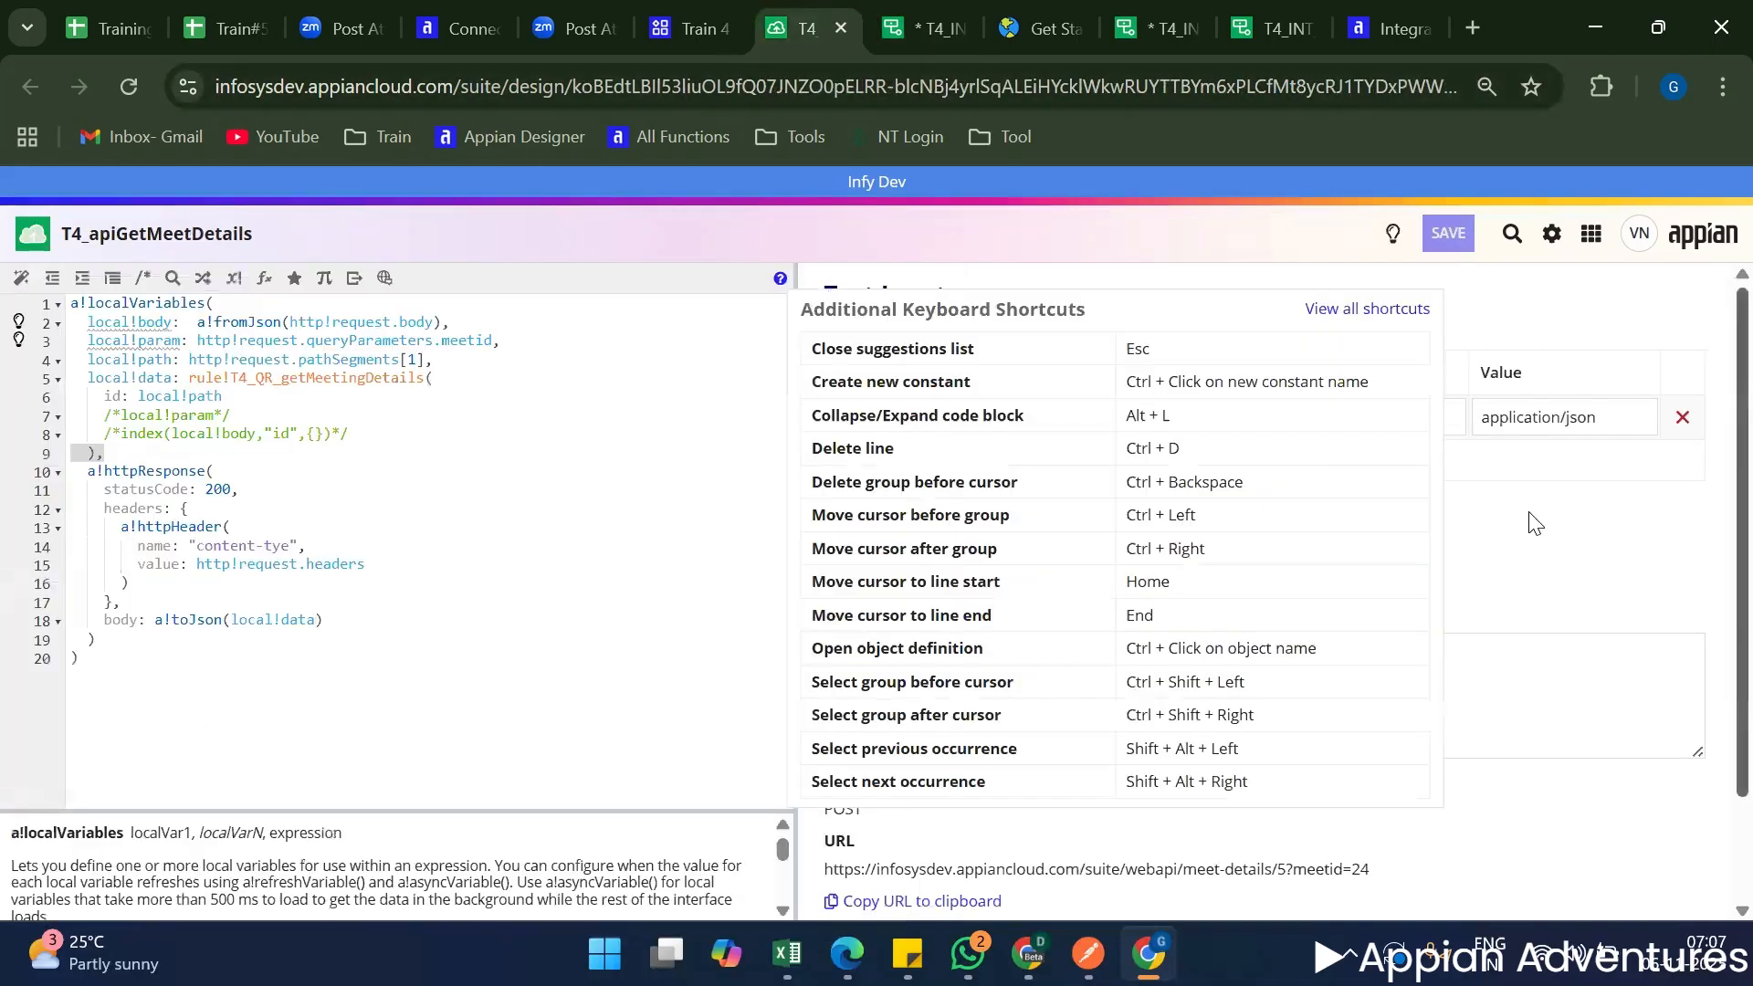
{"action": "double_click", "coordinate": [1307, 334]}
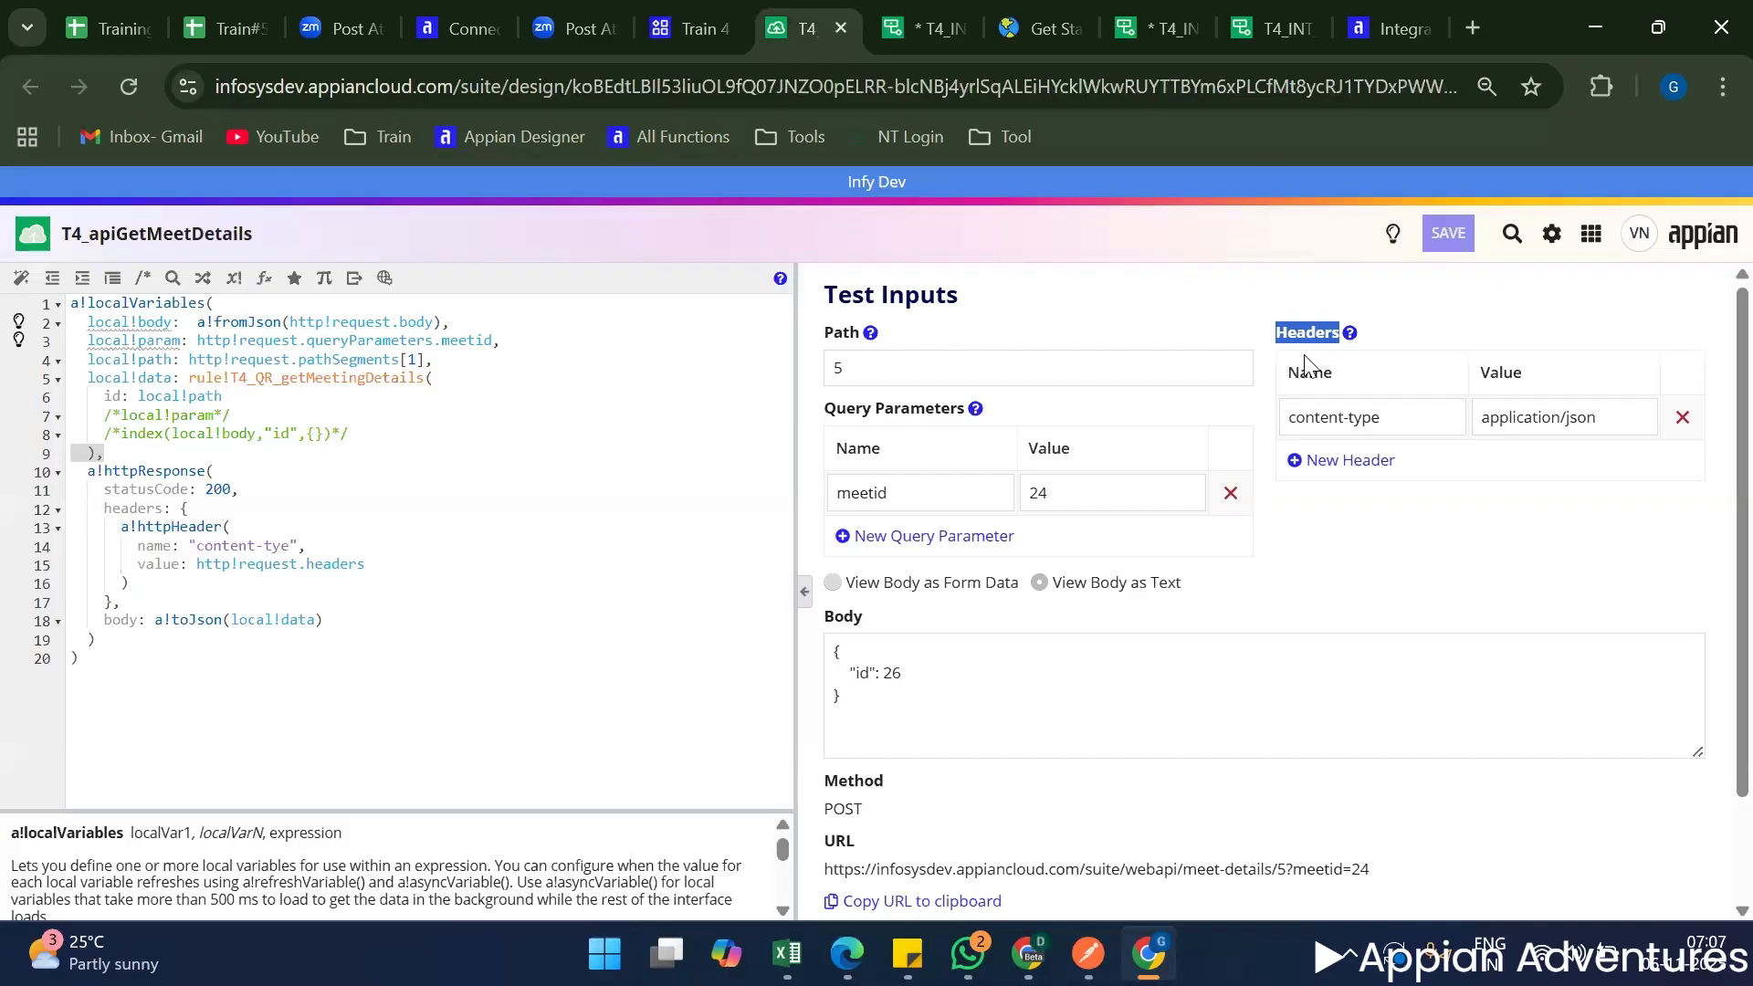
{"action": "left_click", "coordinate": [894, 26]}
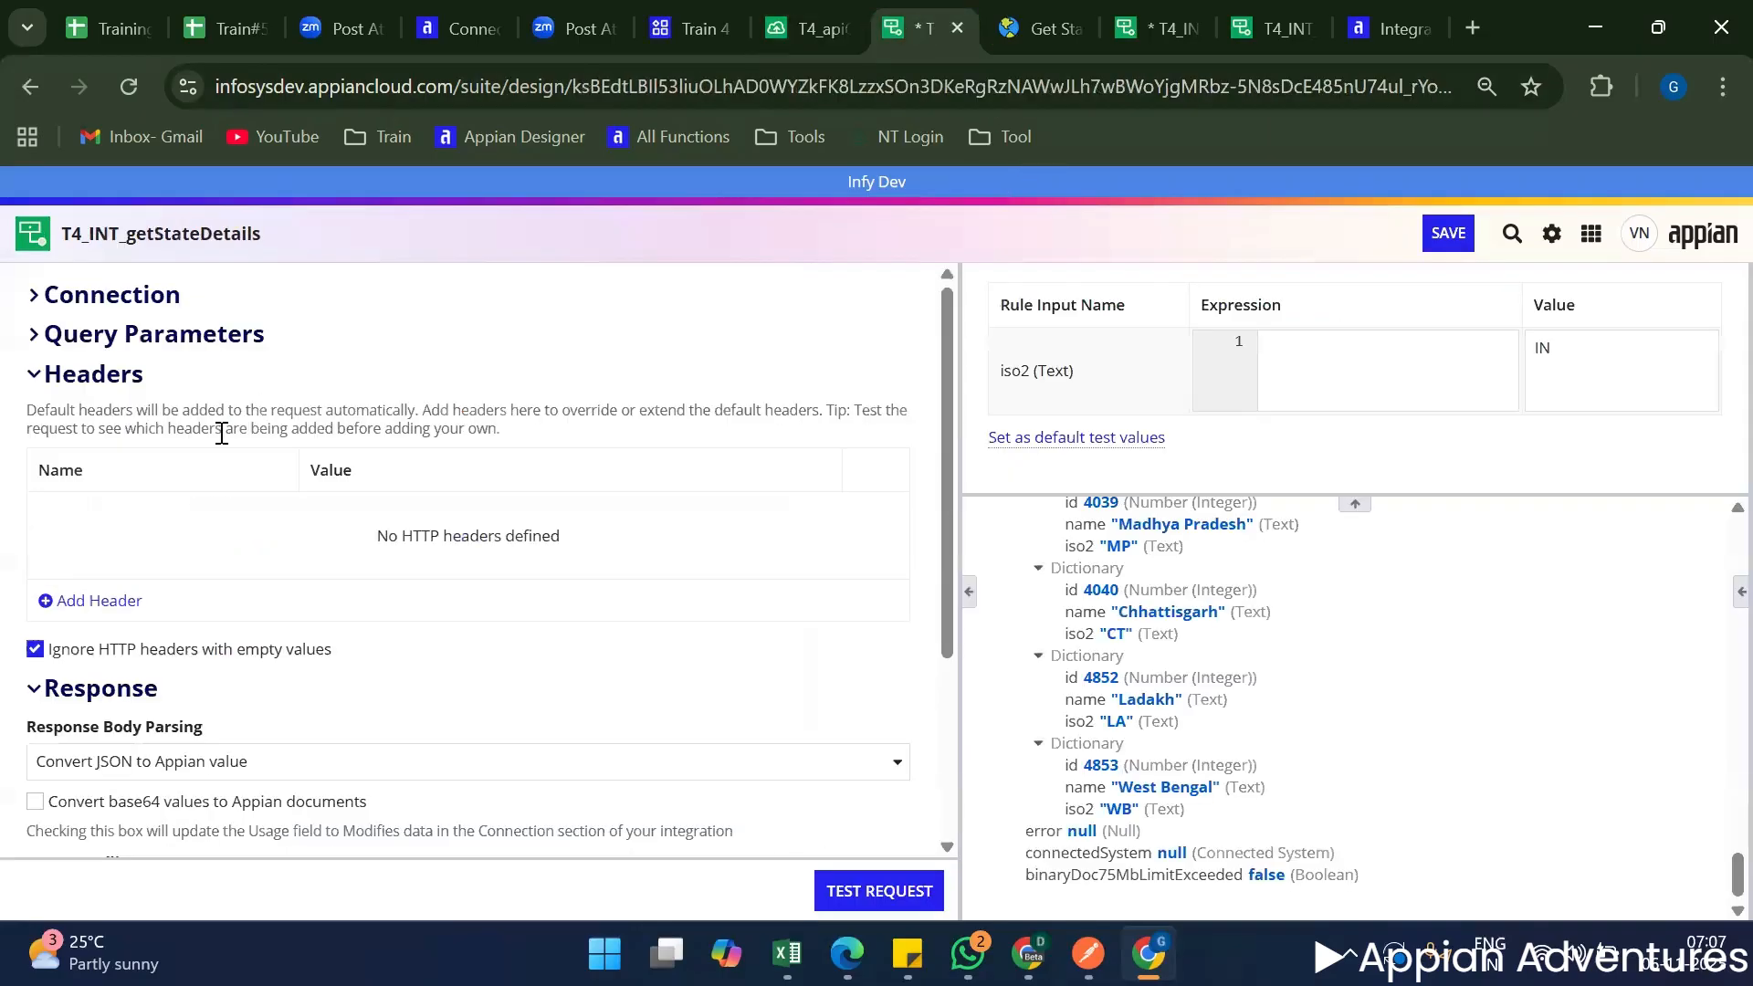
Read the integration's HTTP headers table and the note on overriding or extending the default headers.
{"action": "double_click", "coordinate": [162, 547]}
{"action": "triple_click", "coordinate": [161, 548]}
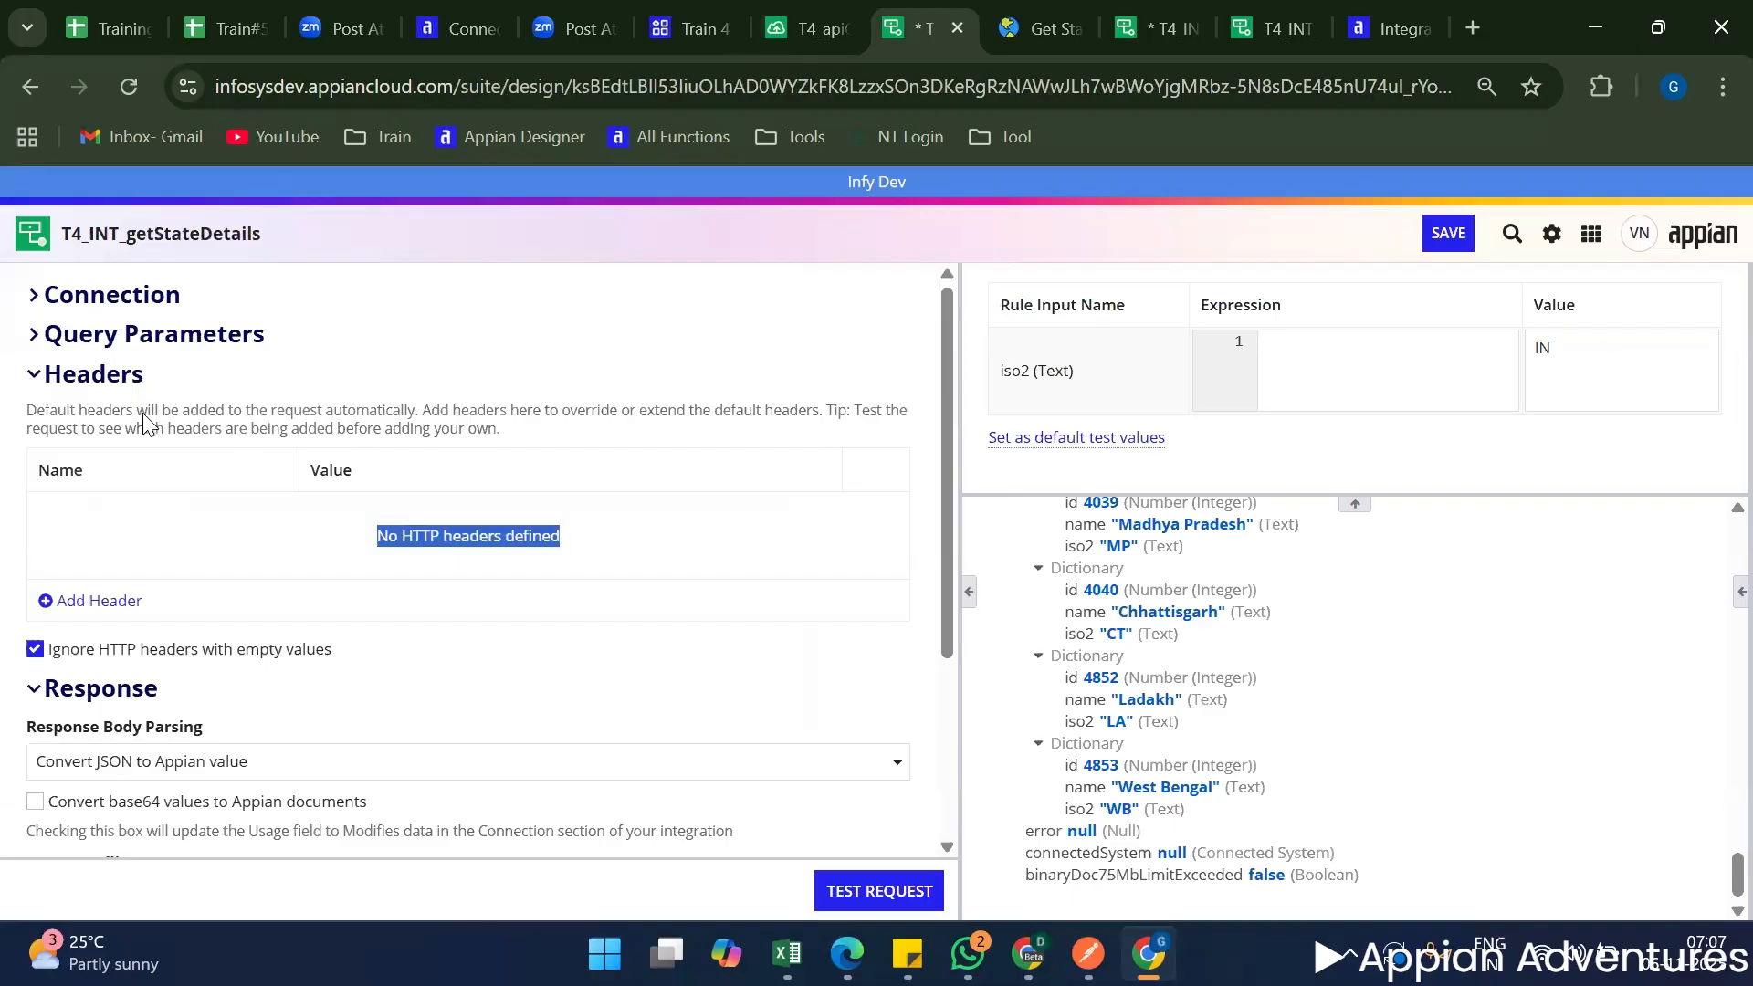
{"action": "left_click_drag", "start_coordinate": [146, 409], "coordinate": [464, 429]}
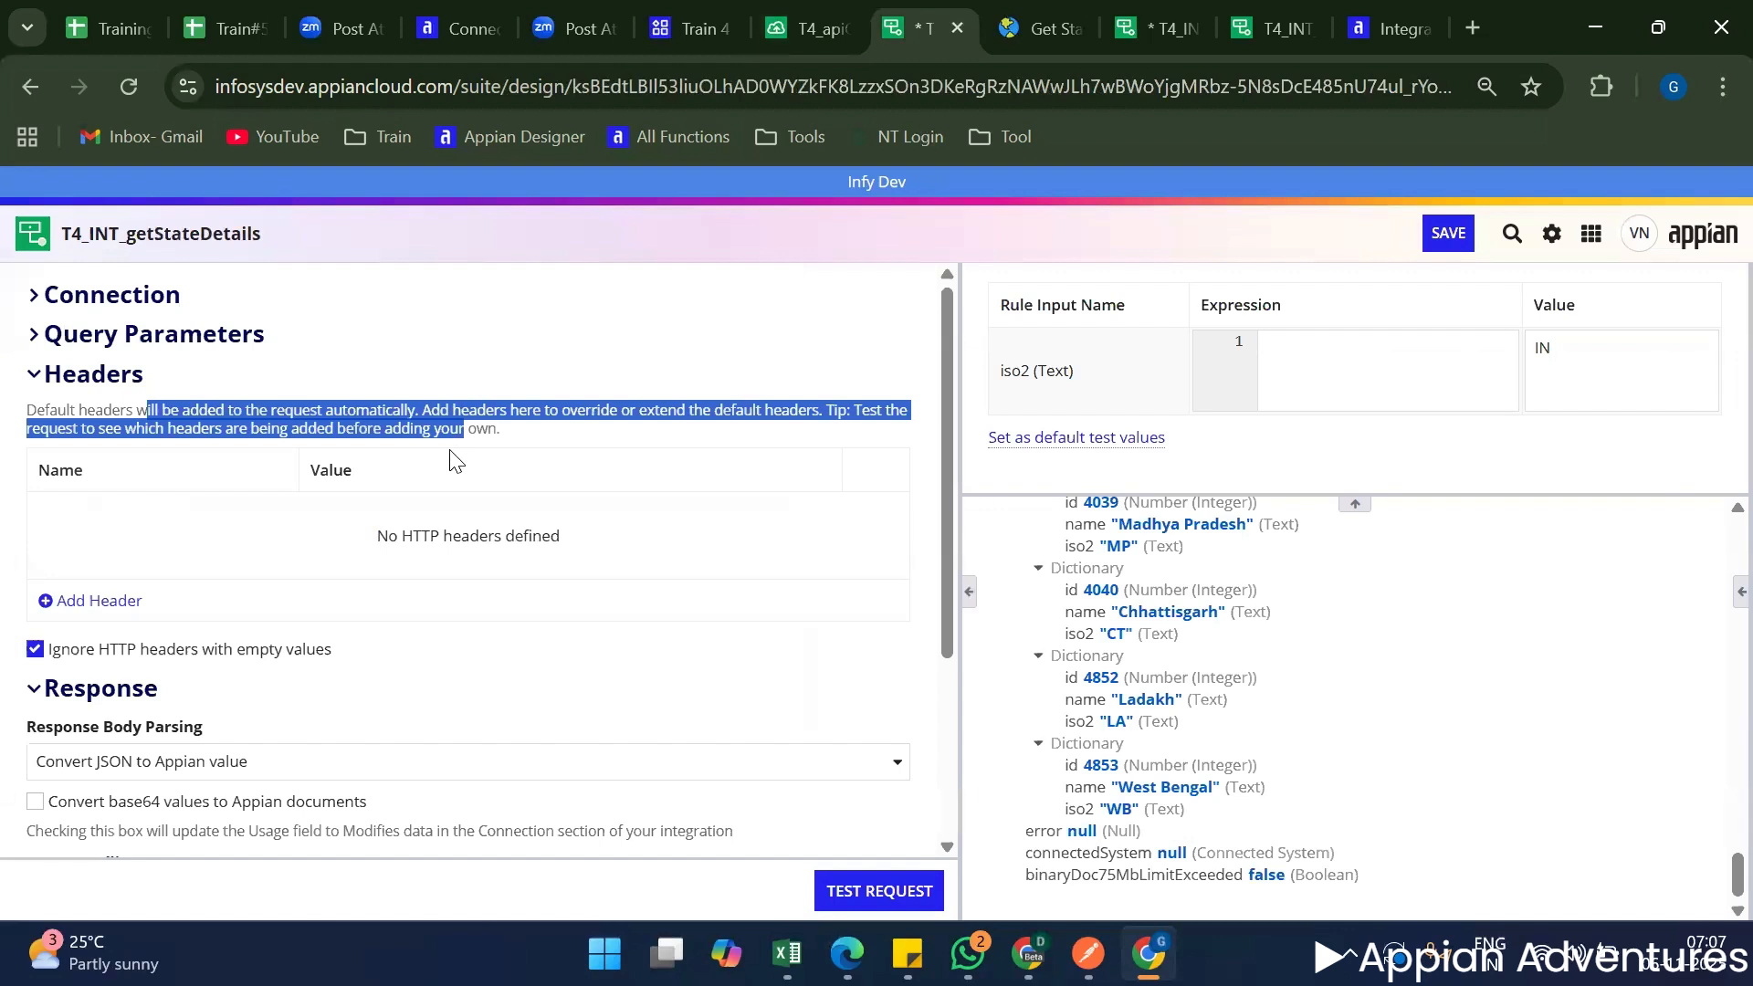
{"action": "triple_click", "coordinate": [381, 405]}
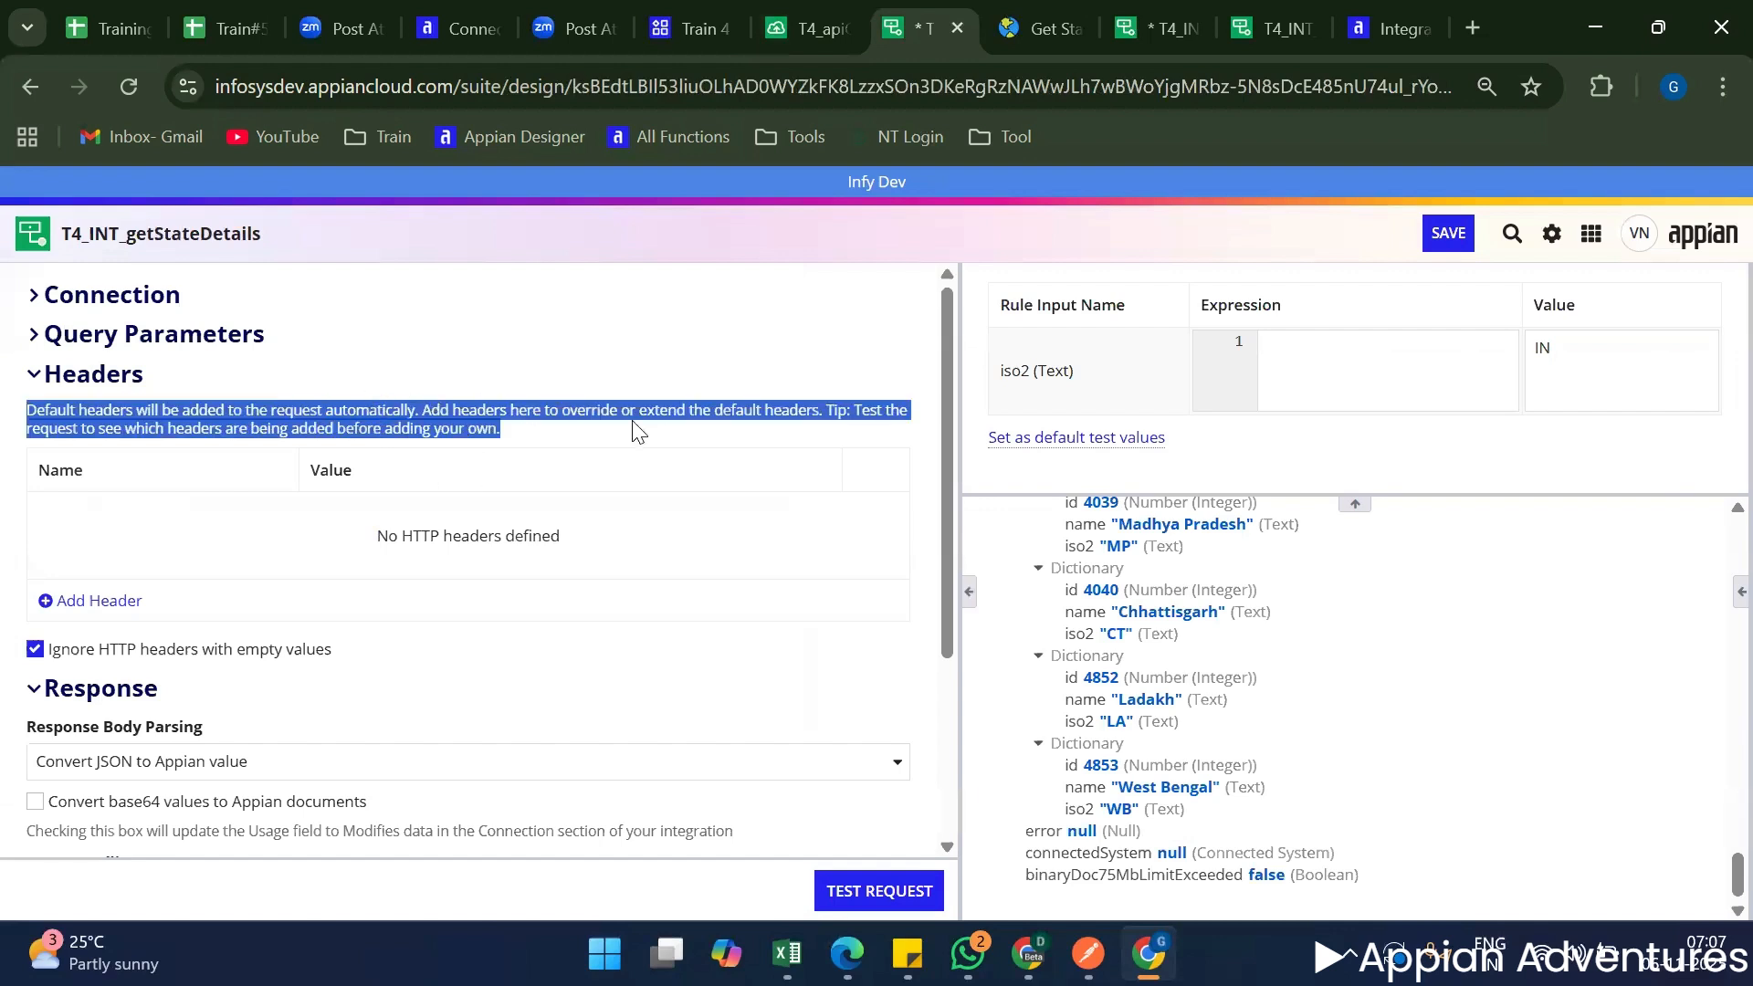
{"action": "left_click", "coordinate": [508, 443]}
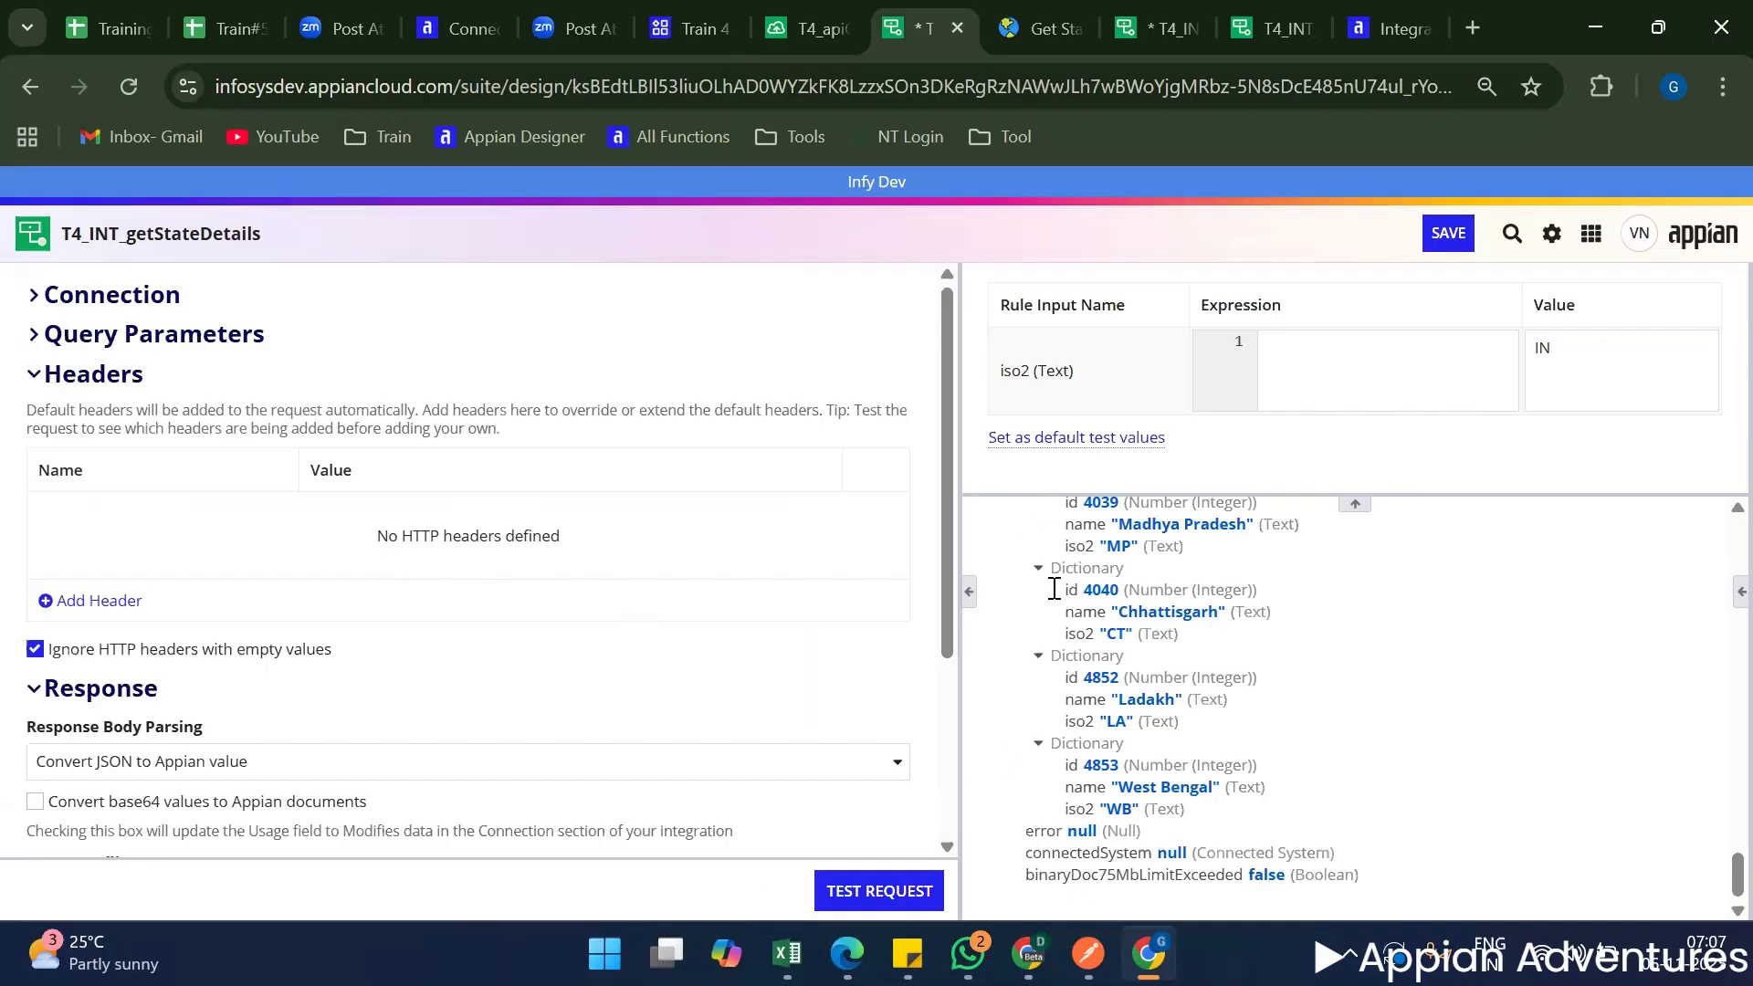
Expand the headers dictionary in the T4_INT_getStateDetails test result and examine its Content-Type entry.
{"action": "scroll", "coordinate": [1186, 748], "scroll_direction": "up", "scroll_amount": 15}
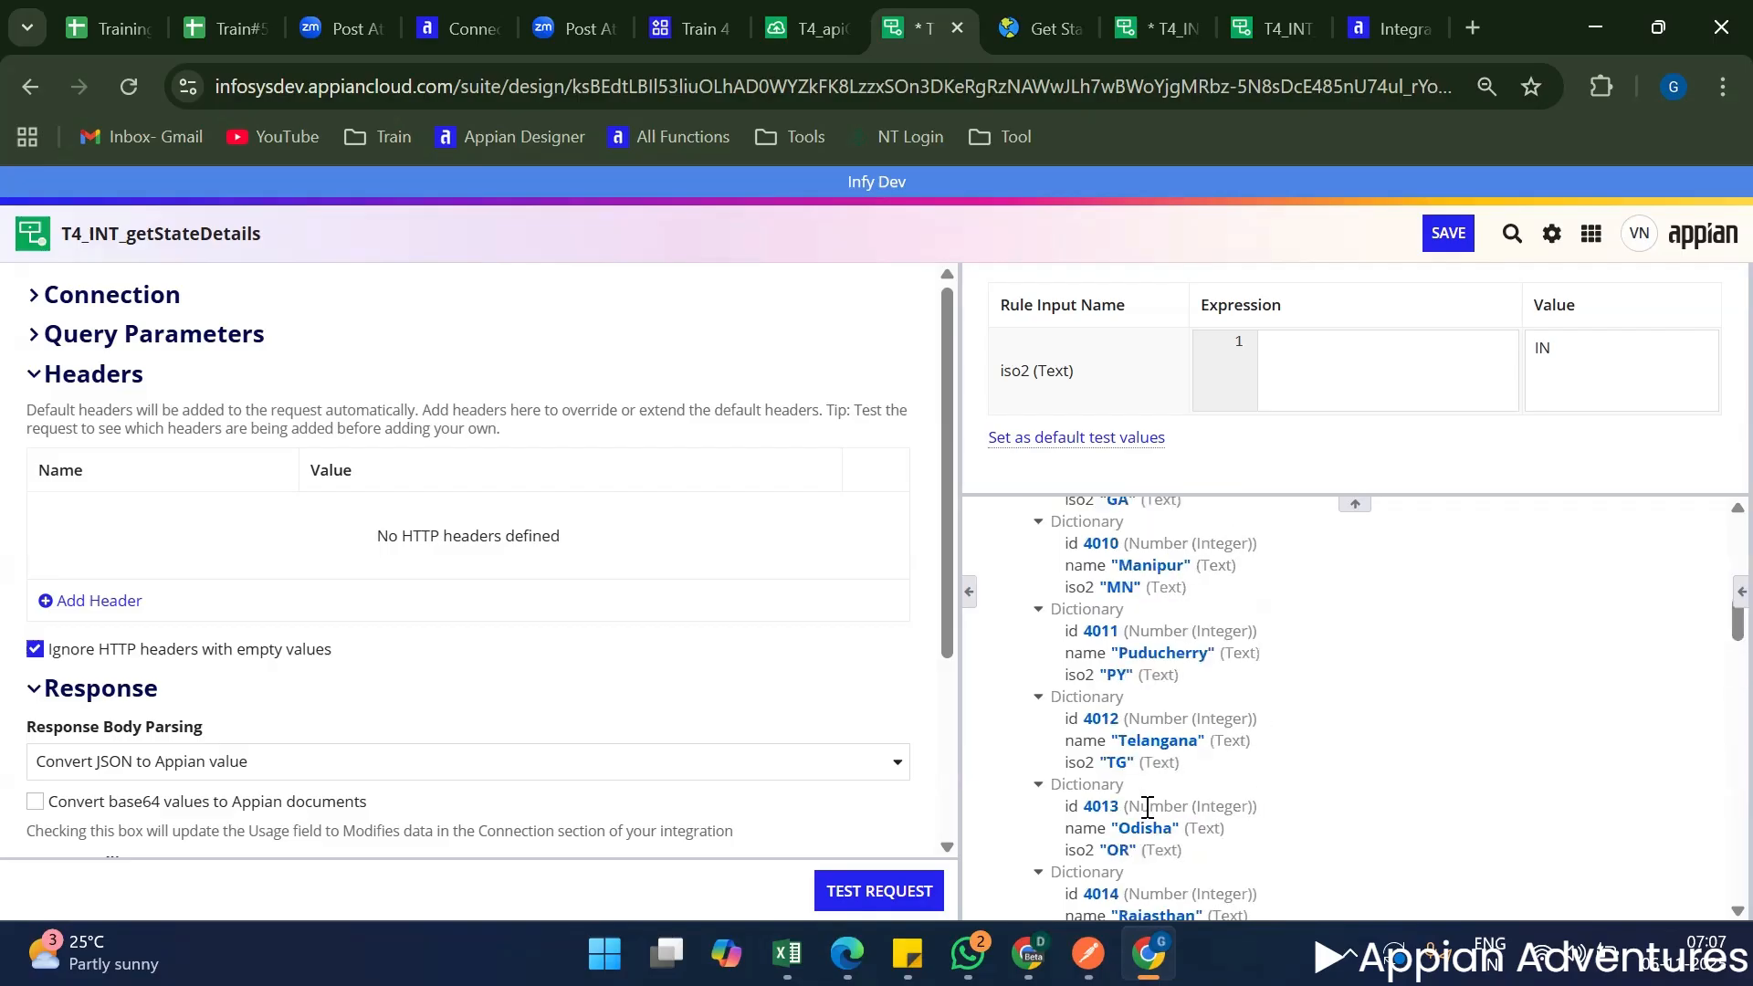
{"action": "scroll", "coordinate": [1141, 817], "scroll_direction": "up", "scroll_amount": 10}
{"action": "scroll", "coordinate": [1111, 765], "scroll_direction": "down", "scroll_amount": 3}
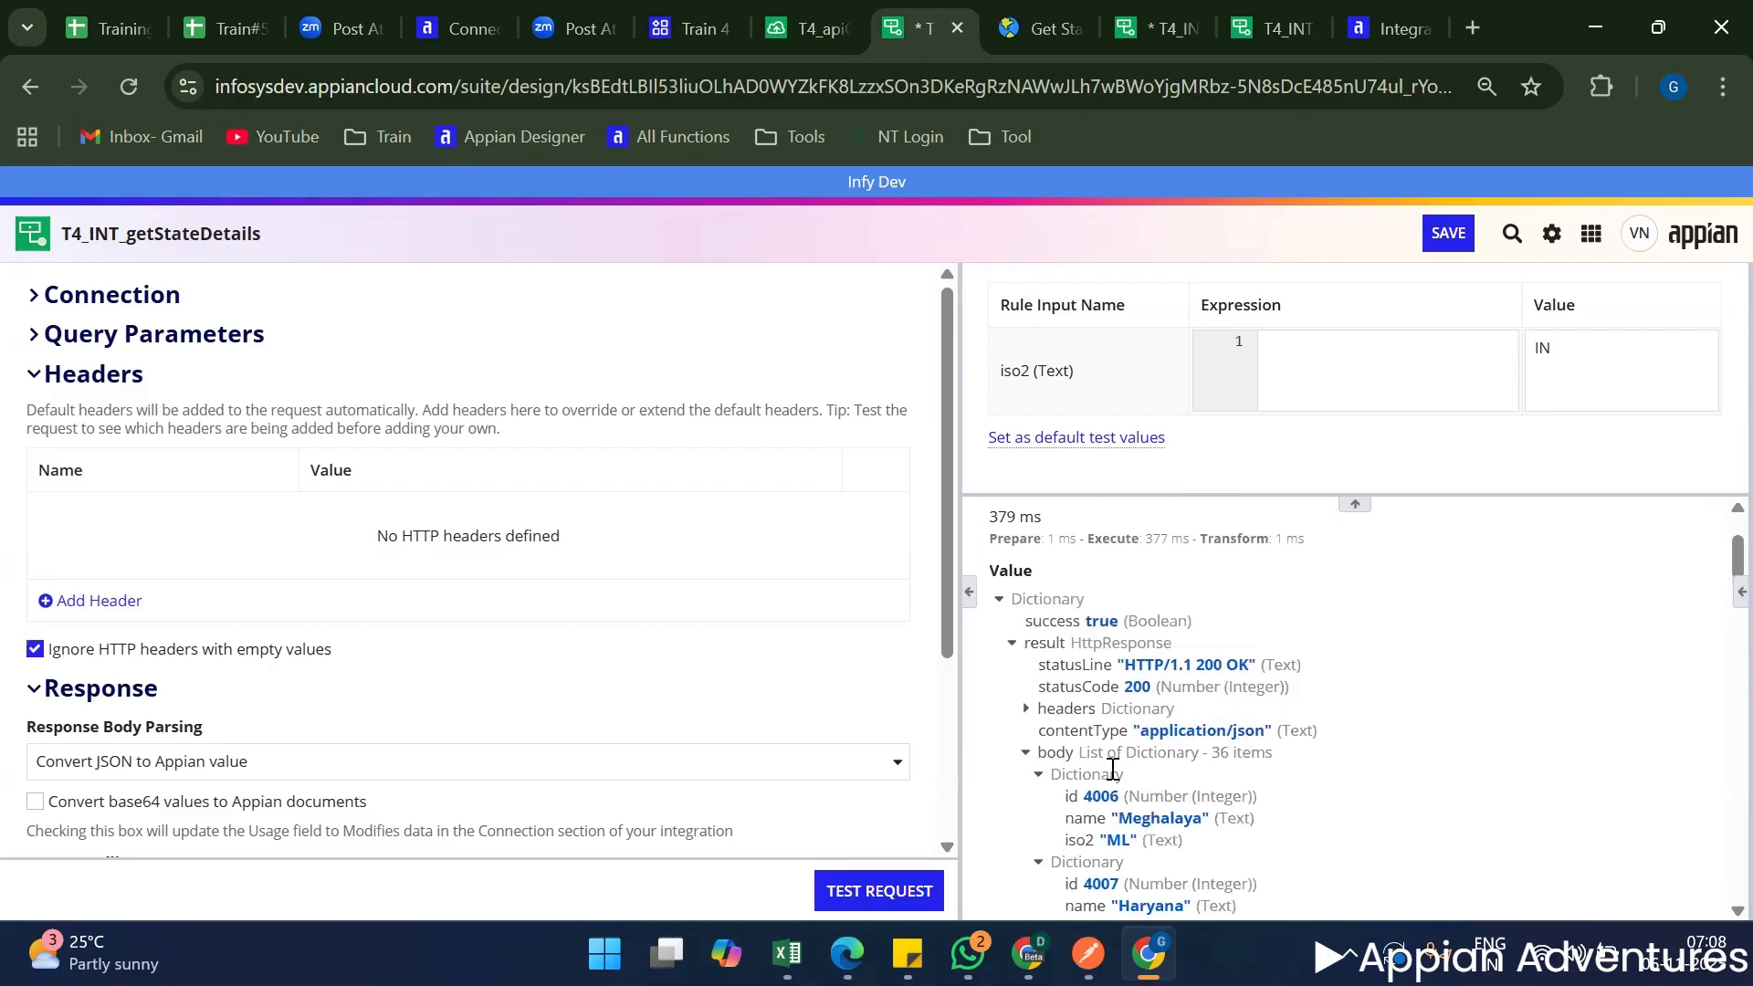
{"action": "left_click", "coordinate": [1026, 708]}
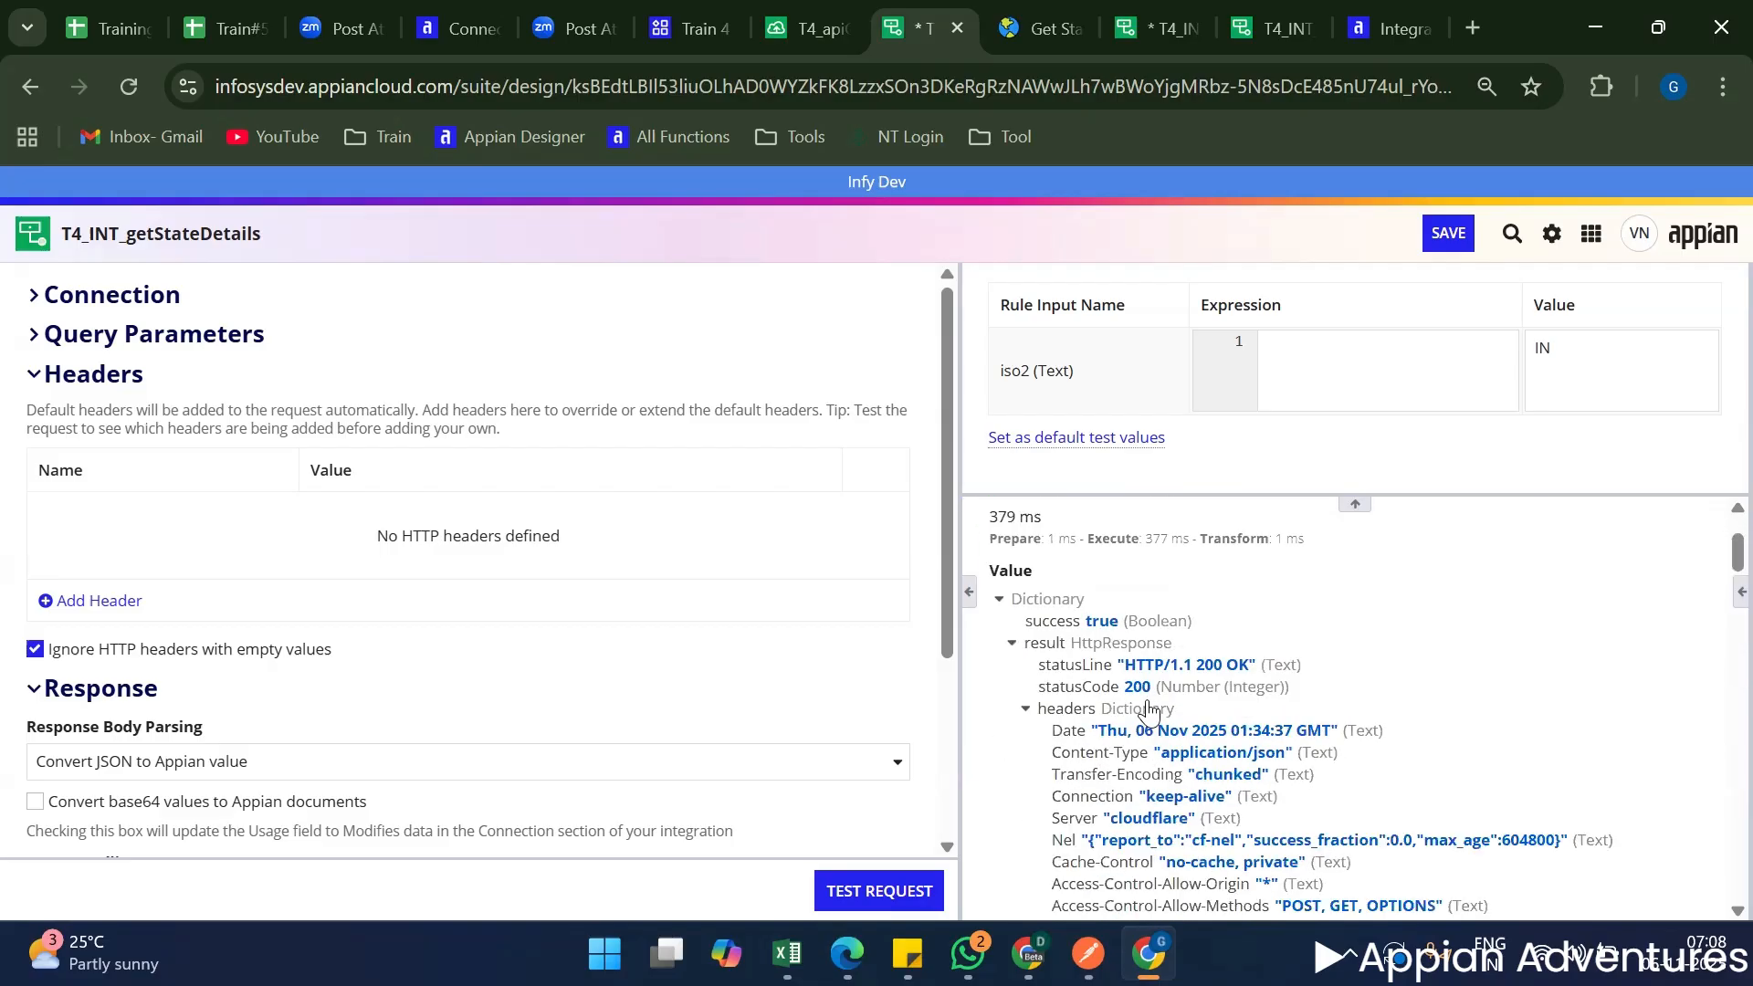
{"action": "scroll", "coordinate": [1008, 639], "scroll_direction": "down", "scroll_amount": 3}
{"action": "scroll", "coordinate": [1059, 594], "scroll_direction": "up", "scroll_amount": 1}
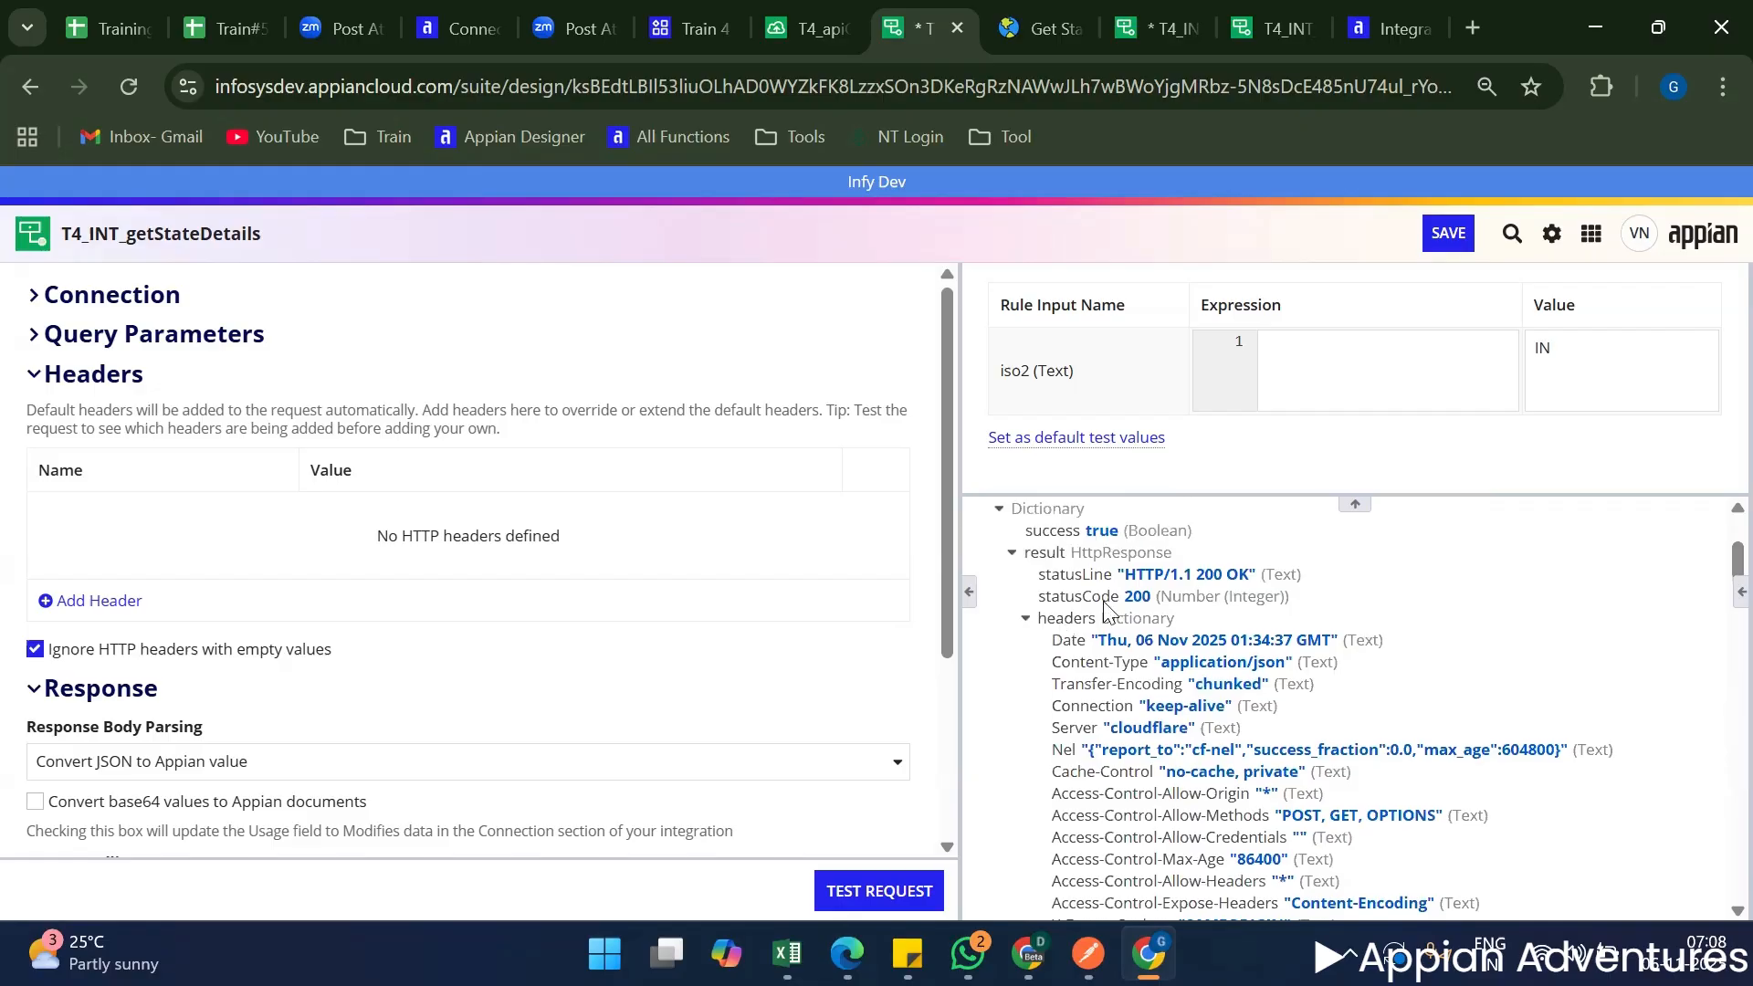
{"action": "left_click_drag", "start_coordinate": [1226, 648], "coordinate": [1063, 657]}
{"action": "triple_click", "coordinate": [1064, 664]}
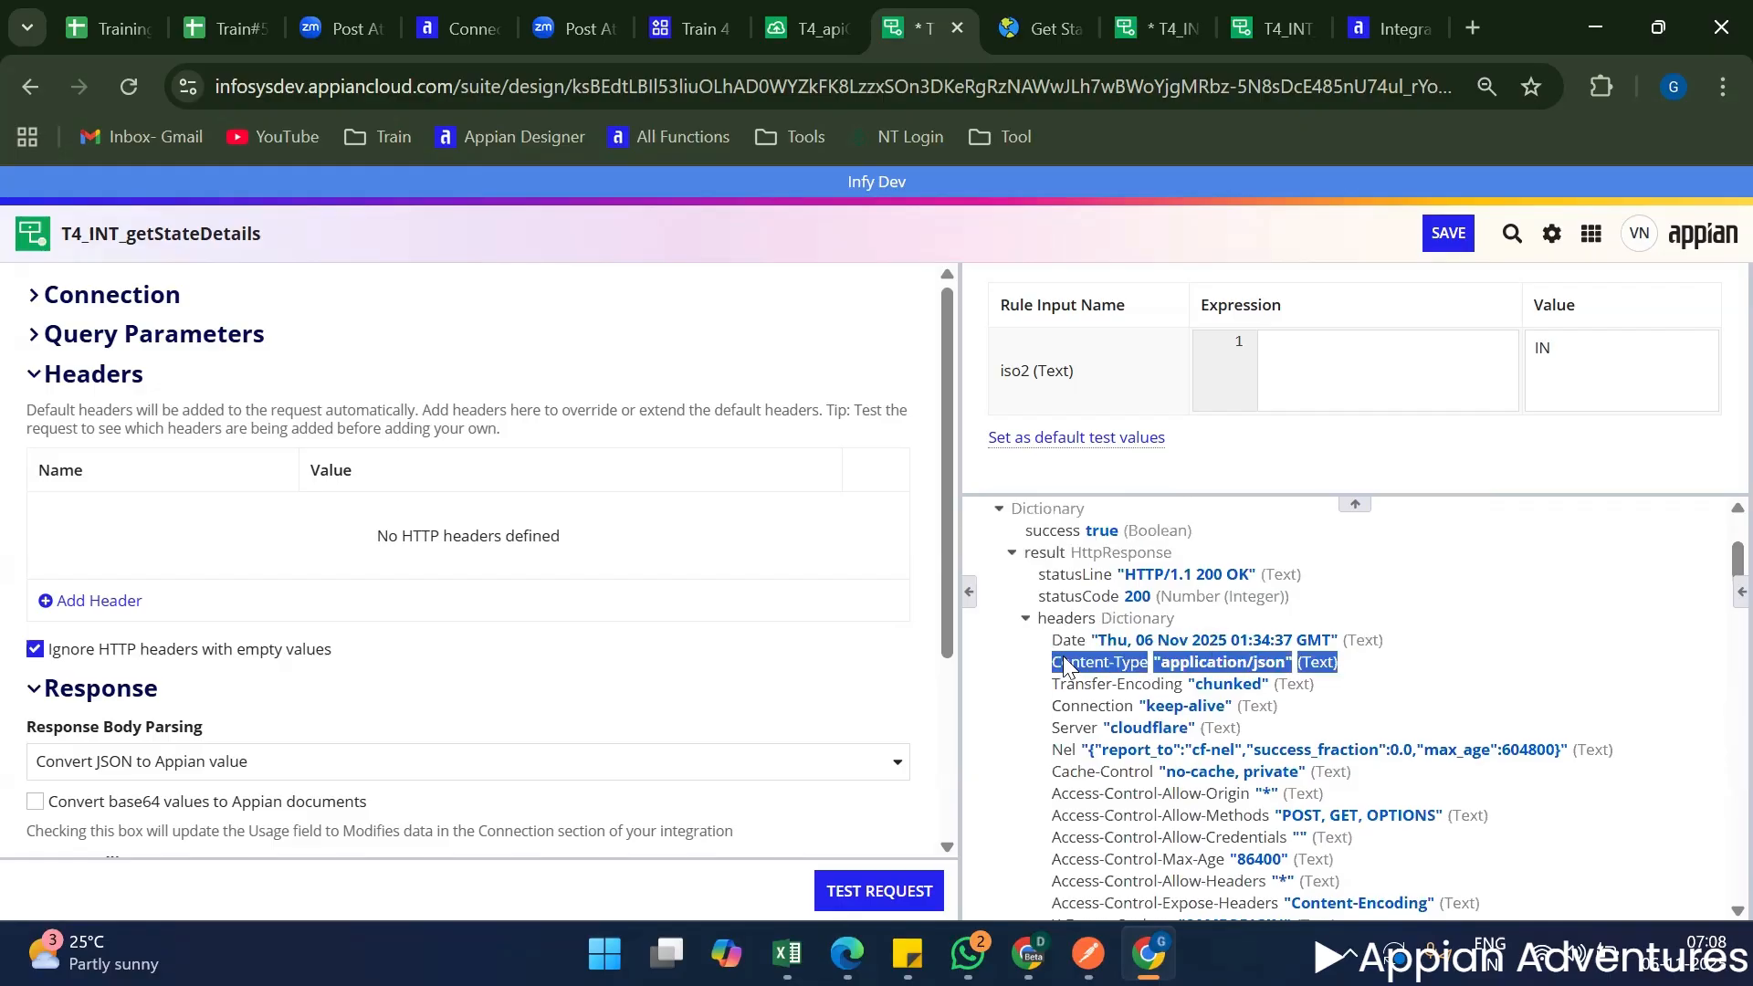
{"action": "left_click", "coordinate": [1210, 672]}
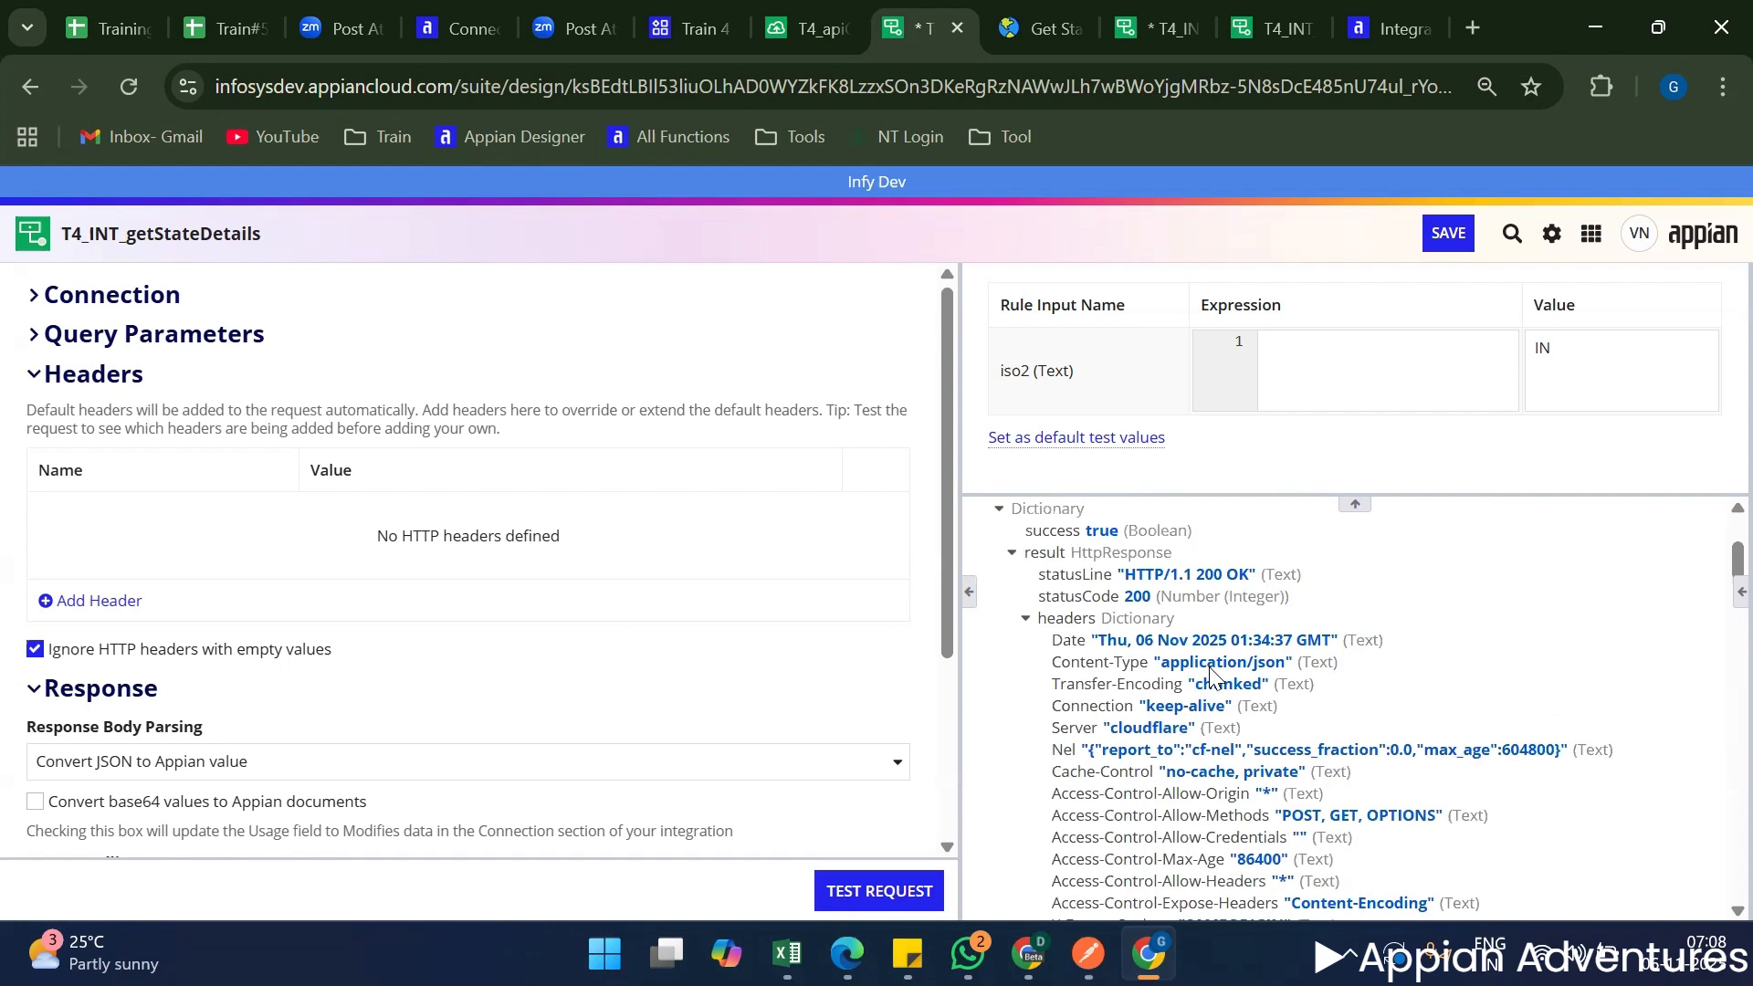
{"action": "triple_click", "coordinate": [1208, 664]}
{"action": "left_click", "coordinate": [1207, 665]}
{"action": "triple_click", "coordinate": [1201, 667]}
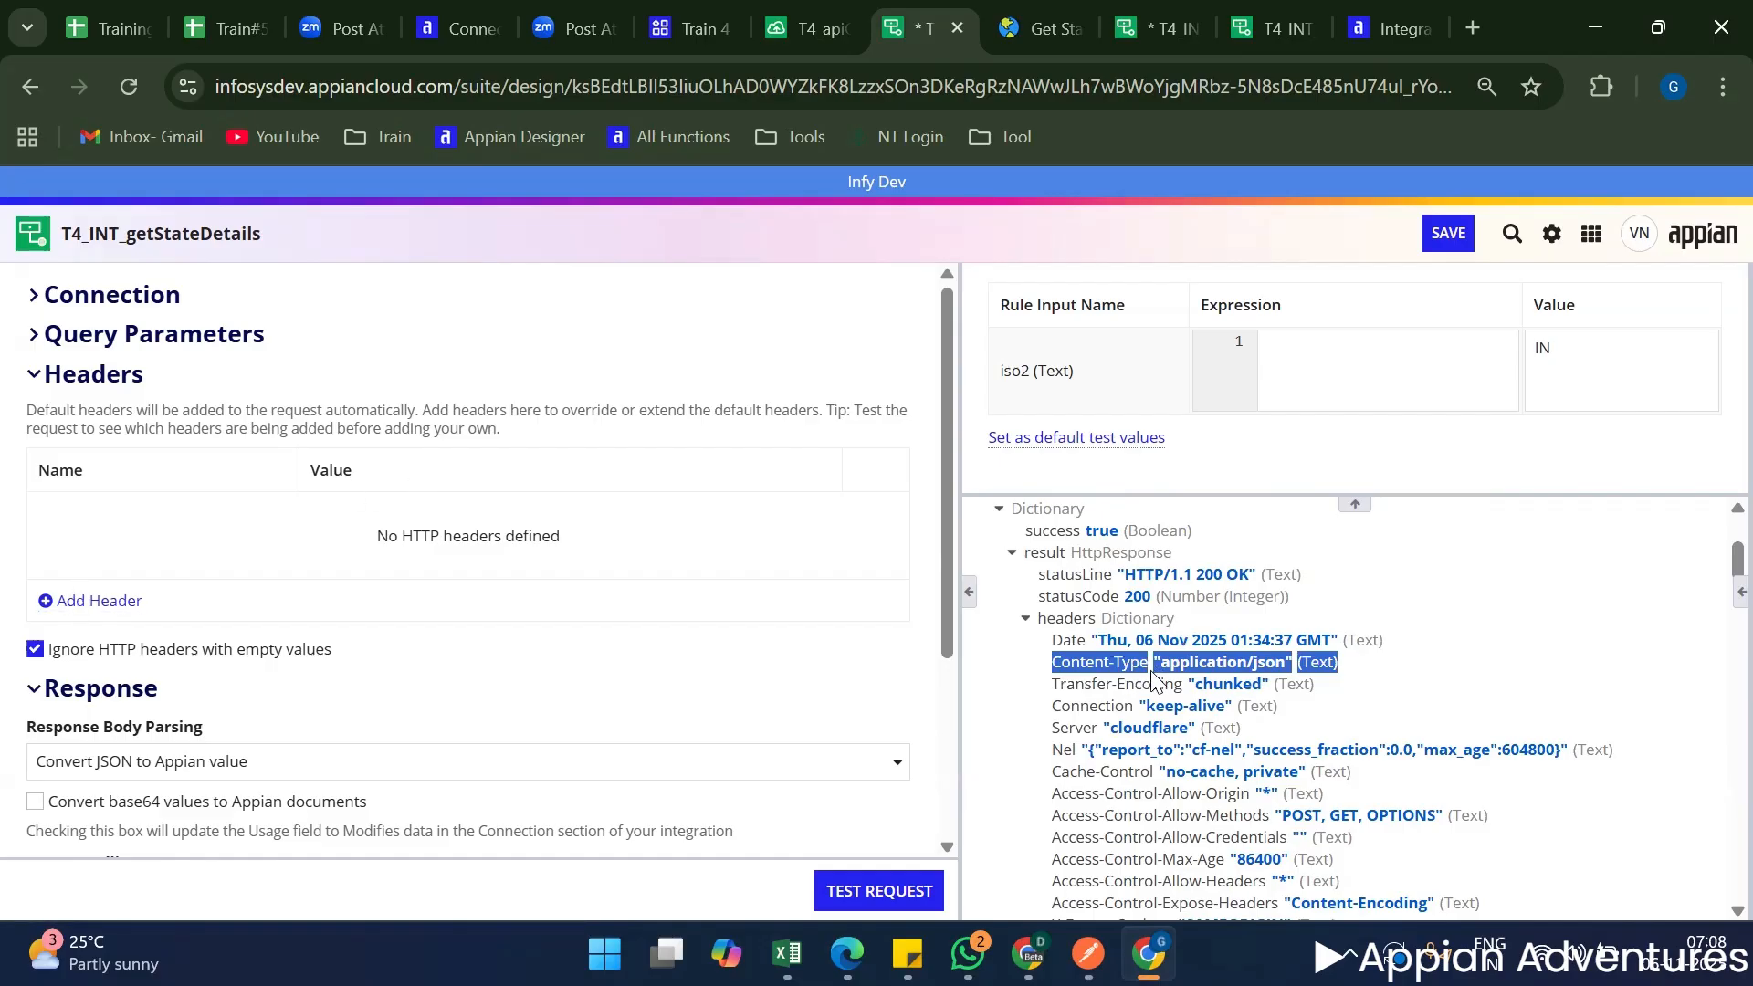
Look through the remaining response header entries, from Date to the Access-Control headers.
{"action": "scroll", "coordinate": [1137, 687], "scroll_direction": "down", "scroll_amount": 2}
{"action": "scroll", "coordinate": [1092, 691], "scroll_direction": "up", "scroll_amount": 2}
{"action": "left_click_drag", "start_coordinate": [1051, 638], "coordinate": [1236, 825]}
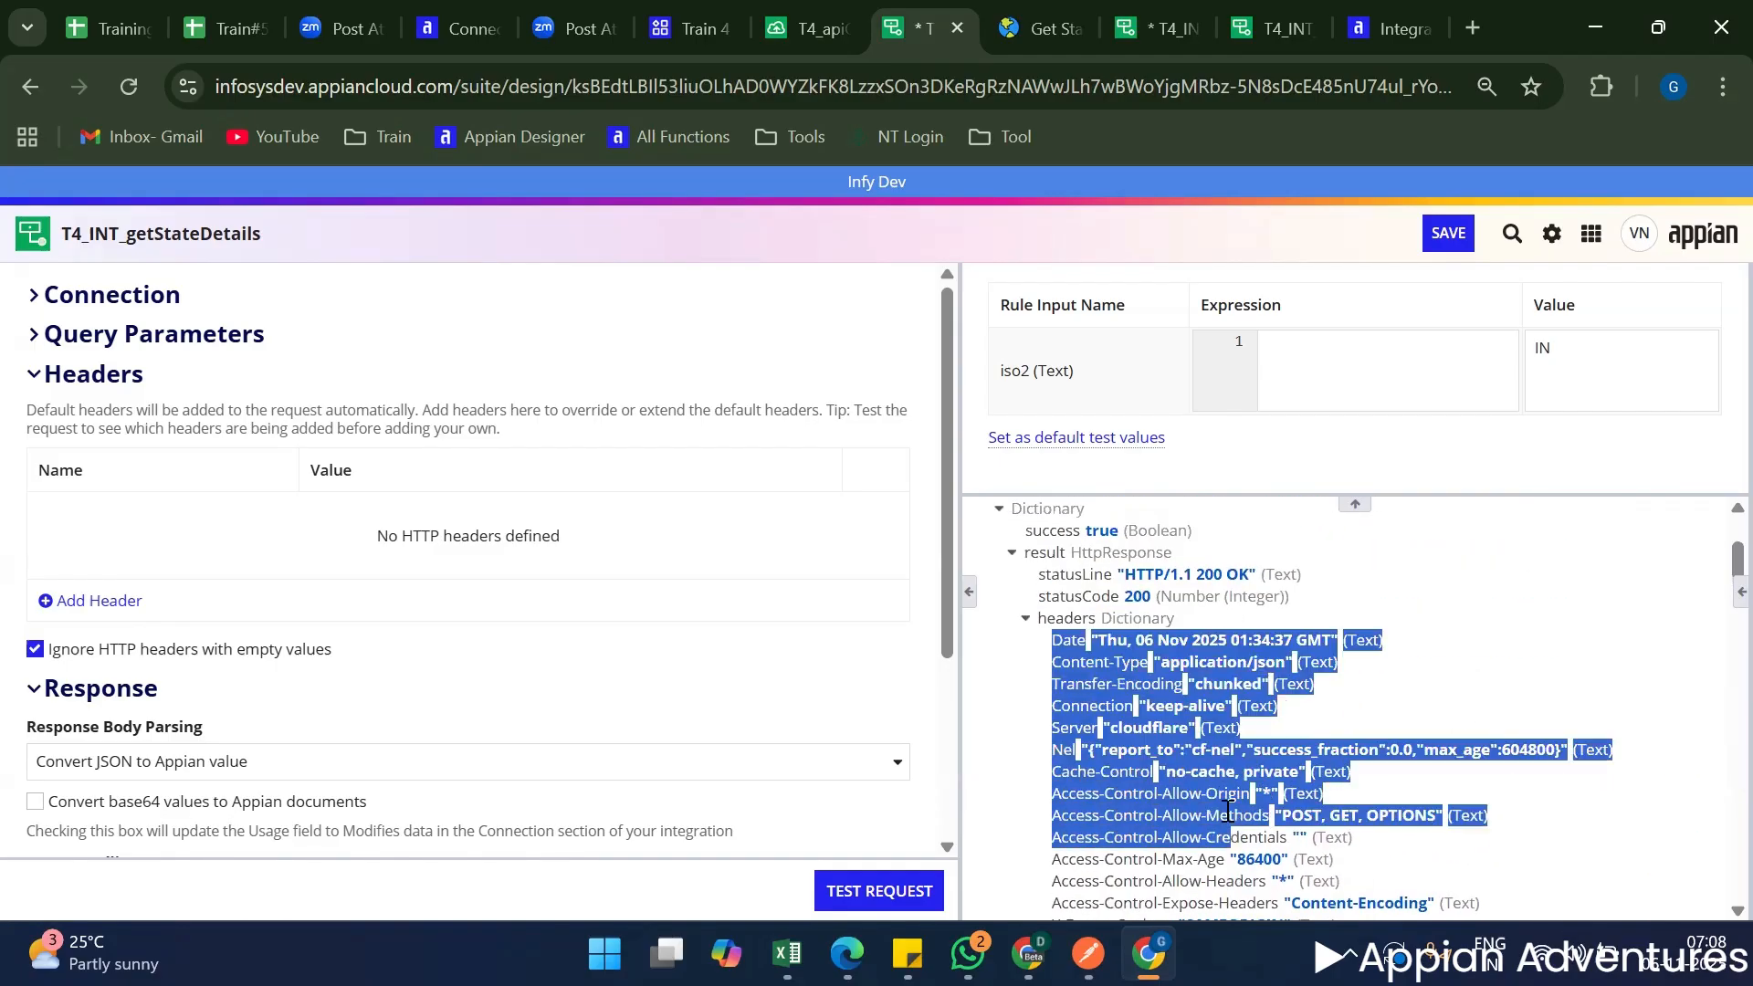
{"action": "left_click", "coordinate": [1228, 811]}
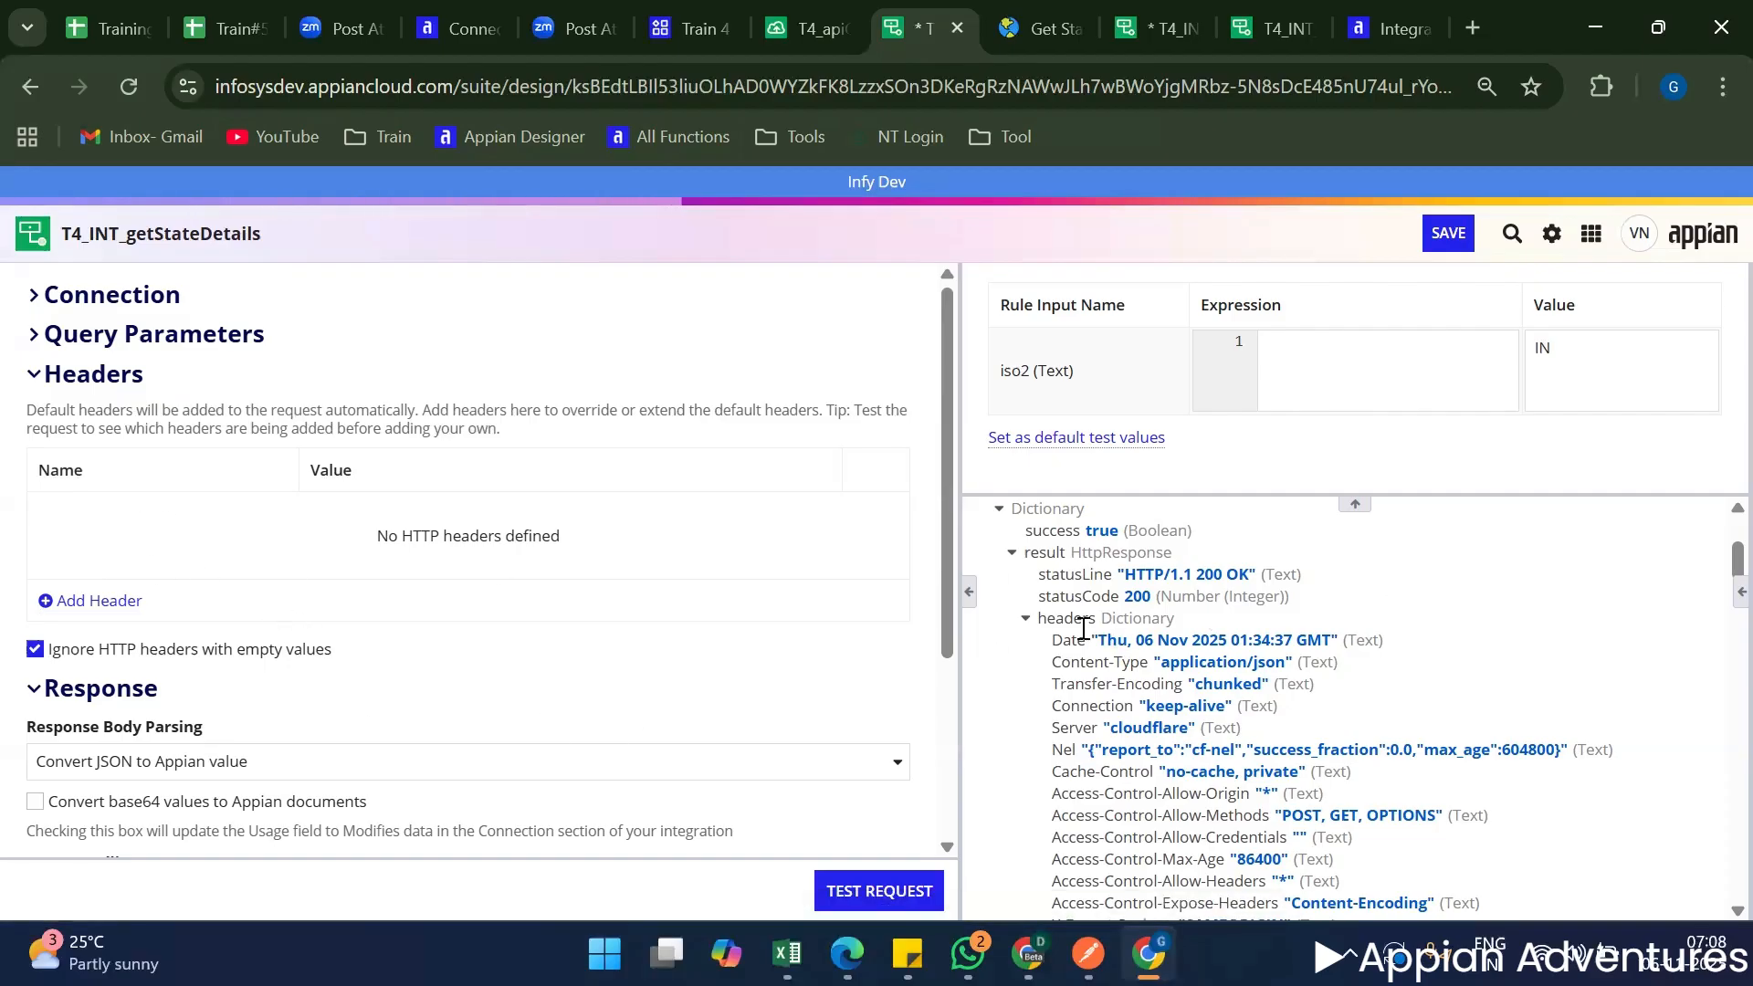
Add a Content-Type header with the value application/text to the integration and test the request.
{"action": "left_click_drag", "start_coordinate": [1053, 662], "coordinate": [1144, 658]}
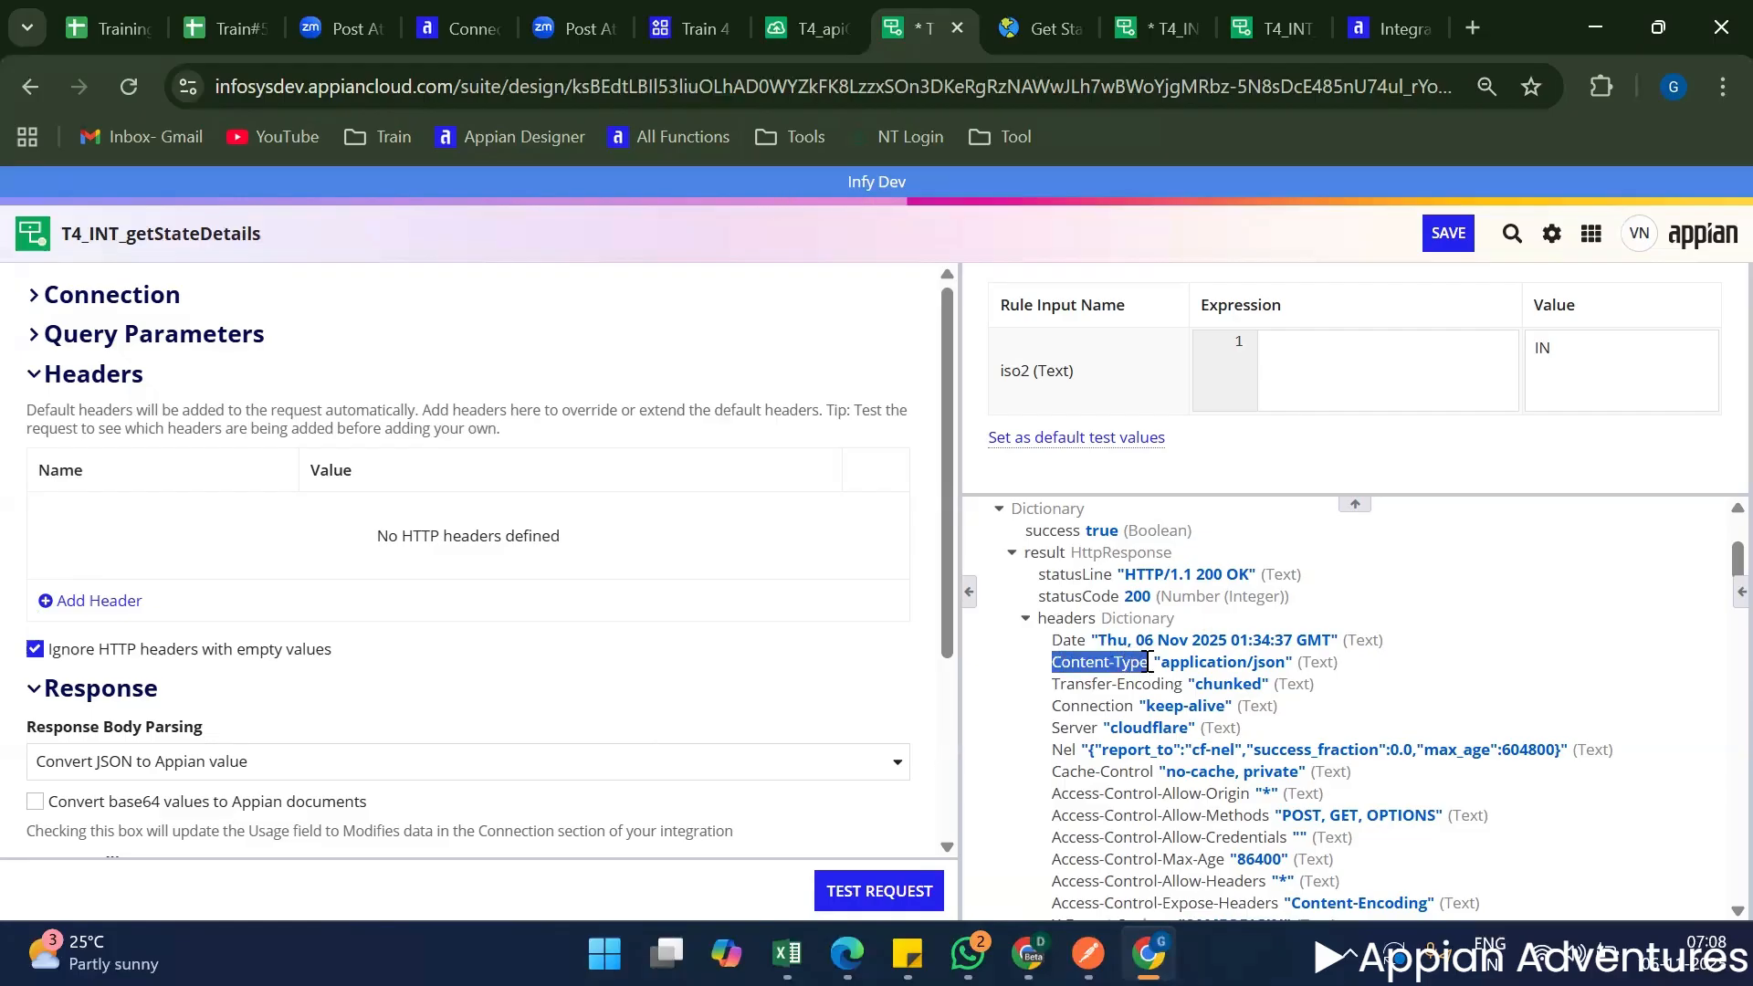
{"action": "key", "text": "ctrl+c"}
{"action": "left_click", "coordinate": [99, 600]}
{"action": "key", "text": "ctrl+v"}
{"action": "left_click", "coordinate": [378, 522]}
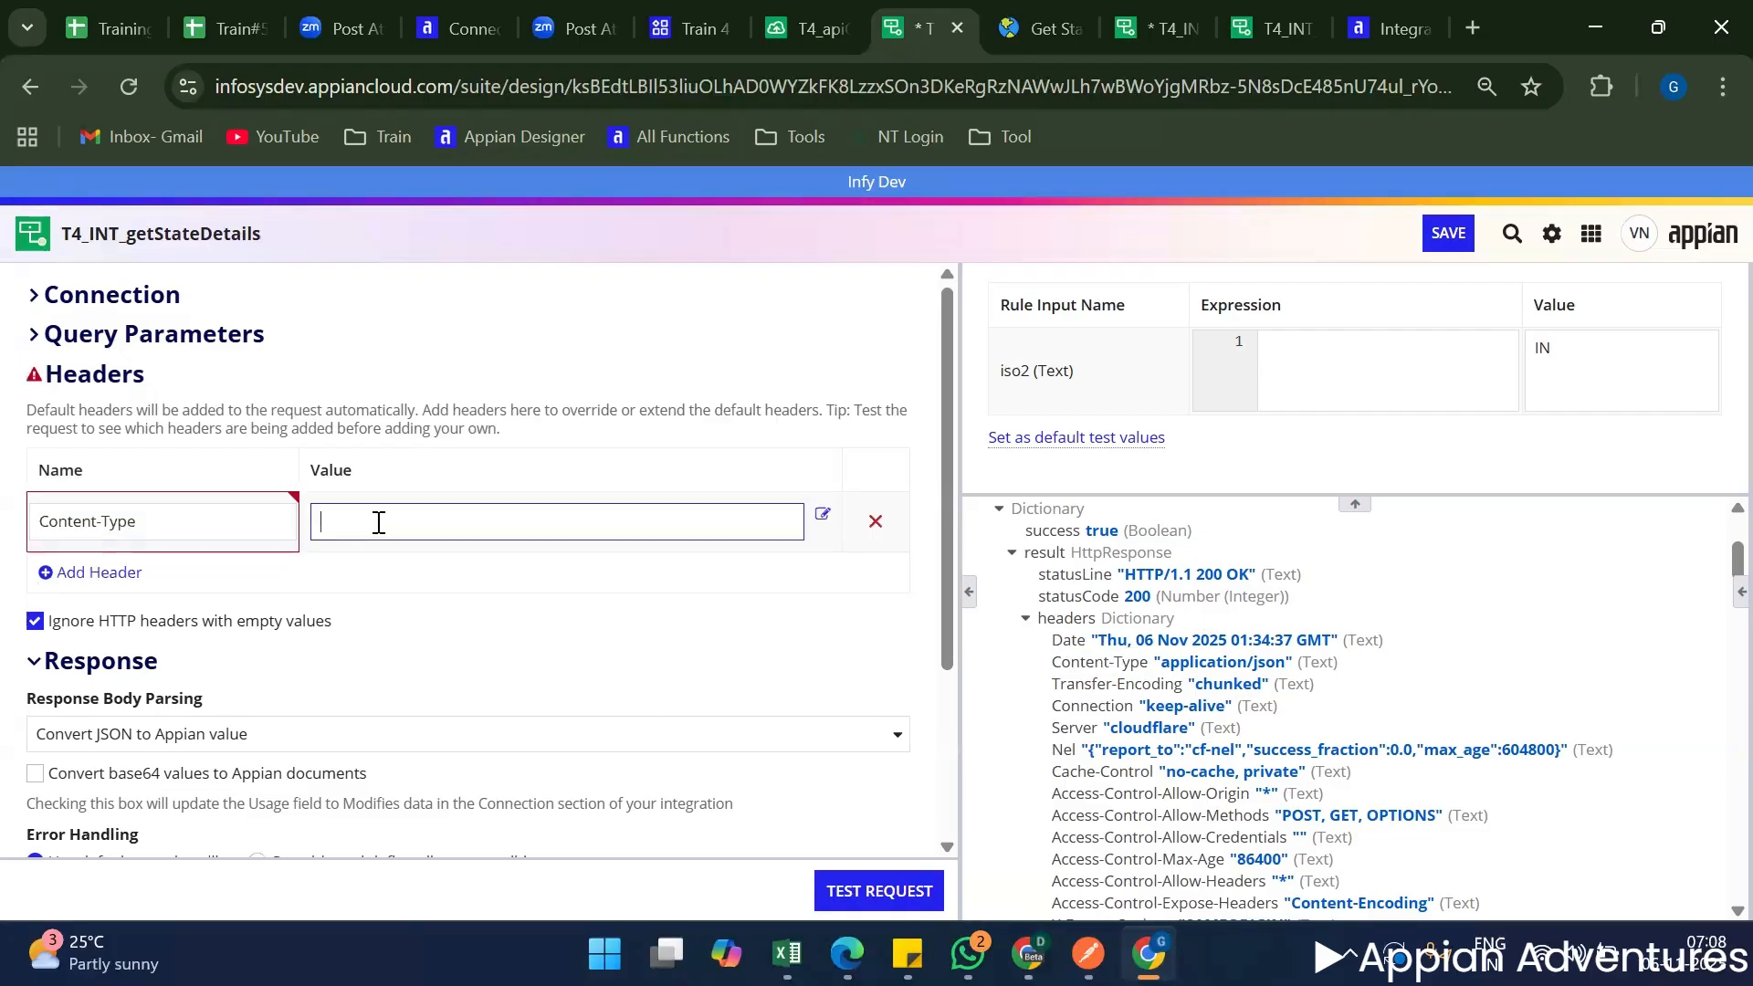
{"action": "type", "text": "ap"}
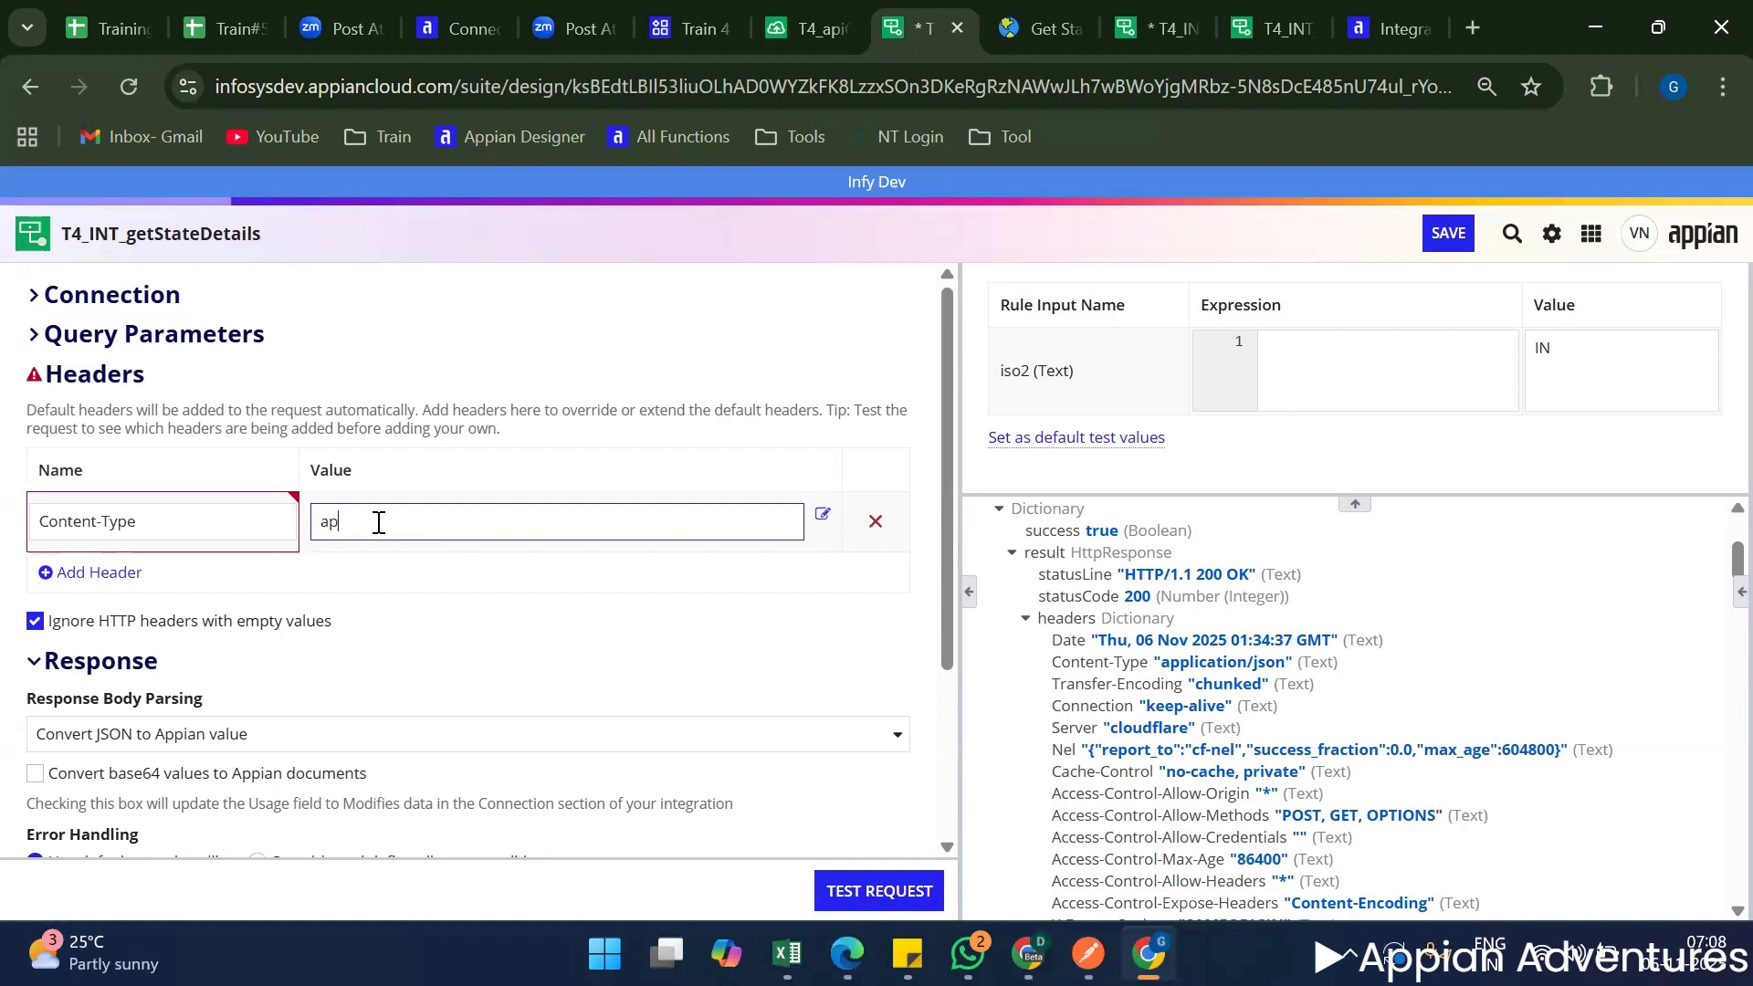
{"action": "type", "text": "plication"}
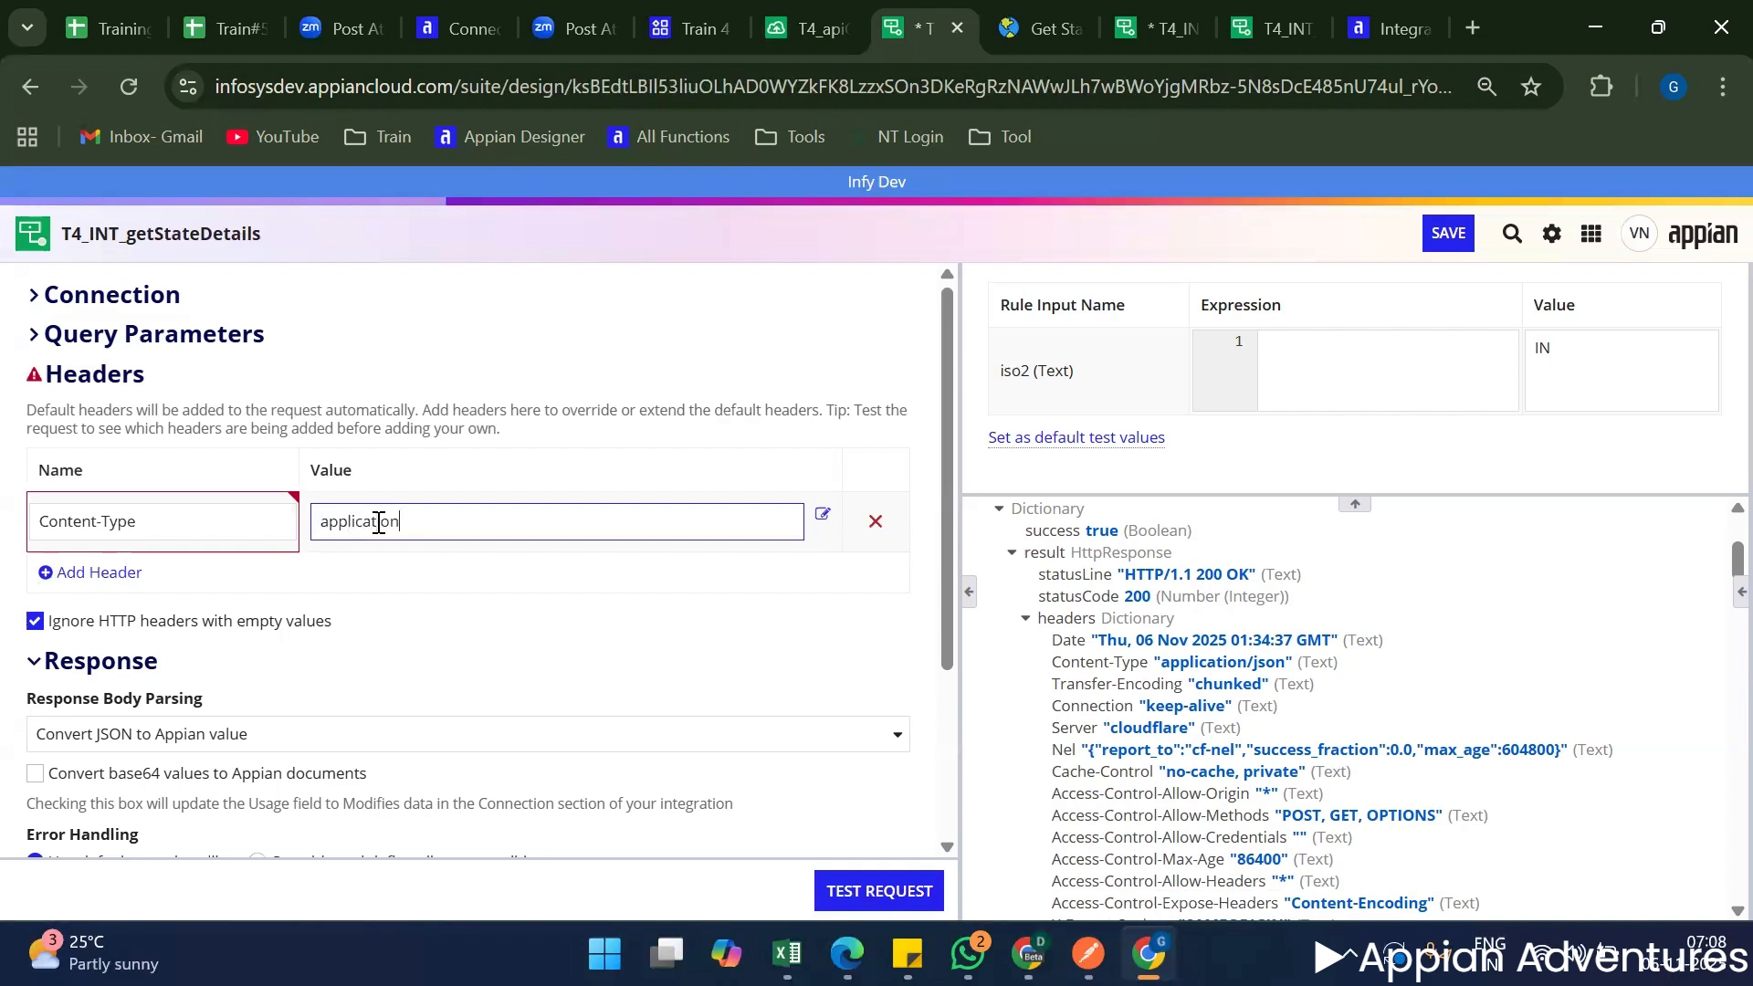
{"action": "type", "text": "/text"}
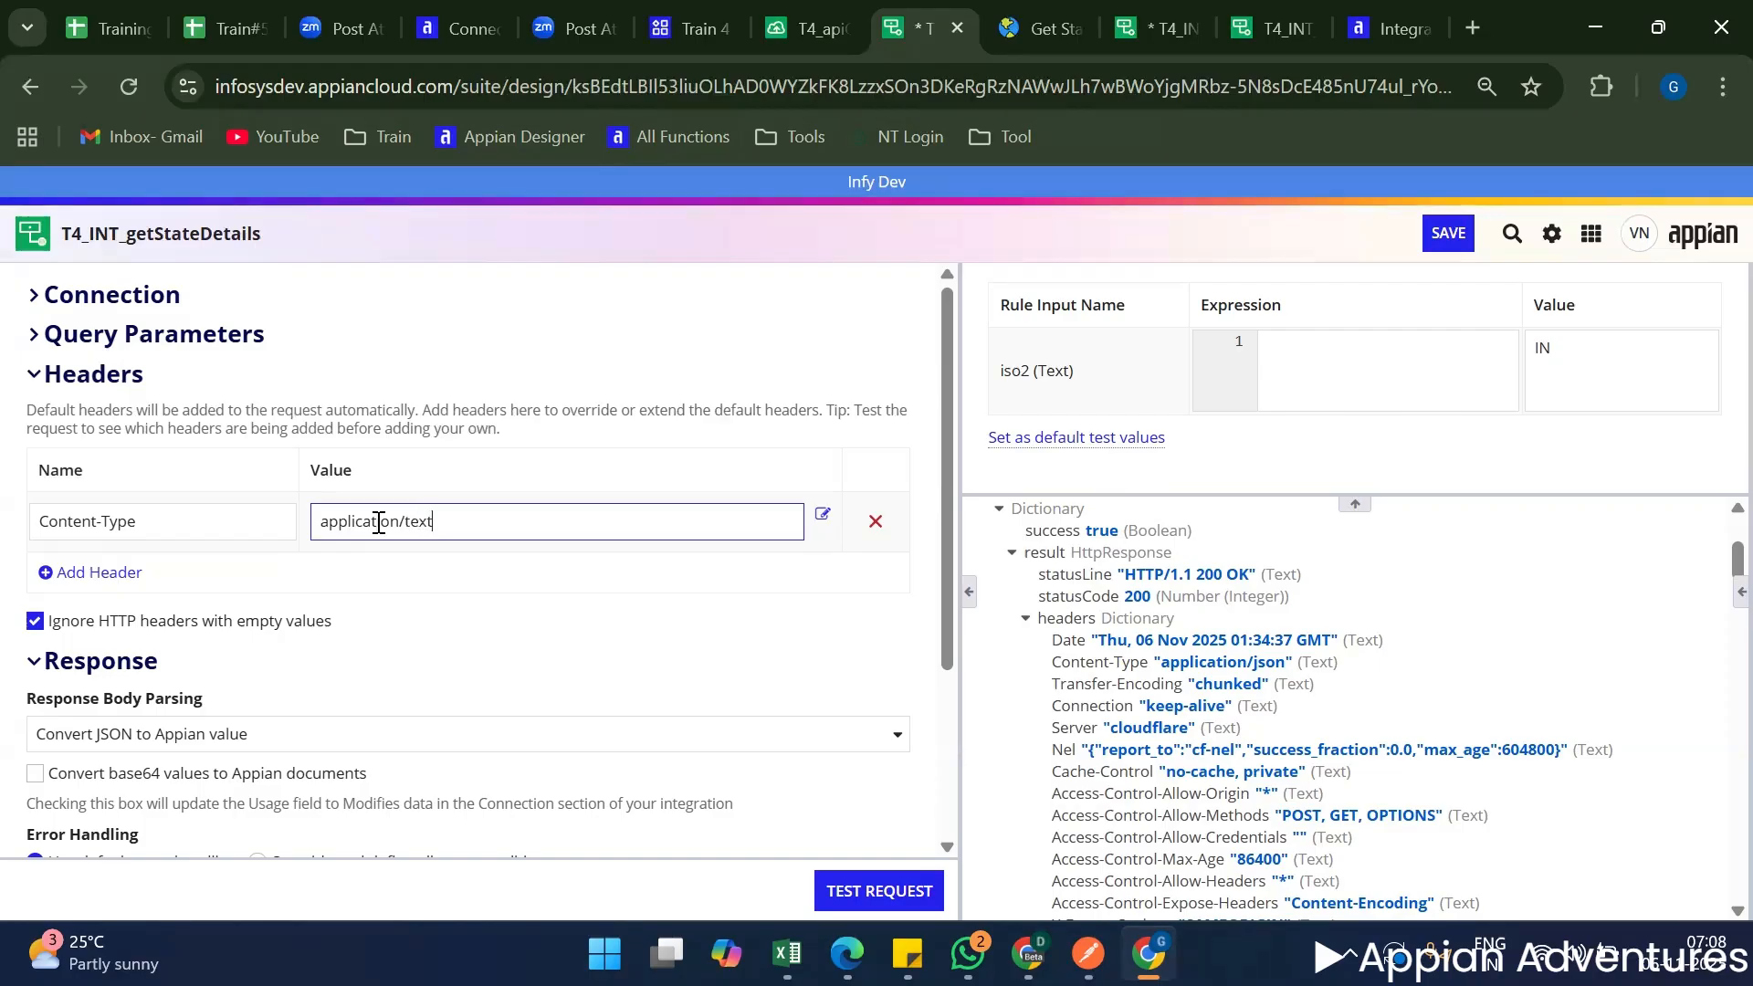
{"action": "left_click", "coordinate": [847, 892]}
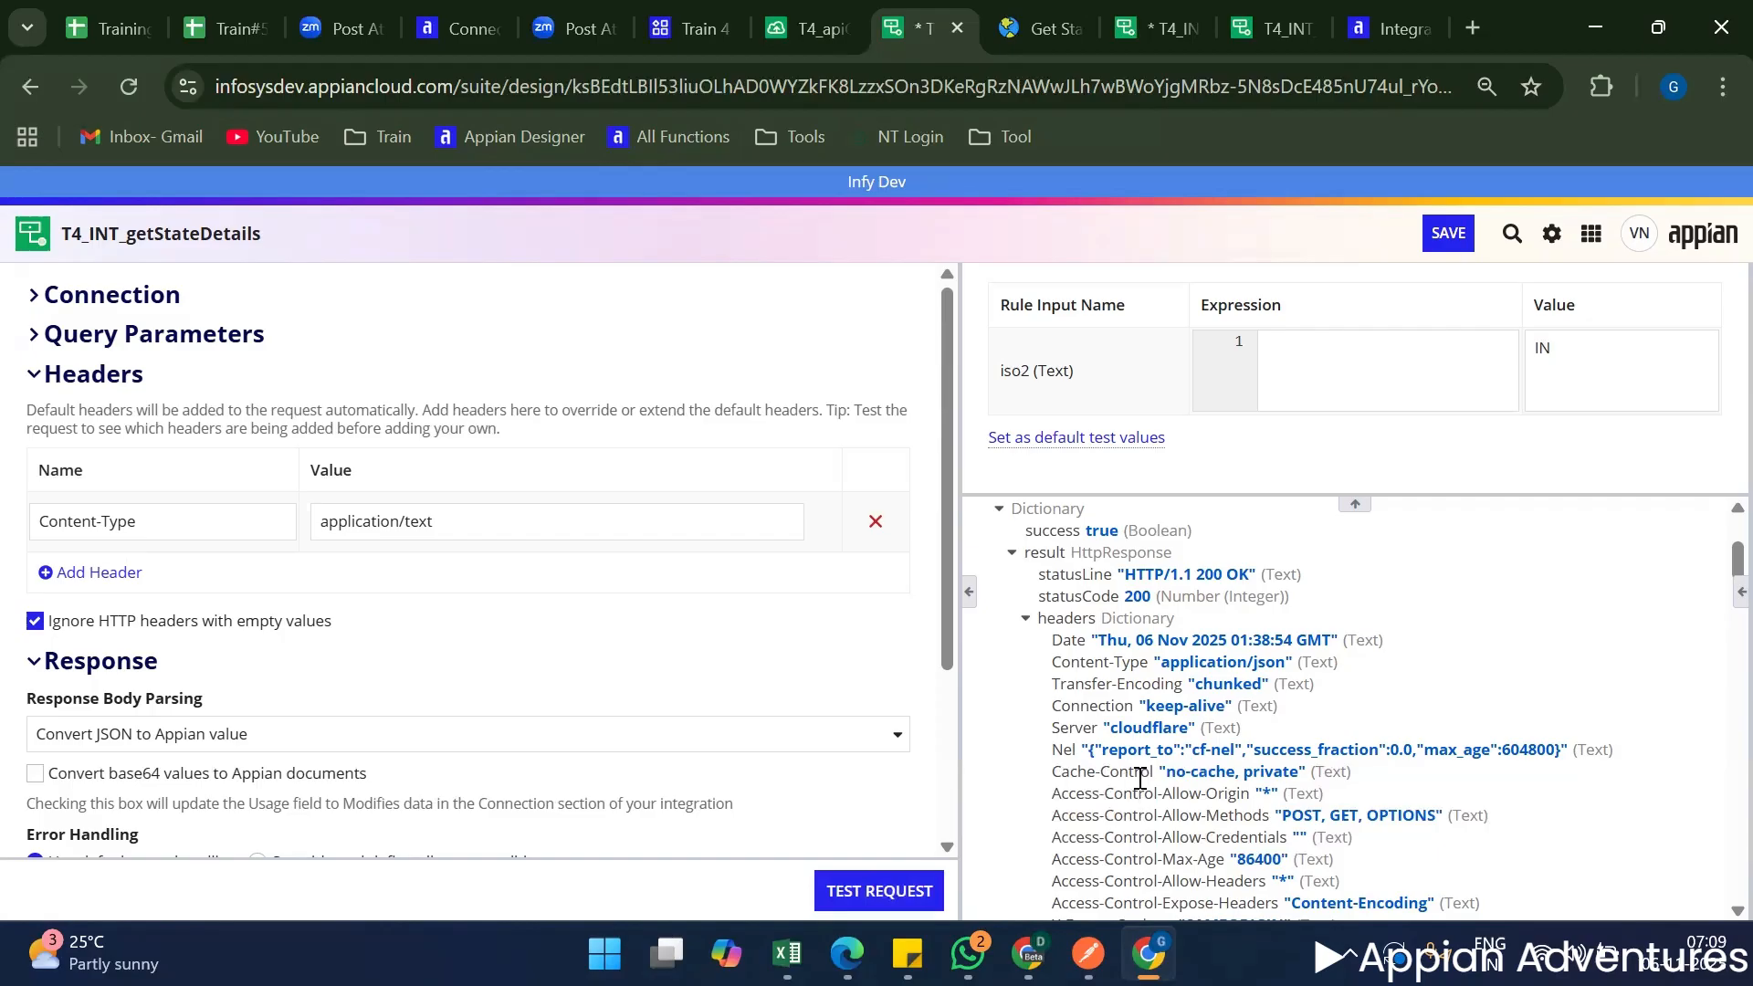
Look through the new test response's headers and body, and search the page for application/text.
{"action": "scroll", "coordinate": [1150, 778], "scroll_direction": "down", "scroll_amount": 3}
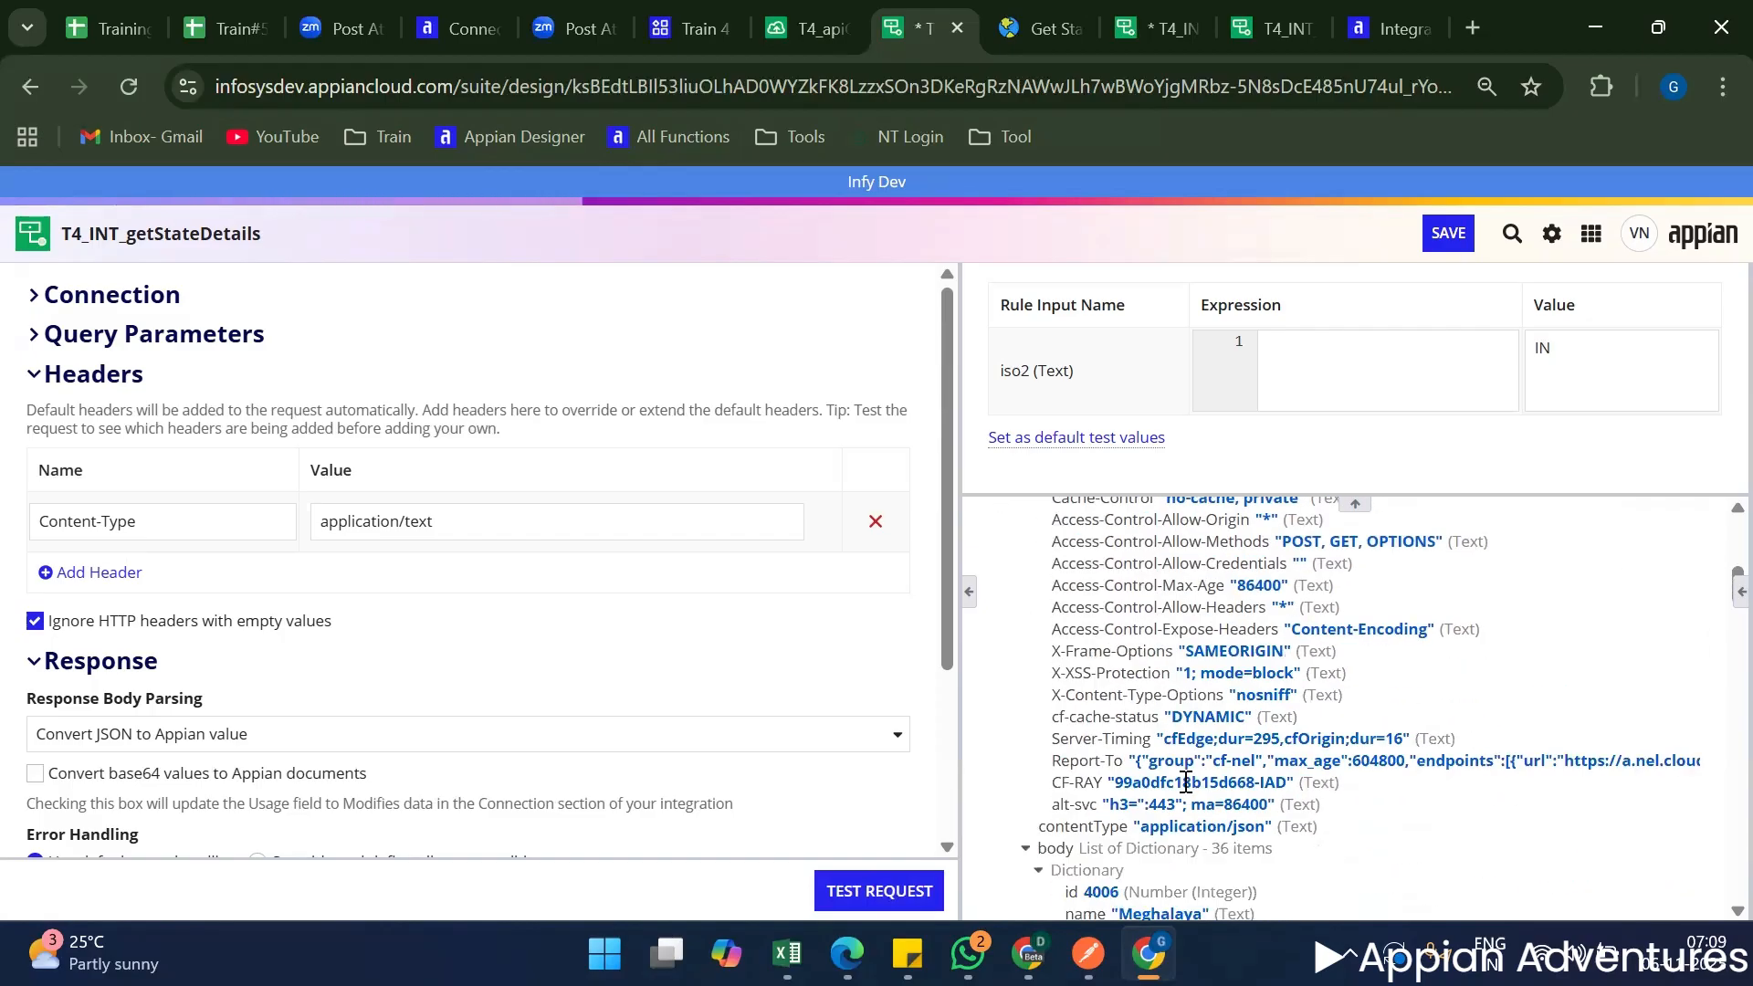
{"action": "scroll", "coordinate": [1185, 782], "scroll_direction": "down", "scroll_amount": 1}
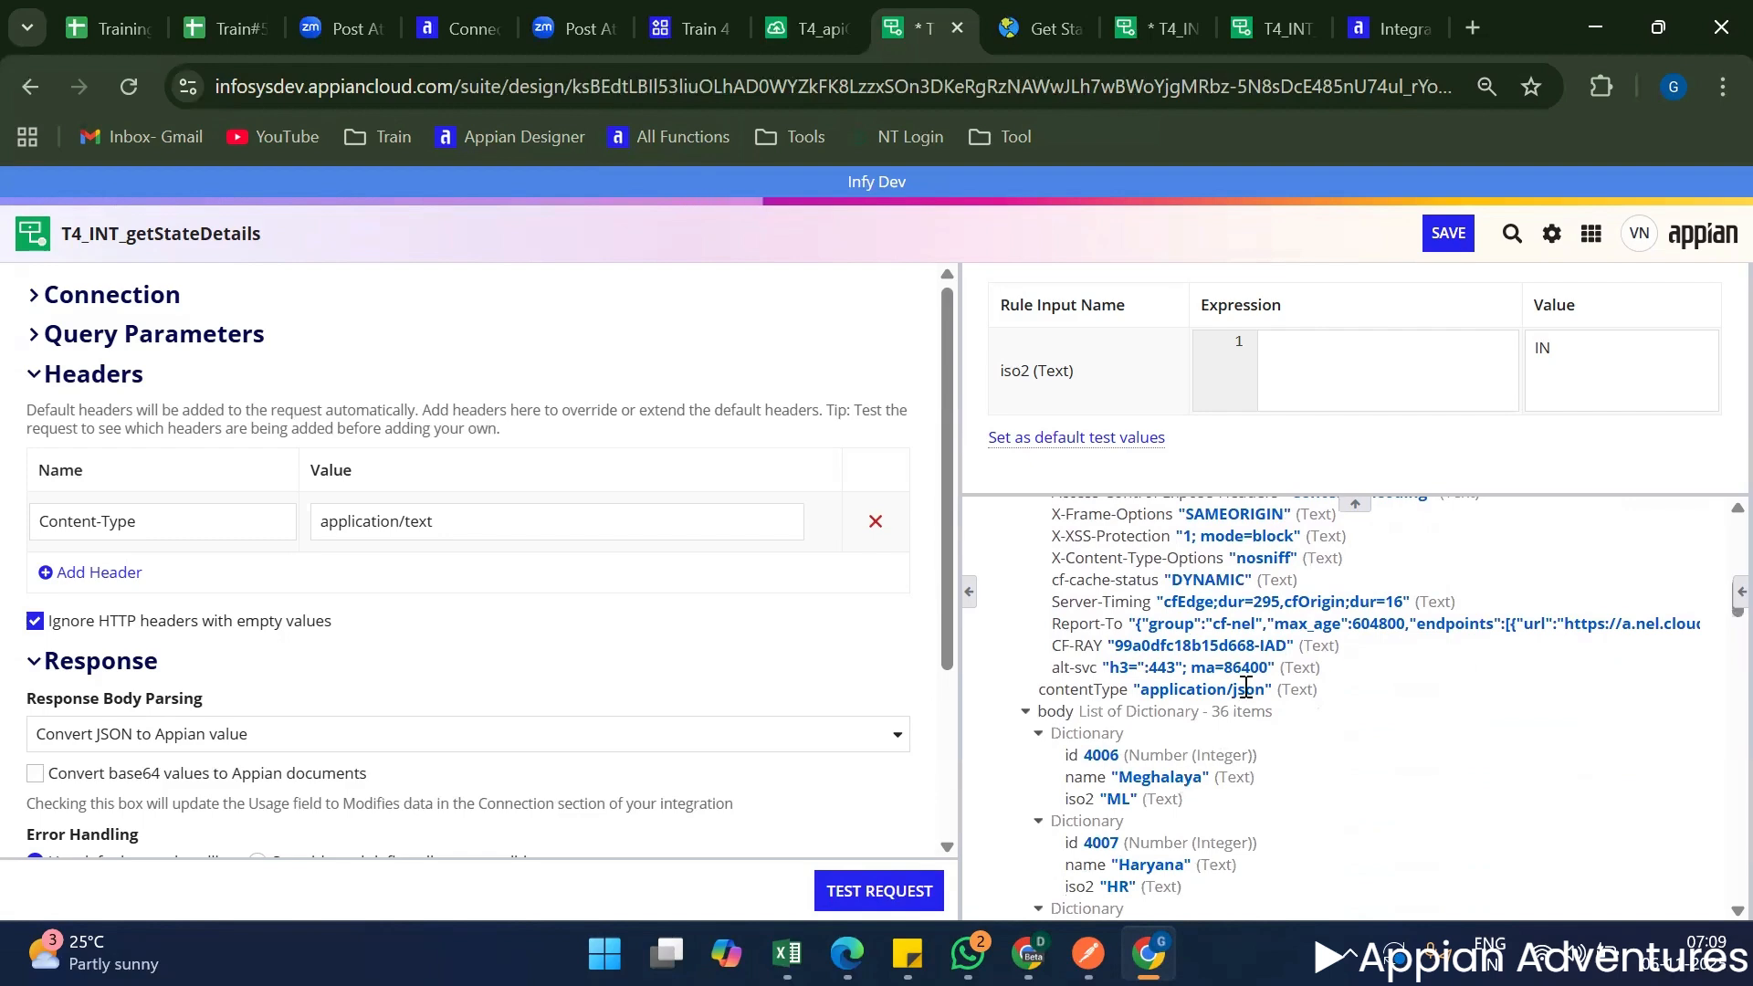
{"action": "scroll", "coordinate": [1232, 689], "scroll_direction": "up", "scroll_amount": 5}
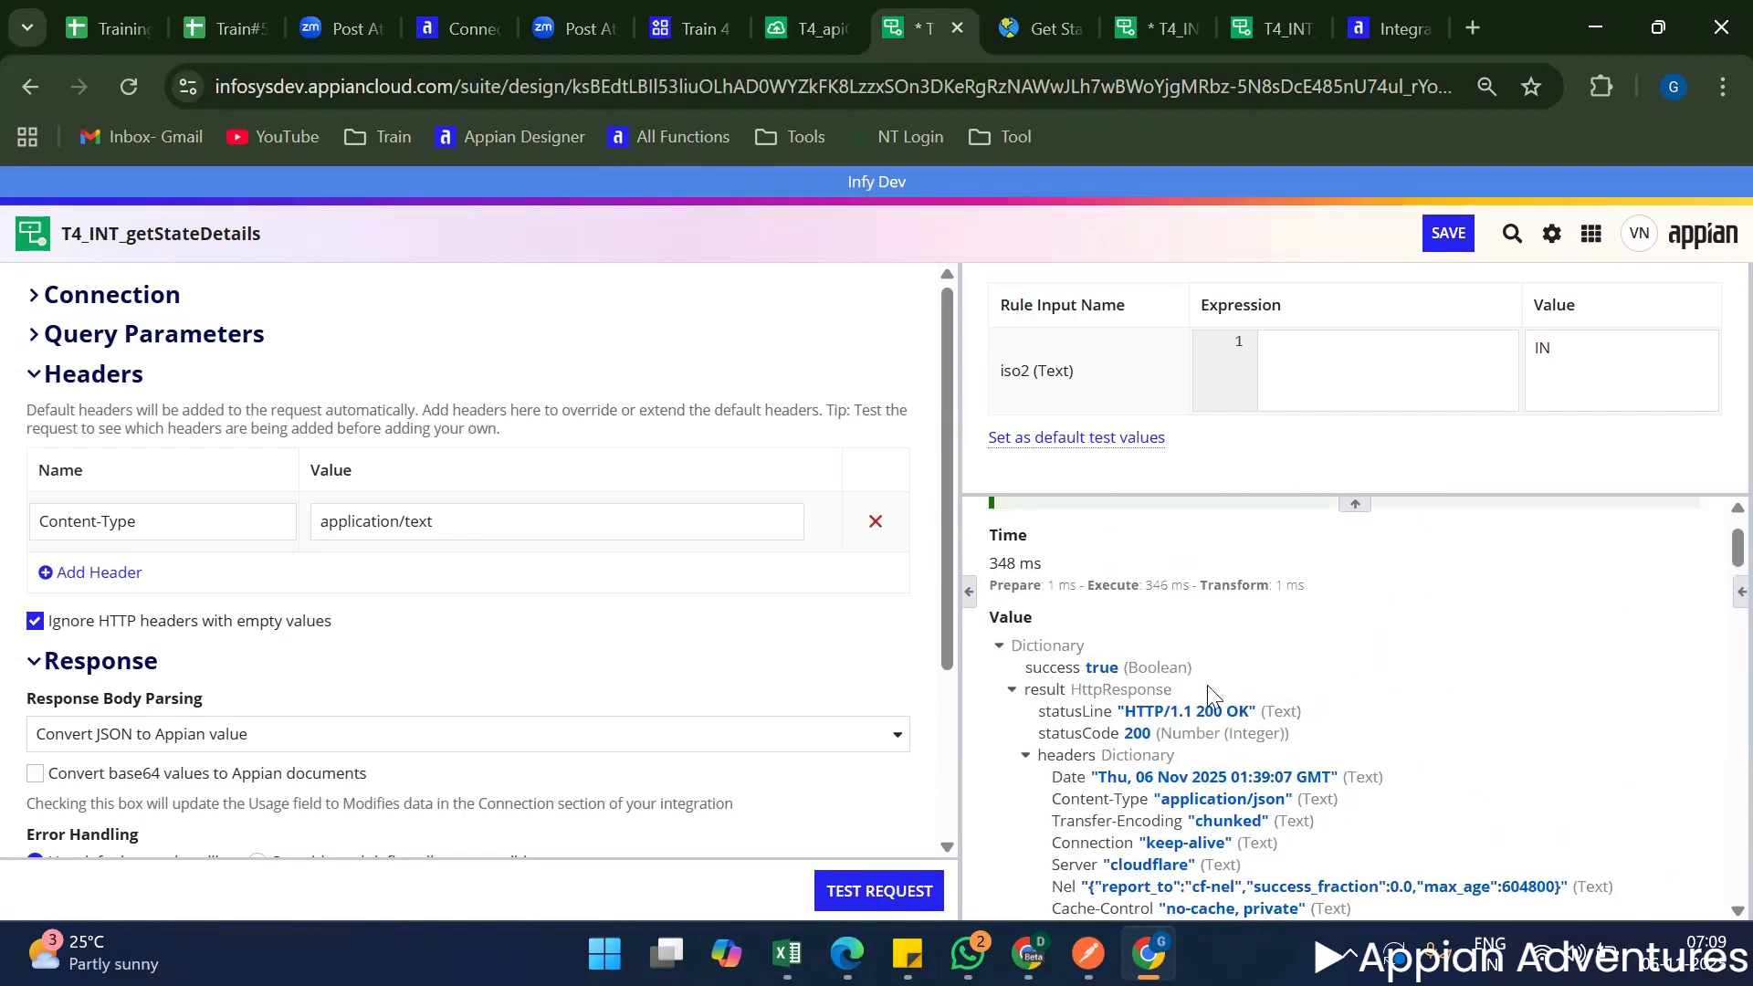
{"action": "key", "text": "ctrl+f"}
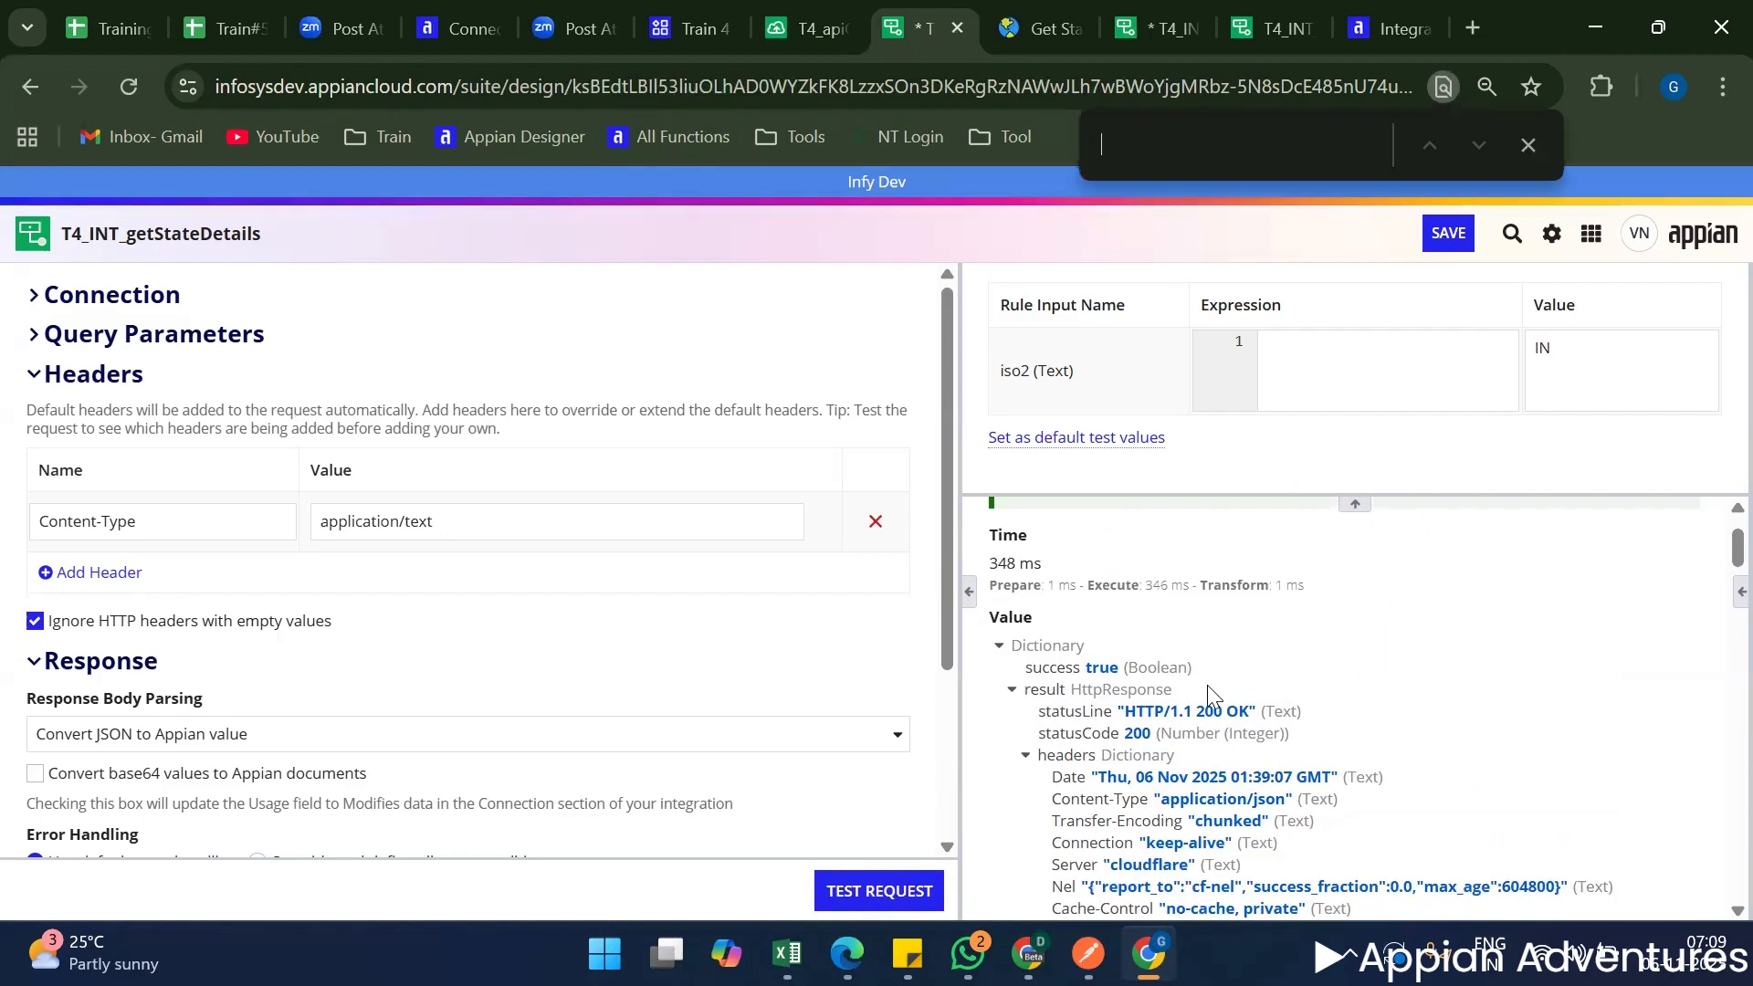
{"action": "triple_click", "coordinate": [461, 523]}
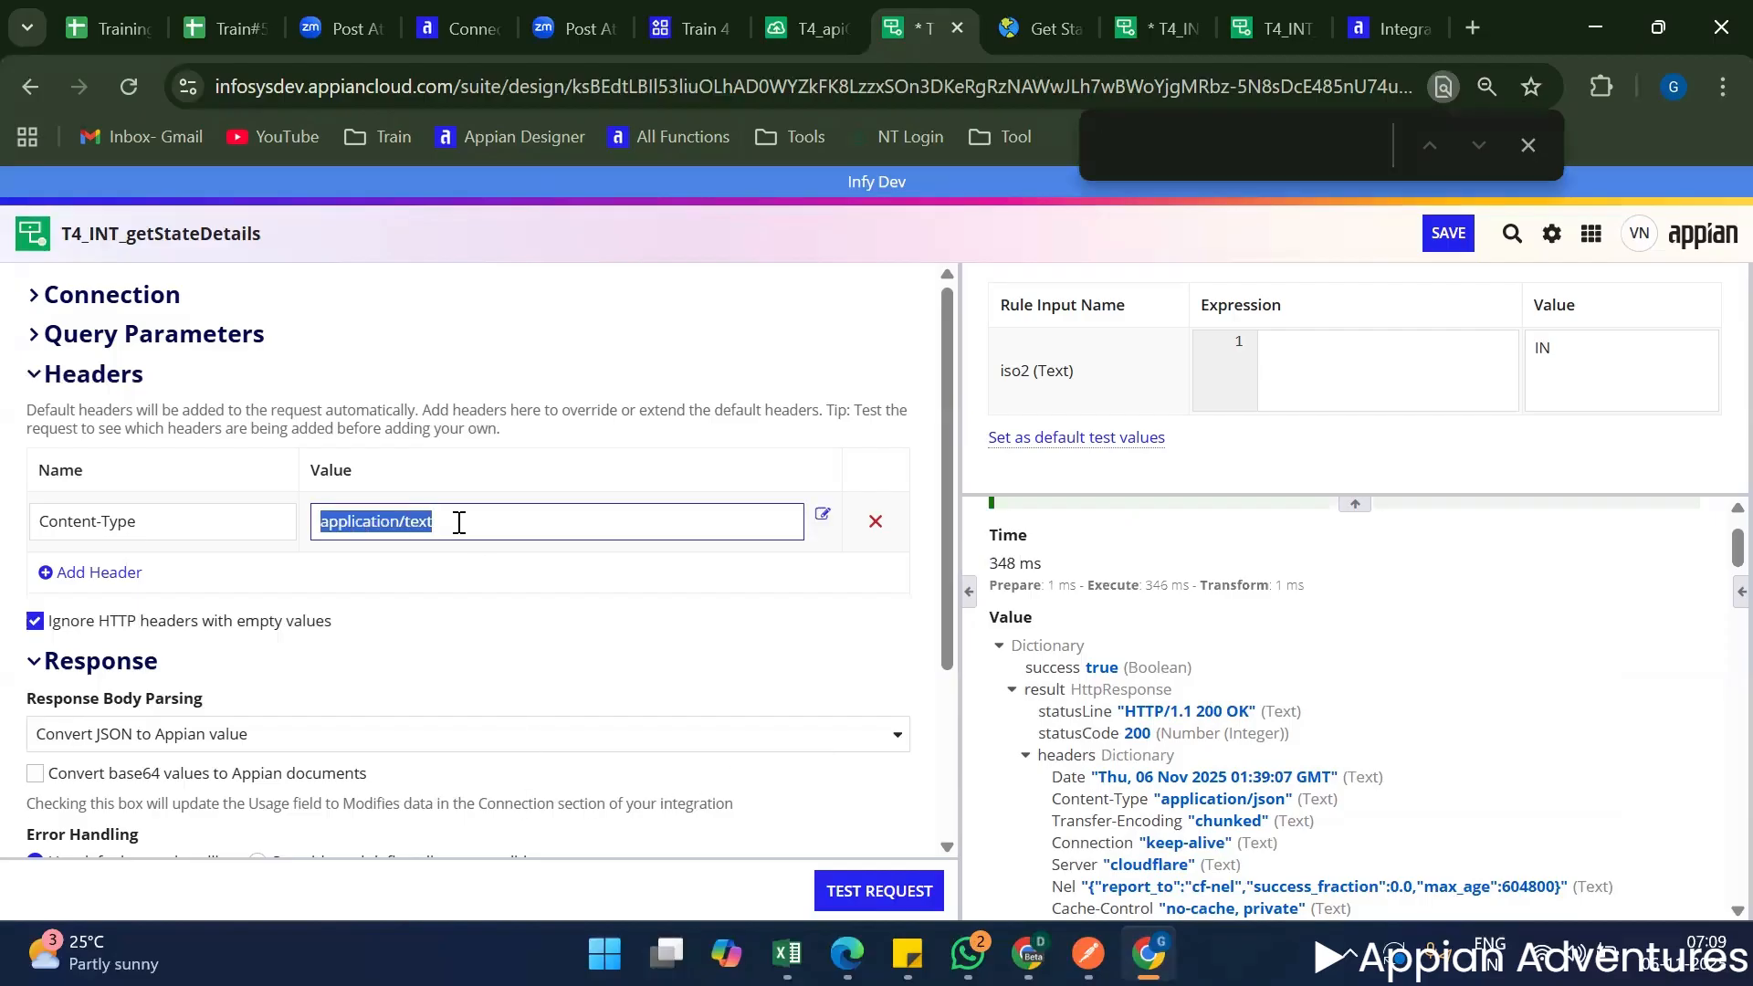
{"action": "key", "text": "ctrl+c"}
{"action": "key", "text": "ctrl+f"}
{"action": "key", "text": "ctrl+v"}
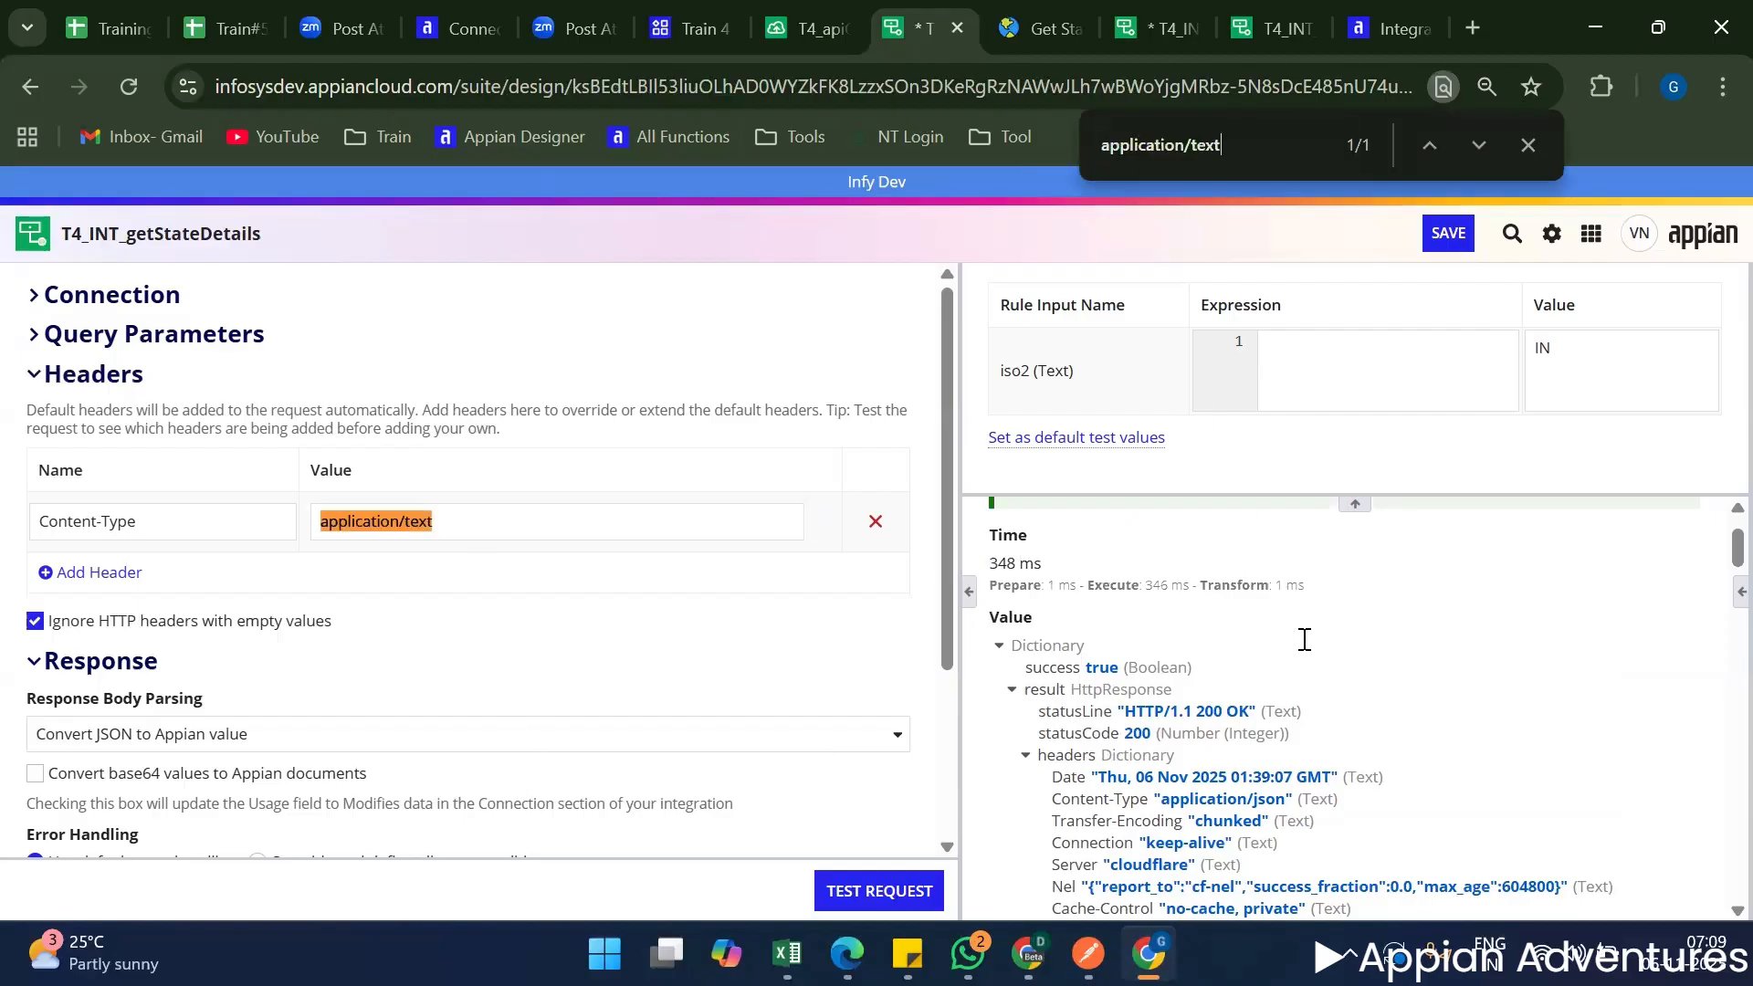
{"action": "scroll", "coordinate": [1309, 720], "scroll_direction": "down", "scroll_amount": 8}
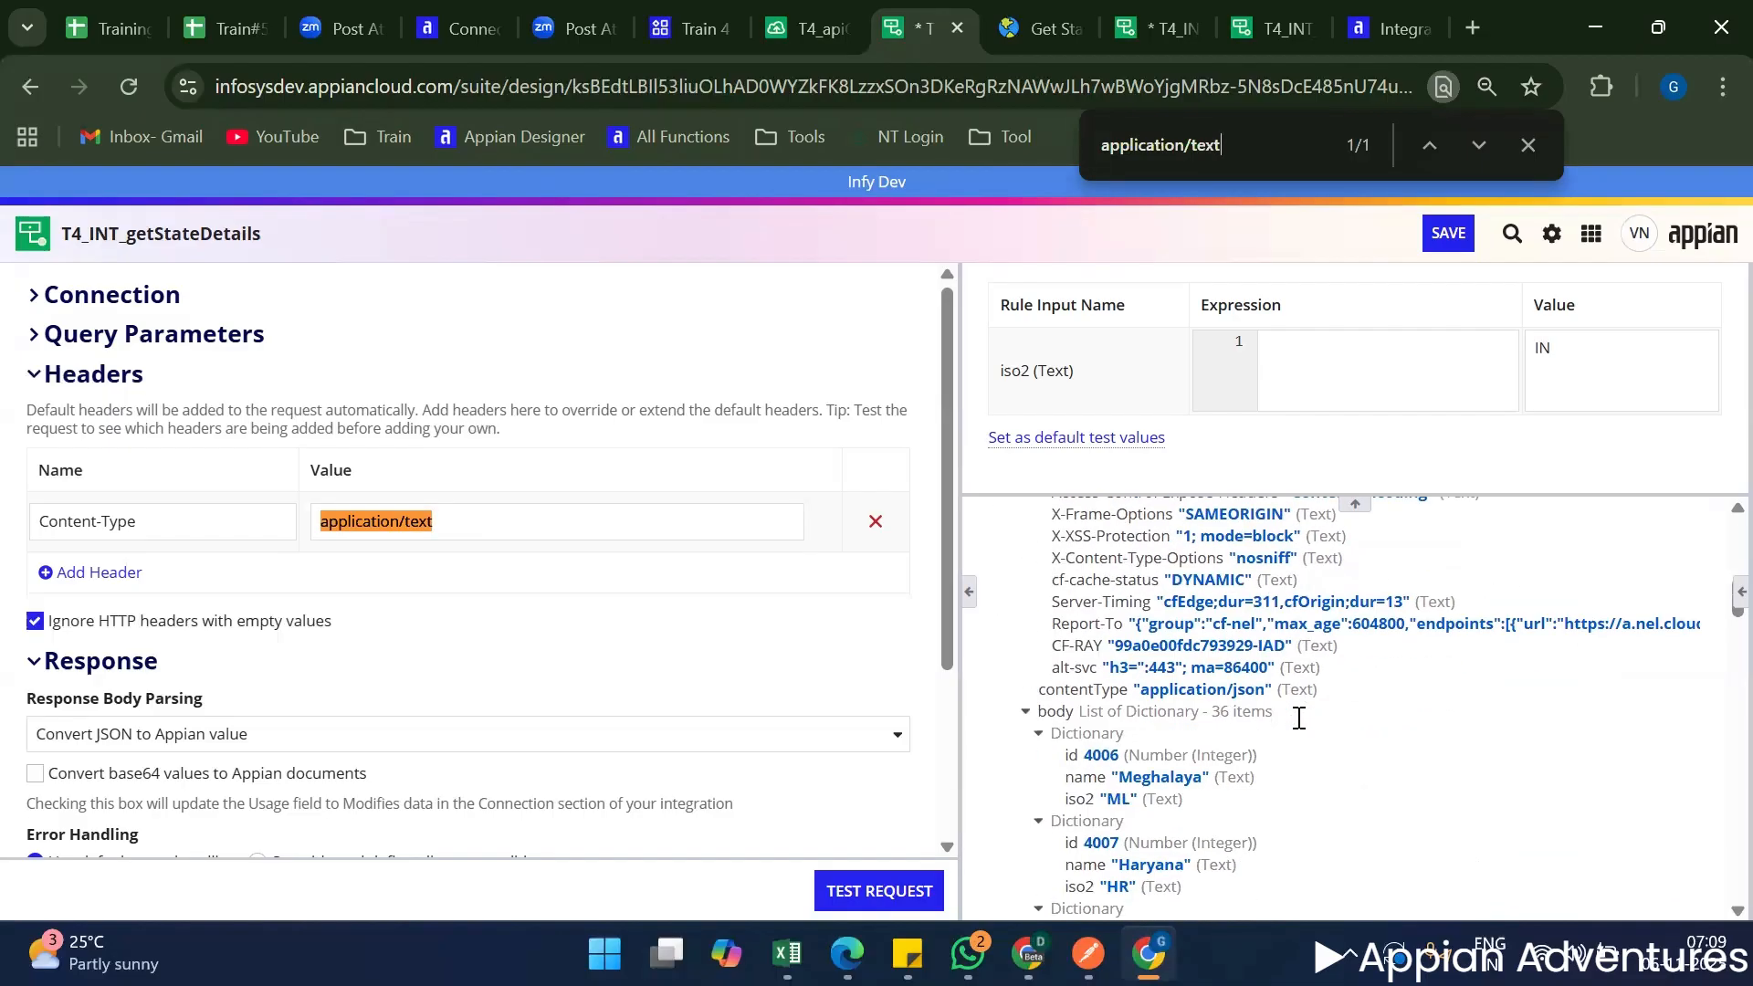
Shorten the page search to text and look through the matches in the response.
{"action": "key", "text": "BackSpace"}
{"action": "key", "text": "BackSpace"}
{"action": "key", "text": "BackSpace"}
{"action": "key", "text": "BackSpace"}
{"action": "key", "text": "BackSpace"}
{"action": "key", "text": "BackSpace"}
{"action": "key", "text": "BackSpace"}
{"action": "key", "text": "BackSpace"}
{"action": "key", "text": "BackSpace"}
{"action": "key", "text": "BackSpace"}
{"action": "key", "text": "BackSpace"}
{"action": "key", "text": "BackSpace"}
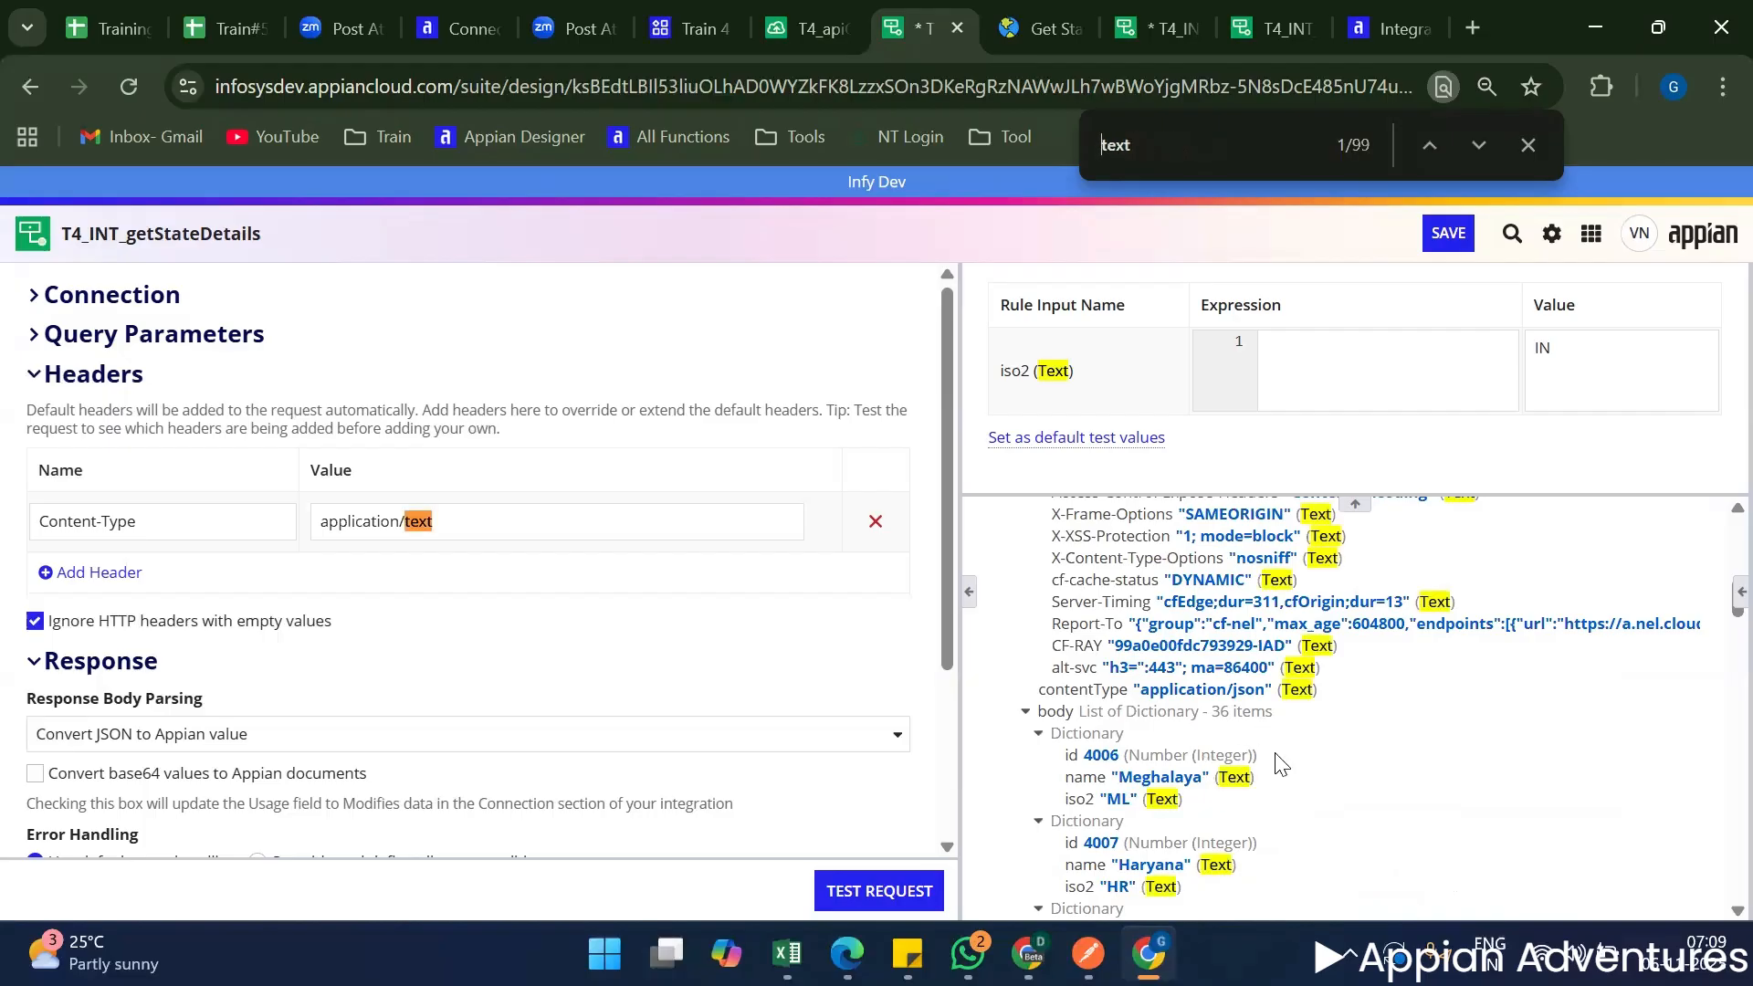
{"action": "scroll", "coordinate": [1260, 756], "scroll_direction": "down", "scroll_amount": 2}
{"action": "scroll", "coordinate": [1252, 757], "scroll_direction": "up", "scroll_amount": 5}
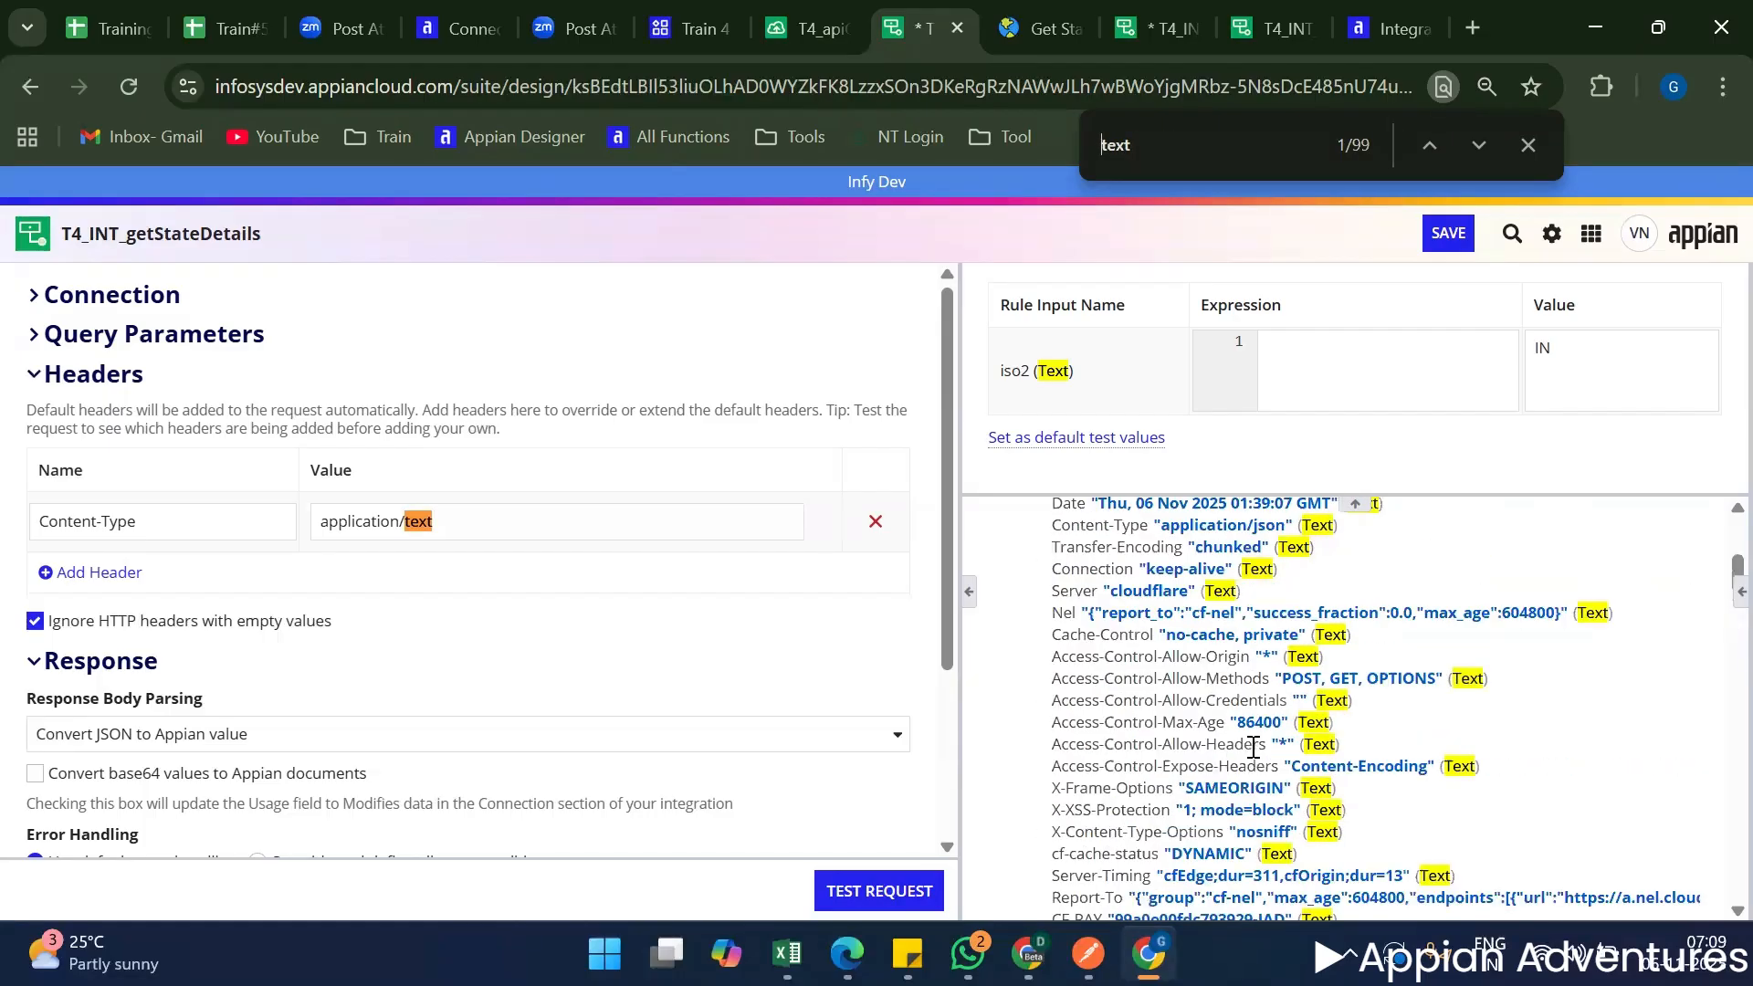
{"action": "scroll", "coordinate": [1251, 751], "scroll_direction": "up", "scroll_amount": 3}
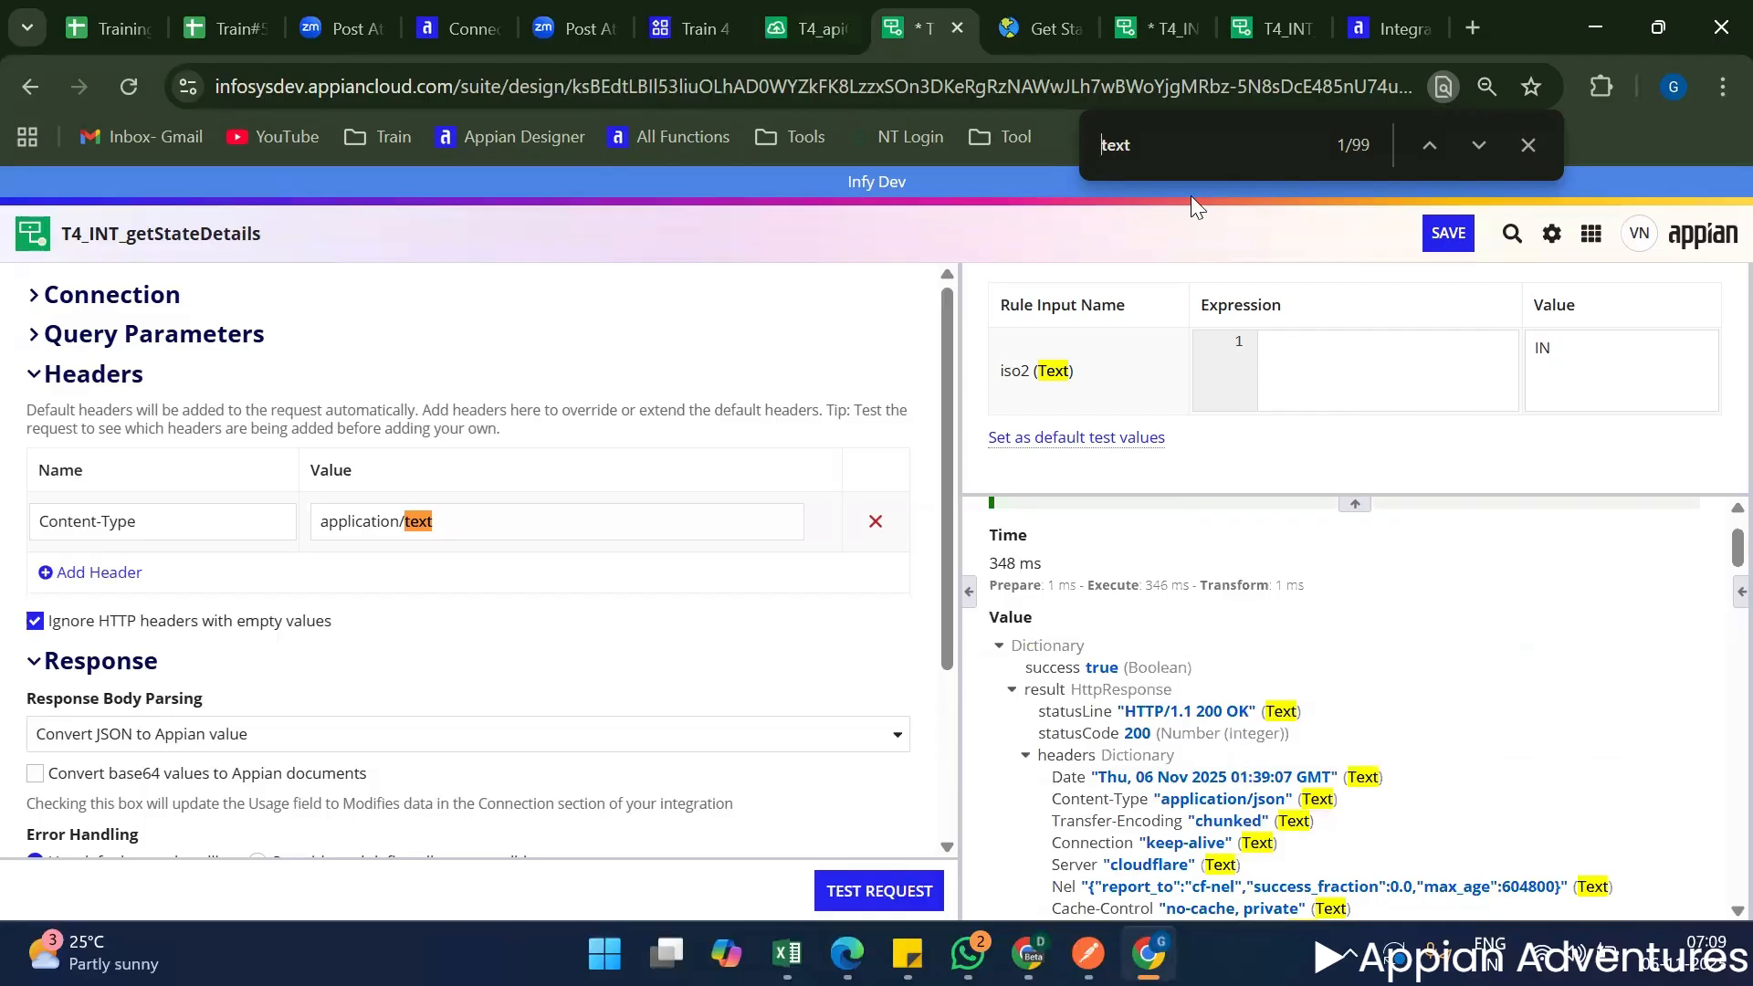
Switch to T4_apiGetMeetDetails and compare its content-type test header with the a!httpHeader code in the response.
{"action": "left_click", "coordinate": [803, 28]}
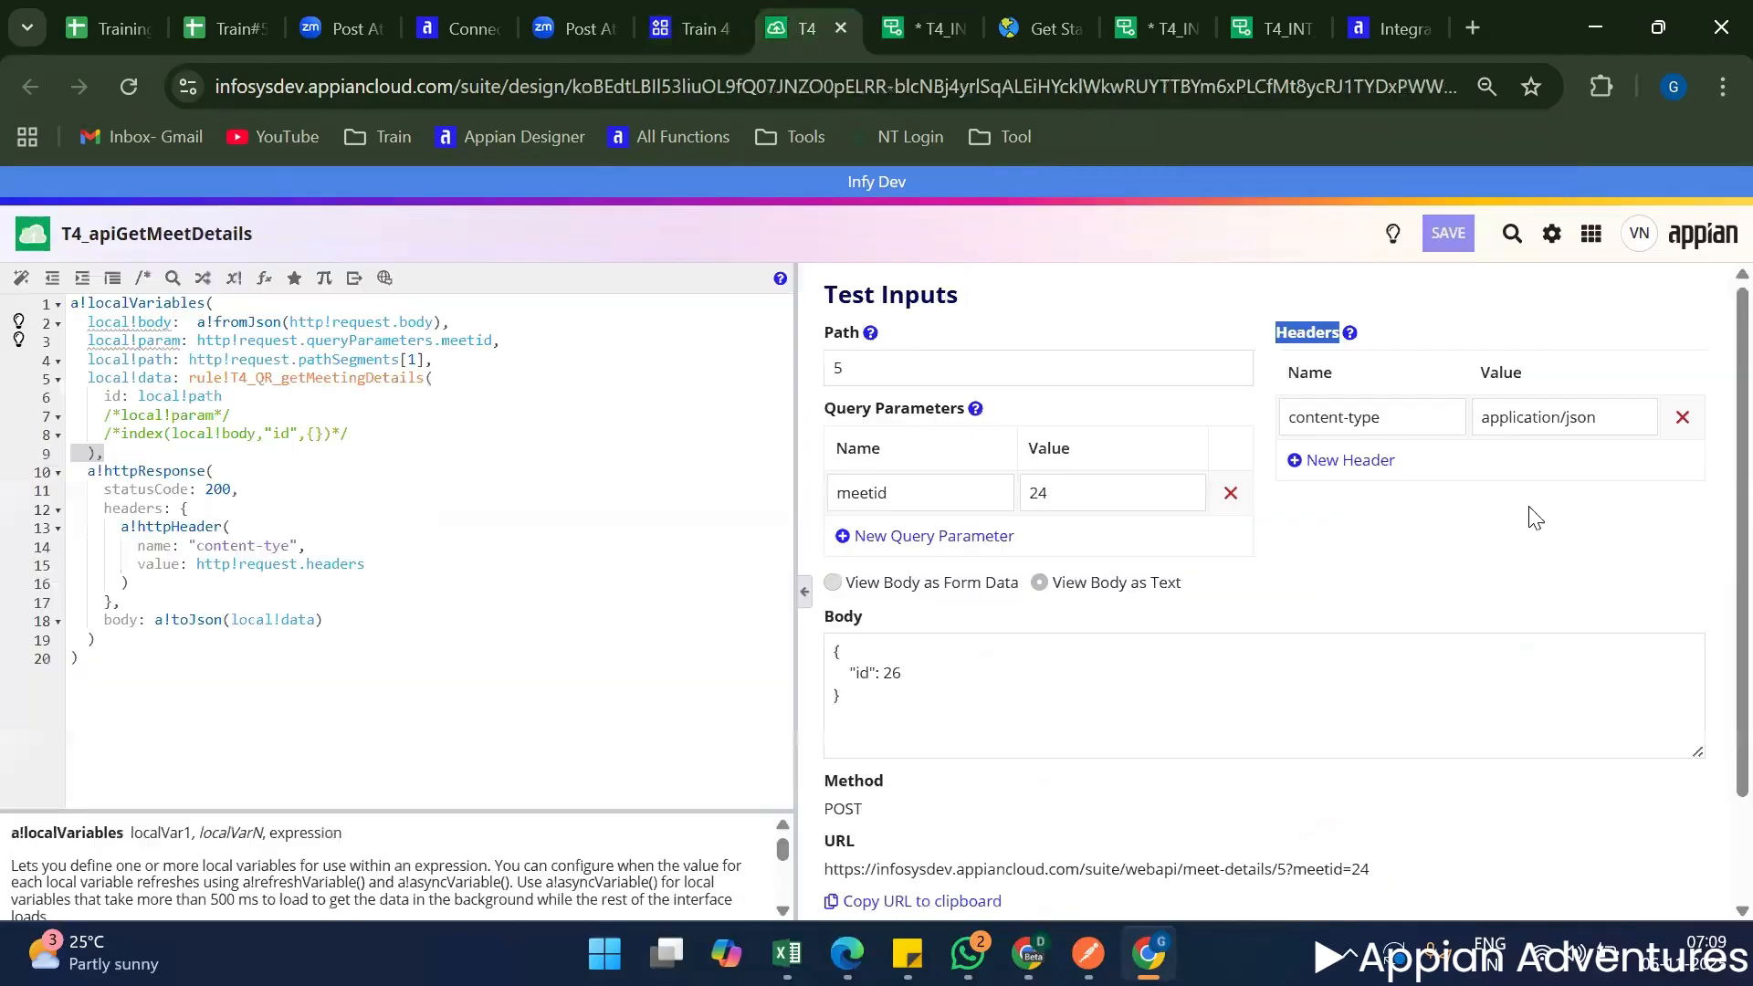
{"action": "triple_click", "coordinate": [1390, 429]}
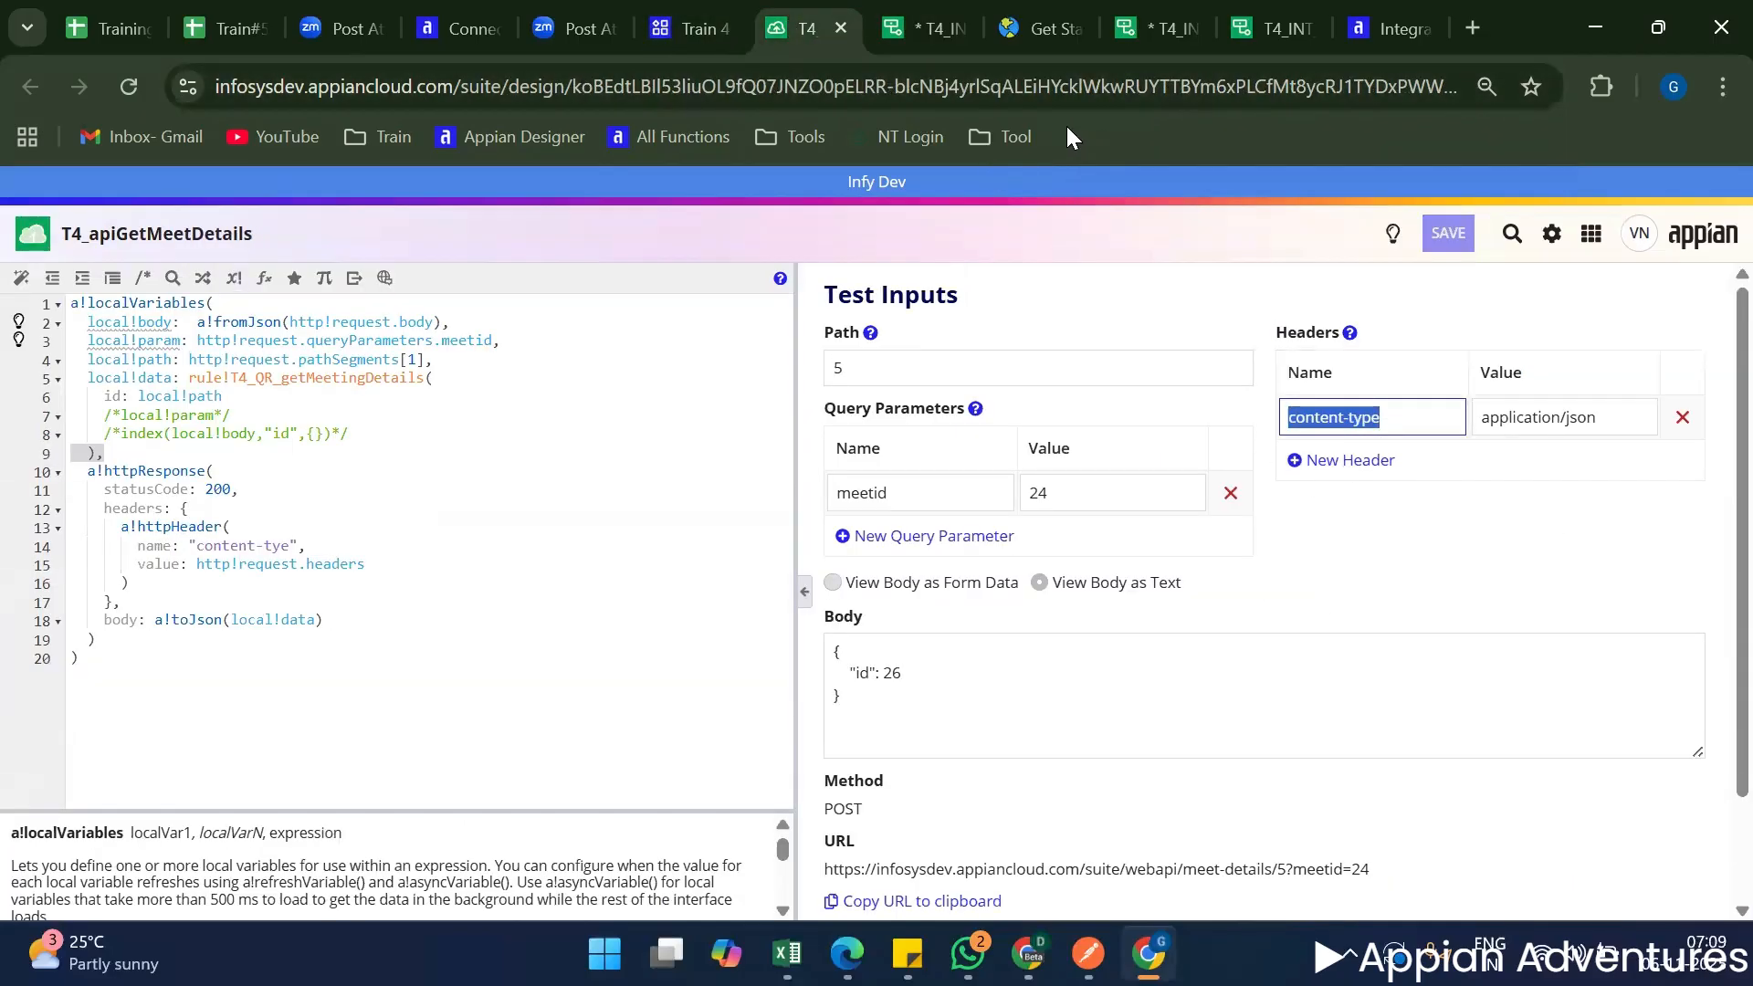
{"action": "double_click", "coordinate": [327, 566]}
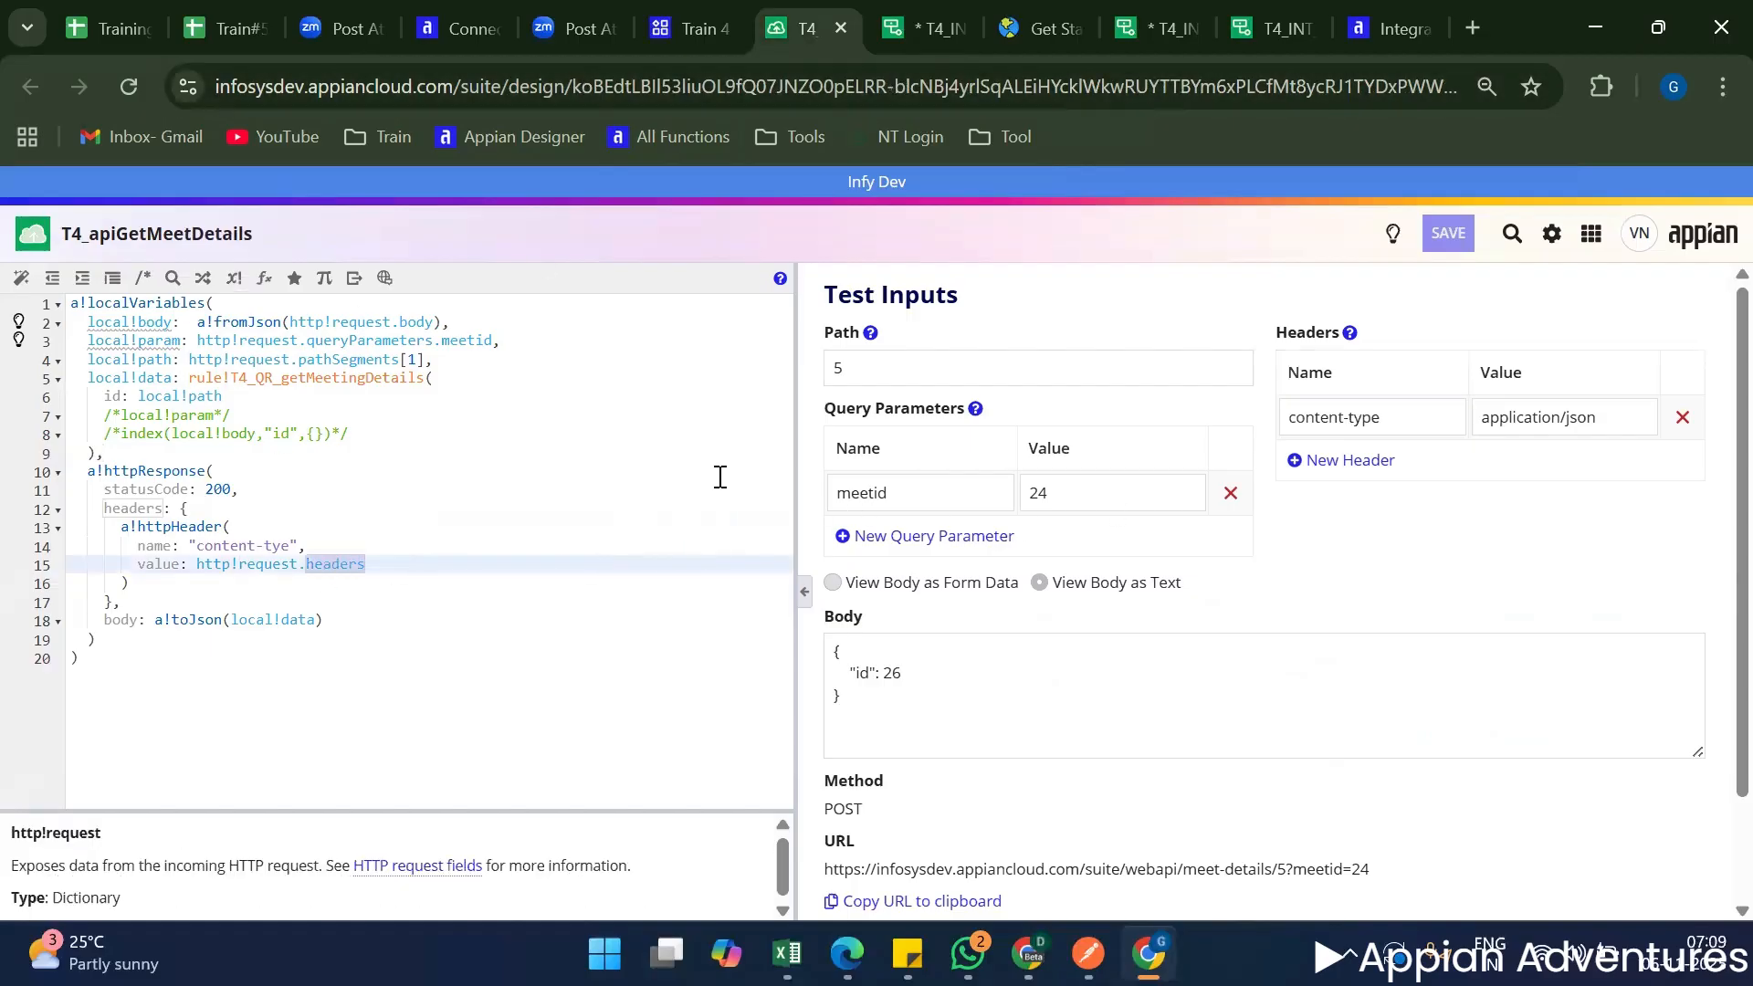
{"action": "double_click", "coordinate": [269, 530]}
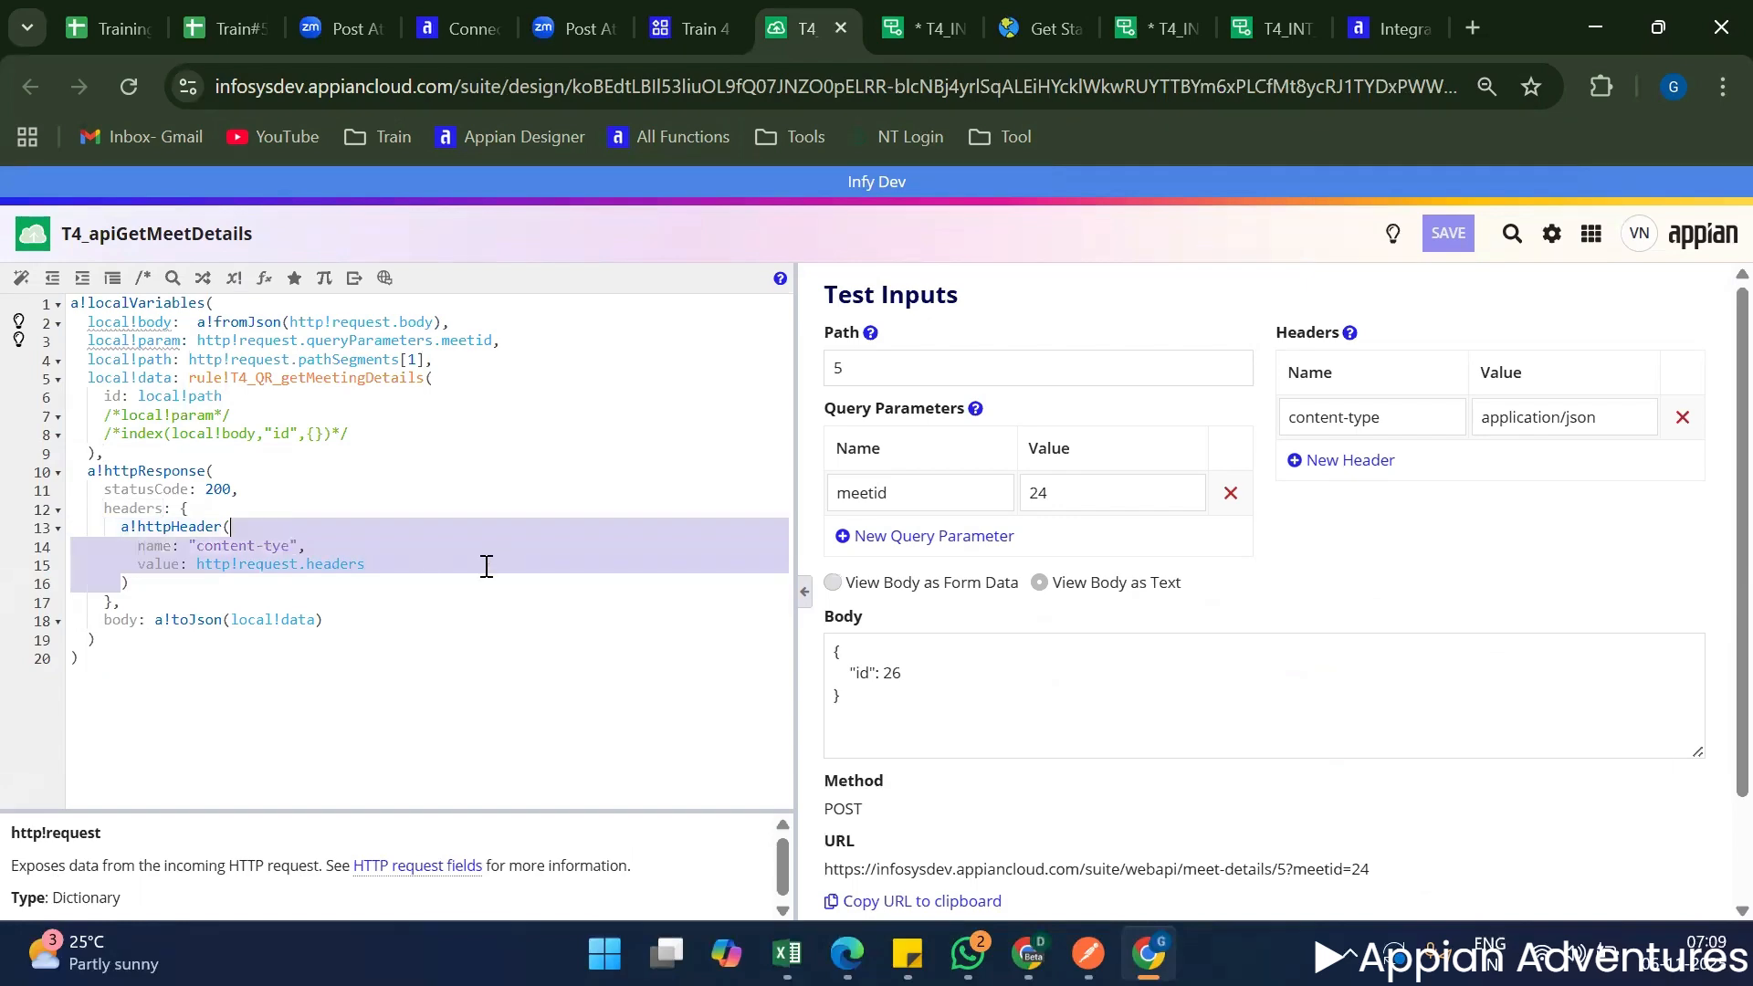
Return to T4_INT_getStateDetails and remove its Content-Type header.
{"action": "left_click", "coordinate": [912, 28]}
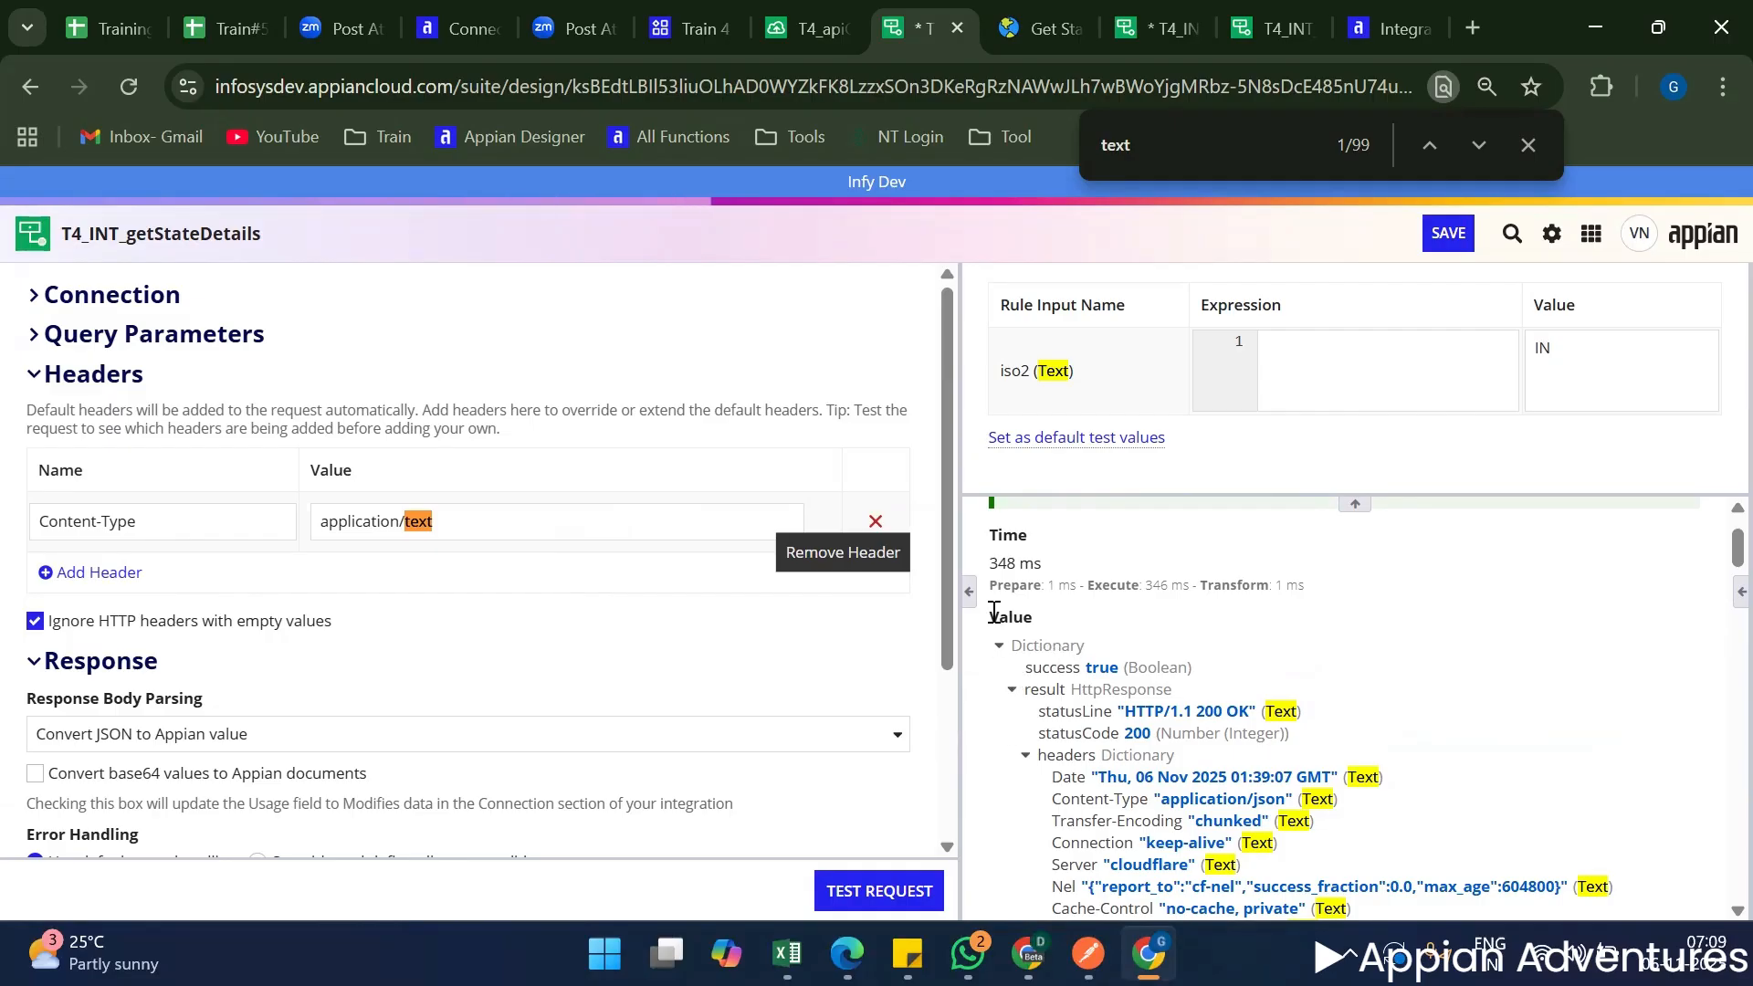
Switch to the Country State City docs and read the path parameters of the Get States by Country endpoint.
{"action": "left_click", "coordinate": [1015, 6]}
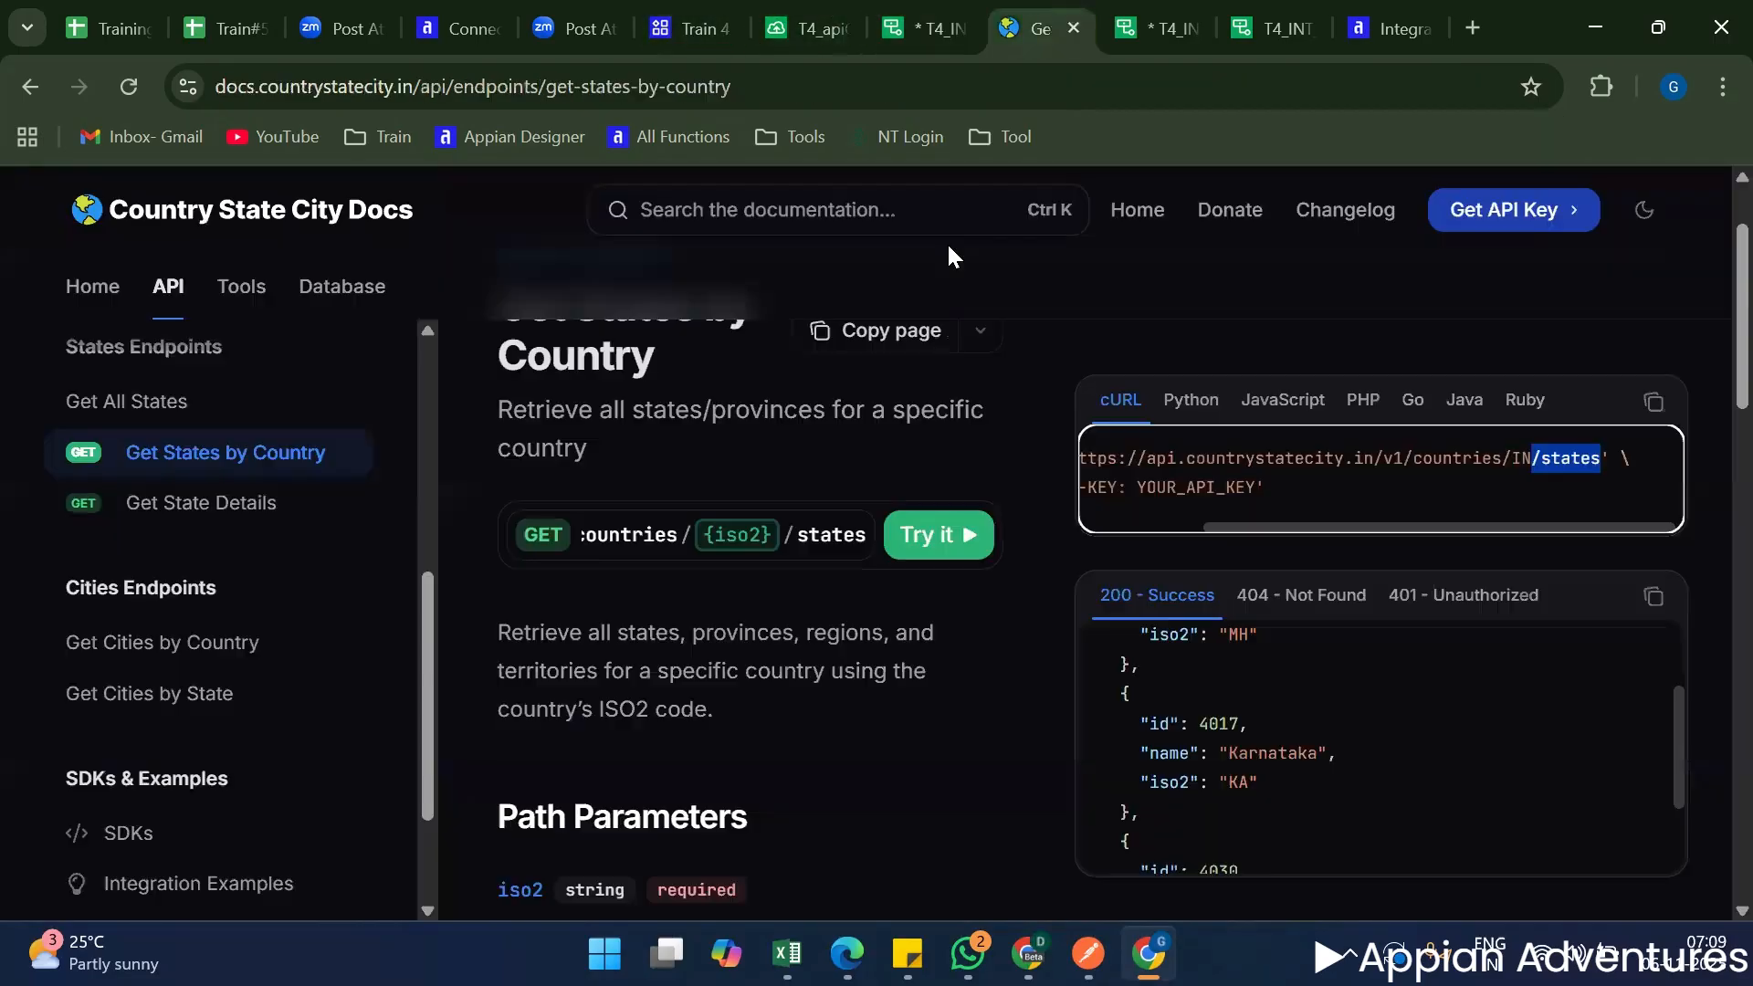
{"action": "scroll", "coordinate": [617, 712], "scroll_direction": "up", "scroll_amount": 1}
{"action": "scroll", "coordinate": [648, 620], "scroll_direction": "down", "scroll_amount": 3}
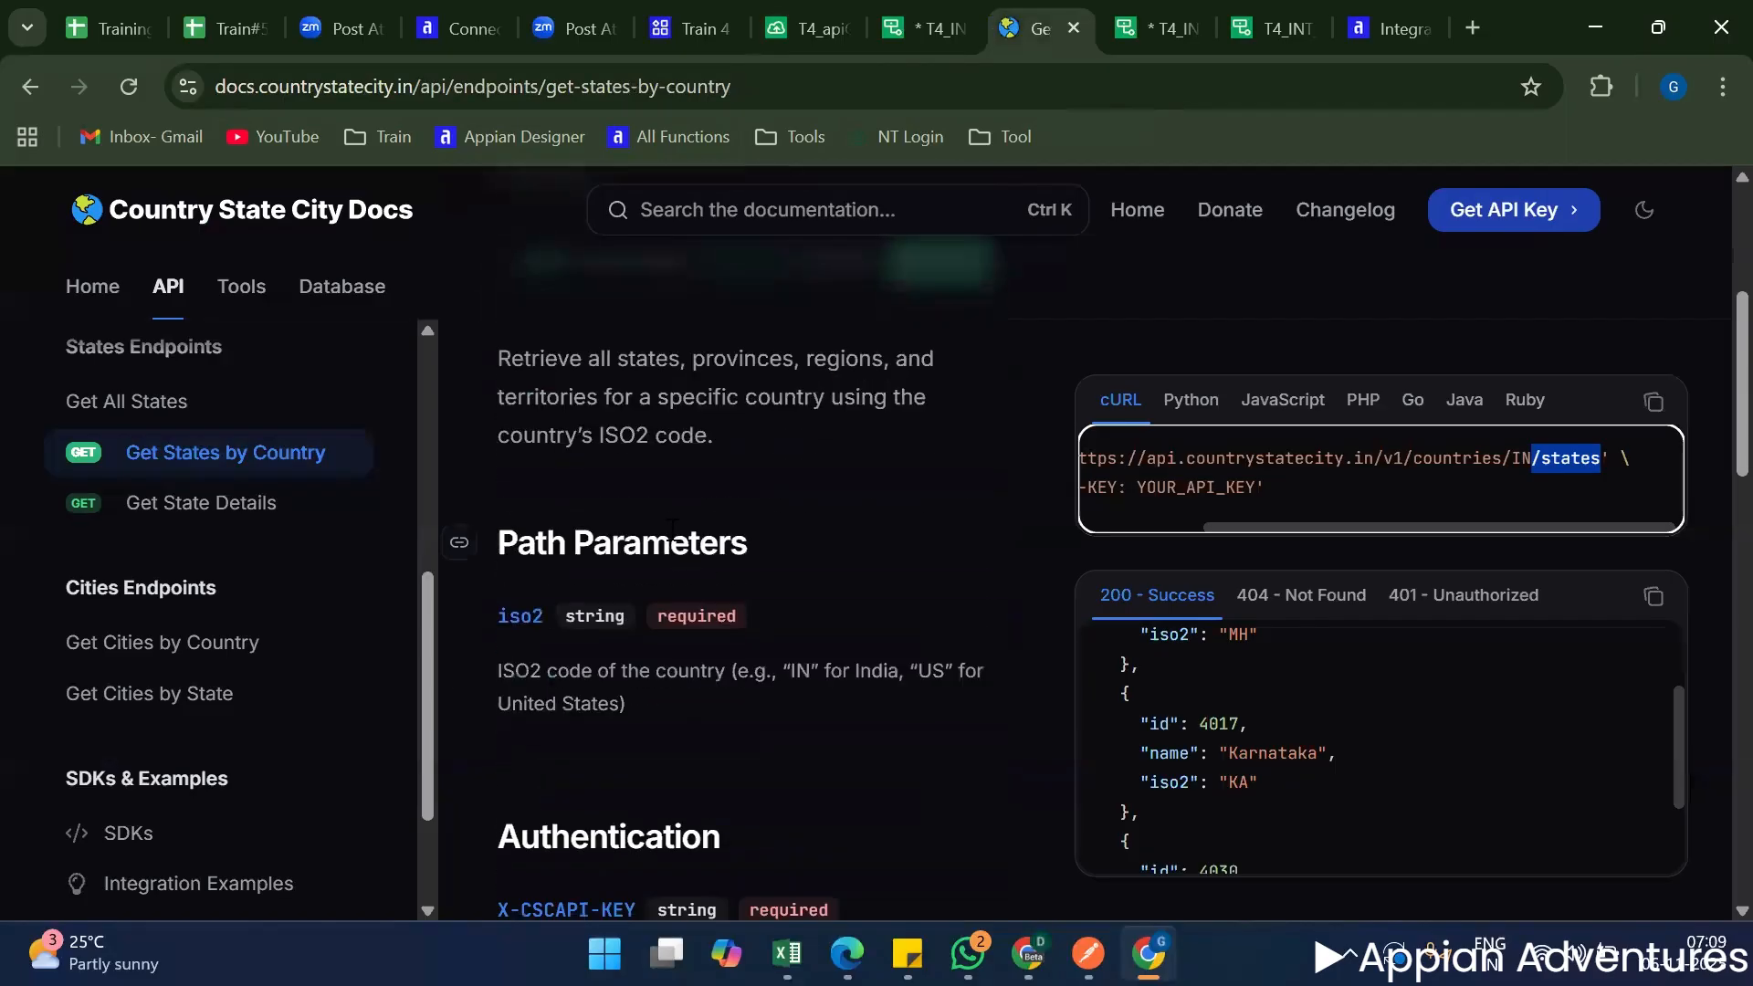
{"action": "left_click", "coordinate": [672, 539]}
{"action": "scroll", "coordinate": [694, 584], "scroll_direction": "down", "scroll_amount": 1}
{"action": "scroll", "coordinate": [694, 584], "scroll_direction": "up", "scroll_amount": 3}
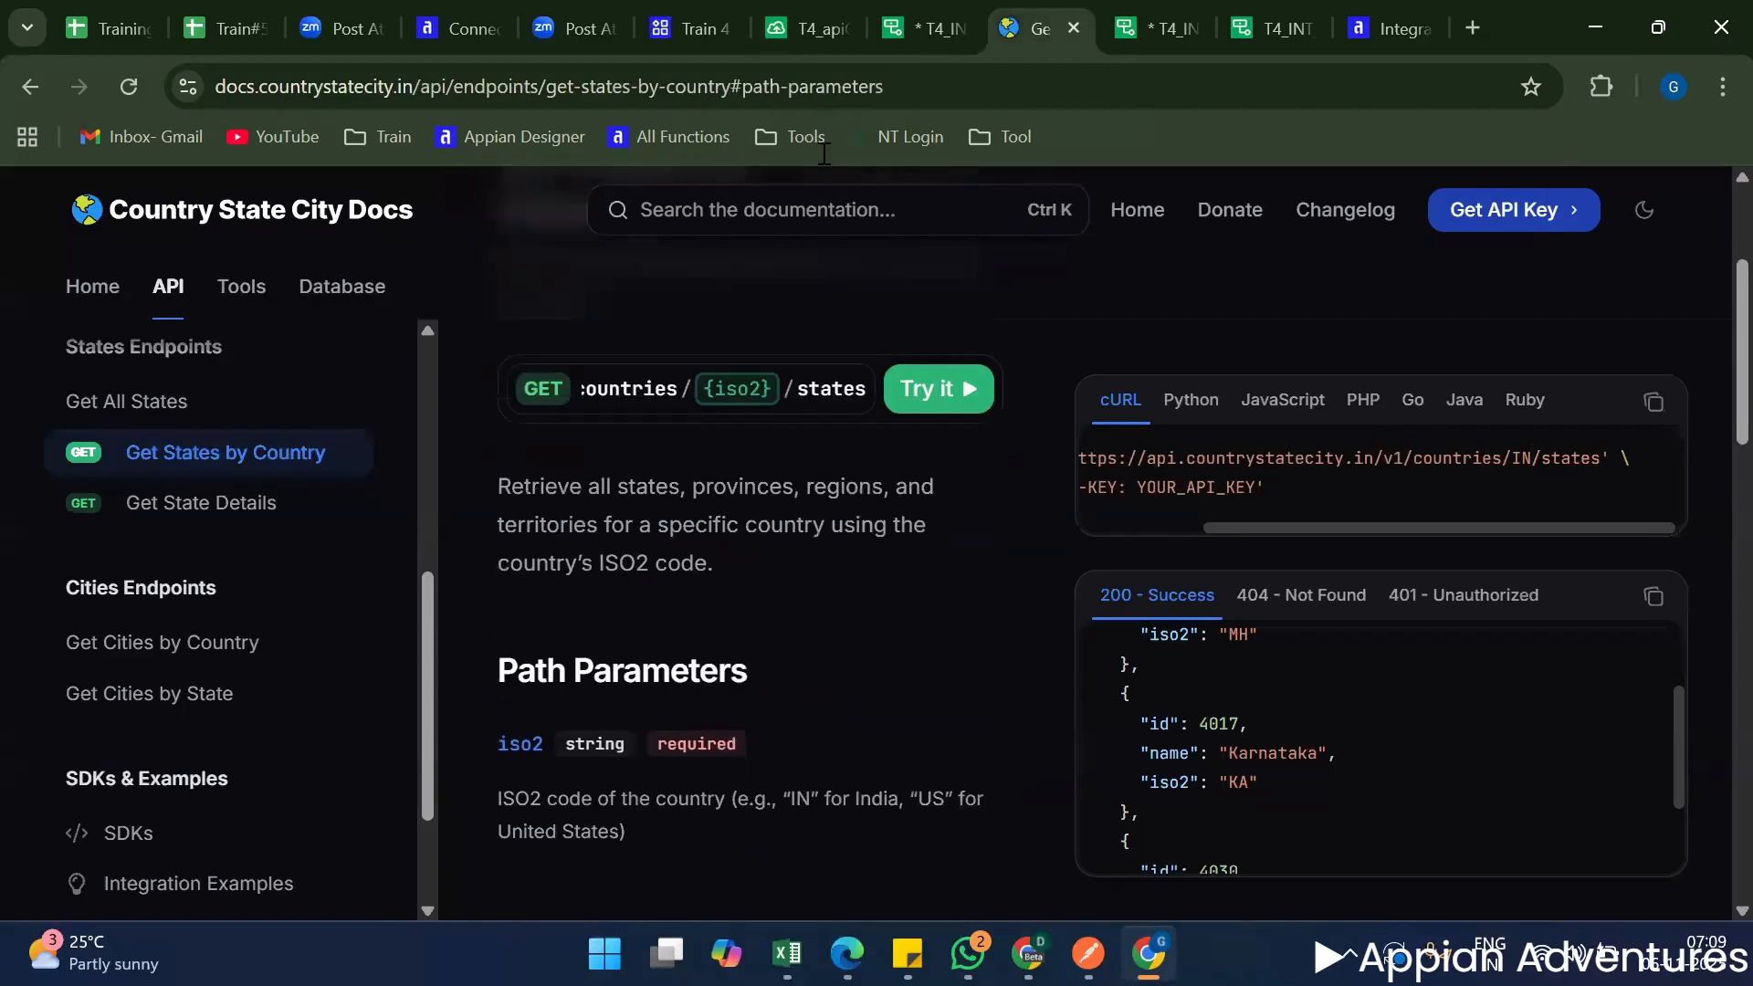
Return to T4_INT_getStateDetails and examine its Response settings and the response headers in the test result.
{"action": "left_click", "coordinate": [925, 29]}
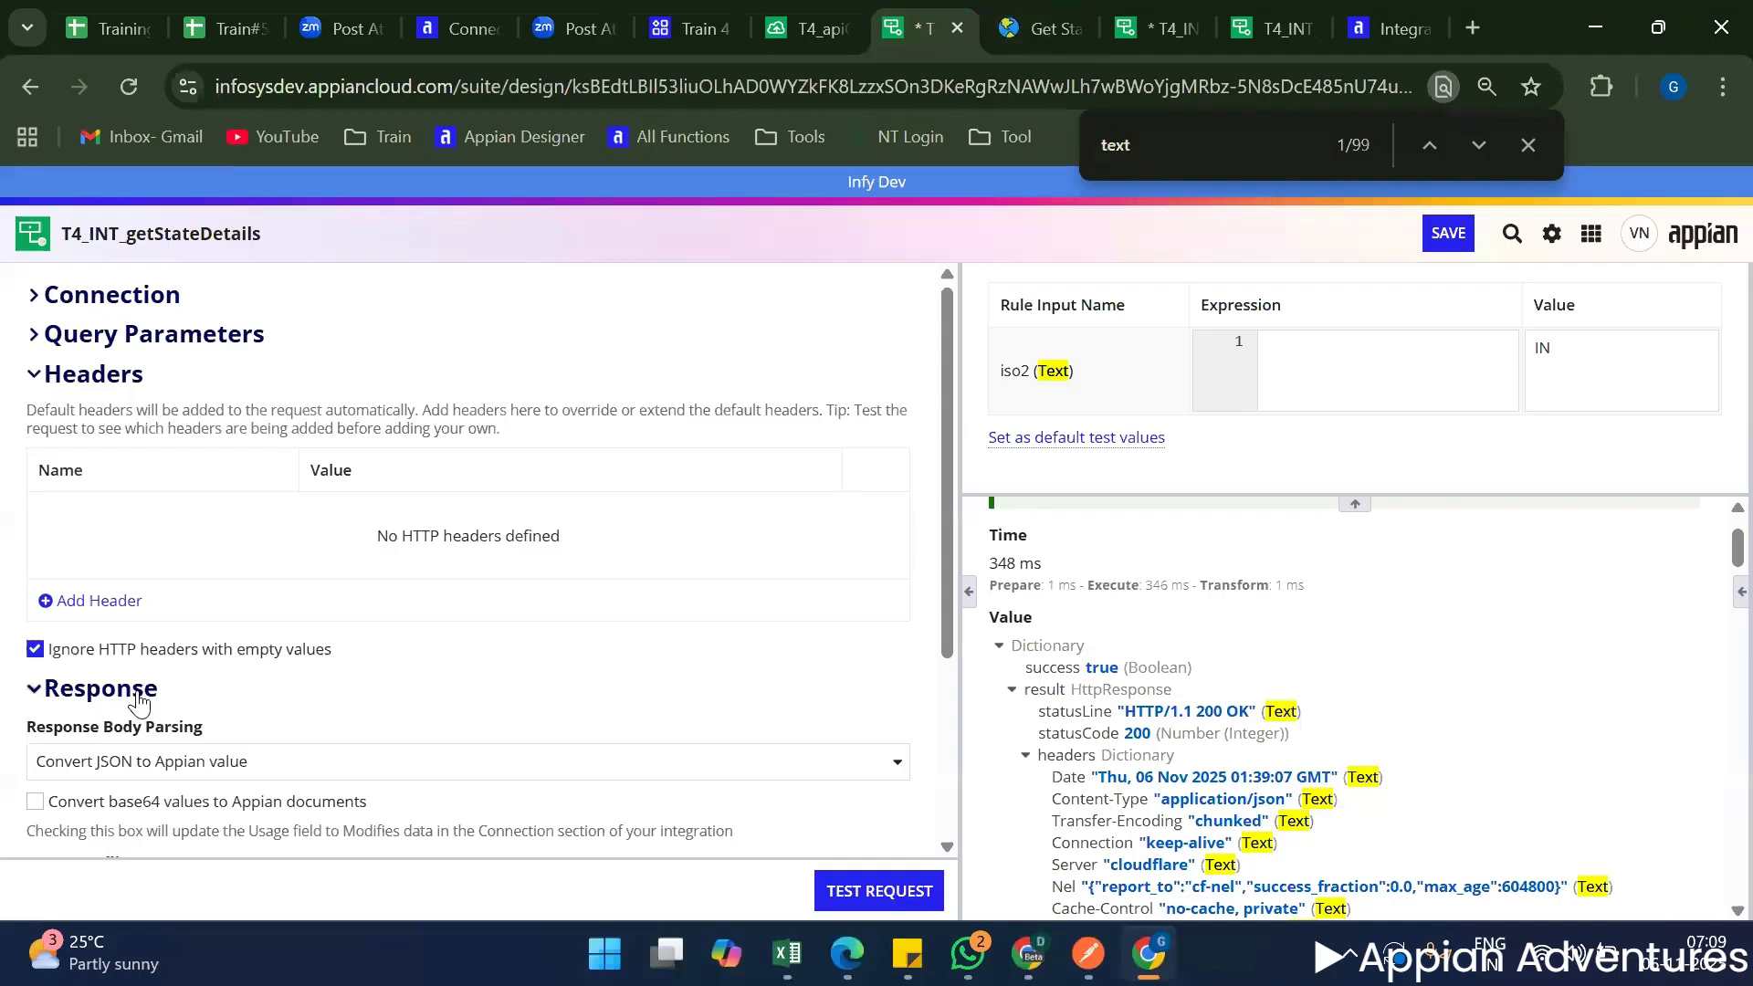
{"action": "scroll", "coordinate": [139, 703], "scroll_direction": "down", "scroll_amount": 3}
{"action": "scroll", "coordinate": [138, 703], "scroll_direction": "up", "scroll_amount": 3}
{"action": "scroll", "coordinate": [1242, 821], "scroll_direction": "down", "scroll_amount": 2}
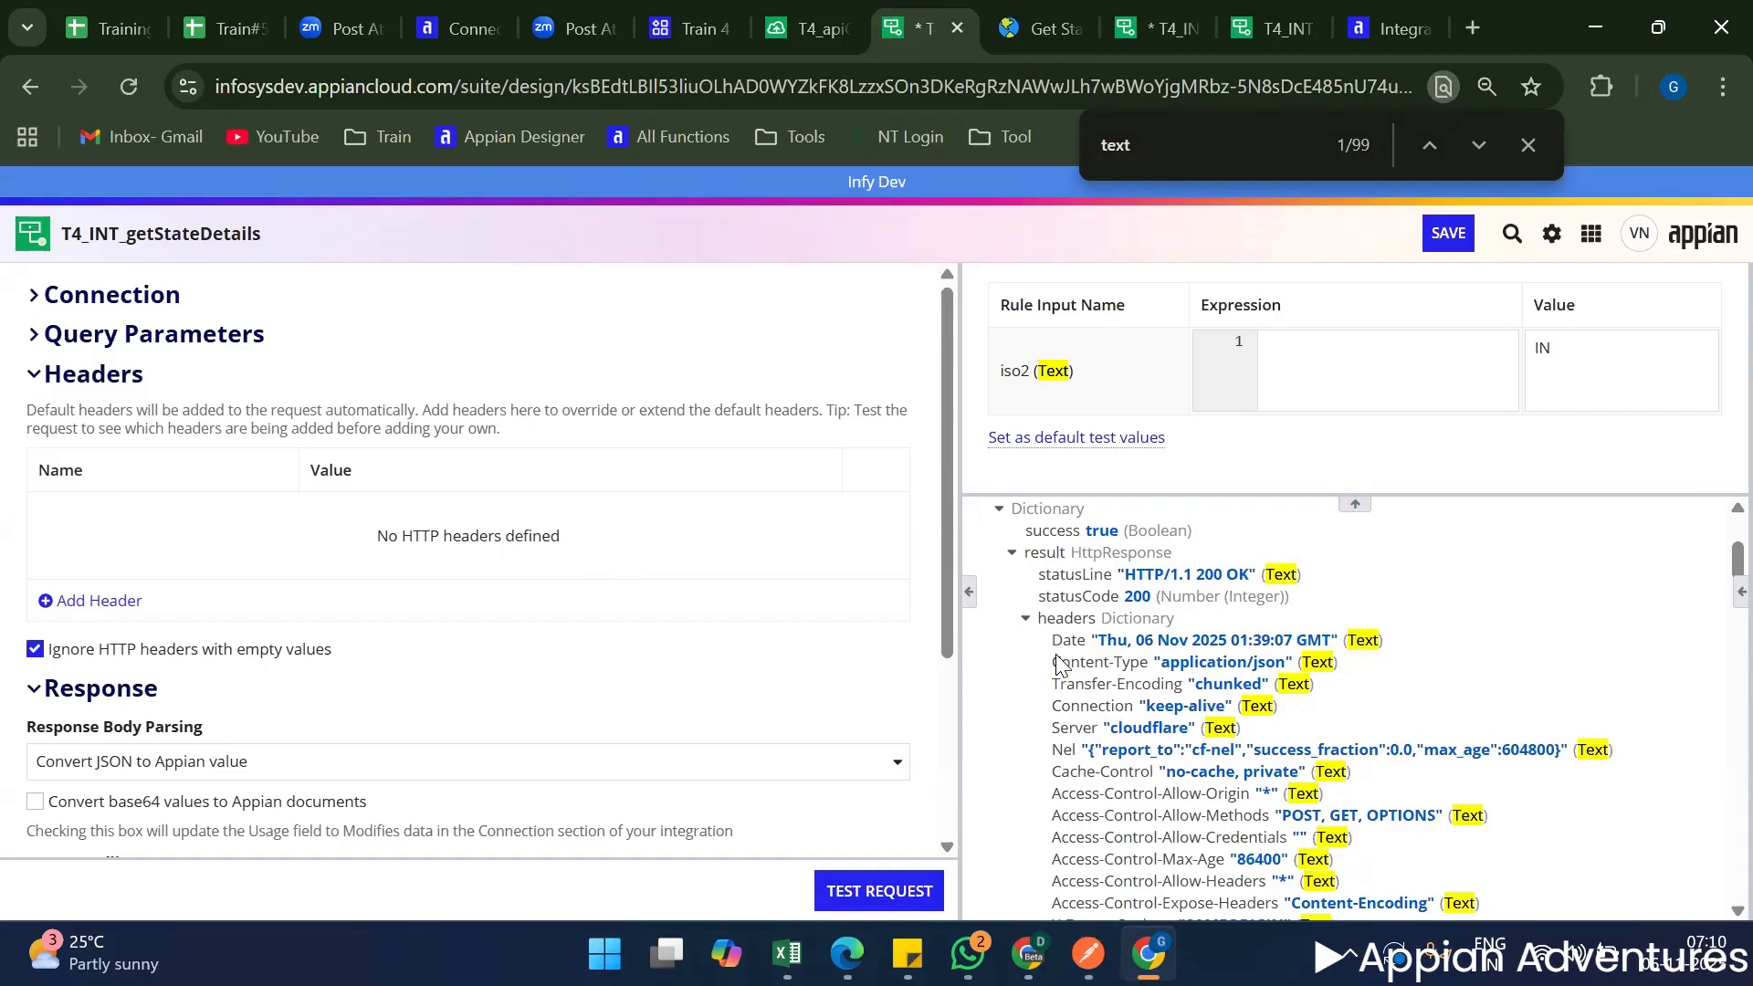
Examine the Response Body Parsing options of T4_INT_getStateDetails alongside the response headers in the test result.
{"action": "left_click_drag", "start_coordinate": [1050, 641], "coordinate": [1307, 777]}
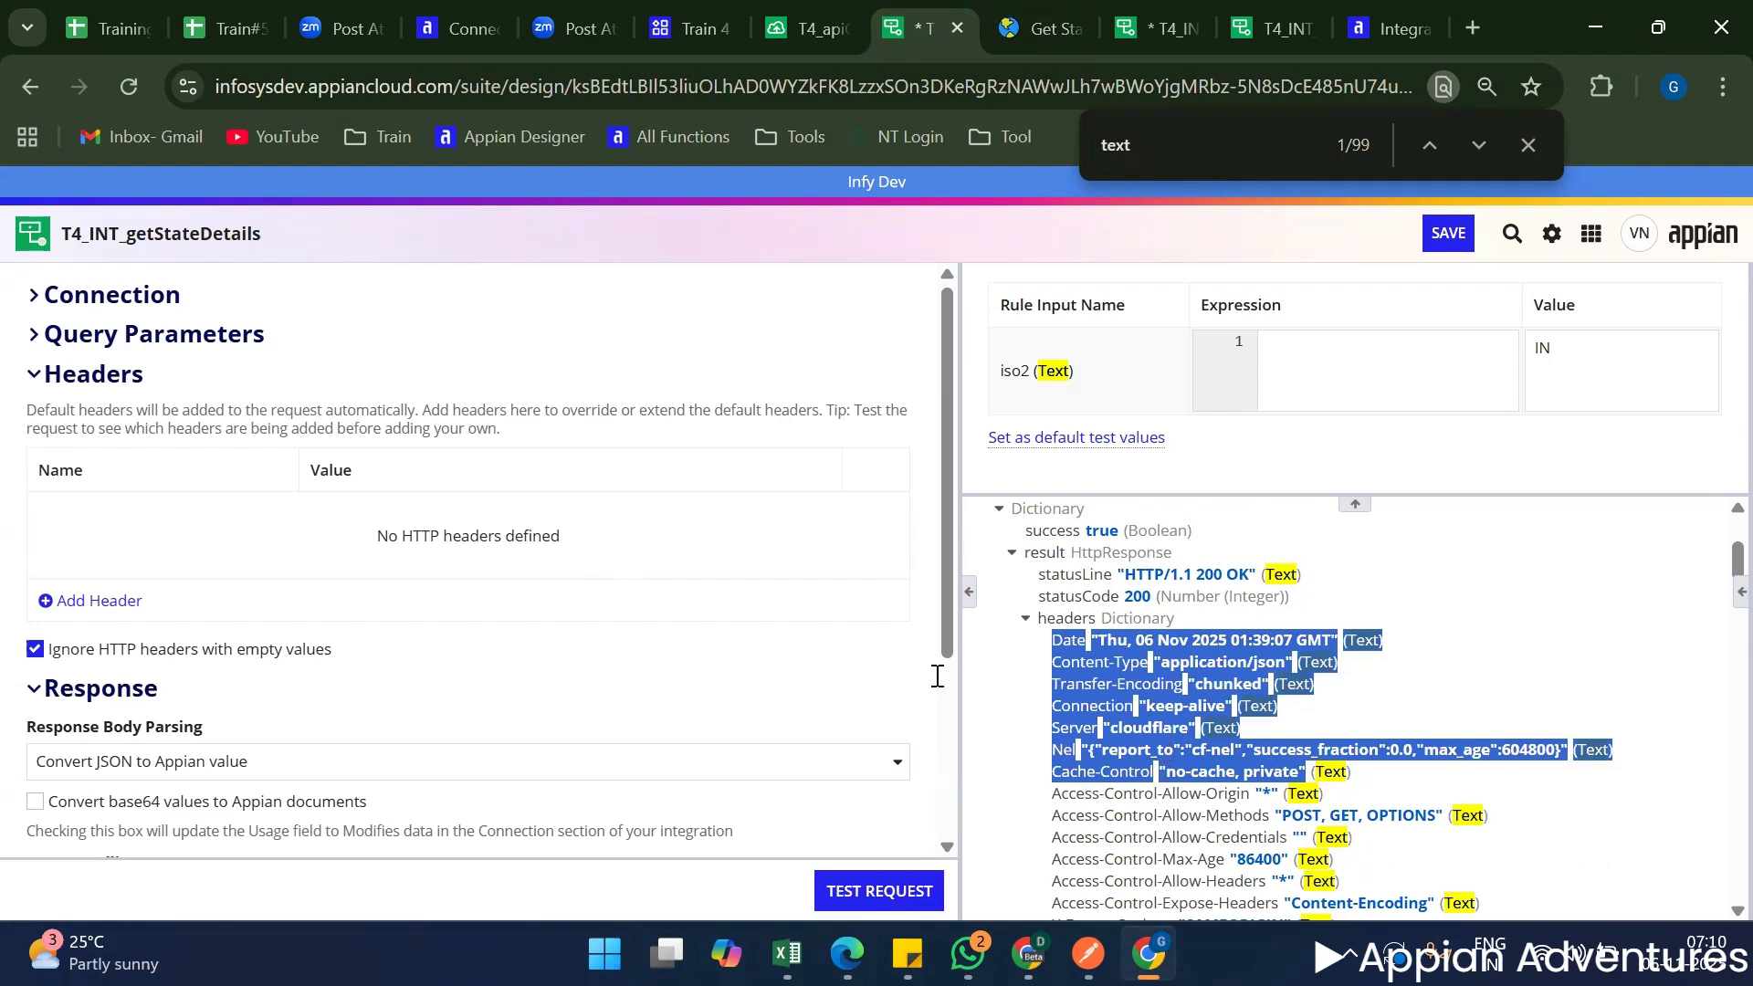
{"action": "left_click", "coordinate": [52, 376]}
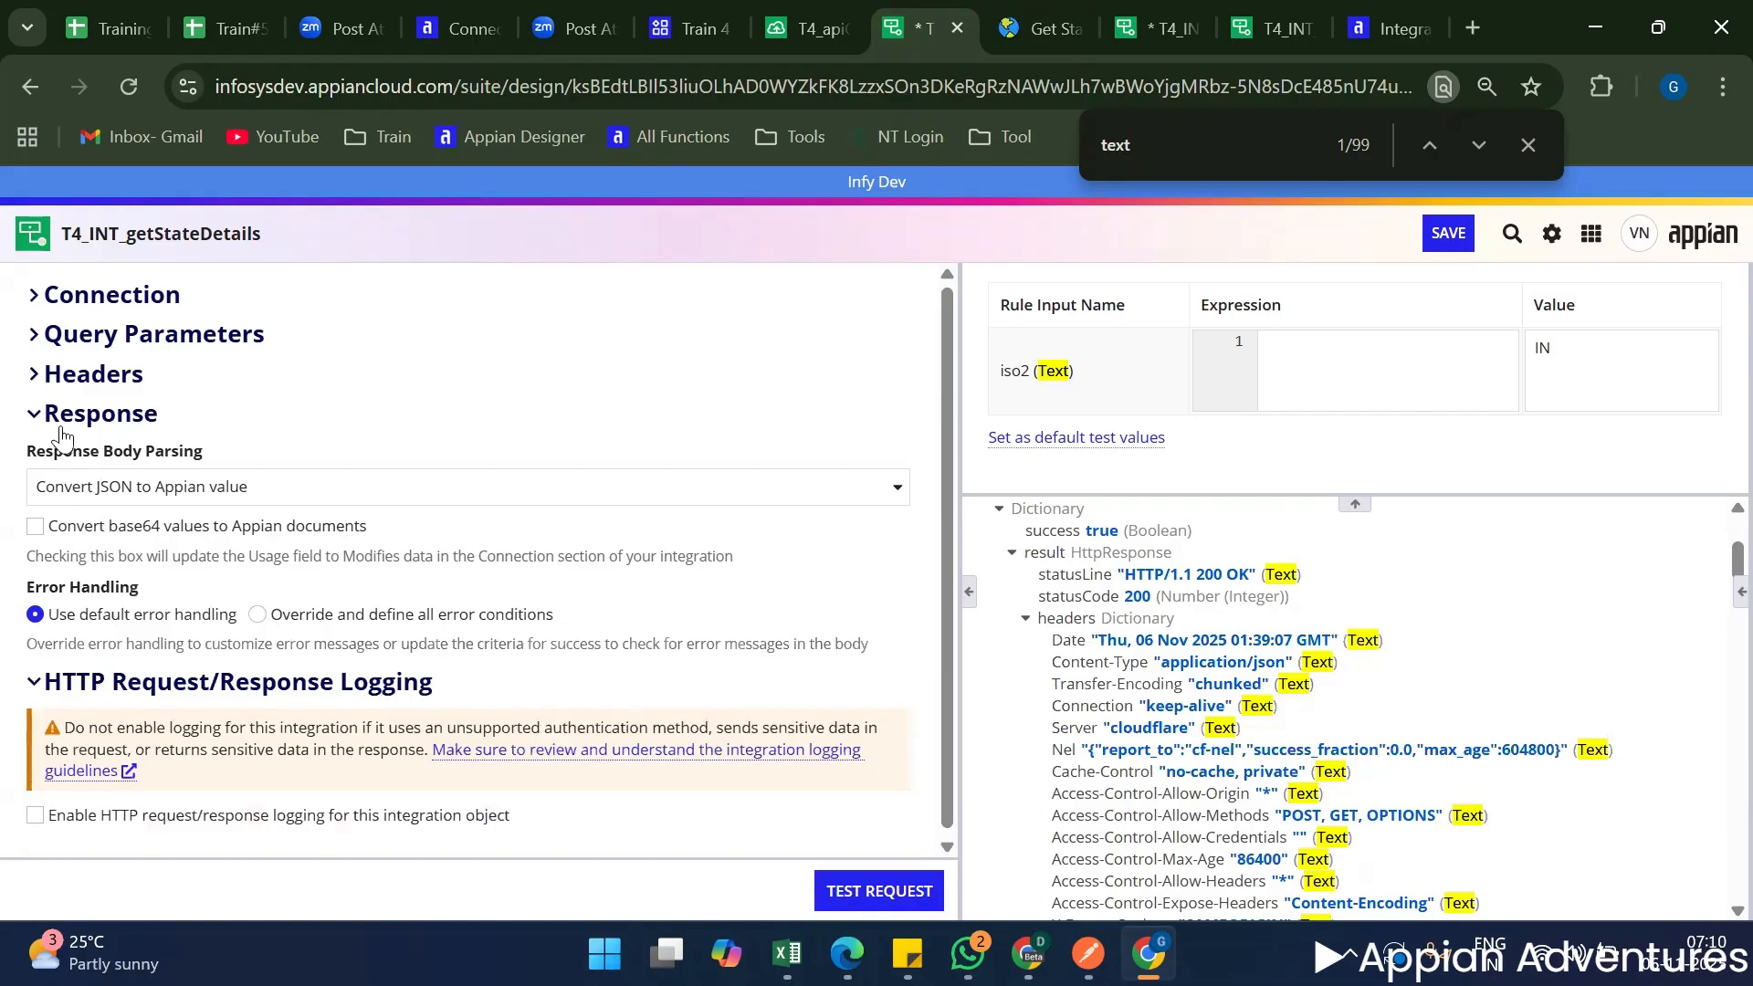
{"action": "left_click", "coordinate": [259, 486]}
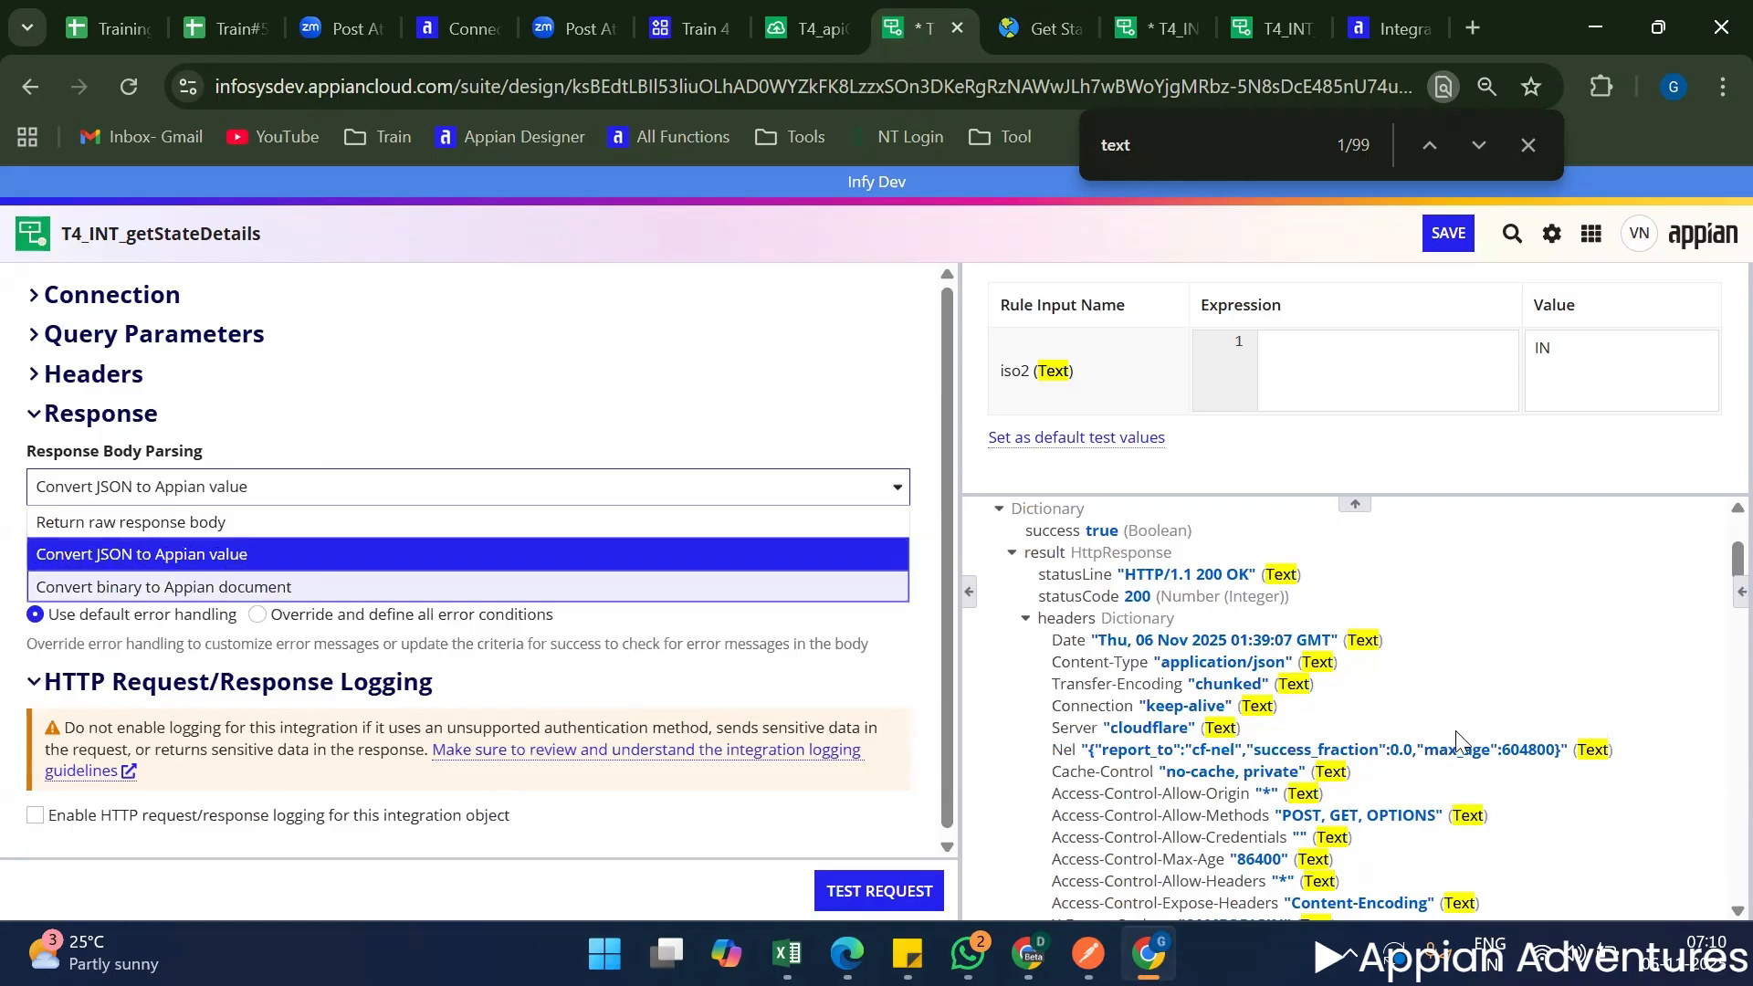
{"action": "scroll", "coordinate": [1011, 696], "scroll_direction": "up", "scroll_amount": 3}
{"action": "scroll", "coordinate": [1230, 584], "scroll_direction": "down", "scroll_amount": 4}
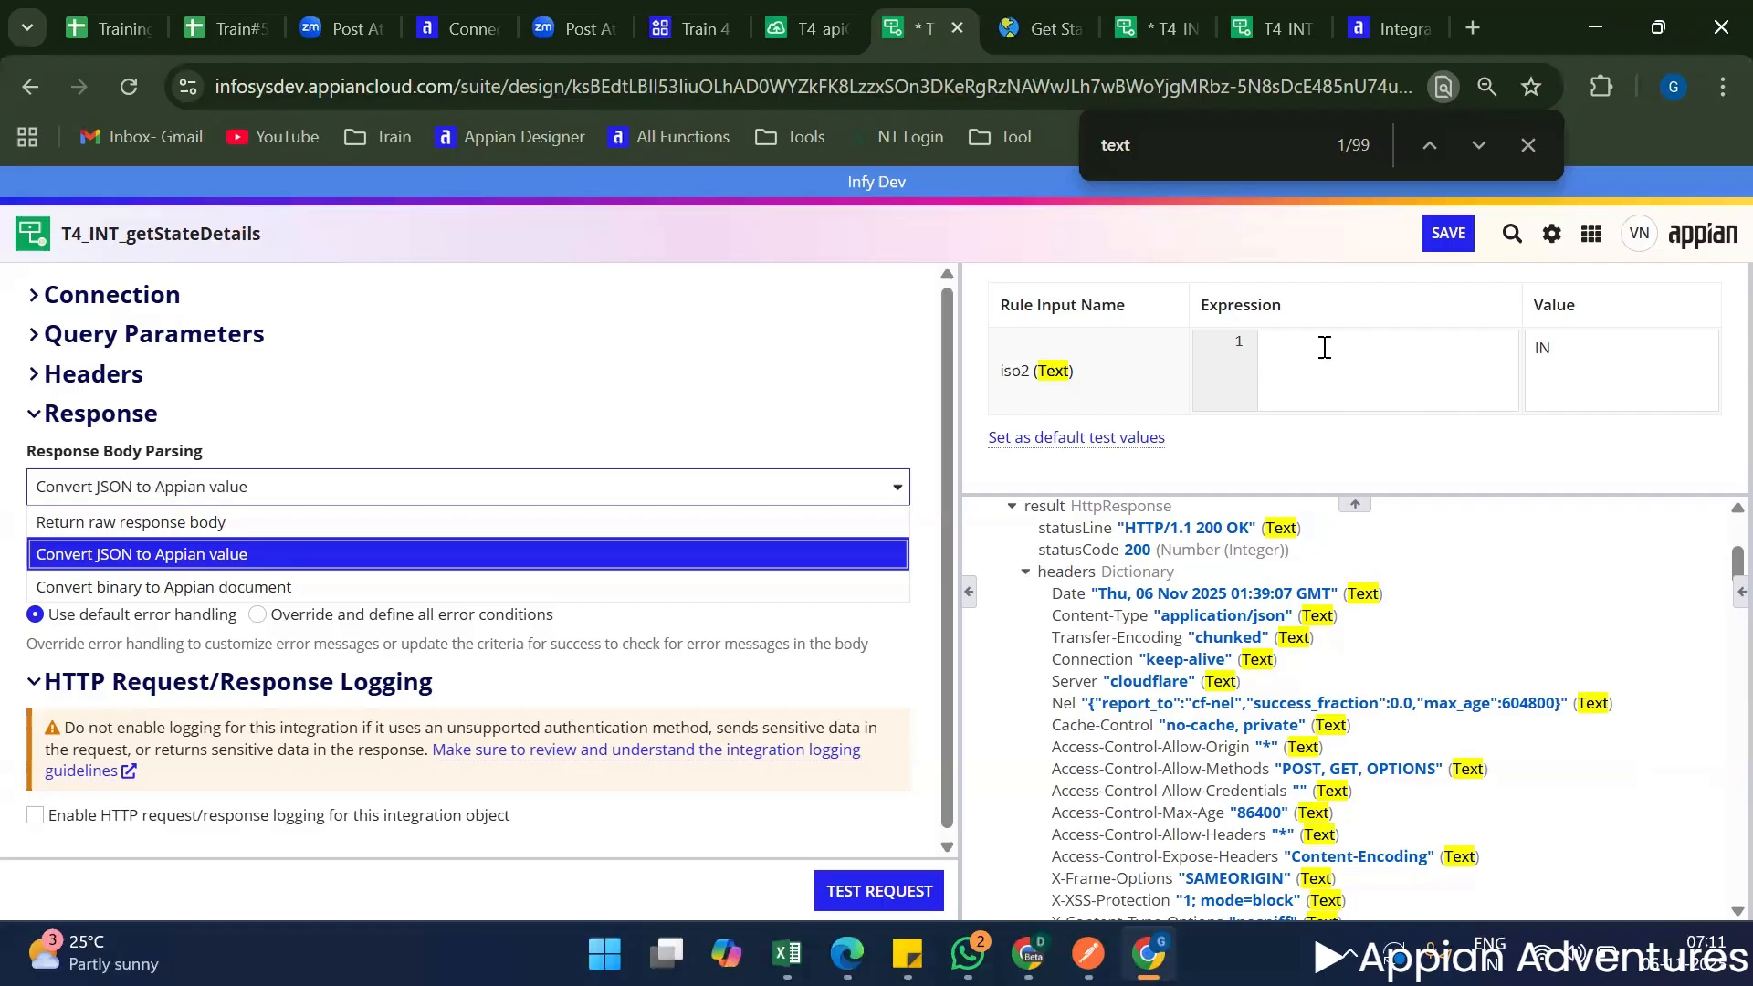
{"action": "left_click", "coordinate": [821, 366]}
{"action": "scroll", "coordinate": [360, 539], "scroll_direction": "down", "scroll_amount": 1}
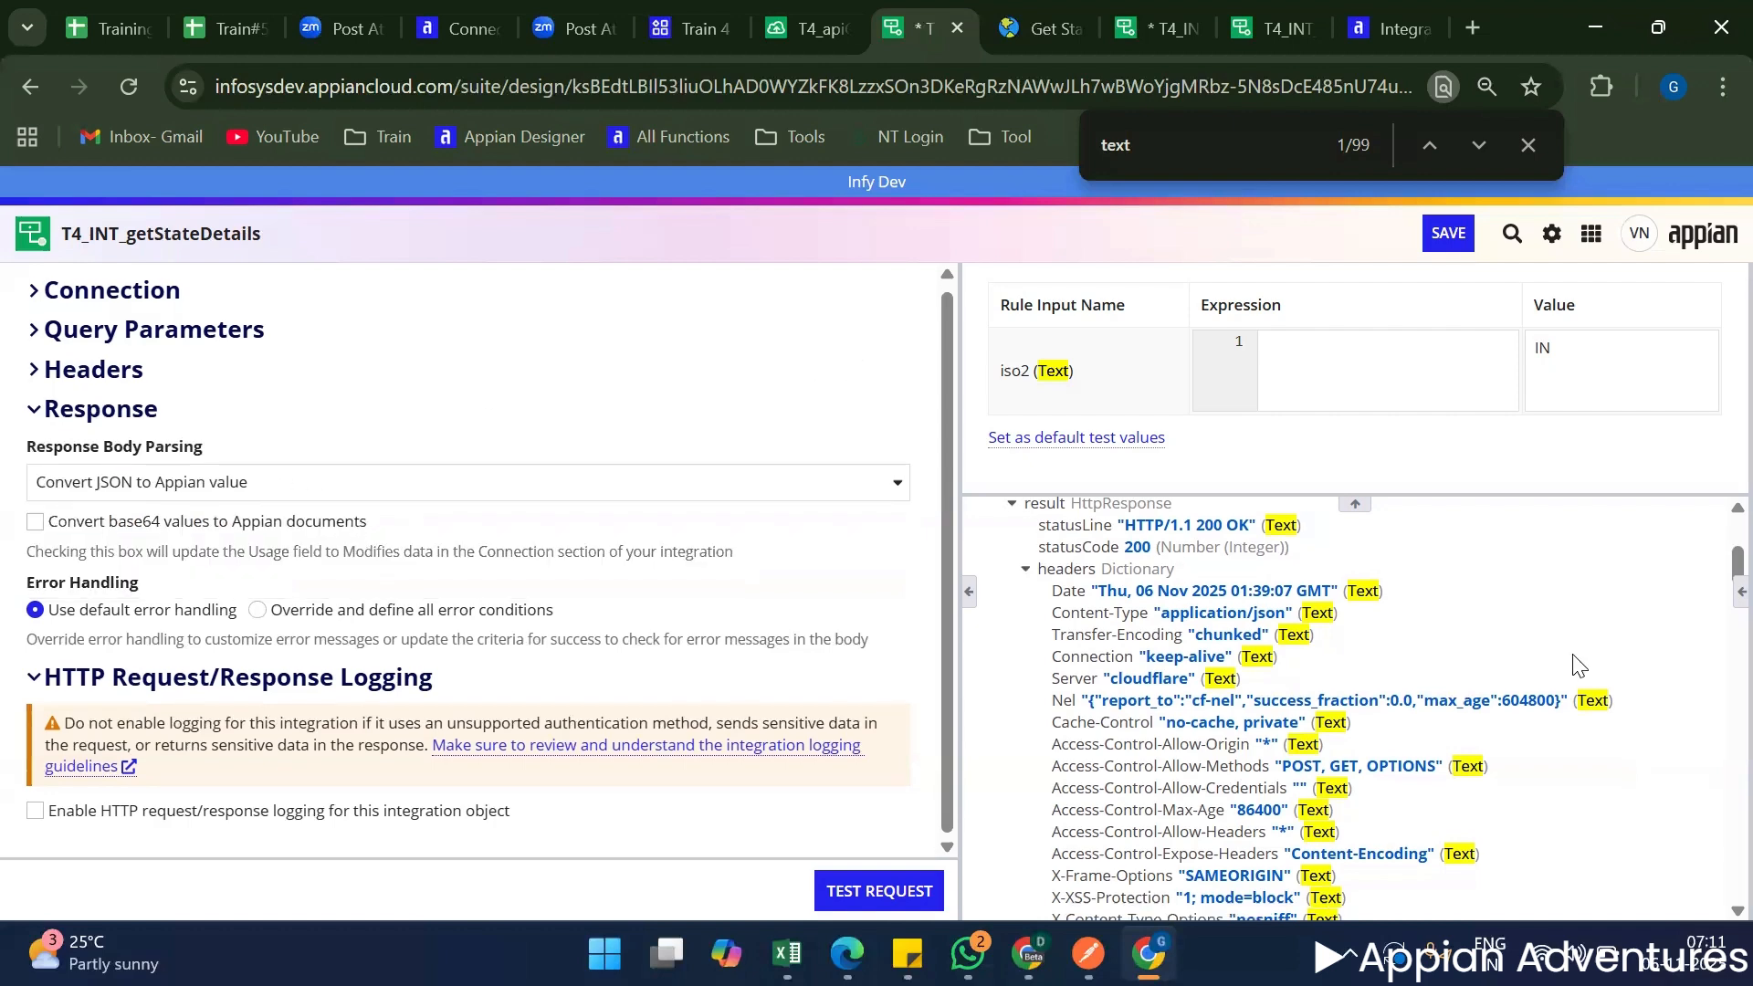
{"action": "scroll", "coordinate": [1574, 660], "scroll_direction": "down", "scroll_amount": 3}
{"action": "scroll", "coordinate": [1573, 661], "scroll_direction": "up", "scroll_amount": 6}
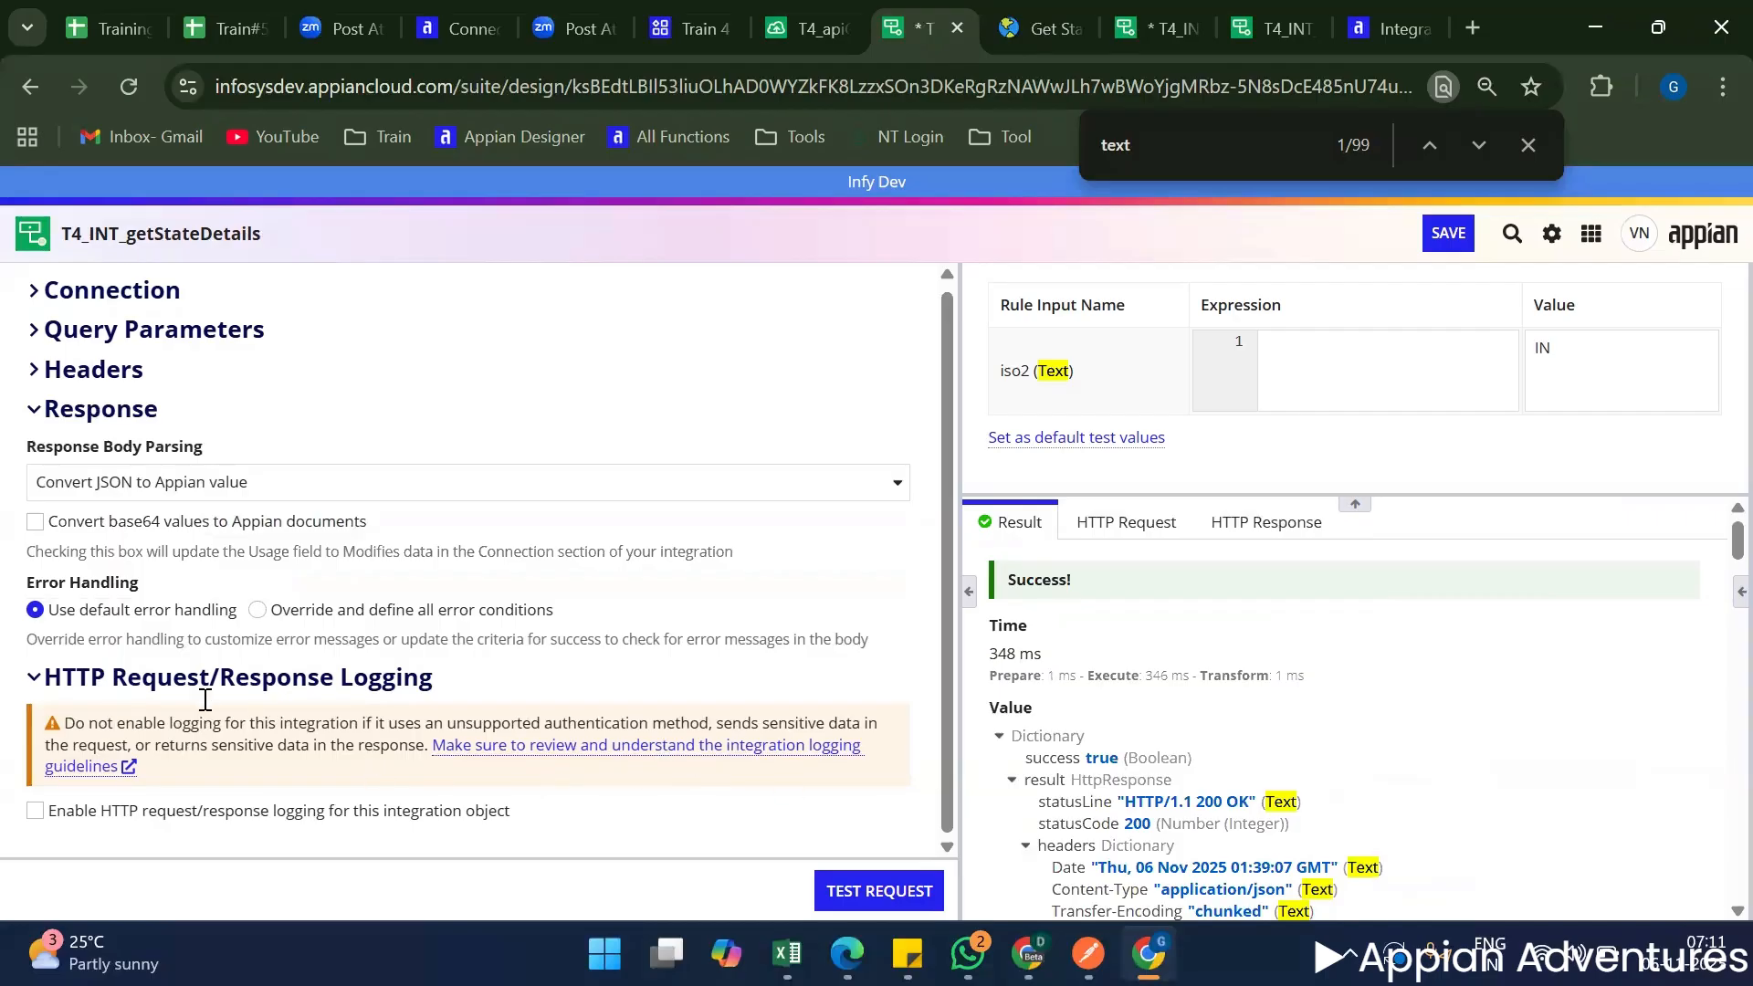
Try overriding the error handling to inspect the title, message and detail fields of a!integrationError, and restore default error handling.
{"action": "triple_click", "coordinate": [89, 578]}
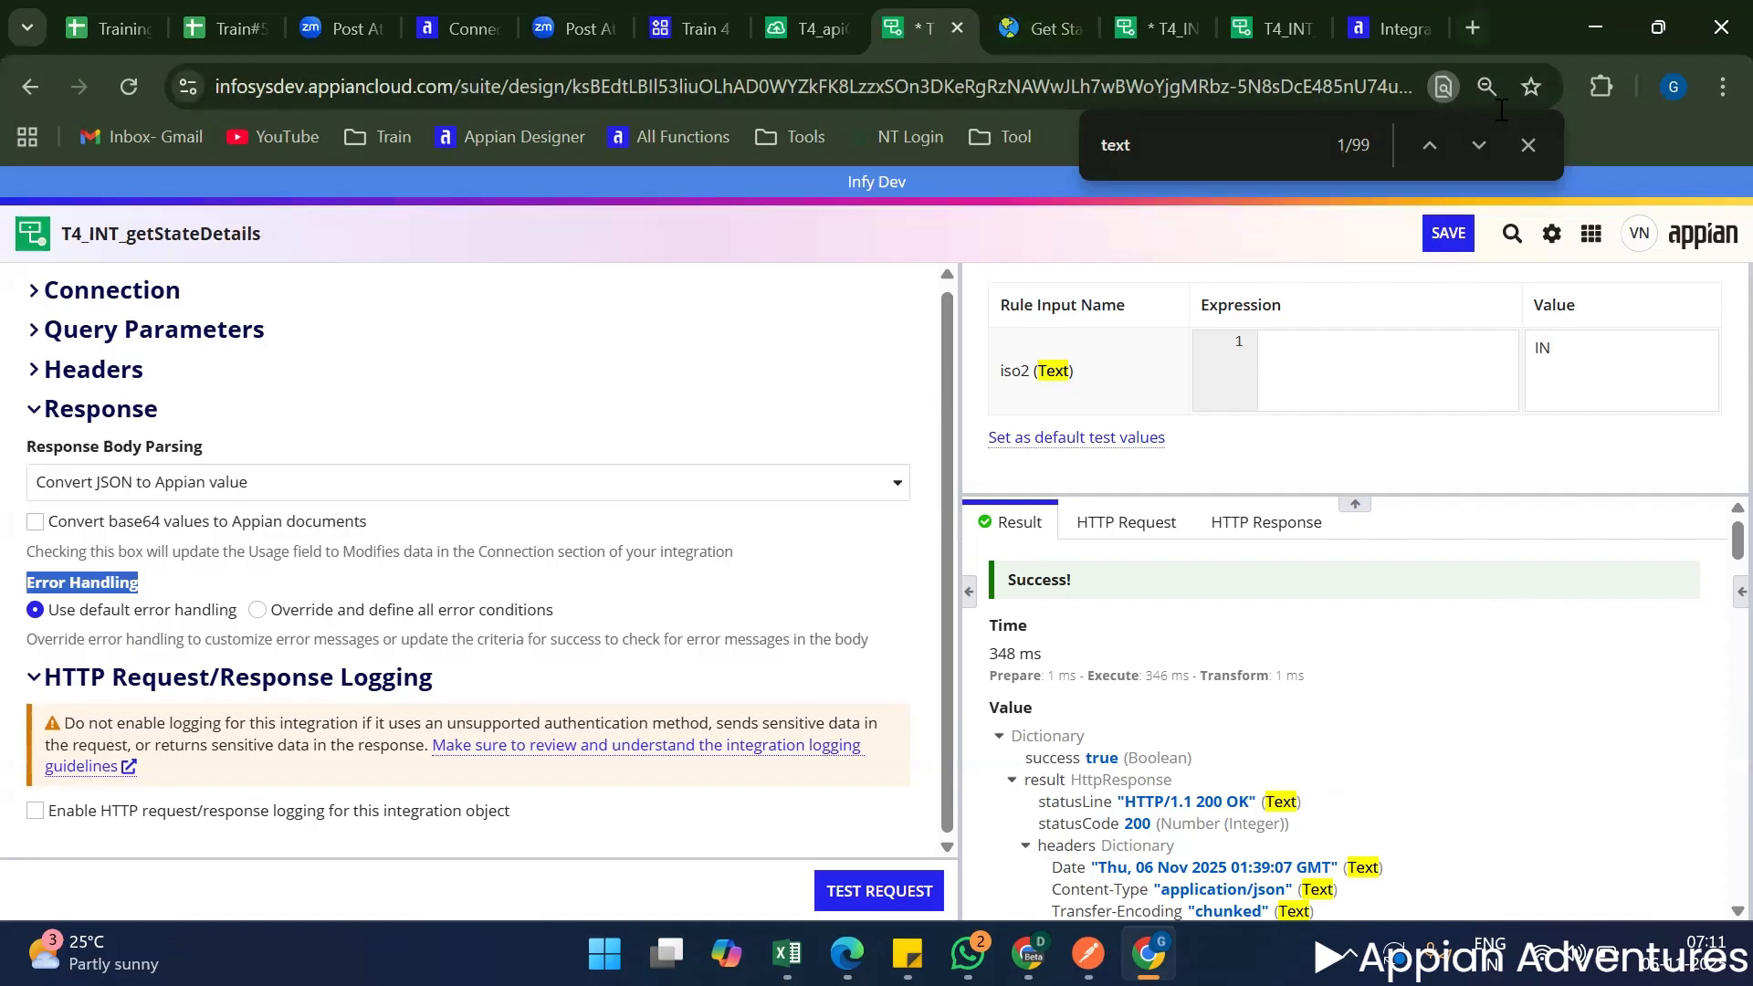
{"action": "left_click", "coordinate": [415, 607]}
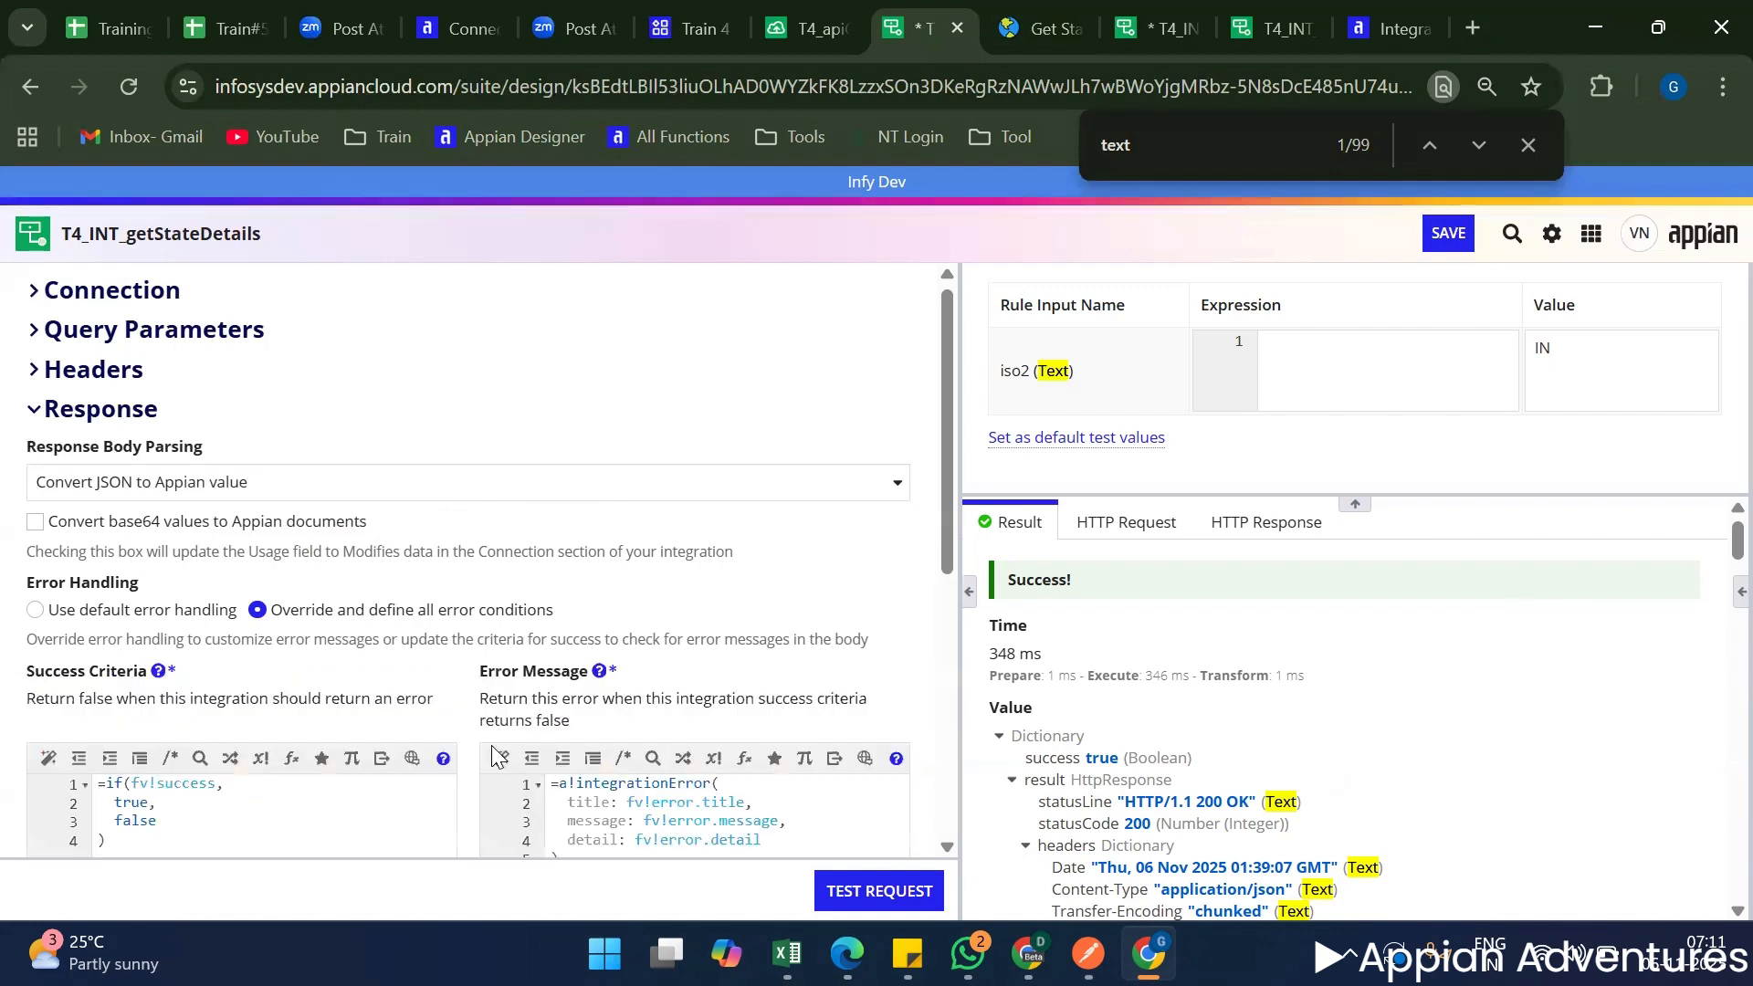
{"action": "scroll", "coordinate": [493, 755], "scroll_direction": "down", "scroll_amount": 3}
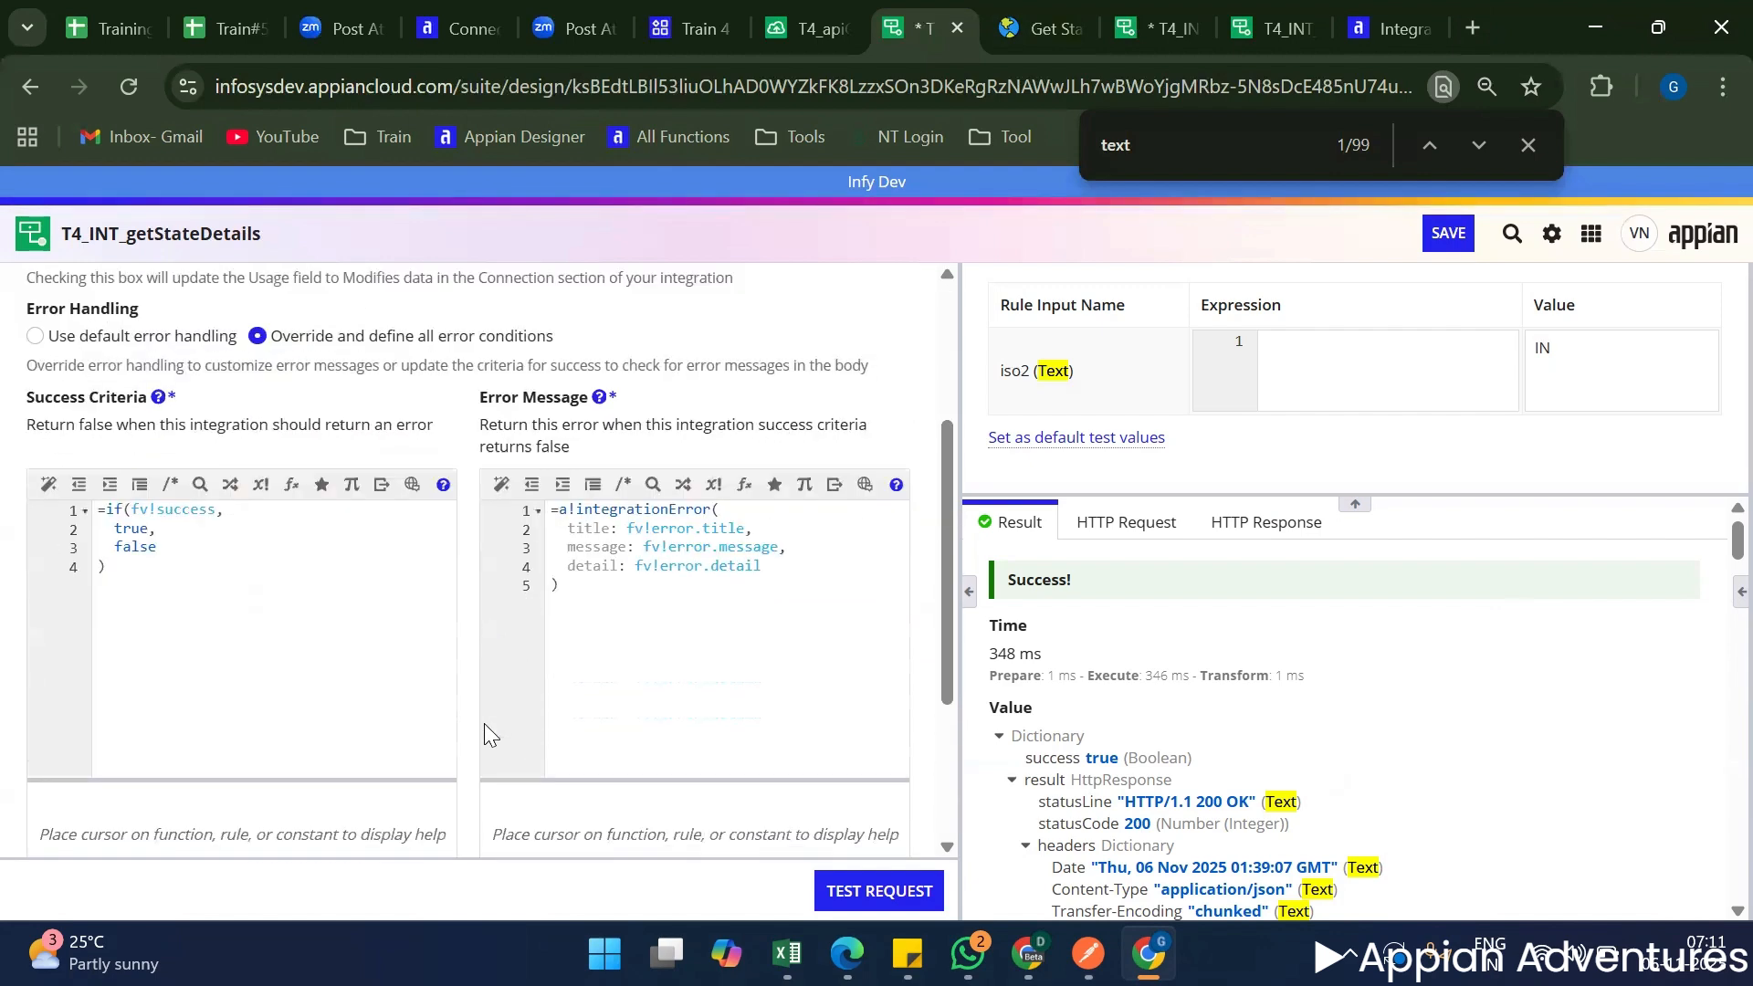
{"action": "double_click", "coordinate": [723, 529]}
{"action": "double_click", "coordinate": [751, 545]}
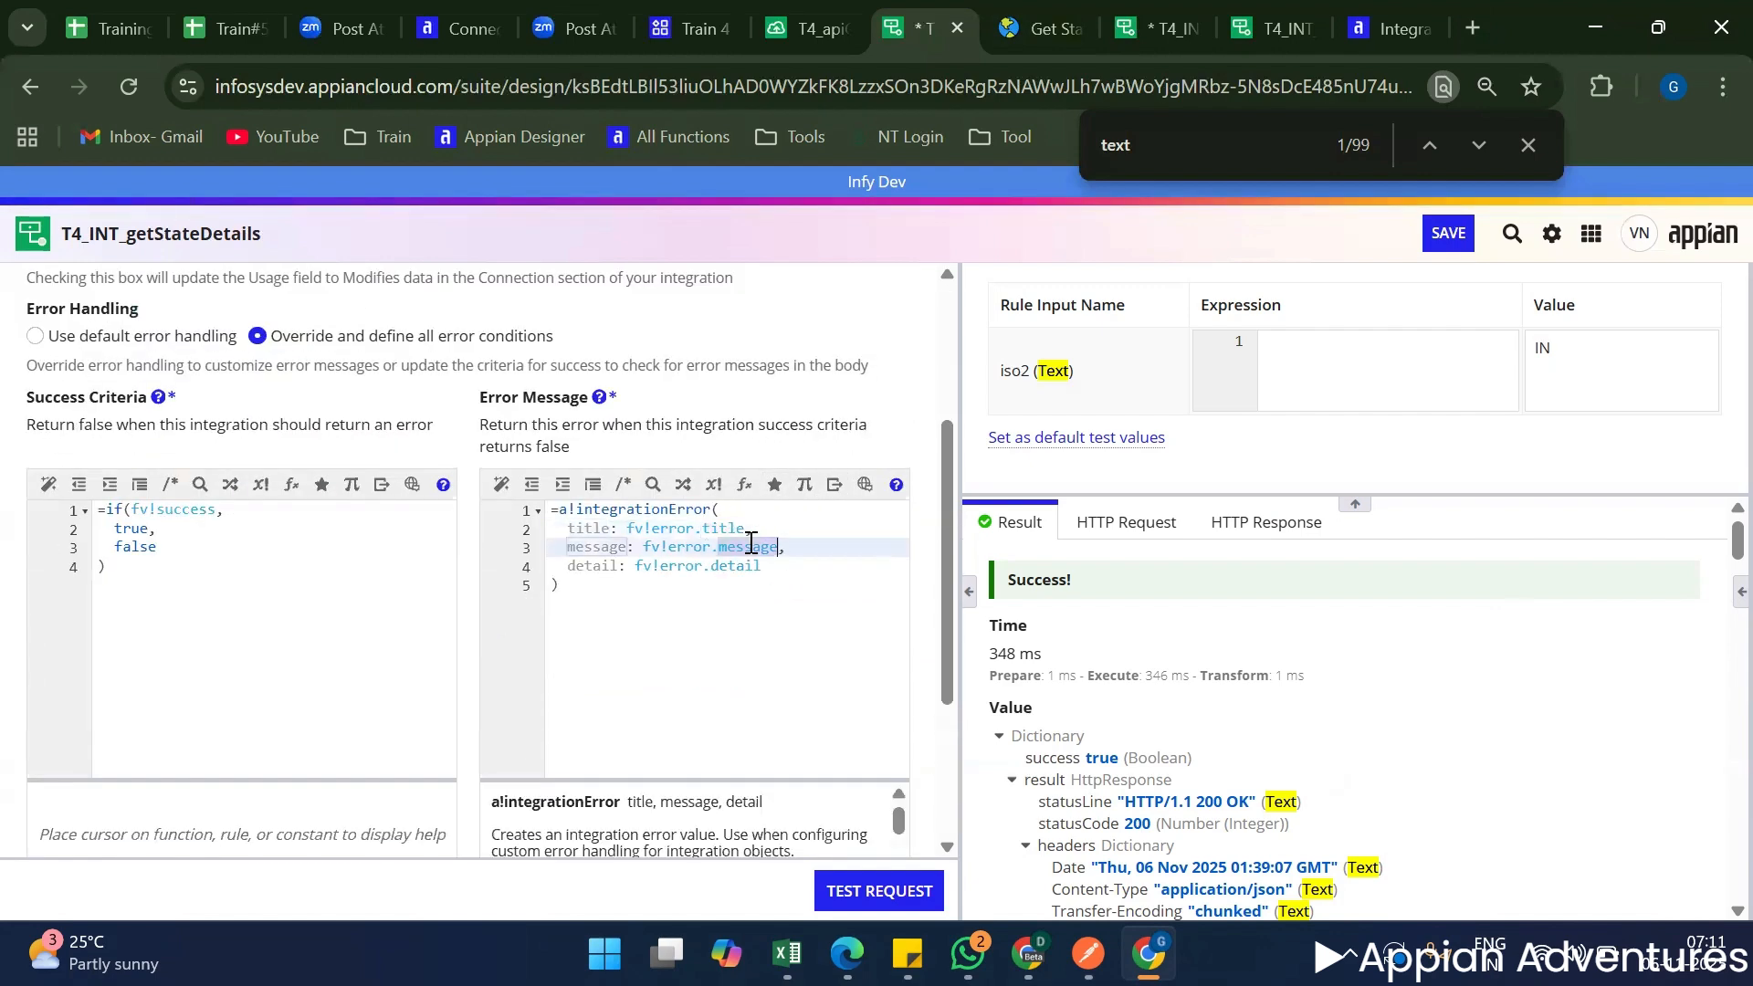
{"action": "double_click", "coordinate": [741, 566]}
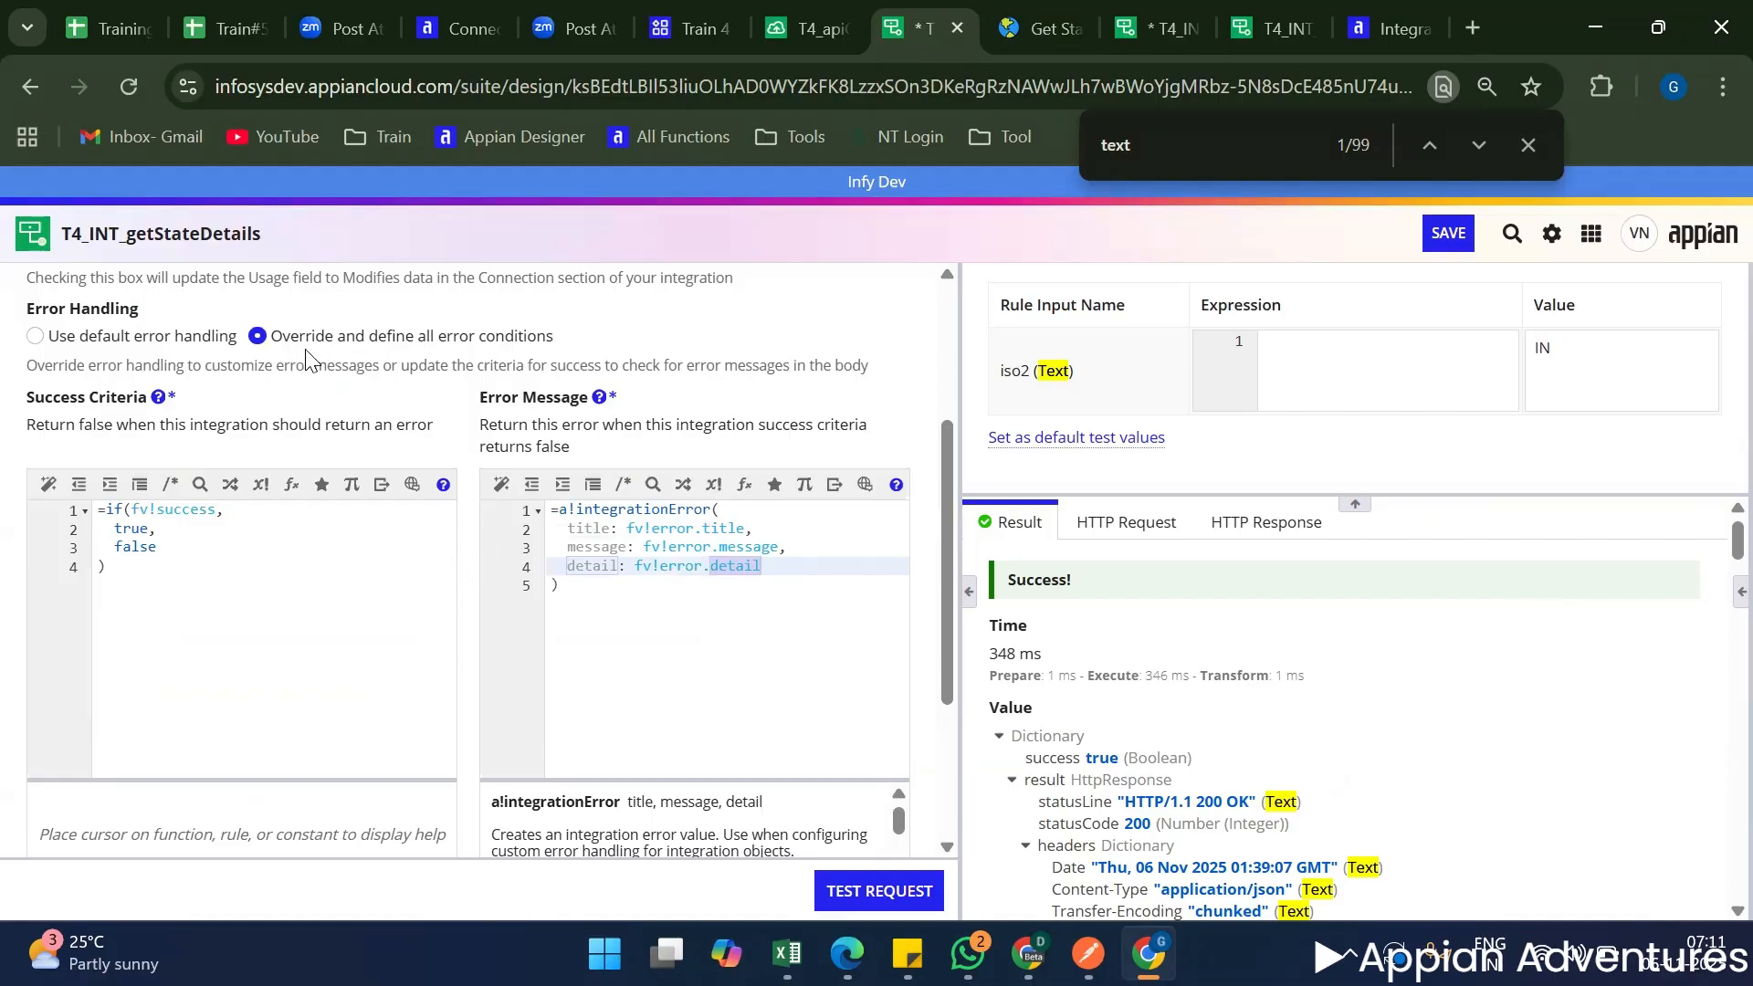
{"action": "left_click", "coordinate": [170, 336]}
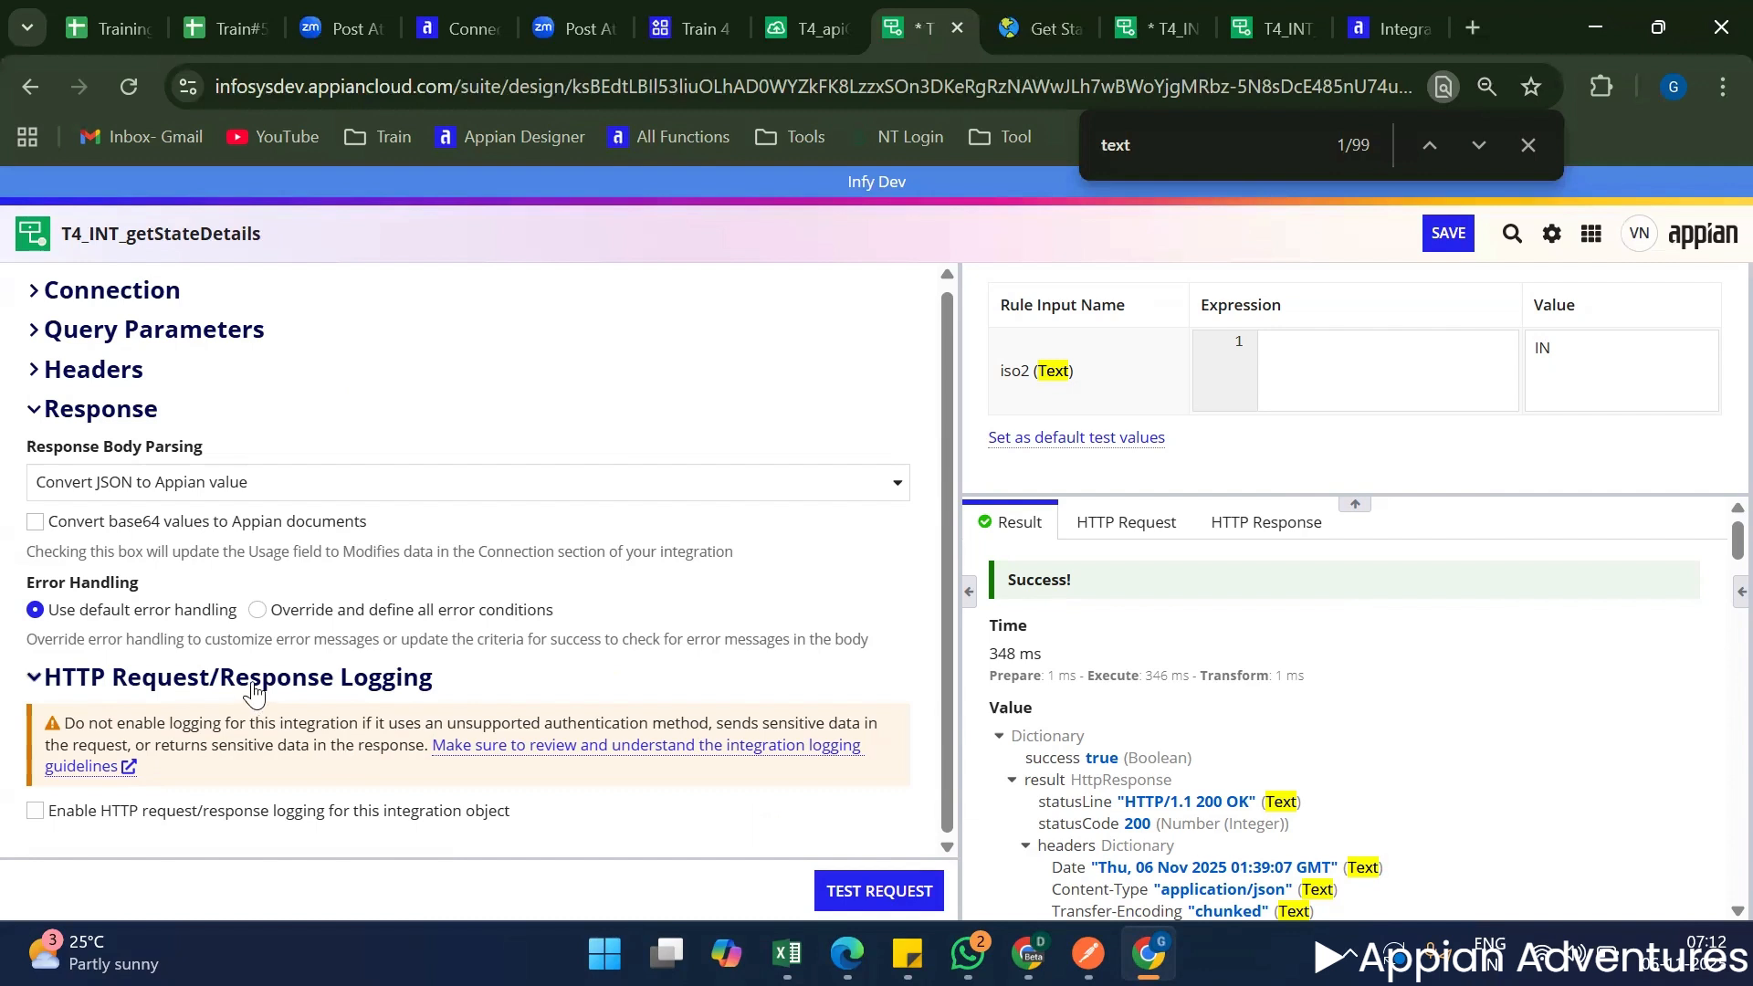
Review the HTTP Request/Response Logging section of T4_INT_getStateDetails.
{"action": "left_click_drag", "start_coordinate": [249, 681], "coordinate": [418, 678]}
{"action": "left_click", "coordinate": [224, 689]}
{"action": "scroll", "coordinate": [330, 755], "scroll_direction": "up", "scroll_amount": 1}
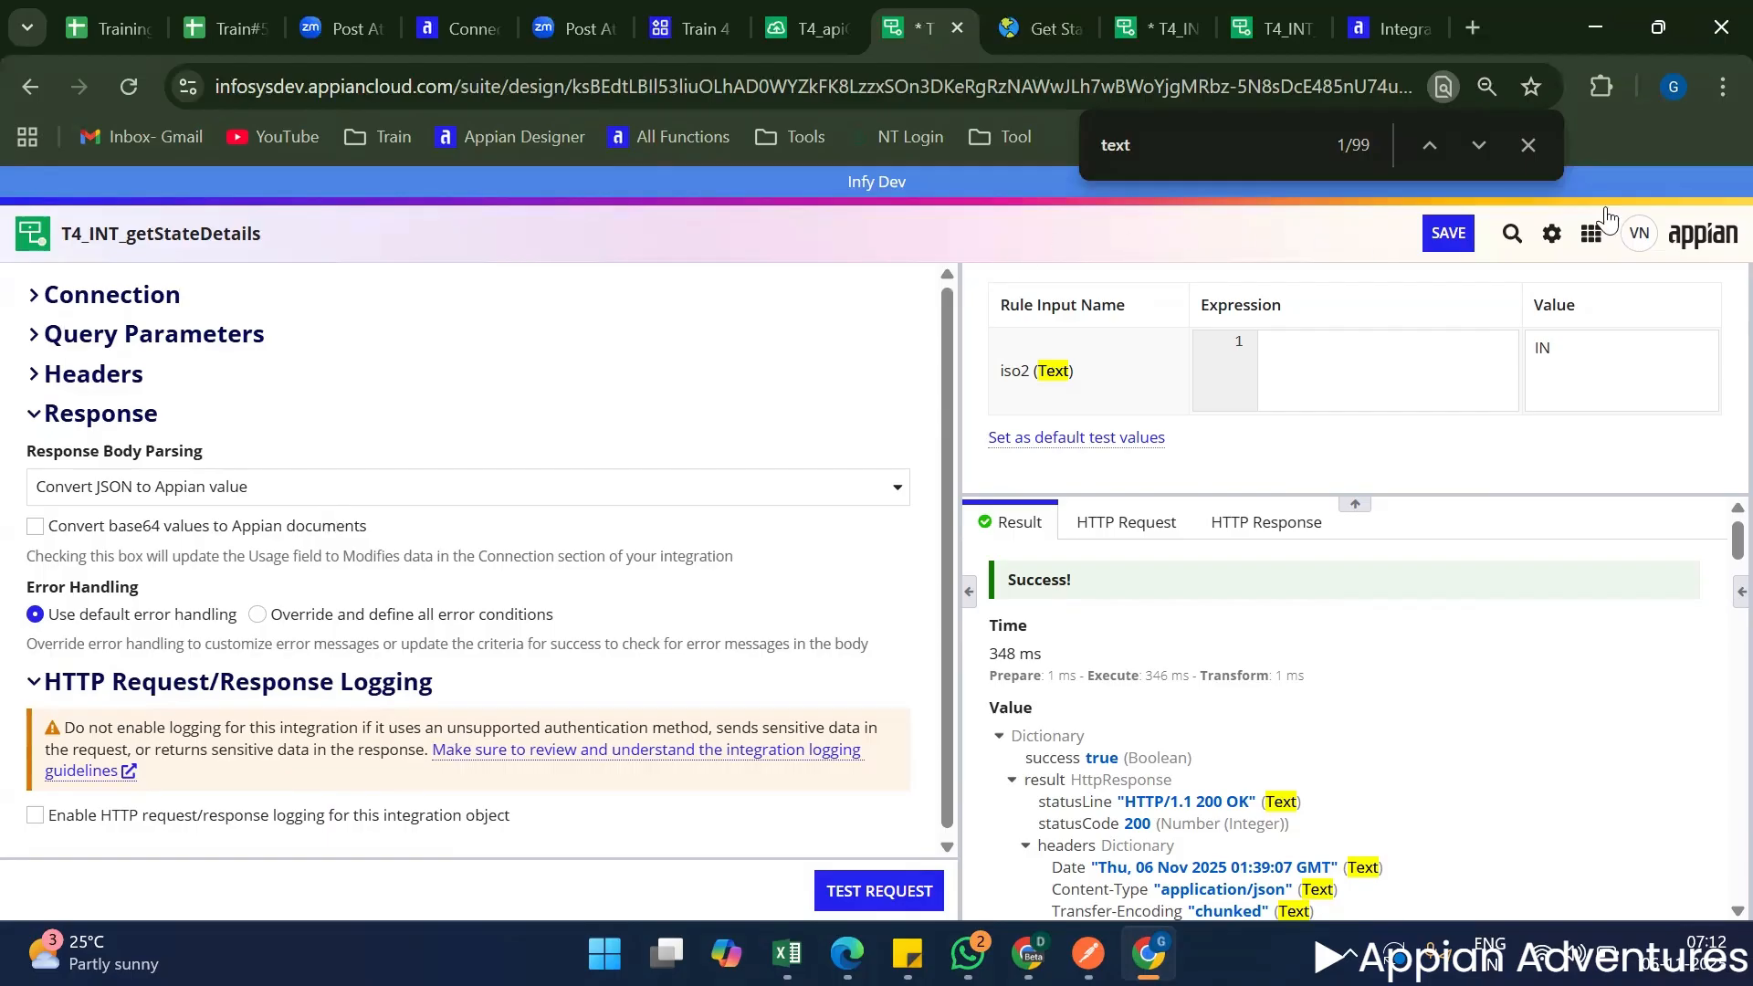
Switch to T4_apiGetMeetDetails and review its Path, Query Parameters and Headers test inputs.
{"action": "left_click", "coordinate": [812, 21]}
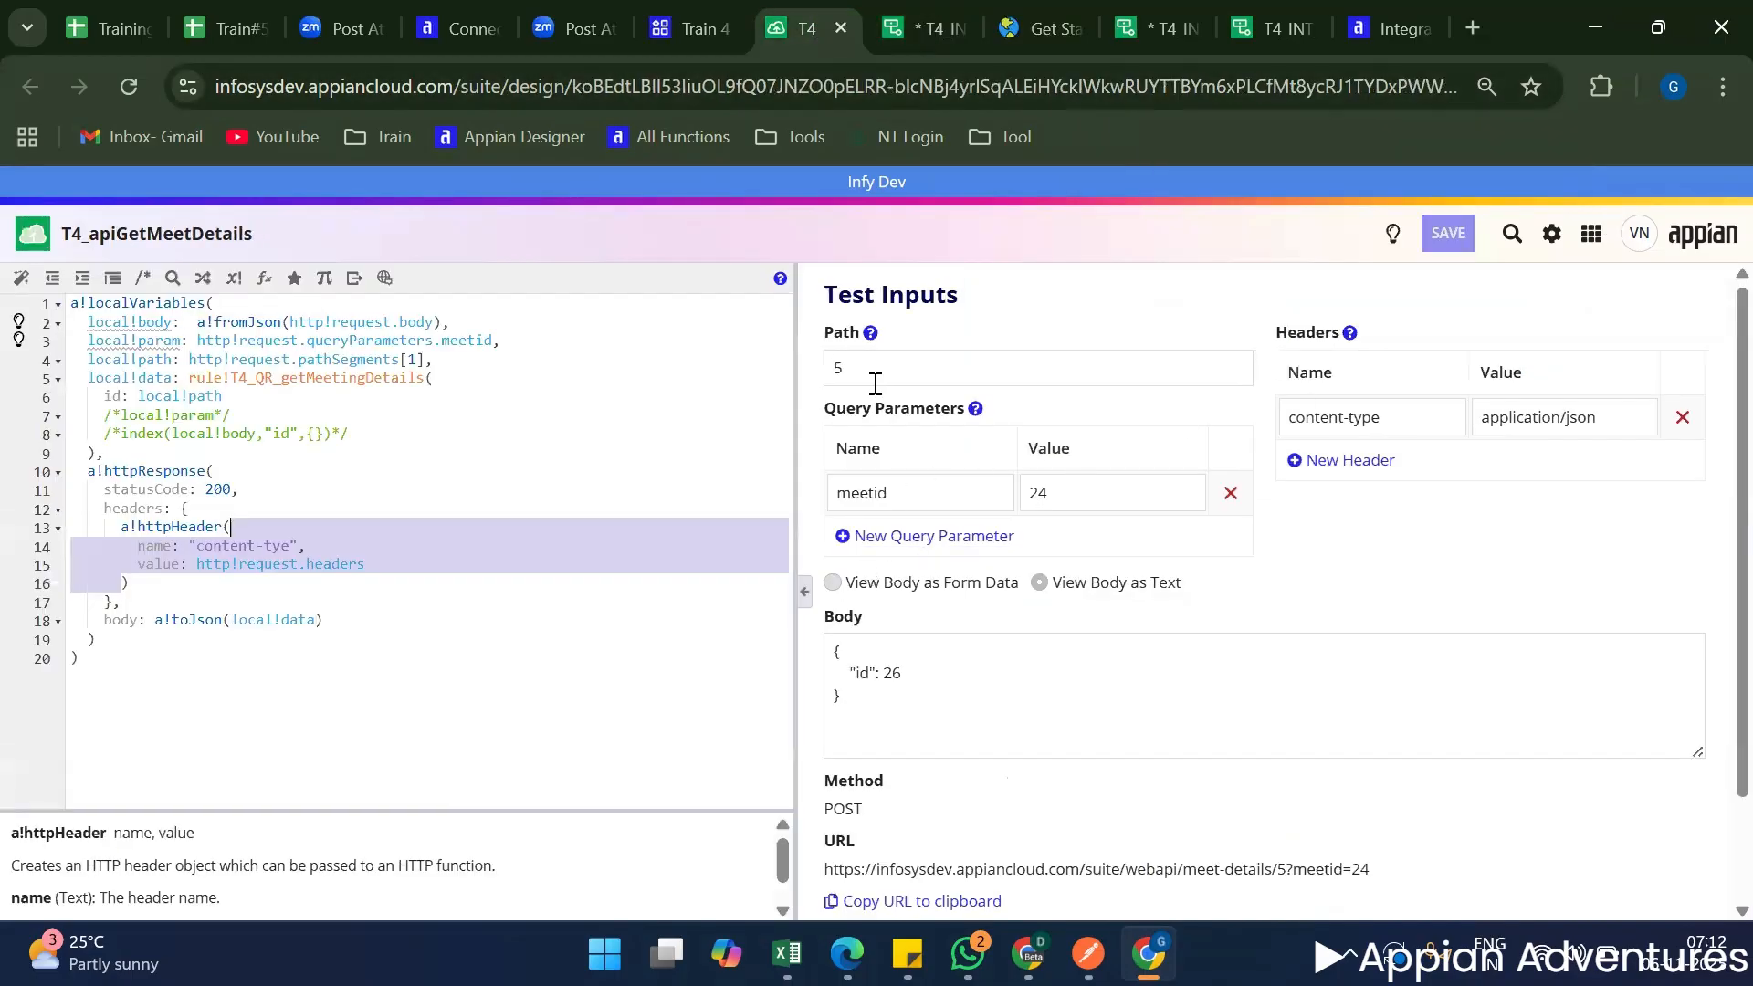
{"action": "triple_click", "coordinate": [884, 415]}
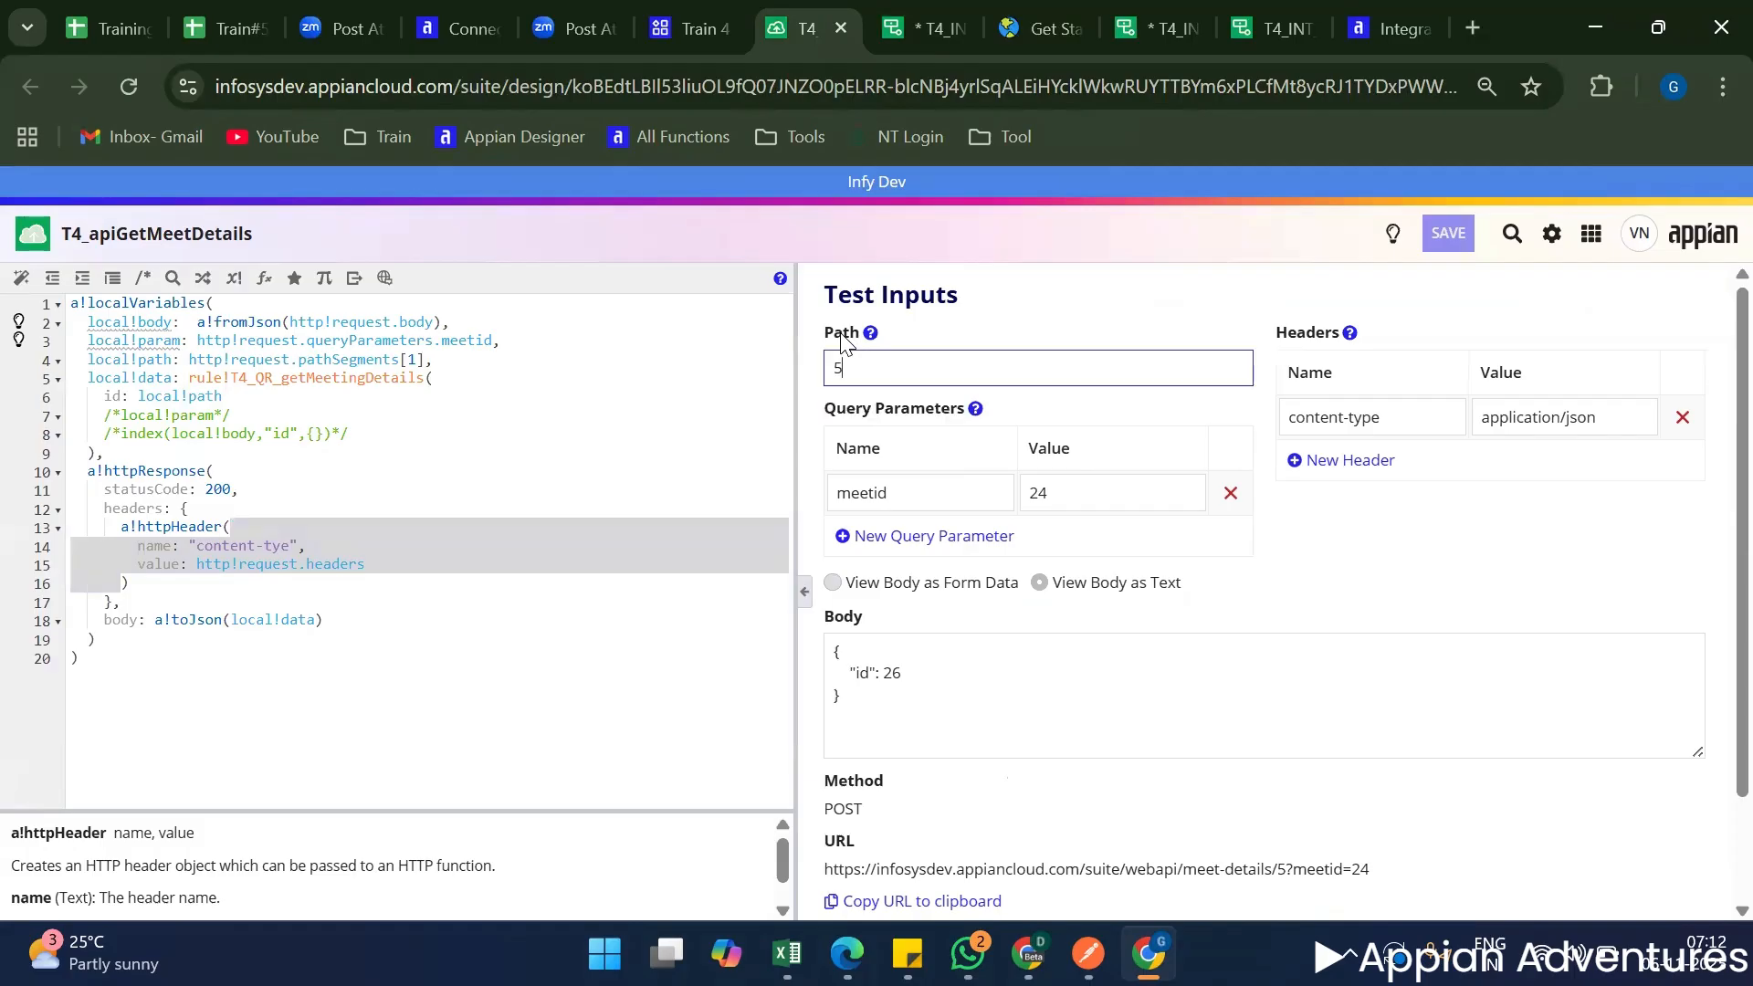
{"action": "double_click", "coordinate": [845, 336]}
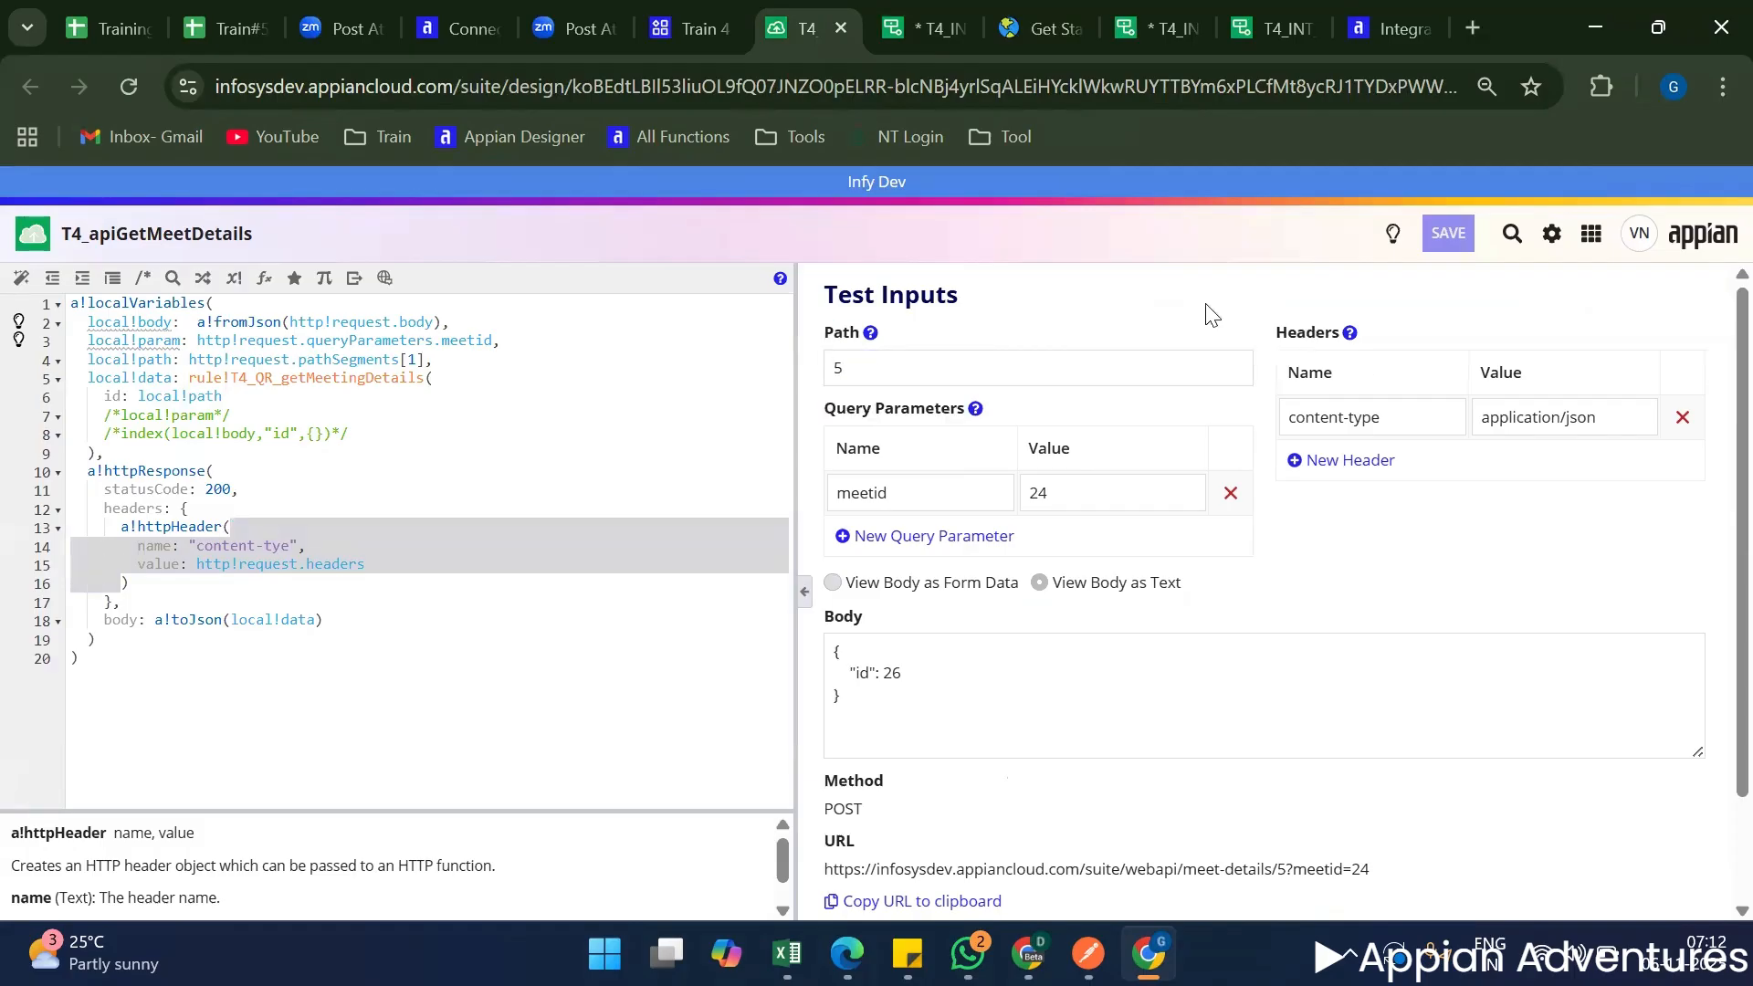
{"action": "double_click", "coordinate": [1307, 332]}
Return to T4_INT_getStateDetails and examine the relative path and URL preview in its Connection section.
{"action": "left_click", "coordinate": [922, 14]}
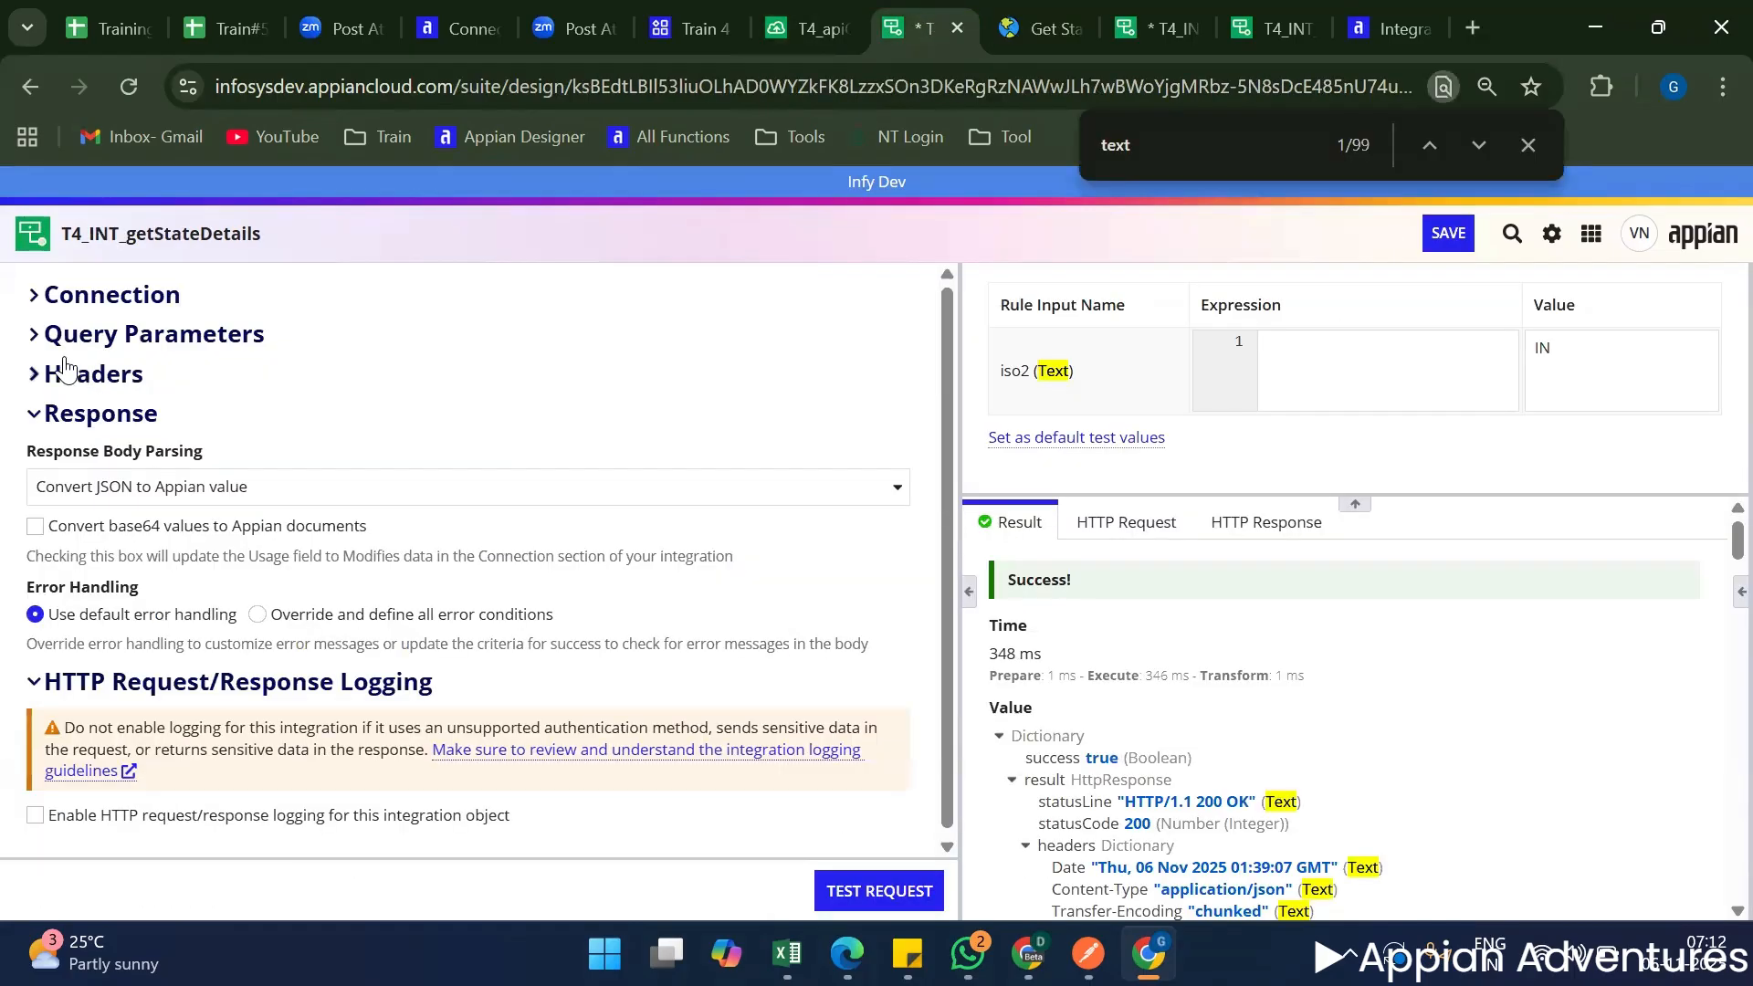
{"action": "left_click", "coordinate": [33, 294]}
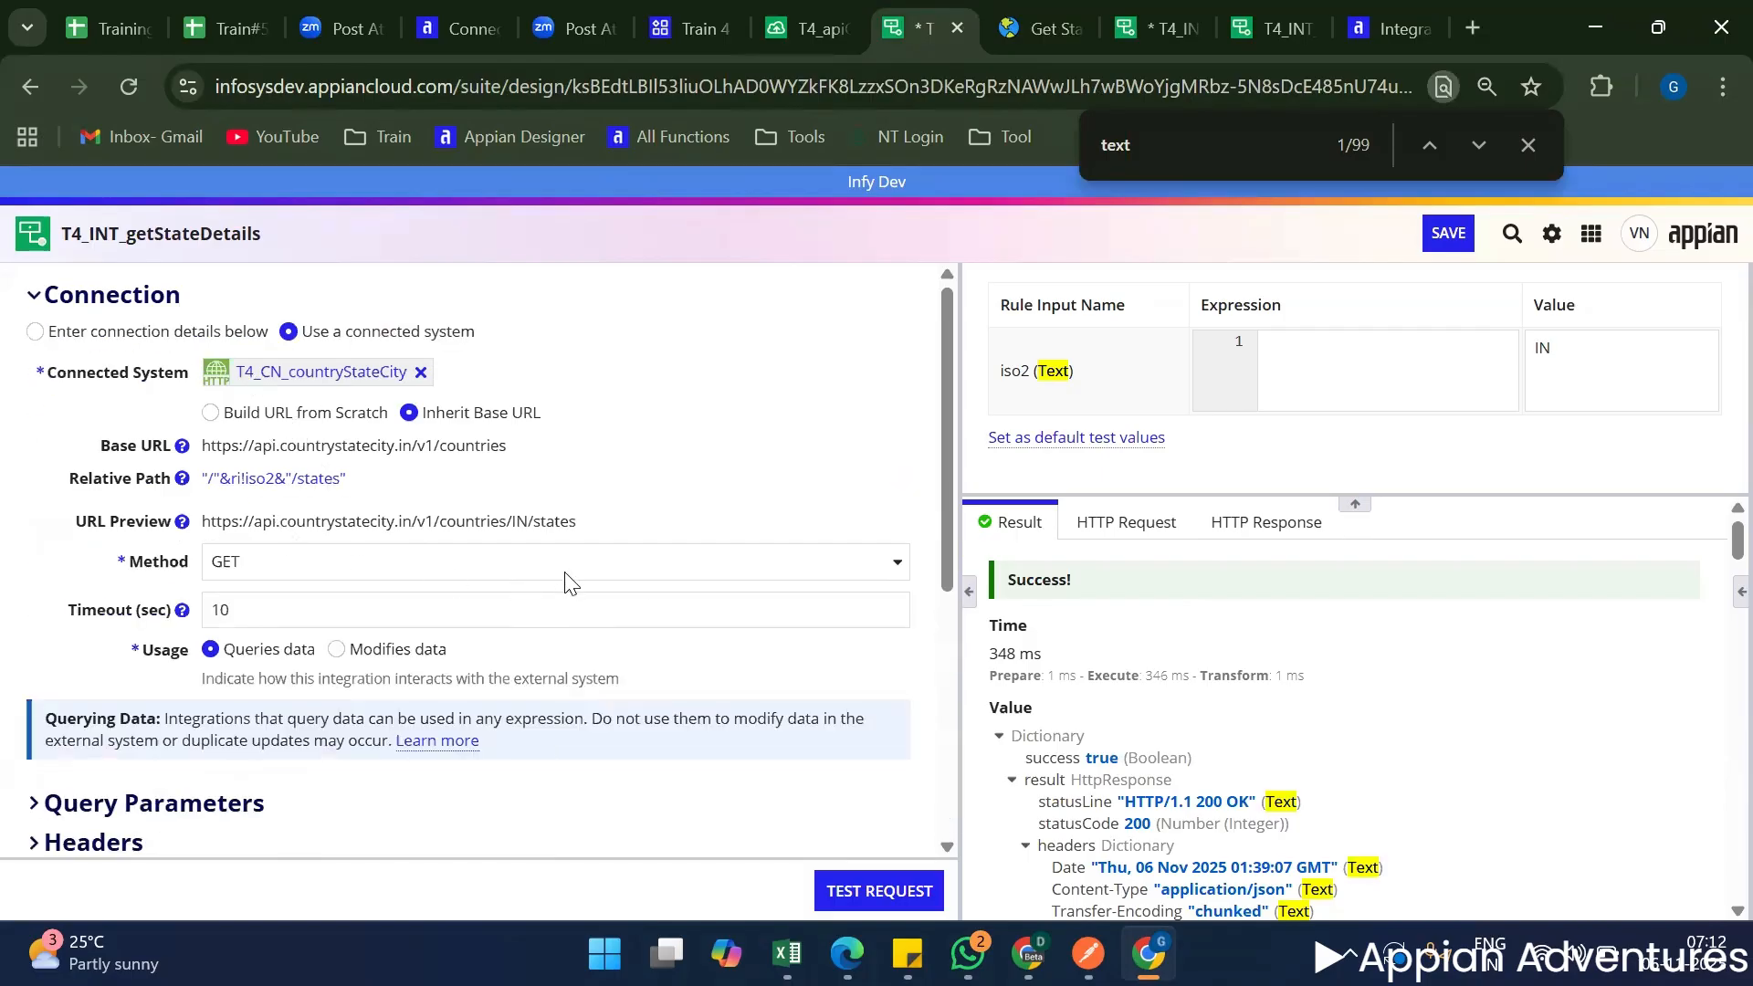
{"action": "left_click_drag", "start_coordinate": [614, 534], "coordinate": [281, 481]}
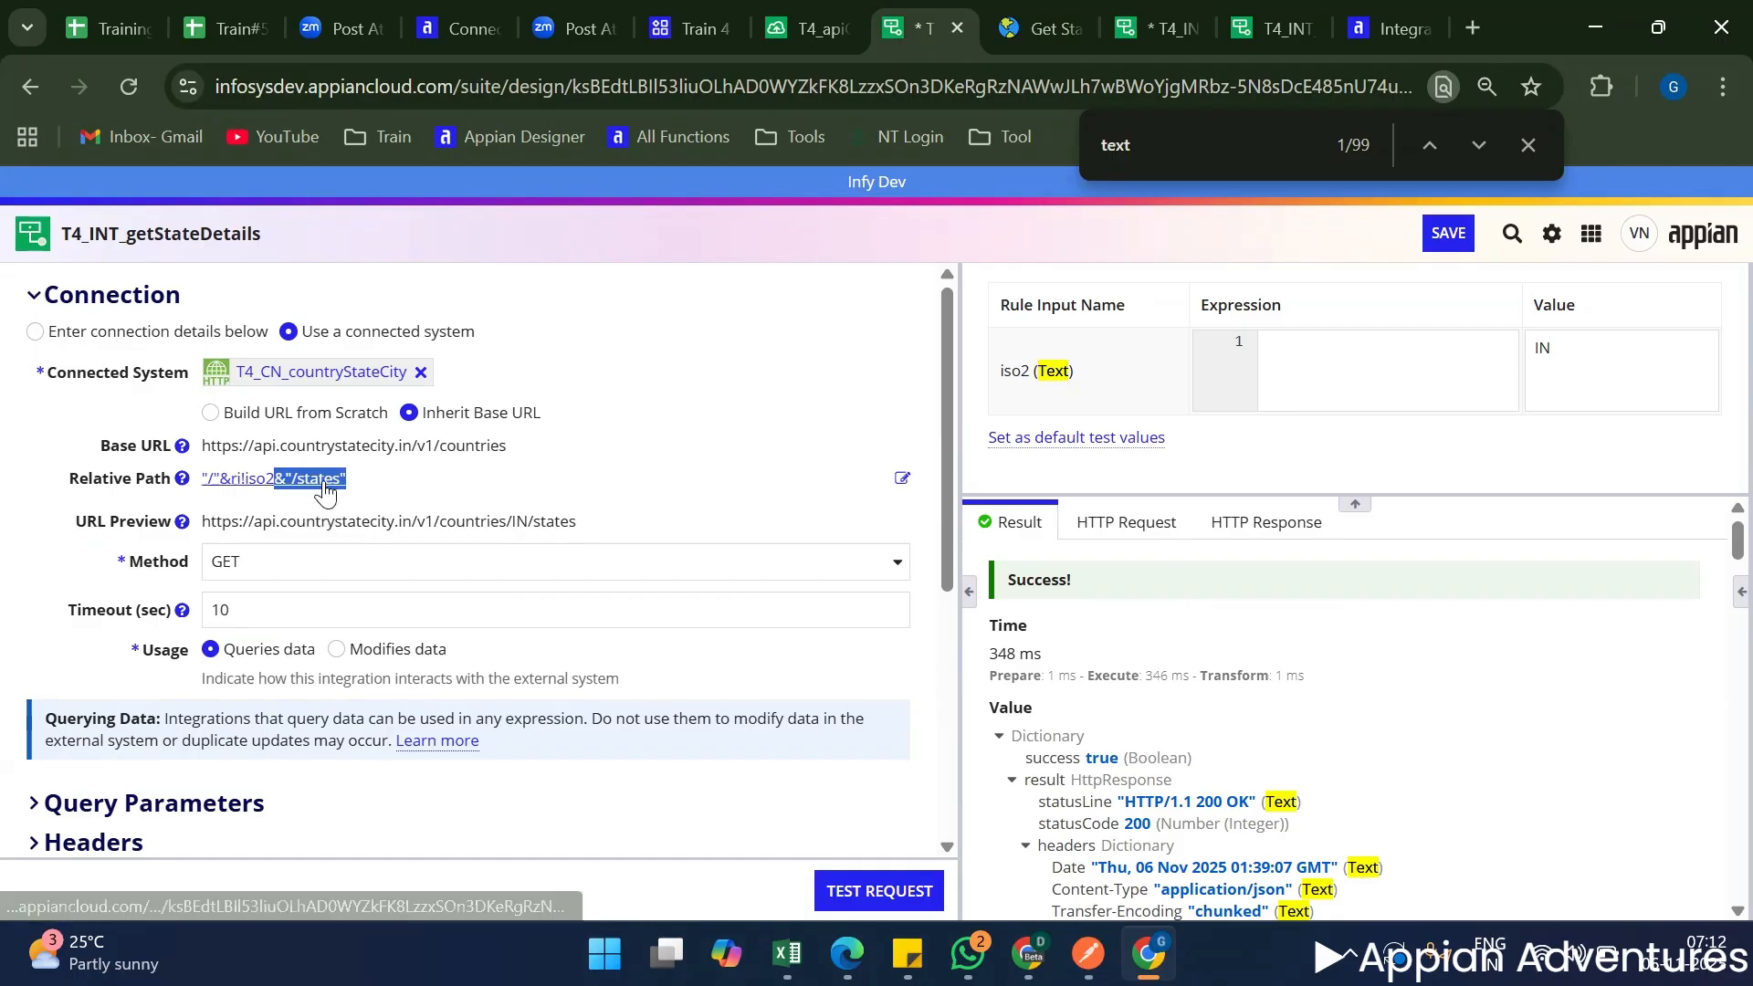
{"action": "left_click", "coordinate": [565, 522]}
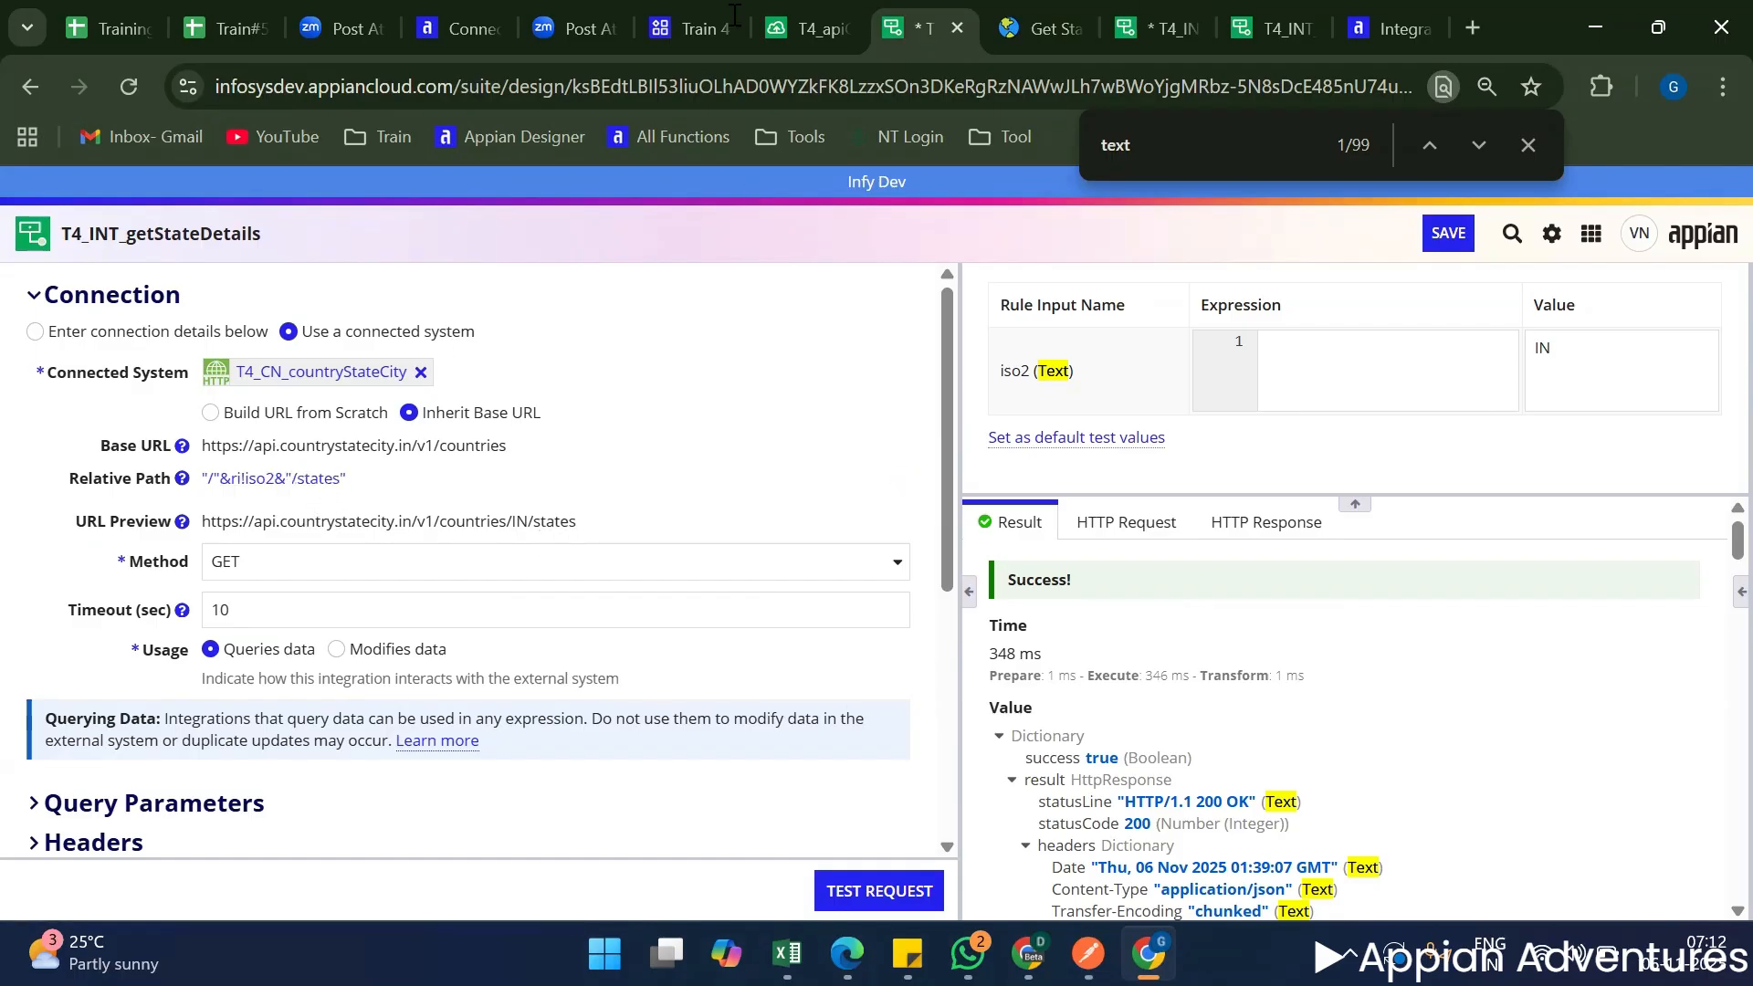
Switch to T4_apiGetMeetDetails and read the help text for the Path test input, including its tutorial/path example.
{"action": "left_click", "coordinate": [774, 22]}
{"action": "mouse_move", "coordinate": [780, 278]}
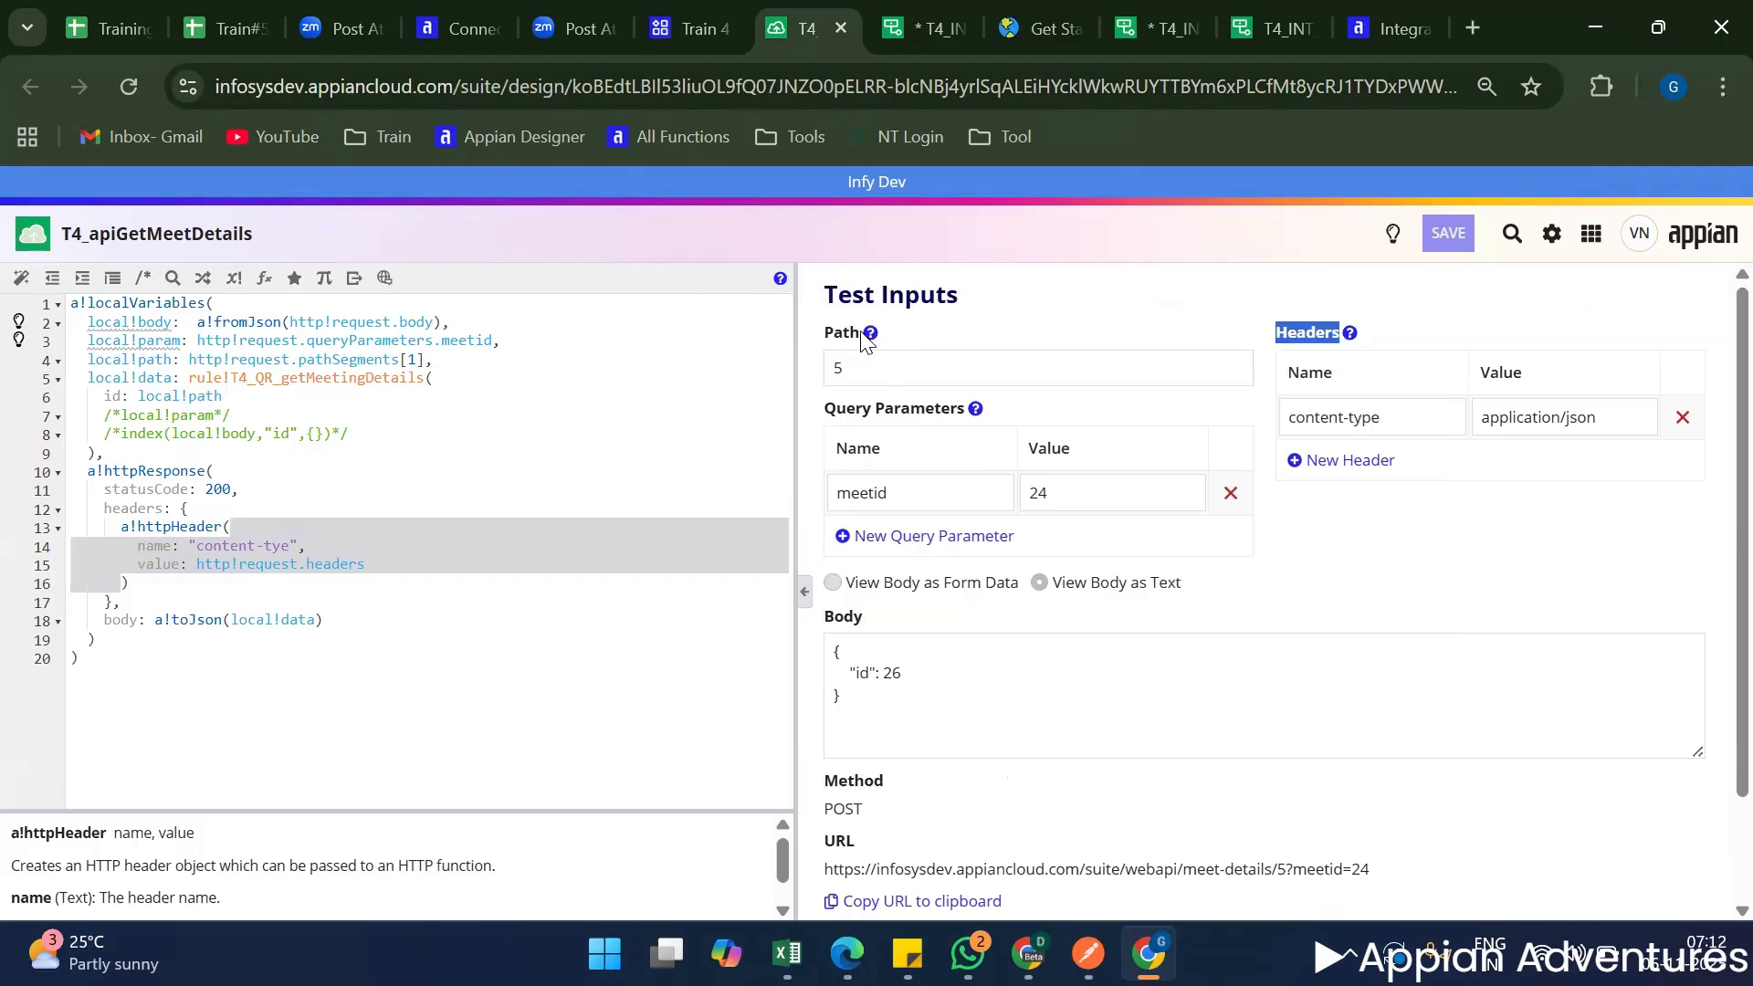
{"action": "mouse_move", "coordinate": [862, 337]}
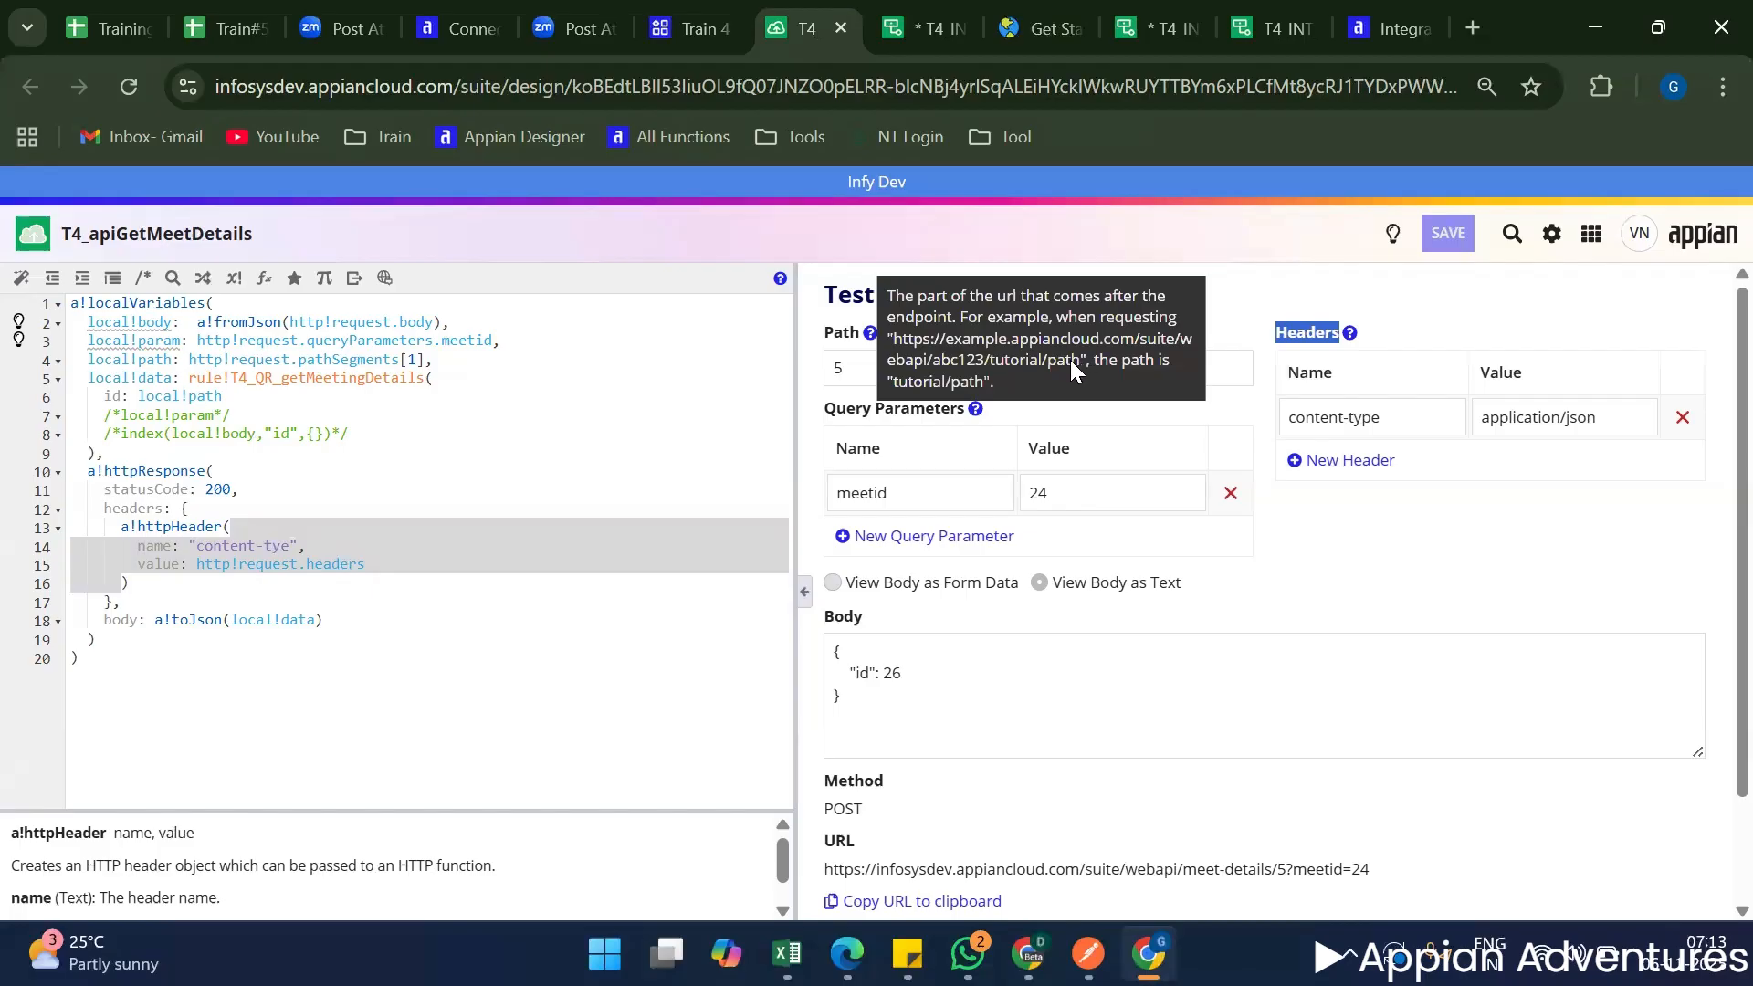
{"action": "left_click", "coordinate": [988, 361]}
{"action": "left_click_drag", "start_coordinate": [989, 361], "coordinate": [1077, 362]}
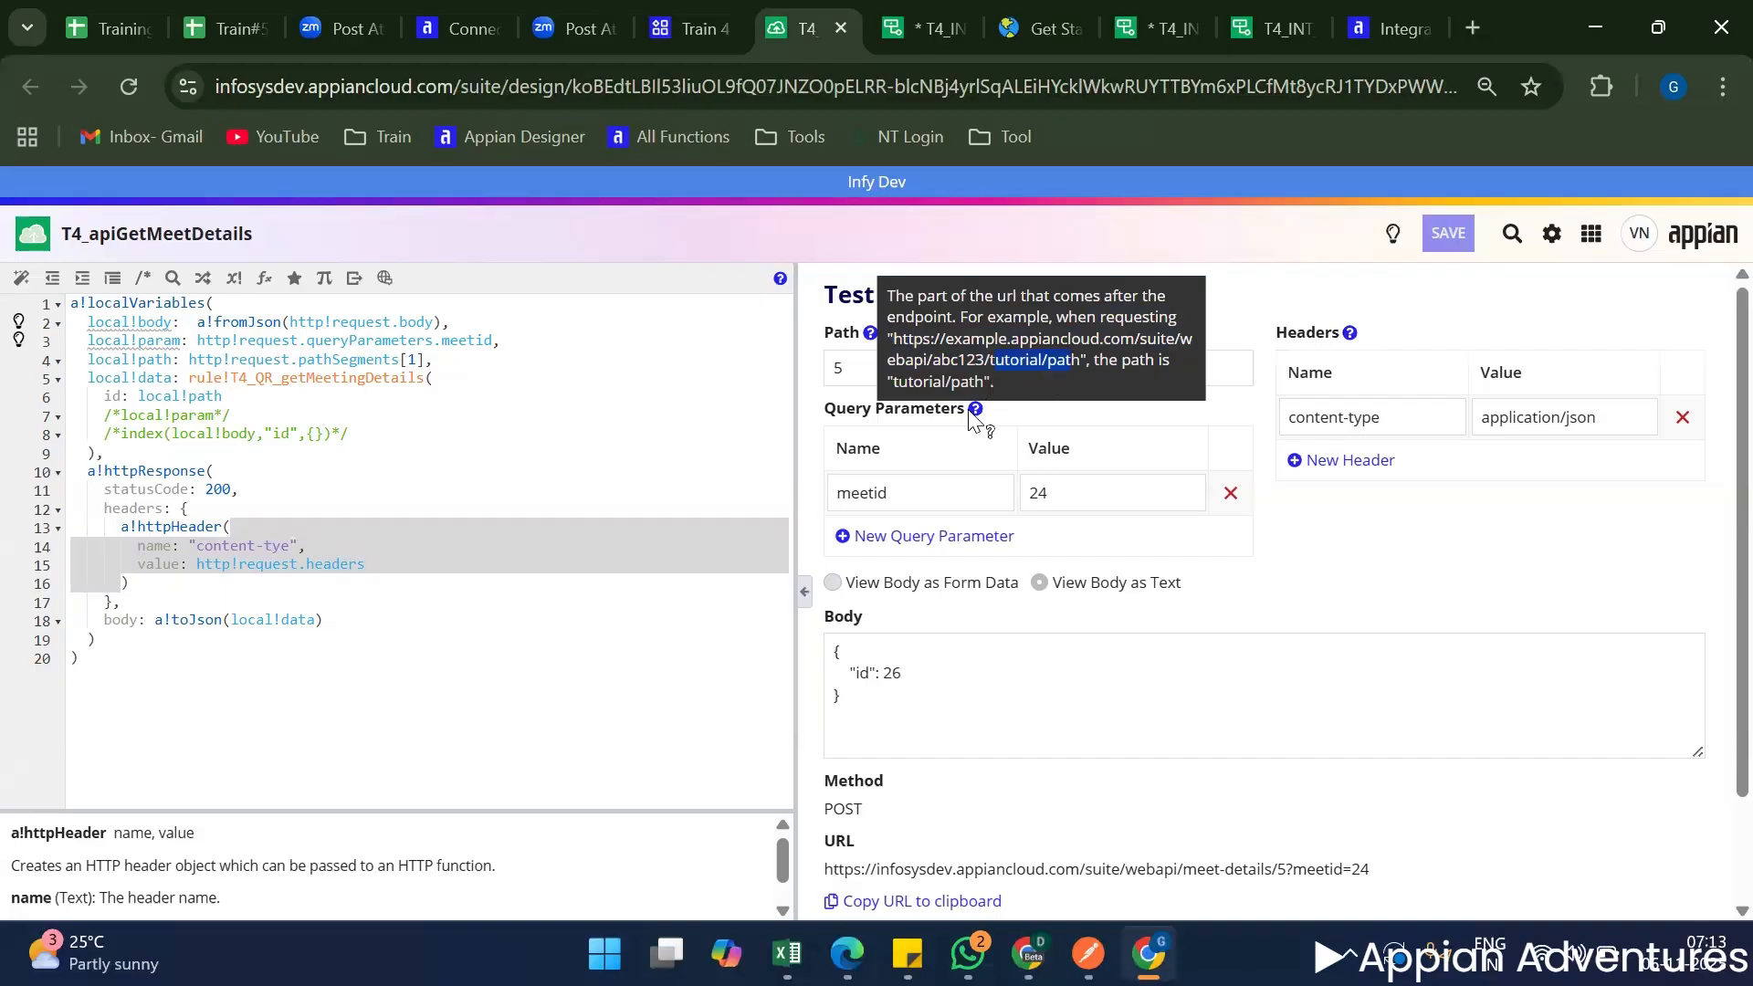
{"action": "left_click", "coordinate": [1246, 576]}
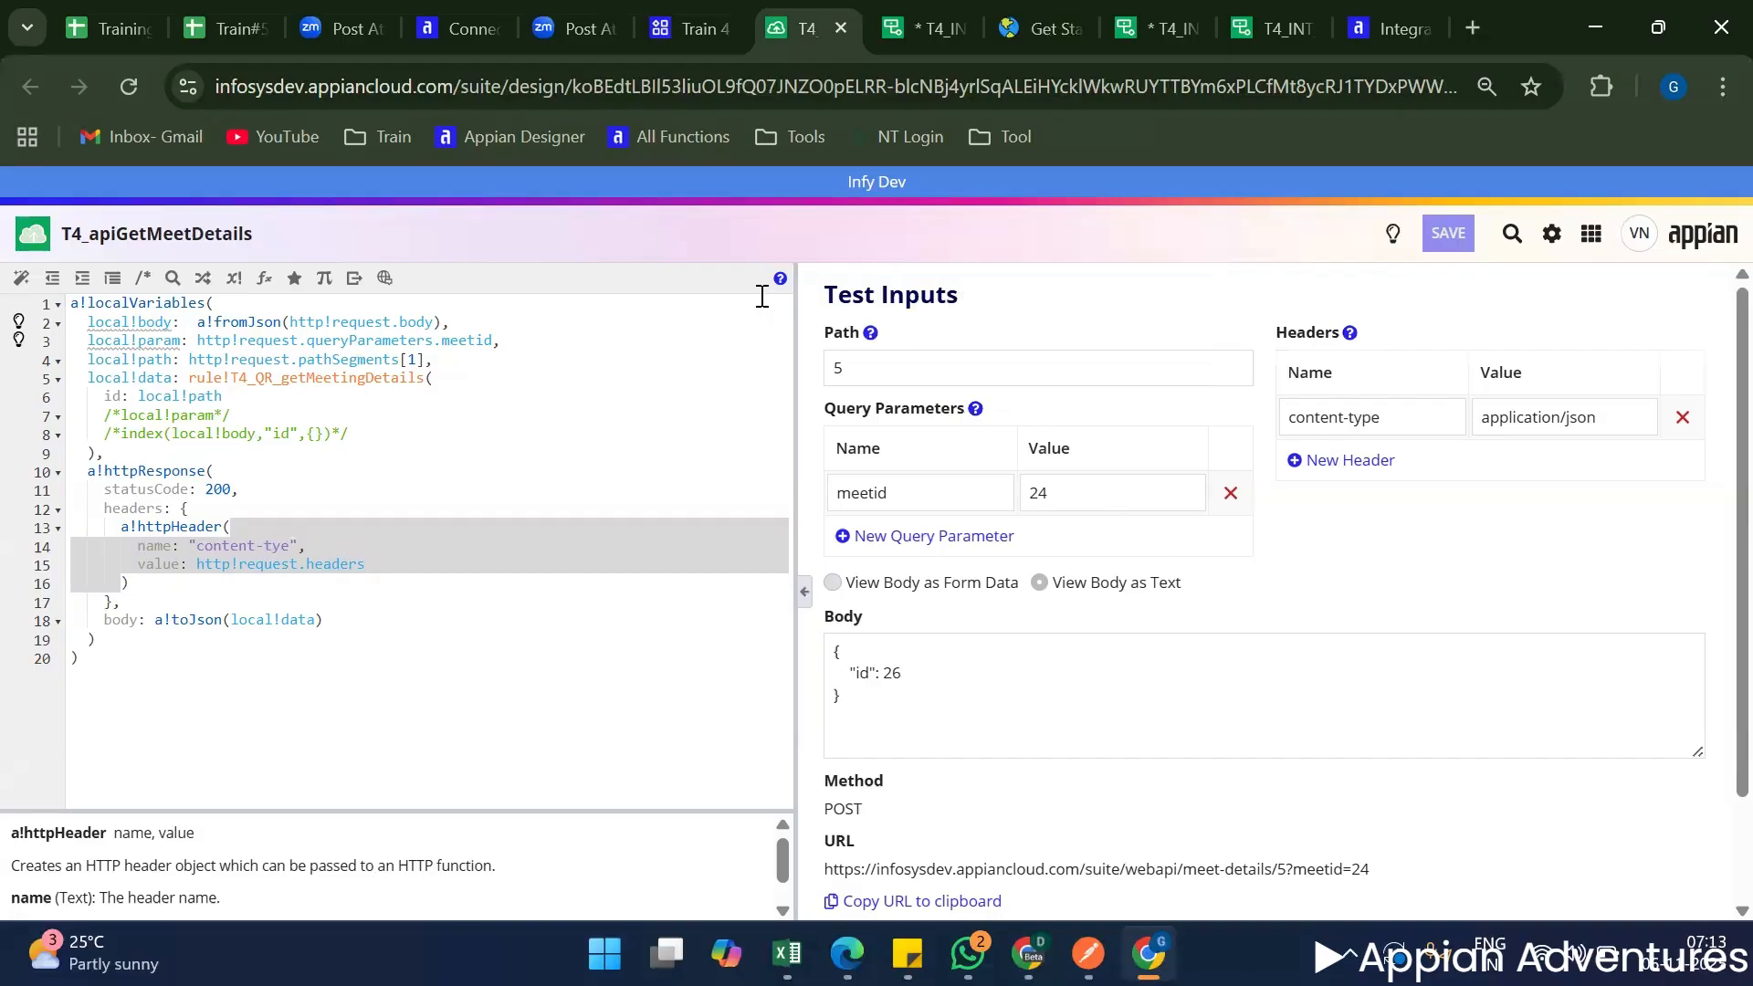
Return to T4_INT_getStateDetails, test the request with default error handling, and save the integration.
{"action": "left_click", "coordinate": [923, 28]}
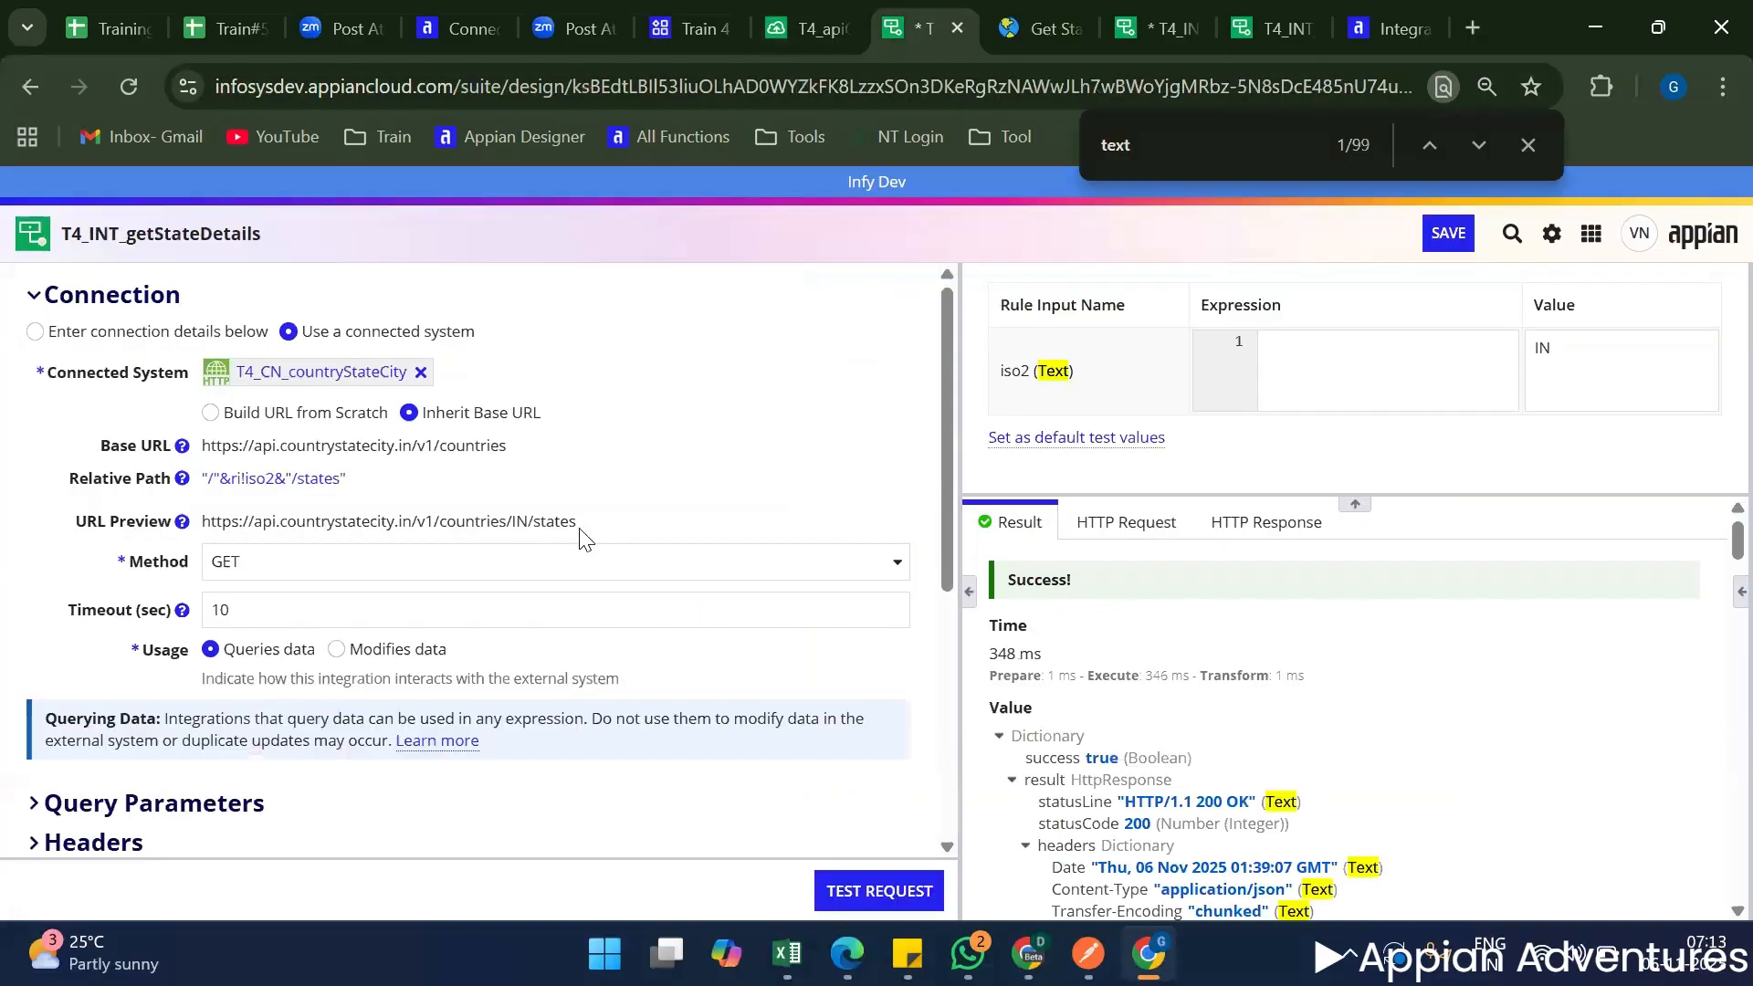
{"action": "left_click", "coordinate": [888, 892]}
{"action": "scroll", "coordinate": [654, 751], "scroll_direction": "down", "scroll_amount": 5}
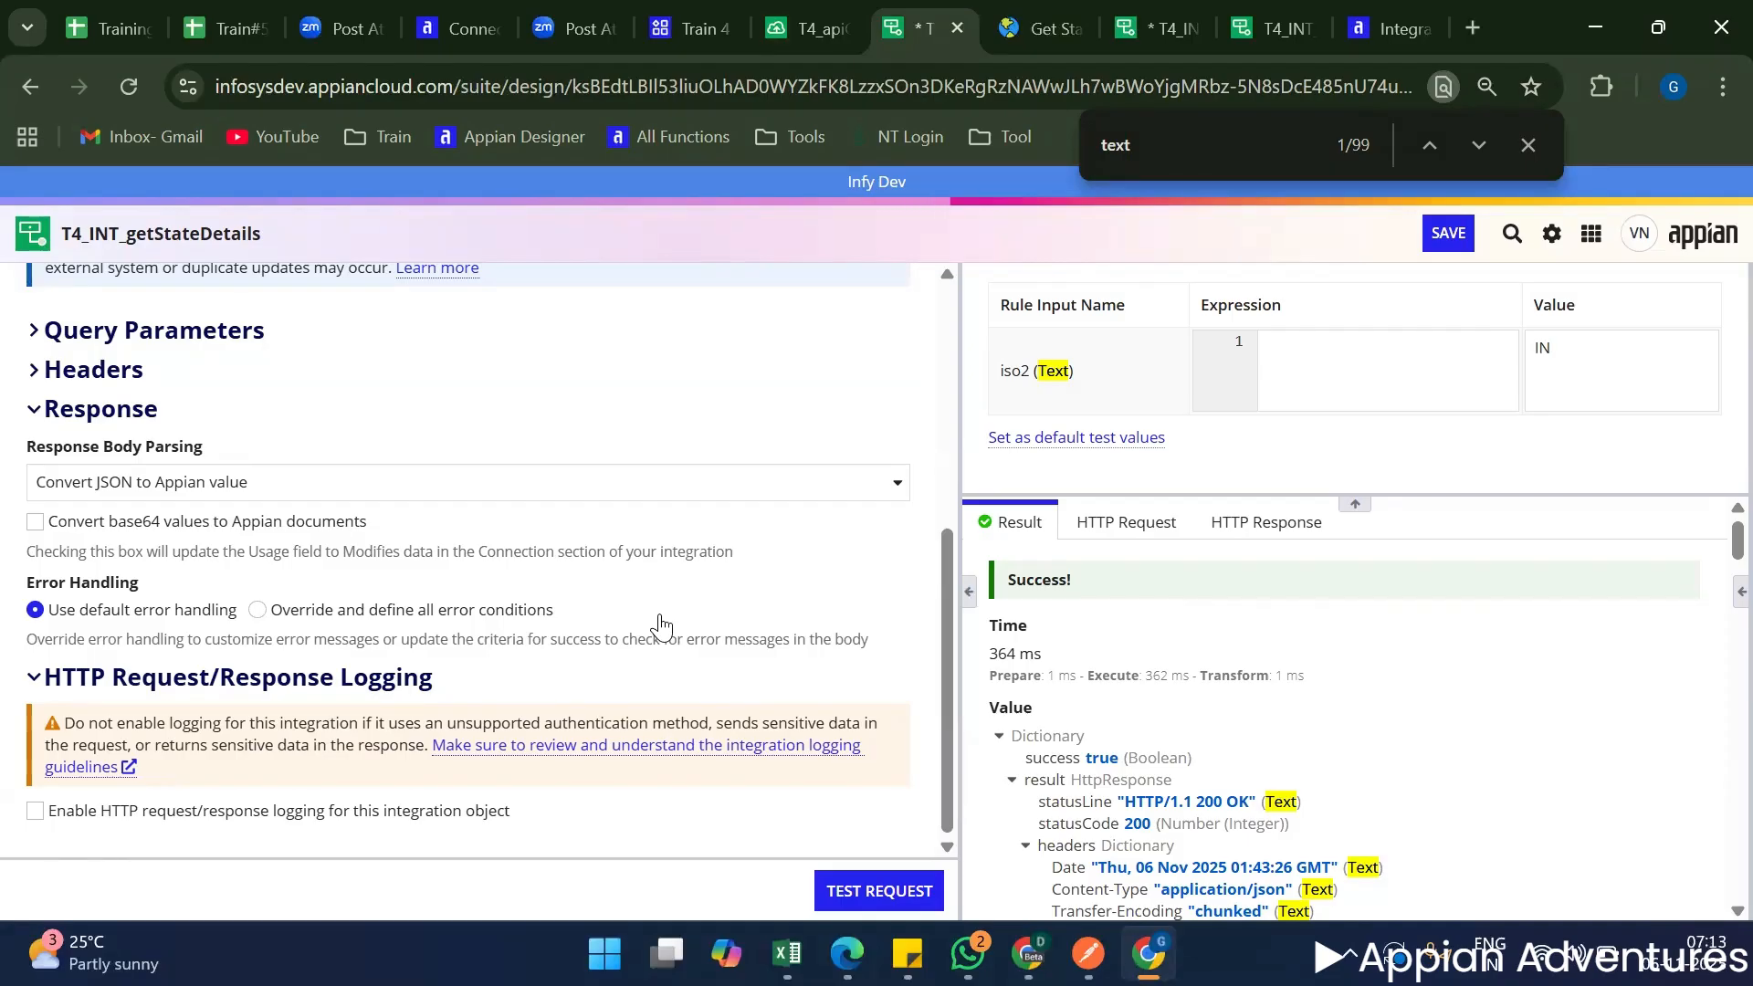
{"action": "key", "text": "ctrl+s"}
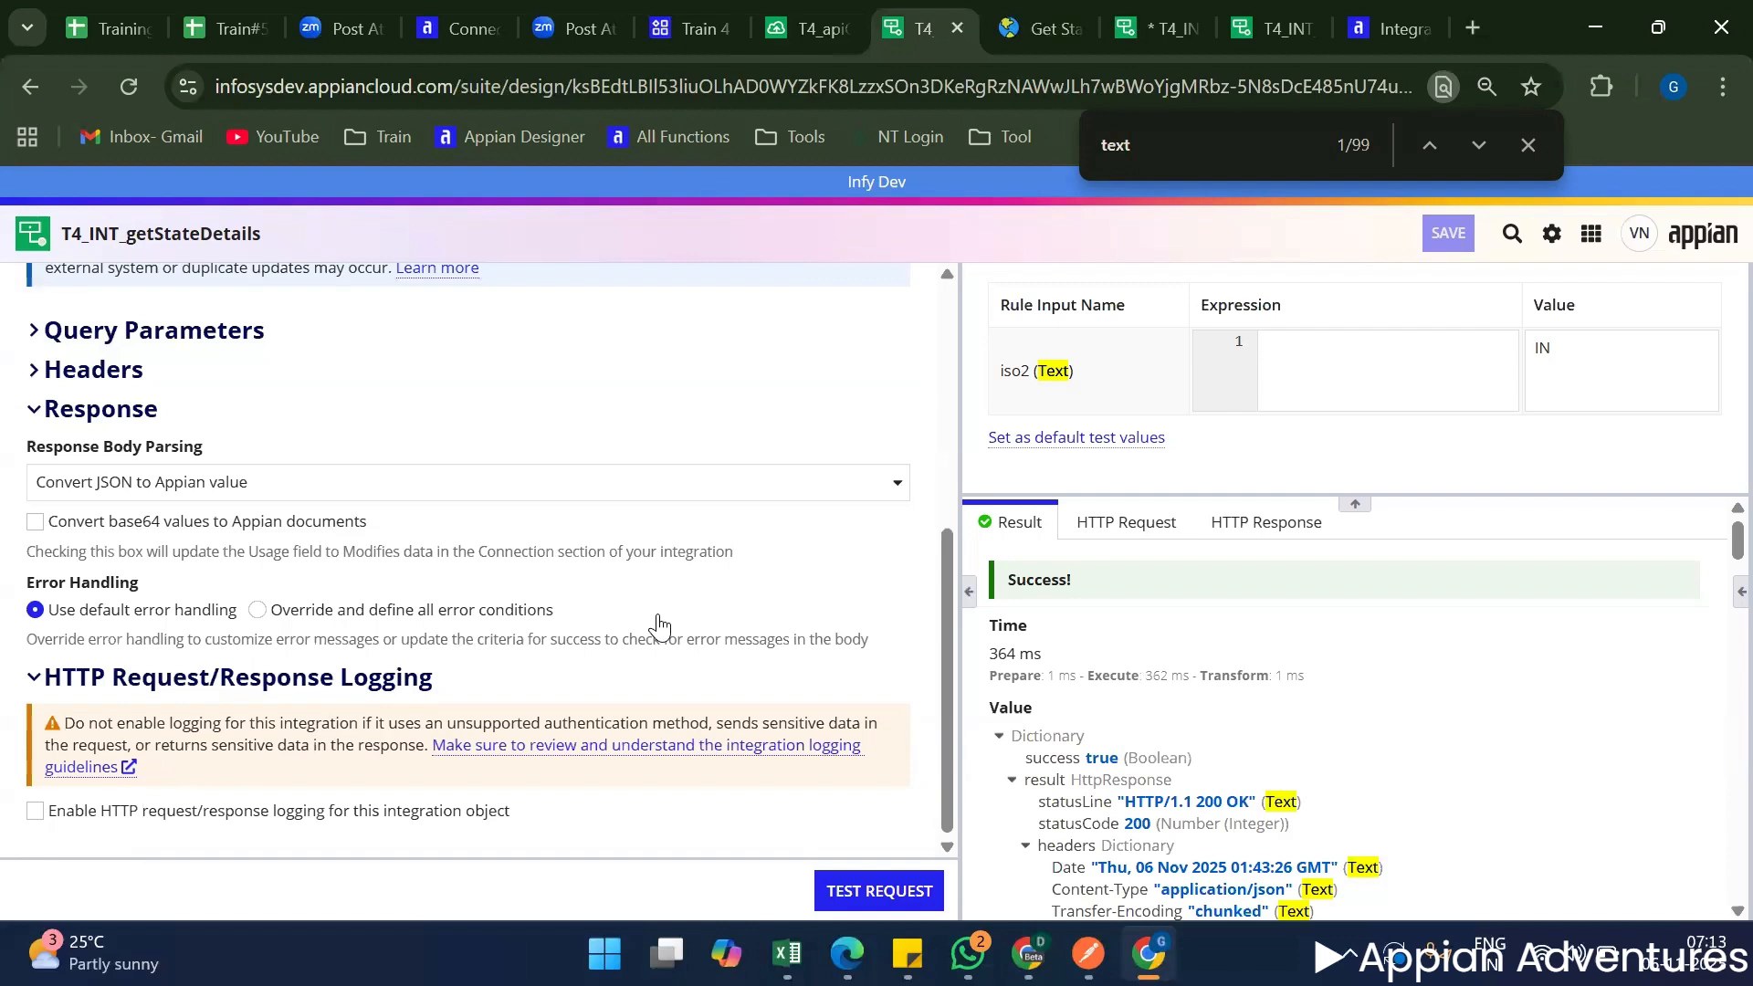
{"action": "scroll", "coordinate": [659, 626], "scroll_direction": "up", "scroll_amount": 5}
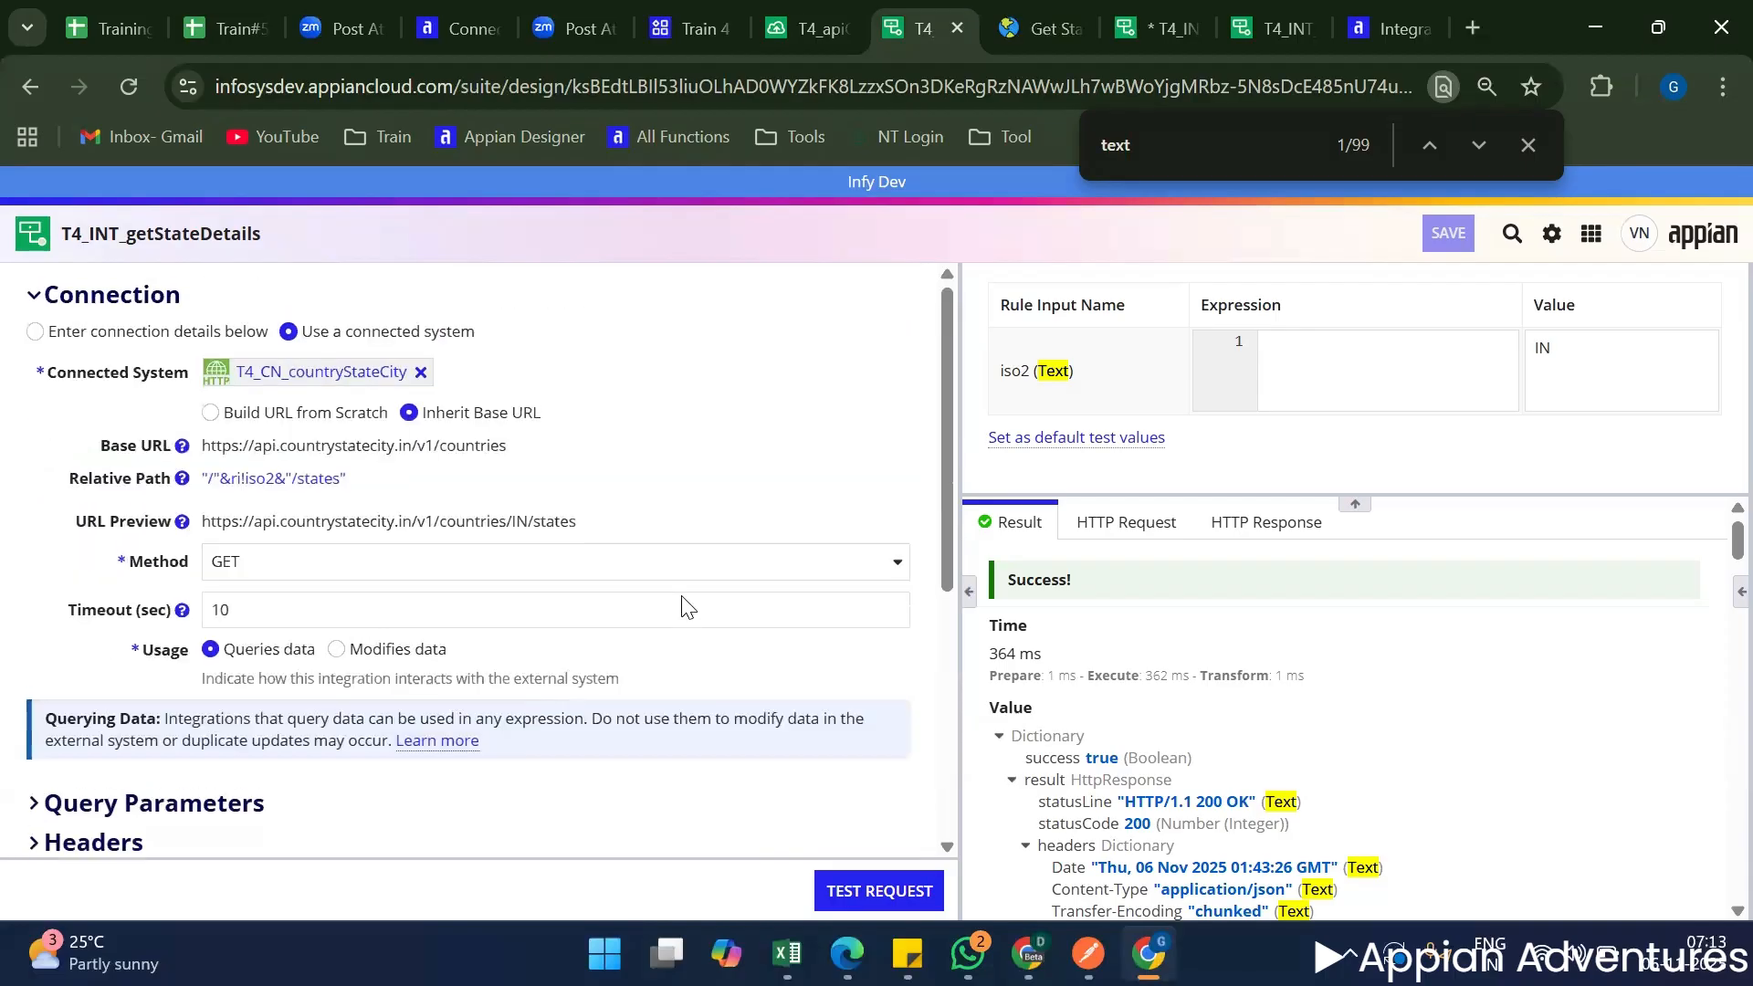
Switch to T4_apiGetMeetDetails and examine the web API's request URL with its path and meetid query parameter.
{"action": "left_click", "coordinate": [810, 18]}
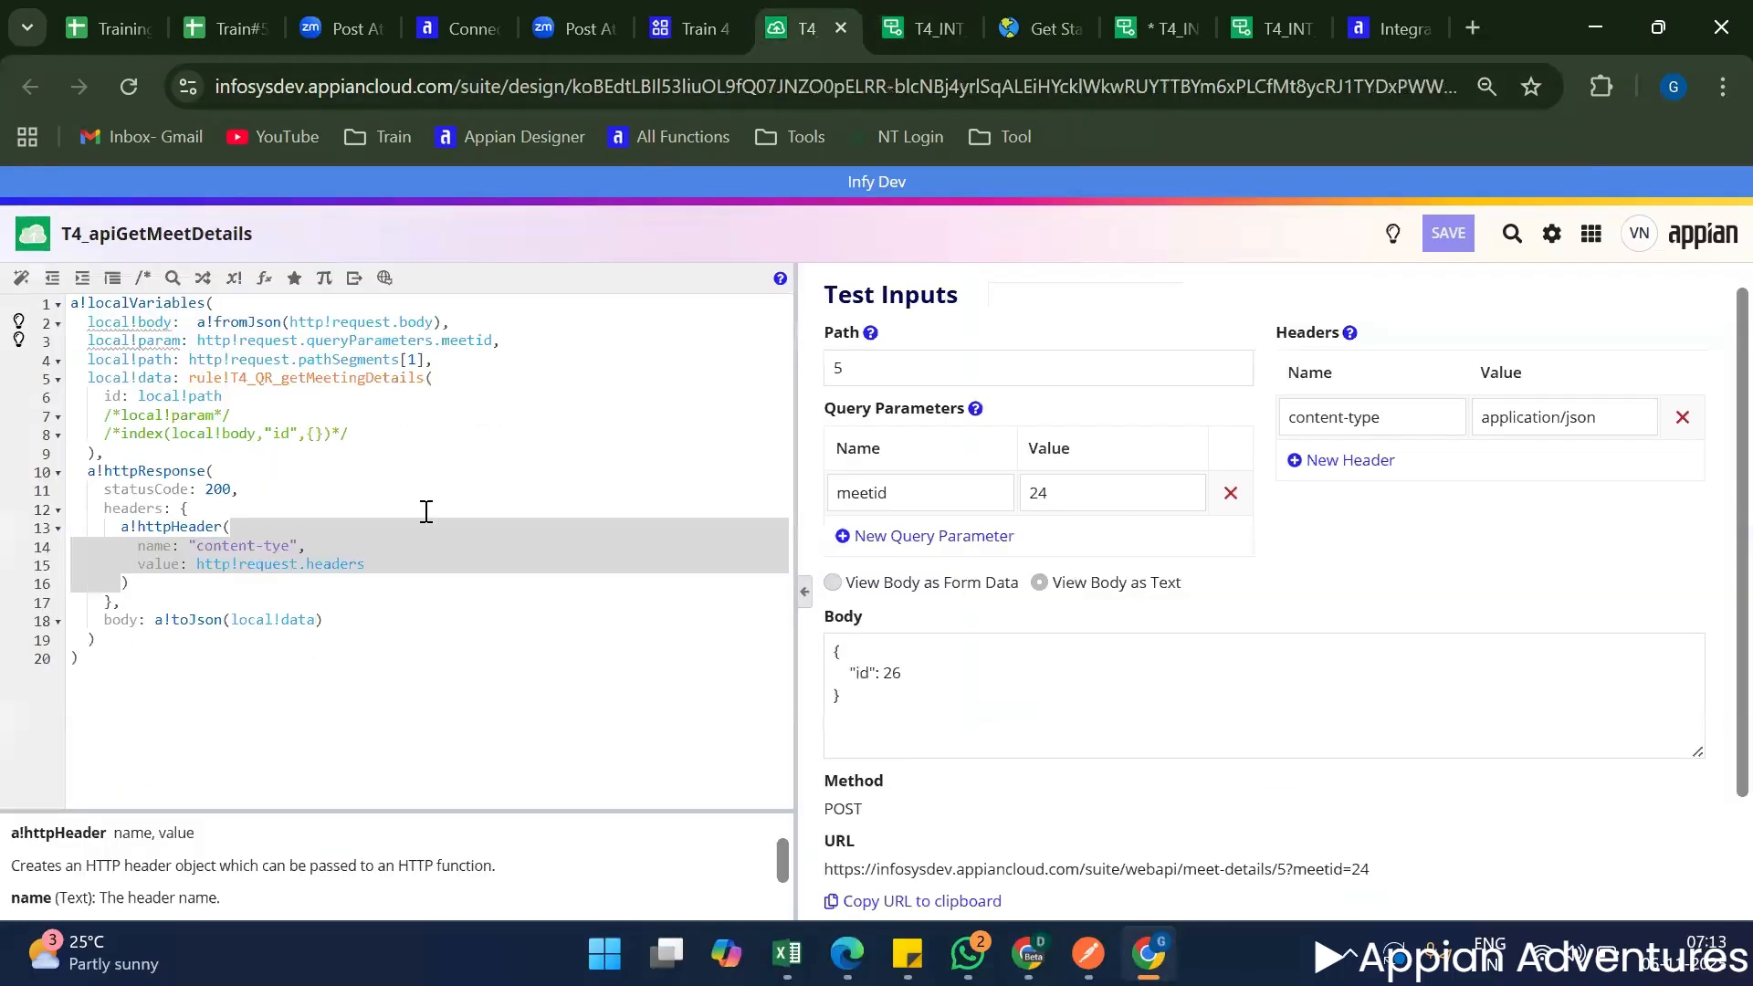
{"action": "scroll", "coordinate": [931, 794], "scroll_direction": "down", "scroll_amount": 2}
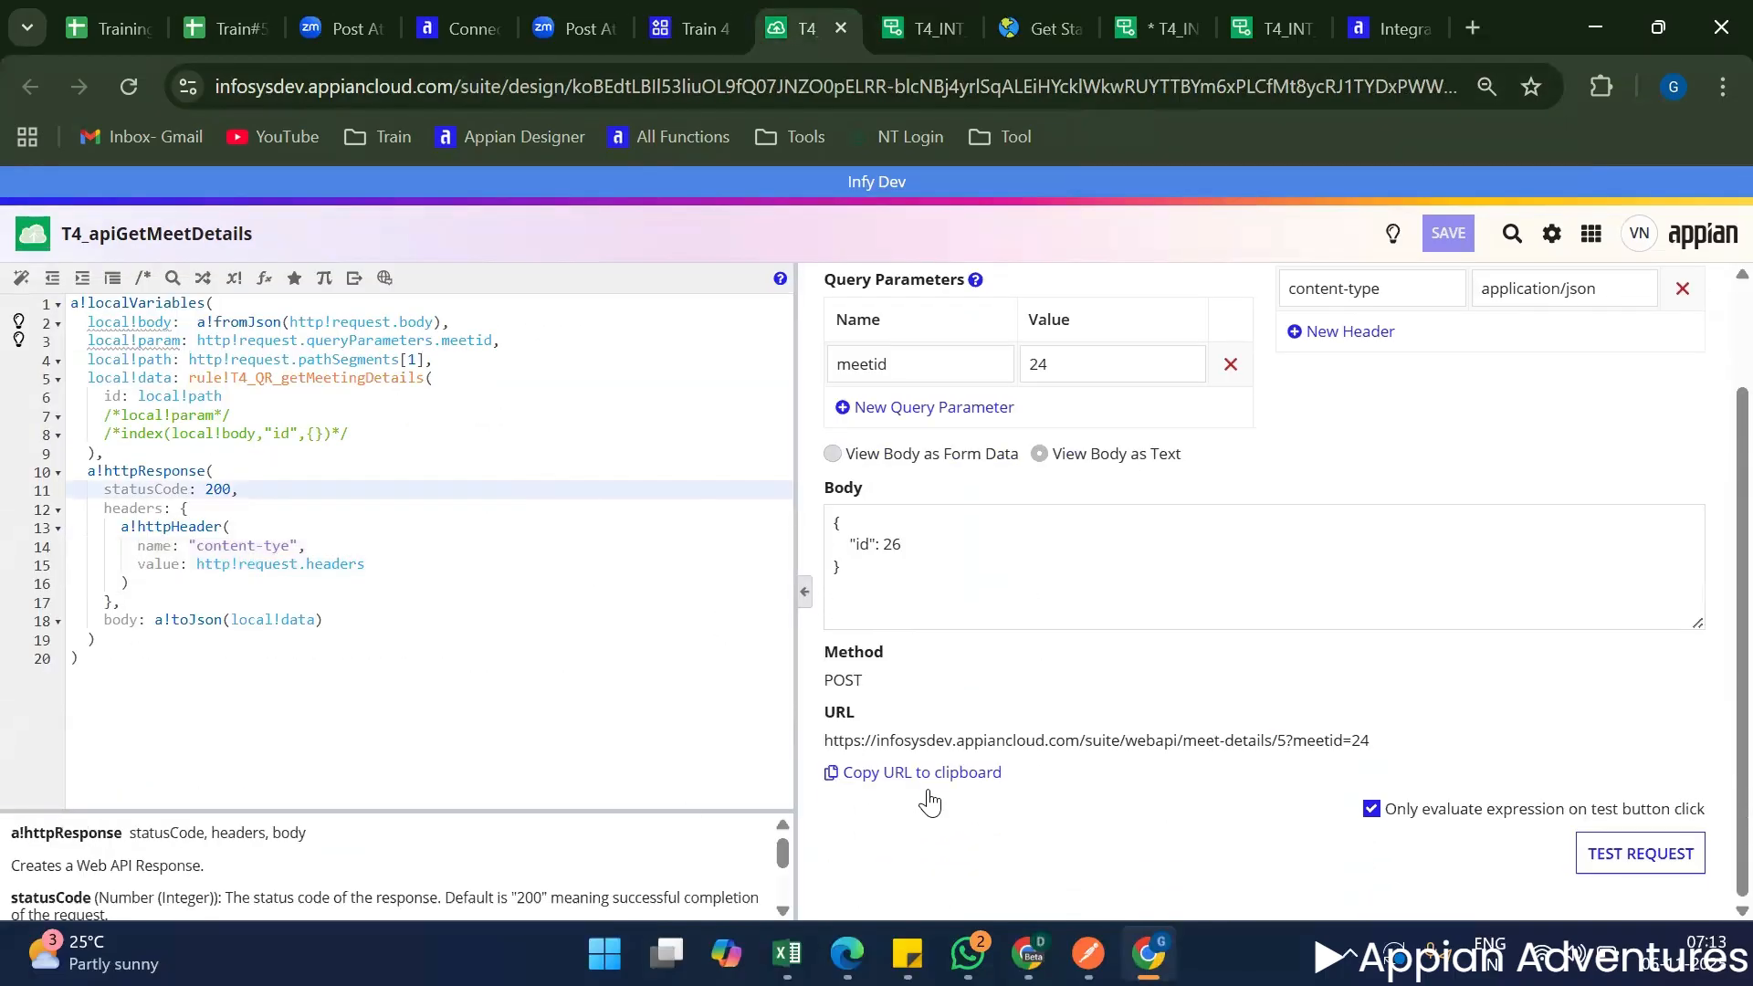
{"action": "triple_click", "coordinate": [979, 747]}
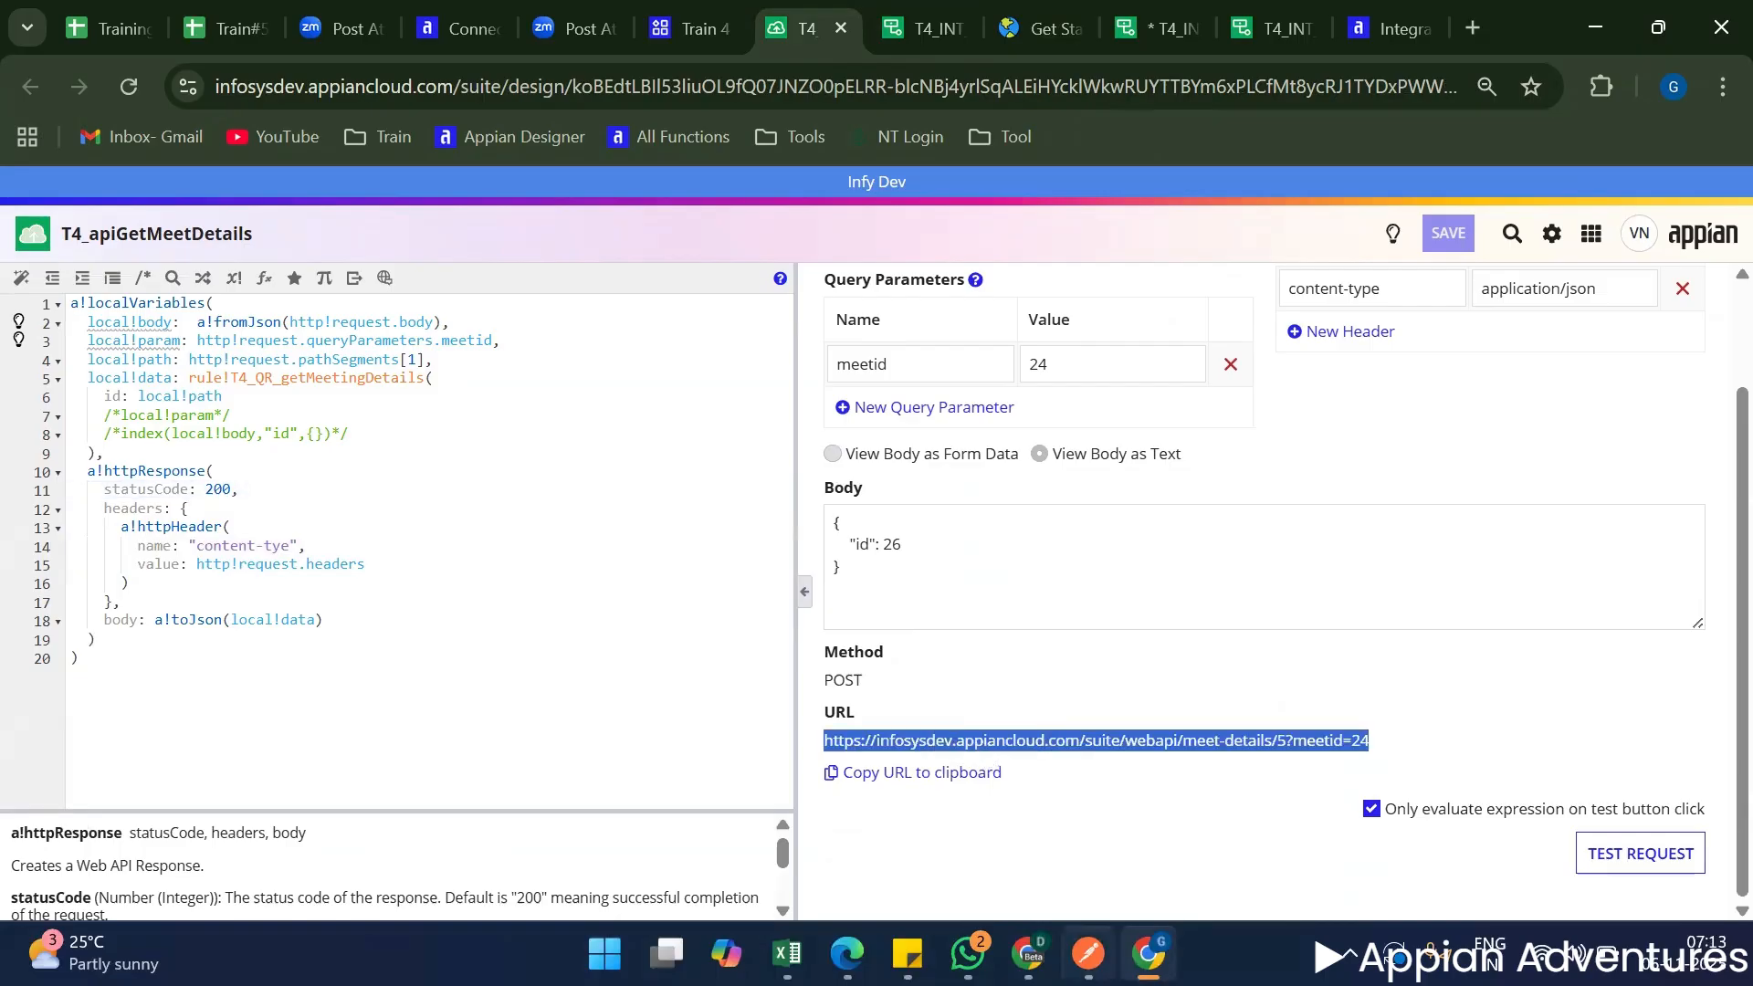
Switch to Postman and view the JSON body of the create meeting request in the T4 Train Application collection.
{"action": "left_click", "coordinate": [1088, 953]}
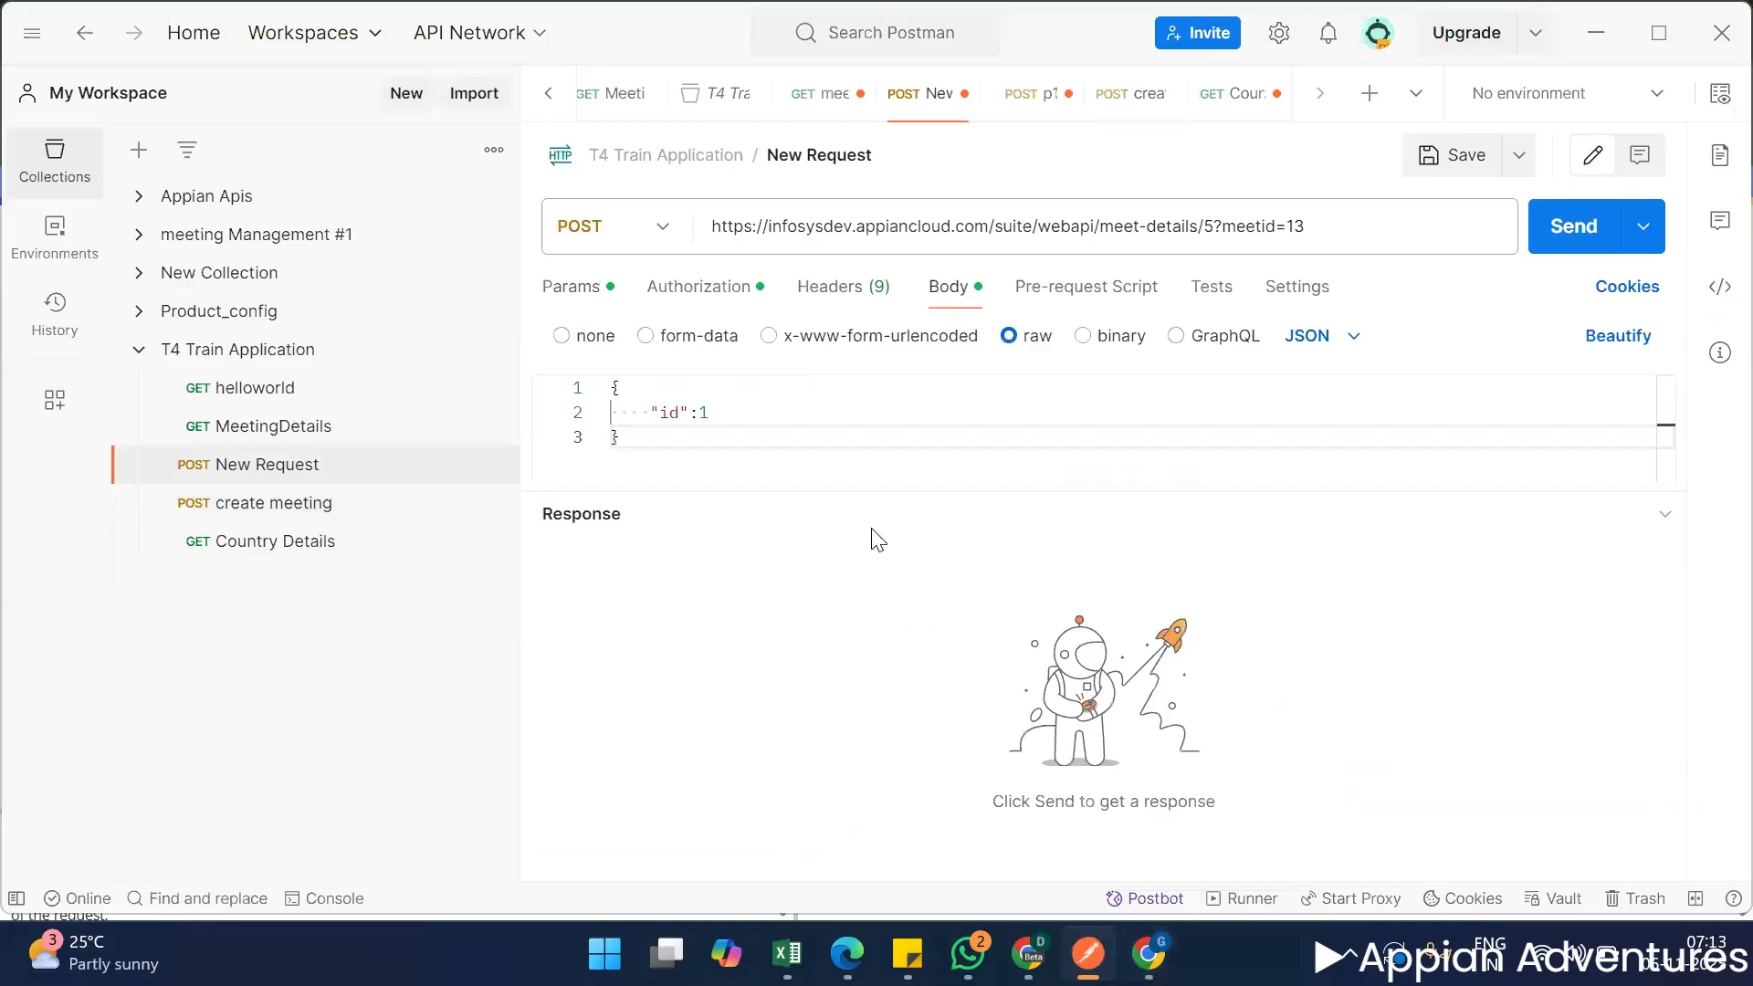
{"action": "left_click", "coordinate": [378, 505]}
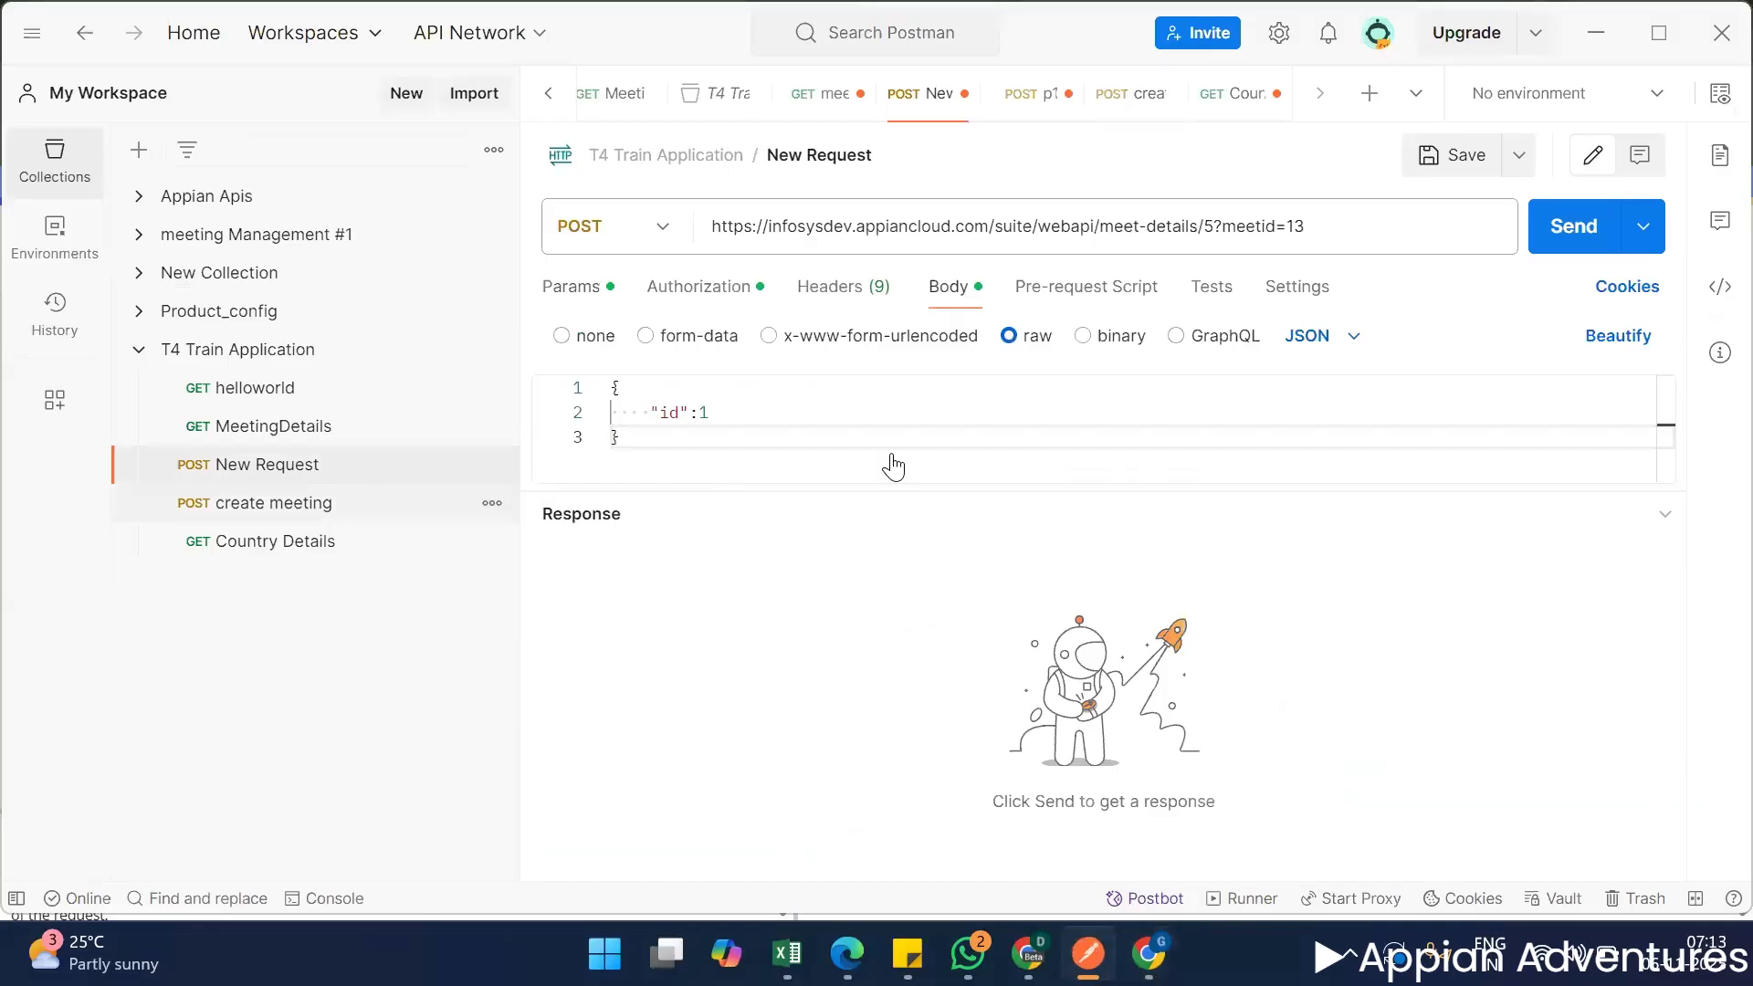
{"action": "left_click", "coordinate": [931, 292]}
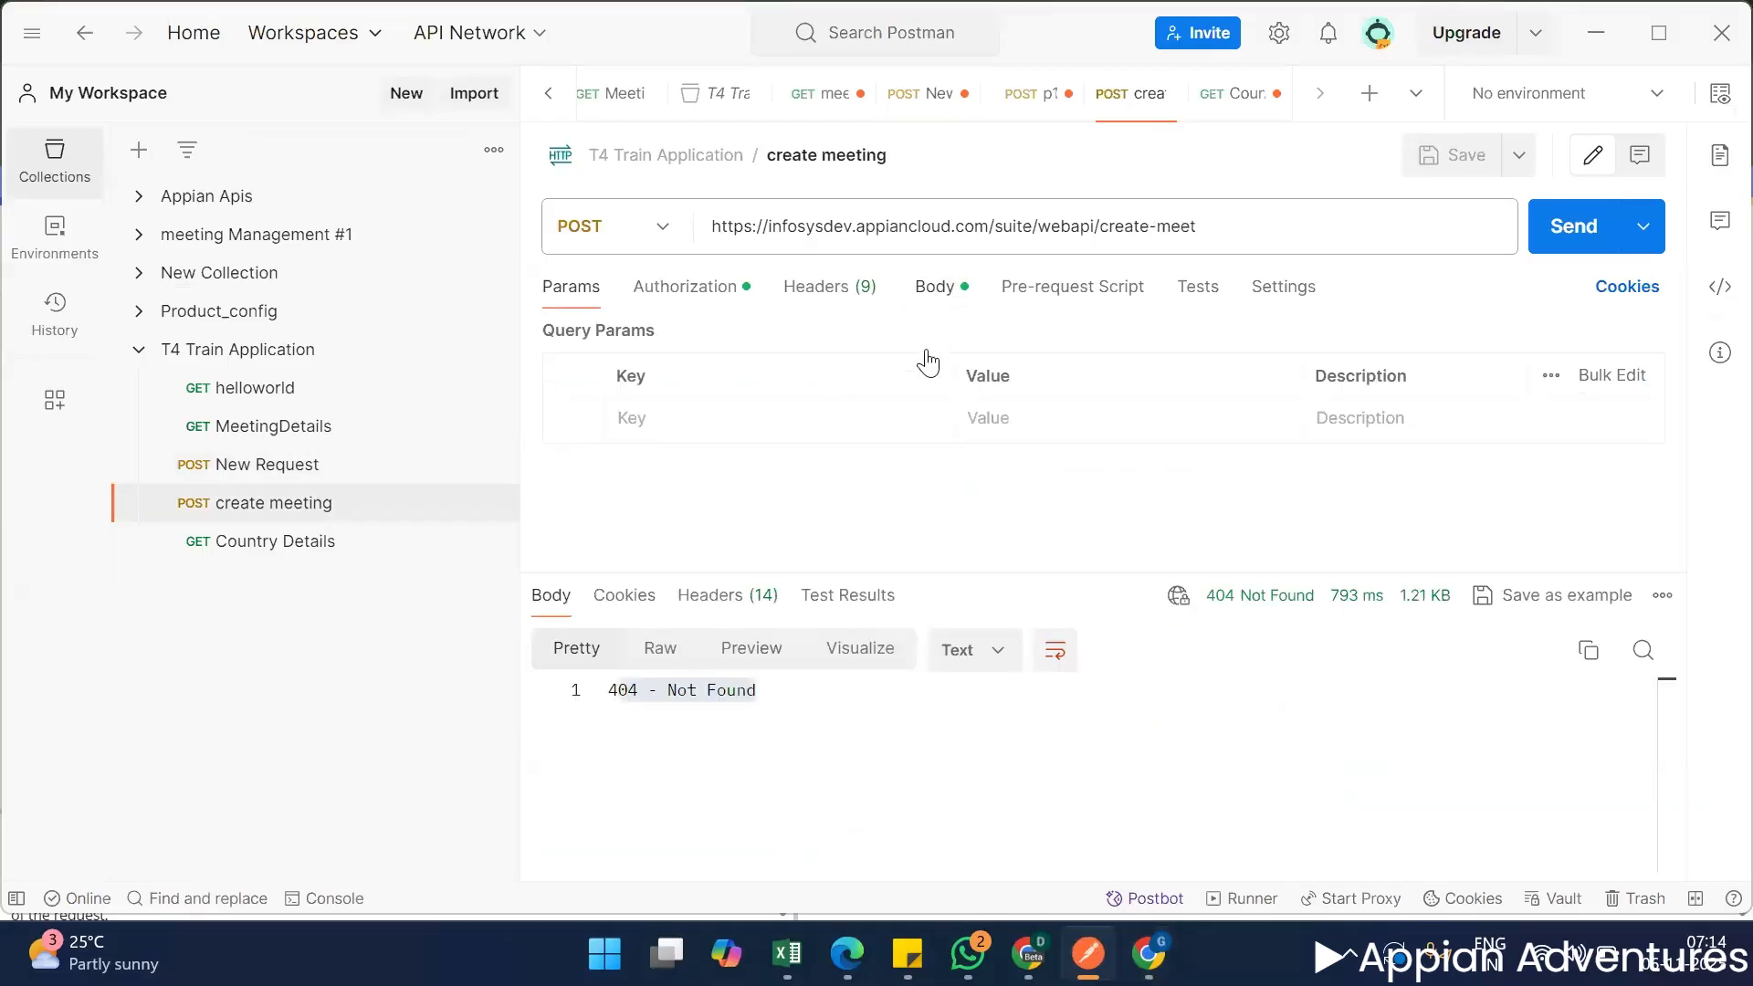
{"action": "scroll", "coordinate": [983, 548], "scroll_direction": "up", "scroll_amount": 3}
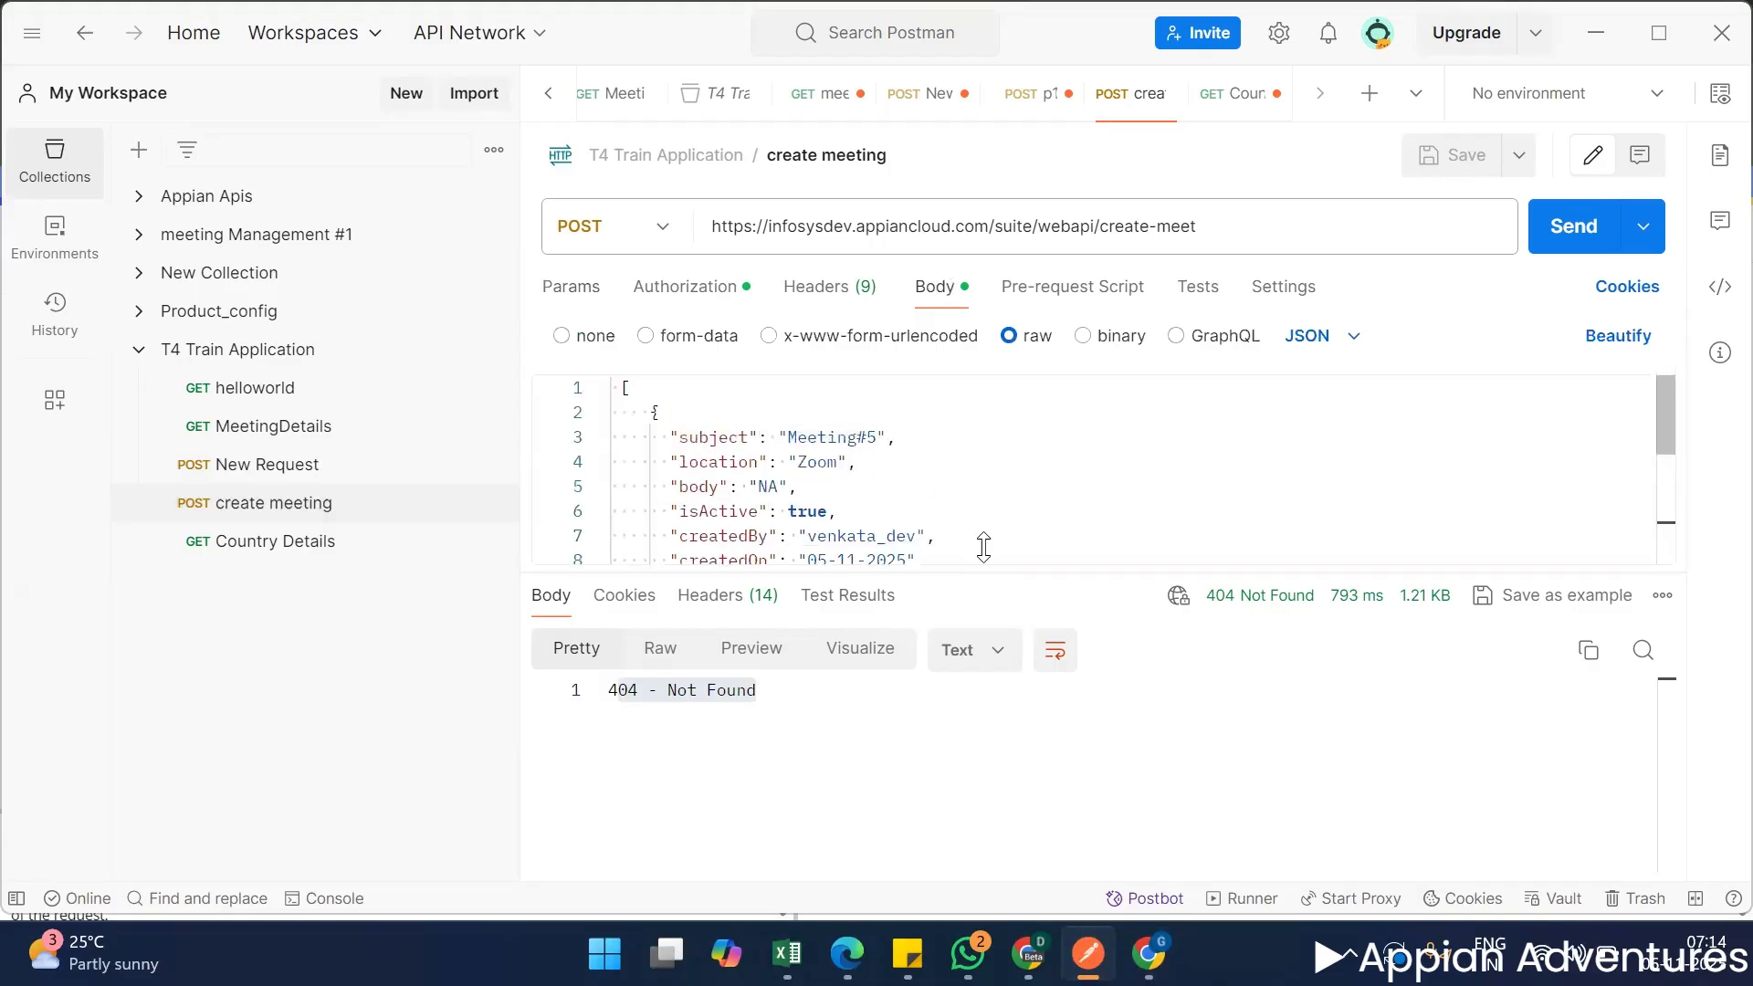
Examine the rest of the create meeting JSON body in Postman, then switch back to T4_apiGetMeetDetails in Appian.
{"action": "scroll", "coordinate": [962, 497], "scroll_direction": "down", "scroll_amount": 4}
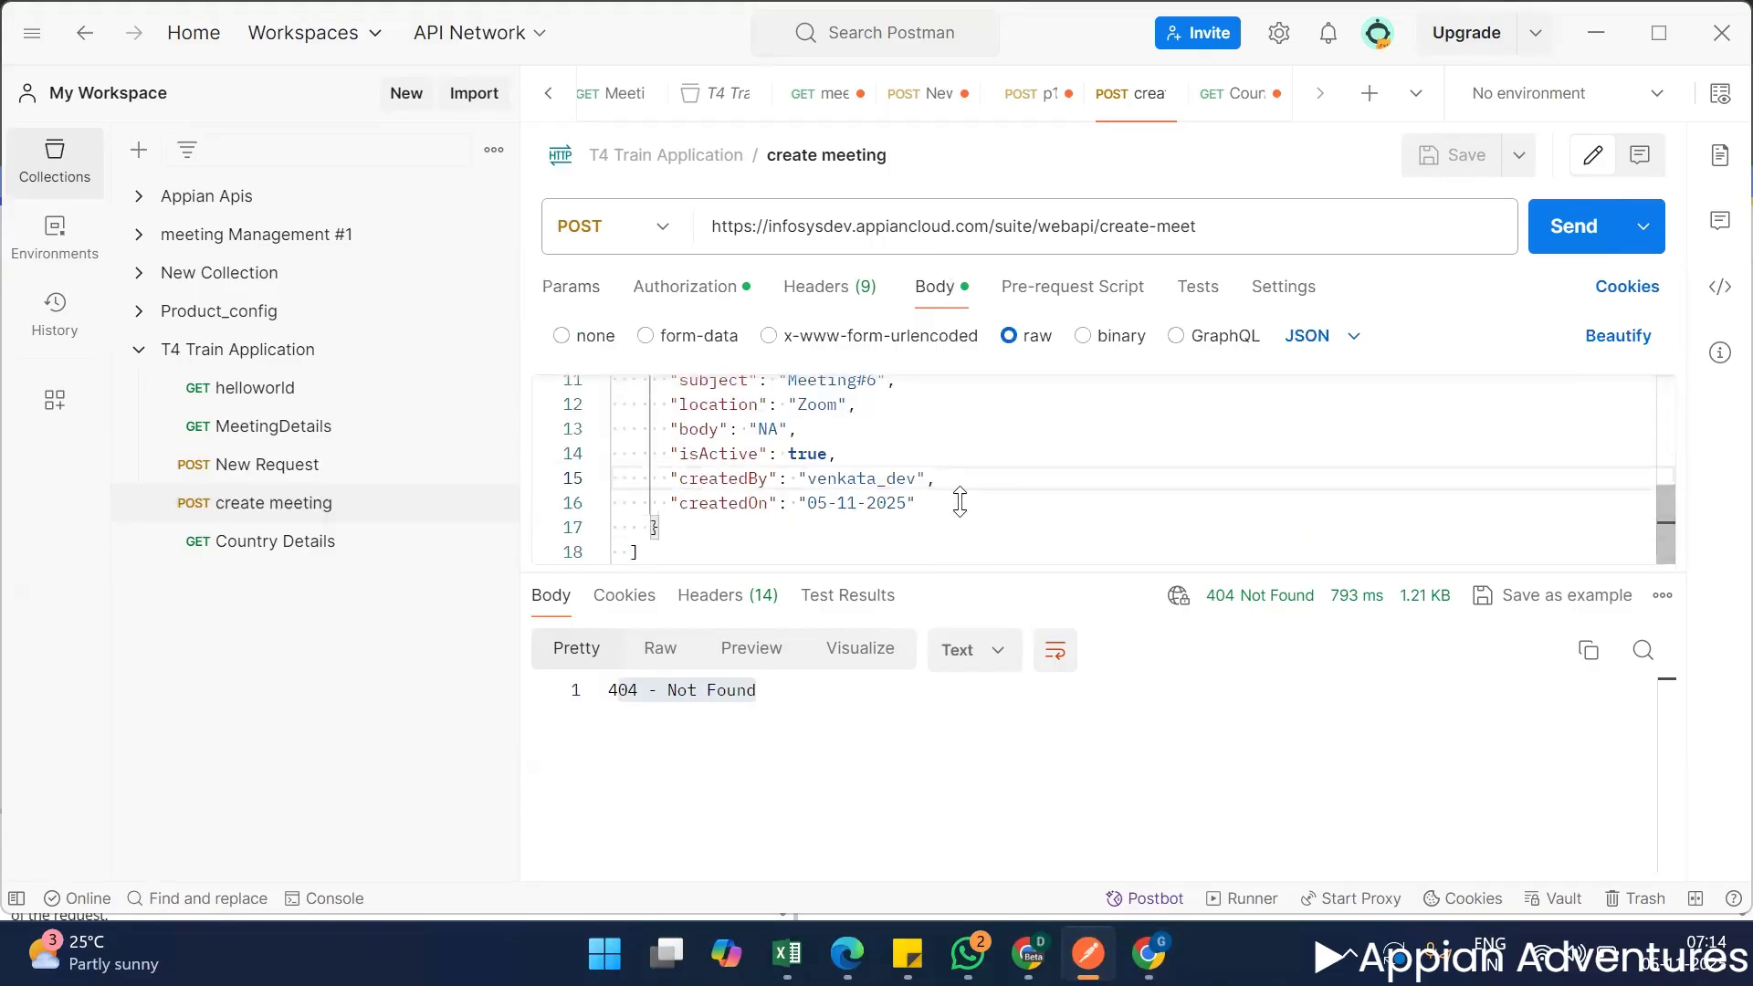
{"action": "key", "text": "alt+Tab"}
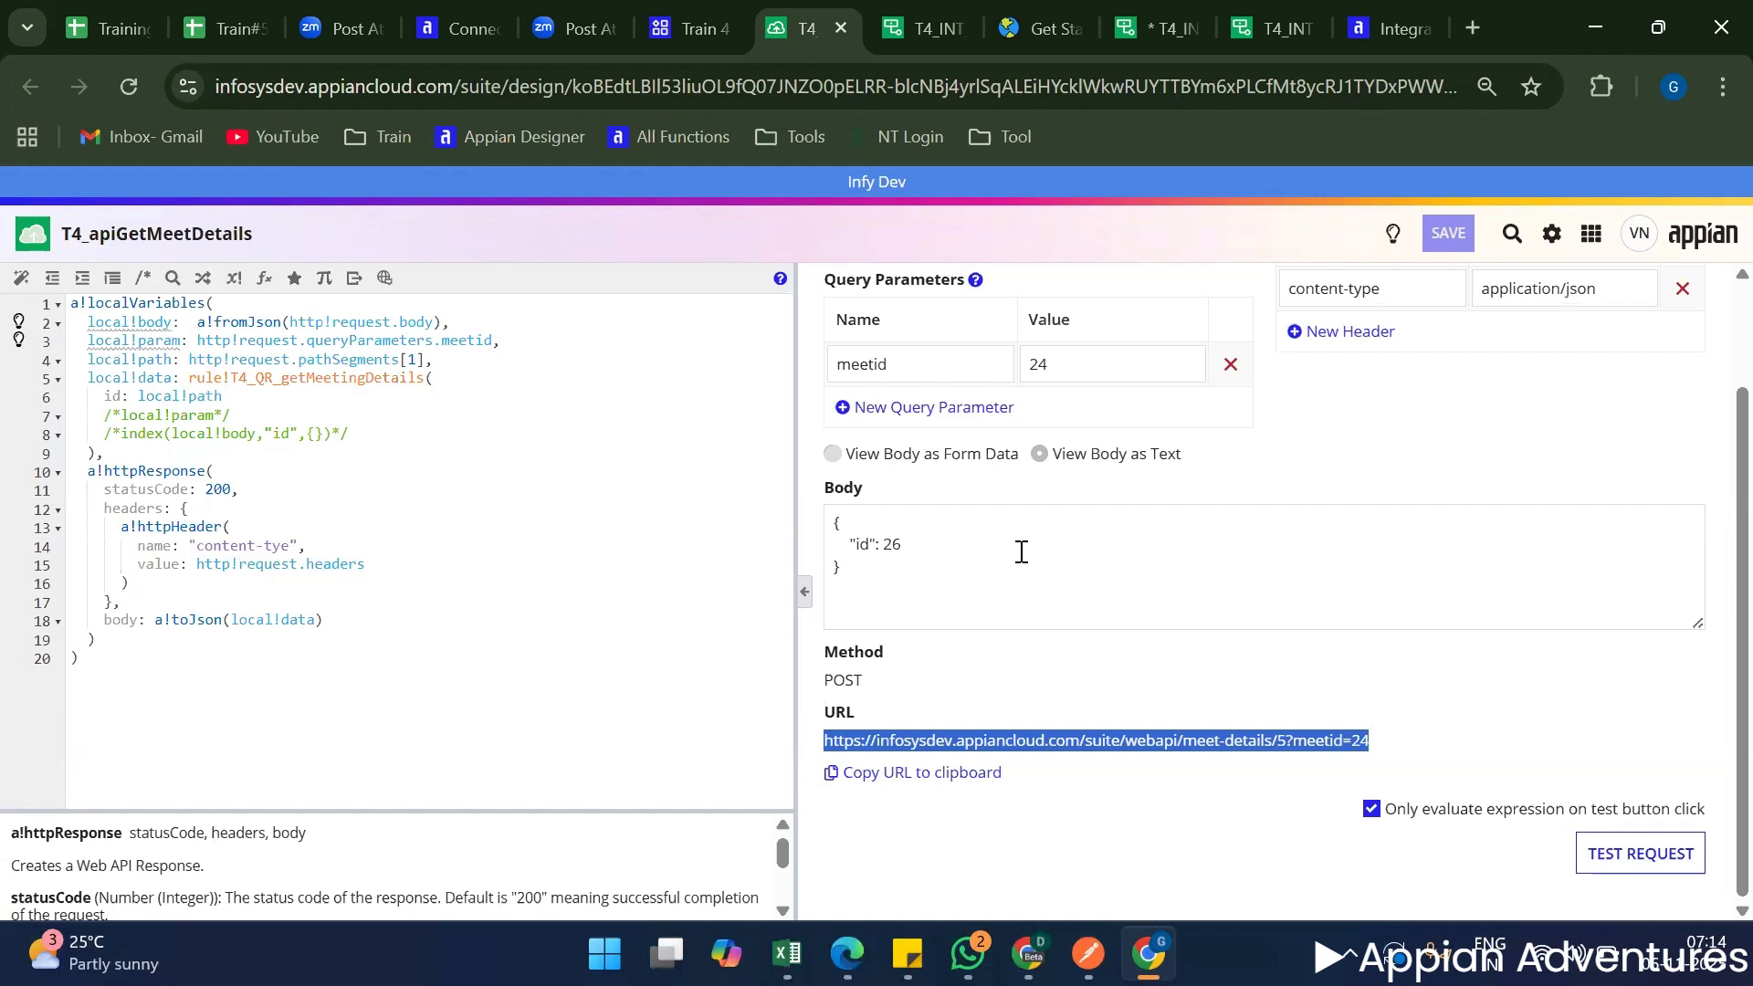
Open T4_INT_getStateDetails and review its connection settings, including the relative path, and its response parsing and error handling options.
{"action": "key", "text": "ctrl+Tab"}
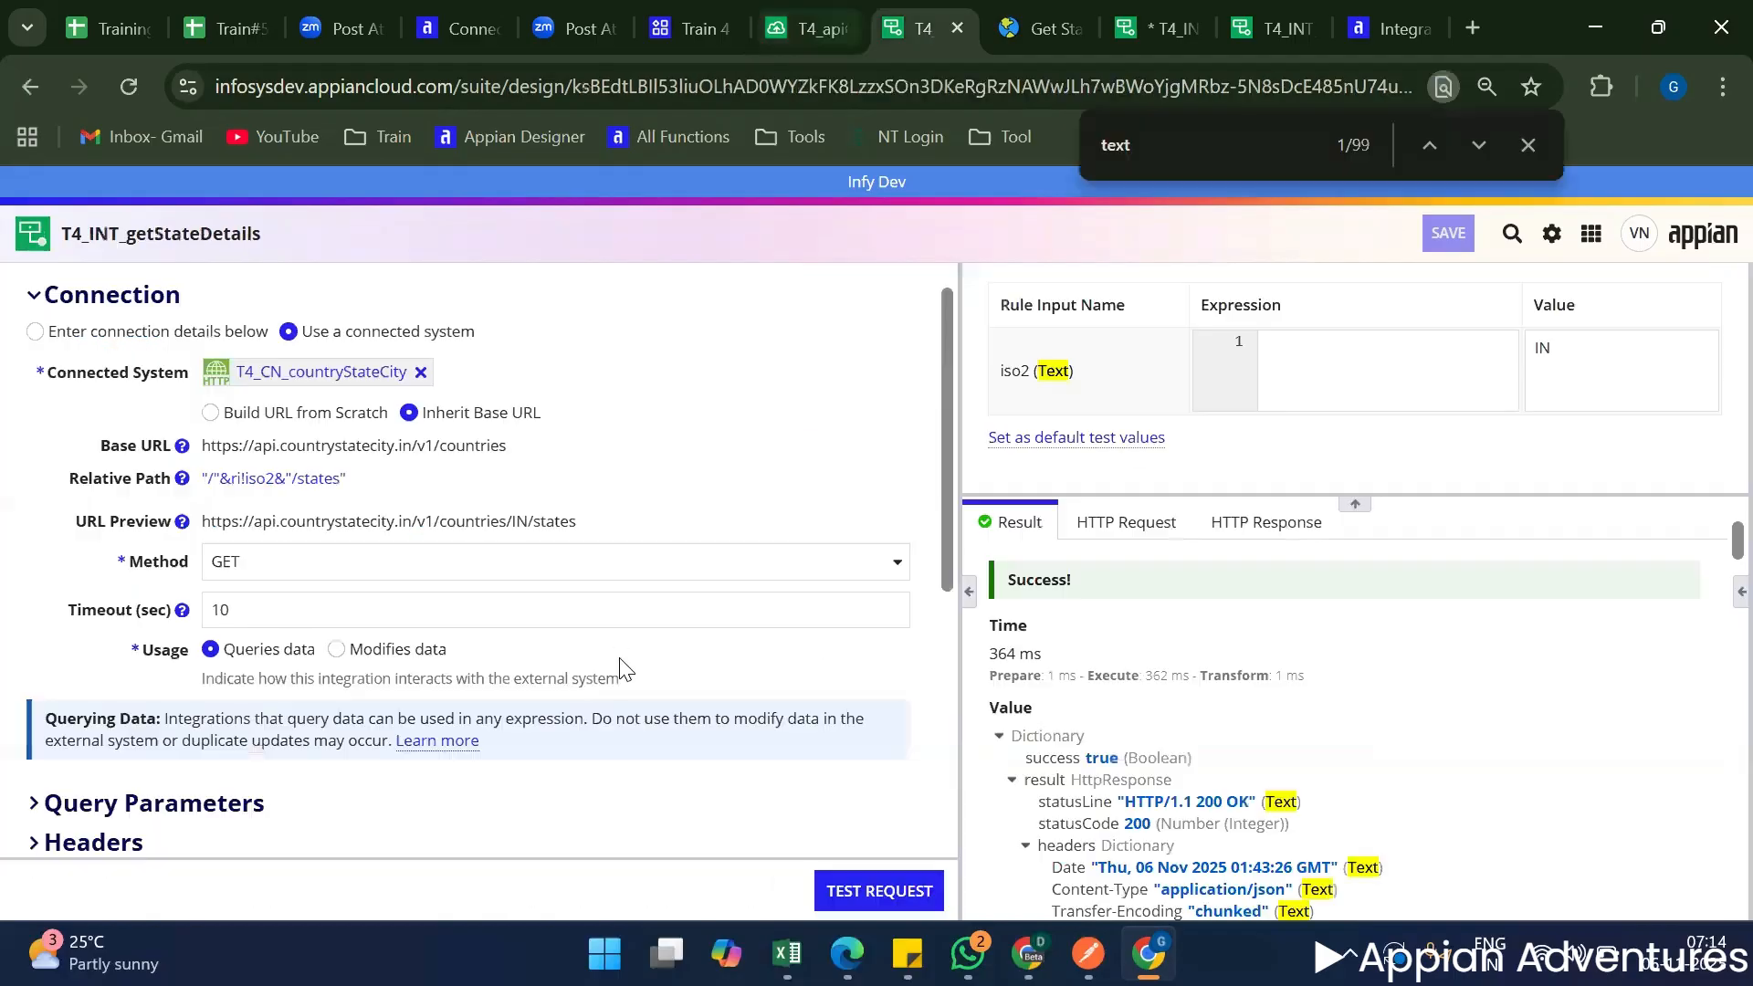
{"action": "scroll", "coordinate": [602, 671], "scroll_direction": "down", "scroll_amount": 5}
{"action": "scroll", "coordinate": [602, 671], "scroll_direction": "up", "scroll_amount": 5}
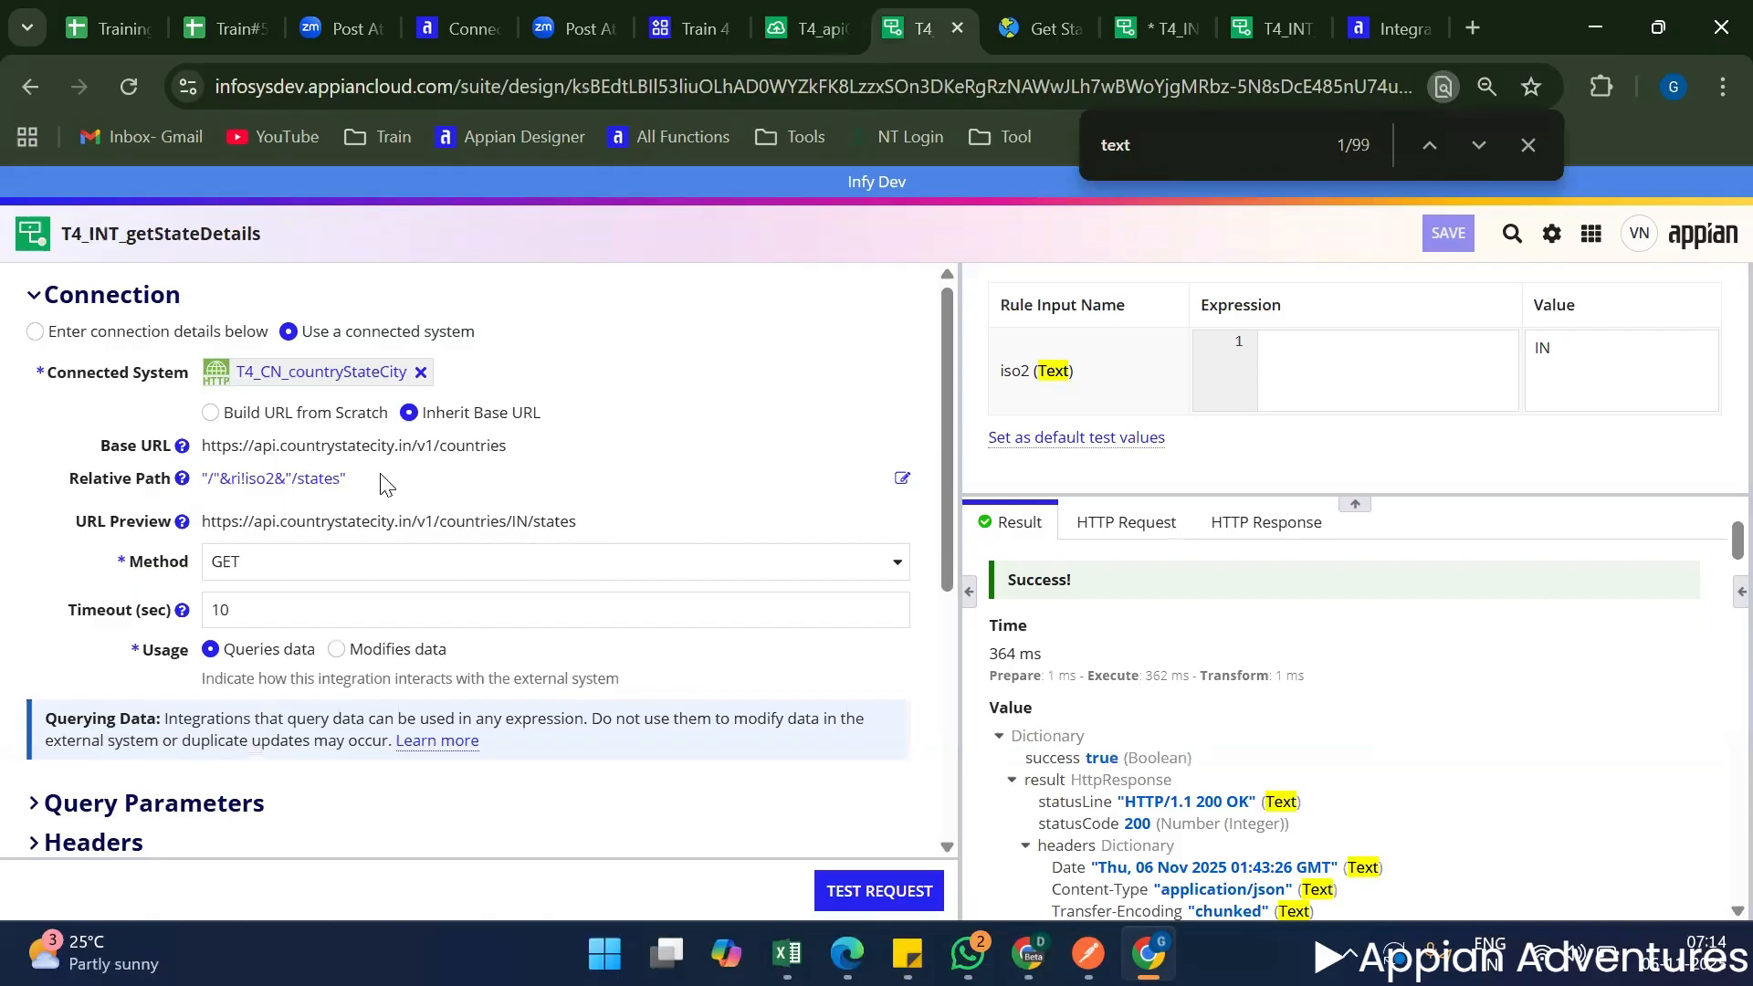
{"action": "triple_click", "coordinate": [209, 500]}
{"action": "left_click_drag", "start_coordinate": [231, 478], "coordinate": [911, 442]}
{"action": "scroll", "coordinate": [922, 452], "scroll_direction": "down", "scroll_amount": 5}
{"action": "scroll", "coordinate": [763, 548], "scroll_direction": "up", "scroll_amount": 5}
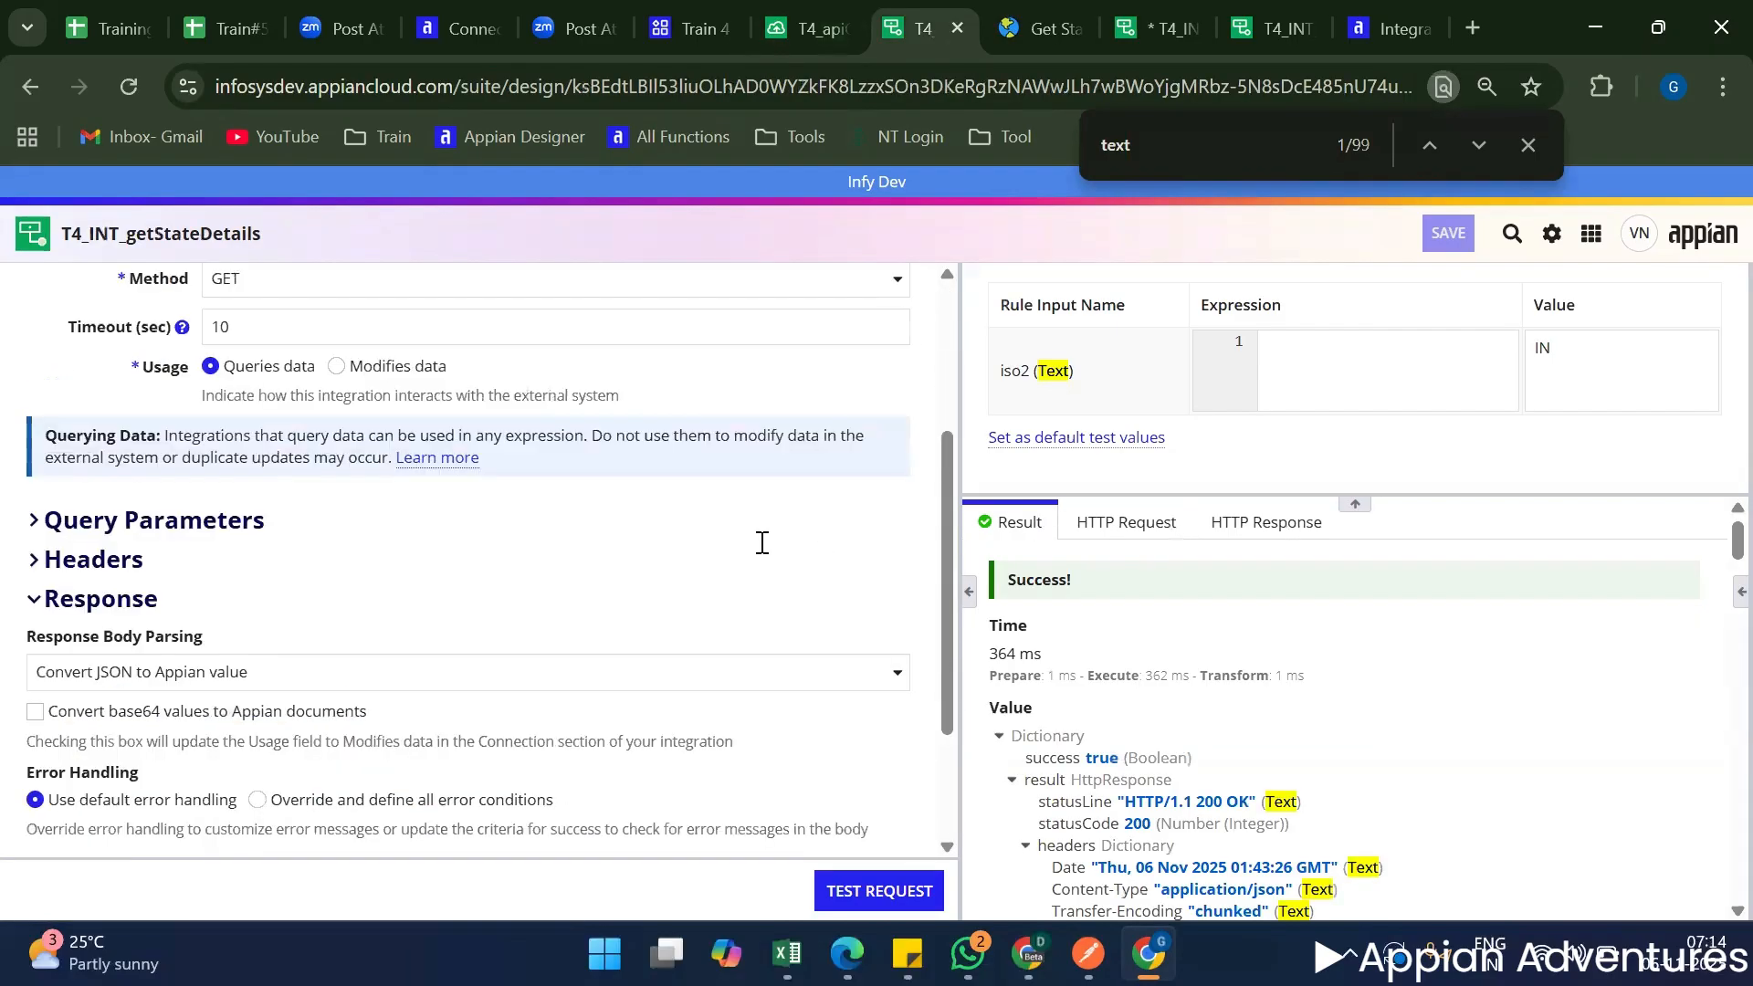
{"action": "left_click", "coordinate": [764, 449]}
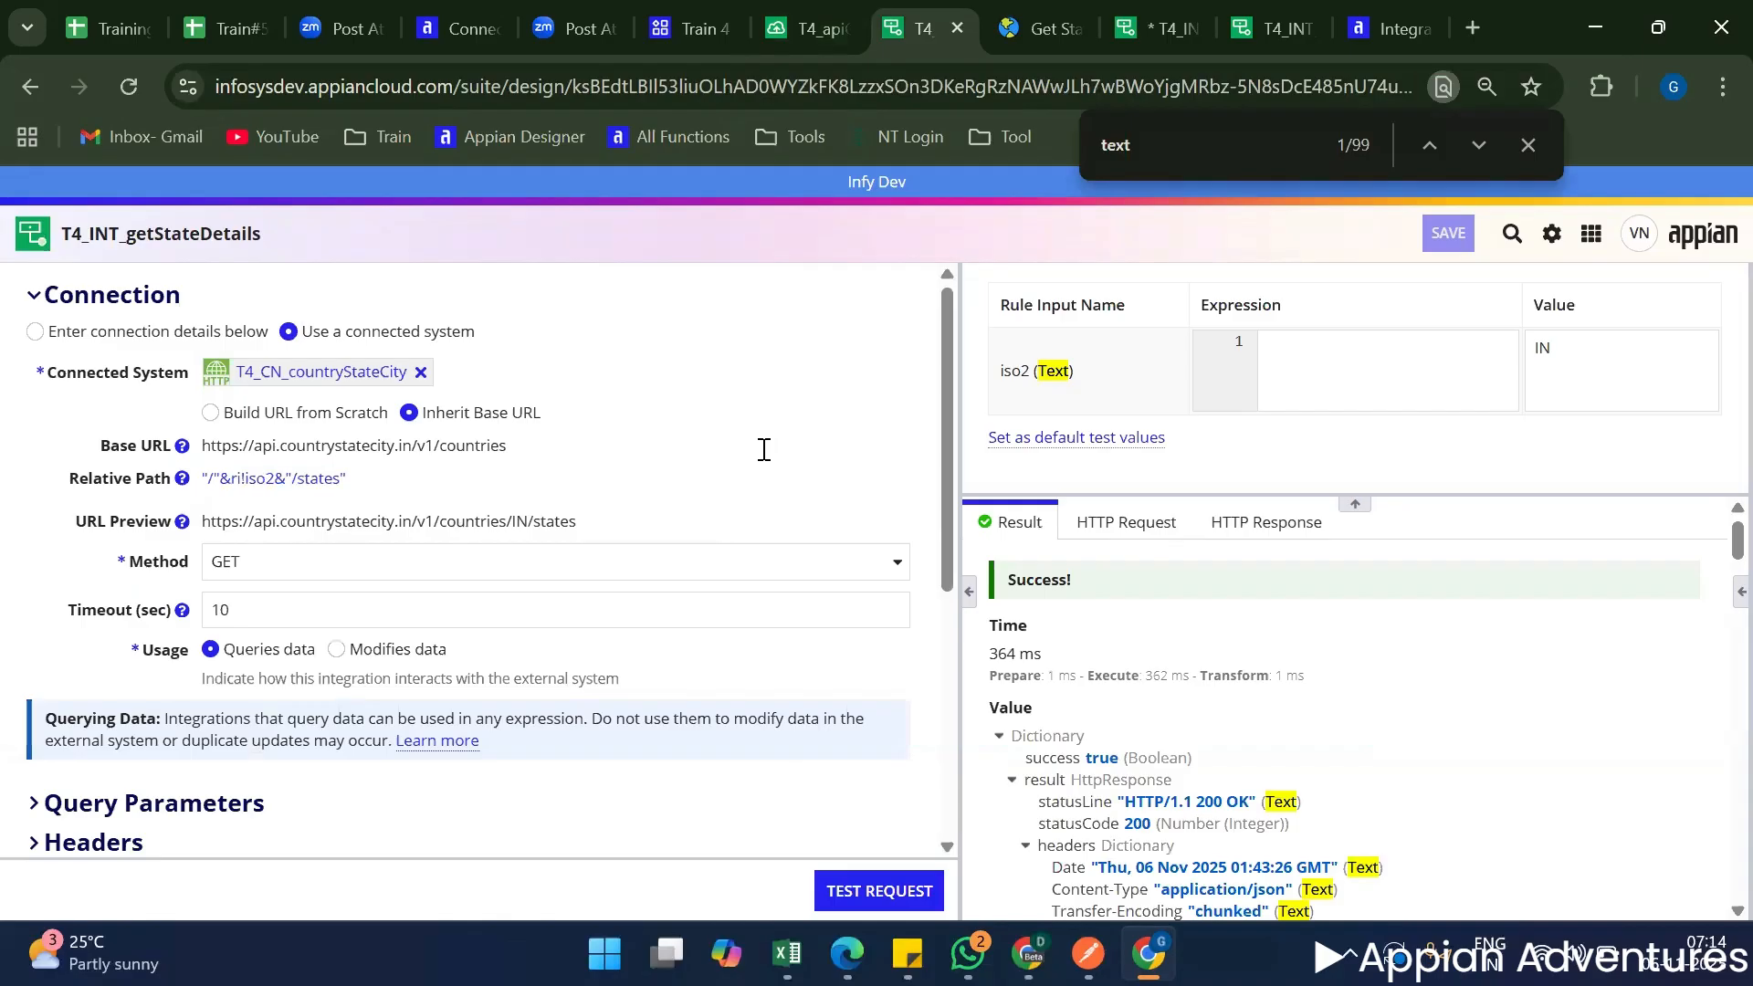
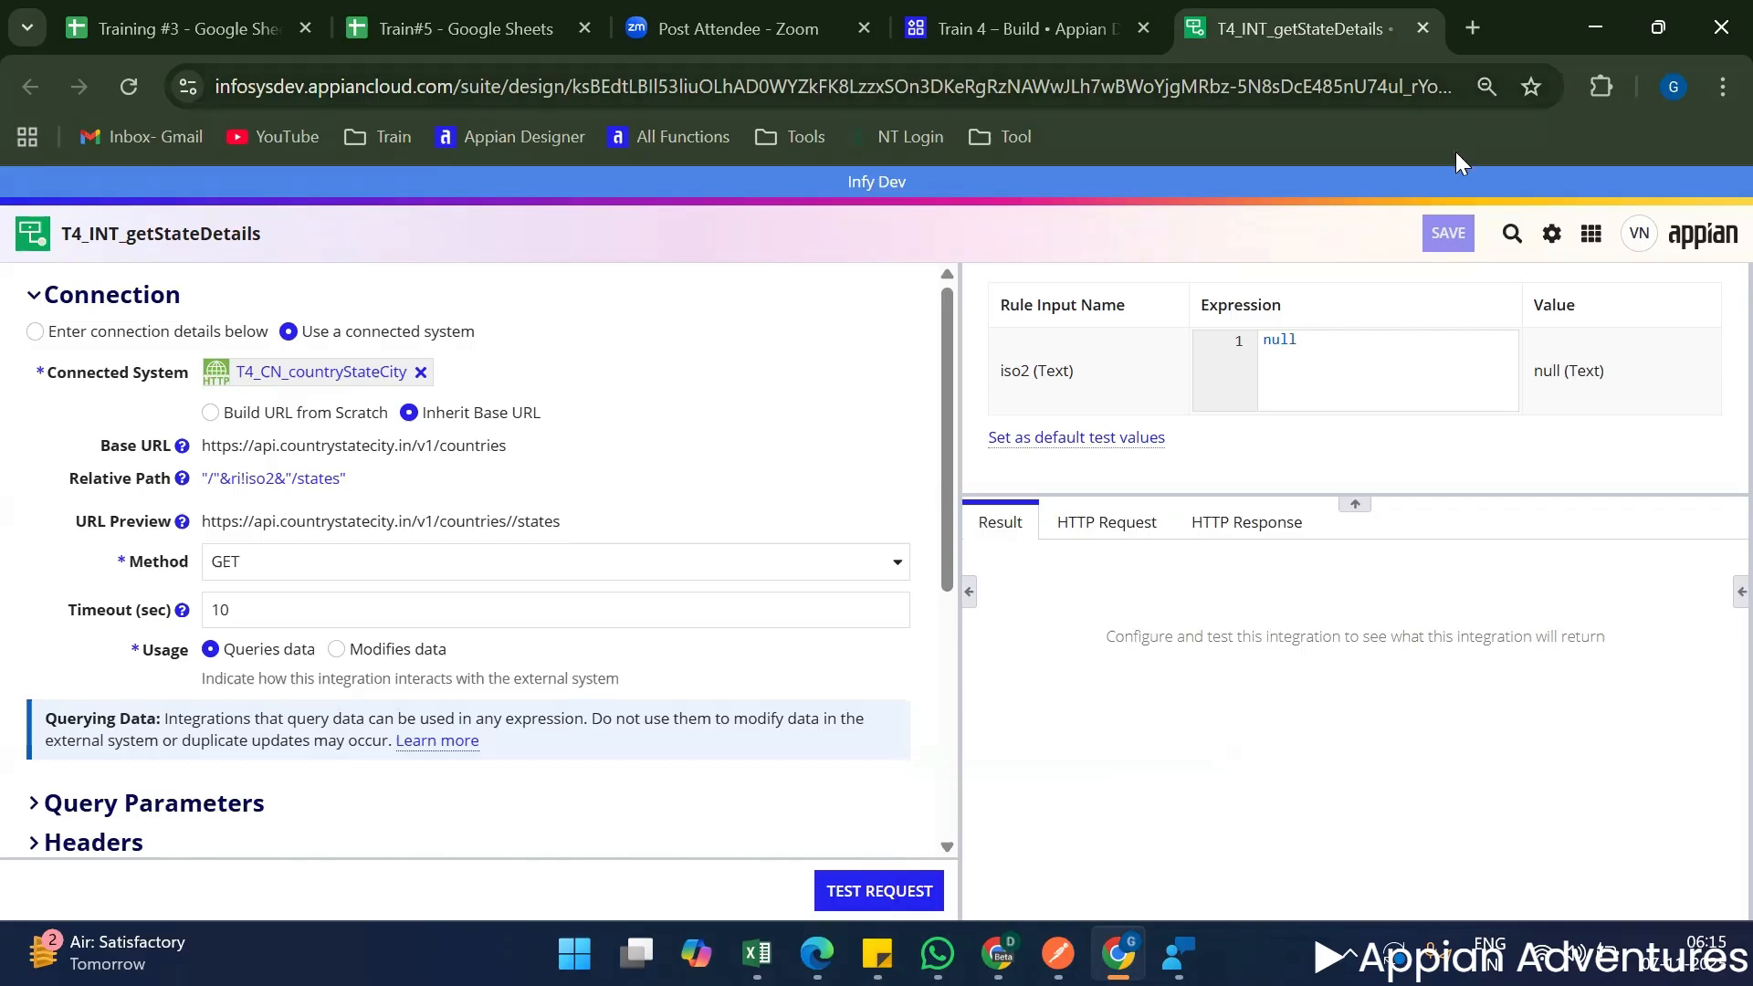
Set the iso2 test value of T4_INT_getStateDetails to "IN" and send a test request.
{"action": "left_click", "coordinate": [1308, 374]}
{"action": "key", "text": "ctrl+a"}
{"action": "type", "text": "IN"}
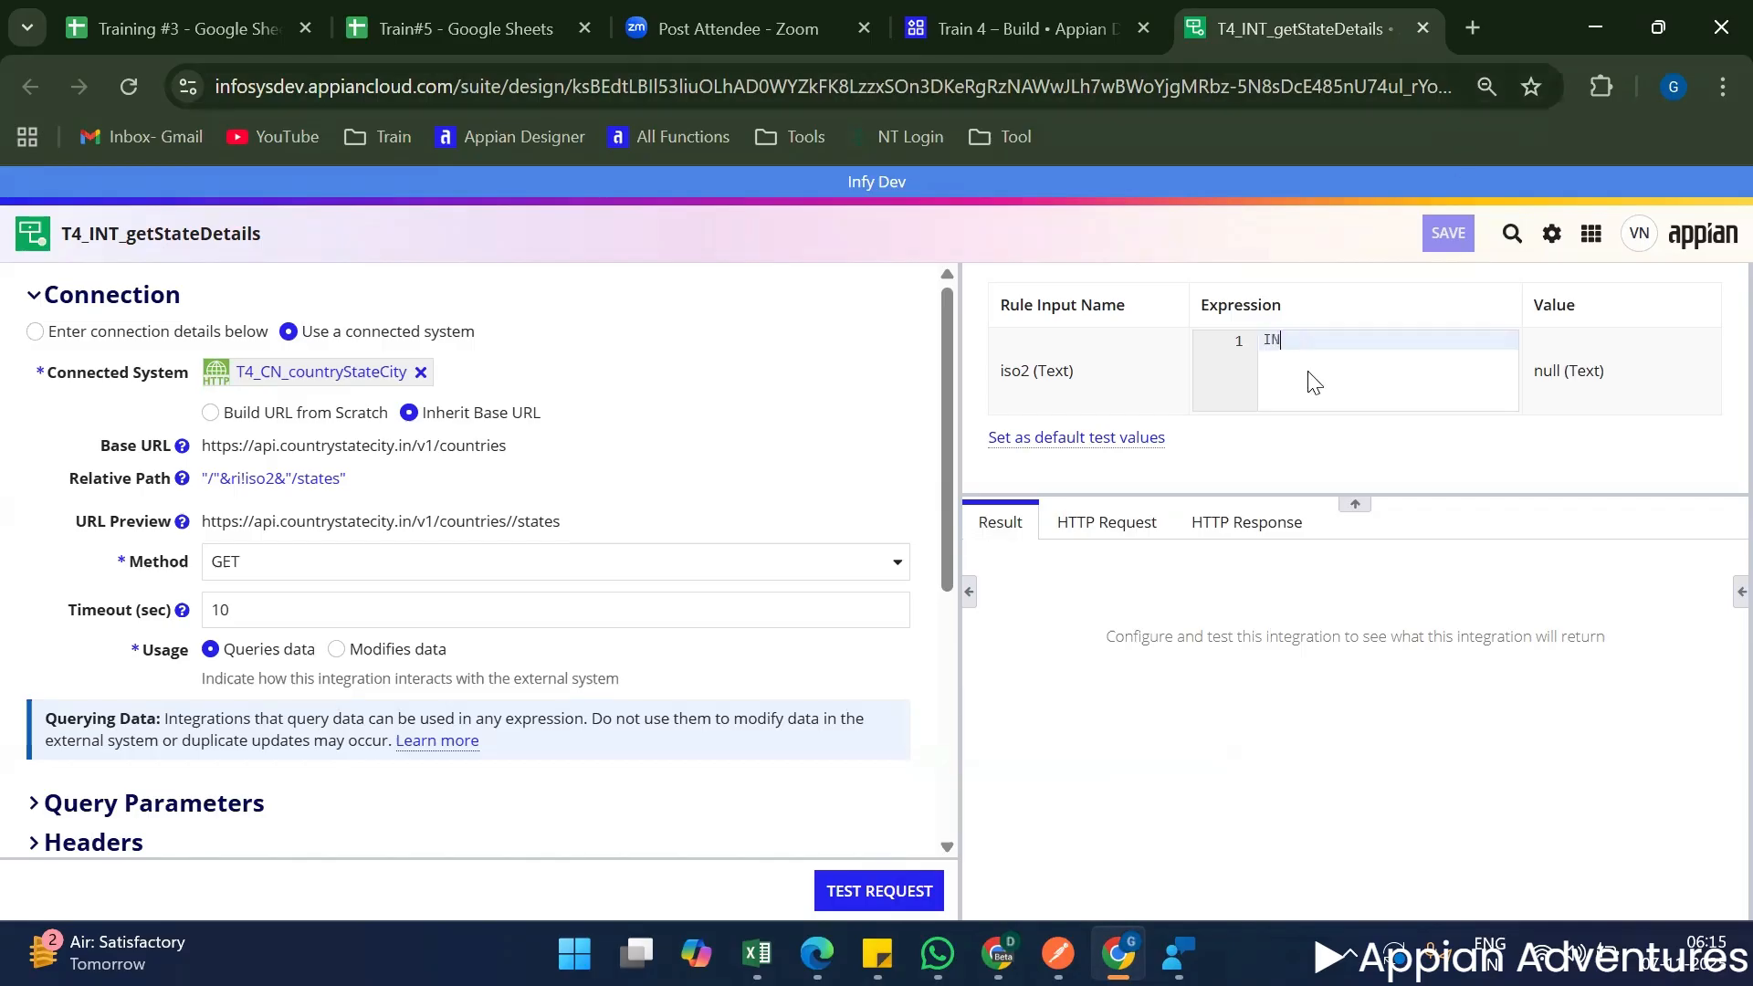
{"action": "key", "text": "BackSpace"}
{"action": "key", "text": "BackSpace"}
{"action": "type", "text": "\"IN"}
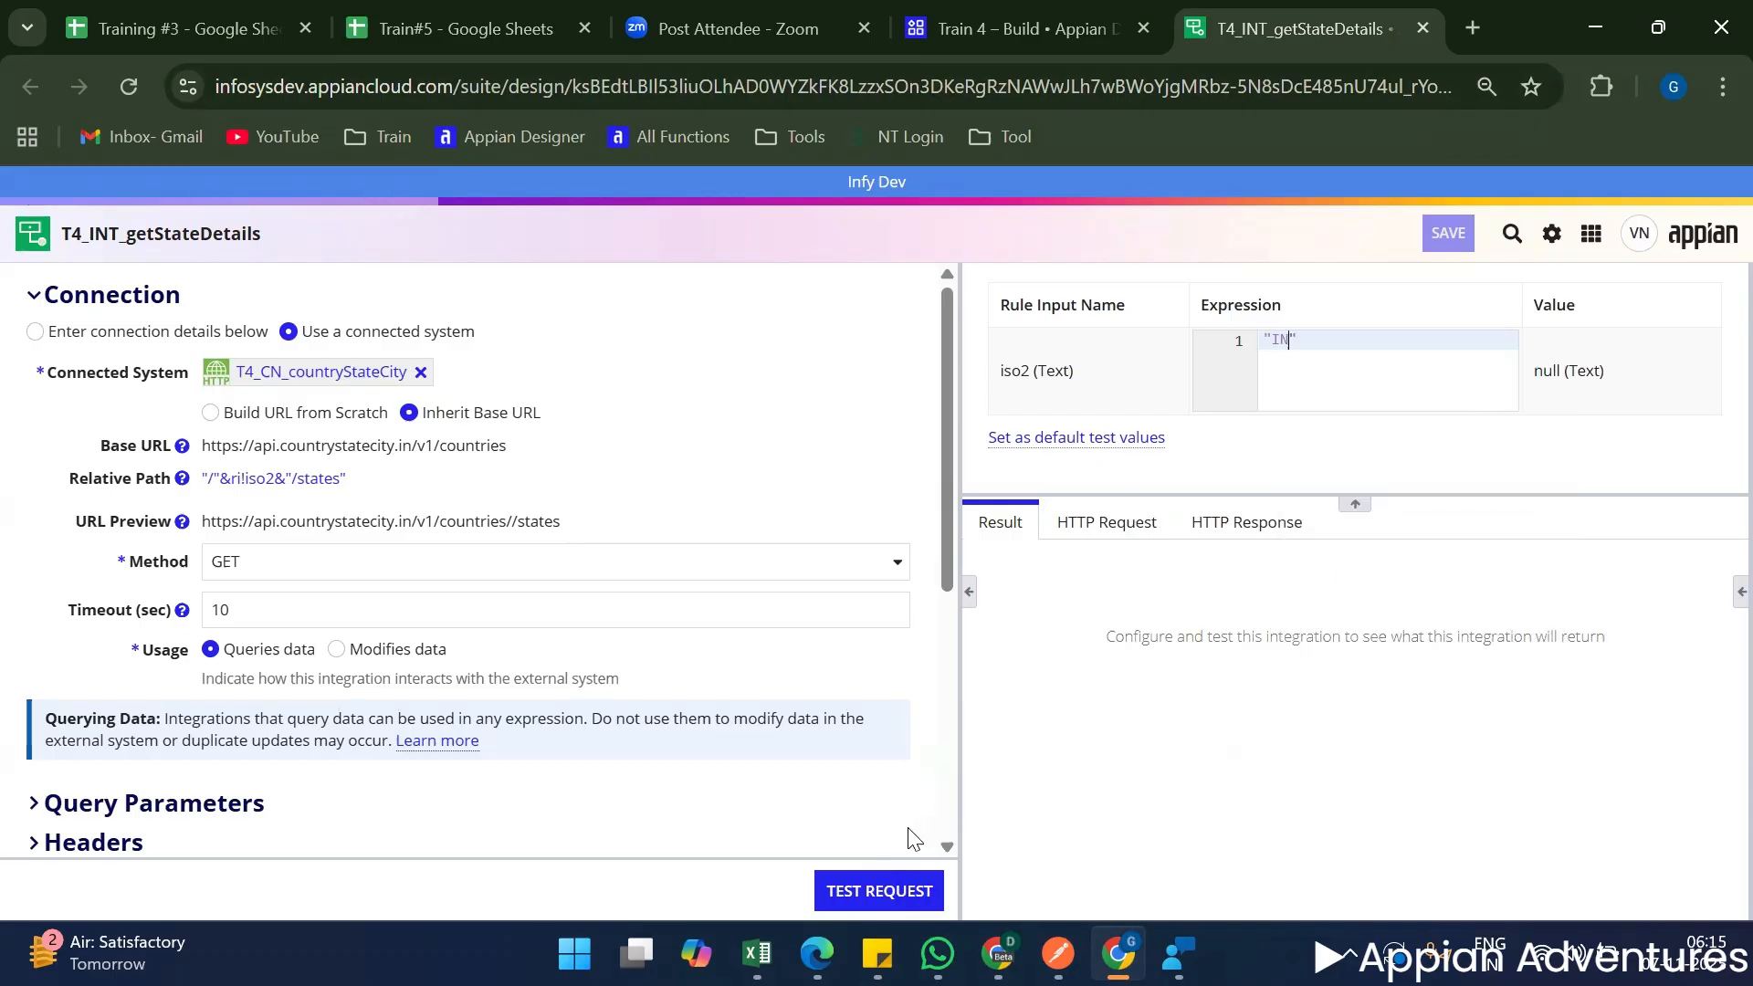
{"action": "left_click", "coordinate": [911, 903]}
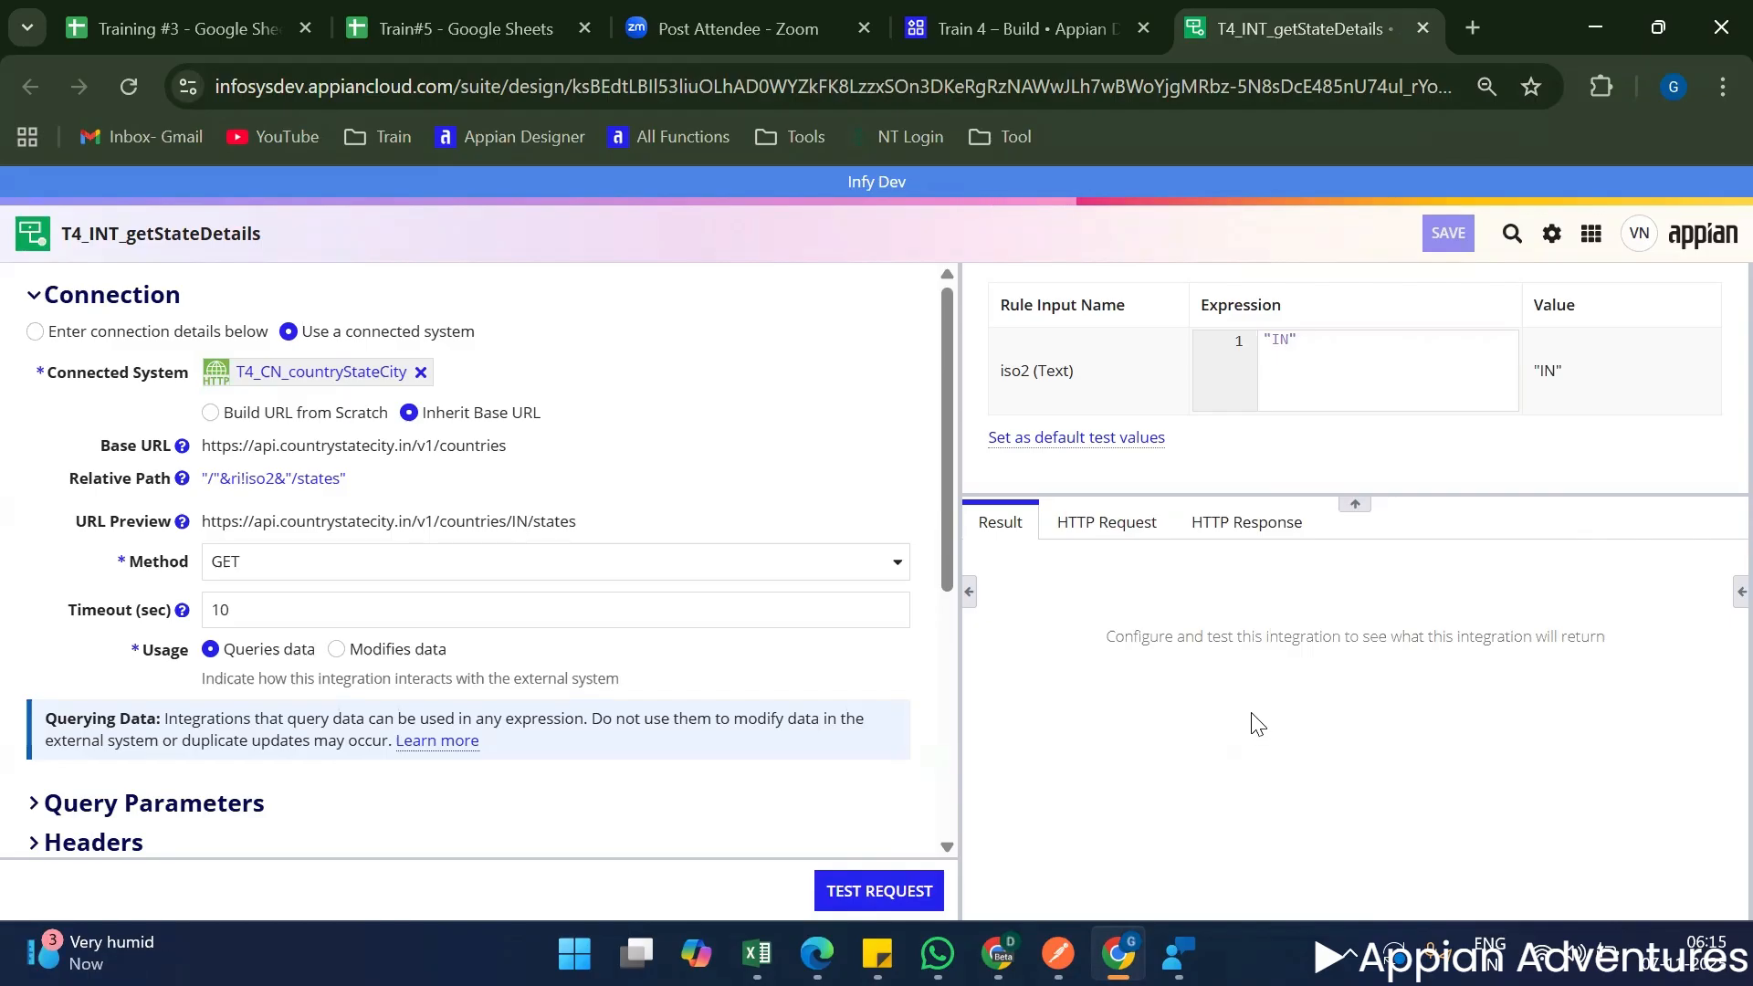
Examine the test result's response value with the headers collapsed and the body's state list expanded.
{"action": "scroll", "coordinate": [1105, 703], "scroll_direction": "down", "scroll_amount": 5}
{"action": "scroll", "coordinate": [1087, 698], "scroll_direction": "up", "scroll_amount": 3}
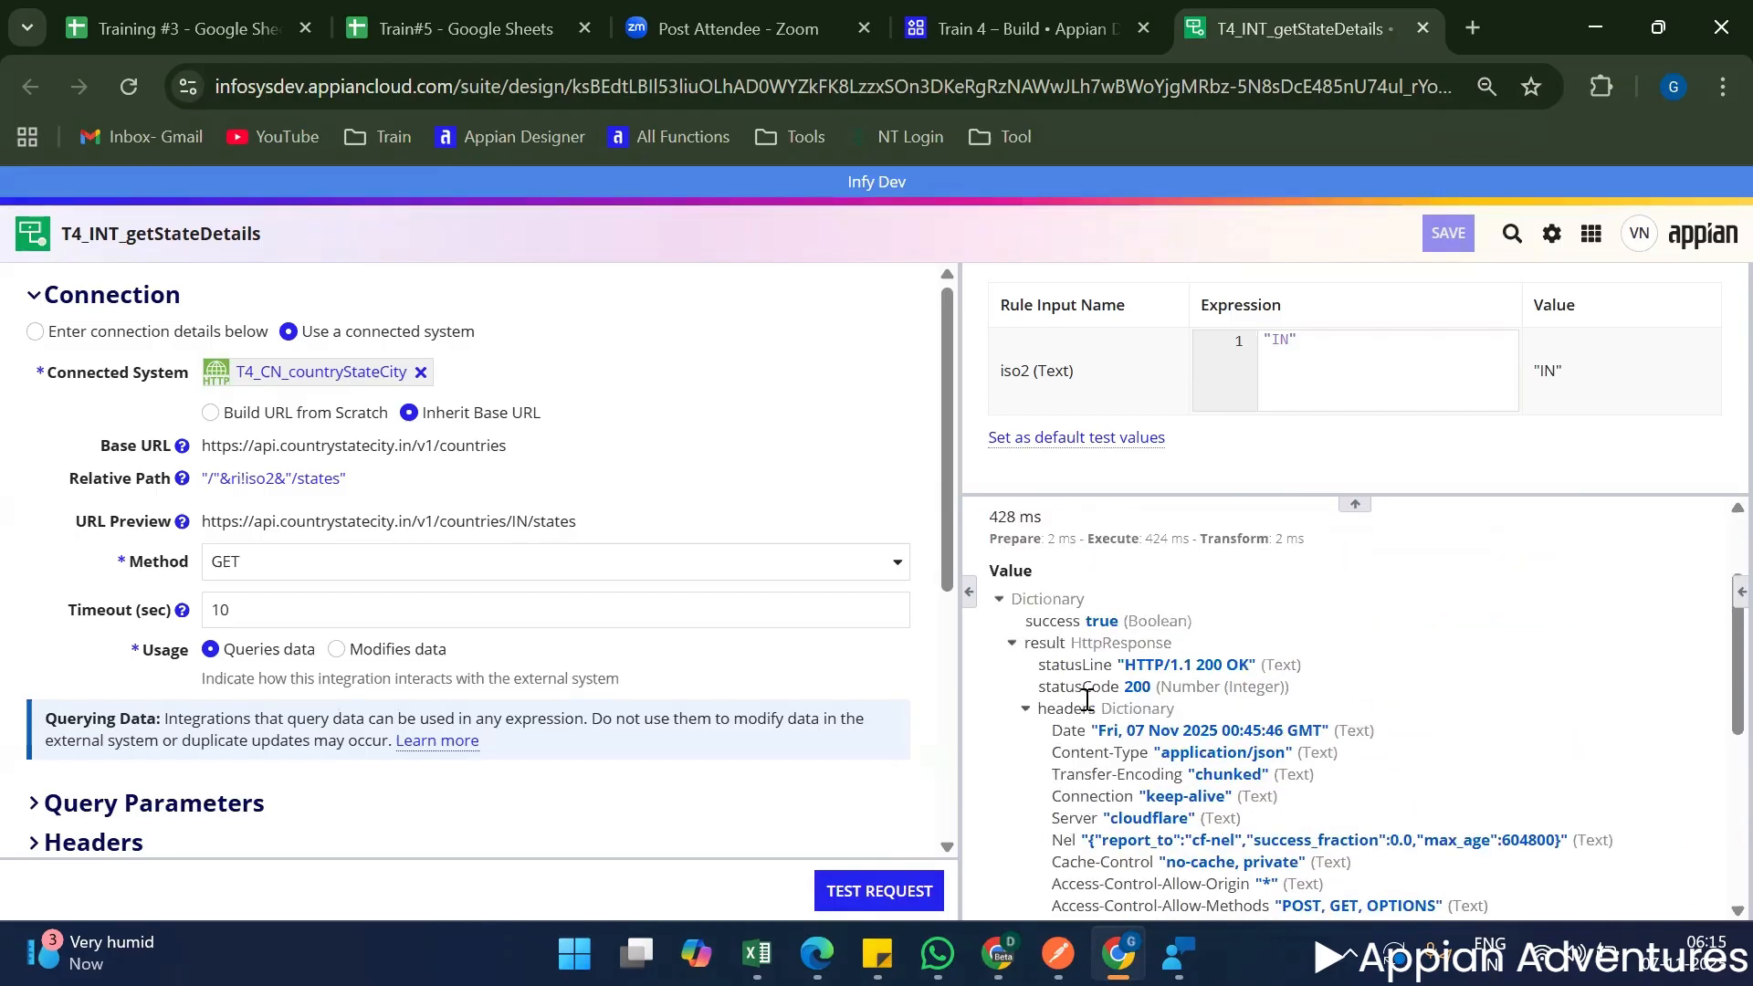
{"action": "left_click", "coordinate": [1025, 708]}
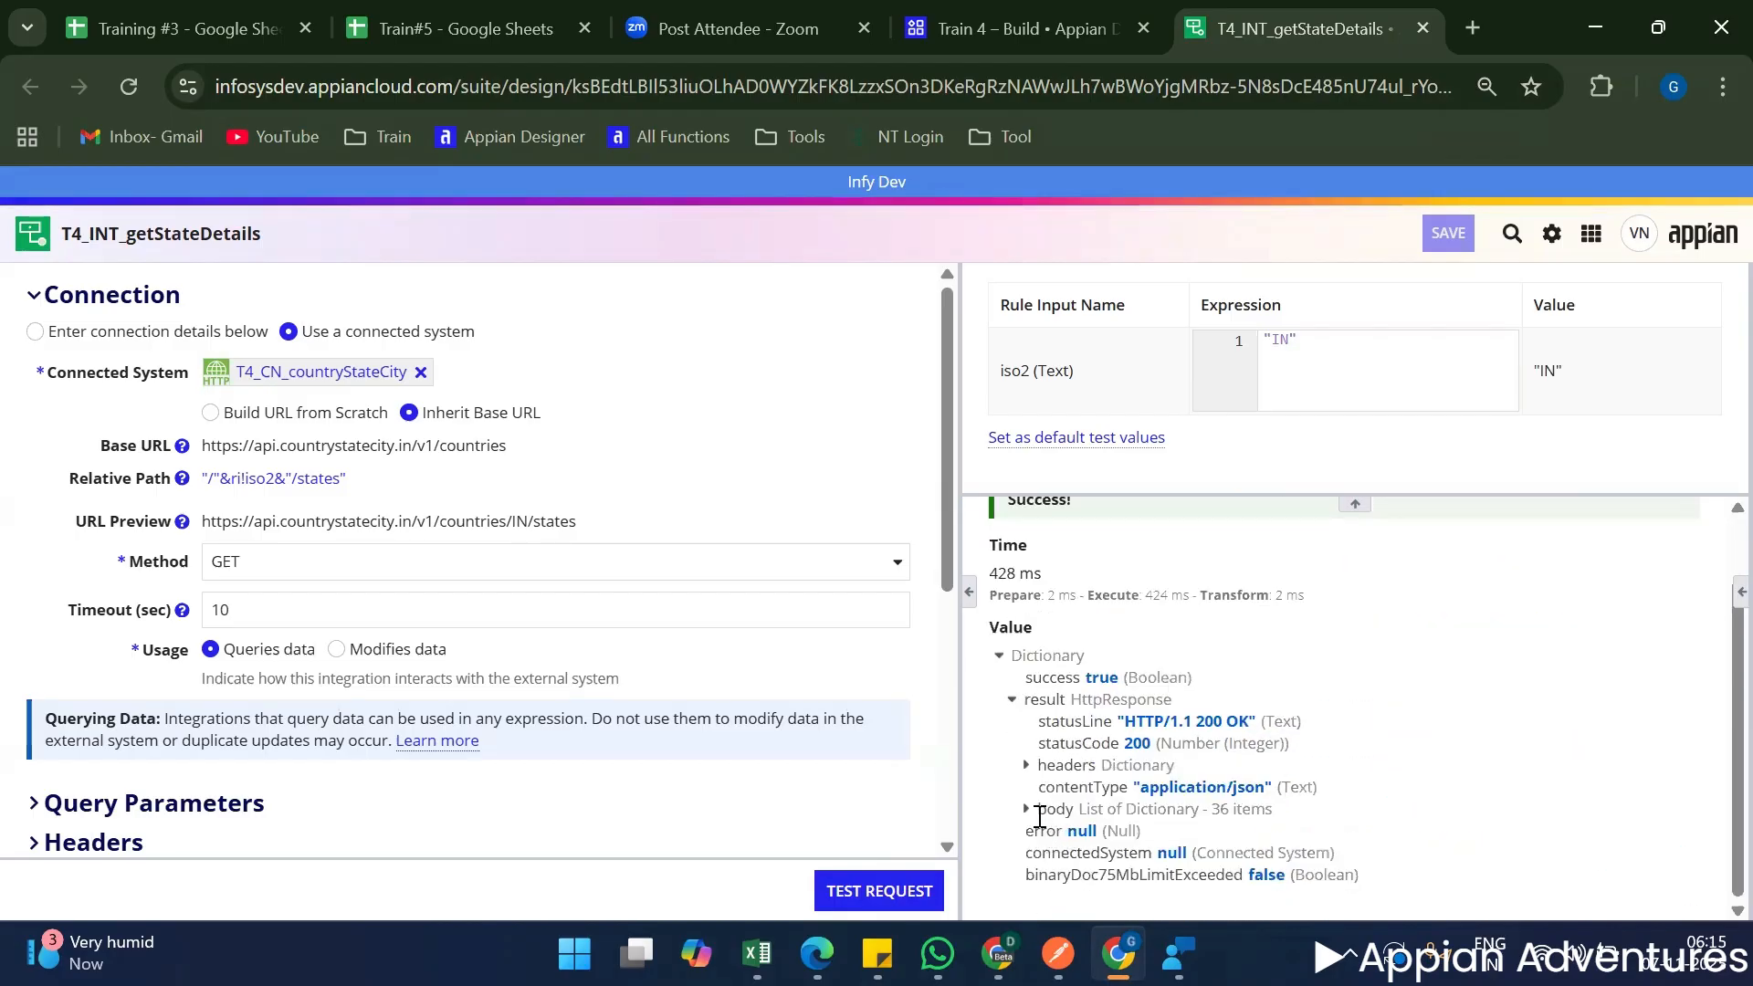
{"action": "left_click", "coordinate": [1026, 810]}
{"action": "scroll", "coordinate": [1129, 724], "scroll_direction": "down", "scroll_amount": 3}
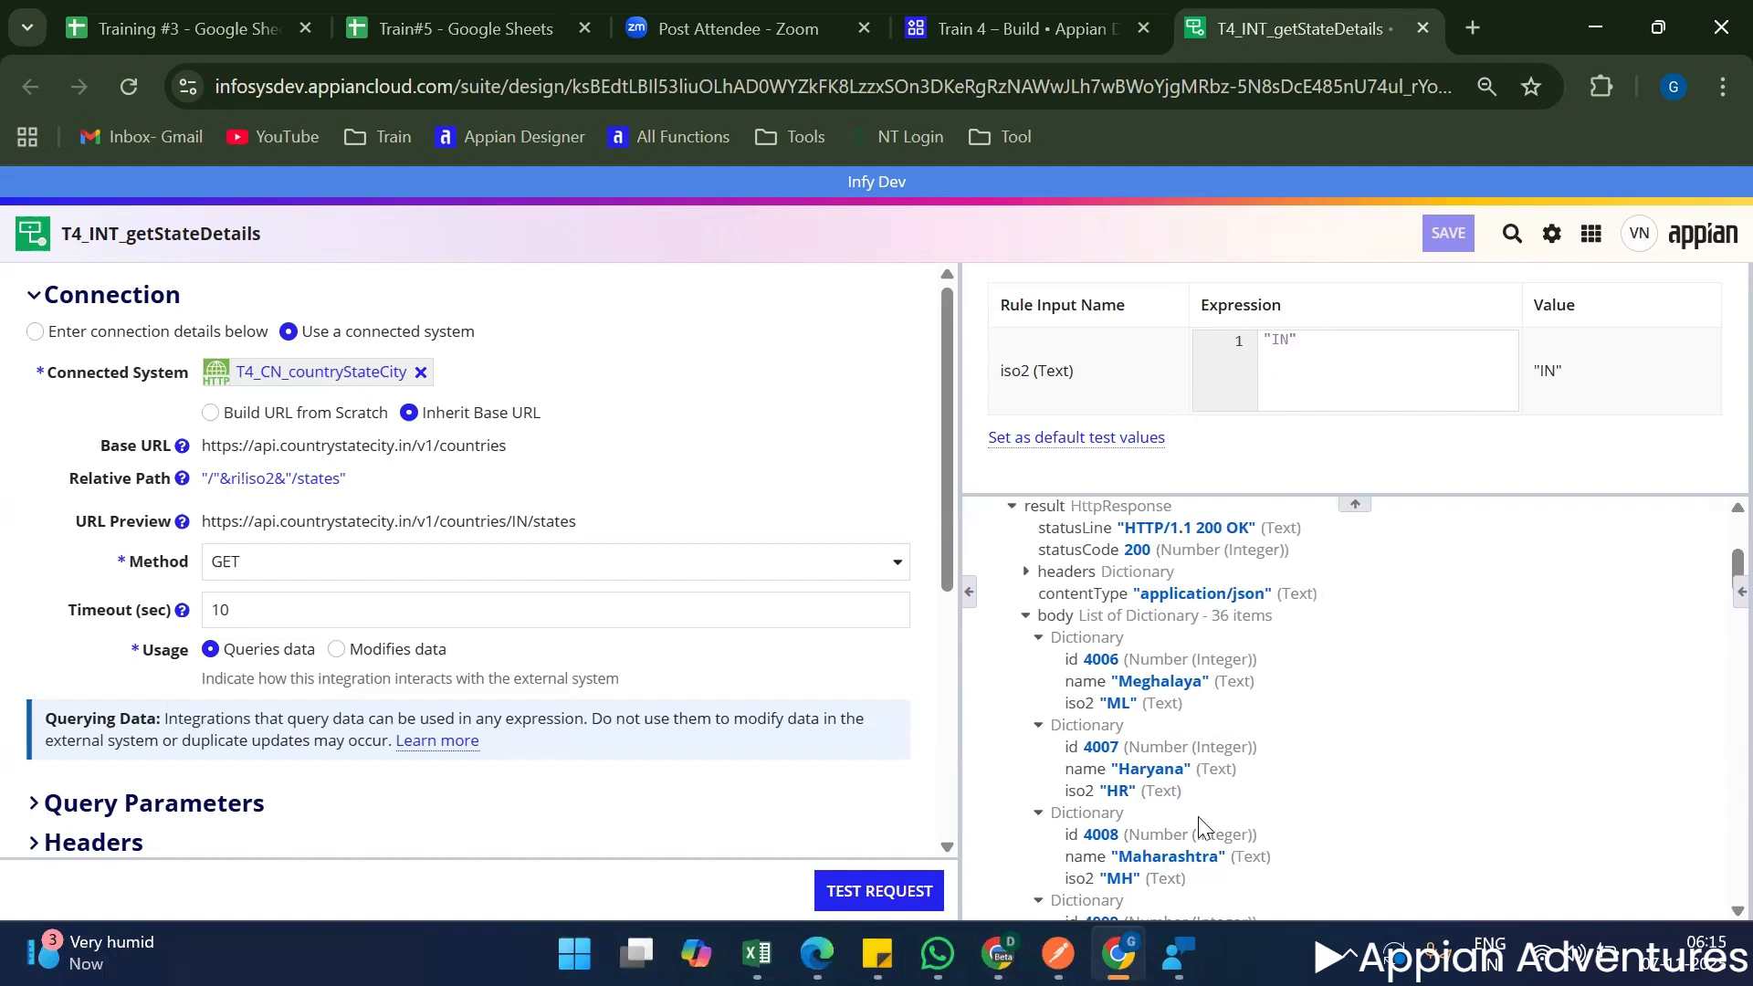
Return to the Train 4 application, then switch to Postman and view the create meeting request's JSON body from its beginning in an enlarged area.
{"action": "left_click", "coordinate": [1013, 28]}
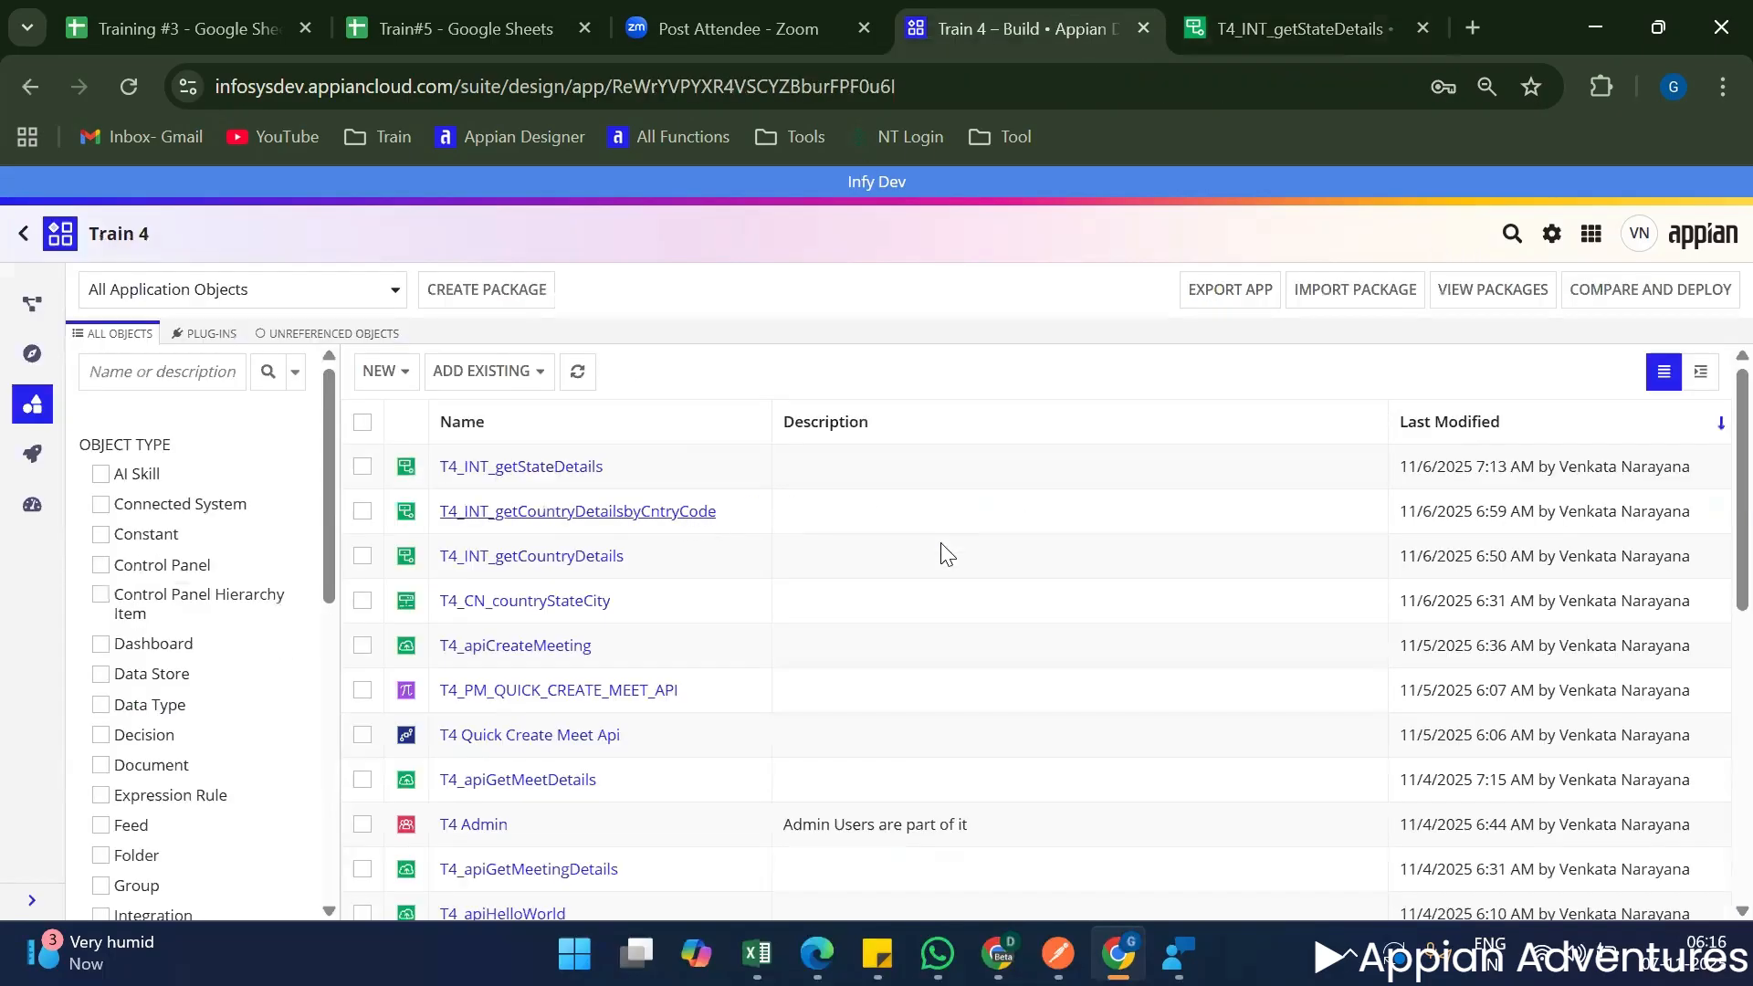
{"action": "left_click", "coordinate": [1057, 953]}
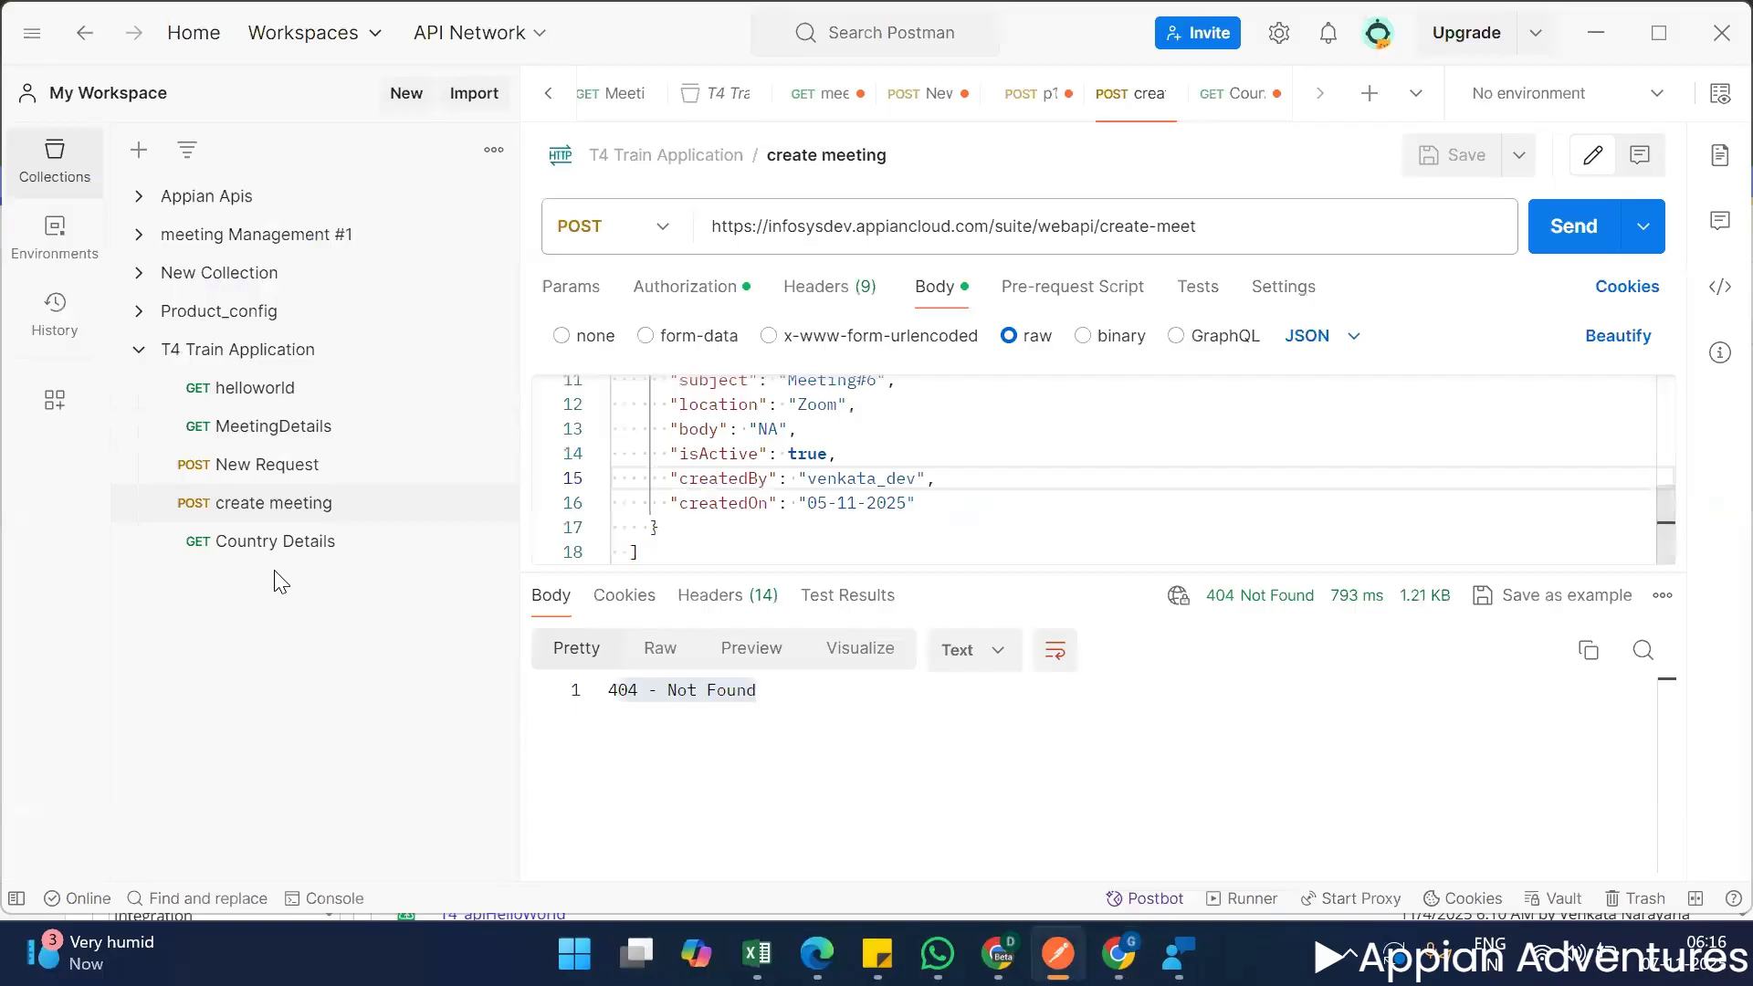
{"action": "left_click", "coordinate": [278, 493]}
{"action": "scroll", "coordinate": [1070, 529], "scroll_direction": "up", "scroll_amount": 3}
{"action": "left_click_drag", "start_coordinate": [1071, 574], "coordinate": [1038, 714]}
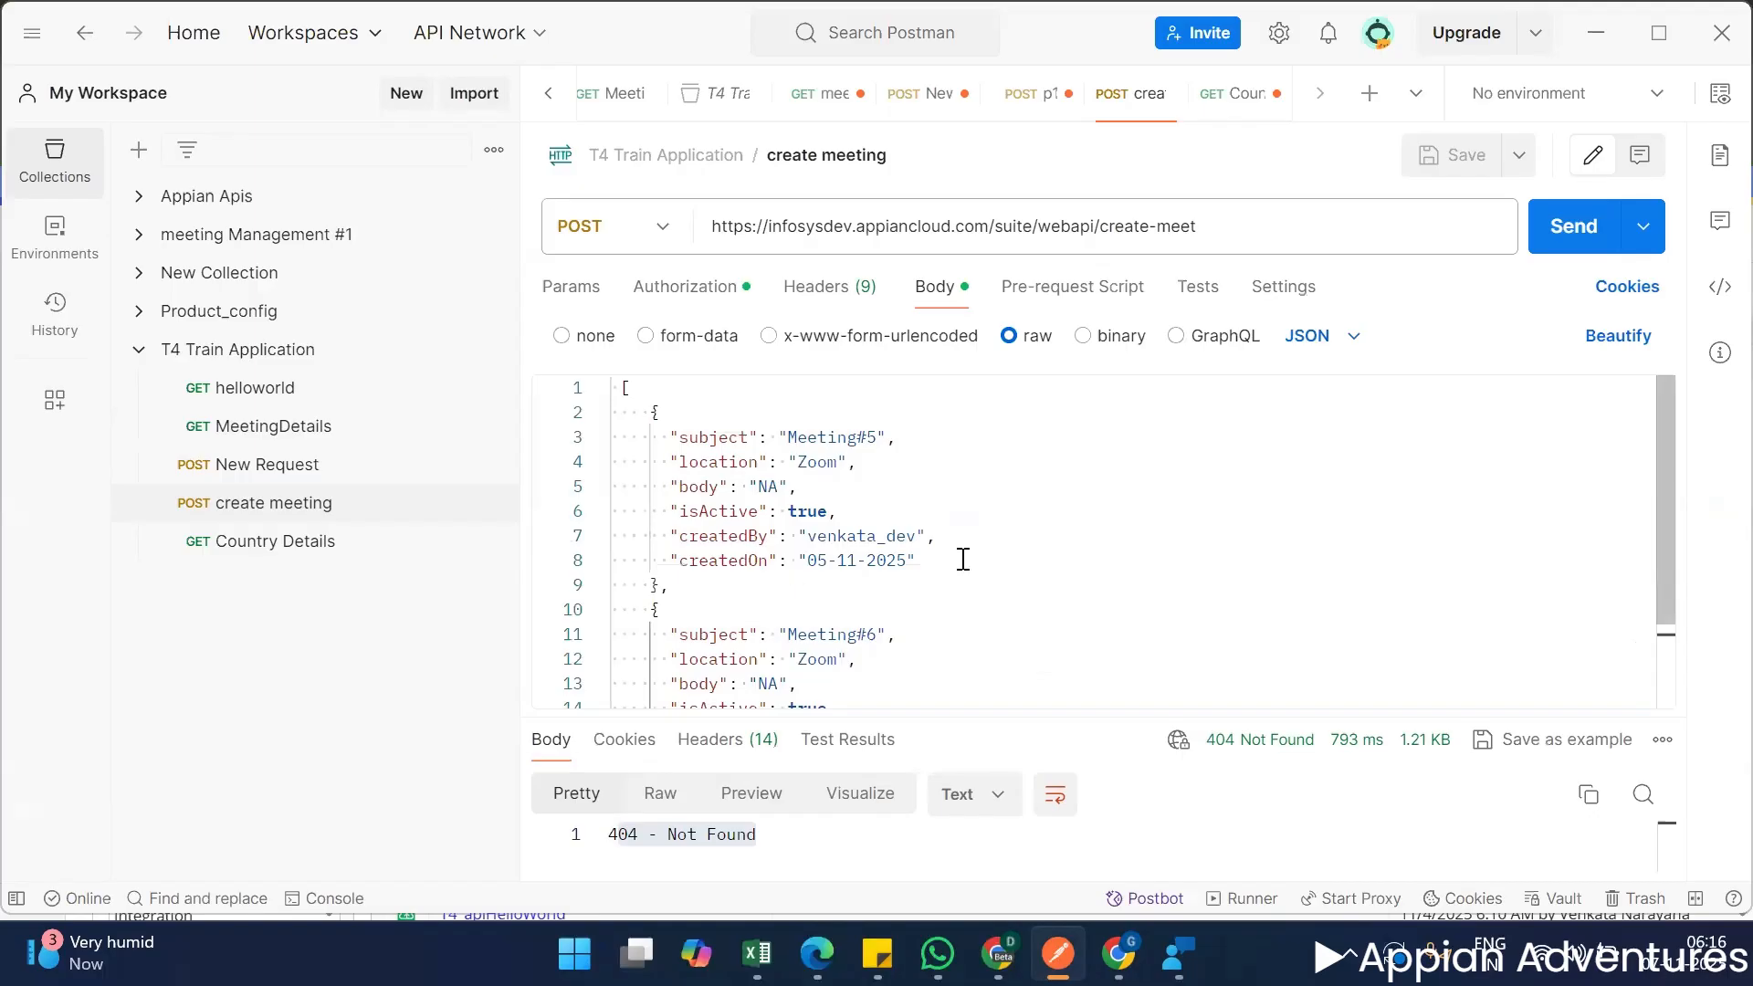
Examine the create meeting request's URL alongside its JSON body, then return to the Train 4 object list in Appian.
{"action": "triple_click", "coordinate": [1234, 224]}
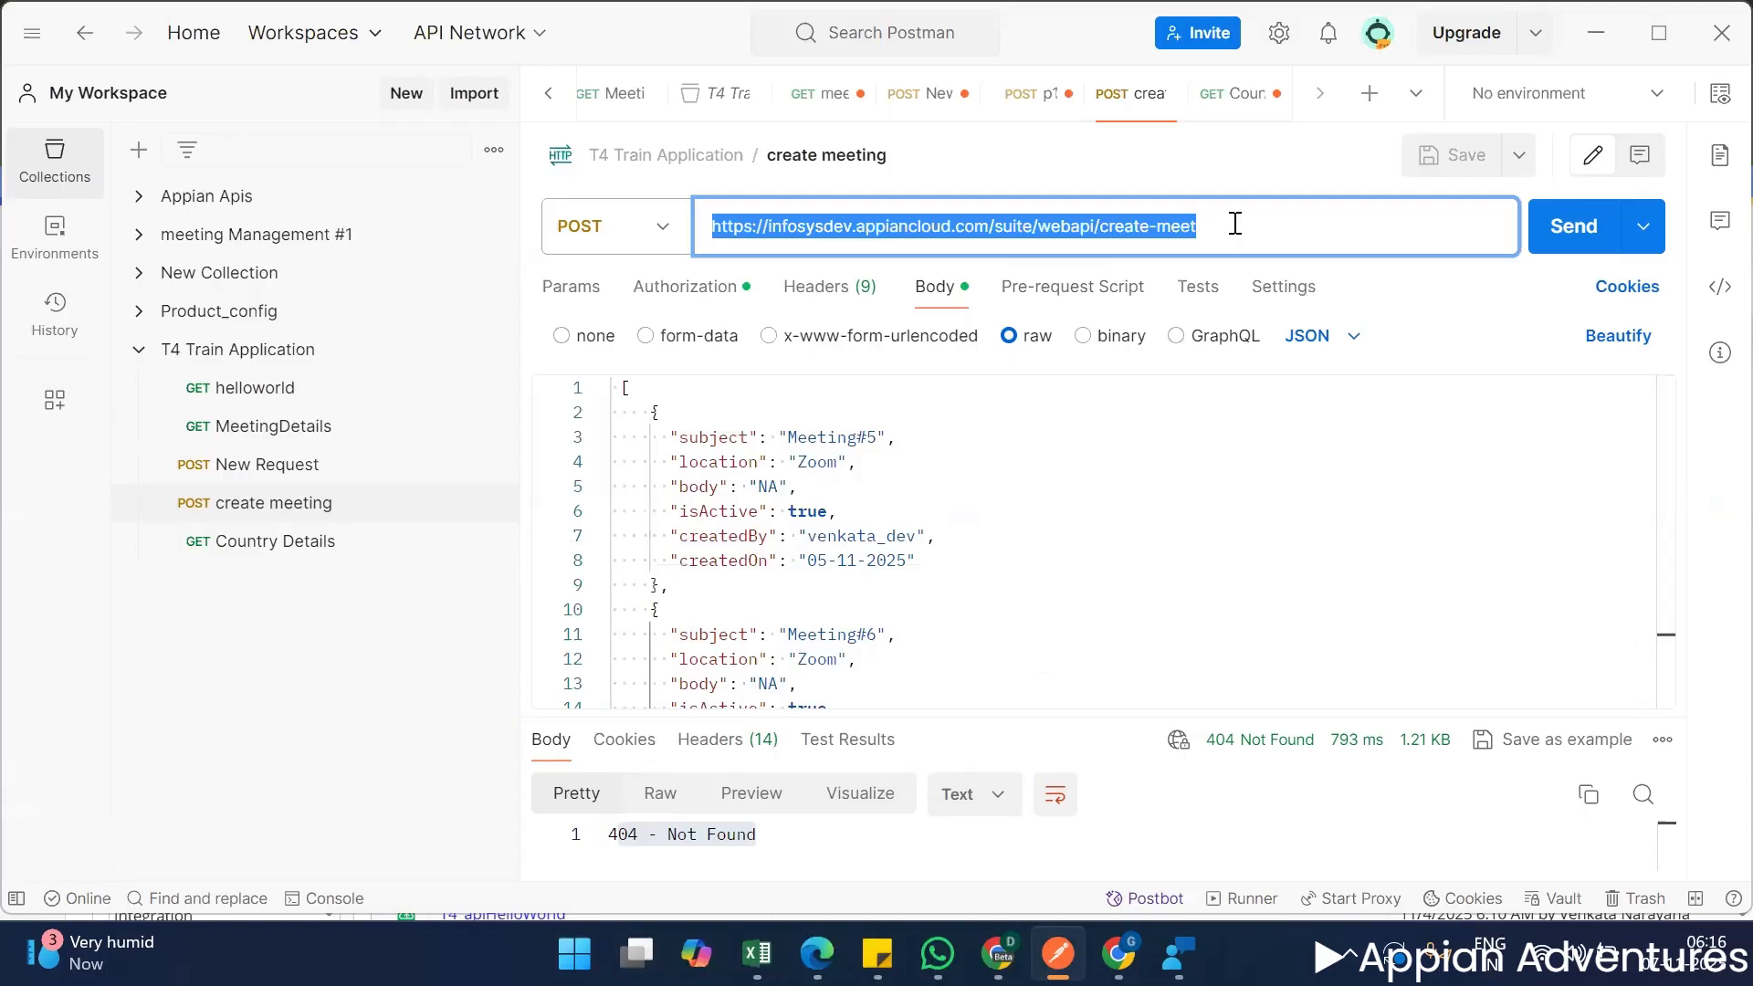
{"action": "left_click_drag", "start_coordinate": [1215, 223], "coordinate": [662, 193]}
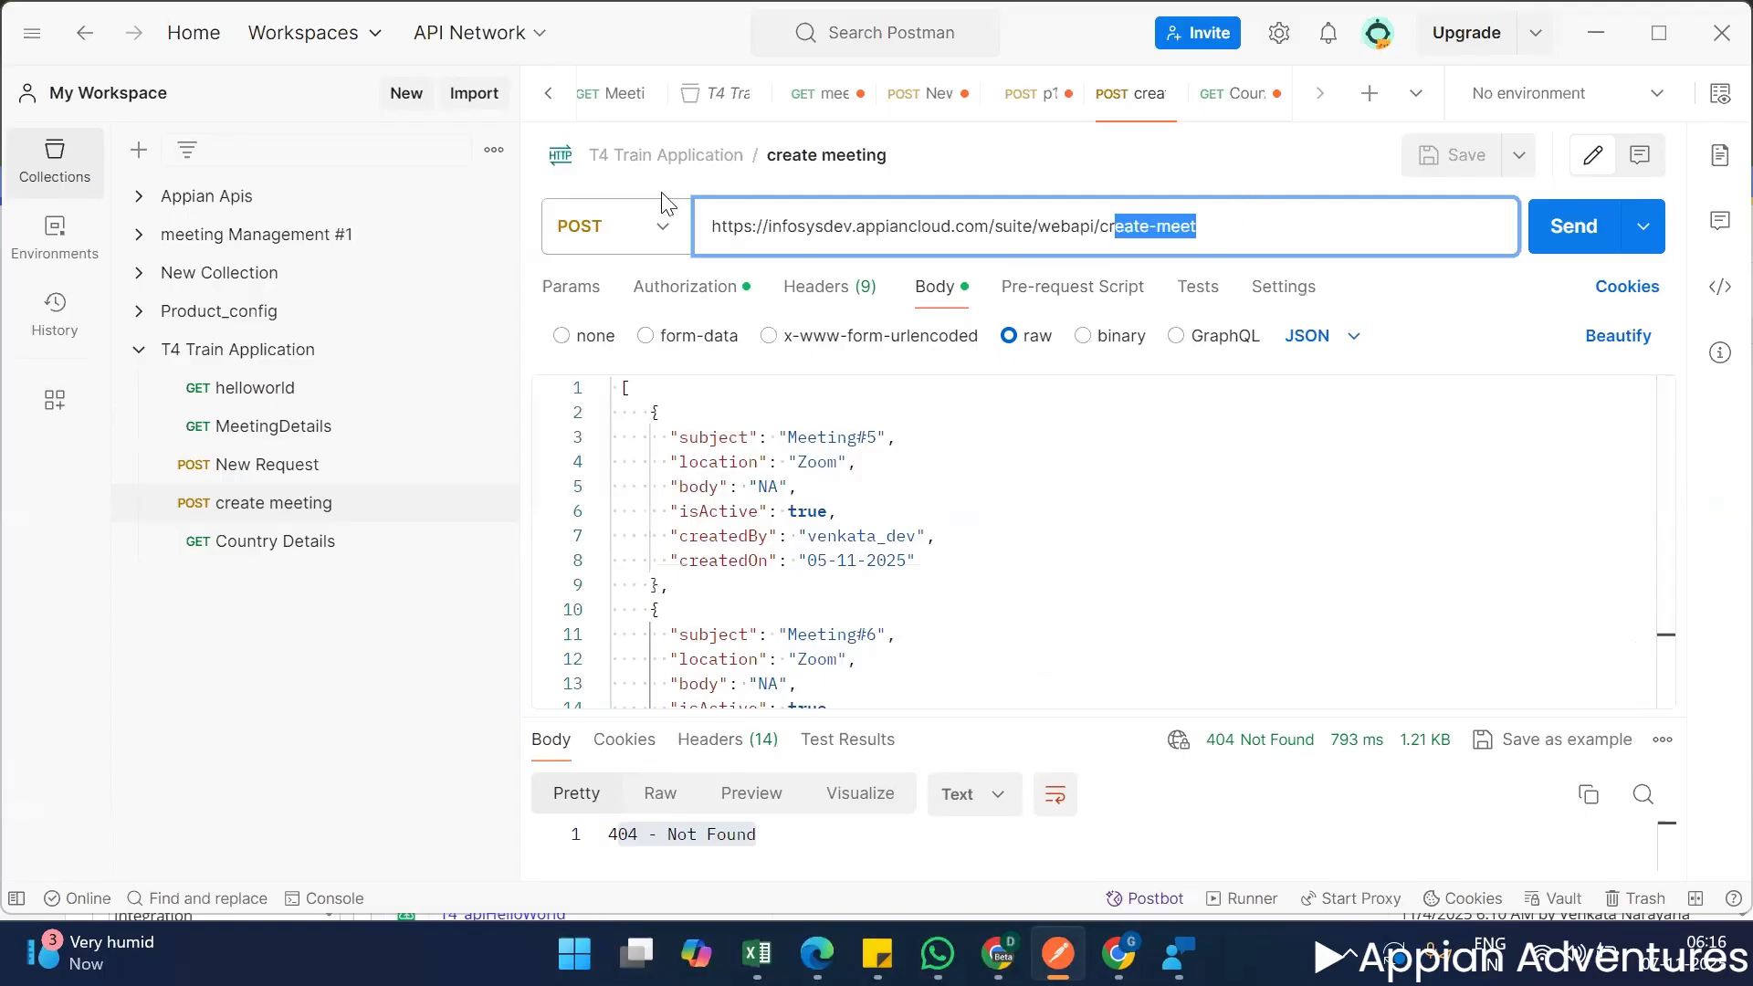
{"action": "left_click", "coordinate": [1215, 235]}
{"action": "triple_click", "coordinate": [1215, 233]}
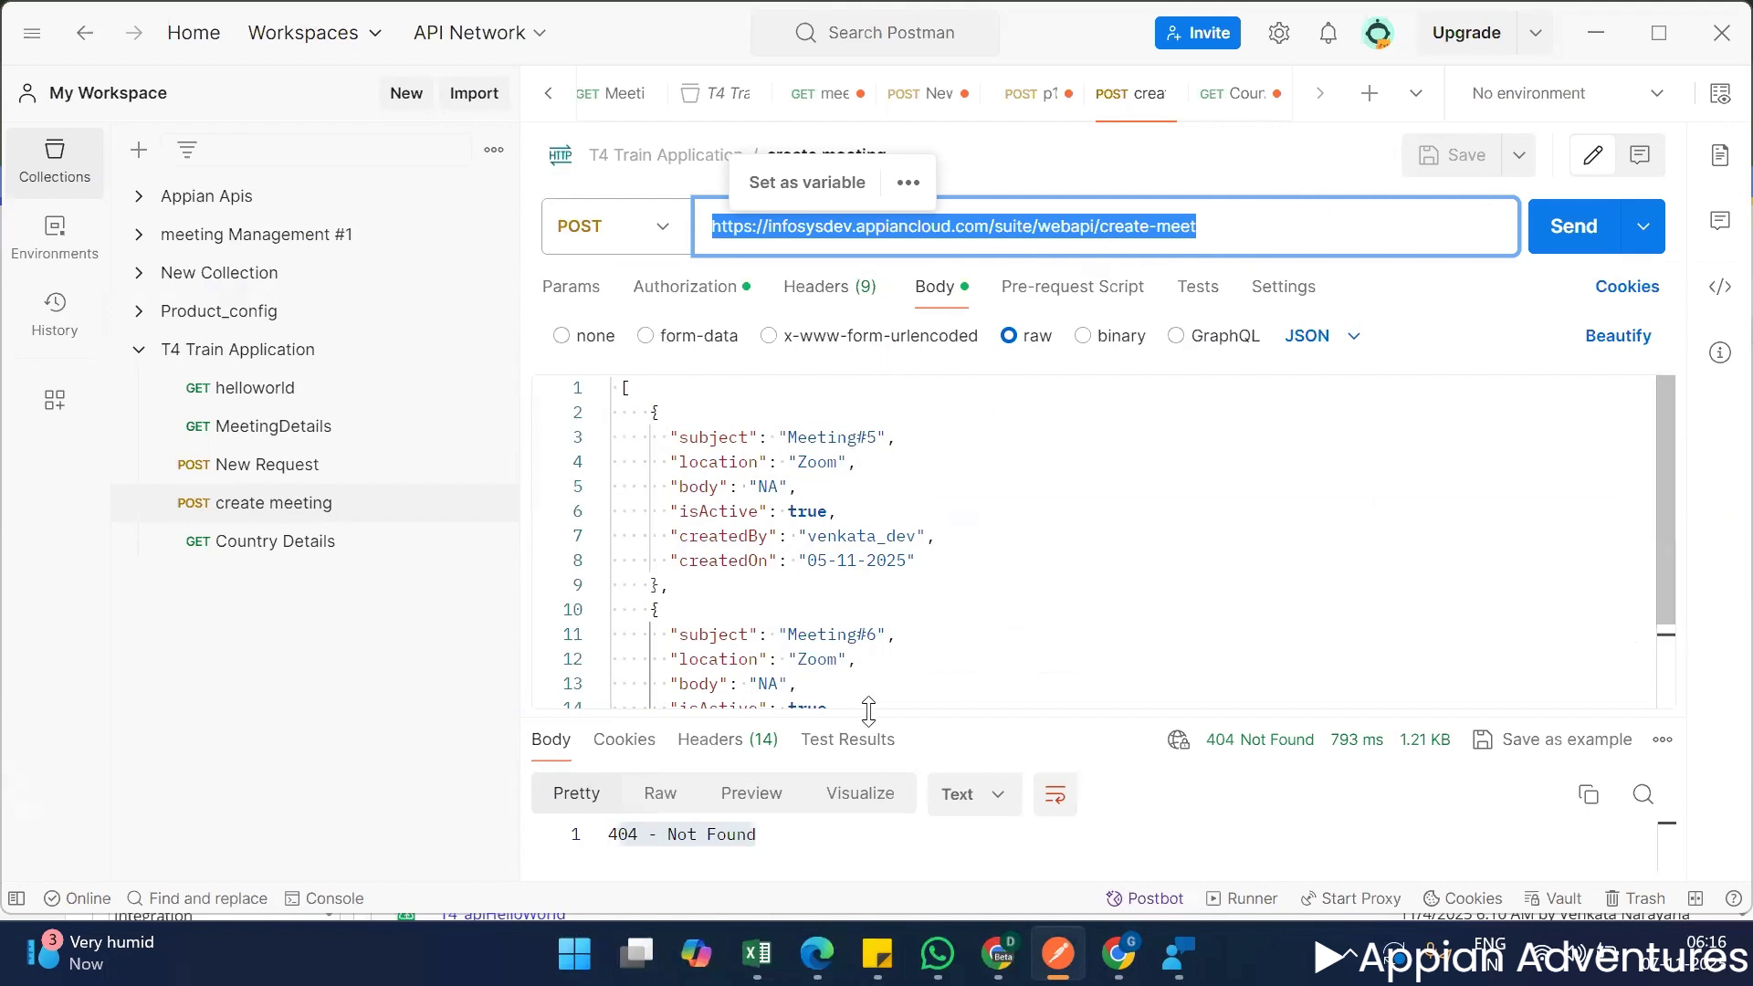
{"action": "left_click_drag", "start_coordinate": [876, 715], "coordinate": [876, 626]}
{"action": "scroll", "coordinate": [1007, 559], "scroll_direction": "down", "scroll_amount": 2}
{"action": "scroll", "coordinate": [1007, 558], "scroll_direction": "up", "scroll_amount": 3}
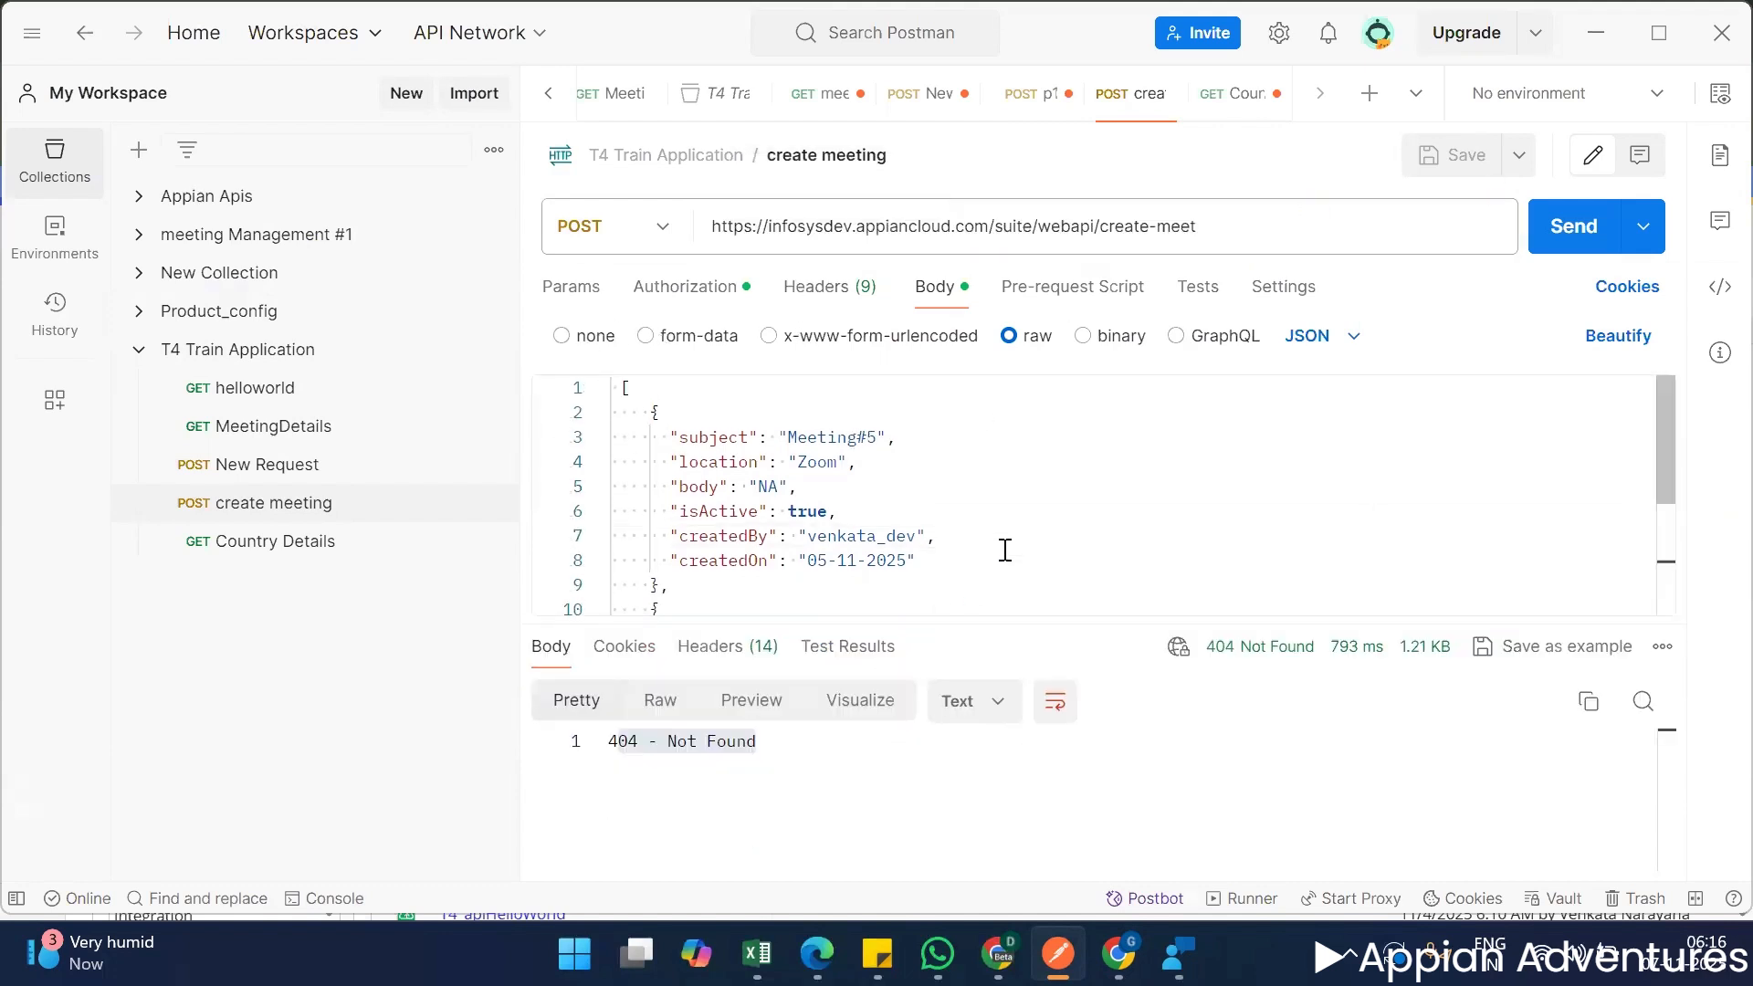
{"action": "triple_click", "coordinate": [1215, 219]}
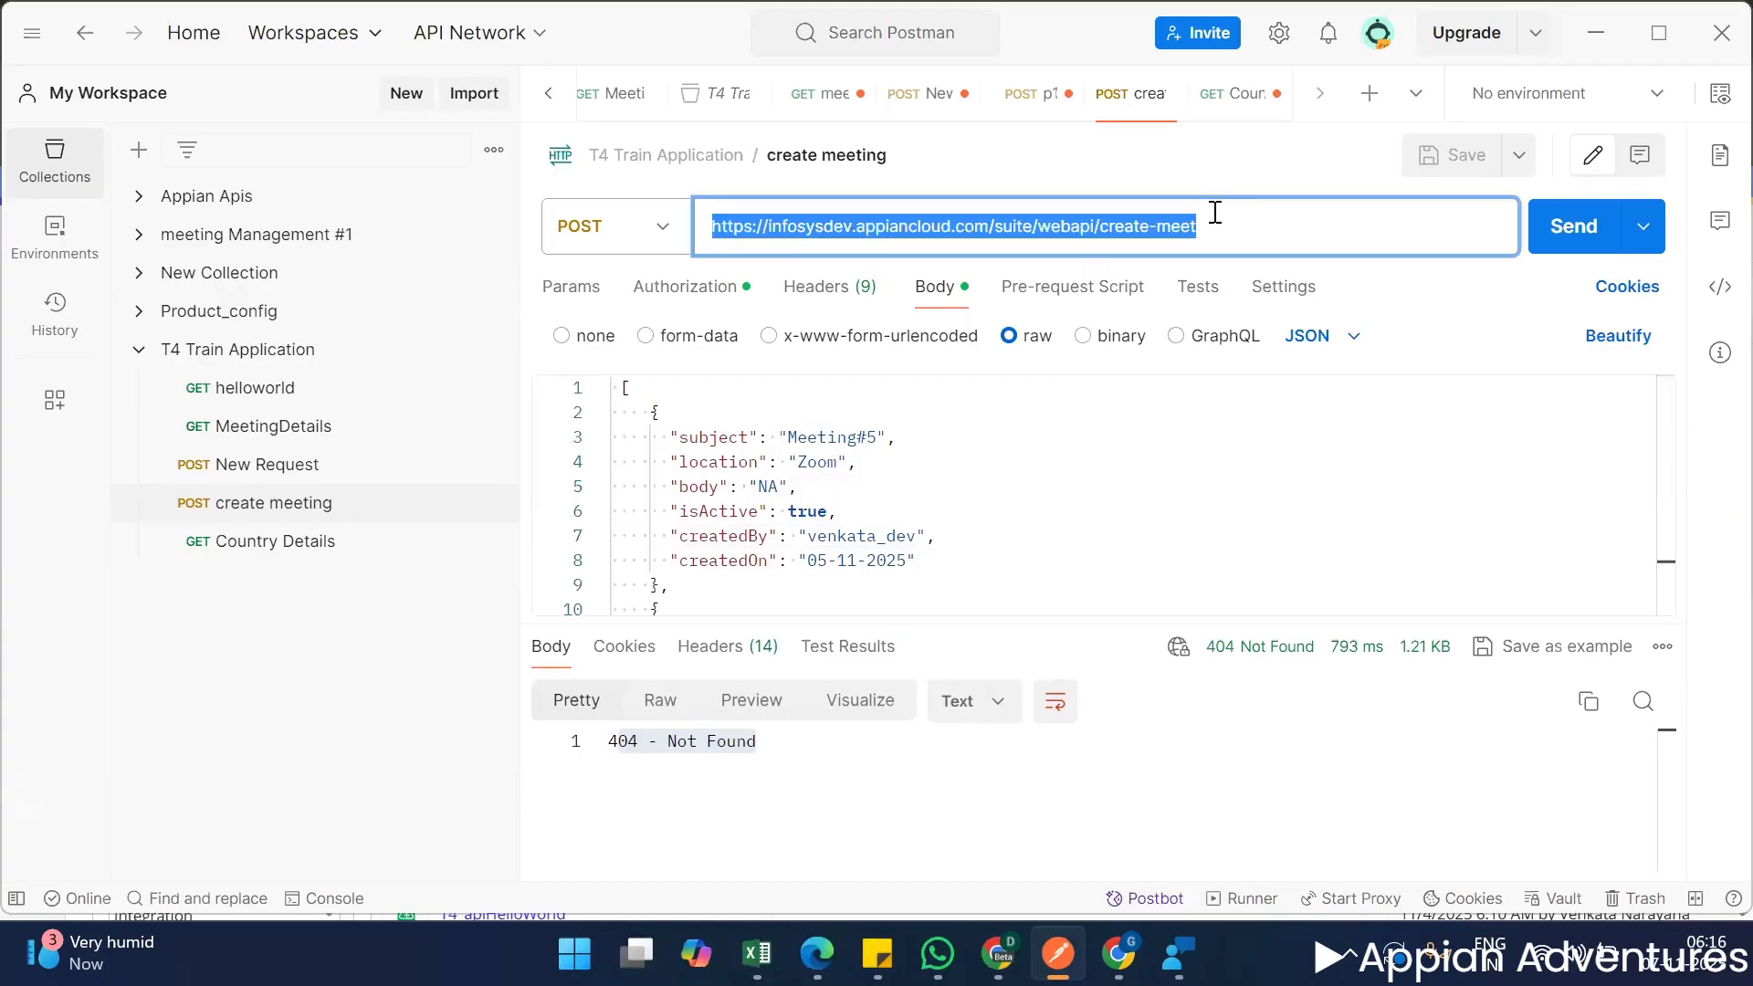
{"action": "left_click", "coordinate": [1610, 36]}
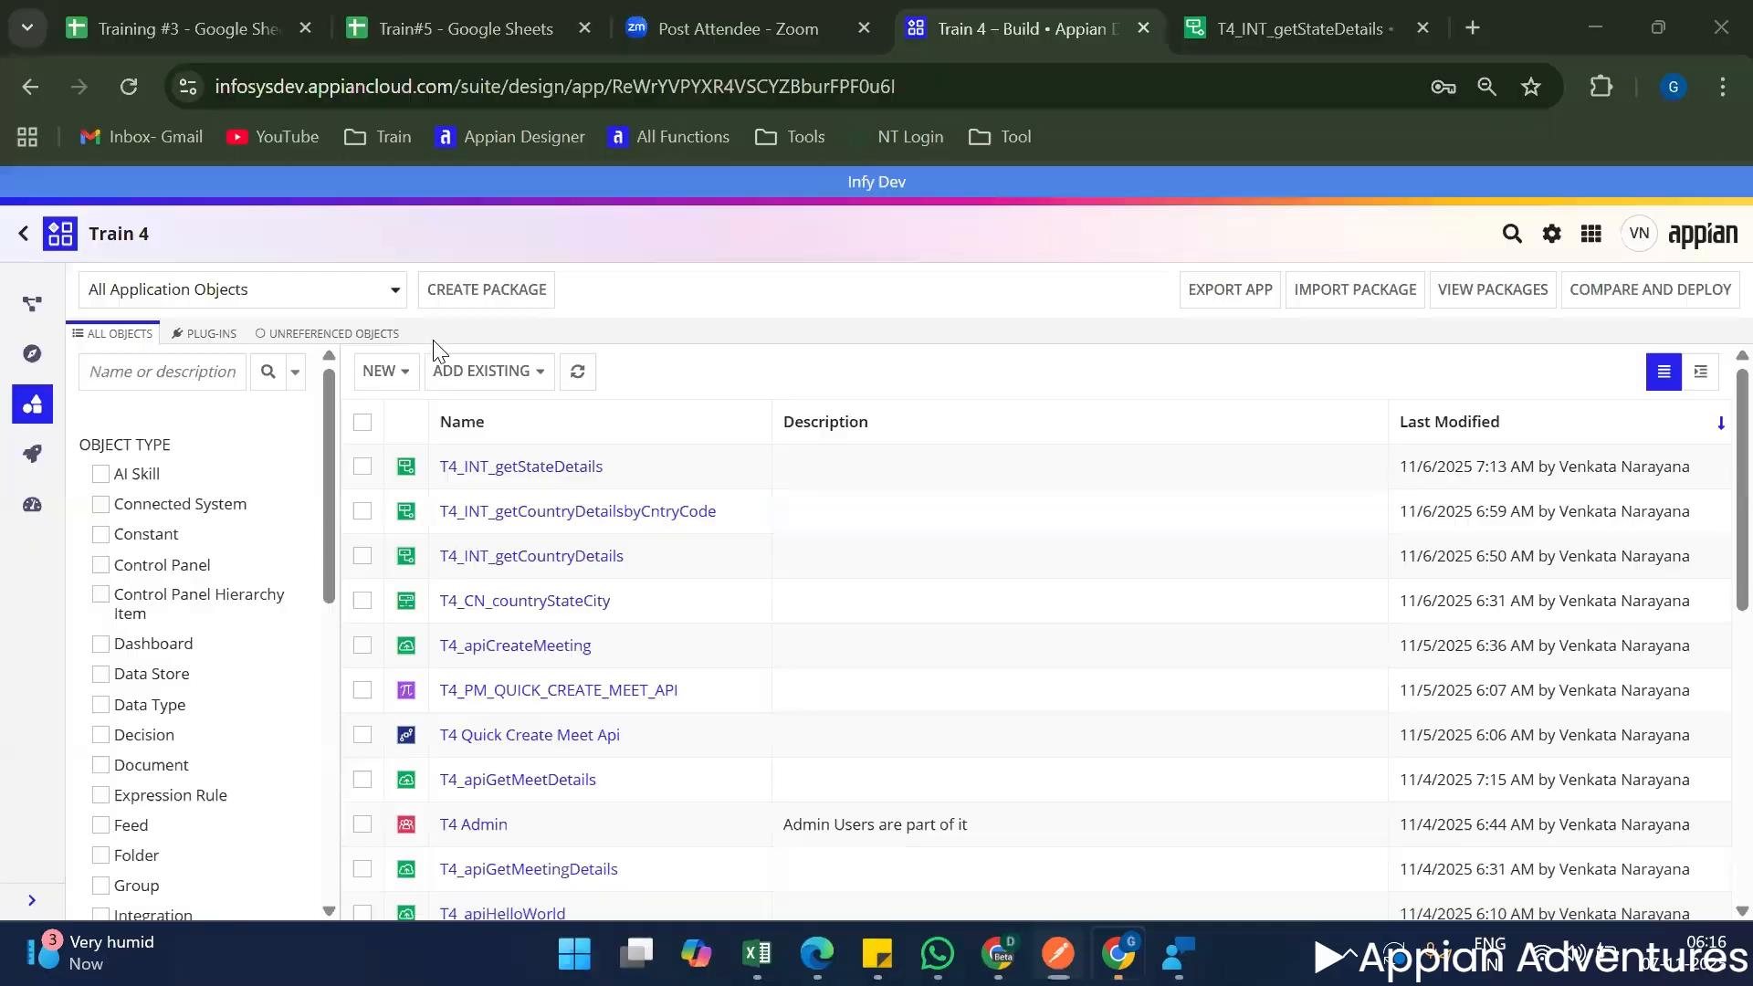
{"action": "left_click", "coordinate": [380, 370]}
{"action": "scroll", "coordinate": [406, 685], "scroll_direction": "down", "scroll_amount": 3}
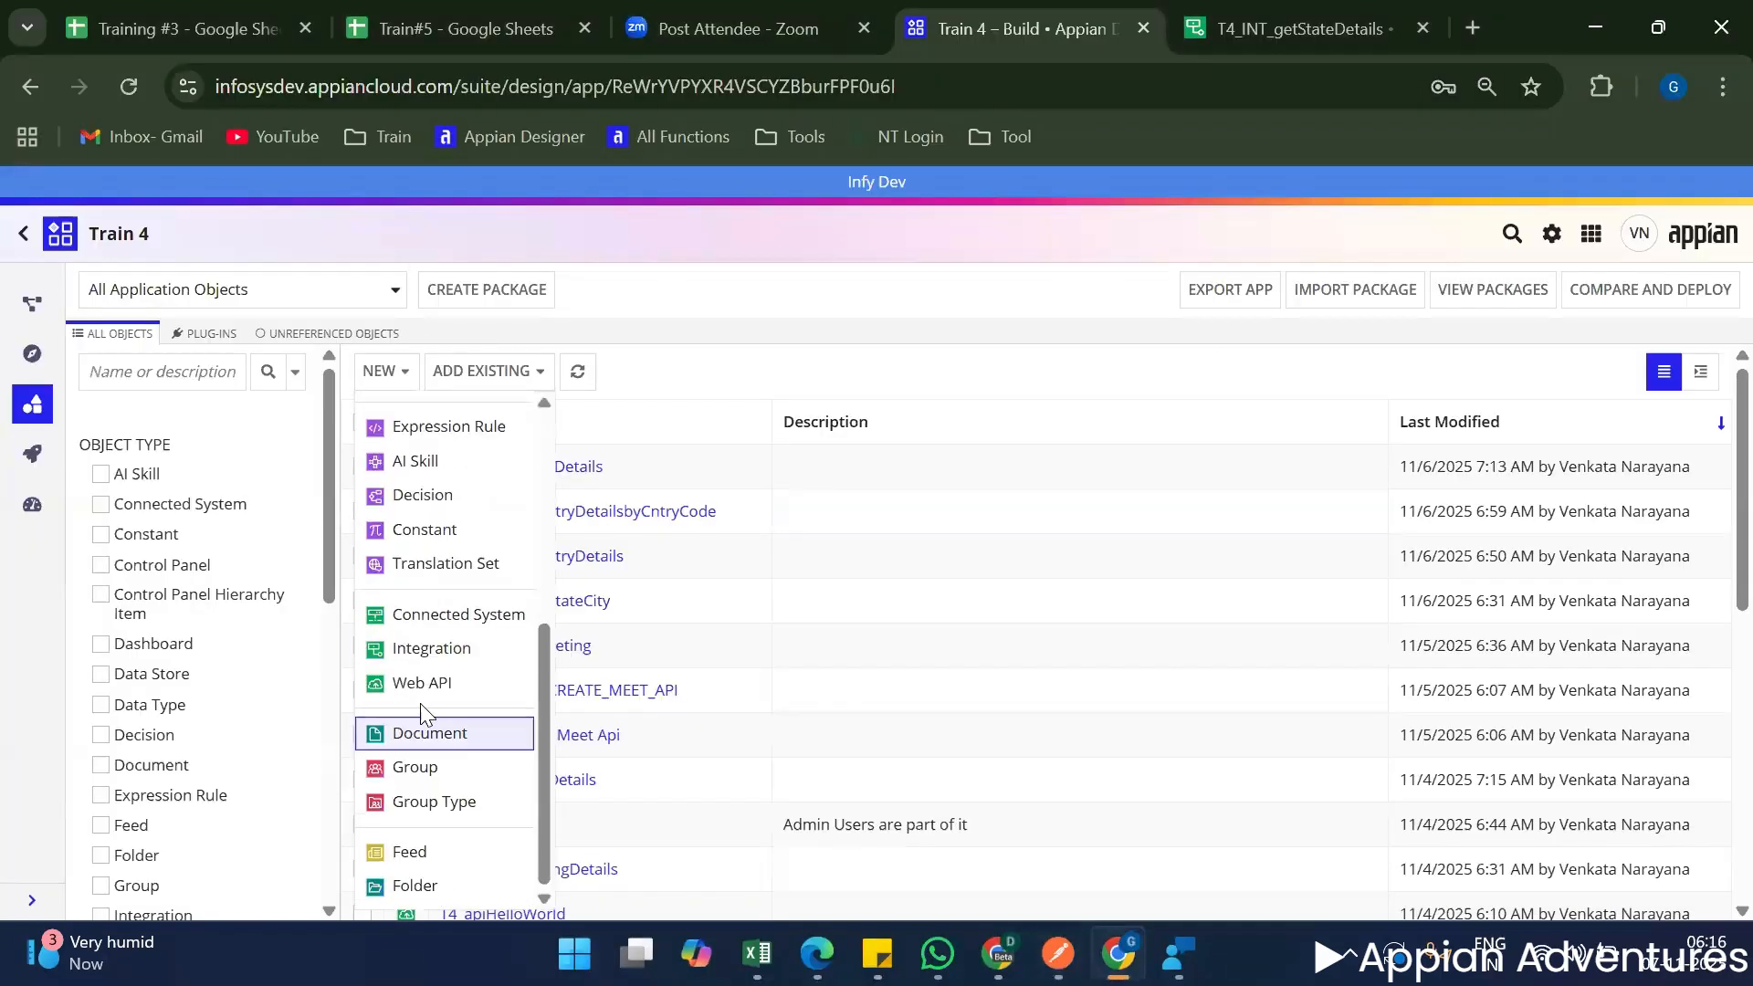
{"action": "left_click", "coordinate": [448, 650]}
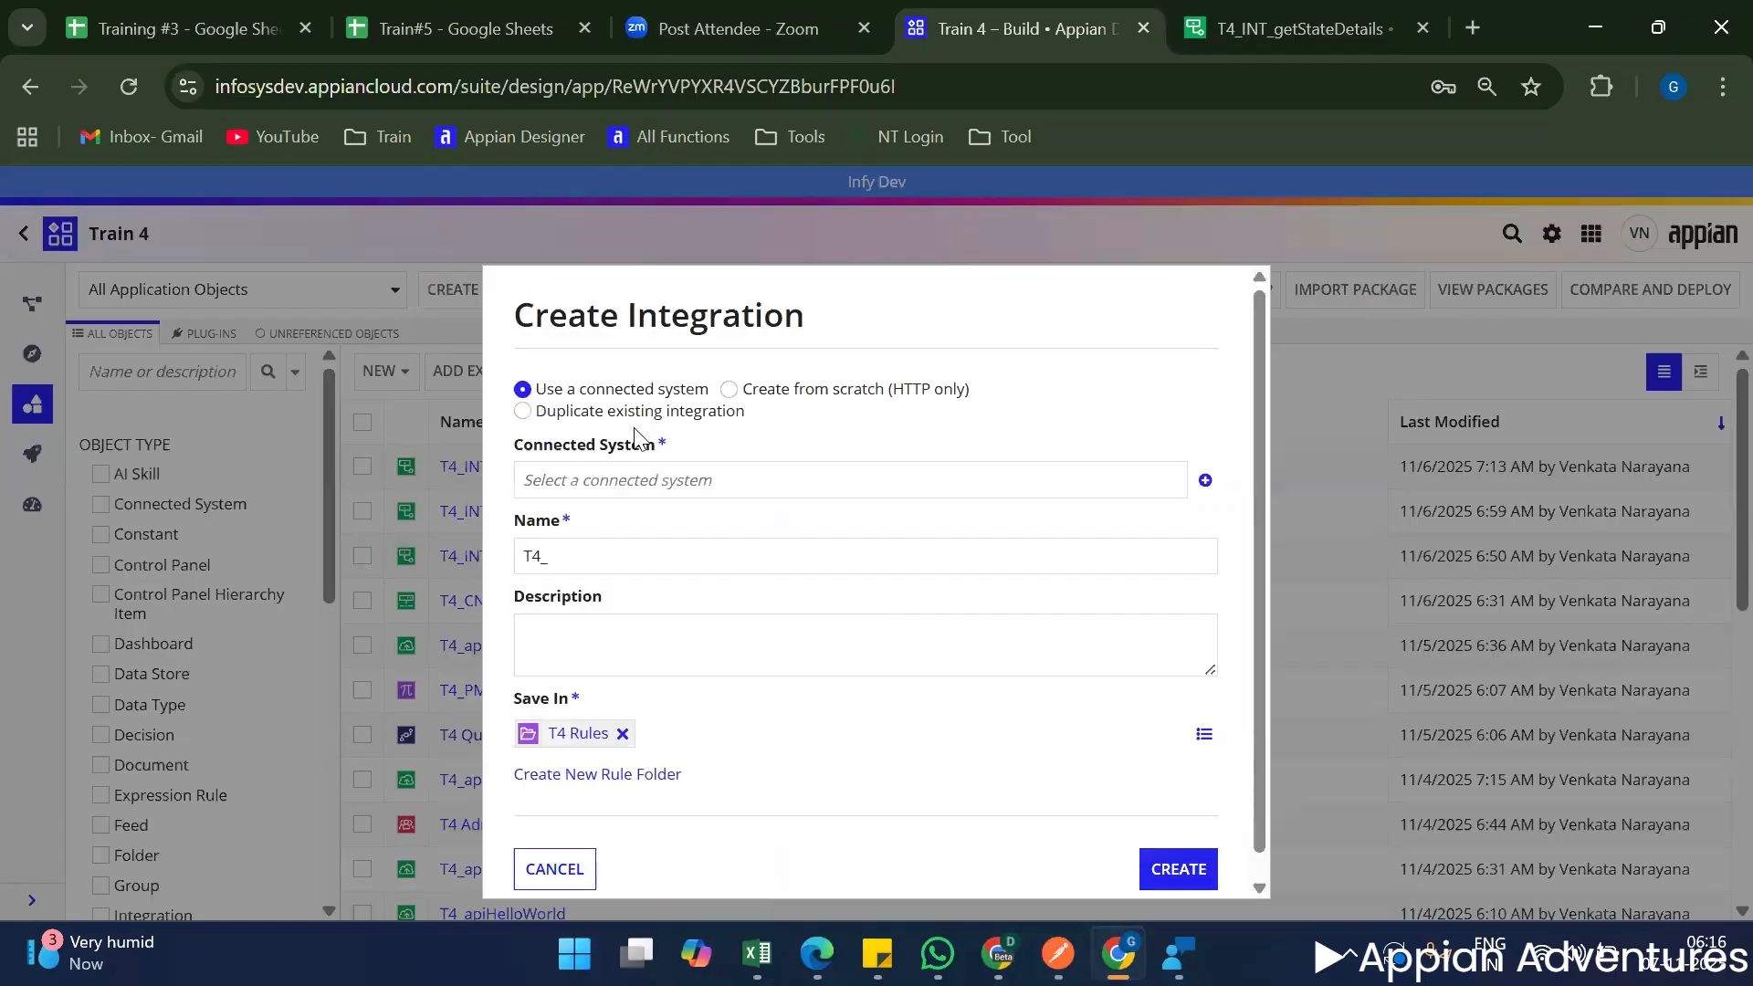
{"action": "left_click", "coordinate": [741, 395]}
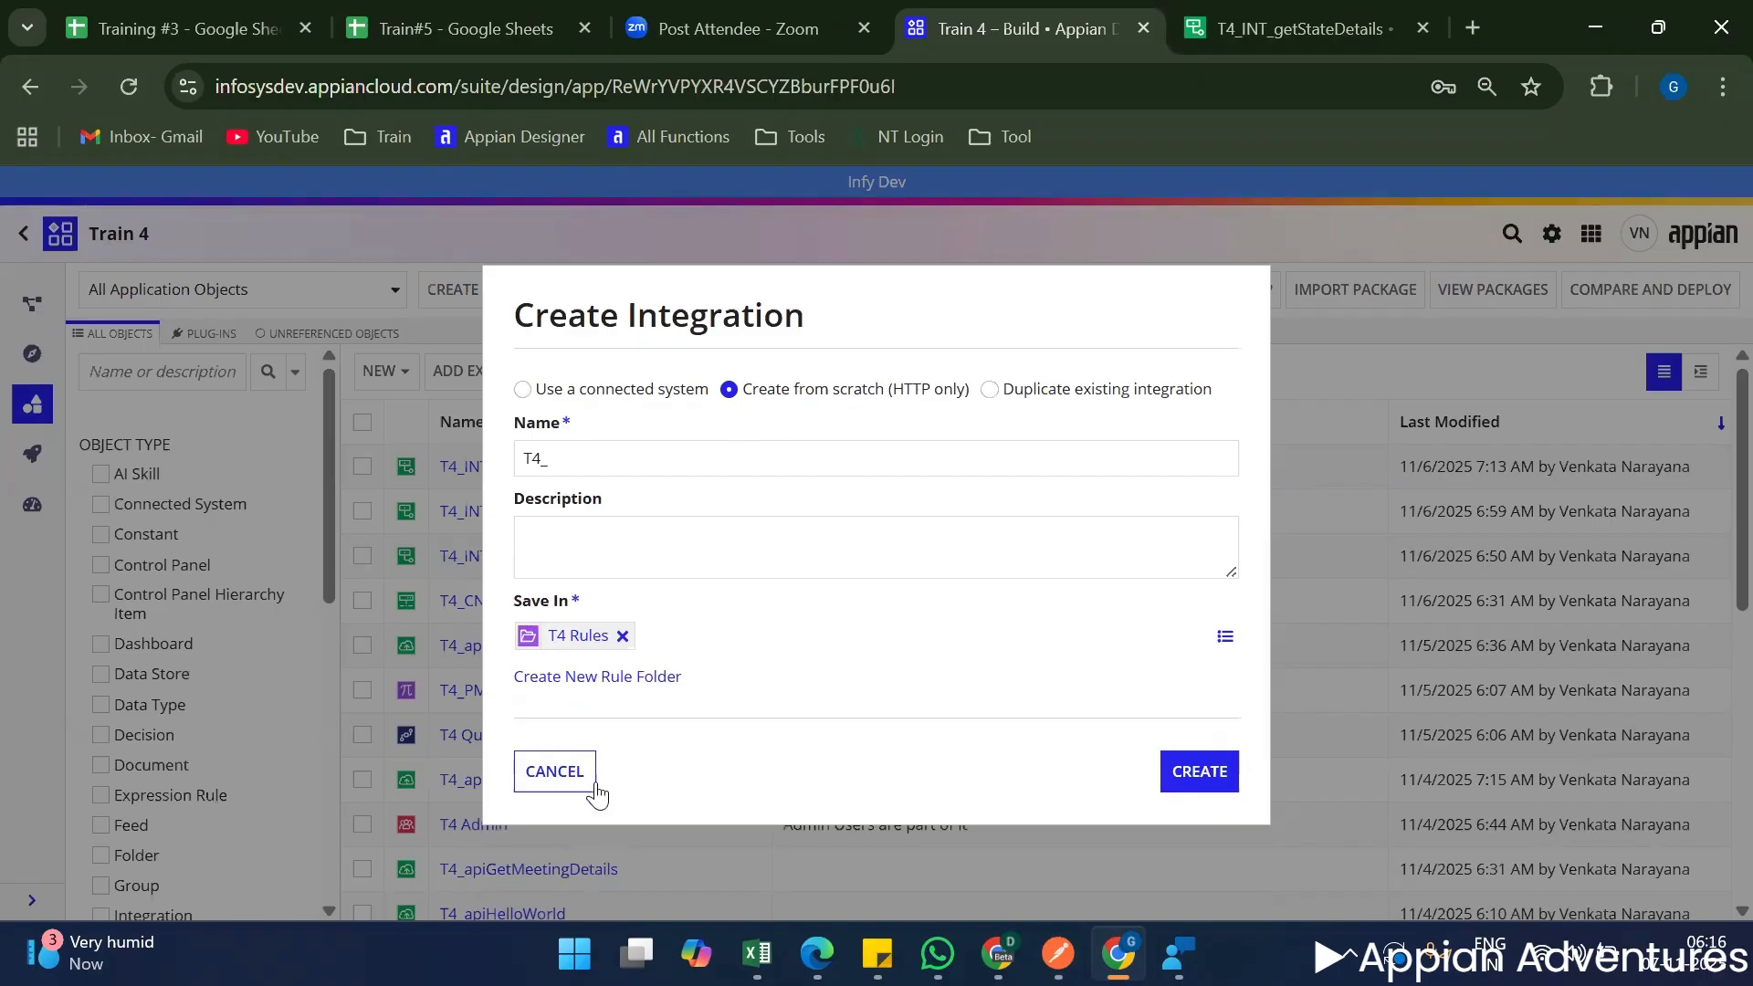
{"action": "left_click", "coordinate": [554, 771]}
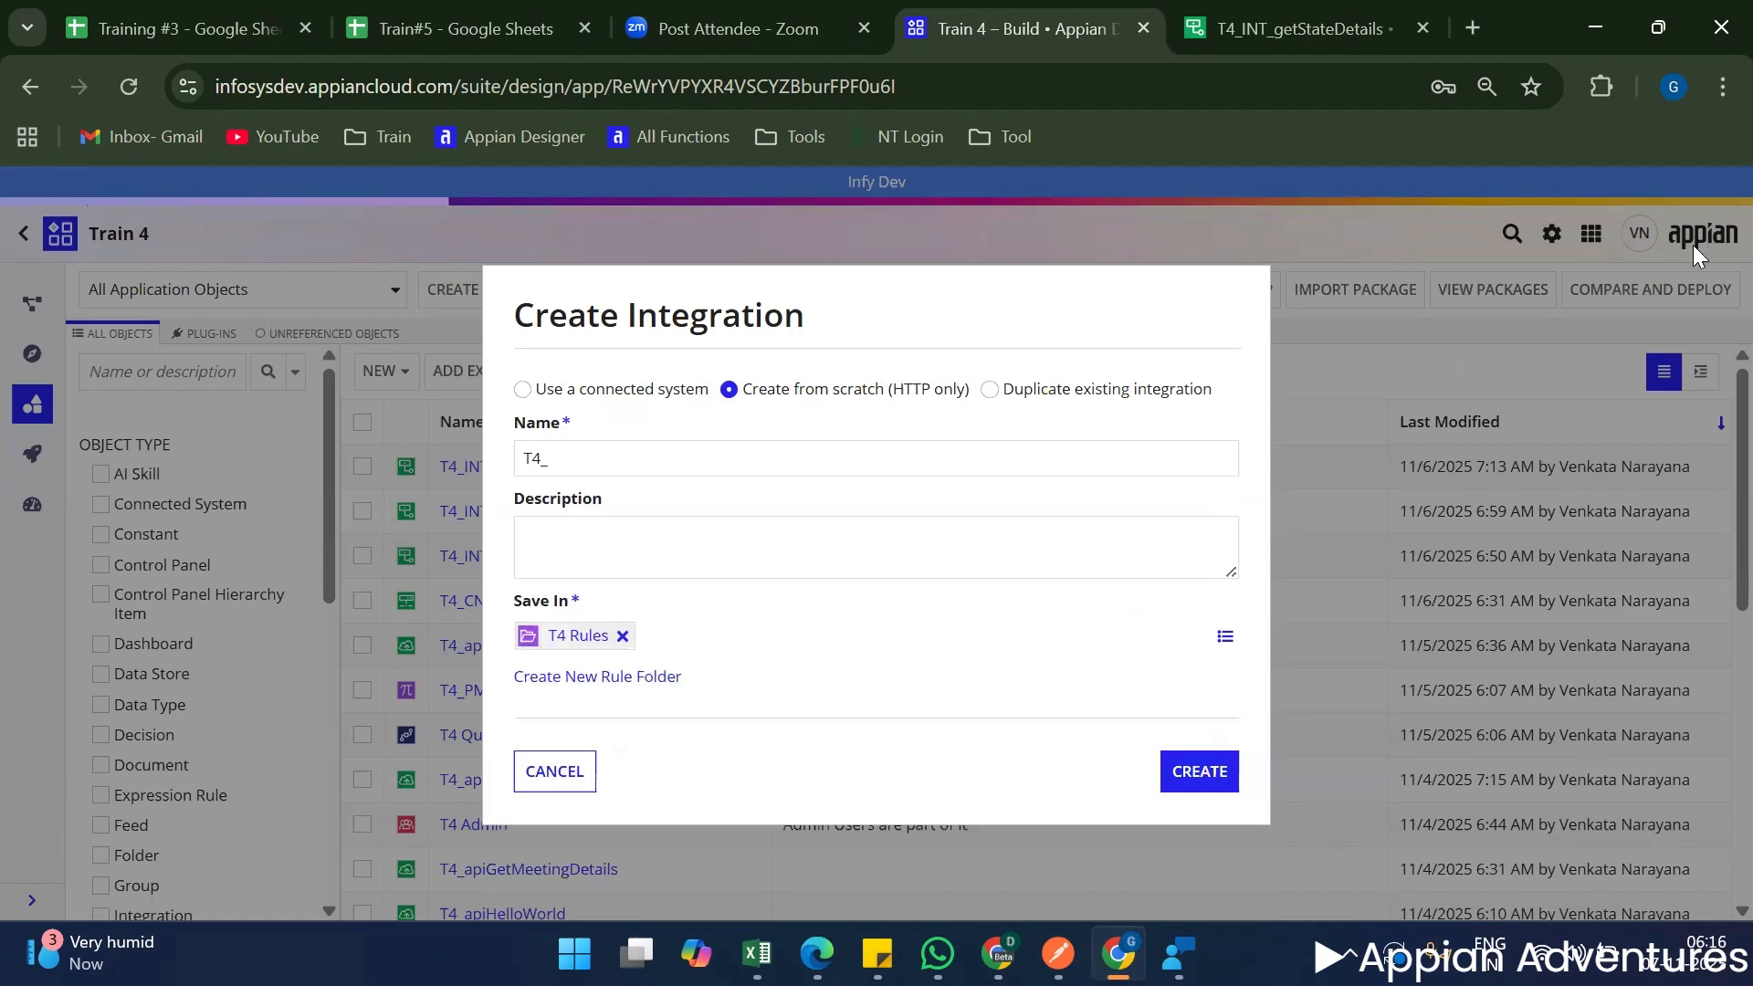
Start a new HTTP connected system in Train 4 and name it T4_CN_MeetDetails.
{"action": "left_click", "coordinate": [382, 373]}
{"action": "scroll", "coordinate": [420, 639], "scroll_direction": "down", "scroll_amount": 5}
{"action": "left_click", "coordinate": [432, 622]}
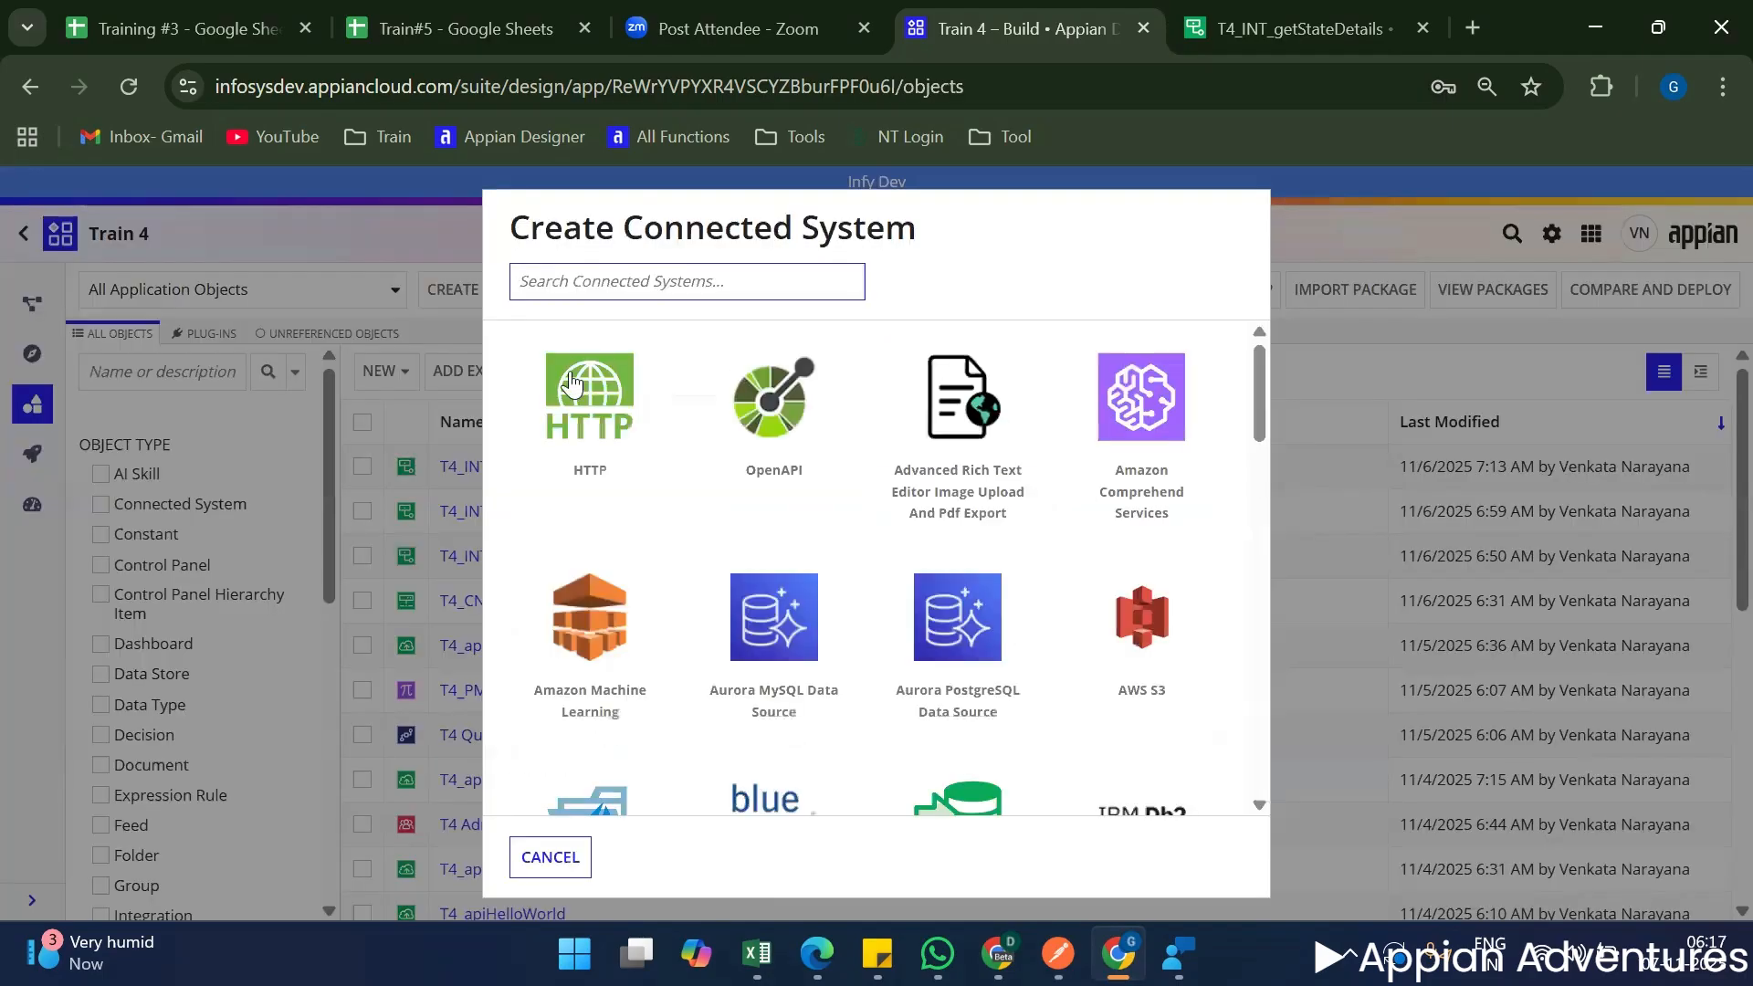
{"action": "left_click", "coordinate": [573, 384]}
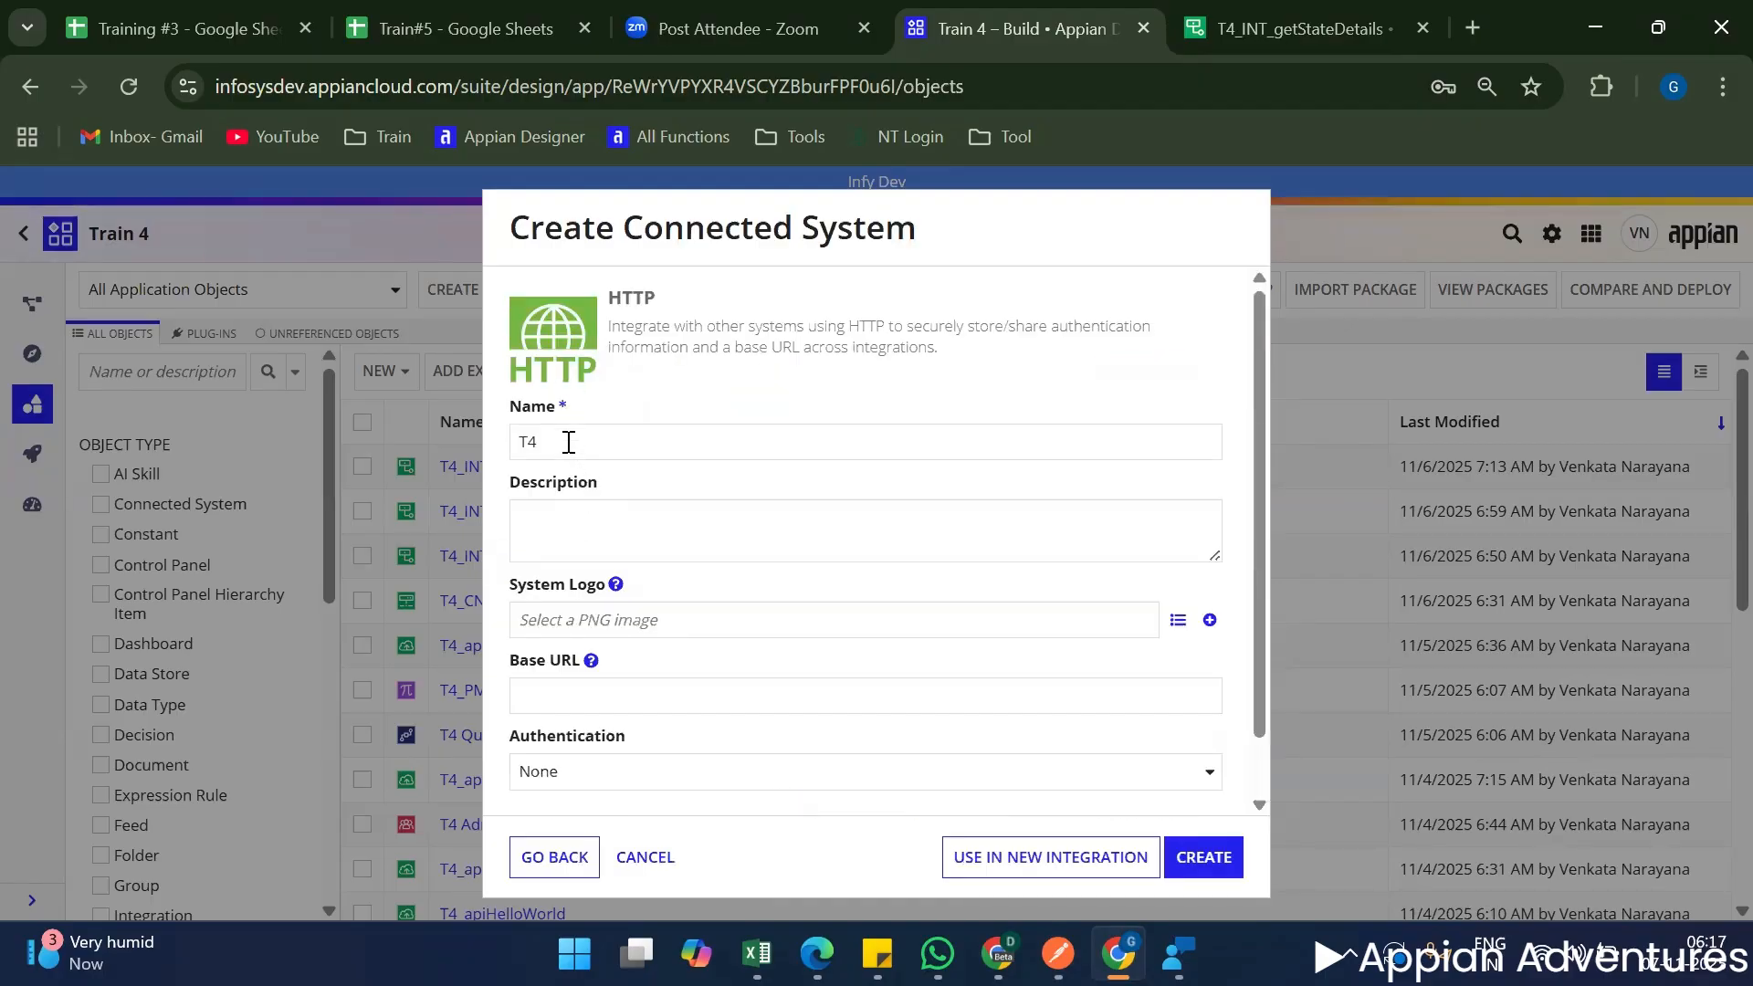
{"action": "left_click", "coordinate": [567, 442]}
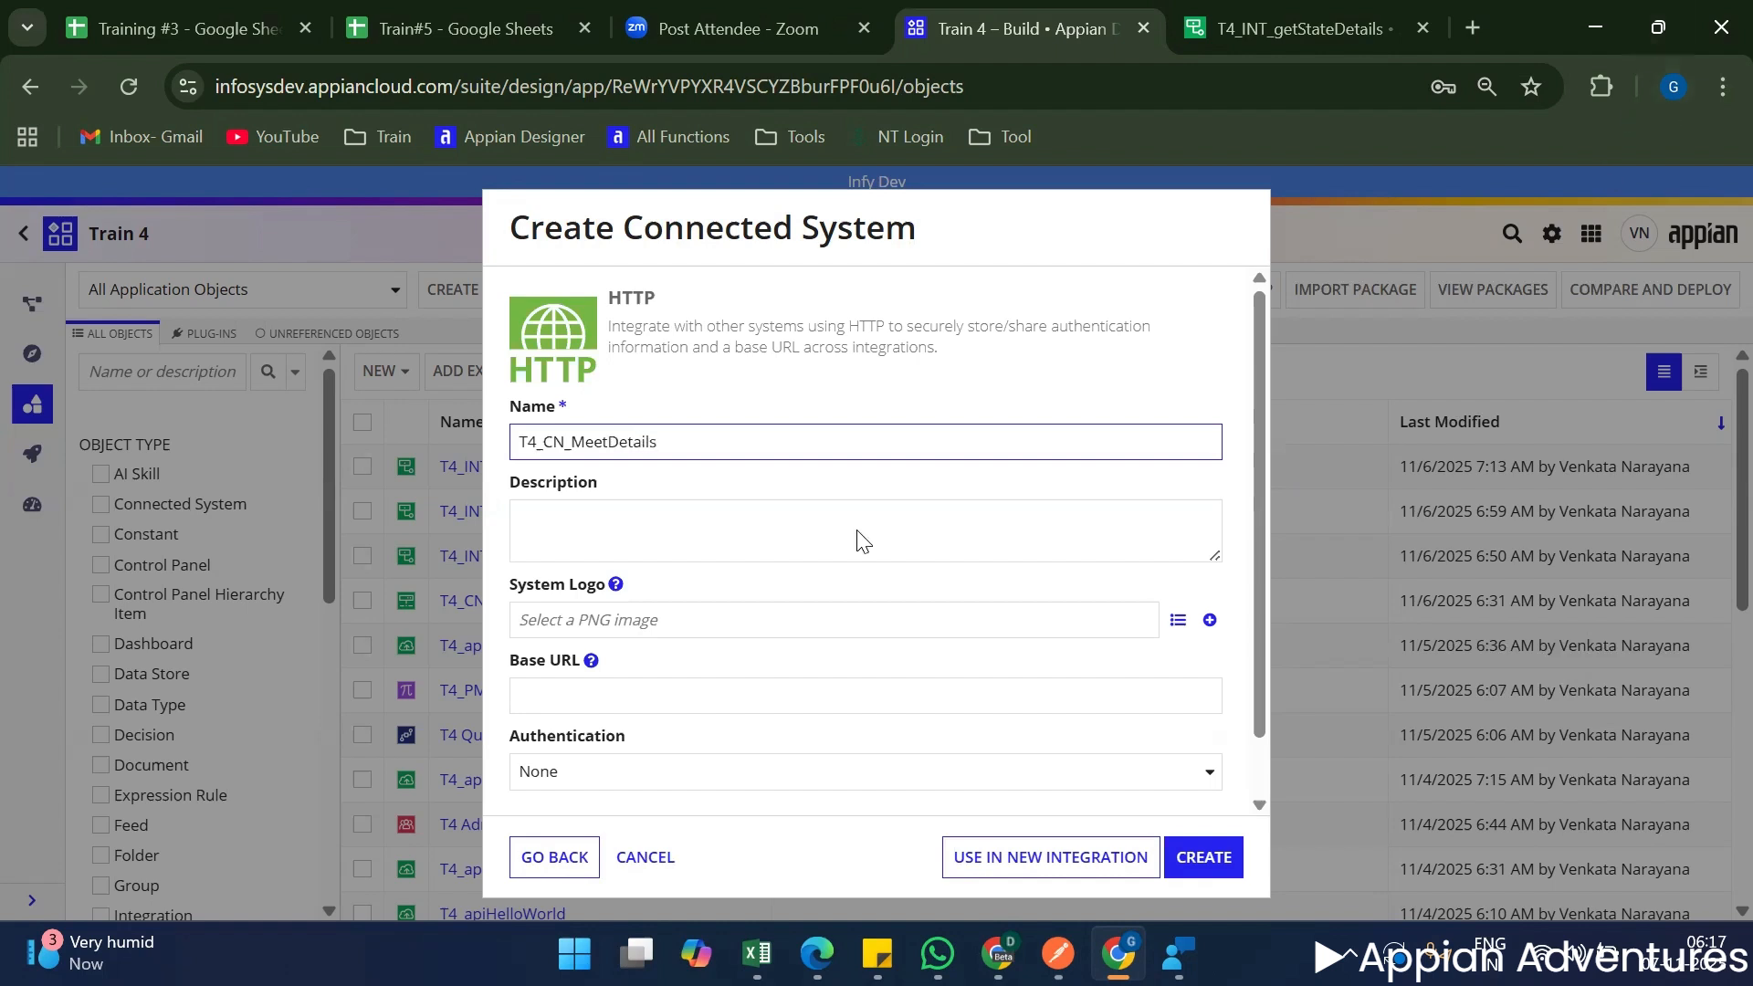
{"action": "scroll", "coordinate": [731, 602], "scroll_direction": "down", "scroll_amount": 1}
{"action": "left_click", "coordinate": [708, 630]}
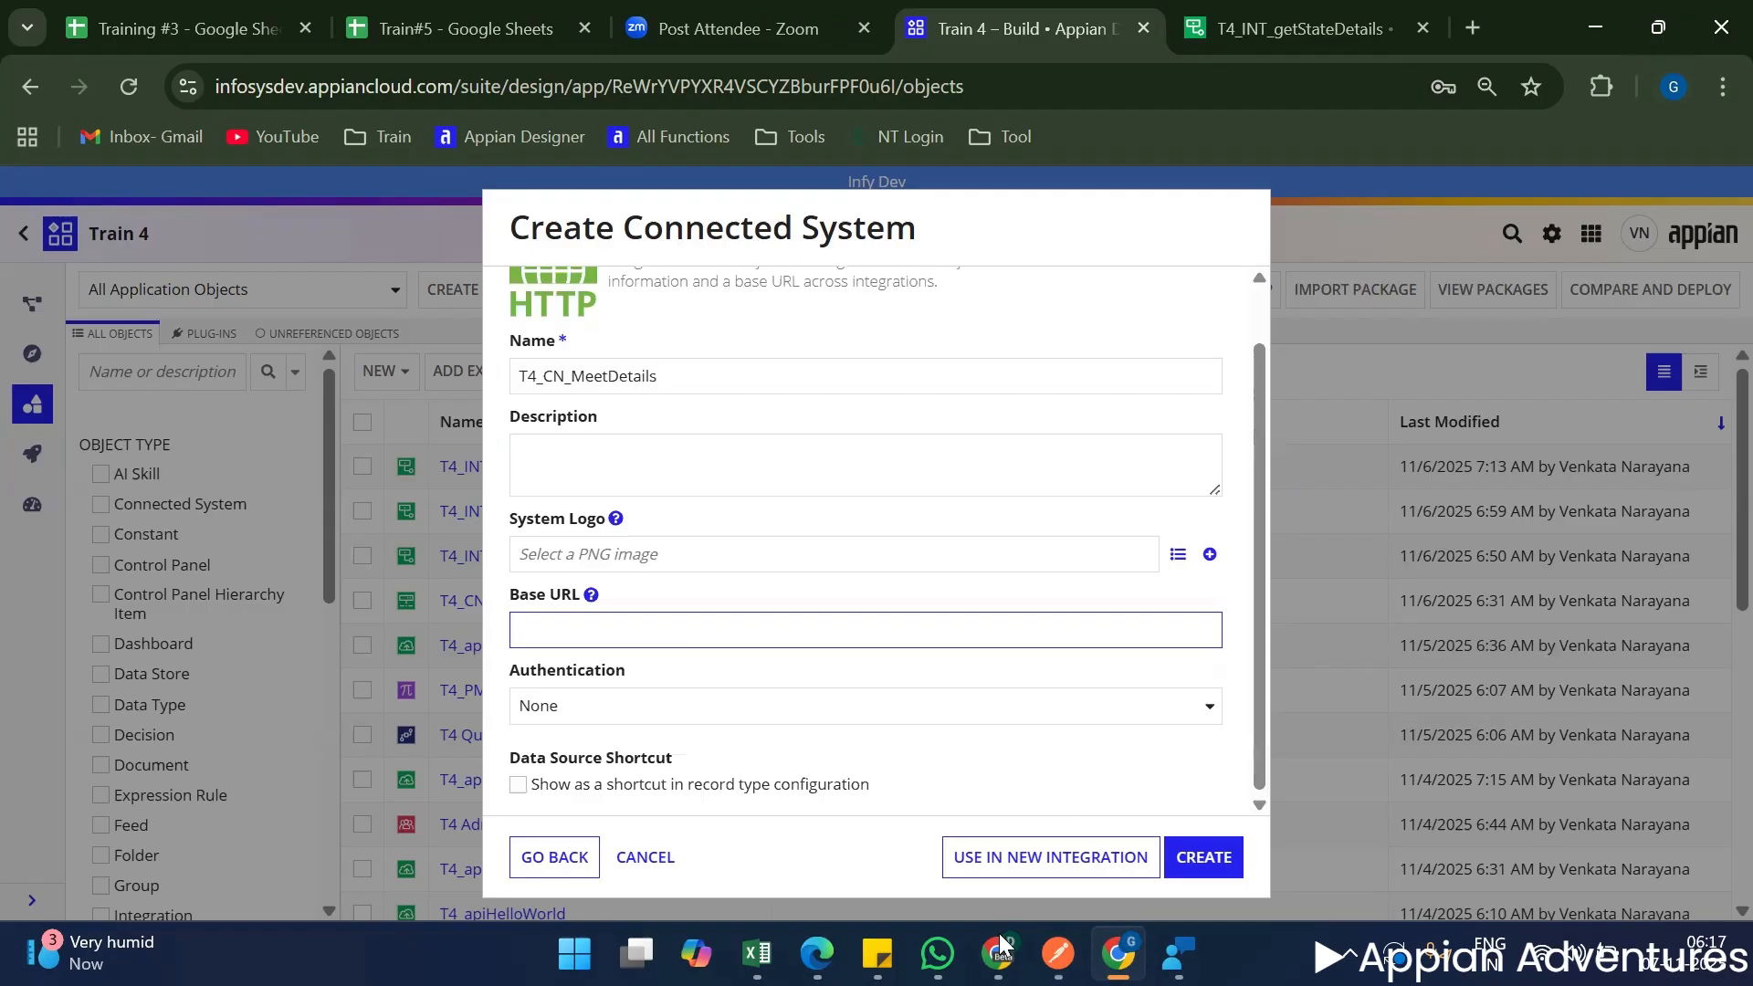
{"action": "key", "text": "alt+Tab"}
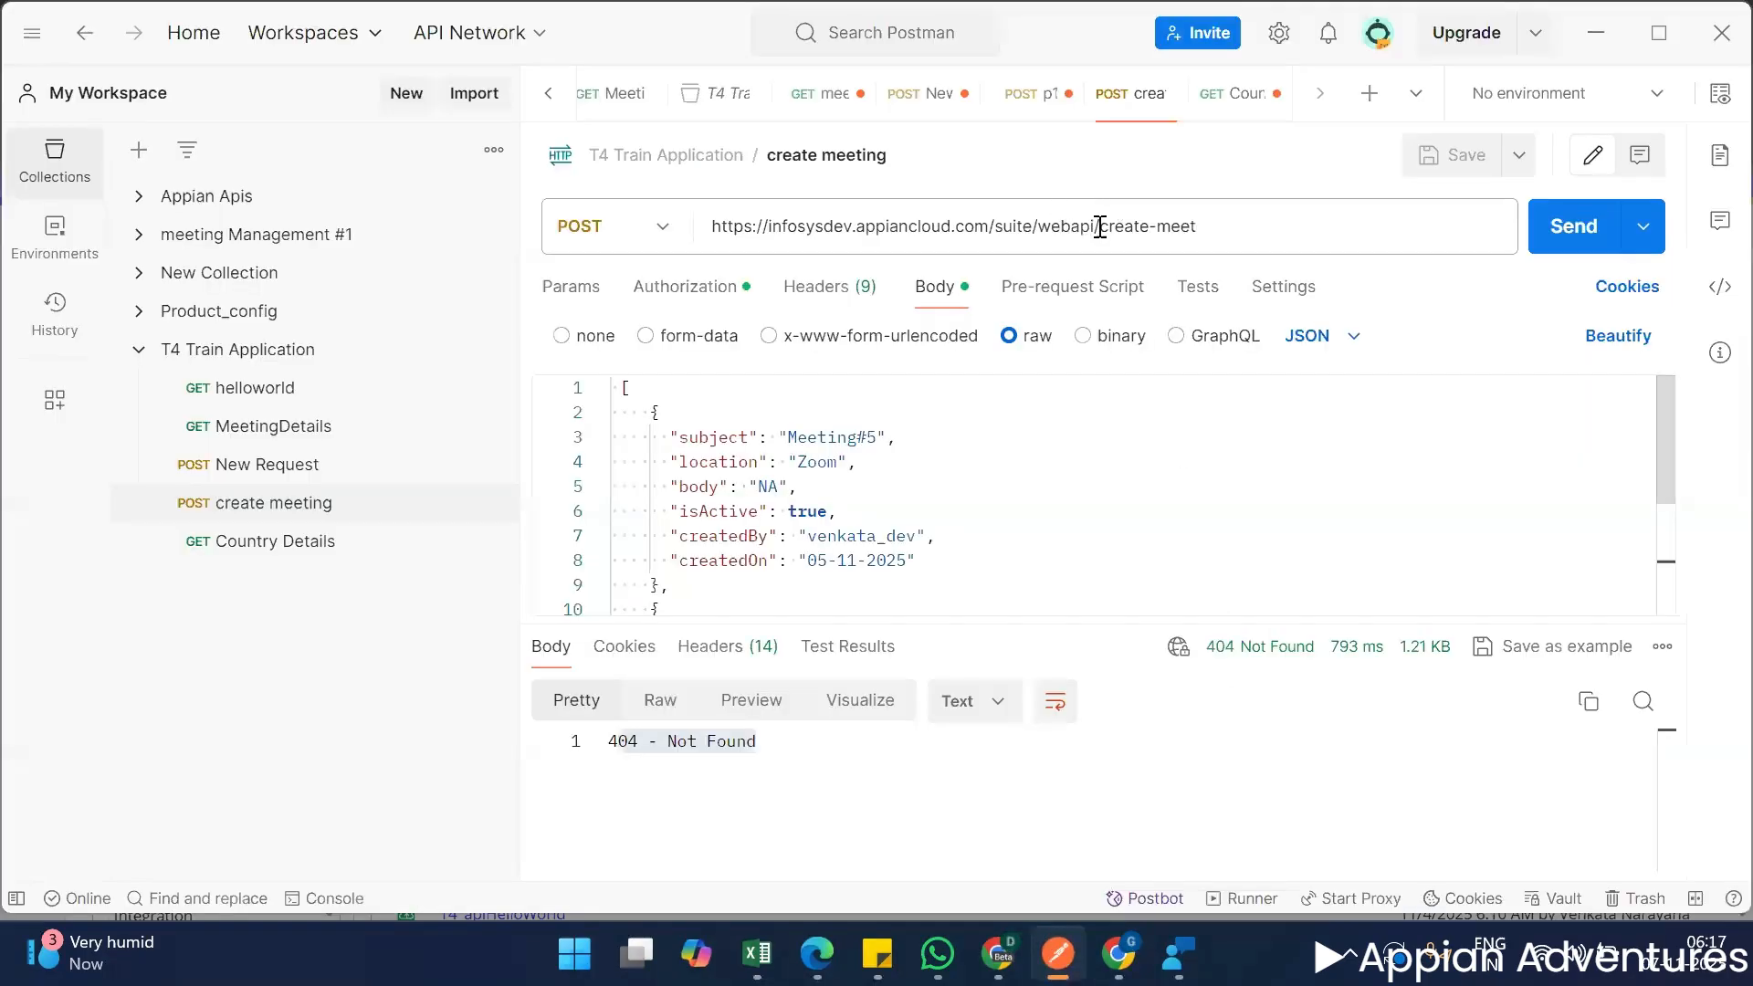
{"action": "left_click_drag", "start_coordinate": [1098, 226], "coordinate": [671, 223]}
{"action": "left_click", "coordinate": [1101, 230]}
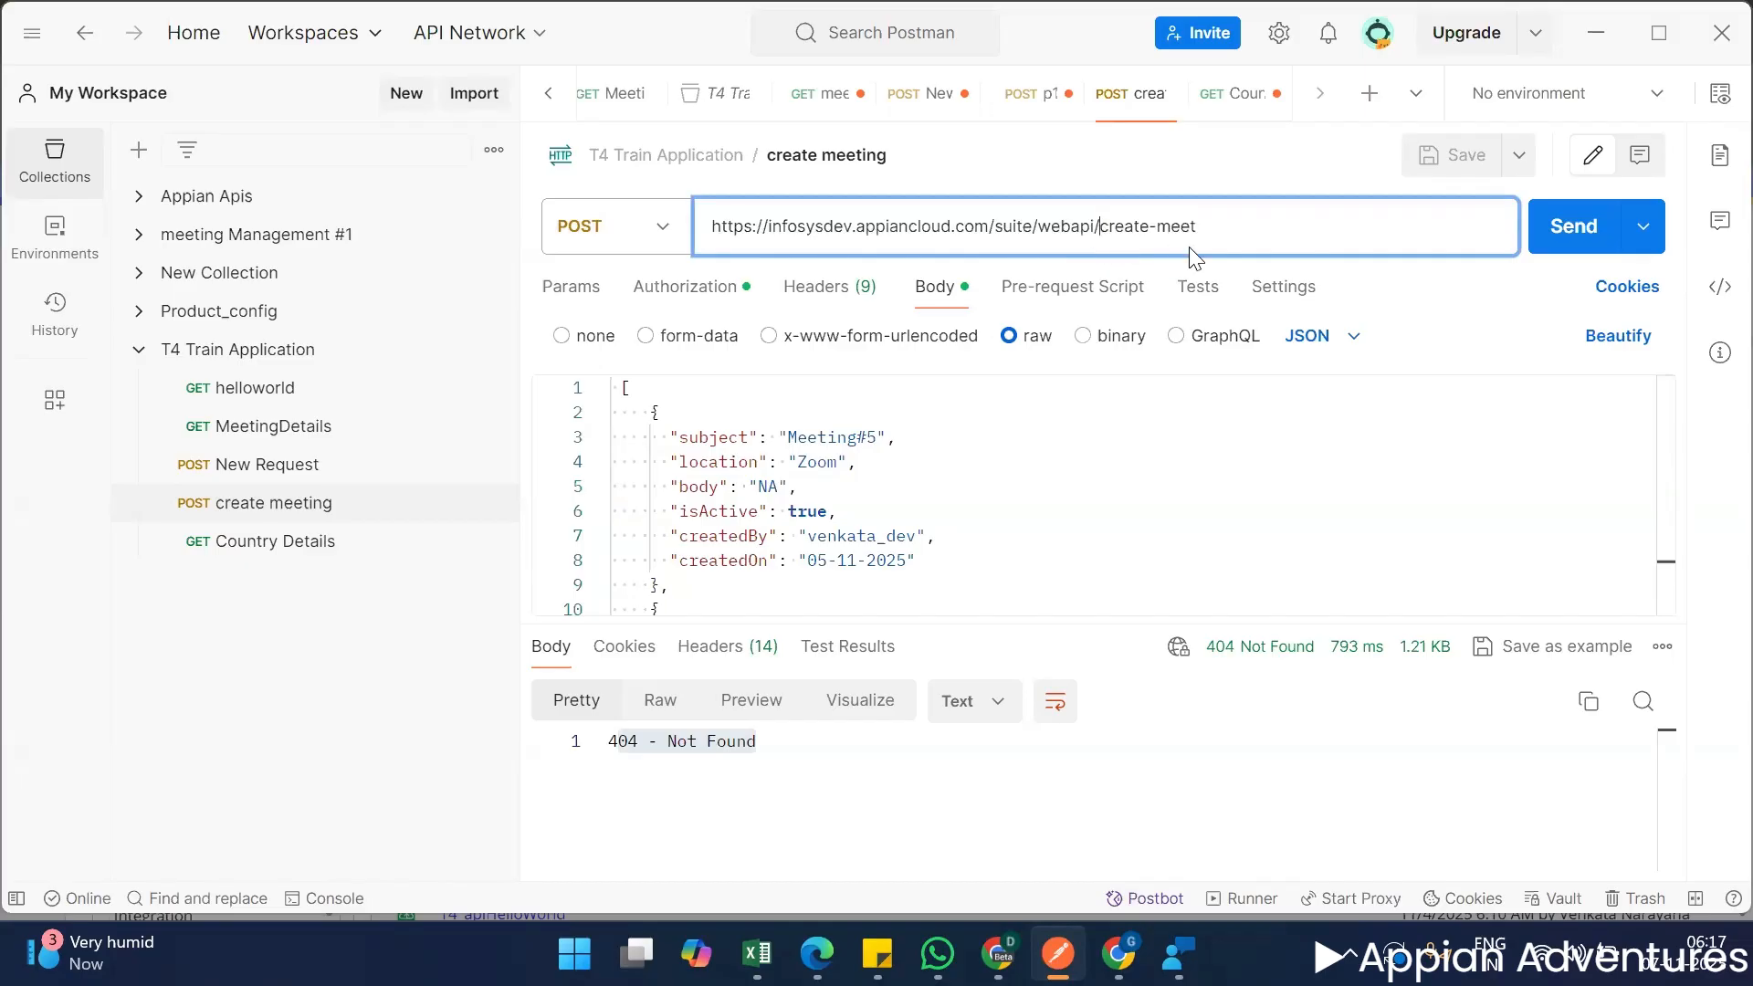
{"action": "key", "text": "ctrl+shift+Left"}
{"action": "key", "text": "shift+Home"}
{"action": "key", "text": "ctrl+c"}
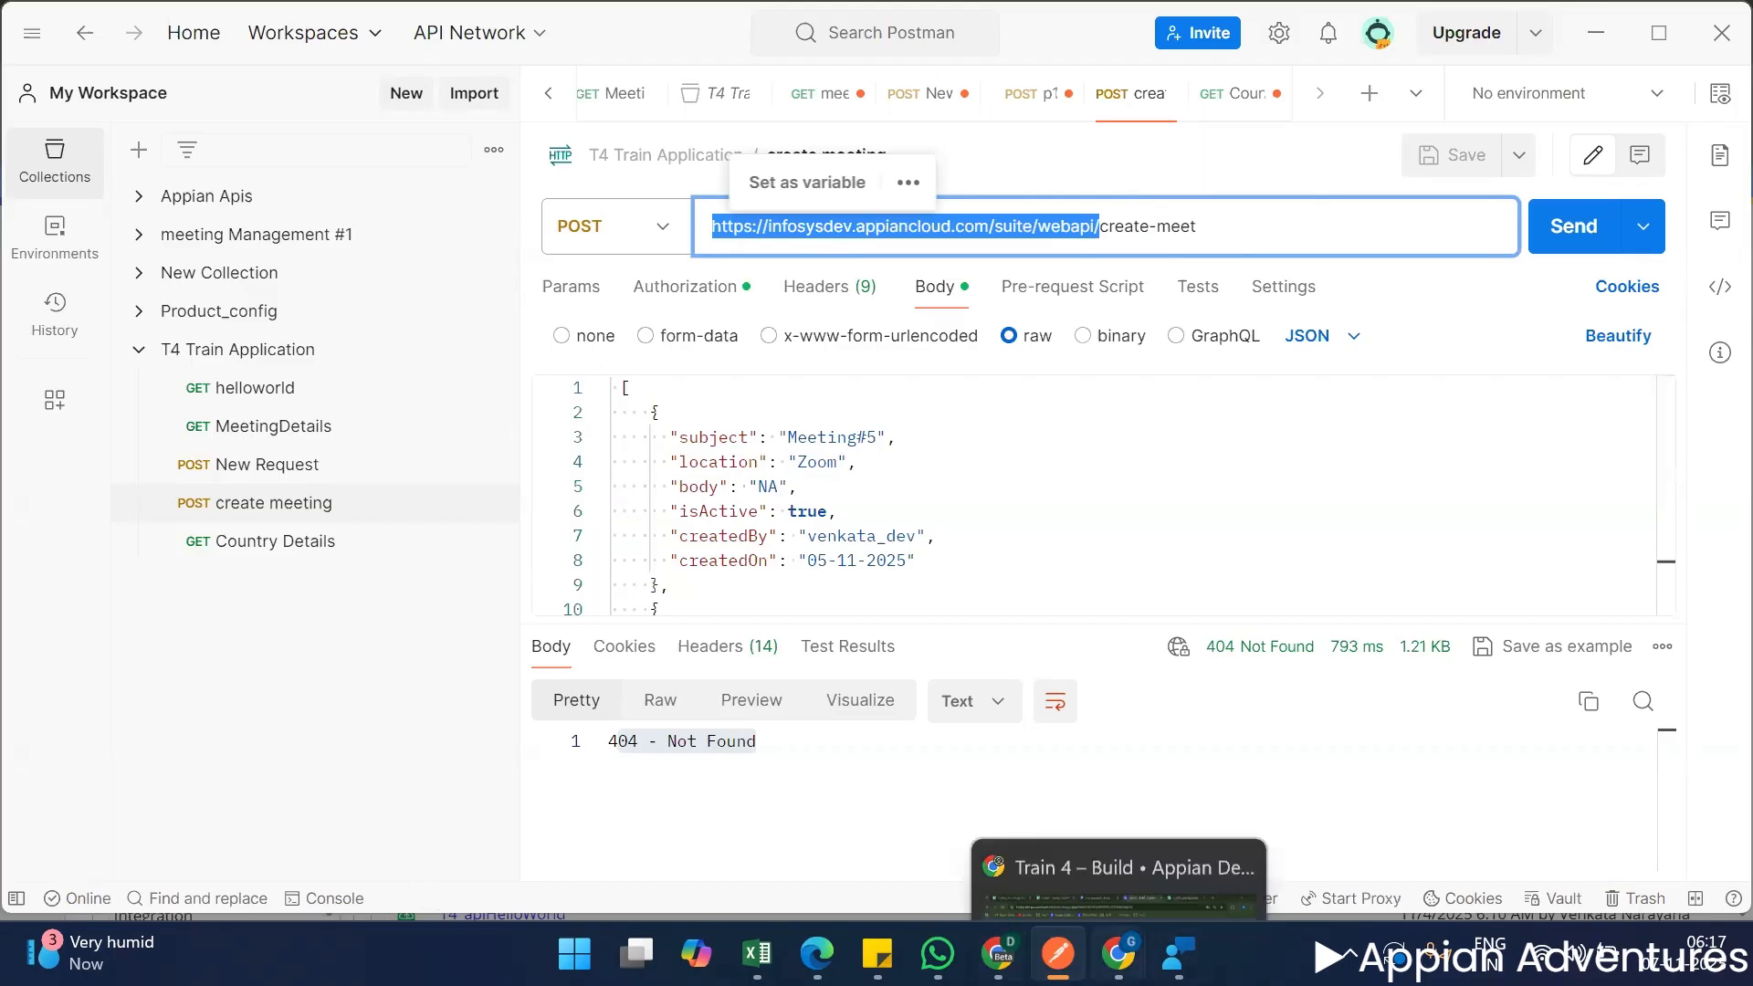
{"action": "left_click", "coordinate": [1117, 954]}
{"action": "key", "text": "ctrl+v"}
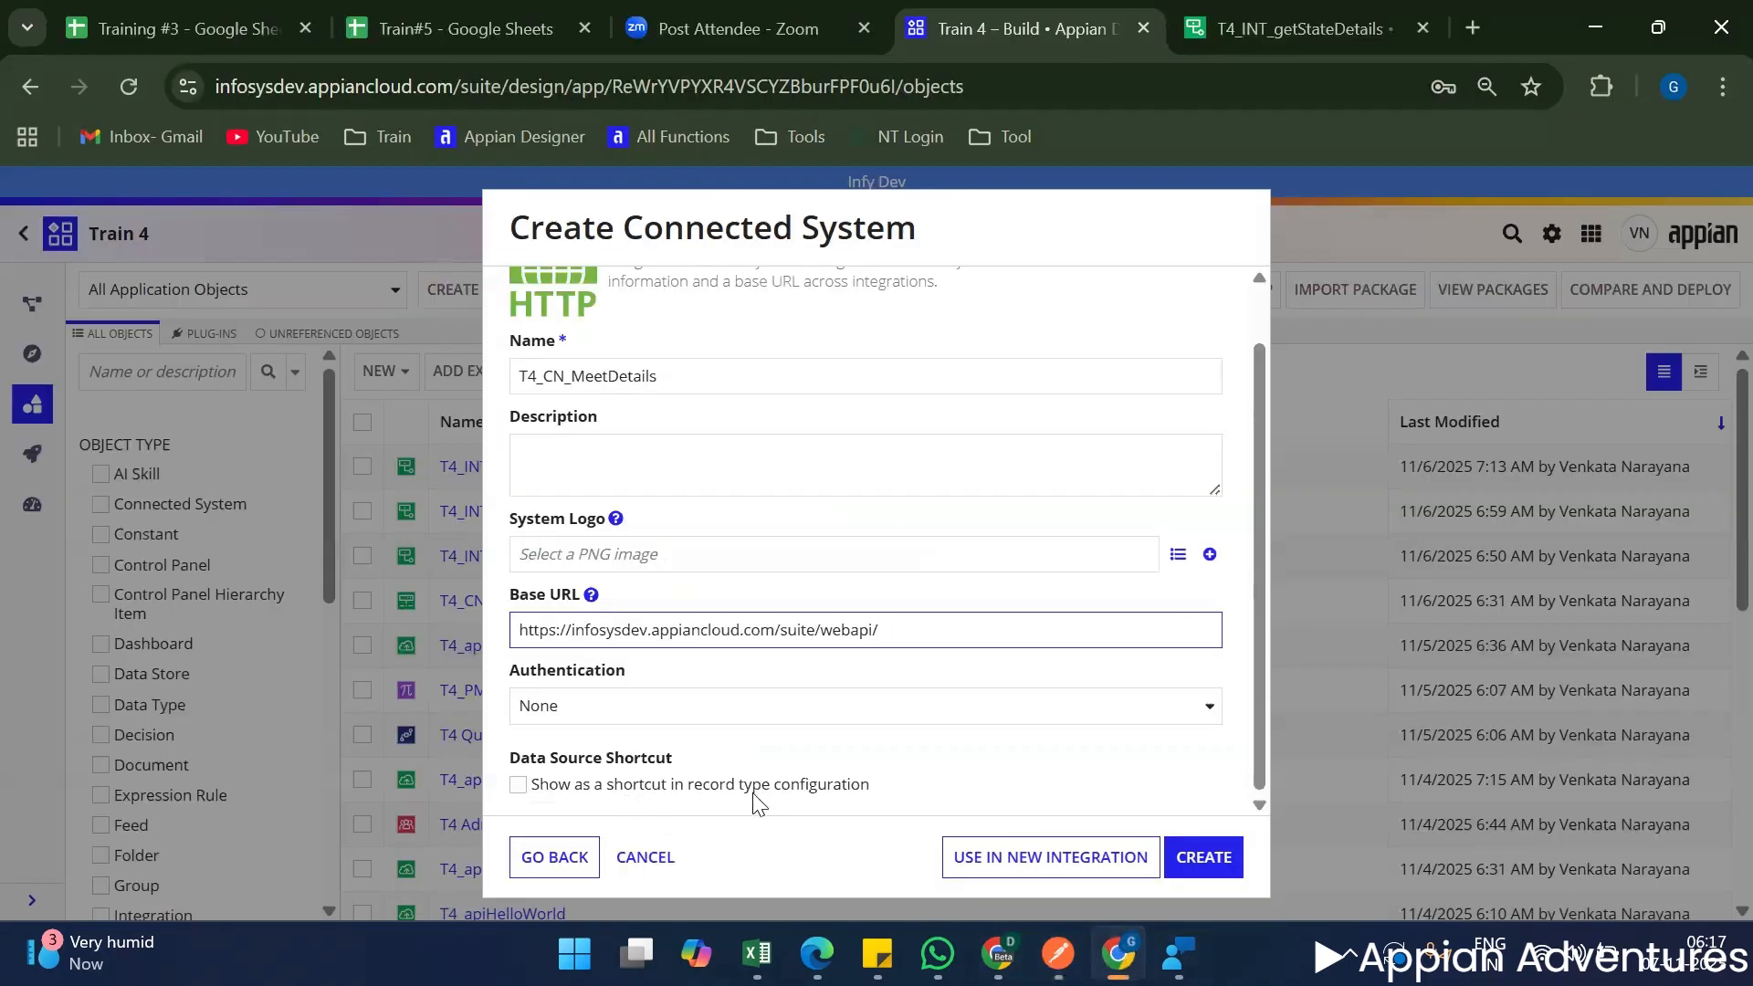
Set the connected system's authentication to API Key.
{"action": "left_click", "coordinate": [566, 720]}
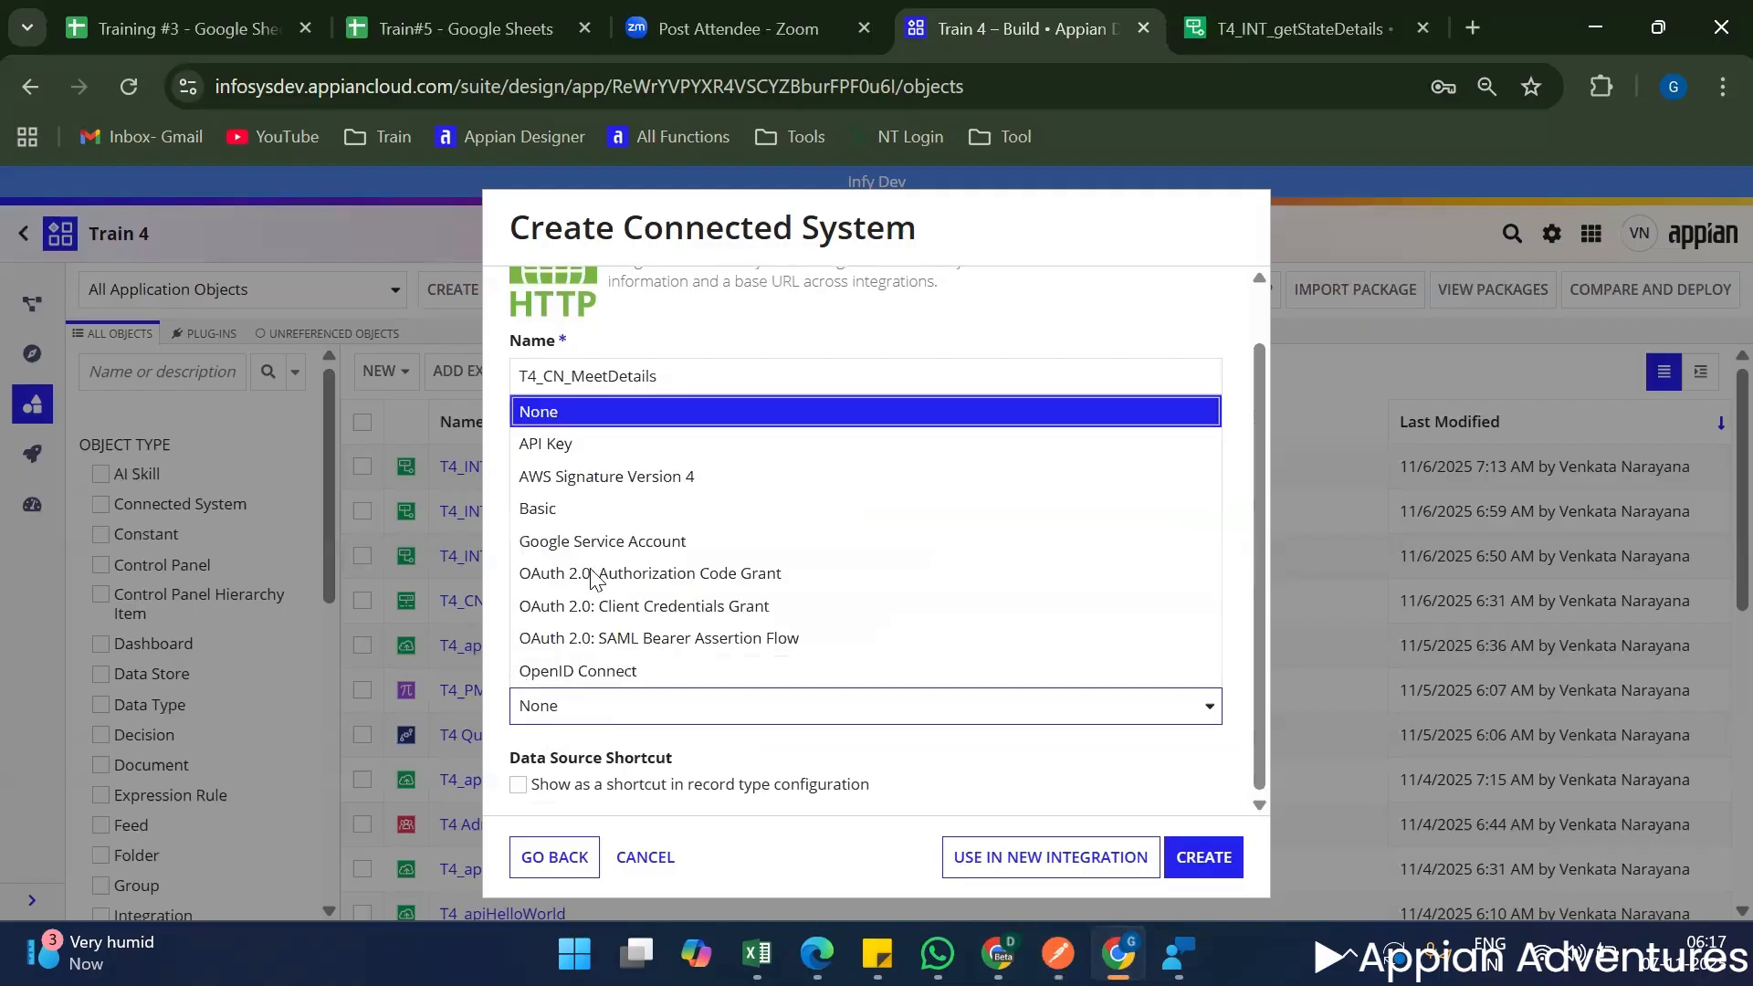
{"action": "left_click", "coordinate": [610, 438]}
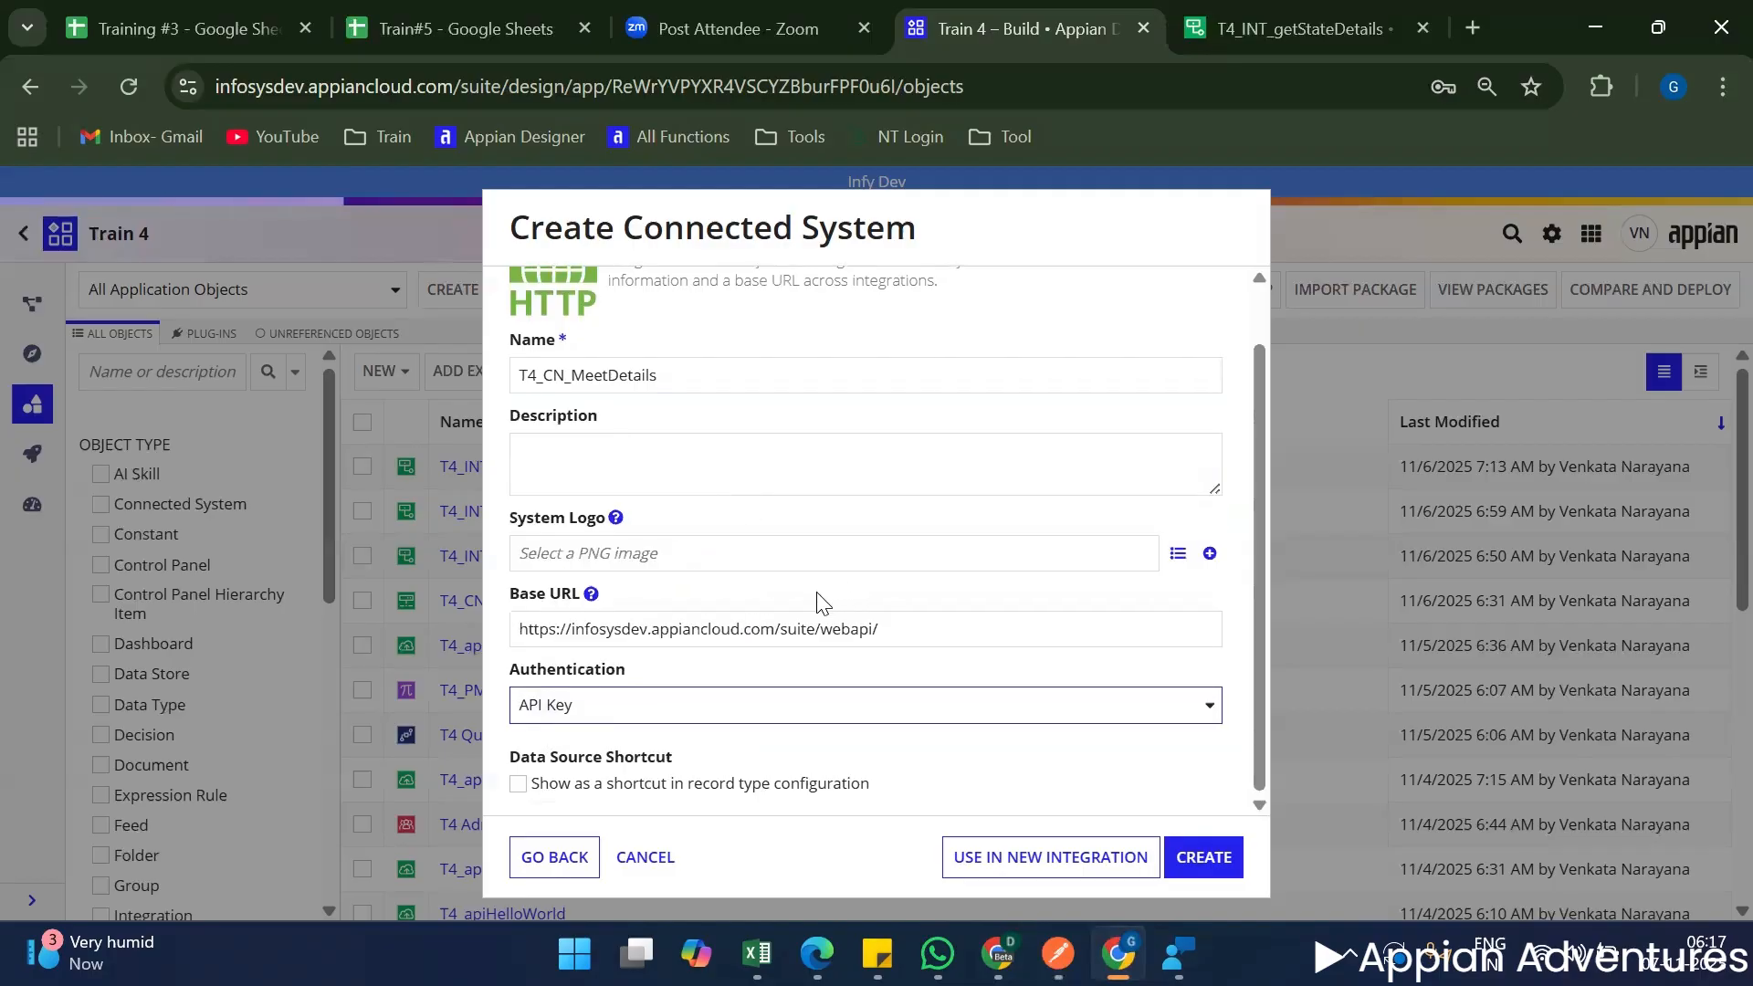
{"action": "scroll", "coordinate": [712, 604], "scroll_direction": "down", "scroll_amount": 3}
Set the API key header name to appian-api-key, copied from the create meeting request's authorization settings in Postman.
{"action": "left_click", "coordinate": [597, 636]}
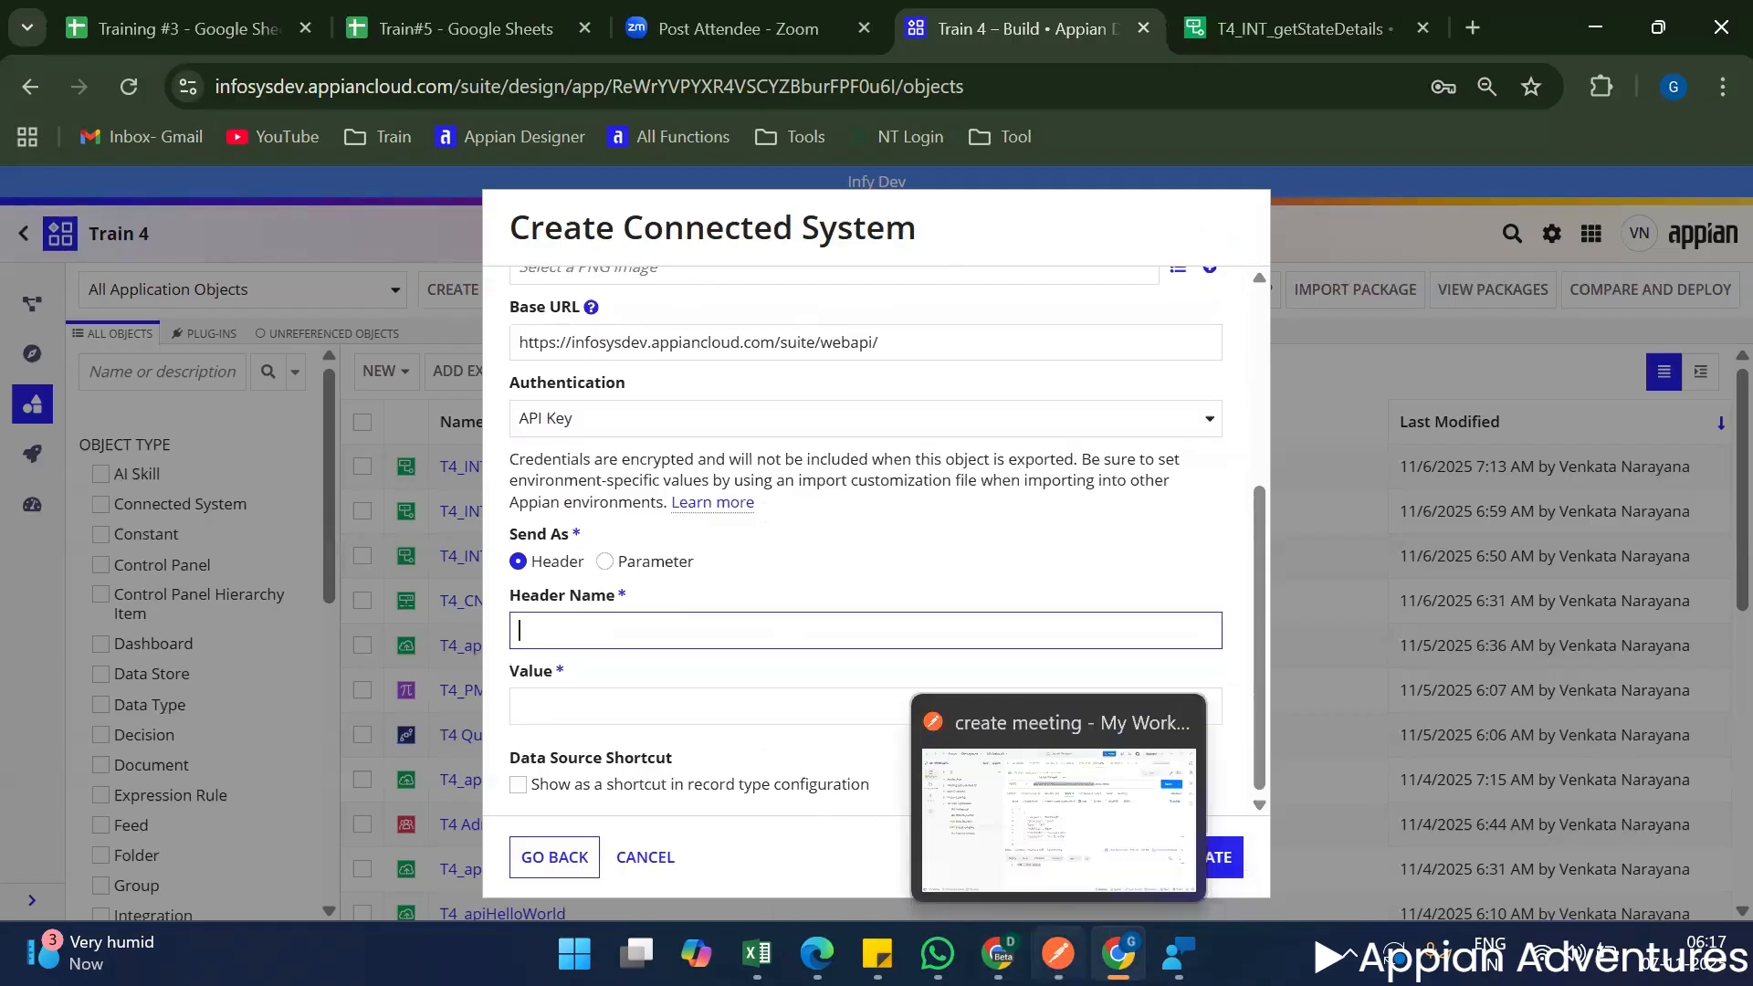
{"action": "left_click", "coordinate": [1058, 953]}
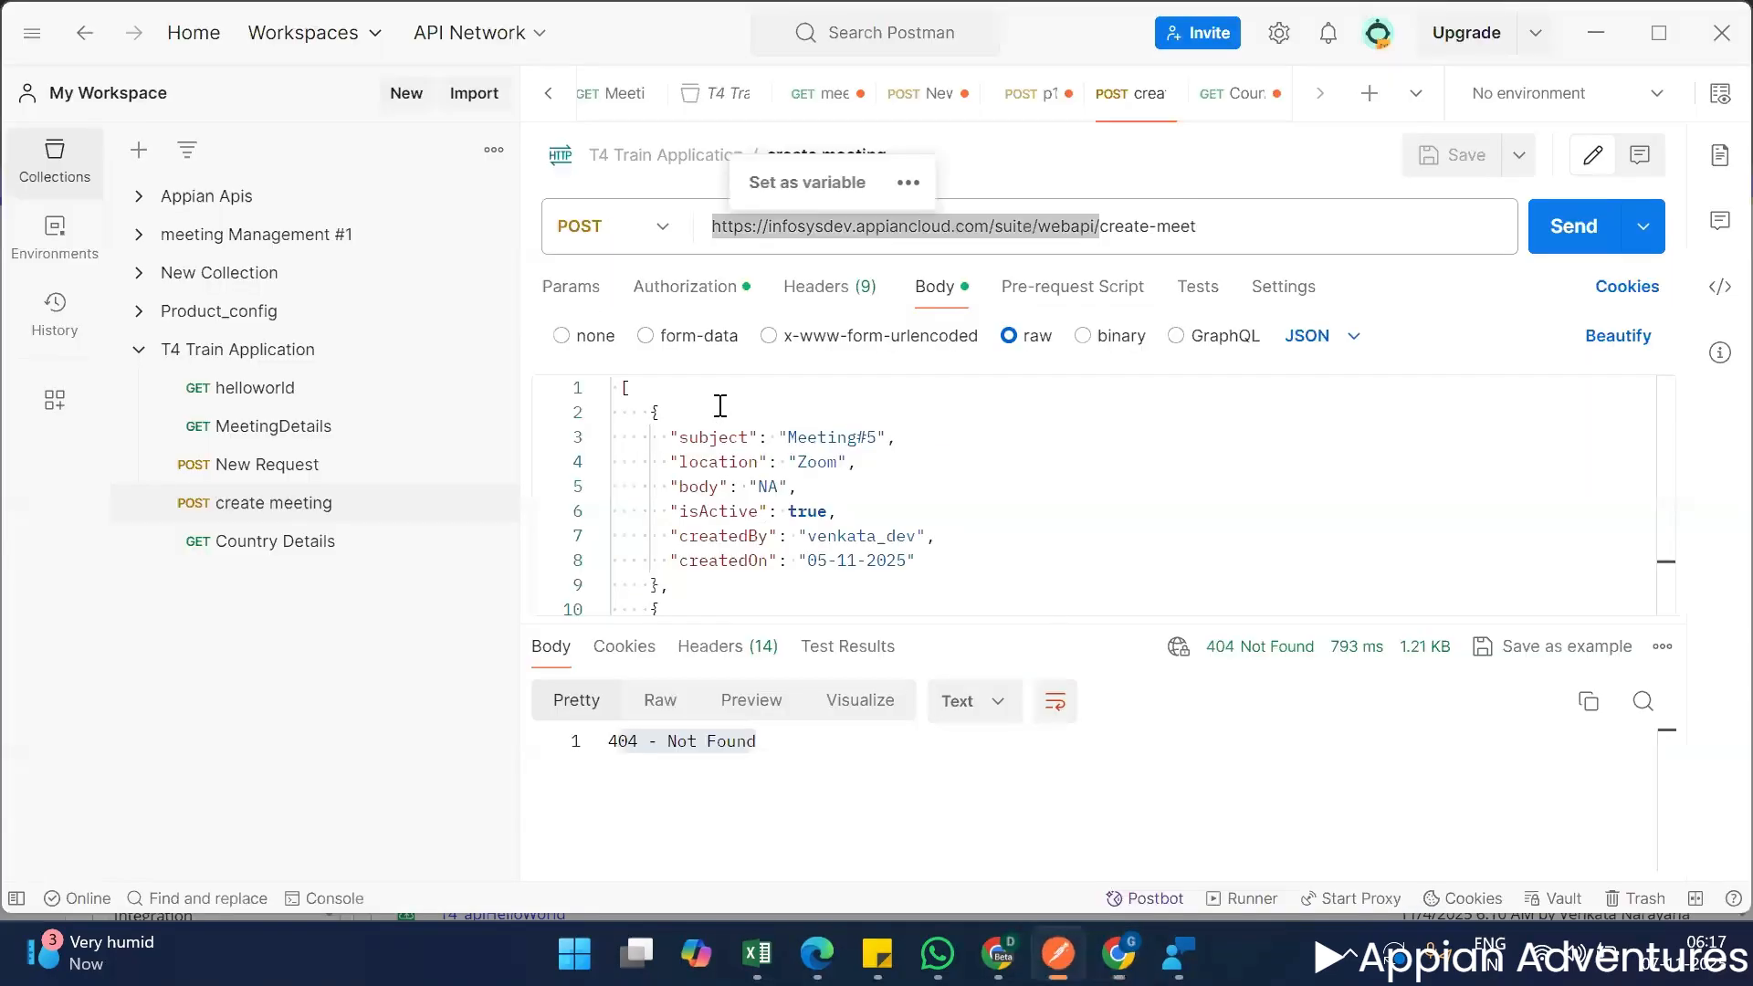
{"action": "left_click", "coordinate": [671, 289]}
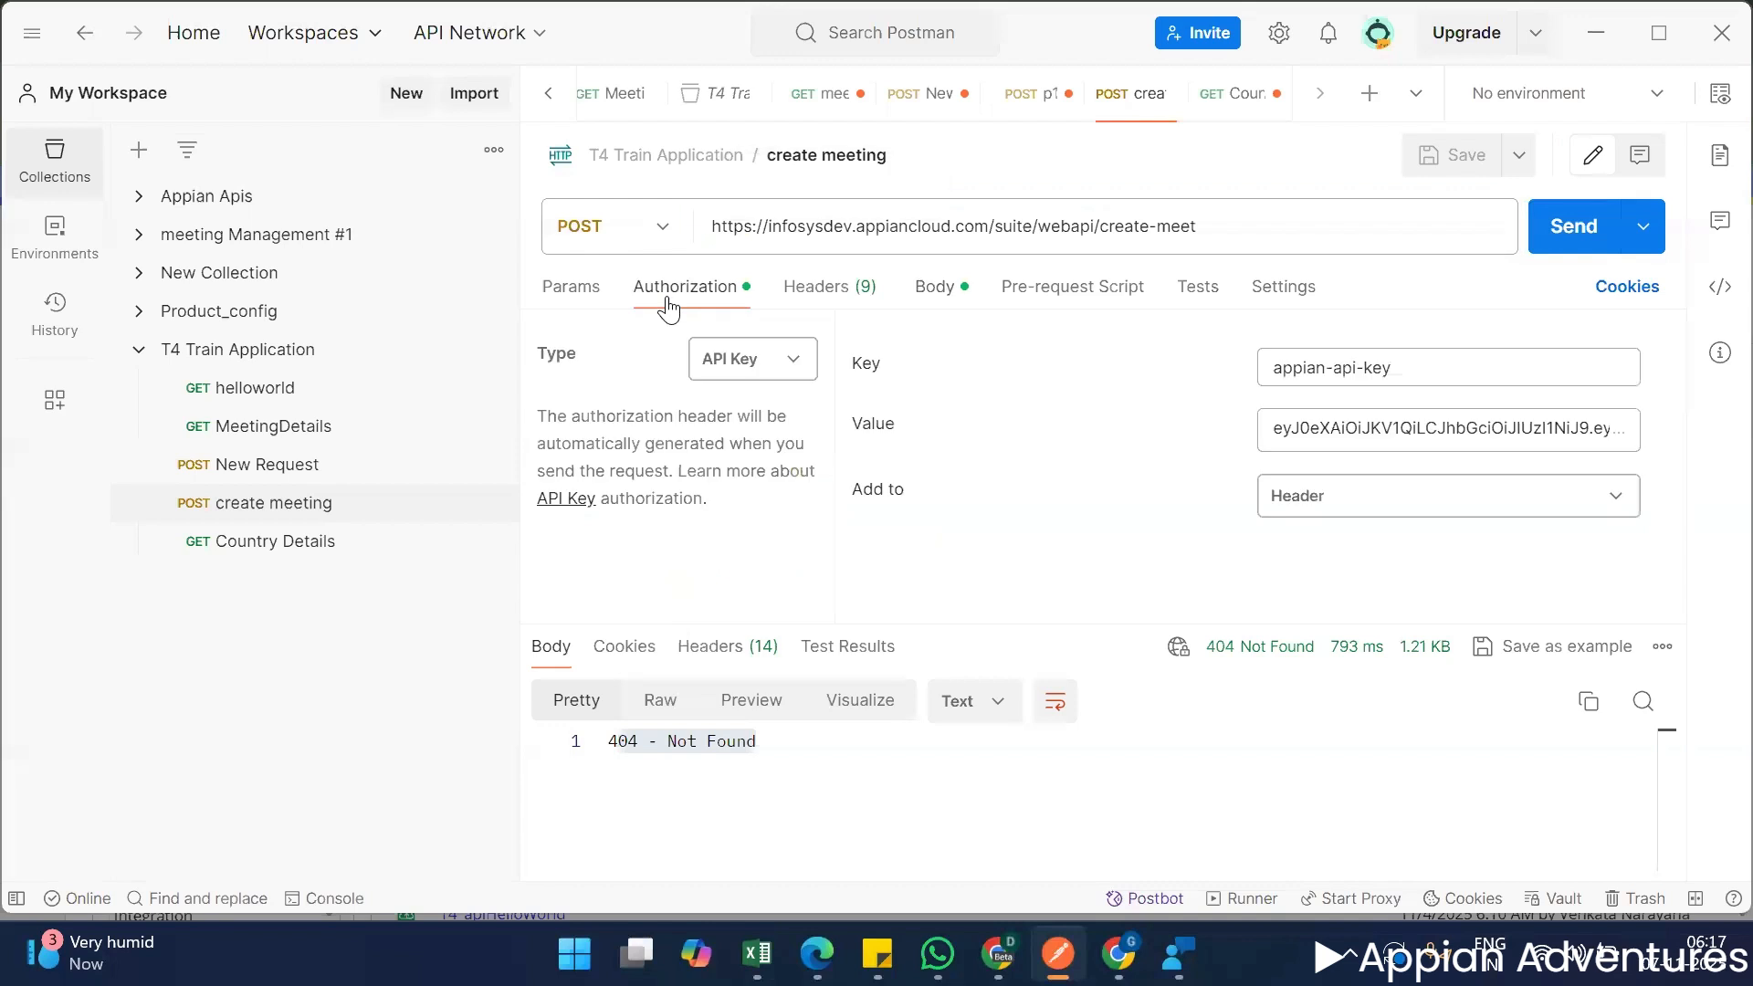
{"action": "triple_click", "coordinate": [1436, 367]}
{"action": "key", "text": "ctrl+c"}
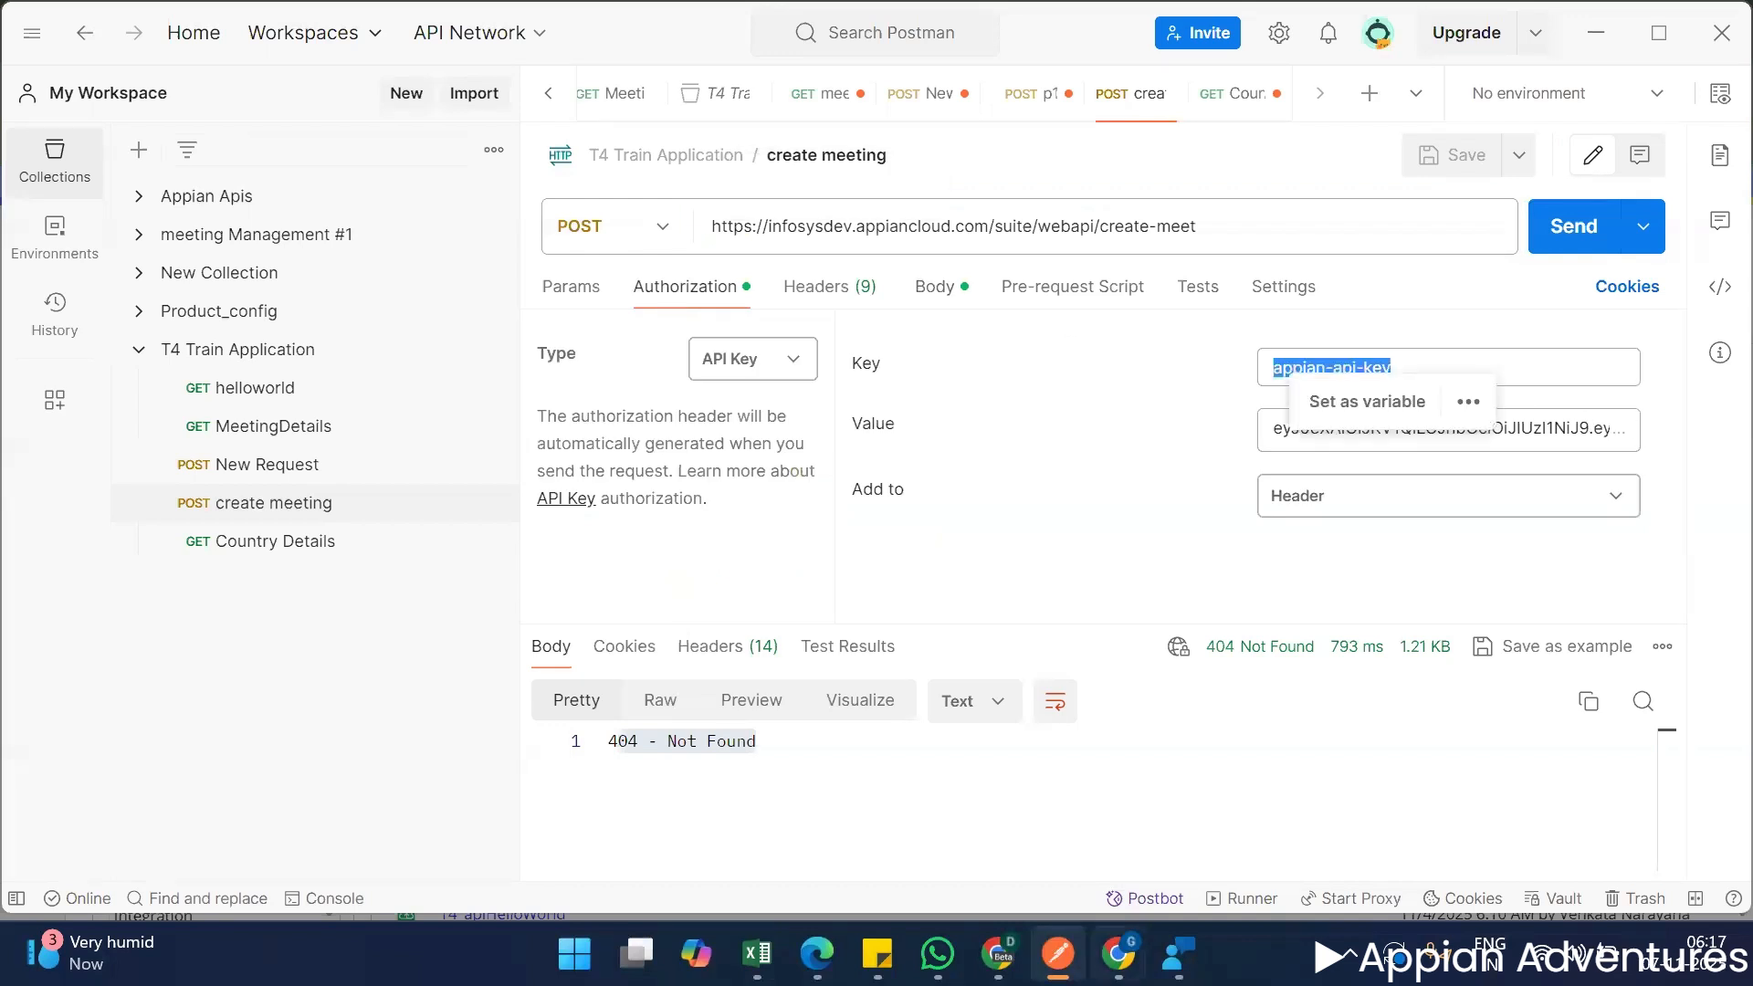
{"action": "mouse_move", "coordinate": [1117, 952]}
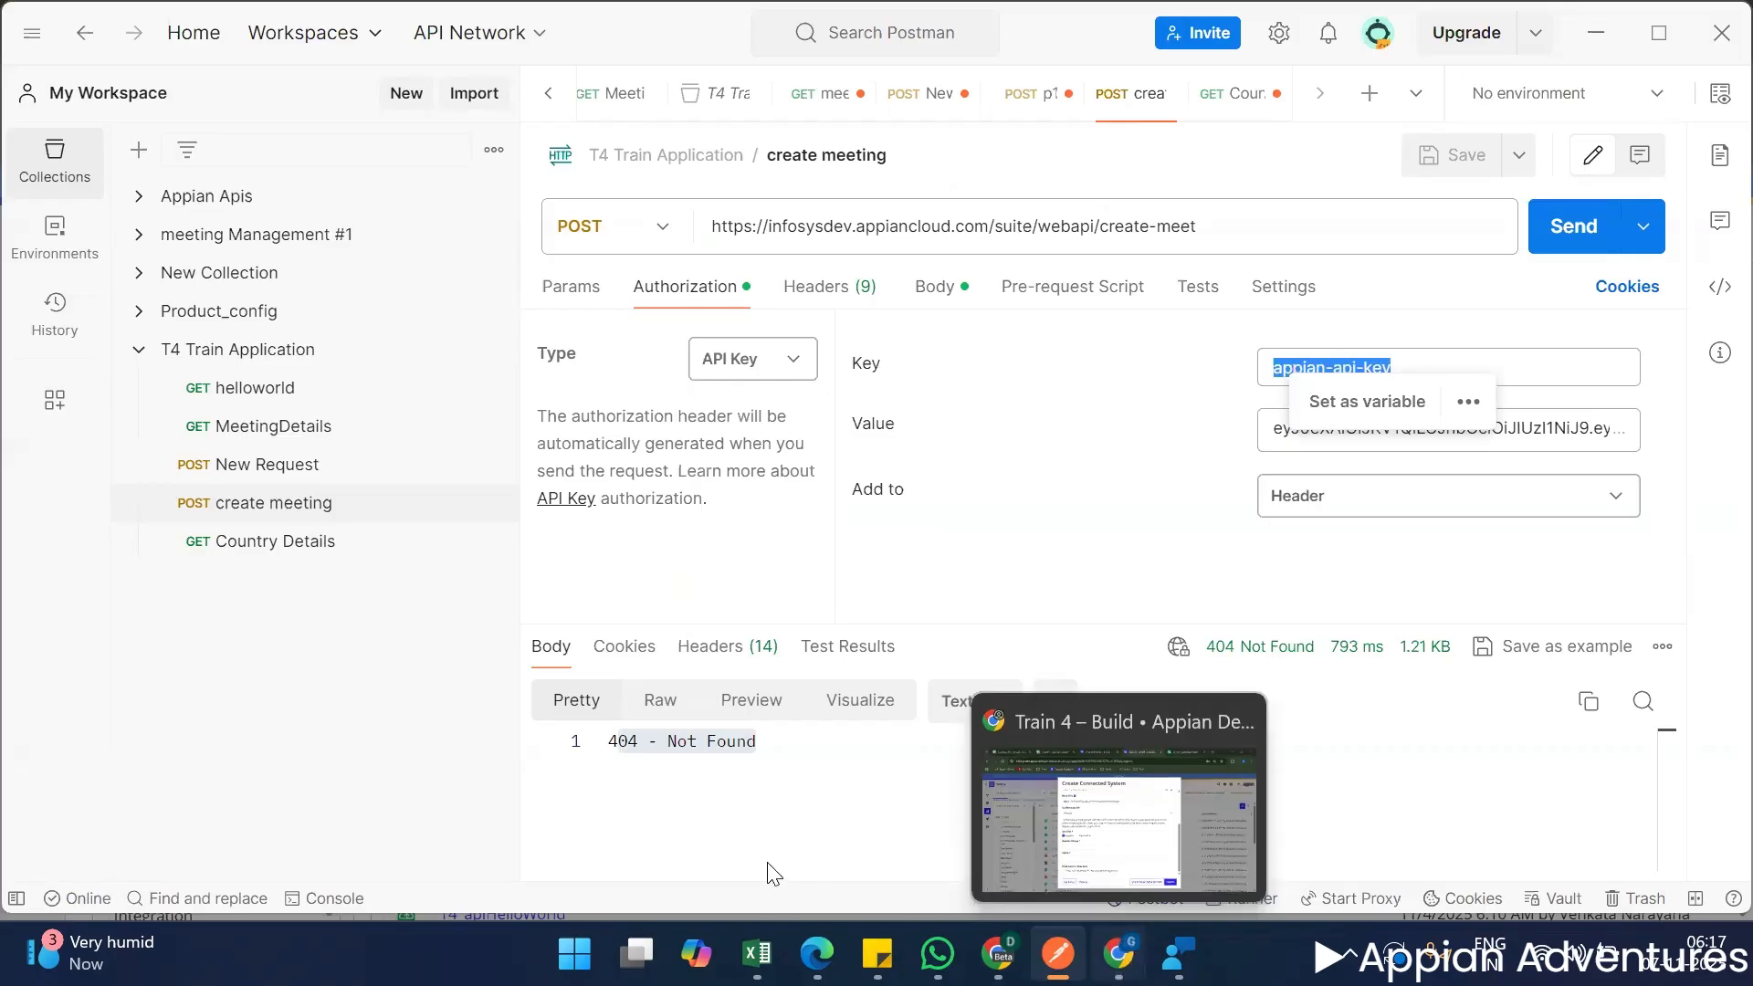
{"action": "key", "text": "alt+Tab"}
{"action": "key", "text": "ctrl+v"}
Paste the API key copied from Postman's create meeting request as the connected system's API key value, and create the connected system.
{"action": "key", "text": "alt+Tab"}
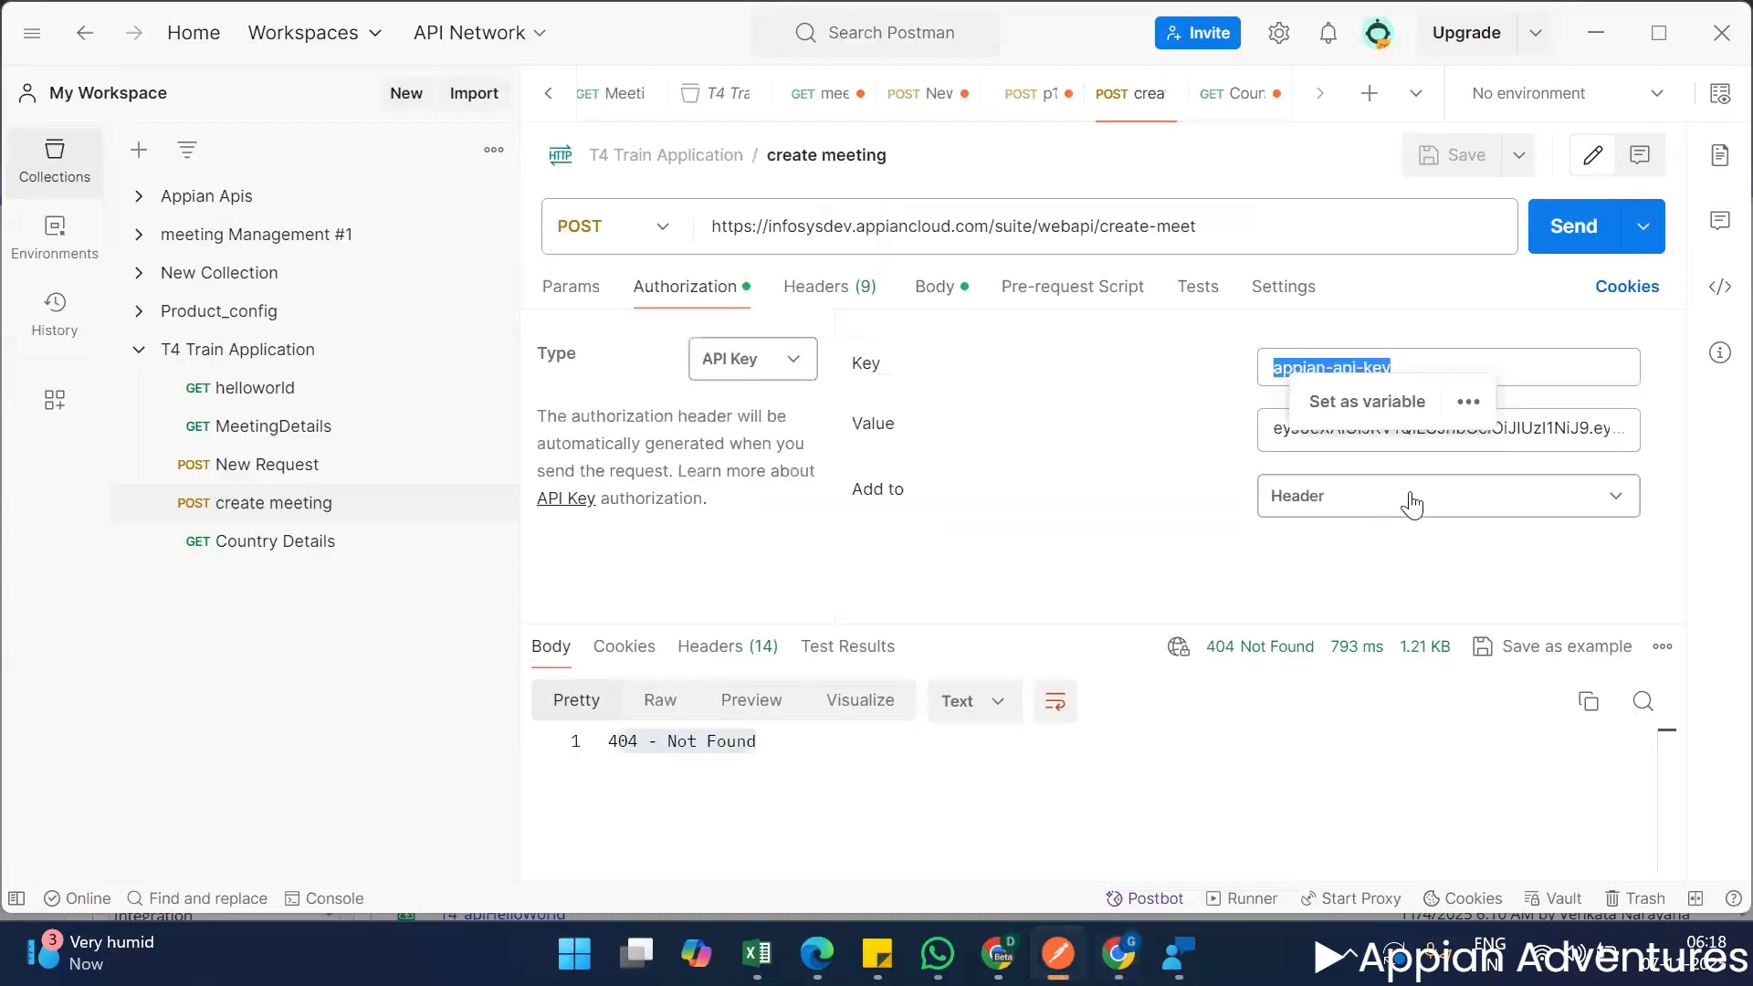
{"action": "triple_click", "coordinate": [1283, 438]}
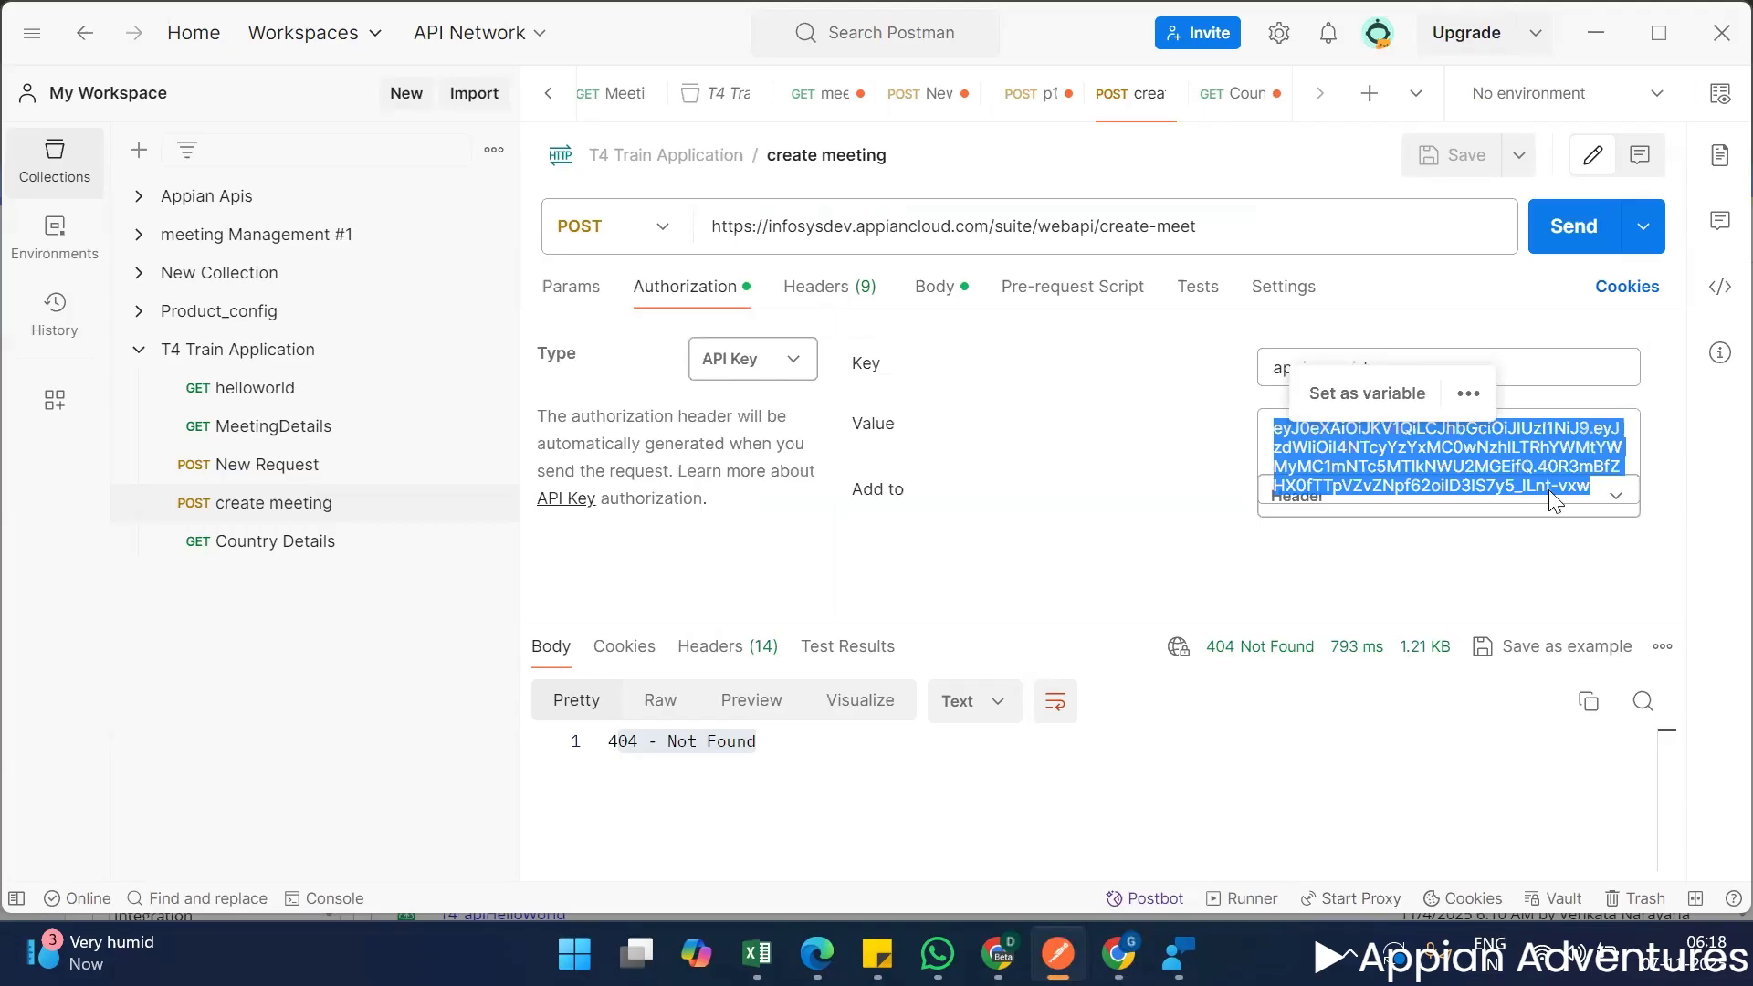
{"action": "left_click", "coordinate": [1117, 954]}
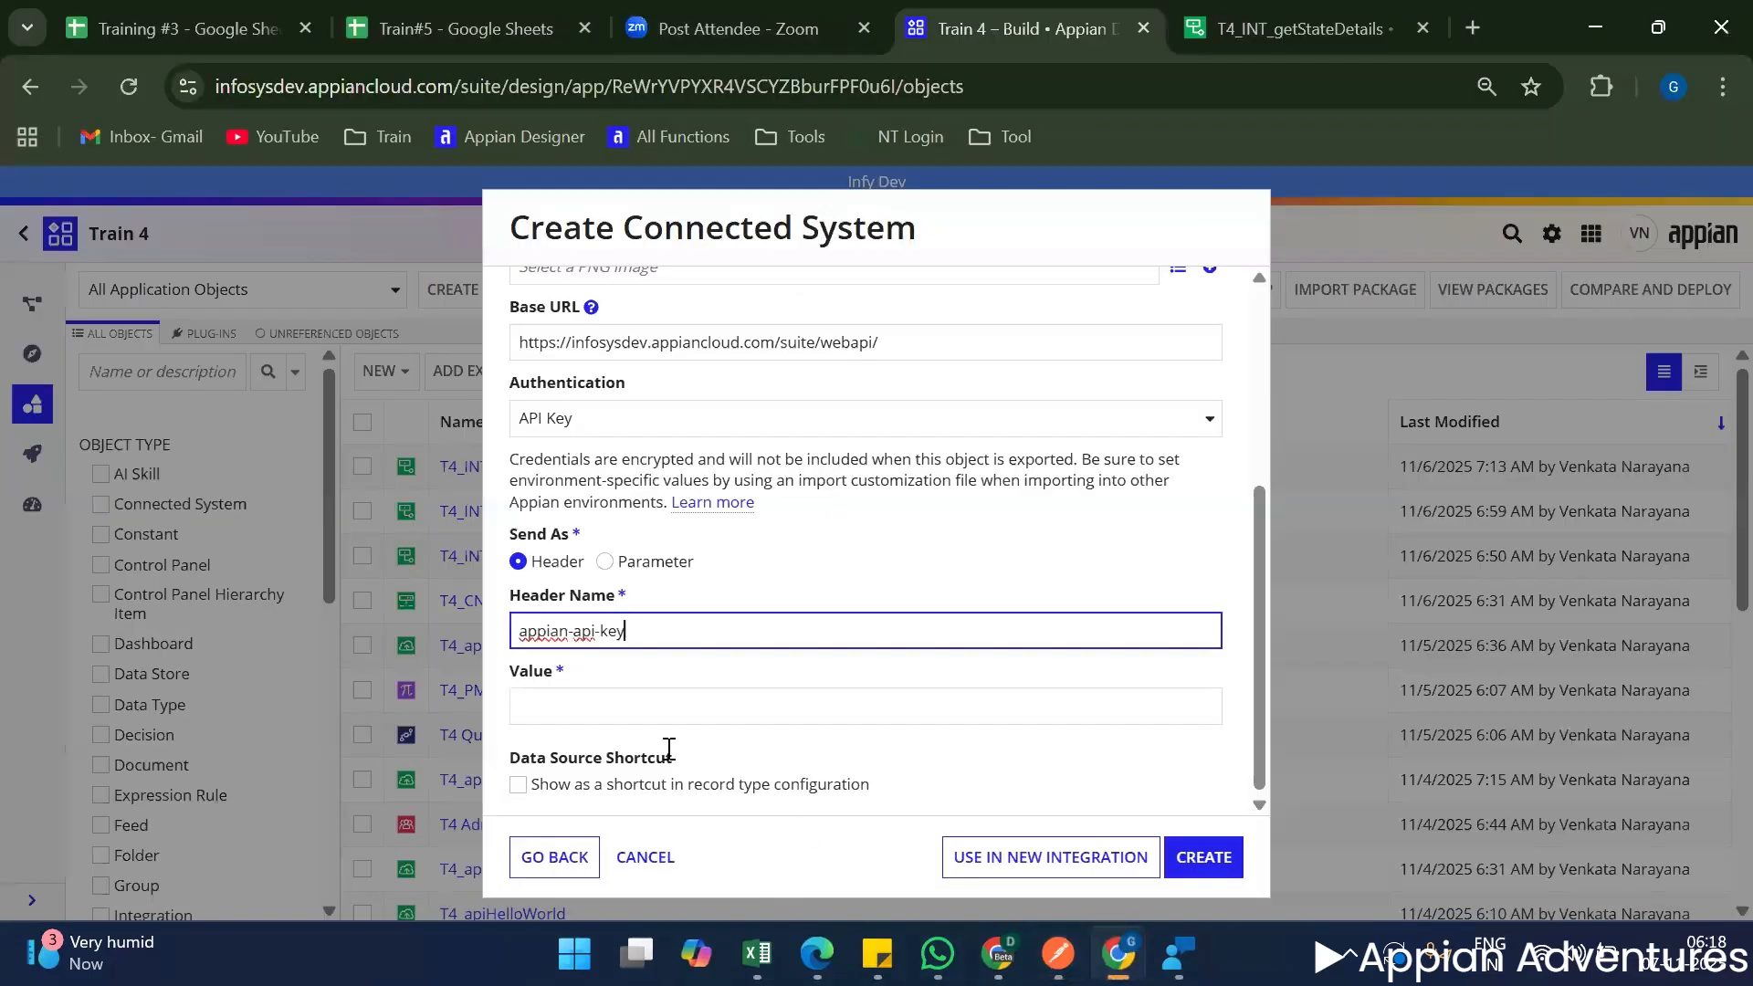
{"action": "left_click", "coordinate": [625, 708]}
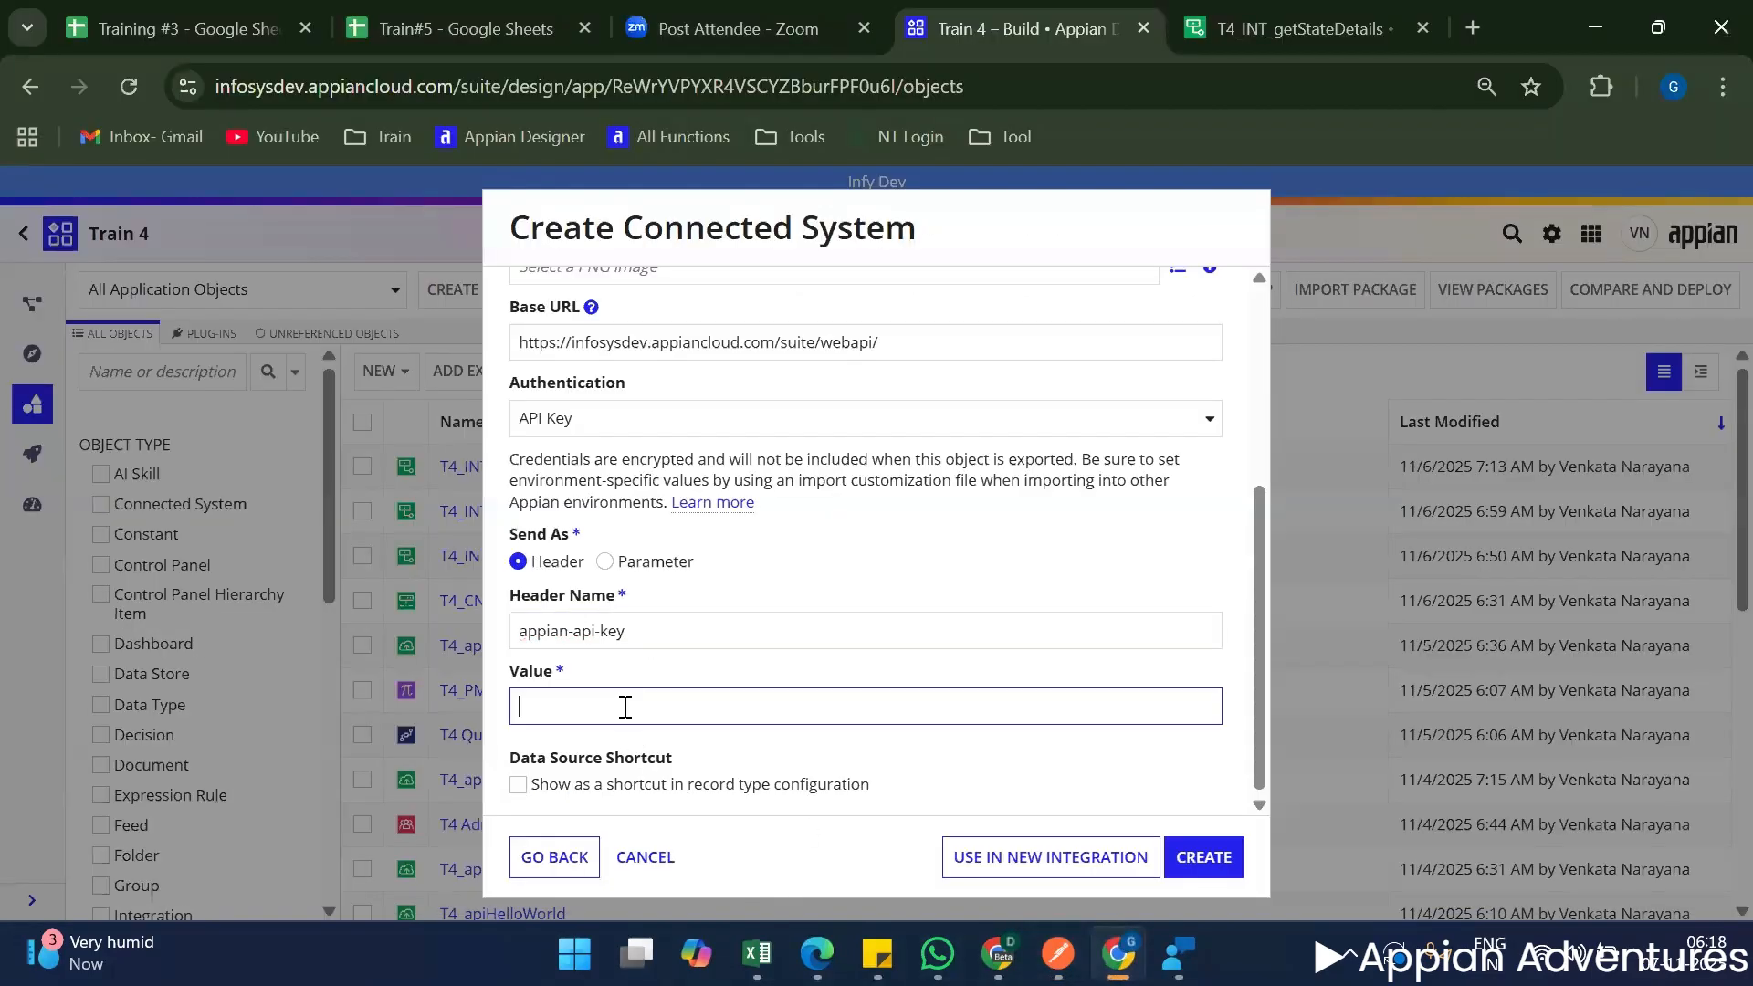
{"action": "key", "text": "ctrl+v"}
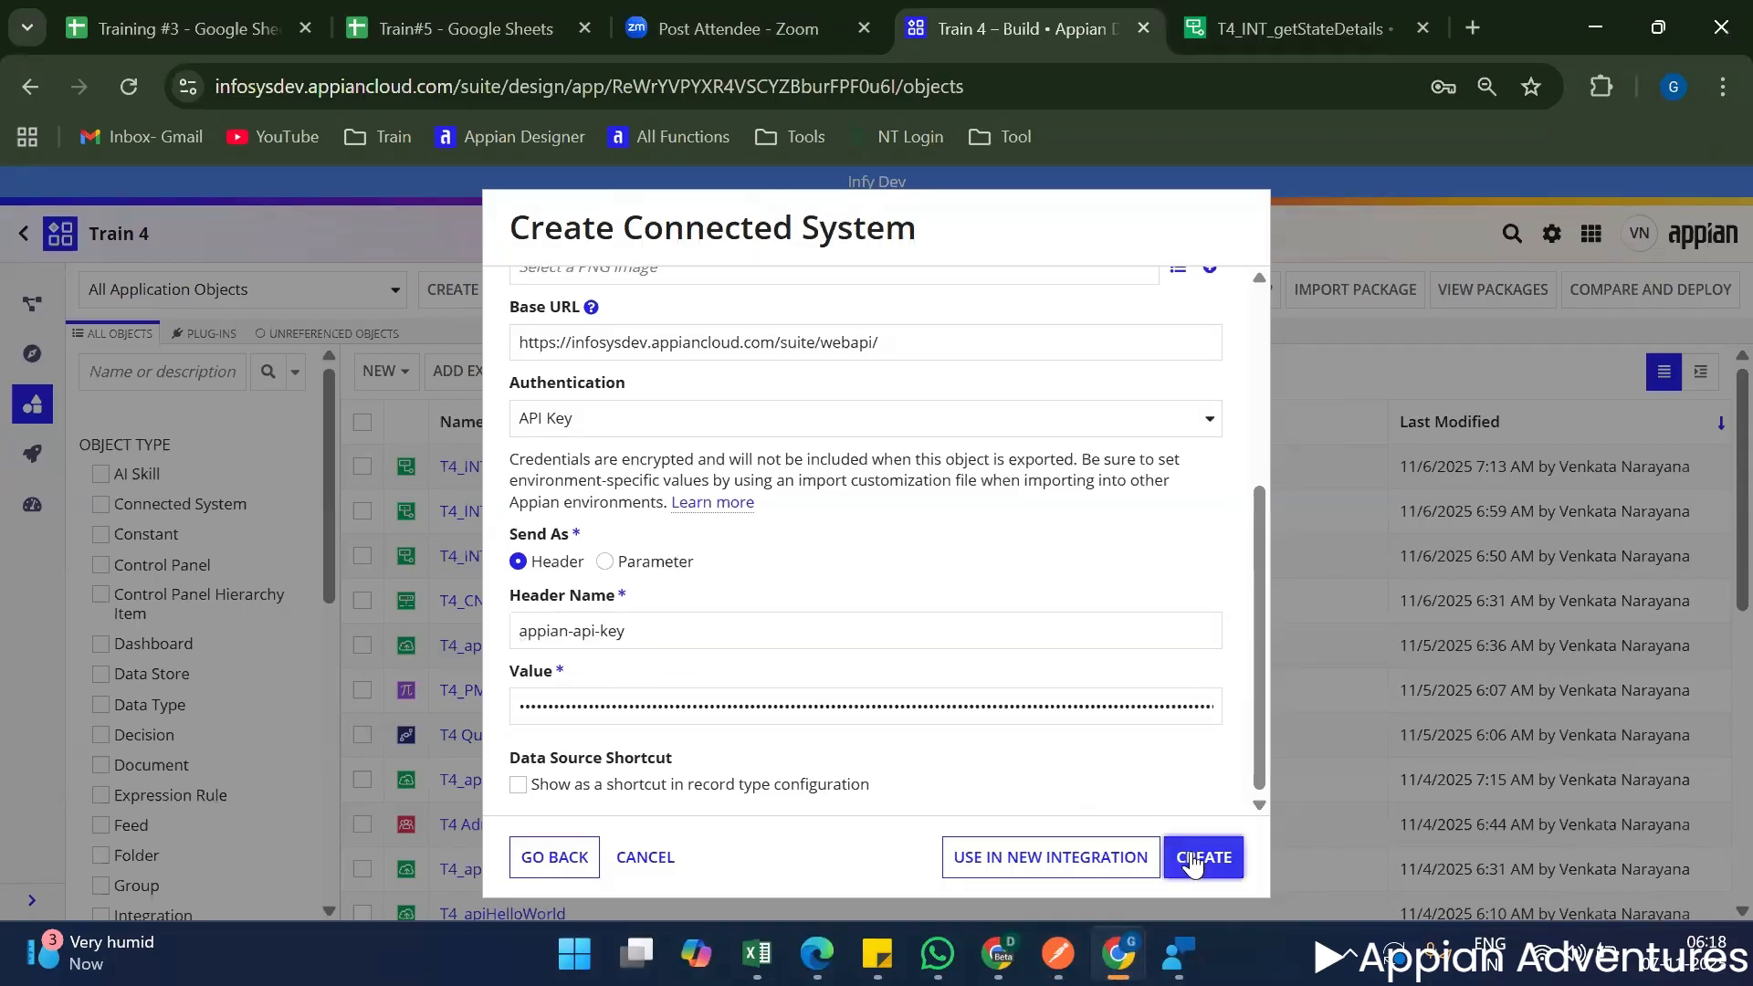
{"action": "left_click", "coordinate": [1191, 860]}
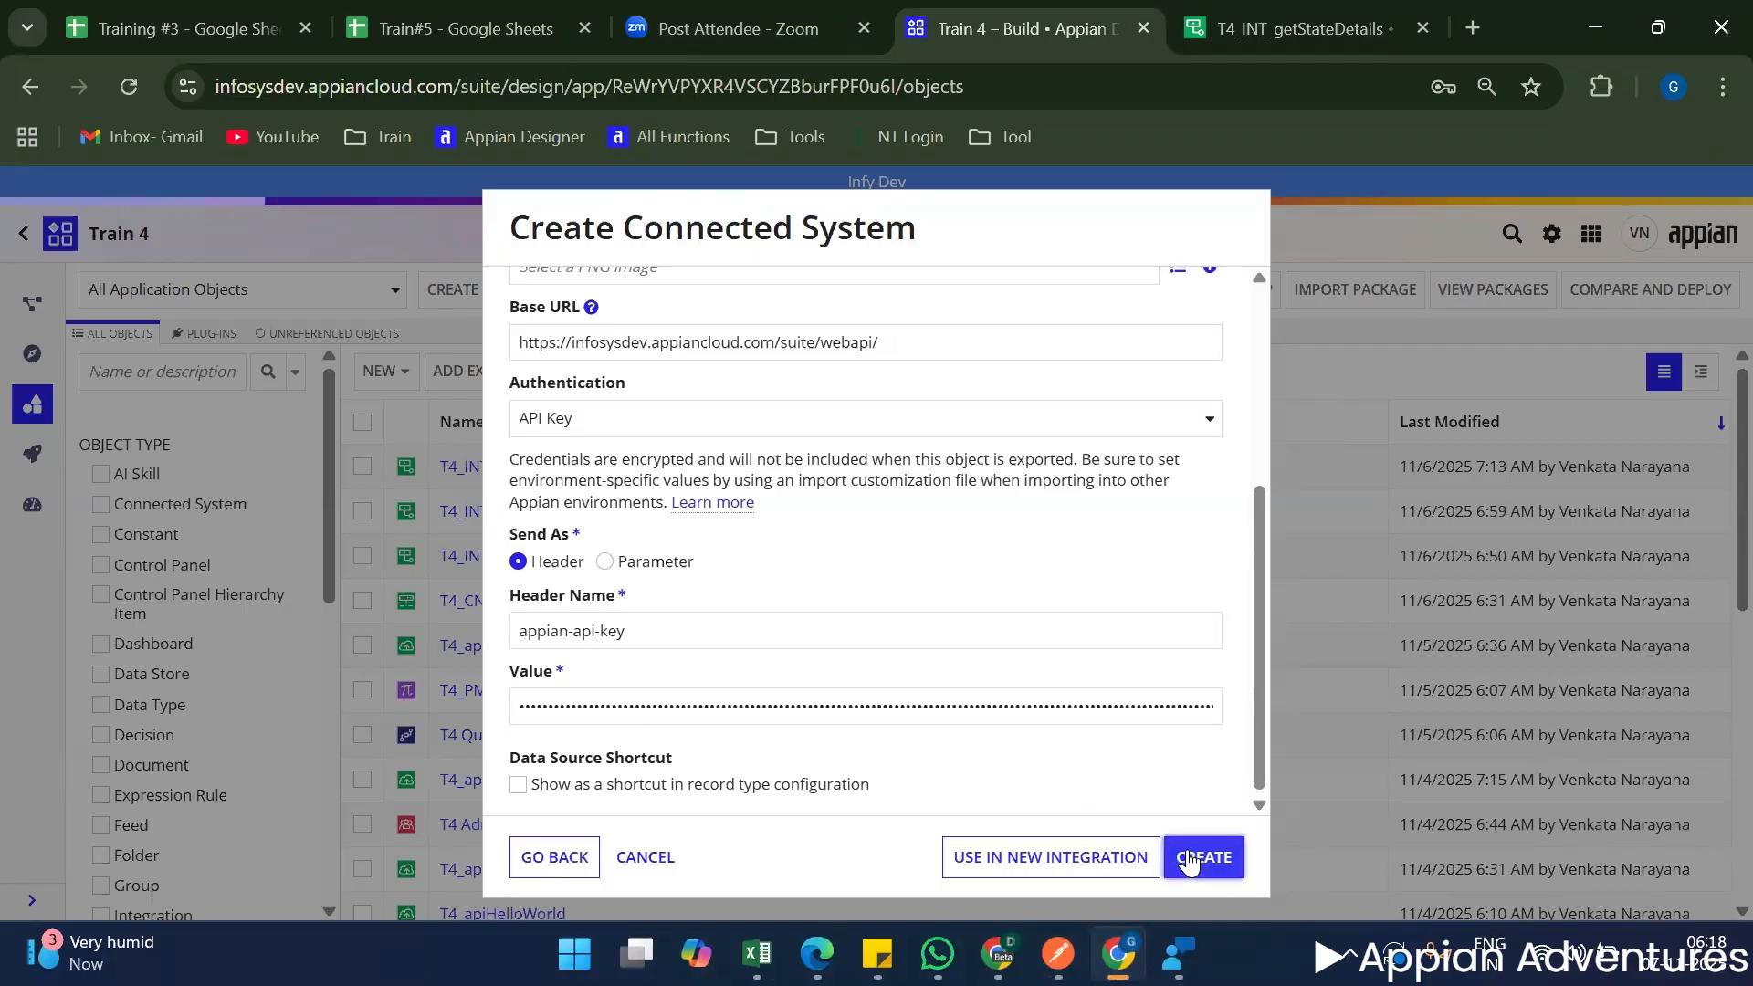
Add the T4 Admin group to the T4_CN_MeetDetails security with the Administrator permission level.
{"action": "scroll", "coordinate": [1090, 812], "scroll_direction": "up", "scroll_amount": 4}
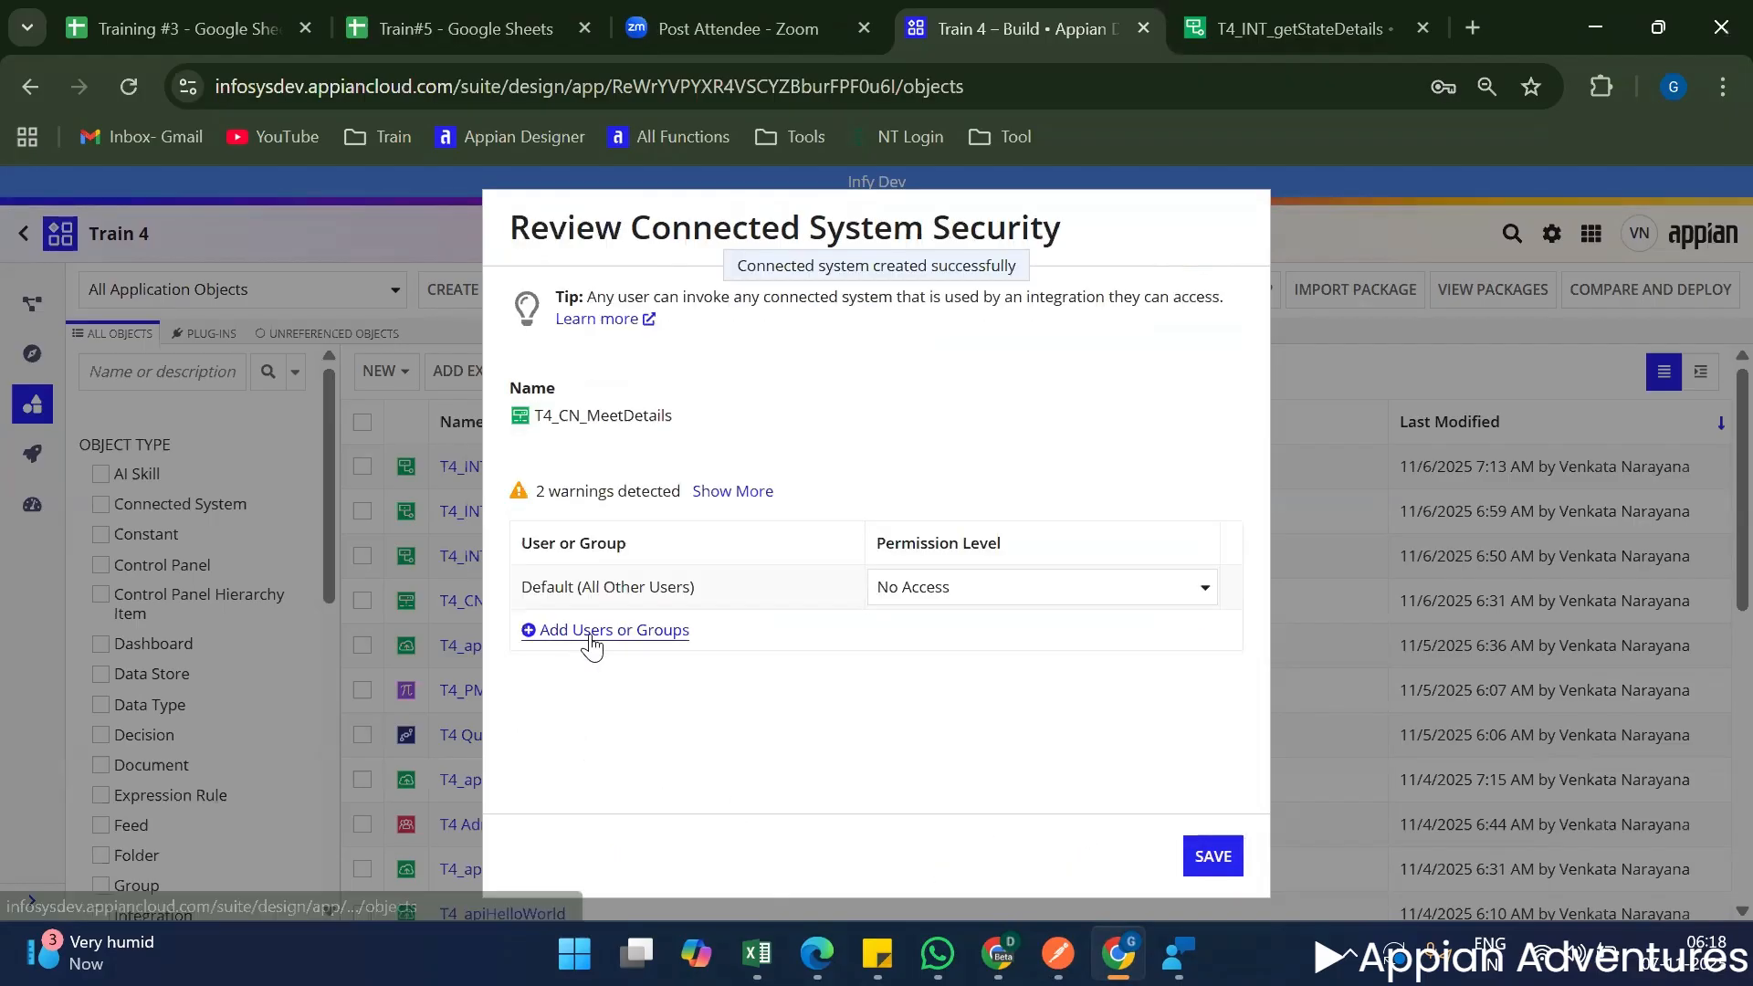
{"action": "left_click", "coordinate": [591, 632]}
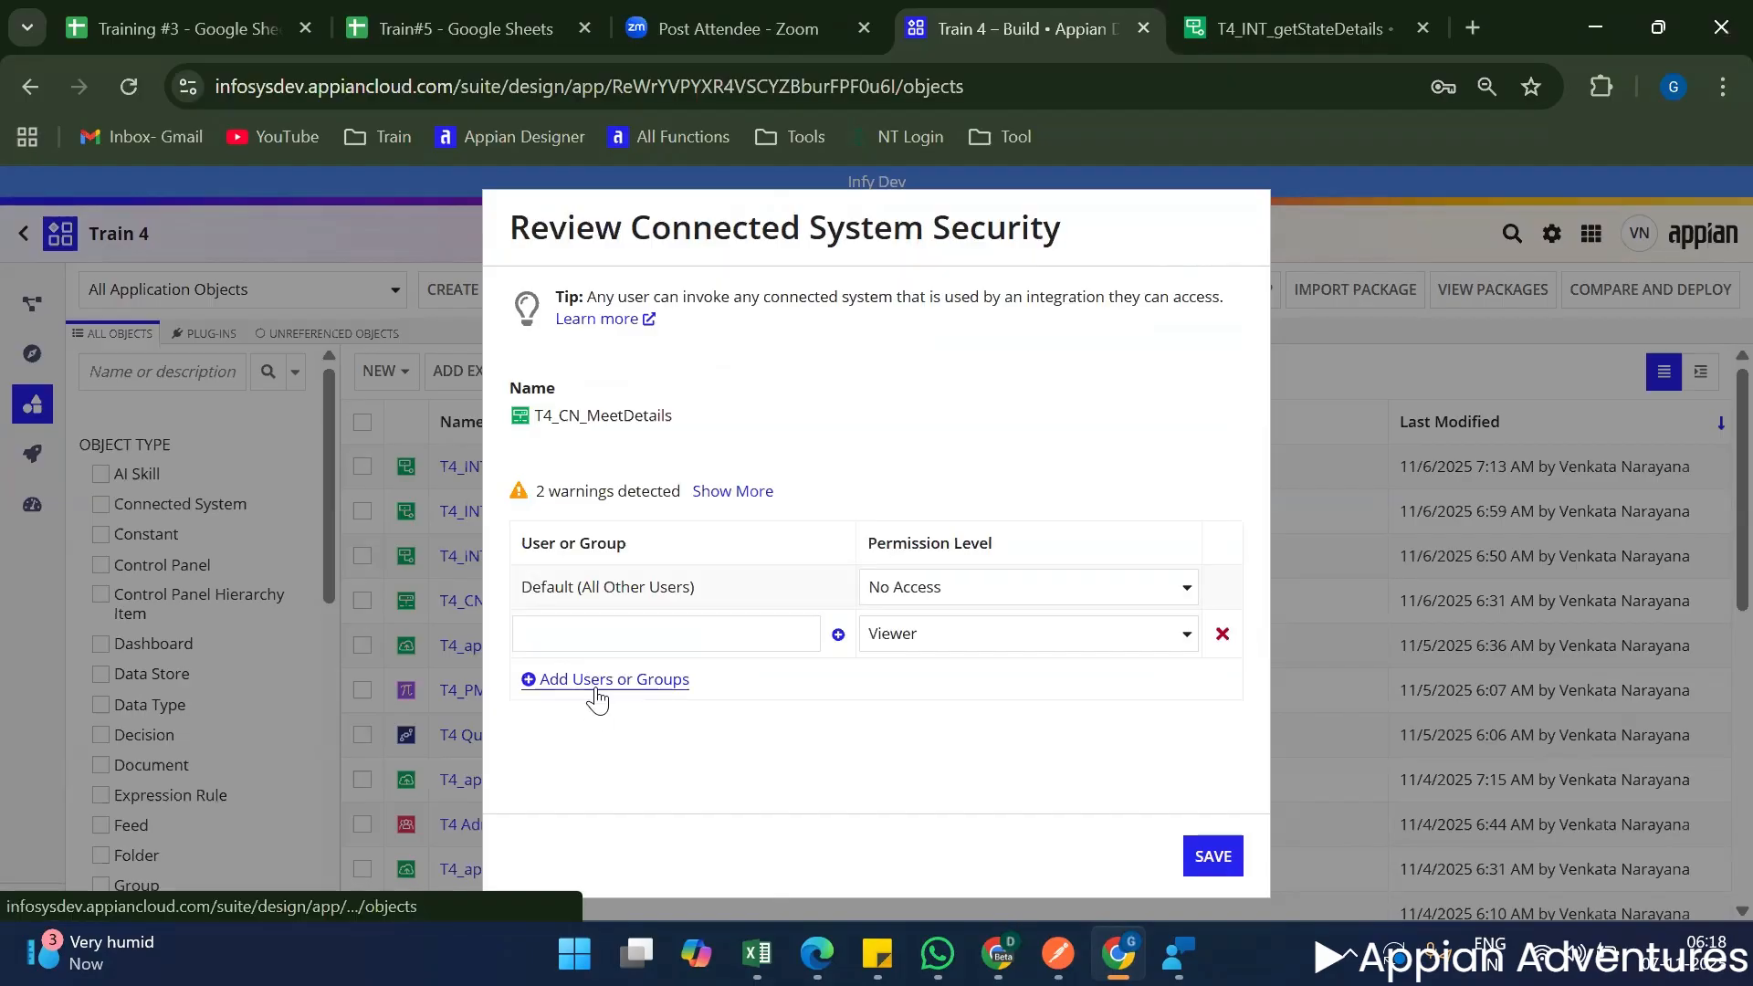
{"action": "left_click", "coordinate": [595, 689]}
{"action": "left_click", "coordinate": [613, 643]}
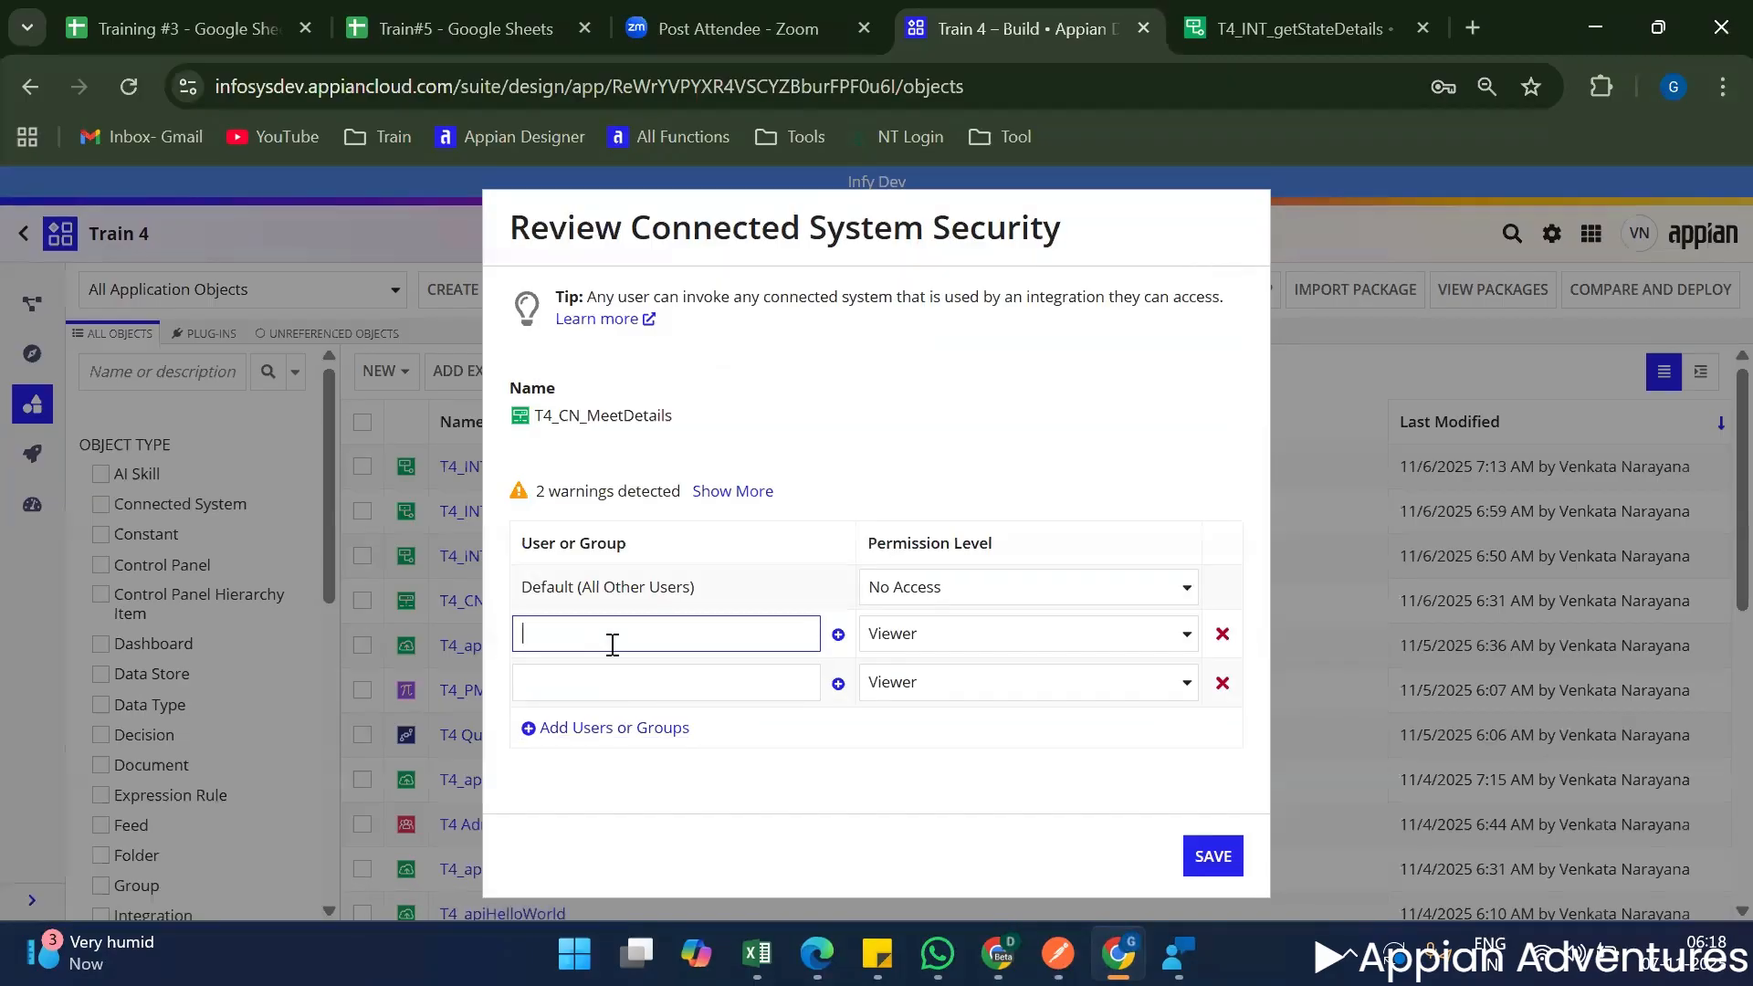
{"action": "type", "text": "T4"}
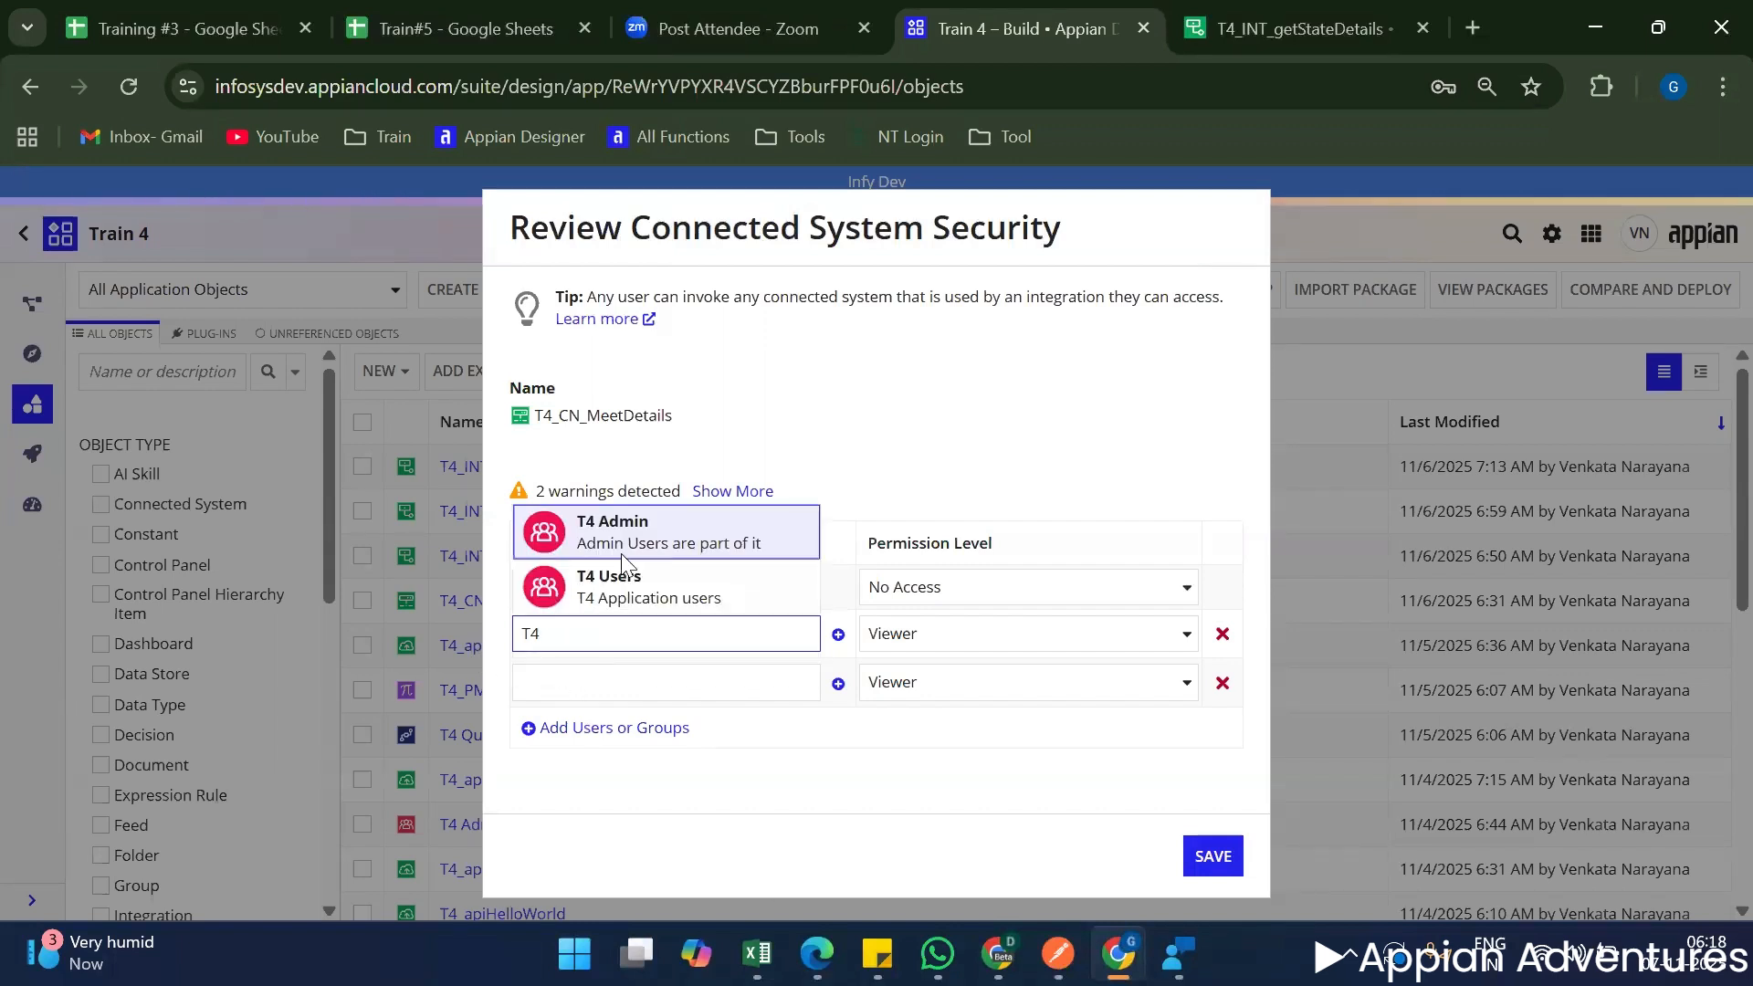
{"action": "left_click", "coordinate": [598, 525]}
{"action": "left_click", "coordinate": [886, 633]}
{"action": "left_click", "coordinate": [920, 670]}
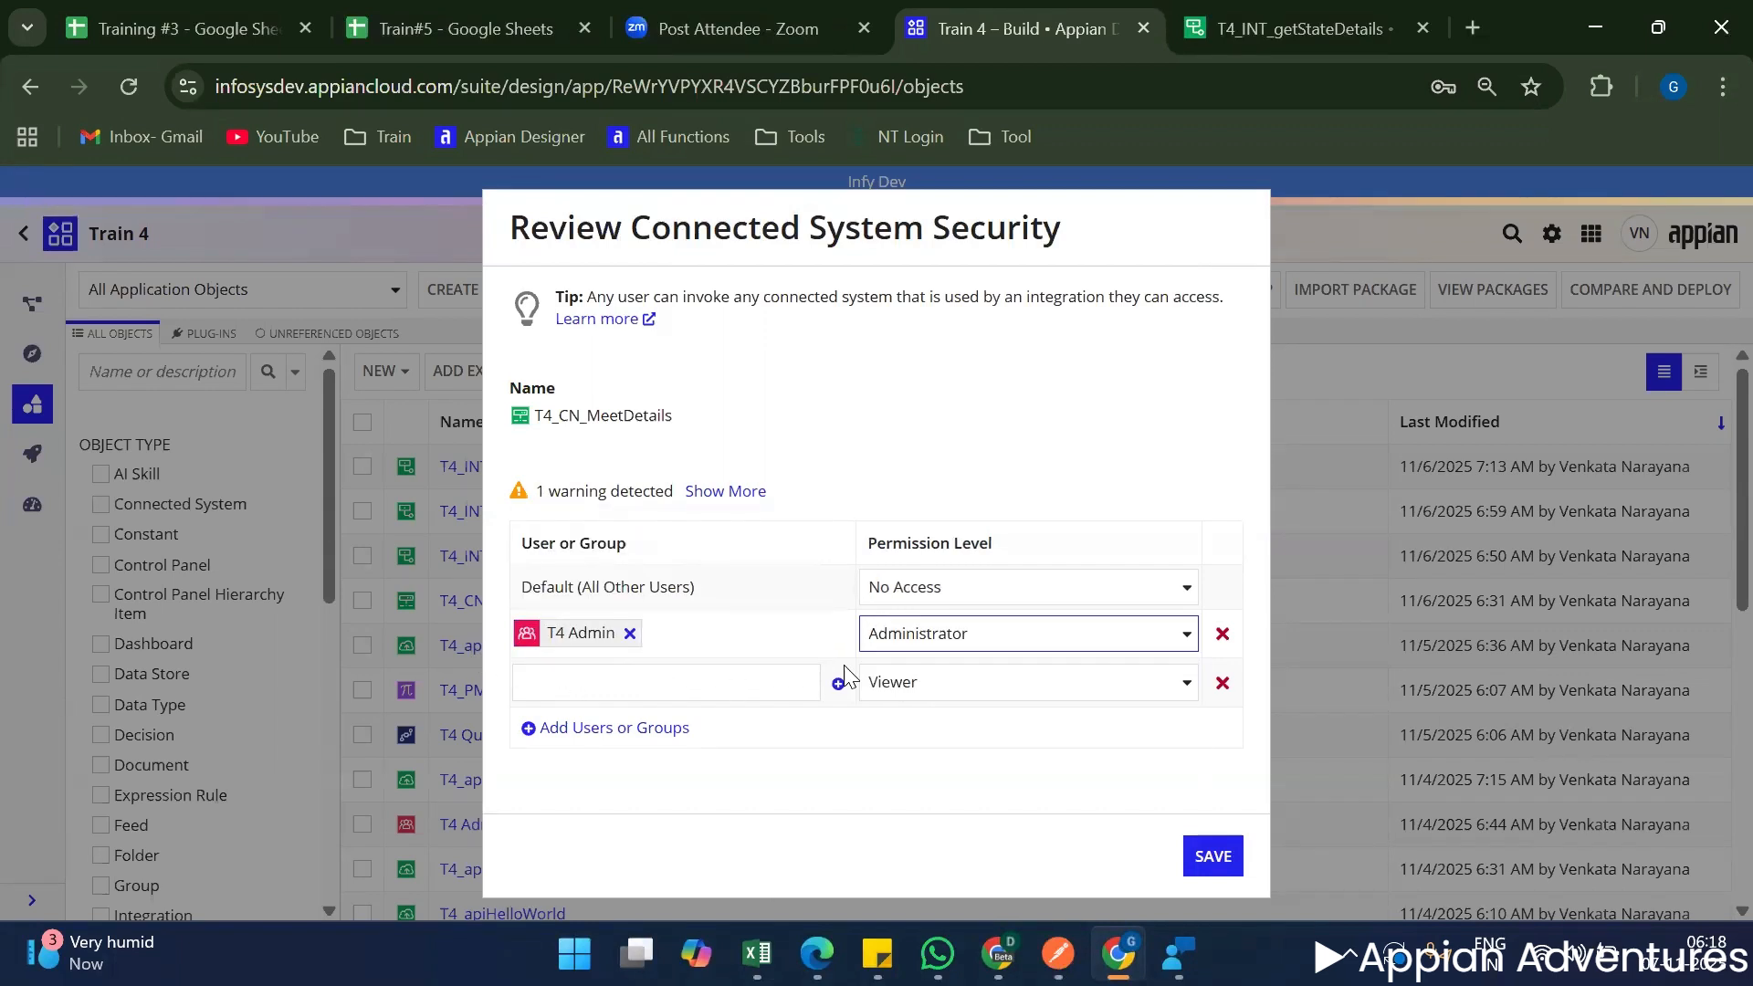
Add the T4 Users group to the connected system's security as Viewer and save the security settings.
{"action": "left_click", "coordinate": [620, 681]}
{"action": "type", "text": "T4"}
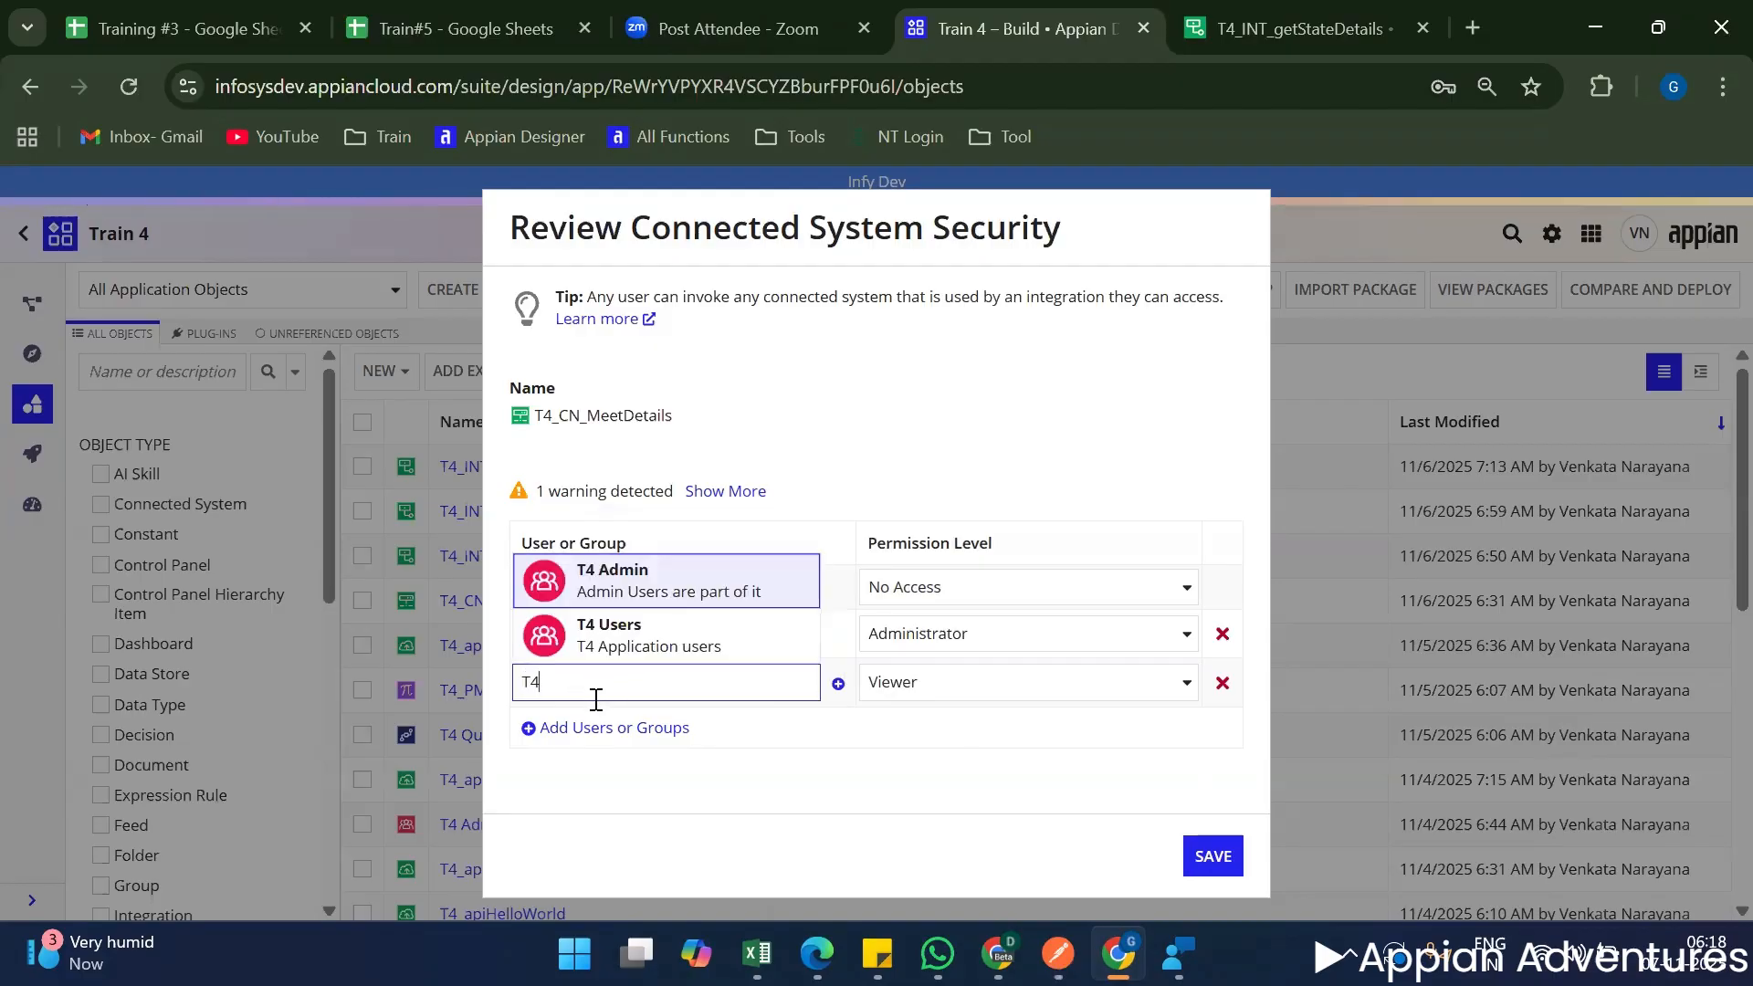
{"action": "left_click", "coordinate": [593, 628]}
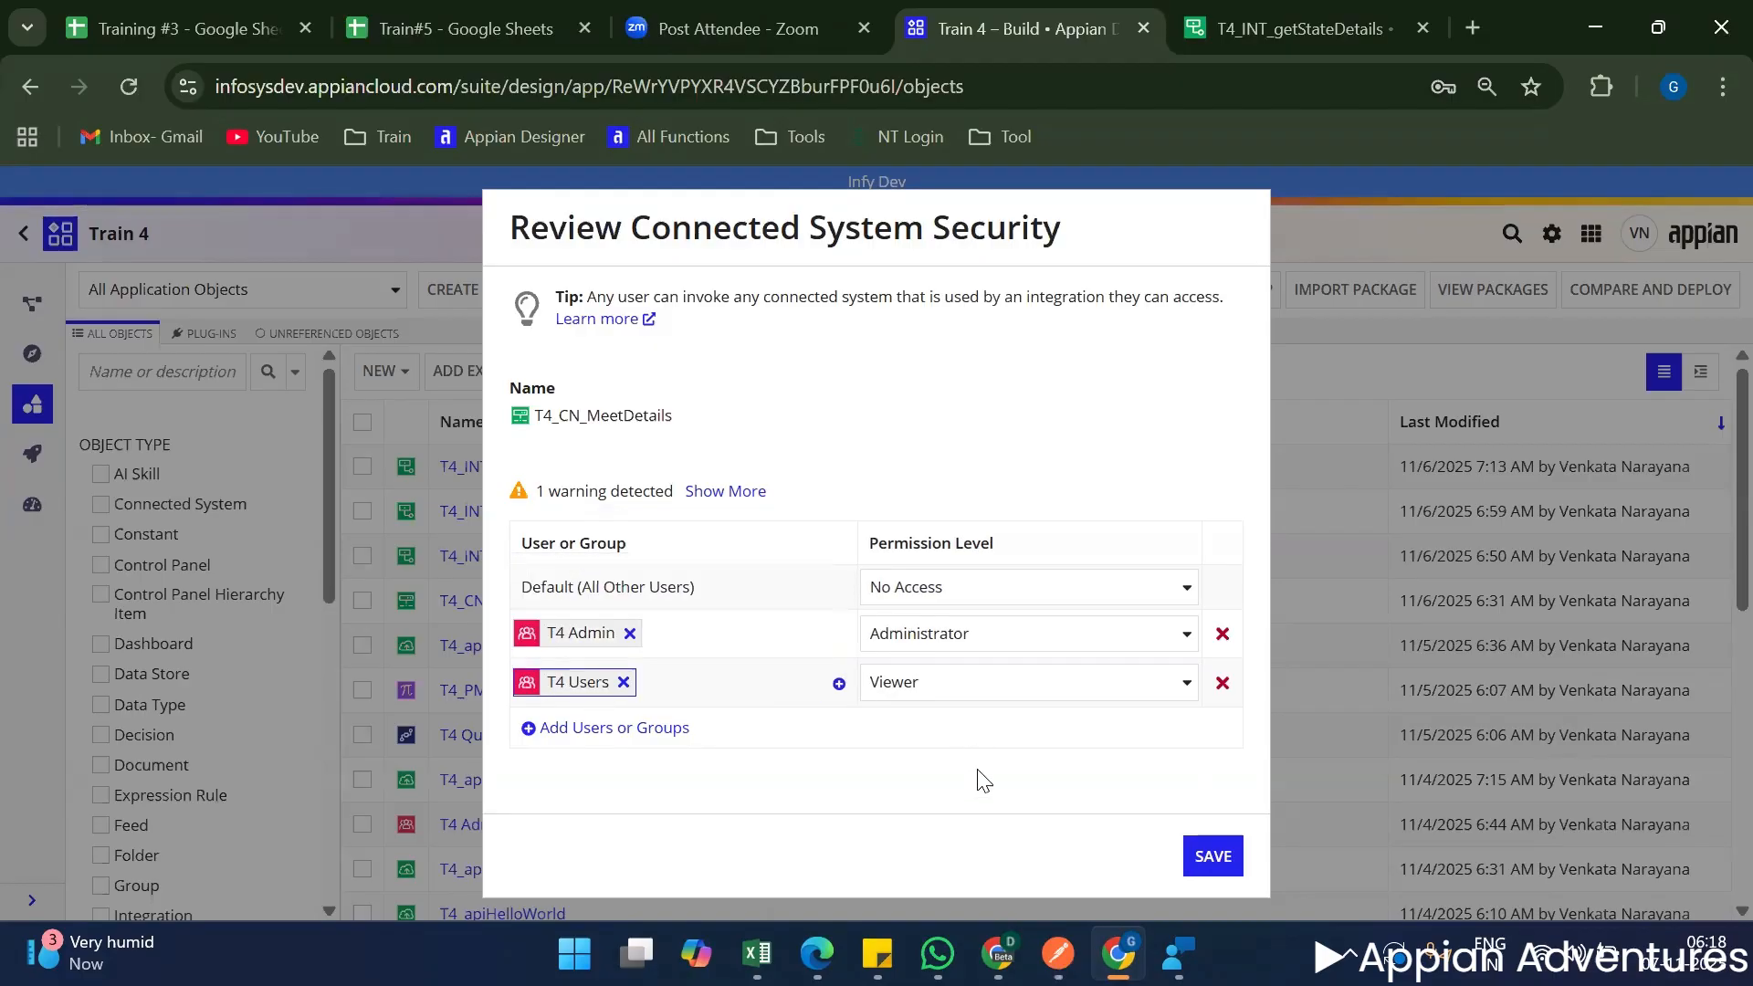
{"action": "left_click", "coordinate": [1214, 868]}
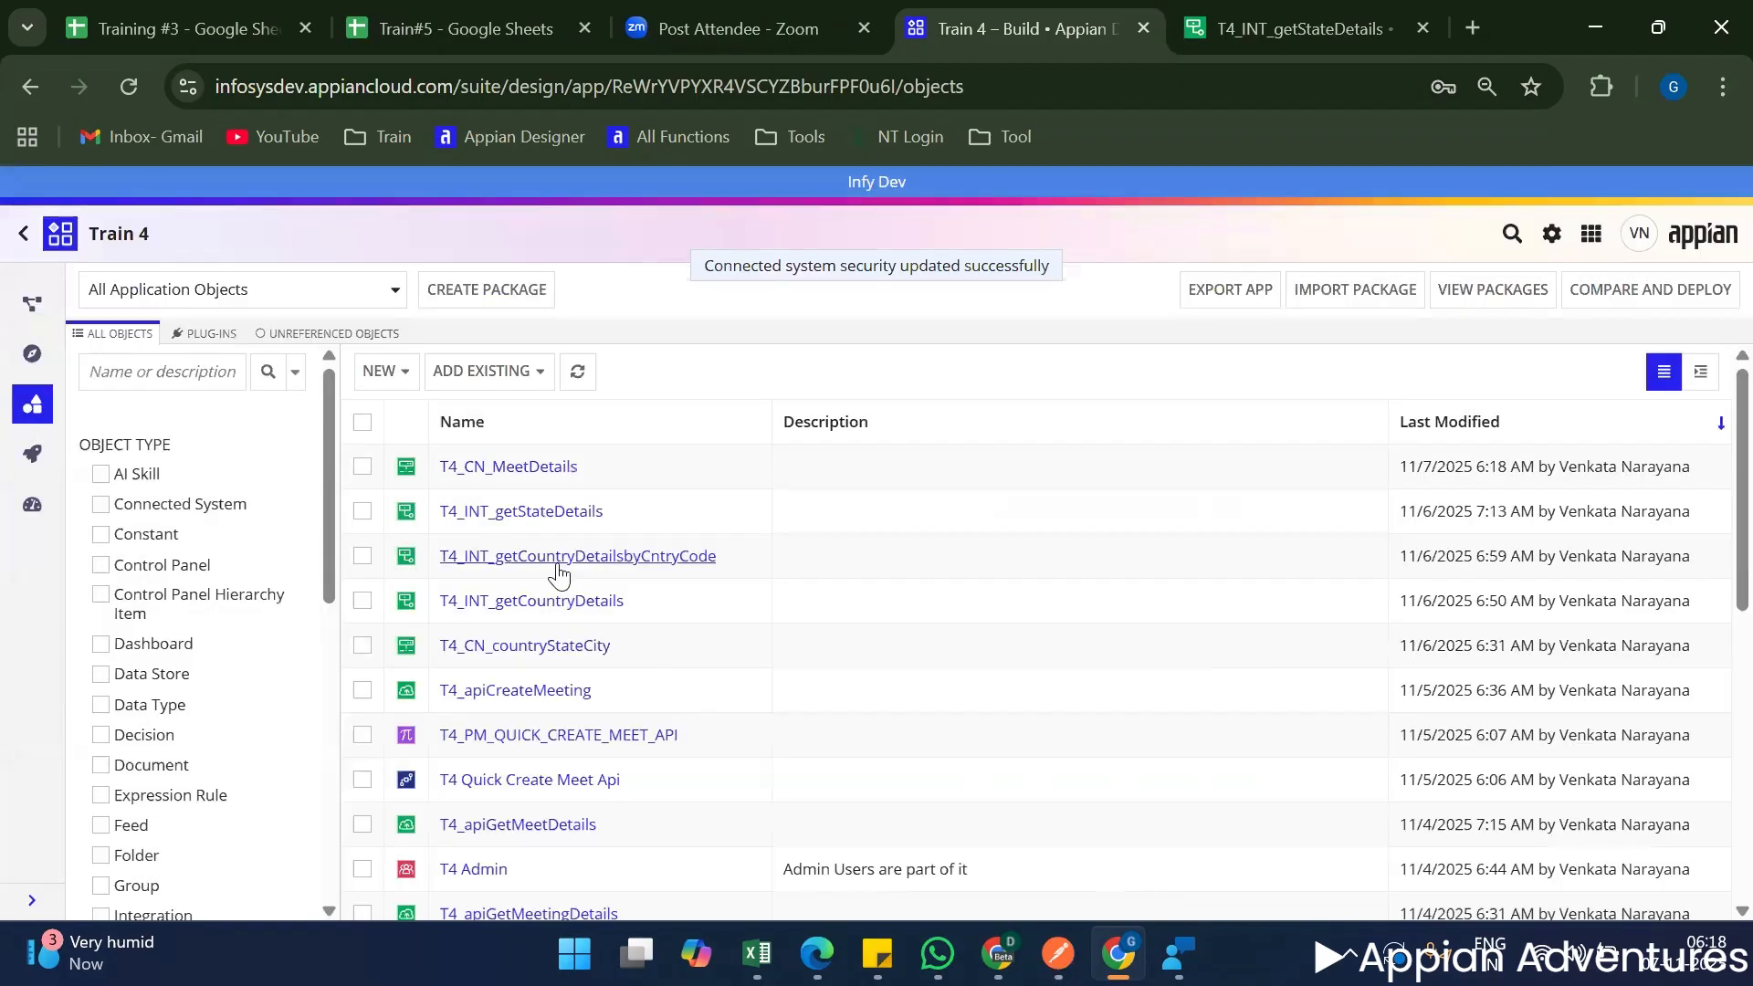
Start a new integration in Train 4 that uses the T4_CN_MeetDetails connected system.
{"action": "double_click", "coordinate": [614, 473]}
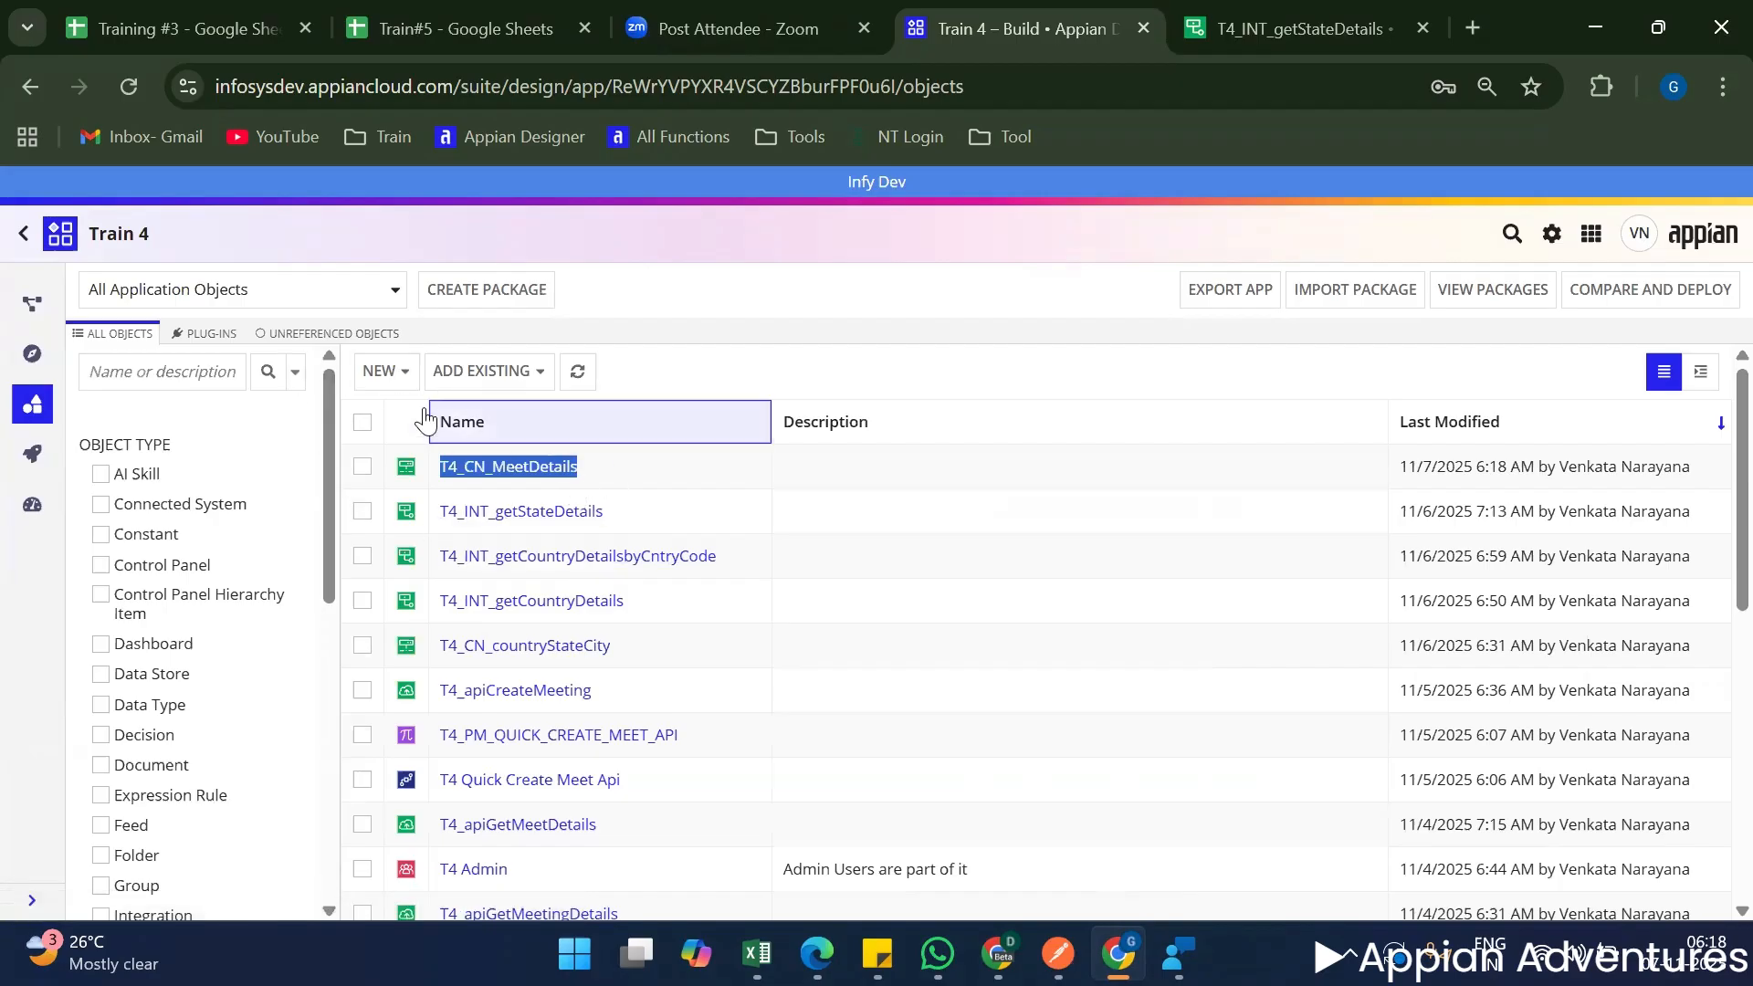
{"action": "left_click", "coordinate": [379, 371]}
{"action": "scroll", "coordinate": [450, 708], "scroll_direction": "down", "scroll_amount": 3}
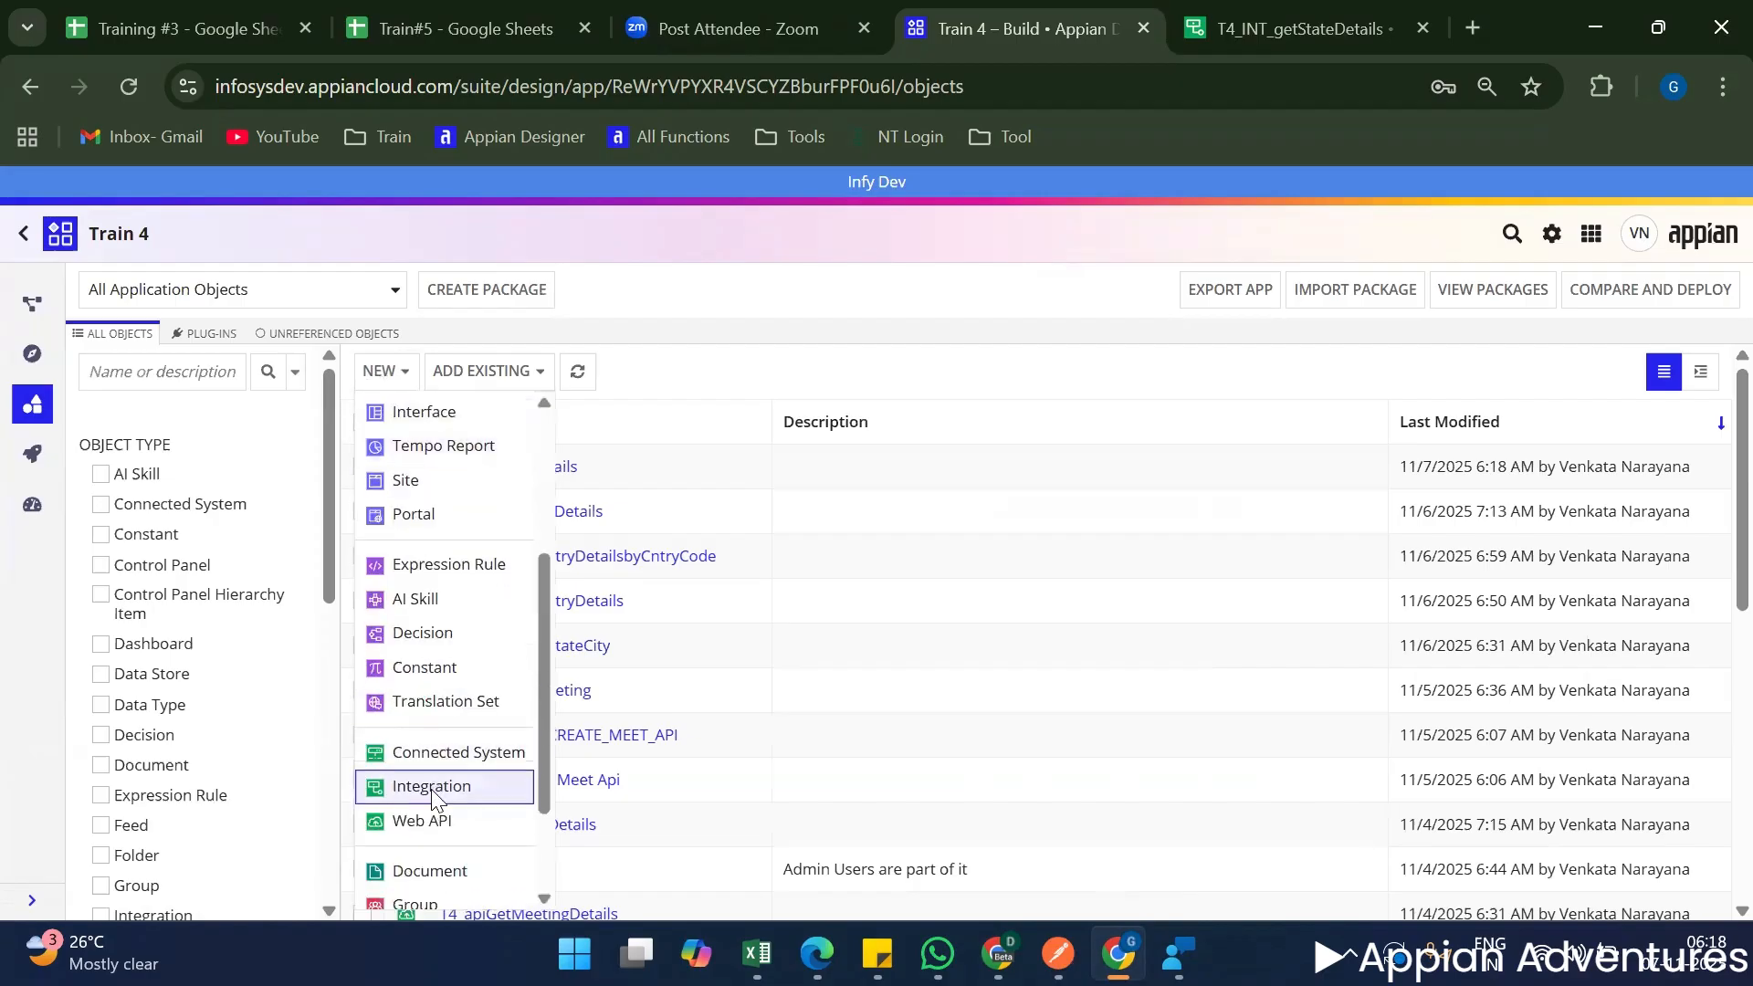
{"action": "left_click", "coordinate": [433, 787]}
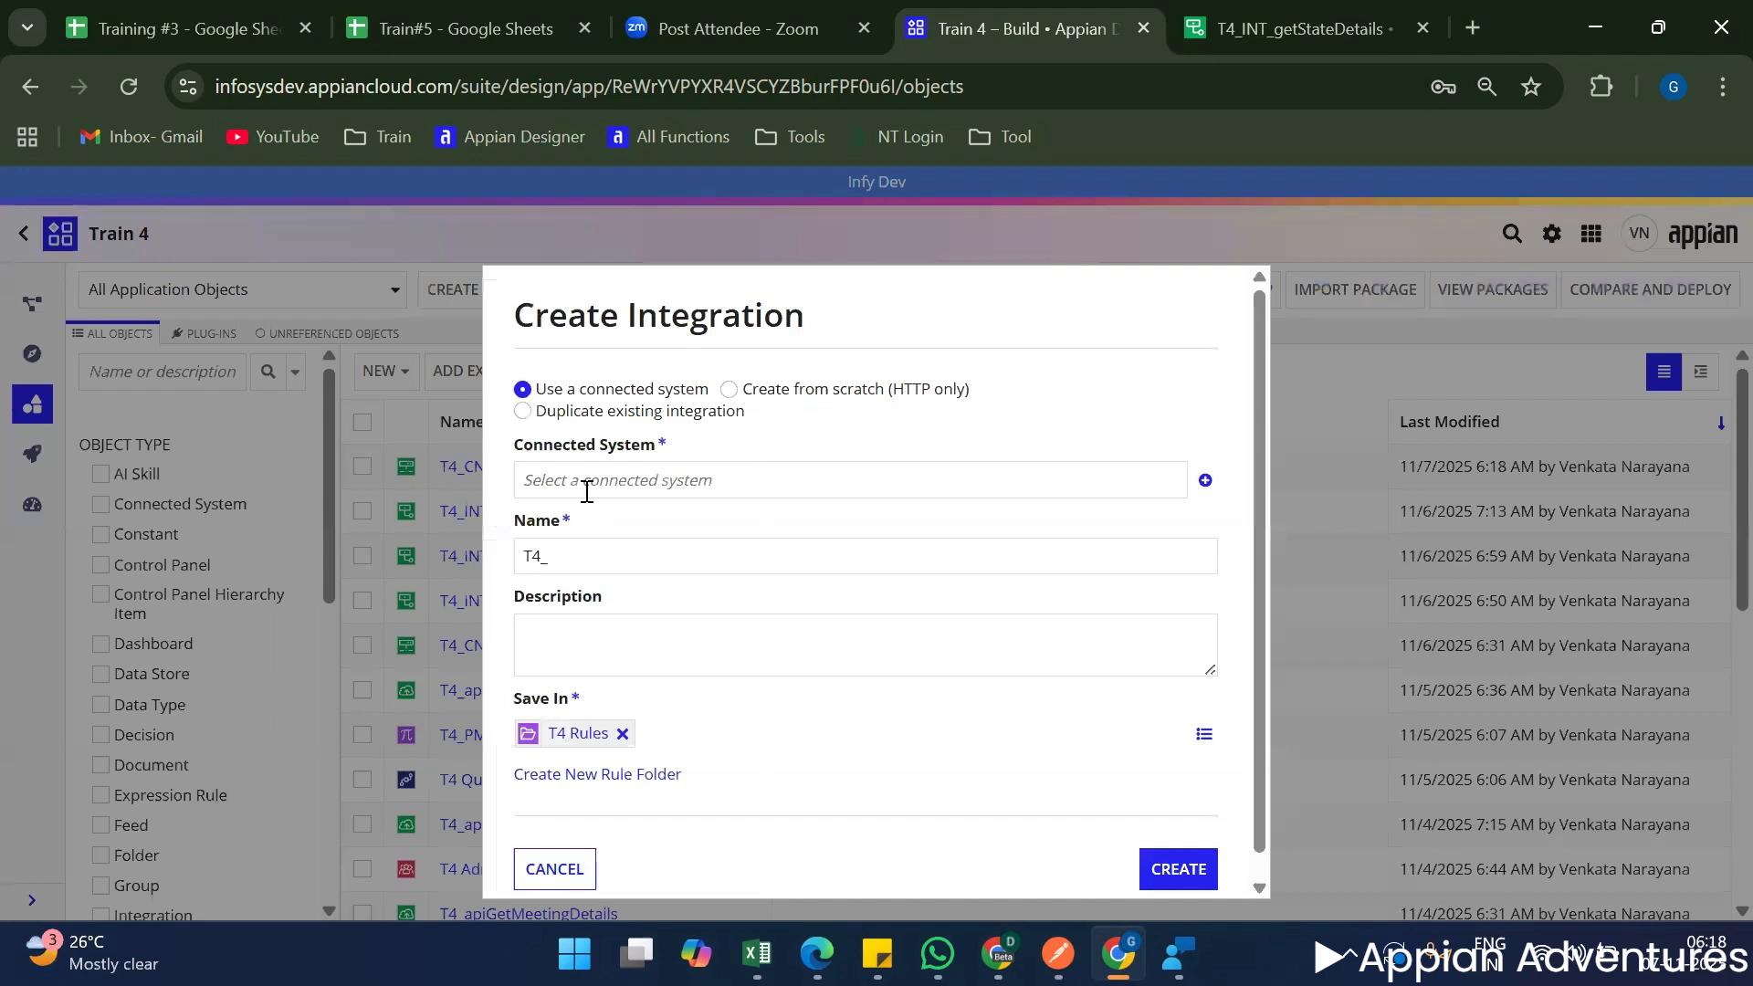
{"action": "left_click", "coordinate": [586, 491]}
{"action": "type", "text": "t"}
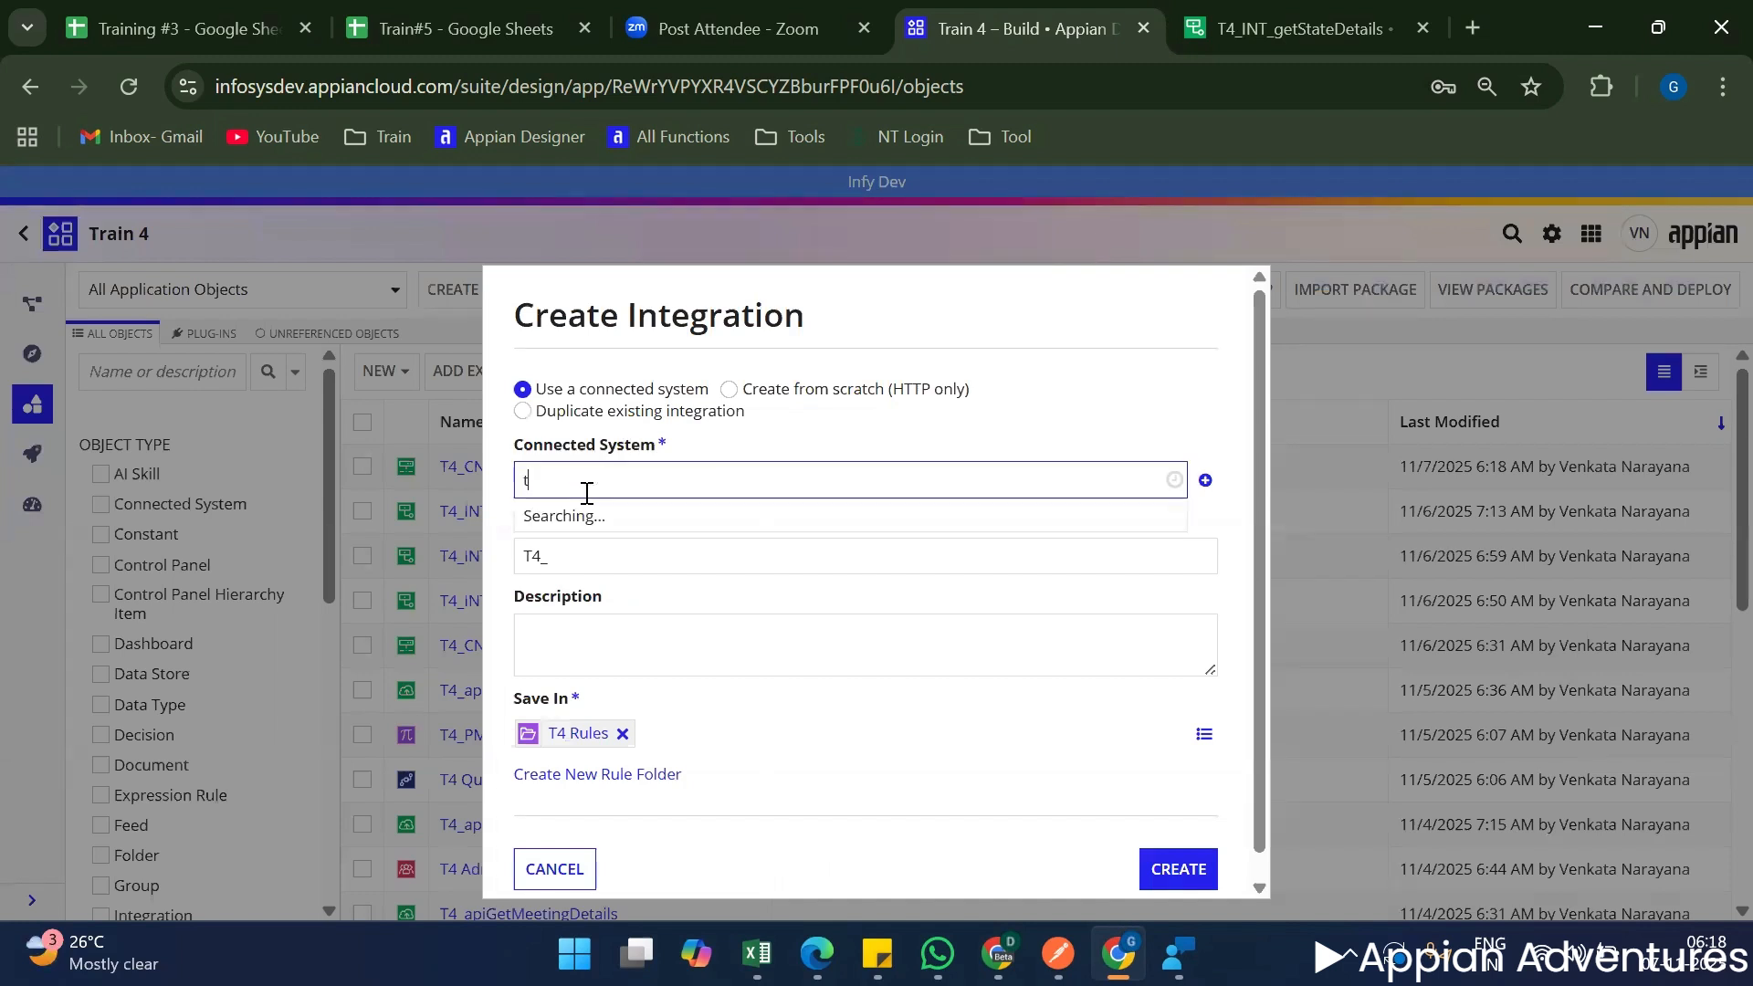
{"action": "type", "text": "4_c"}
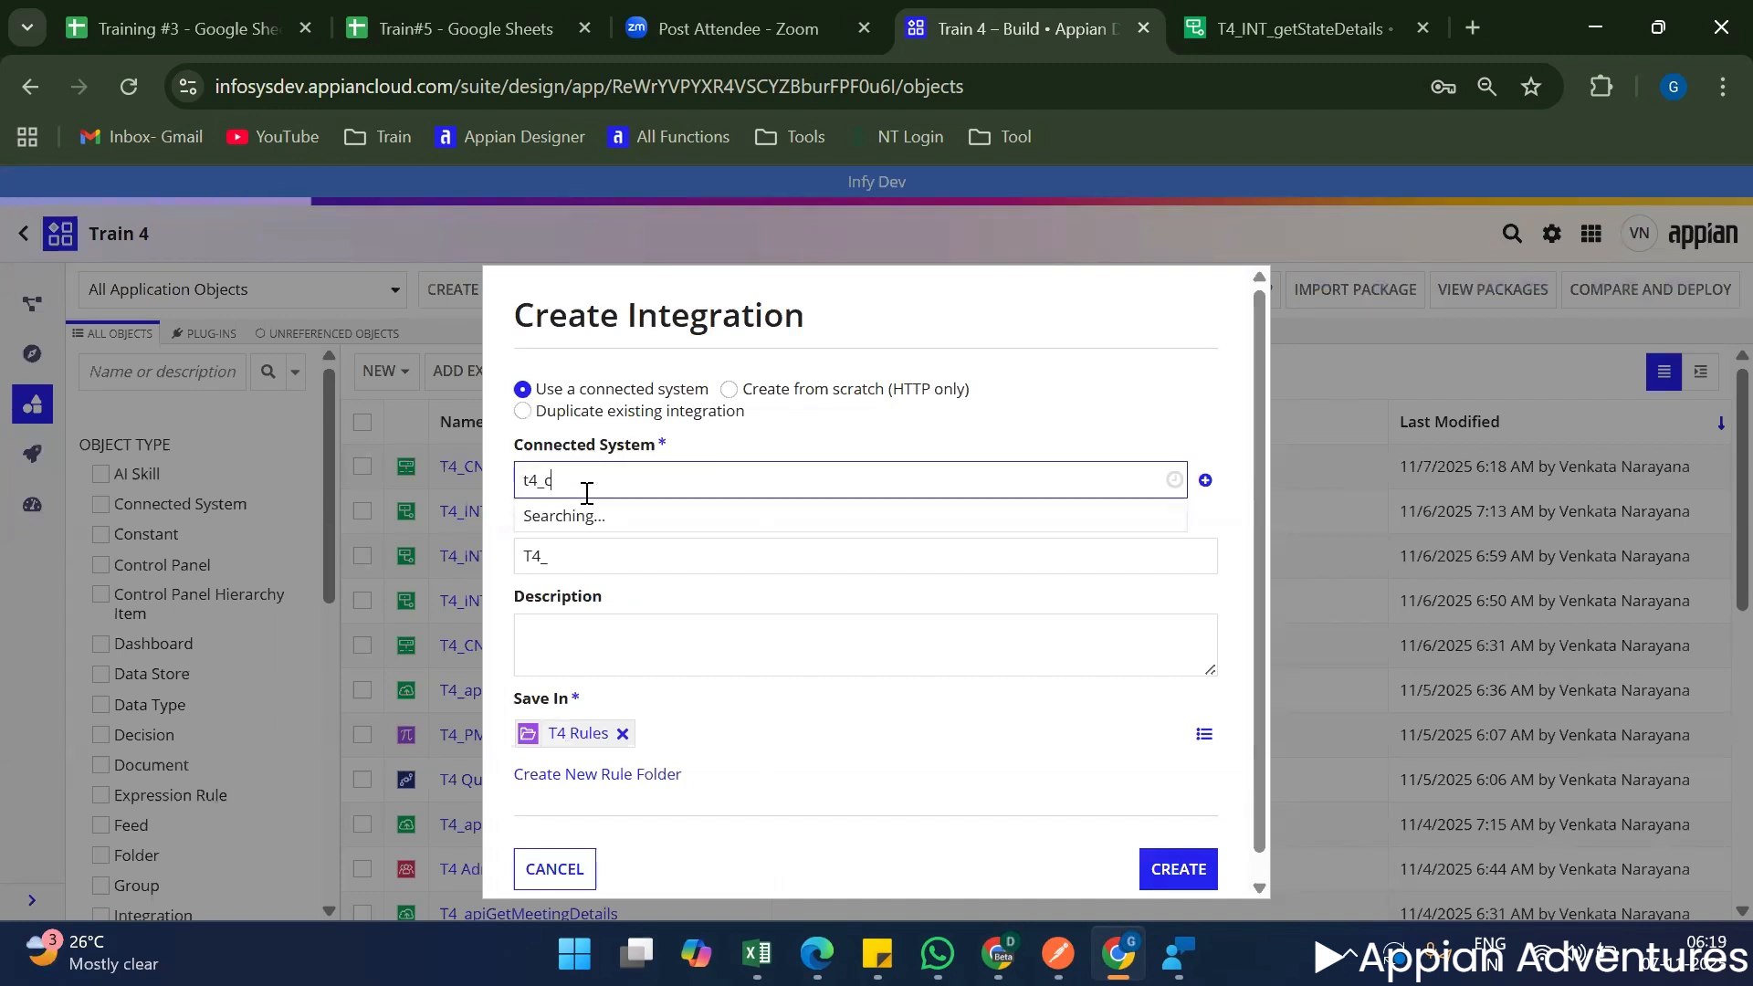
{"action": "type", "text": "n"}
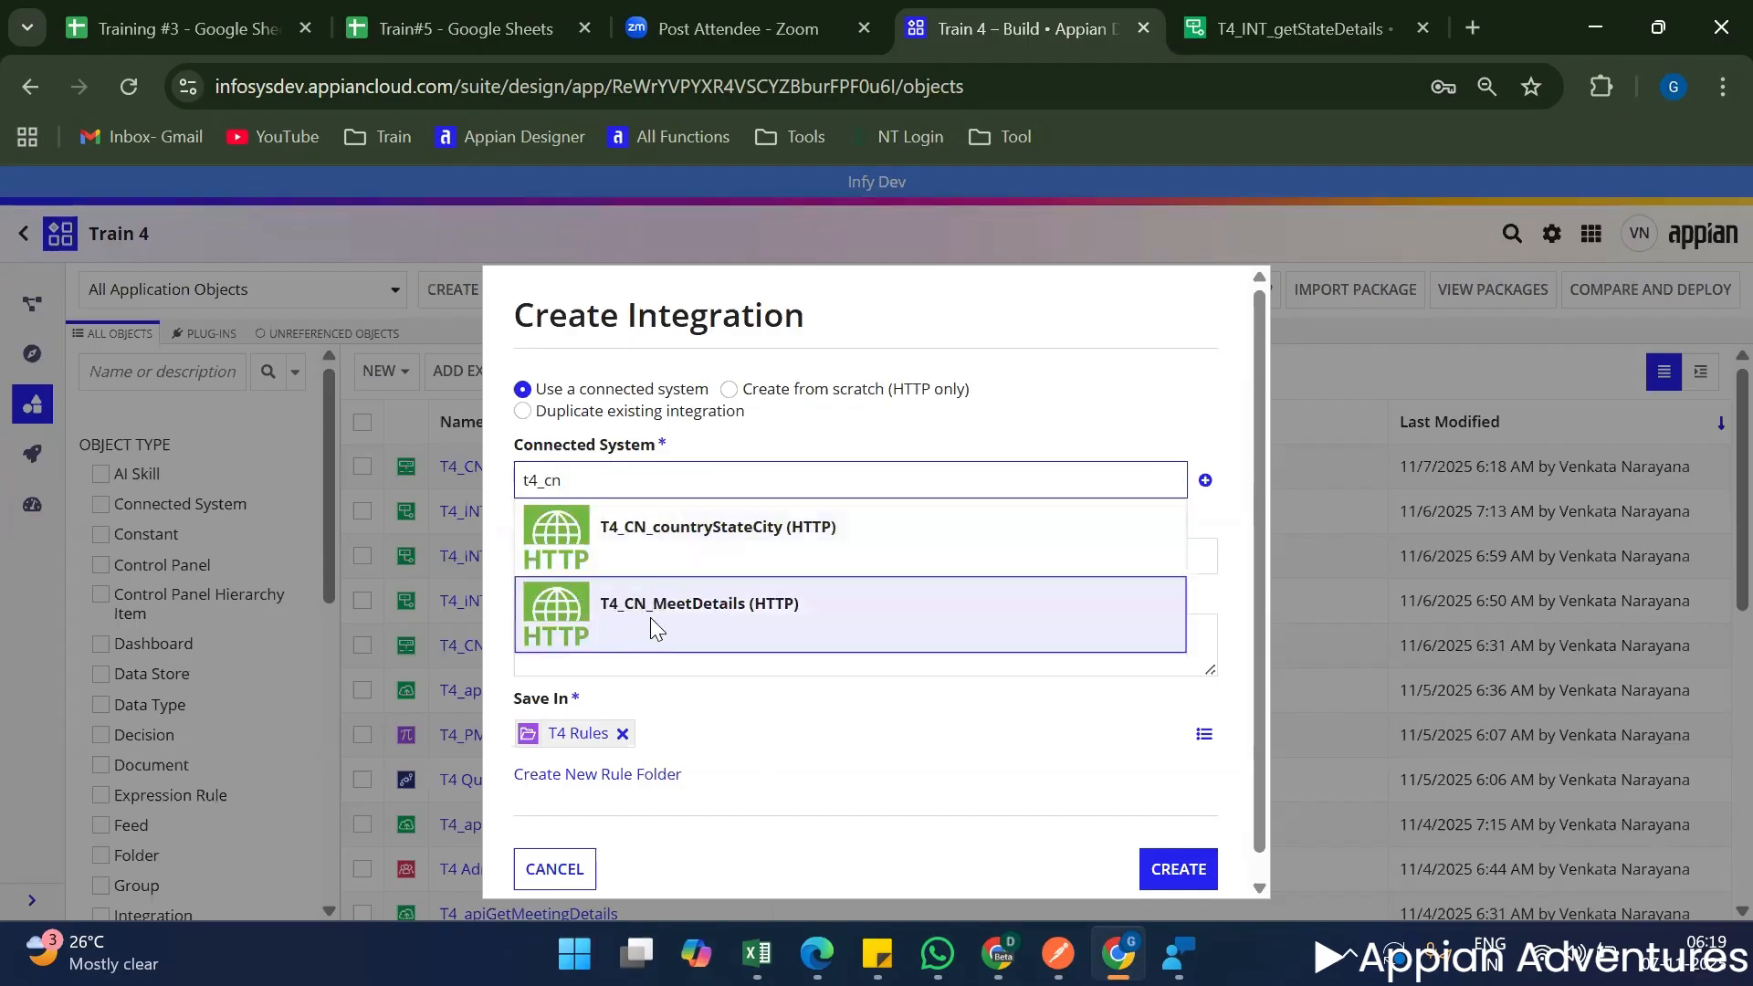
{"action": "left_click", "coordinate": [649, 605]}
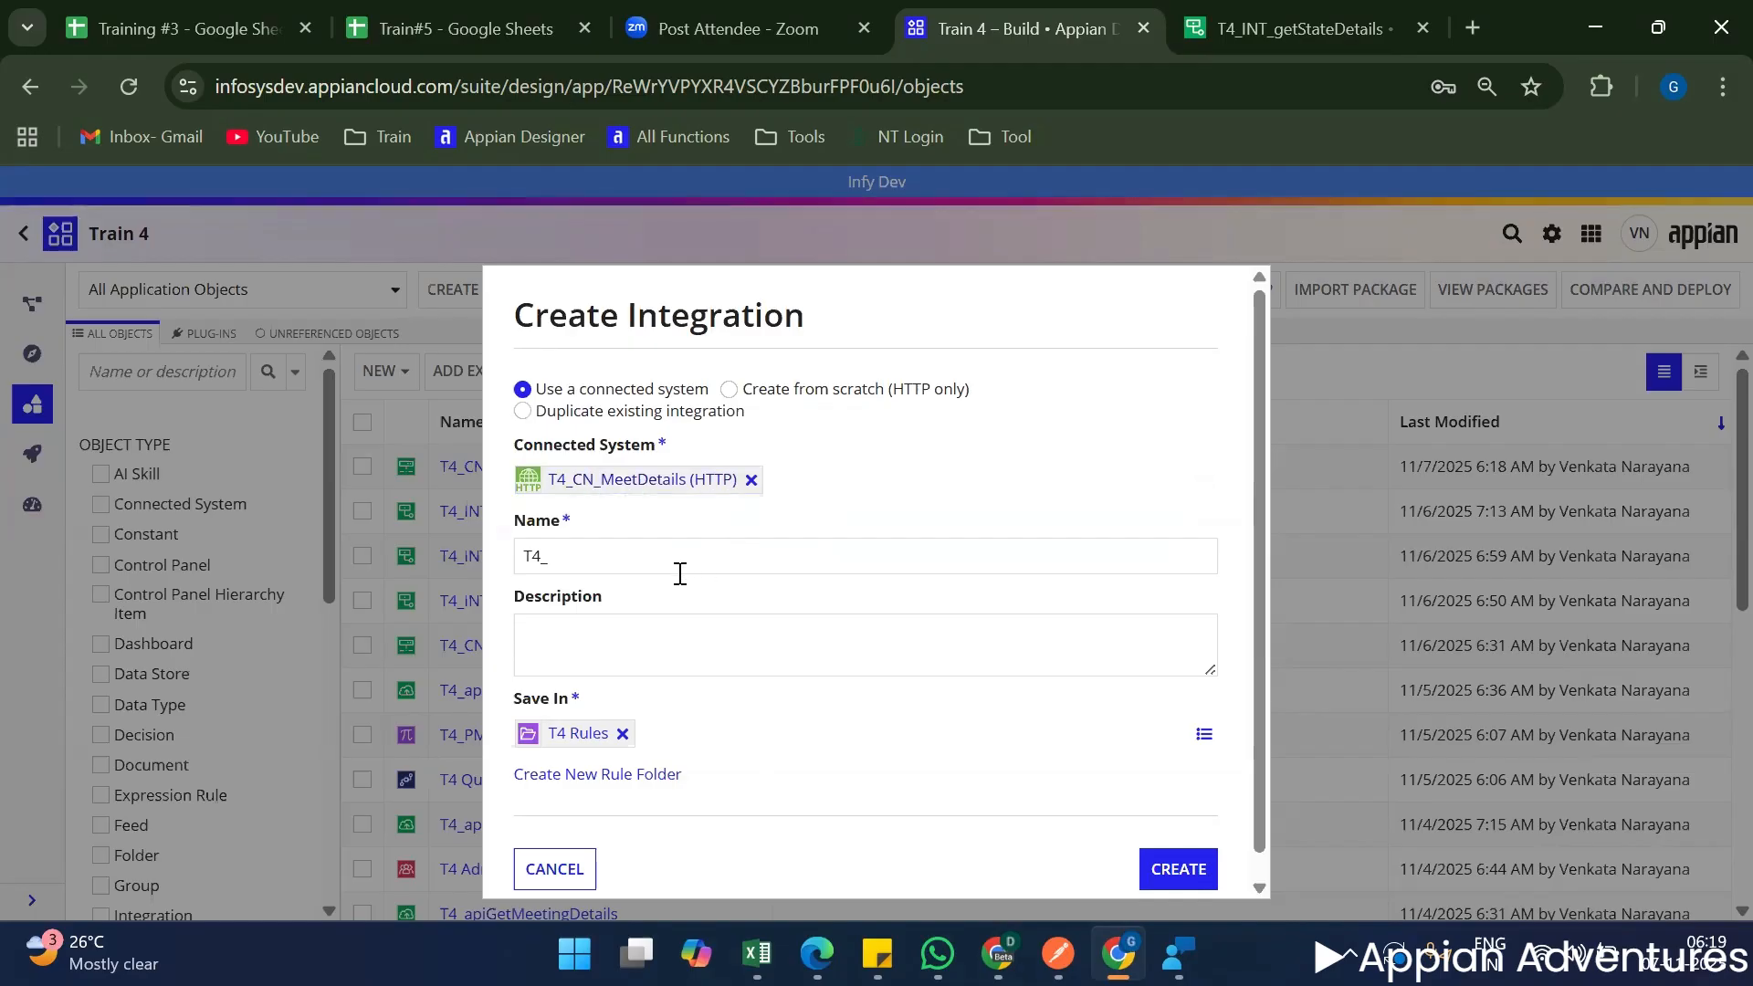
Name the integration T4_INT_postMeetingDetails, create it in T4 Rules and open it.
{"action": "left_click", "coordinate": [680, 573]}
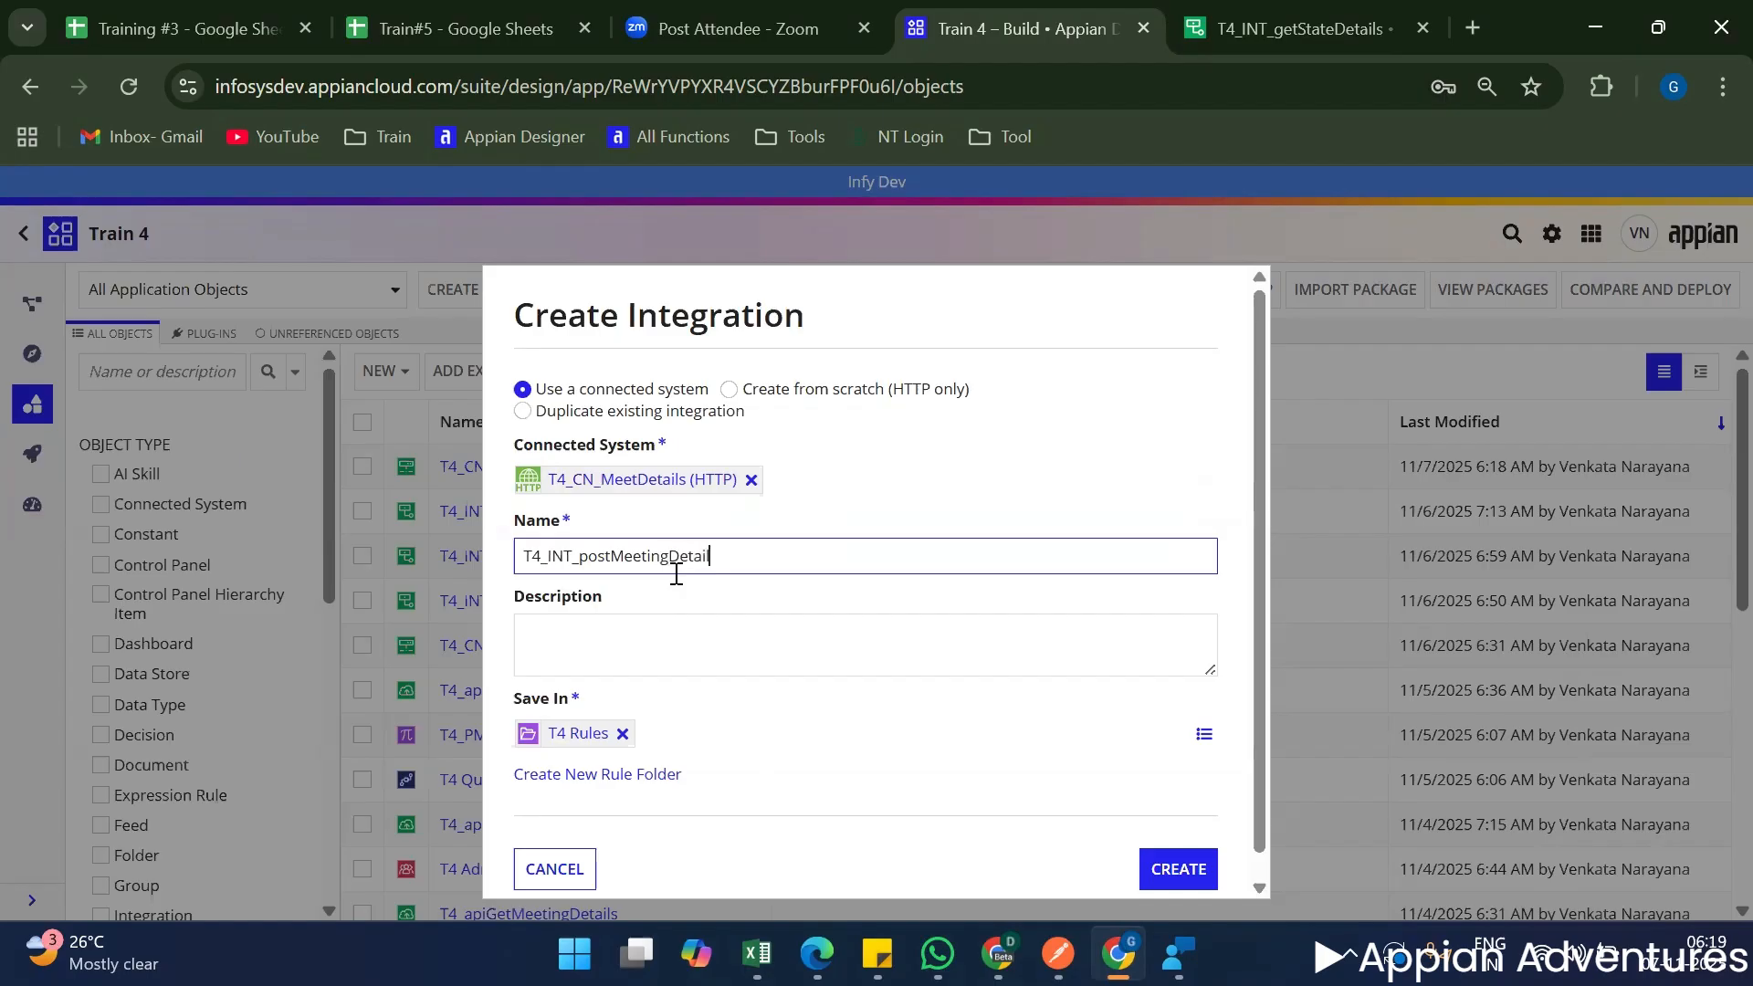
{"action": "scroll", "coordinate": [783, 711], "scroll_direction": "down", "scroll_amount": 1}
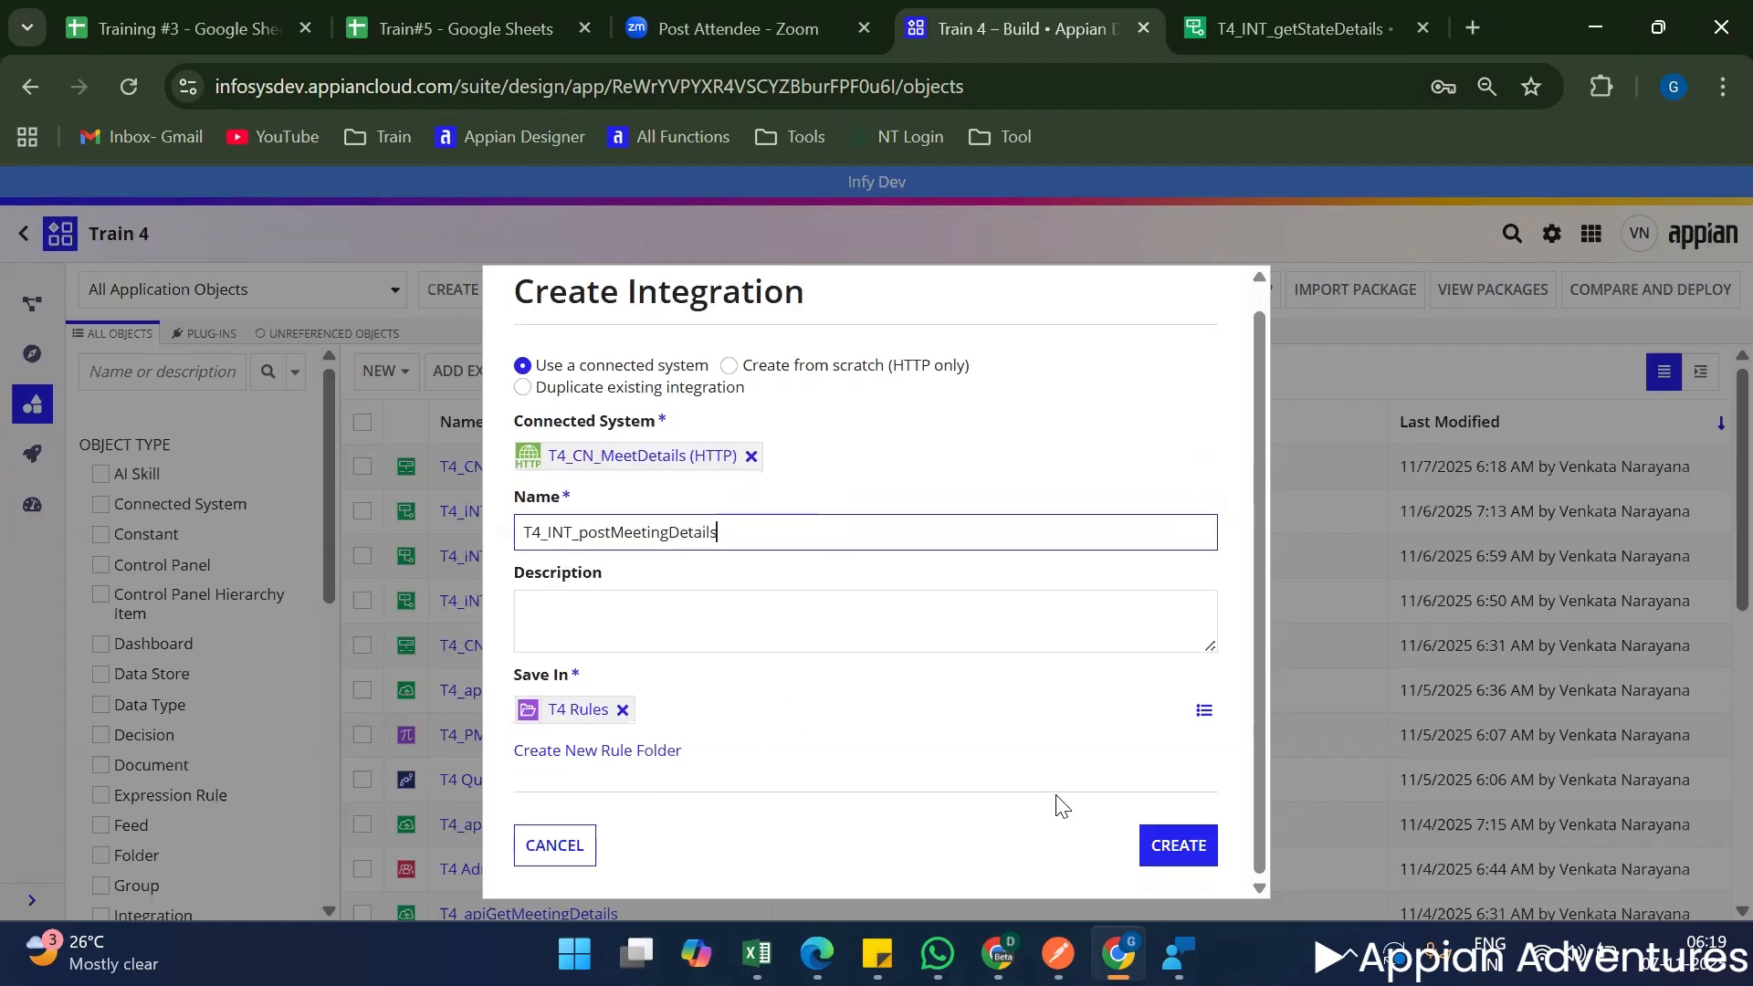
{"action": "left_click", "coordinate": [1188, 845]}
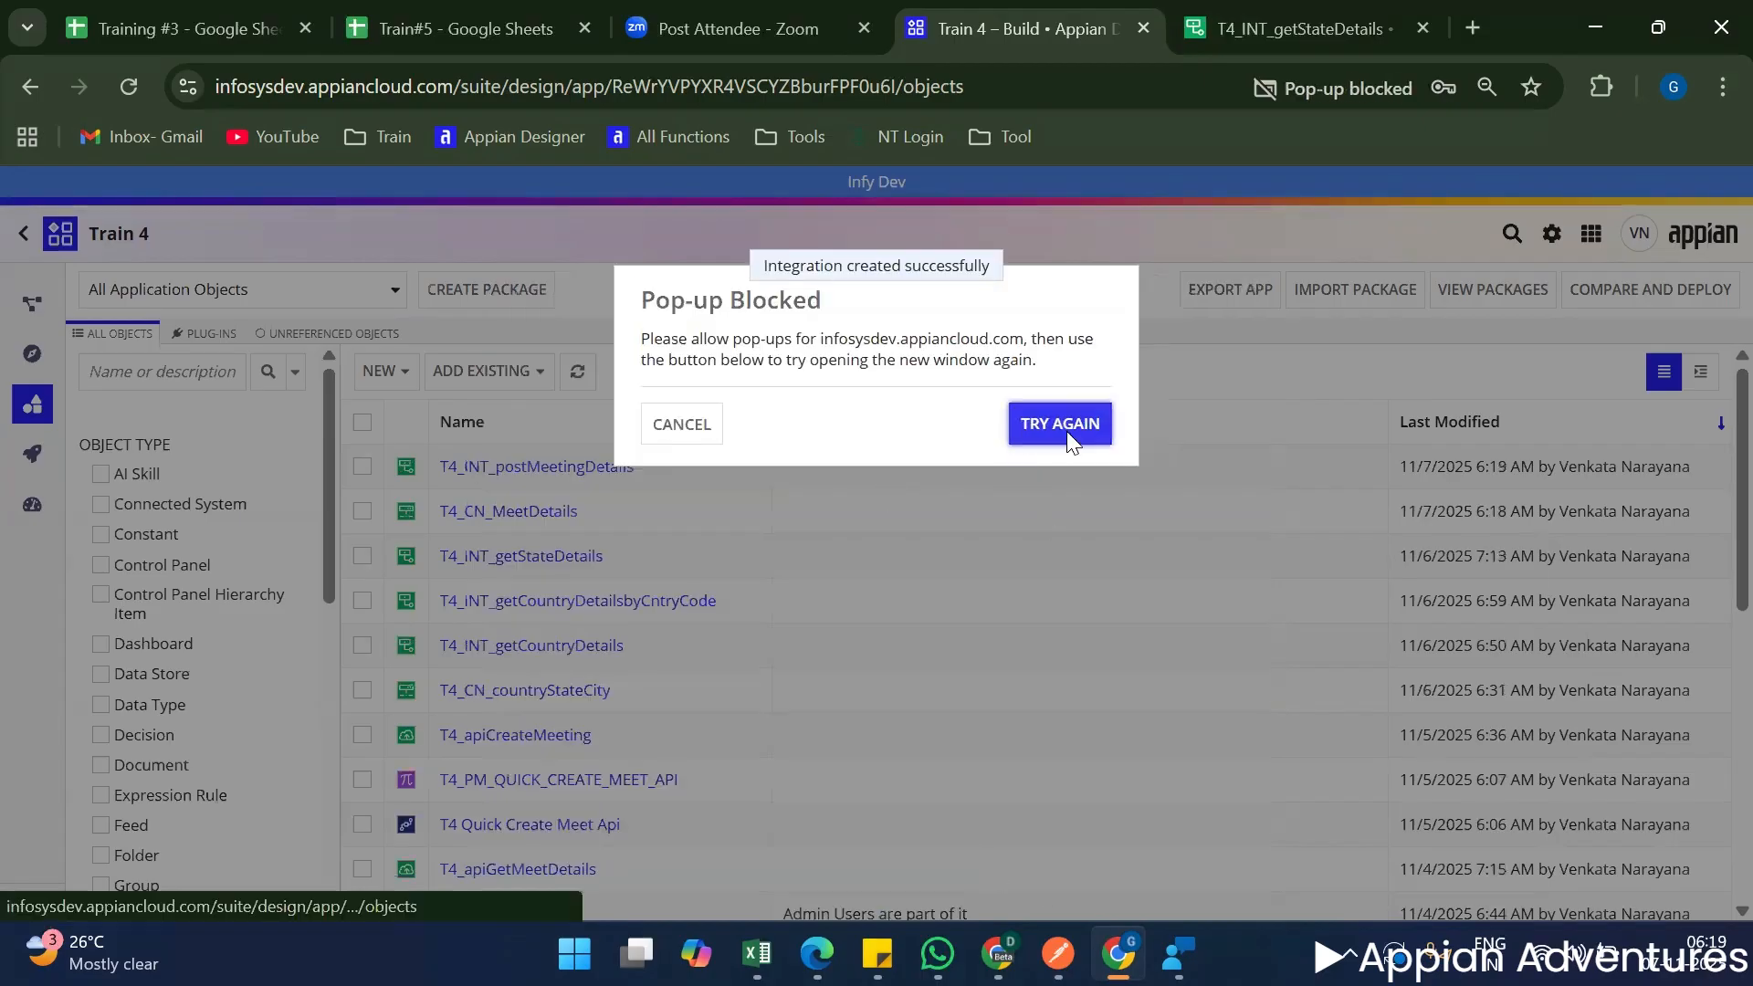
{"action": "left_click", "coordinate": [1066, 431]}
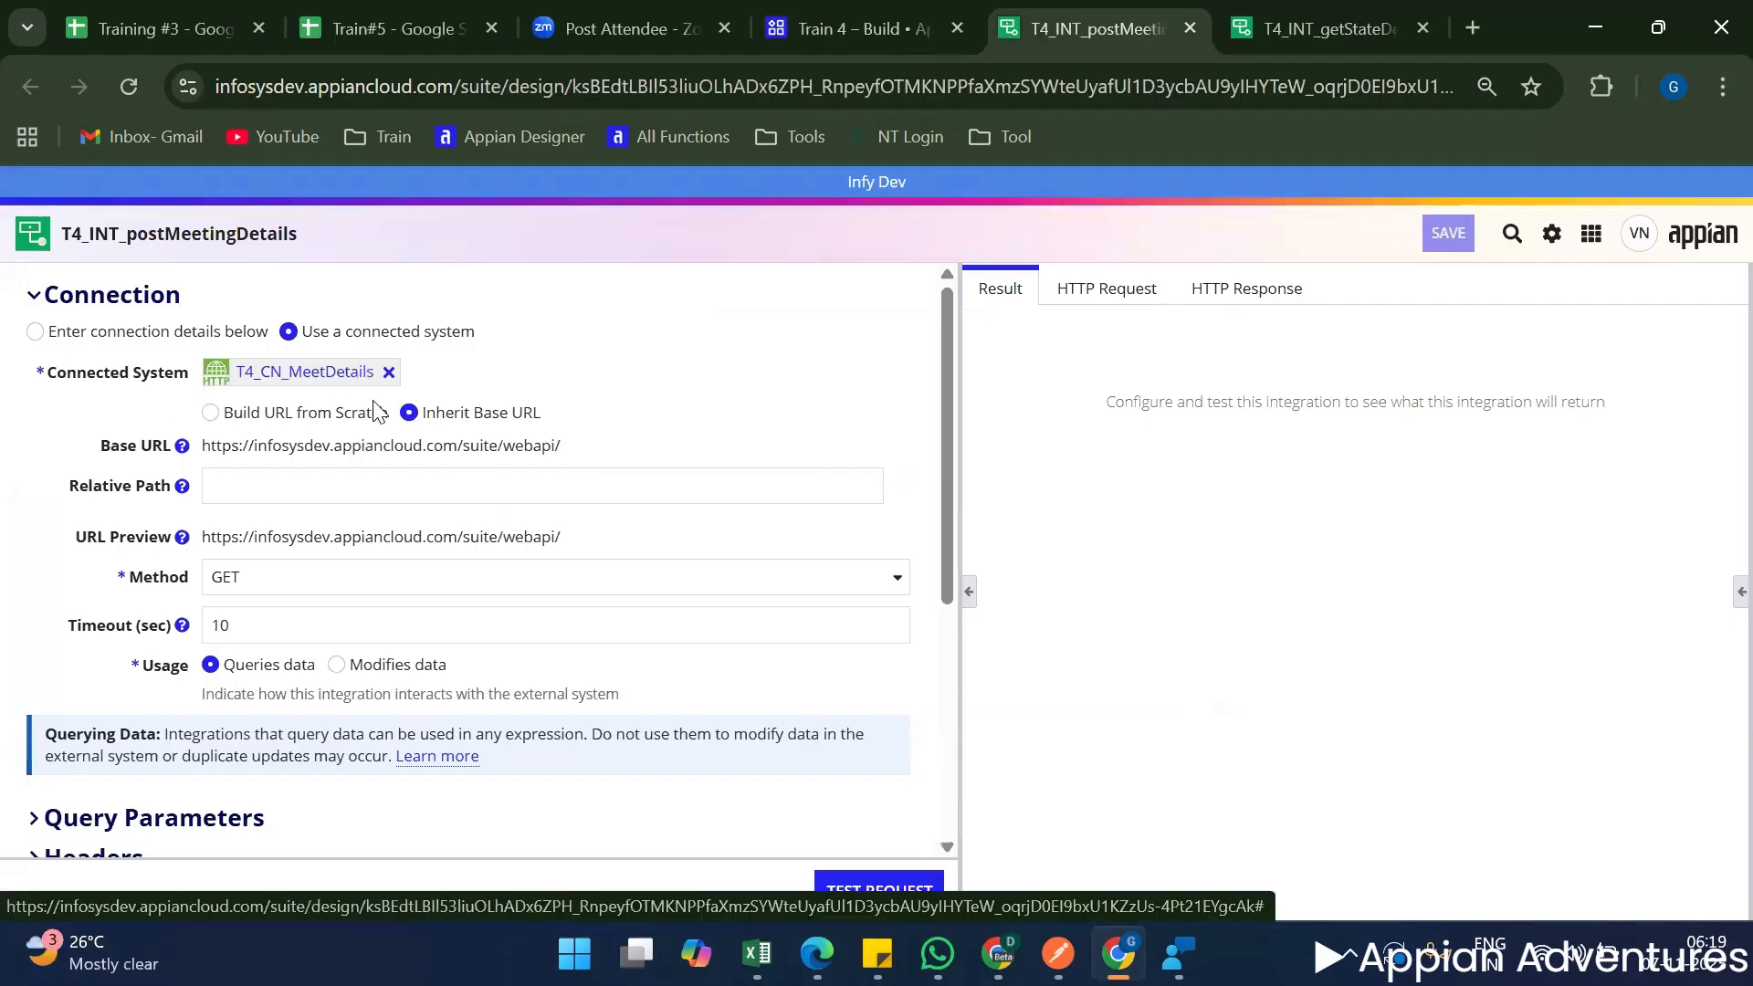
Set the integration's relative path to create-meet, copied from the create meeting request URL in Postman.
{"action": "scroll", "coordinate": [429, 429], "scroll_direction": "down", "scroll_amount": 1}
{"action": "scroll", "coordinate": [456, 443], "scroll_direction": "up", "scroll_amount": 1}
{"action": "left_click_drag", "start_coordinate": [566, 445], "coordinate": [199, 442]}
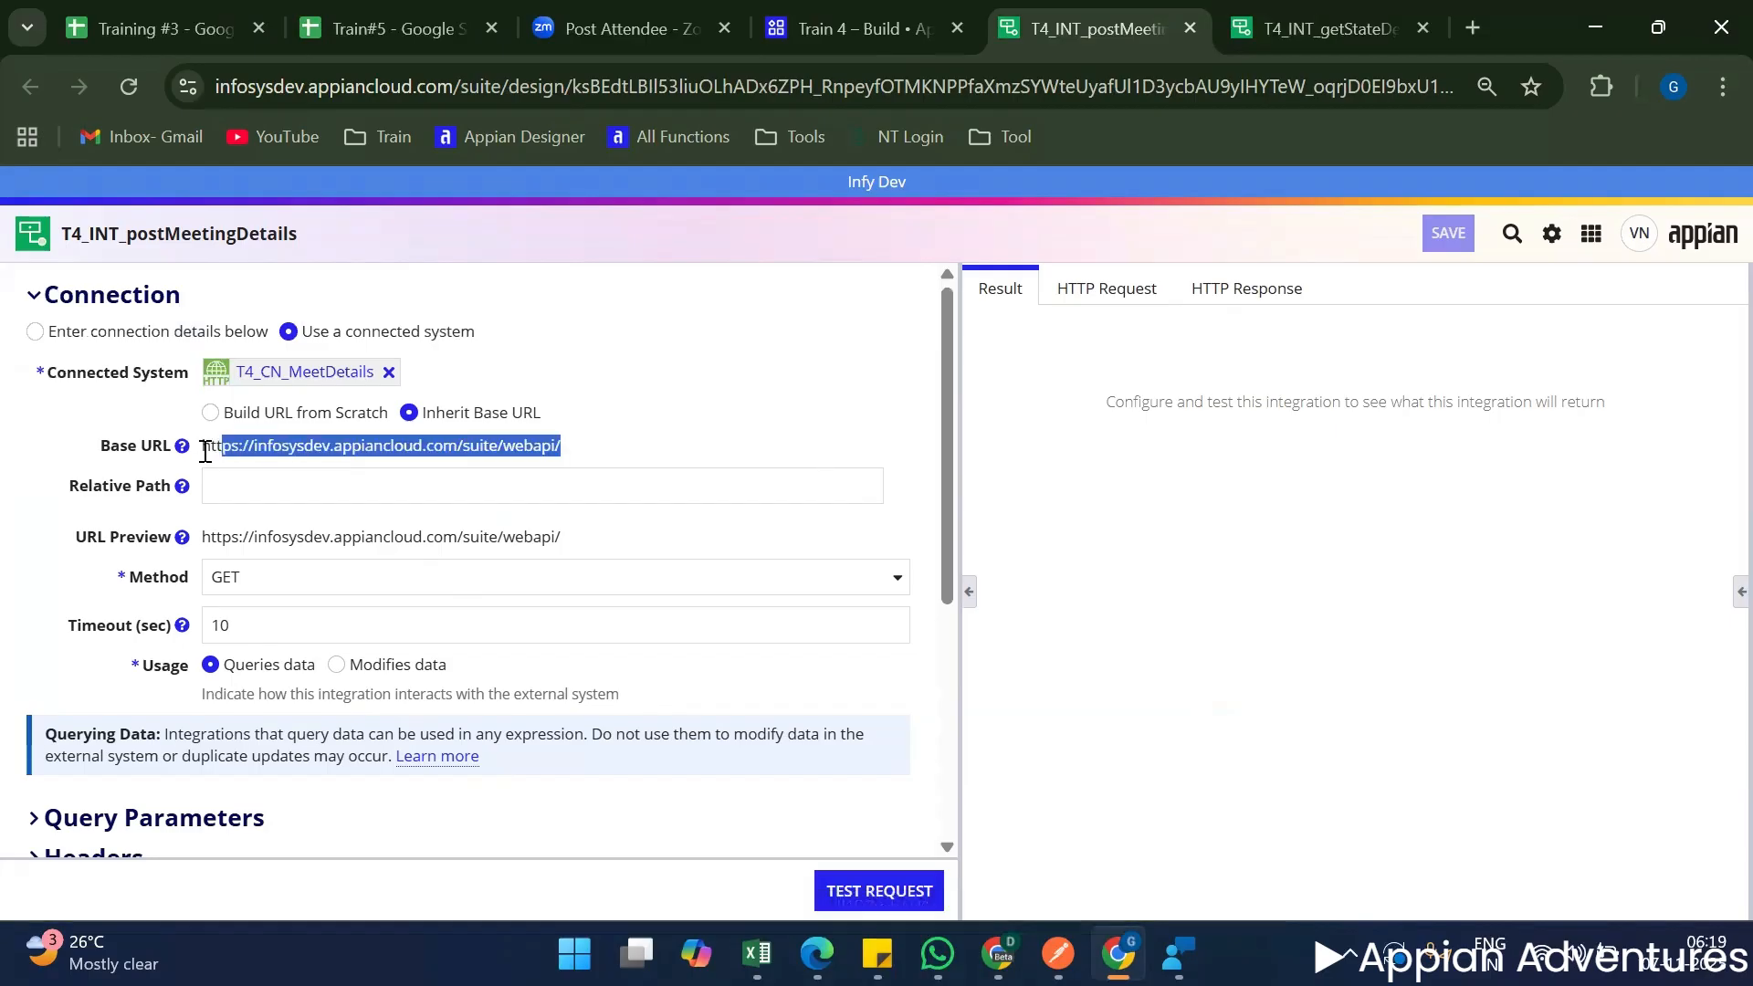
{"action": "left_click", "coordinate": [286, 501]}
{"action": "left_click", "coordinate": [286, 500]}
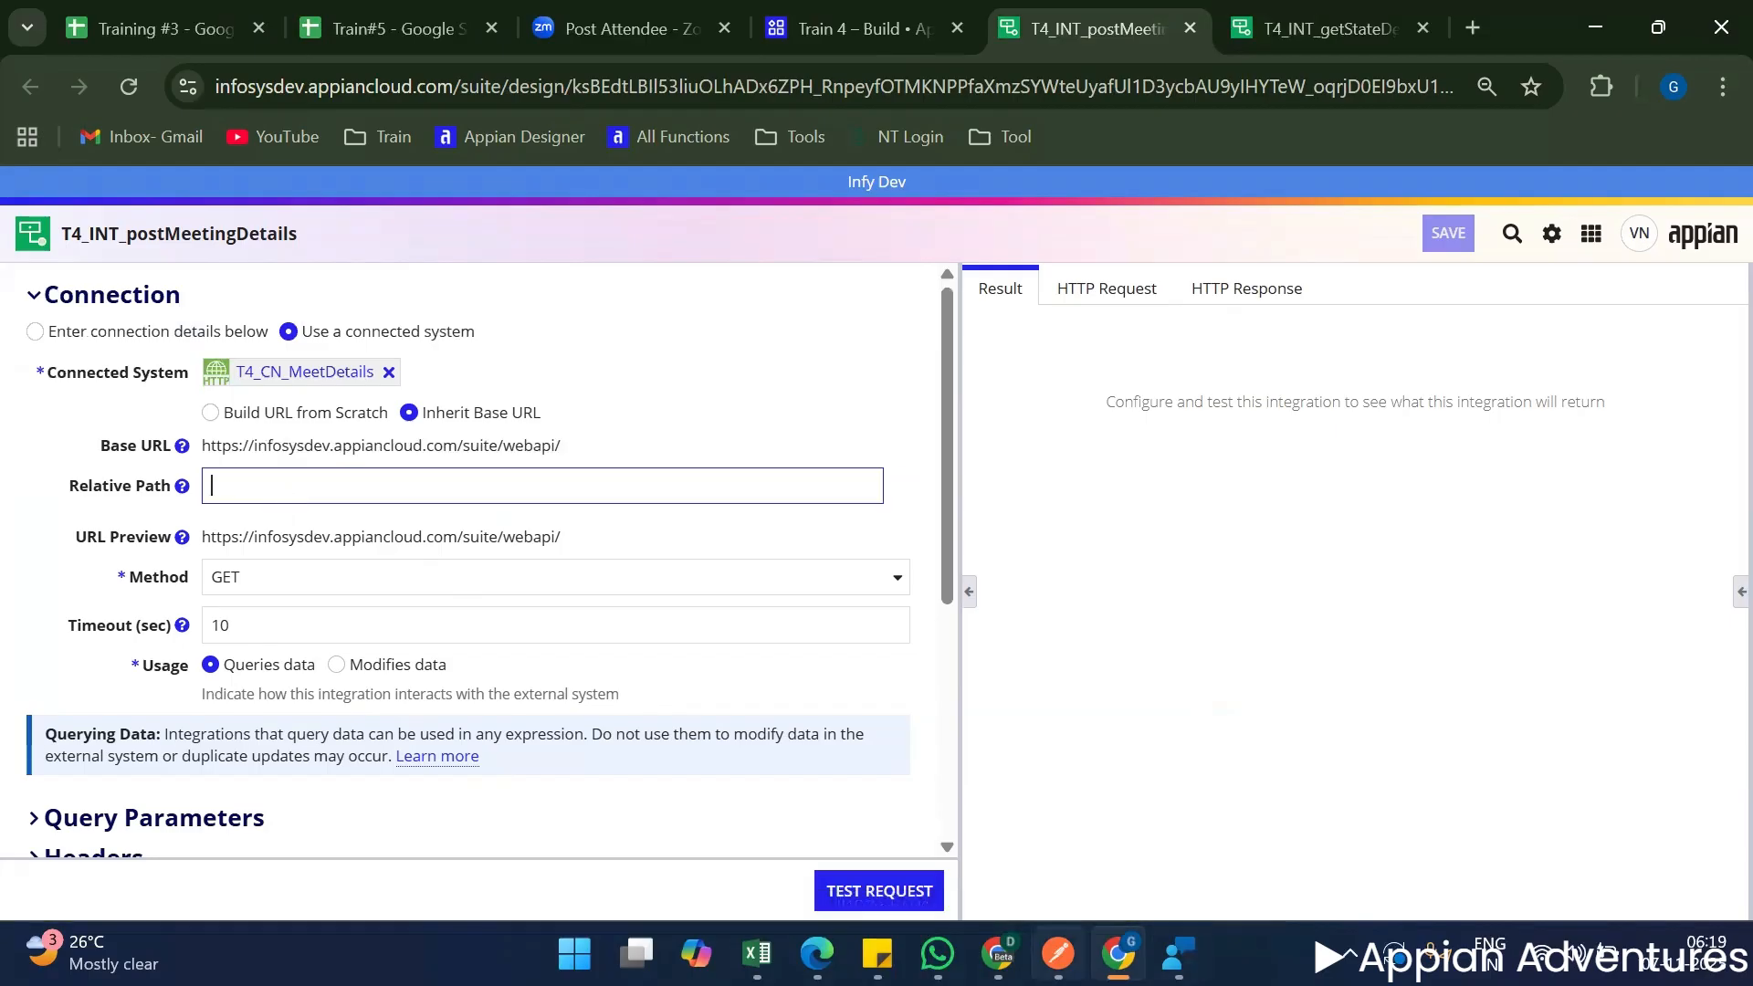
{"action": "left_click", "coordinate": [1077, 936]}
{"action": "left_click_drag", "start_coordinate": [1100, 229], "coordinate": [1212, 224]}
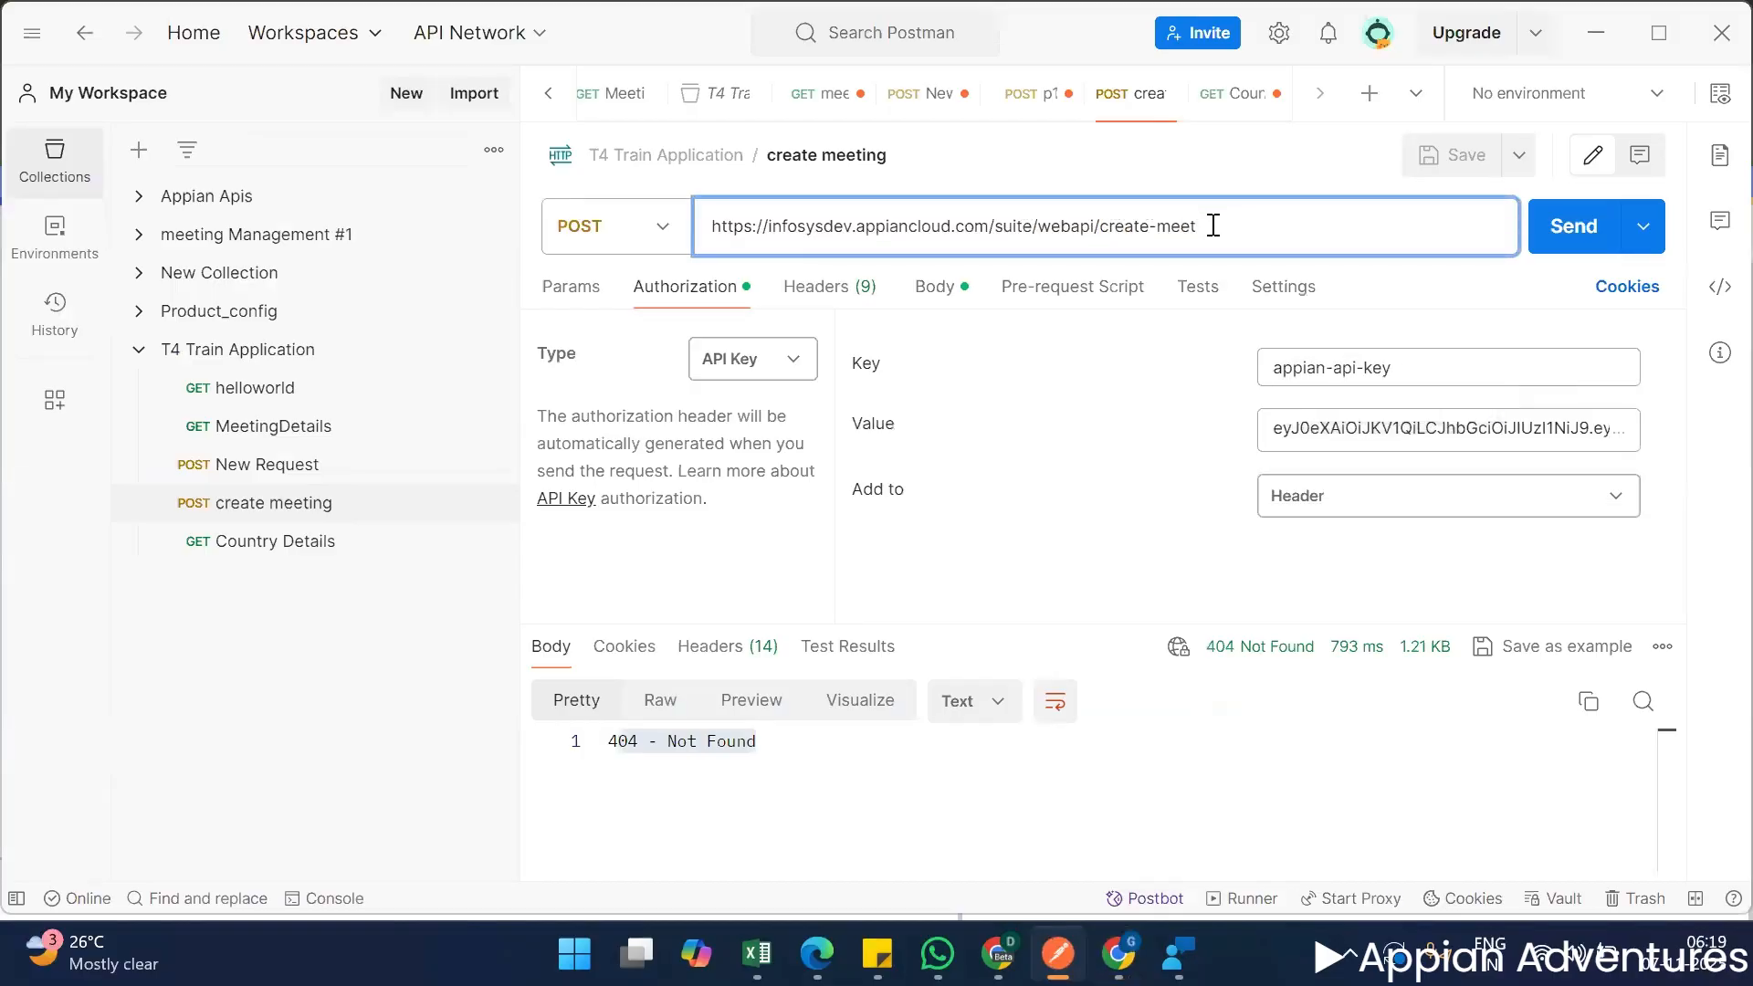
{"action": "double_click", "coordinate": [1212, 225]}
{"action": "key", "text": "ctrl+c"}
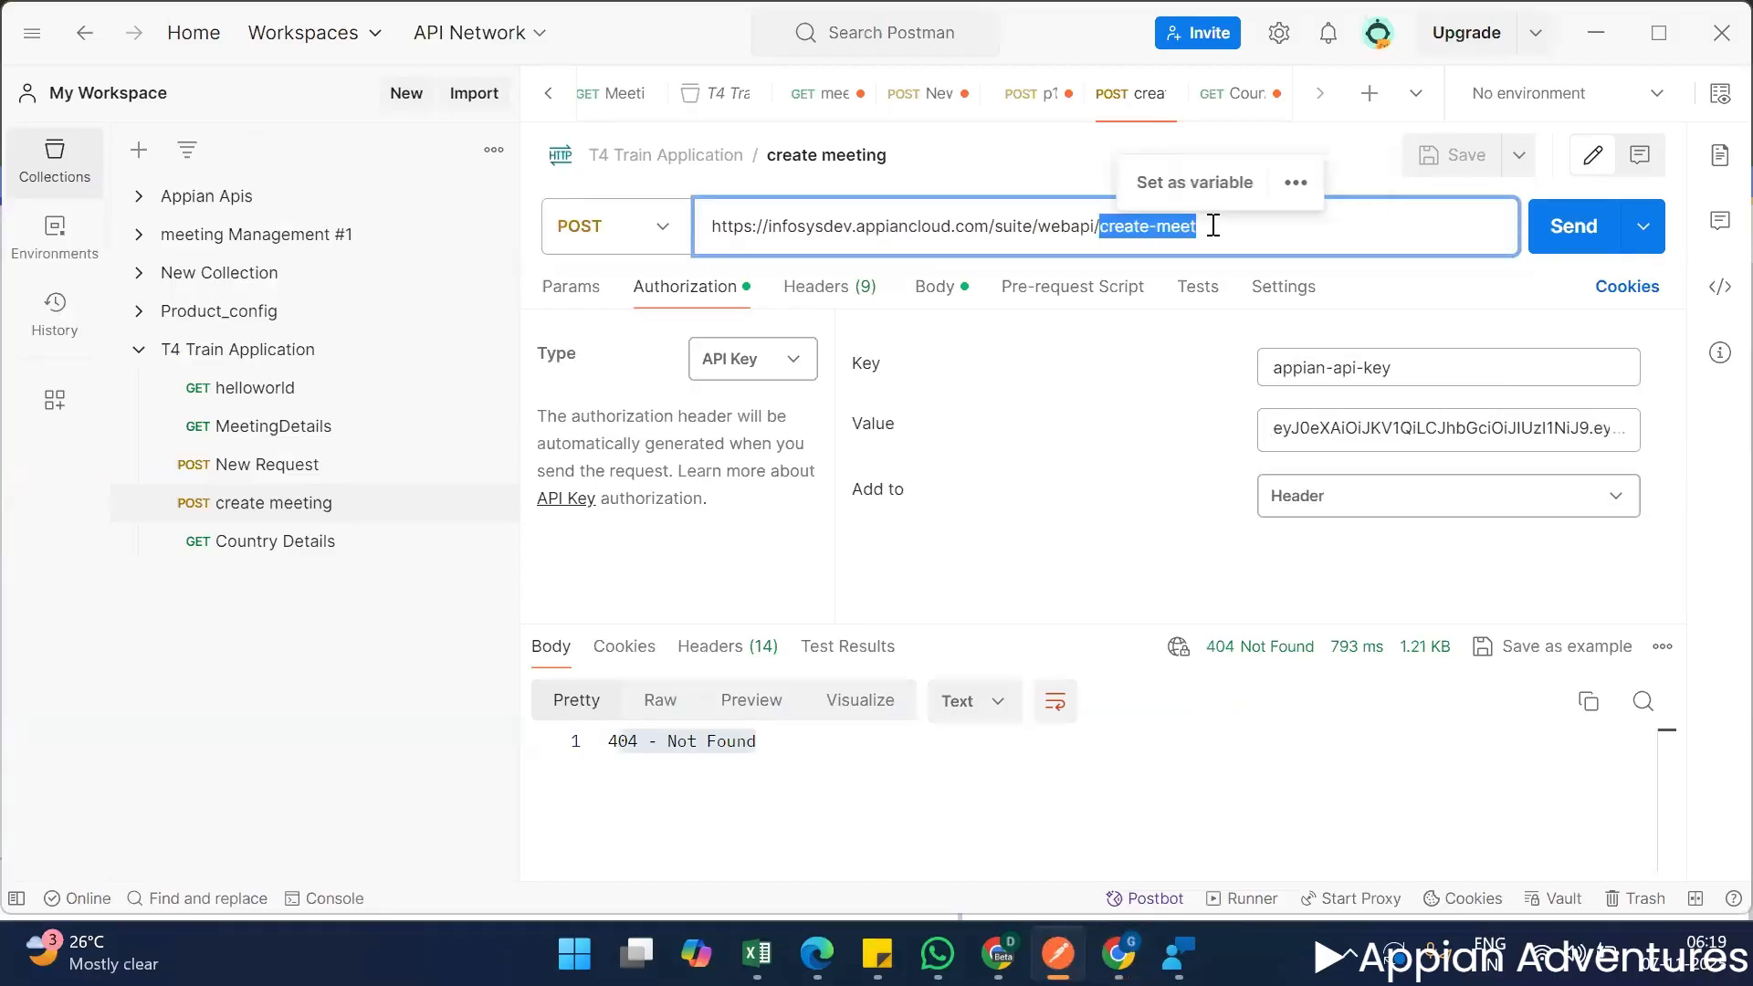
{"action": "key", "text": "alt+Tab"}
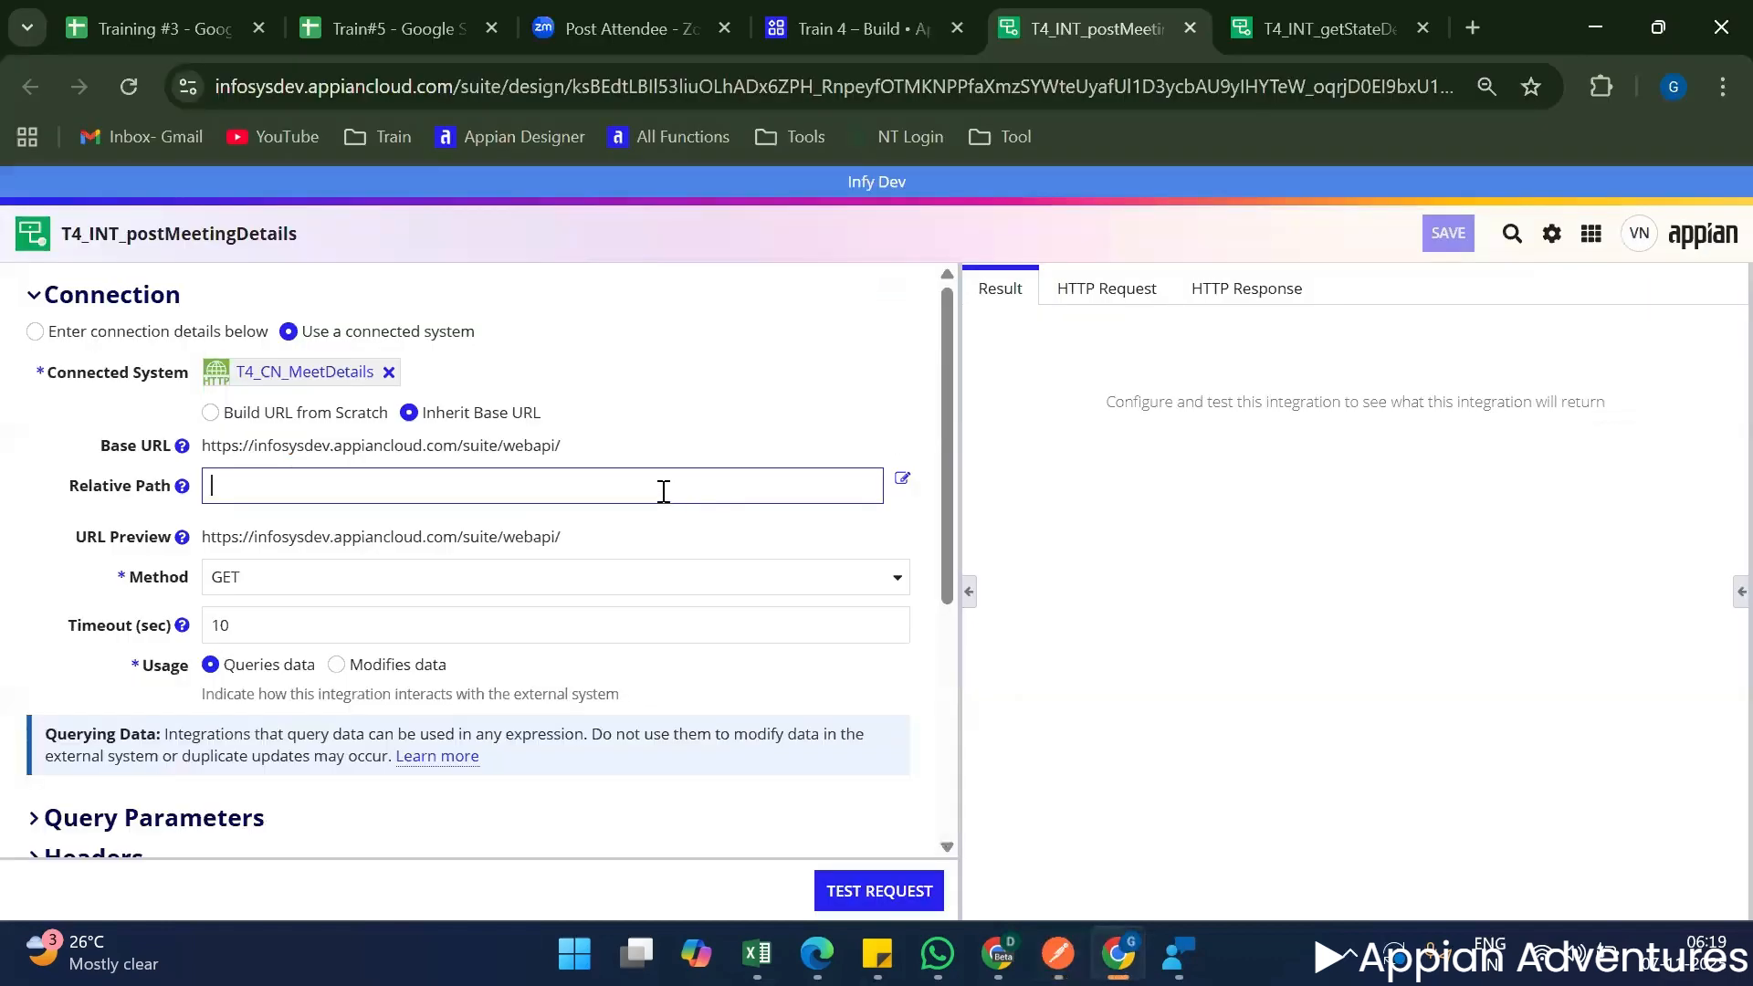
{"action": "key", "text": "ctrl+v"}
{"action": "left_click", "coordinate": [666, 453]}
Set the integration's method to POST and its usage to Modifies data.
{"action": "scroll", "coordinate": [547, 470], "scroll_direction": "down", "scroll_amount": 1}
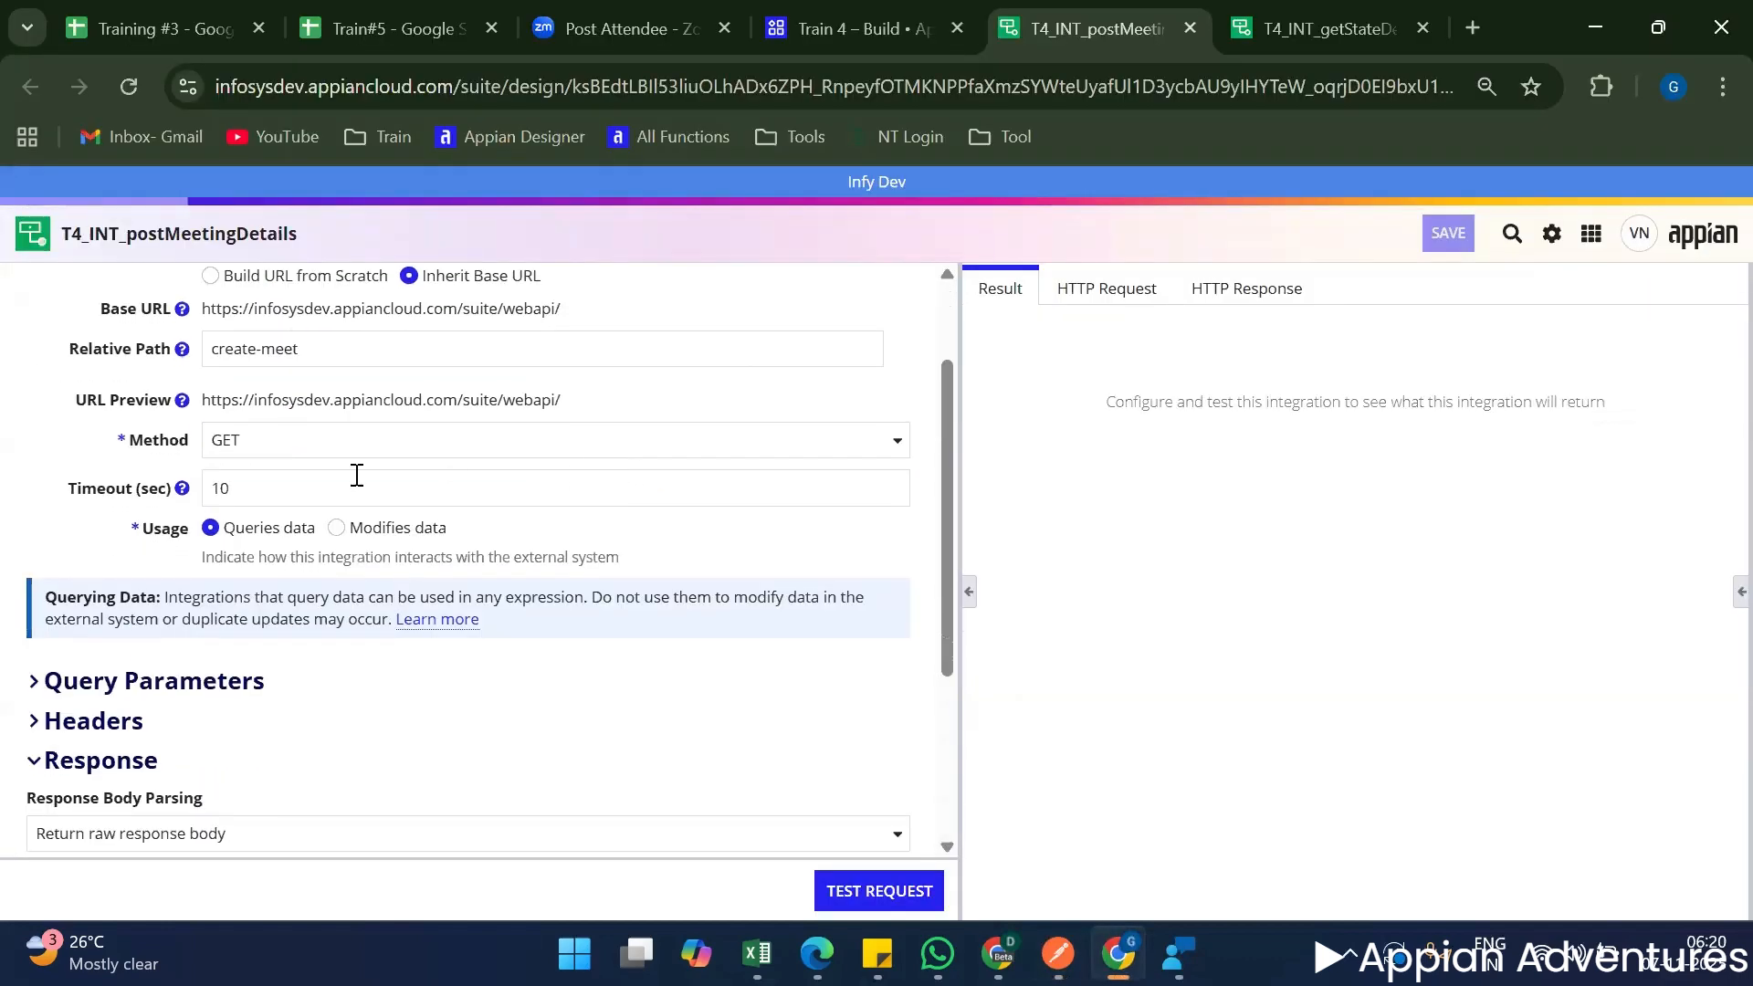
{"action": "left_click", "coordinate": [352, 445]}
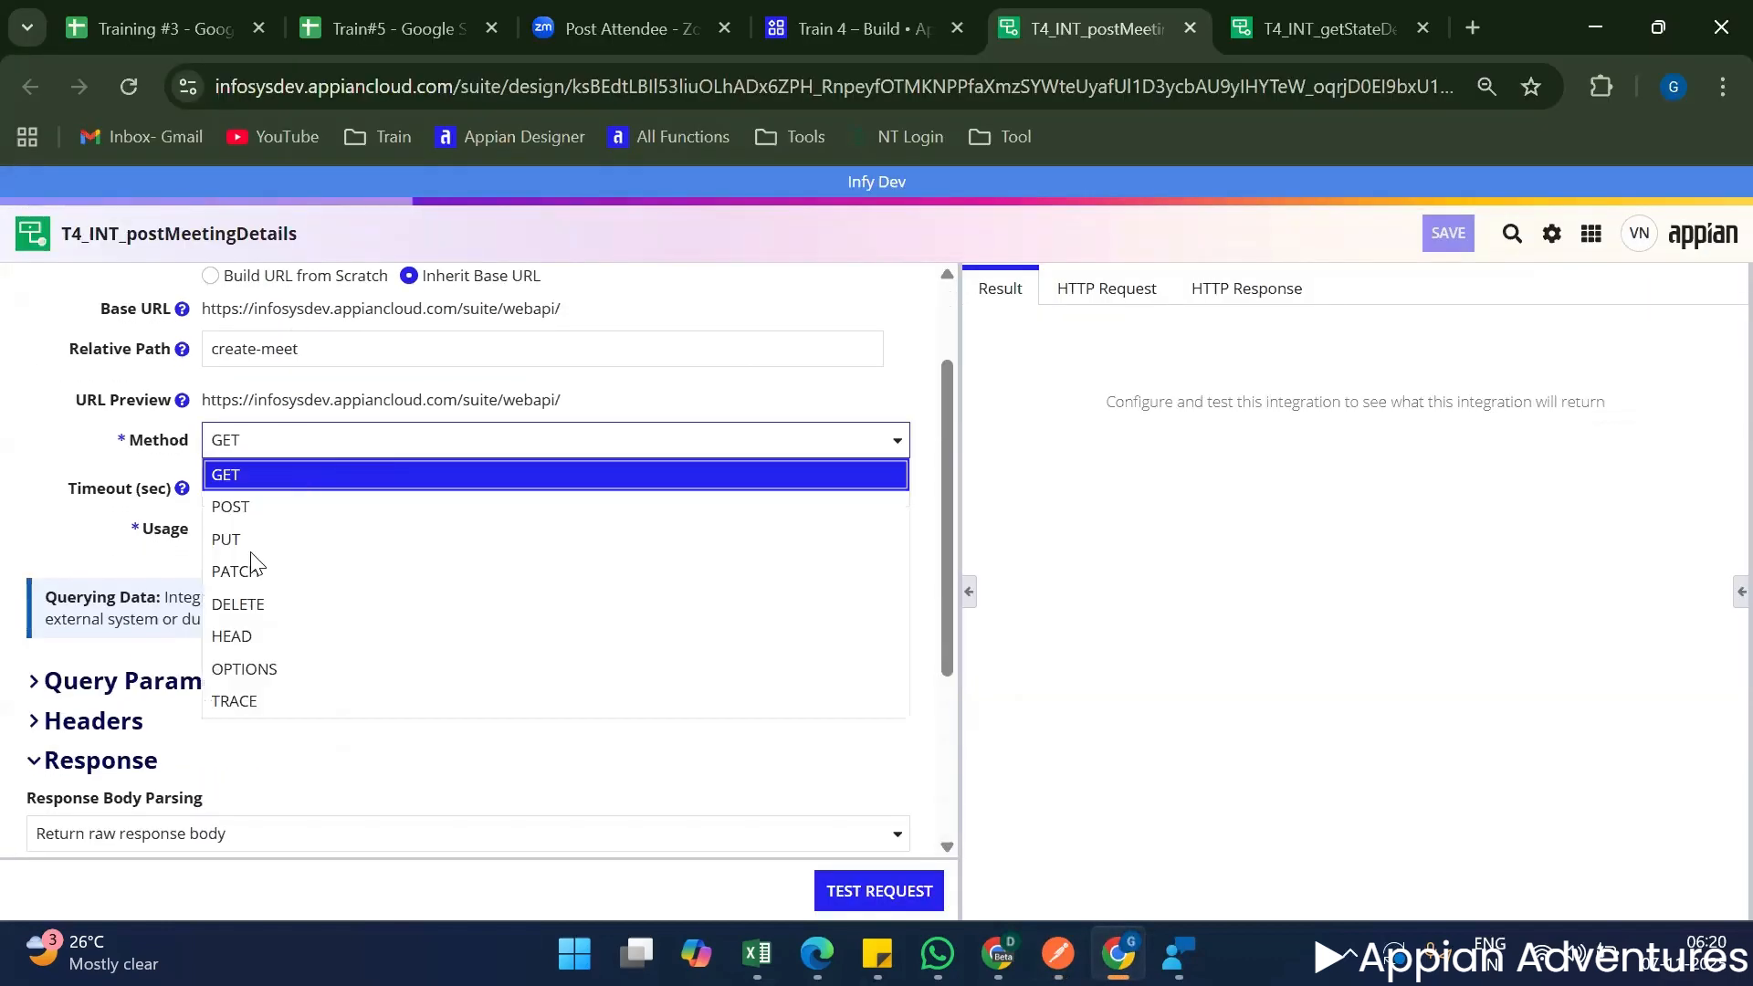
{"action": "left_click", "coordinate": [275, 507]}
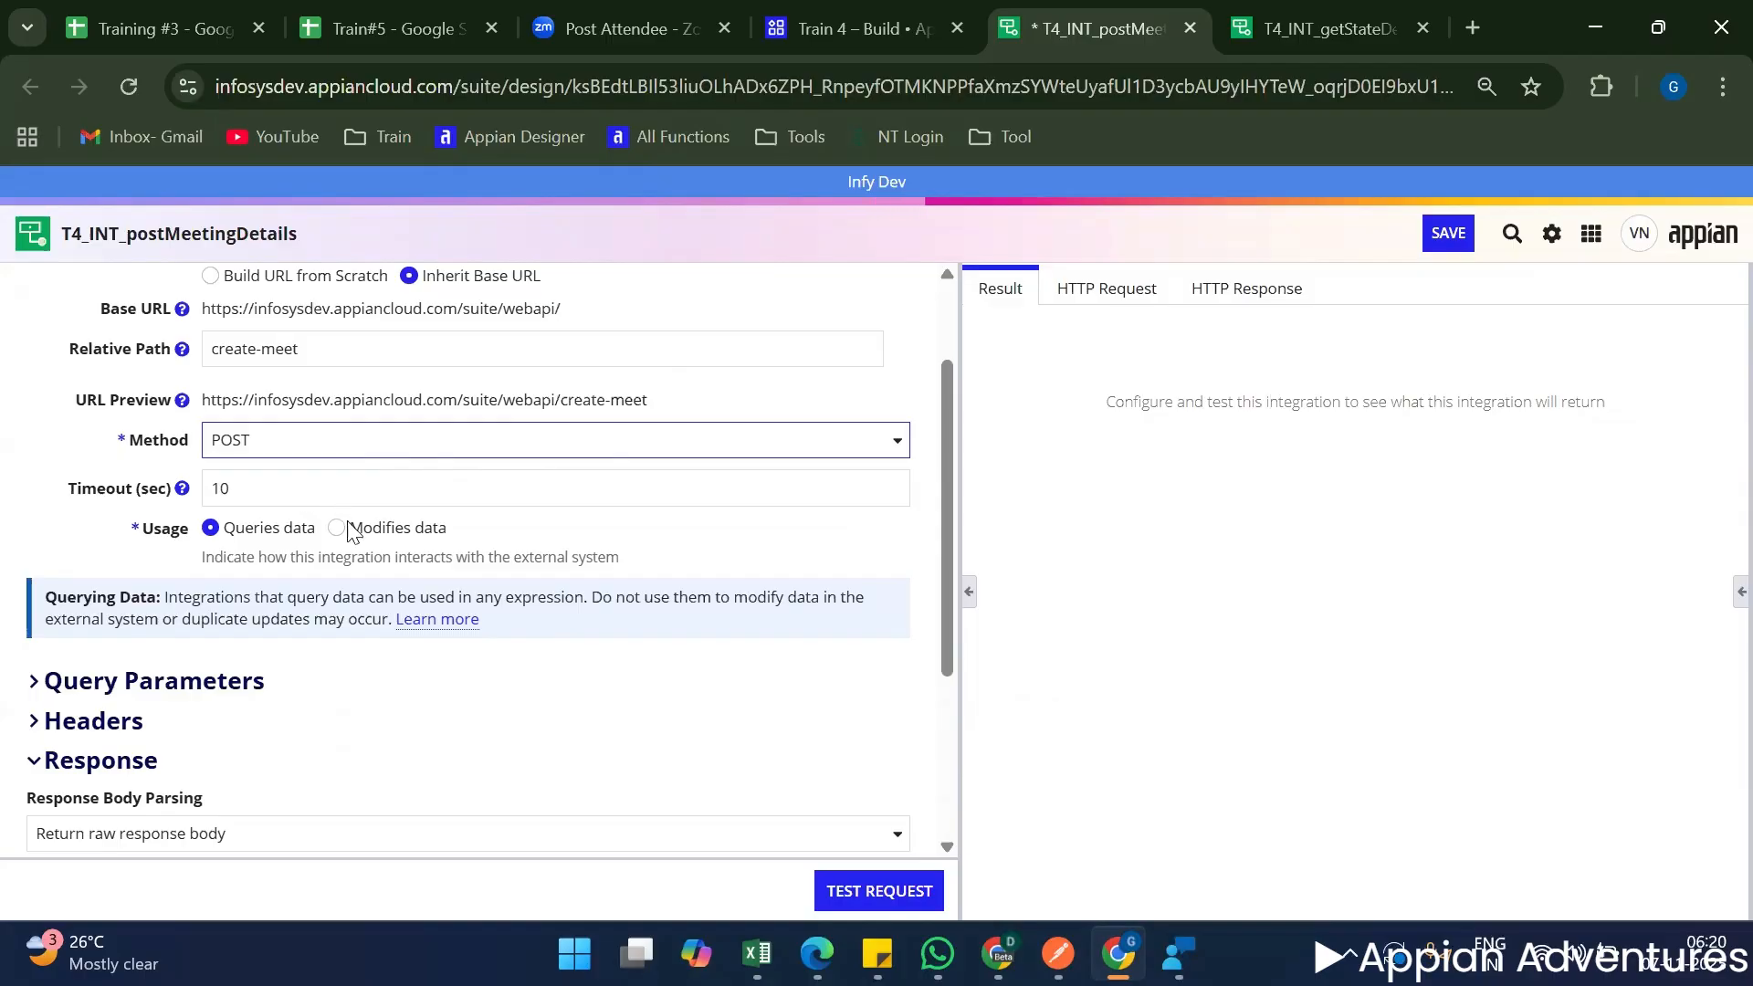
{"action": "scroll", "coordinate": [452, 586], "scroll_direction": "up", "scroll_amount": 1}
Start the integration's JSON request body with an opening and closing pair of curly braces.
{"action": "scroll", "coordinate": [451, 598], "scroll_direction": "down", "scroll_amount": 3}
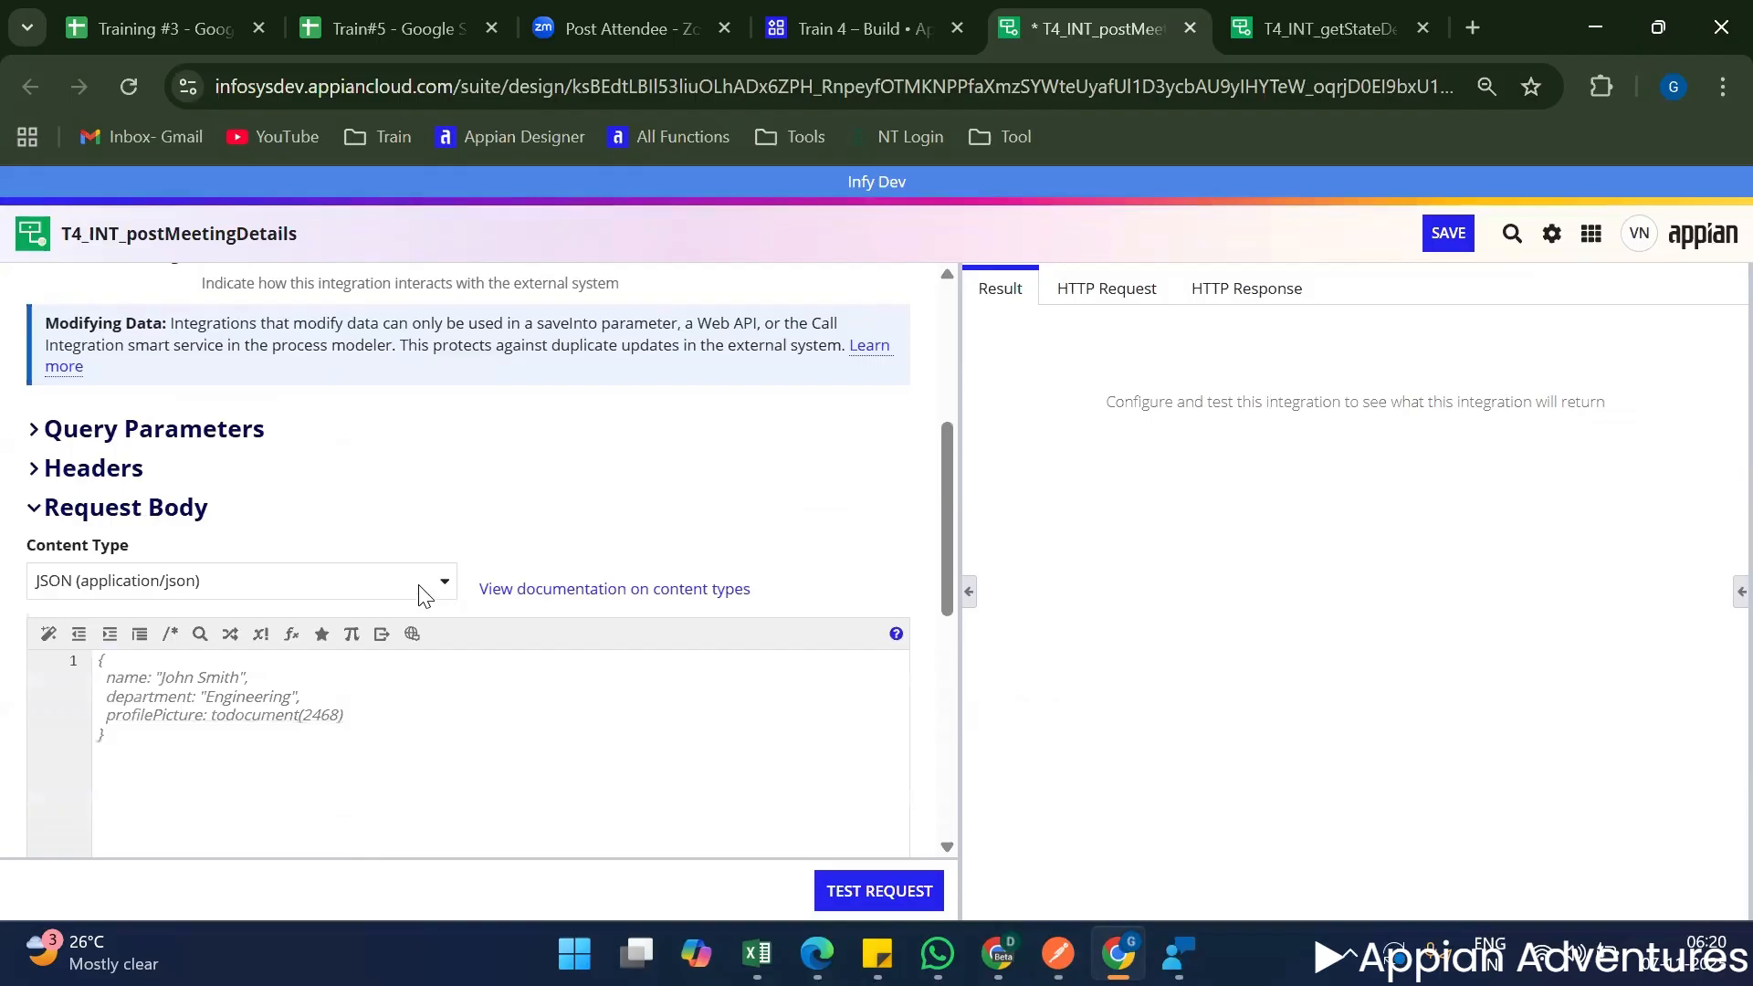
{"action": "left_click", "coordinate": [310, 710]}
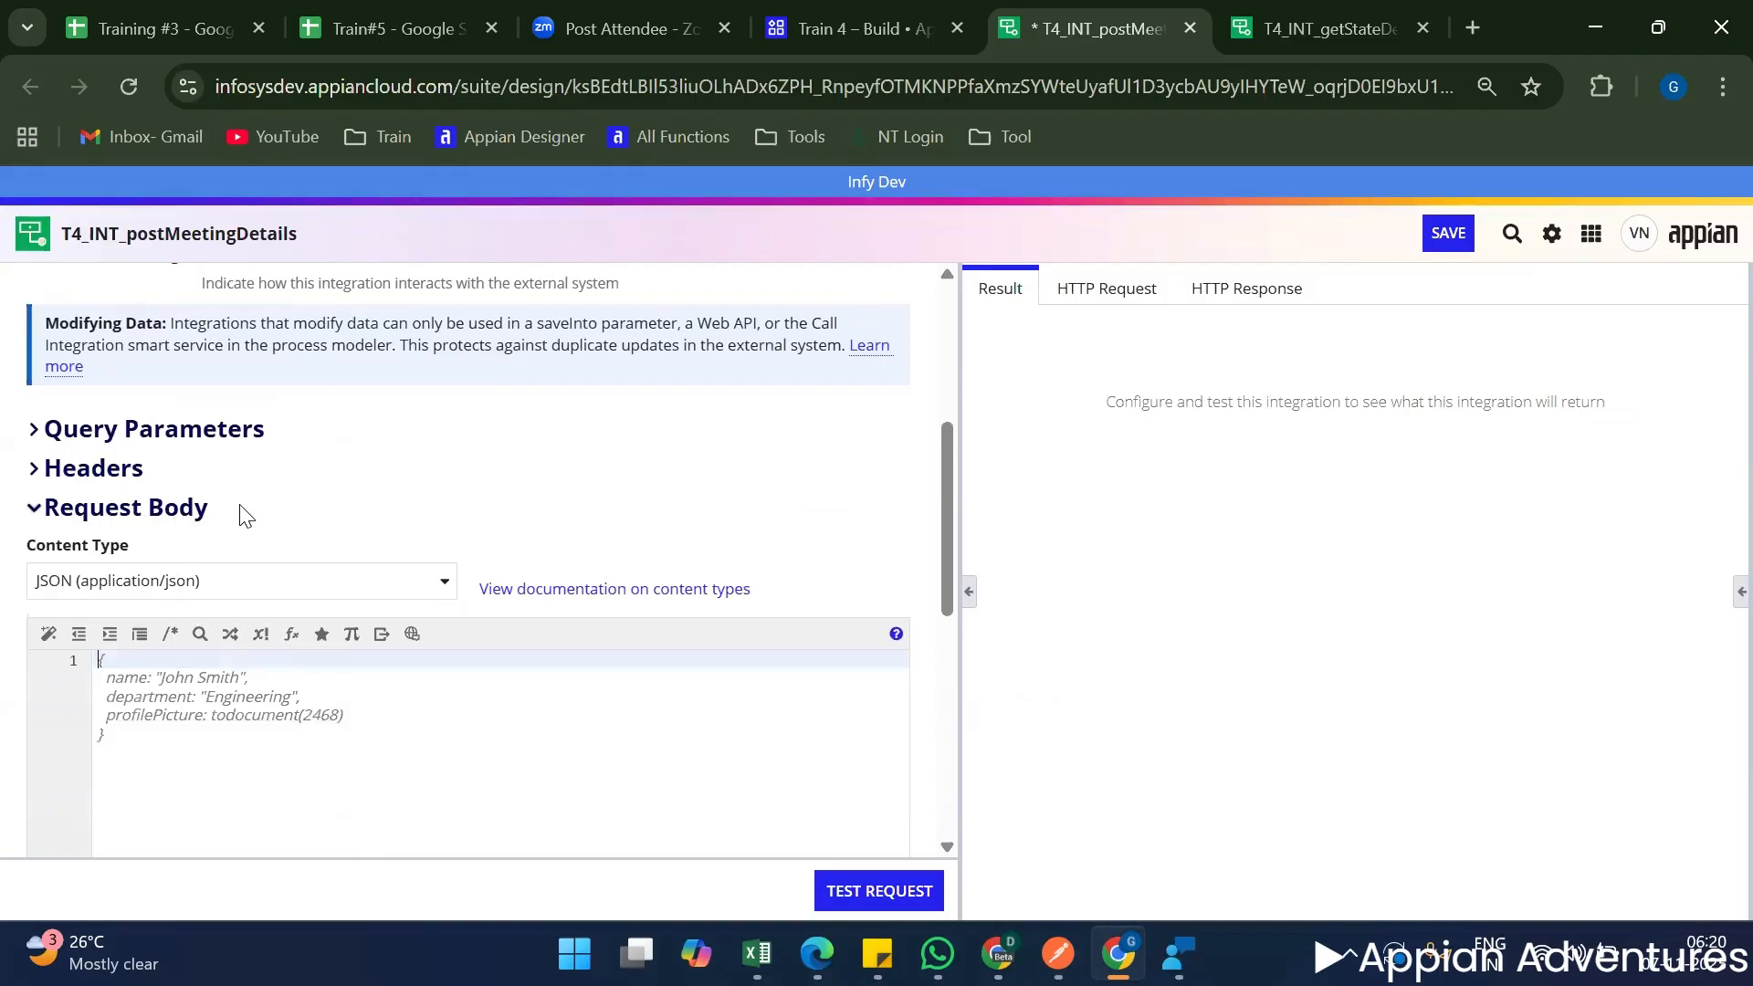
{"action": "scroll", "coordinate": [246, 513], "scroll_direction": "up", "scroll_amount": 1}
{"action": "scroll", "coordinate": [269, 730], "scroll_direction": "down", "scroll_amount": 1}
{"action": "scroll", "coordinate": [493, 694], "scroll_direction": "down", "scroll_amount": 2}
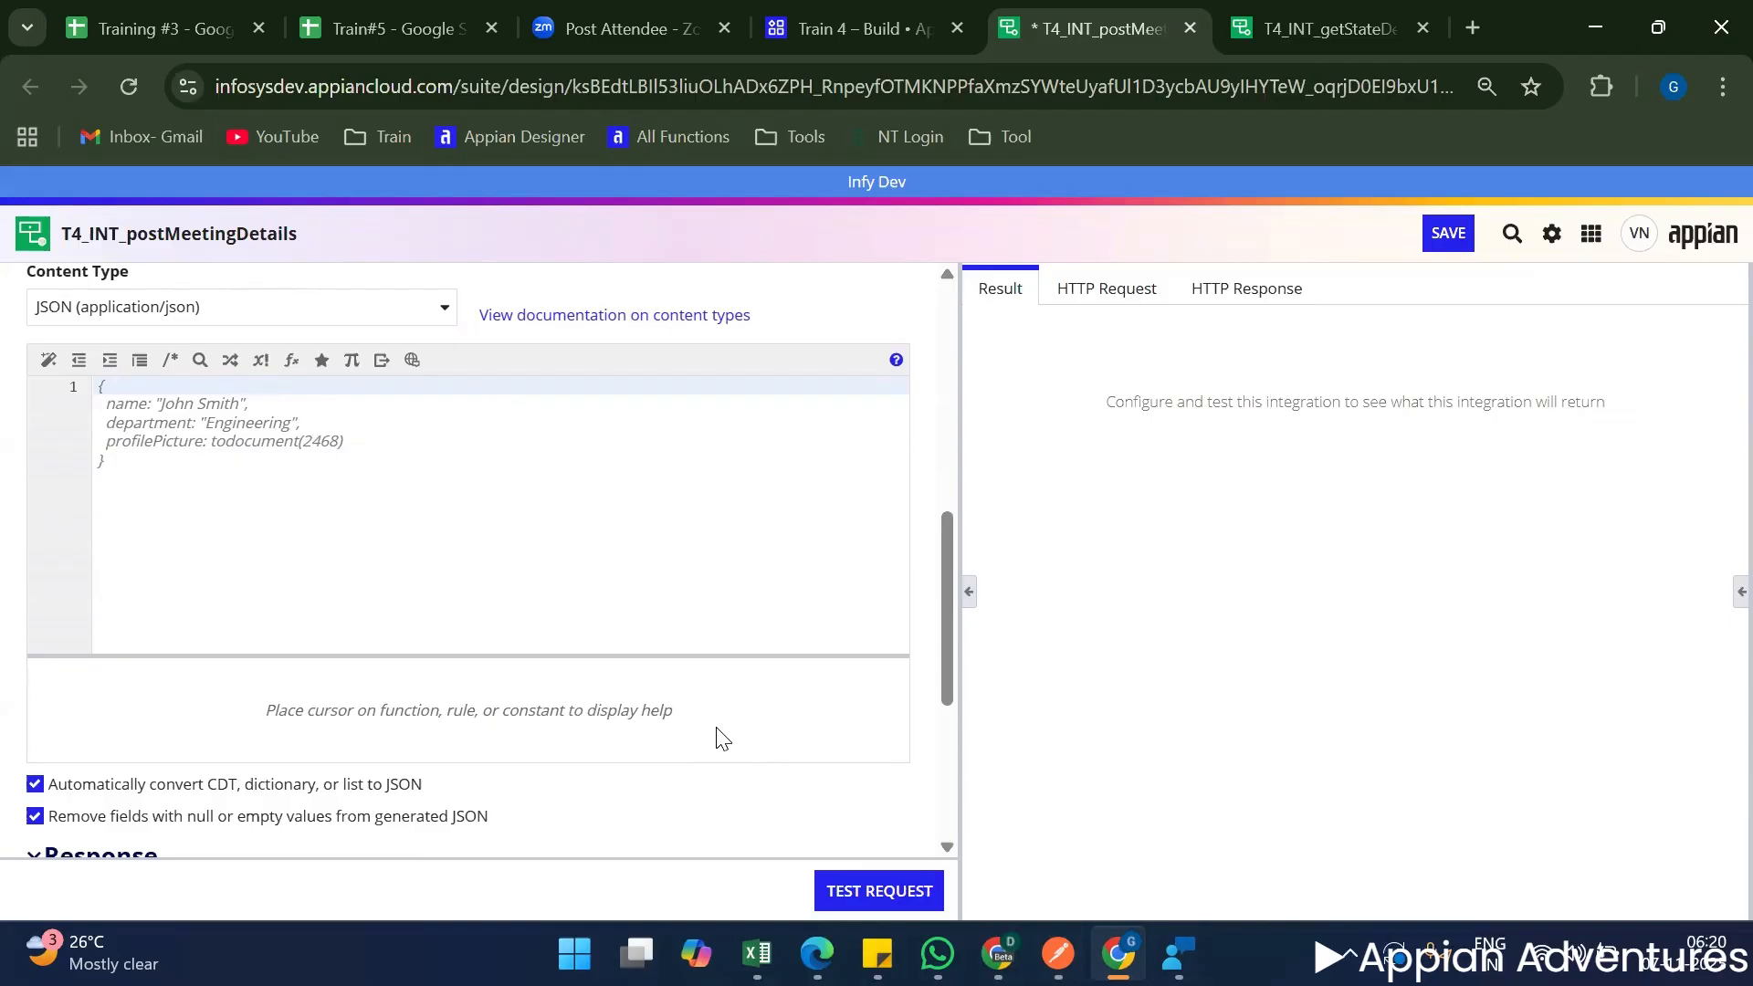
{"action": "type", "text": "{"}
{"action": "key", "text": "Return"}
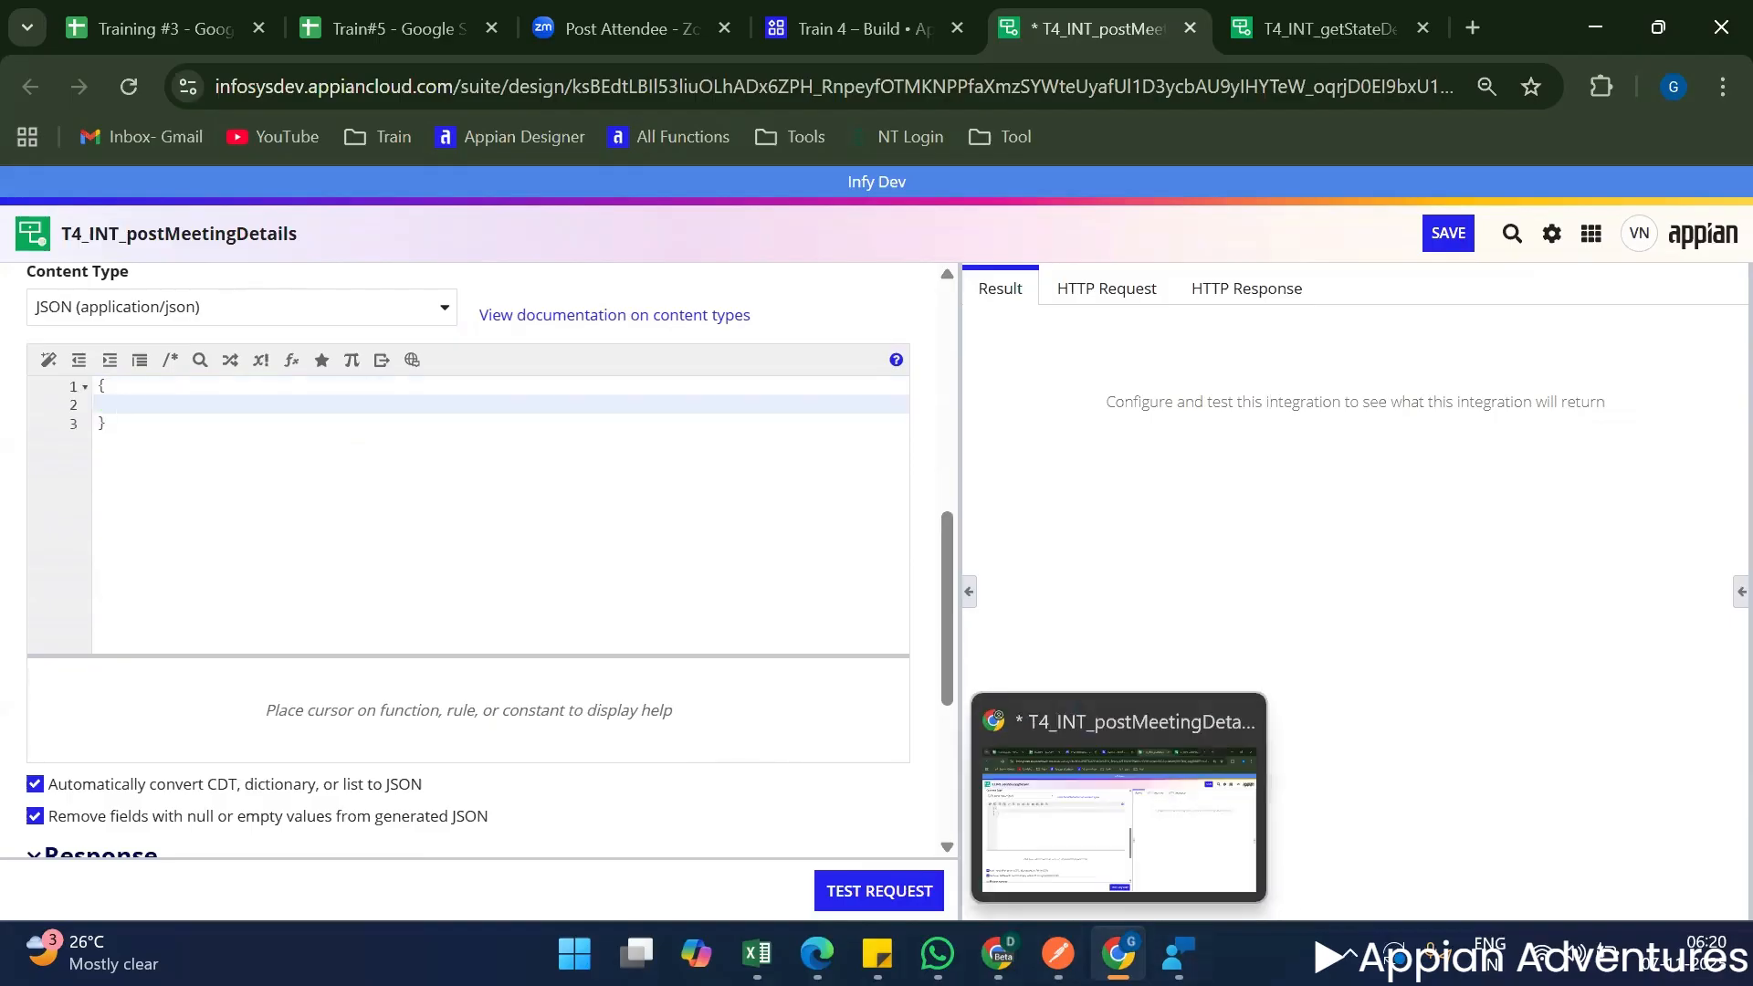
Copy the first meeting object from the create meeting request body in Postman and paste it between the integration body's braces.
{"action": "left_click", "coordinate": [1058, 953]}
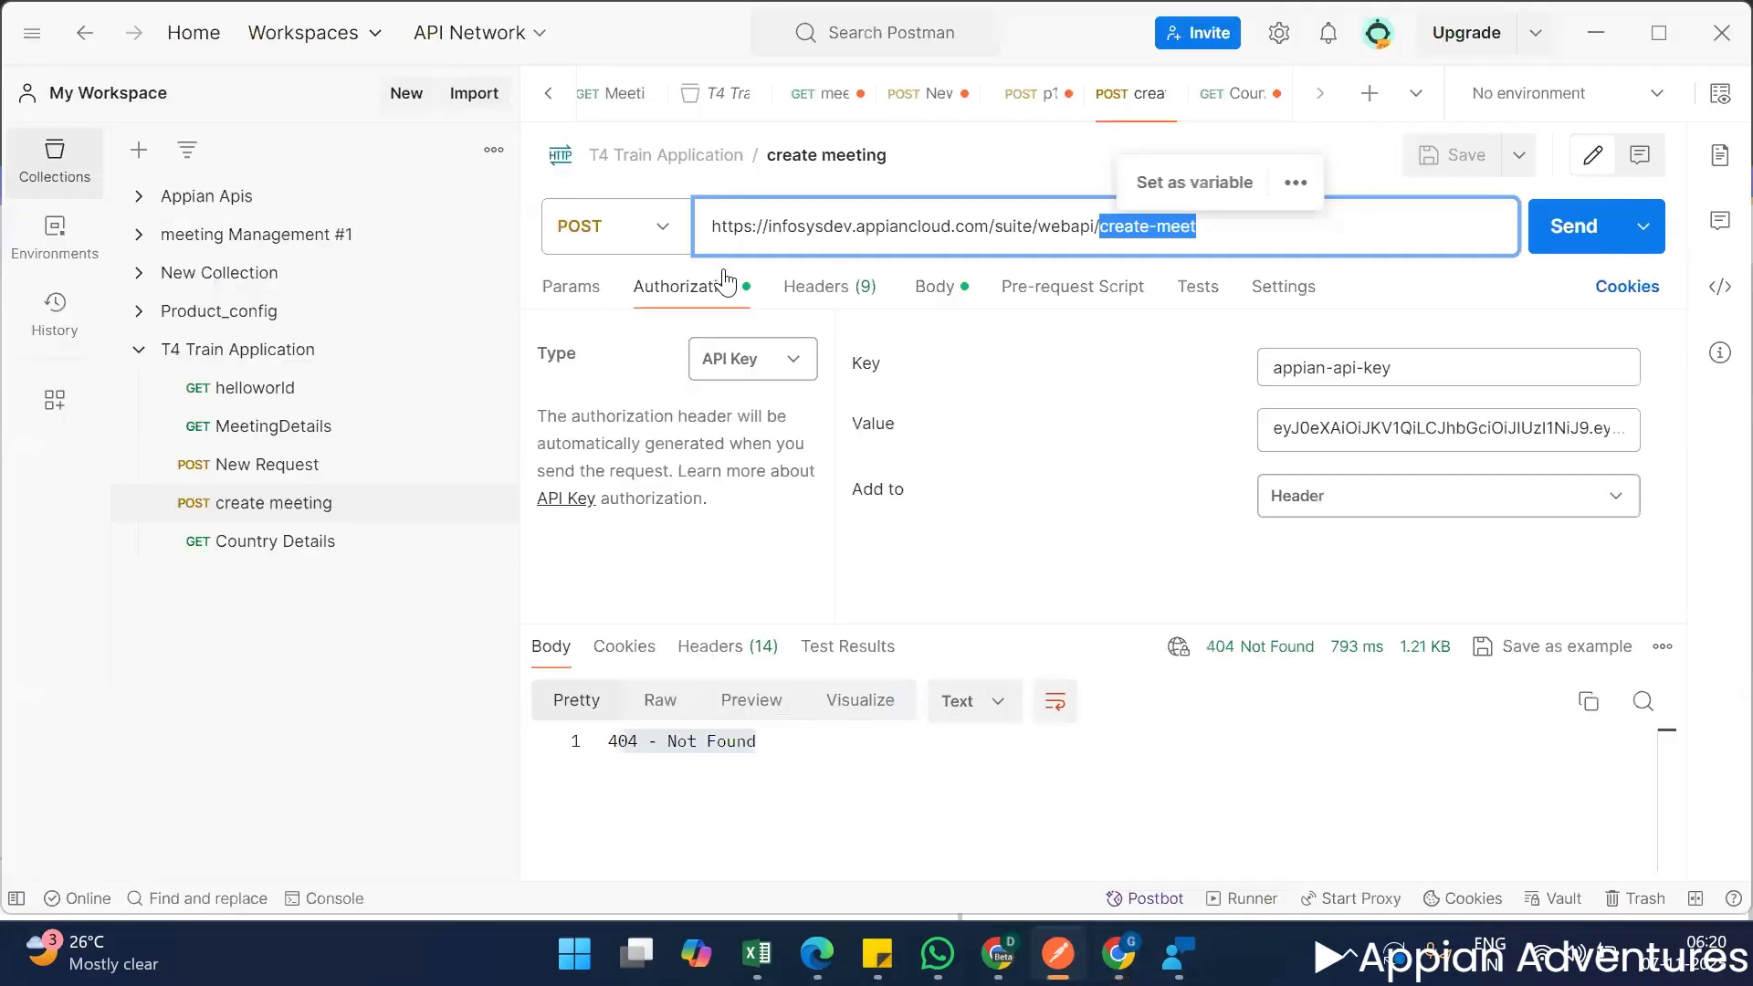
{"action": "left_click", "coordinate": [949, 288]}
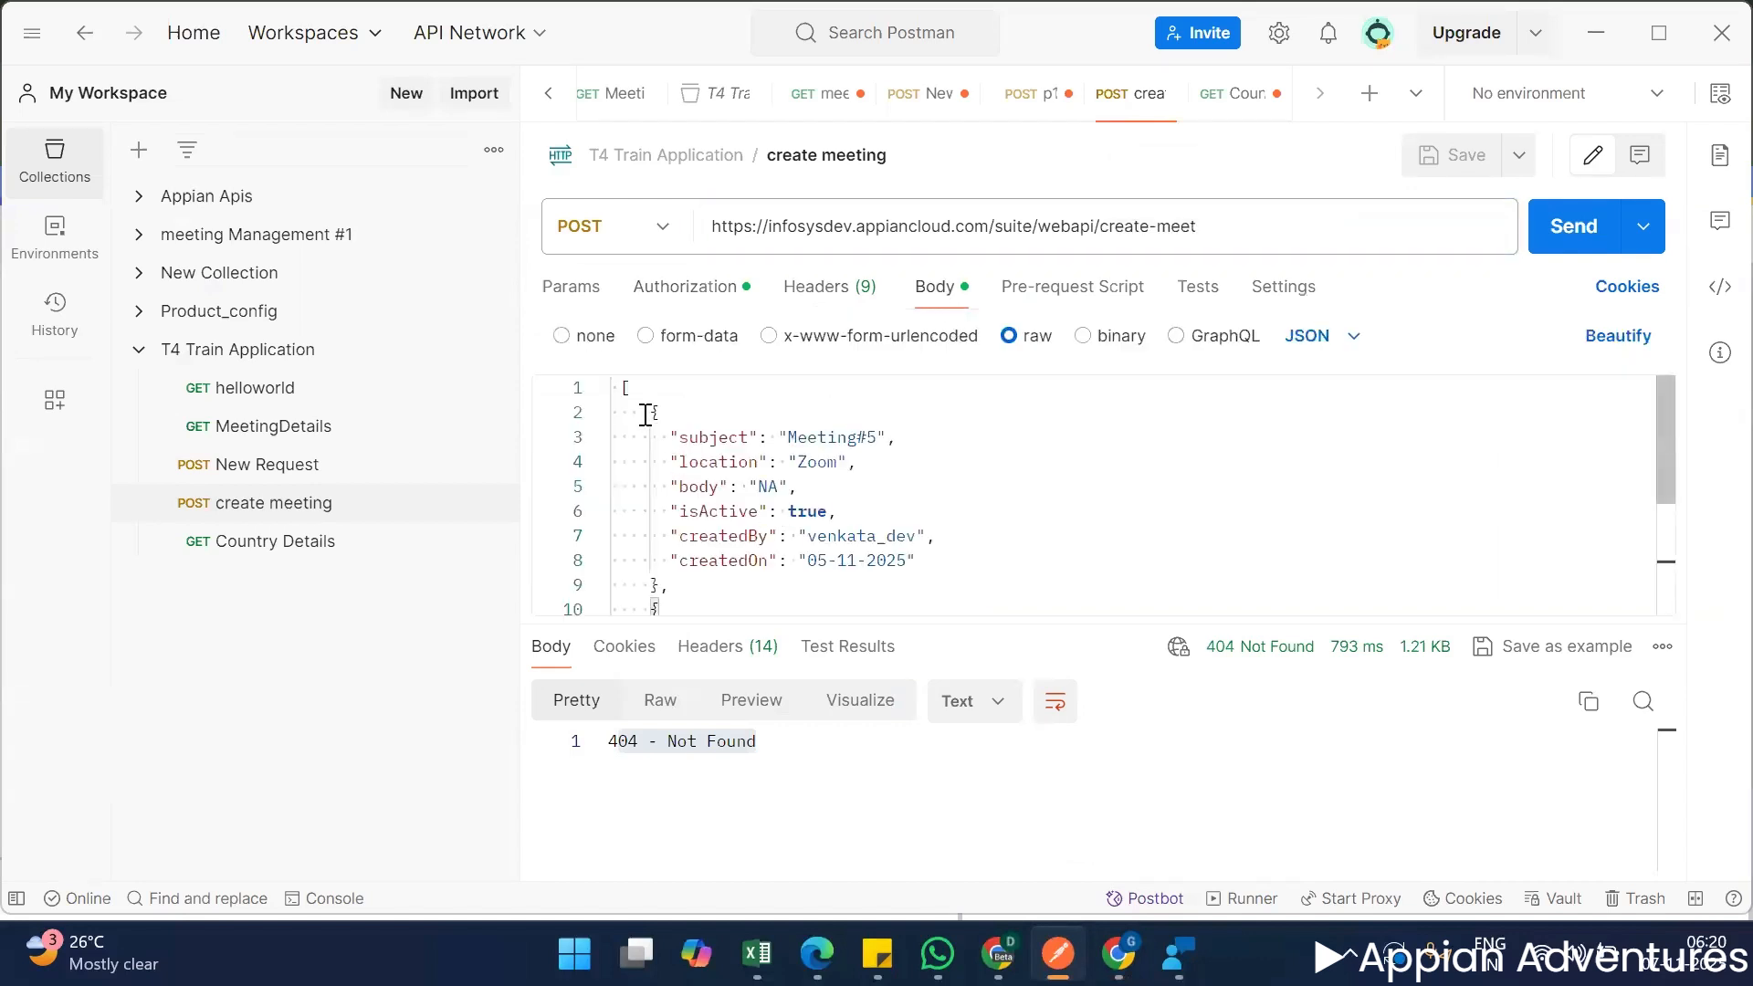
{"action": "left_click_drag", "start_coordinate": [645, 414], "coordinate": [700, 581]}
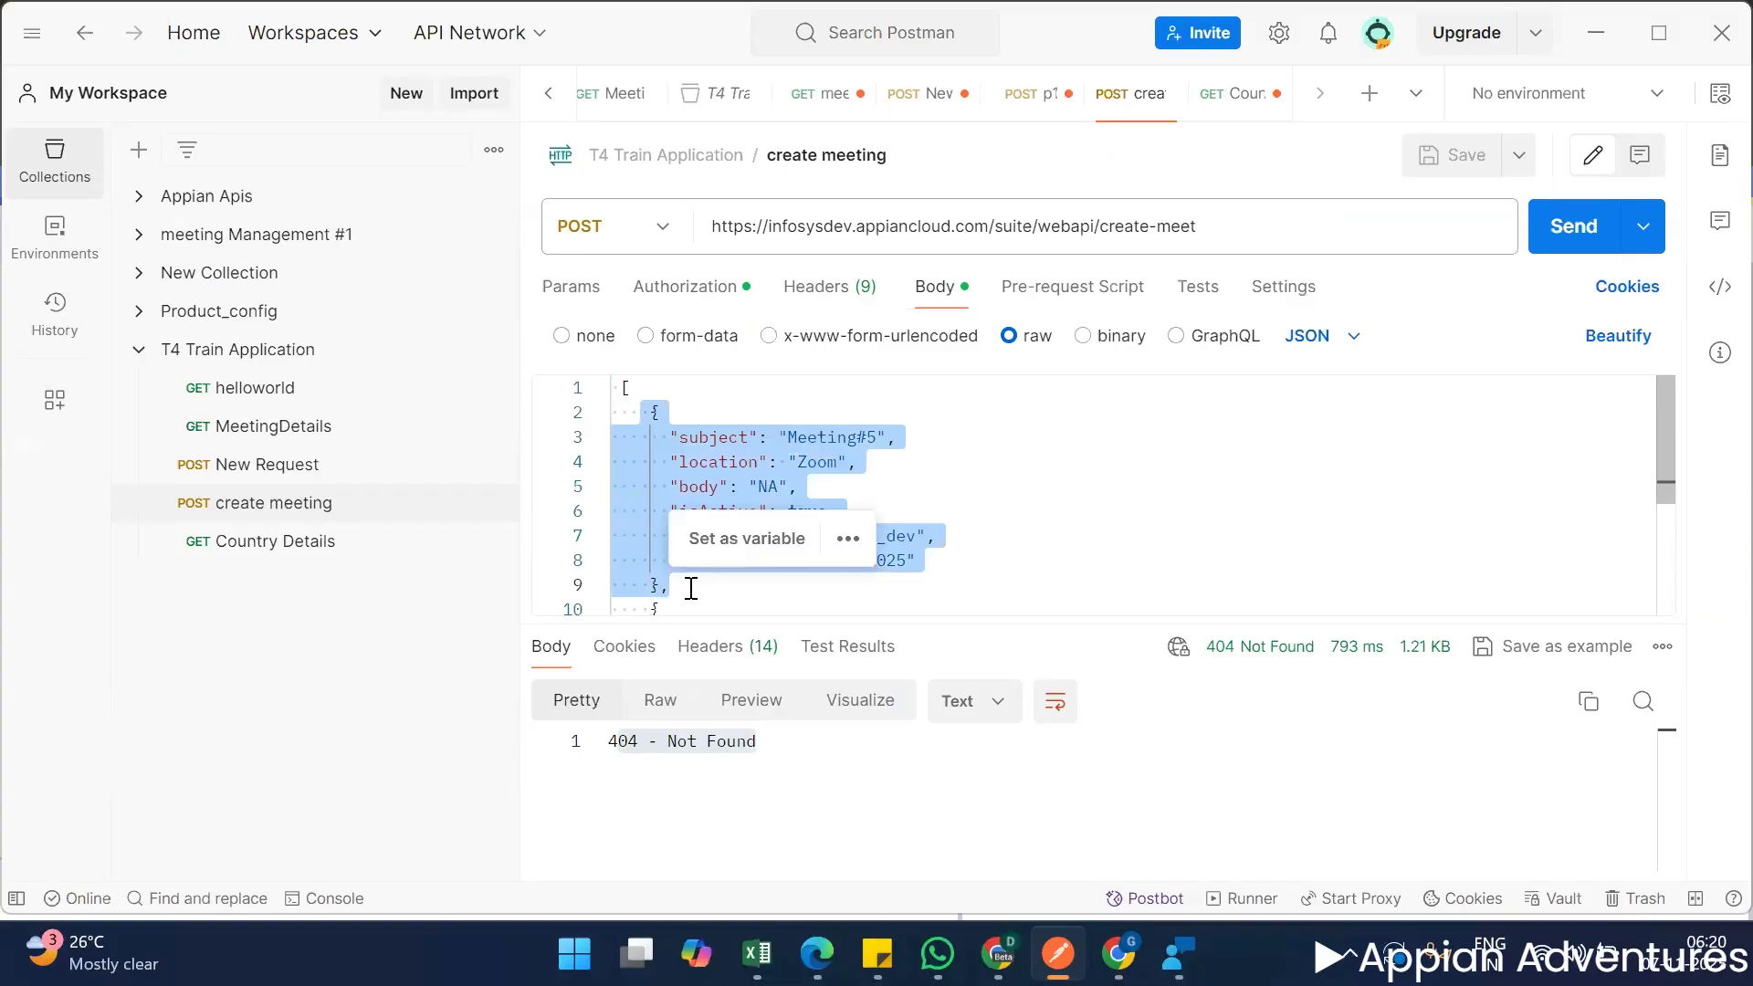
{"action": "key", "text": "ctrl+c"}
{"action": "key", "text": "alt+Tab"}
{"action": "key", "text": "ctrl+v"}
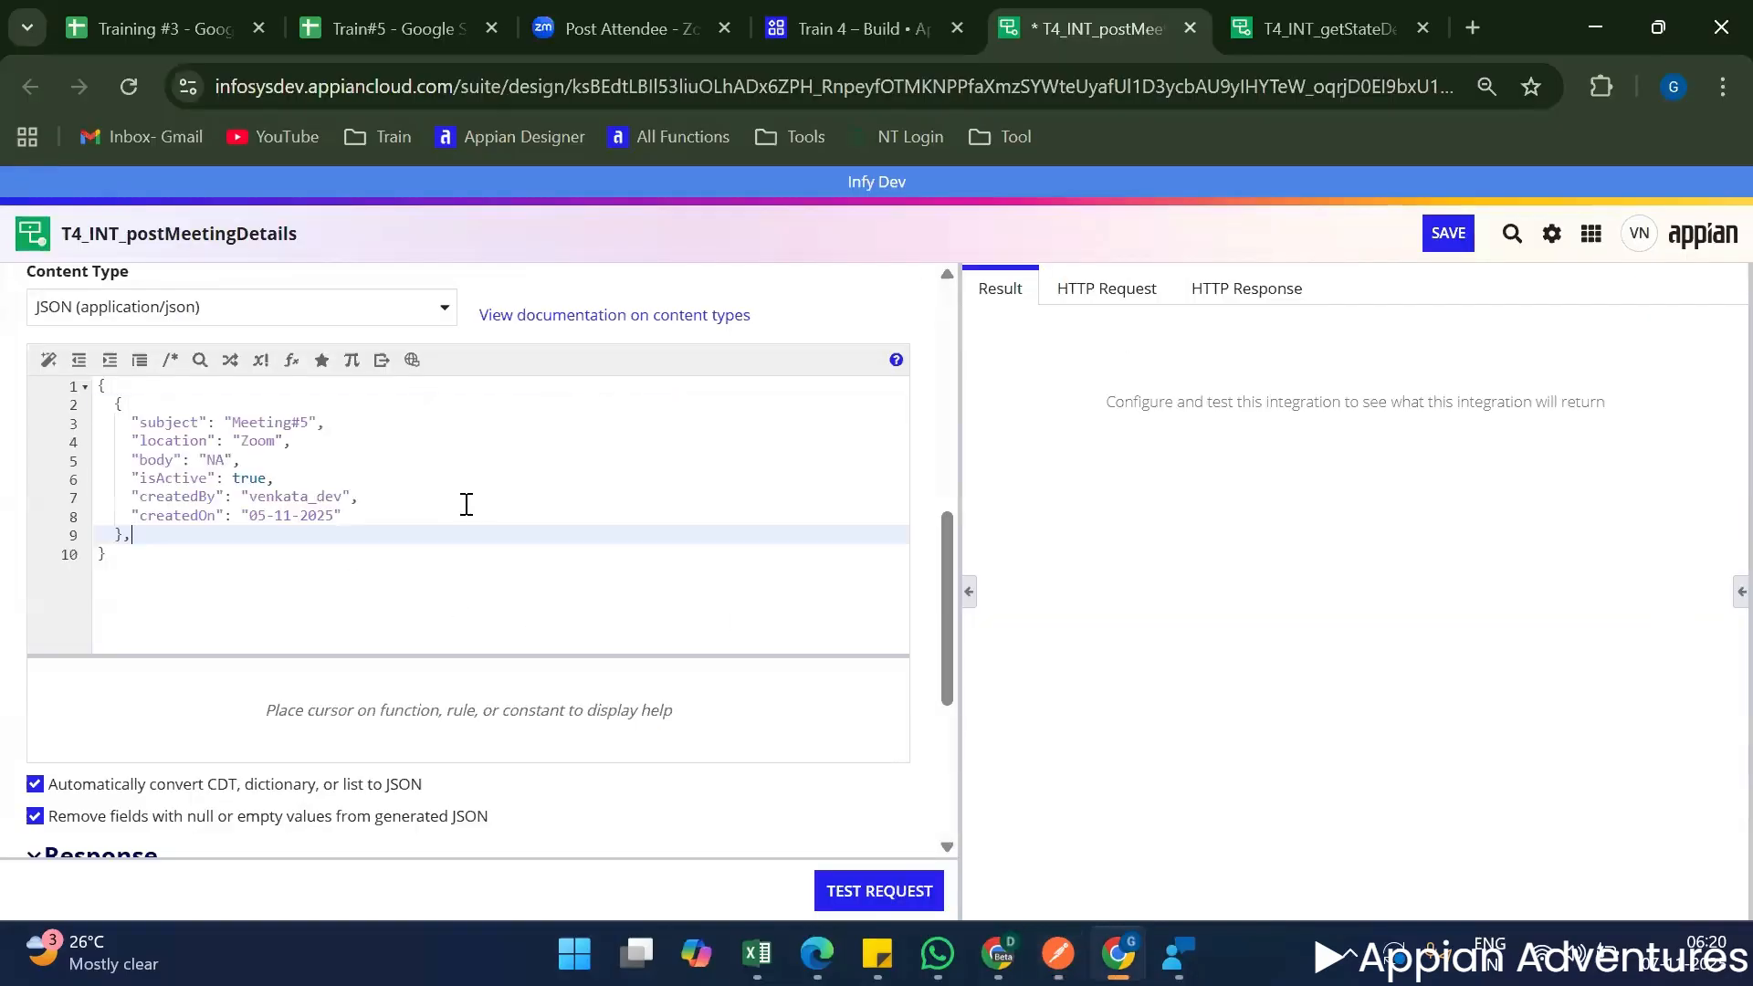
Change the meeting subject in the request body to Meeting#7 and remove the comma after the meeting object.
{"action": "left_click", "coordinate": [308, 423]}
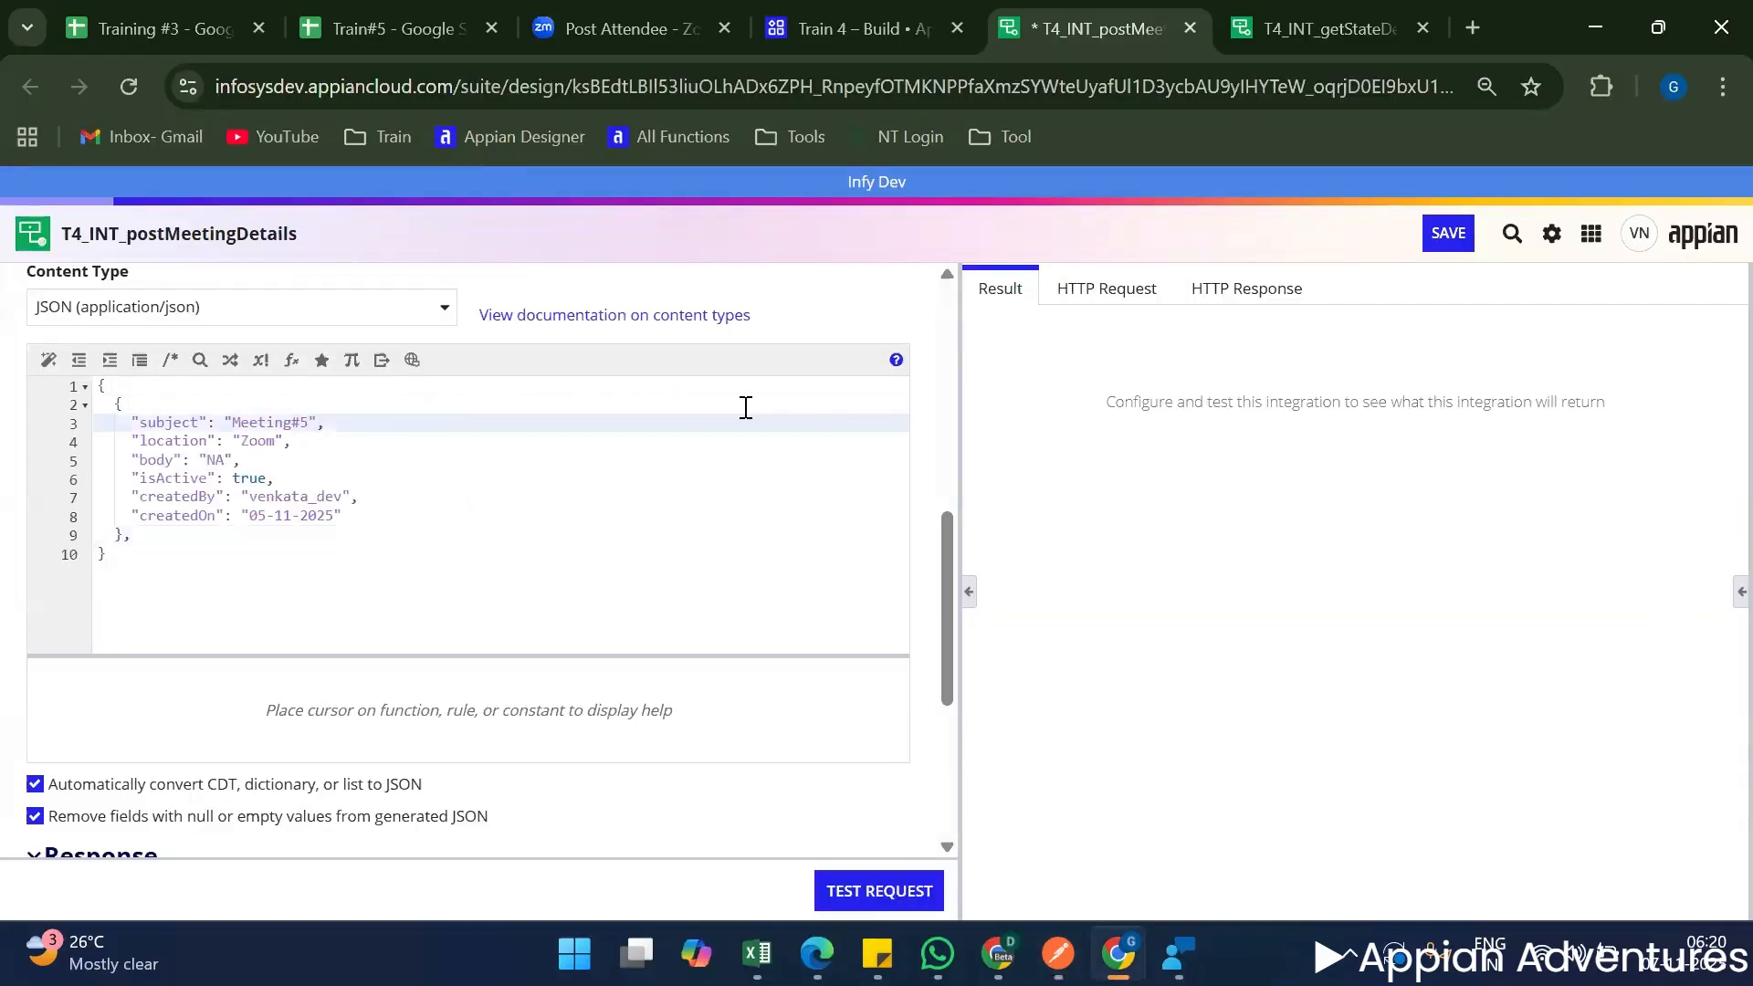
{"action": "key", "text": "BackSpace"}
{"action": "type", "text": "7"}
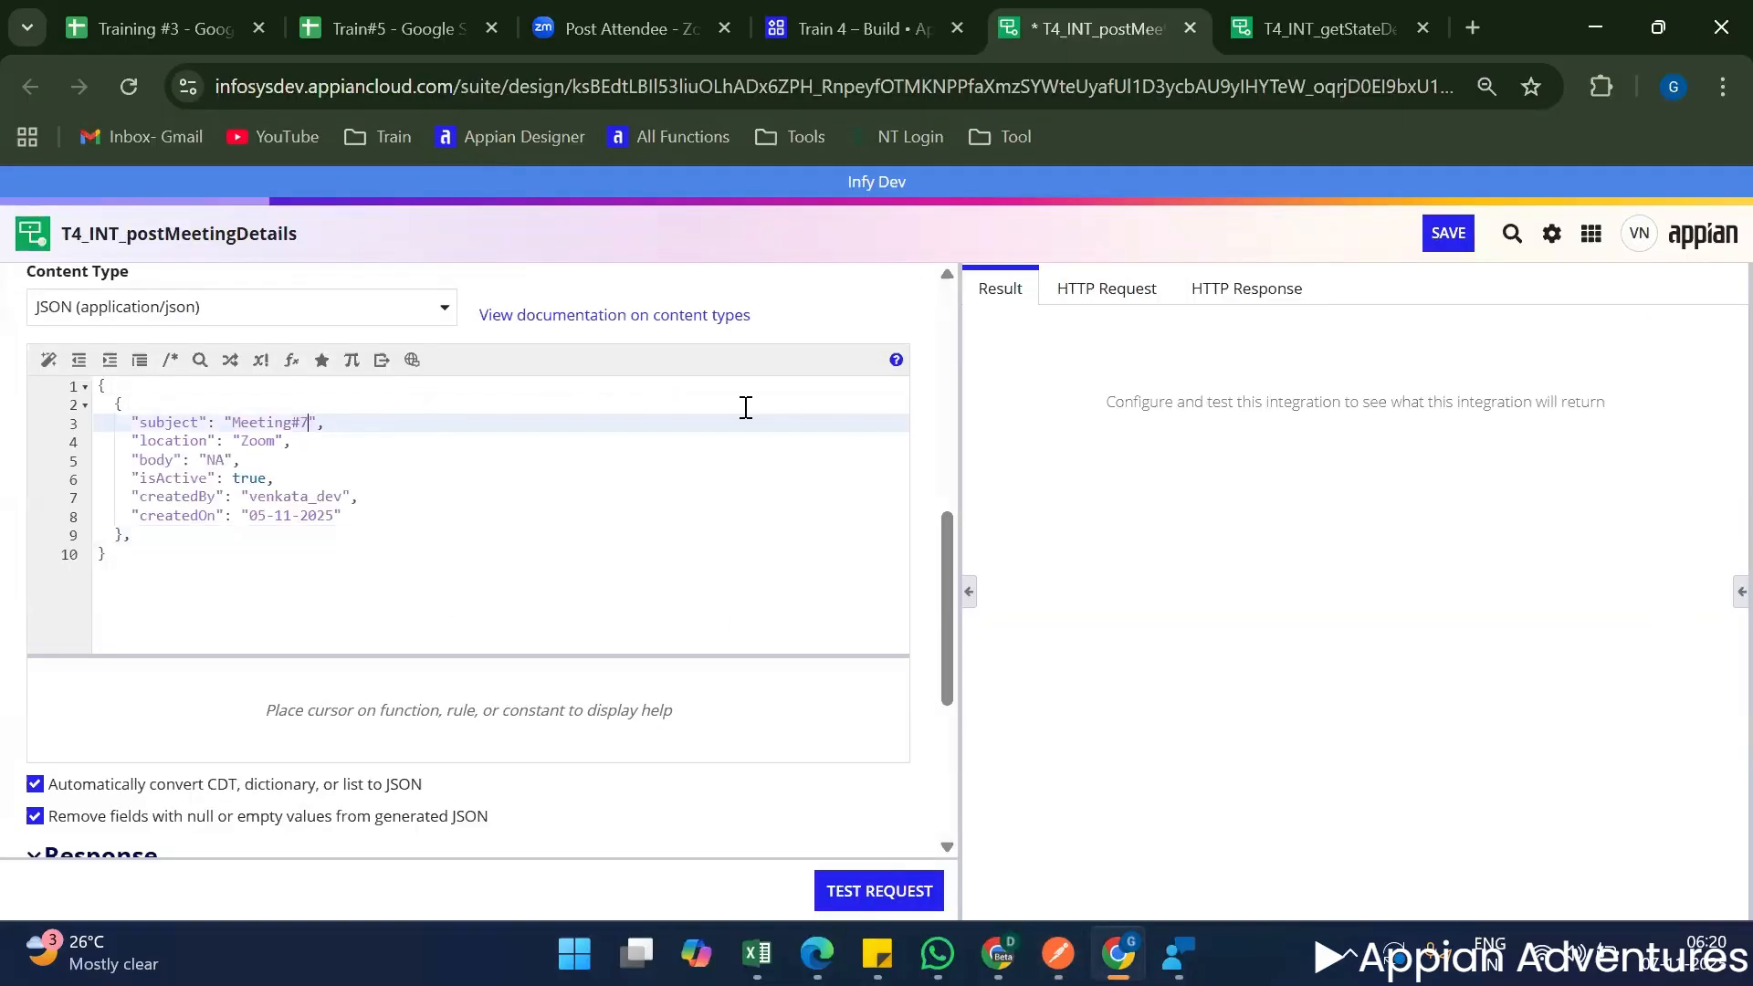
{"action": "left_click", "coordinate": [125, 556]}
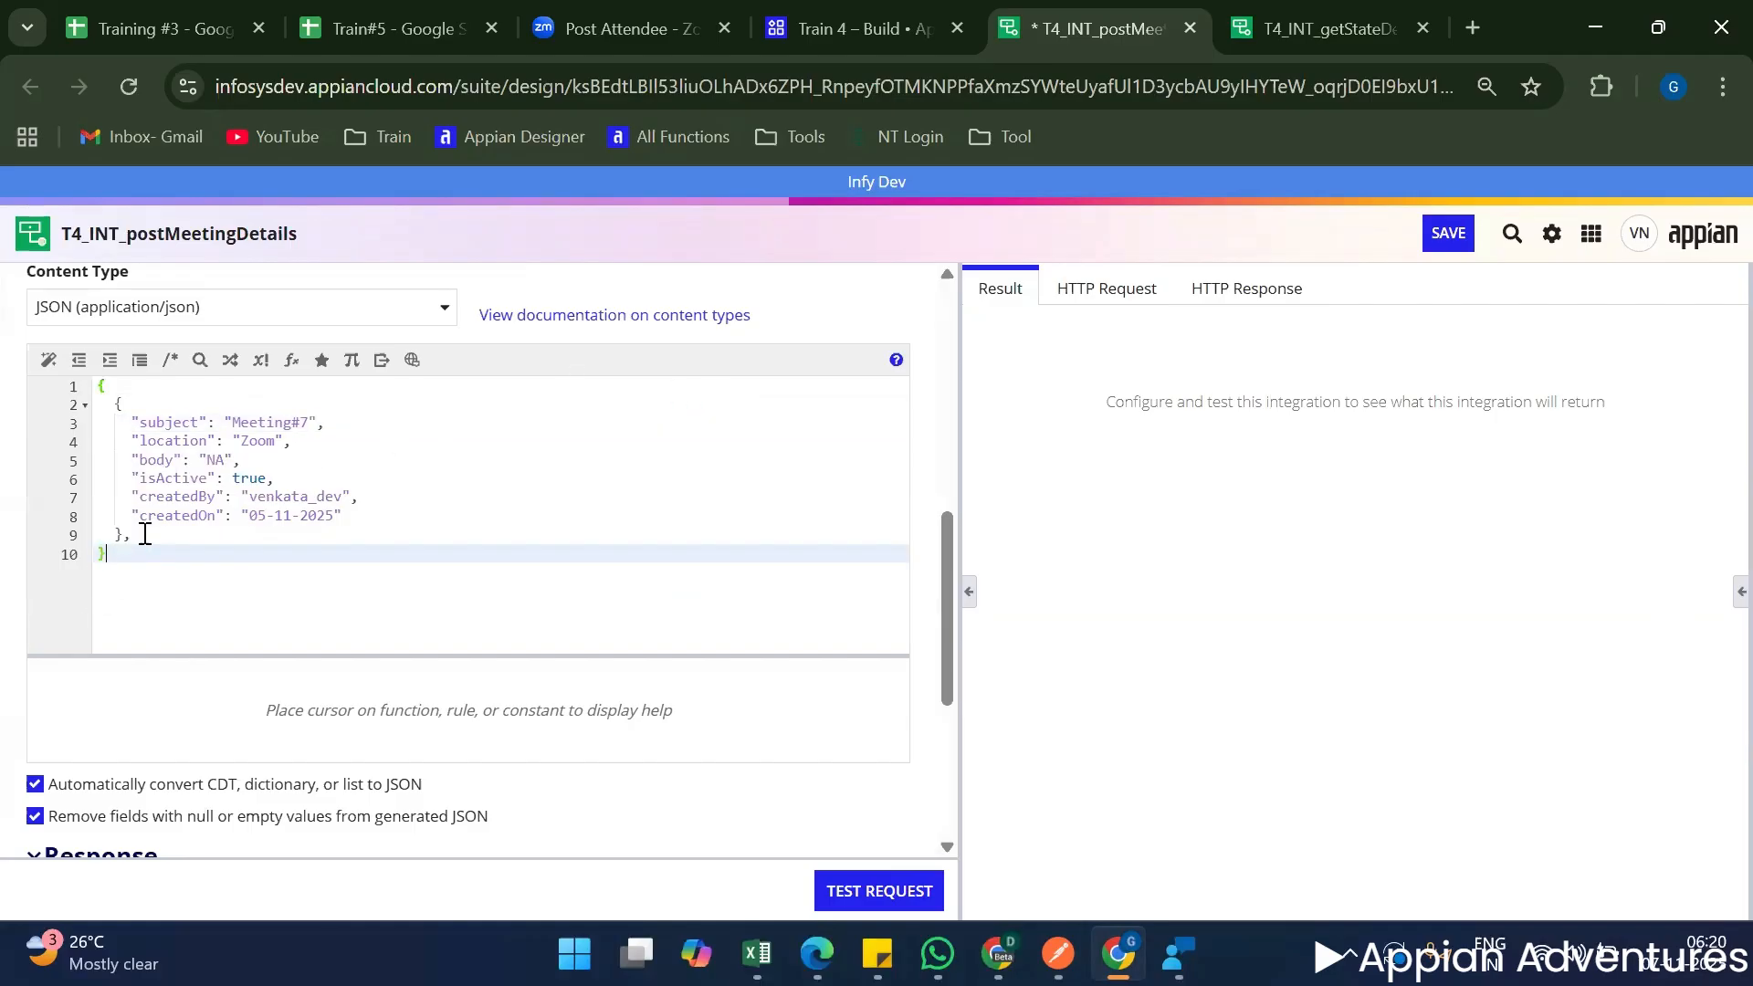
{"action": "left_click", "coordinate": [205, 535]}
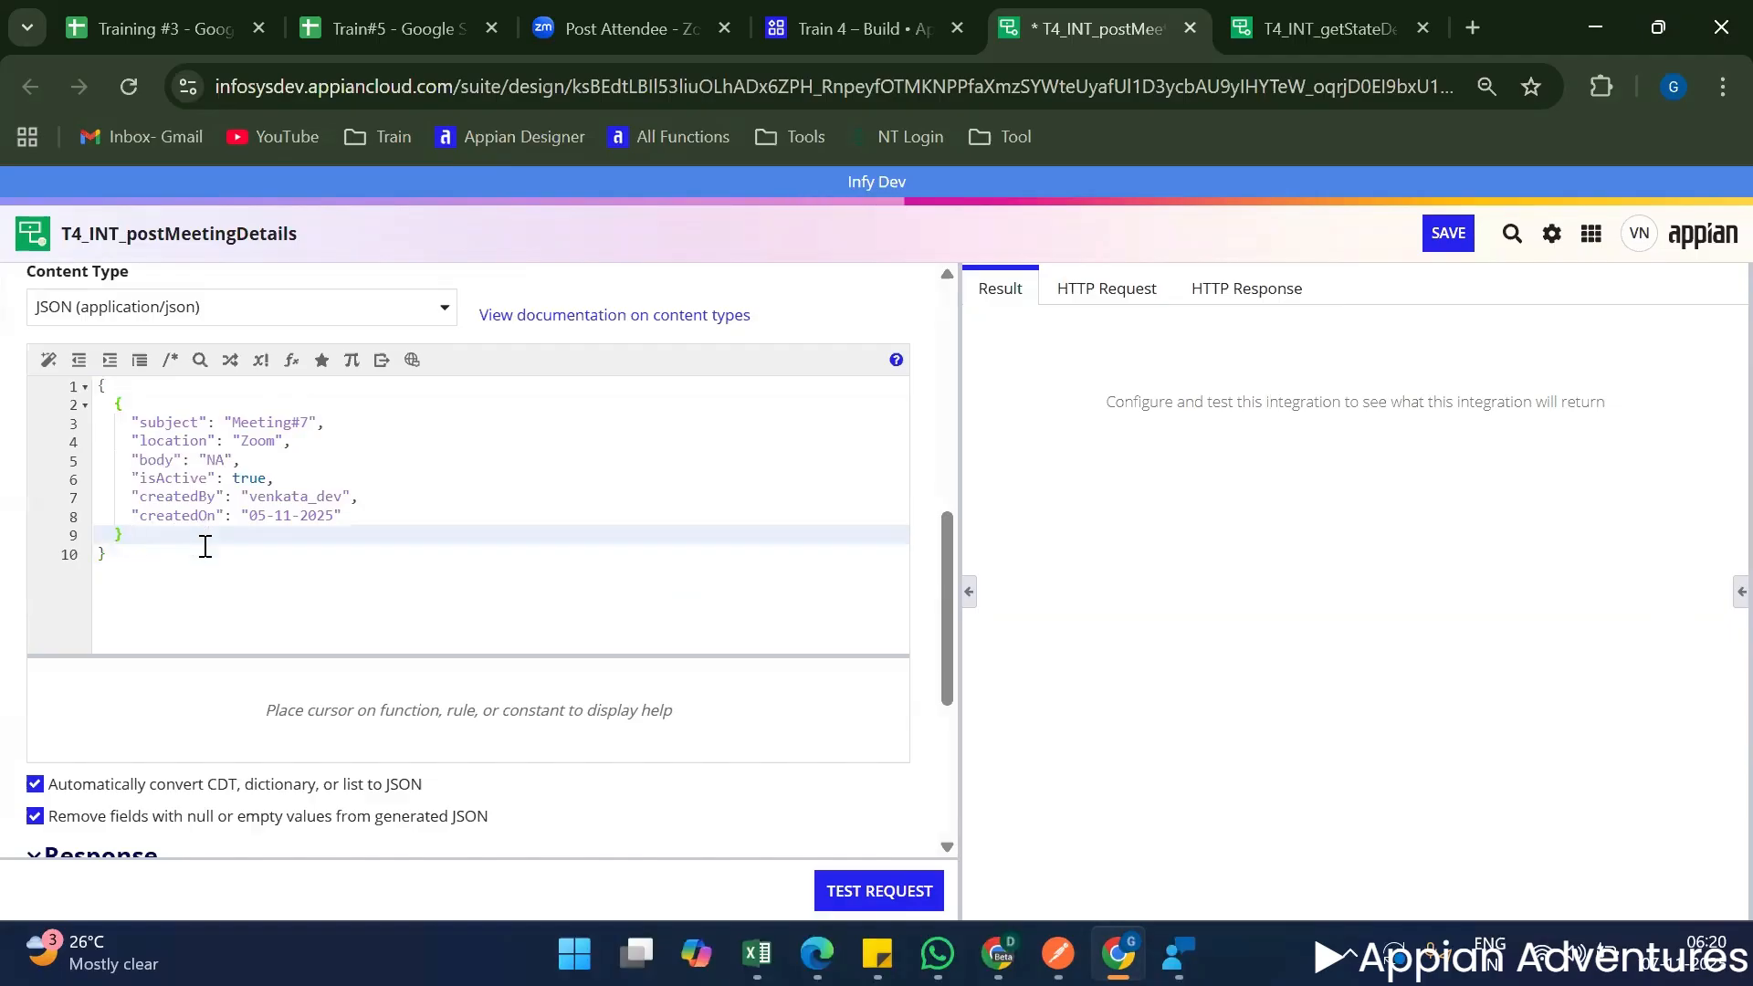
{"action": "scroll", "coordinate": [270, 583], "scroll_direction": "down", "scroll_amount": 4}
{"action": "scroll", "coordinate": [327, 661], "scroll_direction": "up", "scroll_amount": 6}
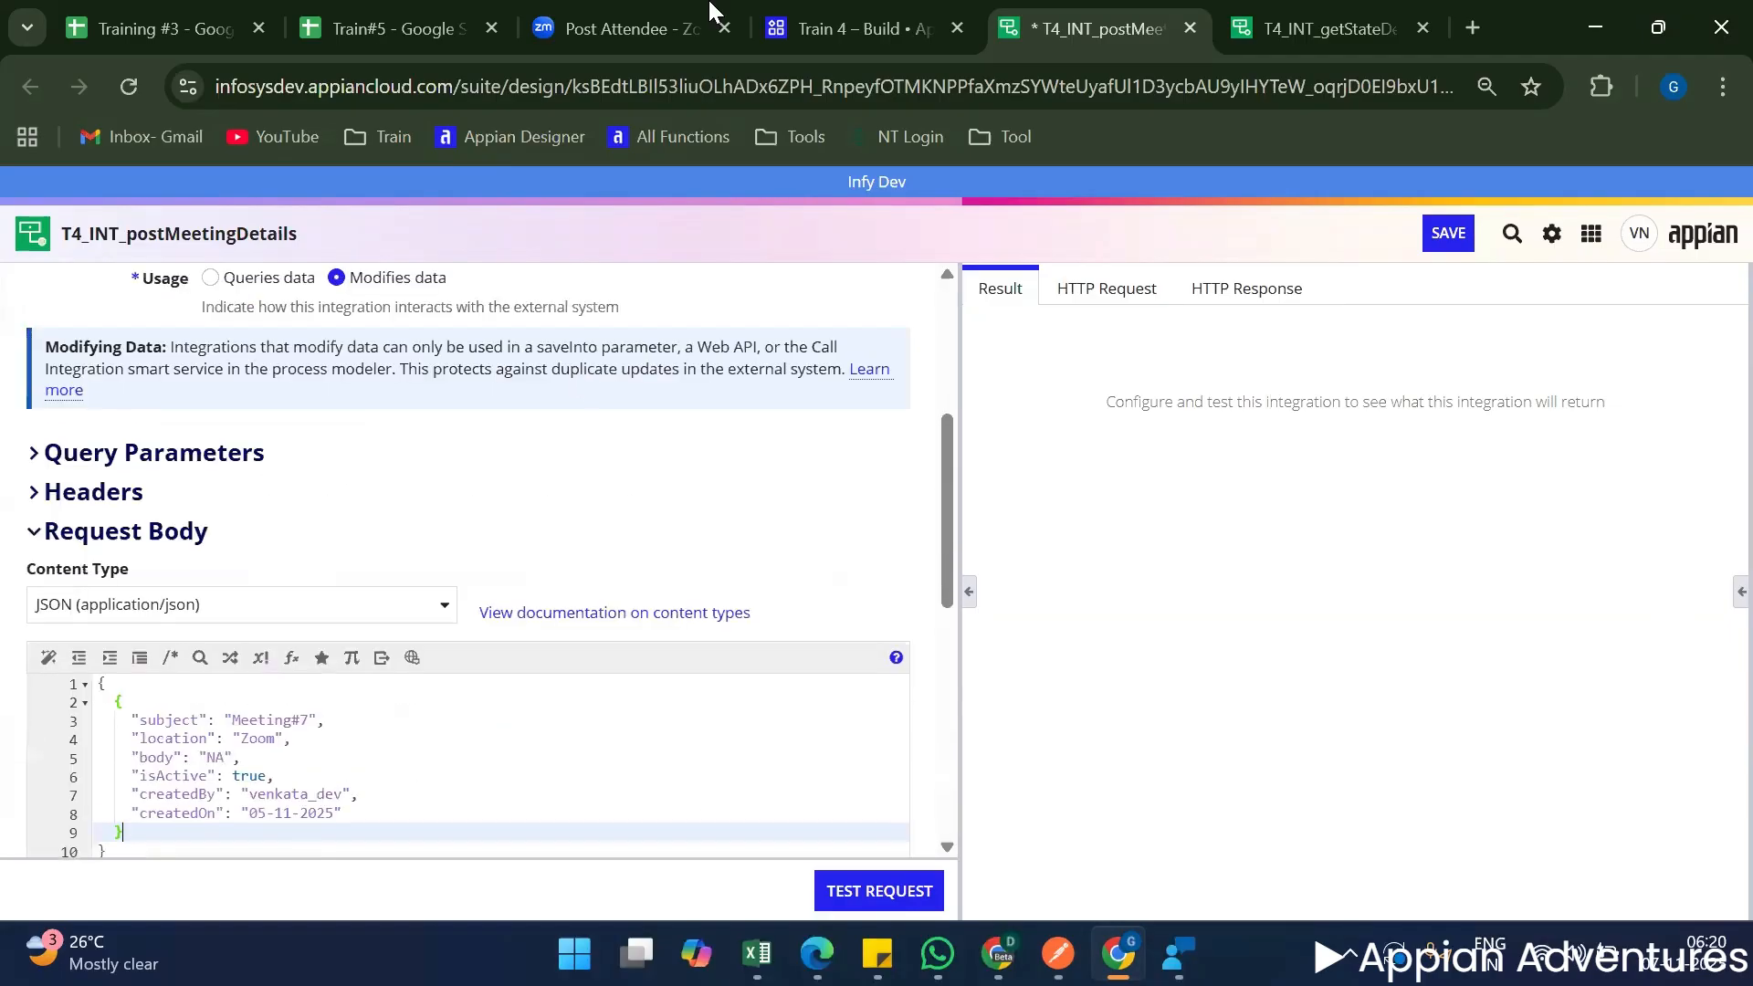
Duplicate the Train 4 browser tab and open the application's process activity monitoring in the original one.
{"action": "left_click", "coordinate": [787, 7]}
{"action": "right_click", "coordinate": [787, 15]}
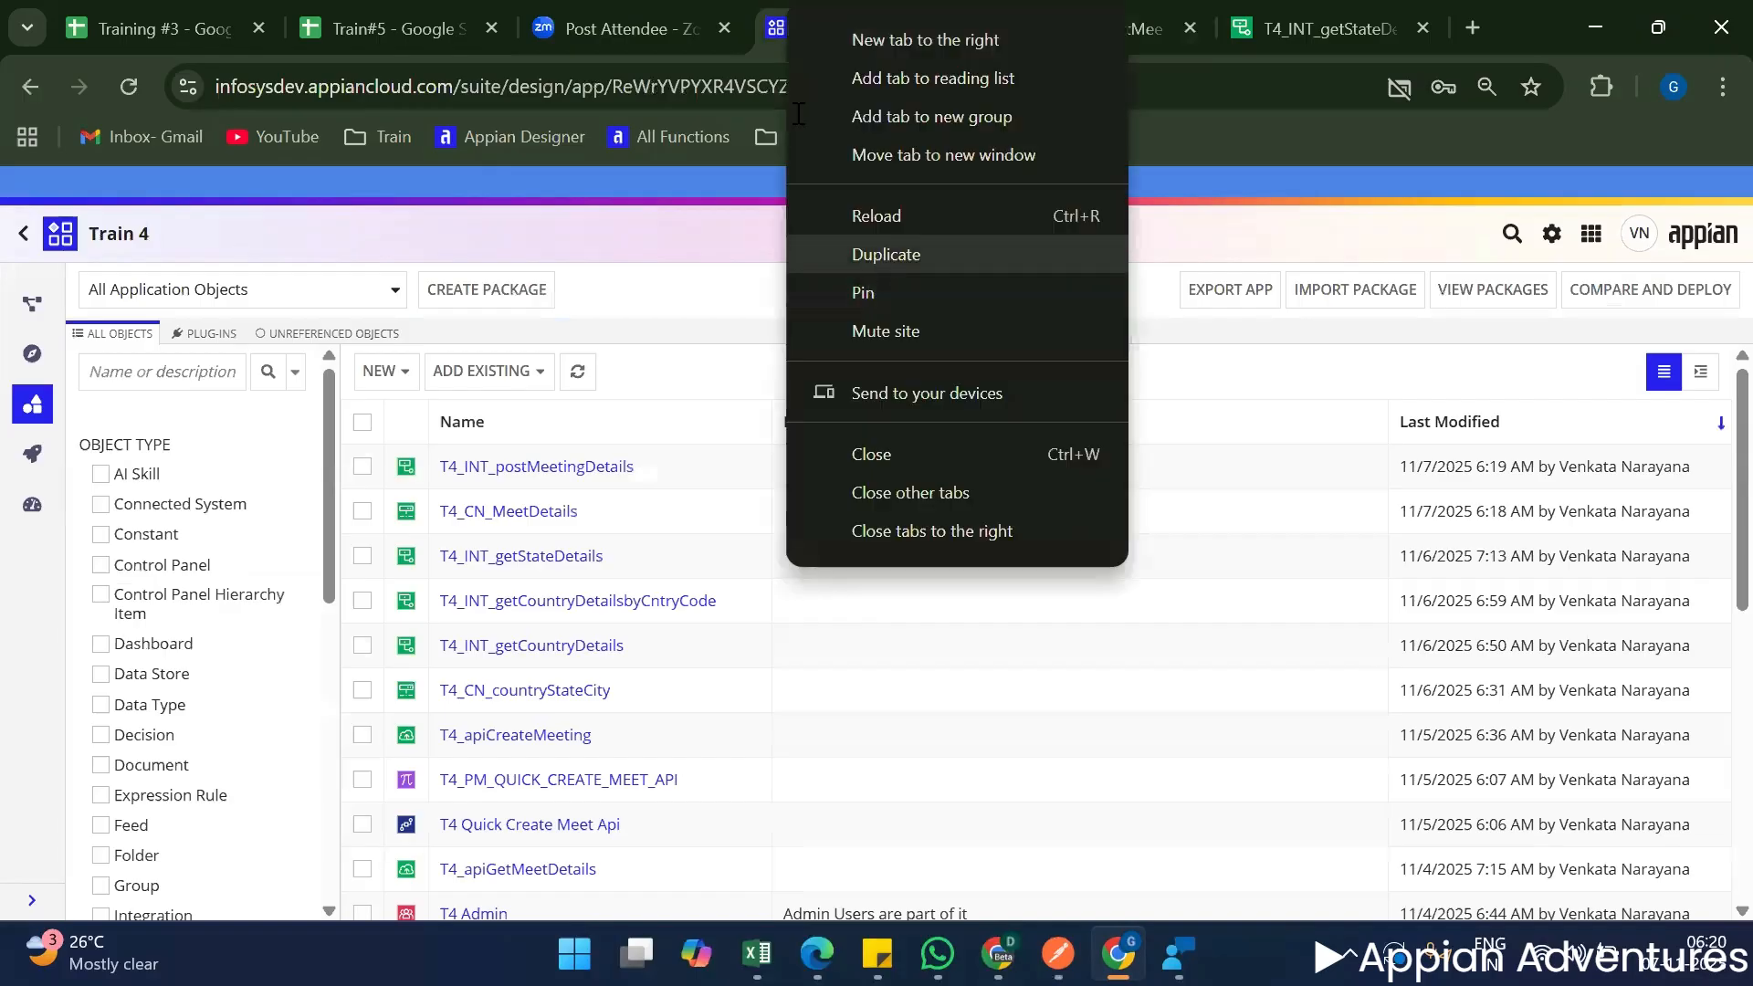
{"action": "left_click", "coordinate": [886, 254]}
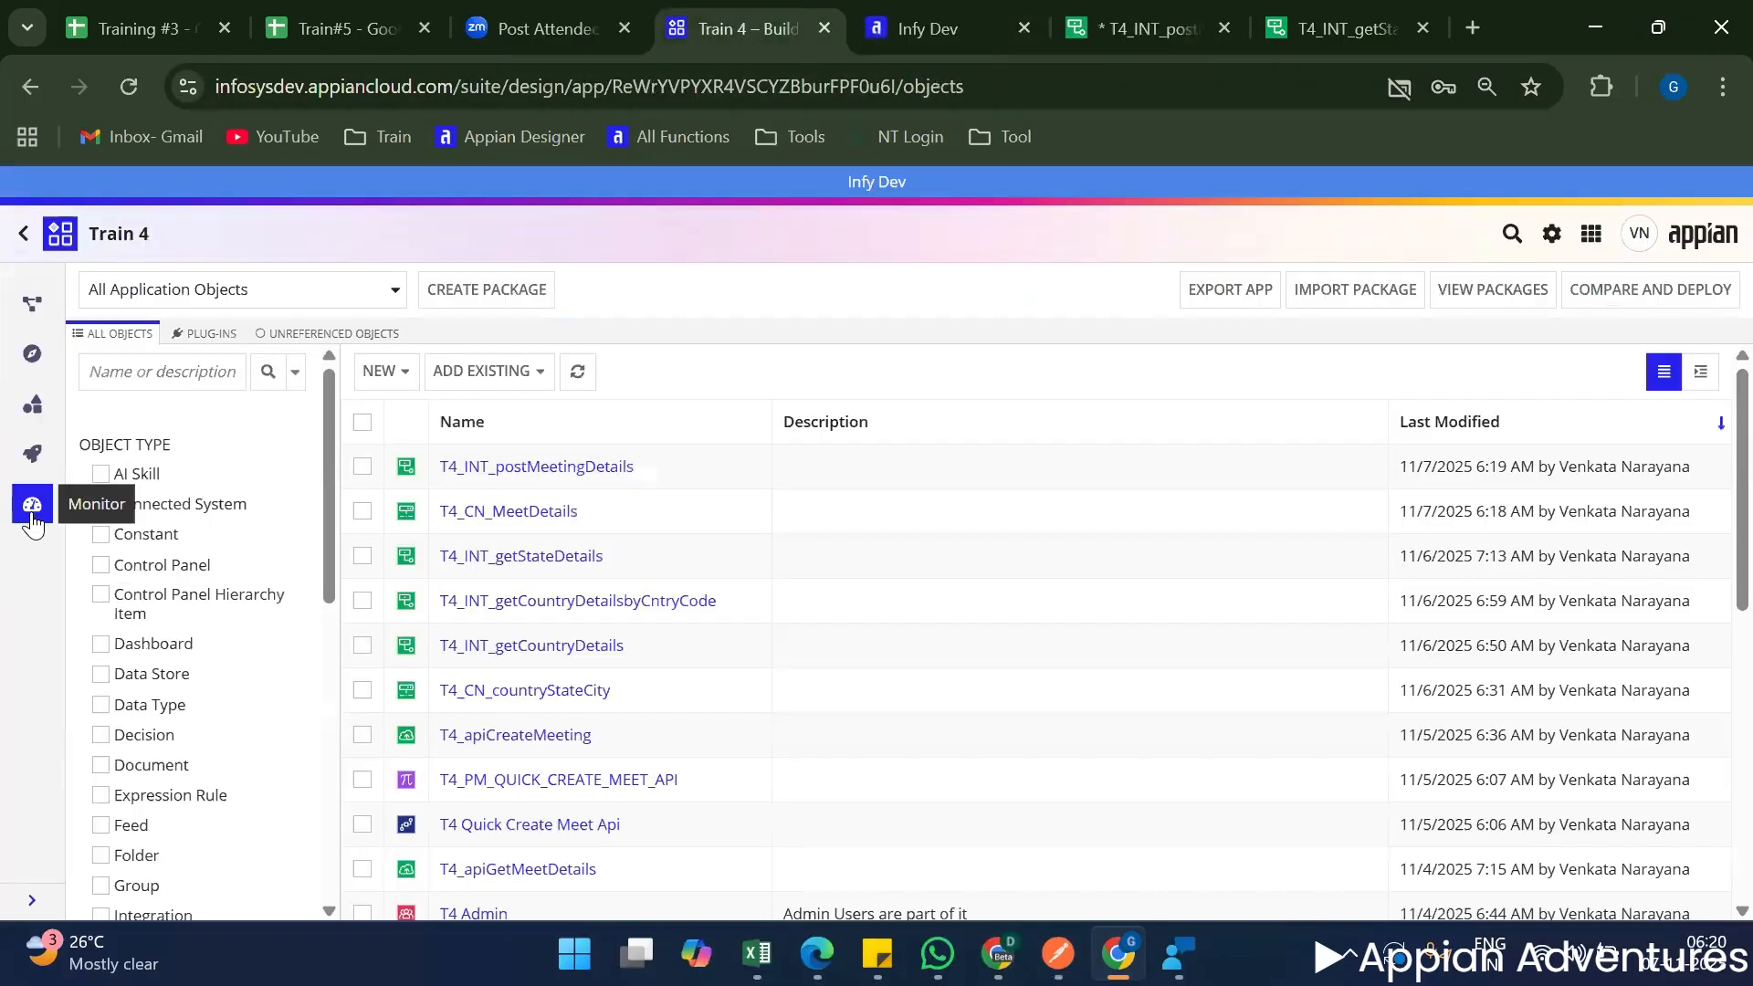
{"action": "left_click", "coordinate": [36, 520]}
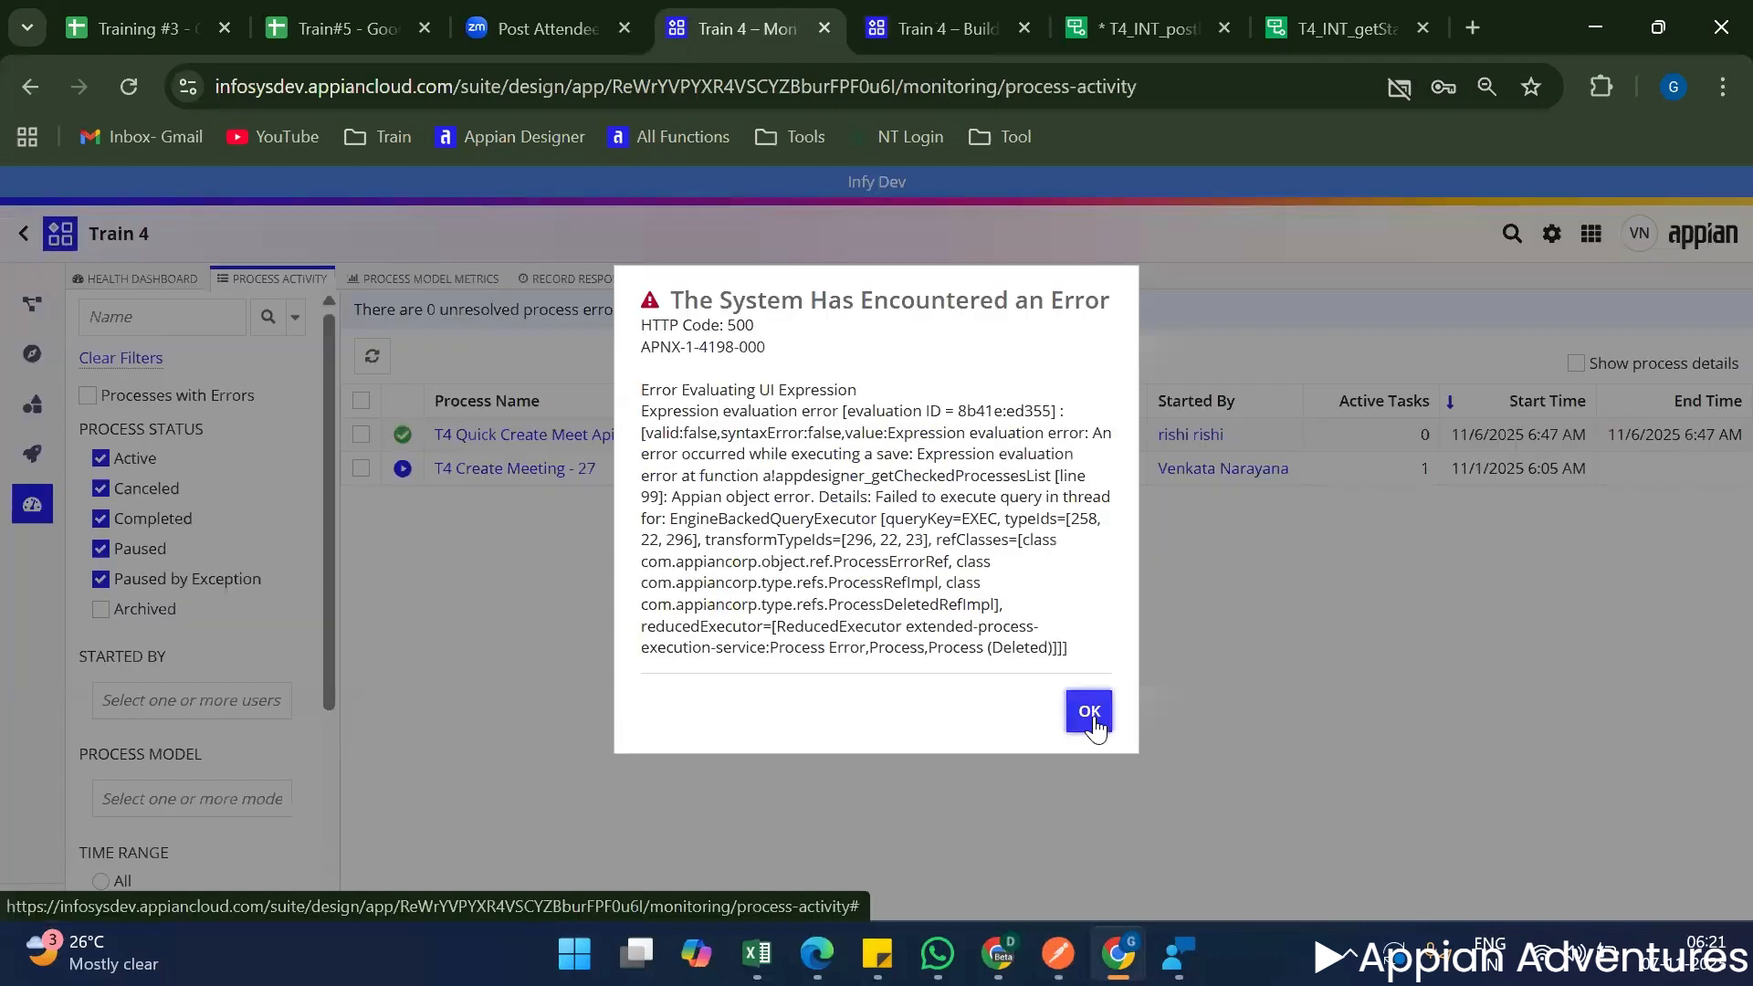
Dismiss the system error, then clear the filters on the process activity list and refresh it.
{"action": "left_click", "coordinate": [1088, 710]}
{"action": "left_click", "coordinate": [111, 362]}
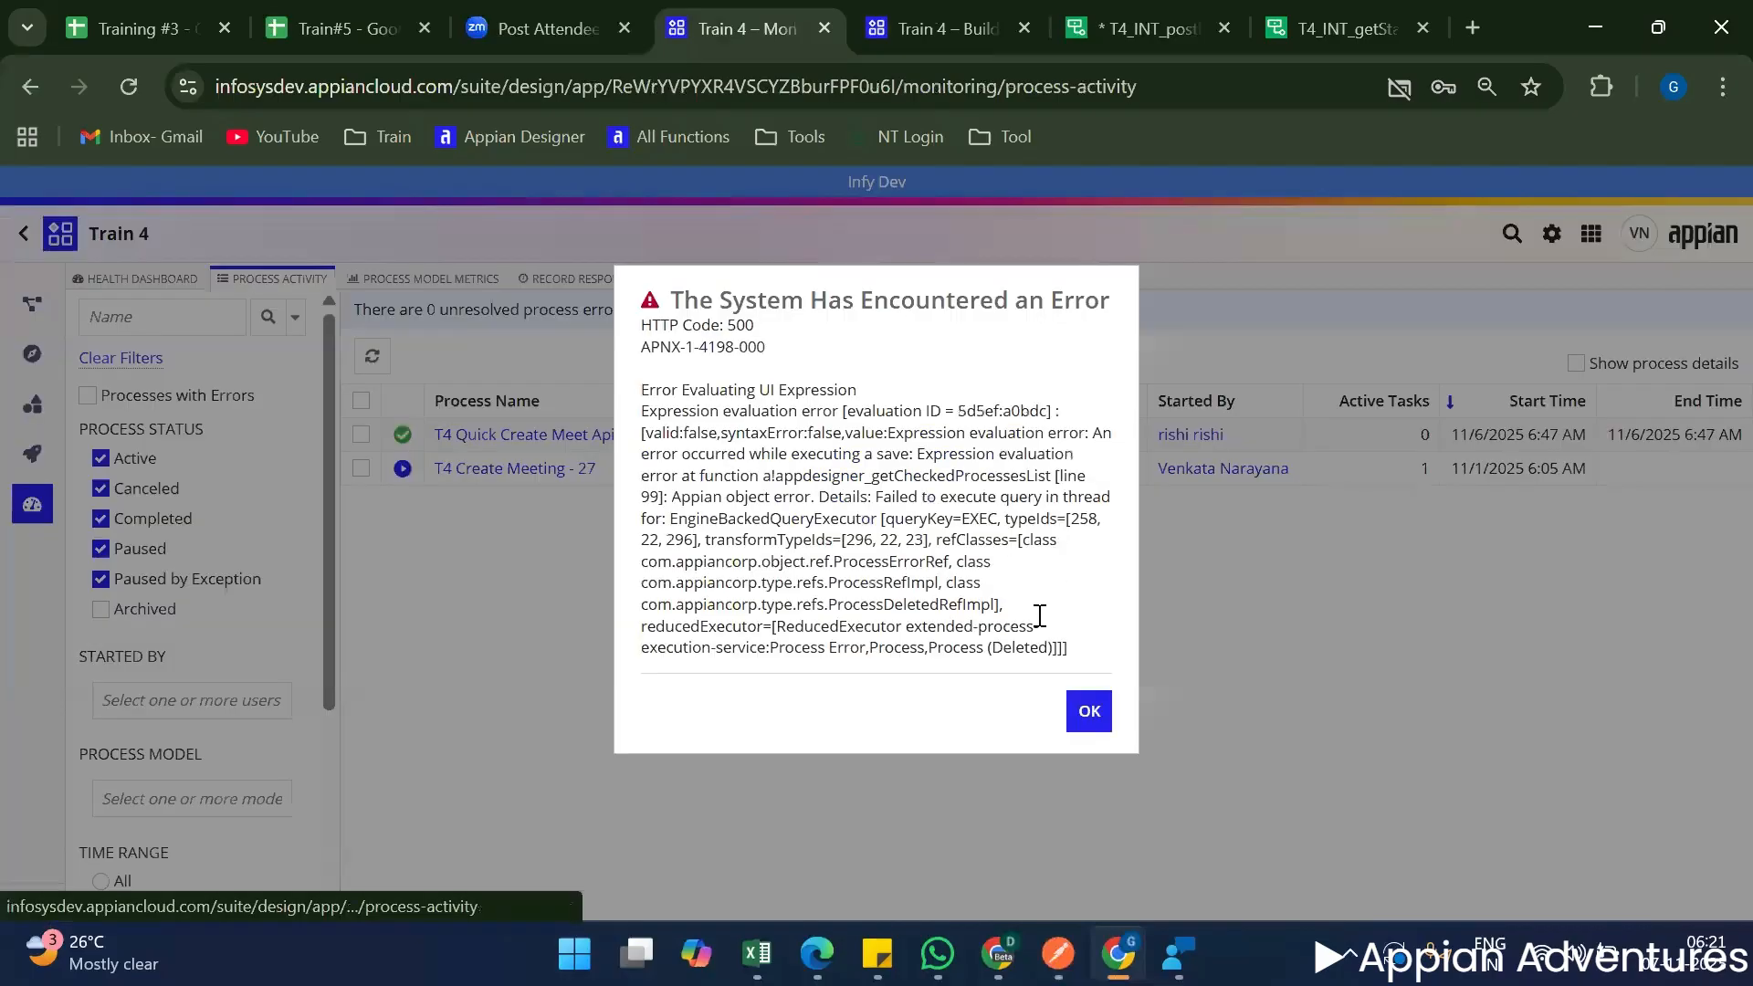
{"action": "left_click", "coordinate": [1088, 710]}
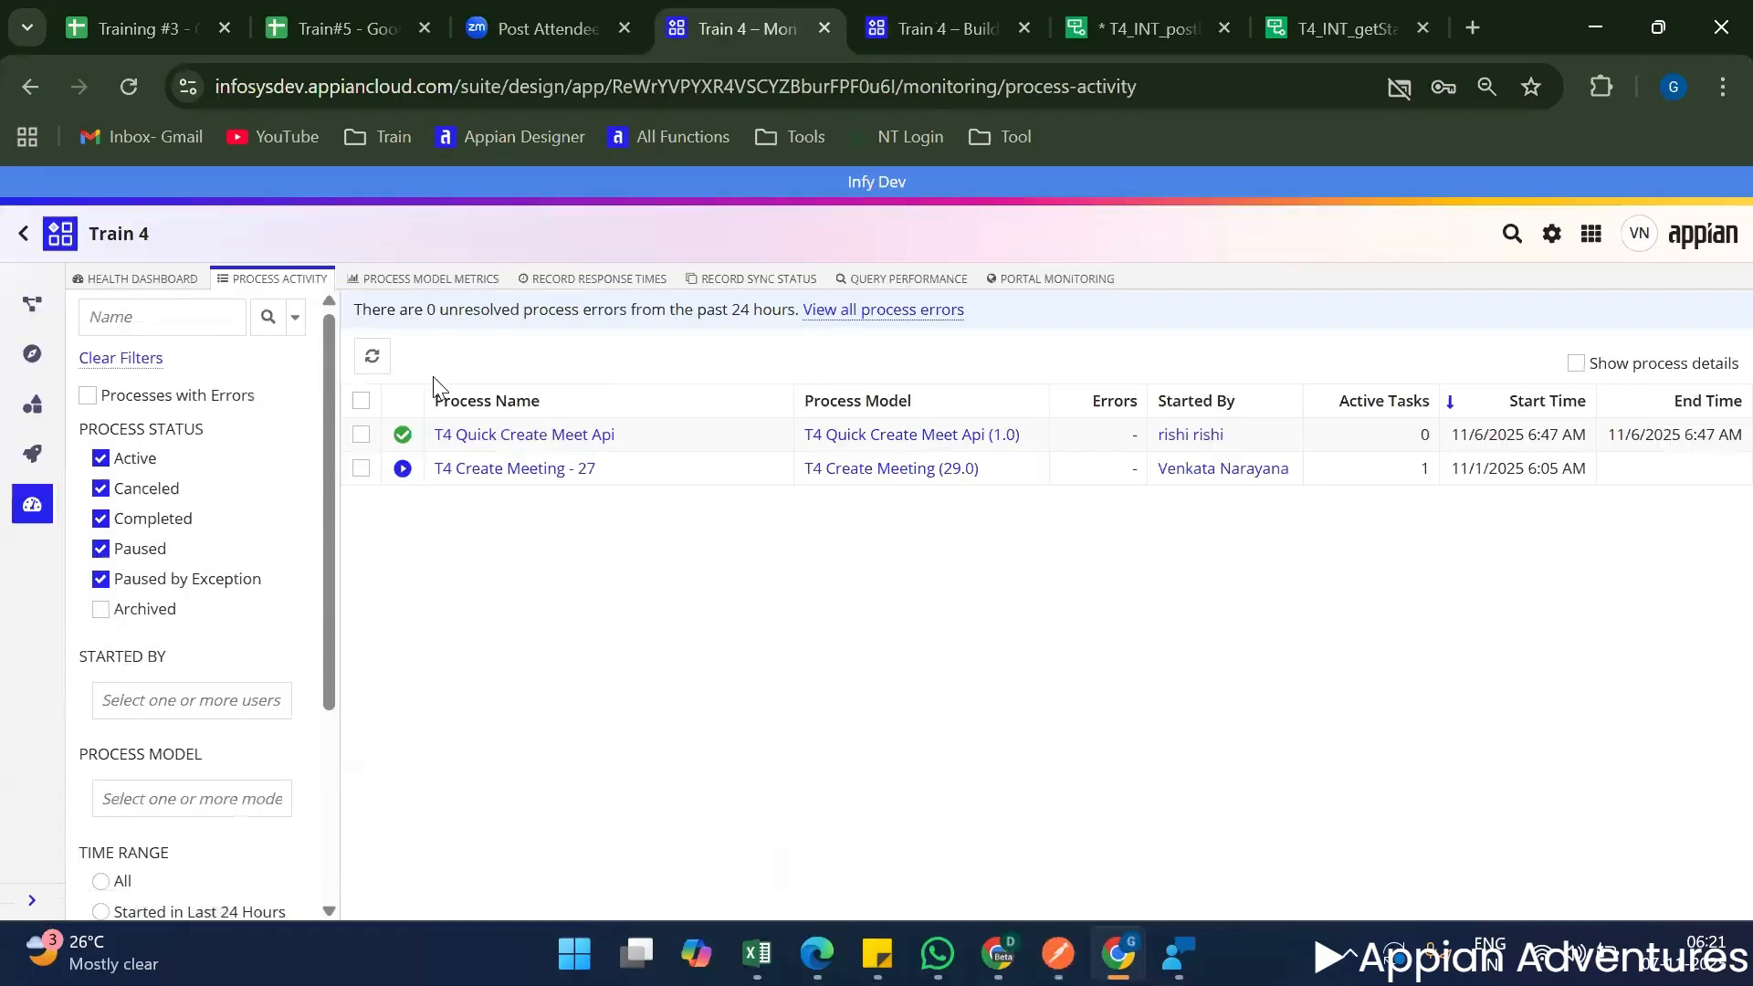
{"action": "left_click", "coordinate": [371, 358]}
Return to T4_INT_postMeetingDetails and review its request settings and the properties of the T4_CN_MeetDetails connected system.
{"action": "left_click", "coordinate": [920, 22]}
{"action": "left_click", "coordinate": [1072, 30]}
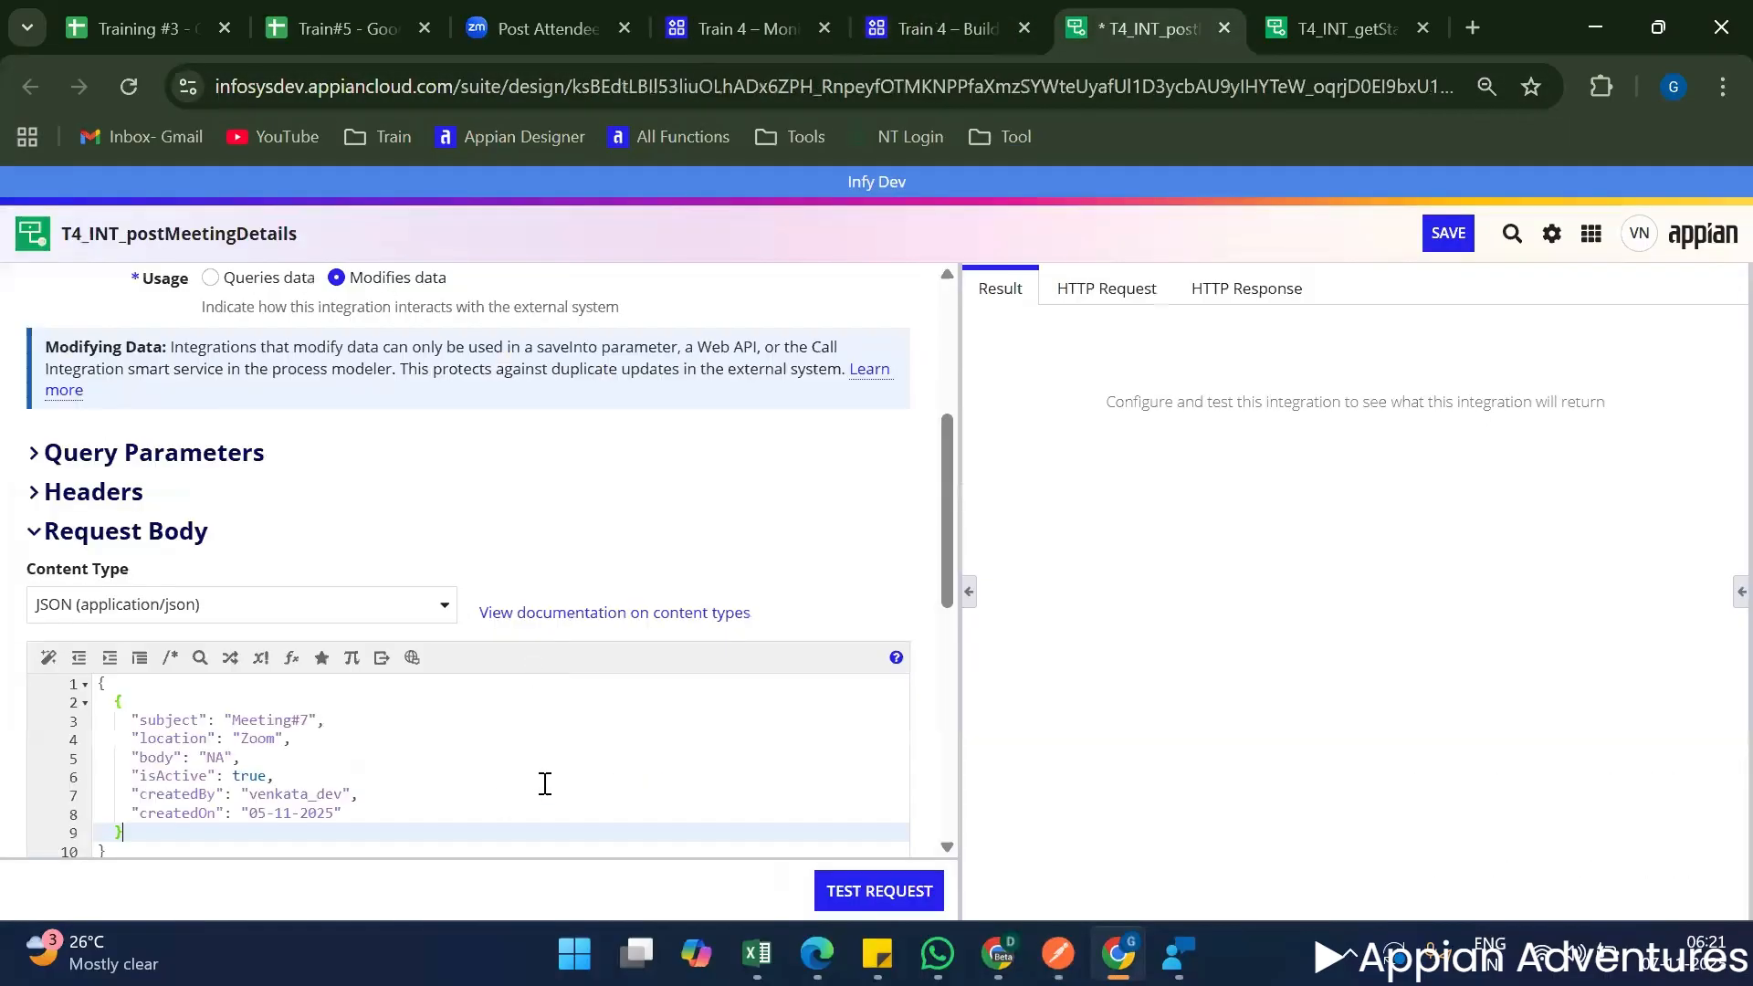
{"action": "scroll", "coordinate": [617, 624], "scroll_direction": "up", "scroll_amount": 2}
{"action": "scroll", "coordinate": [225, 502], "scroll_direction": "down", "scroll_amount": 6}
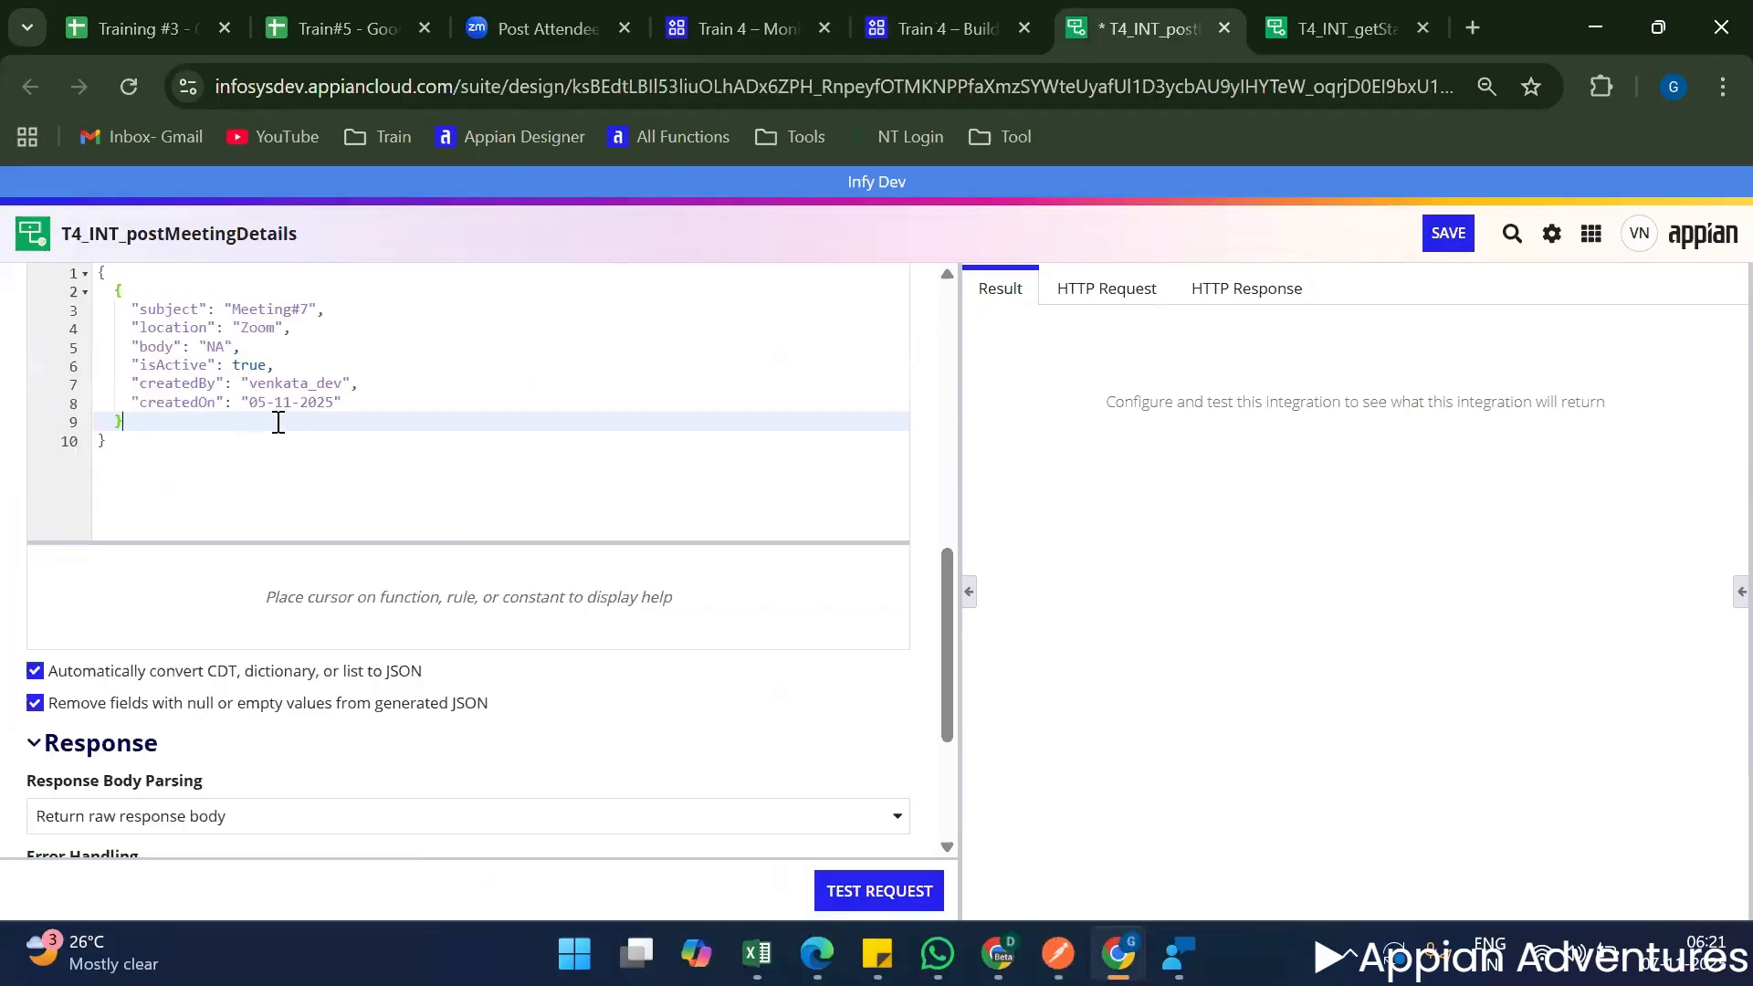
{"action": "scroll", "coordinate": [415, 484], "scroll_direction": "up", "scroll_amount": 10}
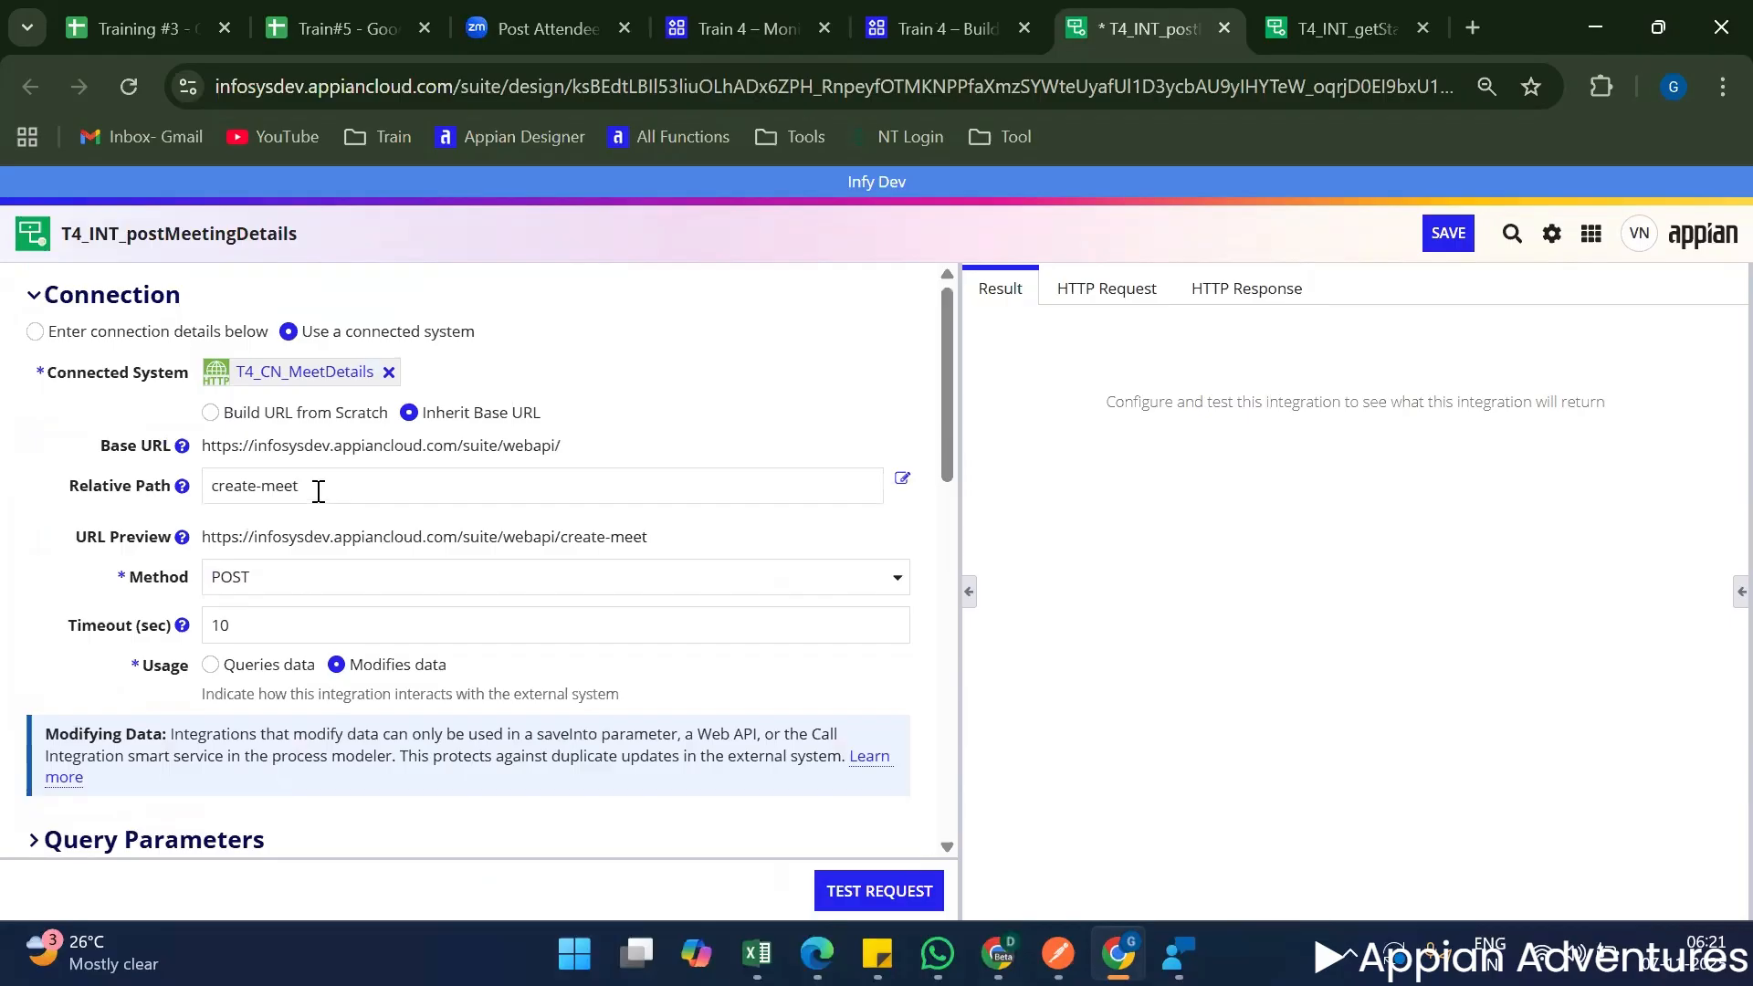
{"action": "triple_click", "coordinate": [319, 491]}
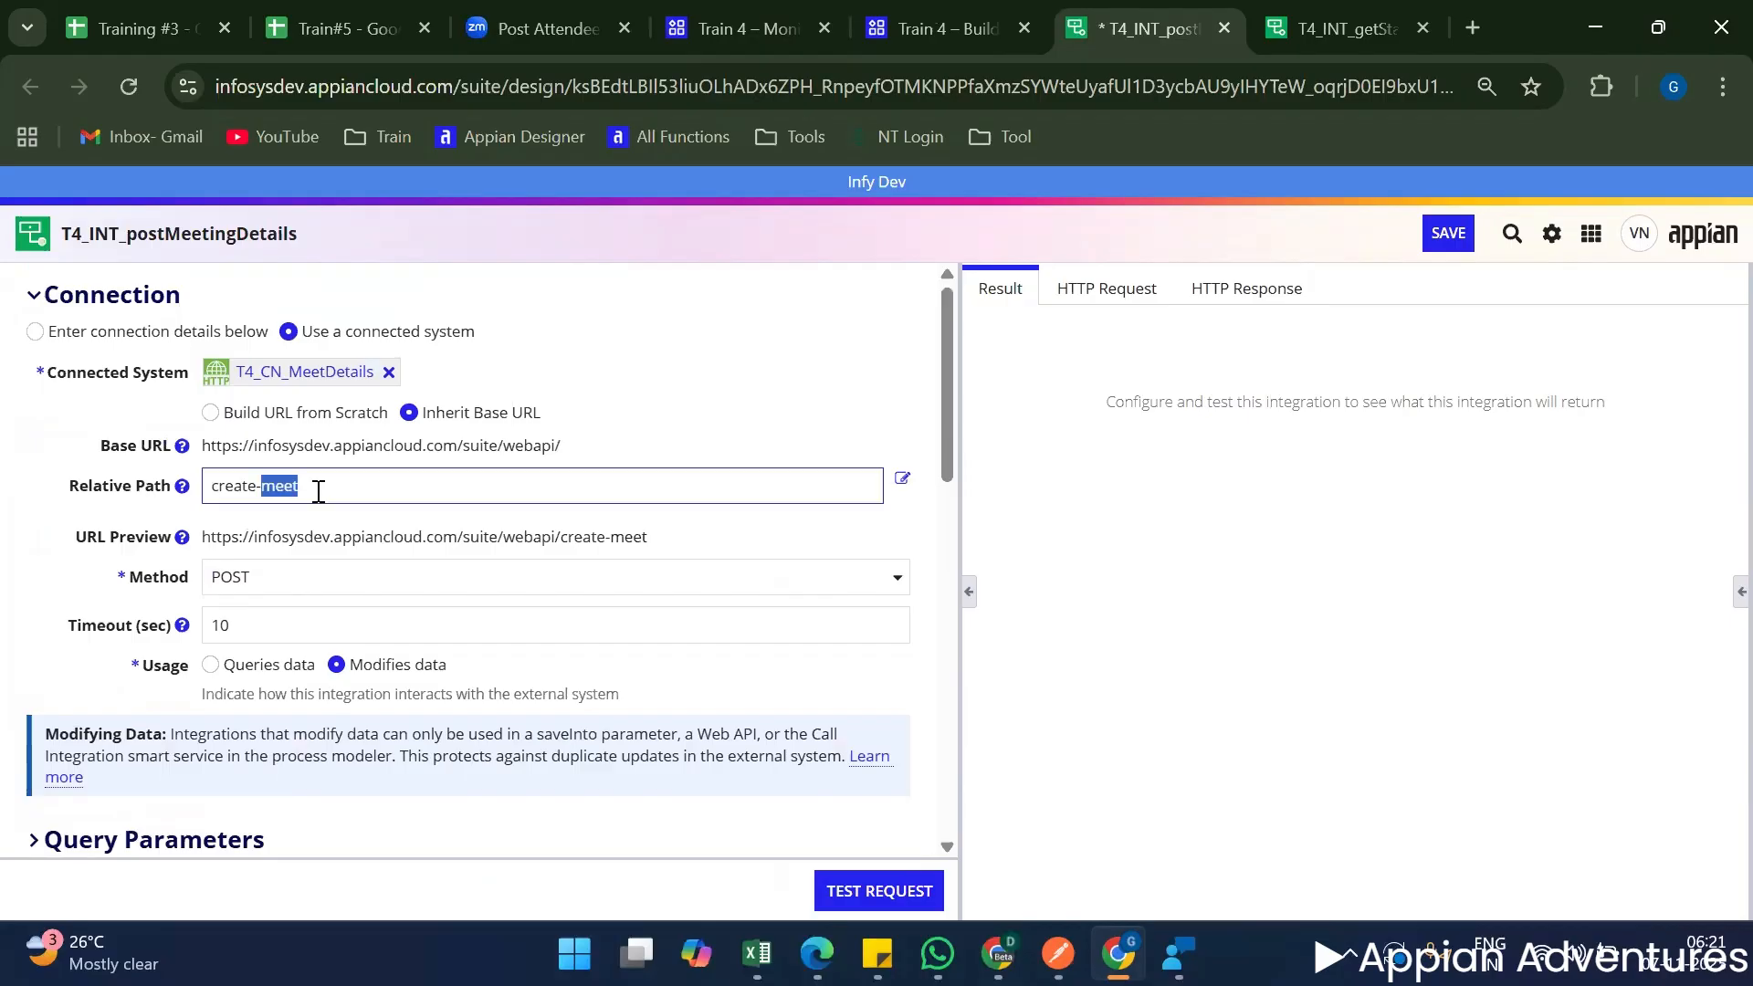
{"action": "left_click", "coordinate": [306, 372]}
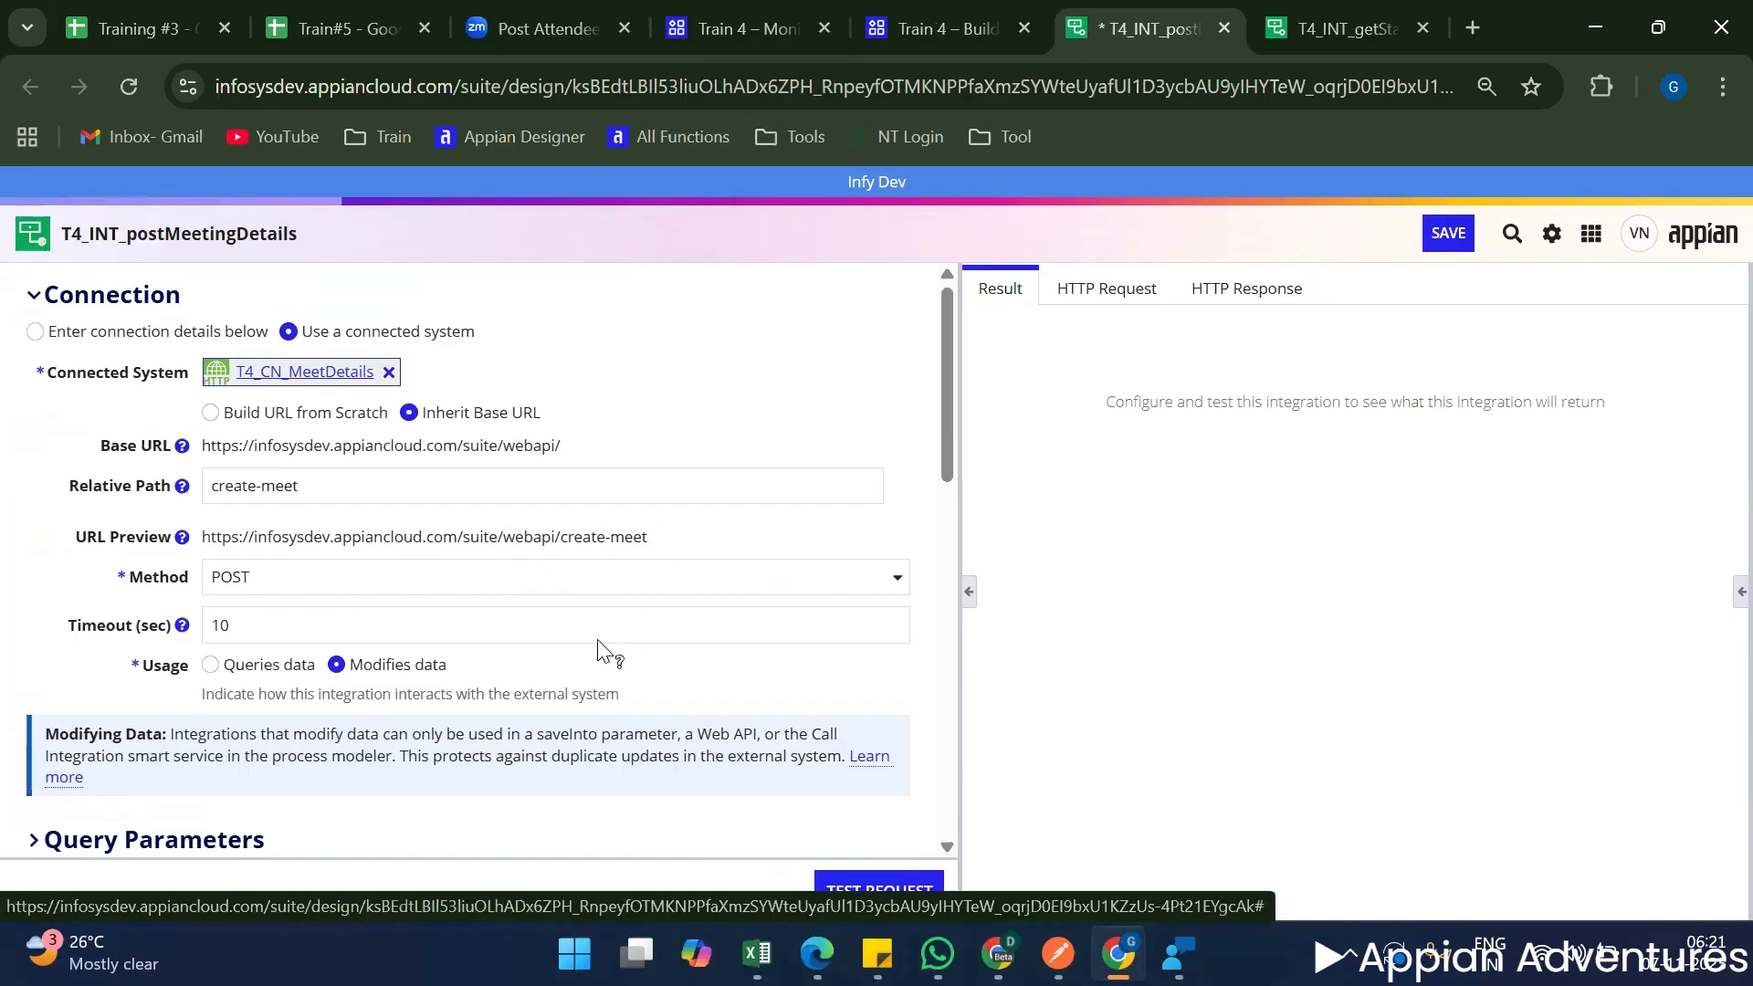
{"action": "scroll", "coordinate": [624, 659], "scroll_direction": "down", "scroll_amount": 5}
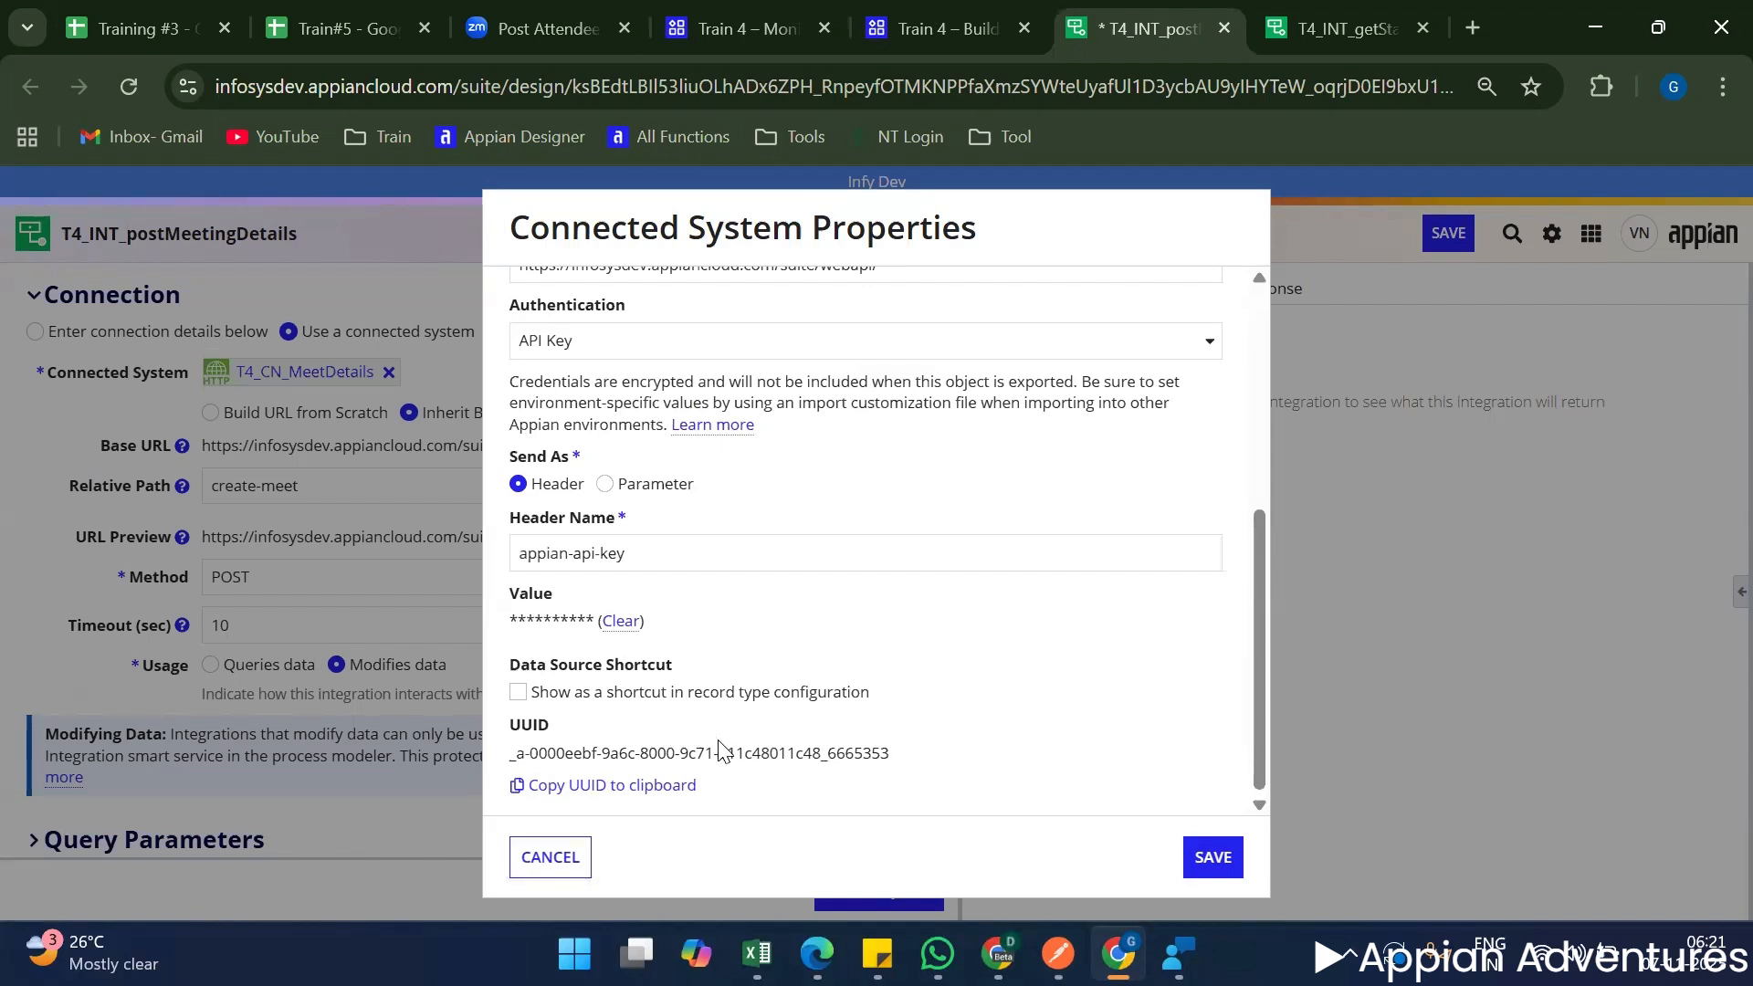
{"action": "key", "text": "Escape"}
Set the response body parsing to Convert JSON to Appian value and send a test request.
{"action": "scroll", "coordinate": [834, 825], "scroll_direction": "down", "scroll_amount": 10}
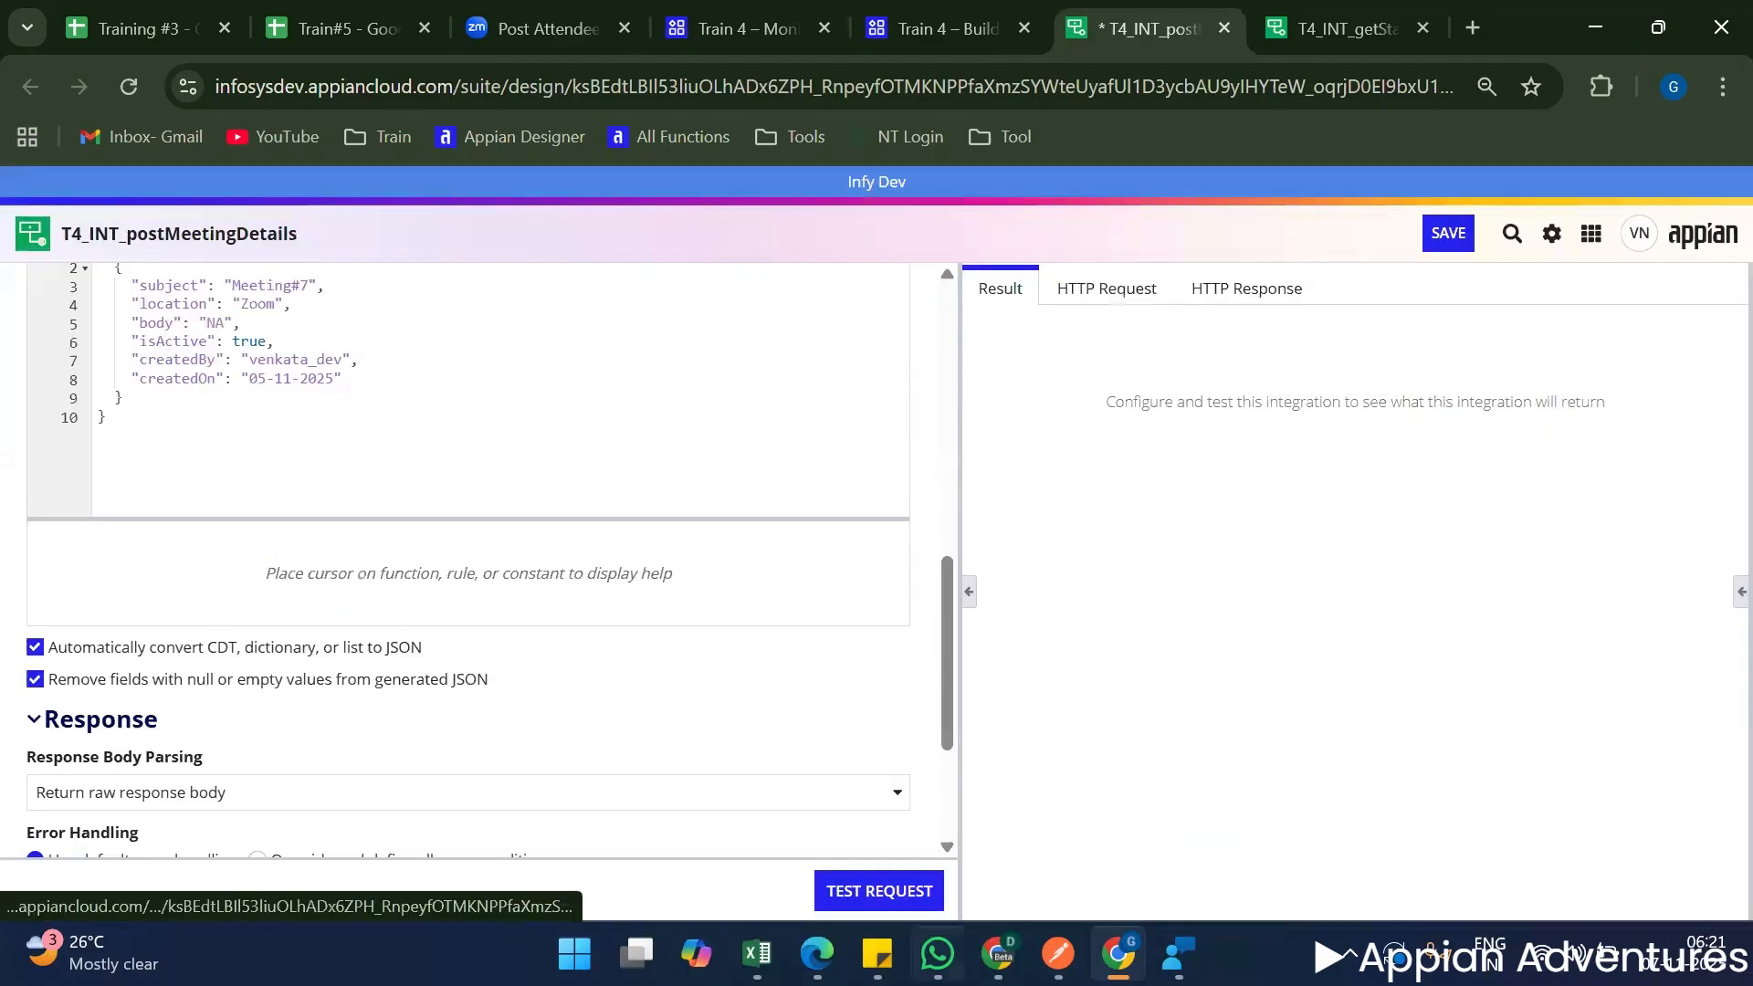
{"action": "scroll", "coordinate": [164, 589], "scroll_direction": "down", "scroll_amount": 3}
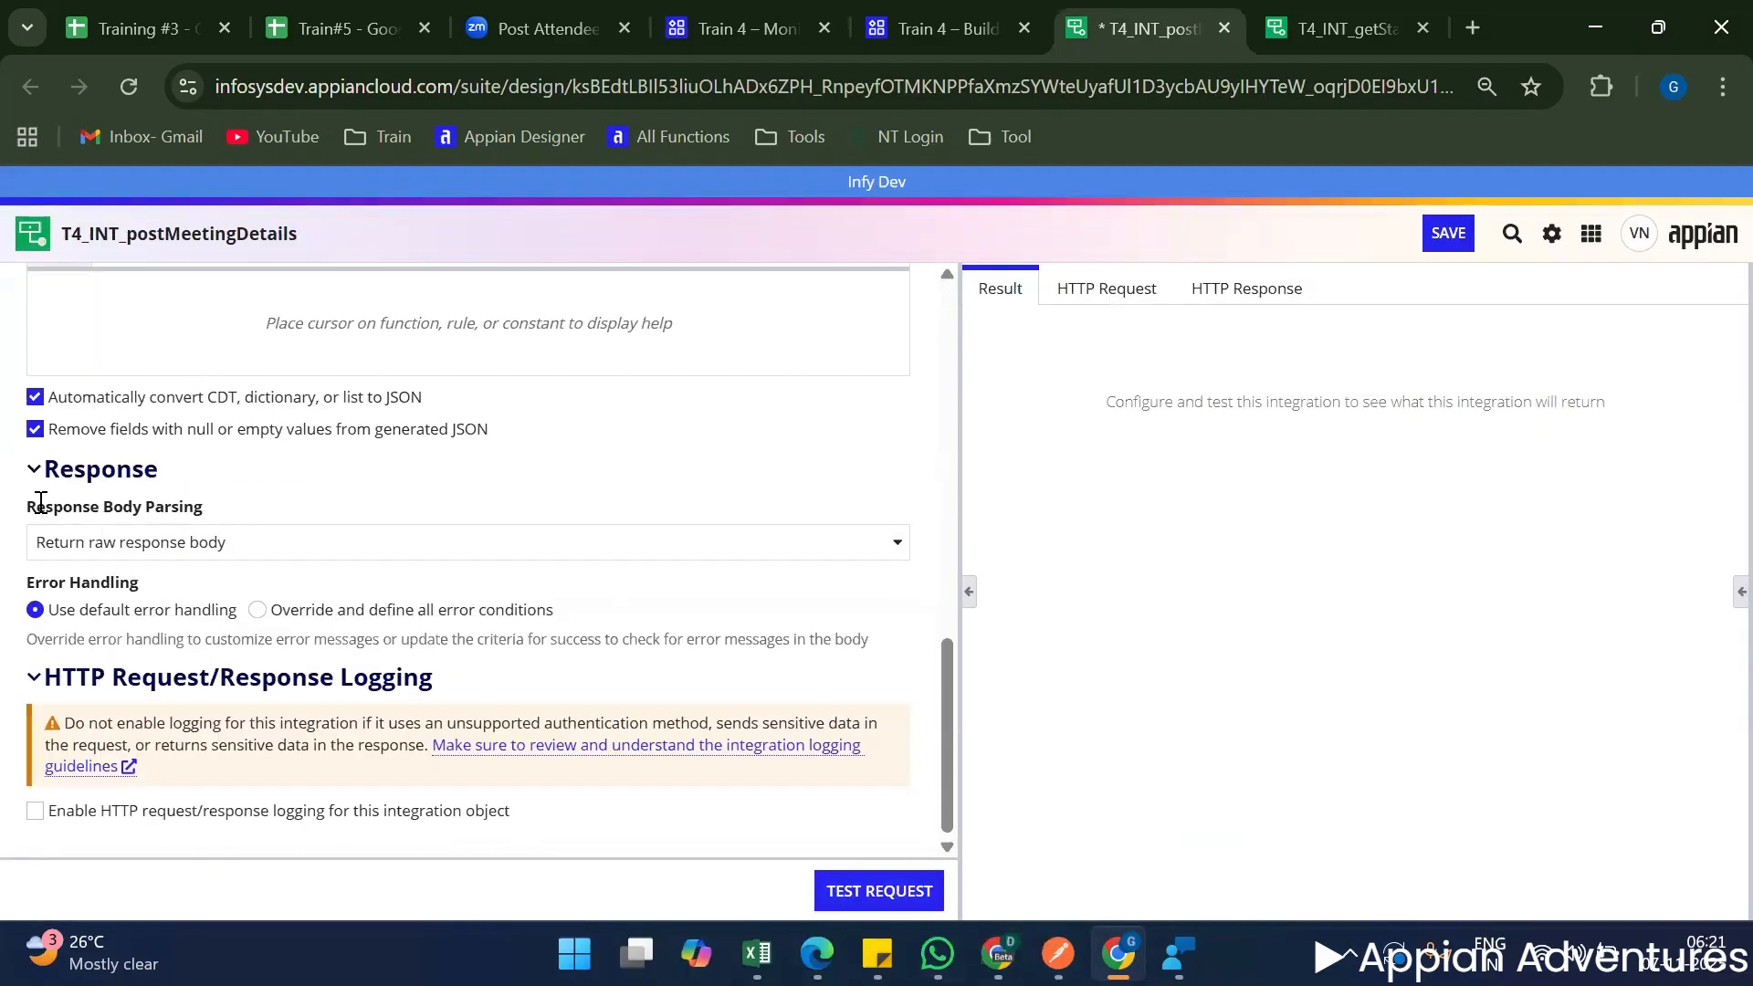
{"action": "left_click", "coordinate": [110, 553]}
{"action": "left_click", "coordinate": [103, 610]}
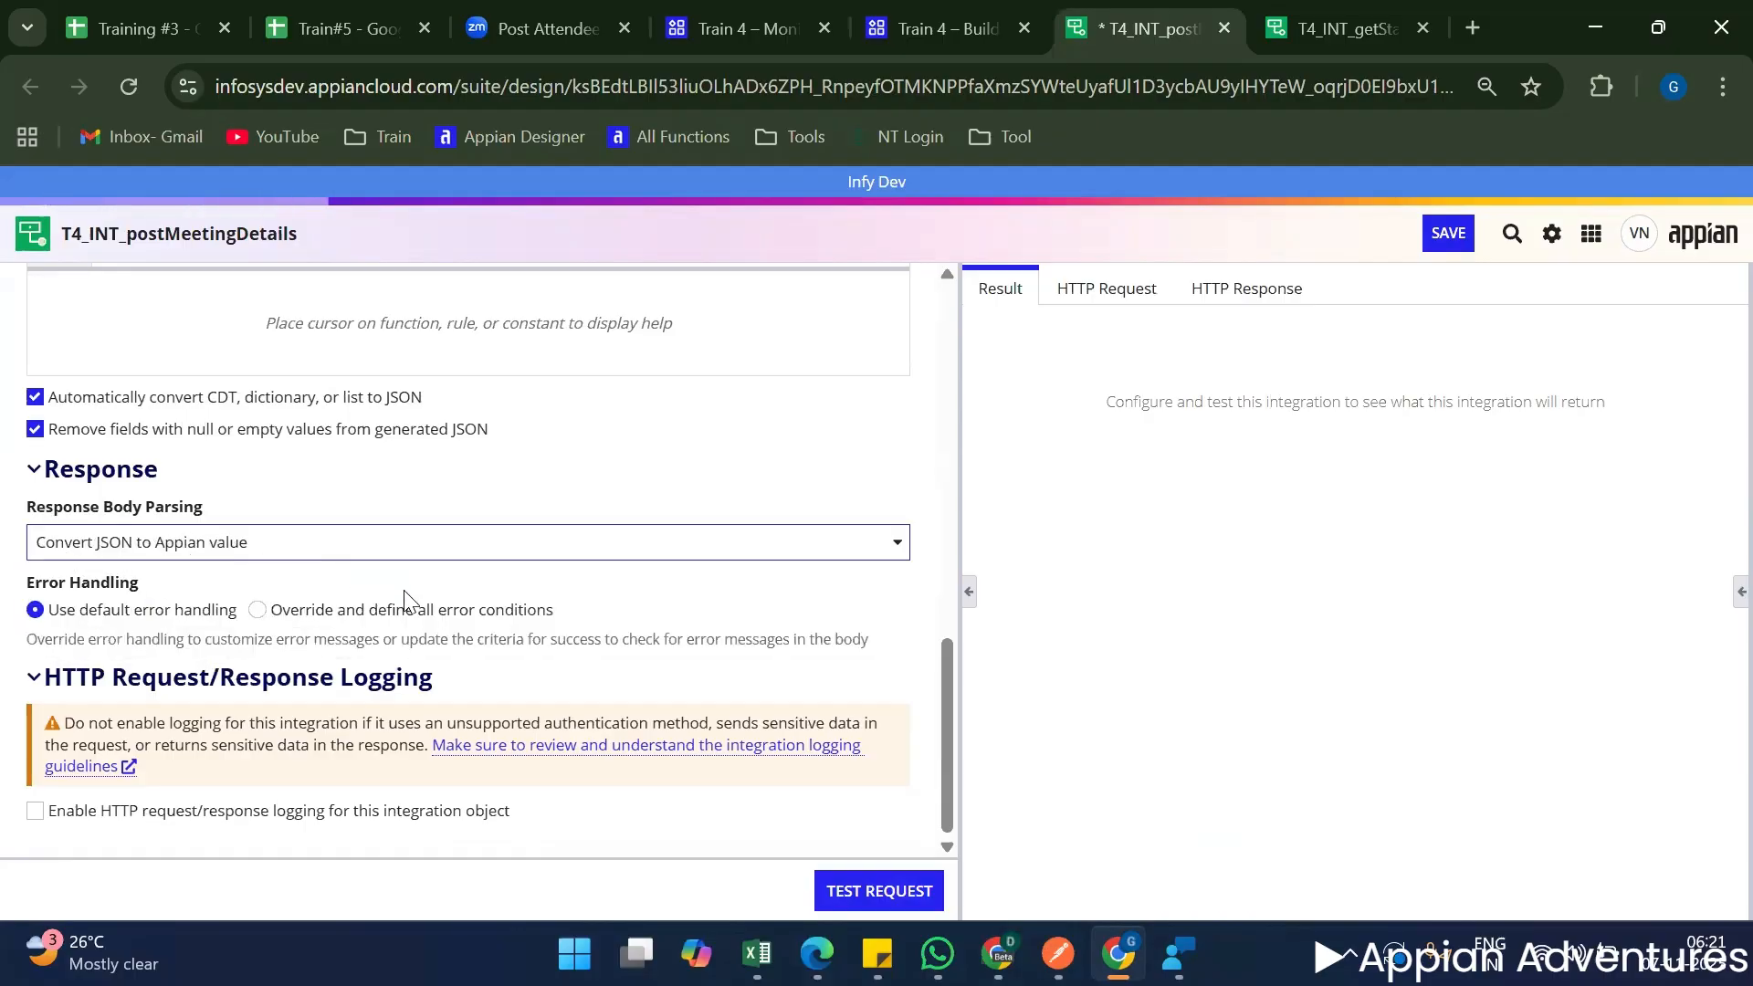
{"action": "scroll", "coordinate": [602, 772], "scroll_direction": "up", "scroll_amount": 2}
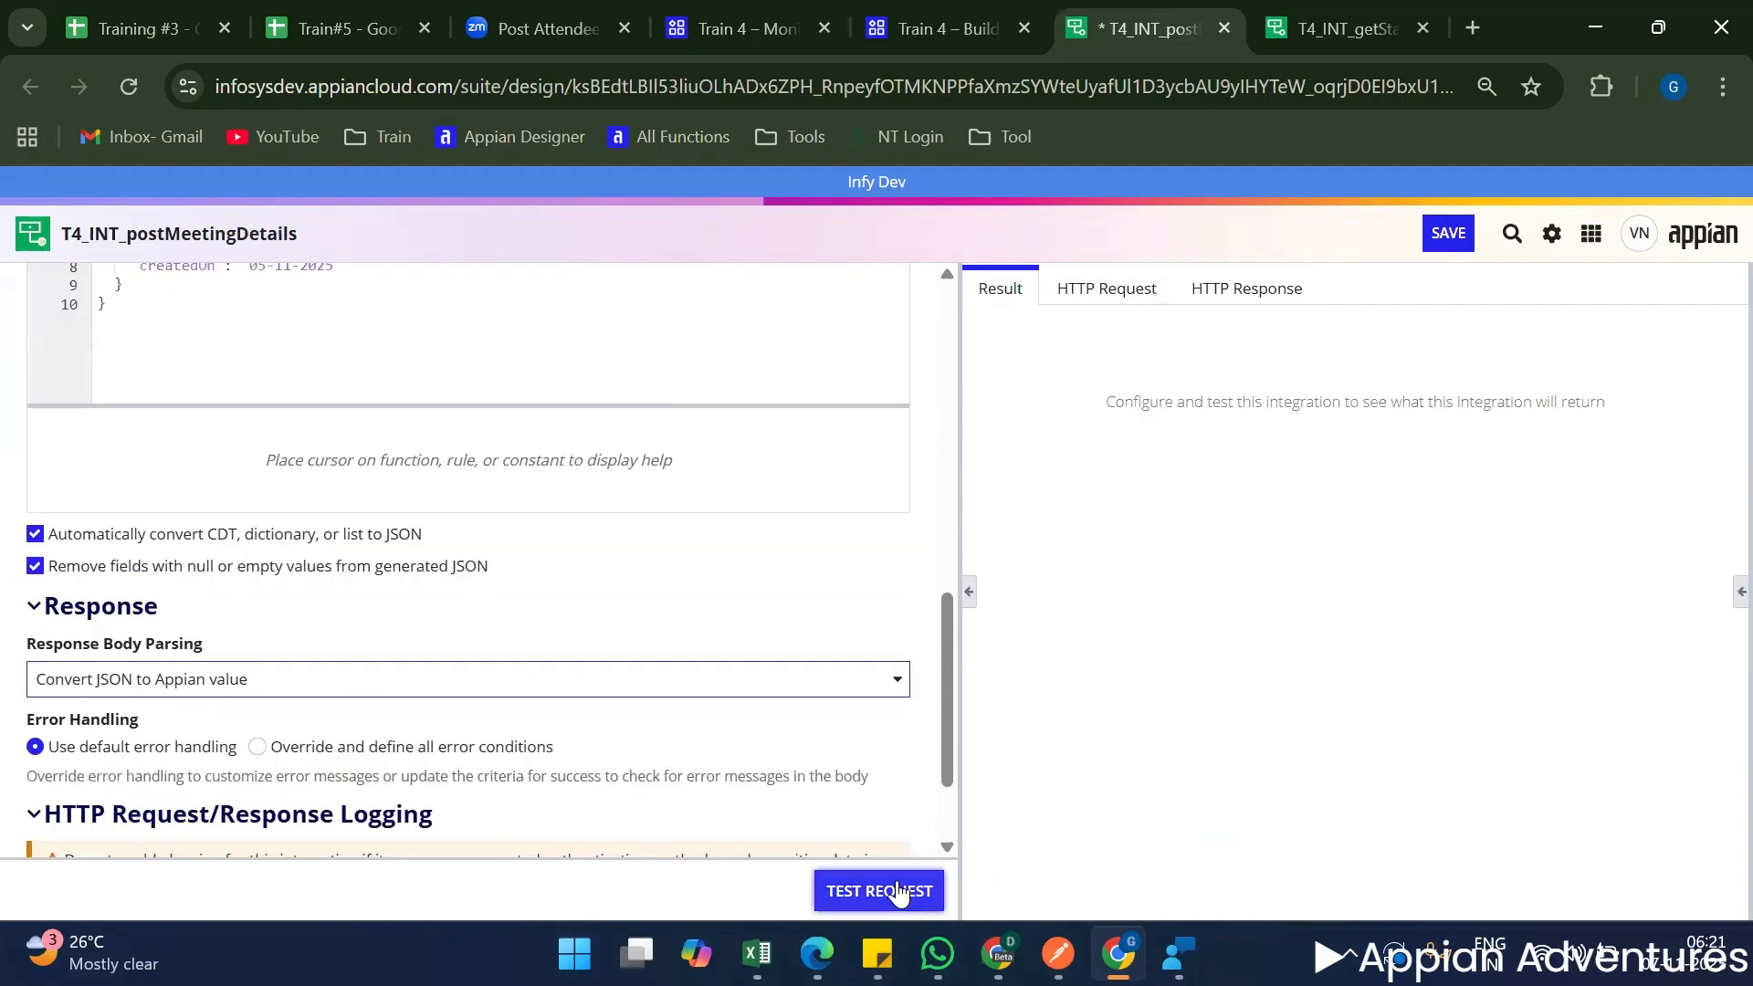
{"action": "scroll", "coordinate": [826, 757], "scroll_direction": "up", "scroll_amount": 5}
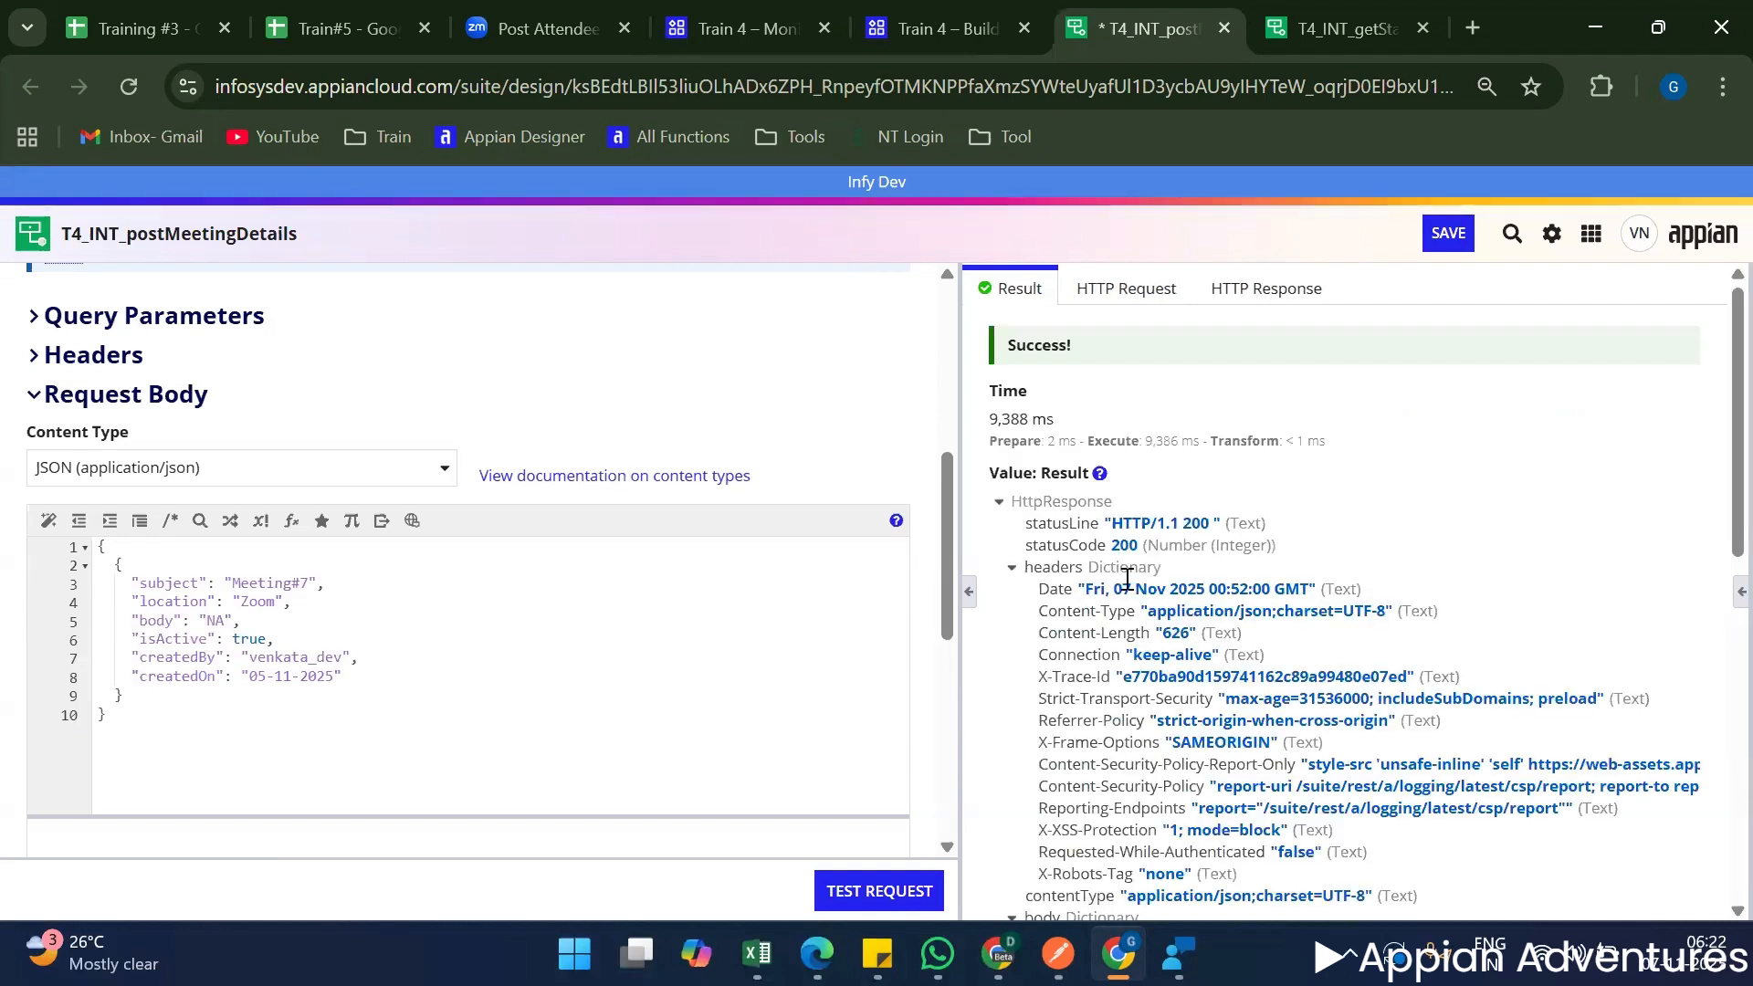
Examine the test result's response body, collapsing the headers, initiator, designer and creator entries to read the pp, pm and pv dictionaries.
{"action": "left_click", "coordinate": [1013, 568]}
{"action": "scroll", "coordinate": [1185, 504], "scroll_direction": "down", "scroll_amount": 3}
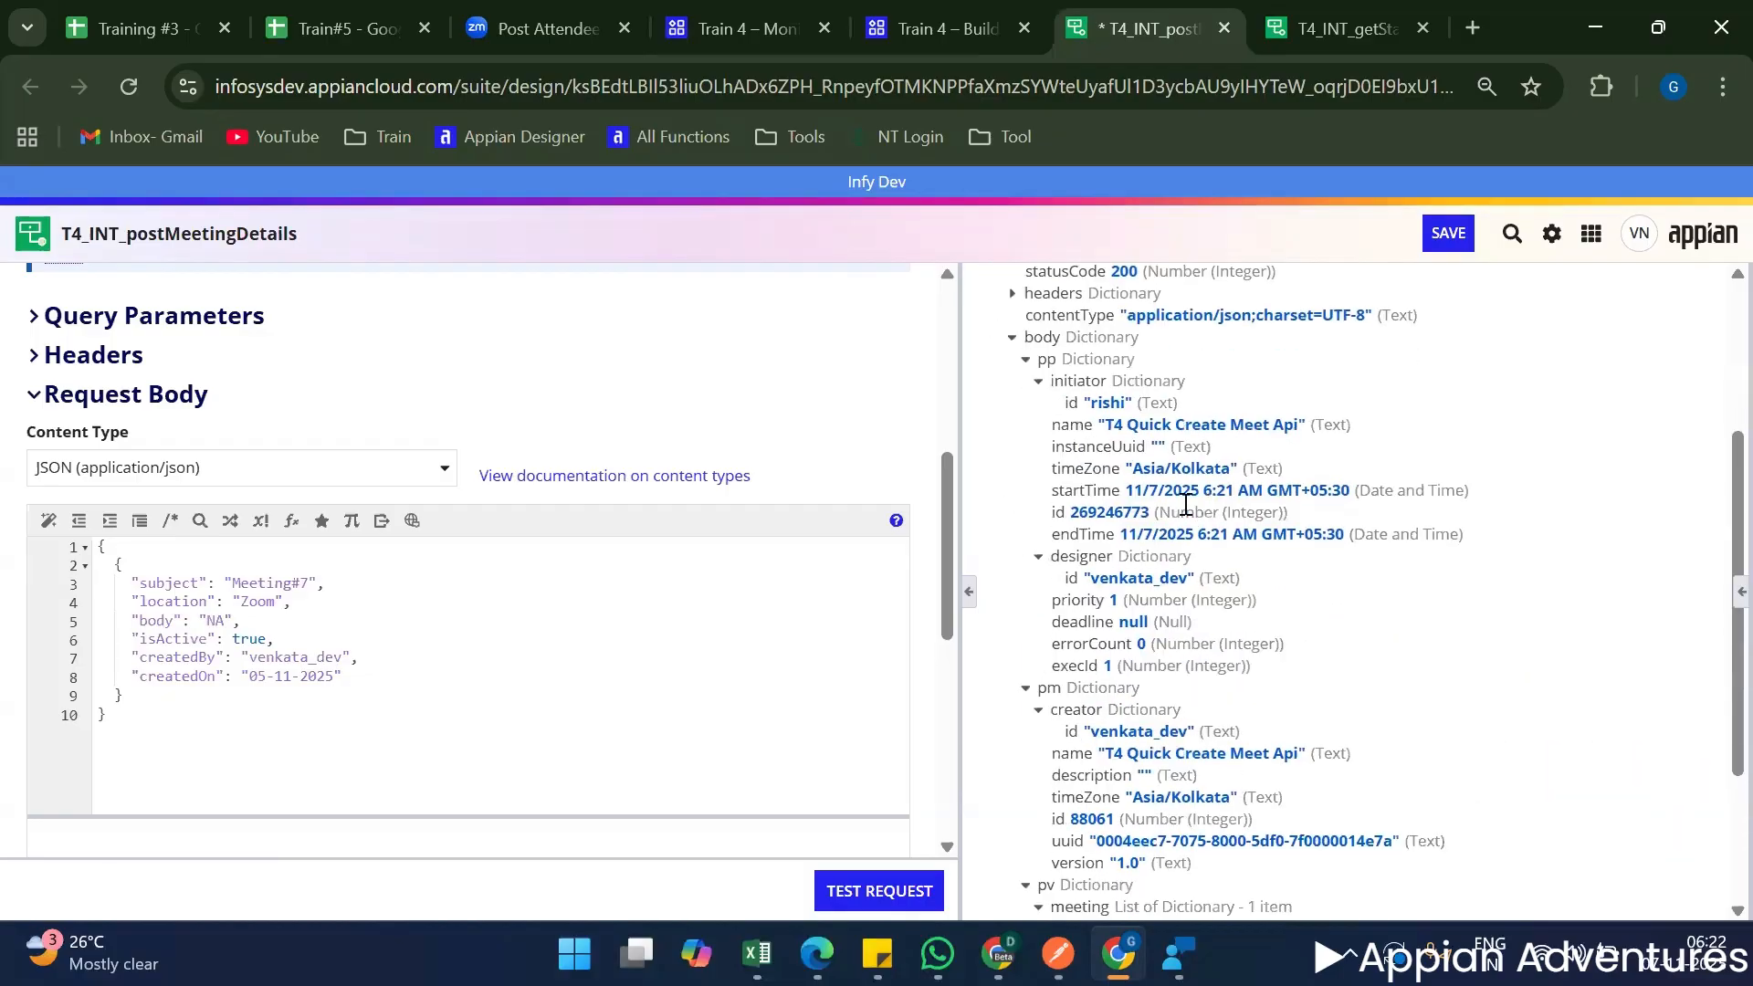
{"action": "scroll", "coordinate": [1102, 401], "scroll_direction": "up", "scroll_amount": 1}
{"action": "triple_click", "coordinate": [1102, 404]}
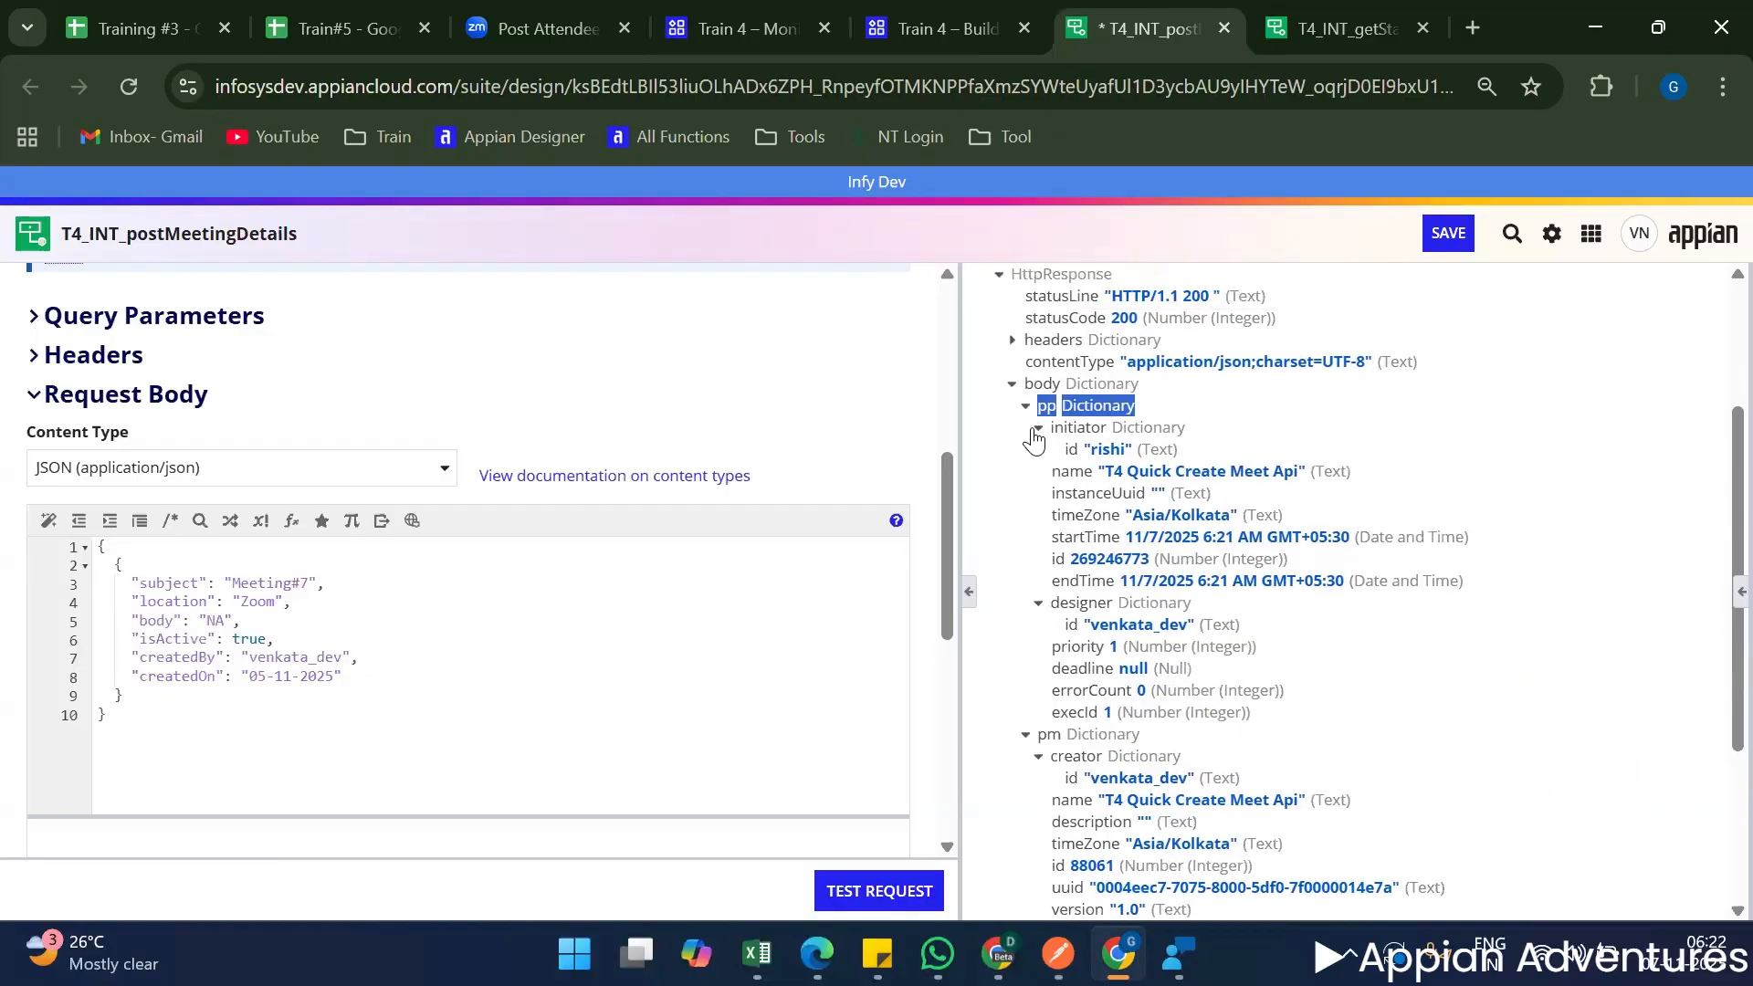
{"action": "left_click", "coordinate": [1036, 429]}
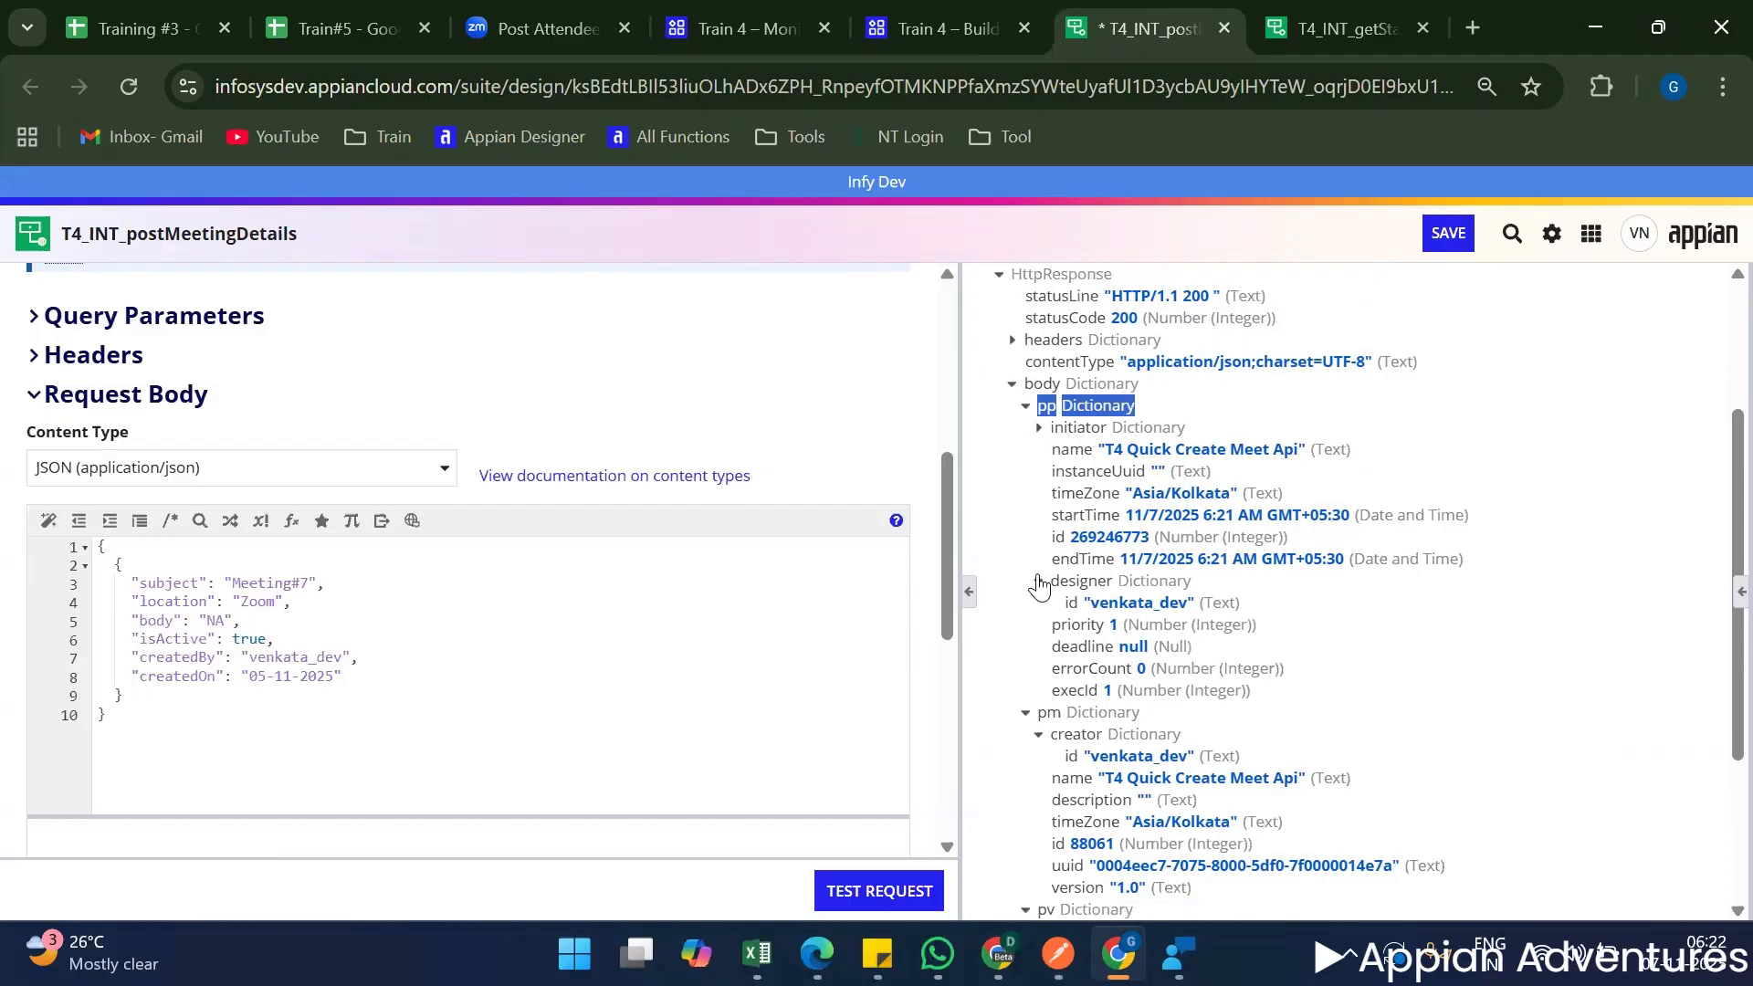
{"action": "left_click", "coordinate": [1038, 580]}
{"action": "scroll", "coordinate": [1039, 548], "scroll_direction": "down", "scroll_amount": 3}
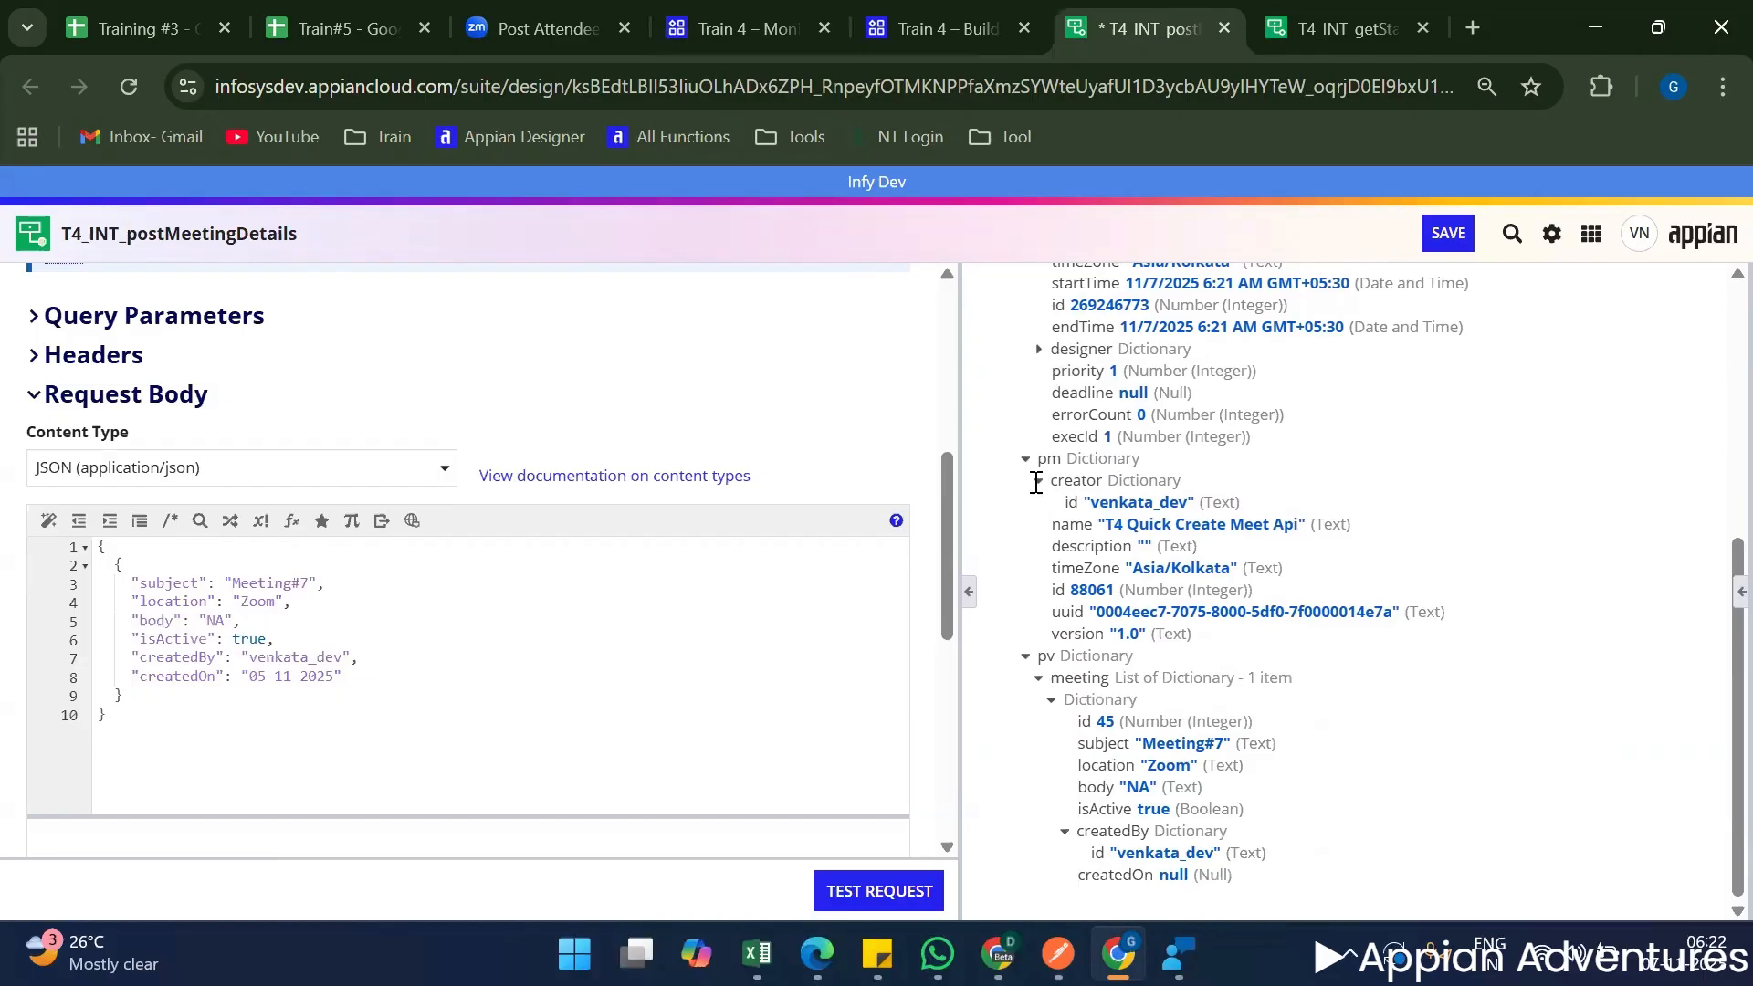
{"action": "left_click", "coordinate": [1037, 481]}
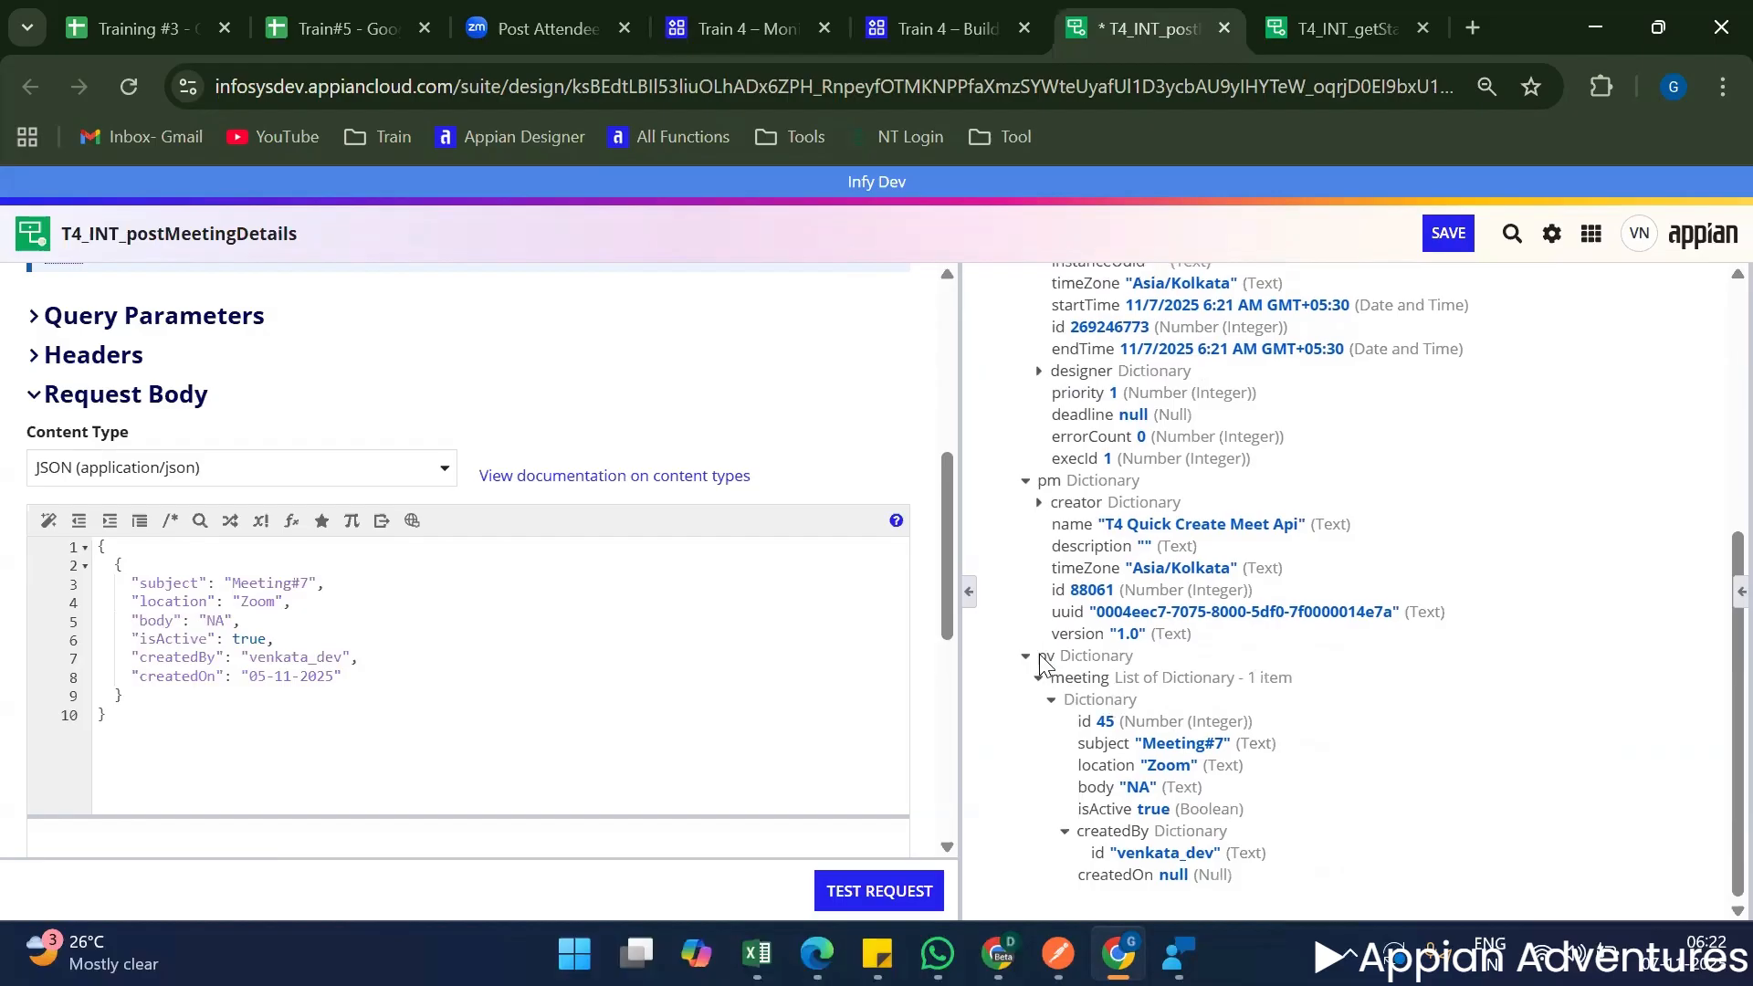
{"action": "scroll", "coordinate": [1041, 662], "scroll_direction": "up", "scroll_amount": 3}
{"action": "scroll", "coordinate": [1064, 671], "scroll_direction": "down", "scroll_amount": 3}
{"action": "scroll", "coordinate": [1079, 718], "scroll_direction": "up", "scroll_amount": 3}
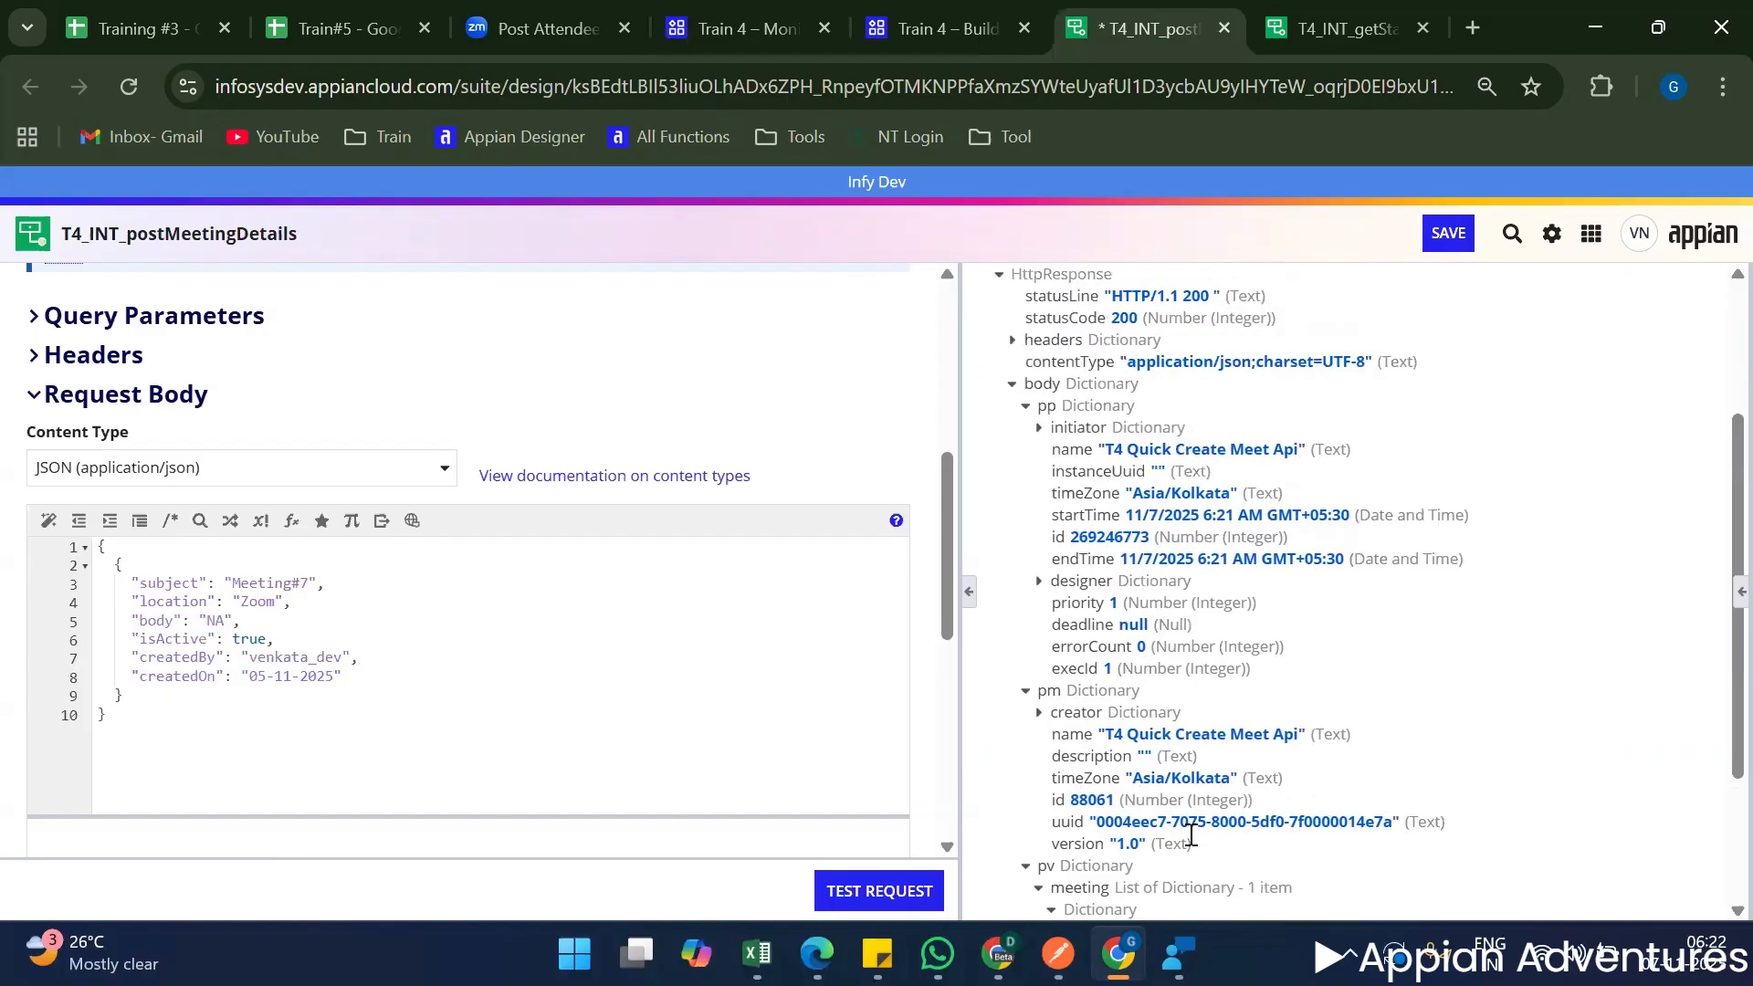
Read the returned pv dictionary, check the JSON body of Postman's create meeting request, and return to the integration's test result.
{"action": "scroll", "coordinate": [1194, 827], "scroll_direction": "down", "scroll_amount": 3}
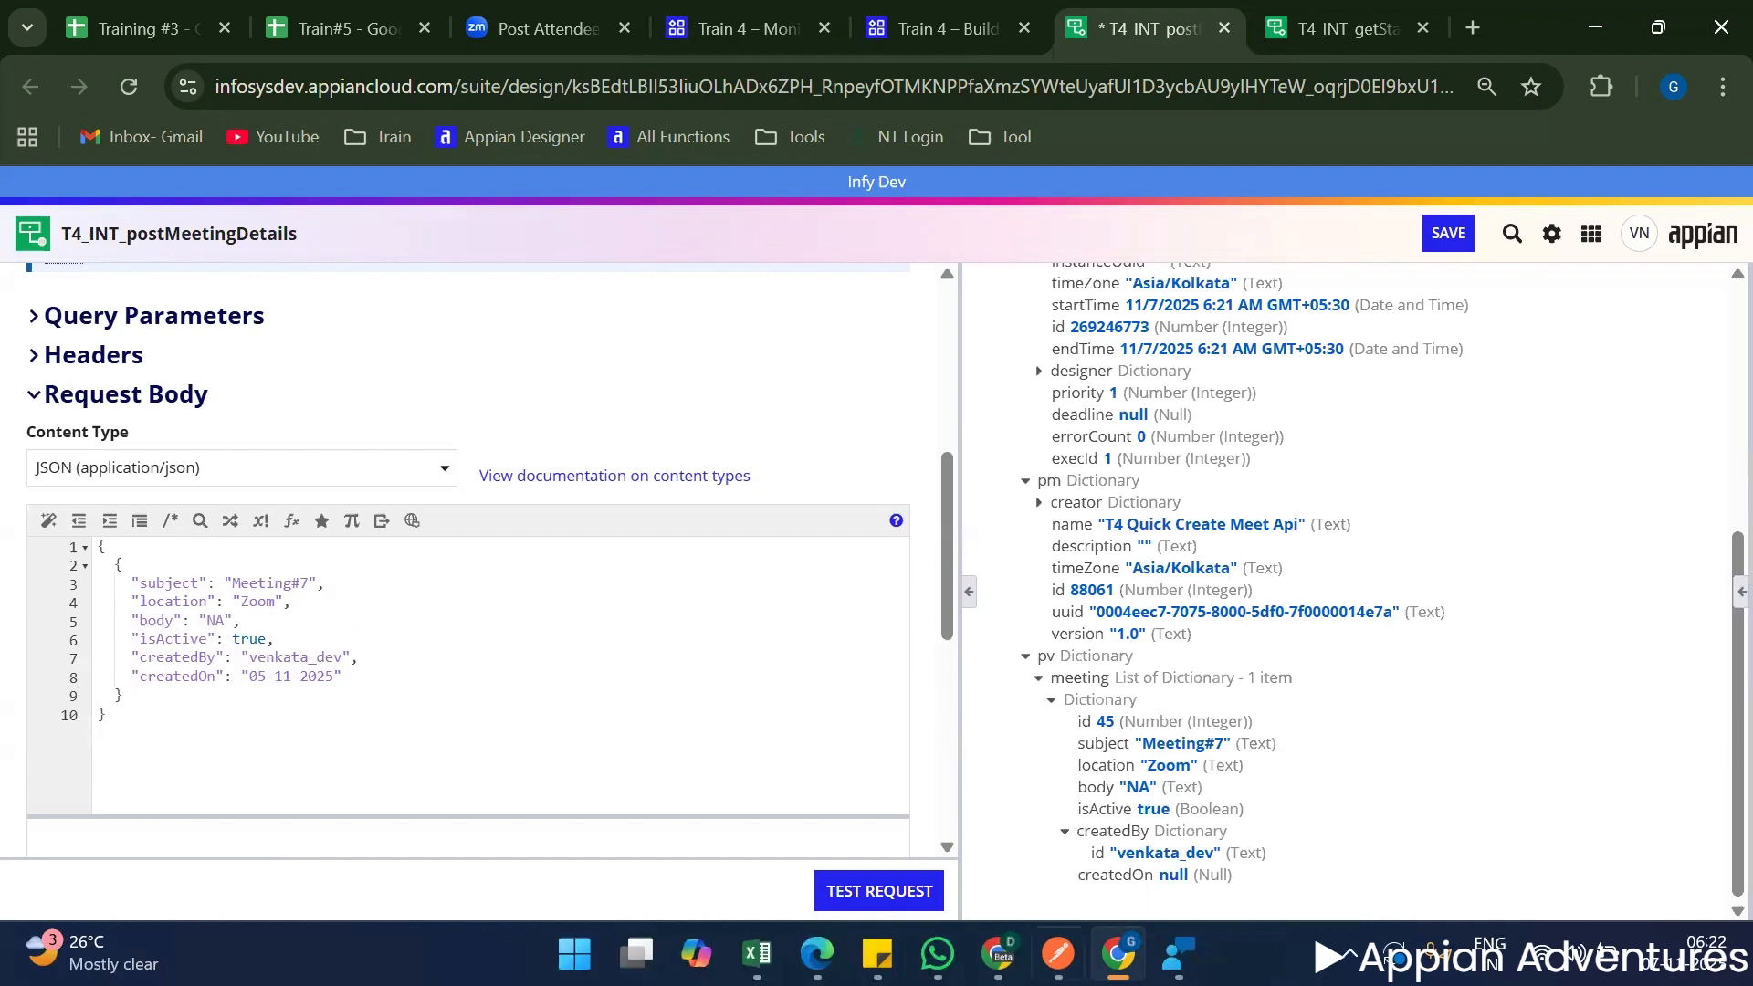
{"action": "key", "text": "alt+Tab"}
{"action": "left_click", "coordinate": [927, 528]}
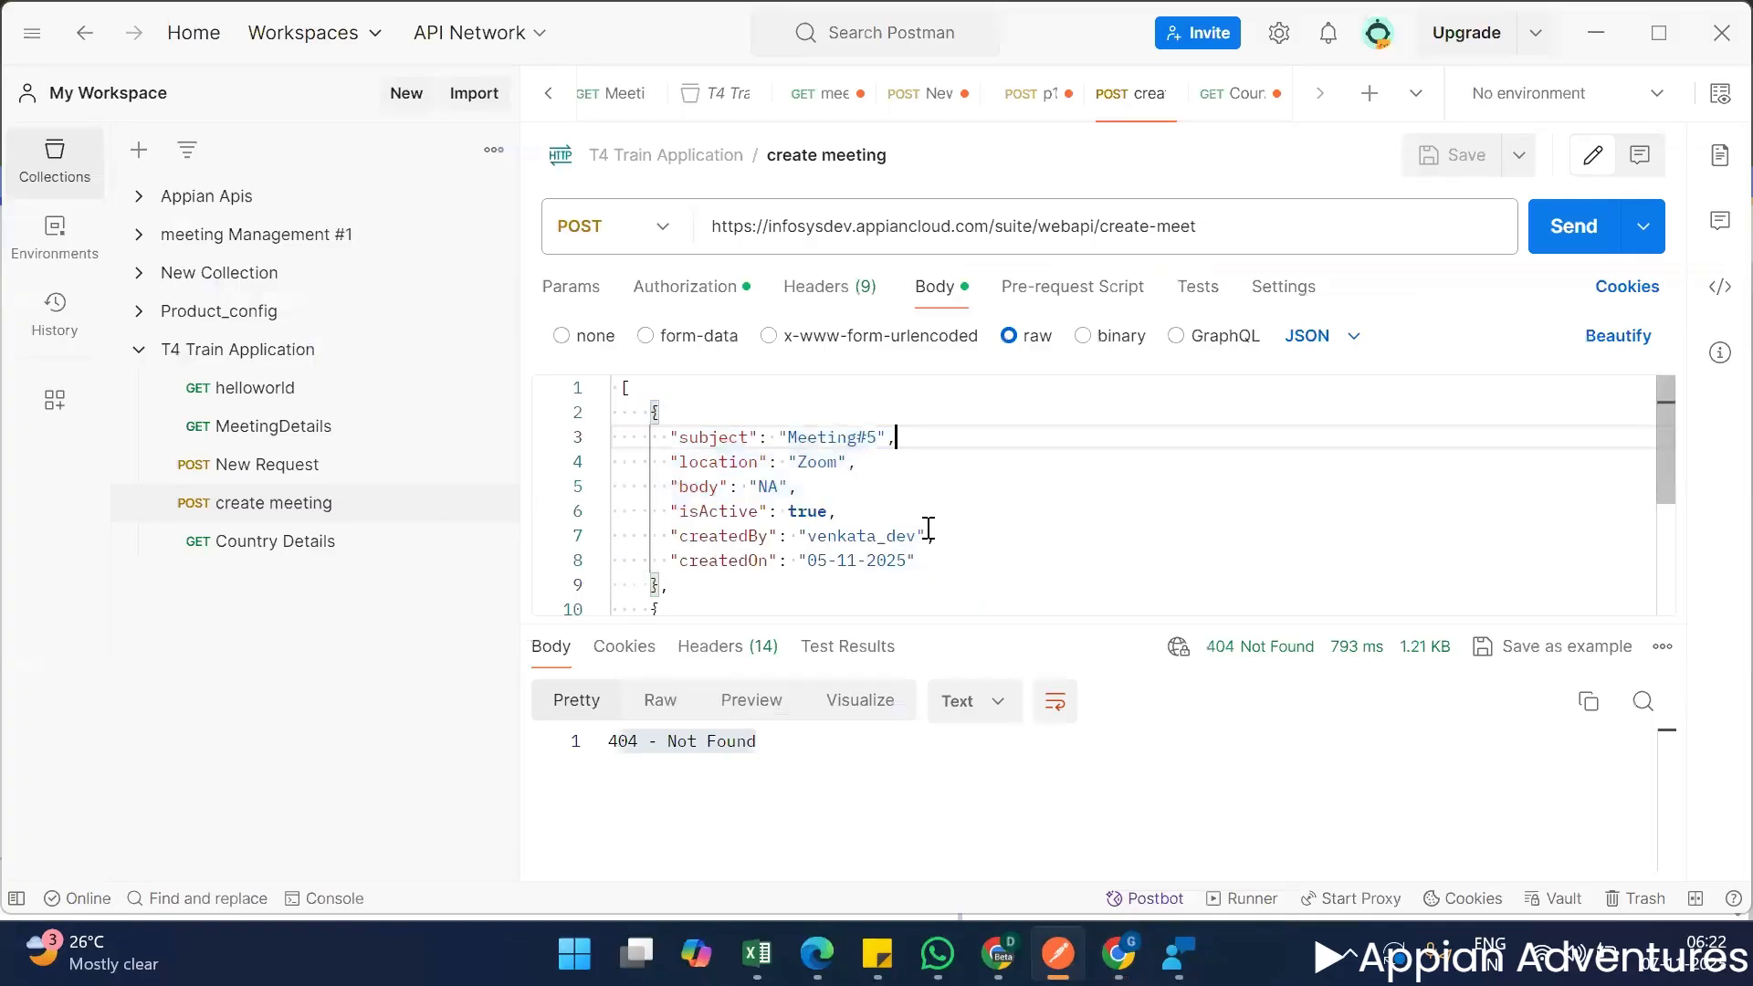
{"action": "scroll", "coordinate": [756, 529], "scroll_direction": "down", "scroll_amount": 3}
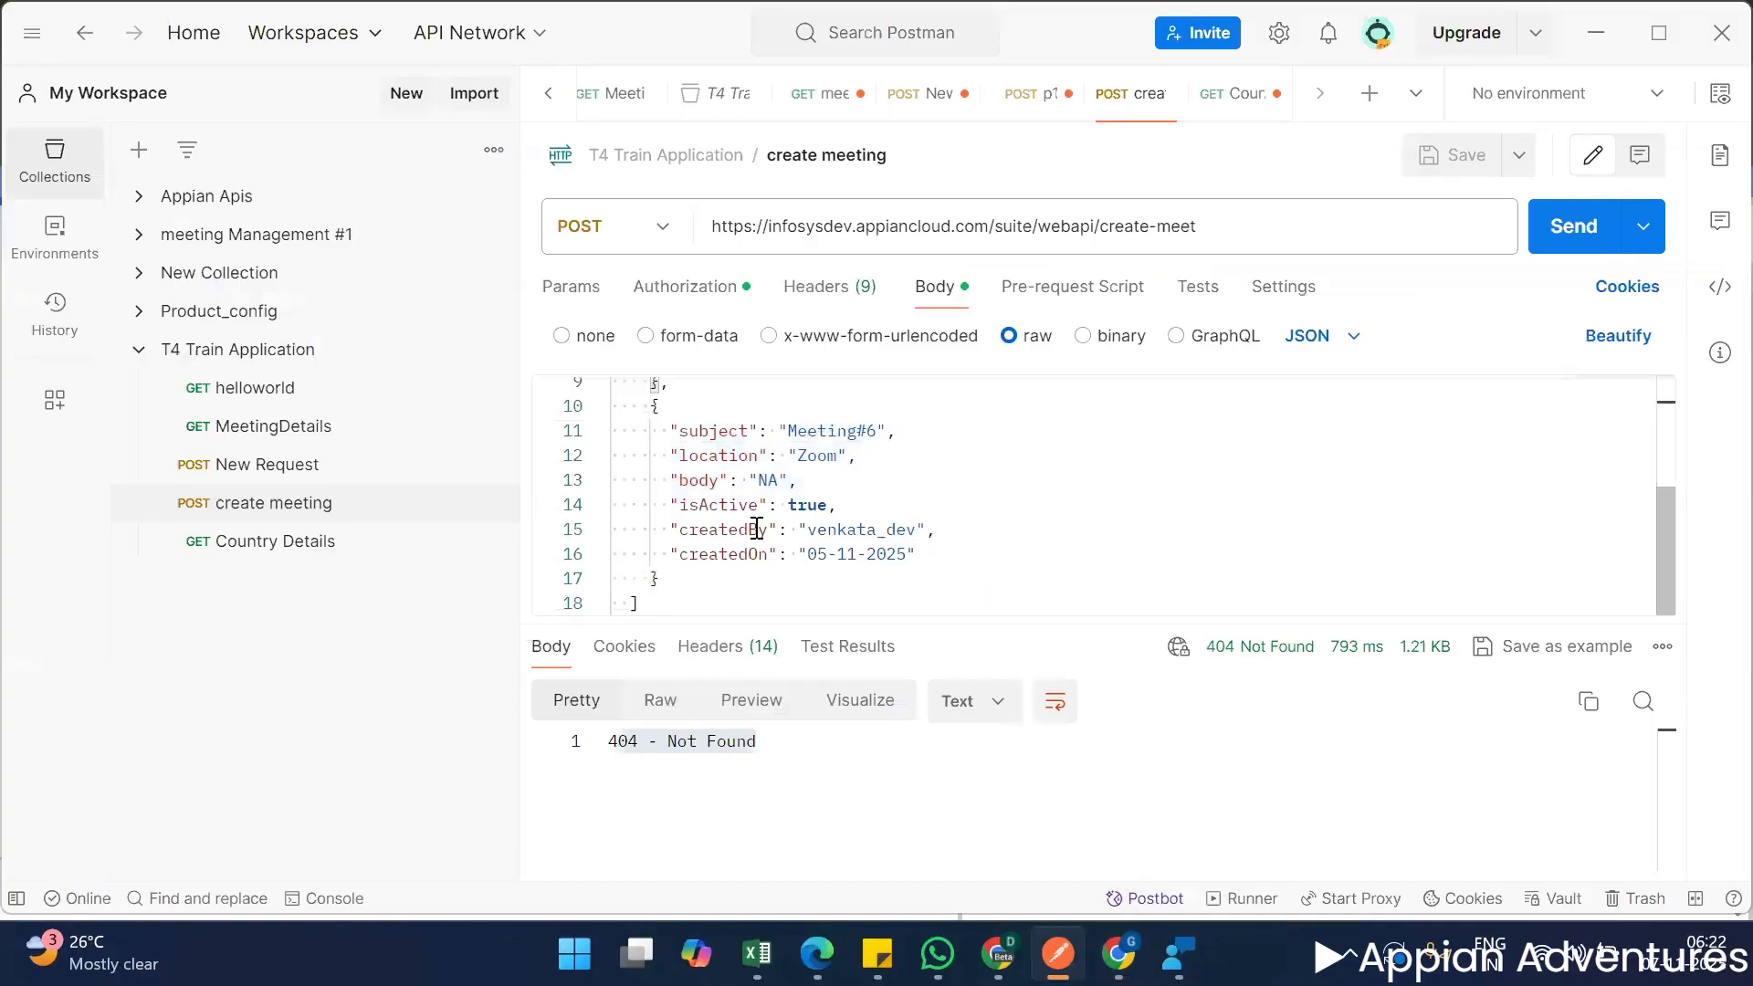
{"action": "left_click", "coordinate": [1596, 31]}
{"action": "scroll", "coordinate": [1228, 566], "scroll_direction": "up", "scroll_amount": 2}
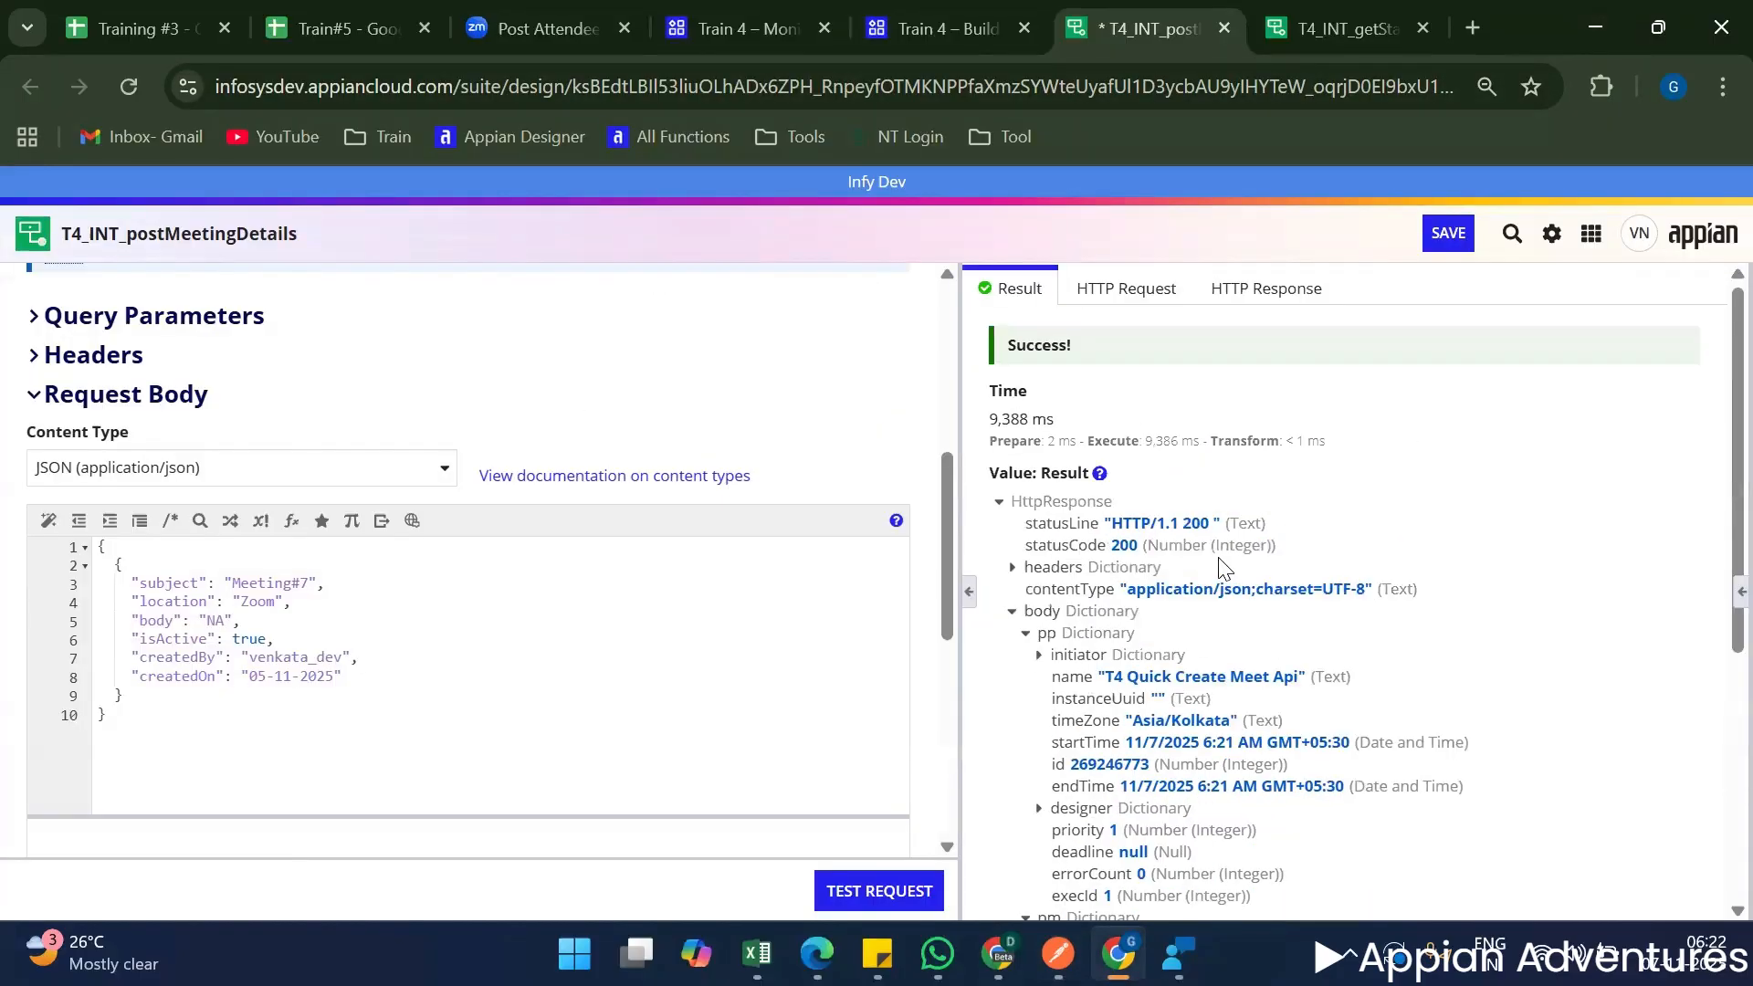
Add a rule input named meetingDetails of type Map and make it an array.
{"action": "left_click", "coordinate": [1740, 591]}
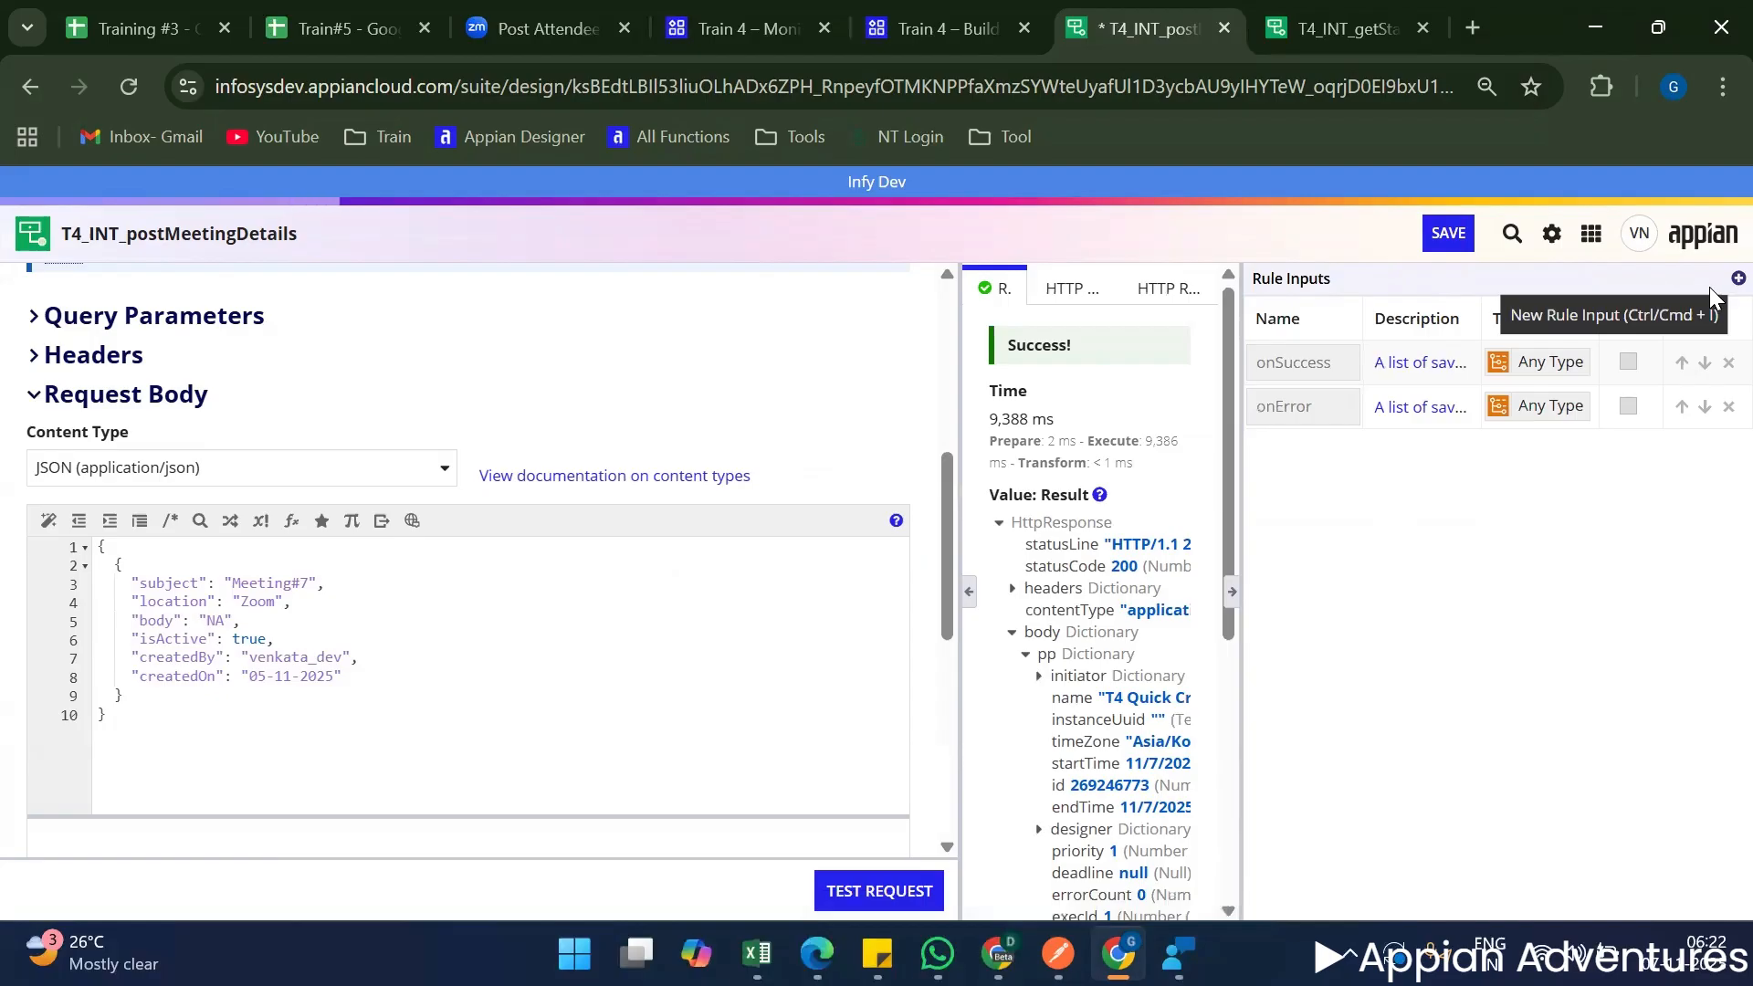
{"action": "scroll", "coordinate": [457, 739], "scroll_direction": "up", "scroll_amount": 6}
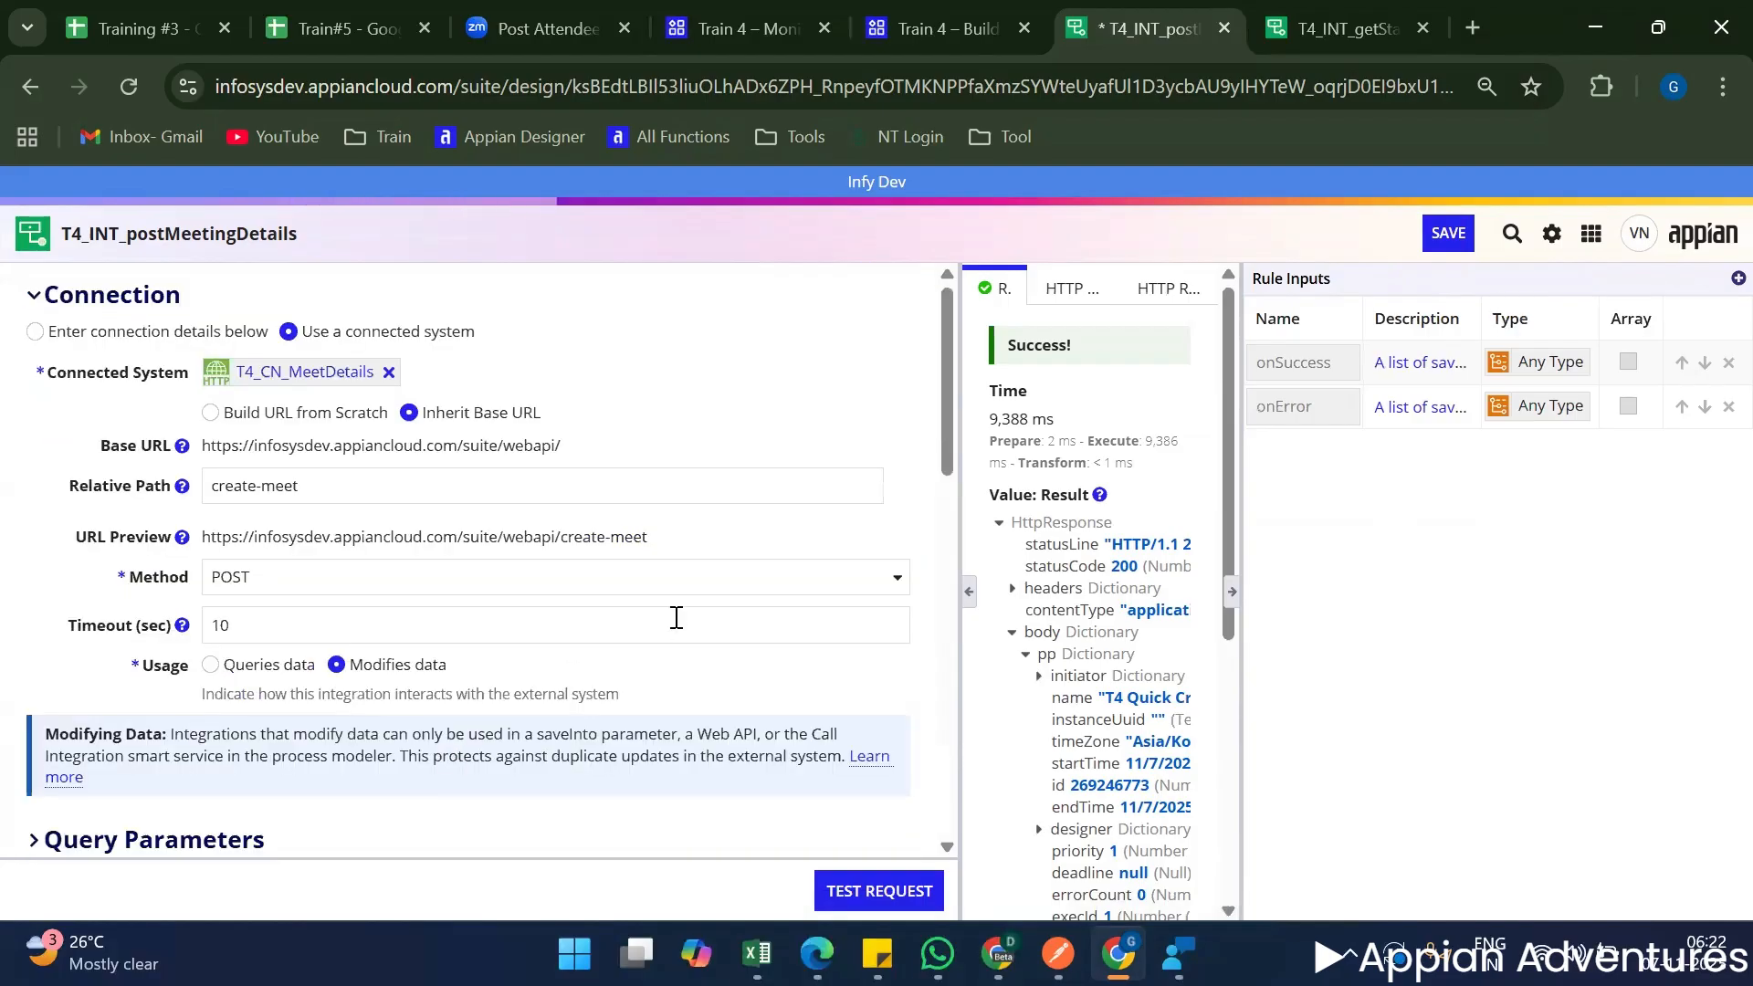
{"action": "scroll", "coordinate": [676, 618], "scroll_direction": "down", "scroll_amount": 5}
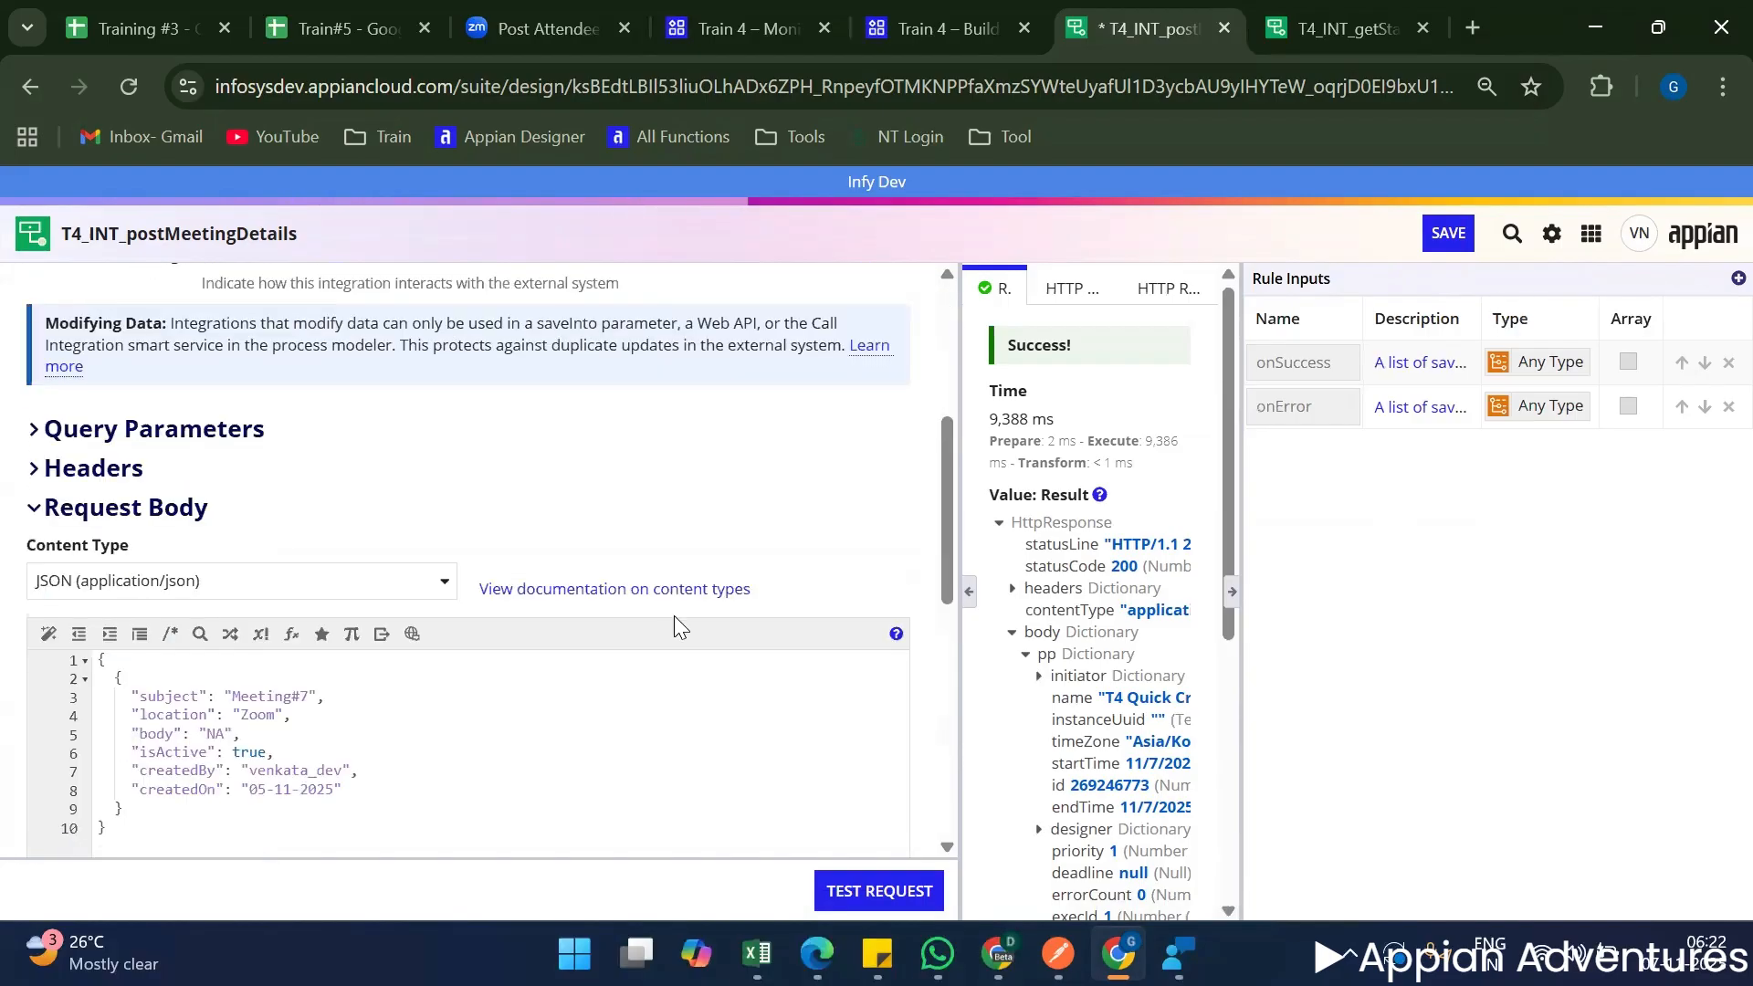
{"action": "left_click", "coordinate": [1315, 364]}
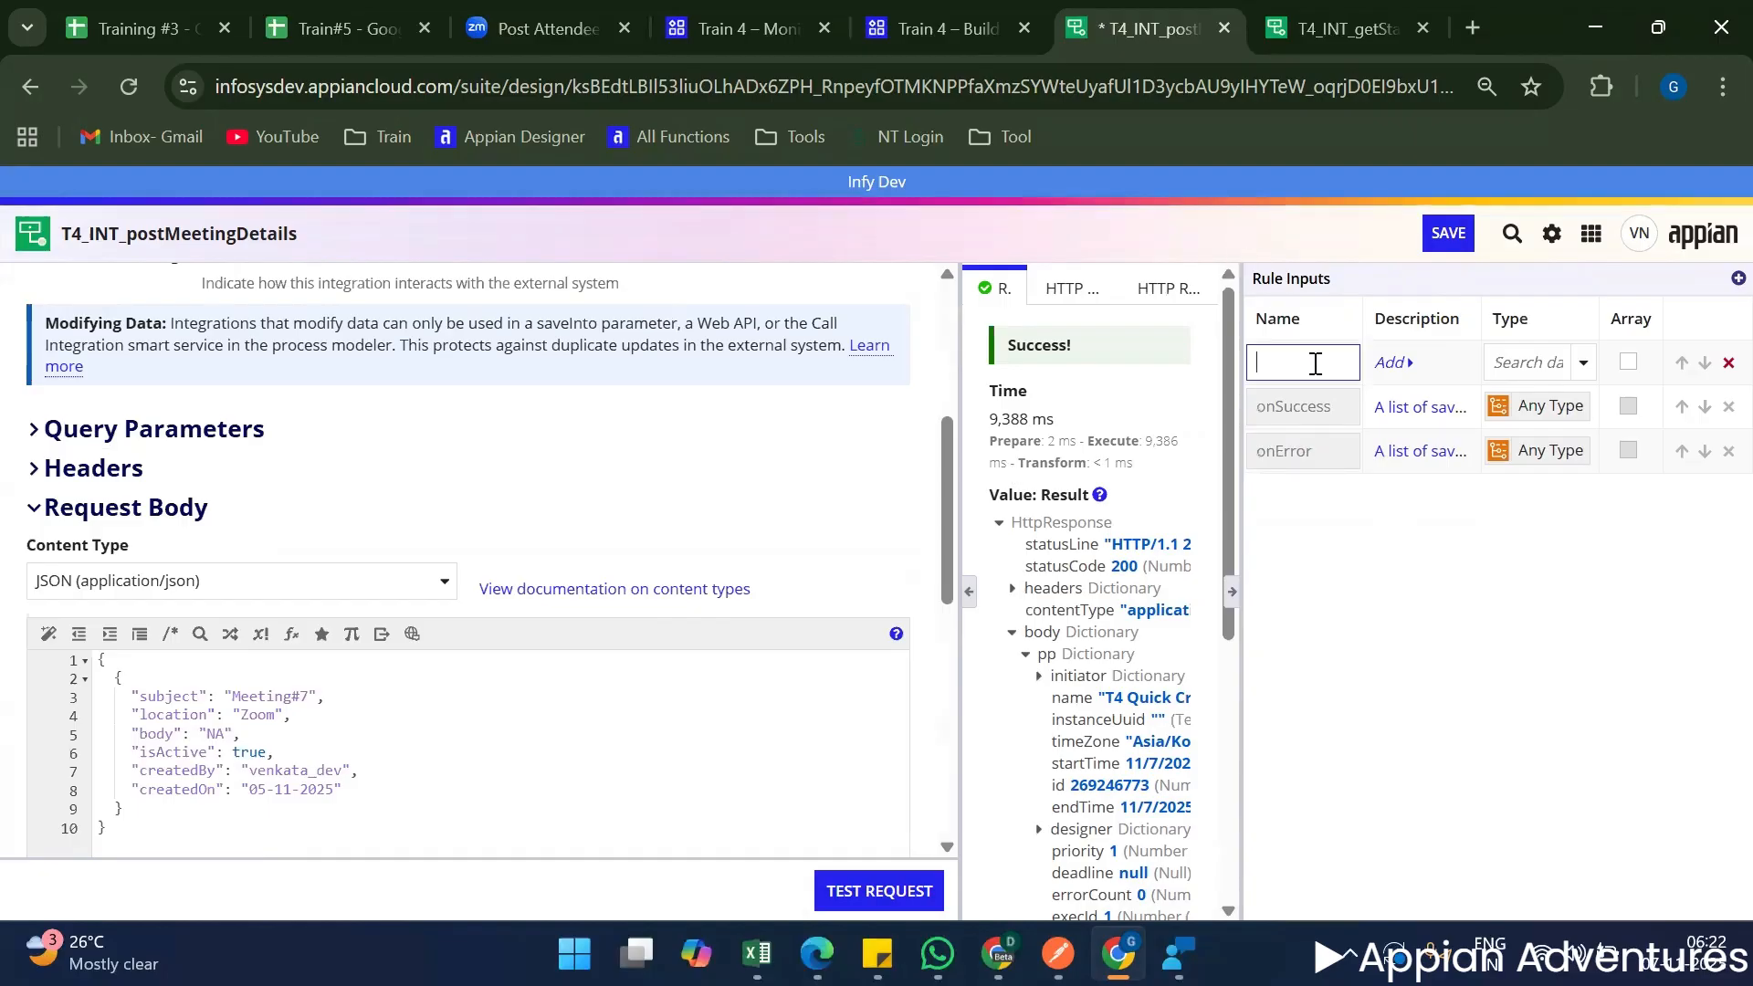
{"action": "type", "text": "meetingDetails"}
{"action": "left_click", "coordinate": [1553, 362]}
{"action": "type", "text": "map"}
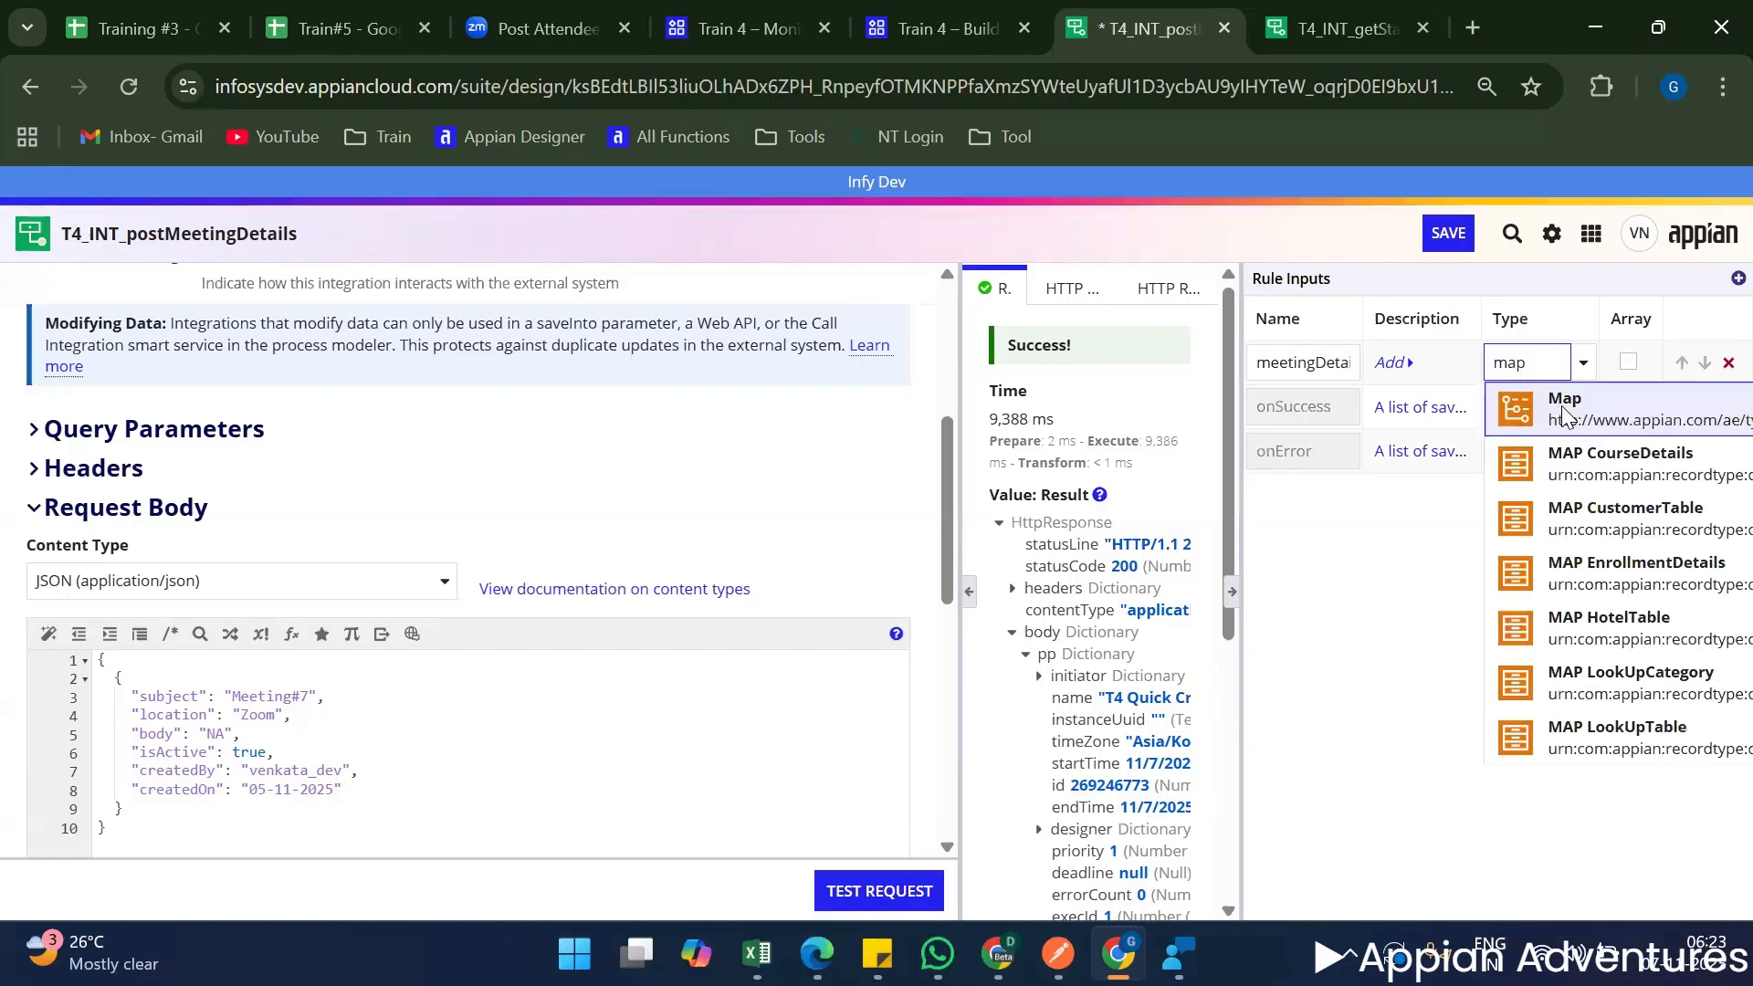
{"action": "left_click", "coordinate": [1515, 409]}
{"action": "left_click", "coordinate": [1629, 363]}
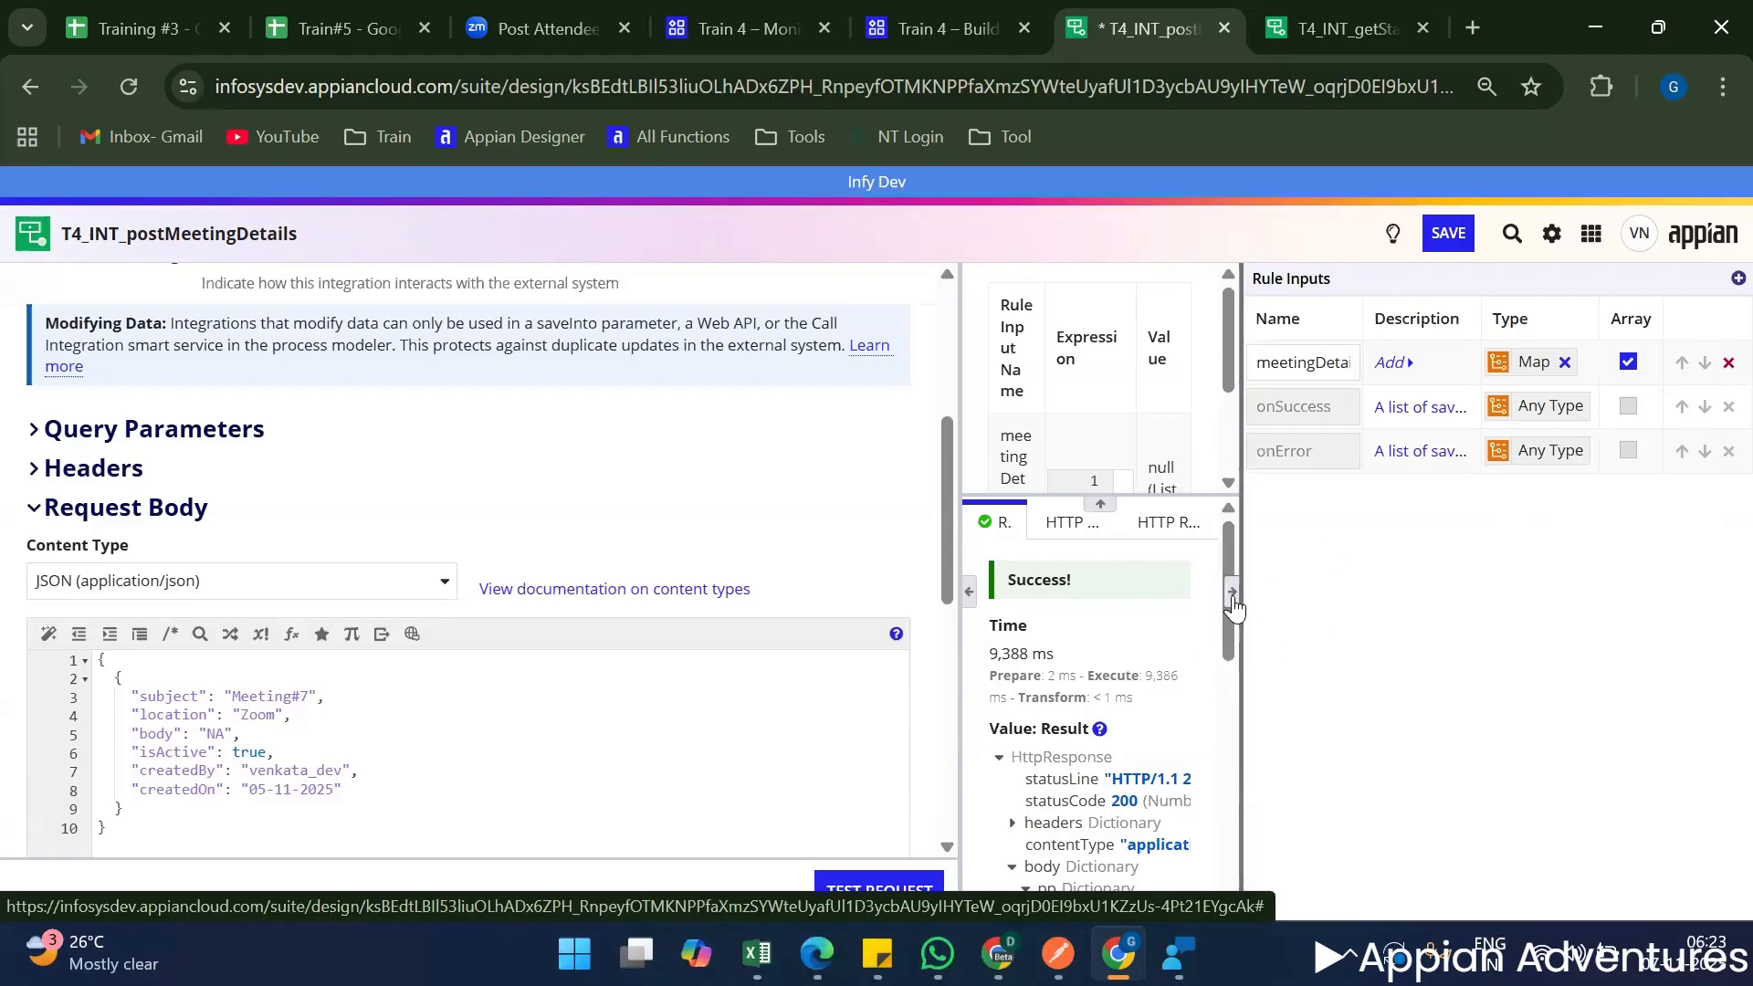
{"action": "left_click", "coordinate": [1232, 592]}
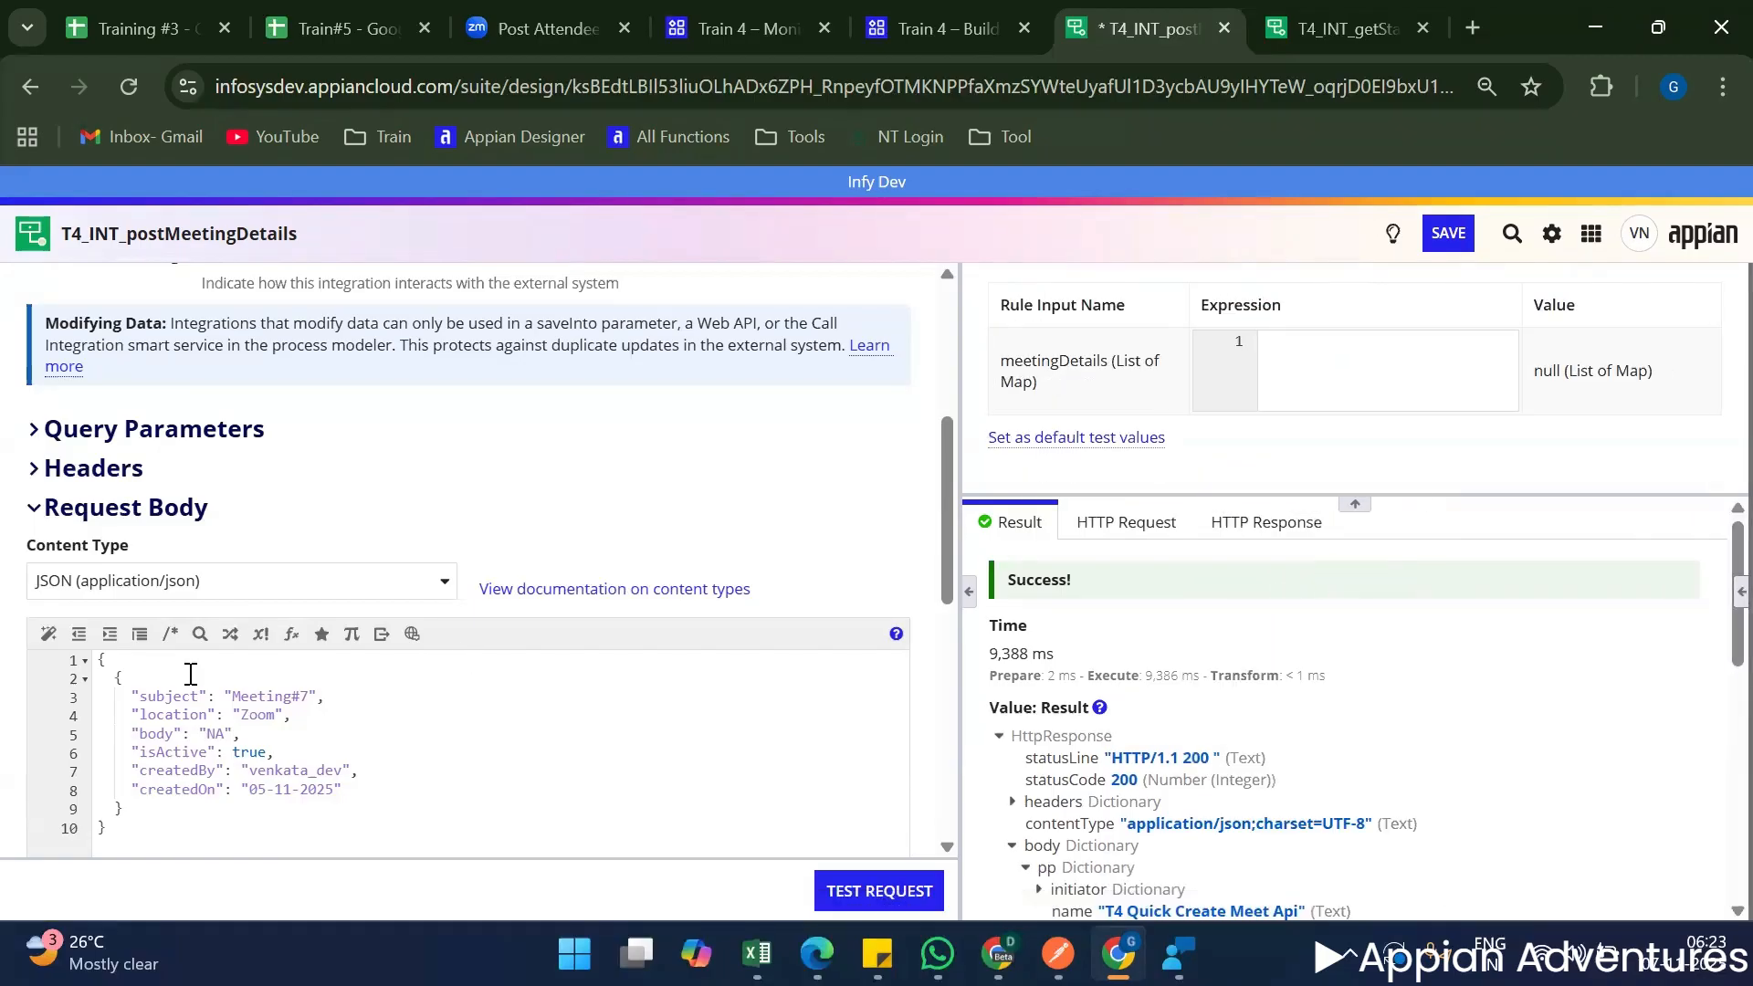
Move the meeting dictionary from the request body into the meetingDetails test expression and set its subject to Meeting#8.
{"action": "left_click", "coordinate": [84, 678]}
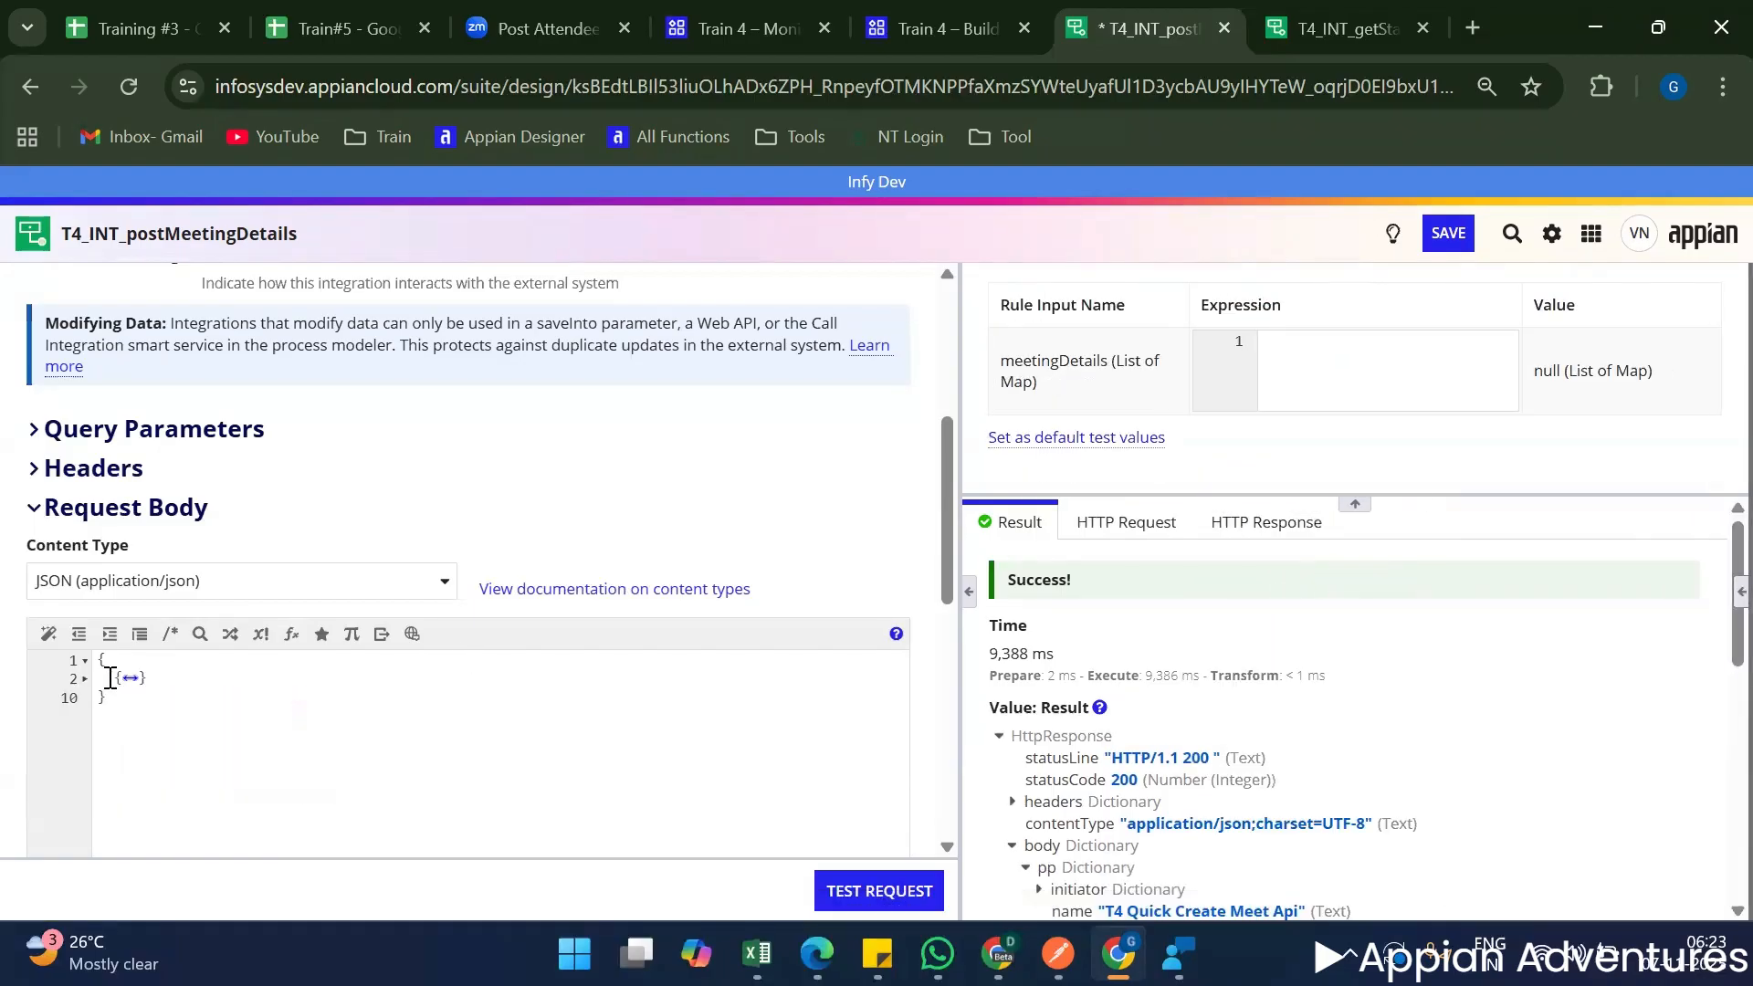
{"action": "left_click_drag", "start_coordinate": [110, 677], "coordinate": [211, 685]}
{"action": "key", "text": "BackSpace"}
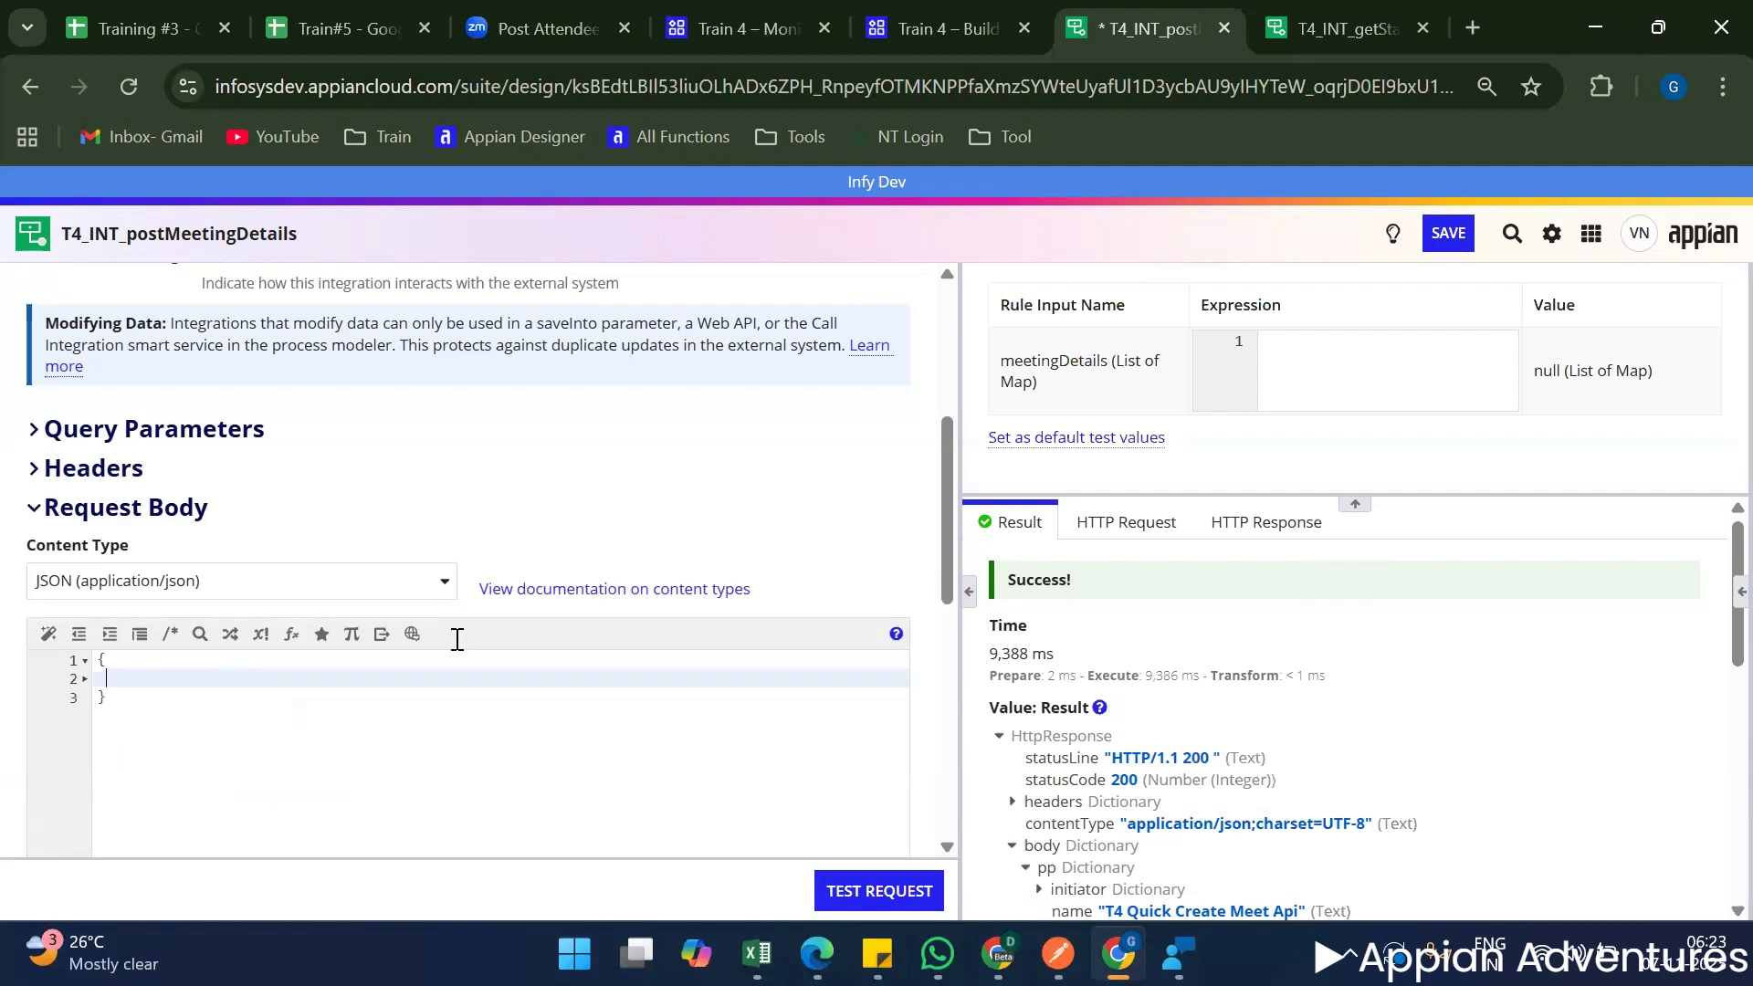
{"action": "left_click", "coordinate": [1318, 384]}
{"action": "key", "text": "ctrl+v"}
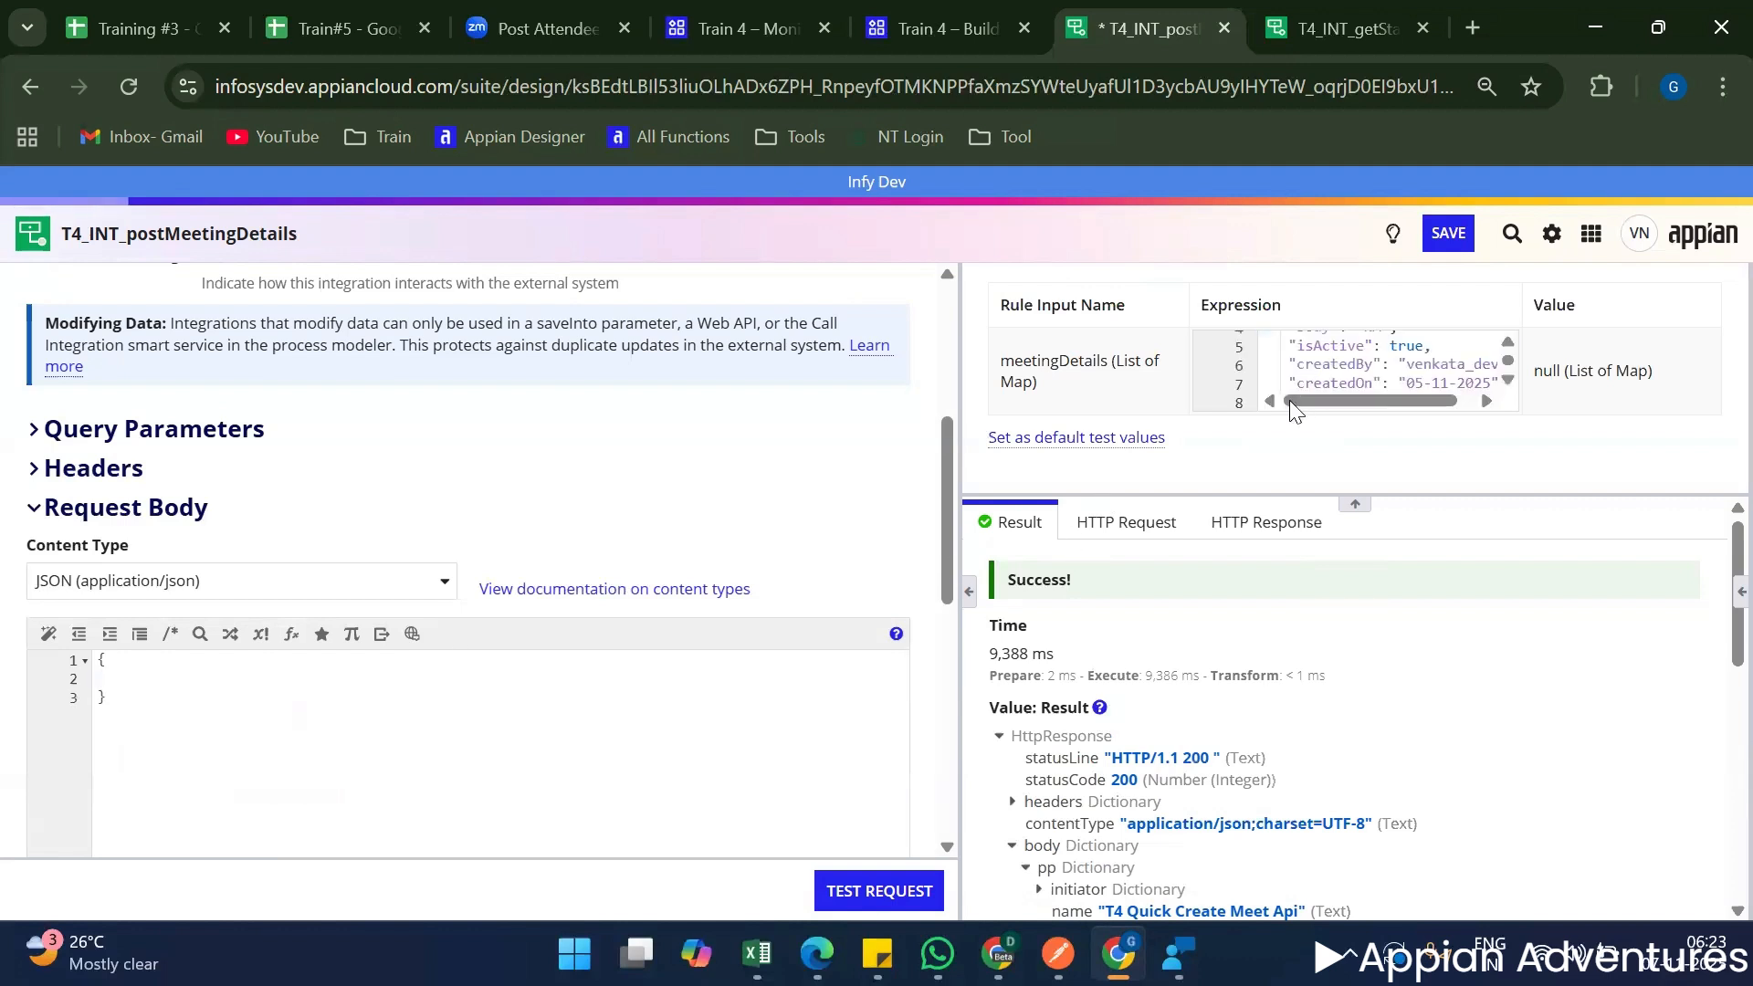
{"action": "left_click", "coordinate": [1466, 361]}
{"action": "key", "text": "BackSpace"}
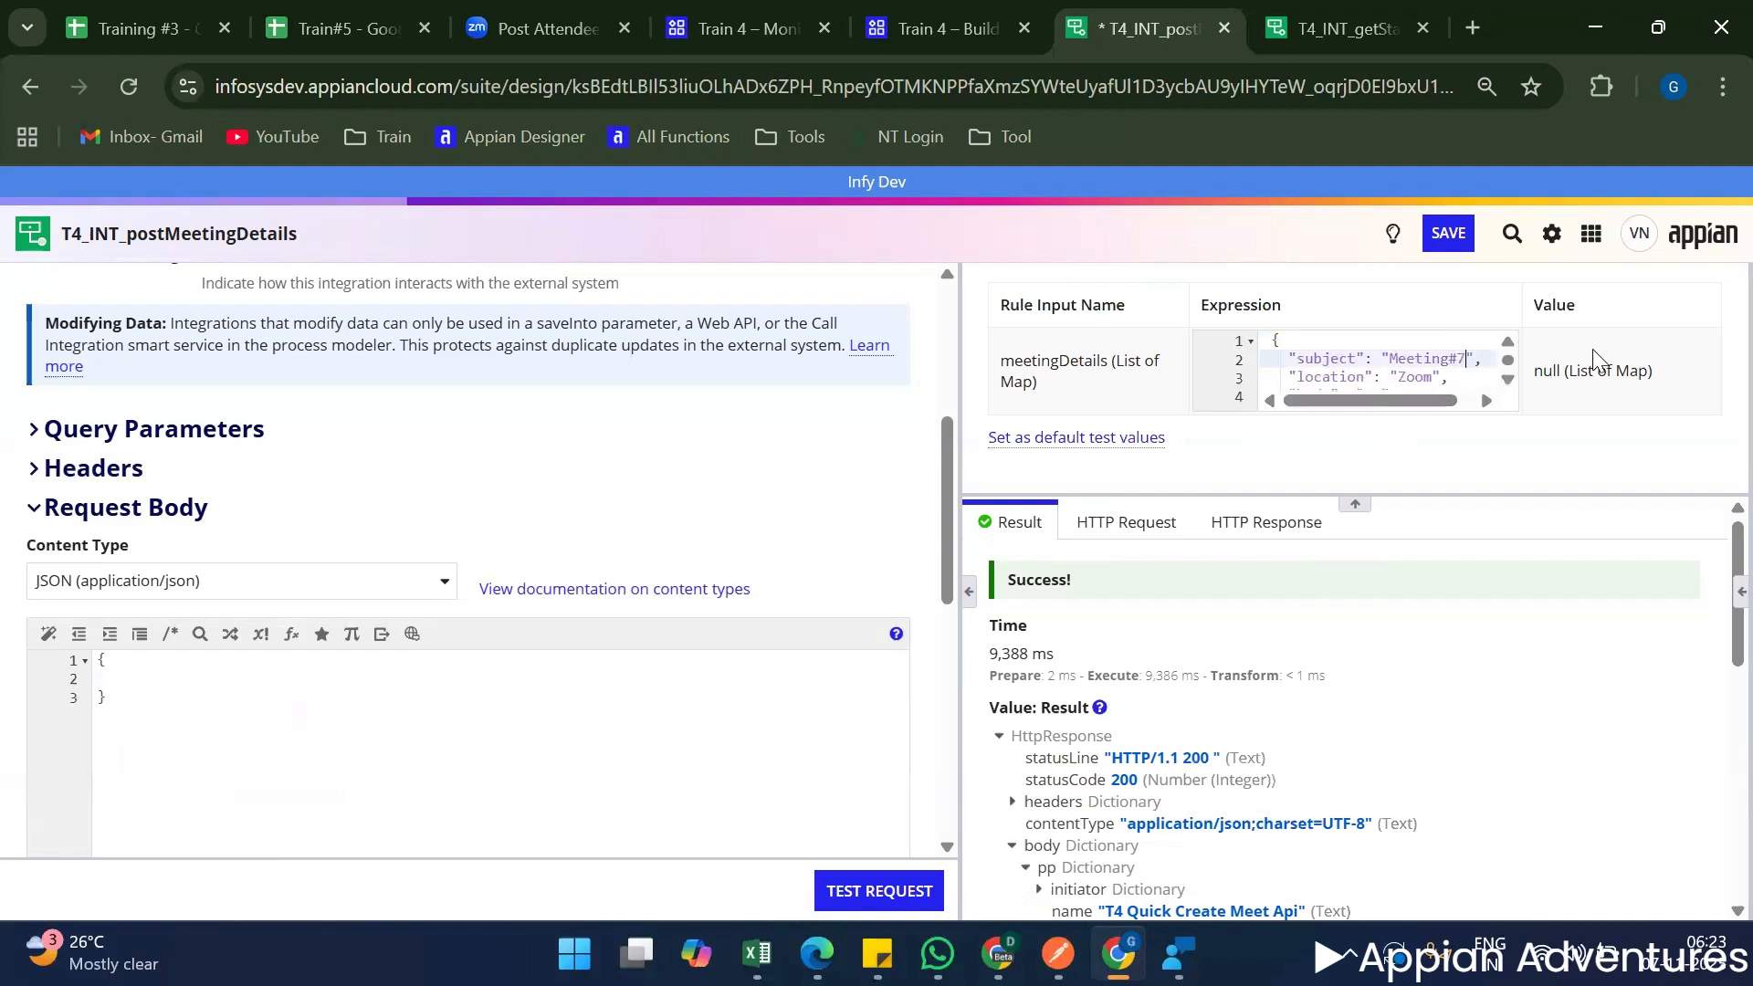
{"action": "type", "text": "8"}
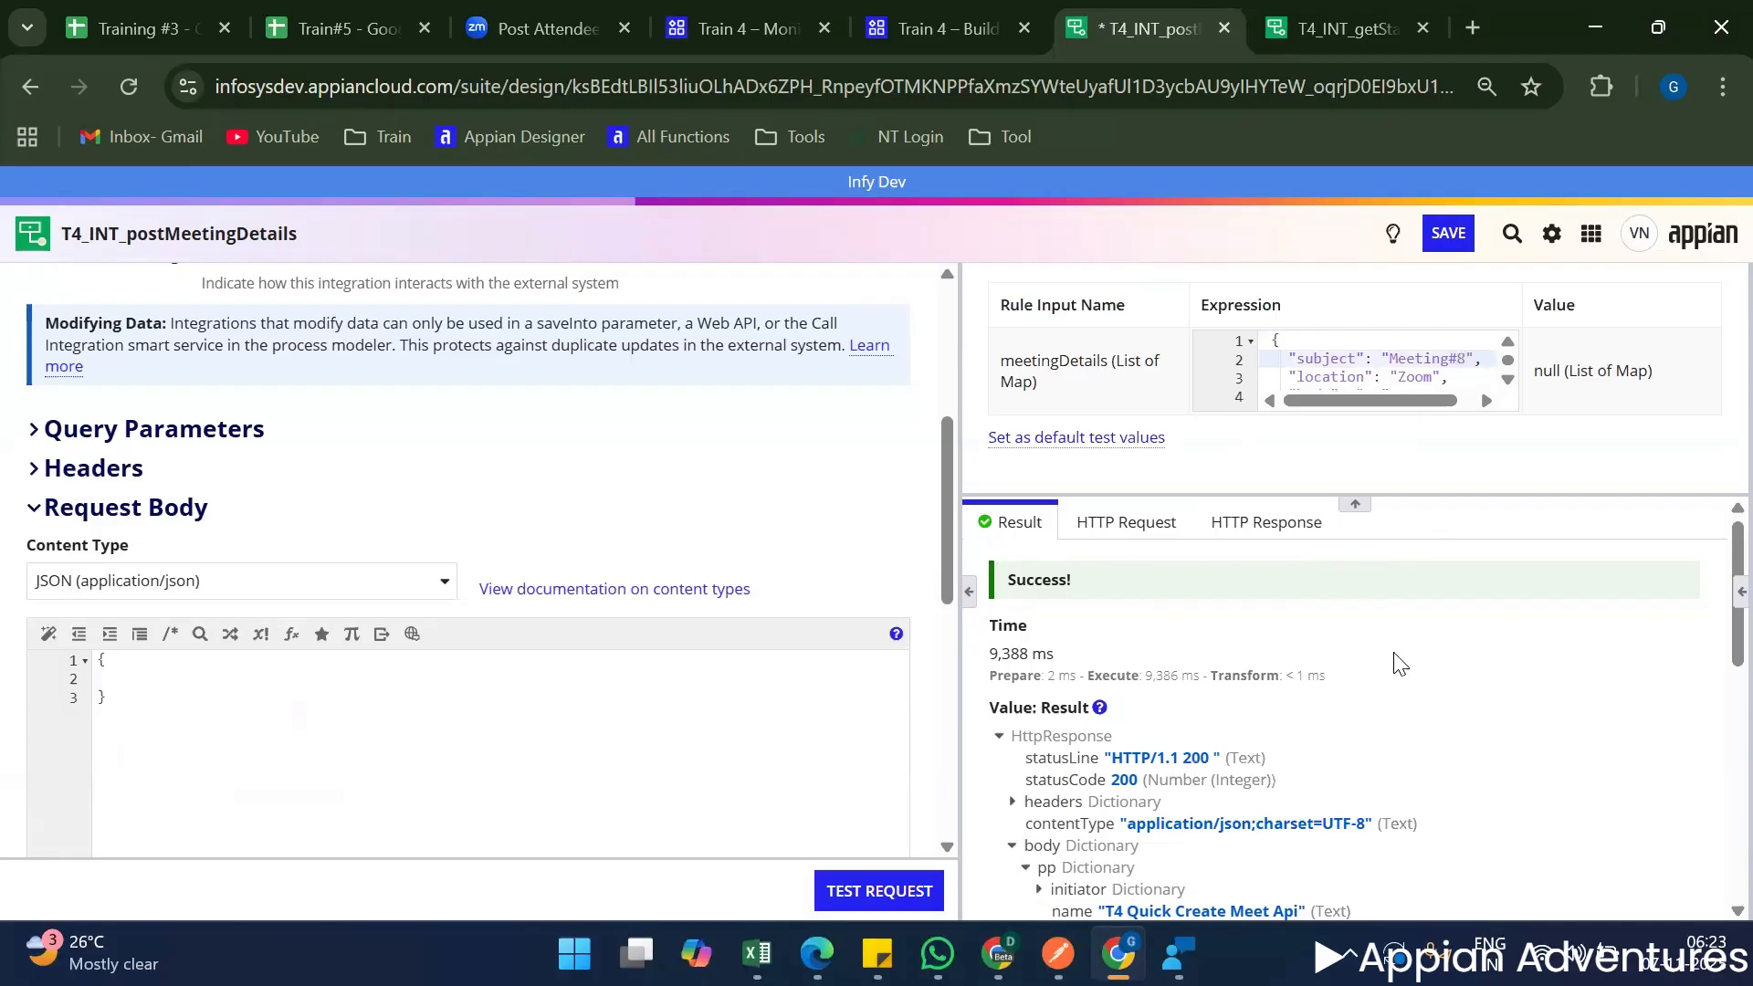
{"action": "left_click", "coordinate": [1477, 710]}
Reference ri!meetingDetails inside the braces of the JSON request body.
{"action": "left_click", "coordinate": [216, 677]}
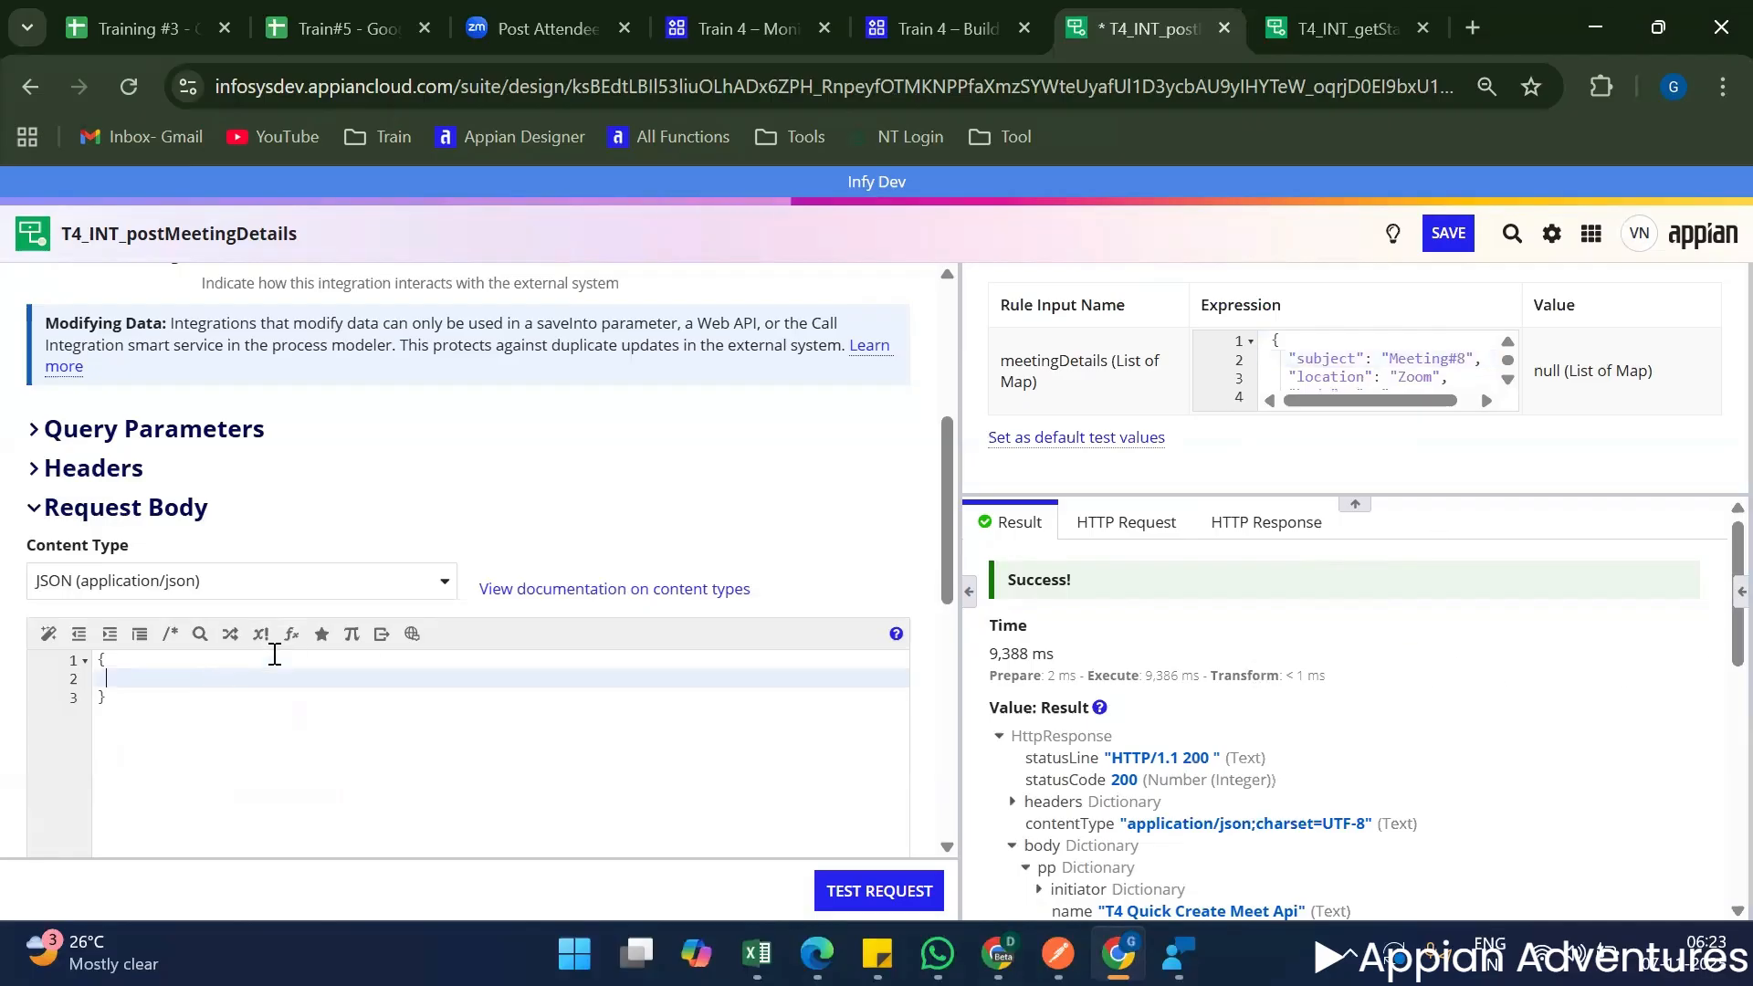
{"action": "scroll", "coordinate": [346, 648], "scroll_direction": "down", "scroll_amount": 2}
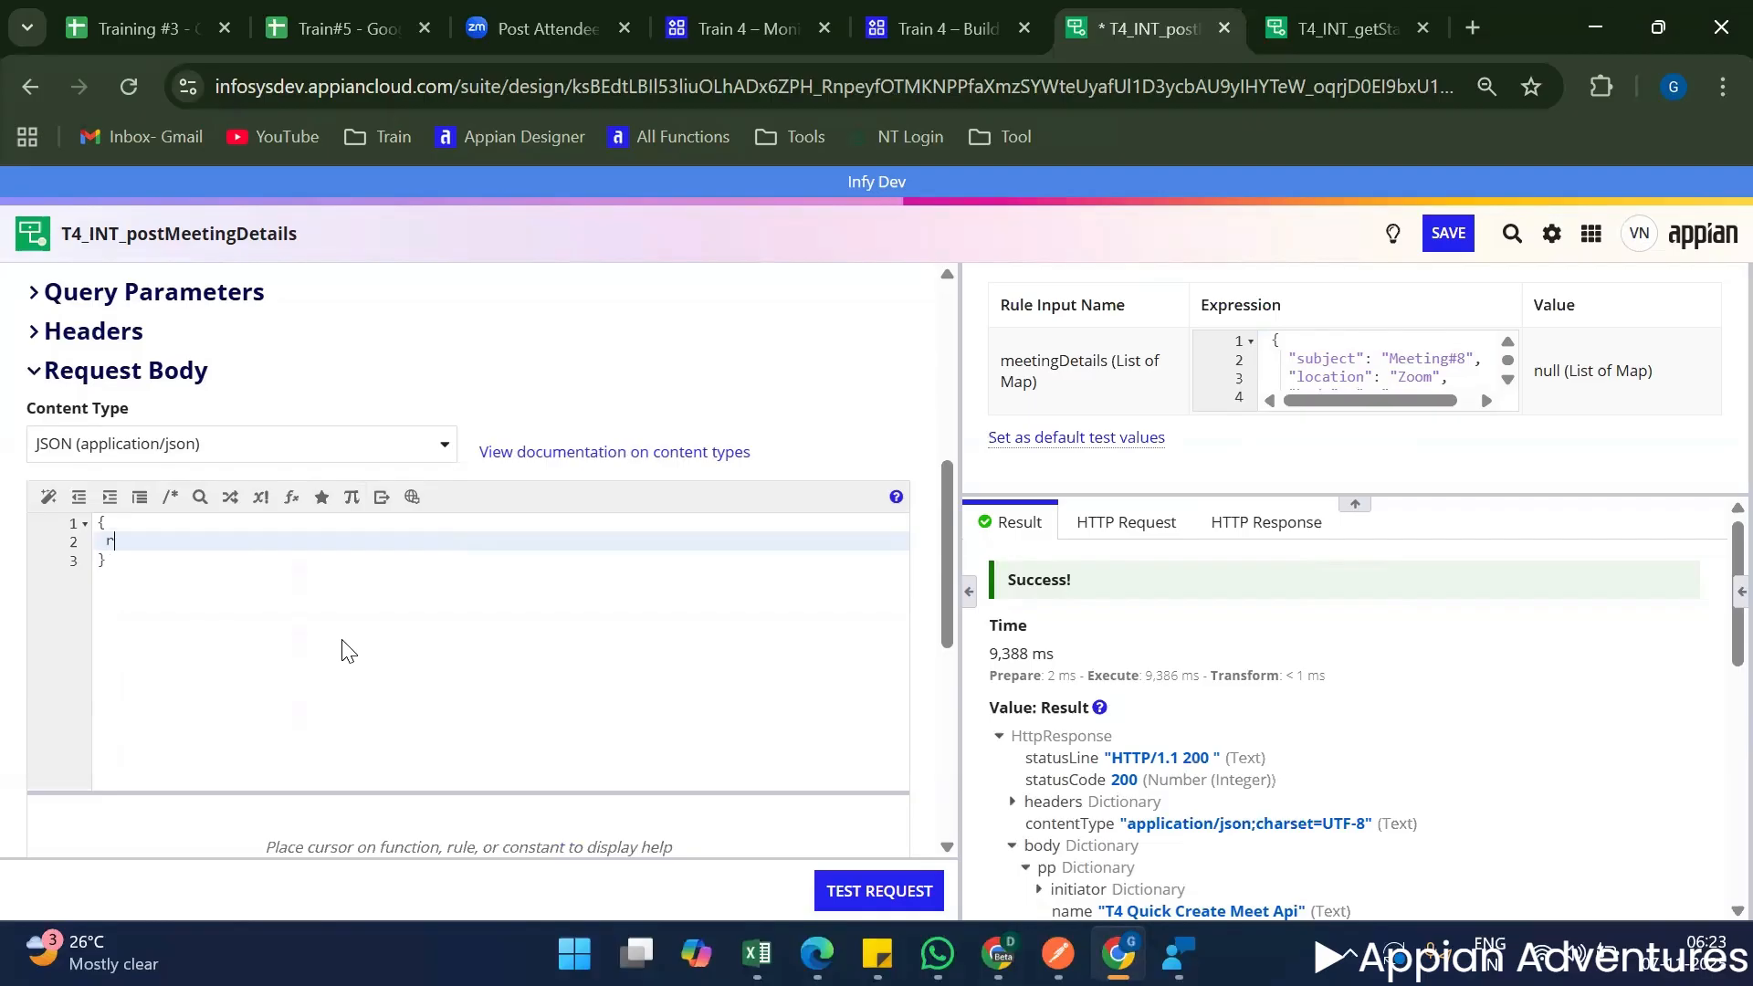
{"action": "type", "text": "ri!meetingDetails"}
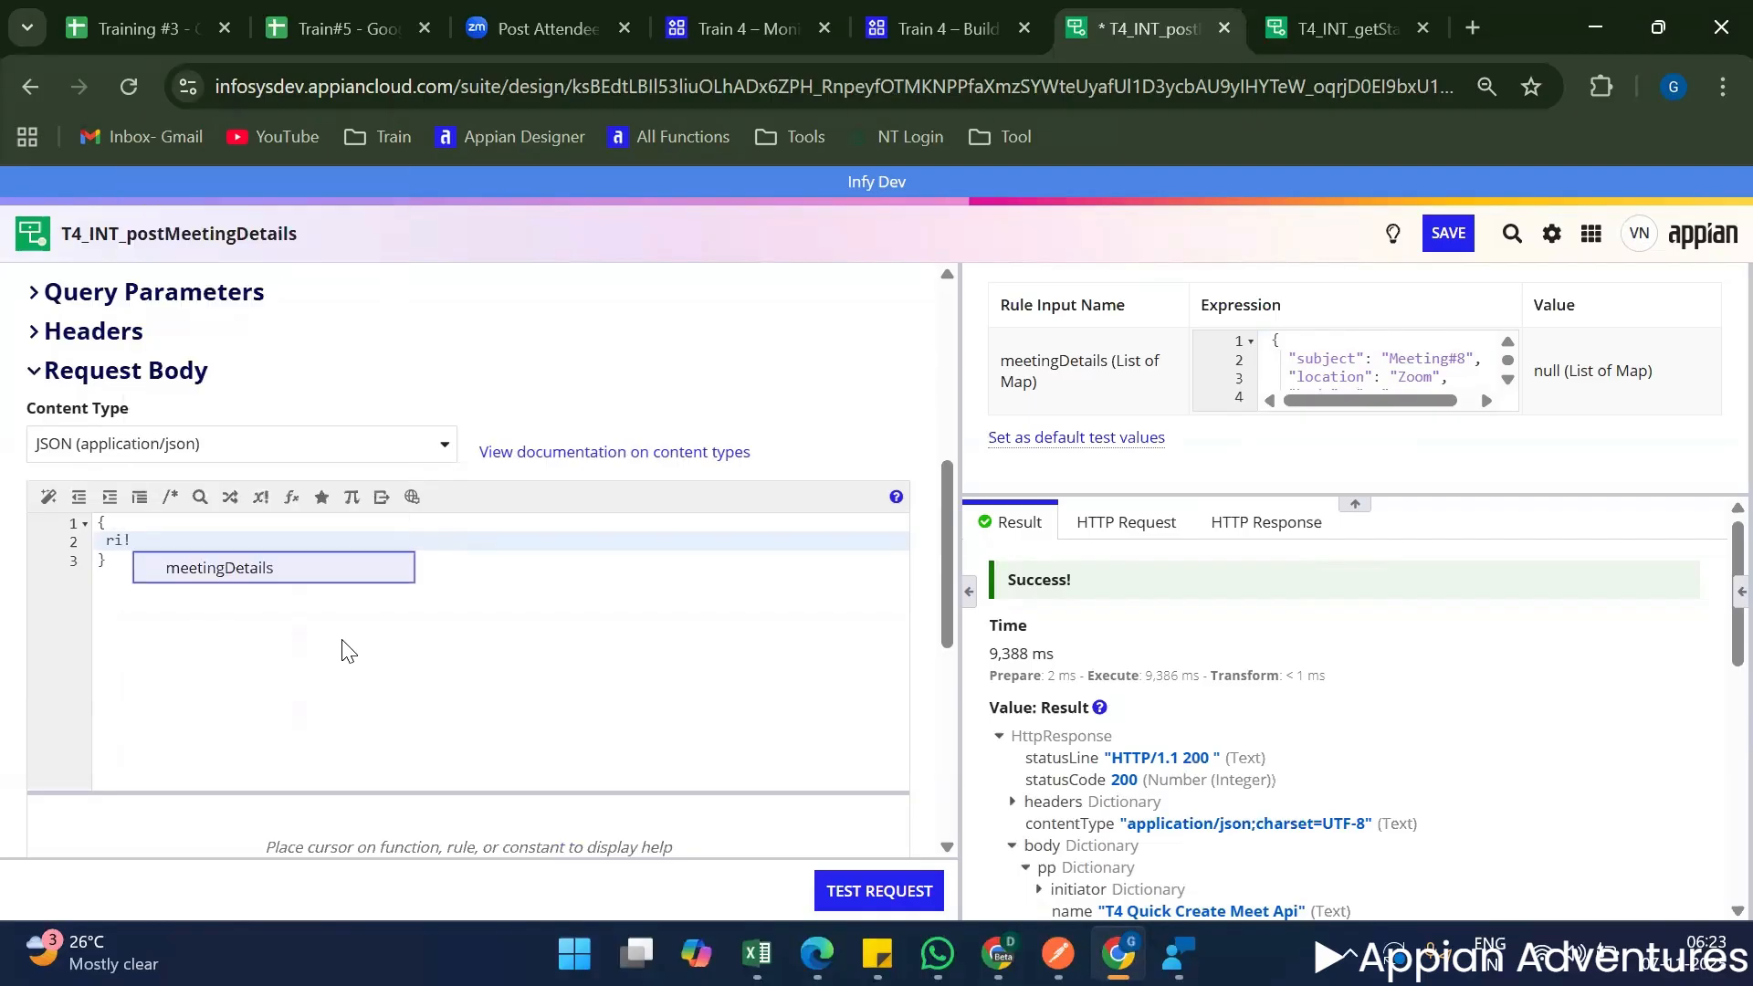
{"action": "key", "text": "Return"}
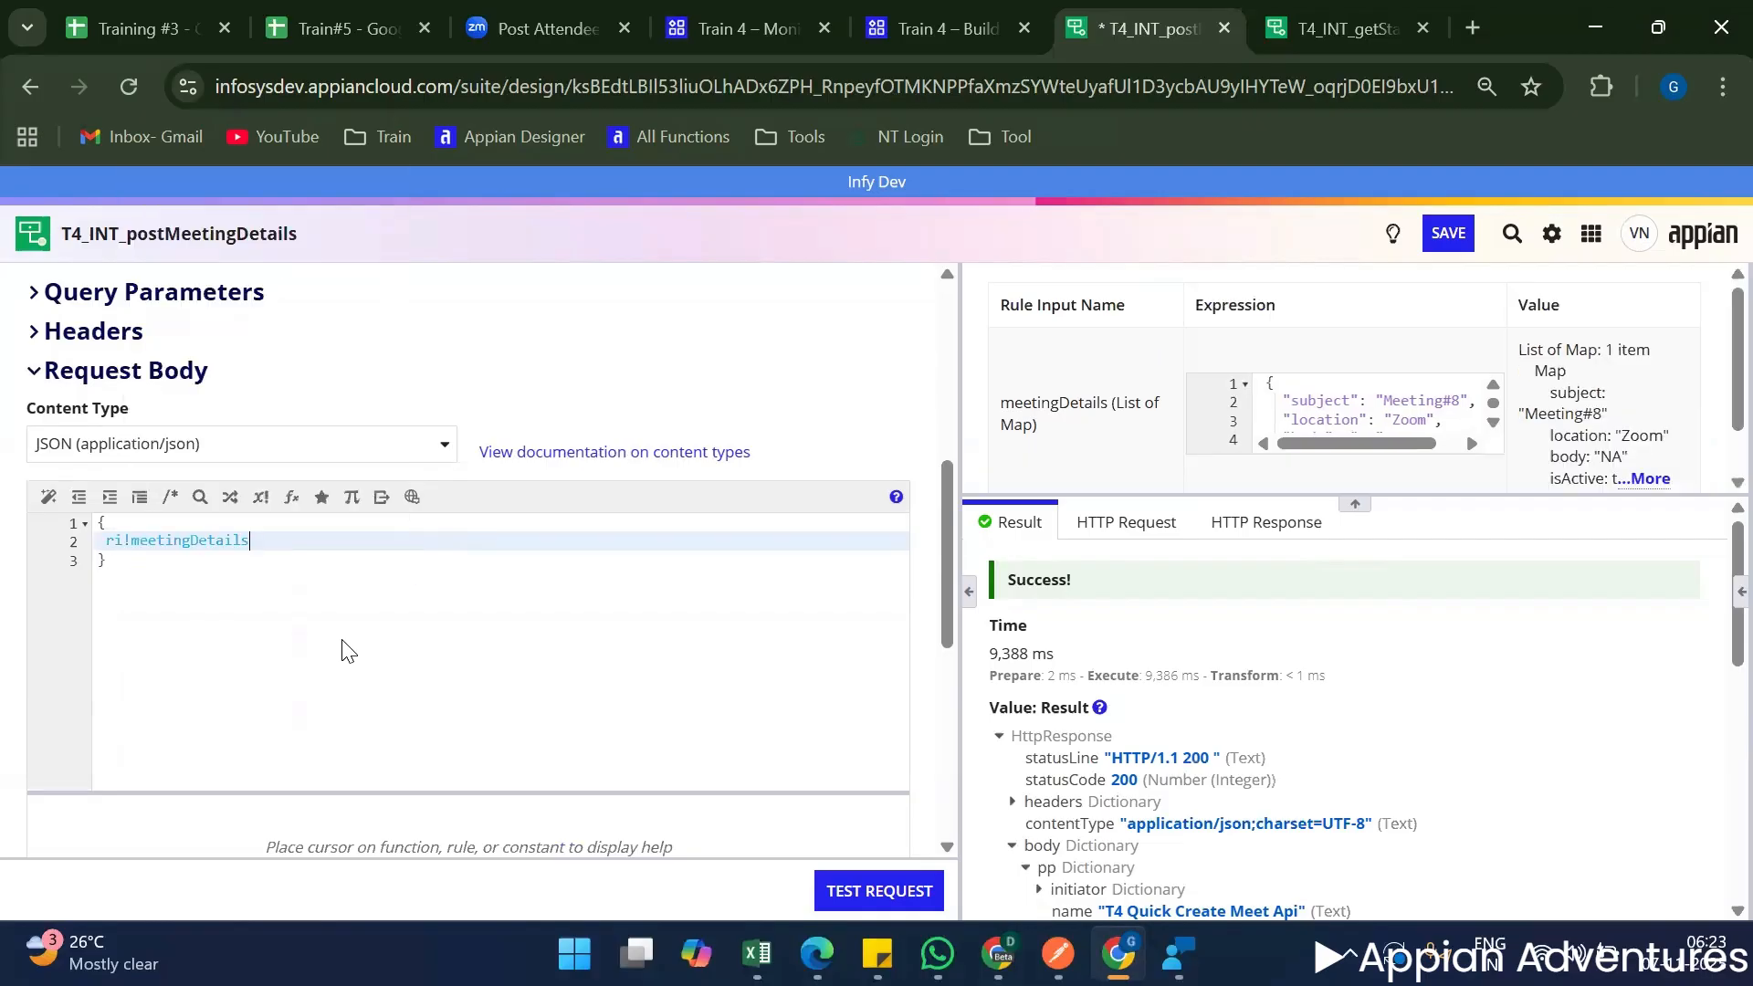
Check the meetingDetails test value, send a test request, and read the pp, pm and pv dictionaries in the response.
{"action": "scroll", "coordinate": [1567, 451], "scroll_direction": "down", "scroll_amount": 1}
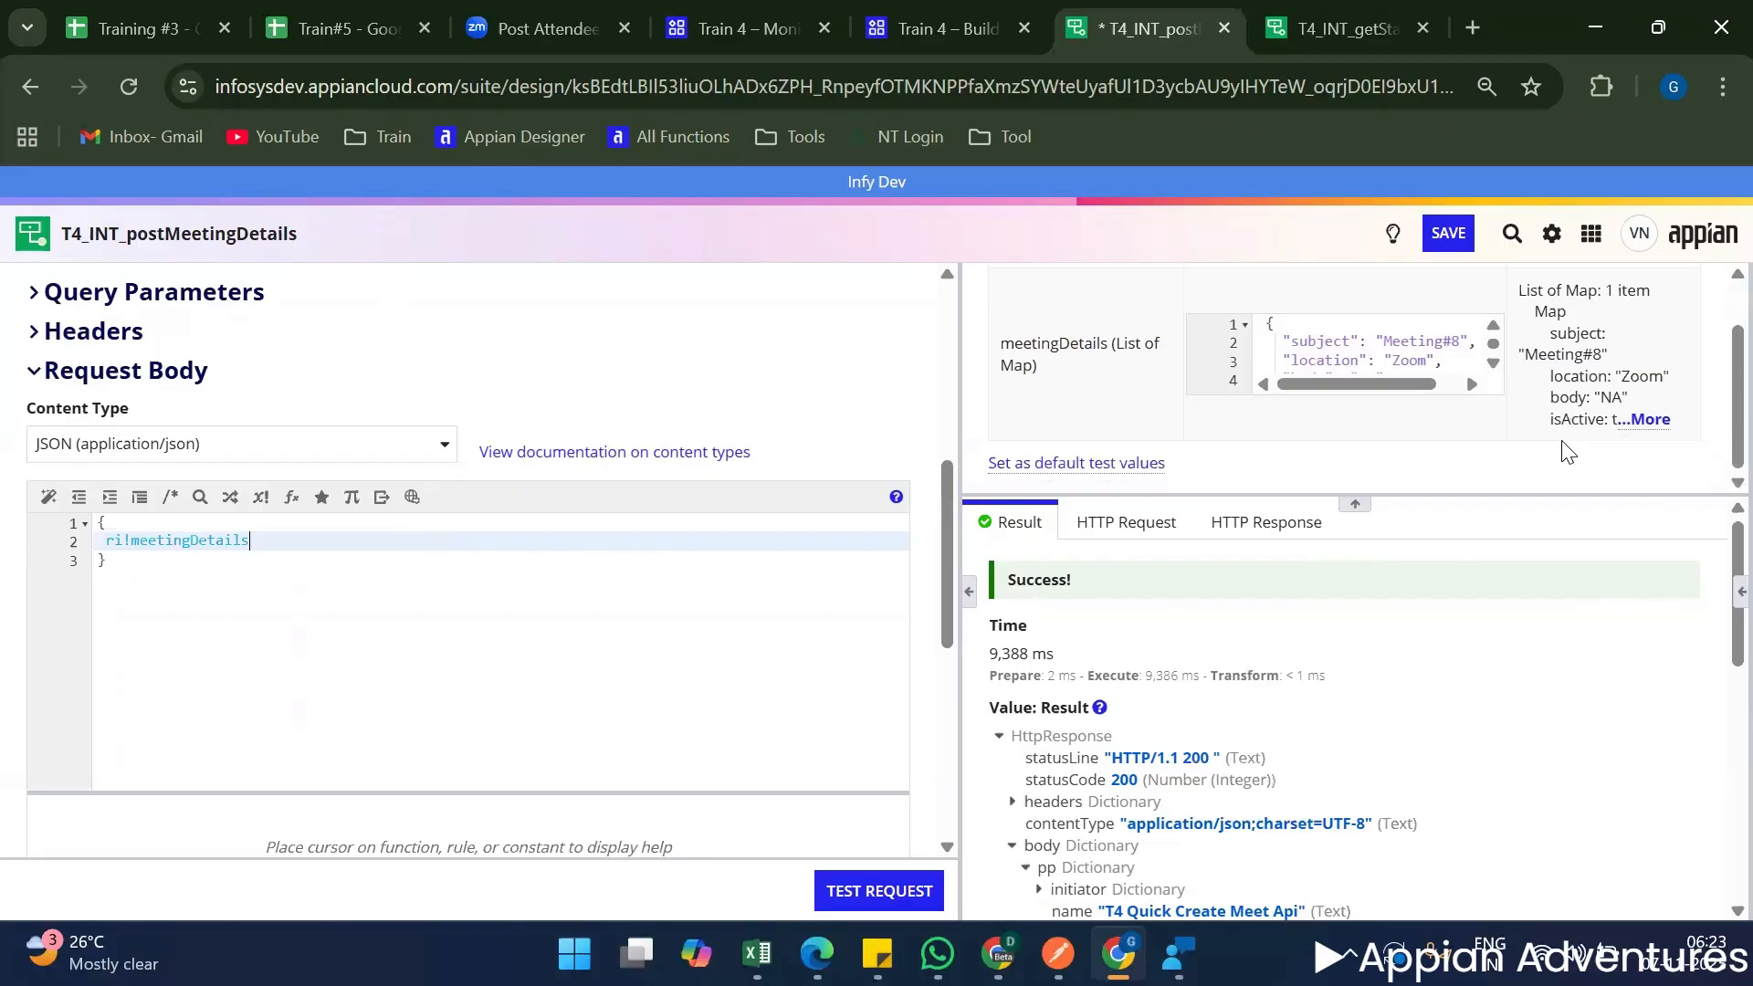
{"action": "scroll", "coordinate": [1445, 345], "scroll_direction": "down", "scroll_amount": 2}
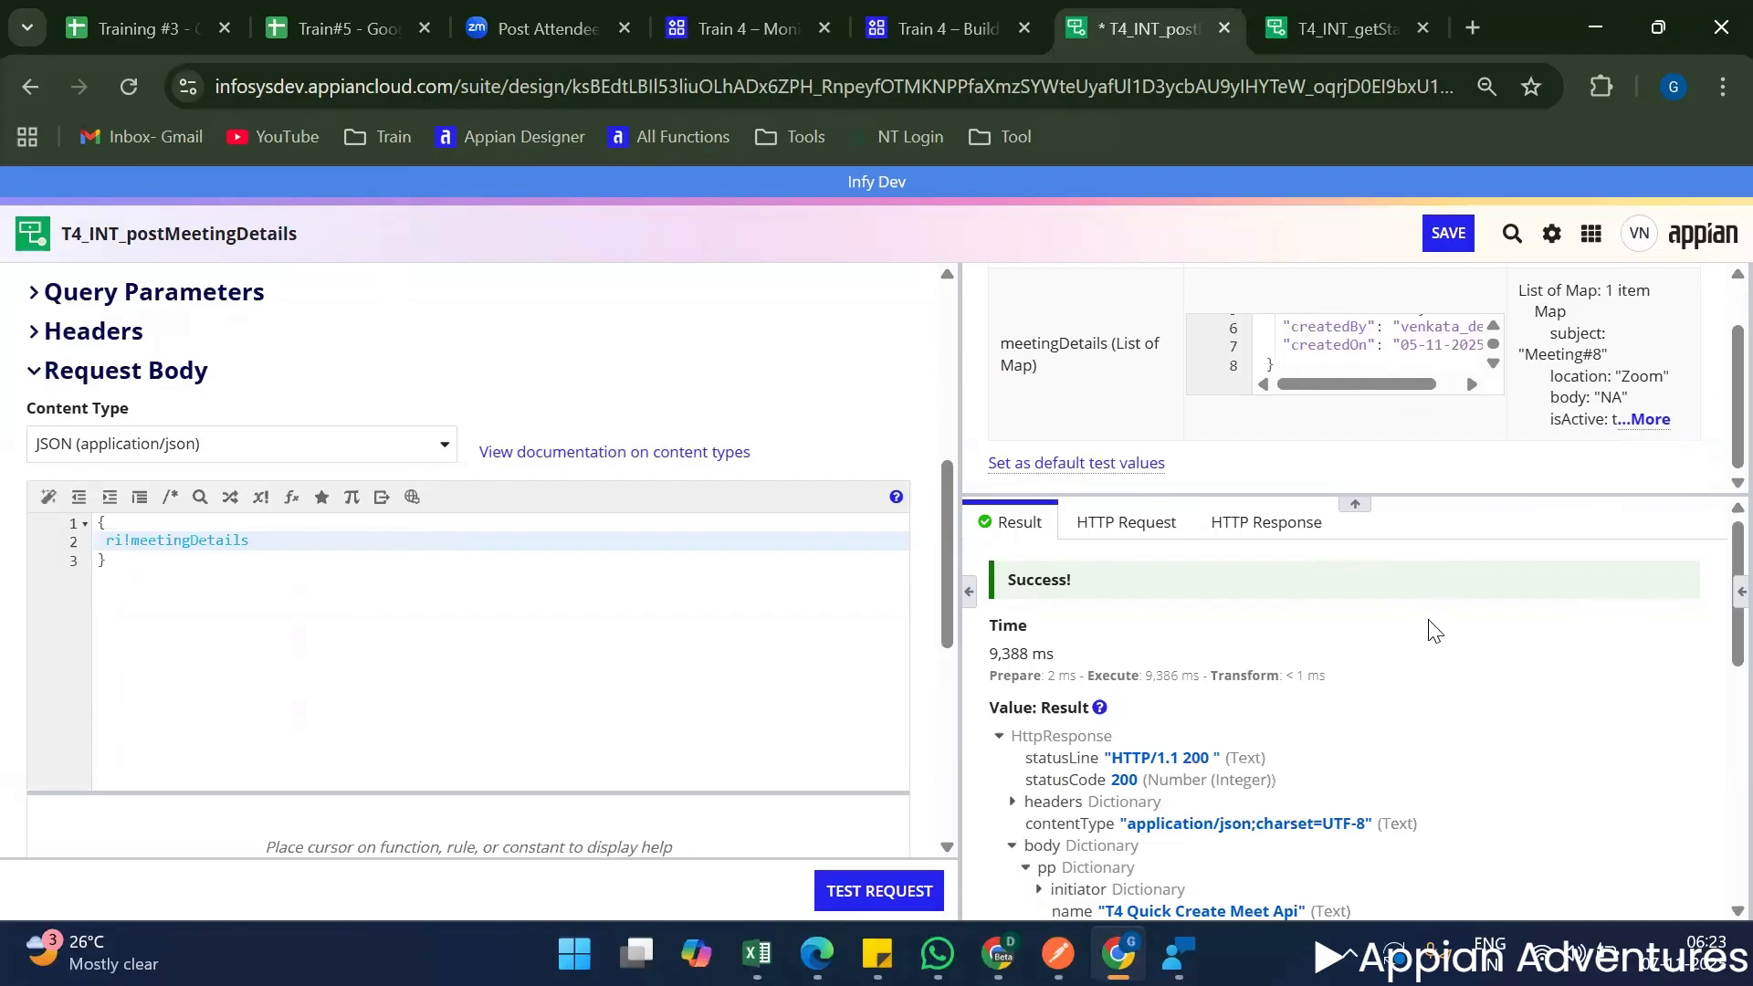
{"action": "scroll", "coordinate": [1363, 639], "scroll_direction": "down", "scroll_amount": 3}
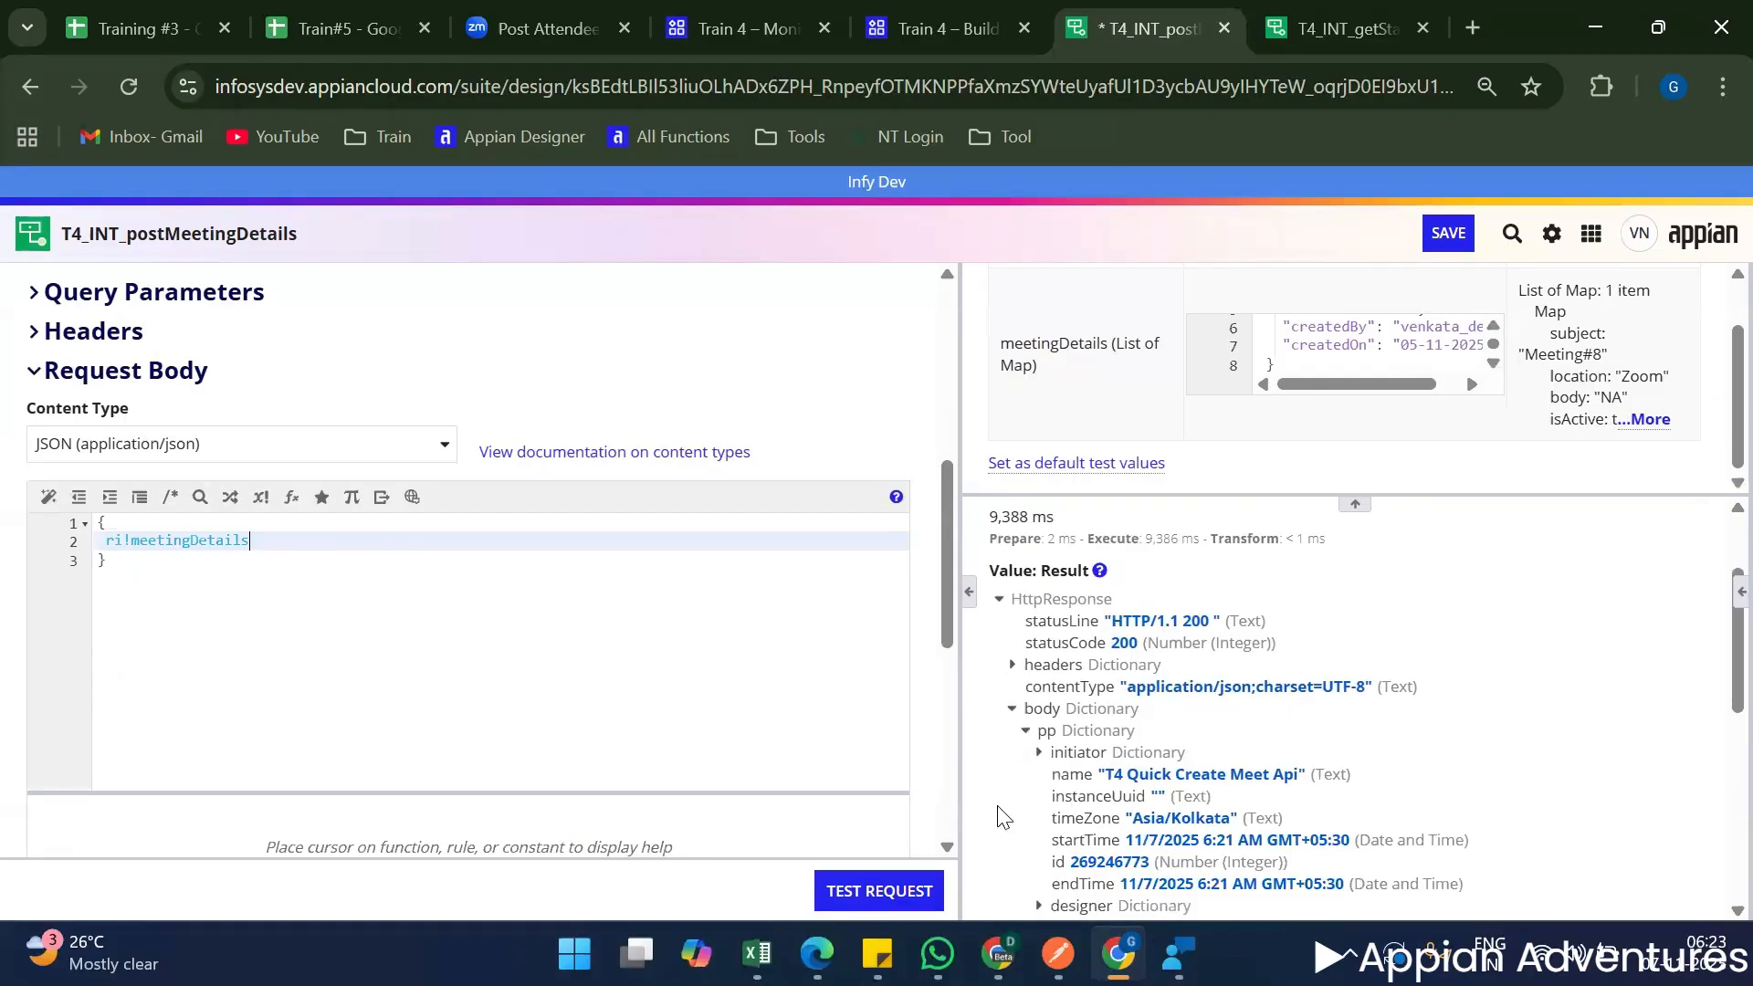
{"action": "left_click", "coordinate": [879, 890]}
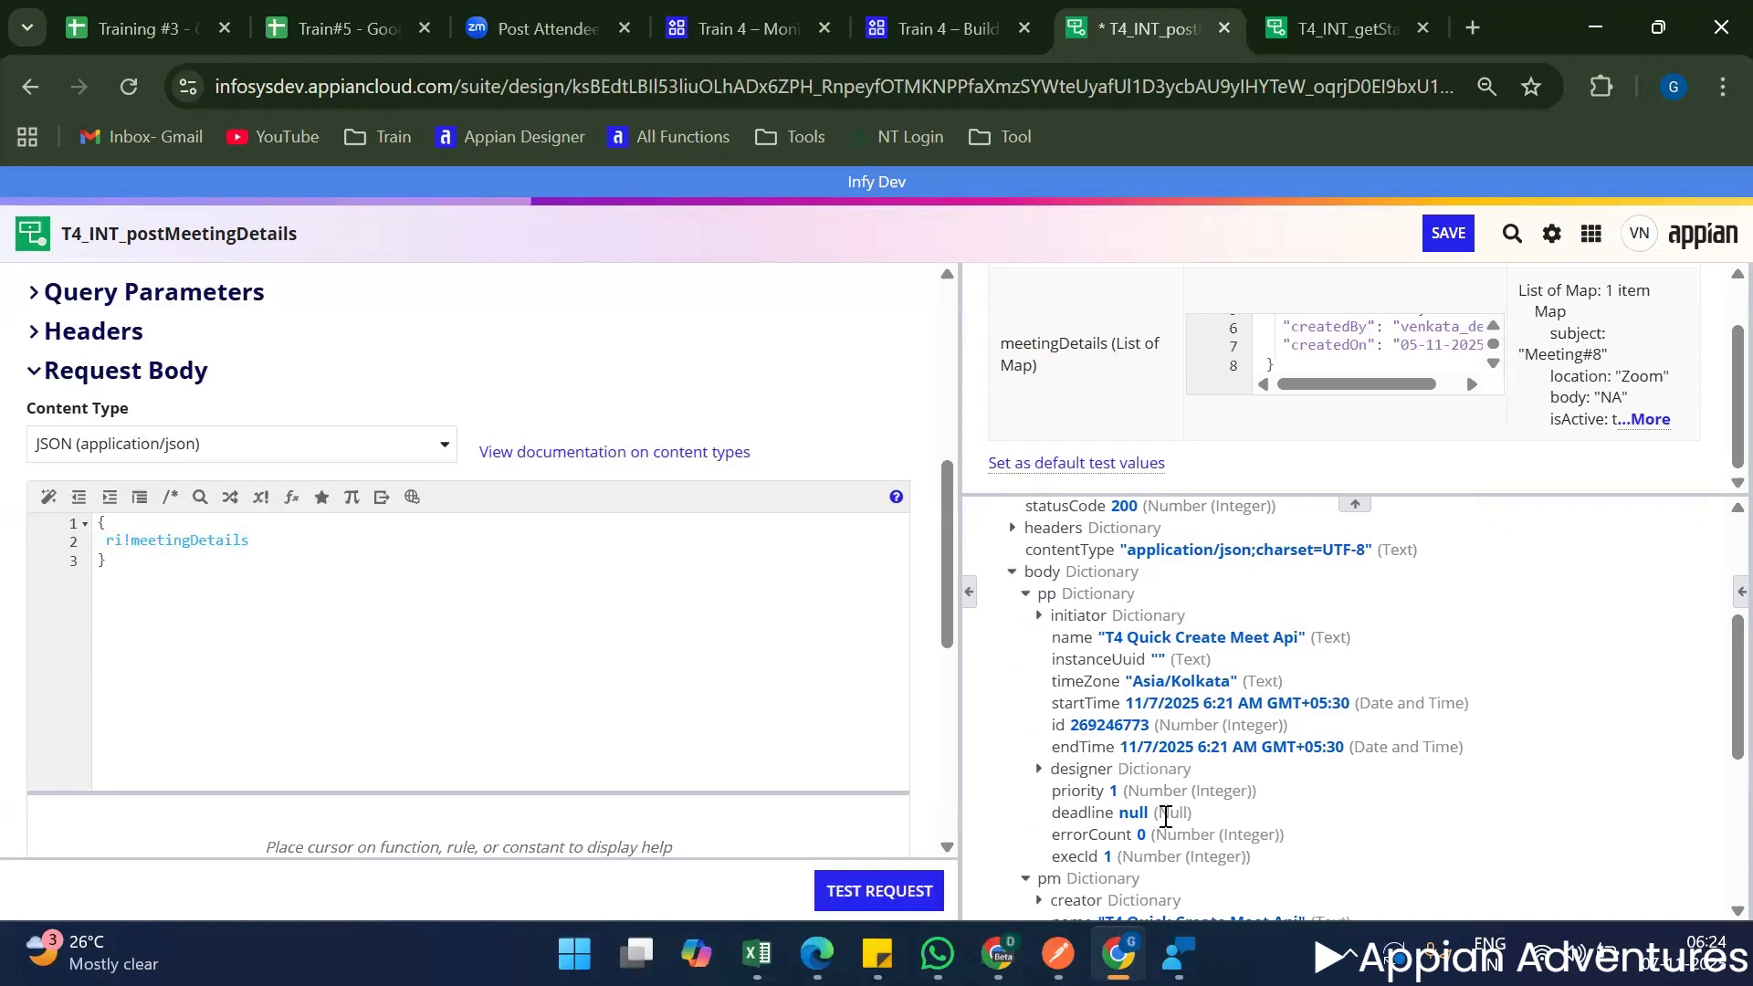
{"action": "scroll", "coordinate": [1166, 815], "scroll_direction": "down", "scroll_amount": 4}
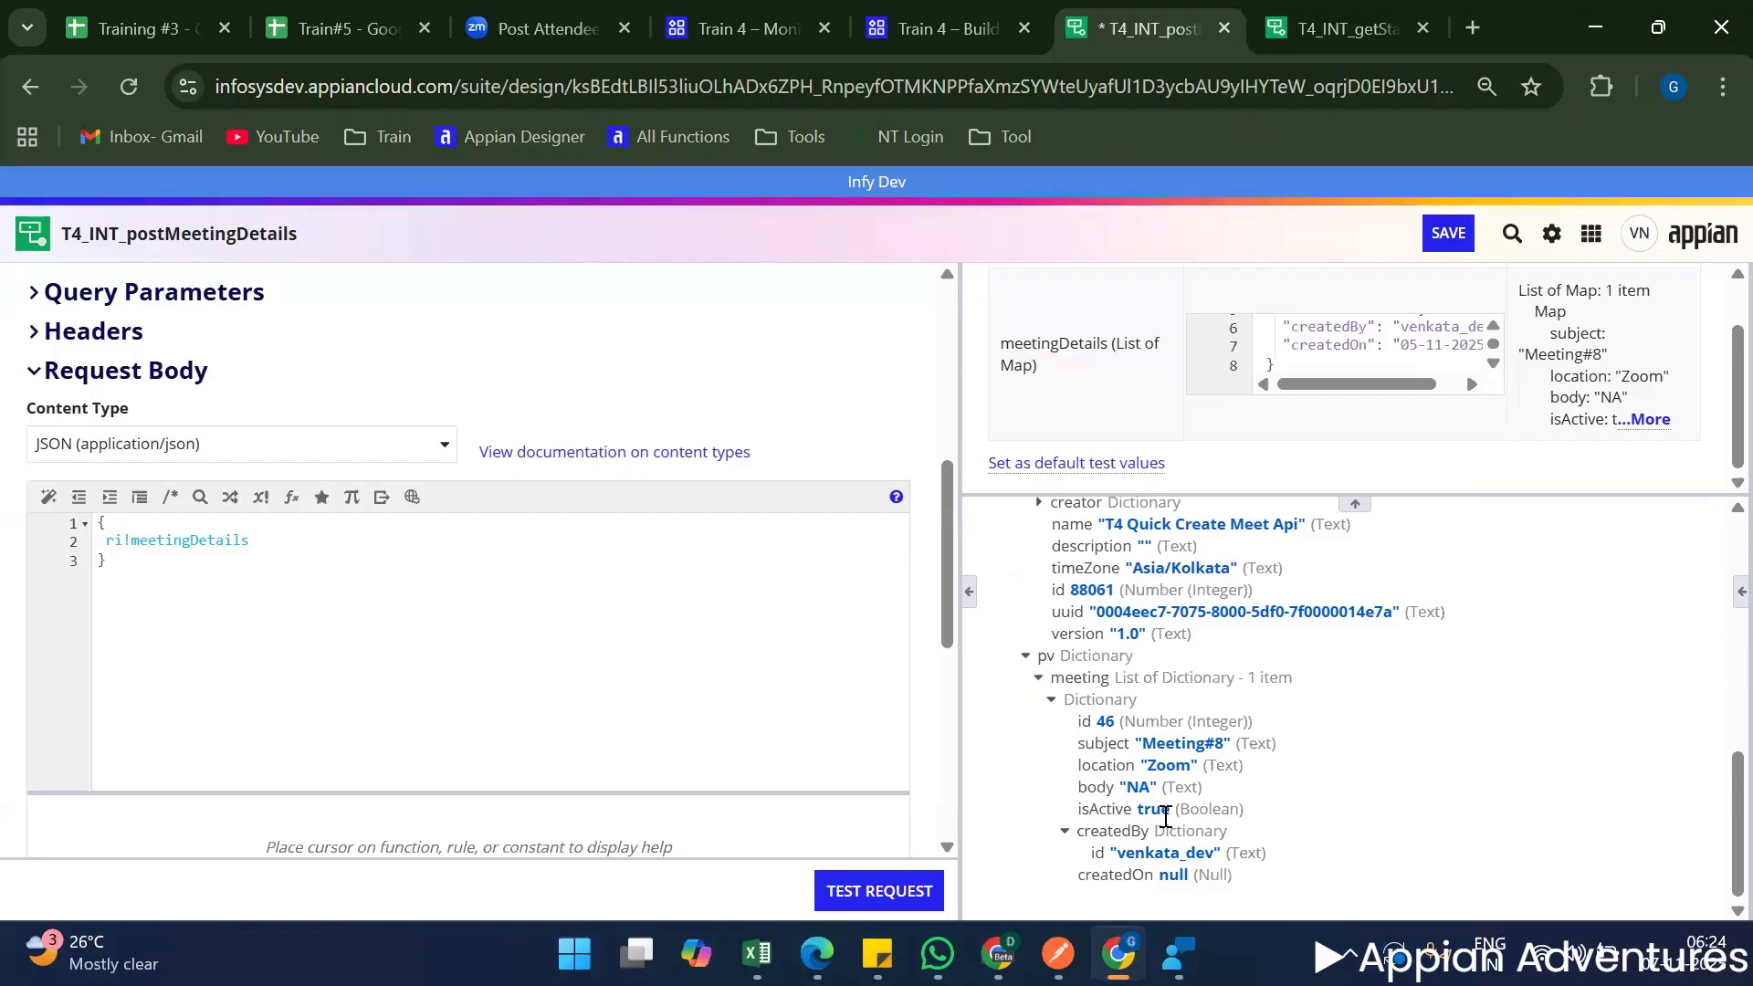
{"action": "scroll", "coordinate": [1166, 812], "scroll_direction": "up", "scroll_amount": 10}
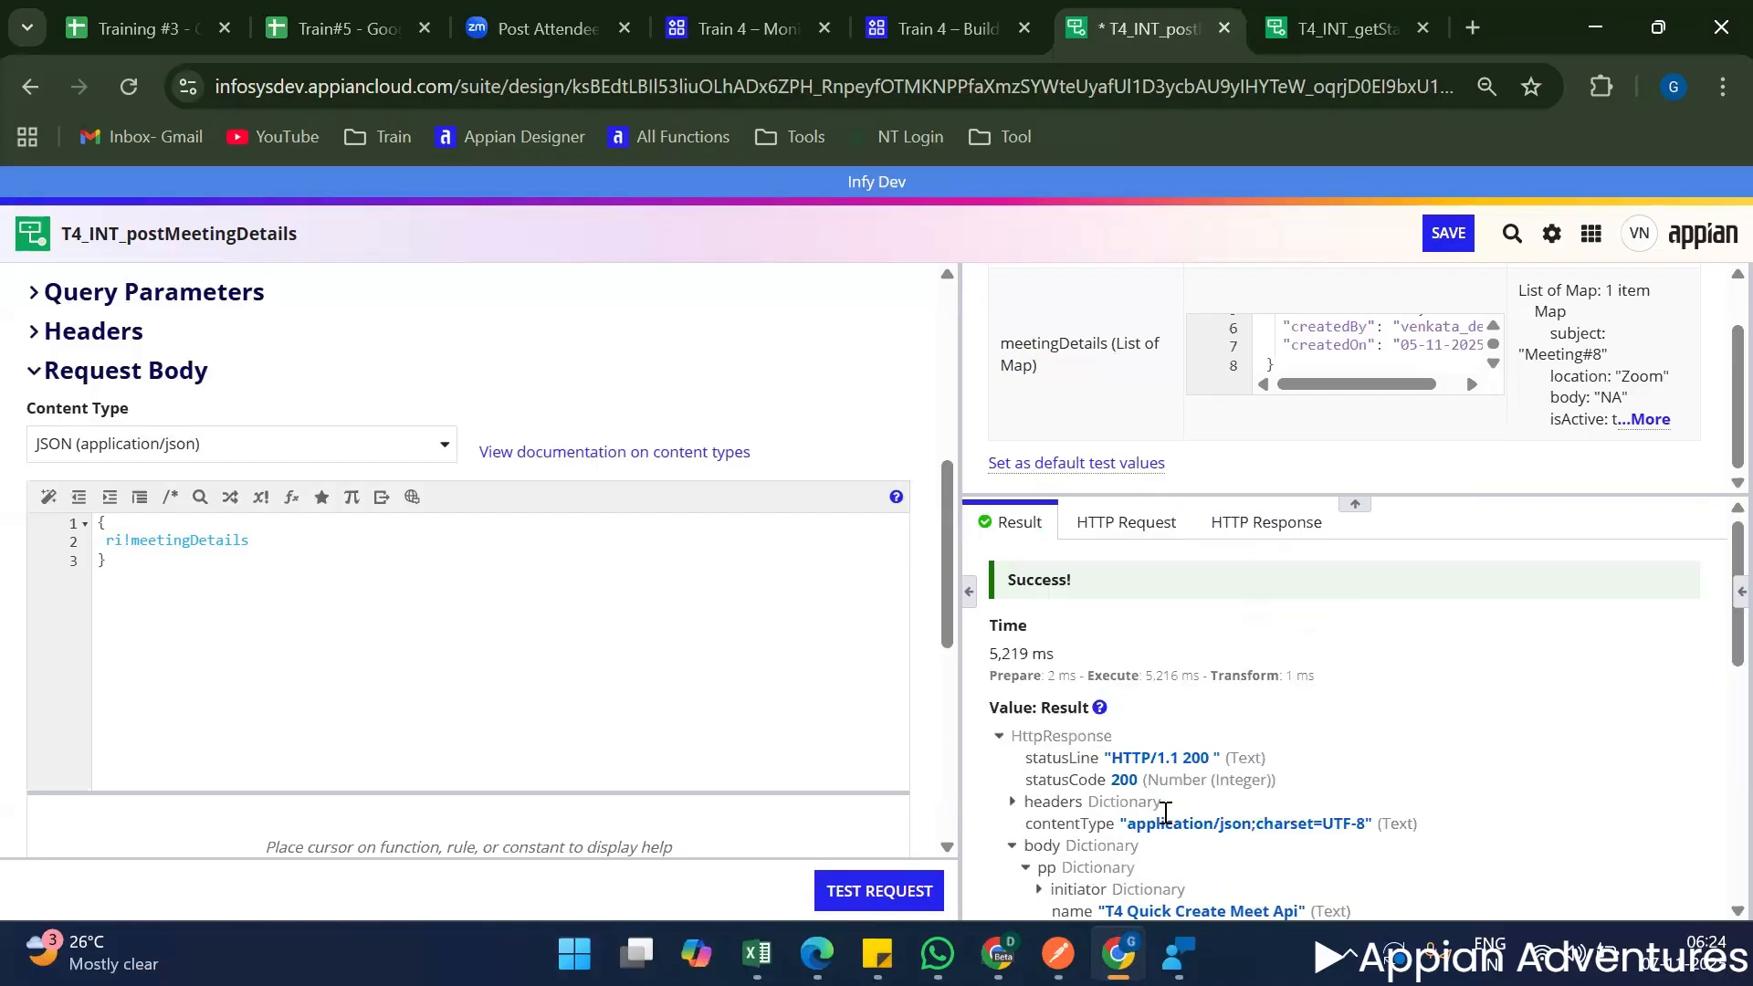
{"action": "scroll", "coordinate": [1165, 812], "scroll_direction": "down", "scroll_amount": 8}
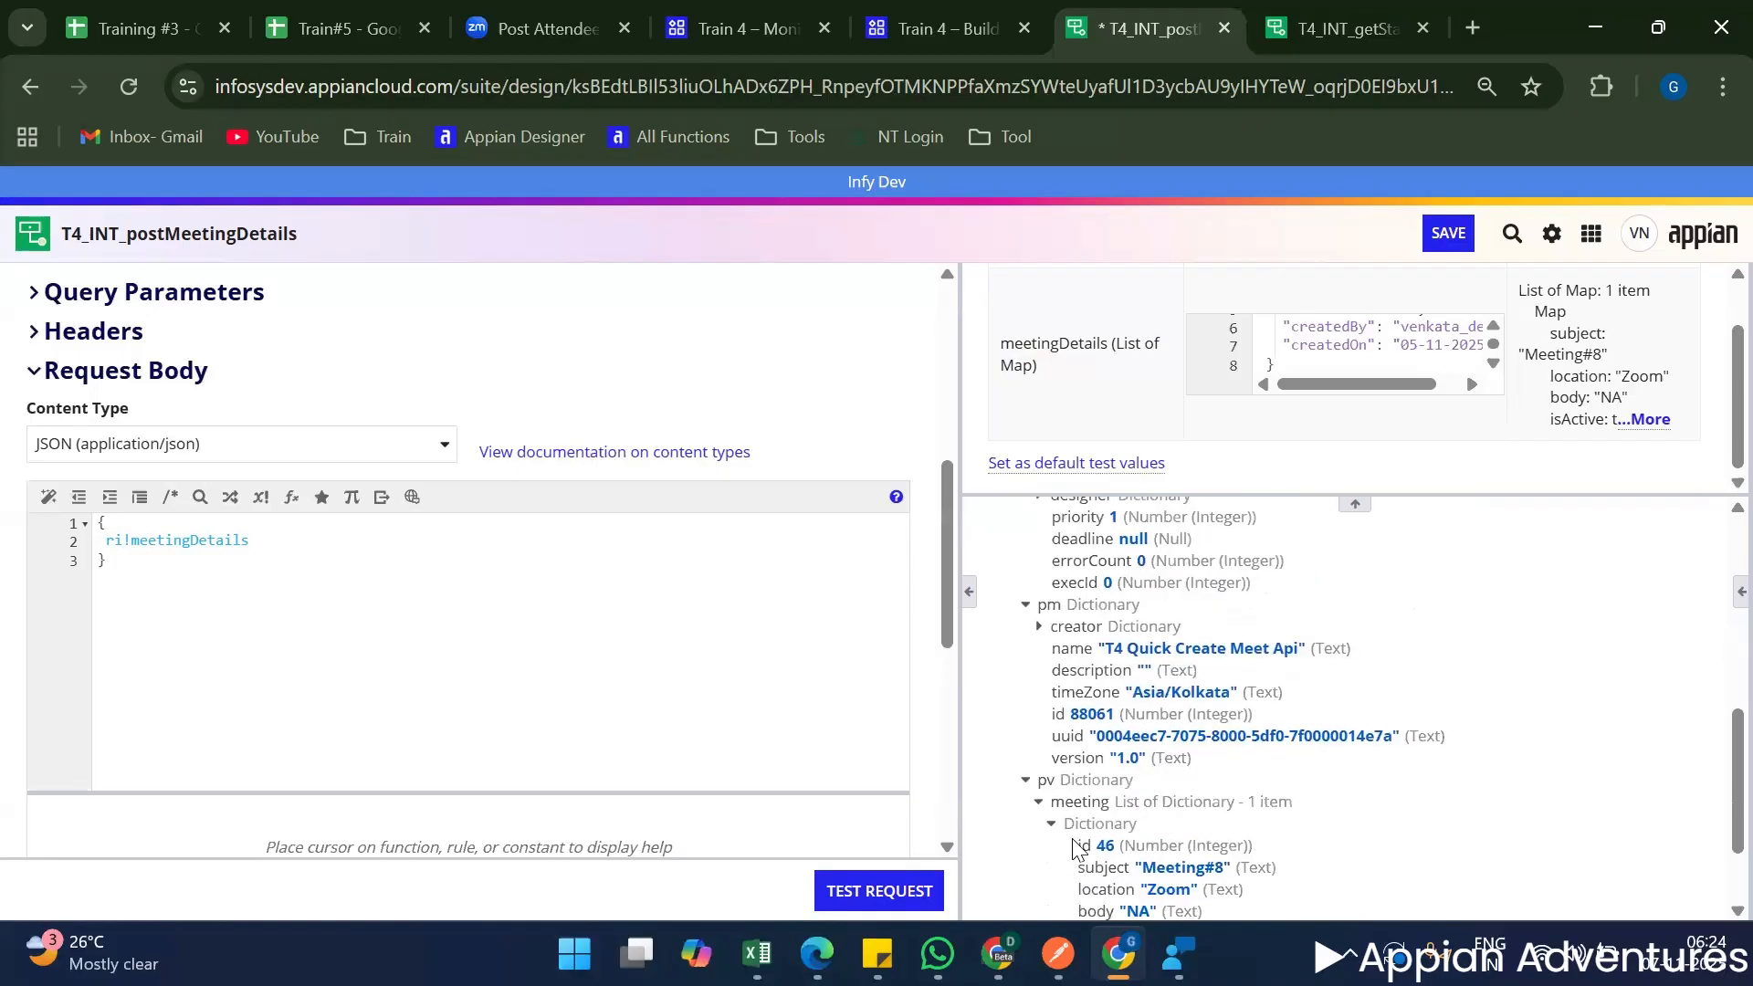
{"action": "scroll", "coordinate": [1109, 842], "scroll_direction": "down", "scroll_amount": 1}
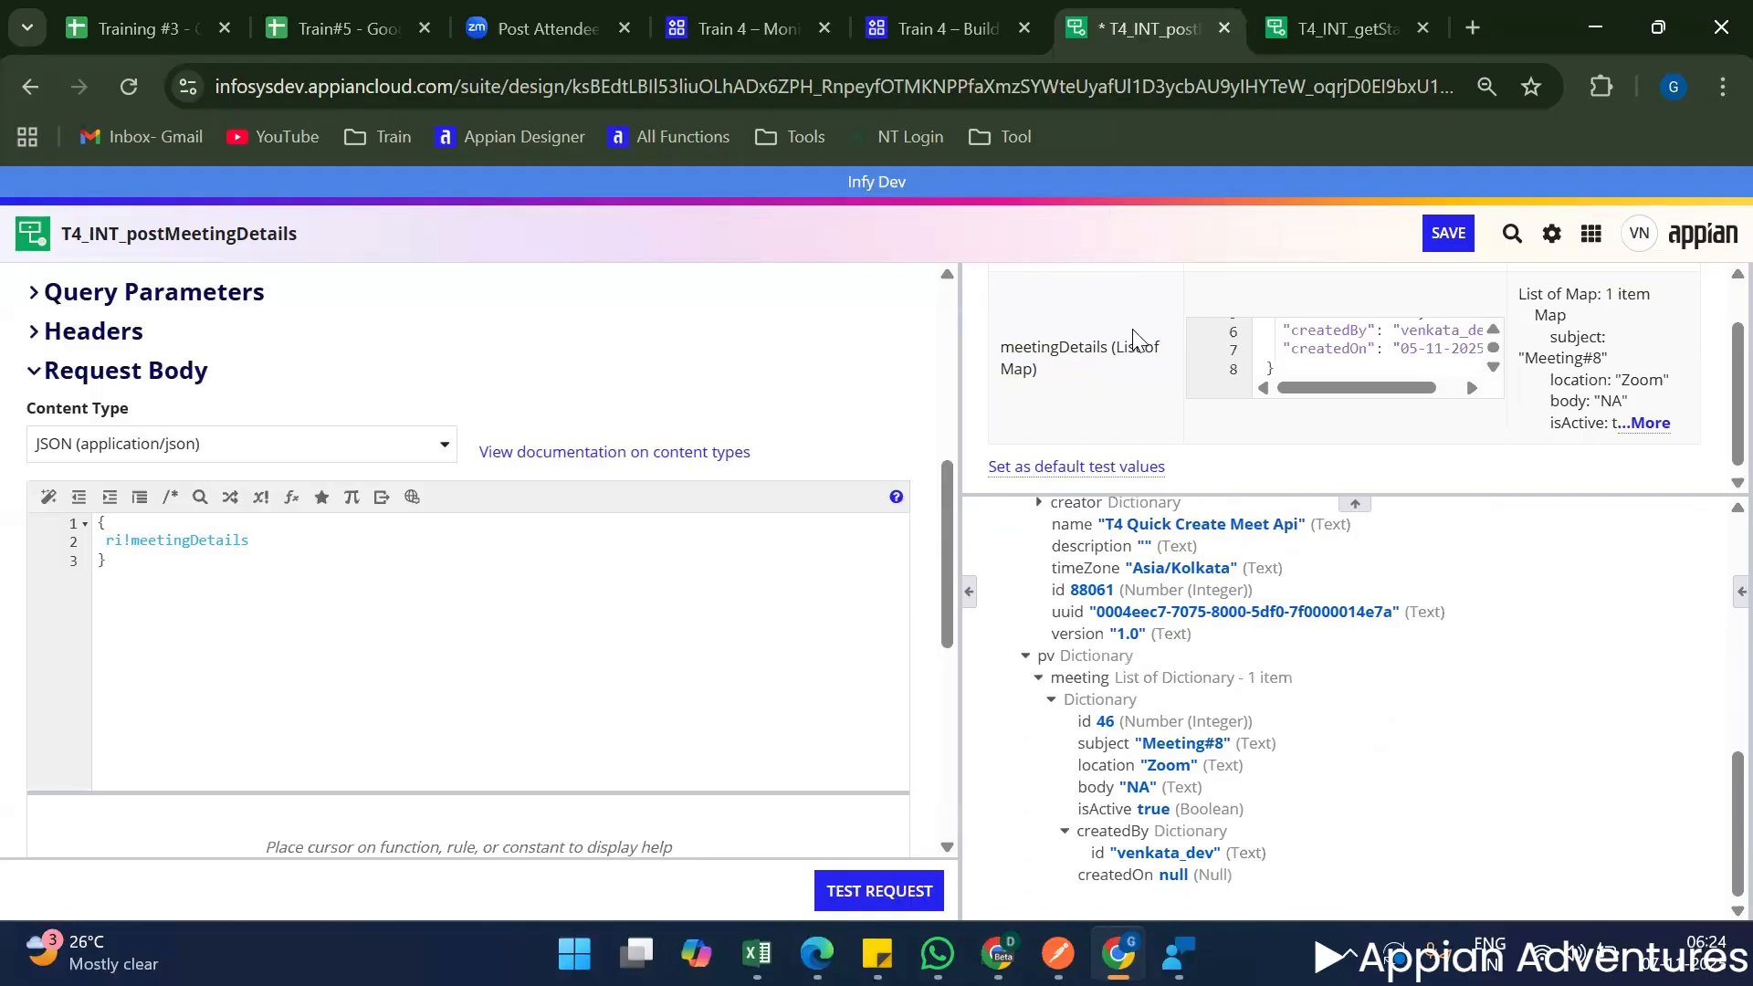
Enlarge the test inputs area, review the integration's connection and request body settings, and save T4_INT_postMeetingDetails.
{"action": "scroll", "coordinate": [1141, 342], "scroll_direction": "up", "scroll_amount": 1}
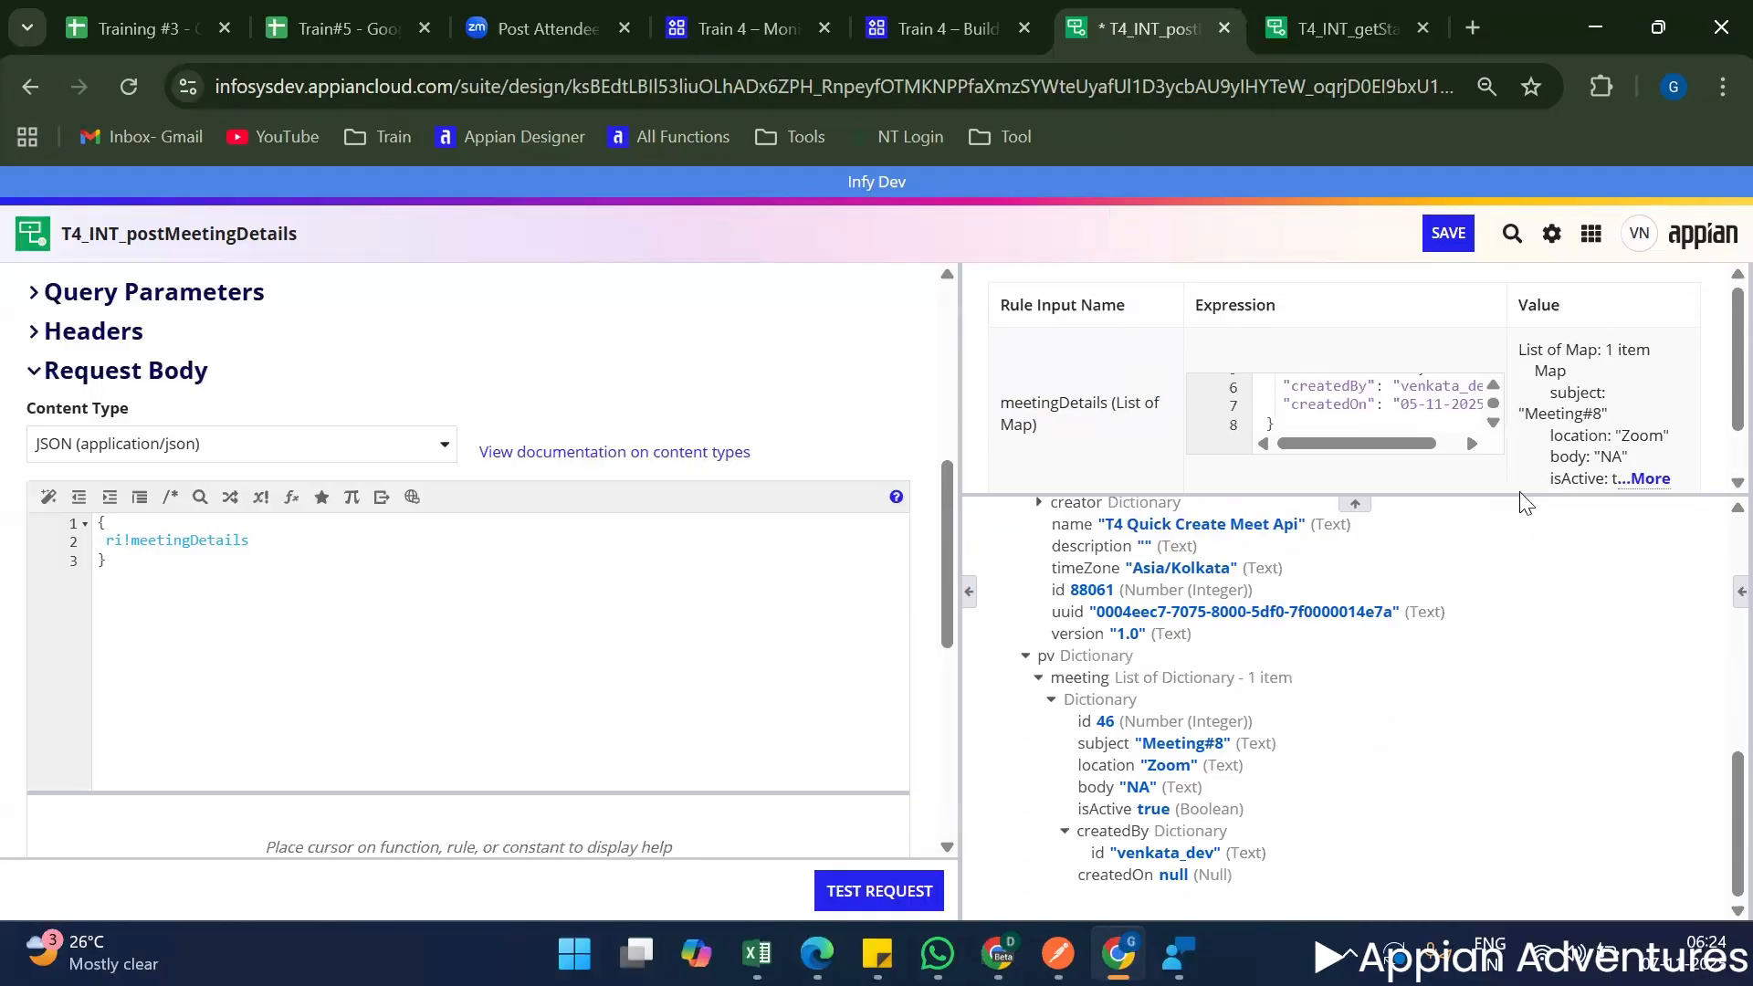
{"action": "left_click_drag", "start_coordinate": [1520, 491], "coordinate": [1520, 625]}
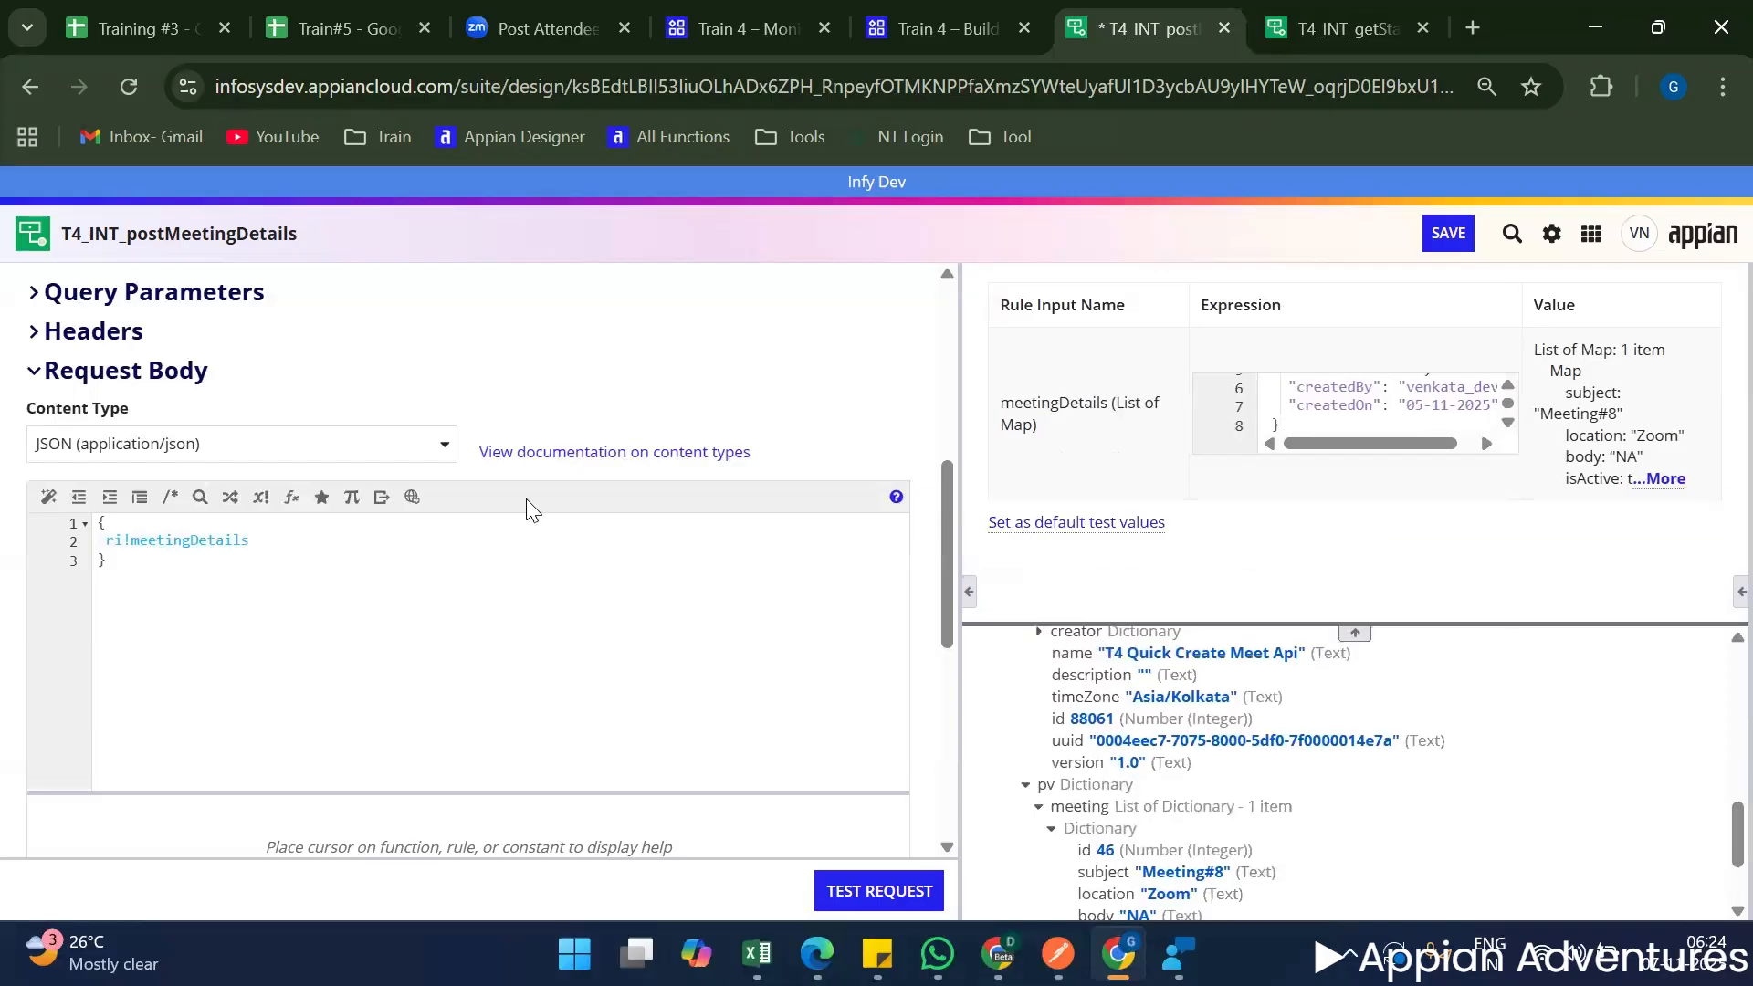
{"action": "left_click", "coordinate": [202, 585]}
{"action": "scroll", "coordinate": [196, 577], "scroll_direction": "up", "scroll_amount": 6}
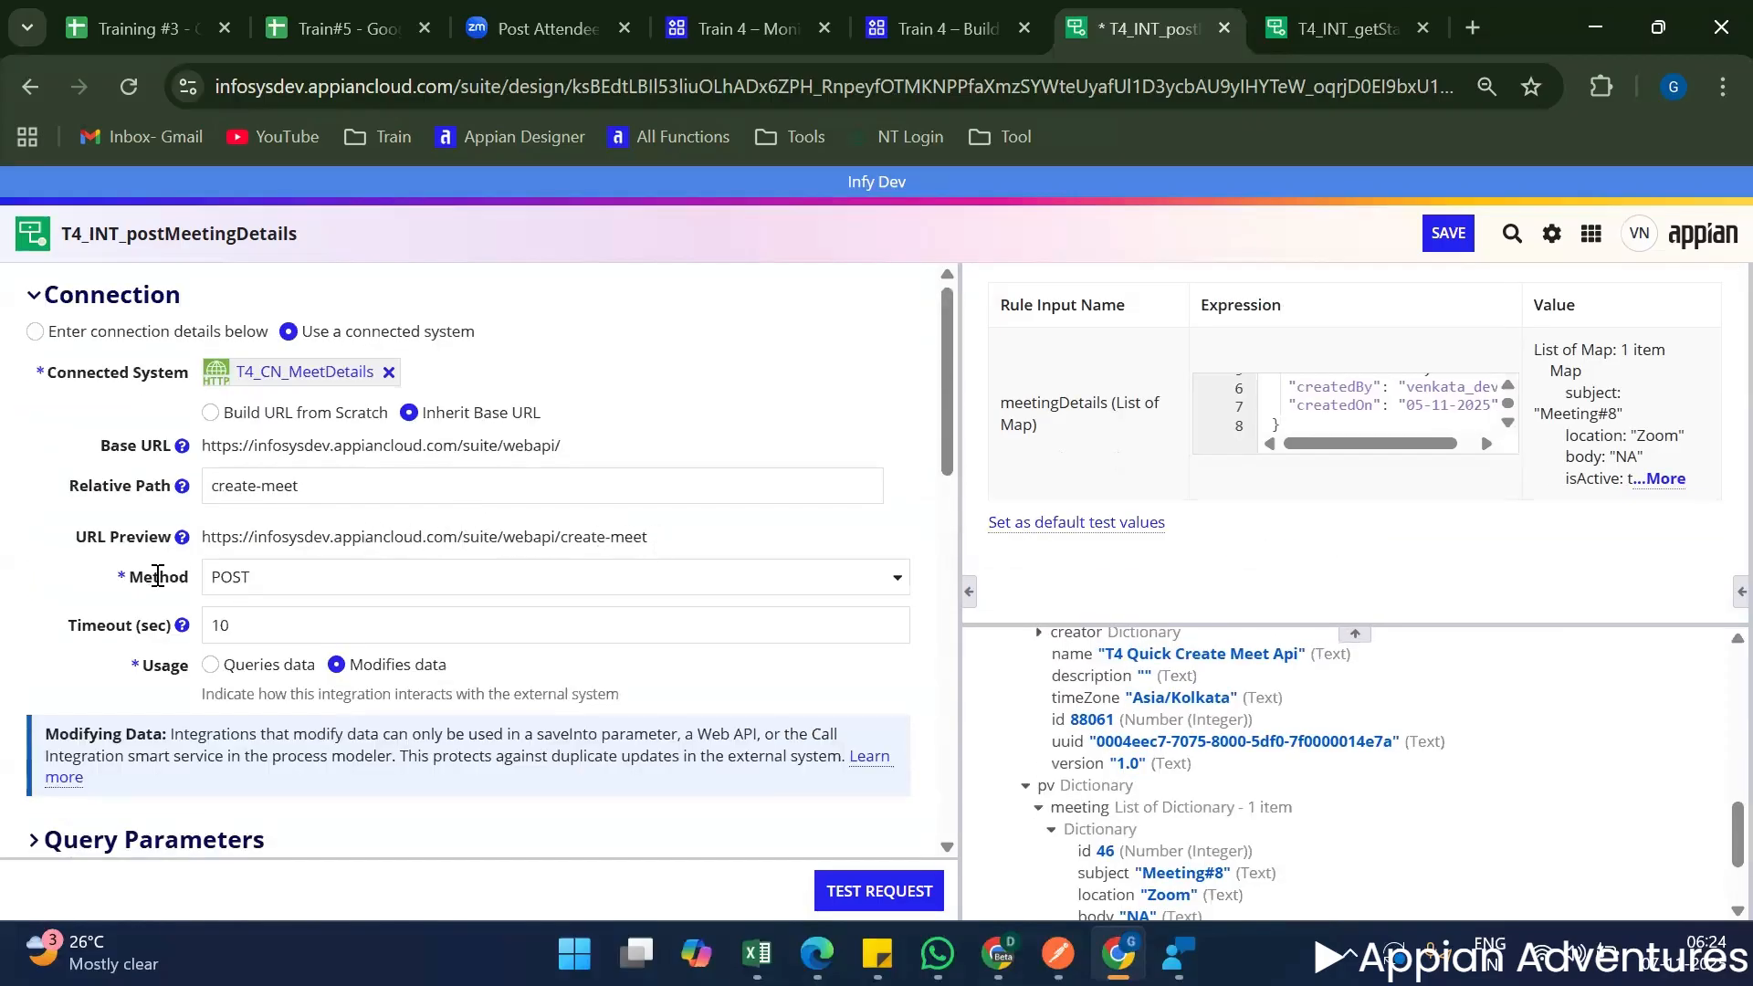
{"action": "double_click", "coordinate": [160, 576]}
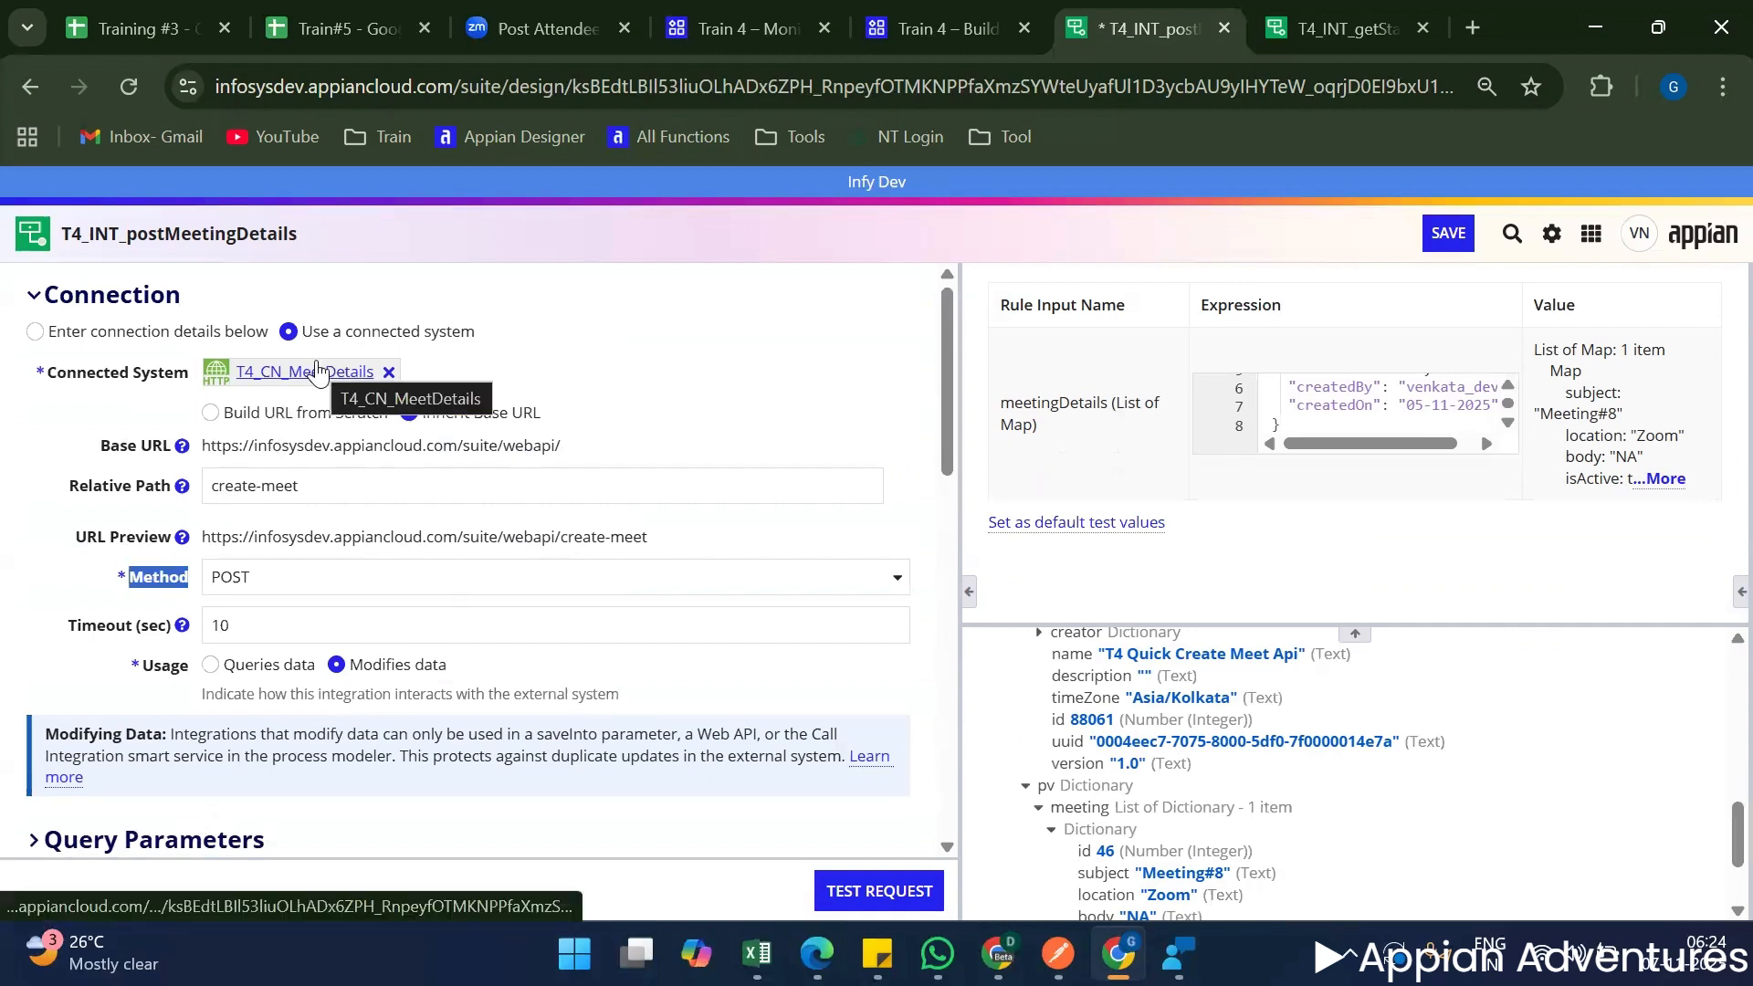
{"action": "scroll", "coordinate": [302, 593], "scroll_direction": "down", "scroll_amount": 10}
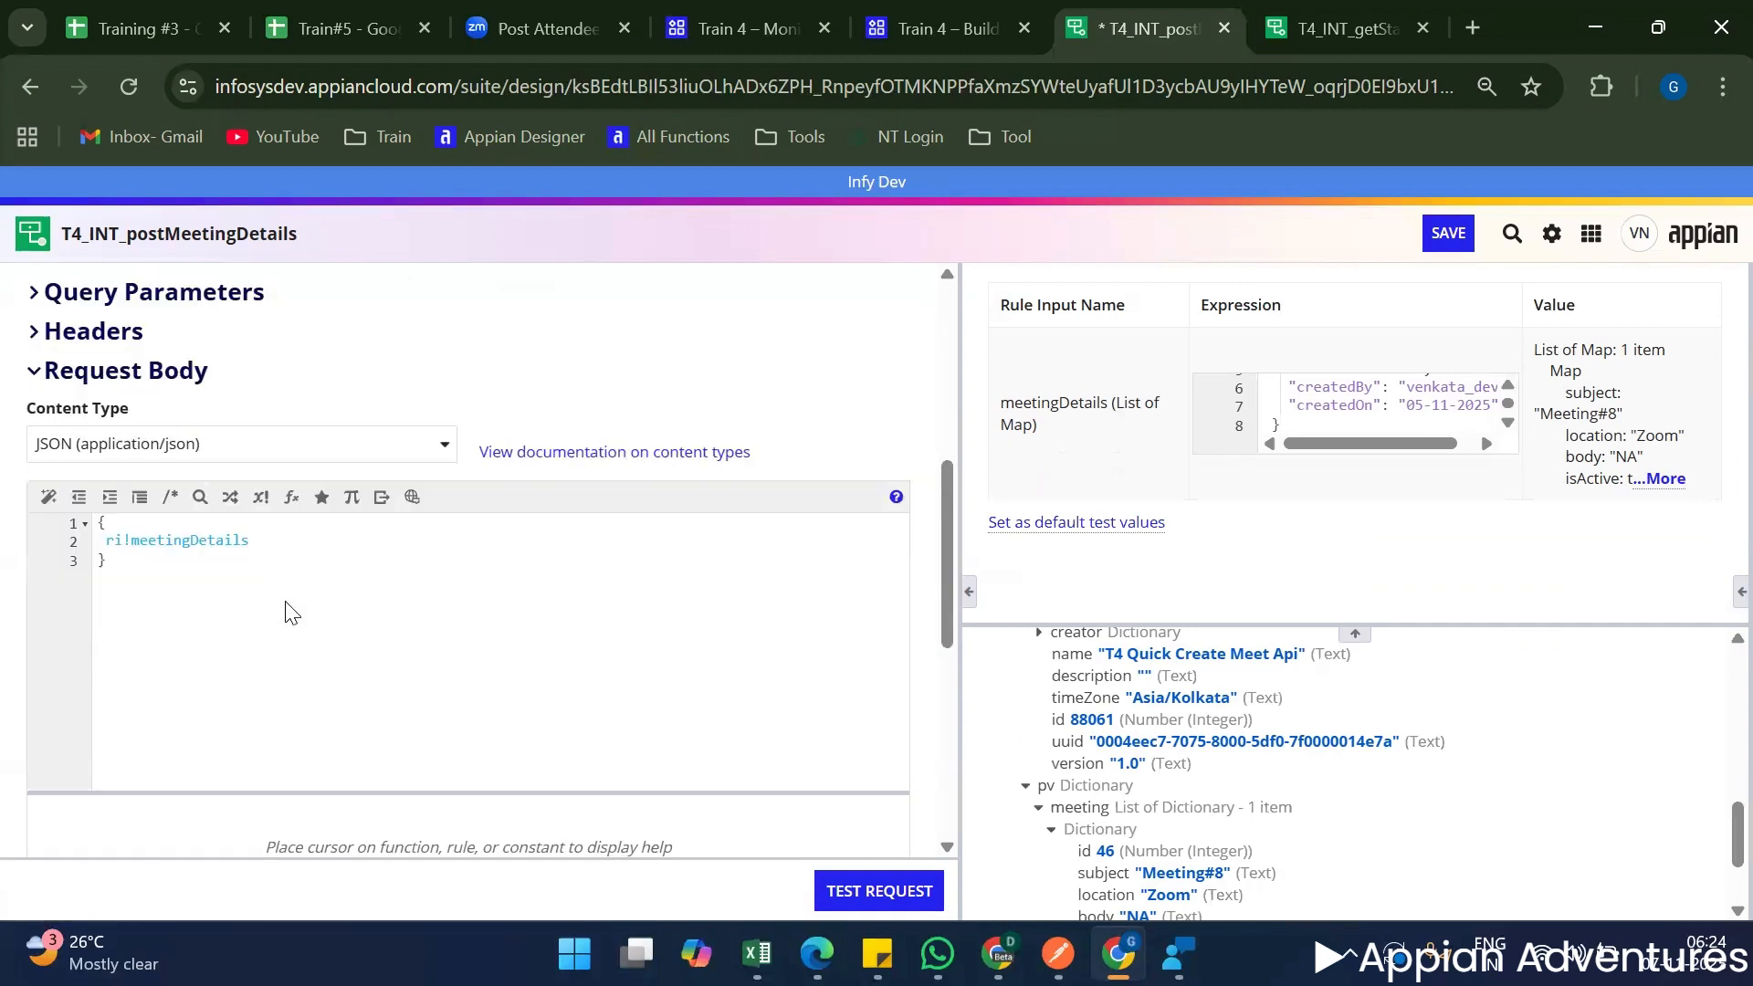
{"action": "scroll", "coordinate": [365, 547], "scroll_direction": "up", "scroll_amount": 5}
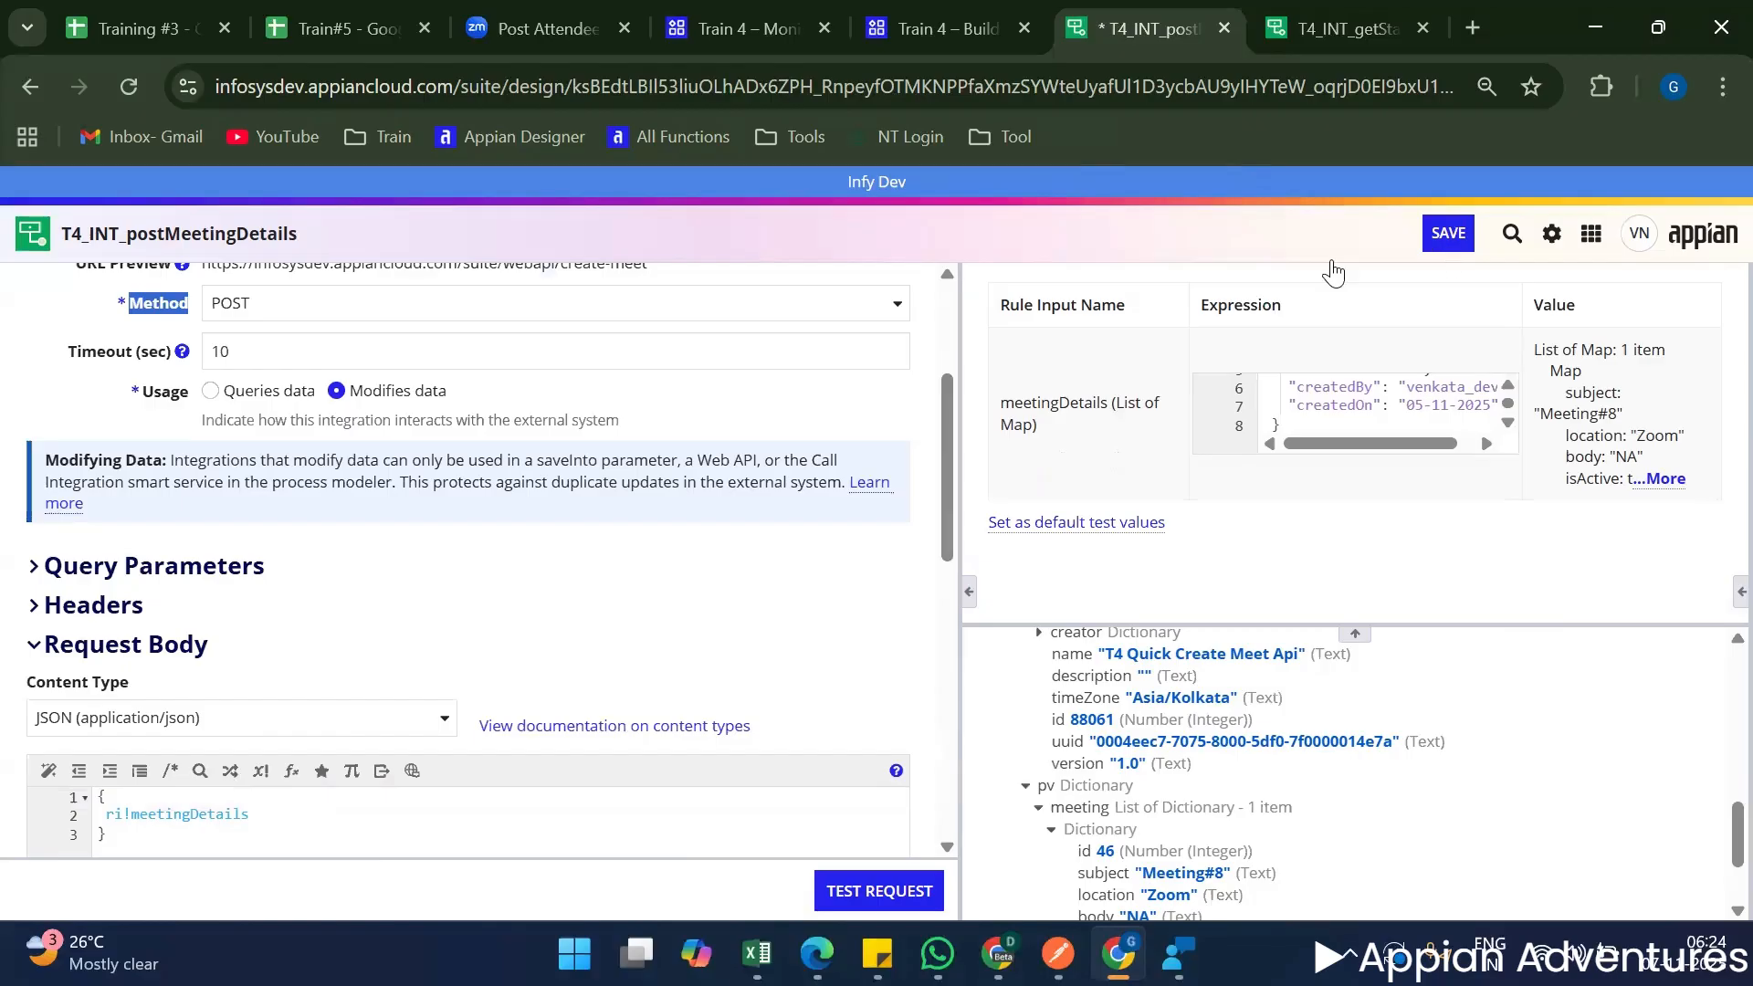
{"action": "scroll", "coordinate": [493, 438], "scroll_direction": "up", "scroll_amount": 3}
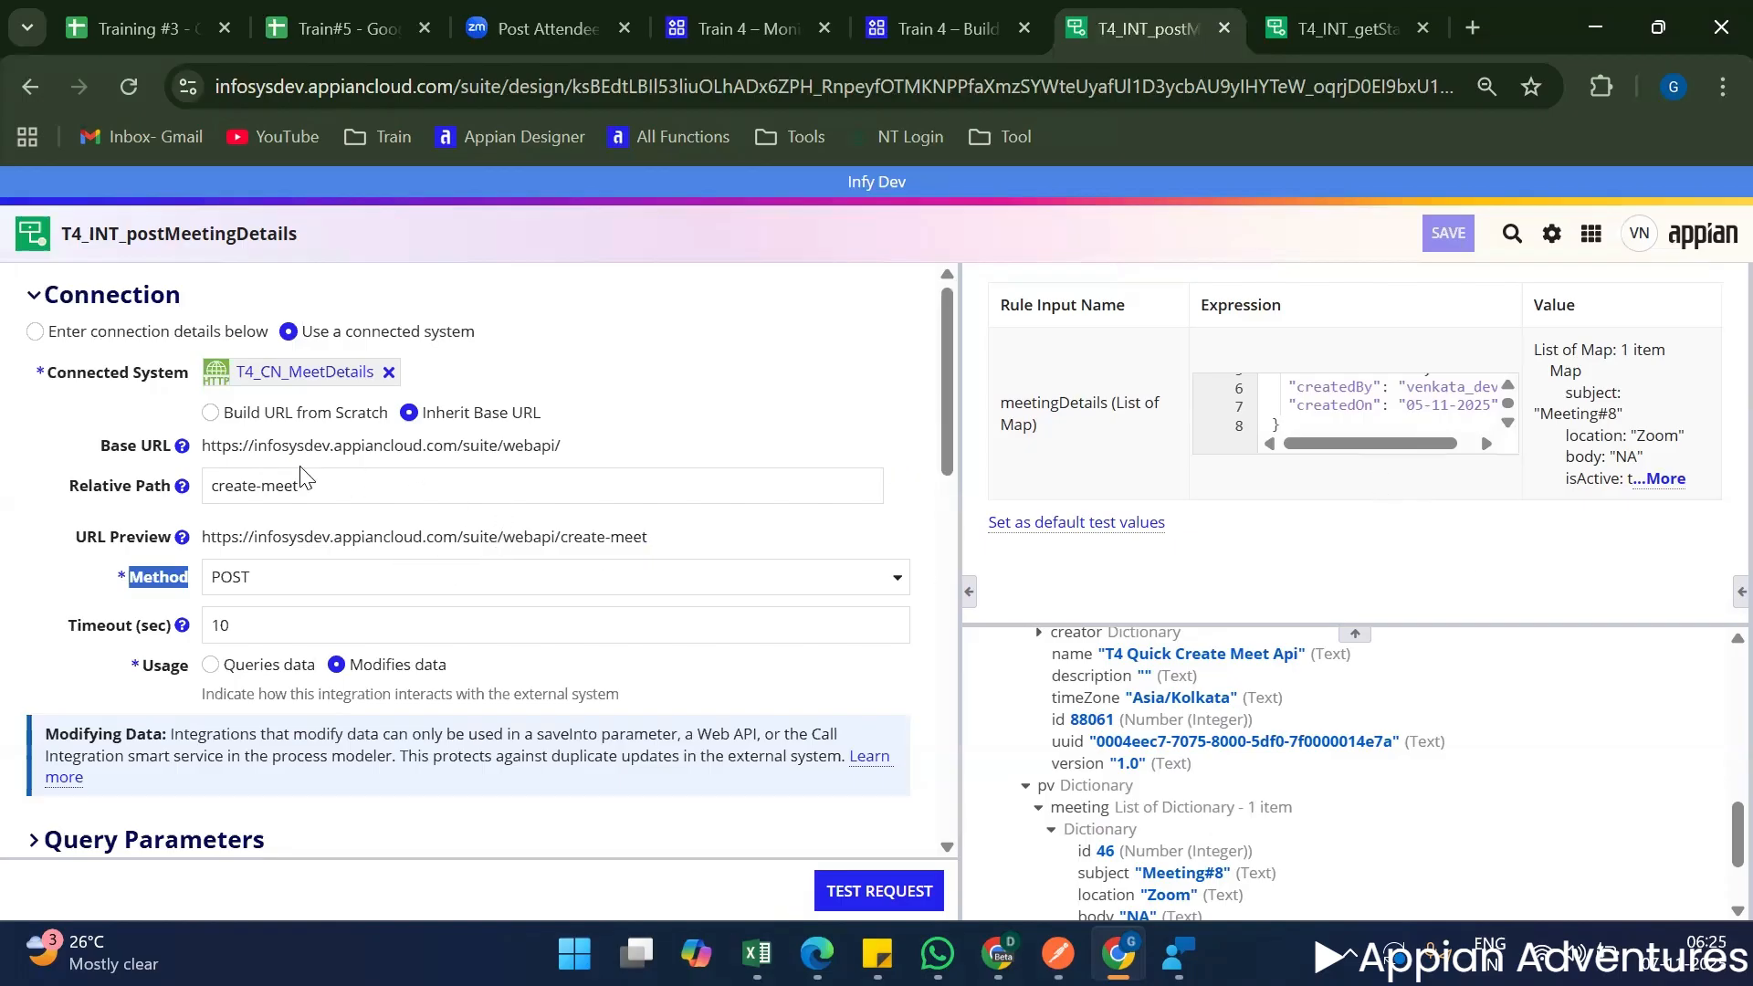
Review T4_INT_postMeetingDetails: its base URL, create-meet relative path, URL preview, JSON request body and meetingDetails rule input.
{"action": "triple_click", "coordinate": [529, 445]}
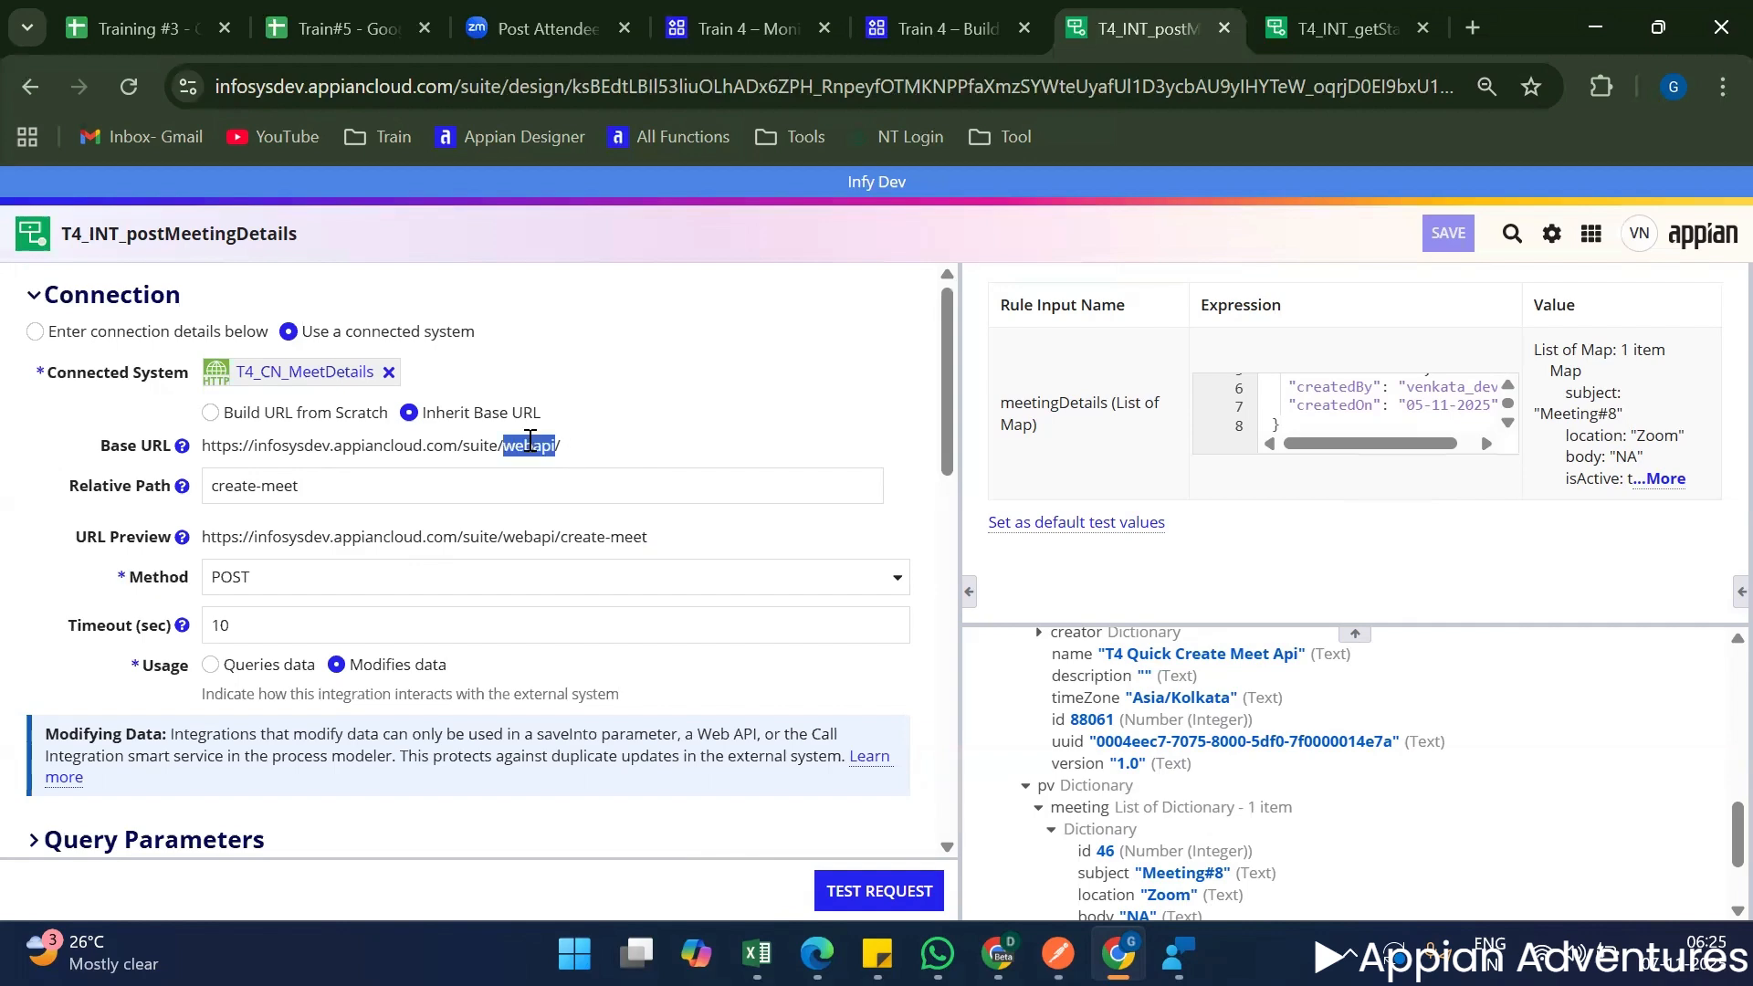
{"action": "triple_click", "coordinate": [456, 484]}
{"action": "scroll", "coordinate": [486, 470], "scroll_direction": "down", "scroll_amount": 3}
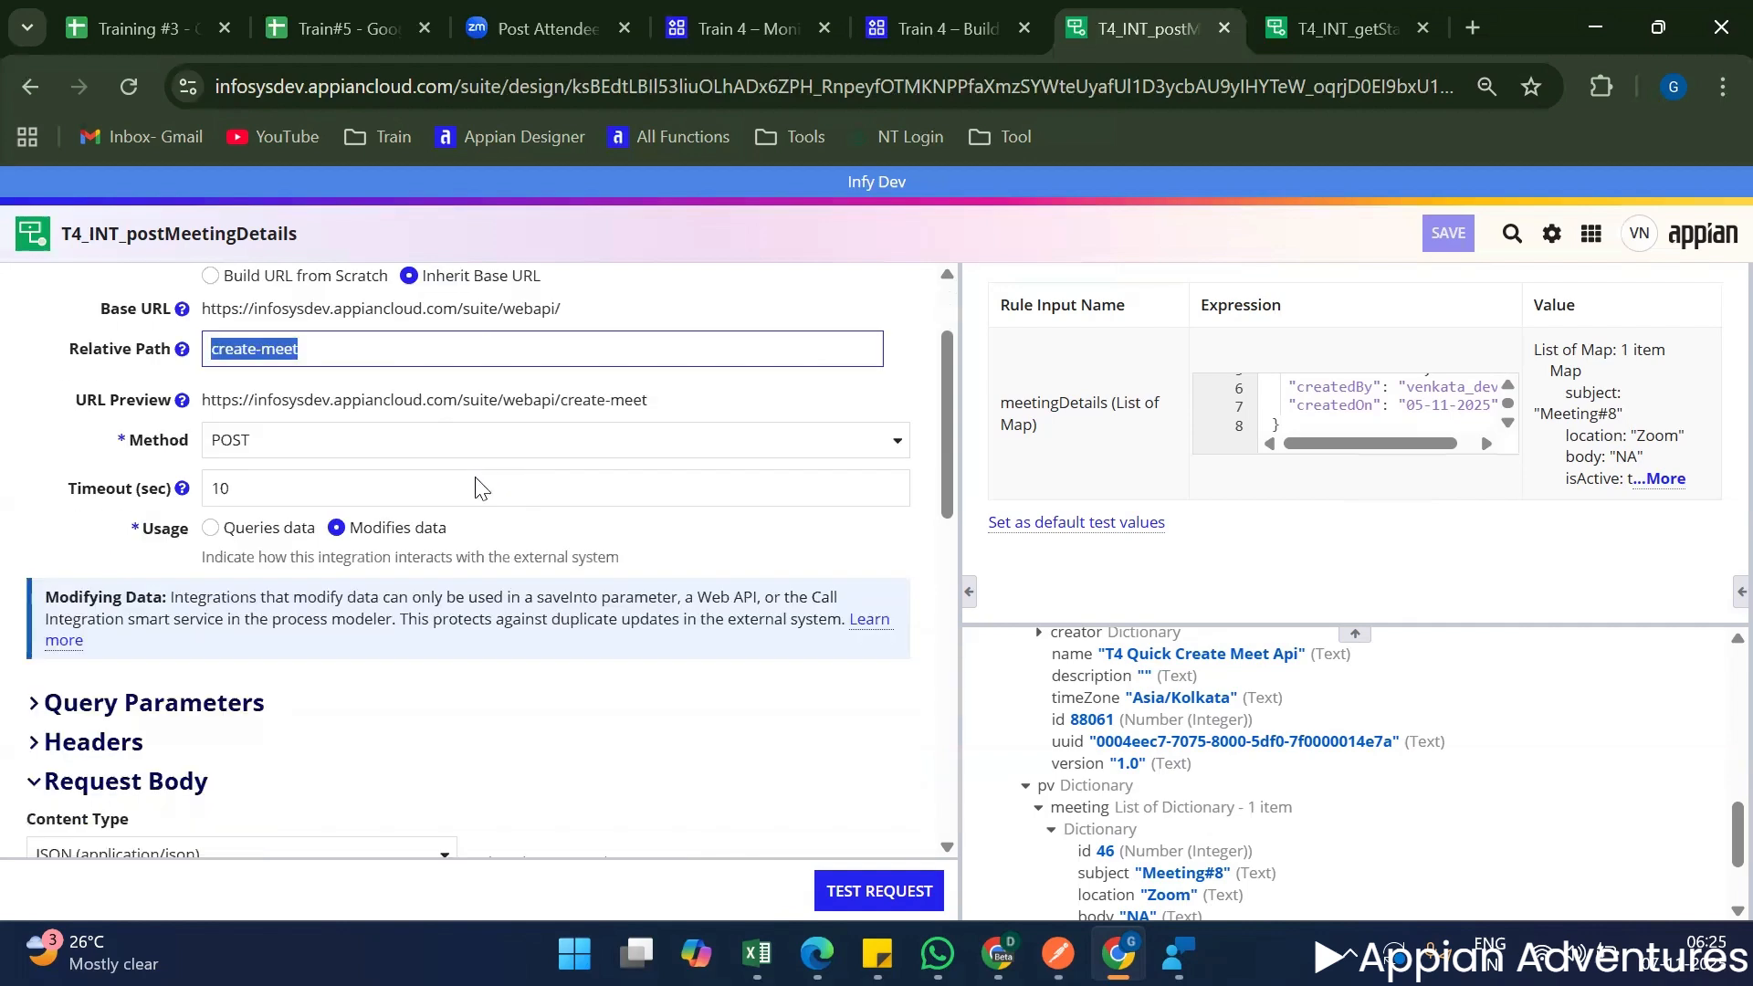
{"action": "scroll", "coordinate": [292, 551], "scroll_direction": "down", "scroll_amount": 6}
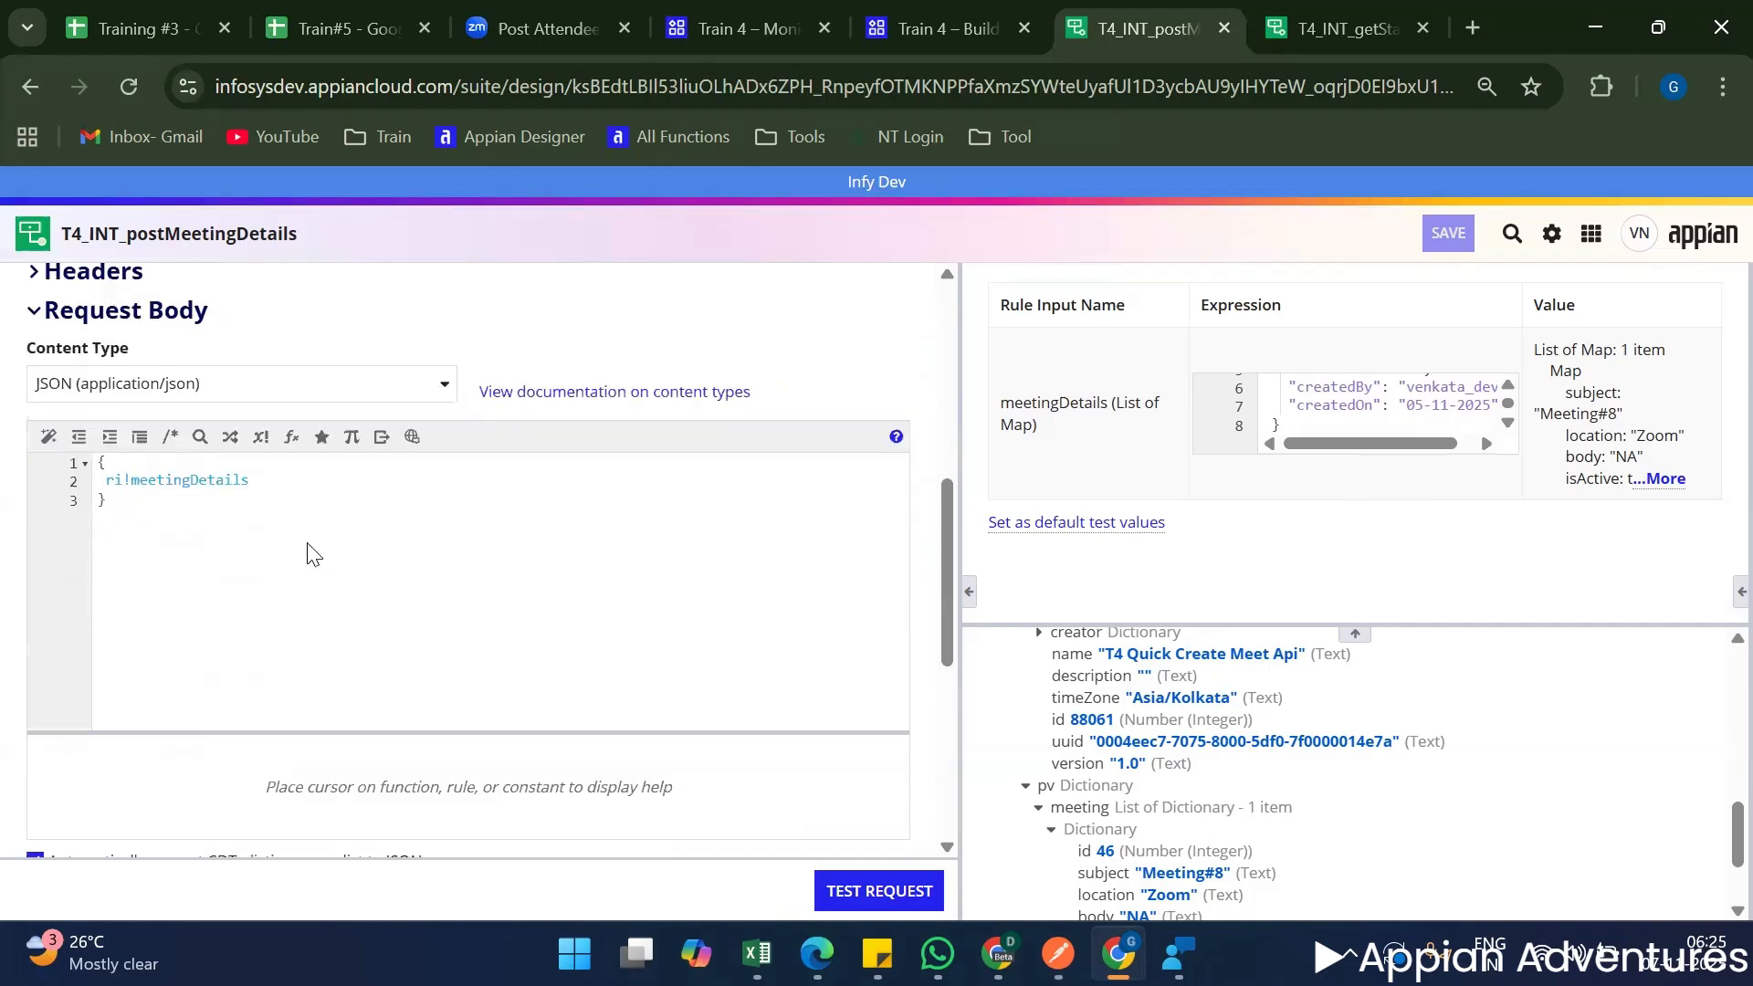
{"action": "left_click", "coordinate": [330, 539]}
{"action": "left_click", "coordinate": [1107, 411]}
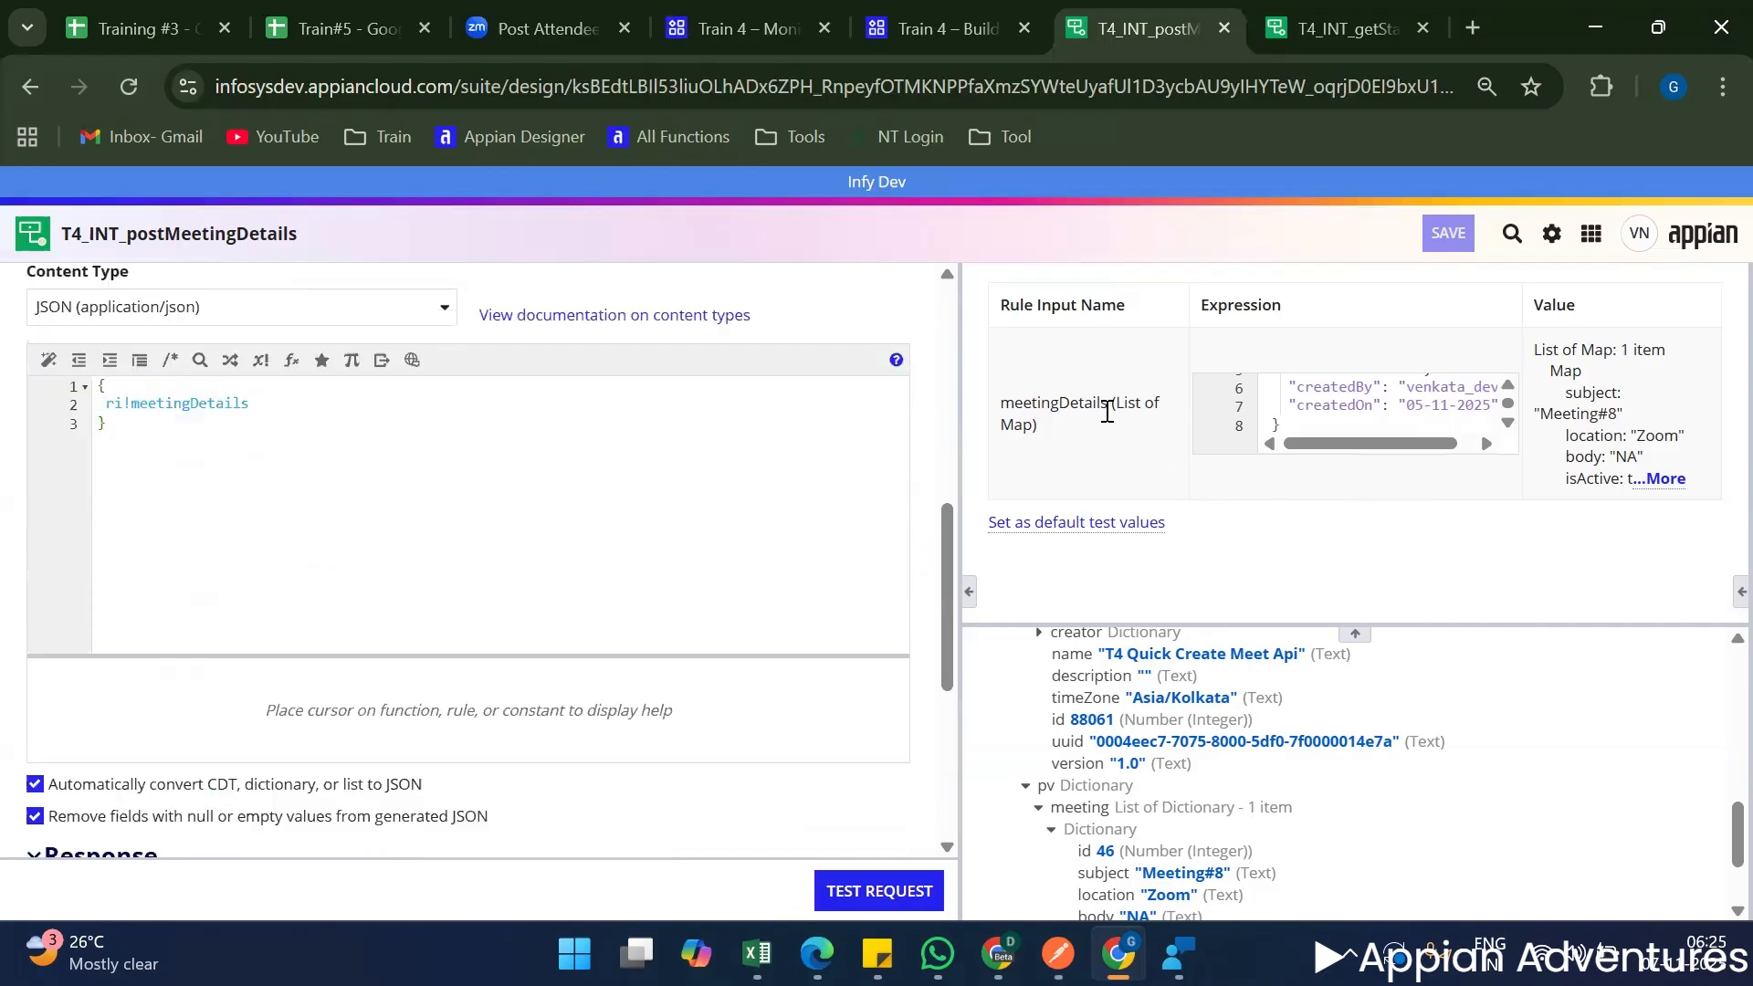
{"action": "double_click", "coordinate": [1105, 408]}
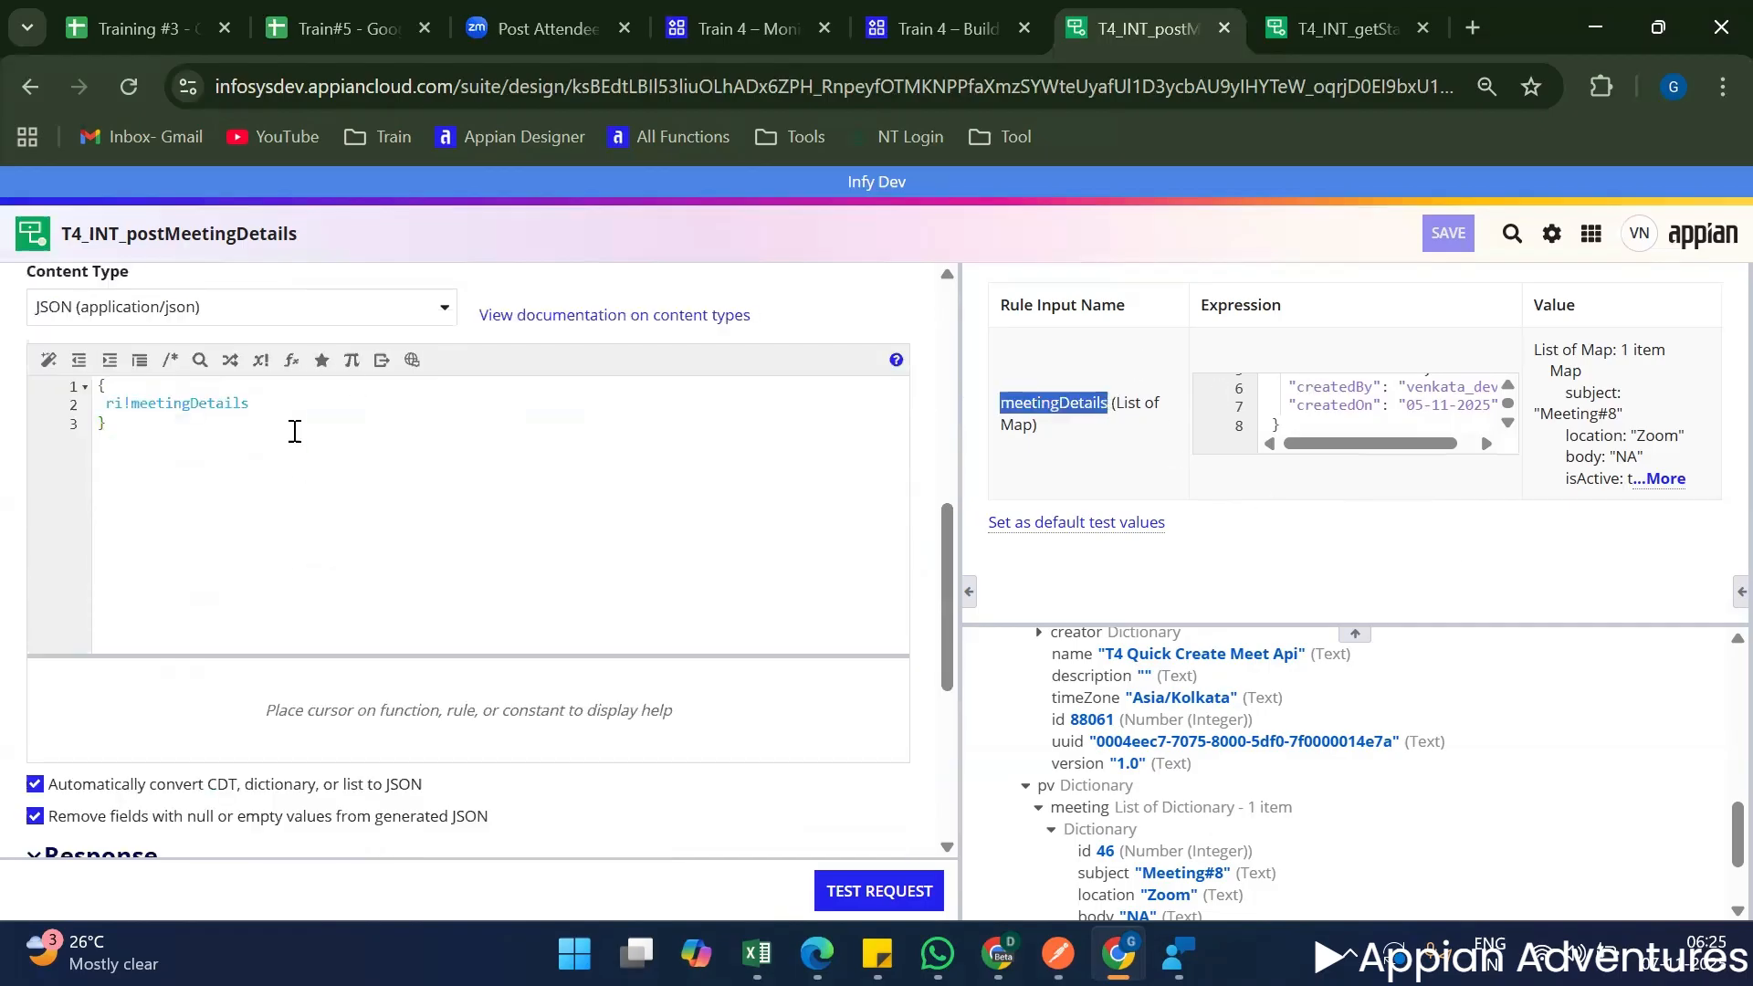
{"action": "scroll", "coordinate": [302, 470], "scroll_direction": "up", "scroll_amount": 6}
{"action": "double_click", "coordinate": [468, 400]}
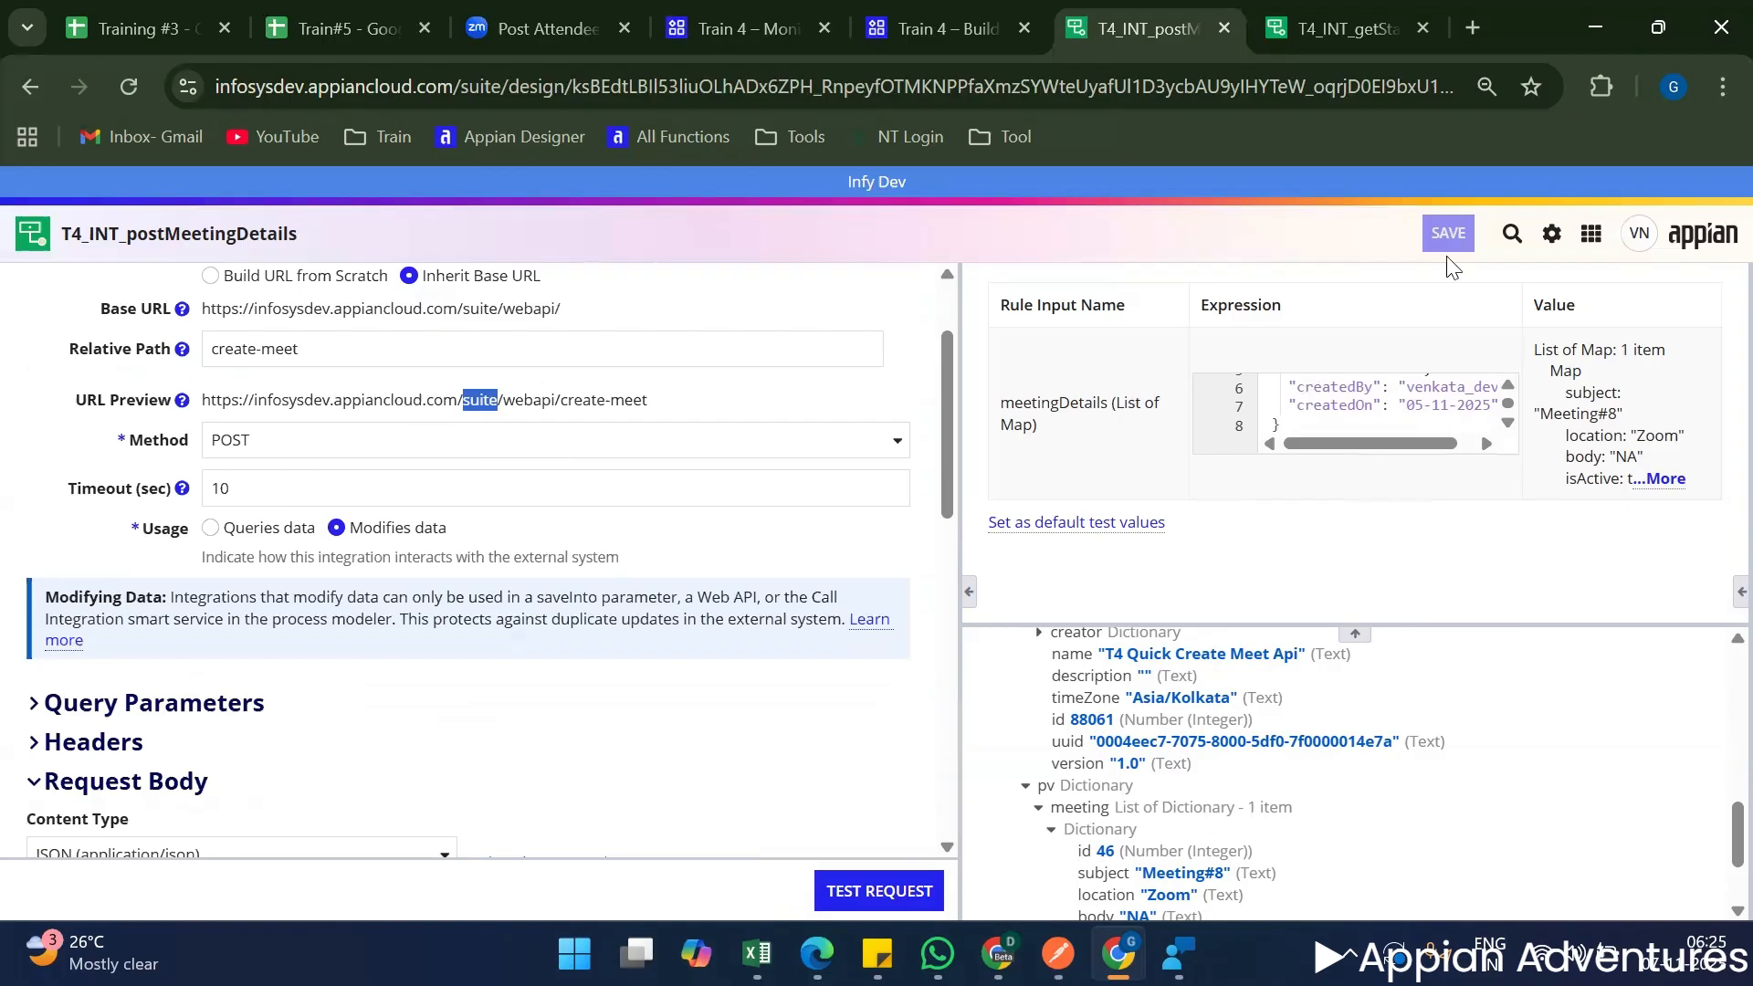
{"action": "left_click", "coordinate": [1445, 189]}
{"action": "left_click", "coordinate": [946, 7]}
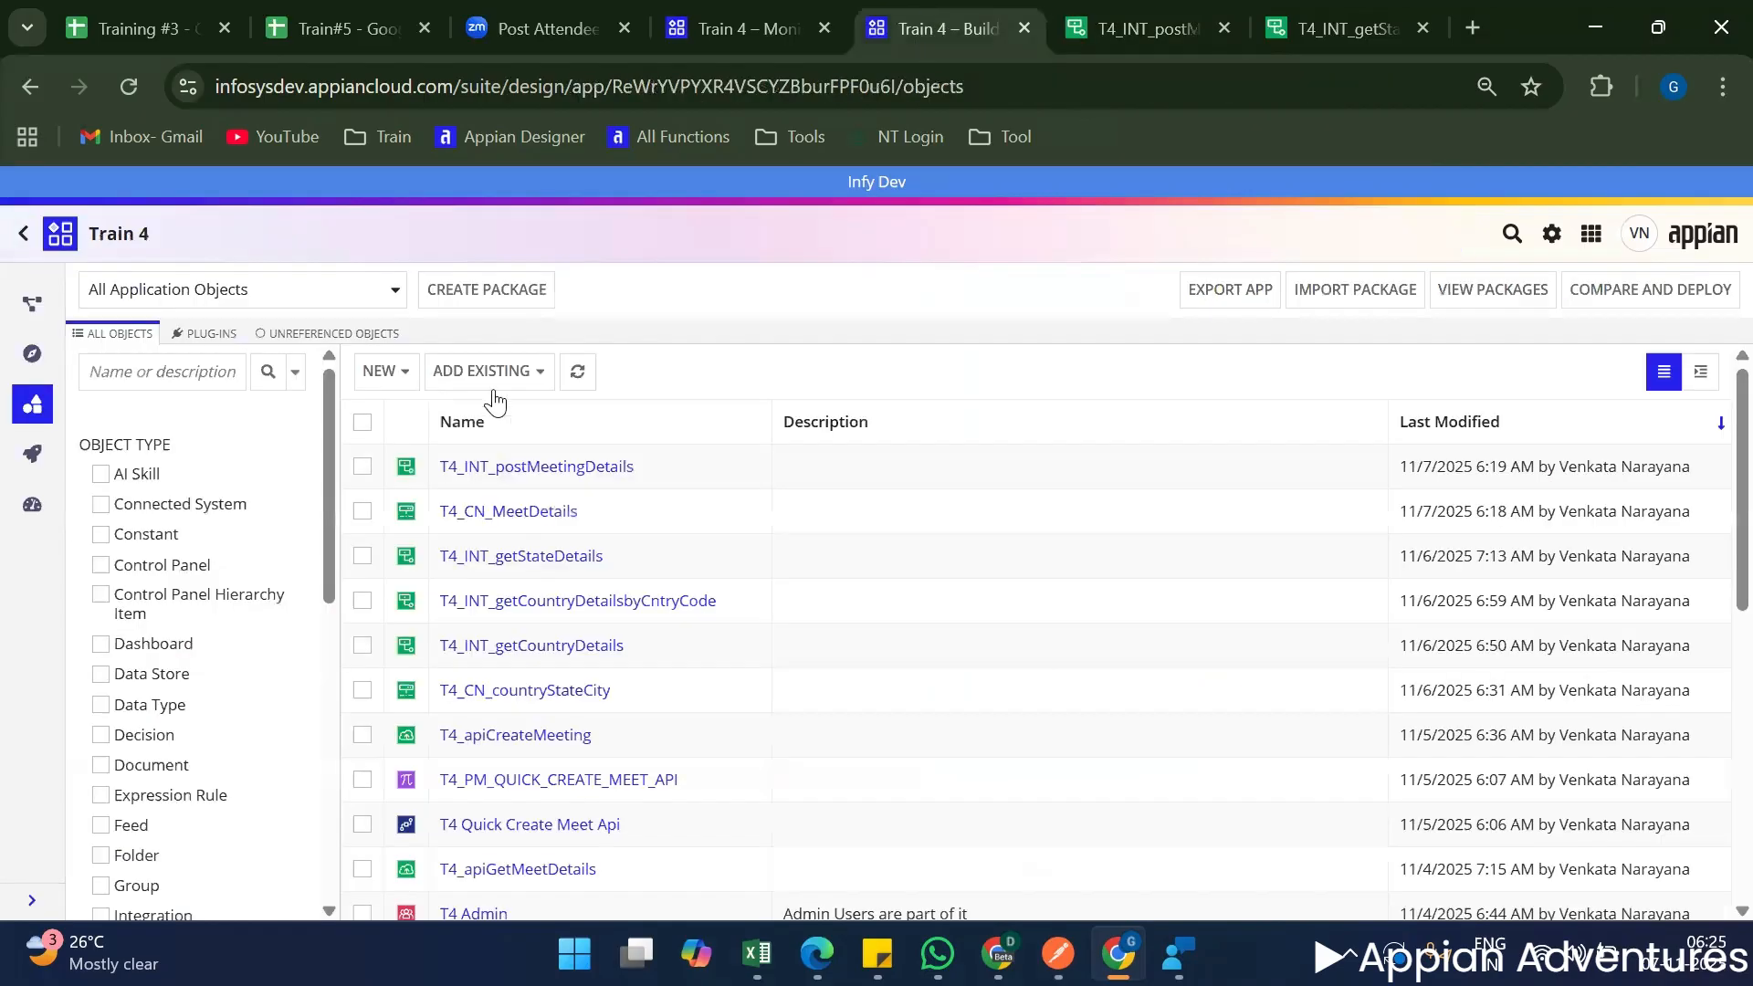
{"action": "left_click", "coordinate": [1177, 13]}
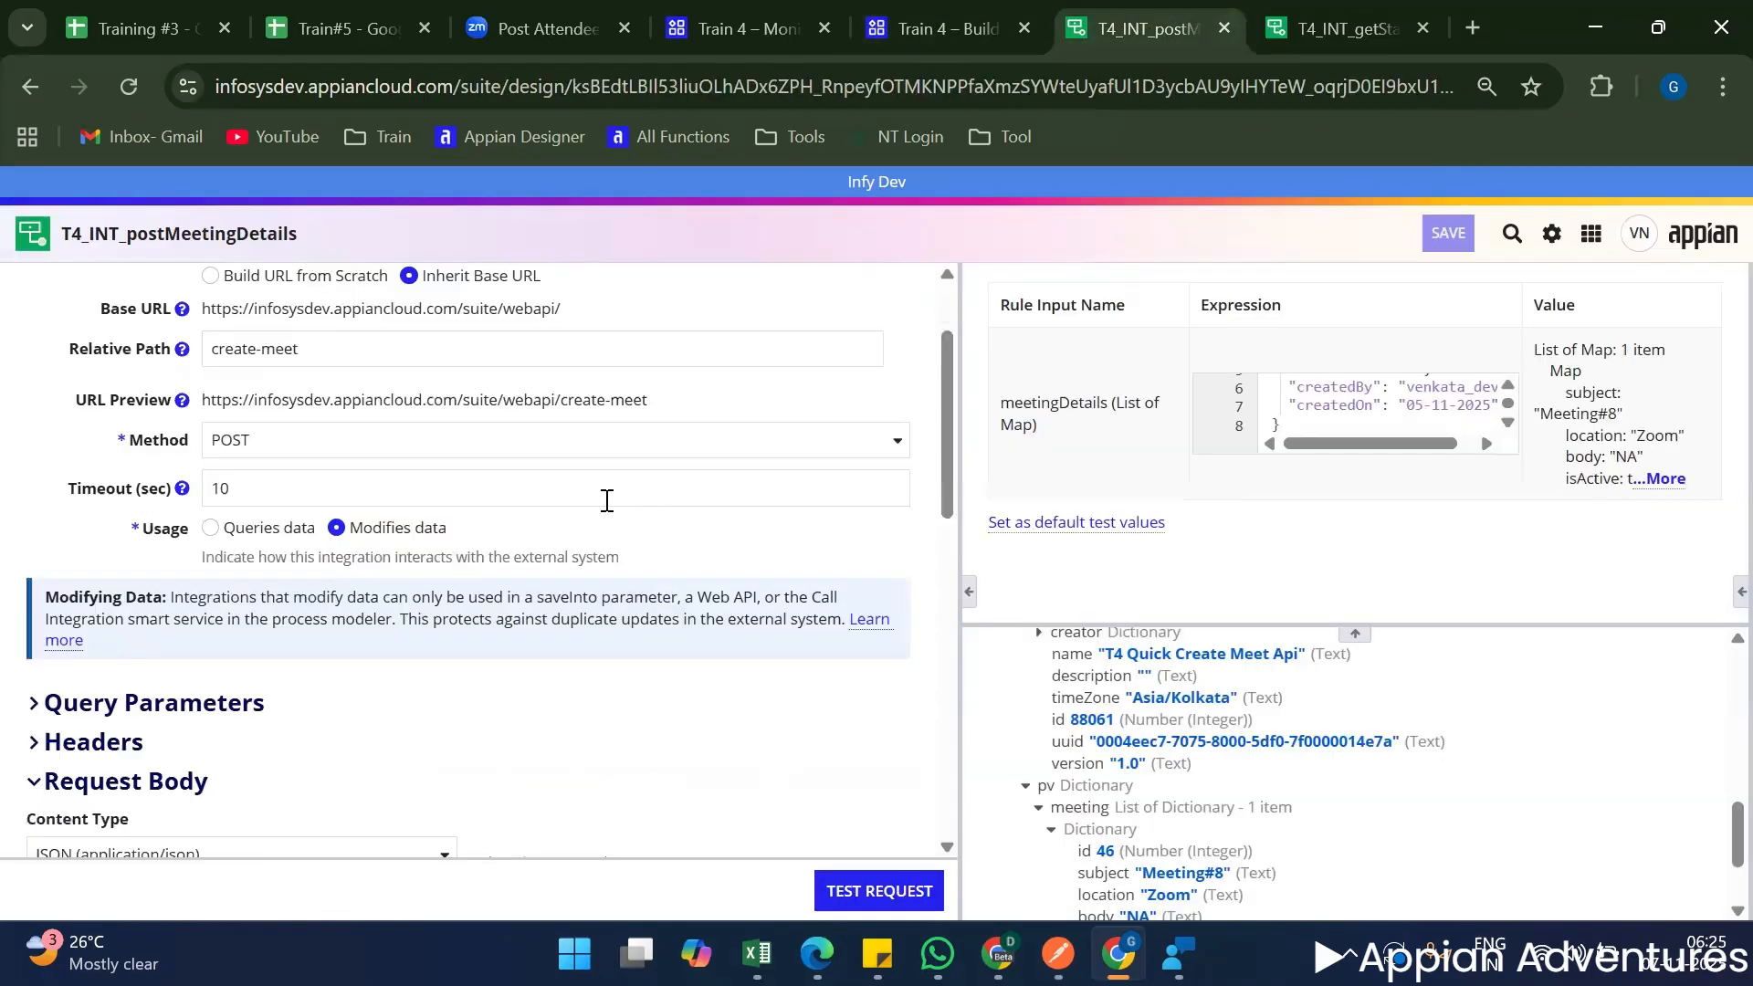
{"action": "scroll", "coordinate": [601, 493], "scroll_direction": "up", "scroll_amount": 1}
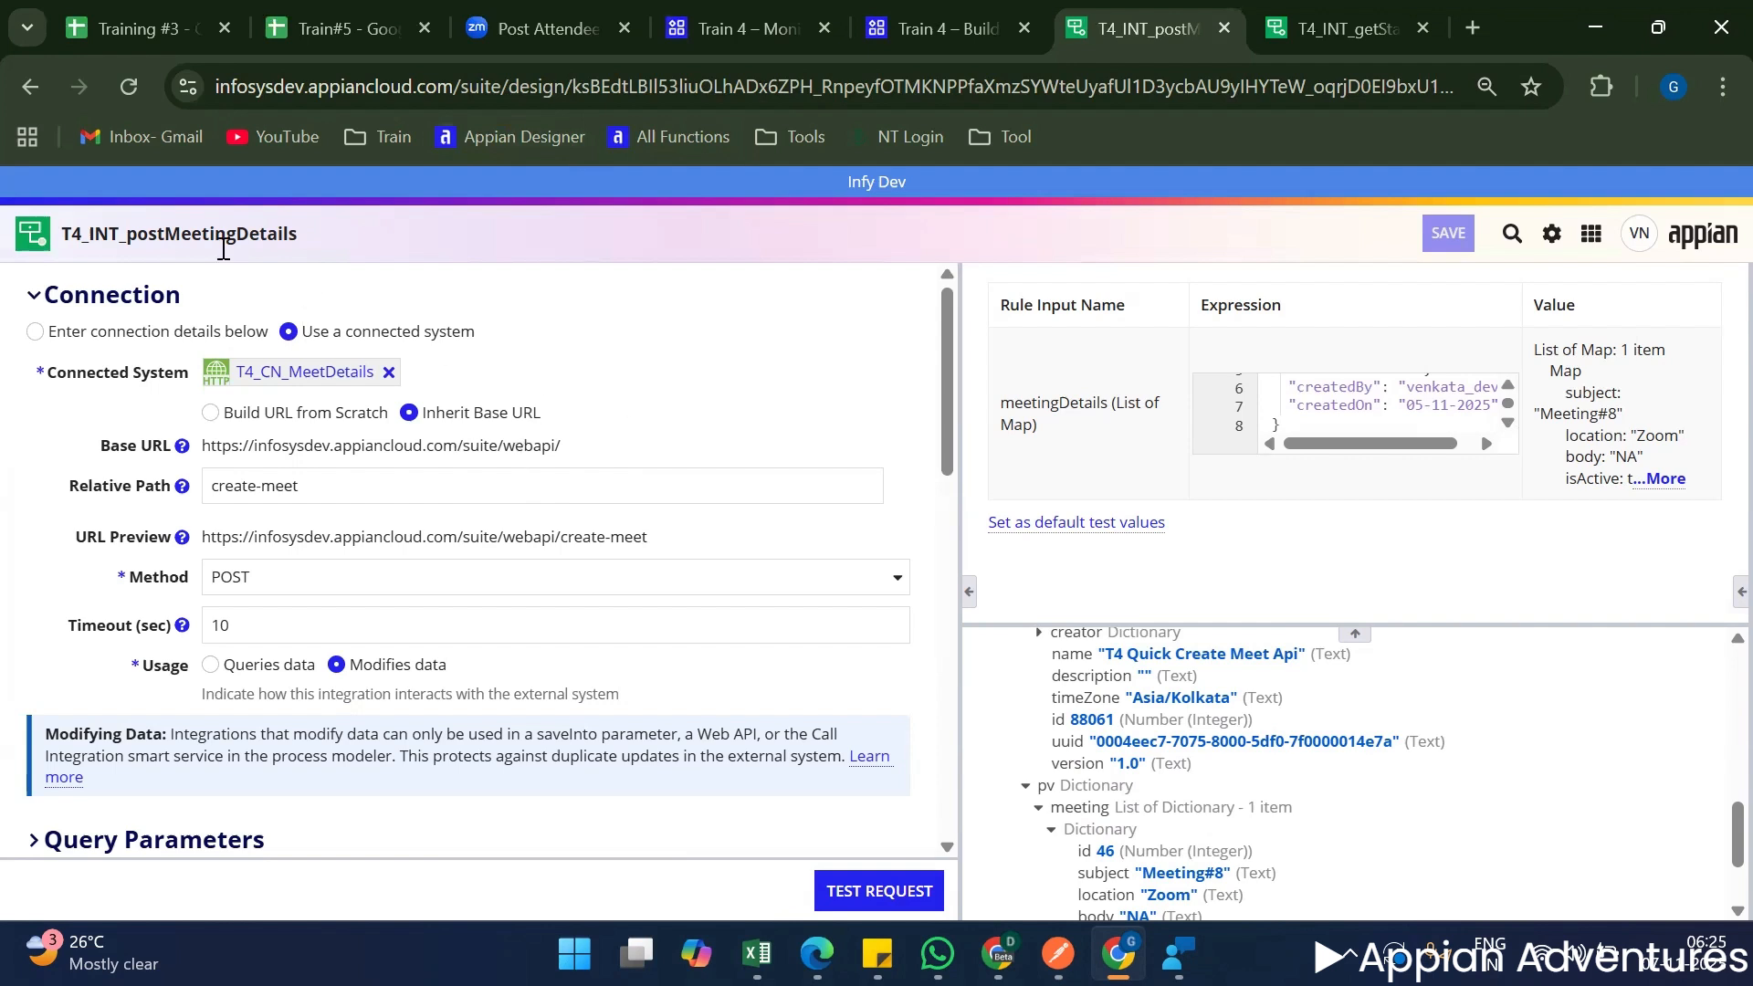
{"action": "double_click", "coordinate": [173, 235]}
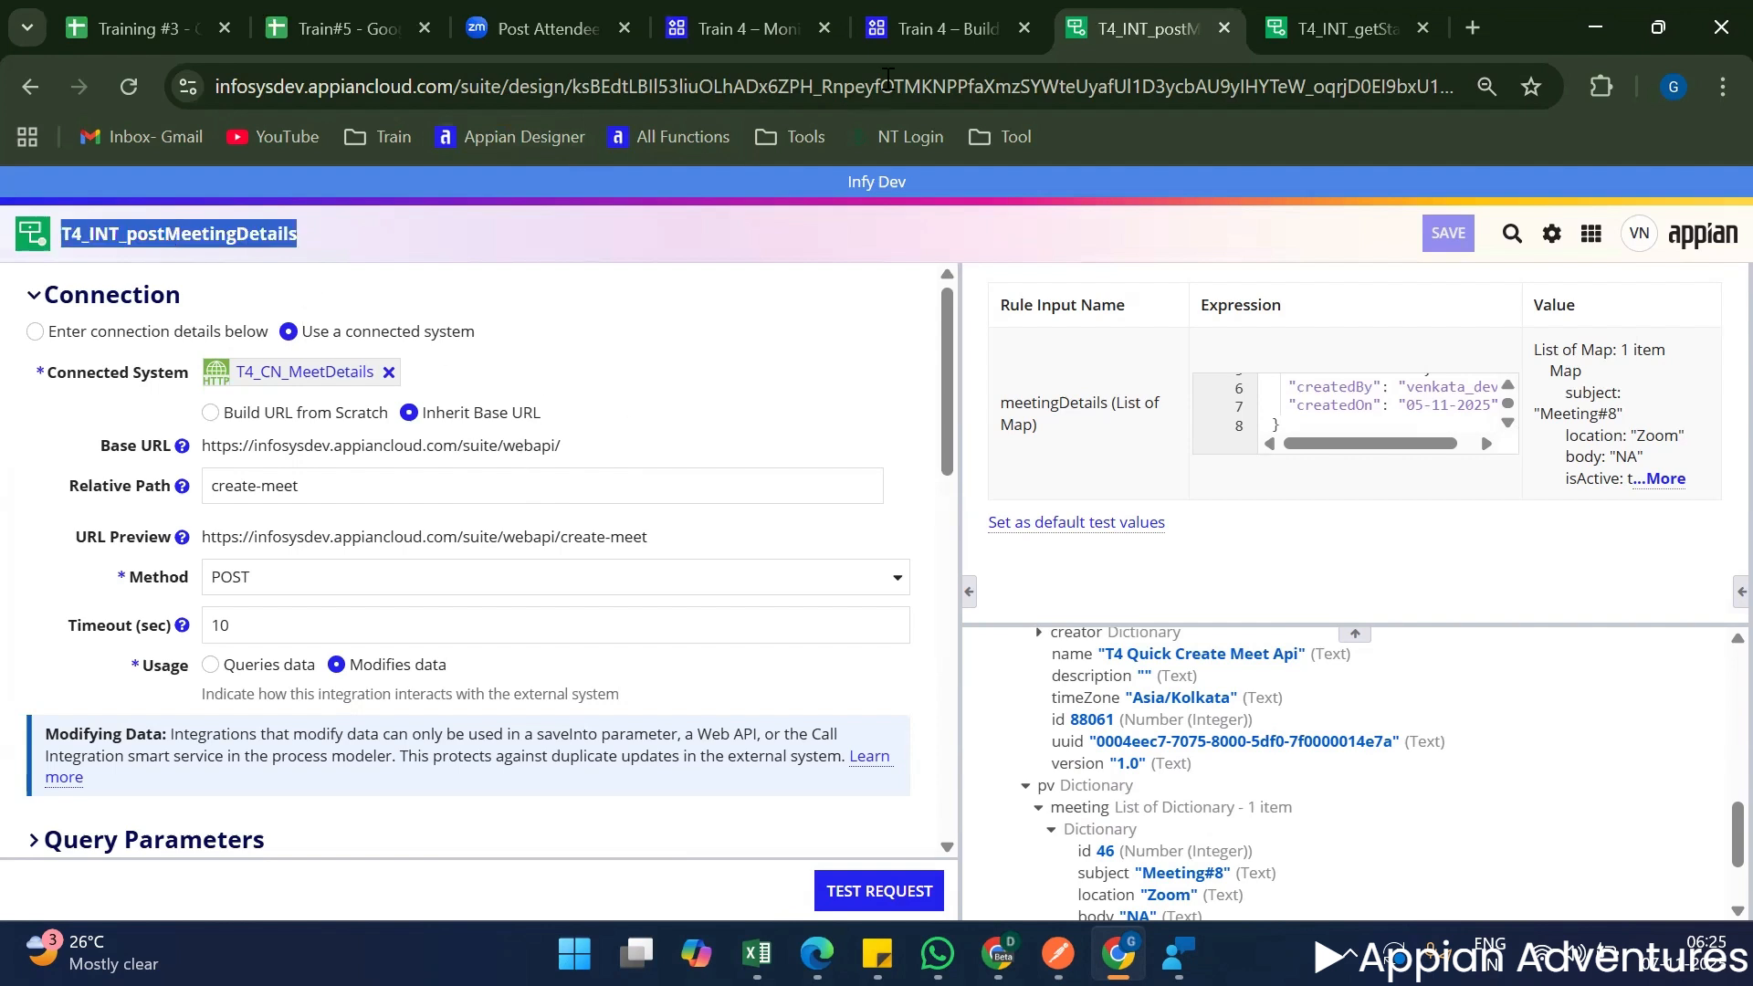
Create a process model from scratch named T4 Call Integration in the Train 4 application, saved in T4 PM Folder.
{"action": "left_click", "coordinate": [973, 13]}
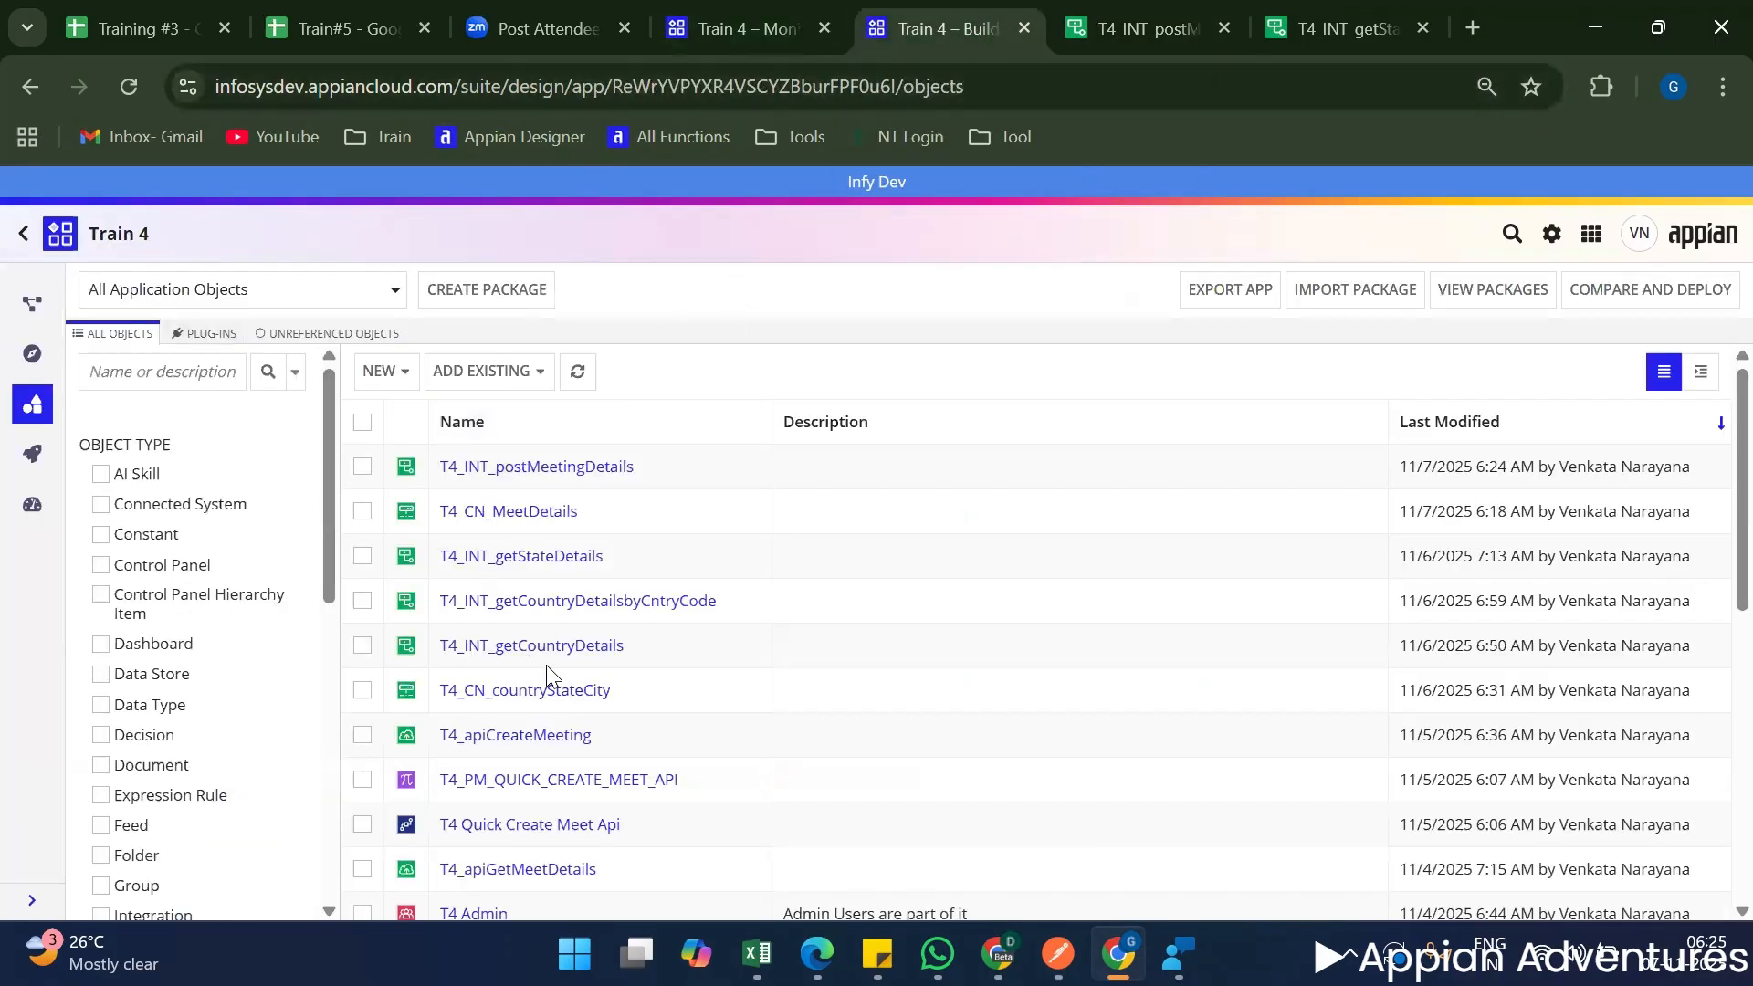
{"action": "scroll", "coordinate": [548, 675], "scroll_direction": "down", "scroll_amount": 3}
{"action": "scroll", "coordinate": [528, 552], "scroll_direction": "up", "scroll_amount": 3}
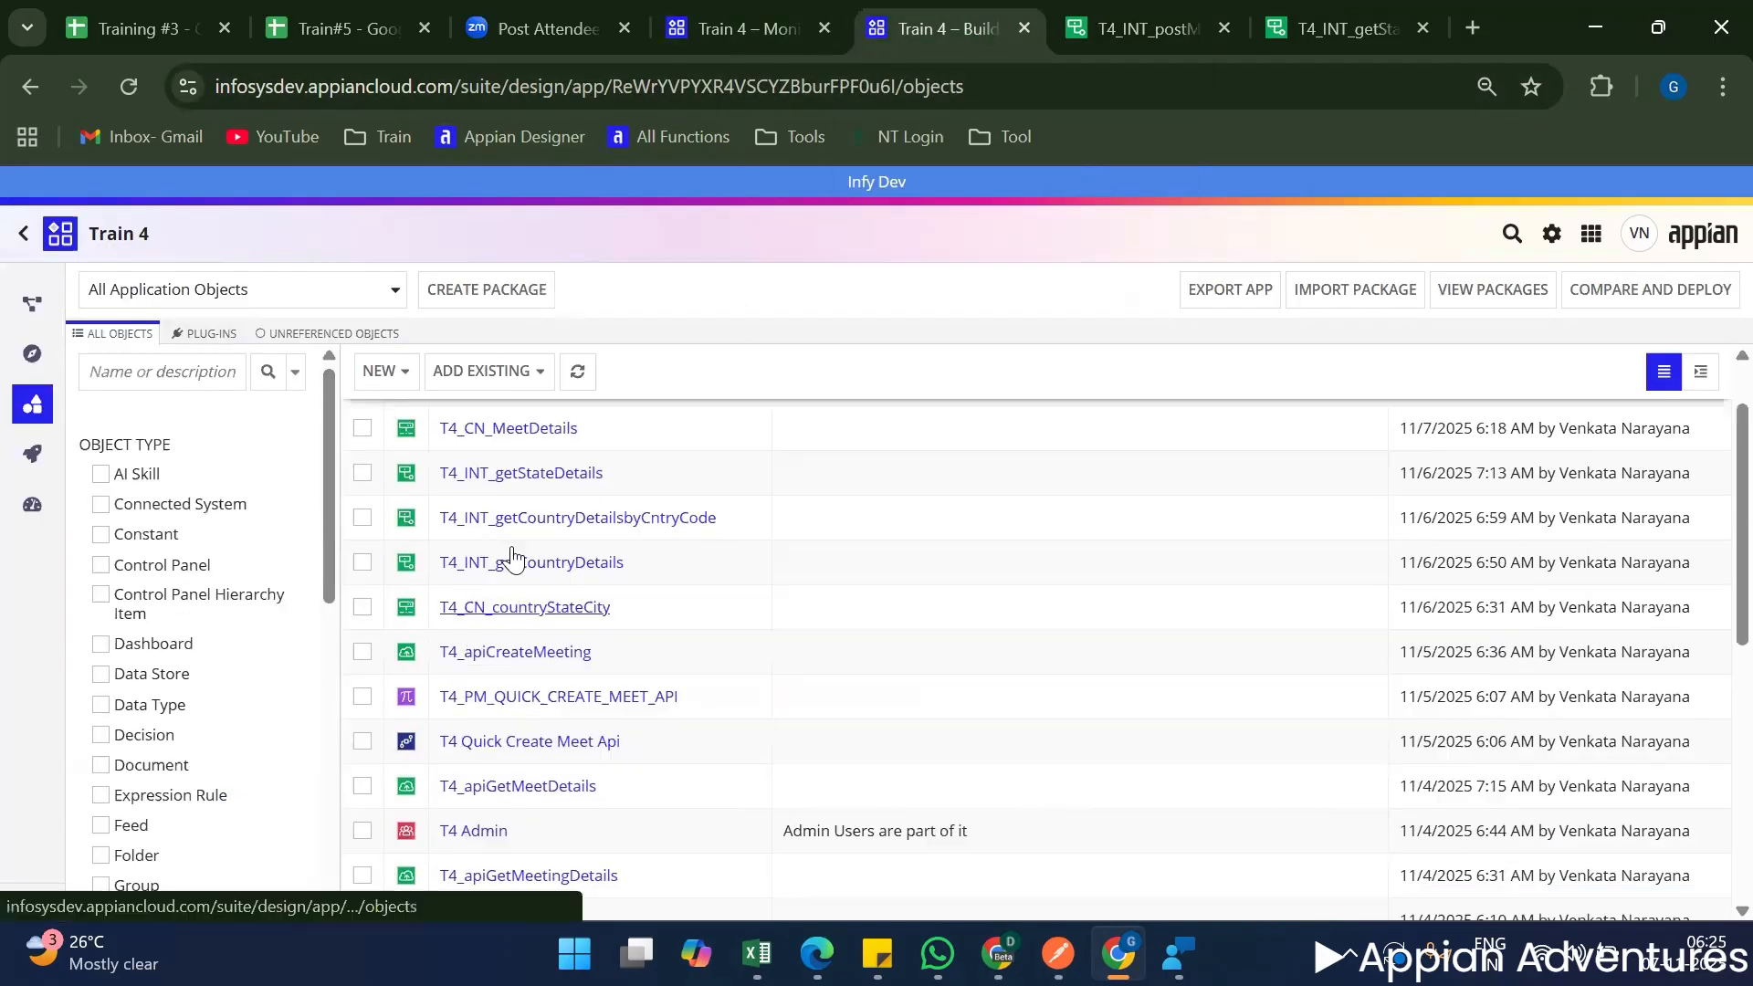
{"action": "left_click", "coordinate": [380, 371]}
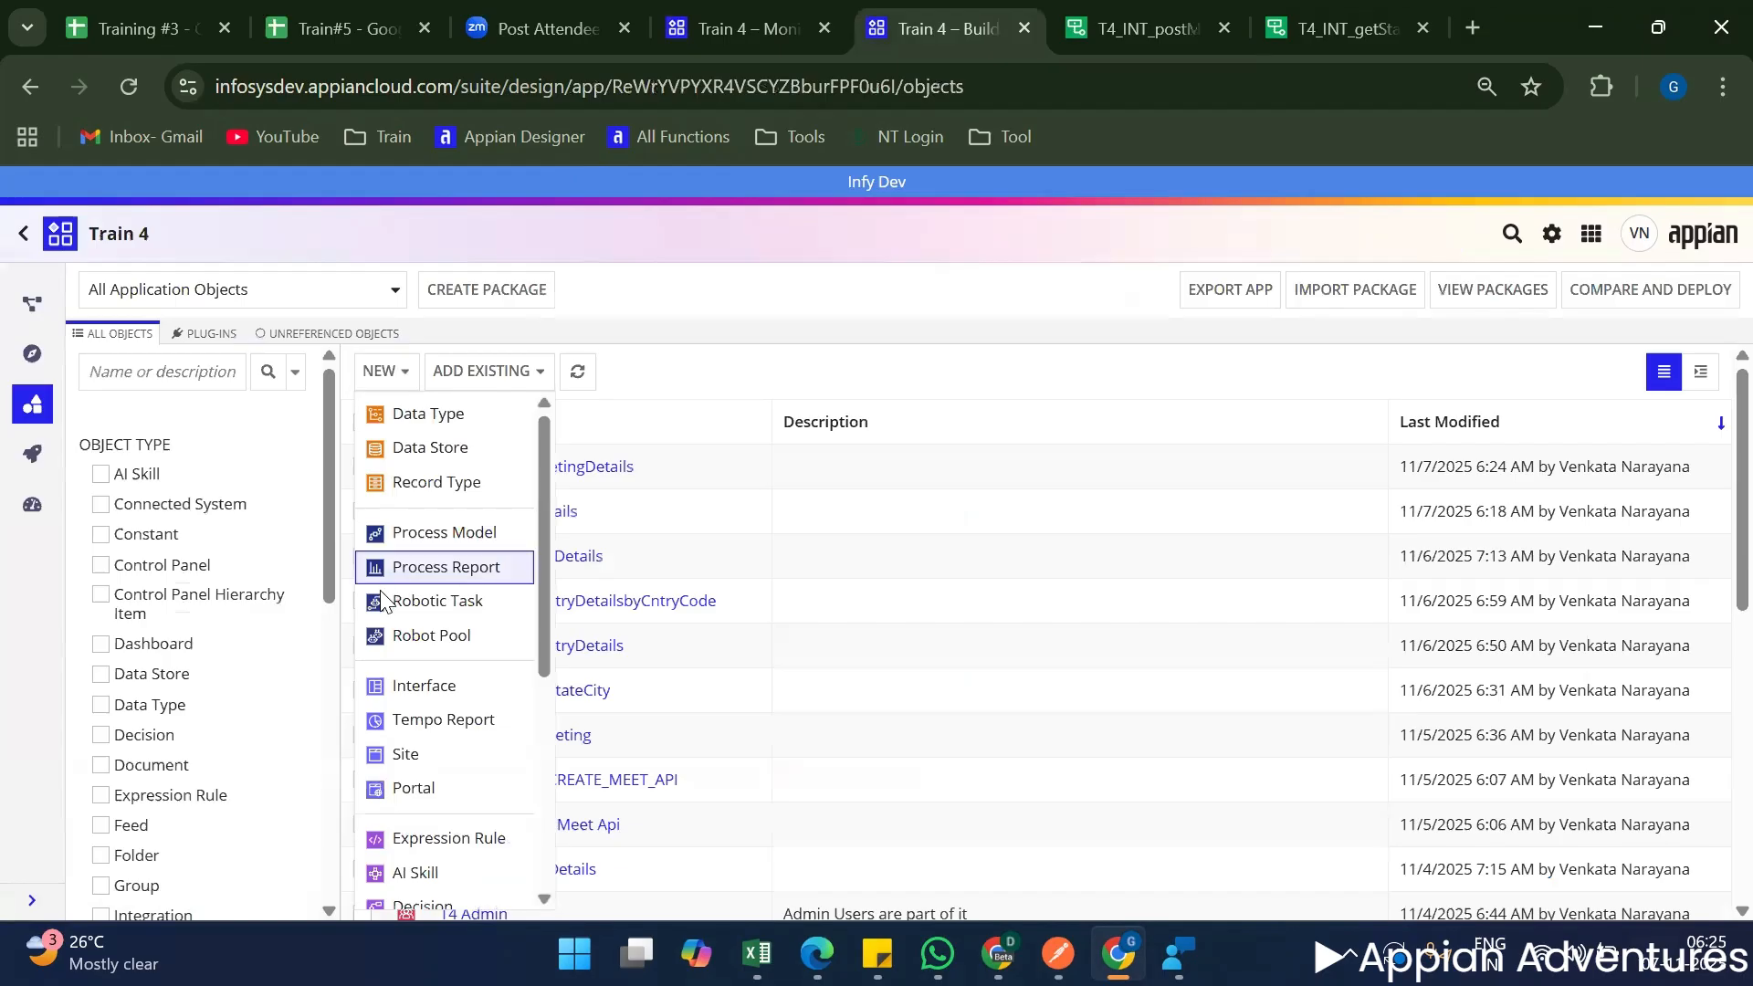
{"action": "left_click", "coordinate": [399, 537]}
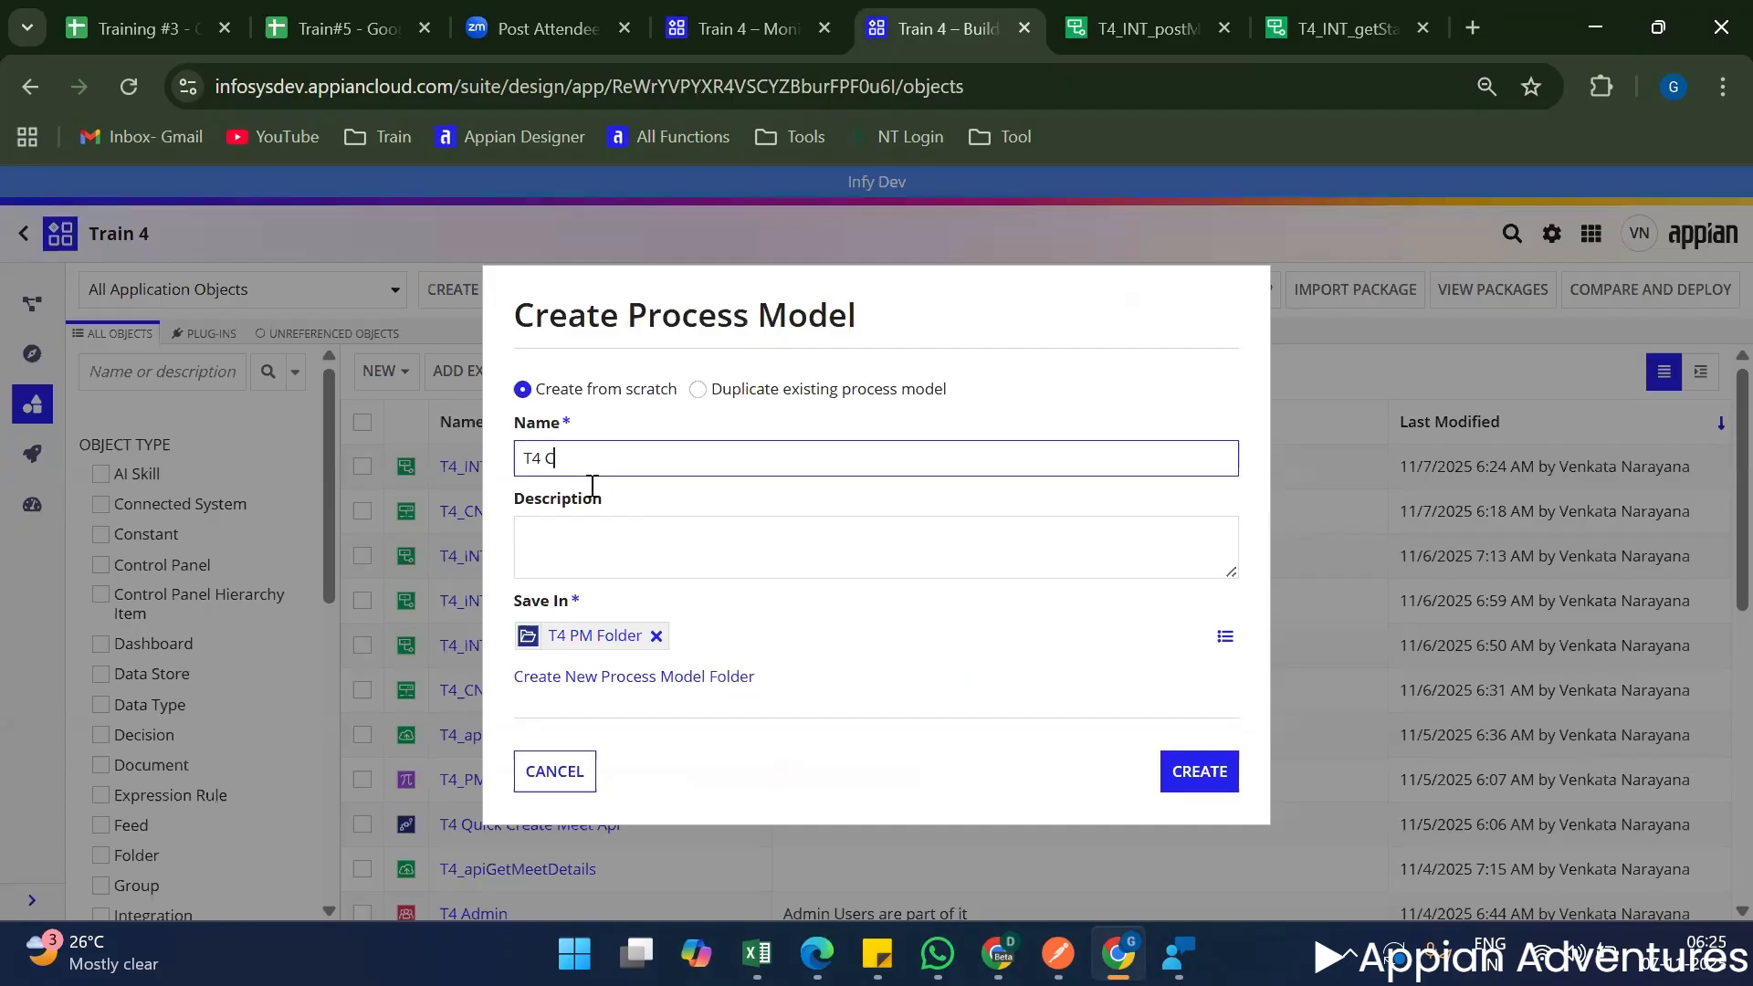
{"action": "type", "text": "Call Integration"}
{"action": "left_click", "coordinate": [1198, 788]}
{"action": "left_click", "coordinate": [1197, 793]}
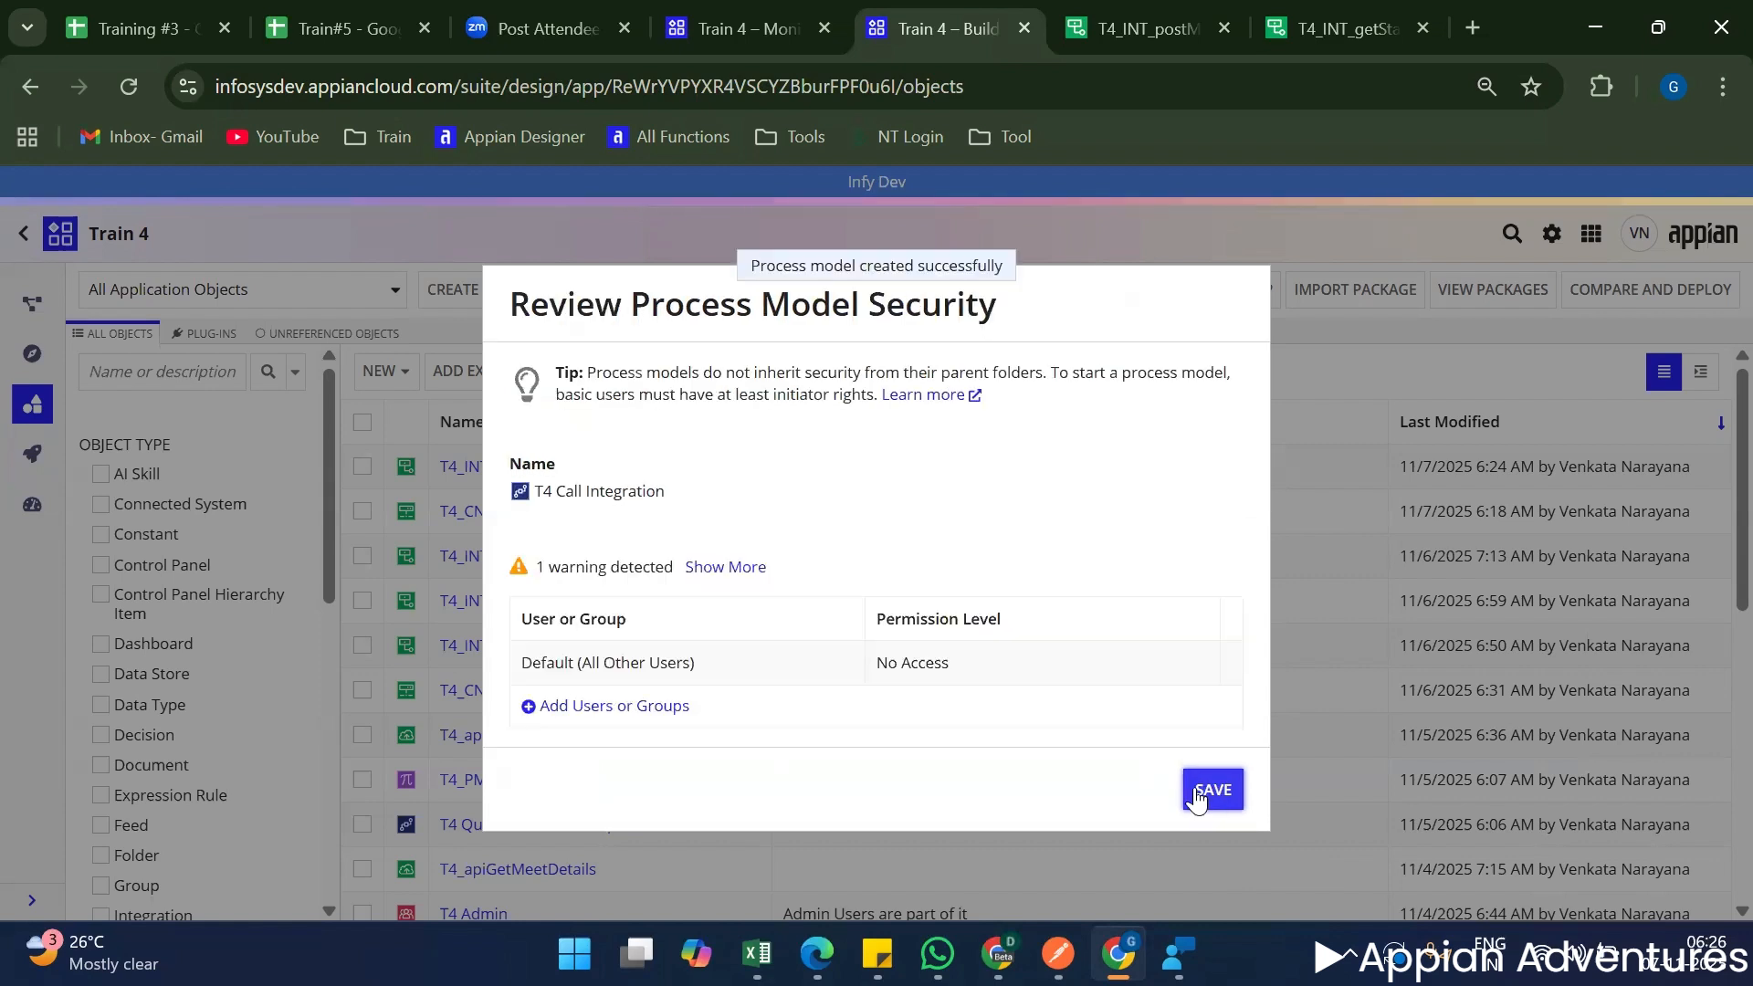
Grant T4 Admin the Administrator permission and T4 Users the Viewer permission on the new process model, and save its security.
{"action": "double_click", "coordinate": [604, 717]}
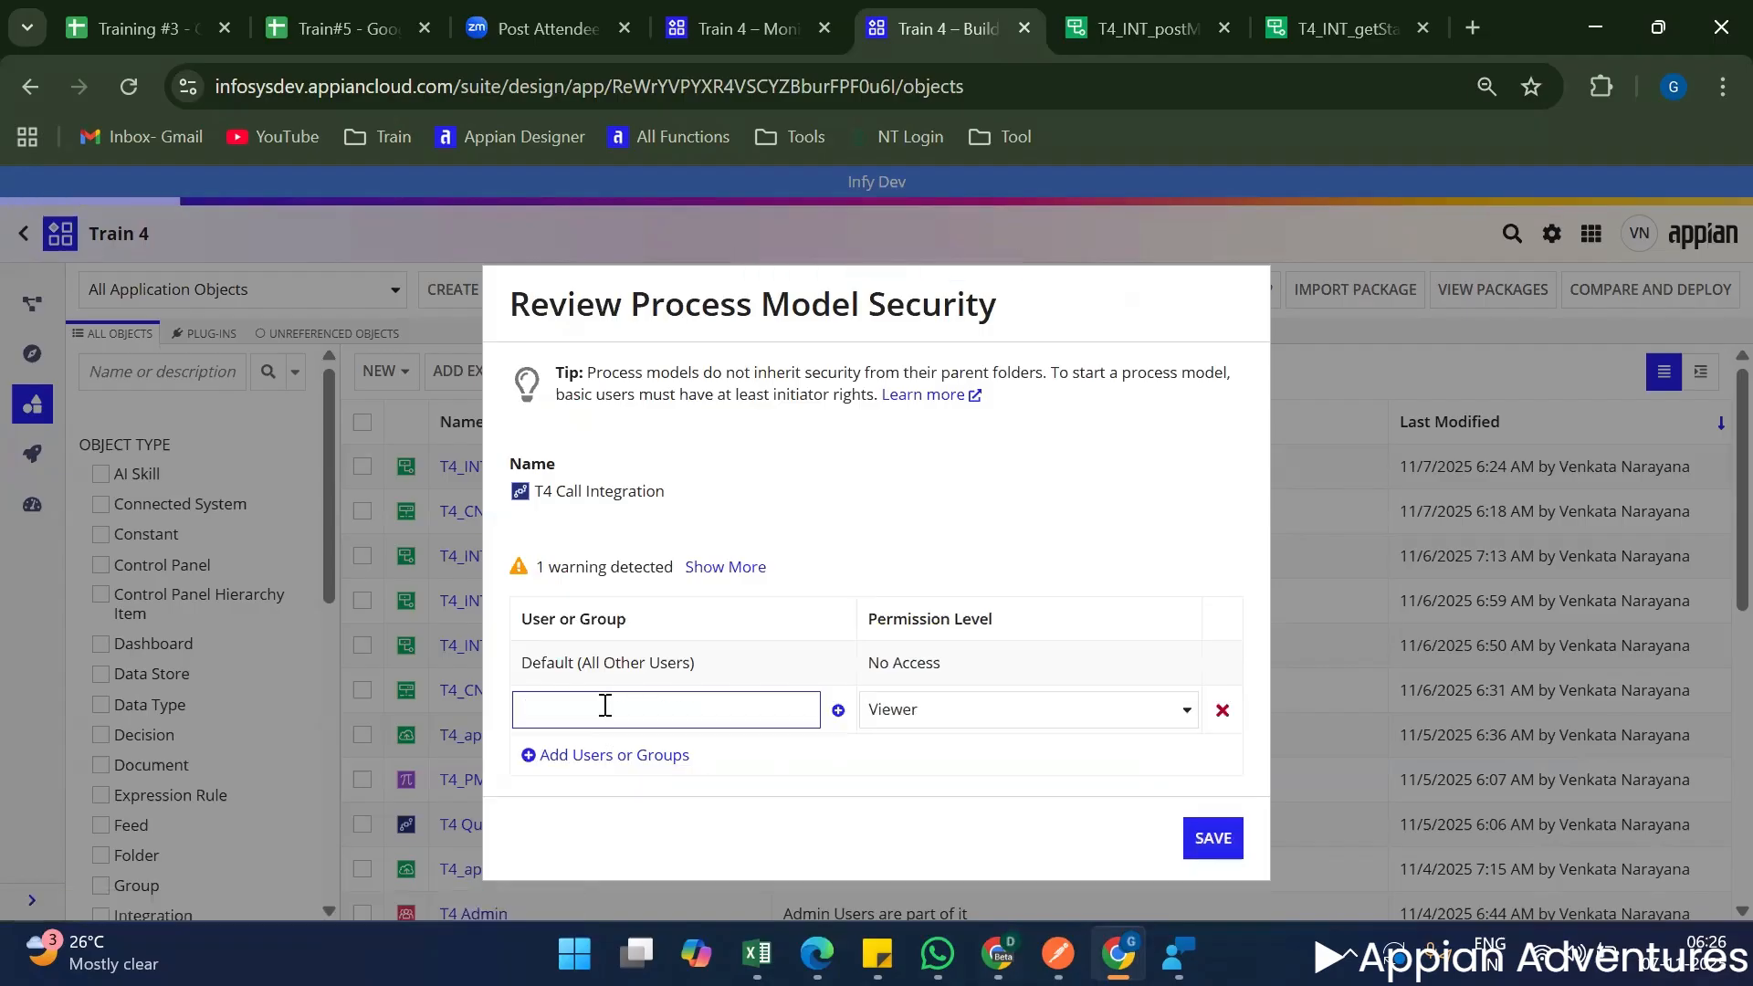
{"action": "scroll", "coordinate": [657, 669], "scroll_direction": "down", "scroll_amount": 1}
{"action": "left_click", "coordinate": [654, 677]}
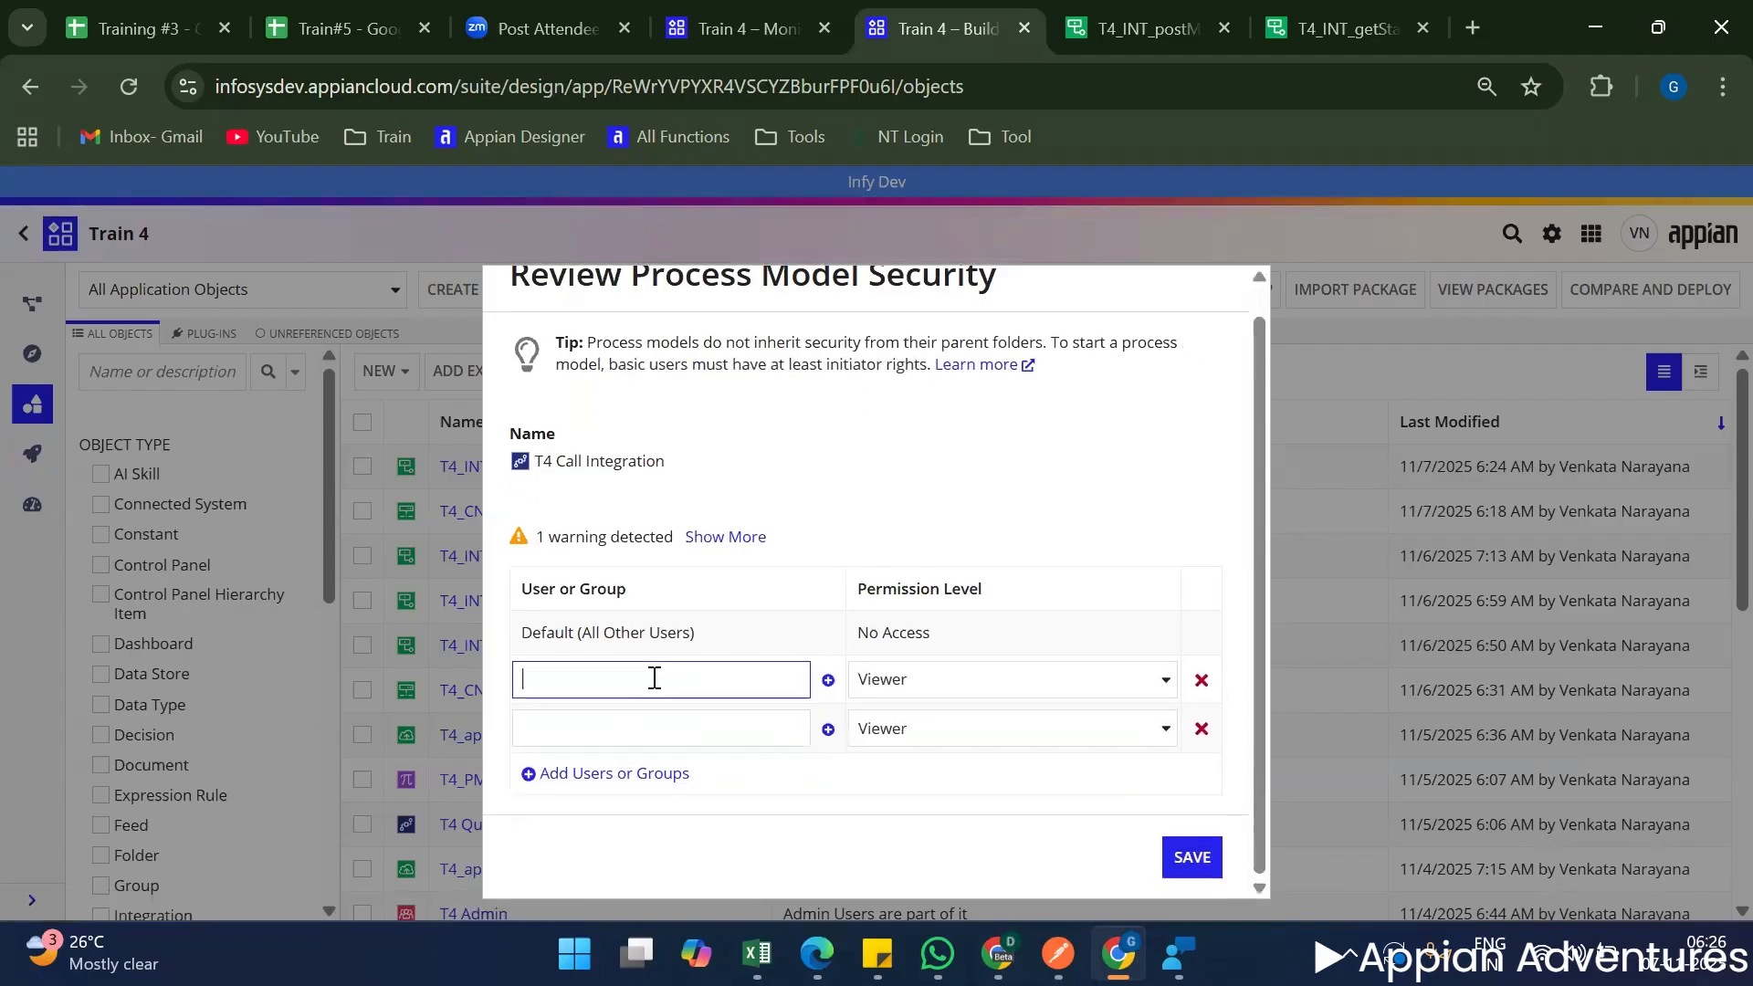
{"action": "type", "text": "T4"}
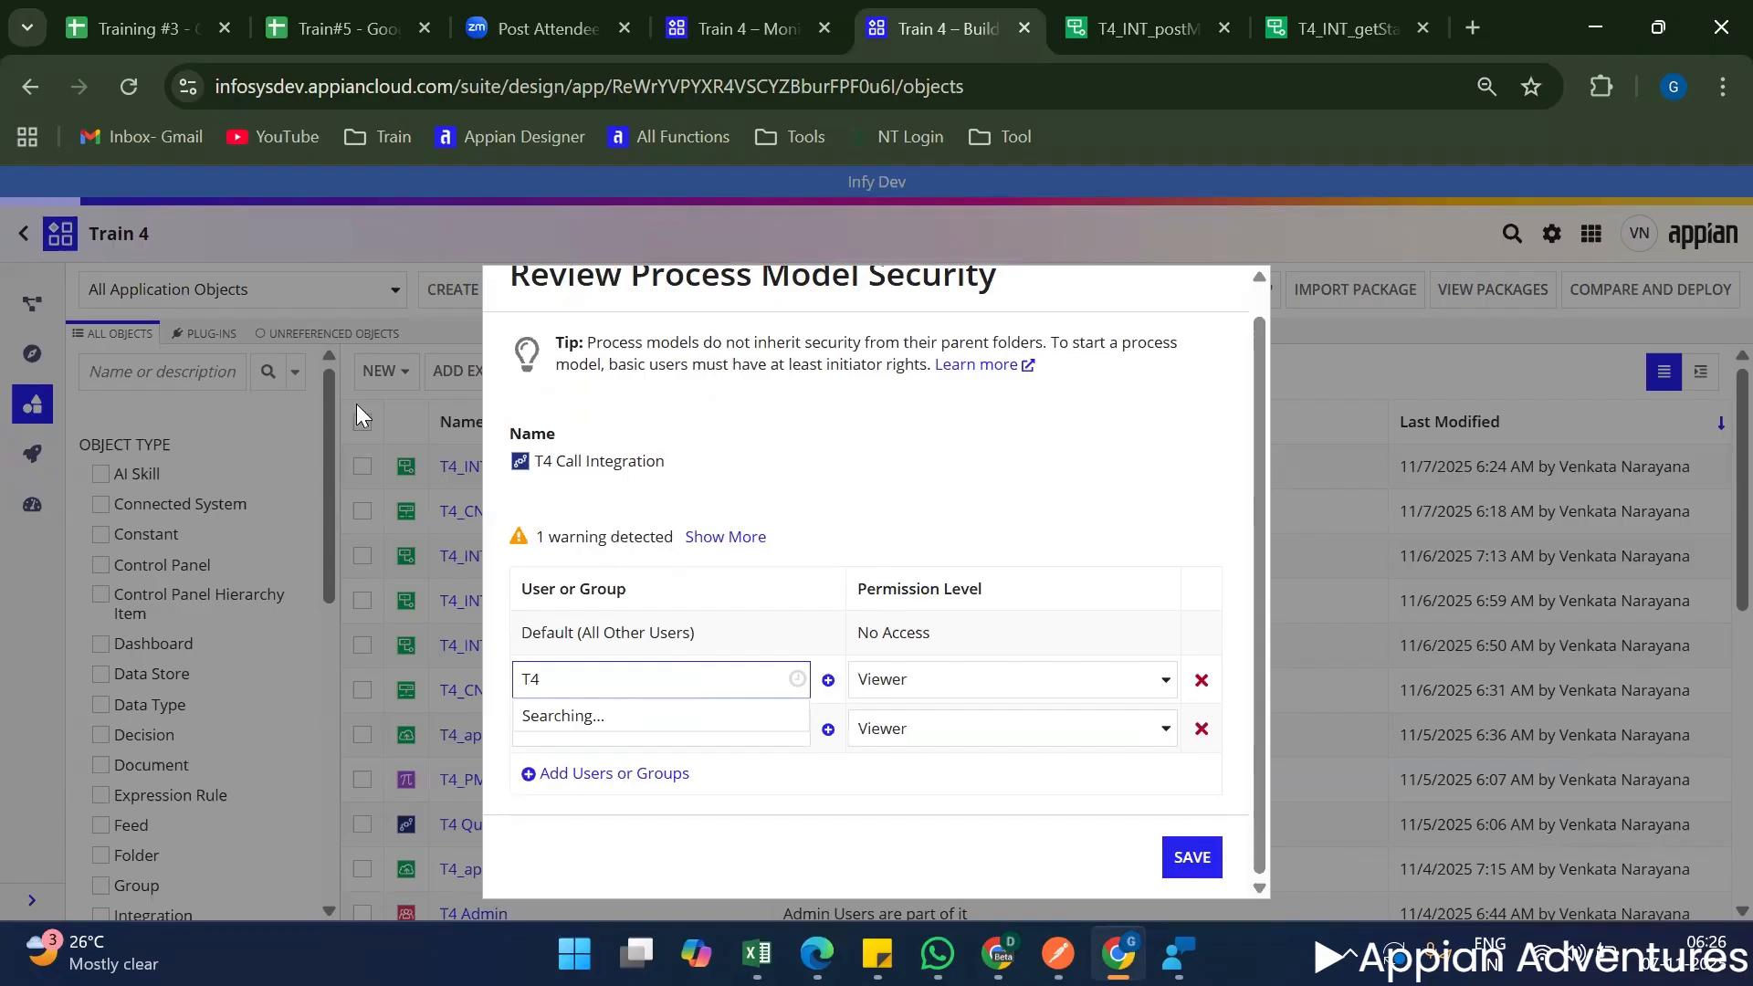
{"action": "left_click", "coordinate": [614, 591]}
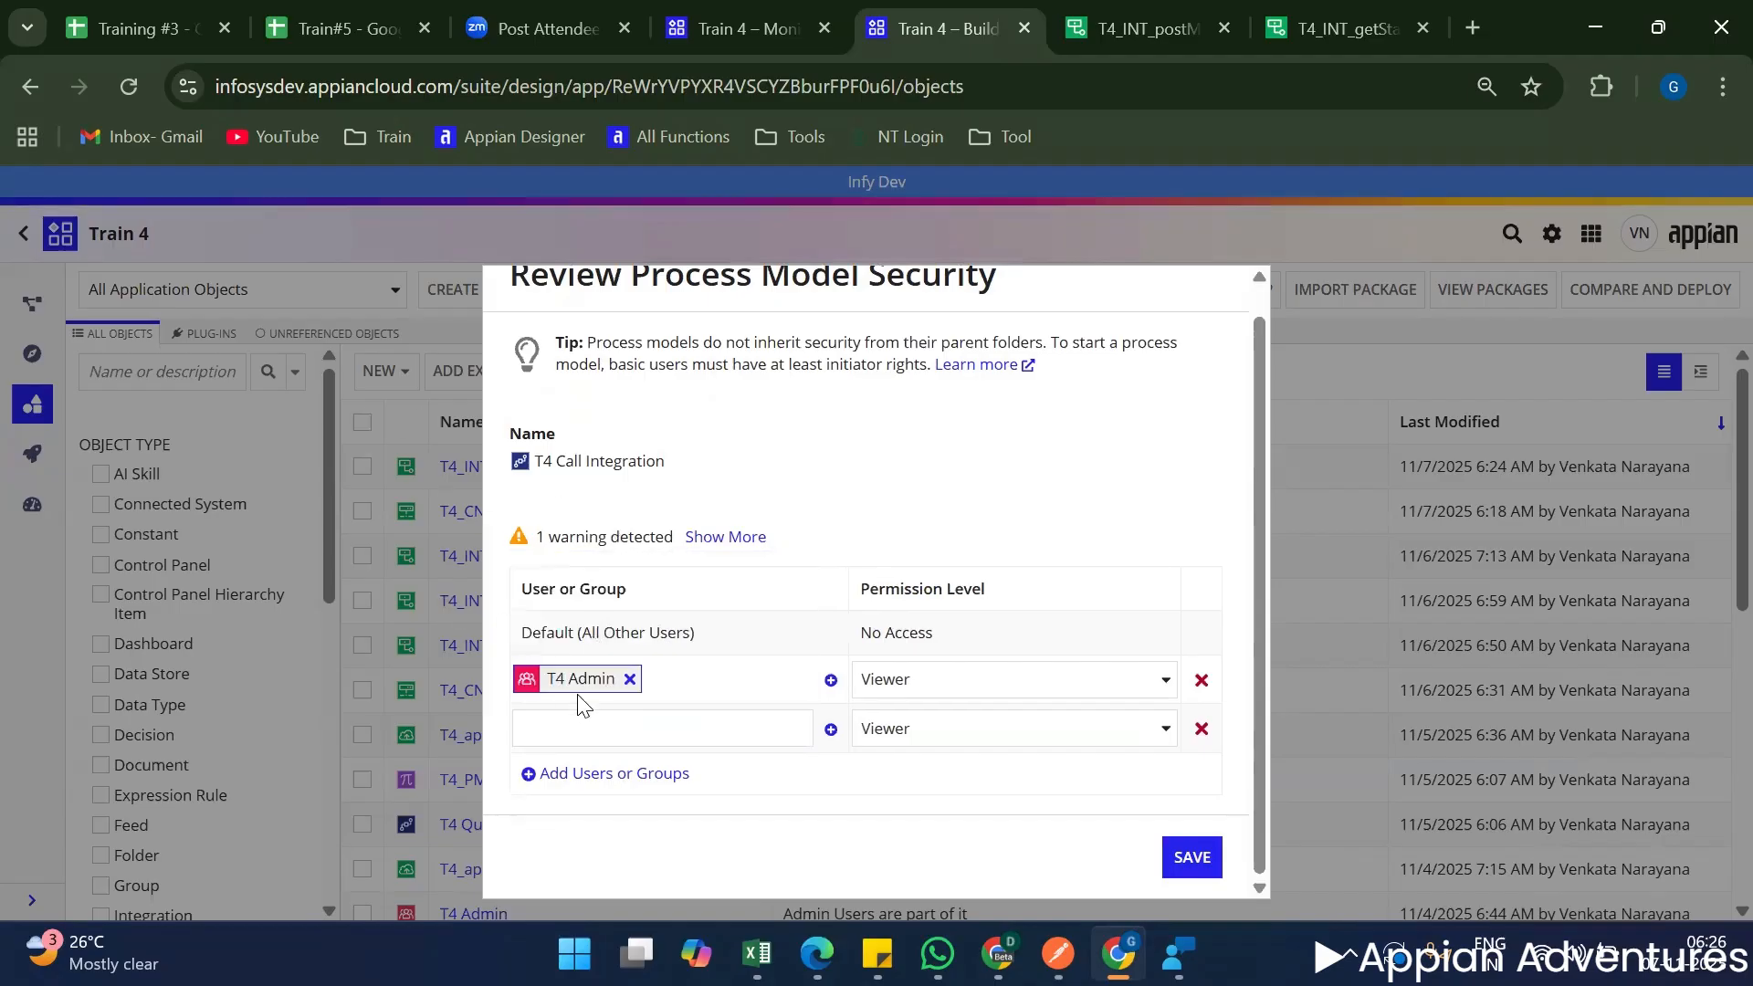
{"action": "left_click", "coordinate": [556, 723]}
{"action": "type", "text": "T4"}
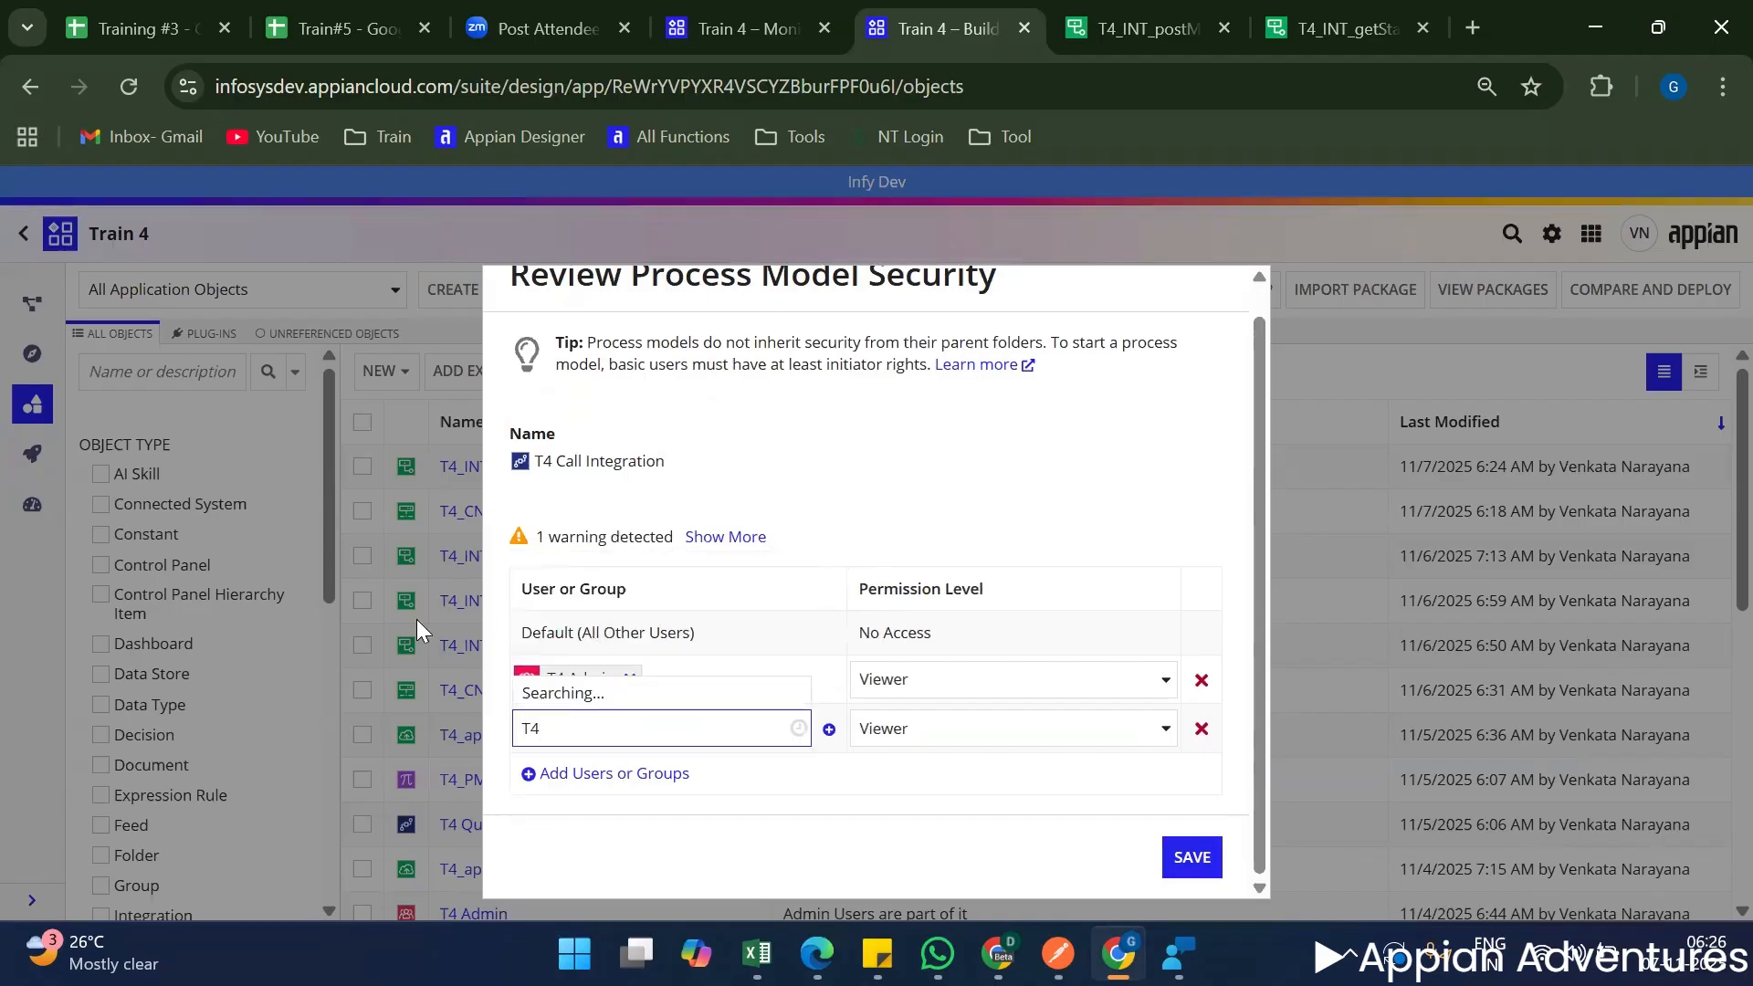
{"action": "left_click", "coordinate": [633, 698]}
{"action": "left_click", "coordinate": [963, 680]}
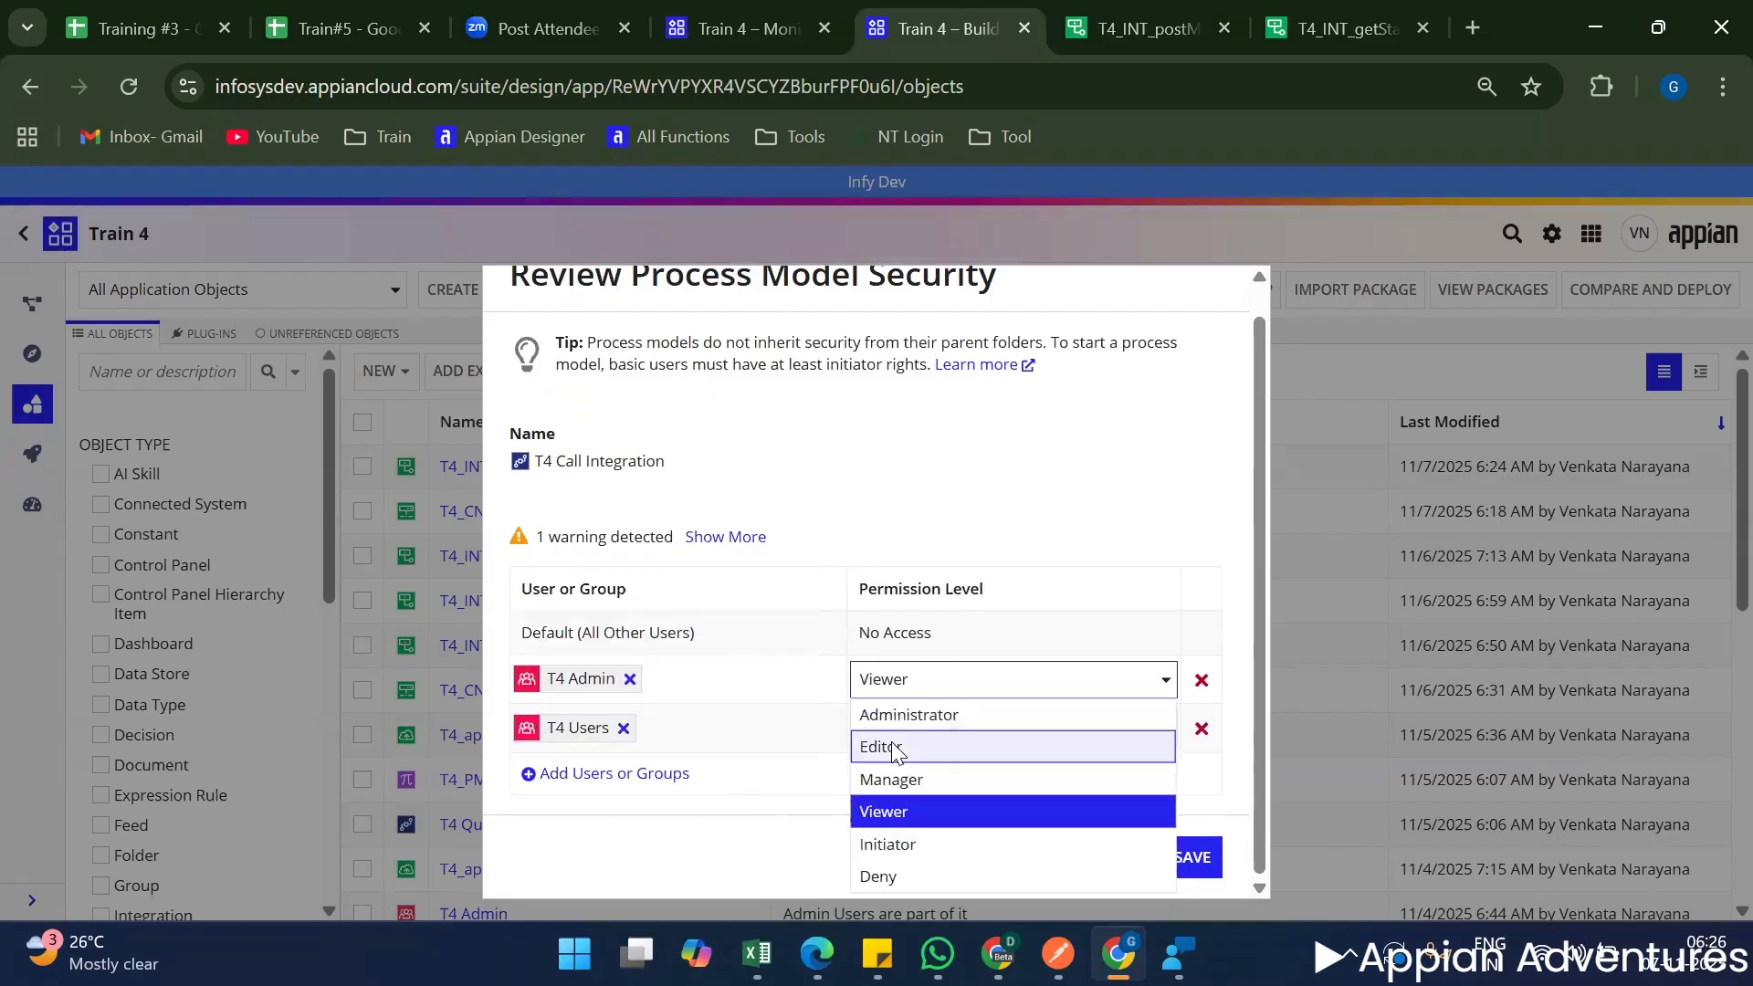
{"action": "left_click", "coordinate": [913, 717]}
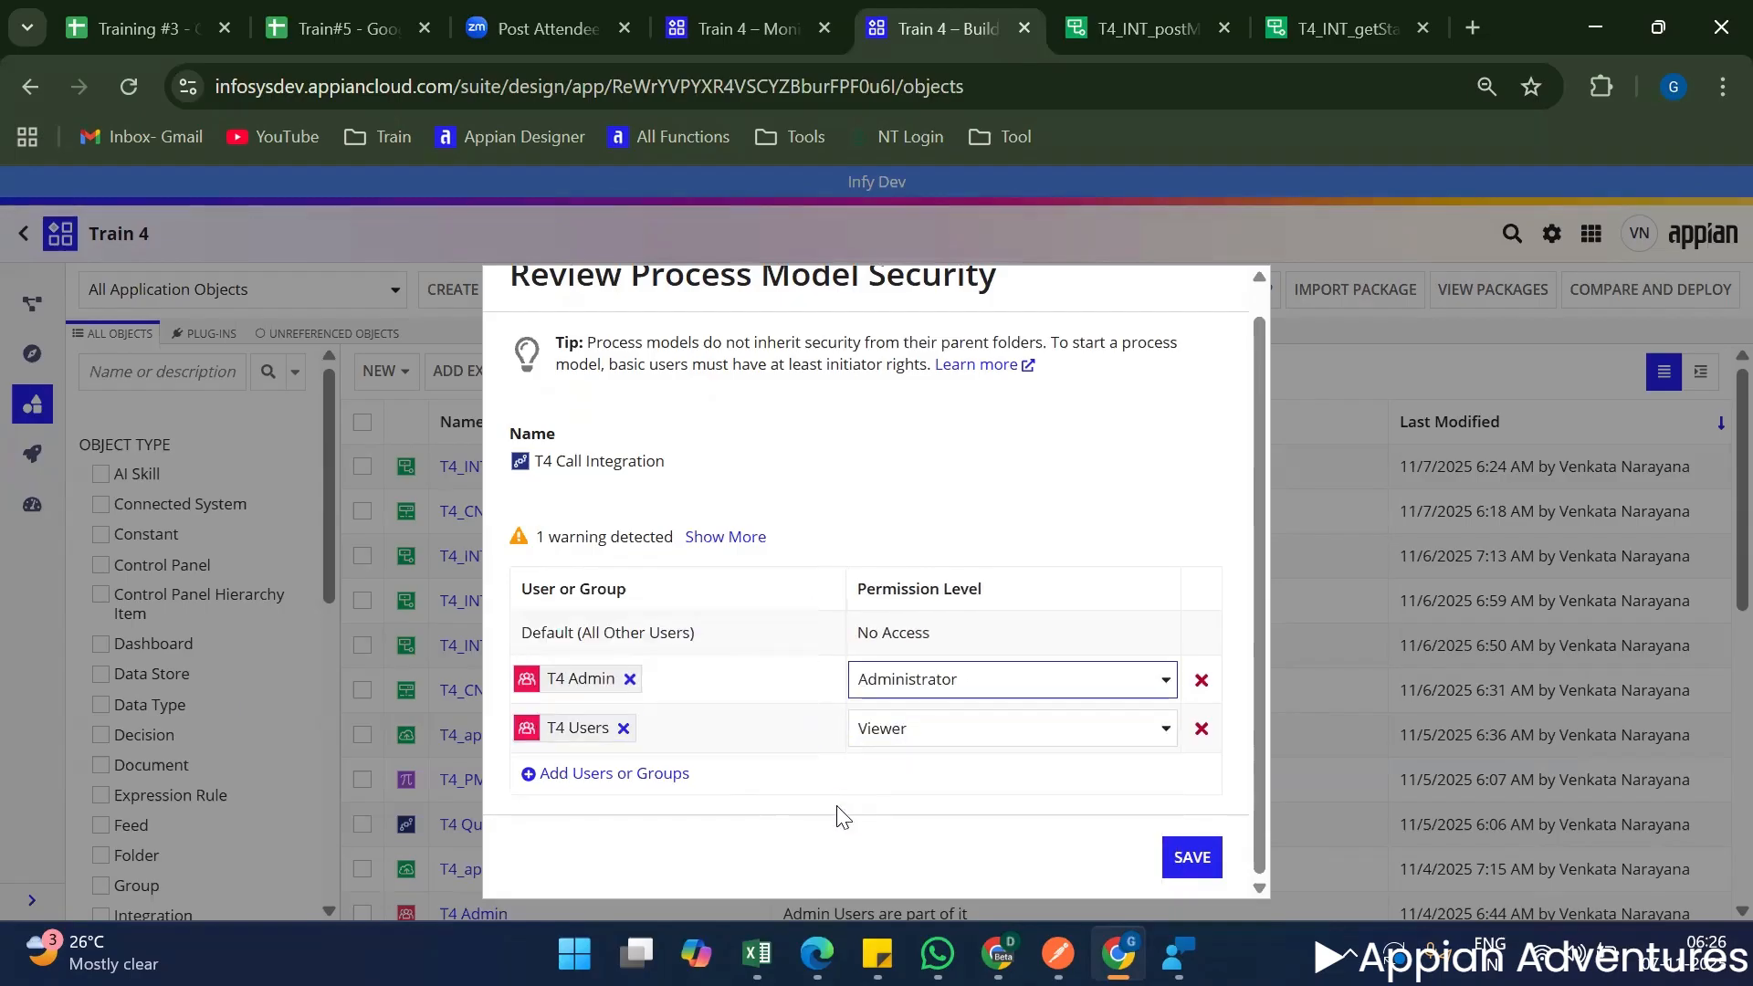
{"action": "left_click", "coordinate": [1191, 849]}
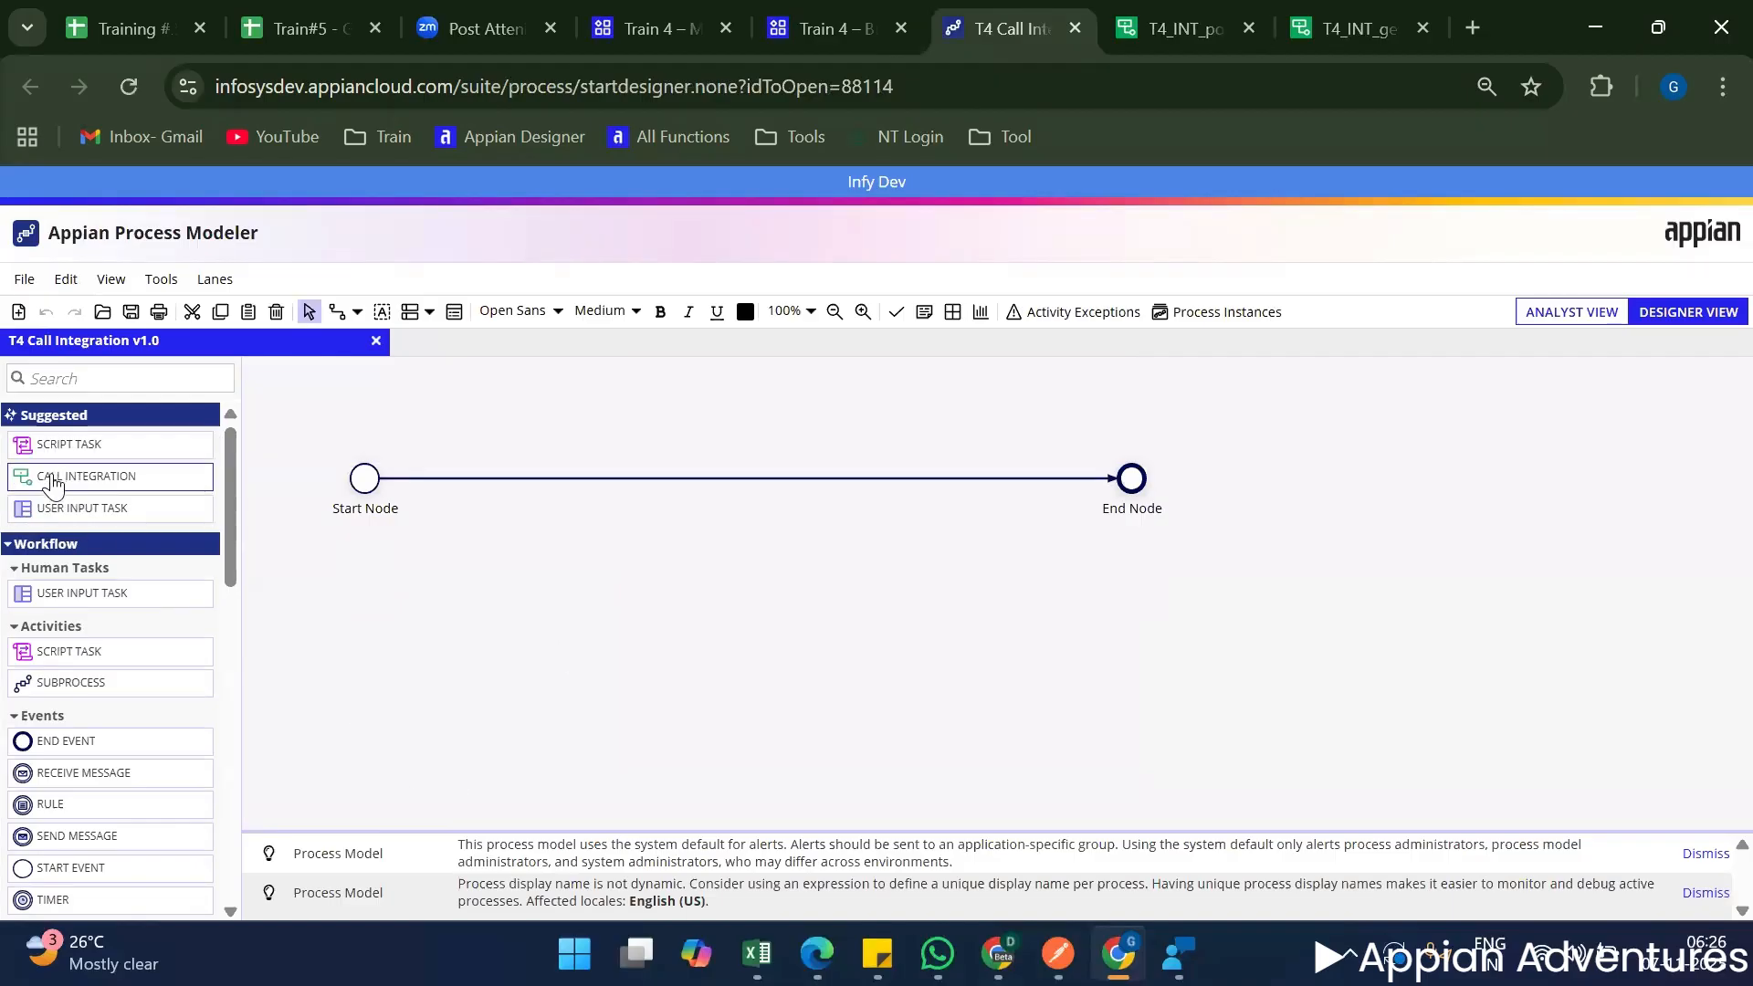
Look through the Automation Smart Services categories, including Communication and JSON Tools, for the Call Integration service.
{"action": "scroll", "coordinate": [86, 612], "scroll_direction": "down", "scroll_amount": 10}
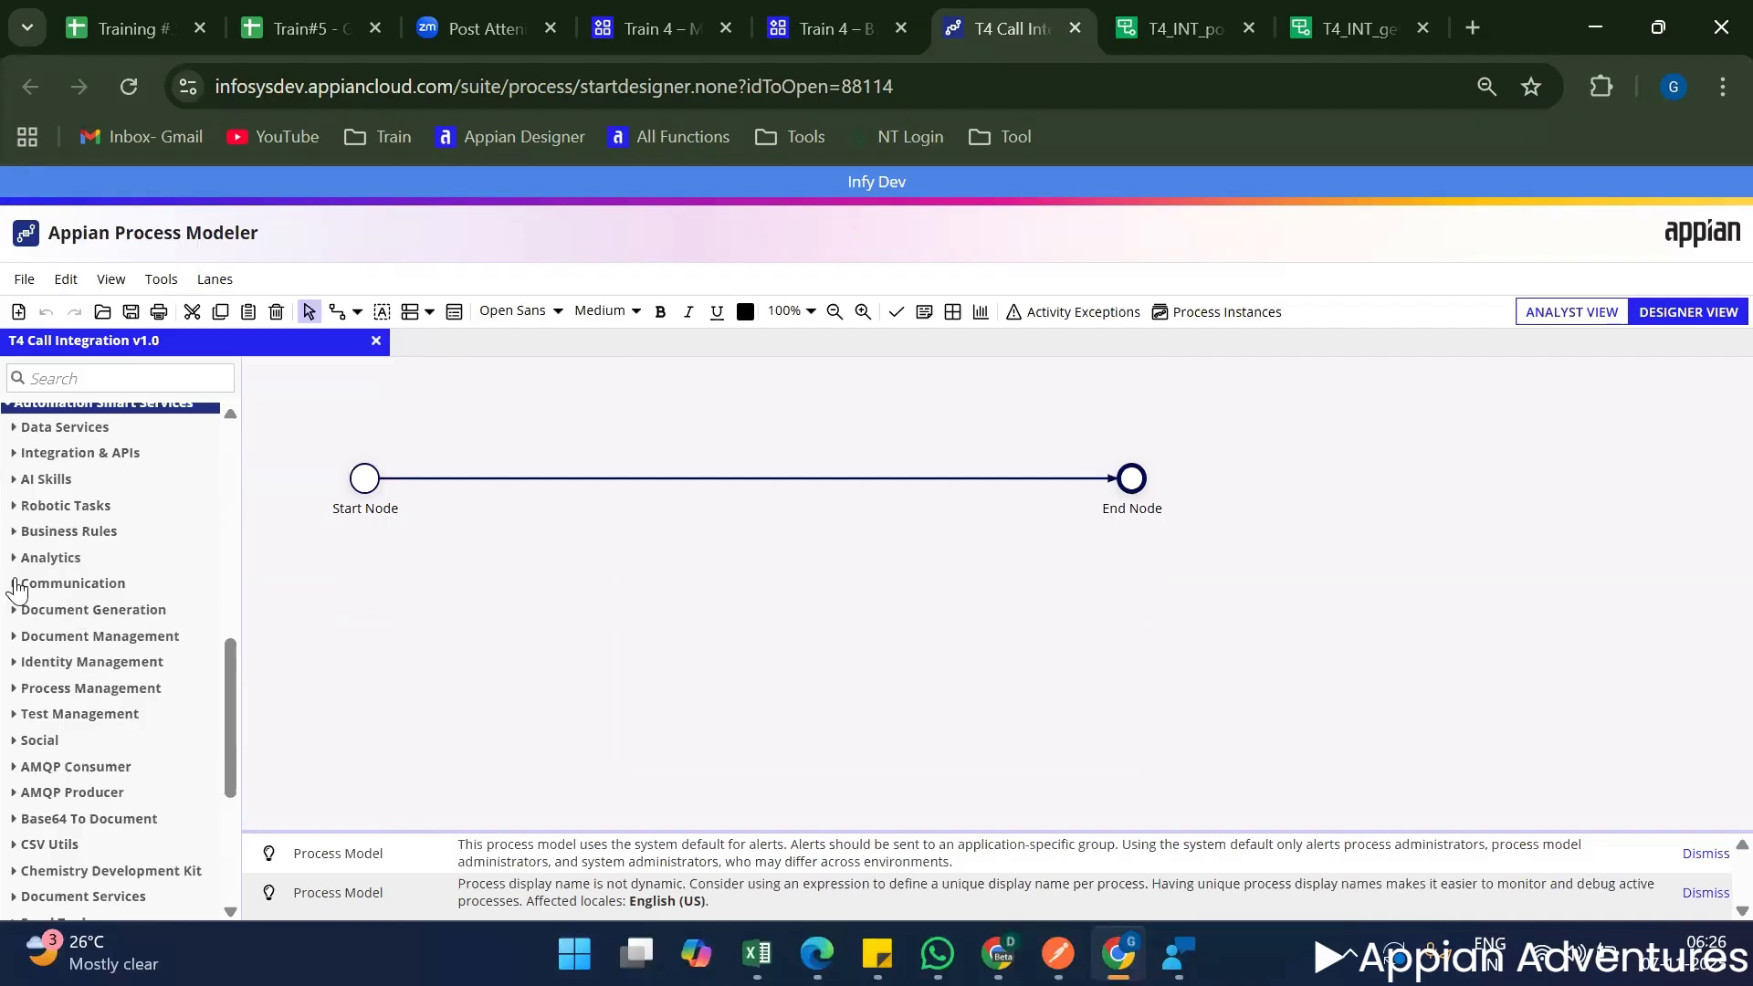
{"action": "left_click", "coordinate": [13, 587]}
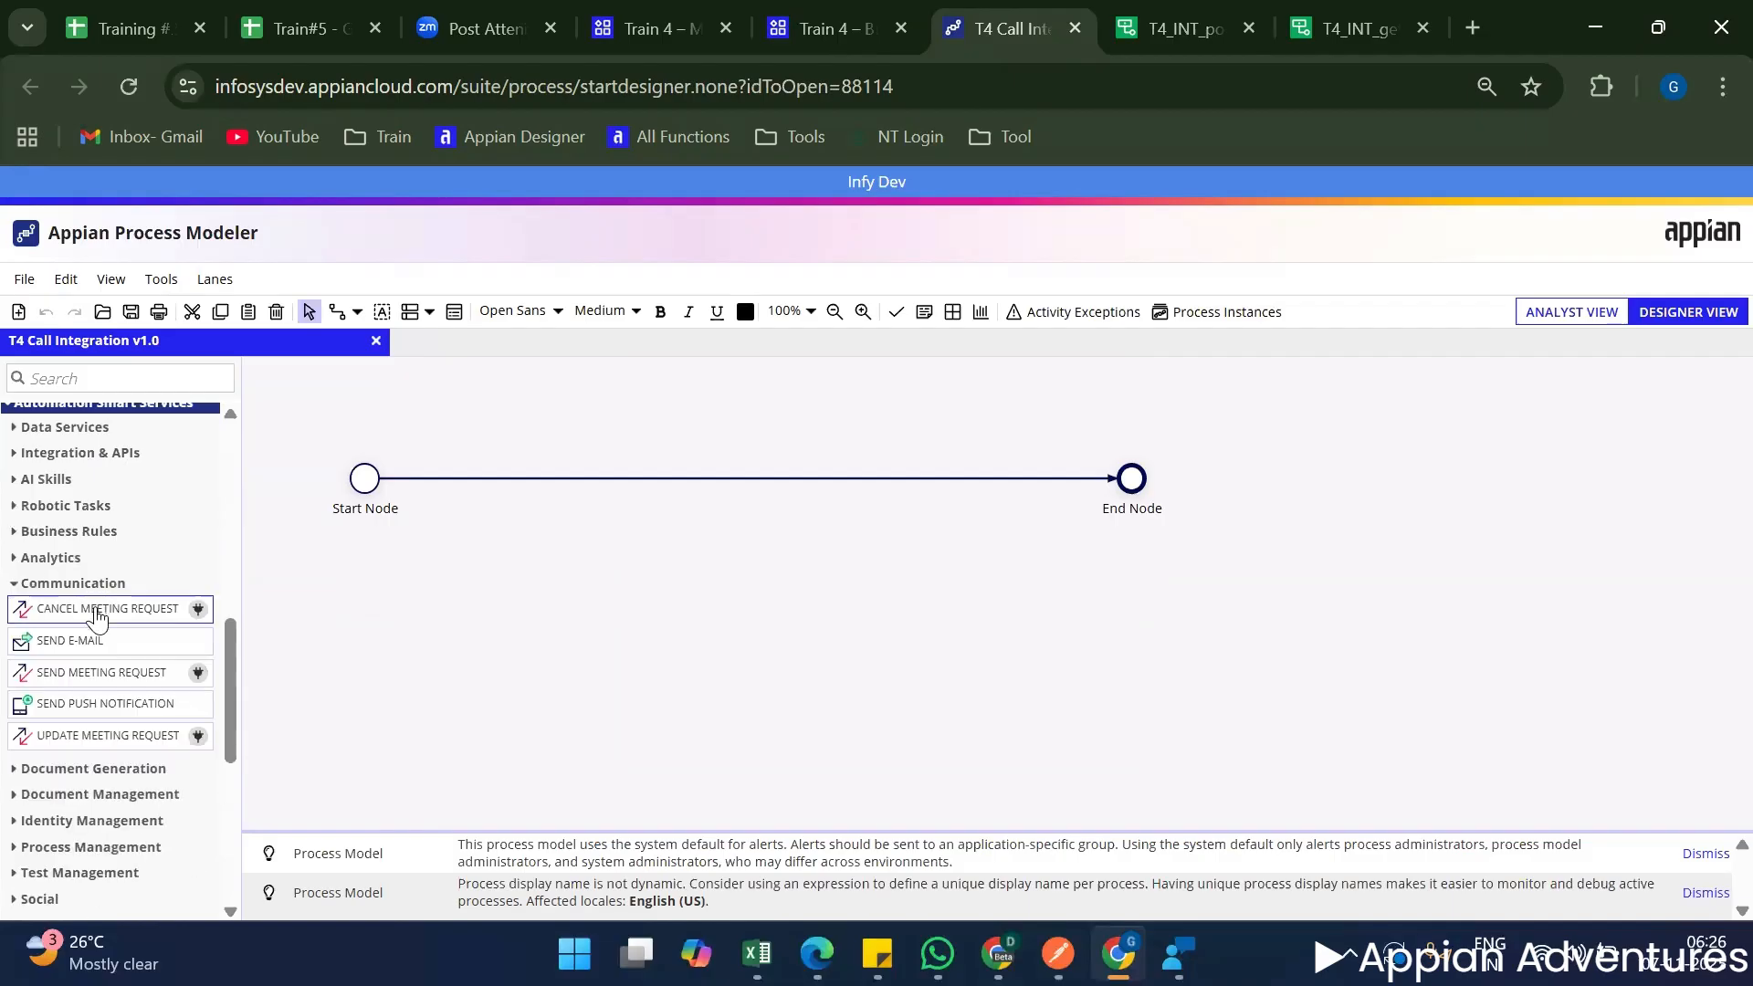
{"action": "scroll", "coordinate": [18, 548], "scroll_direction": "down", "scroll_amount": 4}
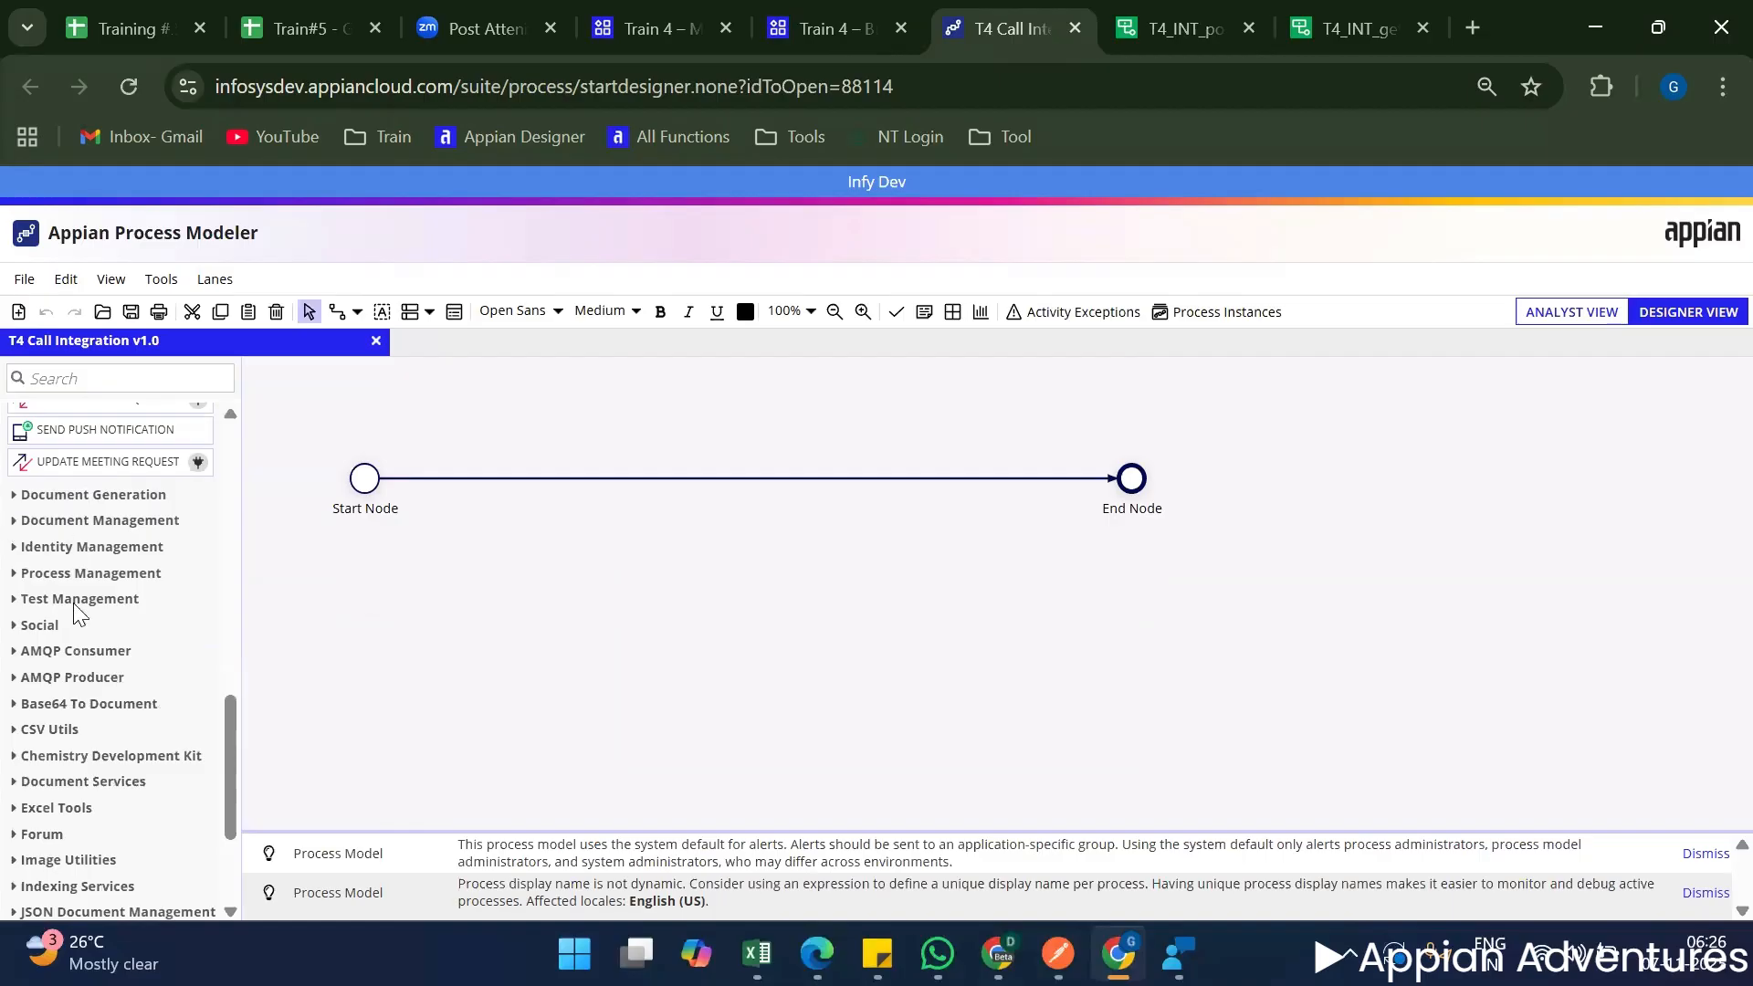
{"action": "scroll", "coordinate": [80, 663], "scroll_direction": "down", "scroll_amount": 3}
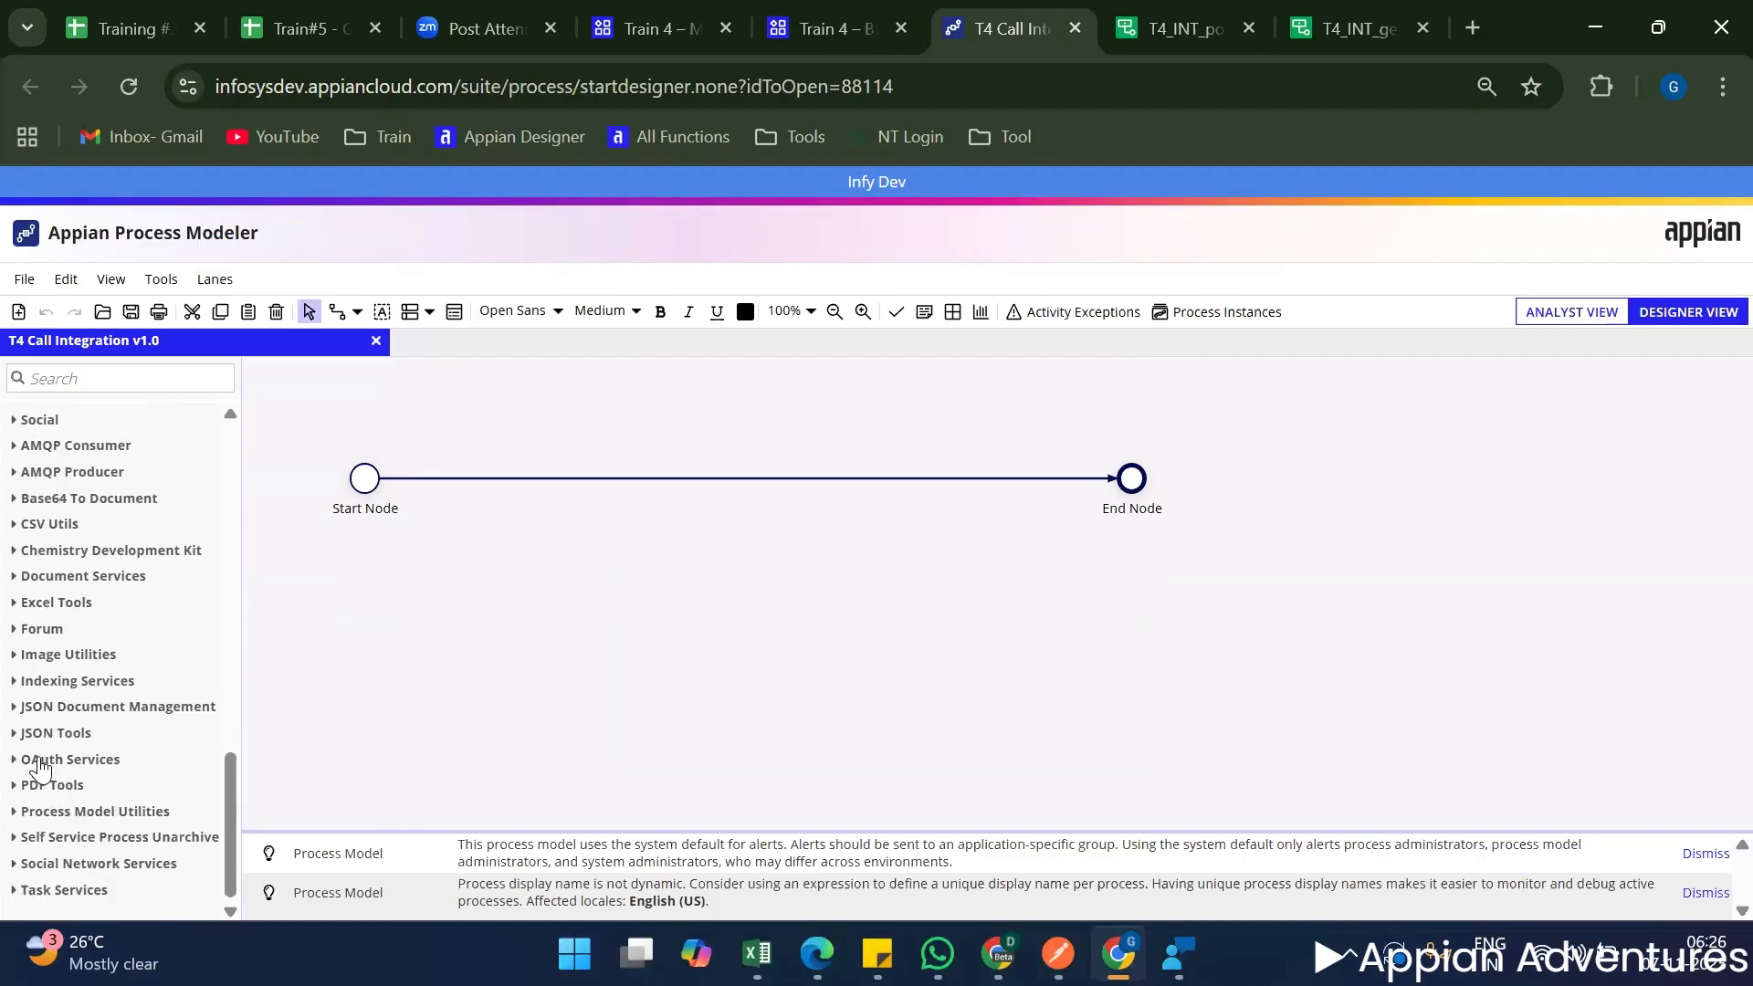
{"action": "left_click", "coordinate": [17, 736]}
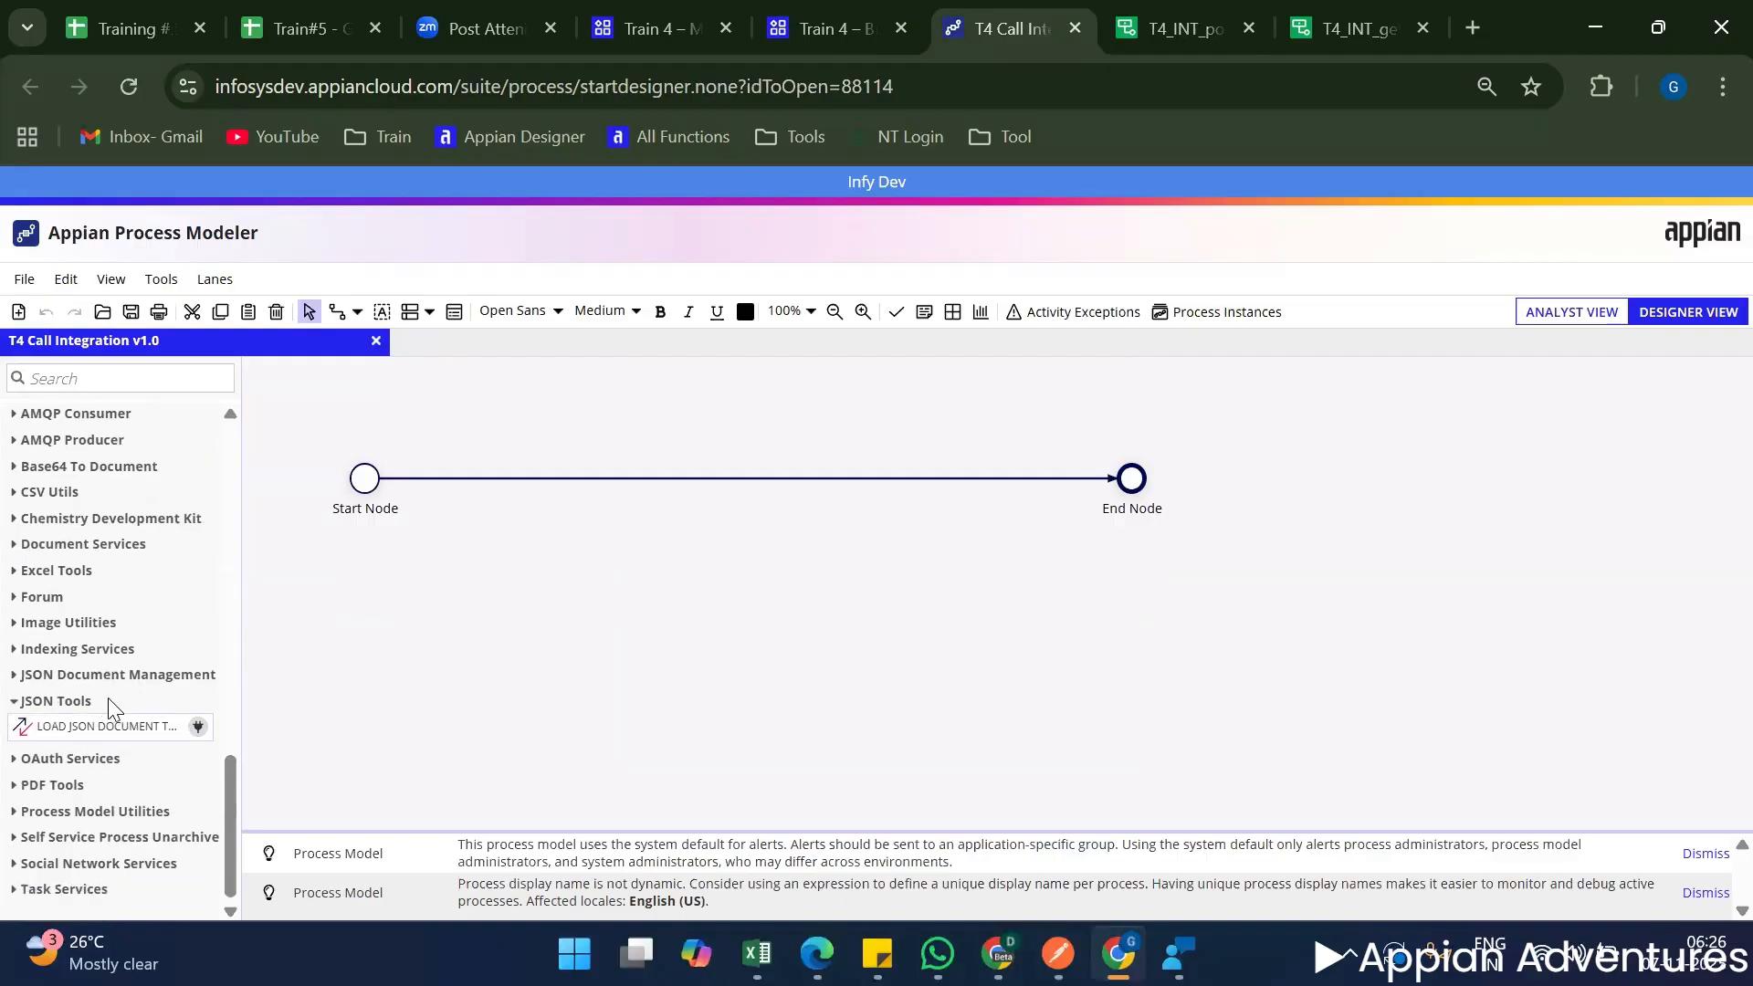
{"action": "scroll", "coordinate": [101, 703], "scroll_direction": "up", "scroll_amount": 2}
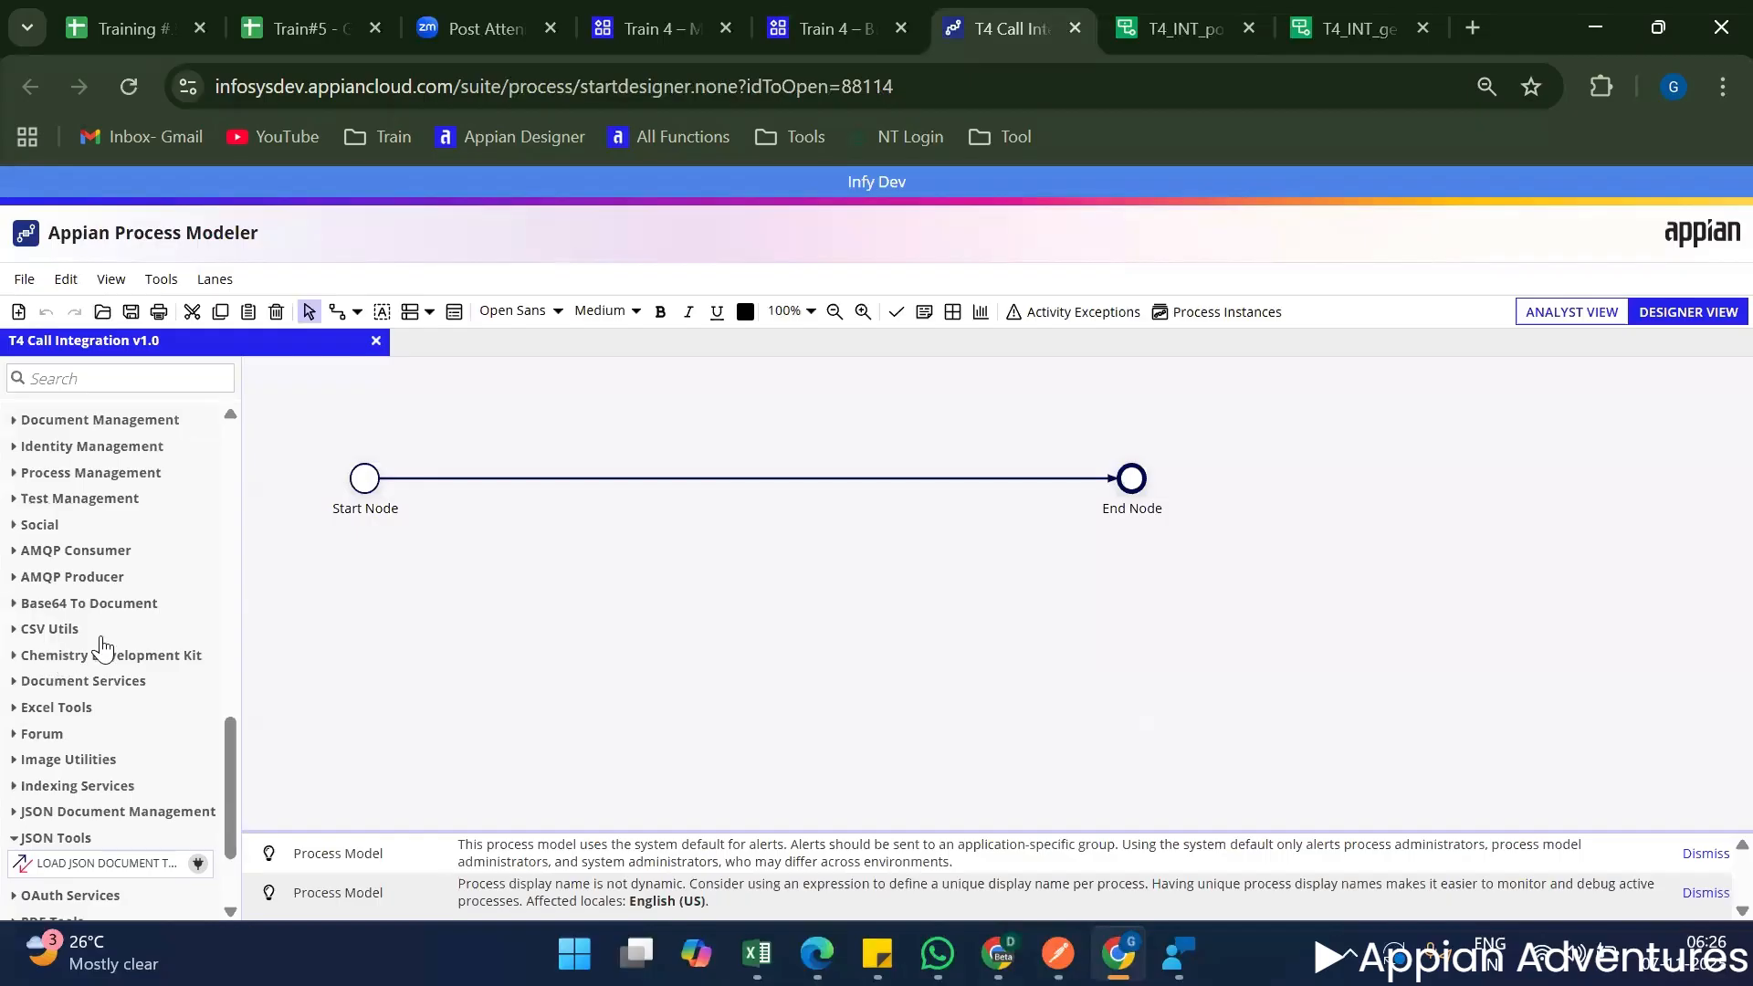
{"action": "scroll", "coordinate": [108, 650], "scroll_direction": "up", "scroll_amount": 3}
{"action": "scroll", "coordinate": [68, 669], "scroll_direction": "up", "scroll_amount": 3}
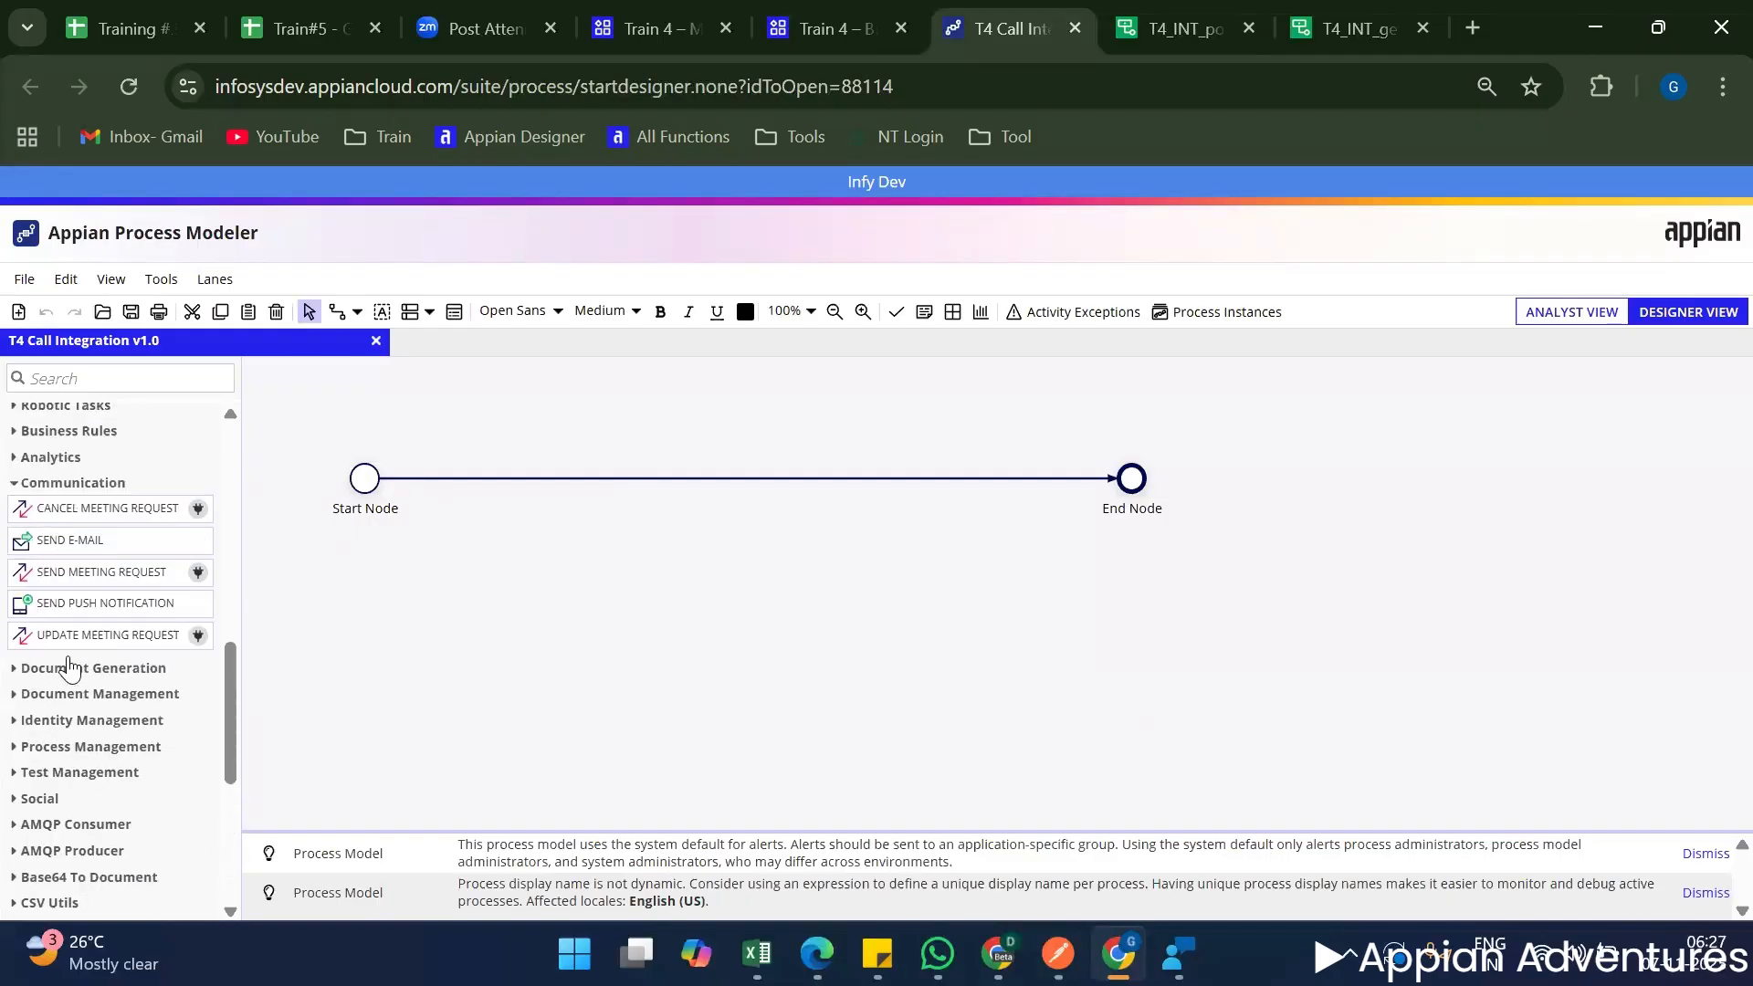
{"action": "scroll", "coordinate": [69, 669], "scroll_direction": "up", "scroll_amount": 3}
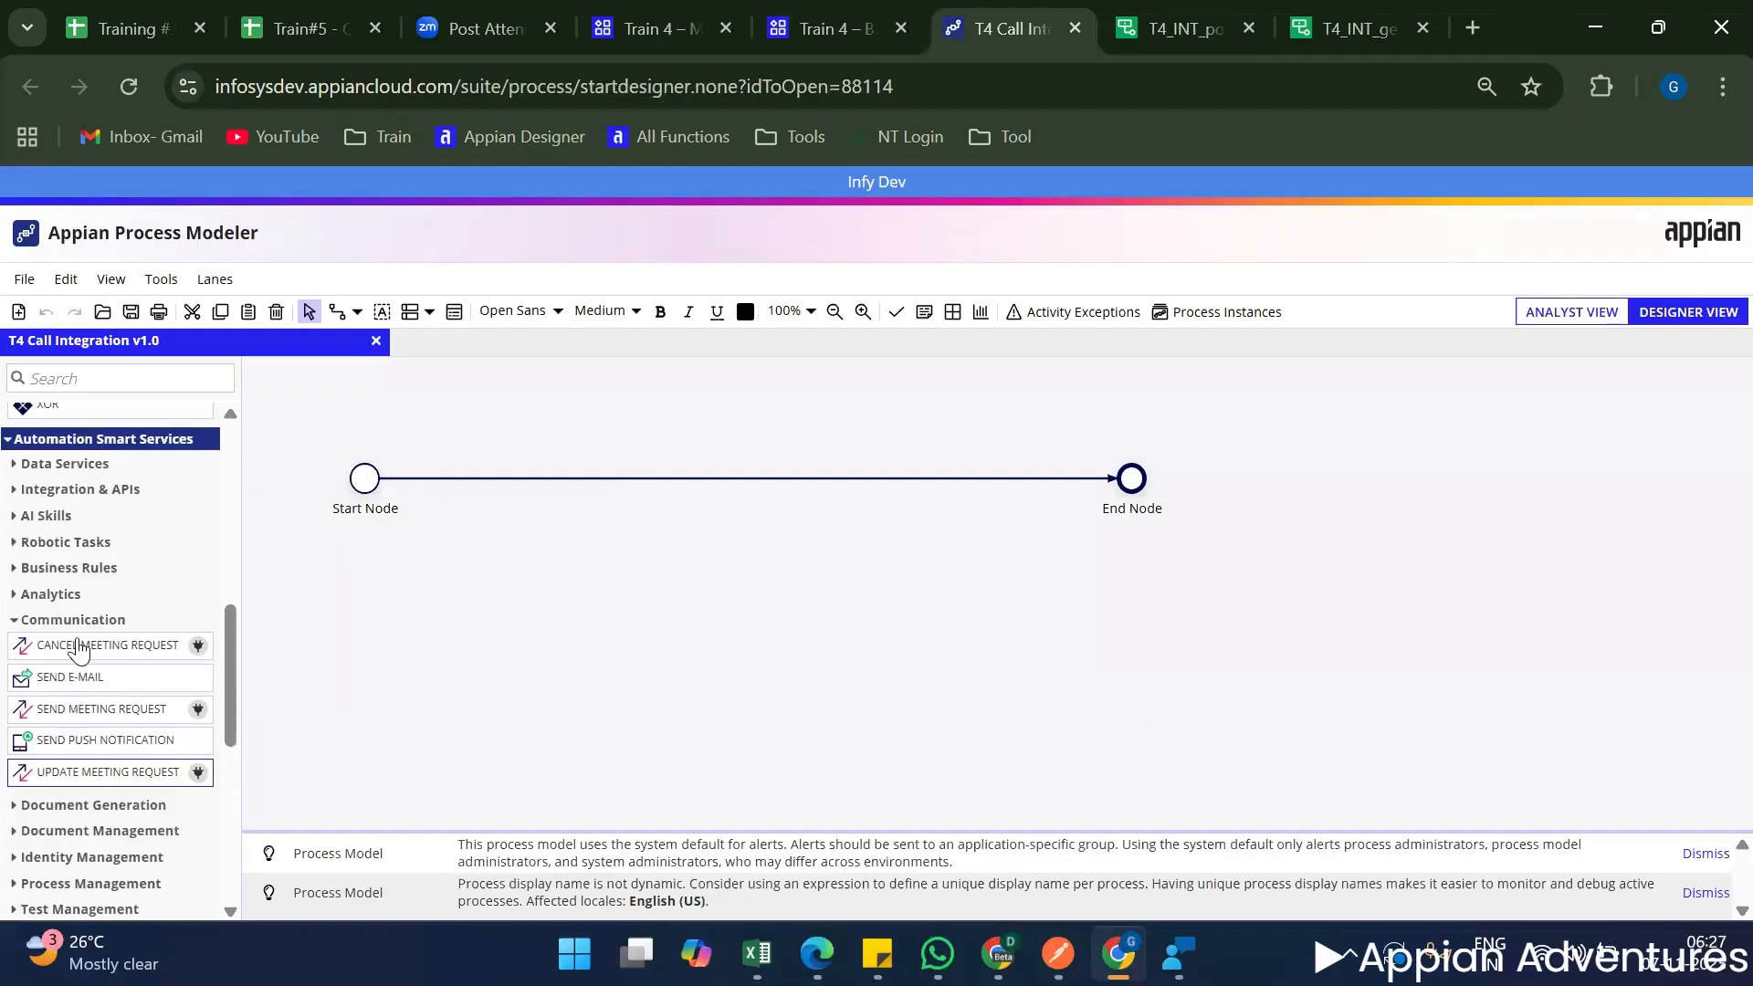
Place a Call Integration smart service from Integration & APIs on the flow between the Start and End nodes and open its properties.
{"action": "left_click", "coordinate": [15, 491]}
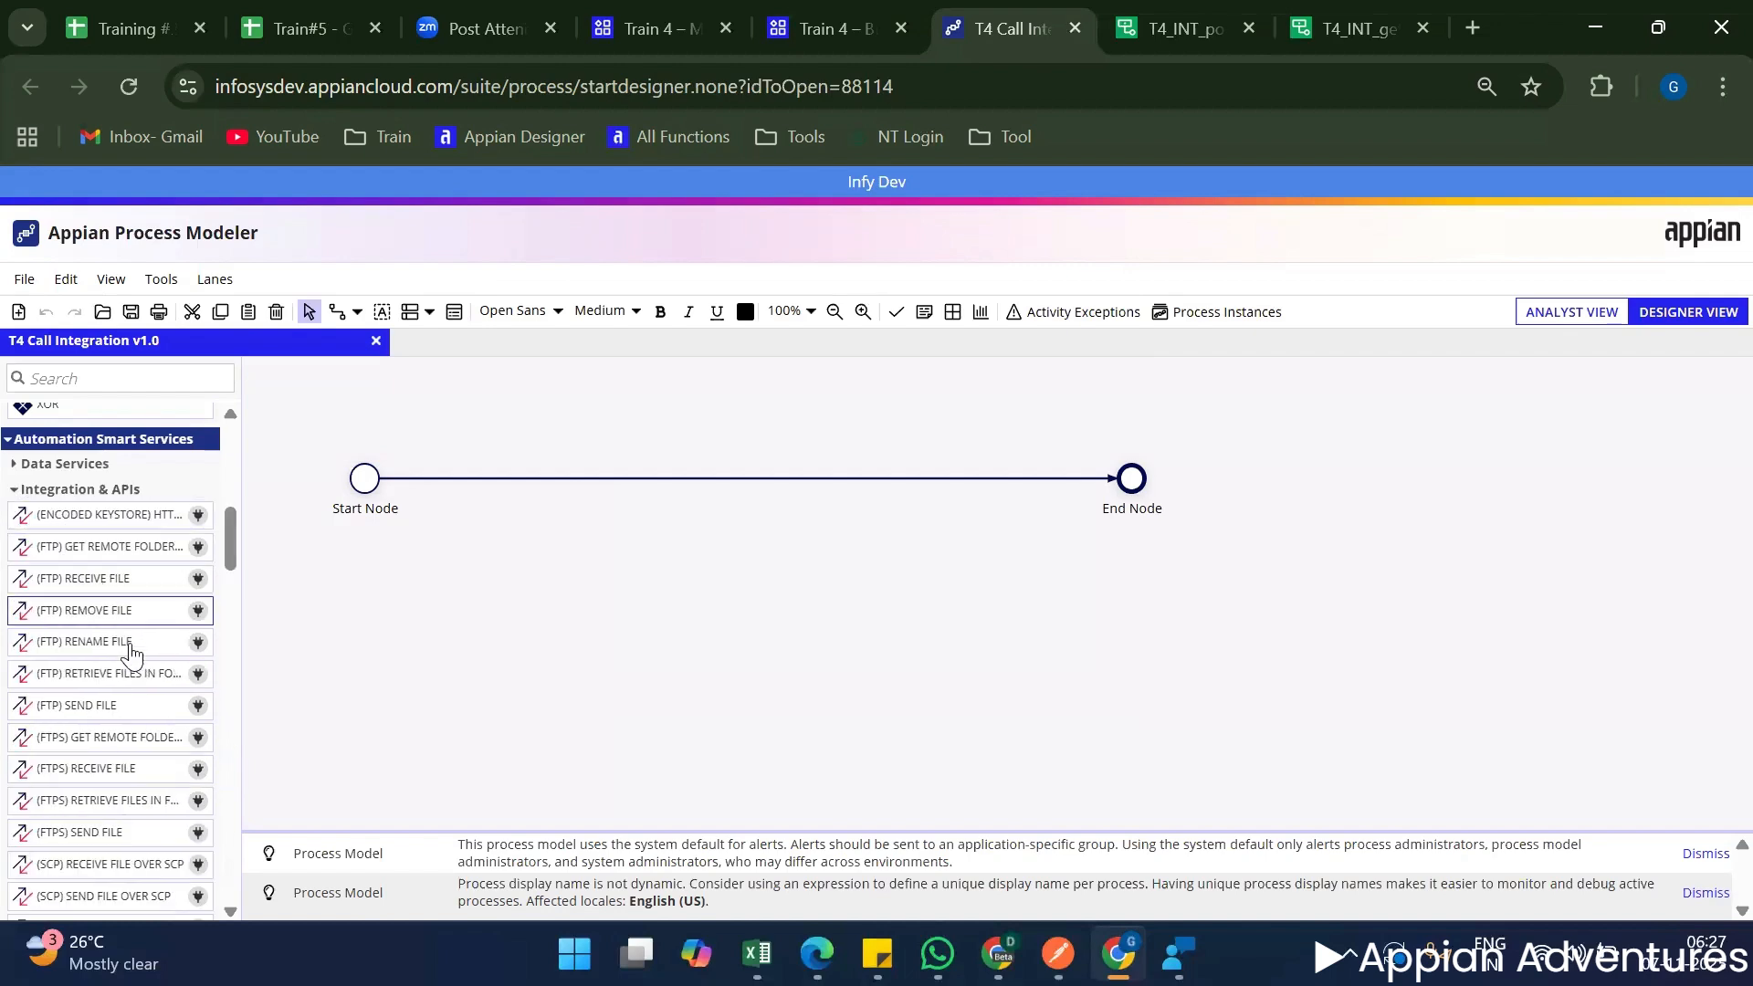
{"action": "scroll", "coordinate": [128, 665], "scroll_direction": "down", "scroll_amount": 5}
{"action": "scroll", "coordinate": [128, 665], "scroll_direction": "down", "scroll_amount": 5}
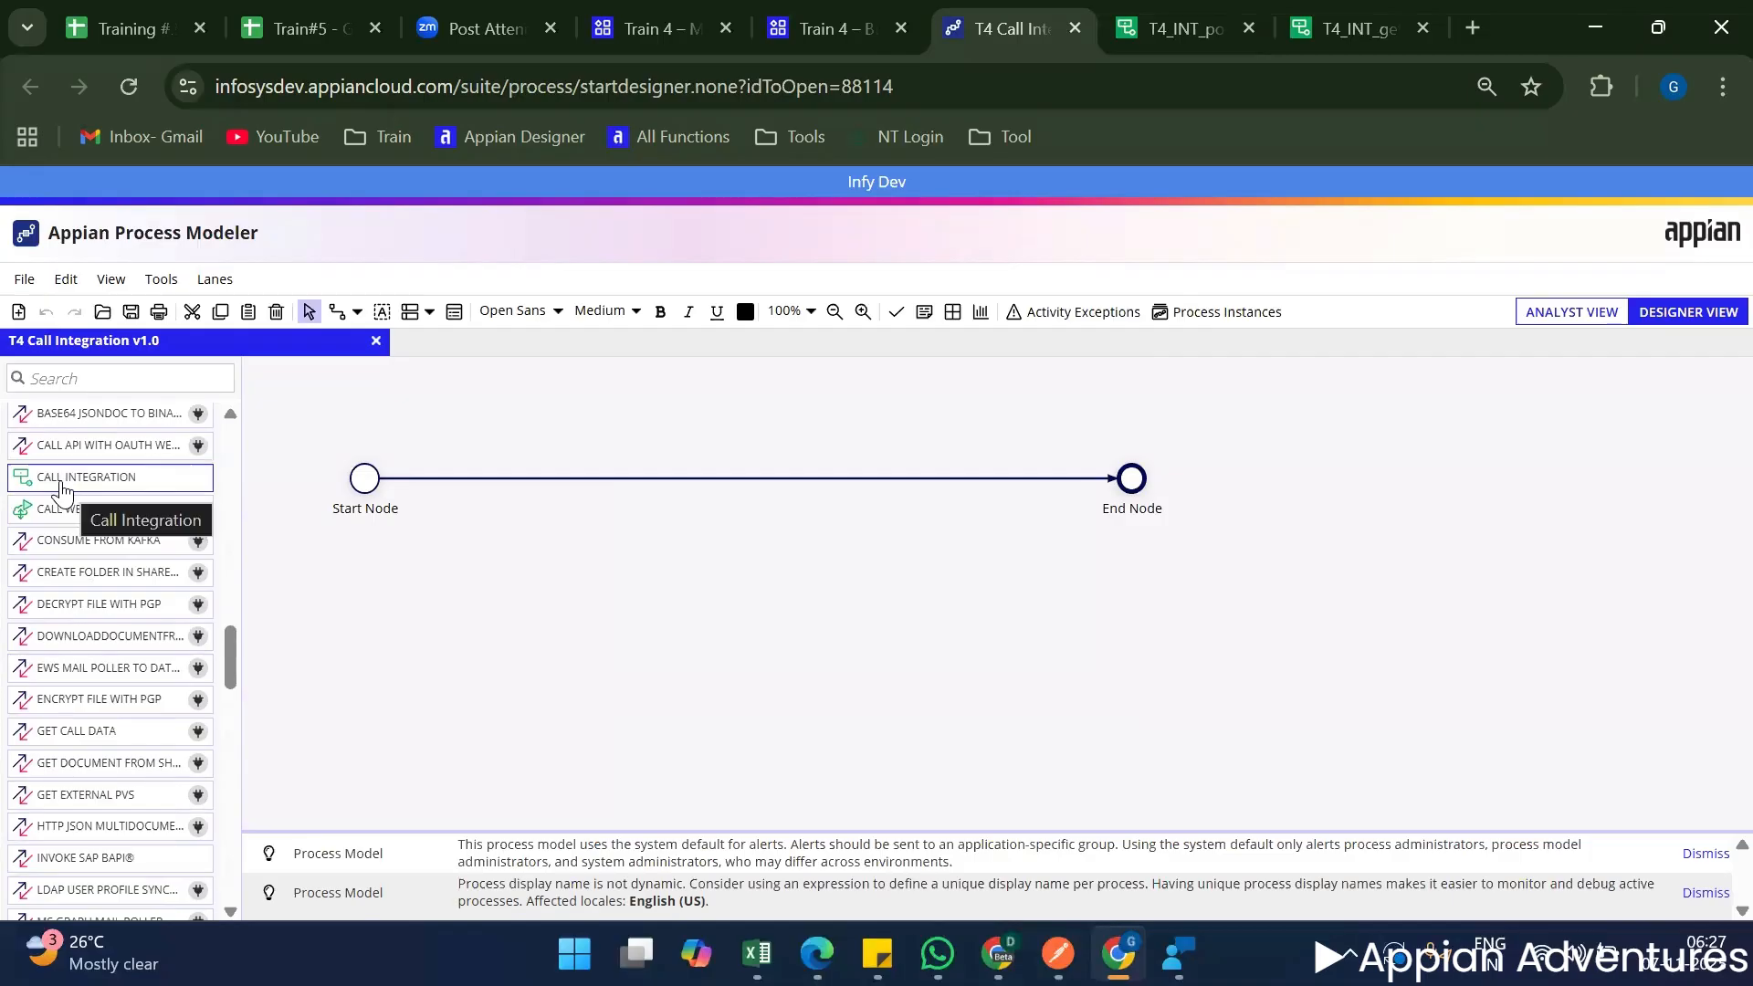
{"action": "left_click_drag", "start_coordinate": [67, 493], "coordinate": [518, 486]}
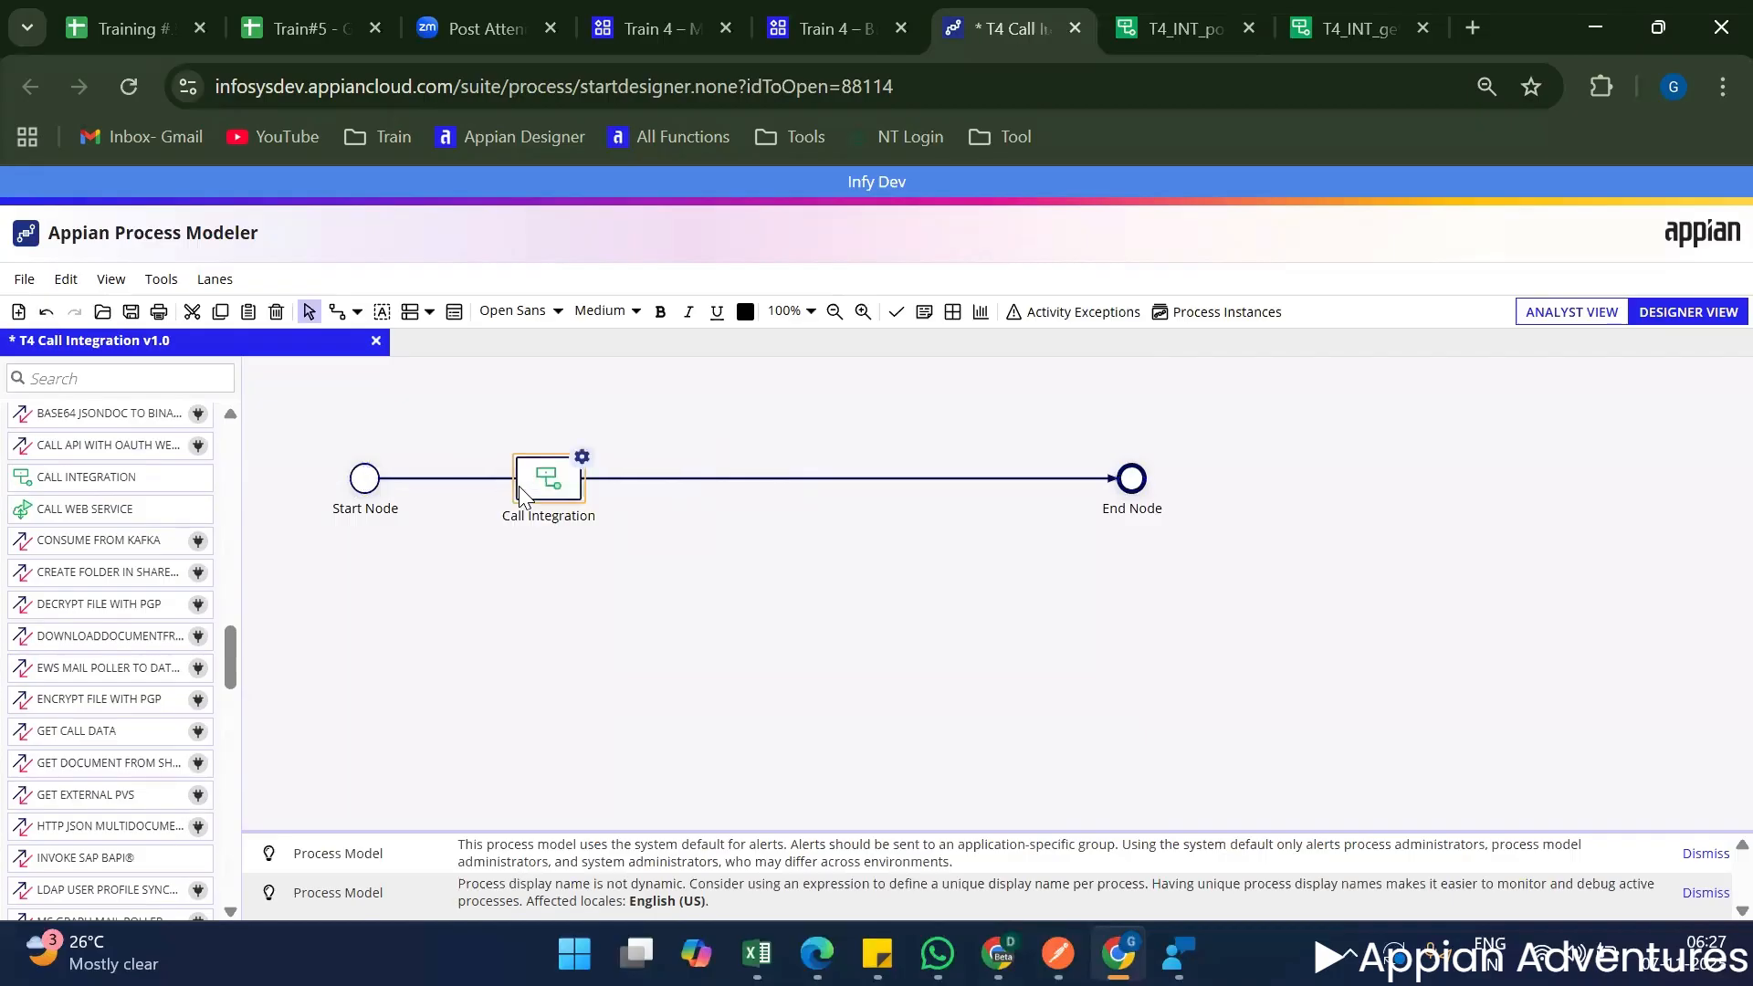
{"action": "left_click_drag", "start_coordinate": [628, 490], "coordinate": [627, 477]}
{"action": "right_click", "coordinate": [628, 493]}
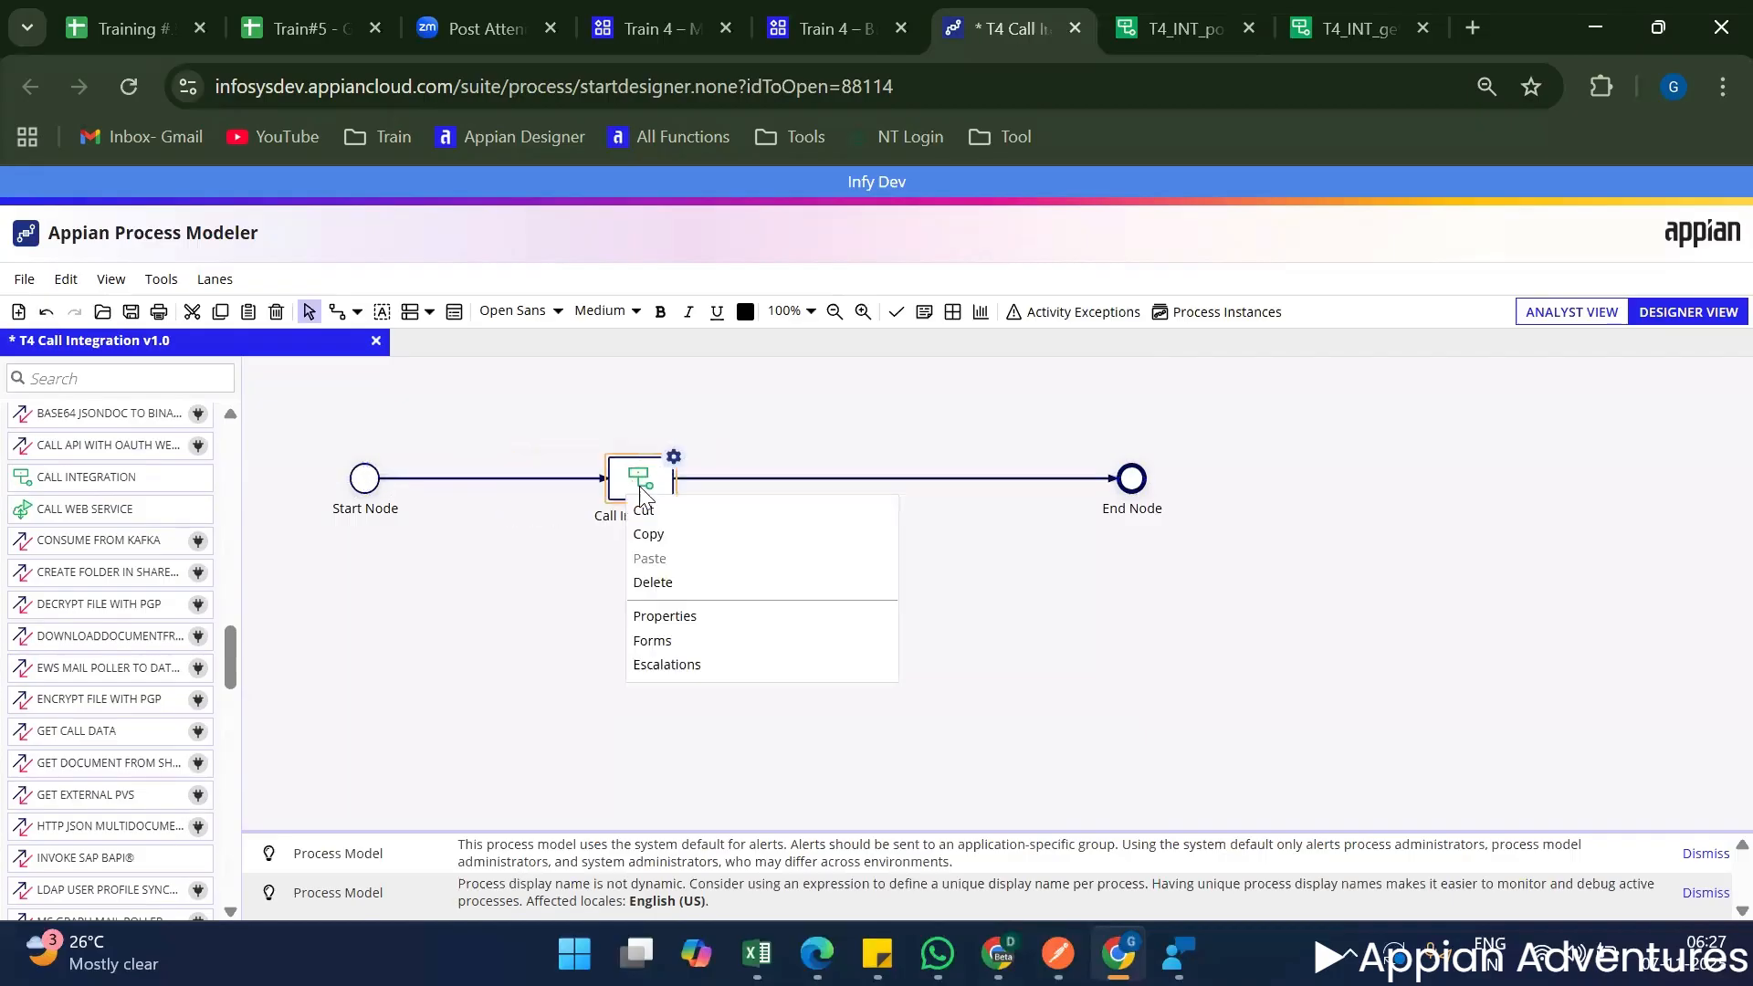
{"action": "left_click", "coordinate": [696, 606]}
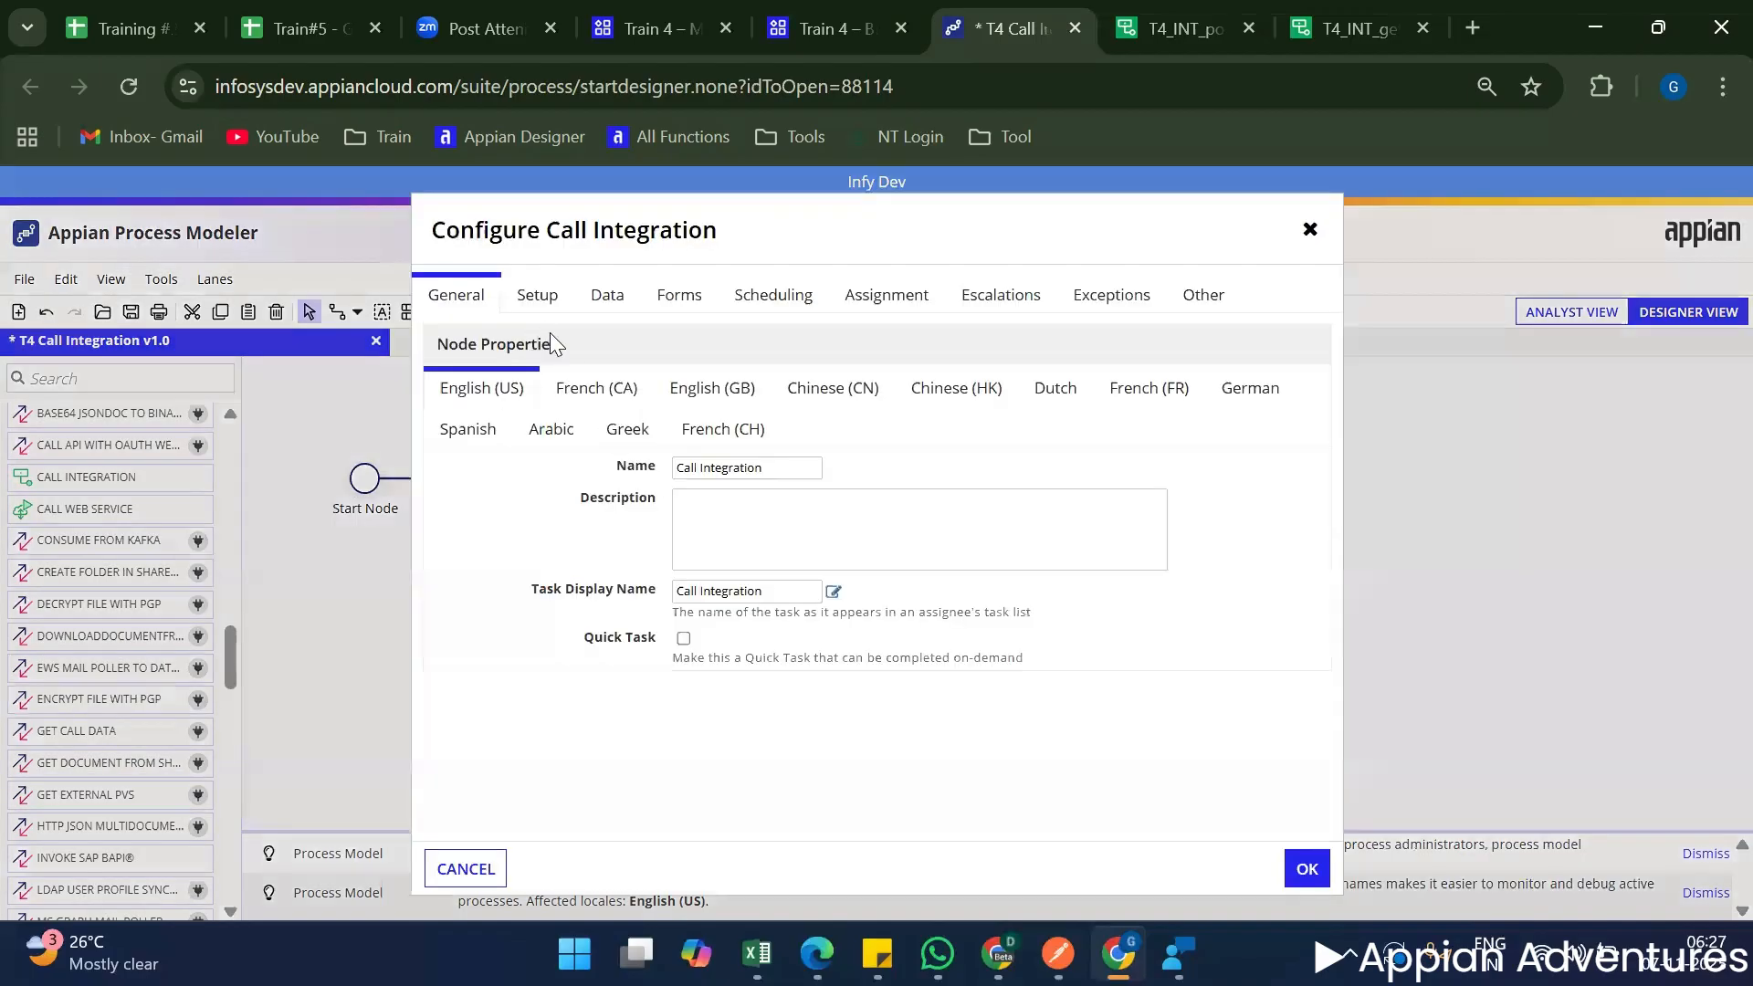
{"action": "left_click", "coordinate": [539, 298]}
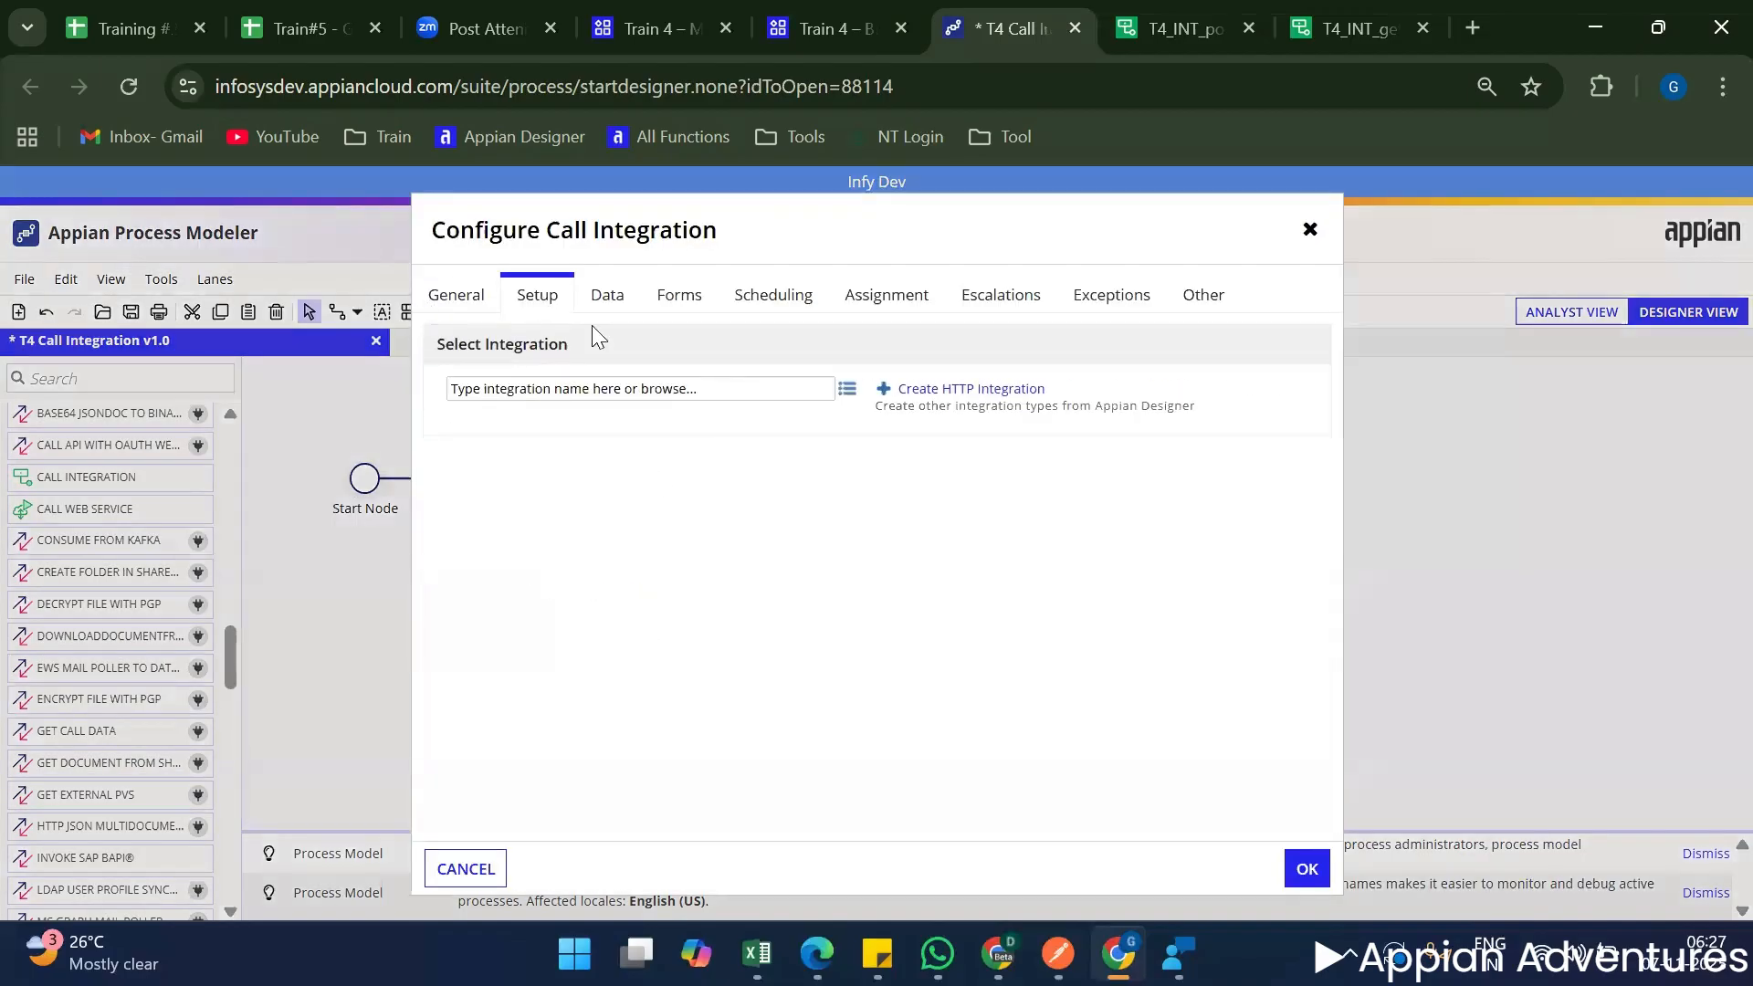
{"action": "triple_click", "coordinate": [540, 345]}
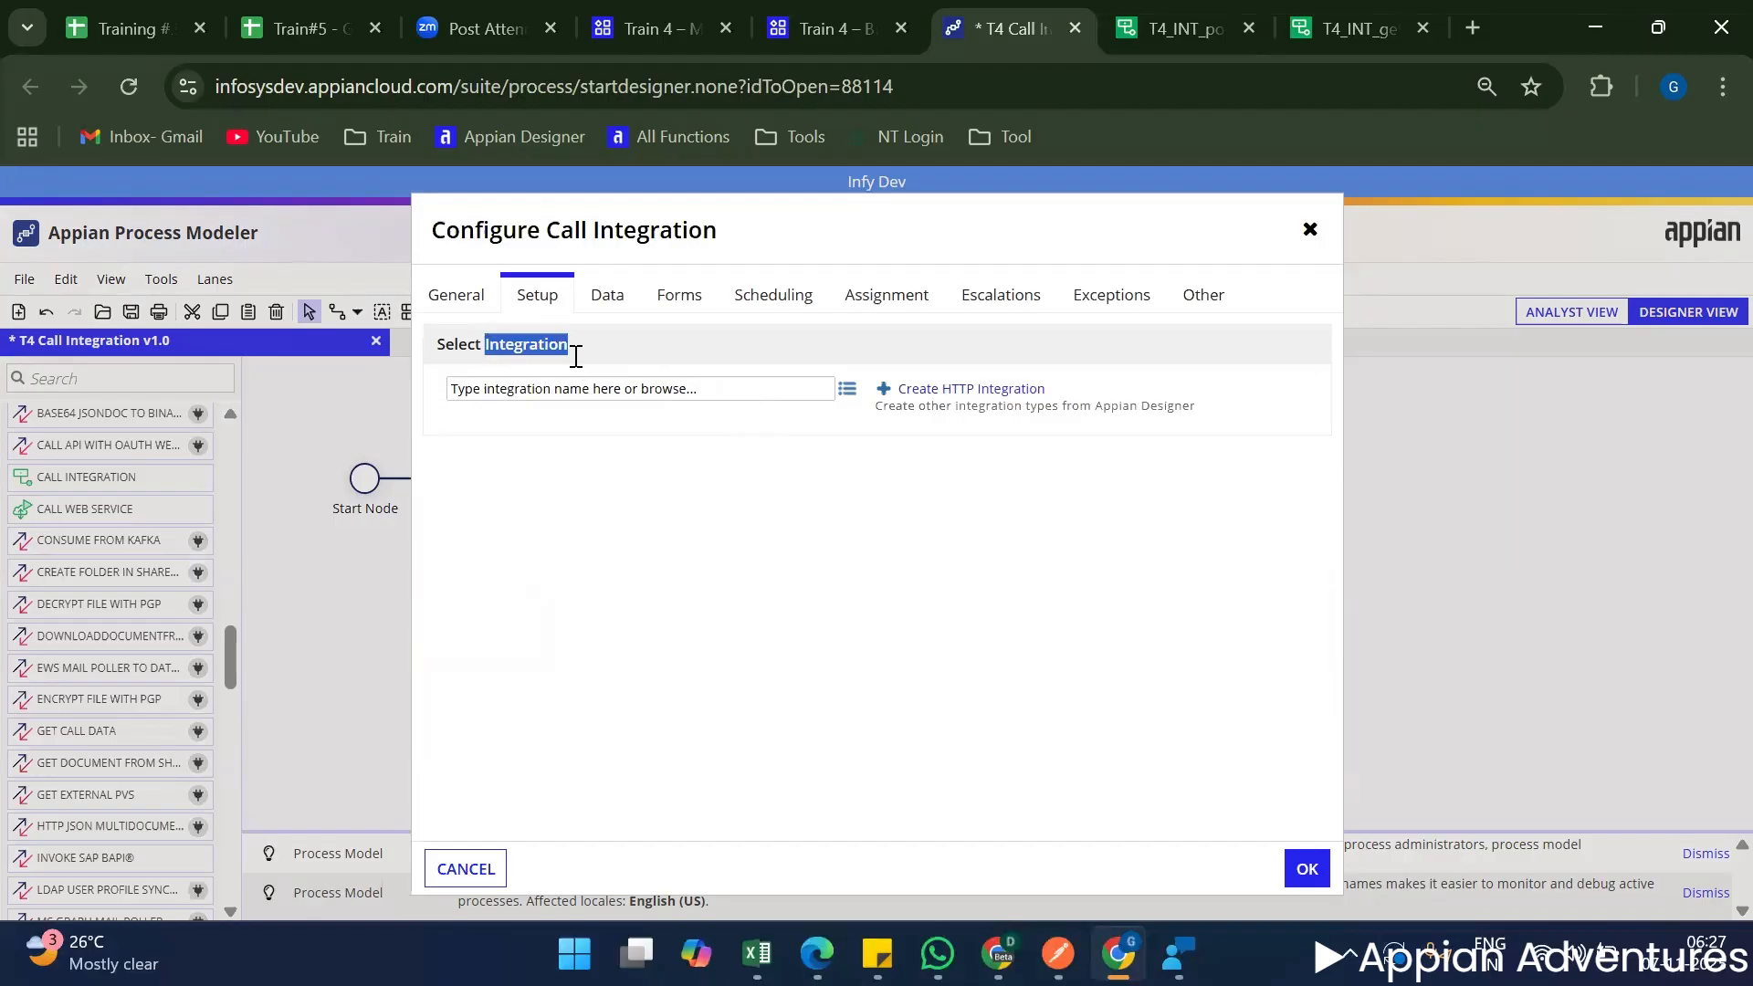
{"action": "left_click", "coordinate": [650, 386]}
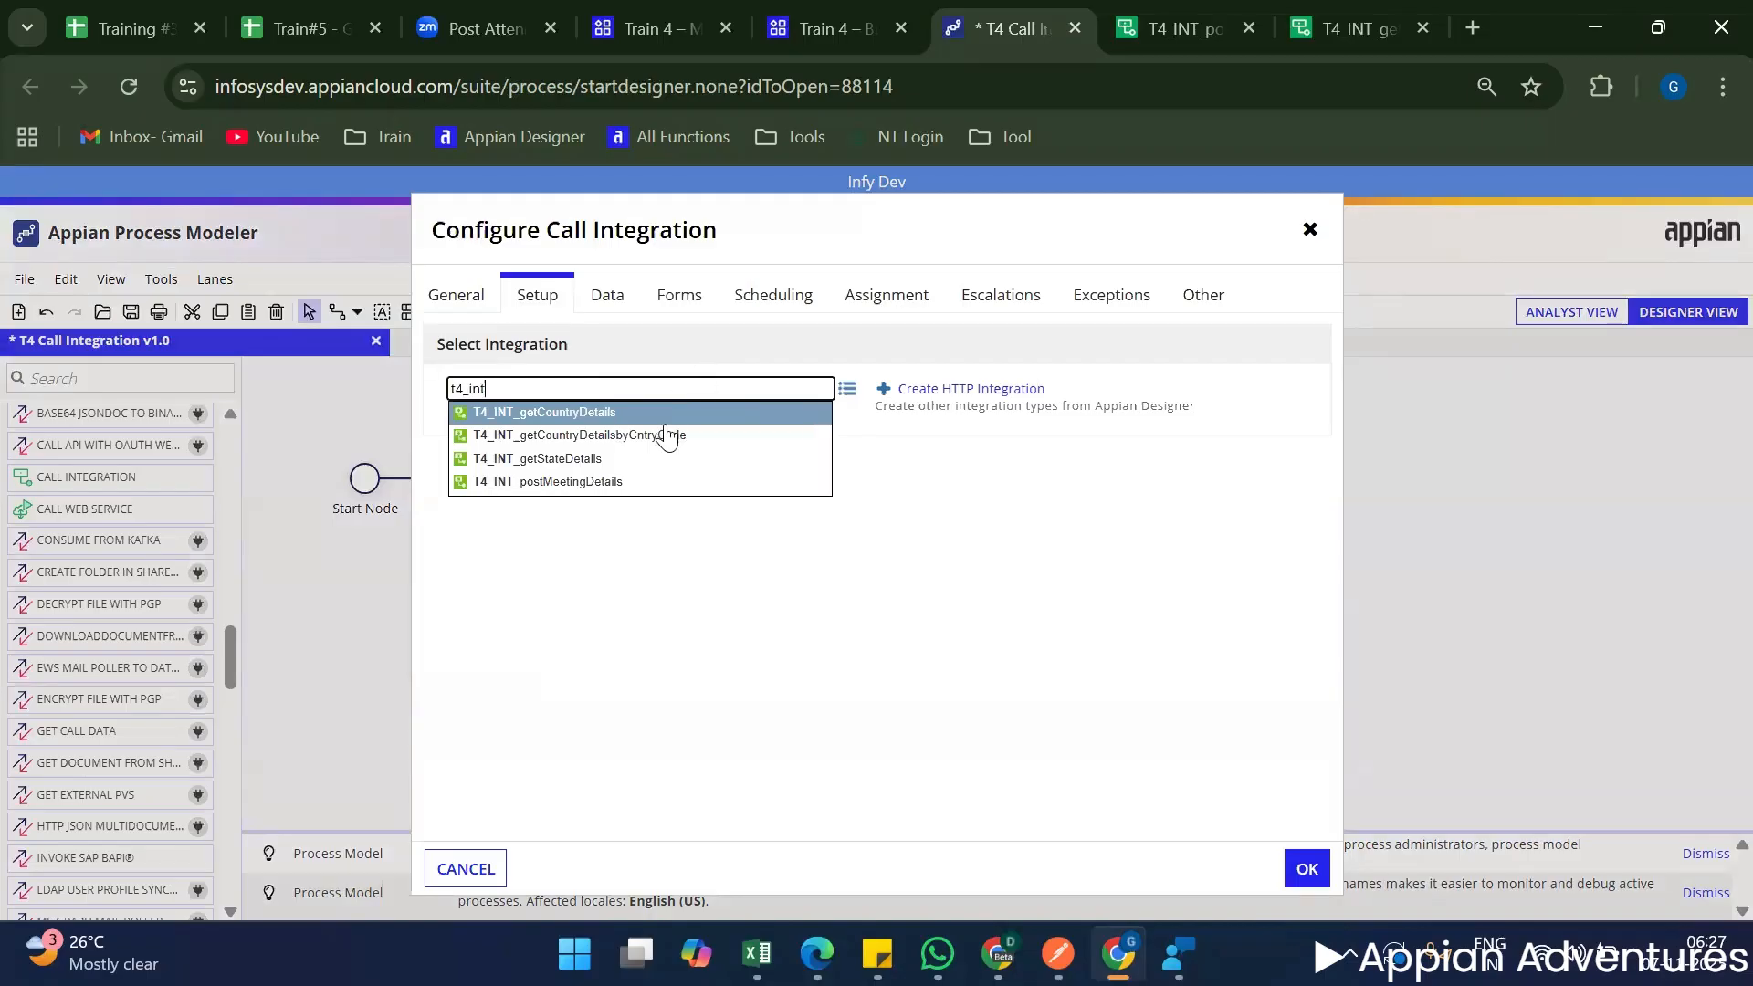
{"action": "left_click", "coordinate": [595, 484]}
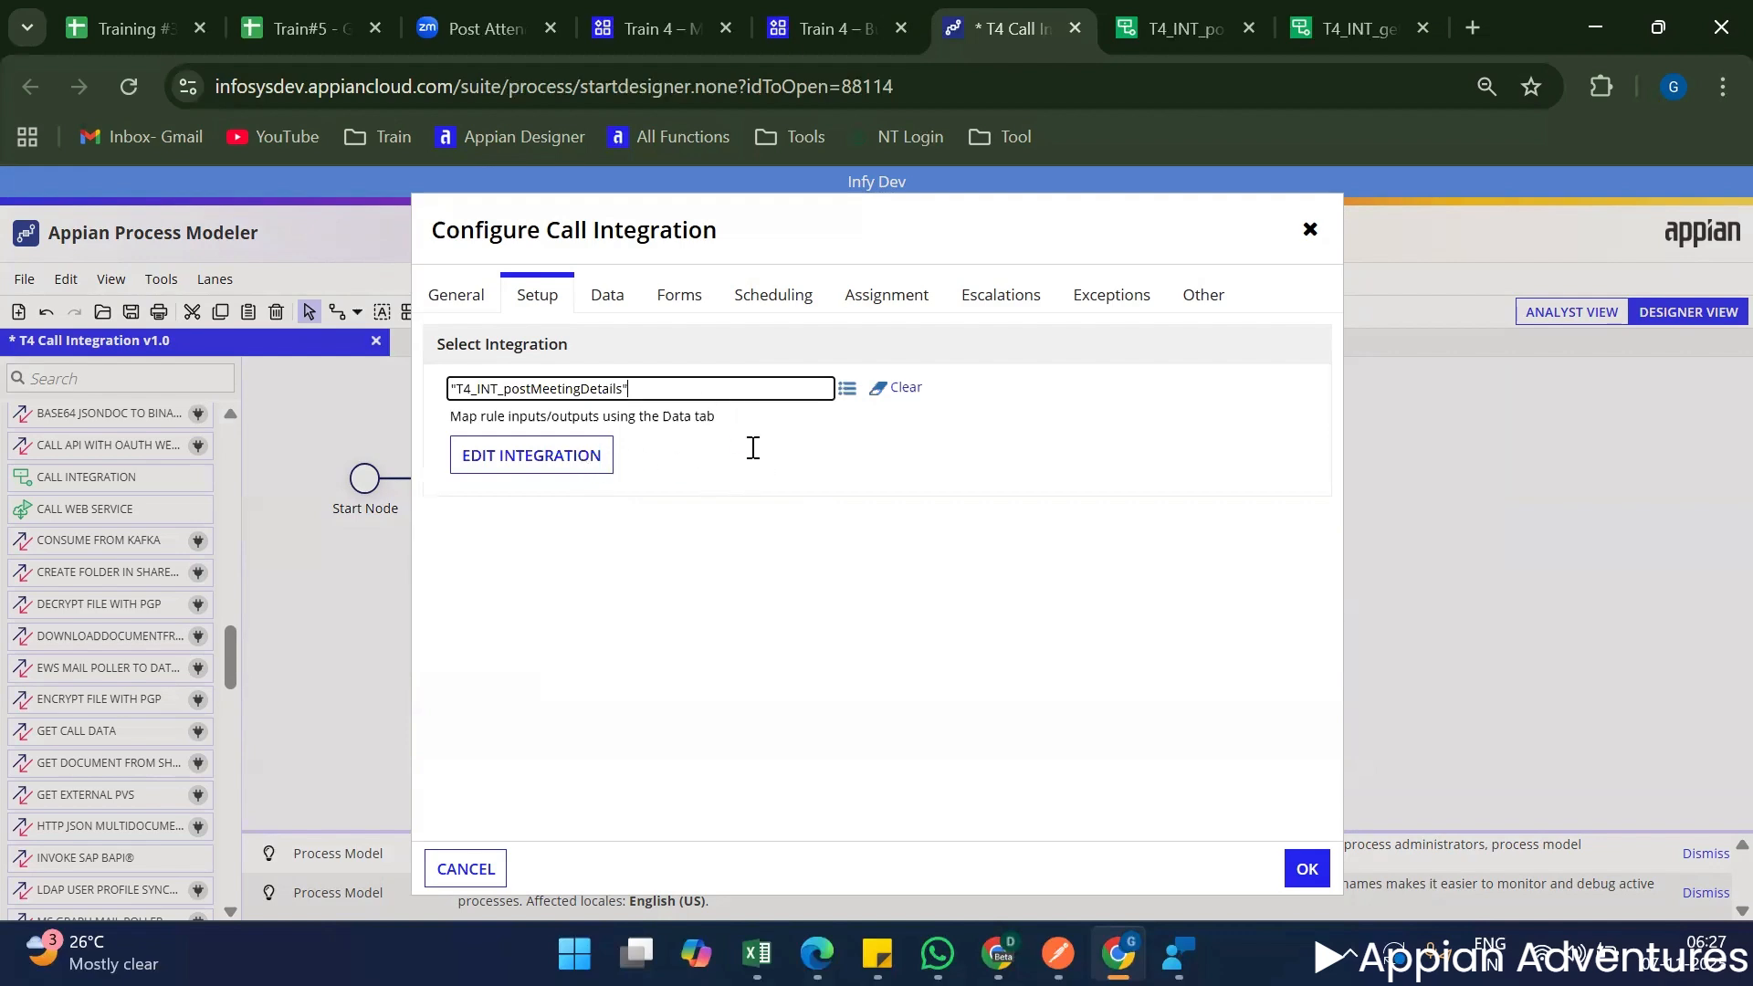
{"action": "left_click", "coordinate": [1176, 28]}
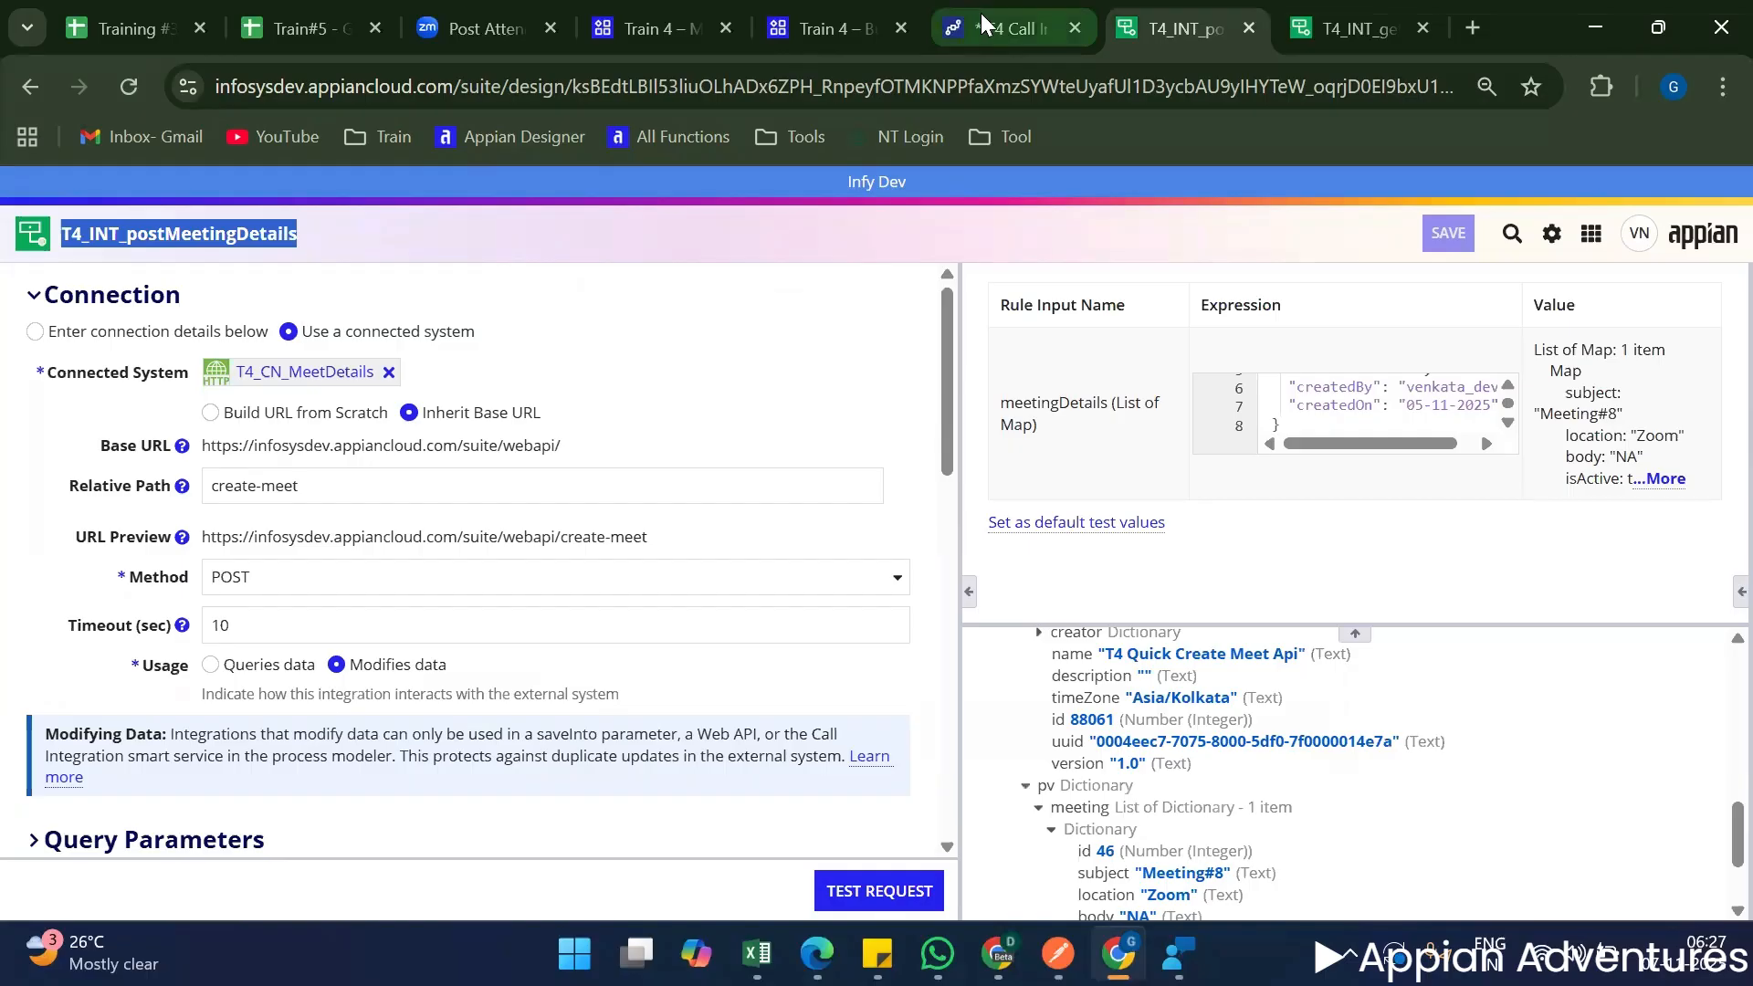
{"action": "triple_click", "coordinate": [1050, 412]}
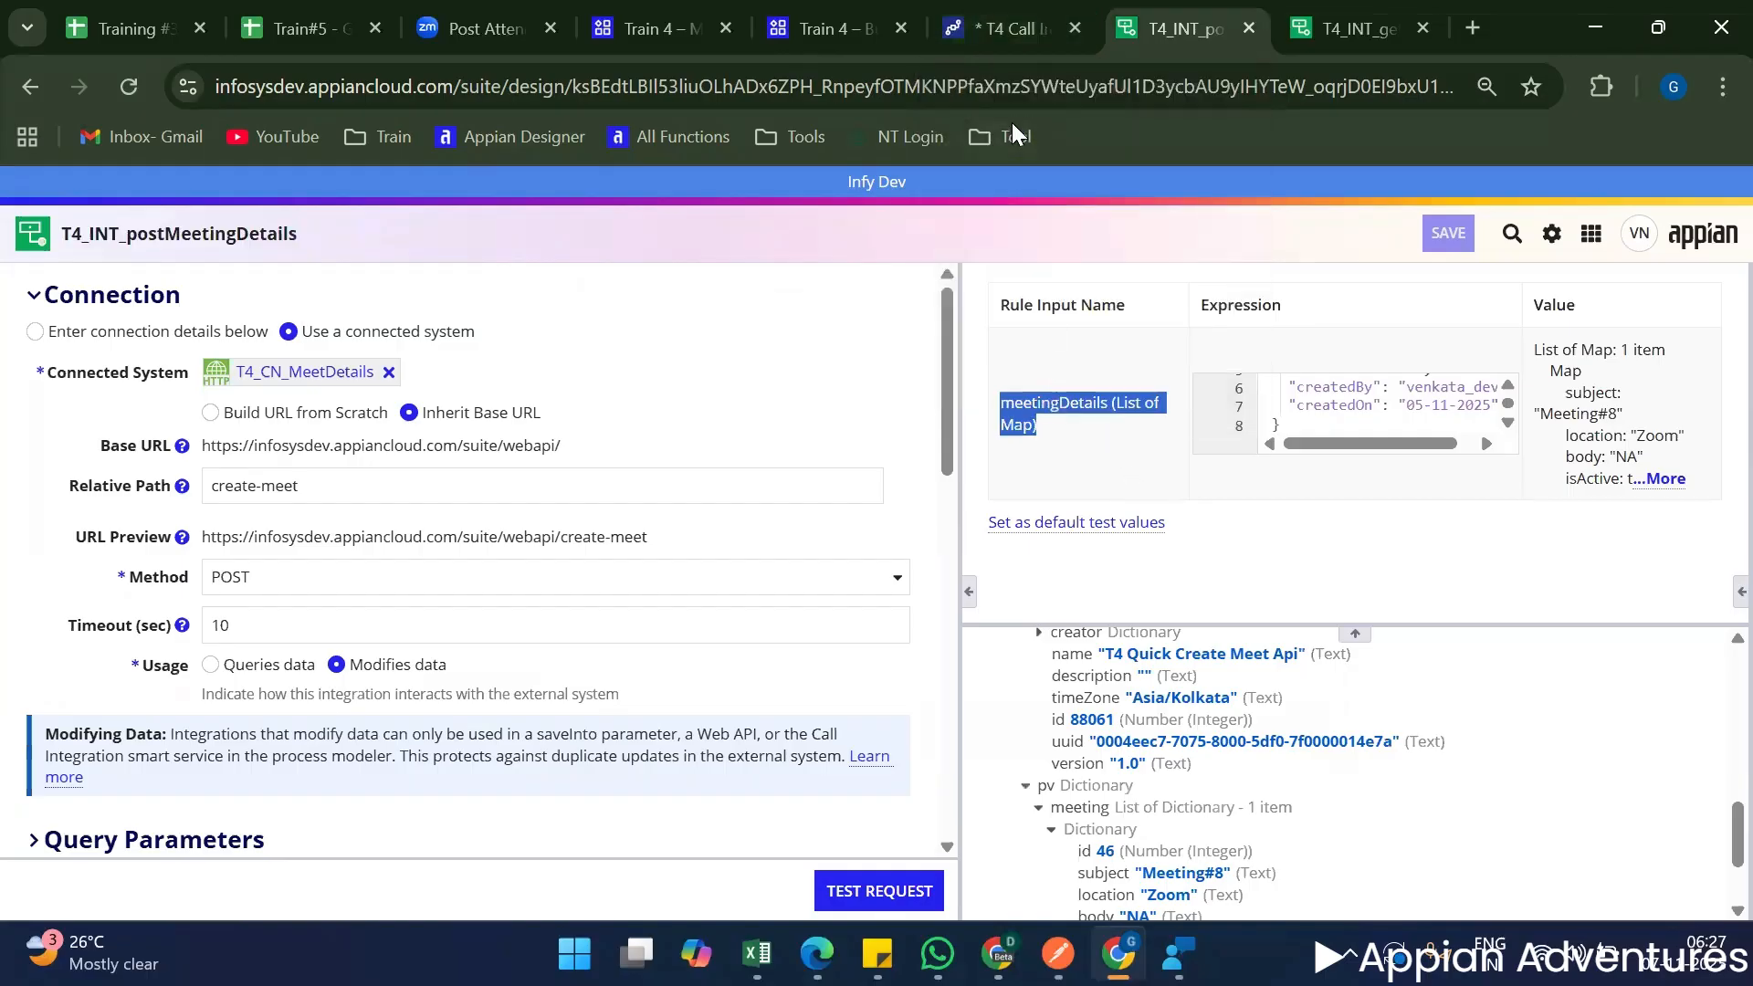
{"action": "left_click", "coordinate": [977, 32]}
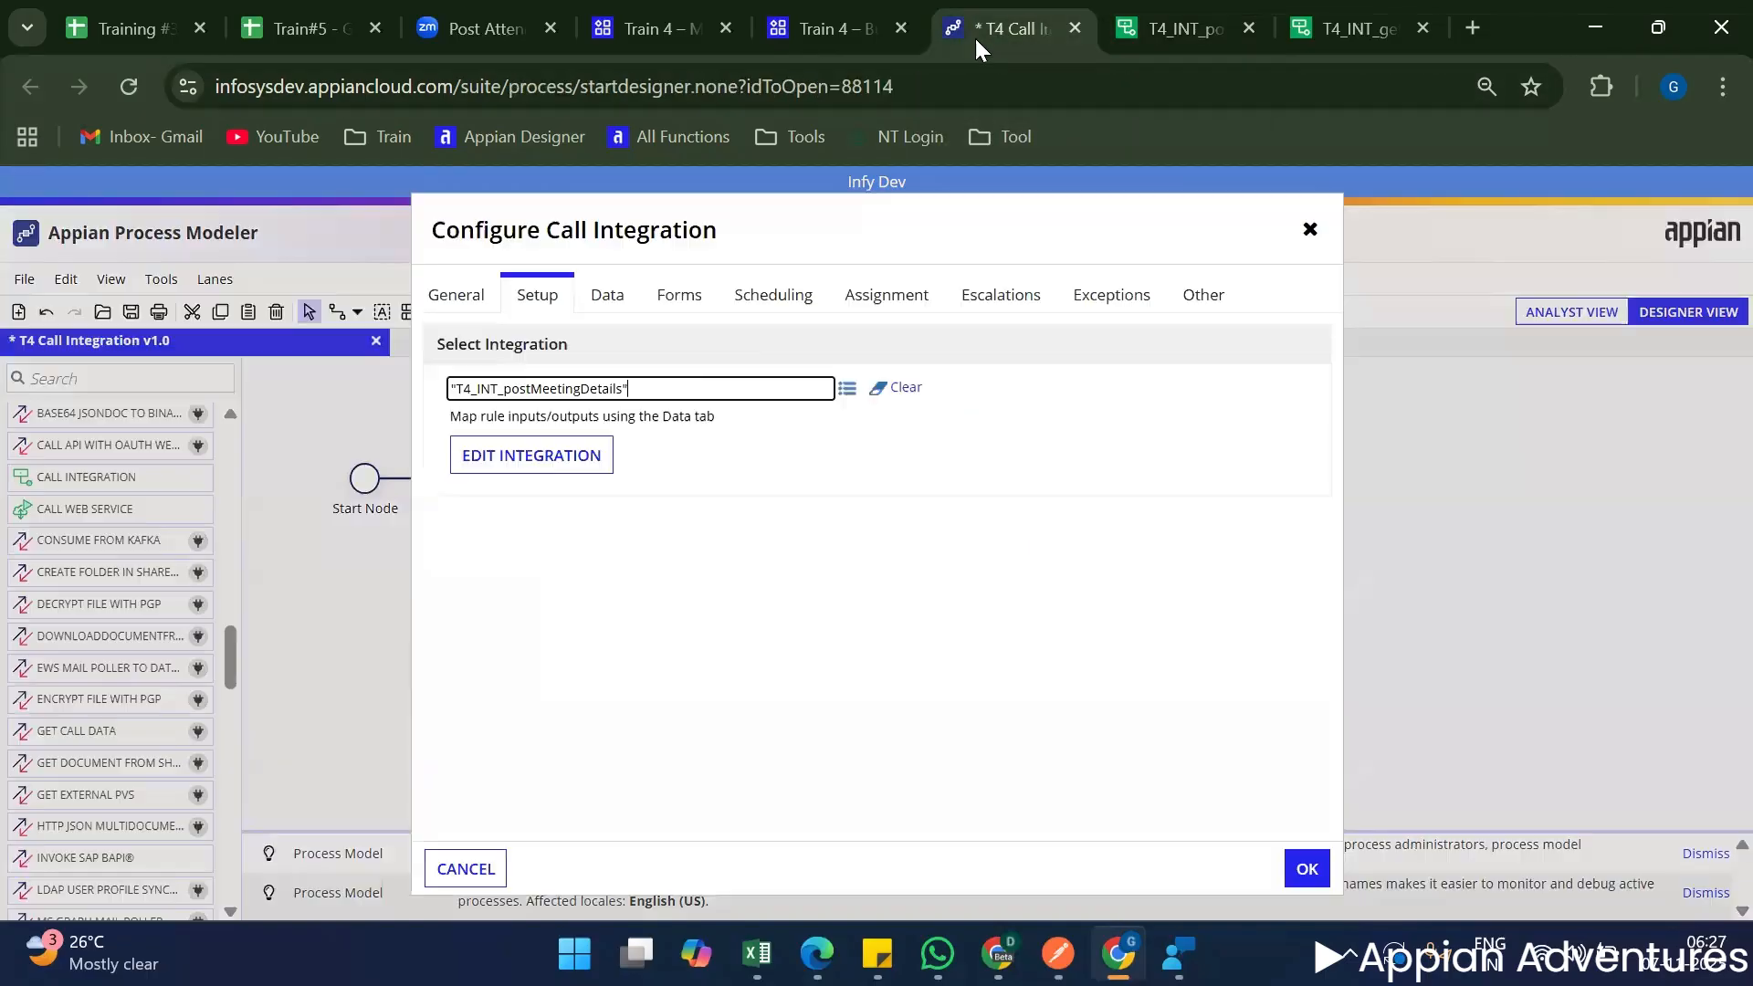
{"action": "left_click", "coordinate": [609, 294]}
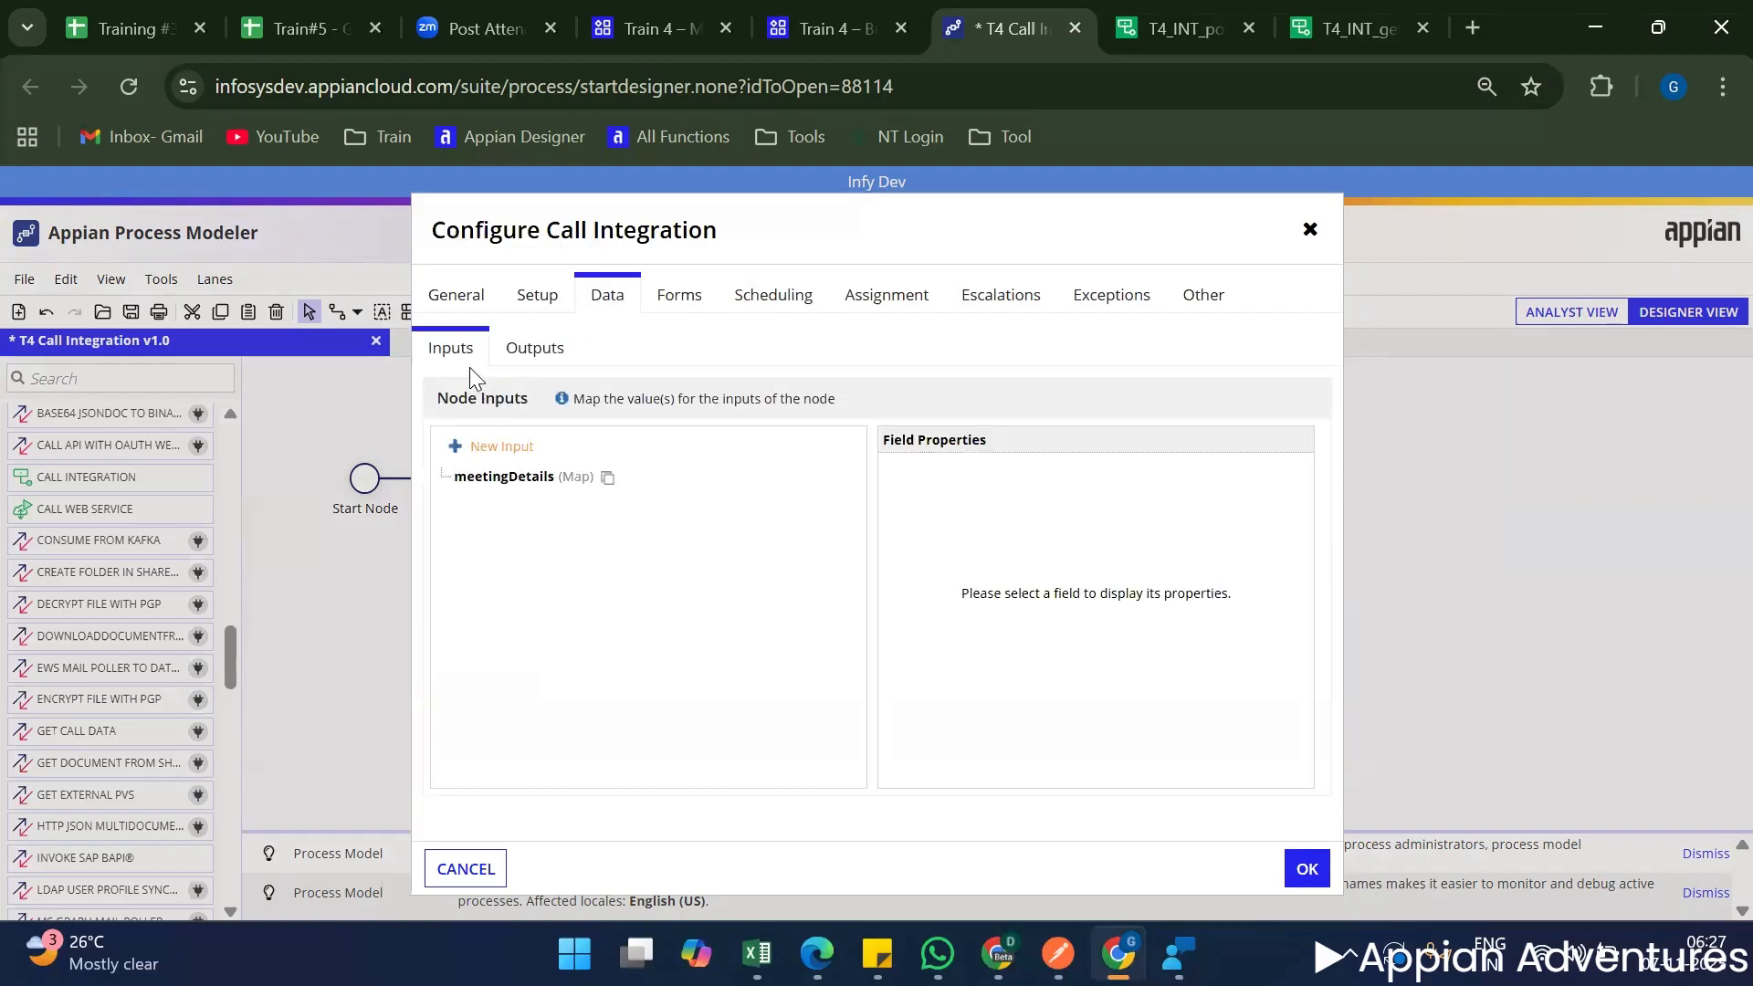
{"action": "left_click", "coordinate": [509, 484]}
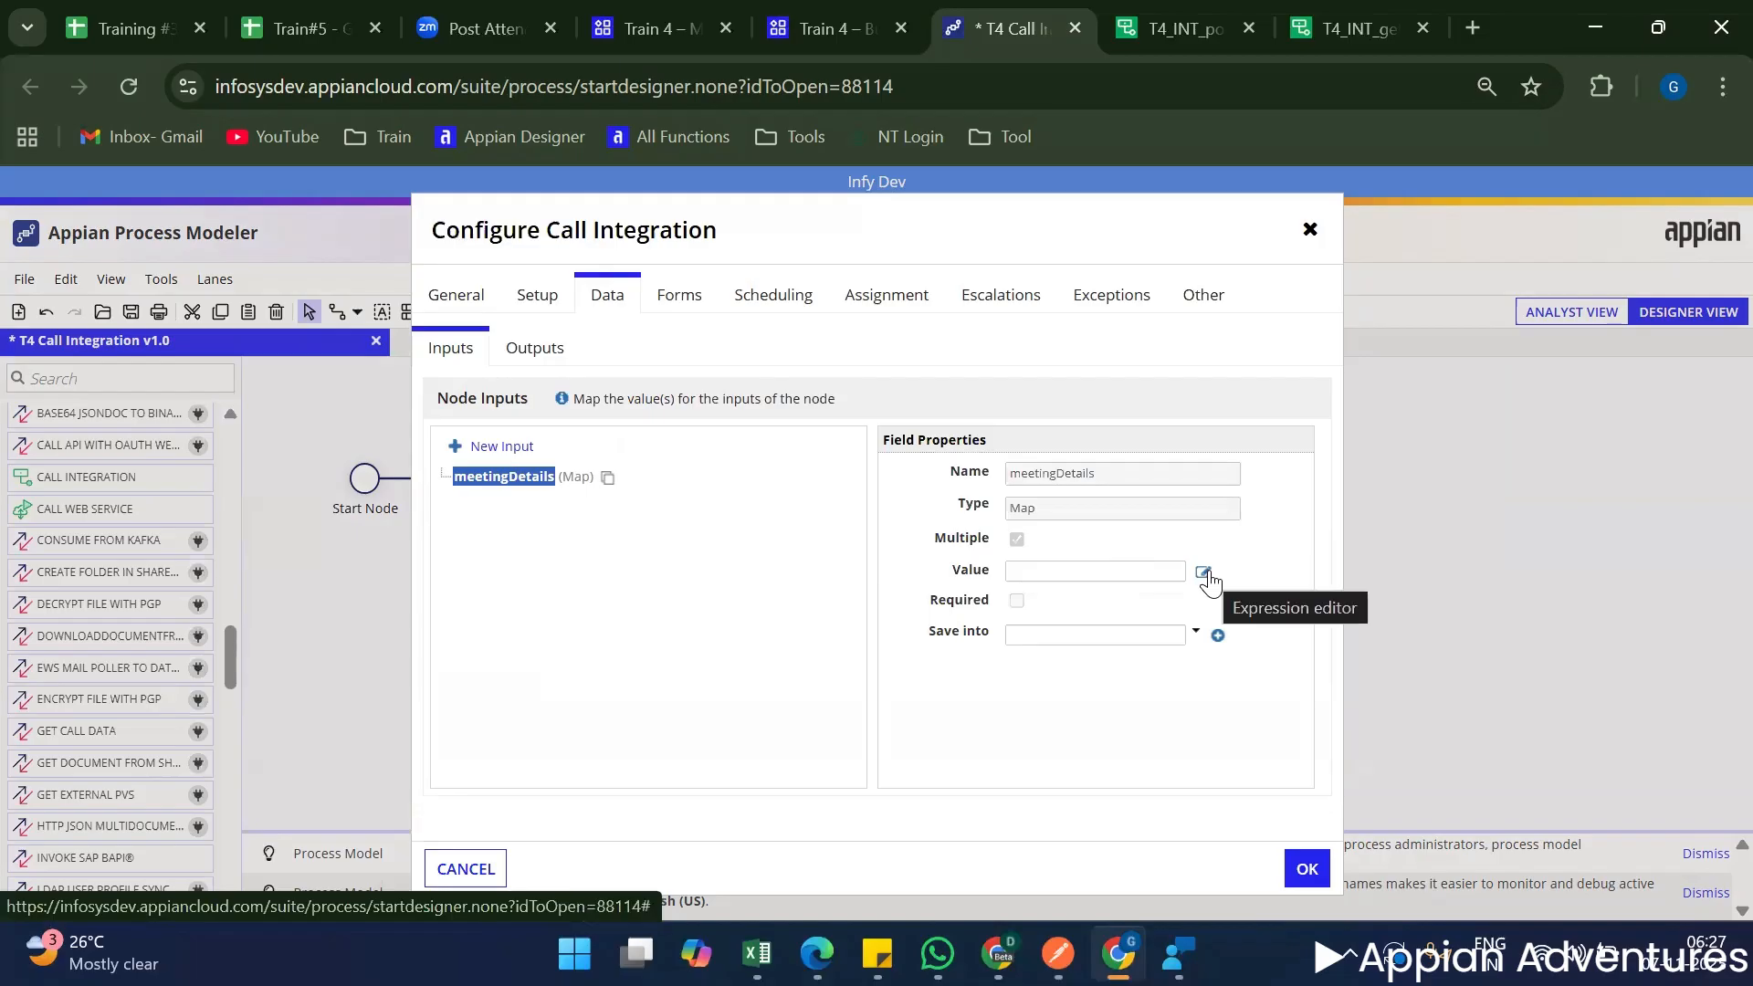
{"action": "left_click", "coordinate": [494, 869]}
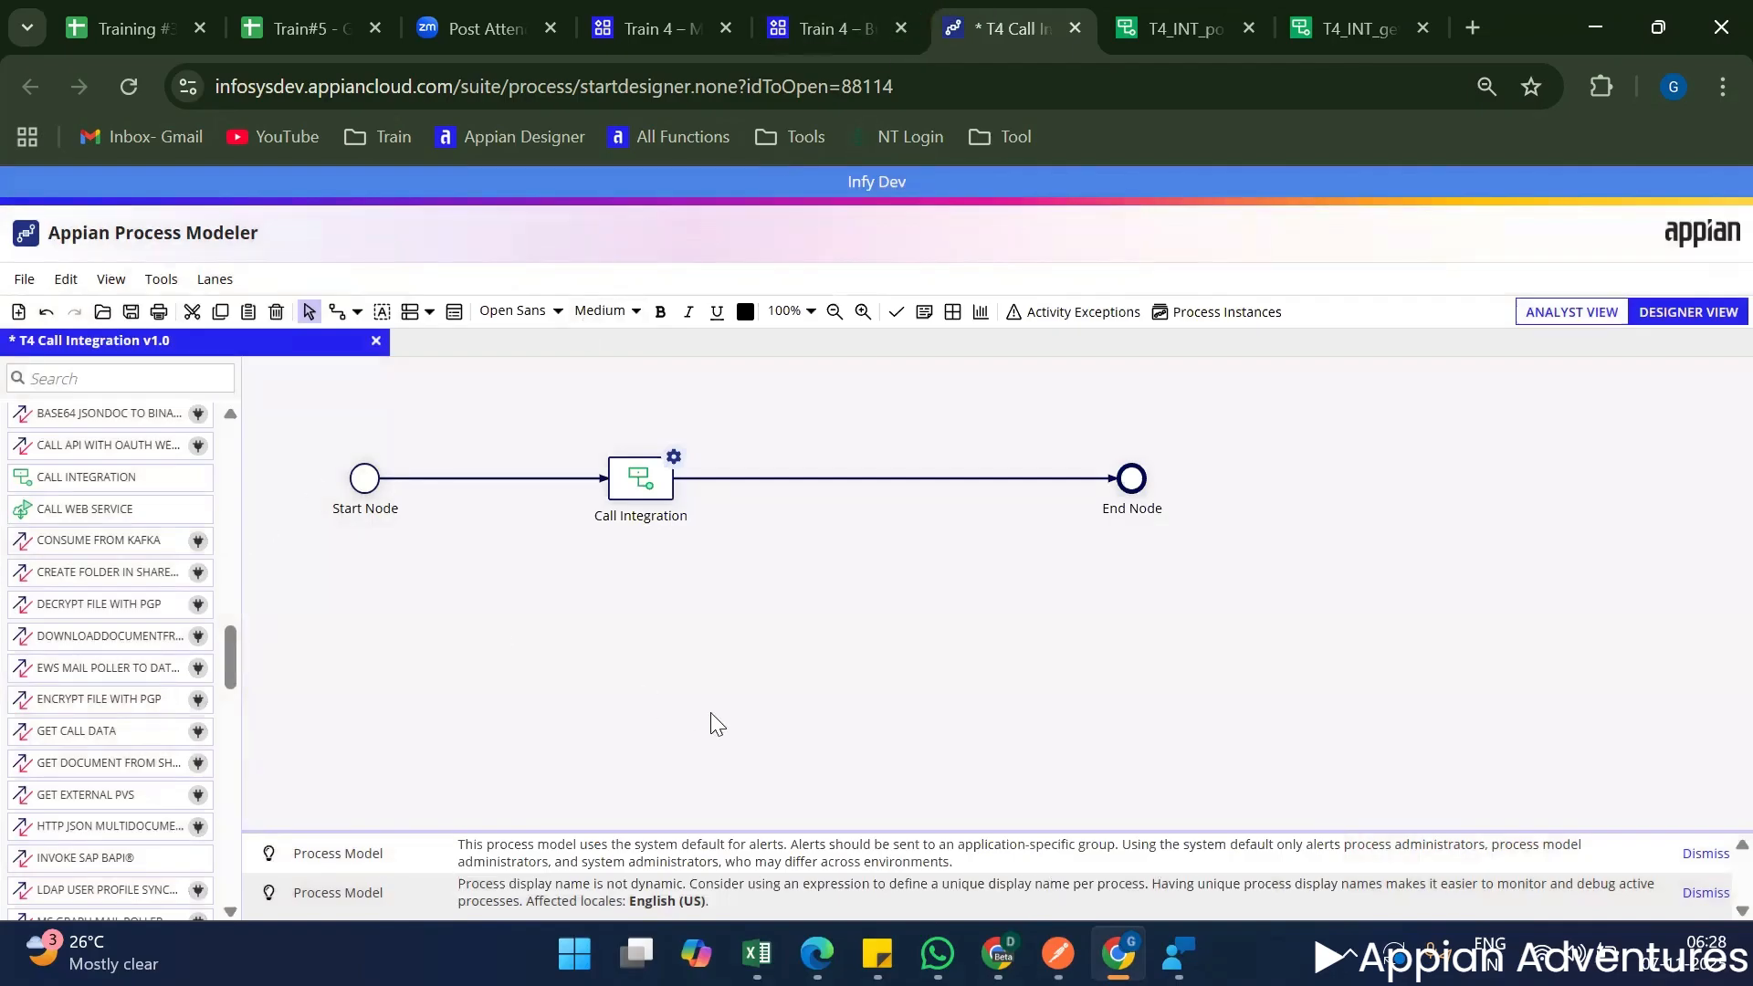
Reopen the Call Integration node's properties and select T4_INT_postMeetingDetails as the integration it calls.
{"action": "right_click", "coordinate": [630, 480]}
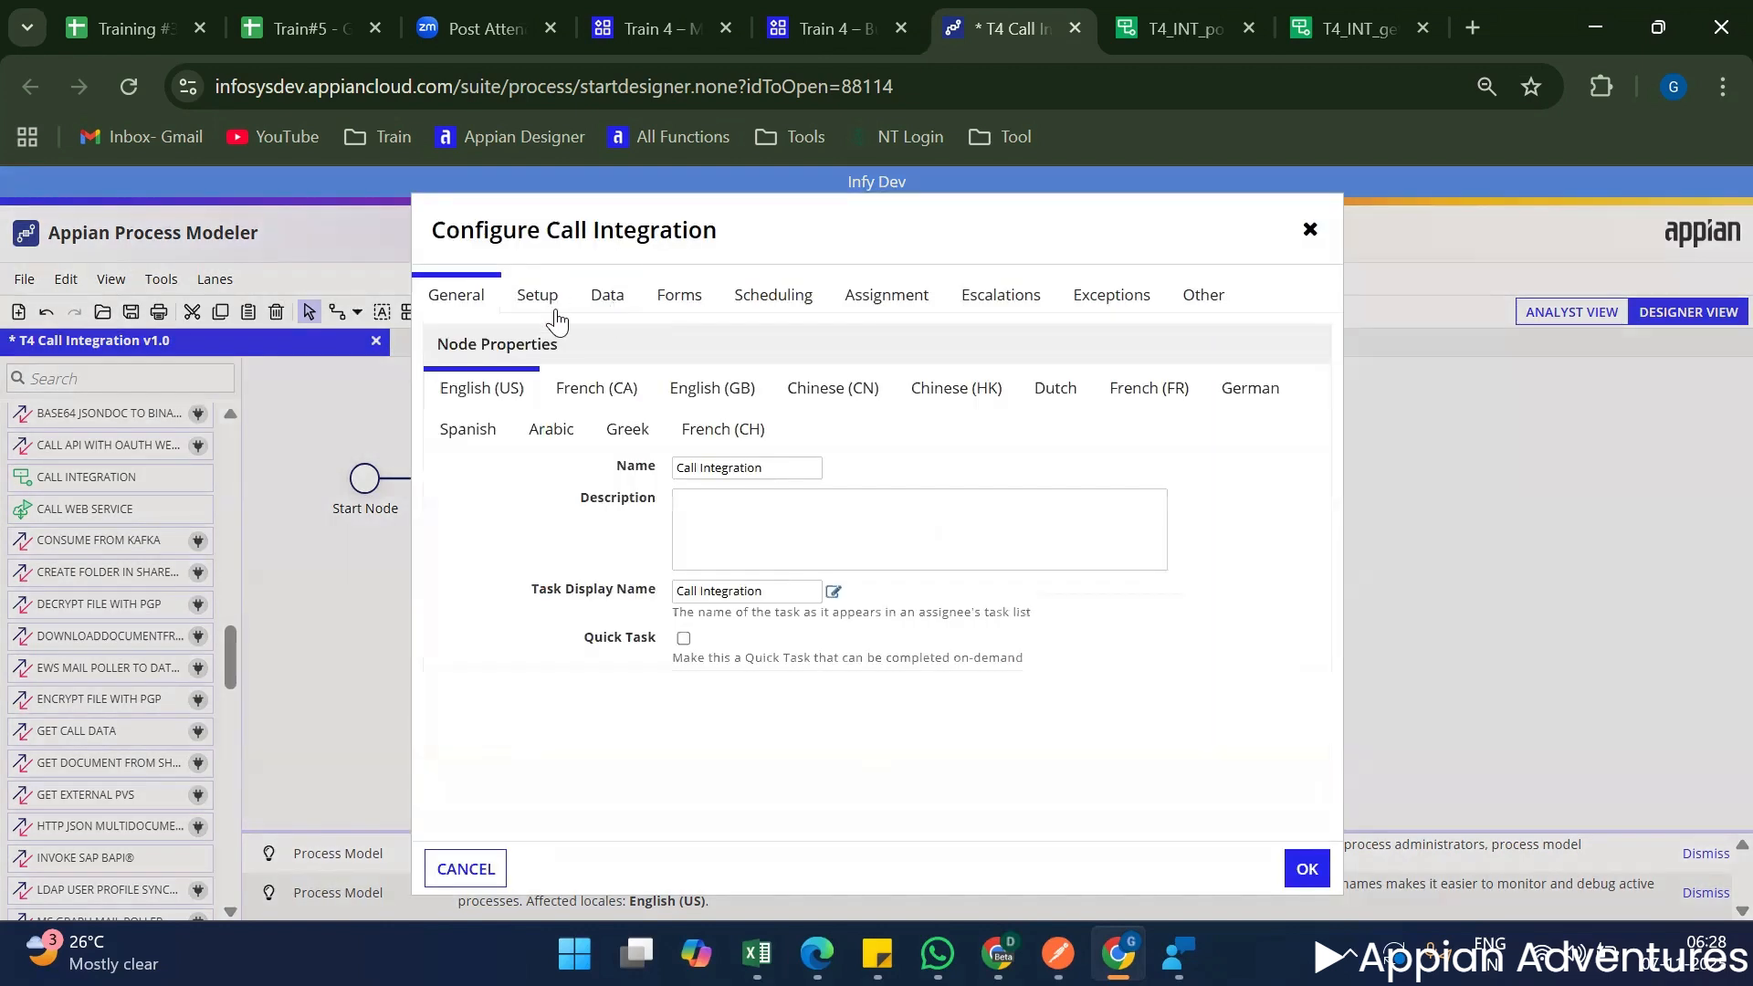
{"action": "left_click", "coordinate": [537, 294]}
{"action": "left_click", "coordinate": [607, 388]}
{"action": "type", "text": "t4_int"}
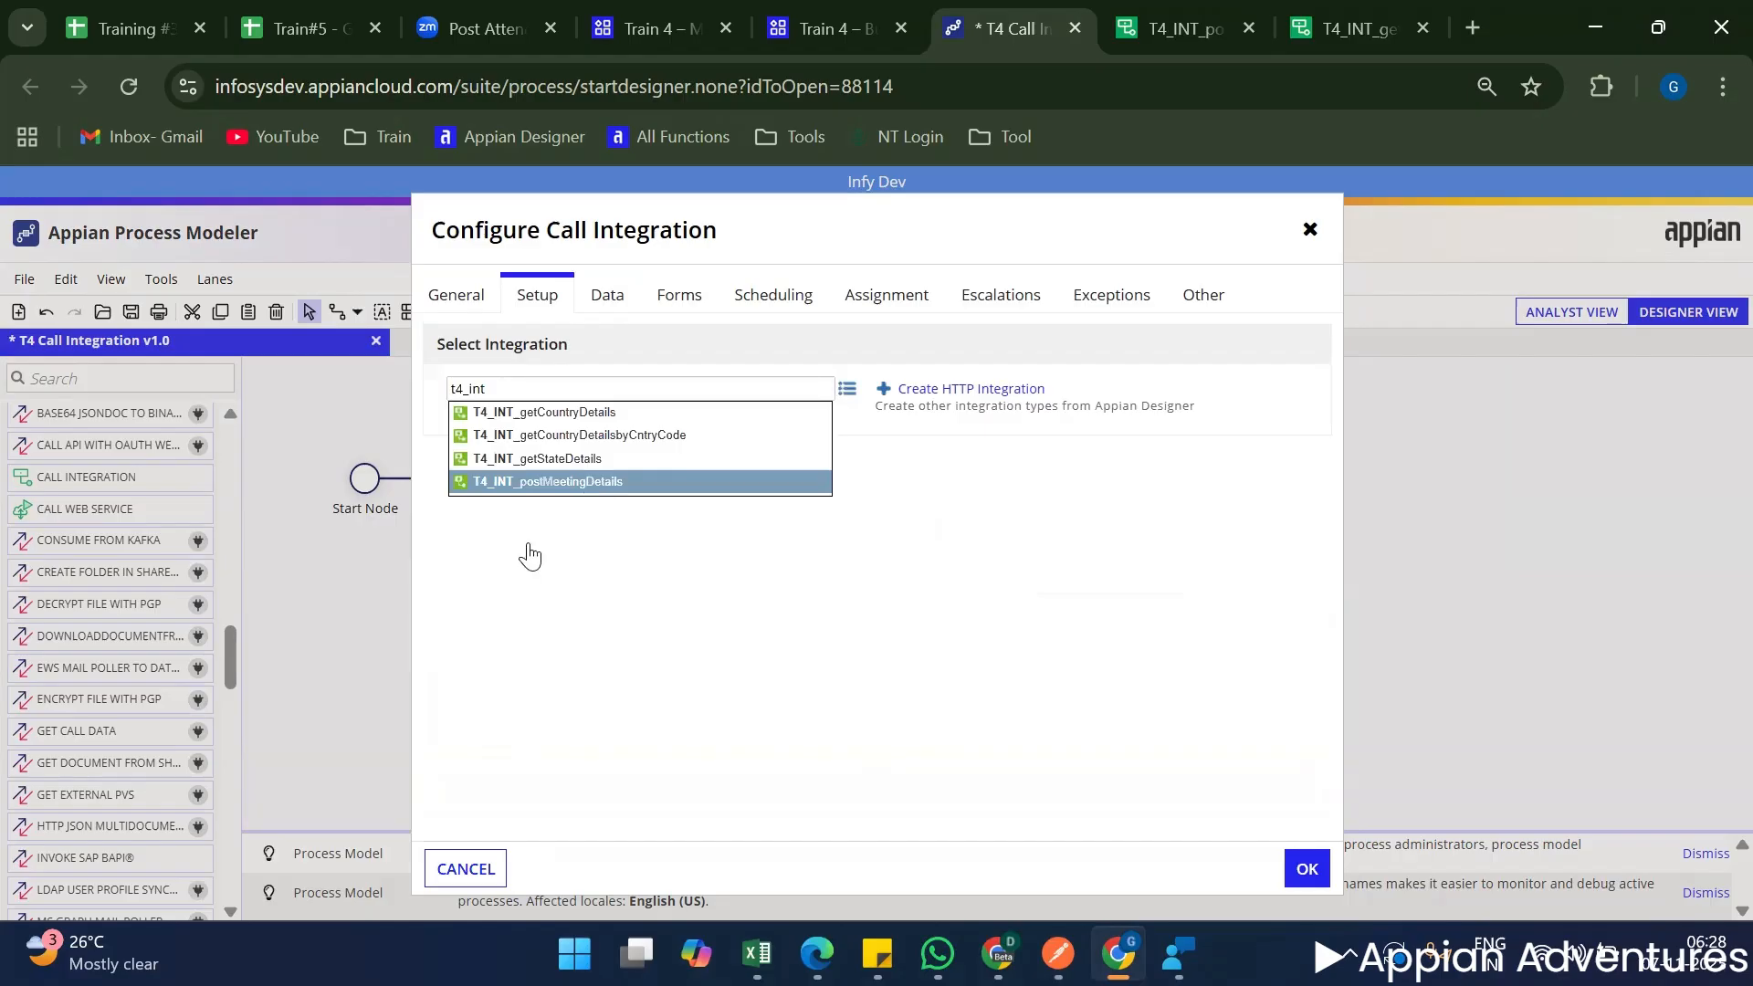
{"action": "left_click", "coordinate": [559, 482]}
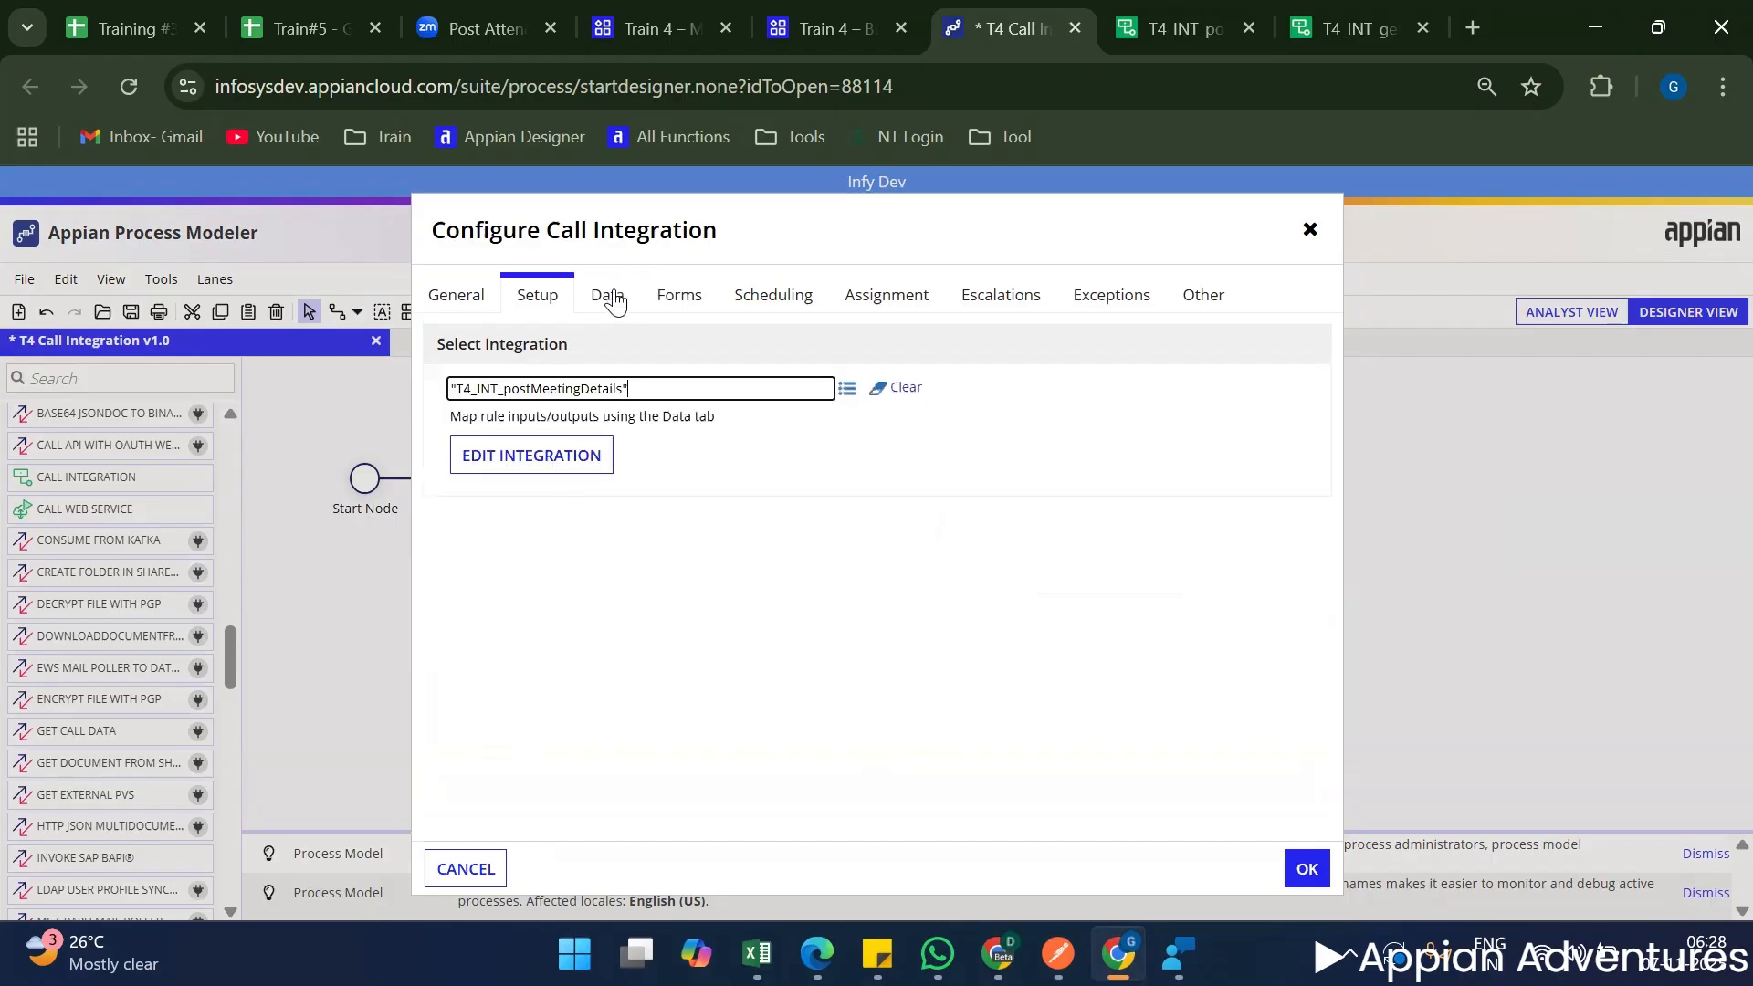
Create a meetingDetails process variable as a parameter from the meetingDetails node input, and use it as that input's value.
{"action": "left_click", "coordinate": [607, 298]}
{"action": "left_click", "coordinate": [509, 480]}
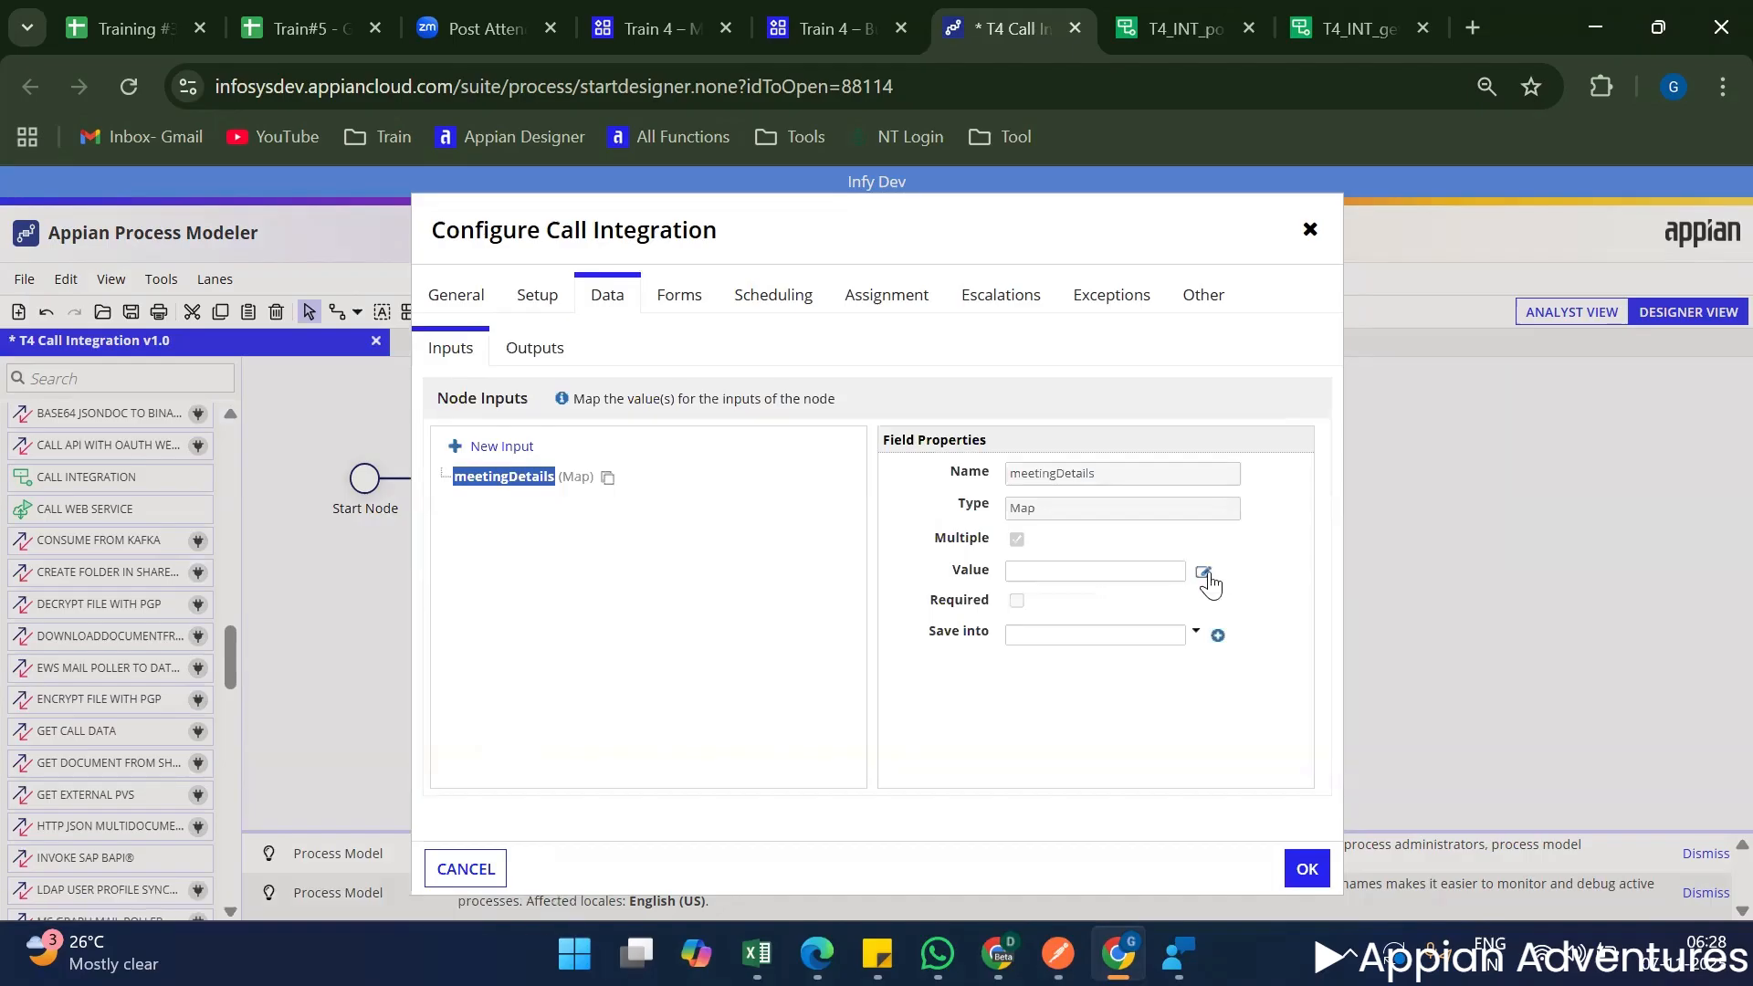
{"action": "left_click", "coordinate": [1203, 572]}
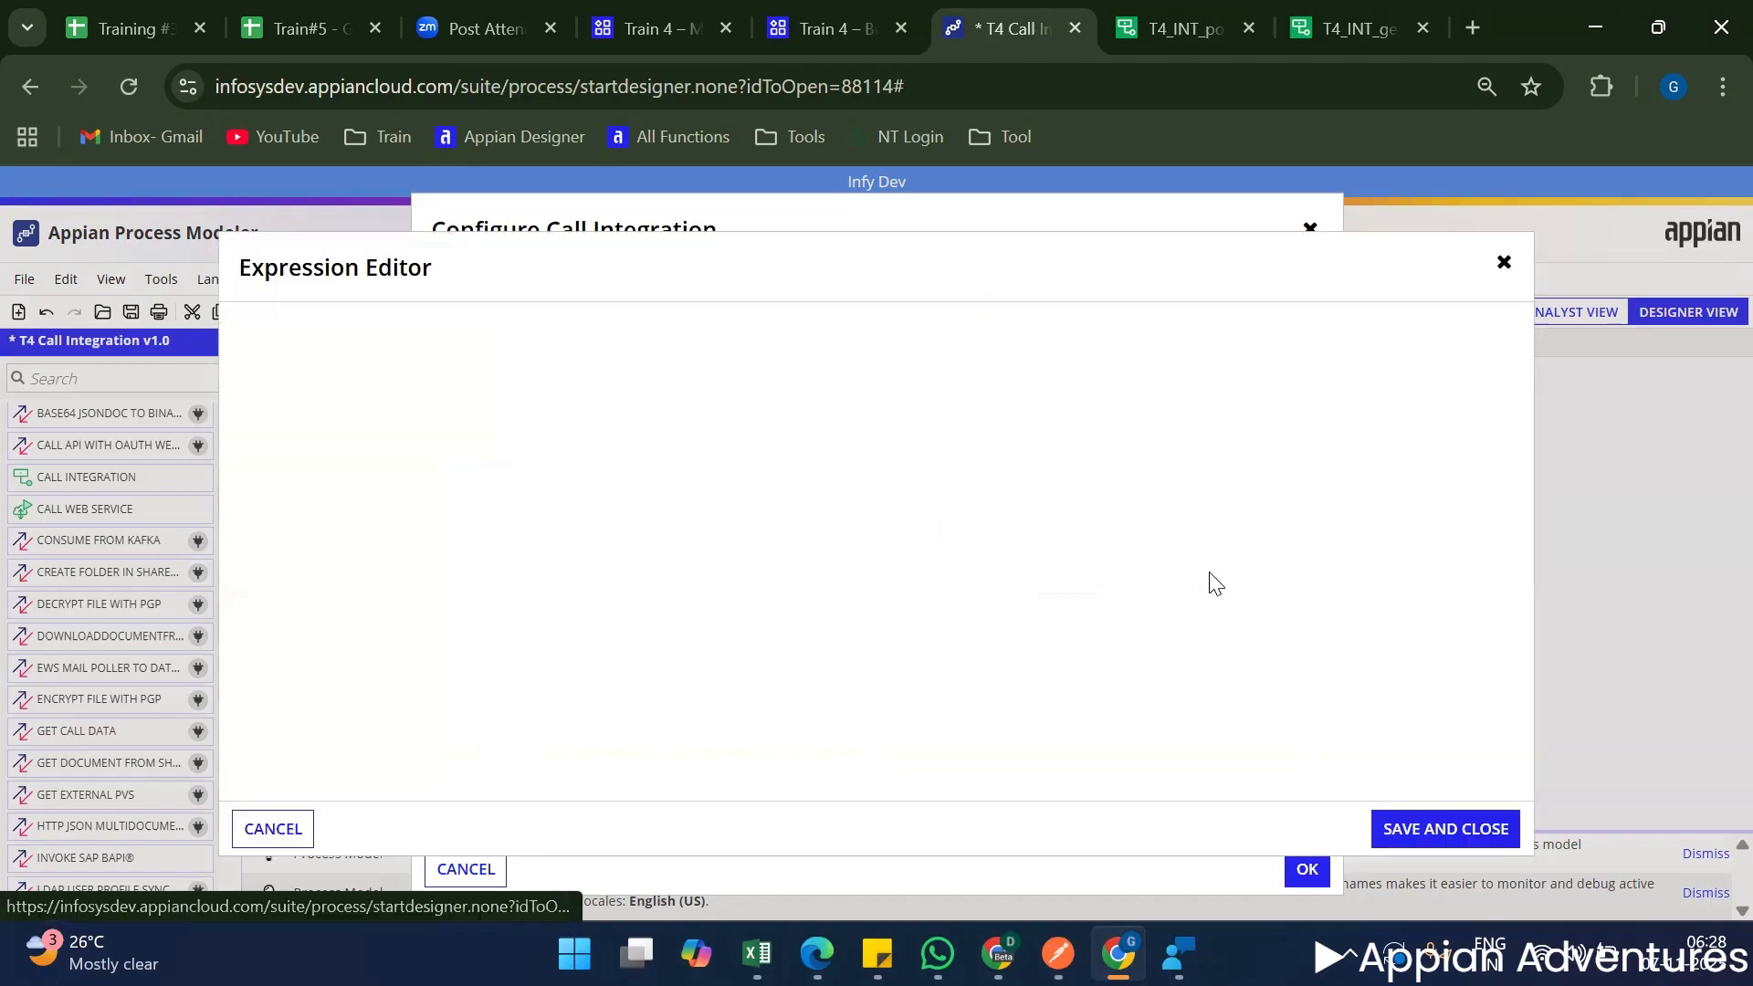
{"action": "left_click", "coordinate": [276, 829]}
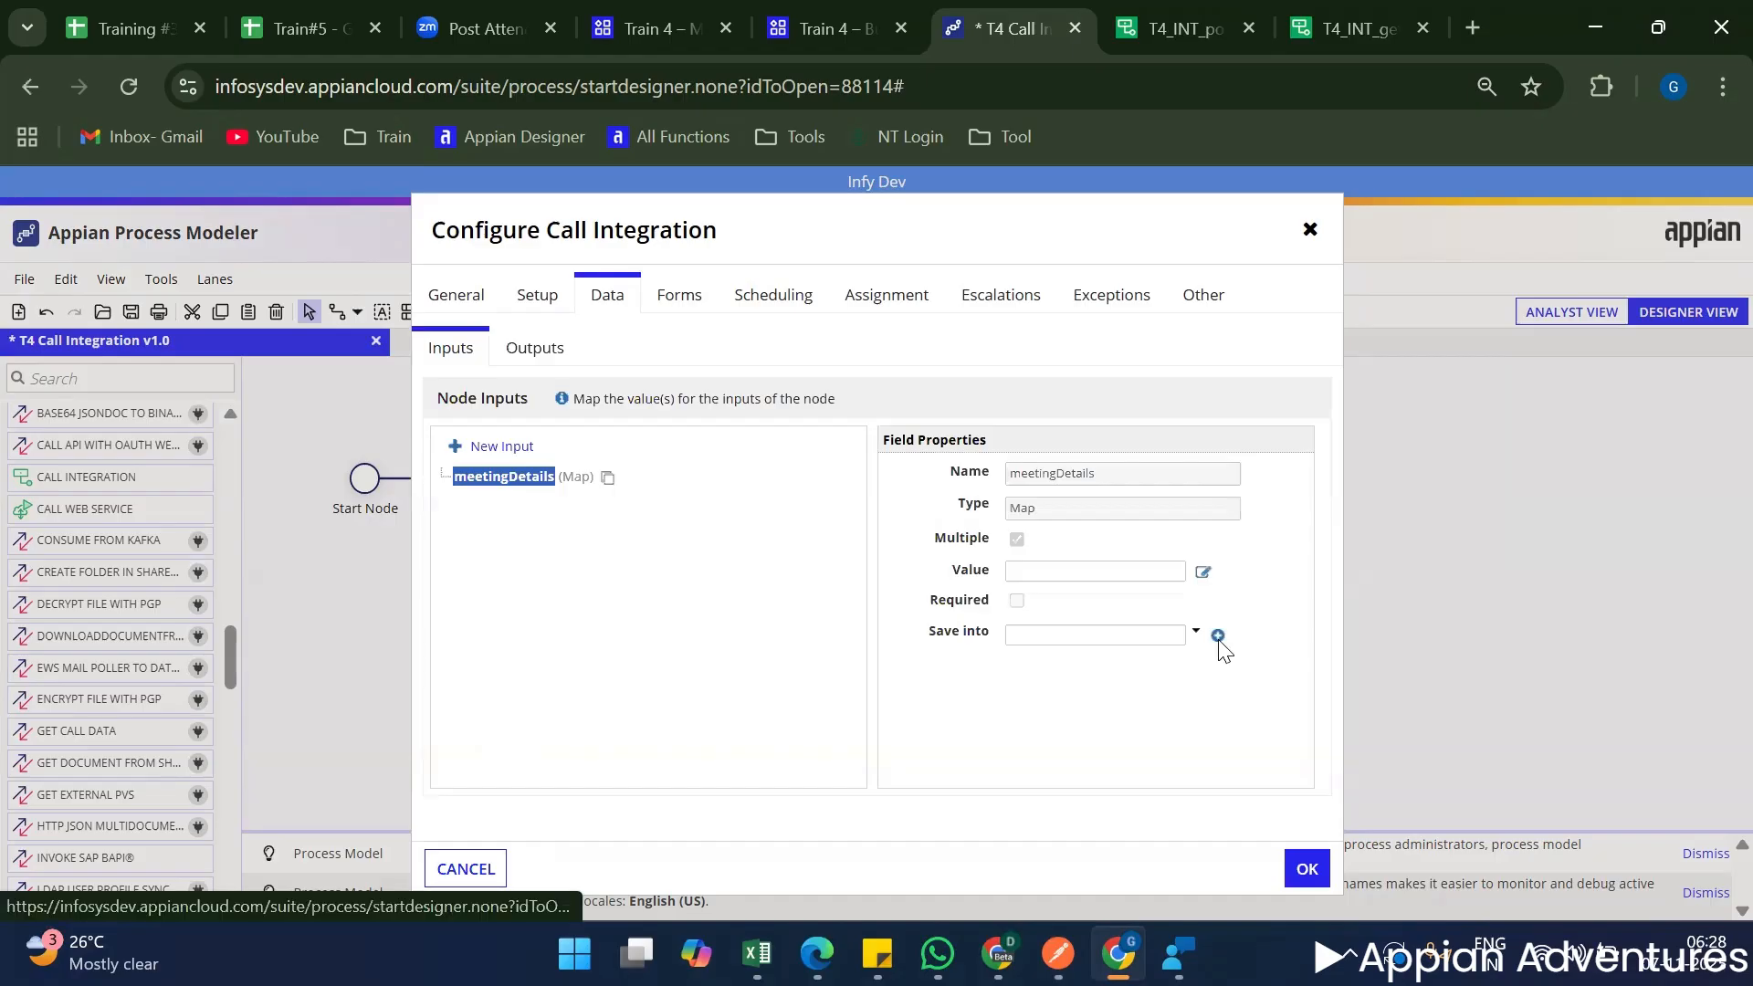
{"action": "left_click", "coordinate": [1217, 636]}
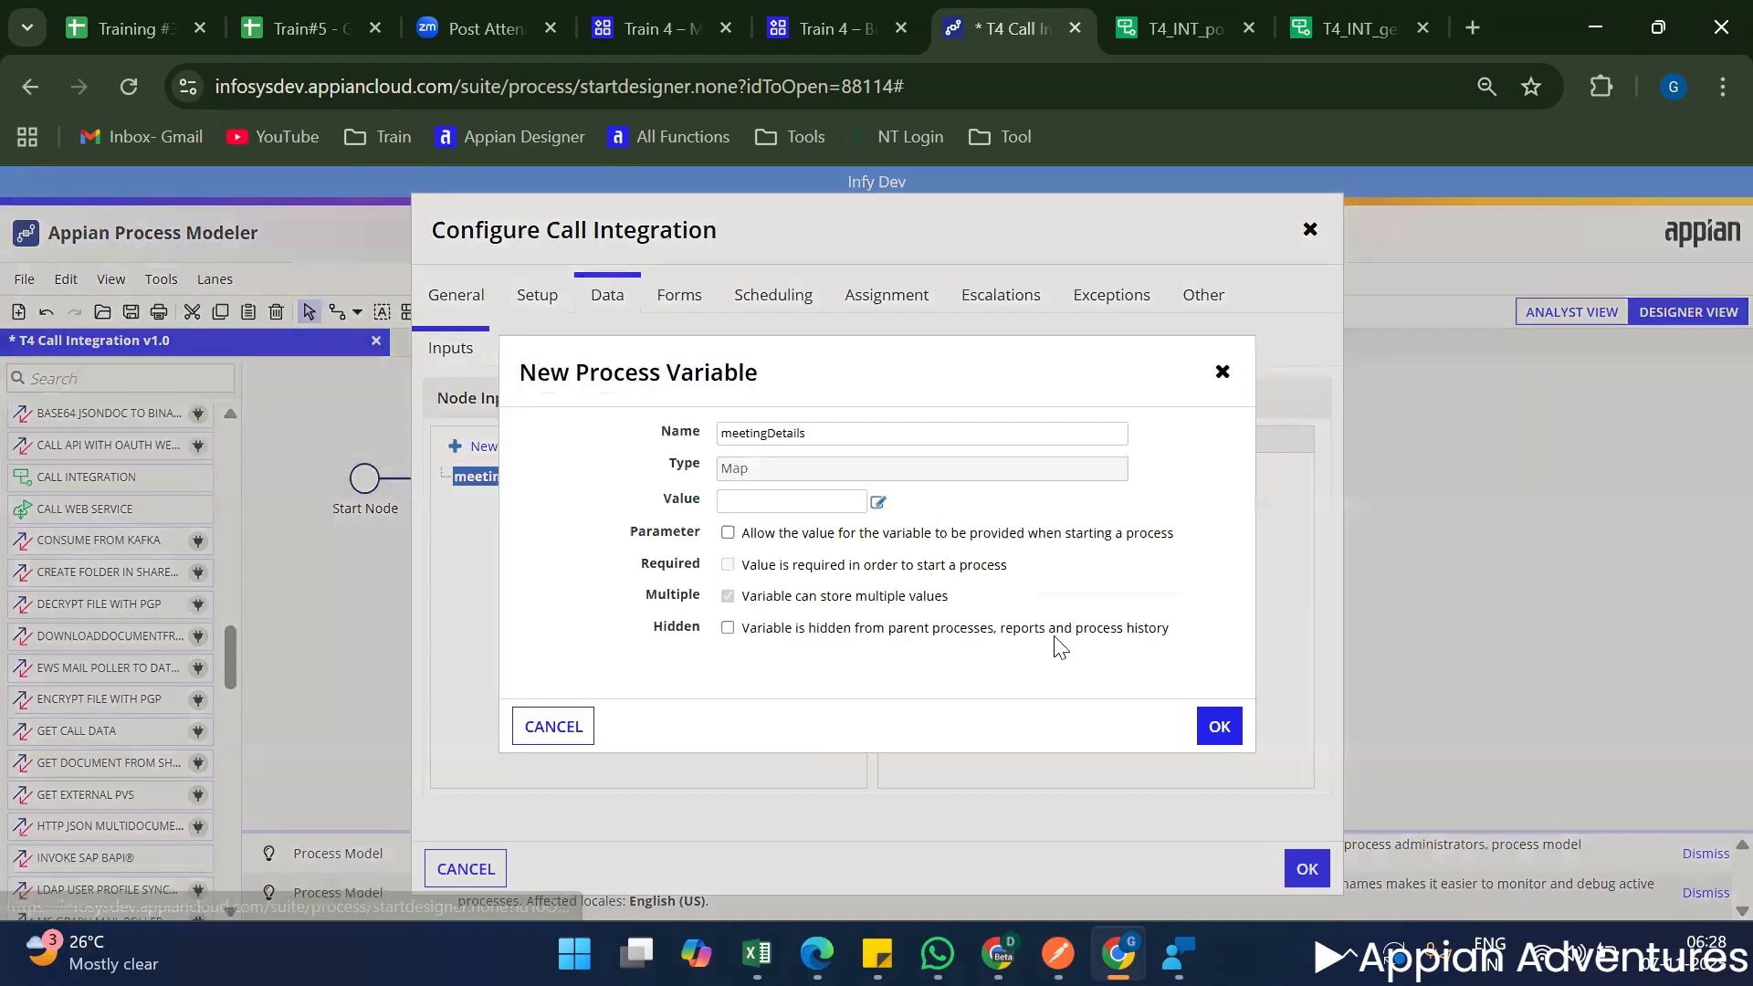
{"action": "left_click", "coordinate": [744, 539]}
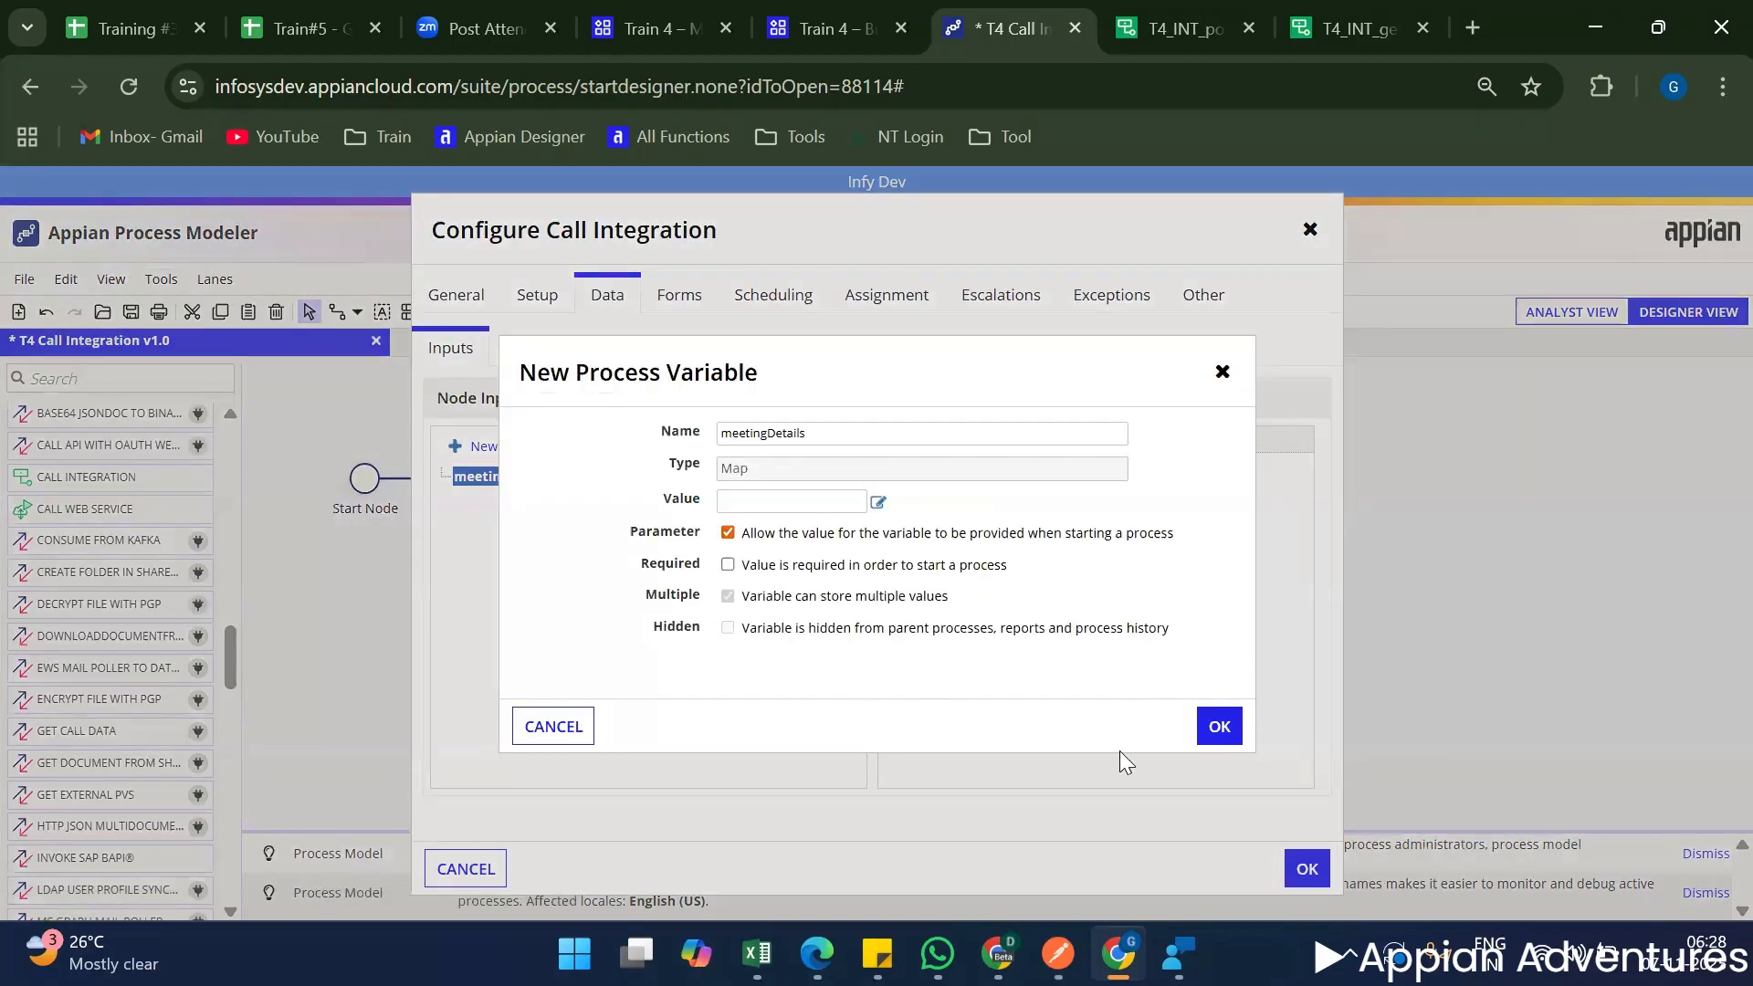
{"action": "left_click", "coordinate": [1218, 727]}
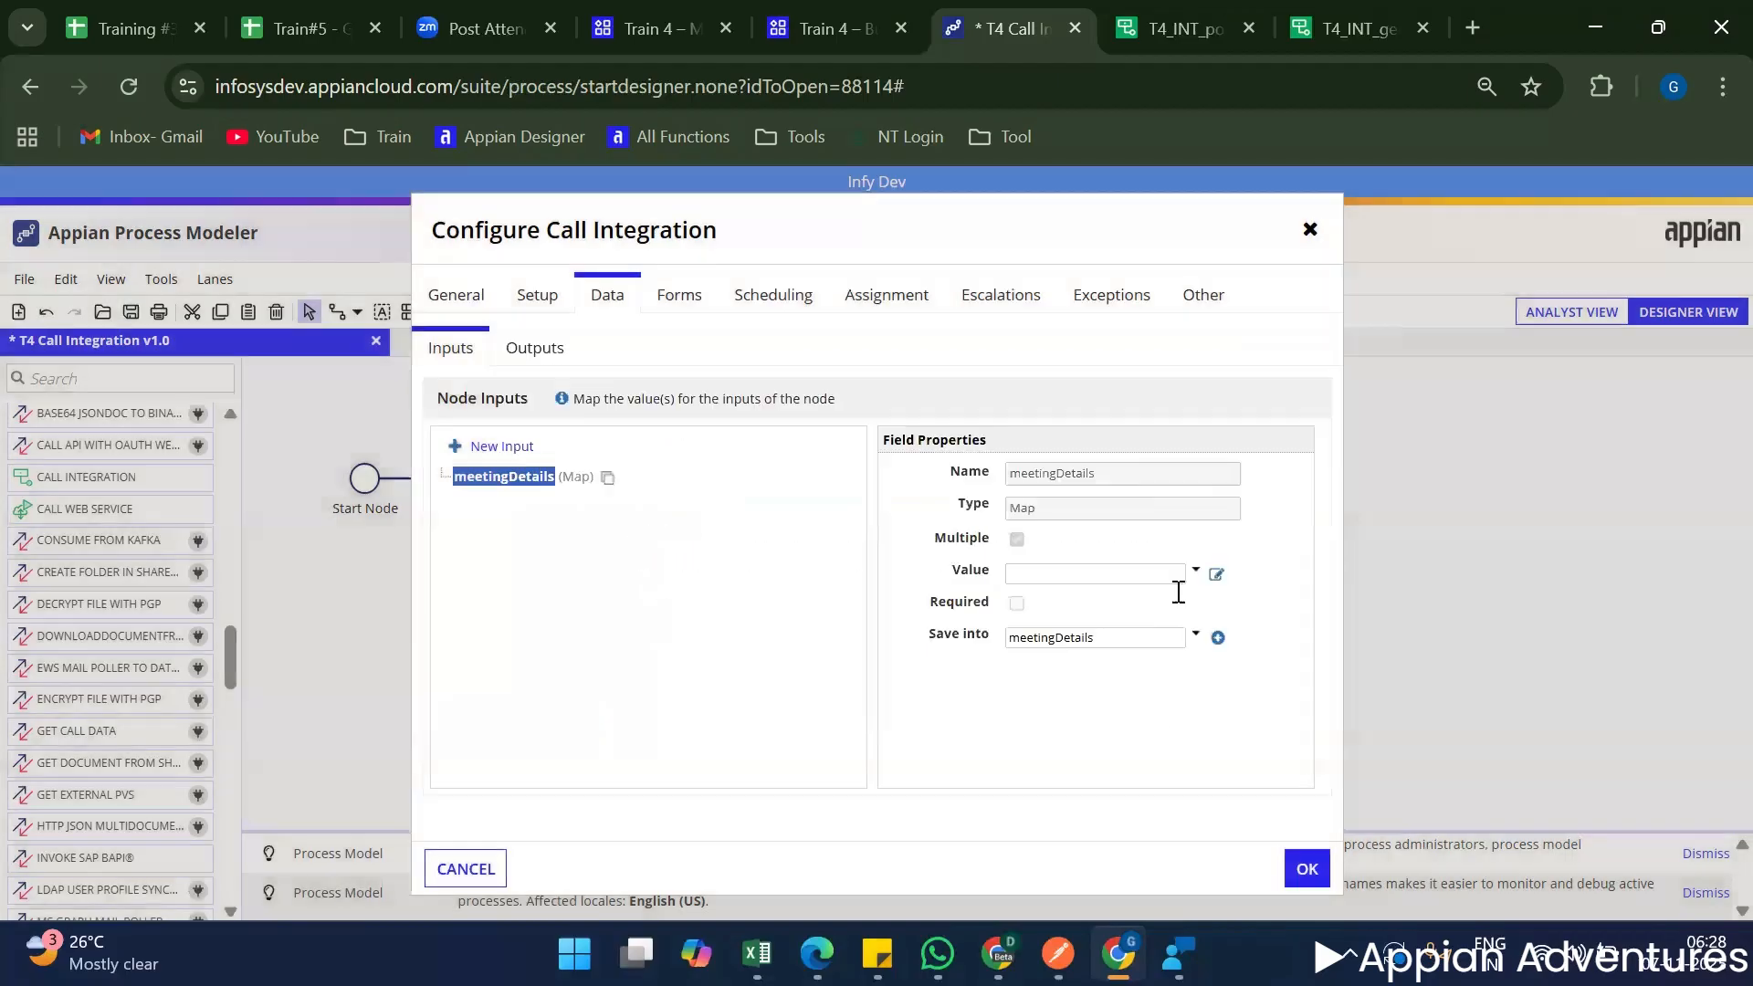
{"action": "left_click", "coordinate": [1196, 573]}
{"action": "left_click", "coordinate": [1132, 598]}
Store the node outputs Success, Result and Error in new process variables of the same names and accept the node configuration.
{"action": "left_click", "coordinate": [534, 348]}
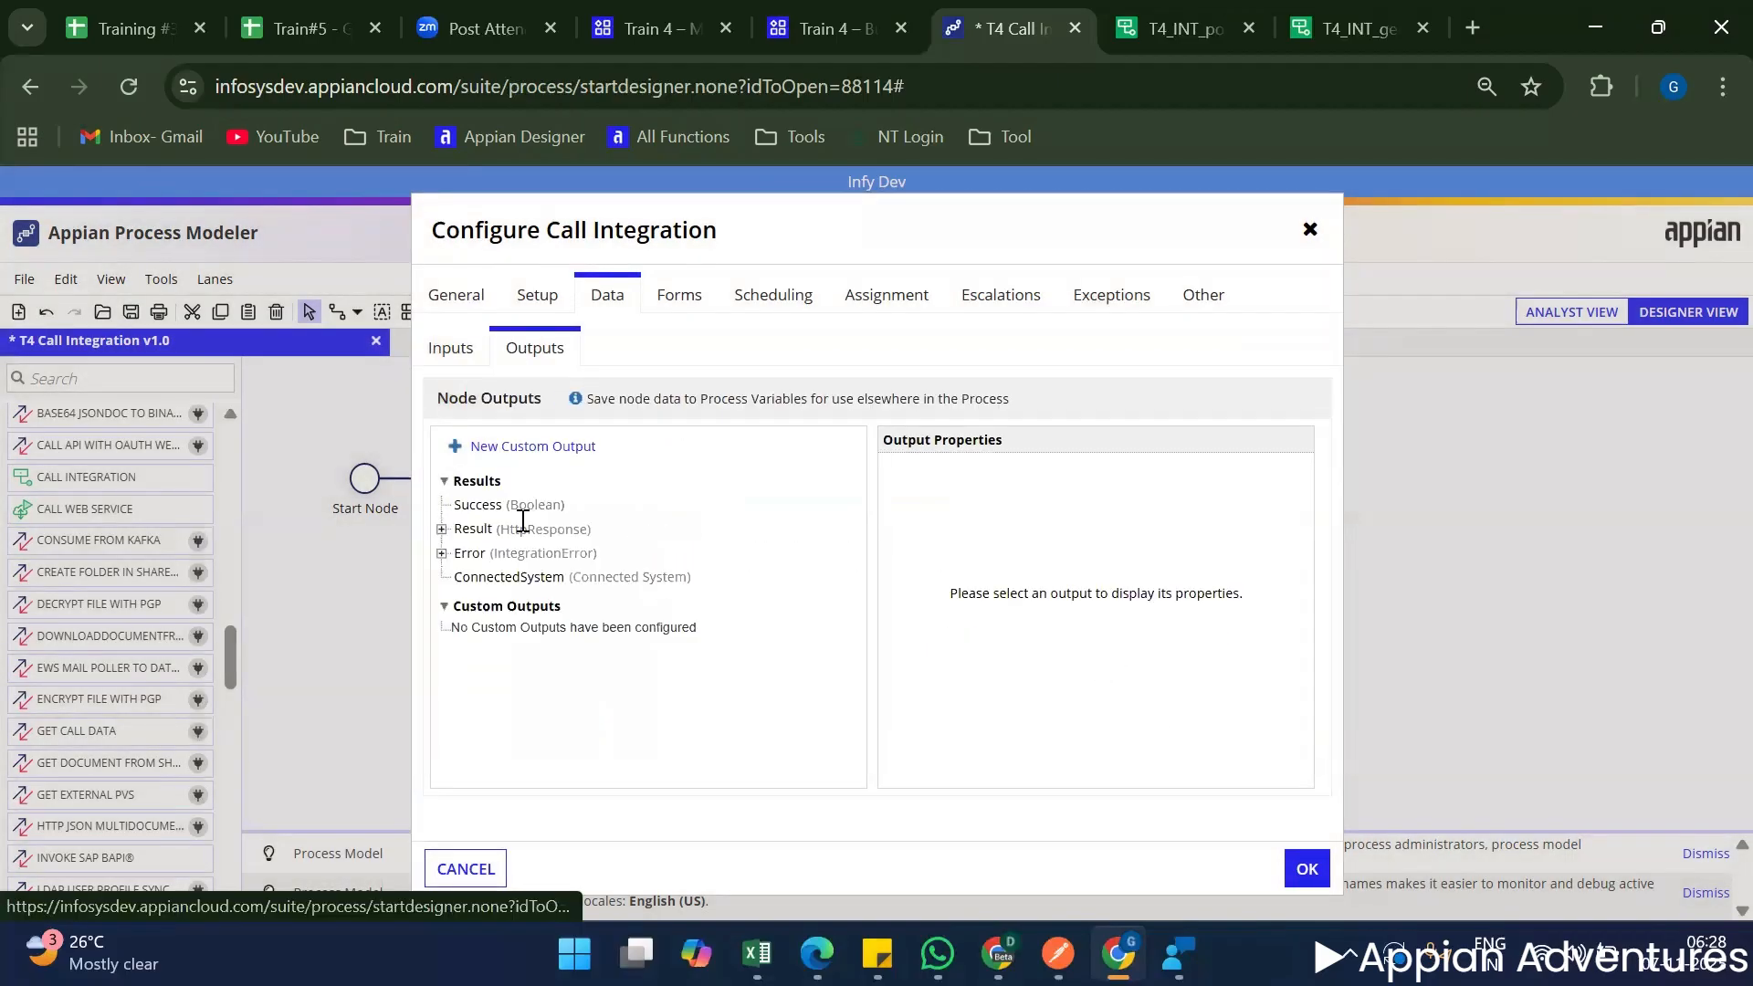
{"action": "left_click", "coordinate": [477, 505]}
{"action": "left_click", "coordinate": [1217, 538]}
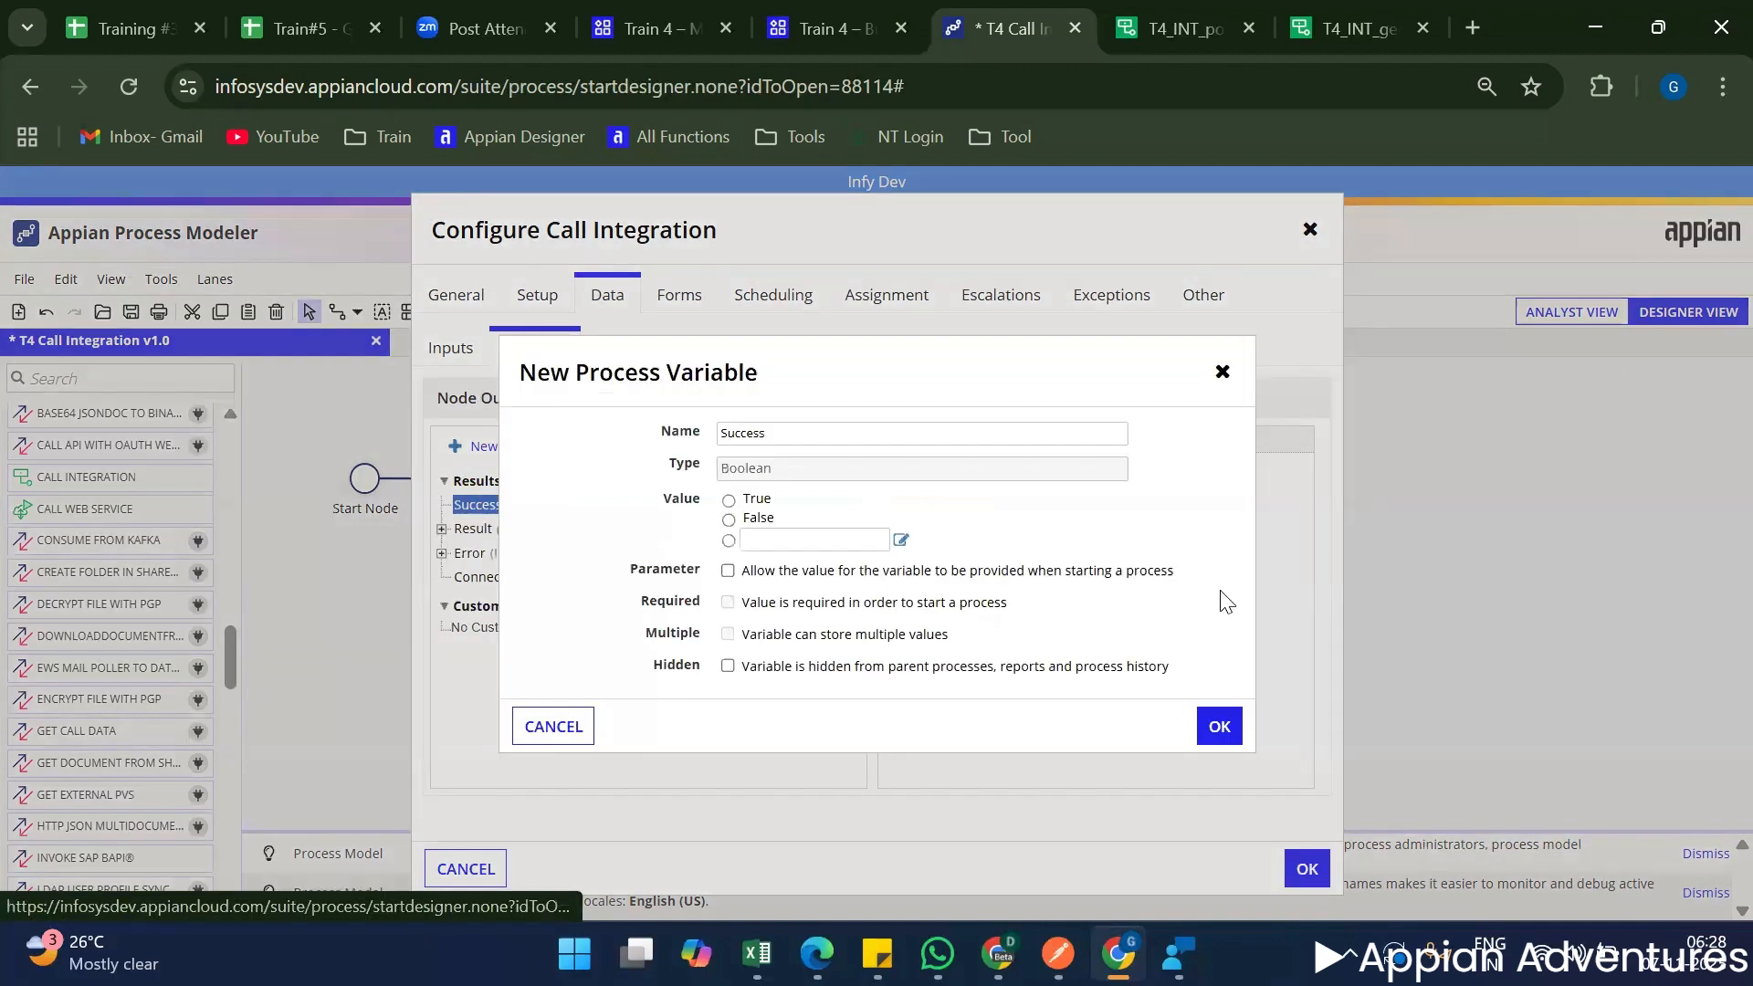
{"action": "left_click", "coordinate": [1218, 721]}
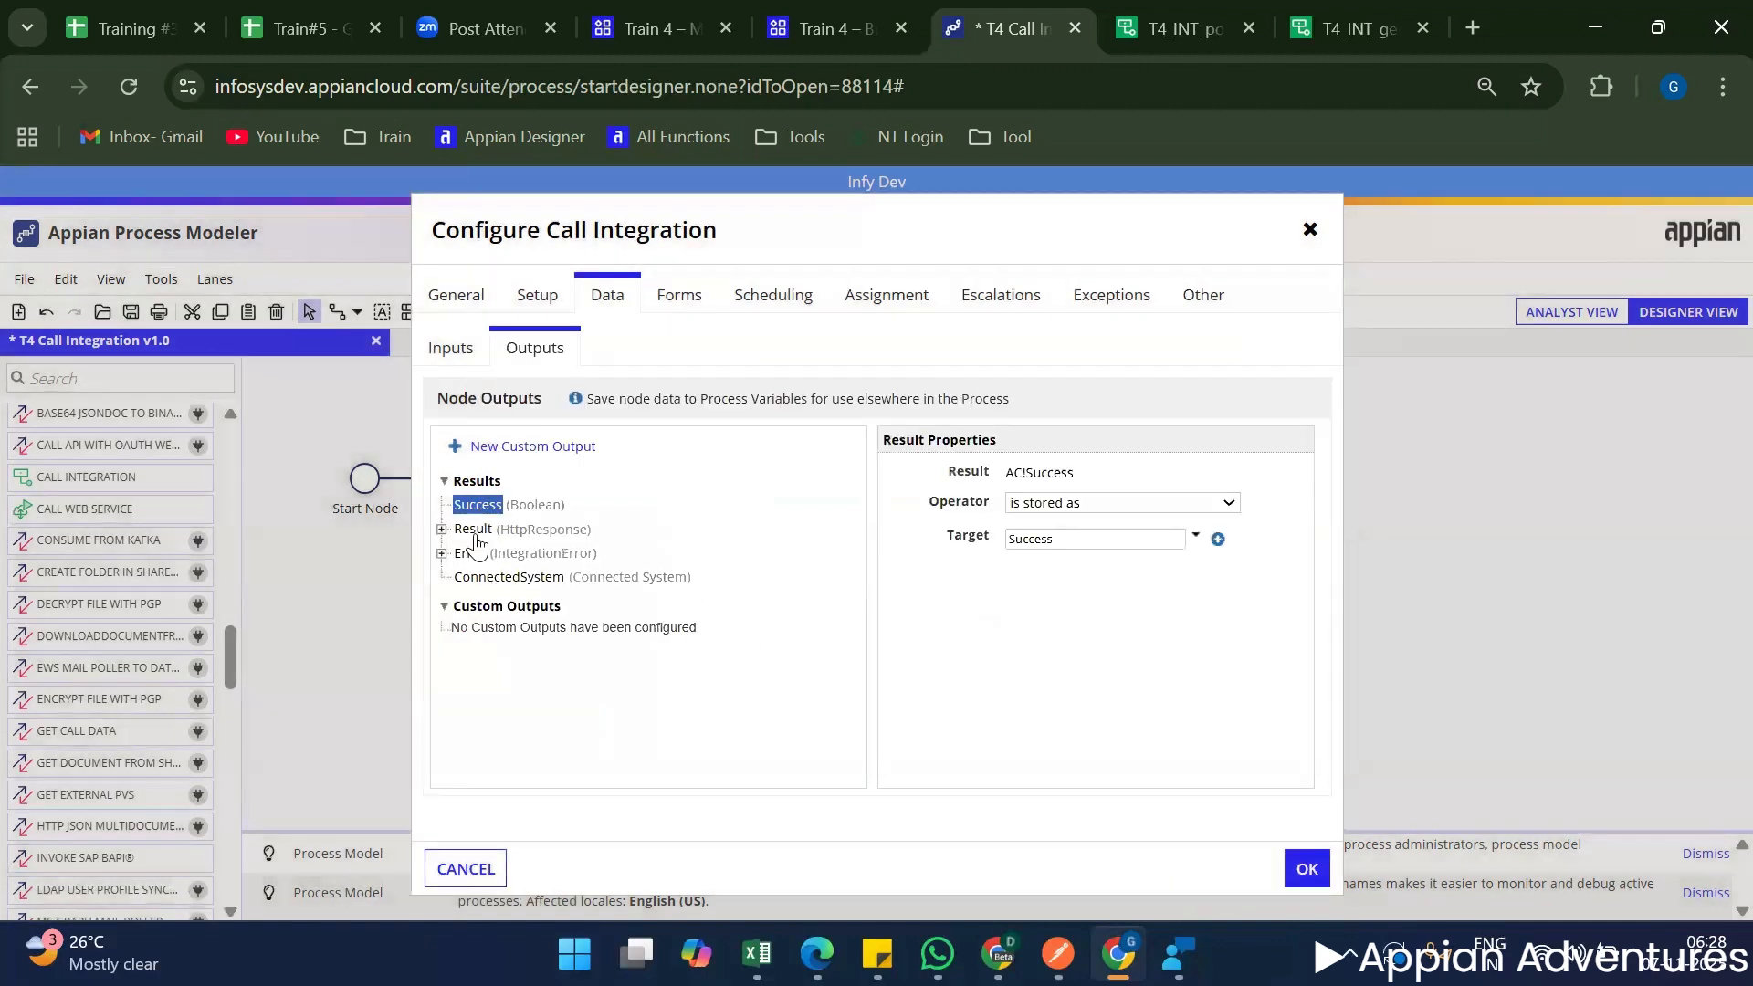
{"action": "left_click", "coordinate": [473, 528]}
{"action": "left_click", "coordinate": [1218, 539]}
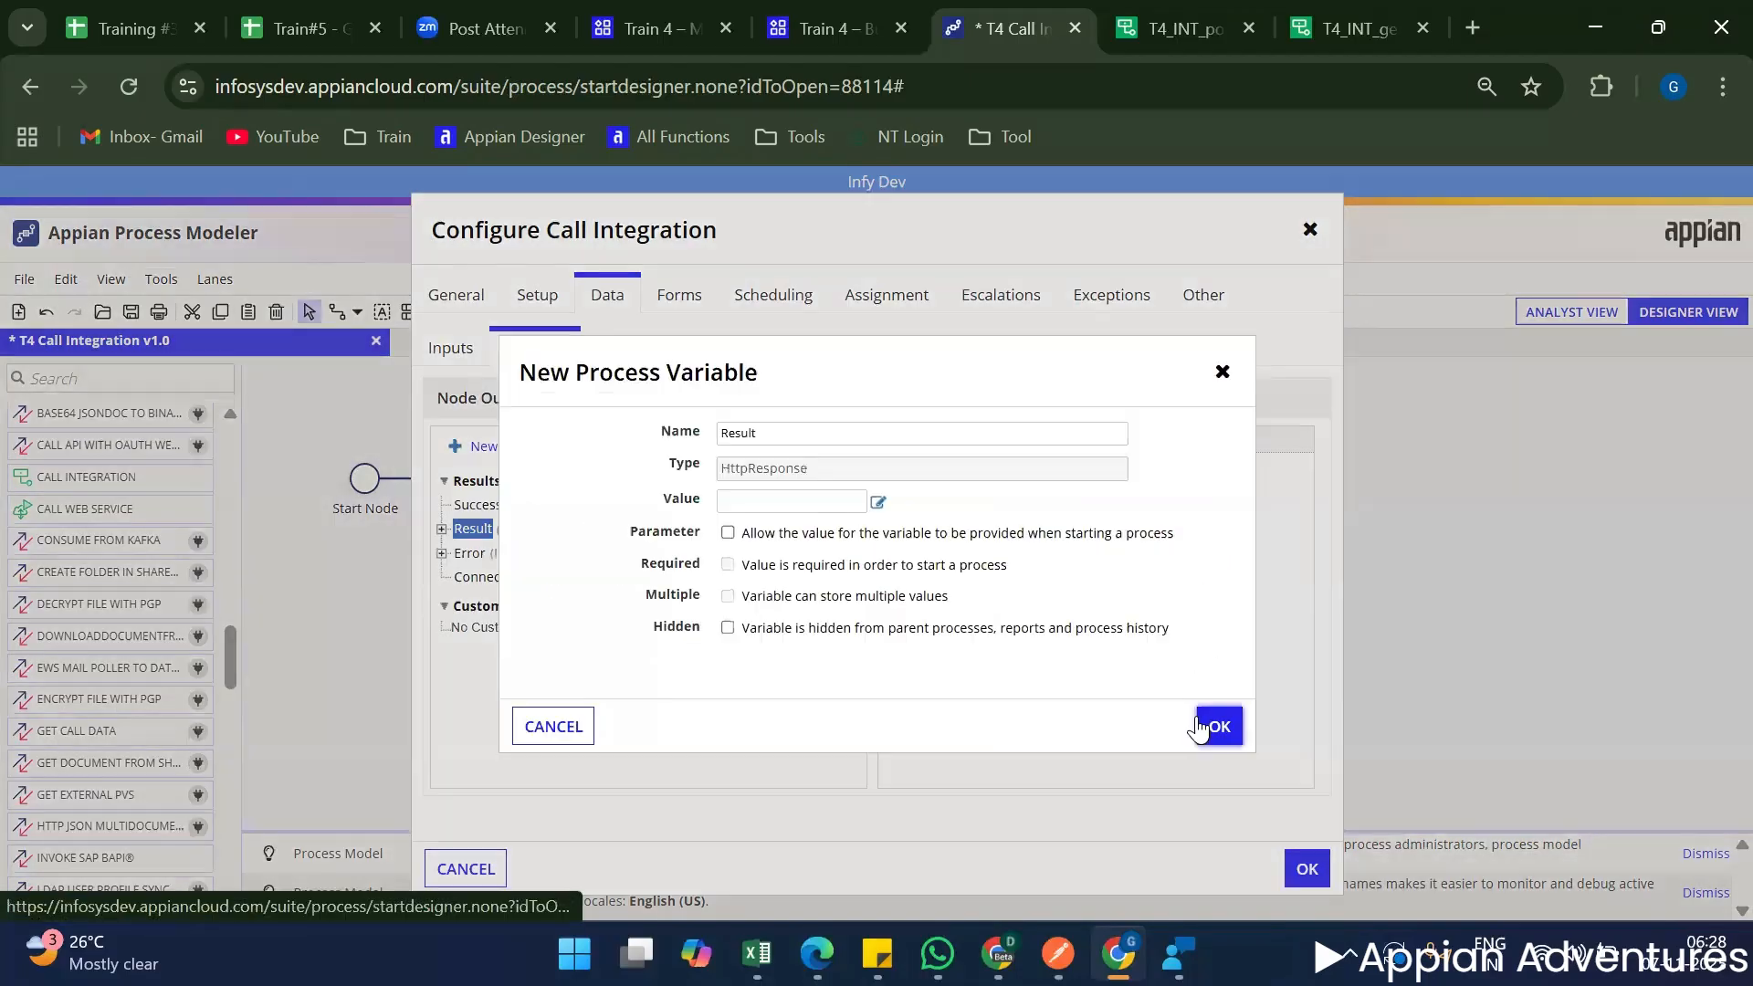
{"action": "left_click", "coordinate": [1220, 727]}
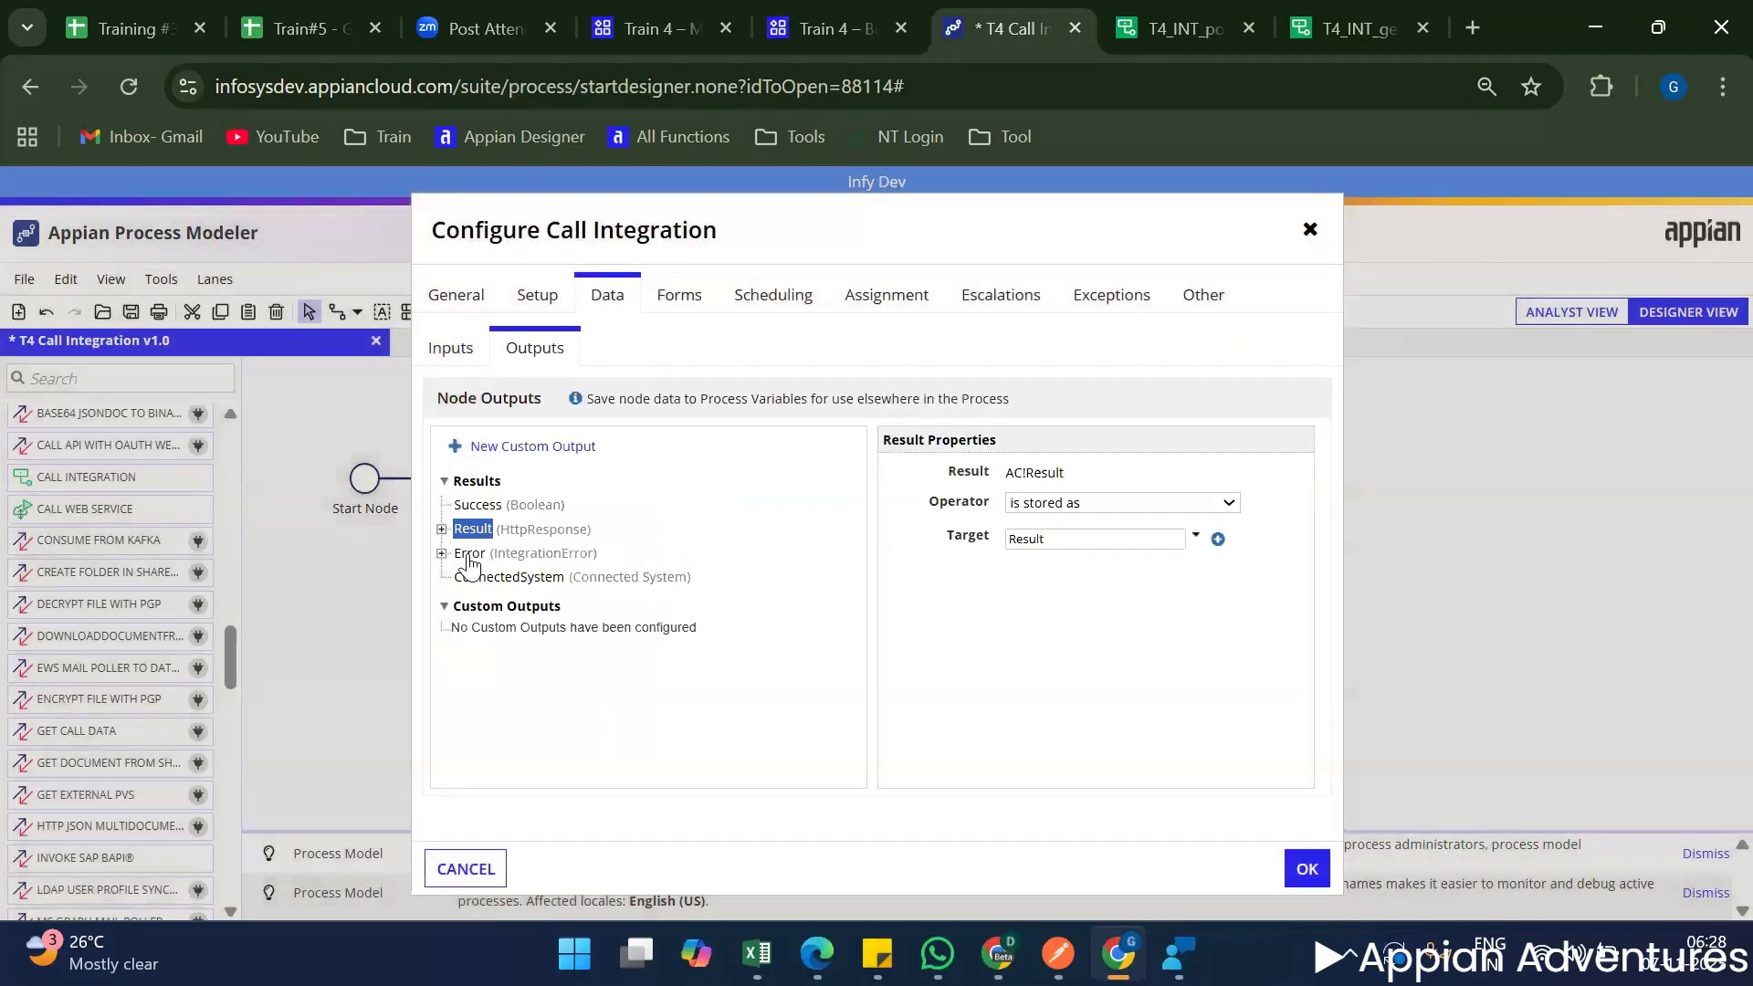
{"action": "left_click", "coordinate": [469, 554]}
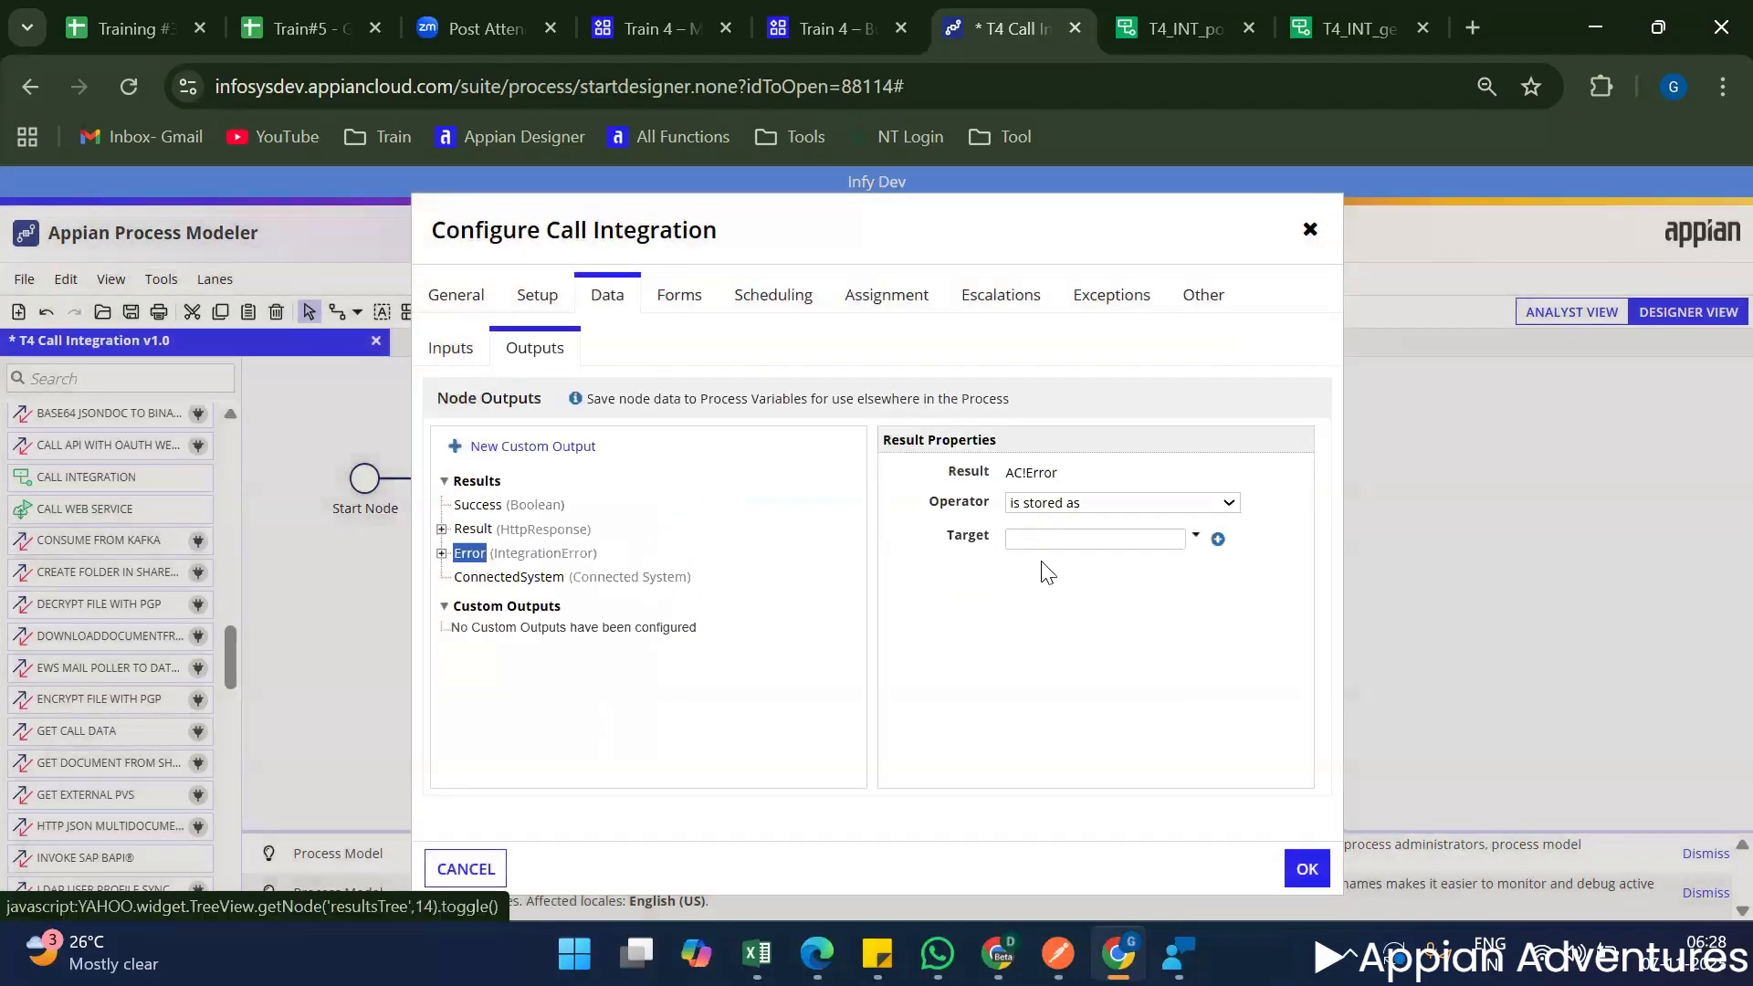
{"action": "left_click", "coordinate": [1218, 539]}
{"action": "left_click", "coordinate": [1218, 726]}
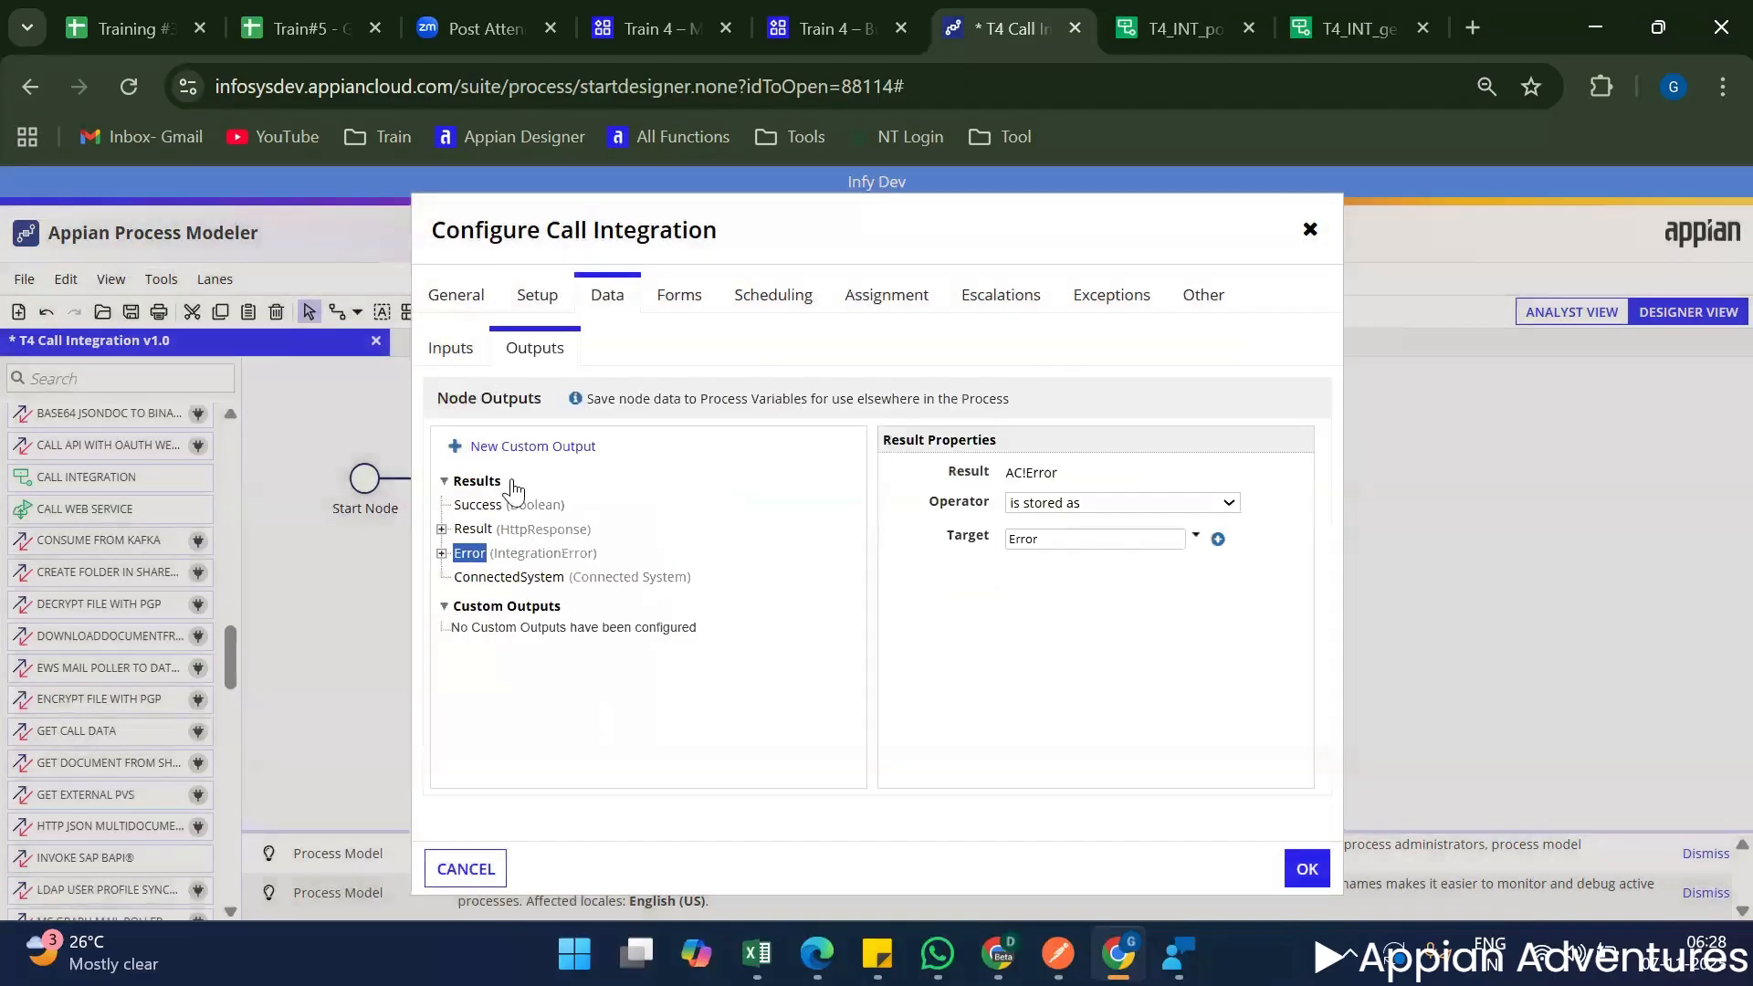
{"action": "left_click", "coordinate": [1306, 869]}
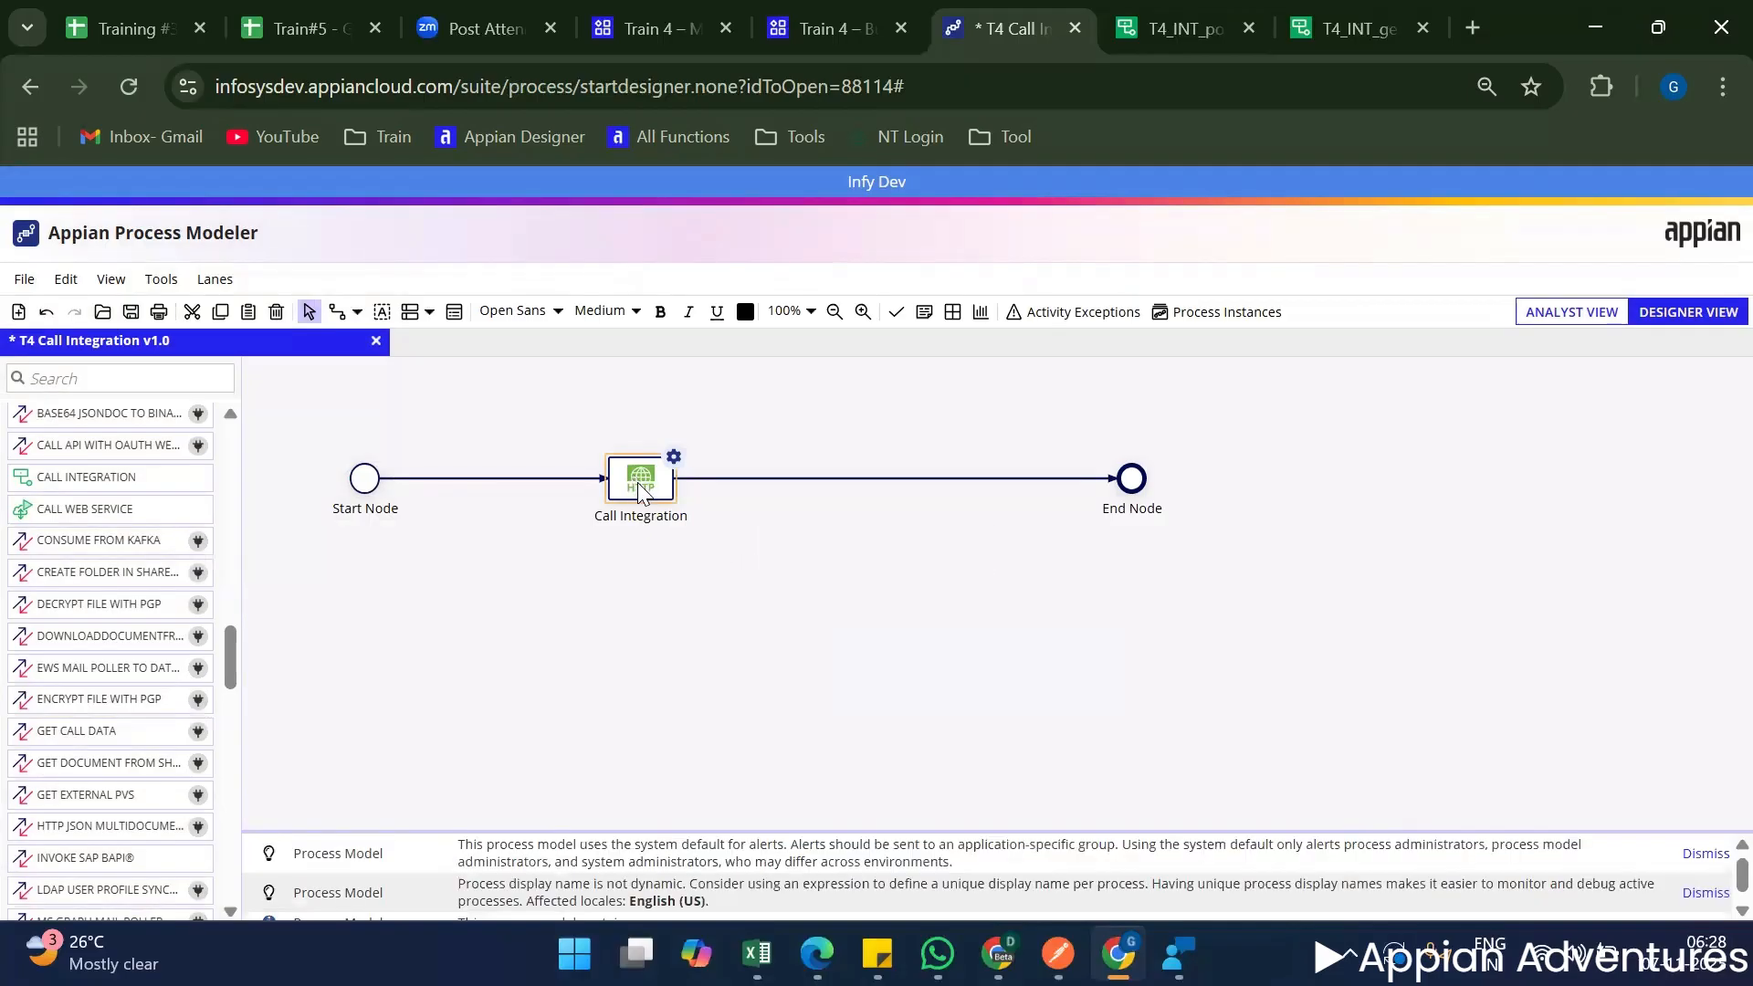
Set the process model's alerts to custom error alert settings that notify the process initiator.
{"action": "left_click", "coordinate": [447, 329]}
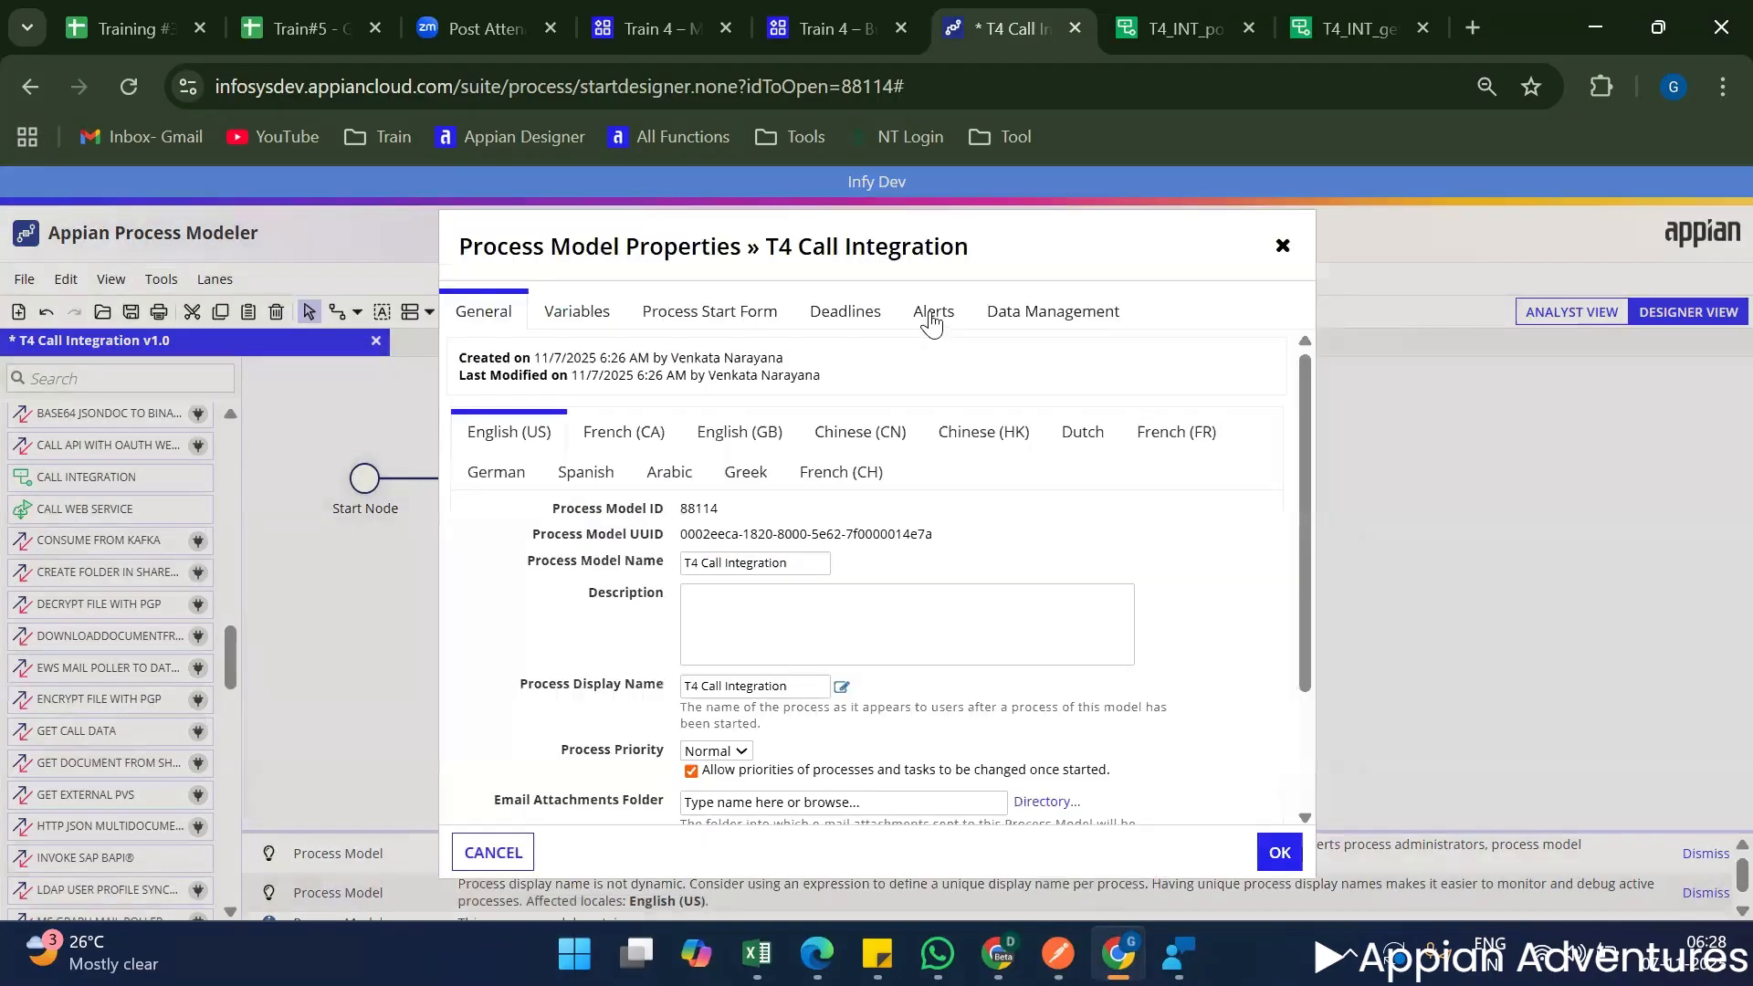
{"action": "left_click", "coordinate": [931, 313]}
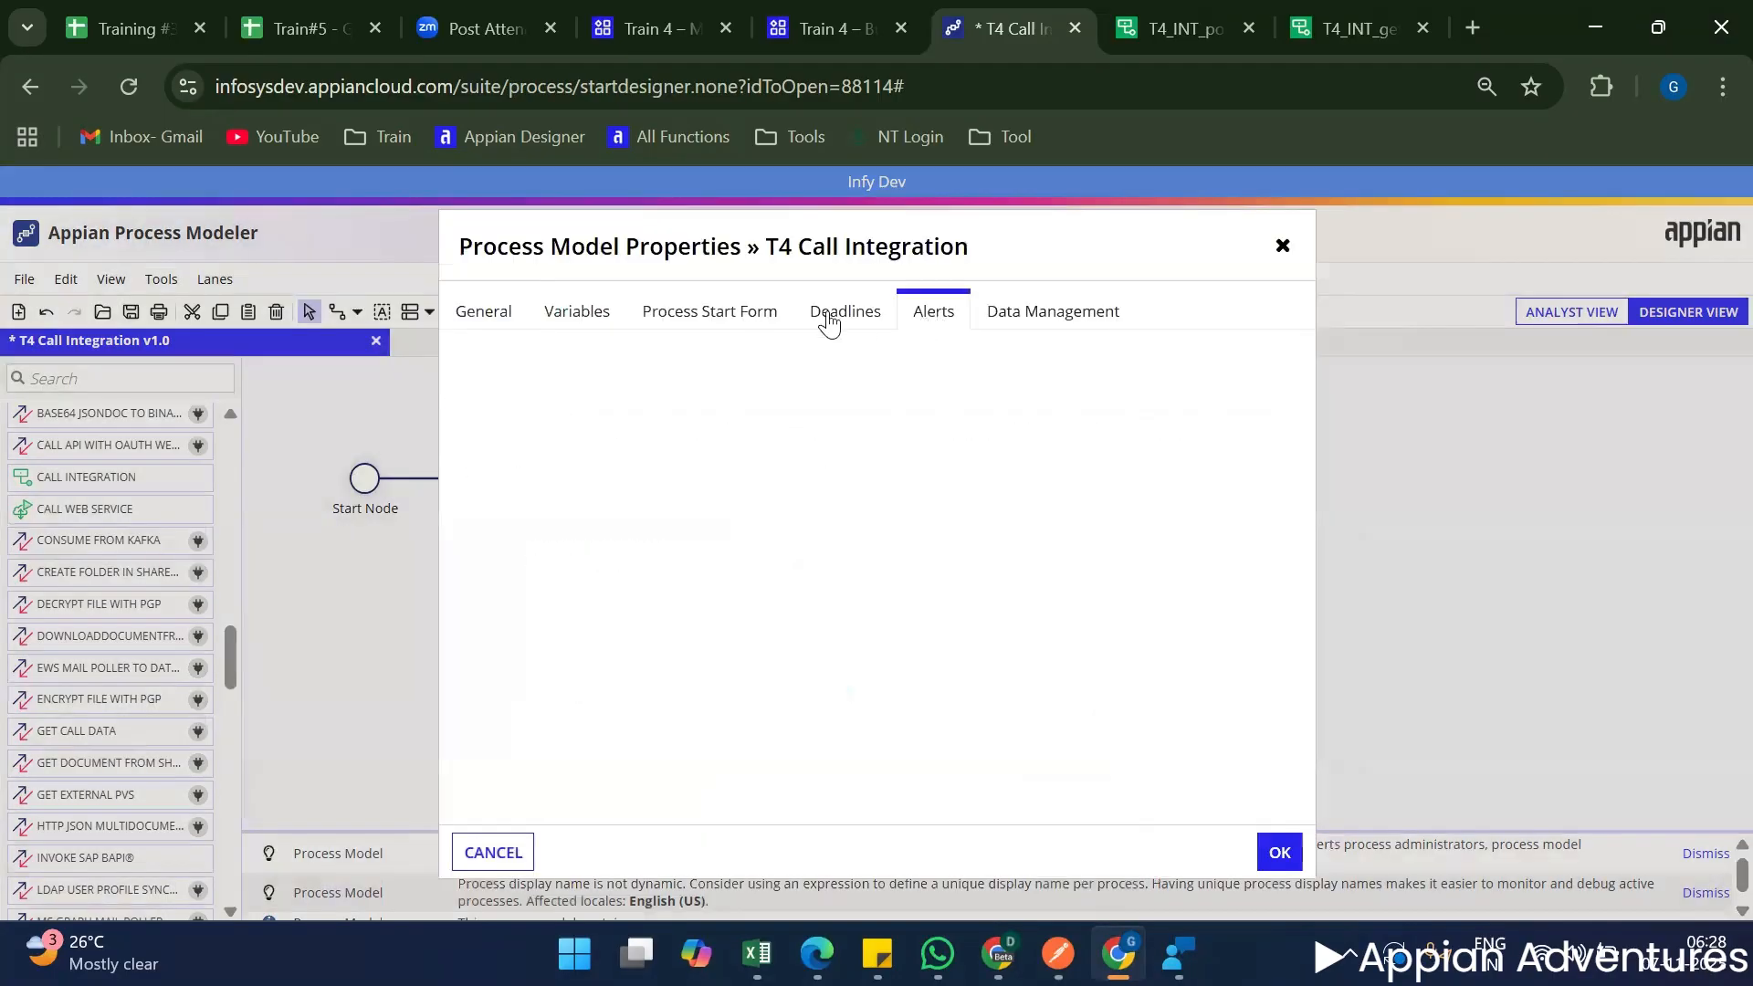
{"action": "left_click", "coordinate": [486, 417]}
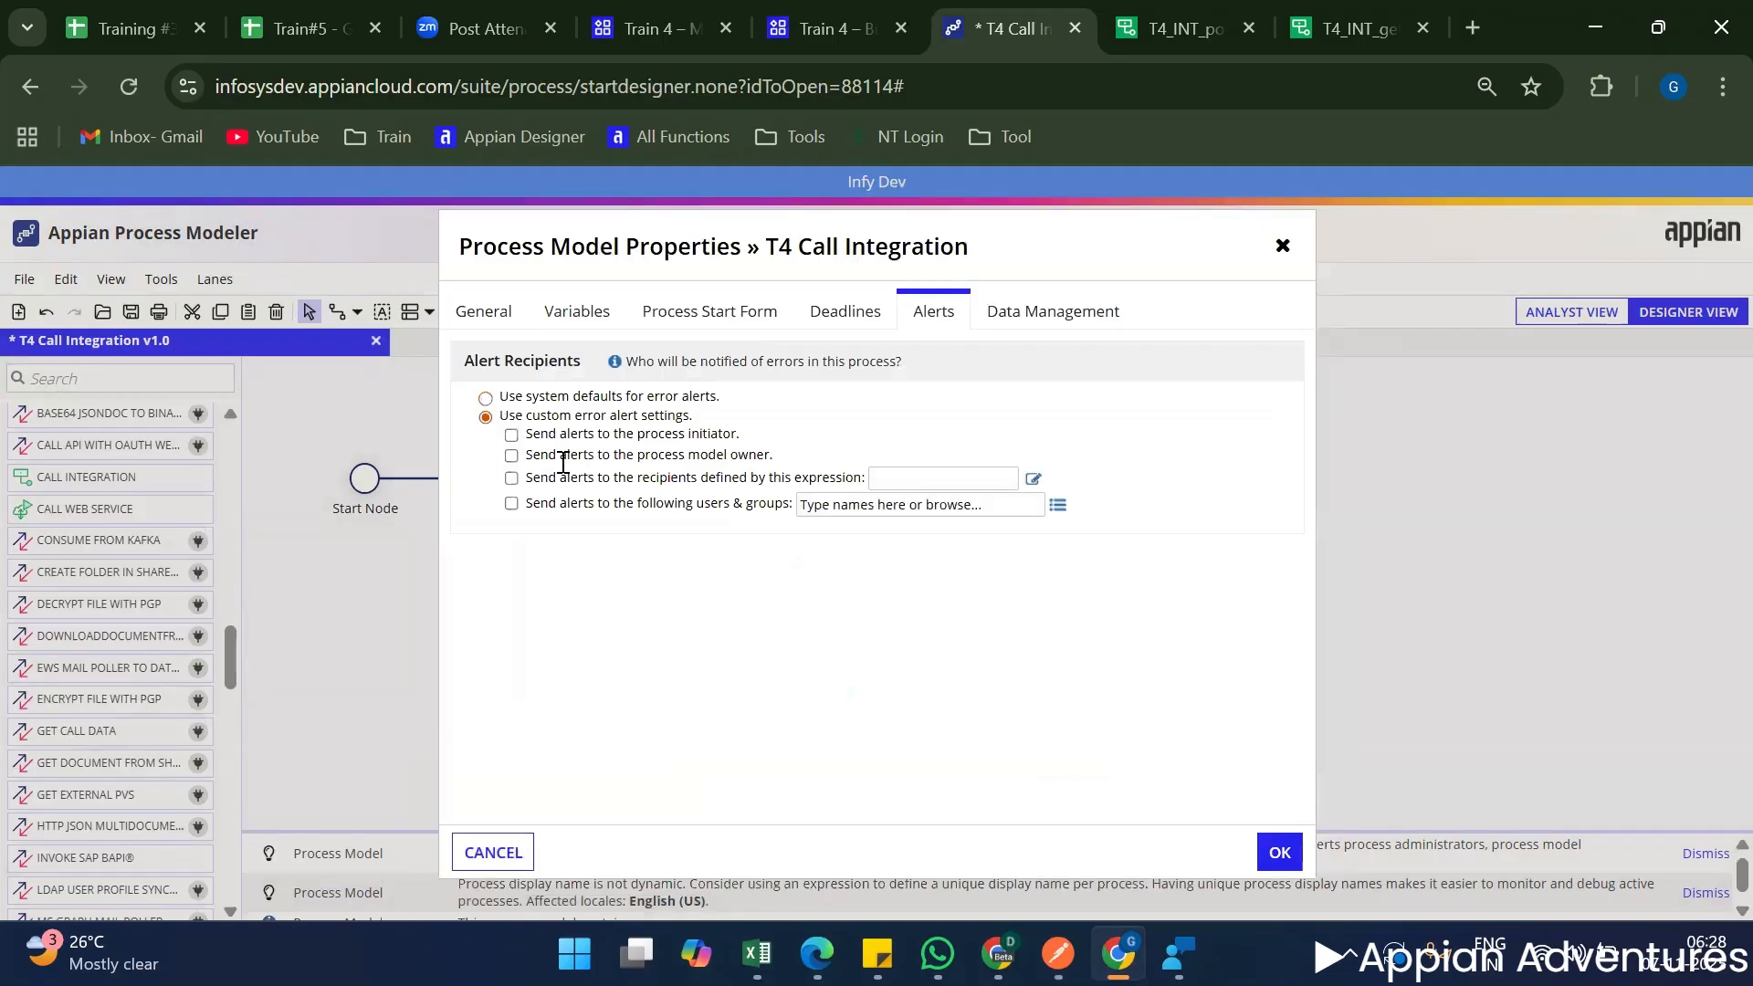
{"action": "left_click", "coordinate": [511, 434]}
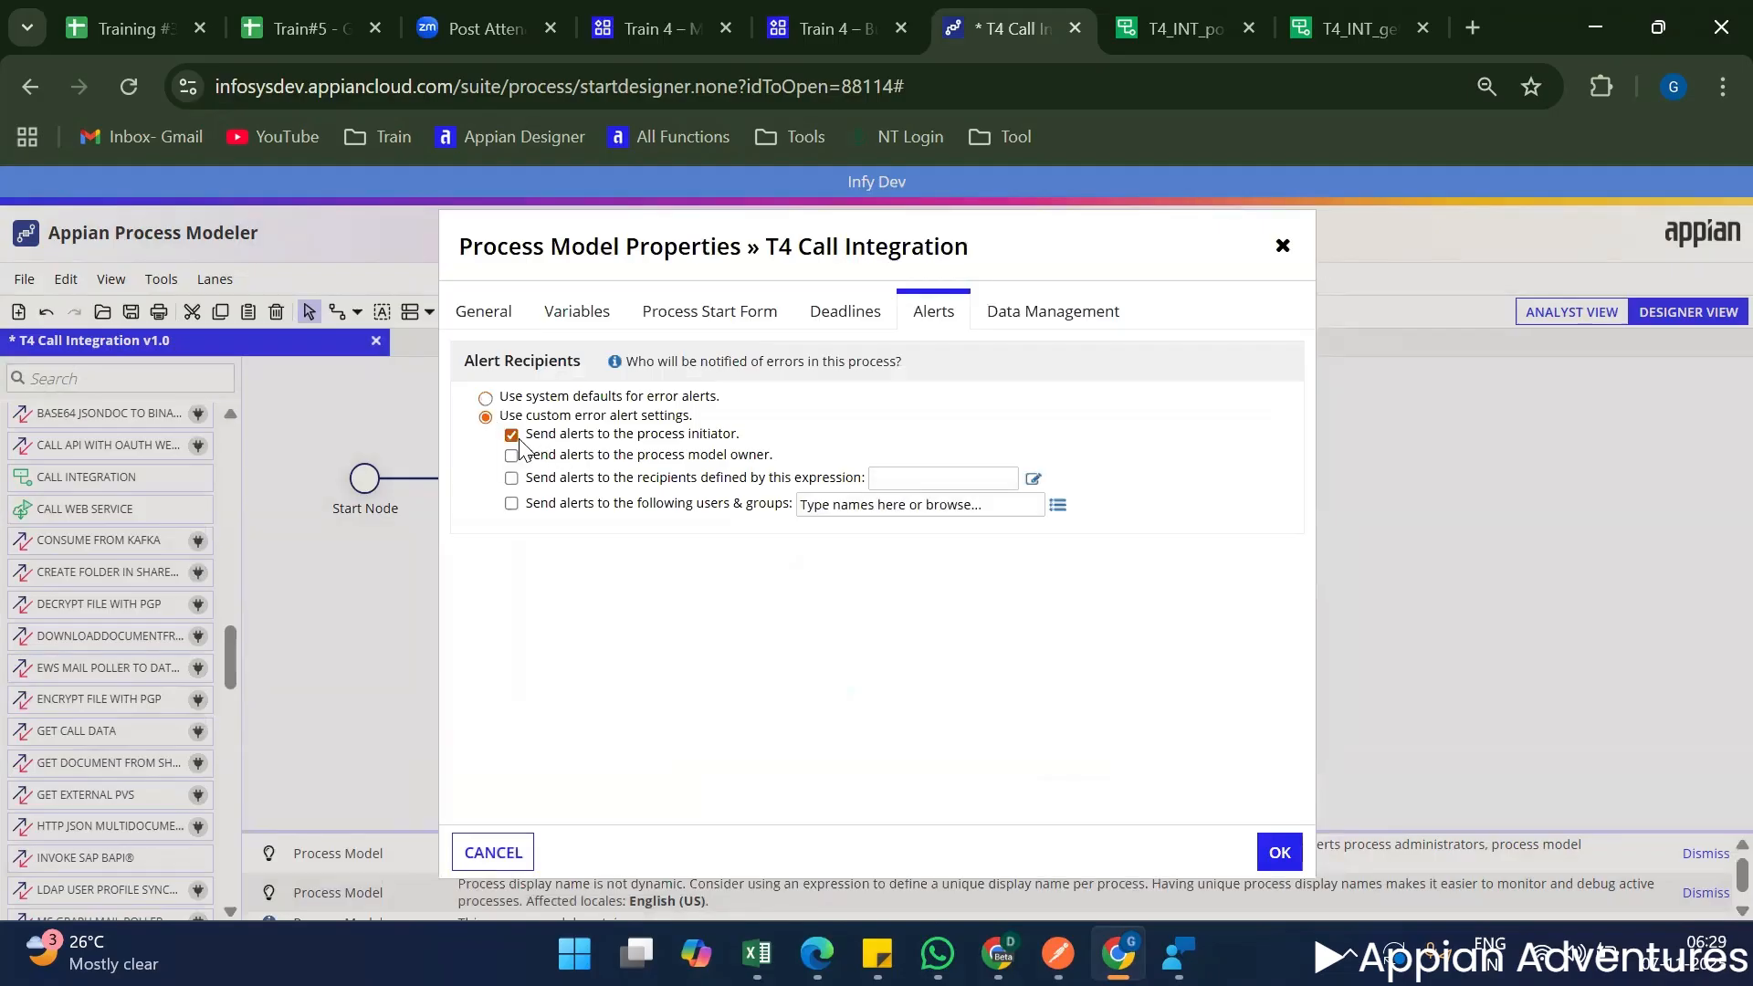
Set automatic process clean-up to delete processes after completion or cancellation, and apply the process model properties.
{"action": "left_click", "coordinate": [1069, 315]}
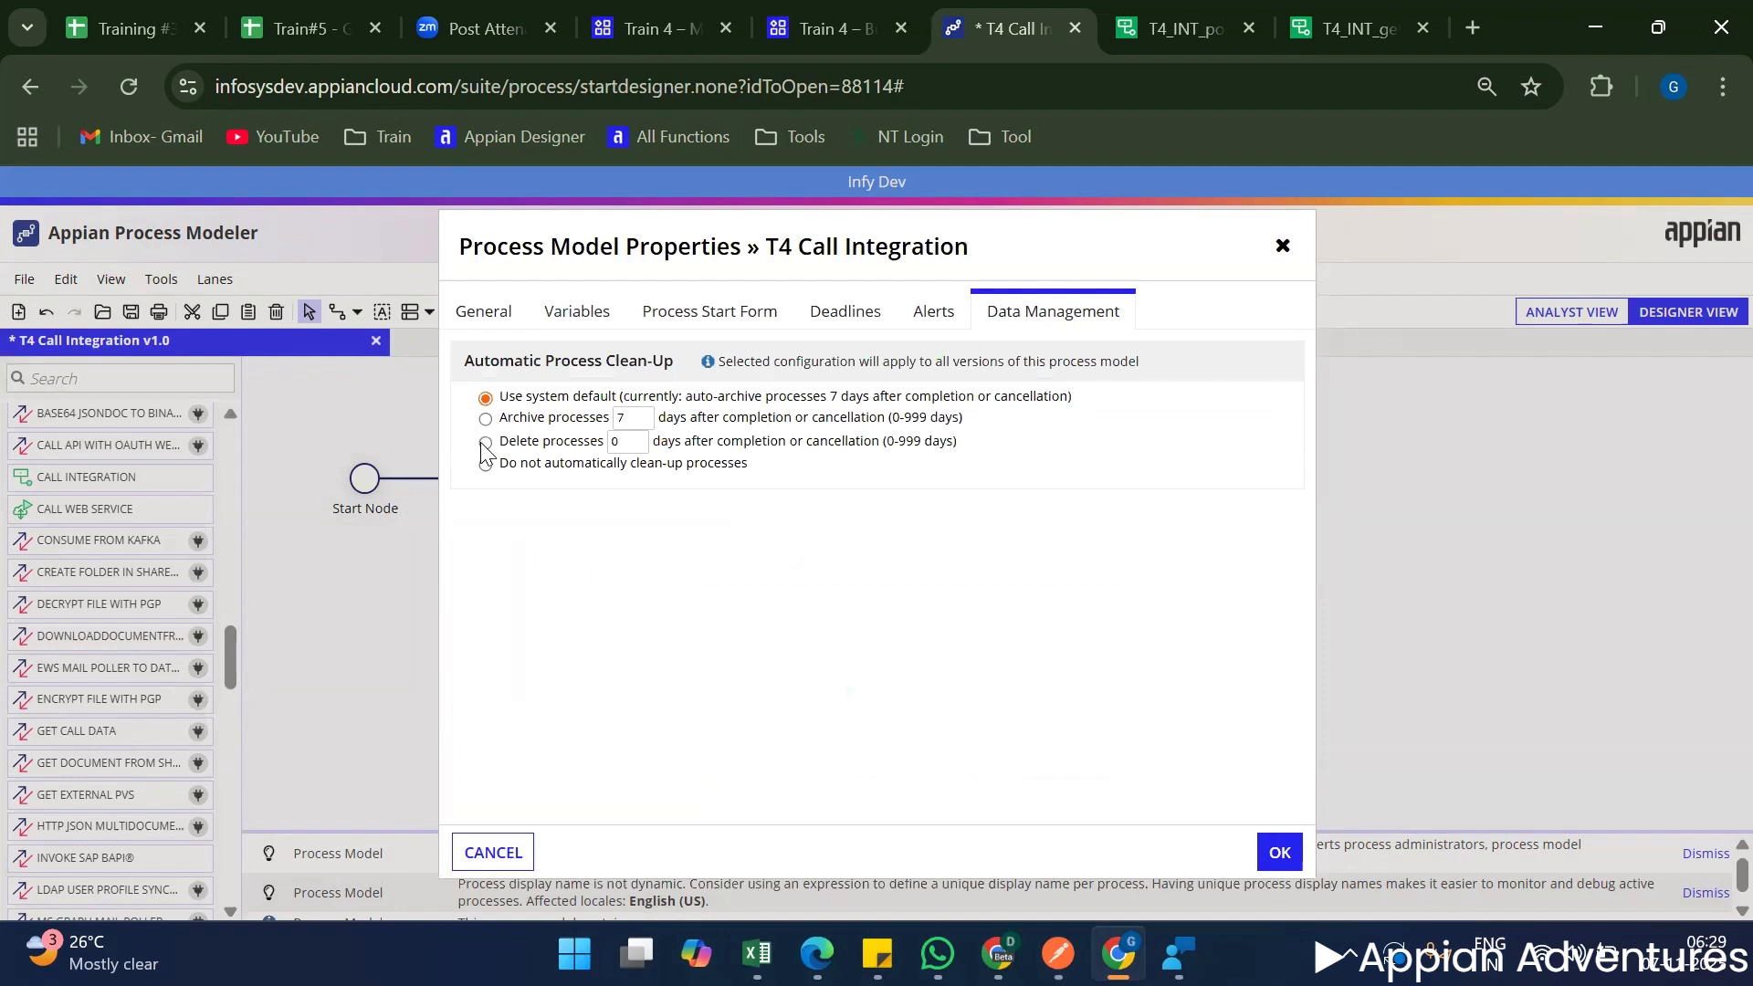
{"action": "left_click", "coordinate": [485, 442]}
{"action": "left_click", "coordinate": [642, 439]}
{"action": "left_click", "coordinate": [1279, 852]}
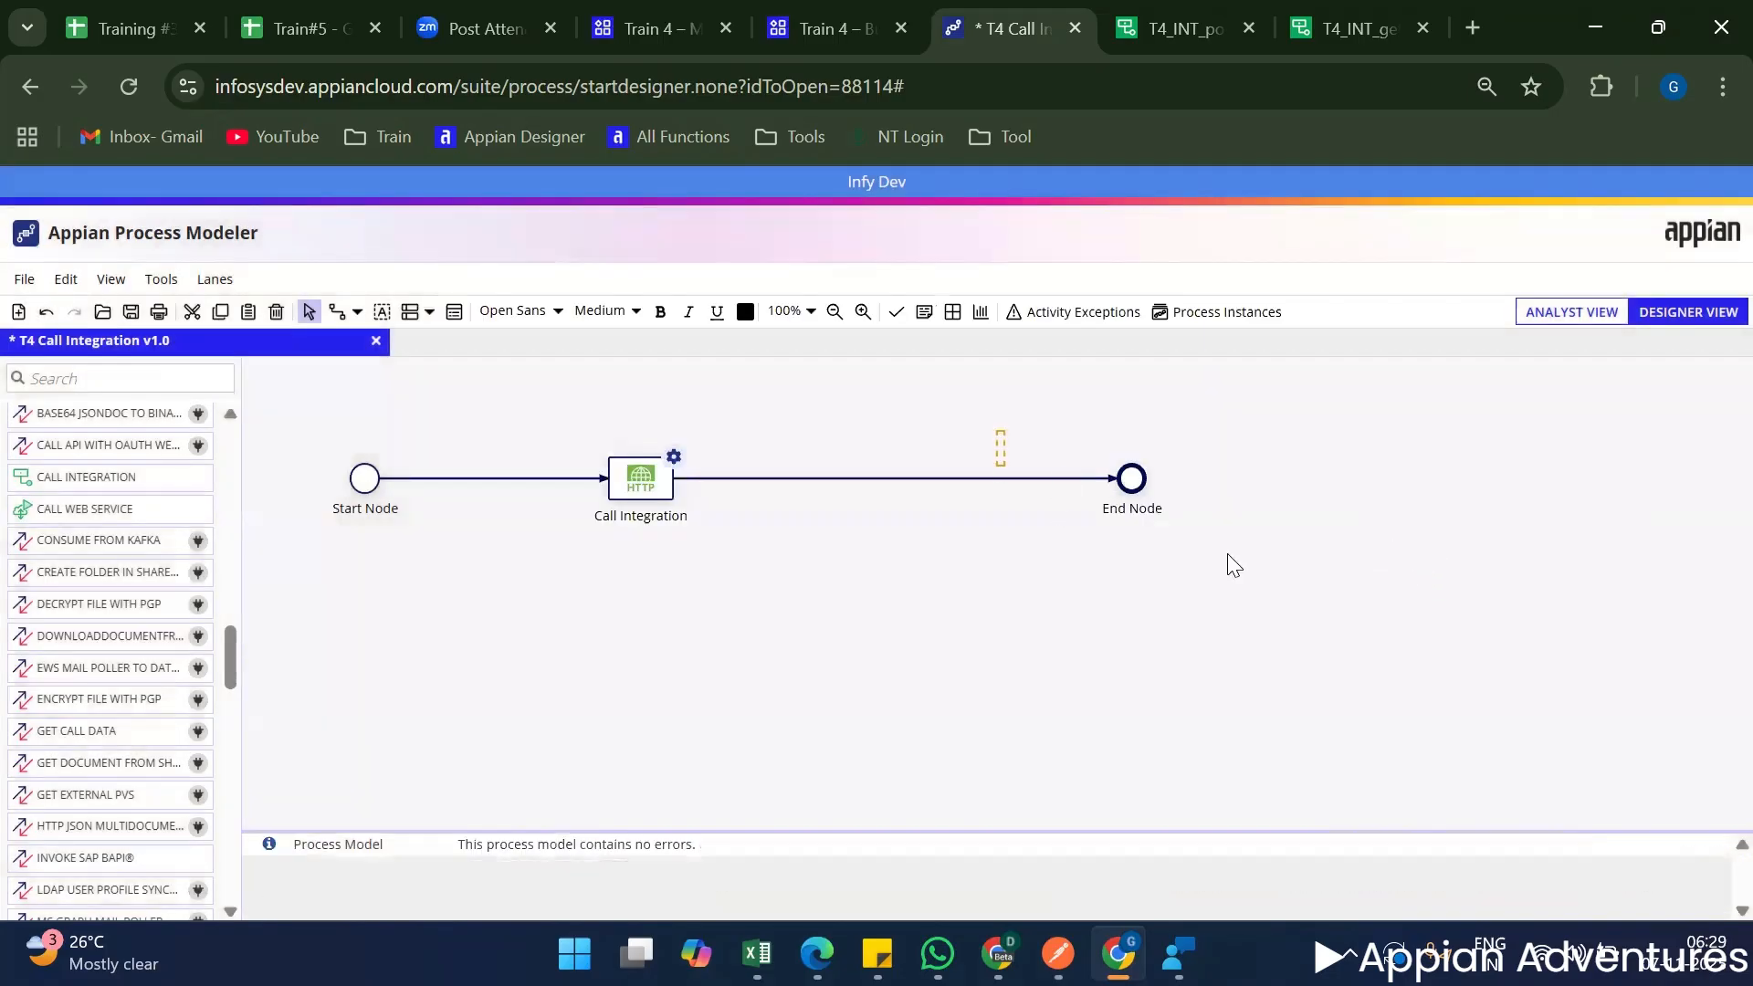
Tidy the flow layout by moving the Start, Call Integration and End nodes closer together in one row.
{"action": "left_click_drag", "start_coordinate": [1131, 478], "coordinate": [763, 478]}
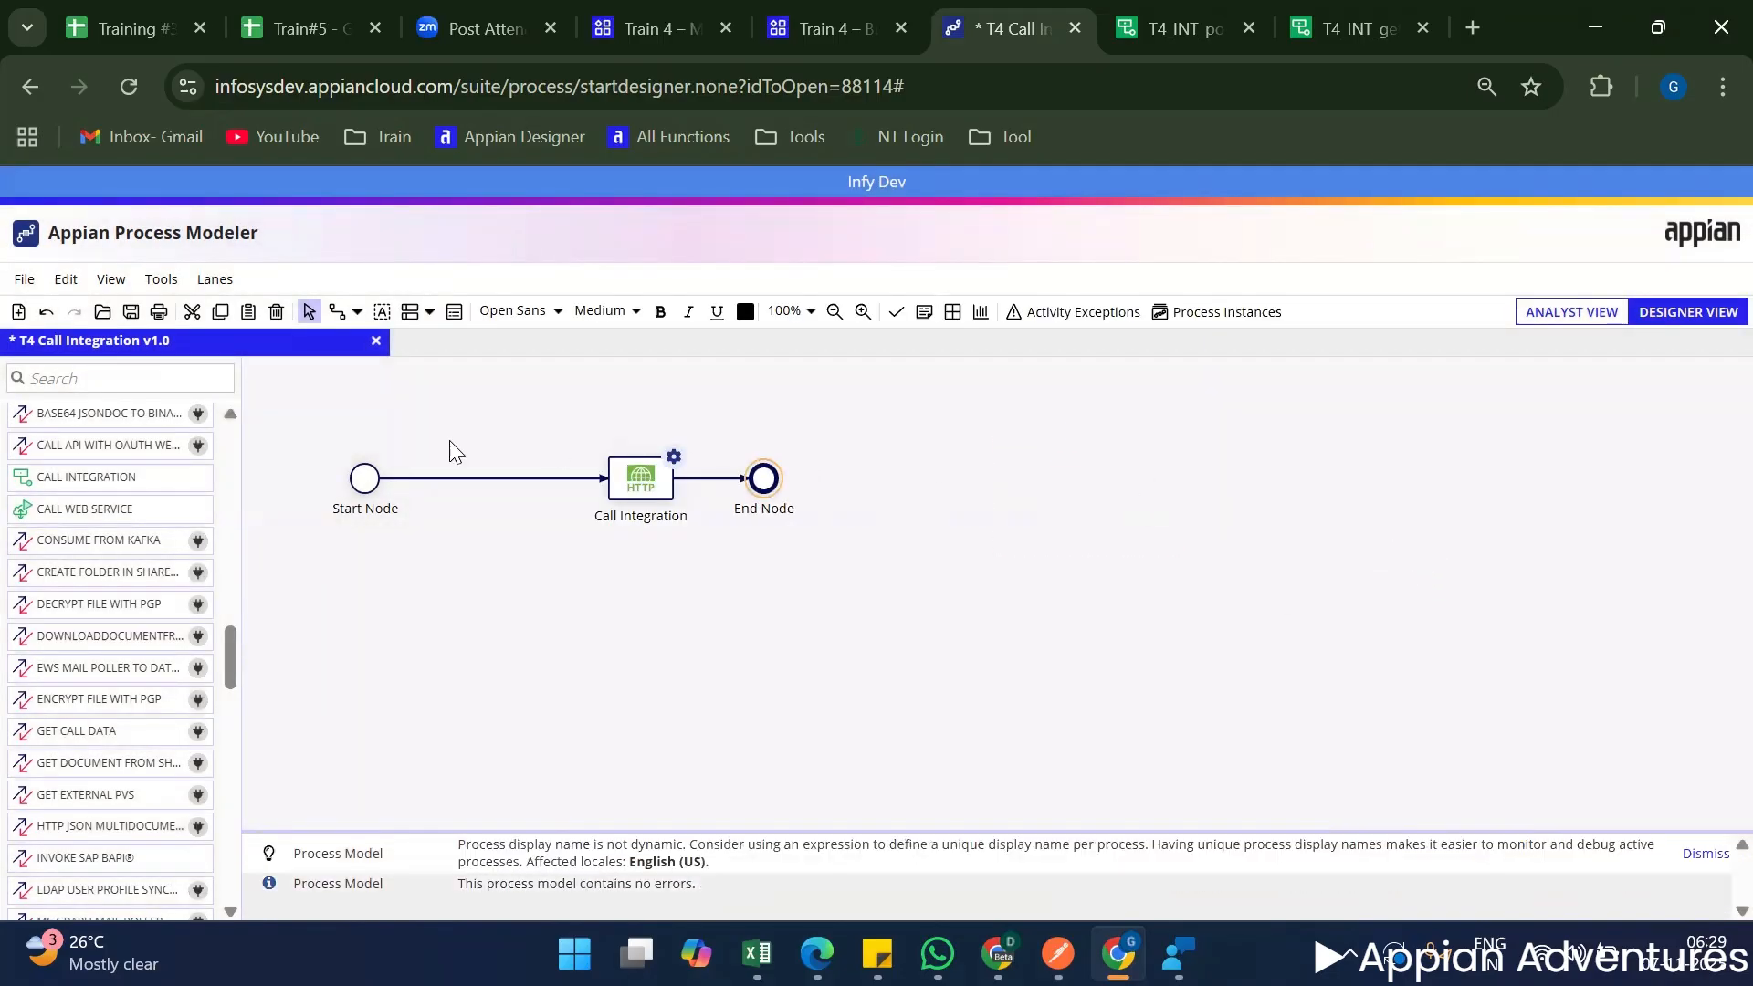
{"action": "left_click", "coordinate": [451, 539]}
{"action": "key", "text": "Right"}
{"action": "key", "text": "Right"}
{"action": "left_click_drag", "start_coordinate": [655, 498], "coordinate": [527, 491]}
Enable activity chaining on the flows entering and leaving the Call Integration node.
{"action": "right_click", "coordinate": [528, 491]}
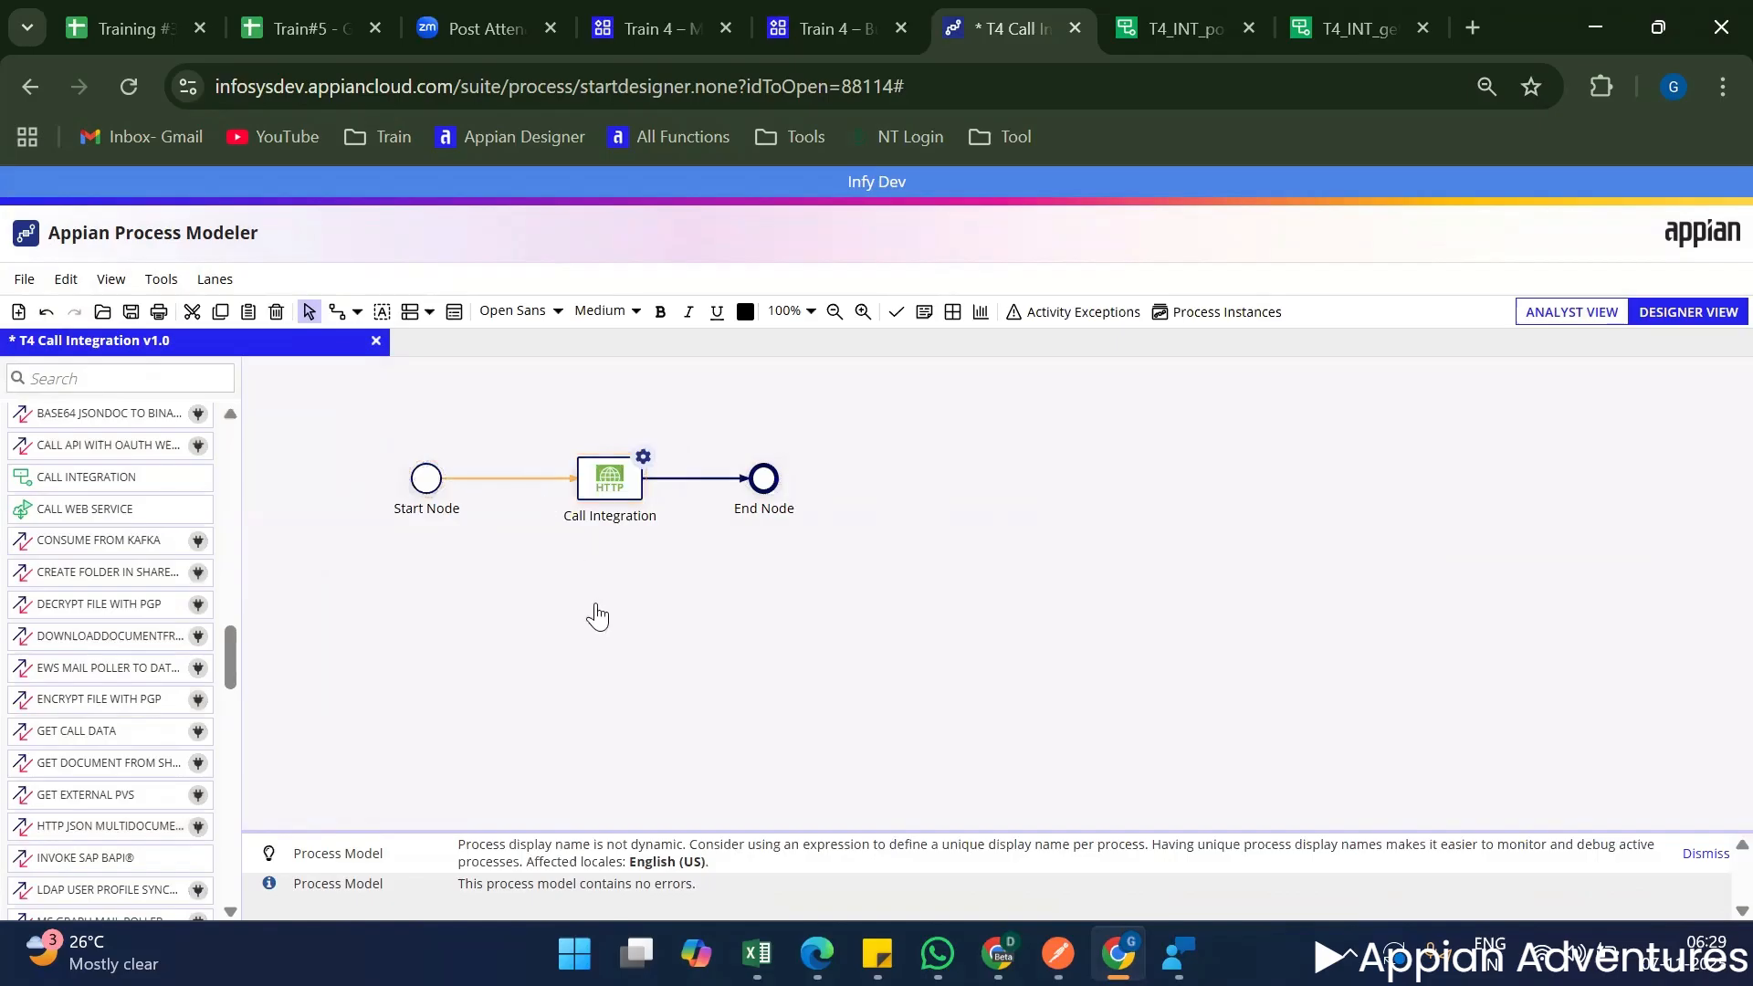
{"action": "left_click", "coordinate": [606, 777]}
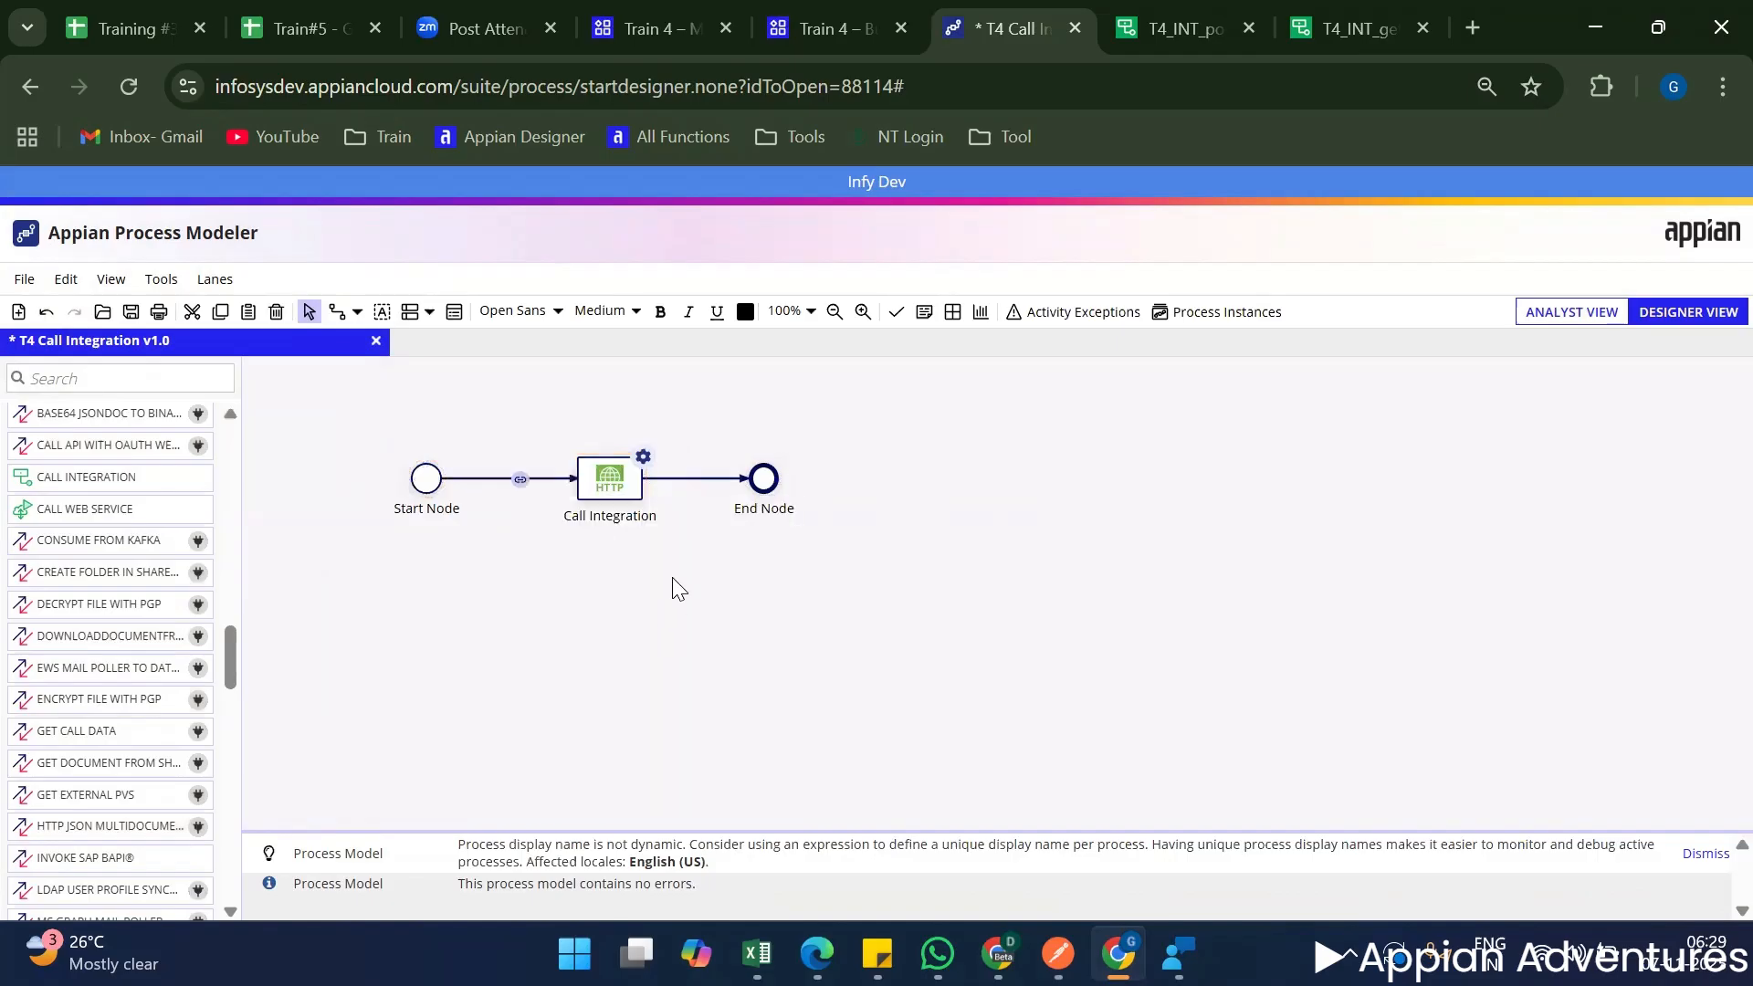
{"action": "right_click", "coordinate": [675, 482]}
{"action": "left_click", "coordinate": [785, 772]}
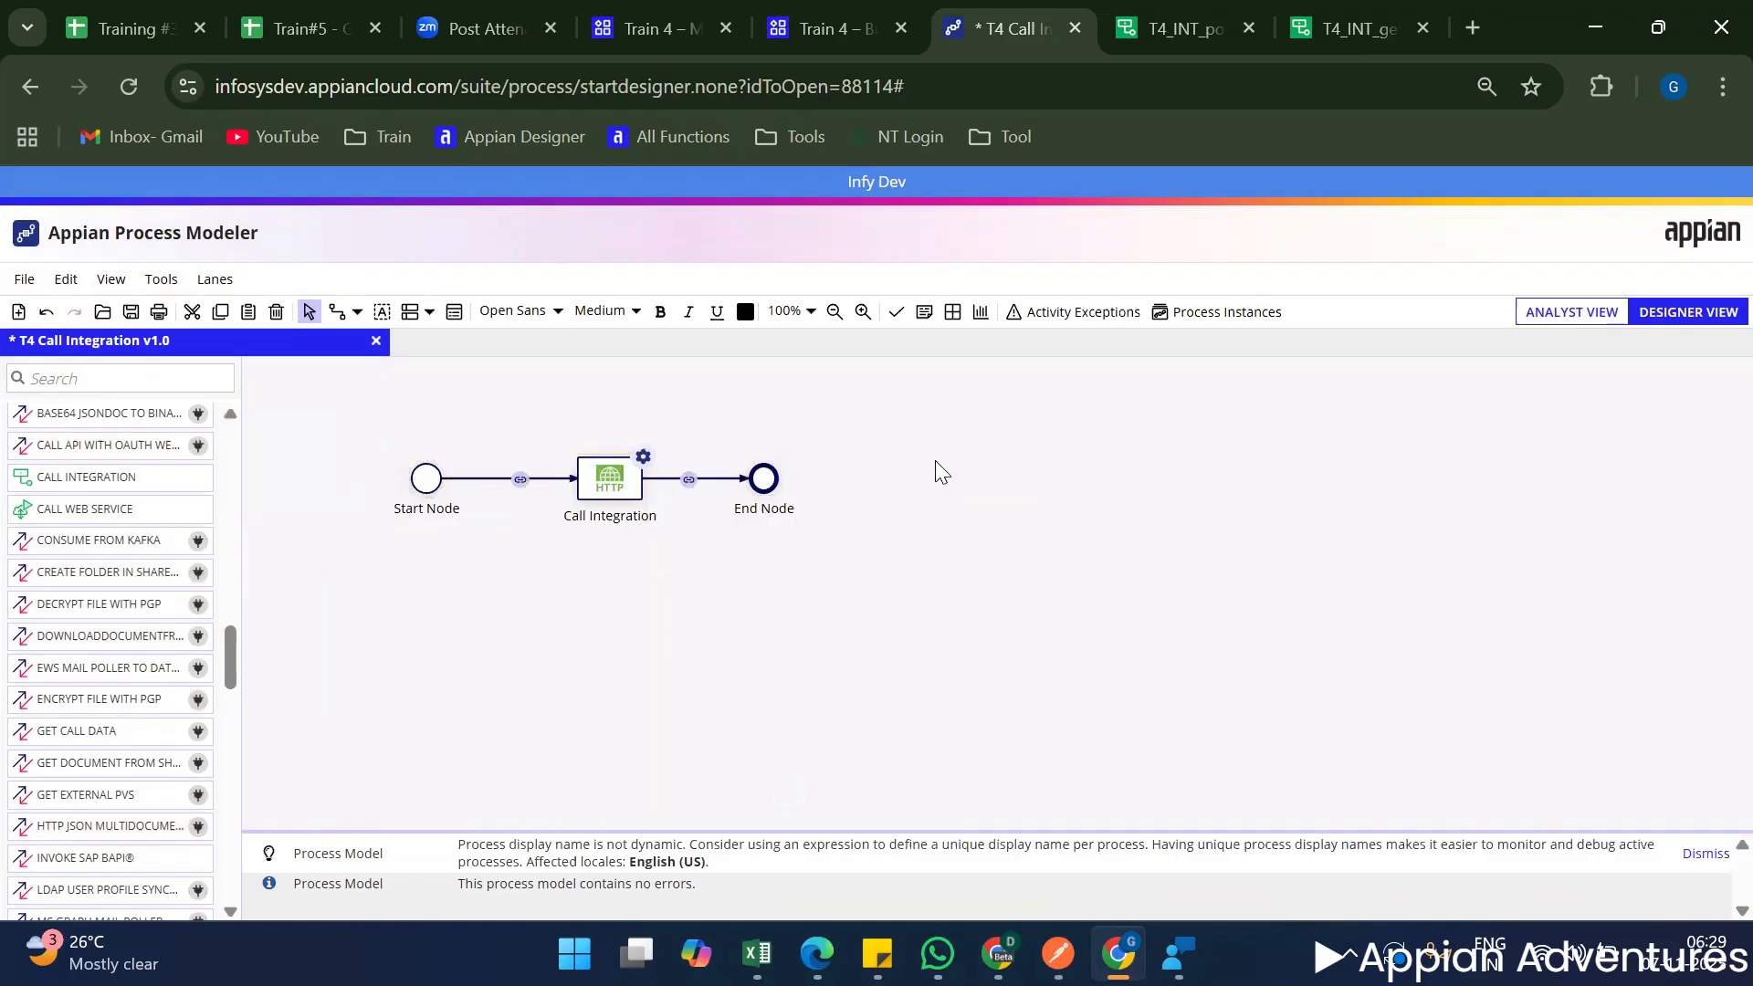
Save and publish the T4 Call Integration process model and return to the Train 4 application's object list.
{"action": "right_click", "coordinate": [966, 548]}
{"action": "left_click", "coordinate": [965, 540]}
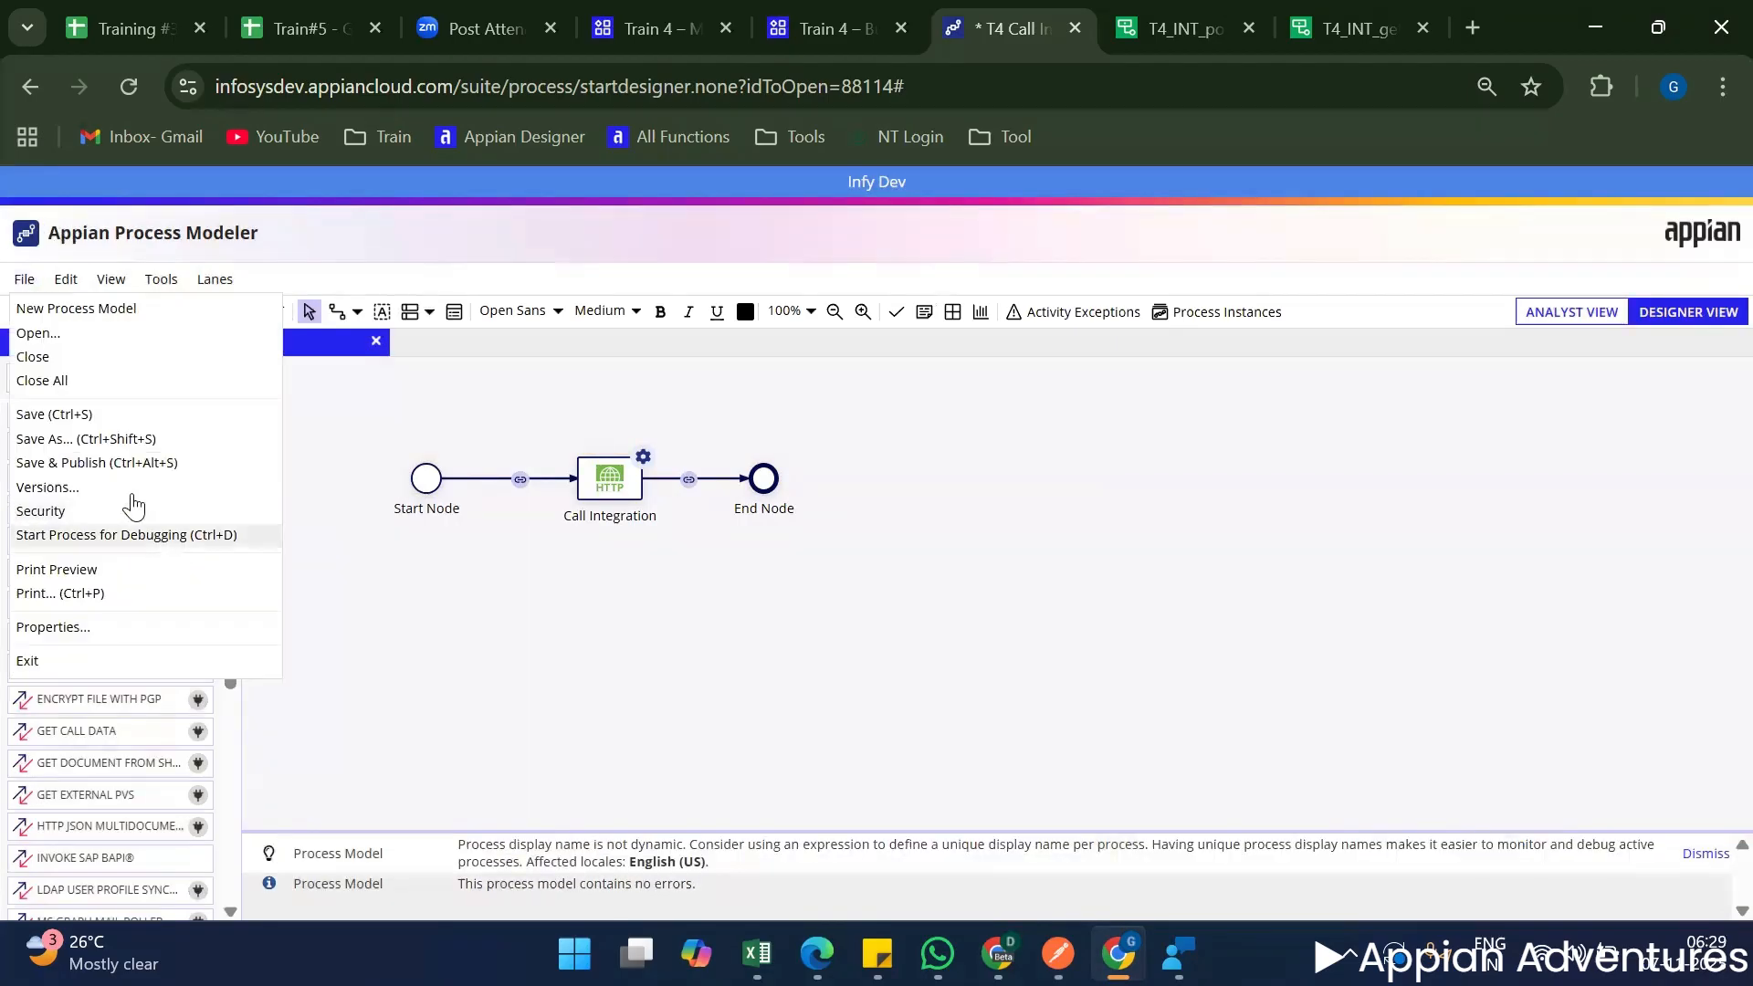
{"action": "left_click", "coordinate": [133, 465]}
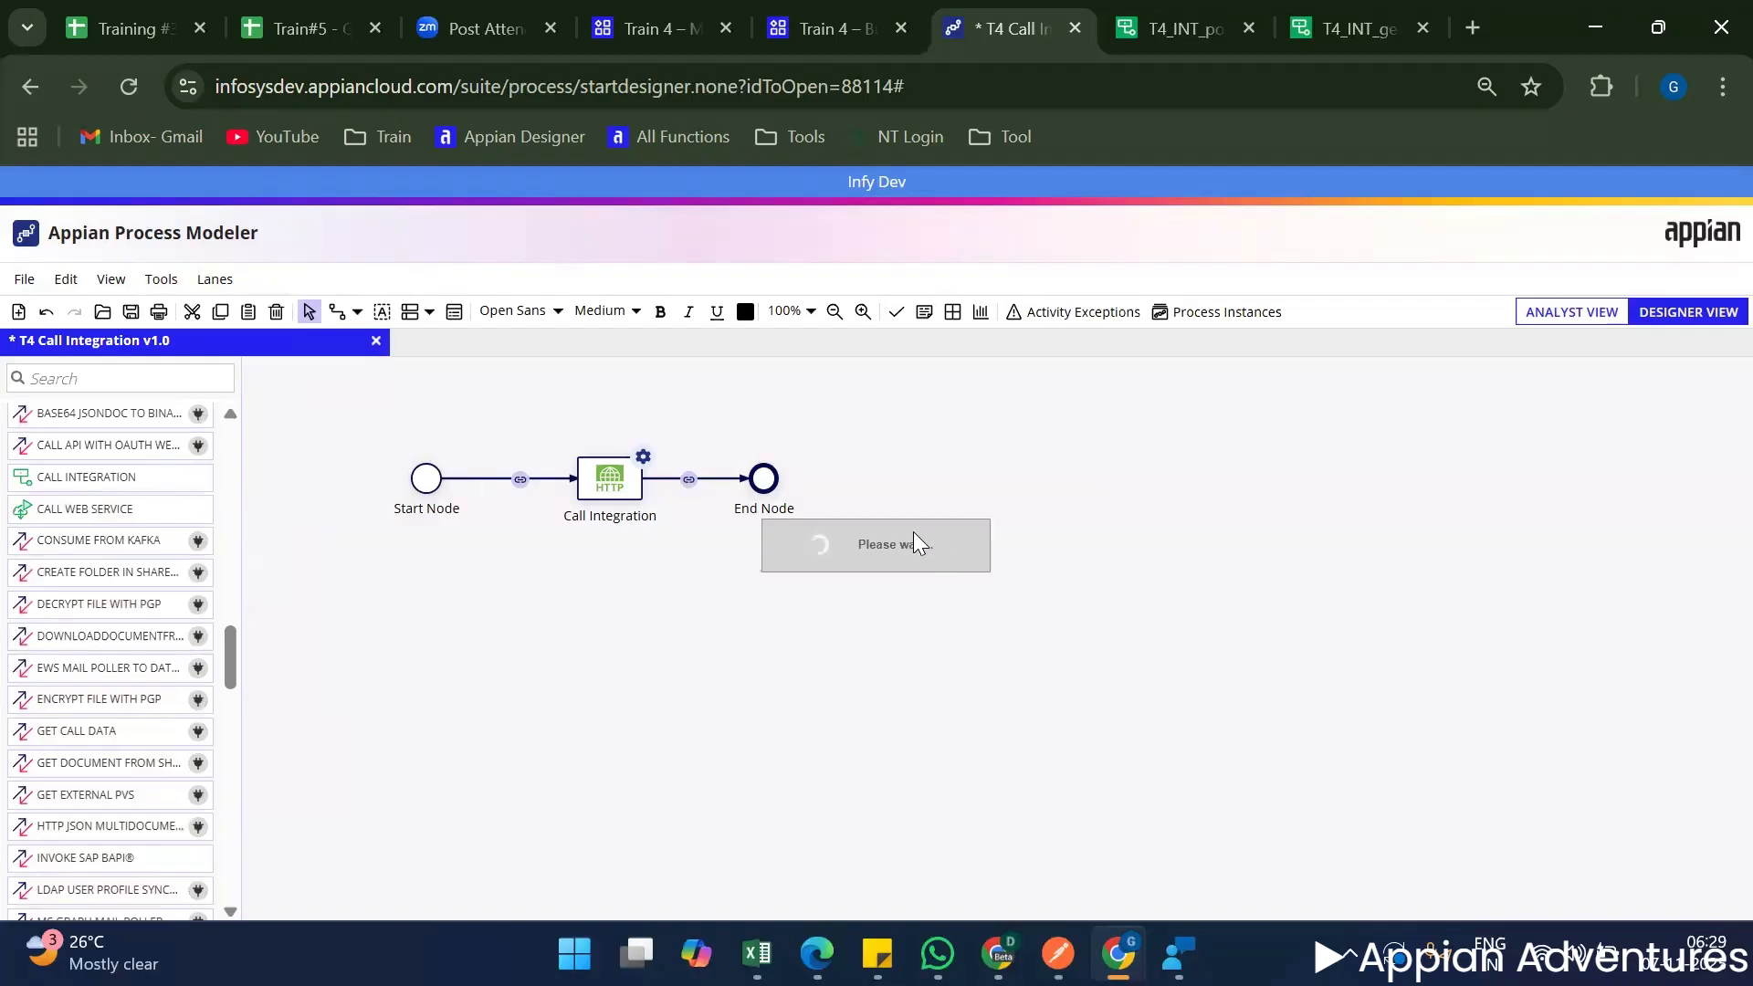
{"action": "left_click", "coordinate": [840, 4]}
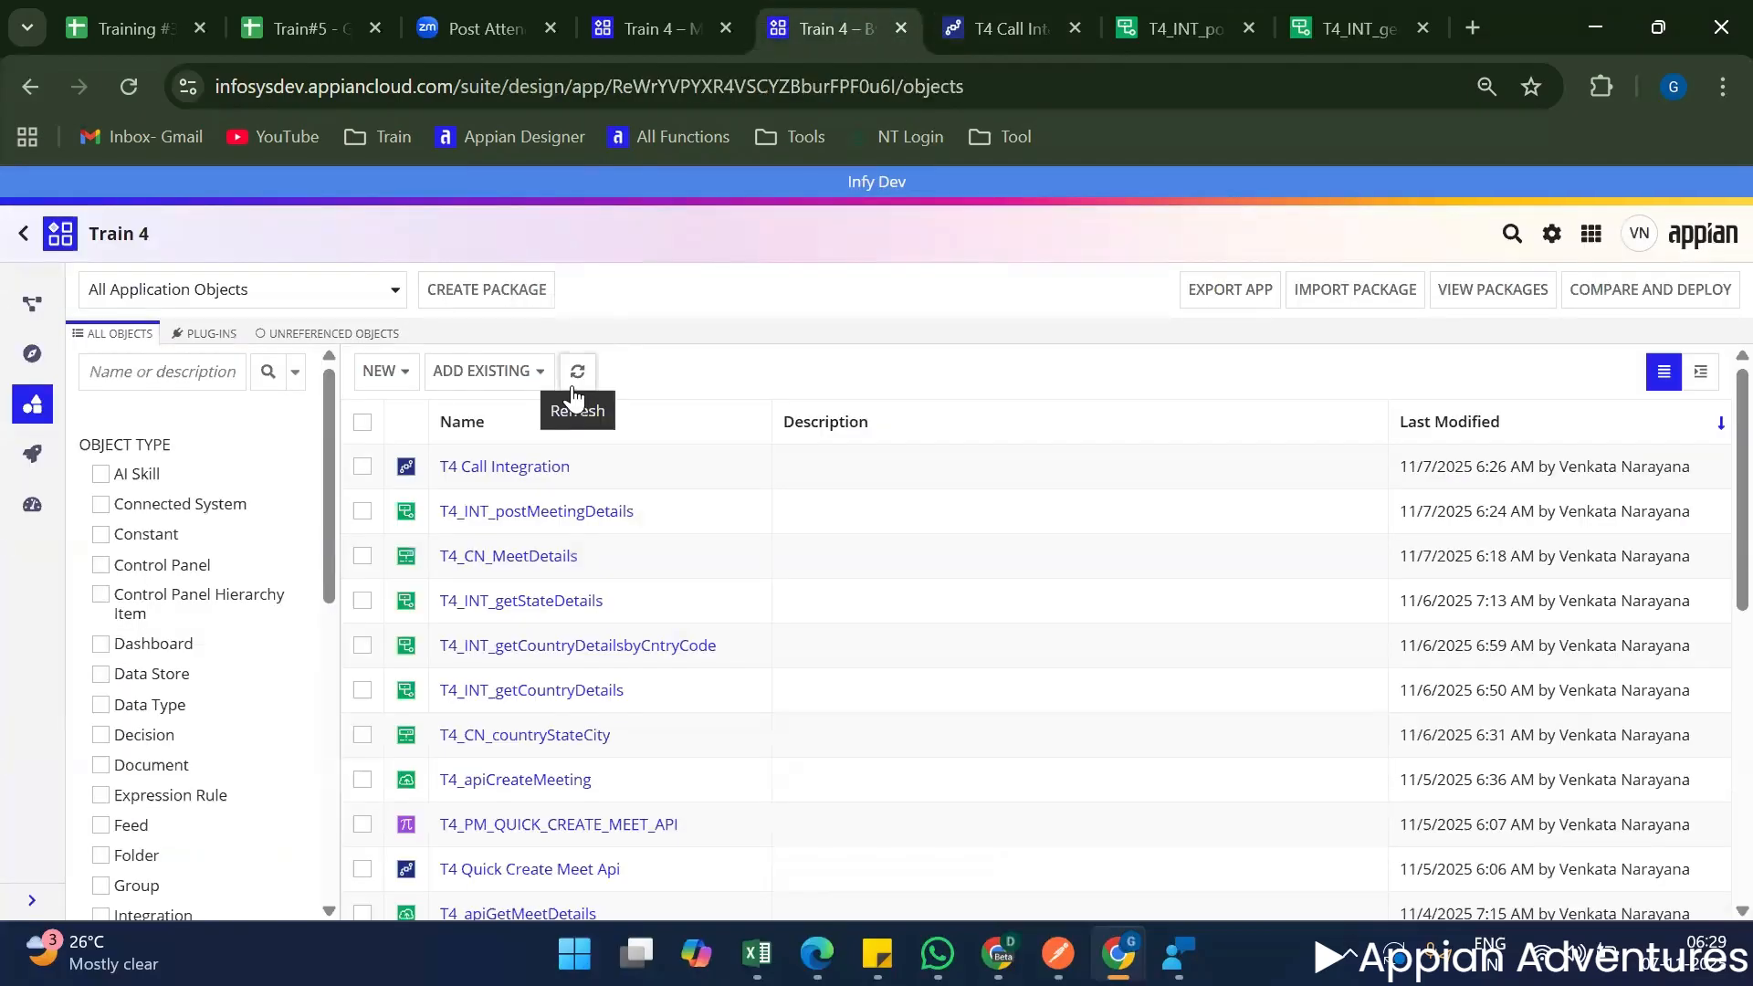
Select the T4 Call Integration process model in the application's object list.
{"action": "scroll", "coordinate": [789, 609], "scroll_direction": "down", "scroll_amount": 5}
{"action": "scroll", "coordinate": [789, 610], "scroll_direction": "up", "scroll_amount": 5}
{"action": "triple_click", "coordinate": [576, 472]}
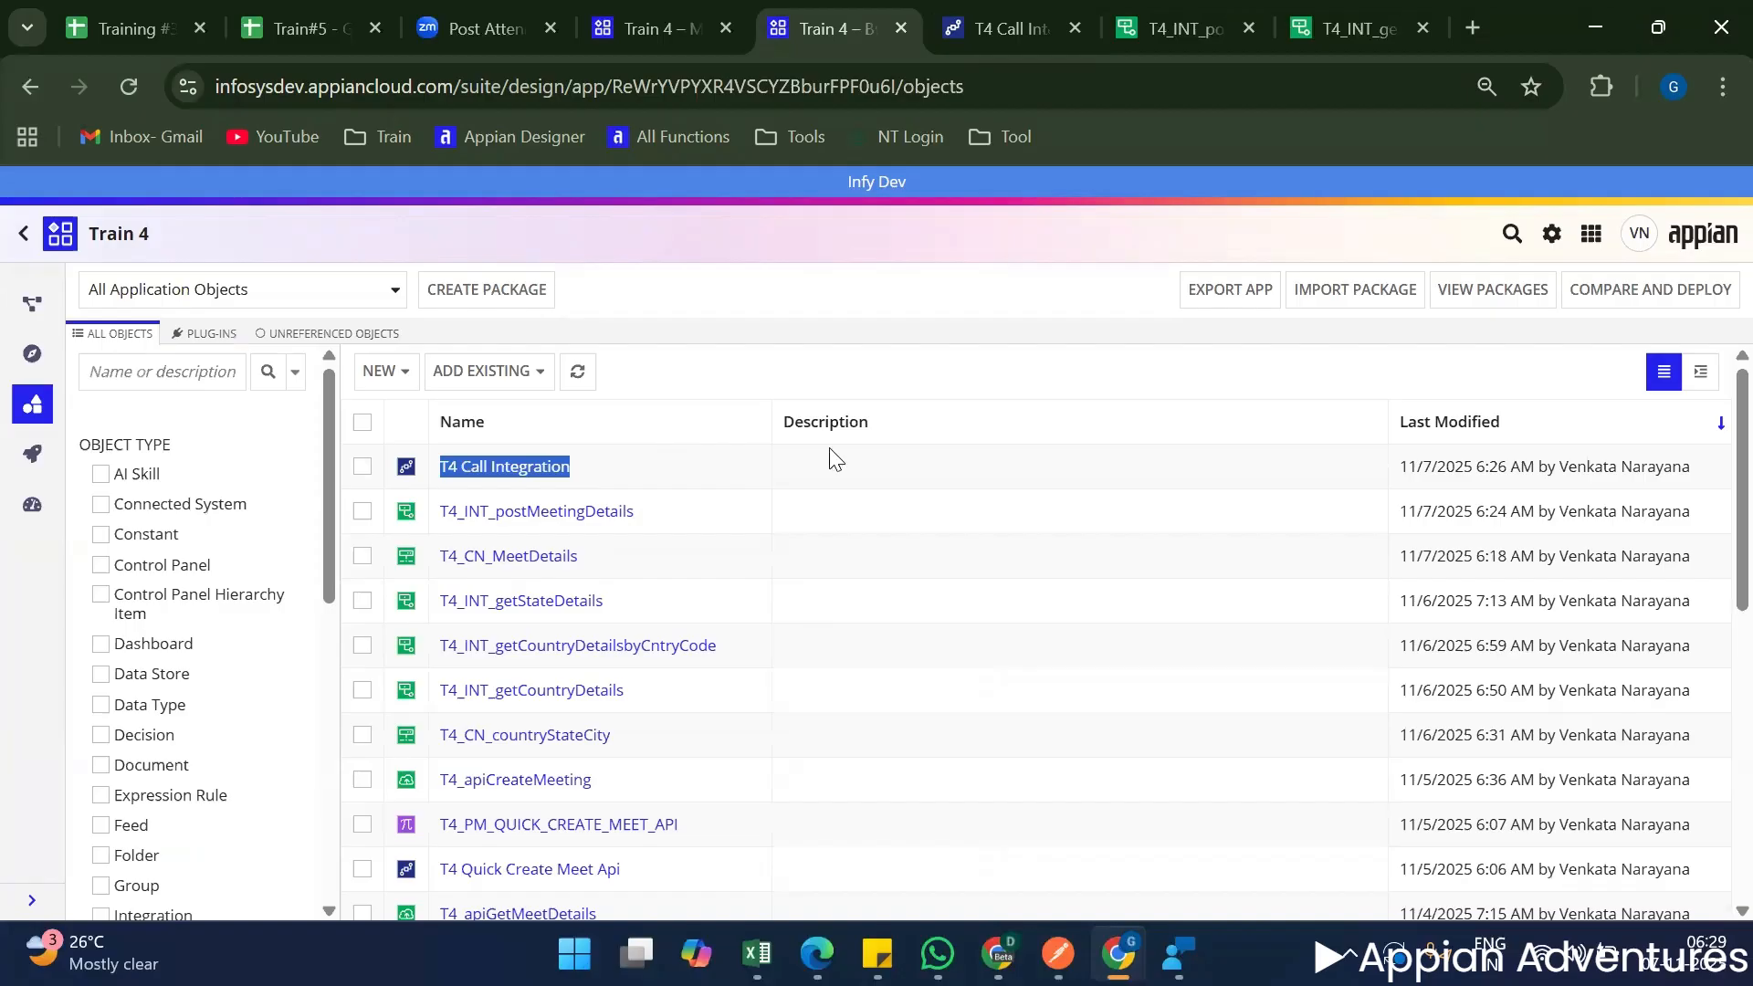
{"action": "left_click", "coordinate": [363, 470]}
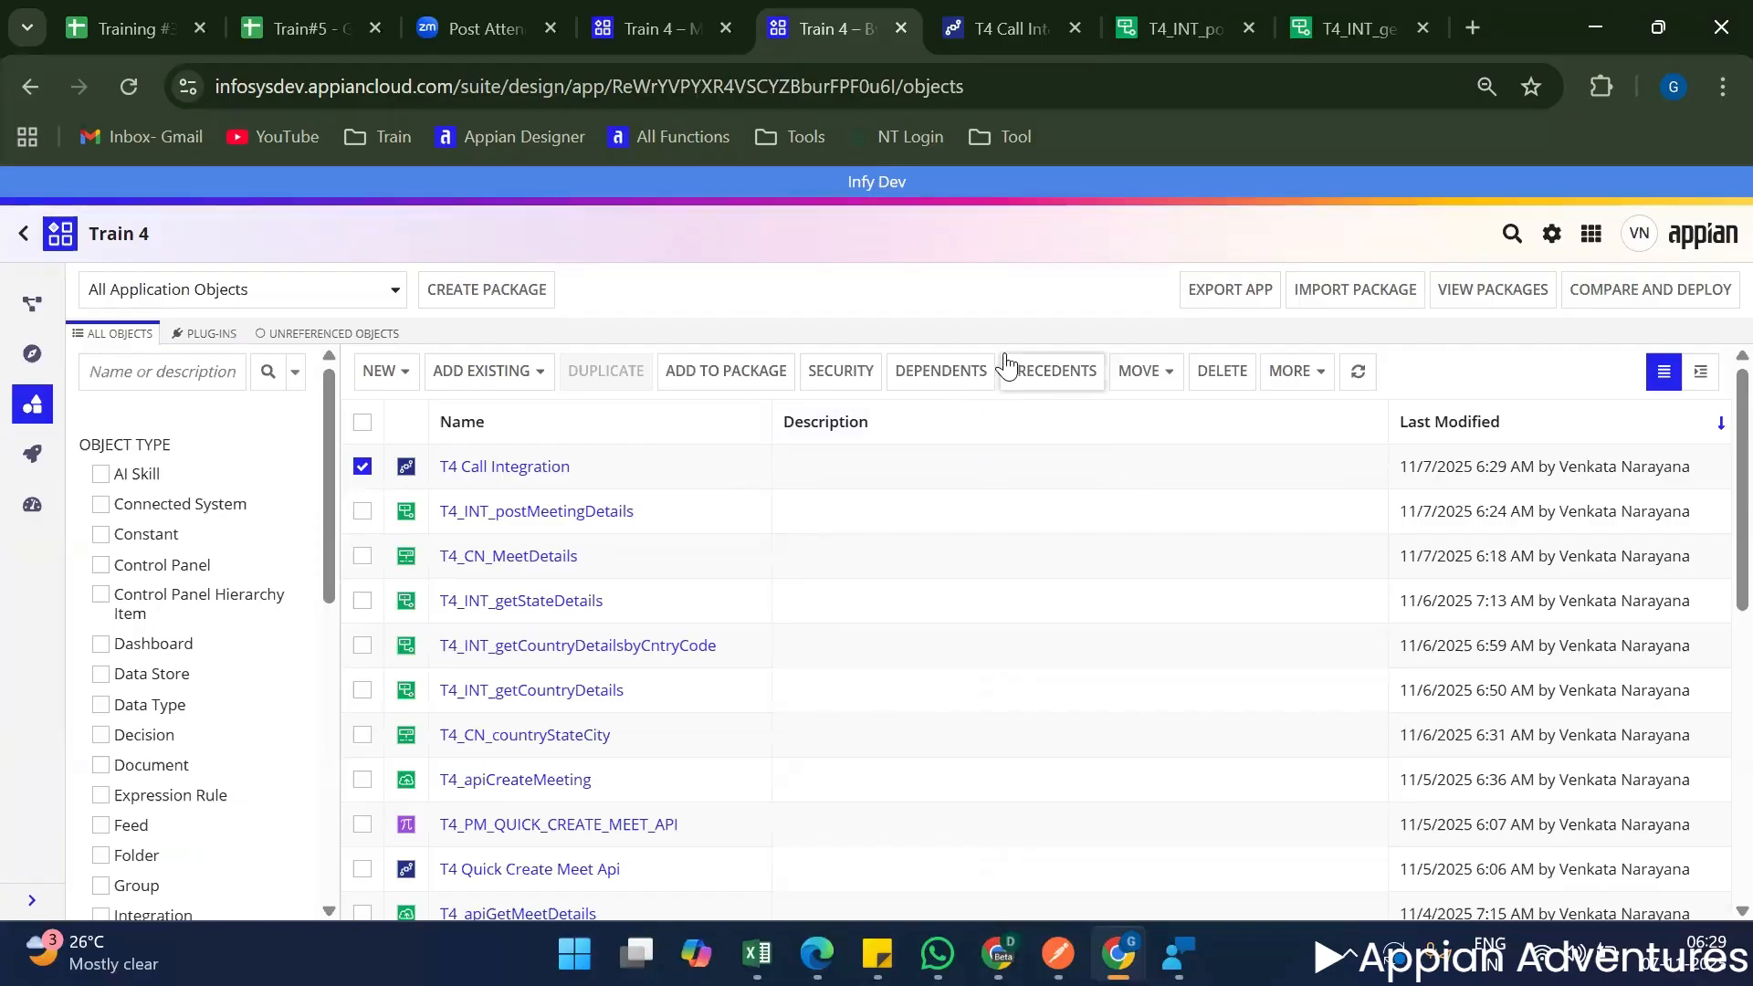
Start a new constant from scratch and name it T4_PM_CALL_INTEGRATION.
{"action": "left_click", "coordinate": [394, 391]}
{"action": "scroll", "coordinate": [429, 621], "scroll_direction": "down", "scroll_amount": 5}
{"action": "scroll", "coordinate": [432, 655], "scroll_direction": "up", "scroll_amount": 1}
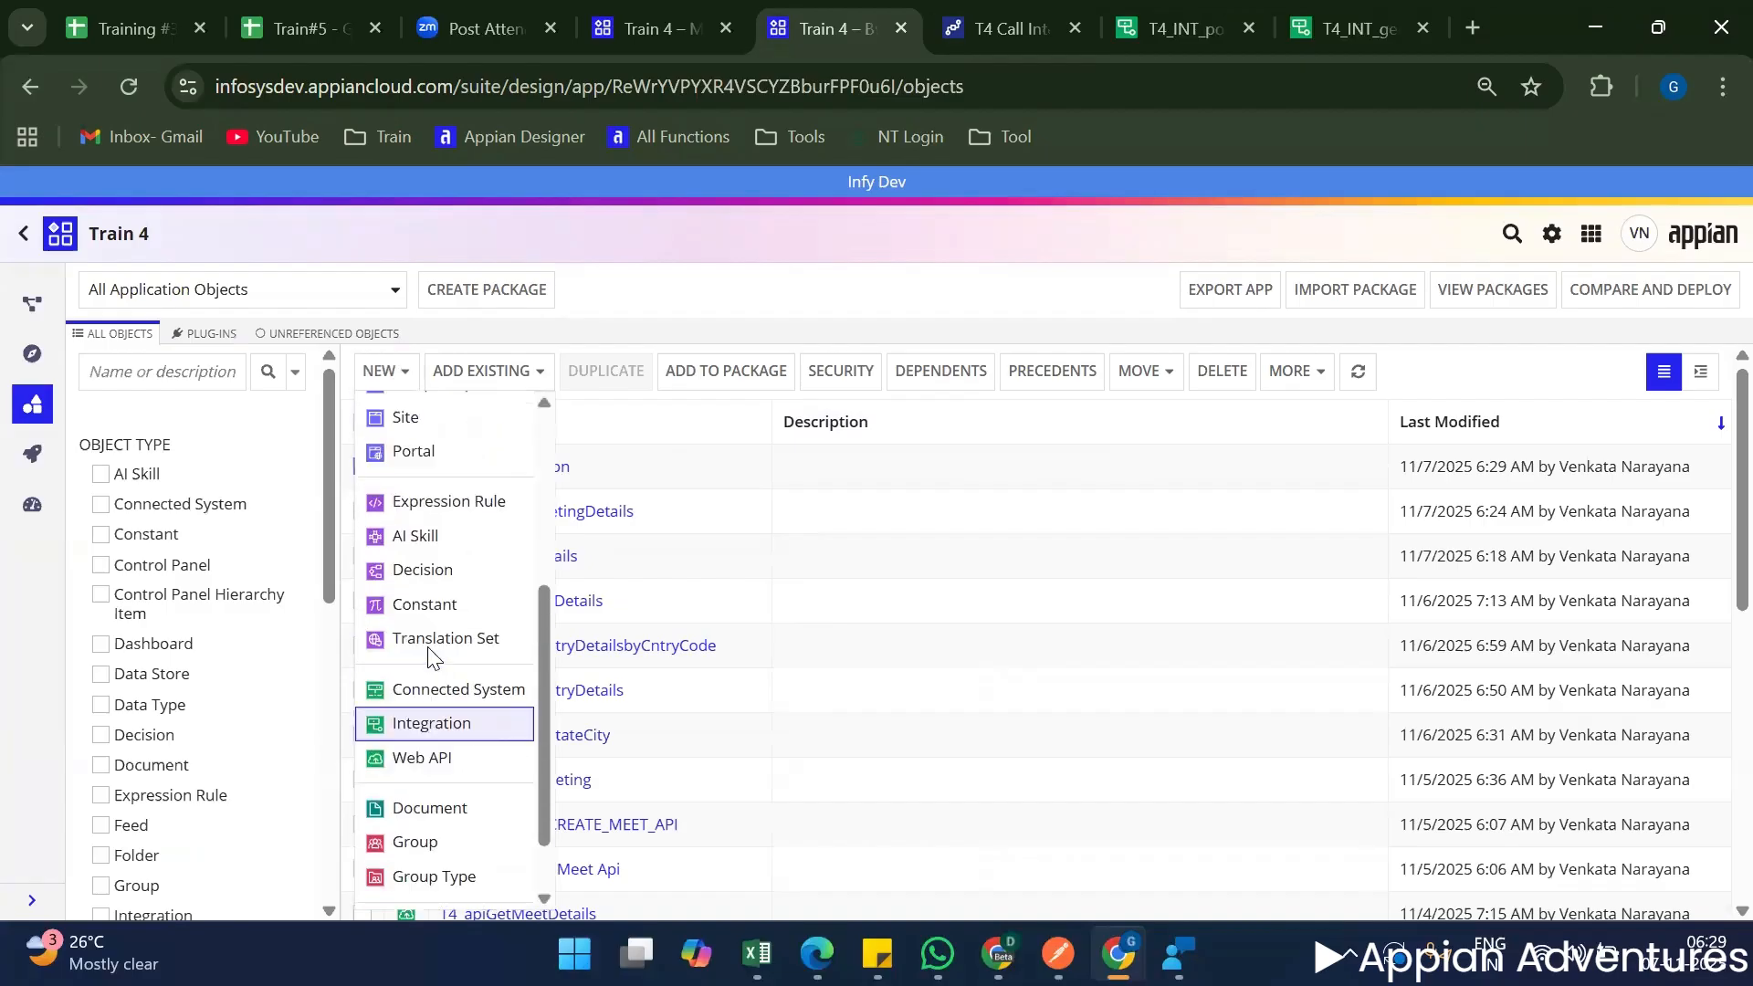
{"action": "scroll", "coordinate": [432, 656], "scroll_direction": "up", "scroll_amount": 2}
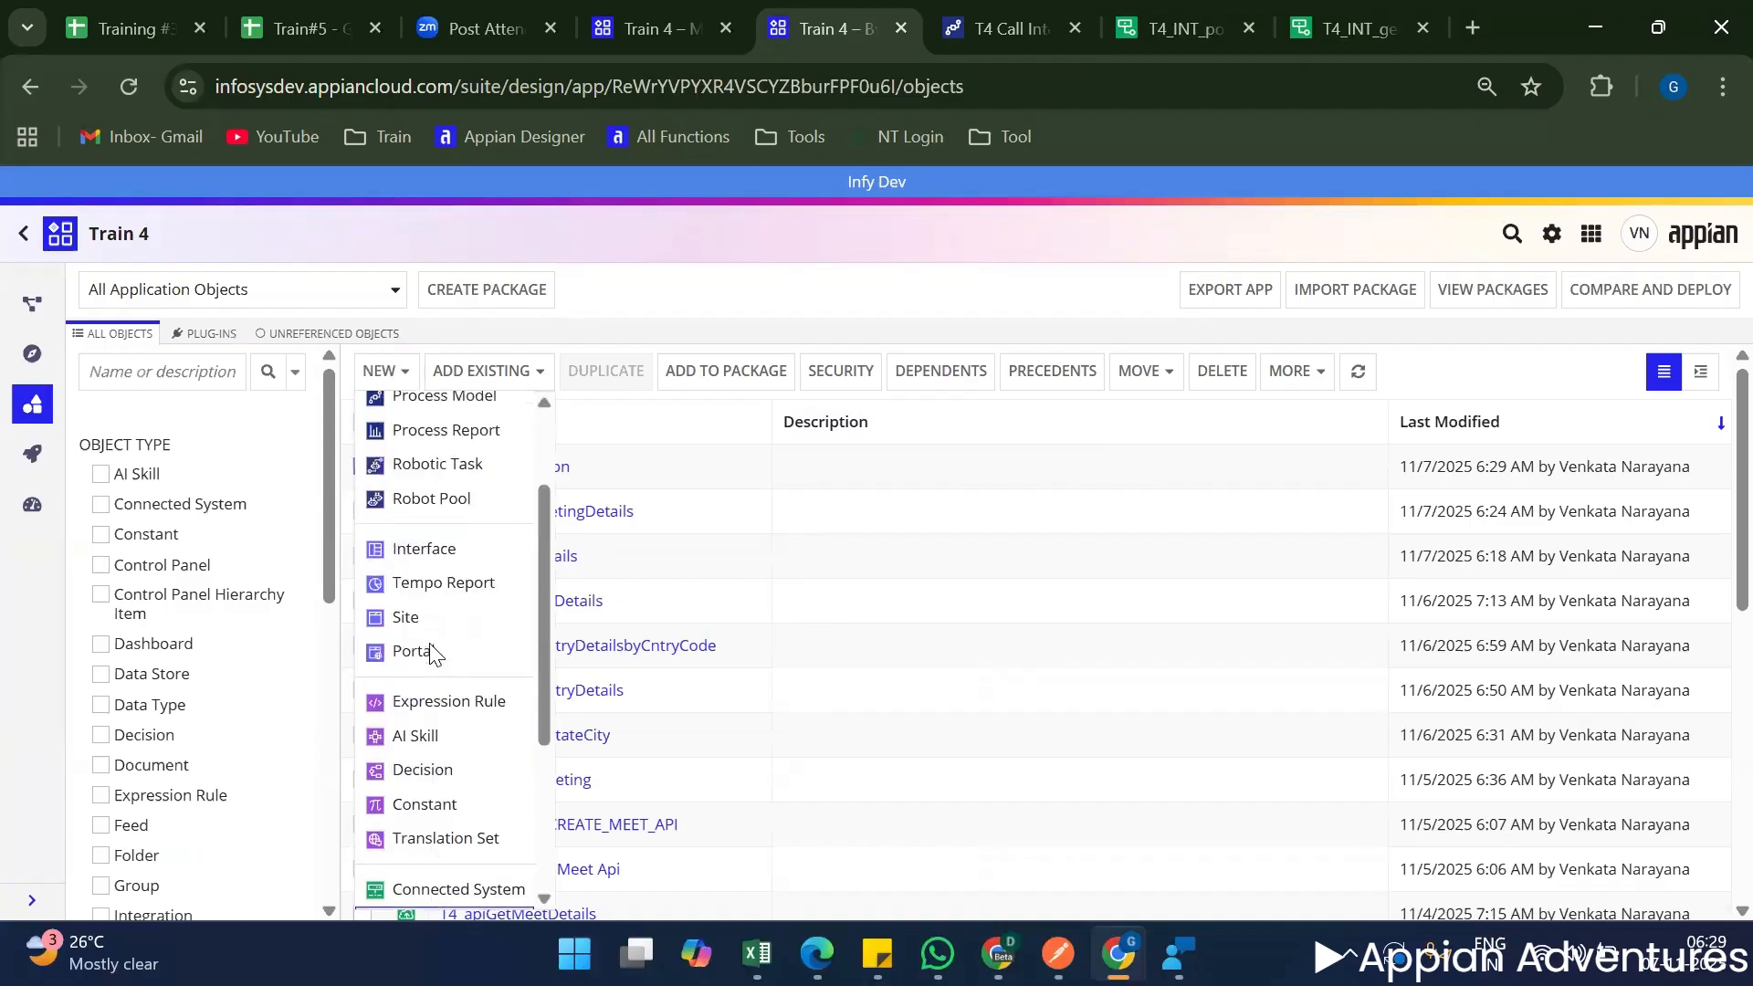
{"action": "left_click", "coordinate": [426, 805]}
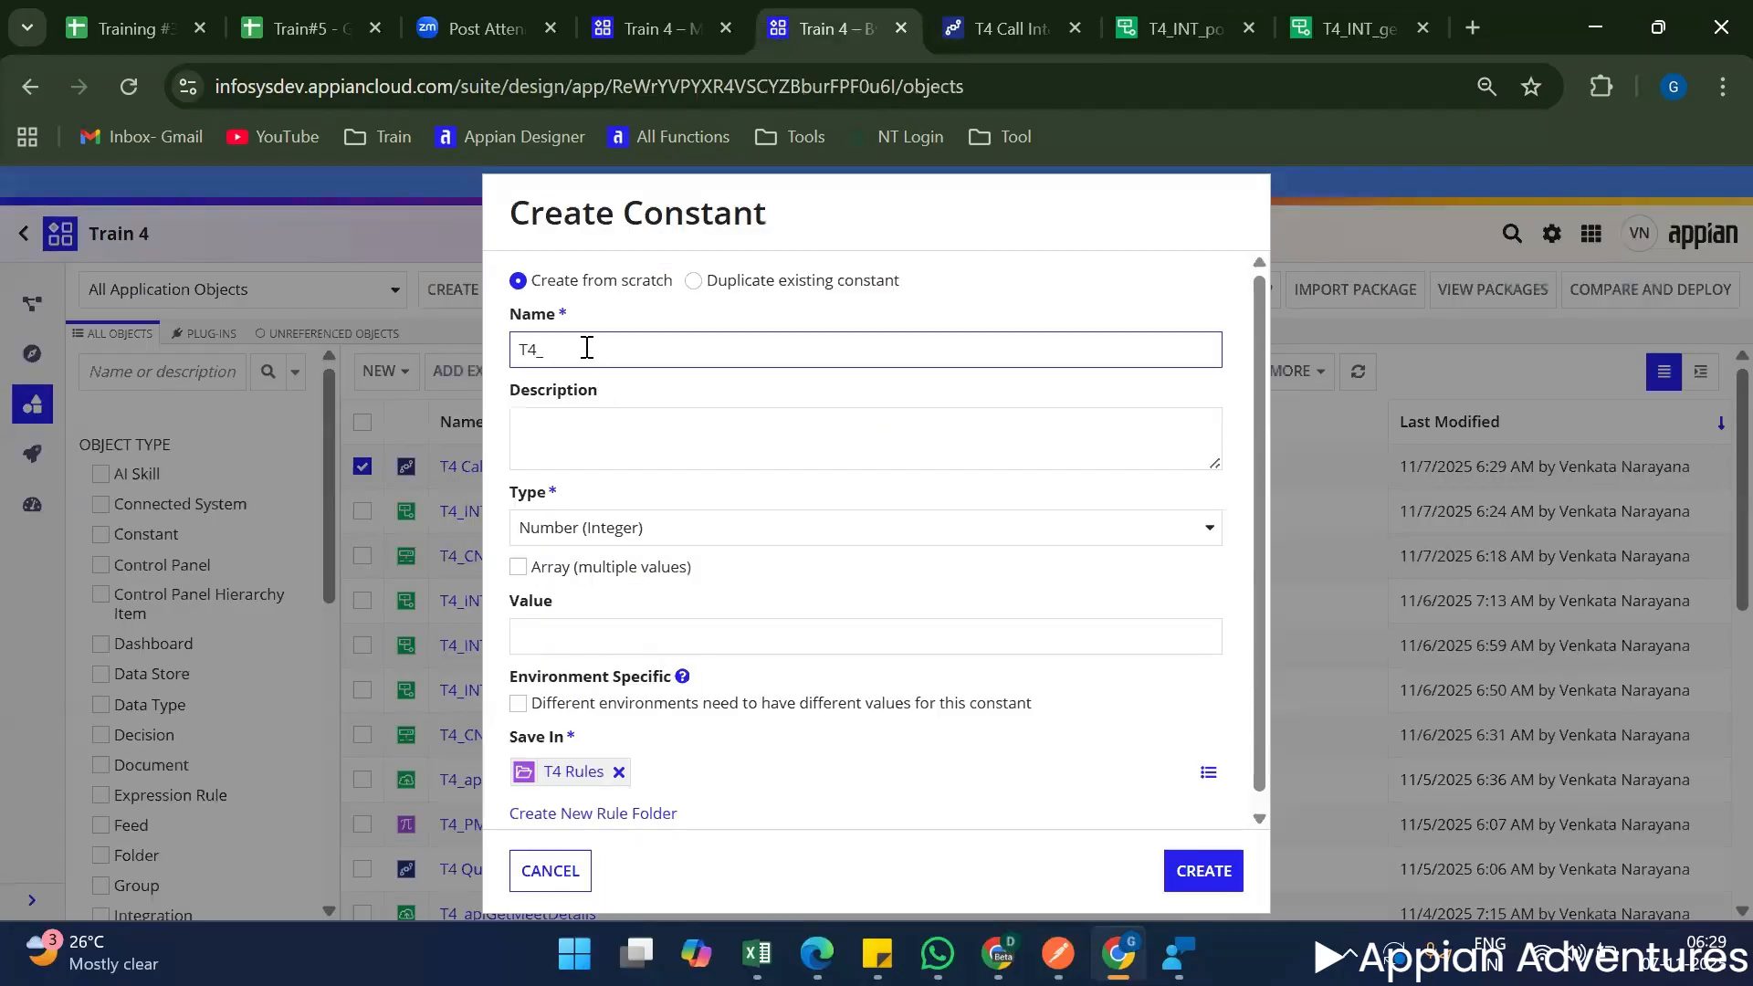
{"action": "type", "text": "PM_CALL_INTEGRATION"}
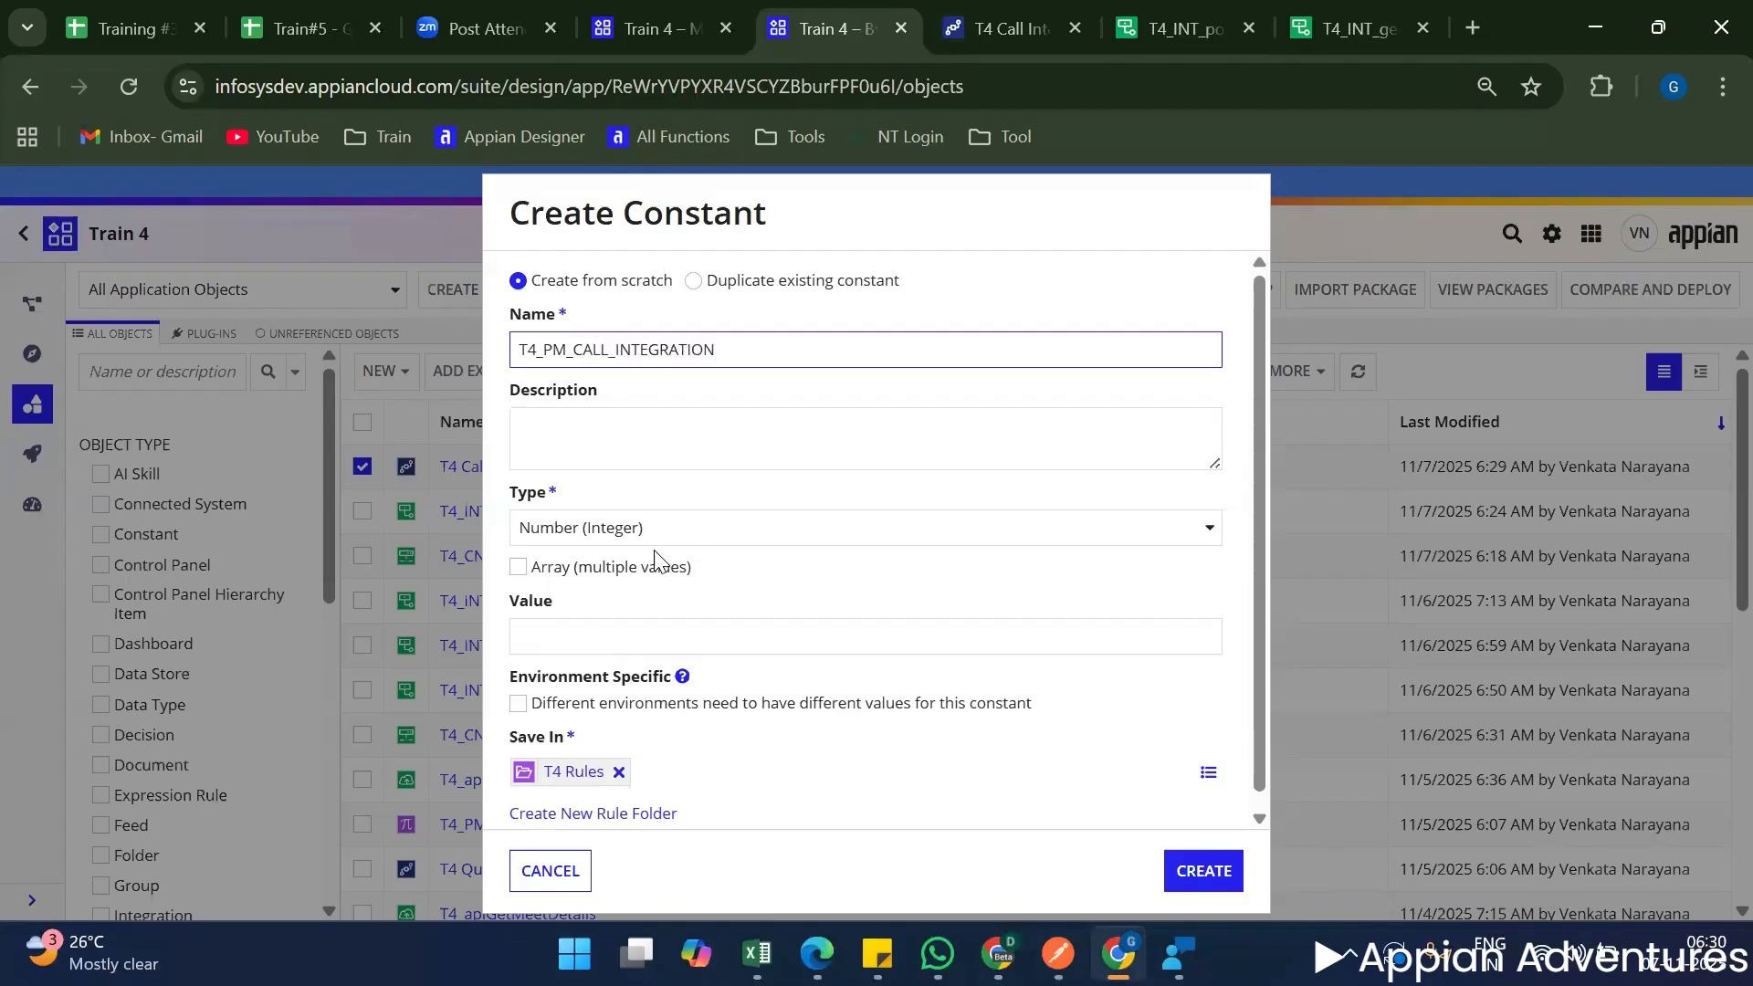
Set the constant's type to Process Model and its value to the T4 Call Integration process model.
{"action": "left_click", "coordinate": [645, 528]}
{"action": "type", "text": "PROCES"}
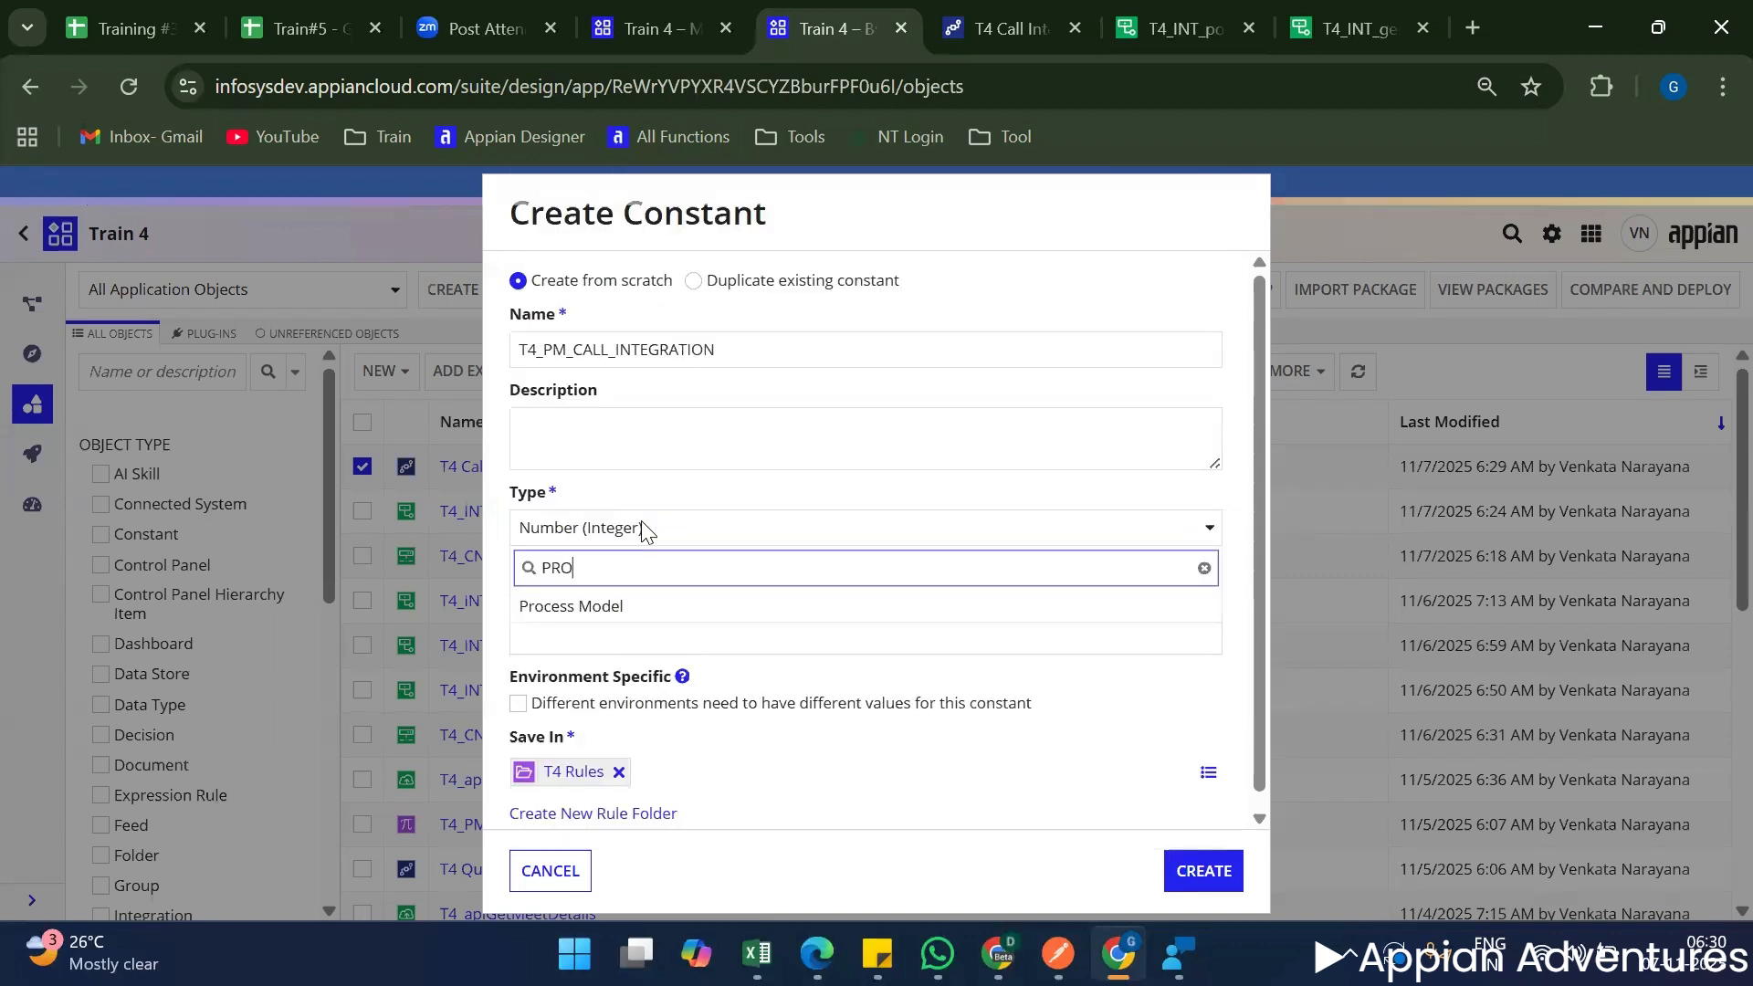
{"action": "left_click", "coordinate": [675, 607]}
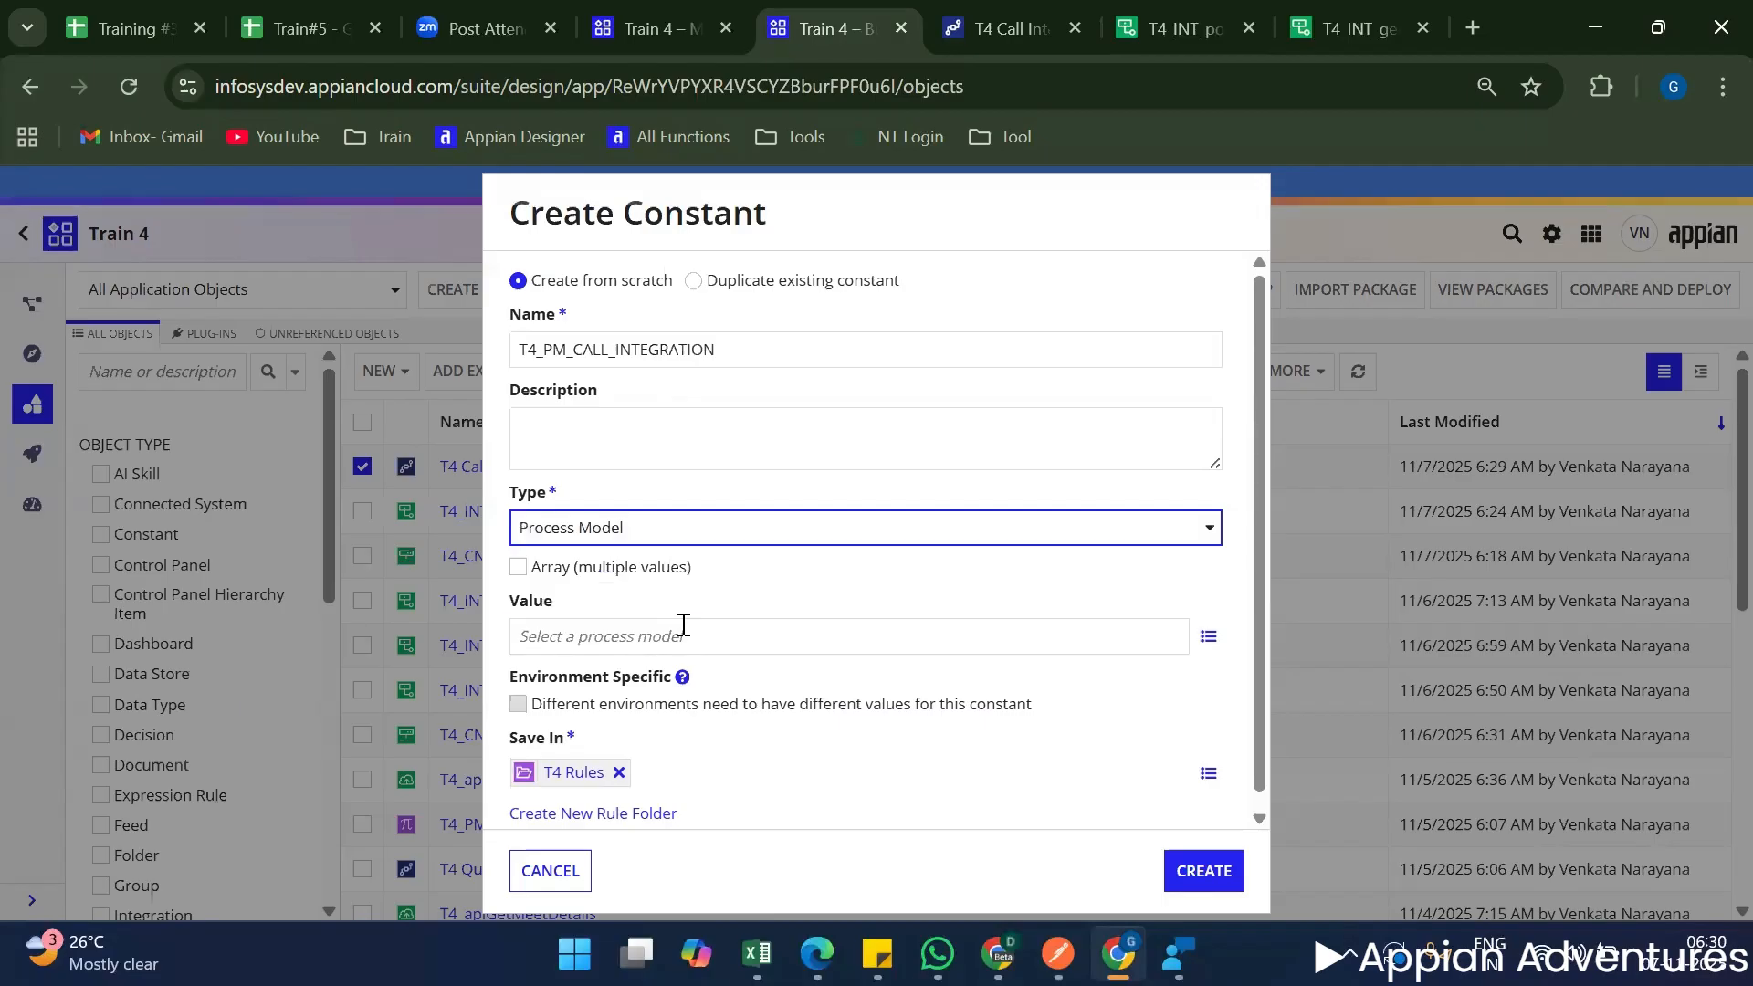
{"action": "left_click", "coordinate": [683, 624]}
{"action": "type", "text": "T$_pm"}
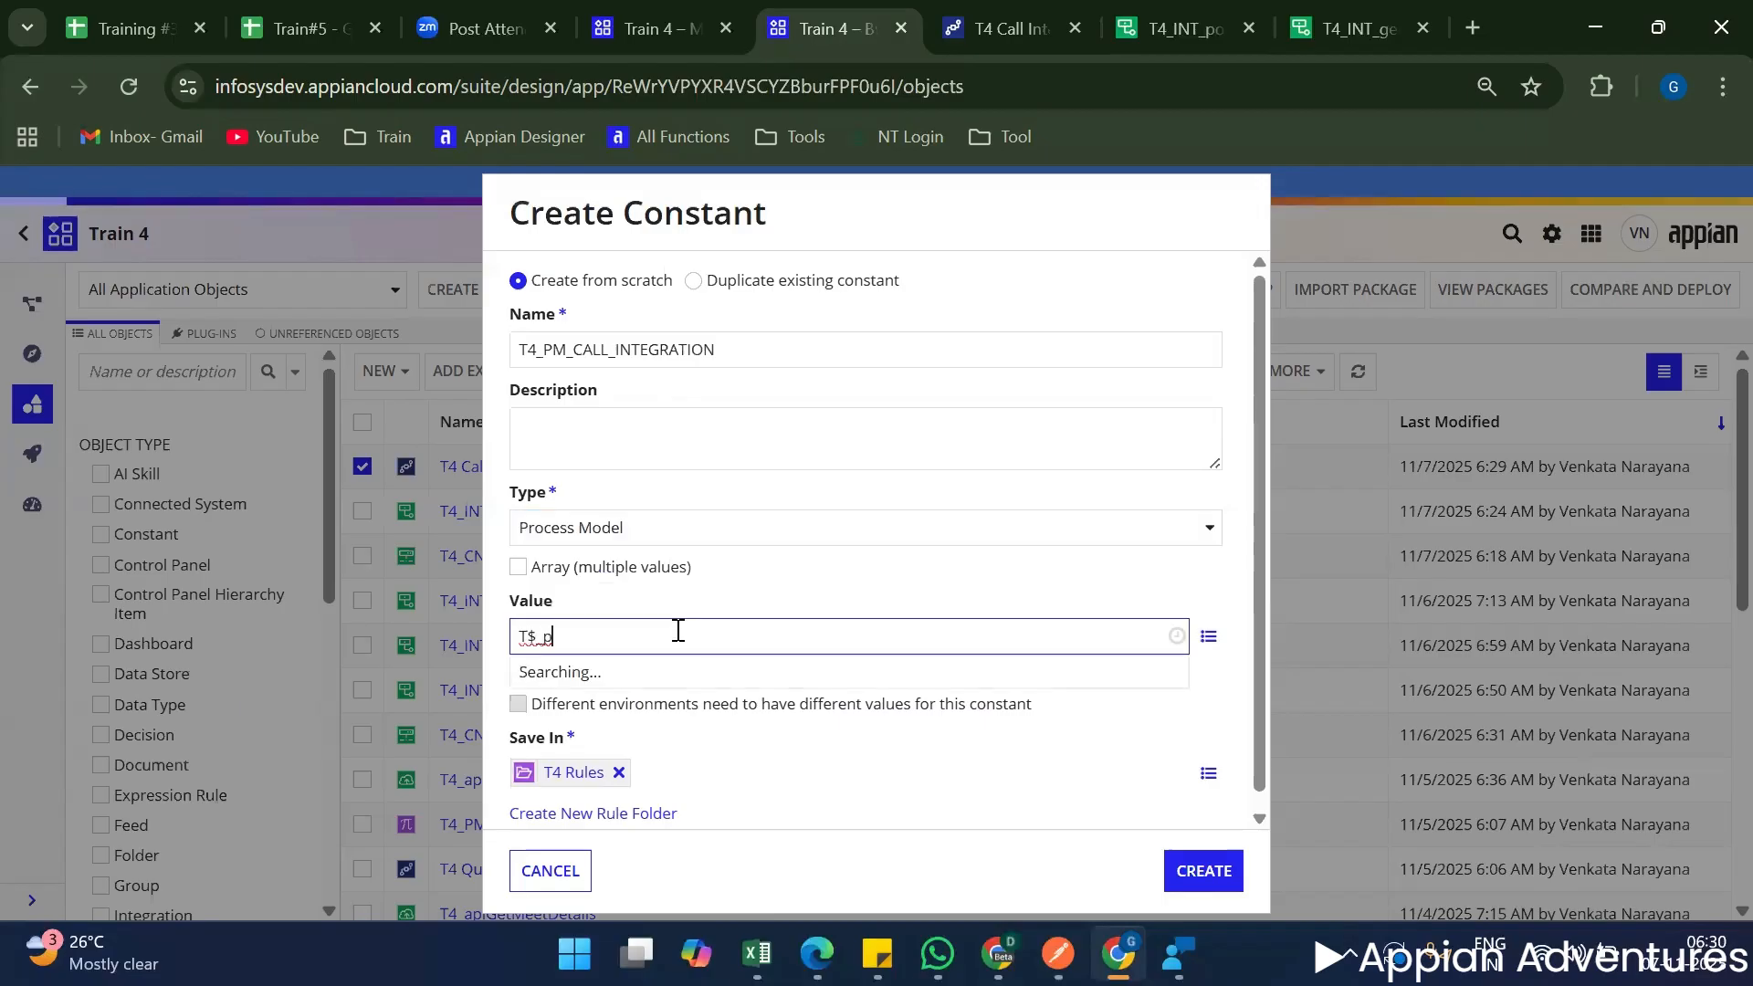
{"action": "key", "text": "BackSpace"}
{"action": "key", "text": "BackSpace"}
{"action": "key", "text": "BackSpace"}
{"action": "key", "text": "BackSpace"}
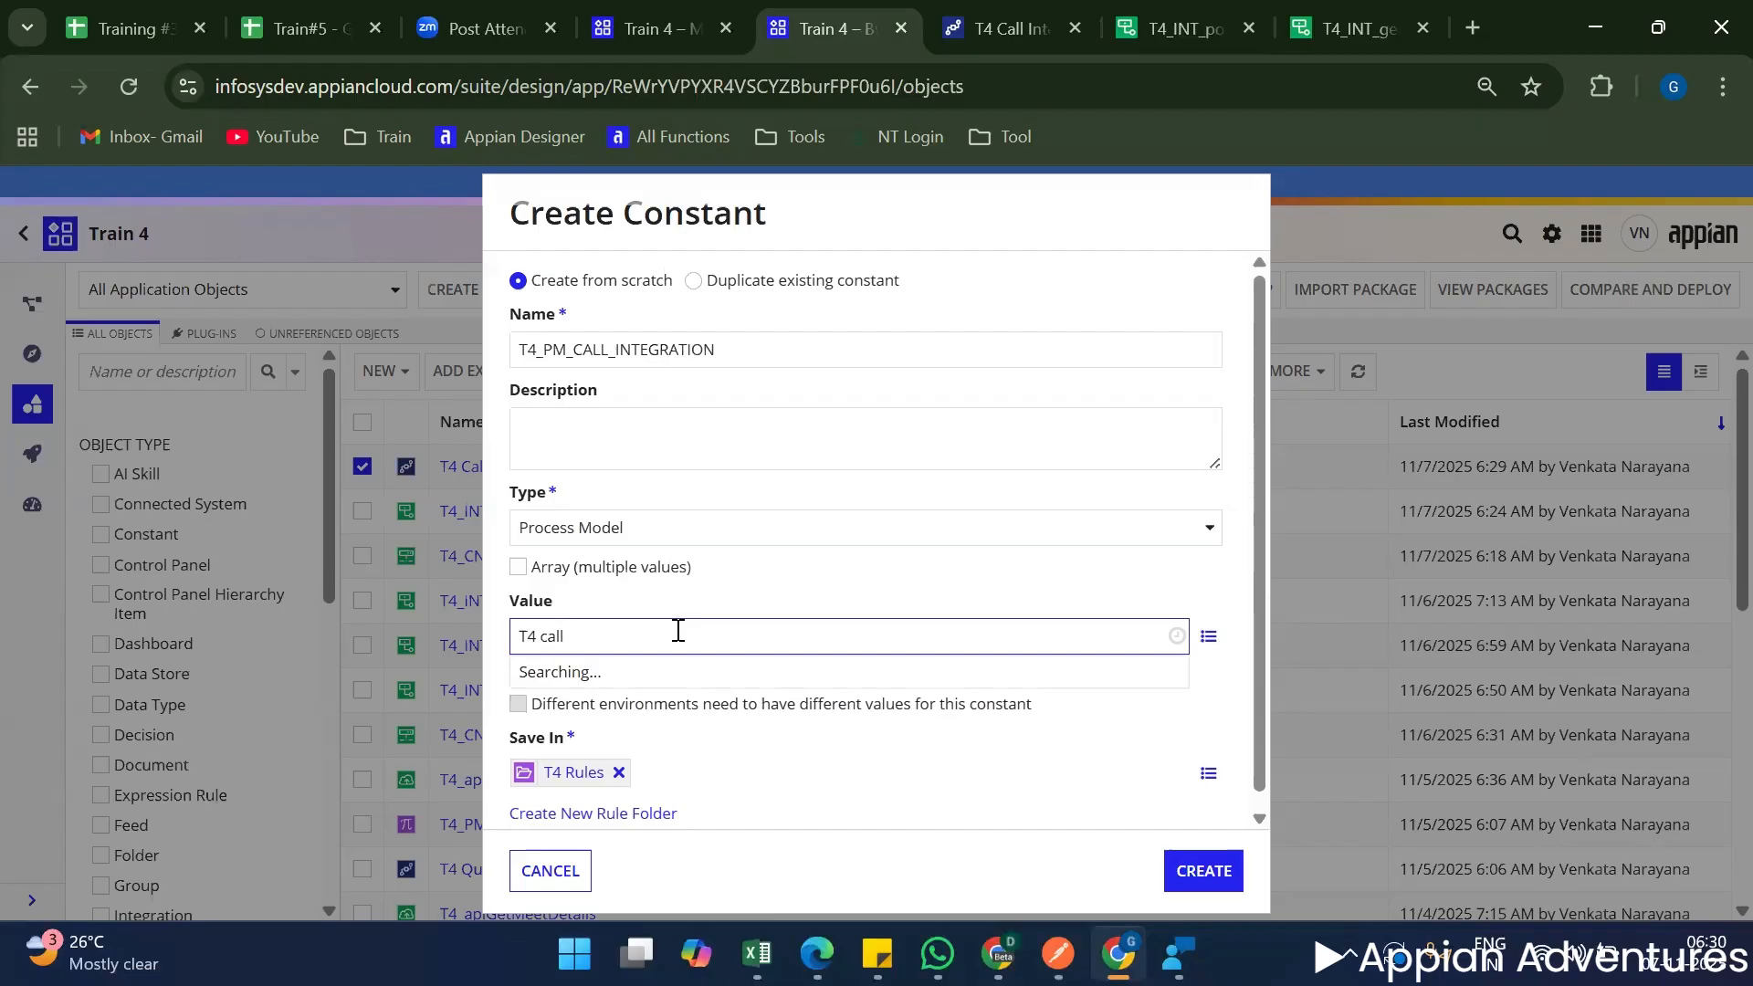
{"action": "left_click", "coordinate": [650, 700]}
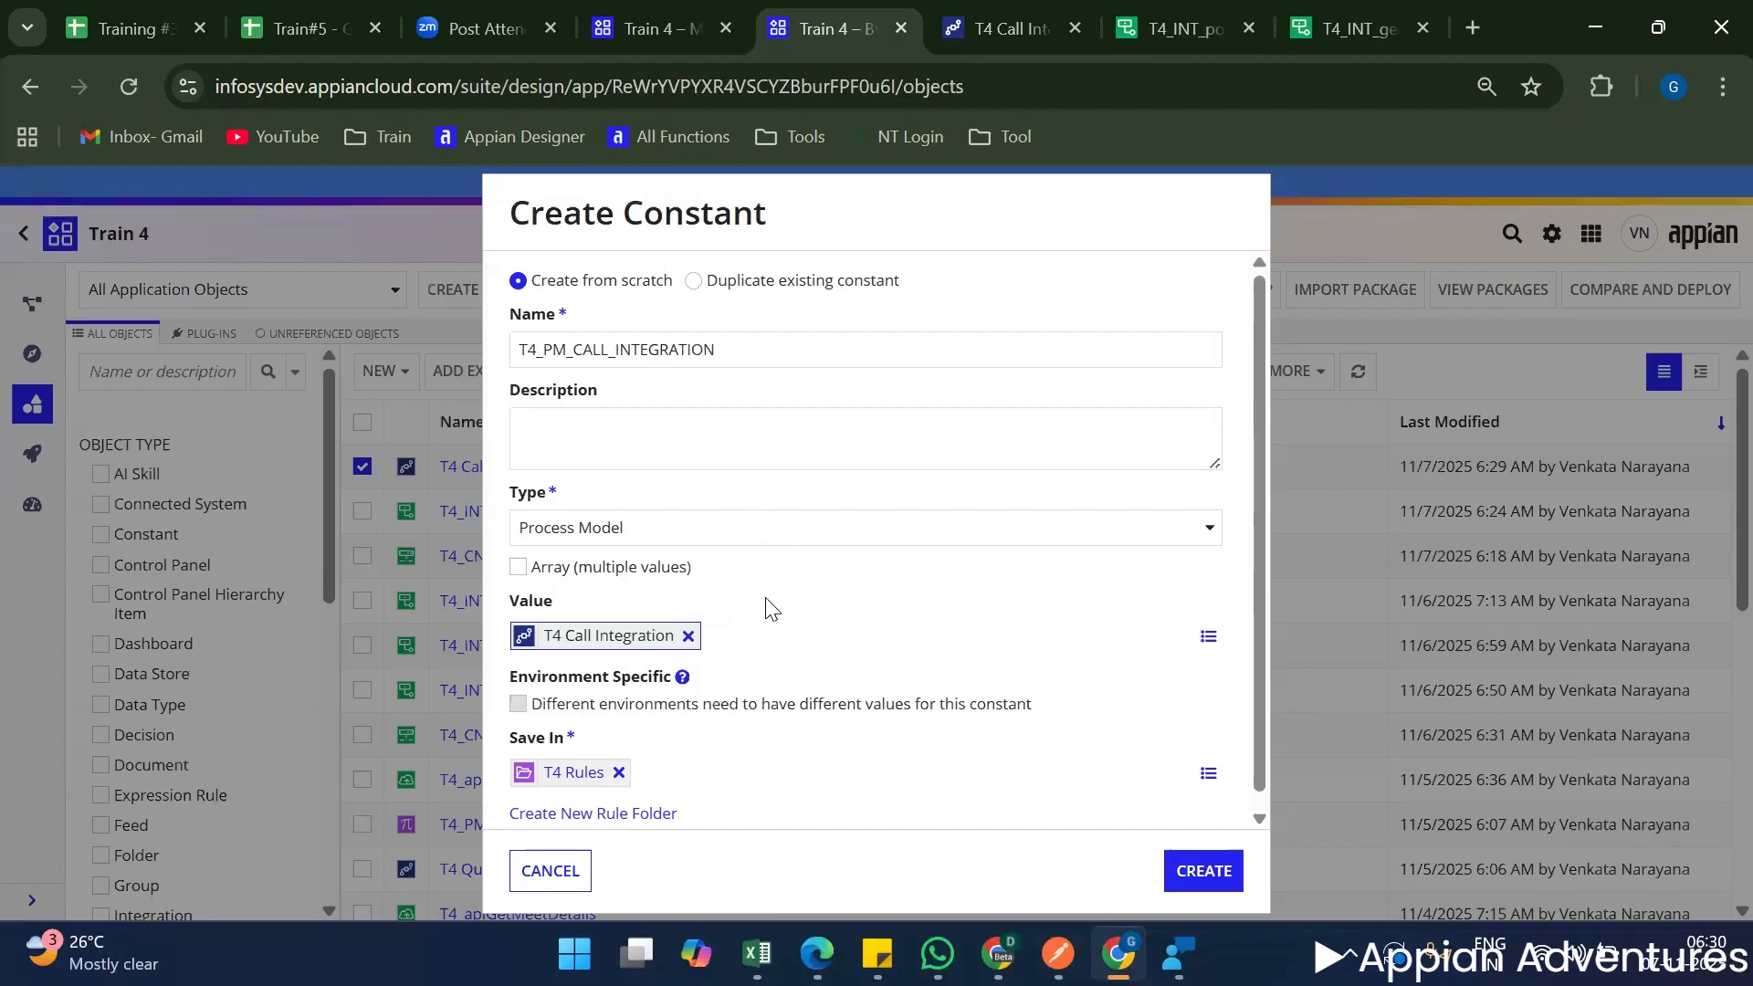
Create the T4_PM_CALL_INTEGRATION constant in the T4 Rules folder.
{"action": "scroll", "coordinate": [772, 608], "scroll_direction": "down", "scroll_amount": 1}
{"action": "double_click", "coordinate": [758, 345]}
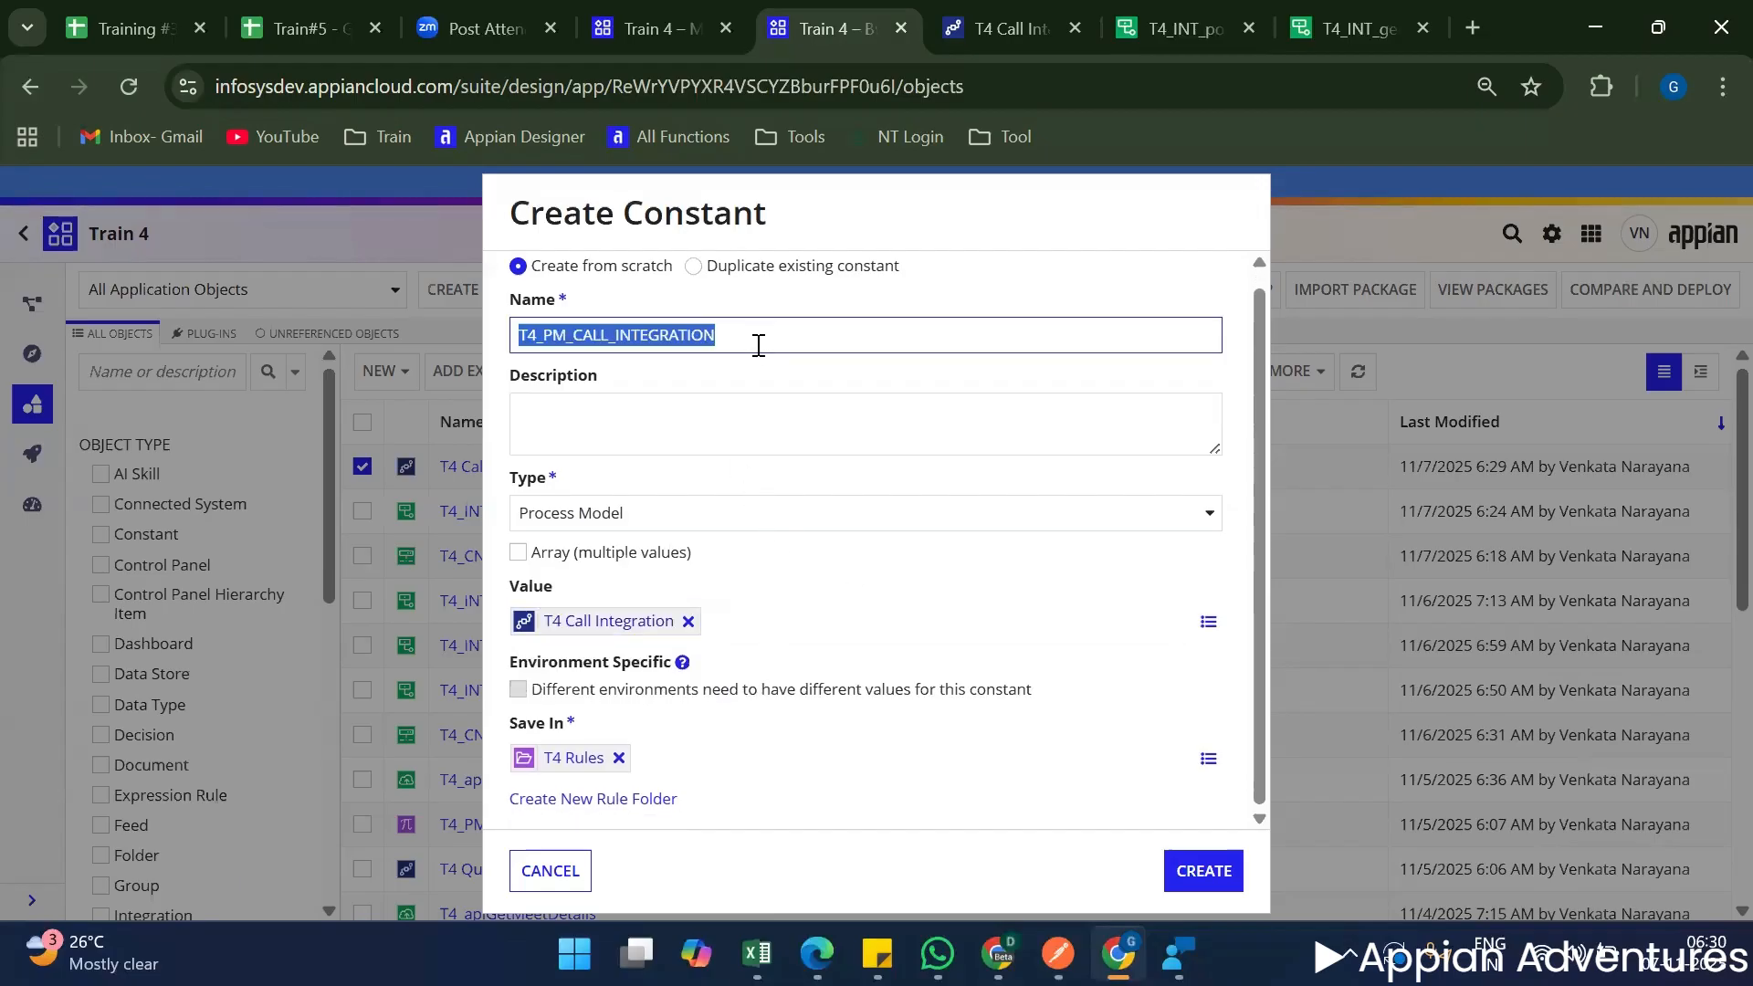
{"action": "left_click", "coordinate": [1208, 877]}
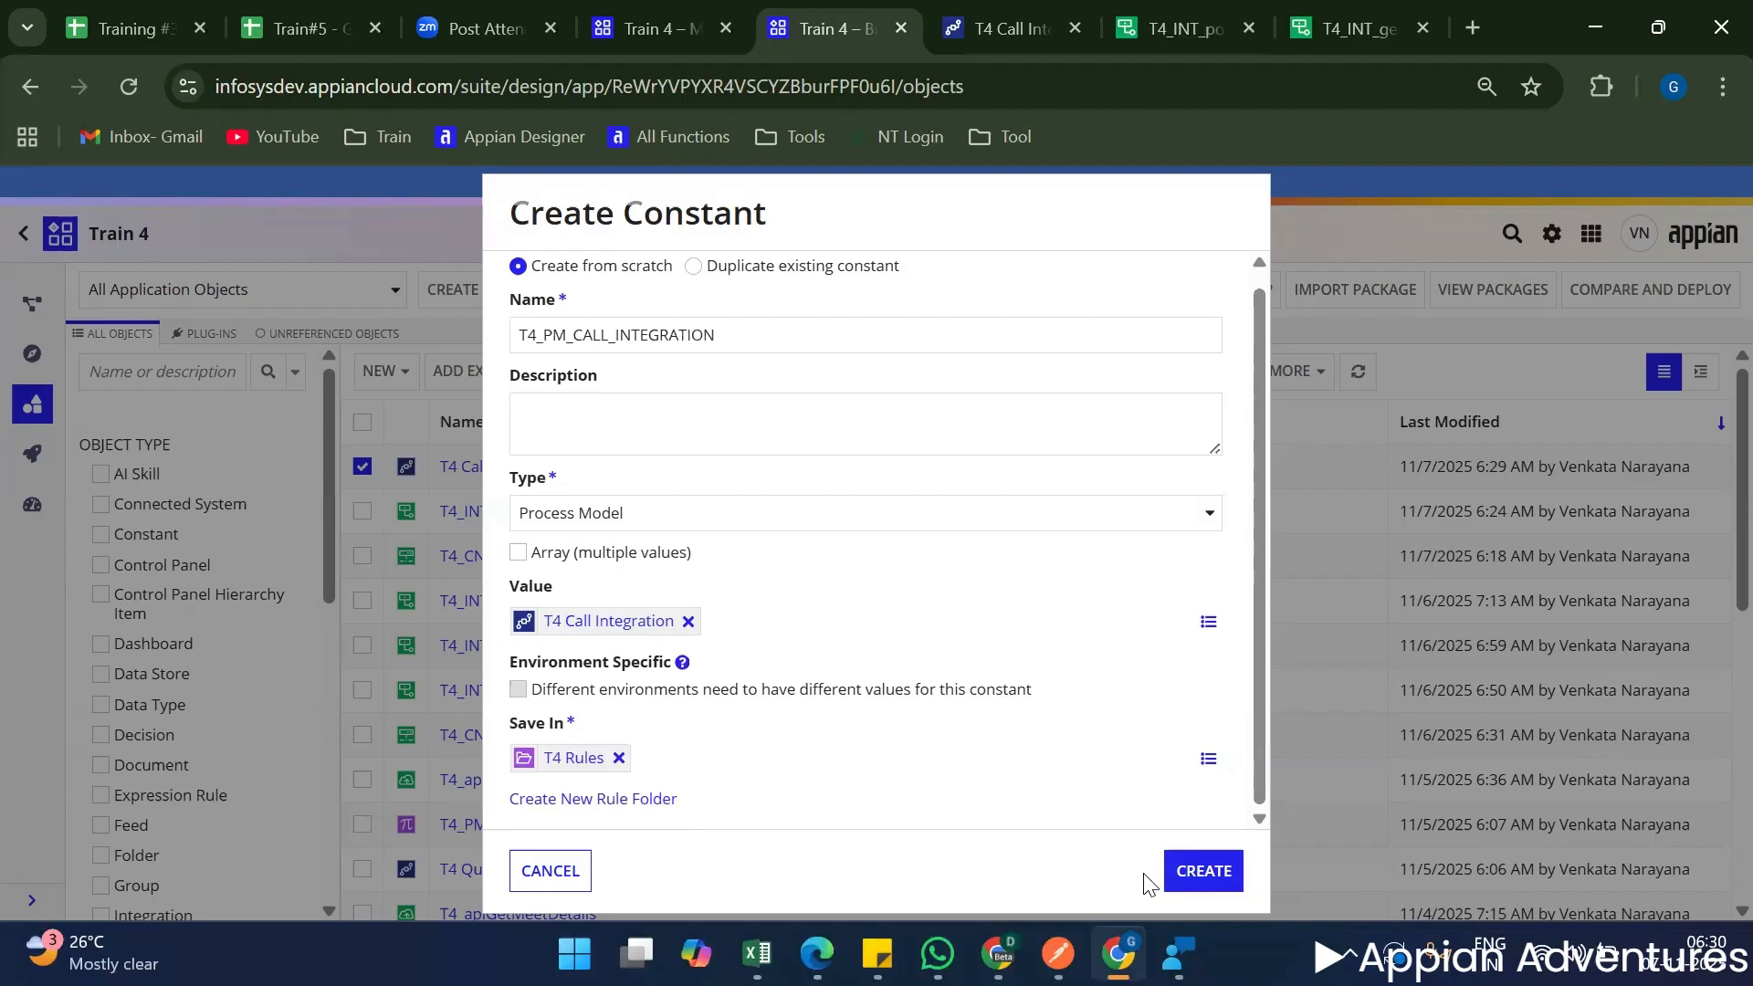
{"action": "left_click", "coordinate": [1192, 869]}
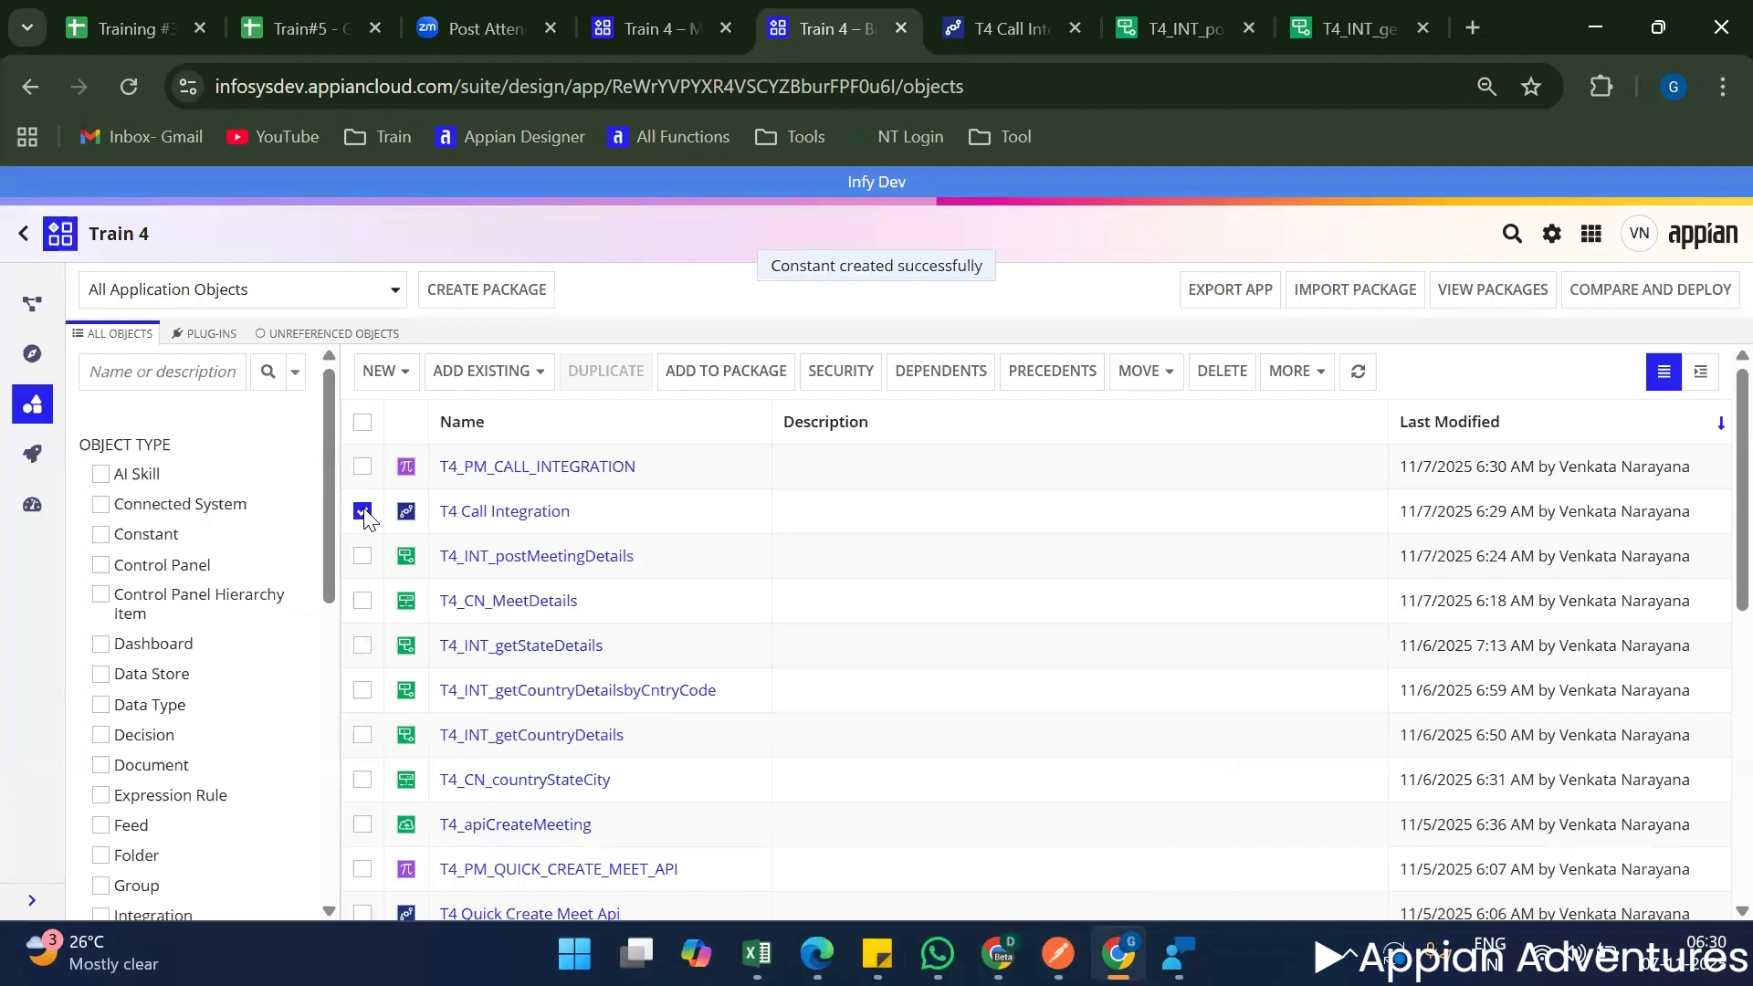
Clear the selection of the T4 Call Integration process model in the object list.
{"action": "left_click", "coordinate": [362, 511]}
{"action": "left_click", "coordinate": [376, 369]}
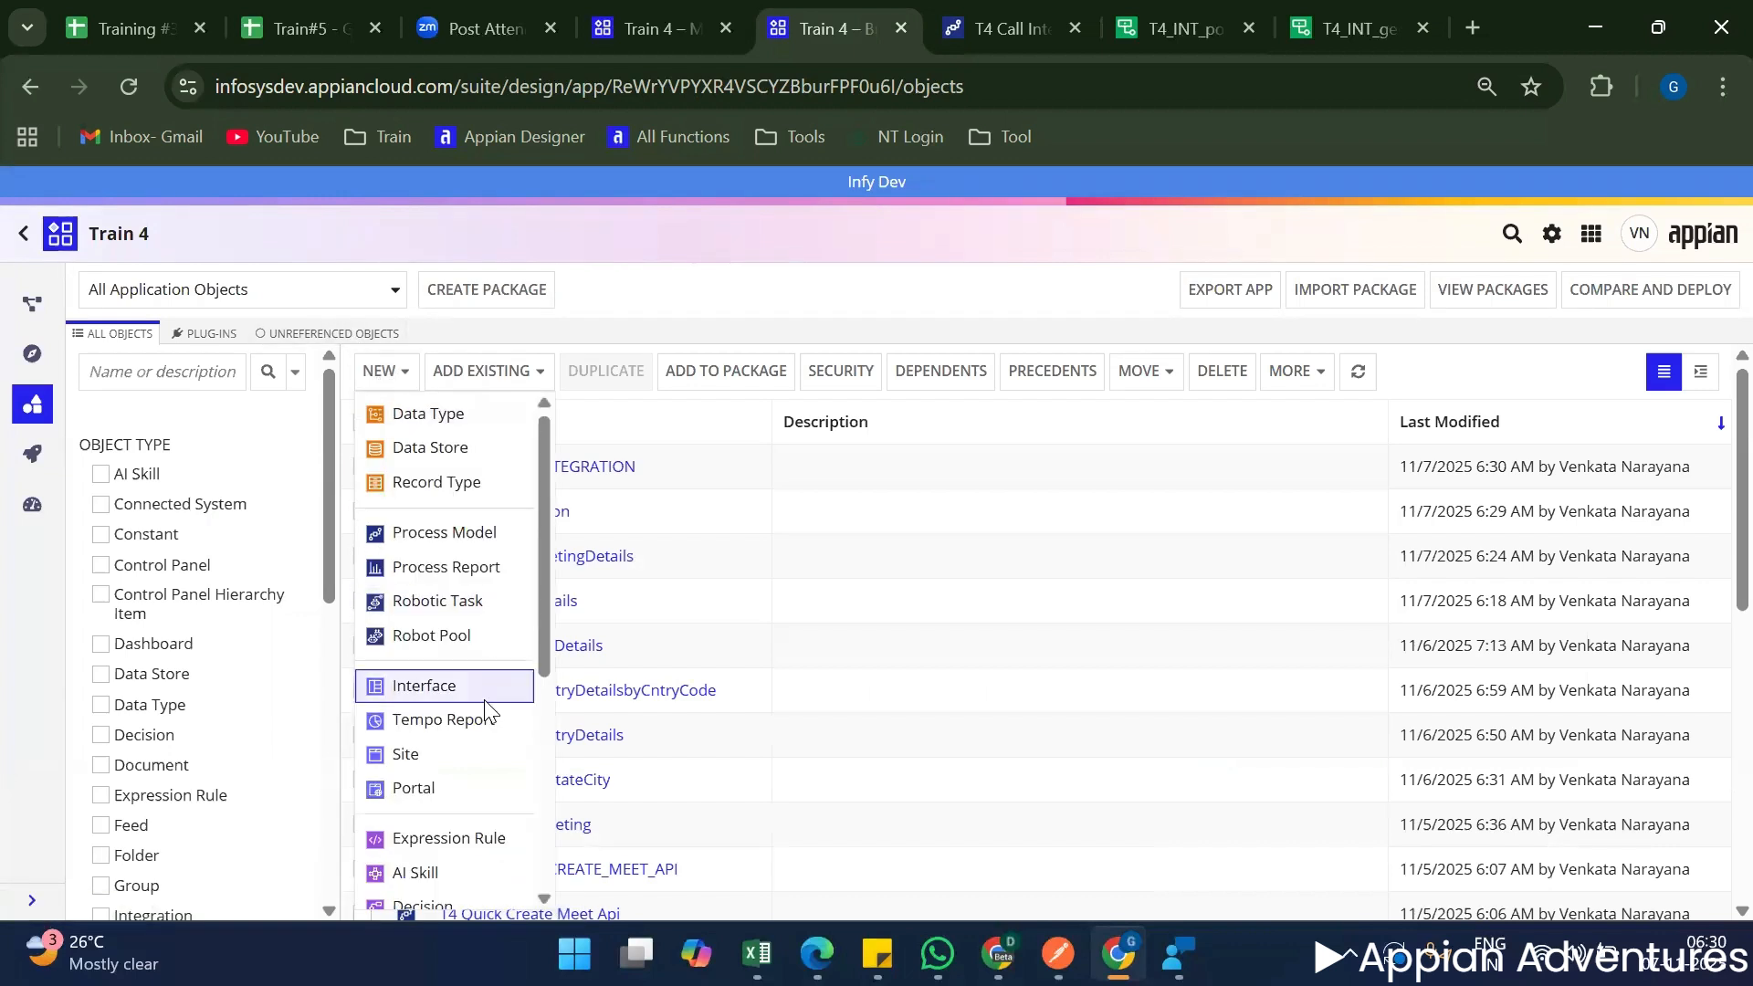
{"action": "left_click", "coordinate": [735, 641]}
Filter the application's objects to the Interface type and open the T4_uiCreateMeeting interface.
{"action": "scroll", "coordinate": [534, 731], "scroll_direction": "down", "scroll_amount": 3}
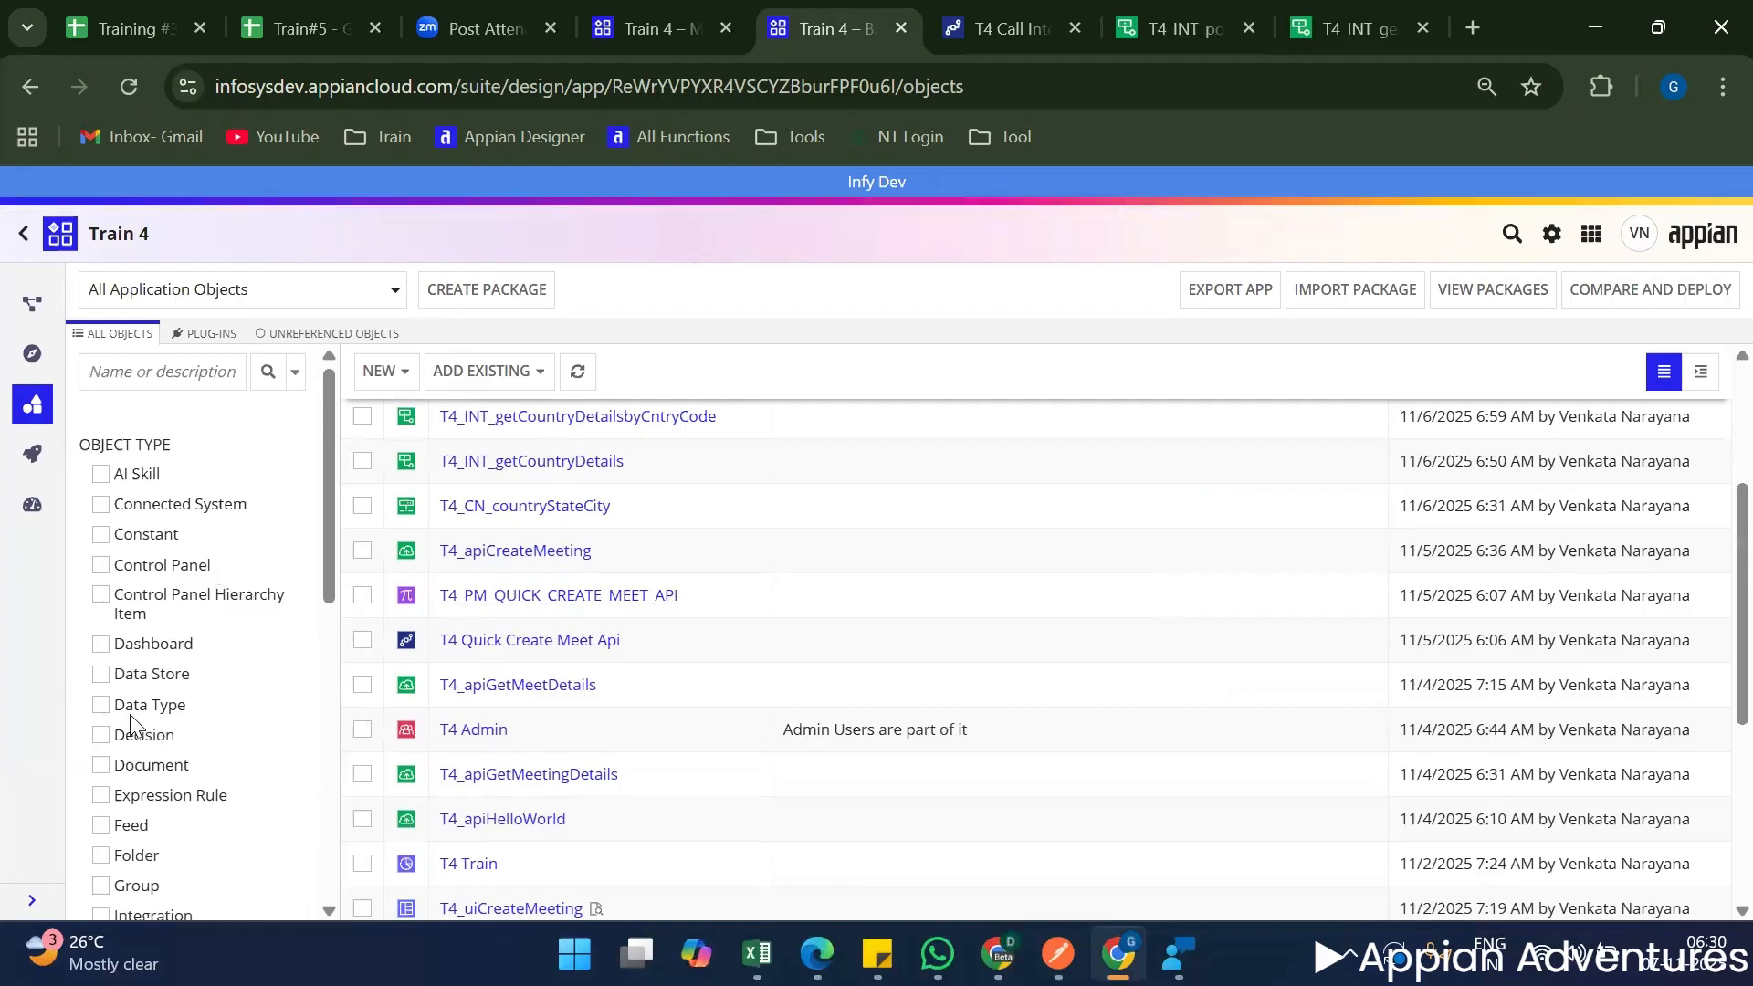
{"action": "scroll", "coordinate": [116, 840], "scroll_direction": "down", "scroll_amount": 3}
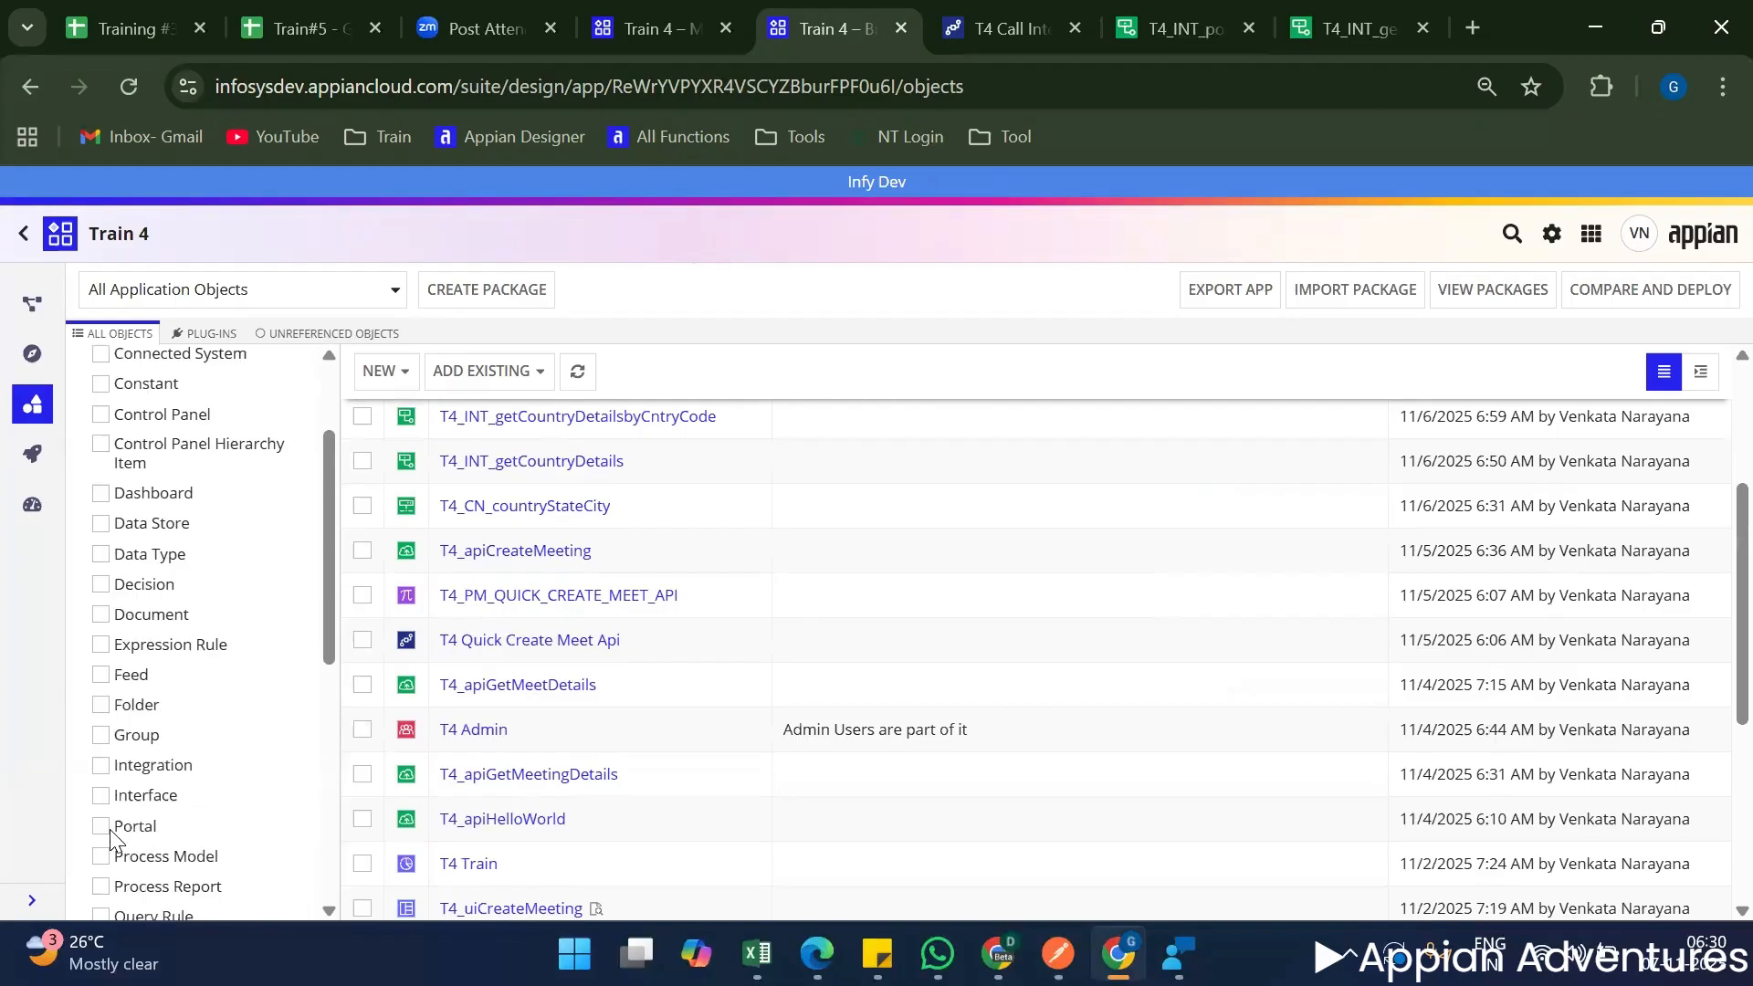
{"action": "left_click", "coordinate": [100, 672]}
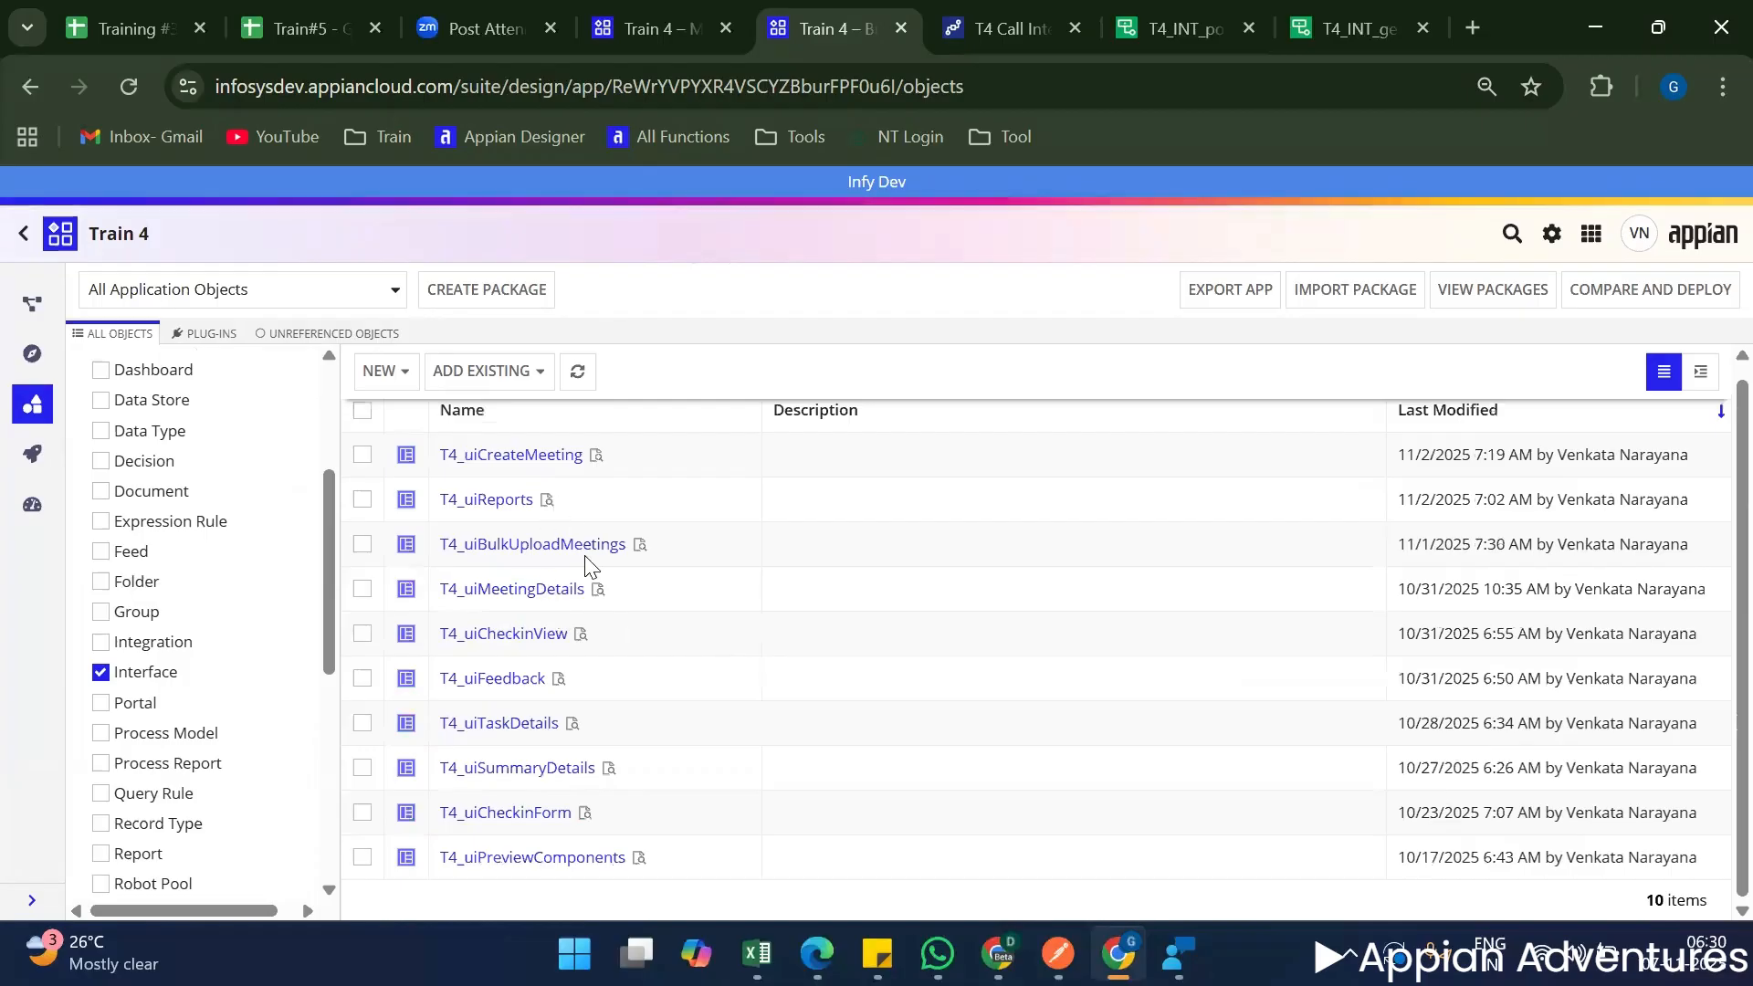
{"action": "scroll", "coordinate": [585, 555], "scroll_direction": "up", "scroll_amount": 1}
{"action": "left_click", "coordinate": [535, 468]}
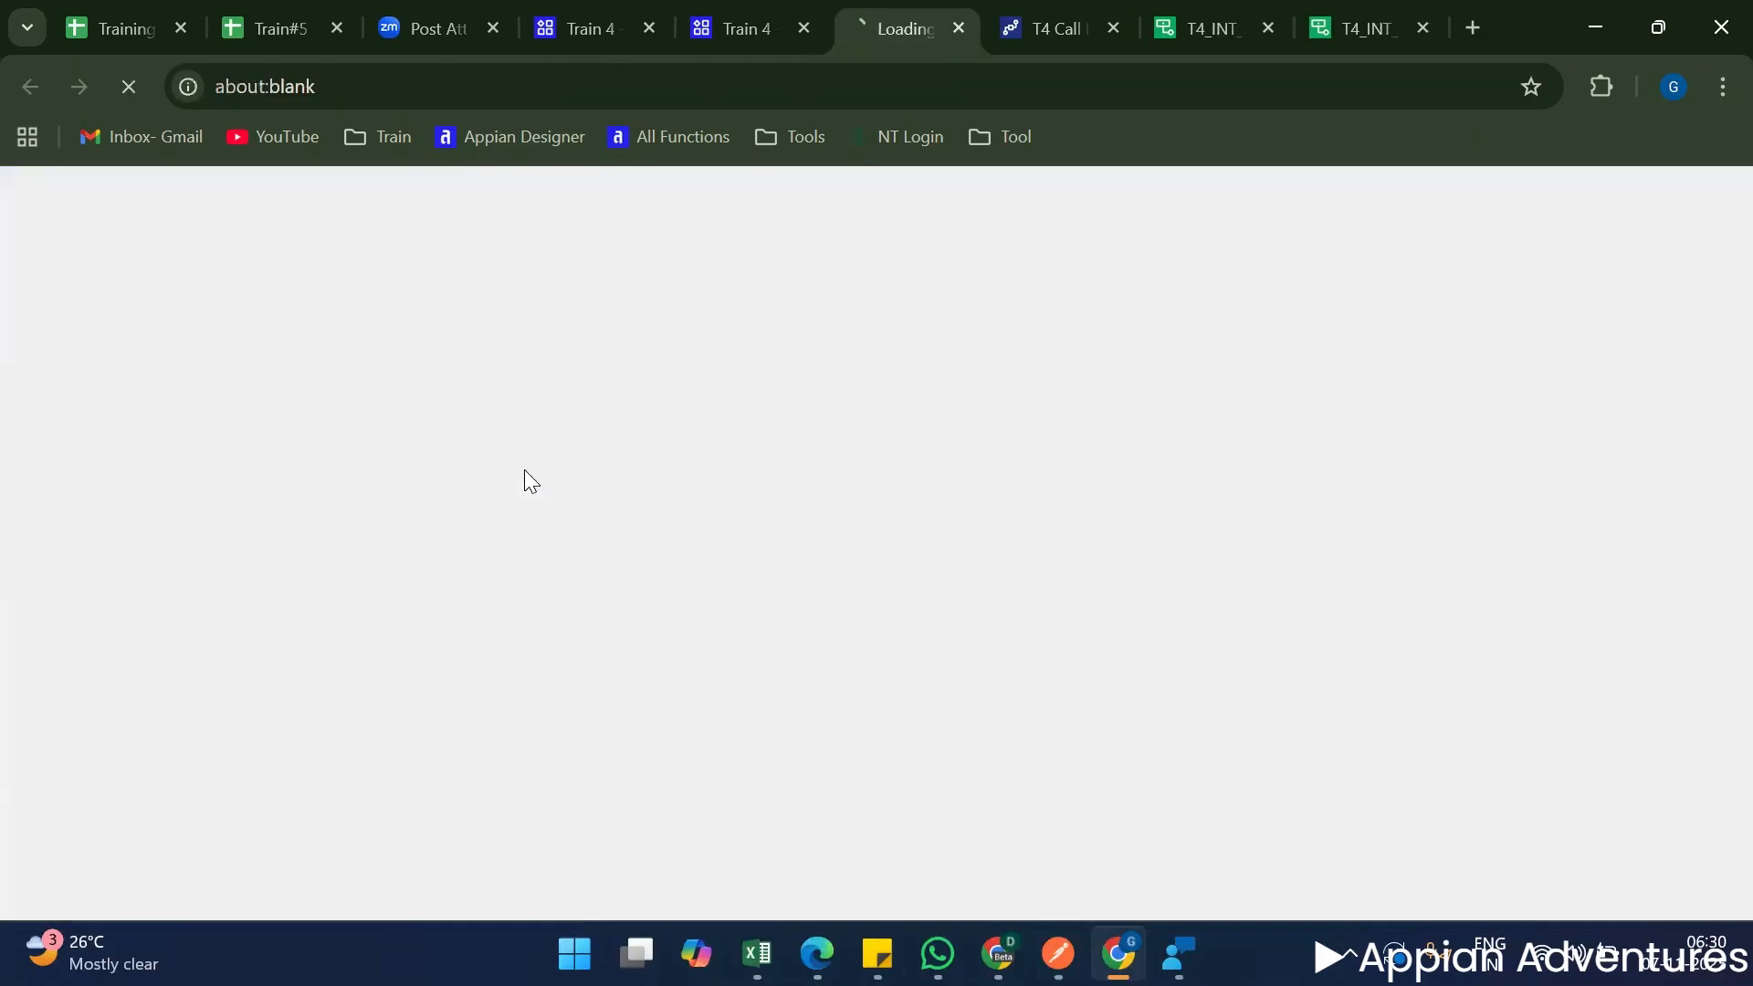
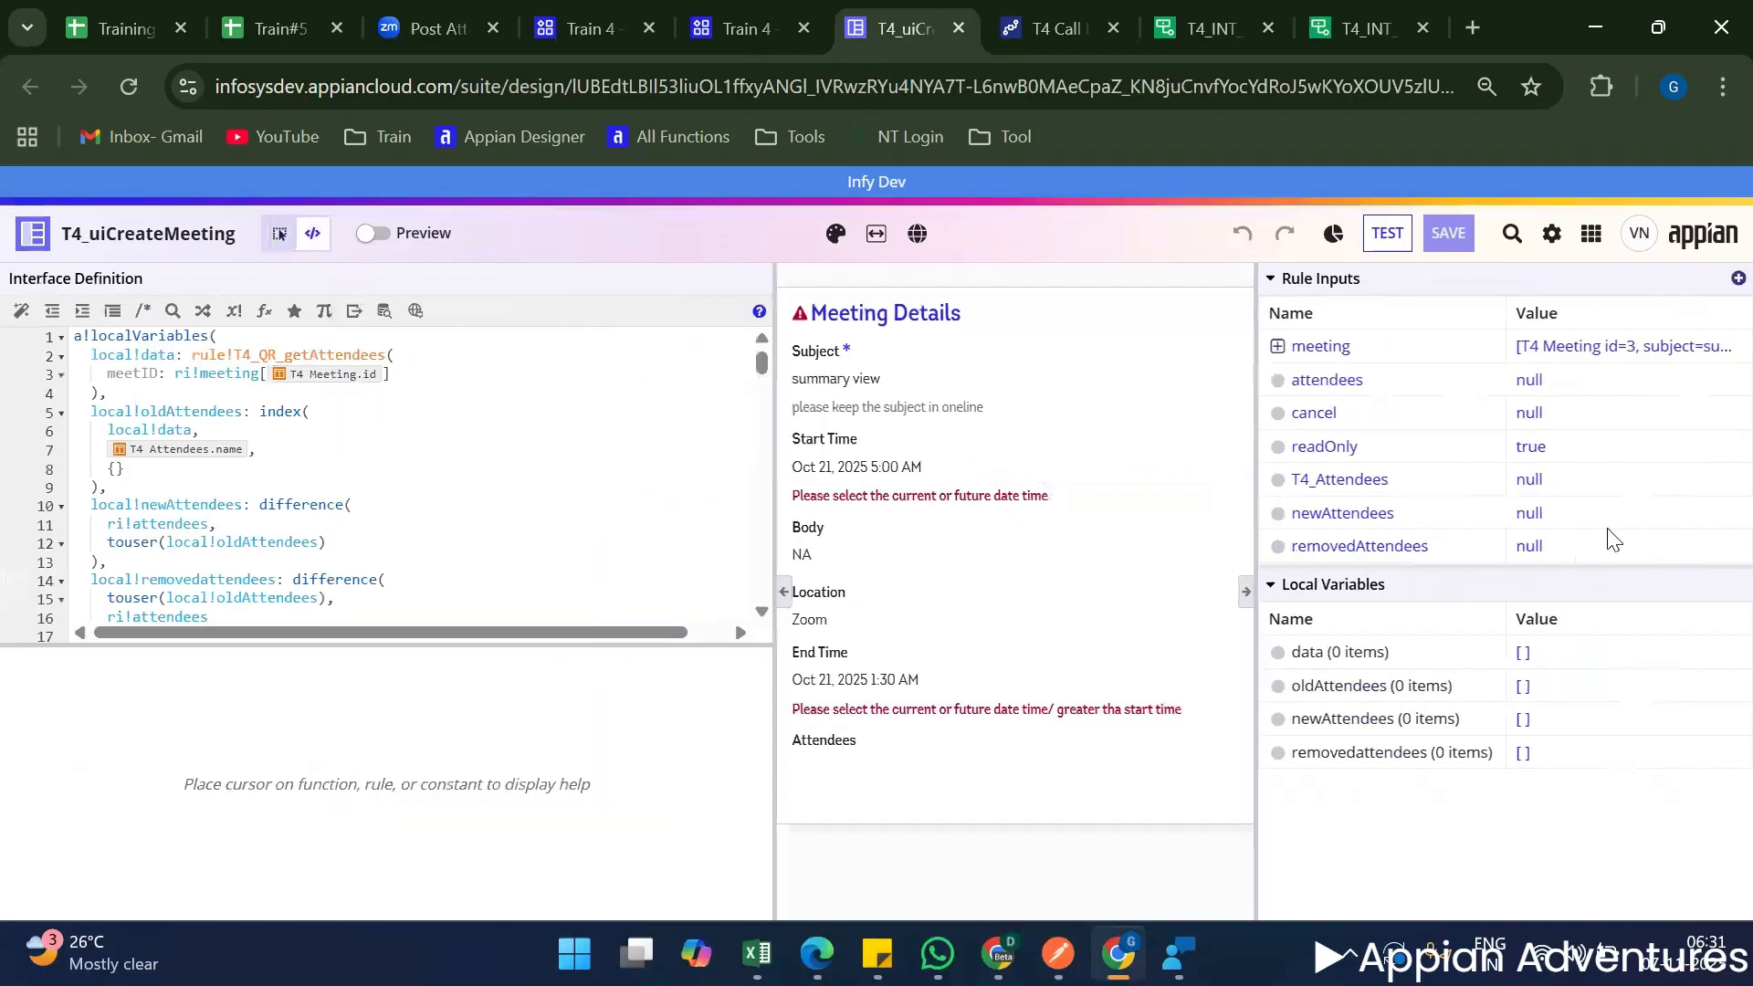
Set the readOnly test input to False, run the interface test, and look over the meeting form in the preview.
{"action": "left_click", "coordinate": [1386, 234]}
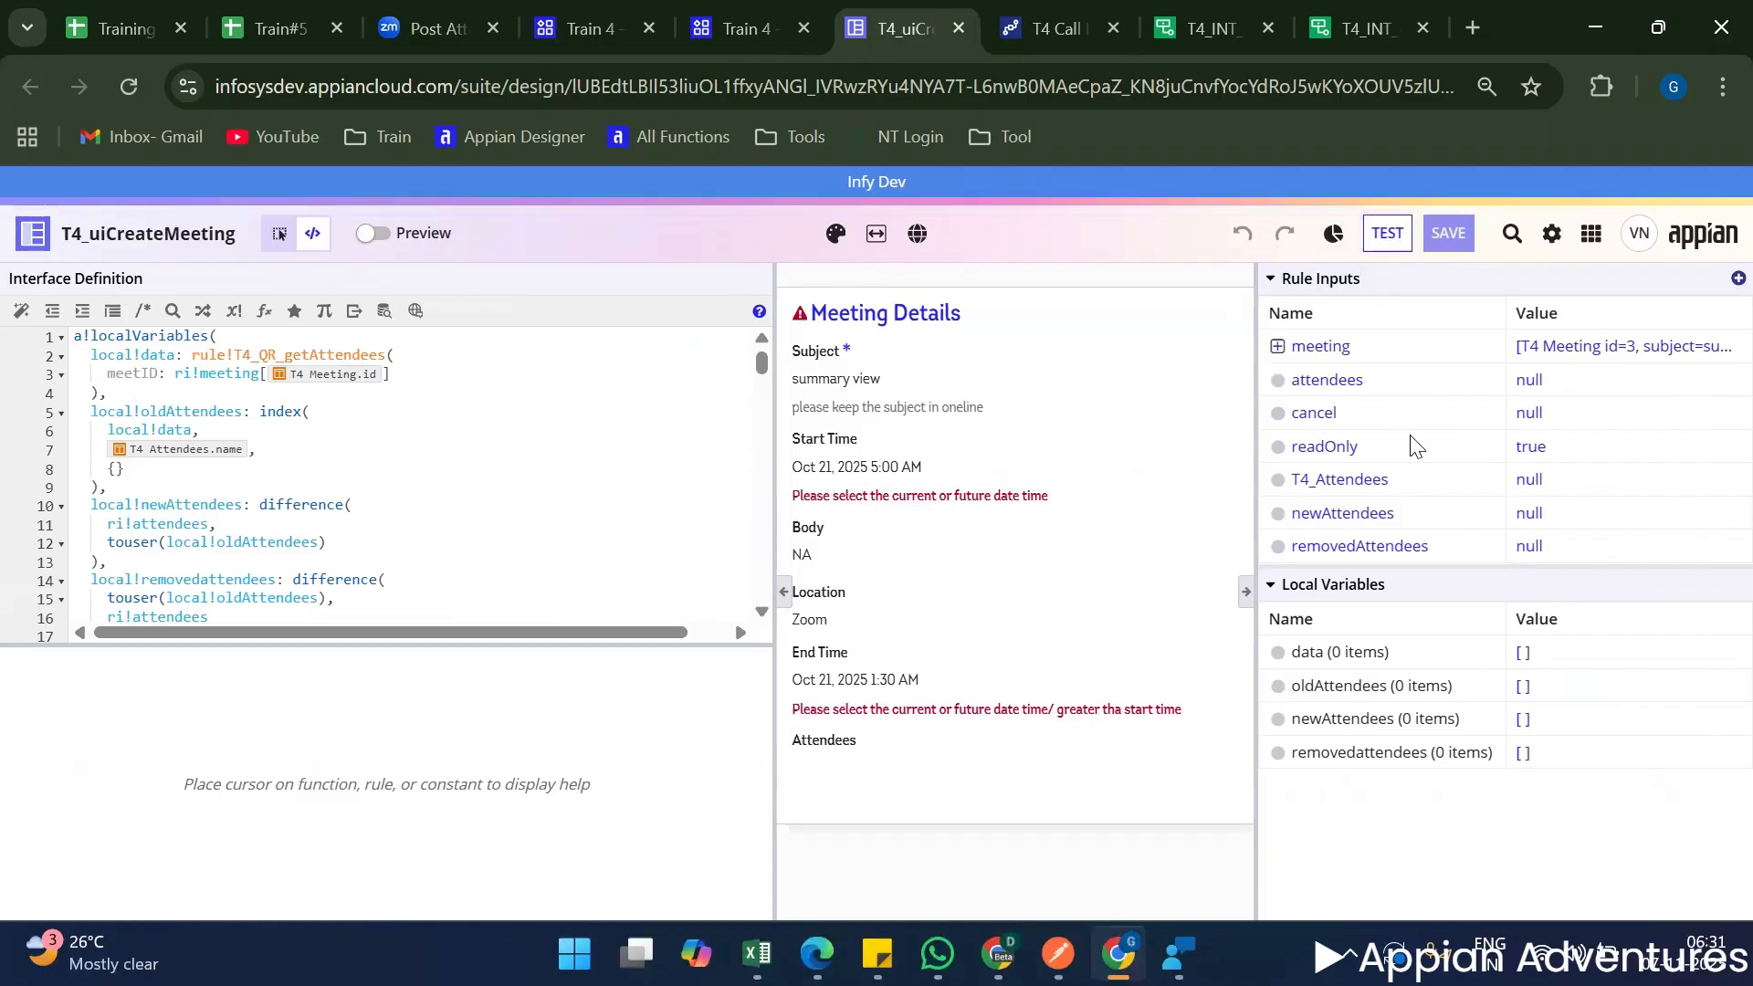
{"action": "scroll", "coordinate": [721, 552], "scroll_direction": "down", "scroll_amount": 1}
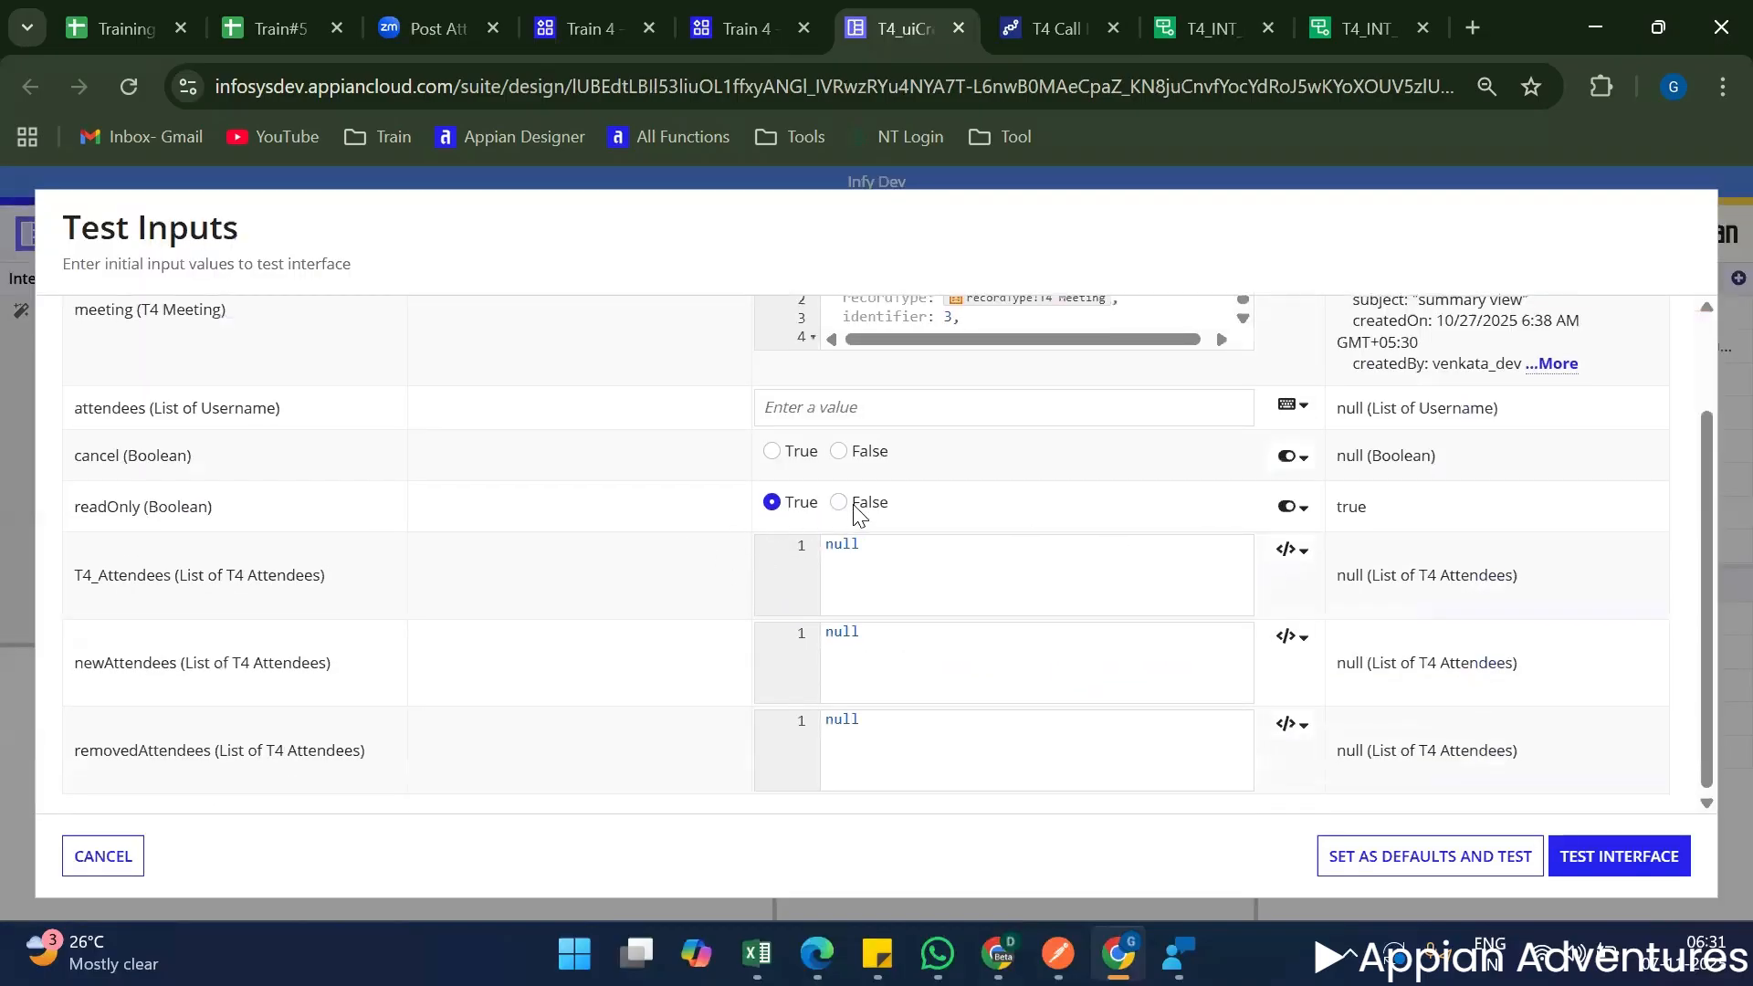
{"action": "left_click", "coordinate": [878, 503]}
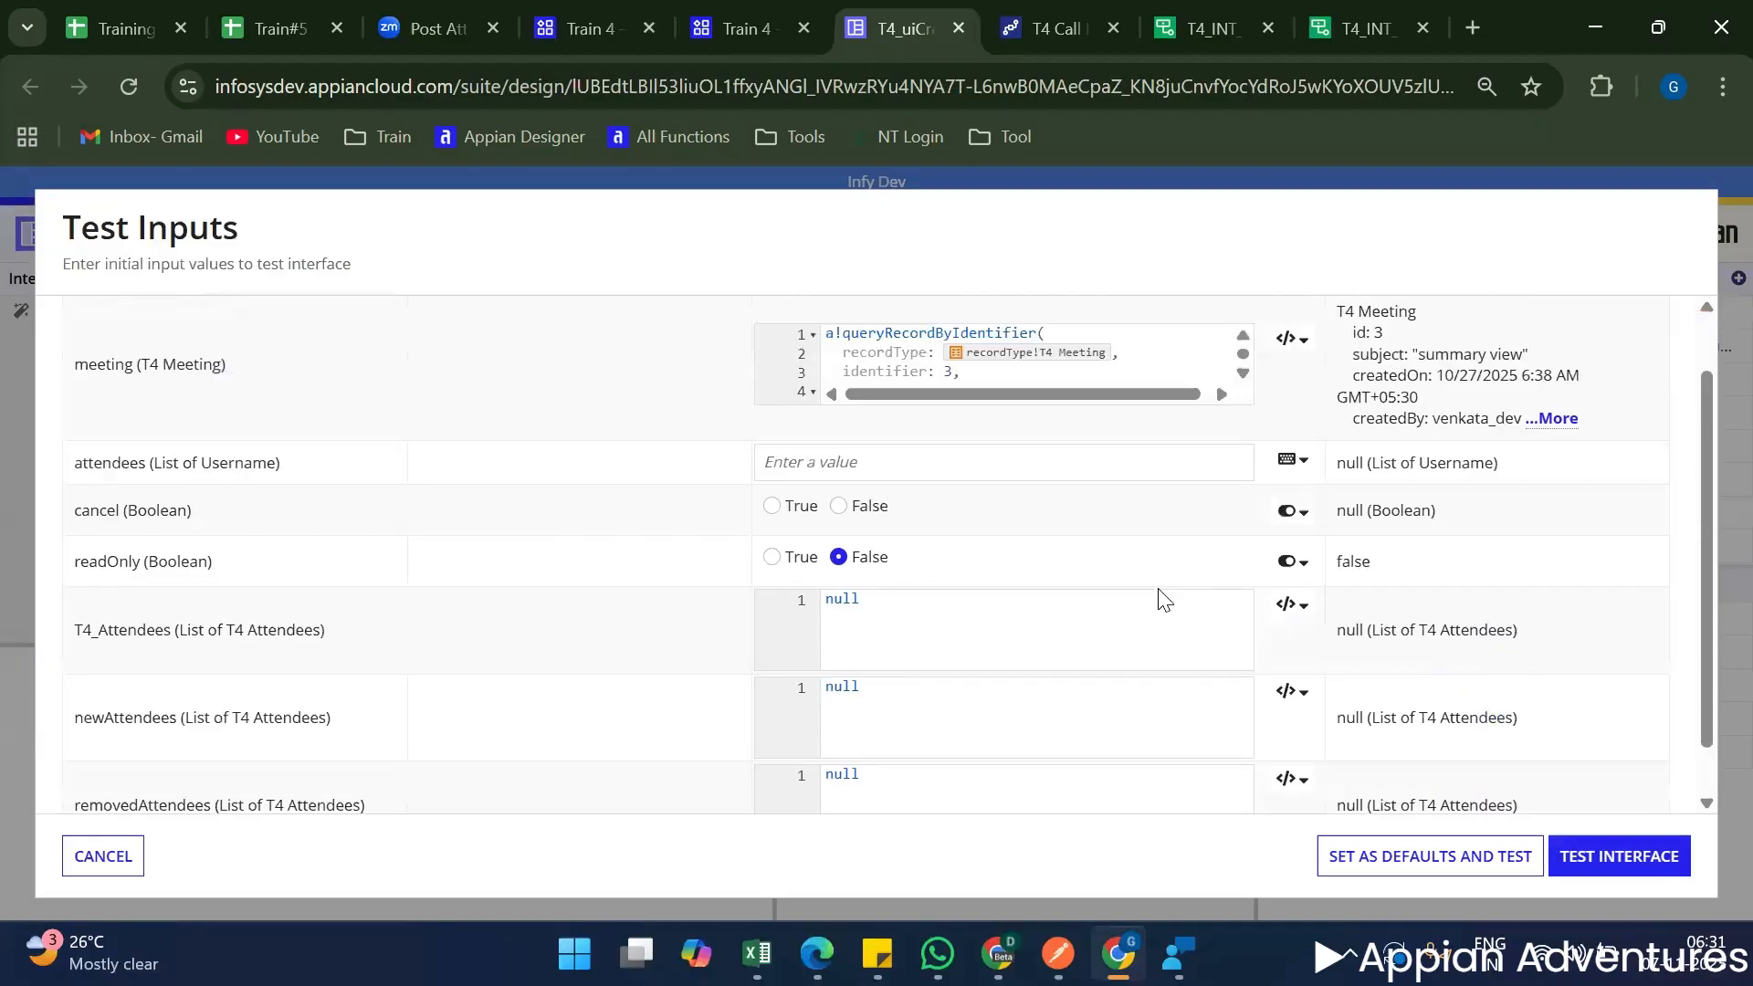
{"action": "scroll", "coordinate": [1158, 594], "scroll_direction": "up", "scroll_amount": 2}
{"action": "scroll", "coordinate": [1034, 390], "scroll_direction": "down", "scroll_amount": 2}
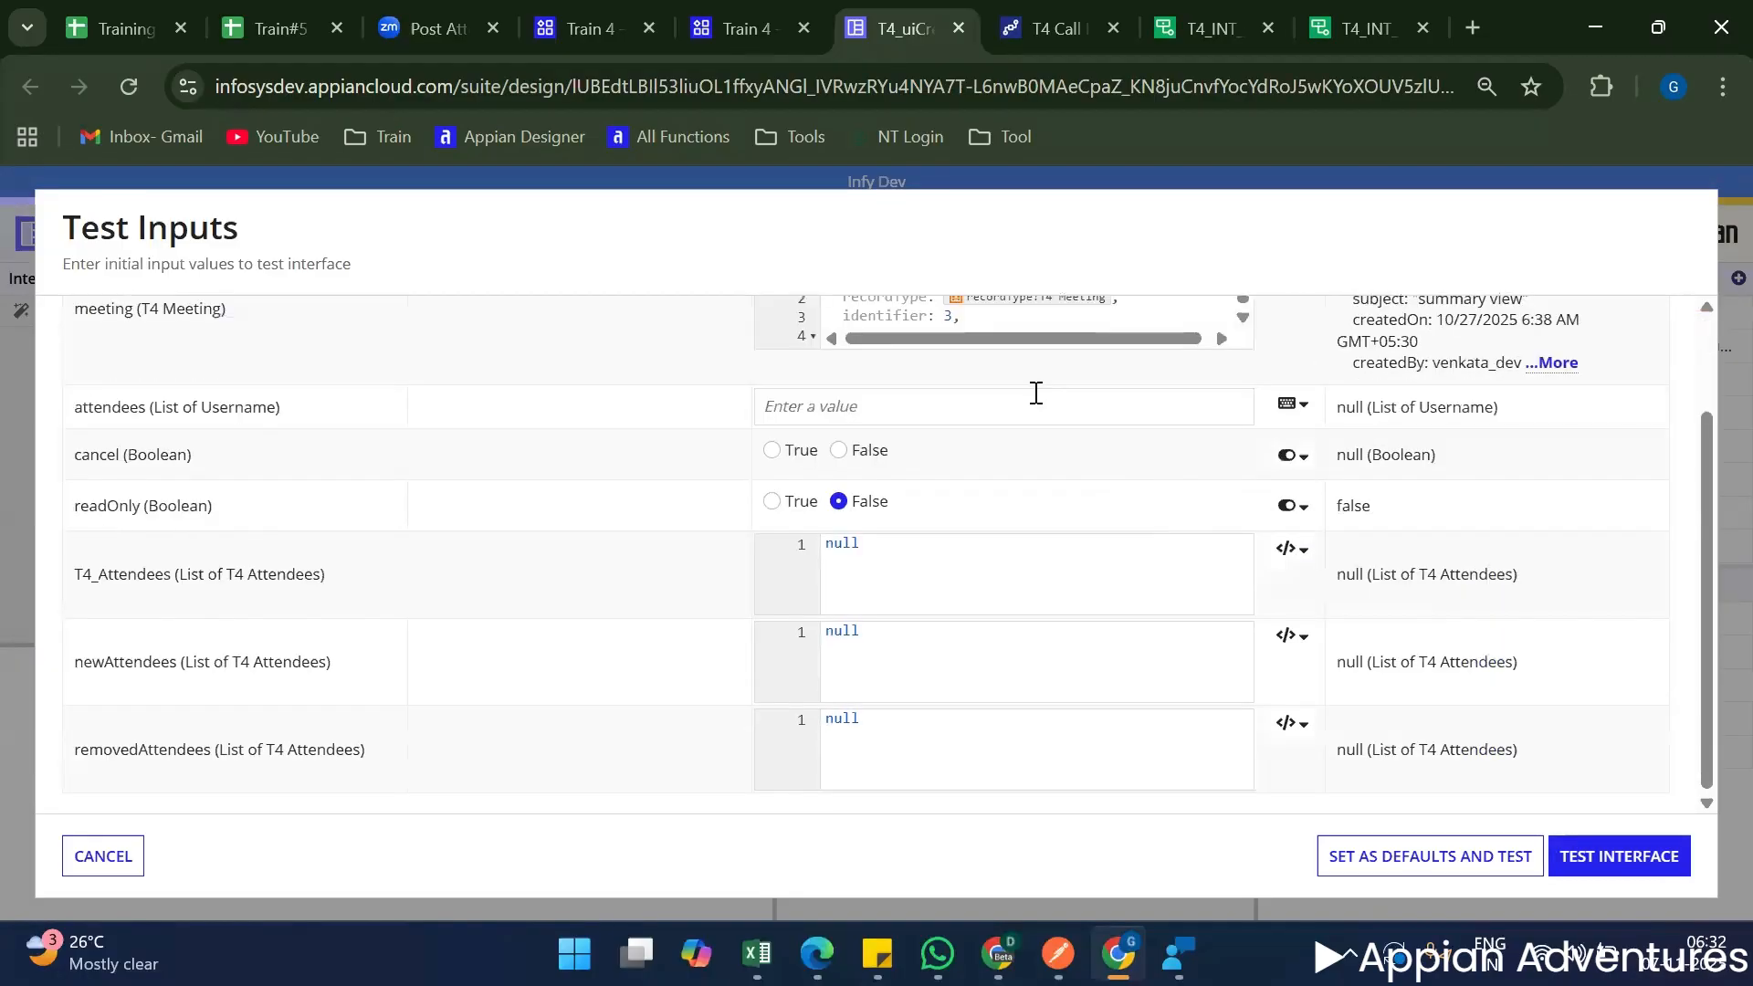
{"action": "left_click", "coordinate": [1651, 844]}
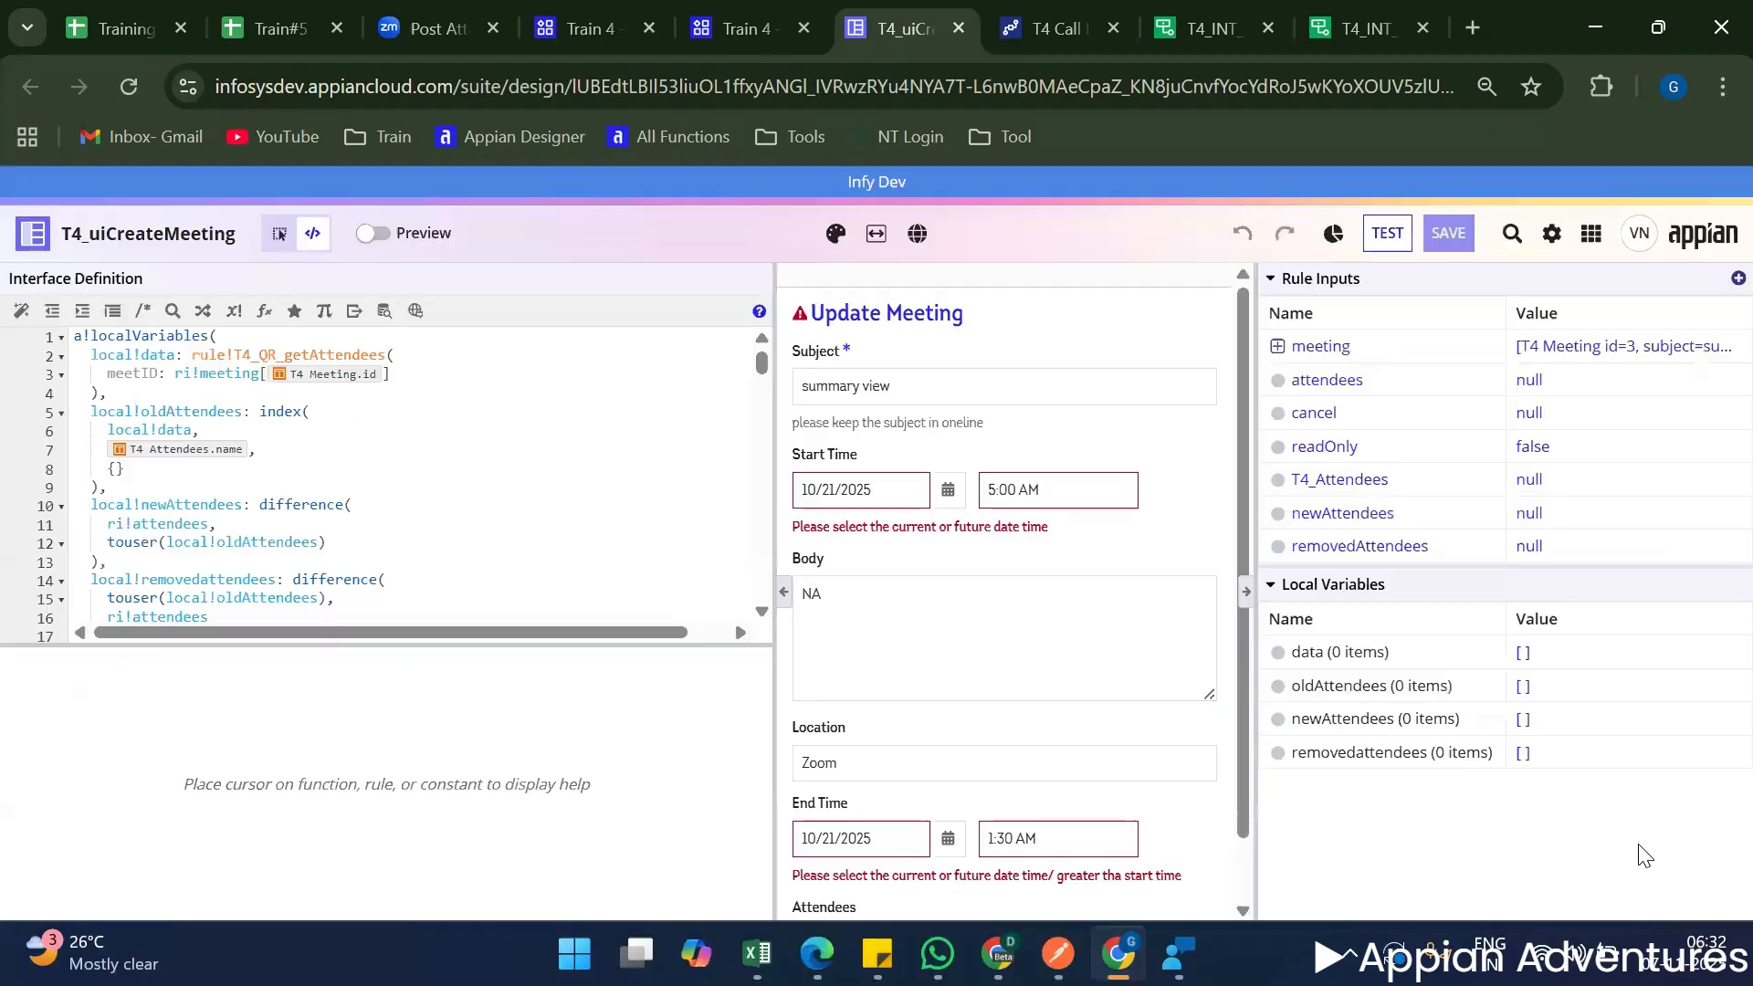
{"action": "scroll", "coordinate": [1092, 681], "scroll_direction": "down", "scroll_amount": 1}
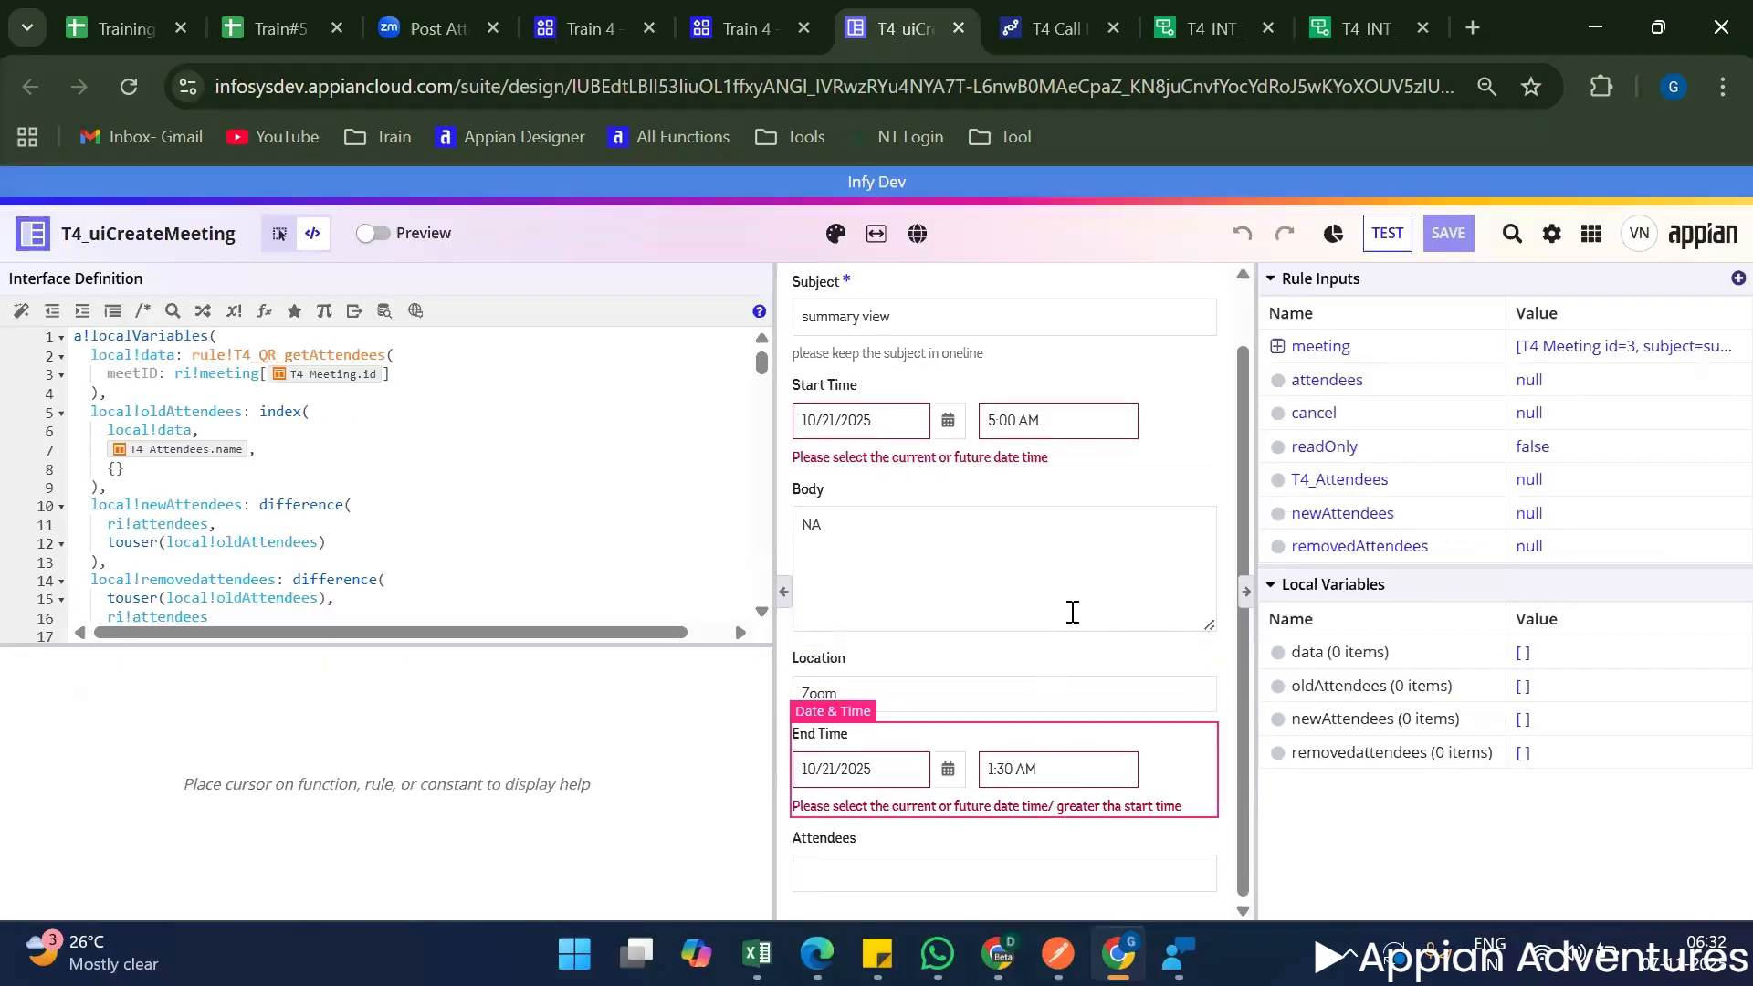
{"action": "scroll", "coordinate": [1004, 598], "scroll_direction": "up", "scroll_amount": 1}
{"action": "scroll", "coordinate": [941, 587], "scroll_direction": "down", "scroll_amount": 1}
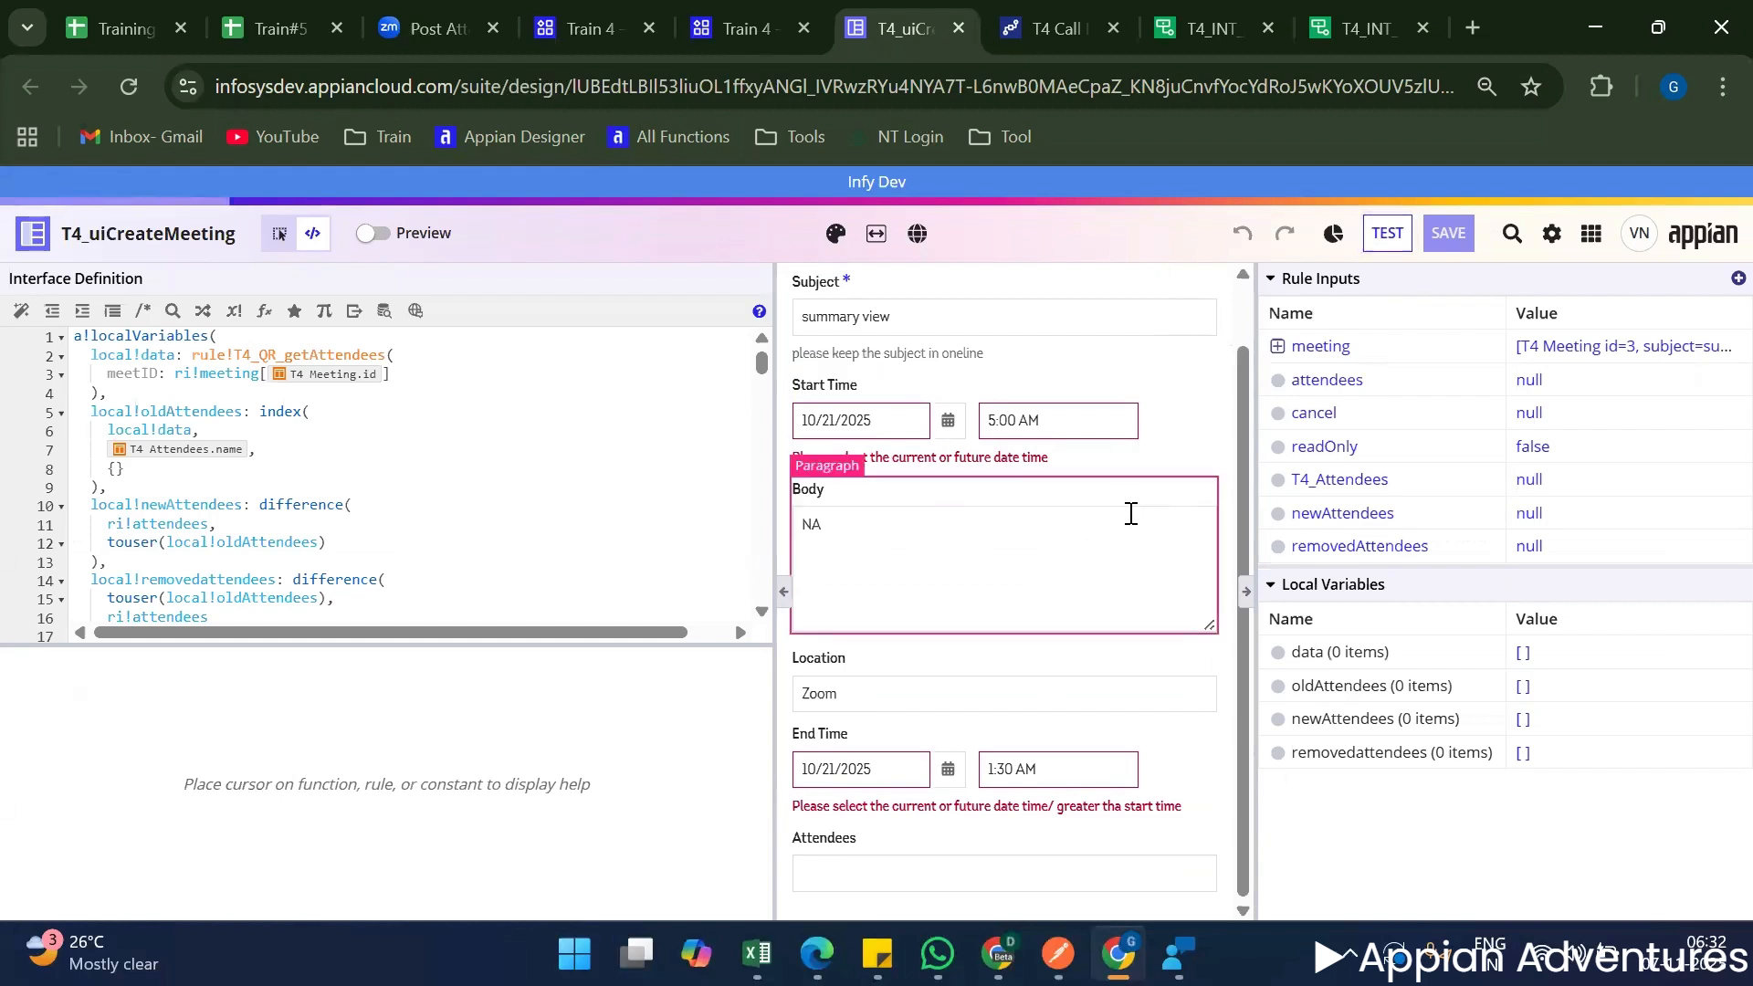
Comment out the whole query expression in the meeting test input and test the interface again.
{"action": "left_click", "coordinate": [1555, 348]}
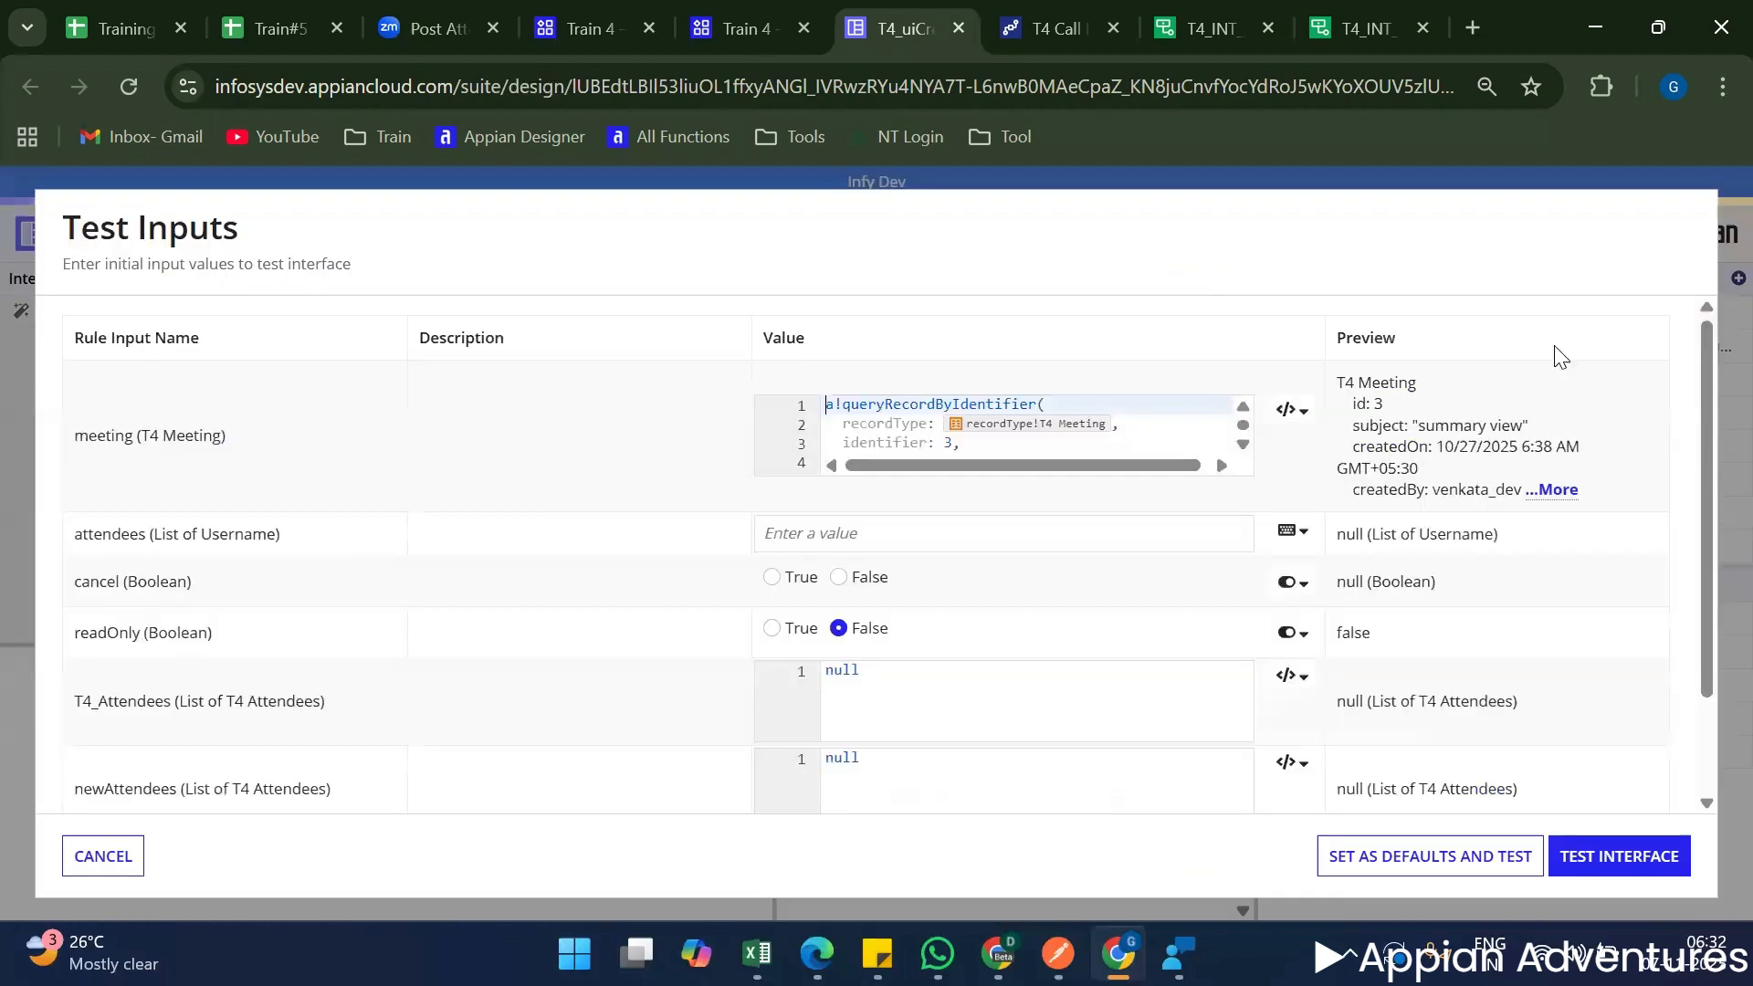
{"action": "left_click", "coordinate": [1103, 447]}
{"action": "key", "text": "ctrl+a"}
{"action": "key", "text": "ctrl+slash"}
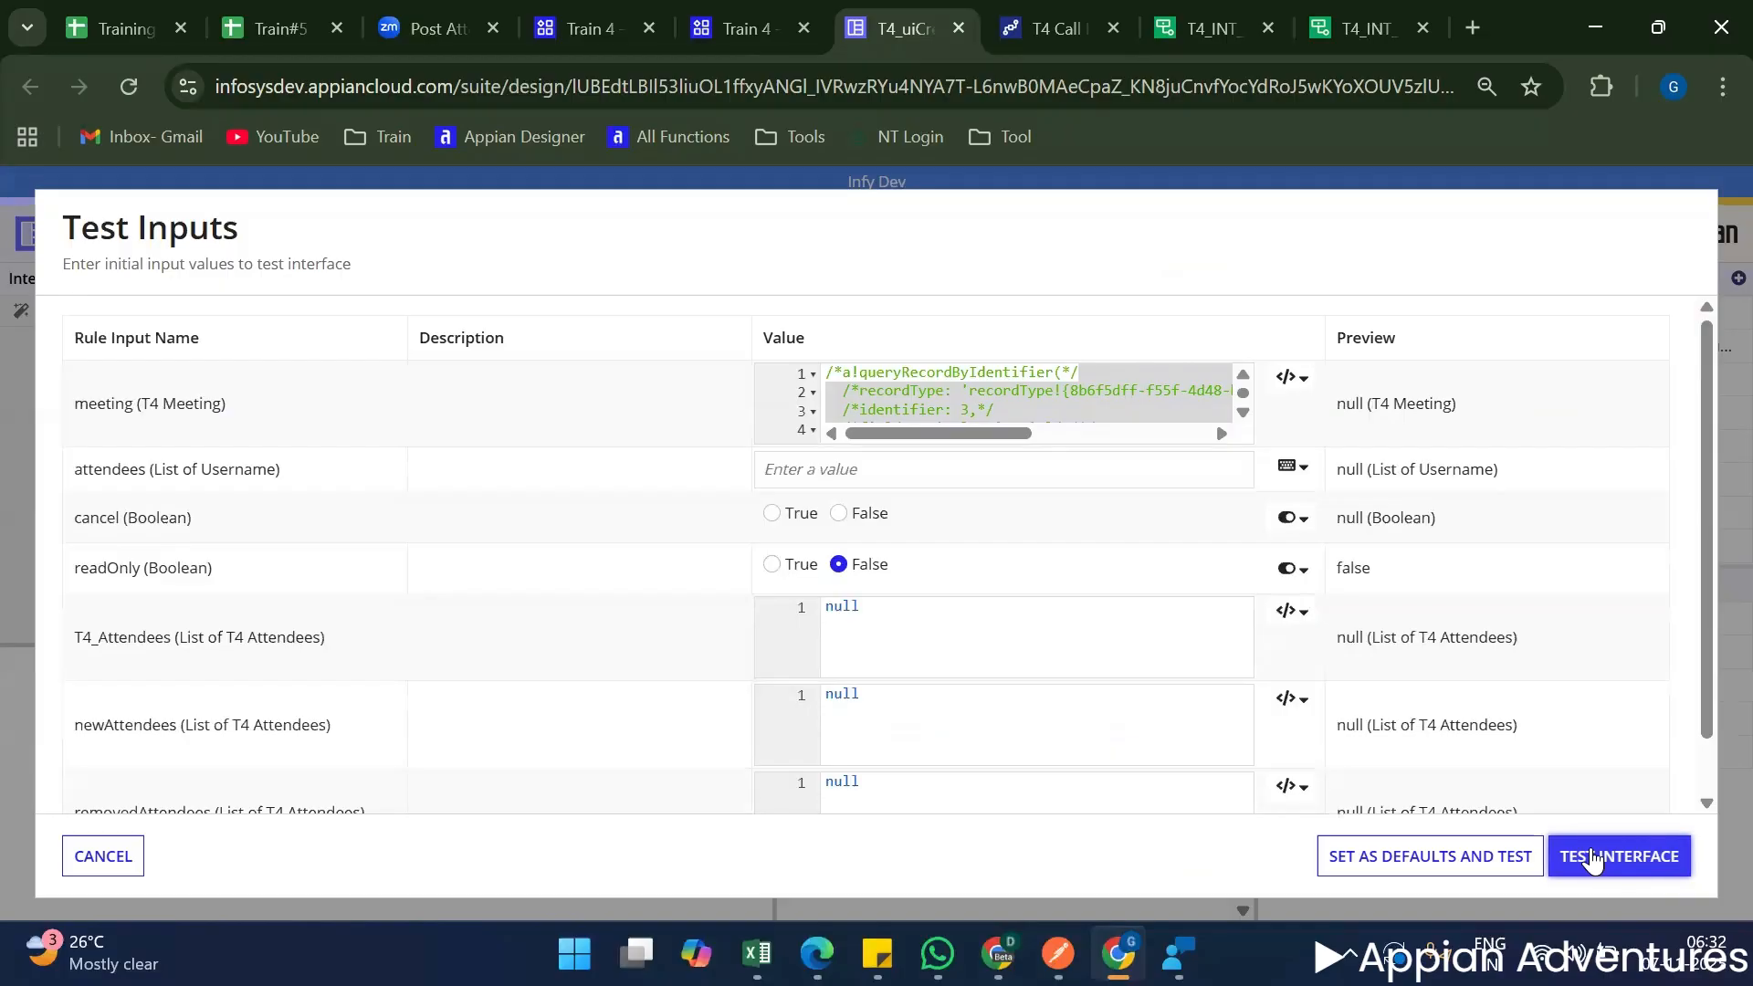
{"action": "left_click", "coordinate": [1591, 858]}
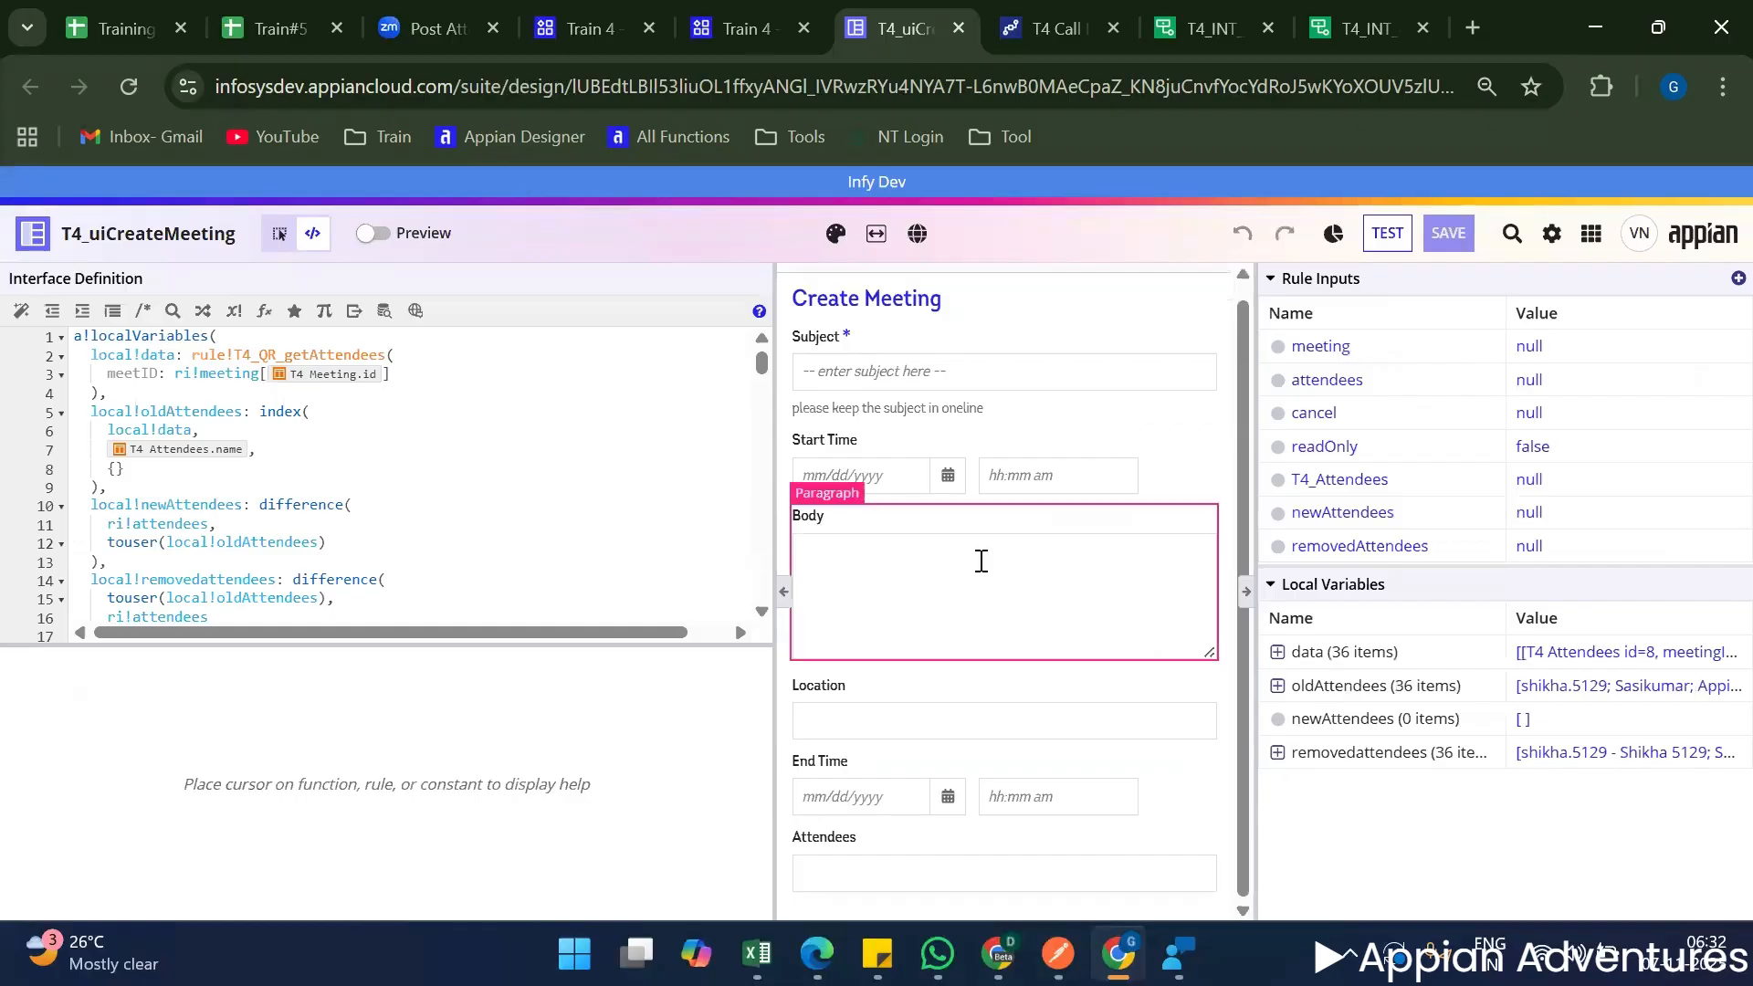
Enlarge the code editor area and highlight readOnly in the button layout's showWhen condition.
{"action": "scroll", "coordinate": [665, 518], "scroll_direction": "down", "scroll_amount": 5}
{"action": "scroll", "coordinate": [665, 518], "scroll_direction": "down", "scroll_amount": 20}
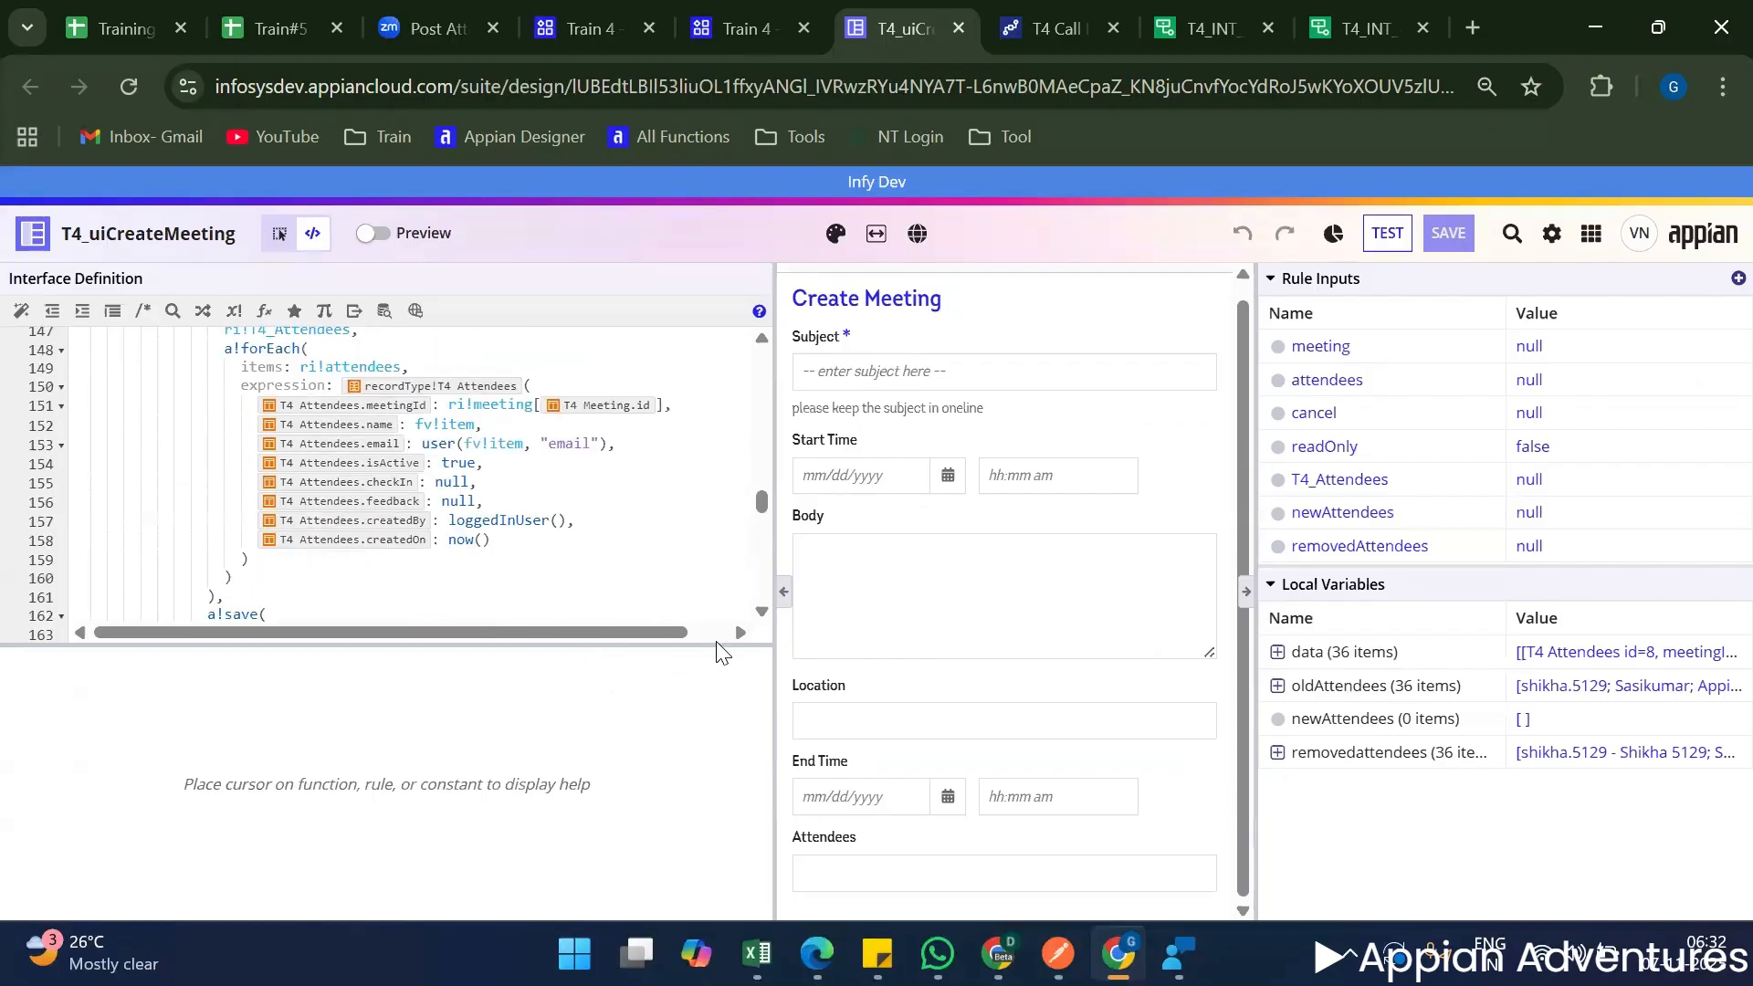
{"action": "left_click_drag", "start_coordinate": [716, 641], "coordinate": [704, 875]}
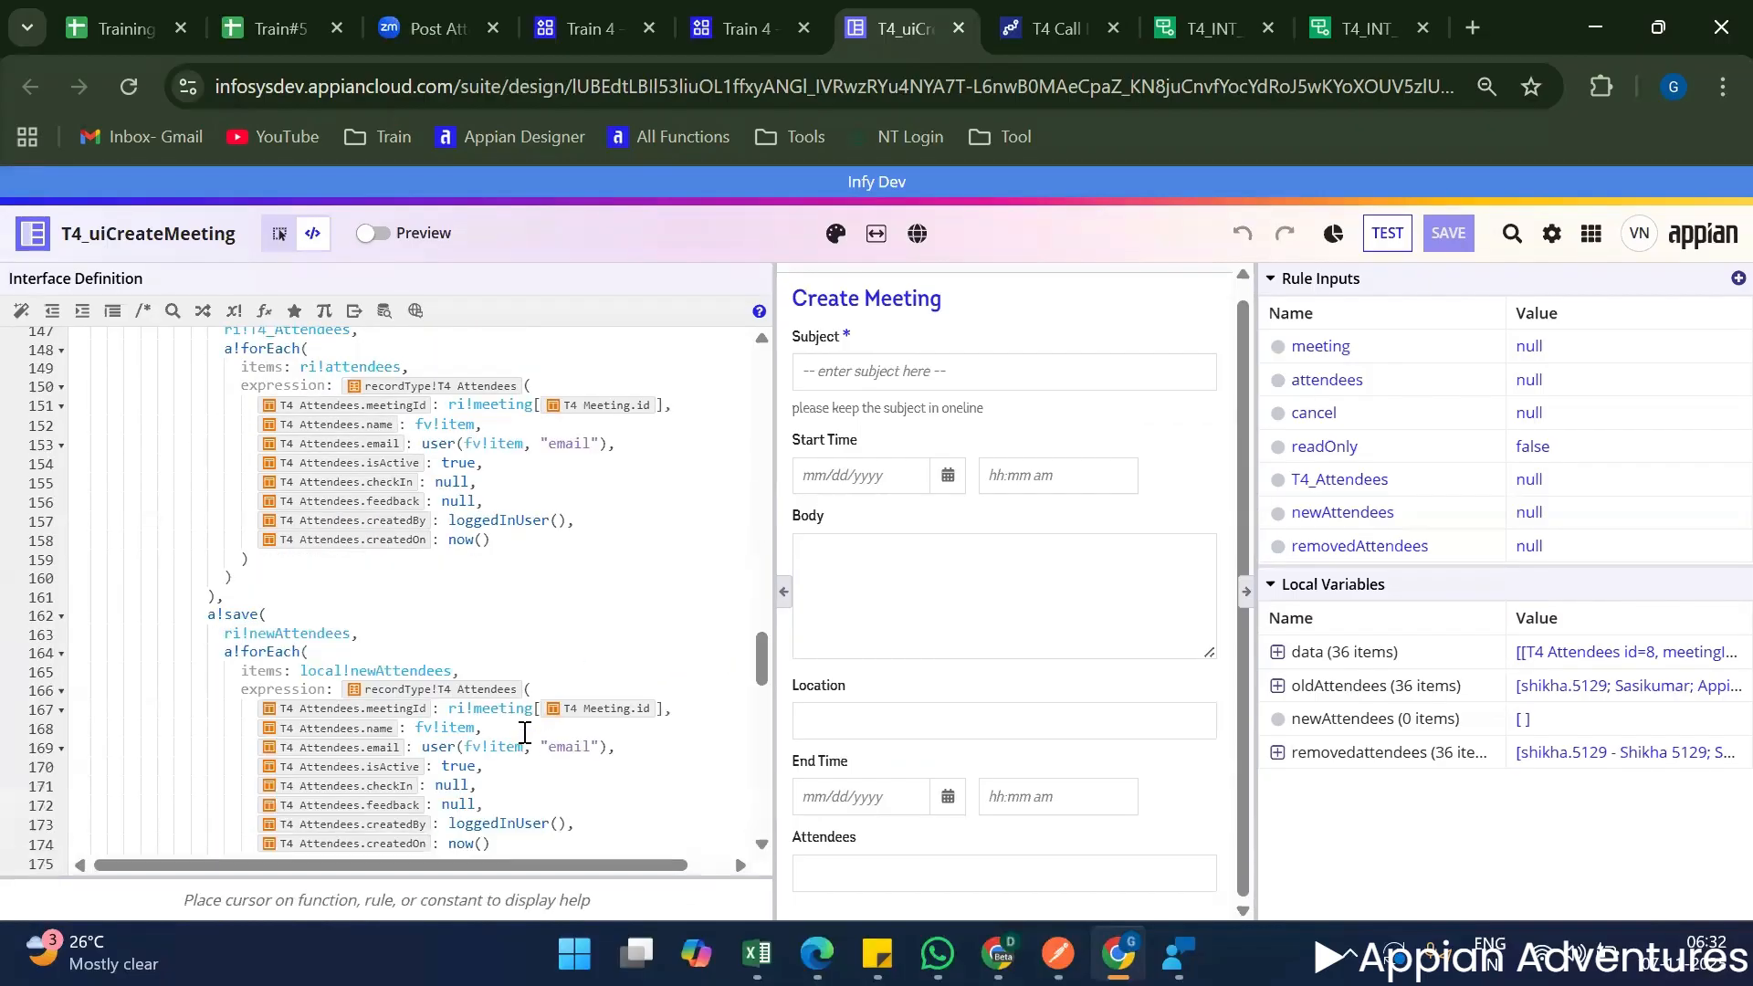
{"action": "scroll", "coordinate": [324, 584], "scroll_direction": "up", "scroll_amount": 6}
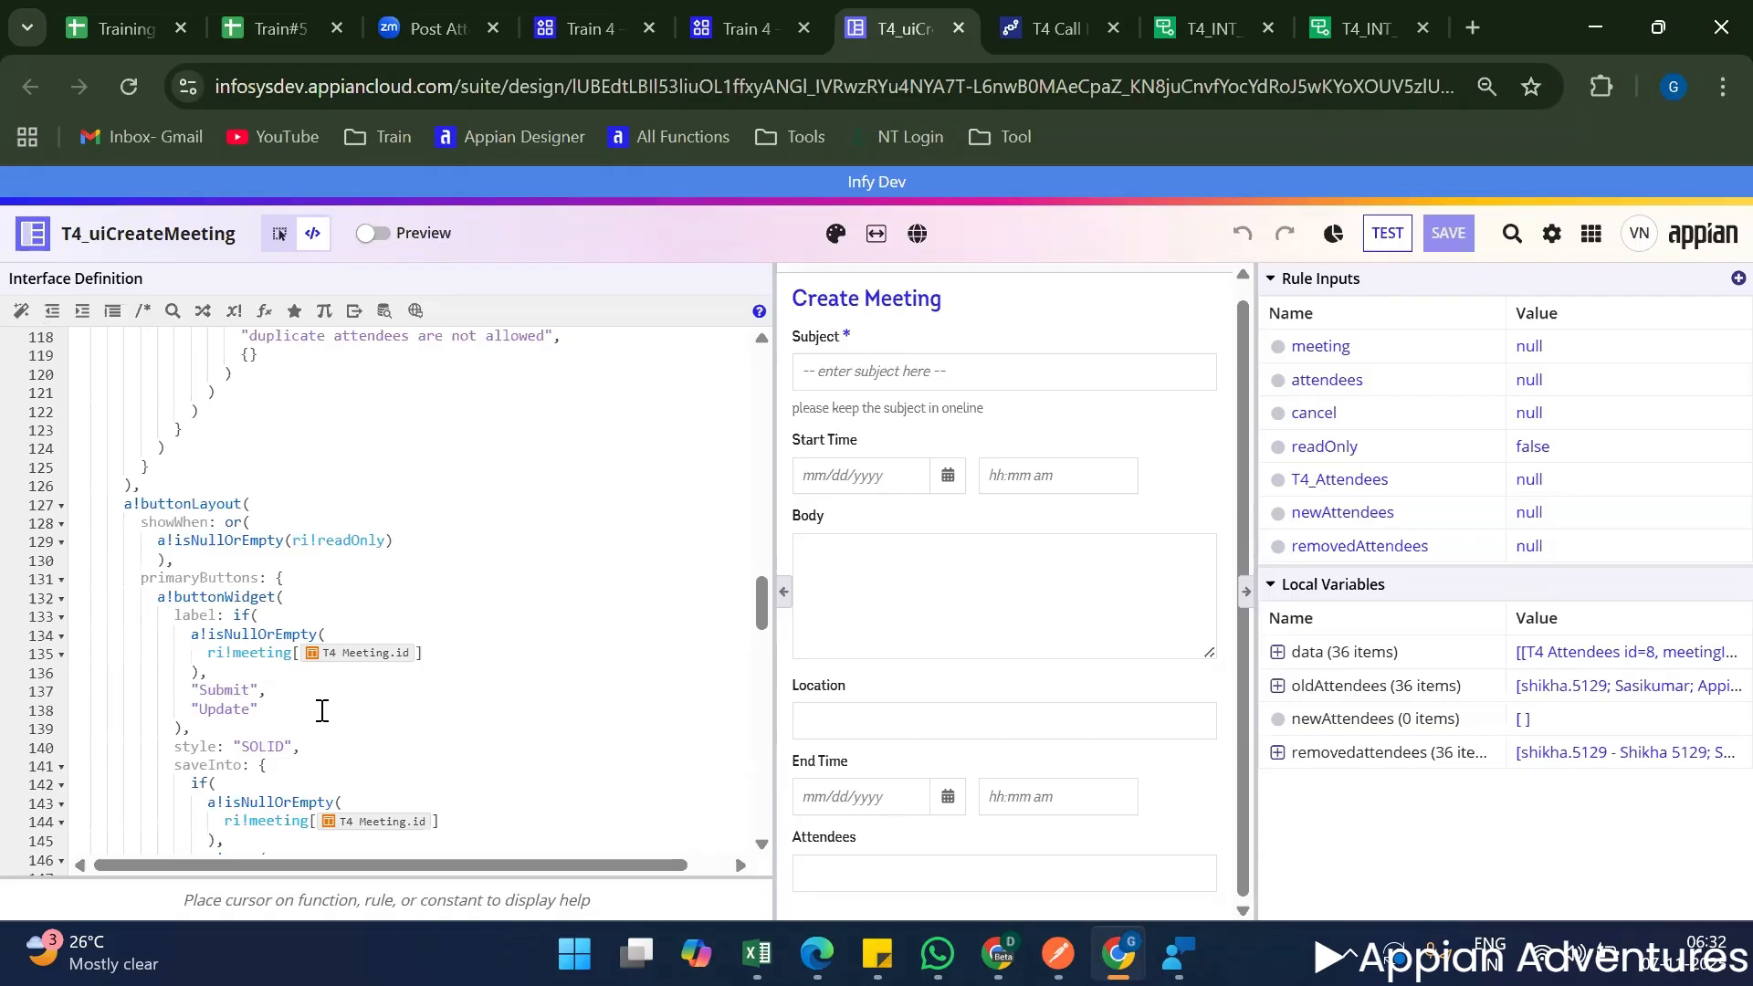
{"action": "scroll", "coordinate": [324, 710], "scroll_direction": "down", "scroll_amount": 1}
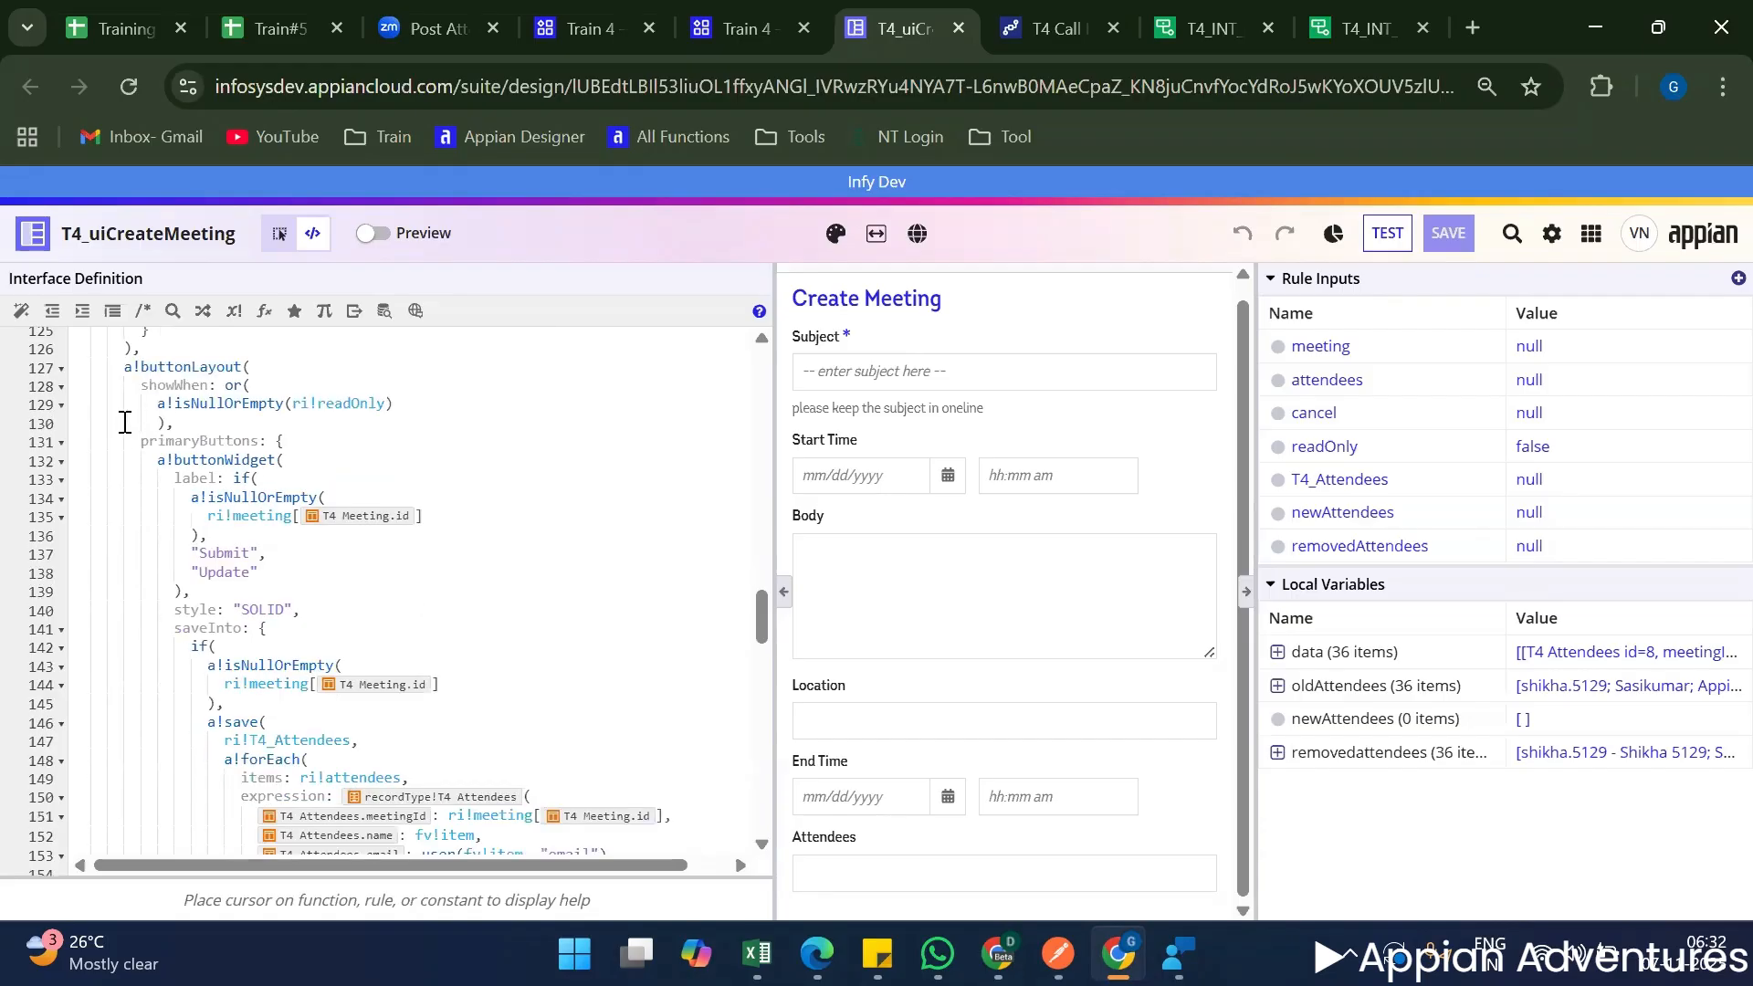
{"action": "double_click", "coordinate": [353, 404]}
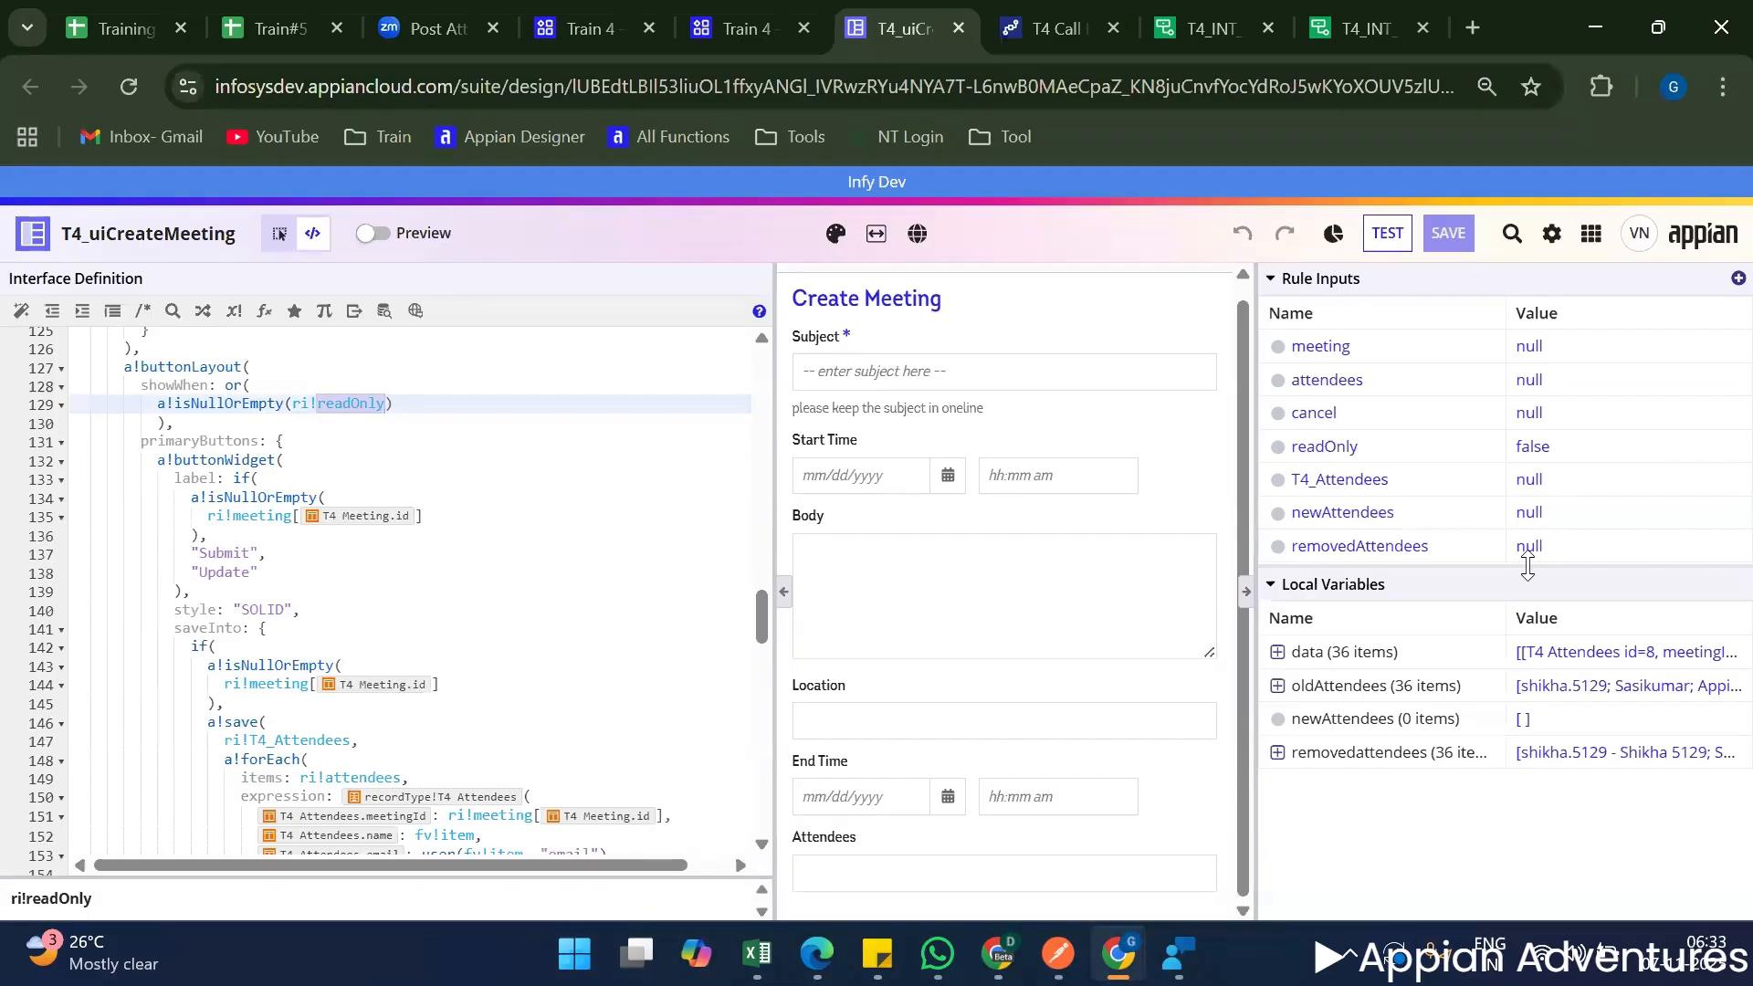
Switch the readOnly test input to an empty Expression and test the interface to check the form's buttons.
{"action": "left_click", "coordinate": [1534, 450]}
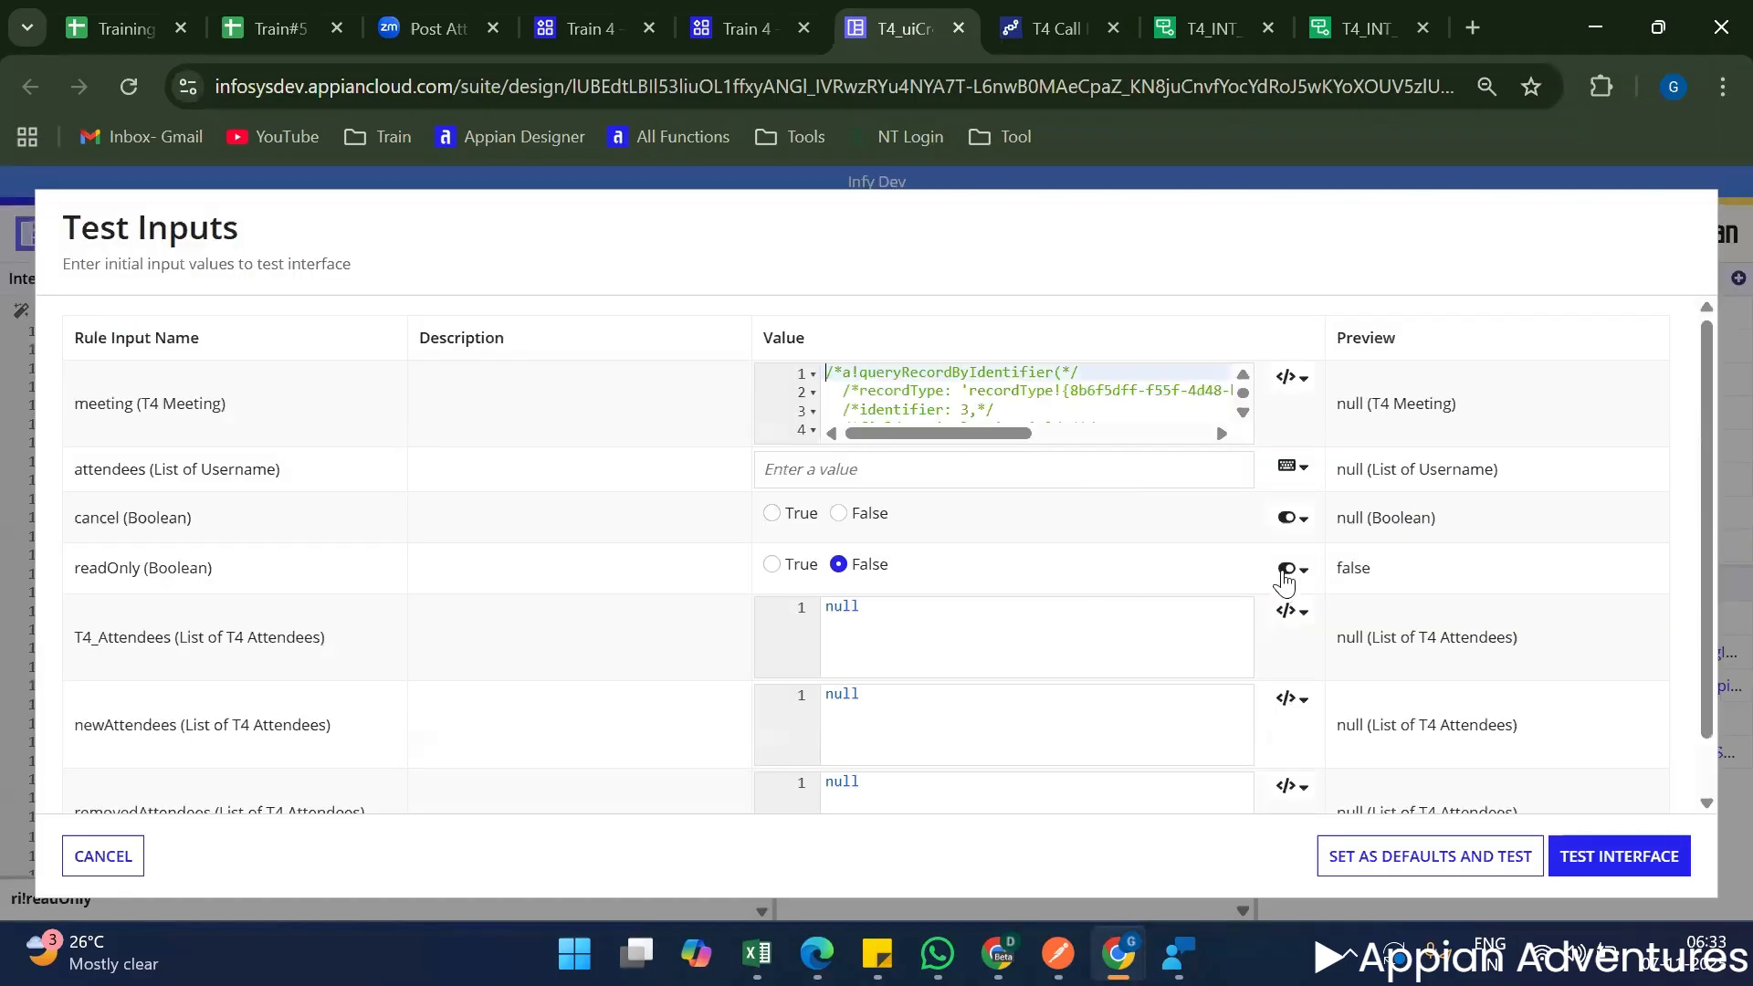
{"action": "left_click", "coordinate": [1288, 575]}
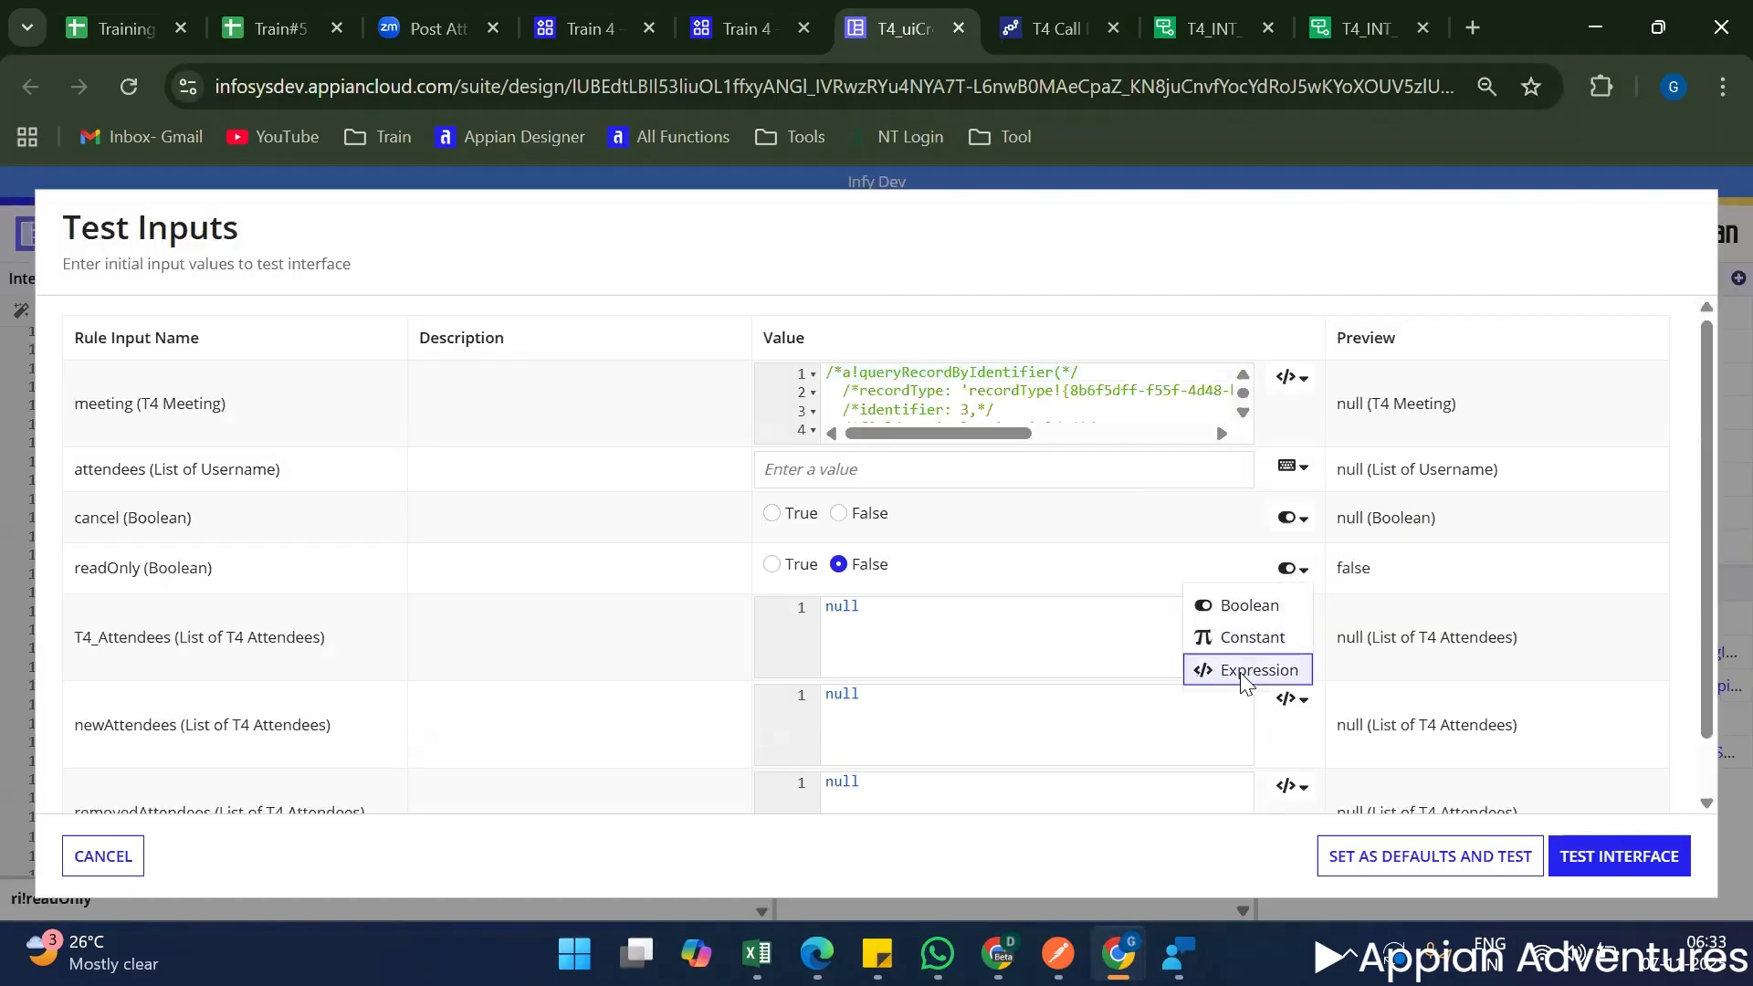
{"action": "left_click", "coordinate": [1251, 669]}
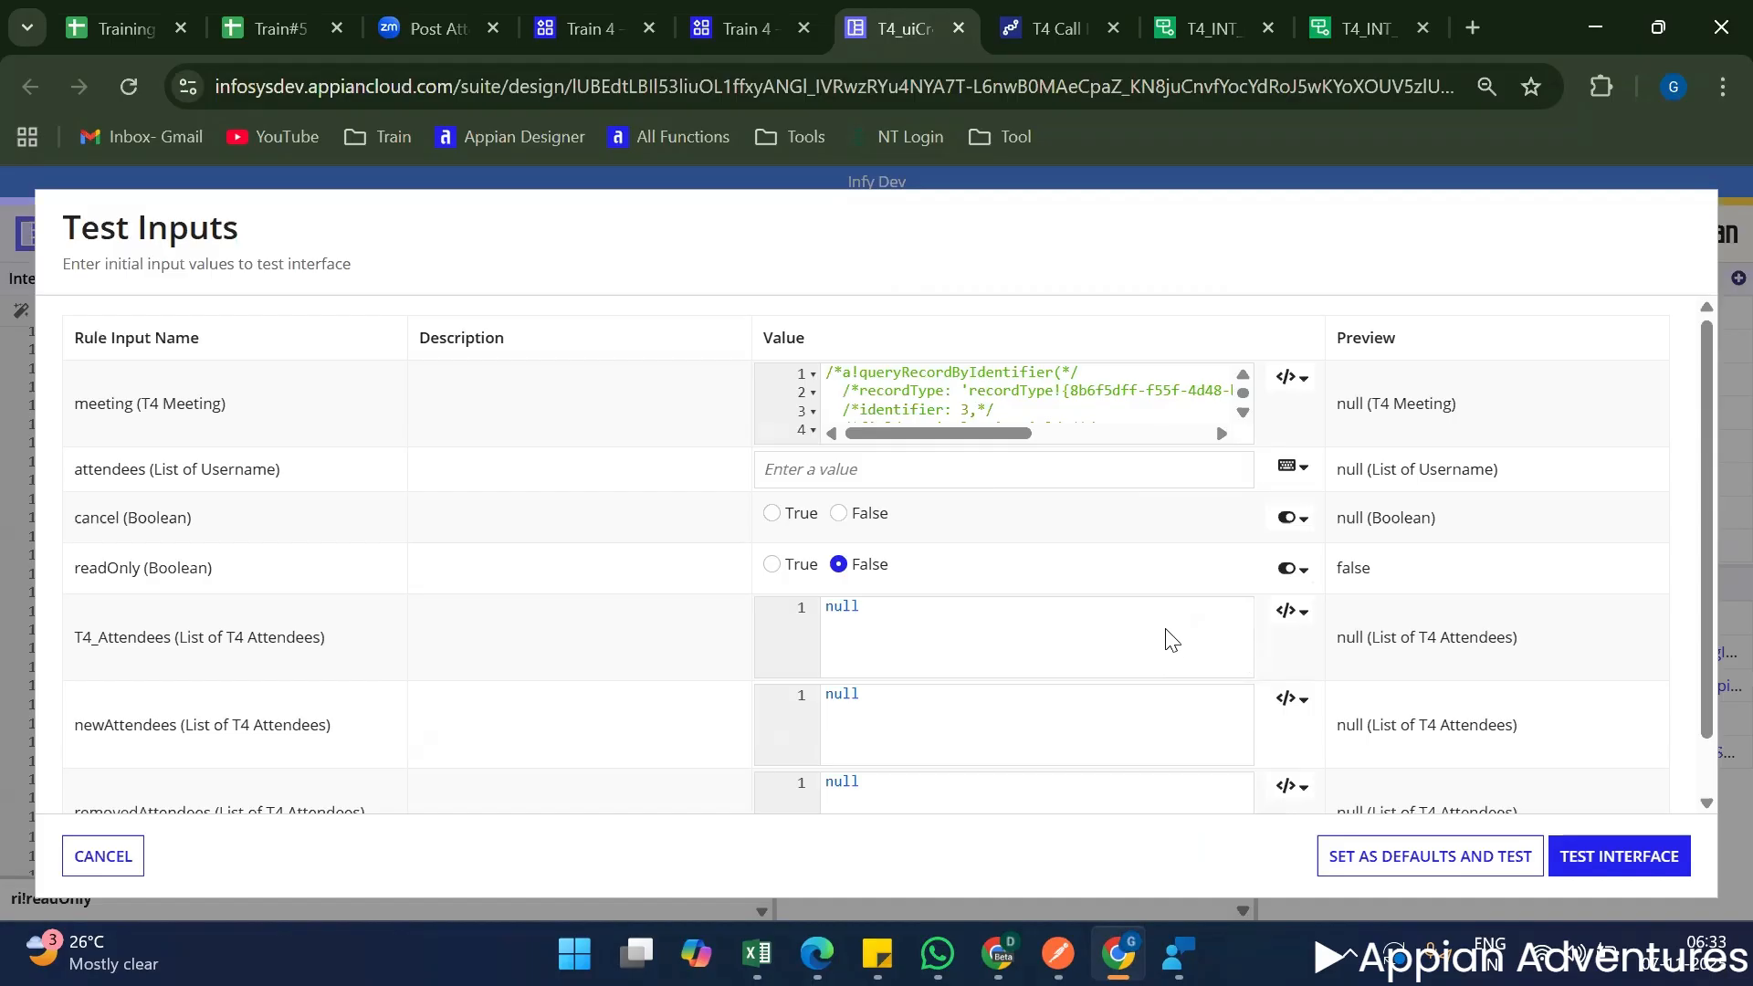
{"action": "scroll", "coordinate": [1114, 632], "scroll_direction": "down", "scroll_amount": 2}
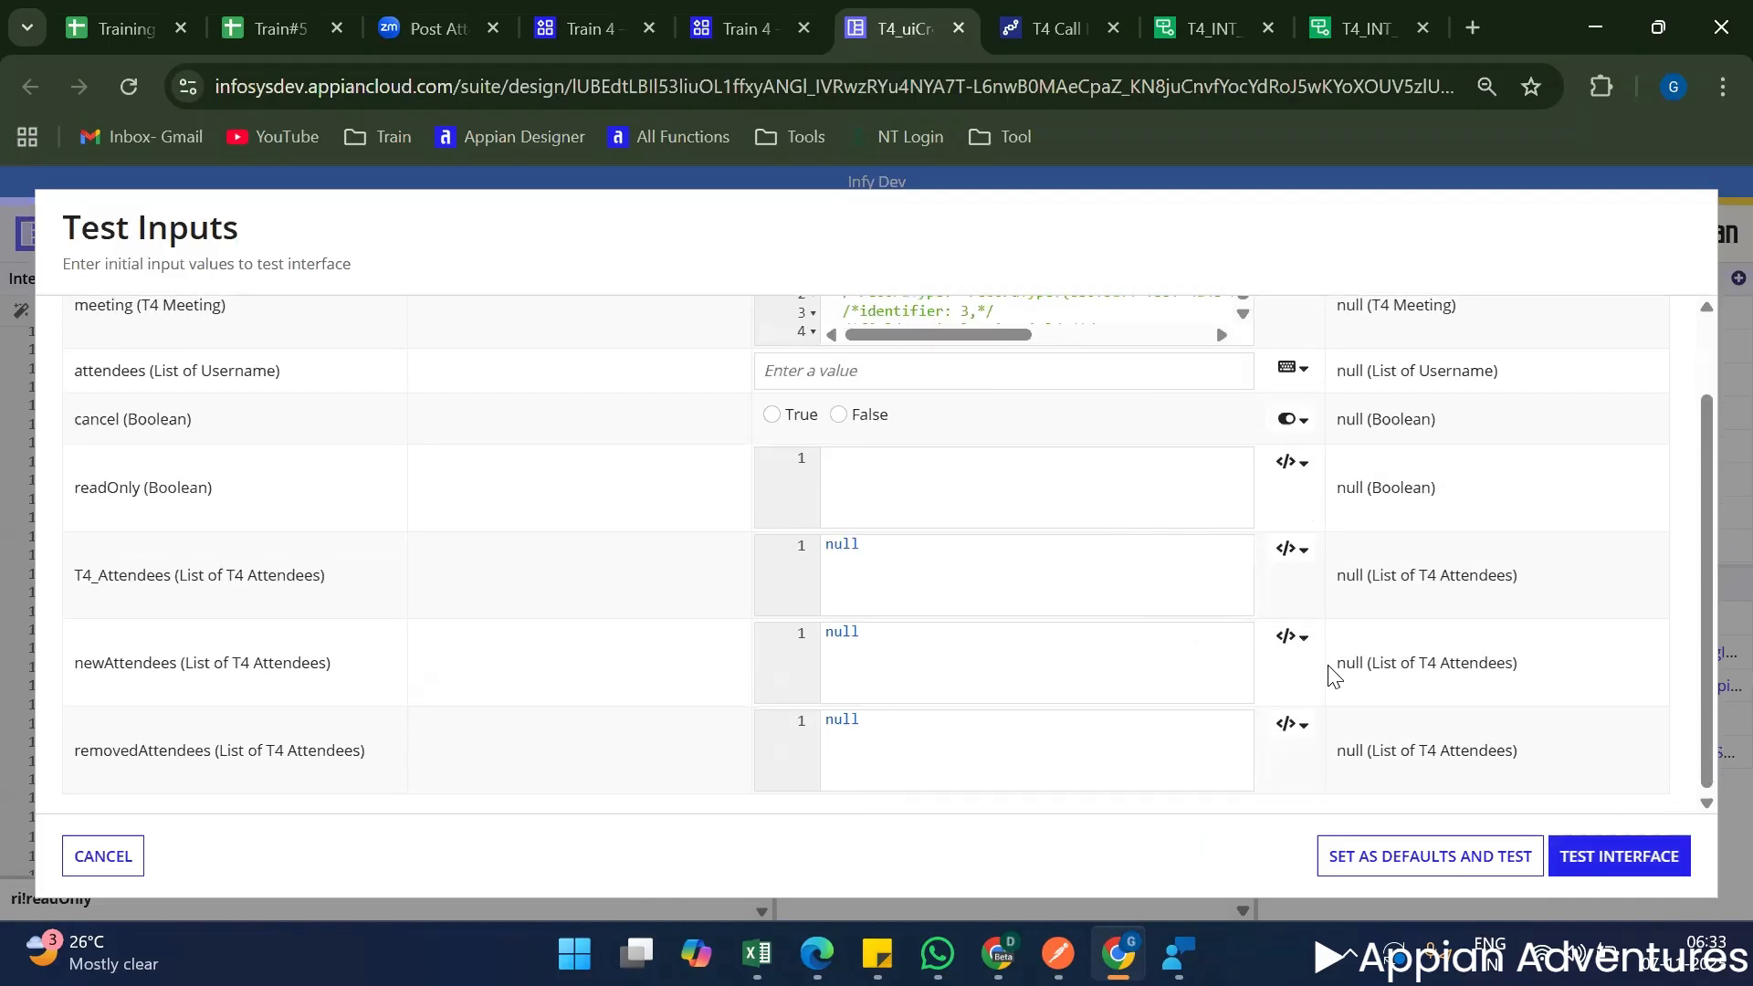
{"action": "key", "text": "Escape"}
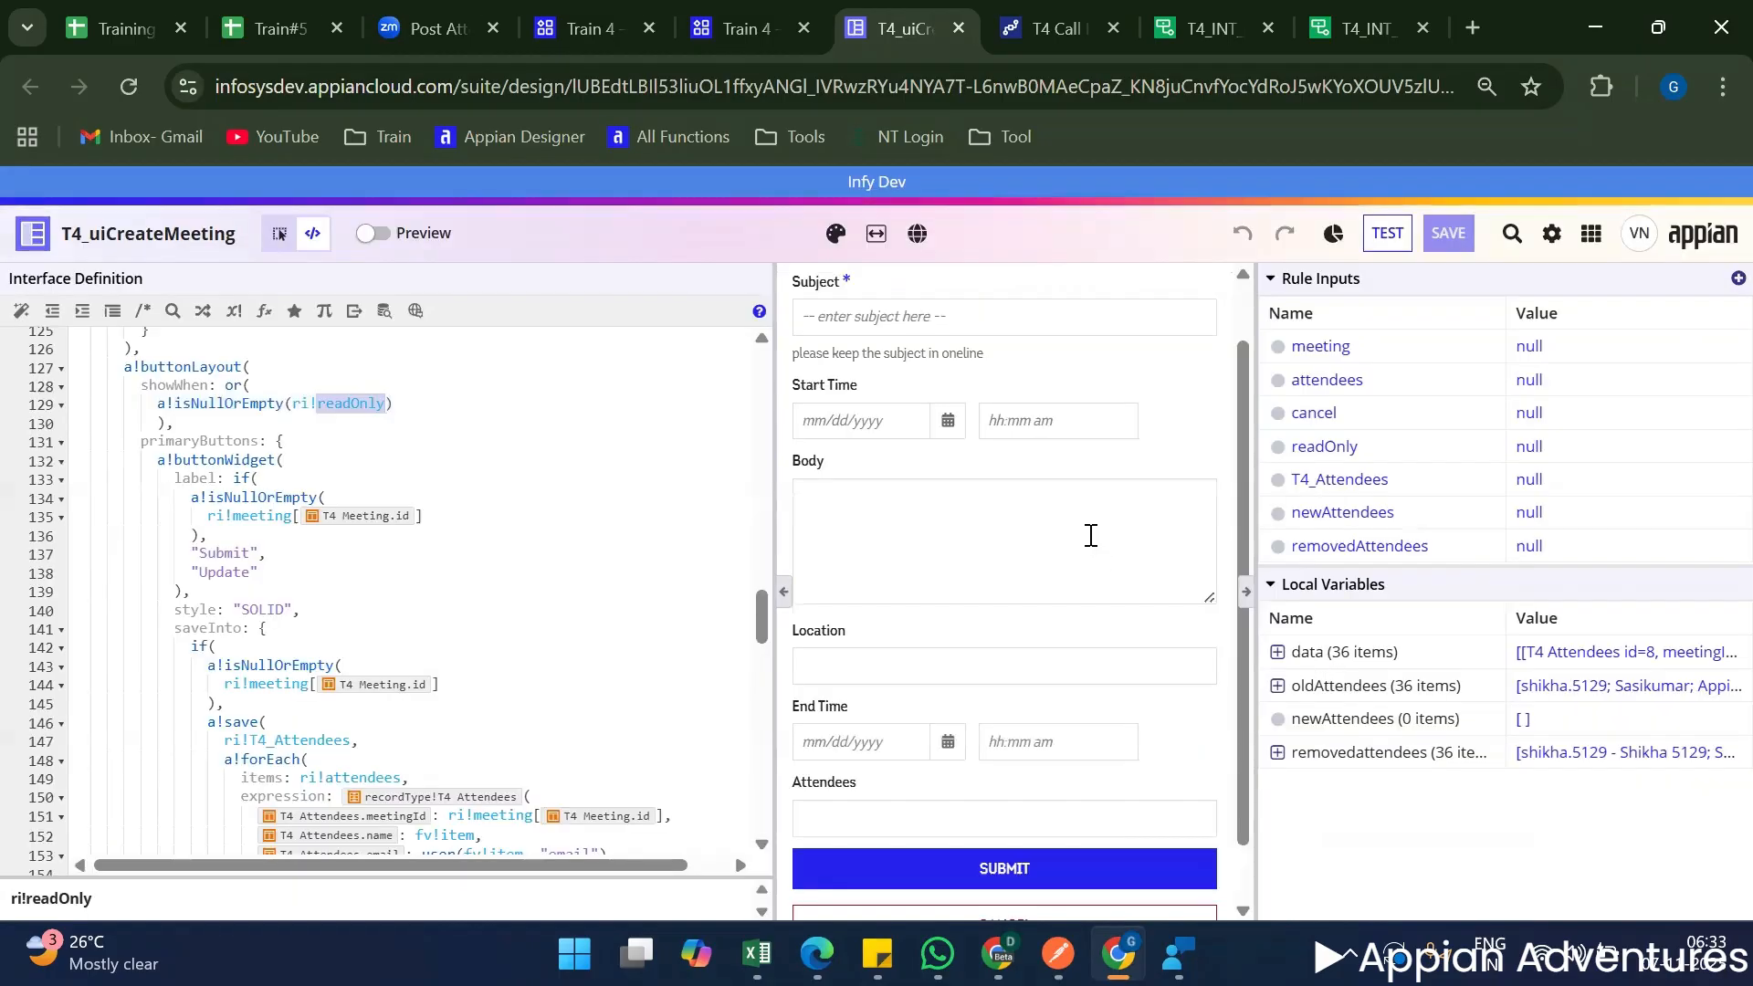
{"action": "scroll", "coordinate": [1120, 661], "scroll_direction": "down", "scroll_amount": 1}
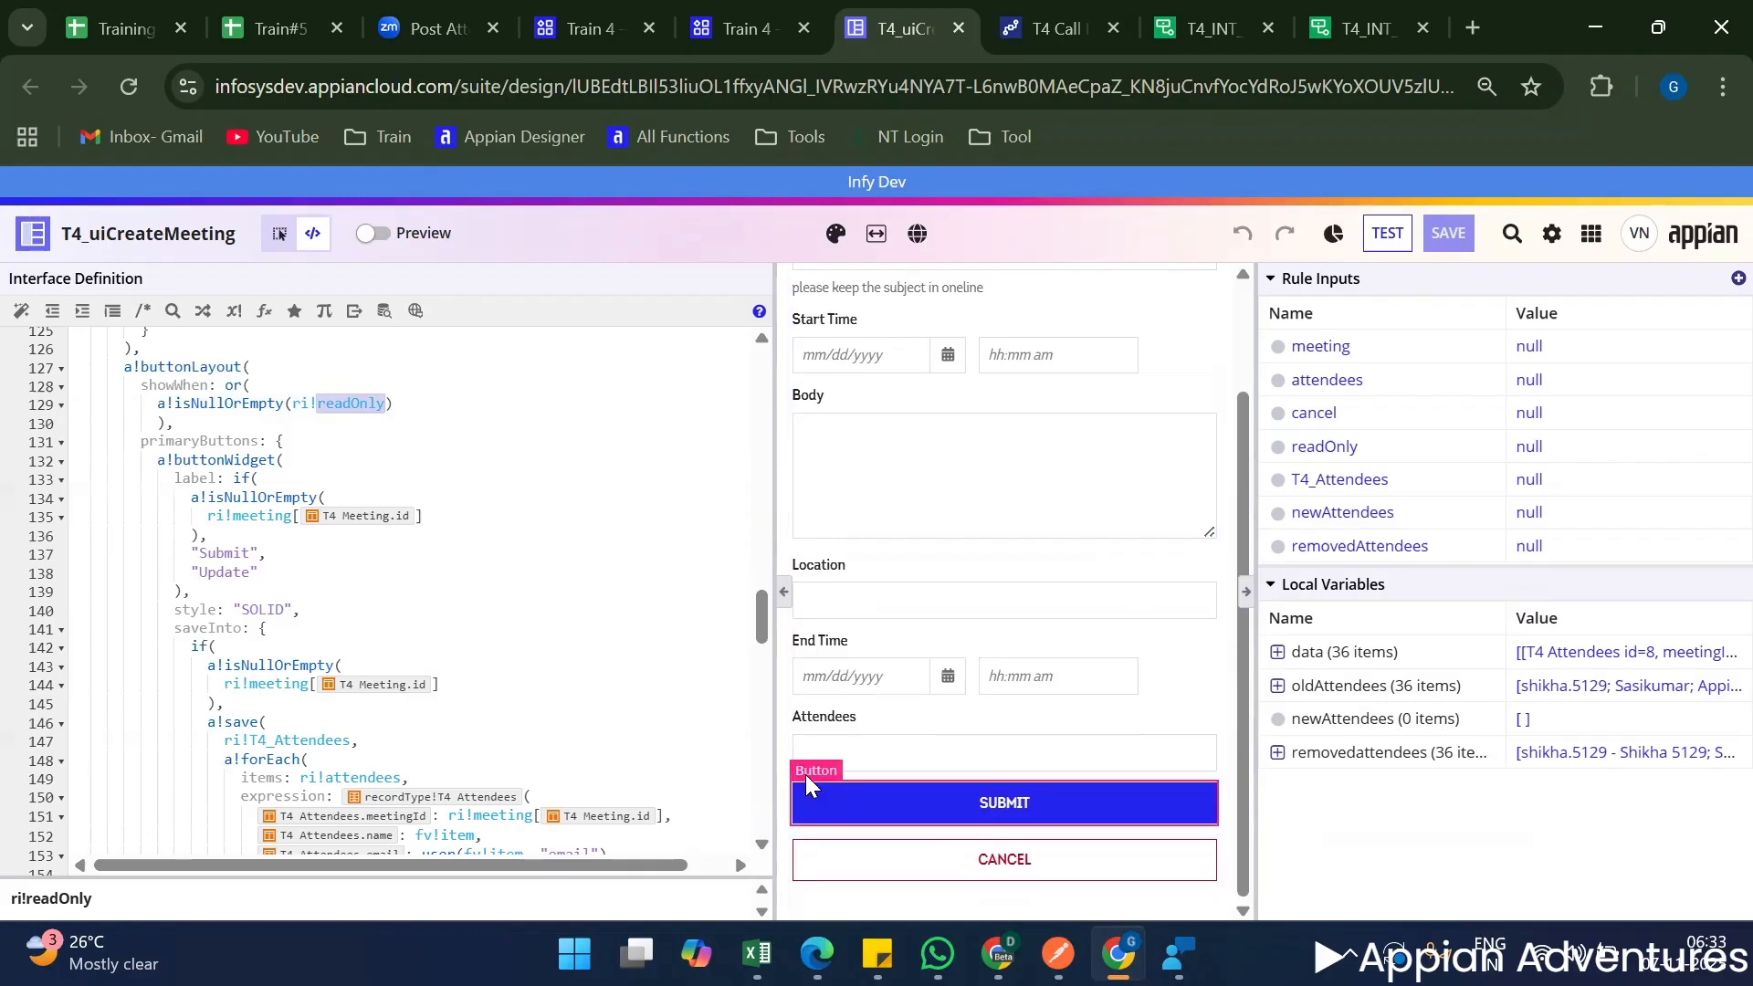
Select the Submit button in the preview and examine its label, saveInto and submit settings in the interface definition.
{"action": "left_click", "coordinate": [805, 772]}
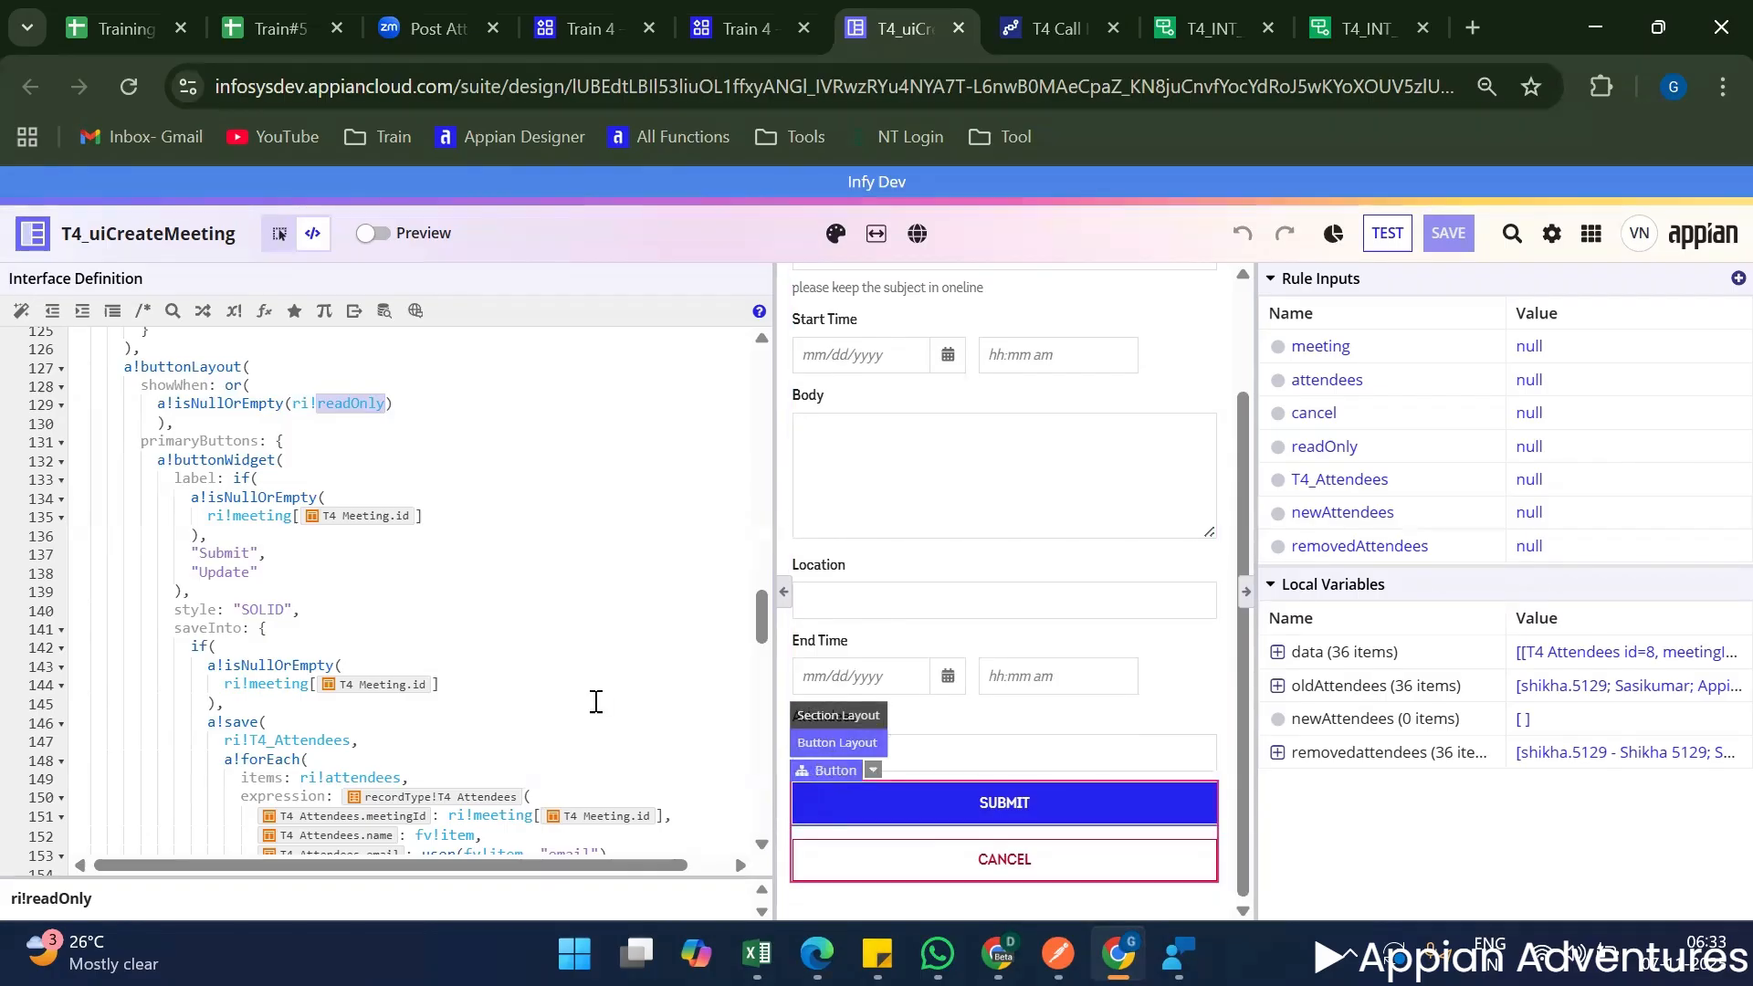
{"action": "scroll", "coordinate": [589, 701], "scroll_direction": "down", "scroll_amount": 5}
{"action": "scroll", "coordinate": [577, 699], "scroll_direction": "up", "scroll_amount": 2}
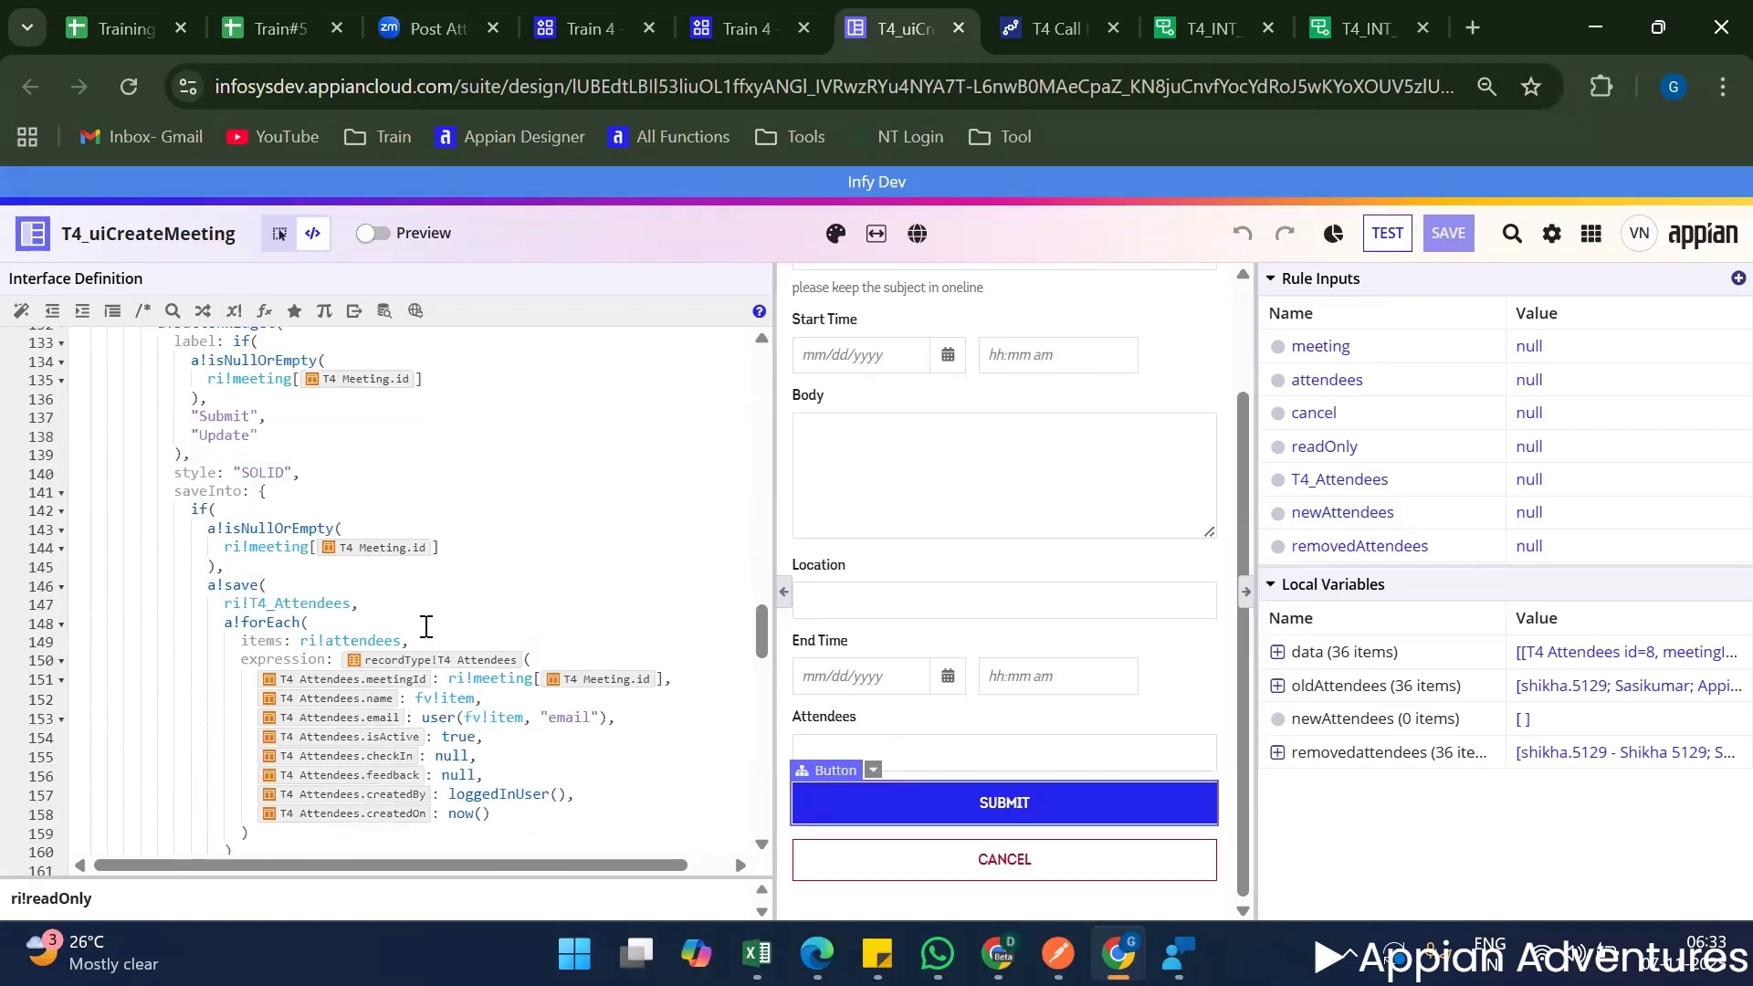
{"action": "scroll", "coordinate": [309, 540], "scroll_direction": "down", "scroll_amount": 19}
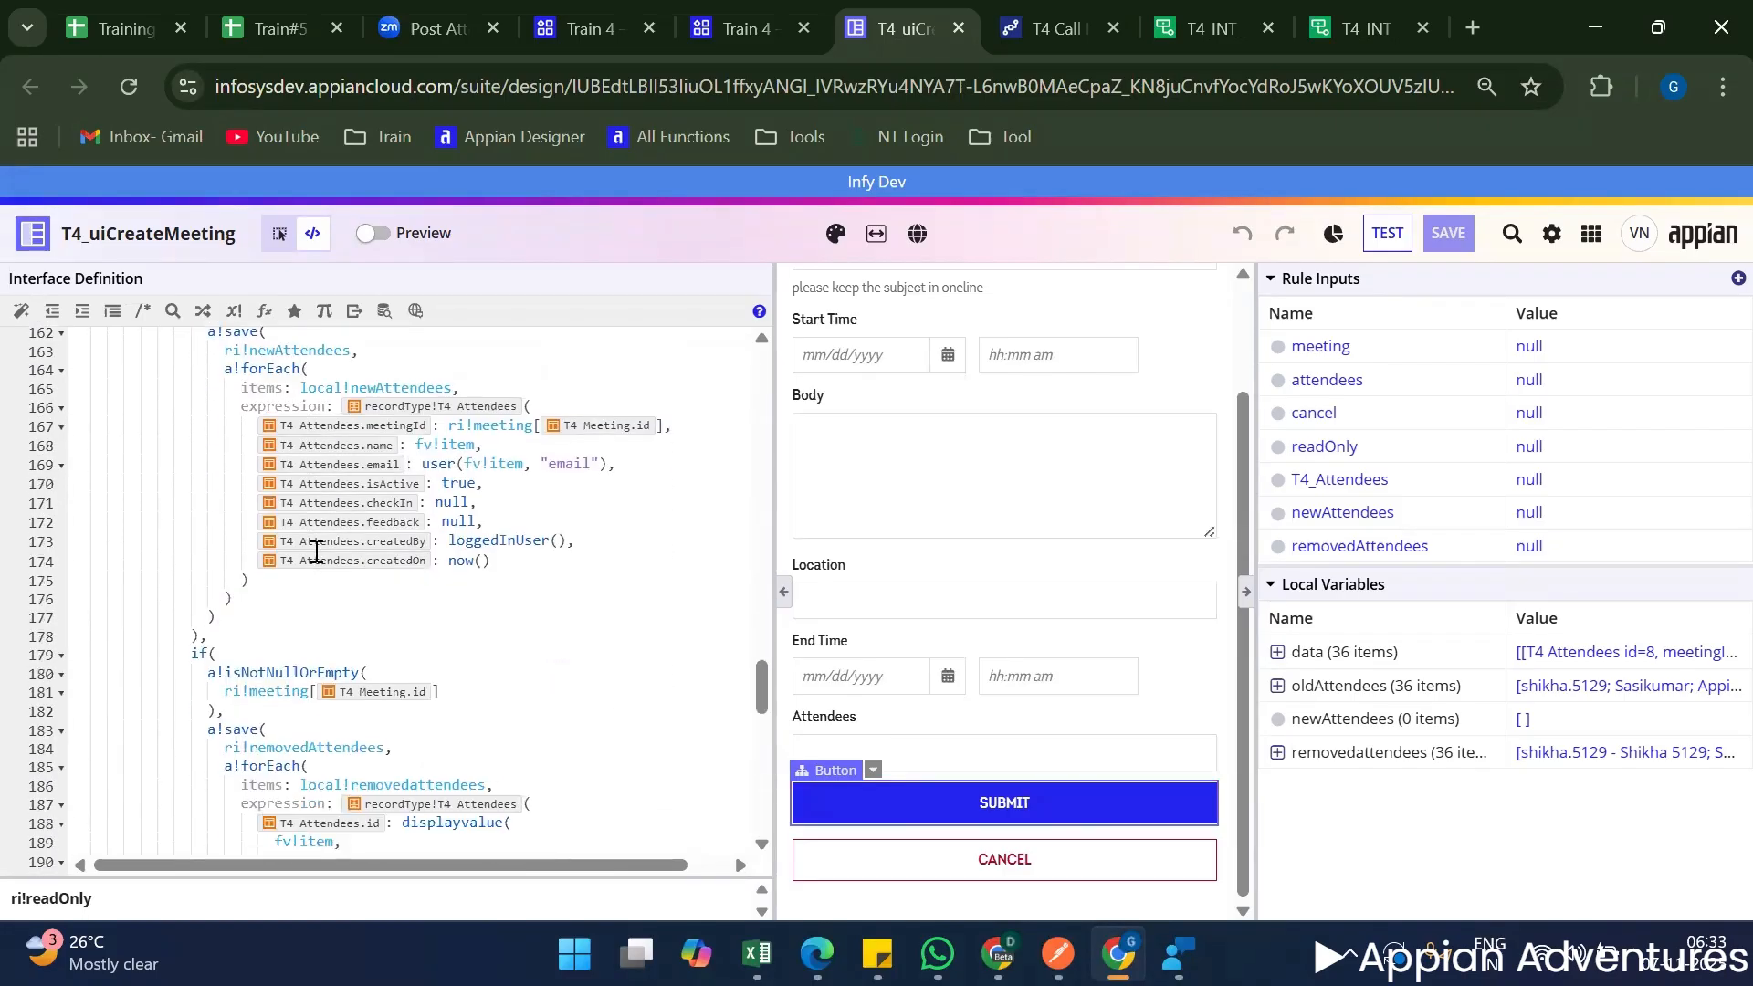
{"action": "scroll", "coordinate": [316, 550], "scroll_direction": "down", "scroll_amount": 6}
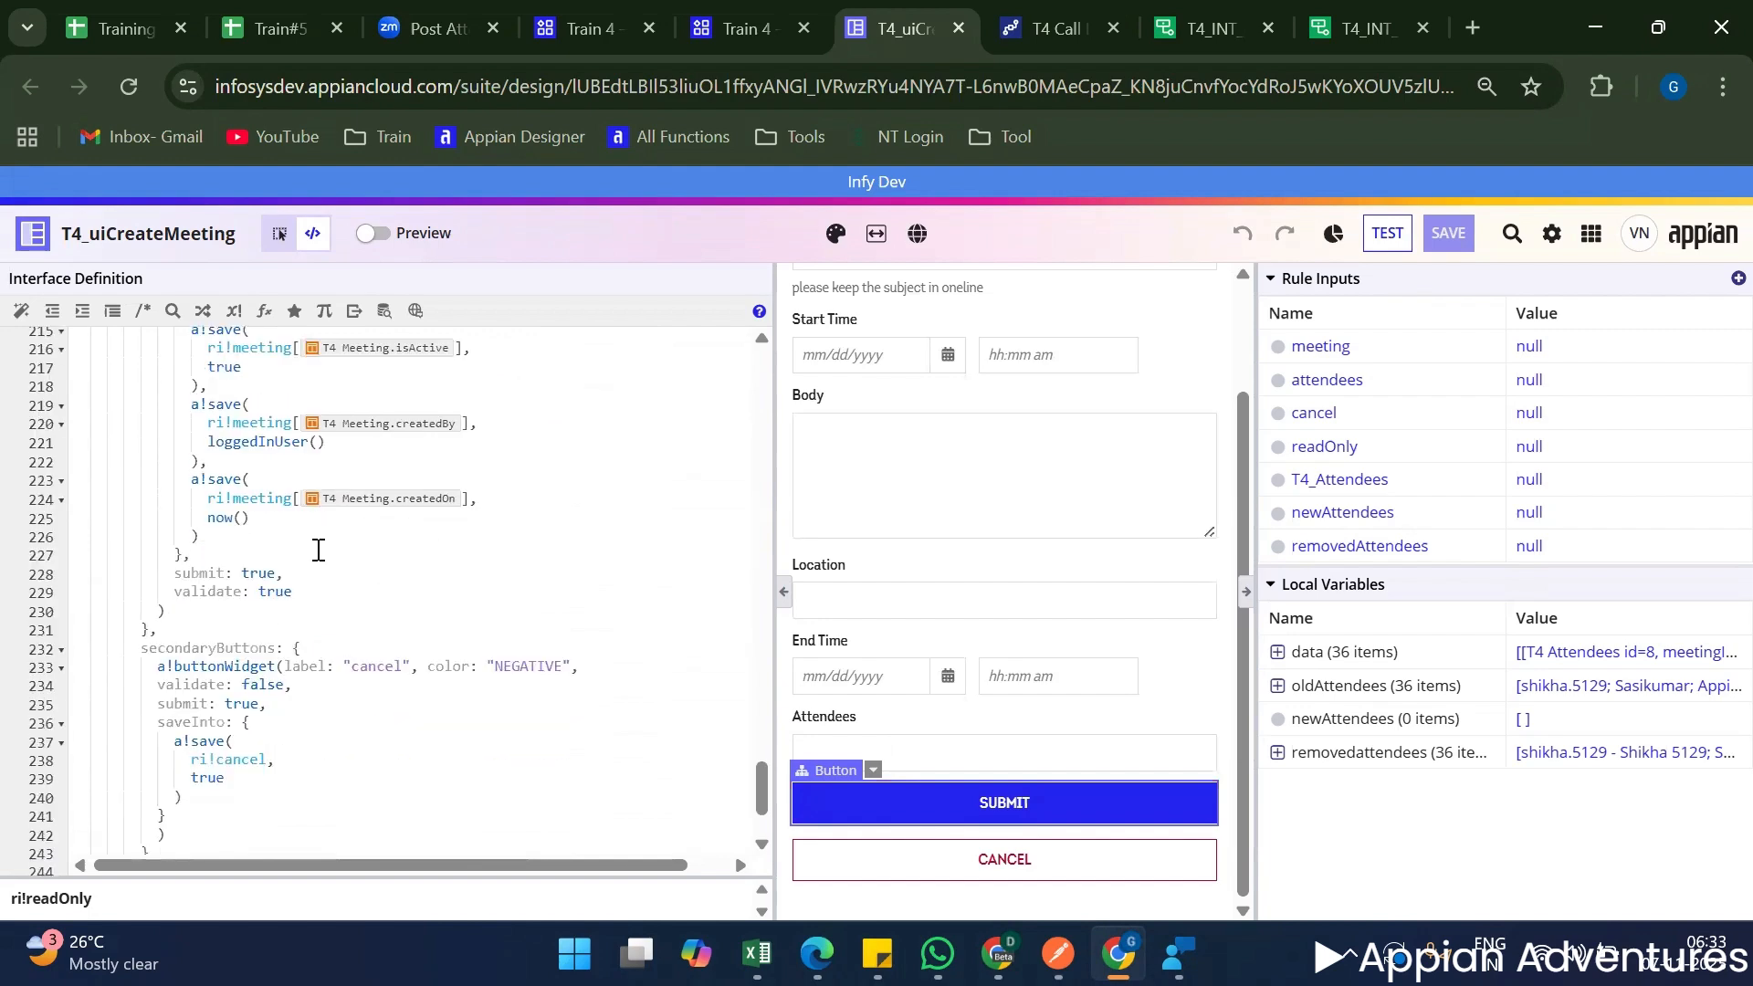
{"action": "scroll", "coordinate": [321, 539], "scroll_direction": "up", "scroll_amount": 20}
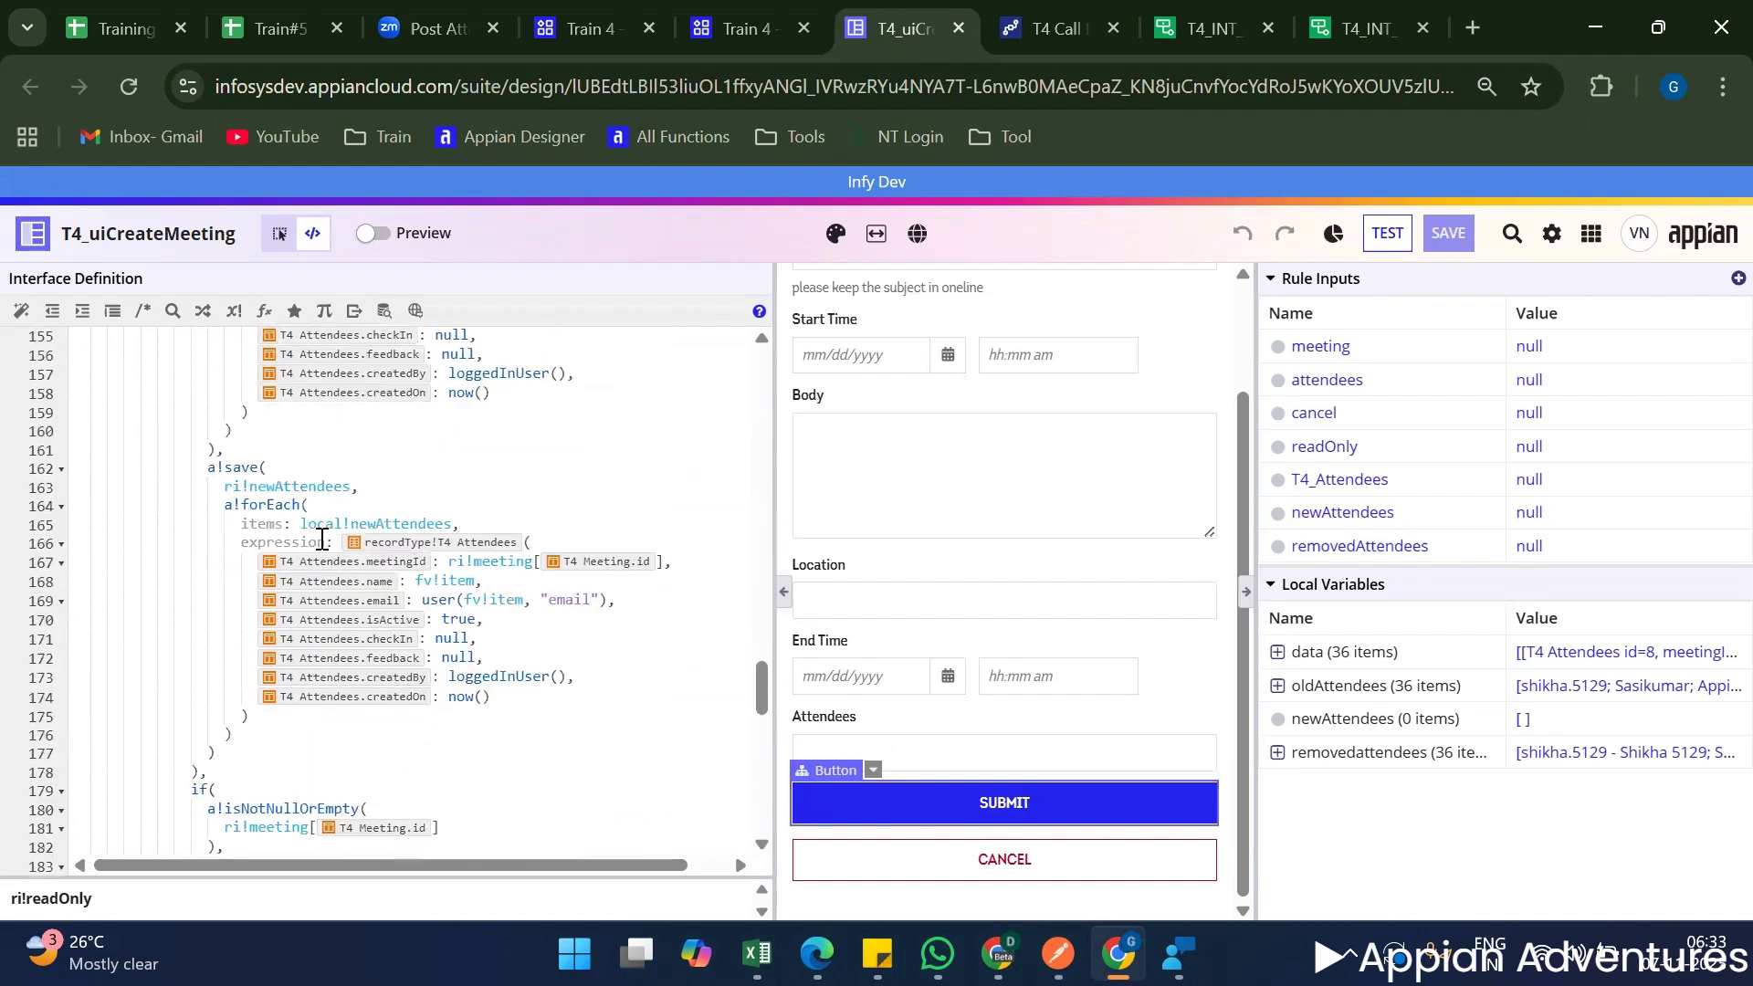
{"action": "scroll", "coordinate": [328, 511], "scroll_direction": "up", "scroll_amount": 1}
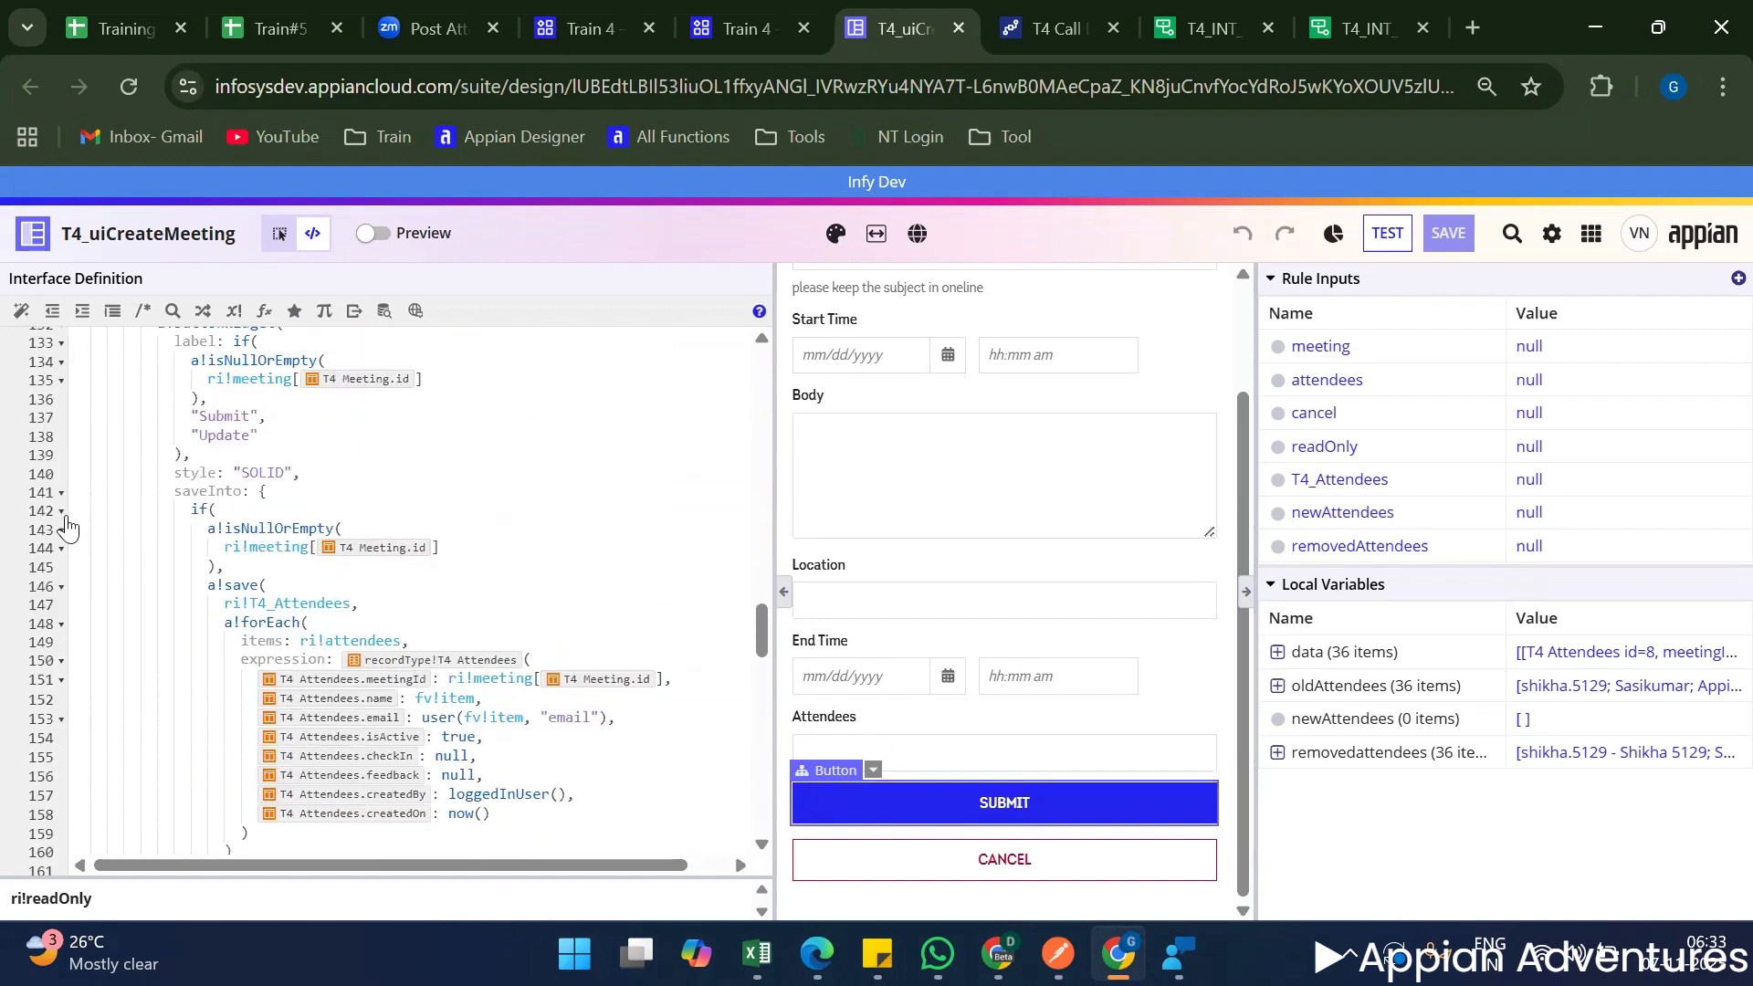
{"action": "scroll", "coordinate": [517, 571], "scroll_direction": "down", "scroll_amount": 20}
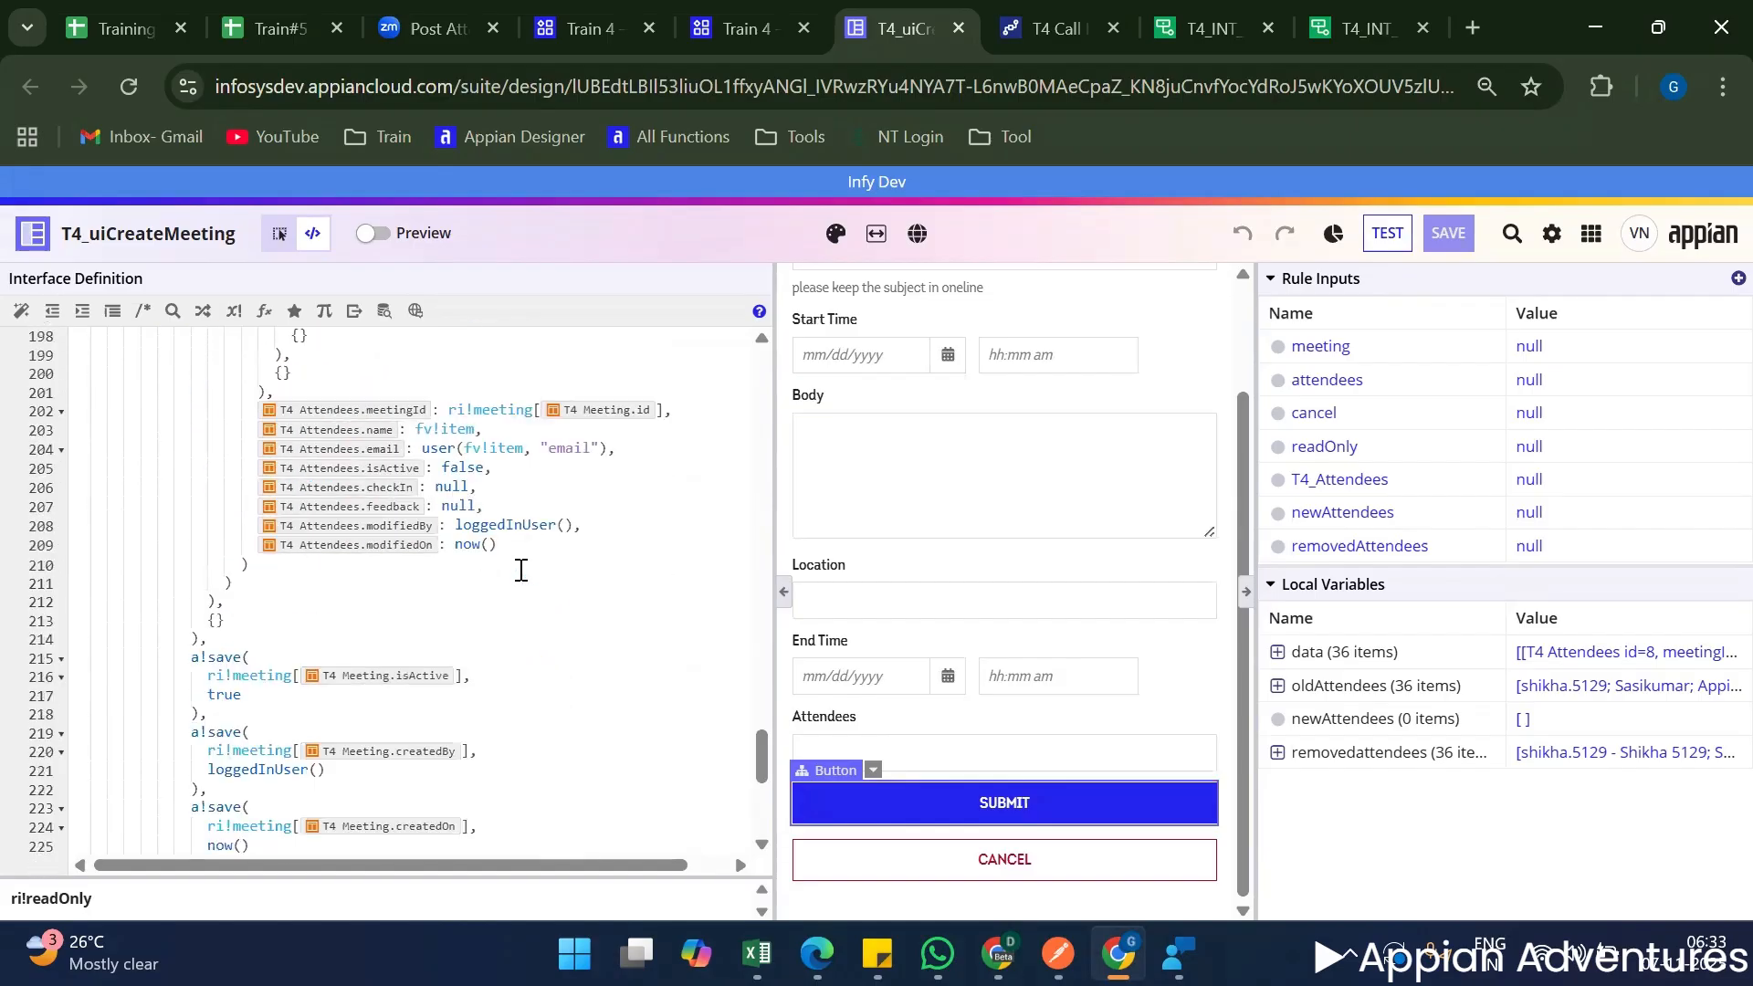
{"action": "scroll", "coordinate": [481, 575], "scroll_direction": "up", "scroll_amount": 20}
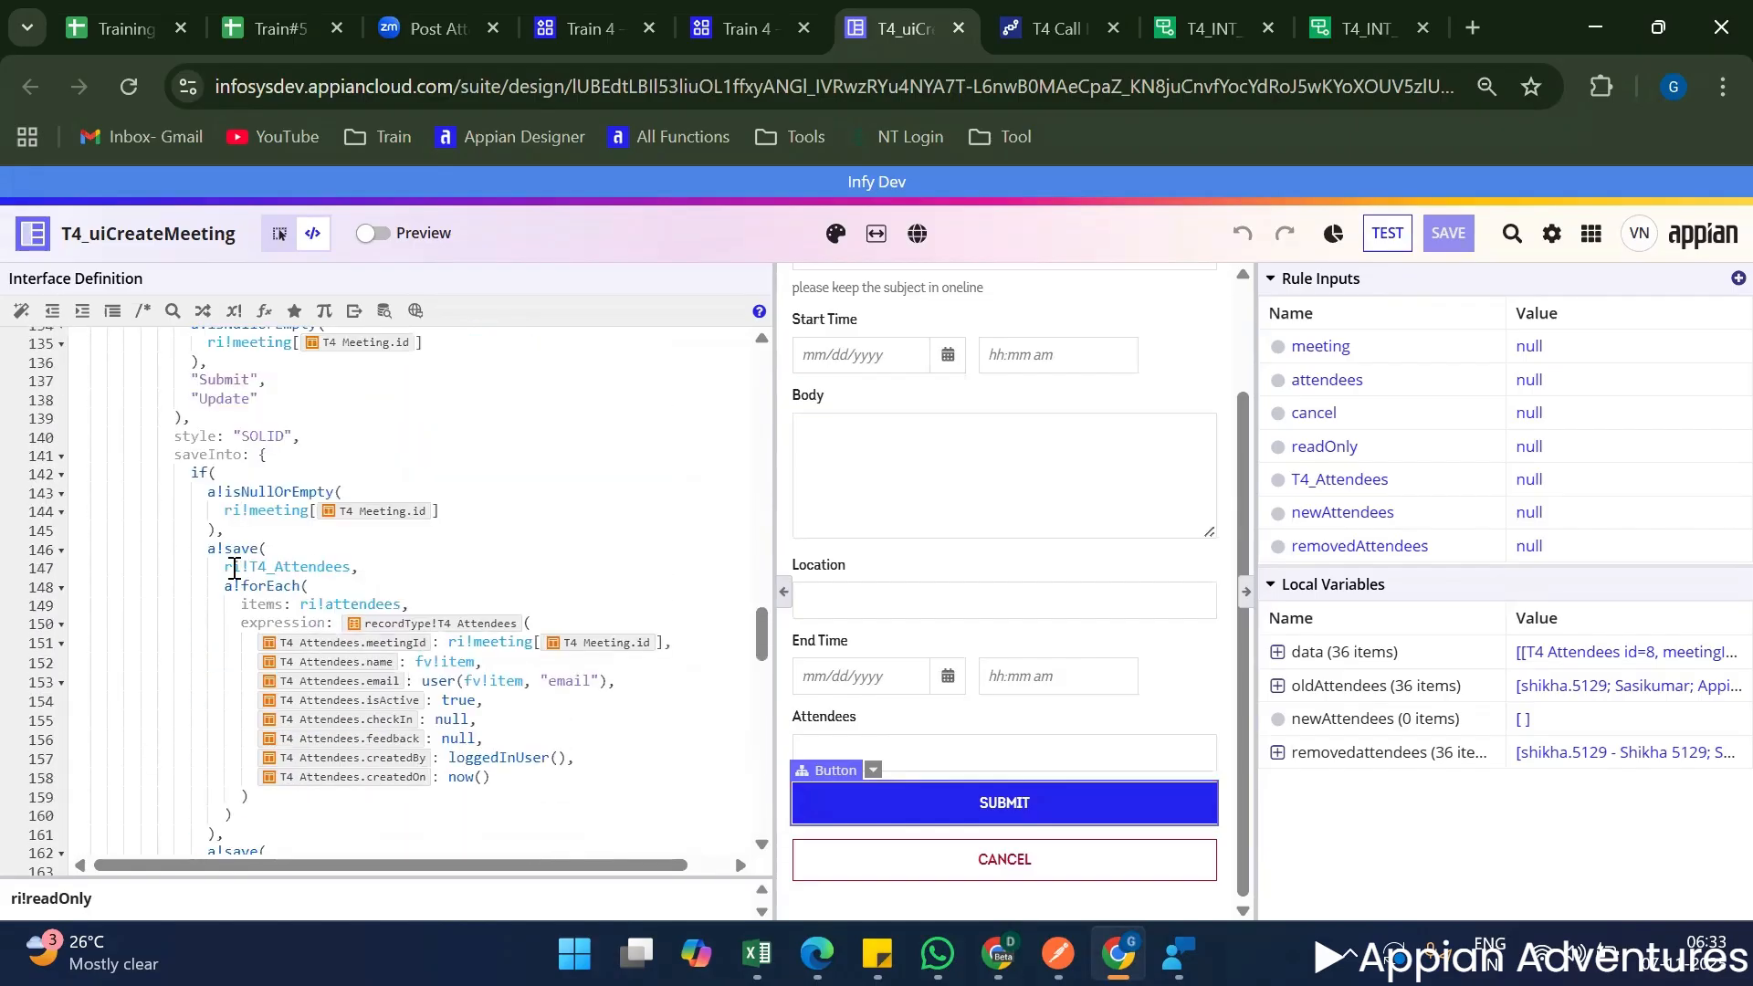
{"action": "scroll", "coordinate": [141, 606], "scroll_direction": "down", "scroll_amount": 2}
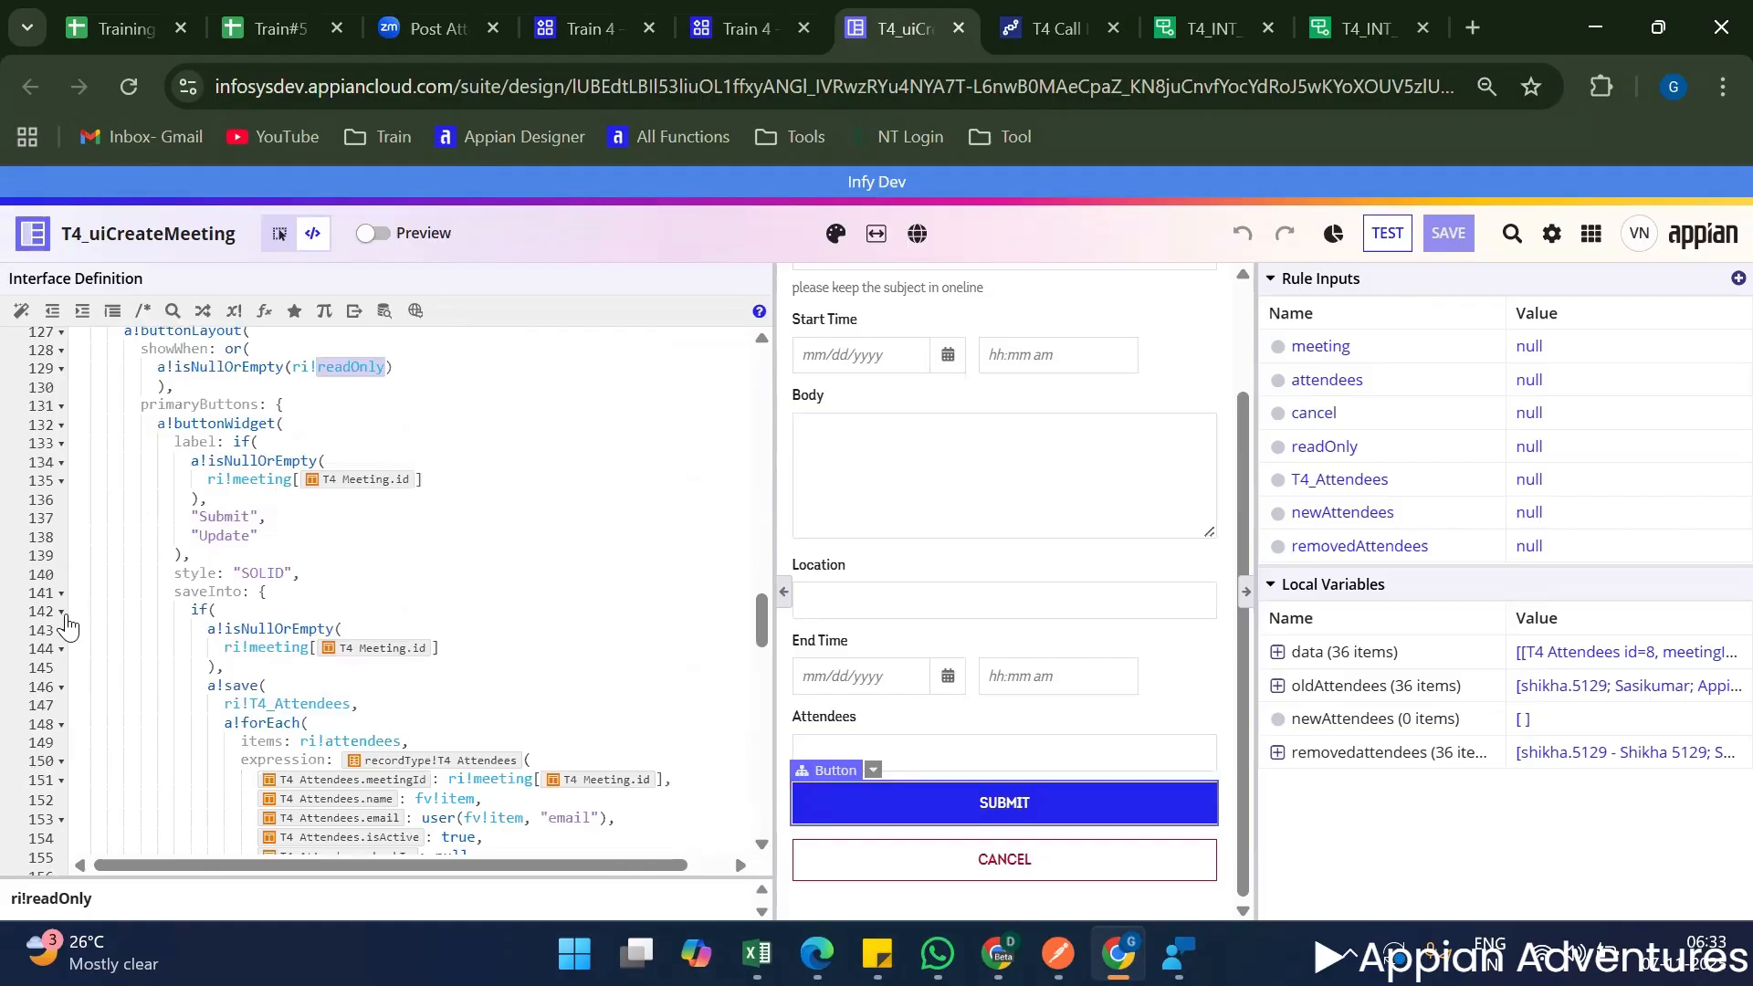
Collapse the two if blocks and three a!save blocks inside the primary button's saveInto.
{"action": "left_click", "coordinate": [60, 609]}
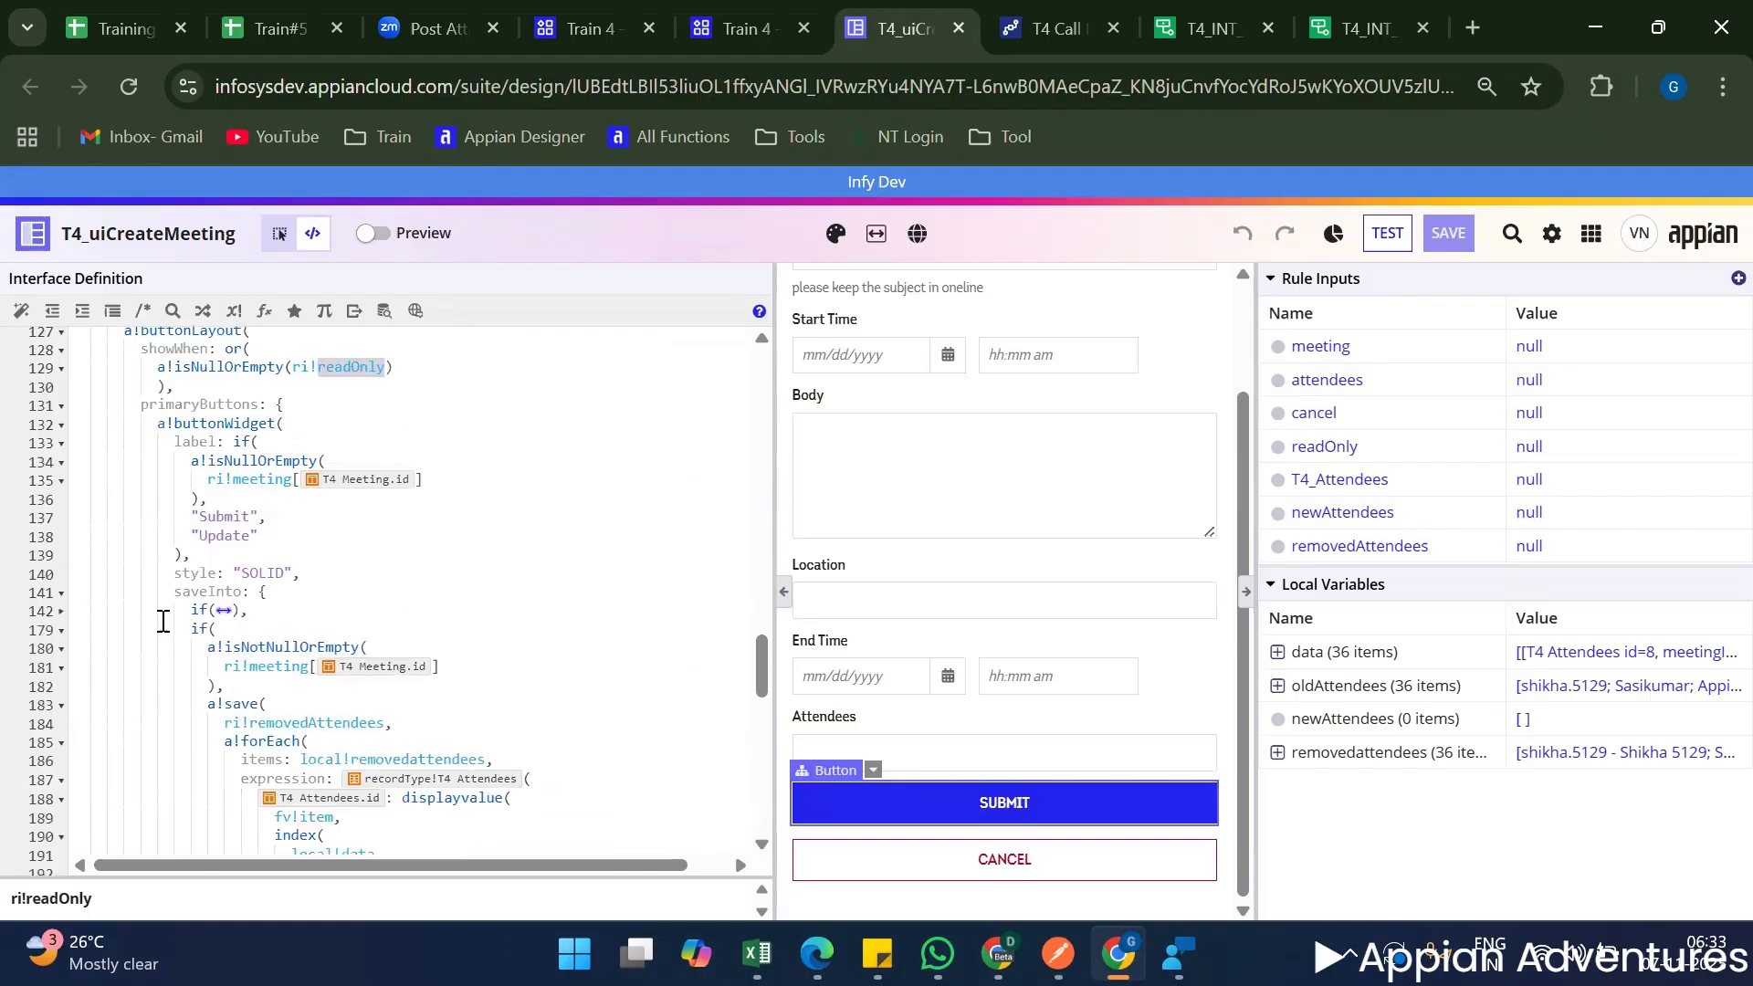
{"action": "left_click", "coordinate": [60, 630]}
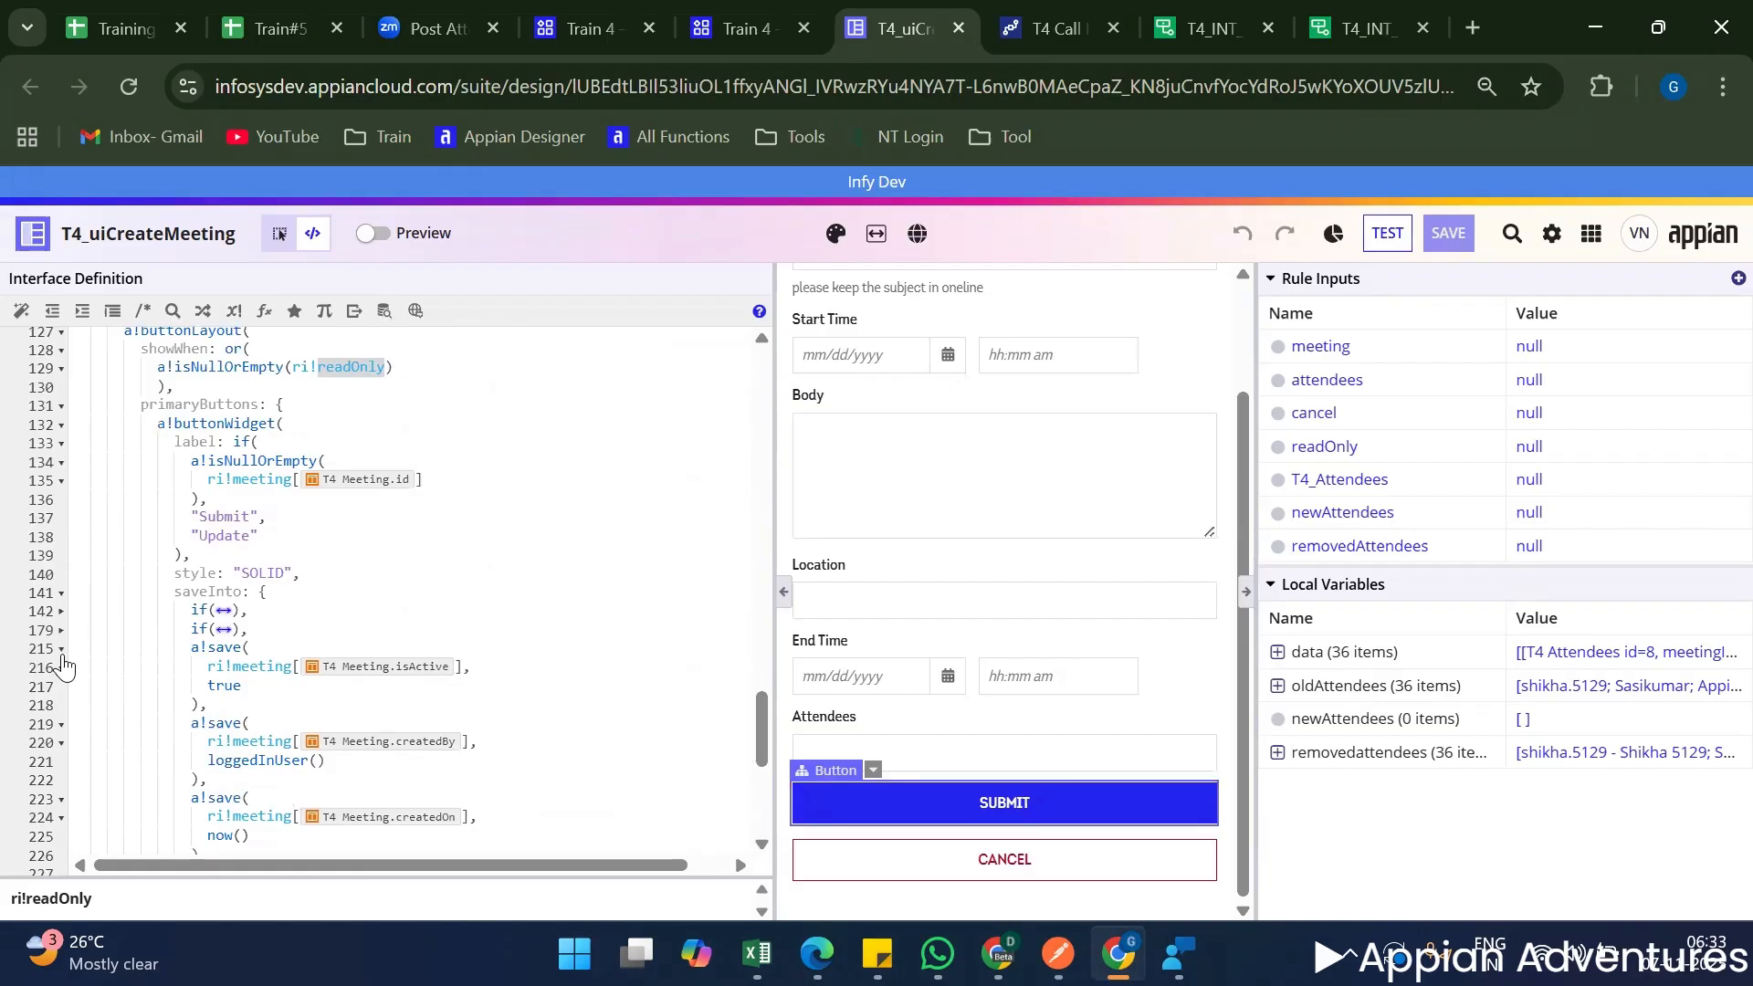
{"action": "left_click", "coordinate": [61, 648]}
{"action": "left_click", "coordinate": [61, 667]}
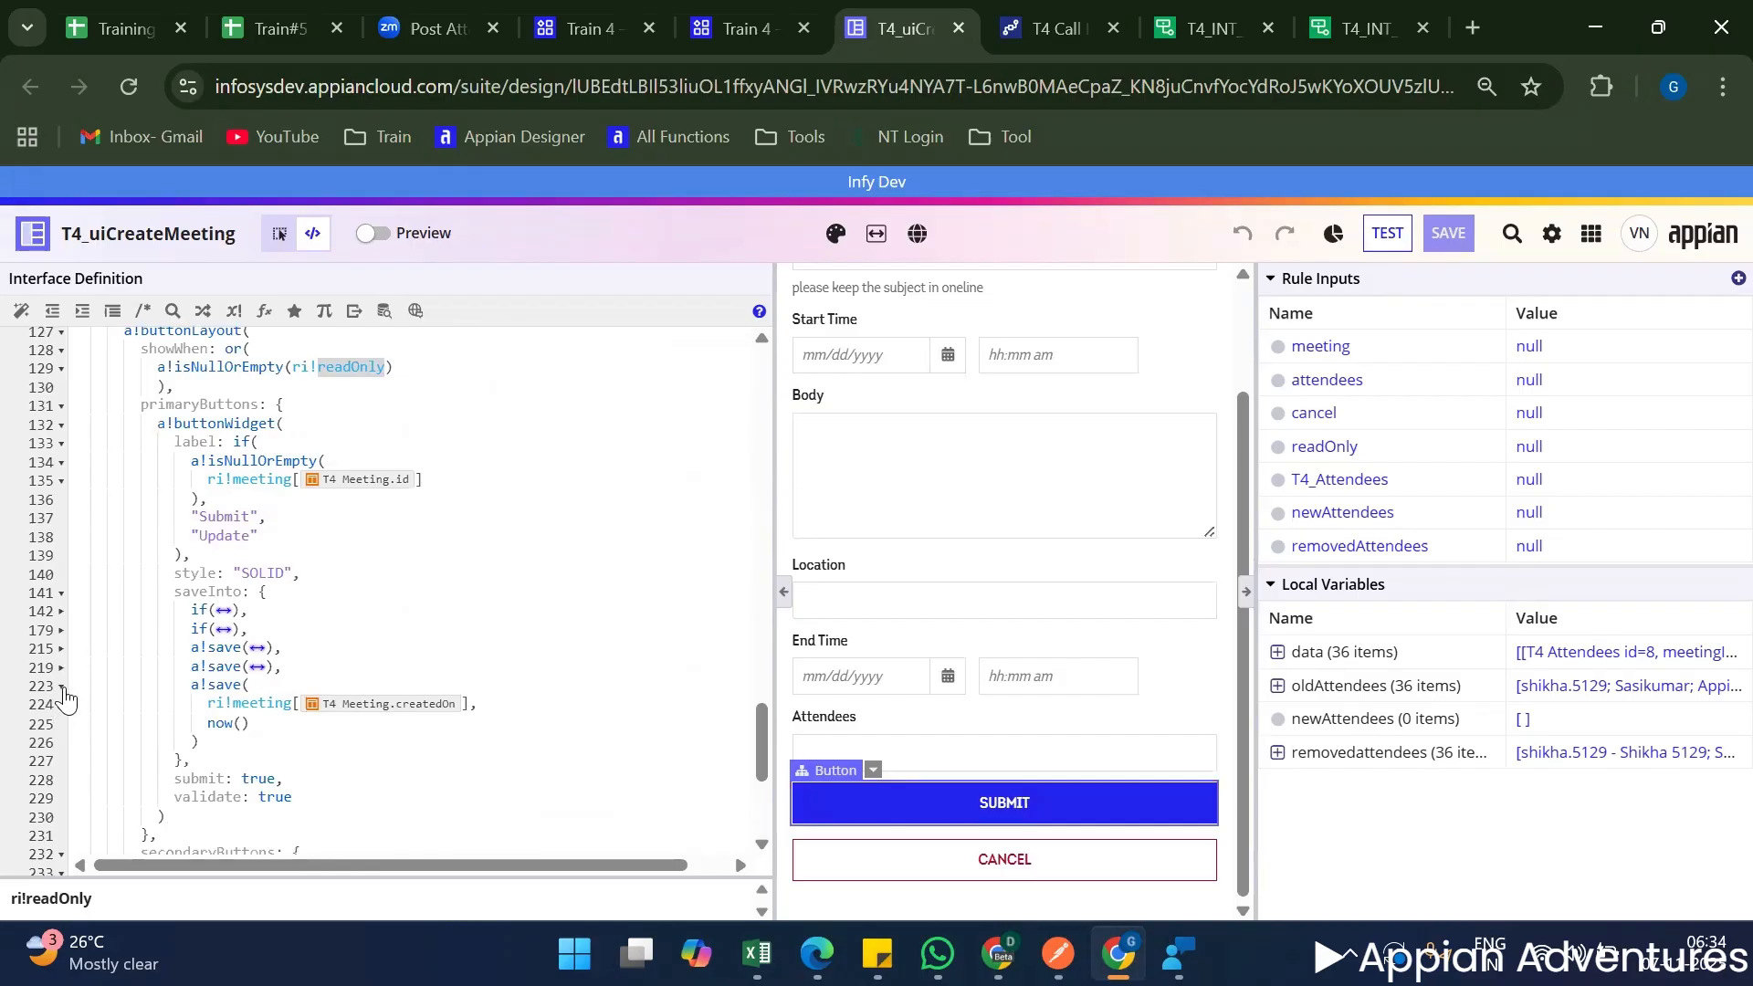
{"action": "left_click", "coordinate": [61, 685]}
Append an a!startProcess() call as a further entry after the last a!save in the primary button's saveInto.
{"action": "left_click", "coordinate": [335, 688]}
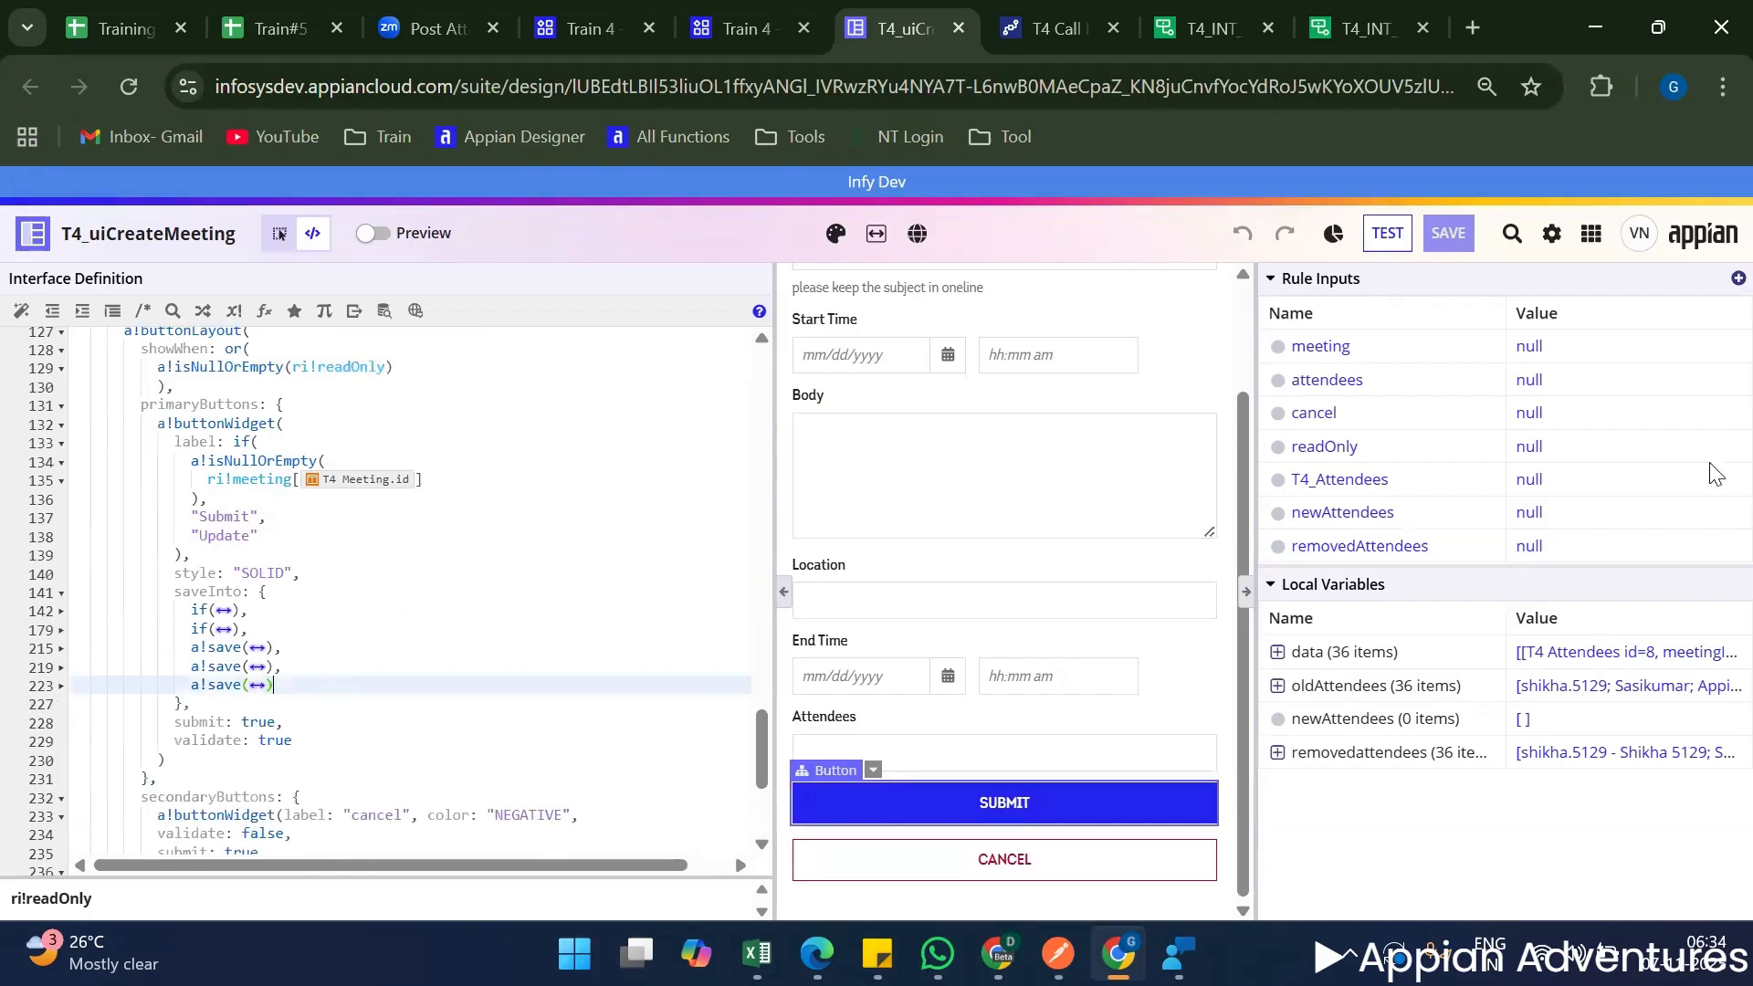
{"action": "type", "text": ","}
{"action": "key", "text": "Return"}
{"action": "key", "text": "Return"}
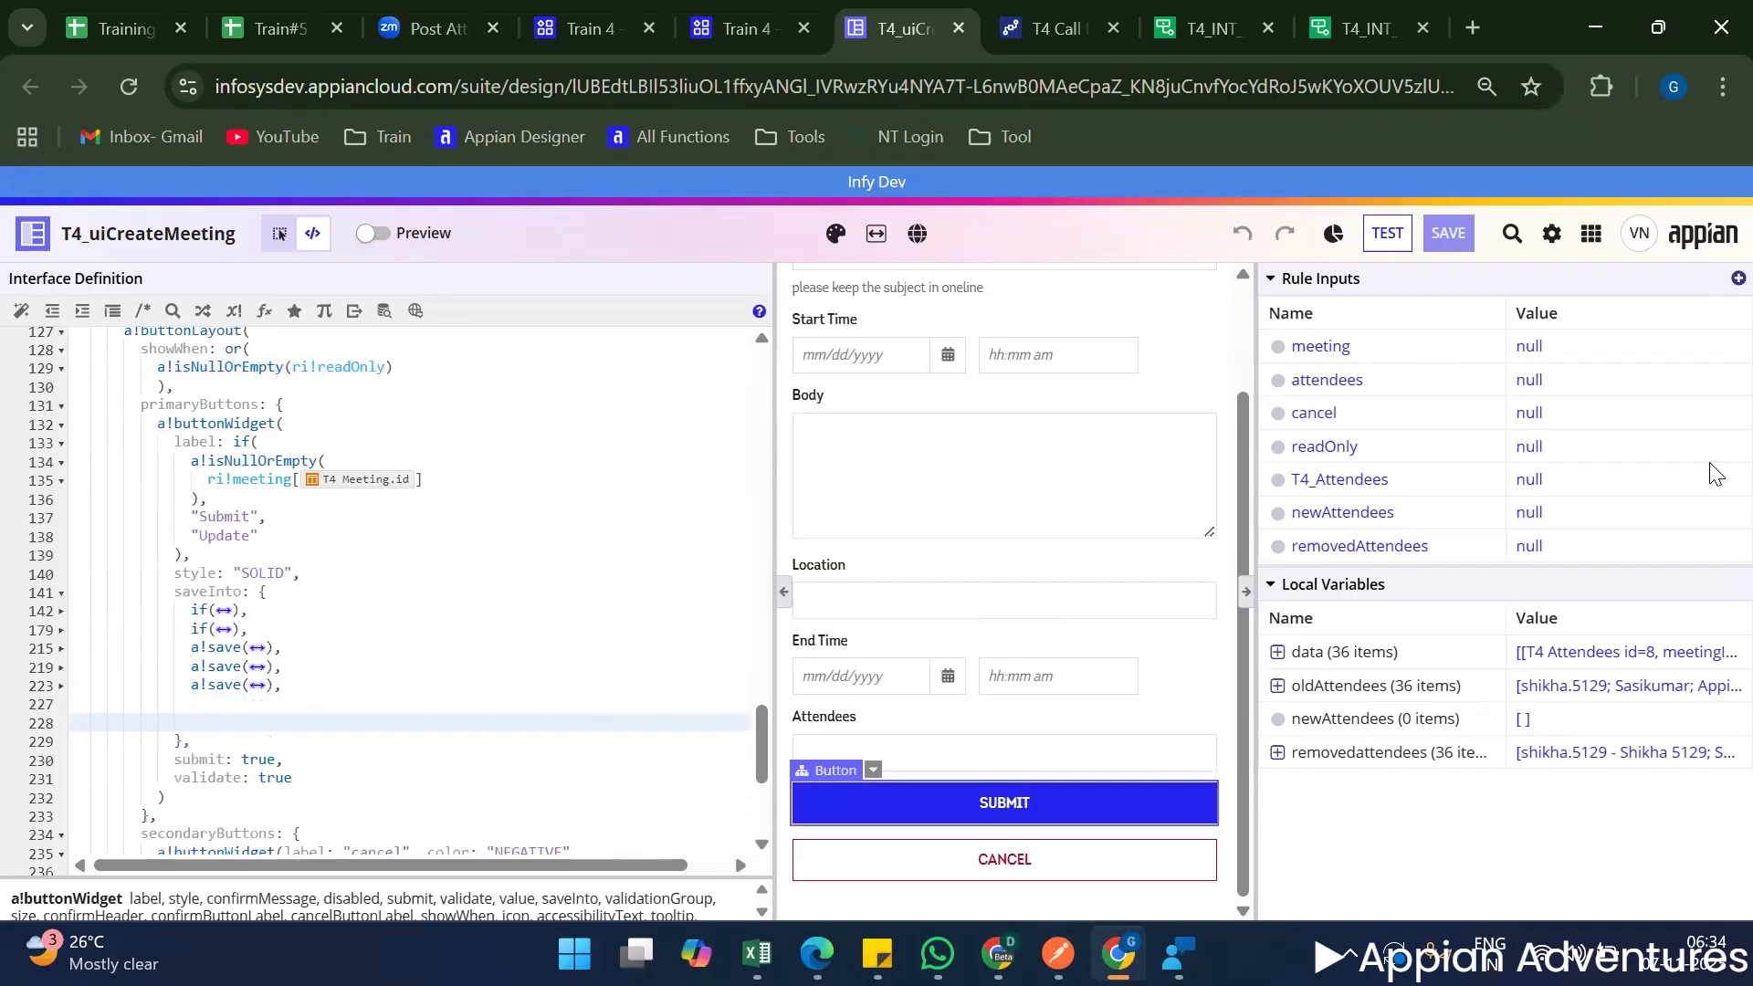
{"action": "key", "text": "Up"}
{"action": "type", "text": "satr"}
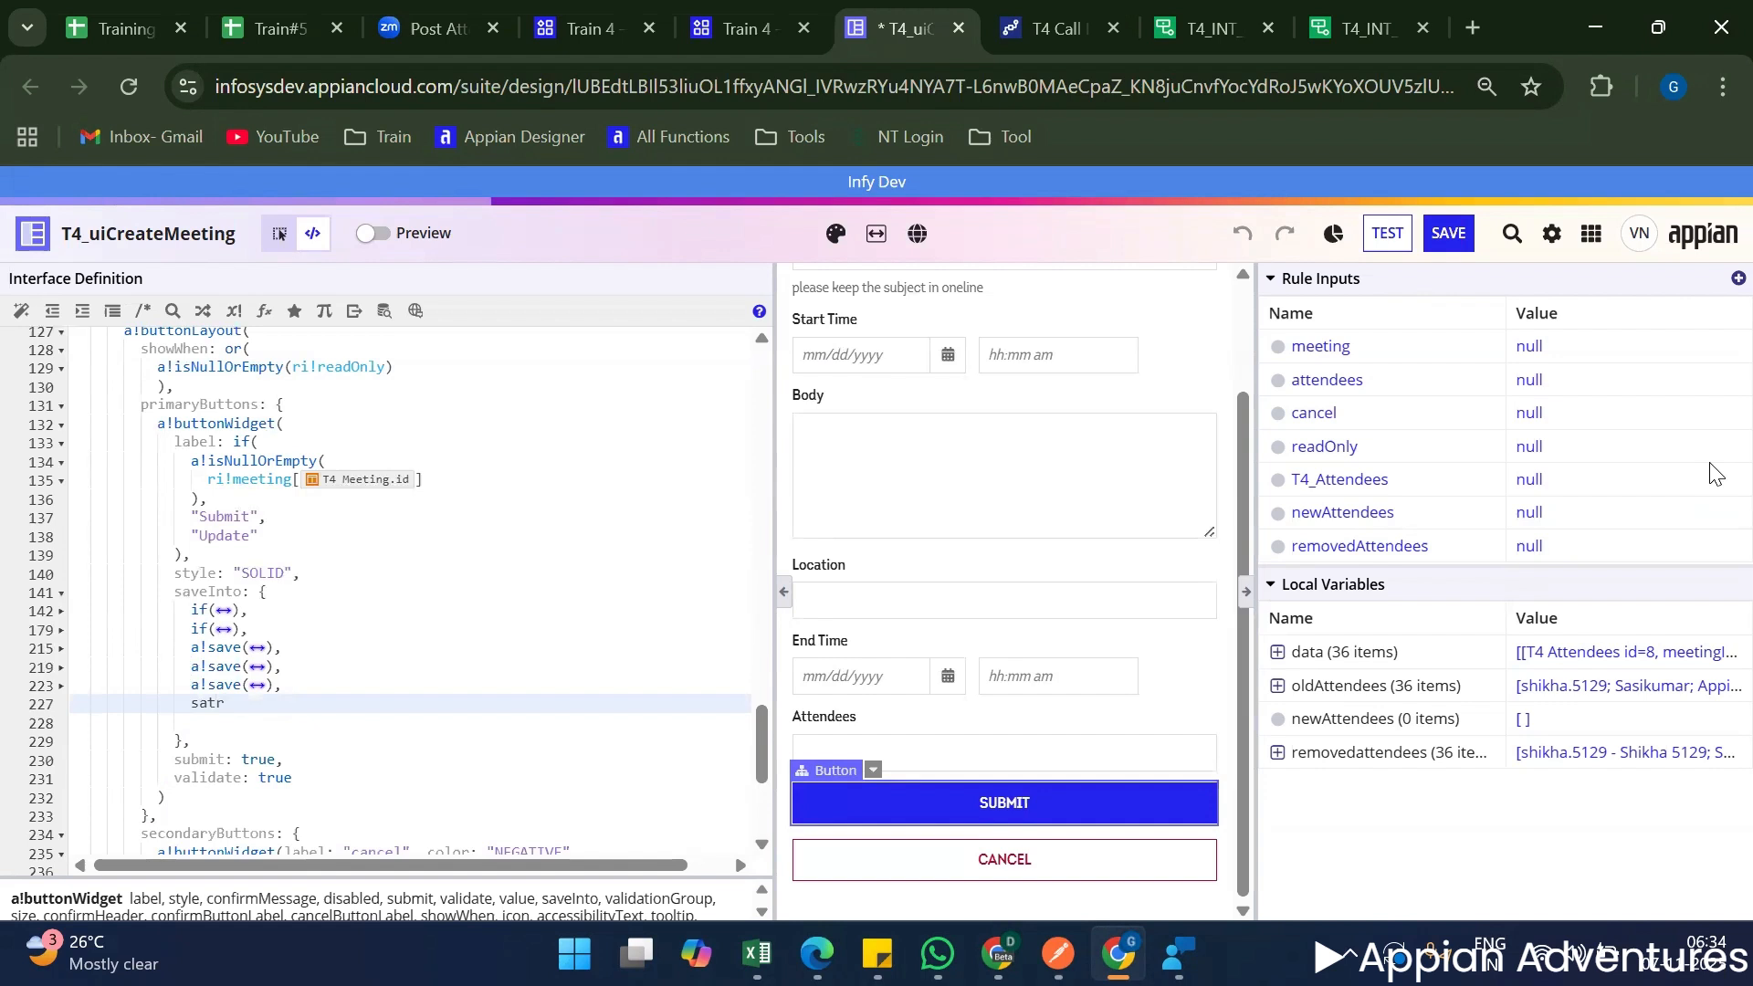
{"action": "key", "text": "BackSpace"}
{"action": "key", "text": "BackSpace"}
{"action": "type", "text": "tsart"}
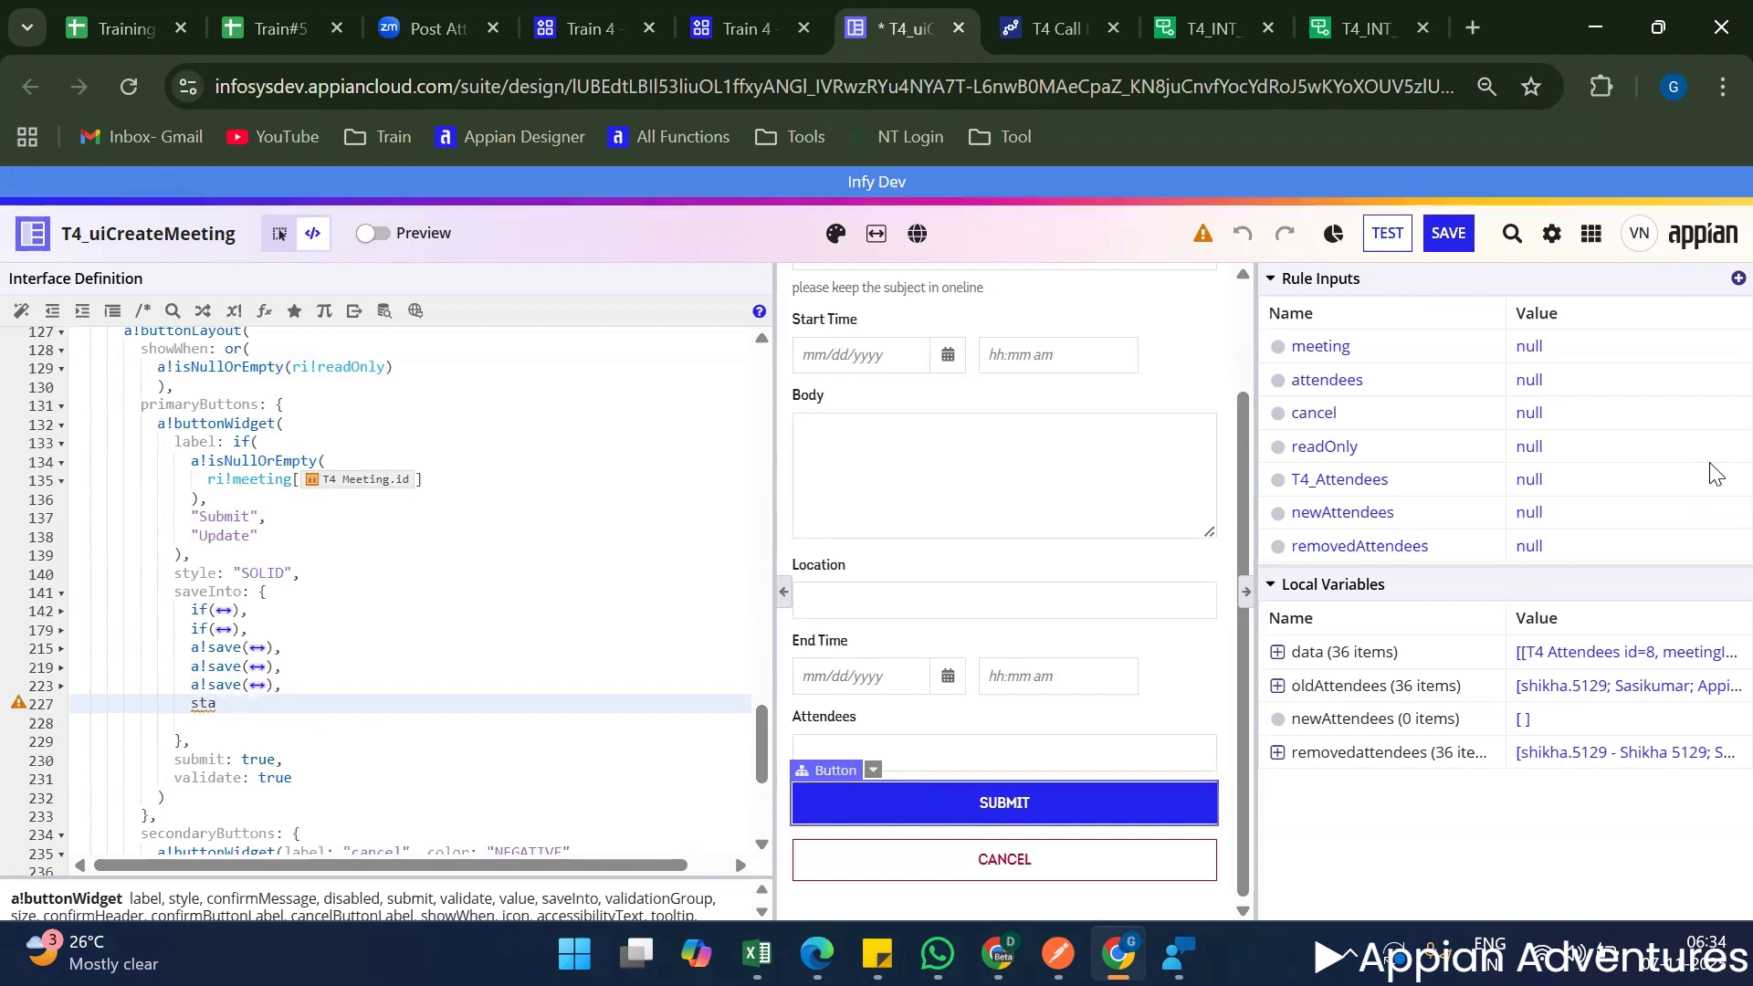
{"action": "key", "text": "ctrl+space"}
{"action": "key", "text": "Down"}
{"action": "key", "text": "Down"}
{"action": "key", "text": "Down"}
{"action": "key", "text": "Down"}
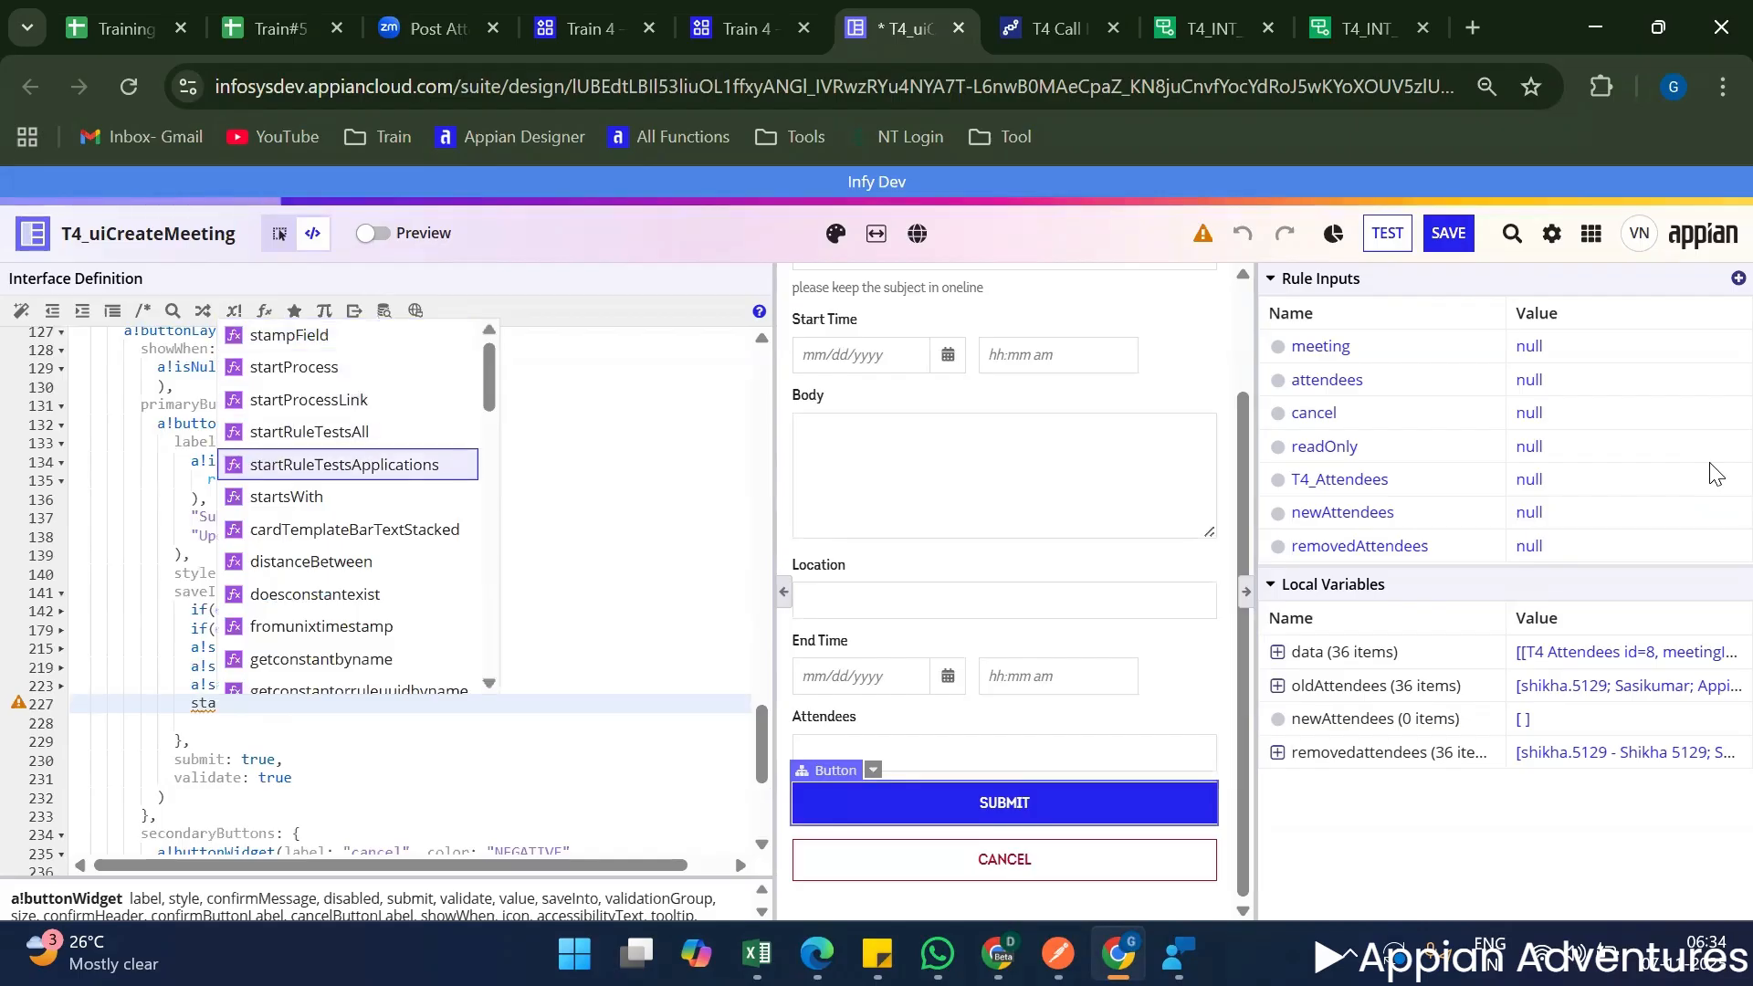
{"action": "key", "text": "Up"}
{"action": "key", "text": "Up"}
{"action": "key", "text": "Up"}
{"action": "key", "text": "Return"}
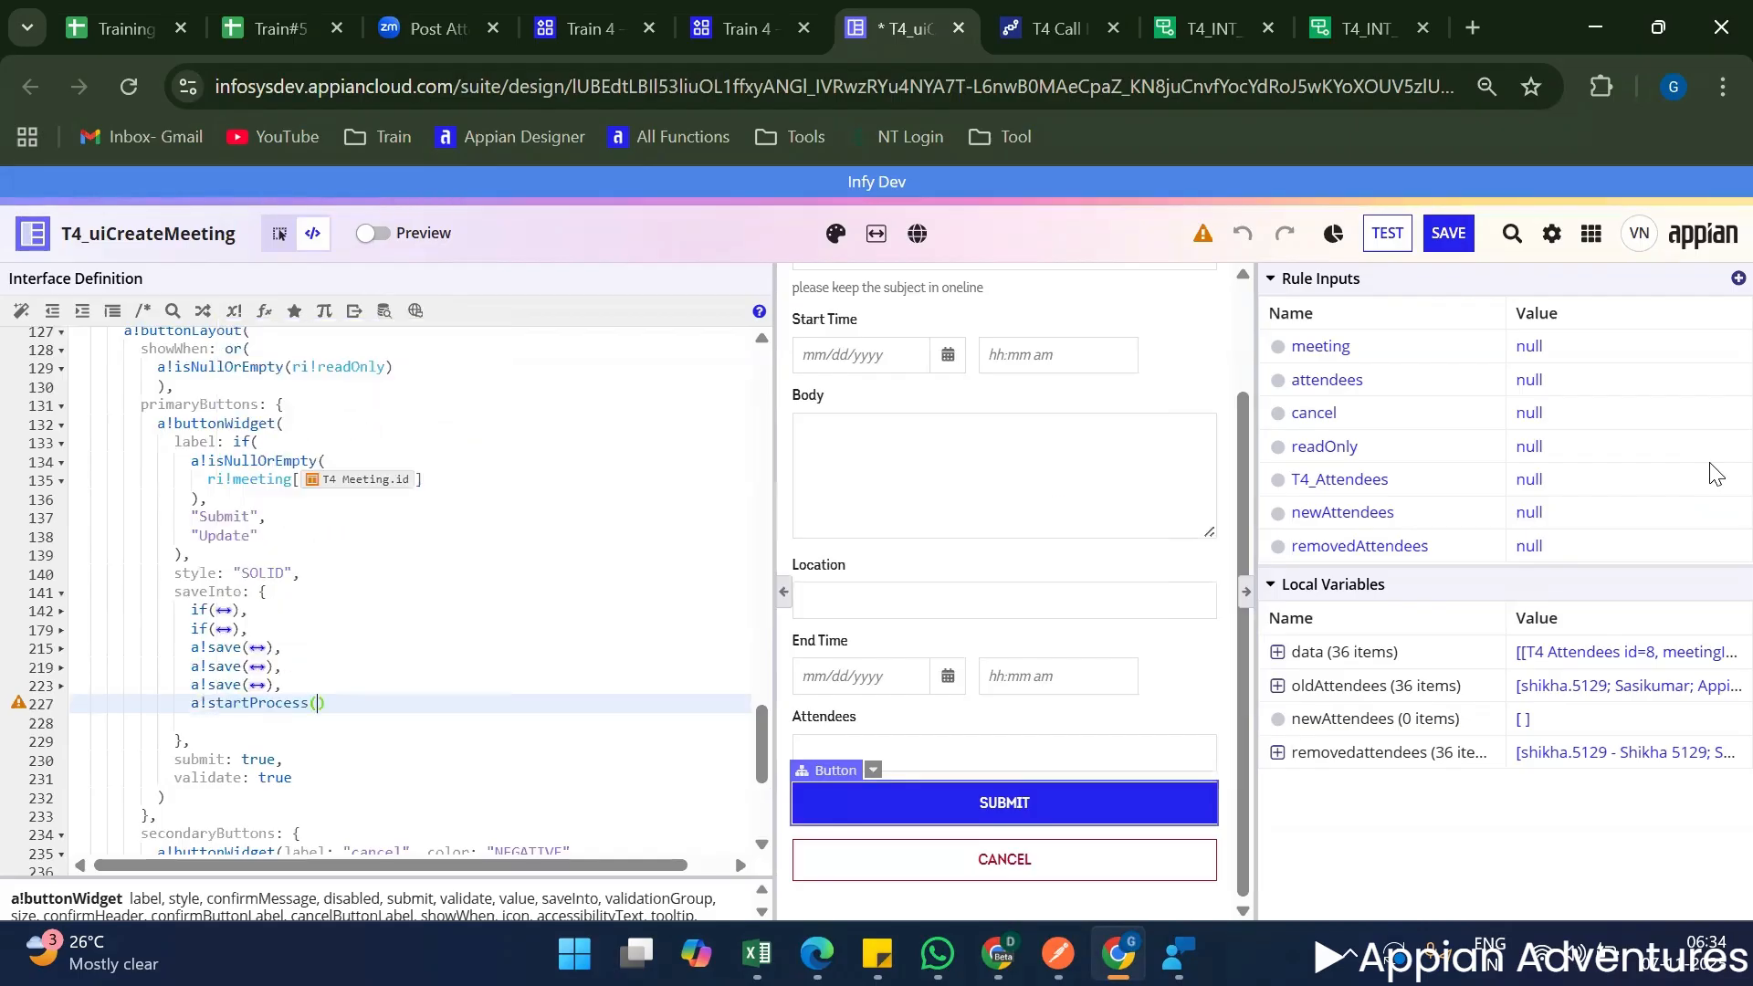
Set the processModel parameter of a!startProcess to the constant cons!T4_PM_CALL_INTEGRATION.
{"action": "type", "text": "process"}
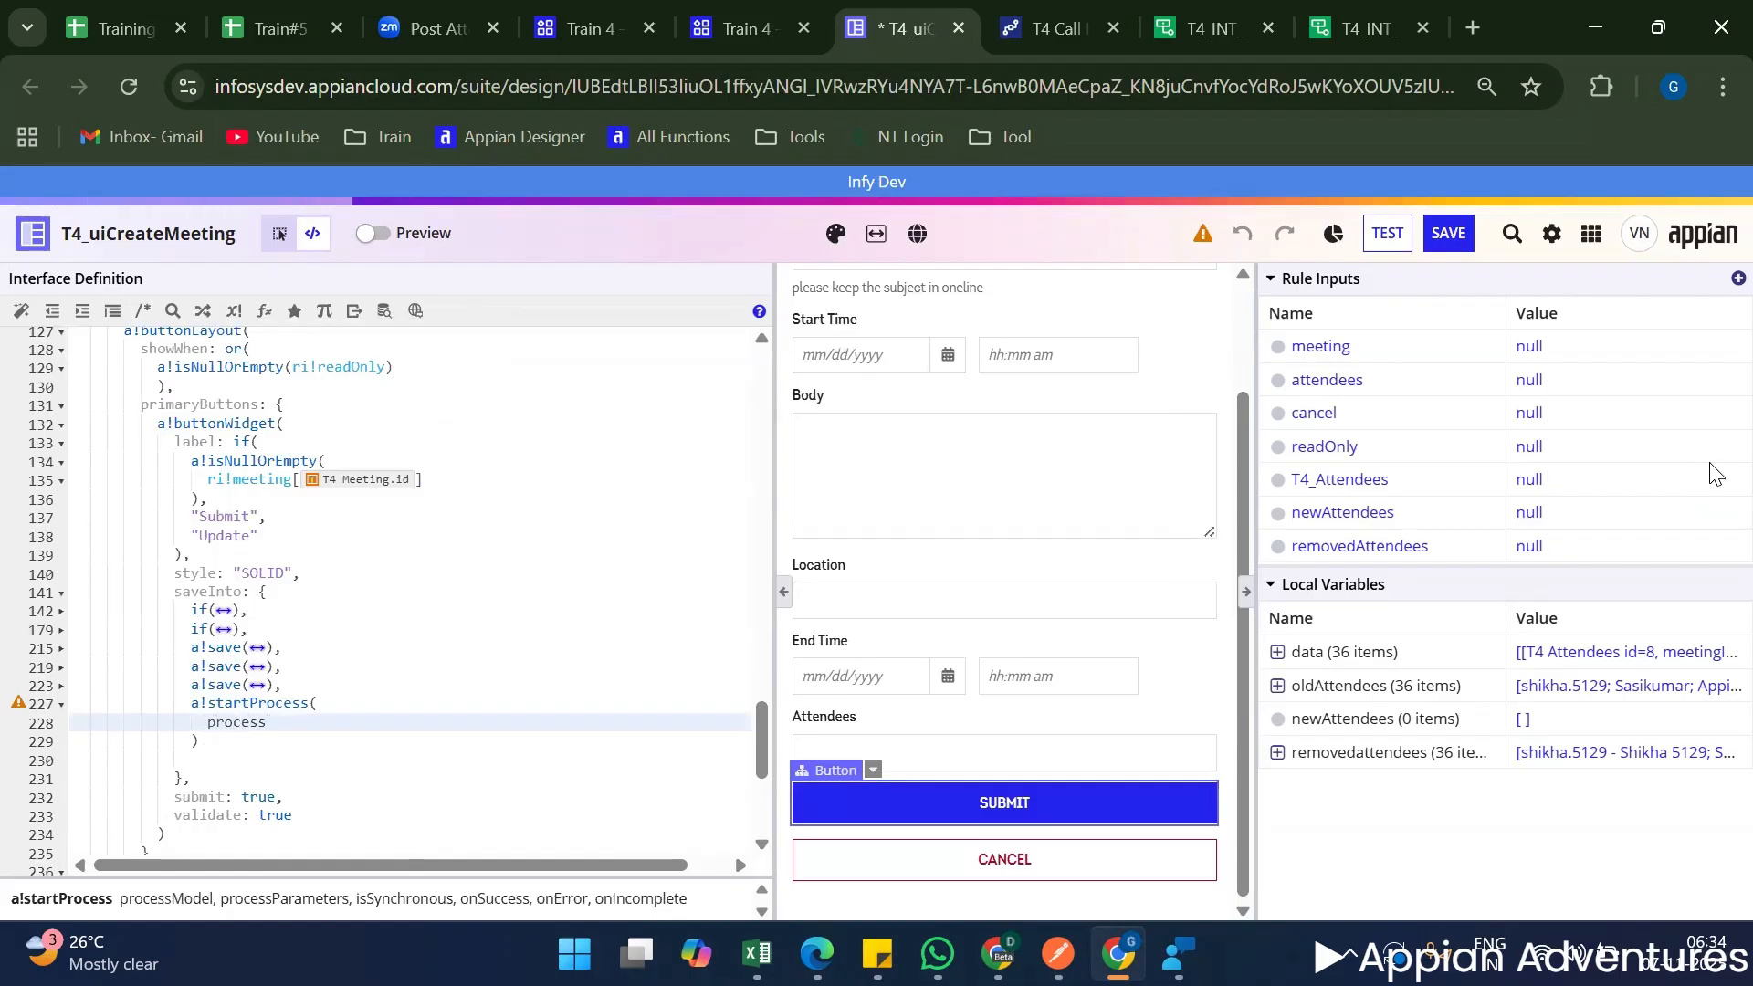
{"action": "key", "text": "Return"}
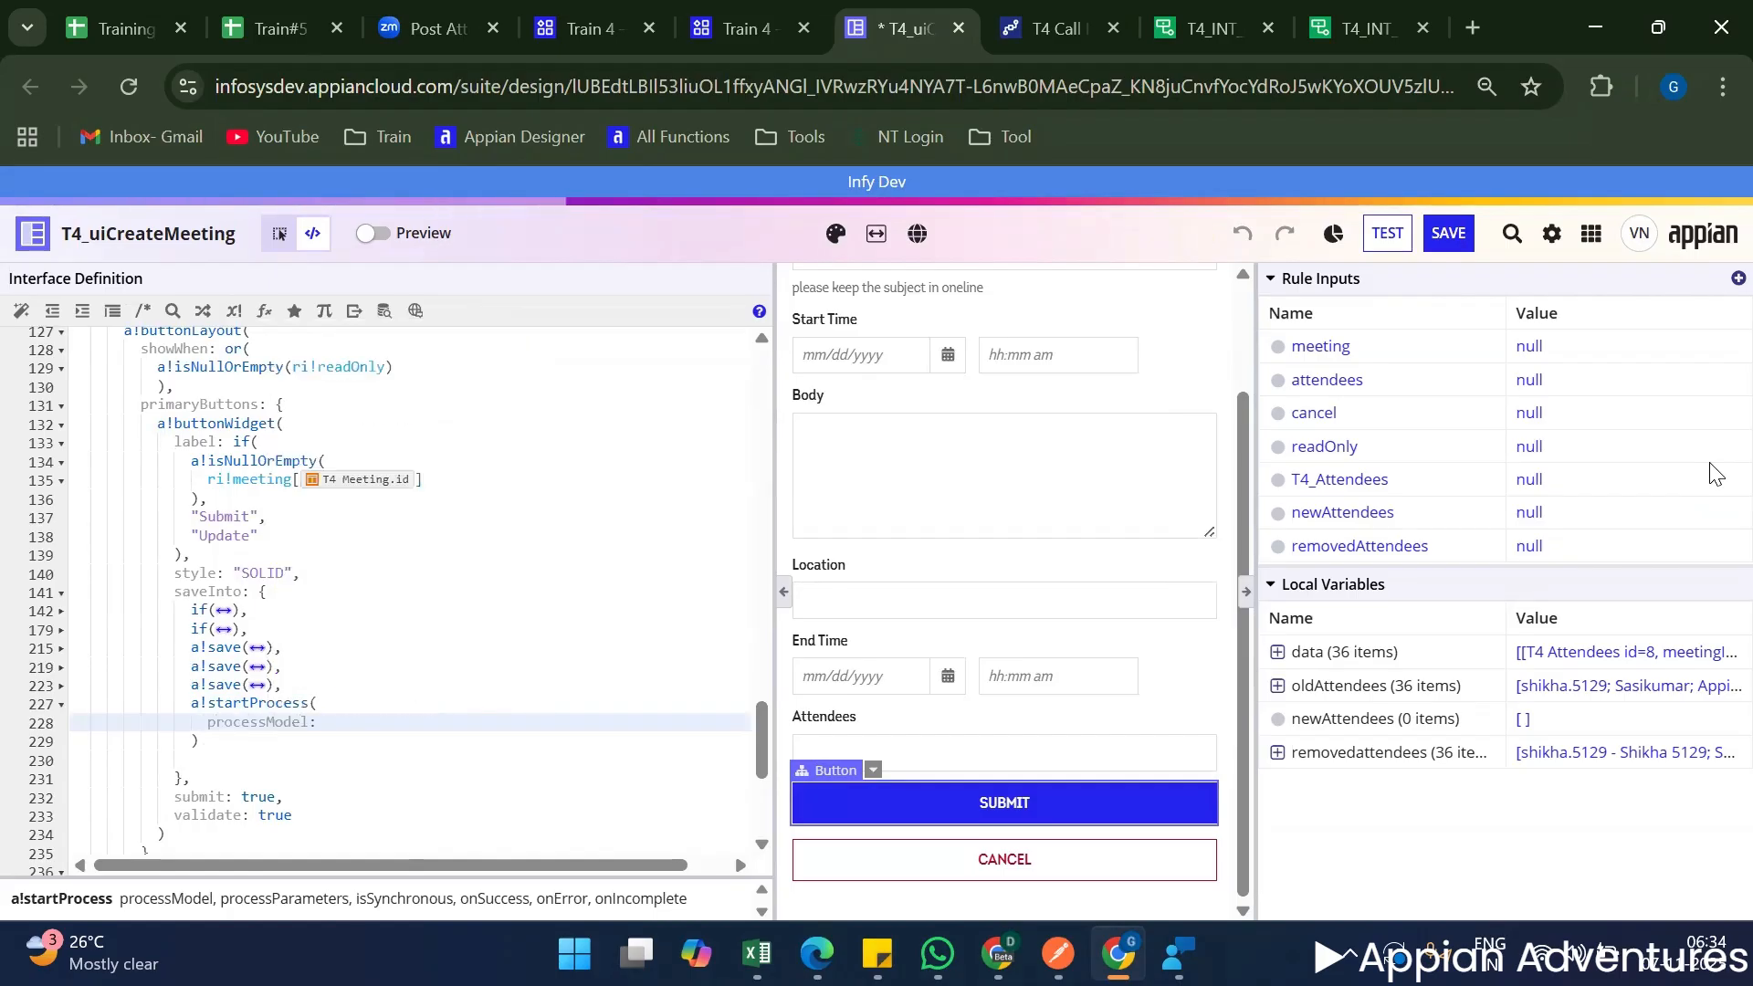
{"action": "type", "text": "cons"}
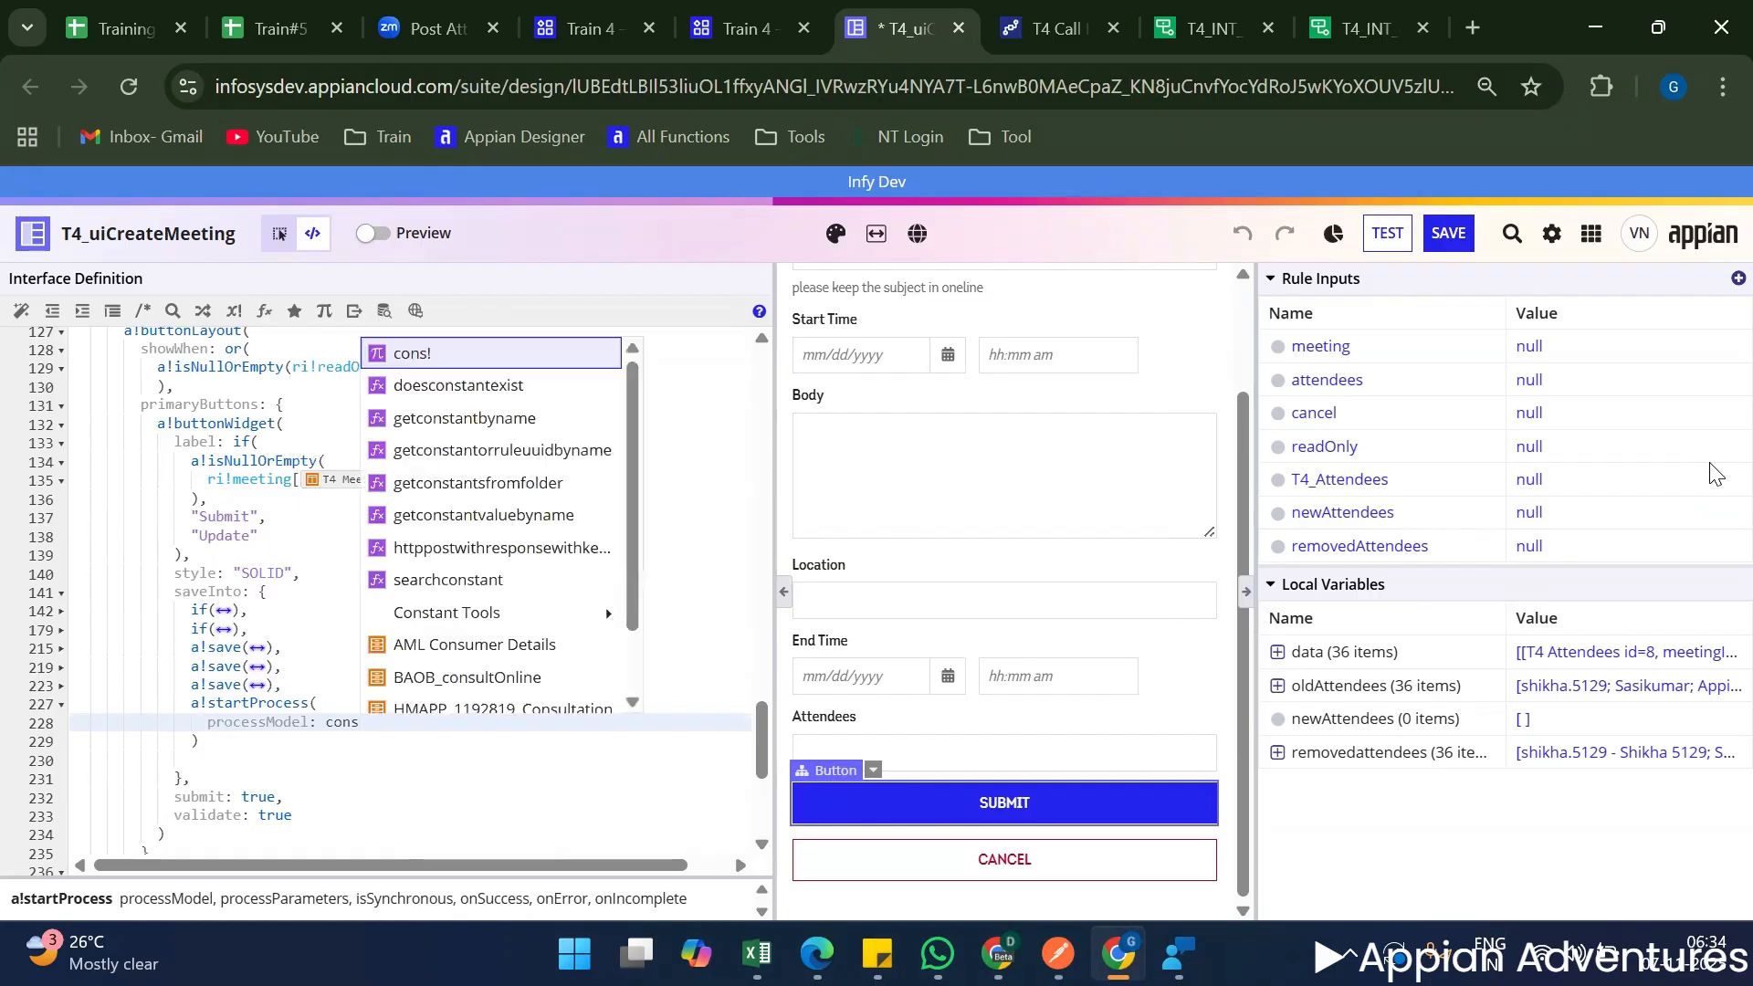
{"action": "type", "text": "!PM"}
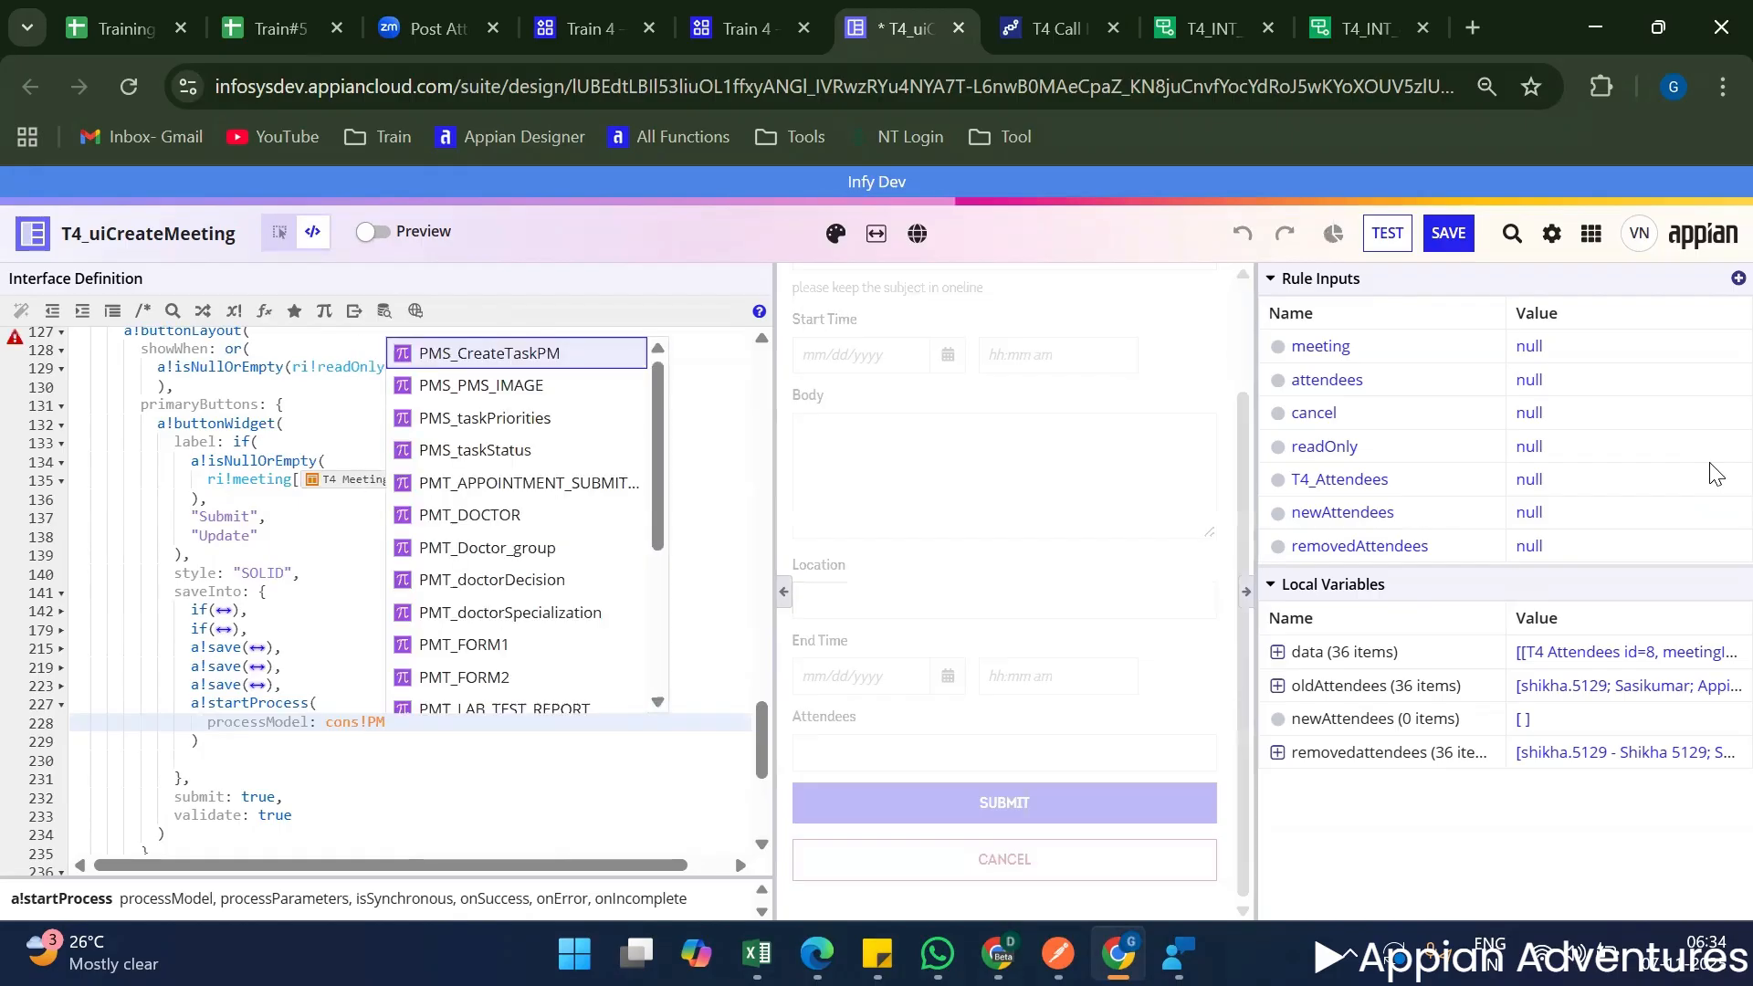
{"action": "key", "text": "Escape"}
{"action": "key", "text": "BackSpace"}
{"action": "key", "text": "BackSpace"}
{"action": "type", "text": "t"}
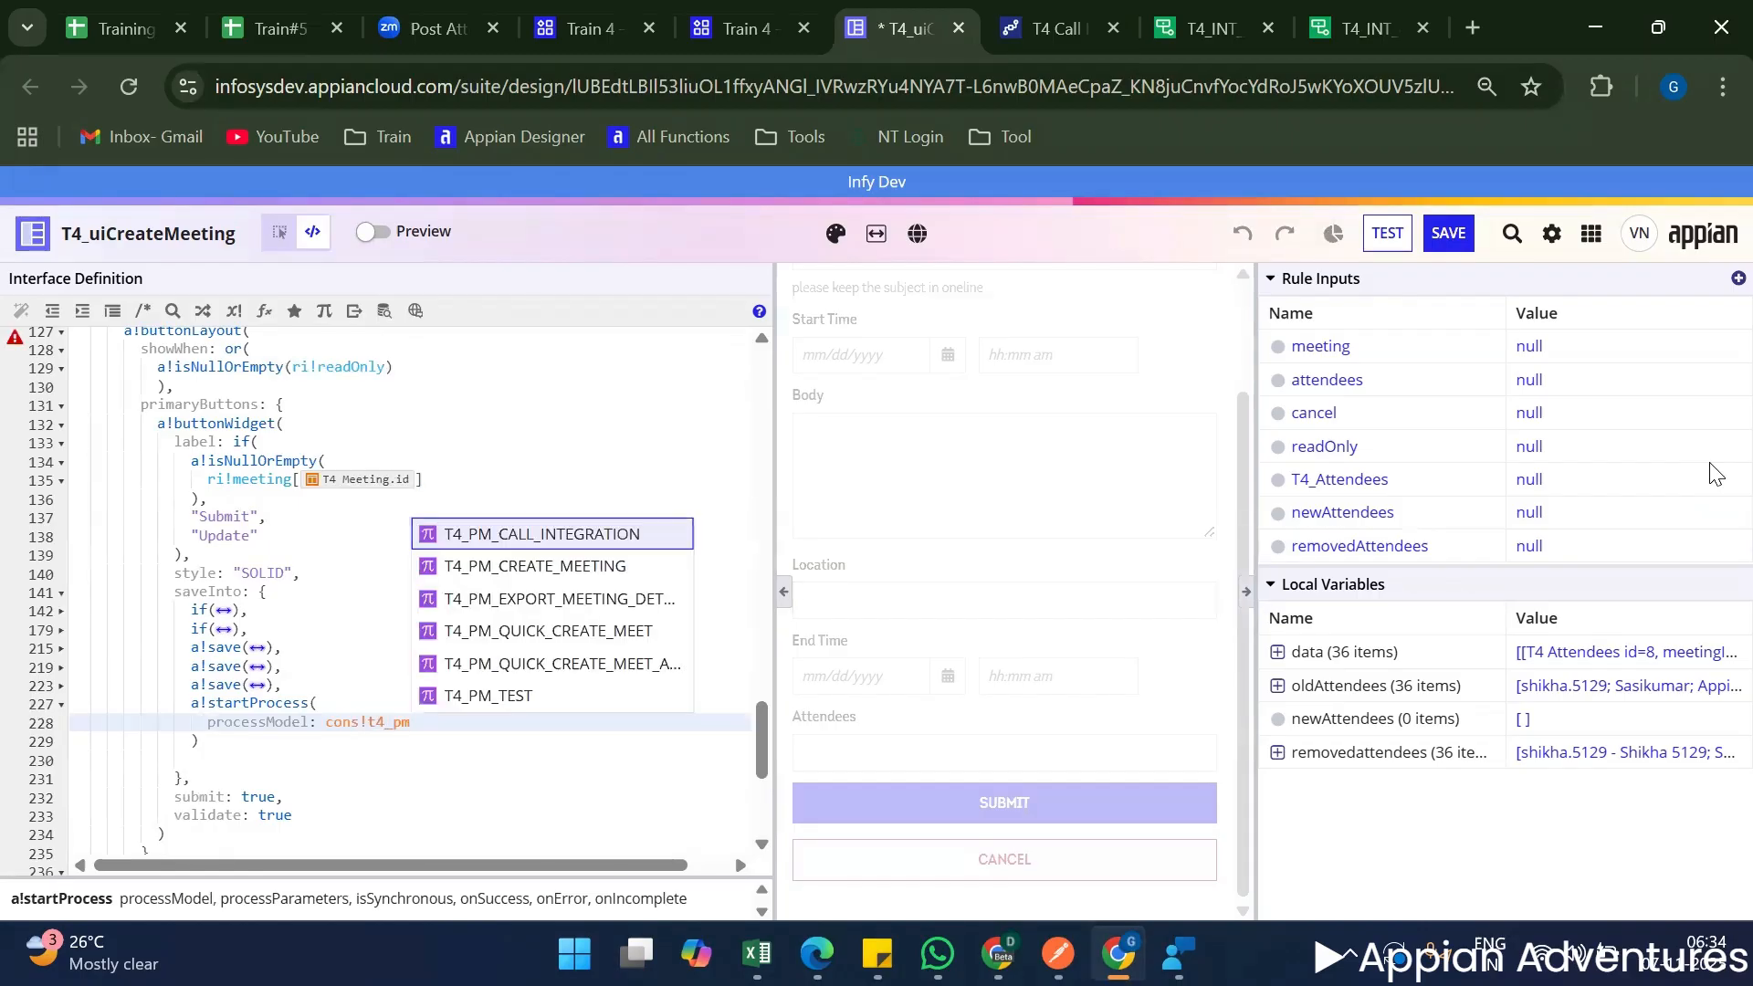
{"action": "type", "text": "4_pm"}
{"action": "key", "text": "Return"}
{"action": "type", "text": ","}
{"action": "key", "text": "Return"}
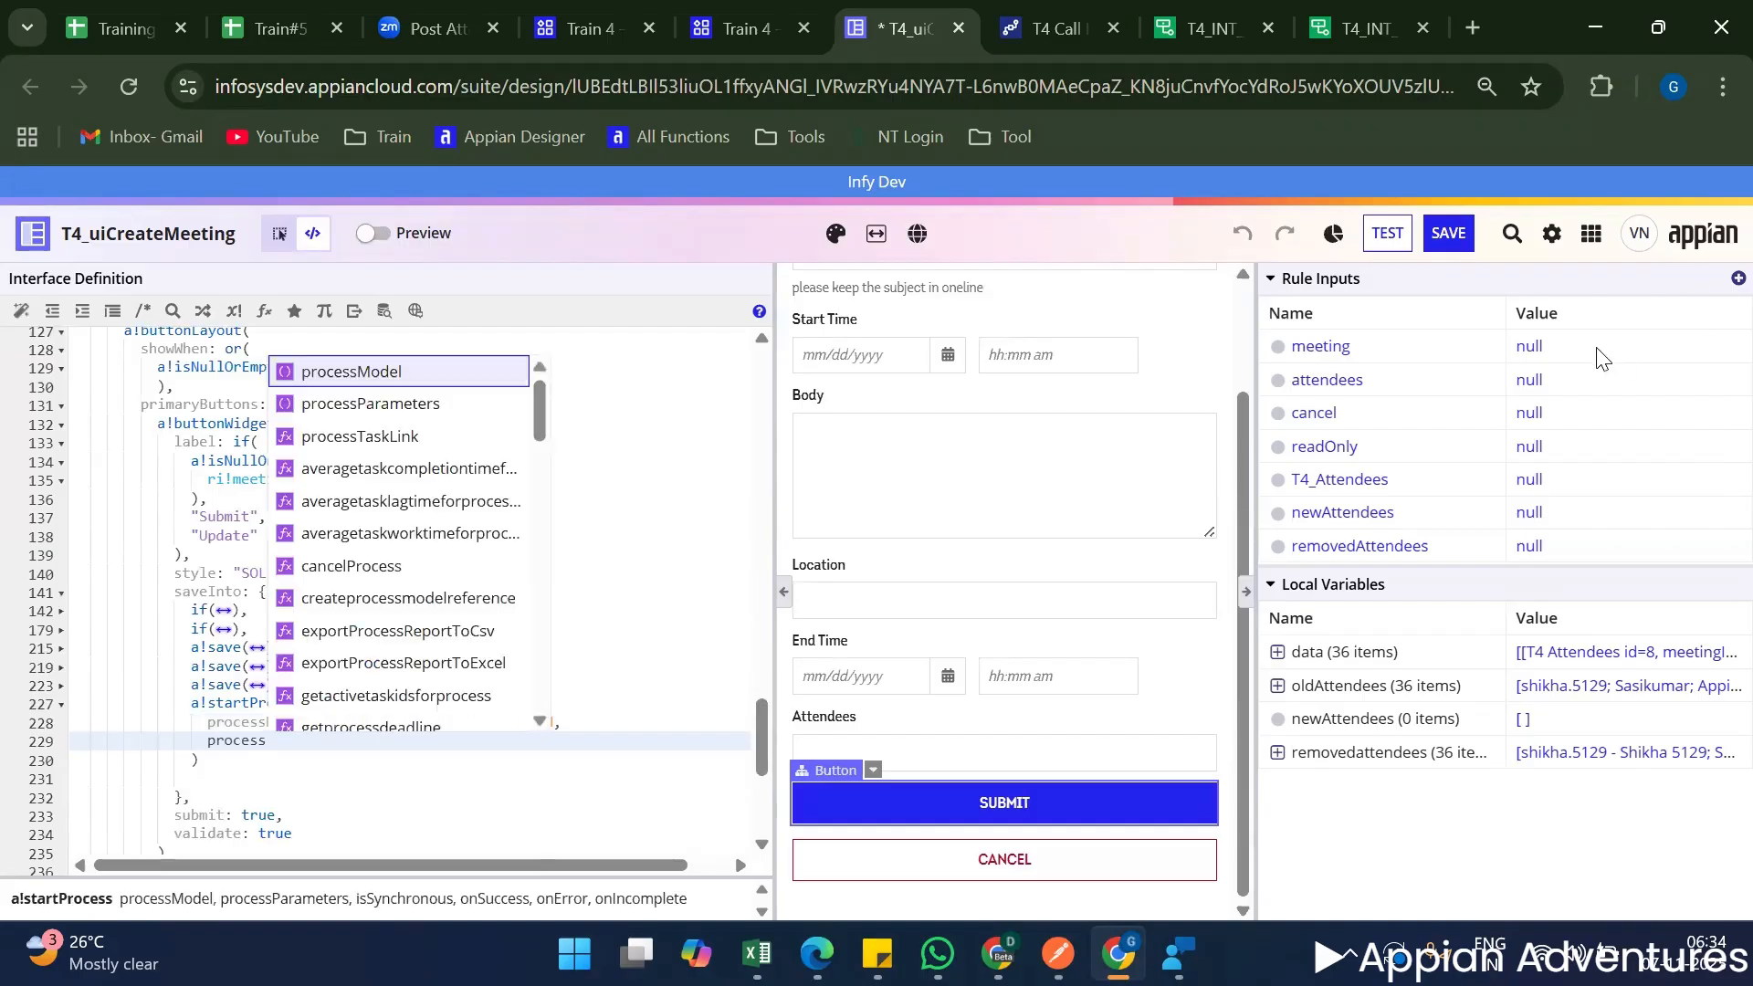
Add a processParameters parameter with an empty pair of curly braces to a!startProcess.
{"action": "key", "text": "Down"}
{"action": "key", "text": "Down"}
{"action": "key", "text": "Up"}
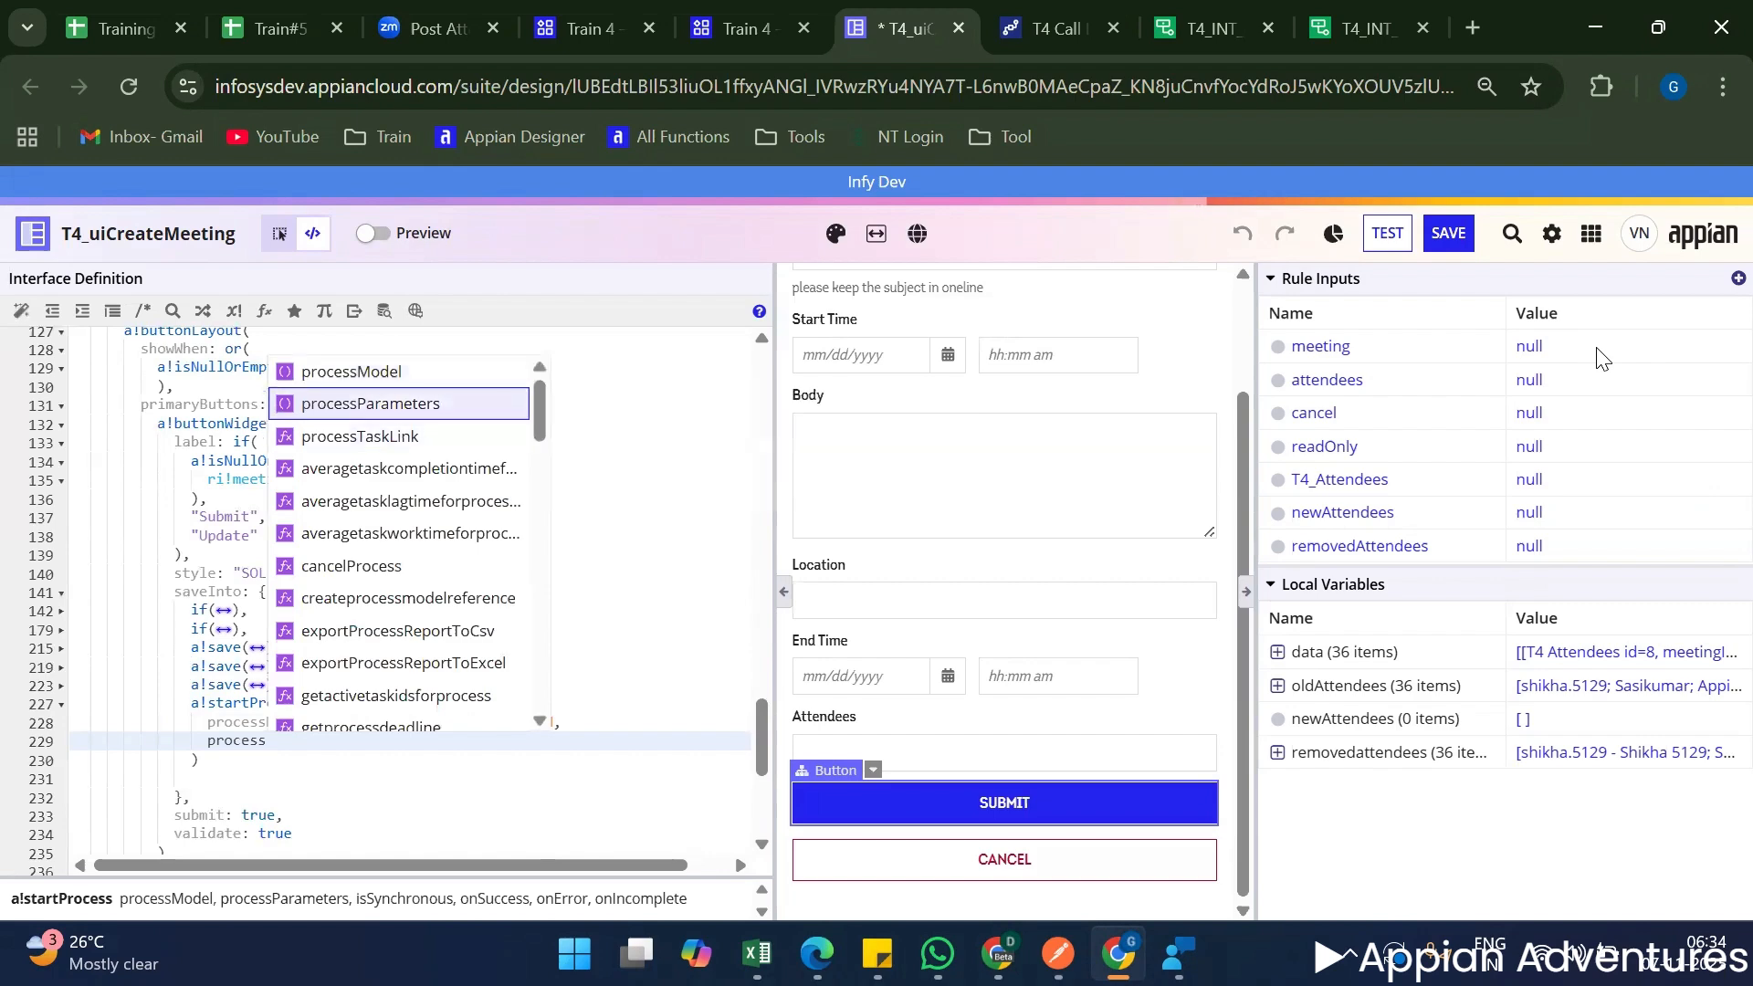
{"action": "key", "text": "Return"}
{"action": "type", "text": "{"}
{"action": "key", "text": "Return"}
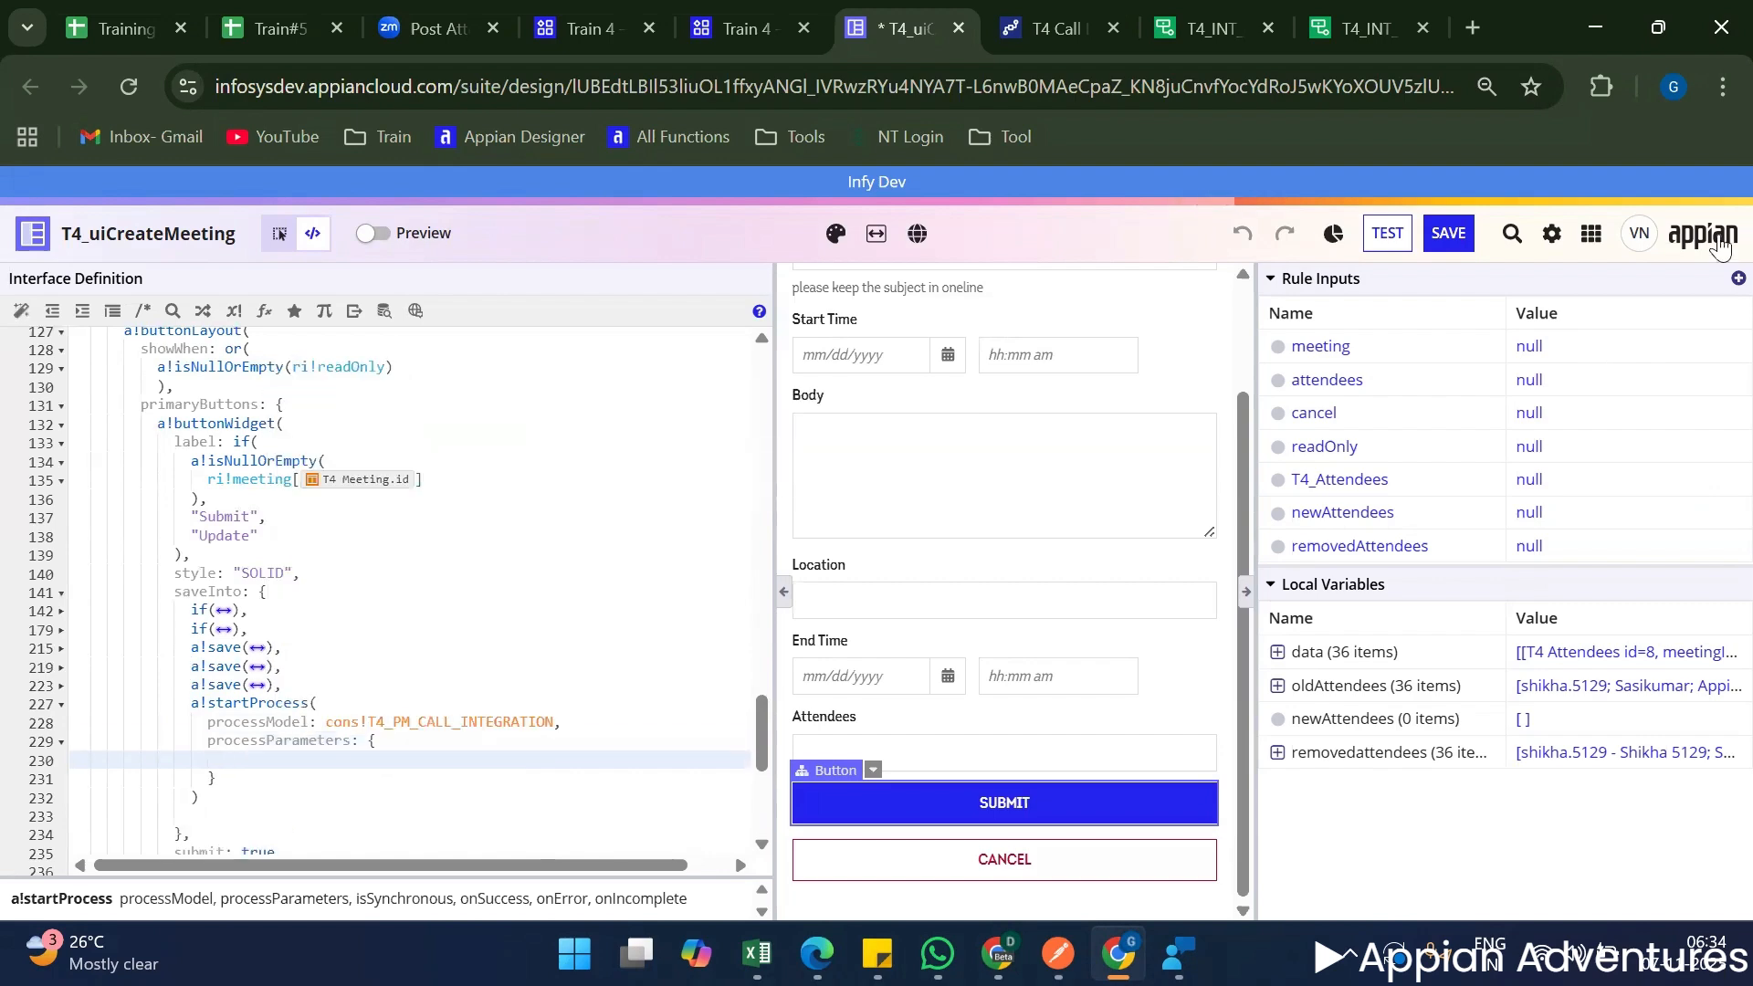
In the T4 Call Integration process model's properties, open the Map-type process variable and copy its name, meetingDetails.
{"action": "key", "text": "ctrl+Tab"}
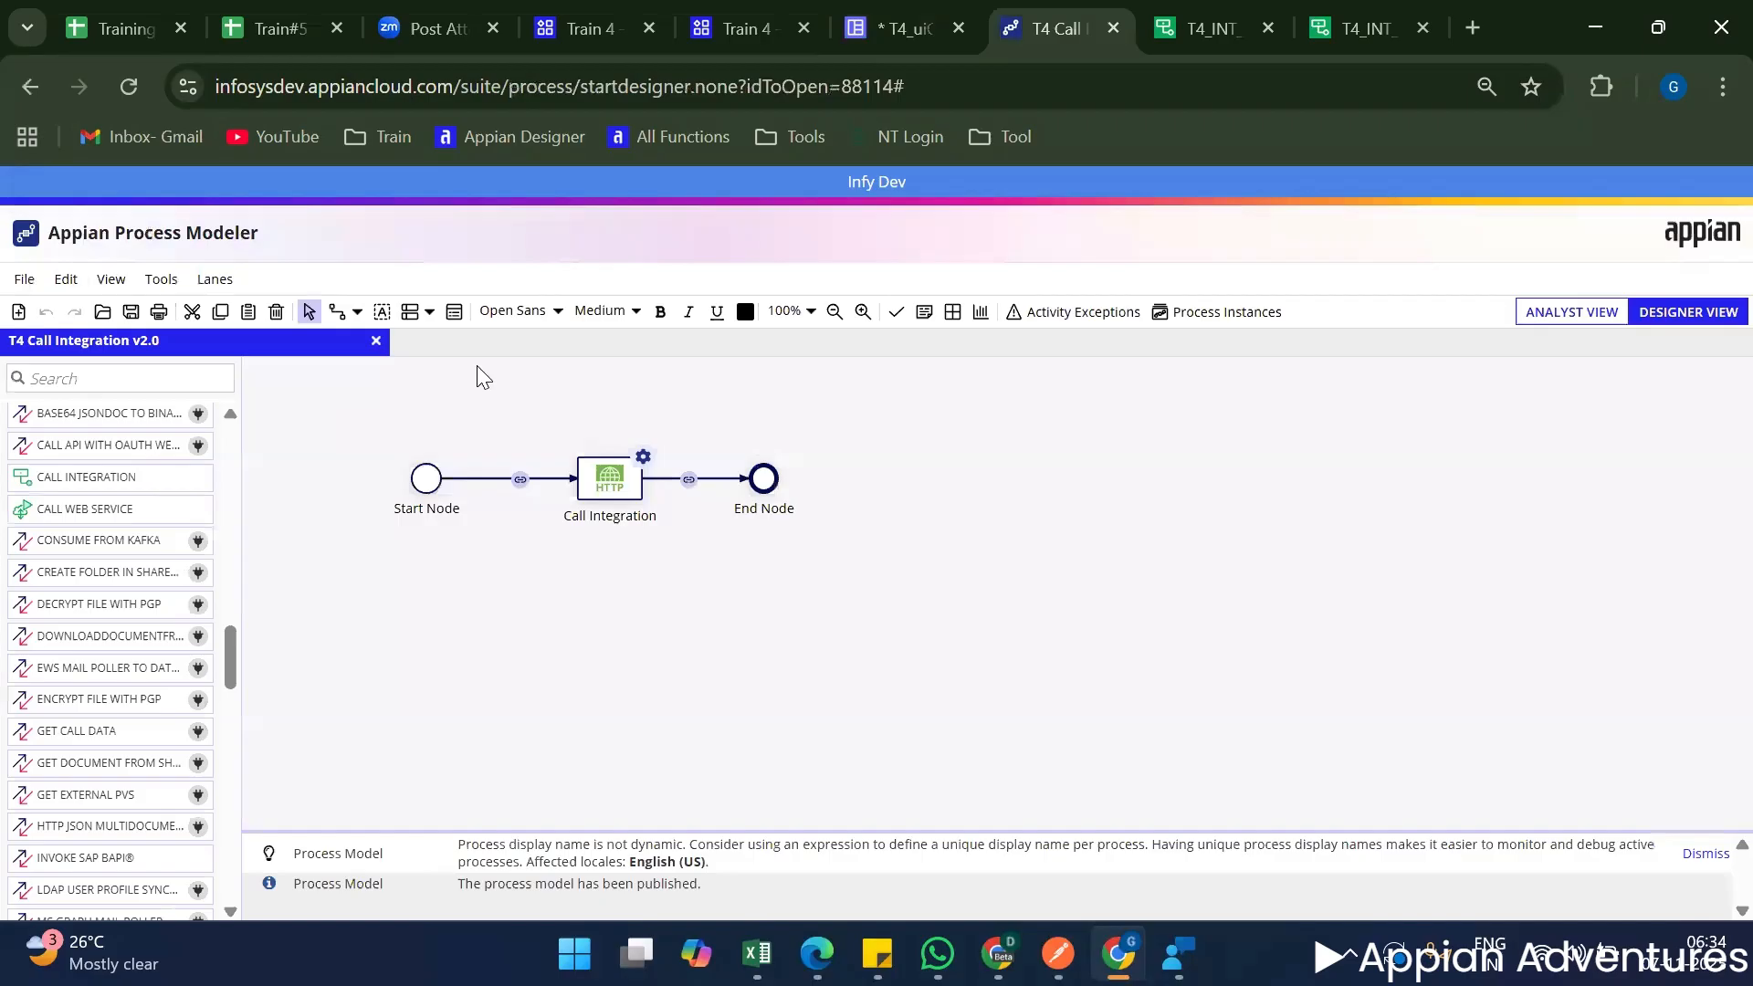
{"action": "left_click", "coordinate": [456, 314]}
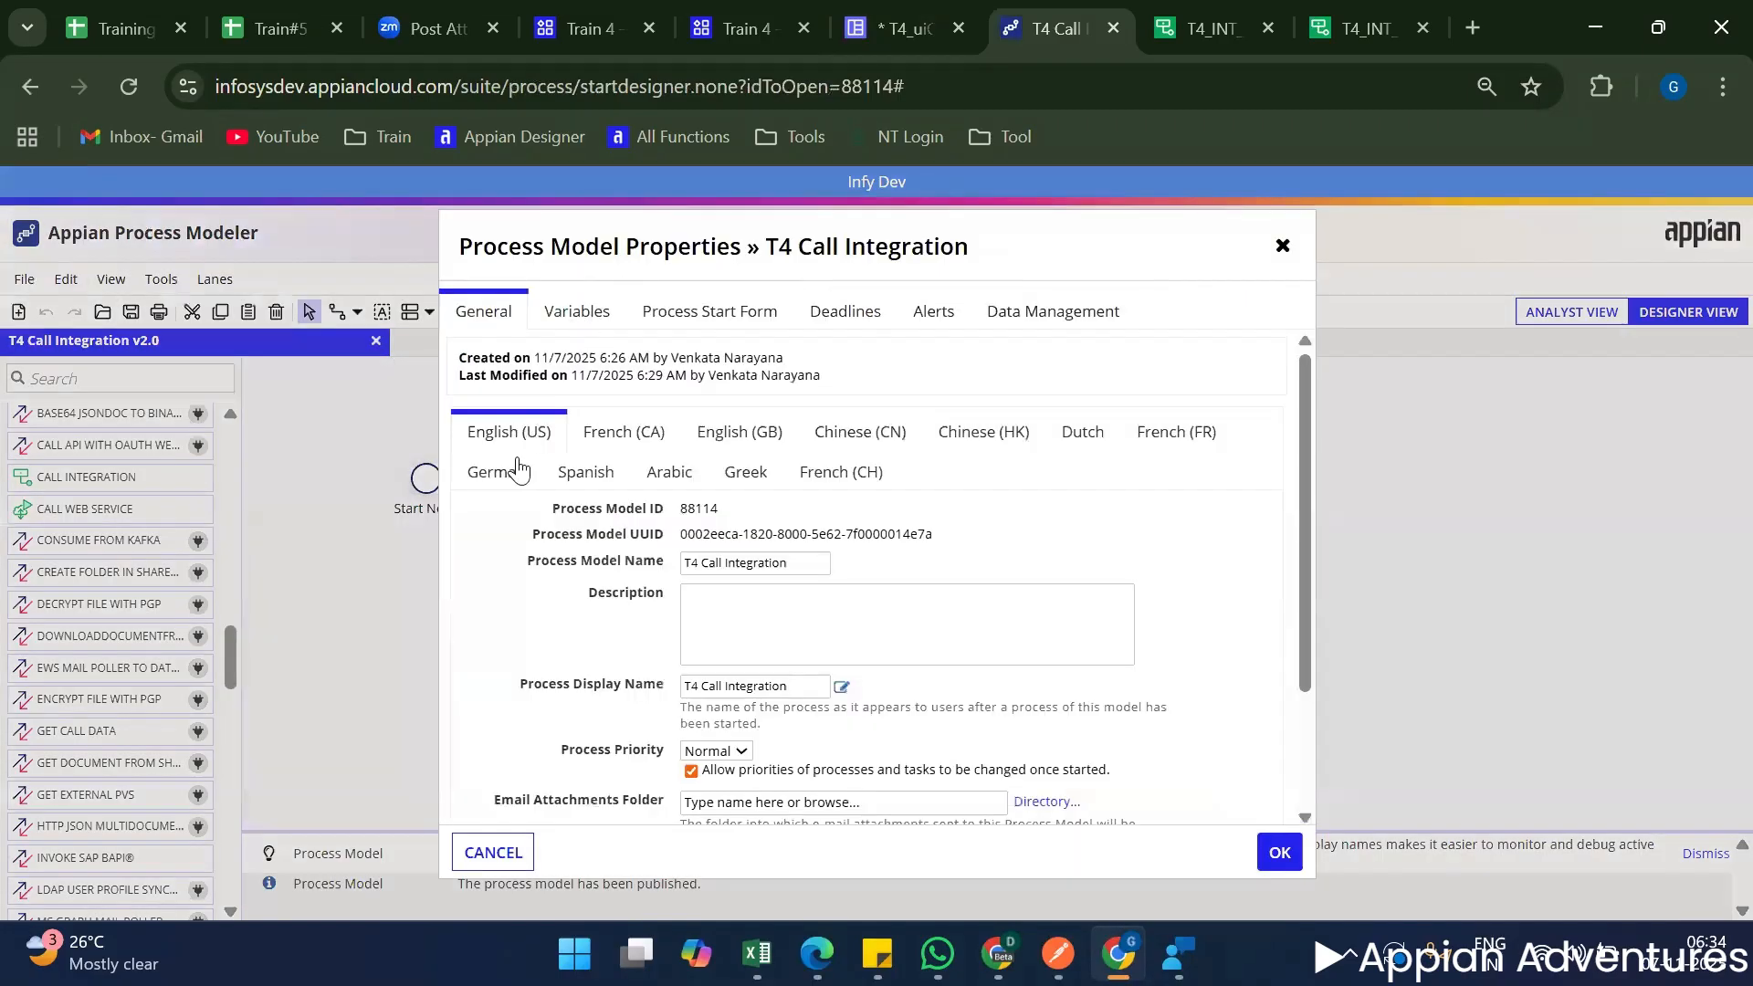
{"action": "left_click", "coordinate": [577, 312]}
{"action": "left_click", "coordinate": [546, 568]}
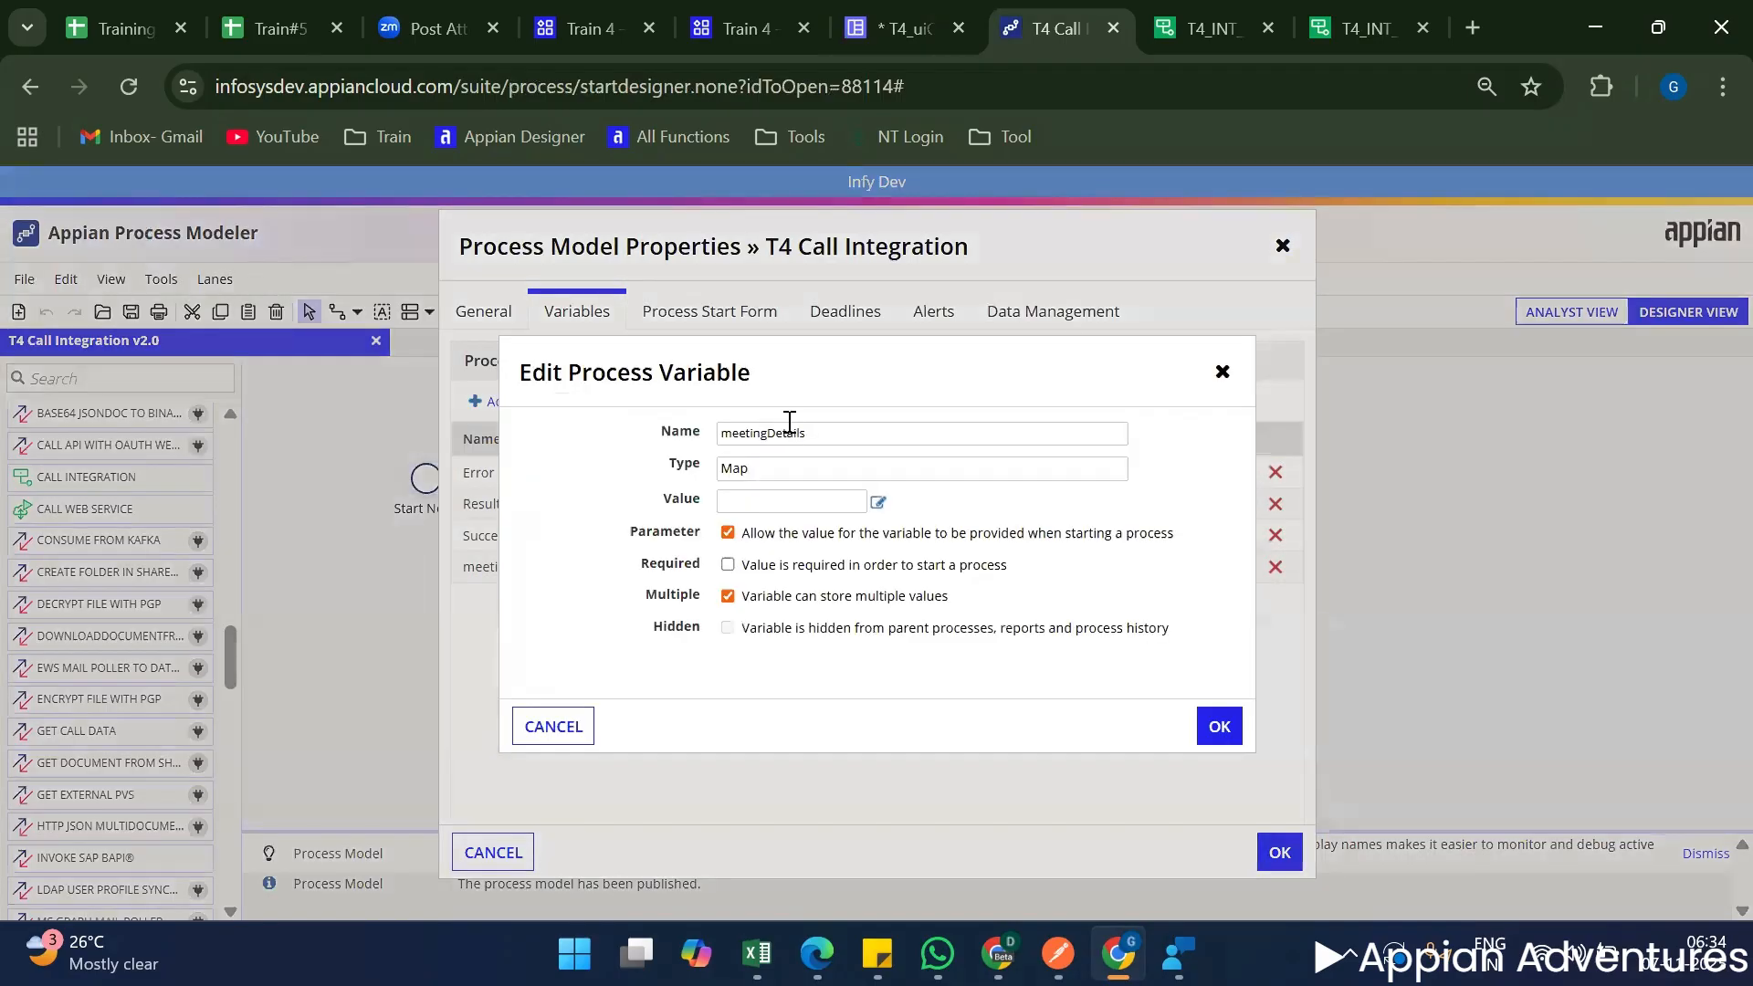
{"action": "double_click", "coordinate": [790, 425]}
{"action": "key", "text": "ctrl+c"}
Back in T4_uiCreateMeeting, add the meetingDetails parameter with an a!map() value inside processParameters.
{"action": "left_click", "coordinate": [899, 29]}
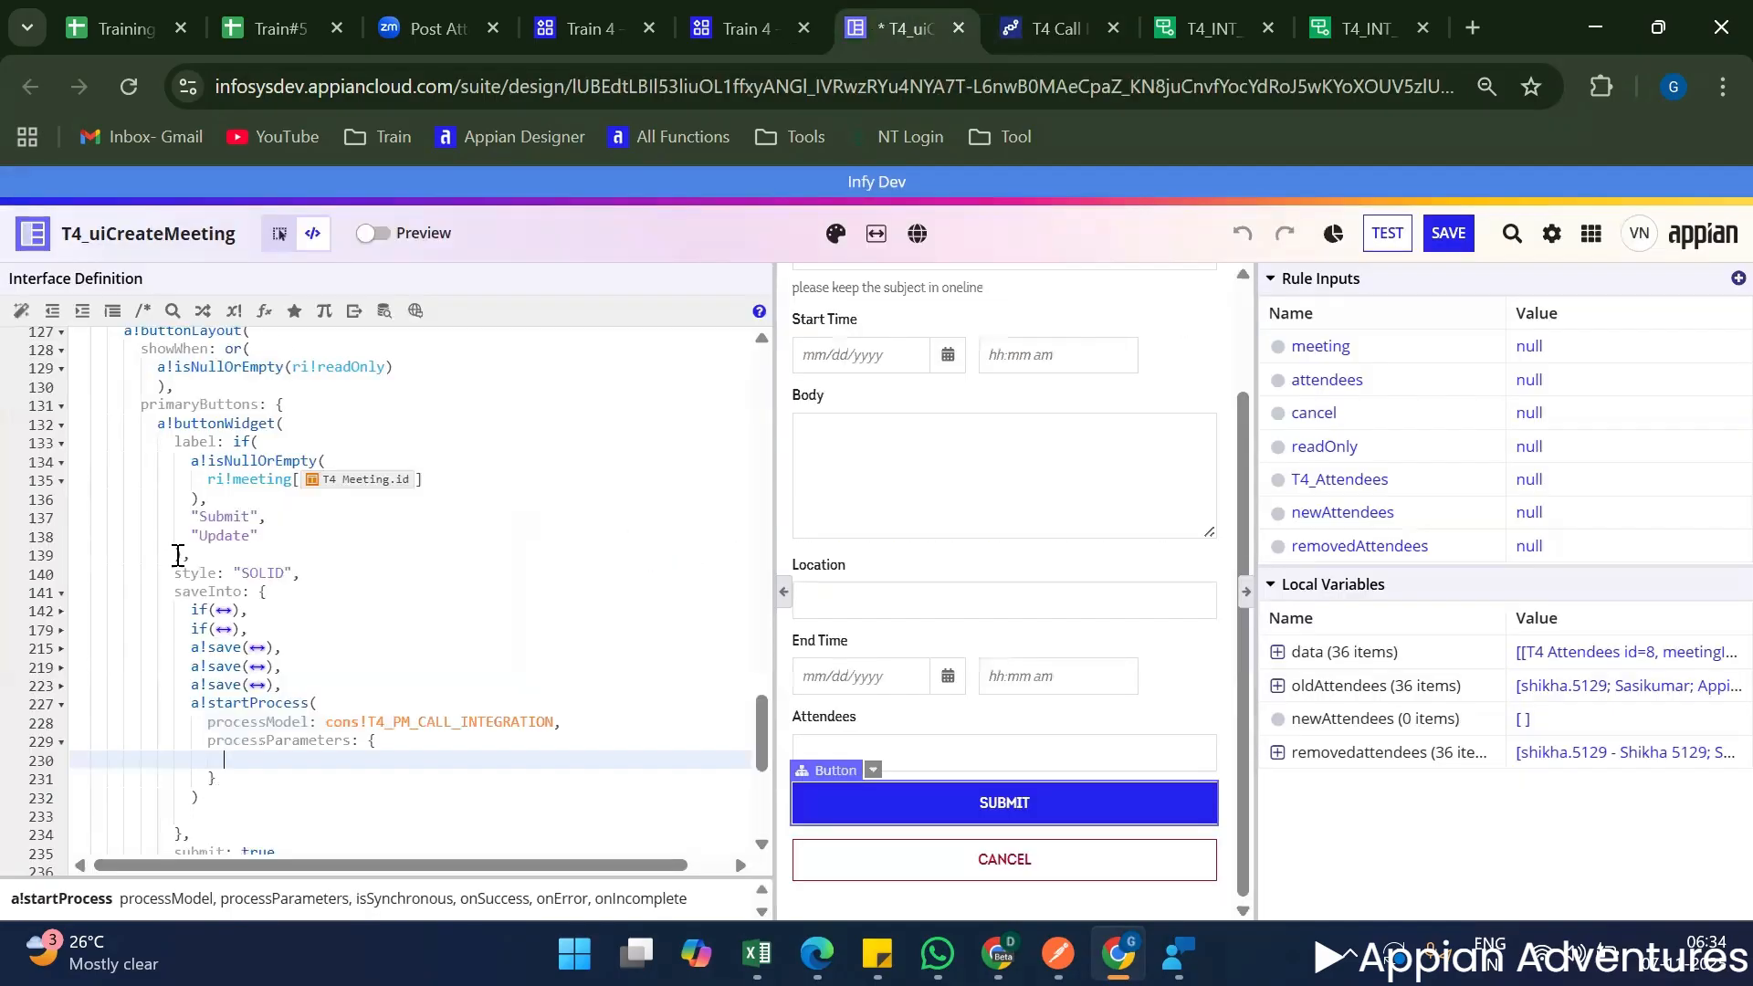
{"action": "left_click", "coordinate": [274, 758]}
{"action": "key", "text": "ctrl+v"}
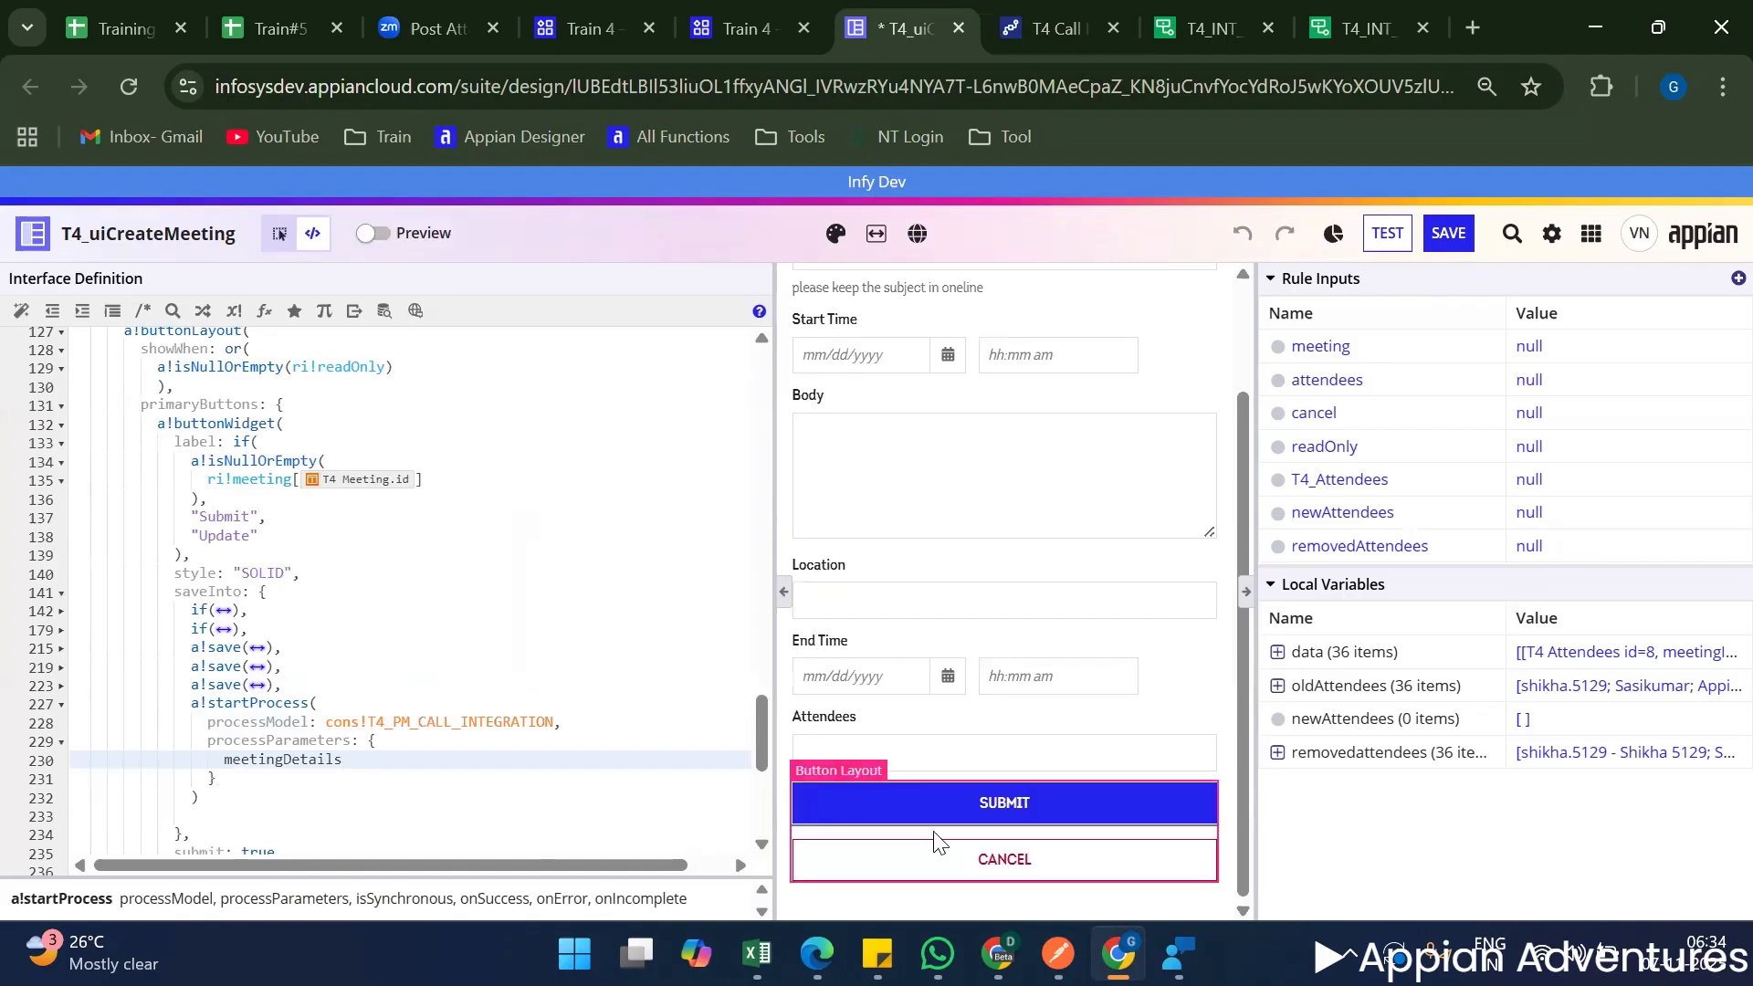
{"action": "type", "text": ": map("}
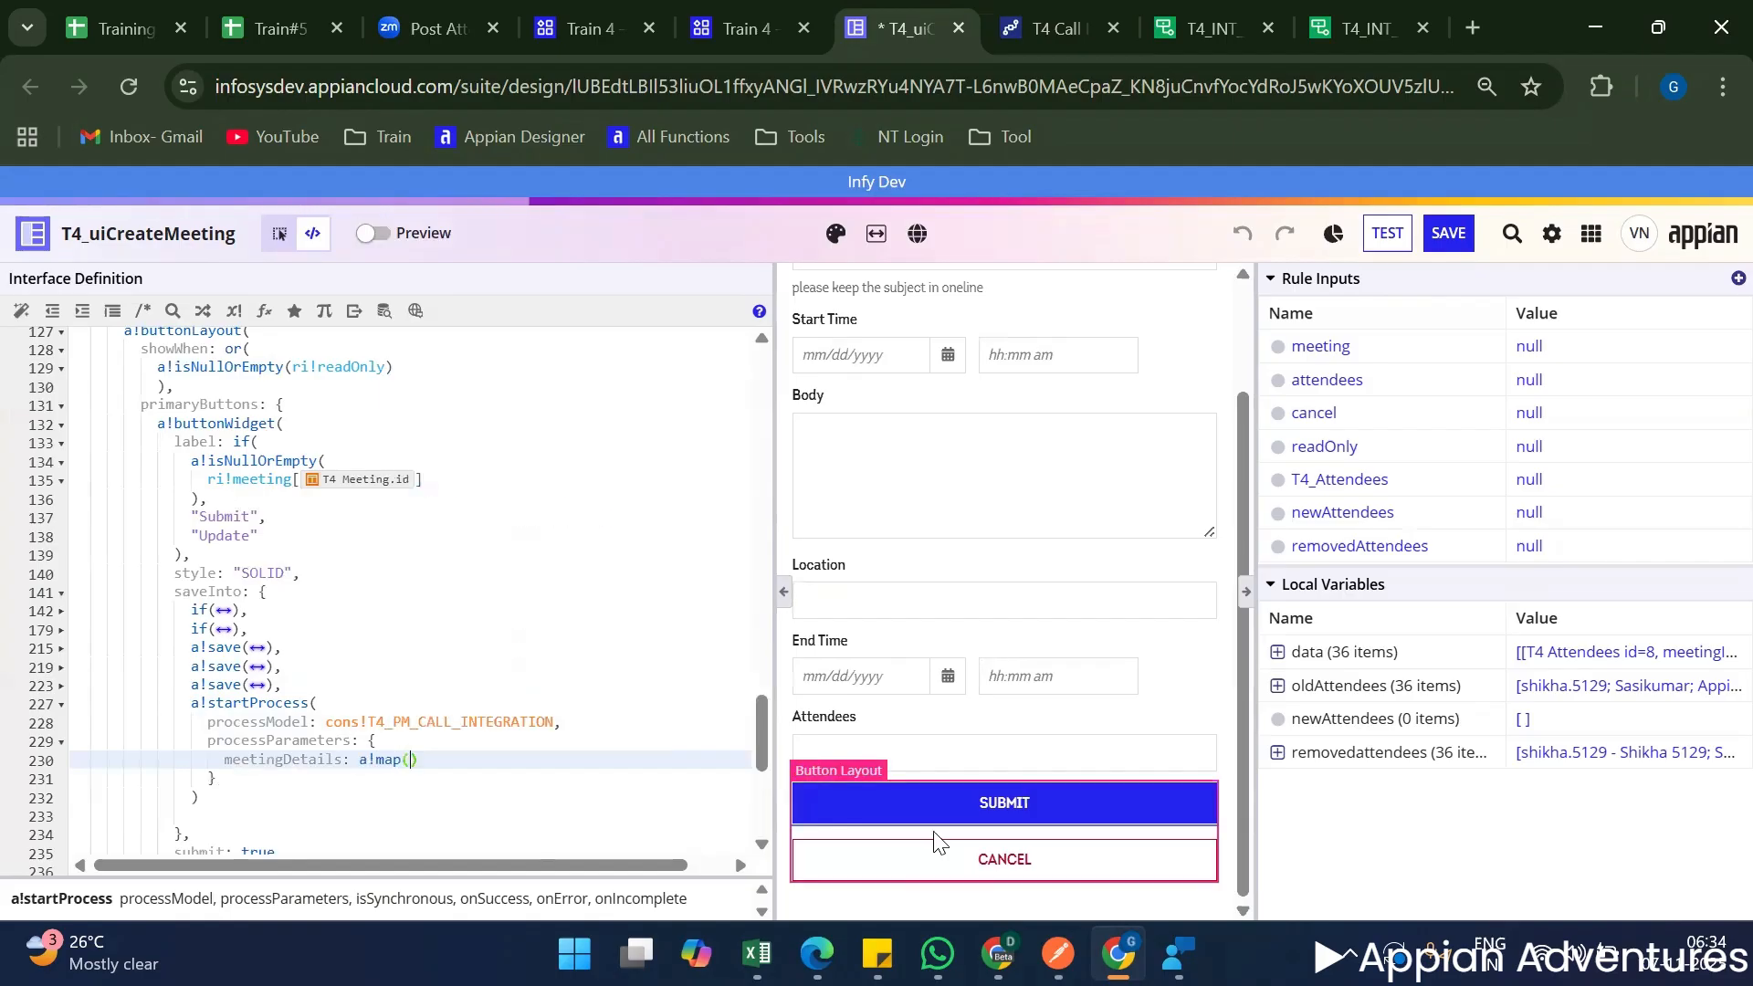
{"action": "key", "text": "Return"}
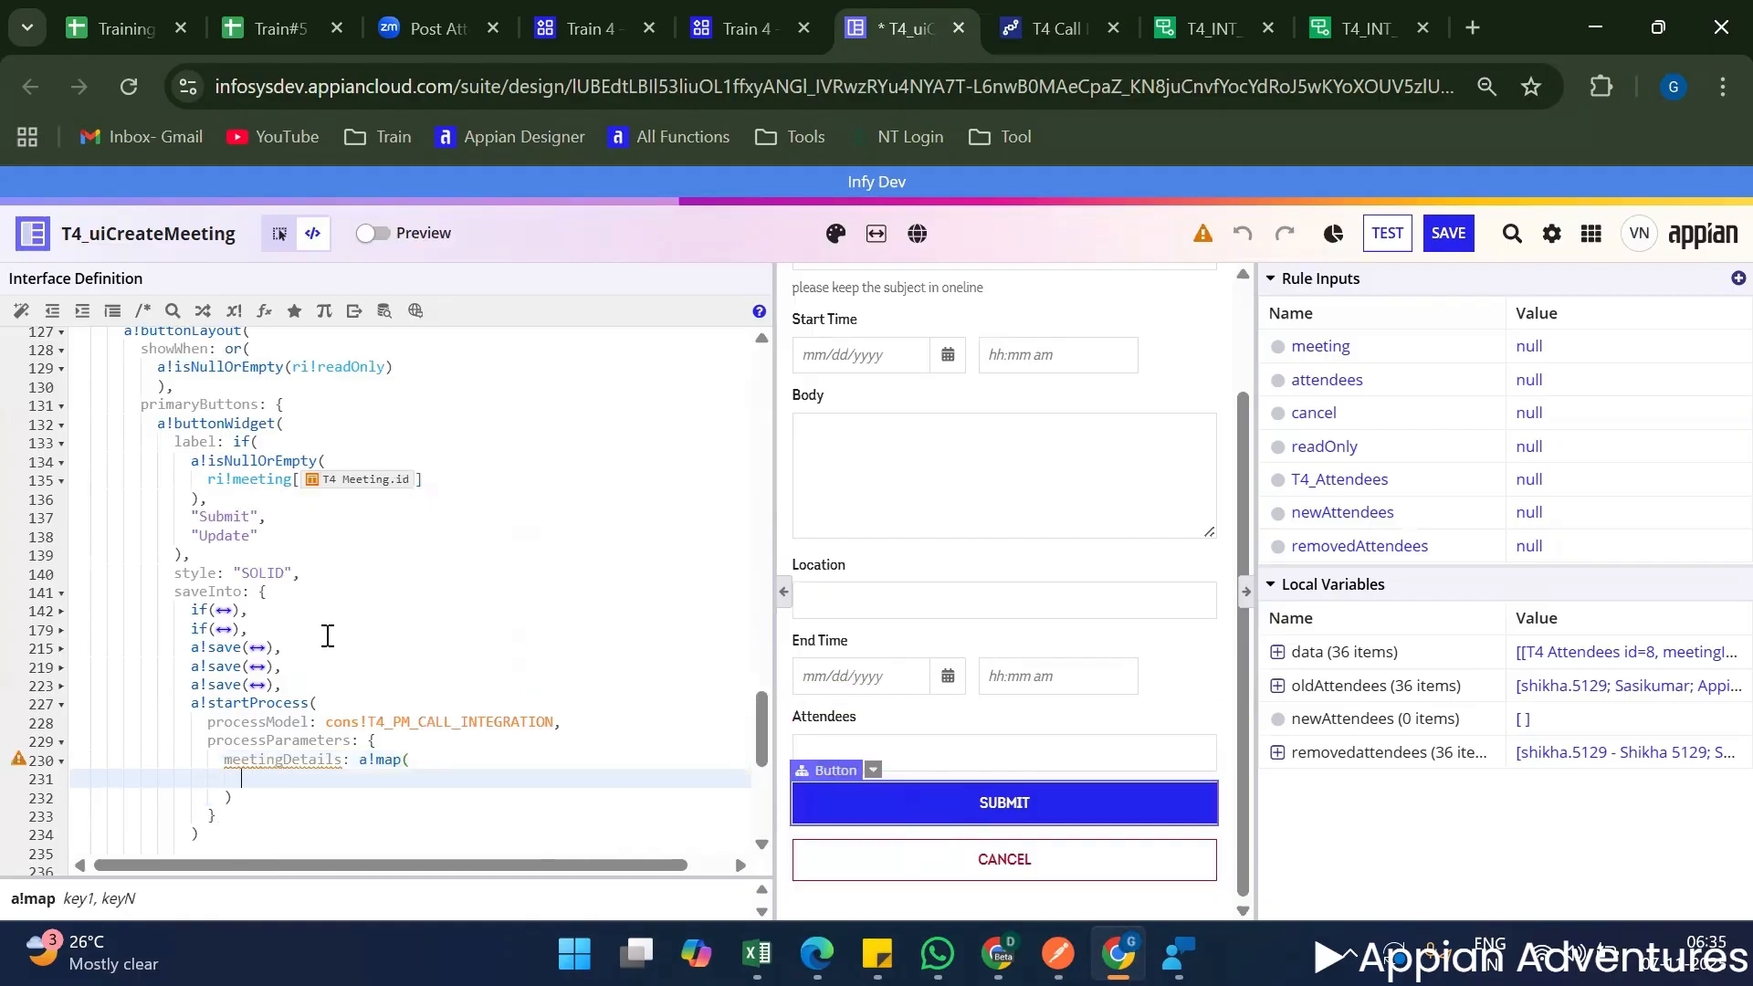
Copy the whole meetingDetails test expression from T4_INT_postMeetingDetails and paste it inside the a!map() in T4_uiCreateMeeting.
{"action": "scroll", "coordinate": [327, 636], "scroll_direction": "down", "scroll_amount": 2}
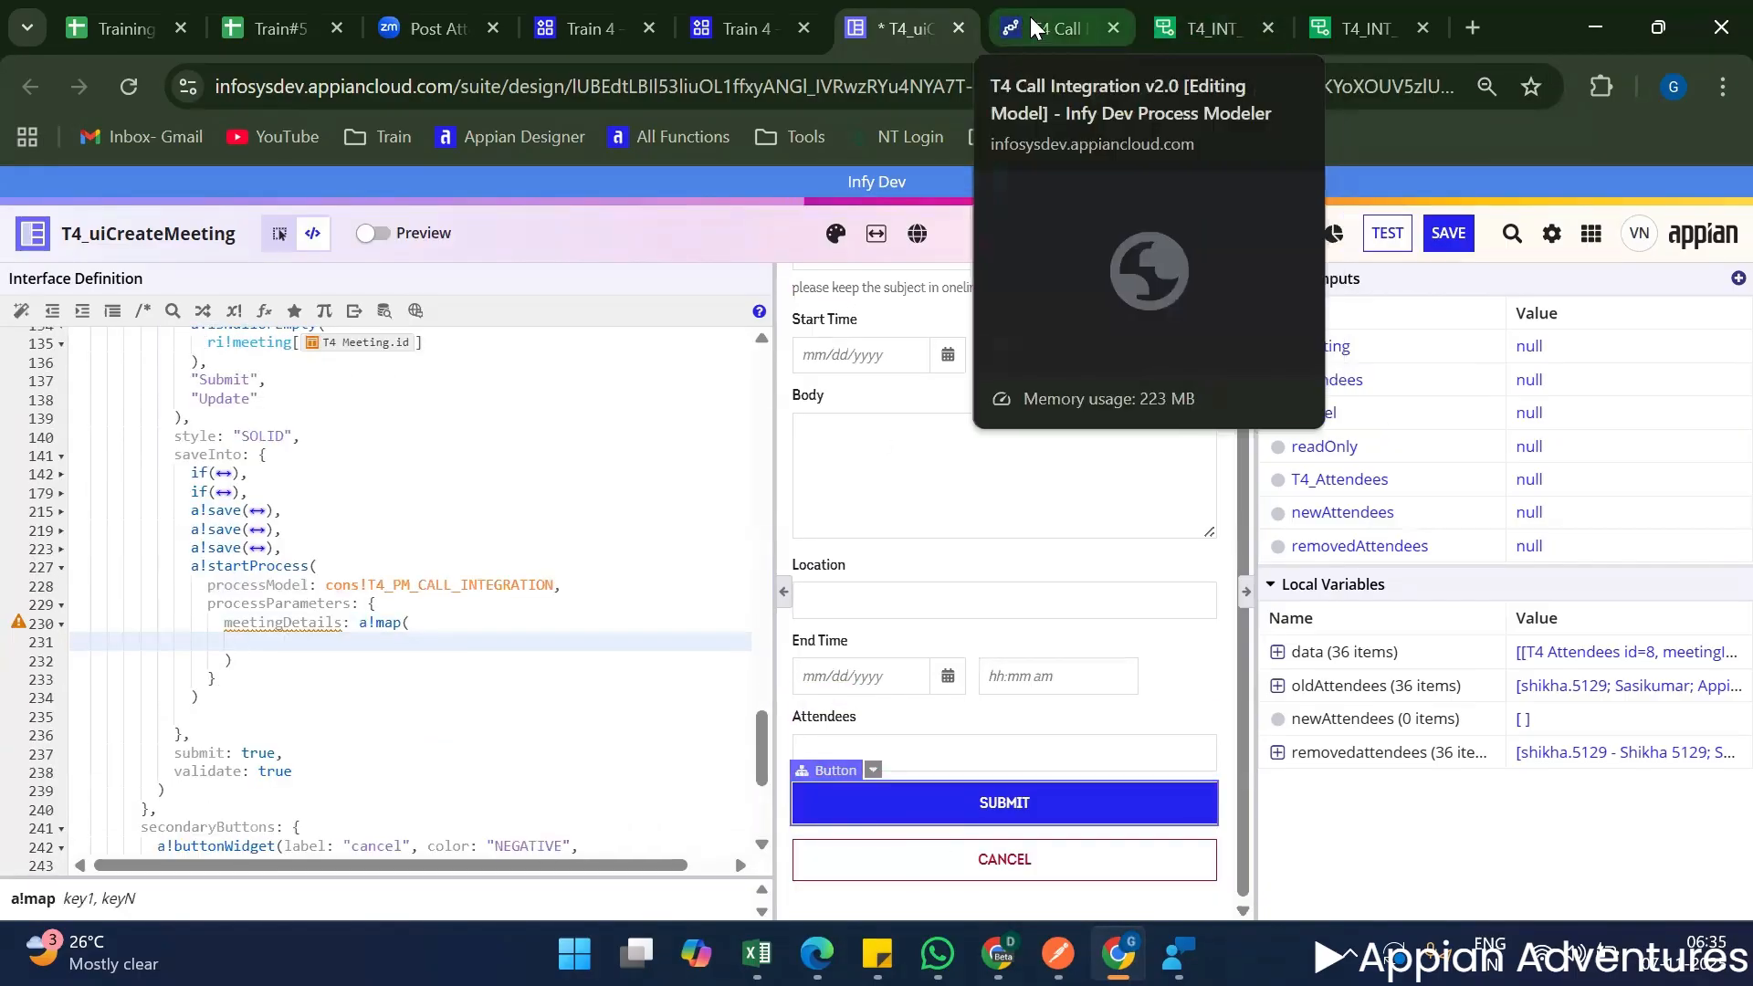
{"action": "left_click", "coordinate": [1206, 17]}
{"action": "left_click", "coordinate": [1292, 416]}
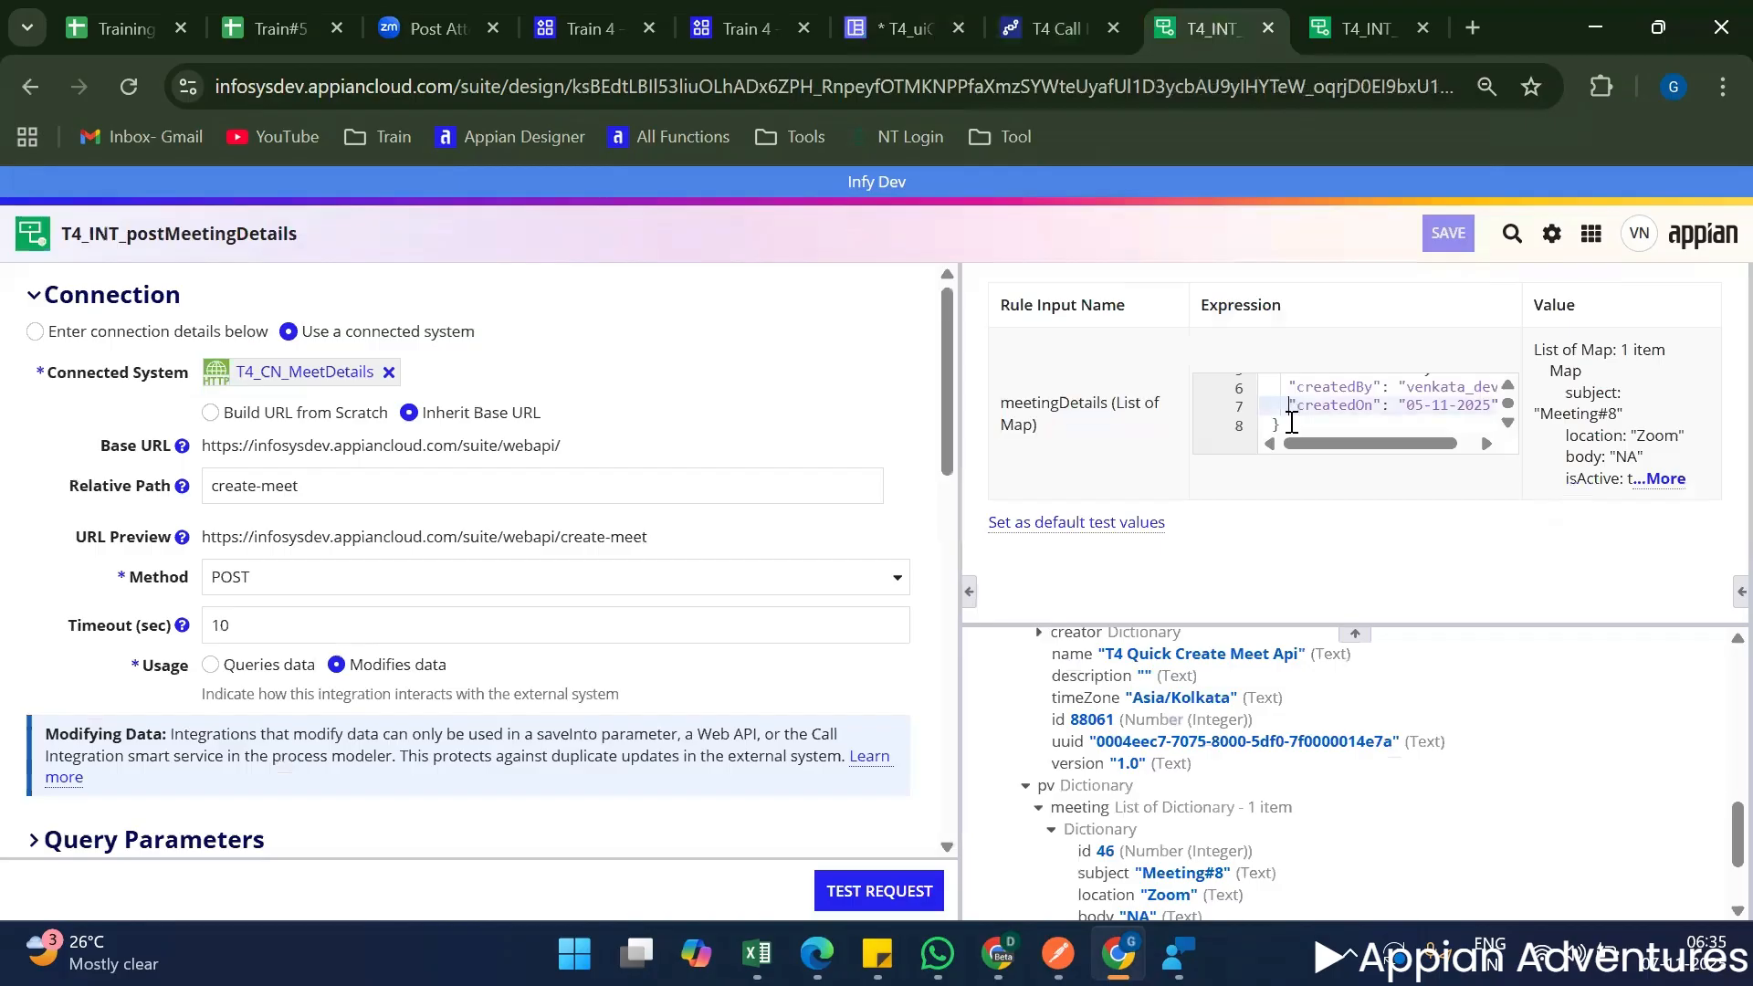
{"action": "key", "text": "ctrl+a"}
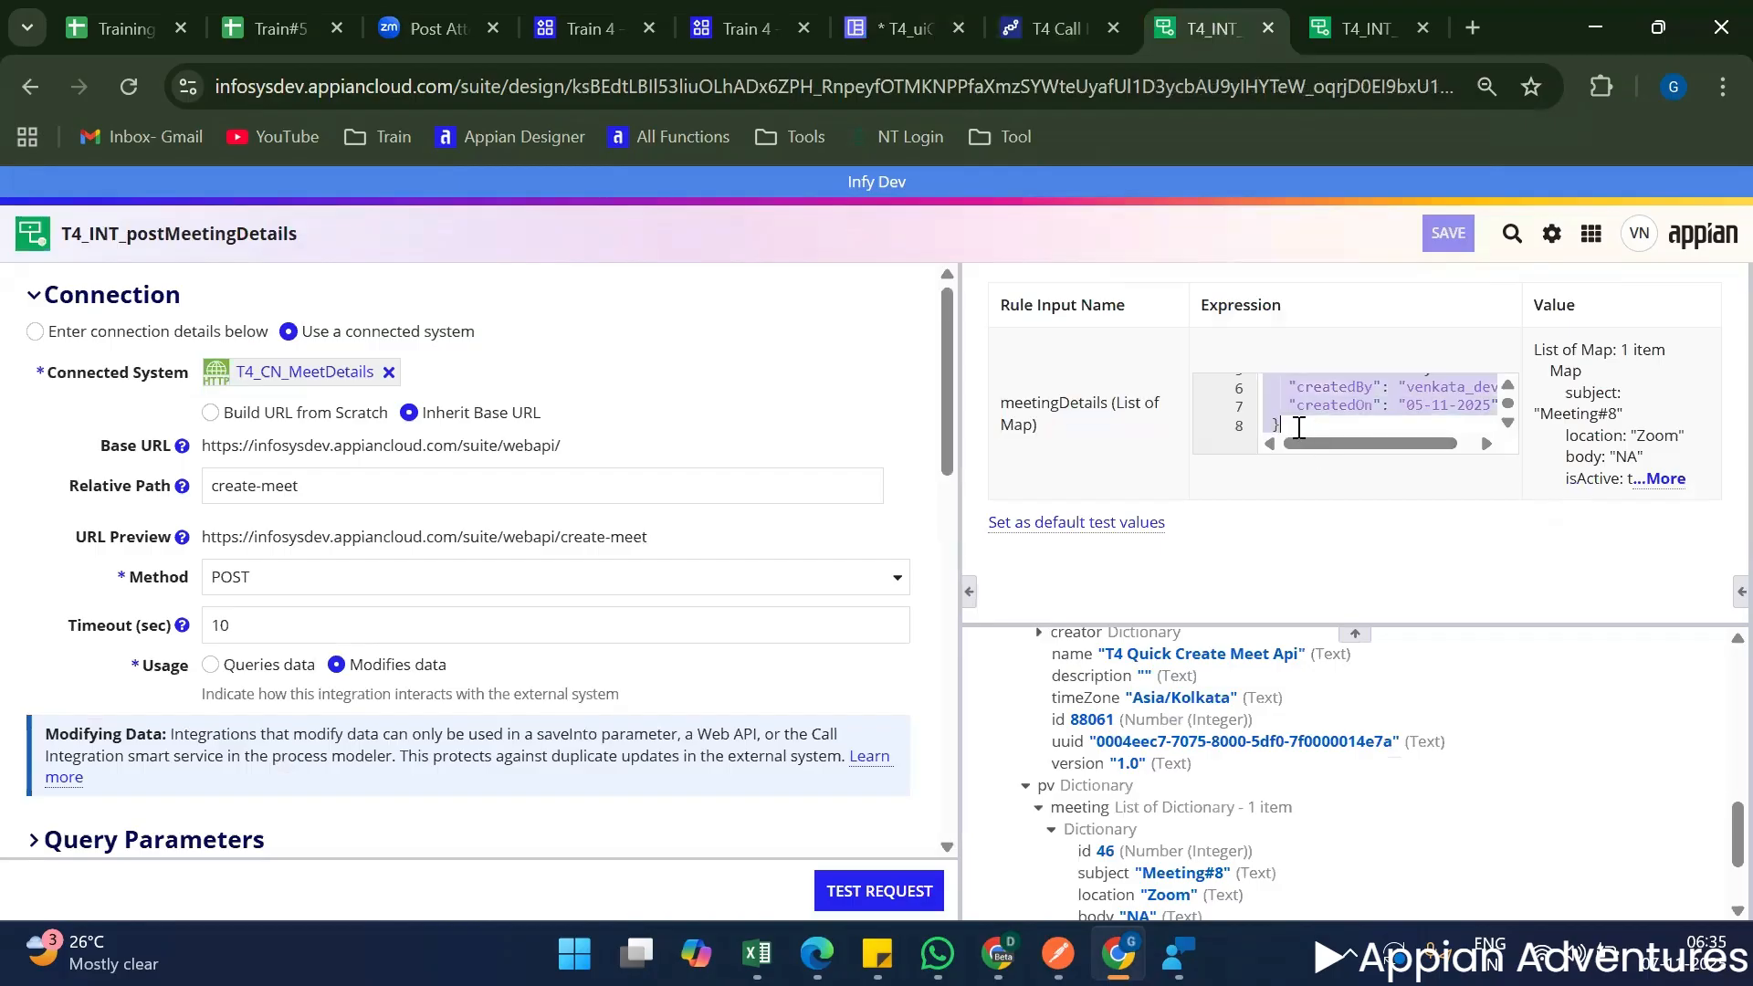
{"action": "left_click", "coordinate": [899, 27]}
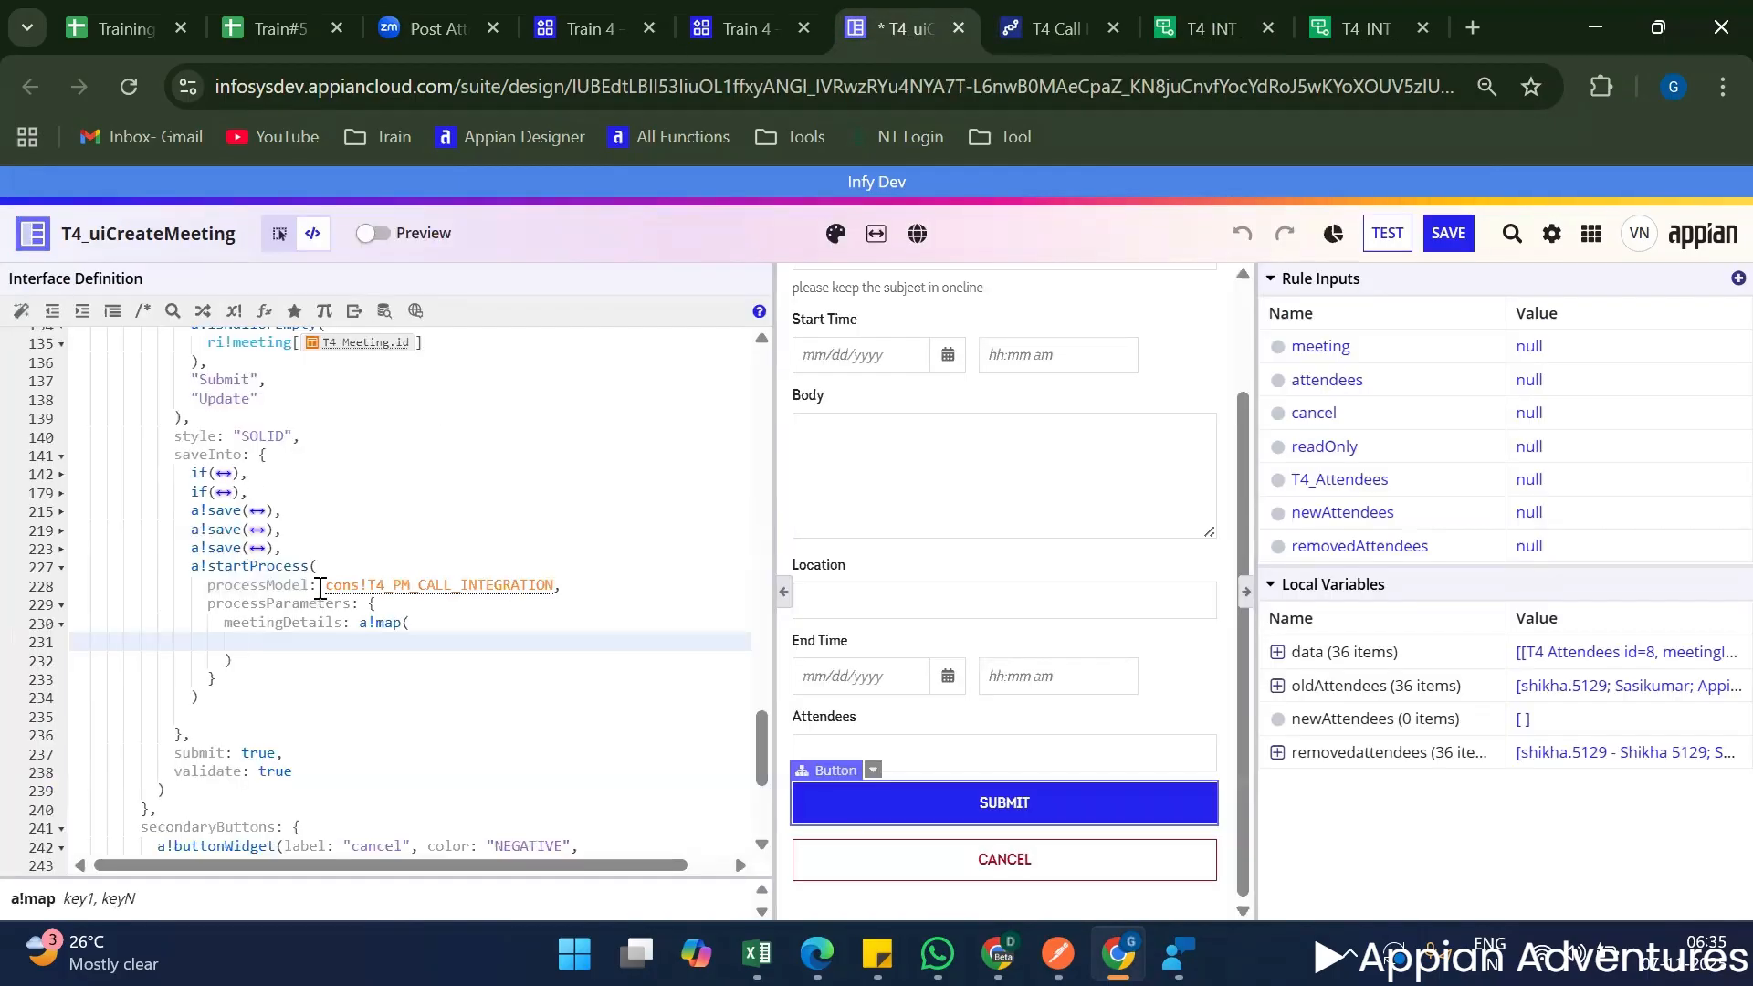
{"action": "type", "text": "{   \"subject\": \"Meeting#8\",   \"location\": \"Zoom\",   \"body\": \"NA\",   \"isActive\": true,   \"createdBy\": \"venkata_dev\",   \"createdOn\": \"05-11-2025\" }"}
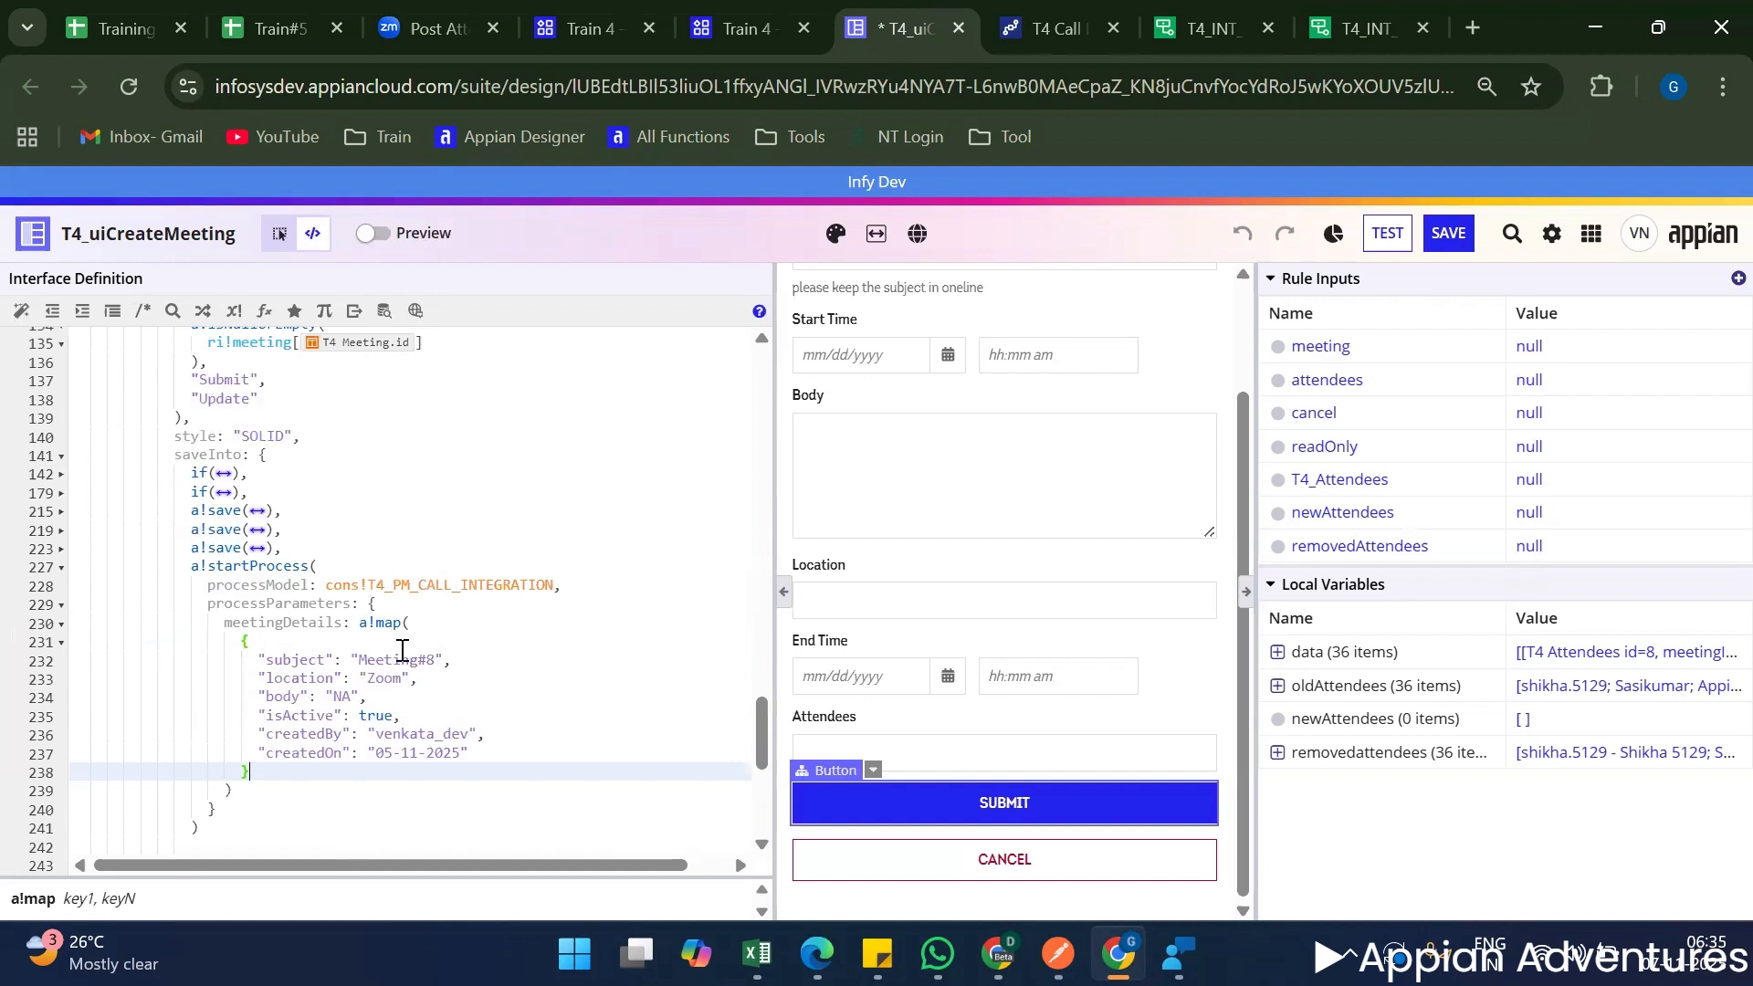
Delete the hard-coded "Meeting#8" value and its comma from the subject entry in the meetingDetails map.
{"action": "scroll", "coordinate": [421, 659], "scroll_direction": "down", "scroll_amount": 2}
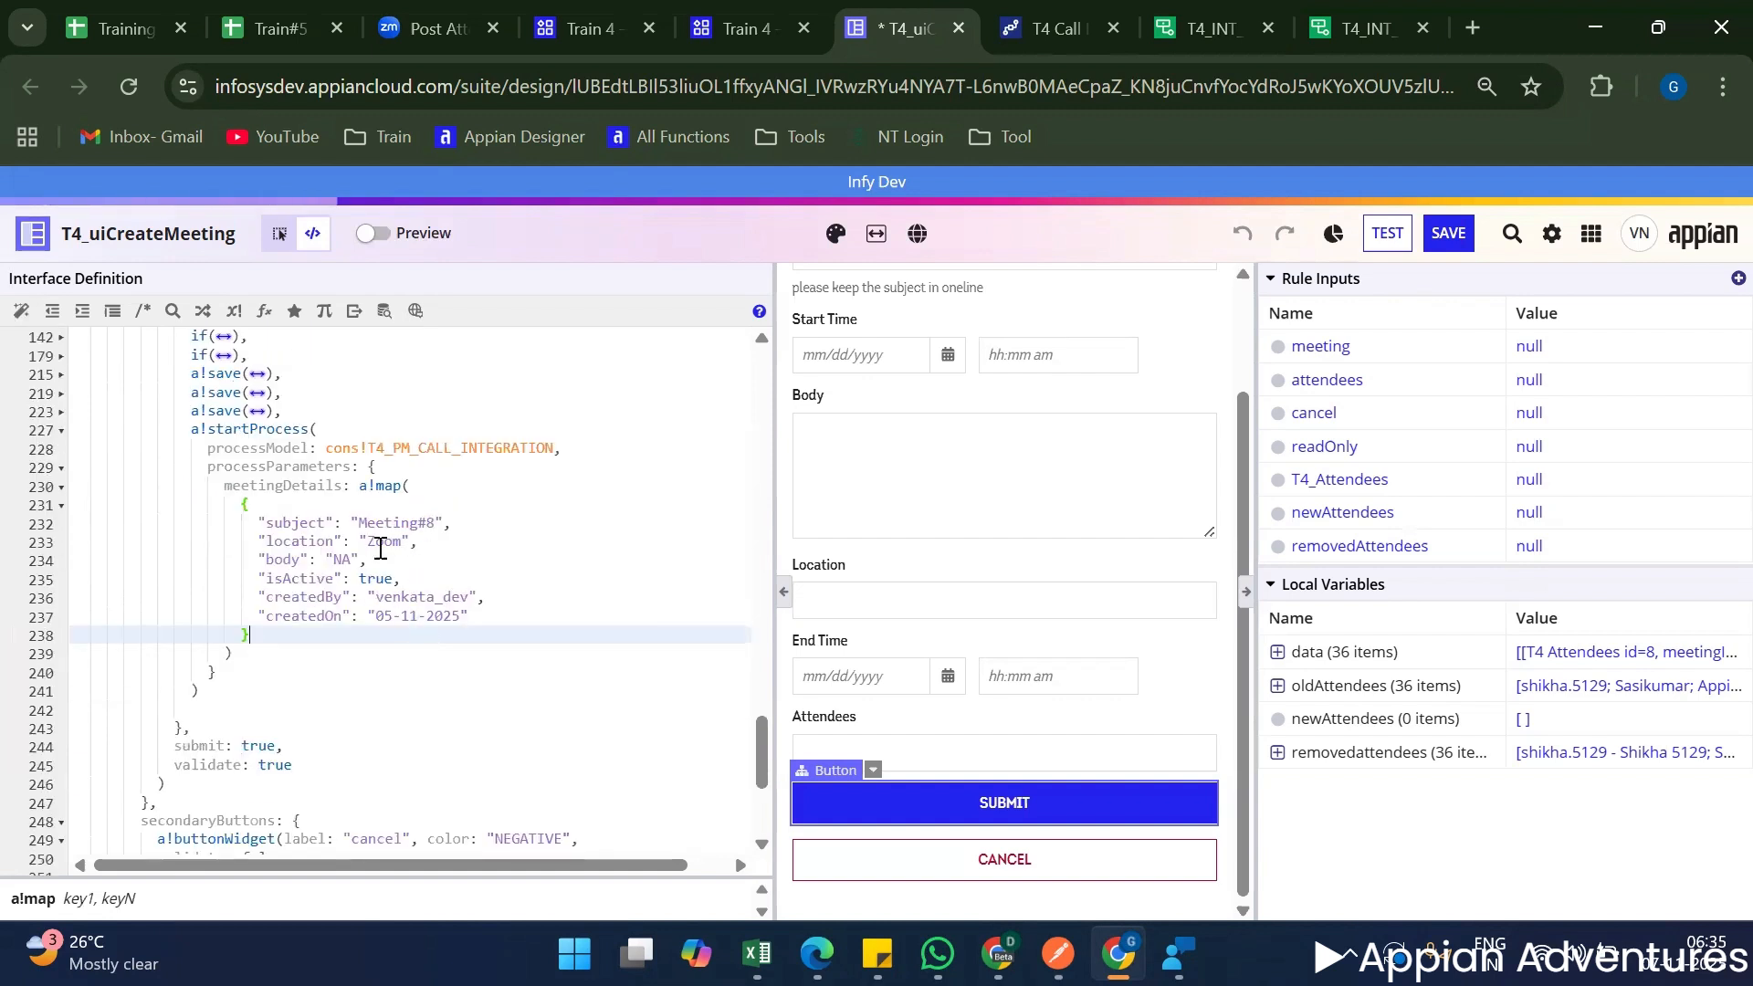
{"action": "left_click_drag", "start_coordinate": [356, 525], "coordinate": [468, 519]}
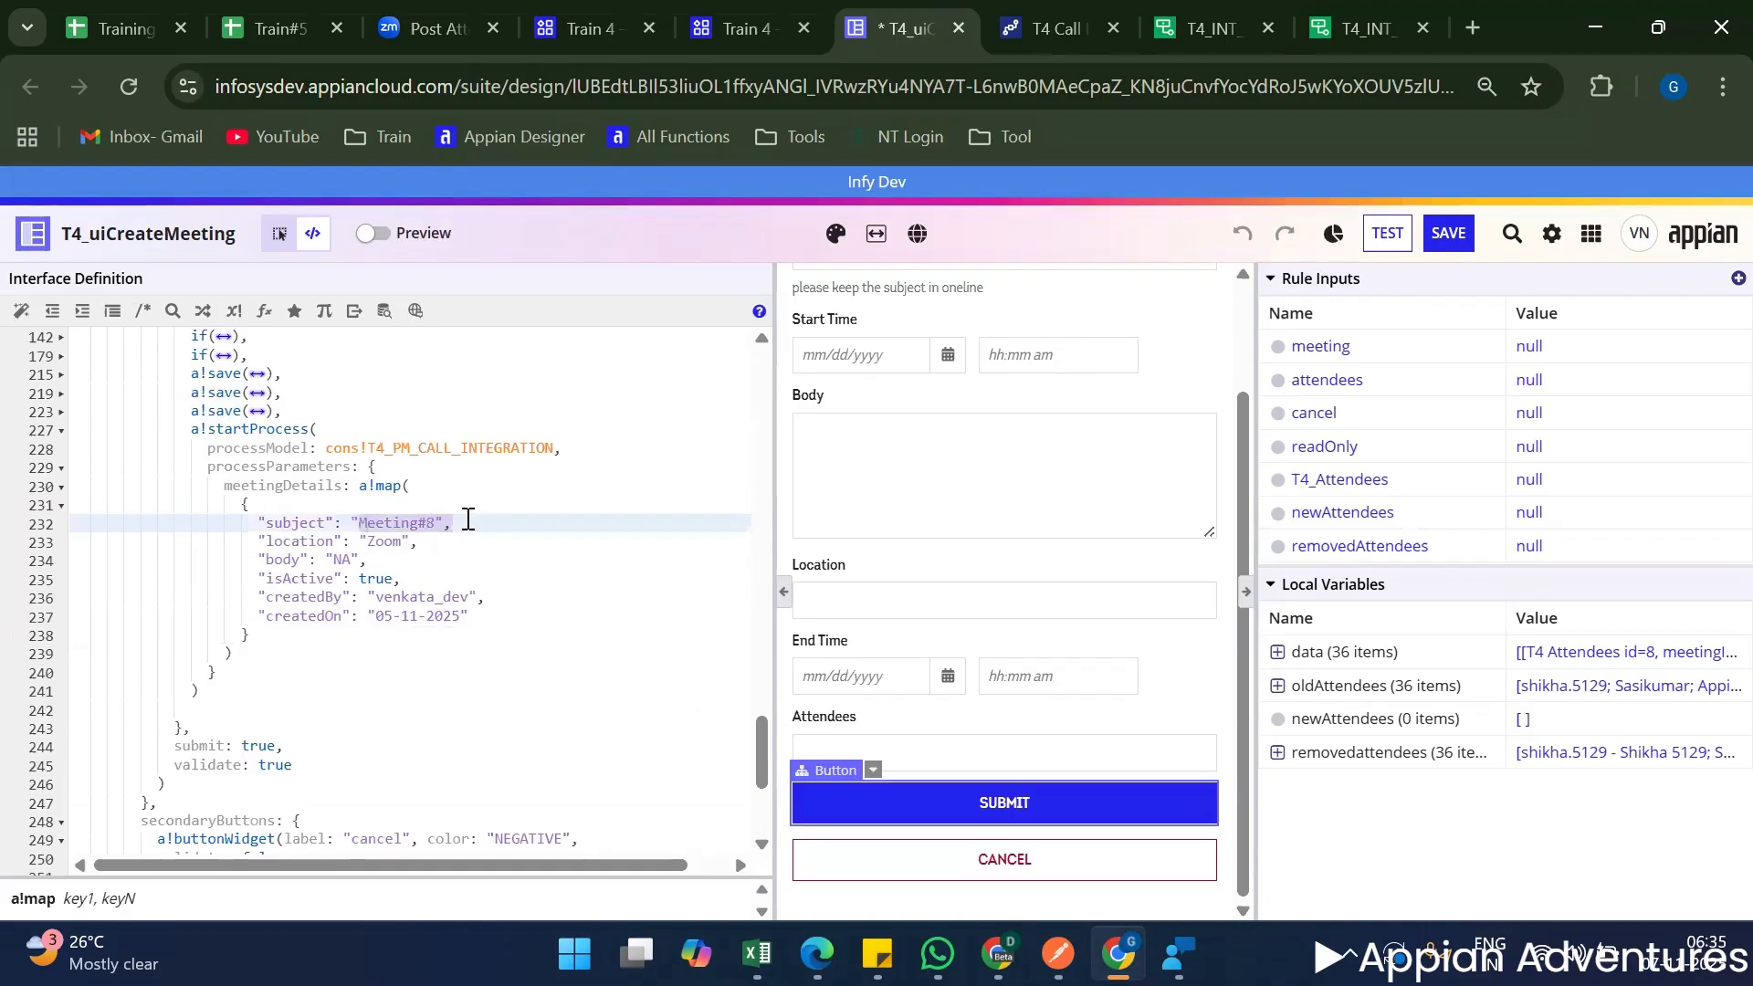
{"action": "key", "text": "BackSpace"}
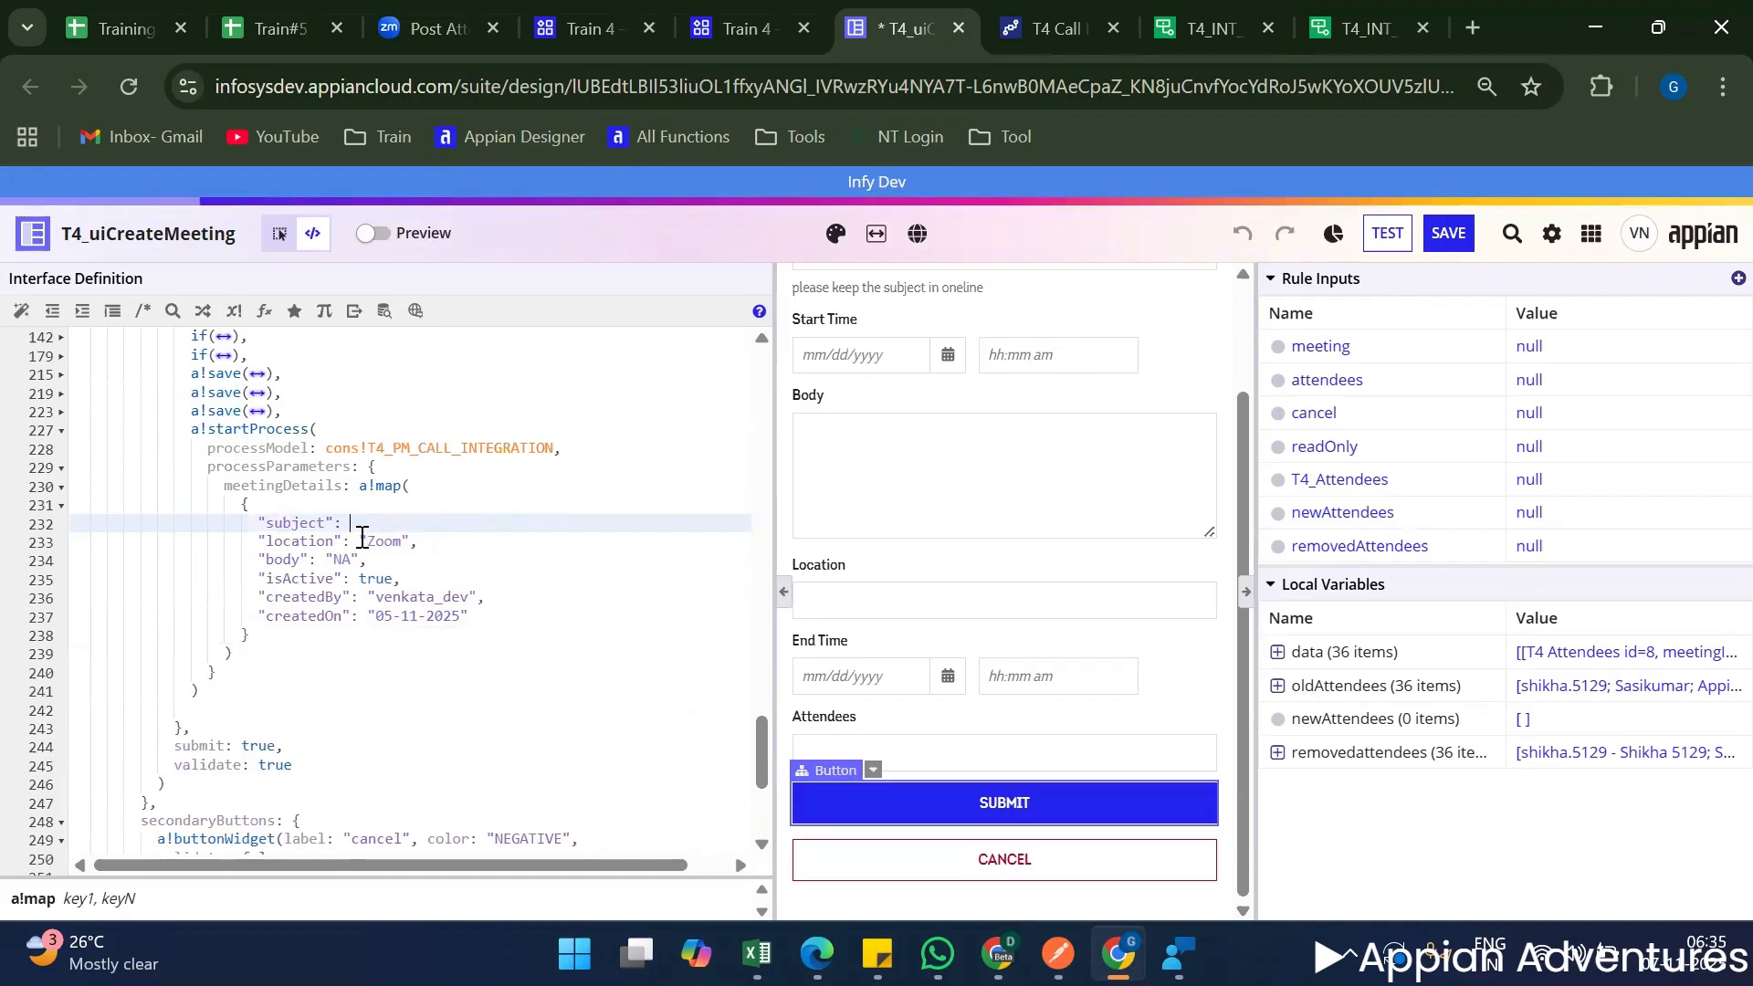
Expand the first two a!save blocks and the first if block in saveInto to examine how the meeting fields are referenced, then recollapse the if block.
{"action": "scroll", "coordinate": [268, 530], "scroll_direction": "up", "scroll_amount": 1}
{"action": "scroll", "coordinate": [268, 530], "scroll_direction": "up", "scroll_amount": 1}
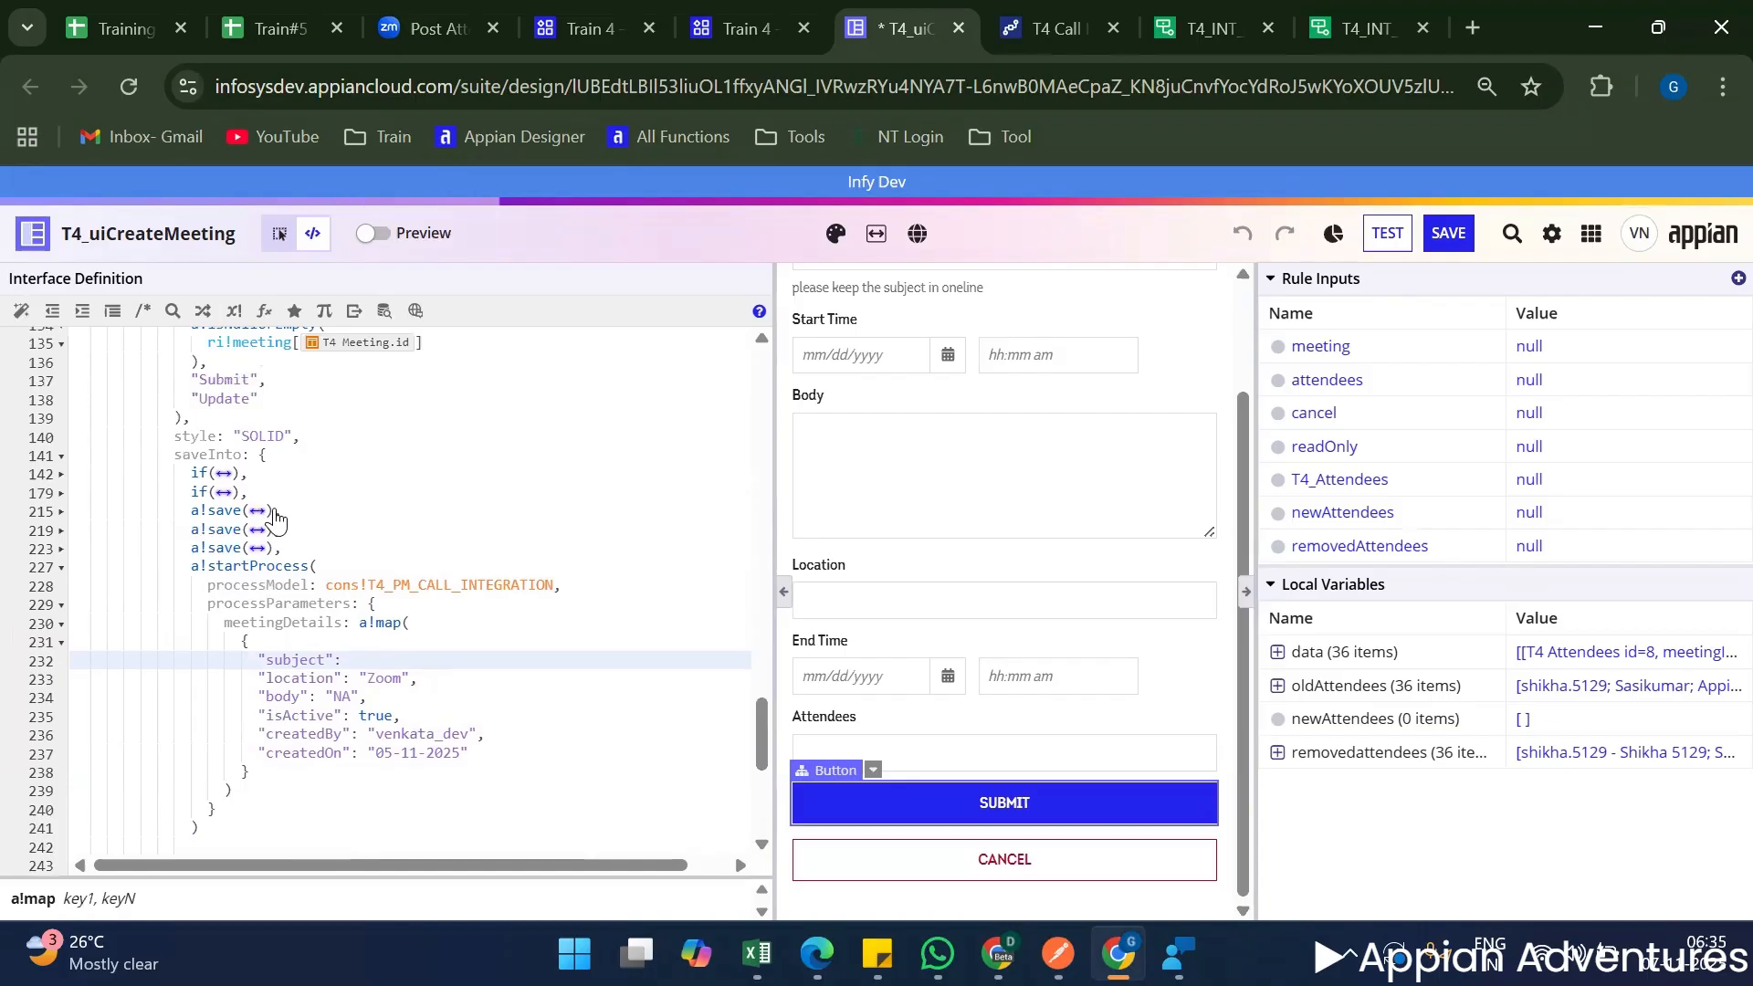
{"action": "left_click", "coordinate": [258, 510]}
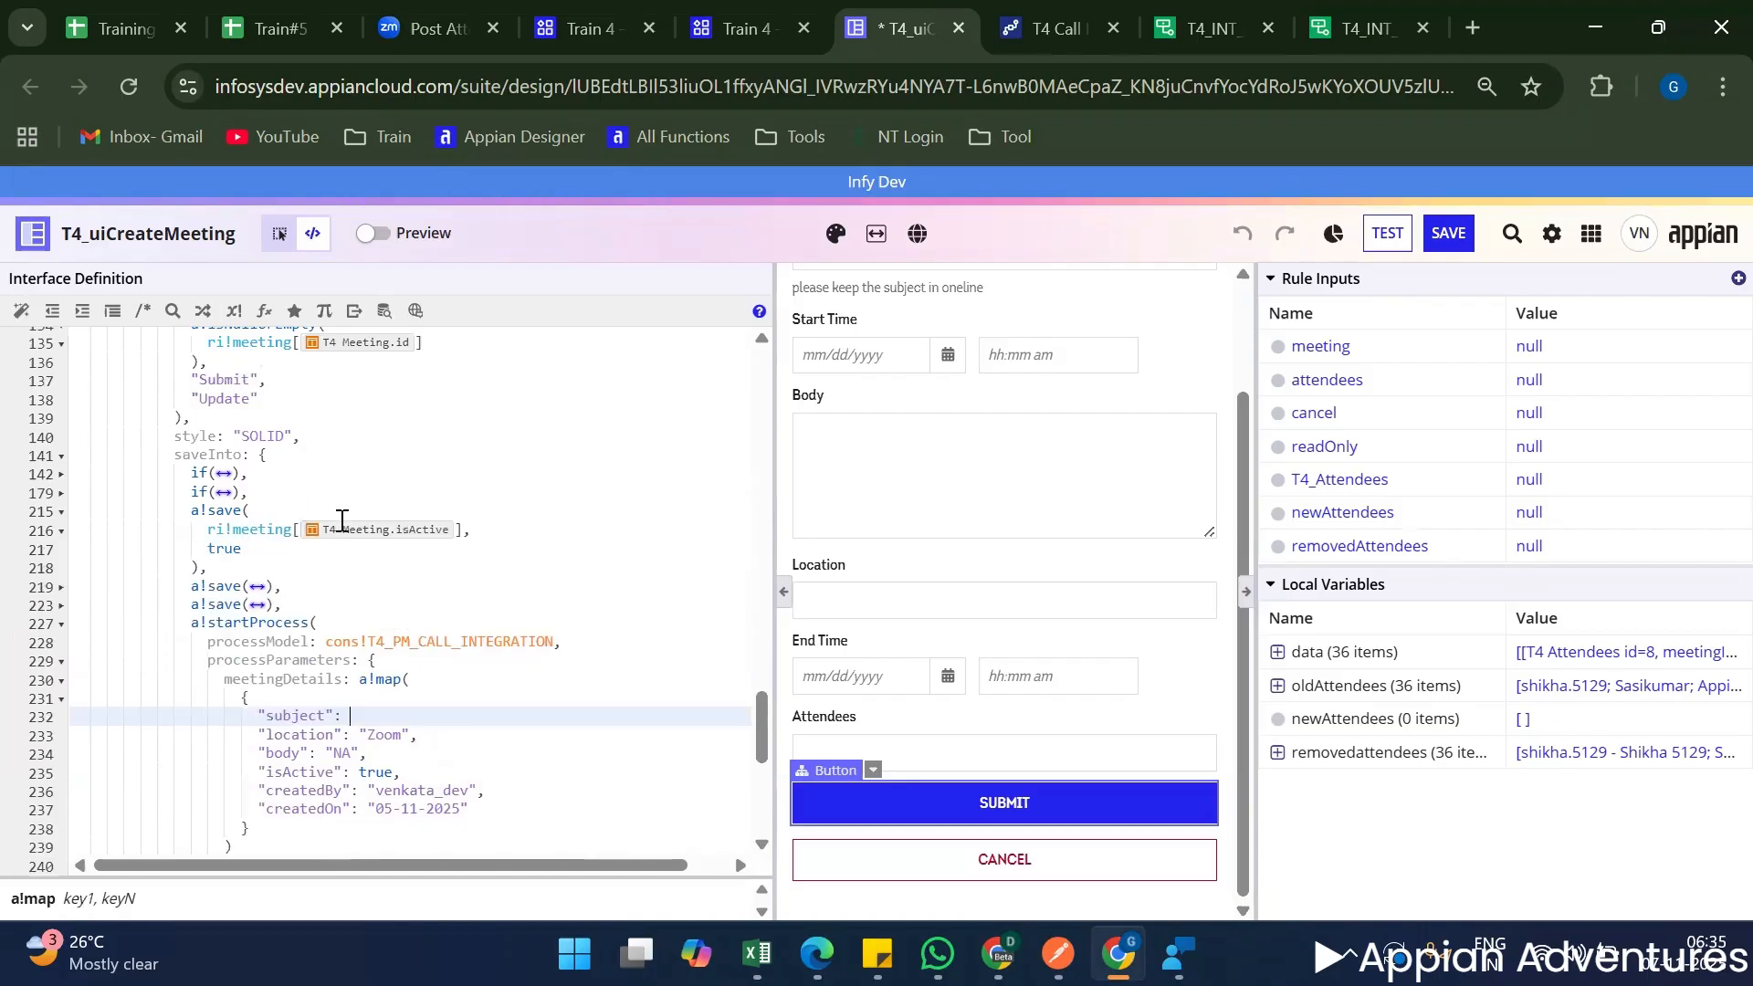
{"action": "left_click", "coordinate": [258, 585]}
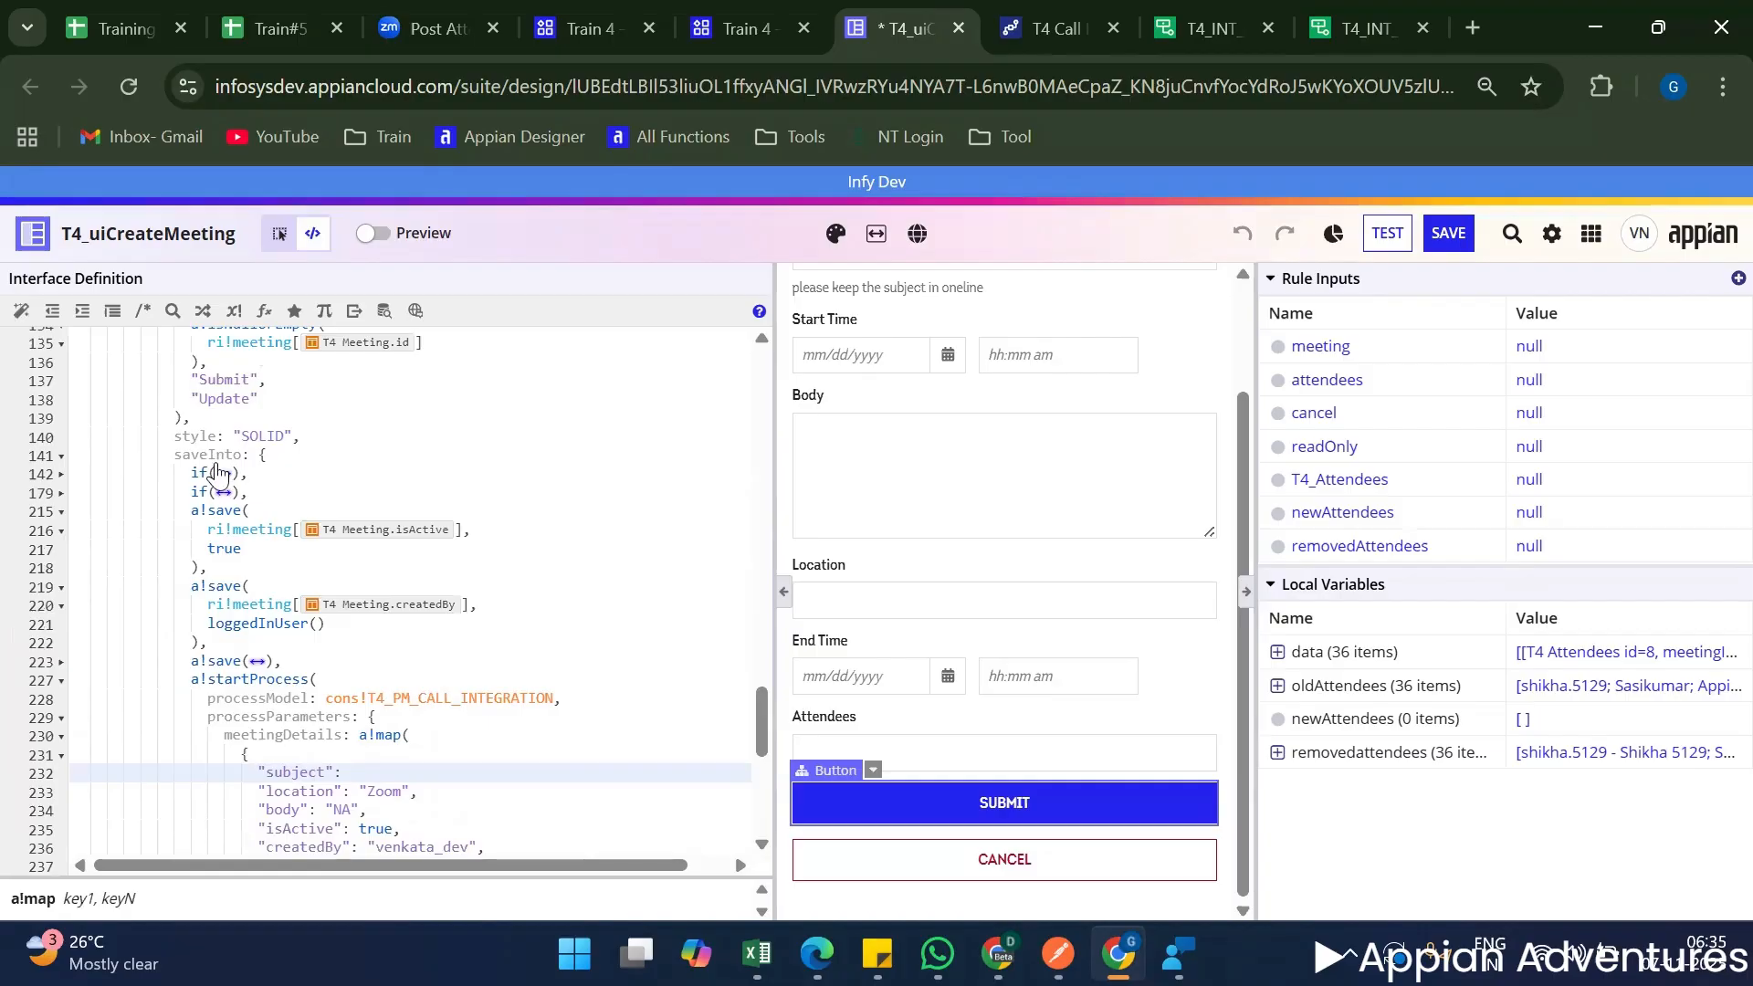
{"action": "left_click", "coordinate": [230, 473]}
{"action": "scroll", "coordinate": [505, 598], "scroll_direction": "down", "scroll_amount": 2}
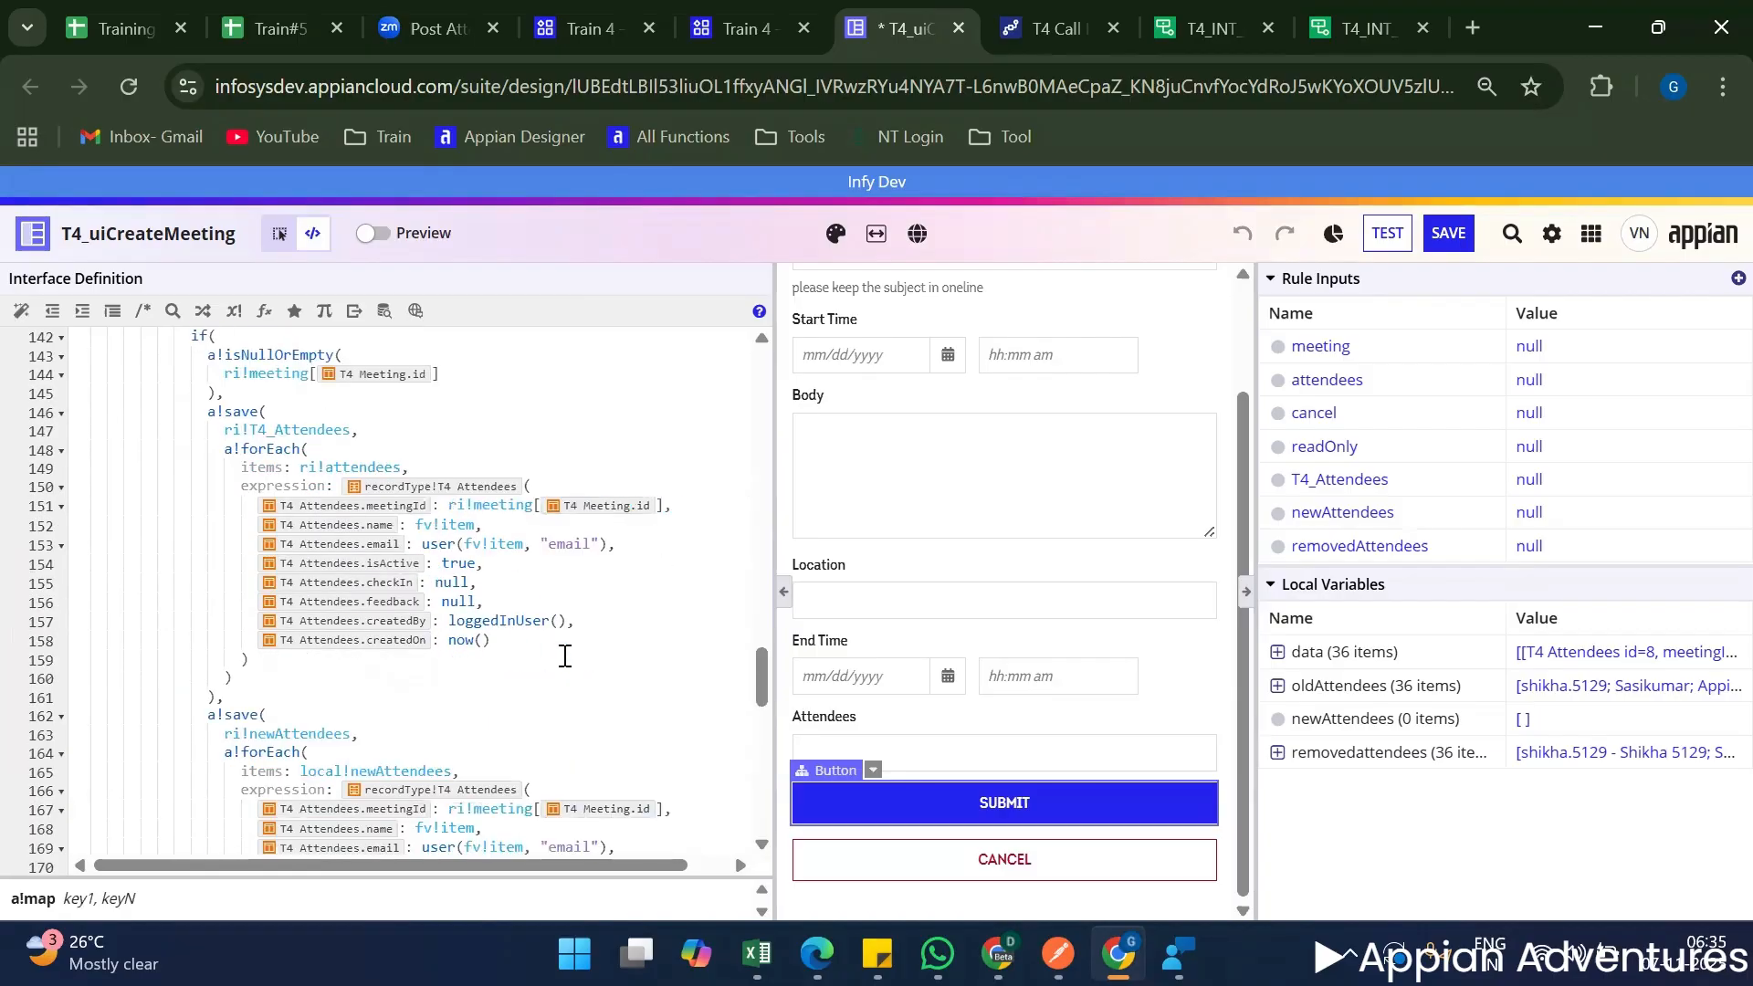
{"action": "scroll", "coordinate": [362, 562], "scroll_direction": "up", "scroll_amount": 3}
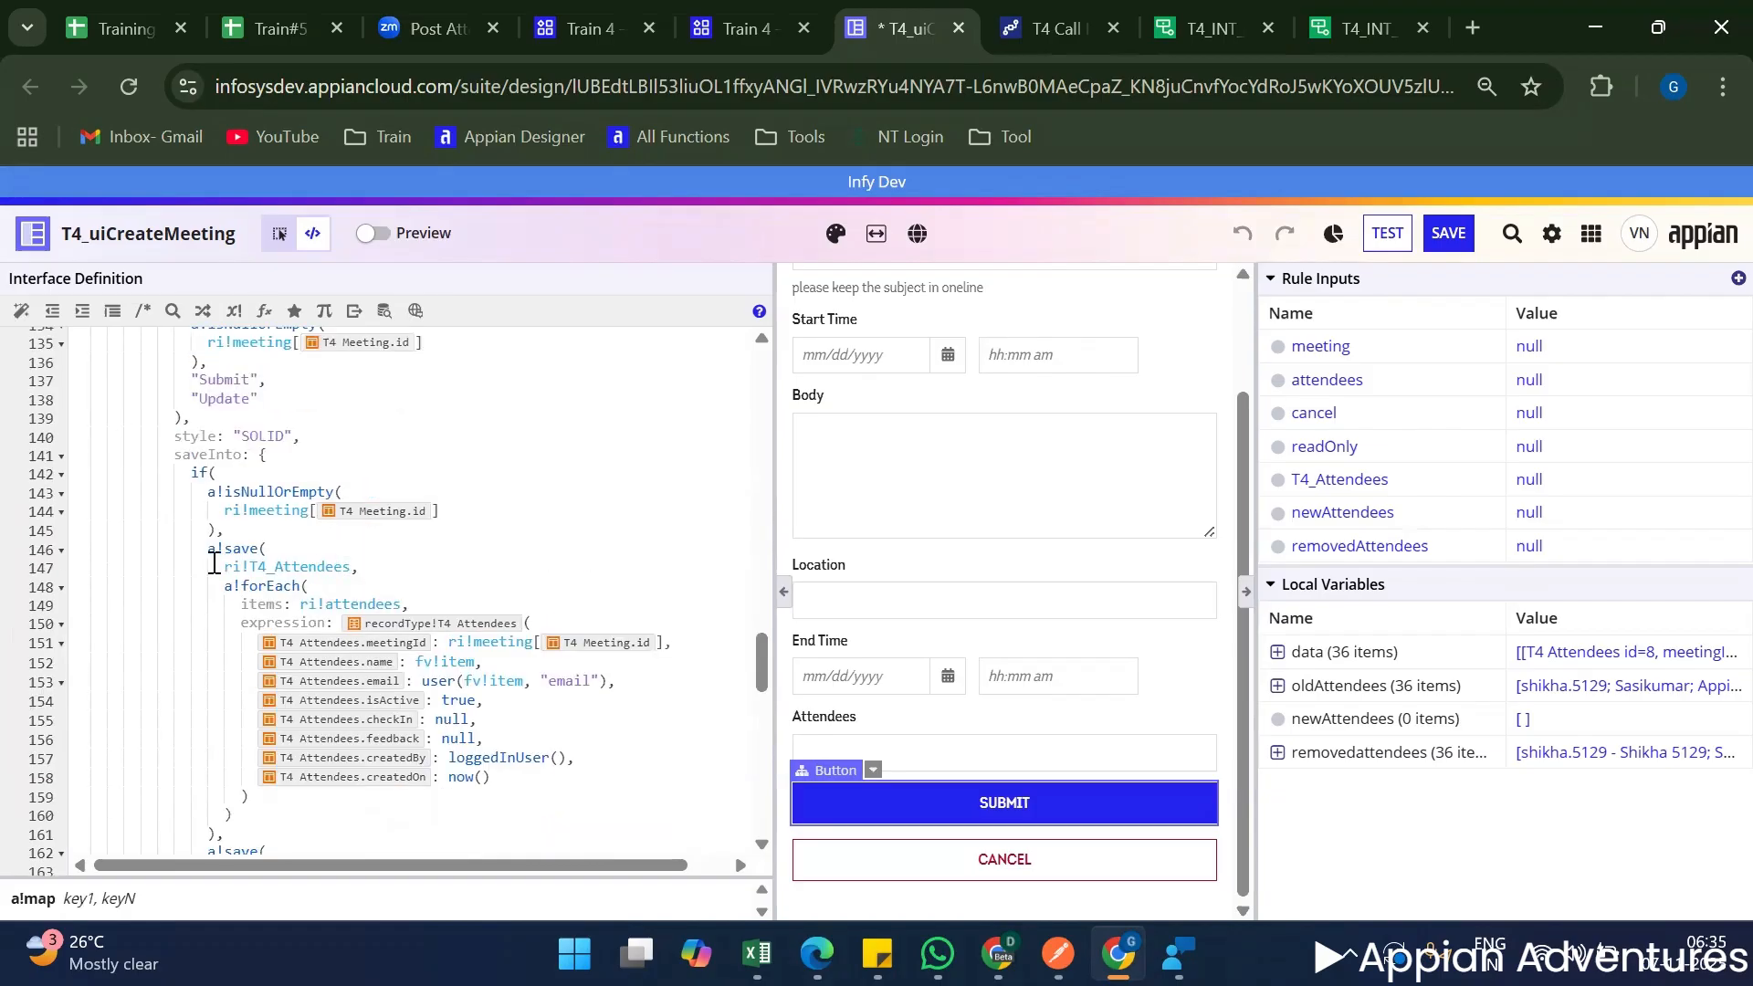
{"action": "left_click", "coordinate": [60, 474]}
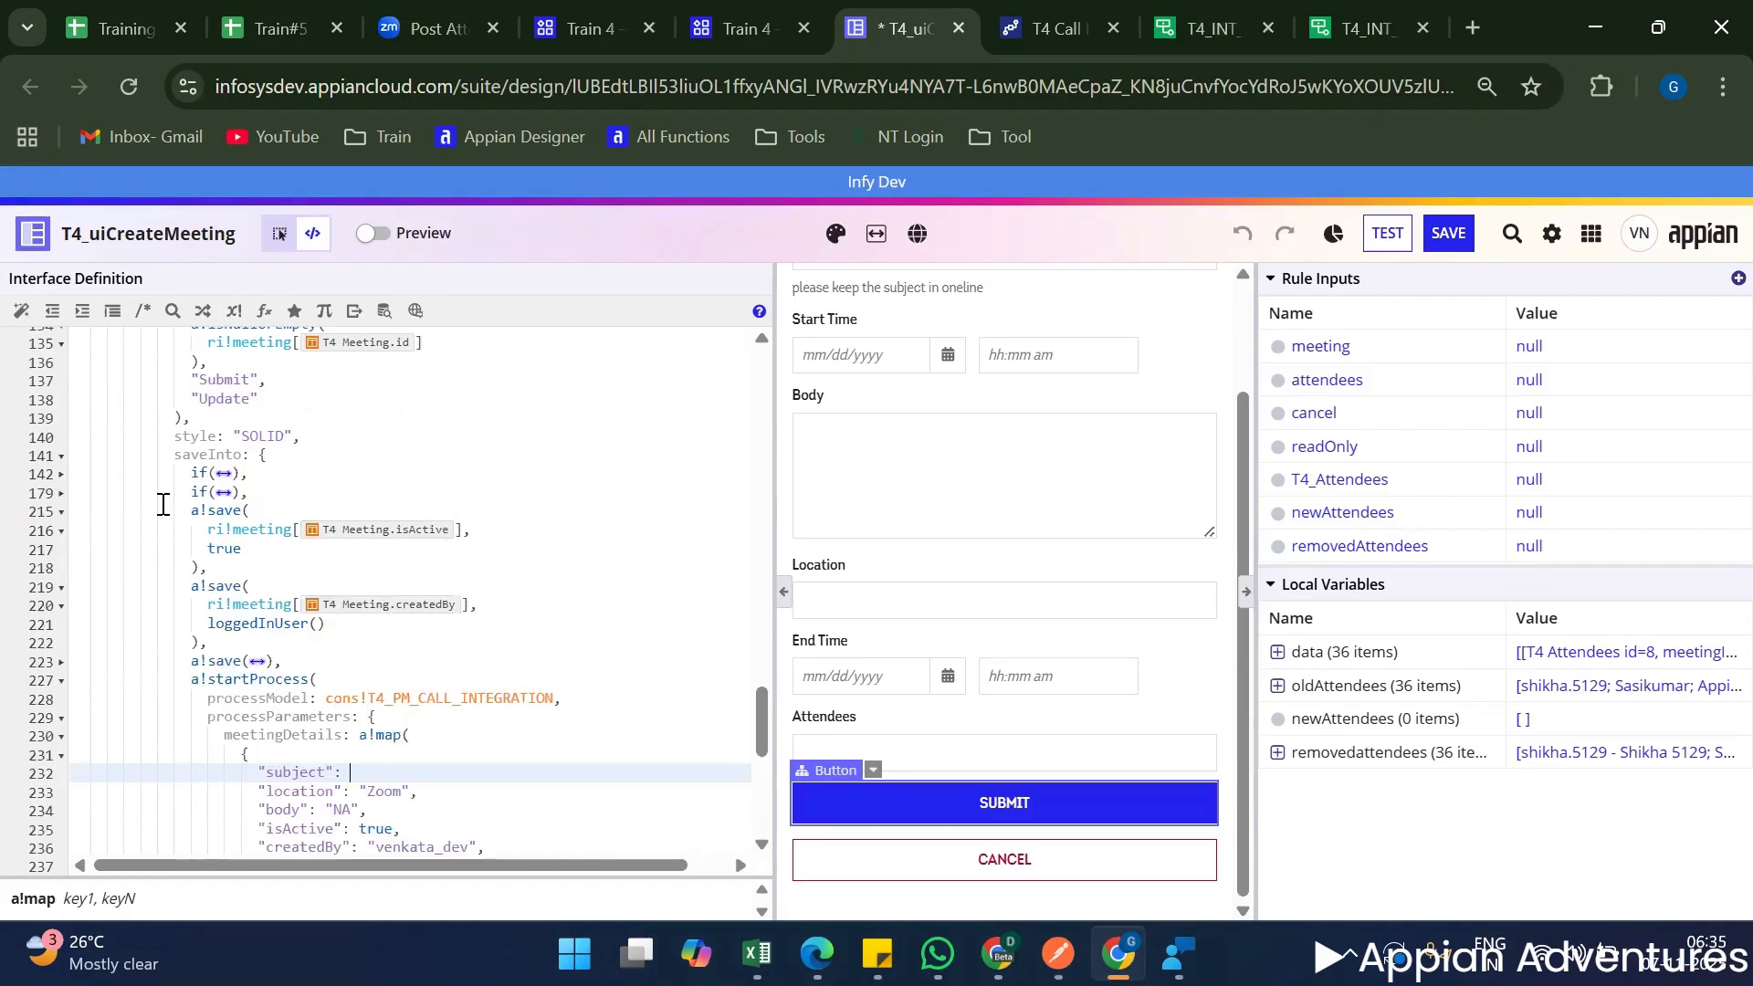
Examine the second if block in saveInto, then collapse it along with the isActive and createdBy a!save blocks.
{"action": "left_click", "coordinate": [223, 494]}
{"action": "scroll", "coordinate": [388, 566], "scroll_direction": "down", "scroll_amount": 3}
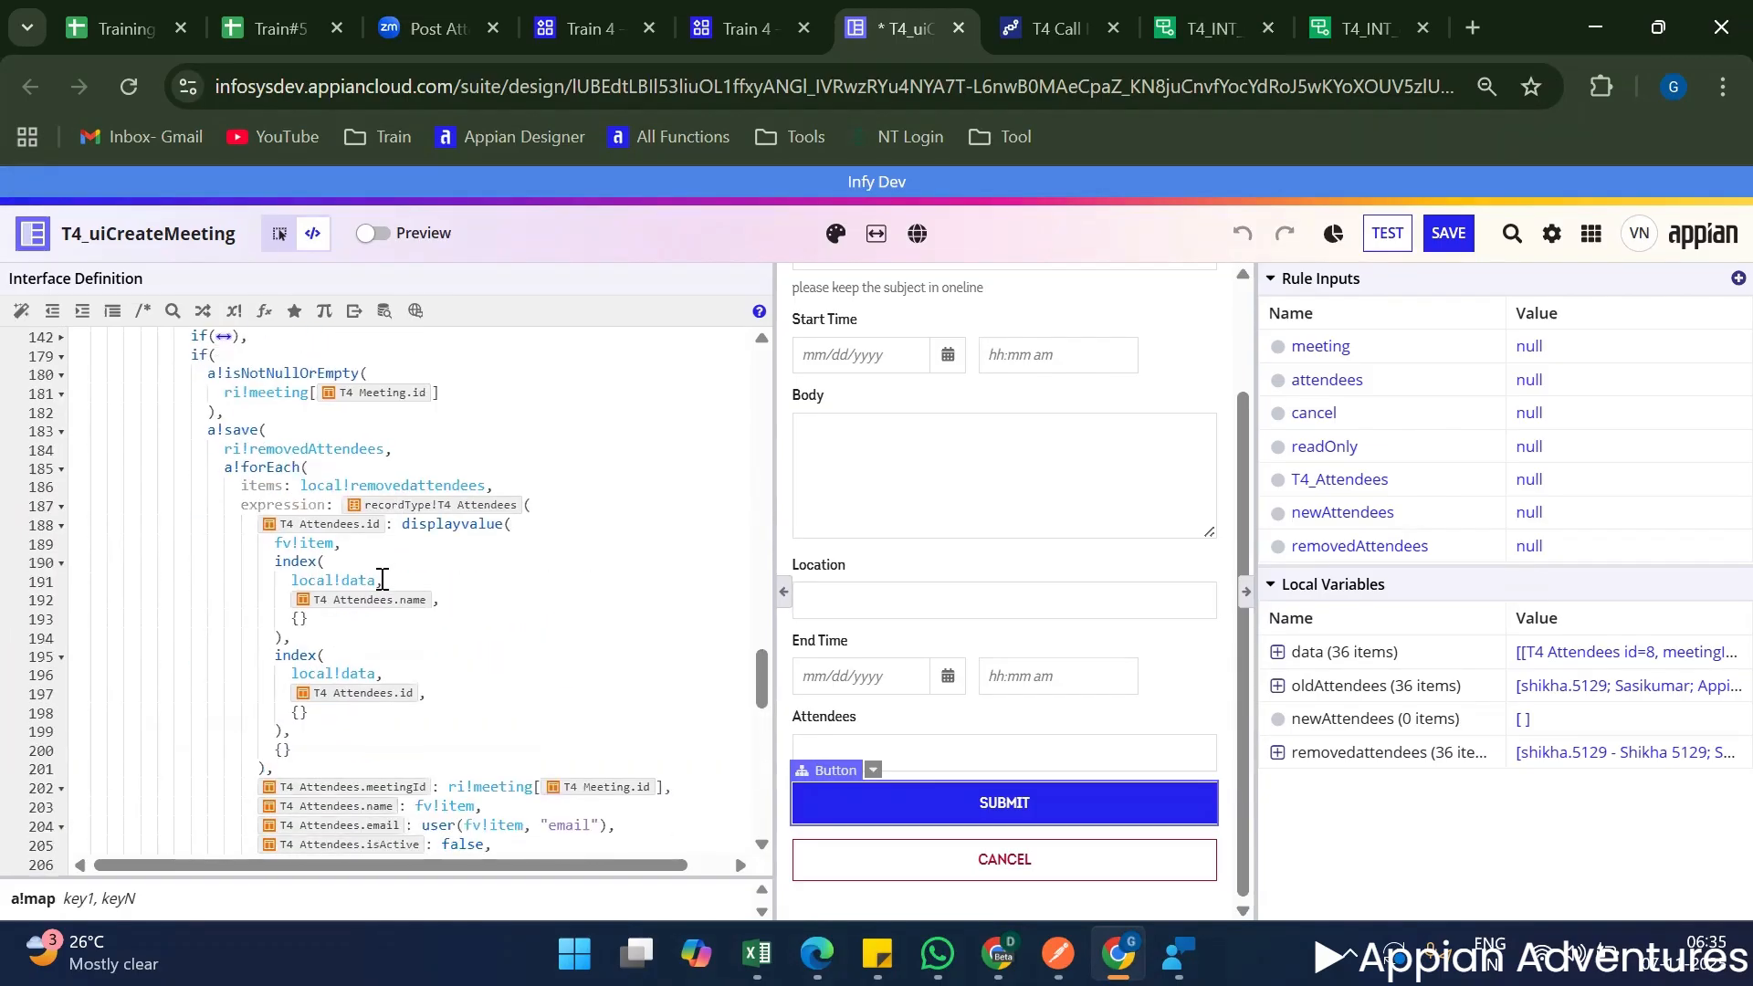
{"action": "scroll", "coordinate": [381, 581], "scroll_direction": "up", "scroll_amount": 3}
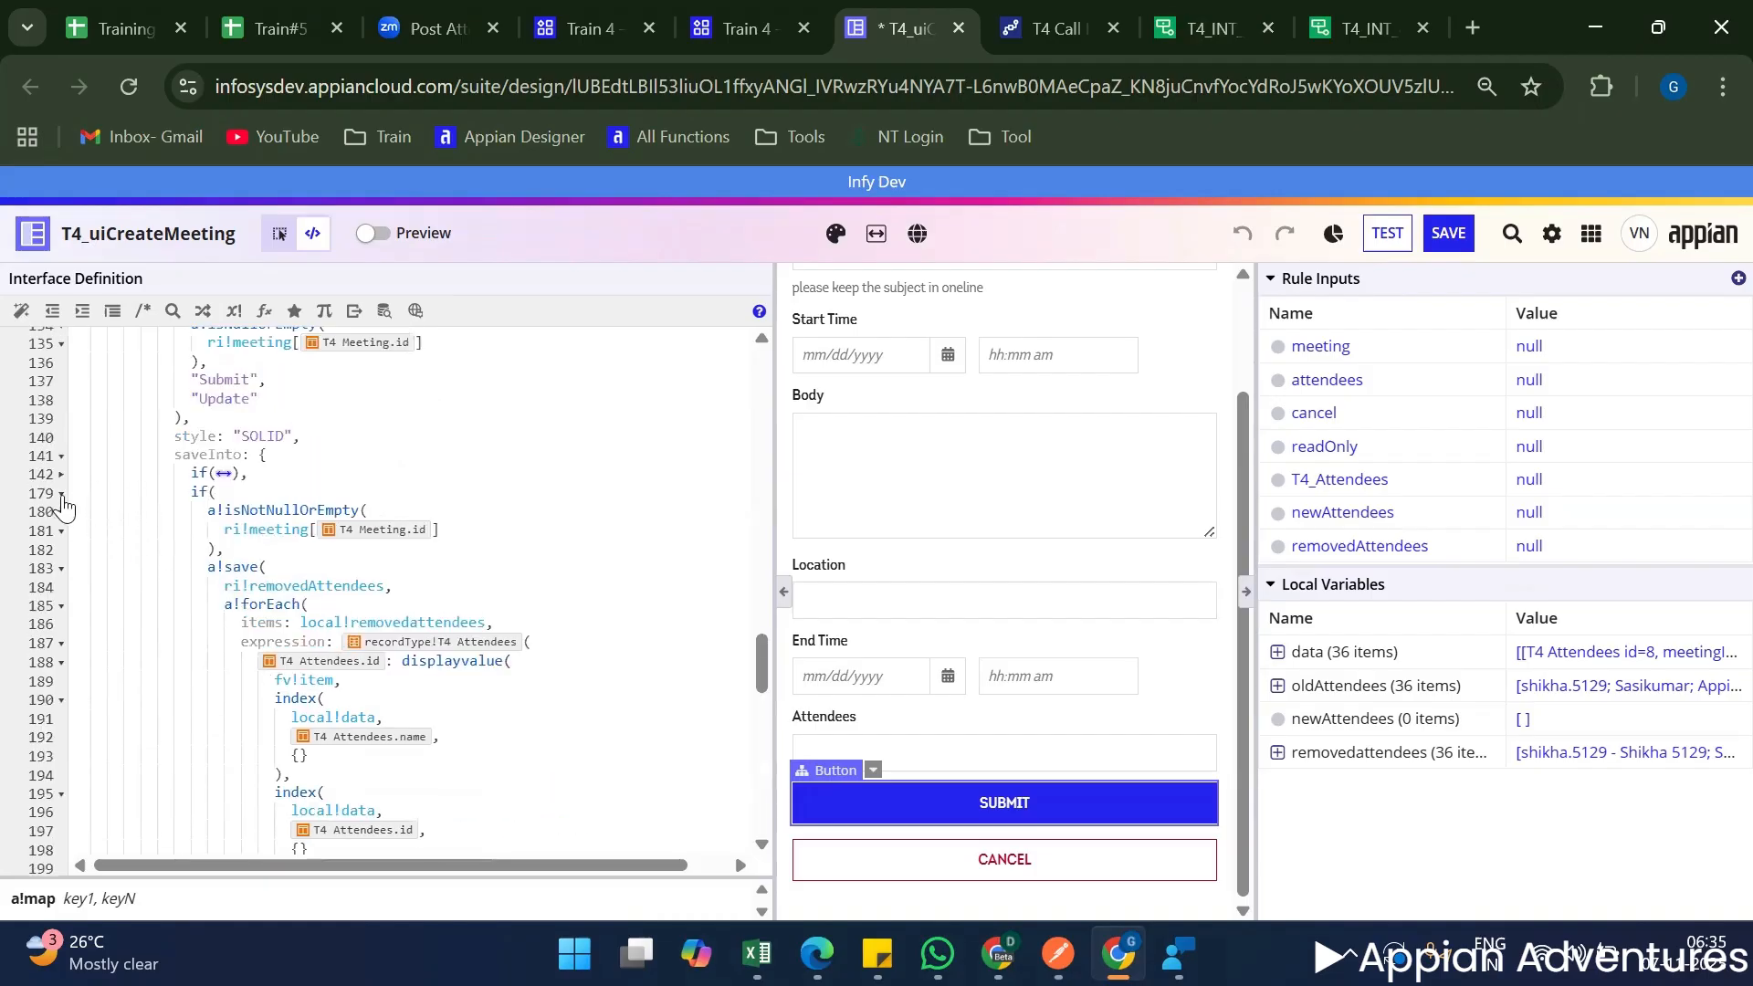
{"action": "left_click", "coordinate": [60, 494]}
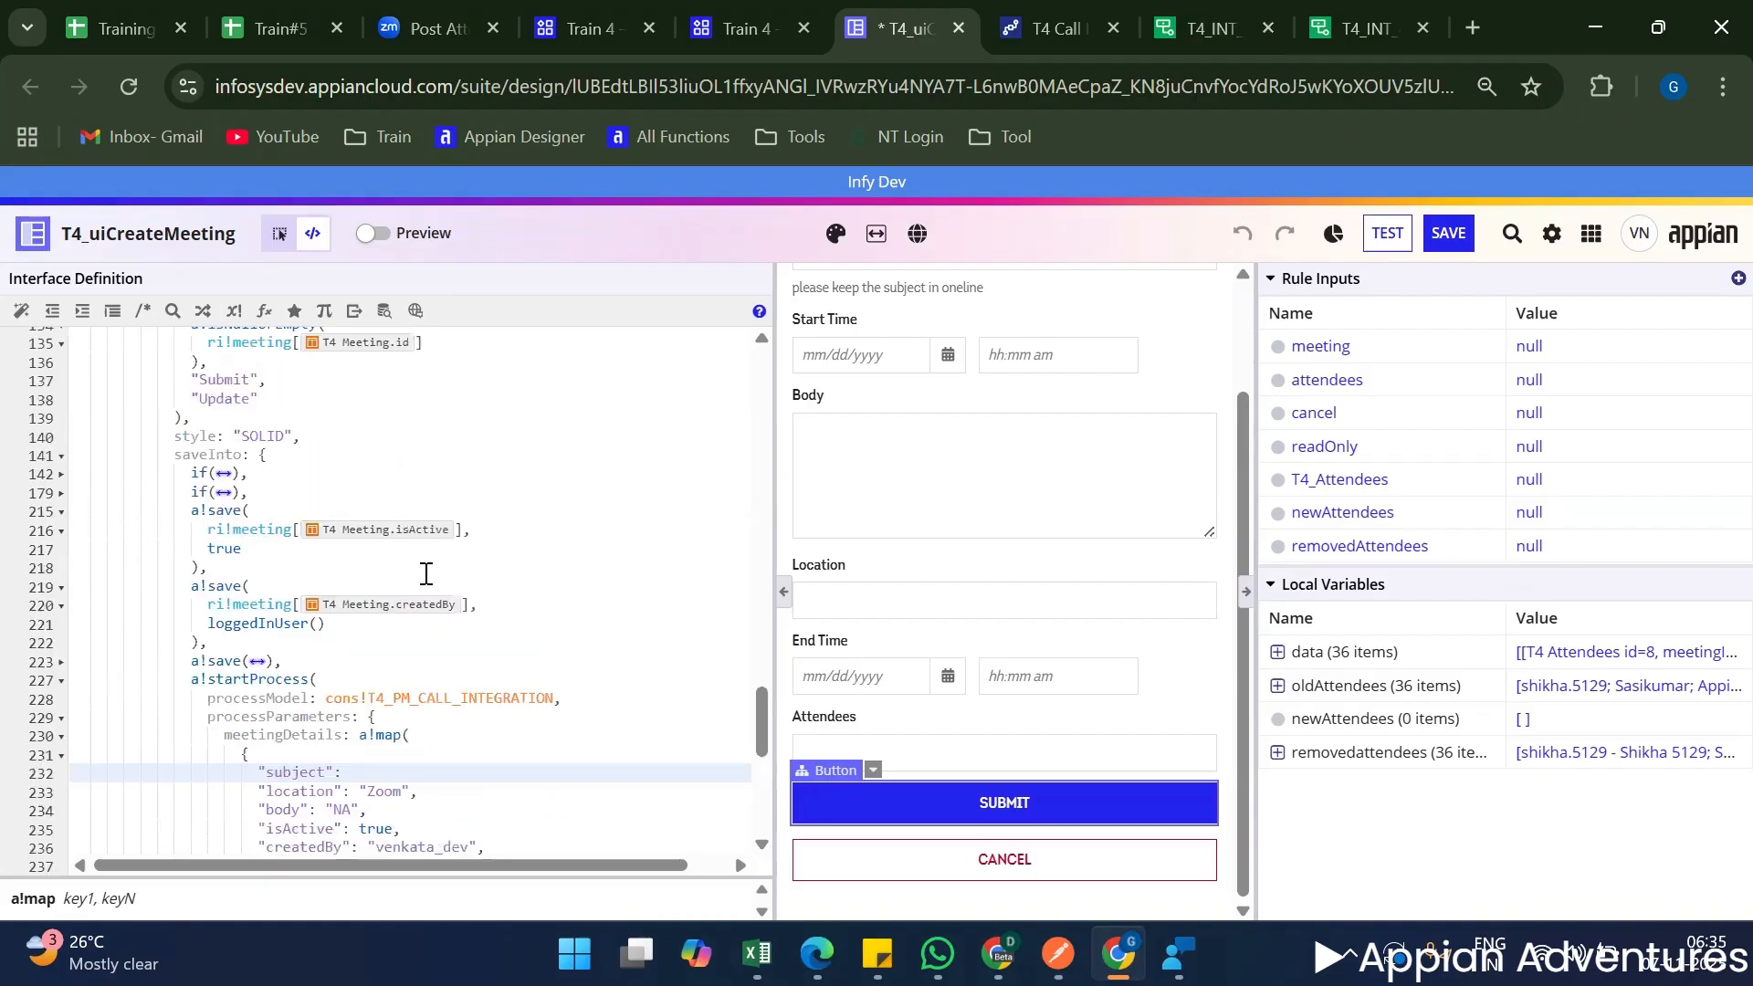
{"action": "left_click", "coordinate": [61, 512]}
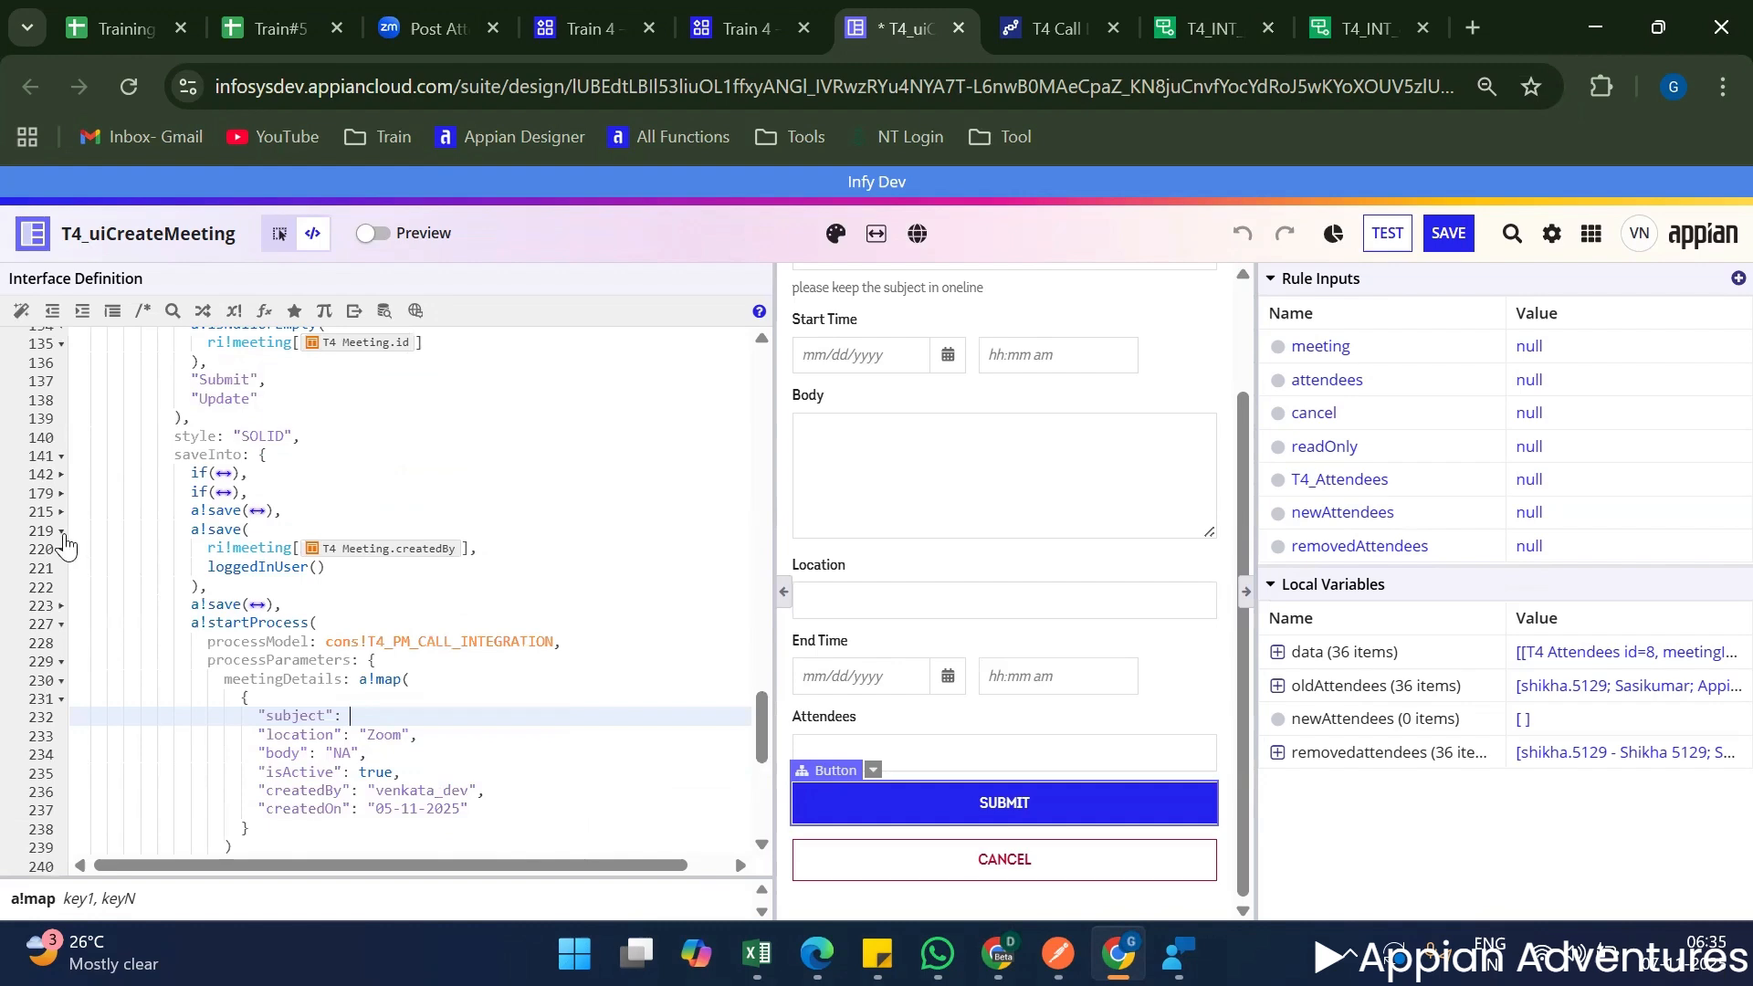
{"action": "left_click", "coordinate": [61, 530]}
Copy the Subject field's ri!meeting subject reference and paste it, with its comma, as the subject value in the meetingDetails map.
{"action": "scroll", "coordinate": [390, 588], "scroll_direction": "up", "scroll_amount": 15}
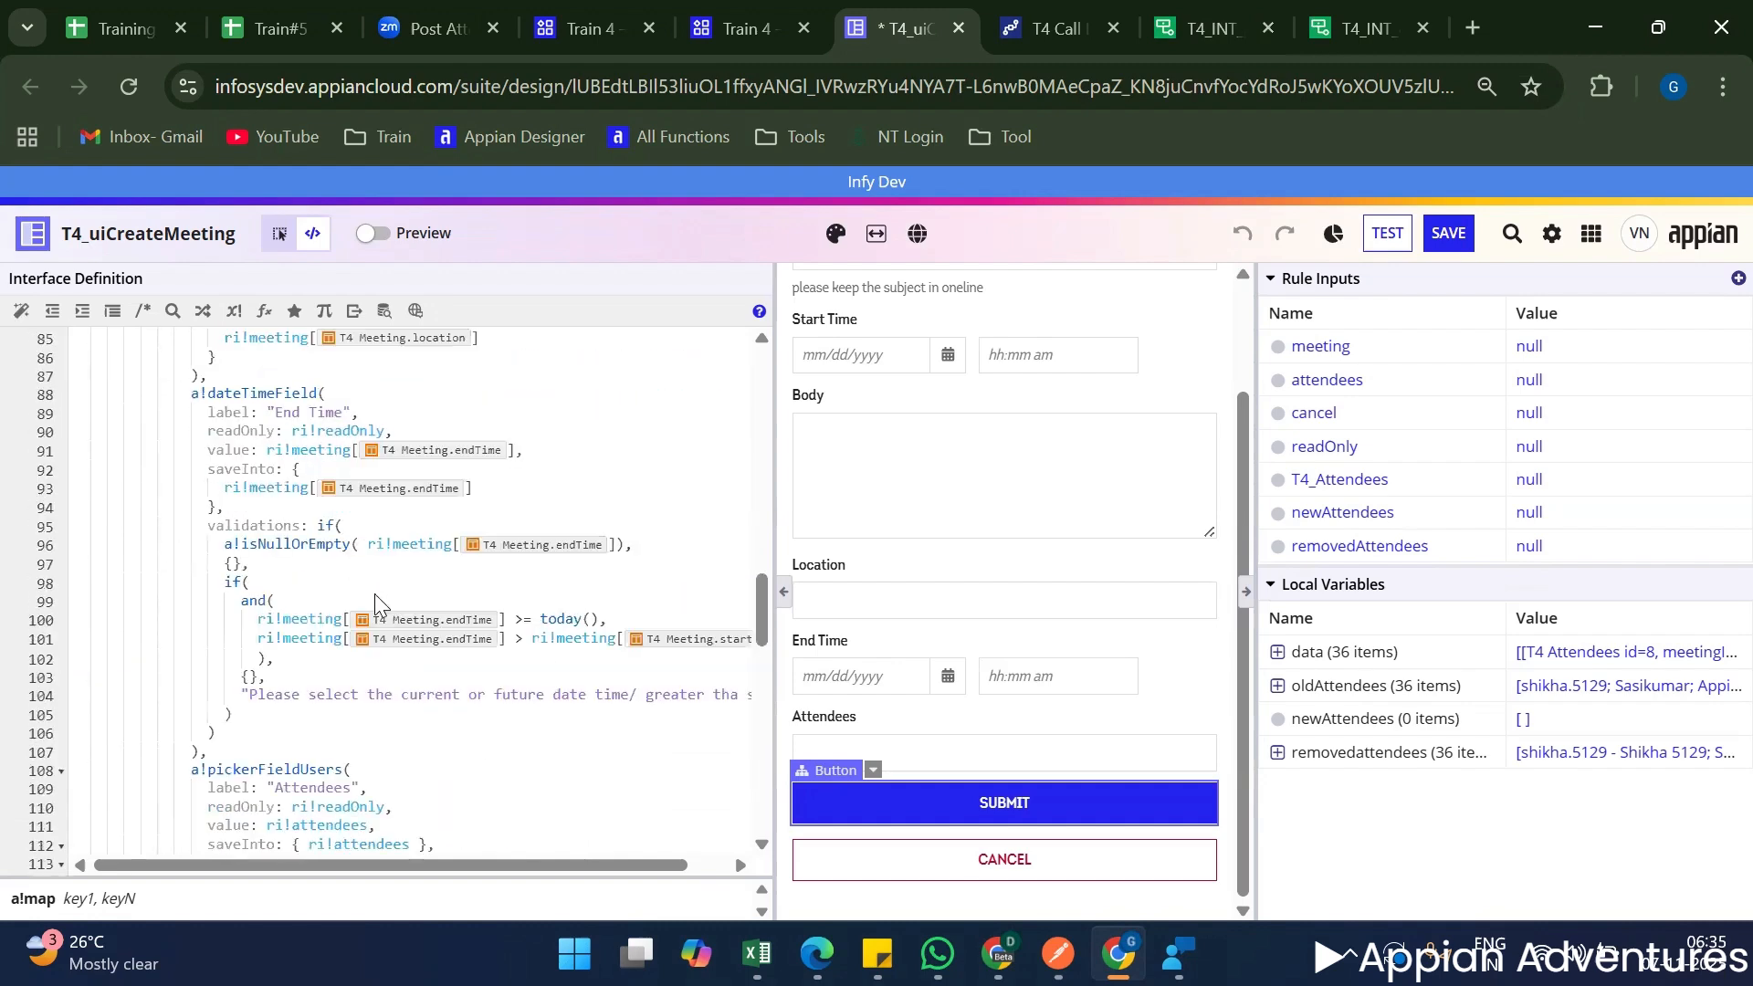
{"action": "scroll", "coordinate": [874, 415], "scroll_direction": "up", "scroll_amount": 3}
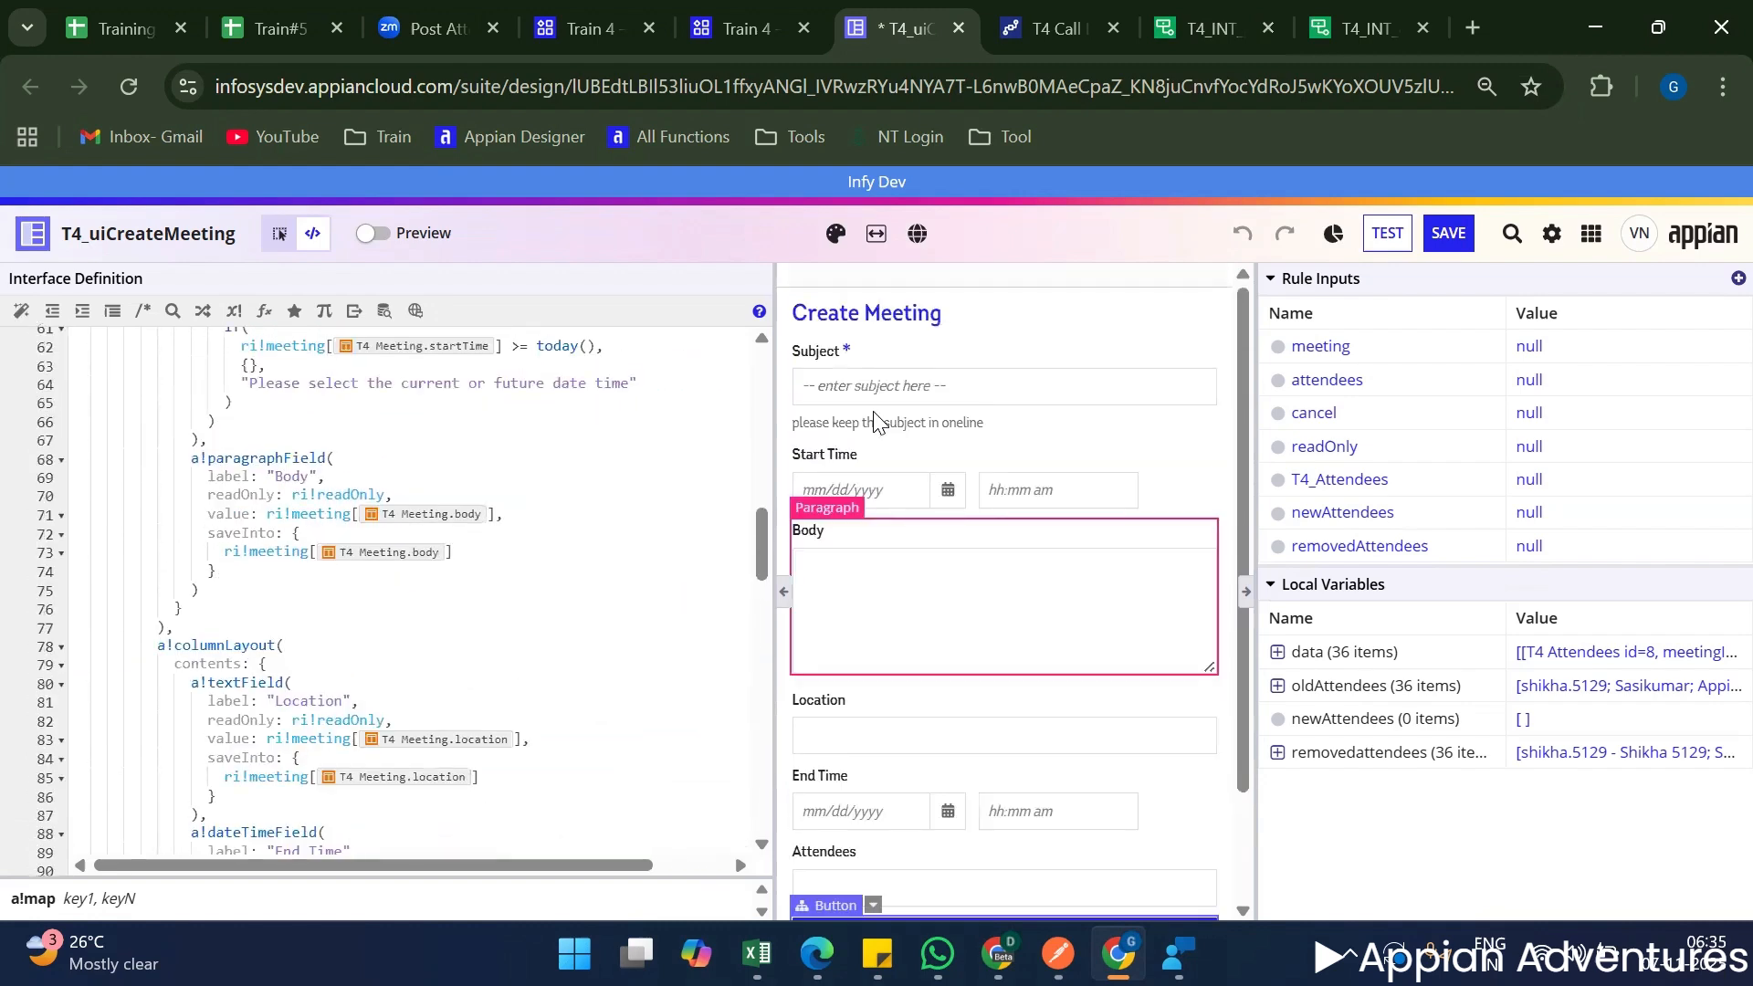
{"action": "left_click", "coordinate": [878, 358]}
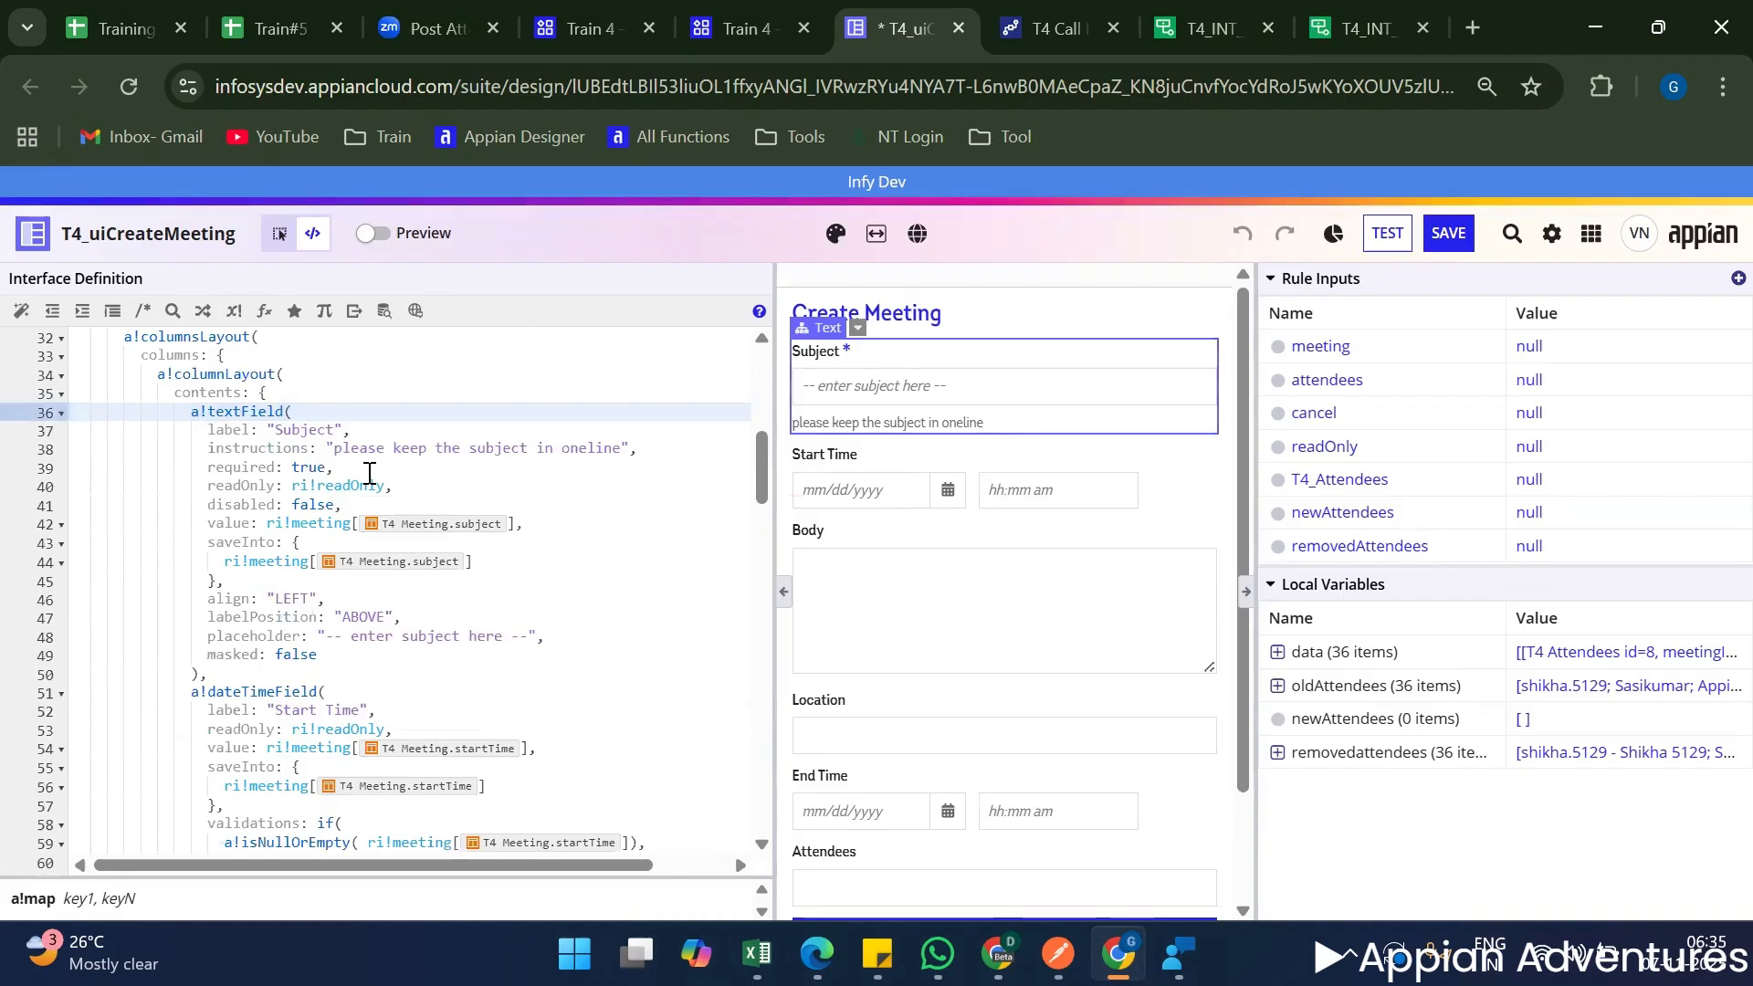
{"action": "left_click_drag", "start_coordinate": [265, 523], "coordinate": [525, 522]}
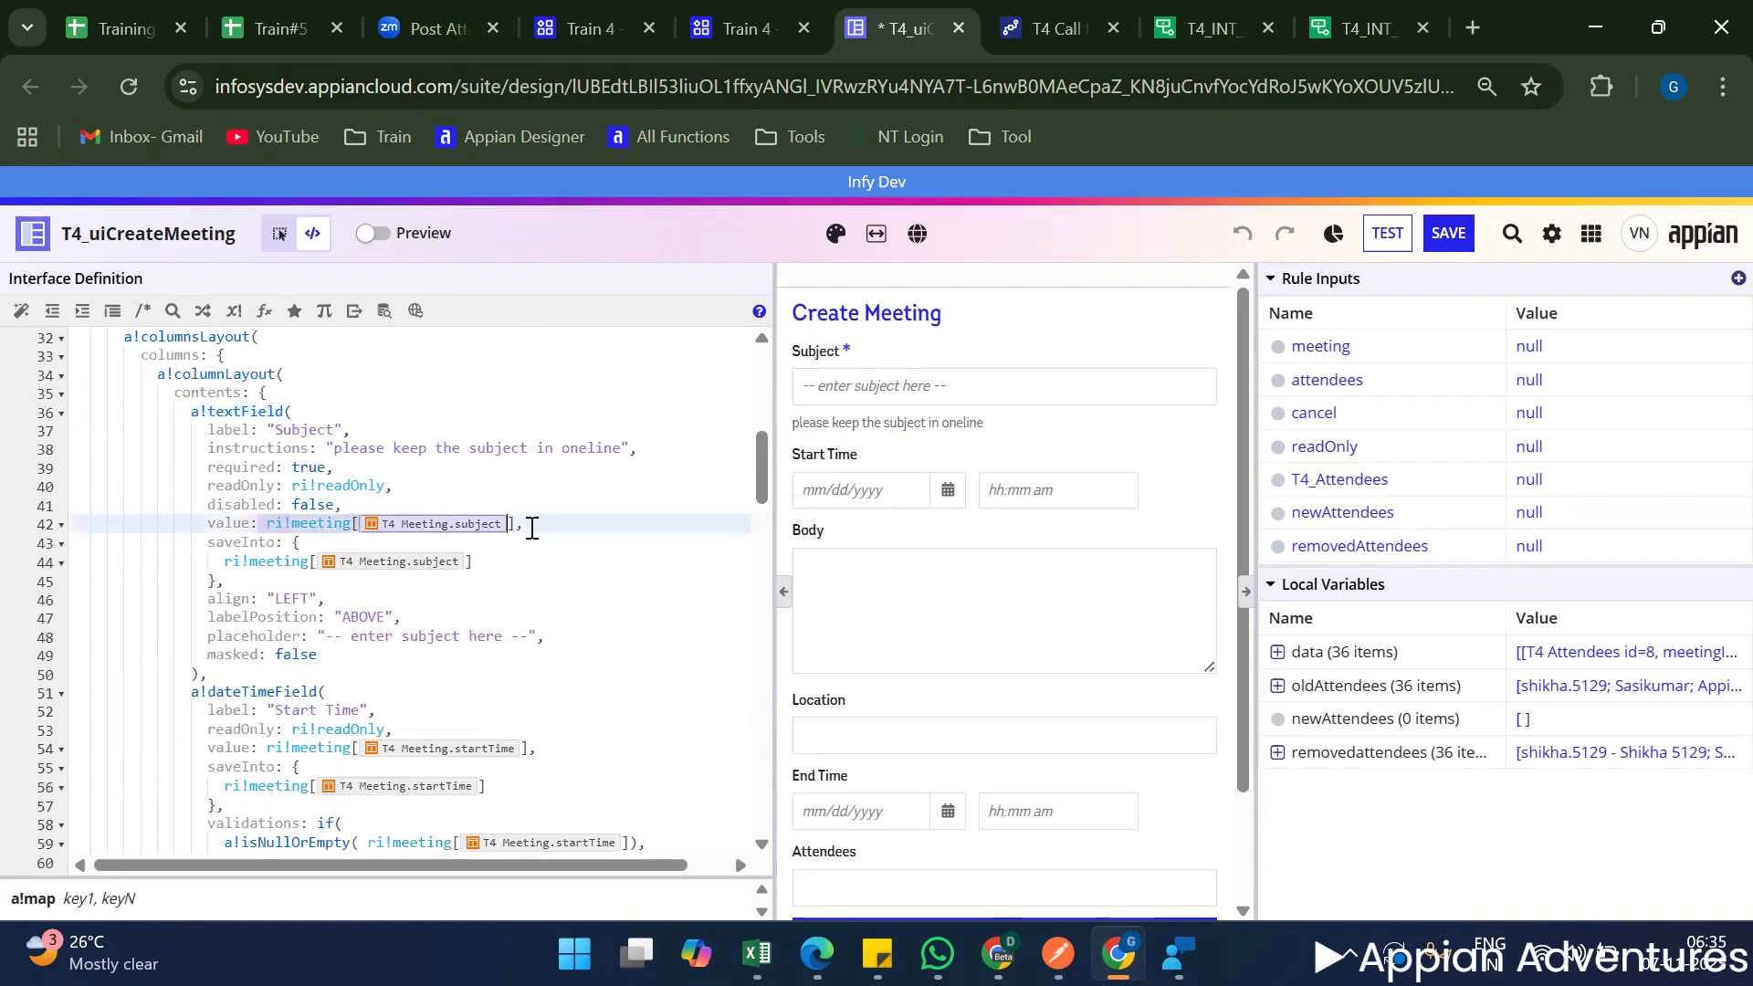
{"action": "scroll", "coordinate": [616, 536], "scroll_direction": "down", "scroll_amount": 20}
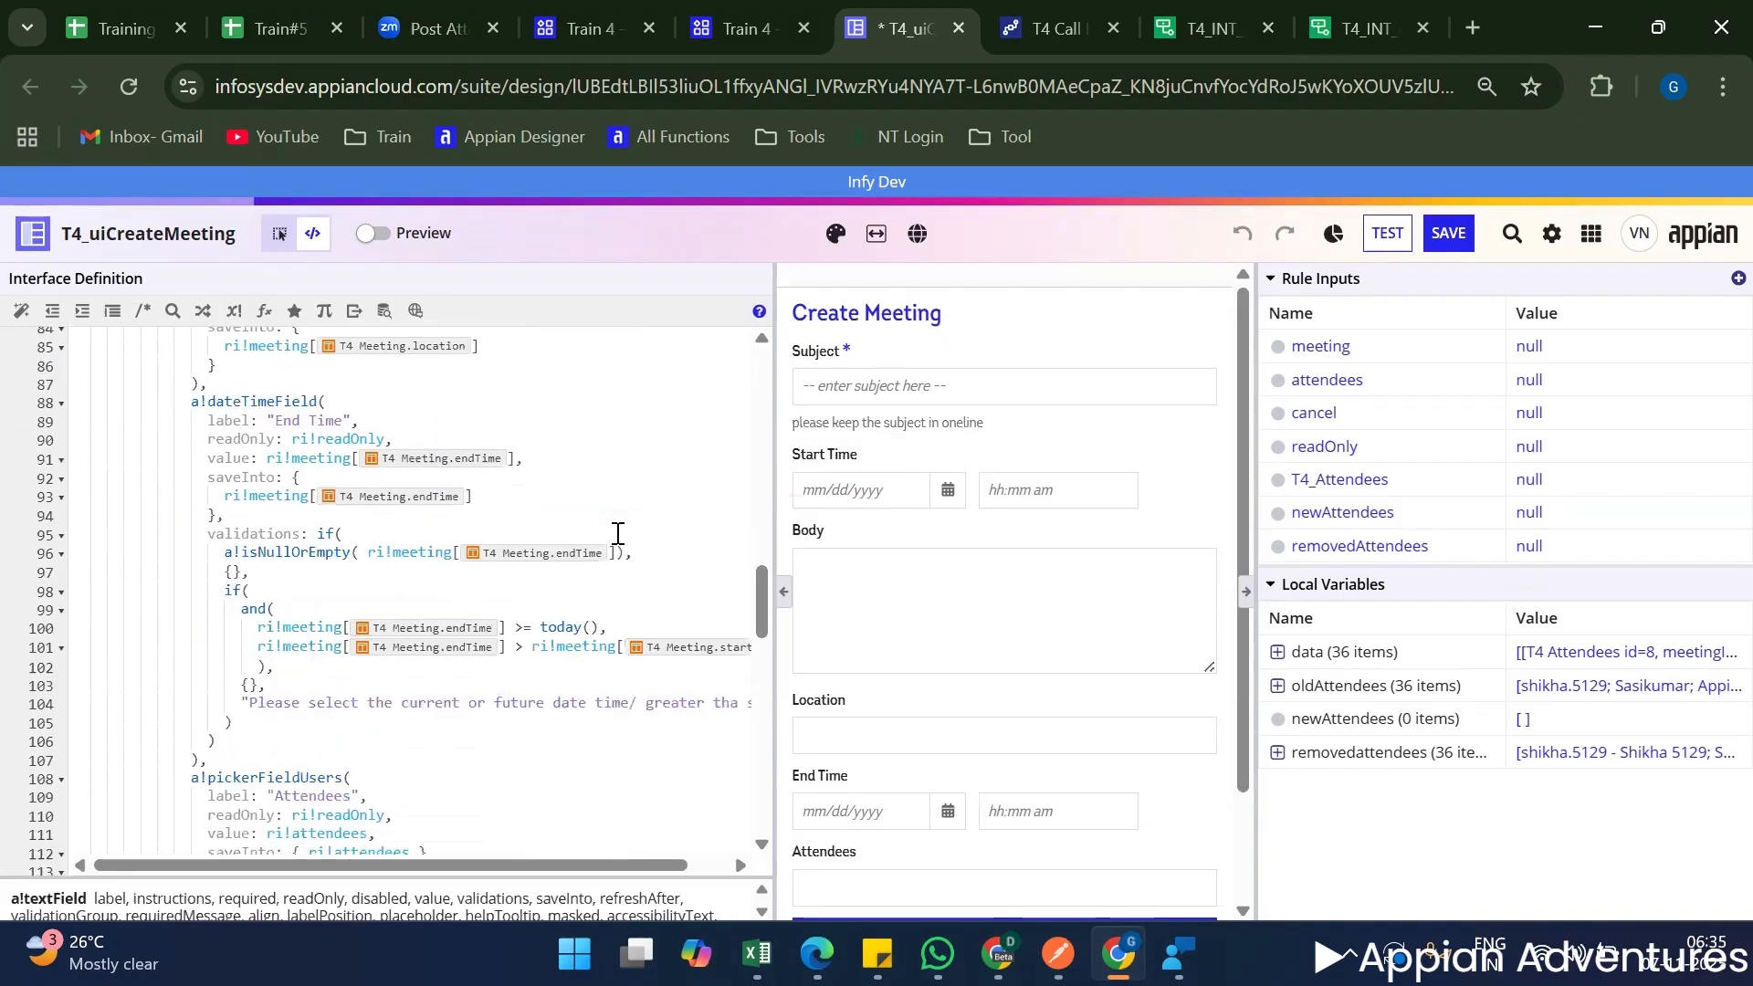
{"action": "scroll", "coordinate": [356, 519], "scroll_direction": "up", "scroll_amount": 1}
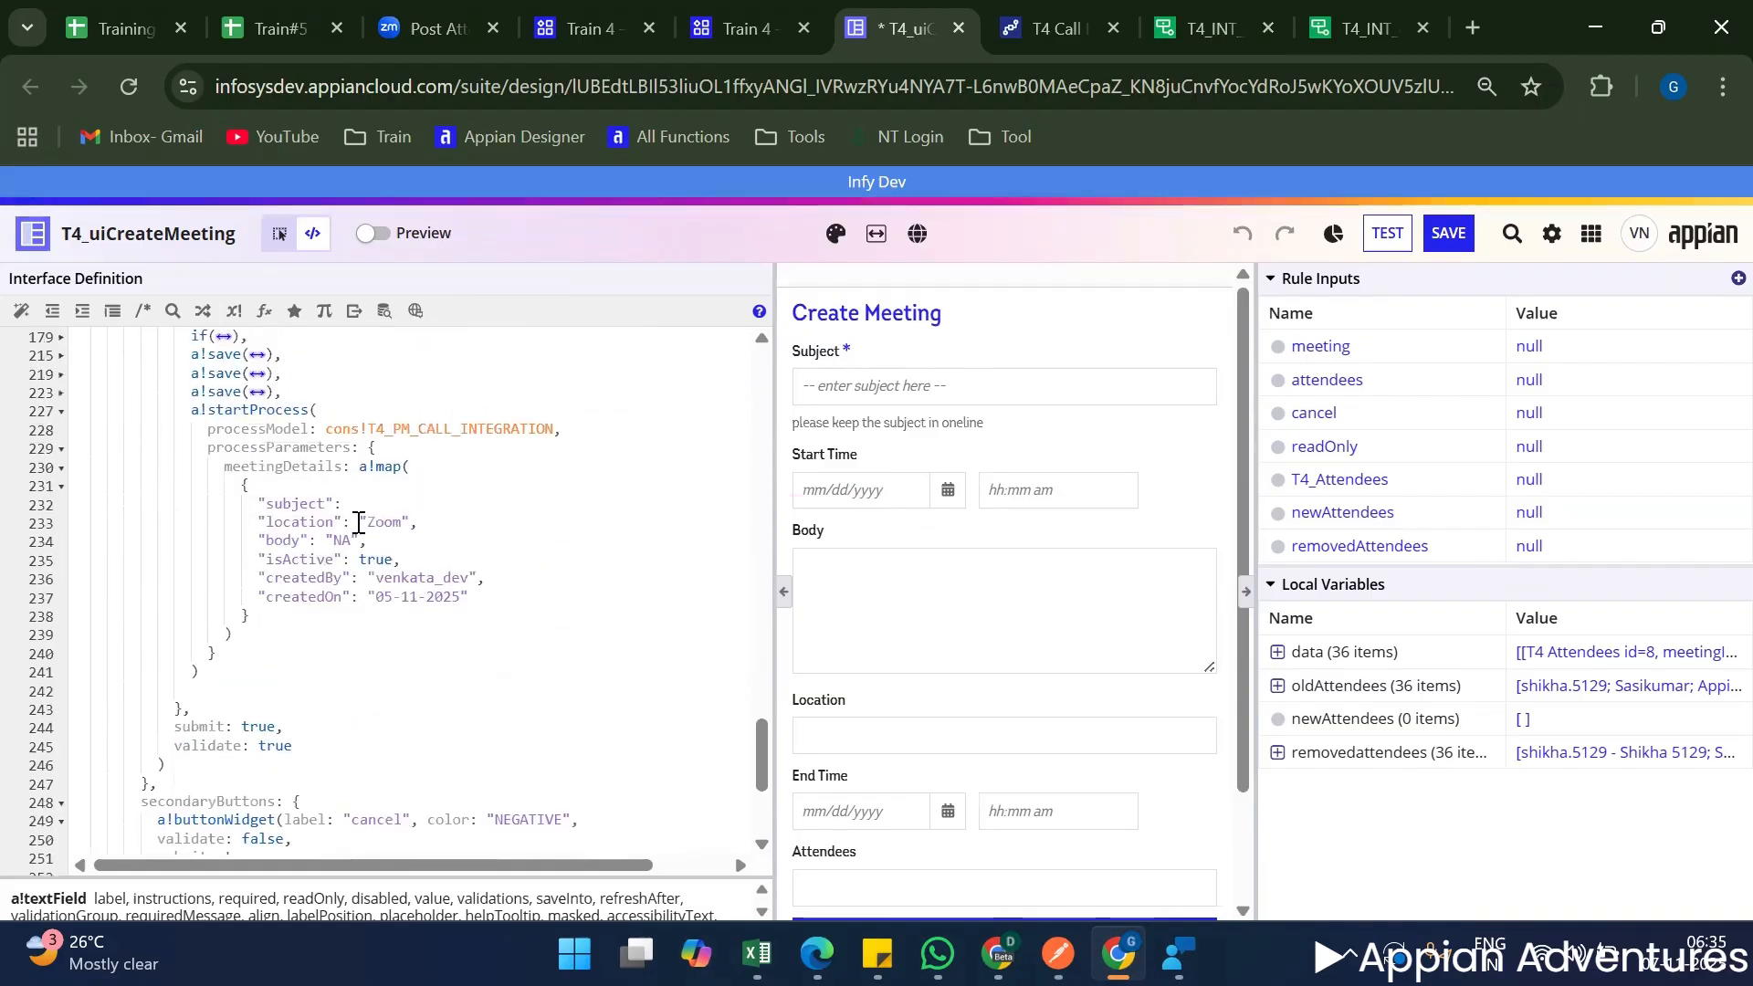
{"action": "left_click", "coordinate": [372, 504]}
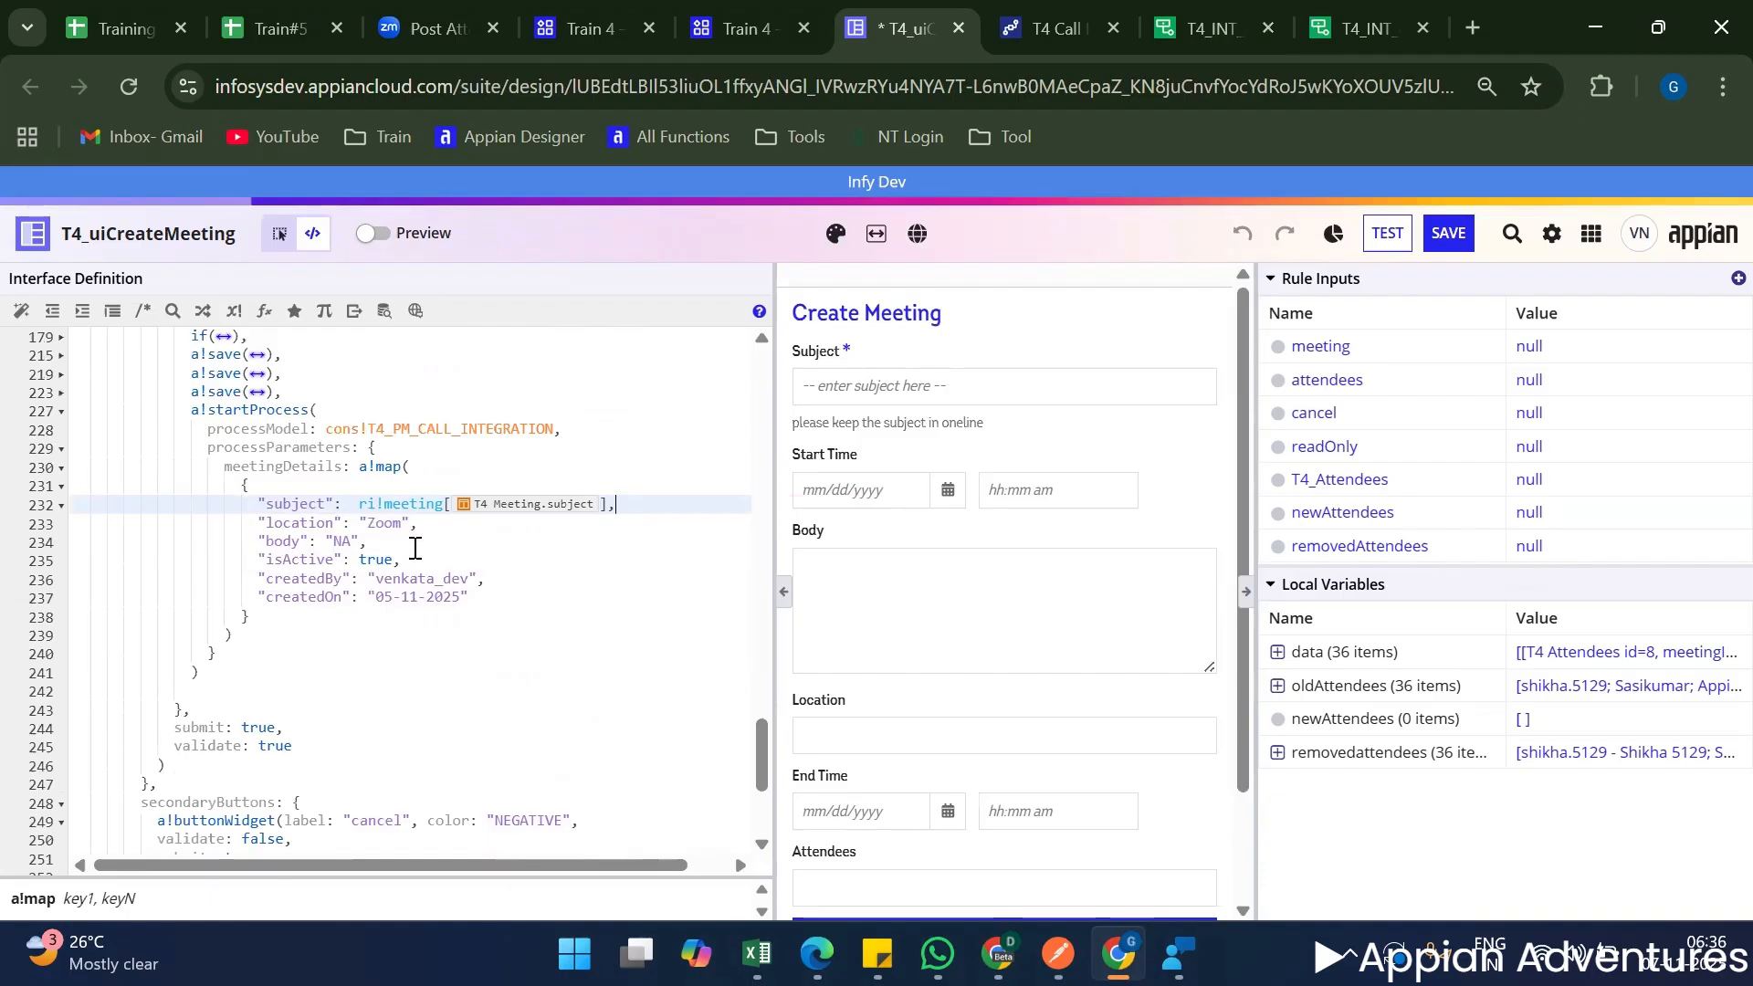
Replace the "Zoom" location value in the meetingDetails map with the ri!meeting location reference copied from the Location field.
{"action": "scroll", "coordinate": [548, 525], "scroll_direction": "up", "scroll_amount": 10}
{"action": "left_click", "coordinate": [886, 720]}
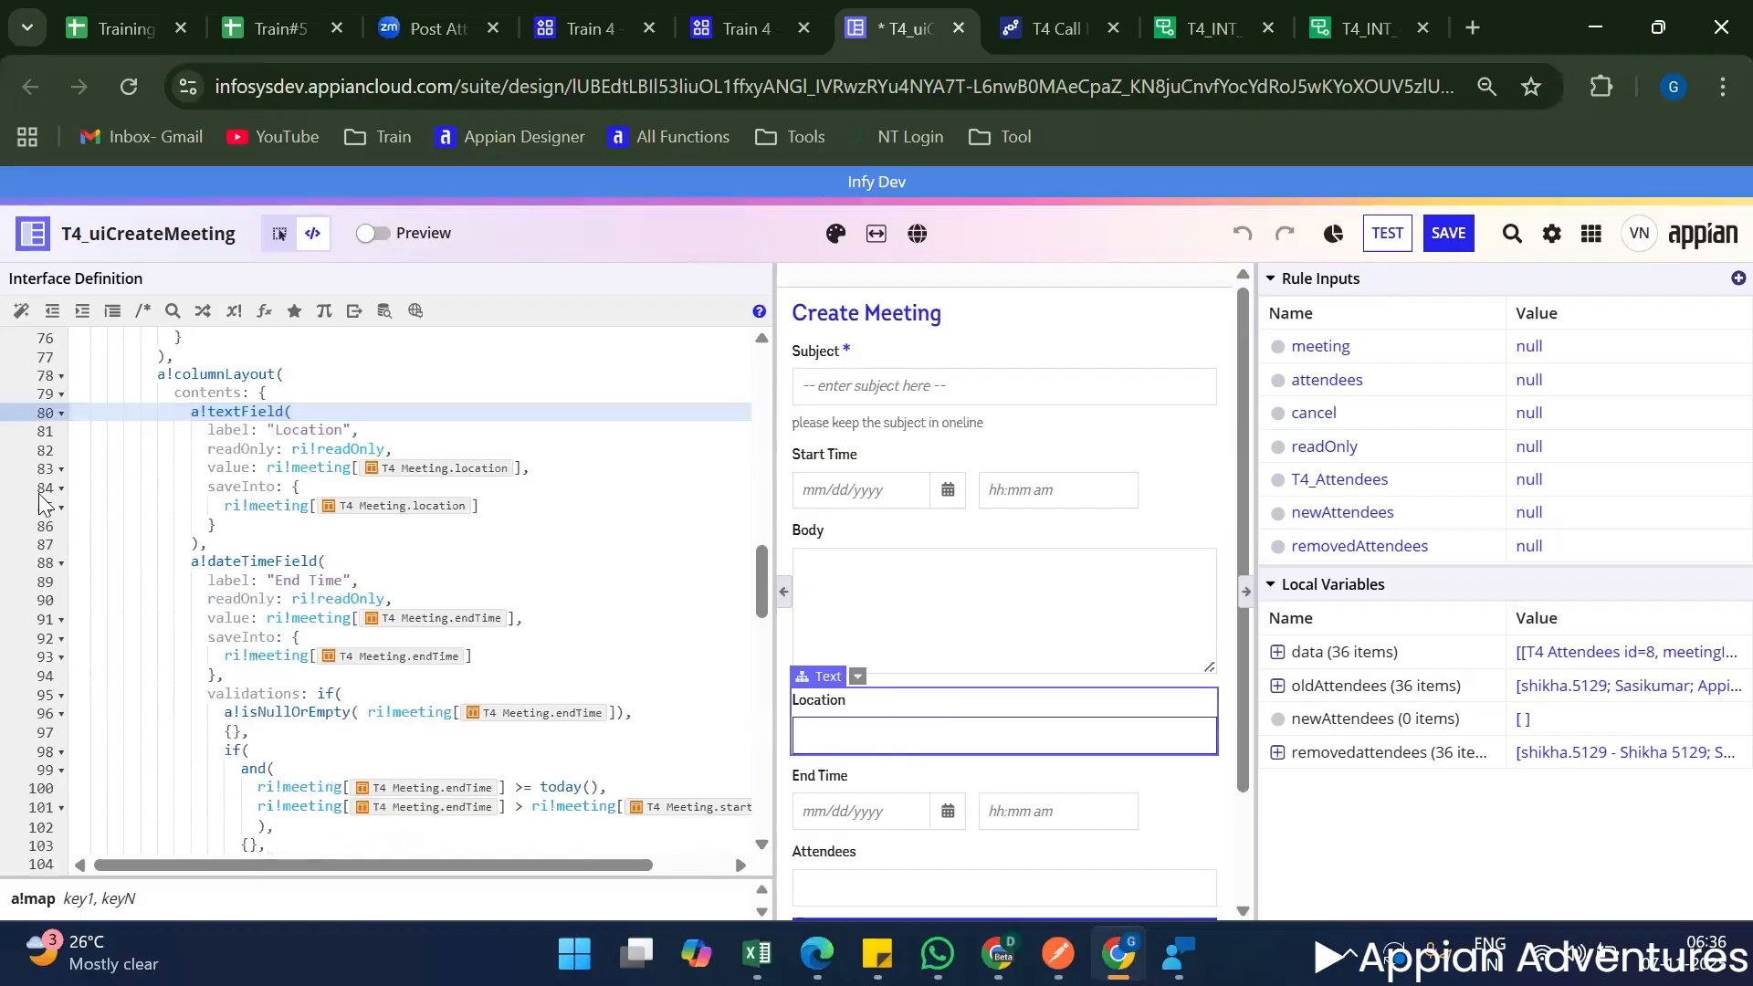
{"action": "left_click_drag", "start_coordinate": [269, 470], "coordinate": [529, 467]}
{"action": "key", "text": "ctrl+c"}
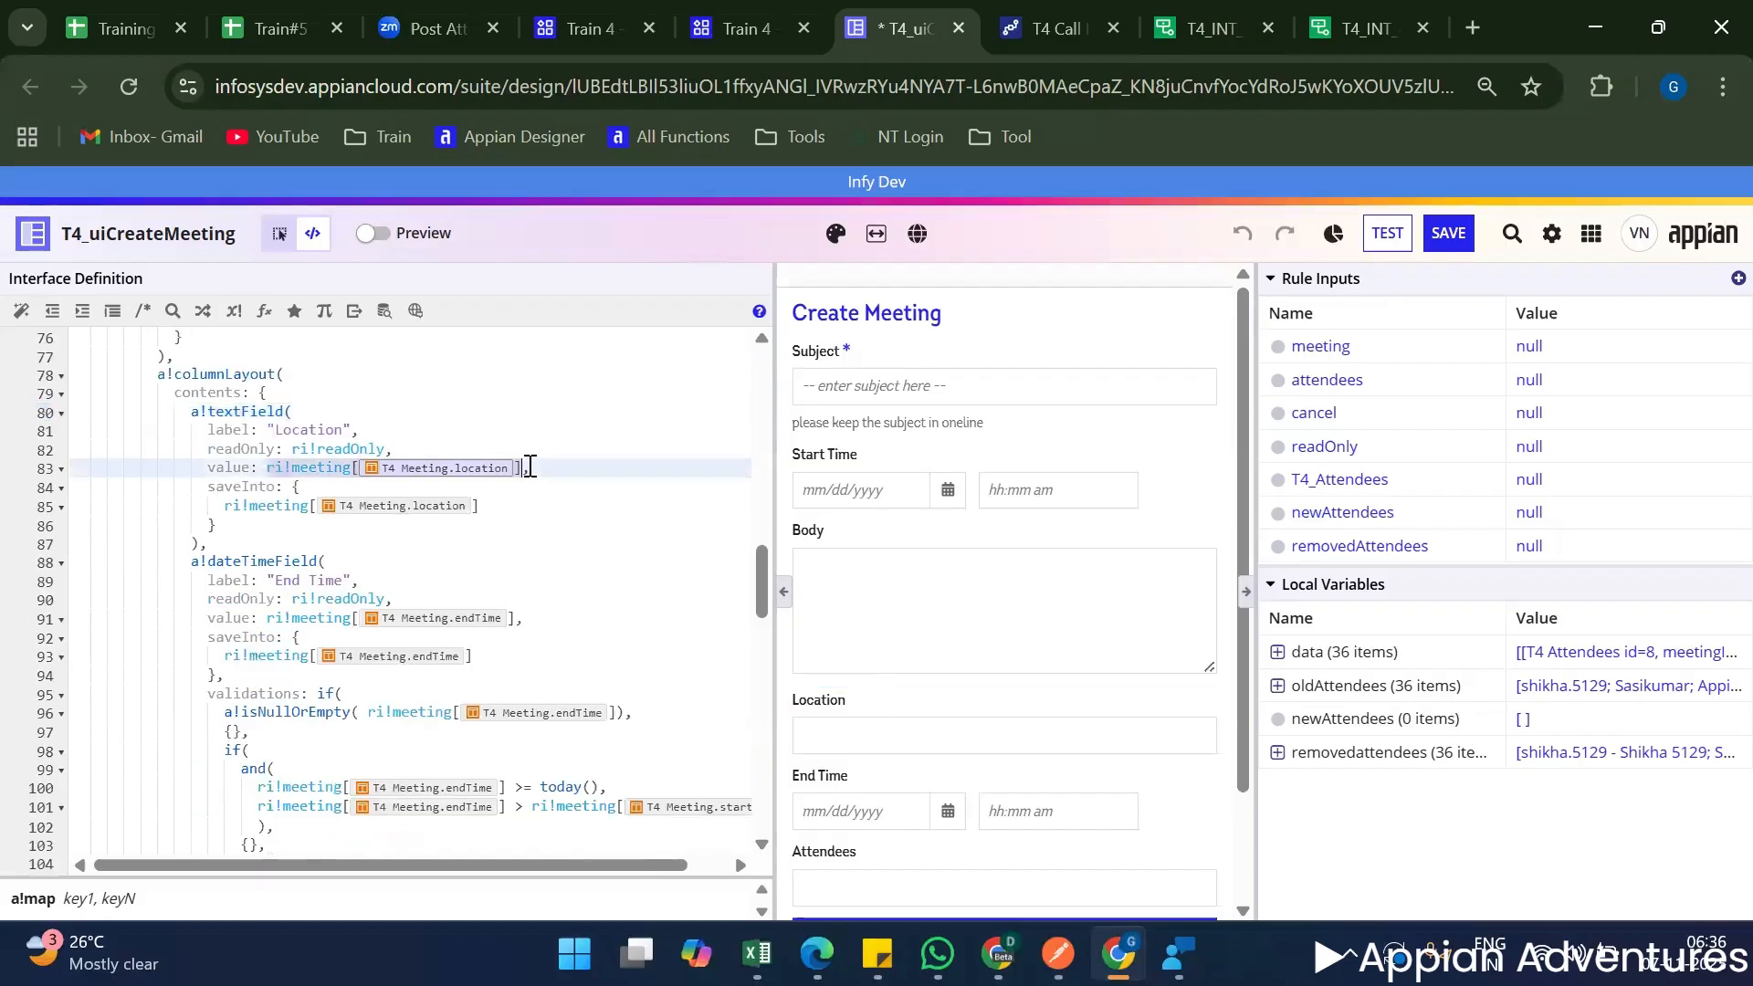
{"action": "scroll", "coordinate": [594, 602], "scroll_direction": "down", "scroll_amount": 20}
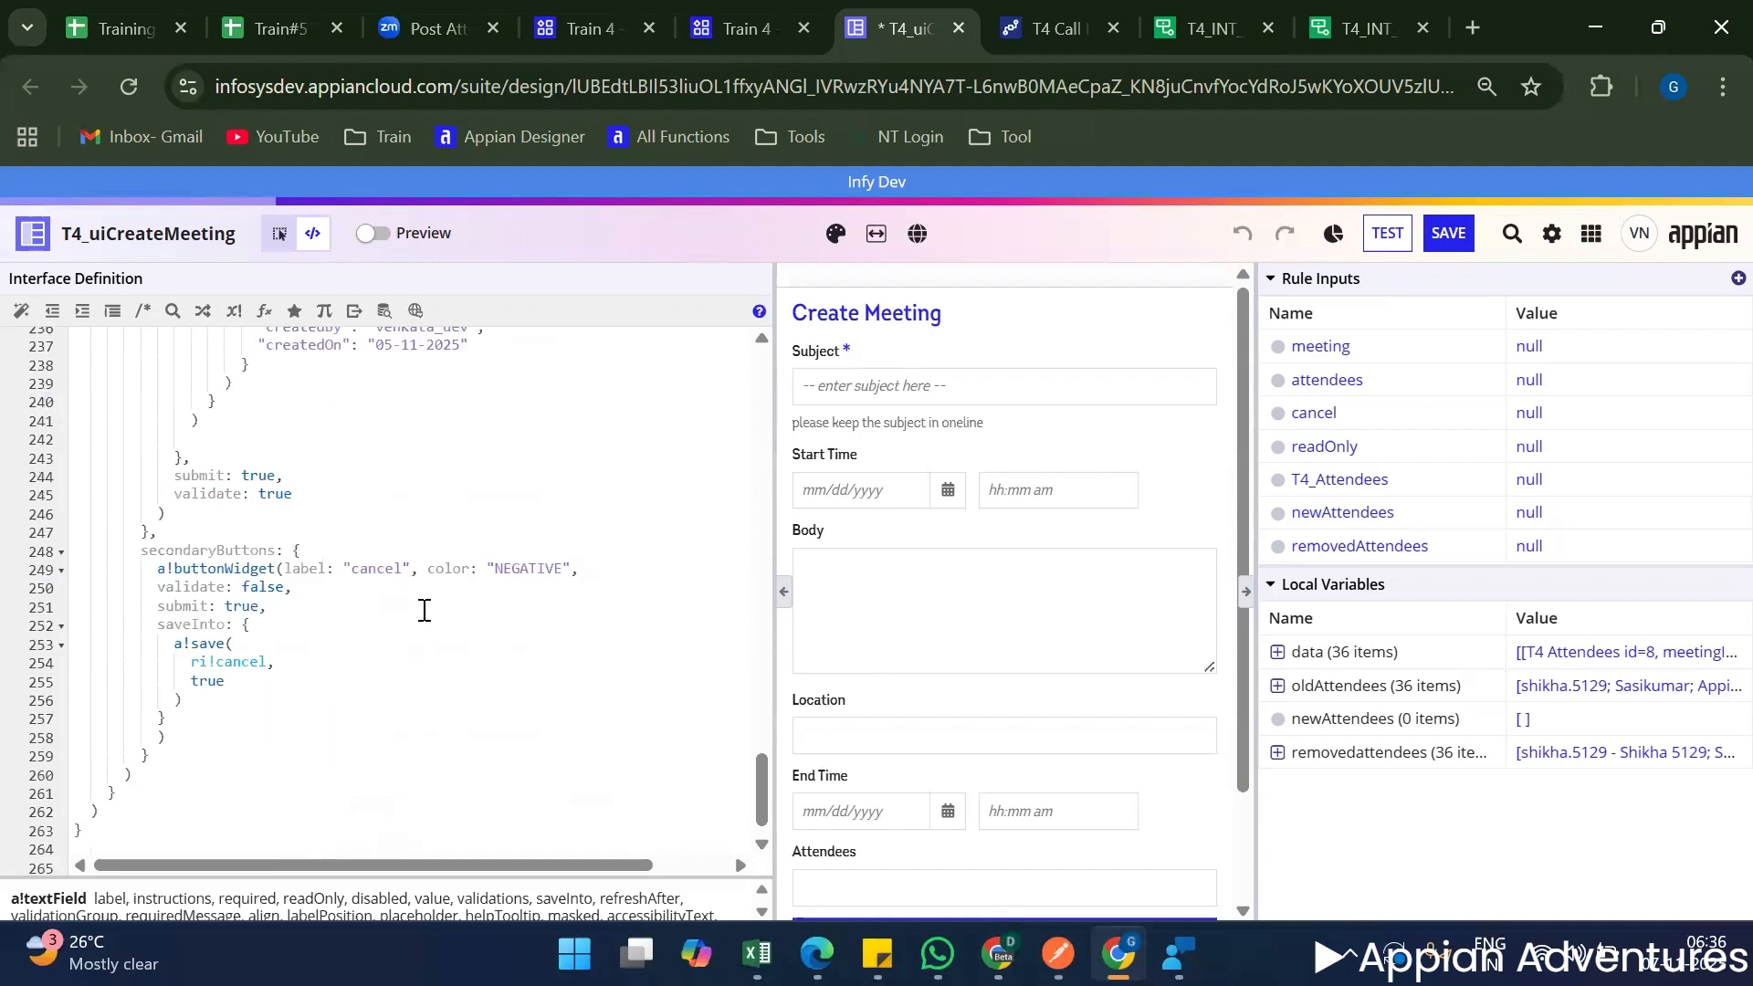
{"action": "scroll", "coordinate": [398, 595], "scroll_direction": "up", "scroll_amount": 5}
{"action": "left_click", "coordinate": [361, 546]}
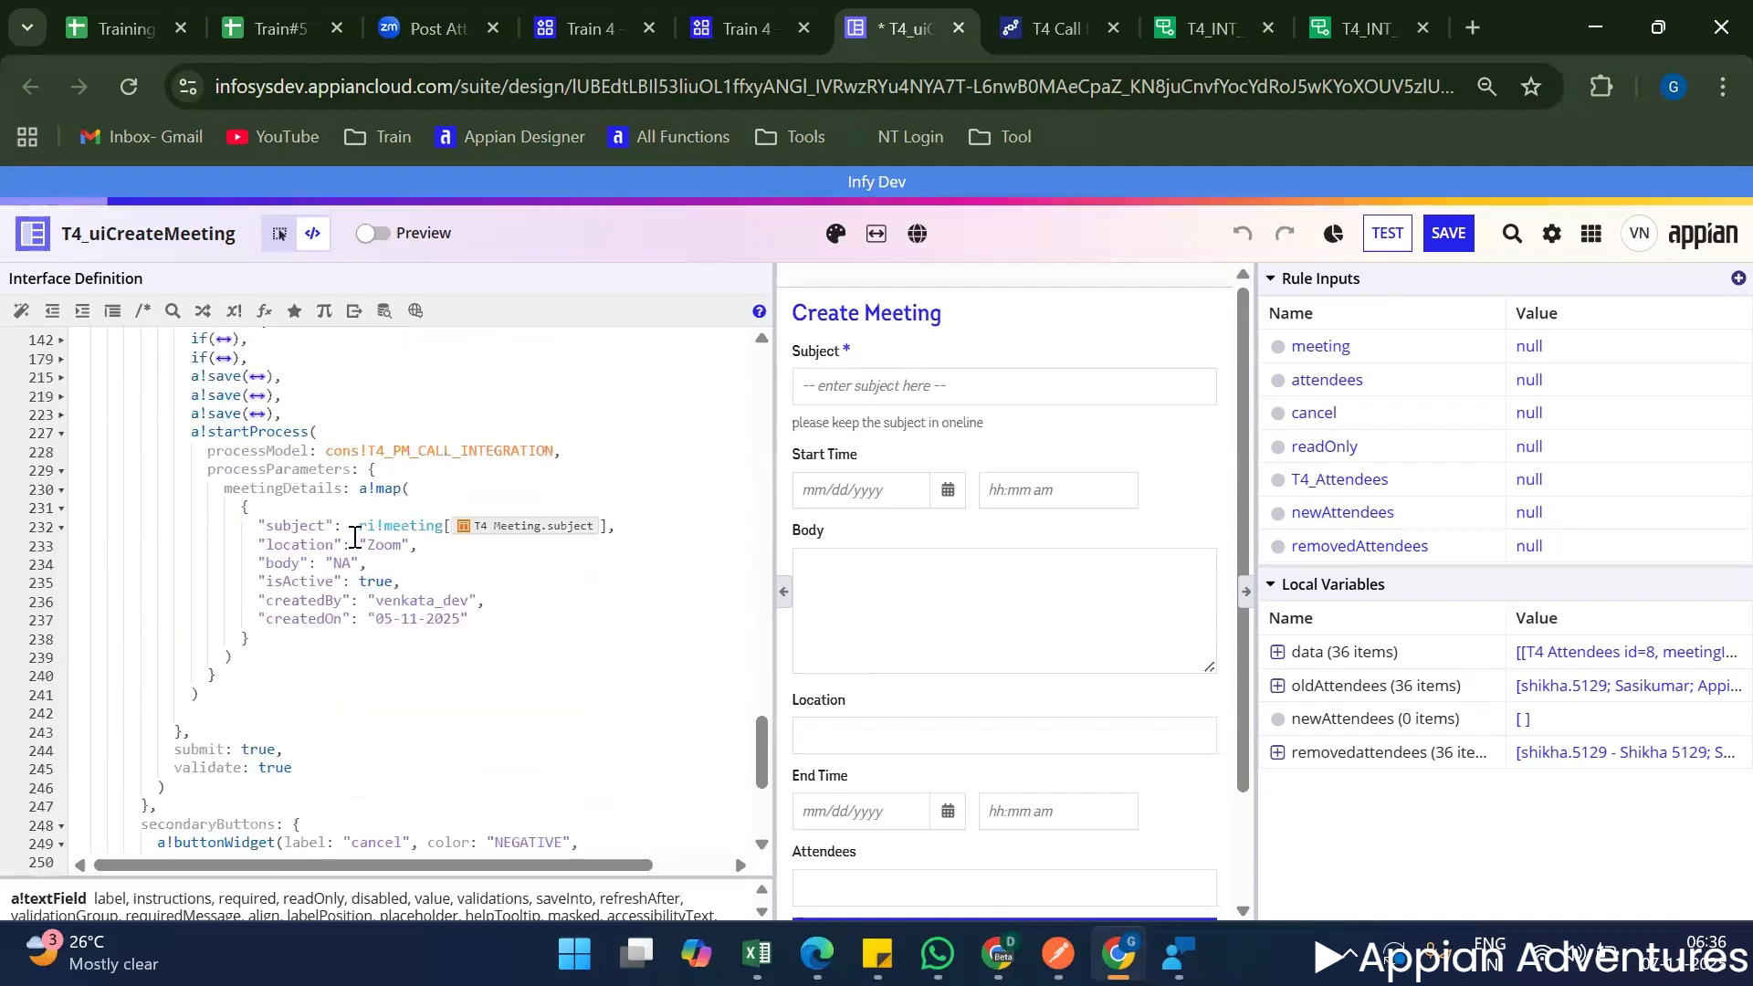
{"action": "left_click", "coordinate": [416, 548], "text": "shift"}
{"action": "key", "text": "ctrl+v"}
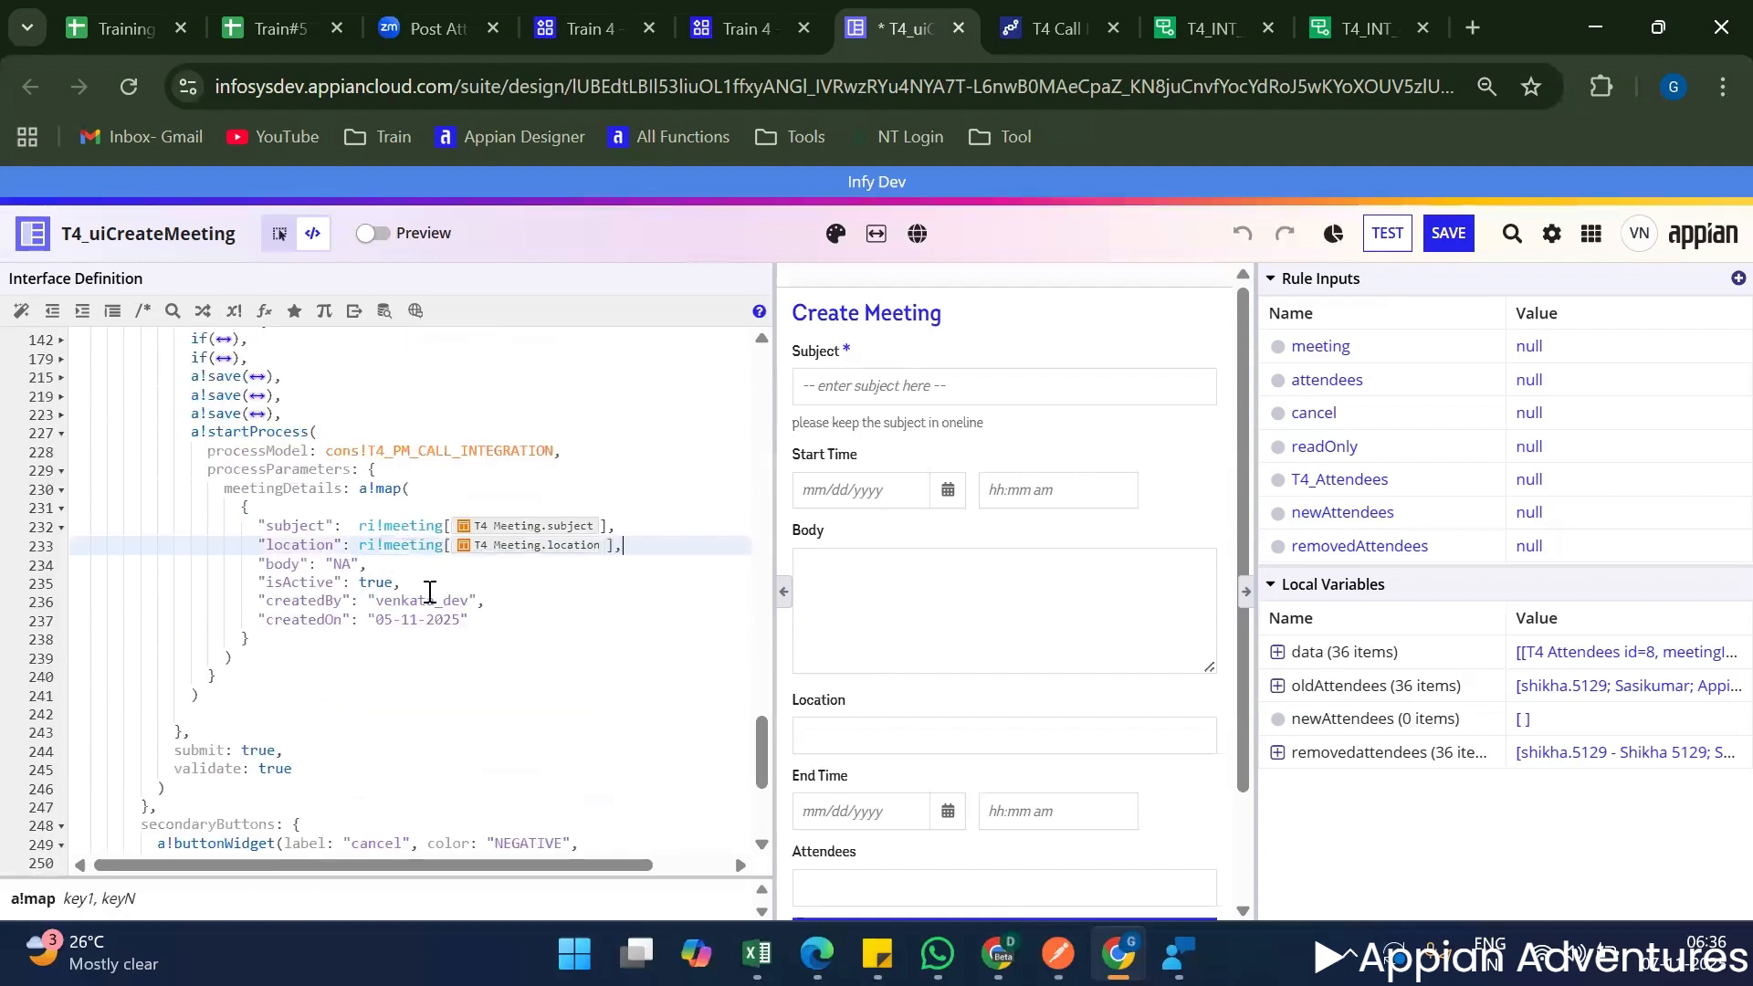
Replace the "NA" body value in the meetingDetails map with the ri!meeting body reference copied from the Body field.
{"action": "left_click", "coordinate": [938, 612]}
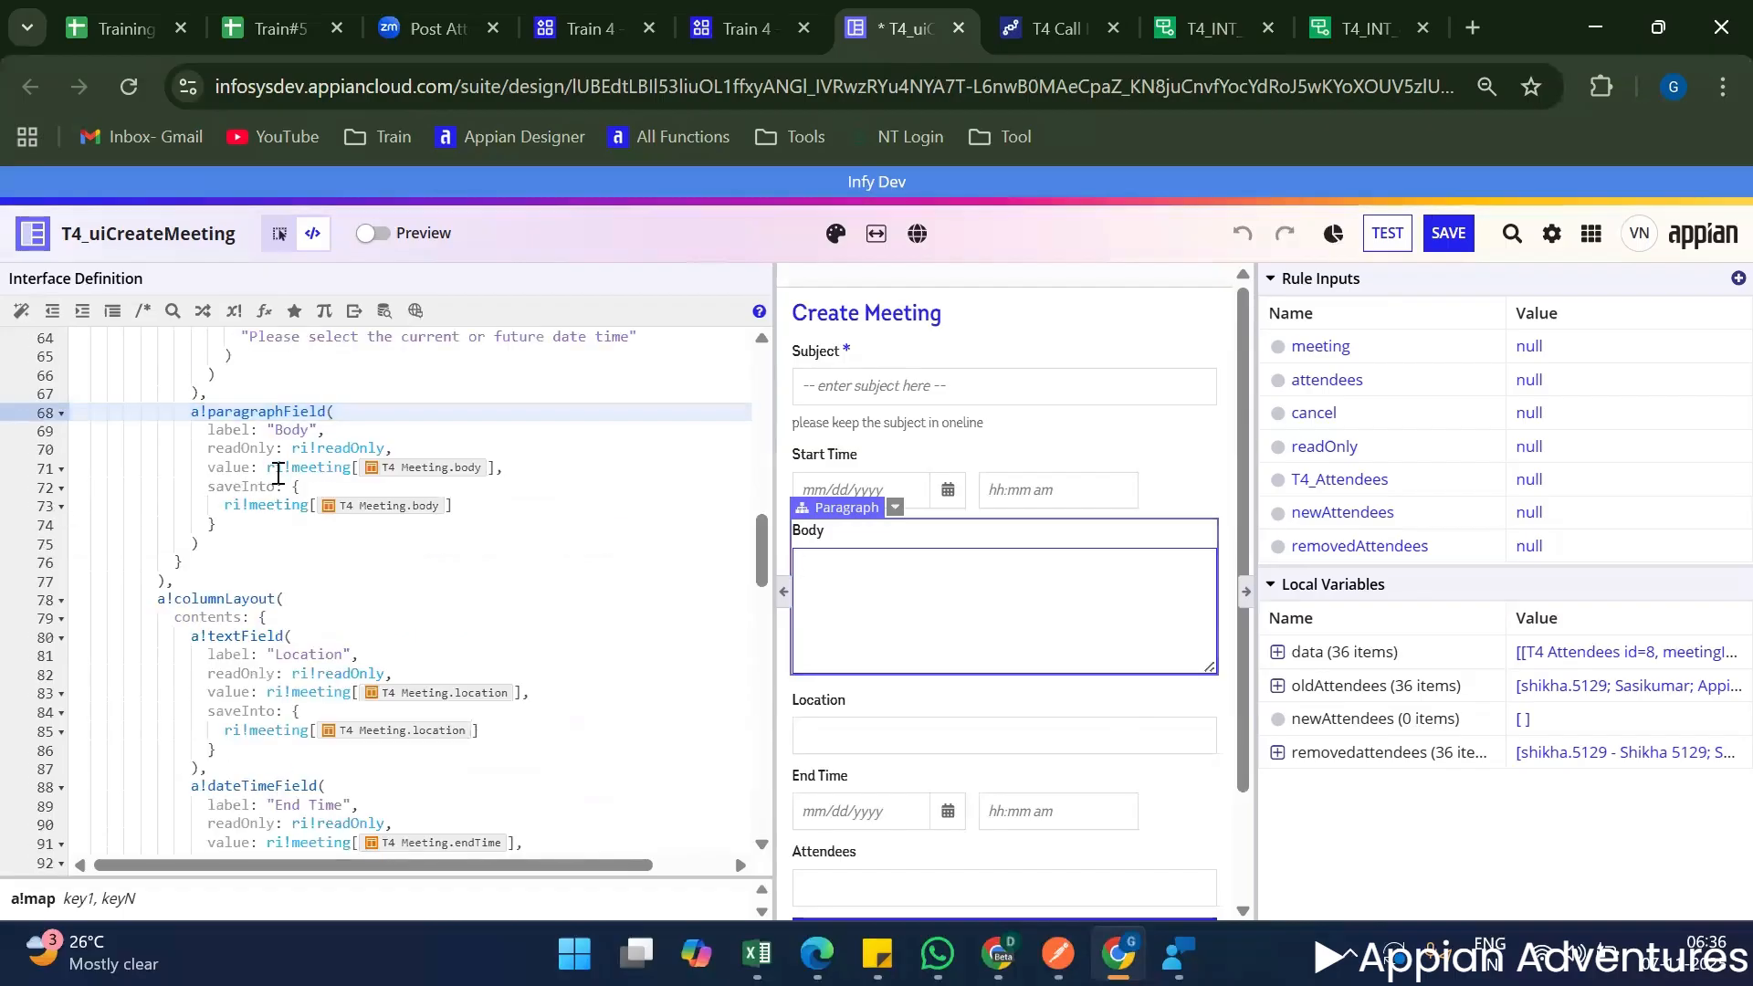
{"action": "left_click_drag", "start_coordinate": [266, 472], "coordinate": [520, 469]}
{"action": "key", "text": "ctrl+c"}
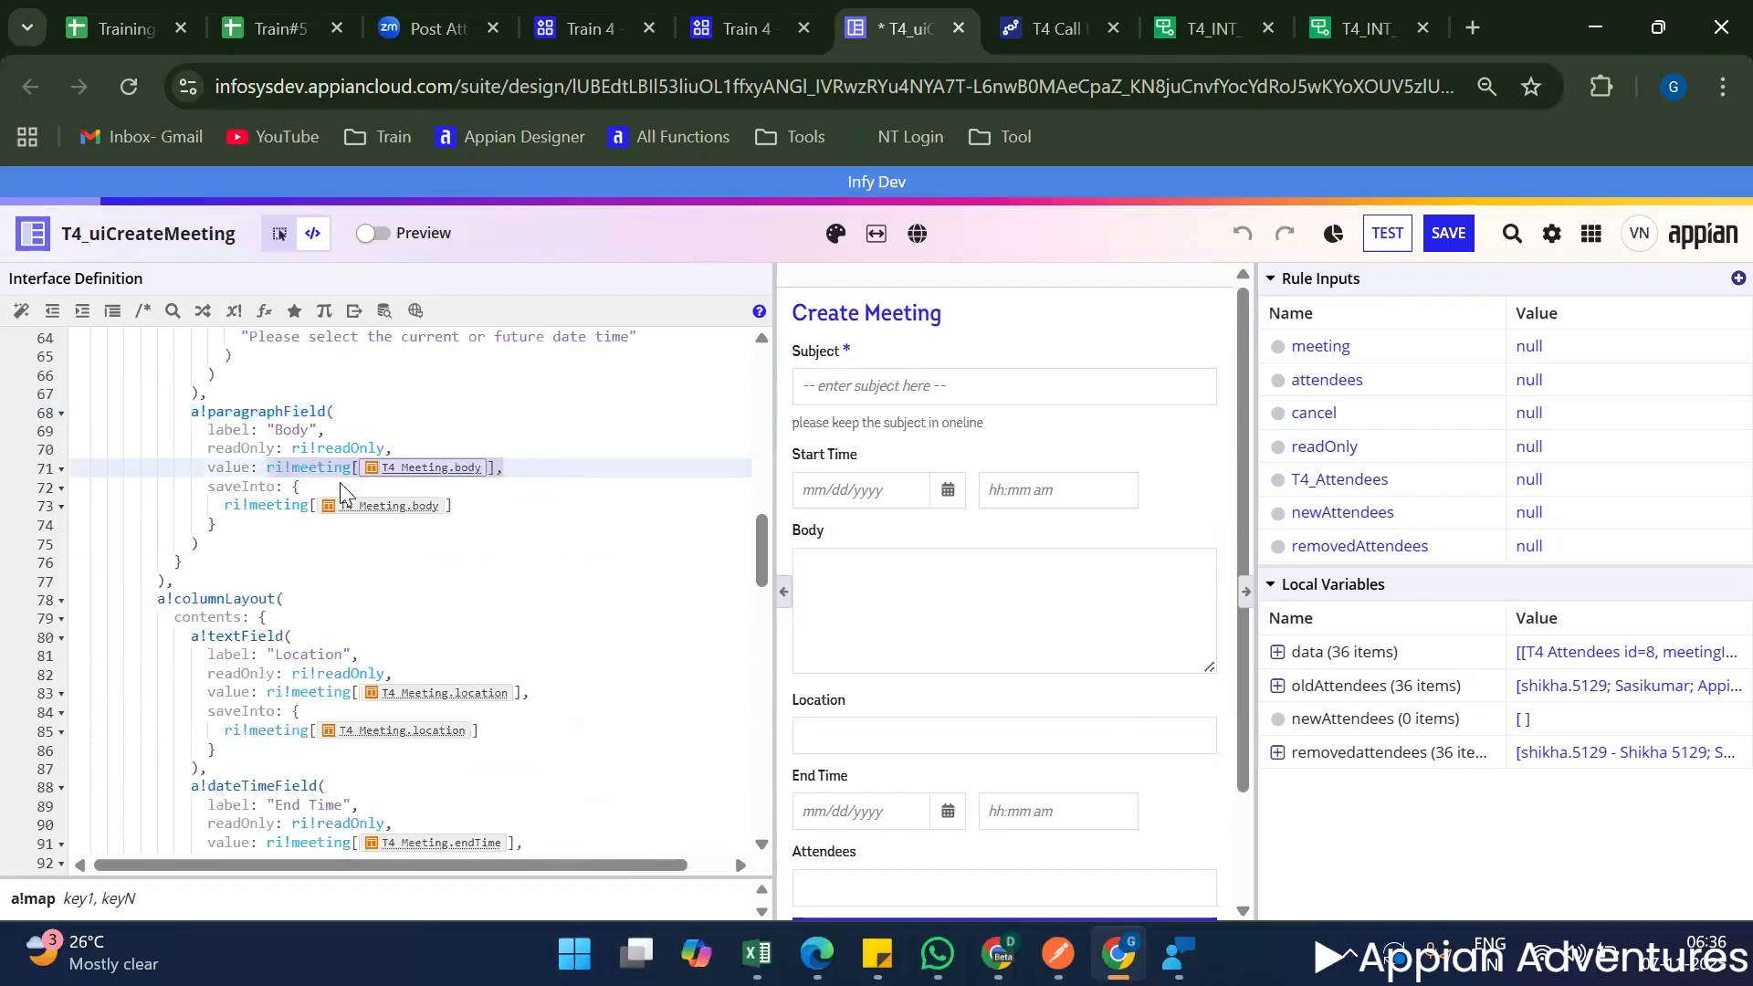
{"action": "scroll", "coordinate": [457, 622], "scroll_direction": "down", "scroll_amount": 1}
{"action": "scroll", "coordinate": [458, 623], "scroll_direction": "down", "scroll_amount": 10}
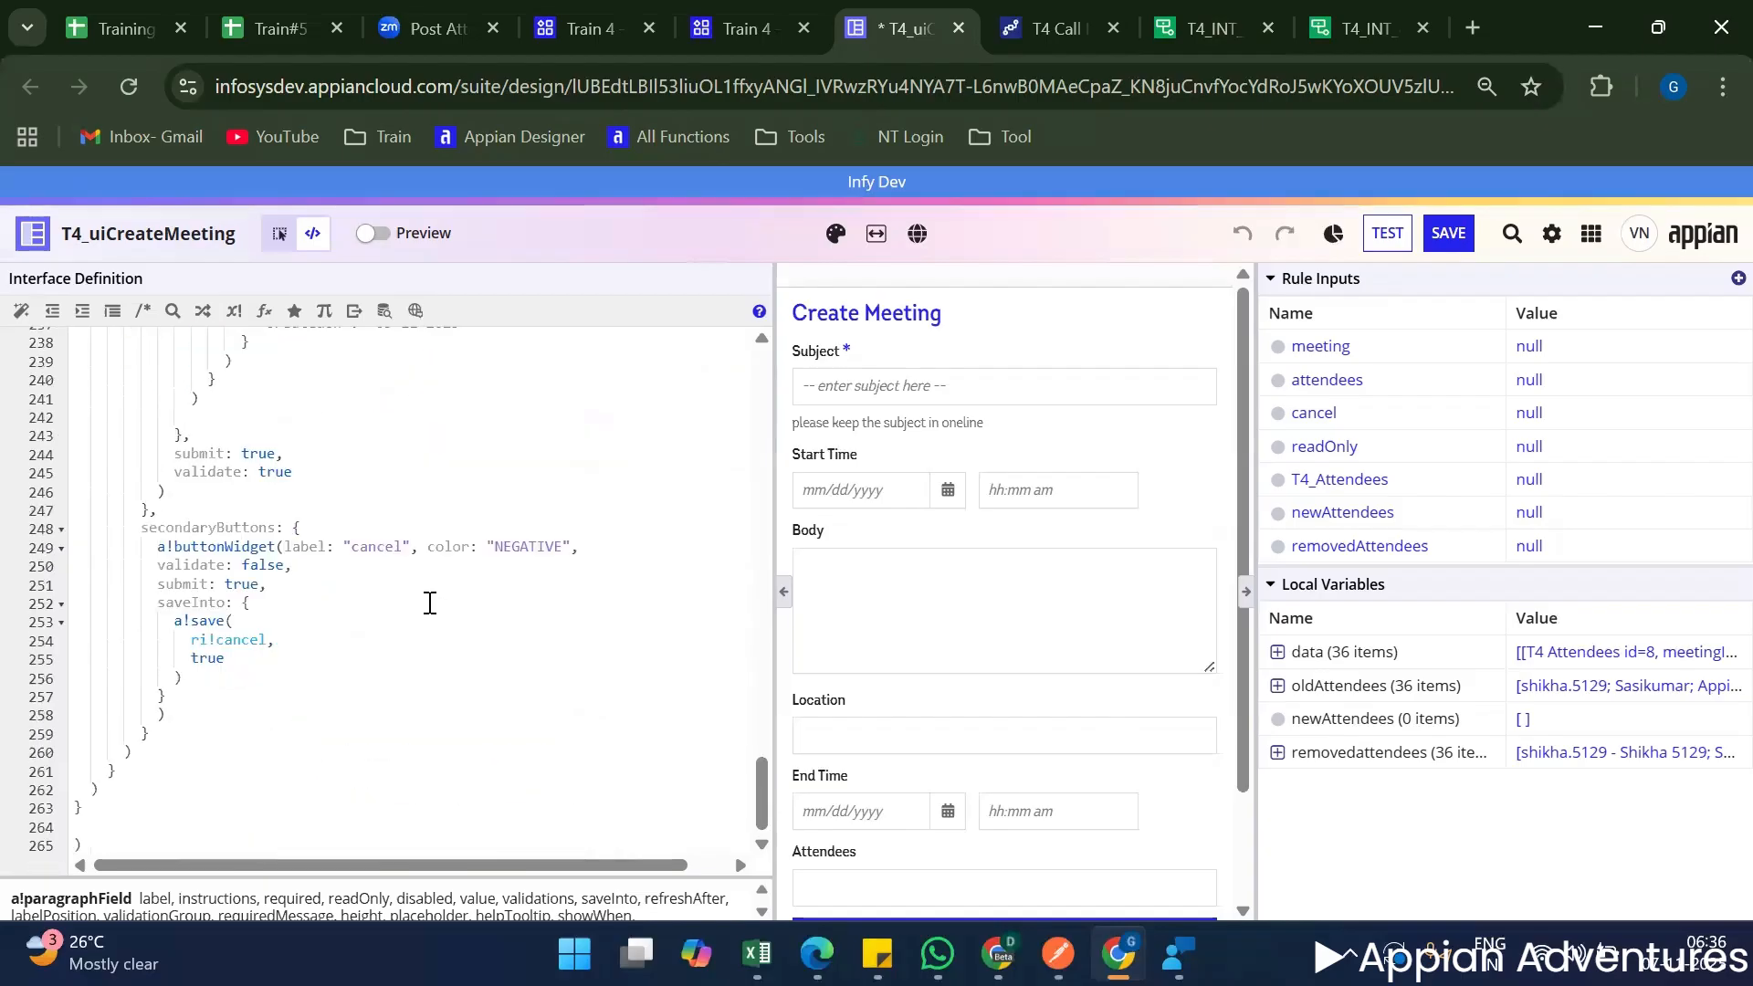
{"action": "left_click", "coordinate": [343, 528]}
{"action": "double_click", "coordinate": [342, 541]}
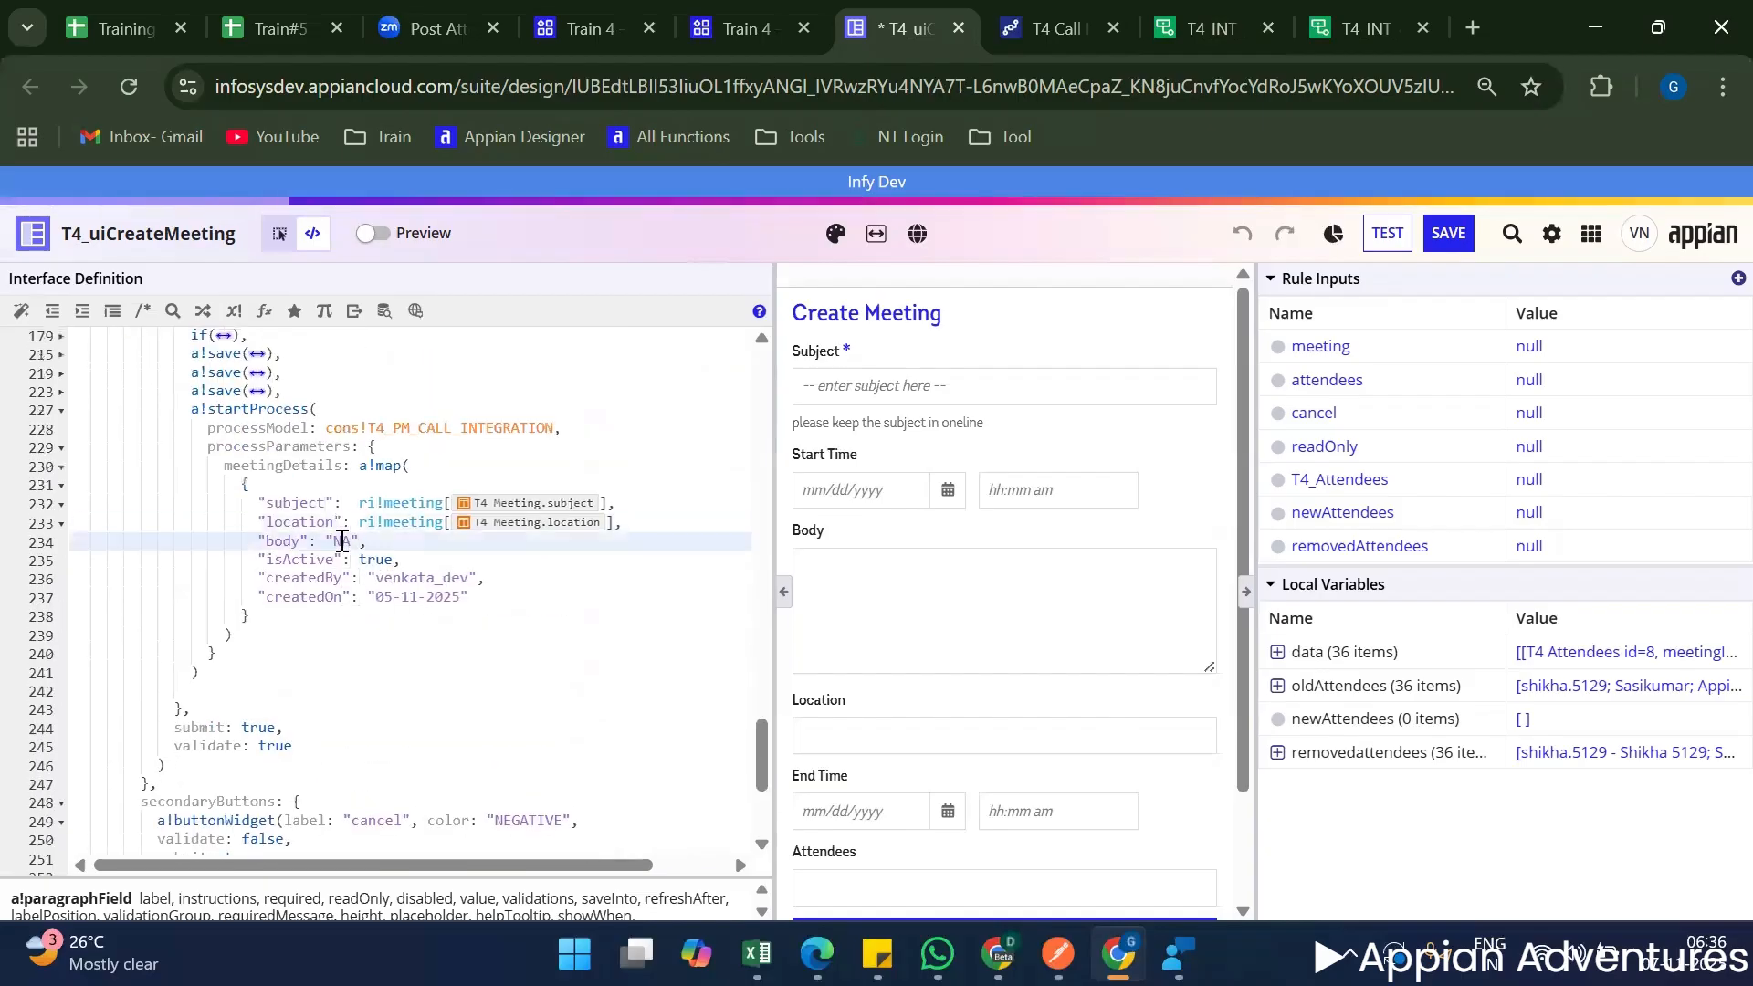
{"action": "key", "text": "ctrl+v"}
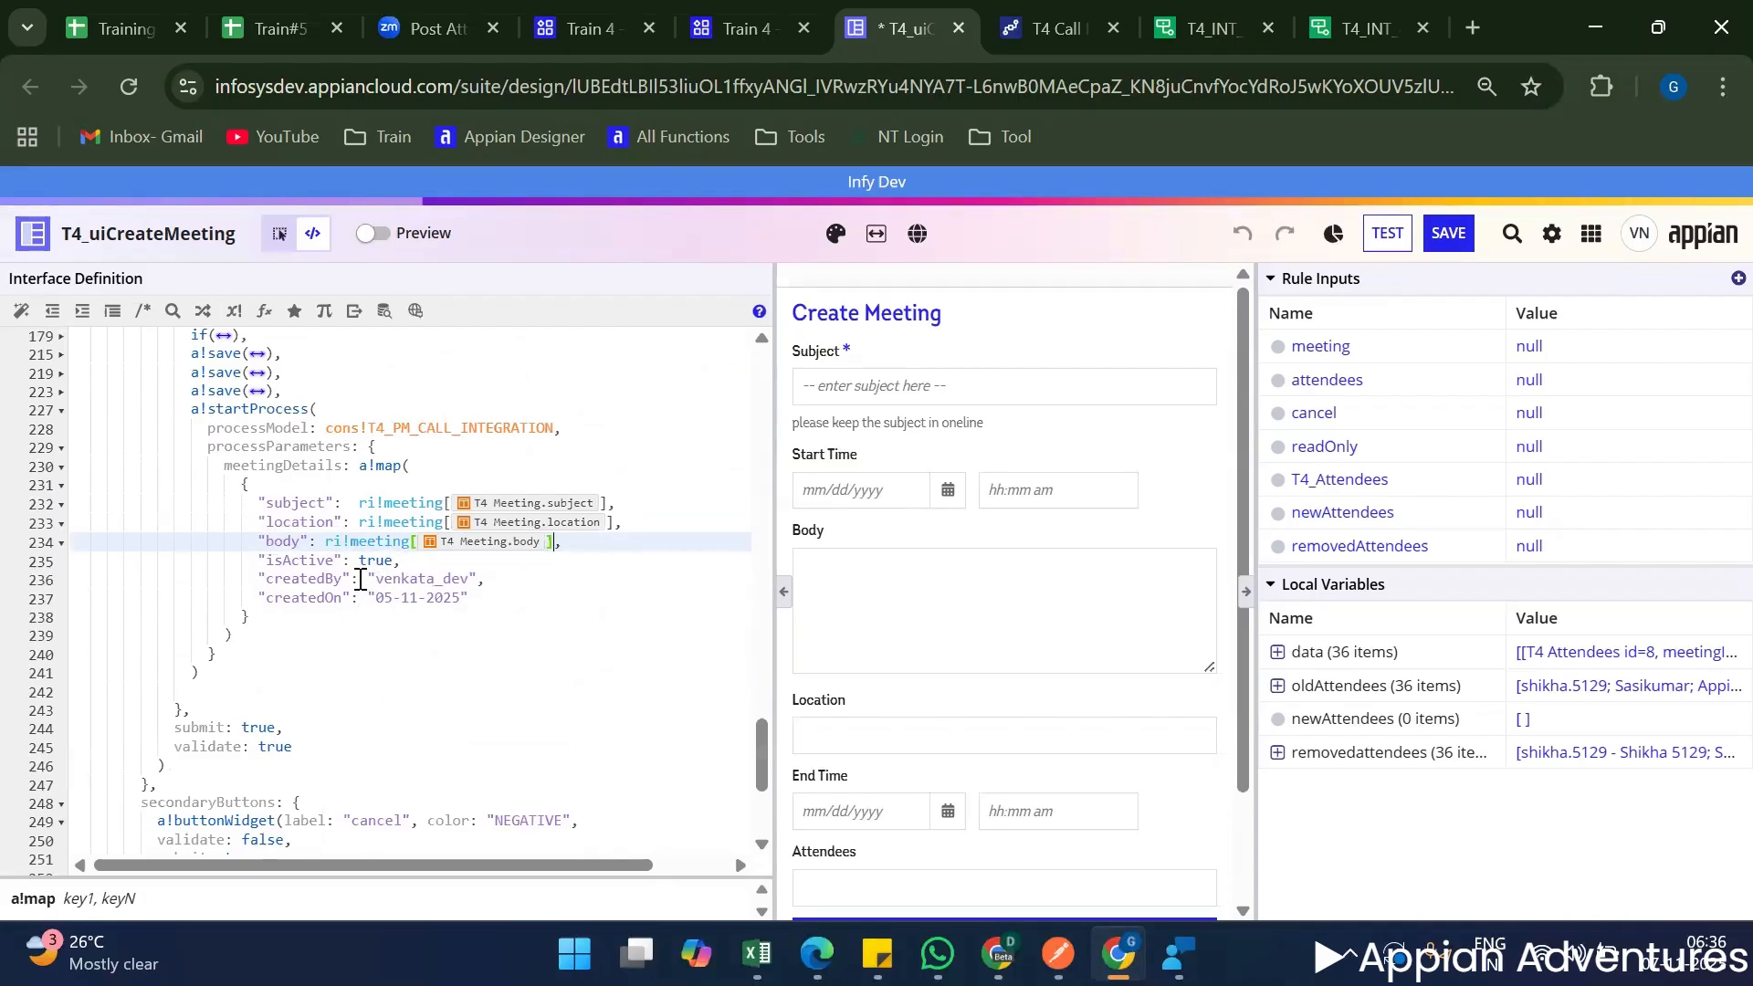
Replace the hard-coded createdBy value in the meetingDetails map with loggedInUser(), followed by a comma.
{"action": "left_click_drag", "start_coordinate": [367, 578], "coordinate": [481, 568]}
{"action": "left_click", "coordinate": [505, 584]}
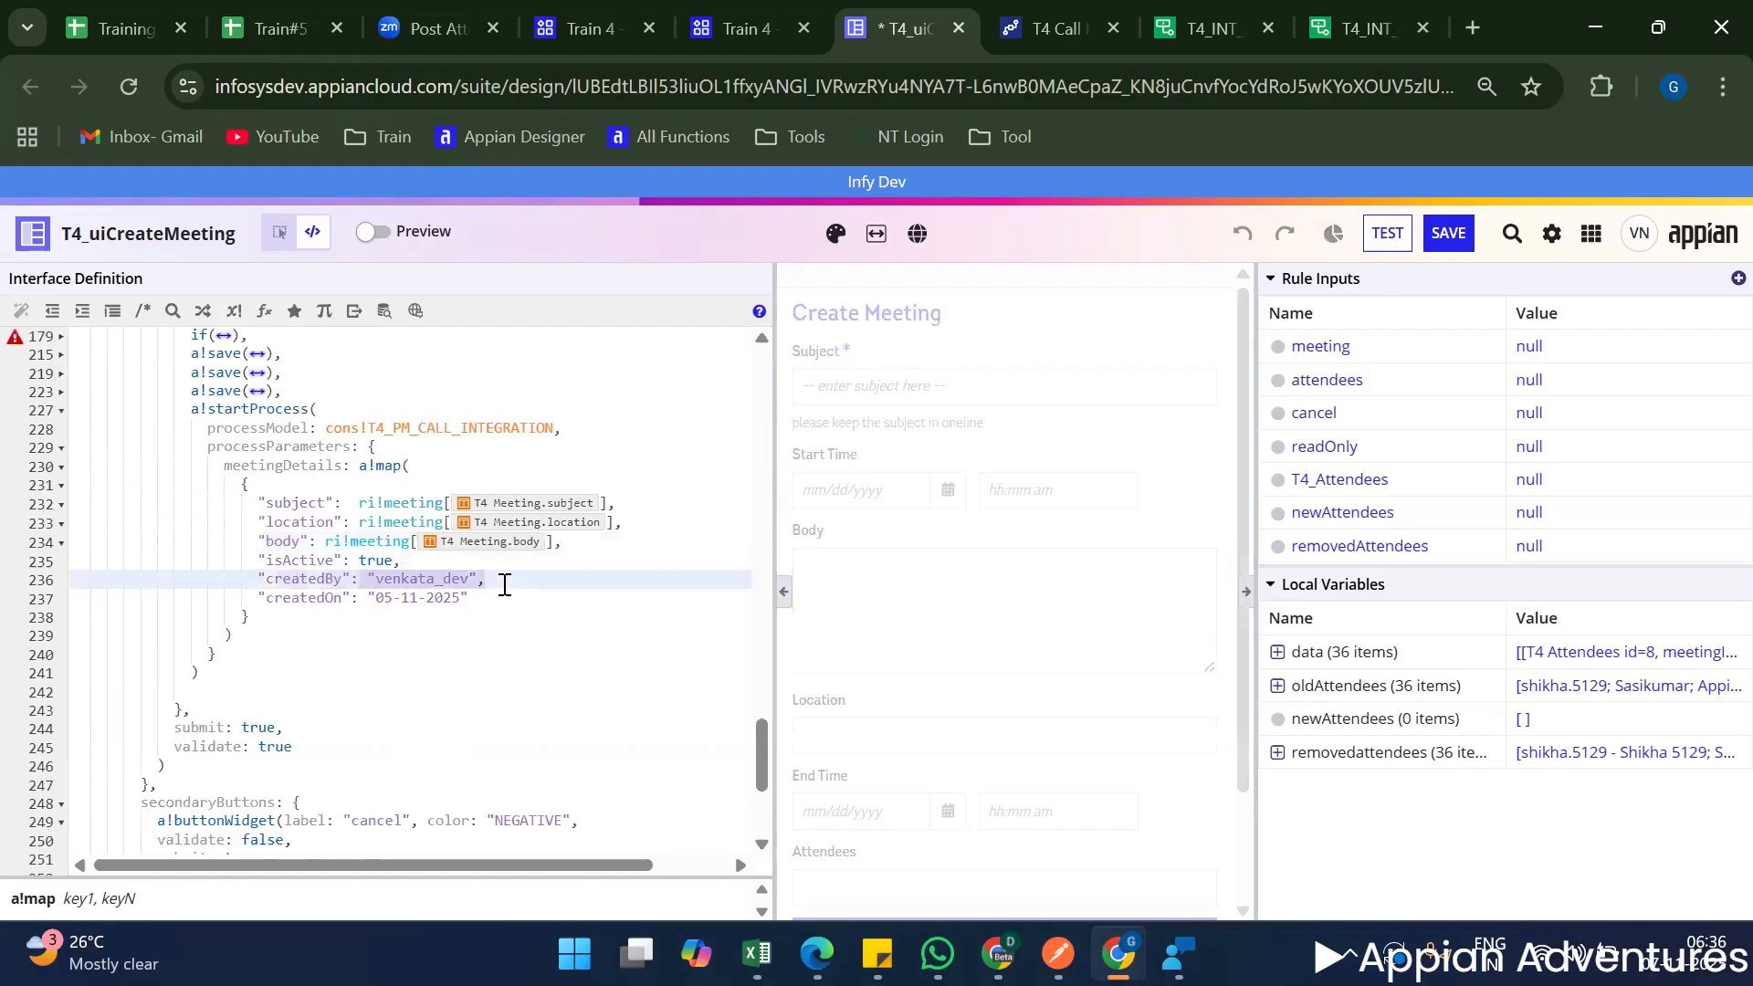
{"action": "key", "text": "BackSpace"}
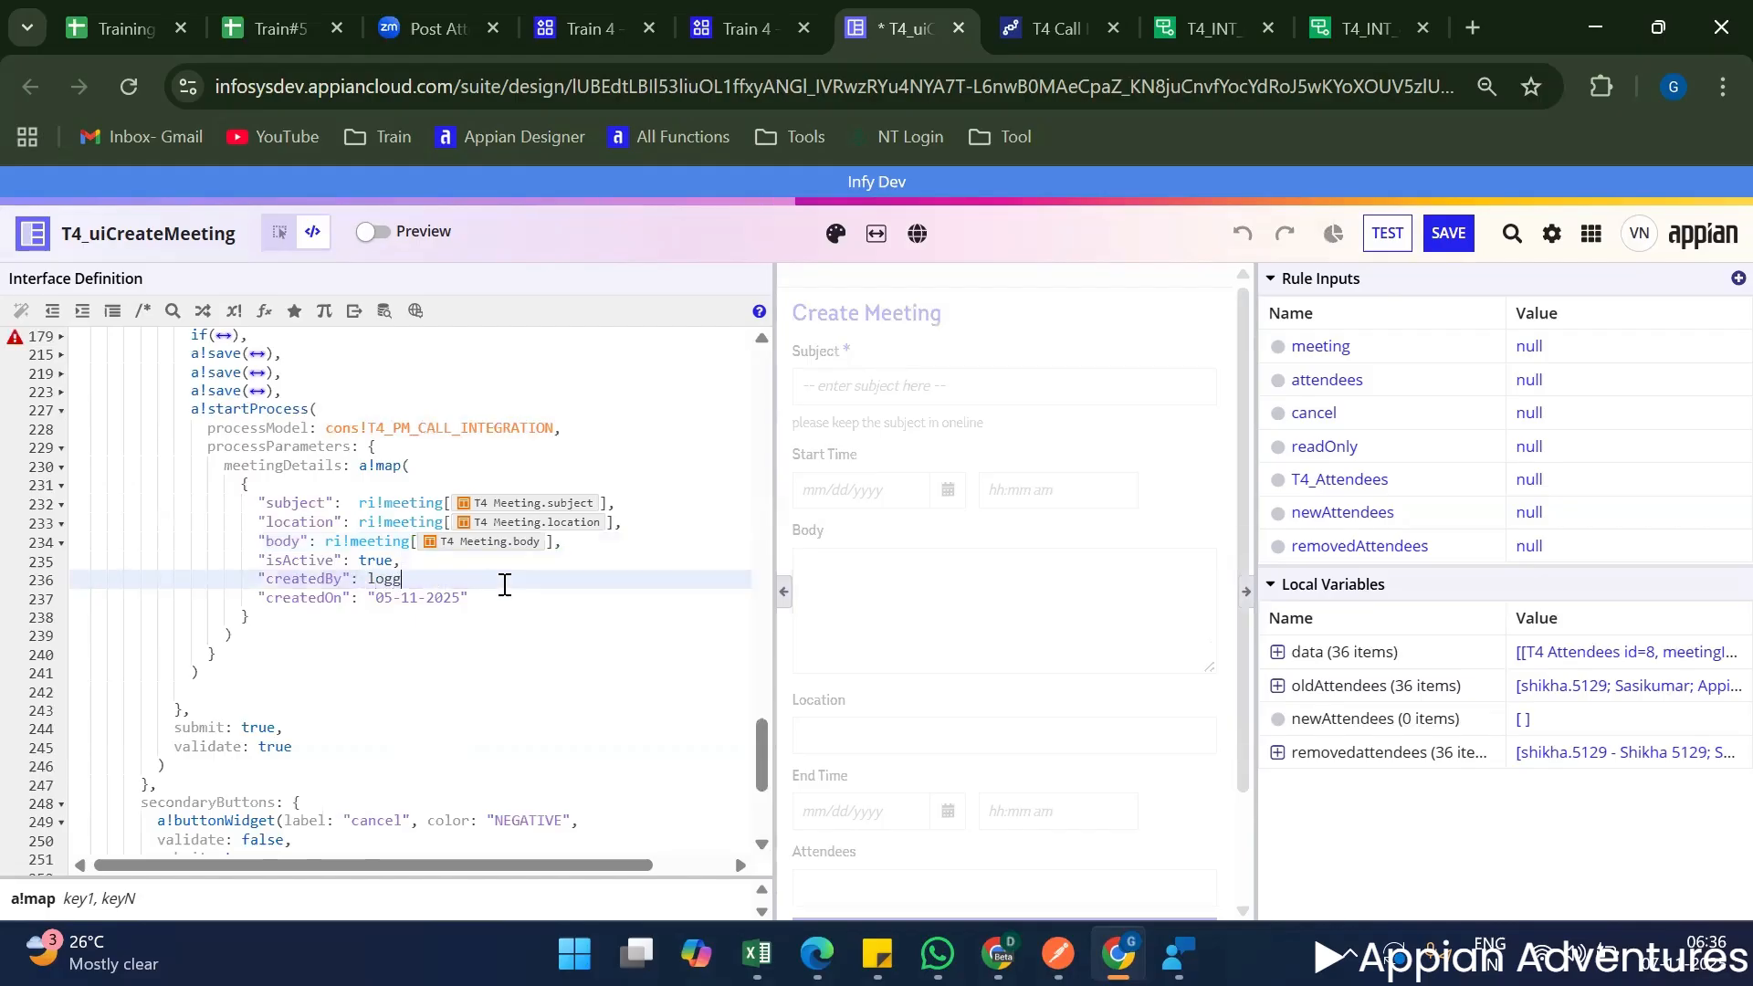
{"action": "type", "text": "logged"}
{"action": "key", "text": "Return"}
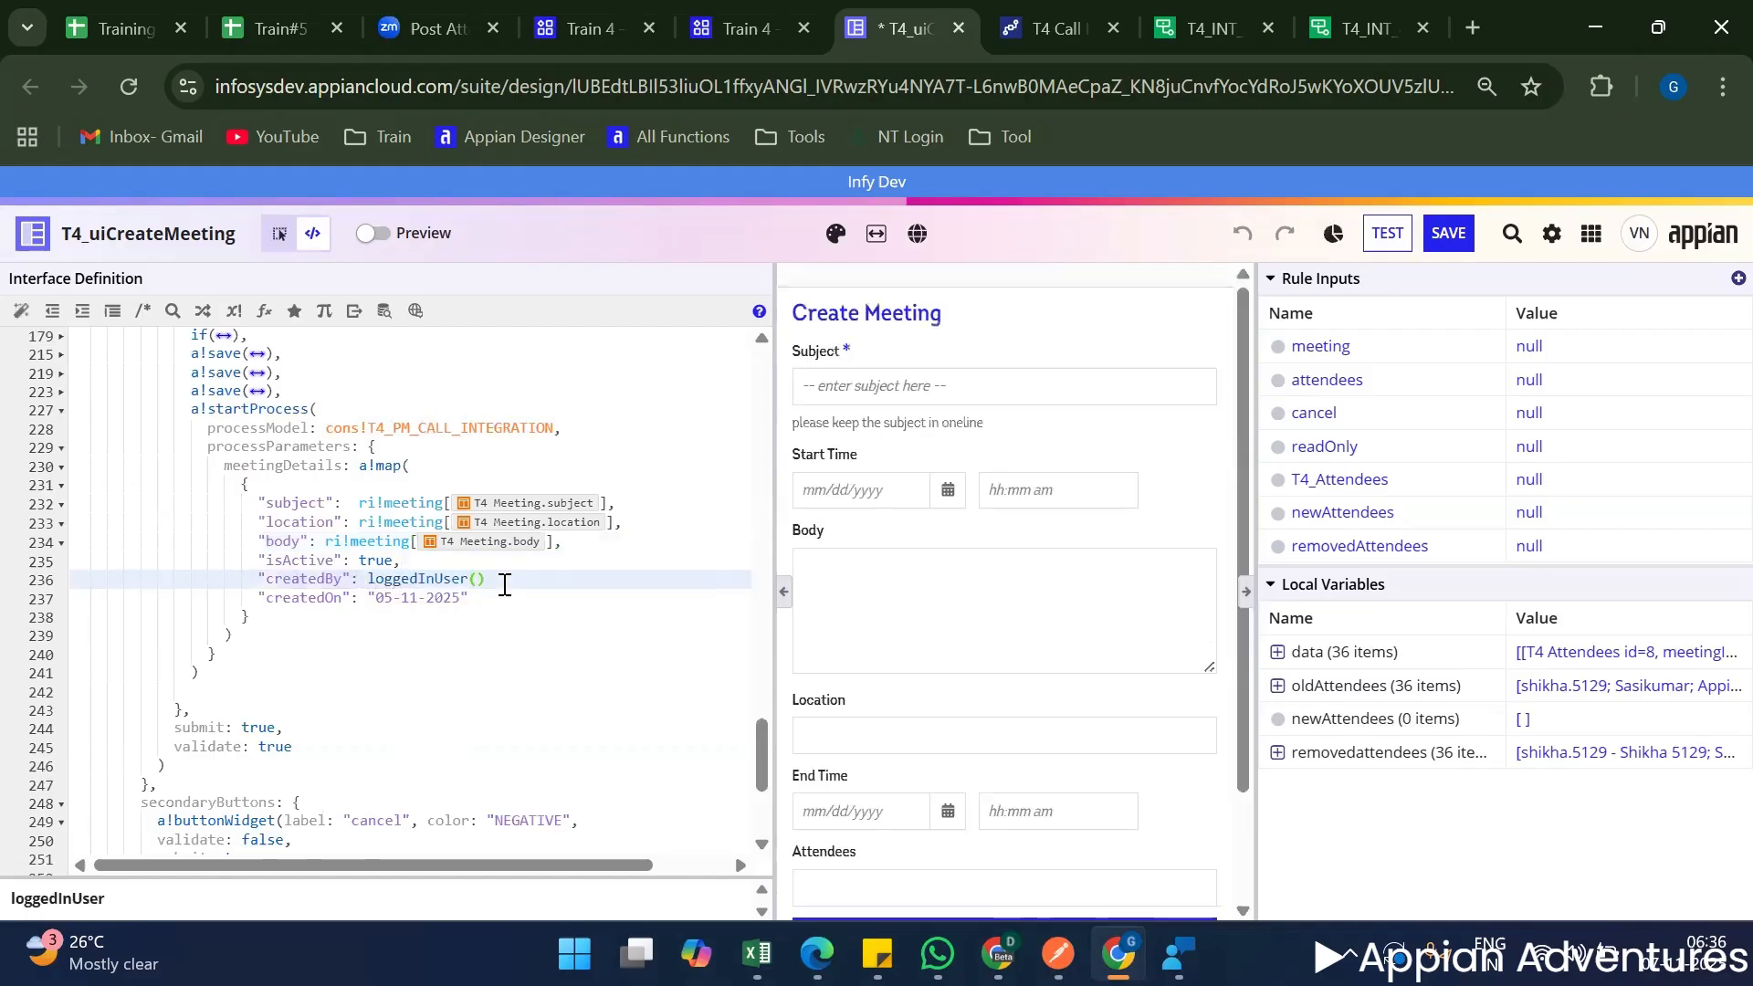
{"action": "type", "text": ","}
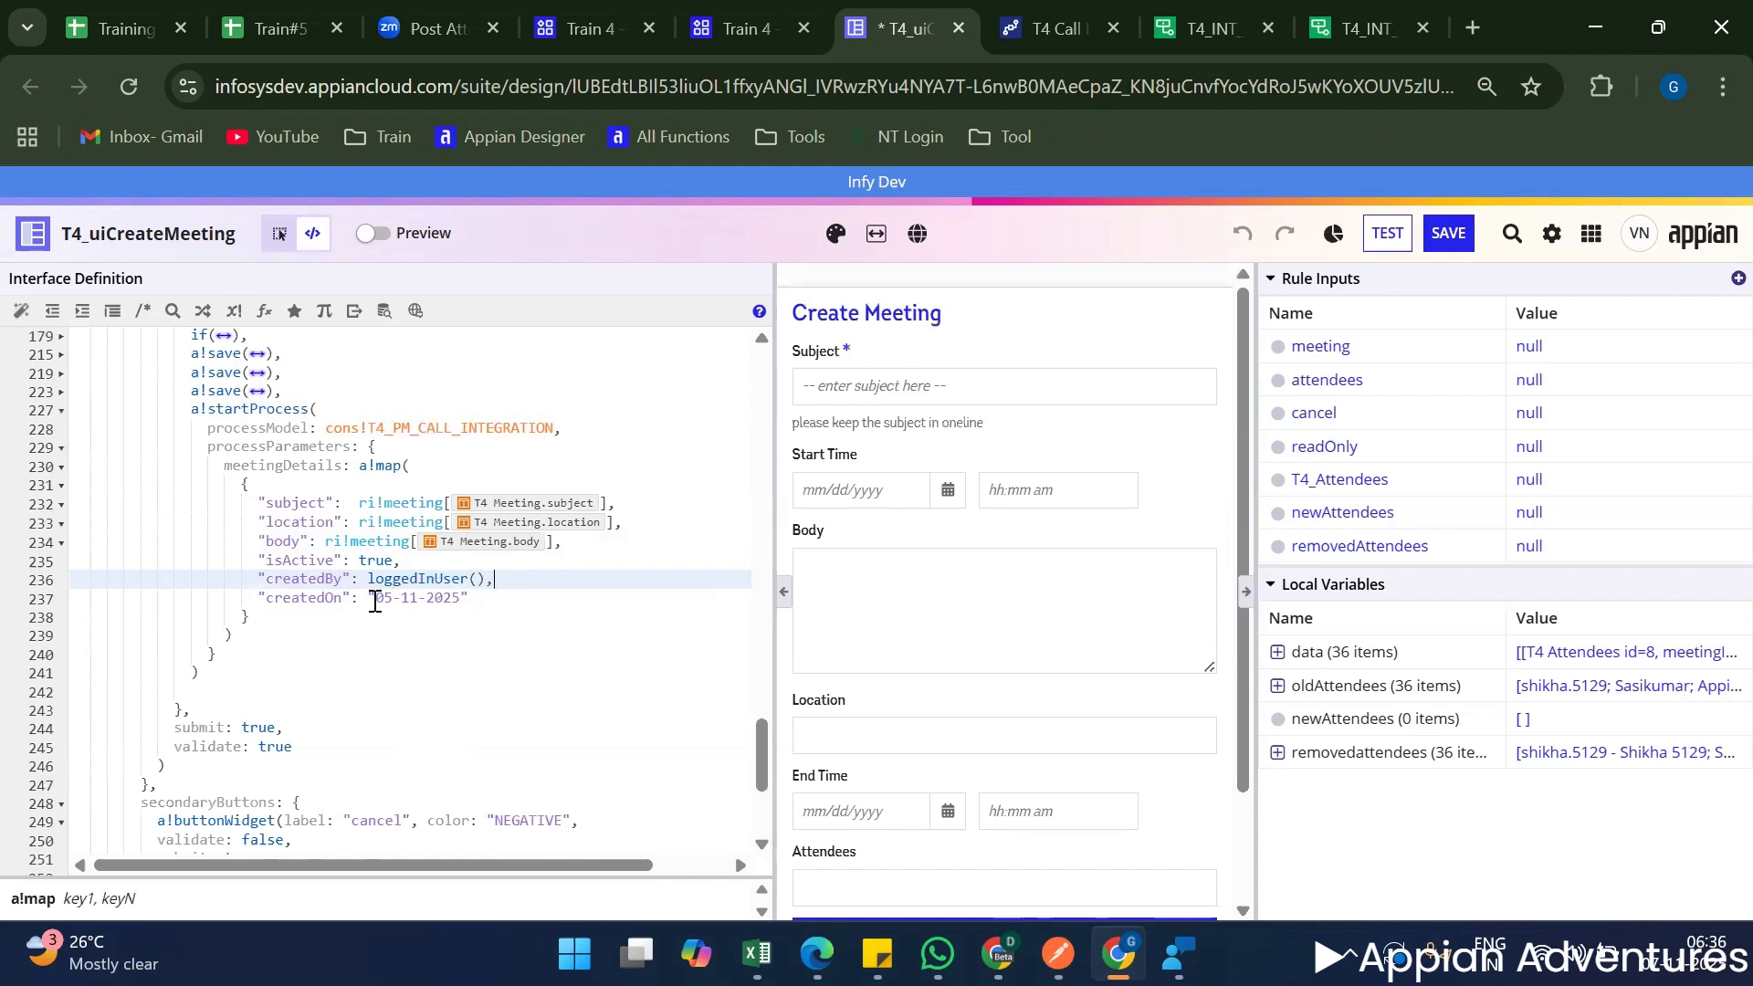
Replace the hard-coded createdOn date in the meetingDetails map with now() and check the extent of the a!map() parentheses.
{"action": "left_click", "coordinate": [505, 597]}
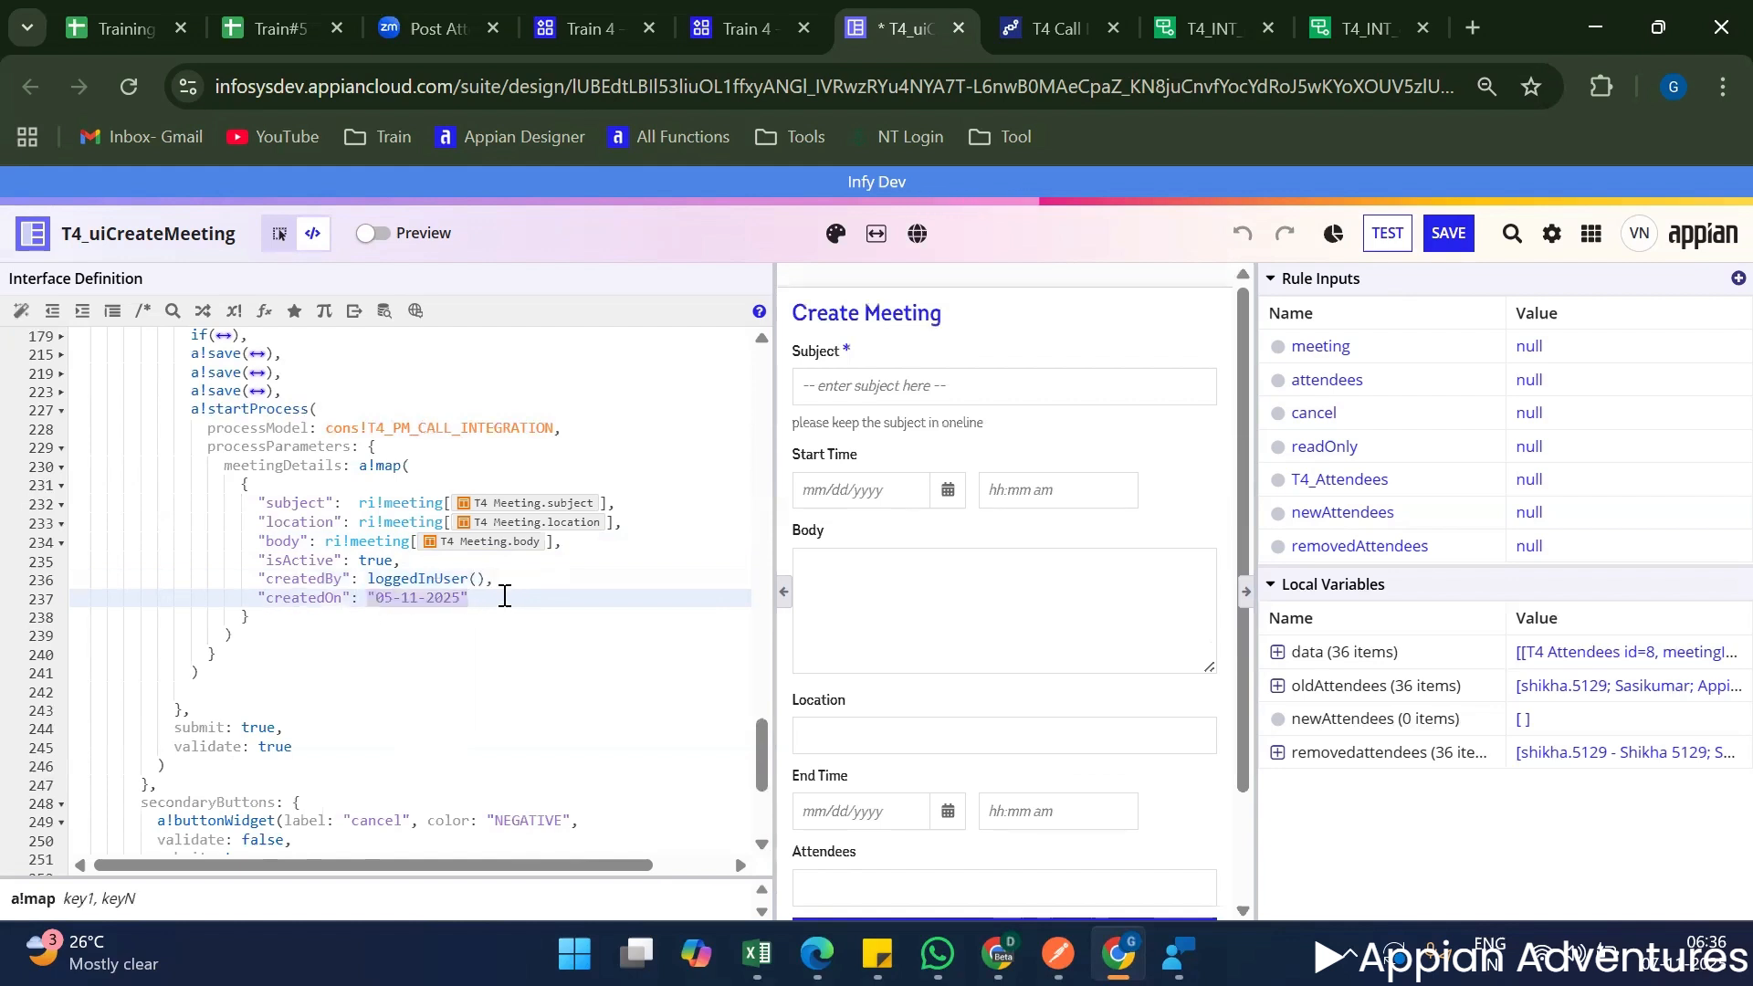
{"action": "key", "text": "BackSpace"}
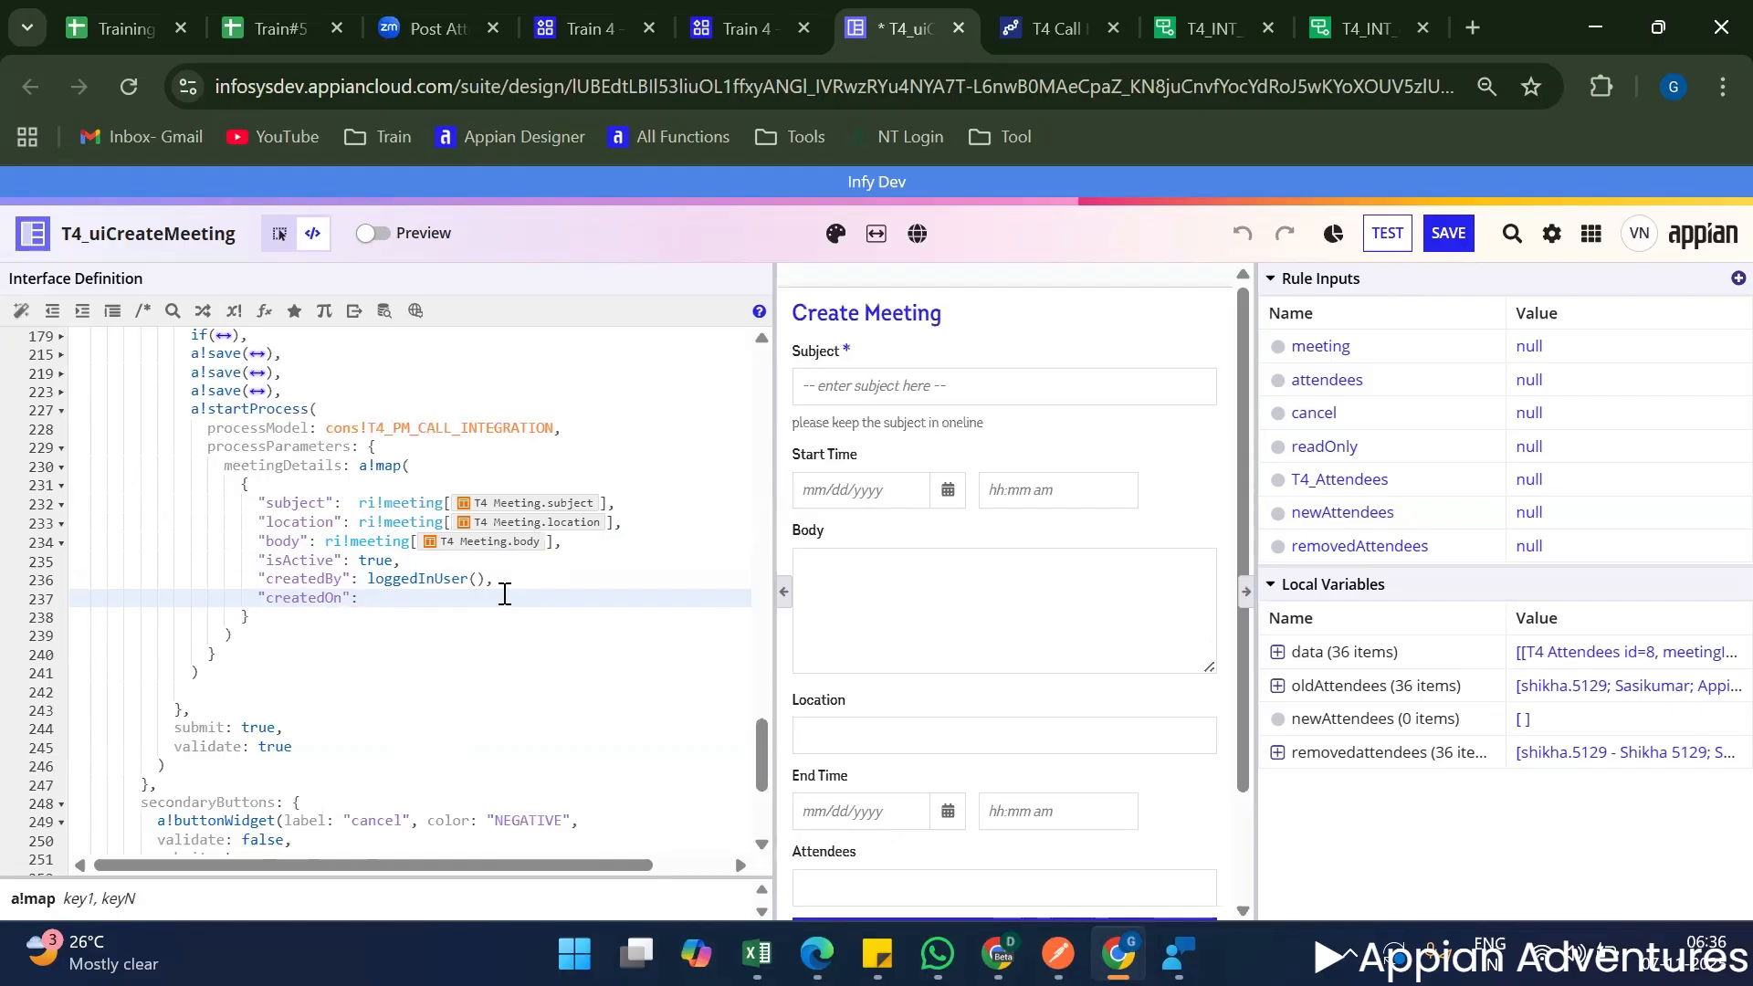
{"action": "type", "text": "now"}
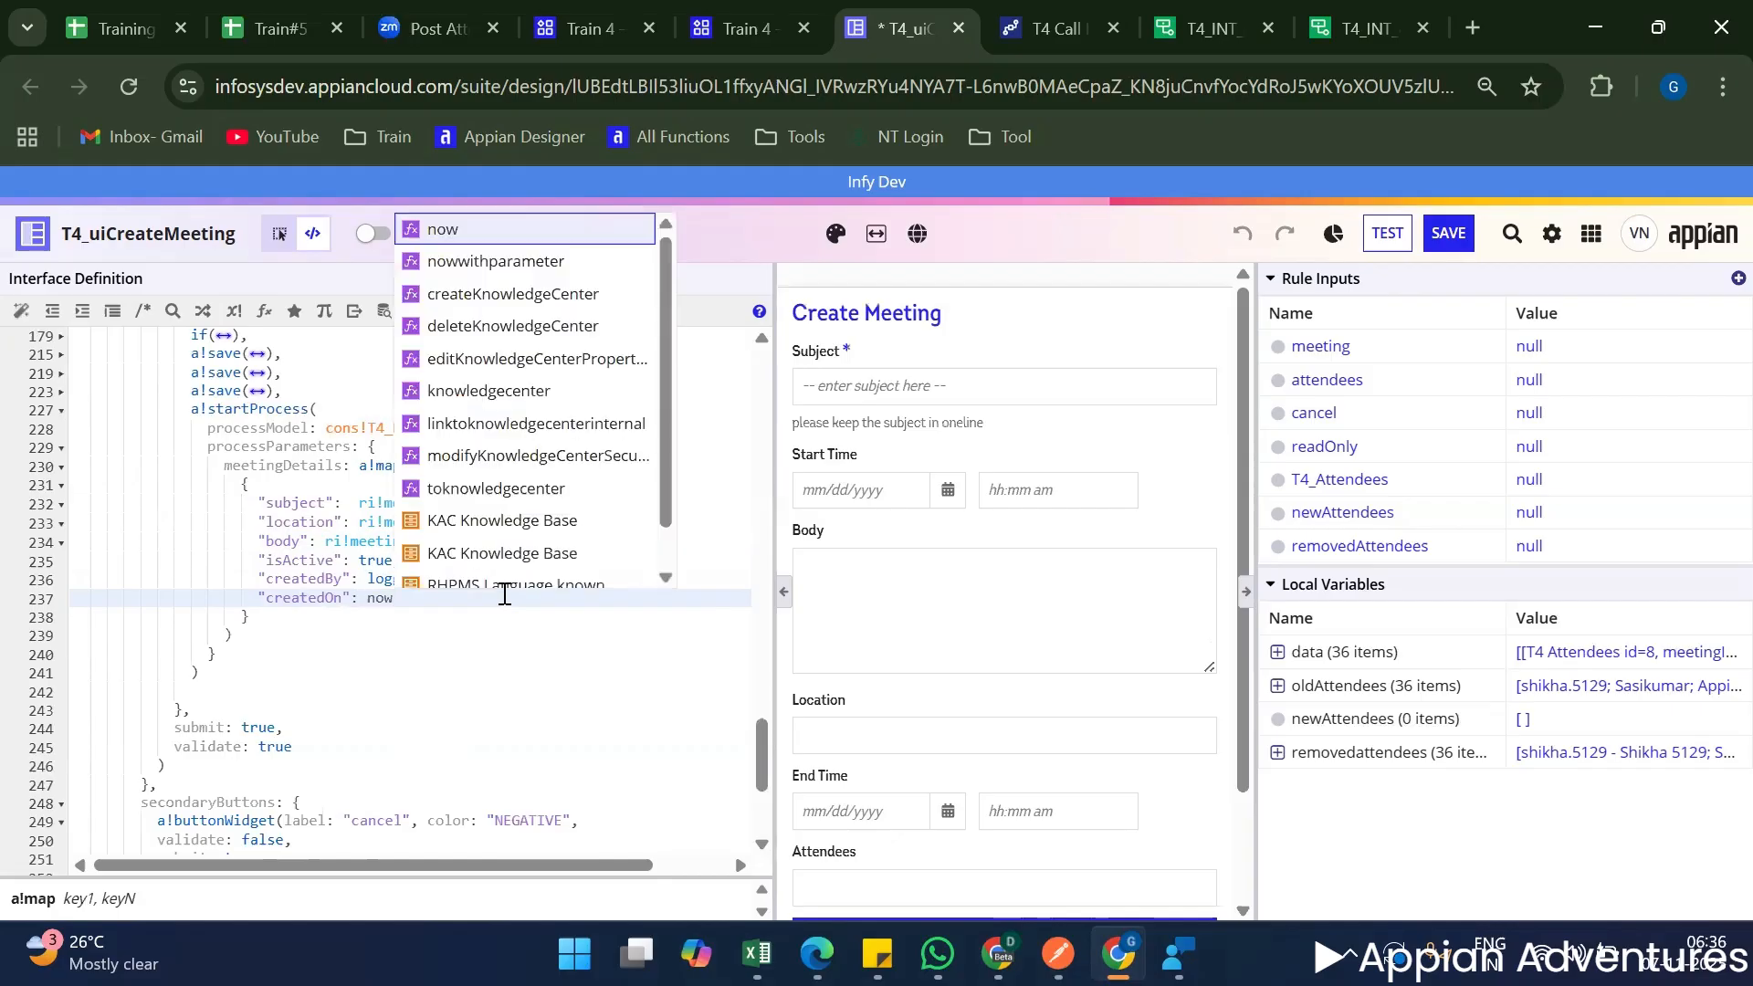
{"action": "key", "text": "Return"}
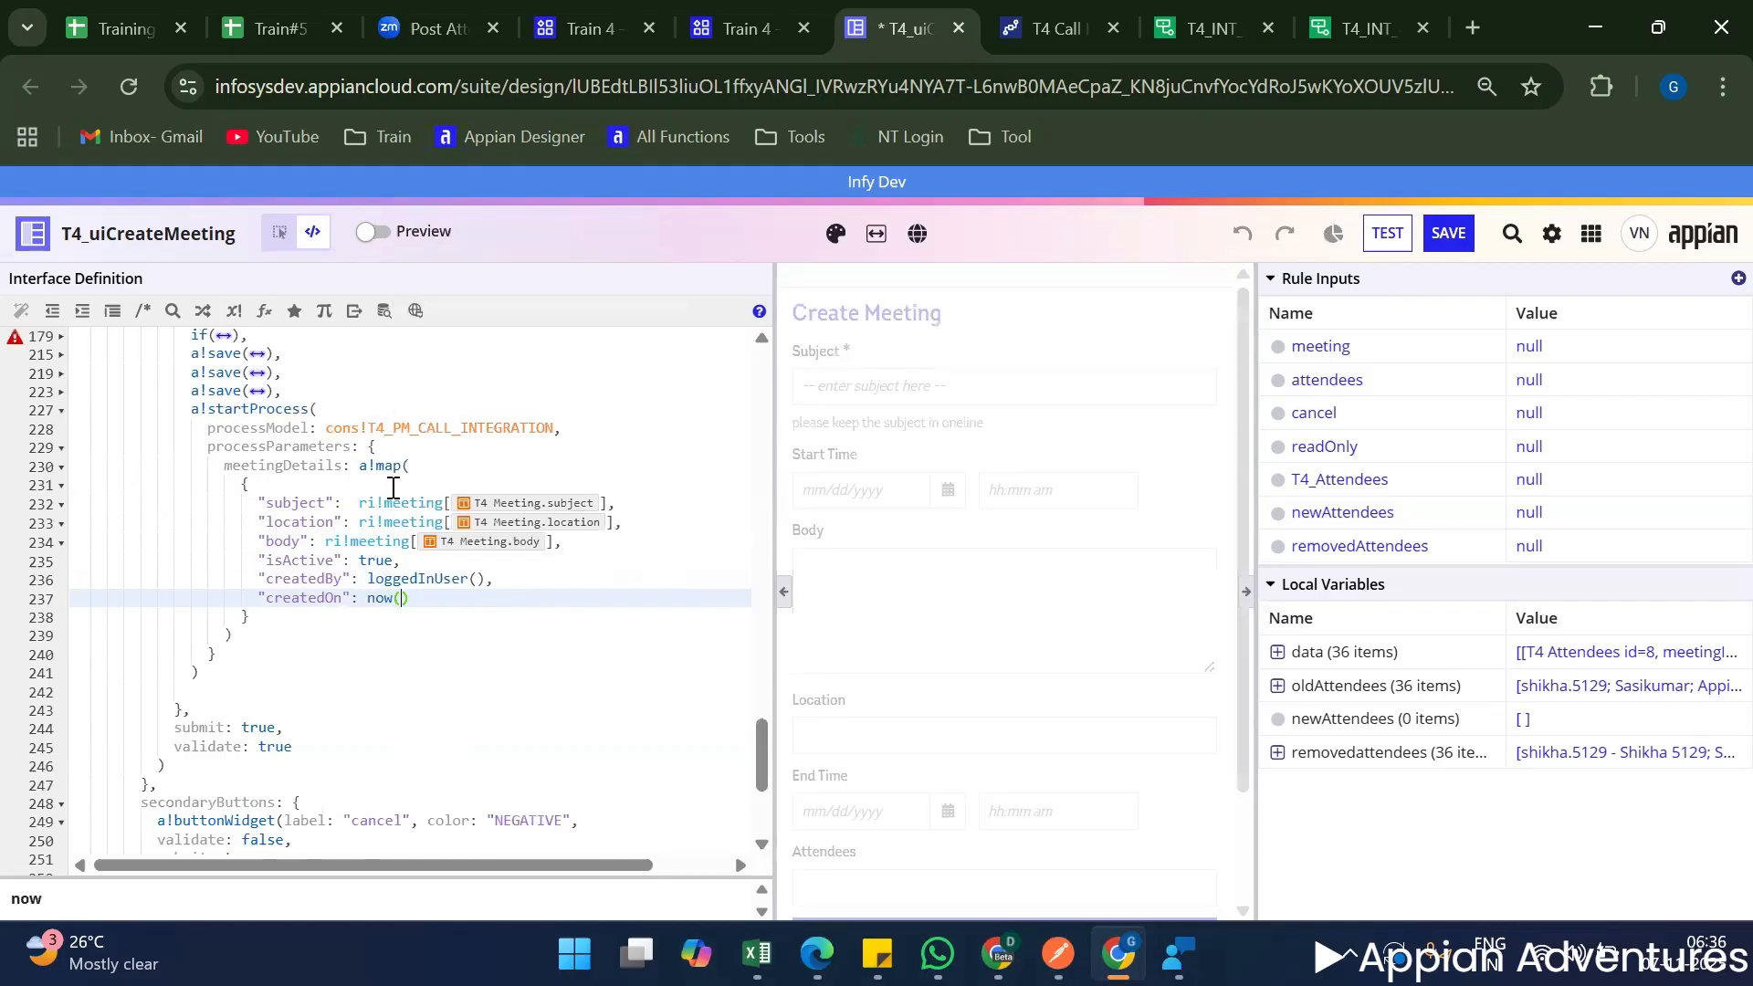
{"action": "double_click", "coordinate": [413, 468]}
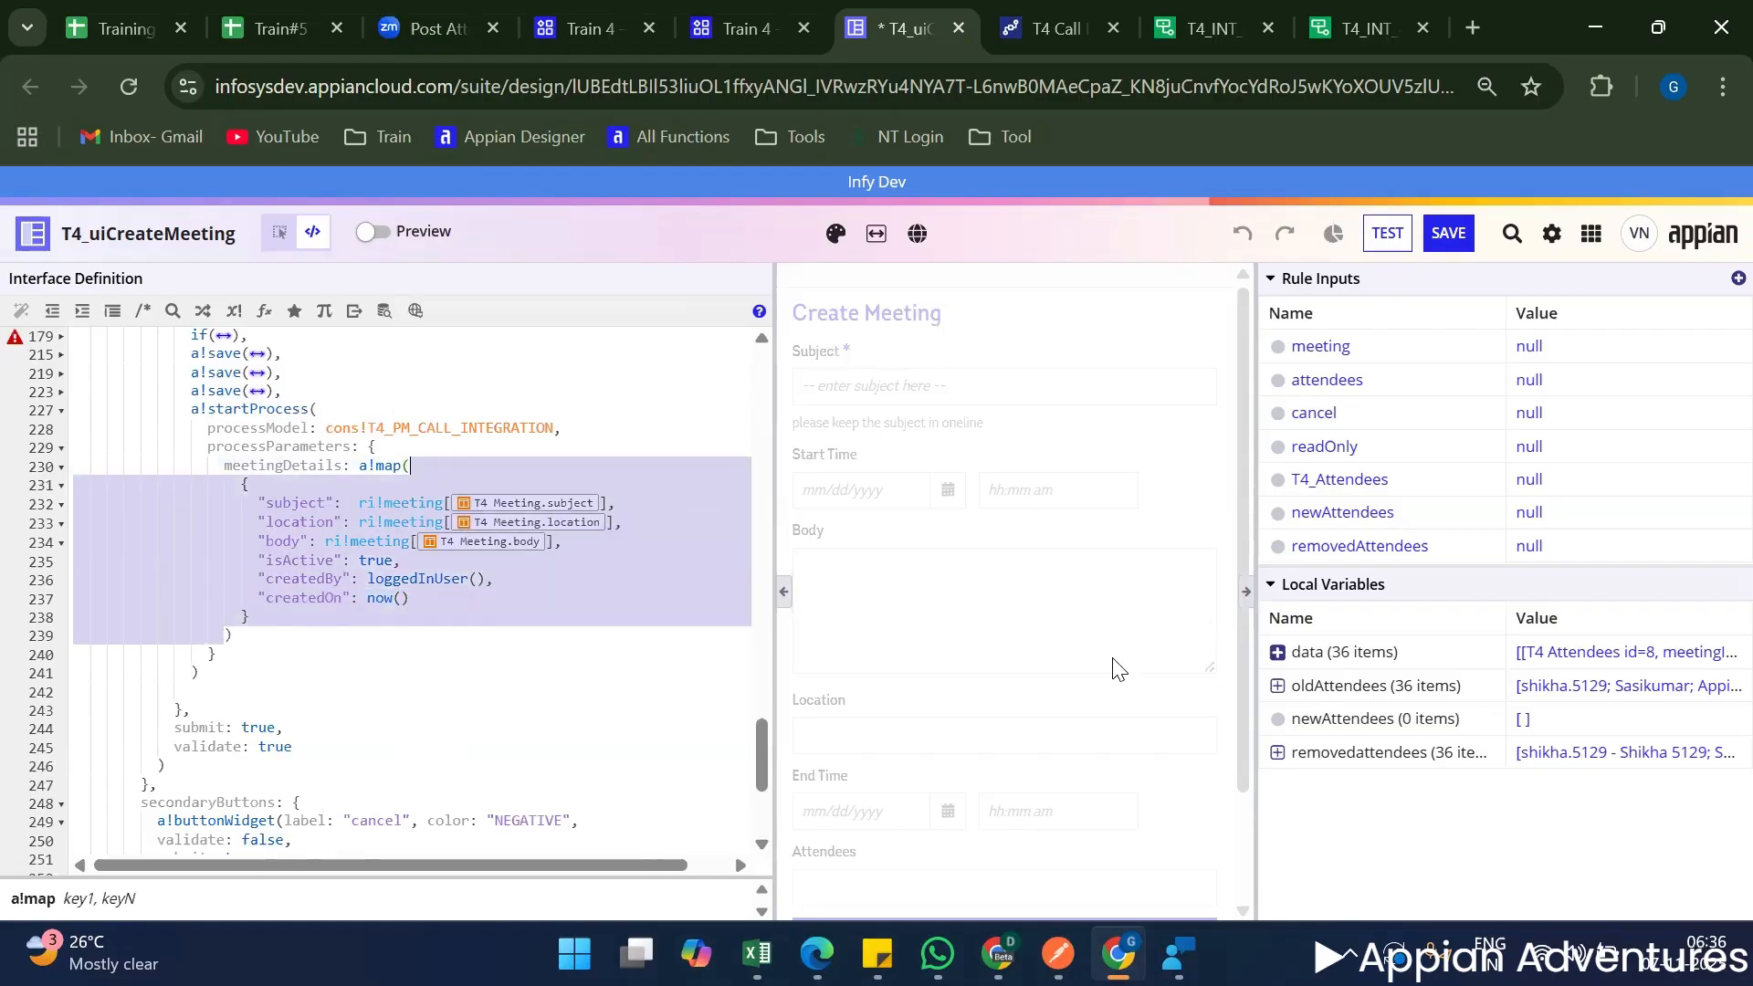
Hide the interface definition, enter NA for Subject, Location and Body in the Create Meeting form, and submit it.
{"action": "left_click", "coordinate": [784, 591]}
{"action": "left_click", "coordinate": [291, 381]}
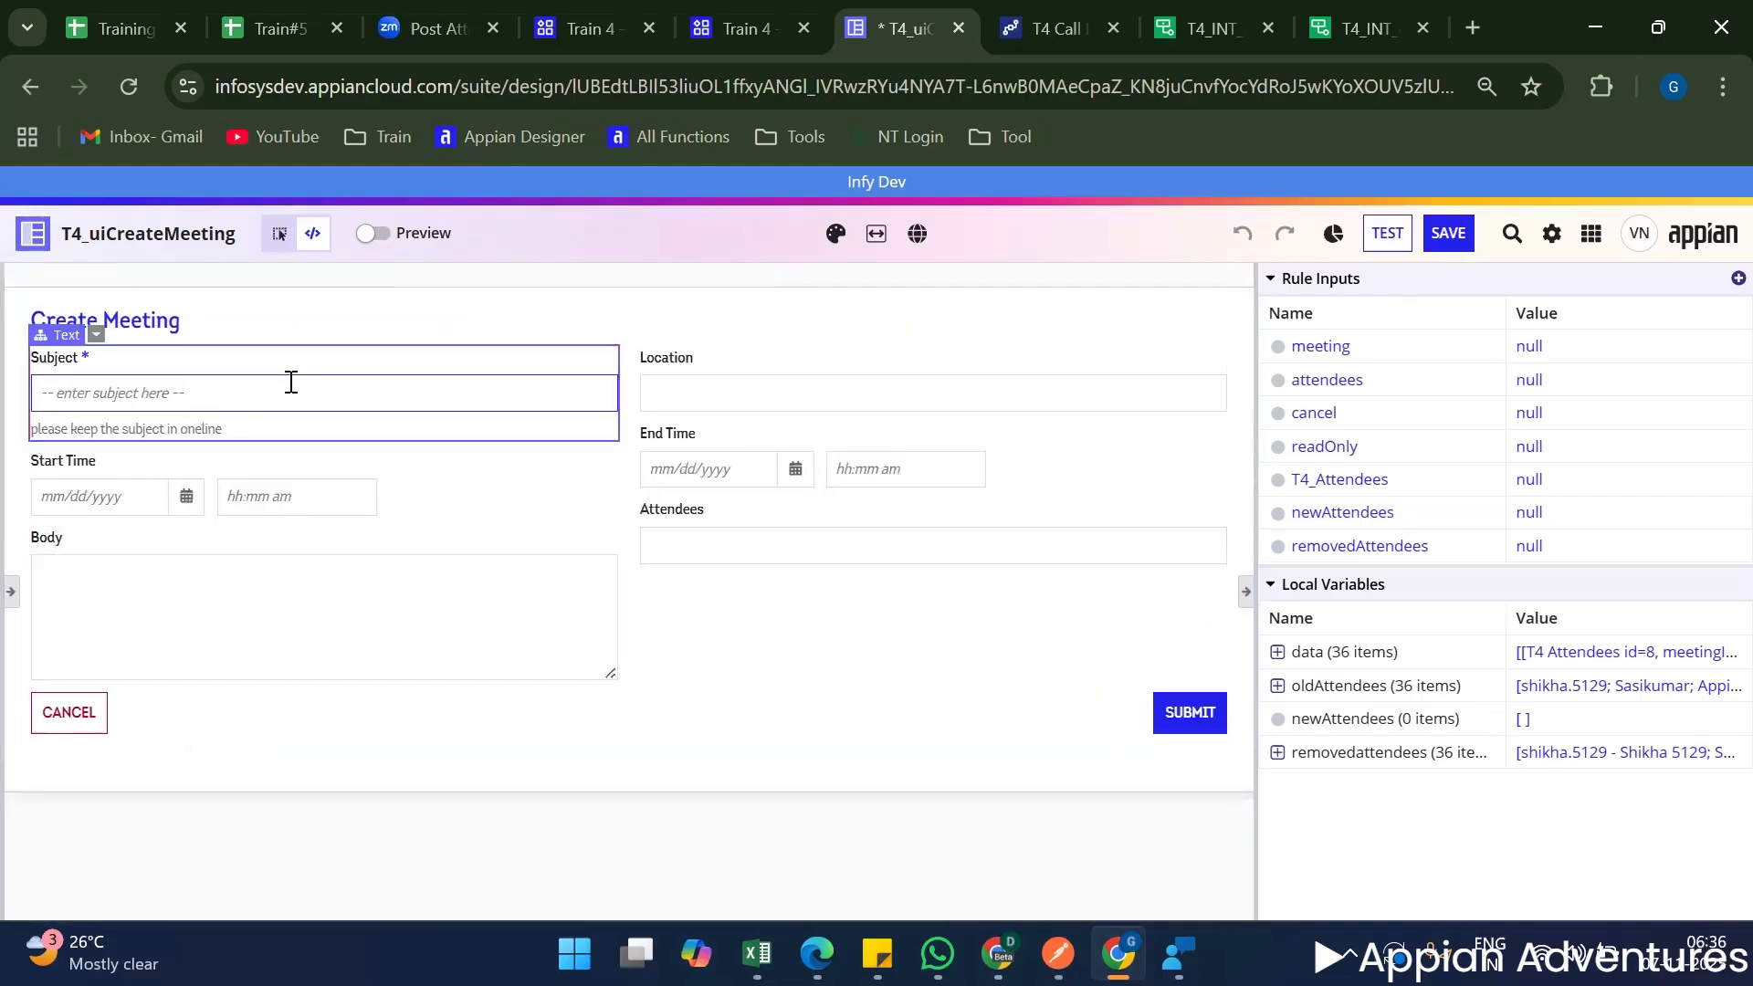
{"action": "type", "text": "NA"}
{"action": "left_click", "coordinate": [780, 393]}
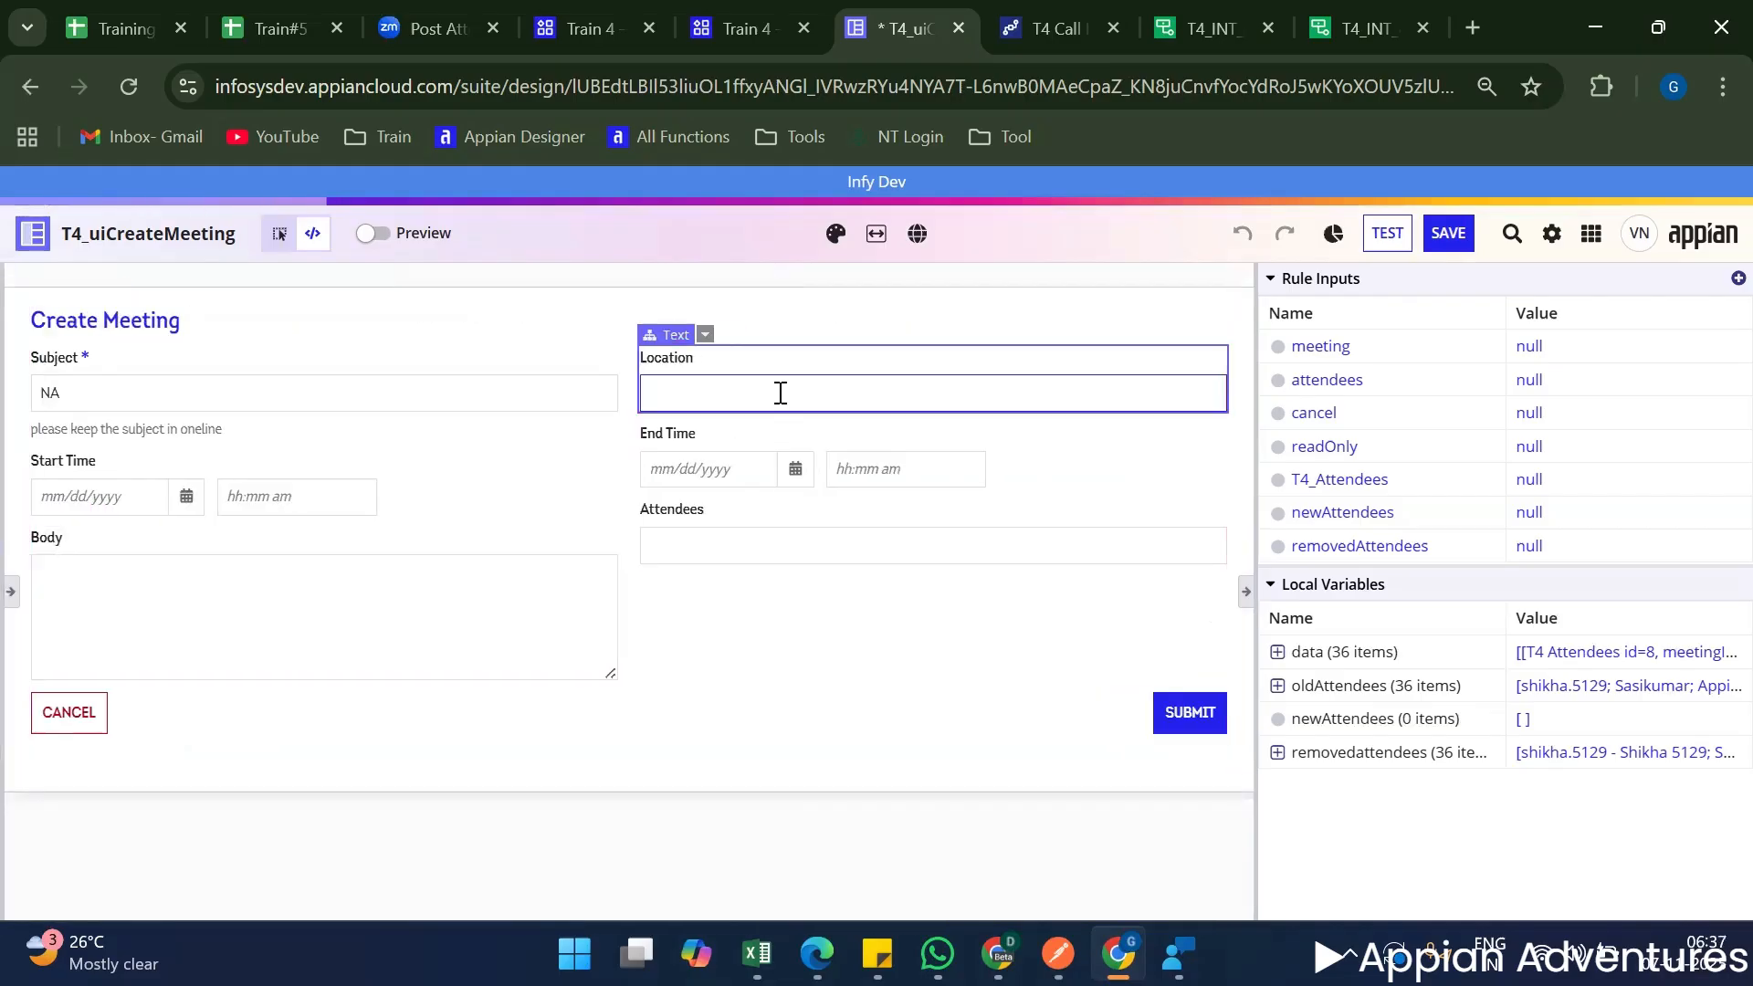
{"action": "type", "text": "NA"}
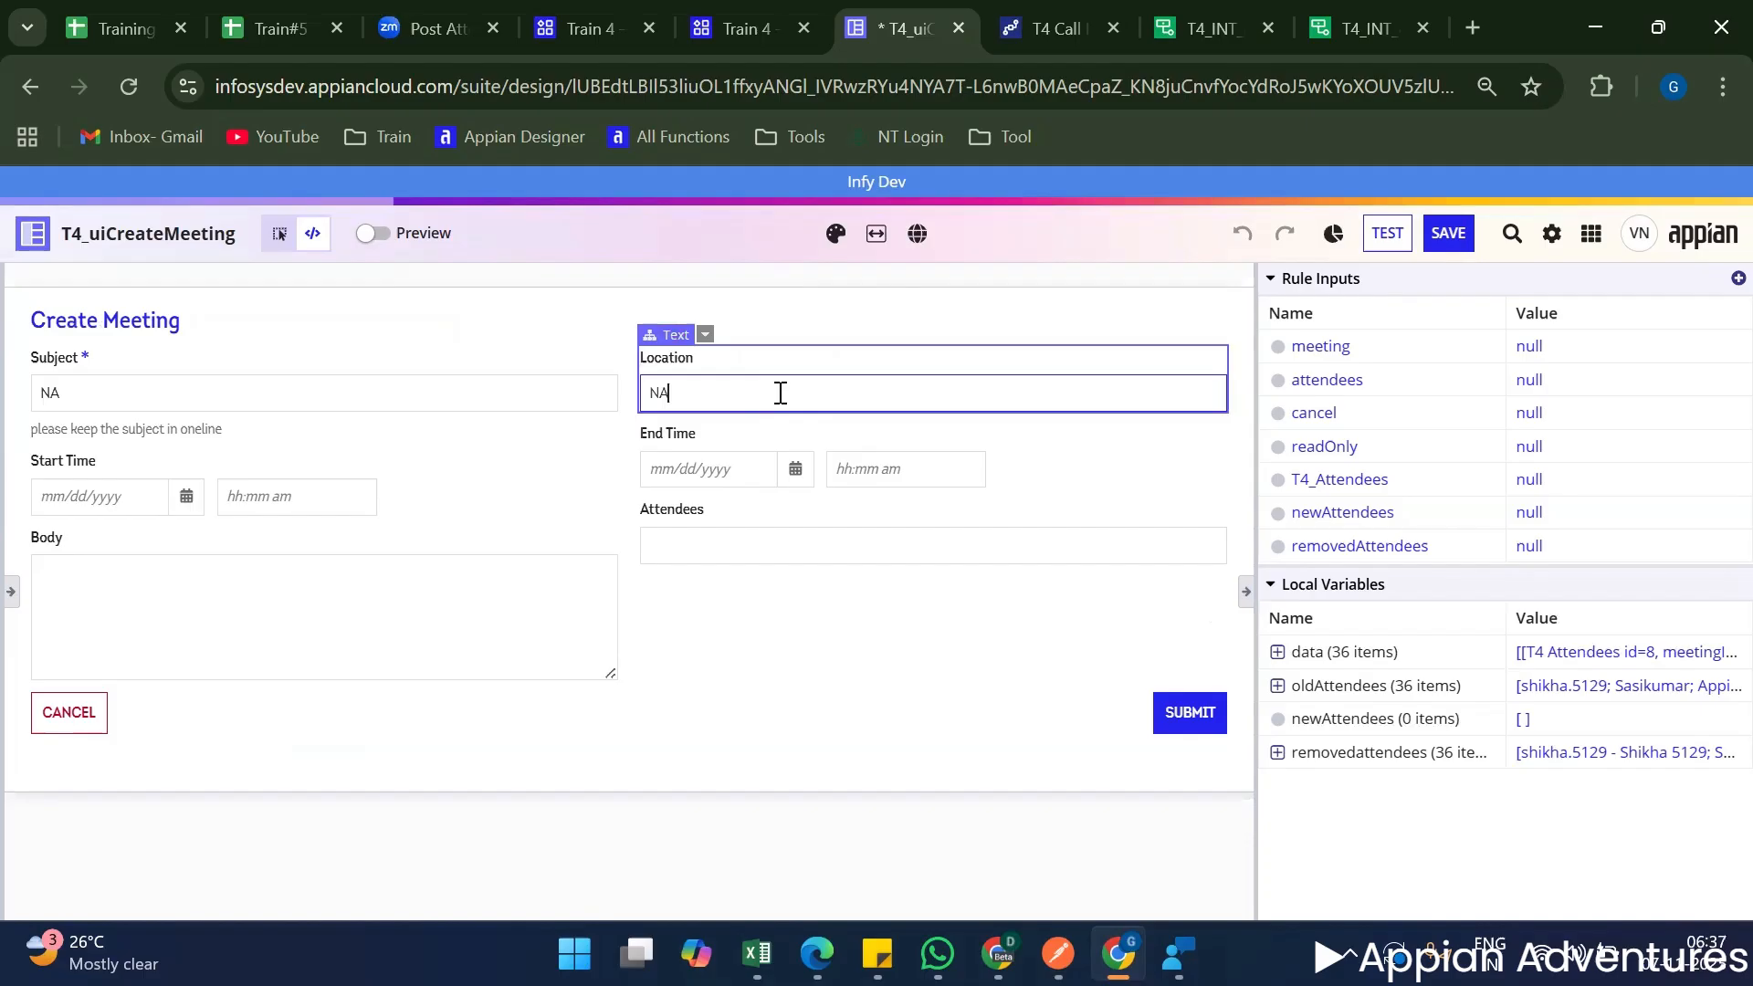
{"action": "left_click", "coordinate": [195, 576]}
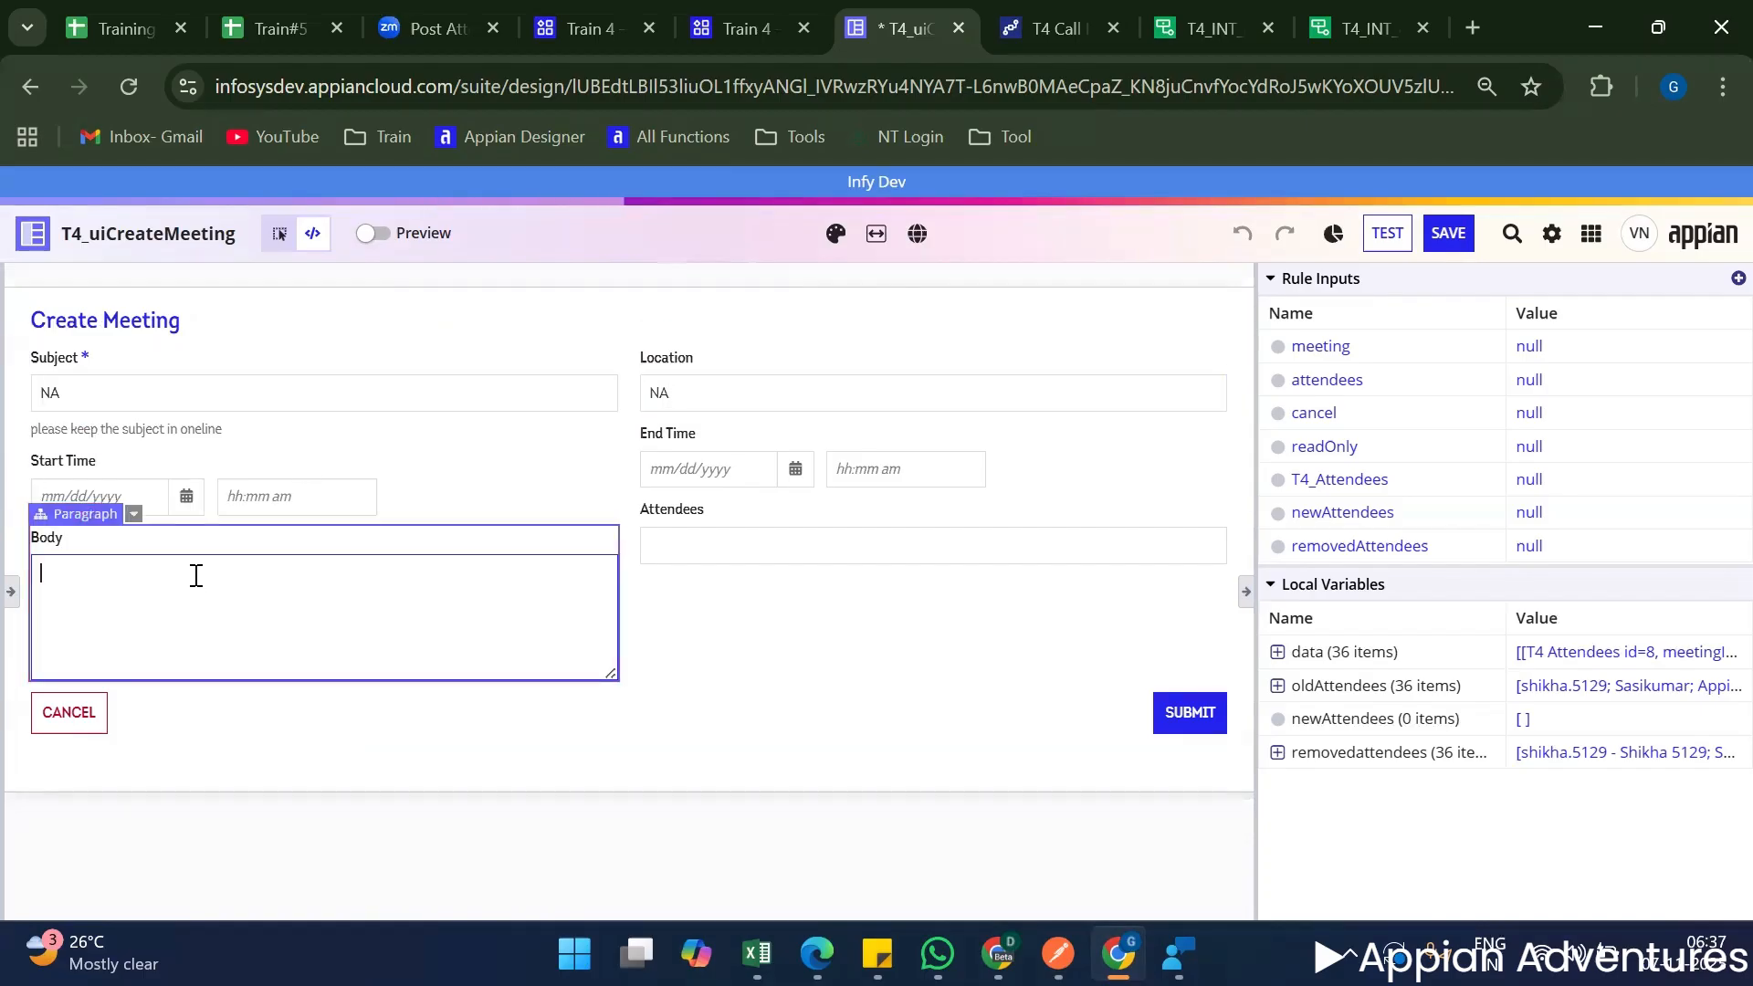
{"action": "left_click", "coordinate": [851, 719]}
{"action": "left_click", "coordinate": [1189, 713]}
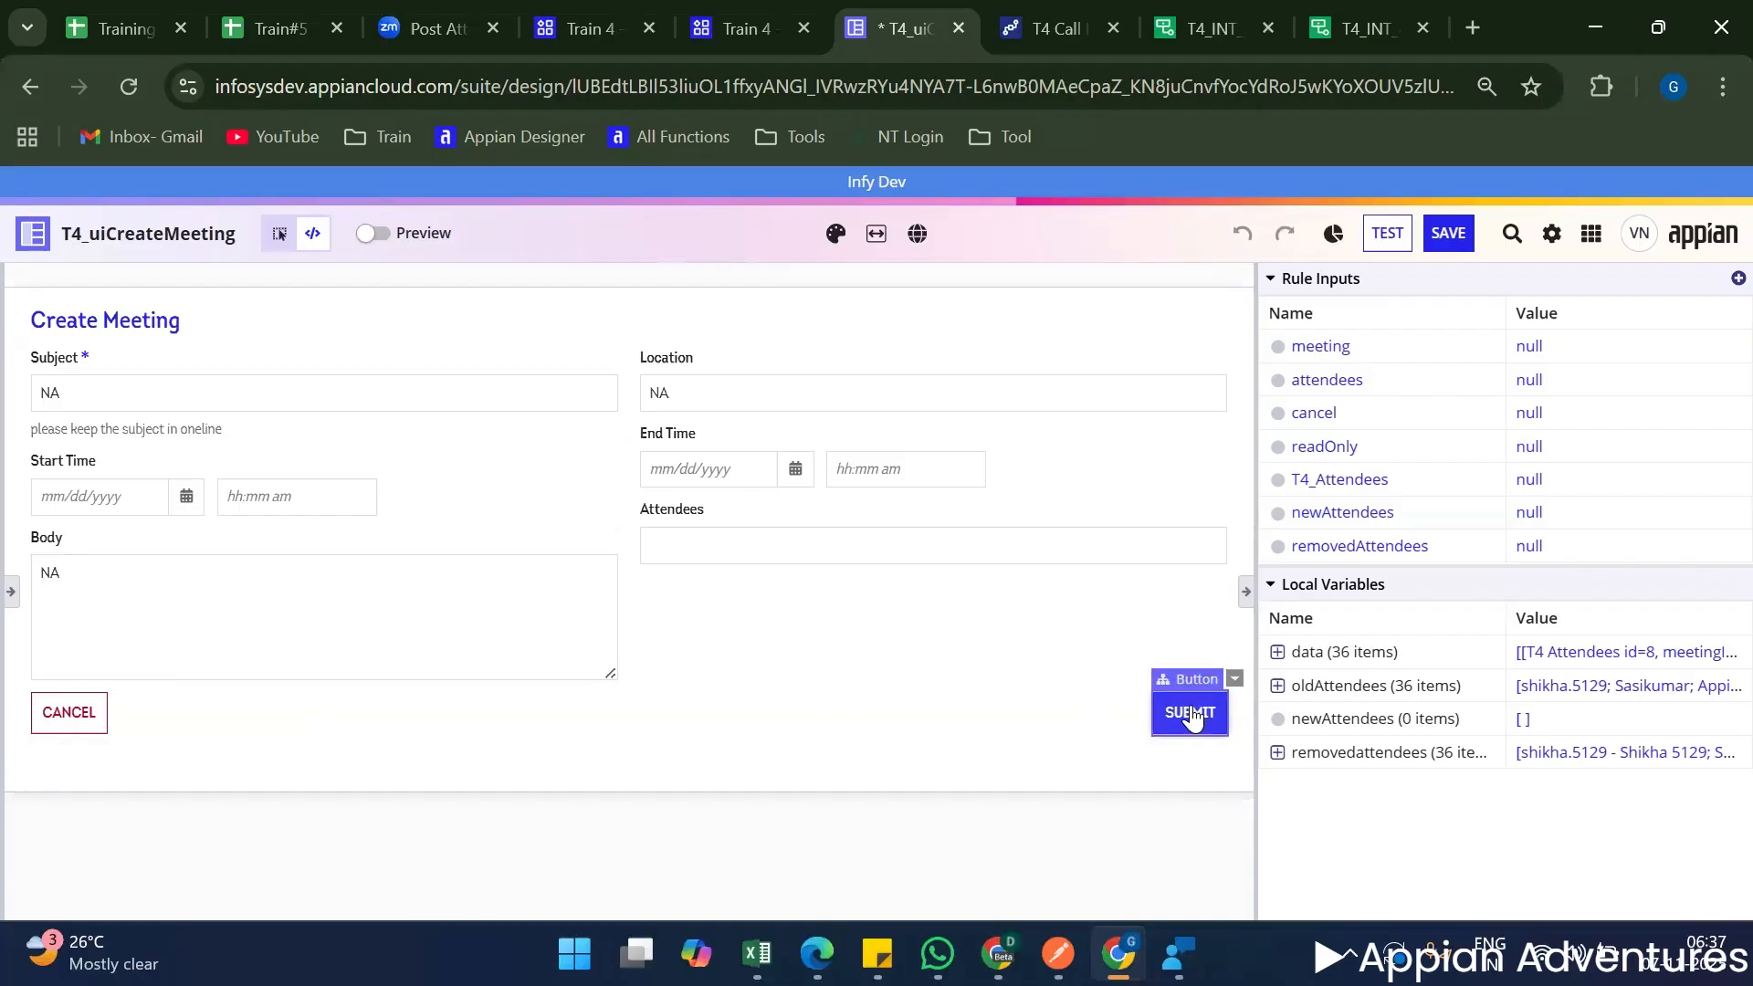
Submit the Create Meeting form and remove the curly braces wrapping the entries of the meetingDetails a!map() in the interface definition.
{"action": "left_click", "coordinate": [1191, 717]}
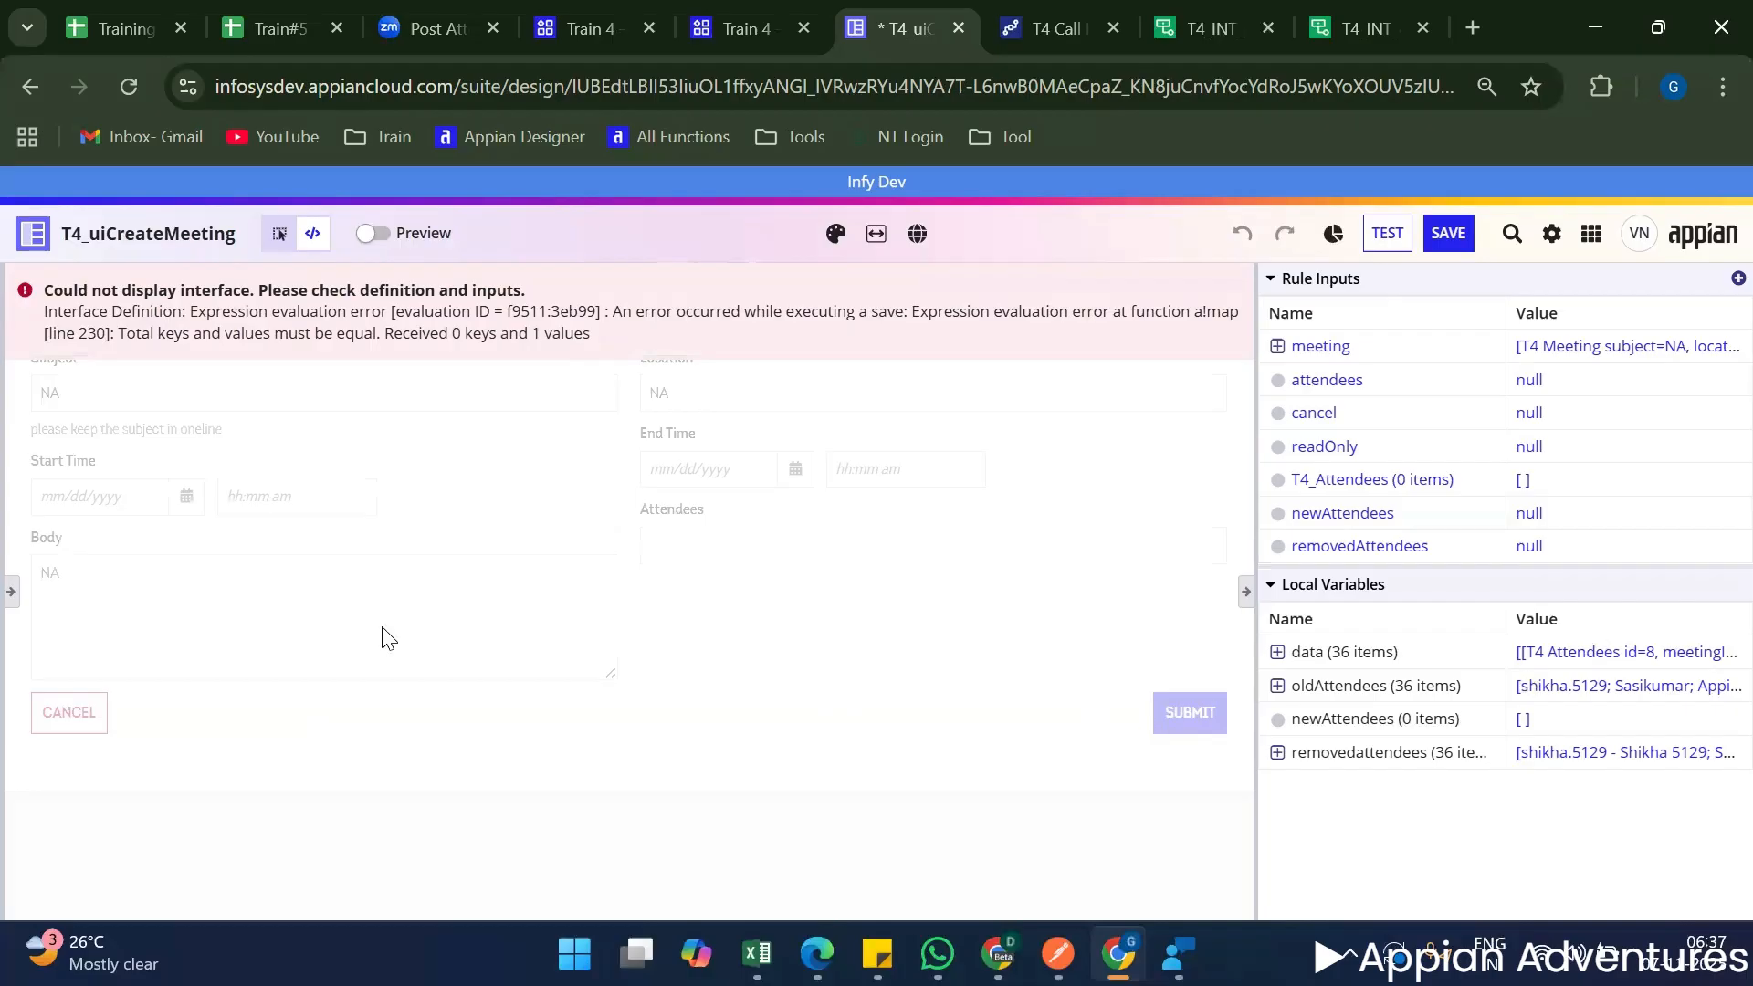
{"action": "left_click", "coordinate": [11, 598]}
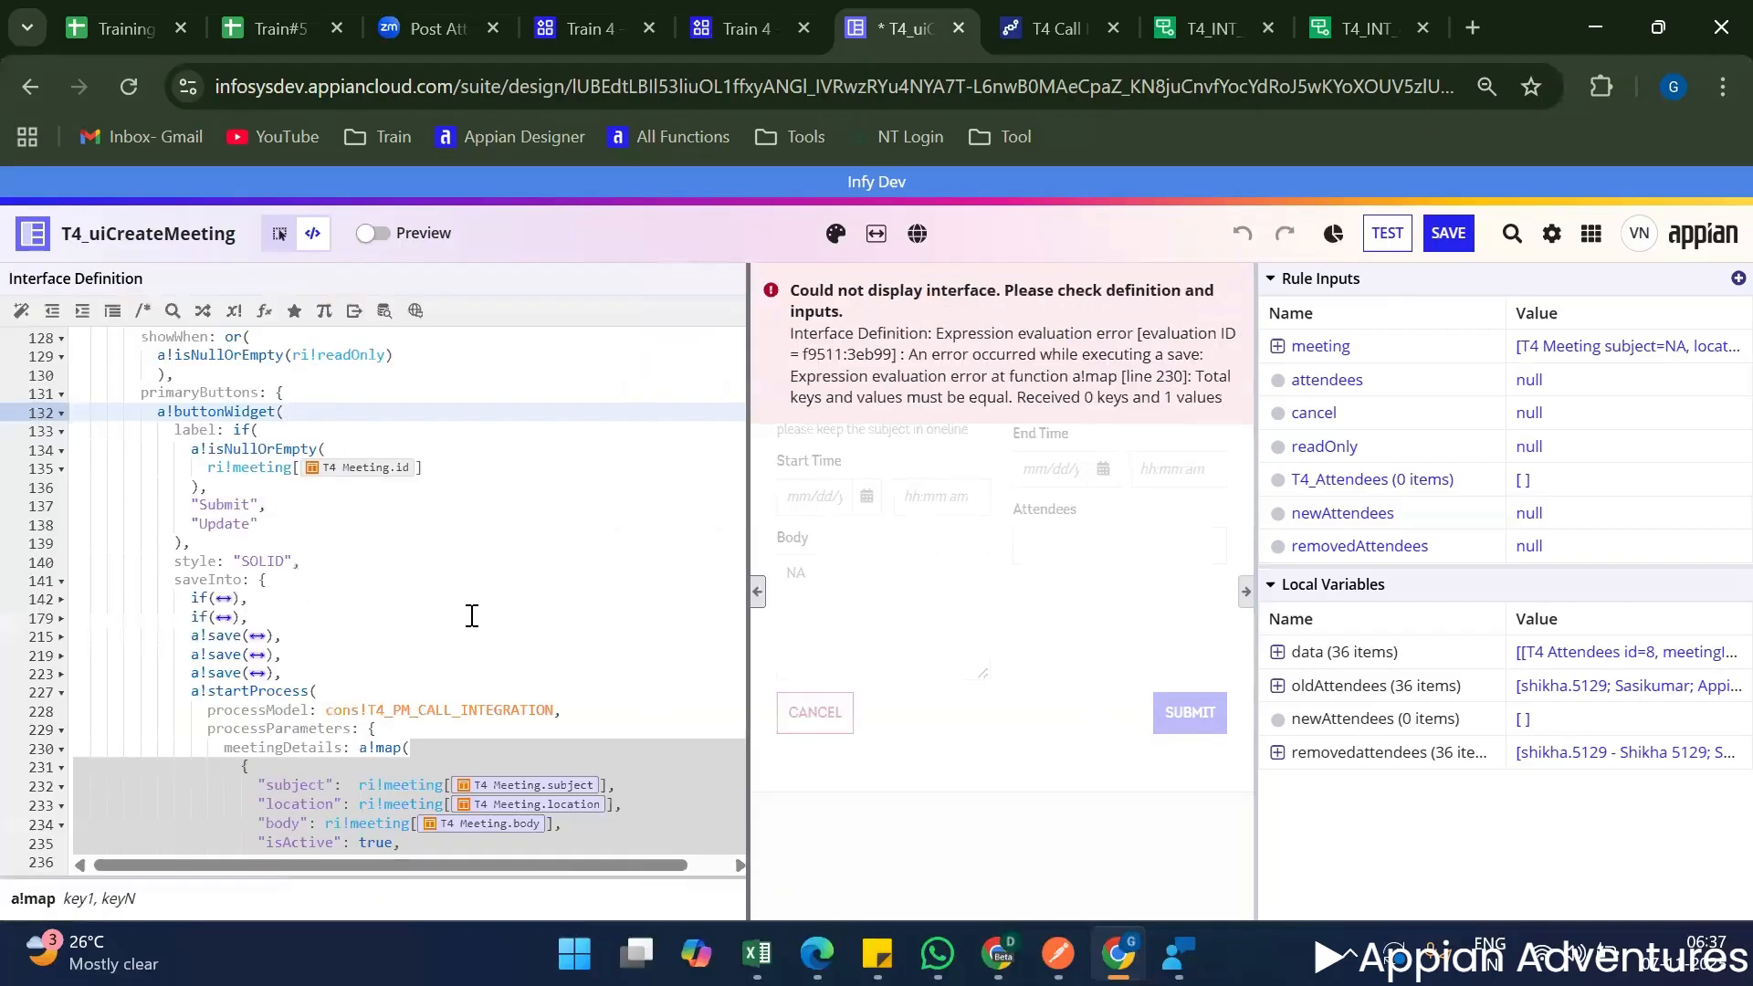
{"action": "scroll", "coordinate": [438, 573], "scroll_direction": "down", "scroll_amount": 3}
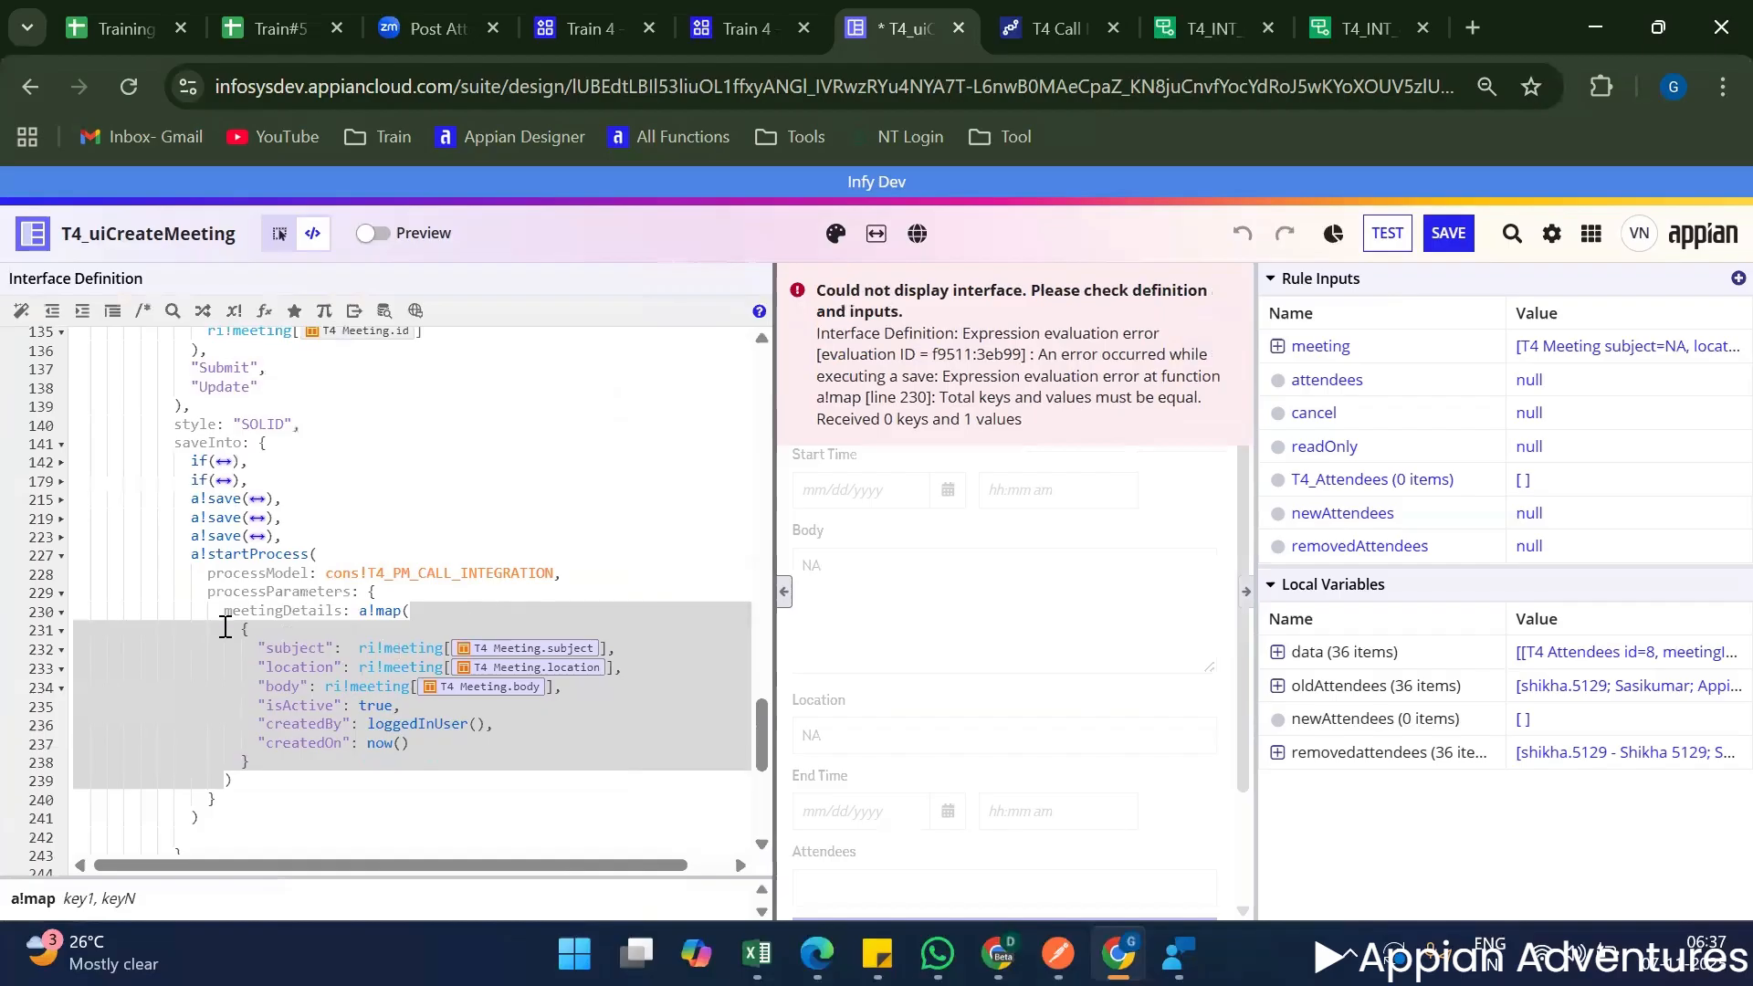
{"action": "left_click", "coordinate": [282, 626]}
{"action": "key", "text": "BackSpace"}
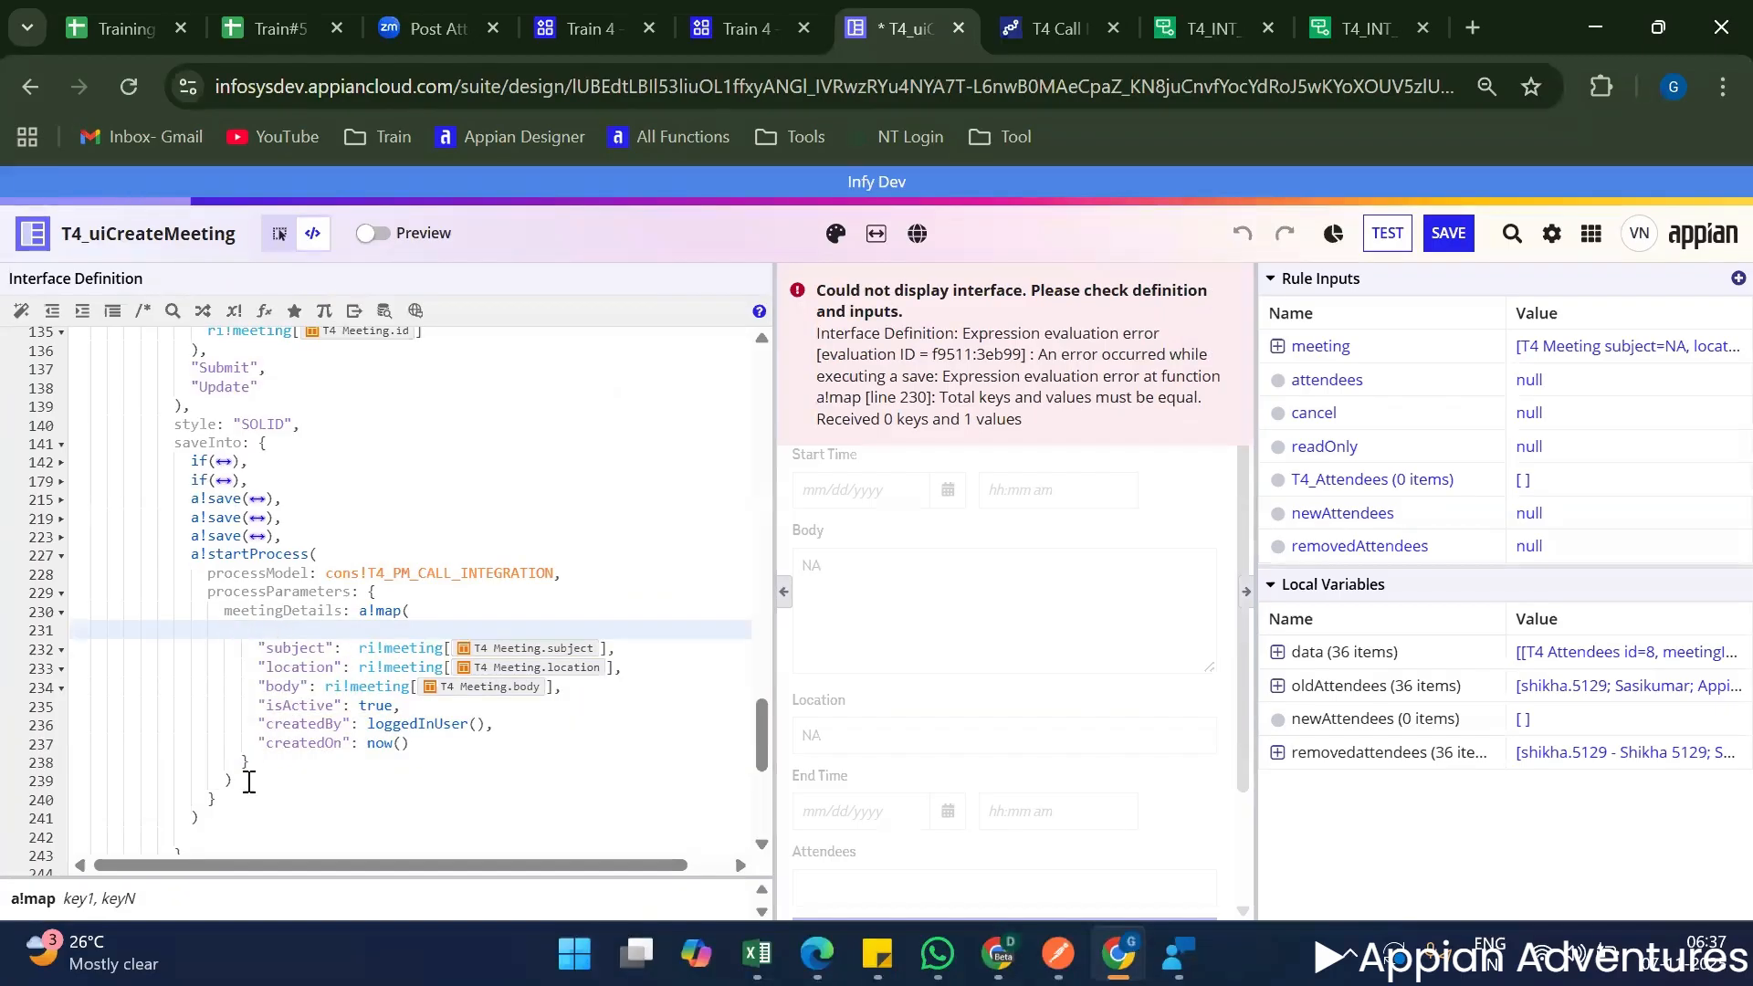
{"action": "left_click", "coordinate": [274, 761]}
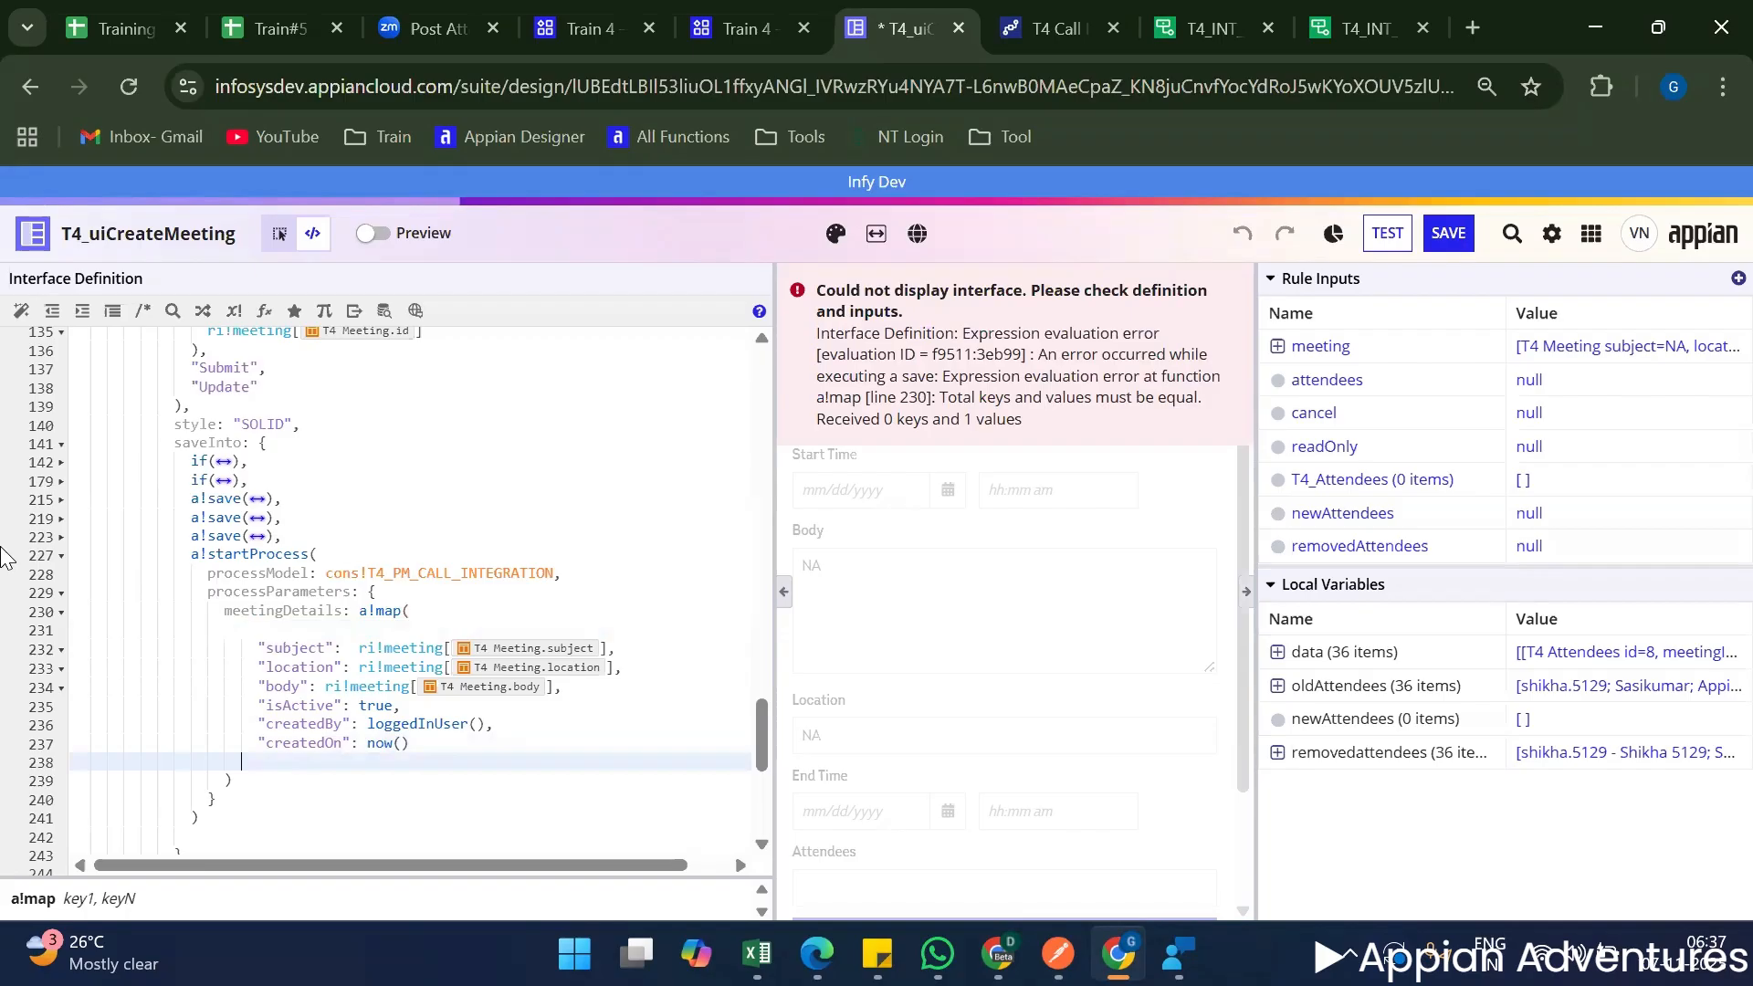
{"action": "left_click", "coordinate": [412, 611]}
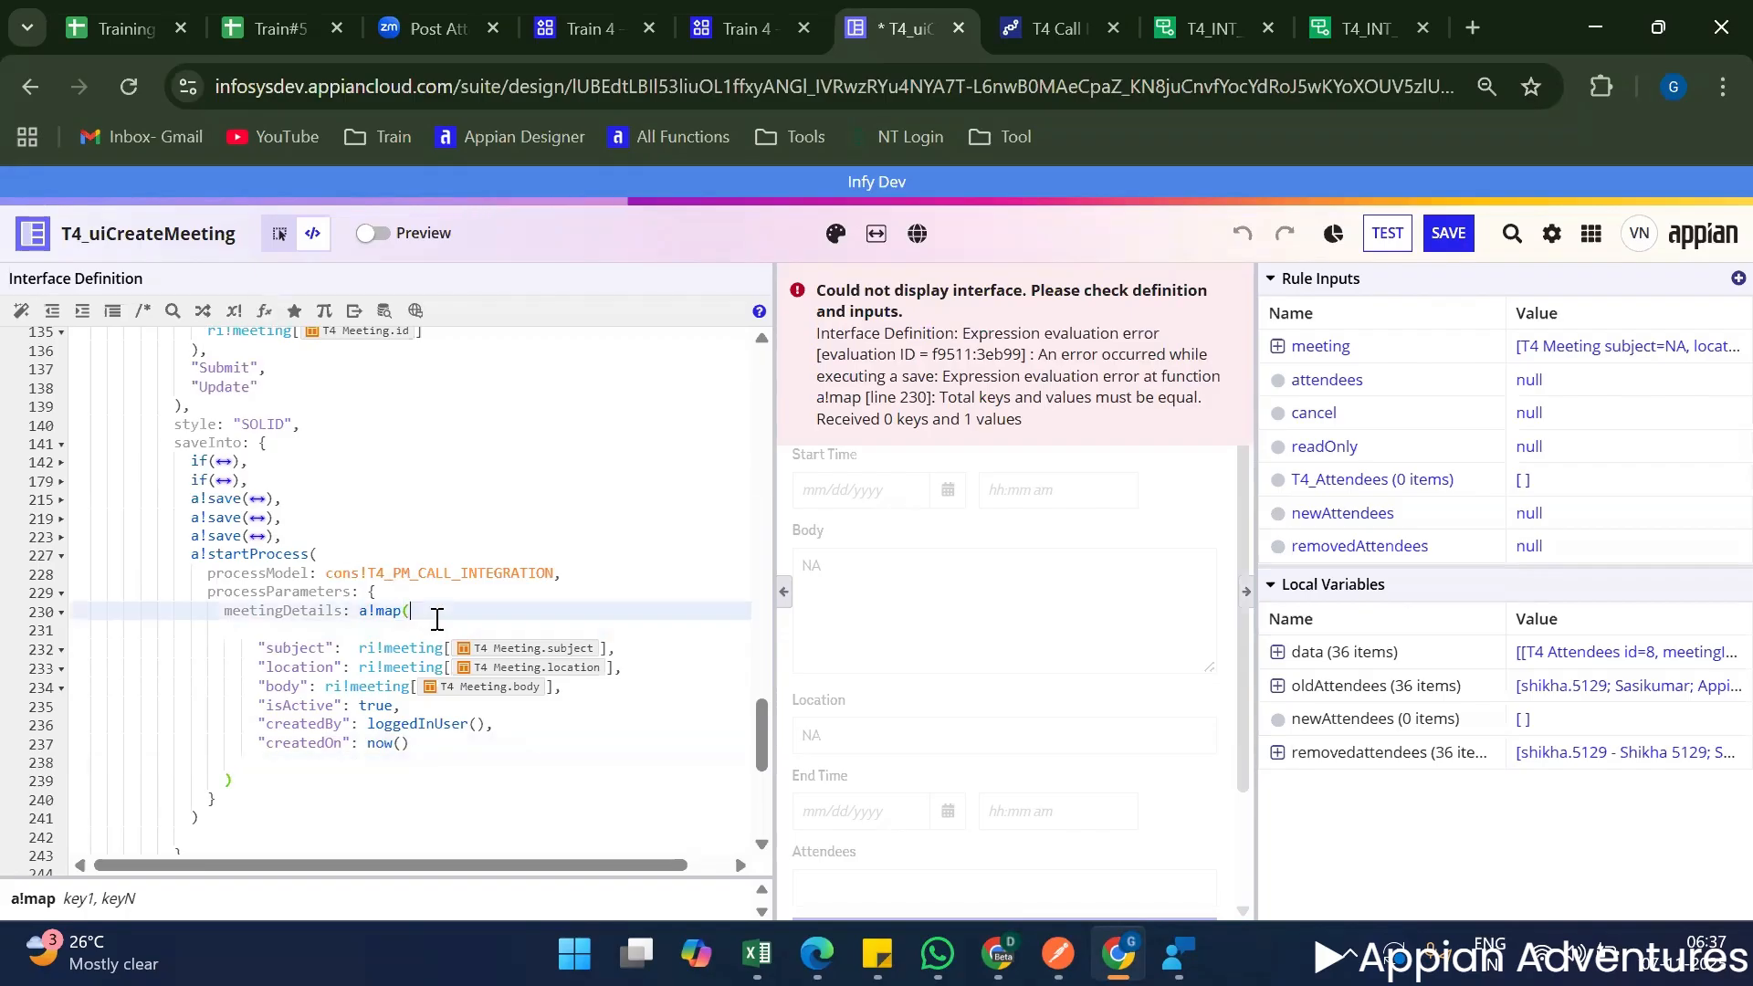
Format the interface expression, hide the definition and submit the Create Meeting form again.
{"action": "left_click", "coordinate": [20, 311]}
{"action": "left_click", "coordinate": [489, 518]}
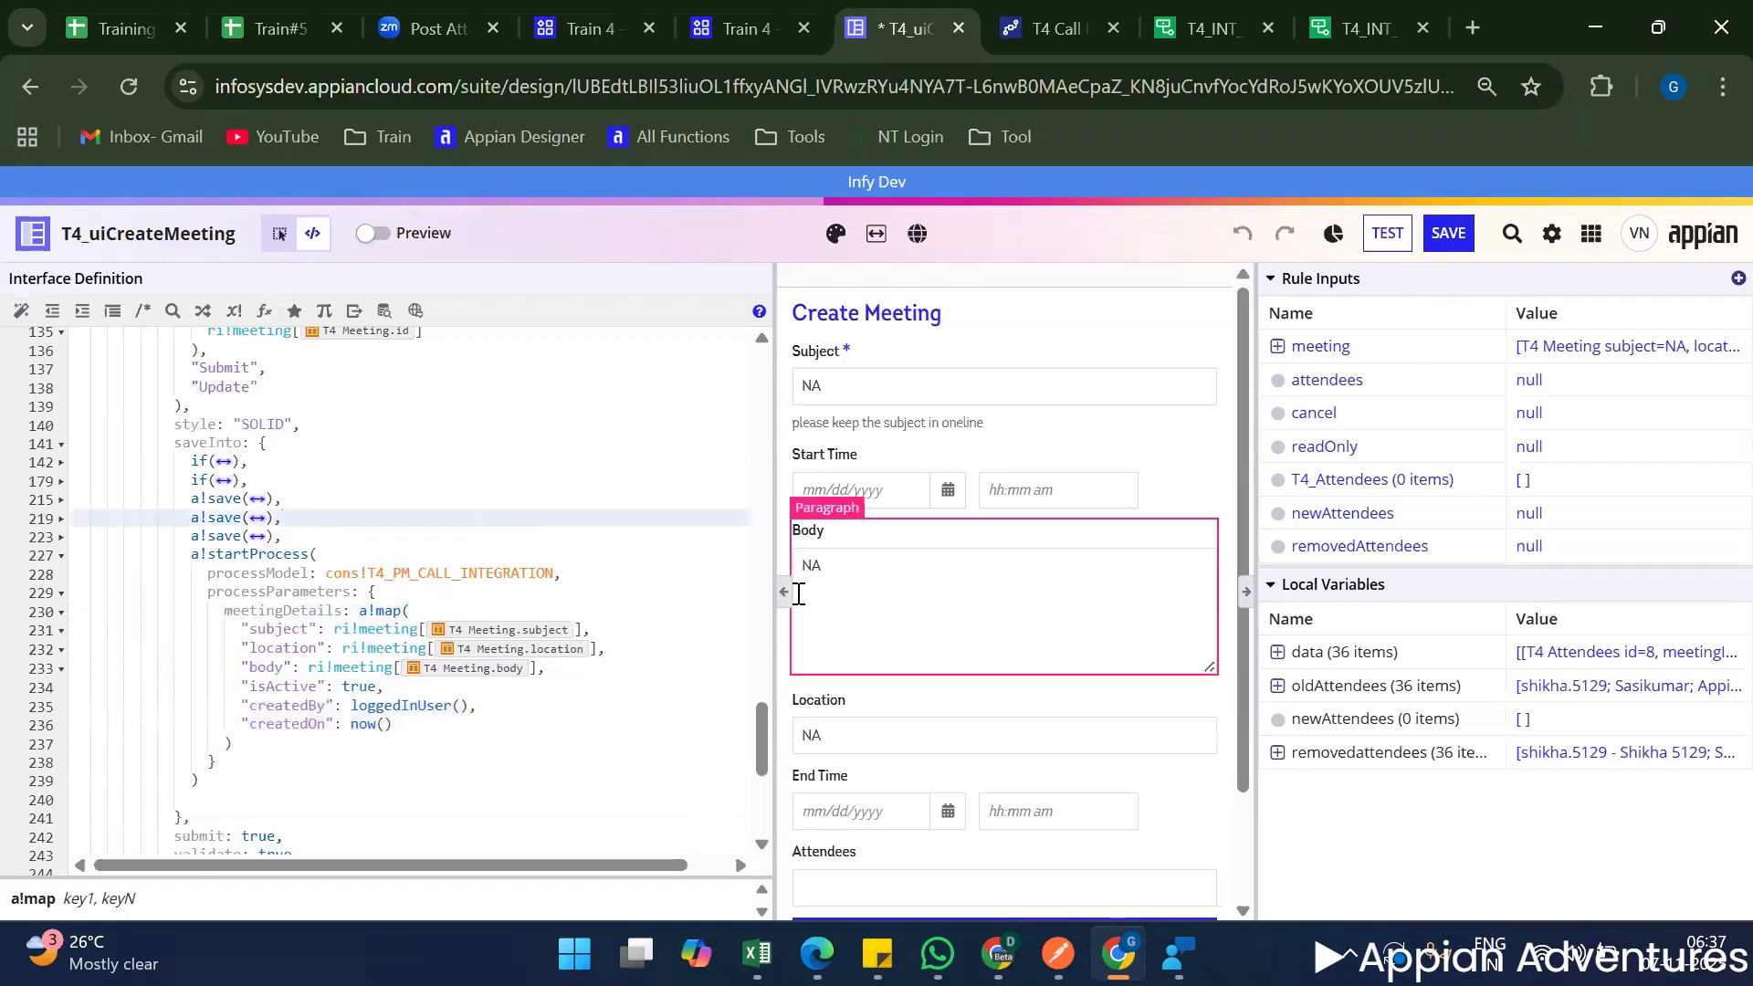
{"action": "left_click", "coordinate": [783, 591]}
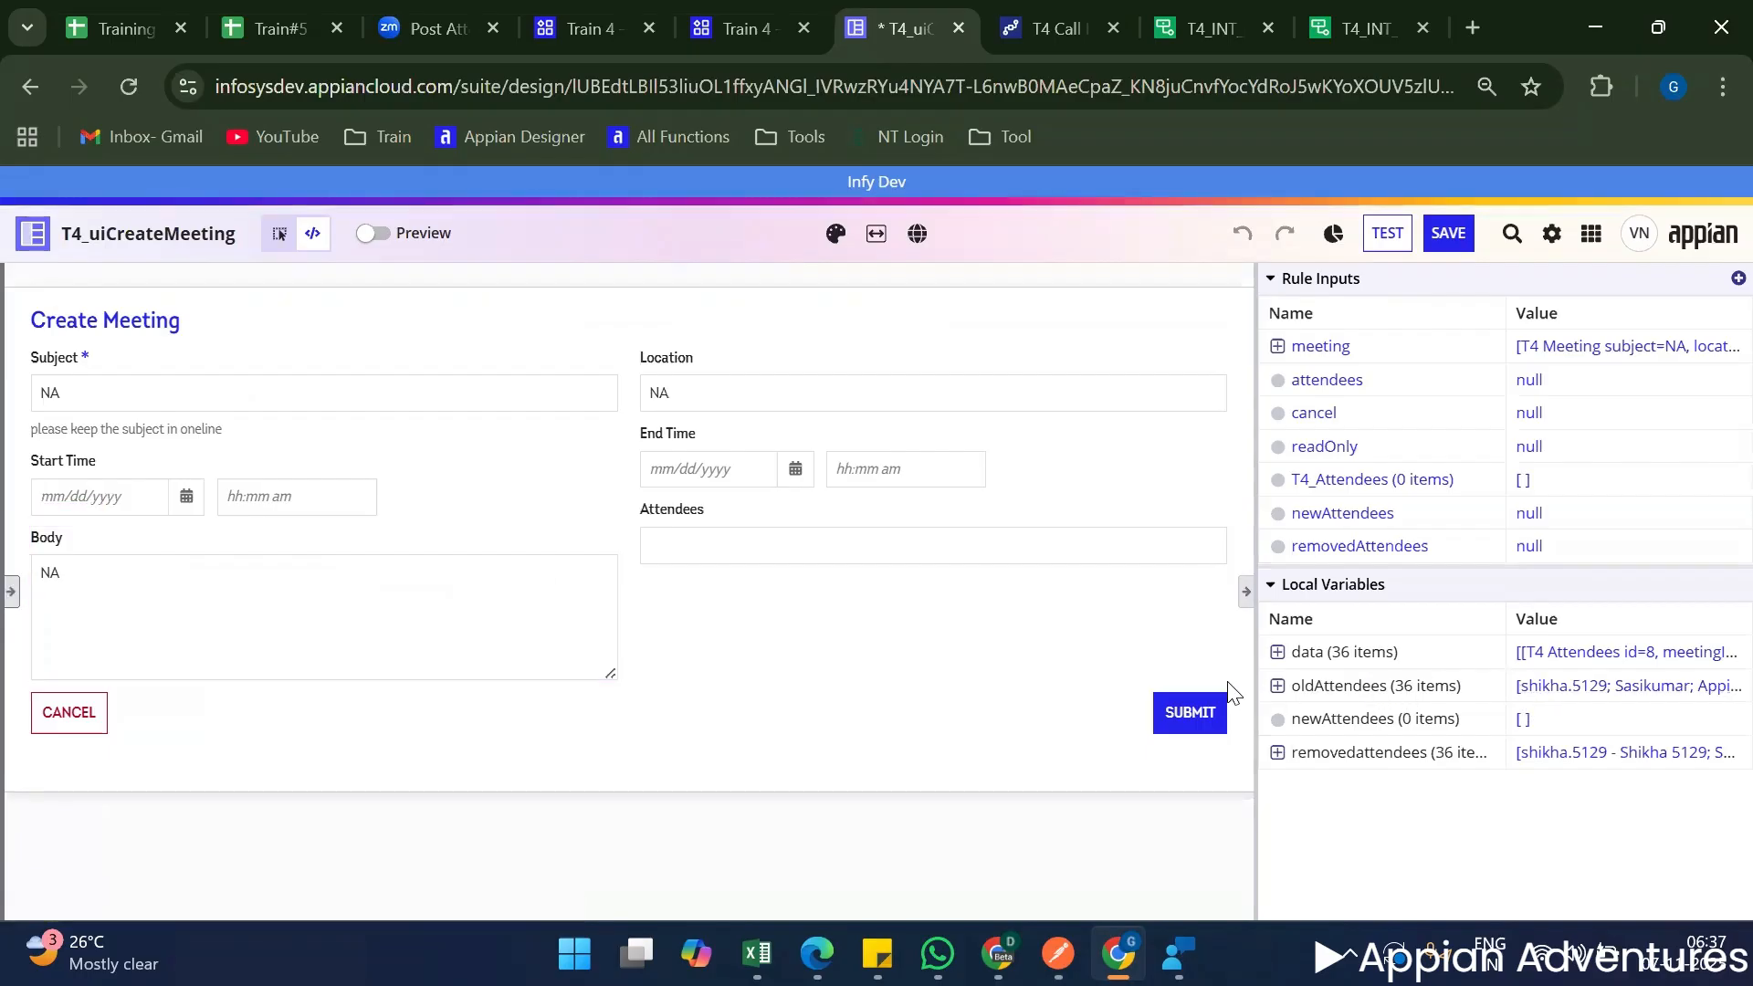
{"action": "left_click", "coordinate": [1178, 719]}
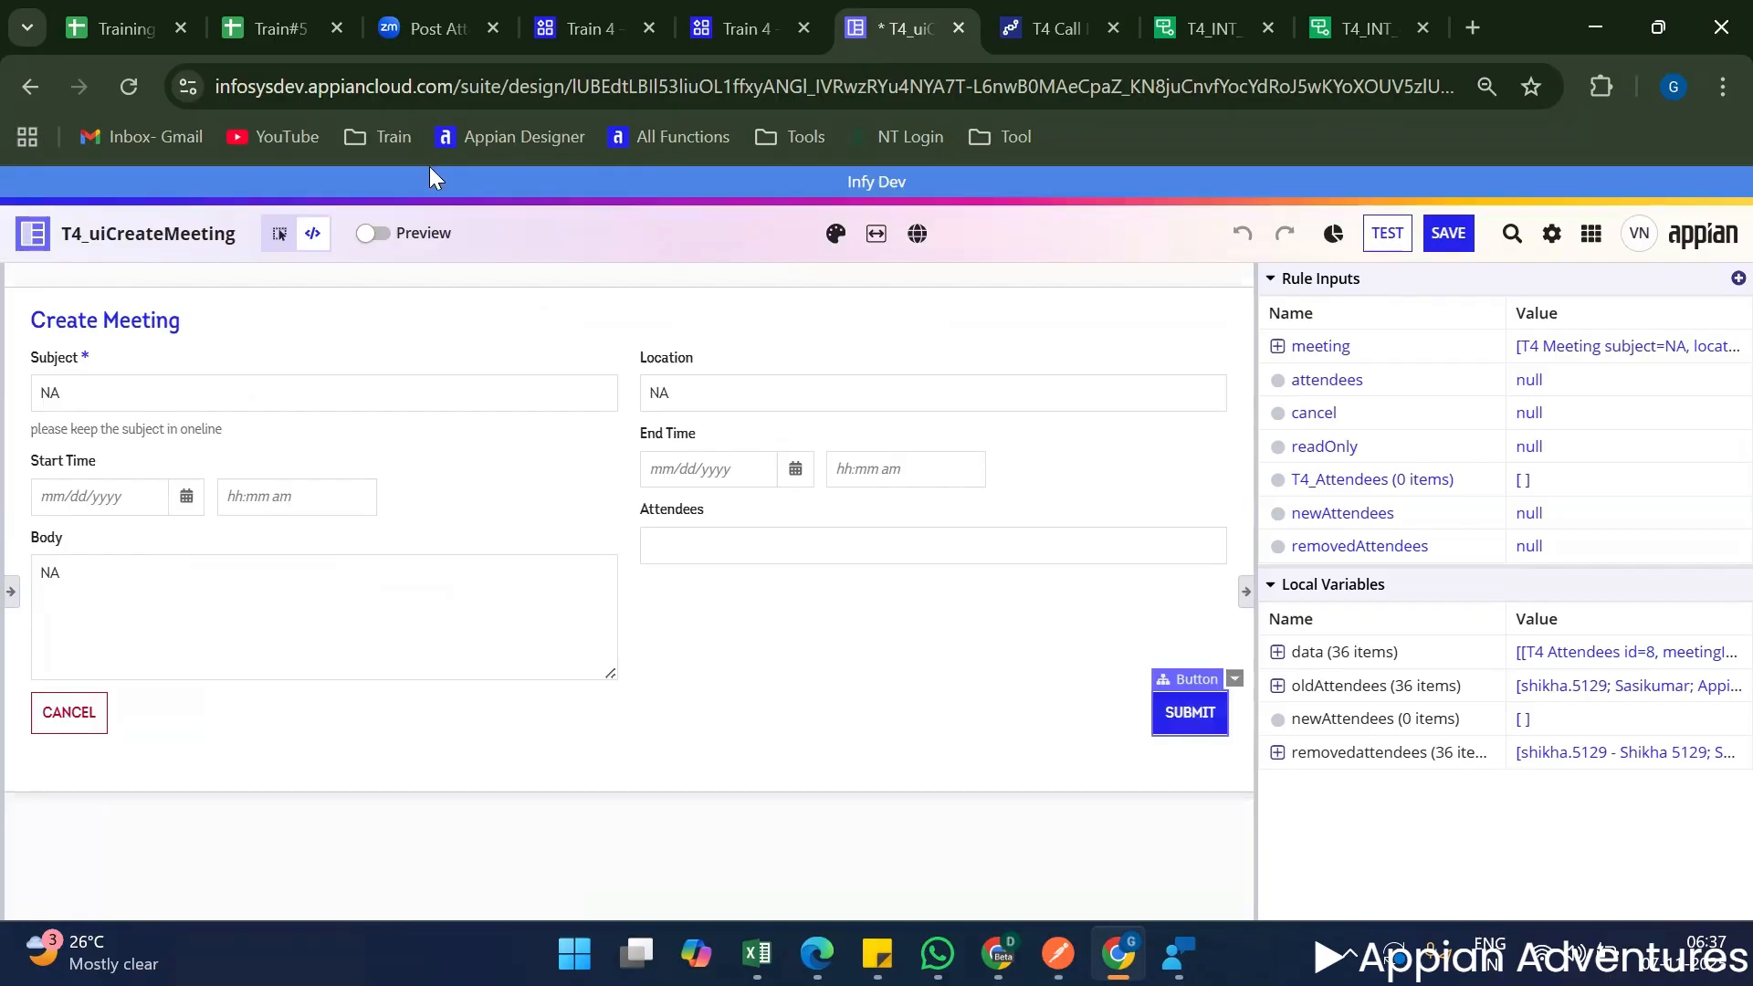
Refresh Train 4's process activity, open the latest T4 Call Integration instance and display its process details.
{"action": "key", "text": "ctrl+4"}
{"action": "left_click", "coordinate": [379, 372]}
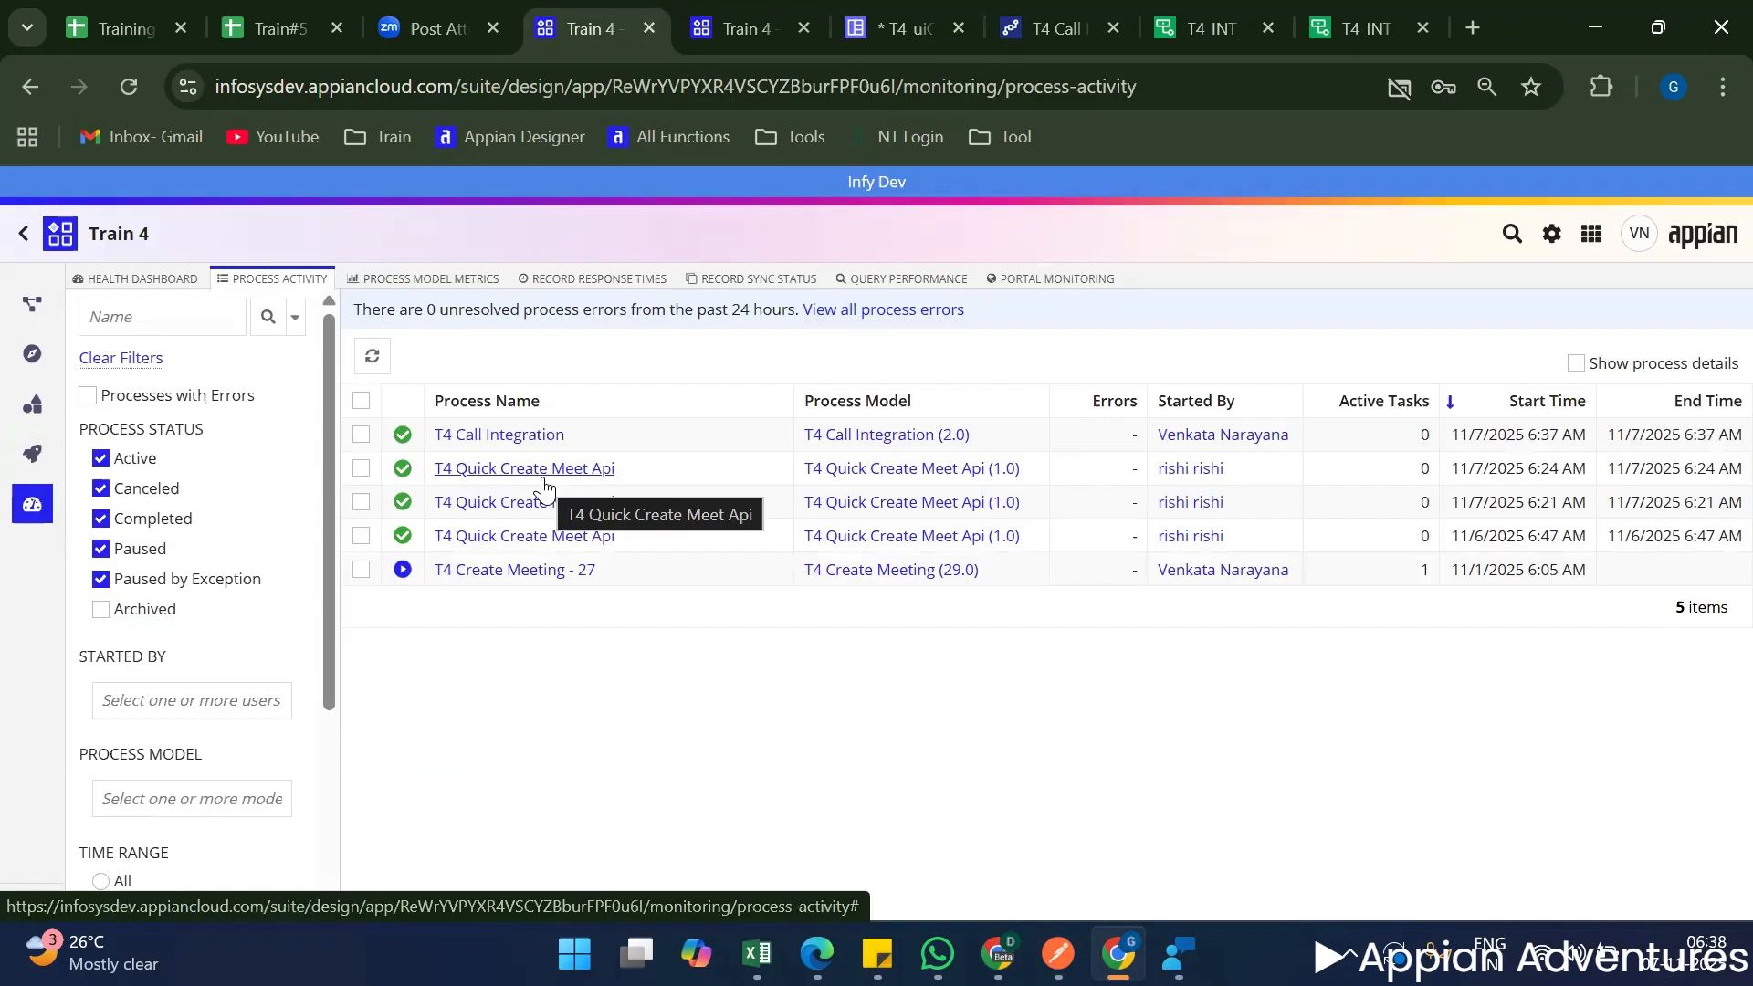
{"action": "left_click", "coordinate": [508, 436]}
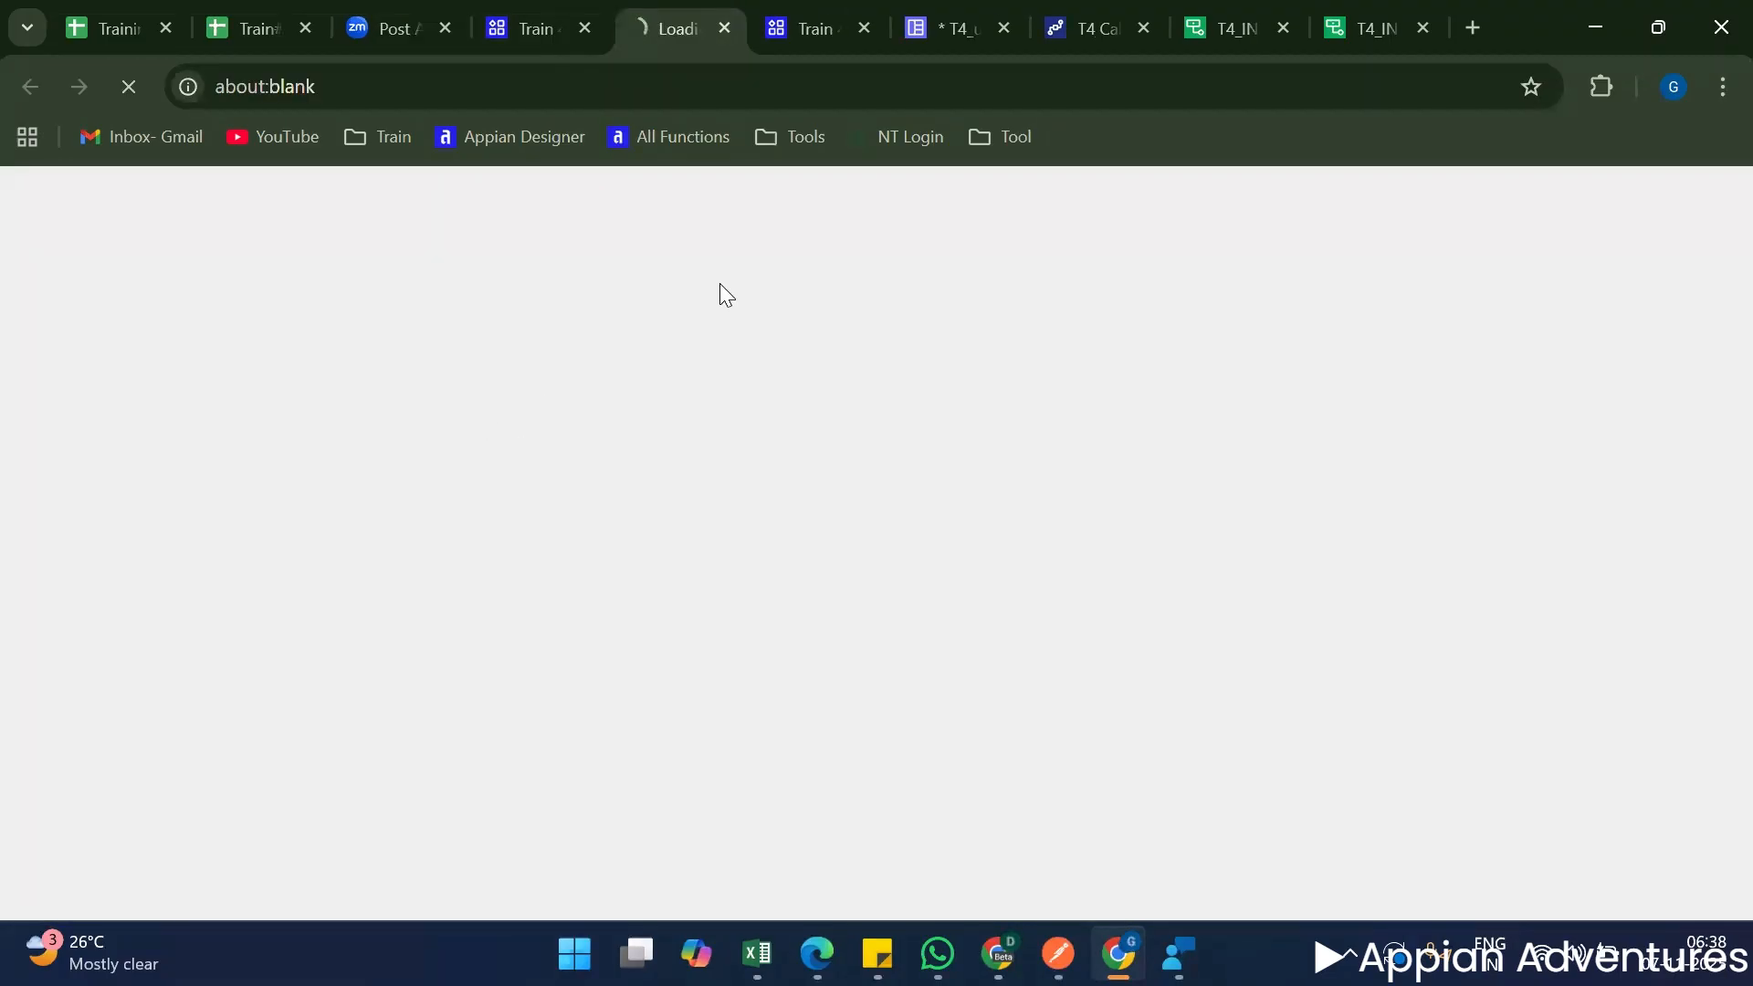
{"action": "left_click", "coordinate": [1059, 22]}
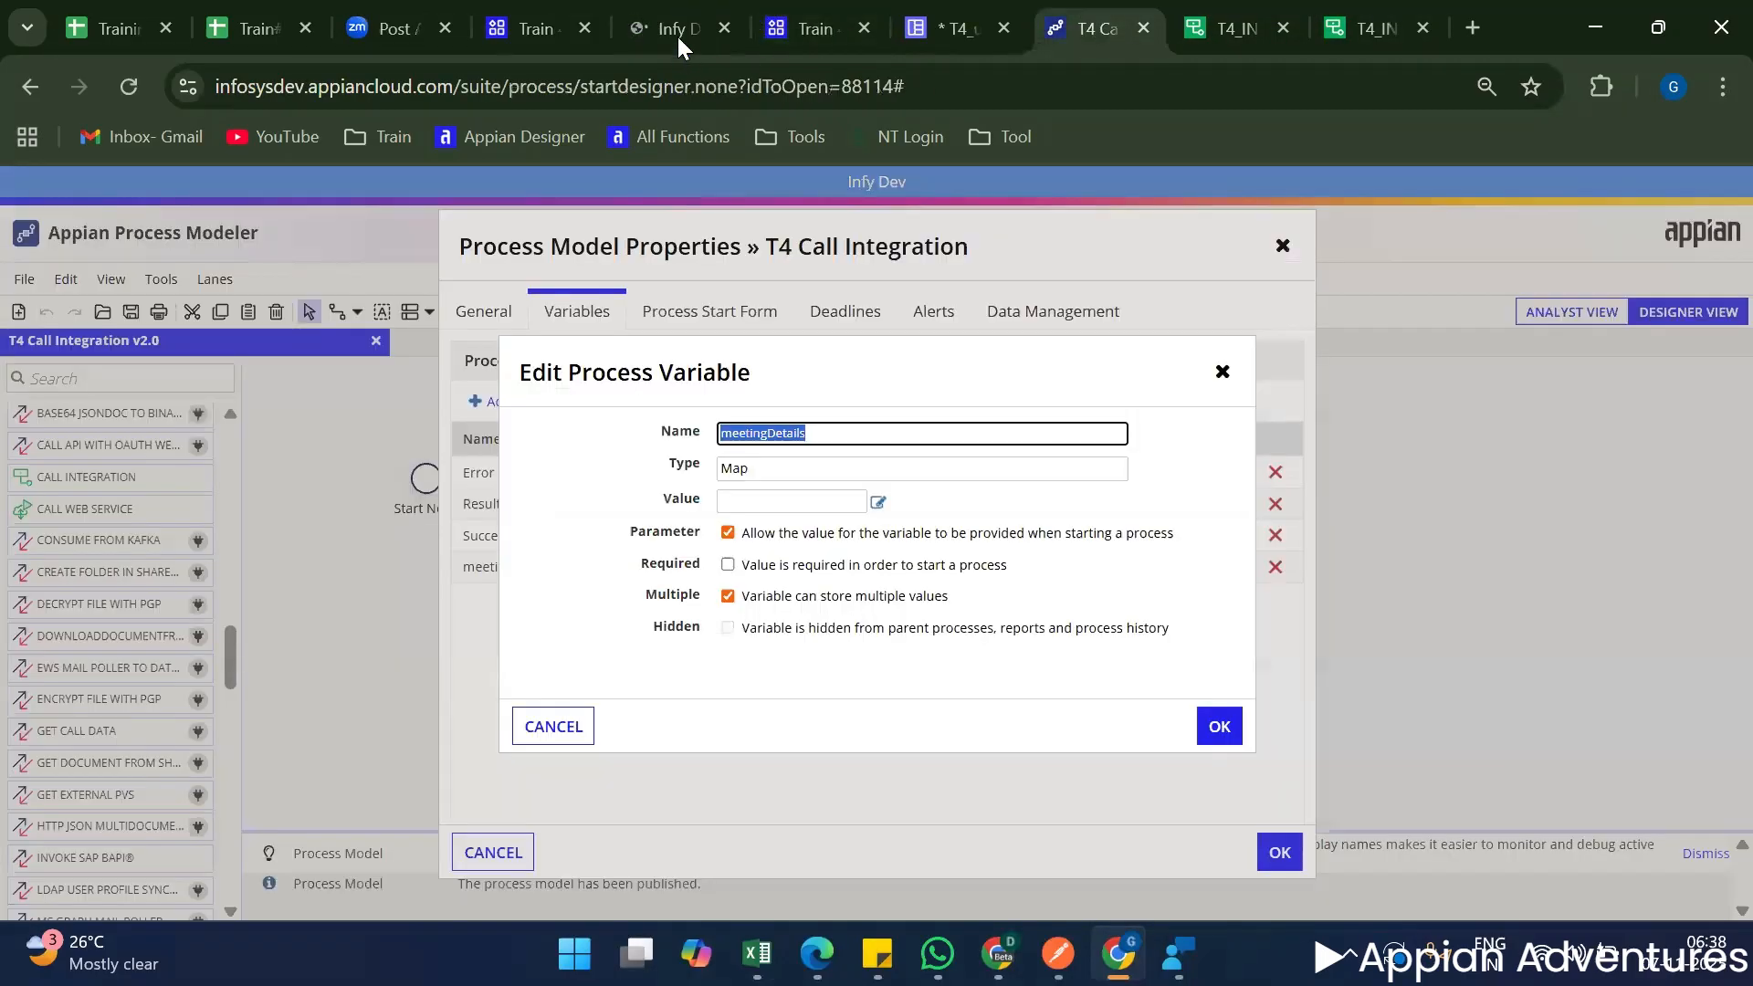
{"action": "left_click", "coordinate": [676, 35]}
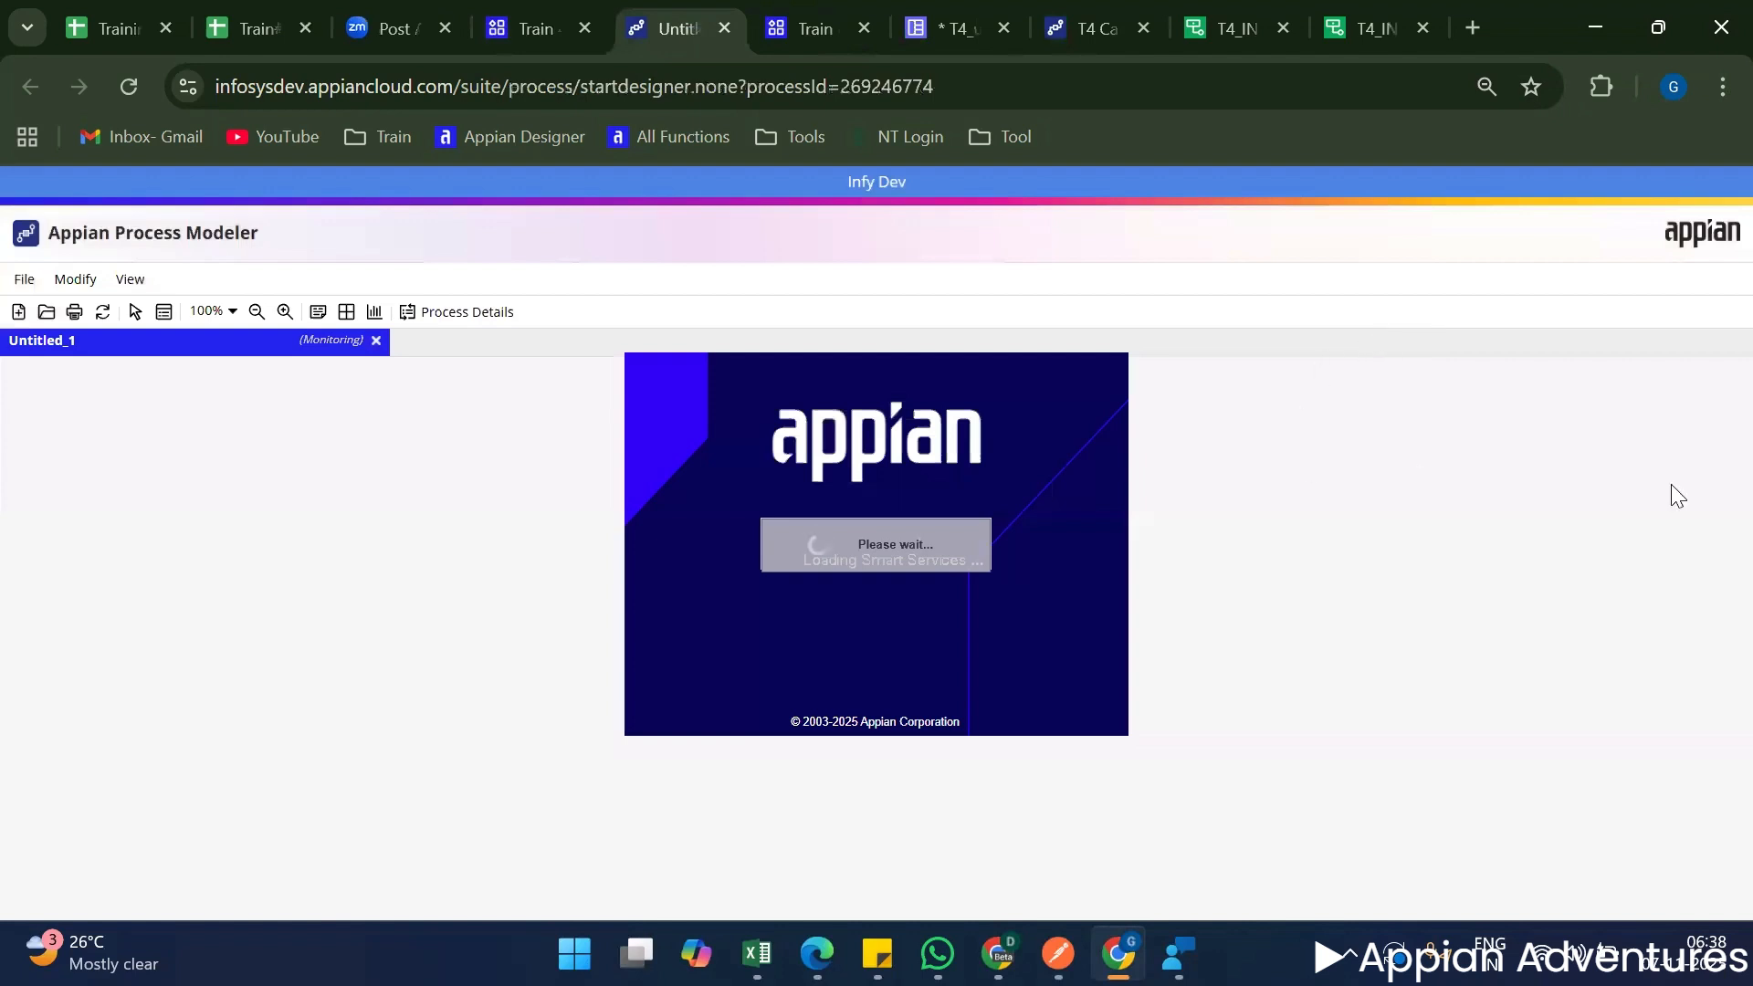
{"action": "left_click", "coordinate": [486, 315]}
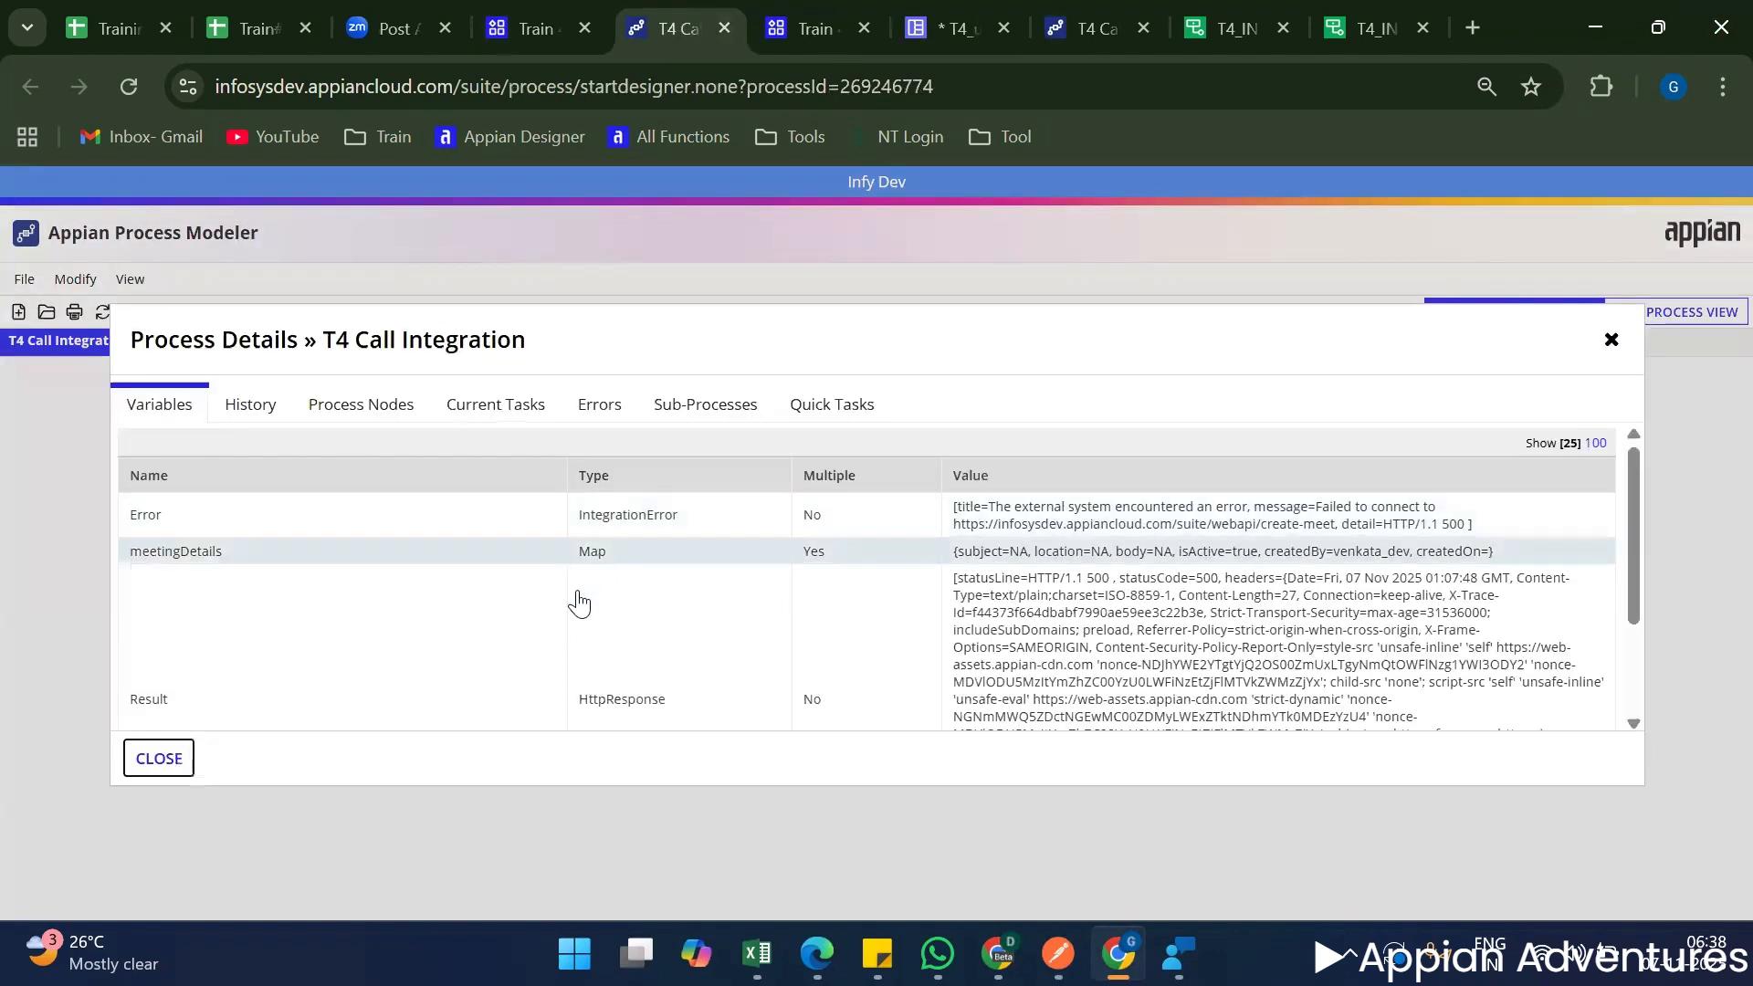
Examine the values of the Error, Result and meetingDetails variables in the T4 Call Integration process details.
{"action": "scroll", "coordinate": [588, 609], "scroll_direction": "down", "scroll_amount": 2}
{"action": "scroll", "coordinate": [639, 607], "scroll_direction": "up", "scroll_amount": 2}
{"action": "triple_click", "coordinate": [1106, 524]}
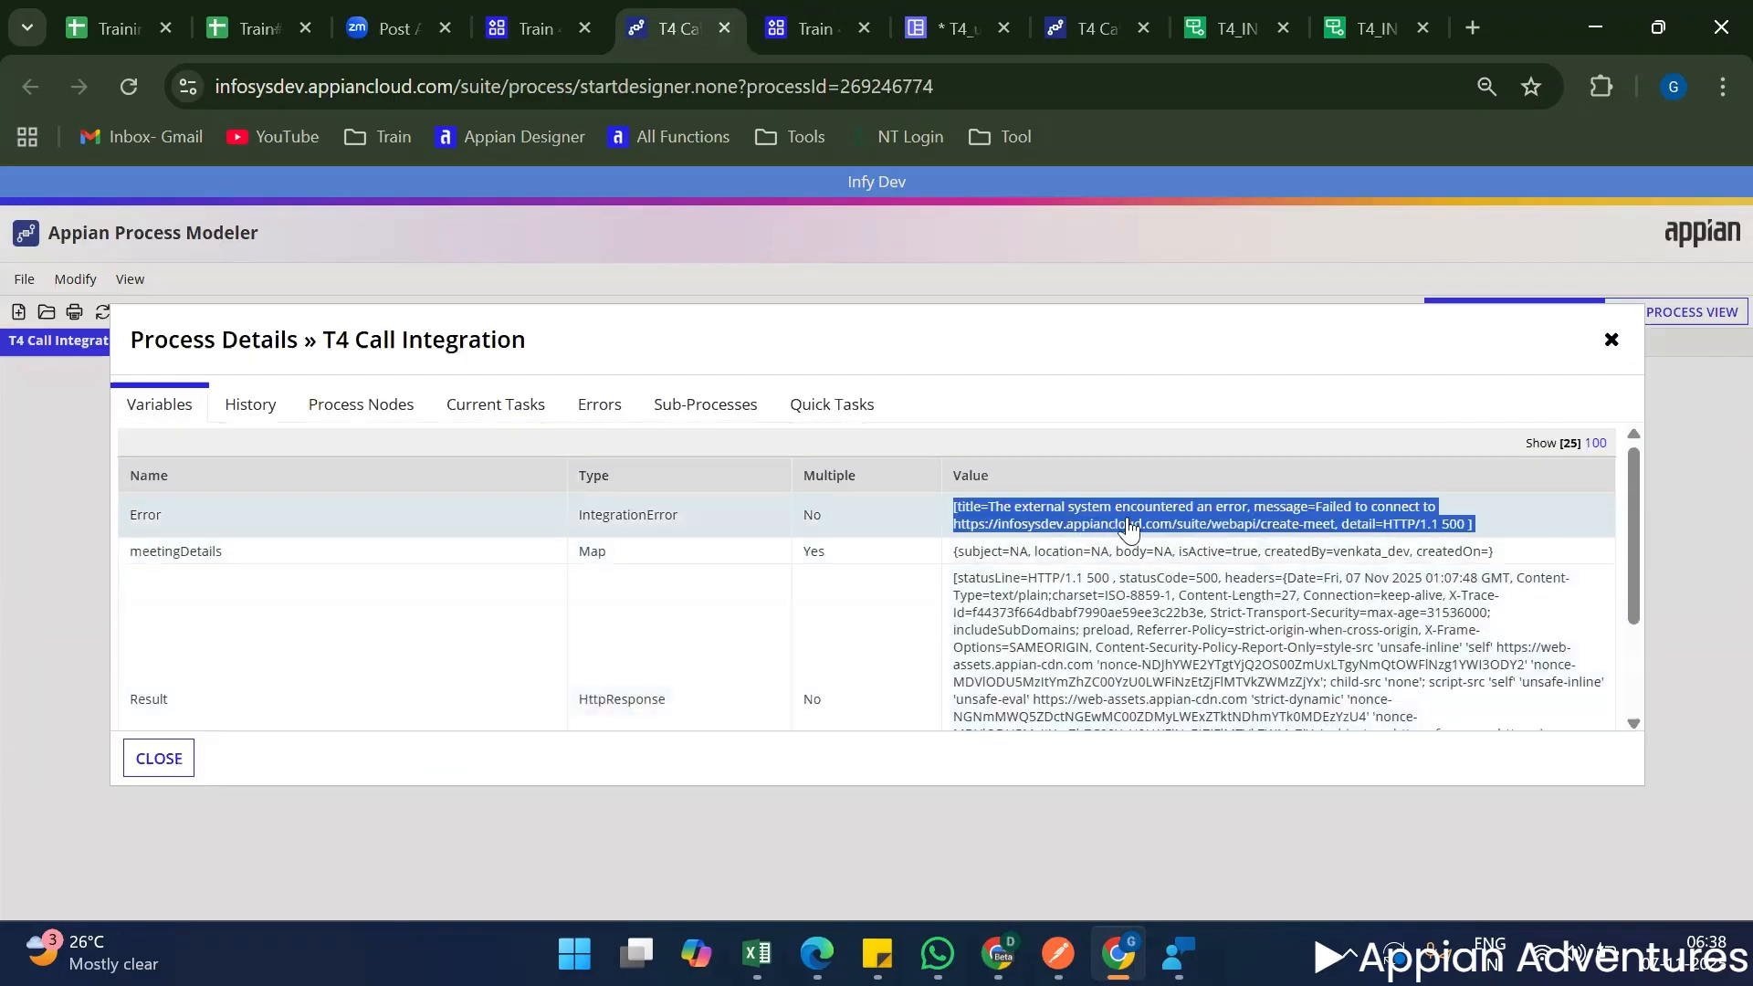
{"action": "left_click", "coordinate": [1305, 552]}
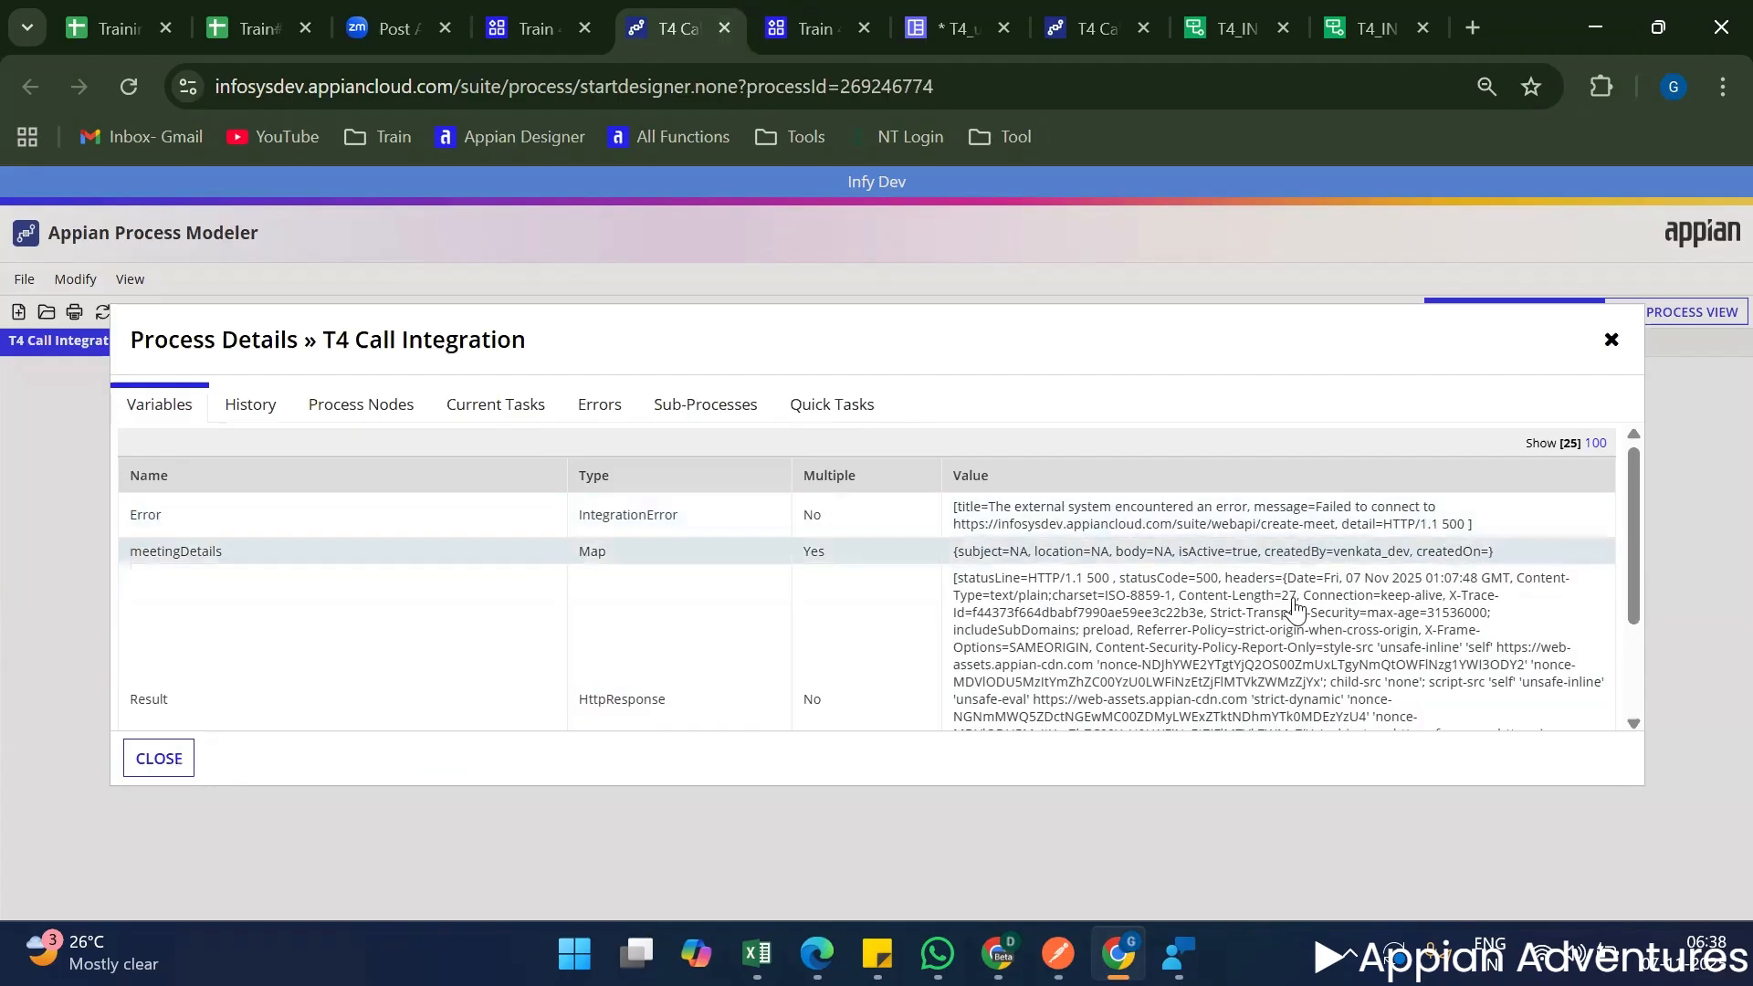
{"action": "scroll", "coordinate": [1262, 650], "scroll_direction": "down", "scroll_amount": 2}
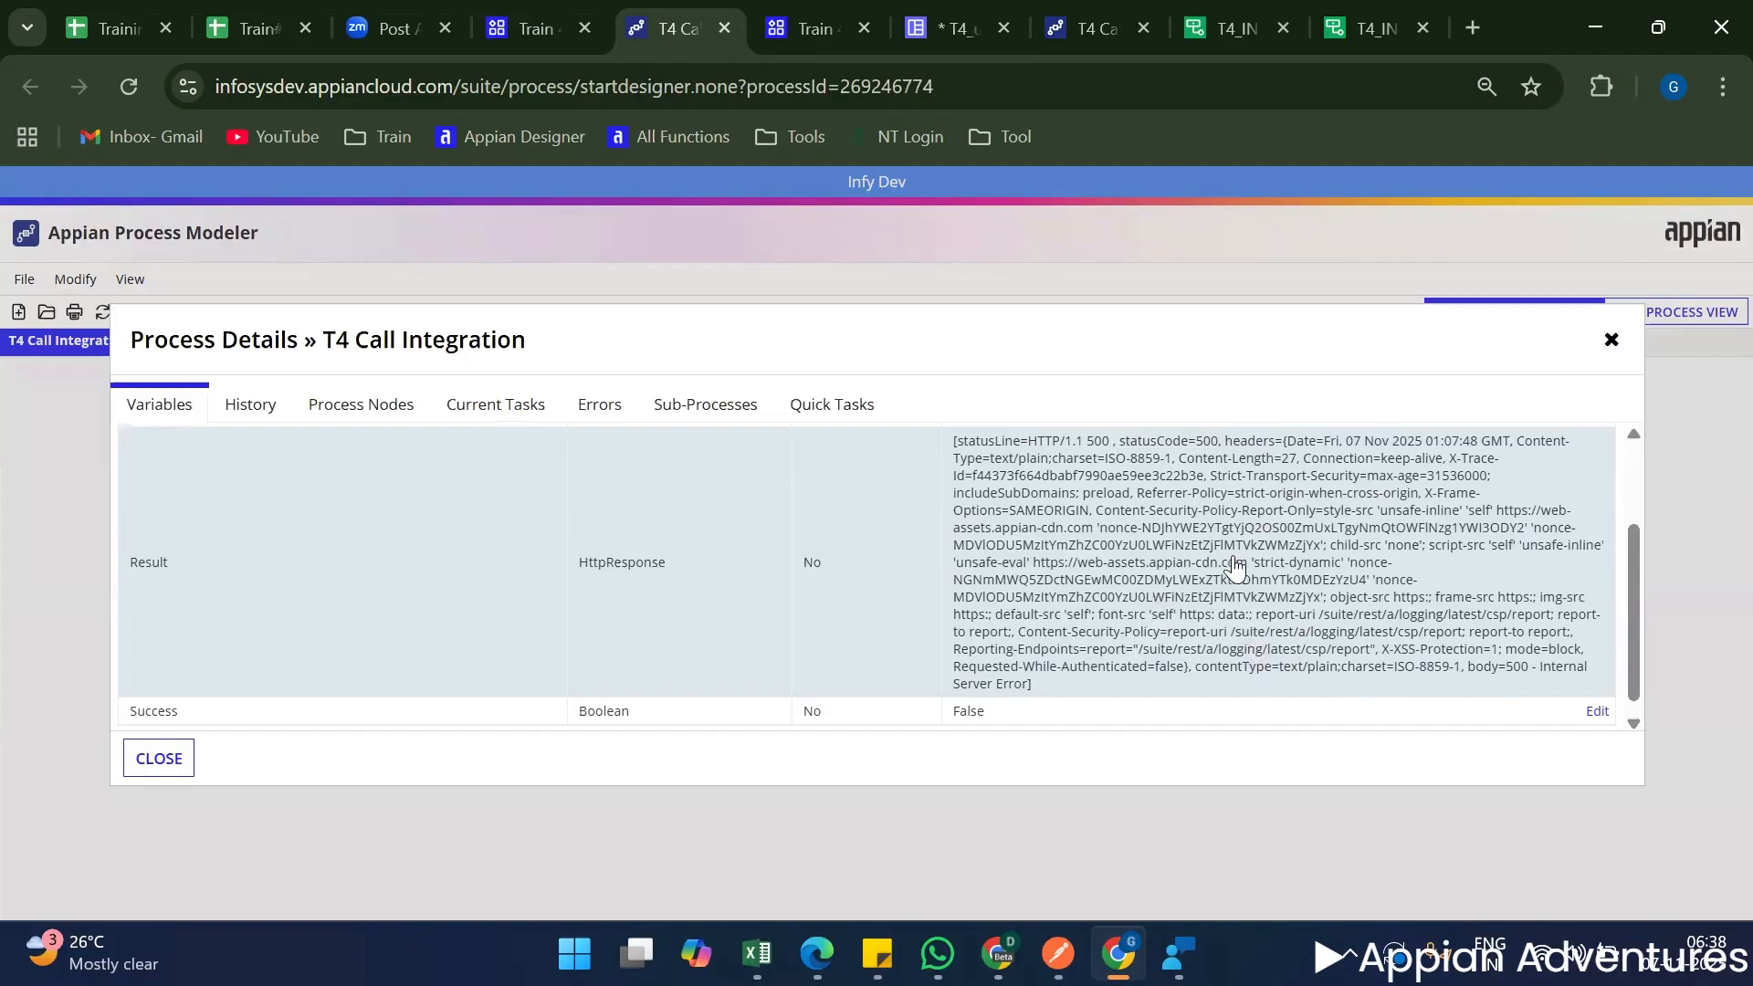
{"action": "triple_click", "coordinate": [1351, 501]}
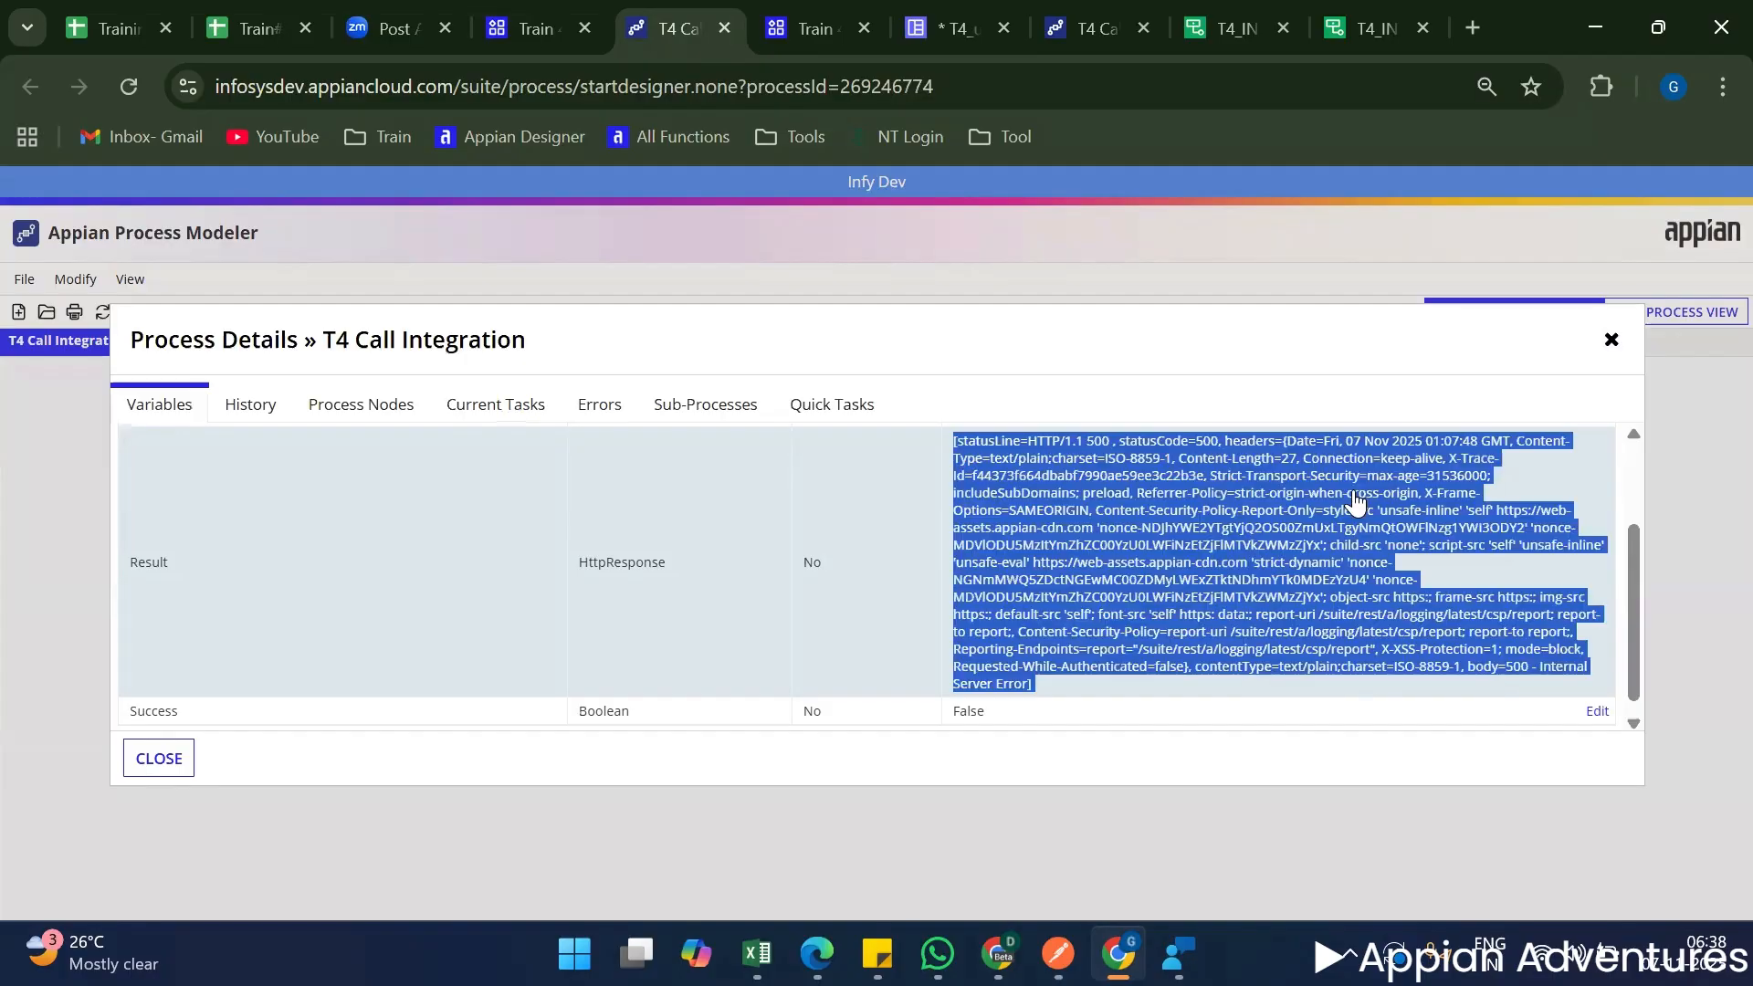
{"action": "left_click", "coordinate": [1358, 500]}
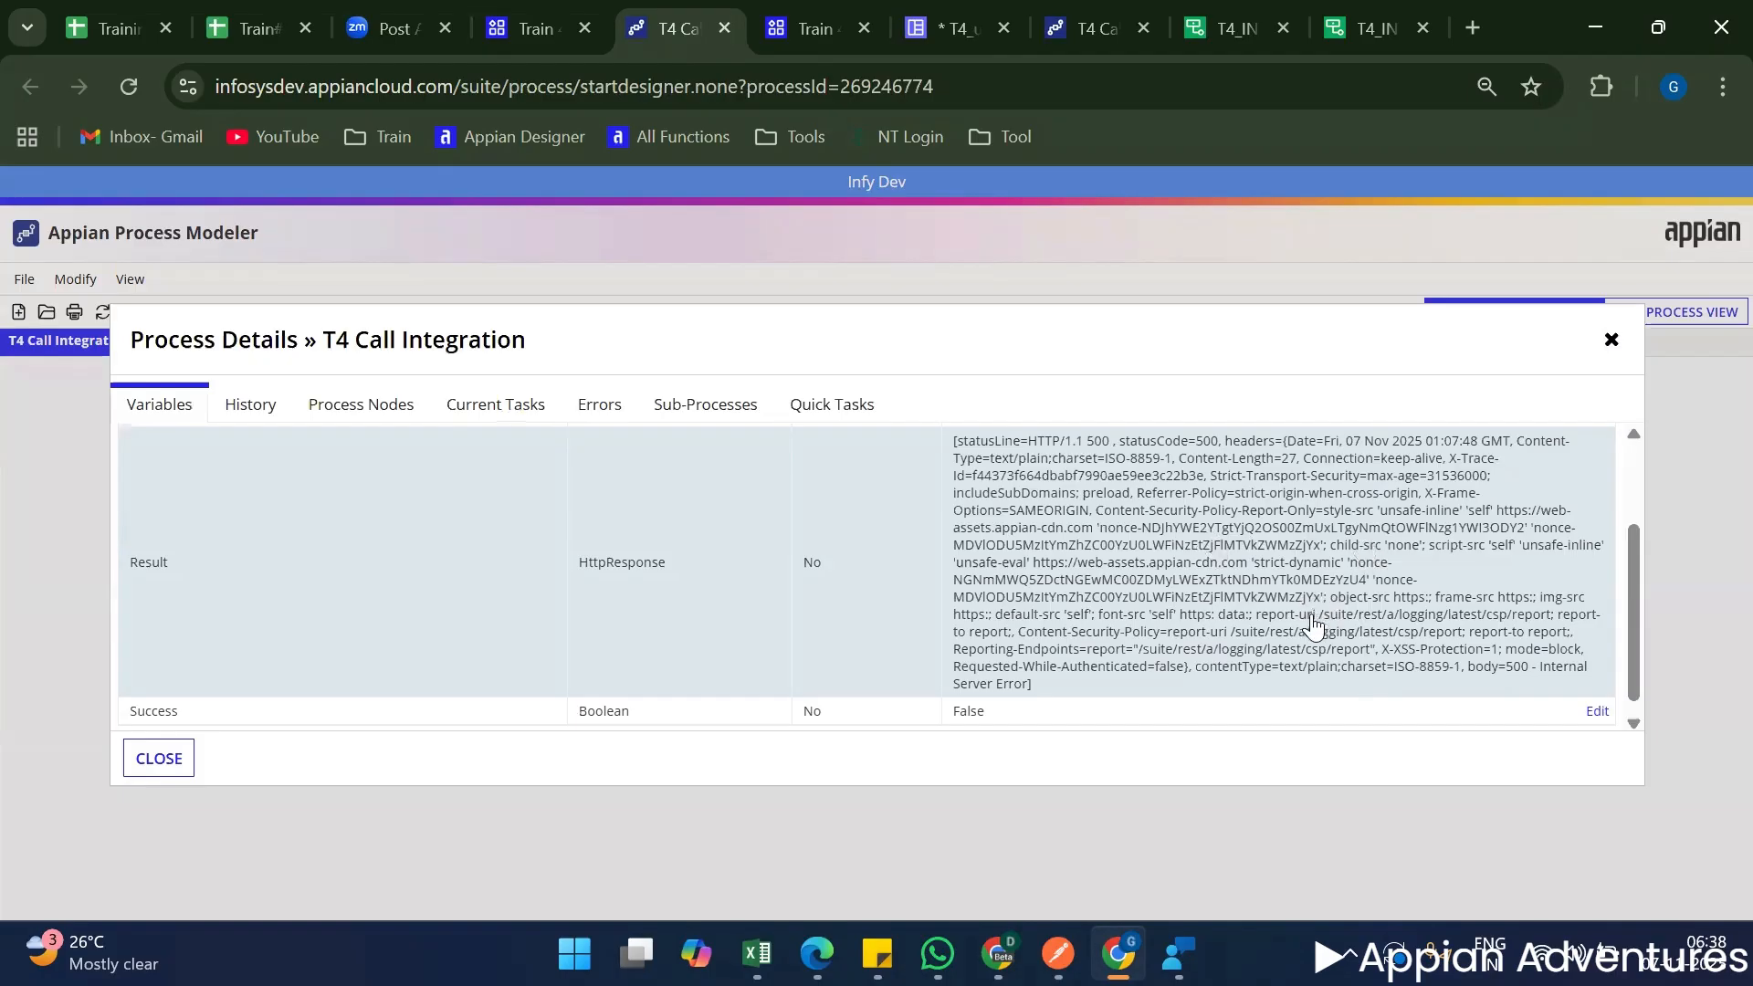
{"action": "scroll", "coordinate": [1187, 584], "scroll_direction": "up", "scroll_amount": 3}
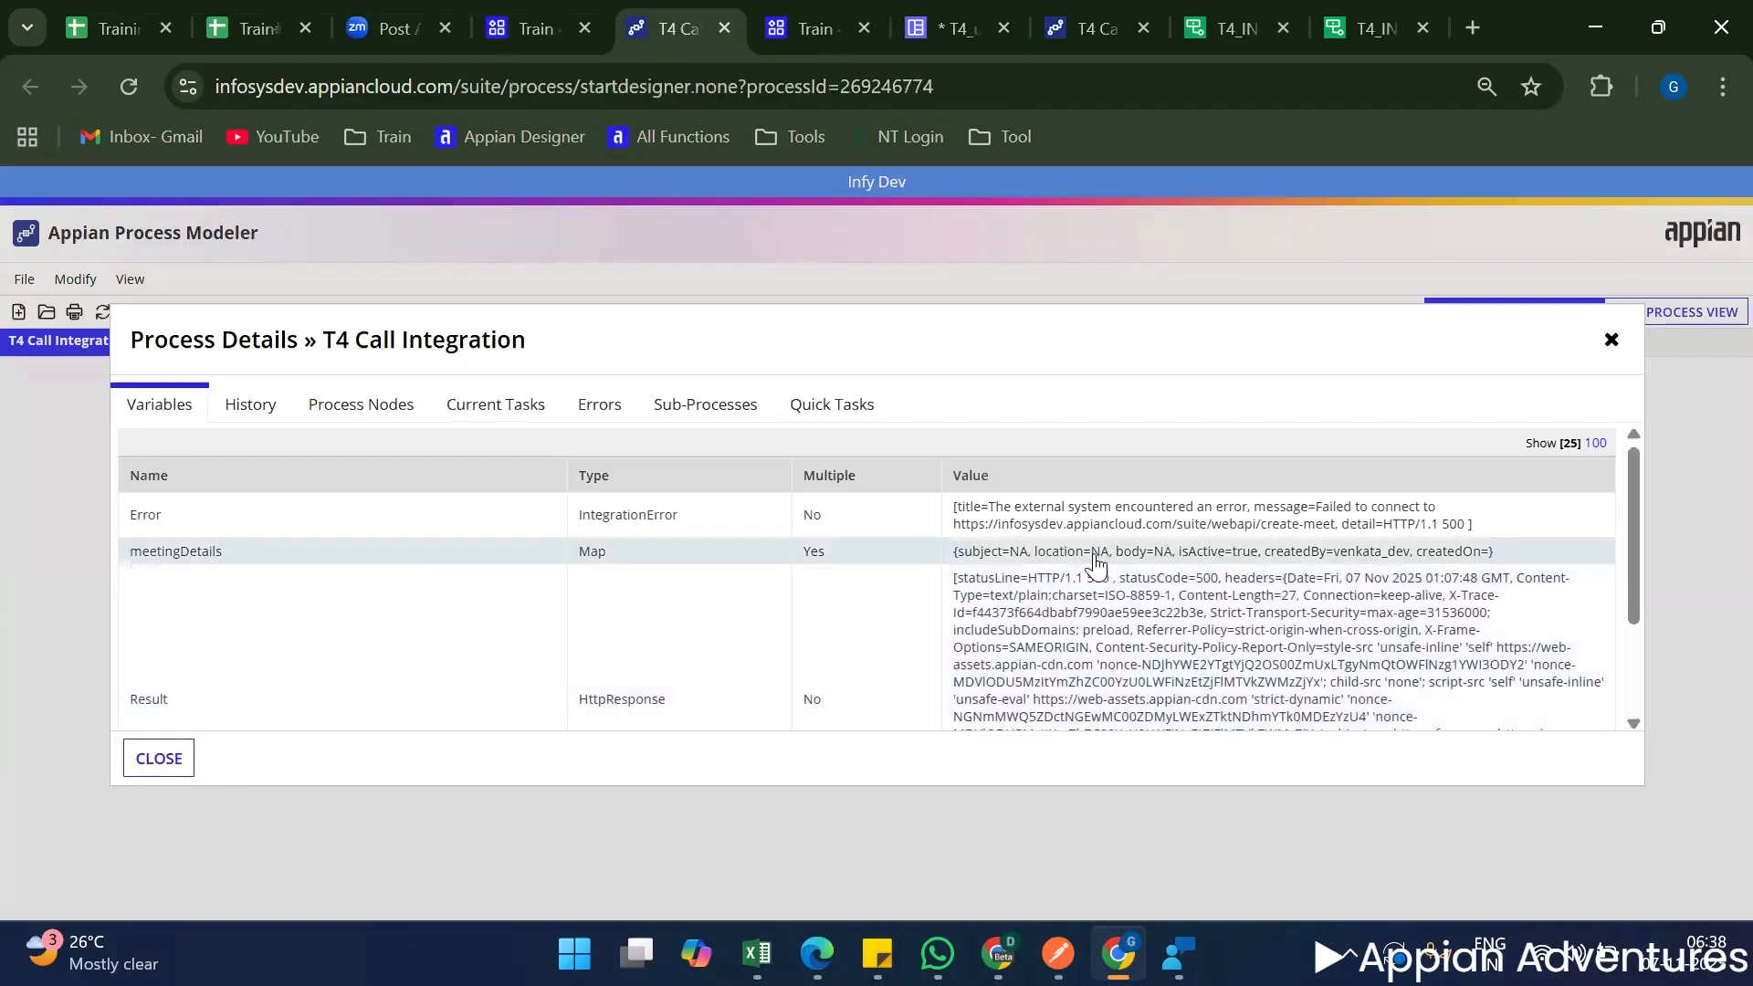
{"action": "double_click", "coordinate": [1018, 551]}
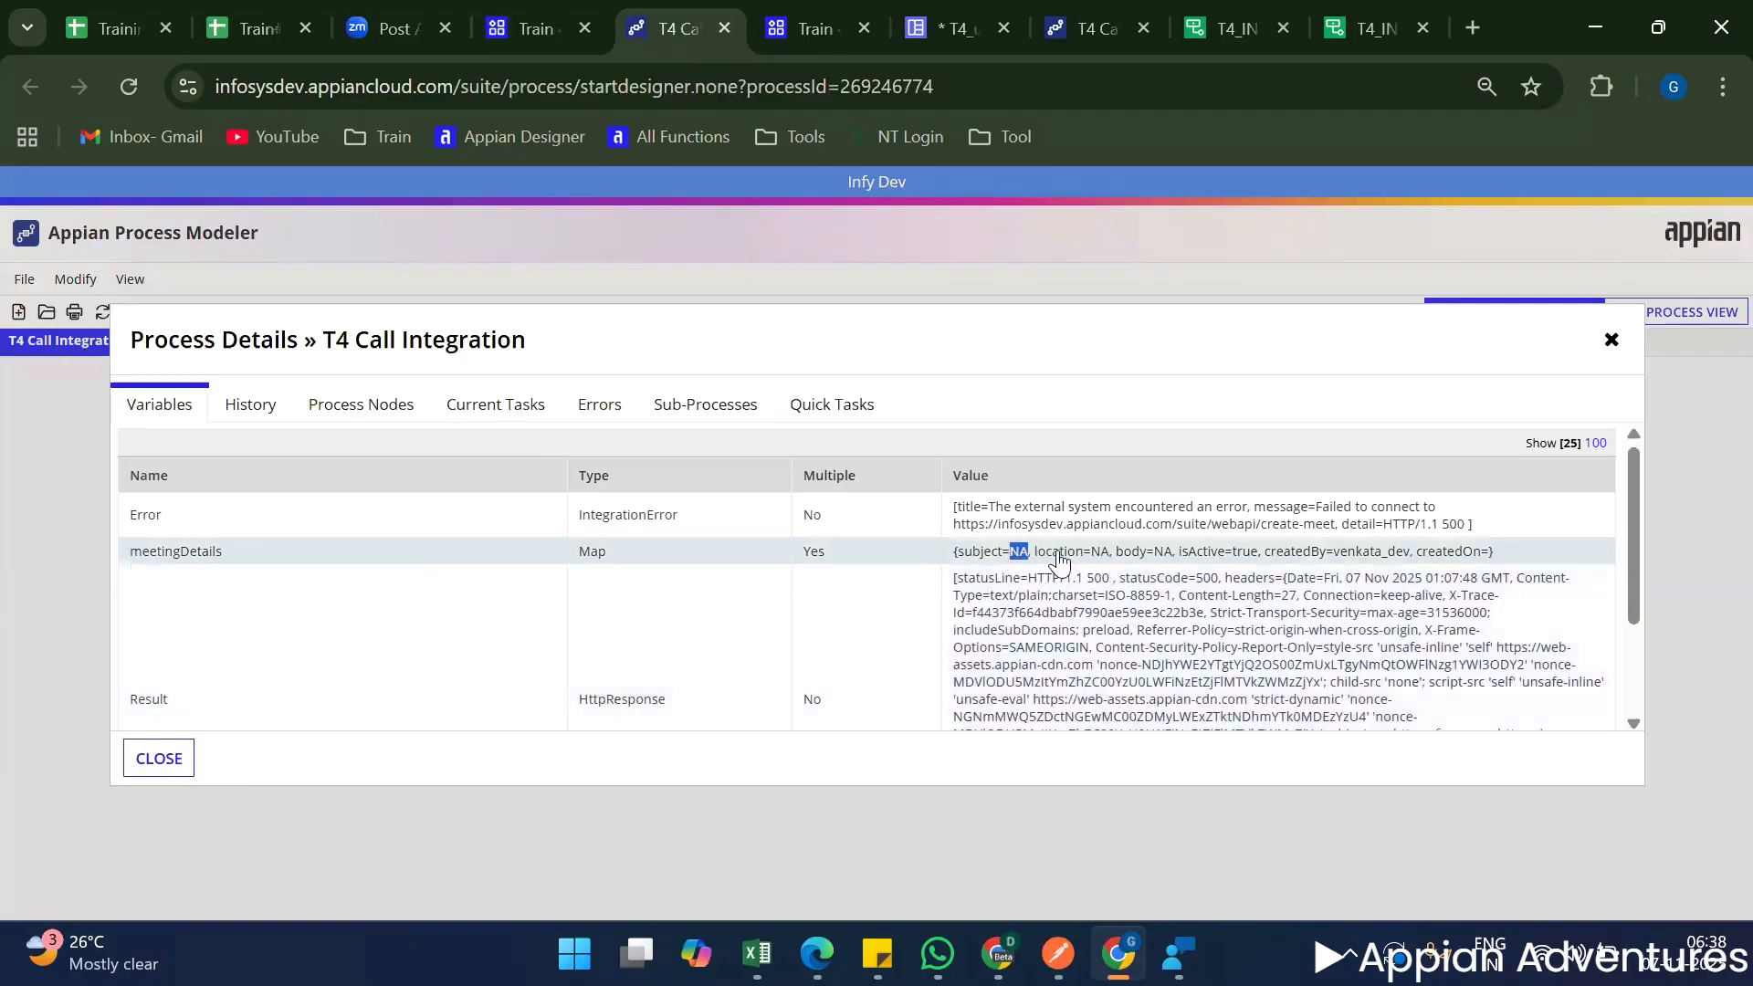
{"action": "double_click", "coordinate": [1161, 553]}
{"action": "double_click", "coordinate": [1245, 555]}
{"action": "left_click", "coordinate": [1466, 562]}
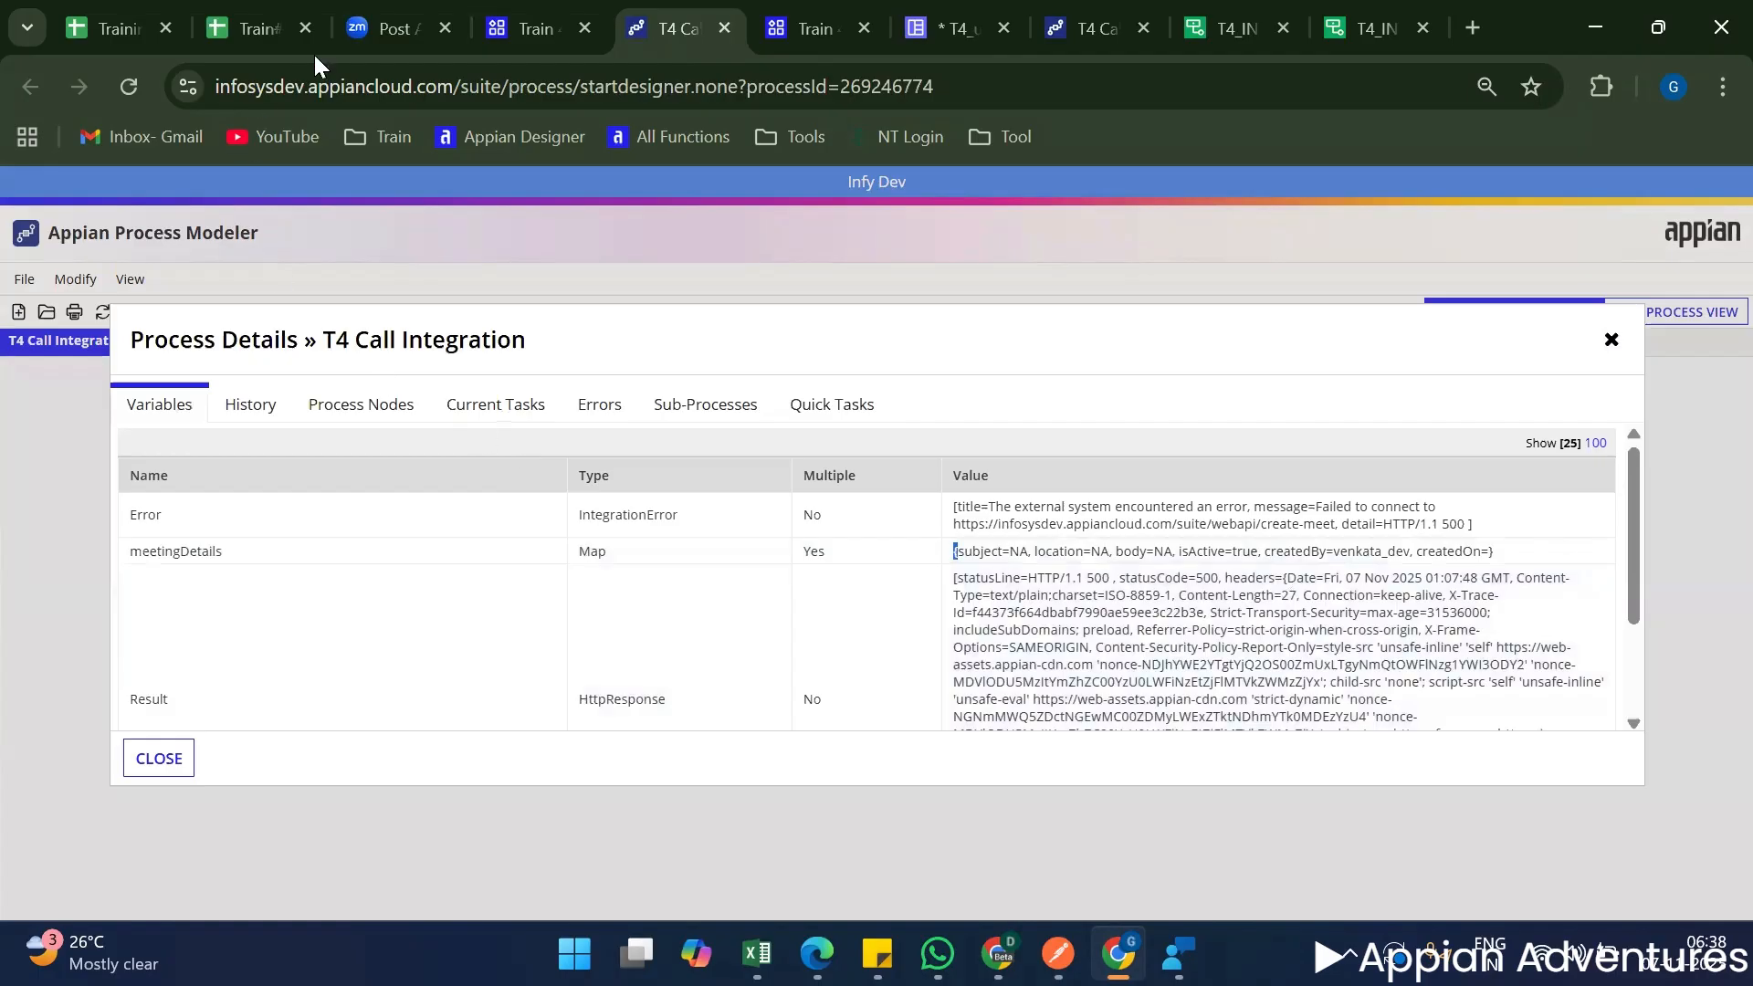
Return to T4_uiCreateMeeting and review the meetingDetails map passed to a!startProcess in the interface definition.
{"action": "left_click", "coordinate": [530, 28]}
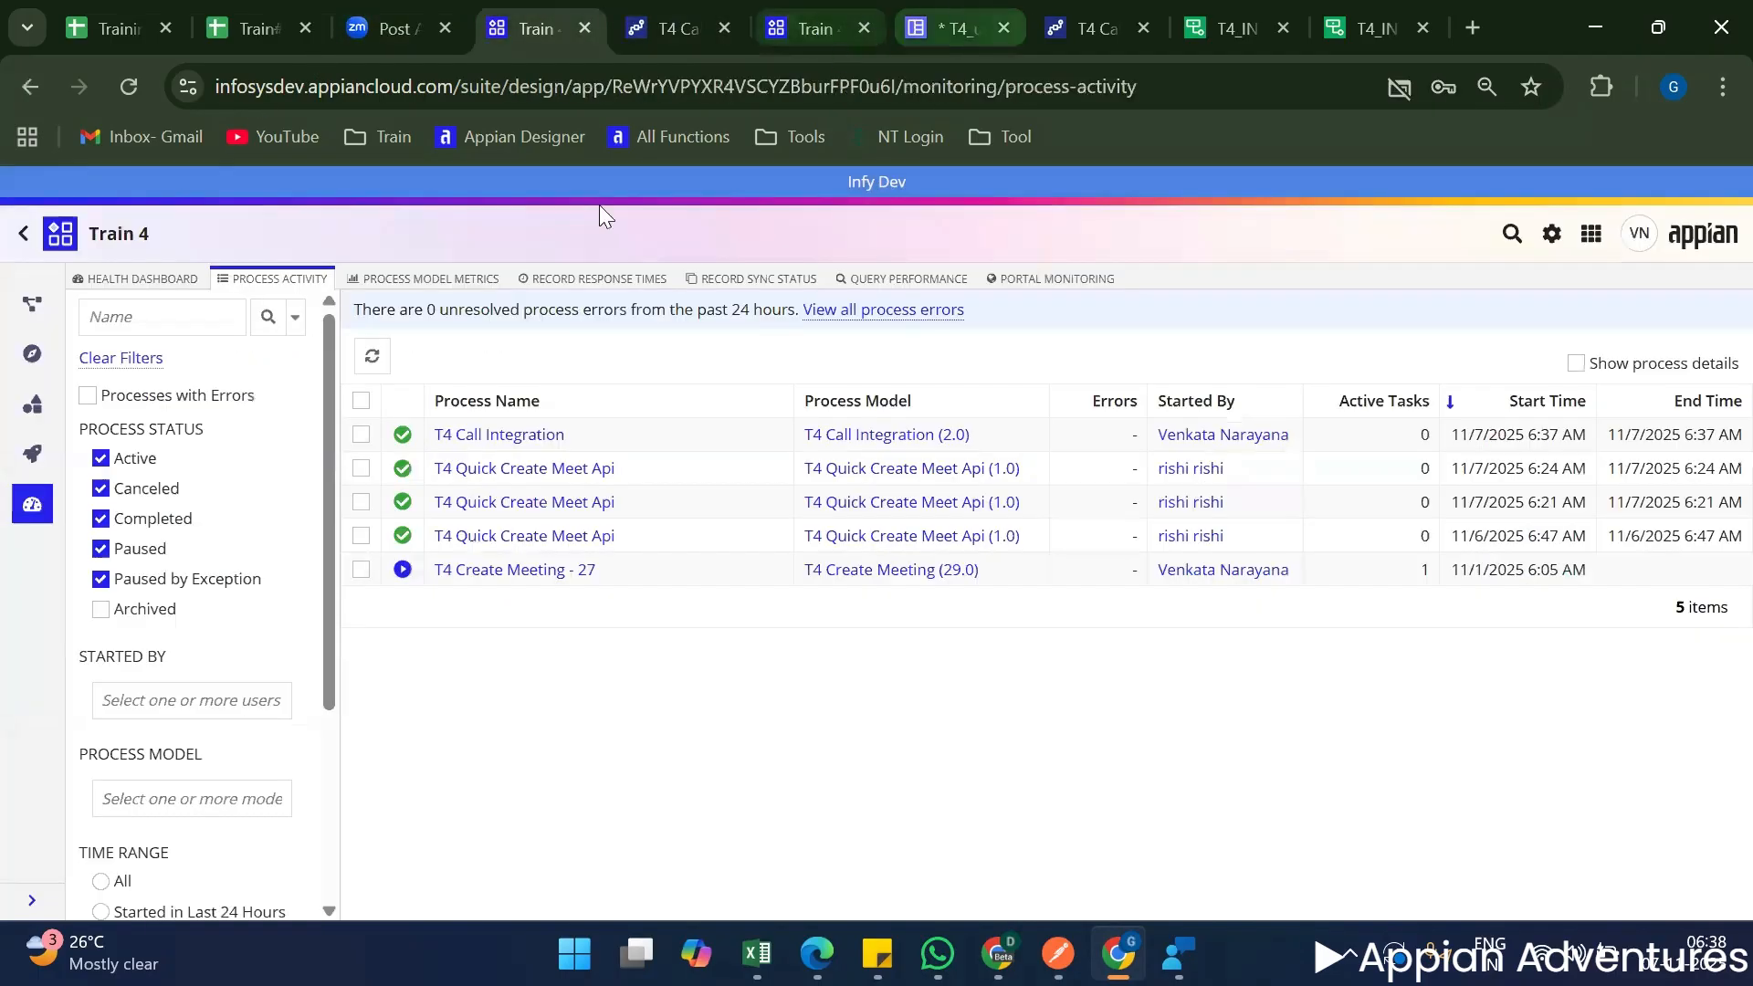
{"action": "left_click", "coordinate": [958, 28]}
{"action": "left_click", "coordinate": [11, 592]}
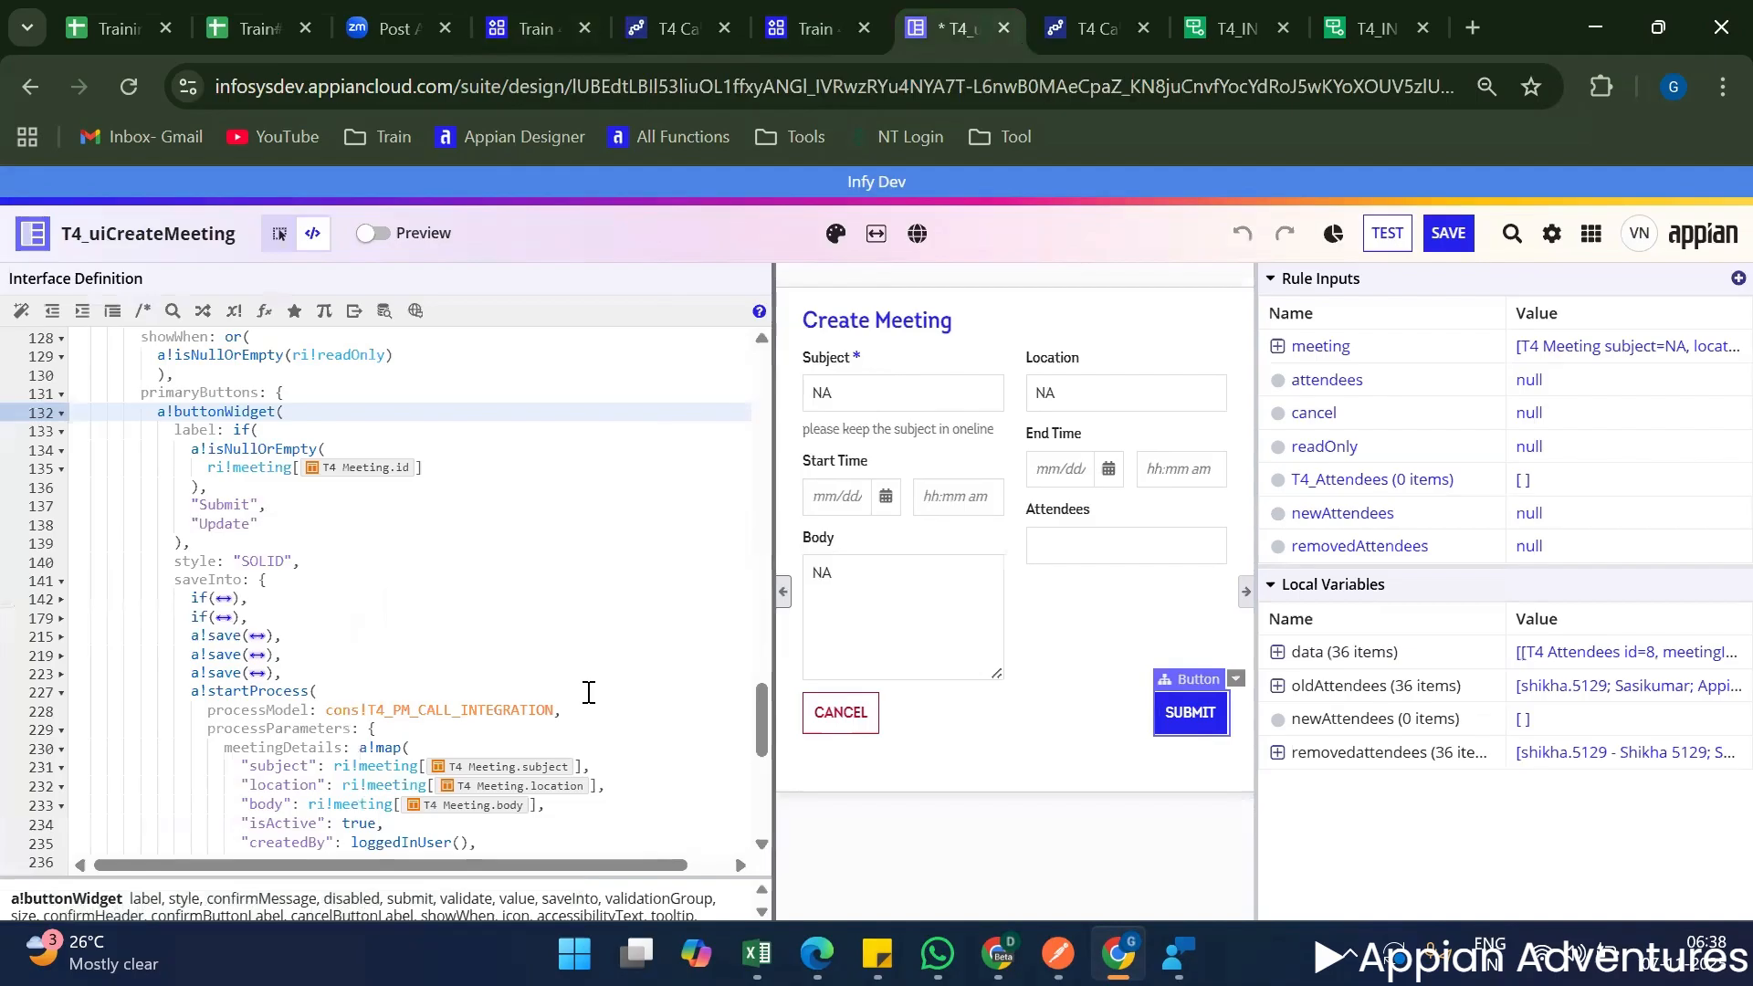
{"action": "scroll", "coordinate": [565, 696], "scroll_direction": "down", "scroll_amount": 5}
{"action": "scroll", "coordinate": [505, 684], "scroll_direction": "up", "scroll_amount": 5}
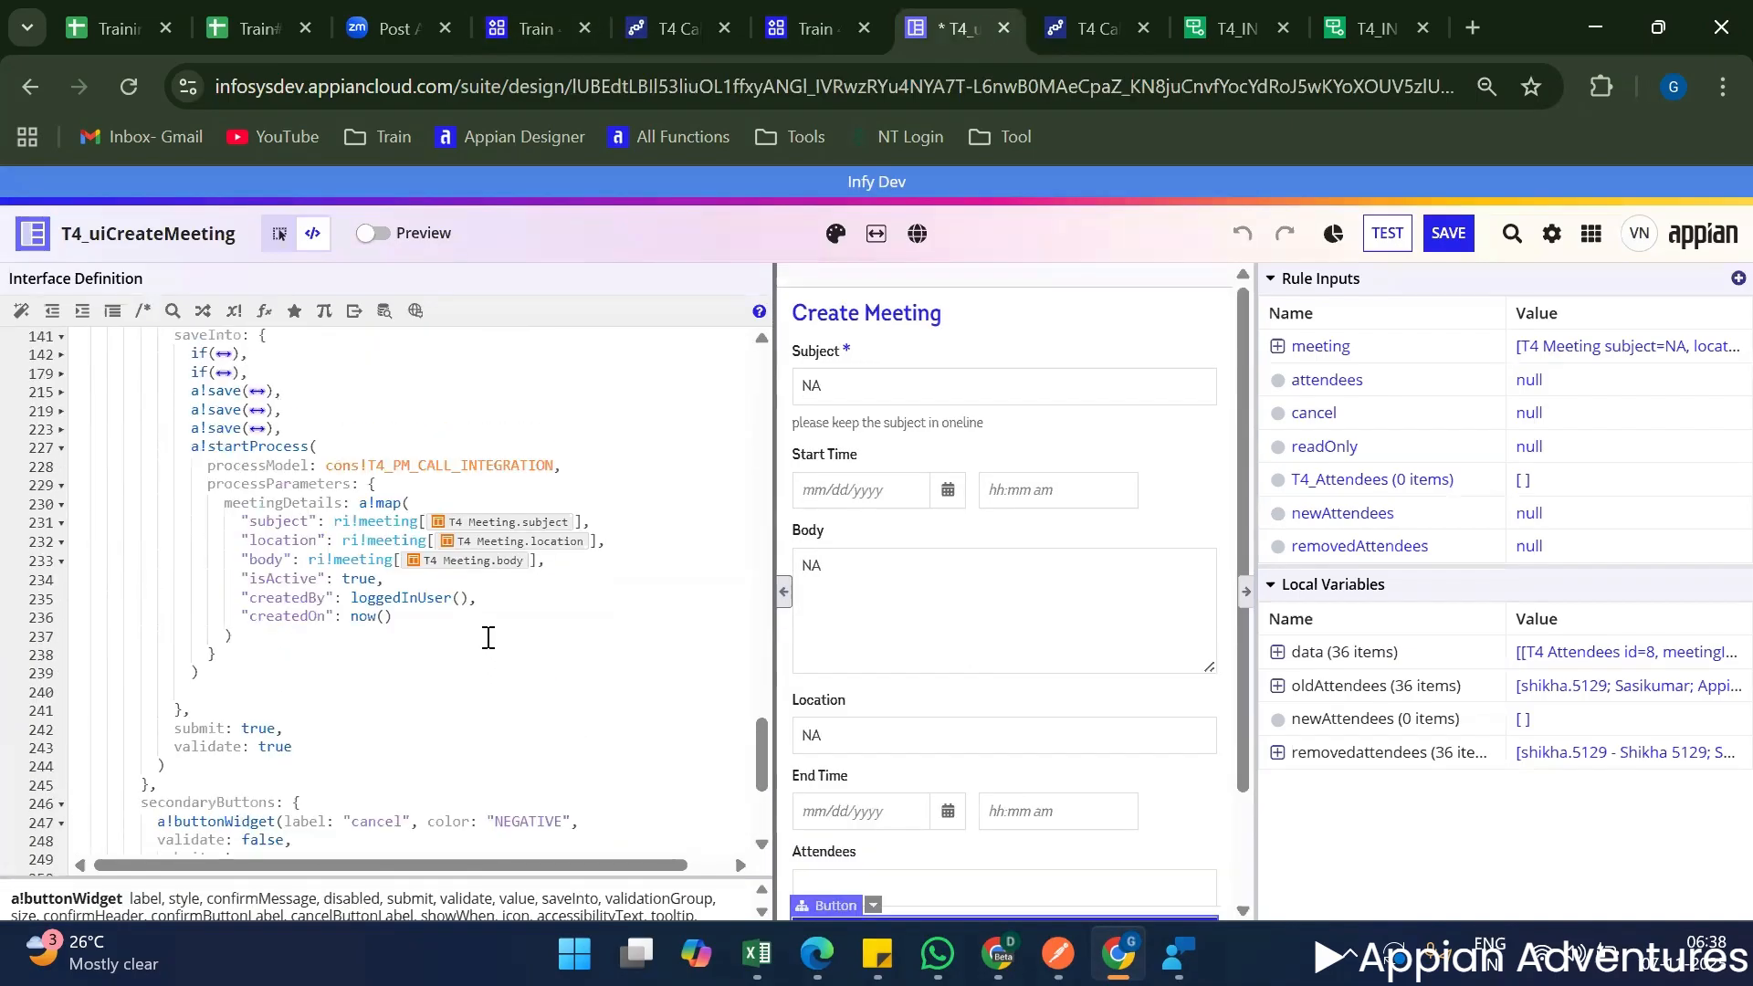
{"action": "left_click", "coordinate": [488, 637]}
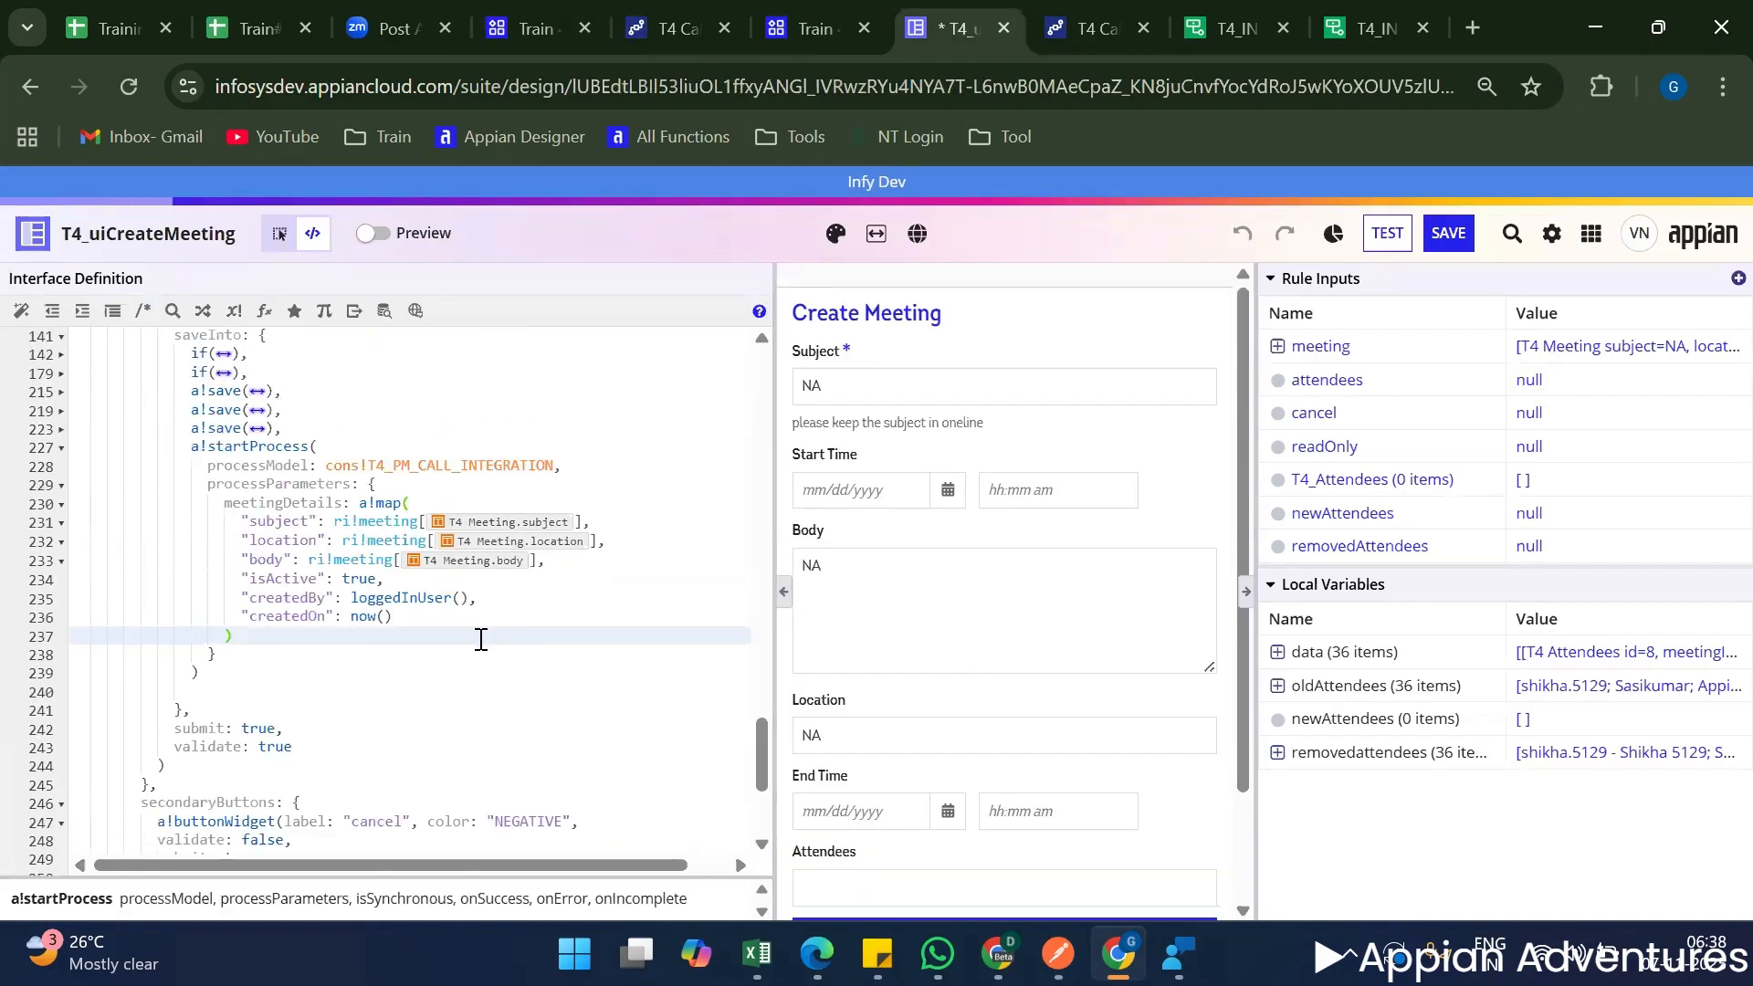
Go back to the T4 Call Integration process details, inspect the HTTP response in Result and the Success value, and close the details.
{"action": "left_click", "coordinate": [791, 4]}
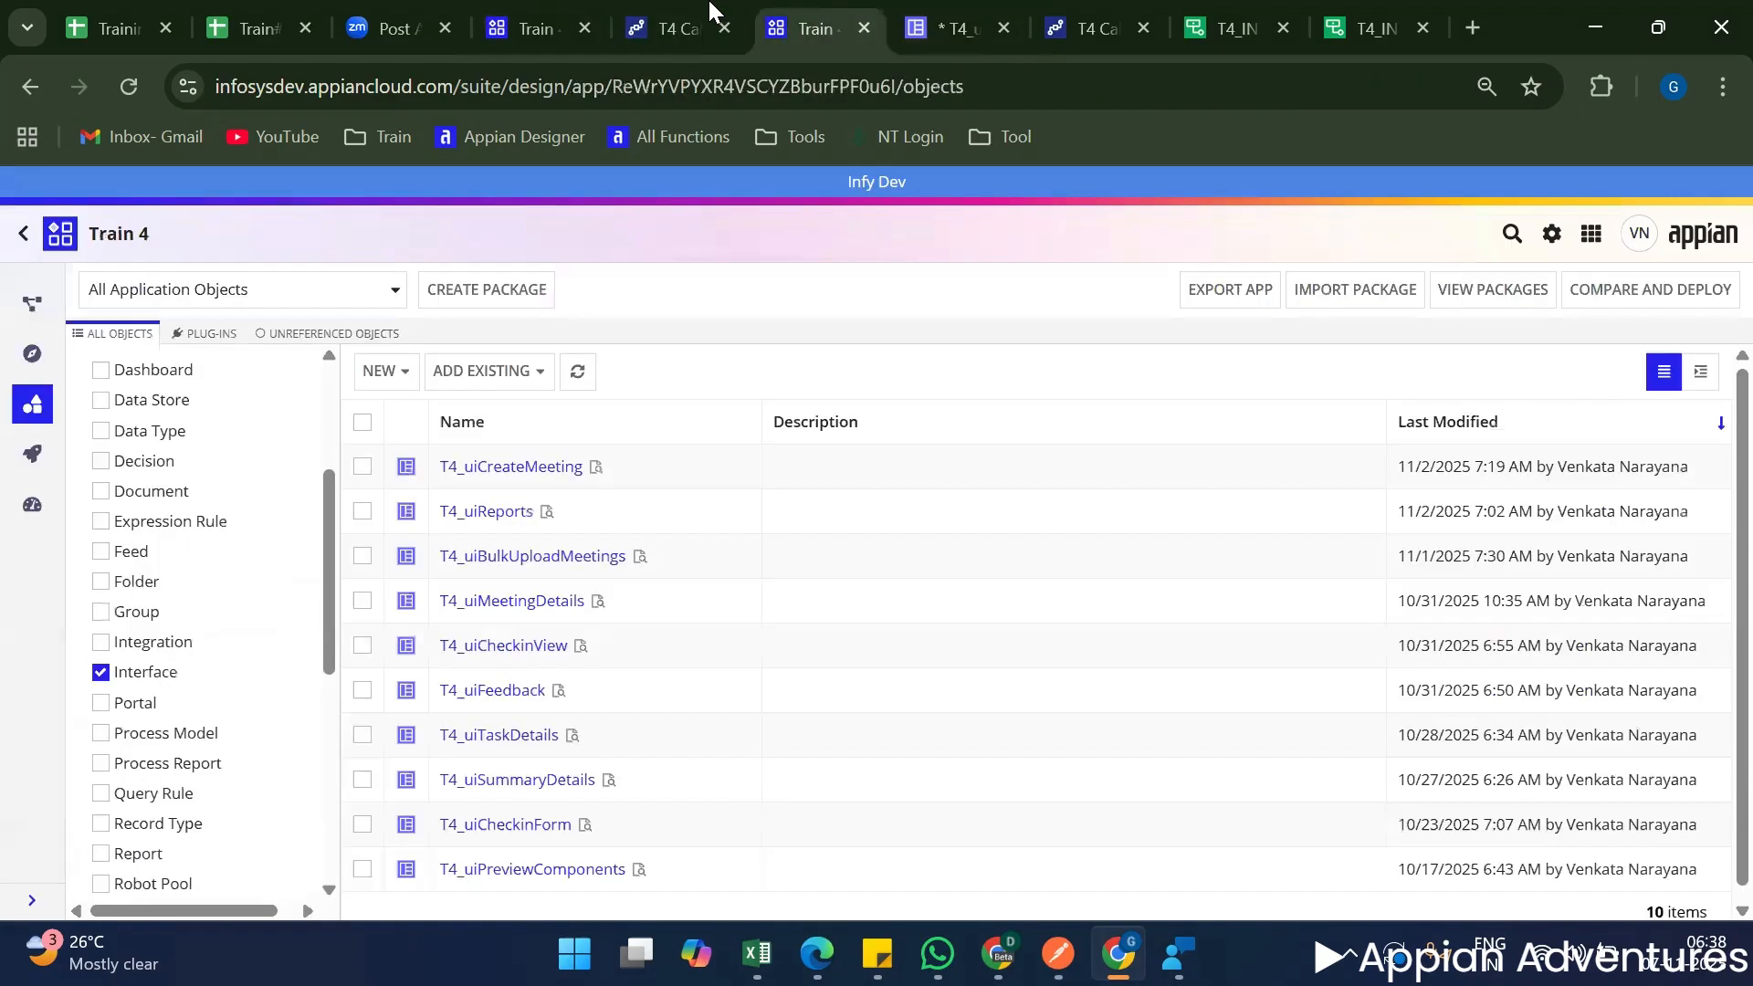
{"action": "left_click", "coordinate": [709, 13]}
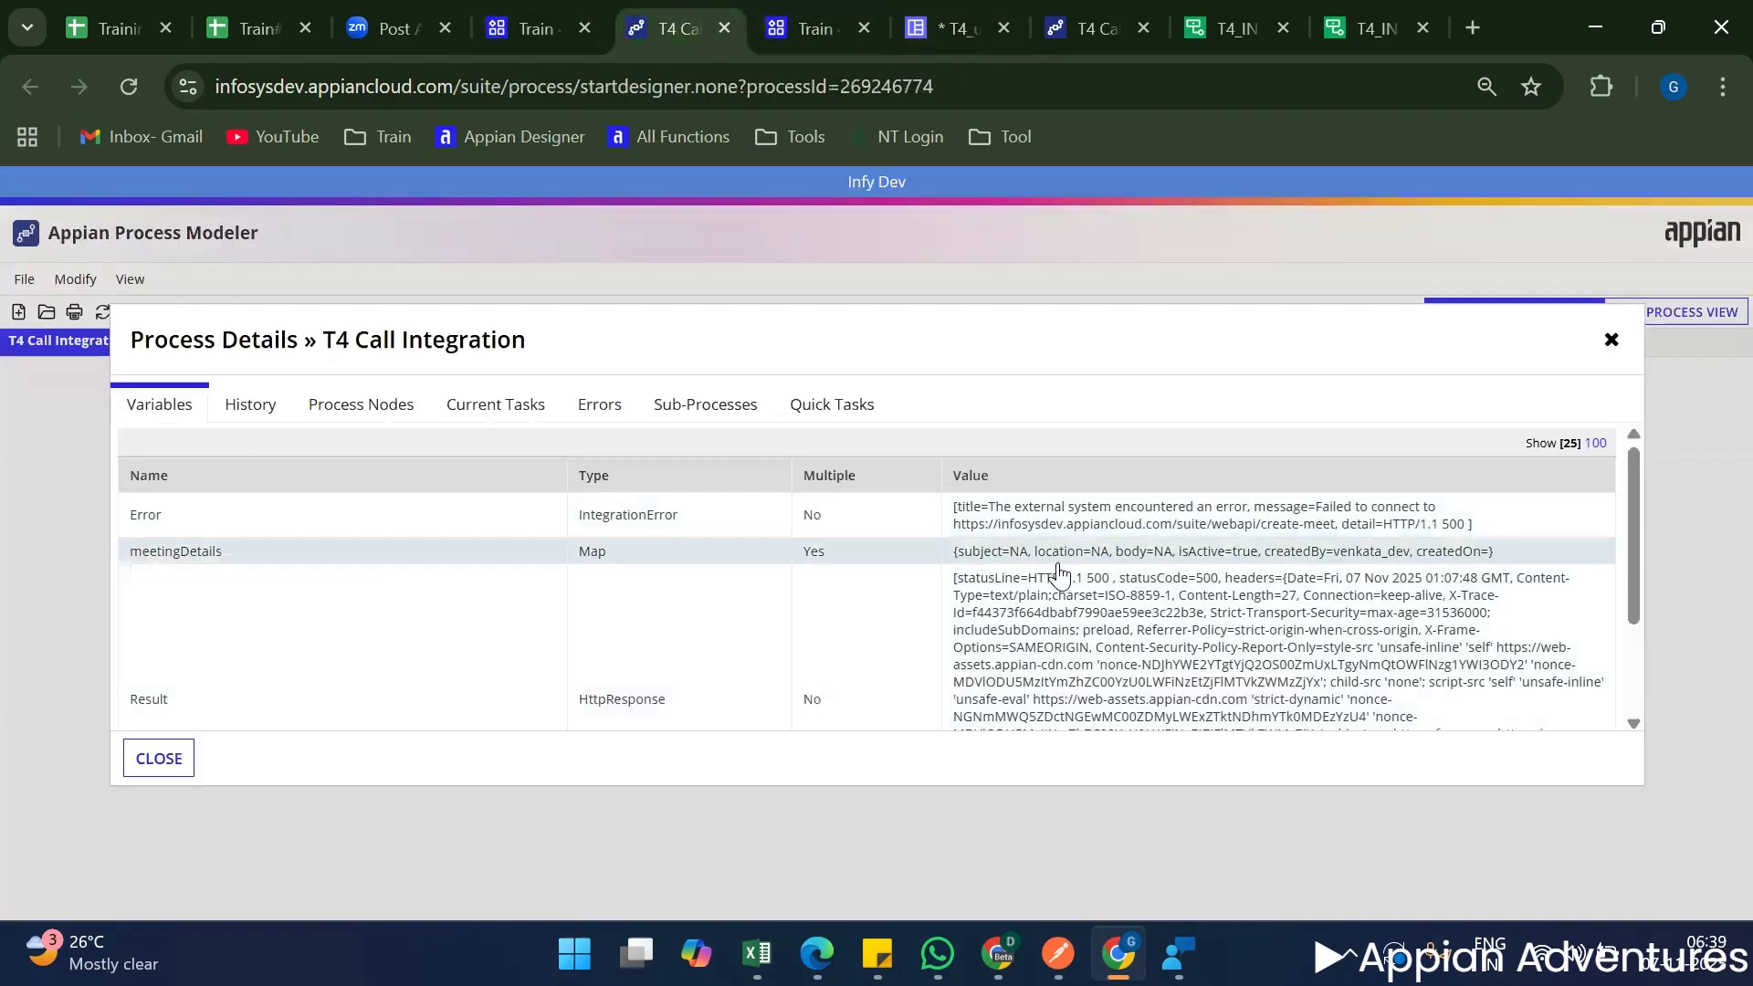
{"action": "scroll", "coordinate": [1059, 726], "scroll_direction": "down", "scroll_amount": 2}
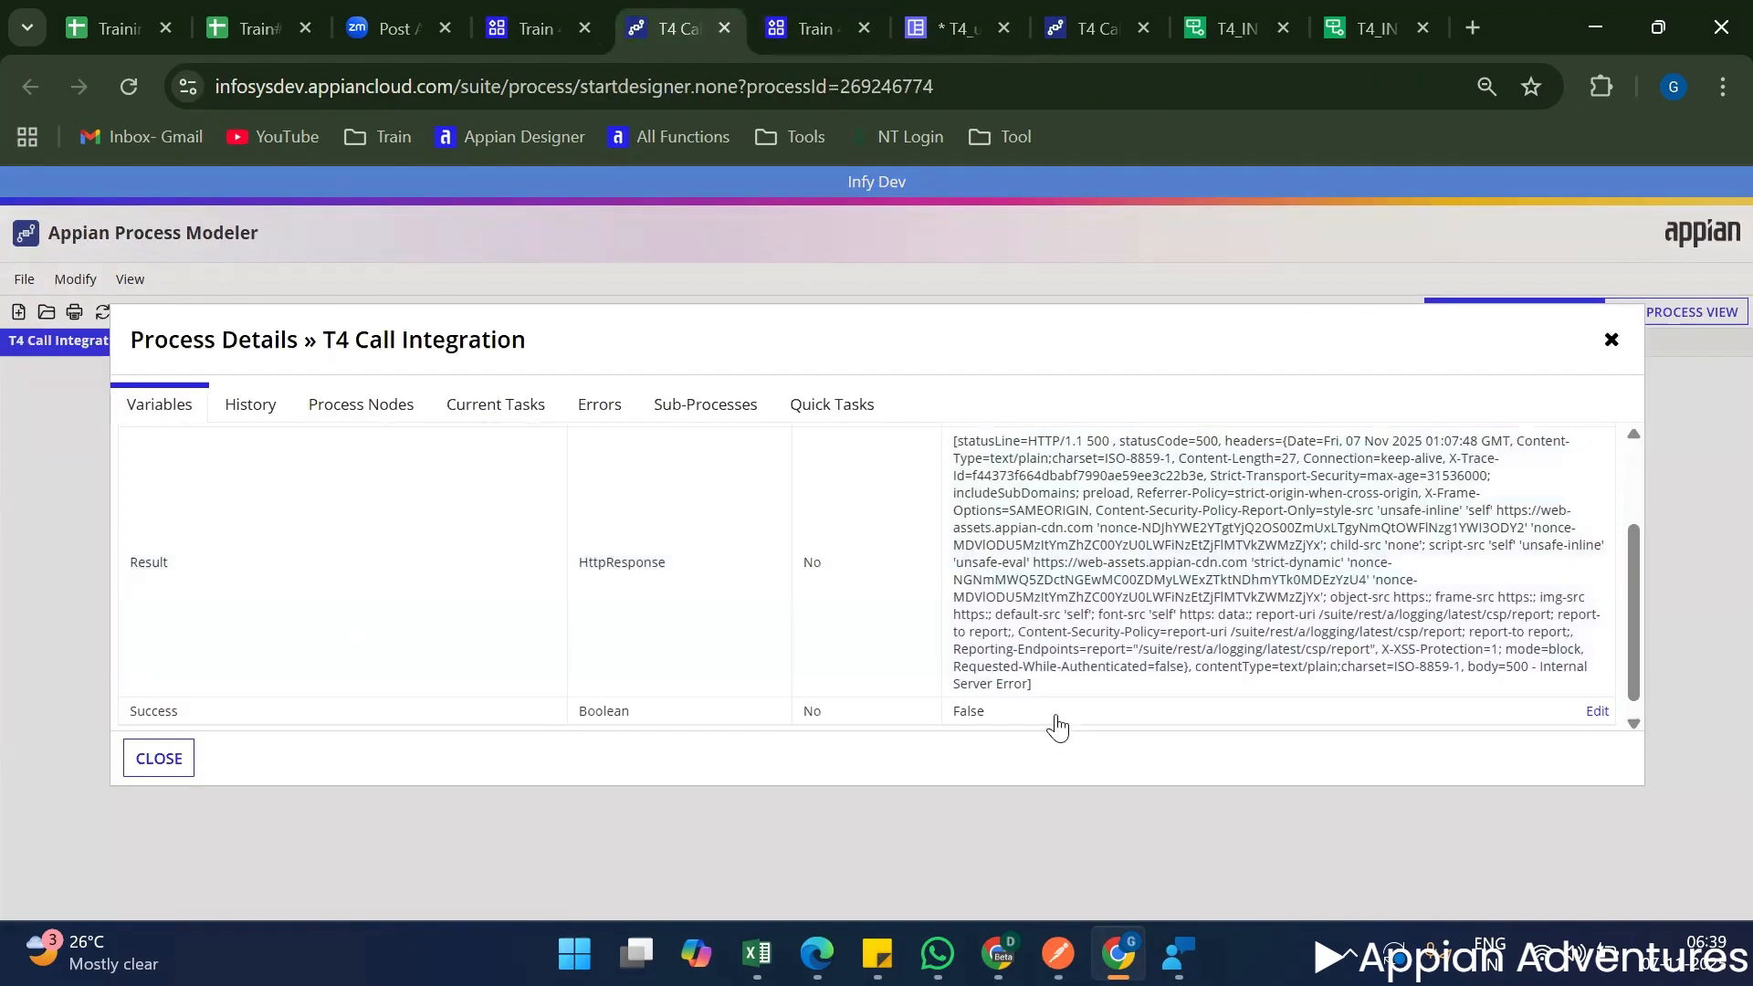
{"action": "double_click", "coordinate": [1191, 440]}
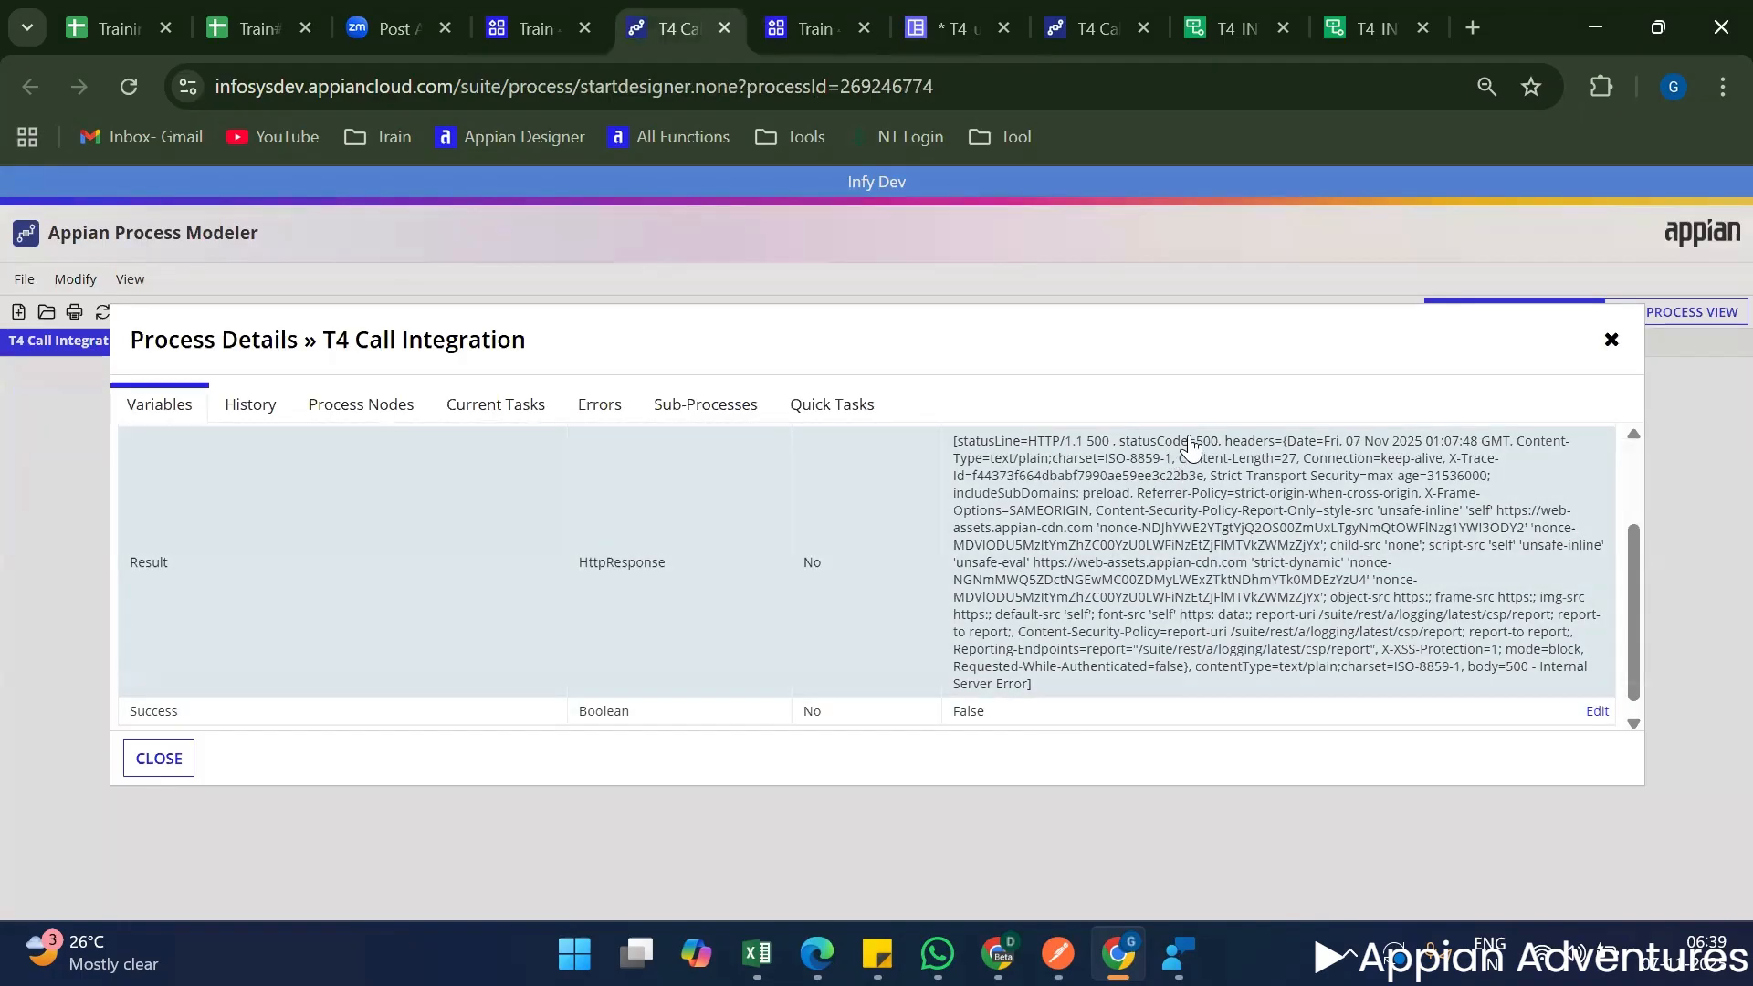
{"action": "left_click", "coordinate": [1178, 503]}
{"action": "left_click_drag", "start_coordinate": [1089, 497], "coordinate": [1527, 503]}
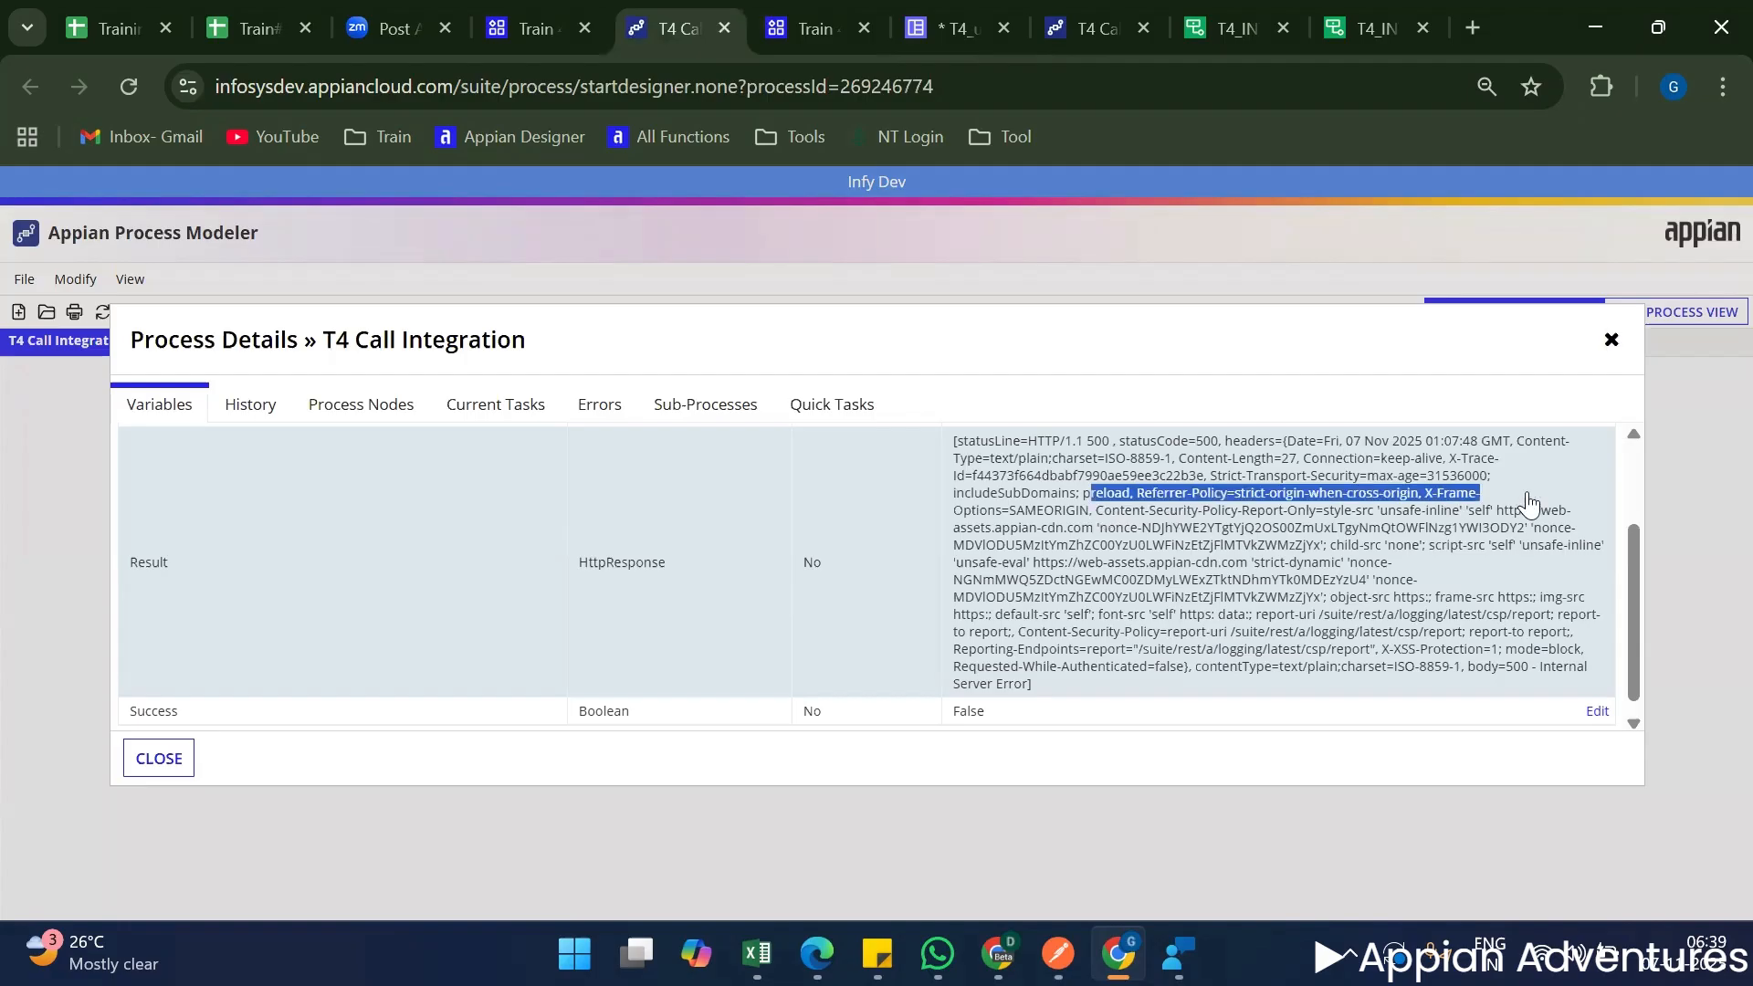
{"action": "left_click", "coordinate": [1180, 546]}
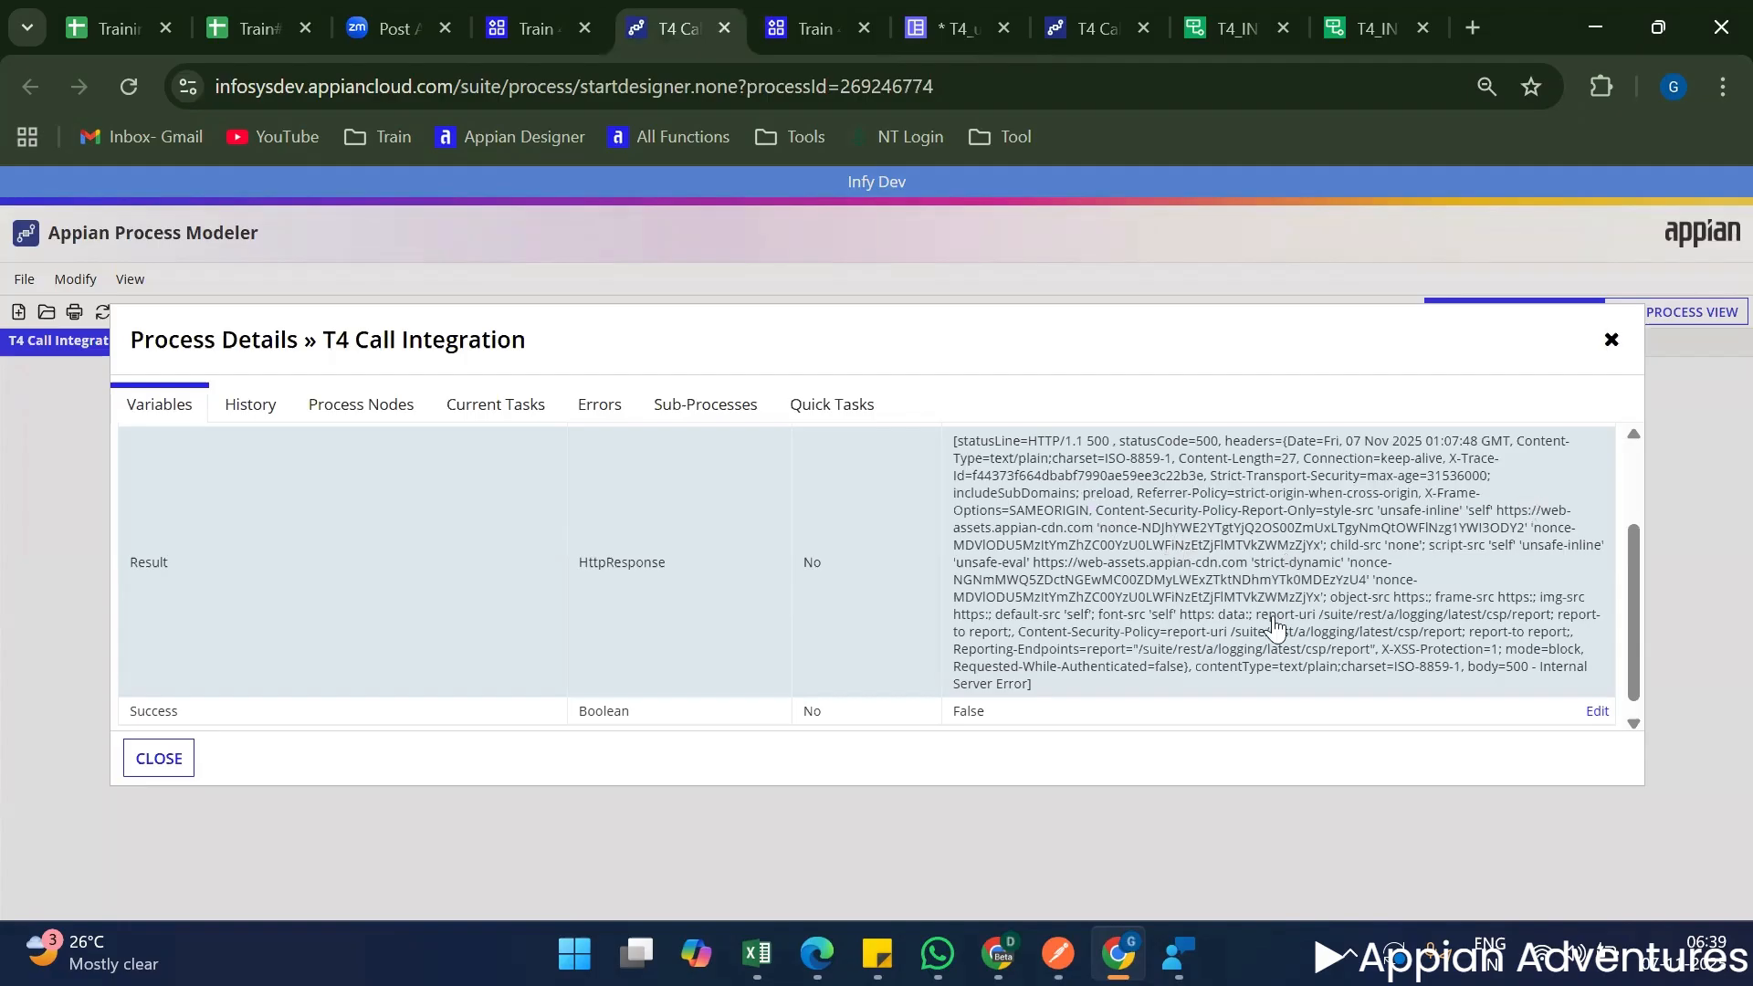
{"action": "scroll", "coordinate": [1460, 639], "scroll_direction": "down", "scroll_amount": 1}
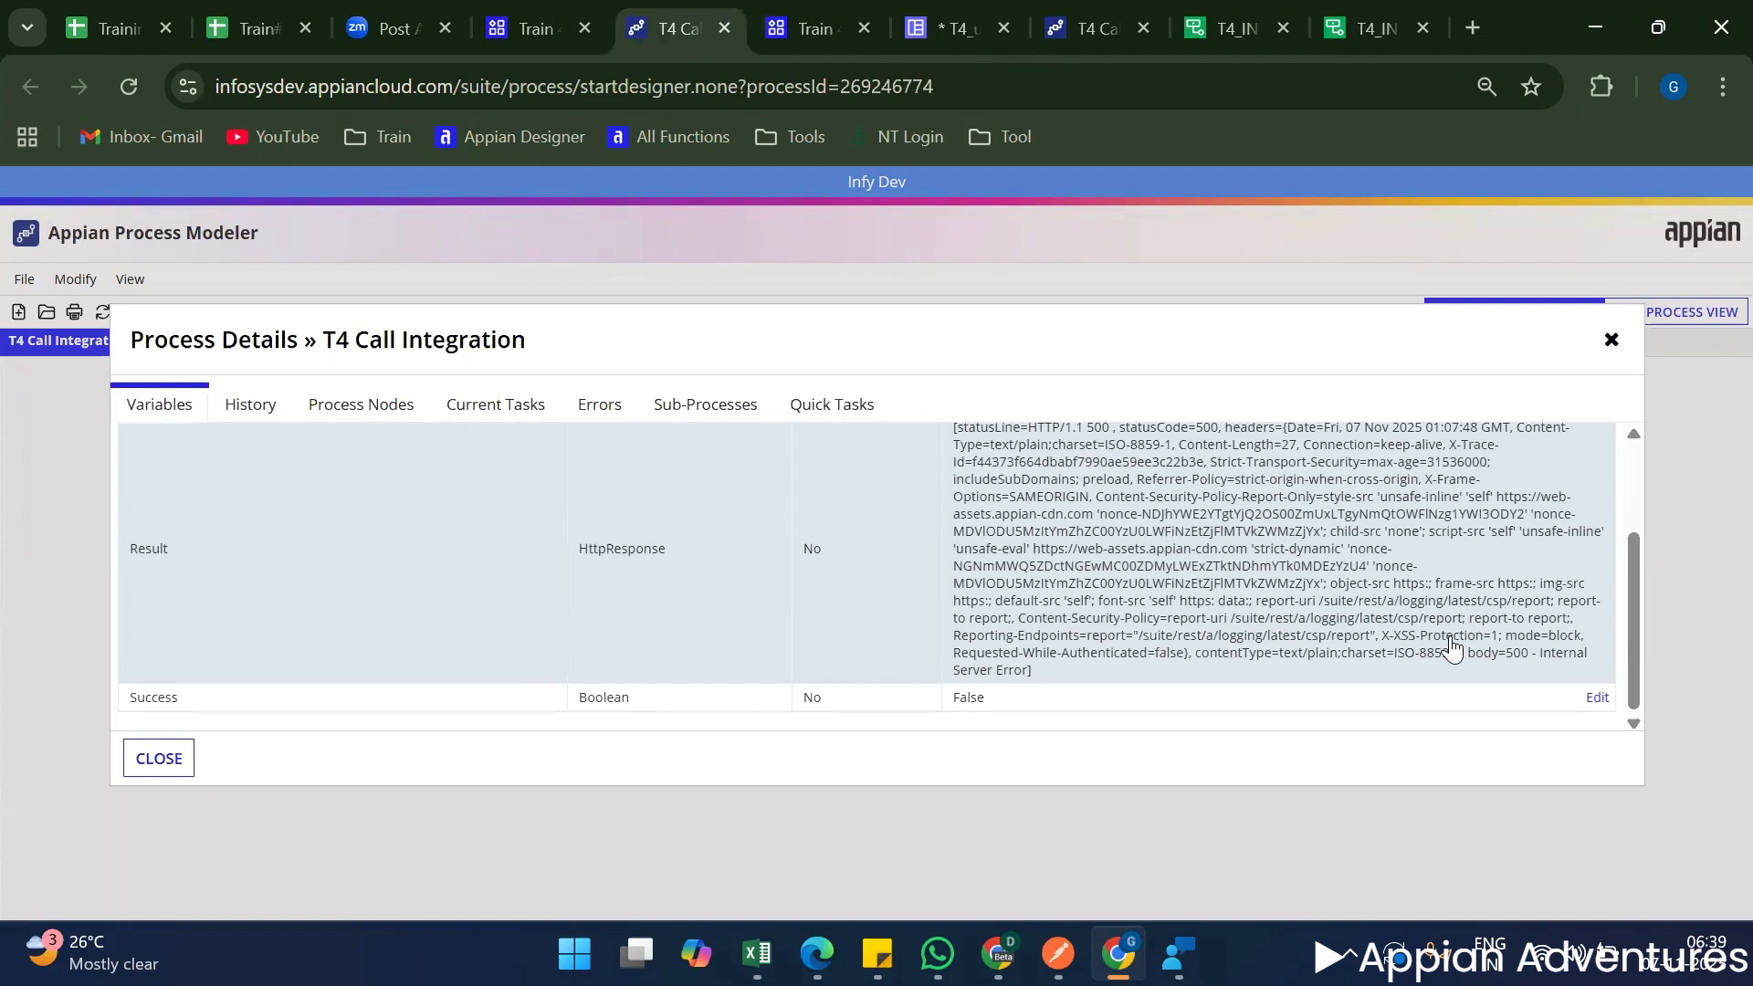
{"action": "left_click_drag", "start_coordinate": [1186, 619], "coordinate": [1371, 623]}
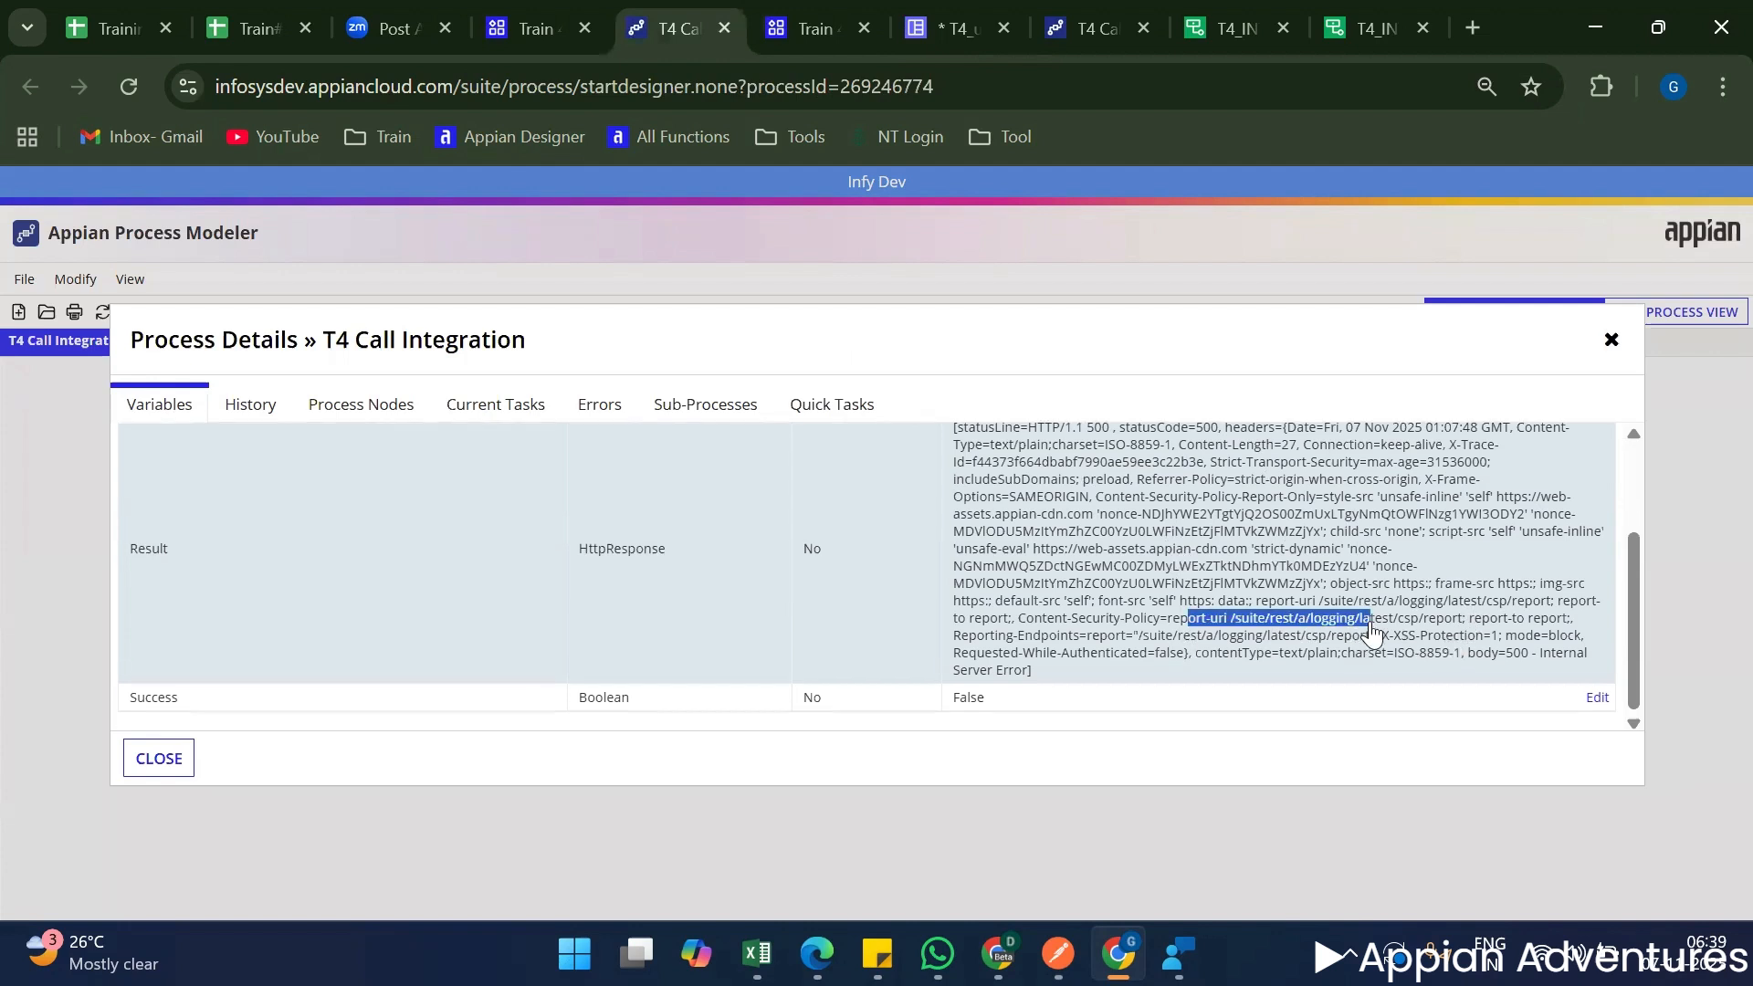
{"action": "left_click", "coordinate": [1082, 637]}
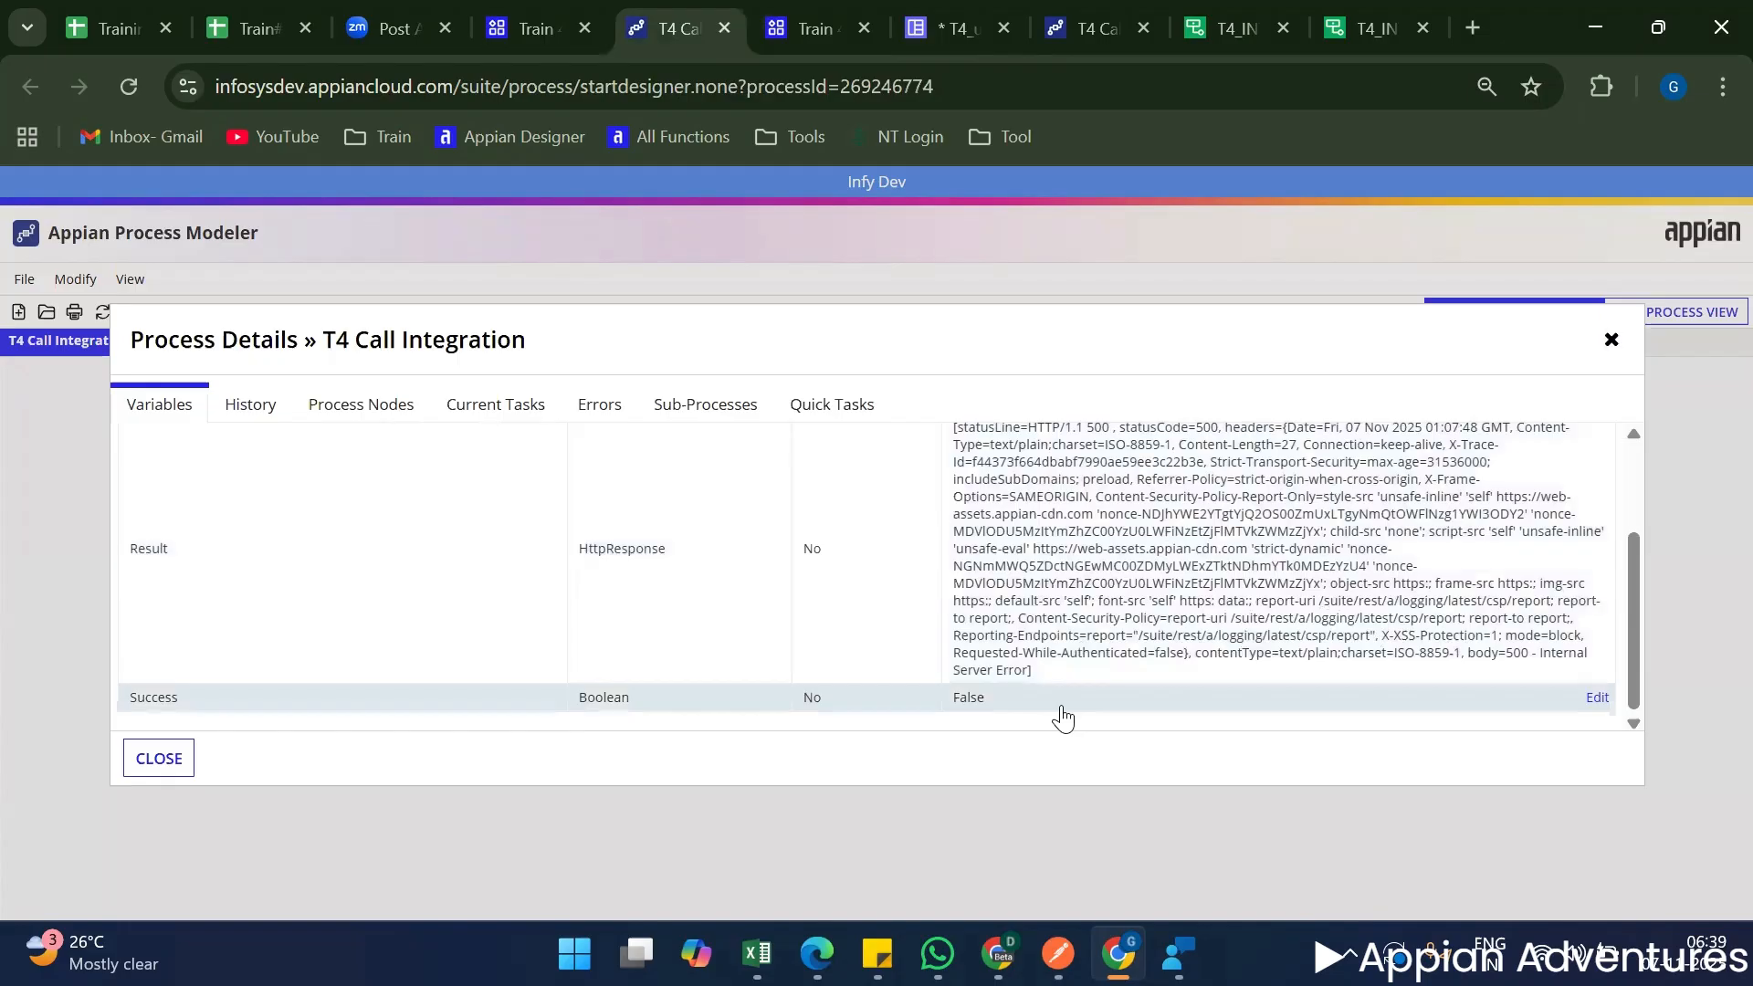
{"action": "scroll", "coordinate": [1063, 718], "scroll_direction": "up", "scroll_amount": 3}
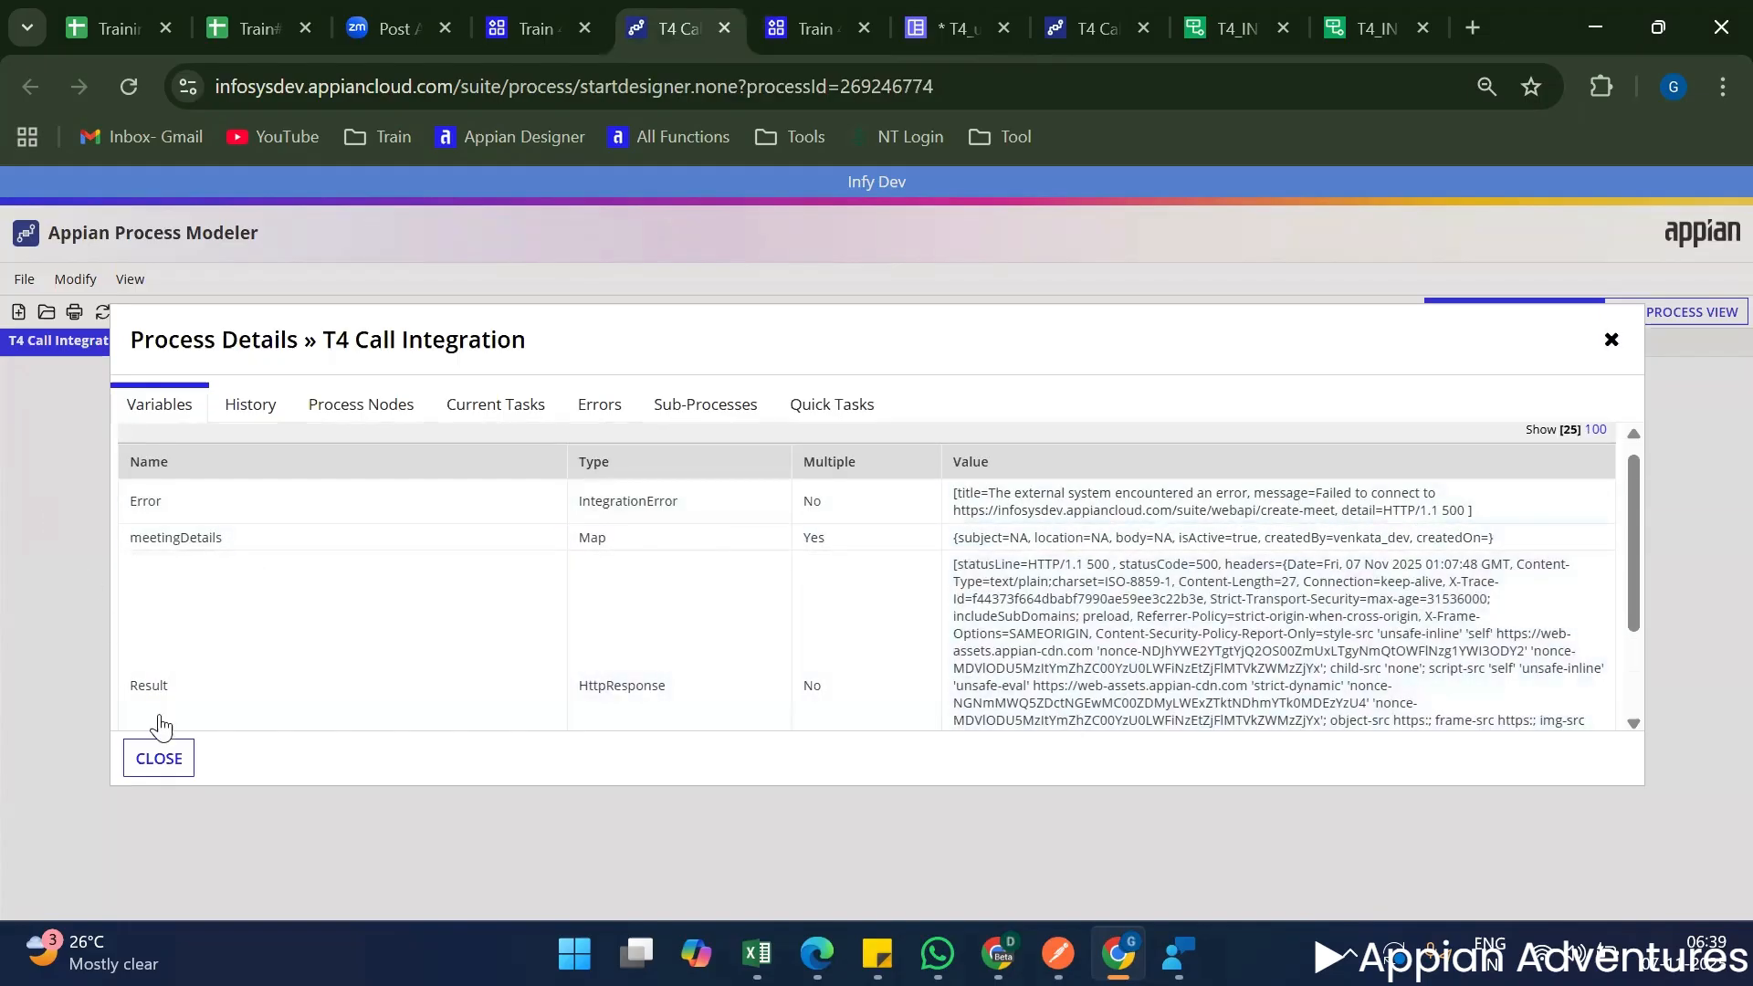
{"action": "left_click", "coordinate": [160, 759]}
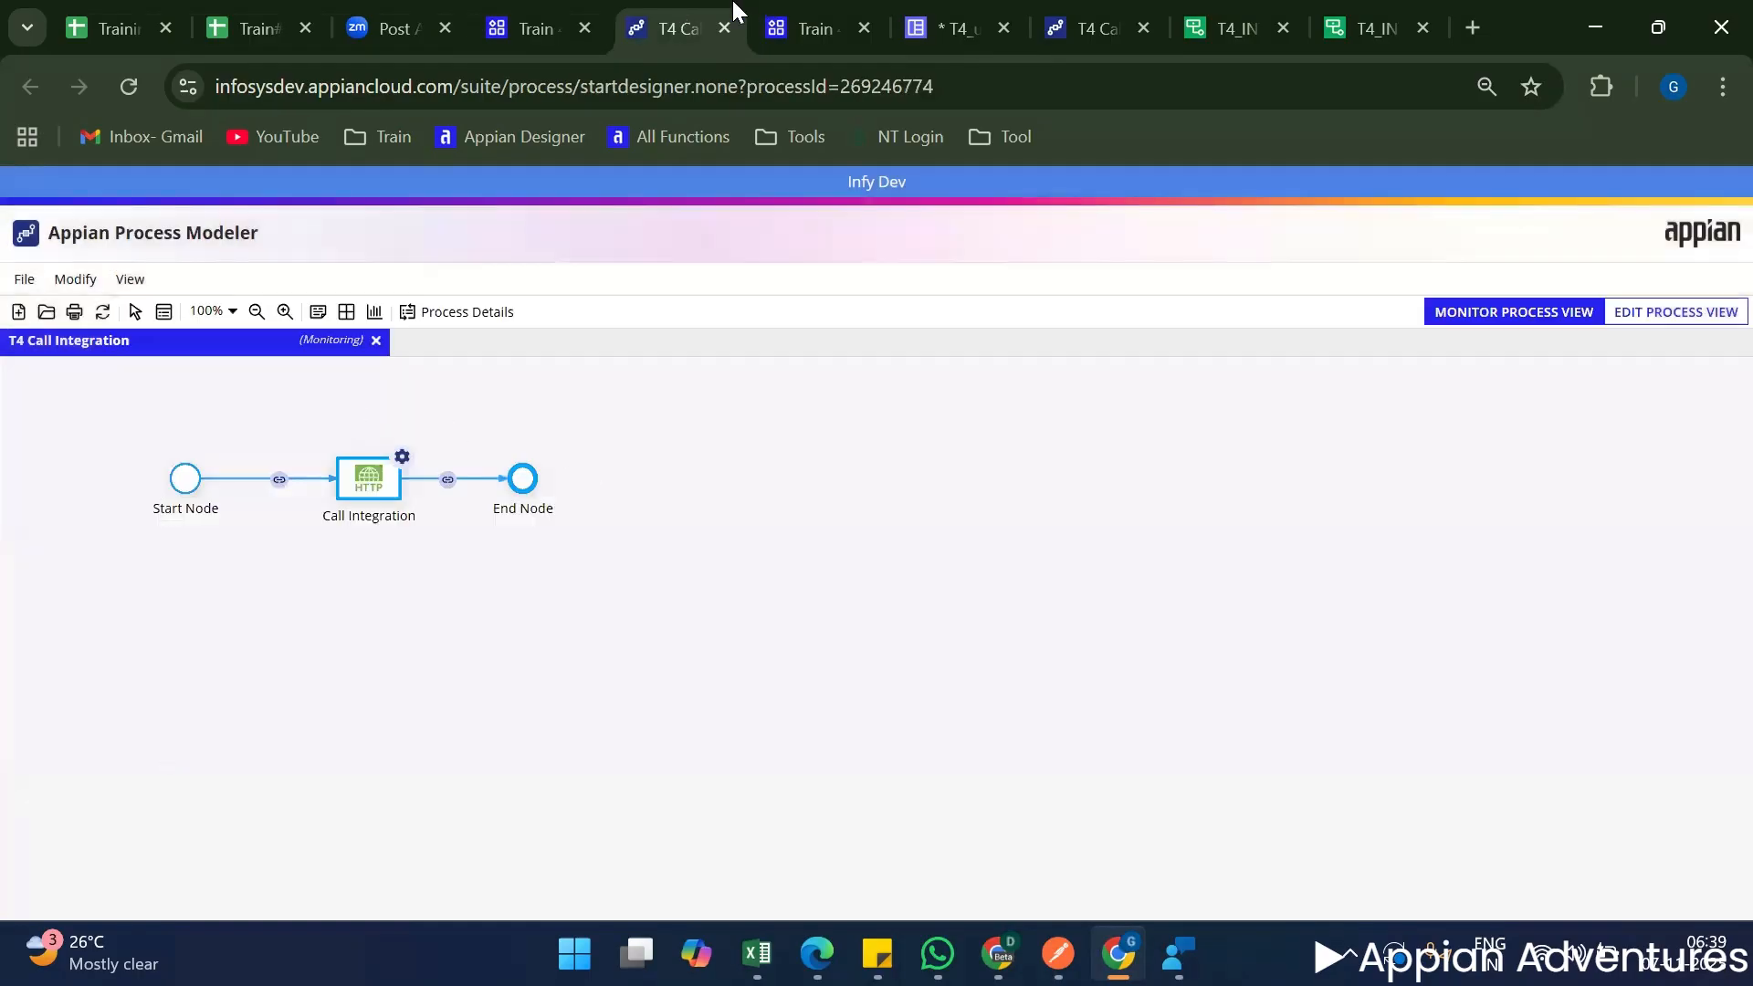
Open the T4_INT_postMeetingDetails integration and examine its test result, including the meeting values returned in the HTTP response.
{"action": "left_click", "coordinate": [949, 11]}
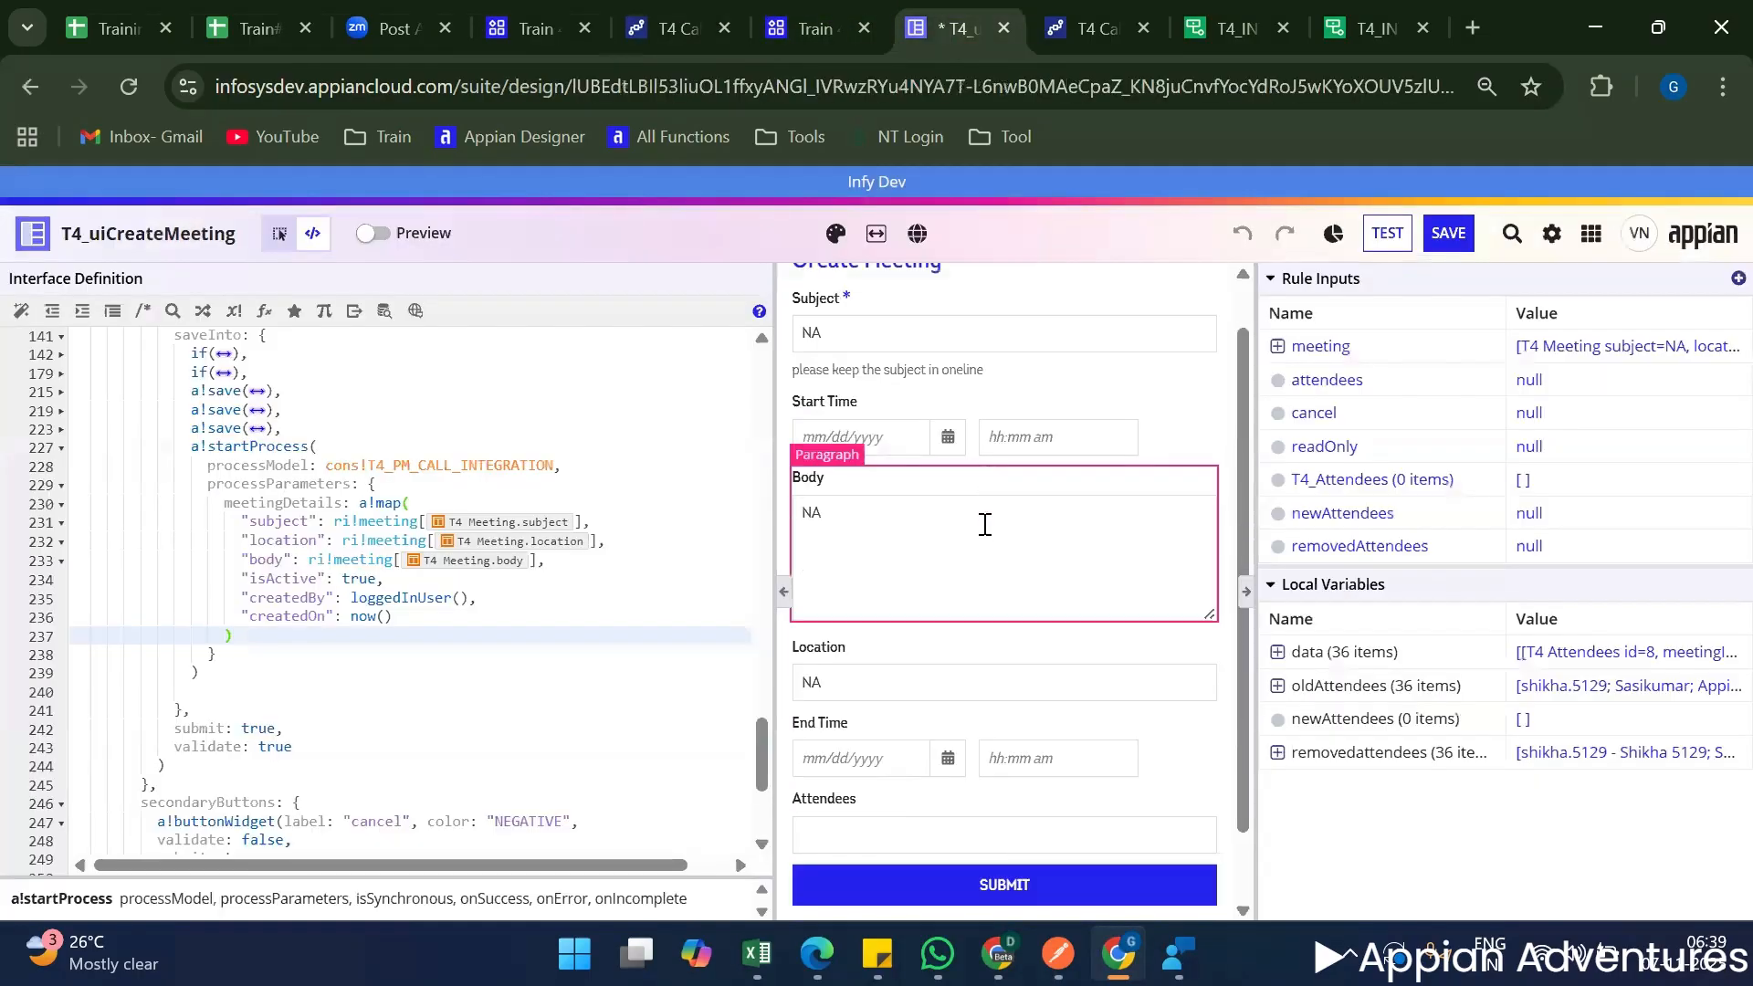
{"action": "scroll", "coordinate": [985, 525], "scroll_direction": "down", "scroll_amount": 2}
{"action": "left_click", "coordinate": [1234, 27]}
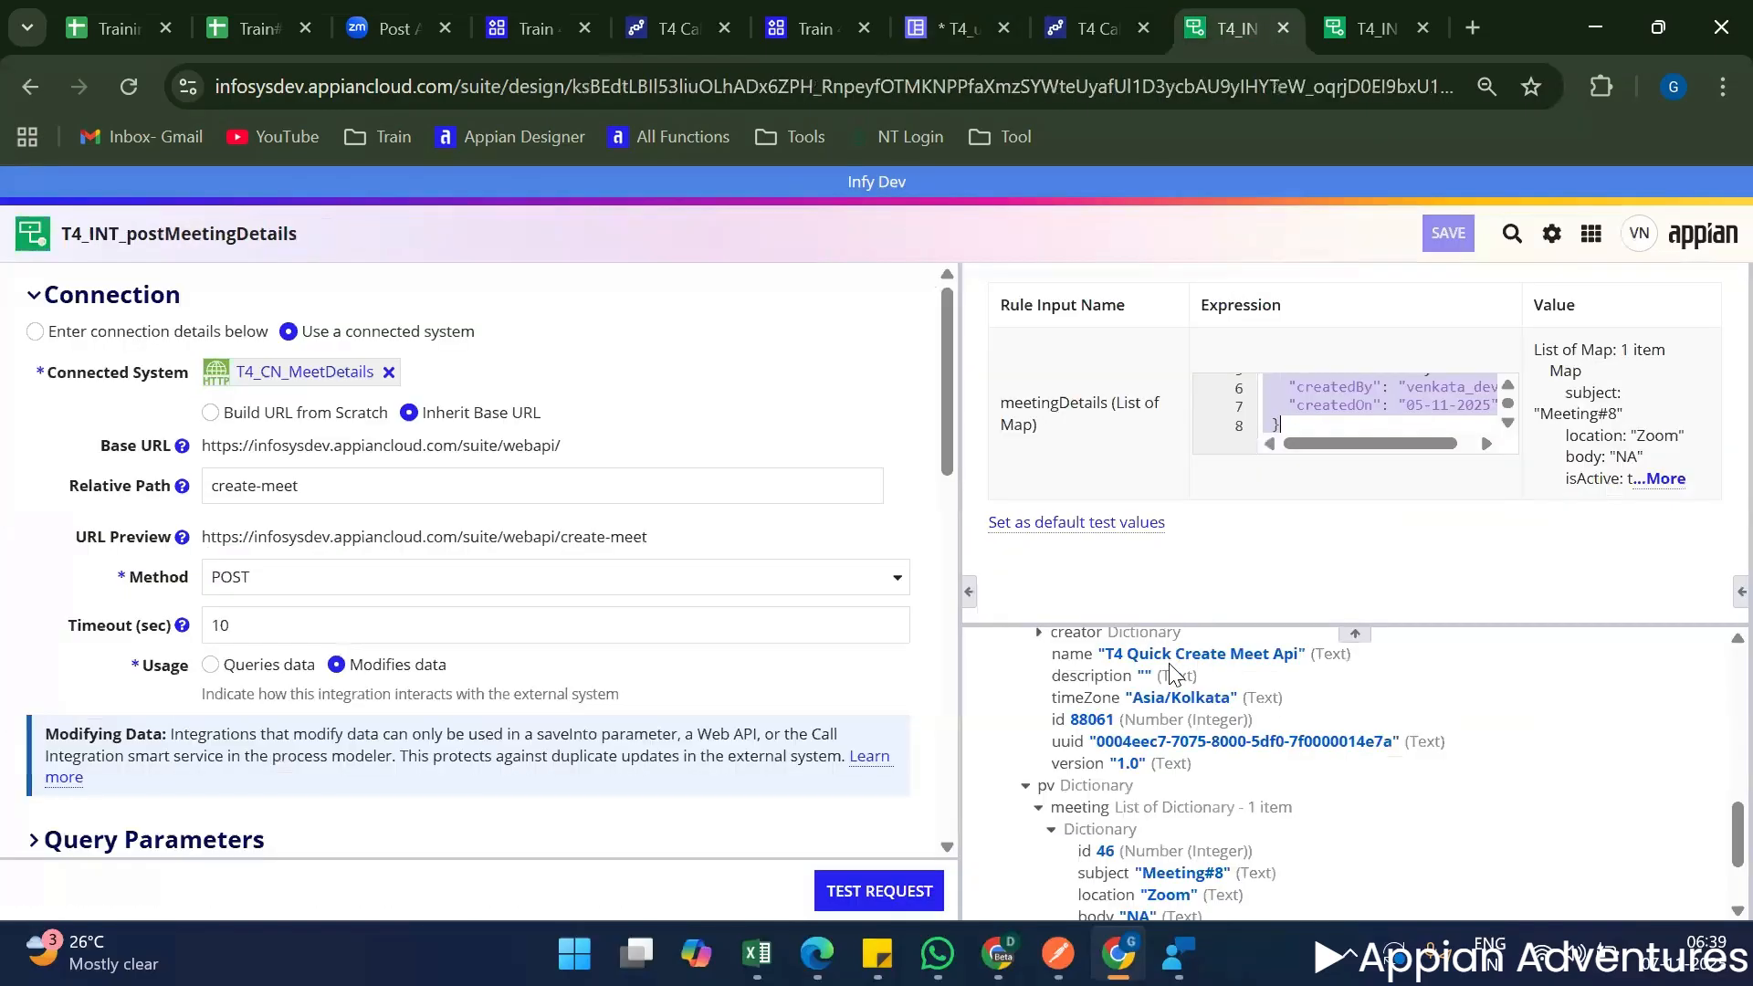
{"action": "scroll", "coordinate": [1173, 673], "scroll_direction": "down", "scroll_amount": 3}
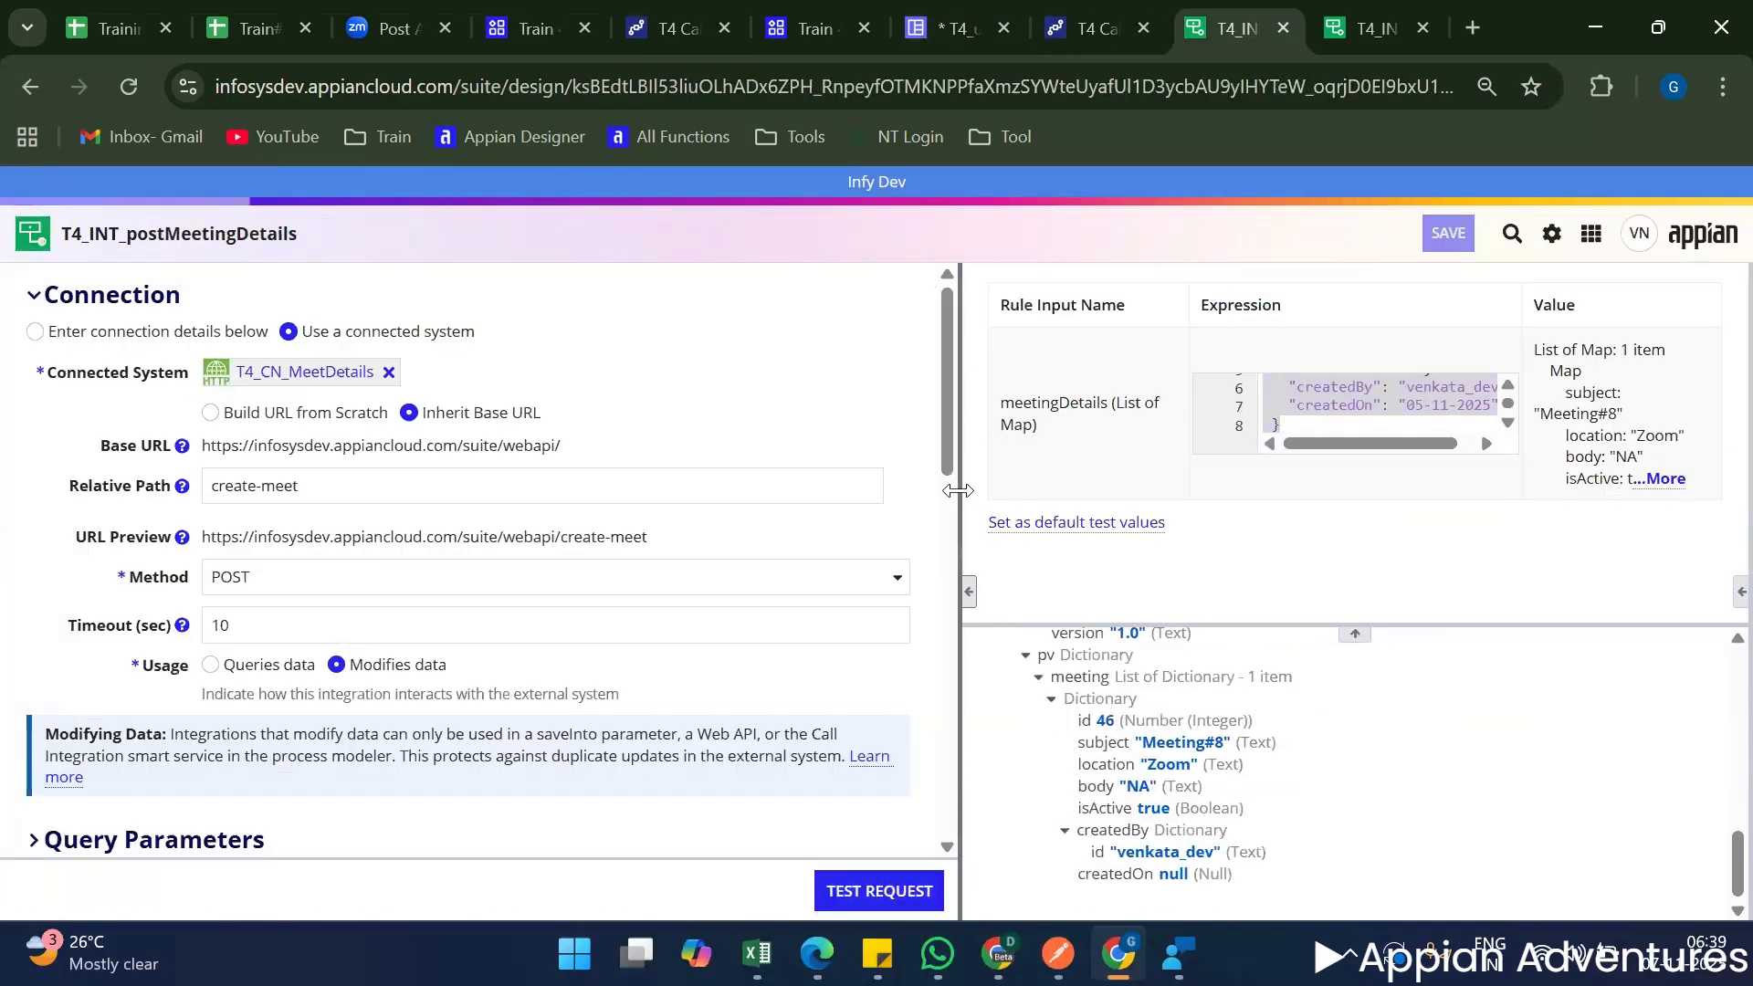
{"action": "left_click_drag", "start_coordinate": [958, 490], "coordinate": [712, 491]}
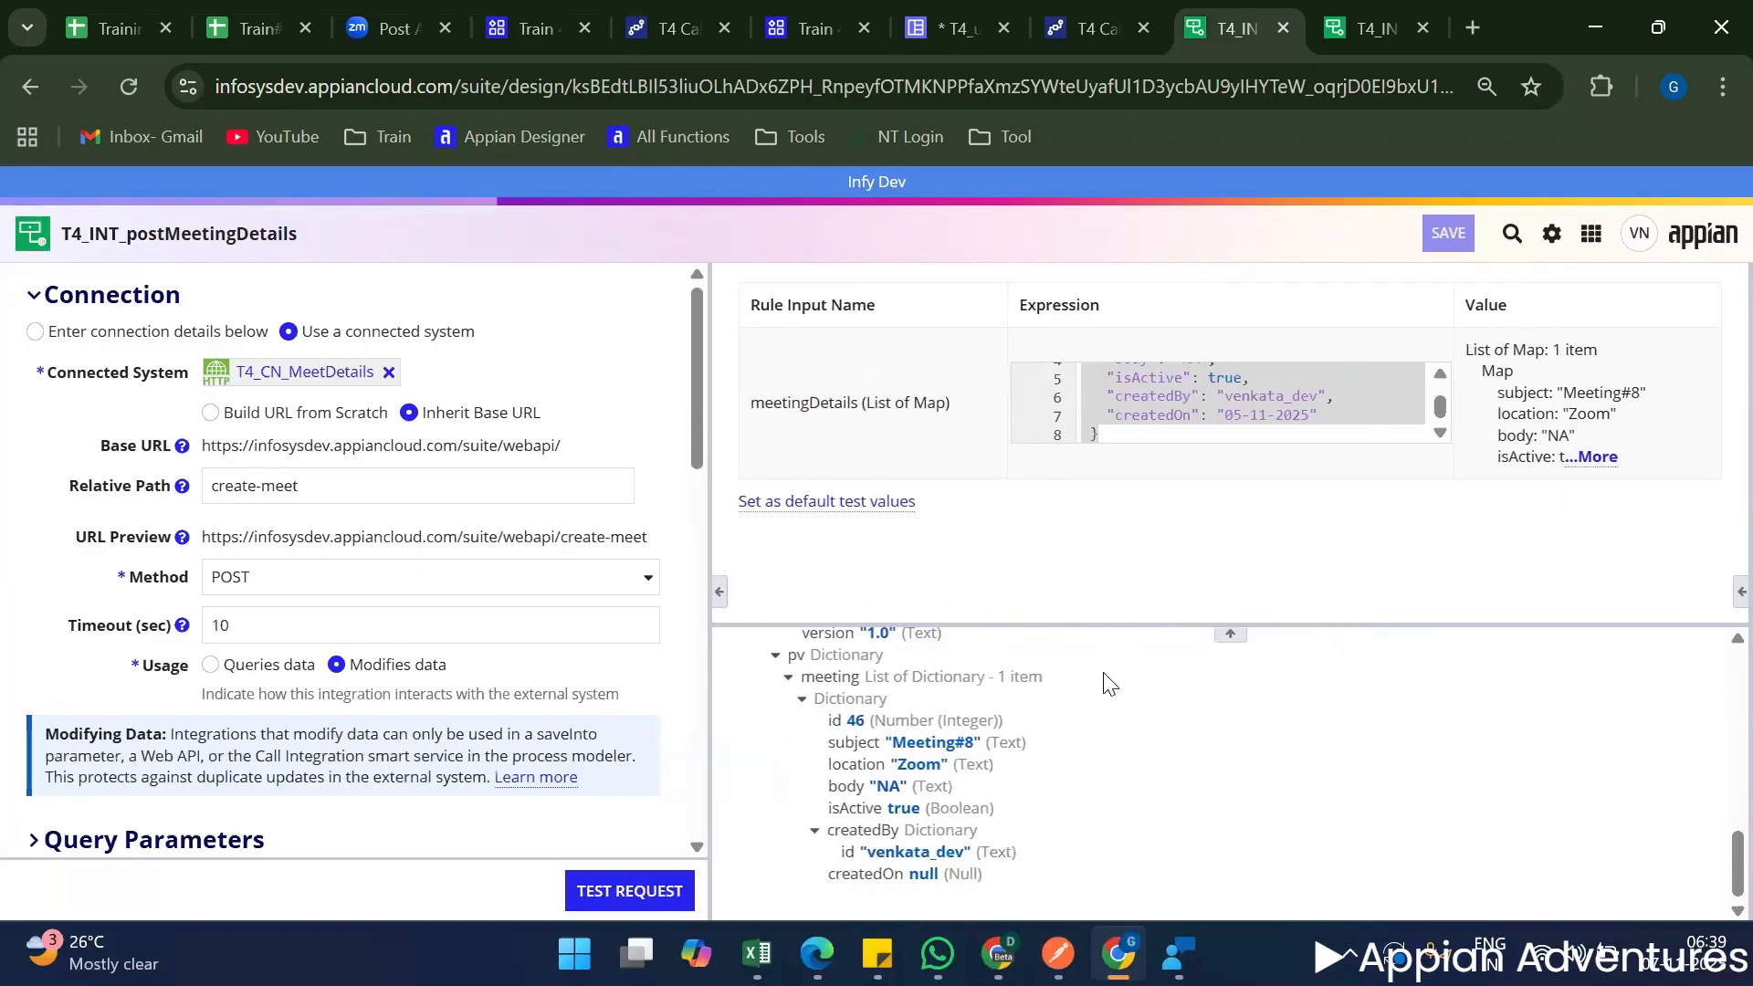
{"action": "scroll", "coordinate": [1109, 684], "scroll_direction": "up", "scroll_amount": 3}
{"action": "scroll", "coordinate": [1109, 685], "scroll_direction": "down", "scroll_amount": 3}
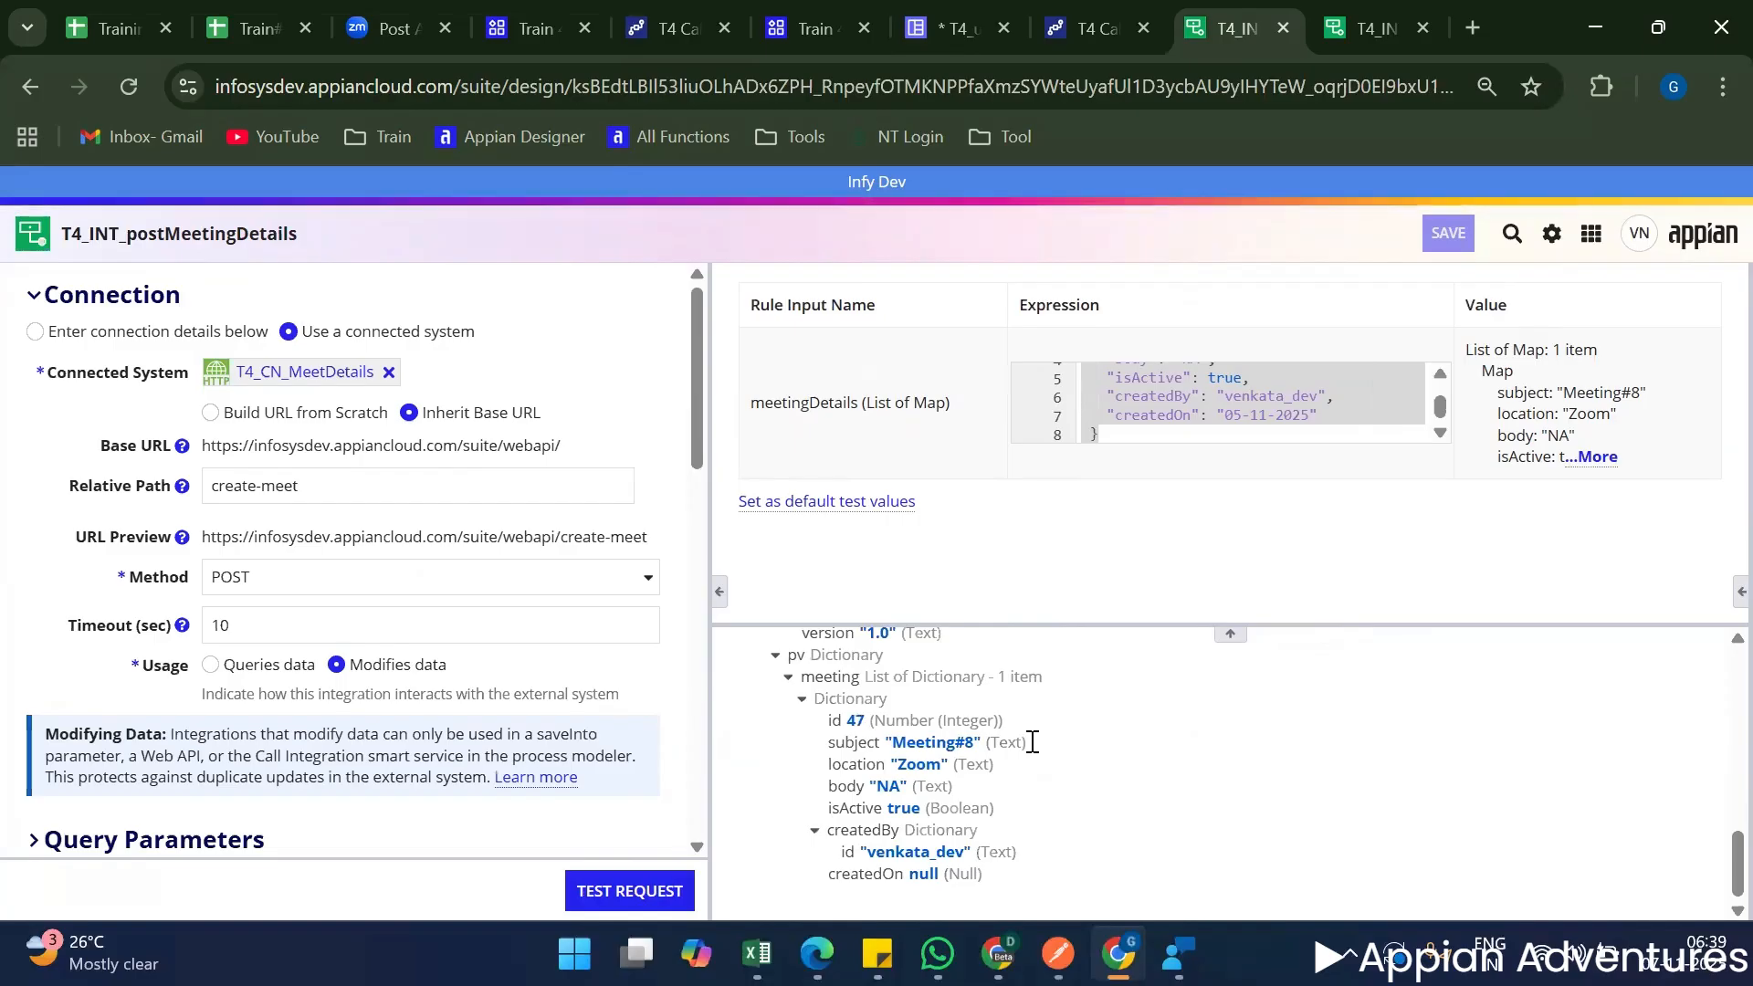
{"action": "scroll", "coordinate": [1008, 717], "scroll_direction": "up", "scroll_amount": 10}
{"action": "scroll", "coordinate": [996, 721], "scroll_direction": "up", "scroll_amount": 2}
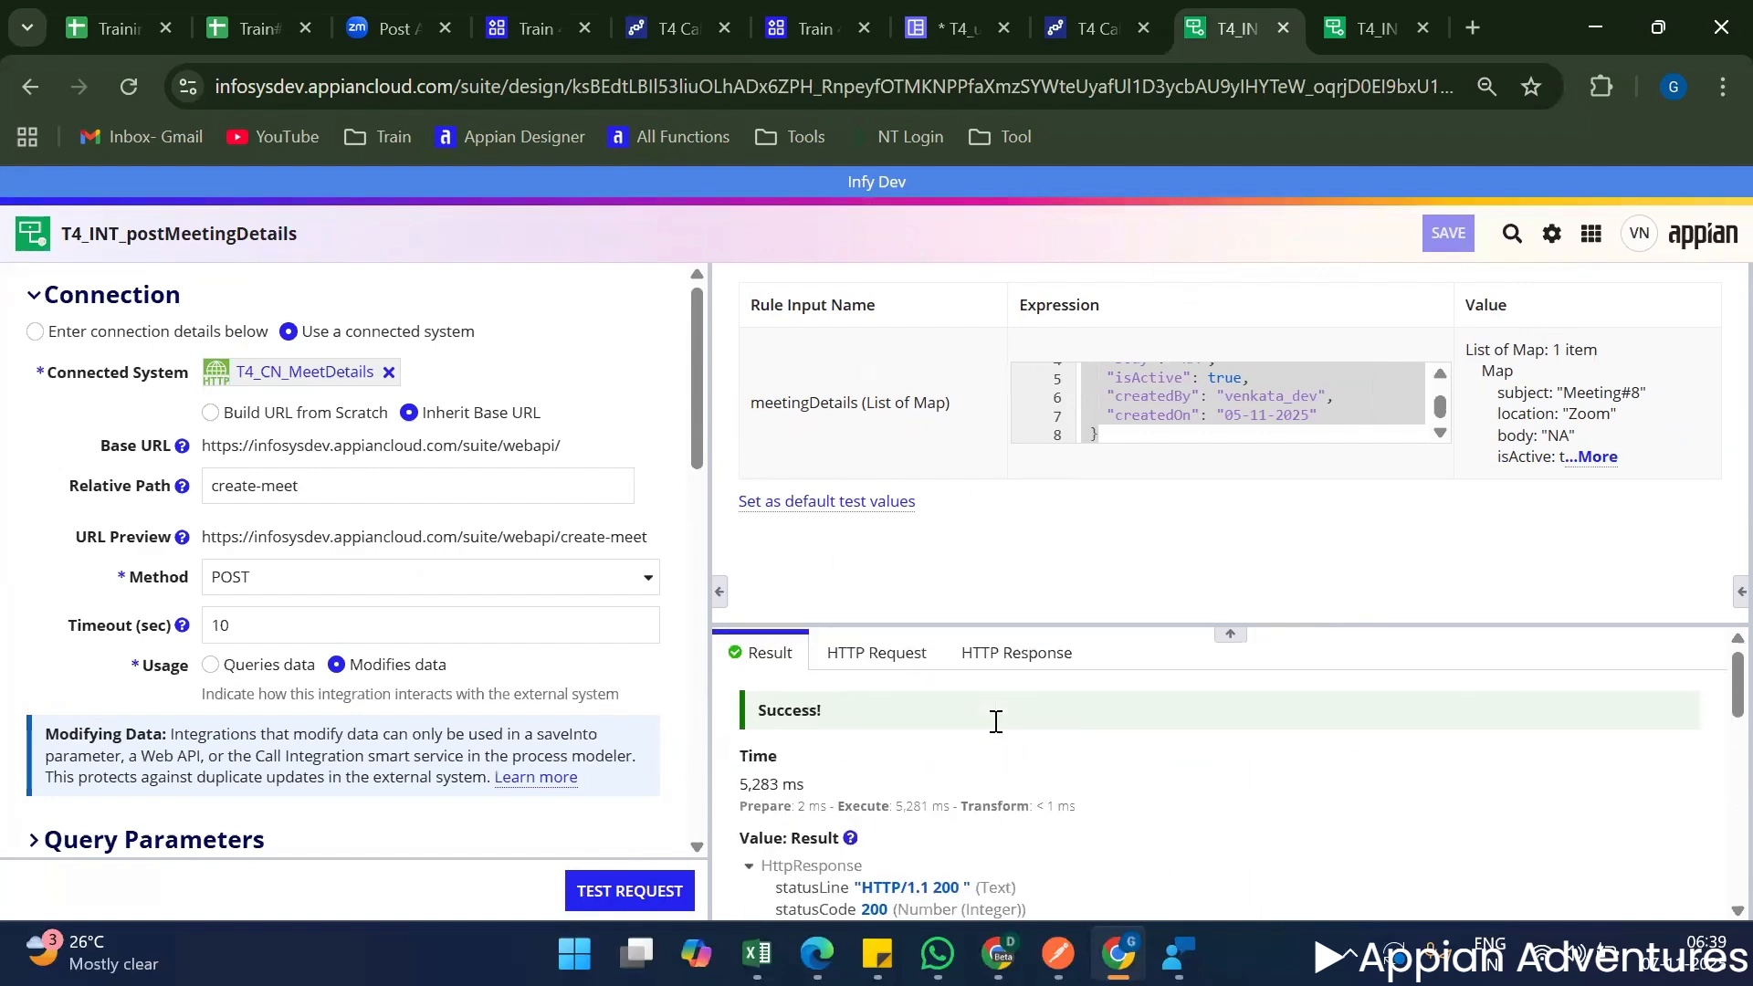
Open the T4 Call Integration process model for editing and display the Call Integration node's selected integration and data inputs.
{"action": "left_click", "coordinate": [1092, 13]}
{"action": "left_click", "coordinate": [696, 13]}
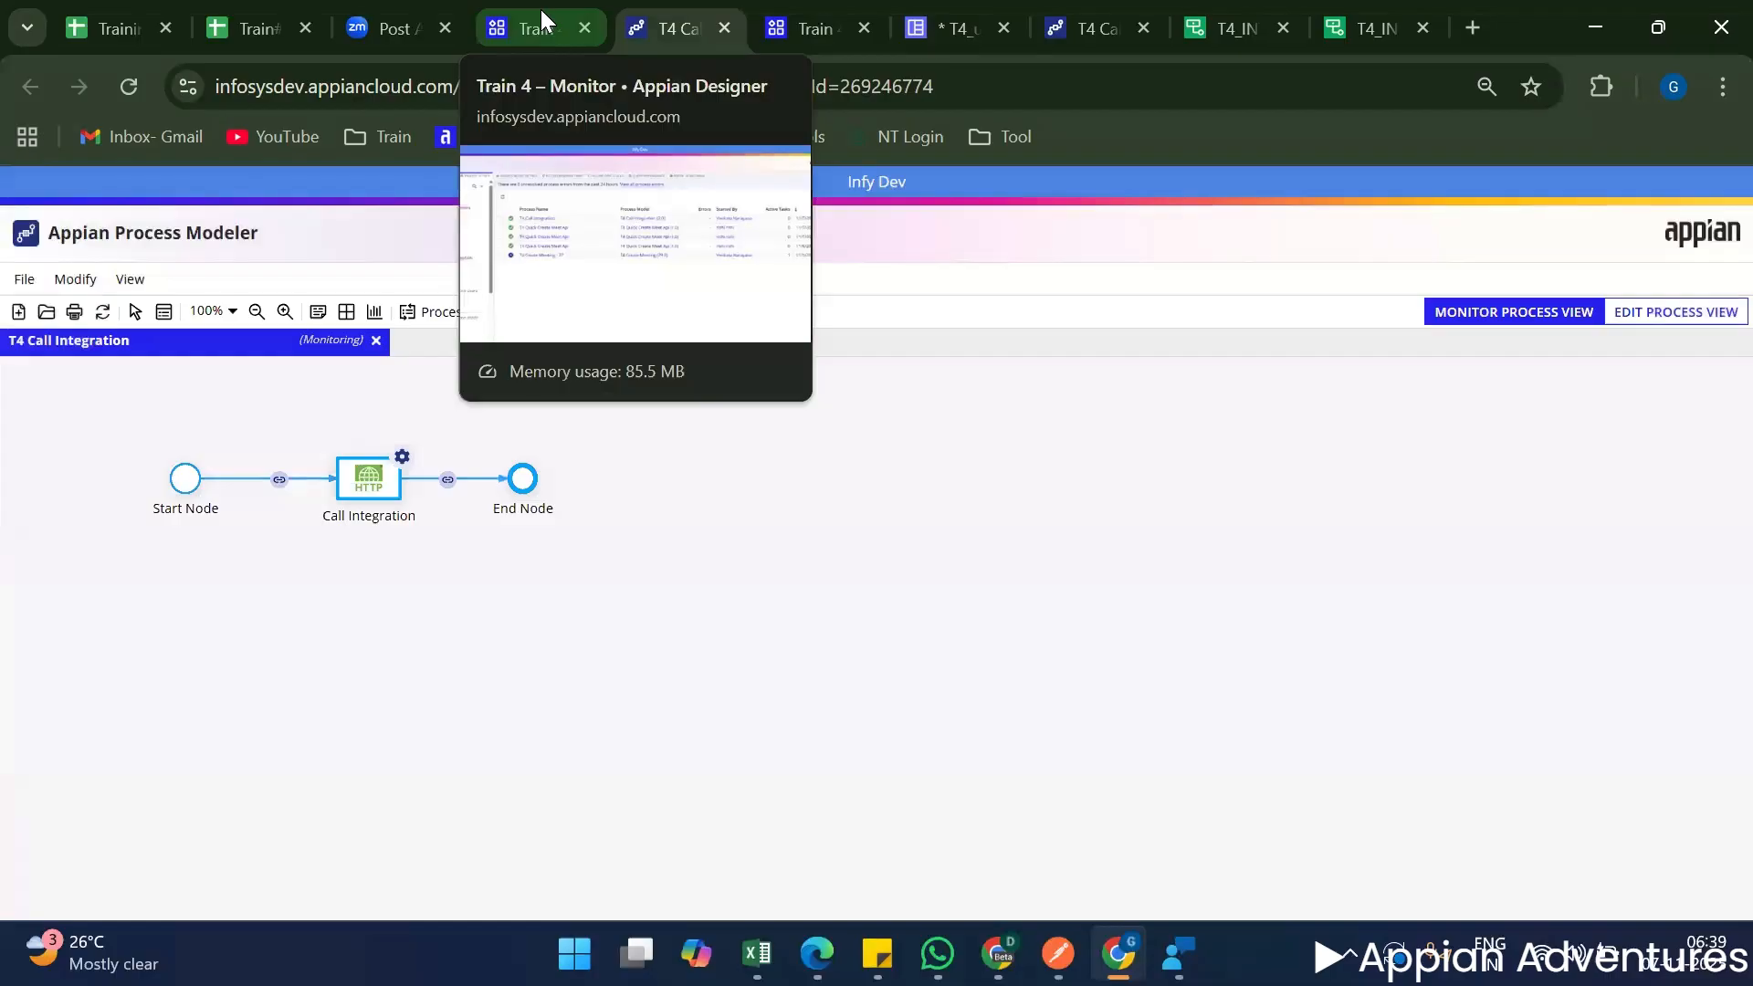
{"action": "left_click", "coordinate": [22, 279]}
{"action": "left_click", "coordinate": [159, 325]}
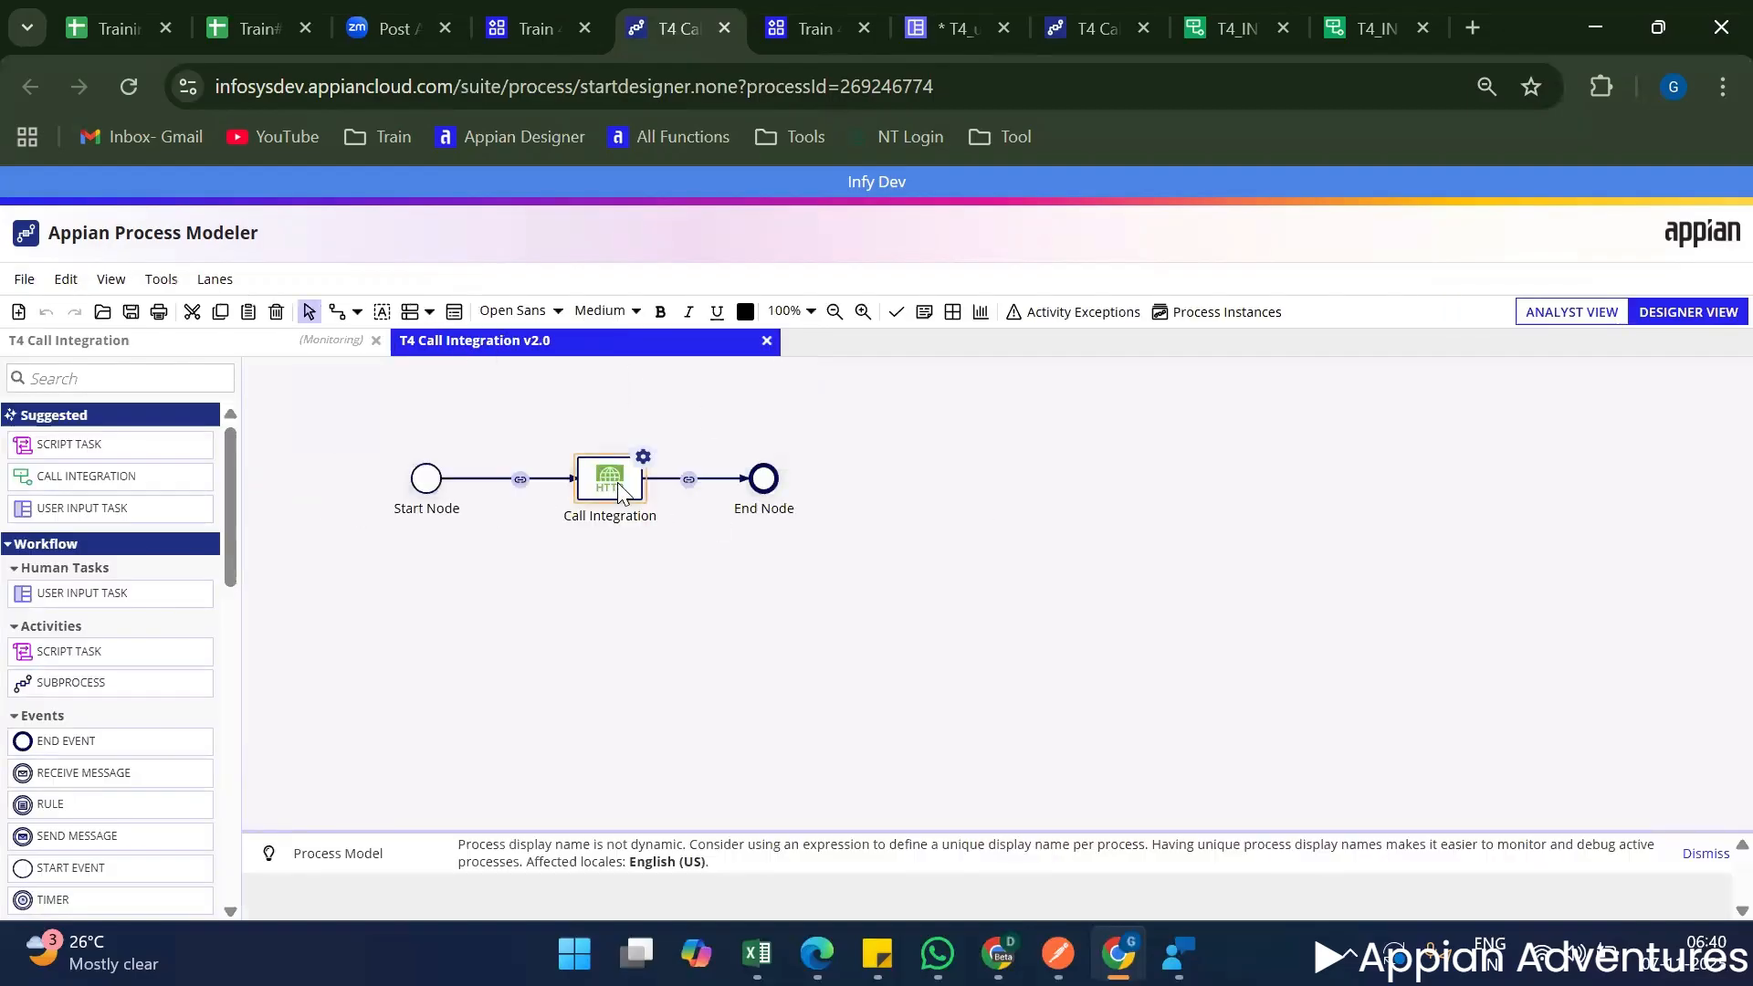
{"action": "right_click", "coordinate": [619, 489]}
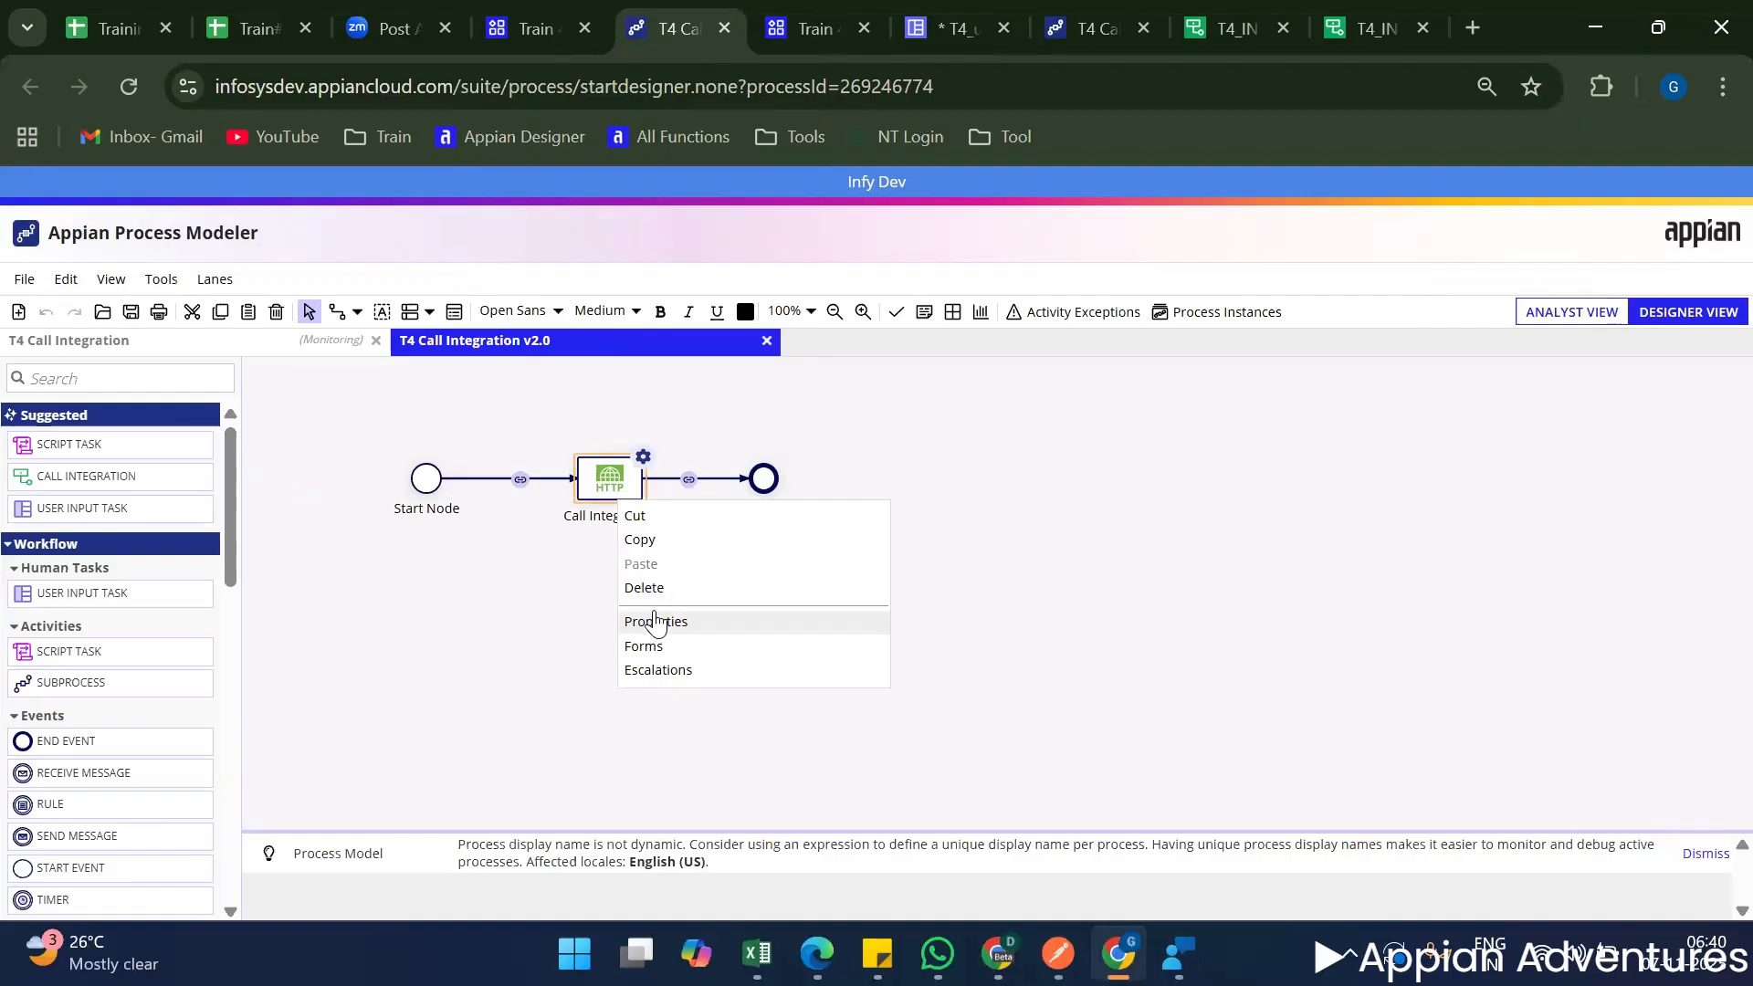
{"action": "left_click", "coordinate": [659, 622]}
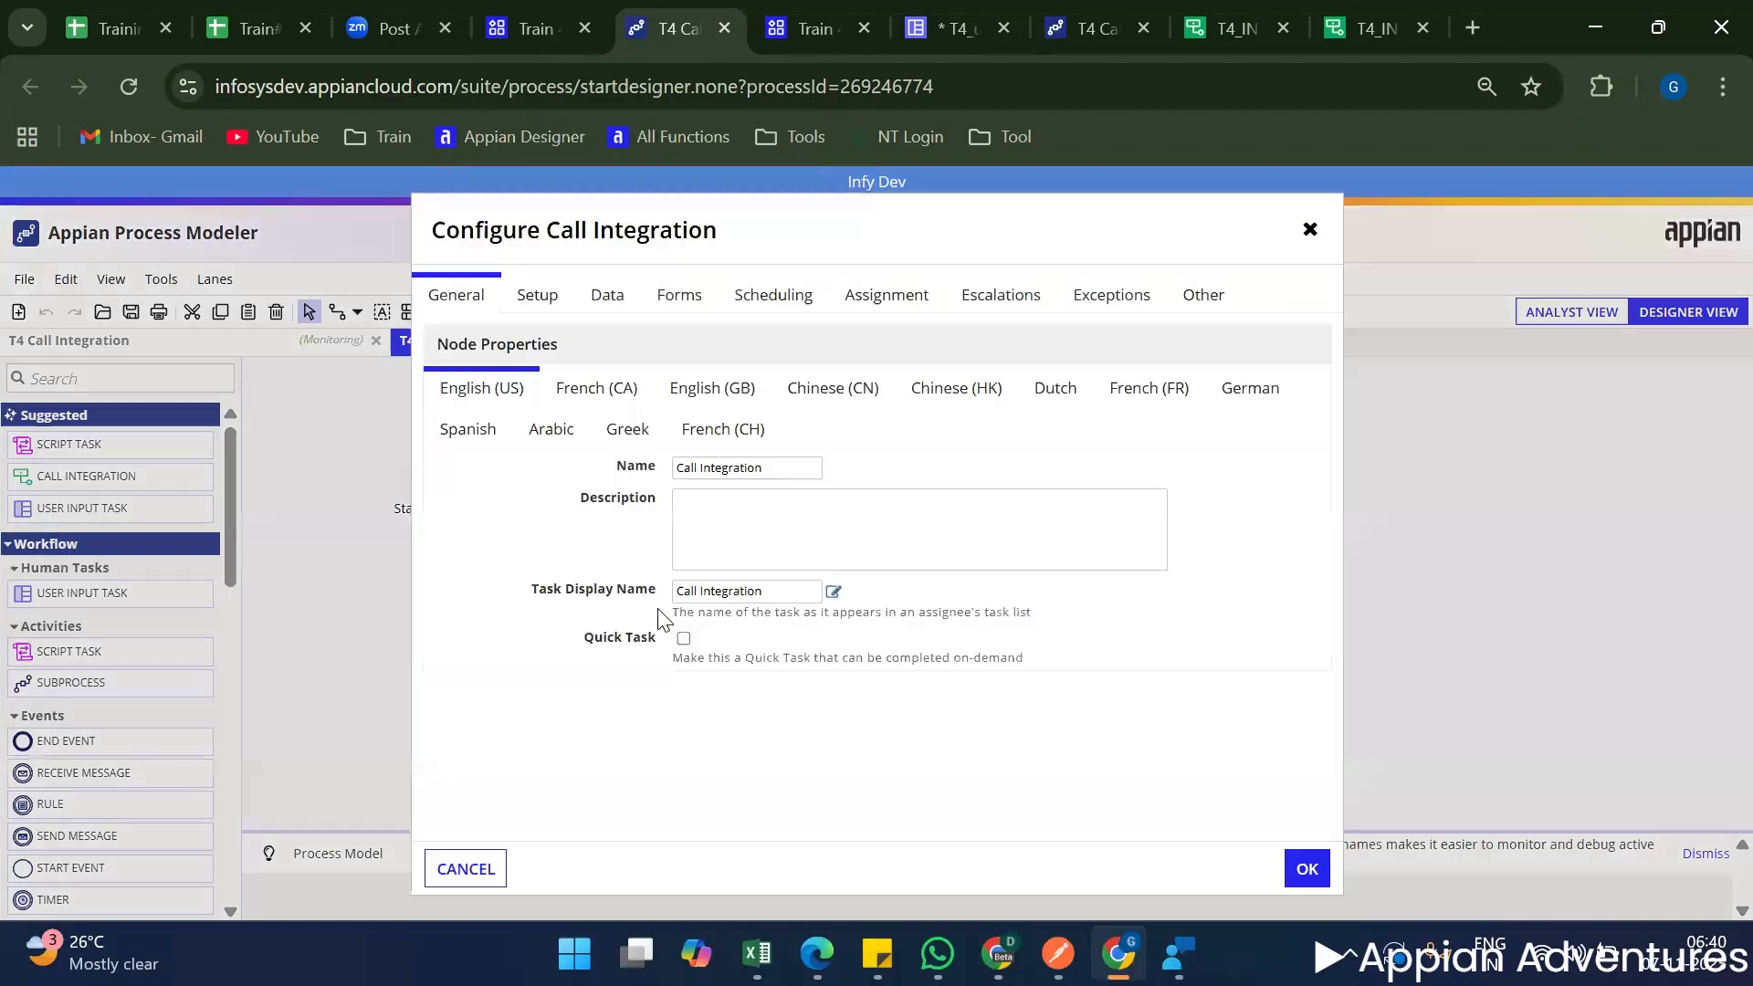
{"action": "left_click", "coordinate": [539, 296]}
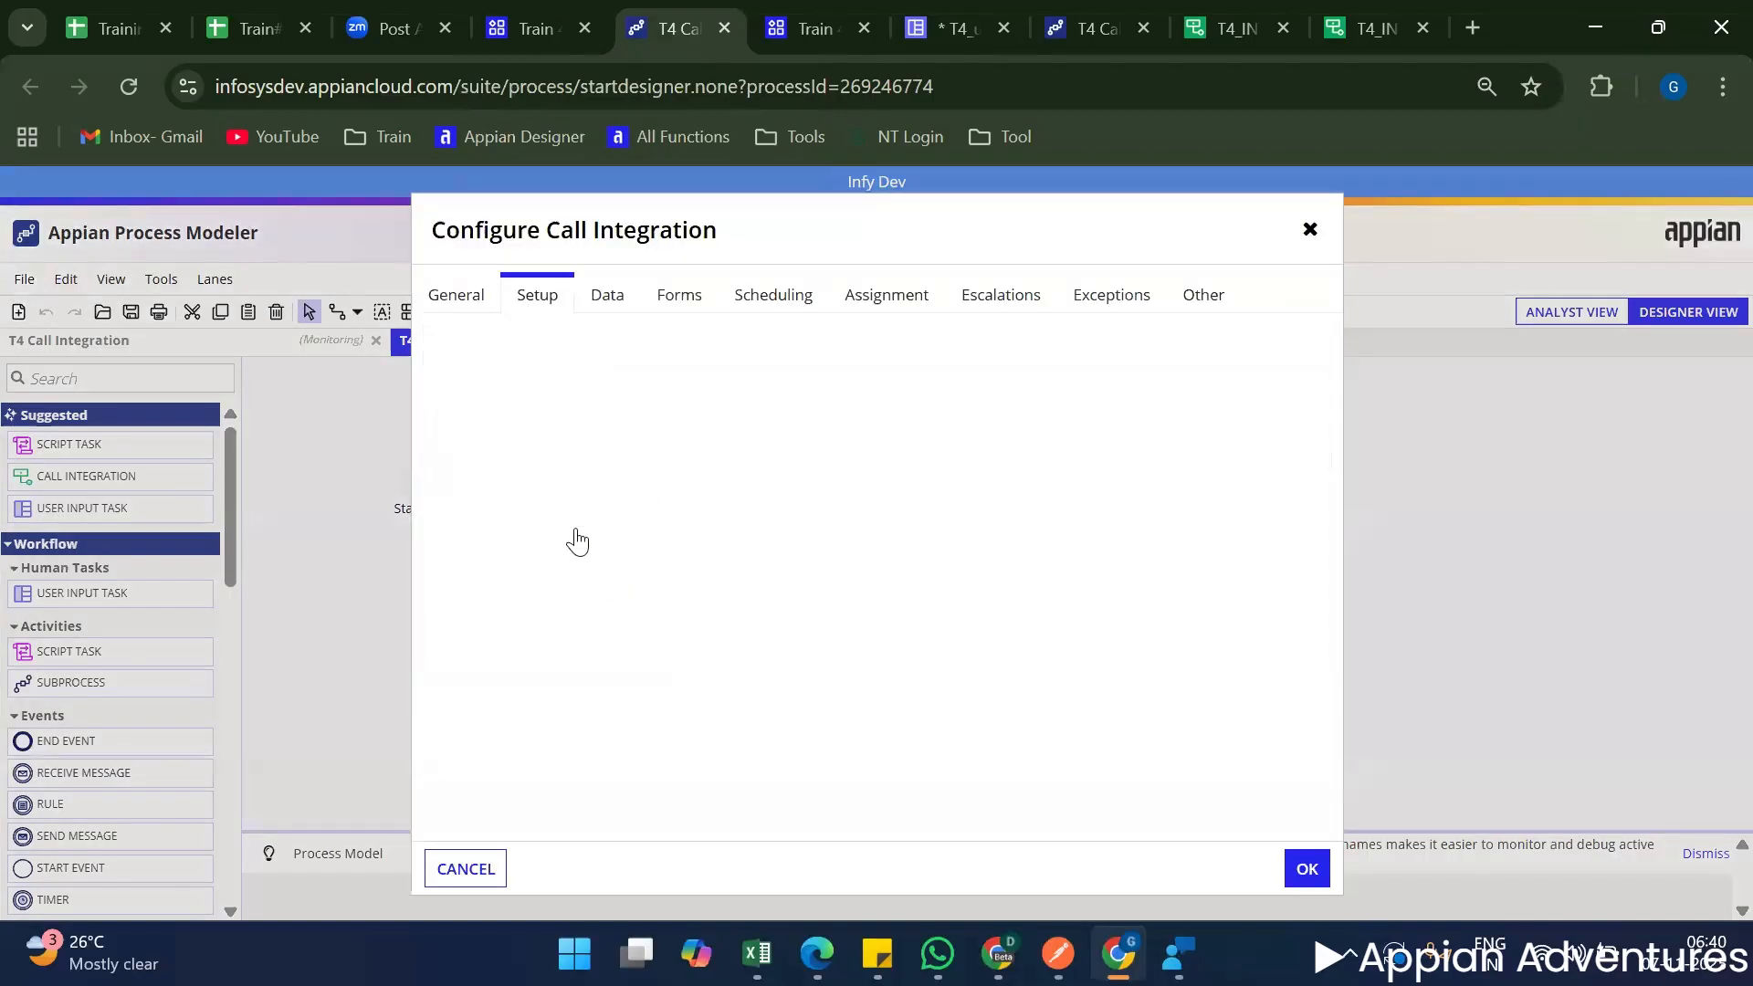
{"action": "left_click", "coordinate": [607, 296]}
Replace the meetingDetails input's value with the integration's test map, set its subject to "Meeting#10", and apply the node configuration.
{"action": "left_click", "coordinate": [514, 477]}
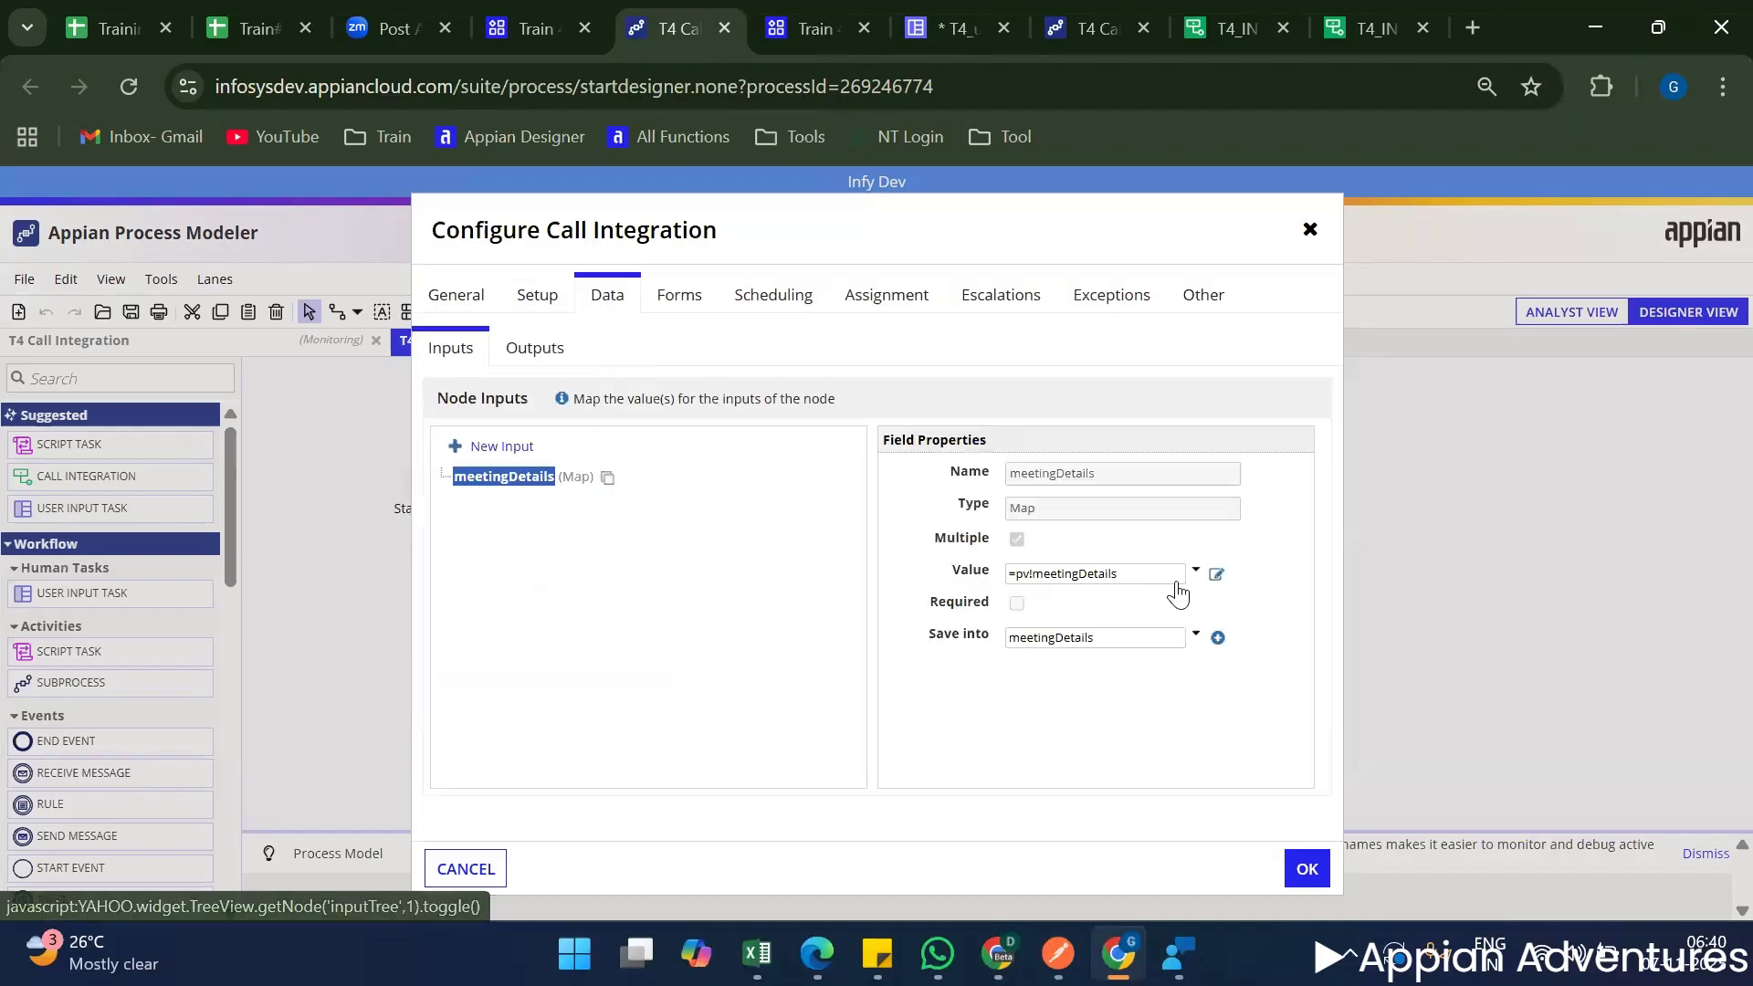
{"action": "left_click", "coordinate": [1216, 573]}
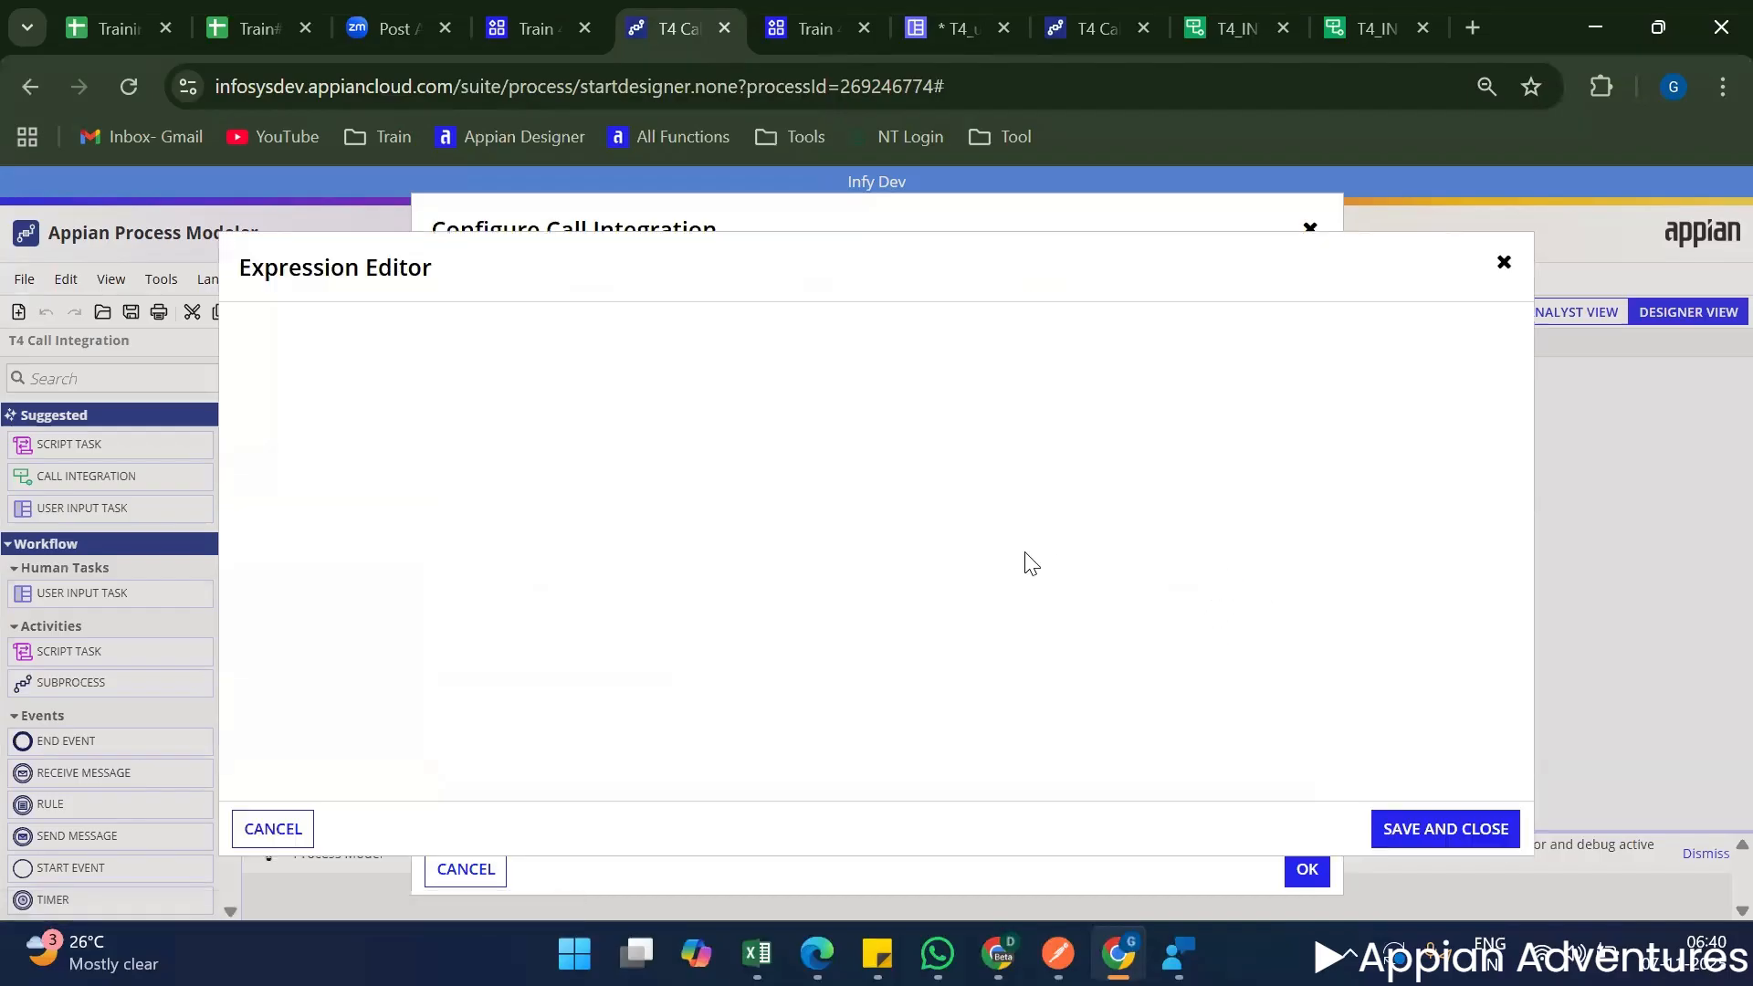
{"action": "left_click", "coordinate": [1226, 11]}
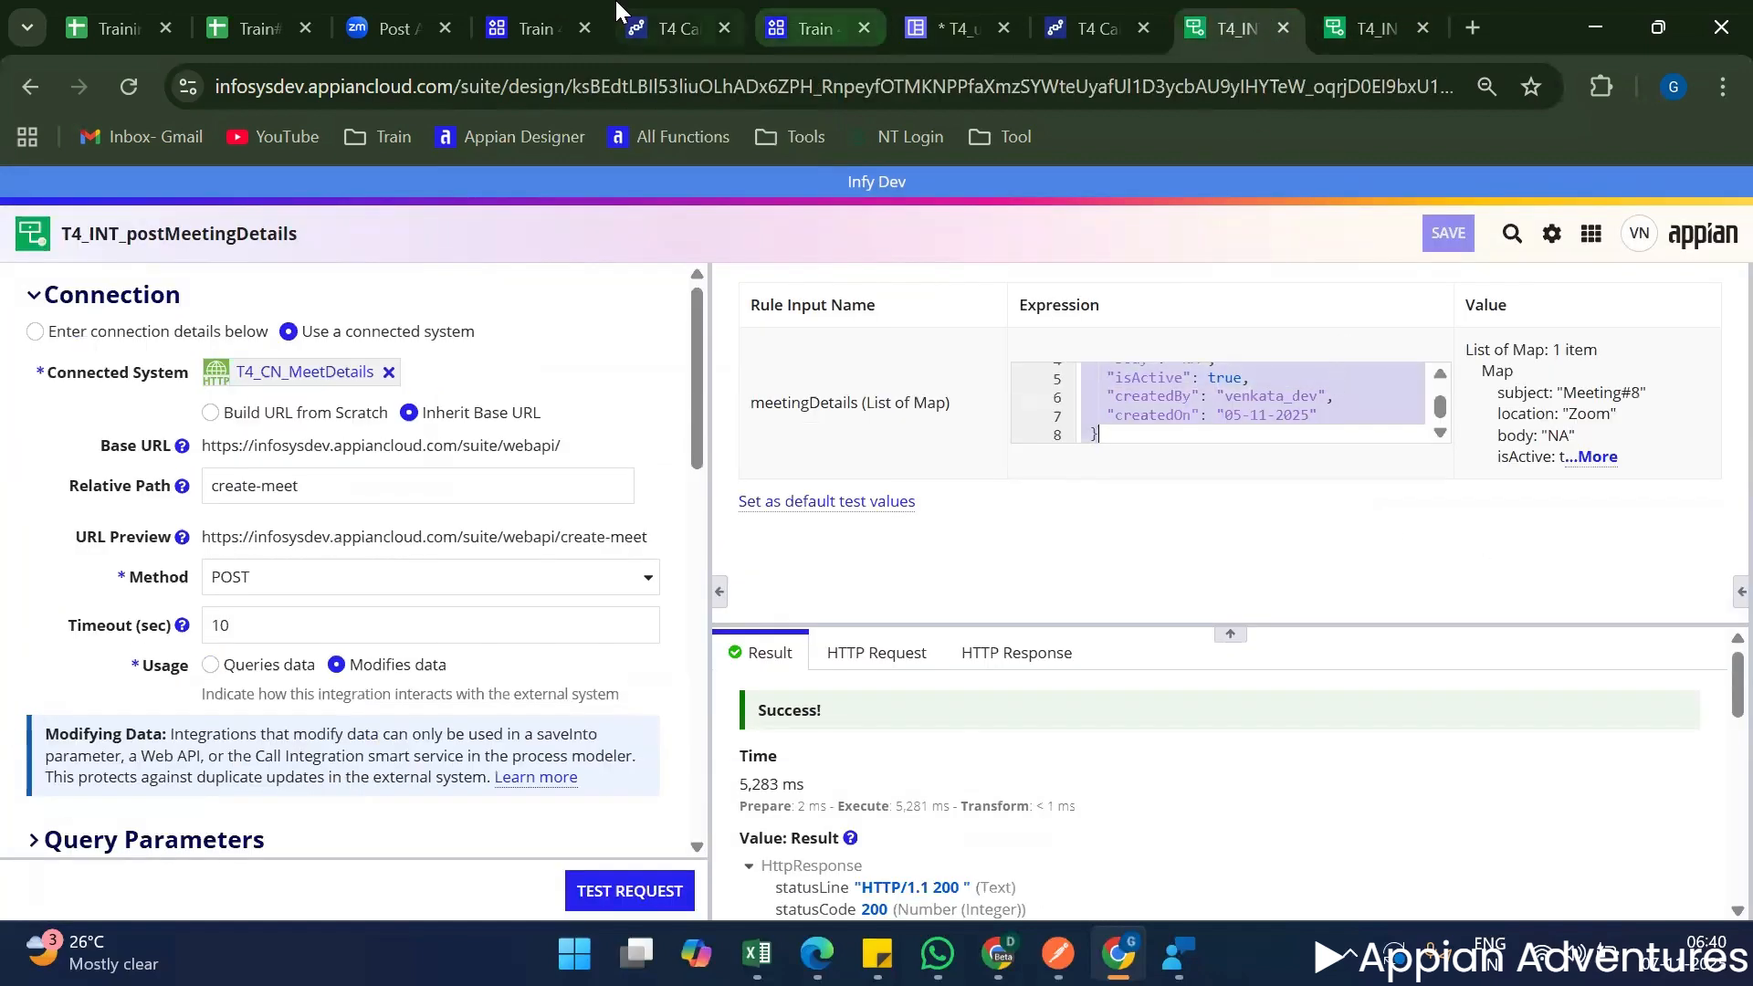
{"action": "left_click", "coordinate": [656, 11]}
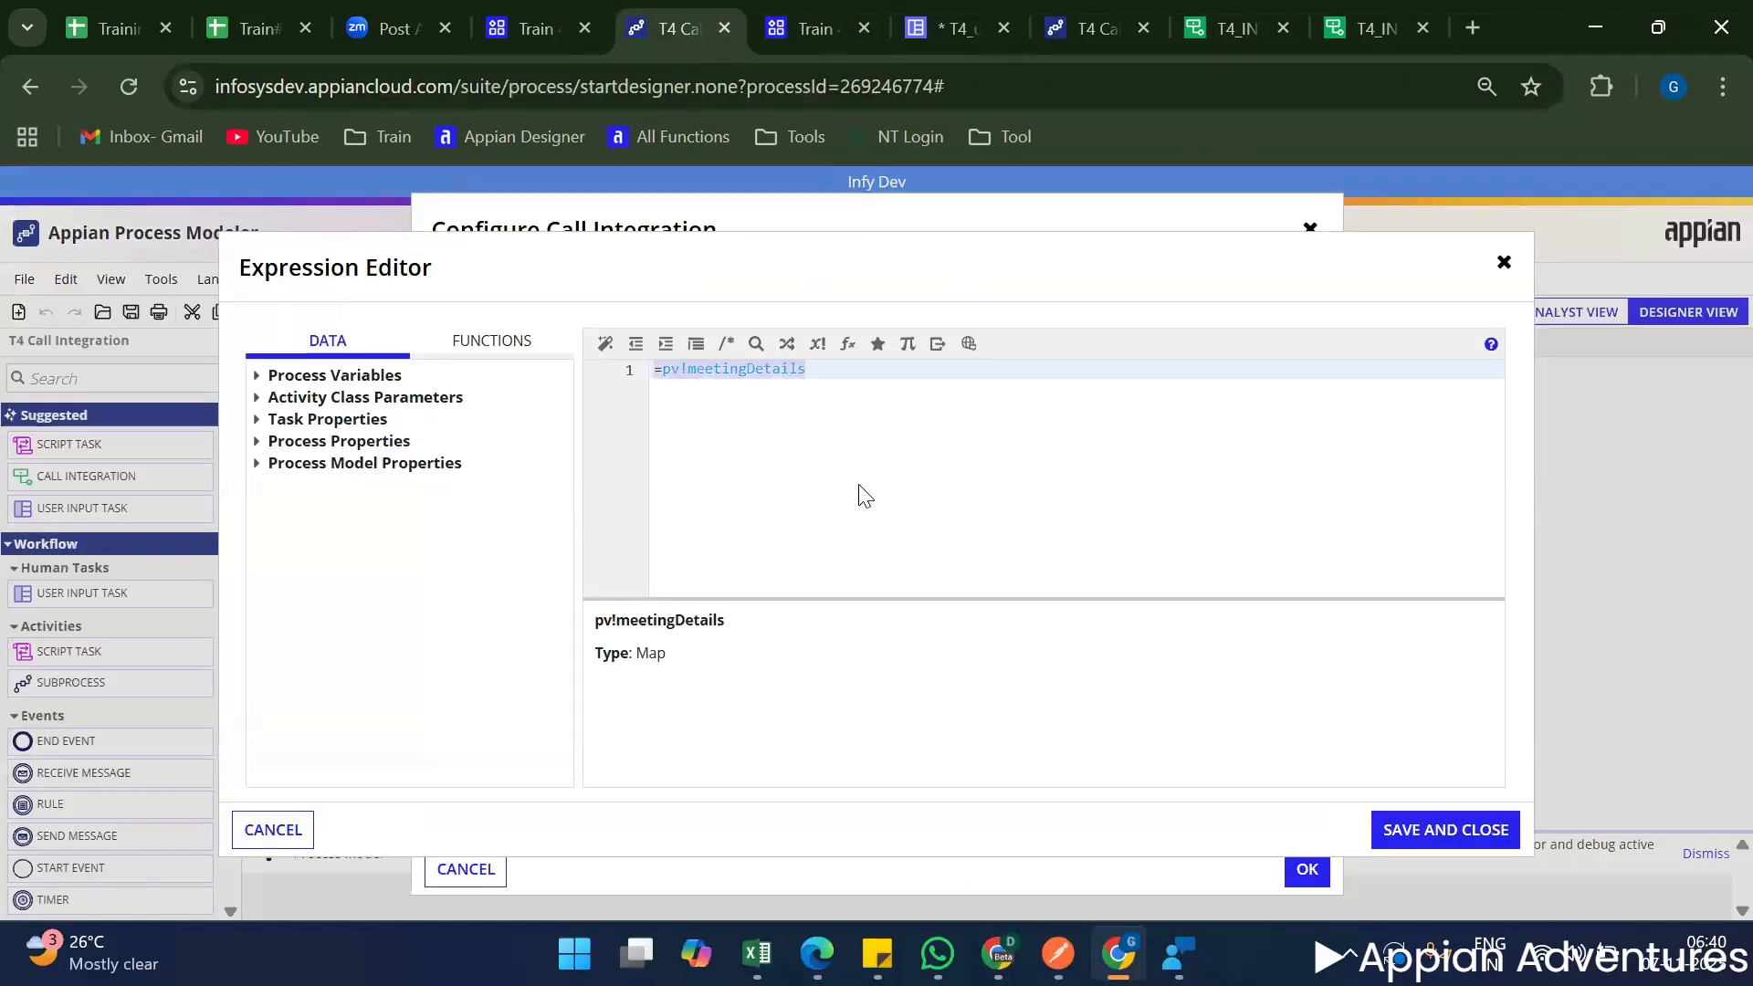
{"action": "type", "text": "{   \"subject\": \"Meeting#8\",   \"location\": \"Zoom\",   \"body\": \"NA\",   \"isActive\": true,   \"createdBy\": \"venkata_dev\",   \"createdOn\": \"05-11-2025\" }"}
{"action": "left_click", "coordinate": [863, 390]}
{"action": "type", "text": ","}
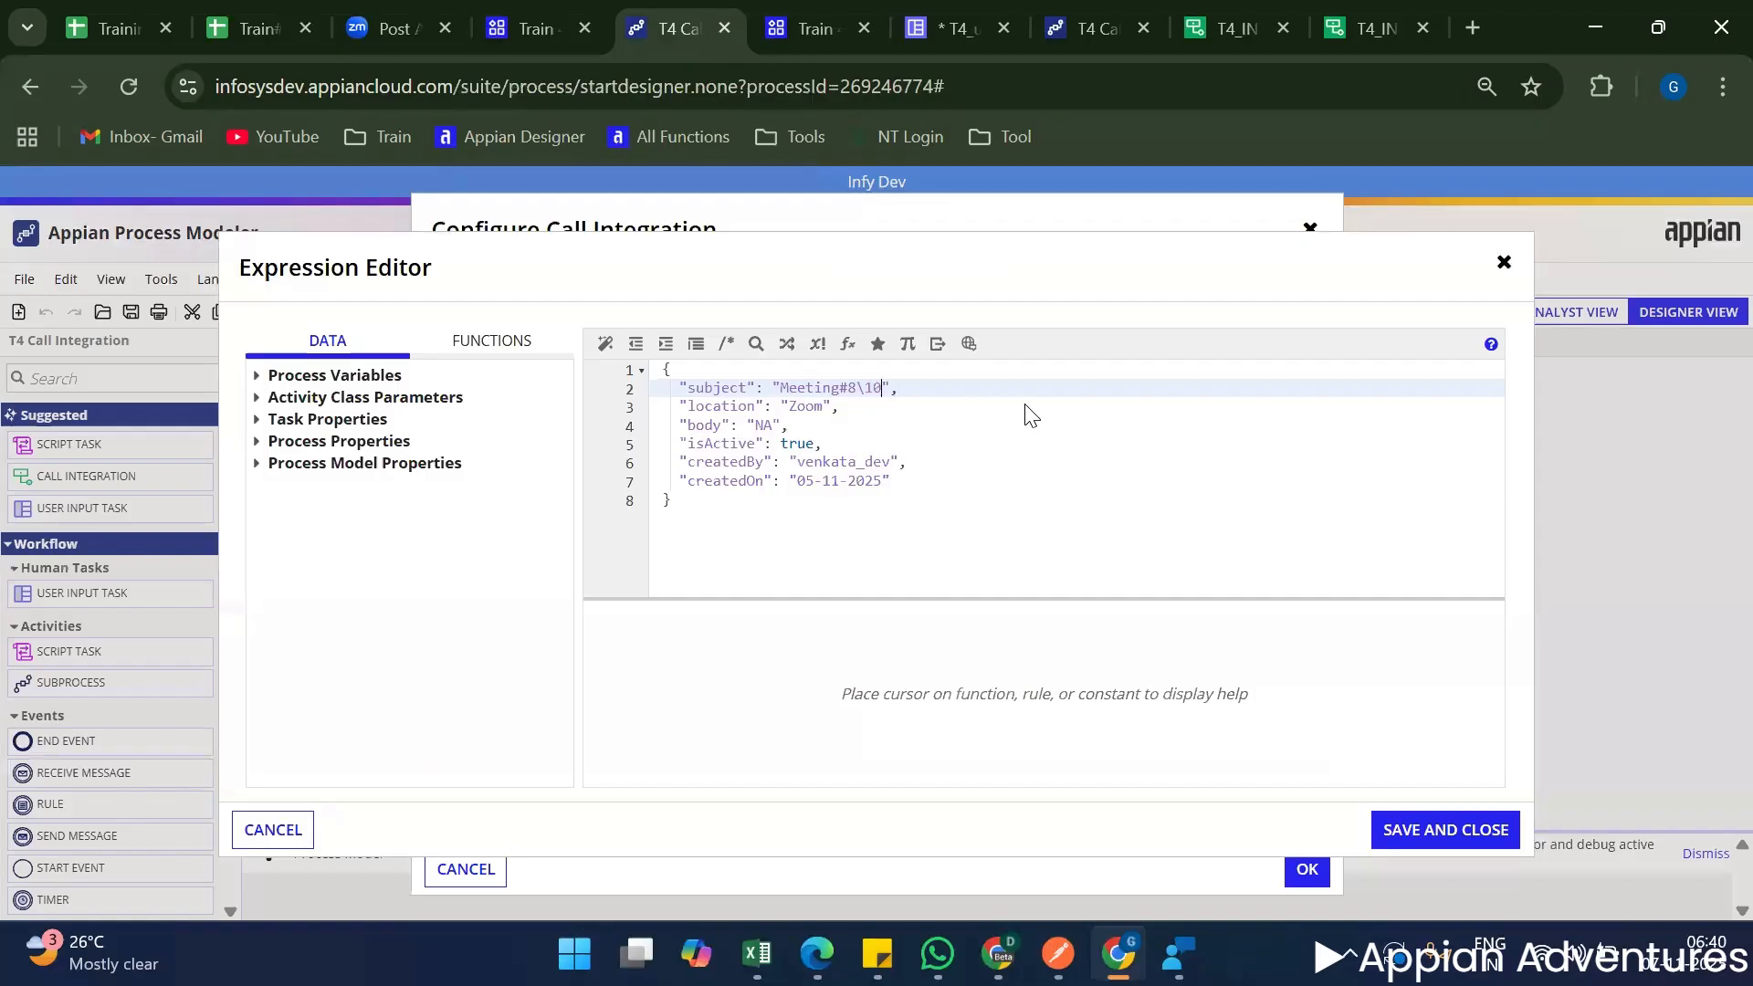
{"action": "type", "text": "10"}
{"action": "left_click", "coordinate": [996, 445]}
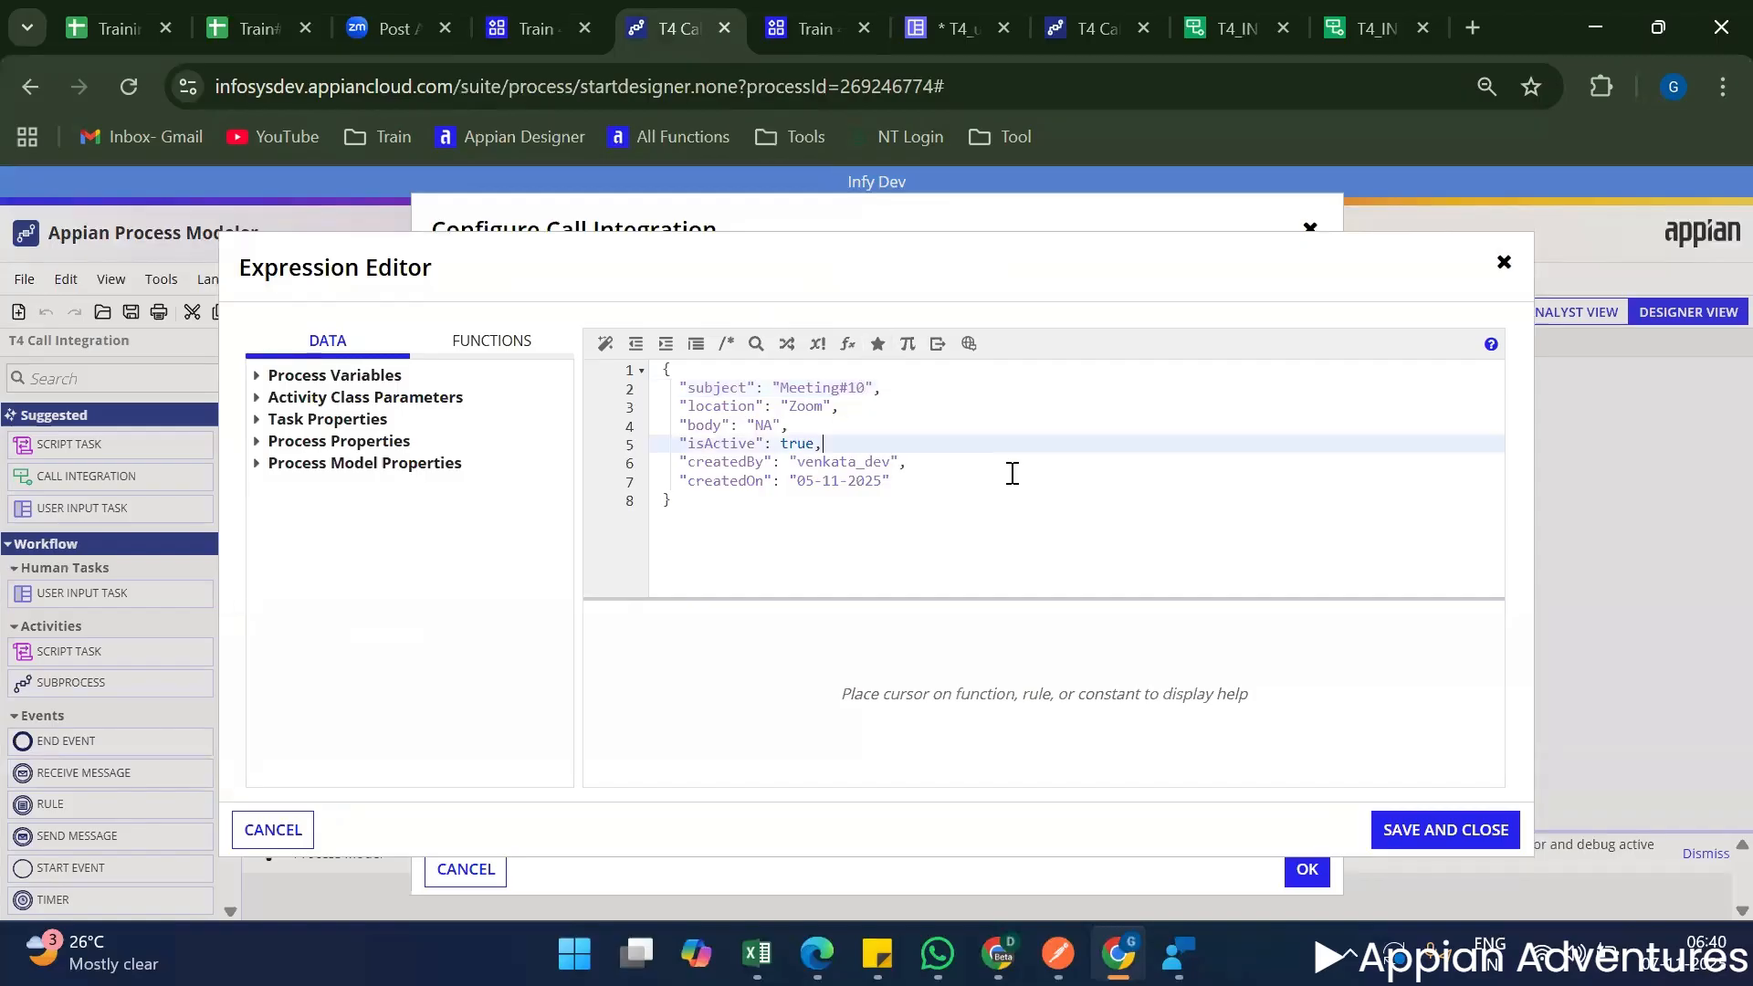
{"action": "left_click", "coordinate": [1393, 832]}
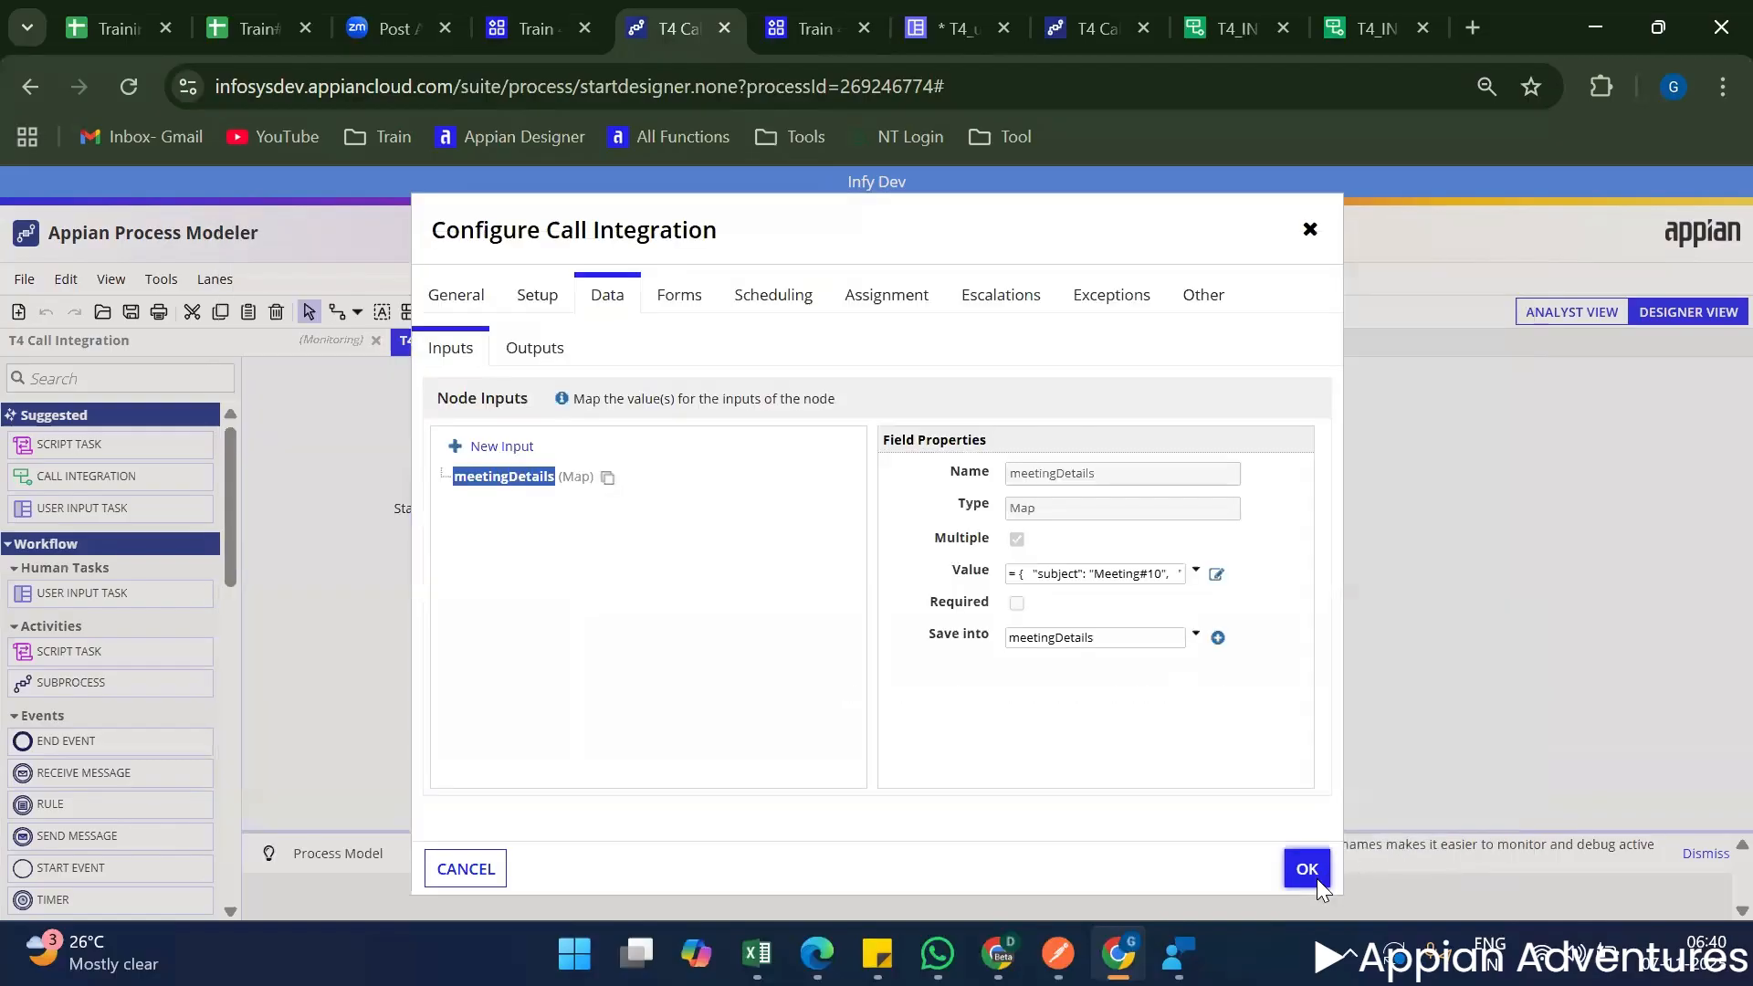
{"action": "left_click", "coordinate": [1314, 874]}
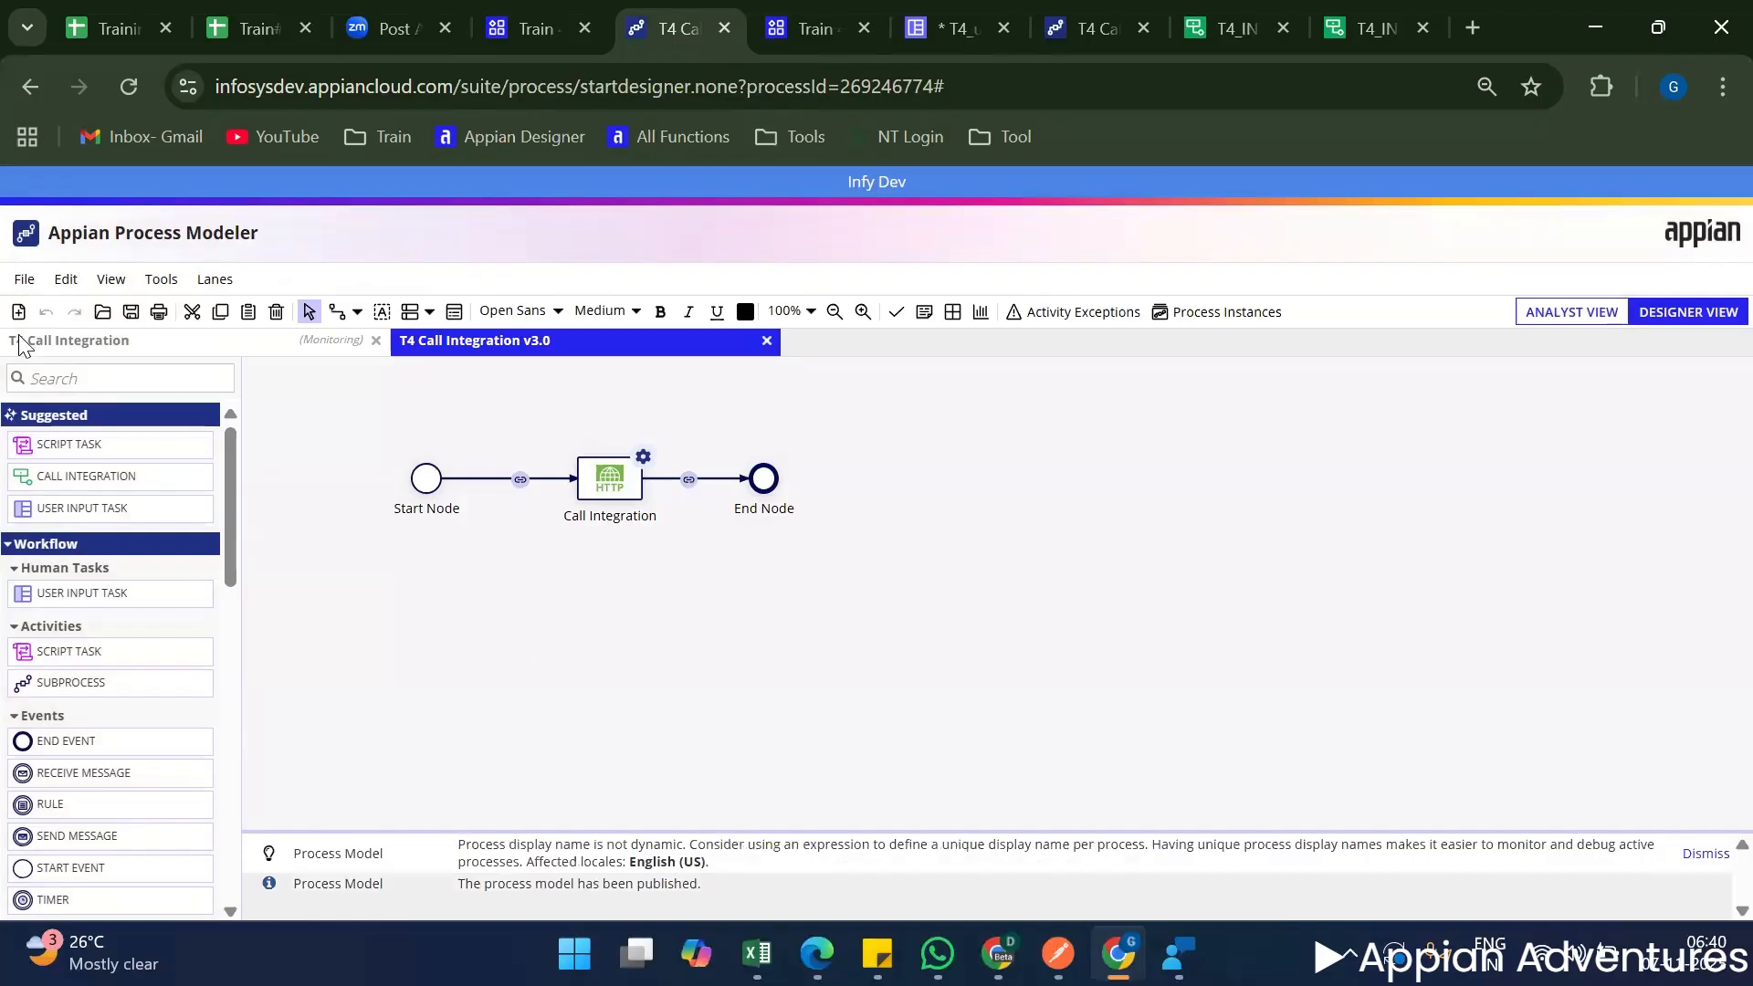
Start the T4 Call Integration v3.0 process for debugging.
{"action": "right_click", "coordinate": [937, 539]}
{"action": "left_click", "coordinate": [978, 590]}
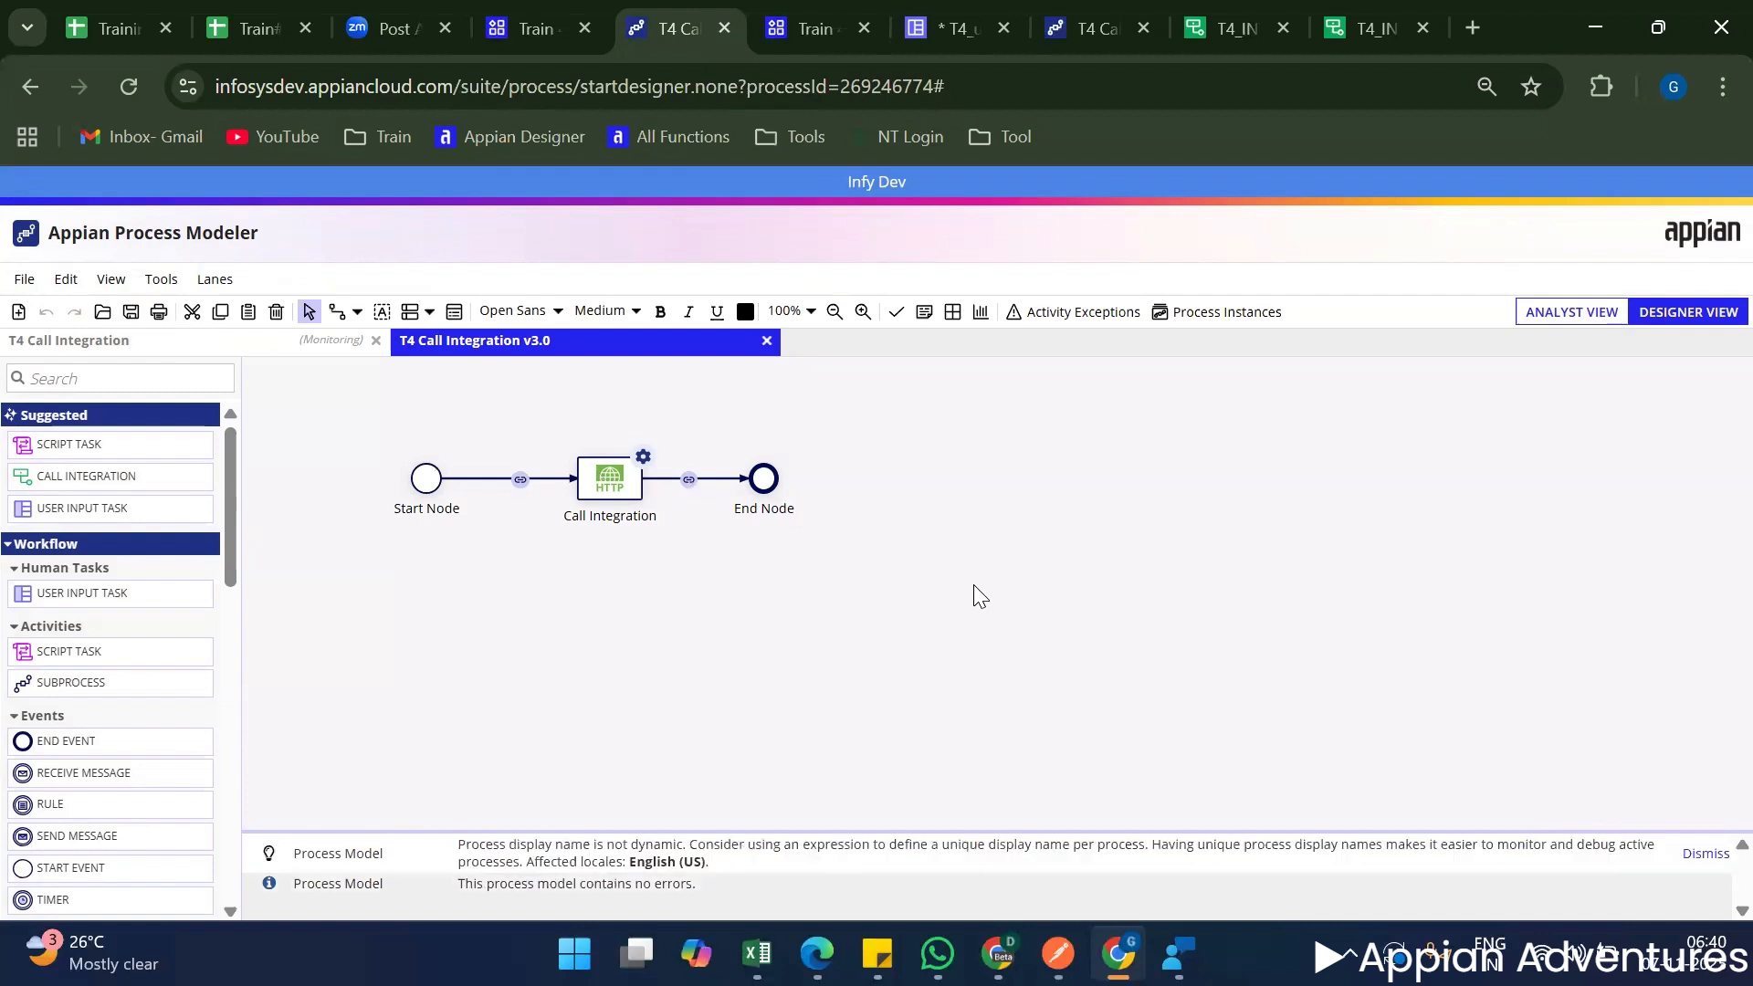
{"action": "key", "text": "ctrl+d"}
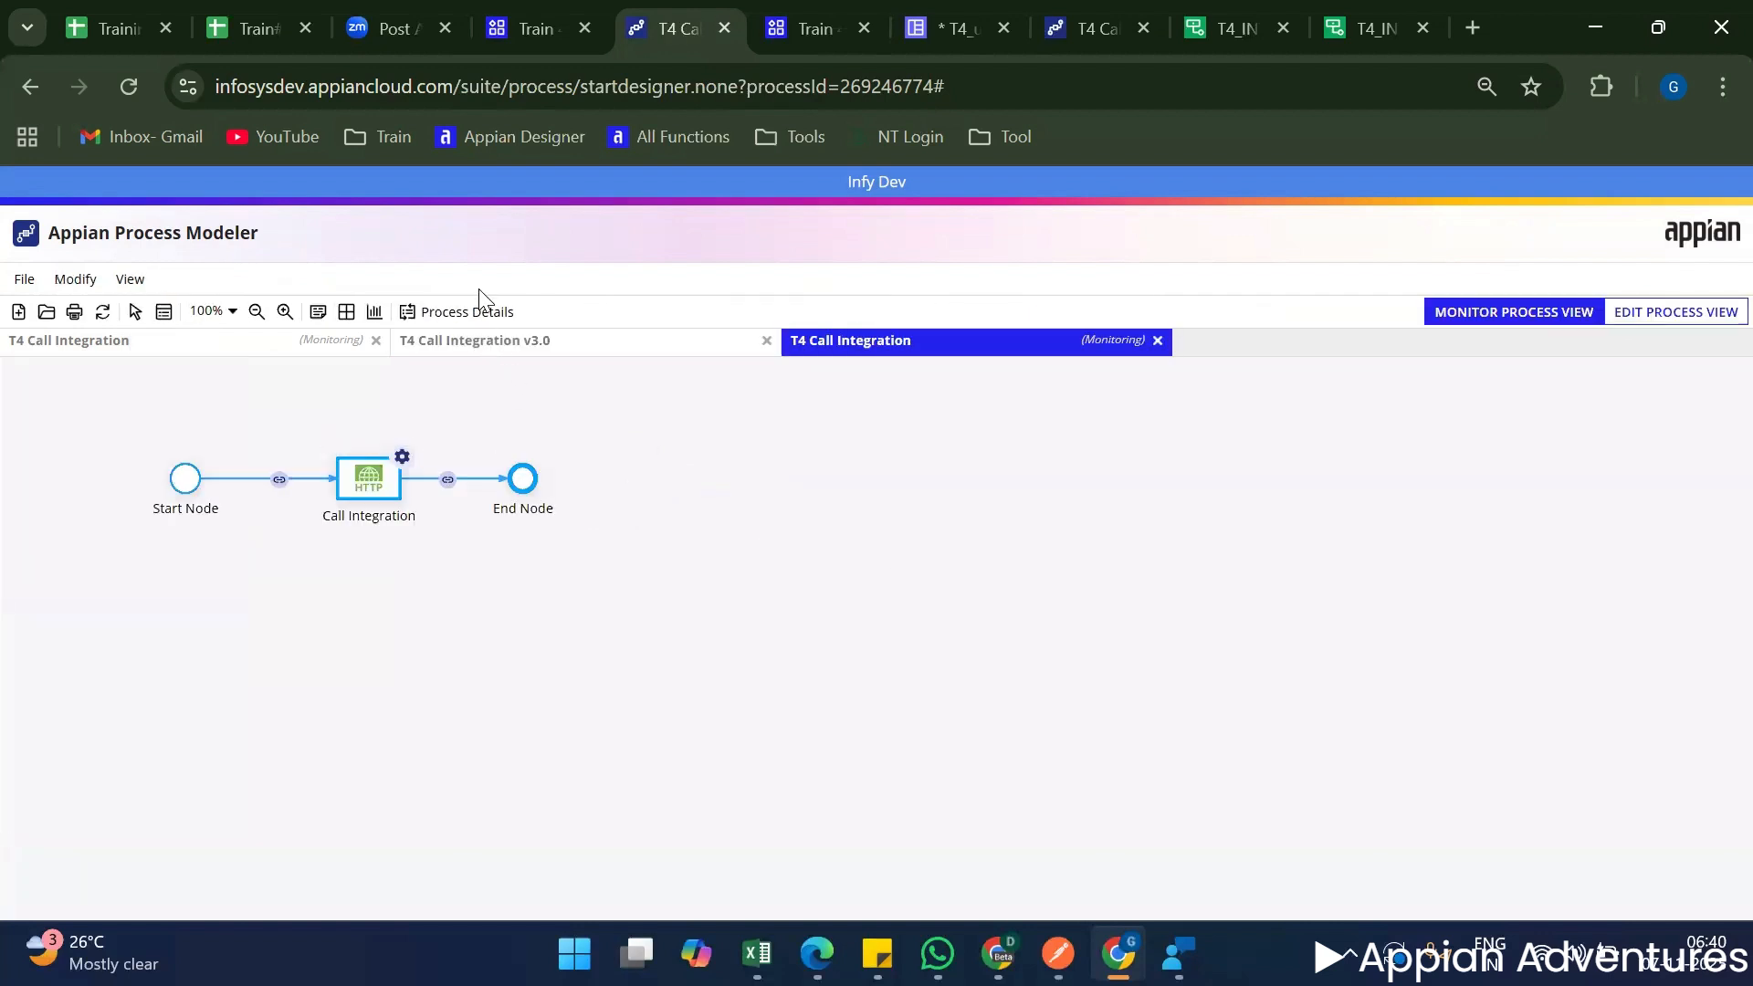
Display the debug instance's process details, examine meetingDetails and the status code in Result, and close them.
{"action": "left_click", "coordinate": [467, 312]}
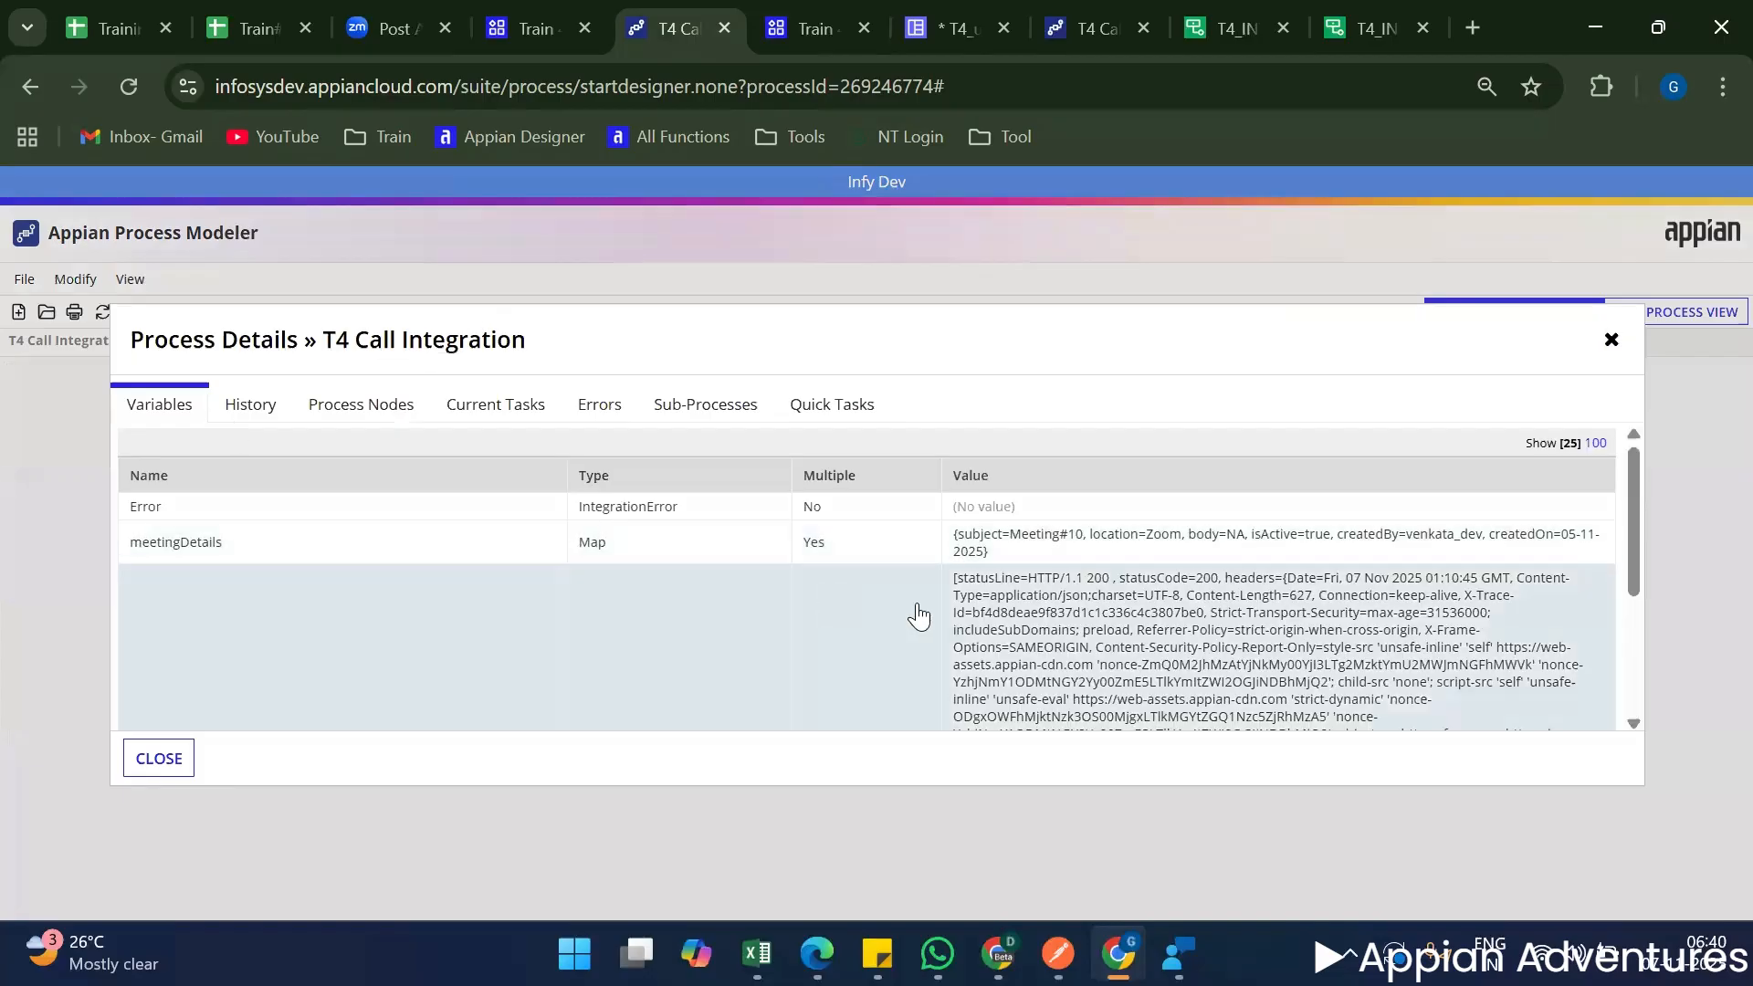
{"action": "scroll", "coordinate": [977, 598], "scroll_direction": "down", "scroll_amount": 3}
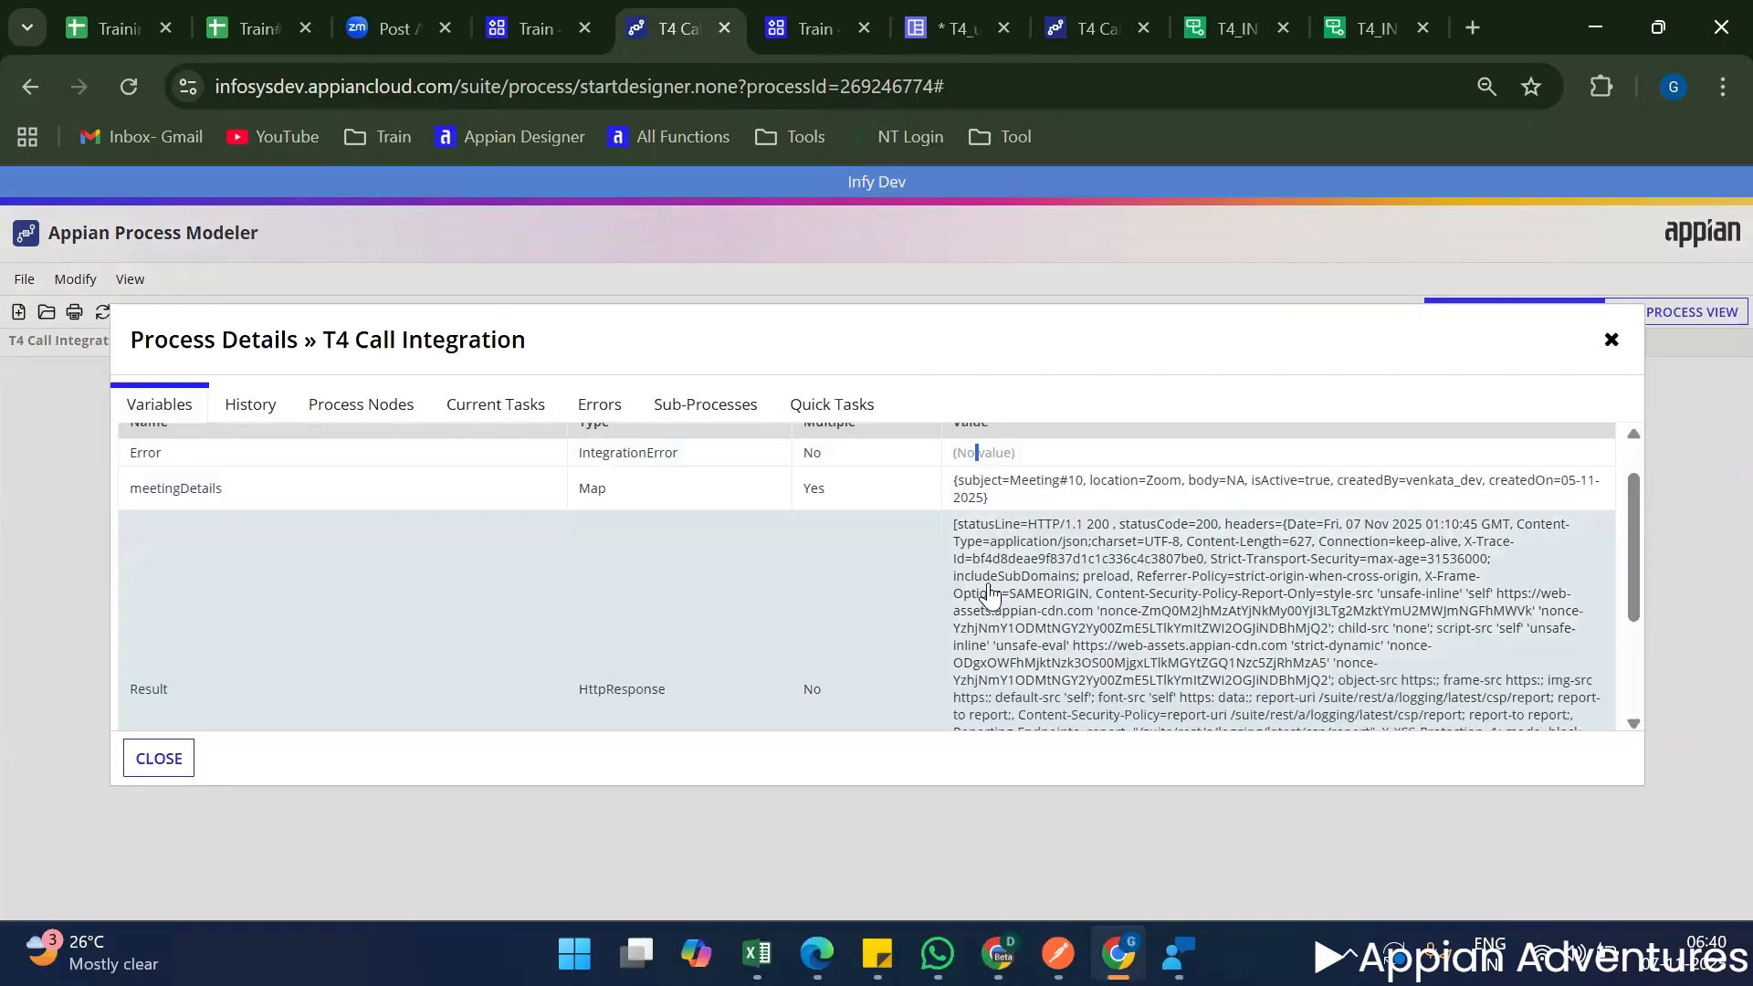
{"action": "scroll", "coordinate": [958, 607], "scroll_direction": "up", "scroll_amount": 3}
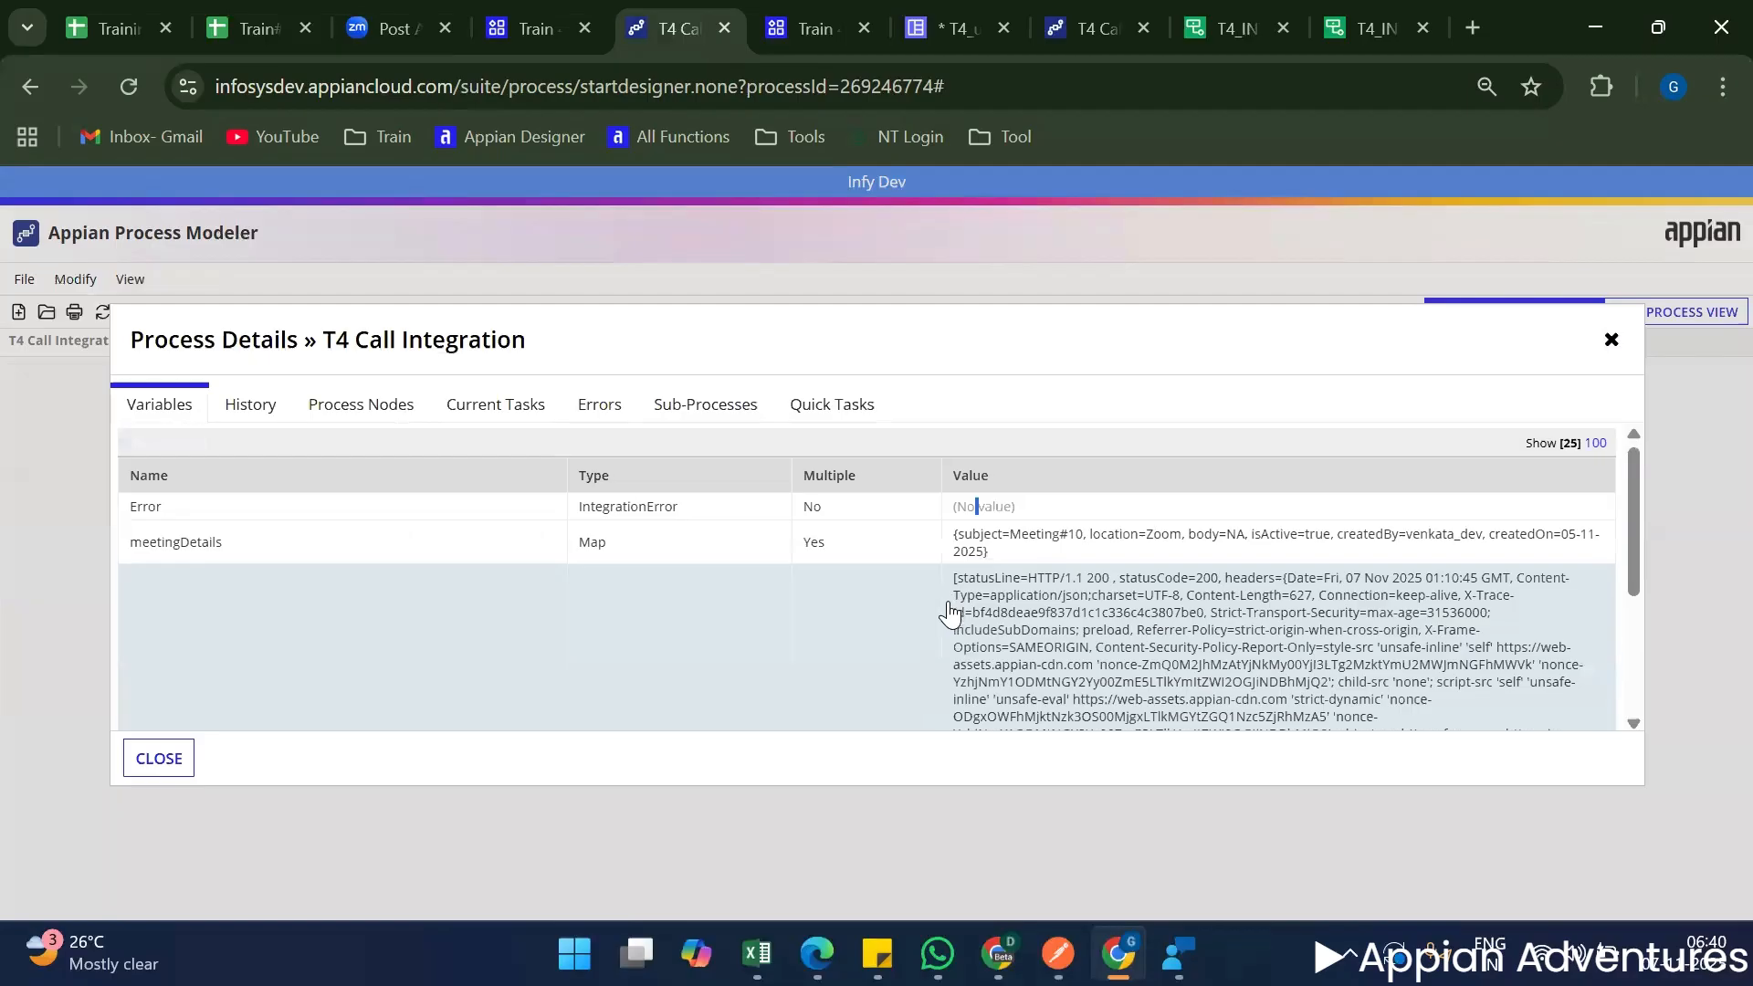
{"action": "scroll", "coordinate": [1004, 575], "scroll_direction": "down", "scroll_amount": 3}
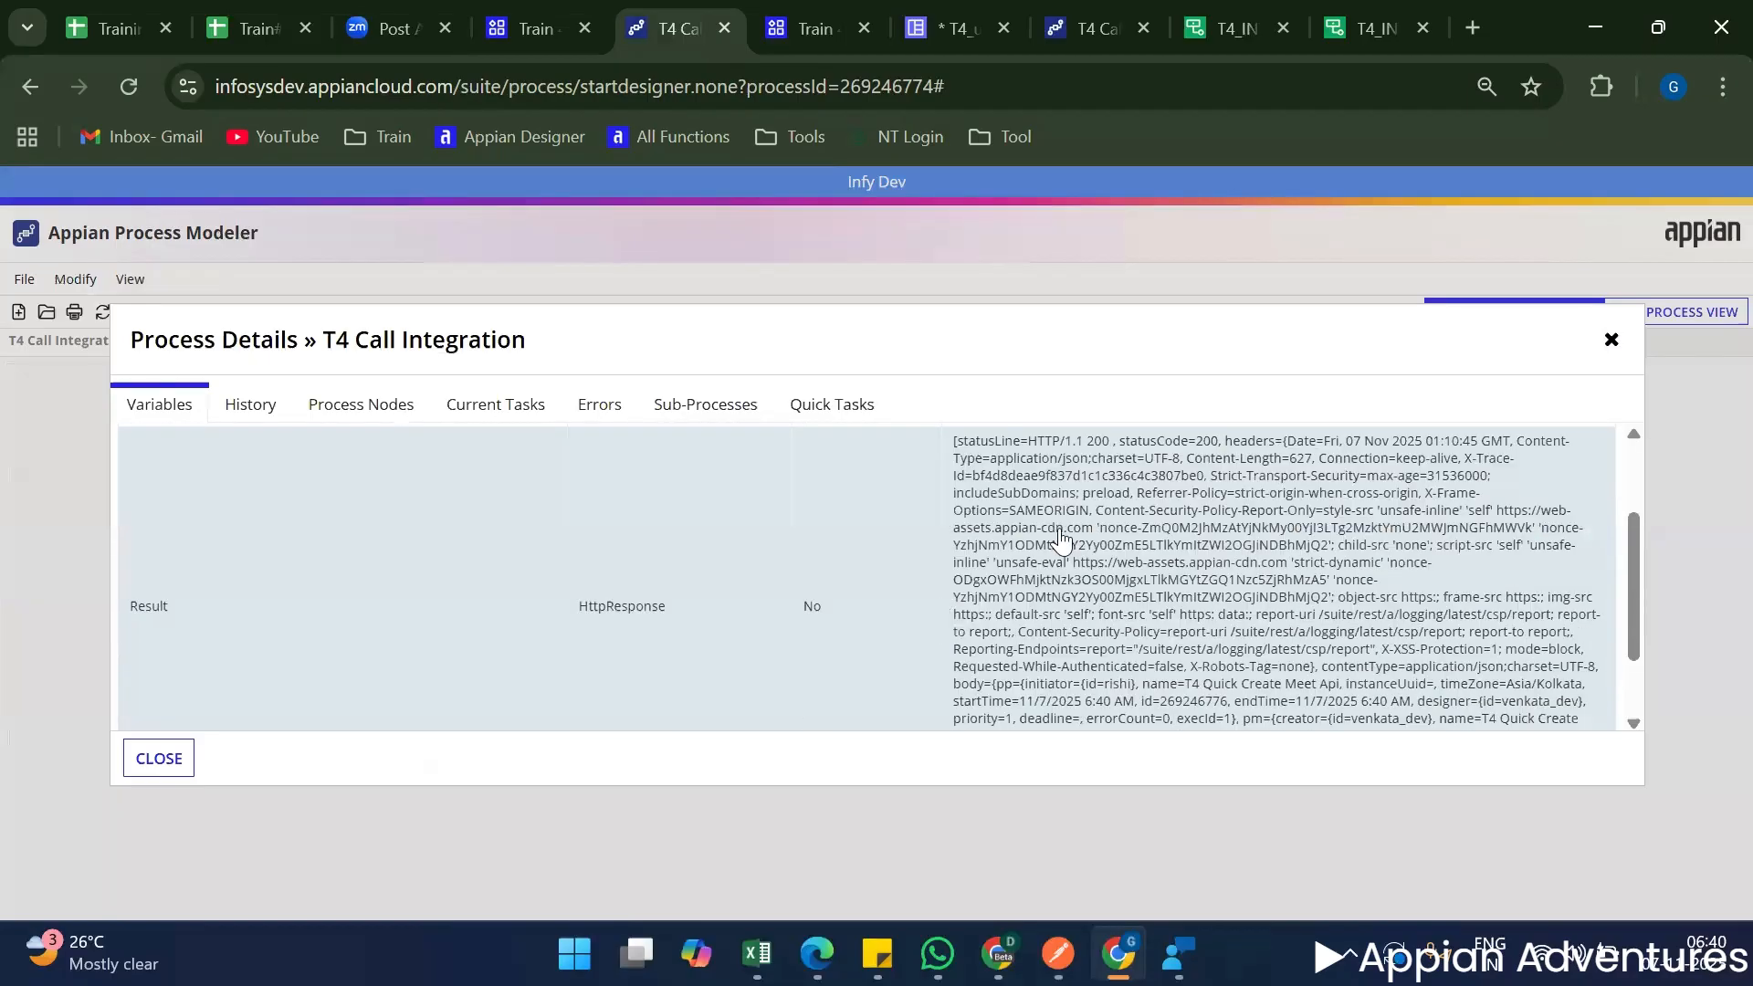
{"action": "double_click", "coordinate": [1204, 442]}
{"action": "key", "text": "Escape"}
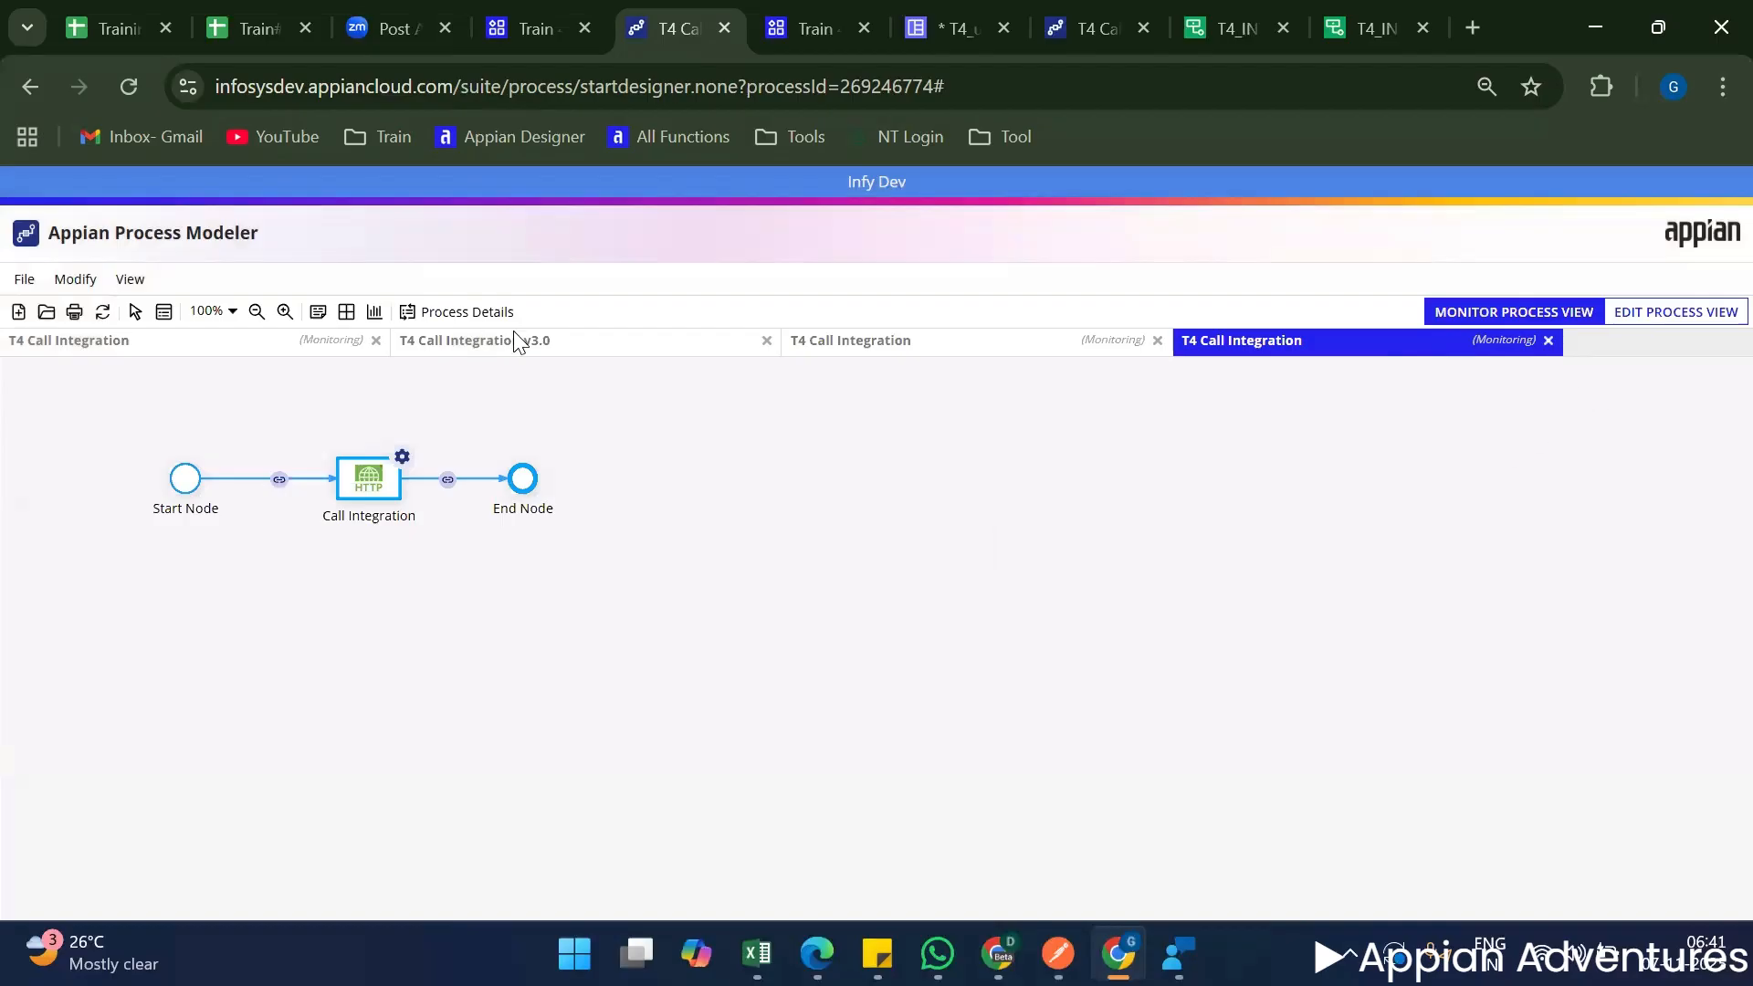
Open the newest instance's process details, review the returned meeting data in Result and the Success value, and close the details.
{"action": "left_click", "coordinate": [433, 311]}
{"action": "scroll", "coordinate": [1364, 680], "scroll_direction": "down", "scroll_amount": 2}
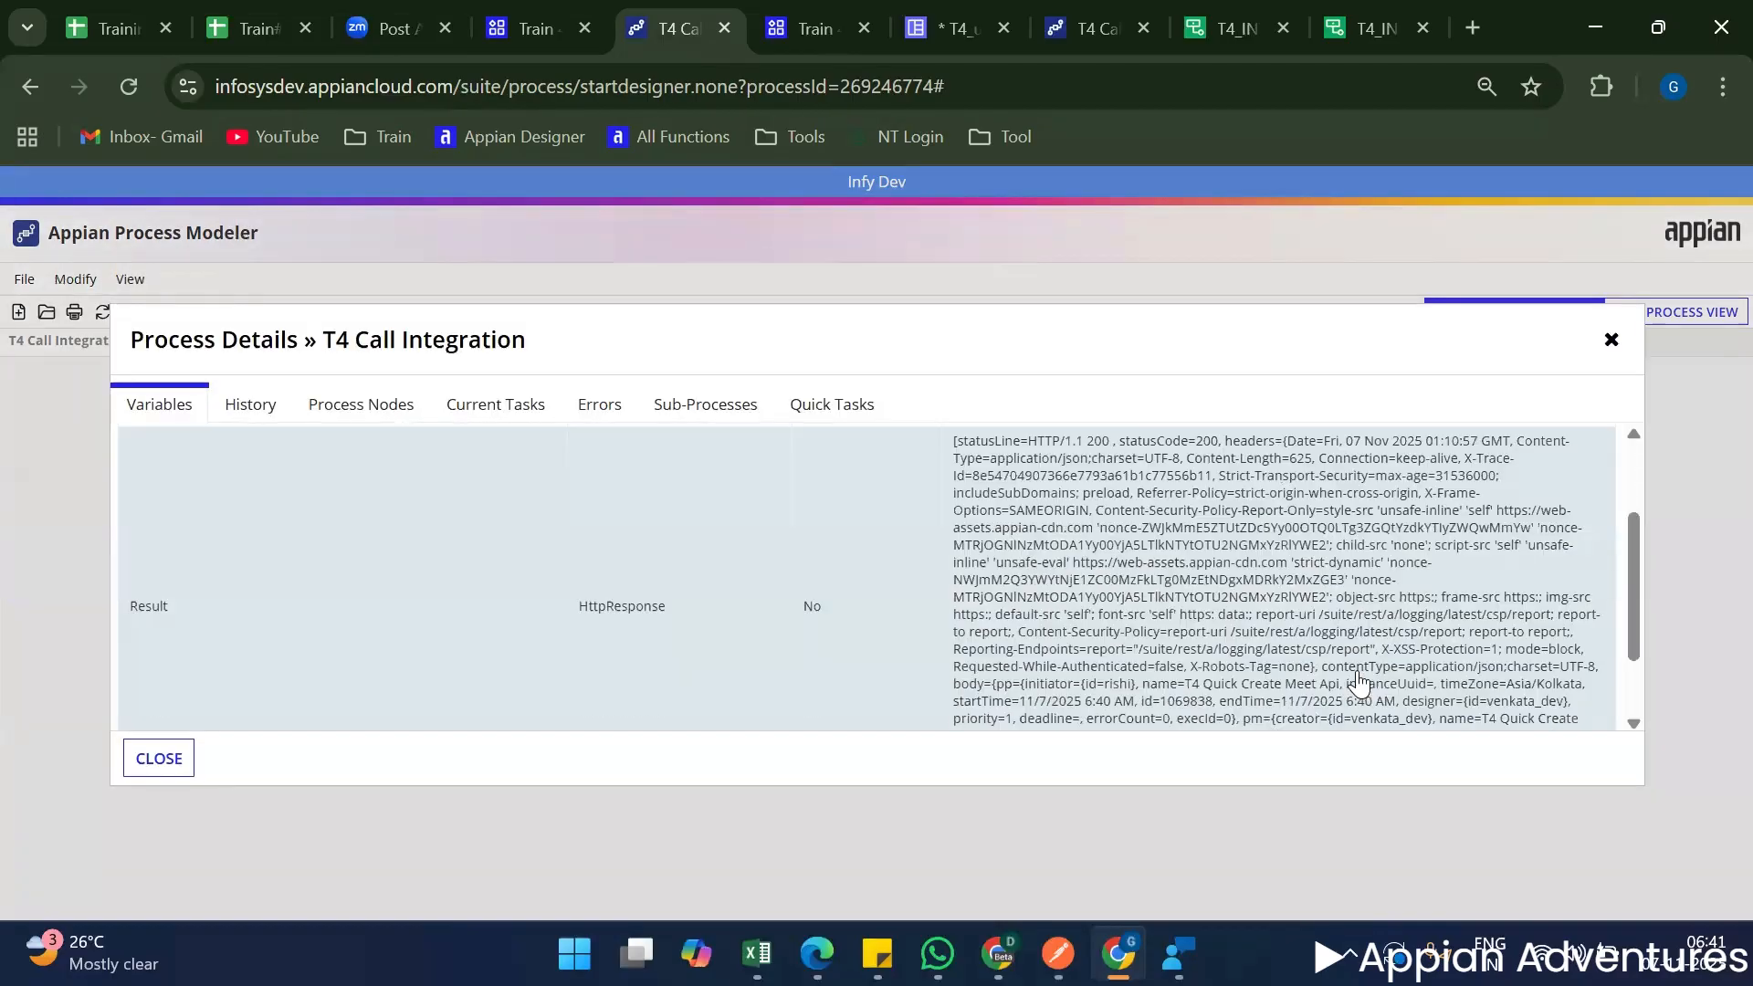
{"action": "scroll", "coordinate": [1314, 680], "scroll_direction": "down", "scroll_amount": 1}
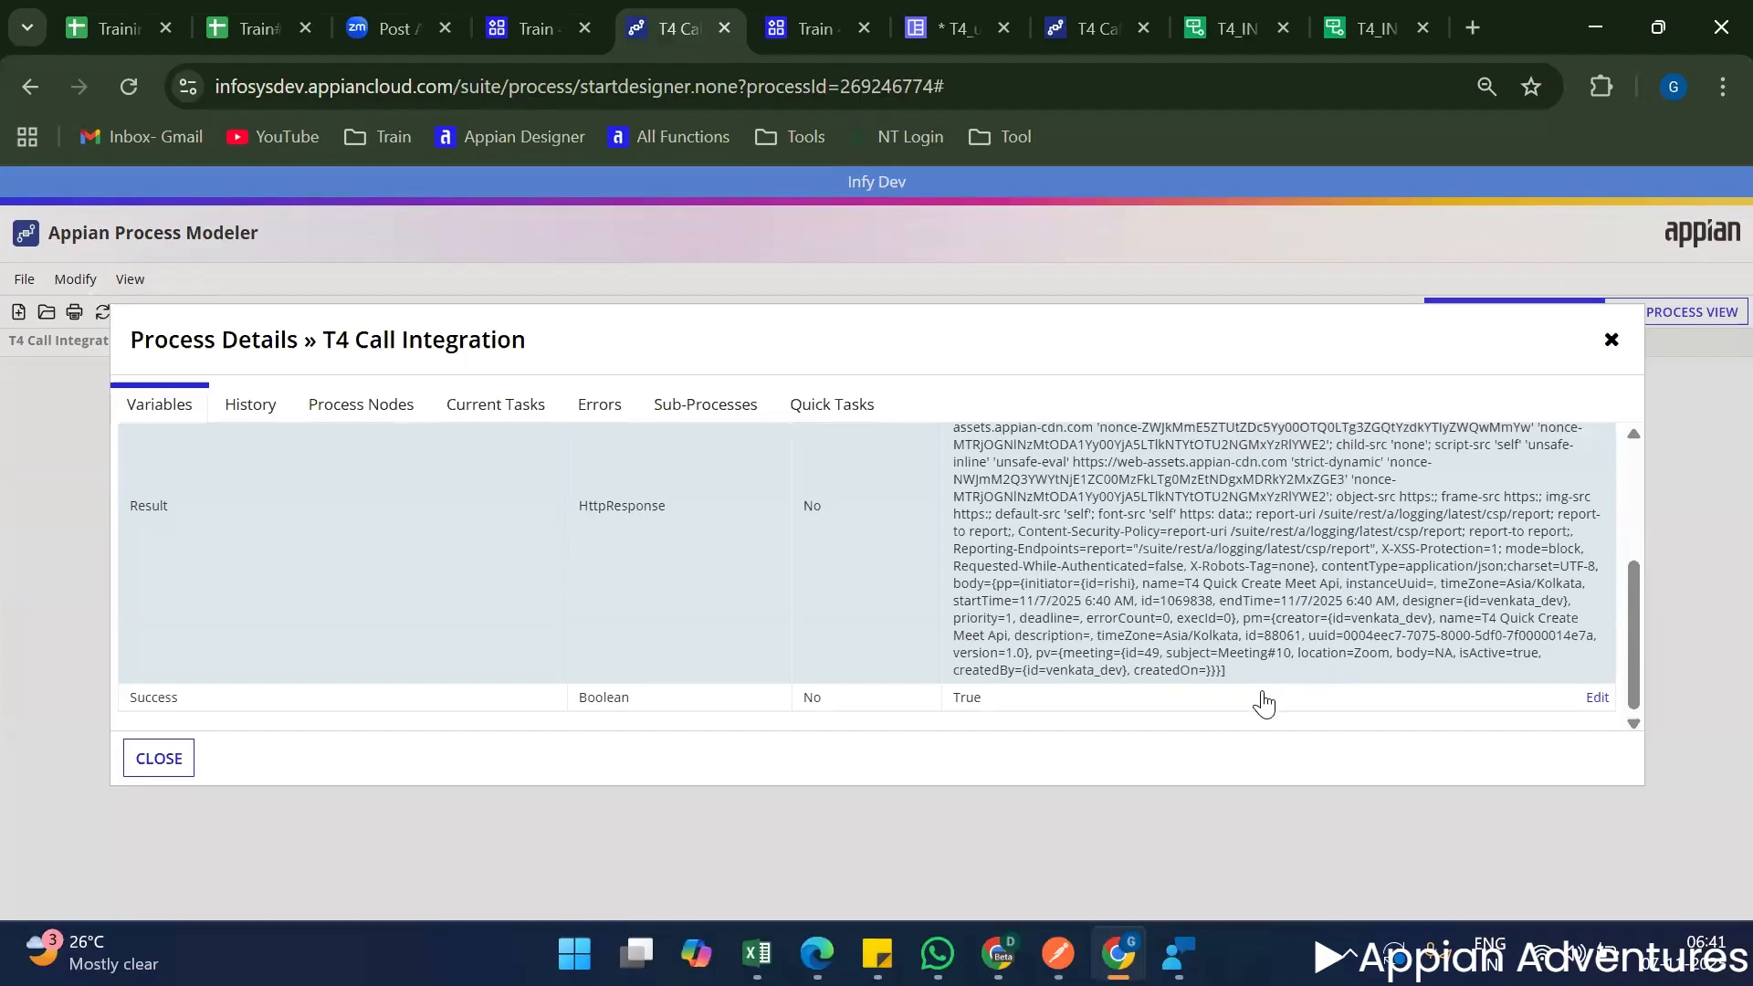
{"action": "double_click", "coordinate": [967, 711]}
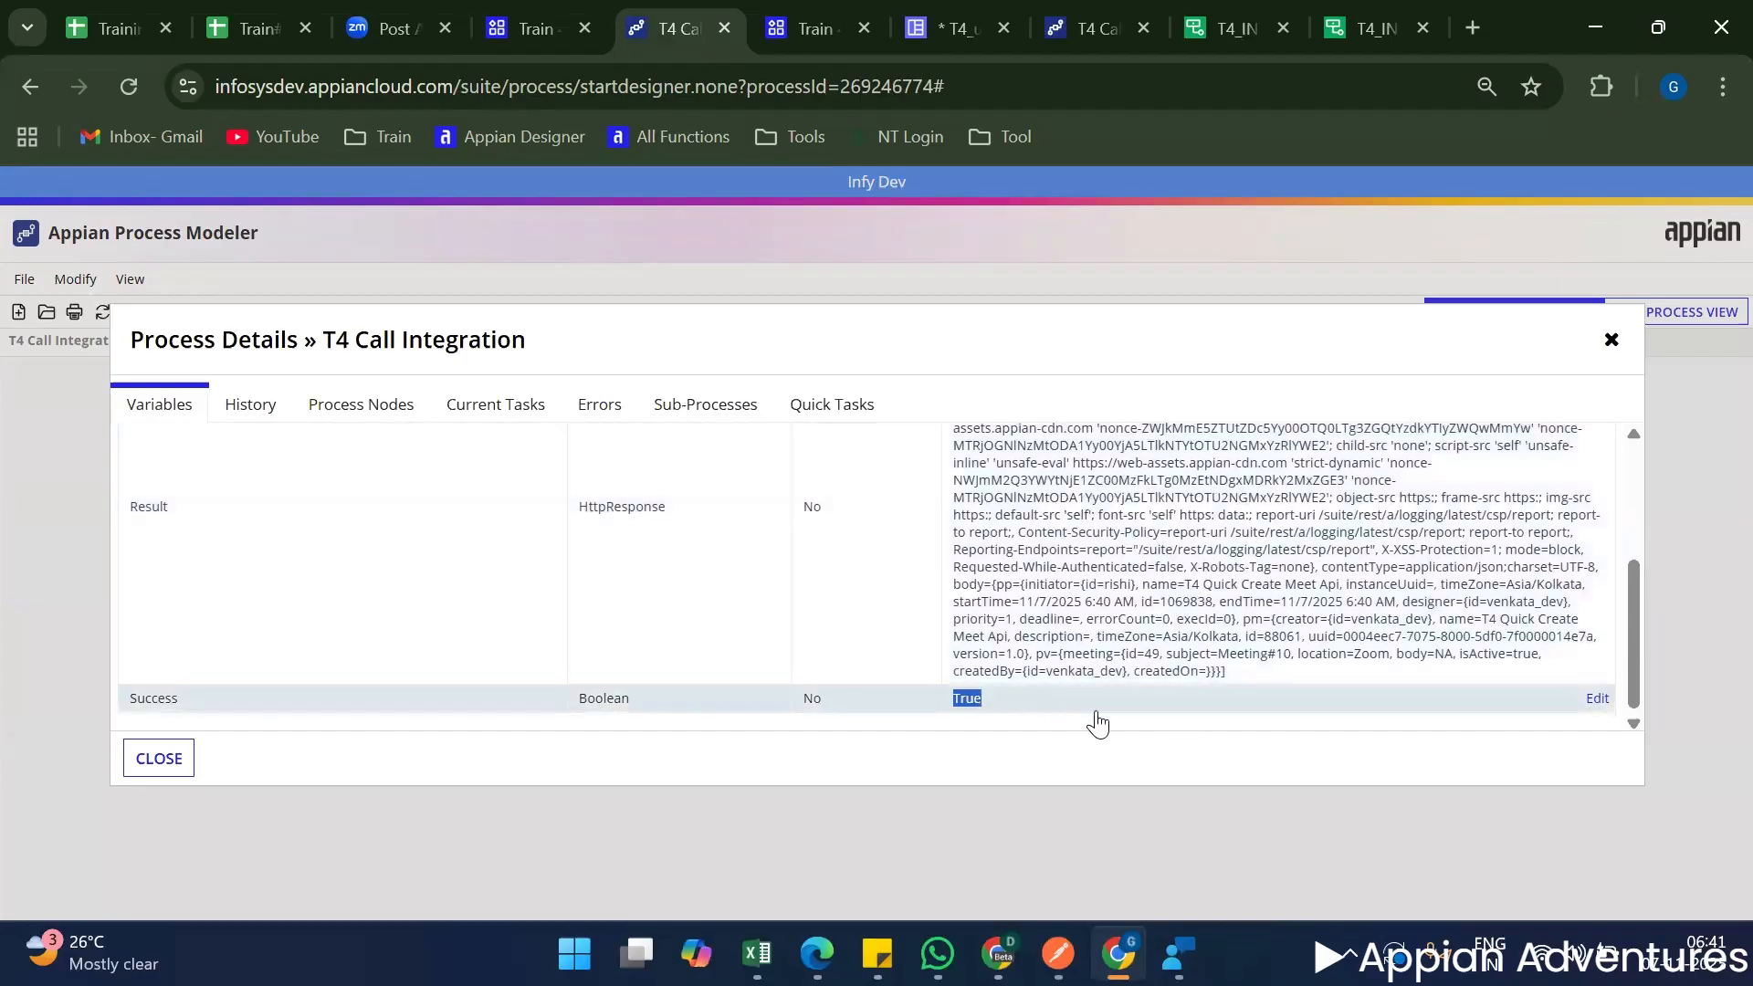
{"action": "scroll", "coordinate": [1123, 726], "scroll_direction": "up", "scroll_amount": 5}
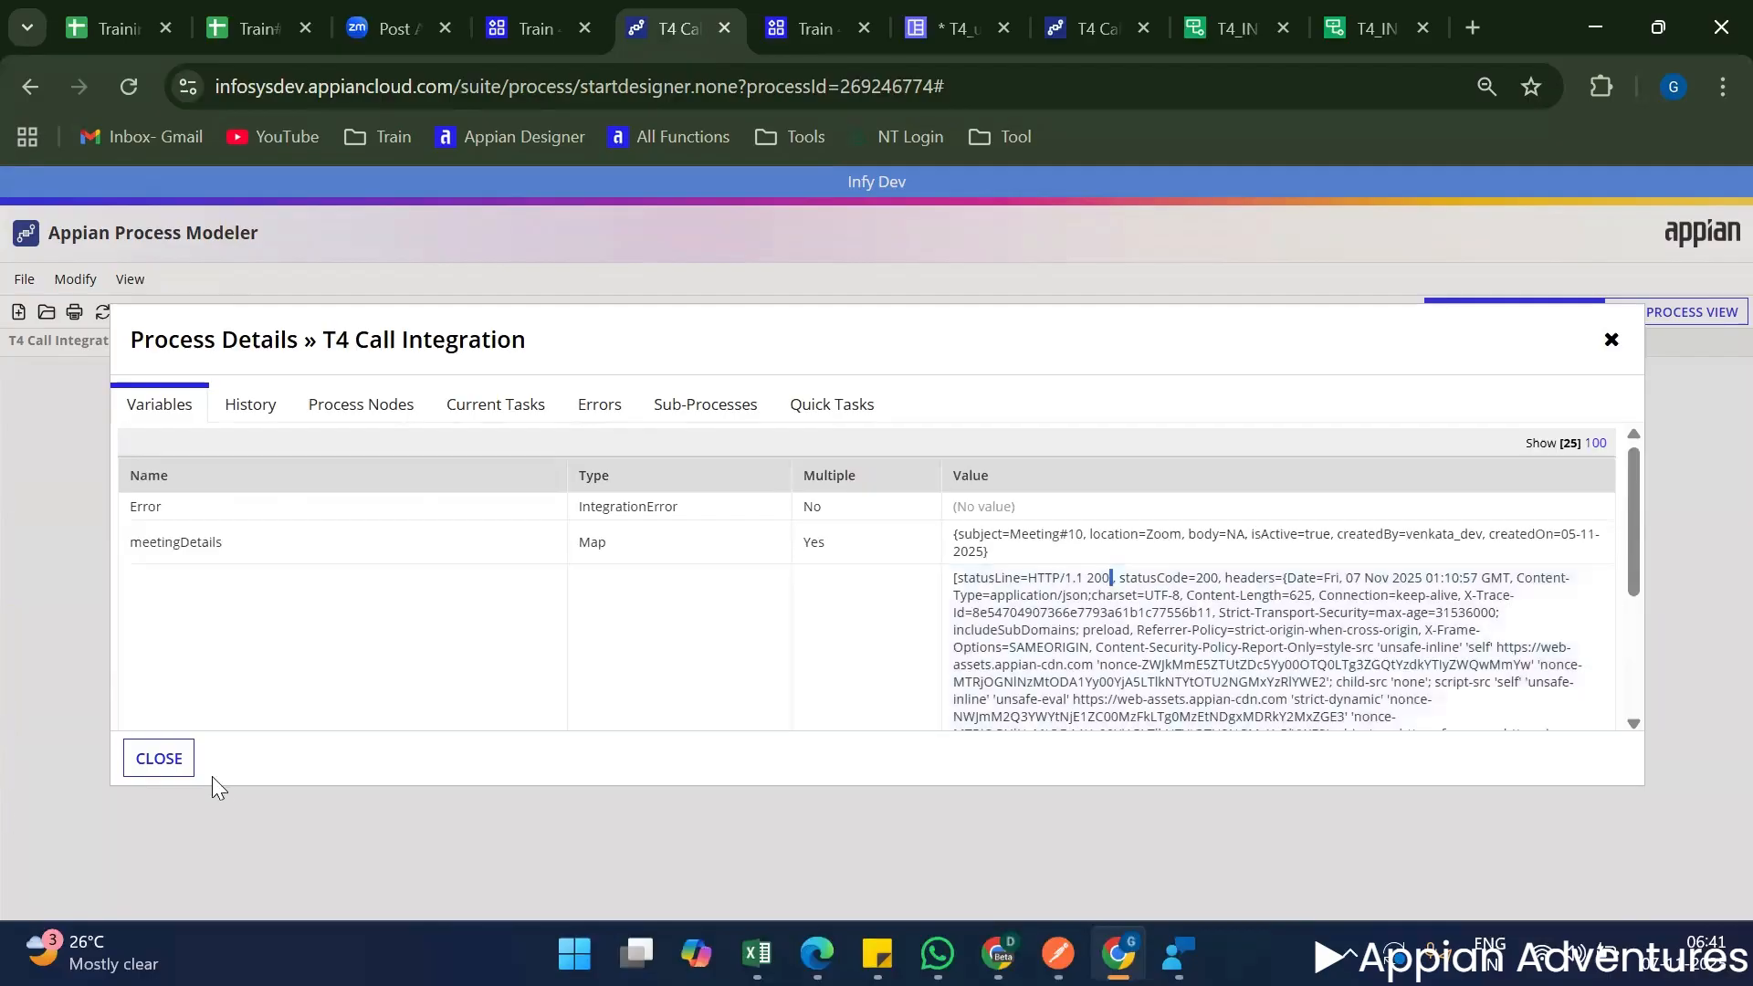
{"action": "left_click", "coordinate": [158, 759]}
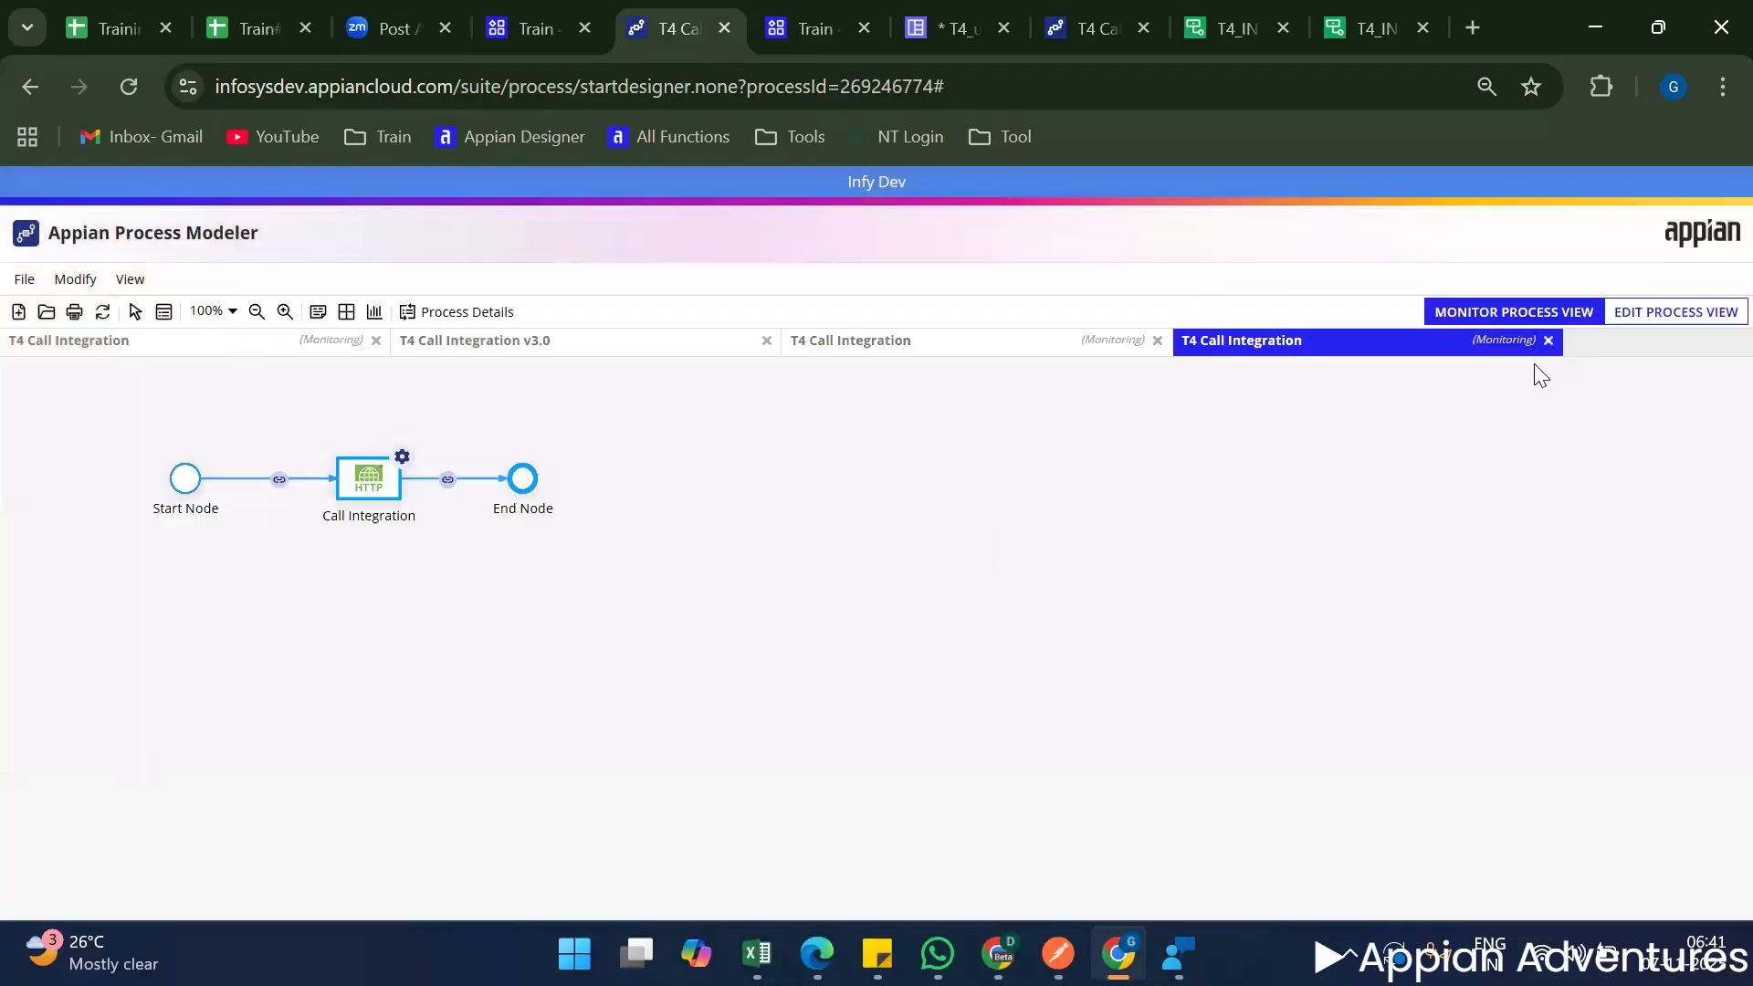
Close the two newest debug instance views and set the Call Integration node's meetingDetails input value to pv!meetingDetails.
{"action": "left_click", "coordinate": [1547, 339]}
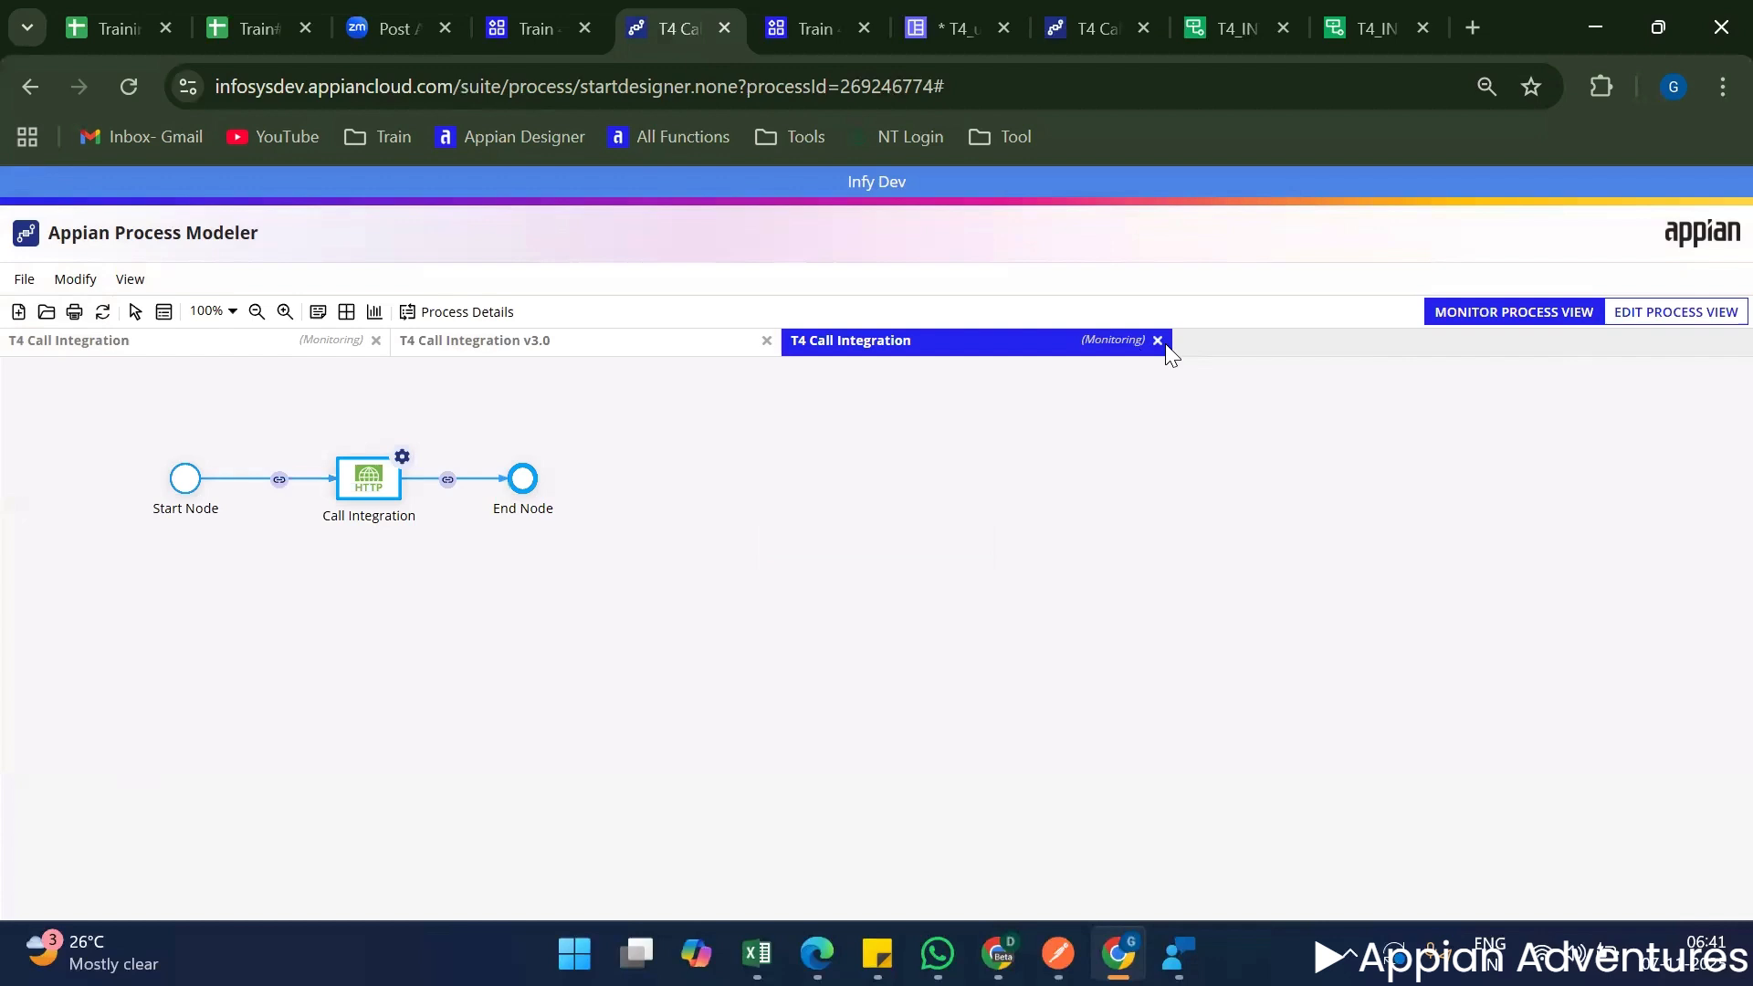
{"action": "left_click", "coordinate": [1158, 342]}
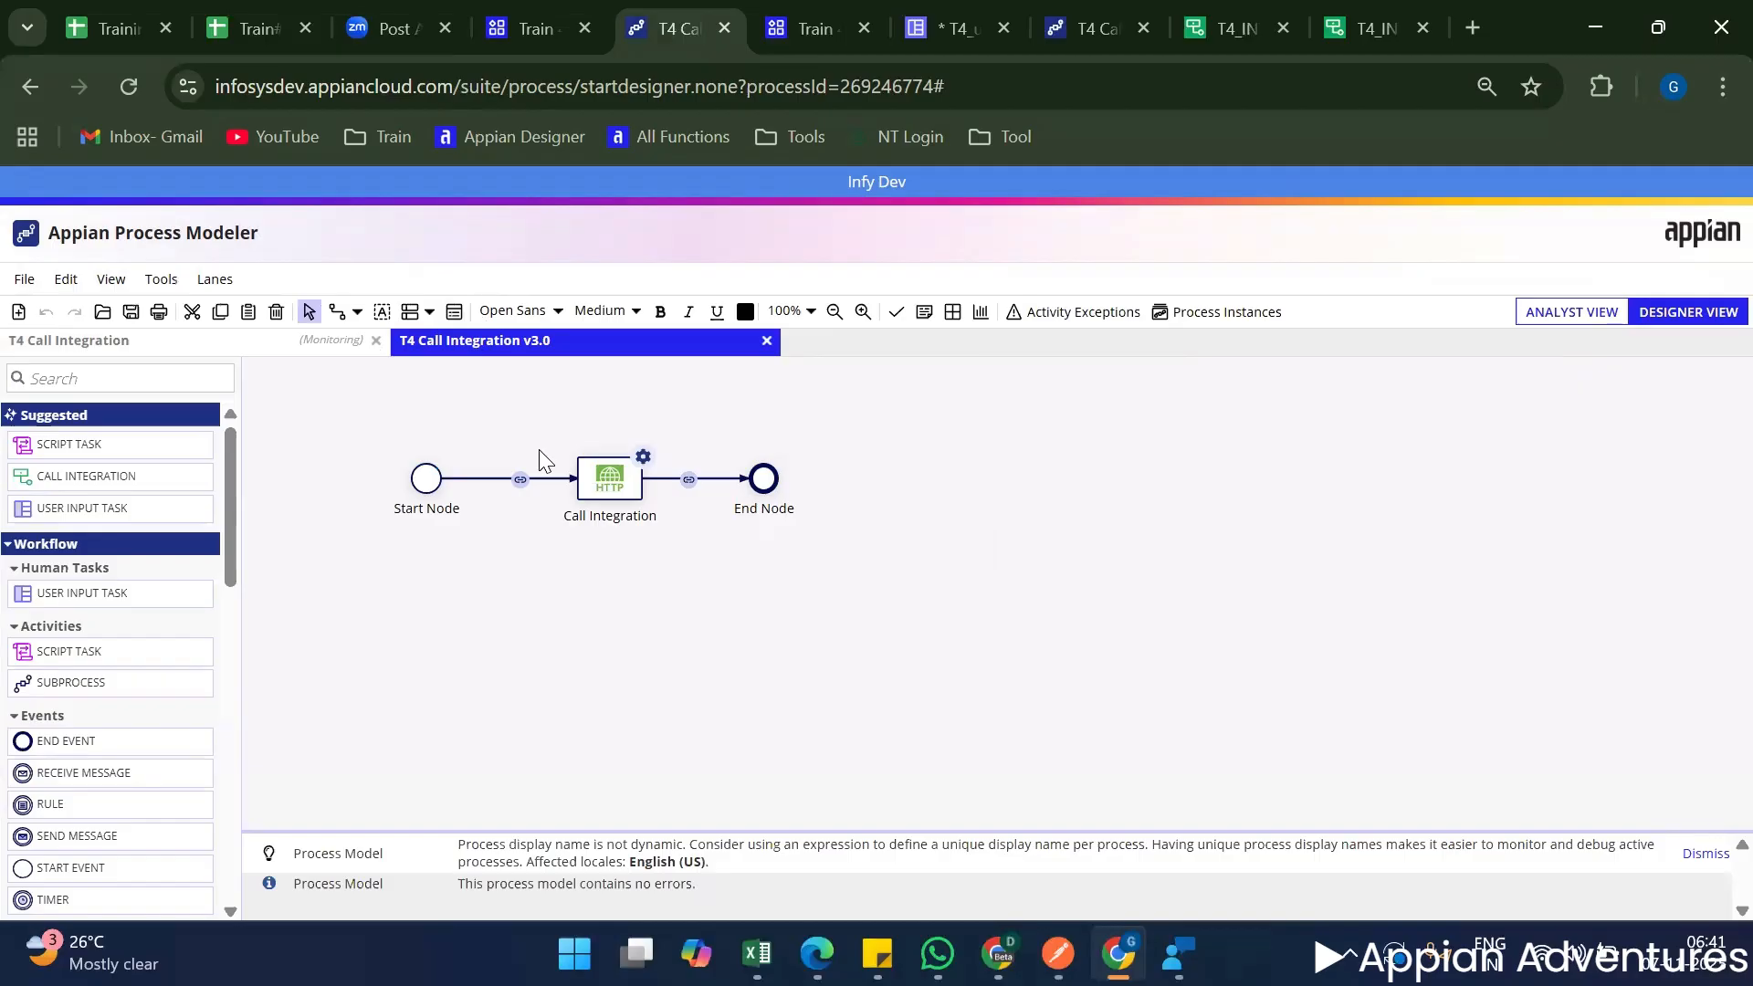
{"action": "right_click", "coordinate": [598, 482]}
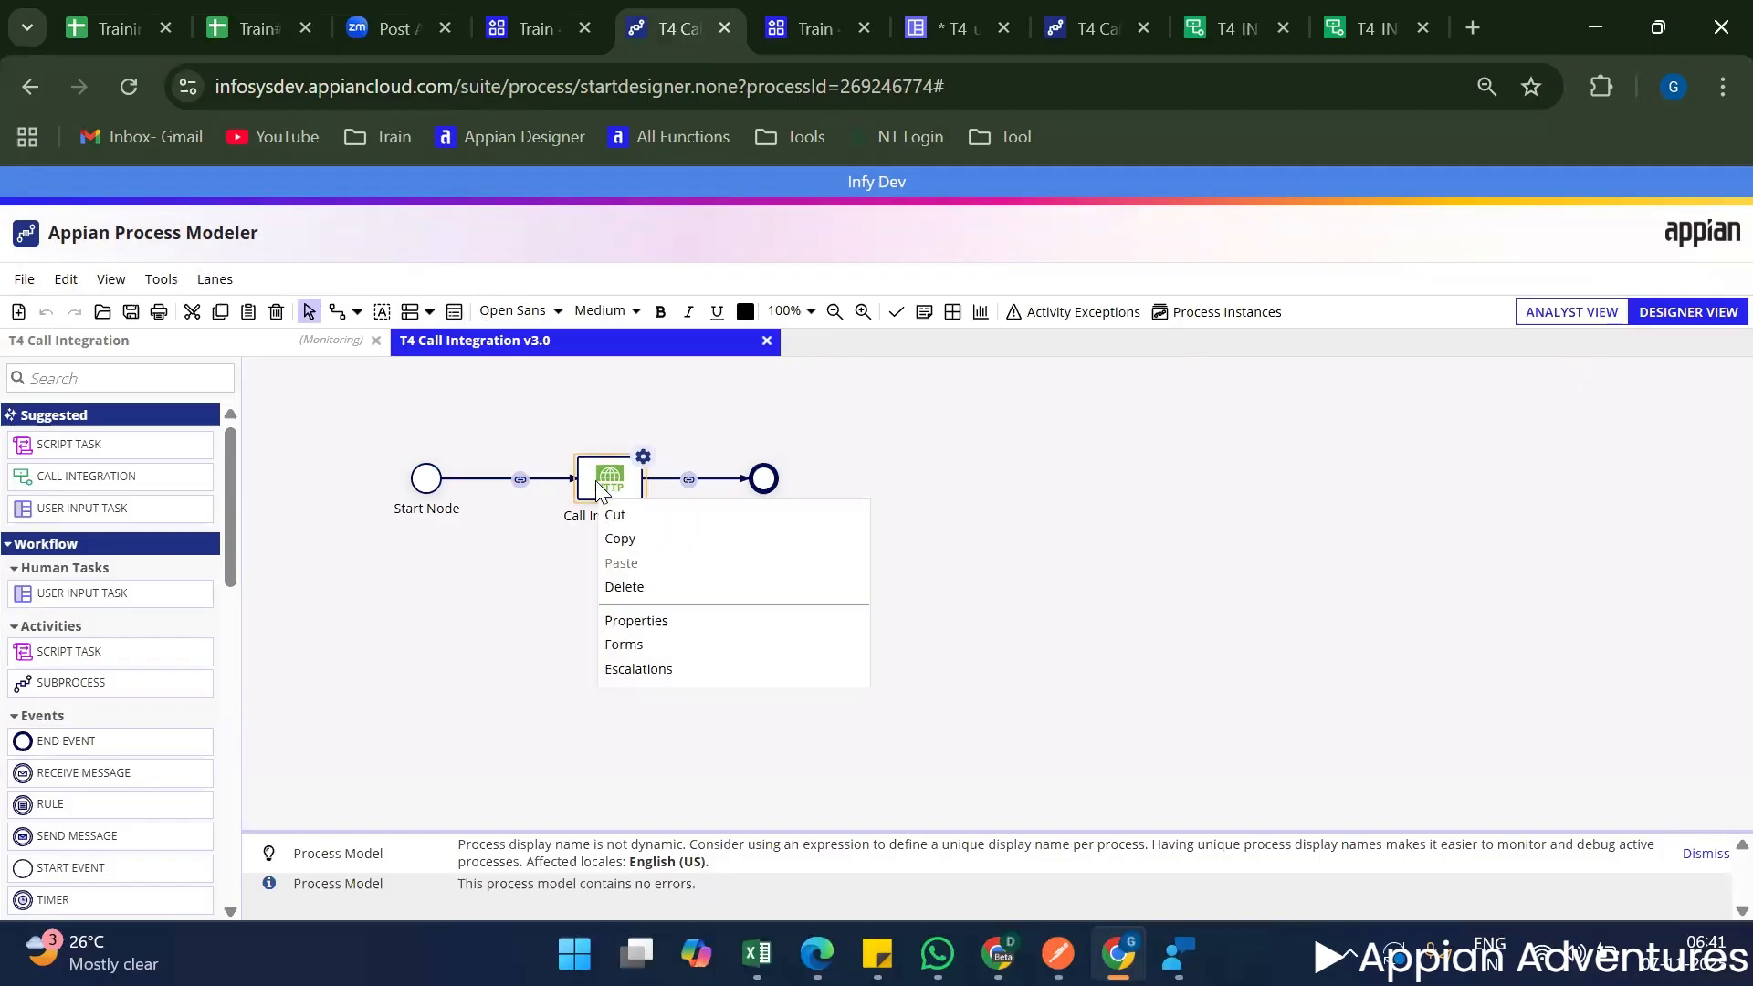
{"action": "left_click", "coordinate": [664, 624]}
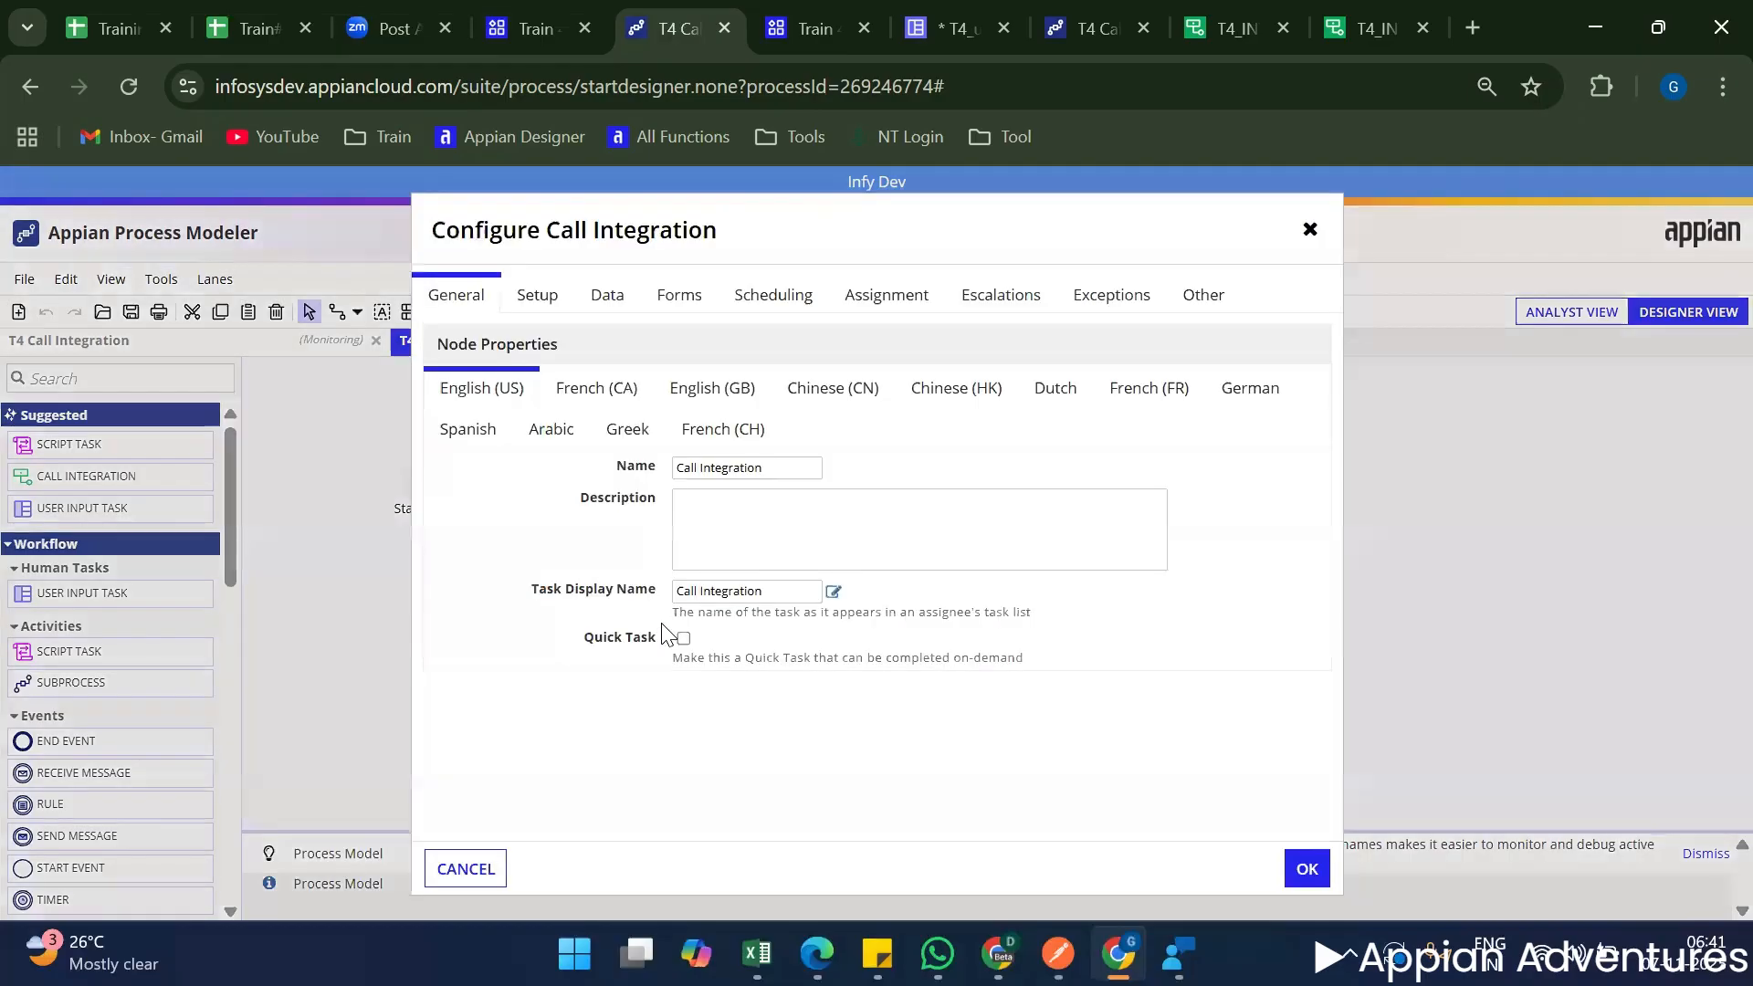
{"action": "left_click", "coordinate": [540, 292]}
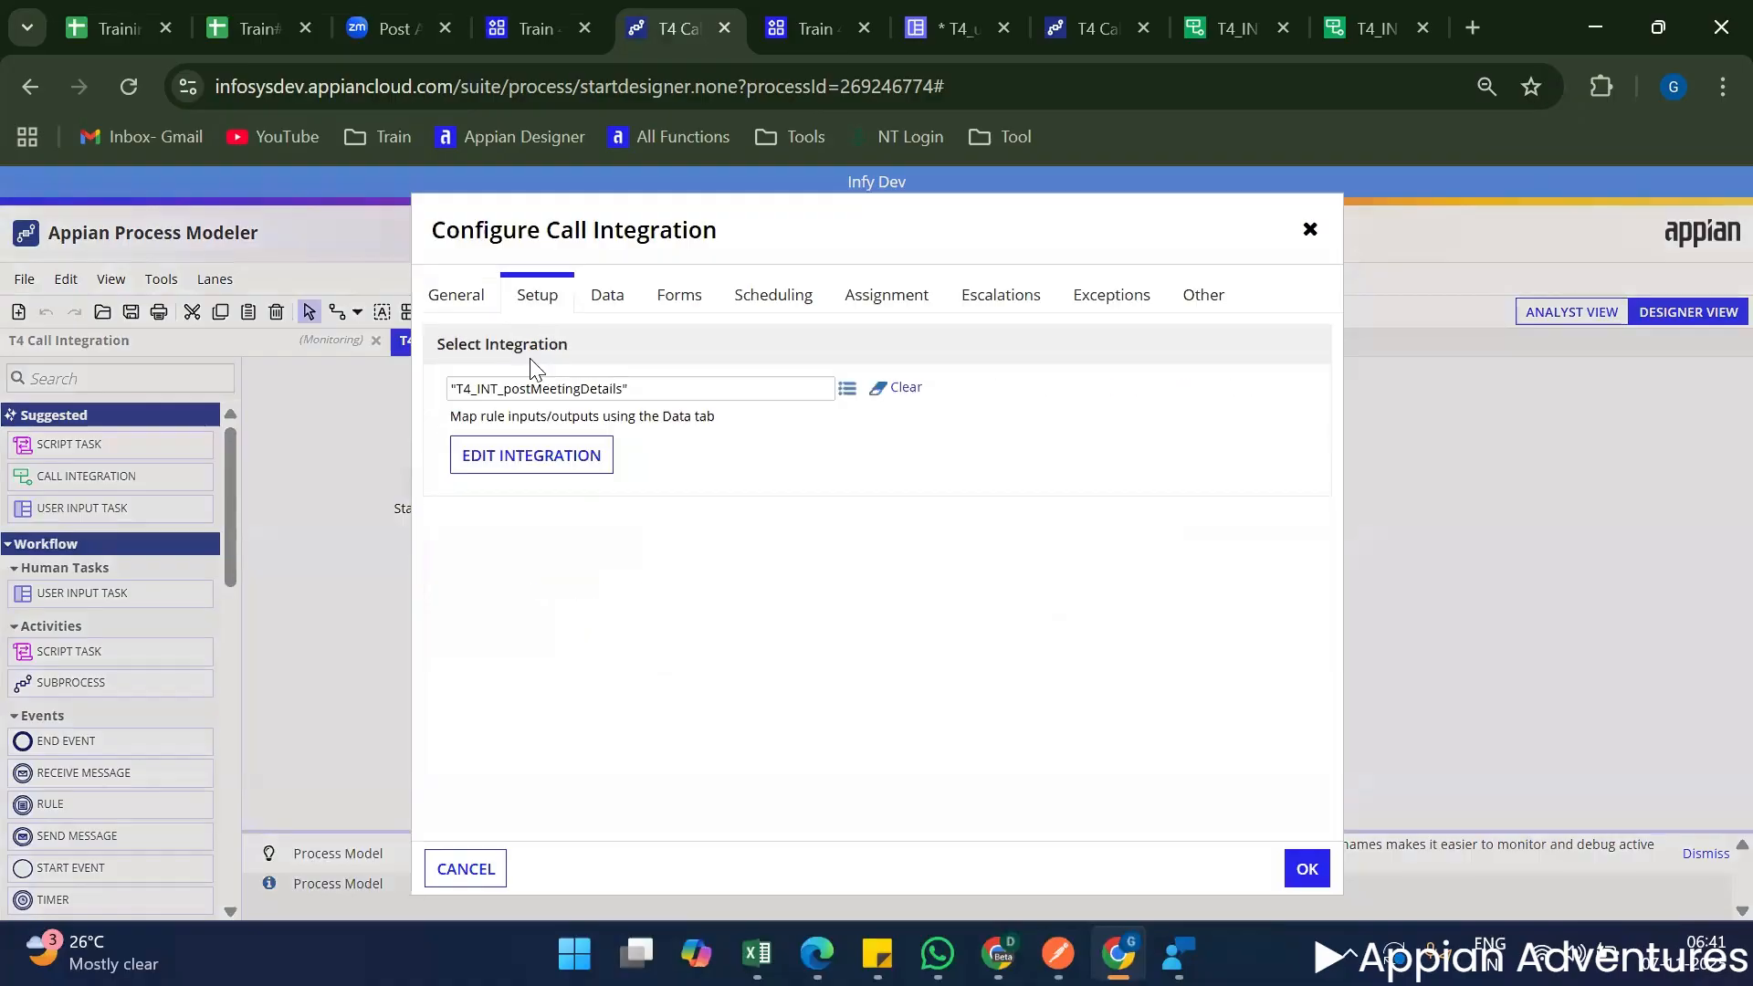
{"action": "left_click", "coordinate": [606, 297]}
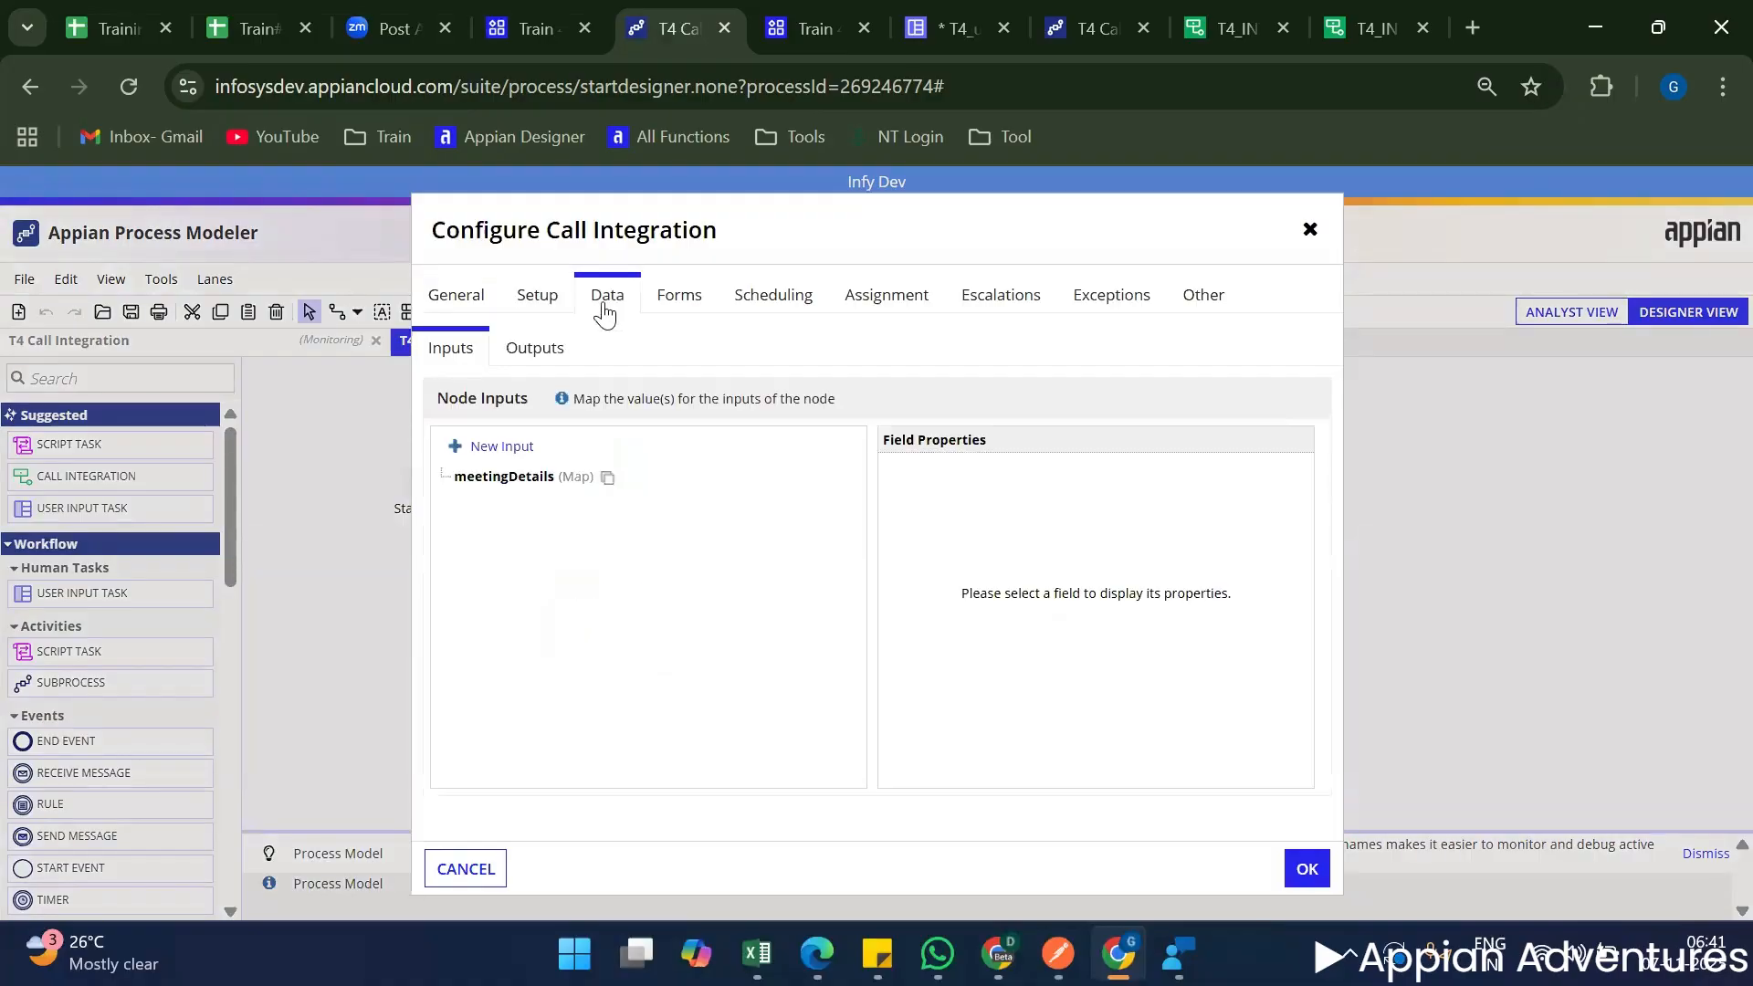
{"action": "left_click", "coordinate": [516, 478]}
{"action": "left_click", "coordinate": [1196, 572]}
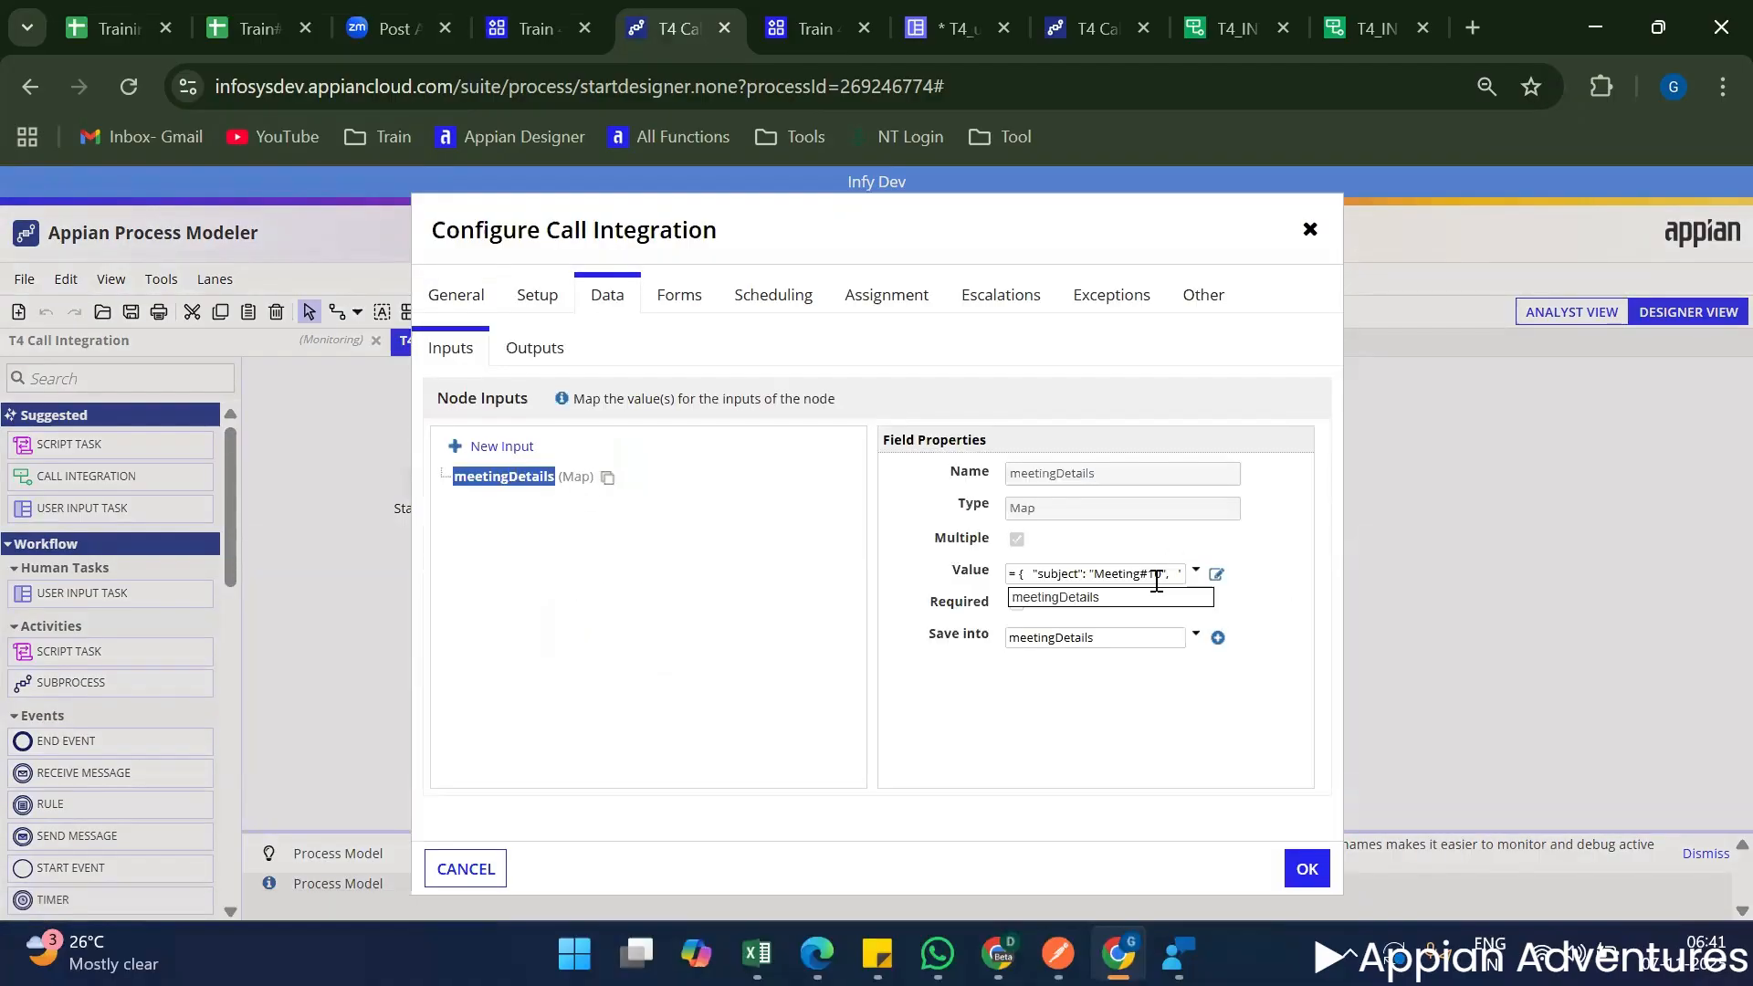
{"action": "left_click", "coordinate": [1119, 593]}
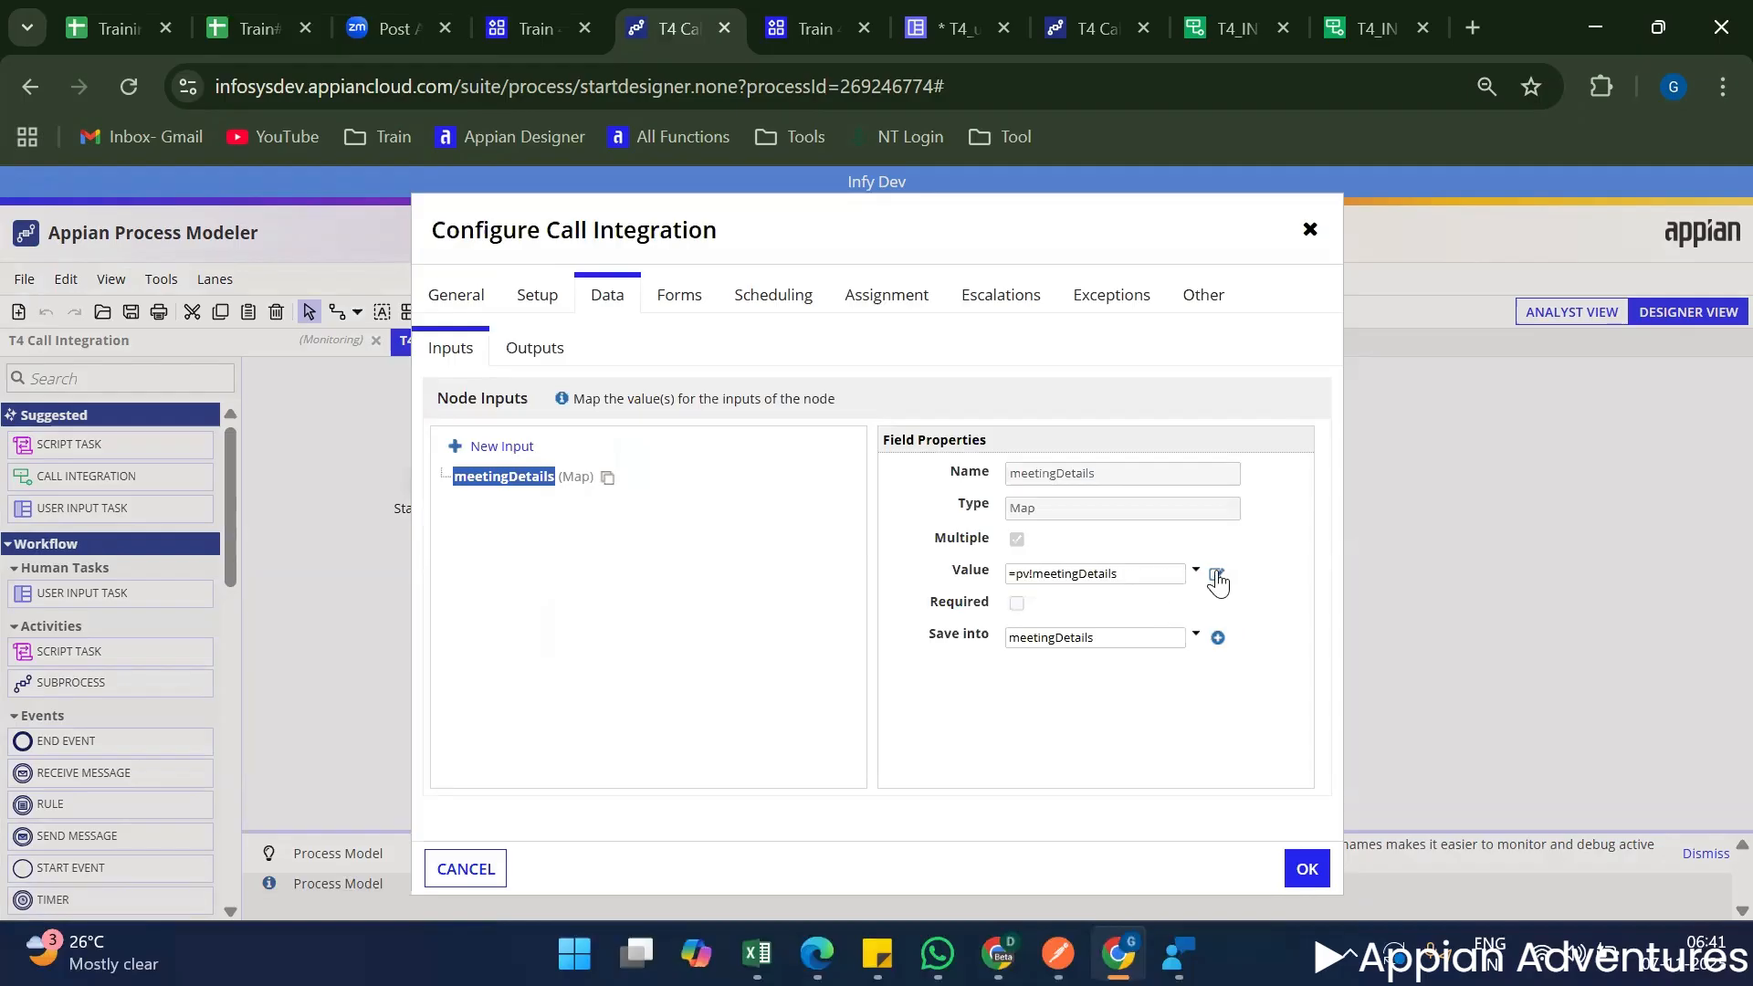
Check the meetingDetails value expression, apply the Call Integration node configuration, and save the process model.
{"action": "left_click", "coordinate": [1217, 576]}
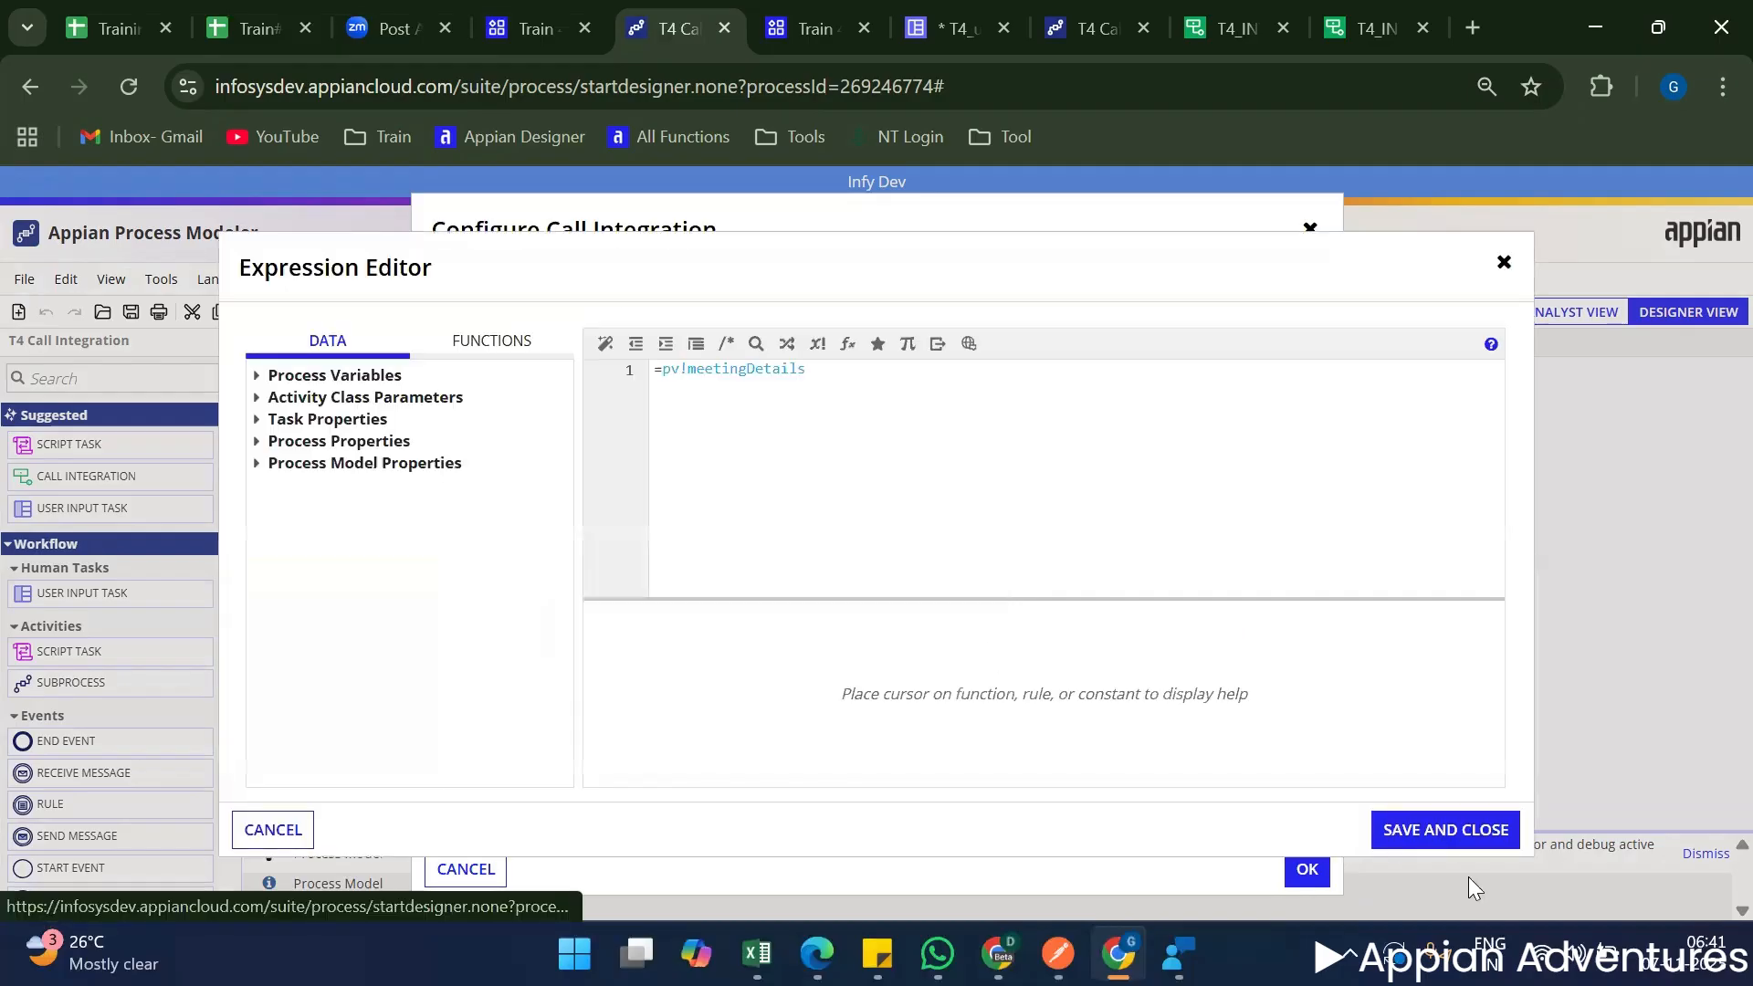
{"action": "left_click", "coordinate": [1319, 873]}
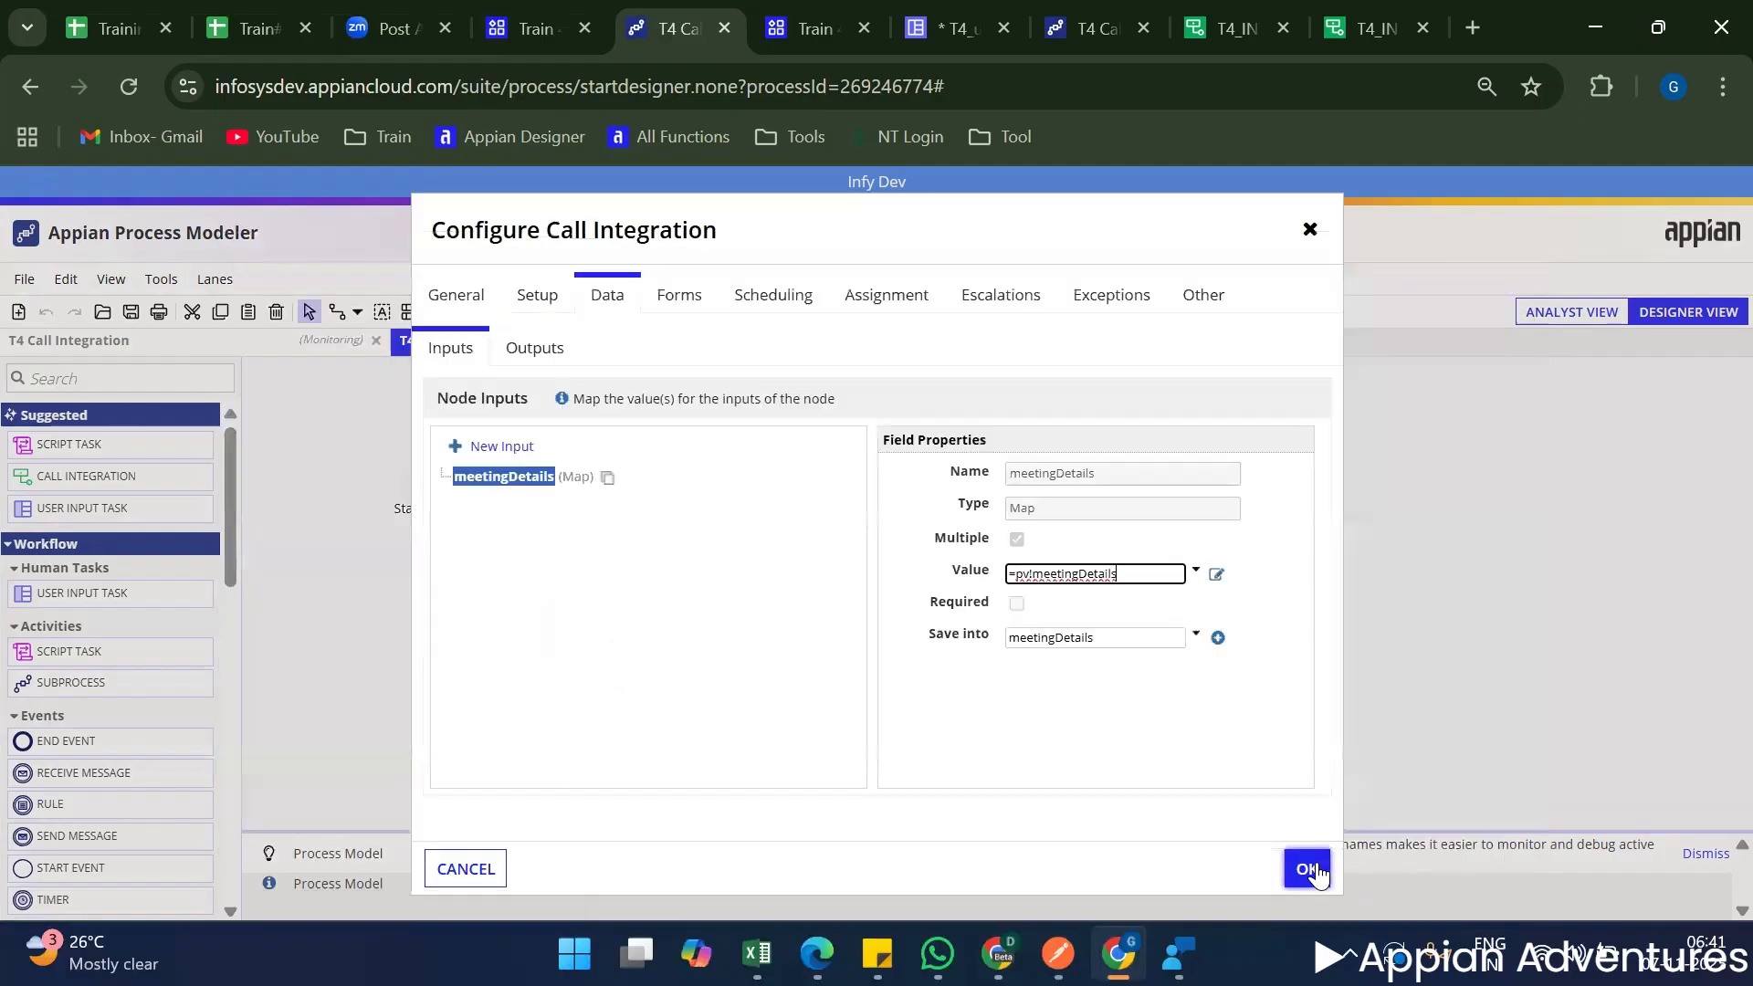
{"action": "left_click", "coordinate": [1307, 869]}
{"action": "right_click", "coordinate": [1167, 498]}
{"action": "left_click", "coordinate": [1230, 556]}
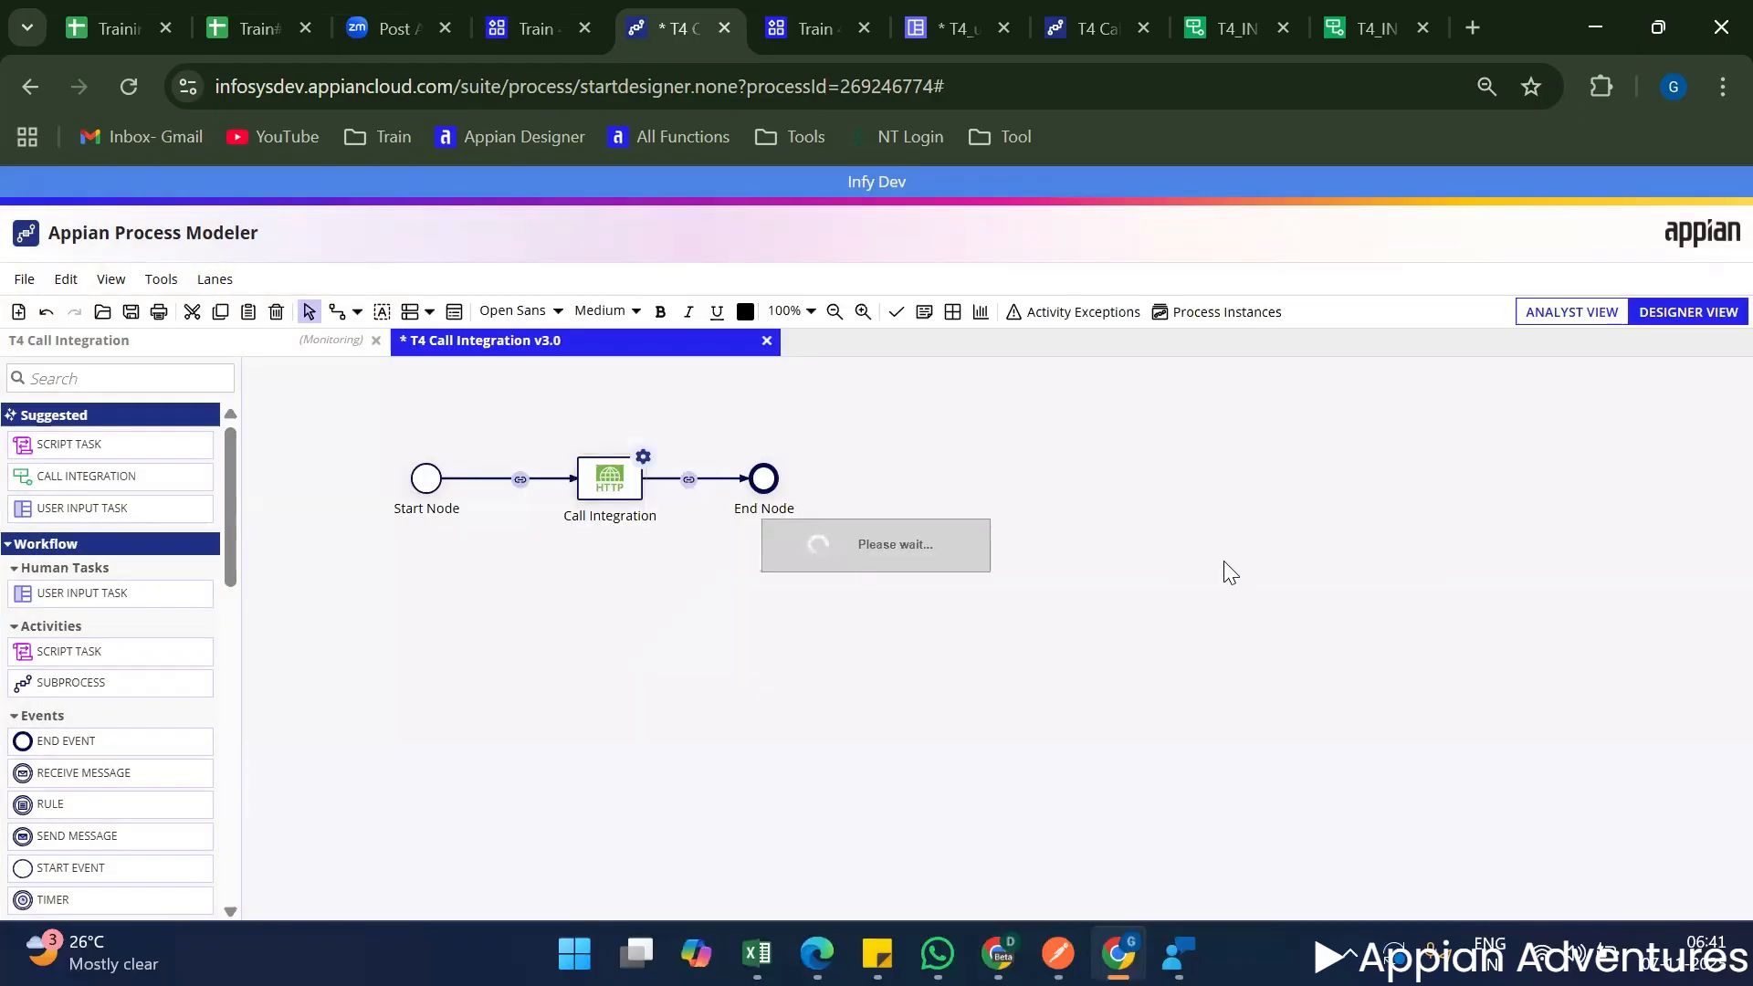
In T4_uiCreateMeeting, define local!intData after local!removedattendees, using a copy of the a!map passed as meetingDetails in a!startProcess.
{"action": "left_click", "coordinate": [949, 28]}
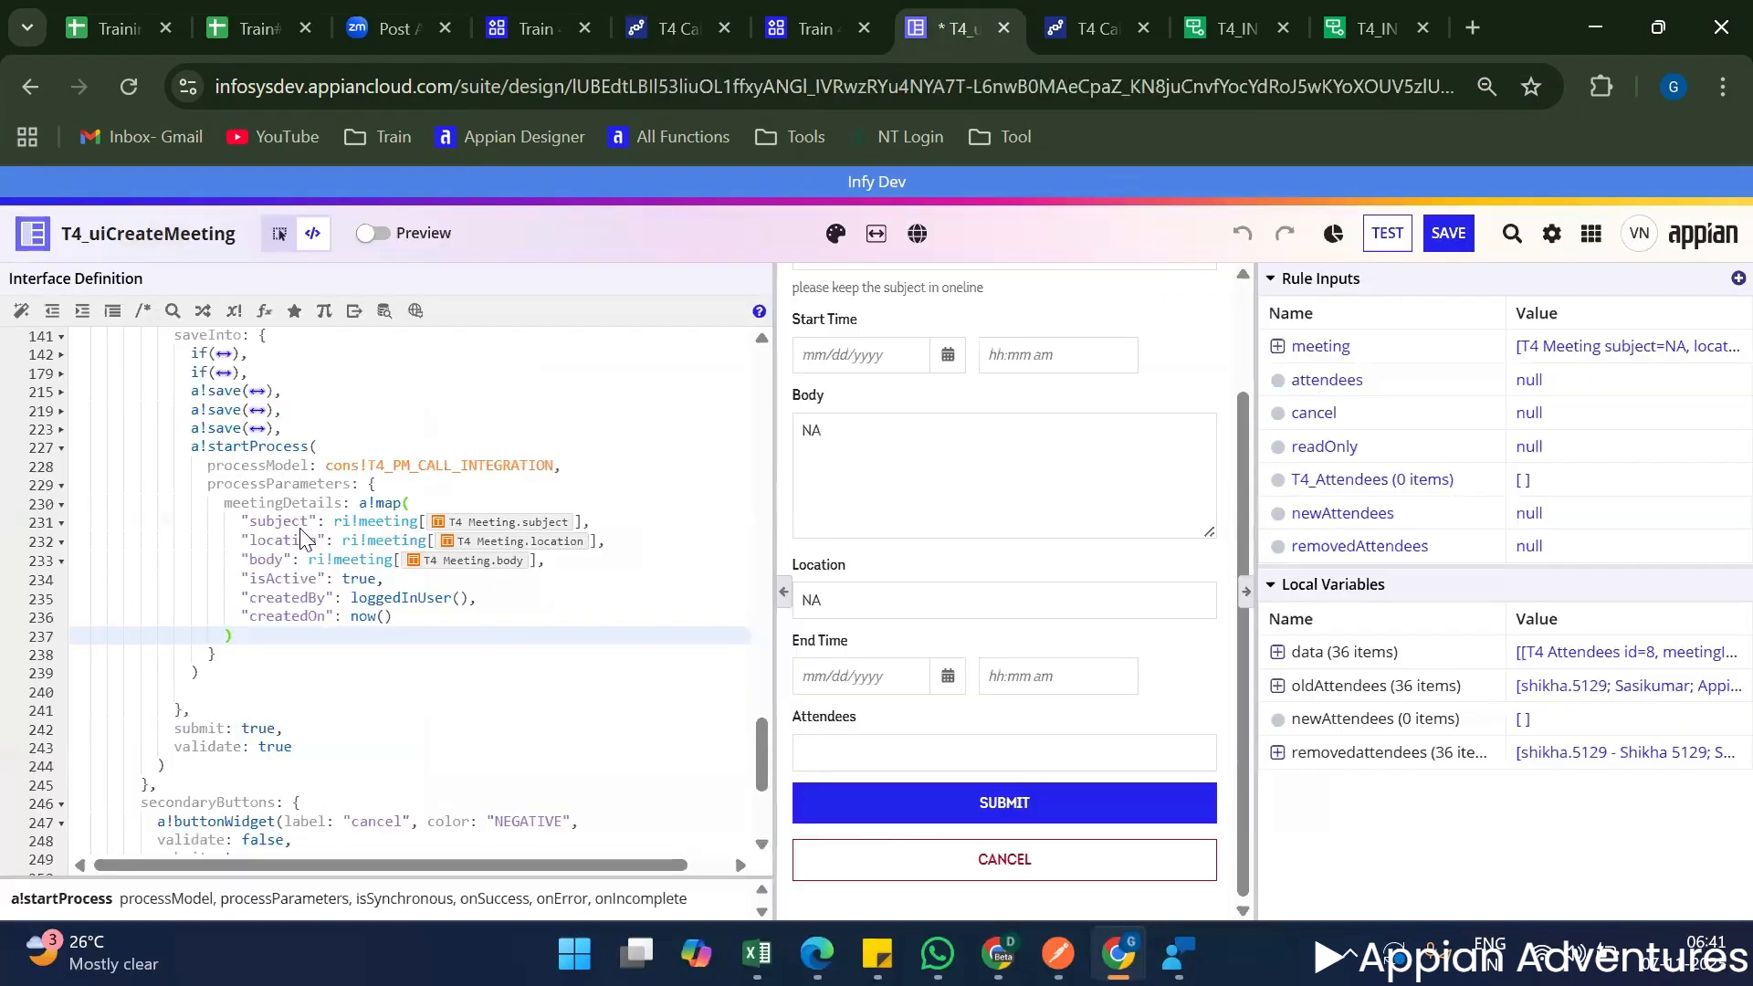
{"action": "left_click_drag", "start_coordinate": [360, 503], "coordinate": [378, 644]}
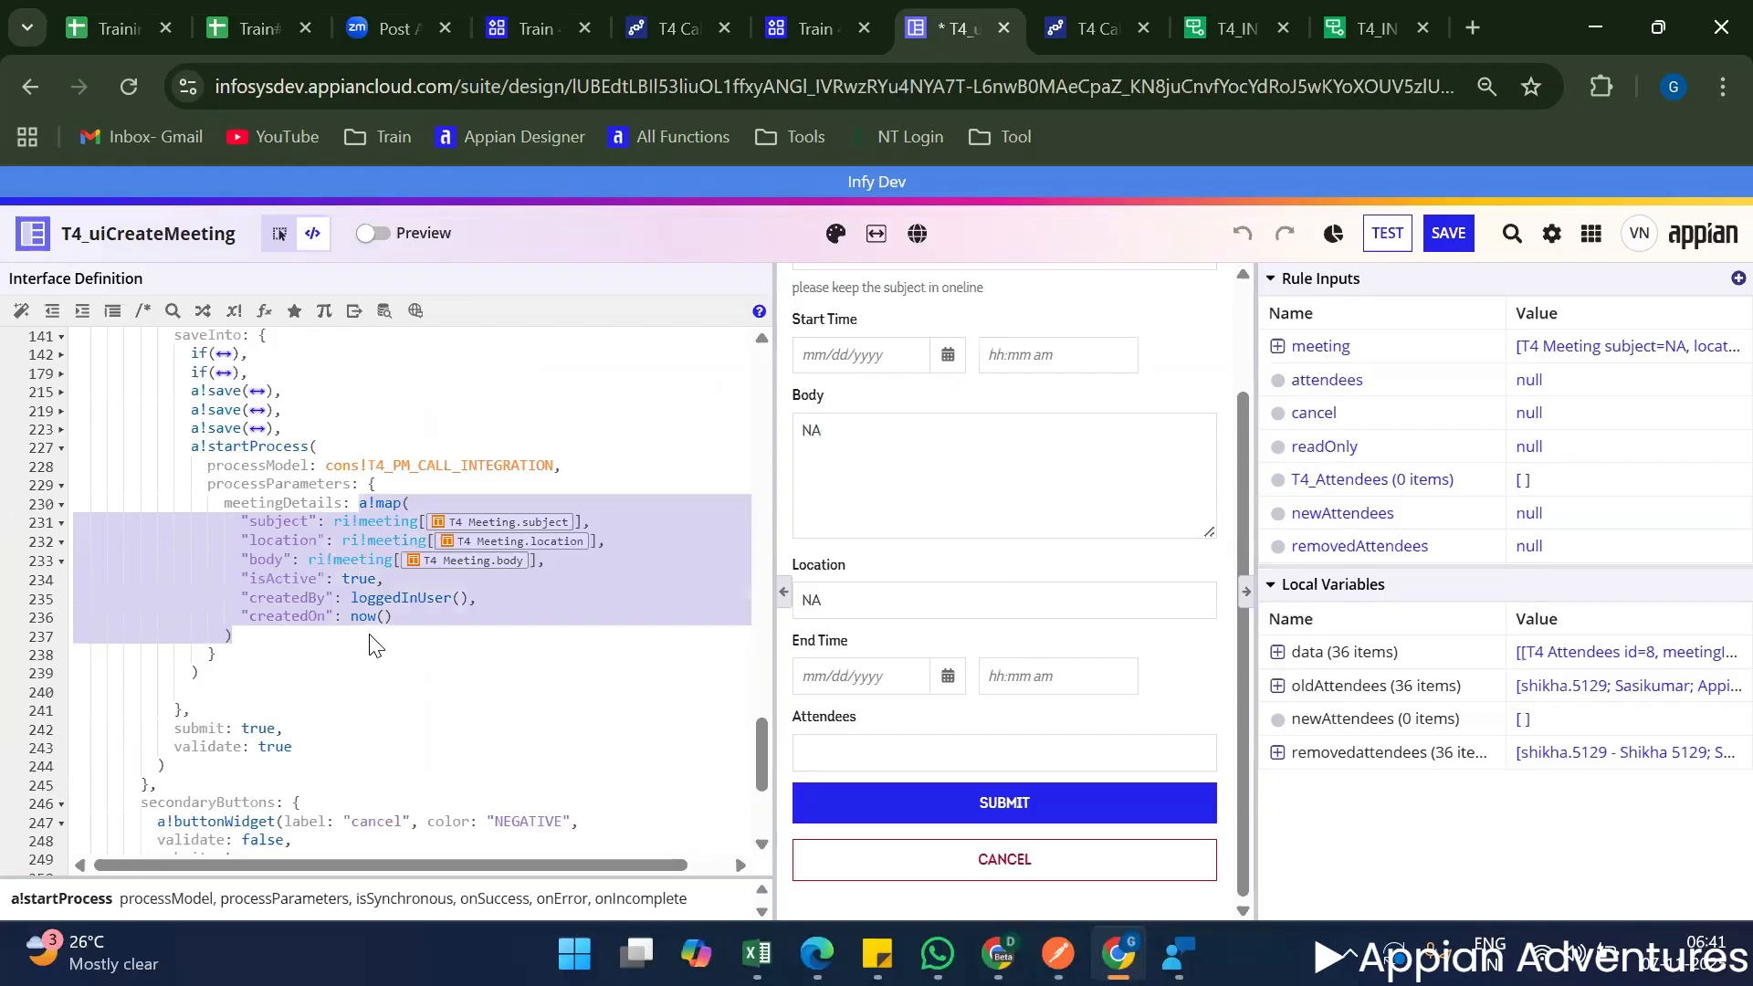
{"action": "scroll", "coordinate": [456, 621], "scroll_direction": "up", "scroll_amount": 20}
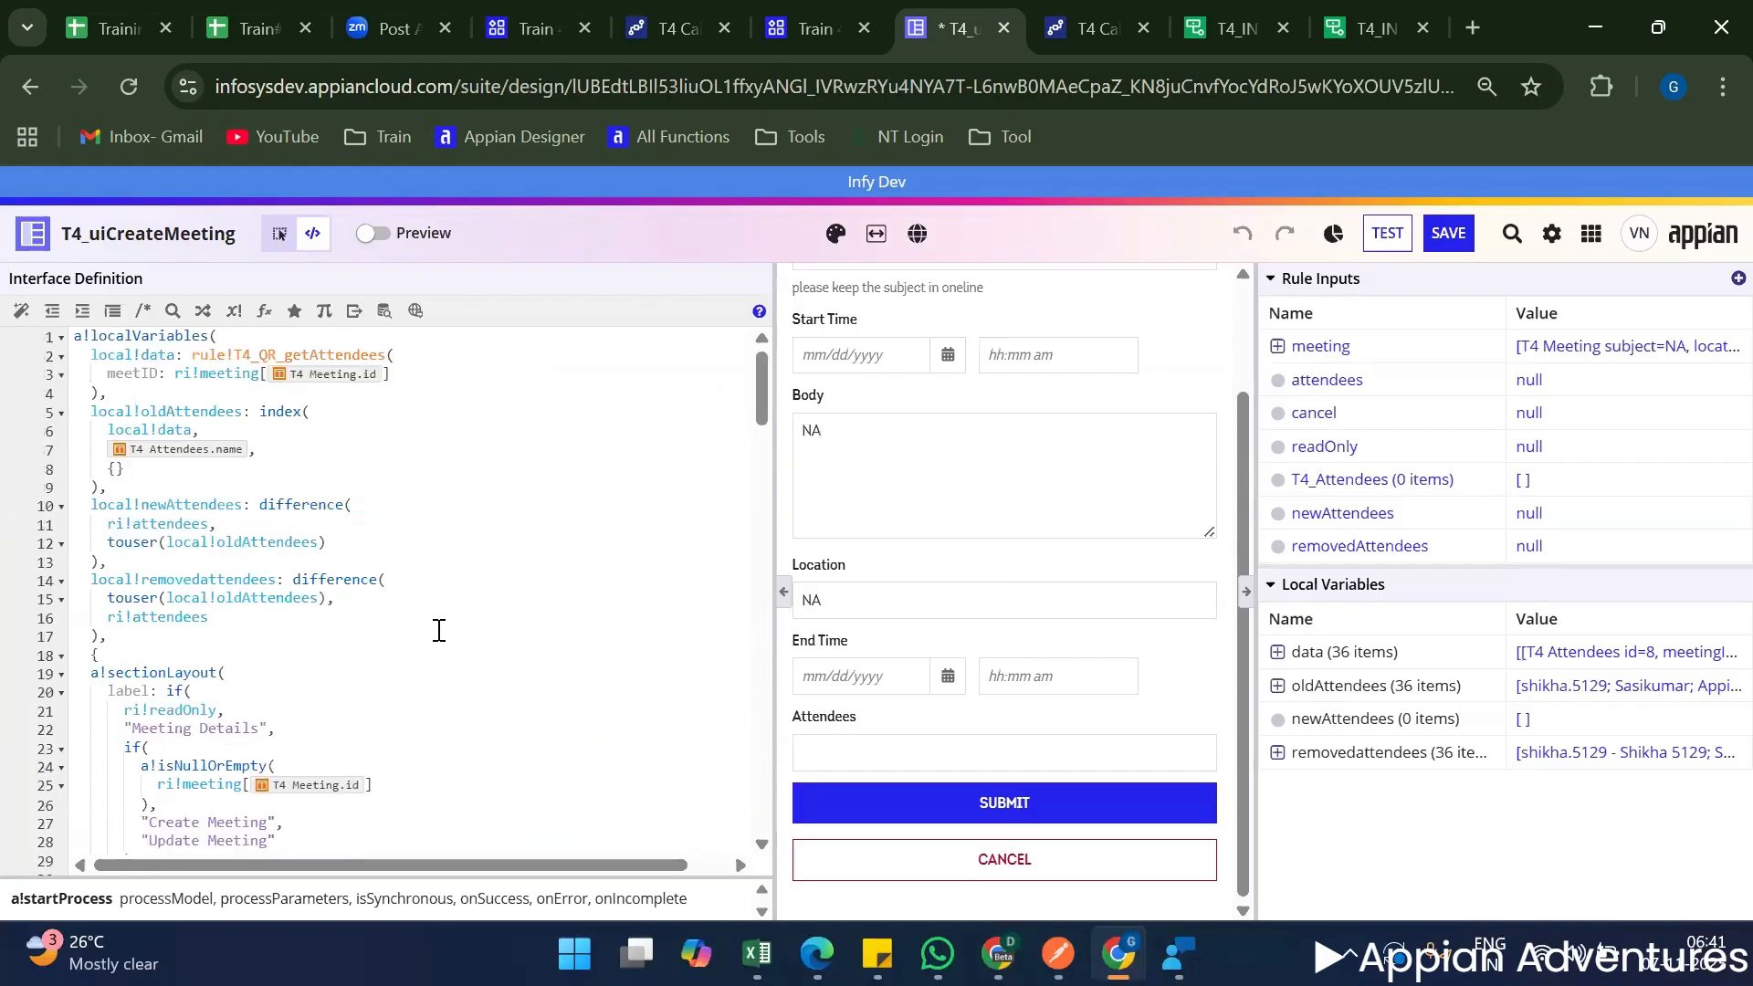
{"action": "left_click", "coordinate": [143, 630]}
{"action": "key", "text": "Return"}
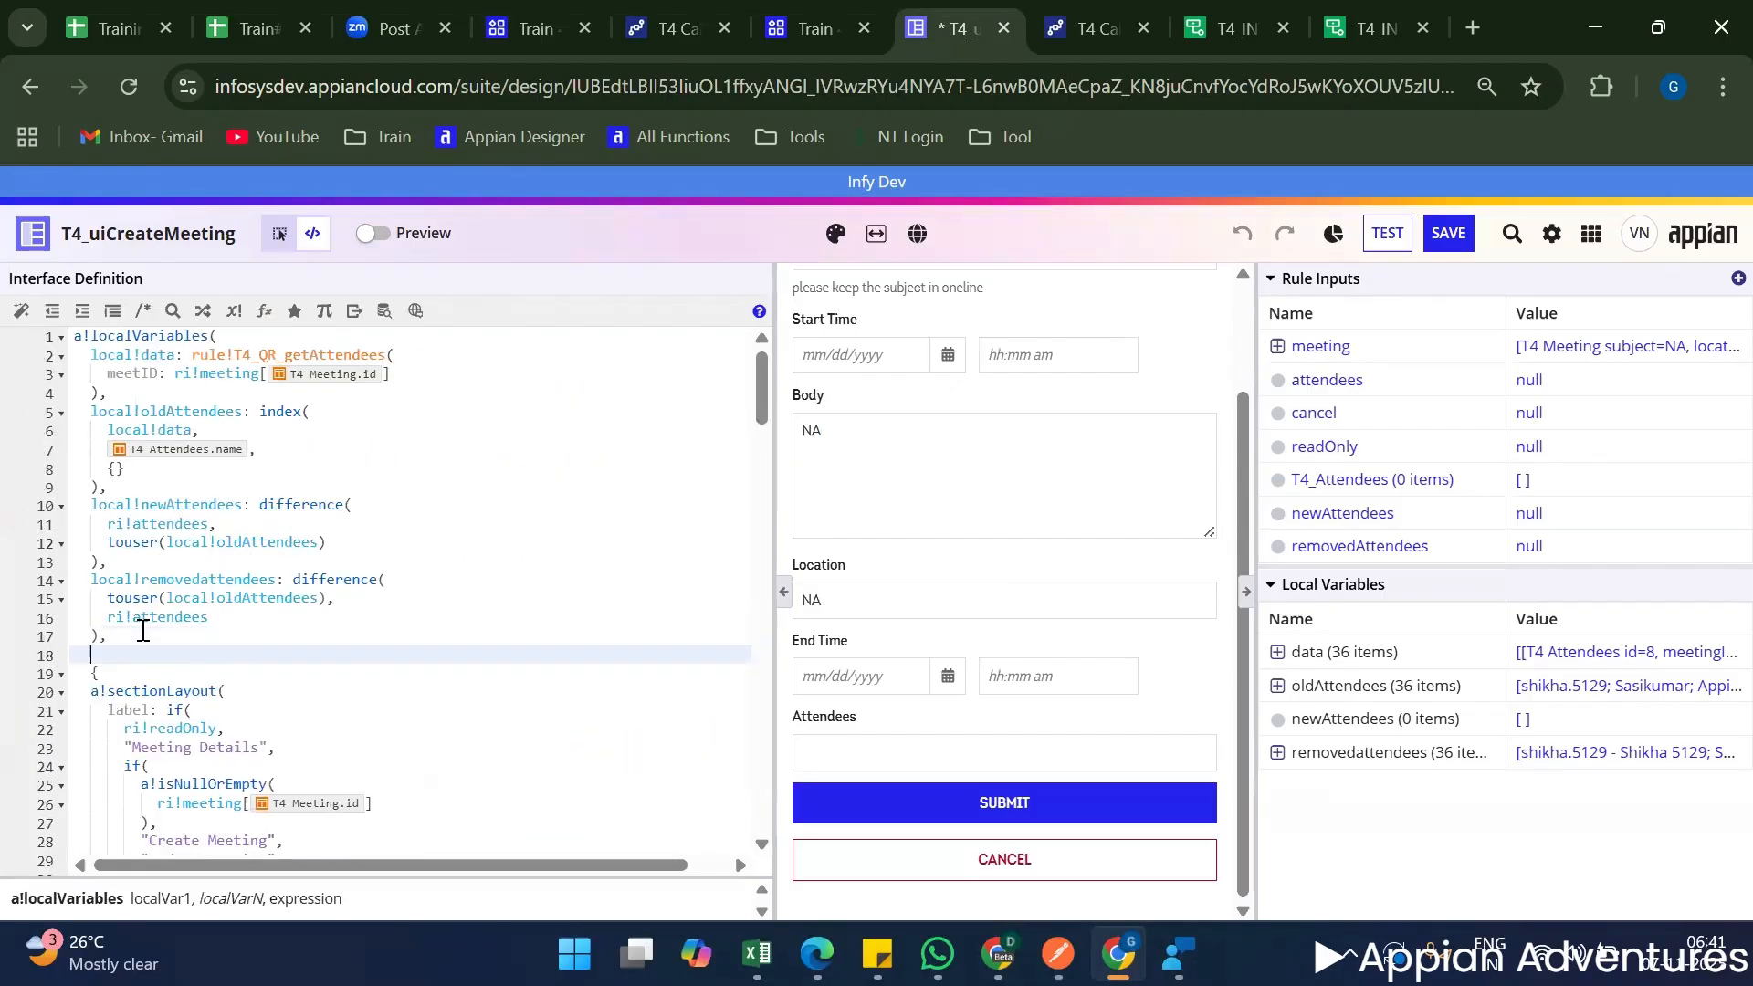
{"action": "type", "text": "local!INT"}
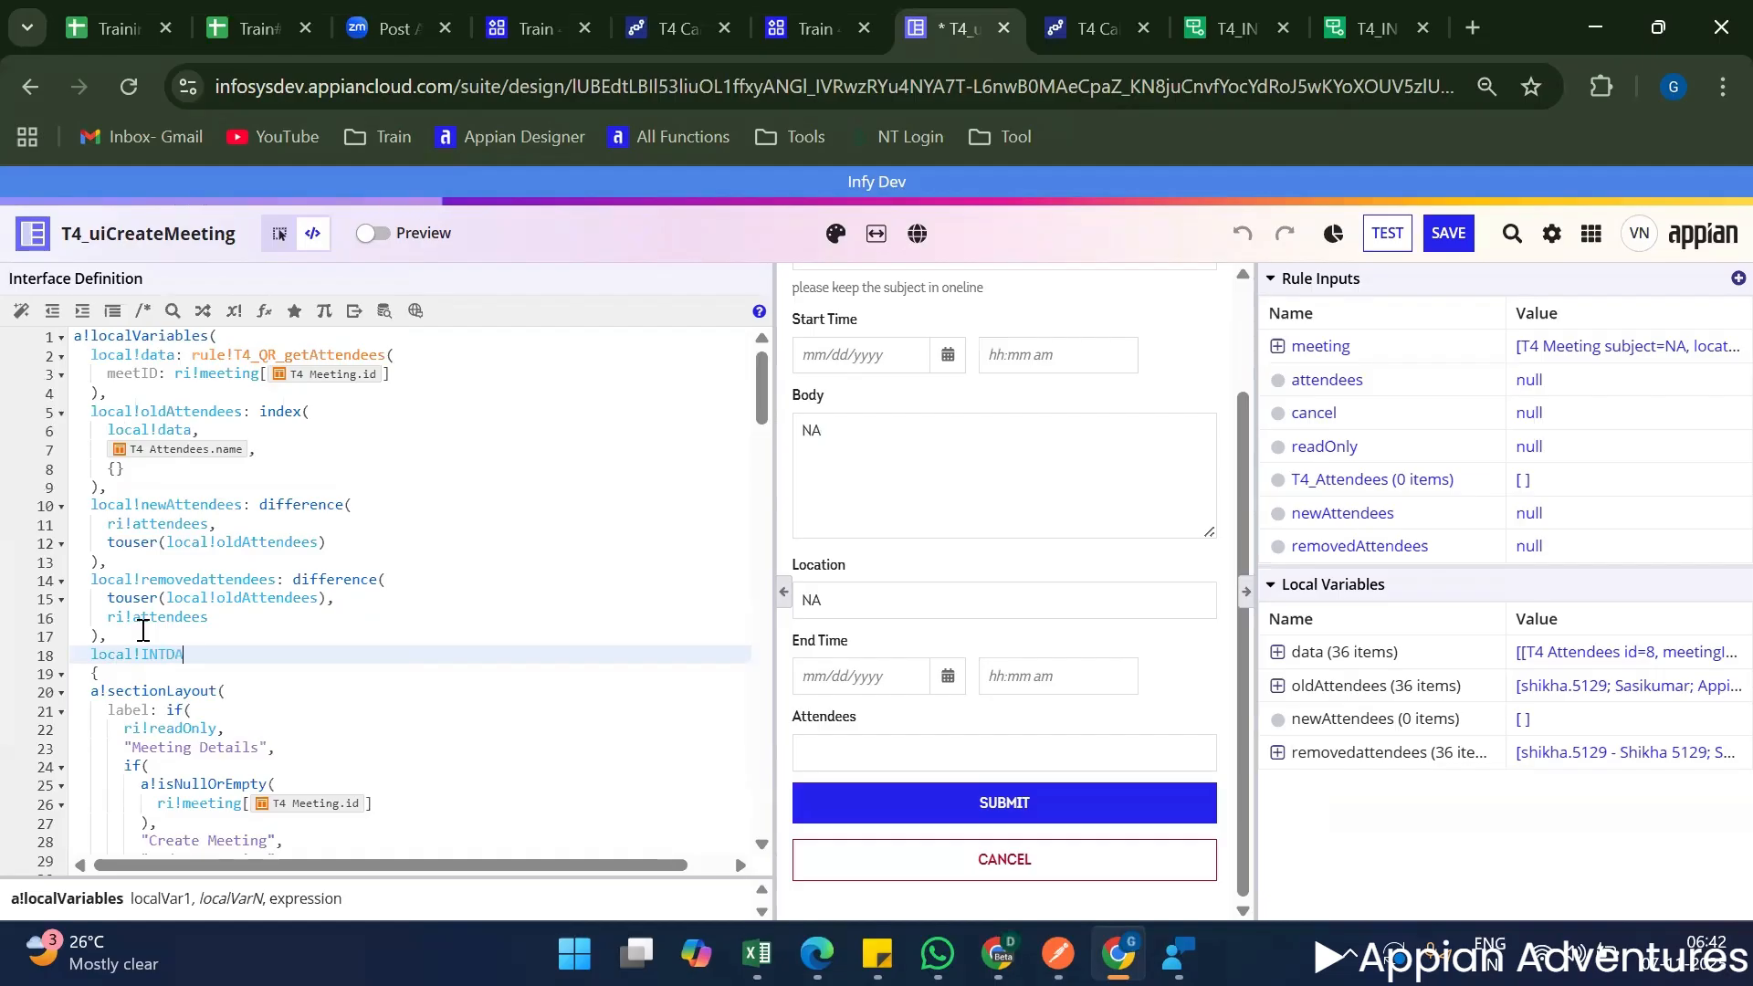
{"action": "type", "text": "DA"}
{"action": "key", "text": "BackSpace"}
{"action": "key", "text": "BackSpace"}
{"action": "key", "text": "BackSpace"}
{"action": "key", "text": "BackSpace"}
{"action": "key", "text": "BackSpace"}
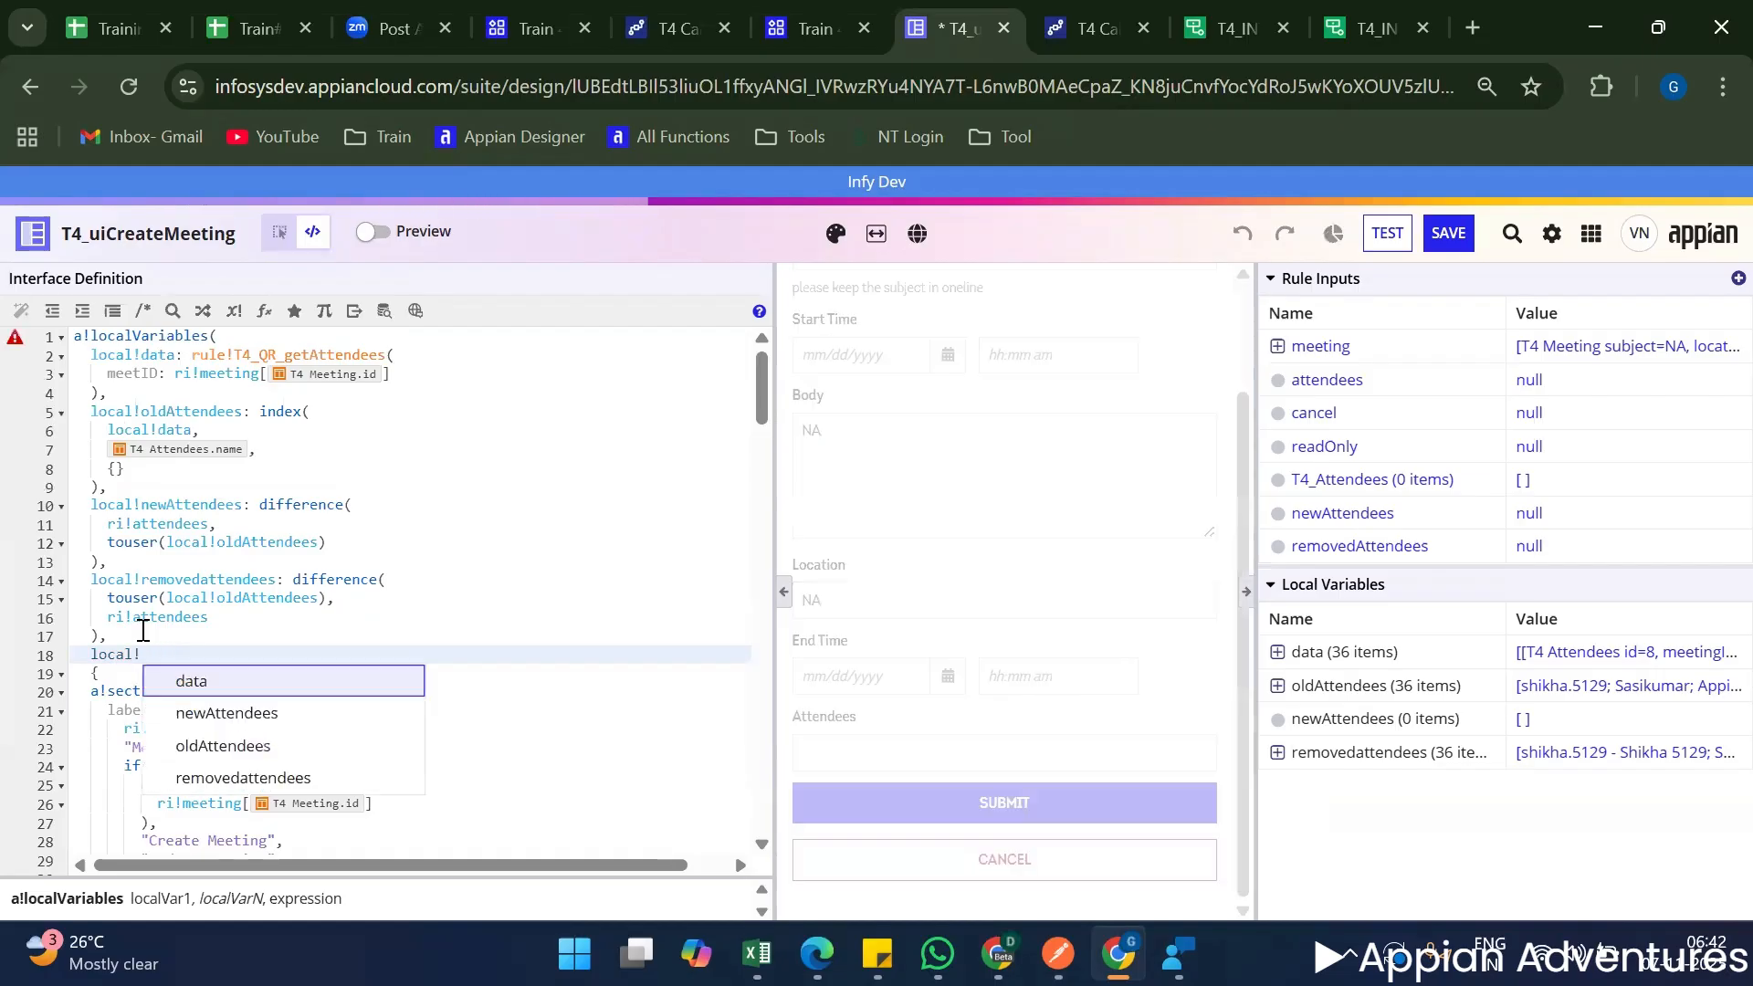
{"action": "type", "text": "i"}
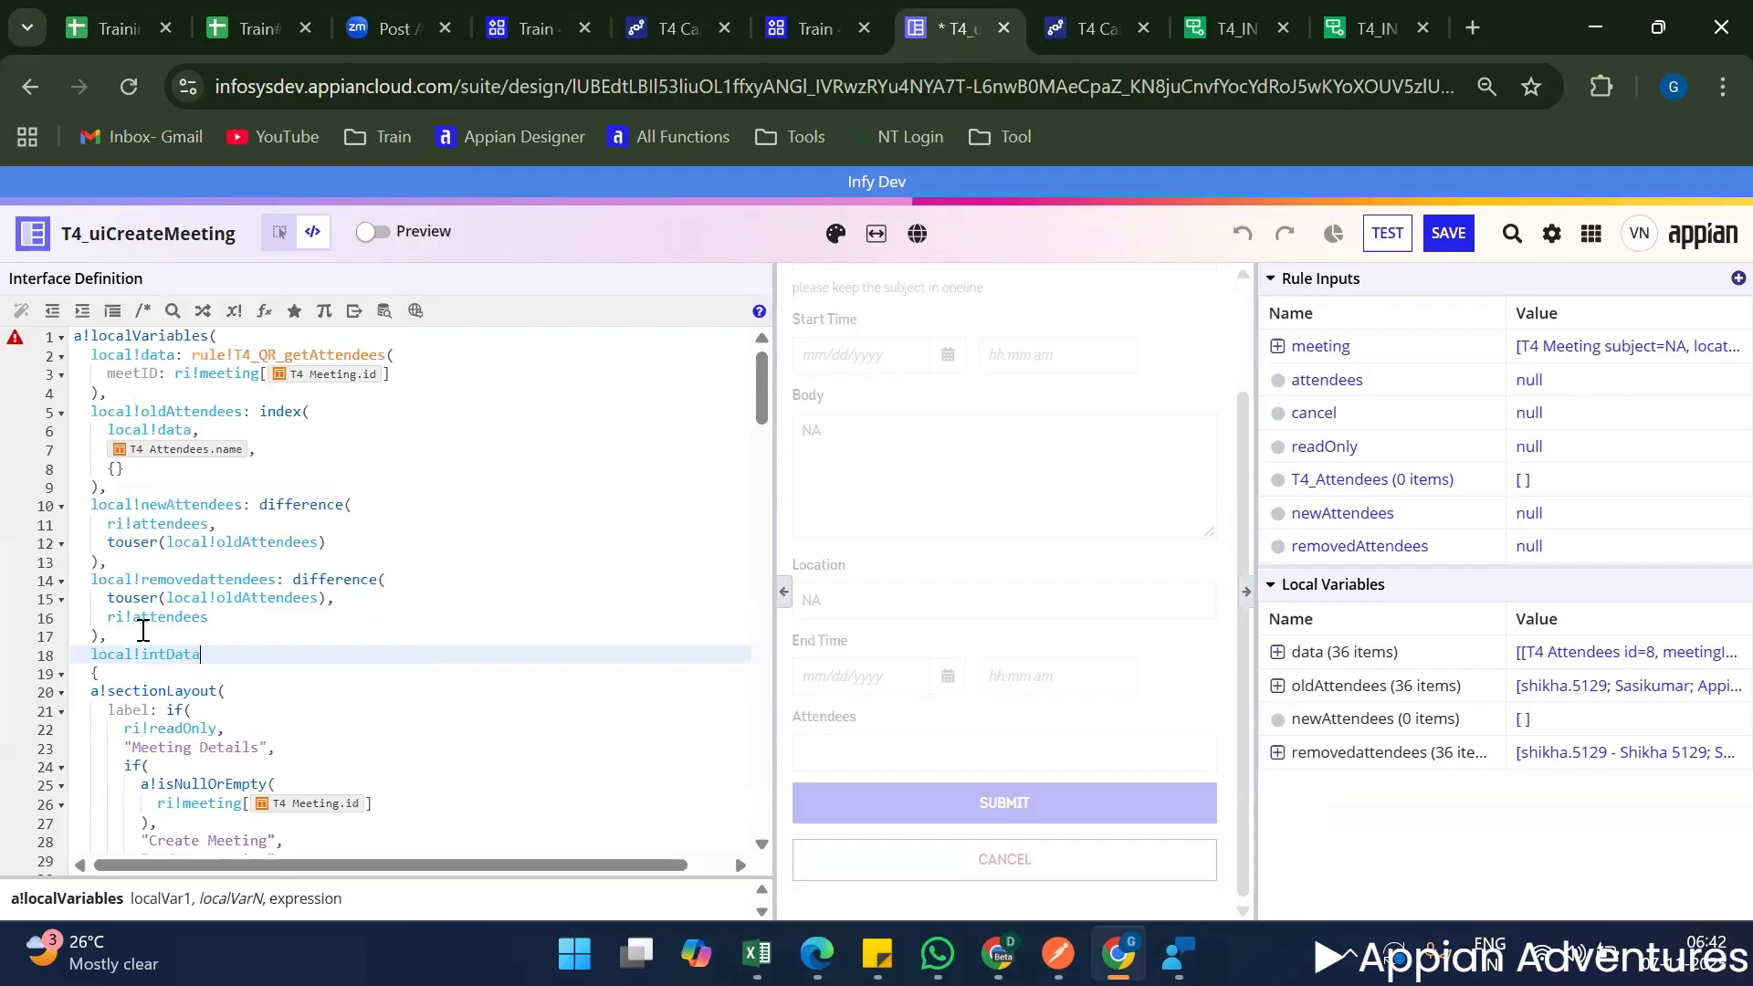
{"action": "type", "text": "ntData"}
{"action": "type", "text": ": a!map(     \"subject\": ri!meeting[T4 Meeting.subject],     \"location\": ri!meeting[T4 Meeting.location],     \"body\": ri!meeting[T4 Meeting.body],     \"isActive\": true,     \"createdBy\": loggedInUser(),     \"createdOn\": now()   )"}
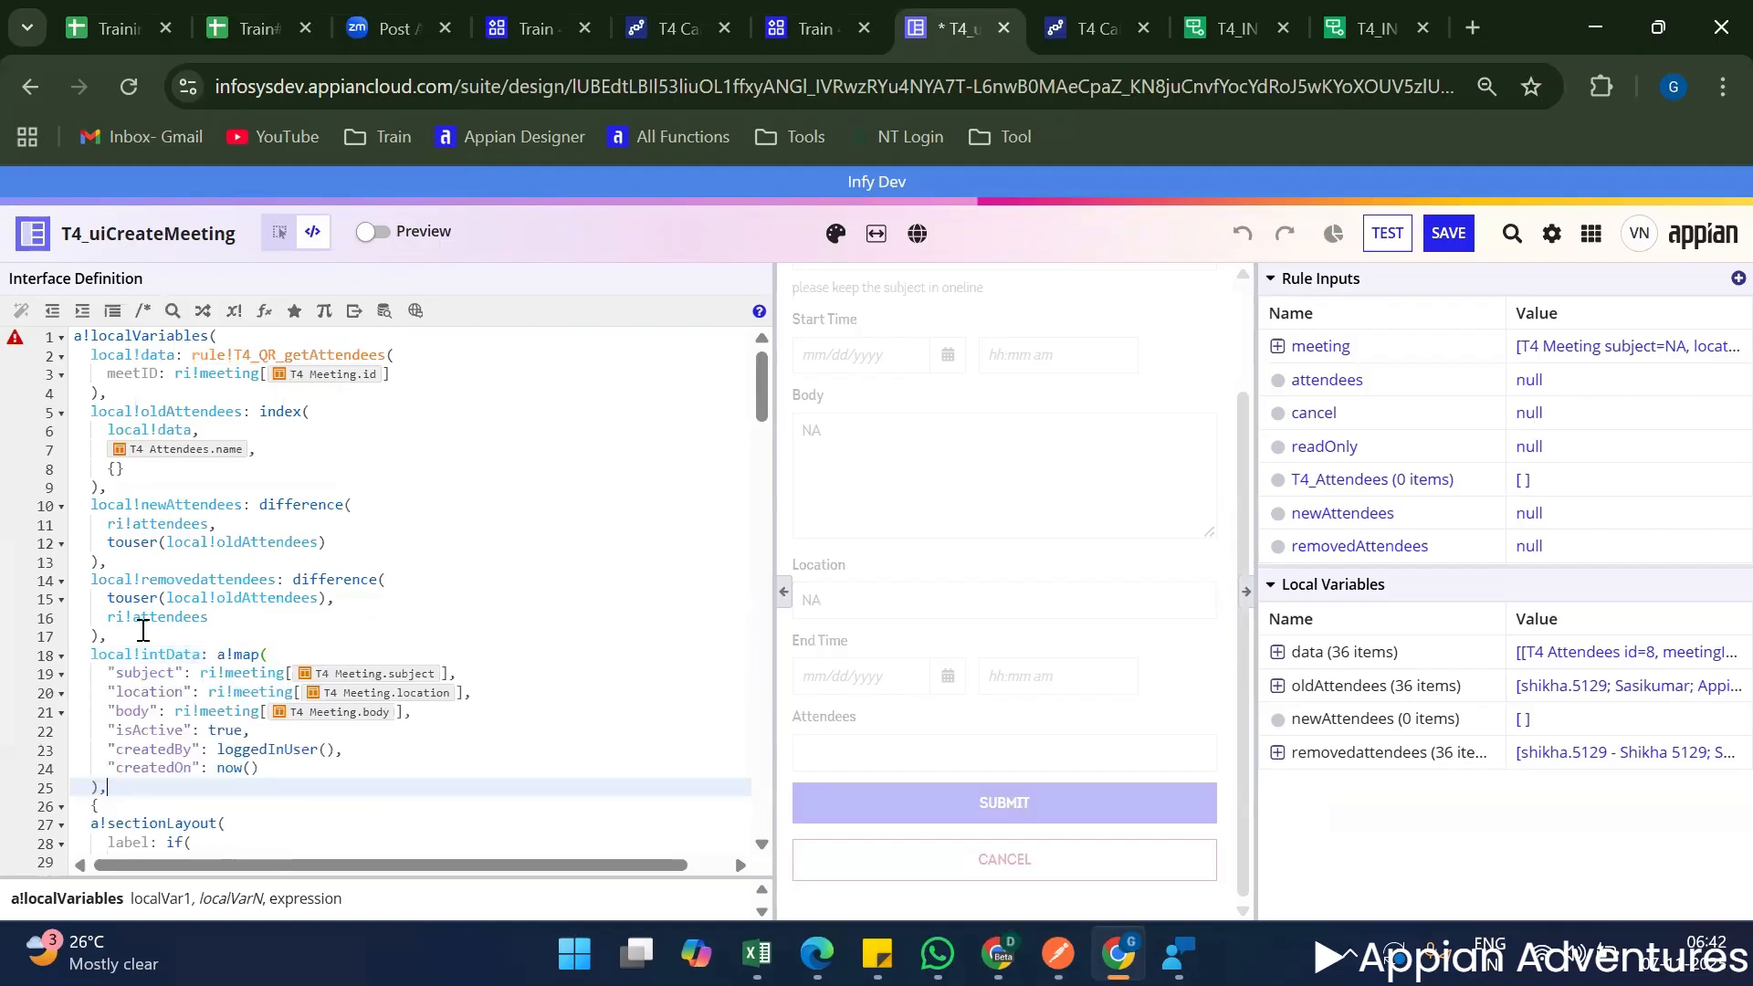
Inspect intData's createdBy and createdOn values and compare the date format with the createdOn test value in T4_INT_postMeetingDetails.
{"action": "scroll", "coordinate": [160, 632], "scroll_direction": "down", "scroll_amount": 3}
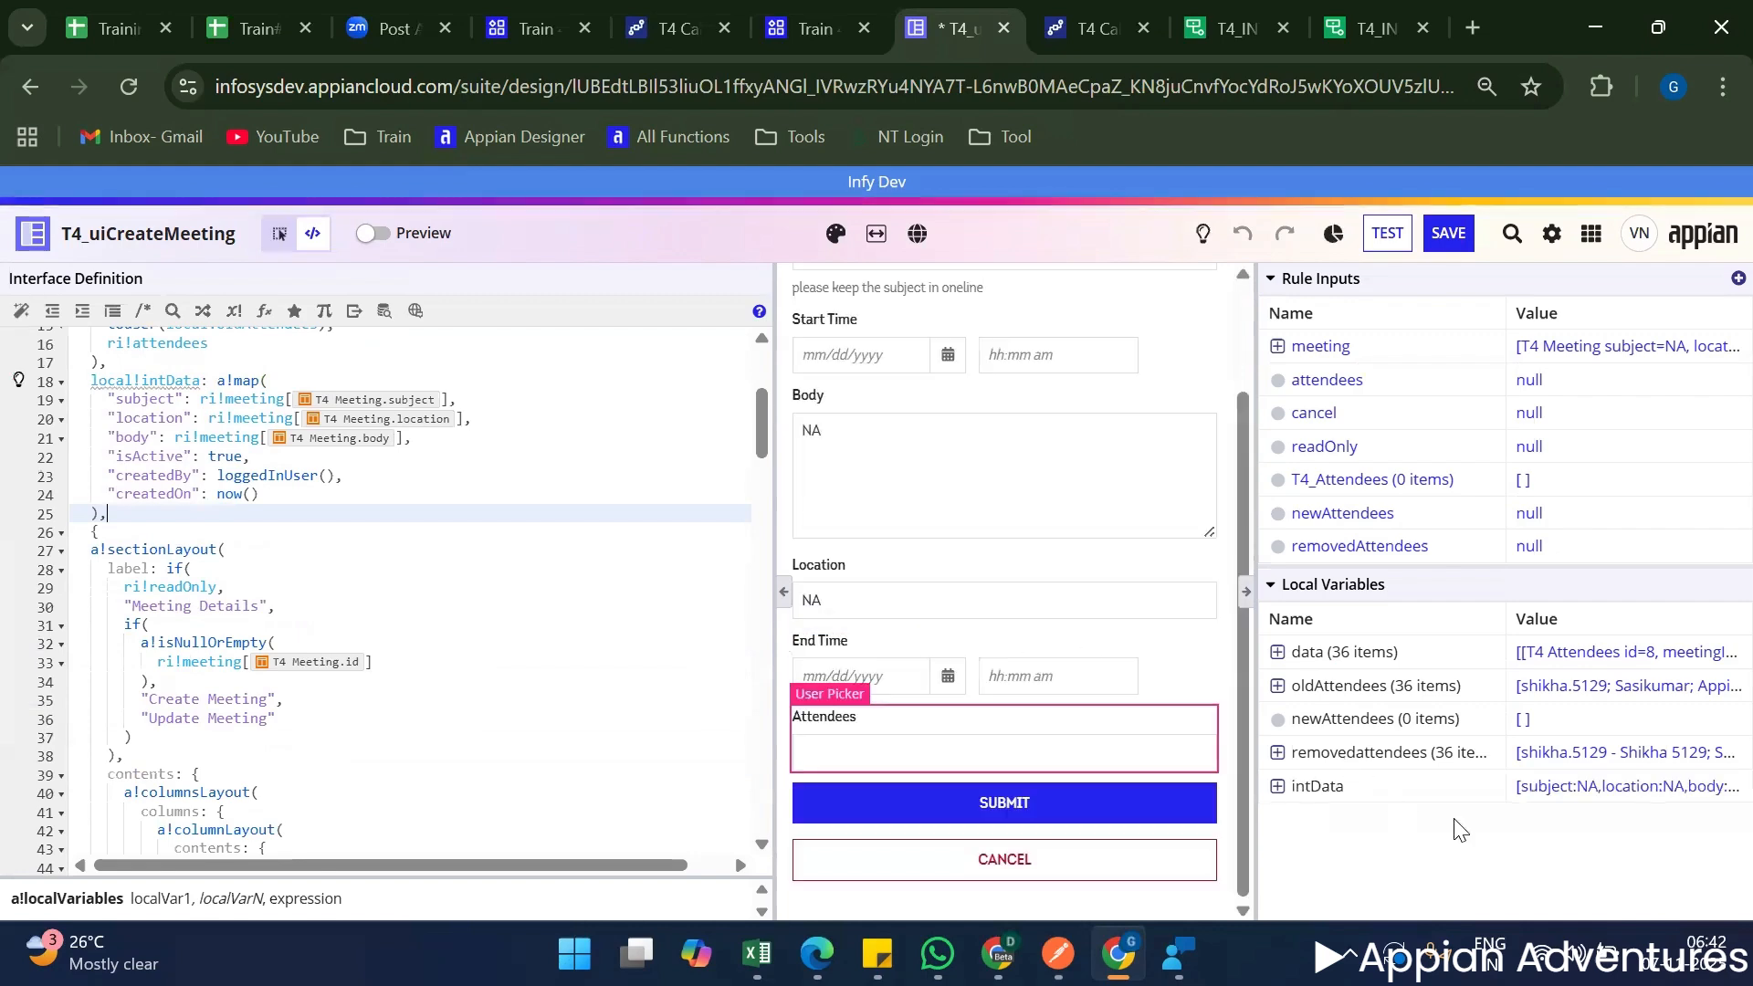
{"action": "left_click", "coordinate": [1668, 787]}
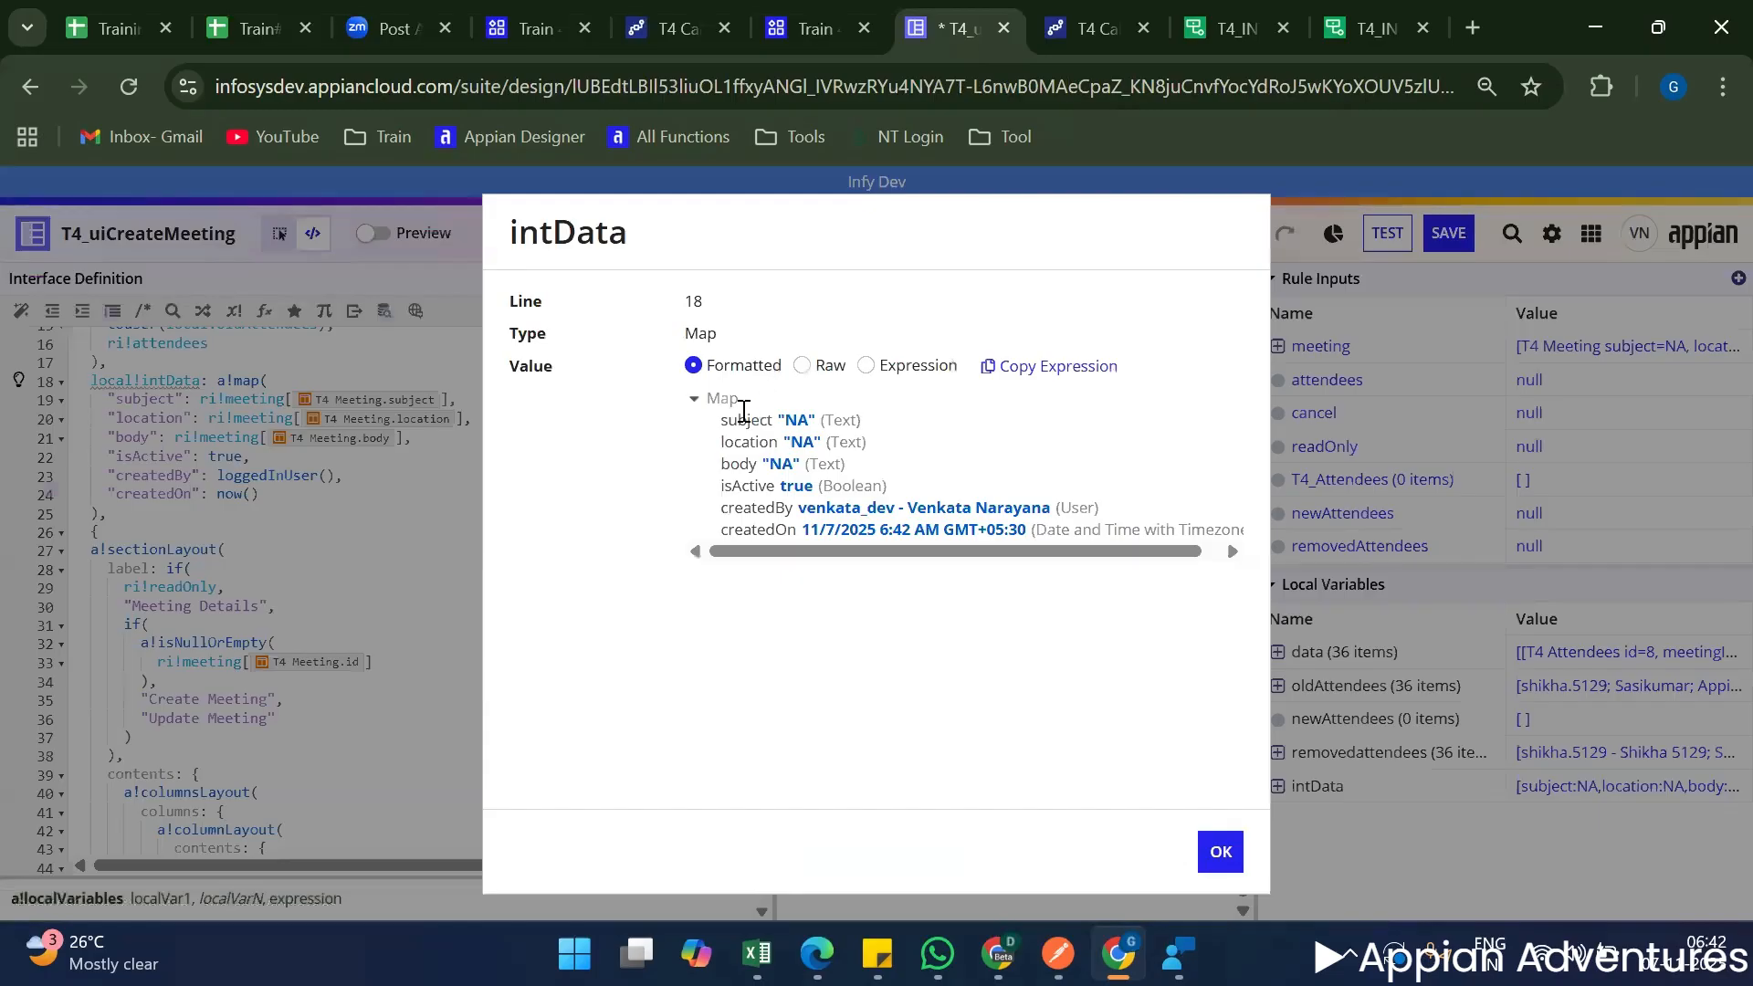
{"action": "triple_click", "coordinate": [744, 417]}
{"action": "triple_click", "coordinate": [931, 510]}
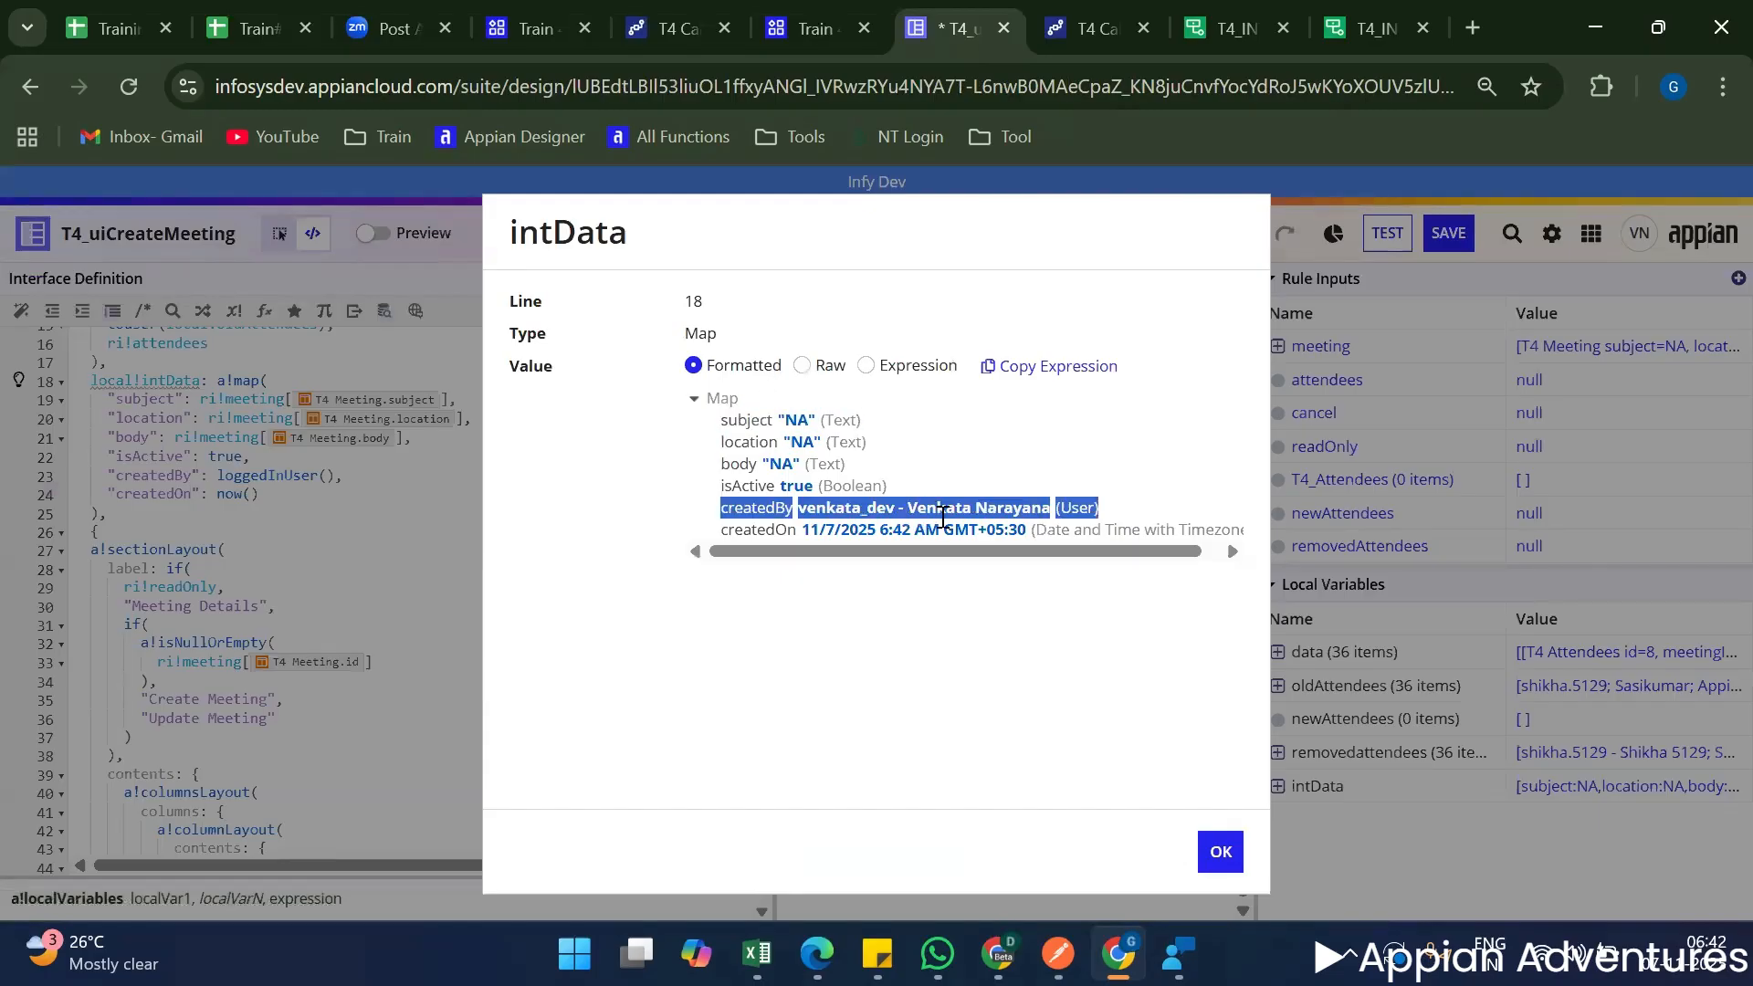
{"action": "triple_click", "coordinate": [929, 528]}
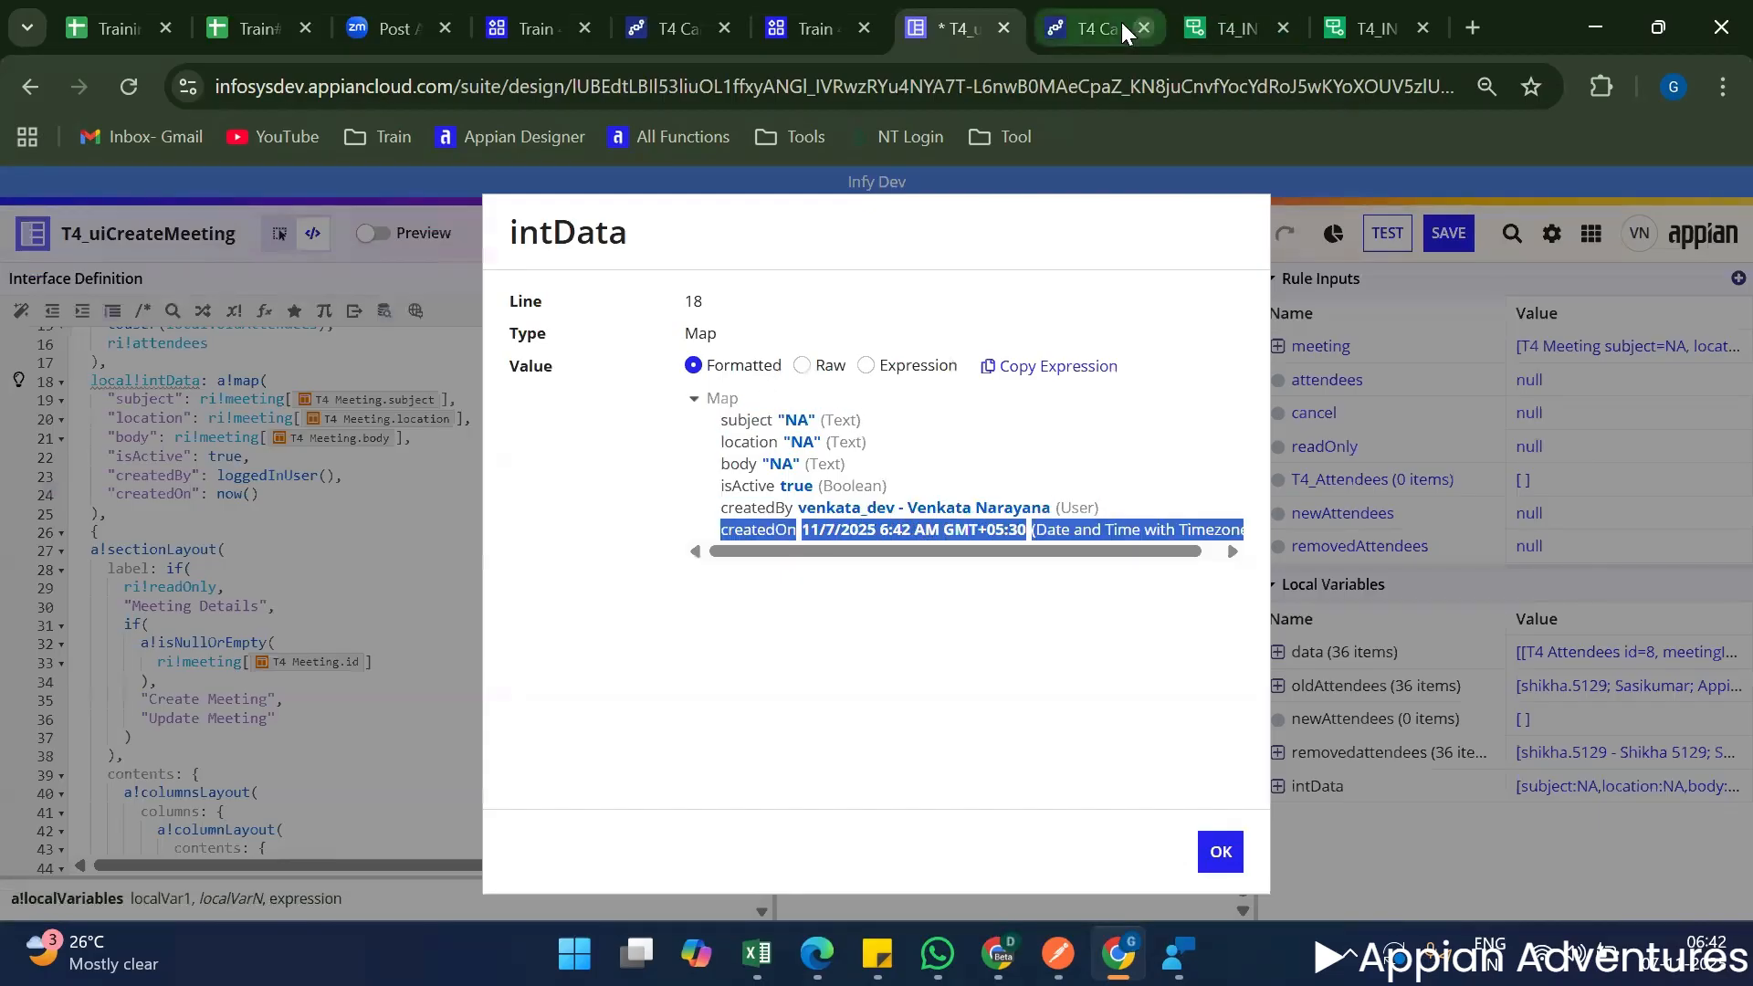
{"action": "left_click", "coordinate": [1281, 17]}
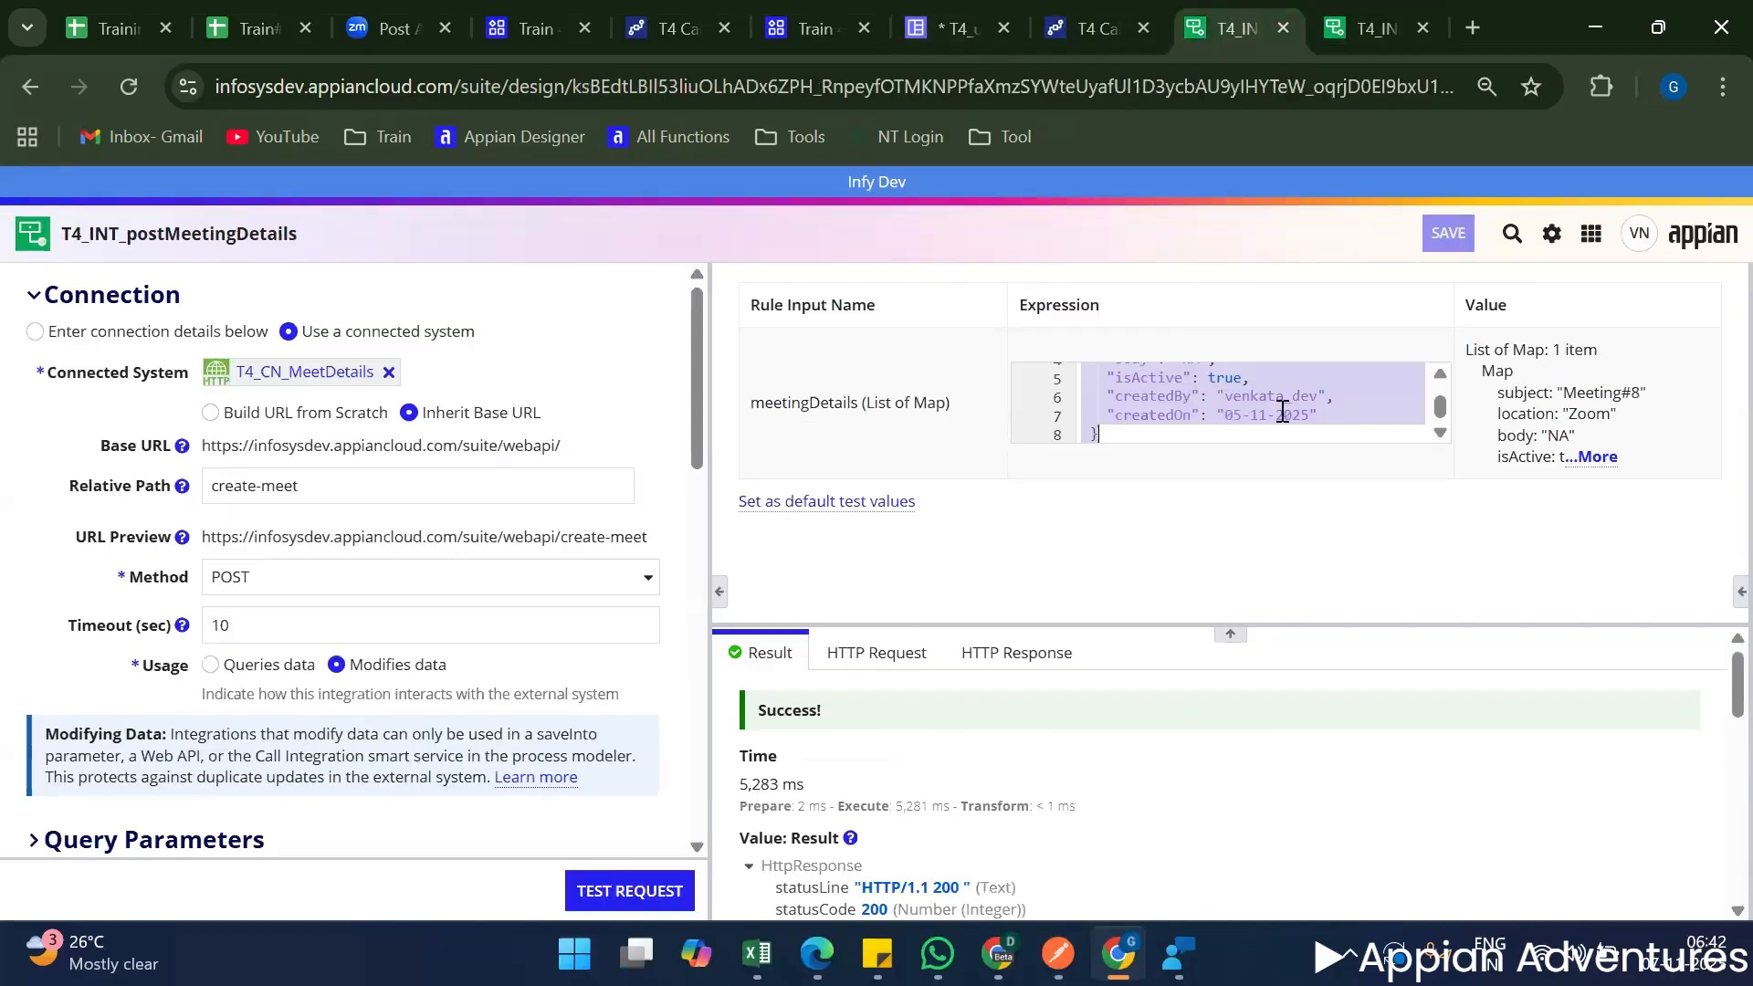
{"action": "left_click_drag", "start_coordinate": [1225, 416], "coordinate": [1306, 415]}
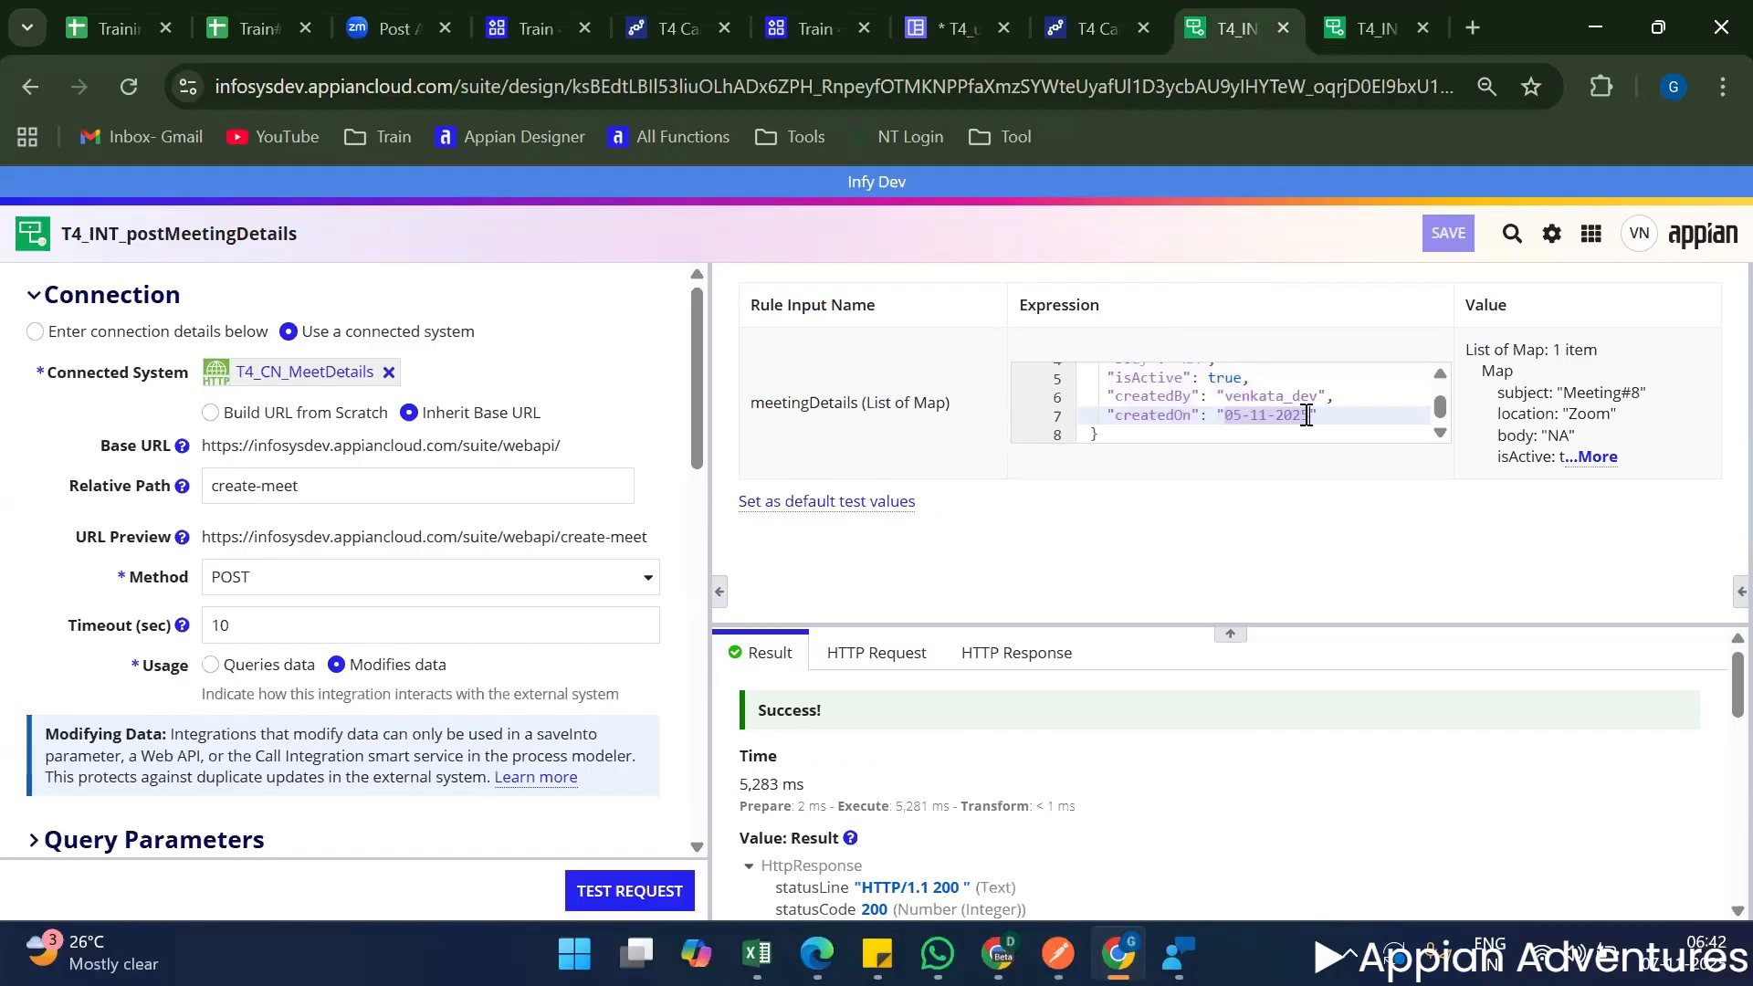
Return to T4_uiCreateMeeting and set createdOn in the local!intData map to today().
{"action": "left_click", "coordinate": [920, 16]}
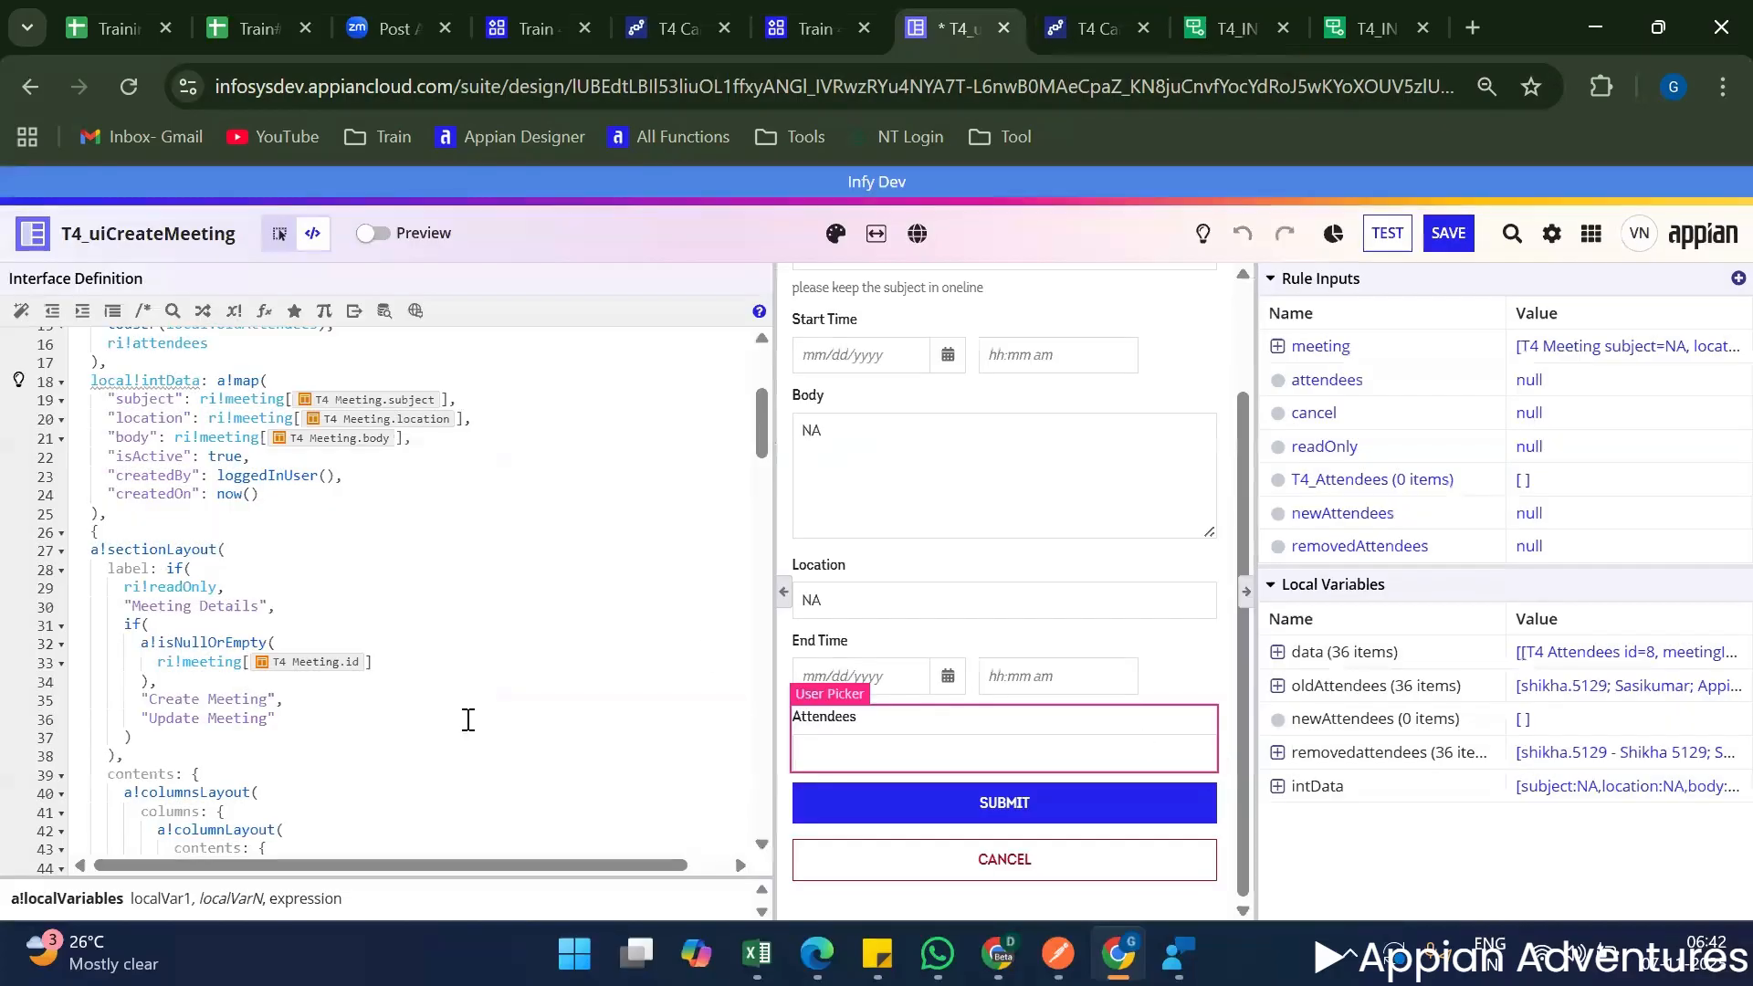
{"action": "left_click", "coordinate": [216, 493]}
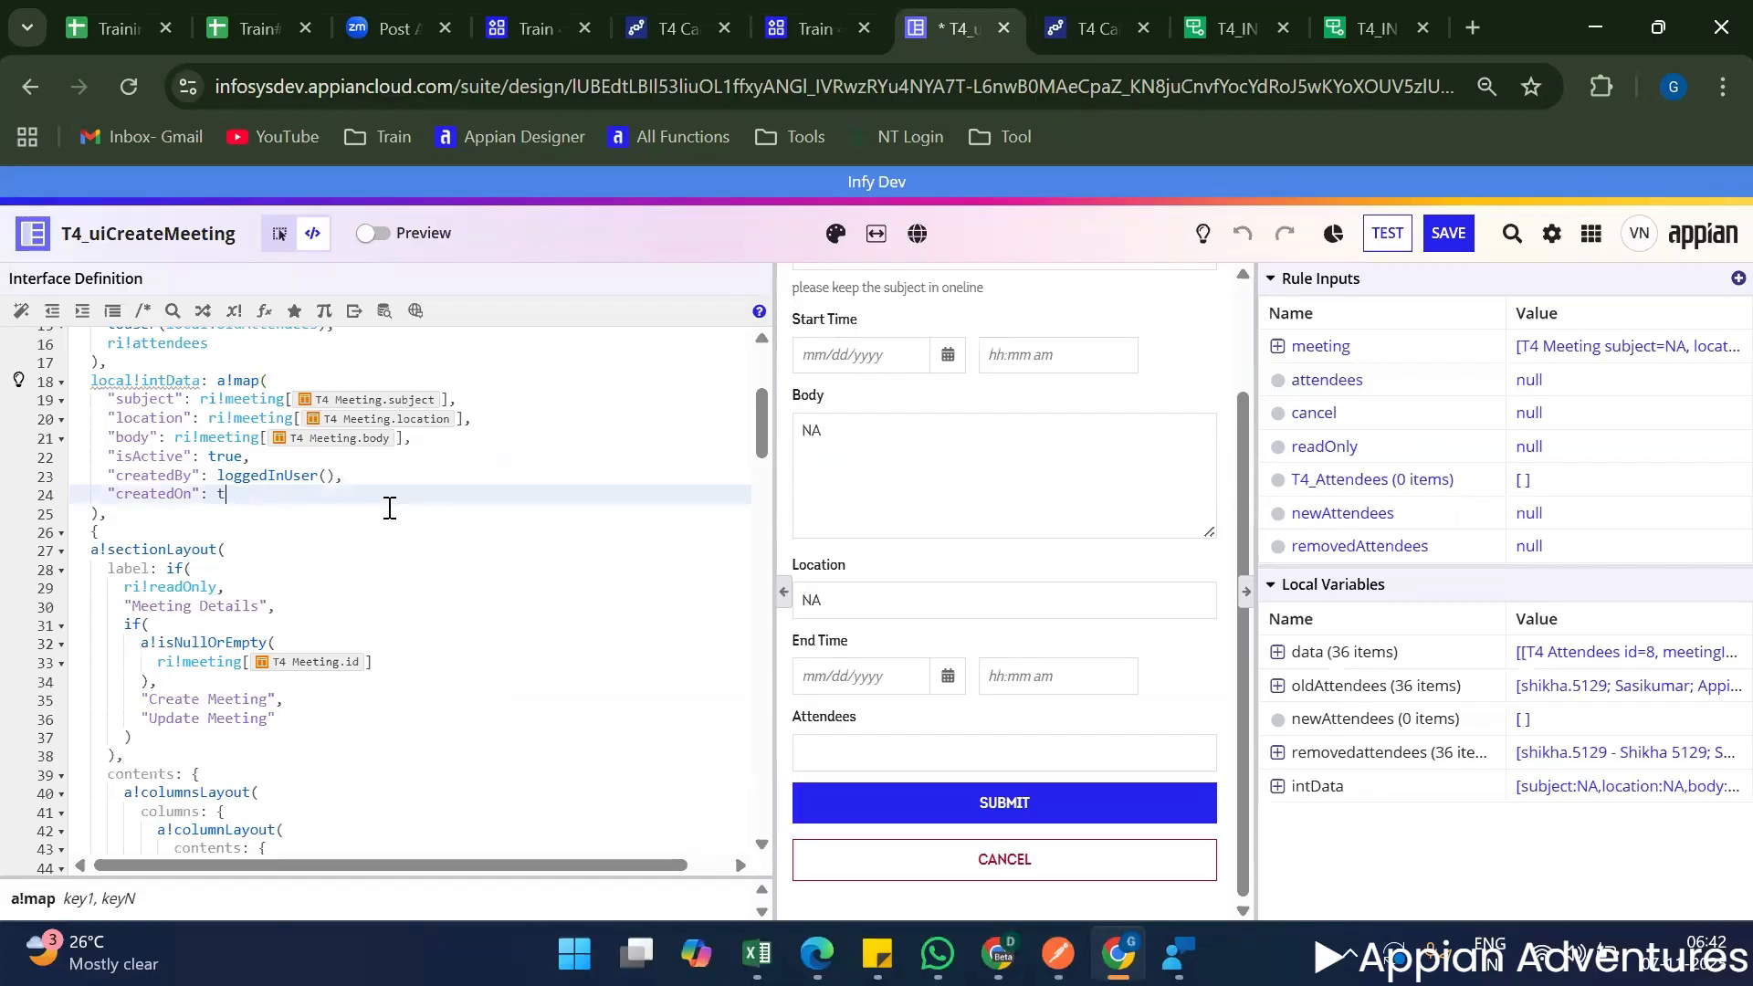
{"action": "type", "text": "today("}
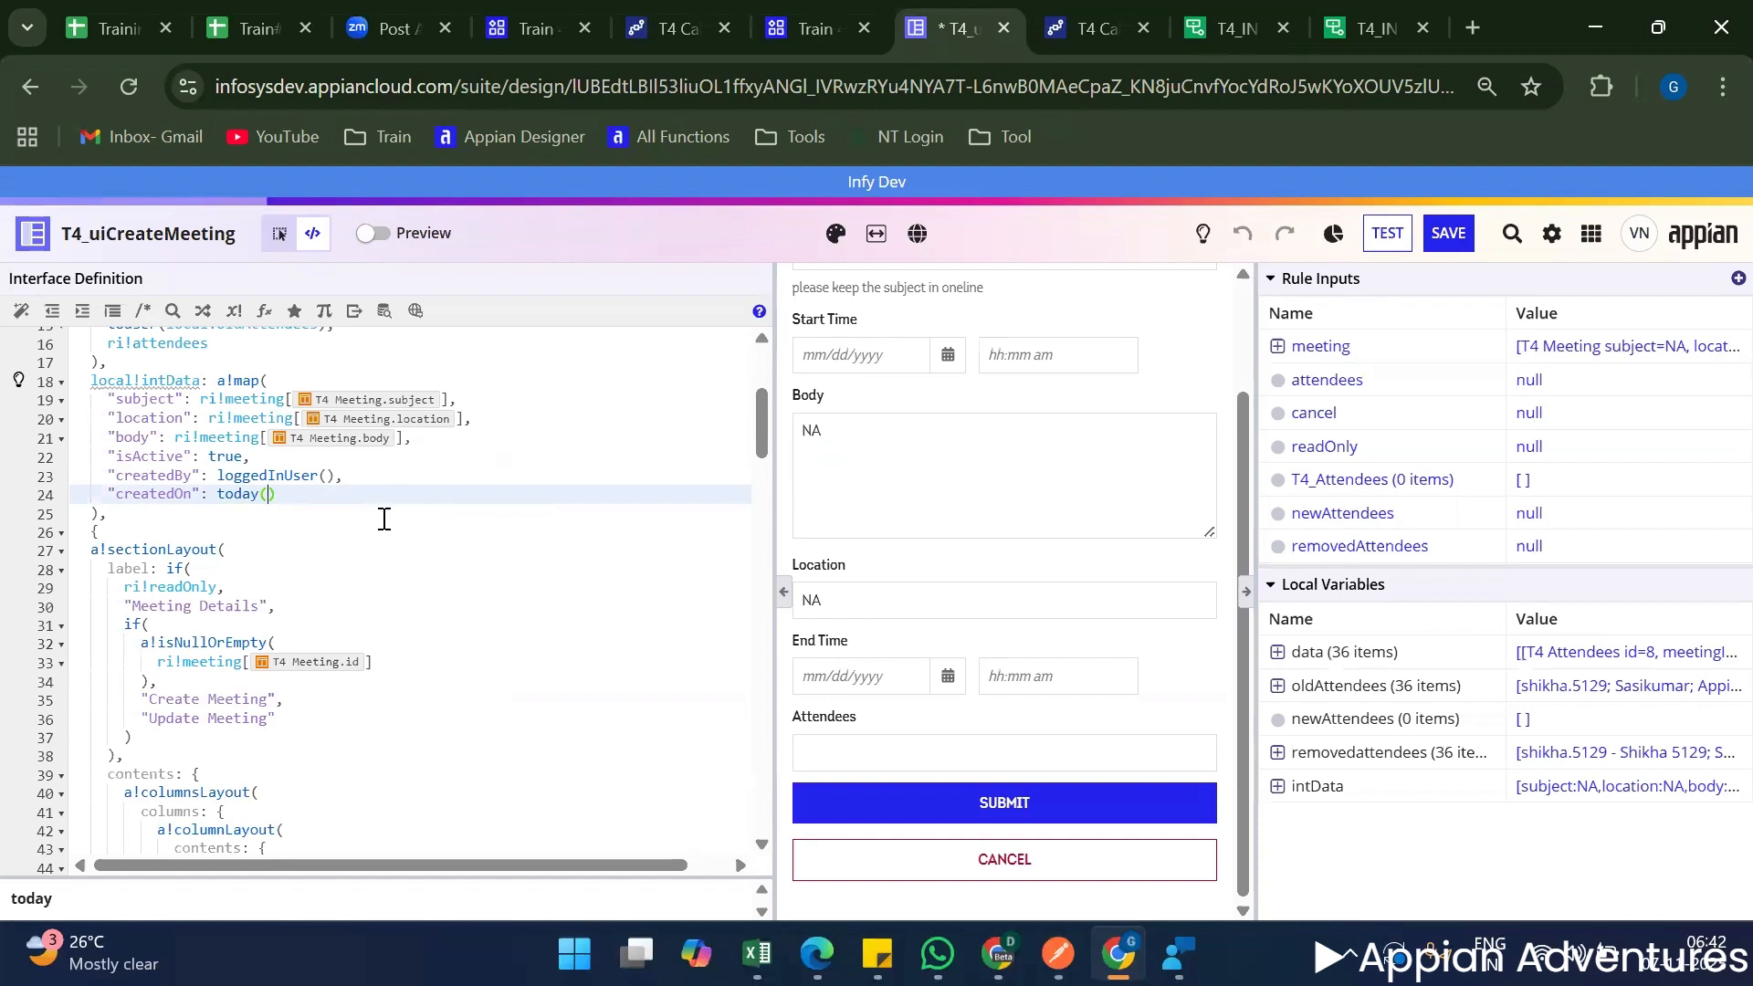
{"action": "left_click", "coordinate": [455, 495]}
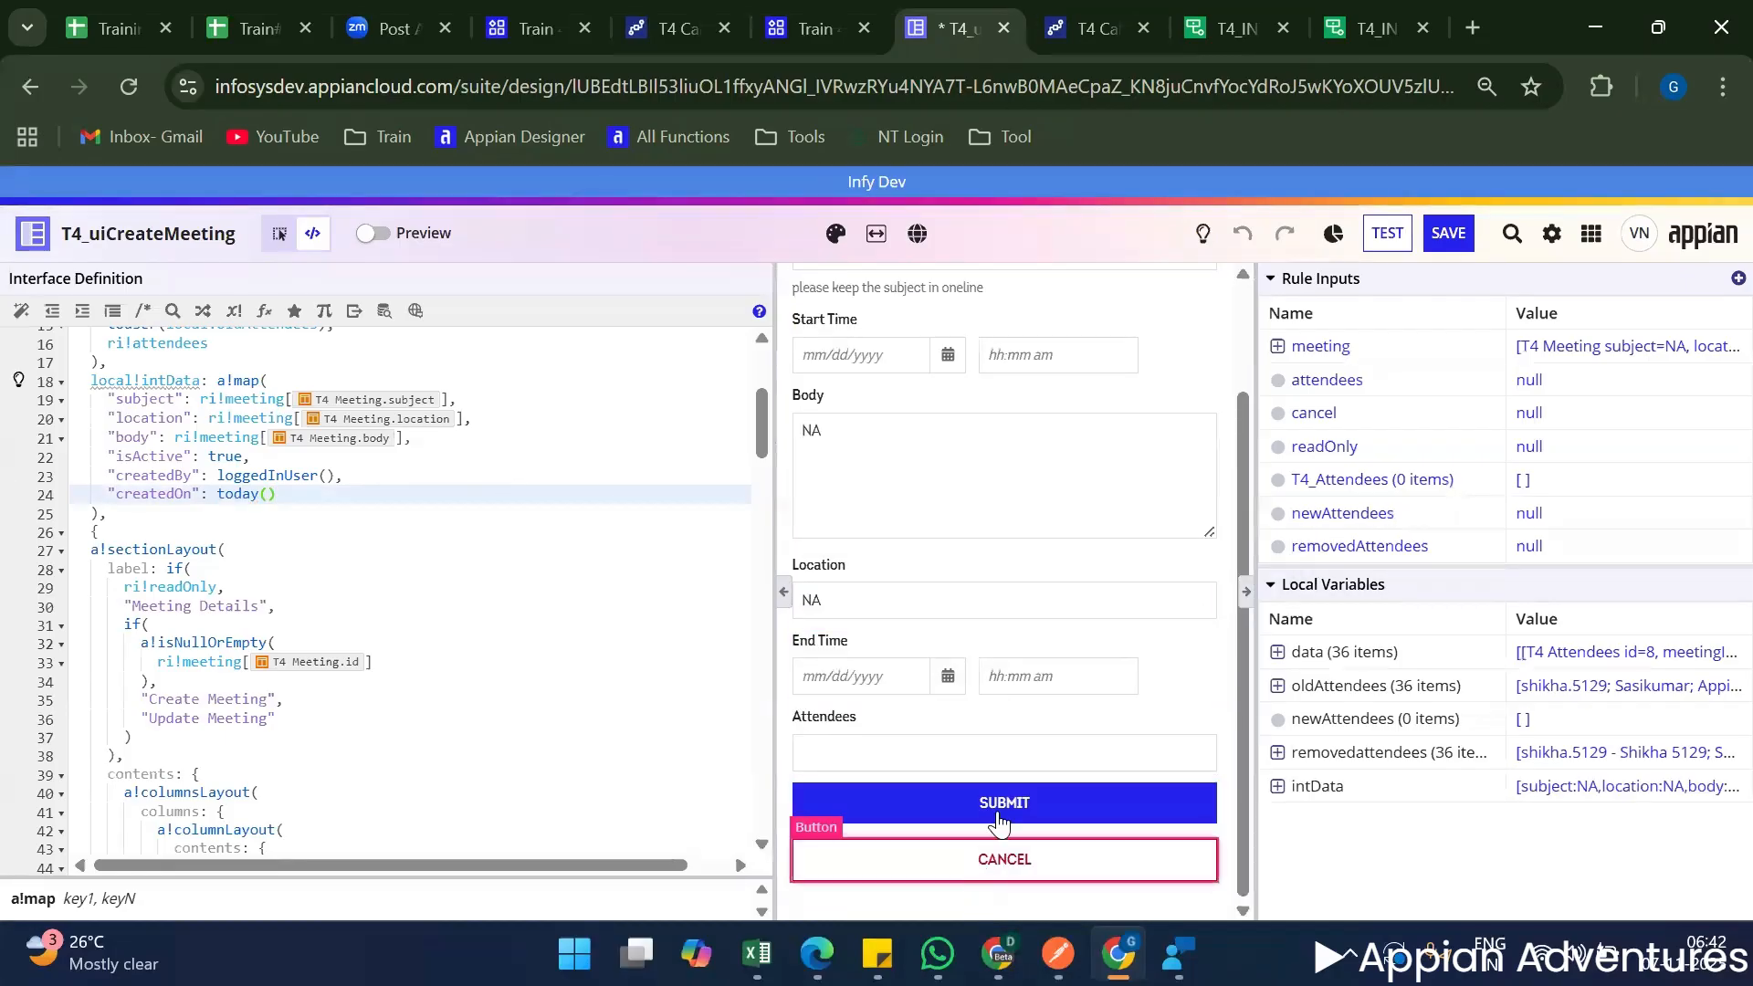
Replace the meetingDetails map in the Submit button's a!startProcess parameters with local!intData.
{"action": "left_click", "coordinate": [1000, 815]}
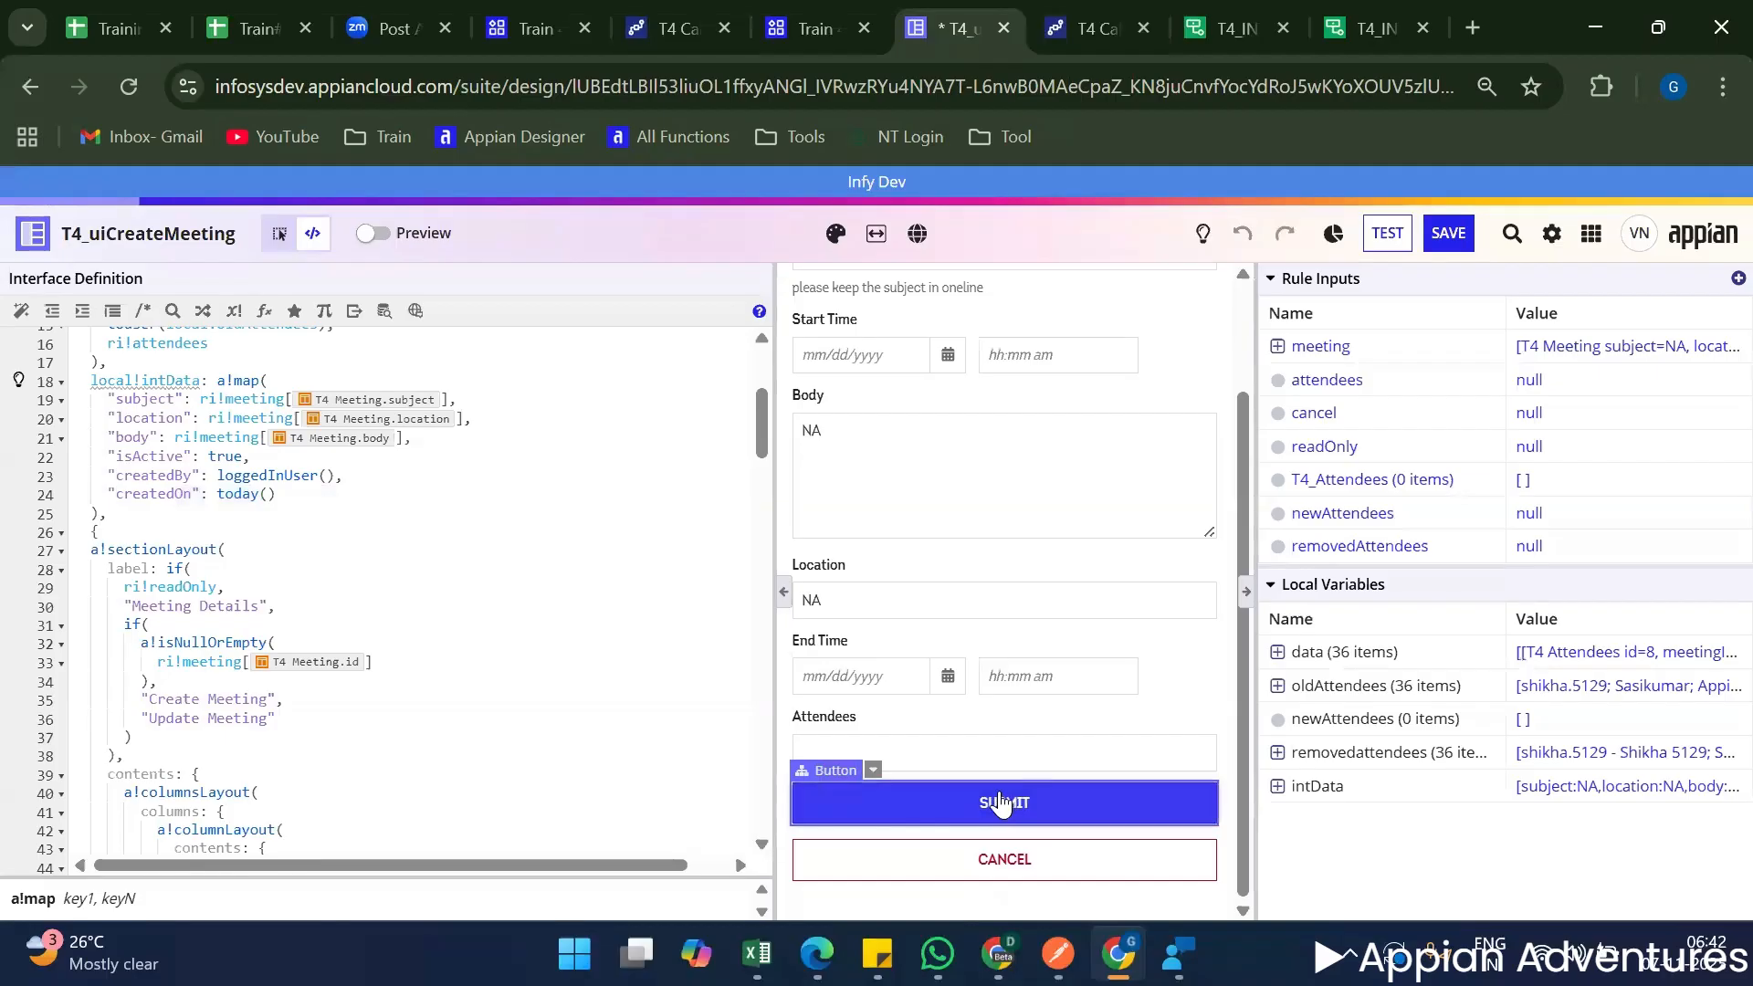
{"action": "scroll", "coordinate": [254, 561], "scroll_direction": "down", "scroll_amount": 5}
{"action": "scroll", "coordinate": [255, 560], "scroll_direction": "down", "scroll_amount": 20}
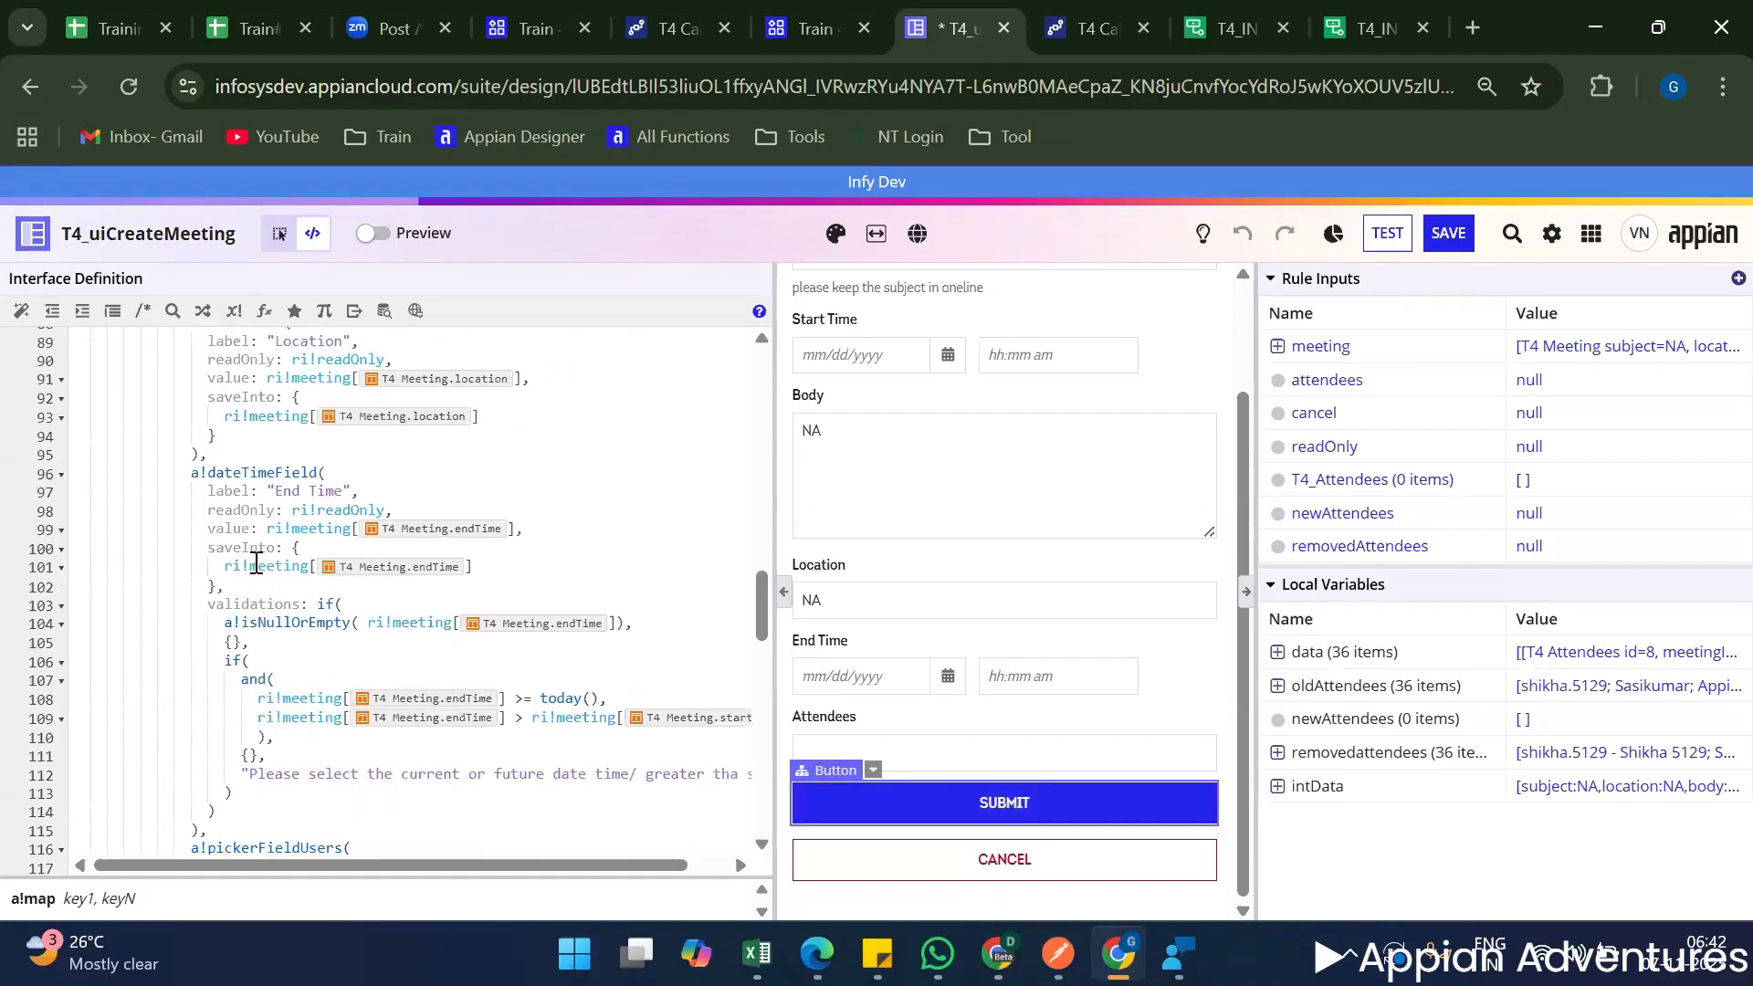
{"action": "scroll", "coordinate": [397, 467], "scroll_direction": "up", "scroll_amount": 2}
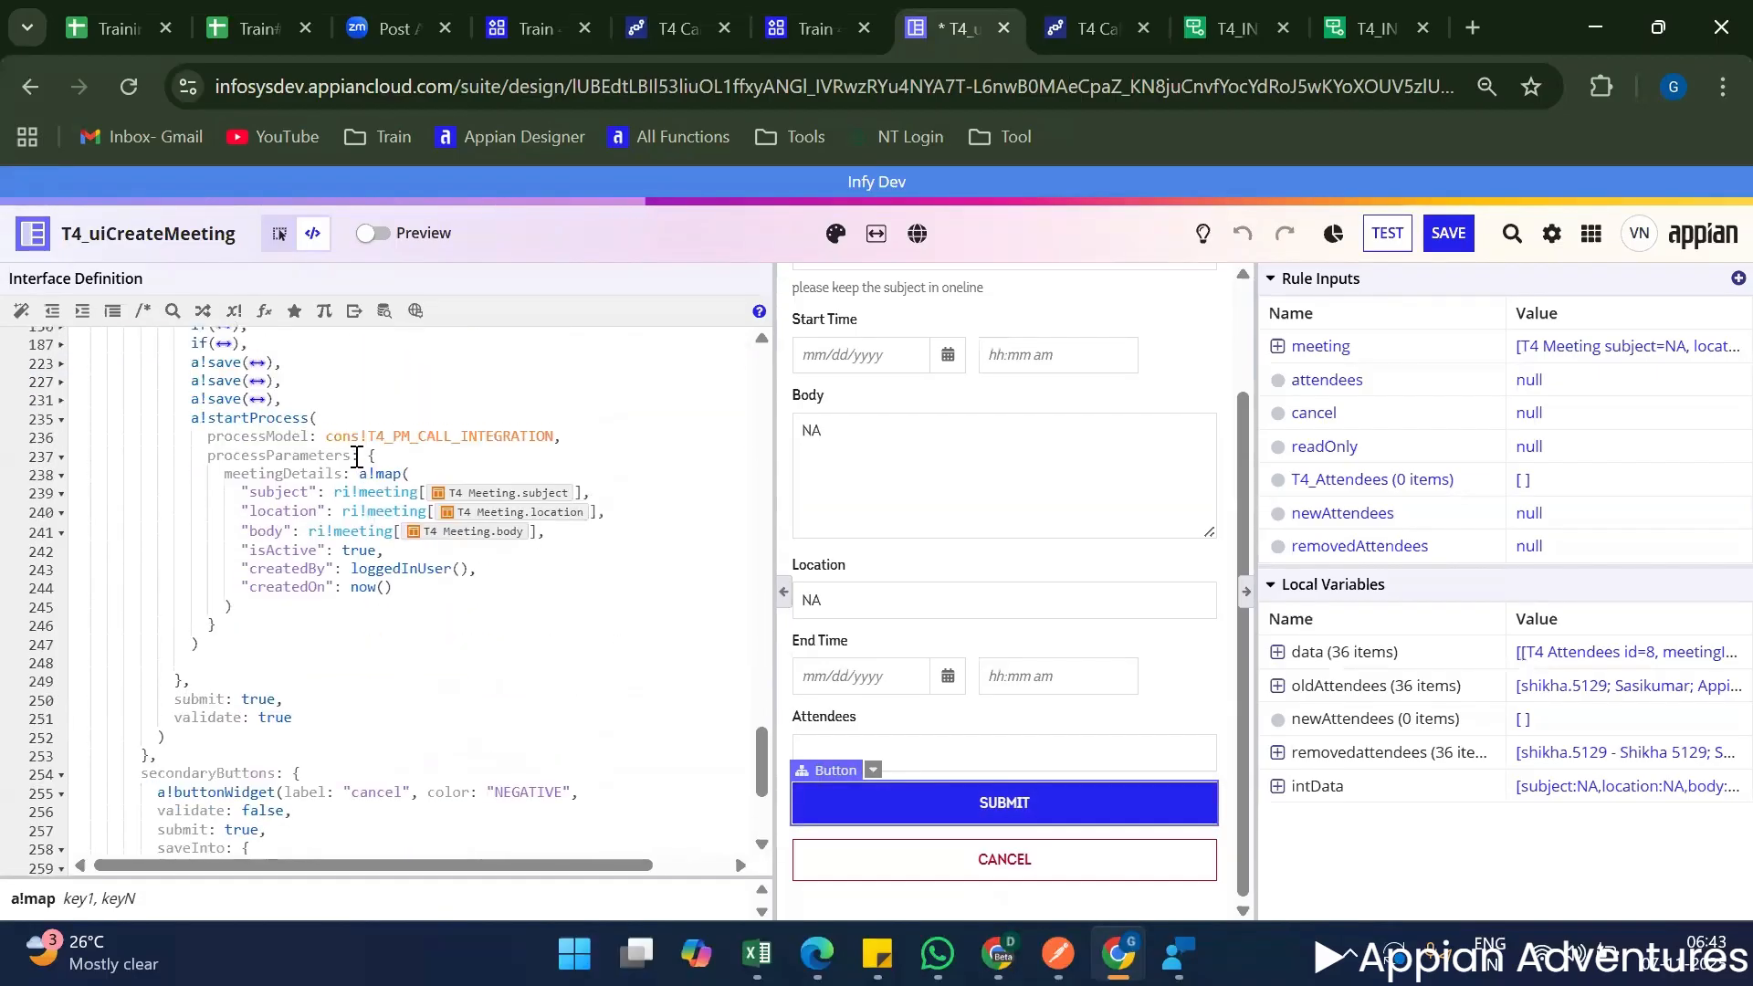
{"action": "left_click_drag", "start_coordinate": [358, 473], "coordinate": [360, 599]}
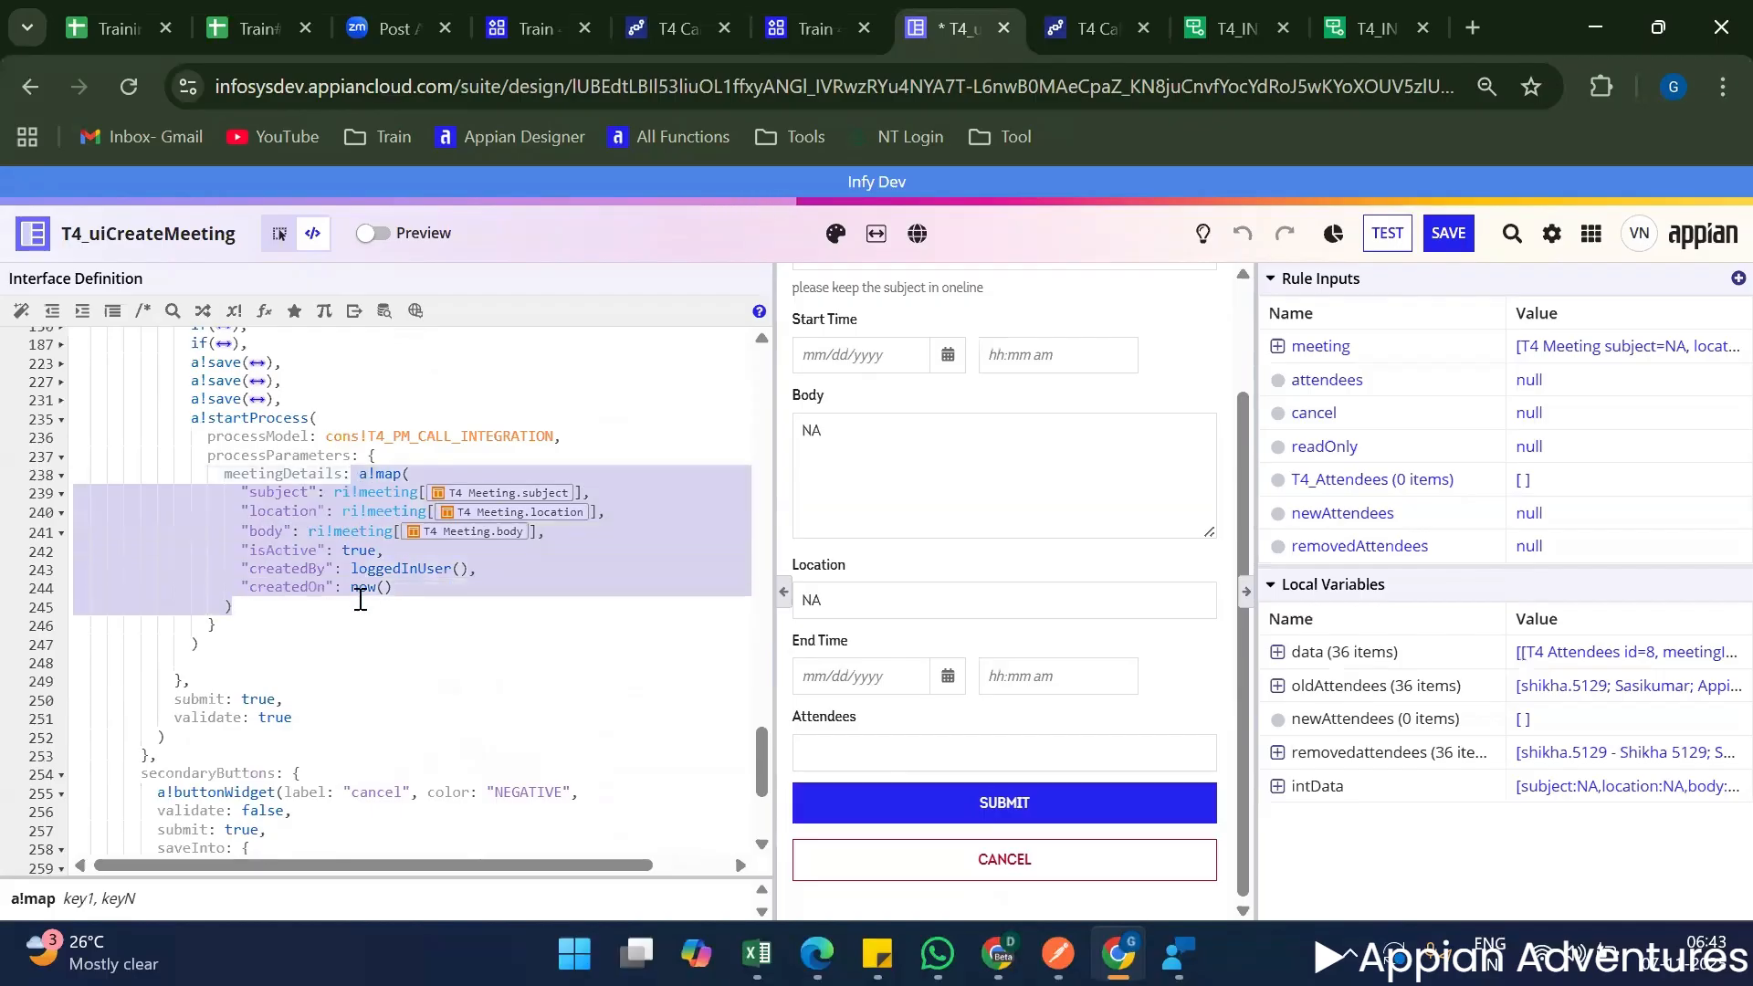
{"action": "key", "text": "BackSpace"}
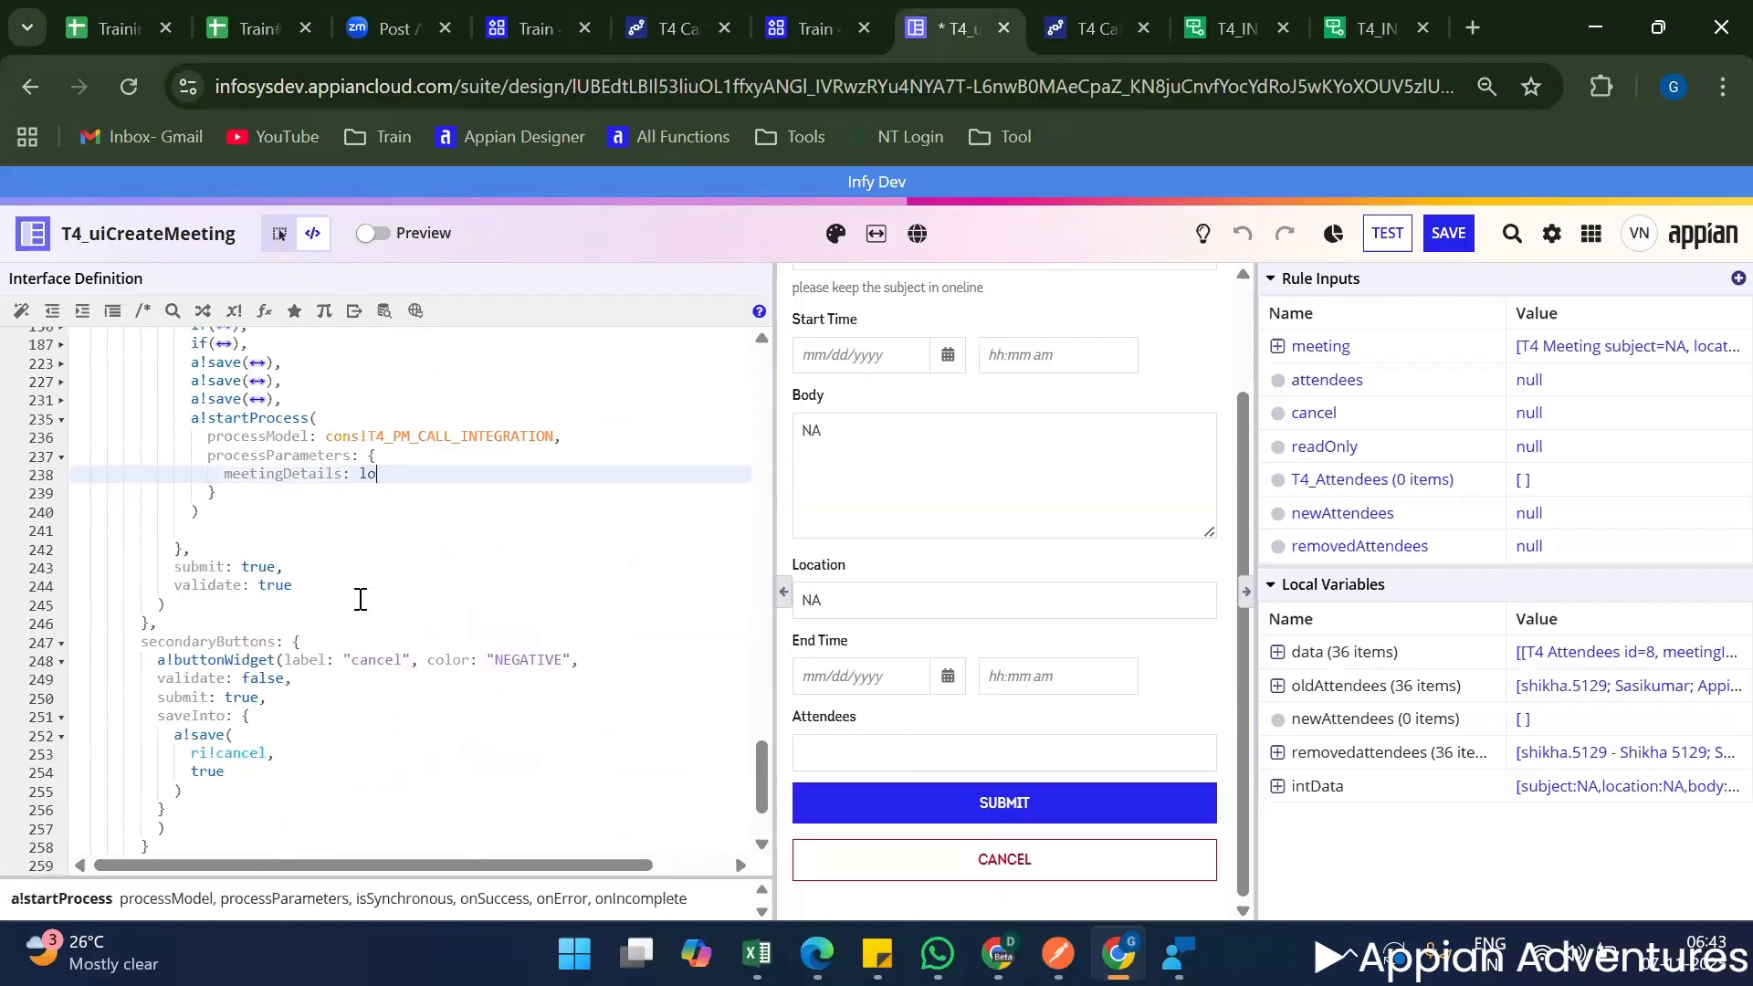
{"action": "type", "text": "local!intData"}
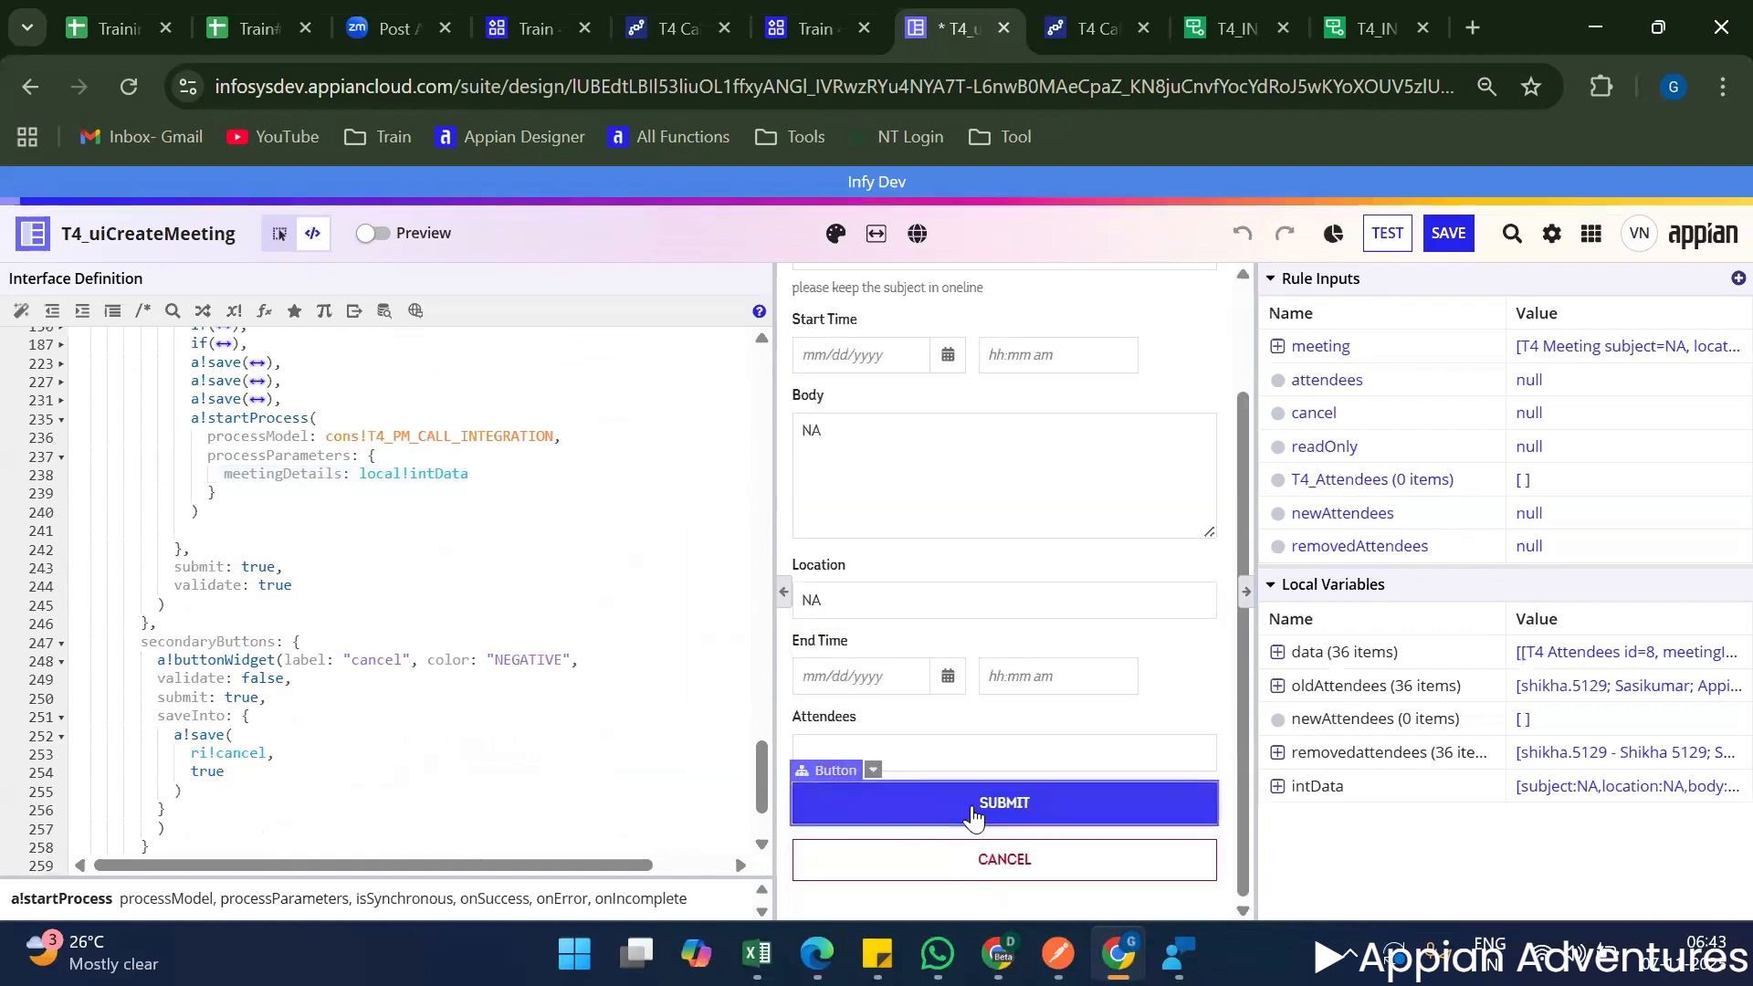
Submit the meeting form, then open the process details of the newest T4 Call Integration instance from the Train 4 process activity.
{"action": "left_click", "coordinate": [971, 815]}
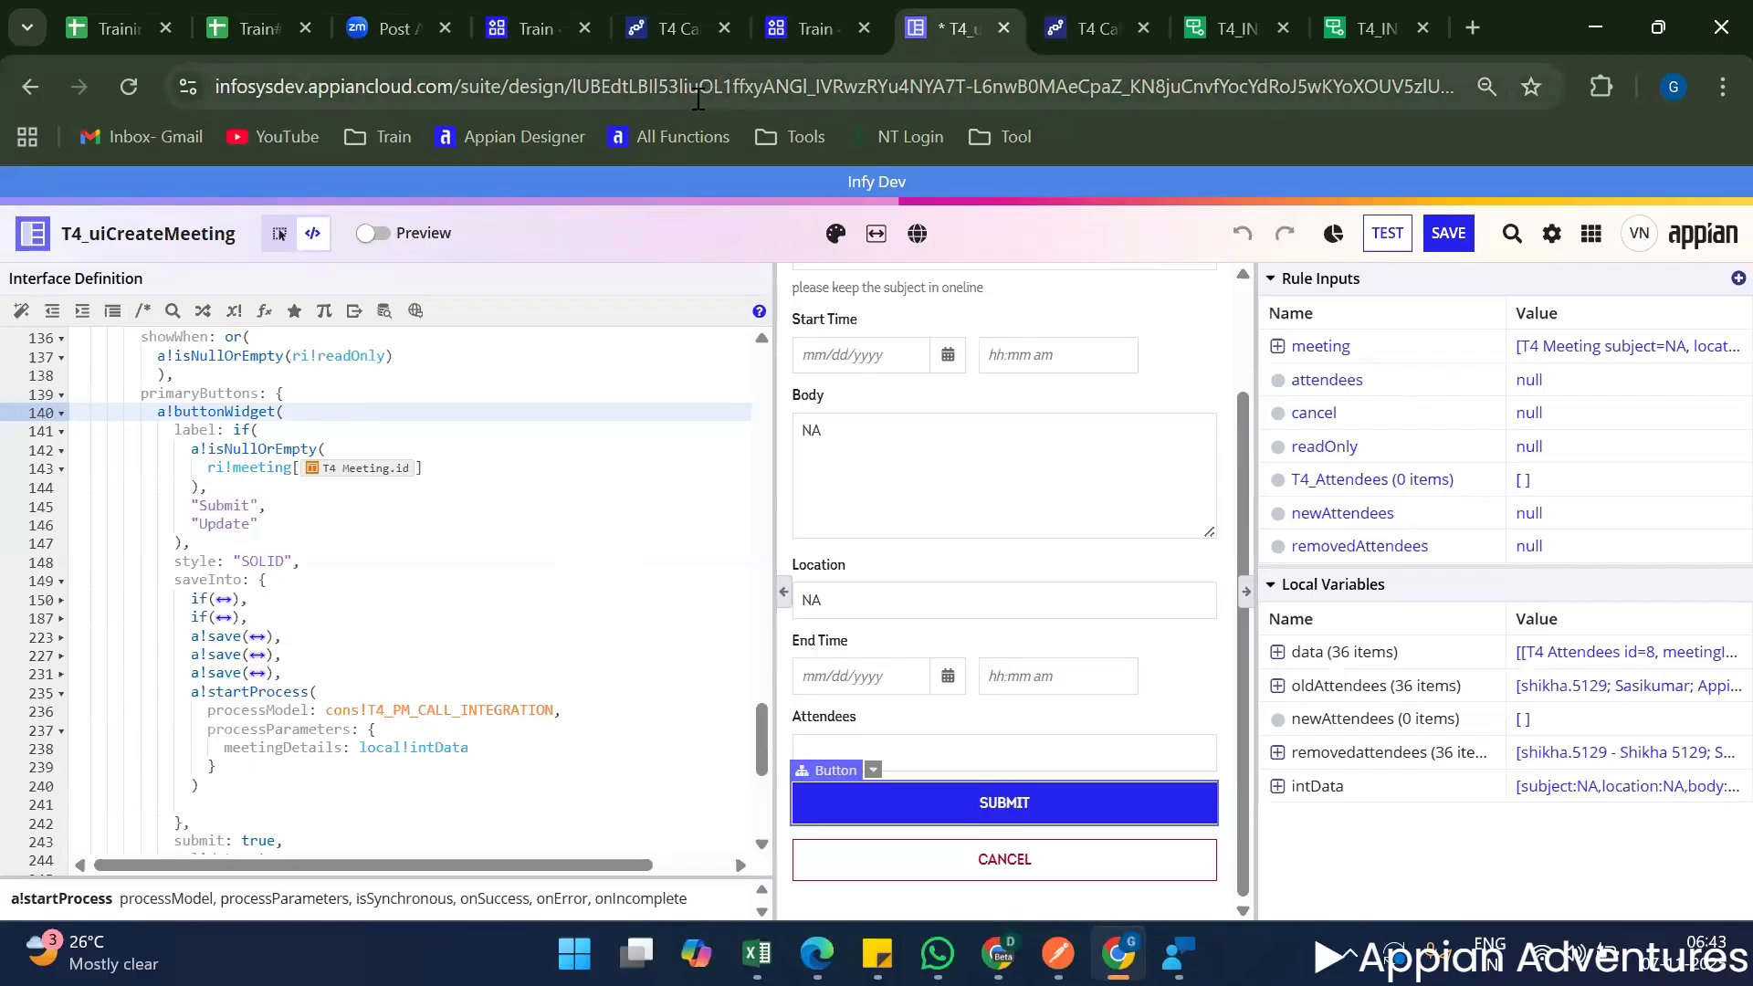
{"action": "left_click", "coordinate": [659, 8]}
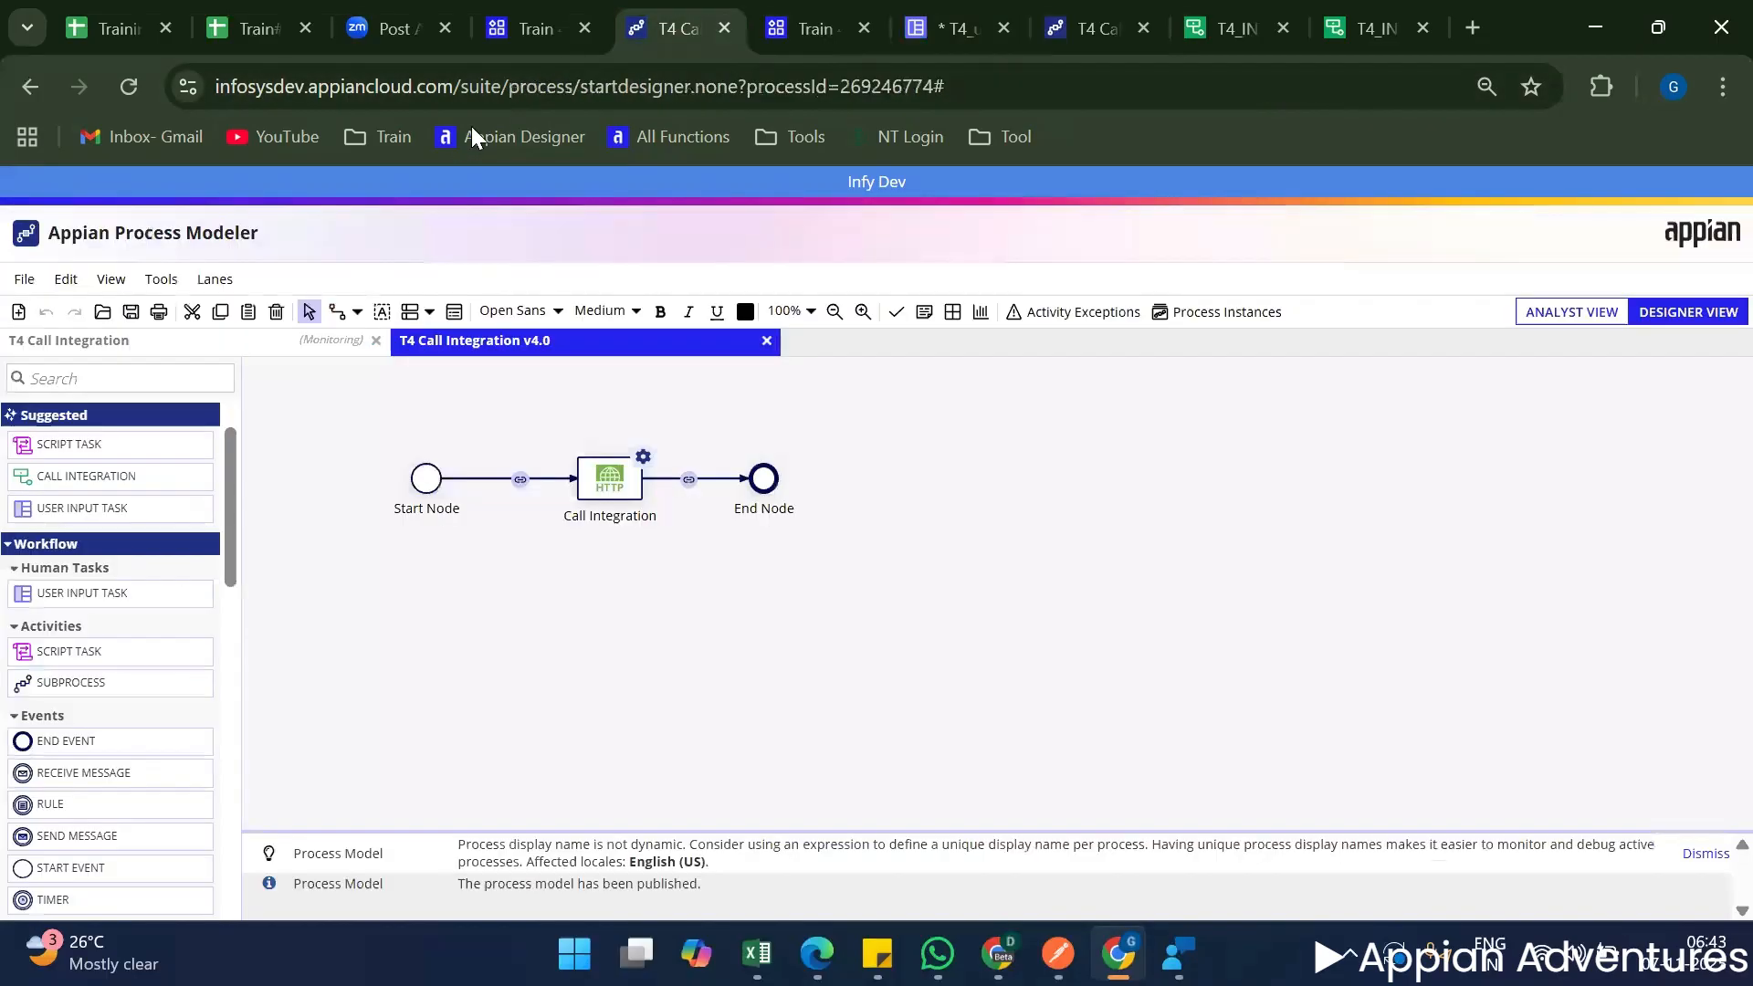
{"action": "left_click", "coordinate": [509, 17]}
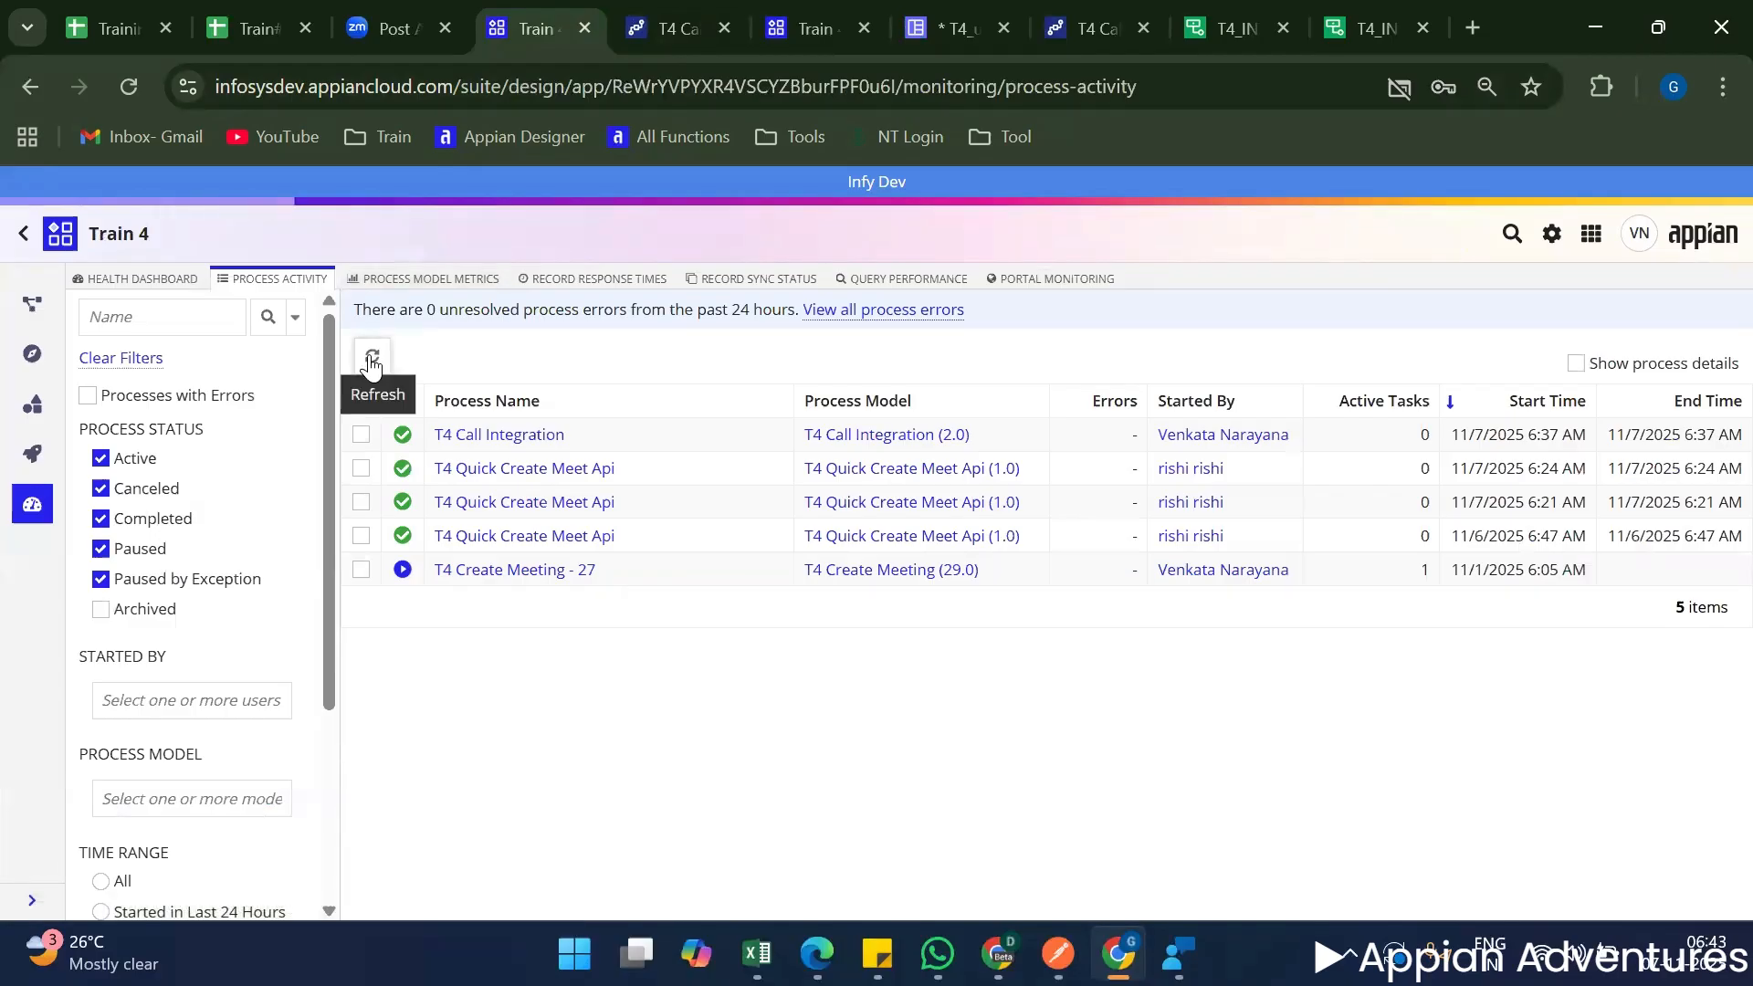
{"action": "left_click", "coordinate": [482, 439]}
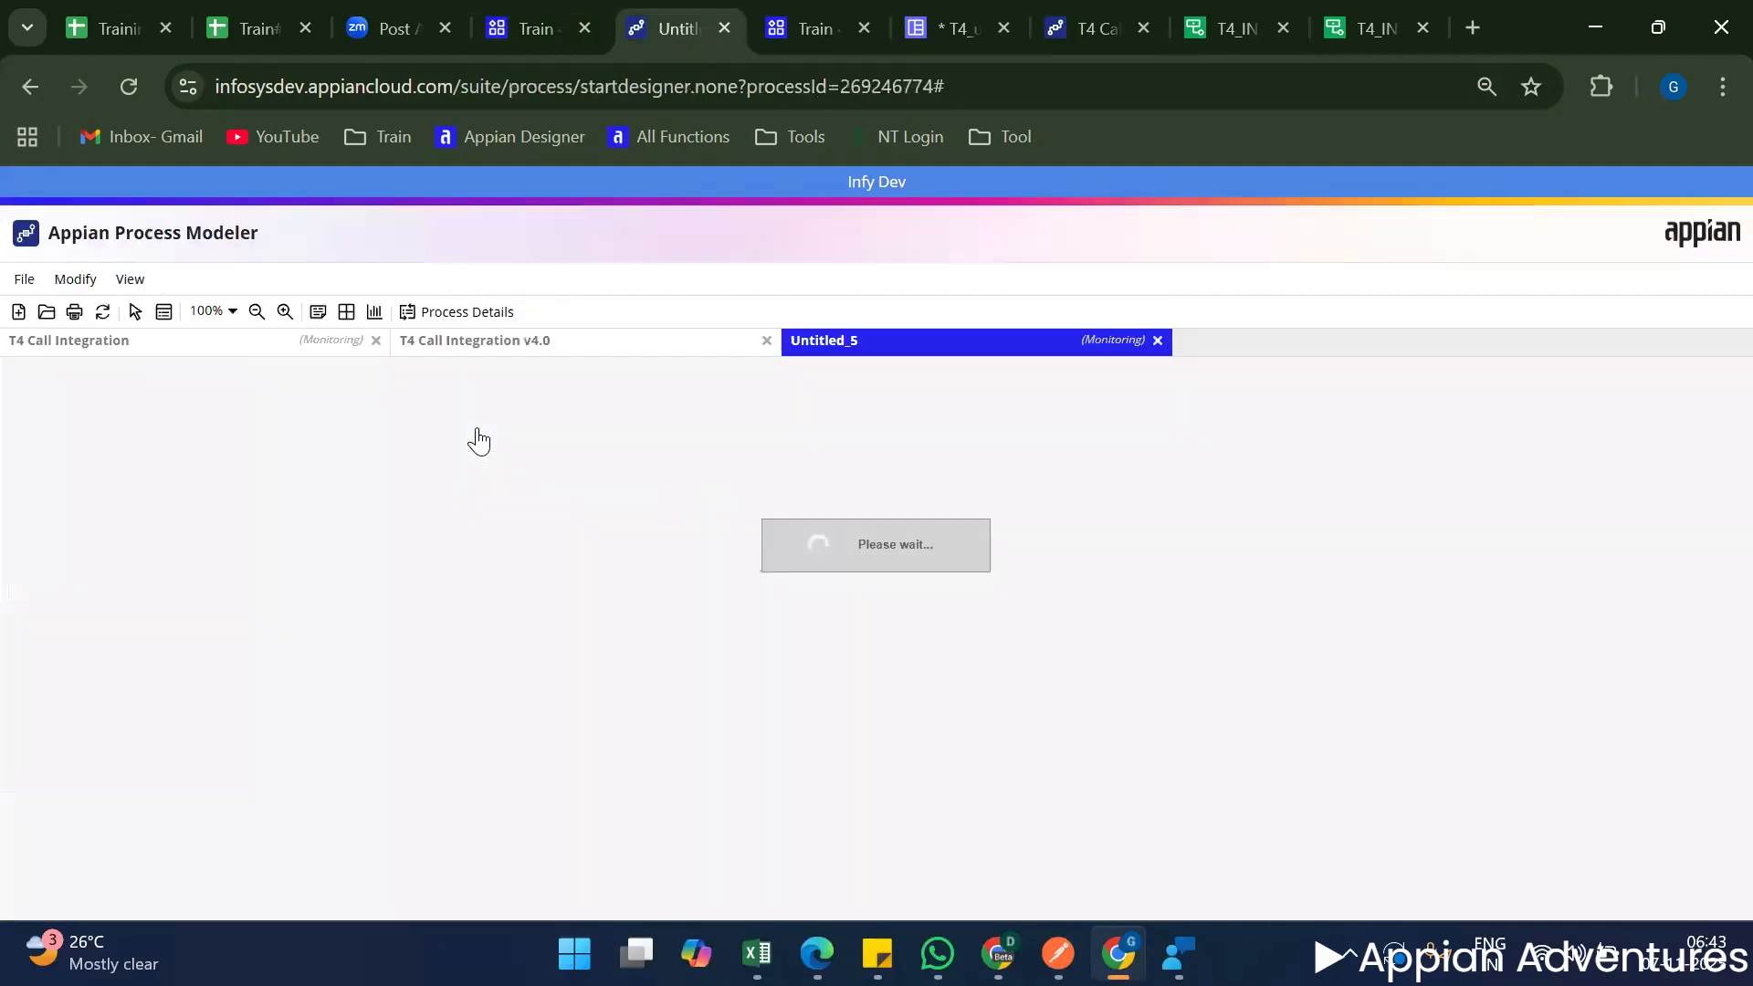
{"action": "left_click", "coordinate": [469, 312]}
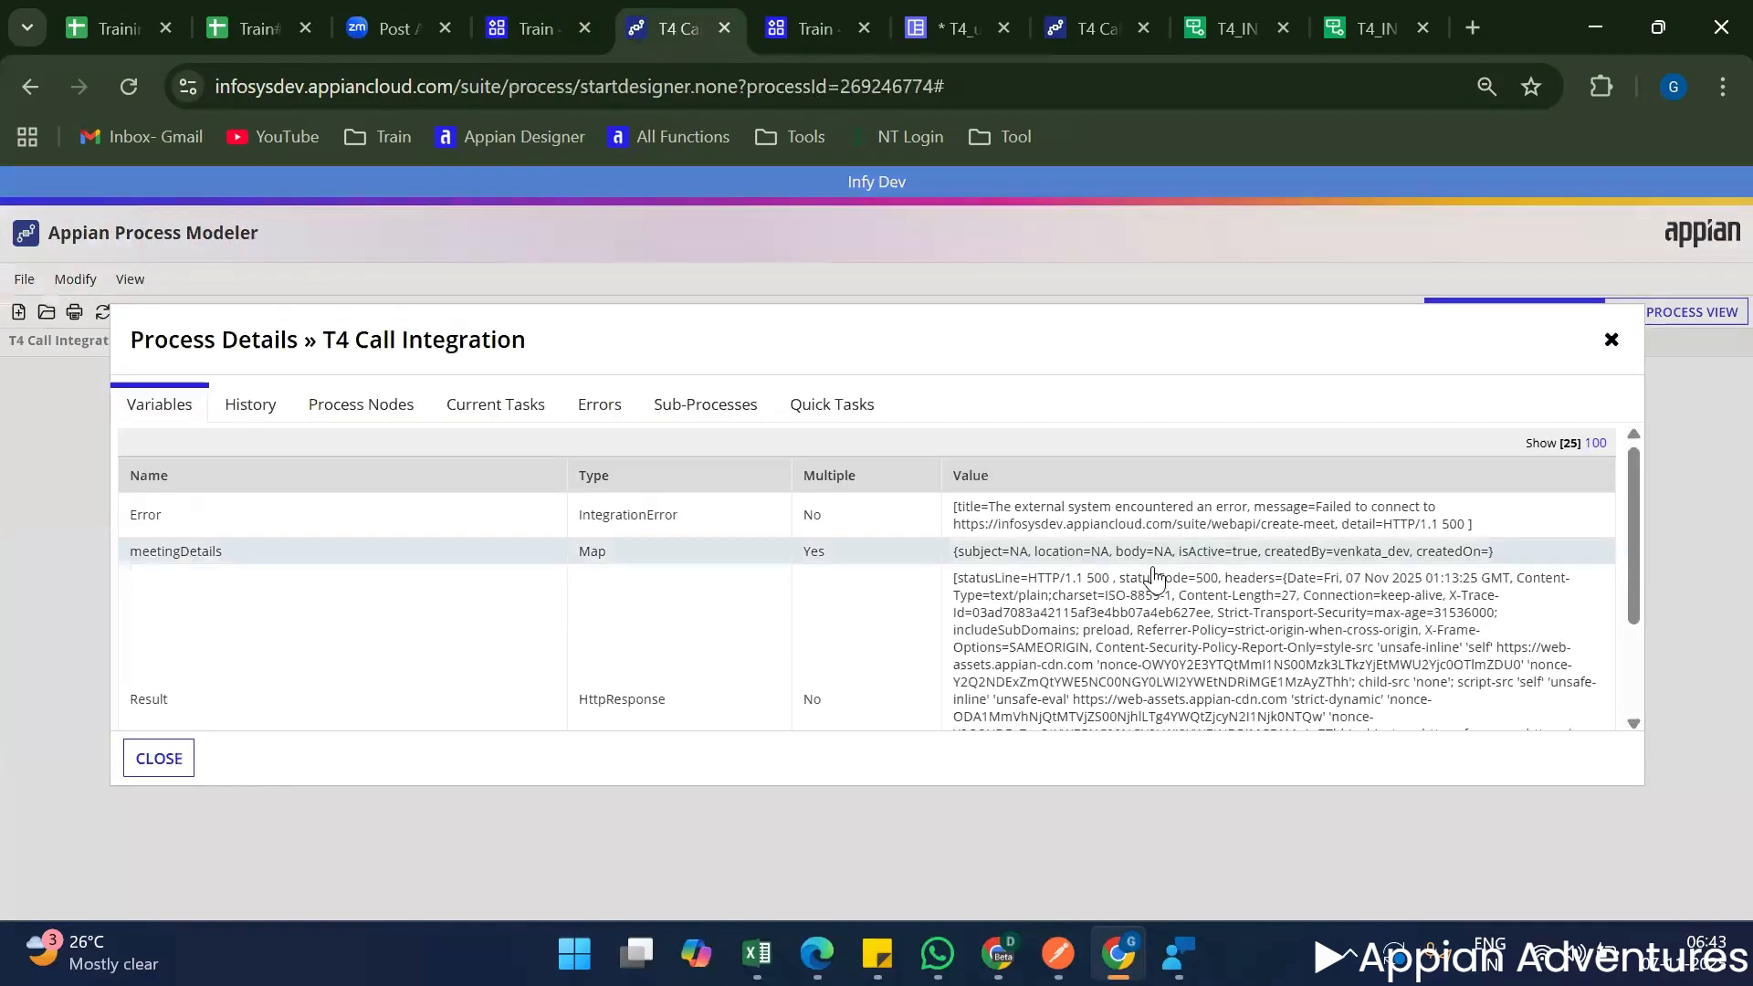
Inspect the instance's Error and Result variables and the createdBy and createdOn entries of meetingDetails.
{"action": "triple_click", "coordinate": [1283, 538]}
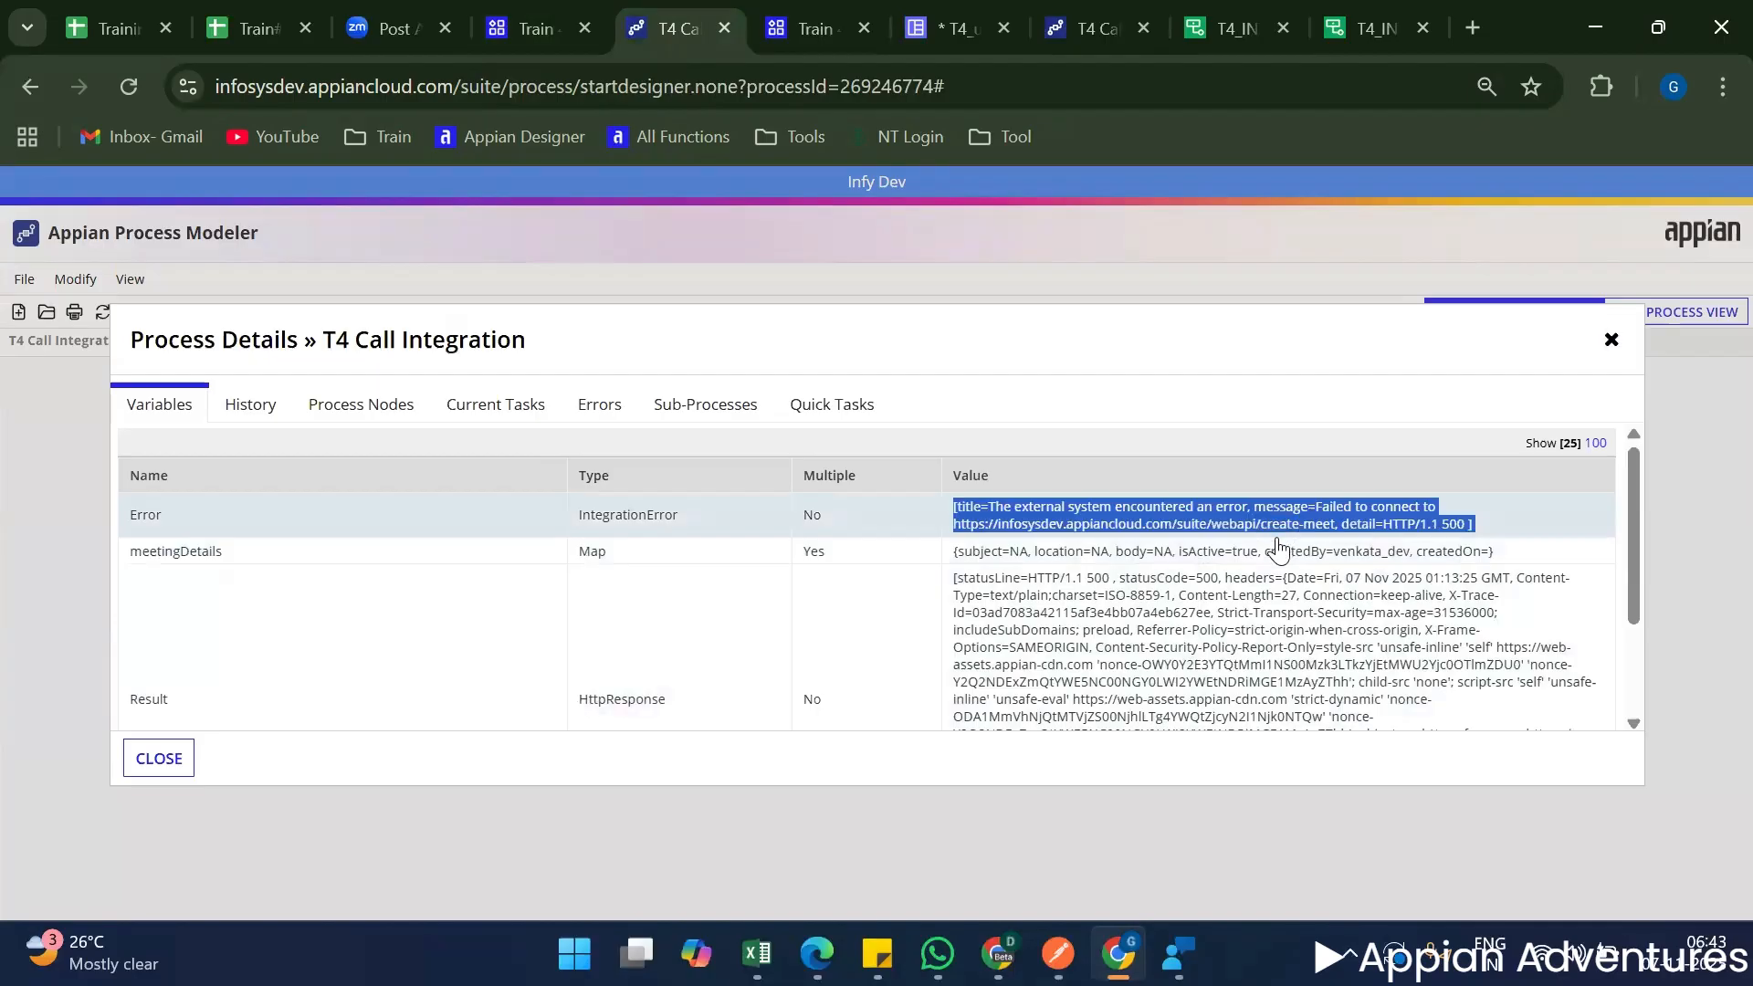
{"action": "scroll", "coordinate": [1158, 605], "scroll_direction": "down", "scroll_amount": 2}
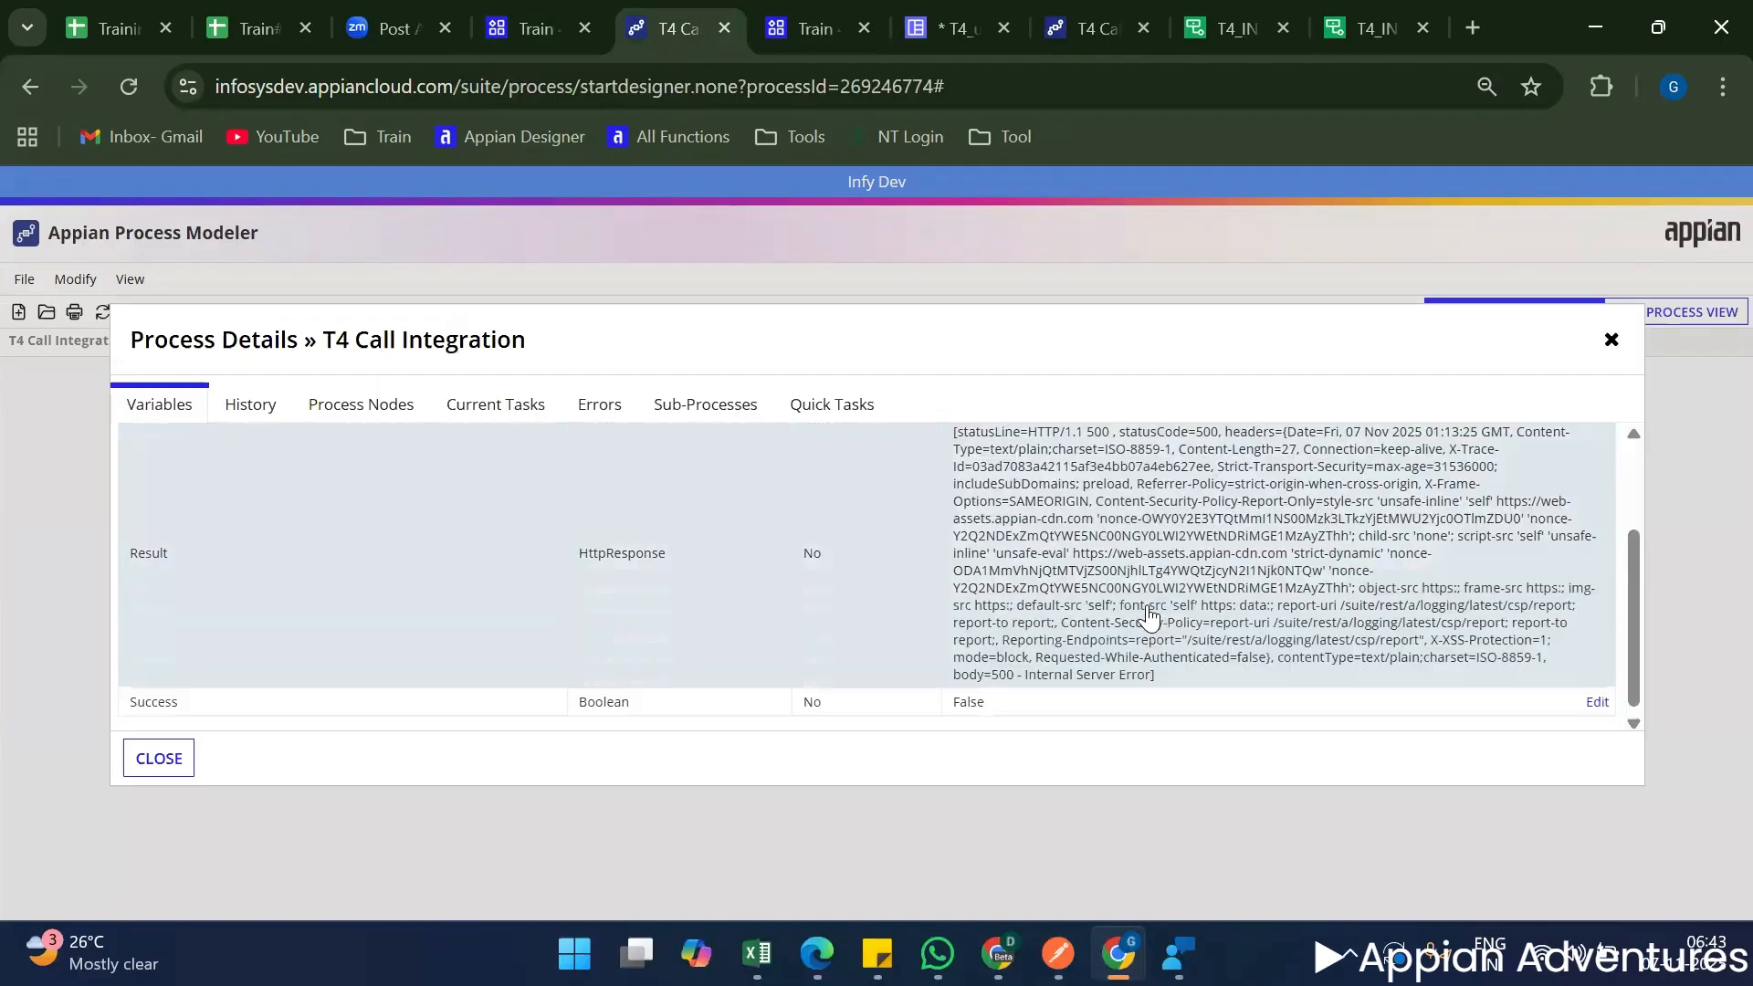
{"action": "scroll", "coordinate": [1167, 595], "scroll_direction": "up", "scroll_amount": 2}
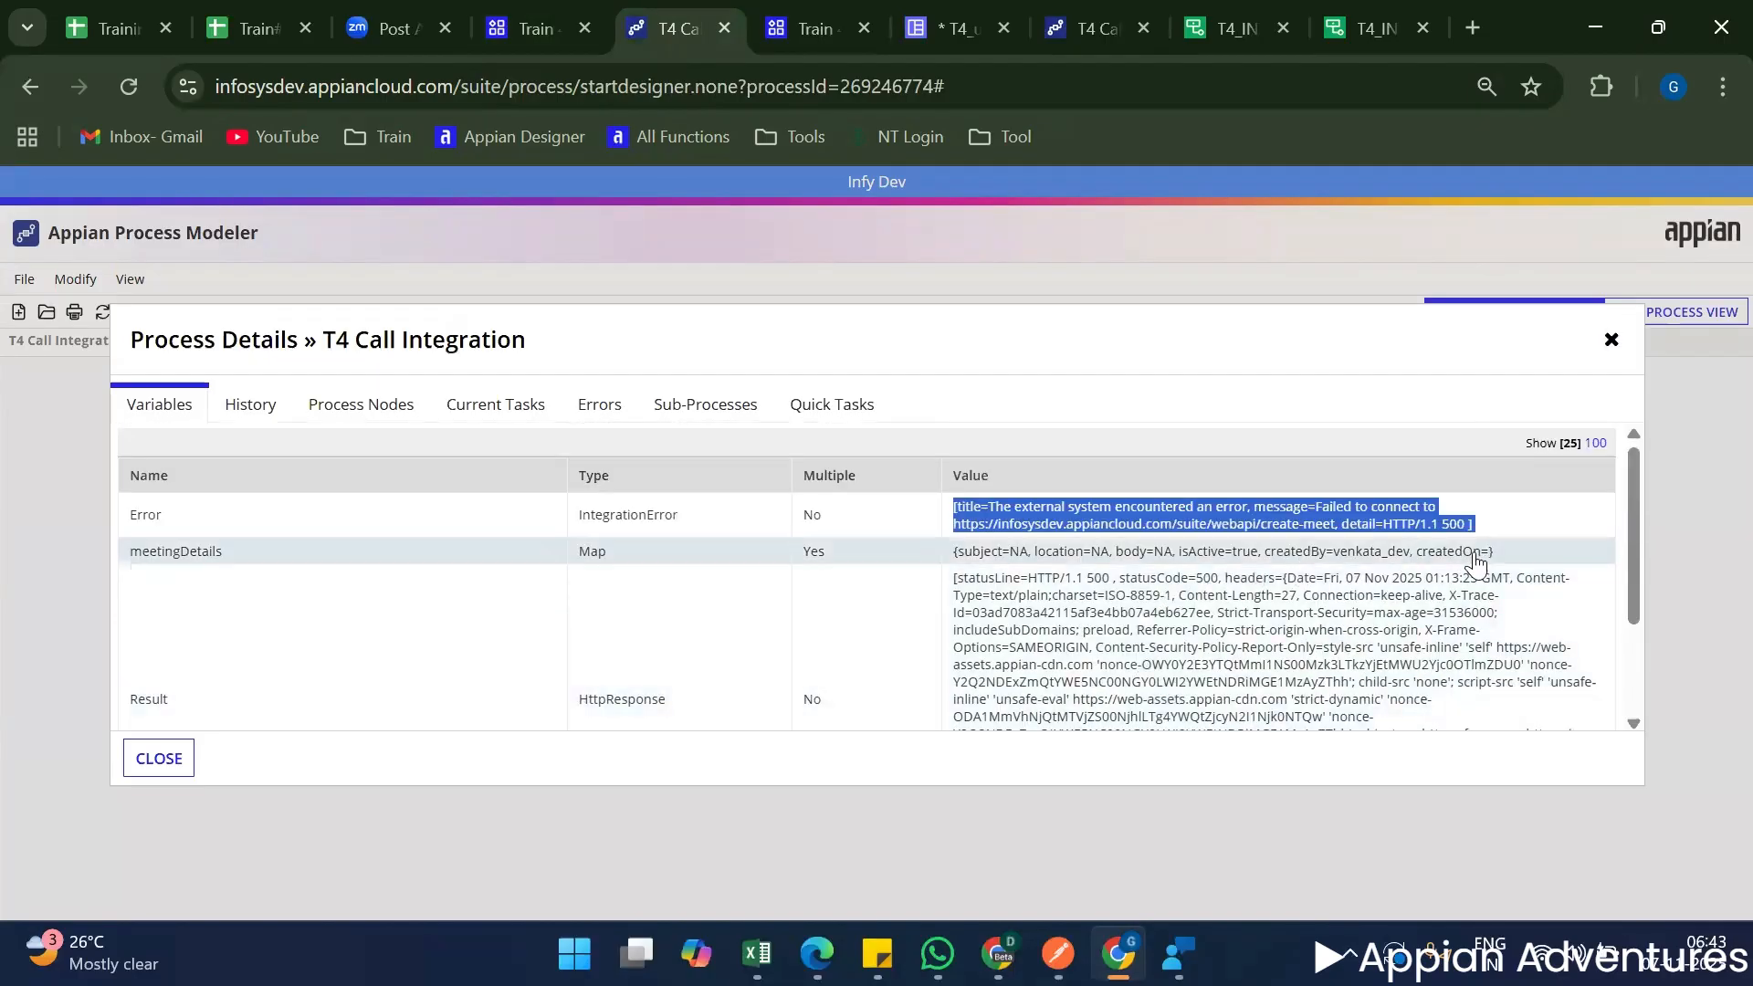
{"action": "double_click", "coordinate": [1475, 554]}
{"action": "left_click", "coordinate": [1467, 554]}
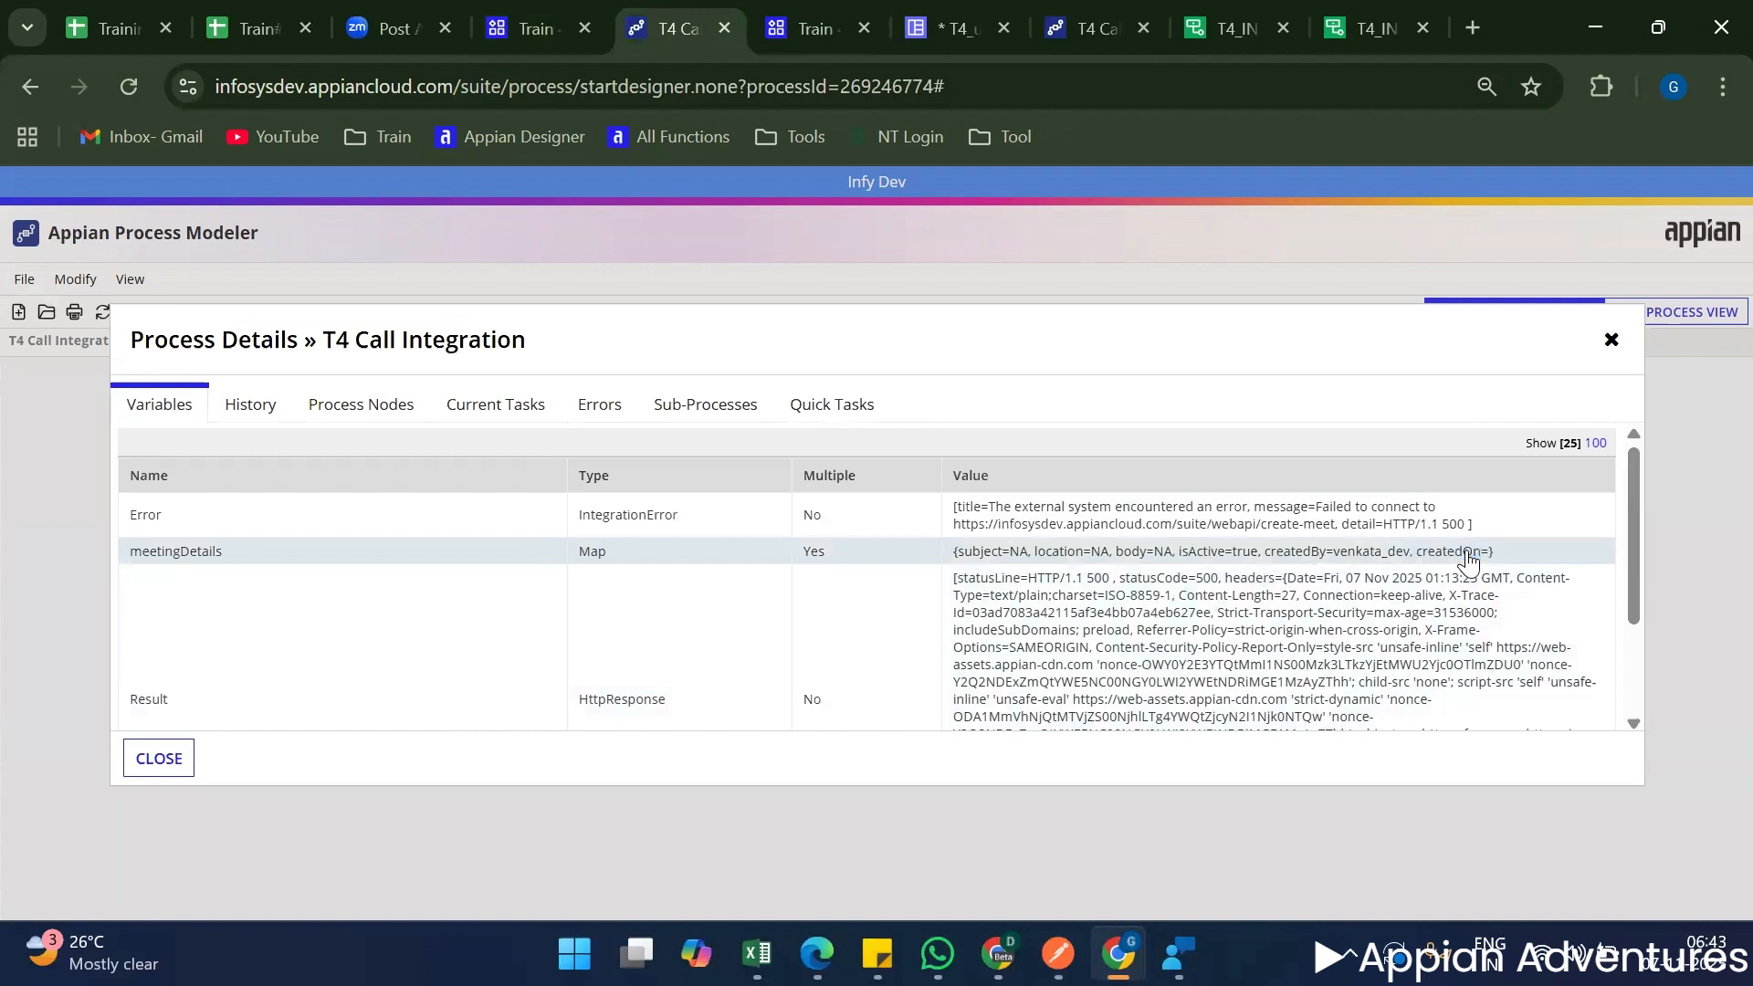
{"action": "double_click", "coordinate": [1463, 554]}
{"action": "triple_click", "coordinate": [1465, 554]}
{"action": "left_click", "coordinate": [1465, 555]}
{"action": "double_click", "coordinate": [1465, 554]}
{"action": "double_click", "coordinate": [1392, 552]}
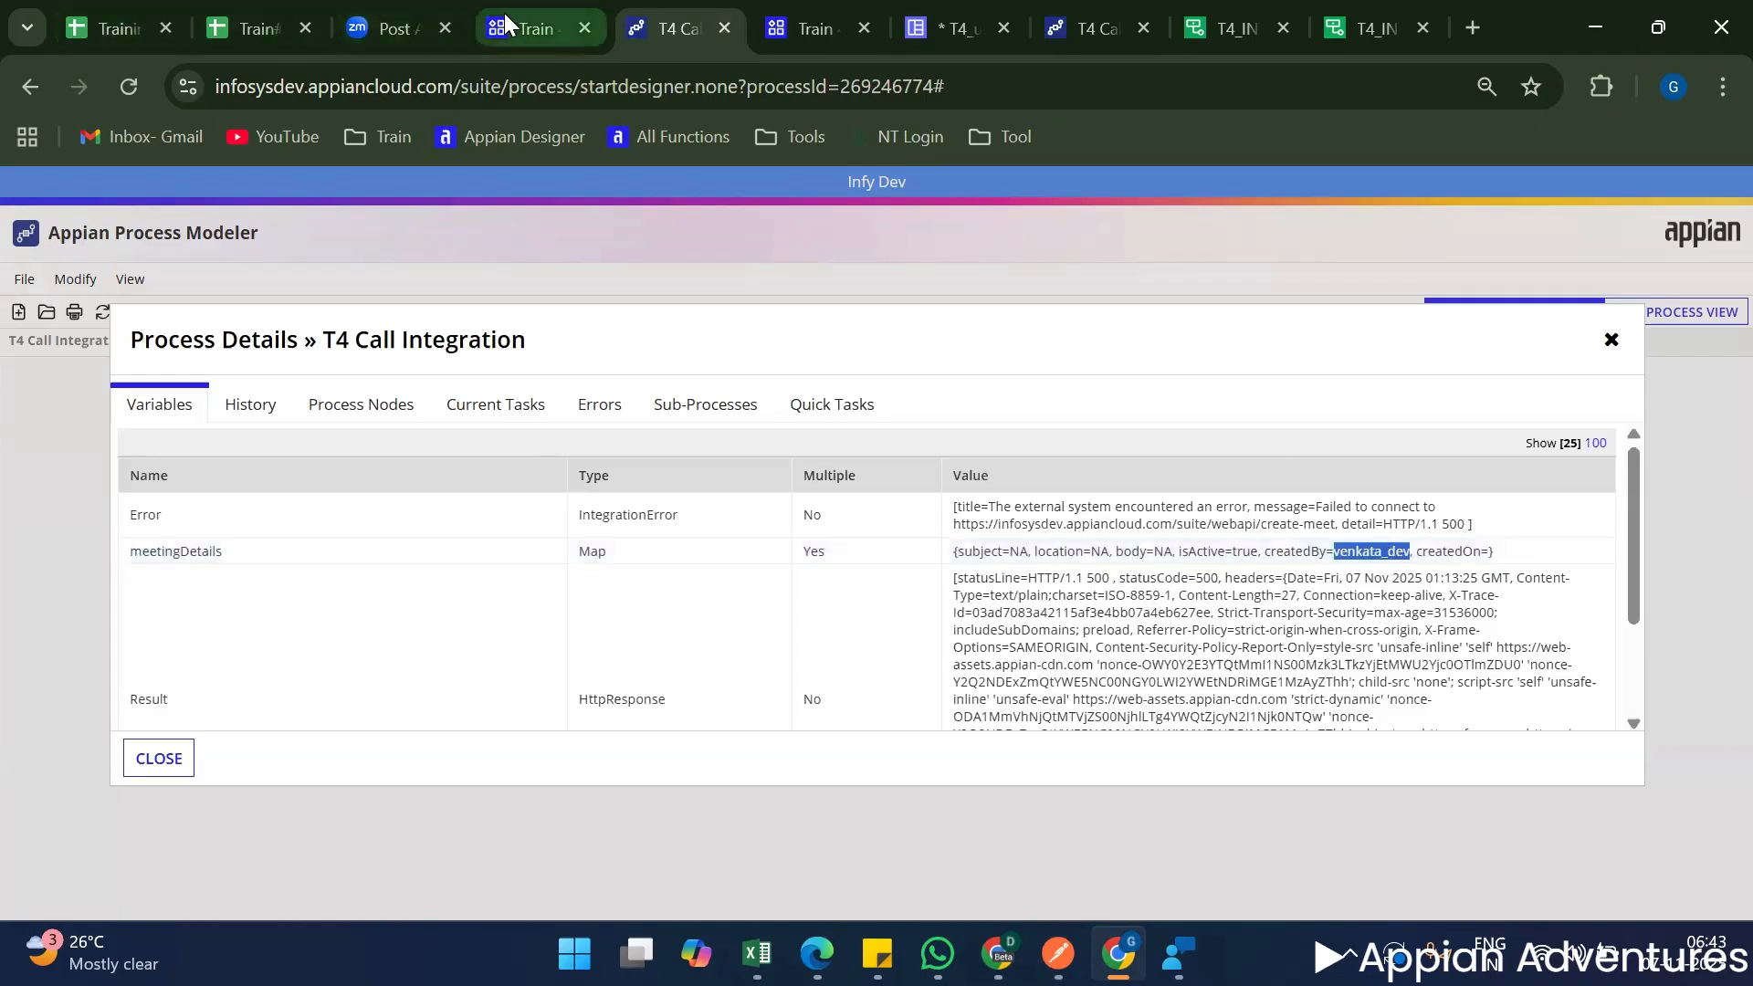
Return to T4_uiCreateMeeting and set createdOn in the local!intData map to tostring(today()).
{"action": "left_click", "coordinate": [969, 28]}
{"action": "scroll", "coordinate": [374, 407], "scroll_direction": "up", "scroll_amount": 20}
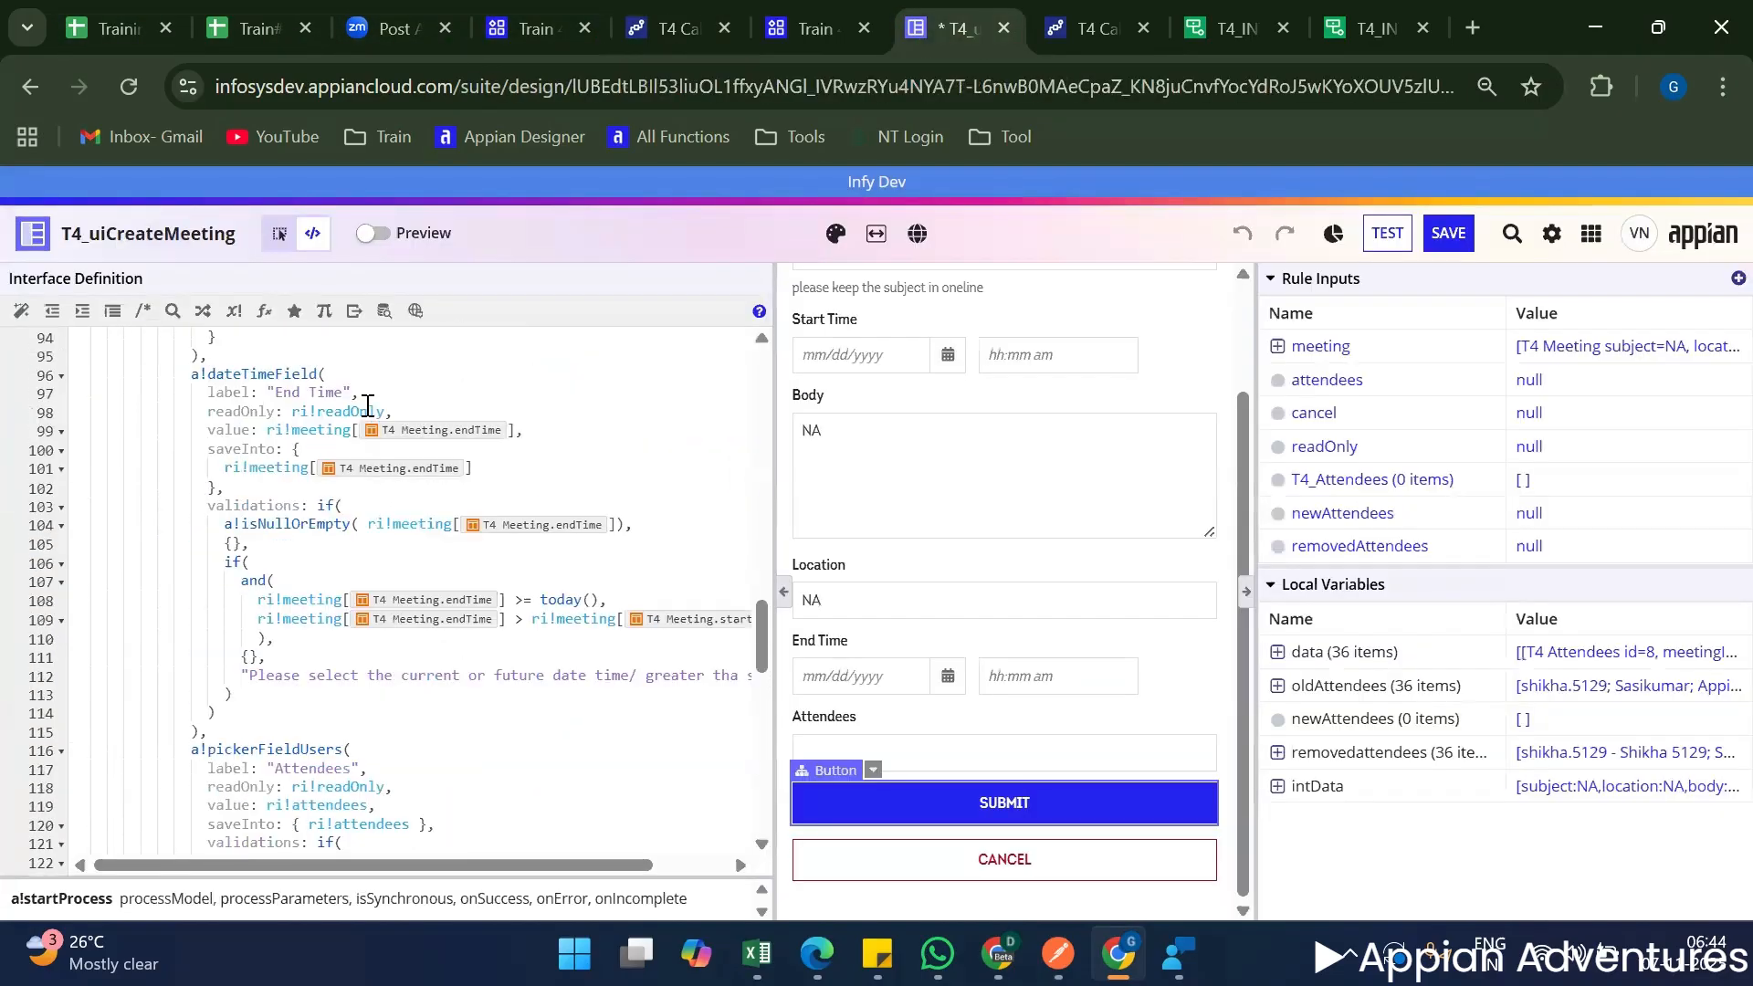
{"action": "scroll", "coordinate": [343, 416], "scroll_direction": "up", "scroll_amount": 3}
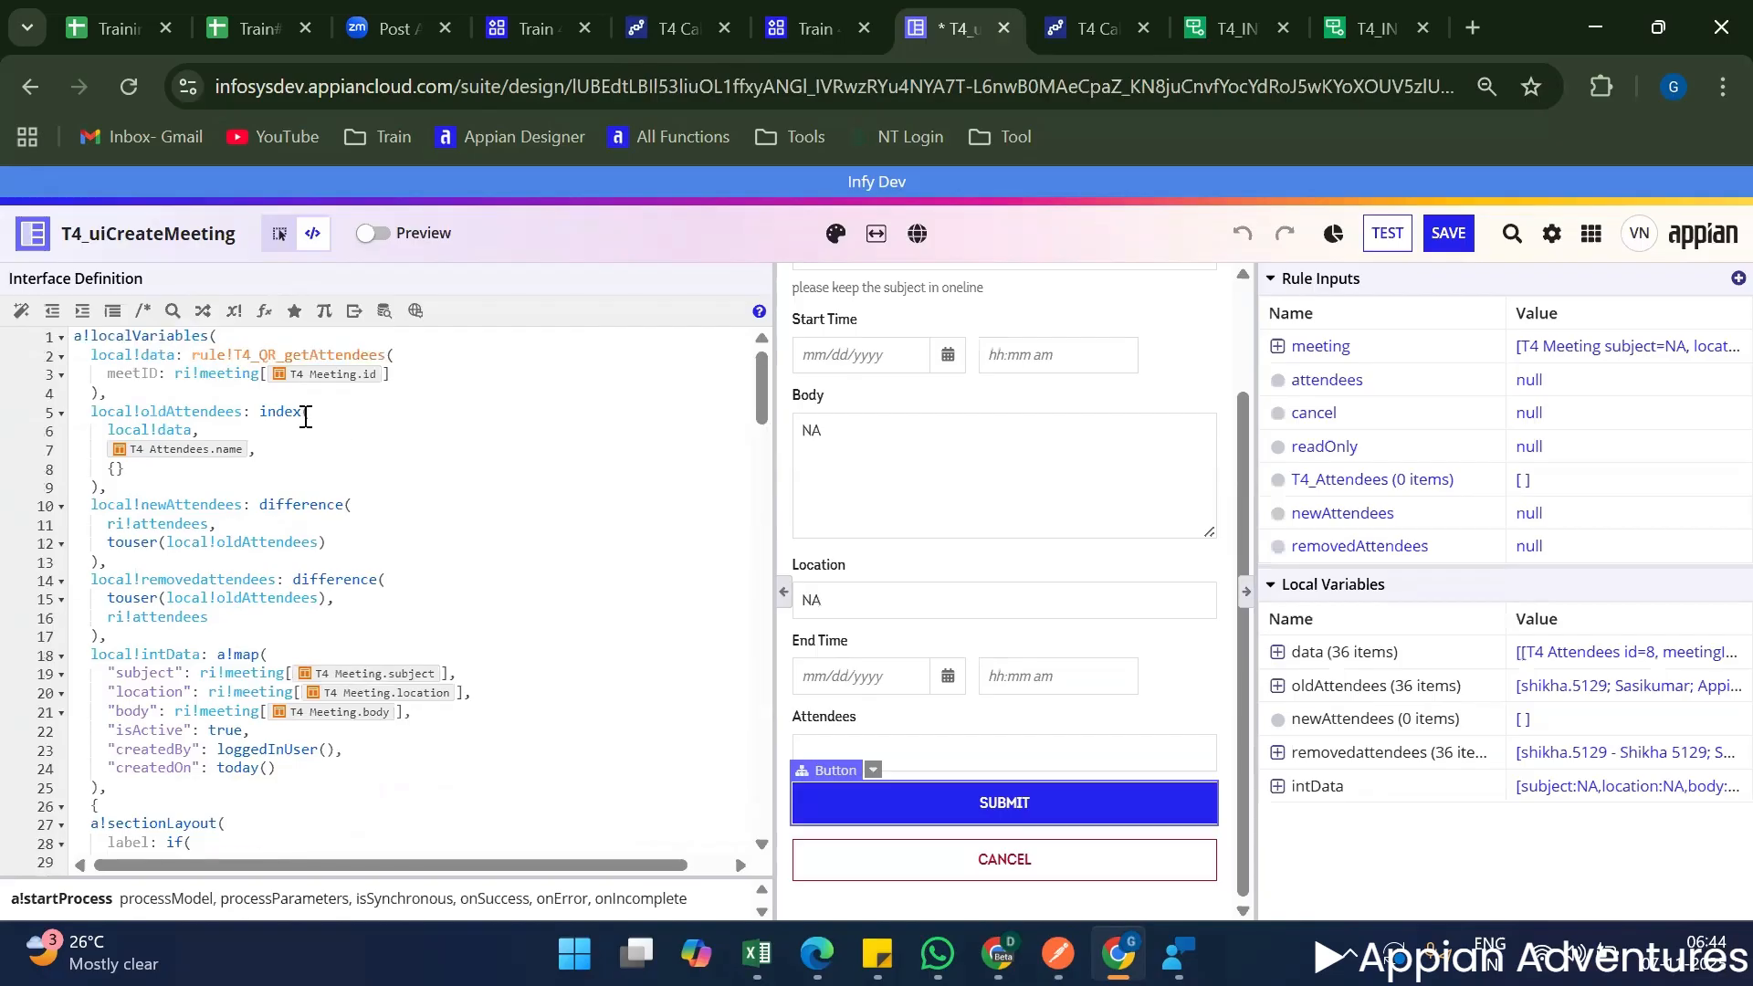
{"action": "scroll", "coordinate": [306, 416], "scroll_direction": "down", "scroll_amount": 6}
{"action": "left_click", "coordinate": [217, 493]}
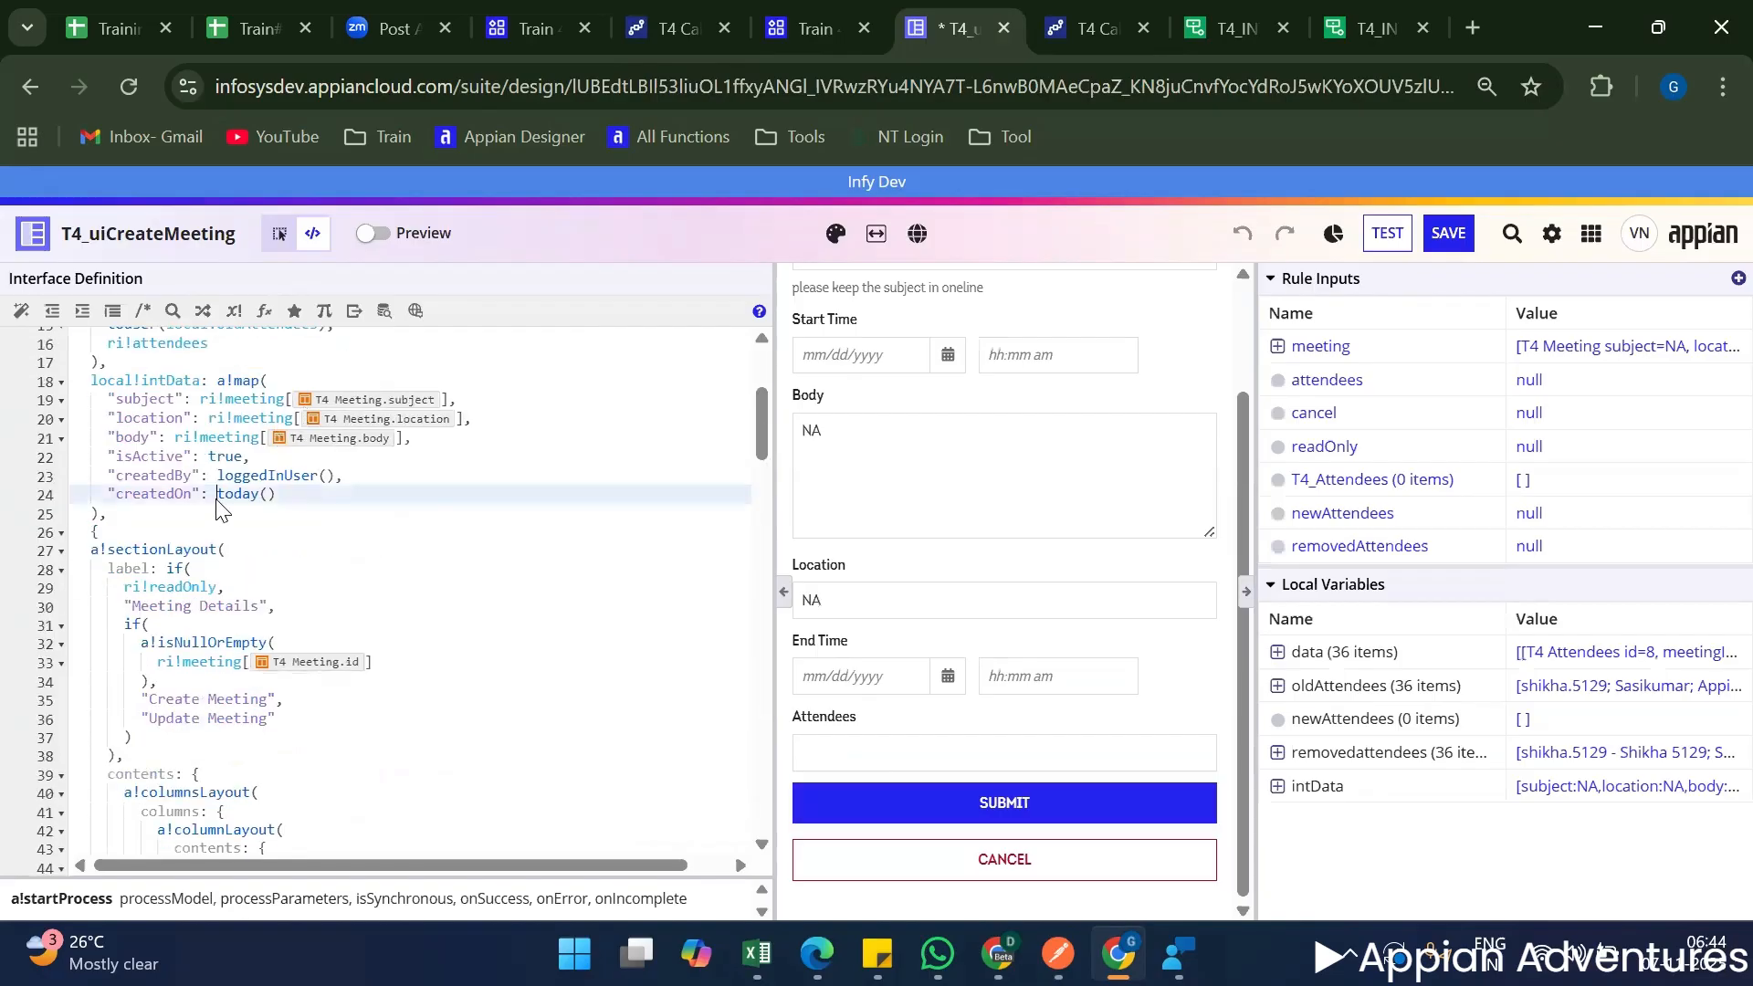
{"action": "type", "text": "tostring"}
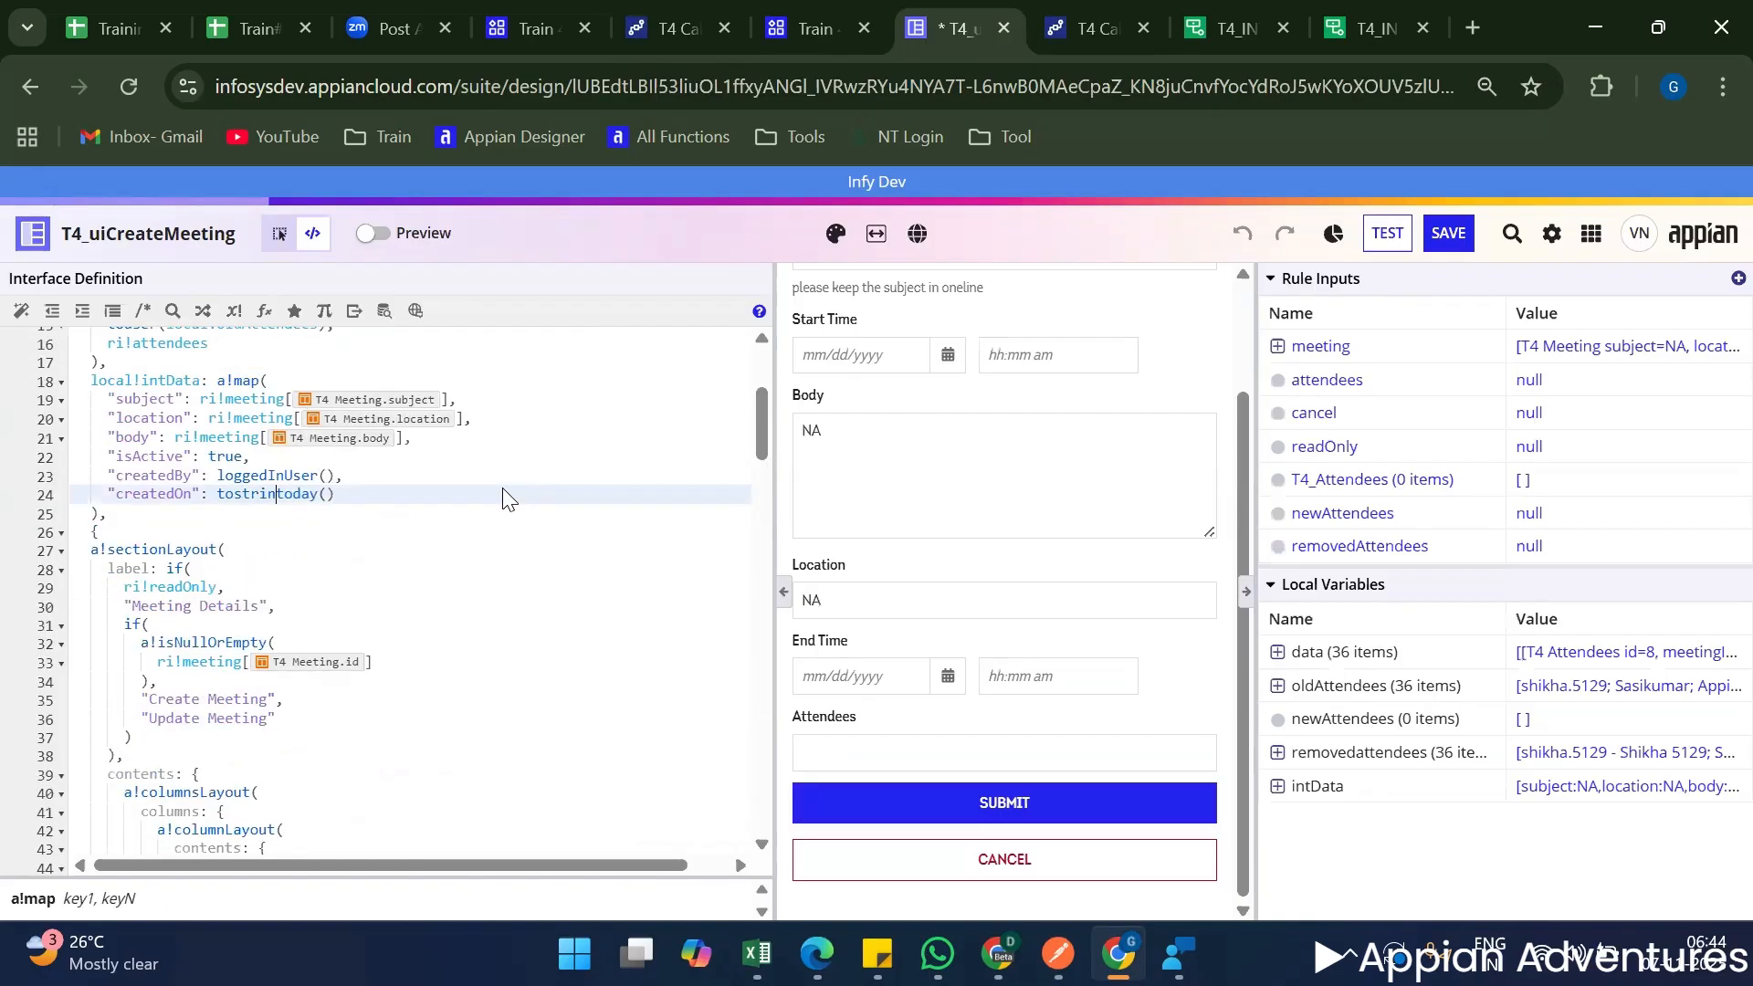
{"action": "type", "text": "("}
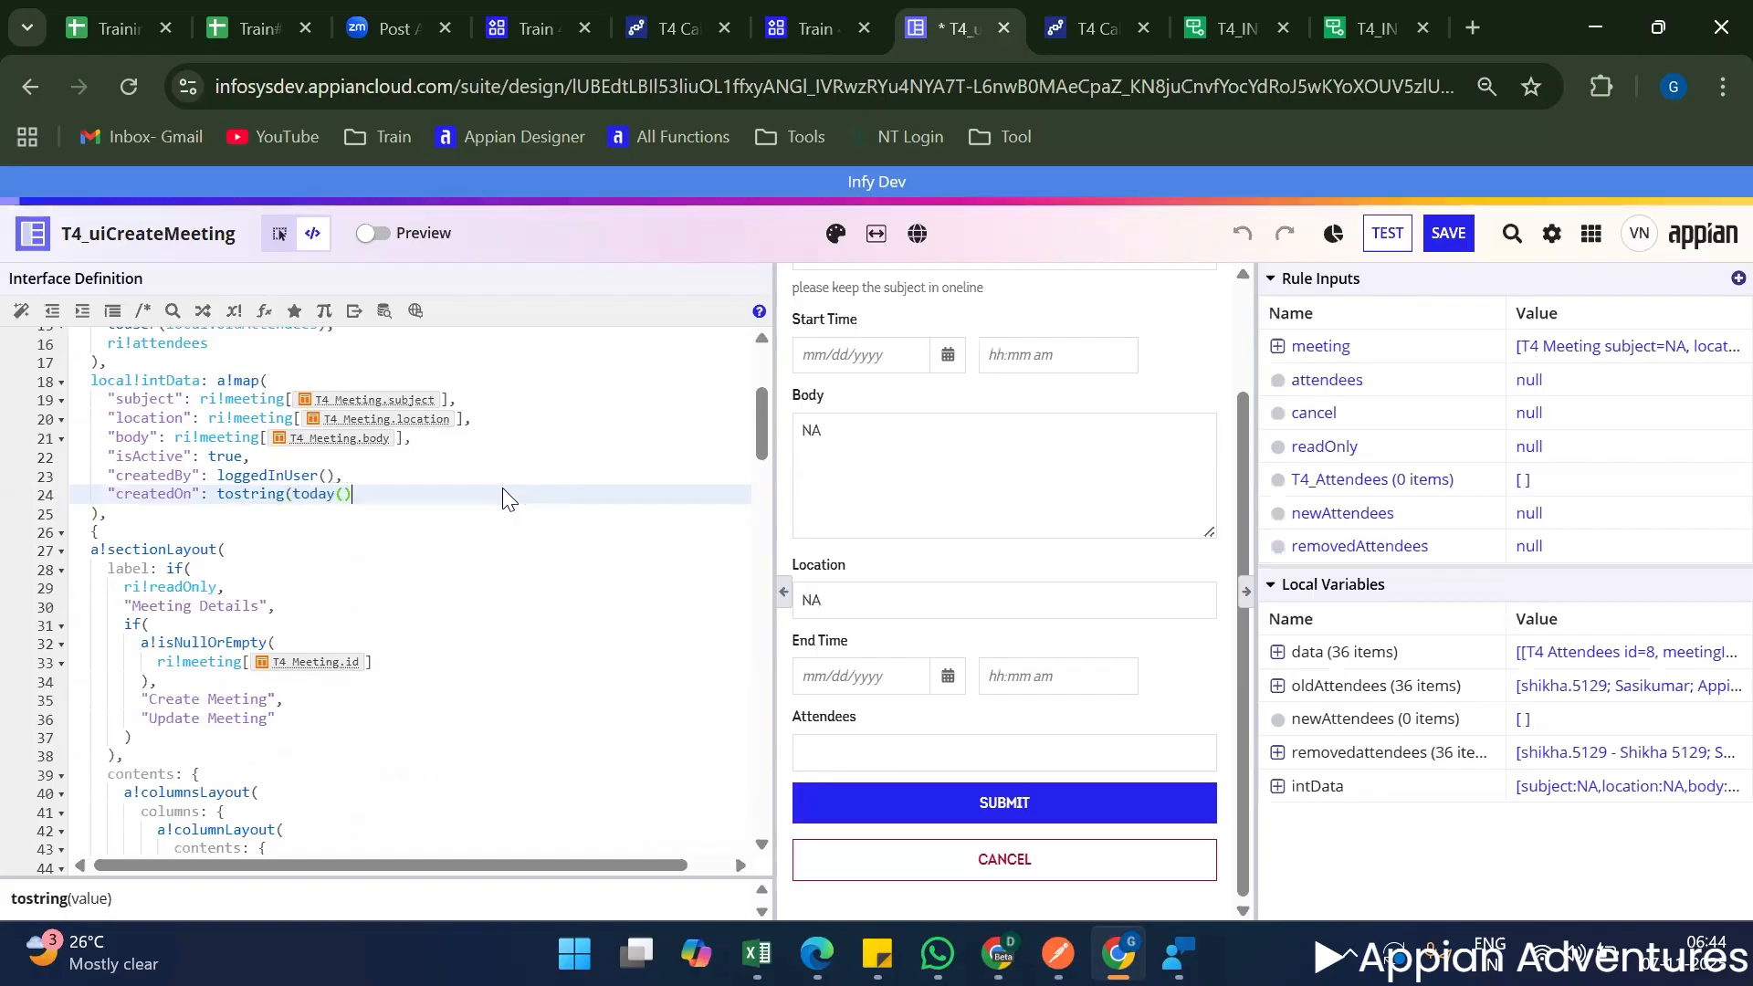
{"action": "left_click", "coordinate": [504, 491]}
{"action": "type", "text": ")"}
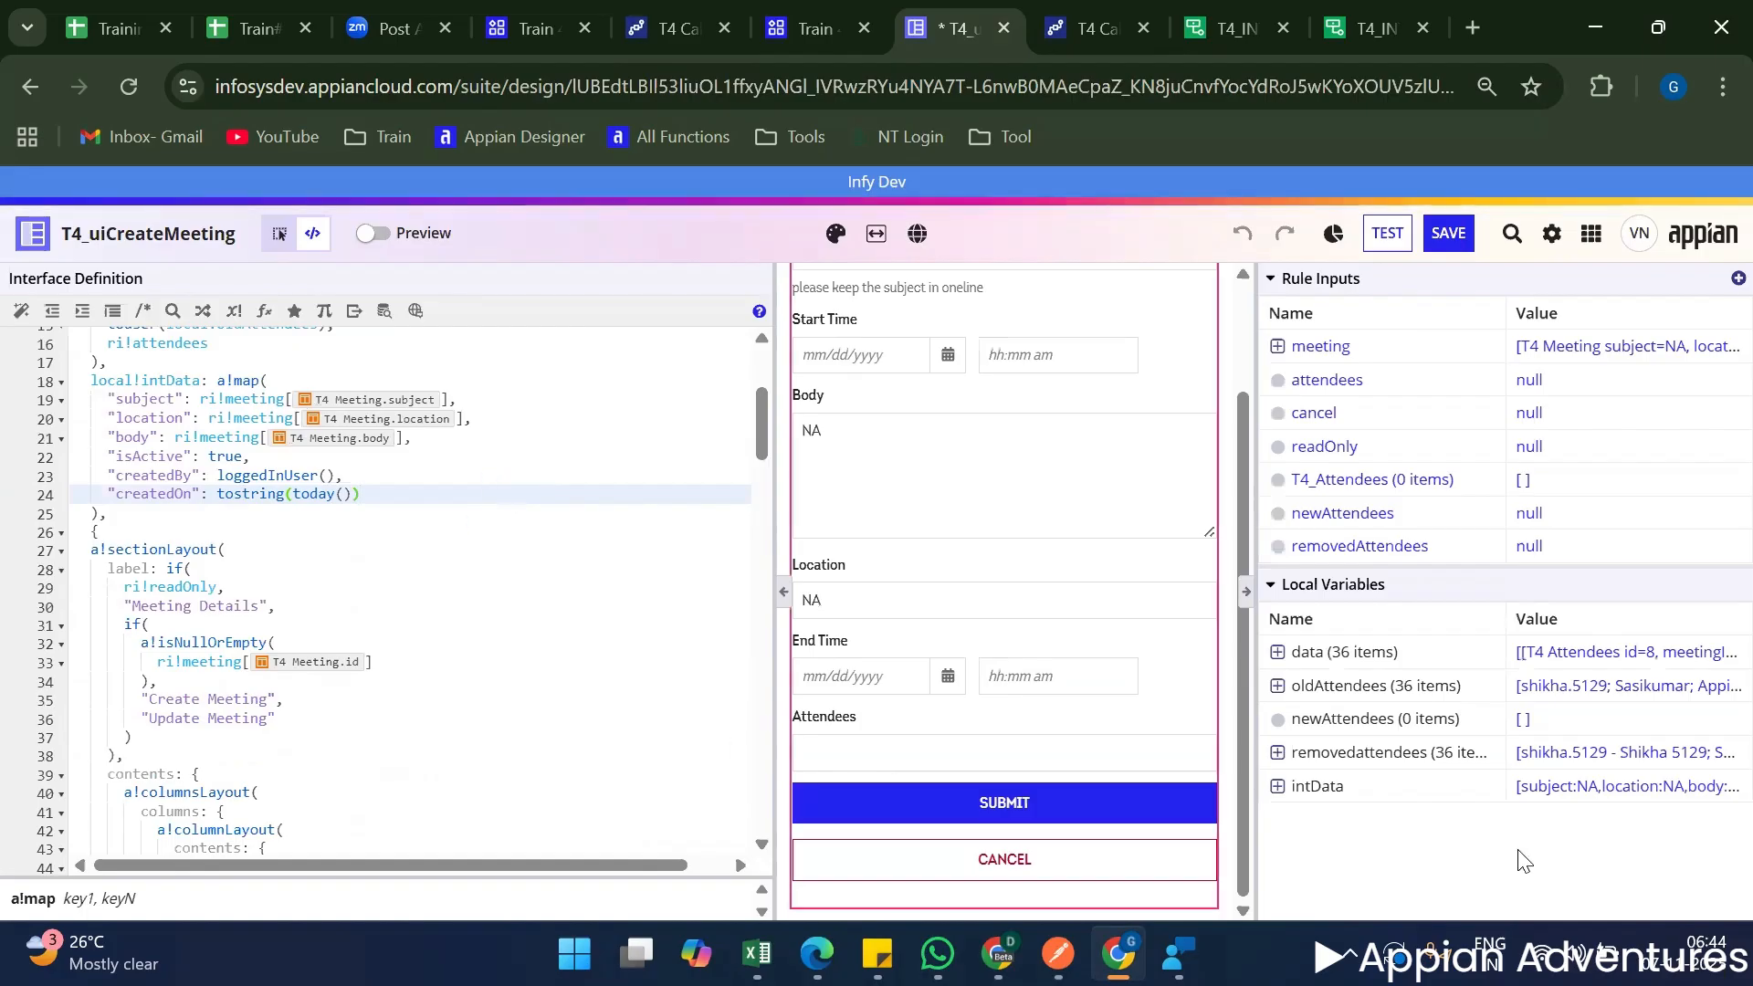
Expand the intData local variable to check its entries and submit the meeting form again.
{"action": "left_click", "coordinate": [1277, 786]}
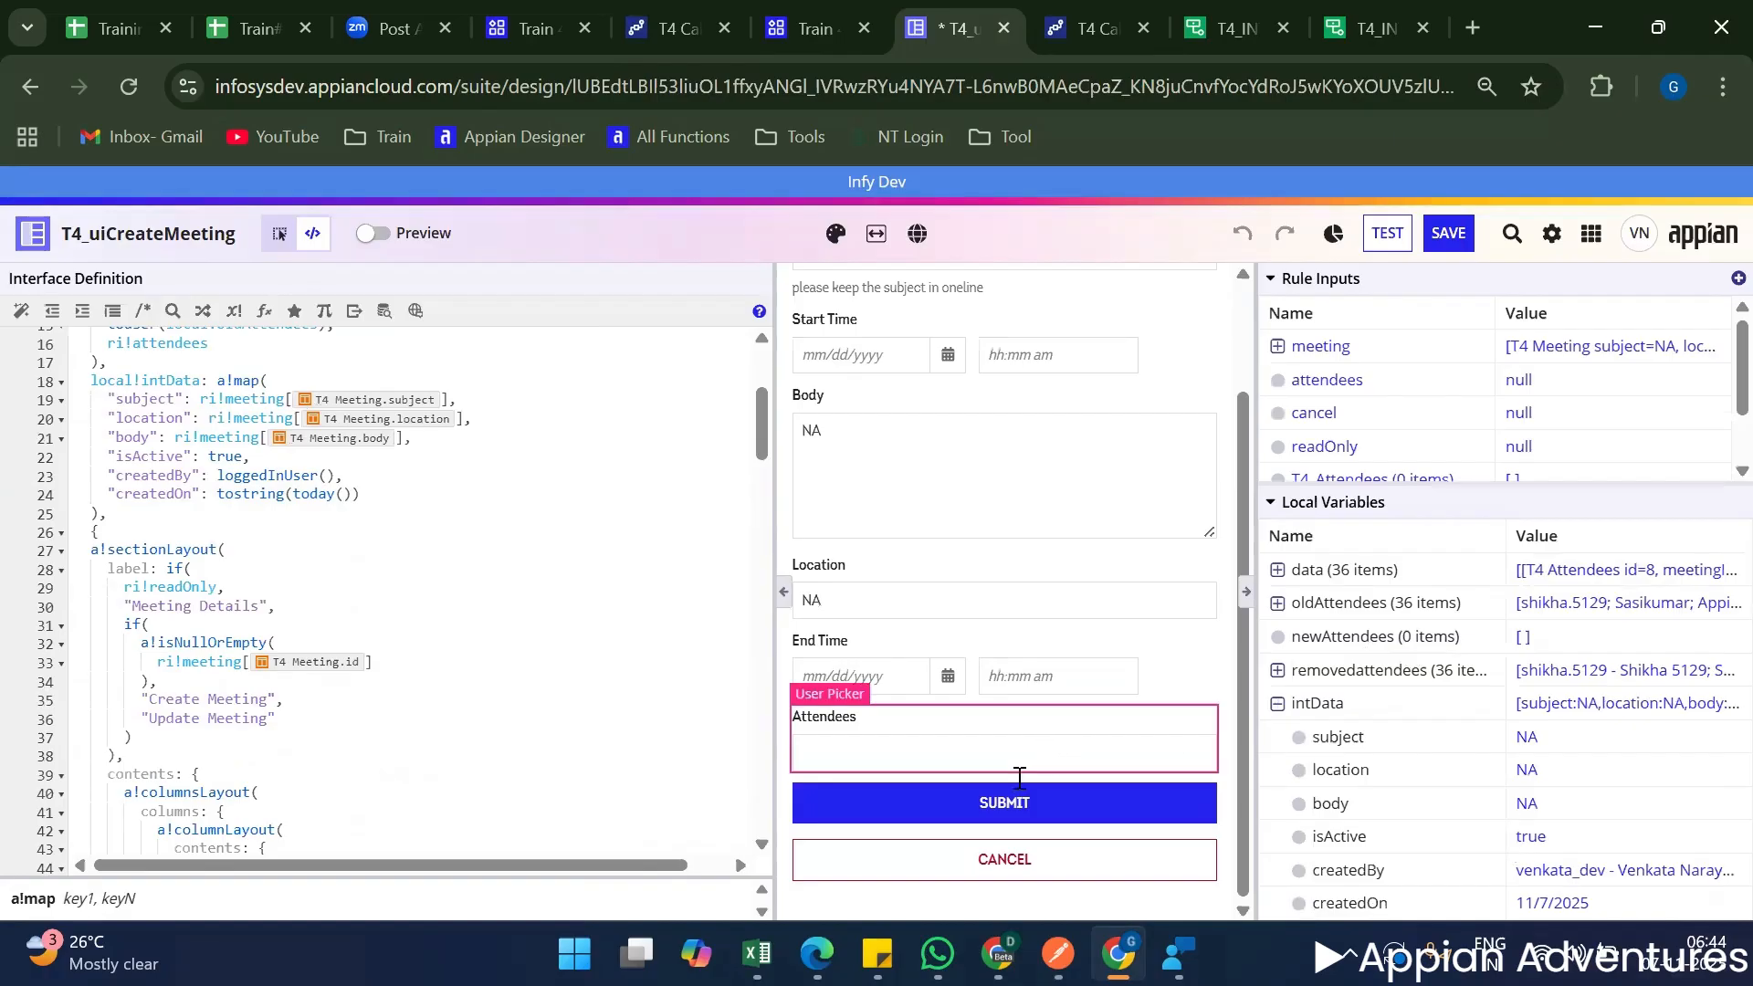
{"action": "left_click", "coordinate": [1008, 803]}
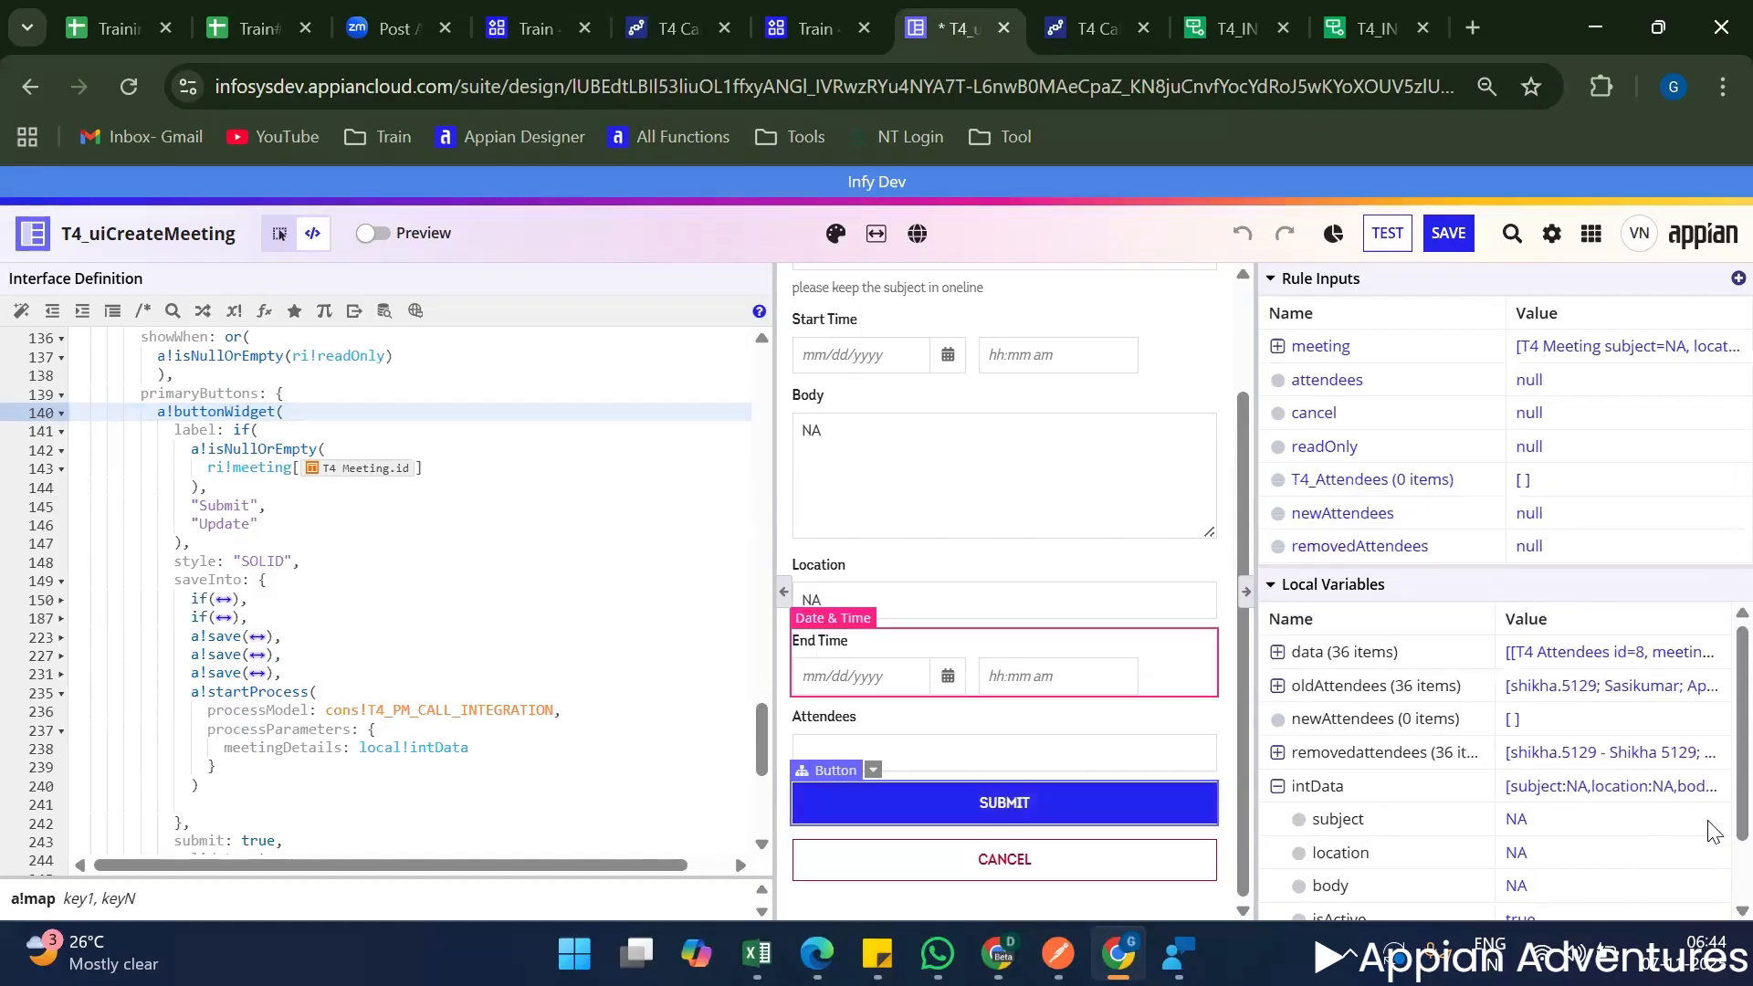
{"action": "scroll", "coordinate": [1650, 844], "scroll_direction": "down", "scroll_amount": 1}
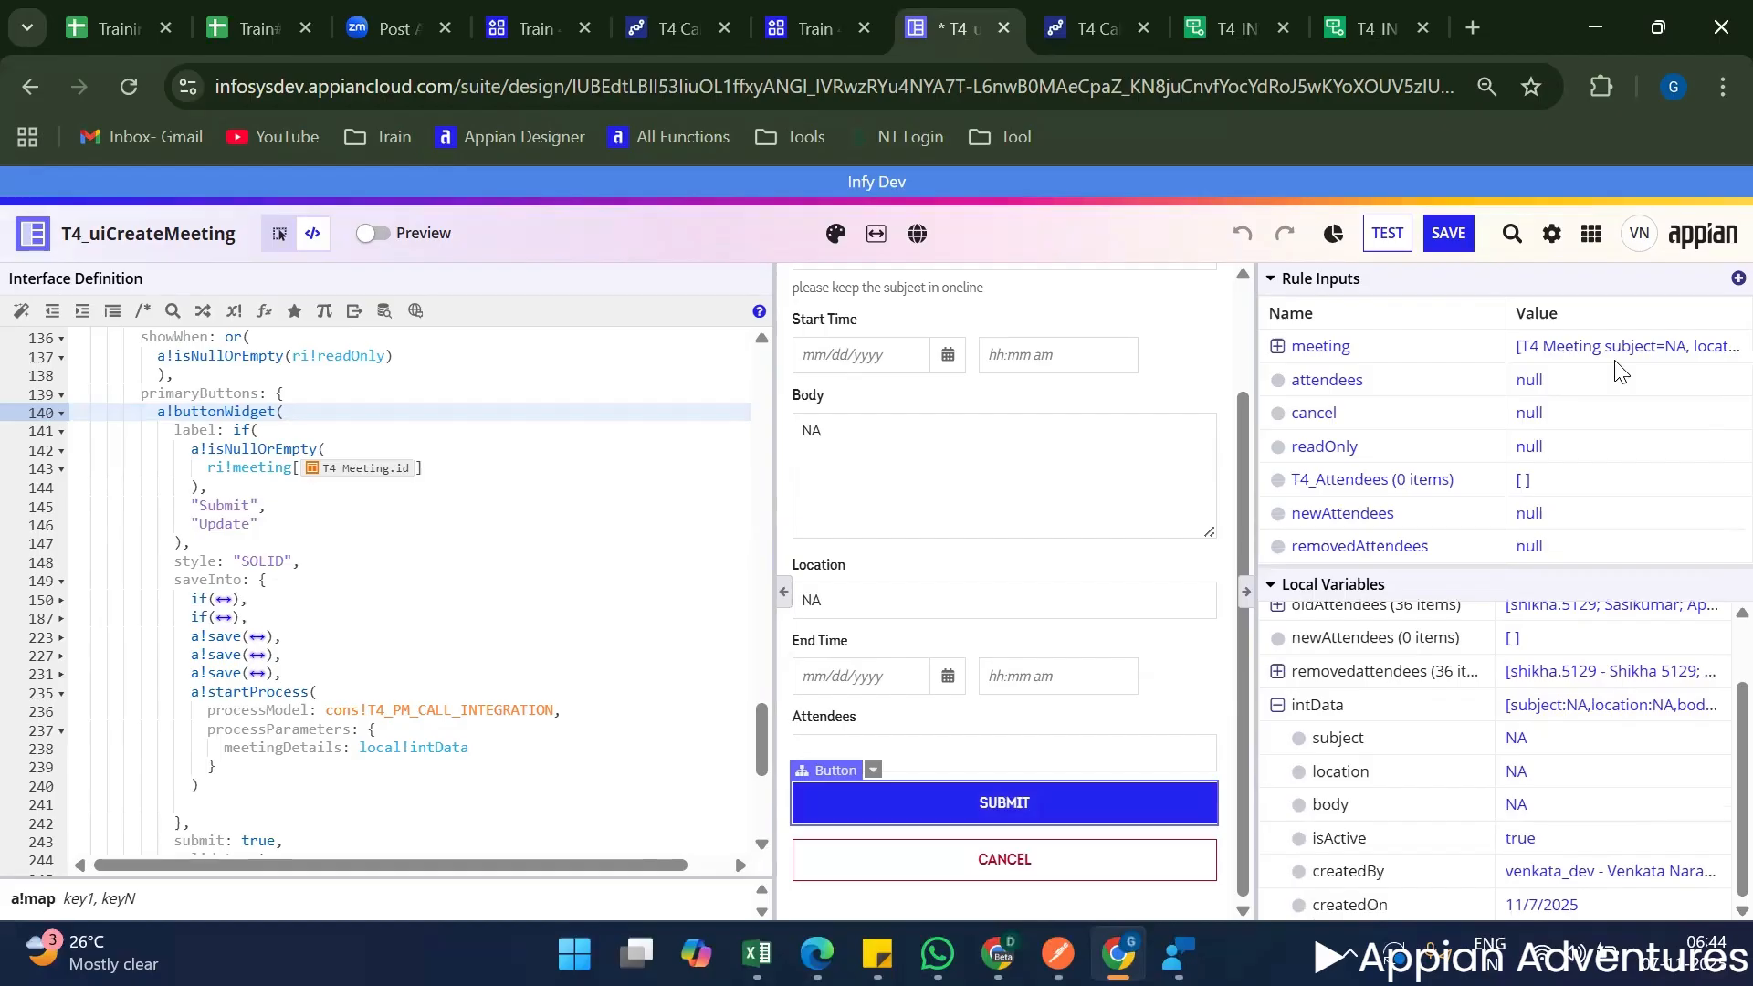
{"action": "scroll", "coordinate": [1508, 688], "scroll_direction": "up", "scroll_amount": 1}
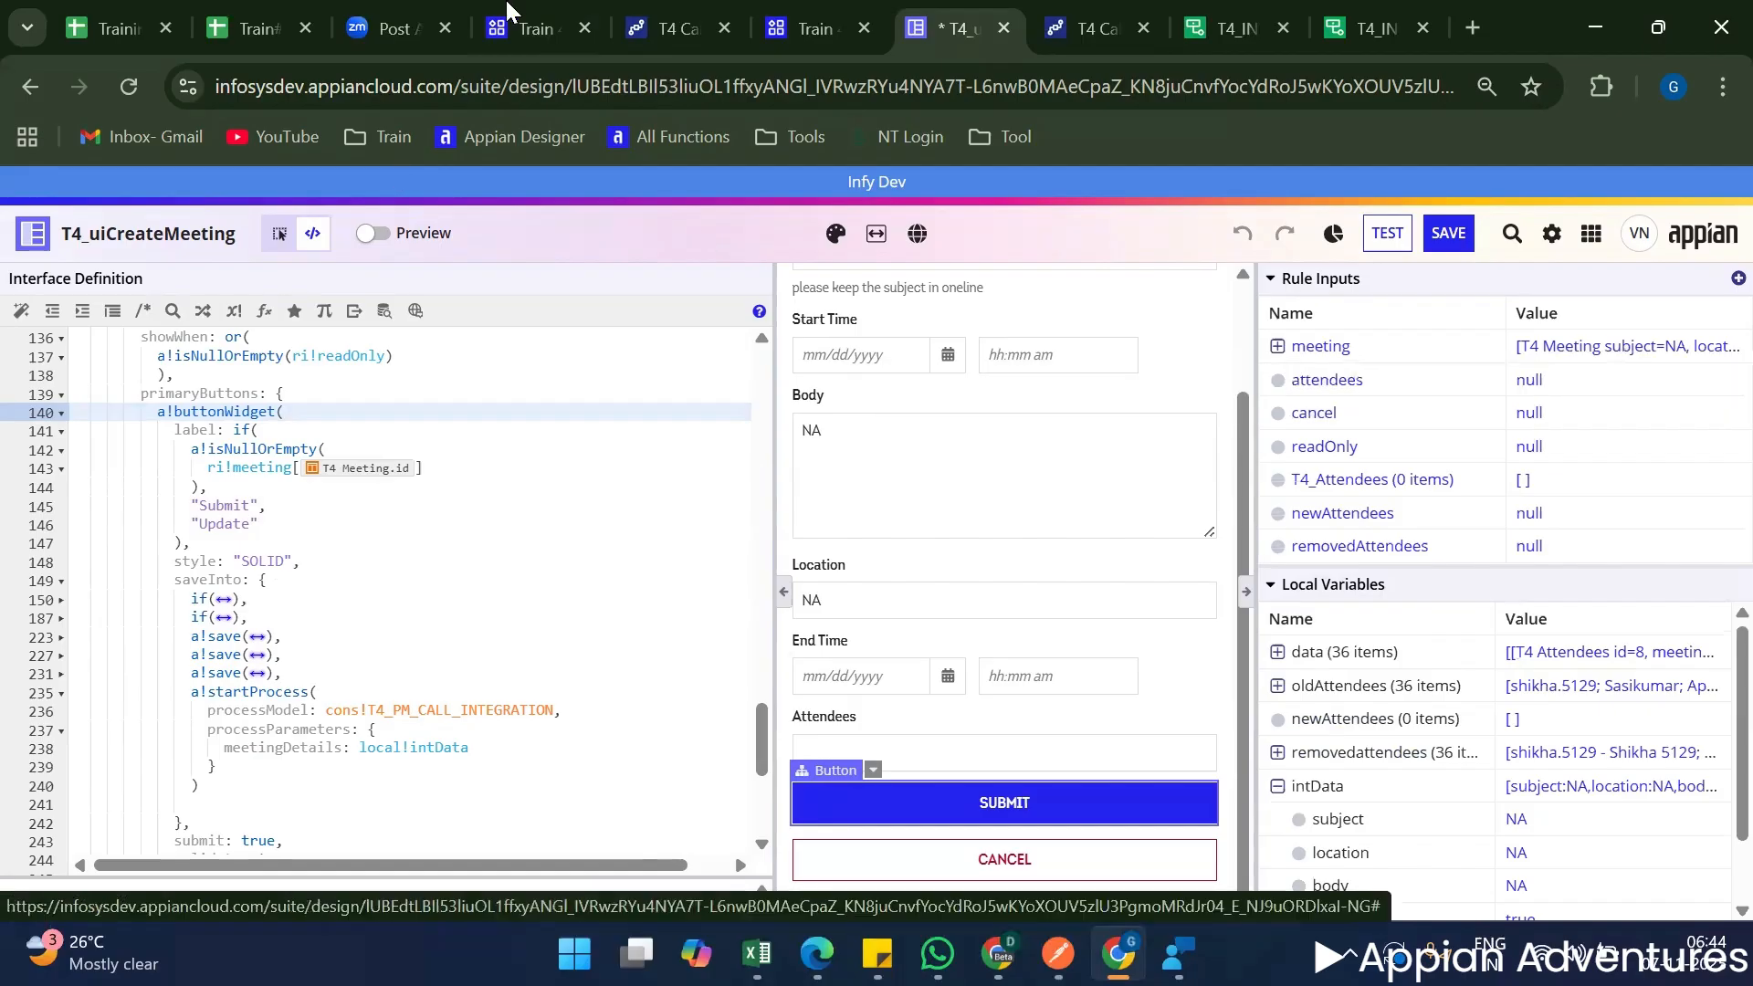
Refresh the Train 4 process activity and open the process details of the latest T4 Call Integration run.
{"action": "left_click", "coordinate": [649, 9]}
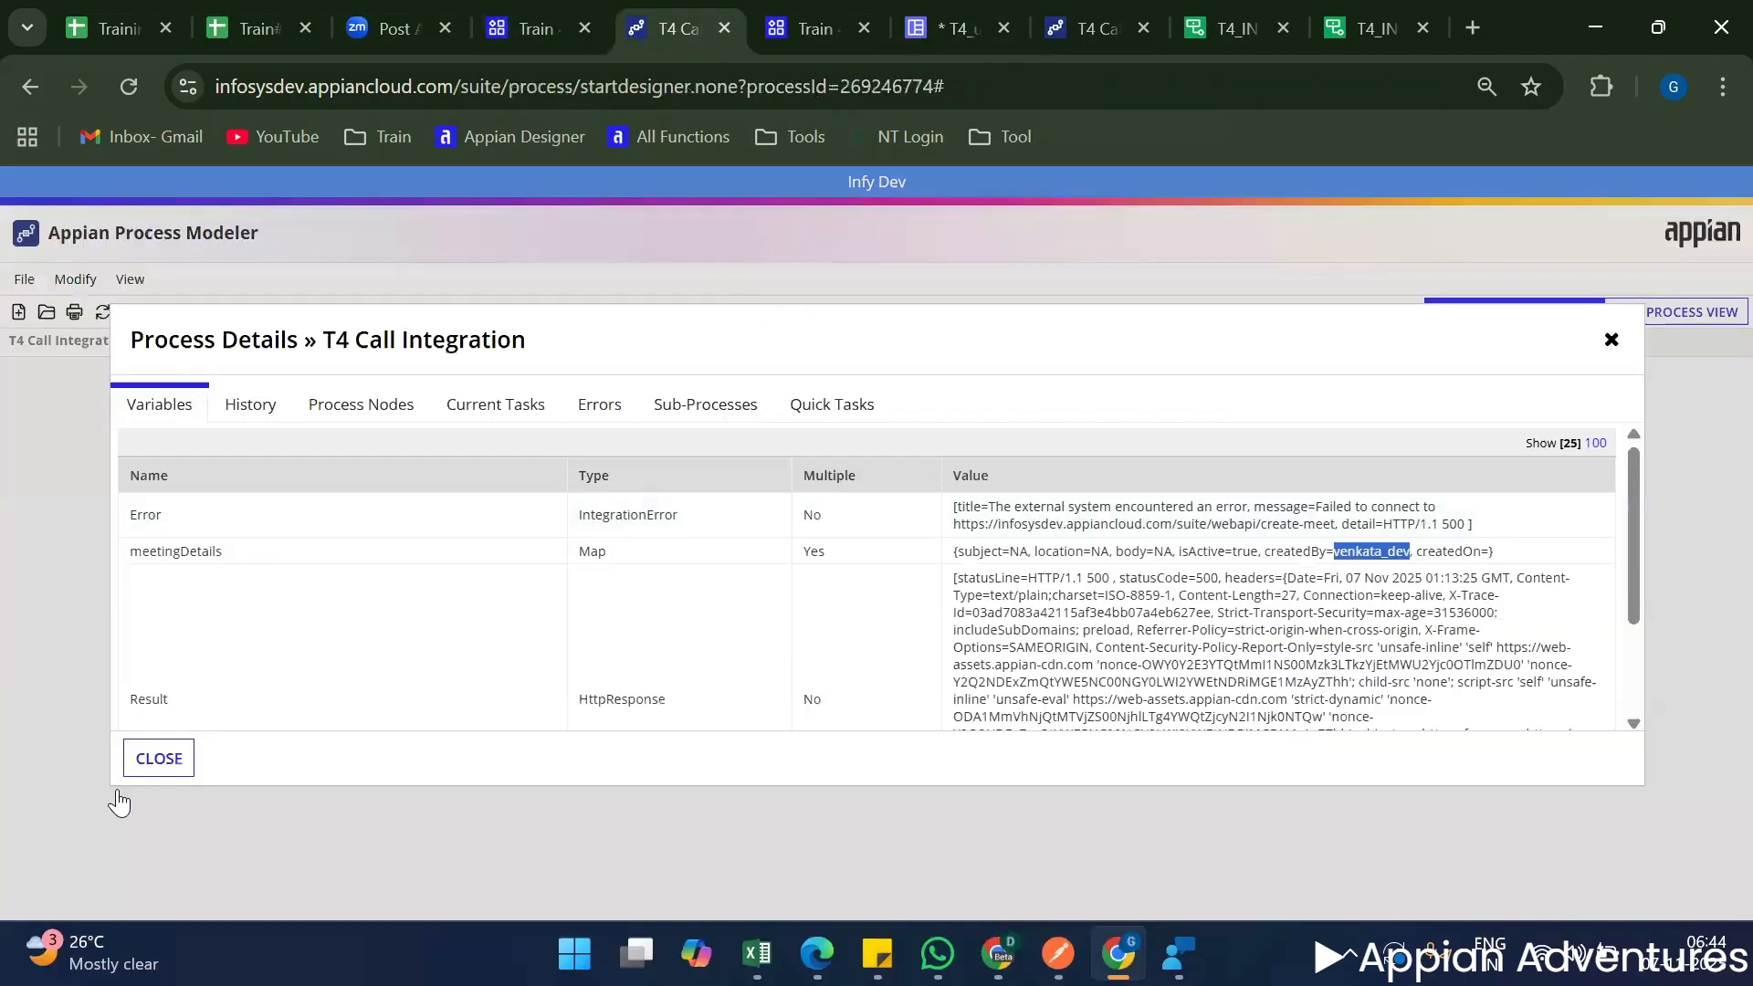
{"action": "left_click", "coordinate": [156, 754]}
{"action": "left_click", "coordinate": [512, 22]}
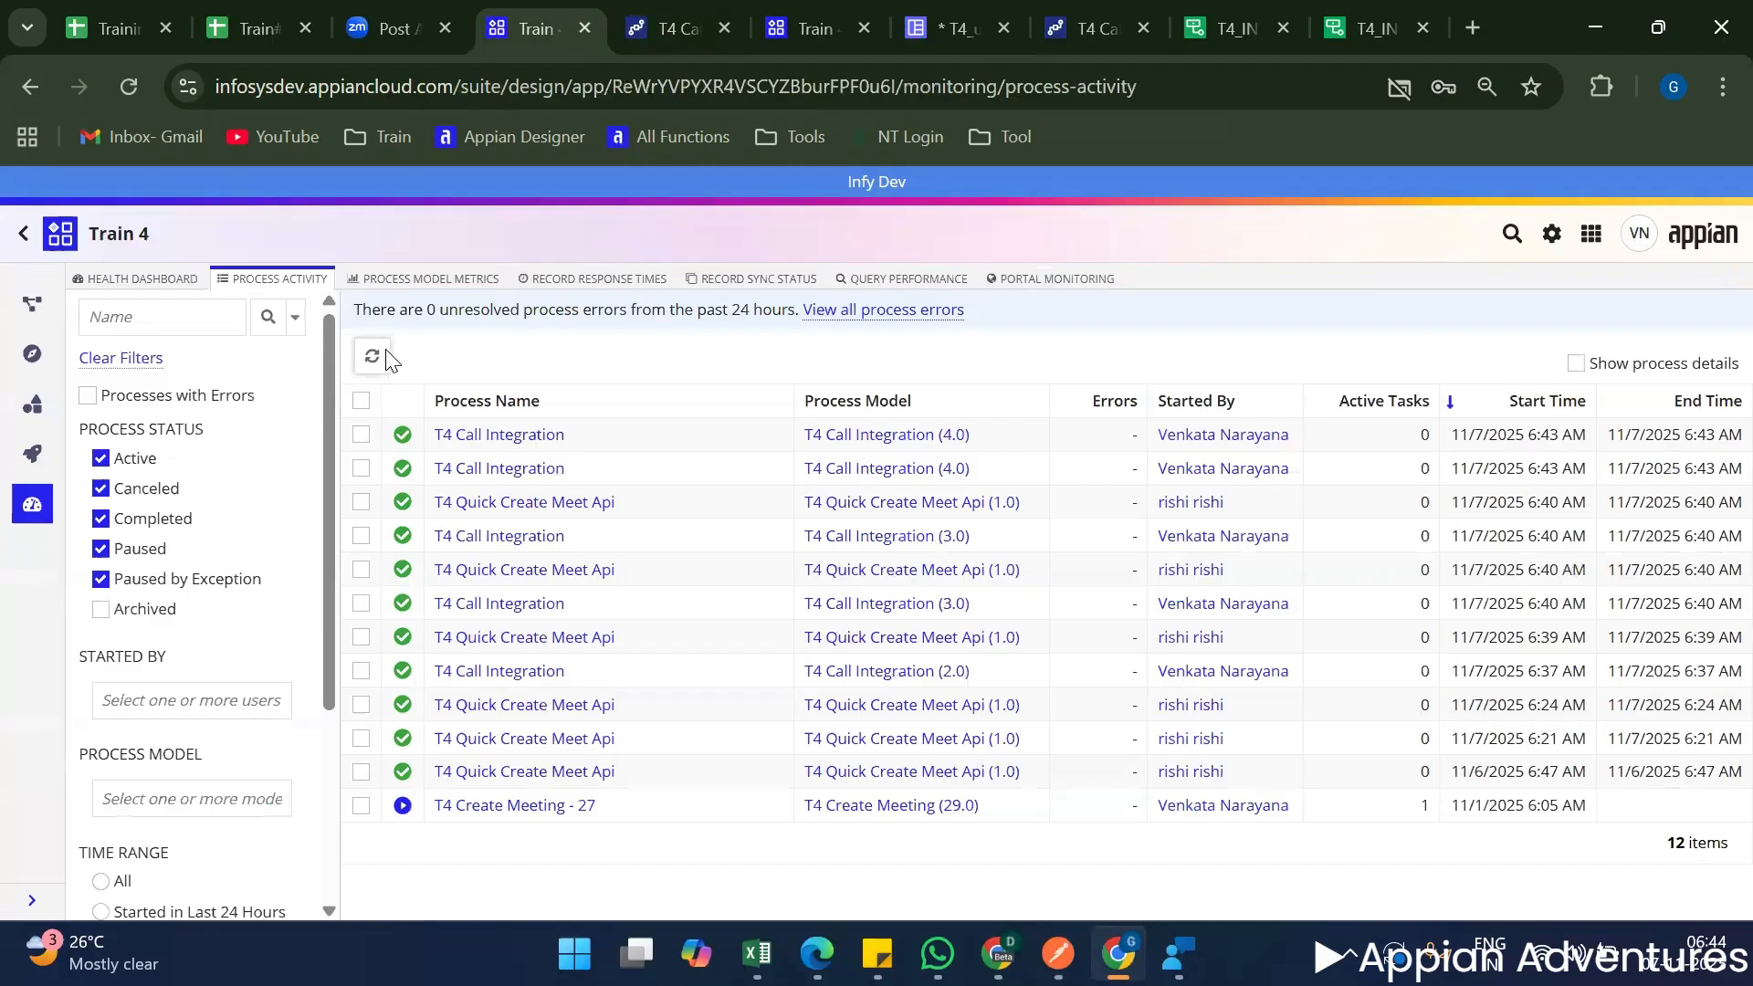
{"action": "left_click", "coordinate": [388, 358]}
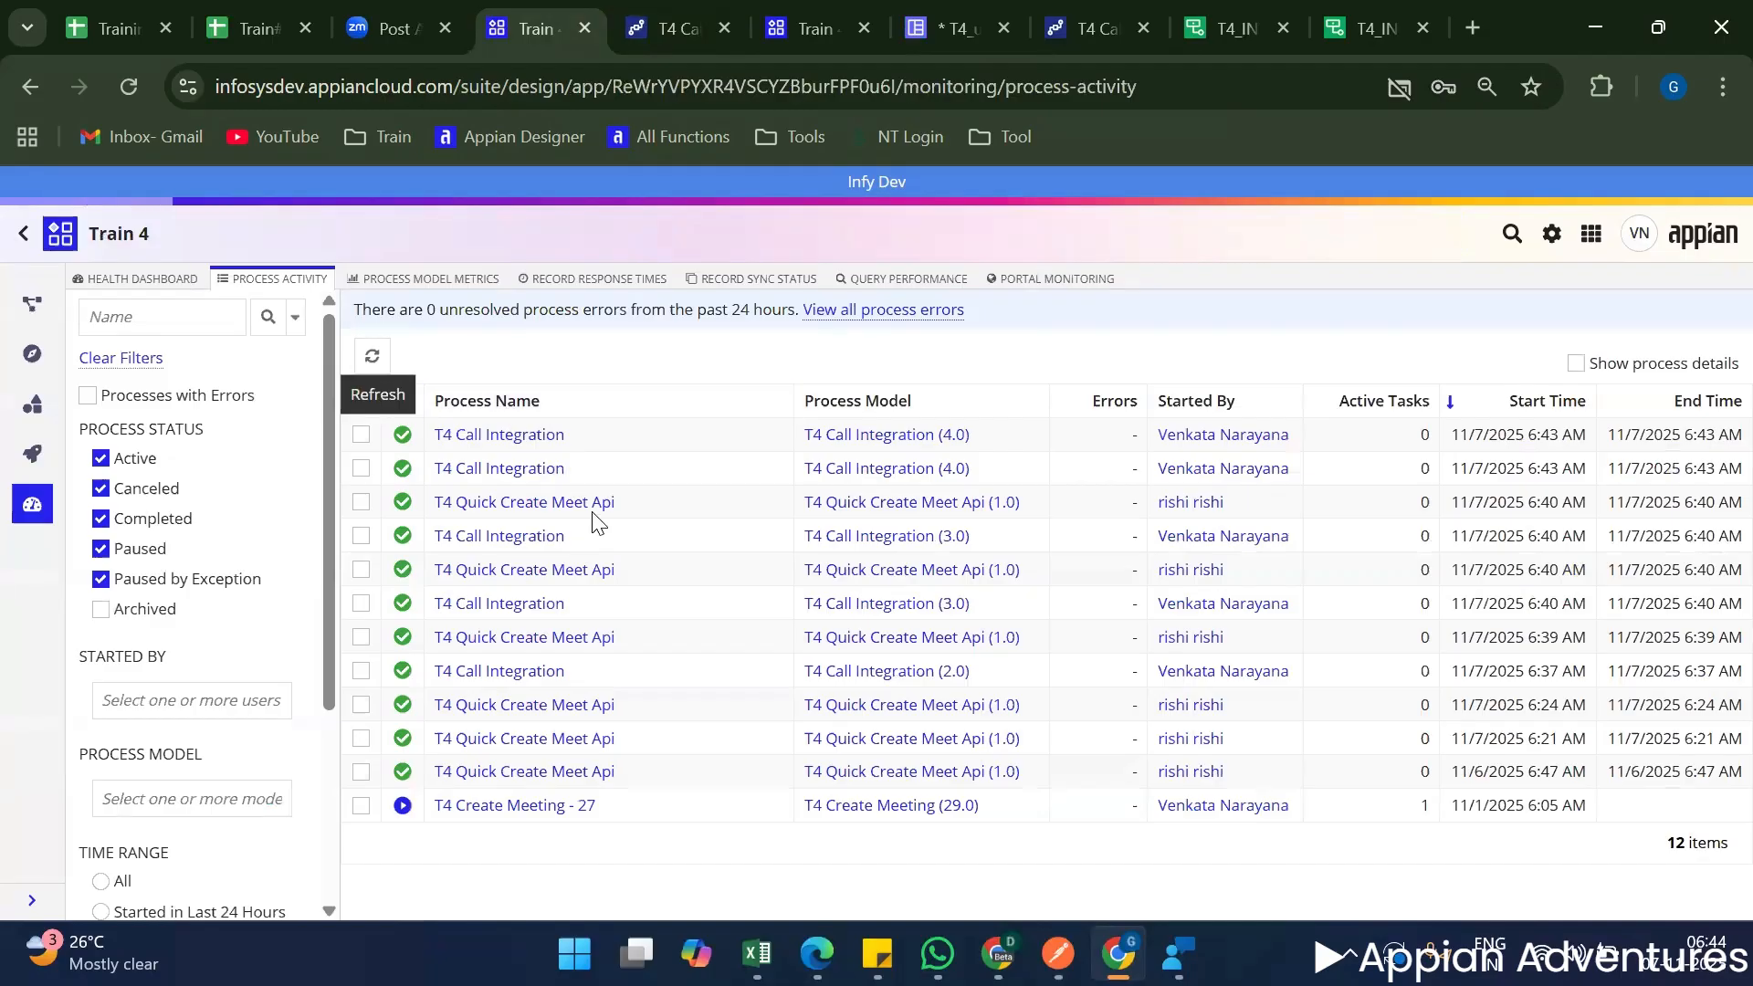
{"action": "left_click", "coordinate": [521, 434]}
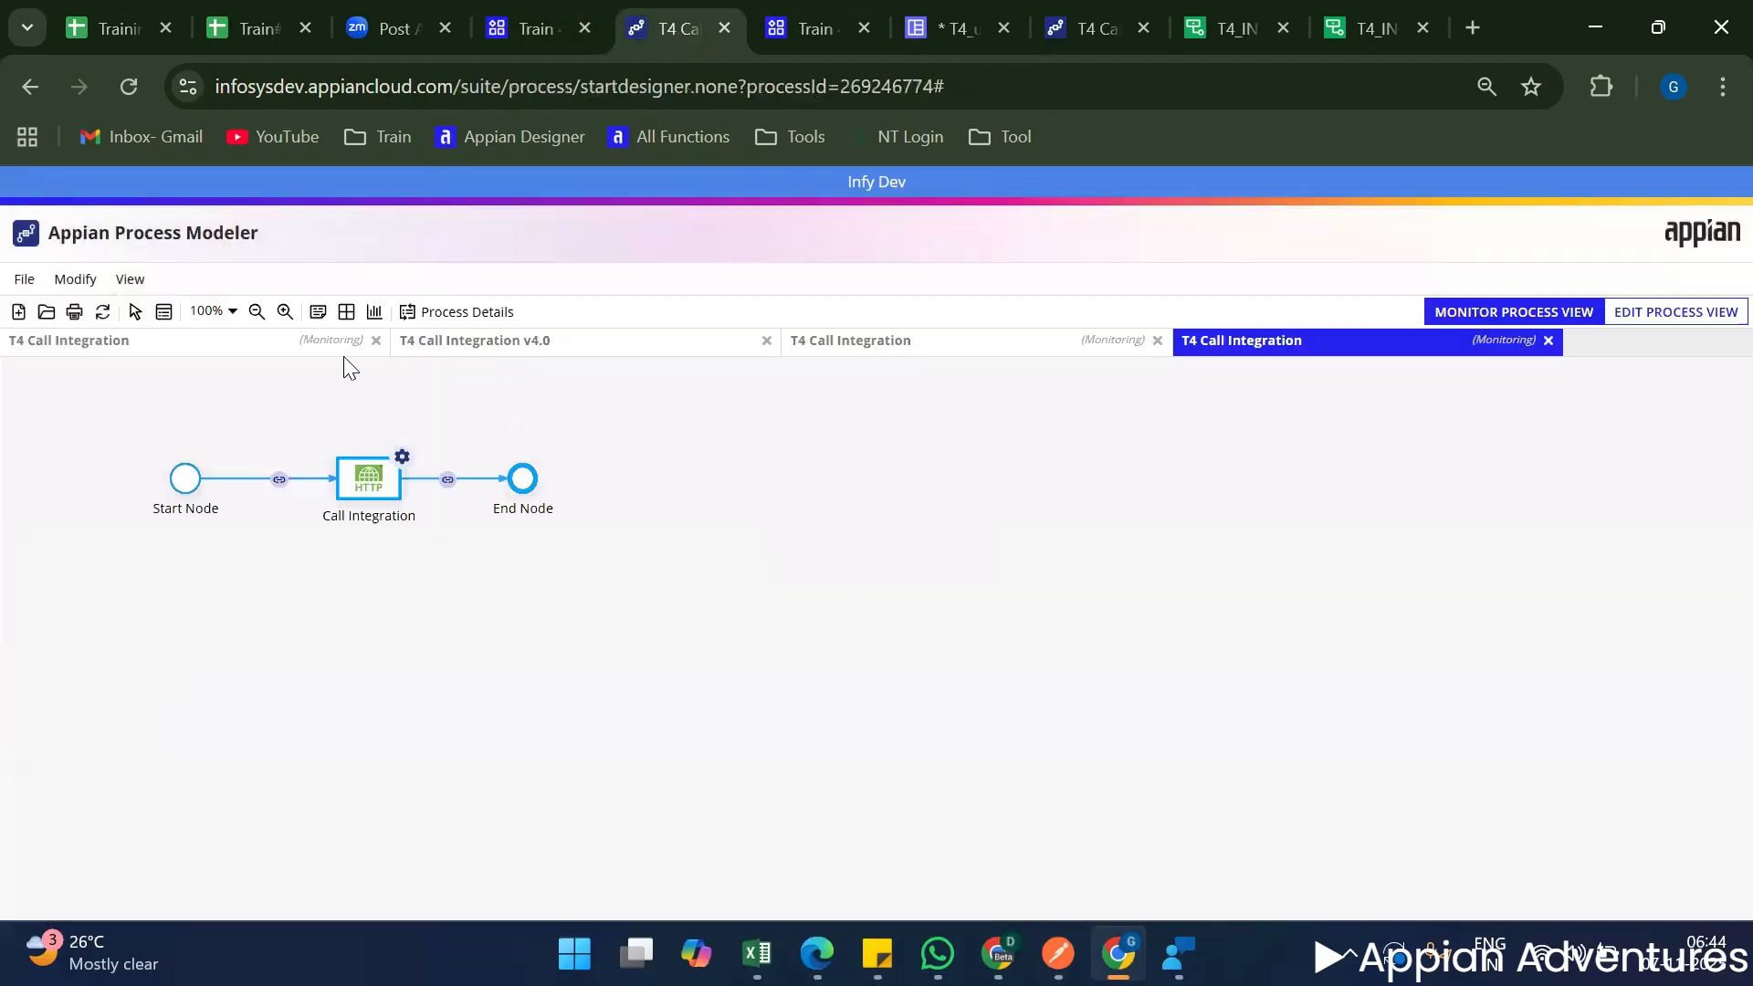
{"action": "left_click", "coordinate": [429, 311]}
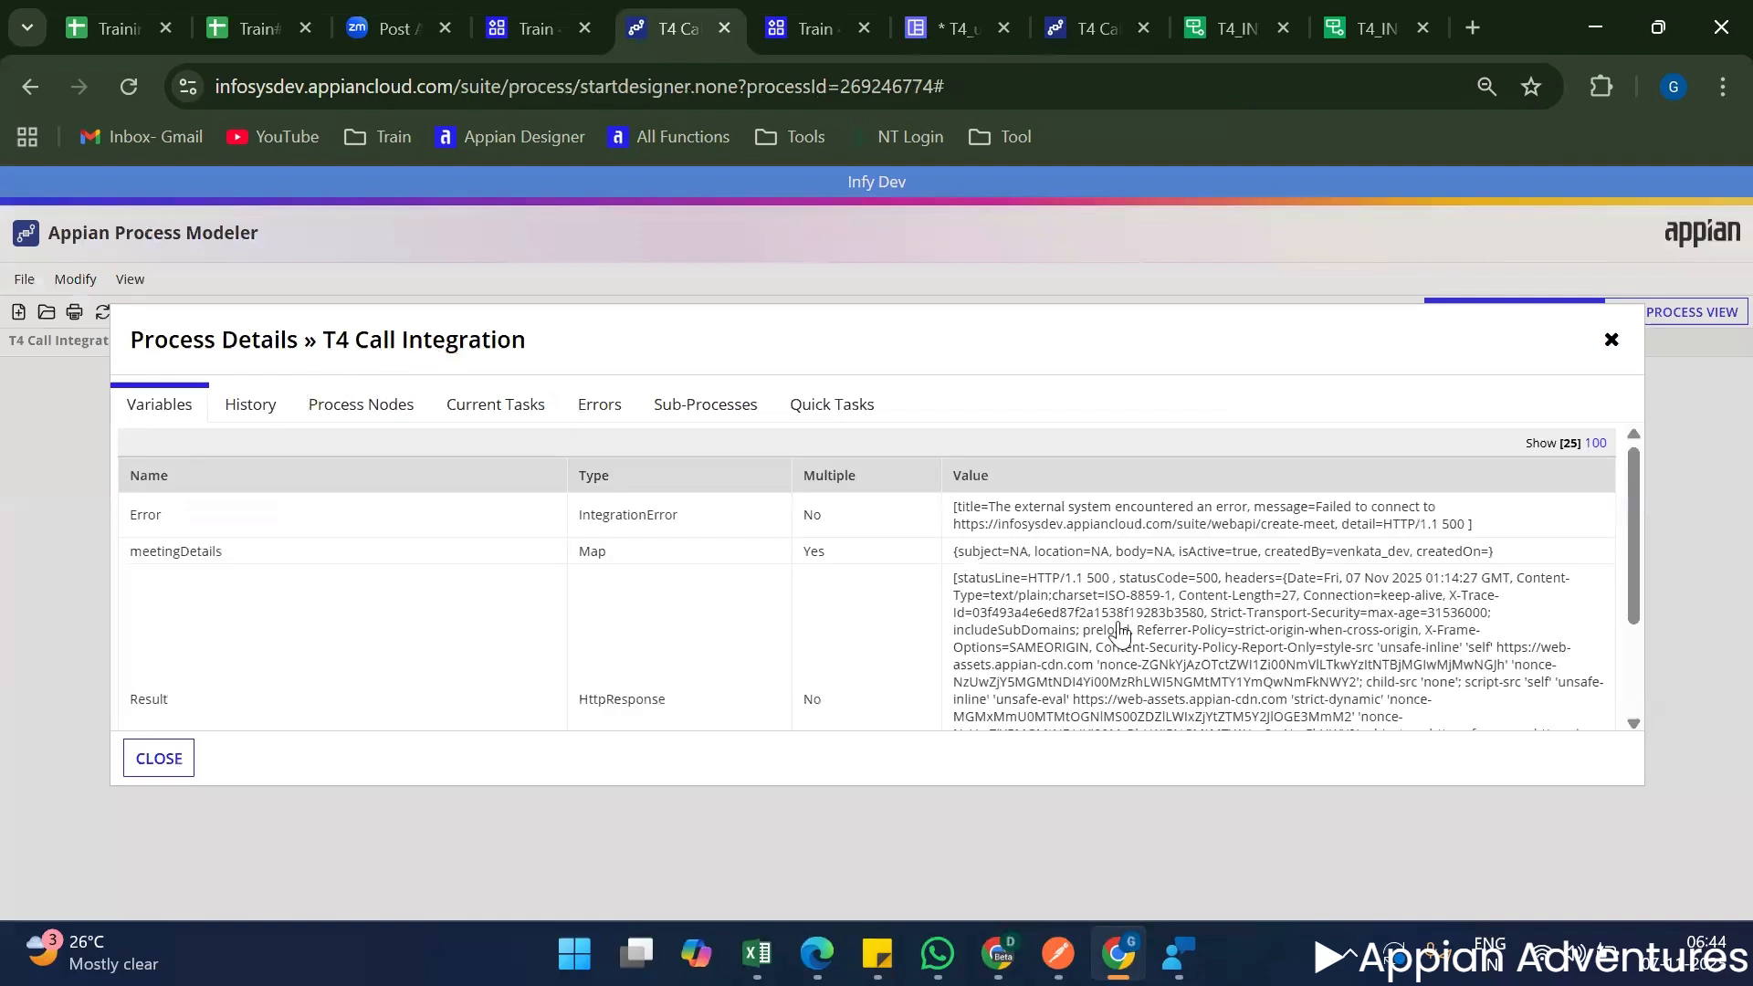
Review the latest run's Result variable and check the createdOn entry passed in meetingDetails.
{"action": "scroll", "coordinate": [1174, 657], "scroll_direction": "down", "scroll_amount": 5}
{"action": "scroll", "coordinate": [1177, 657], "scroll_direction": "up", "scroll_amount": 5}
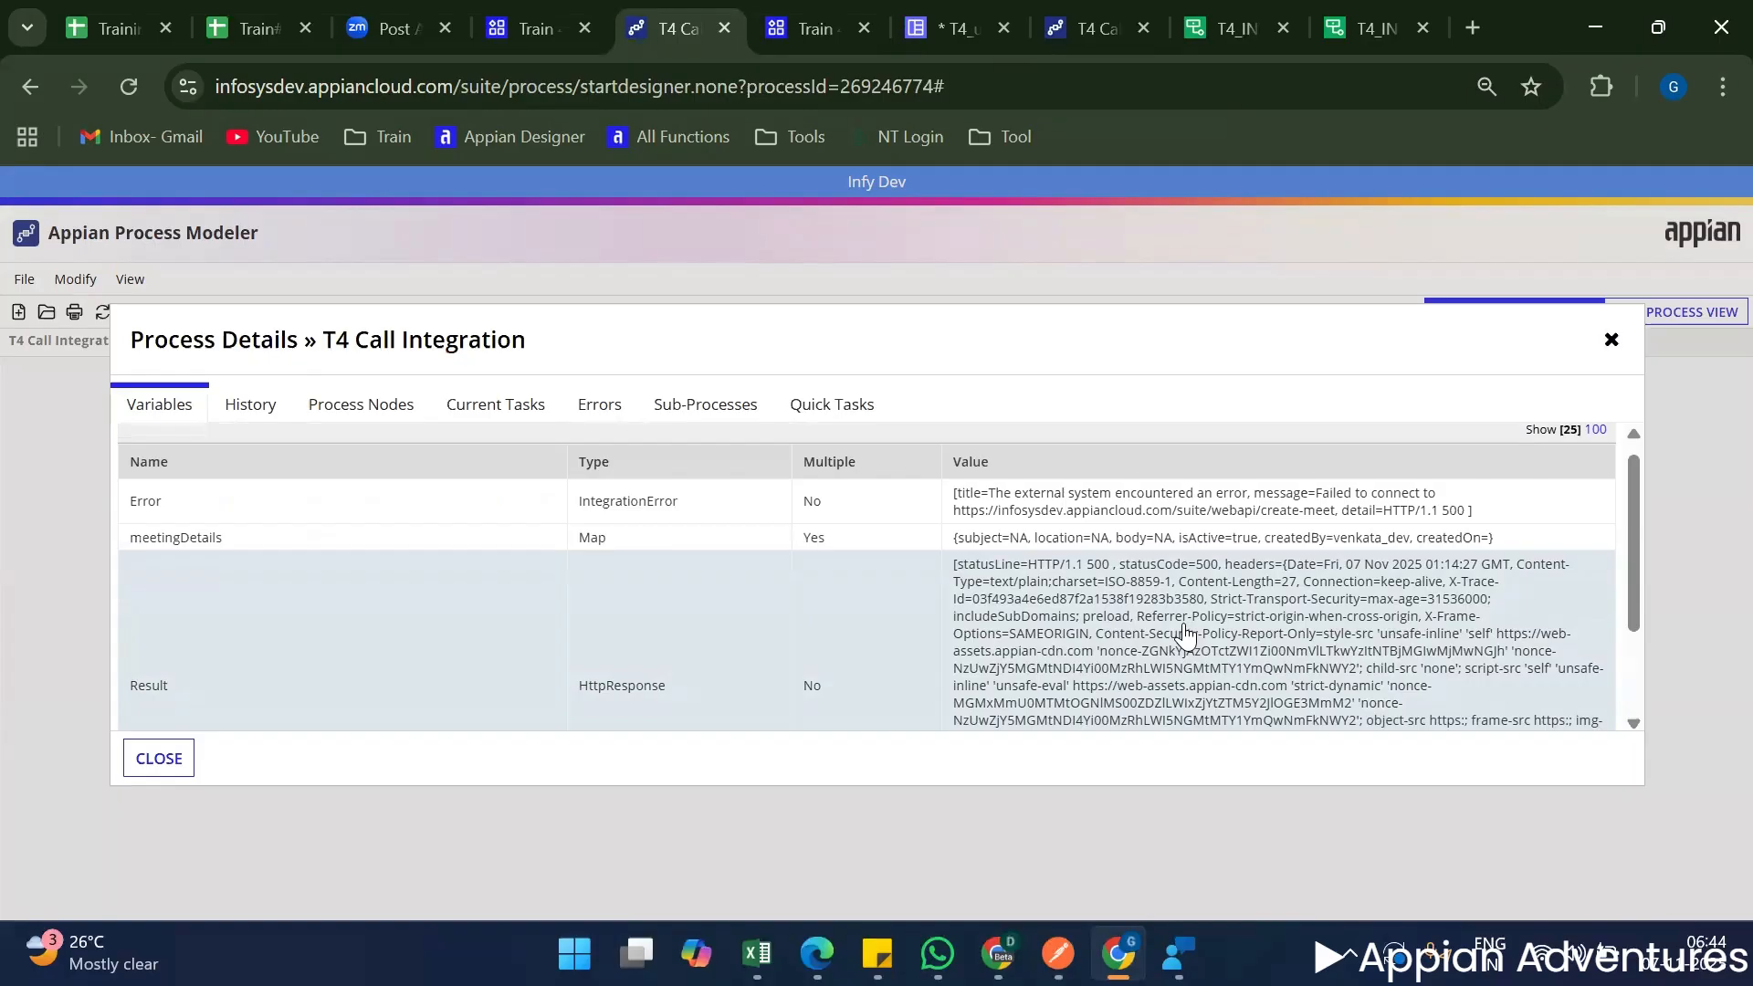
{"action": "double_click", "coordinate": [1474, 538]}
{"action": "double_click", "coordinate": [1484, 537]}
{"action": "left_click", "coordinate": [1445, 541]}
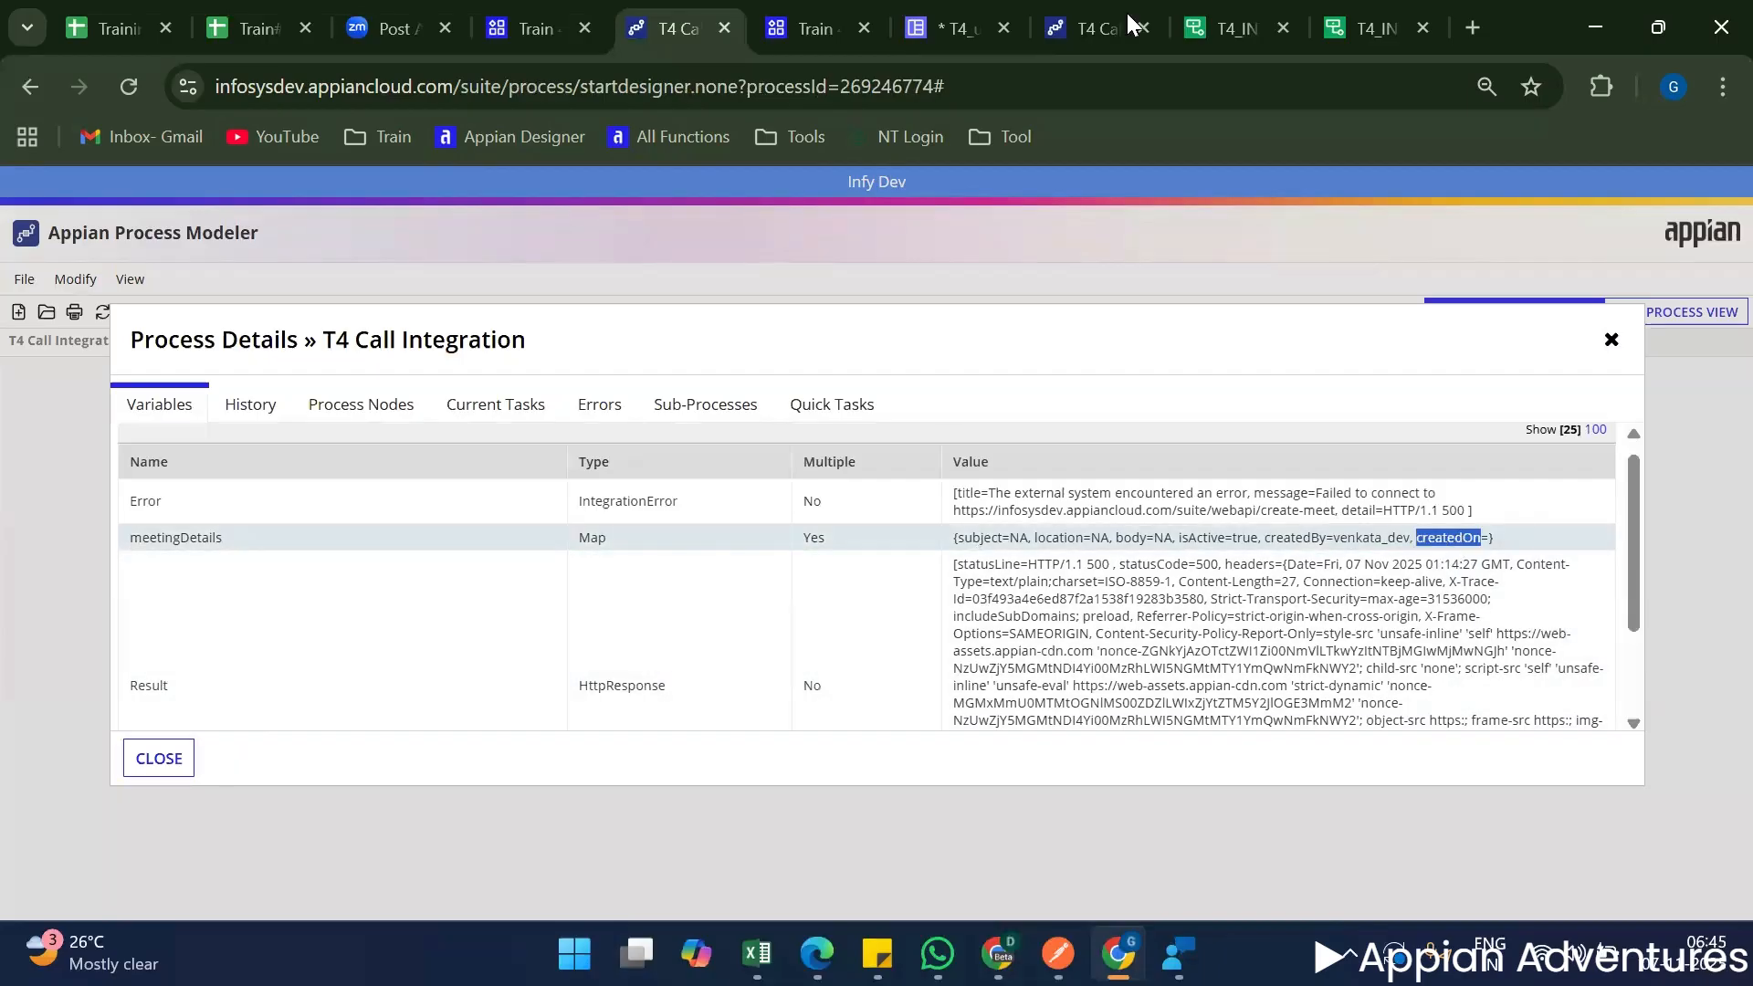
In T4_uiCreateMeeting, replace createdOn's value in local!intData with the text "05-11-2025" copied from the test input of T4_INT_postMeetingDetails.
{"action": "left_click", "coordinate": [945, 13]}
{"action": "scroll", "coordinate": [537, 626], "scroll_direction": "up", "scroll_amount": 20}
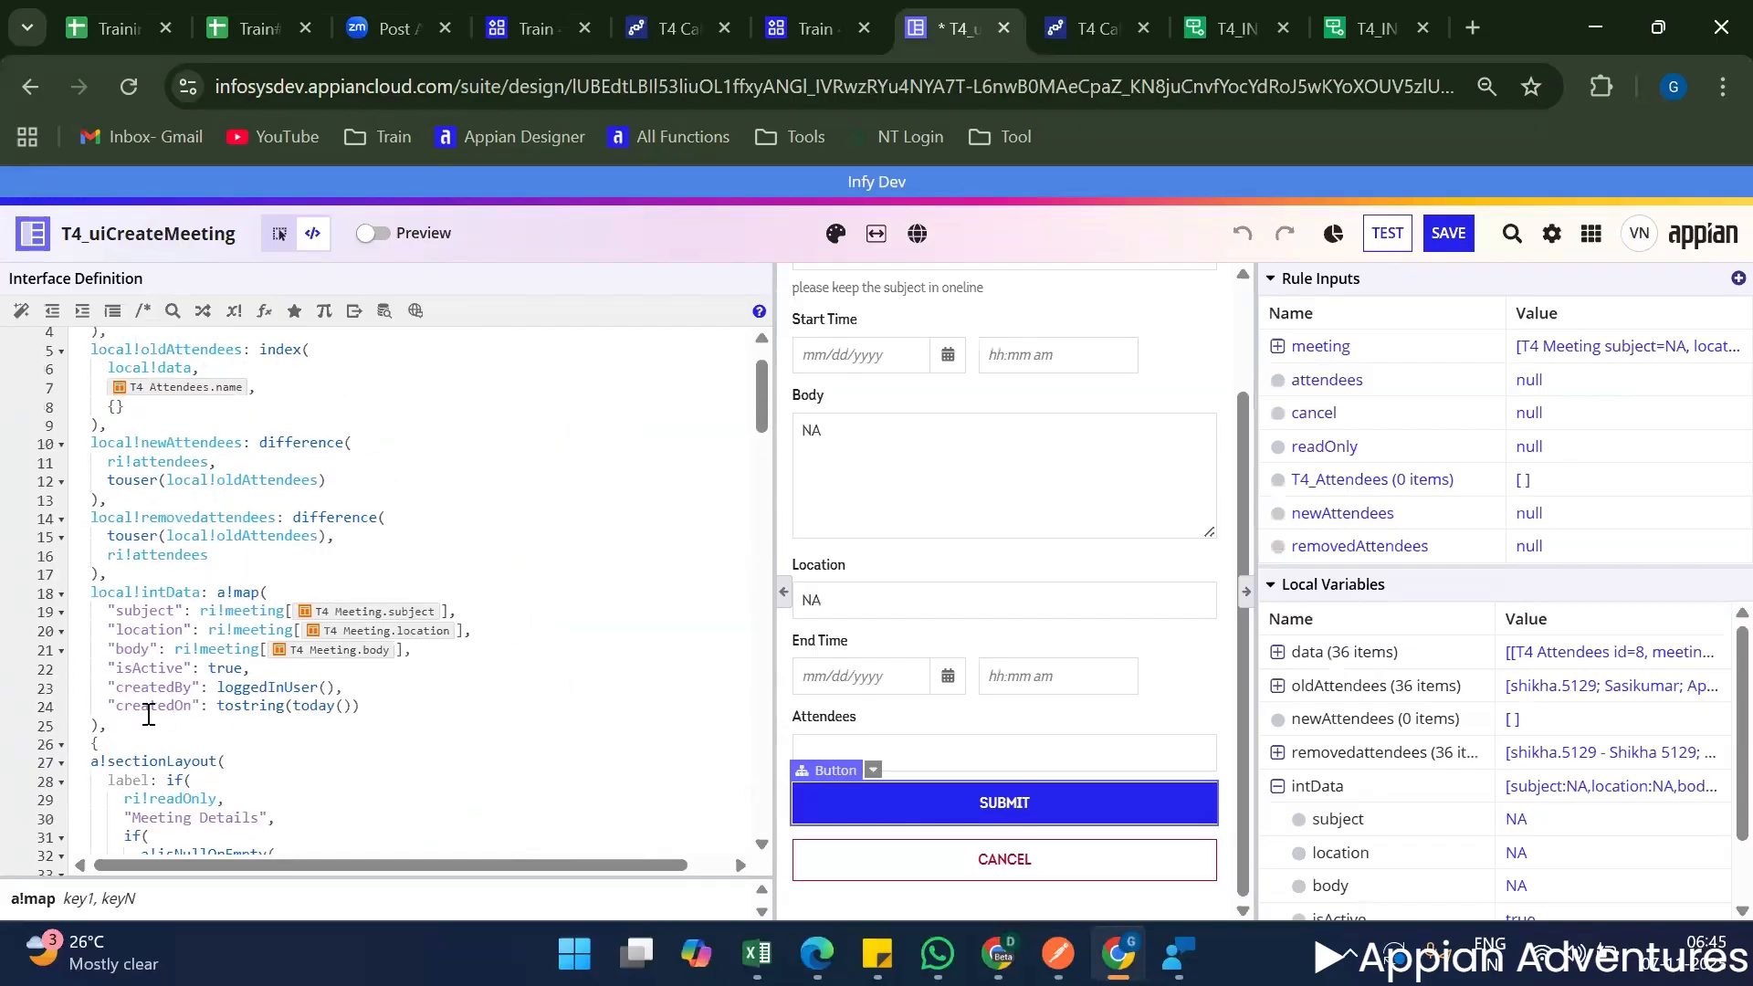
{"action": "left_click", "coordinate": [148, 712]}
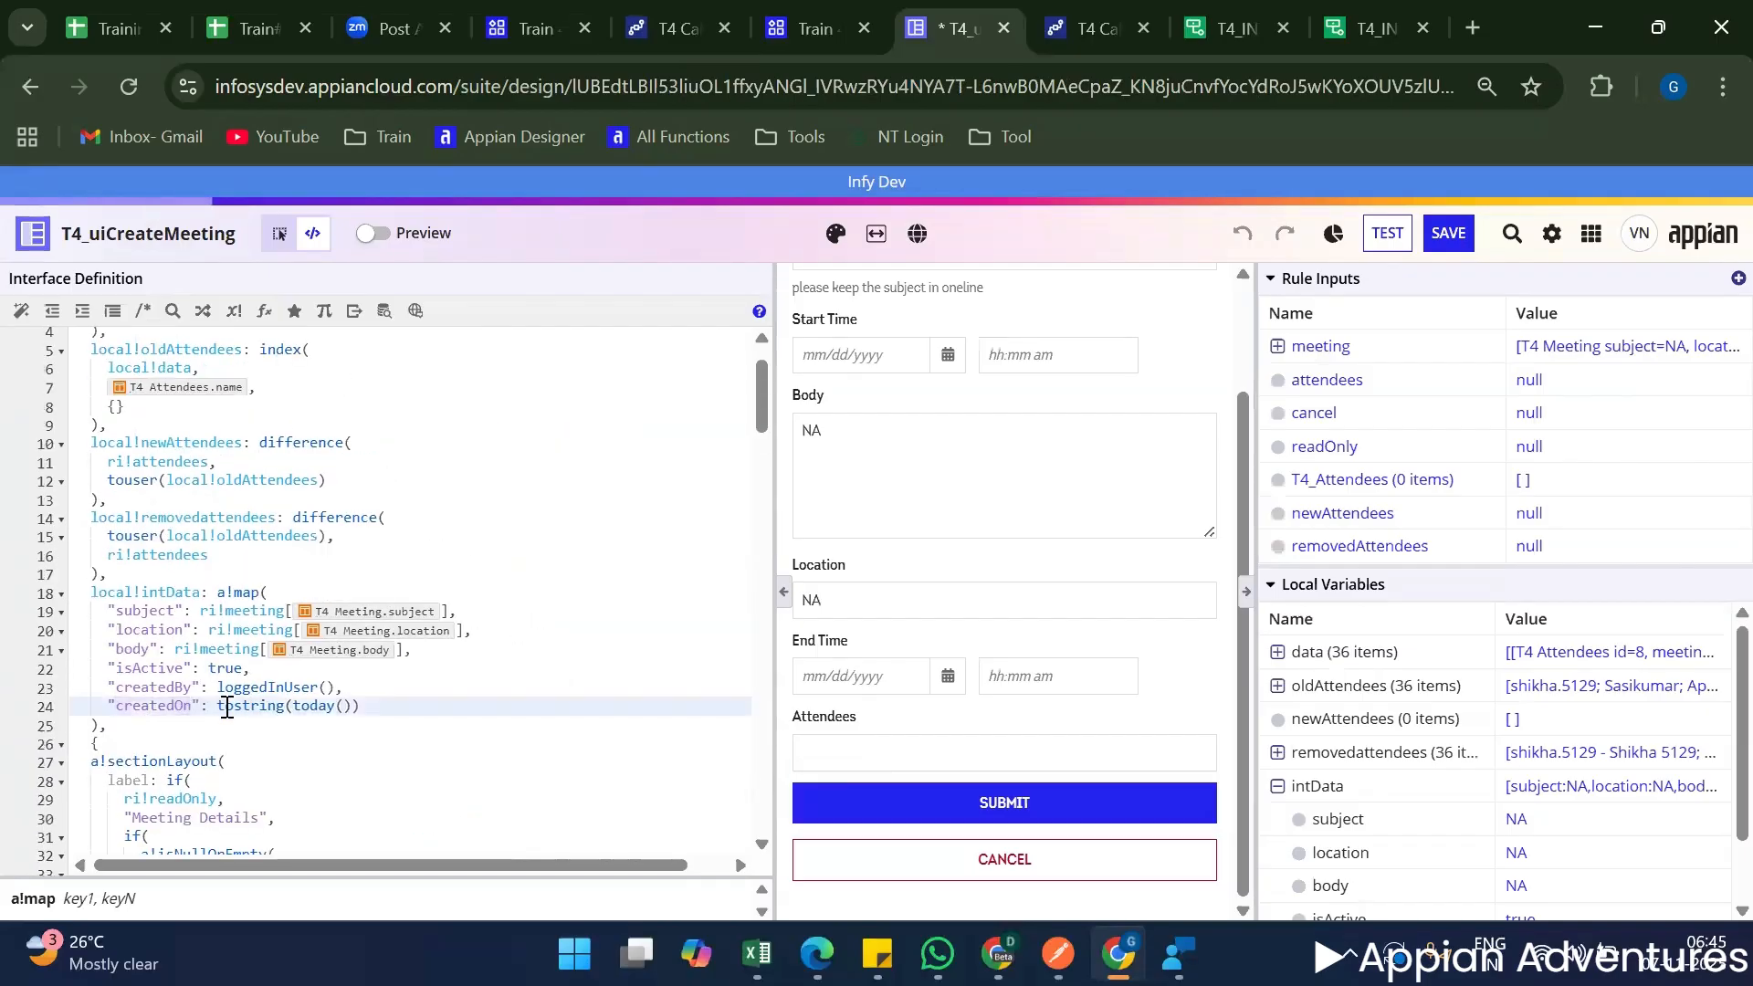
{"action": "left_click_drag", "start_coordinate": [220, 709], "coordinate": [383, 709]}
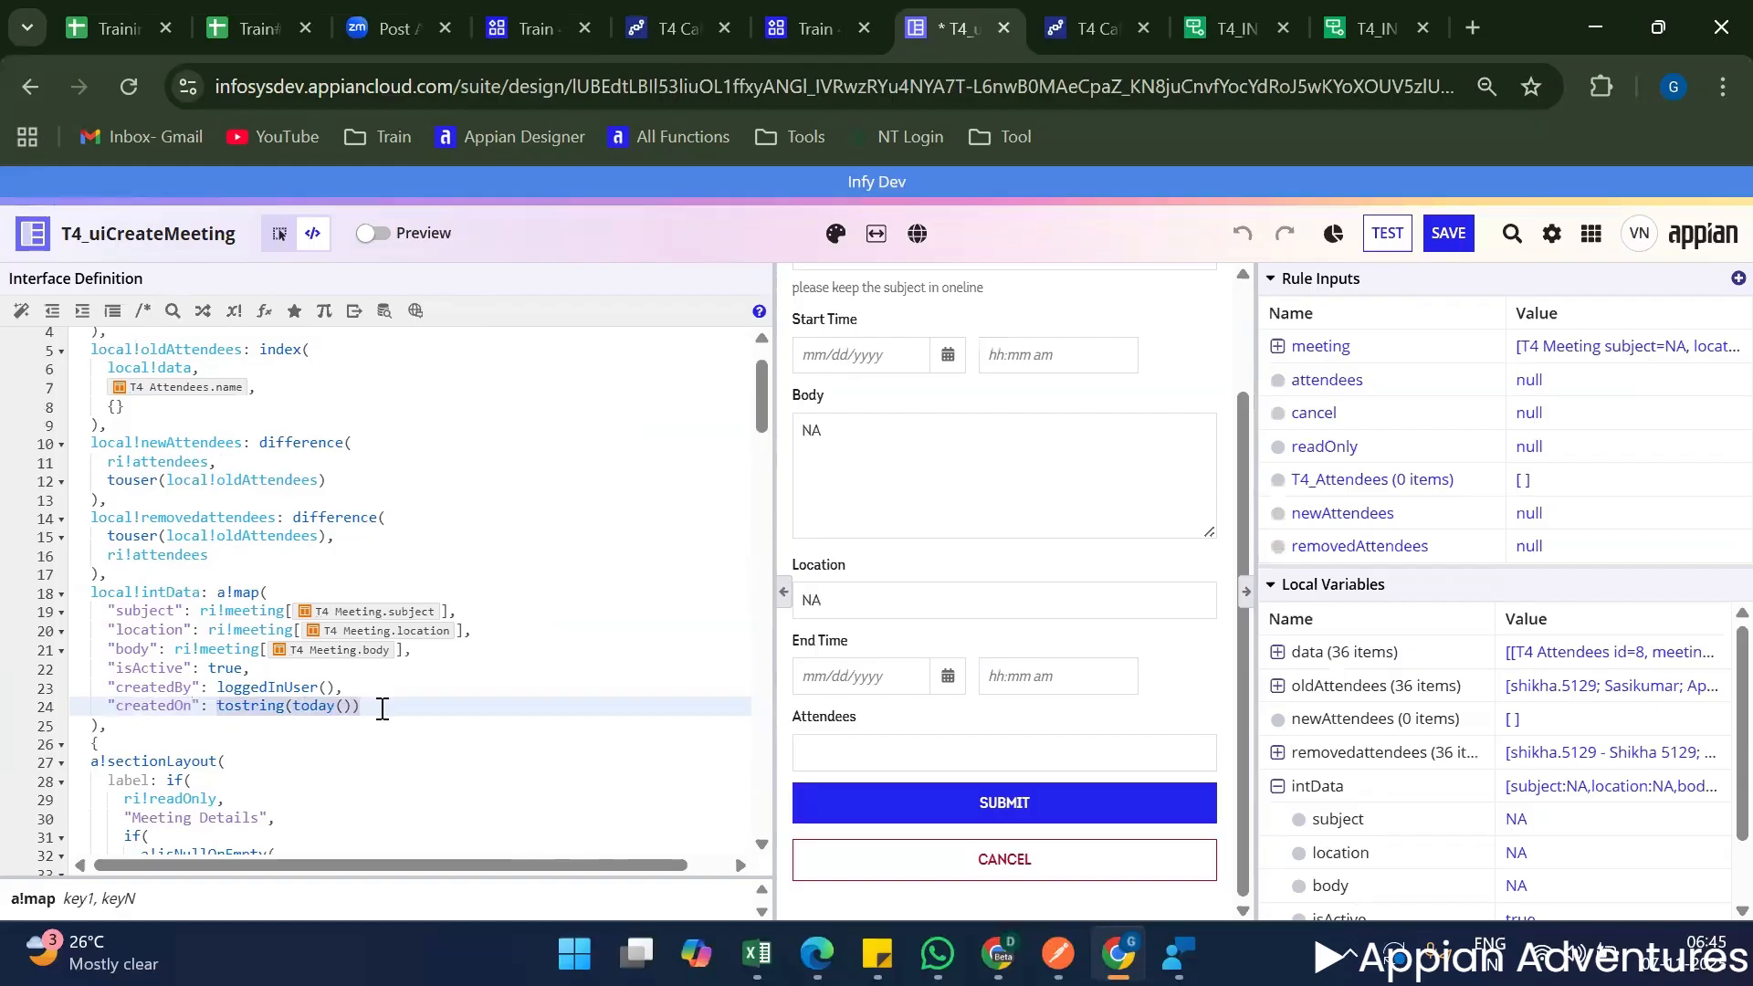
{"action": "type", "text": "\"createdOn\": \""}
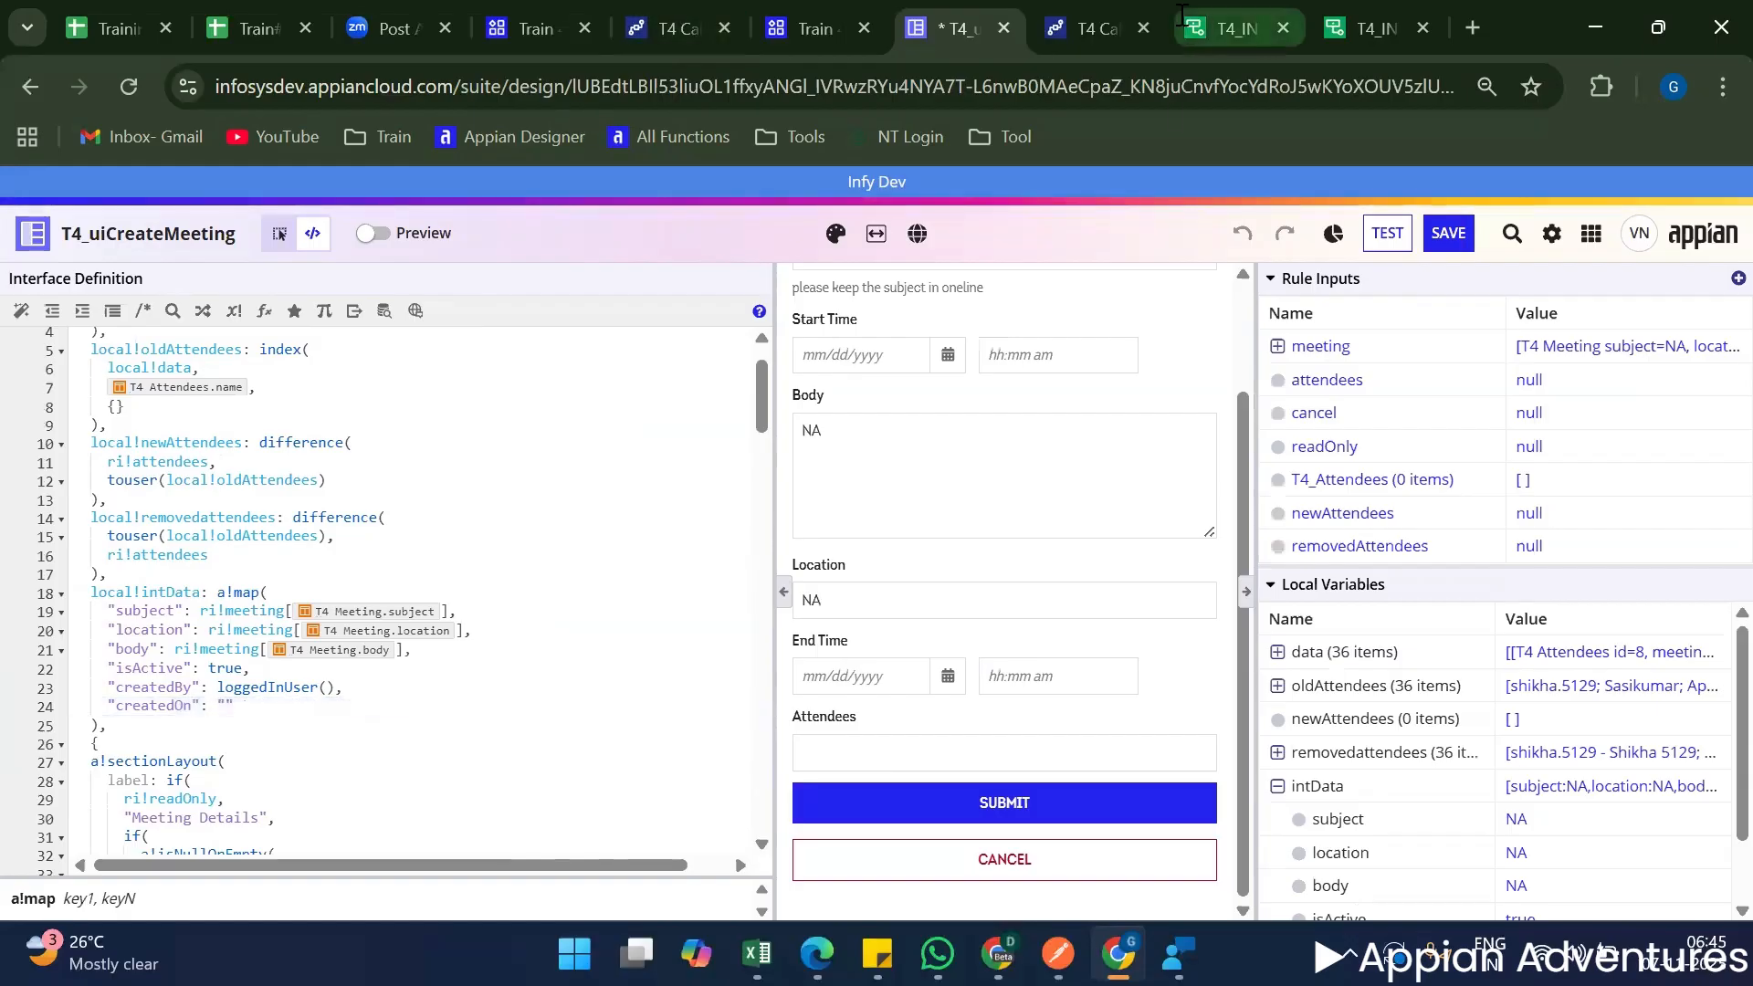
{"action": "left_click", "coordinate": [1237, 28]}
{"action": "left_click_drag", "start_coordinate": [1226, 421], "coordinate": [1311, 417]}
{"action": "key", "text": "ctrl+c"}
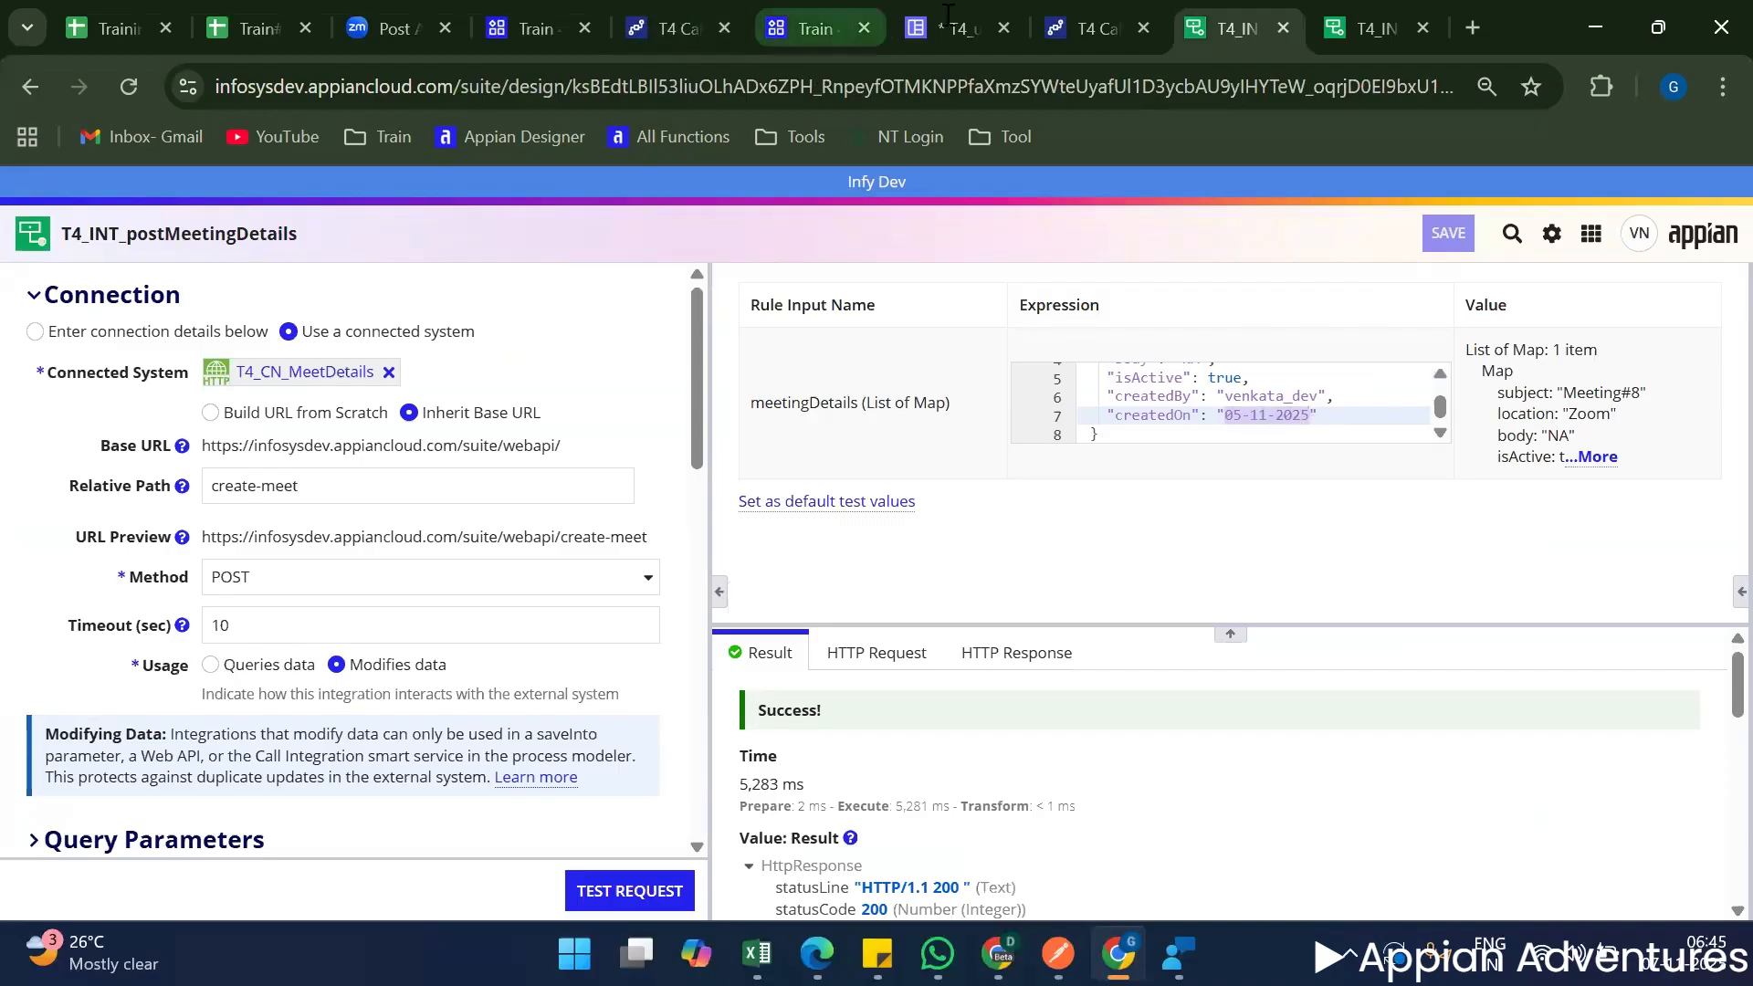
{"action": "left_click", "coordinate": [954, 28]}
{"action": "key", "text": "ctrl+v"}
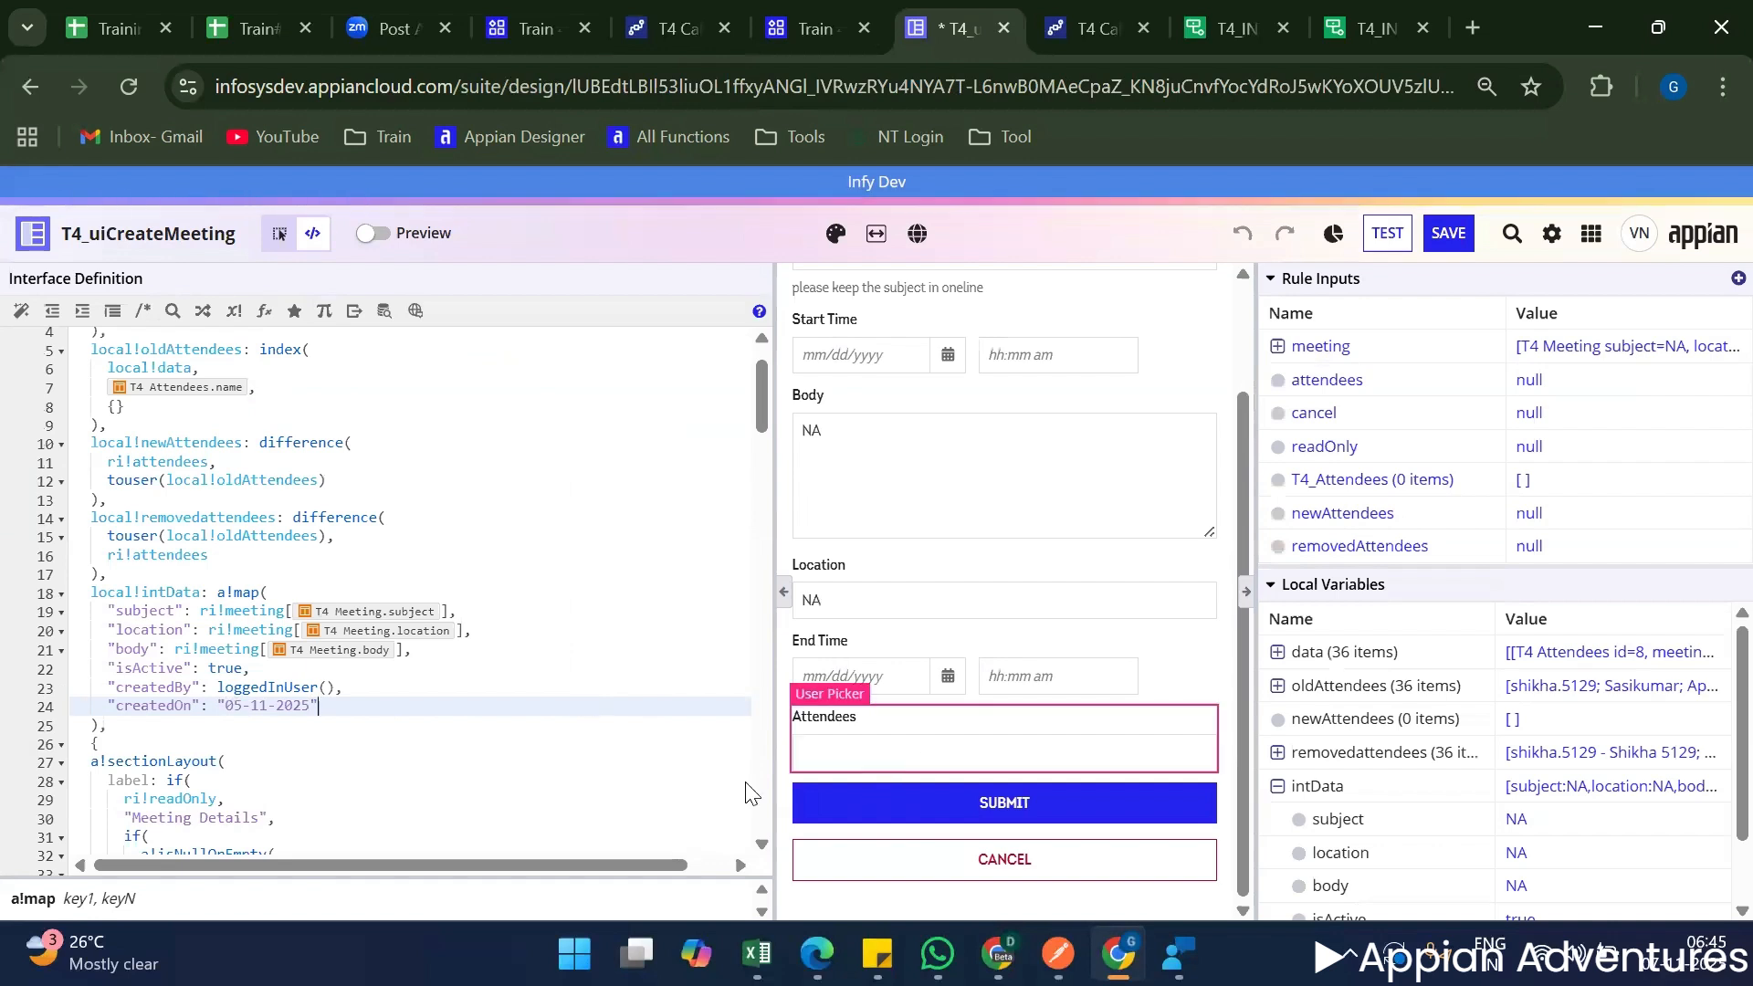
Submit the meeting form again and open the process details of the latest T4 Call Integration run from the Train 4 process activity.
{"action": "left_click", "coordinate": [1002, 800]}
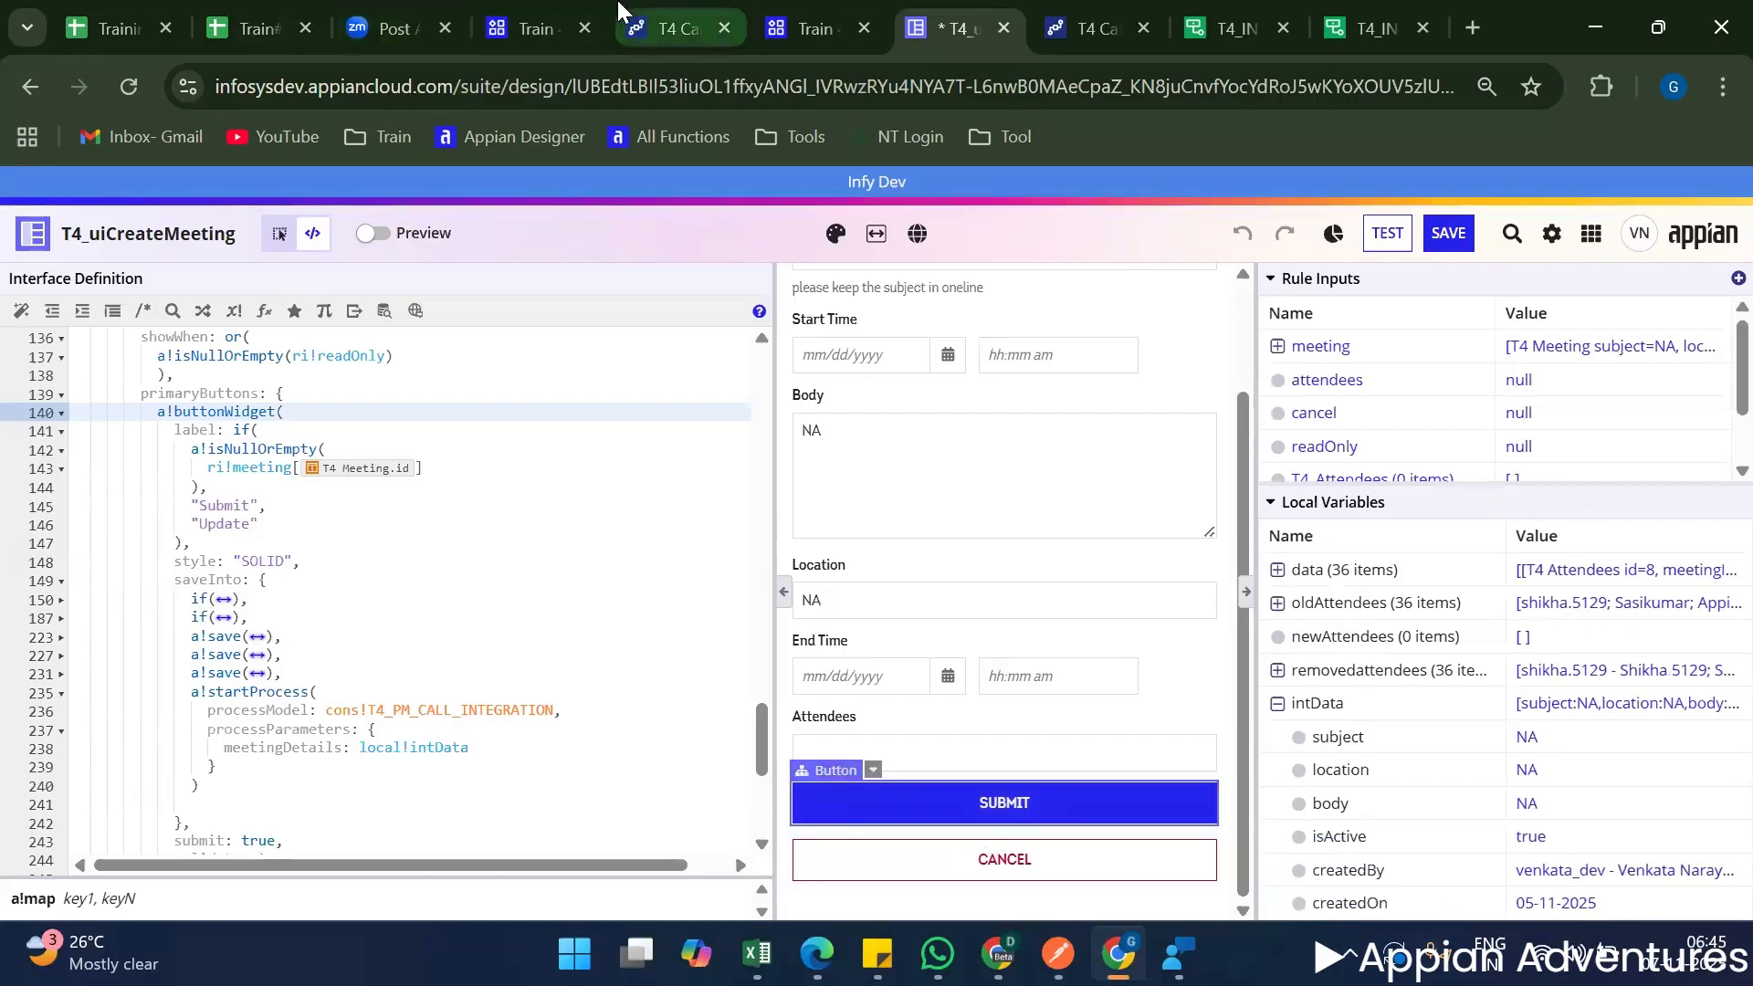
{"action": "left_click", "coordinate": [666, 13]}
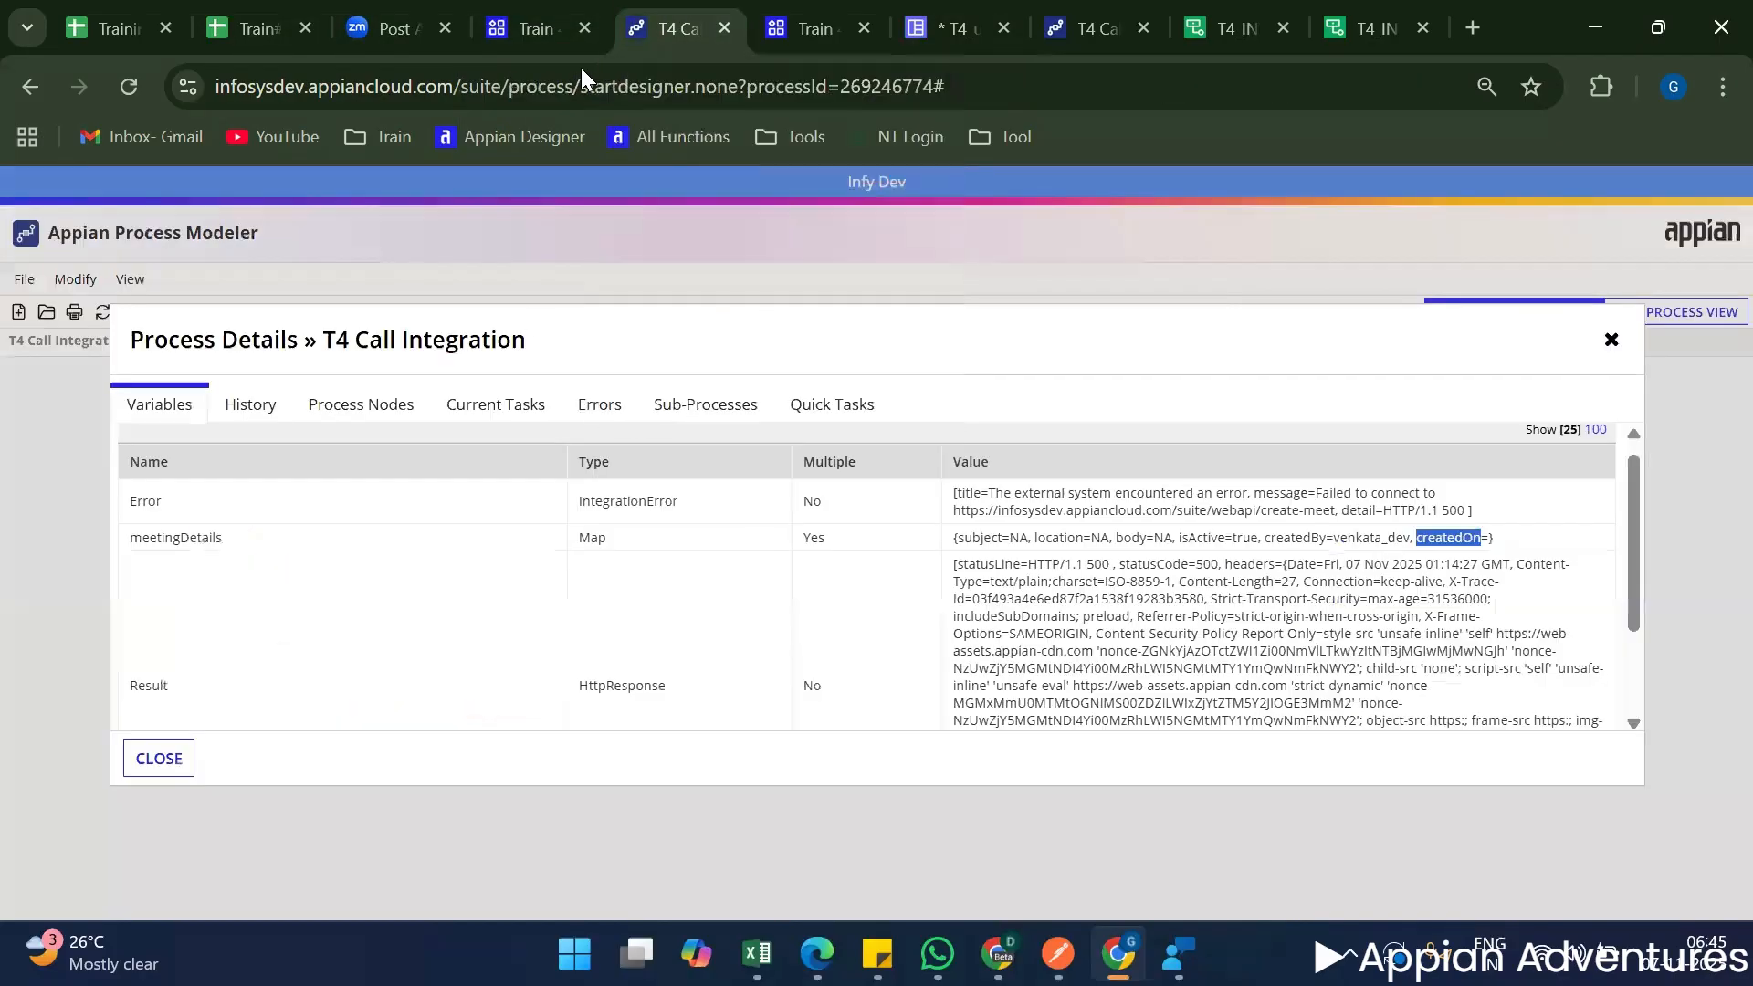
{"action": "left_click", "coordinate": [547, 16]}
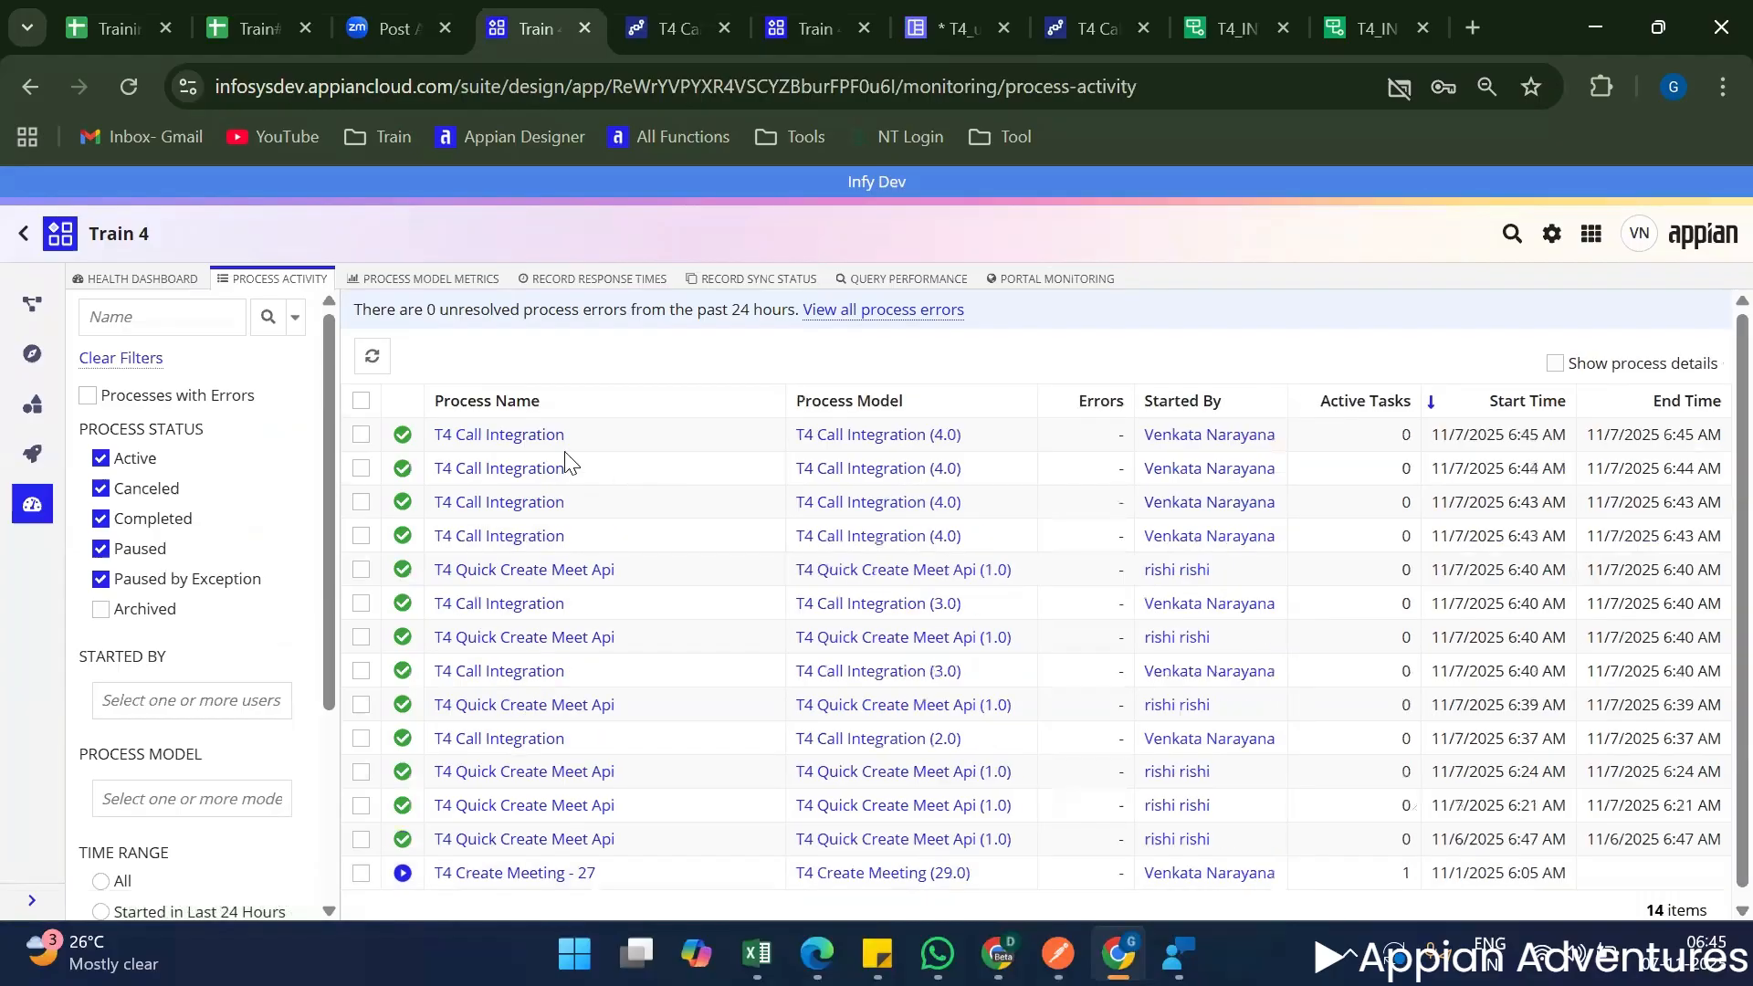
{"action": "left_click", "coordinate": [509, 439]}
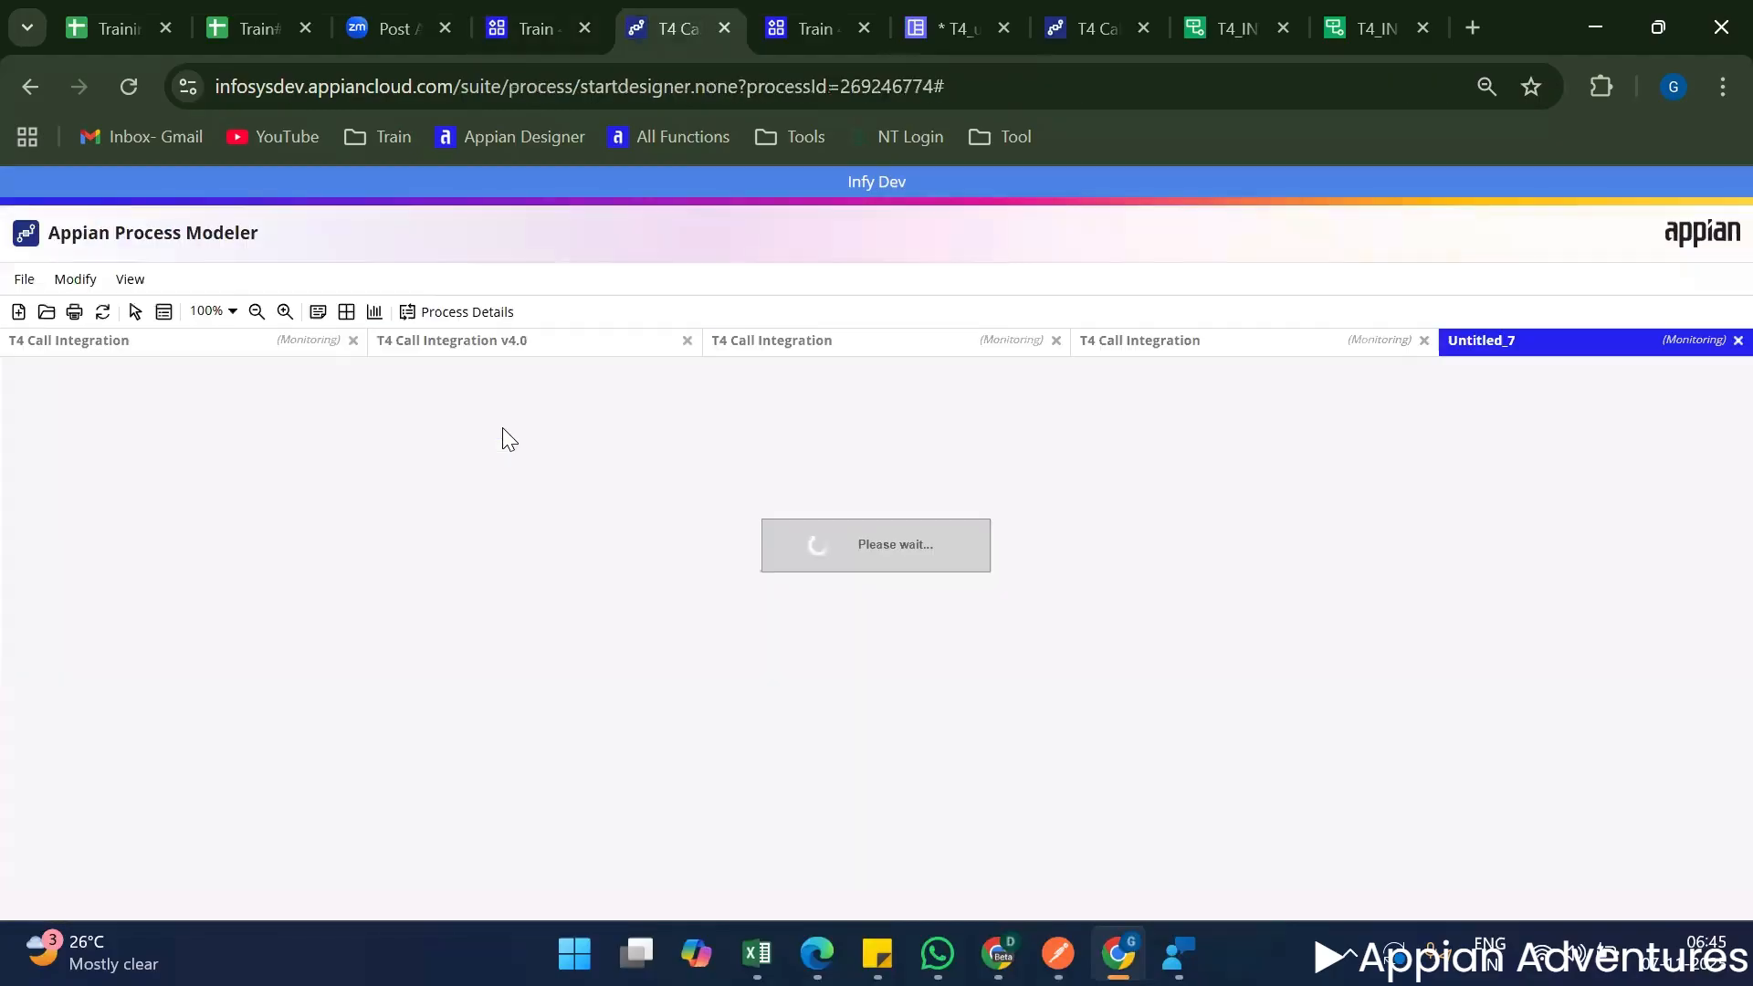
{"action": "left_click", "coordinate": [451, 313]}
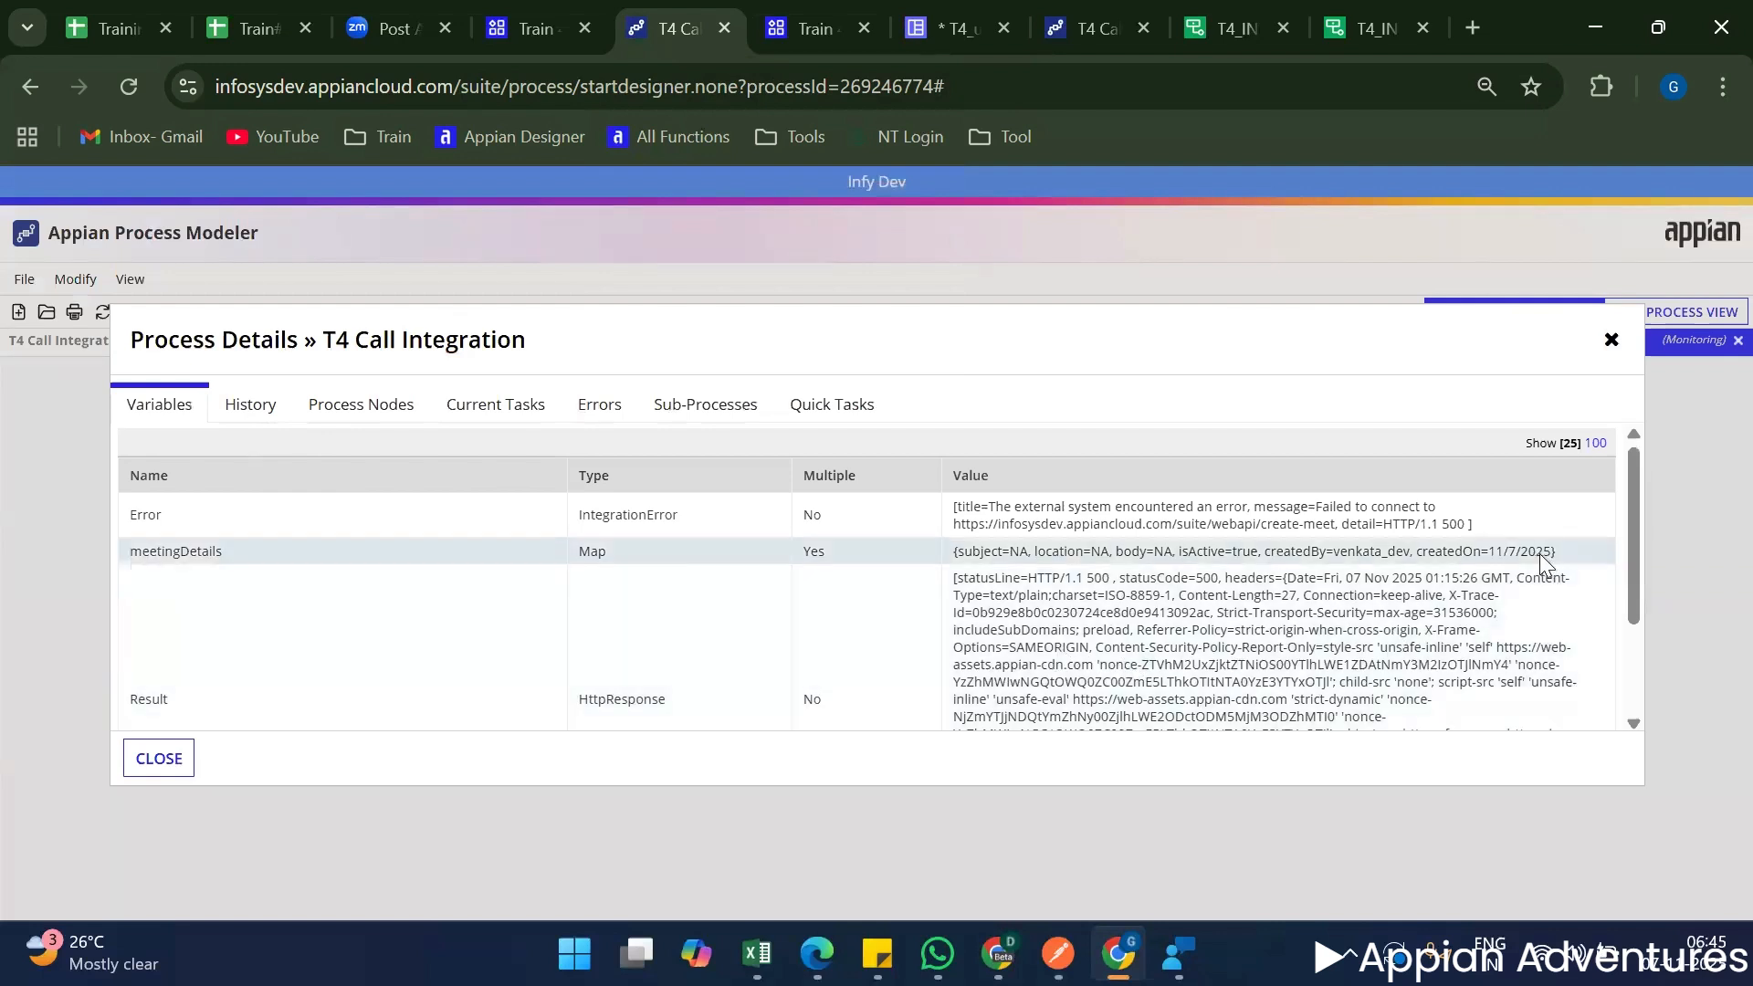
Check the createdOn entry in the run's meetingDetails variable and review its Result and Success variables.
{"action": "double_click", "coordinate": [1538, 553]}
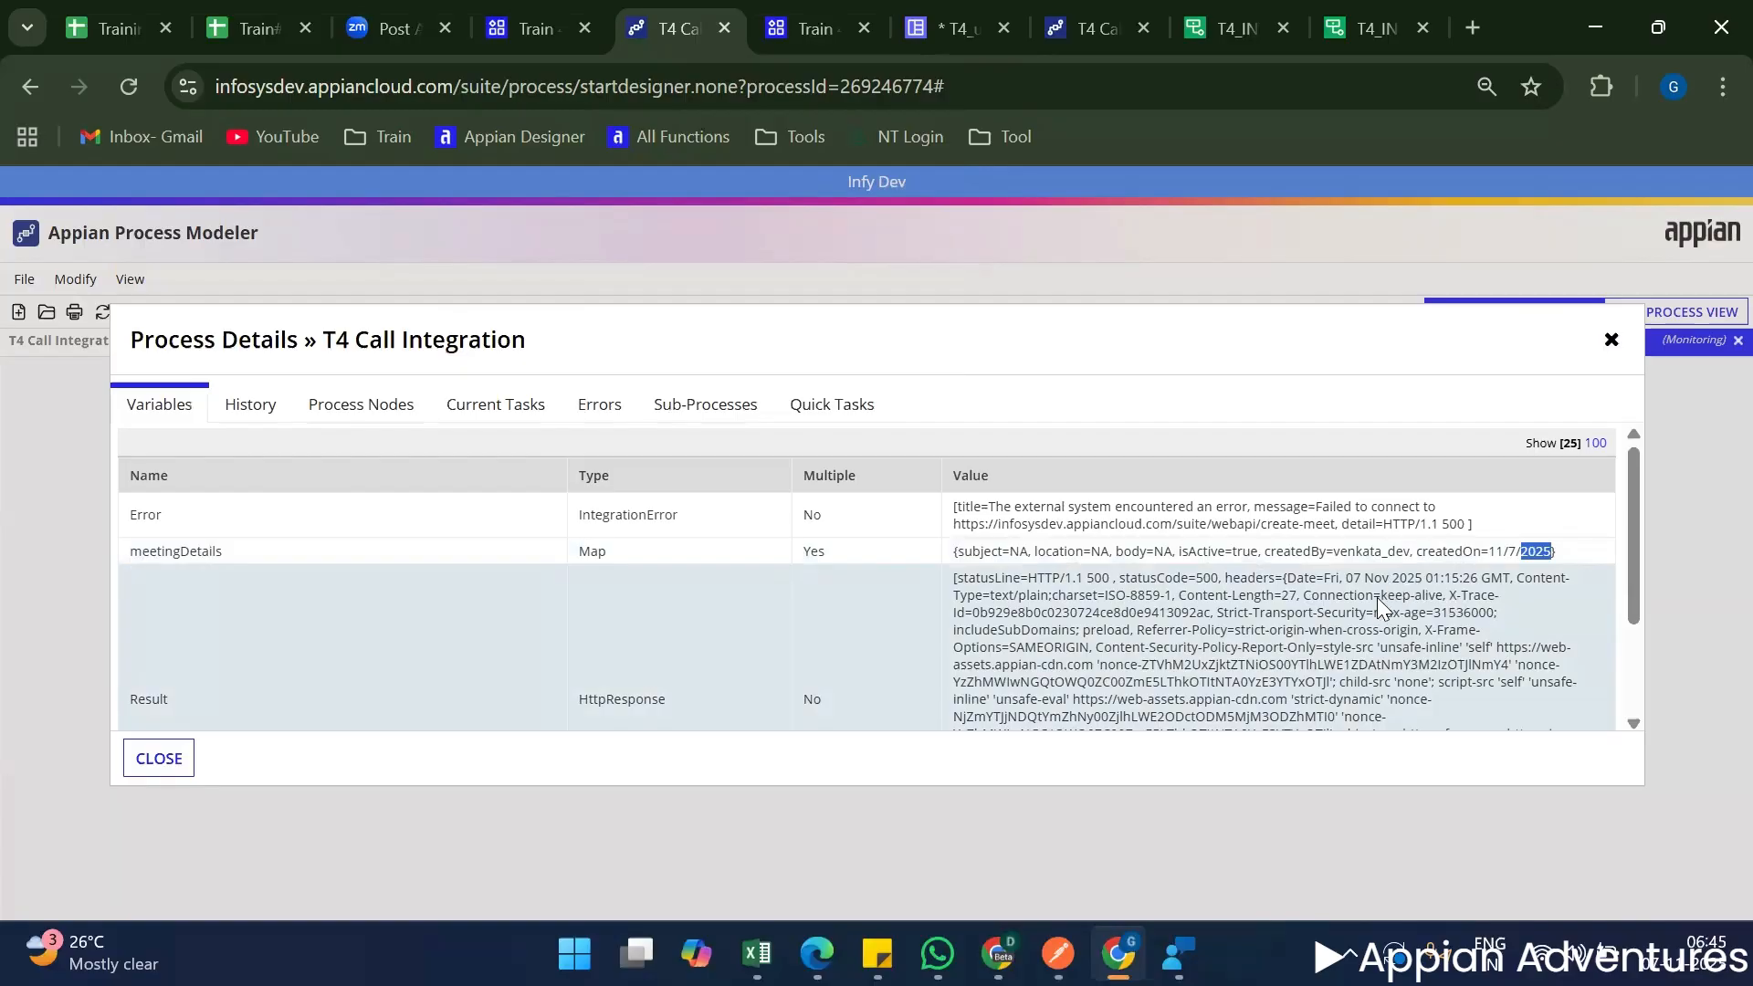
{"action": "scroll", "coordinate": [1376, 601], "scroll_direction": "down", "scroll_amount": 2}
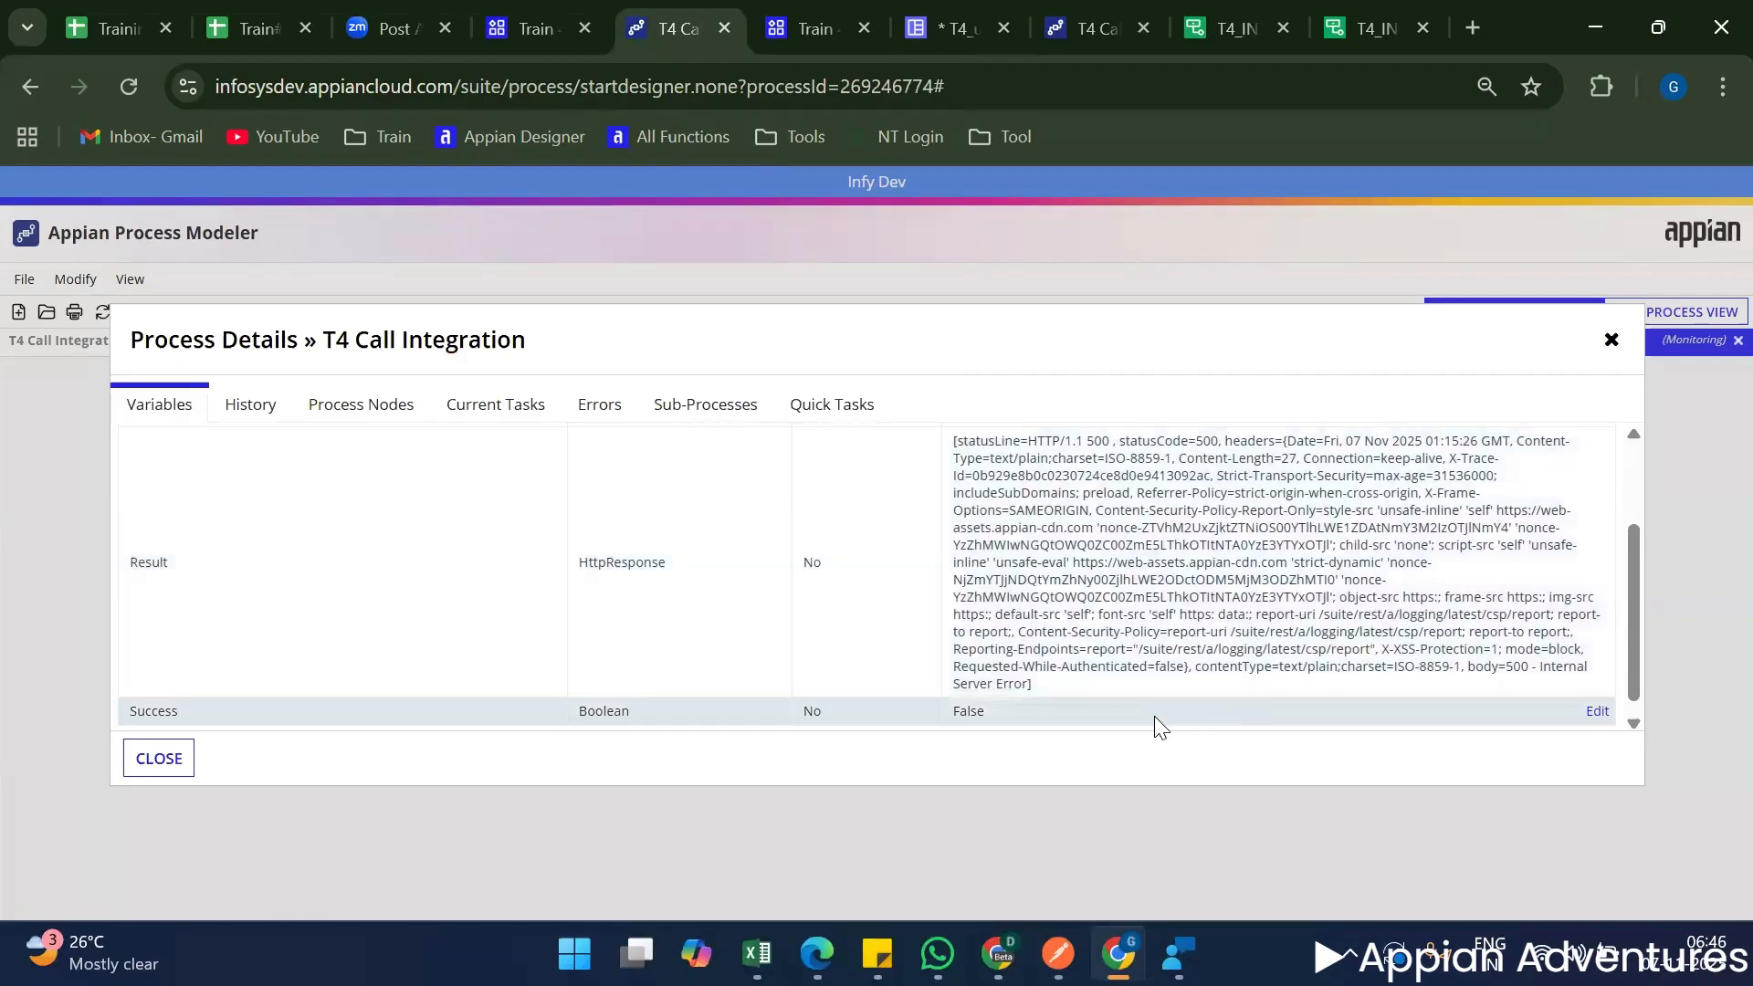
{"action": "scroll", "coordinate": [1154, 718], "scroll_direction": "down", "scroll_amount": 1}
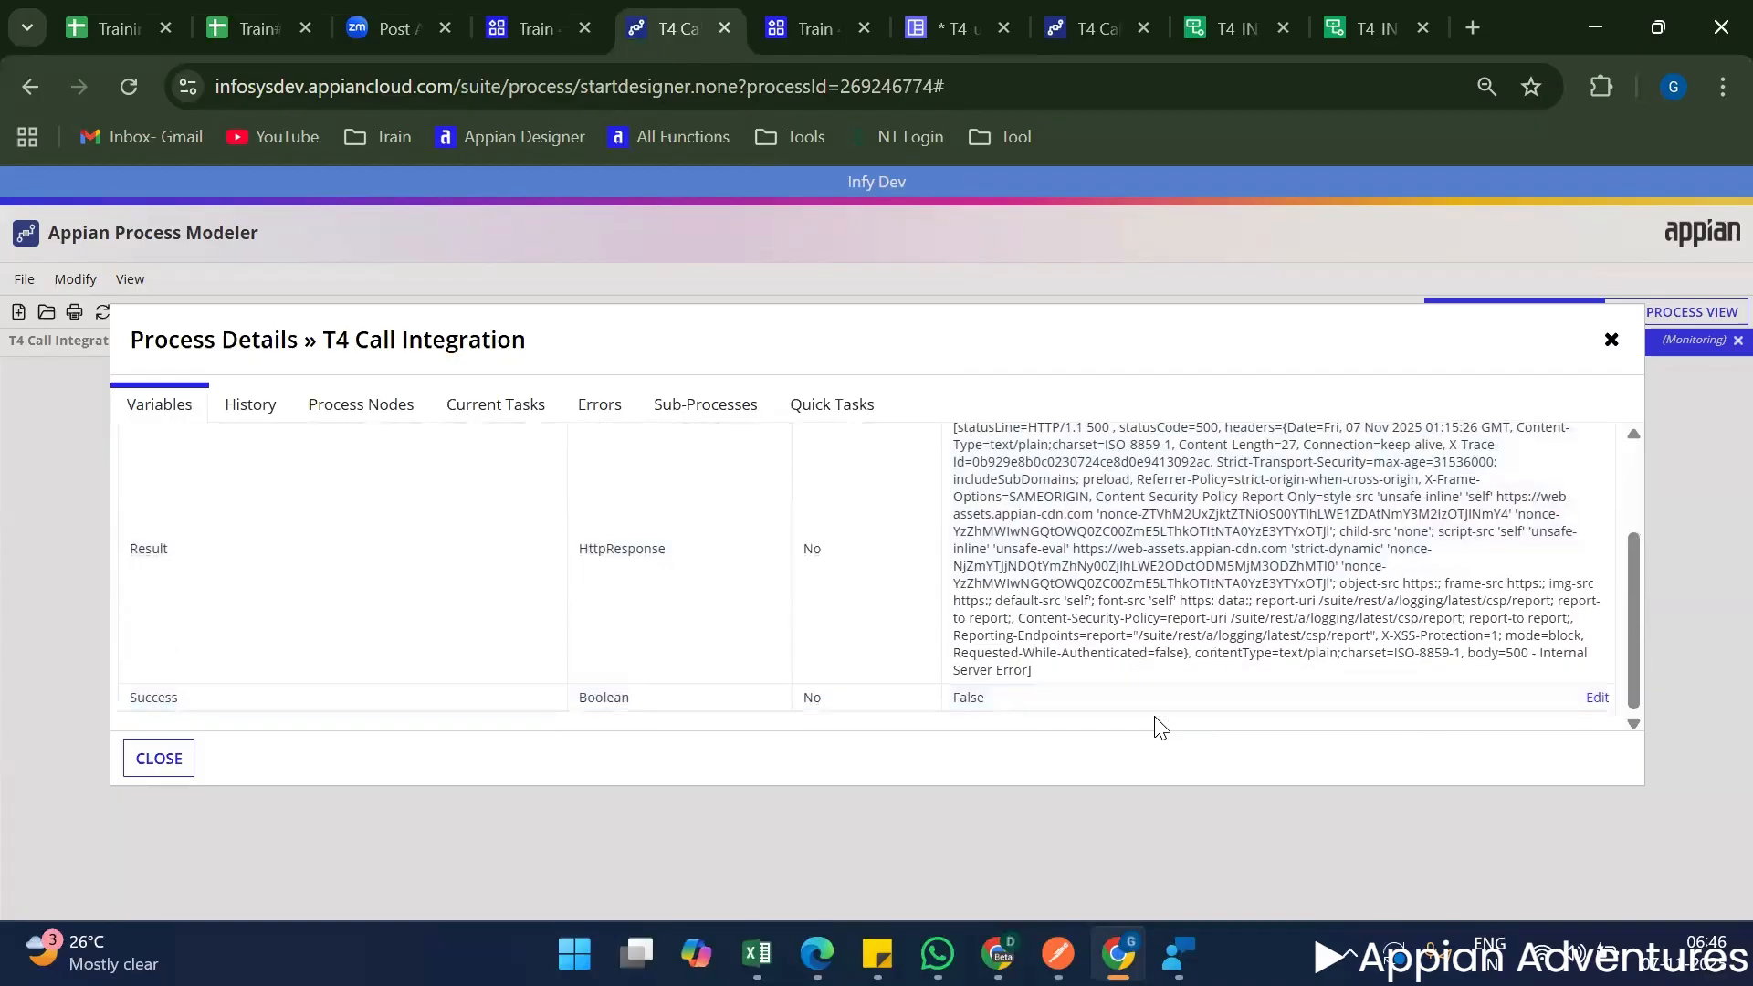
{"action": "scroll", "coordinate": [1159, 725], "scroll_direction": "up", "scroll_amount": 3}
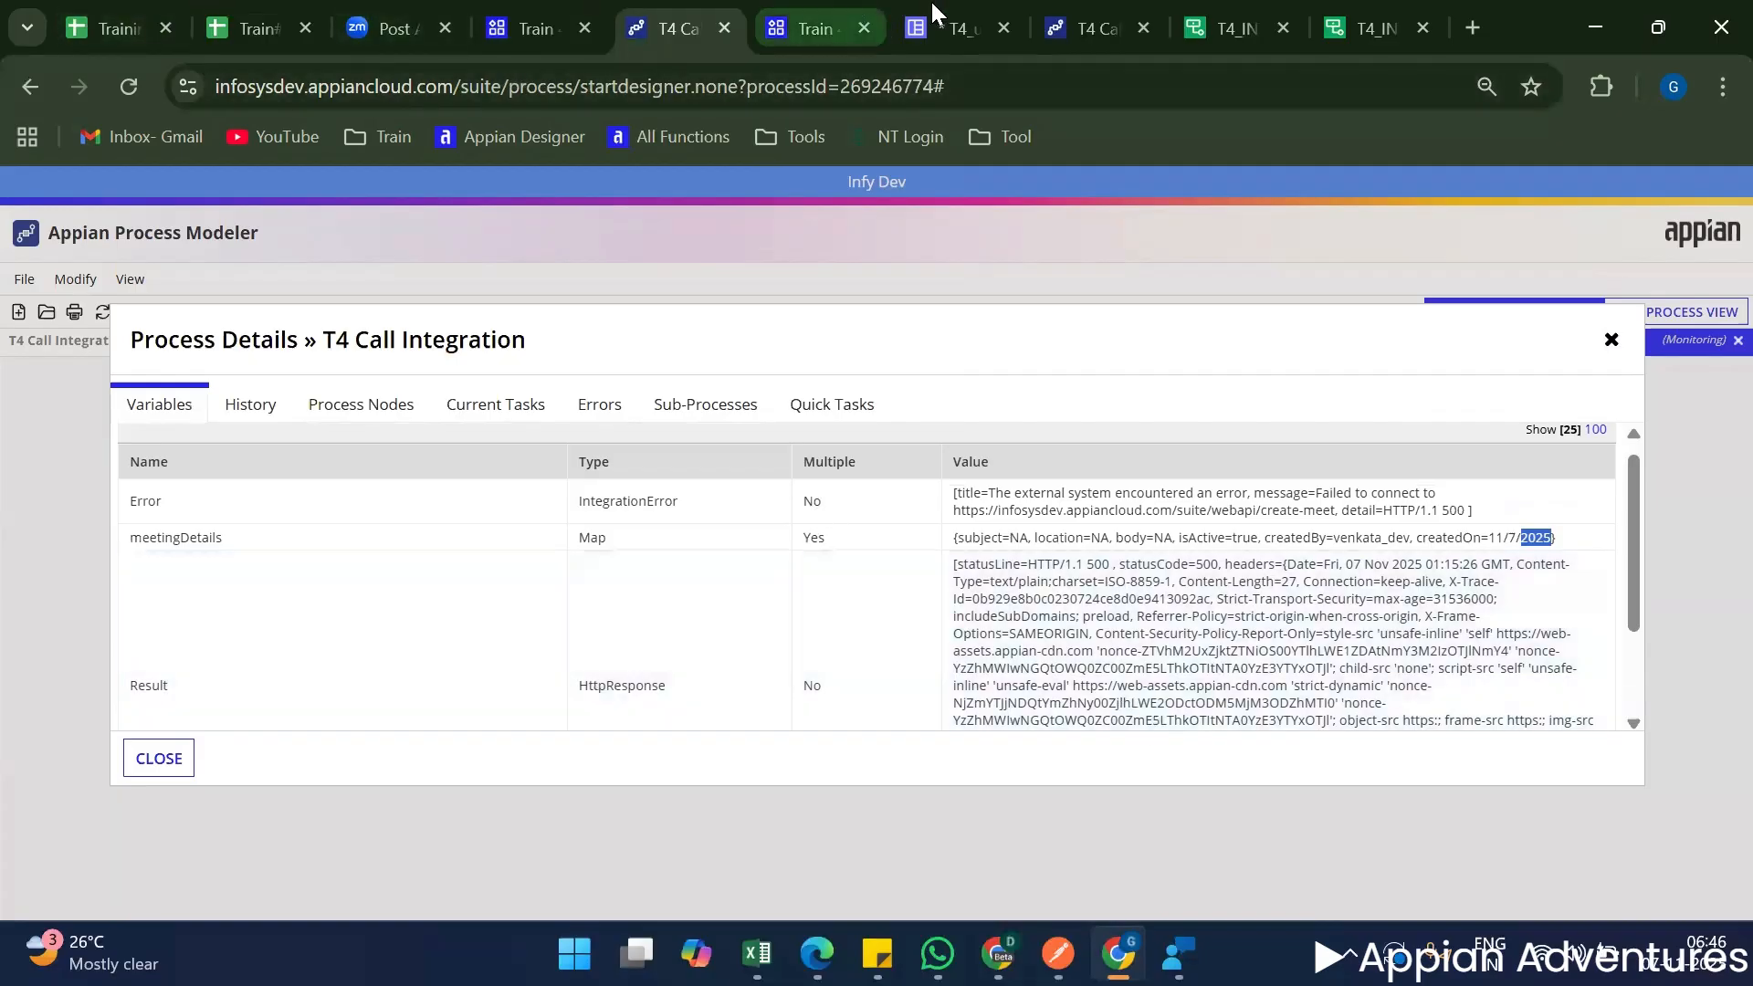
Review the Submit button's a!startProcess call in T4_uiCreateMeeting and copy the whole meetingDetails test expression from T4_INT_postMeetingDetails.
{"action": "left_click", "coordinate": [912, 25]}
{"action": "scroll", "coordinate": [563, 591], "scroll_direction": "down", "scroll_amount": 15}
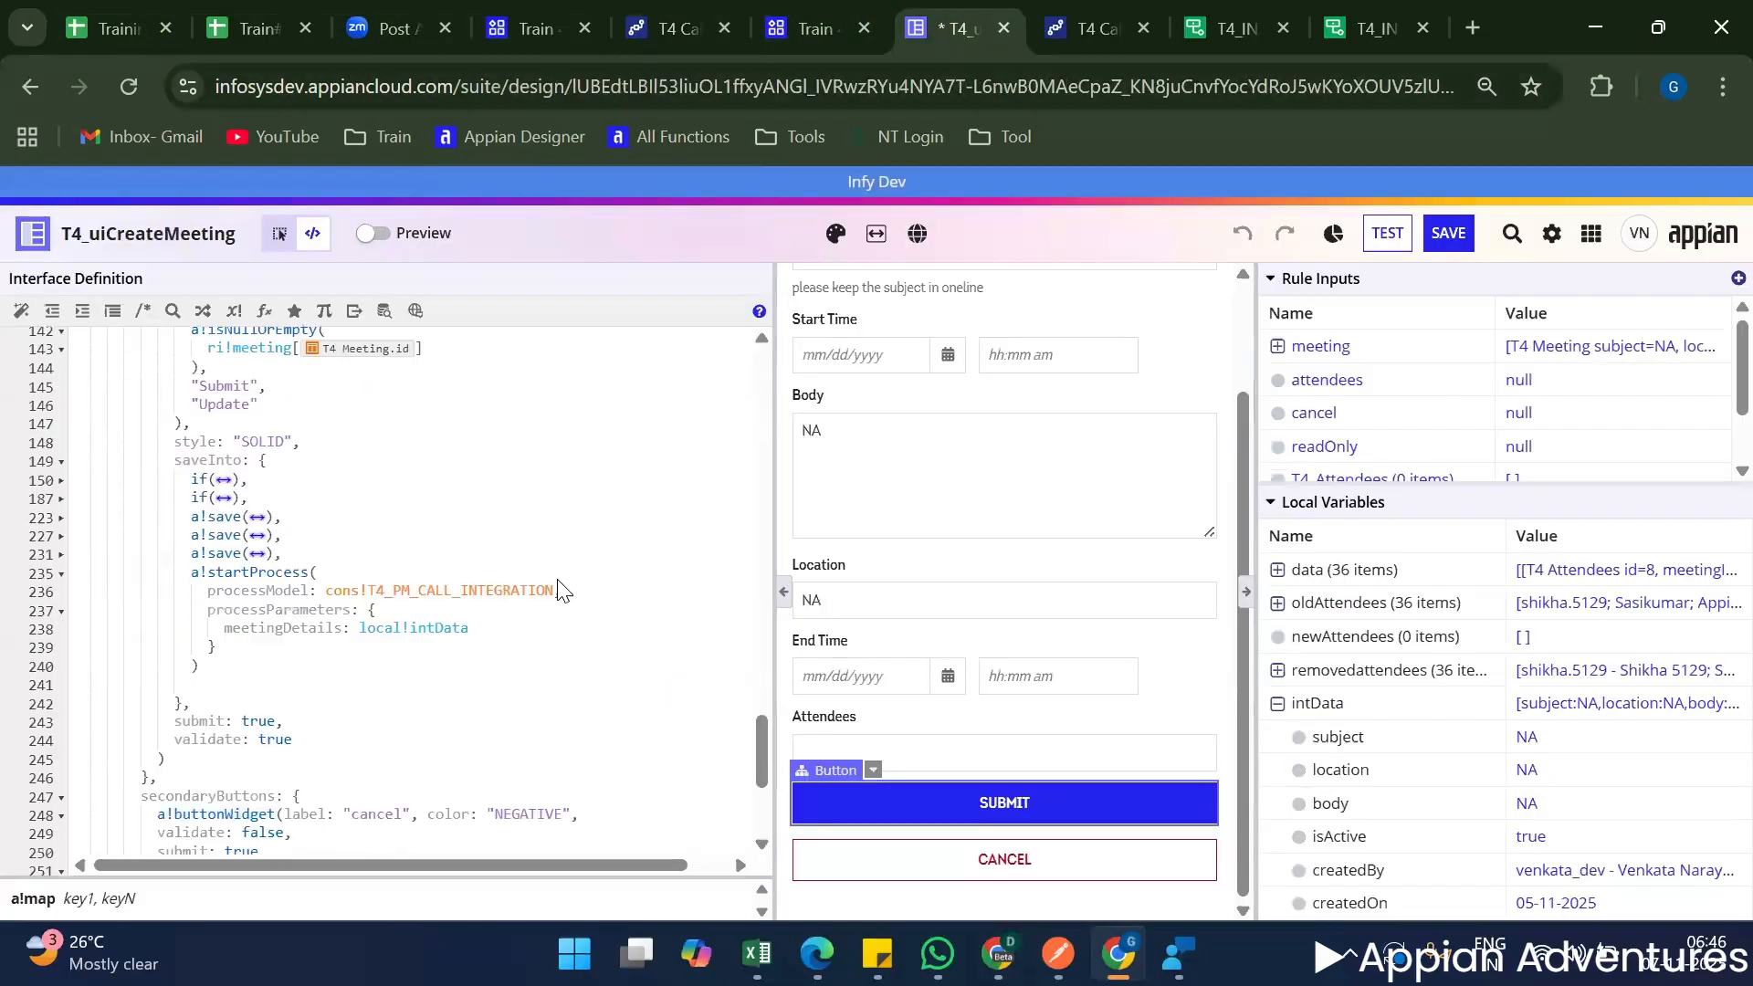
{"action": "scroll", "coordinate": [520, 607], "scroll_direction": "up", "scroll_amount": 3}
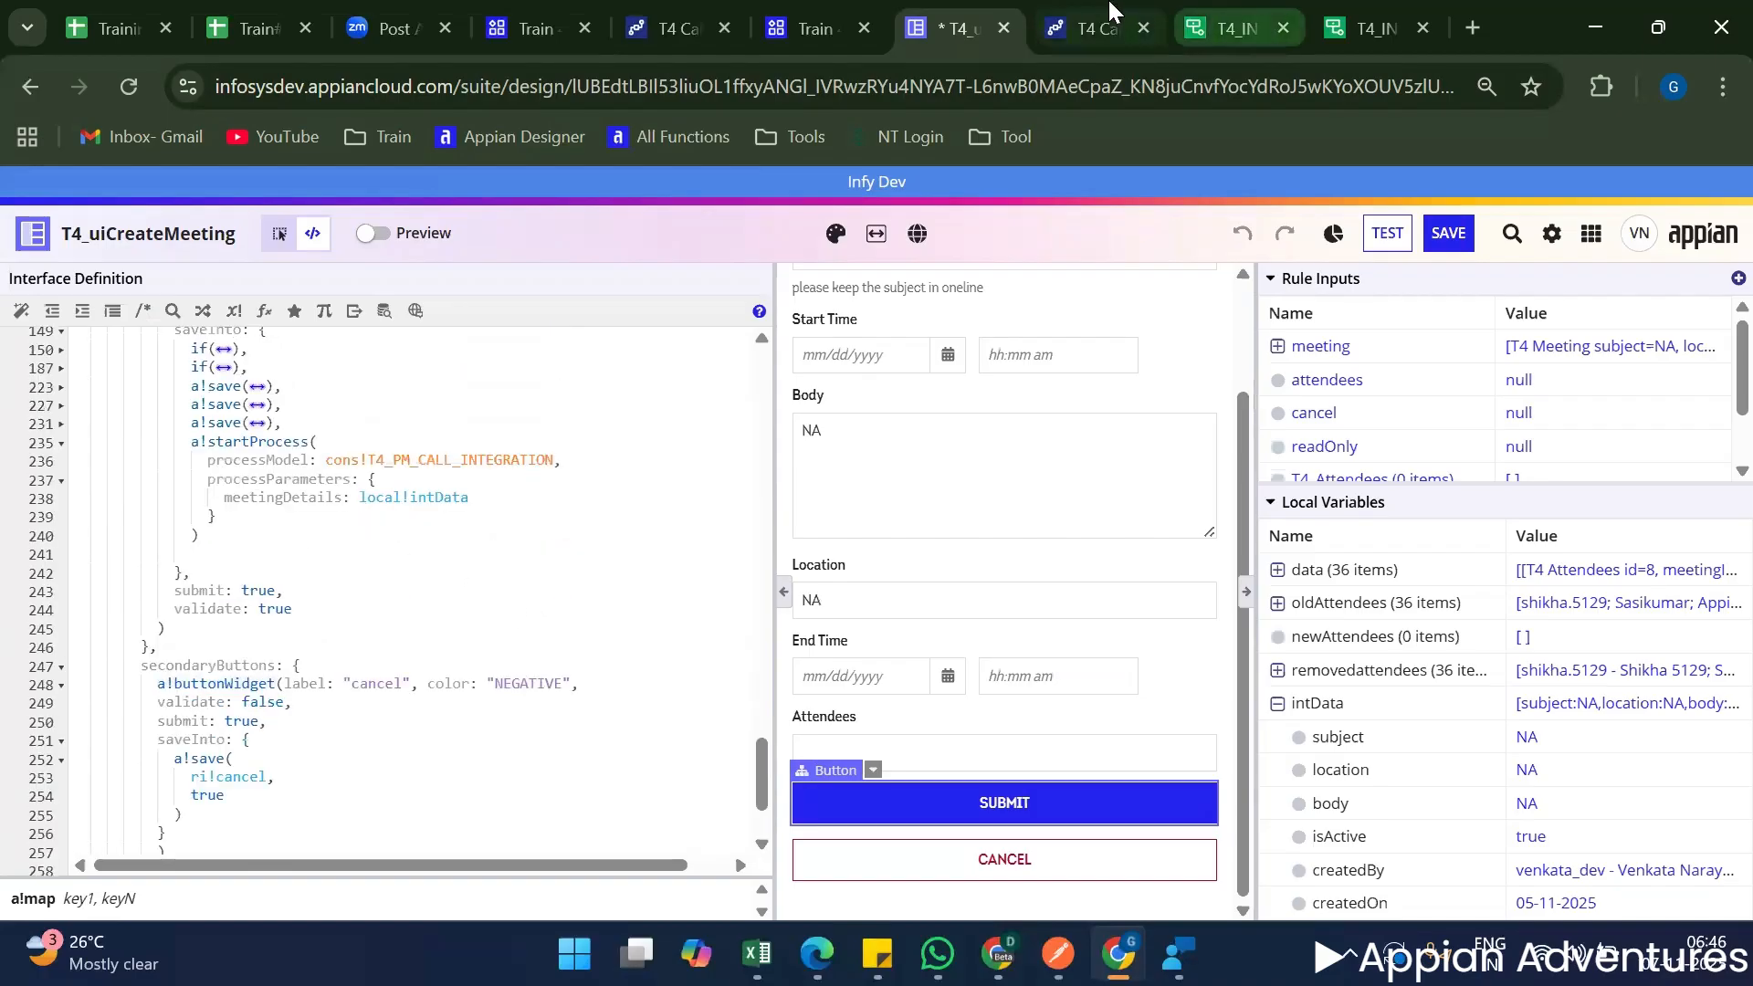
{"action": "left_click", "coordinate": [1192, 11]}
{"action": "left_click", "coordinate": [1216, 19]}
{"action": "left_click", "coordinate": [1126, 426]}
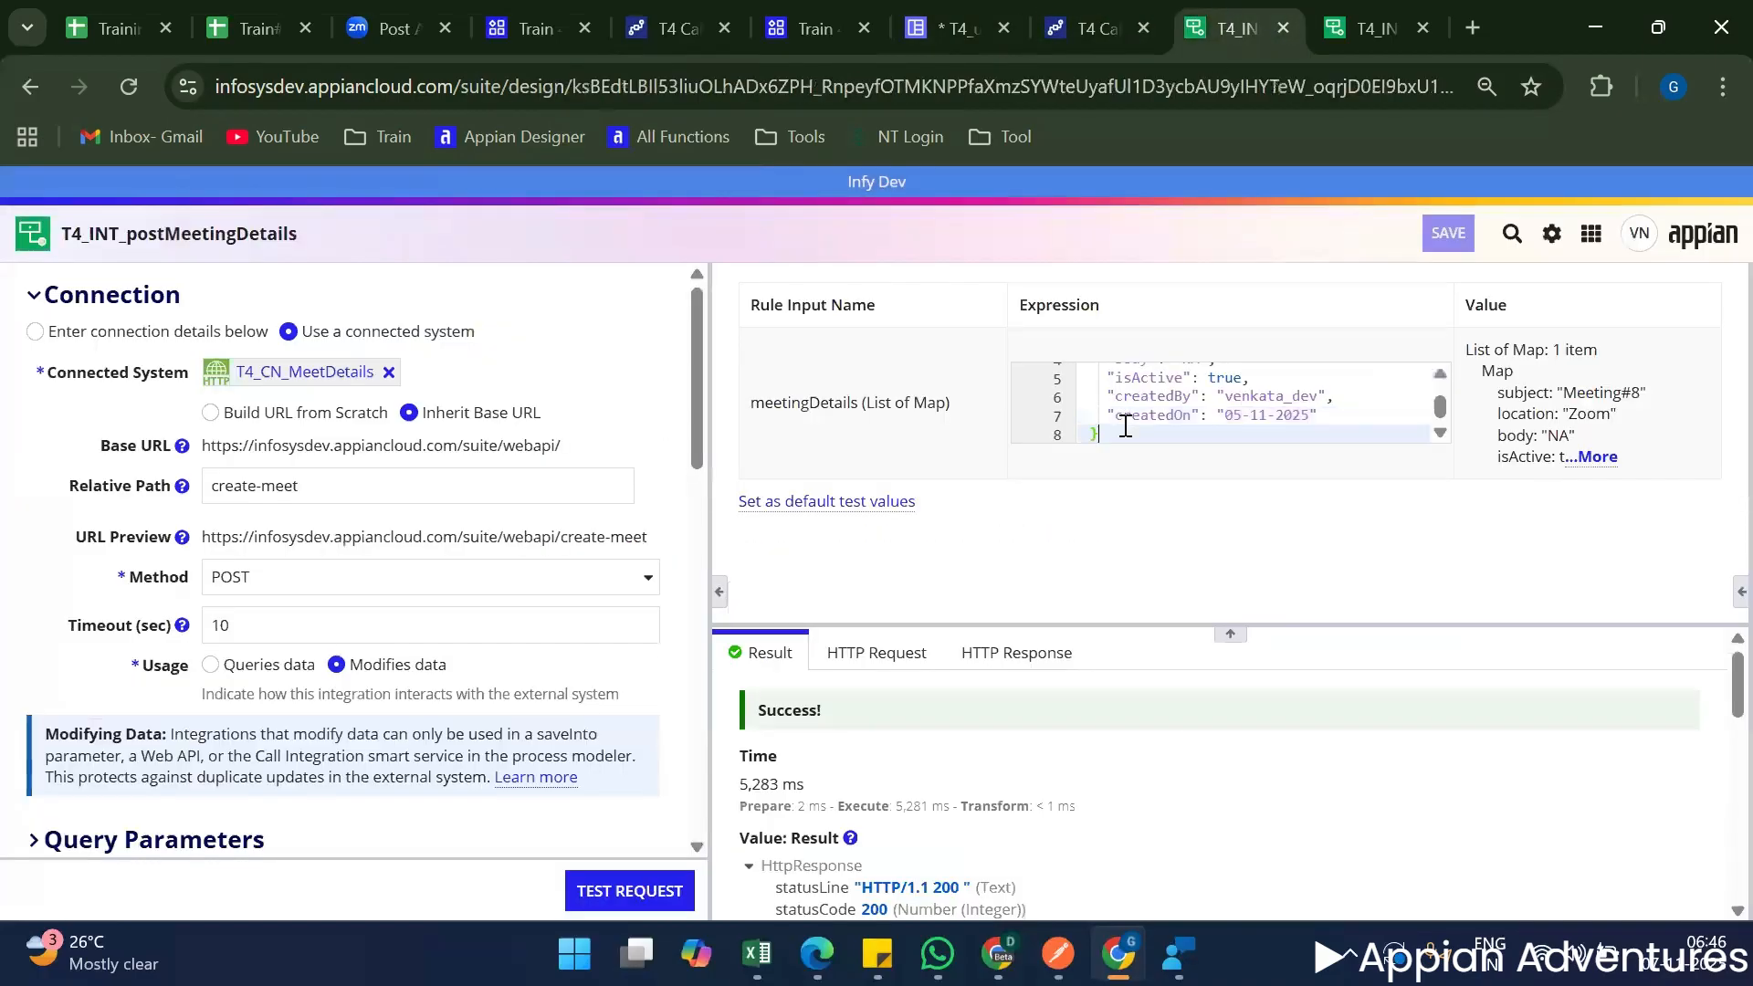
{"action": "key", "text": "ctrl+a"}
{"action": "key", "text": "ctrl+c"}
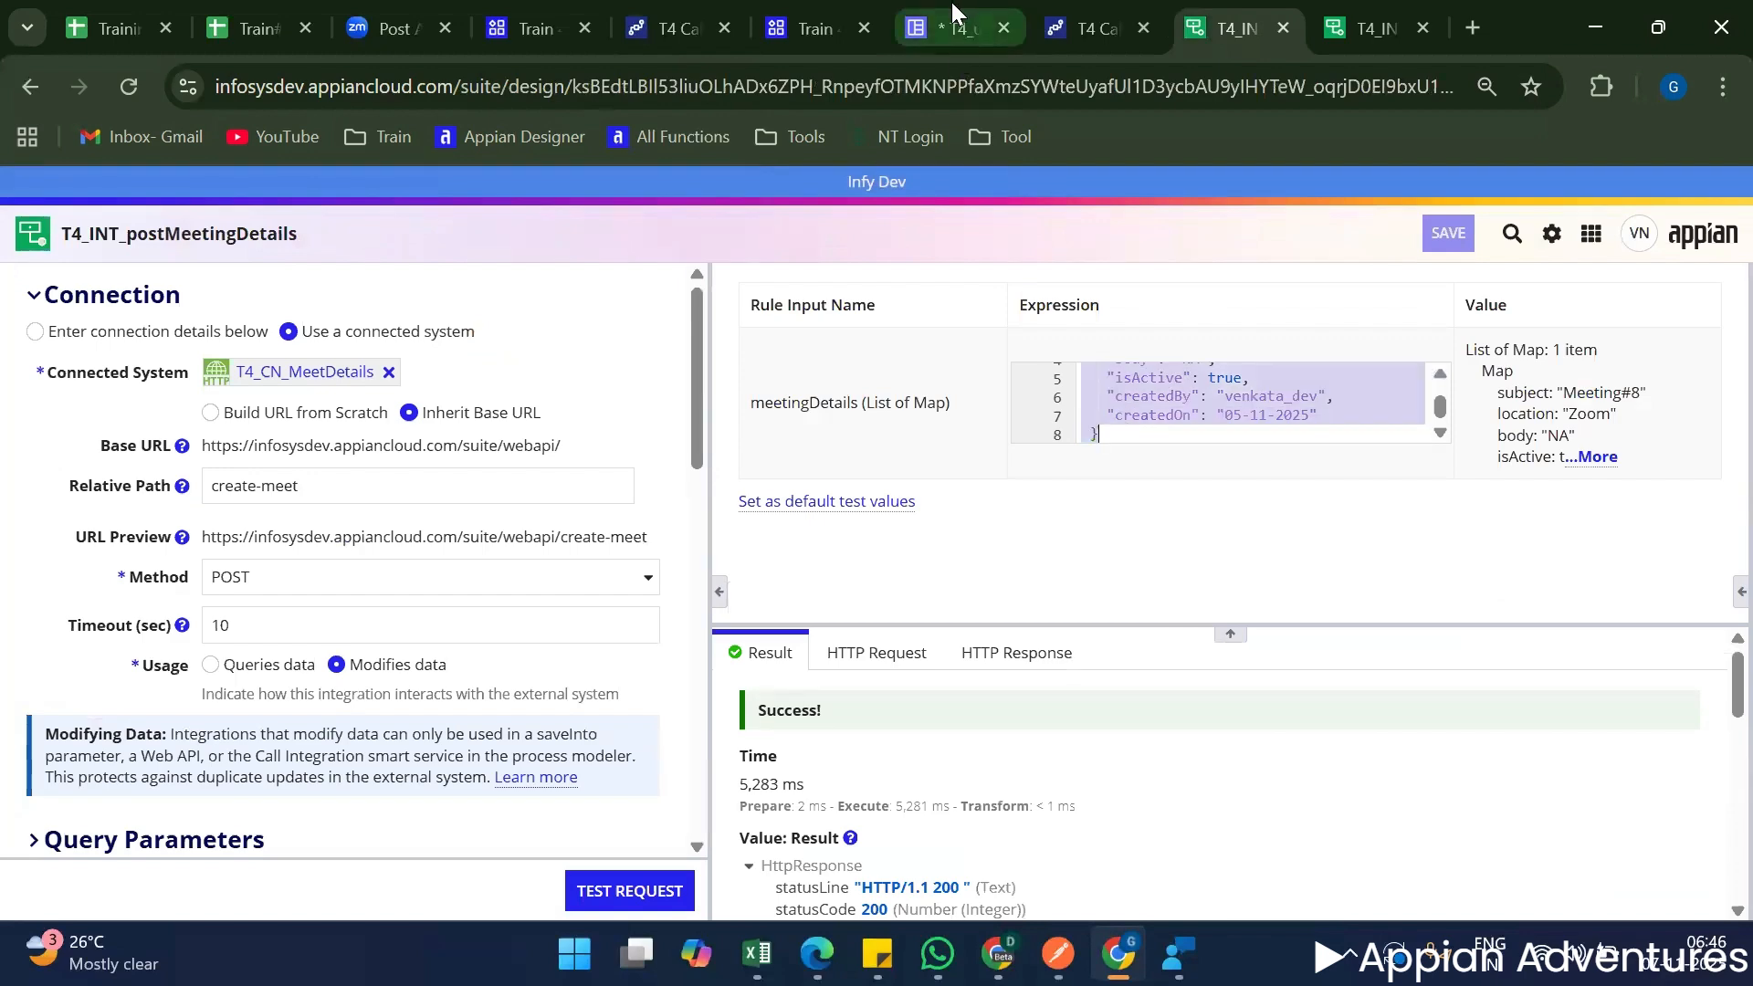
In T4_uiCreateMeeting's a!startProcess call, replace local!intData with the copied test expression as the meetingDetails value and submit the form.
{"action": "left_click", "coordinate": [913, 28]}
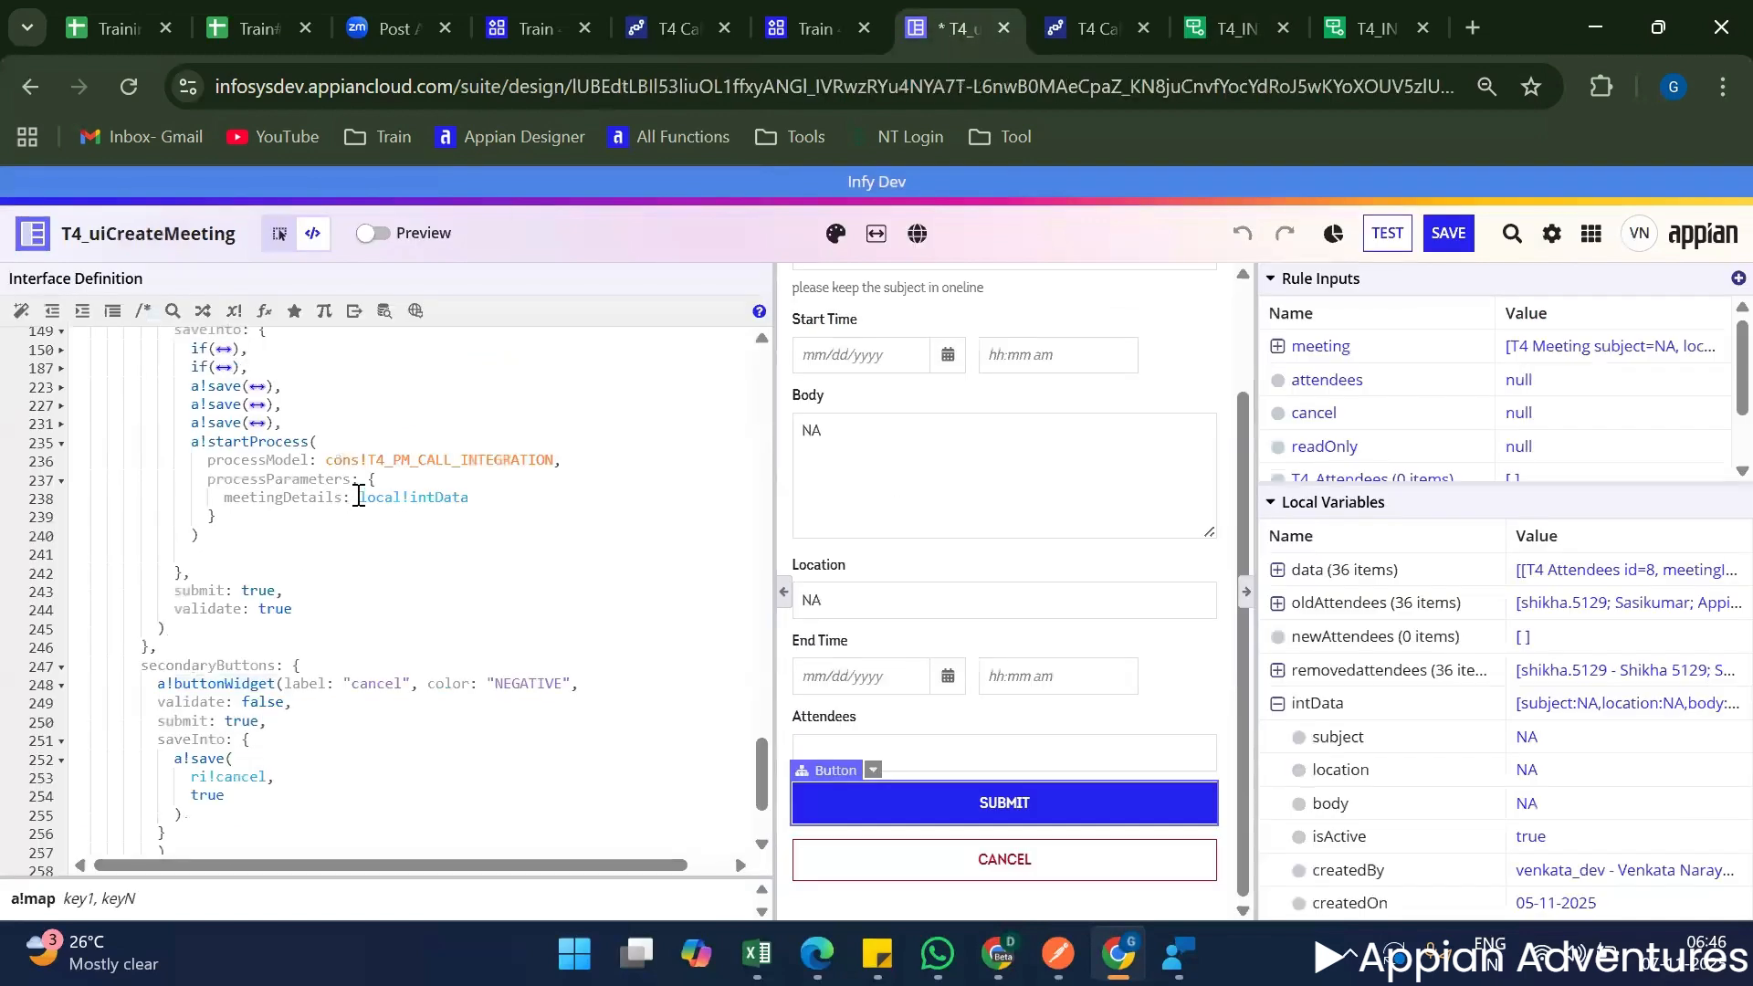
{"action": "left_click_drag", "start_coordinate": [359, 497], "coordinate": [512, 497]}
{"action": "key", "text": "ctrl+v"}
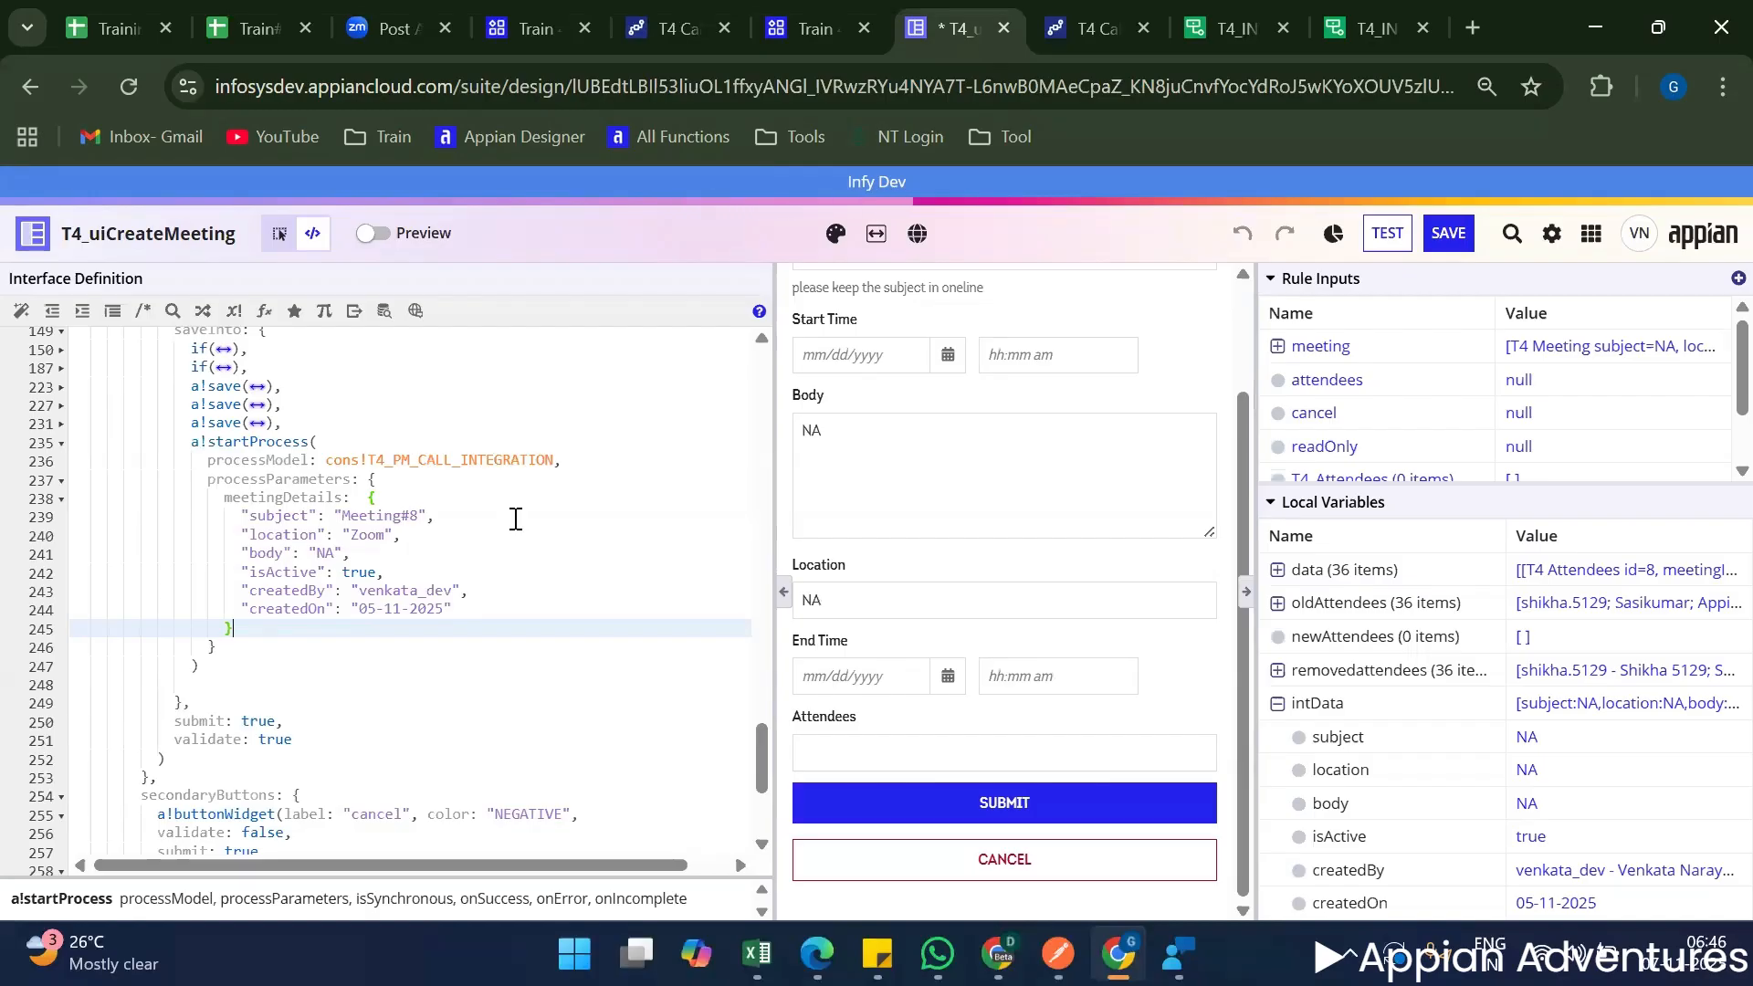
{"action": "left_click", "coordinate": [1009, 817]}
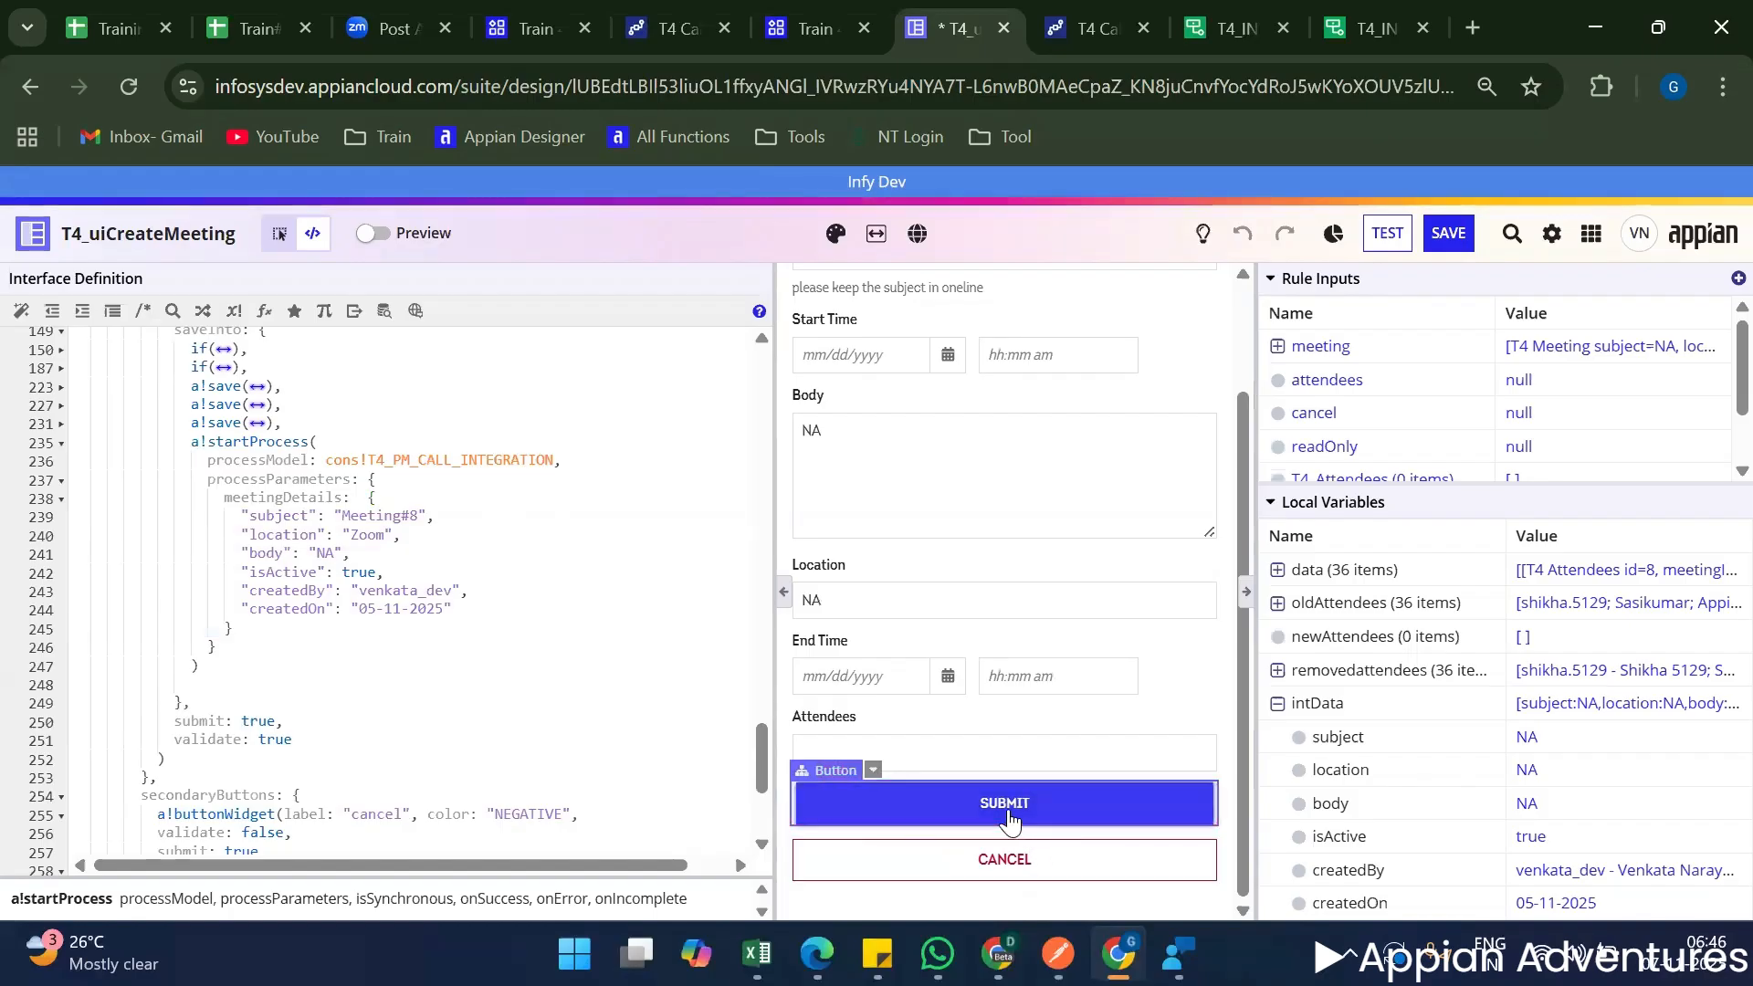
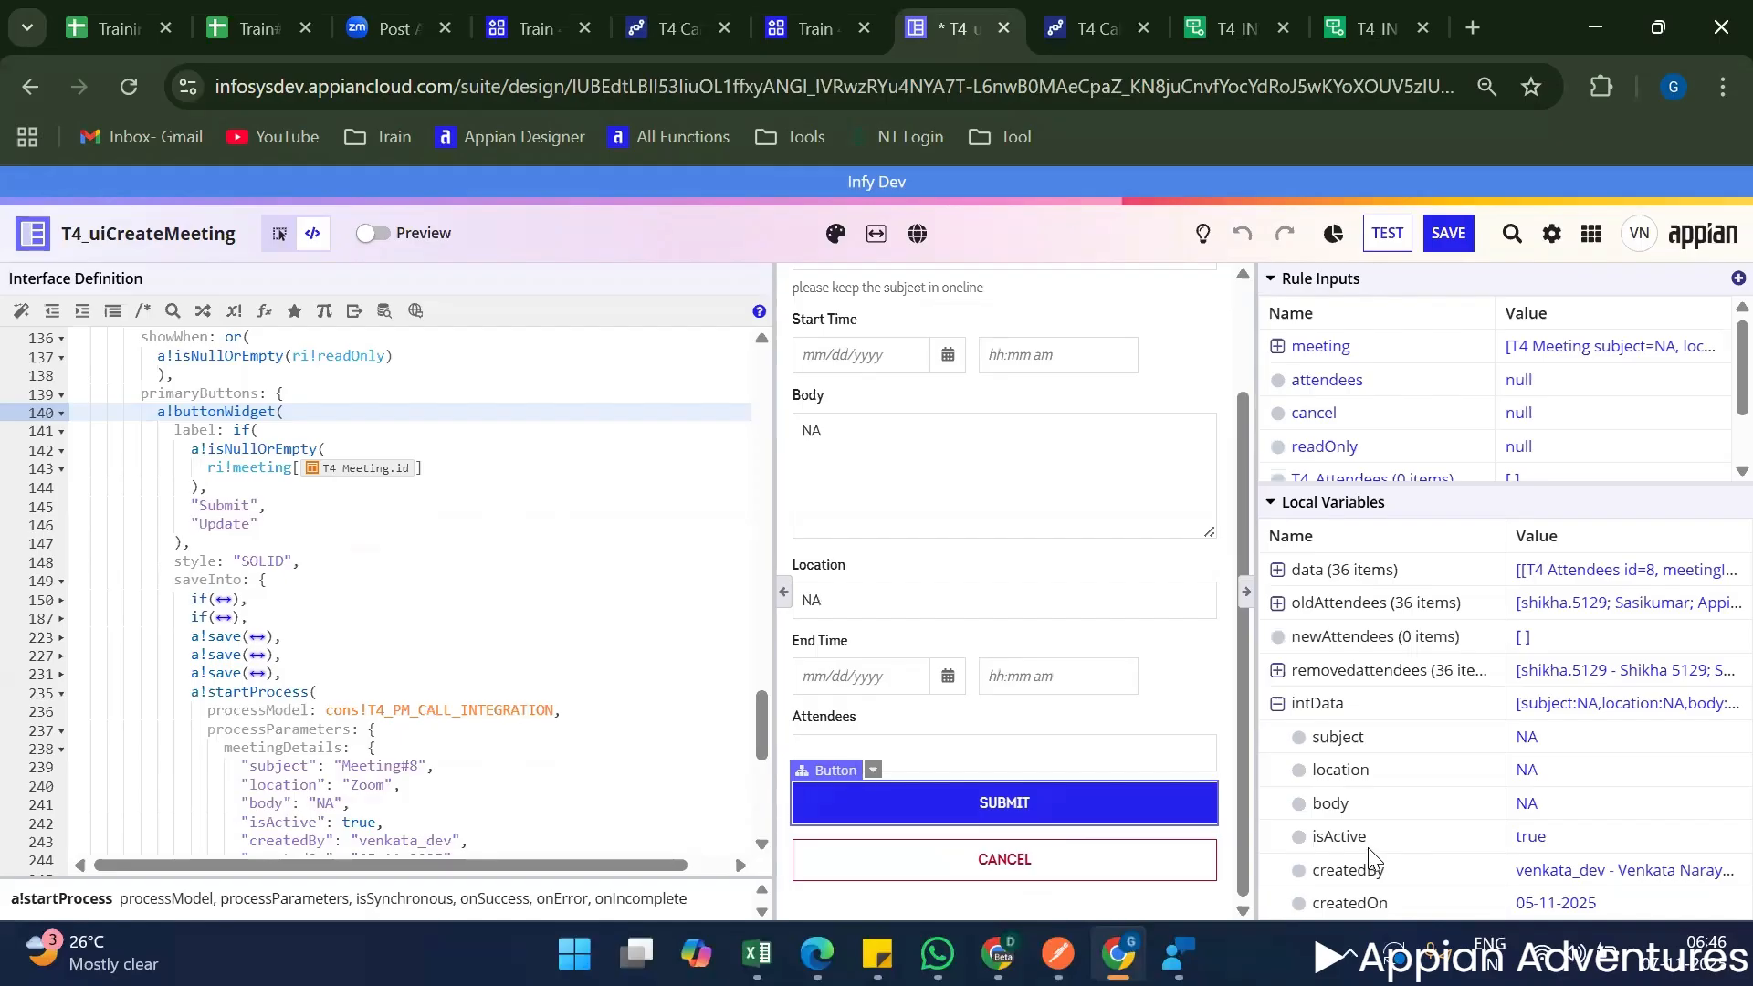
Refresh the Train 4 process activity and open the process details of the latest T4 Call Integration run.
{"action": "scroll", "coordinate": [680, 673], "scroll_direction": "down", "scroll_amount": 10}
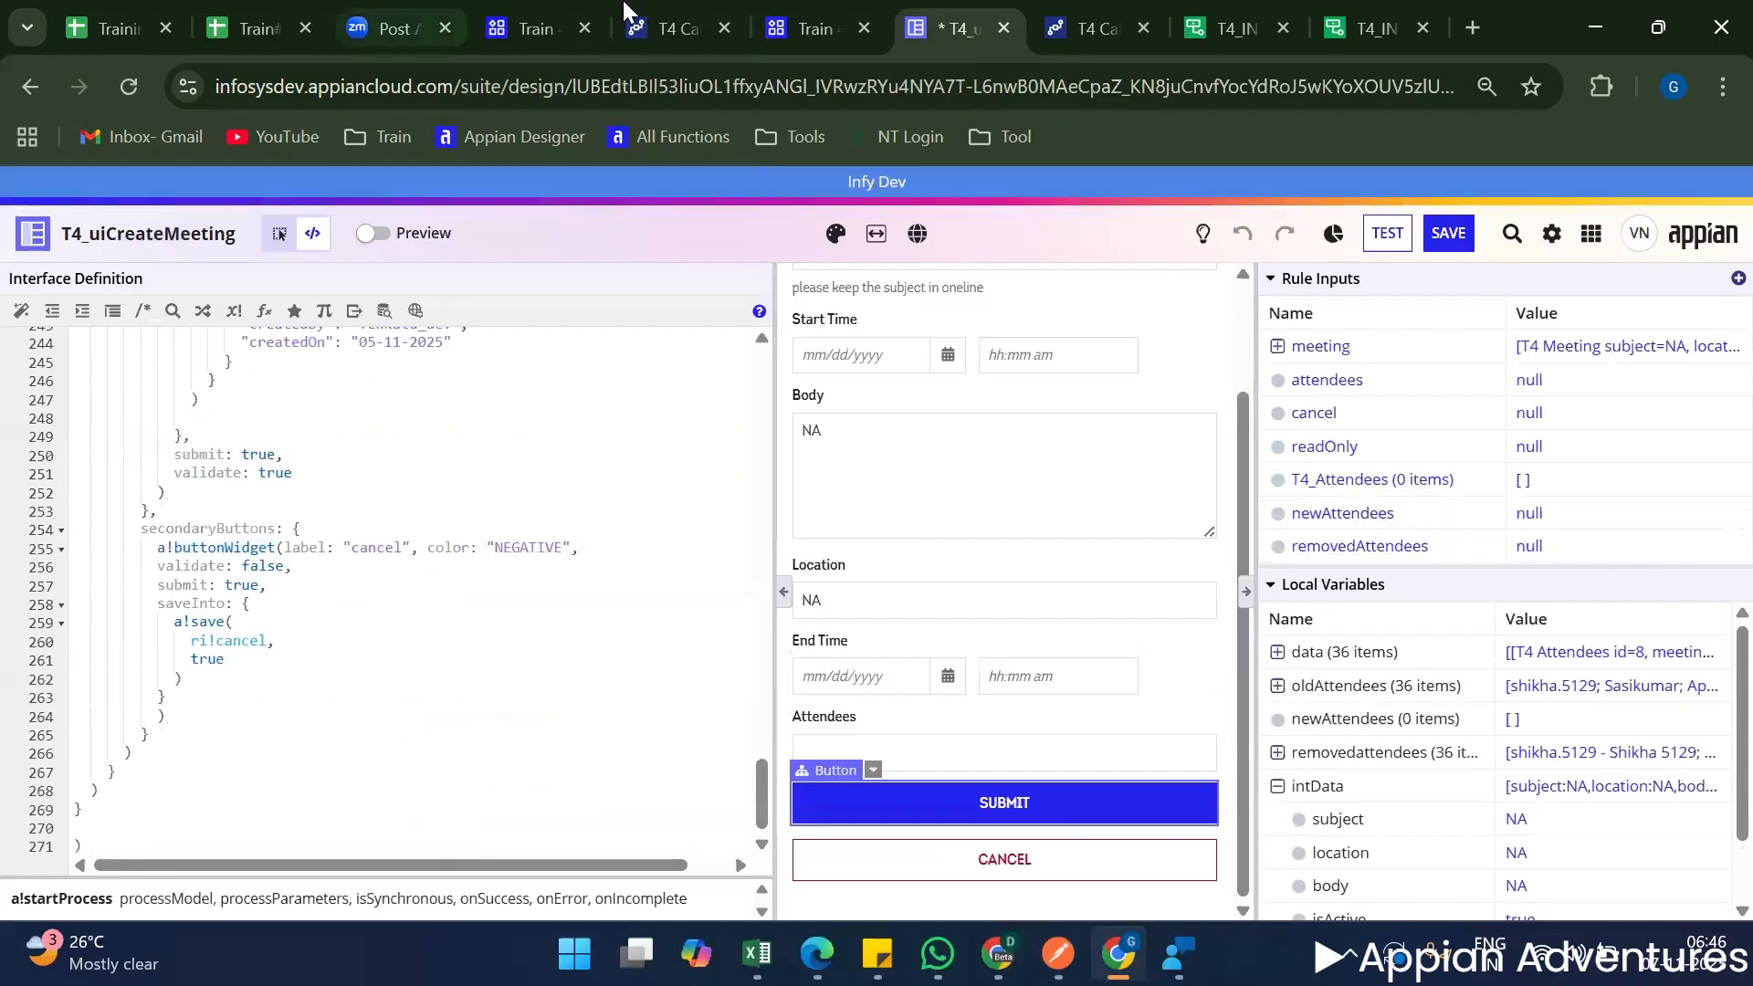
{"action": "left_click", "coordinate": [538, 29]}
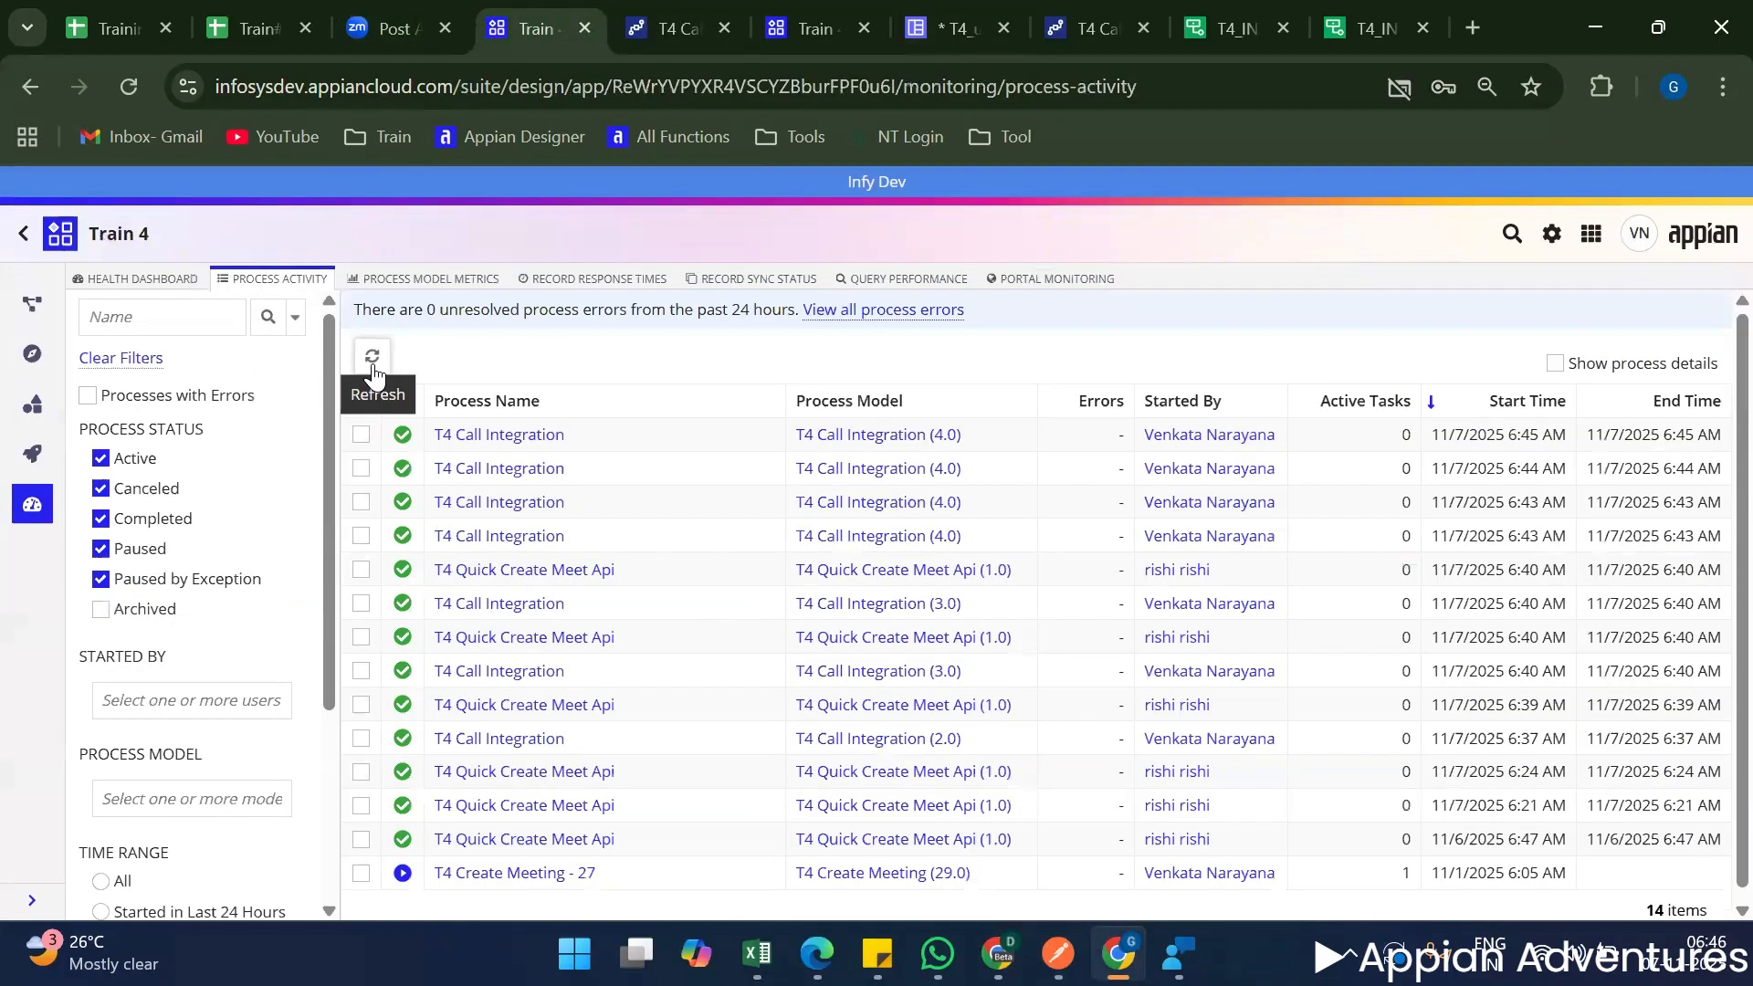
{"action": "left_click", "coordinate": [374, 368]}
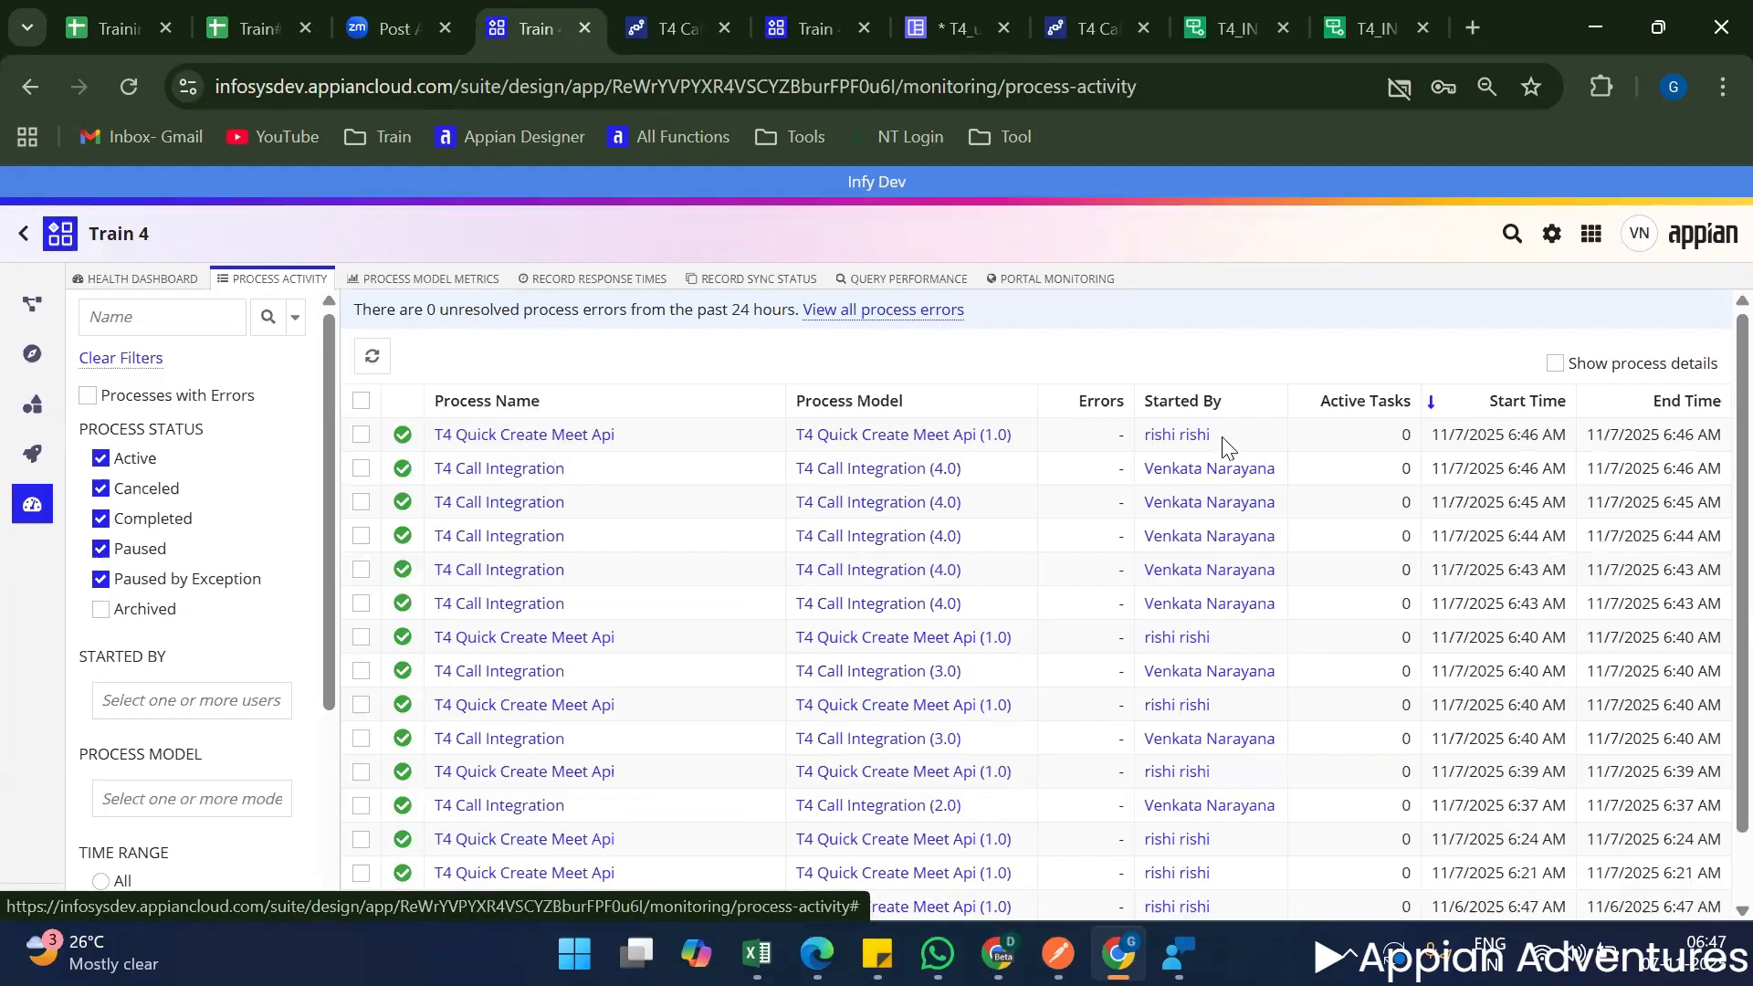
{"action": "triple_click", "coordinate": [654, 439]}
{"action": "left_click", "coordinate": [535, 471]}
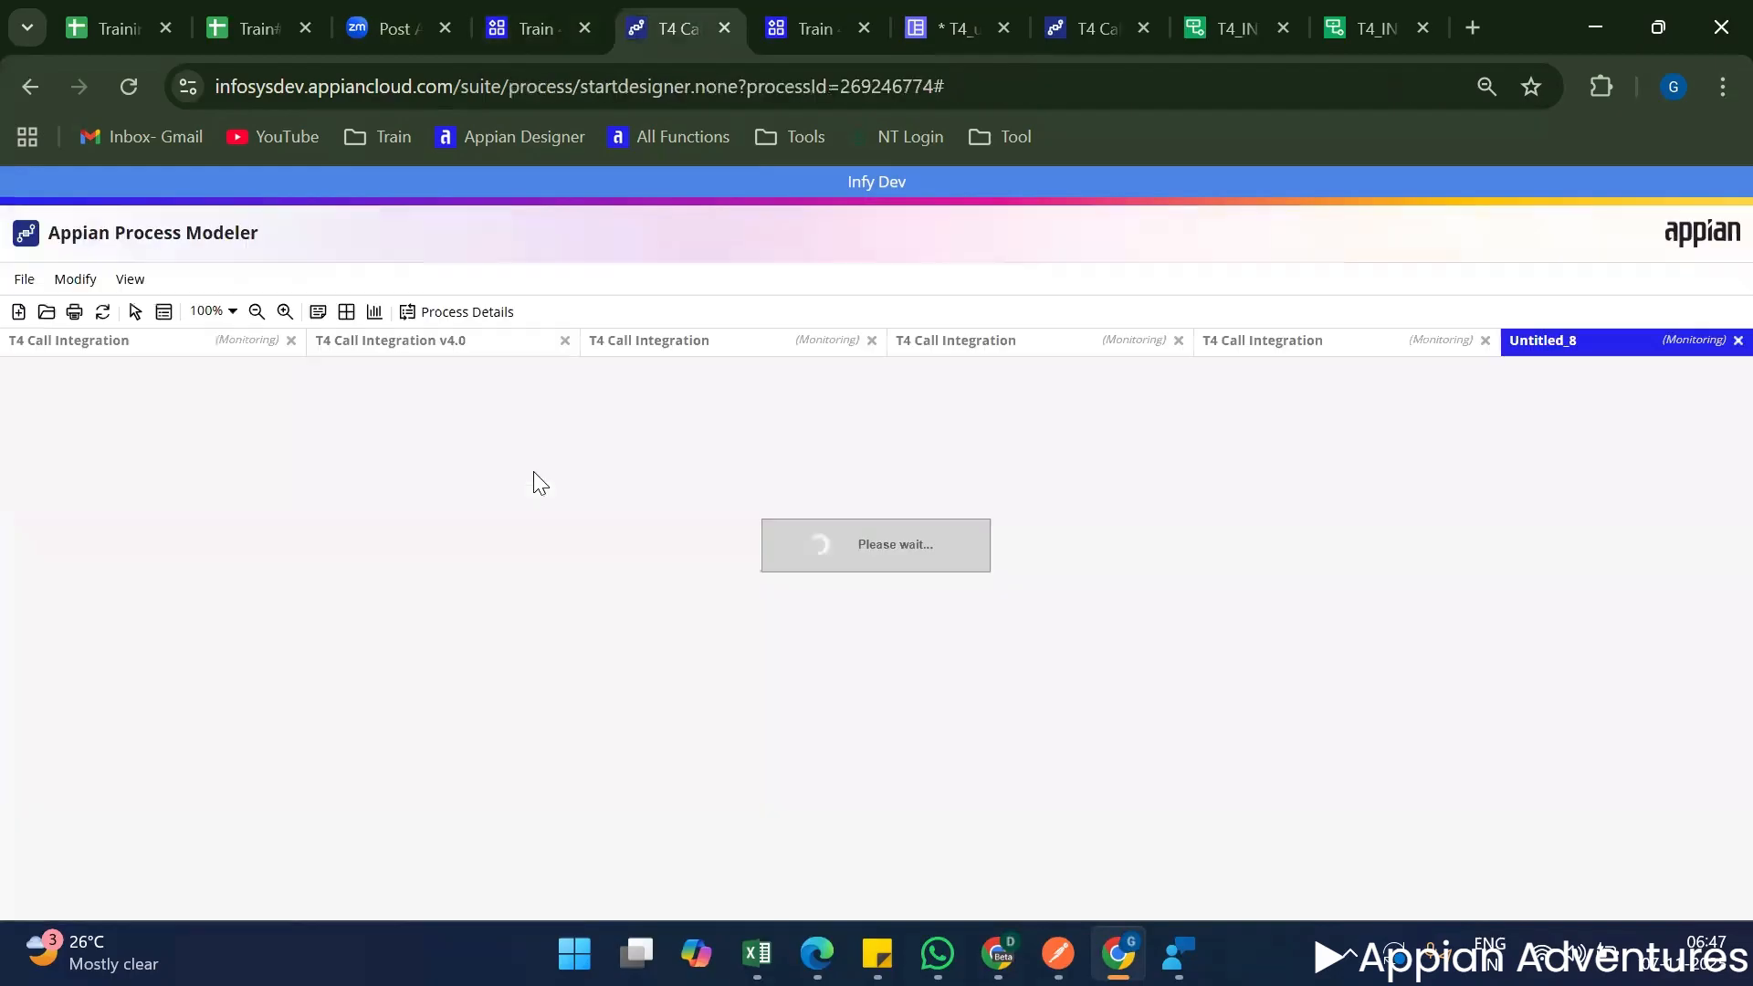
{"action": "left_click", "coordinate": [456, 312]}
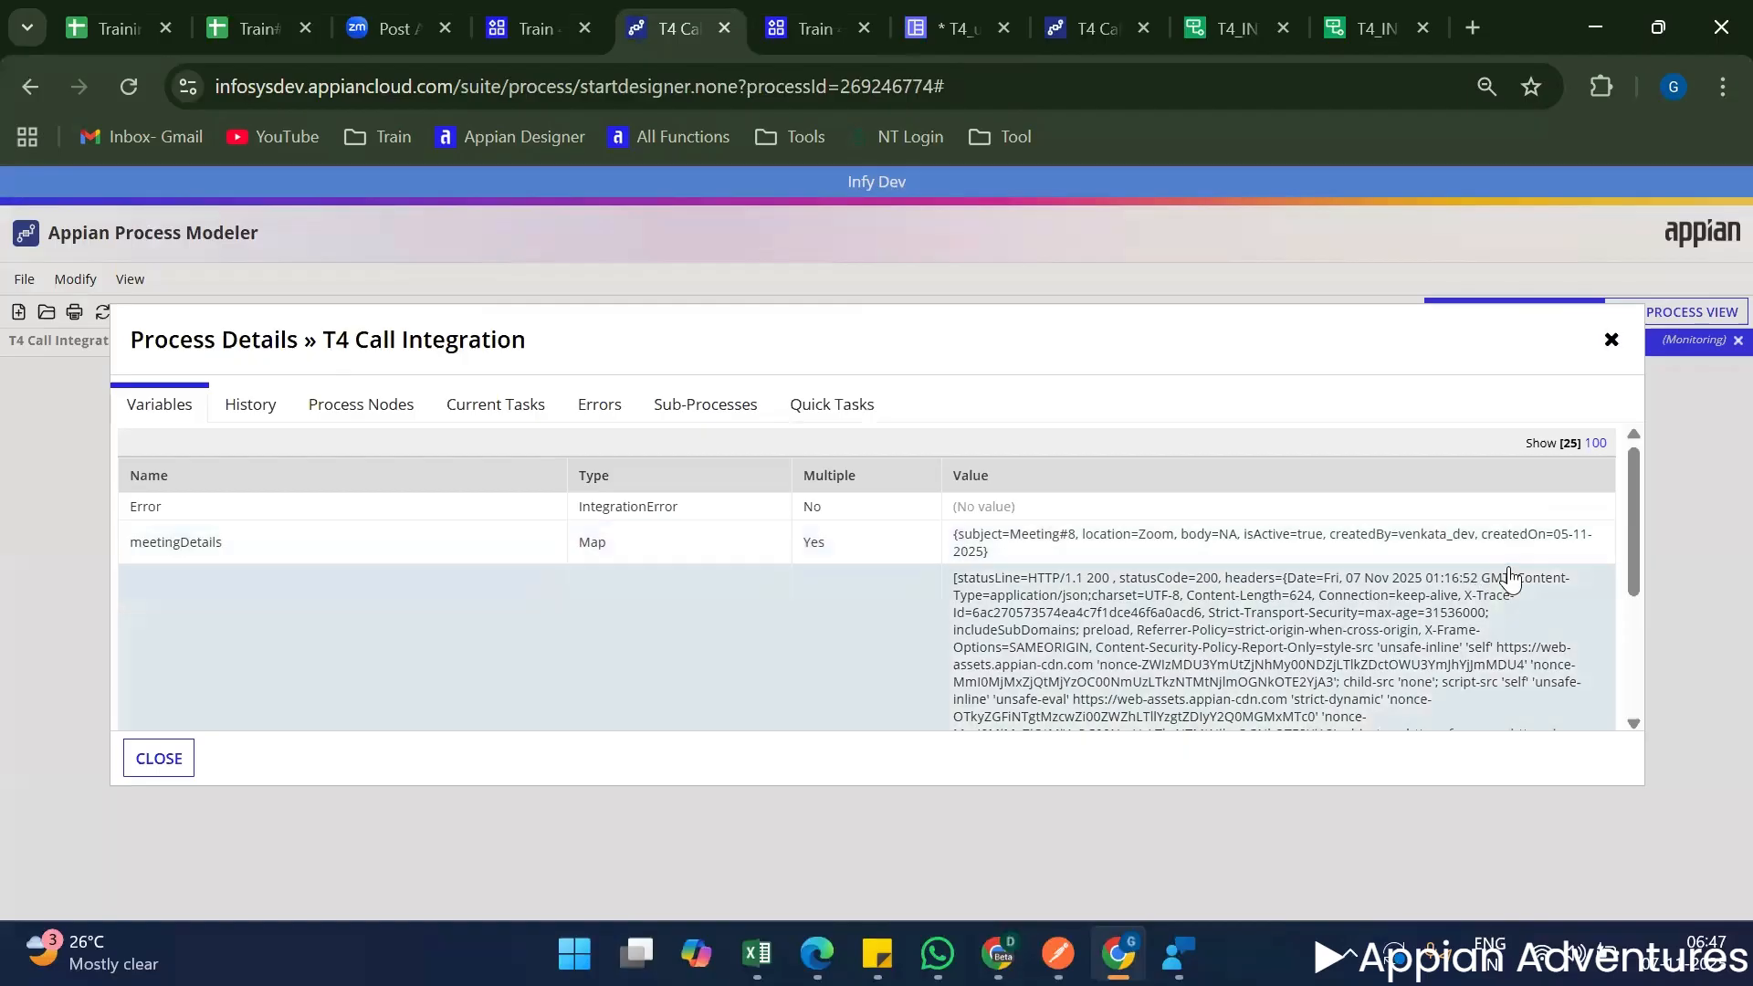
Review the Result and Success variables of the latest T4 Call Integration run.
{"action": "double_click", "coordinate": [1104, 585]}
{"action": "scroll", "coordinate": [1260, 610], "scroll_direction": "down", "scroll_amount": 3}
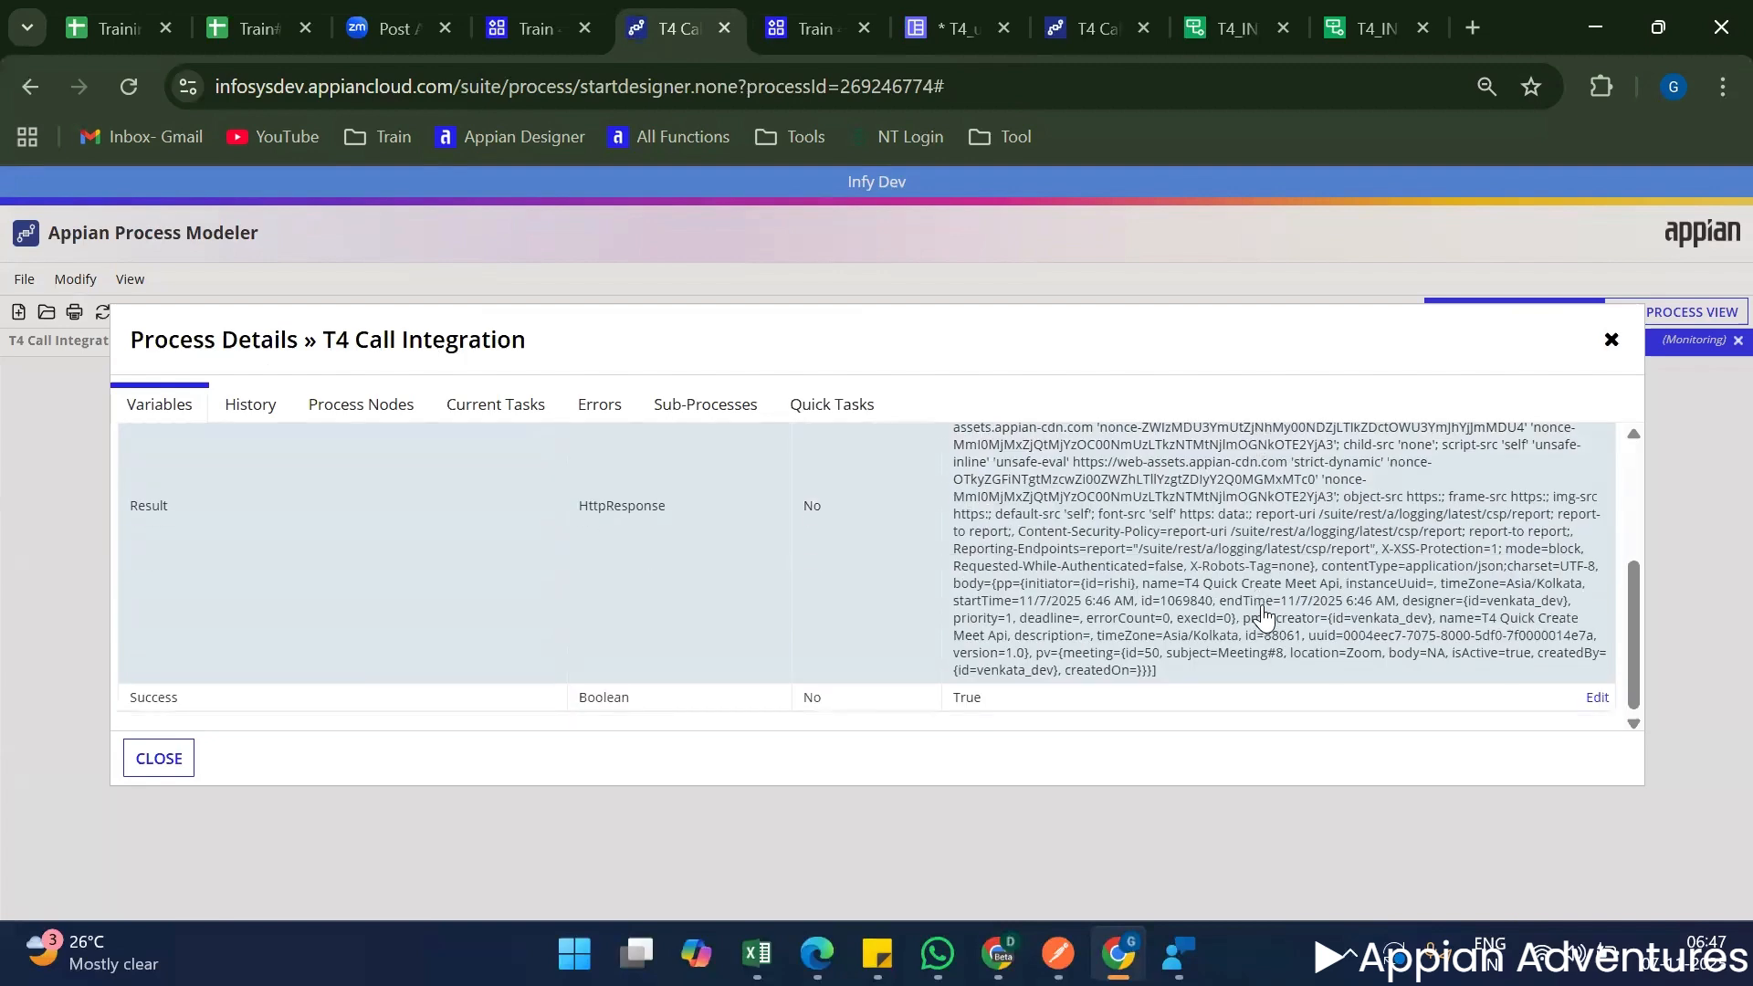
{"action": "scroll", "coordinate": [1306, 598], "scroll_direction": "up", "scroll_amount": 5}
{"action": "left_click", "coordinate": [975, 13]}
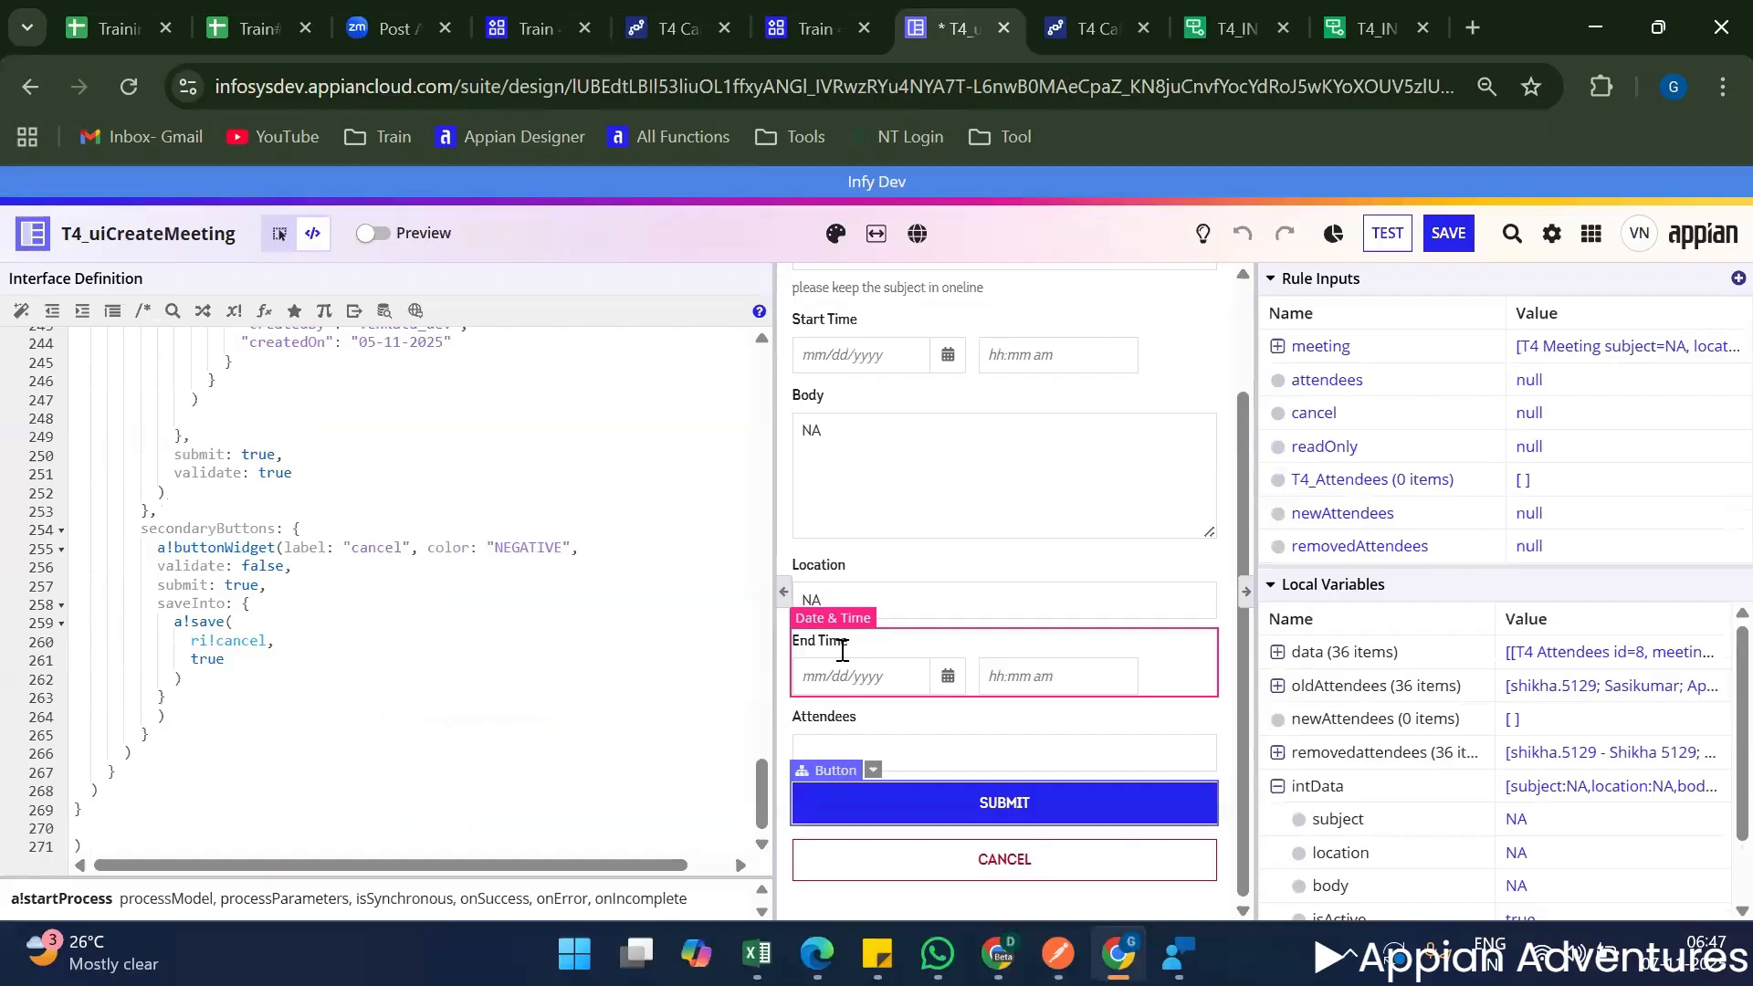
{"action": "left_click", "coordinate": [803, 25]}
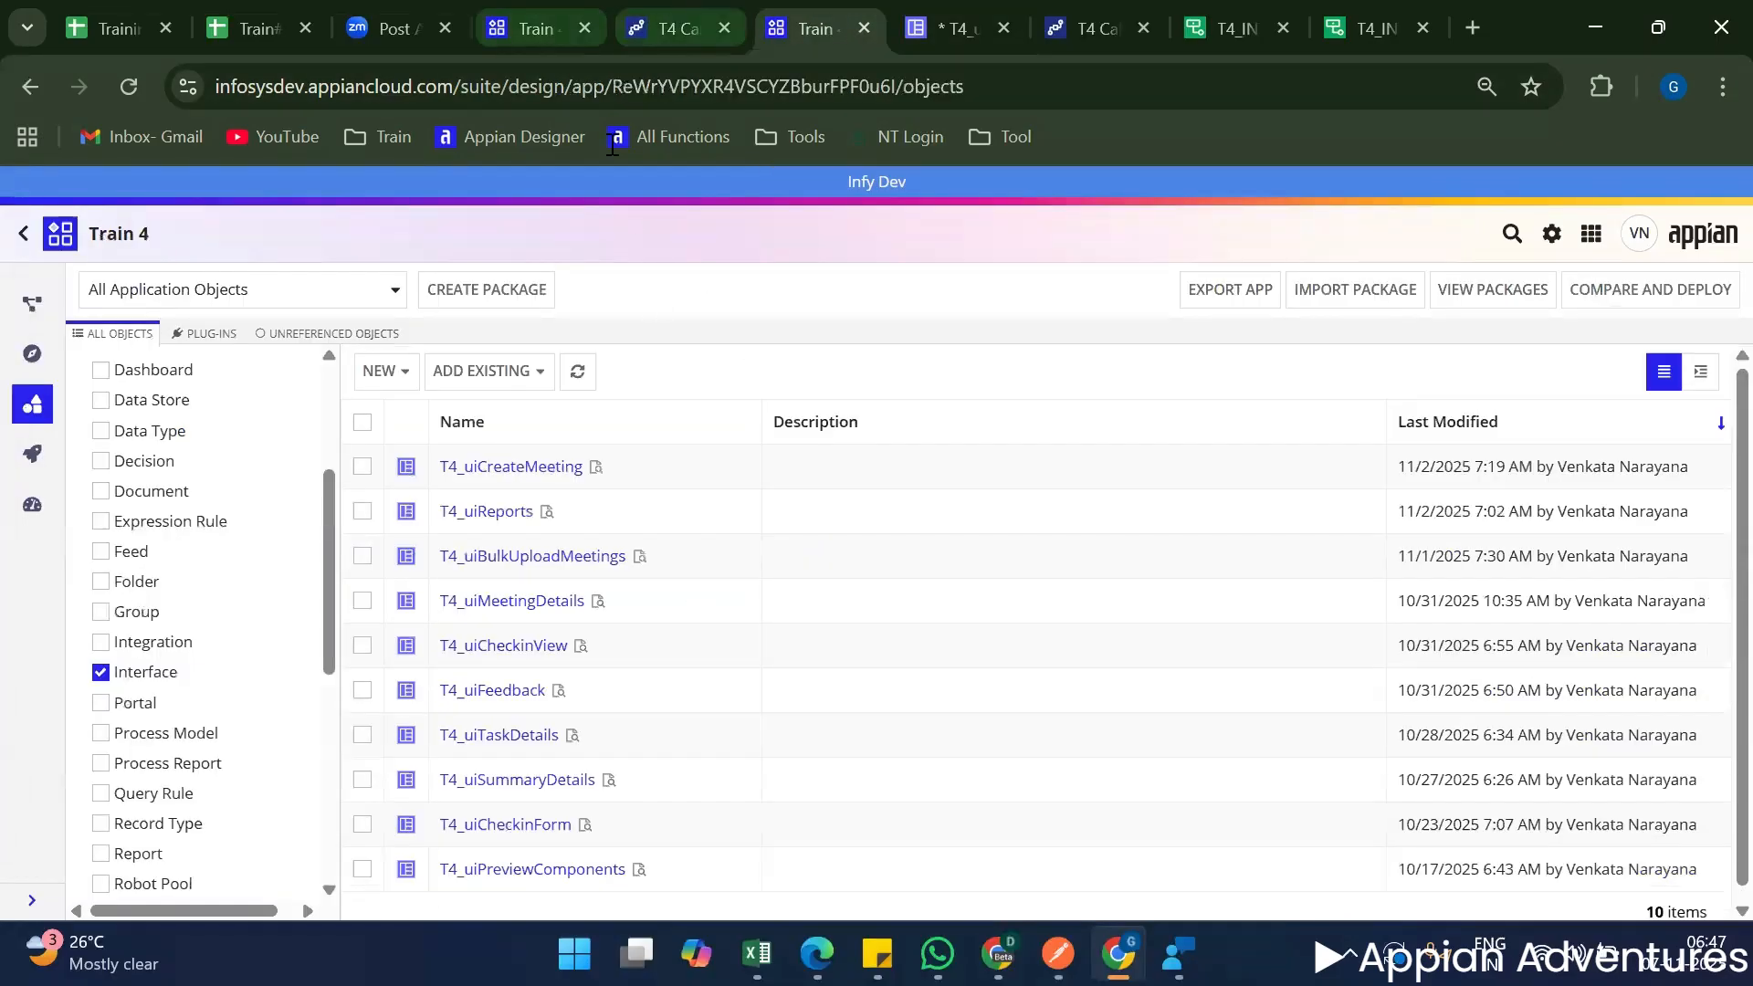
Examine the meetingDetails entry and its field types in the latest run's history.
{"action": "key", "text": "ctrl+shift+Tab"}
{"action": "left_click", "coordinate": [251, 404]}
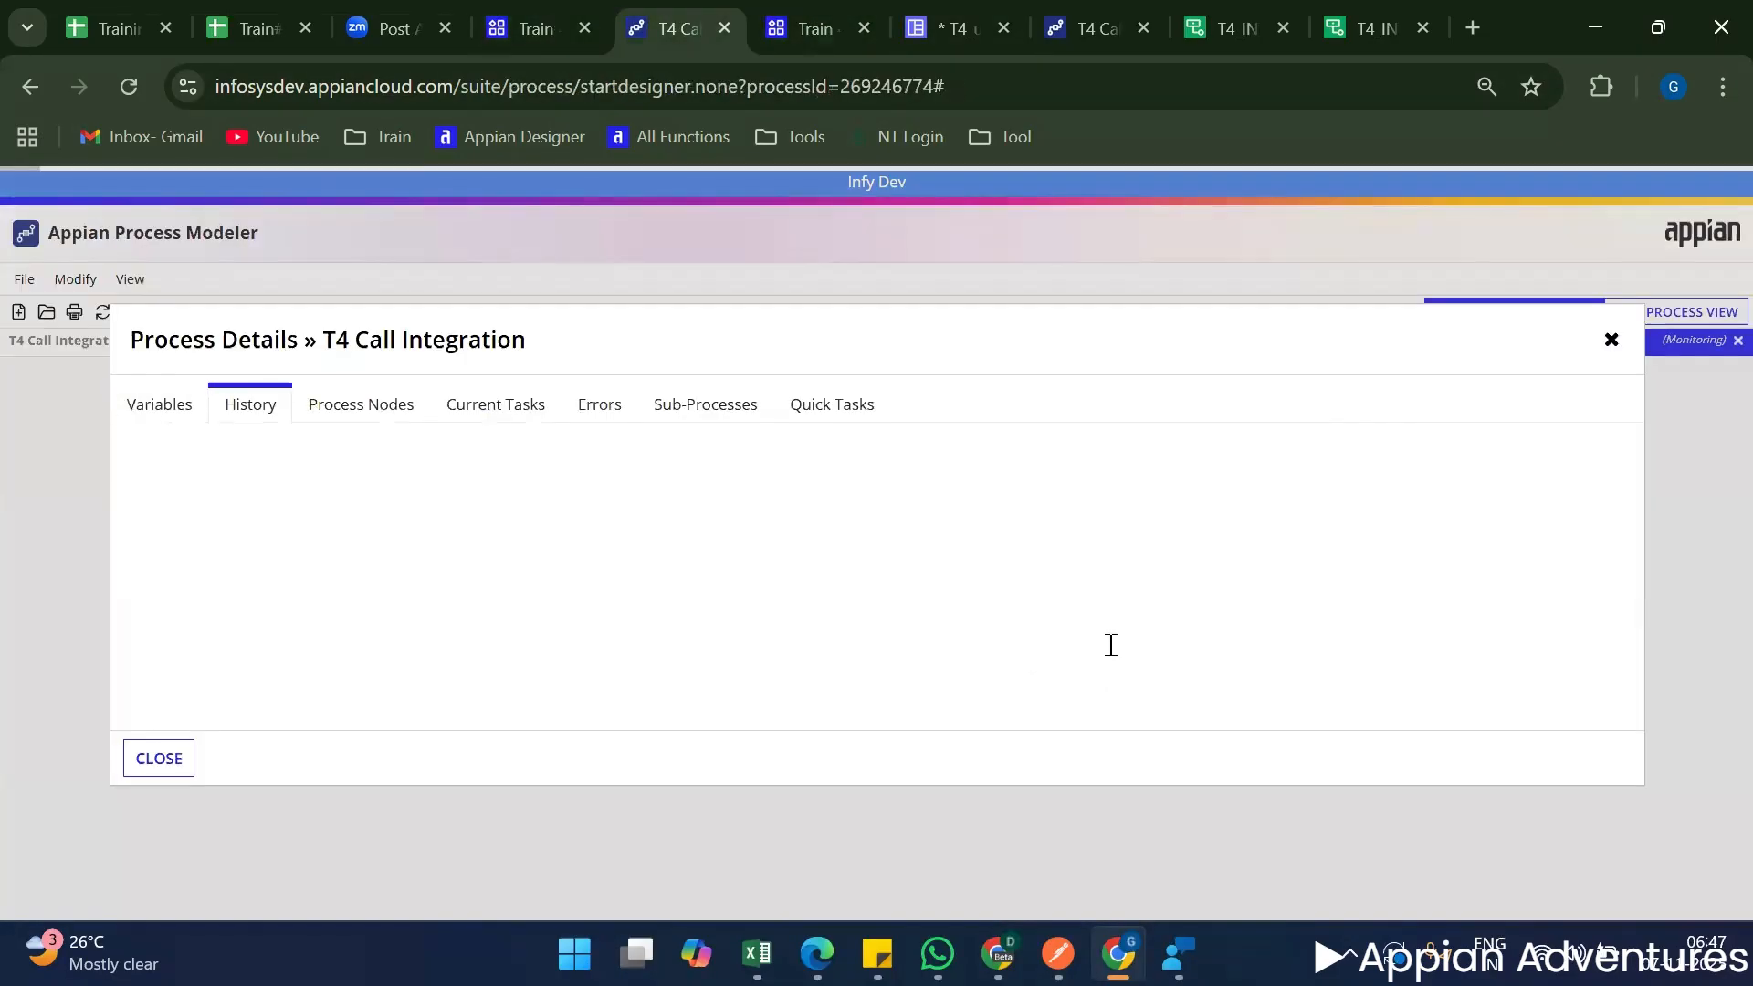
{"action": "scroll", "coordinate": [1222, 690], "scroll_direction": "down", "scroll_amount": 1}
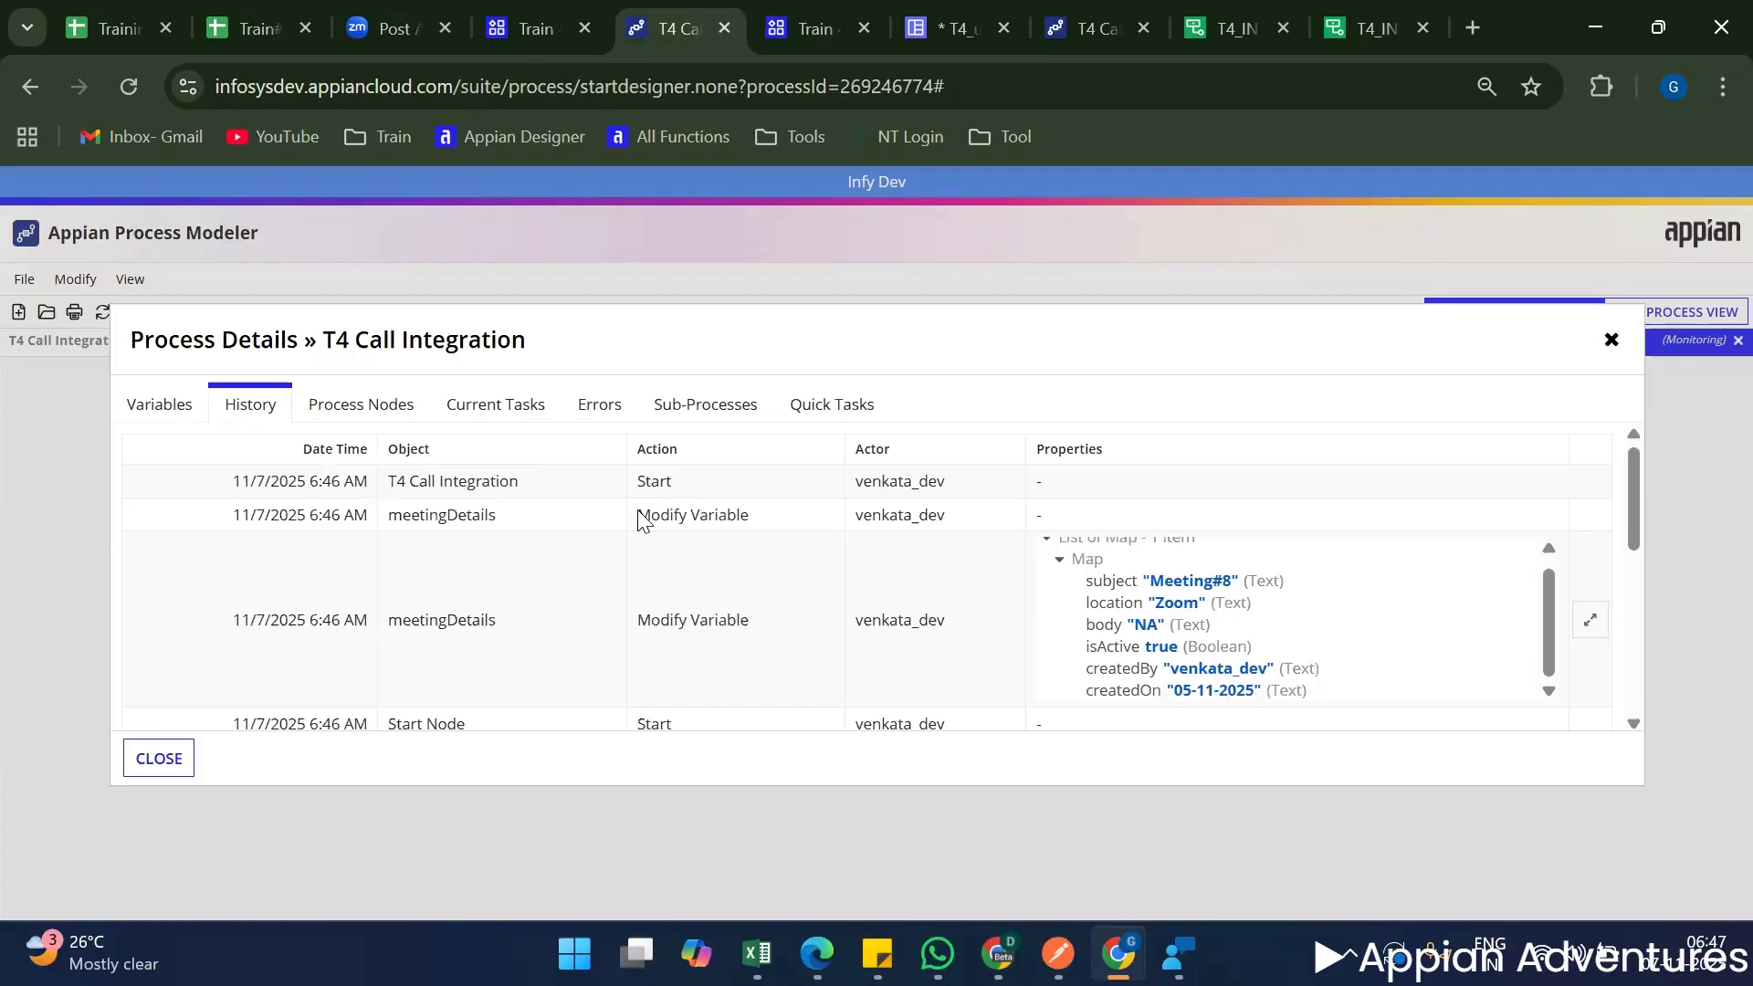
{"action": "scroll", "coordinate": [716, 521], "scroll_direction": "down", "scroll_amount": 3}
{"action": "scroll", "coordinate": [728, 513], "scroll_direction": "up", "scroll_amount": 3}
{"action": "scroll", "coordinate": [1206, 610], "scroll_direction": "down", "scroll_amount": 3}
{"action": "scroll", "coordinate": [1162, 650], "scroll_direction": "up", "scroll_amount": 4}
{"action": "scroll", "coordinate": [1220, 625], "scroll_direction": "down", "scroll_amount": 1}
{"action": "scroll", "coordinate": [1284, 715], "scroll_direction": "down", "scroll_amount": 3}
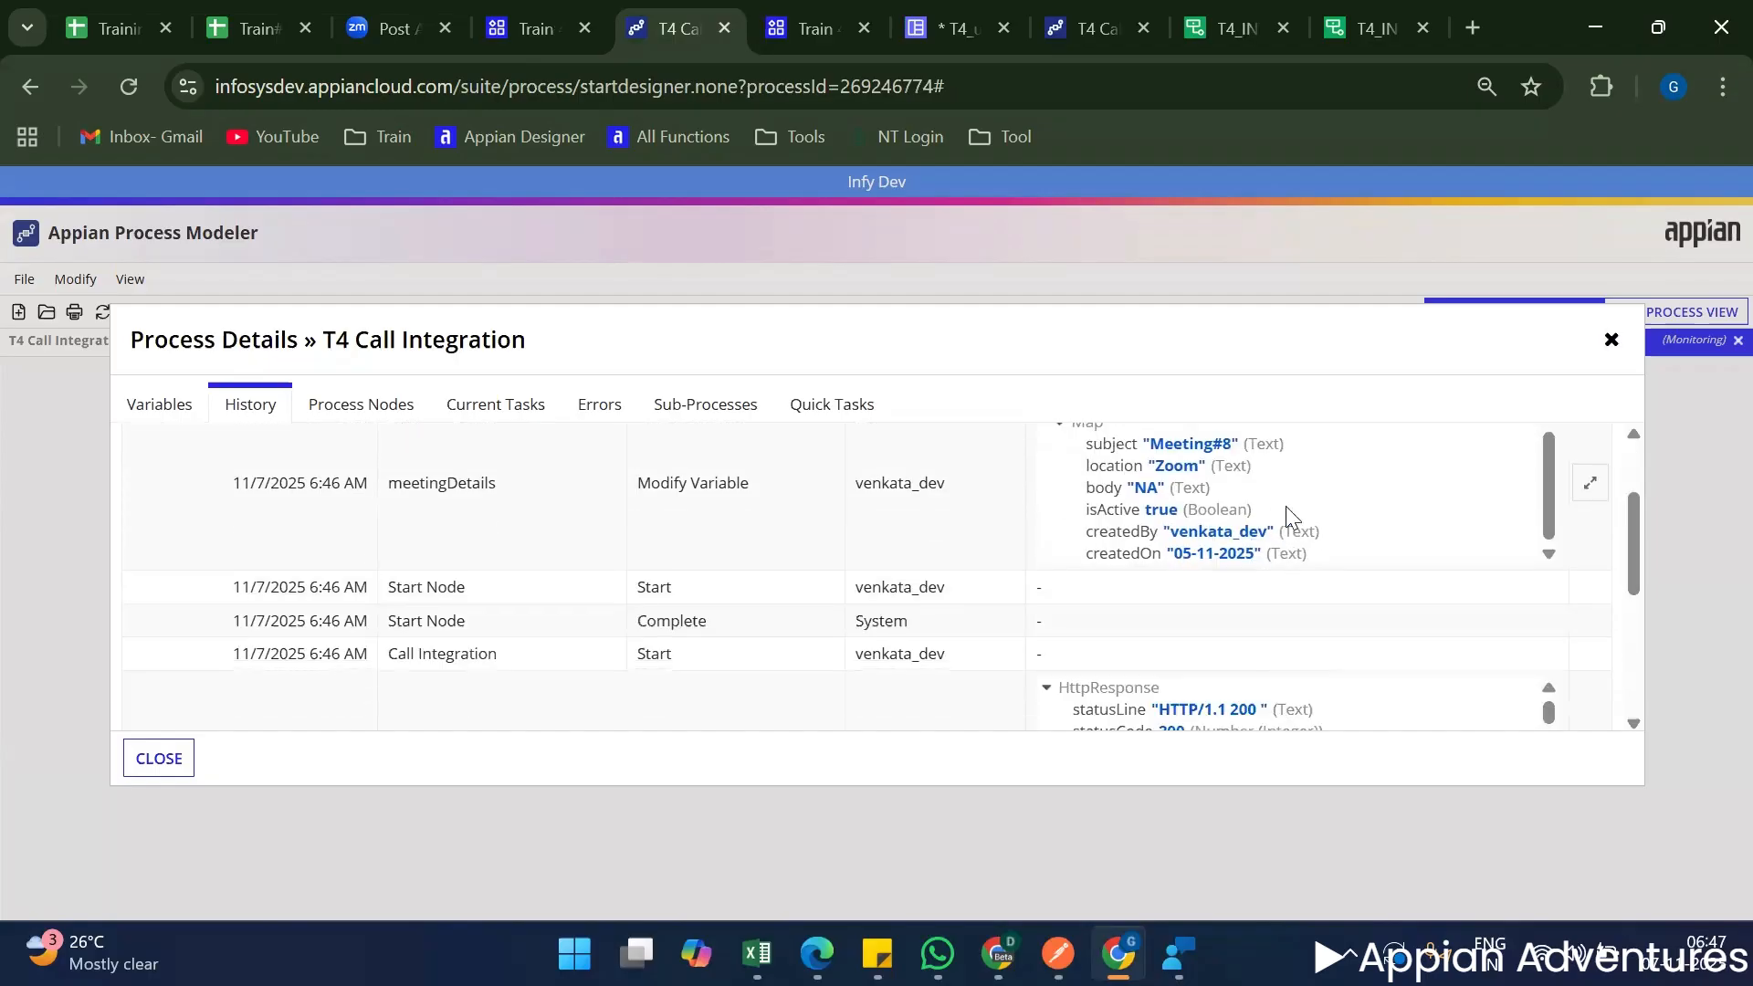
Open the history of the previous T4 Call Integration run and check the data type of createdBy in its meetingDetails entry.
{"action": "left_click", "coordinate": [187, 751]}
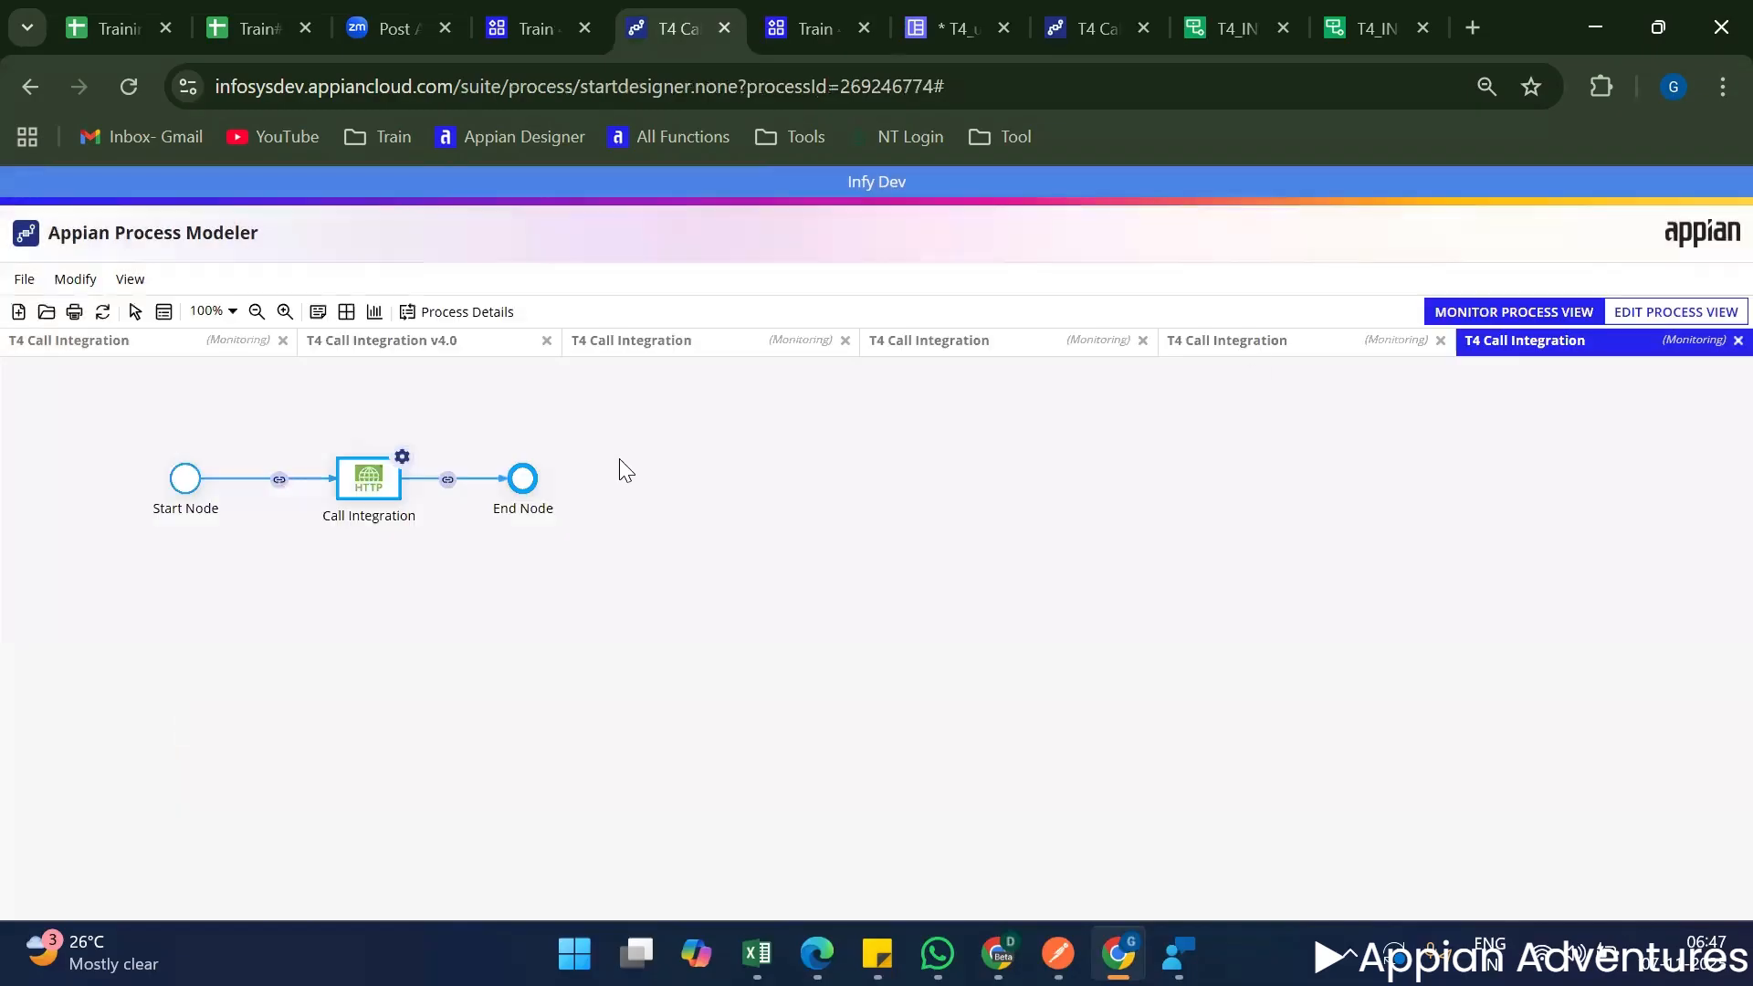
{"action": "left_click", "coordinate": [467, 311]}
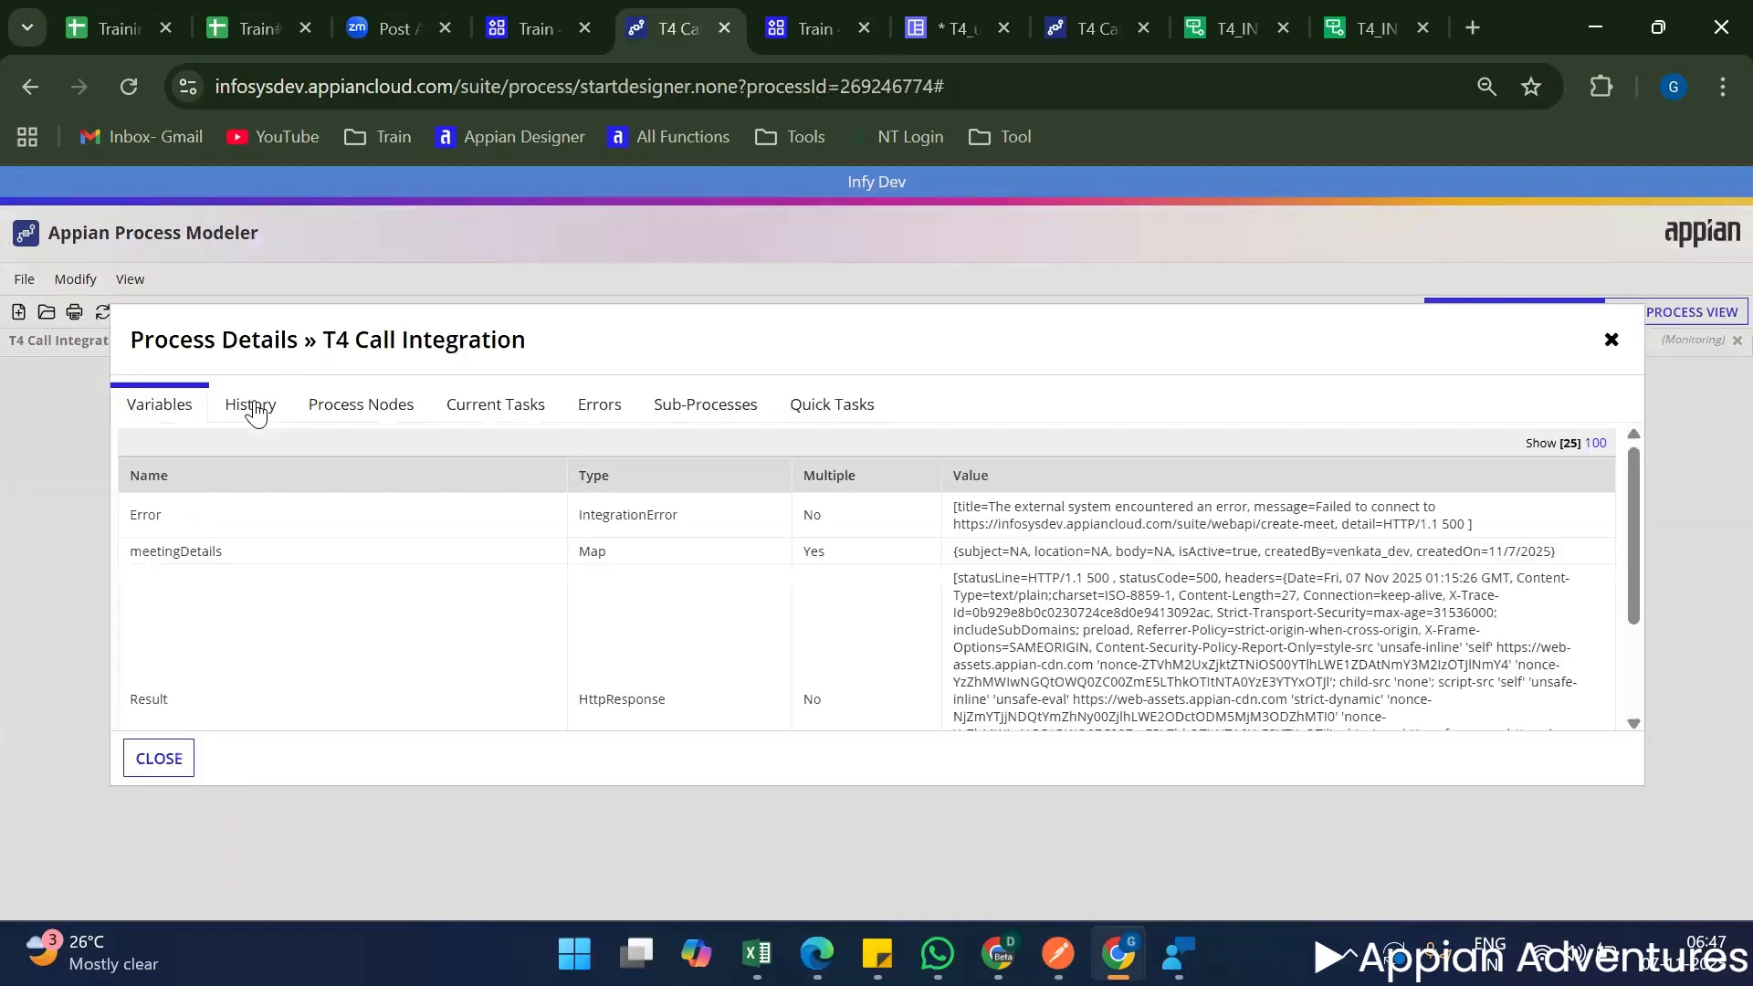
{"action": "left_click", "coordinate": [250, 404]}
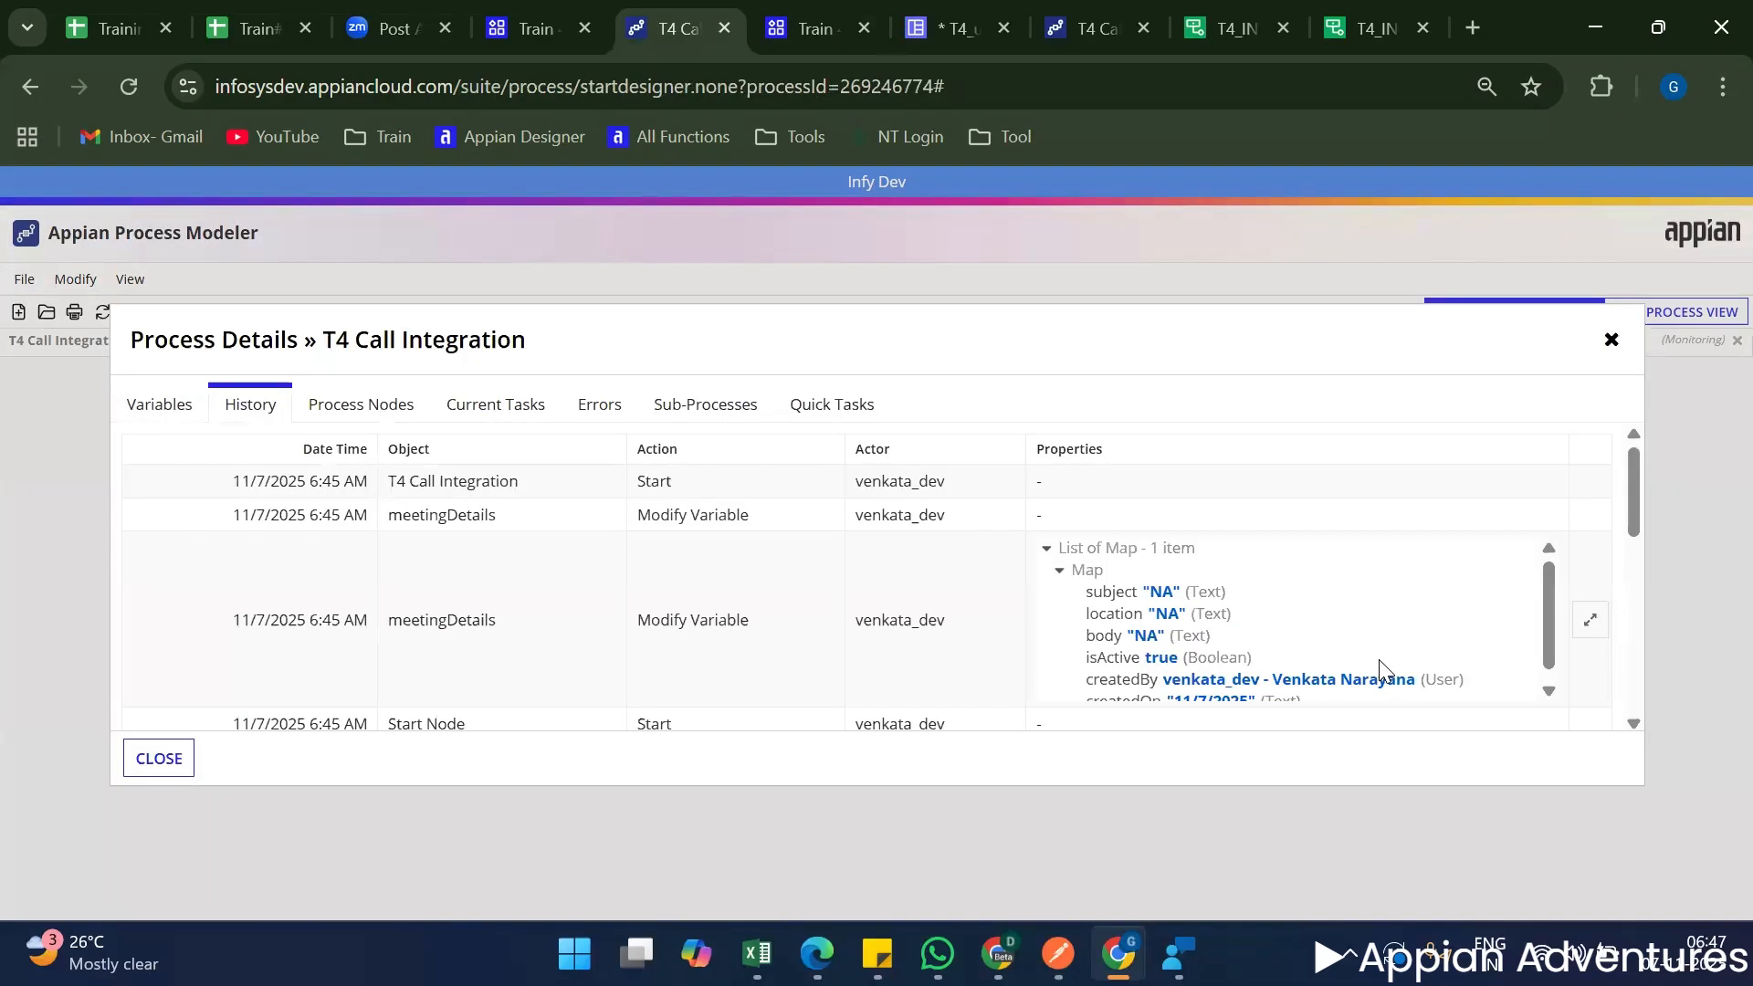
{"action": "scroll", "coordinate": [1380, 666], "scroll_direction": "down", "scroll_amount": 1}
{"action": "double_click", "coordinate": [1443, 676]}
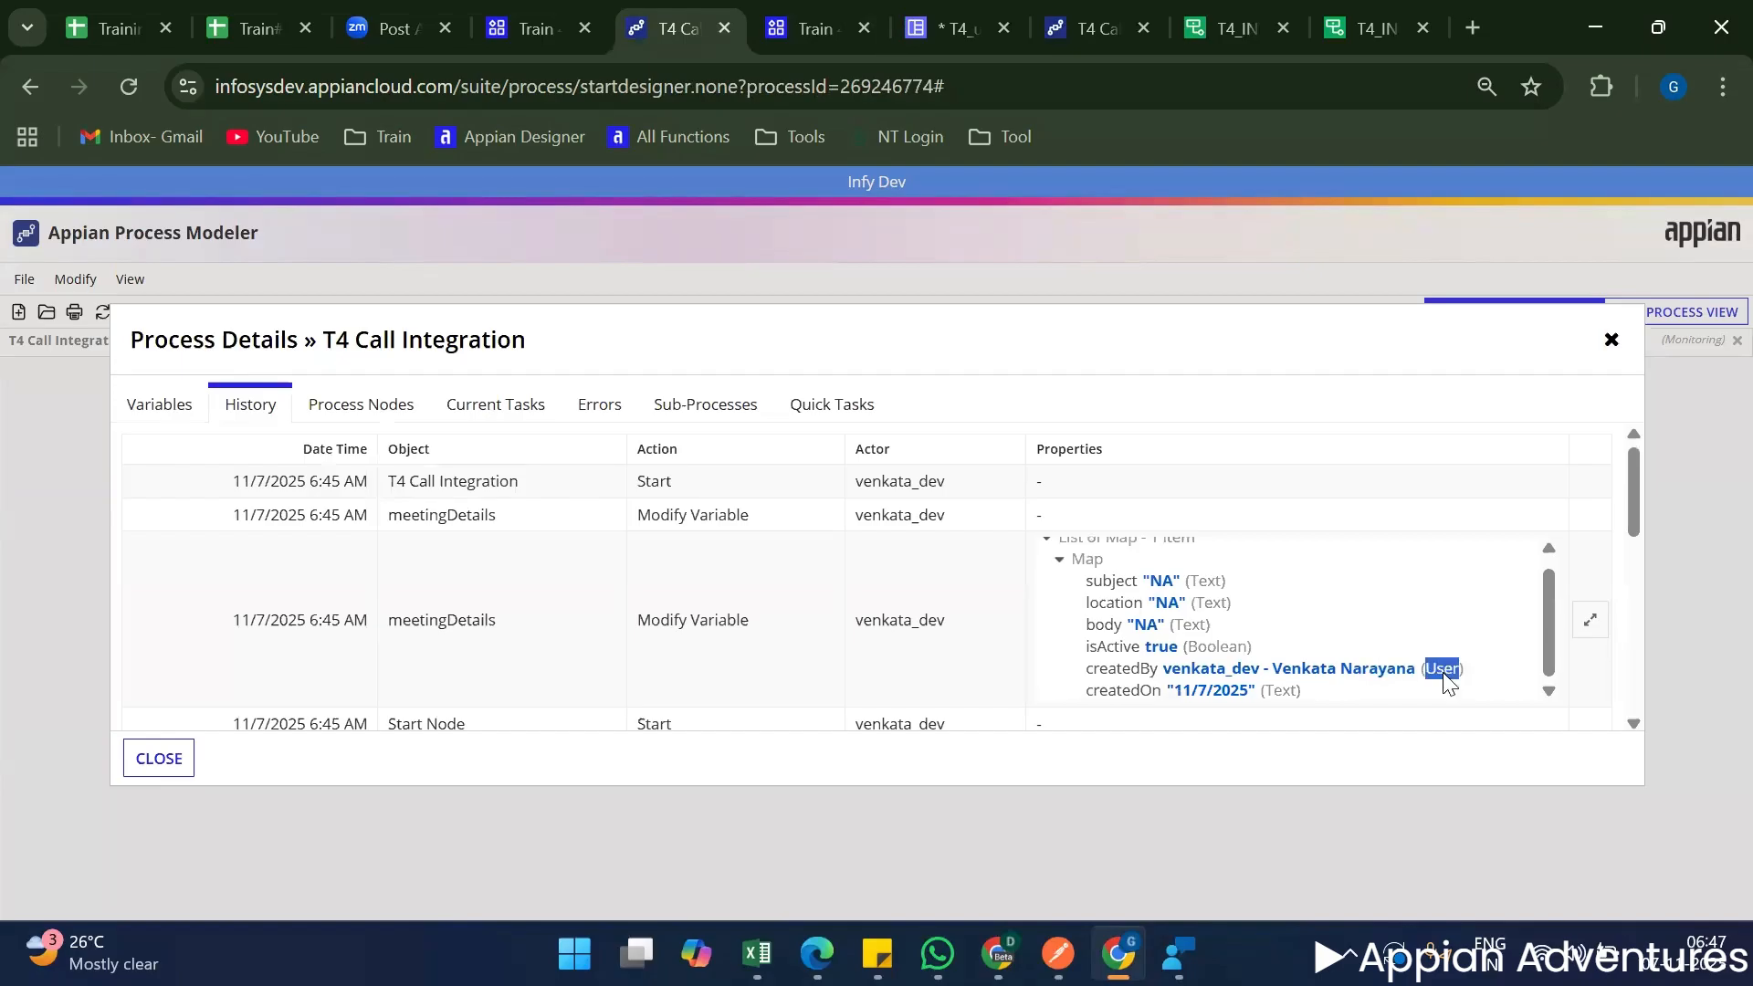
{"action": "triple_click", "coordinate": [1443, 676]}
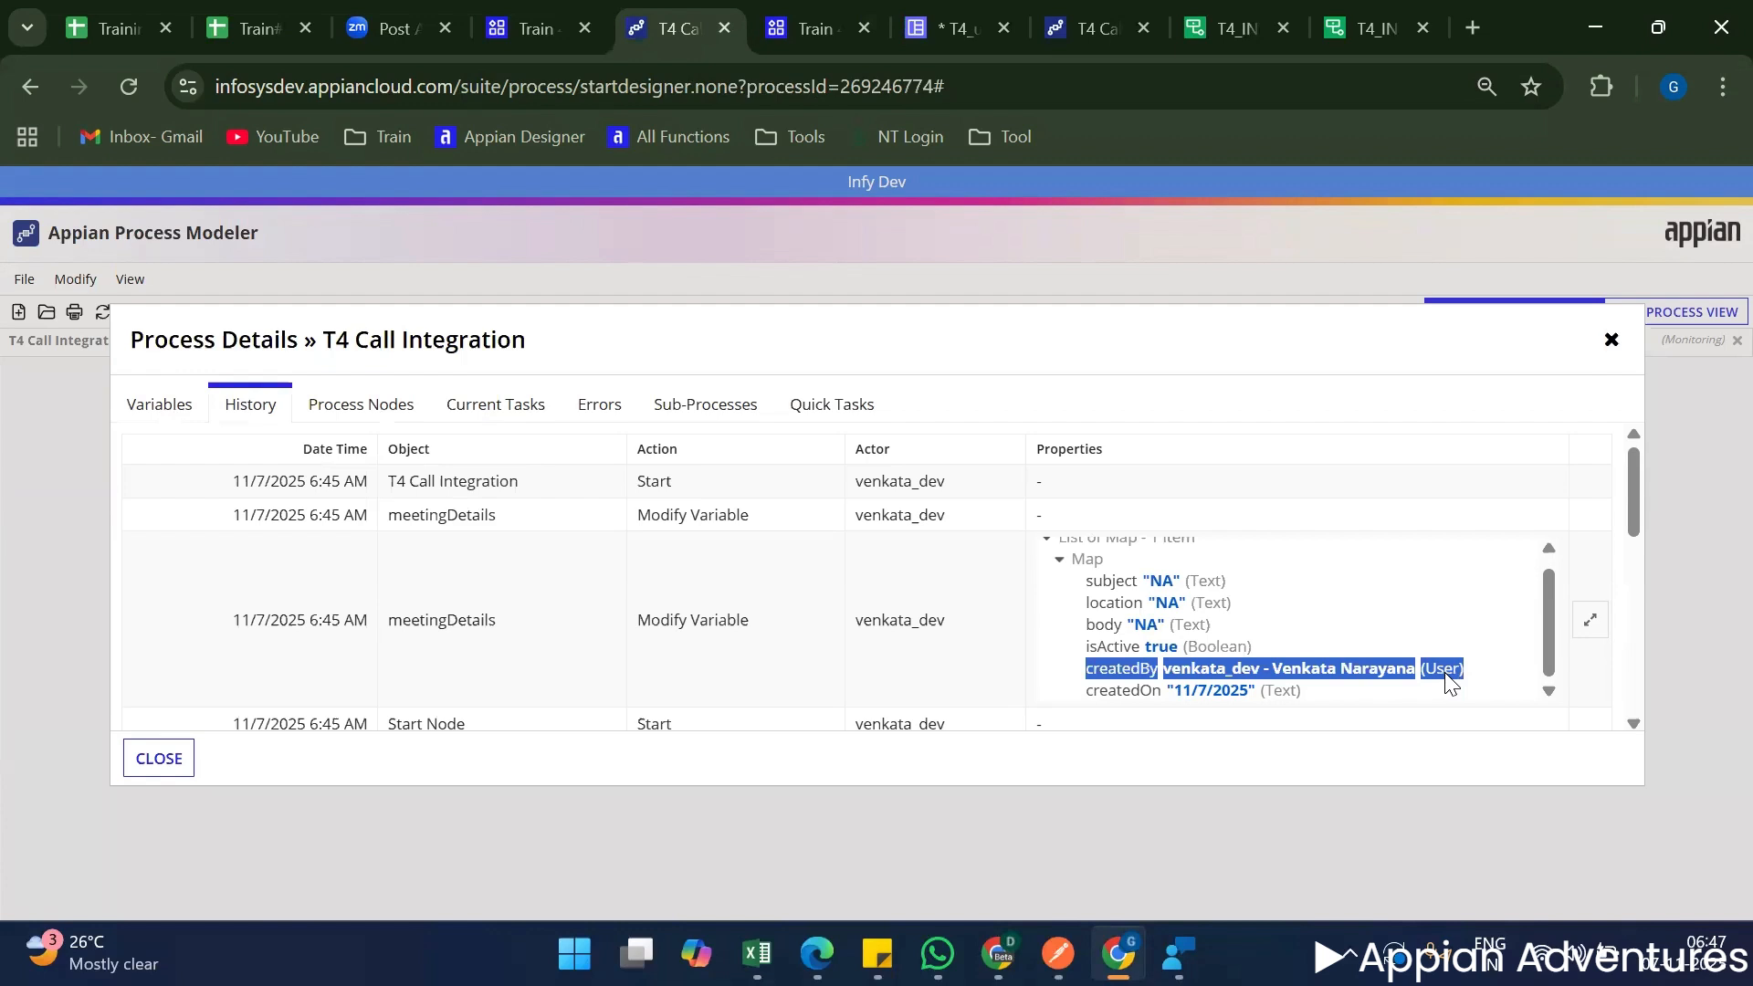
{"action": "scroll", "coordinate": [1020, 656], "scroll_direction": "down", "scroll_amount": 3}
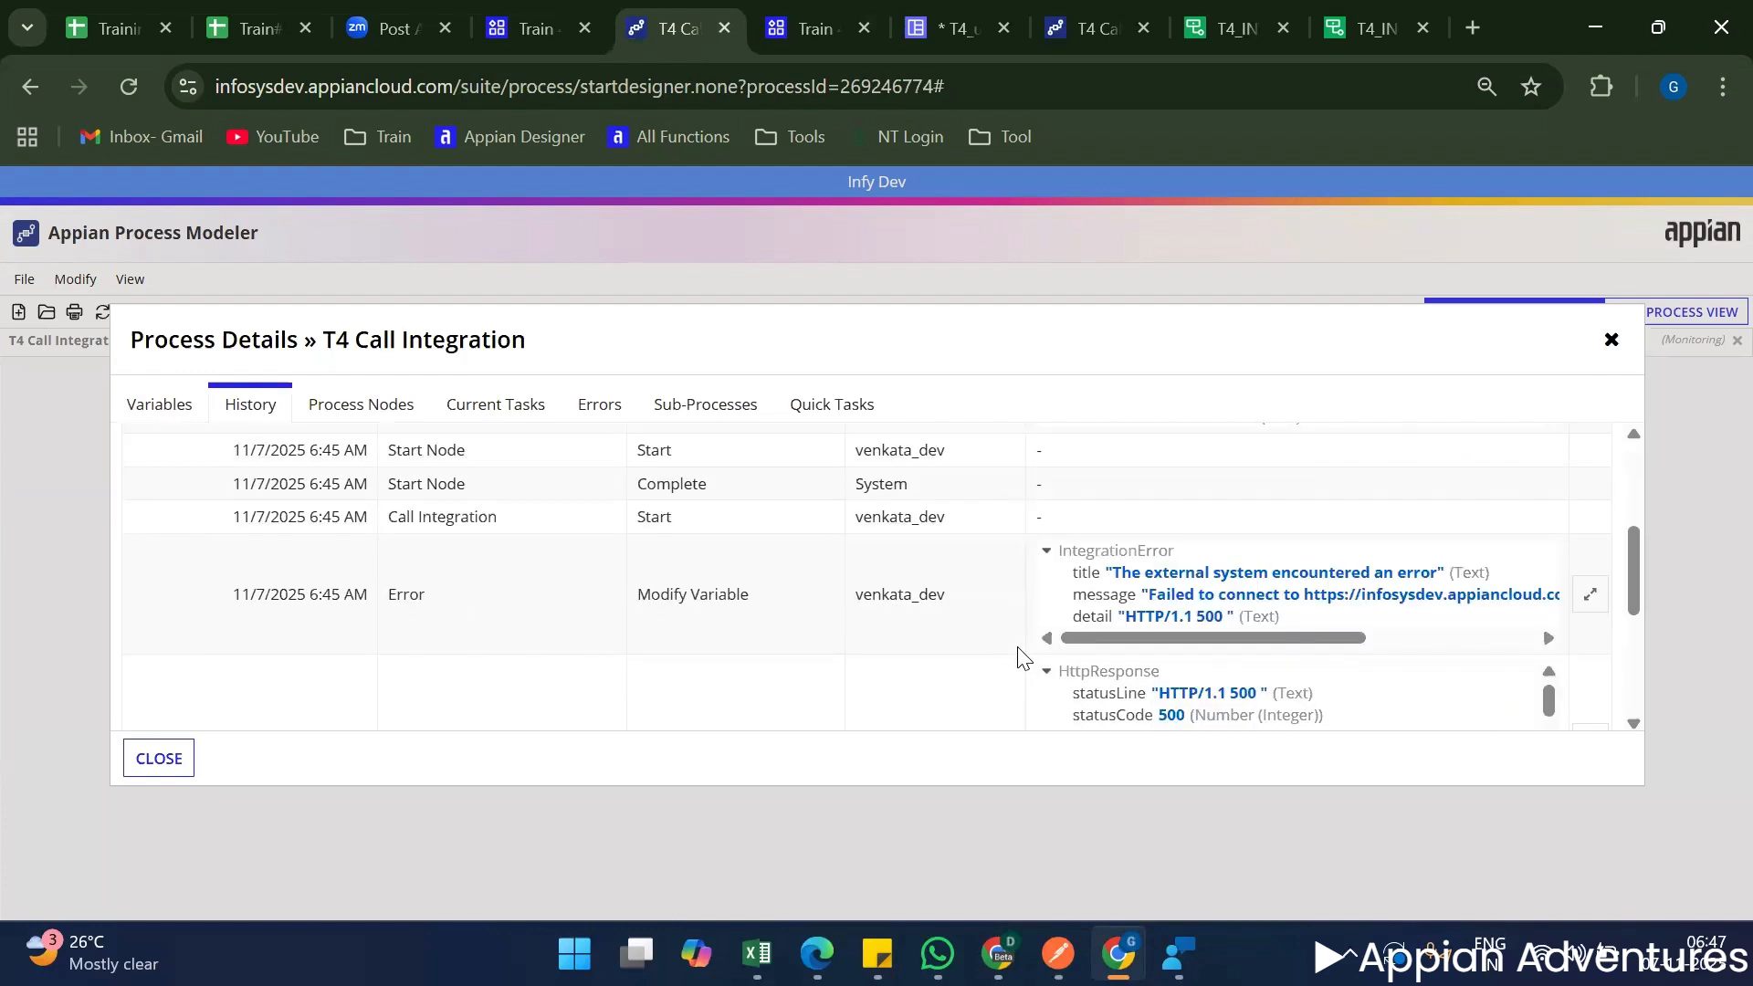
{"action": "scroll", "coordinate": [1020, 655], "scroll_direction": "down", "scroll_amount": 5}
{"action": "left_click", "coordinate": [1611, 339]}
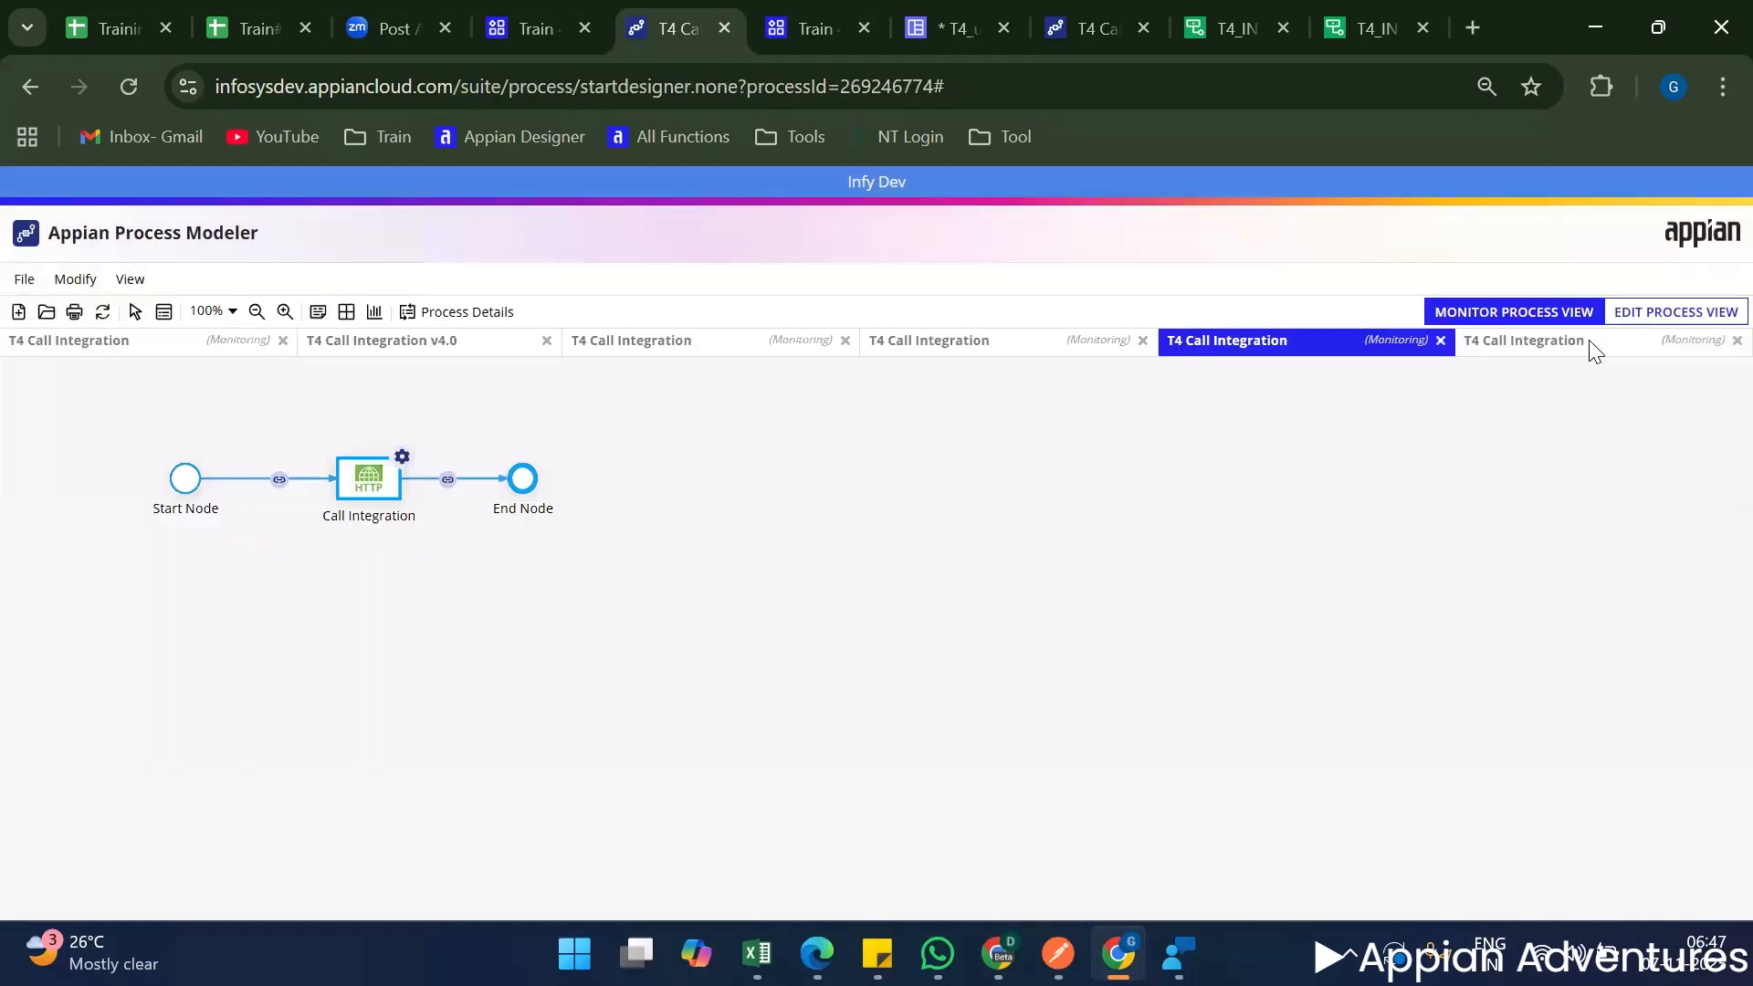
Return to the latest run's history and compare its createdBy data type and its Result and Success entries.
{"action": "left_click", "coordinate": [461, 312]}
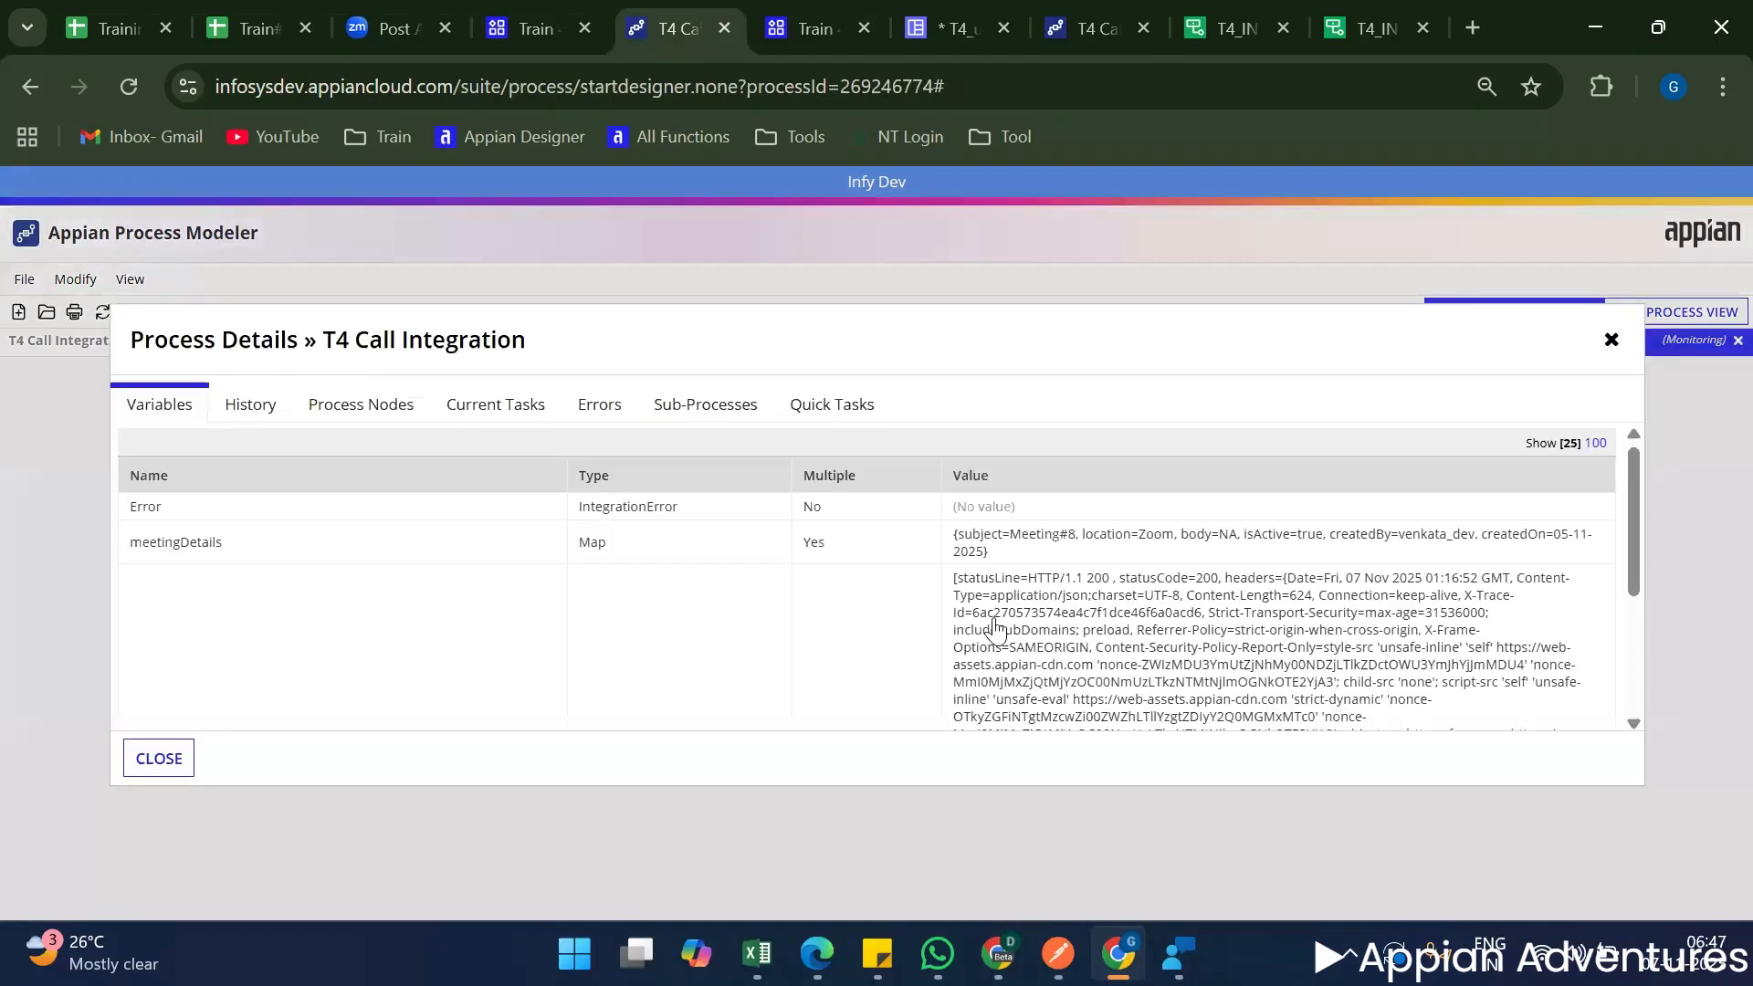
{"action": "left_click", "coordinate": [251, 405]}
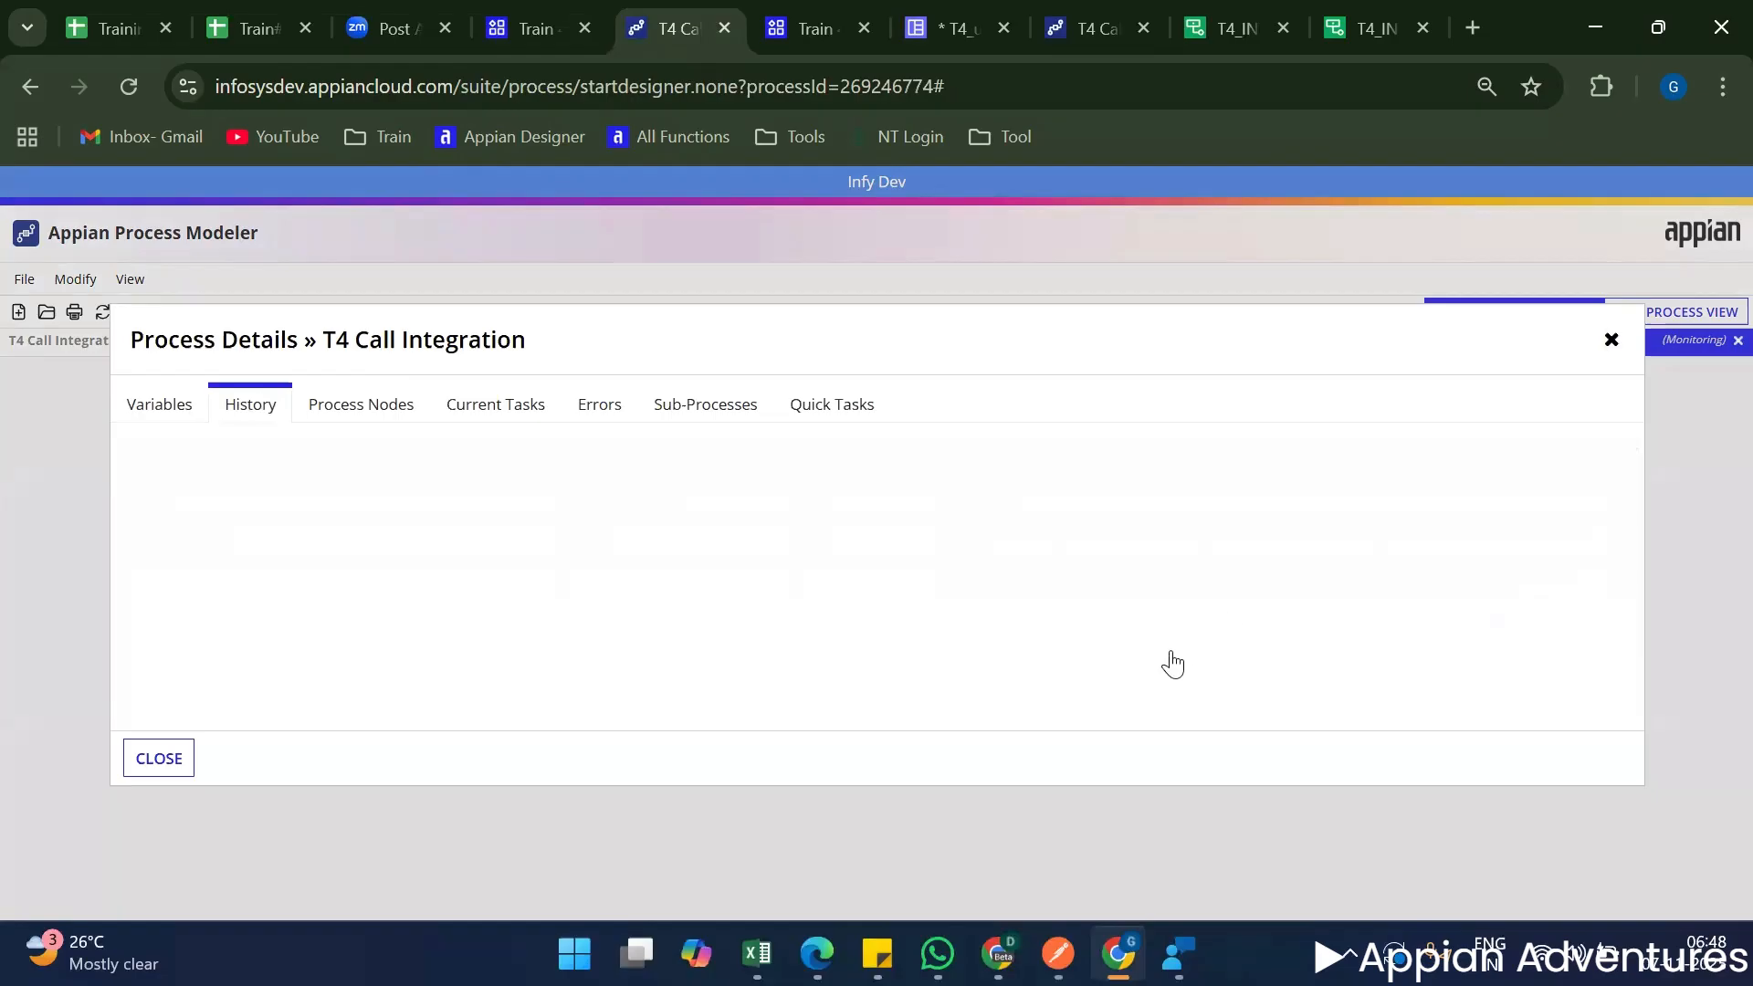
{"action": "scroll", "coordinate": [1337, 653], "scroll_direction": "down", "scroll_amount": 1}
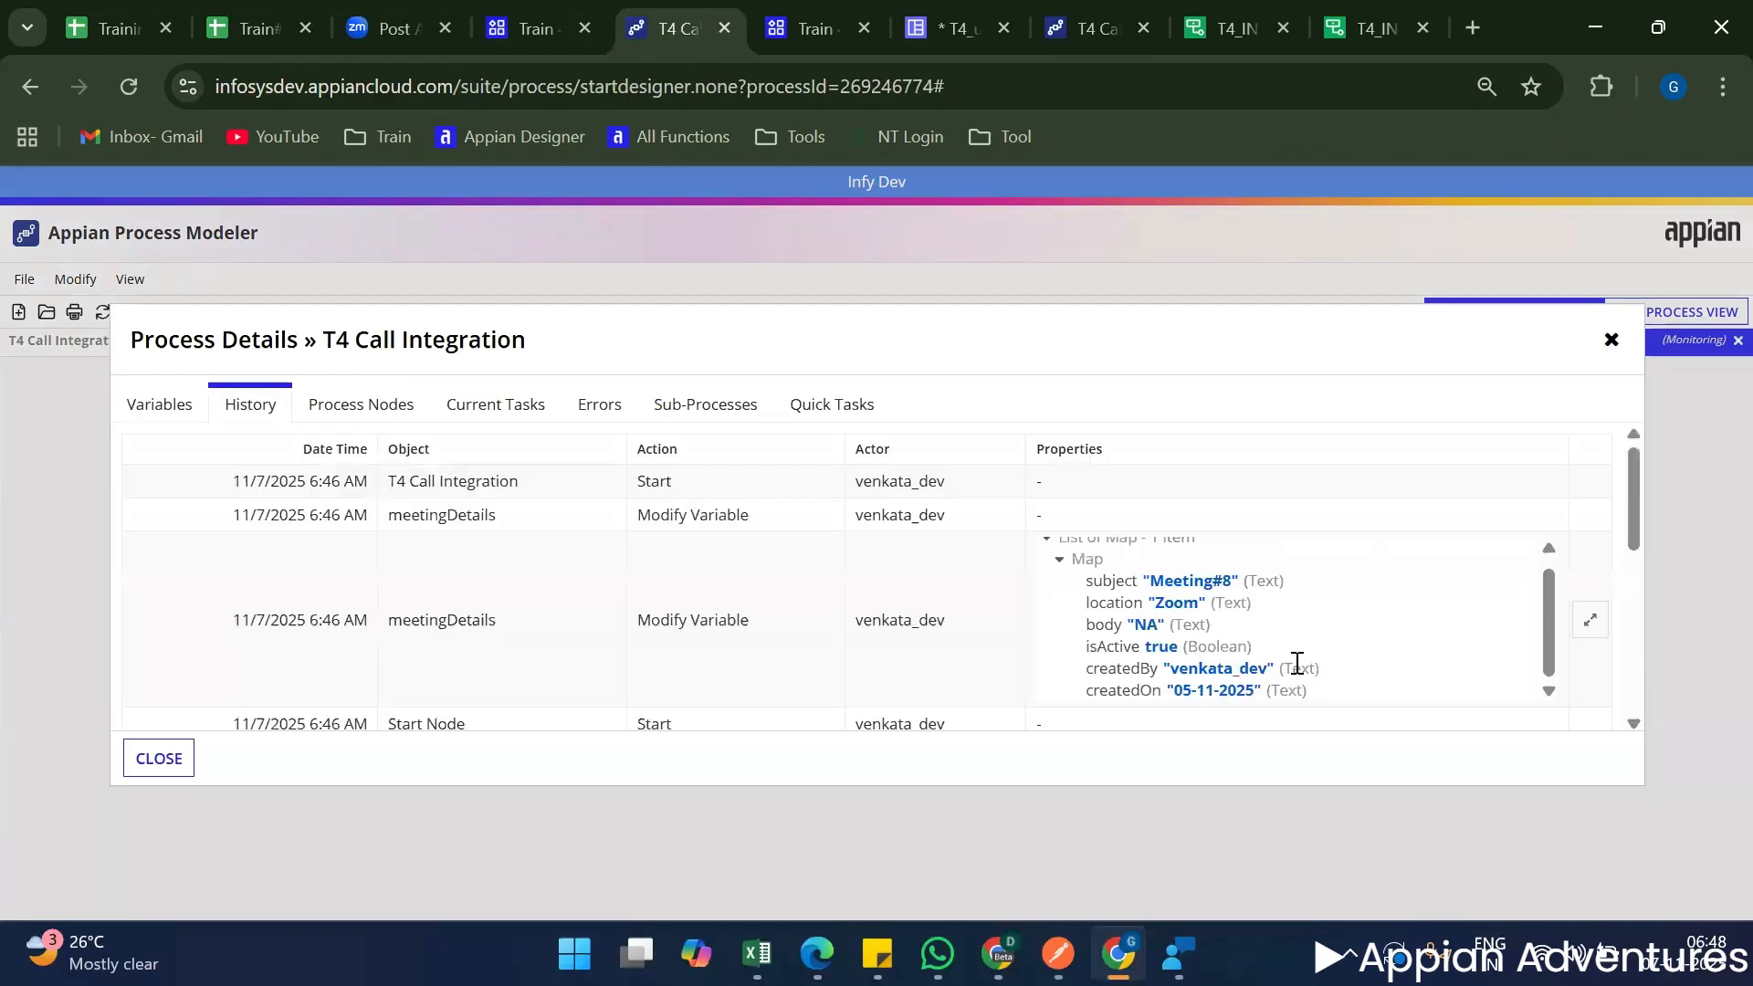
{"action": "double_click", "coordinate": [1300, 668]}
{"action": "scroll", "coordinate": [1338, 552], "scroll_direction": "down", "scroll_amount": 2}
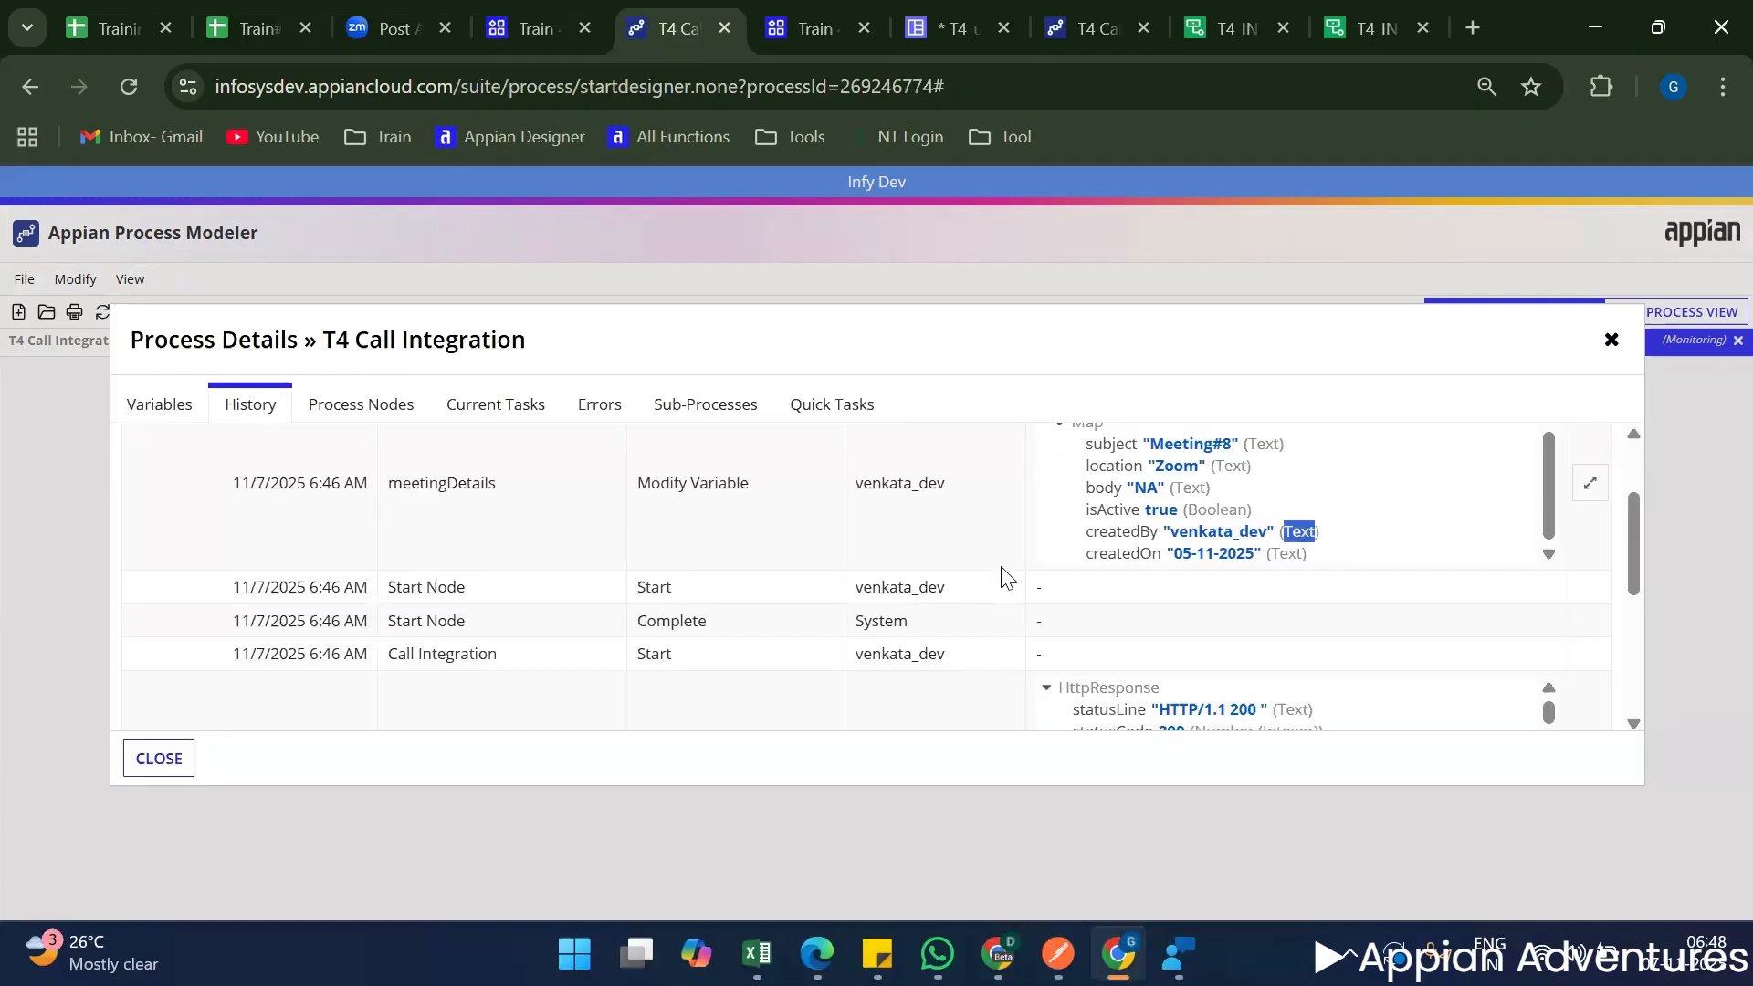
{"action": "scroll", "coordinate": [1004, 585], "scroll_direction": "up", "scroll_amount": 3}
{"action": "scroll", "coordinate": [1004, 594], "scroll_direction": "down", "scroll_amount": 3}
{"action": "scroll", "coordinate": [1050, 603], "scroll_direction": "up", "scroll_amount": 3}
{"action": "scroll", "coordinate": [849, 620], "scroll_direction": "down", "scroll_amount": 1}
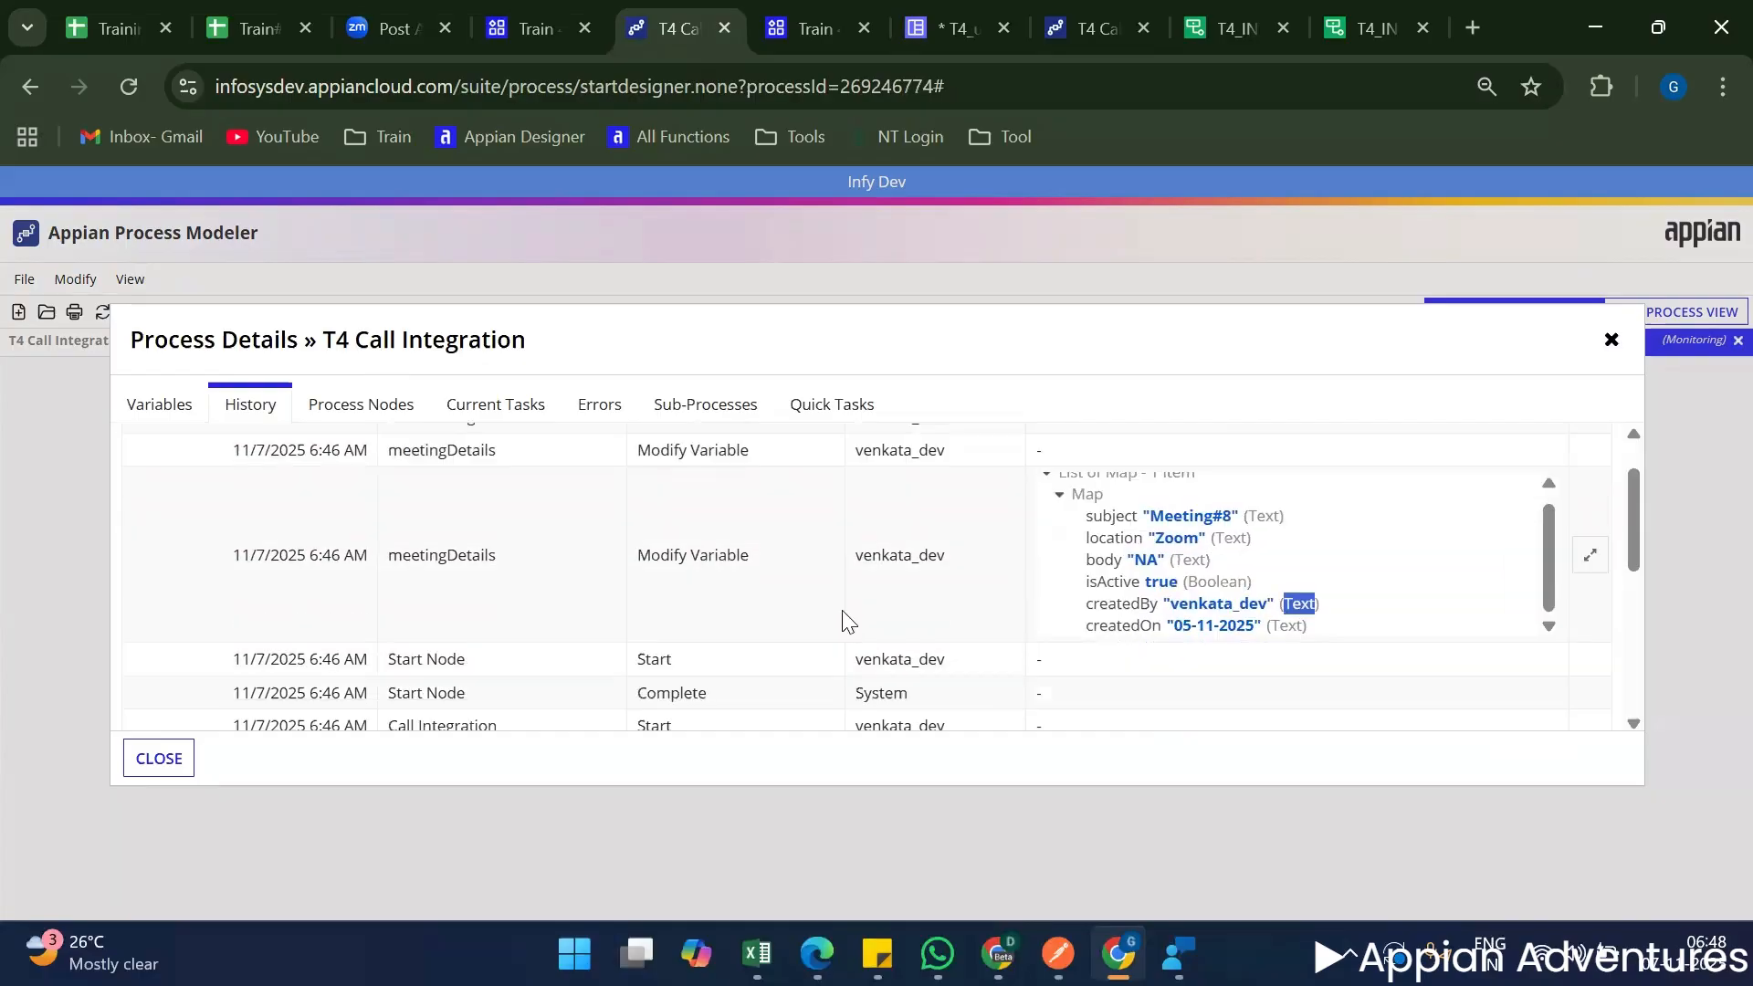
{"action": "scroll", "coordinate": [853, 616], "scroll_direction": "down", "scroll_amount": 5}
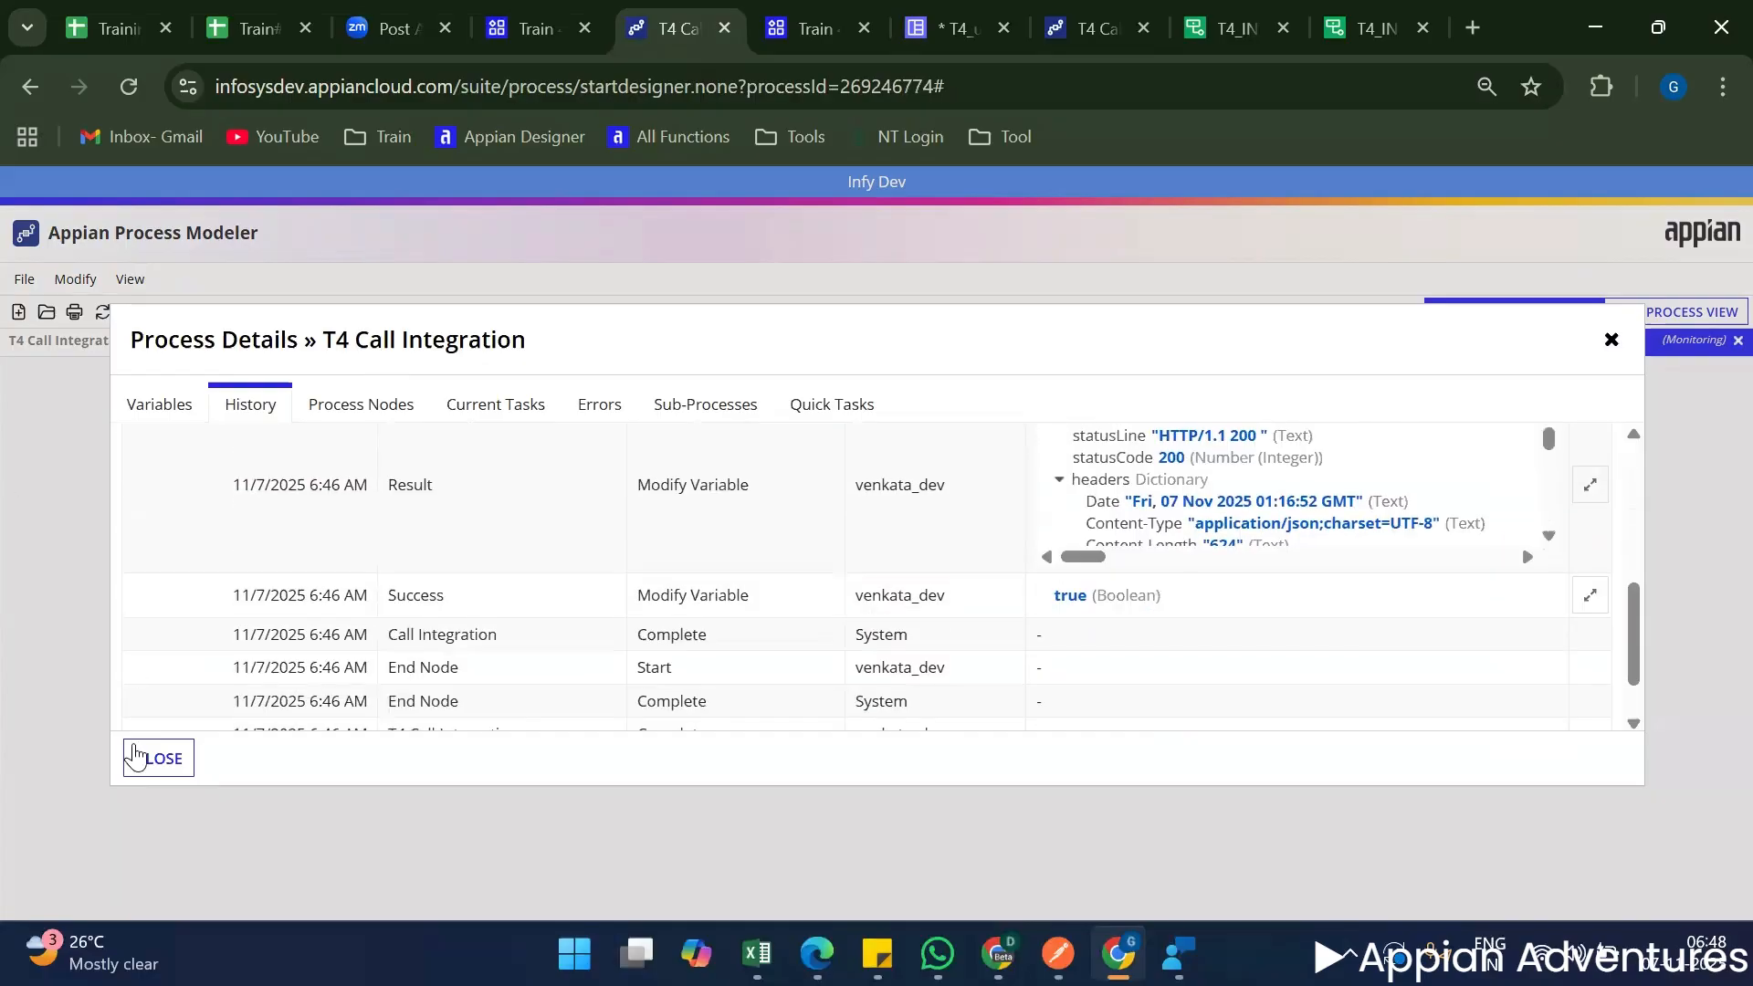
{"action": "left_click", "coordinate": [155, 757]}
Reopen the previous run's history and review its meetingDetails, Error and Result entries.
{"action": "left_click", "coordinate": [1321, 345]}
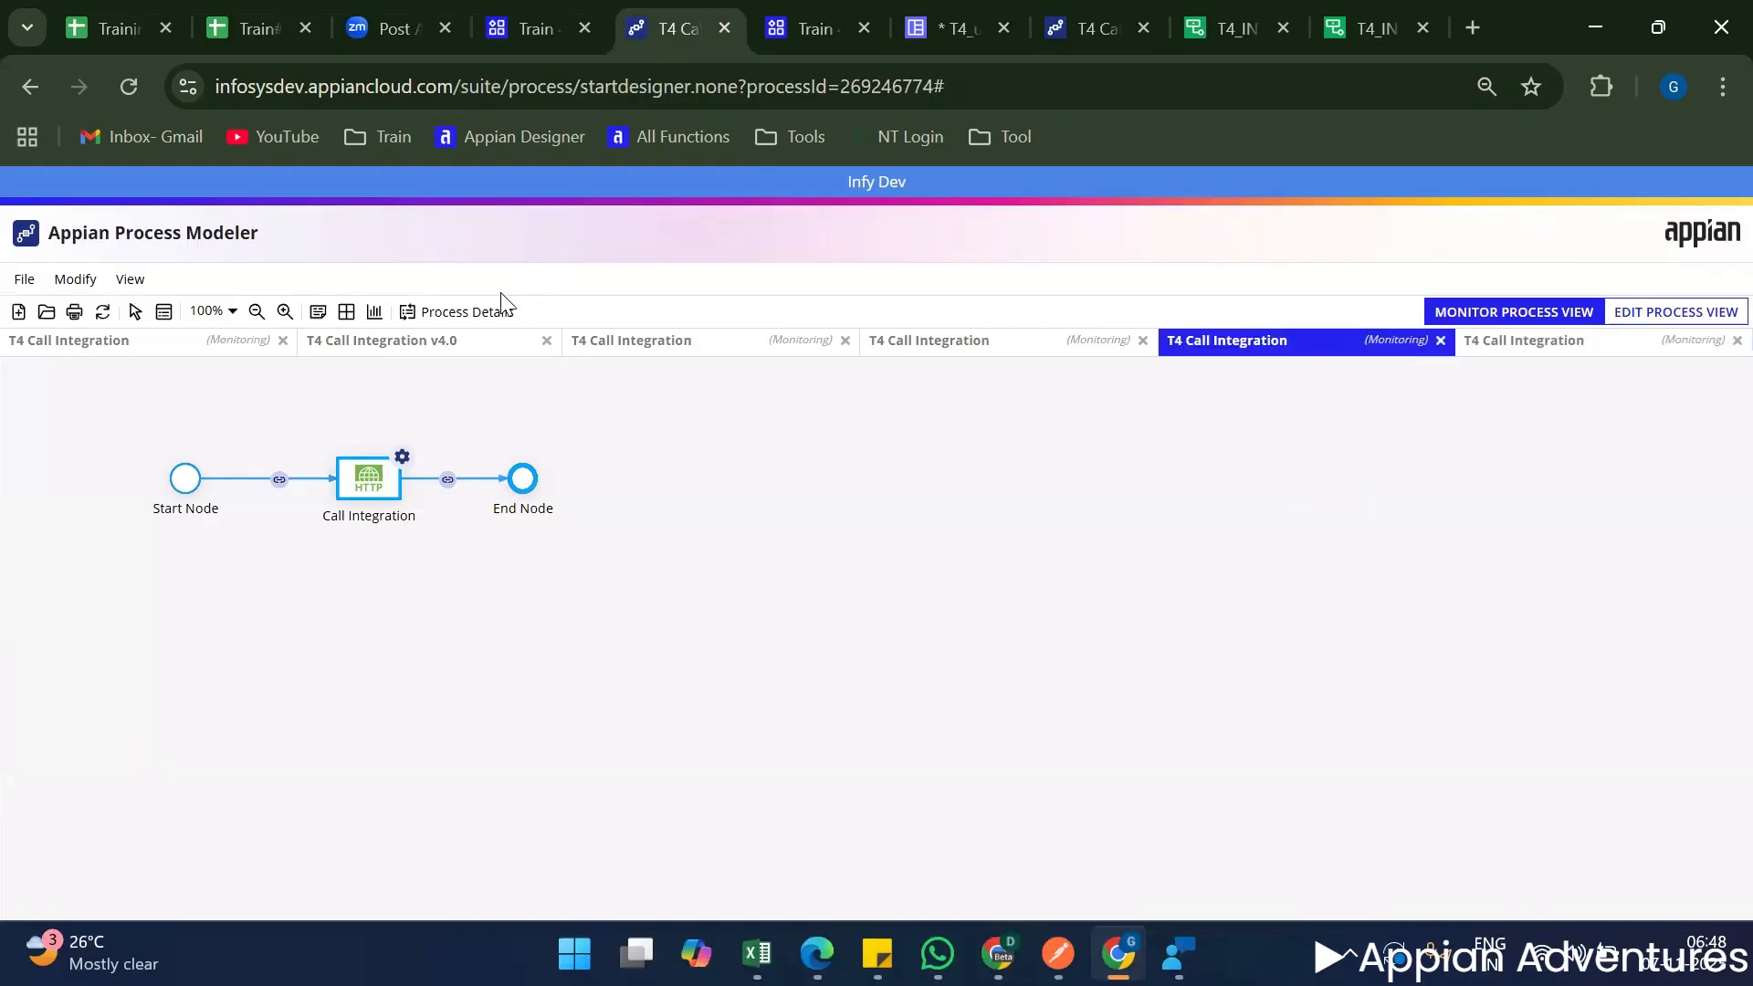
{"action": "left_click", "coordinate": [447, 313]}
{"action": "left_click", "coordinate": [255, 404]}
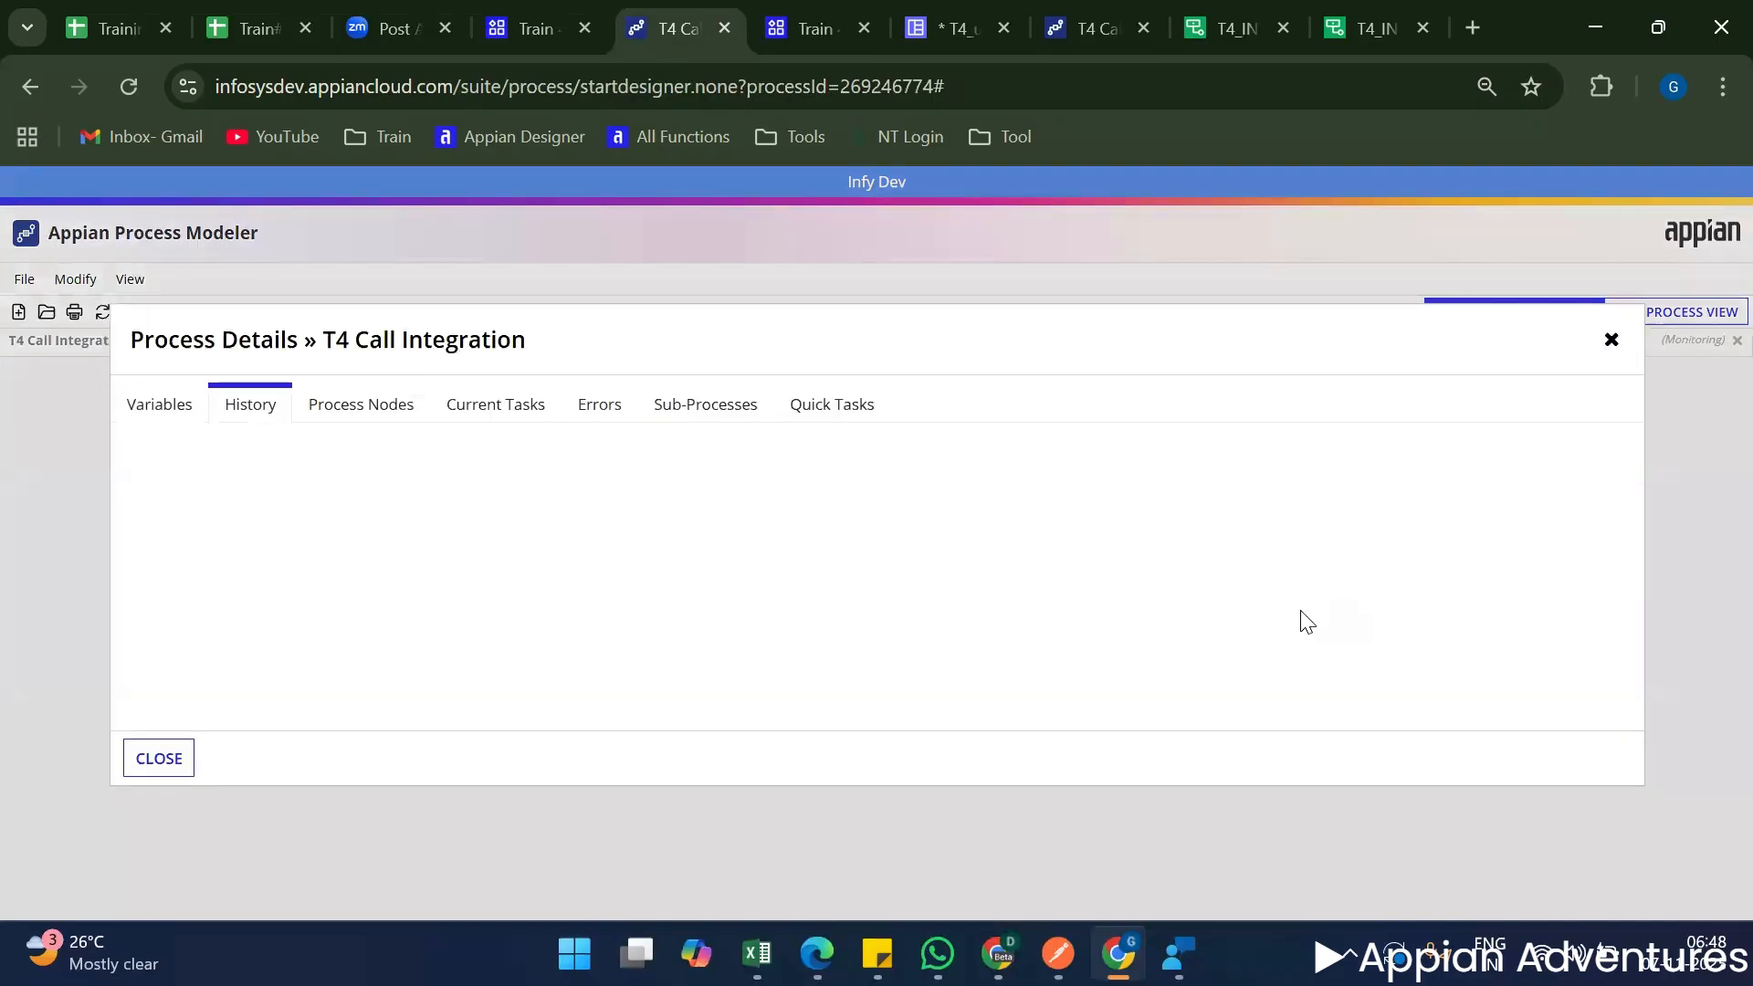
{"action": "scroll", "coordinate": [813, 520], "scroll_direction": "down", "scroll_amount": 2}
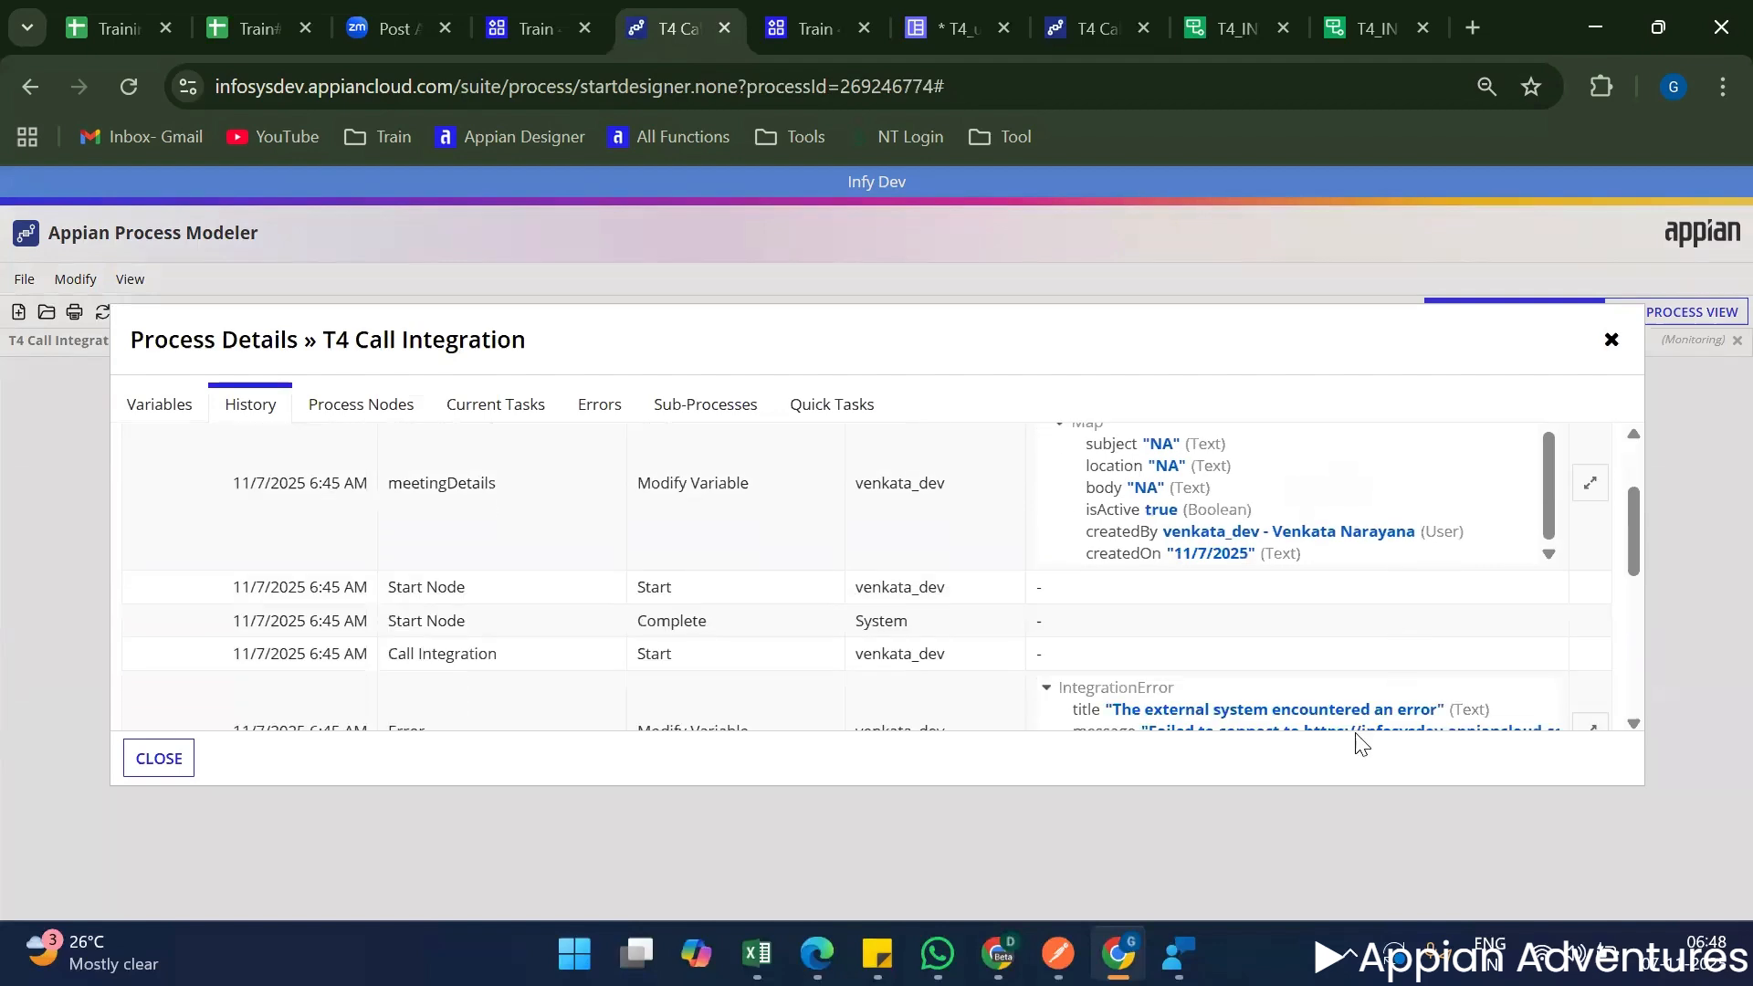
{"action": "scroll", "coordinate": [1243, 699], "scroll_direction": "down", "scroll_amount": 2}
{"action": "scroll", "coordinate": [1243, 699], "scroll_direction": "down", "scroll_amount": 2}
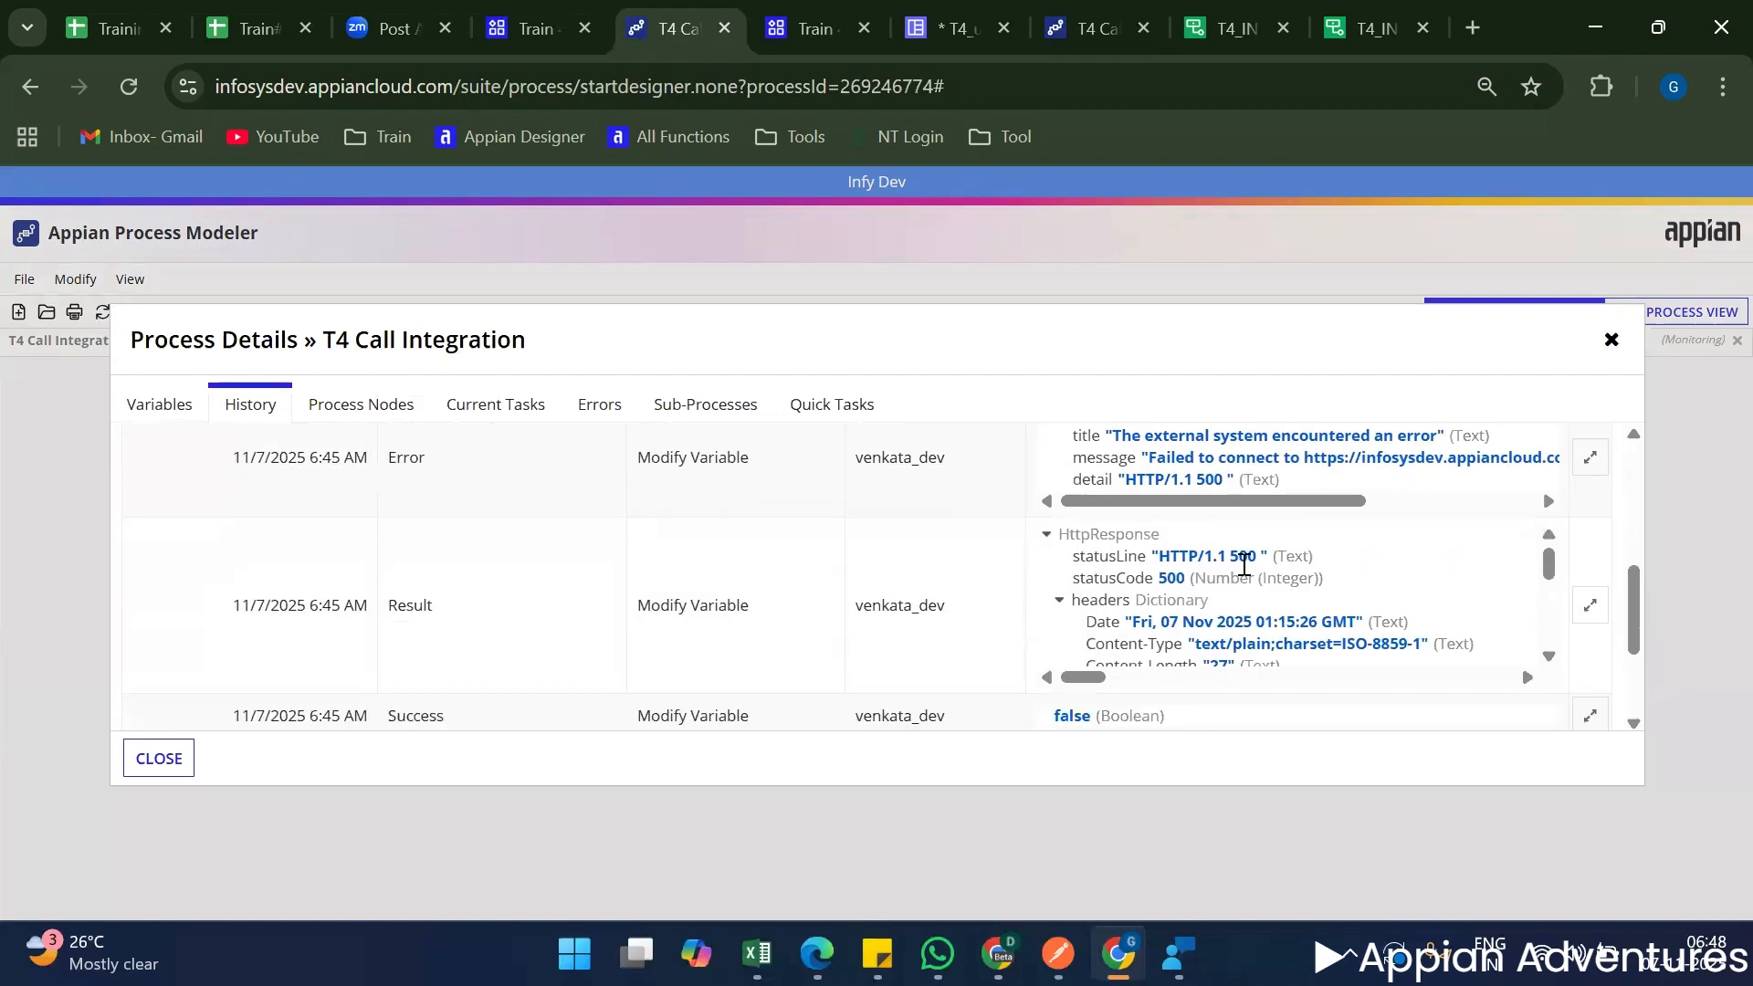
{"action": "left_click_drag", "start_coordinate": [1314, 504], "coordinate": [1086, 520]}
{"action": "scroll", "coordinate": [1142, 528], "scroll_direction": "up", "scroll_amount": 2}
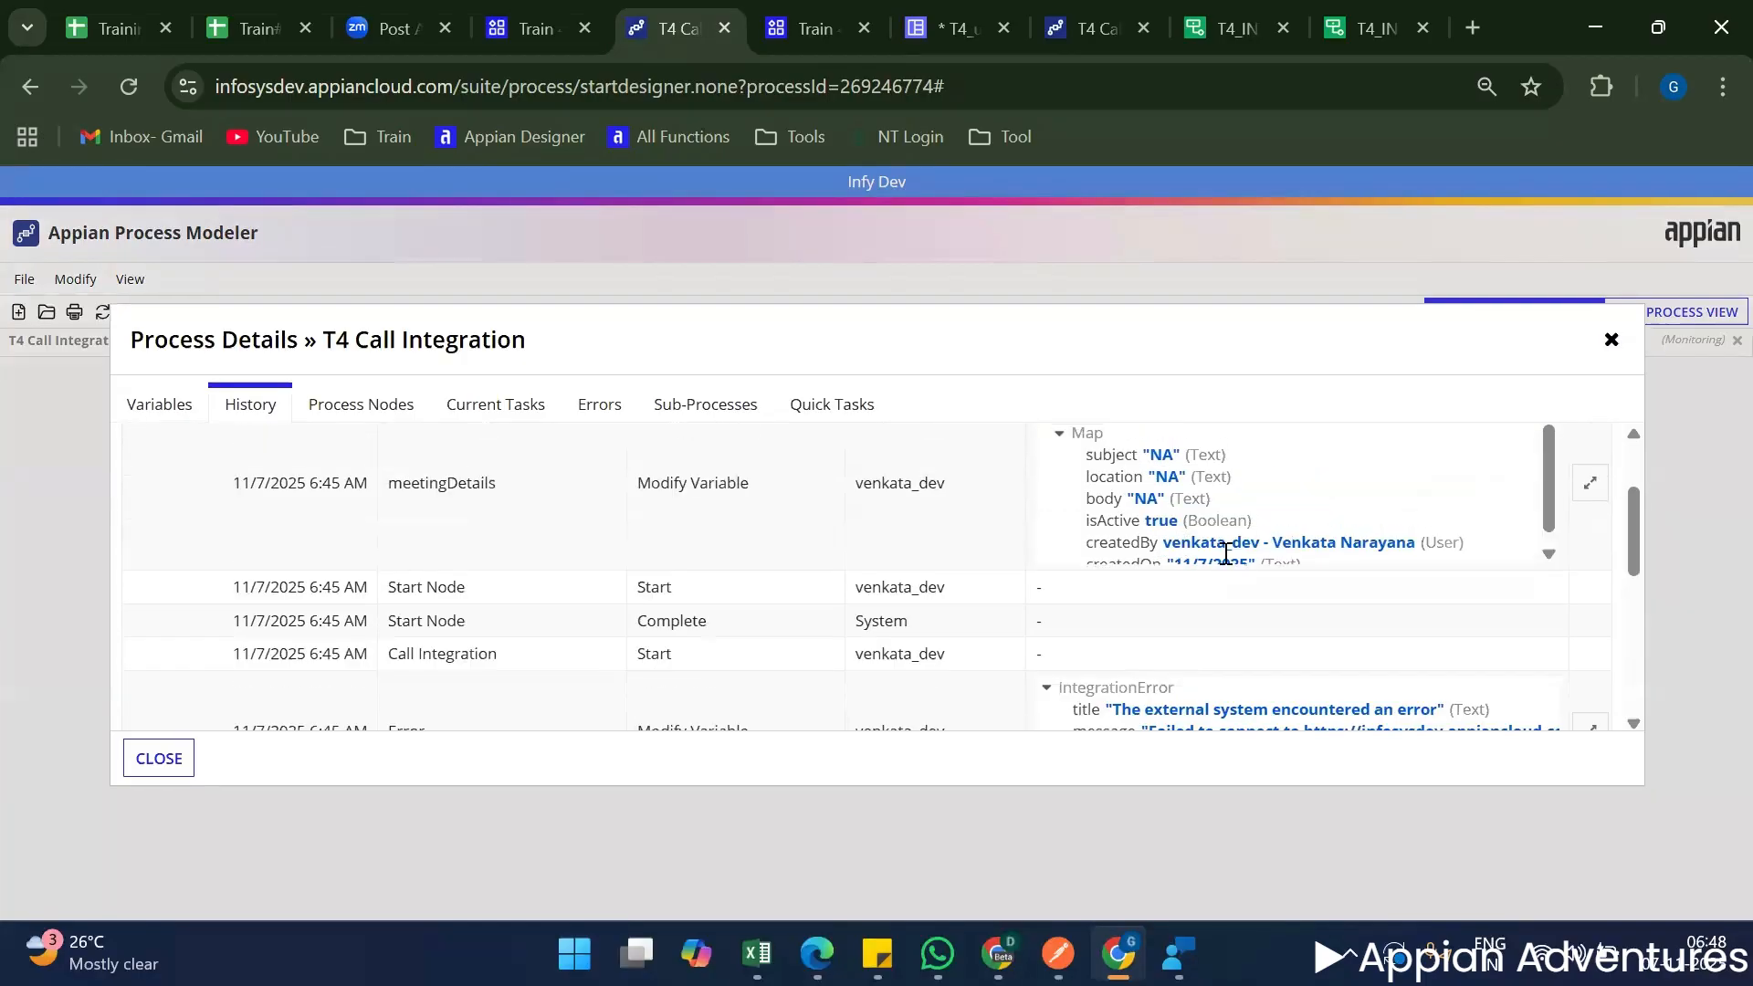
Copy the previous run's meetingDetails value as an expression, use it as the meetingDetails test input in T4_INT_postMeetingDetails and test the request.
{"action": "left_click", "coordinate": [1591, 484]}
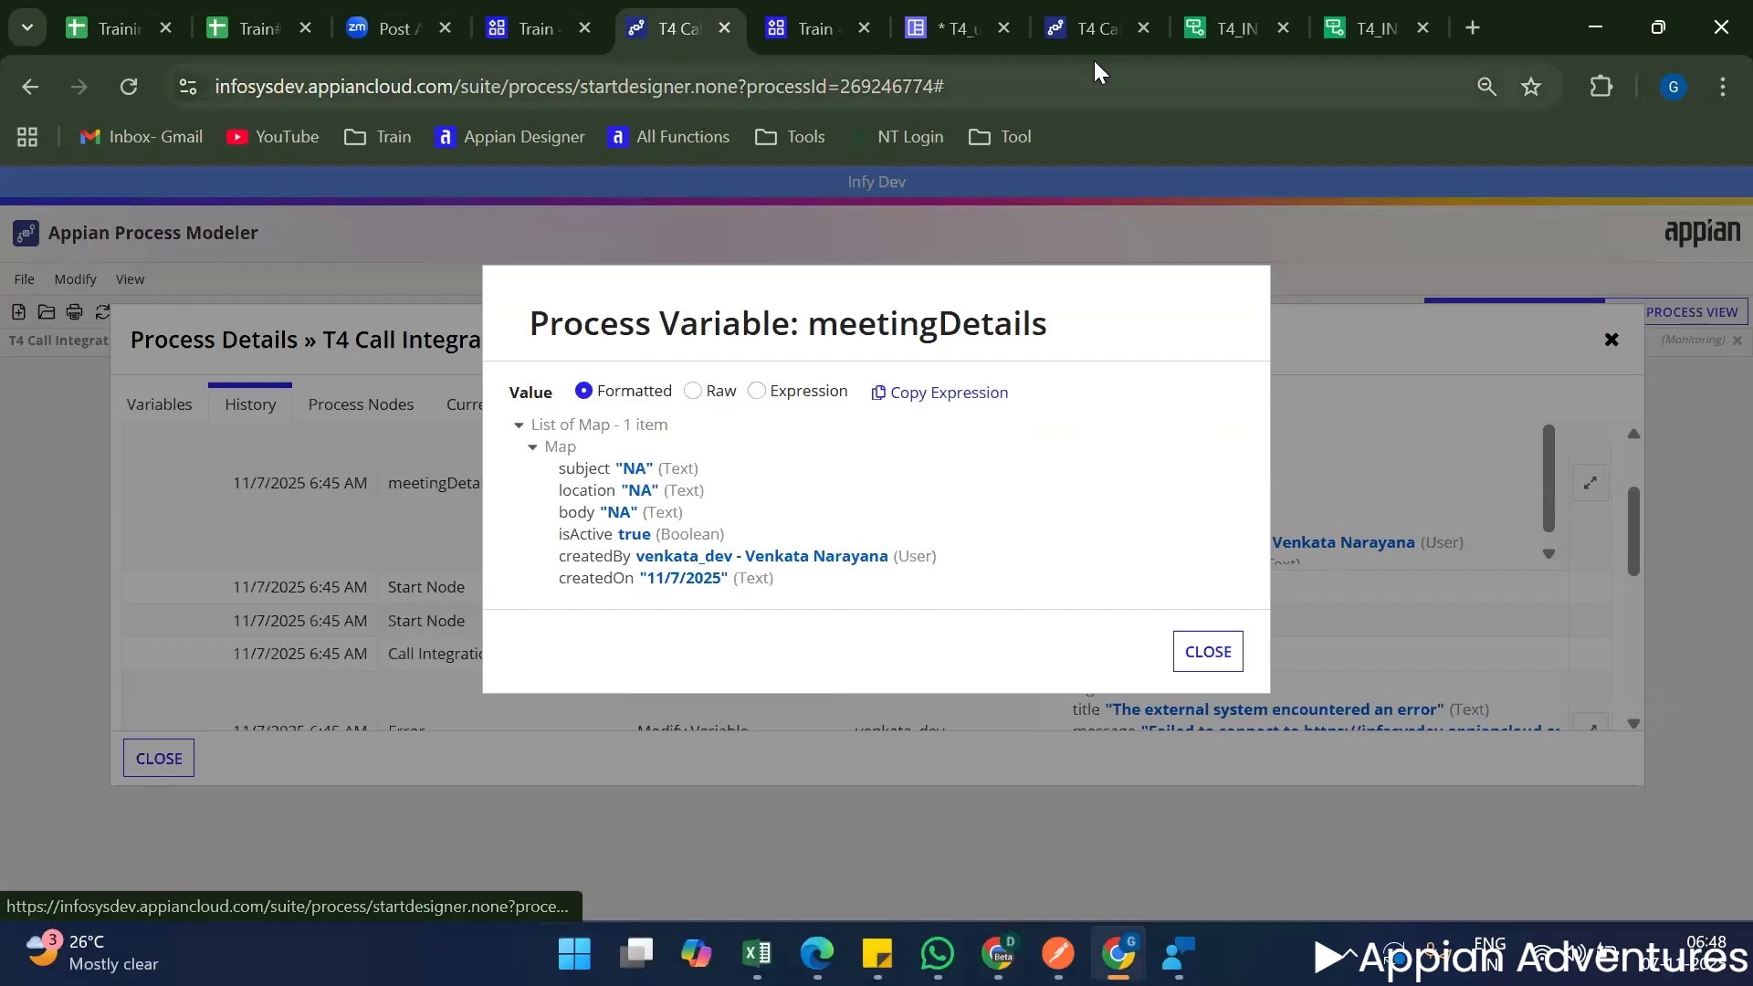
{"action": "left_click", "coordinate": [1243, 28]}
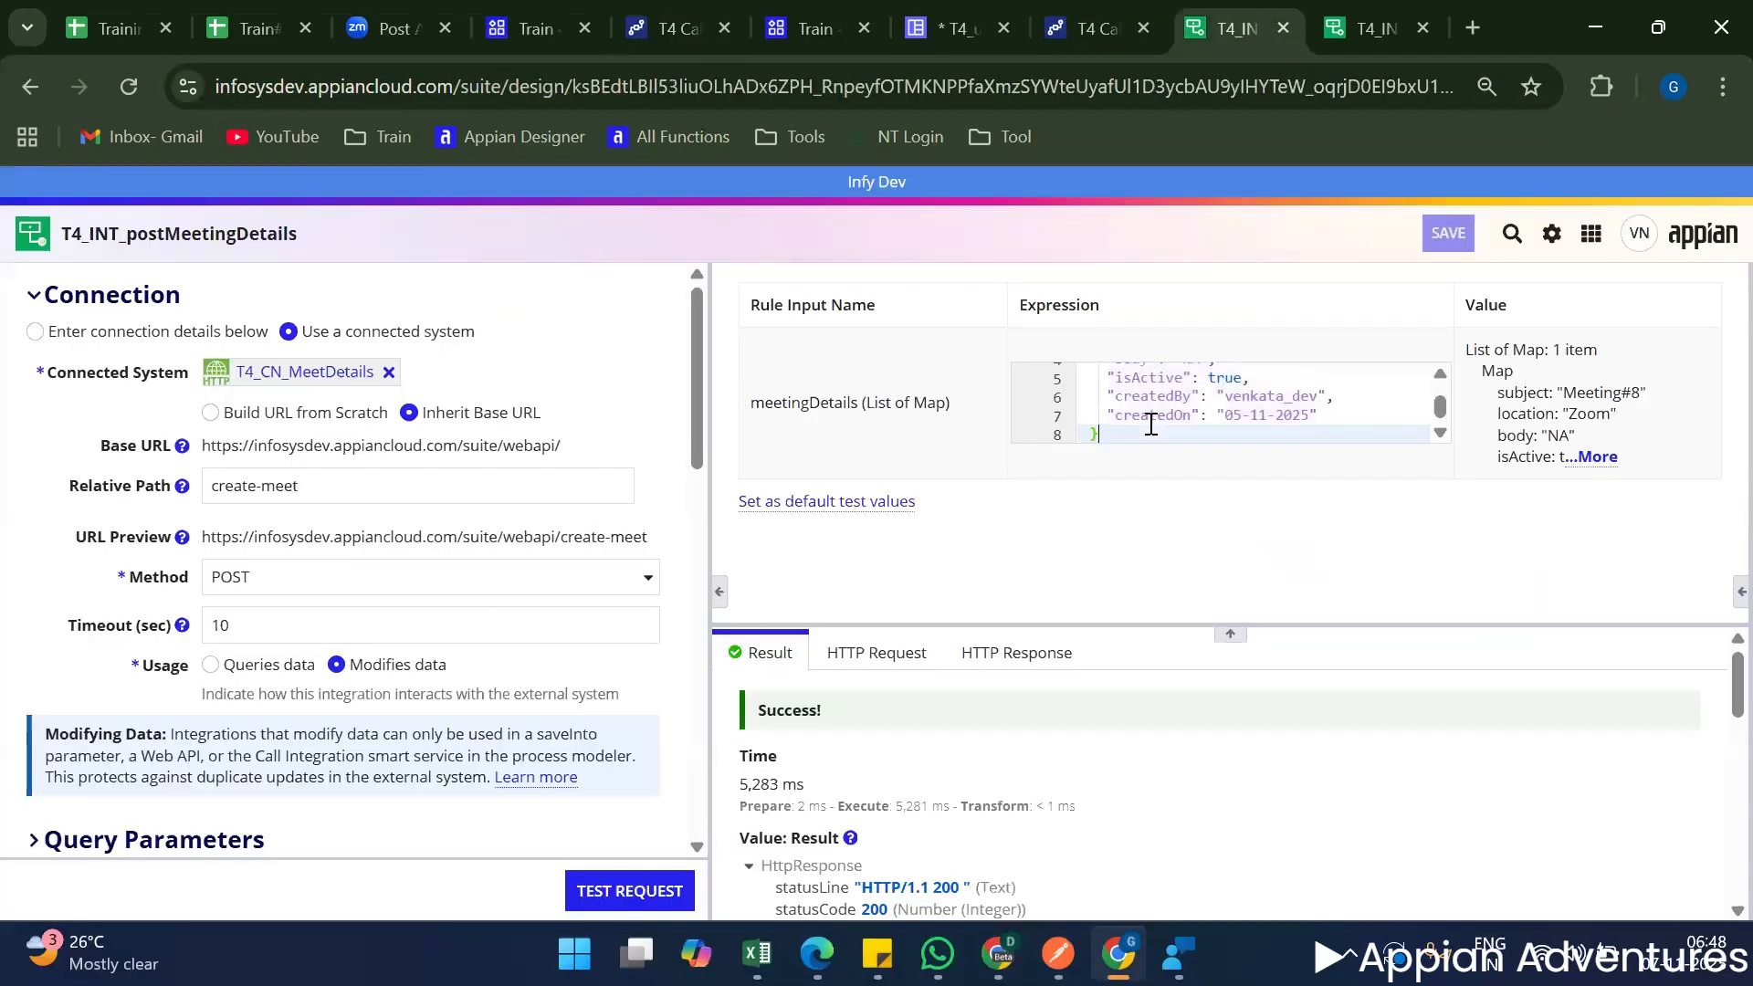
{"action": "key", "text": "ctrl+v"}
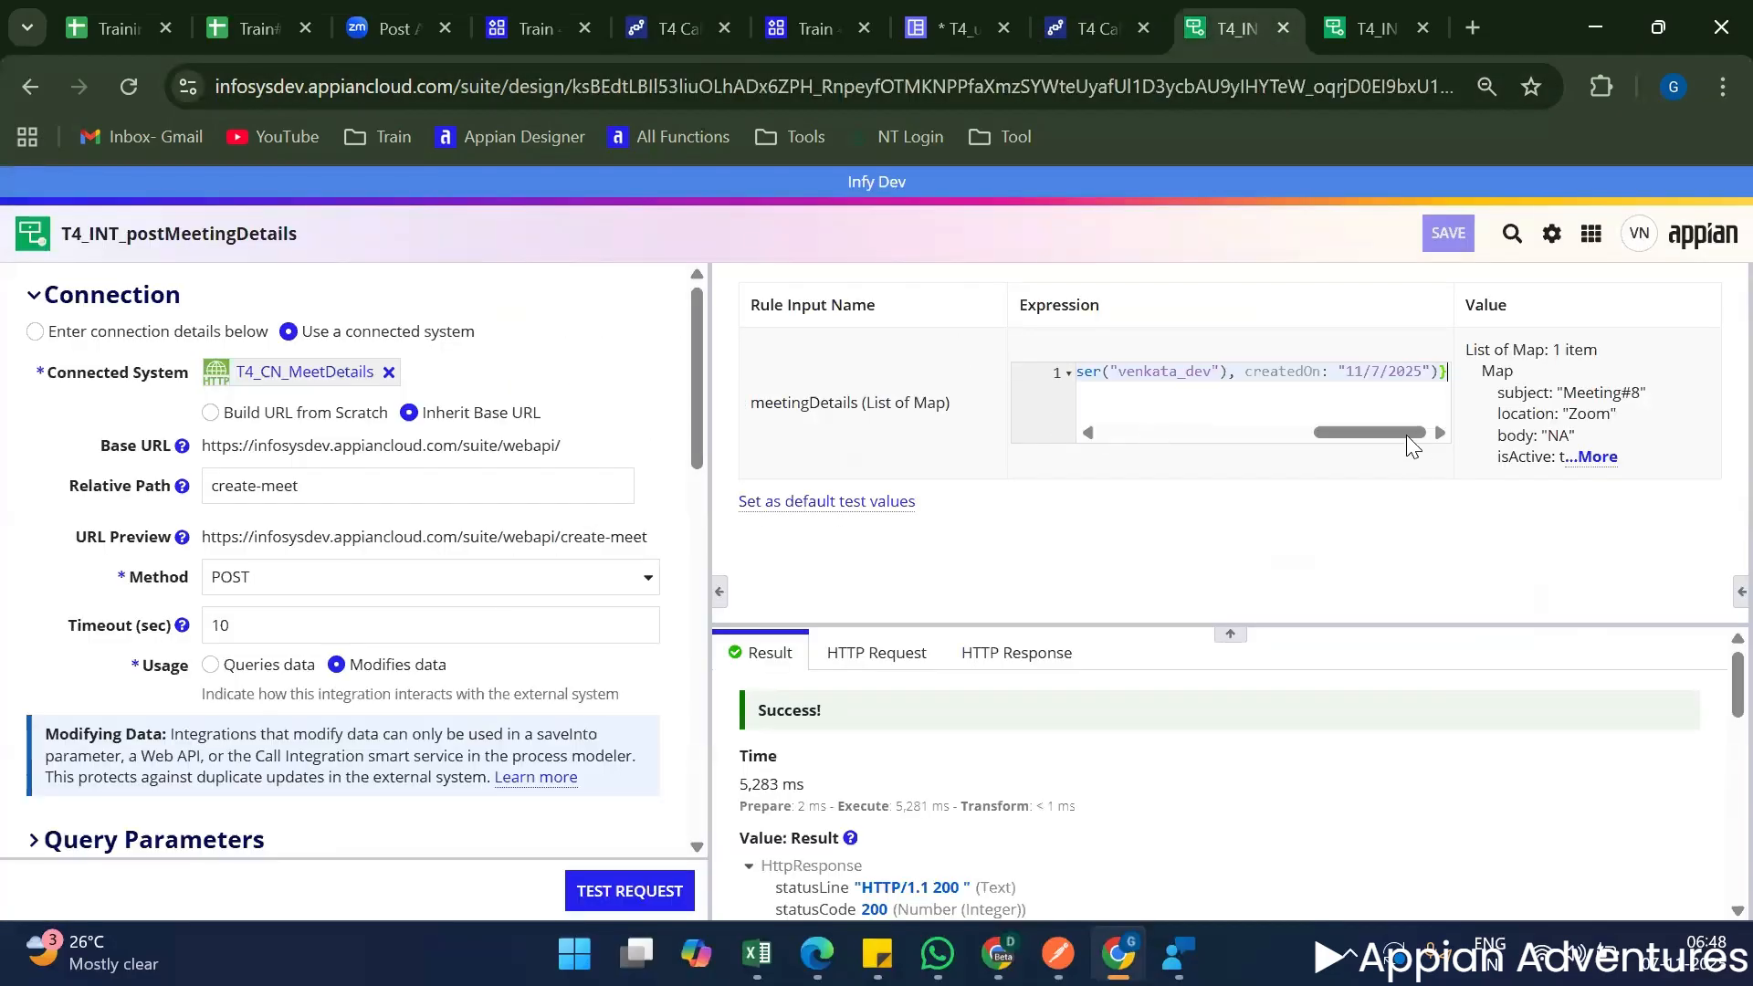
{"action": "left_click_drag", "start_coordinate": [1389, 428], "coordinate": [1029, 435]}
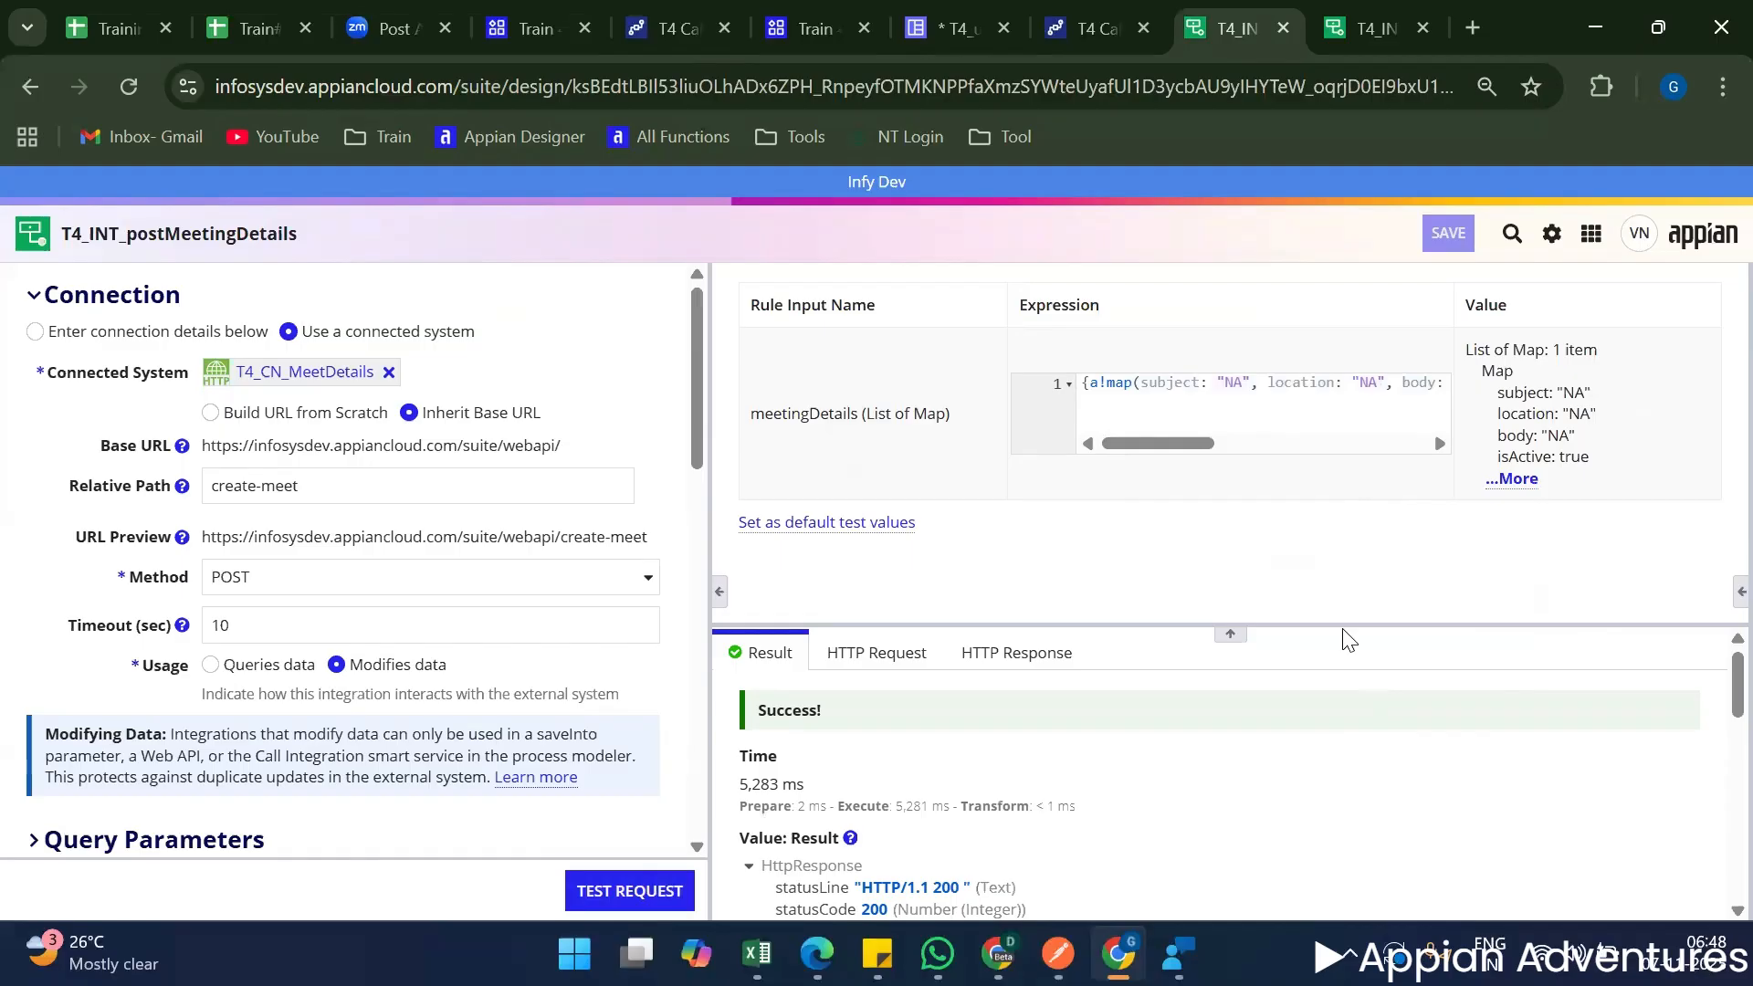
{"action": "left_click_drag", "start_coordinate": [1343, 628], "coordinate": [1364, 503]}
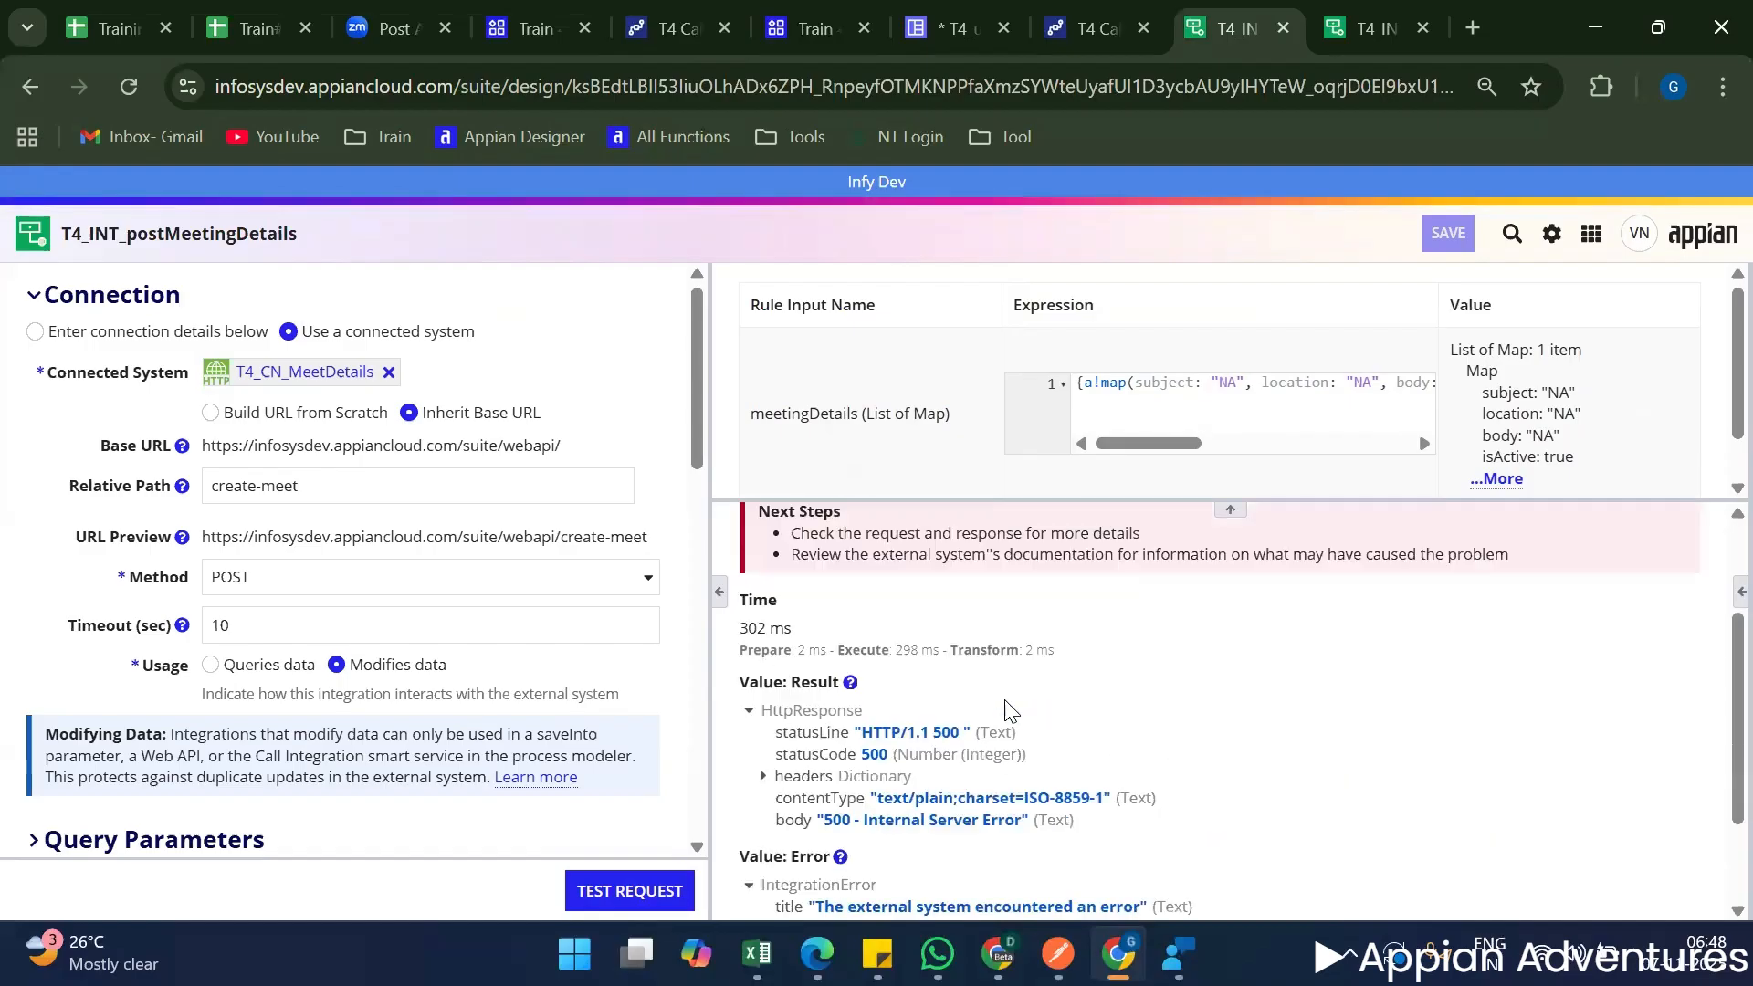
In the meetingDetails test expression, remove the touser() conversion around createdBy so the username is passed as plain text.
{"action": "left_click_drag", "start_coordinate": [1199, 437], "coordinate": [1342, 442]}
{"action": "double_click", "coordinate": [1296, 382]}
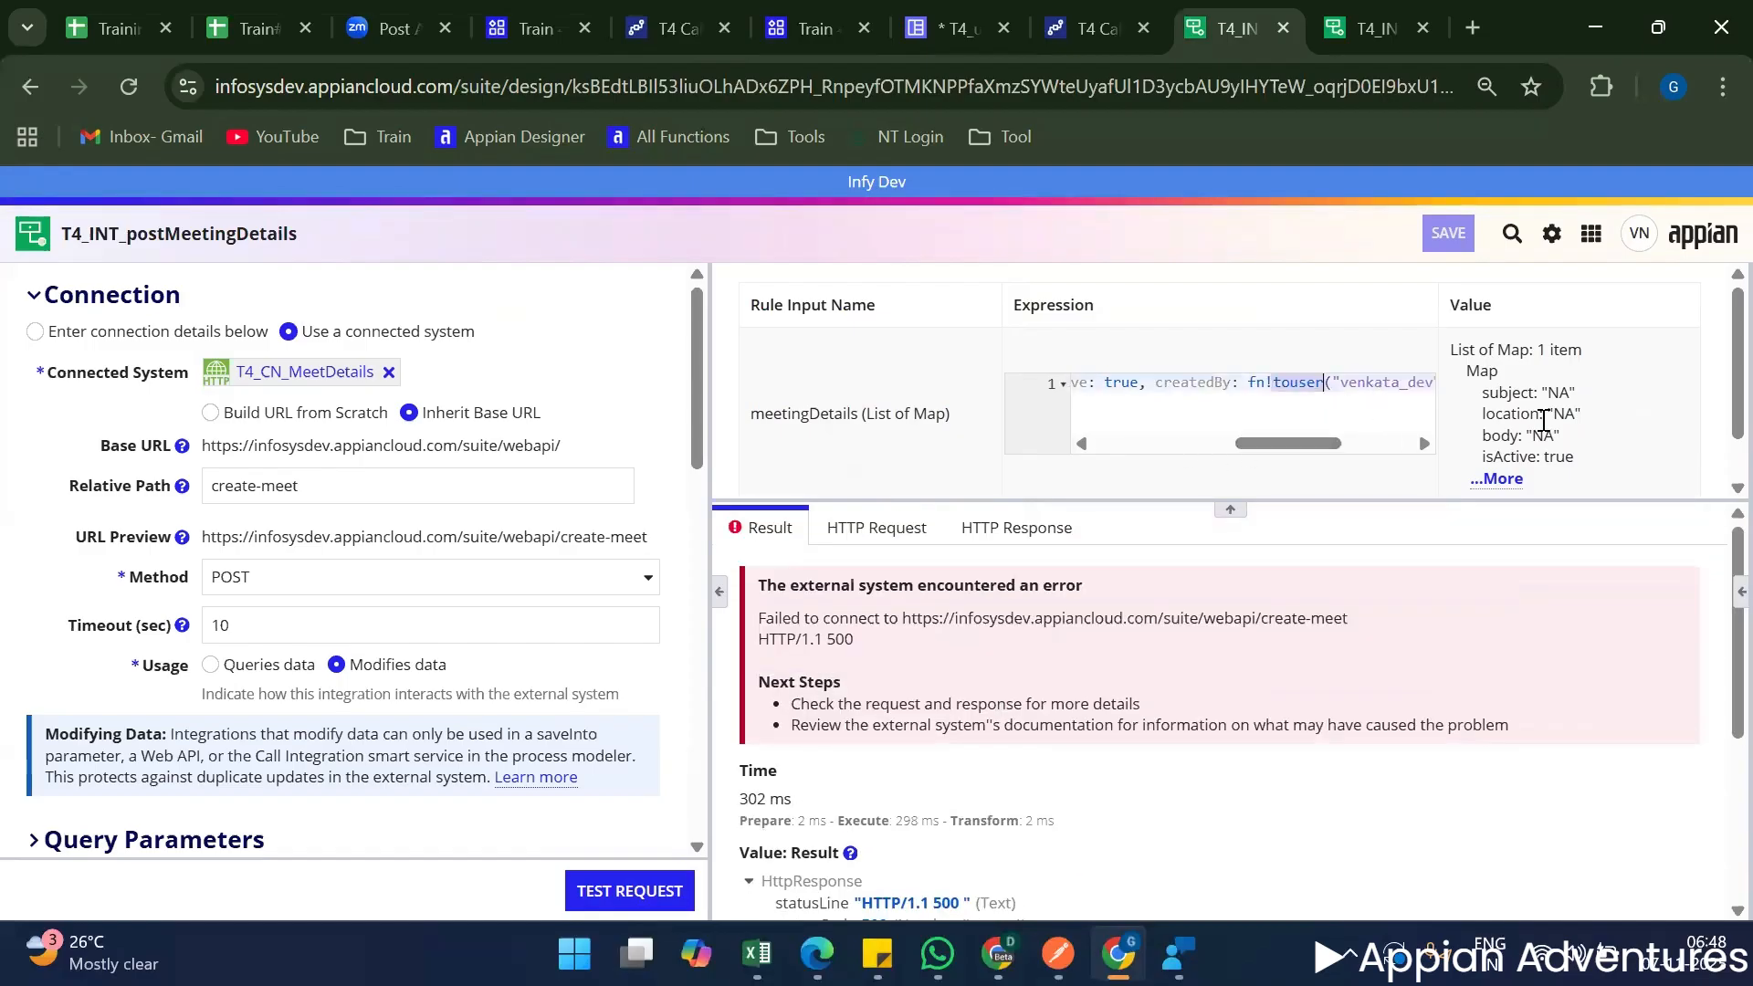
{"action": "key", "text": "BackSpace"}
{"action": "key", "text": "BackSpace"}
{"action": "key", "text": "BackSpace"}
{"action": "key", "text": "BackSpace"}
{"action": "key", "text": "Delete"}
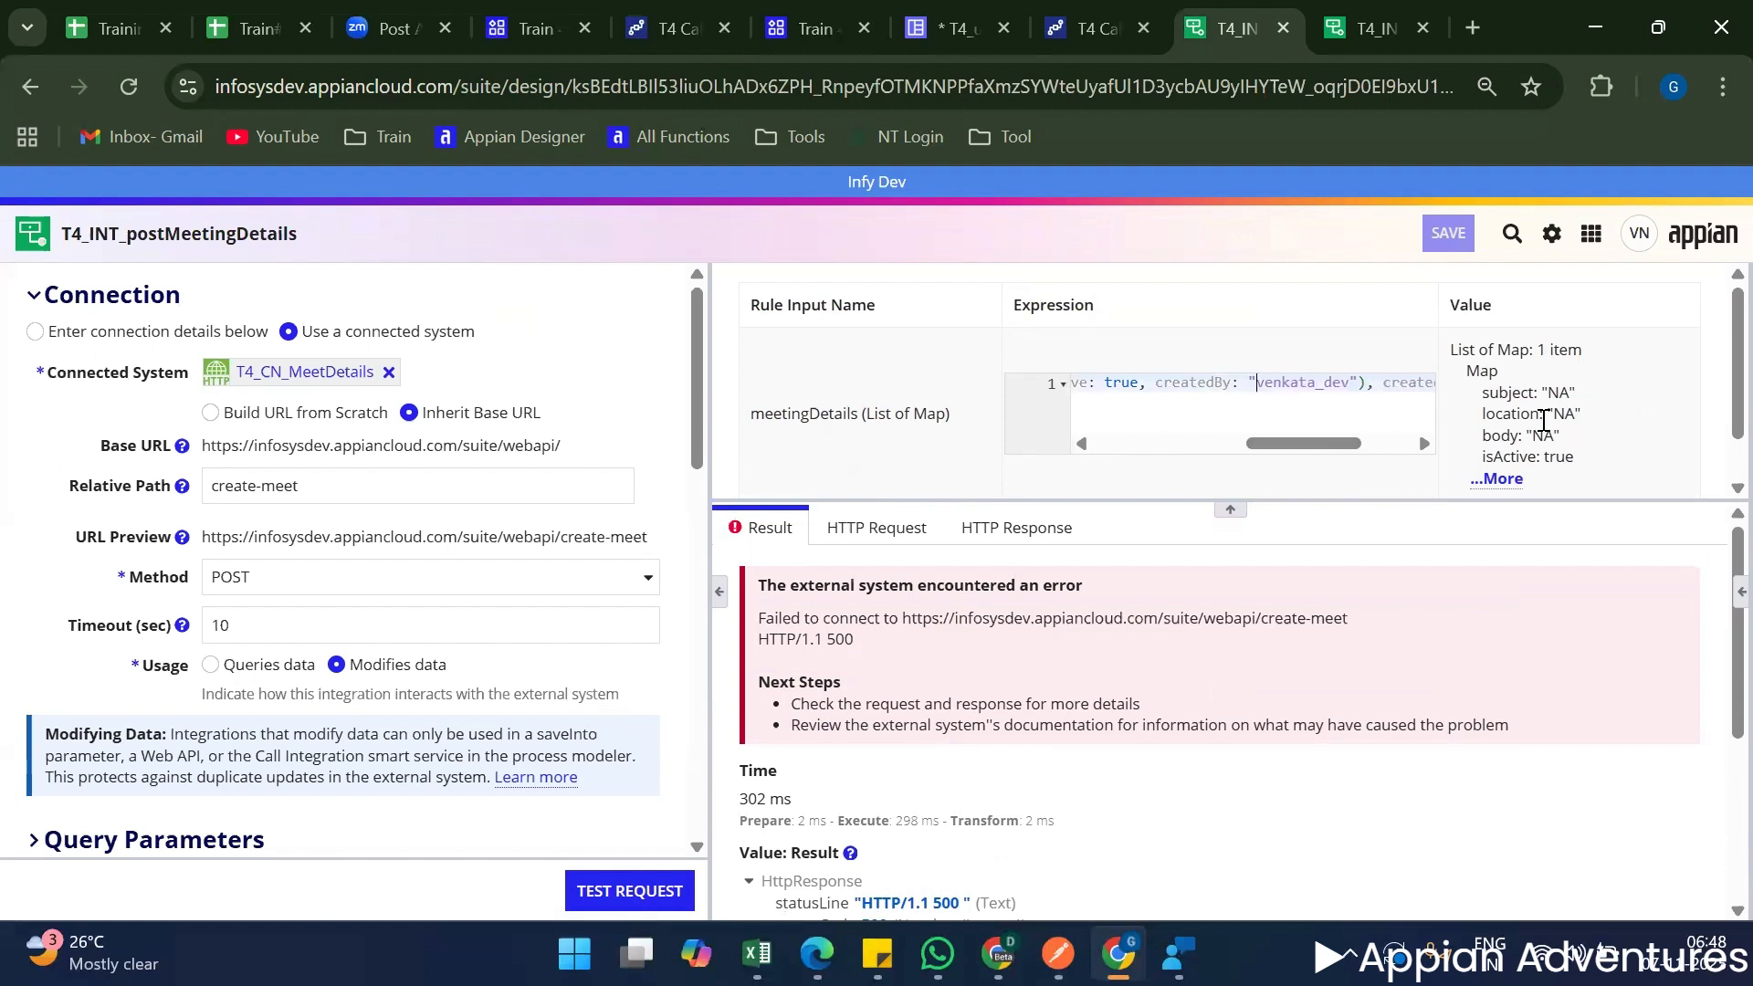
{"action": "key", "text": "Right"}
{"action": "key", "text": "Right"}
{"action": "key", "text": "Right"}
{"action": "key", "text": "Right"}
{"action": "key", "text": "Delete"}
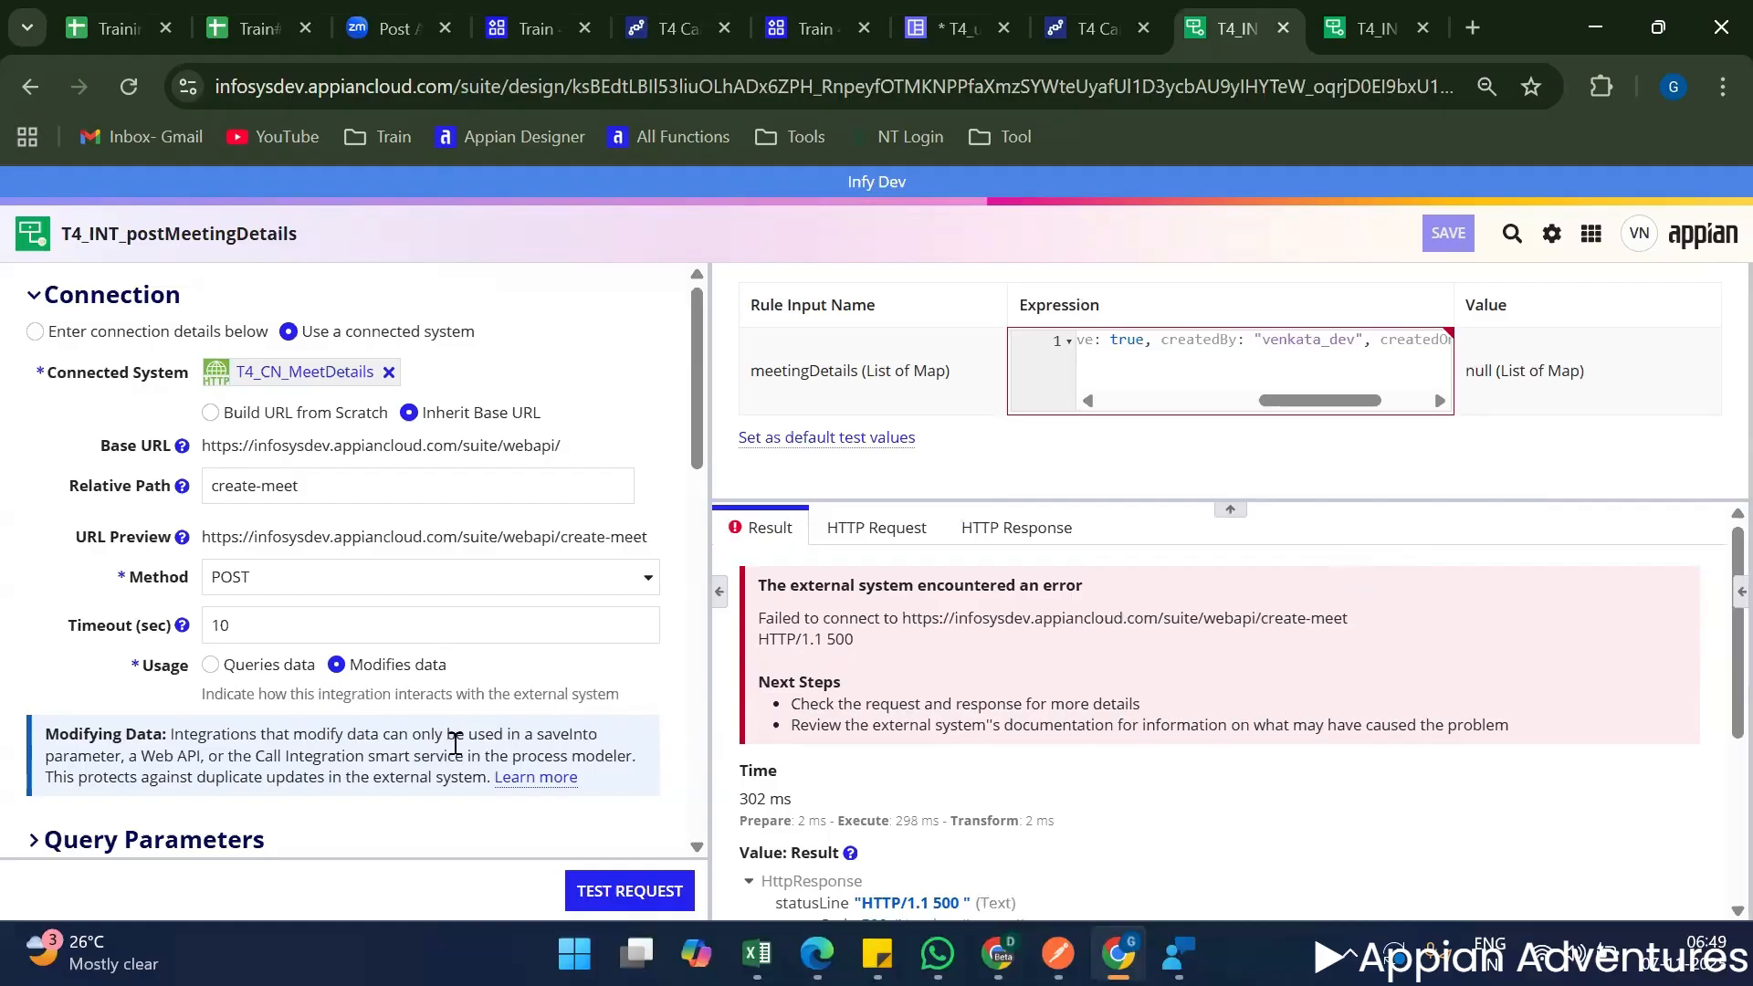
Test the T4_INT_postMeetingDetails request with the edited input and review the meeting entry in the response body.
{"action": "left_click", "coordinate": [657, 895]}
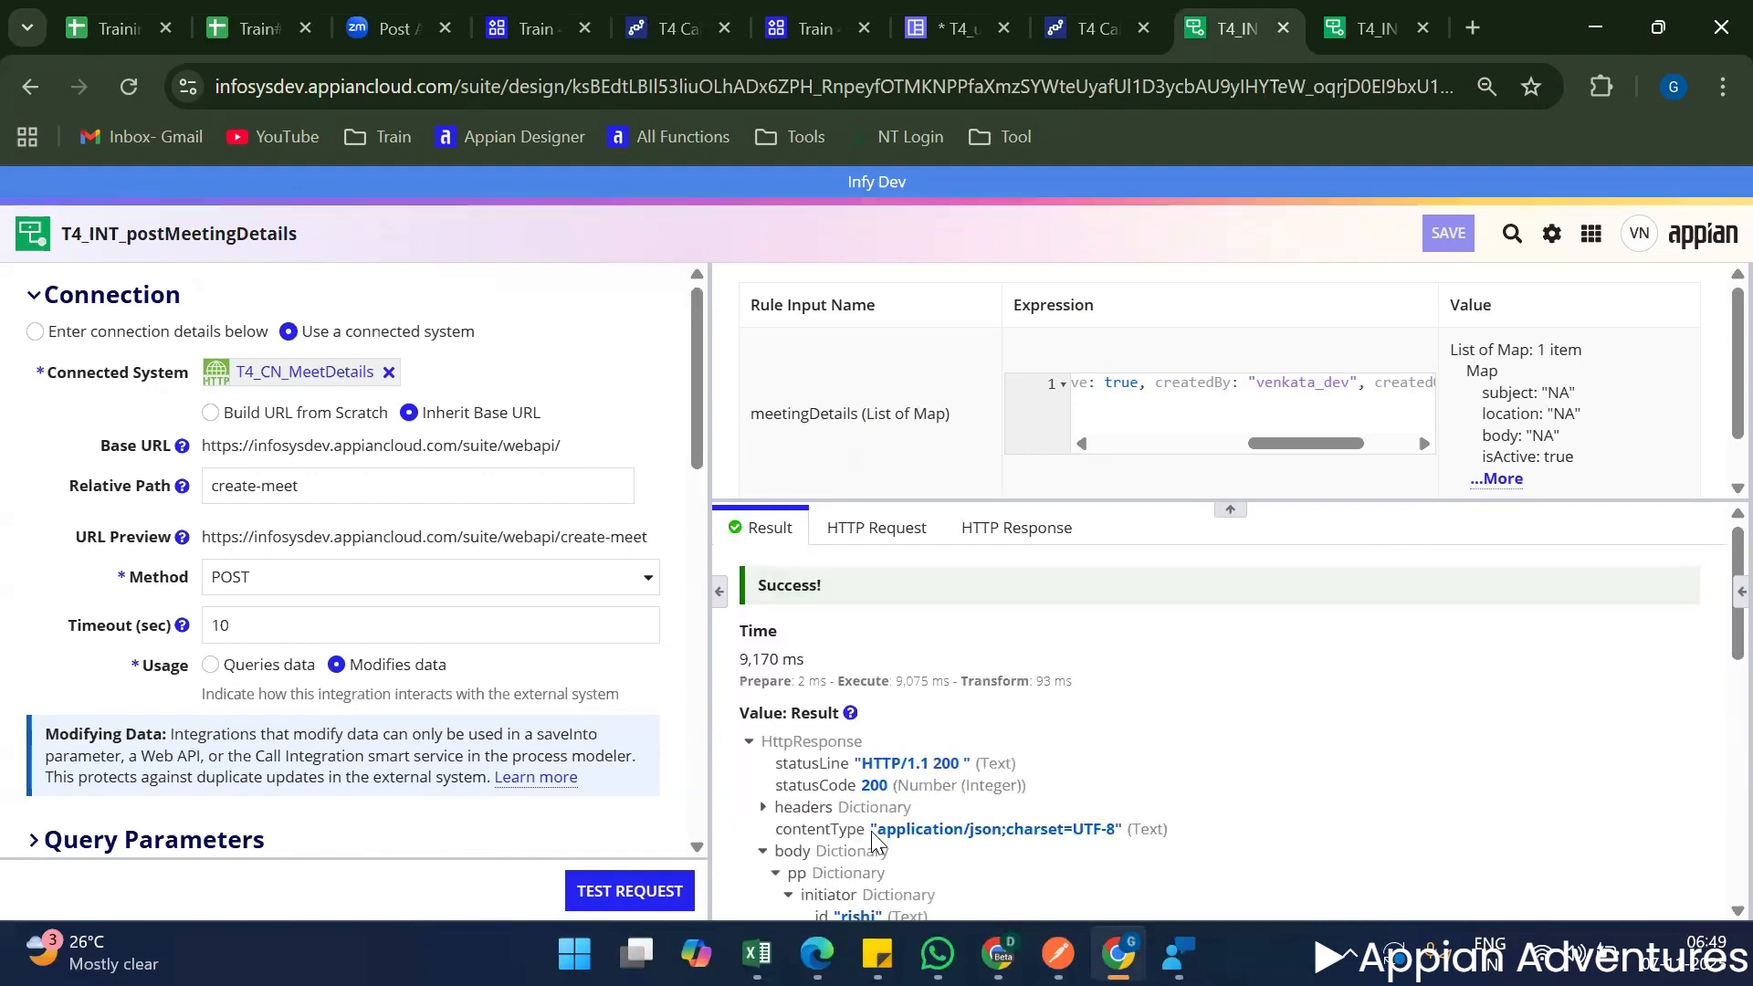
{"action": "scroll", "coordinate": [910, 545], "scroll_direction": "down", "scroll_amount": 3}
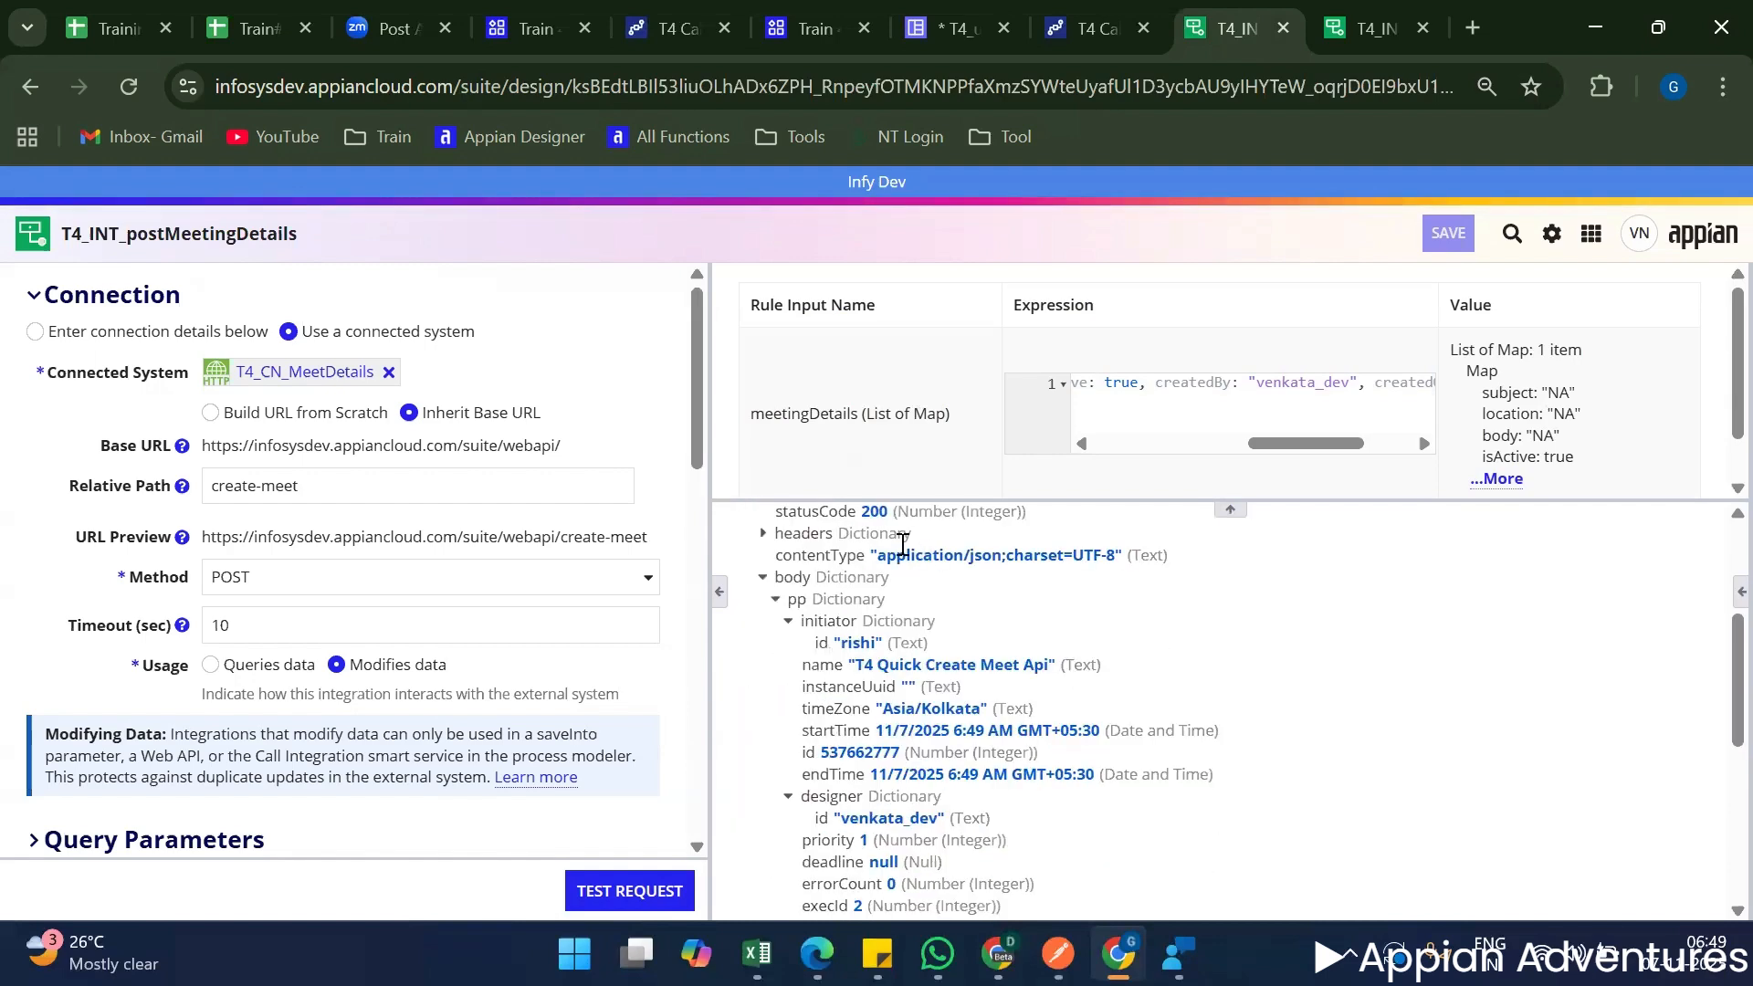
{"action": "scroll", "coordinate": [902, 545], "scroll_direction": "down", "scroll_amount": 7}
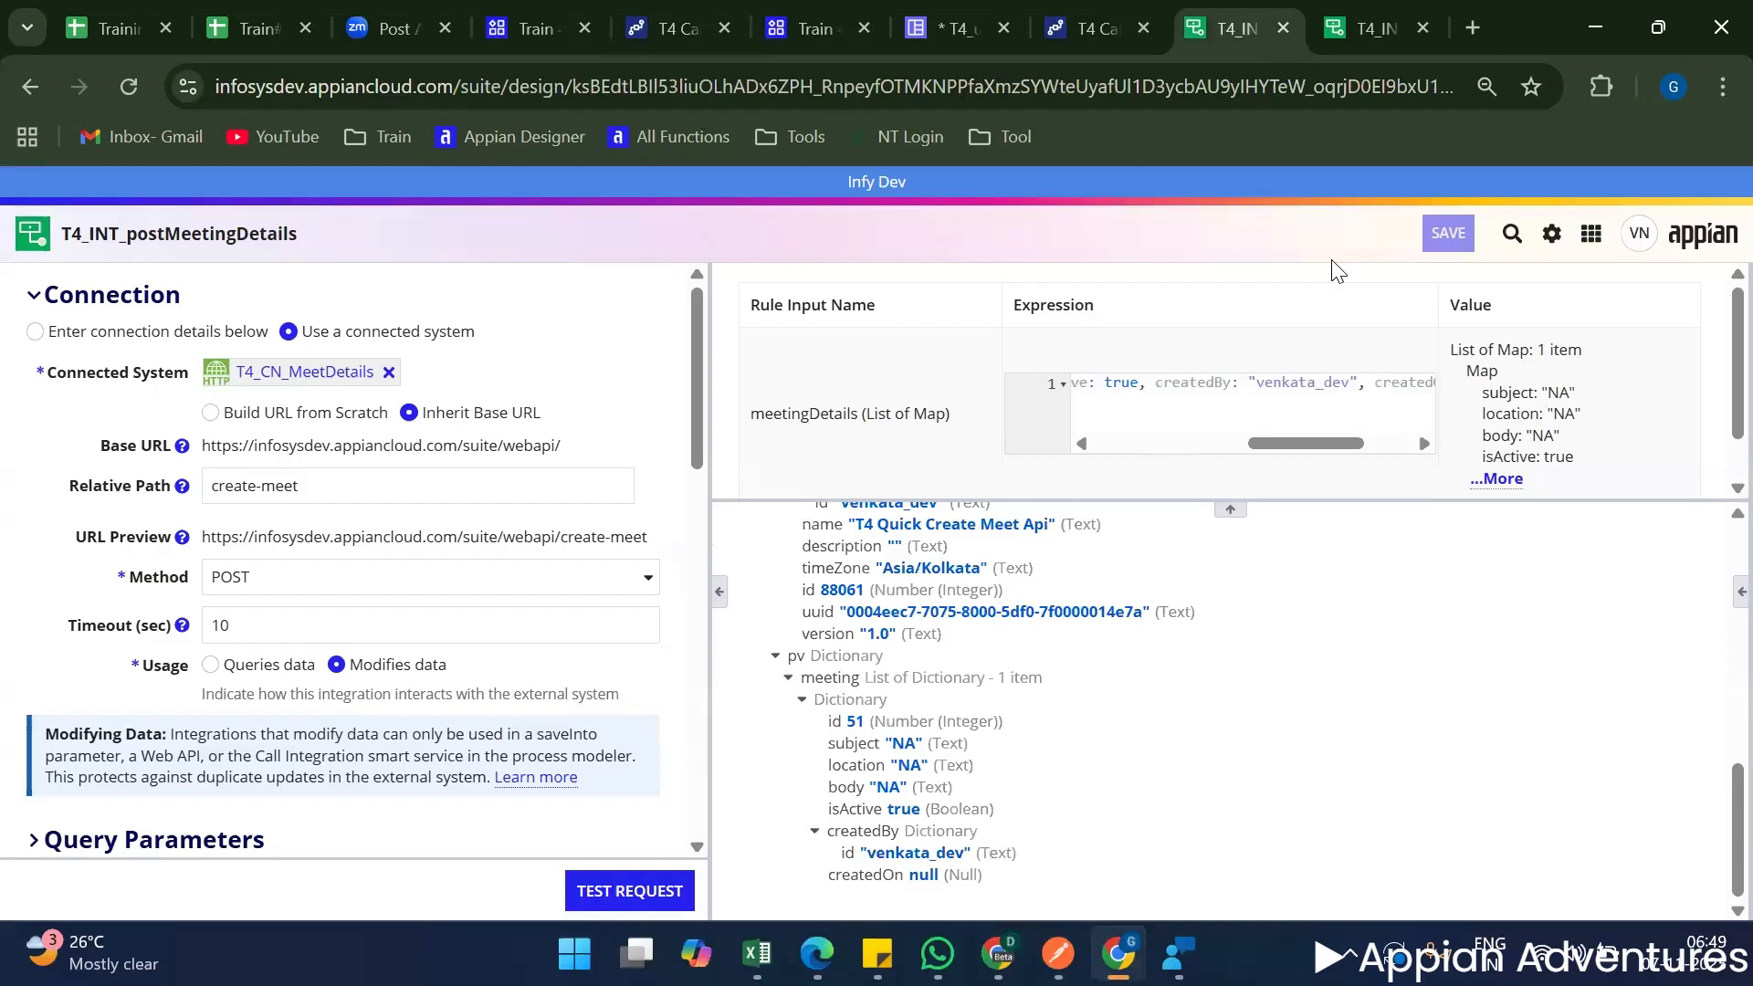
Return to the T4_uiCreateMeeting interface definition and examine how createdBy is set in the local!intData map.
{"action": "mouse_move", "coordinate": [506, 11]}
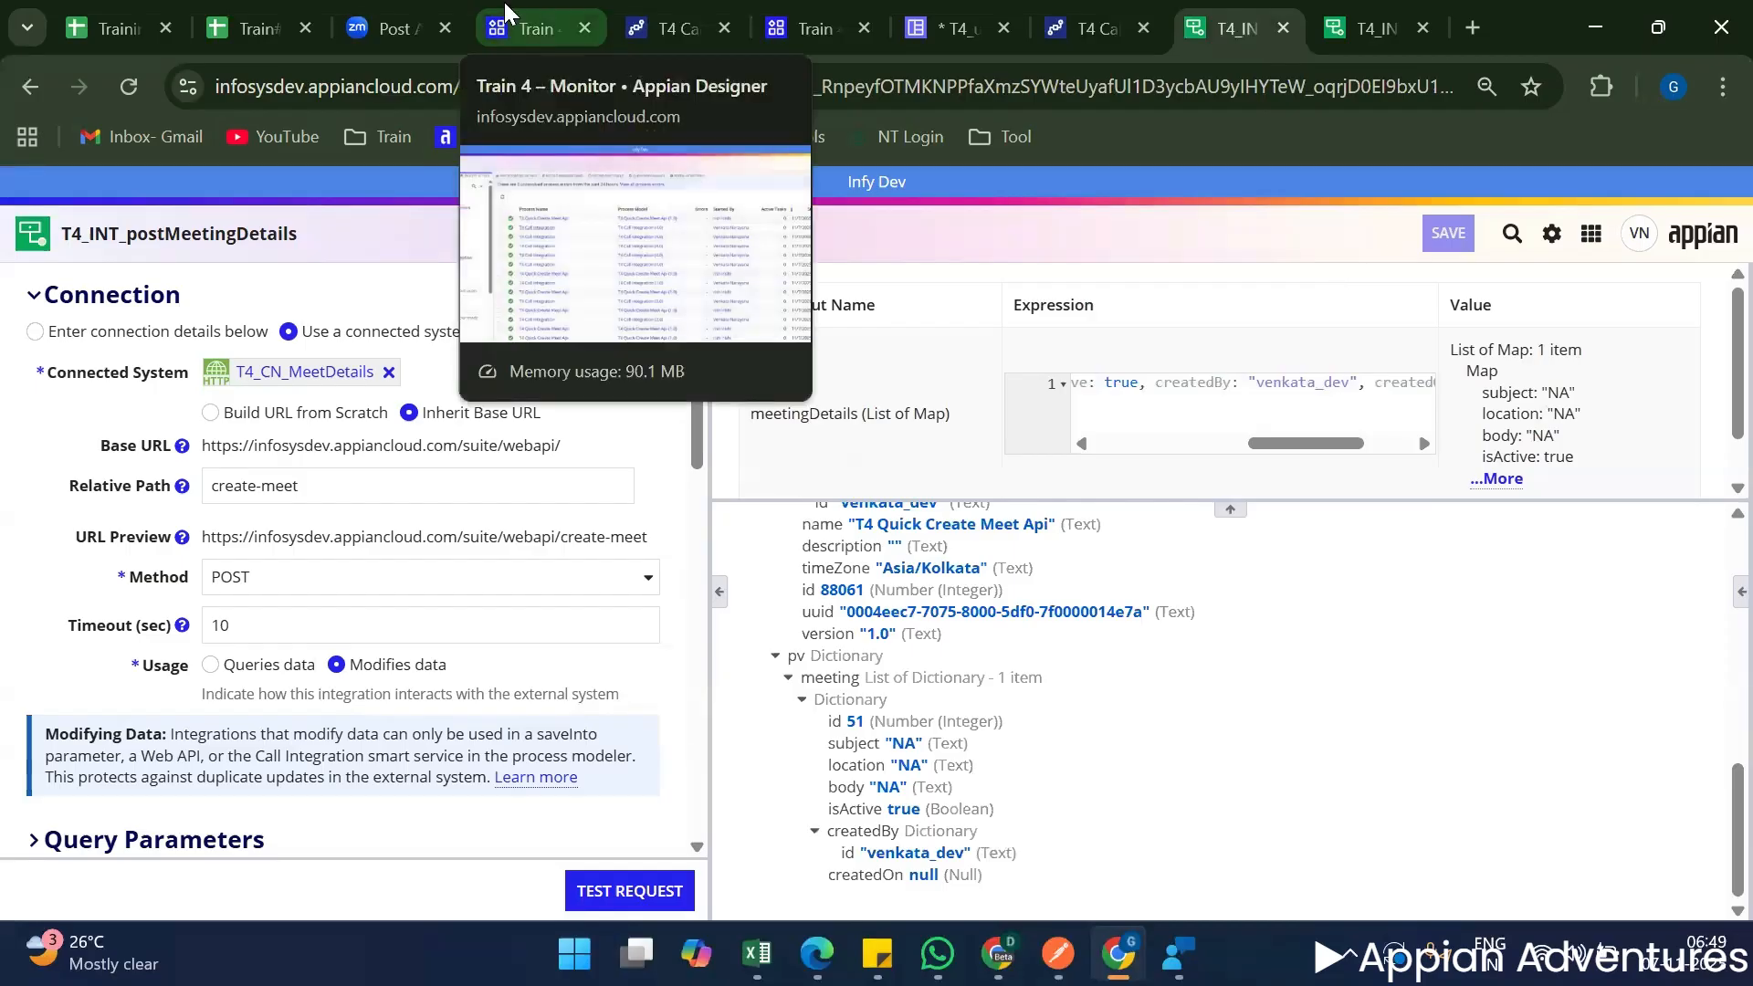
{"action": "left_click", "coordinate": [532, 32]}
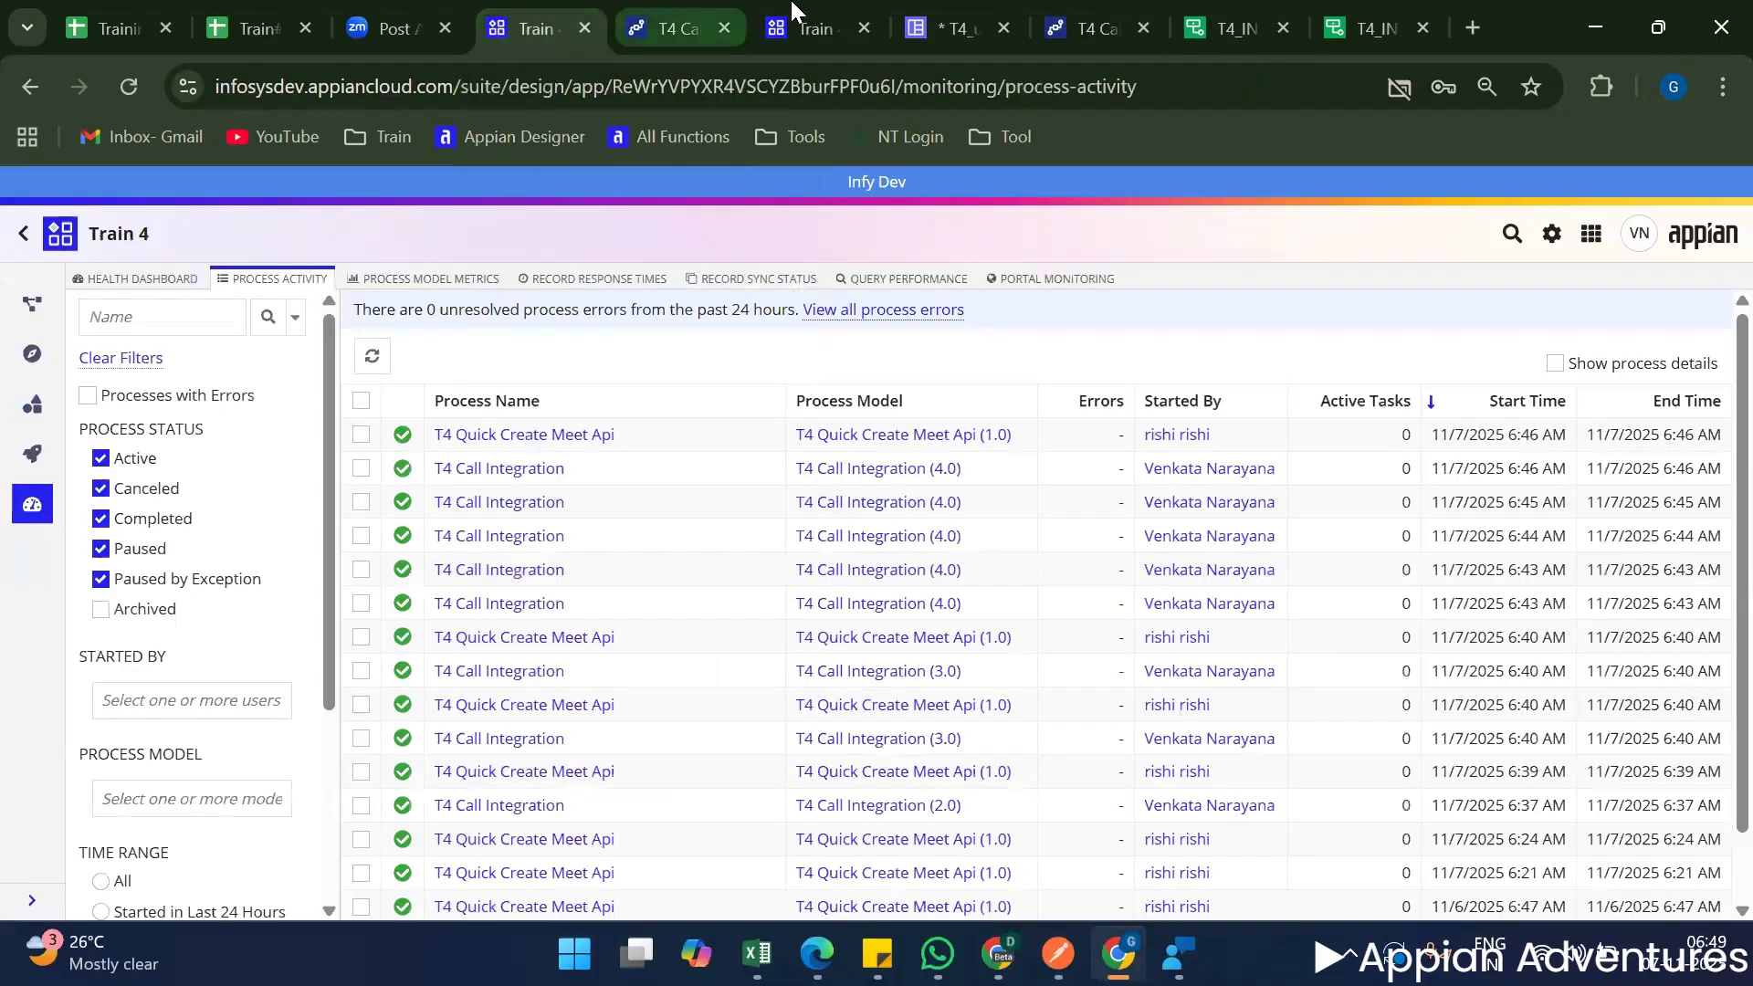
{"action": "left_click", "coordinate": [676, 26]}
{"action": "left_click", "coordinate": [794, 13]}
{"action": "left_click", "coordinate": [950, 28]}
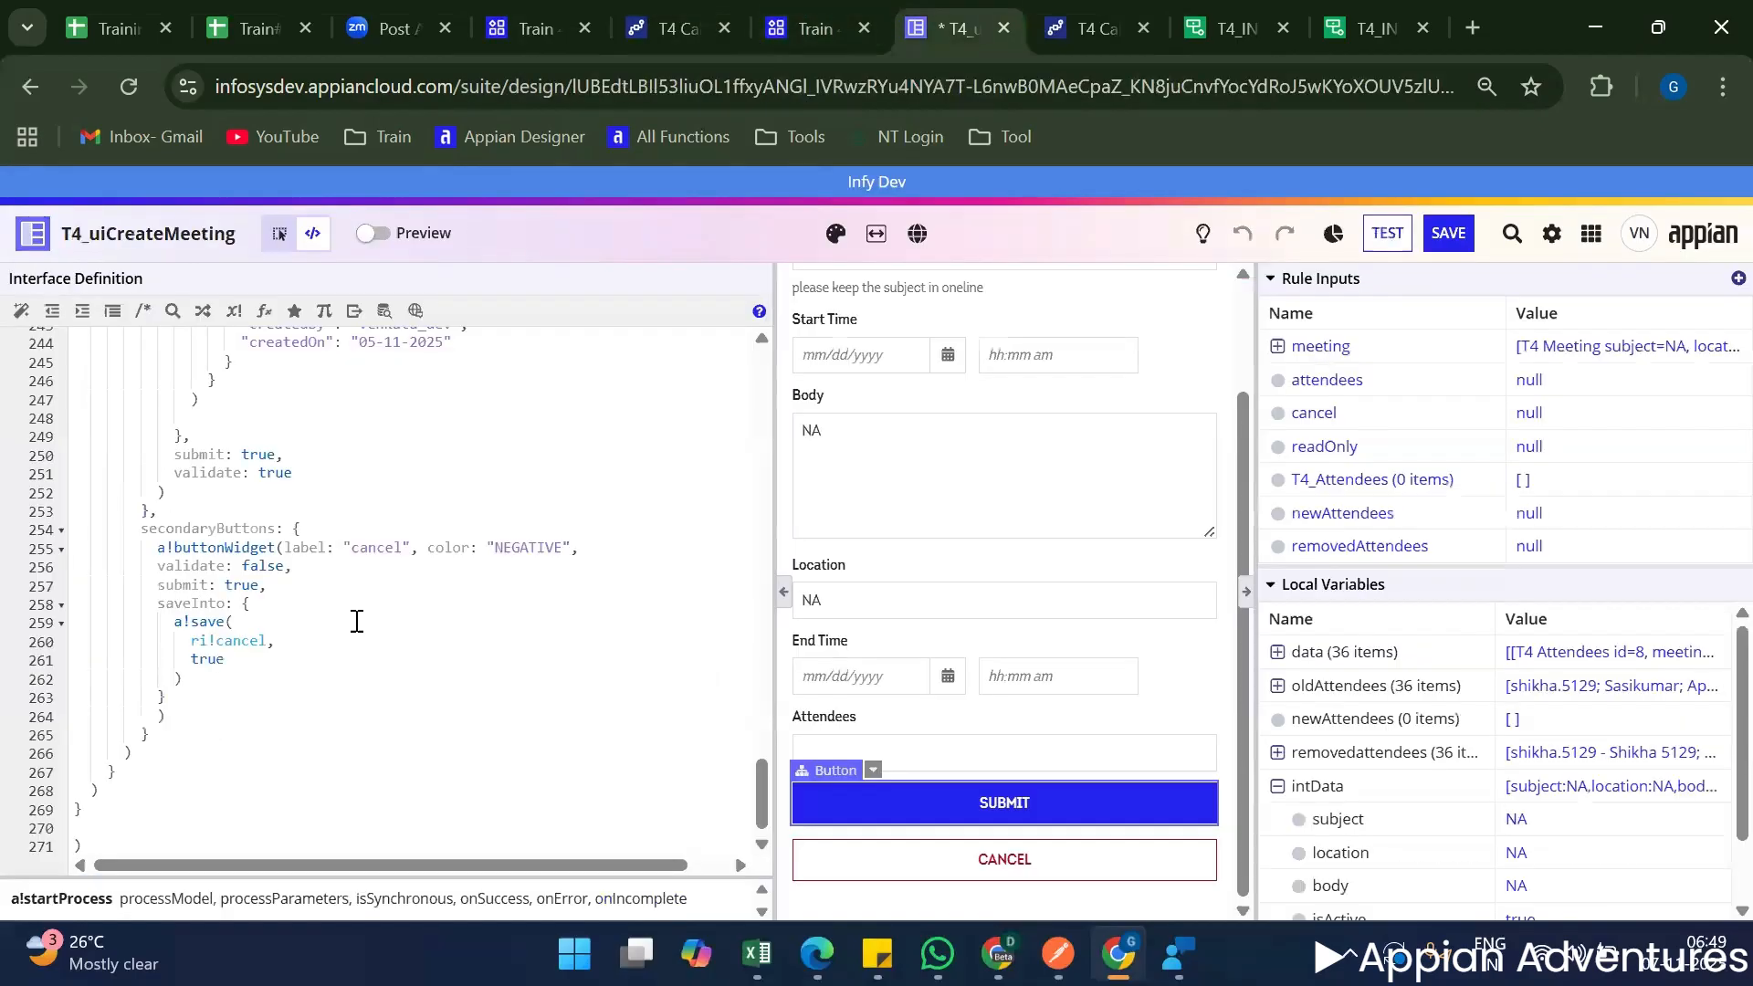
{"action": "scroll", "coordinate": [364, 593], "scroll_direction": "up", "scroll_amount": 15}
{"action": "scroll", "coordinate": [364, 594], "scroll_direction": "up", "scroll_amount": 20}
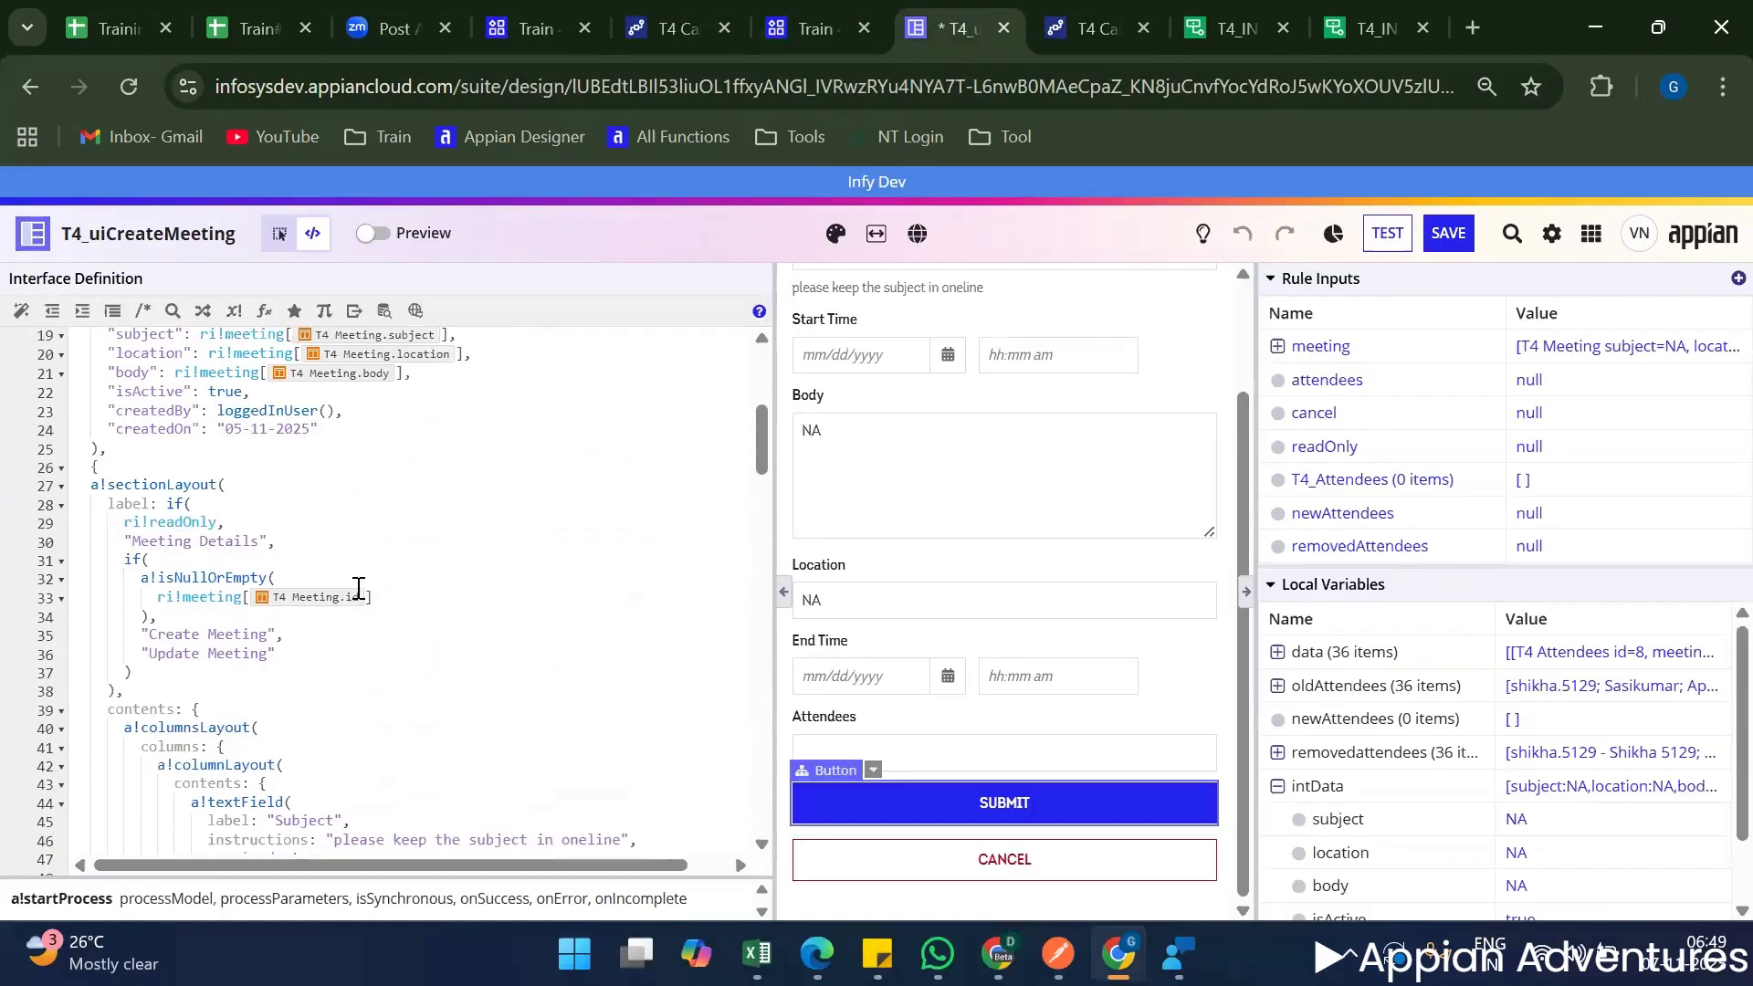
{"action": "left_click", "coordinate": [225, 584]}
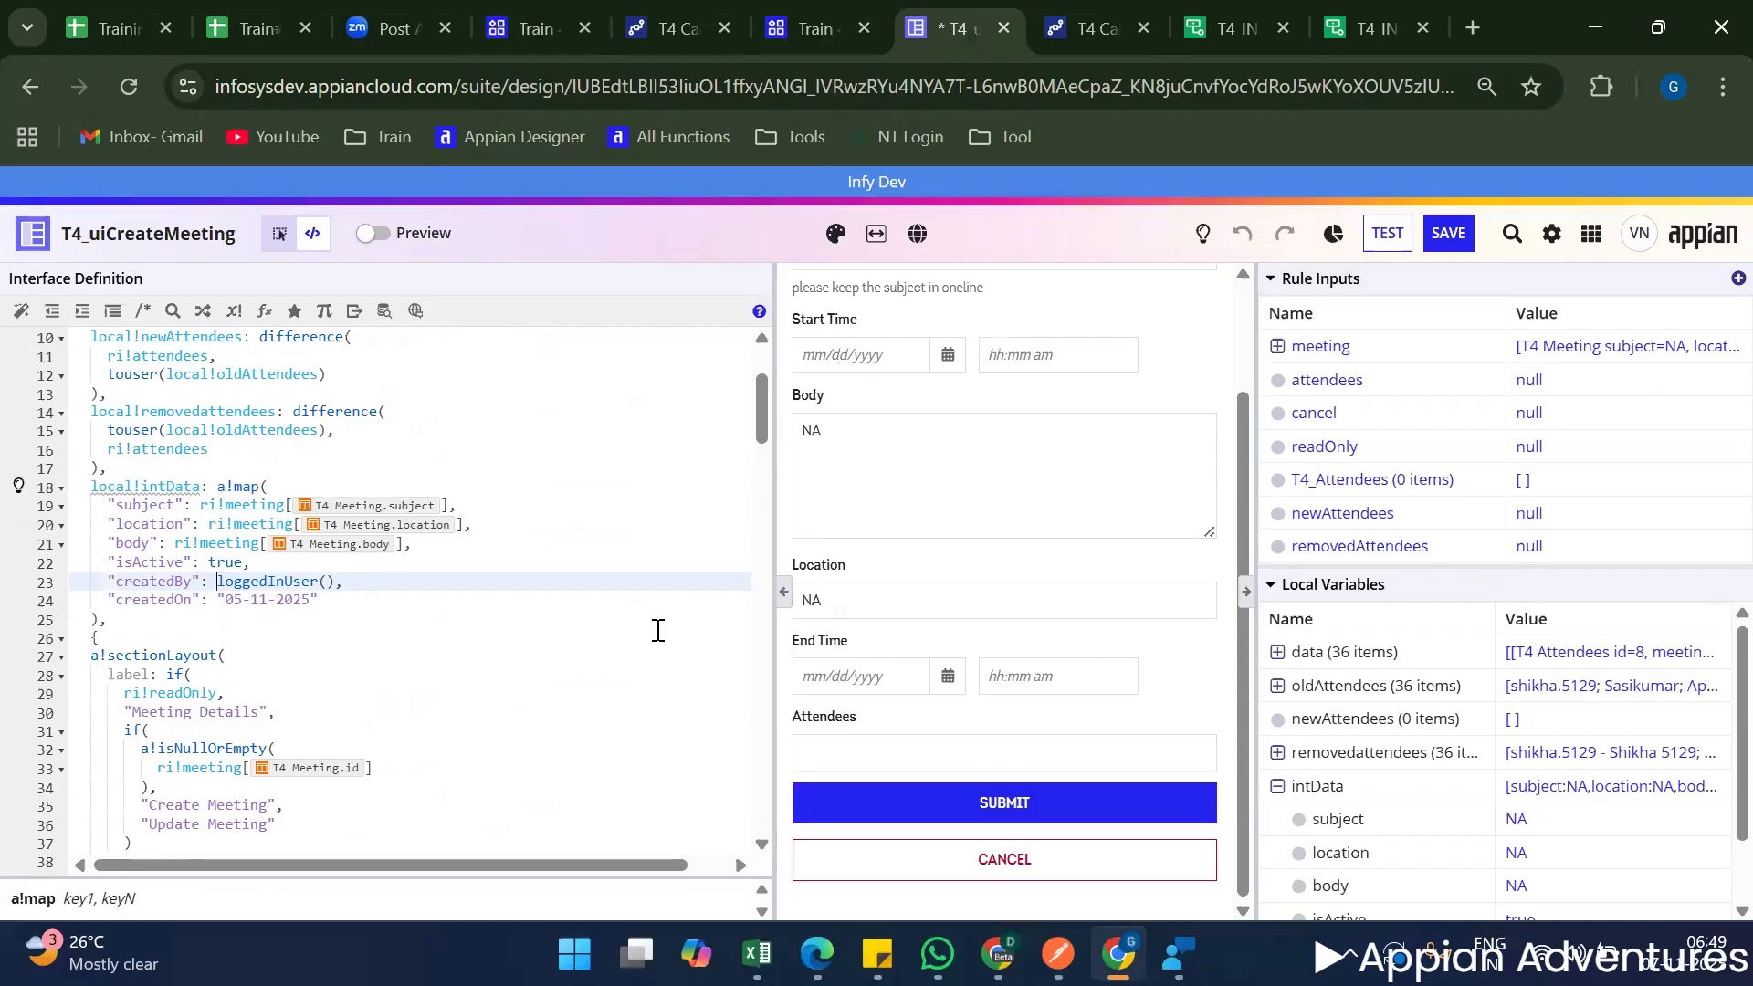
{"action": "scroll", "coordinate": [423, 619], "scroll_direction": "down", "scroll_amount": 3}
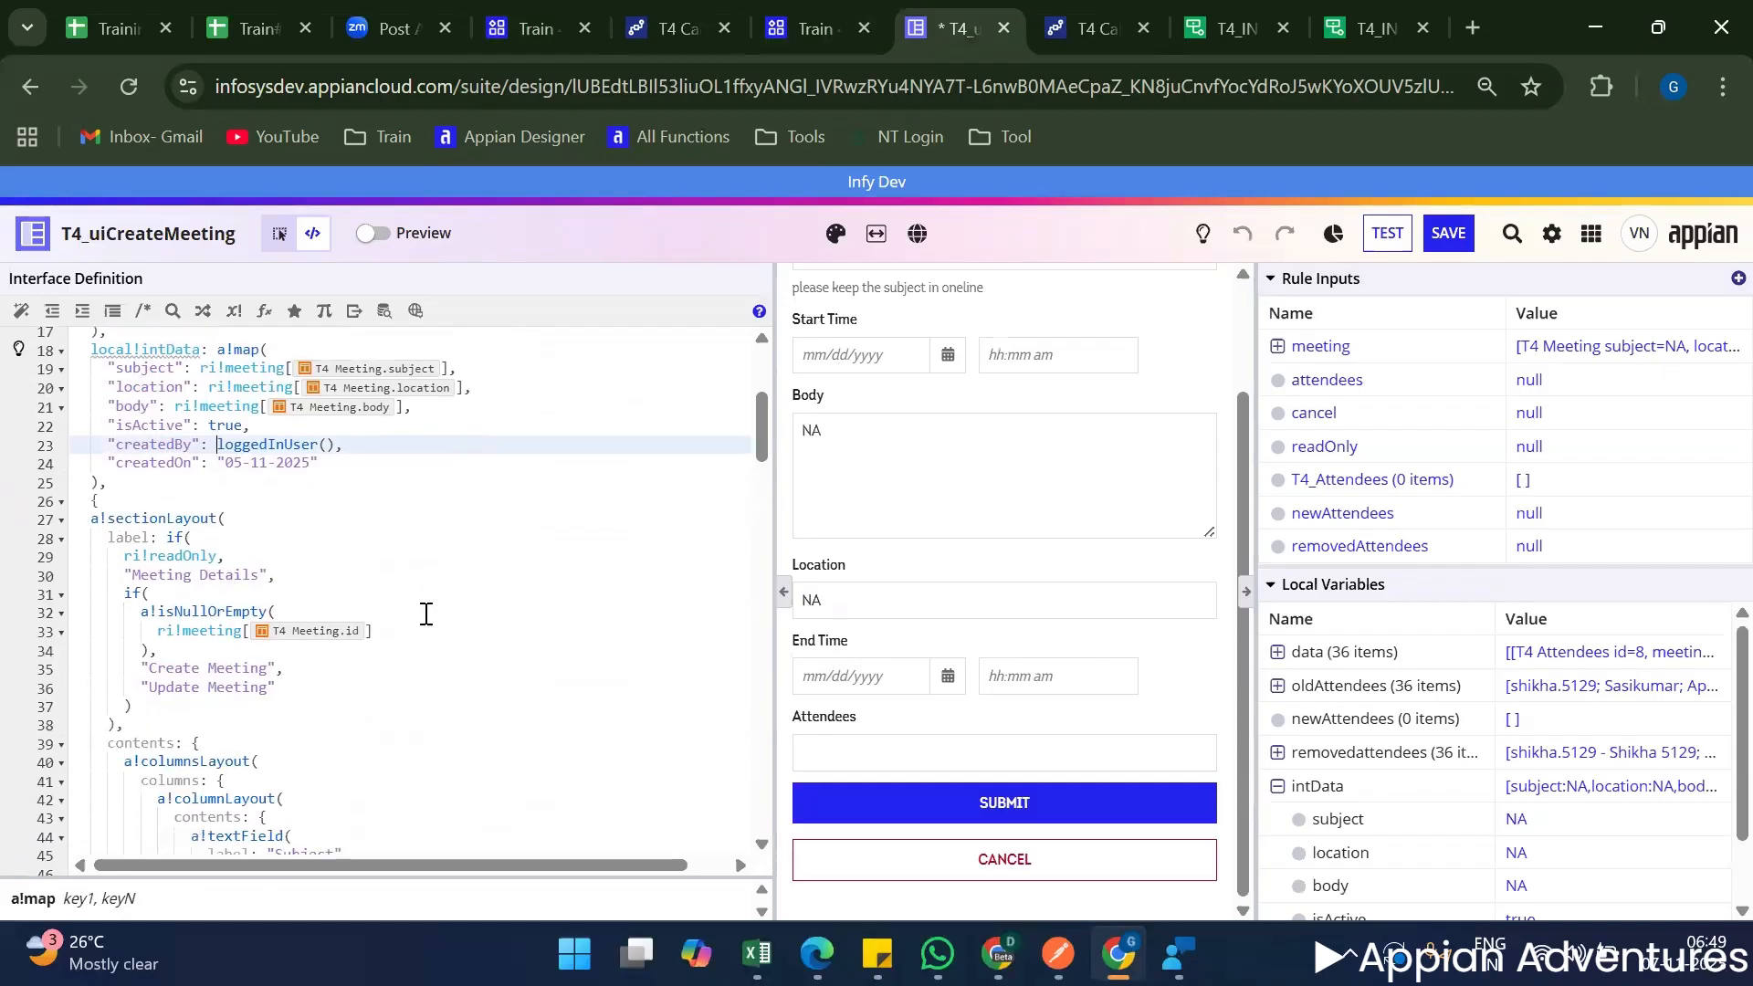
{"action": "scroll", "coordinate": [426, 613], "scroll_direction": "down", "scroll_amount": 3}
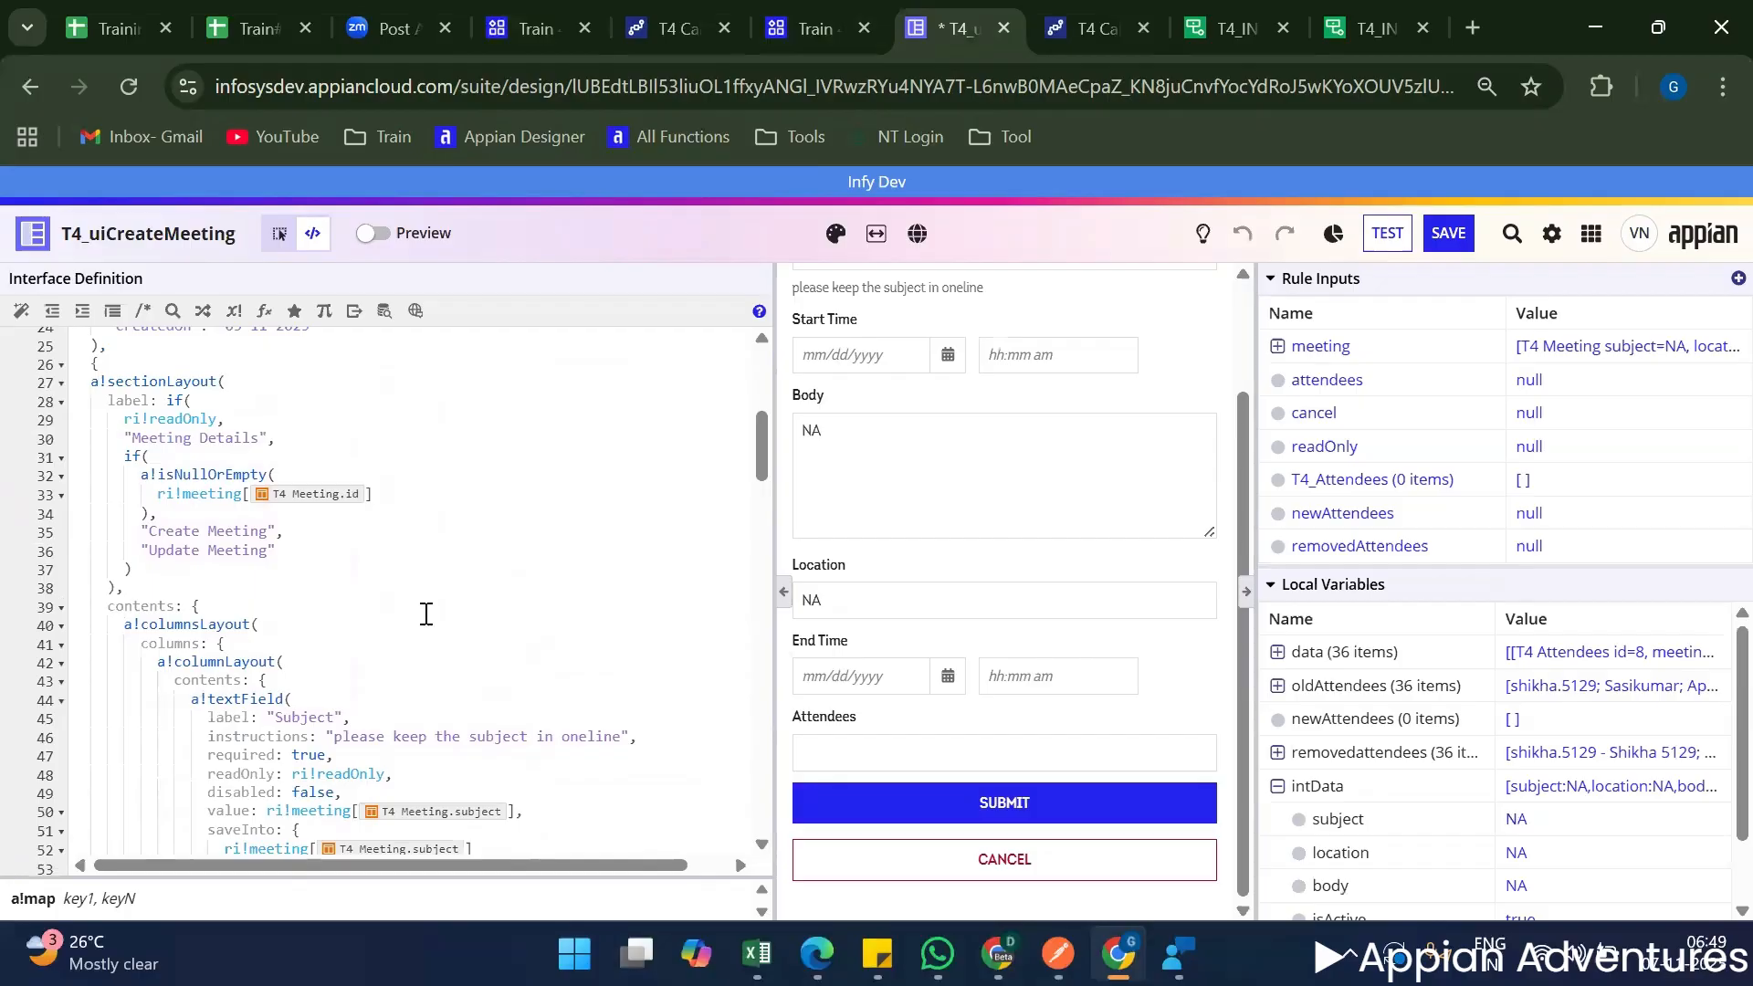
{"action": "scroll", "coordinate": [426, 613], "scroll_direction": "up", "scroll_amount": 3}
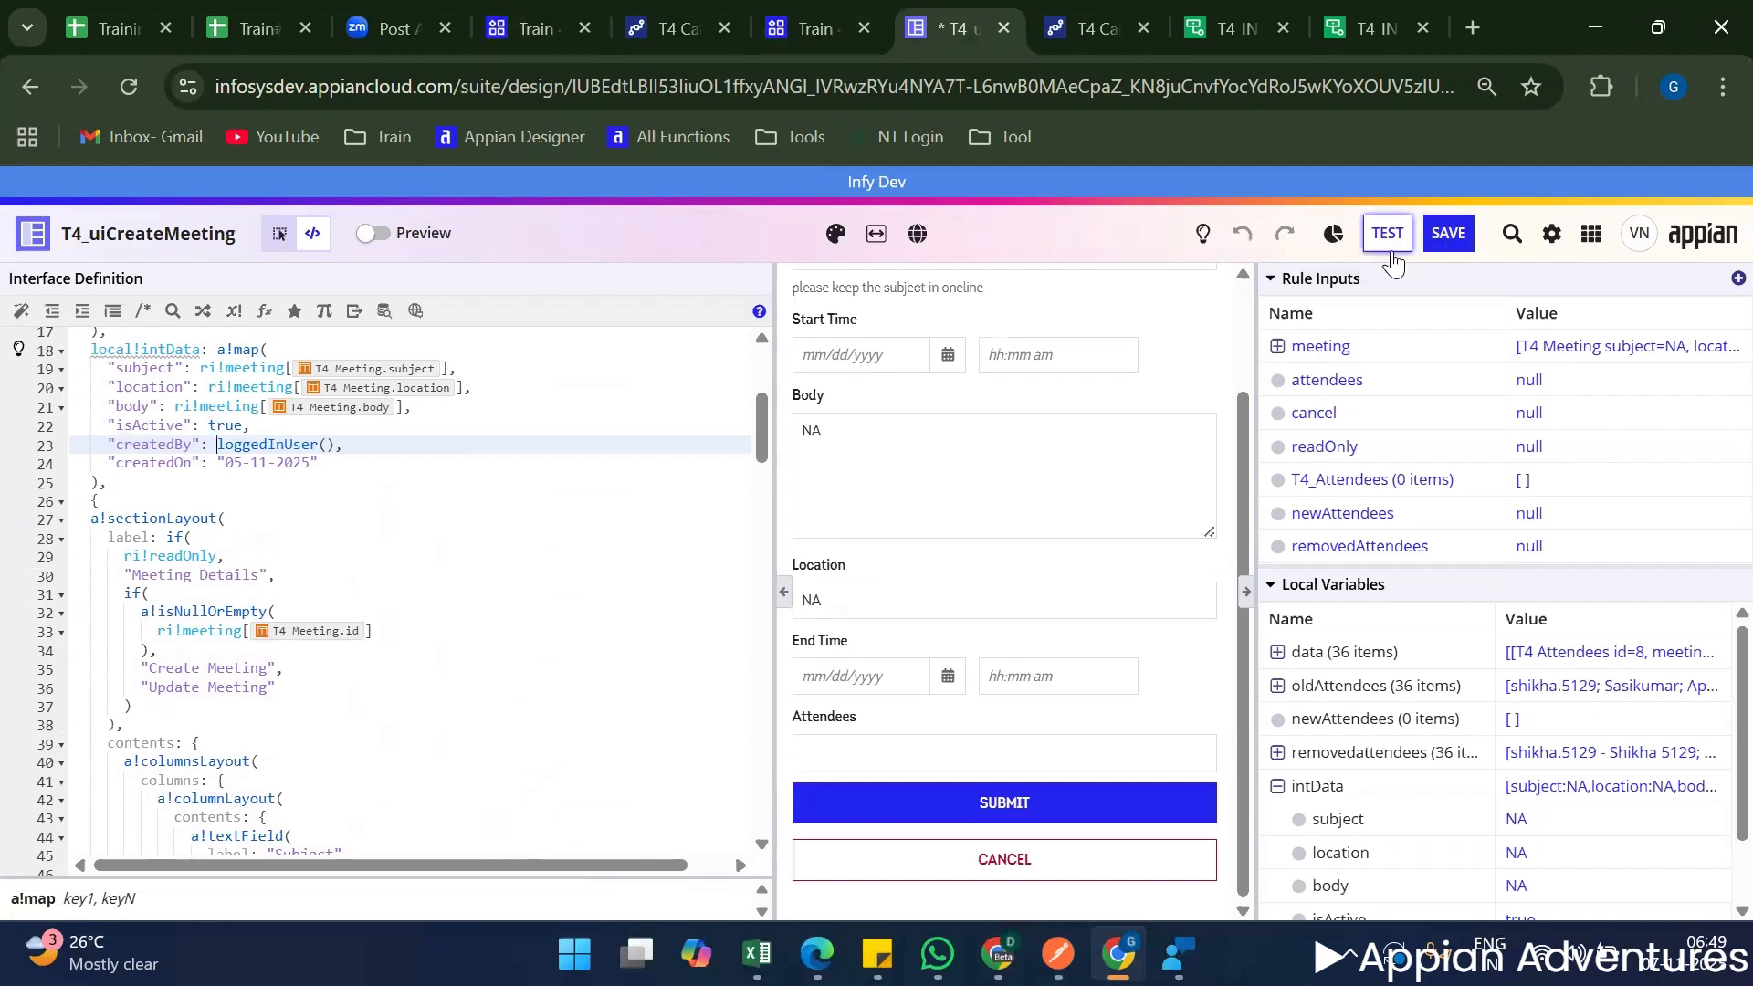
{"action": "scroll", "coordinate": [435, 430], "scroll_direction": "up", "scroll_amount": 5}
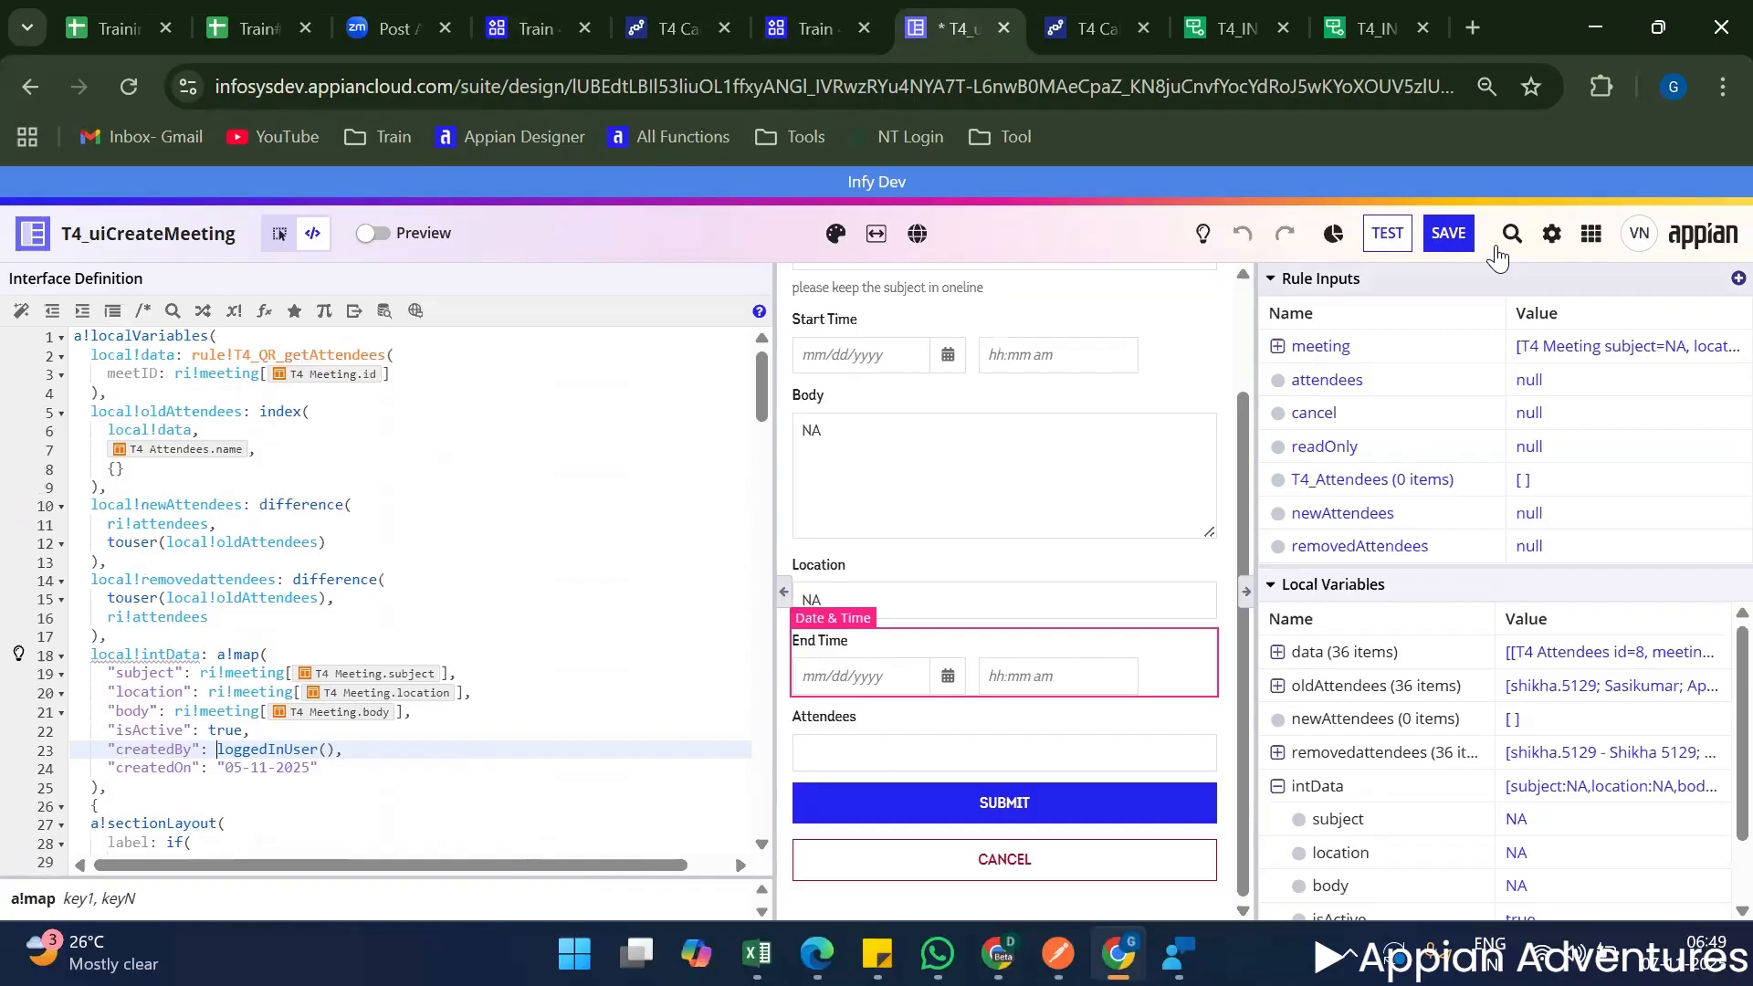
Declare the local variables local!onsucess and local!error at the start of a!localVariables, above local!data.
{"action": "left_click", "coordinate": [263, 337]}
{"action": "key", "text": "Return"}
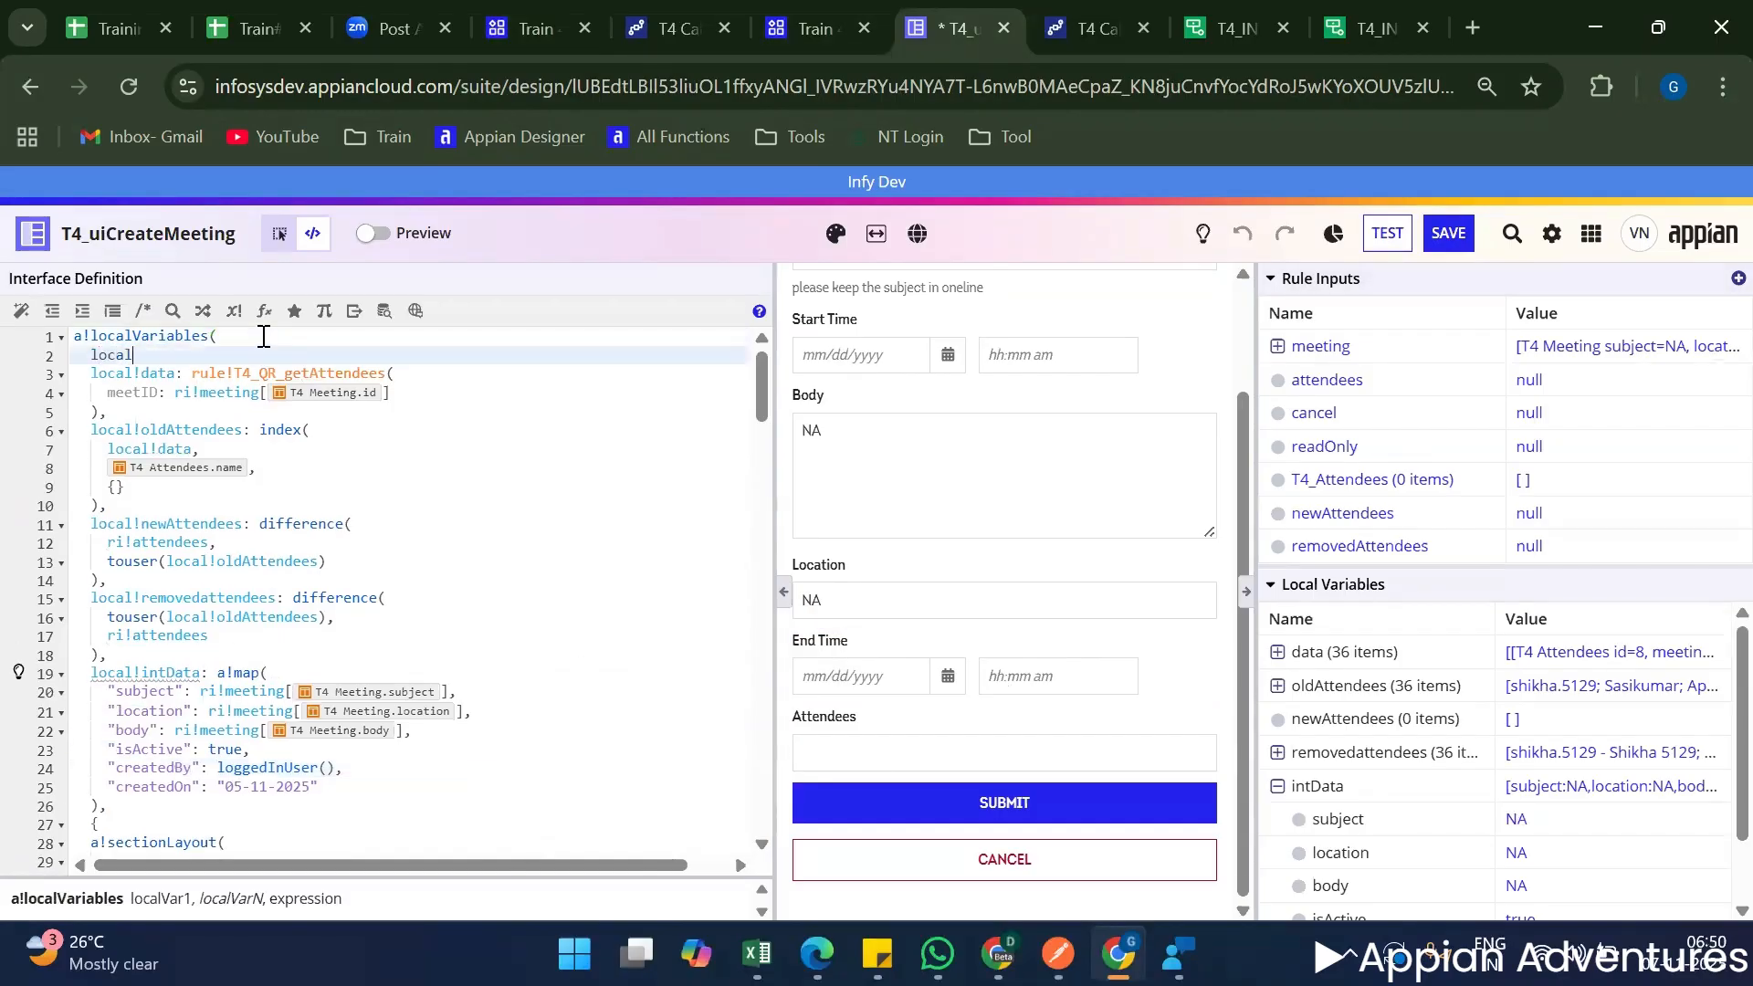
{"action": "type", "text": "local!ons"}
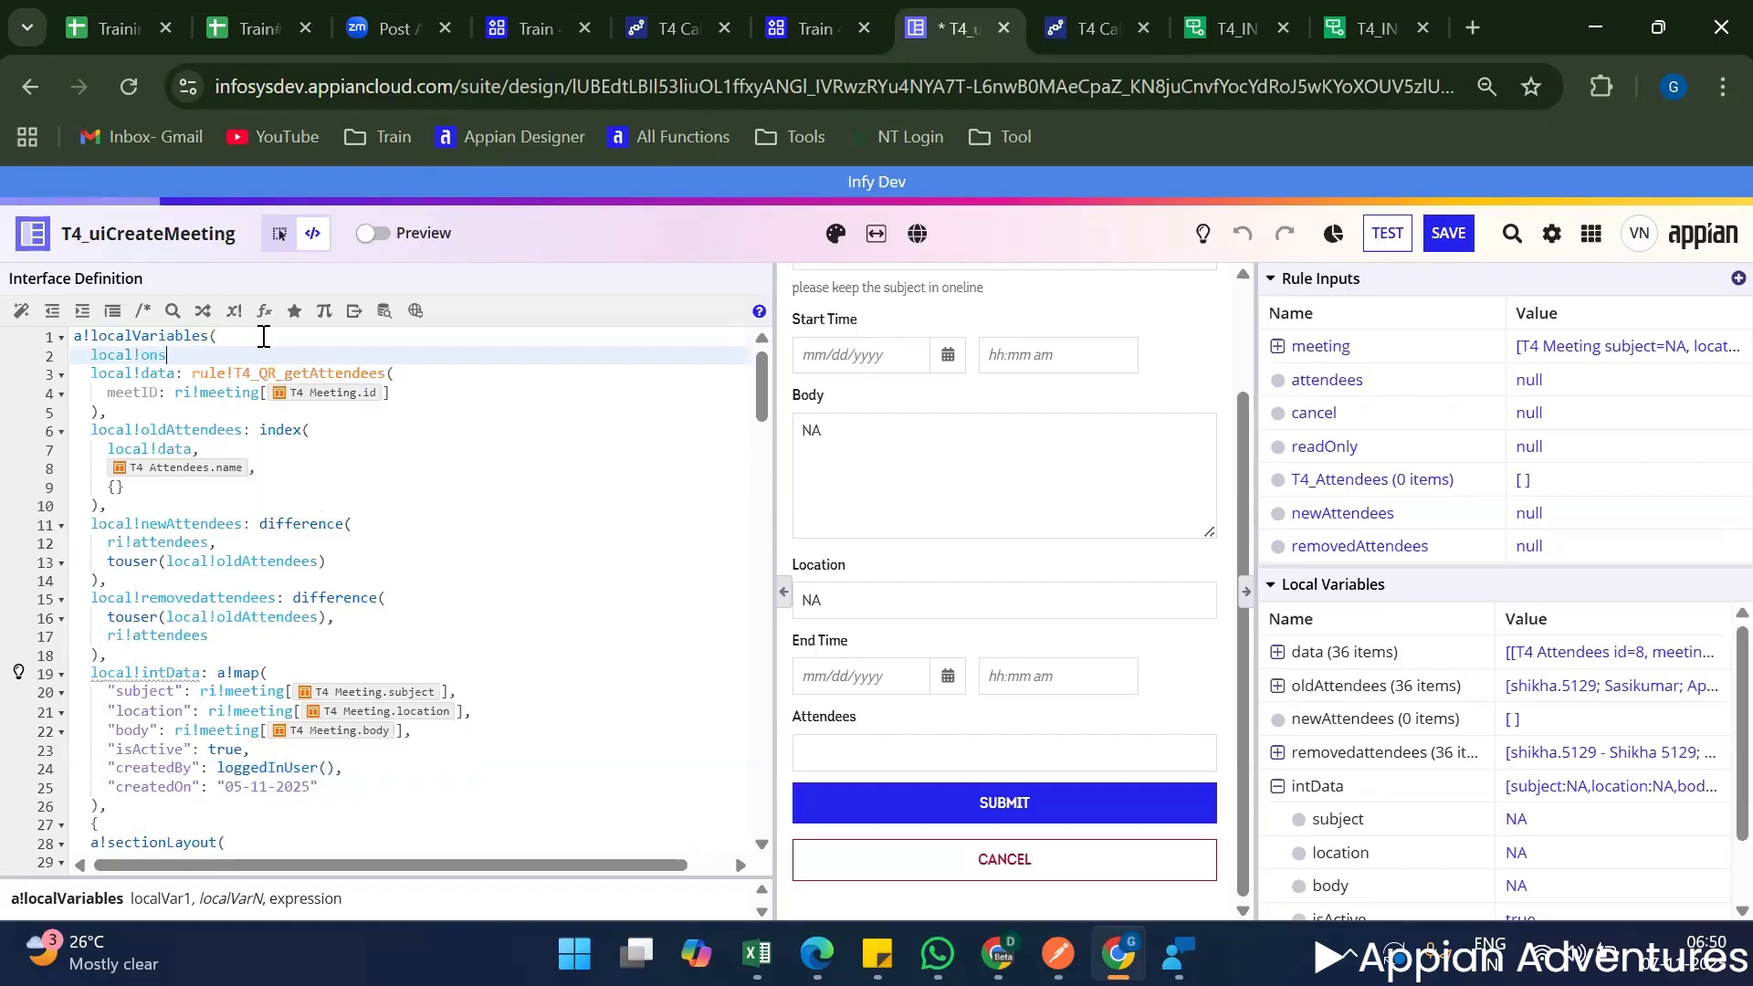
{"action": "type", "text": "ucess"}
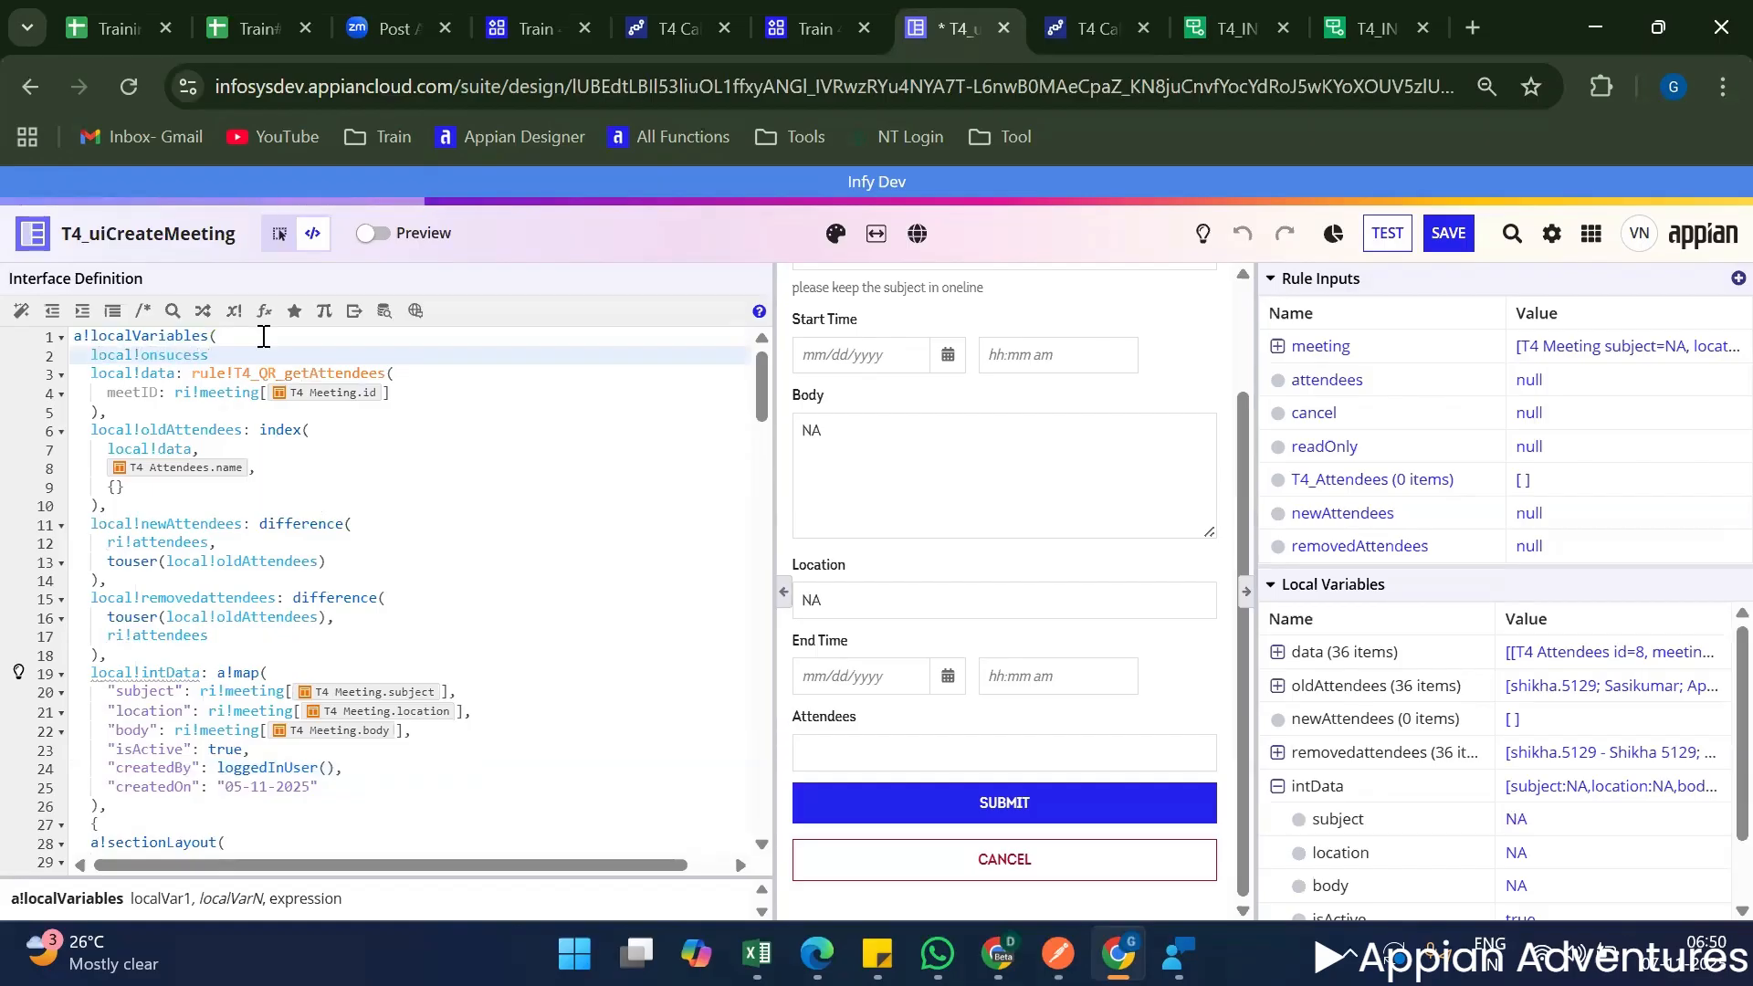
{"action": "type", "text": ","}
{"action": "key", "text": "Return"}
{"action": "type", "text": "local"}
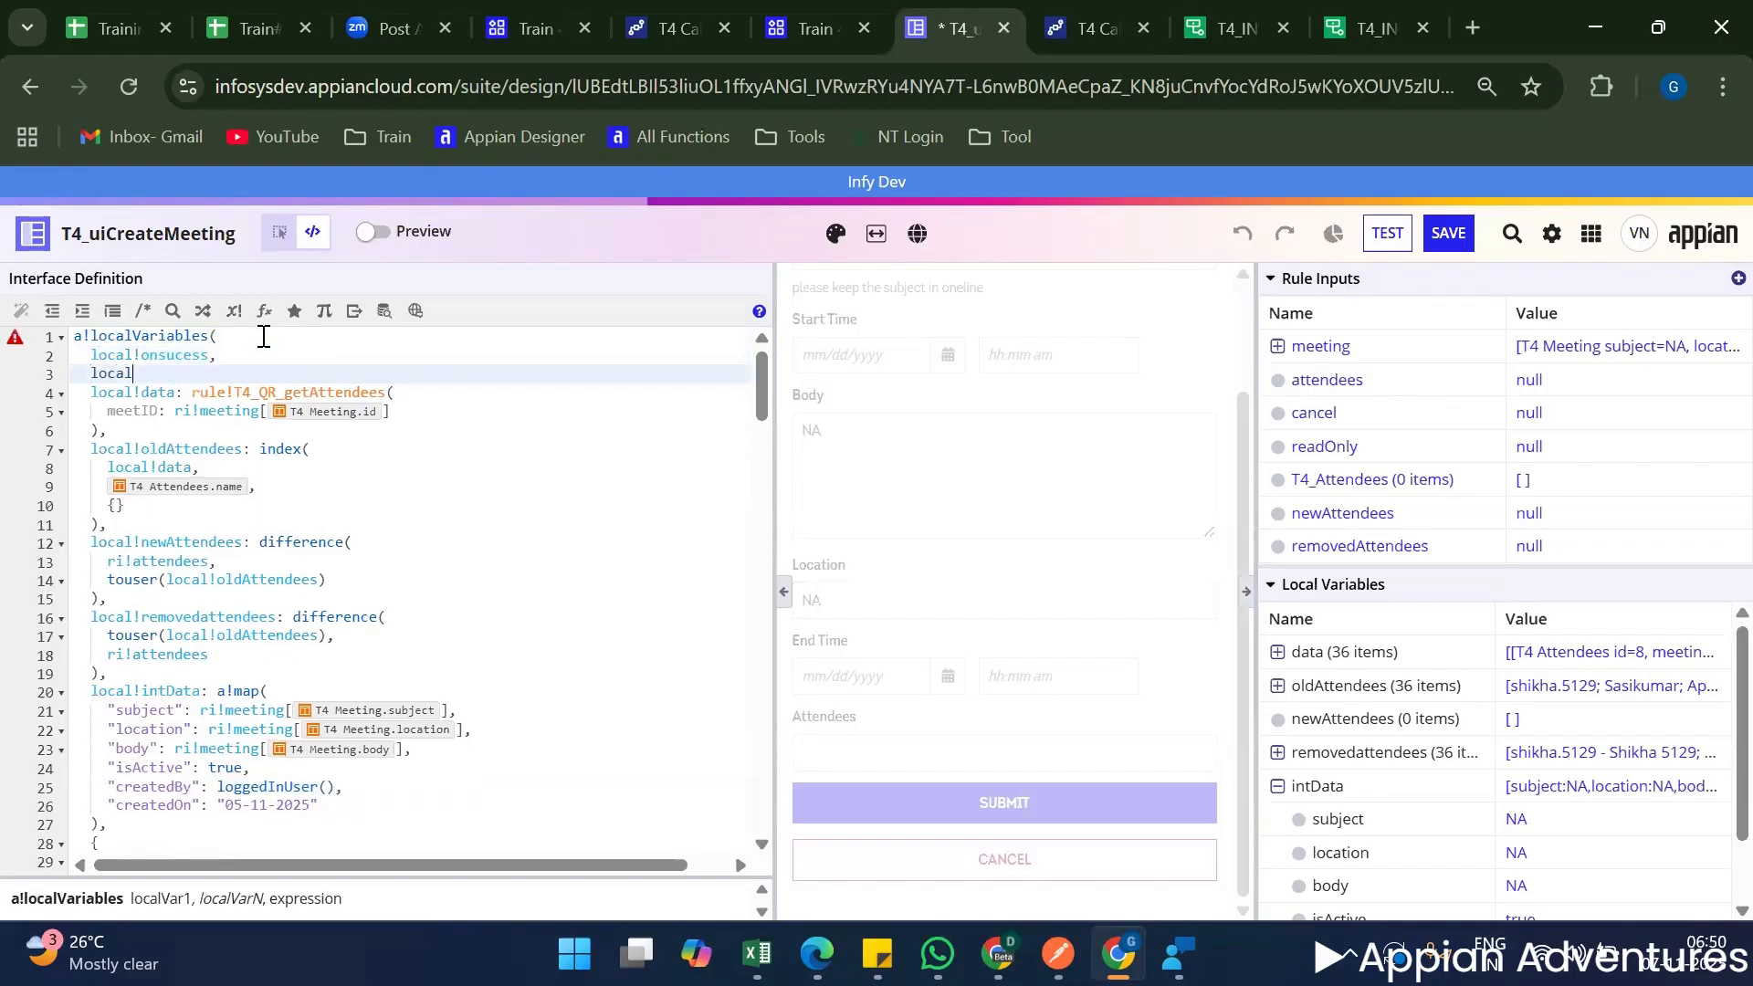
{"action": "type", "text": "!e"}
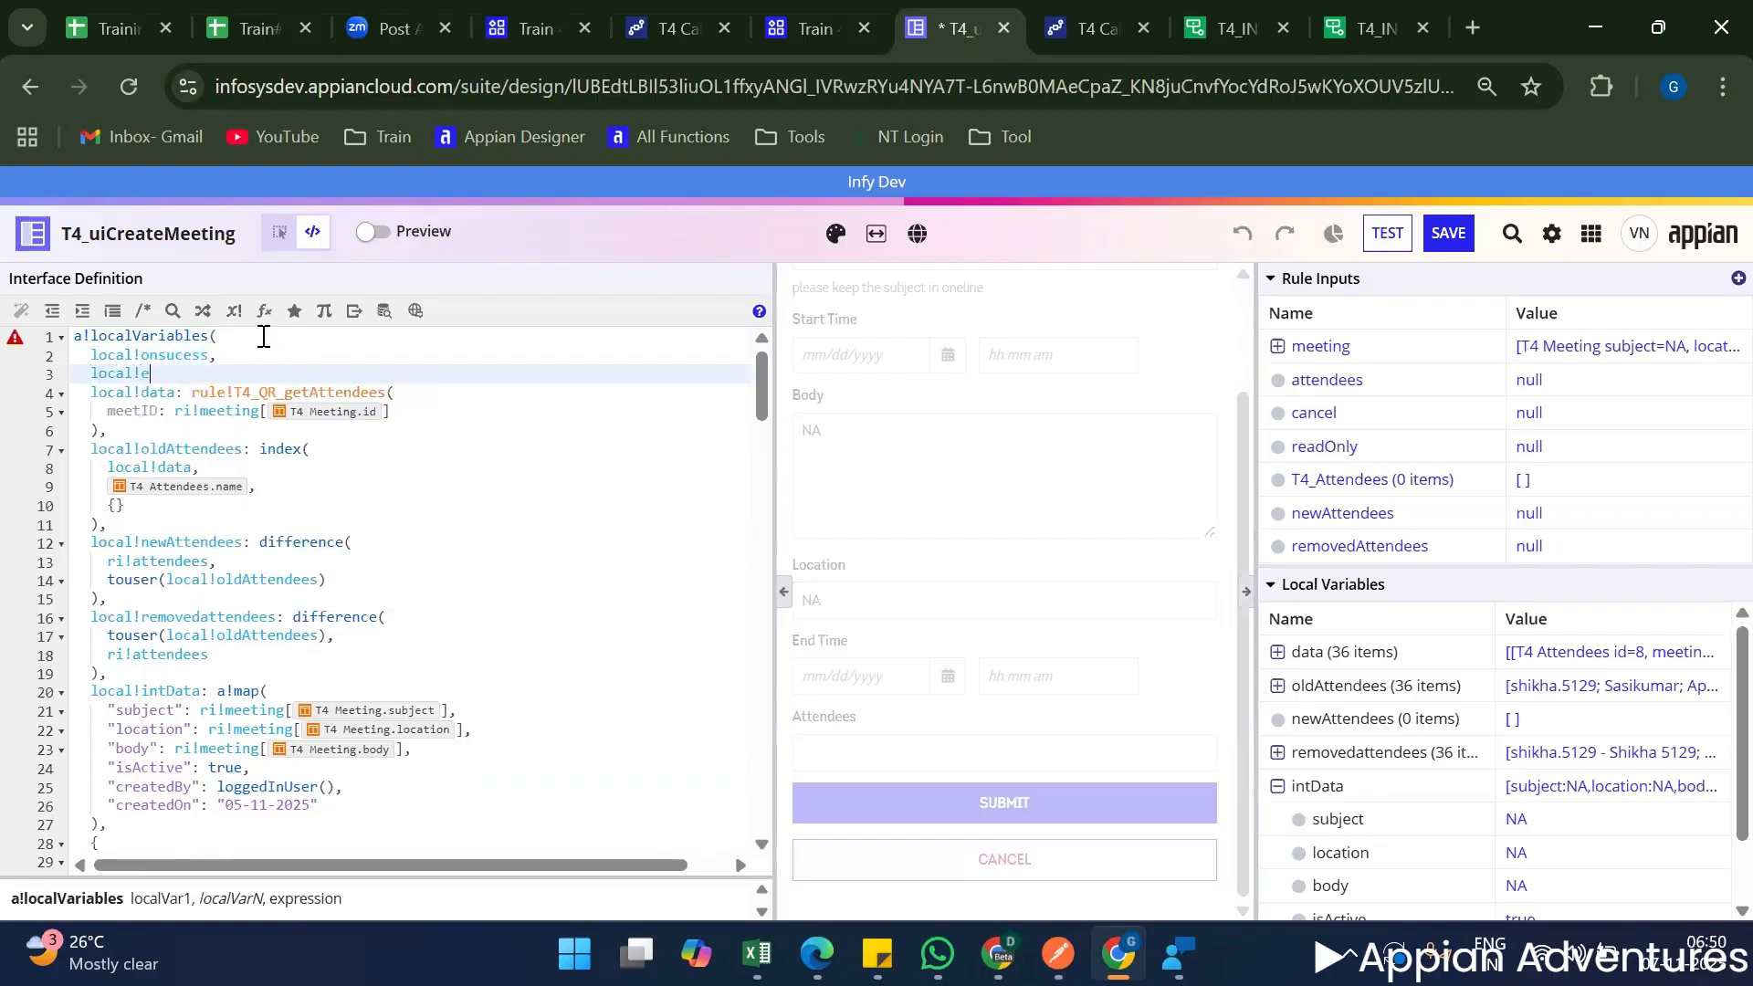
{"action": "type", "text": "rror,"}
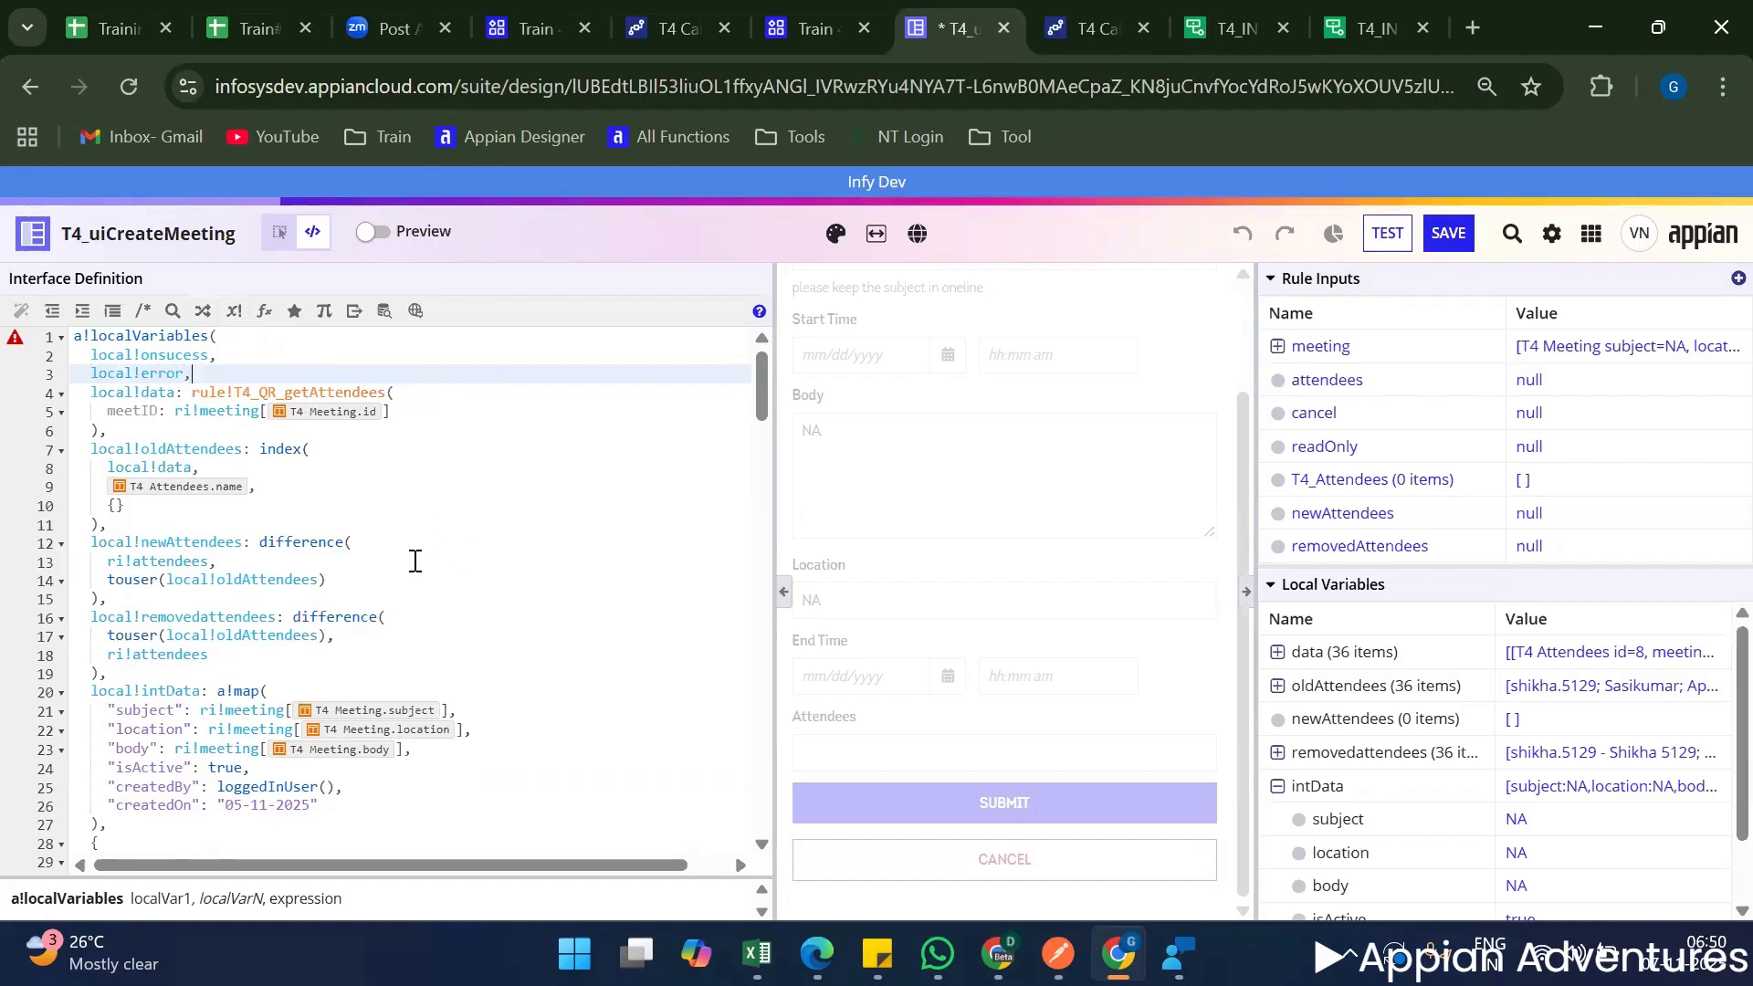
Comment out the whole a!startProcess call for cons!T4_PM_CALL_INTEGRATION in the Submit button's saveInto.
{"action": "scroll", "coordinate": [415, 548], "scroll_direction": "down", "scroll_amount": 15}
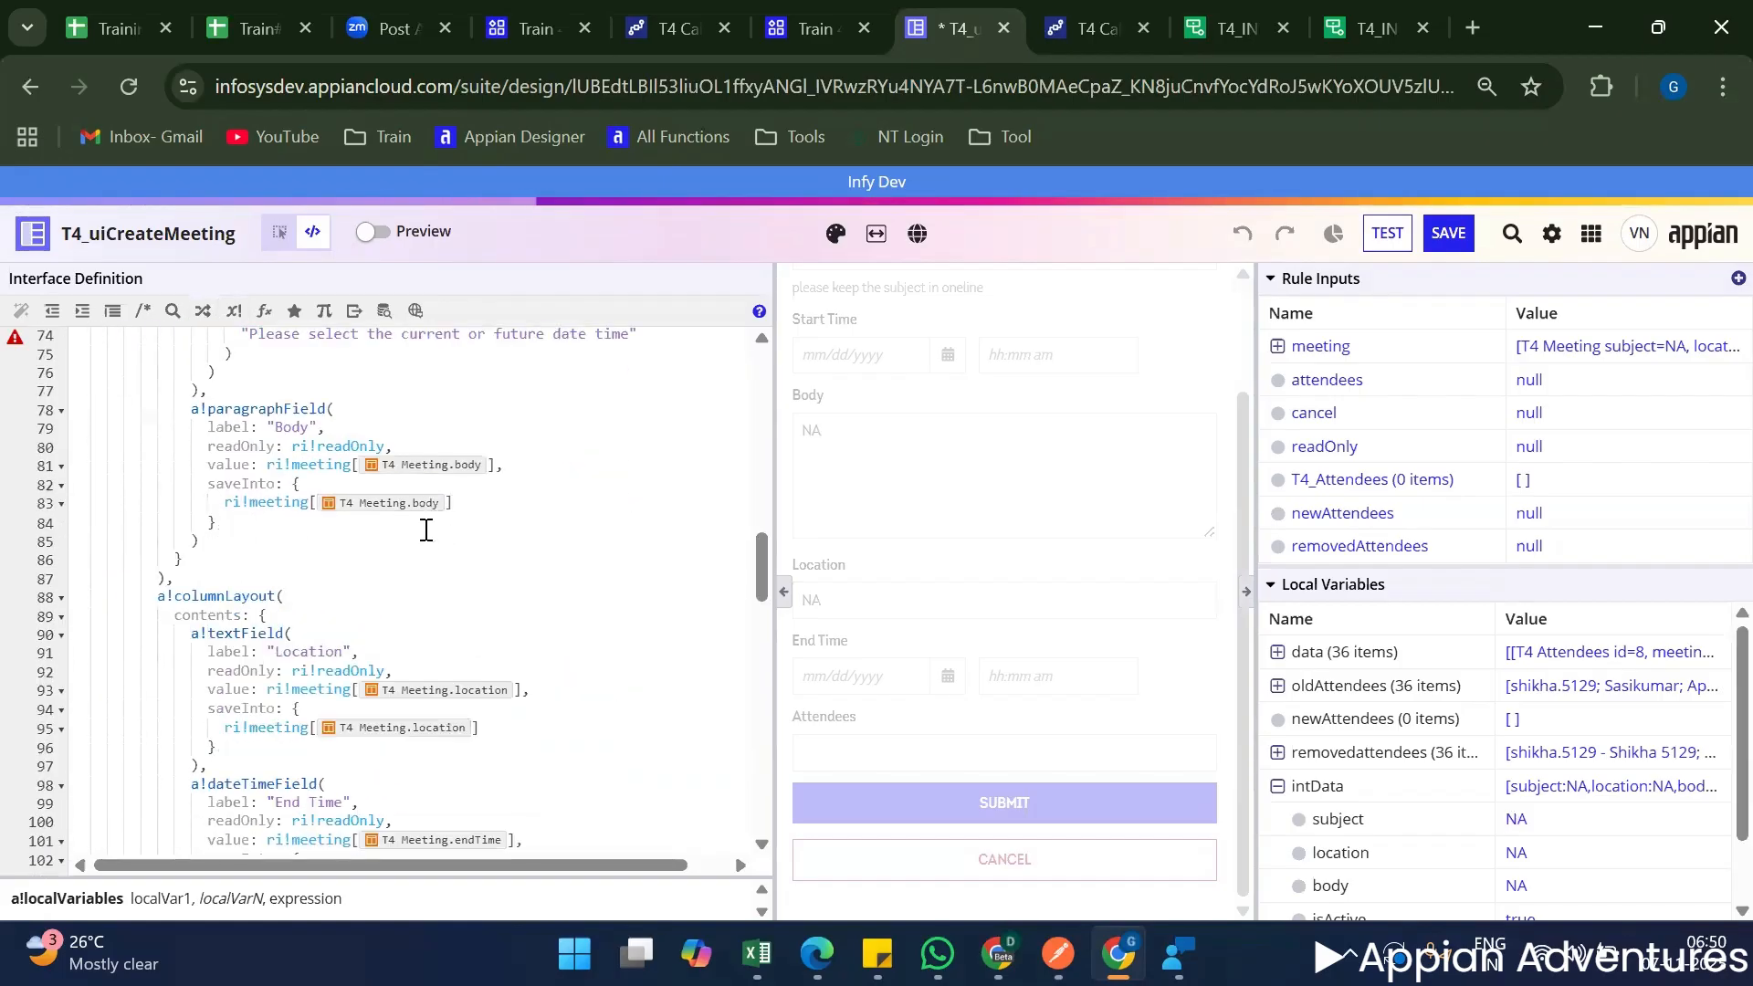
{"action": "scroll", "coordinate": [420, 538], "scroll_direction": "down", "scroll_amount": 13}
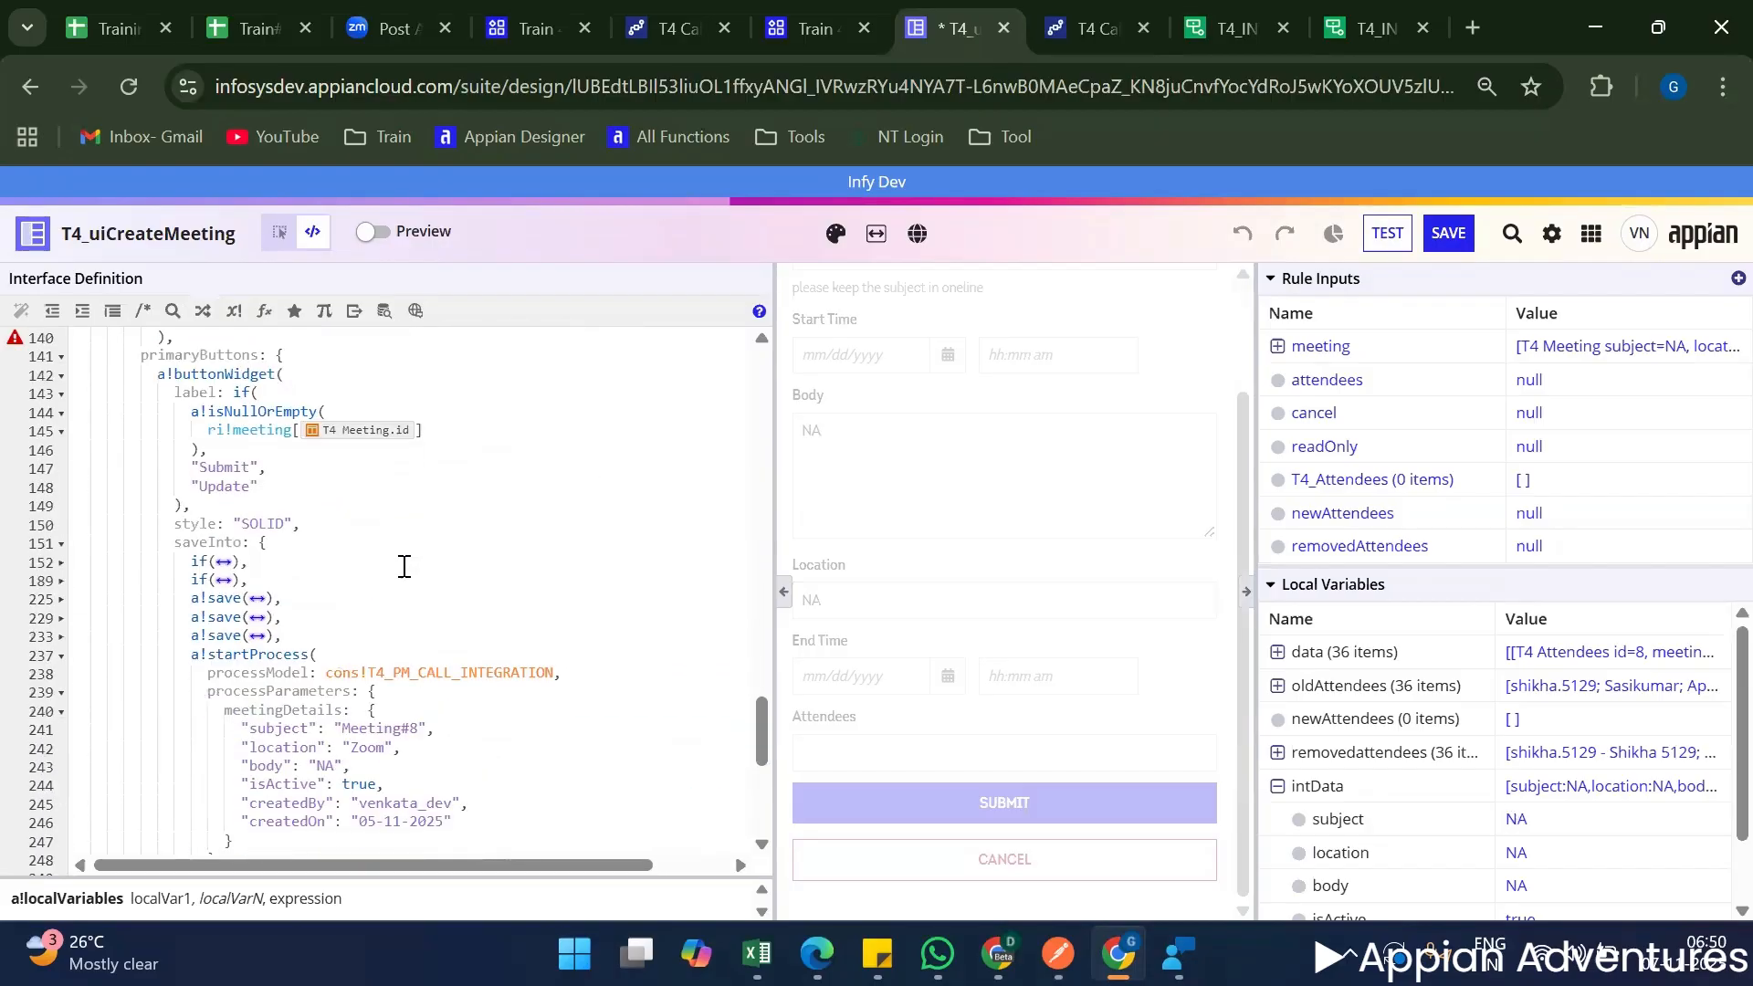
{"action": "scroll", "coordinate": [405, 566], "scroll_direction": "down", "scroll_amount": 20}
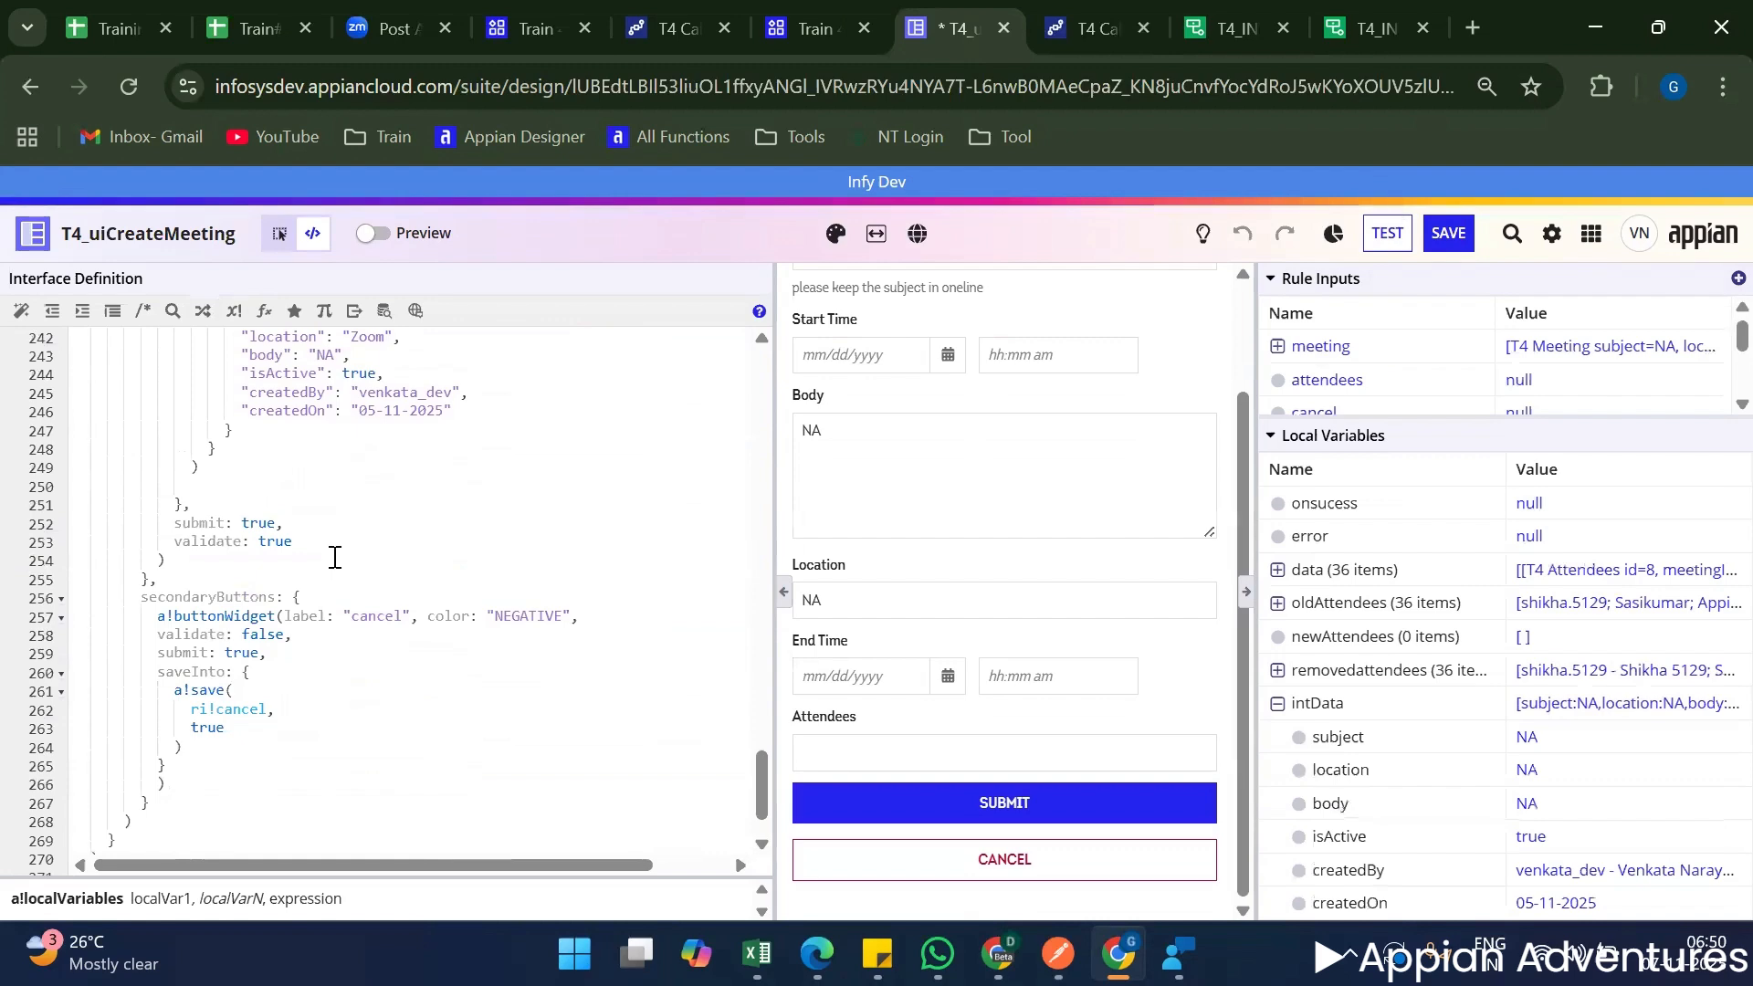
{"action": "scroll", "coordinate": [329, 552], "scroll_direction": "up", "scroll_amount": 4}
{"action": "scroll", "coordinate": [344, 379], "scroll_direction": "down", "scroll_amount": 2}
{"action": "double_click", "coordinate": [344, 379]}
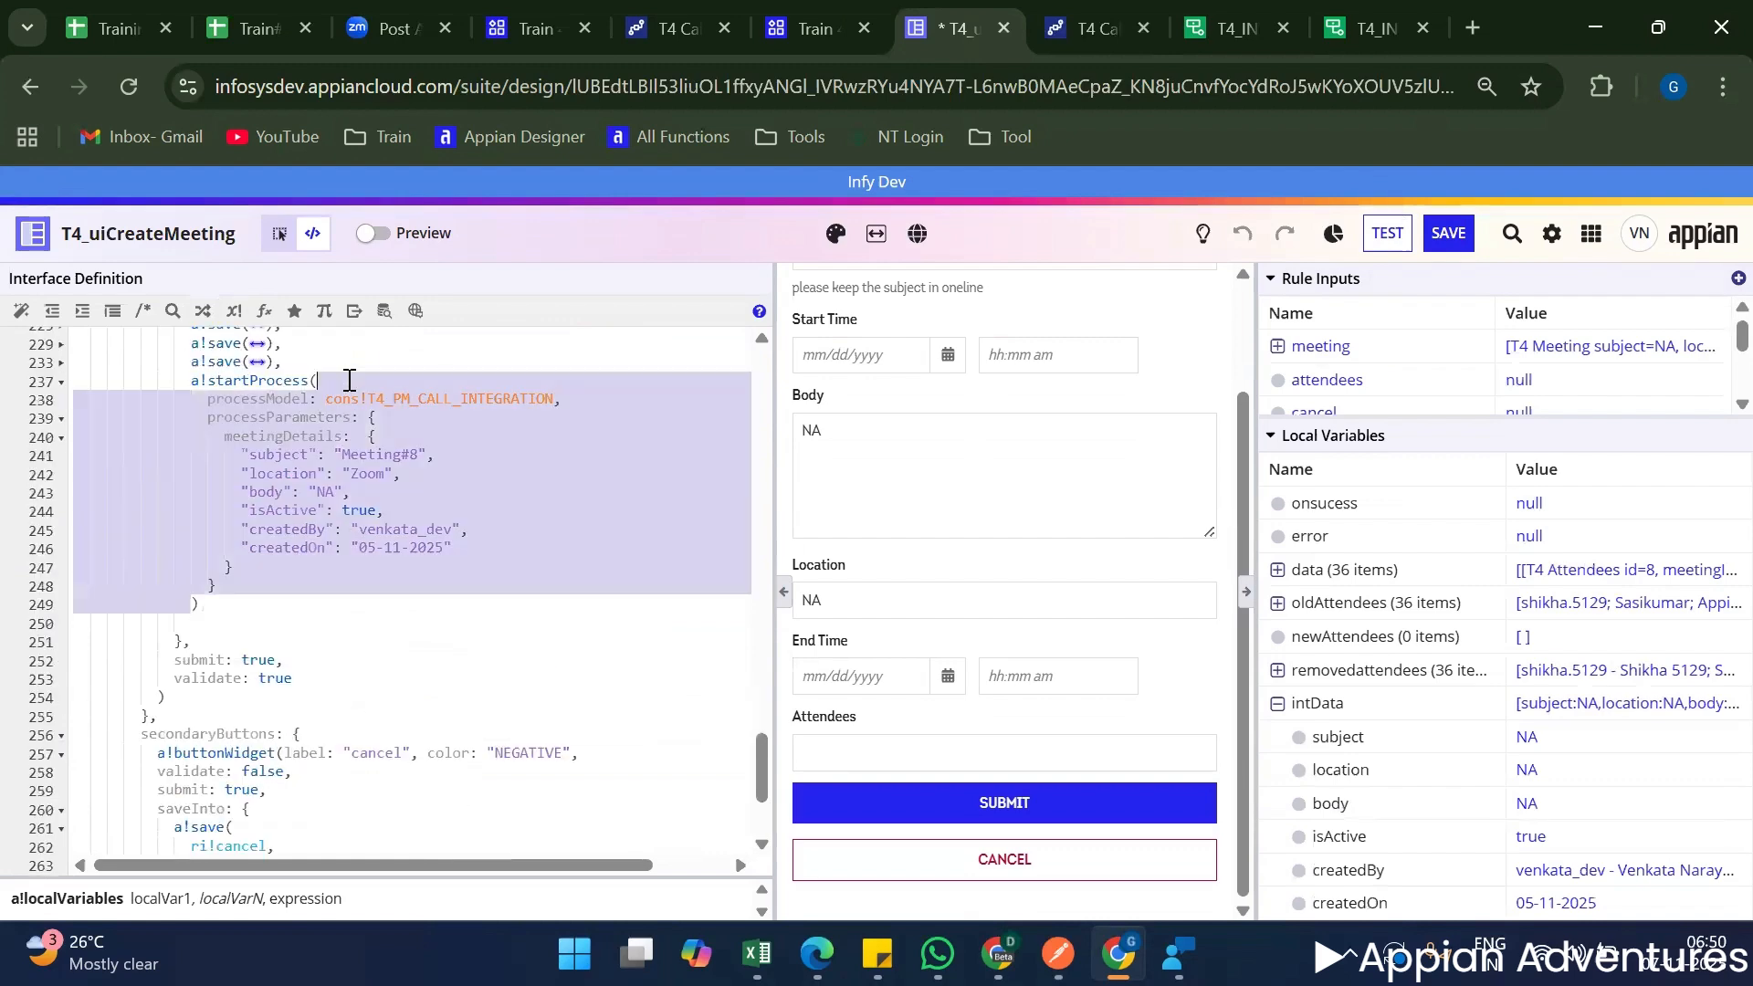
{"action": "key", "text": "ctrl+slash"}
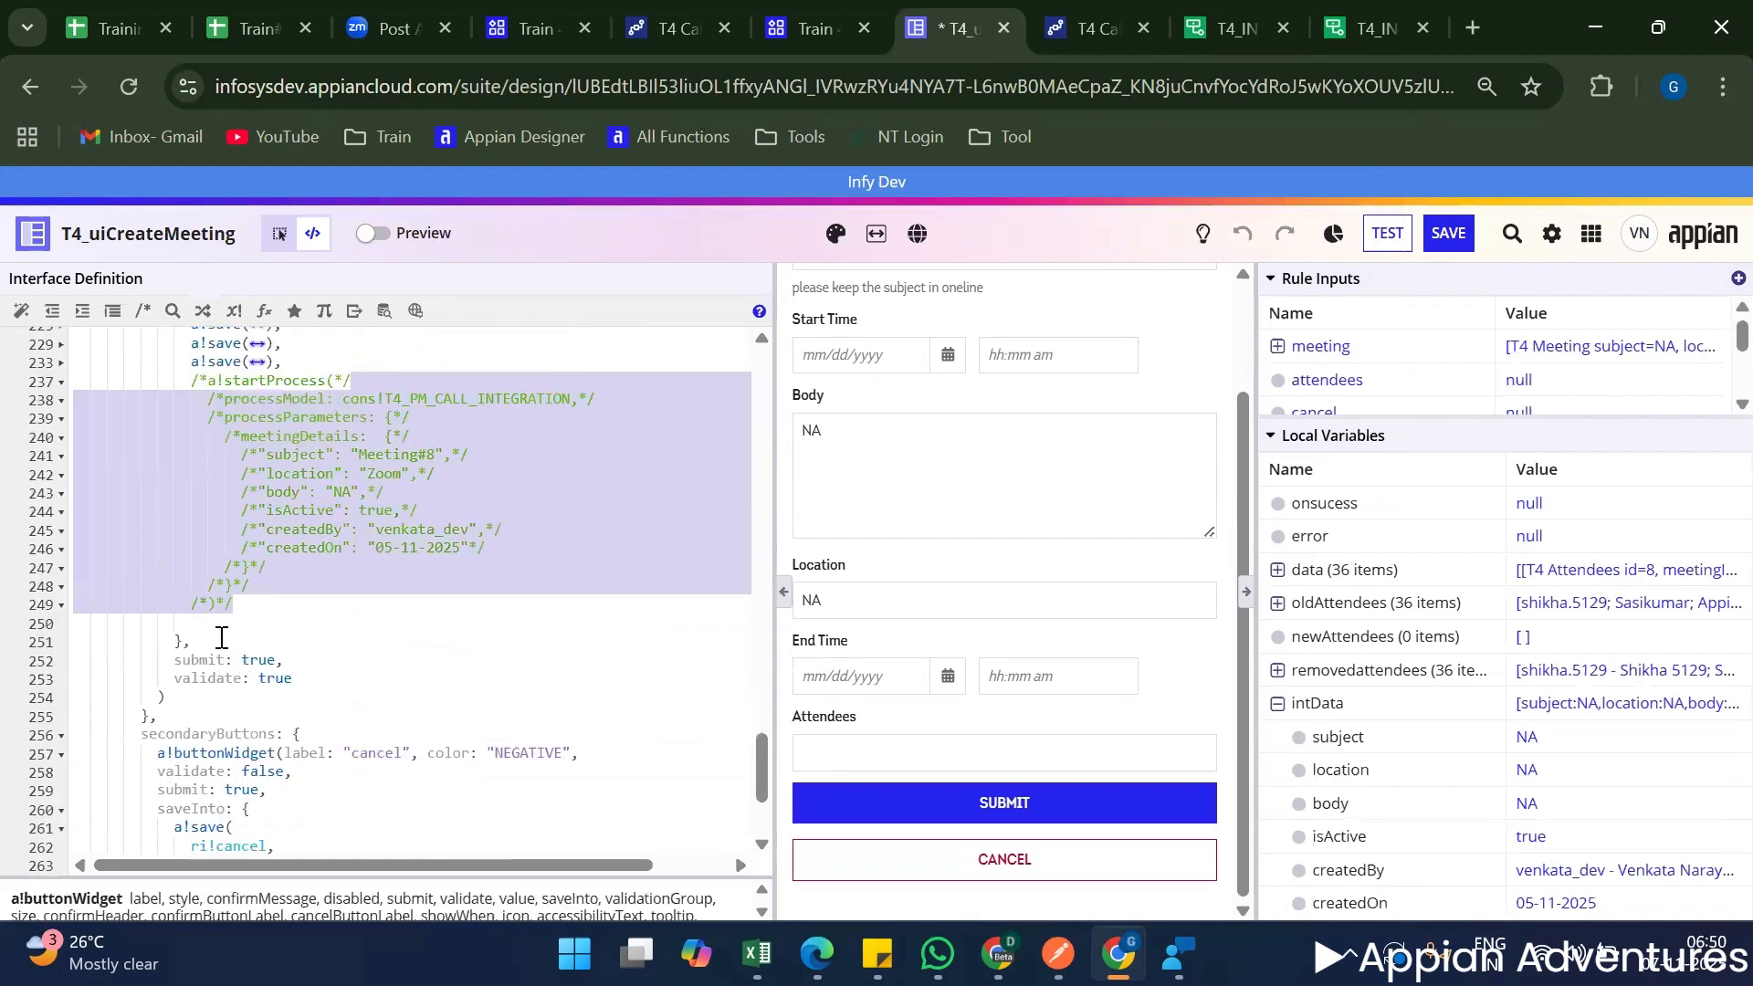
On the empty line below the commented-out call, look up which object types the rule! prefix references.
{"action": "left_click", "coordinate": [207, 624]}
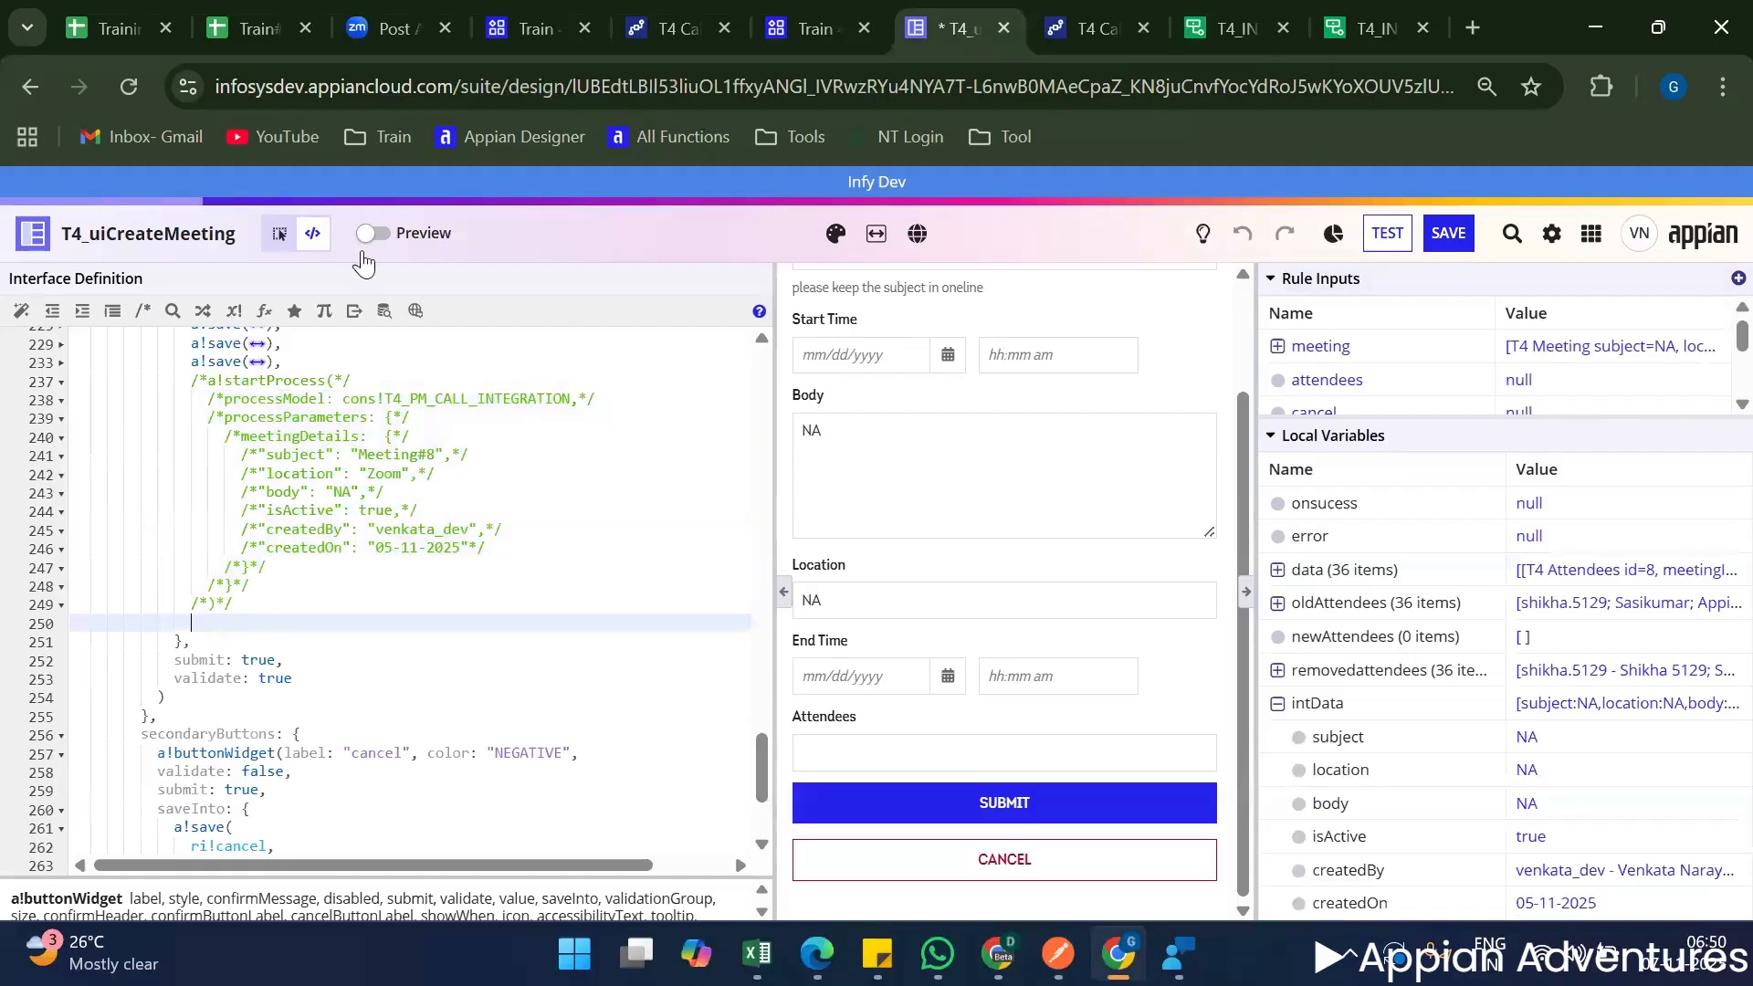
{"action": "left_click", "coordinate": [234, 311]}
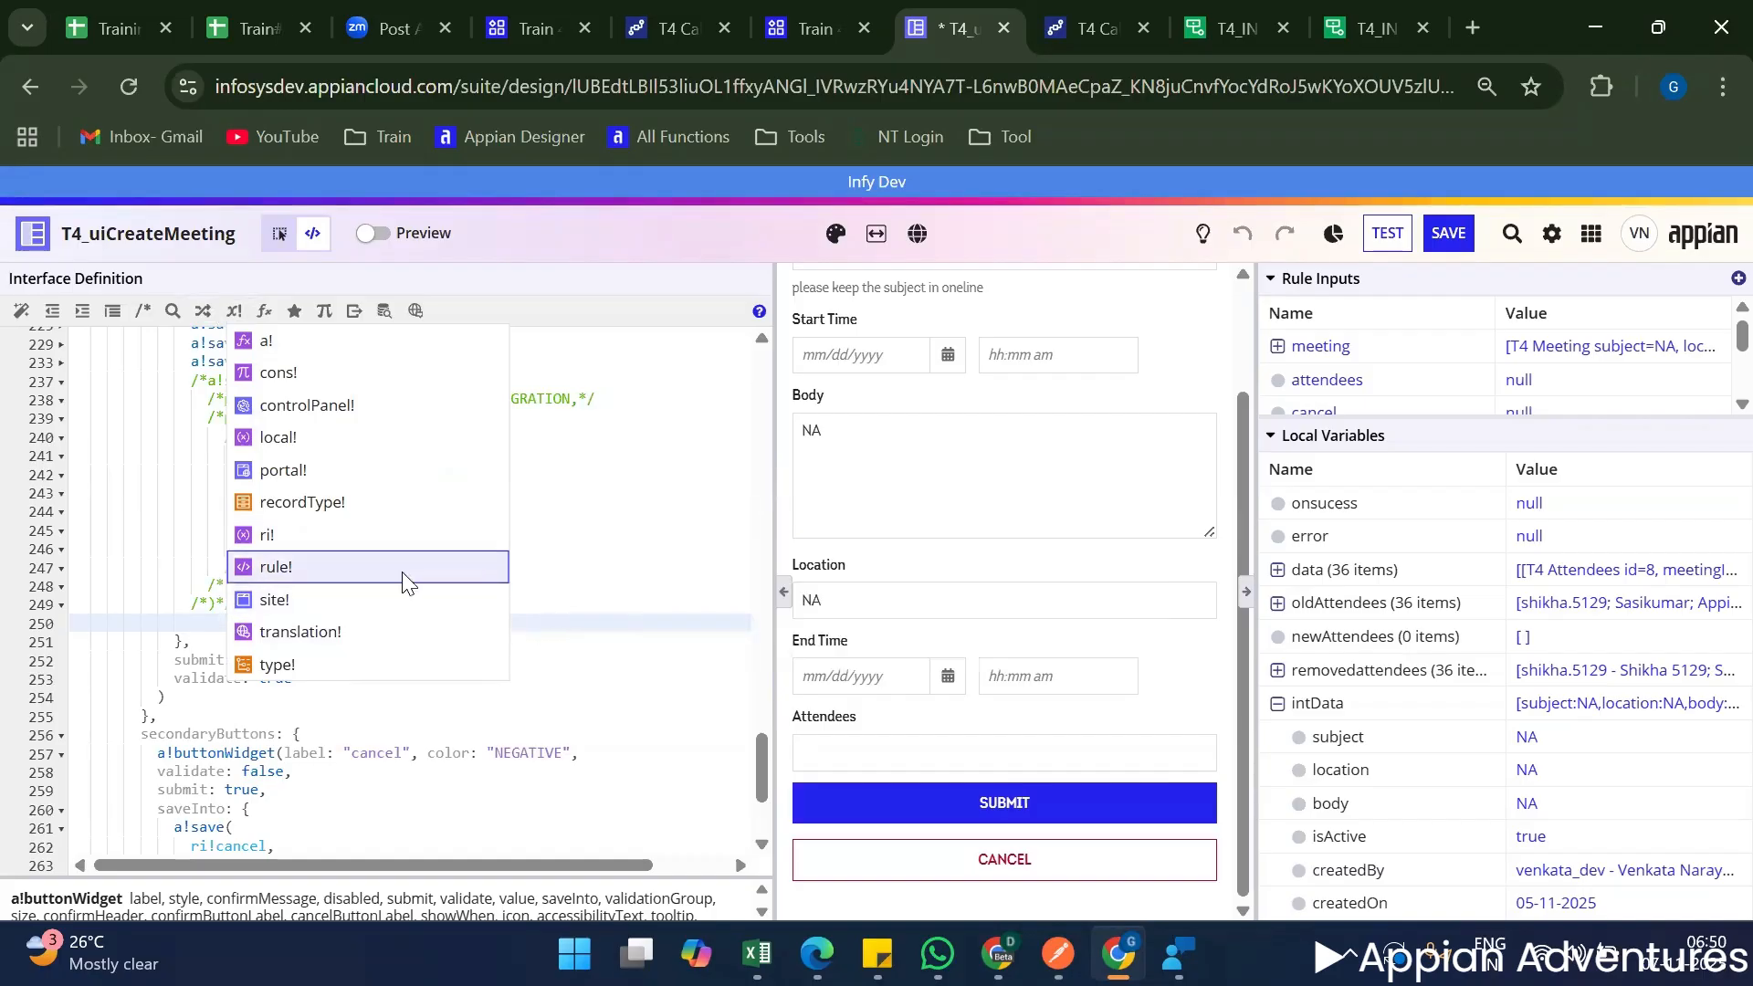
{"action": "mouse_move", "coordinate": [403, 579]}
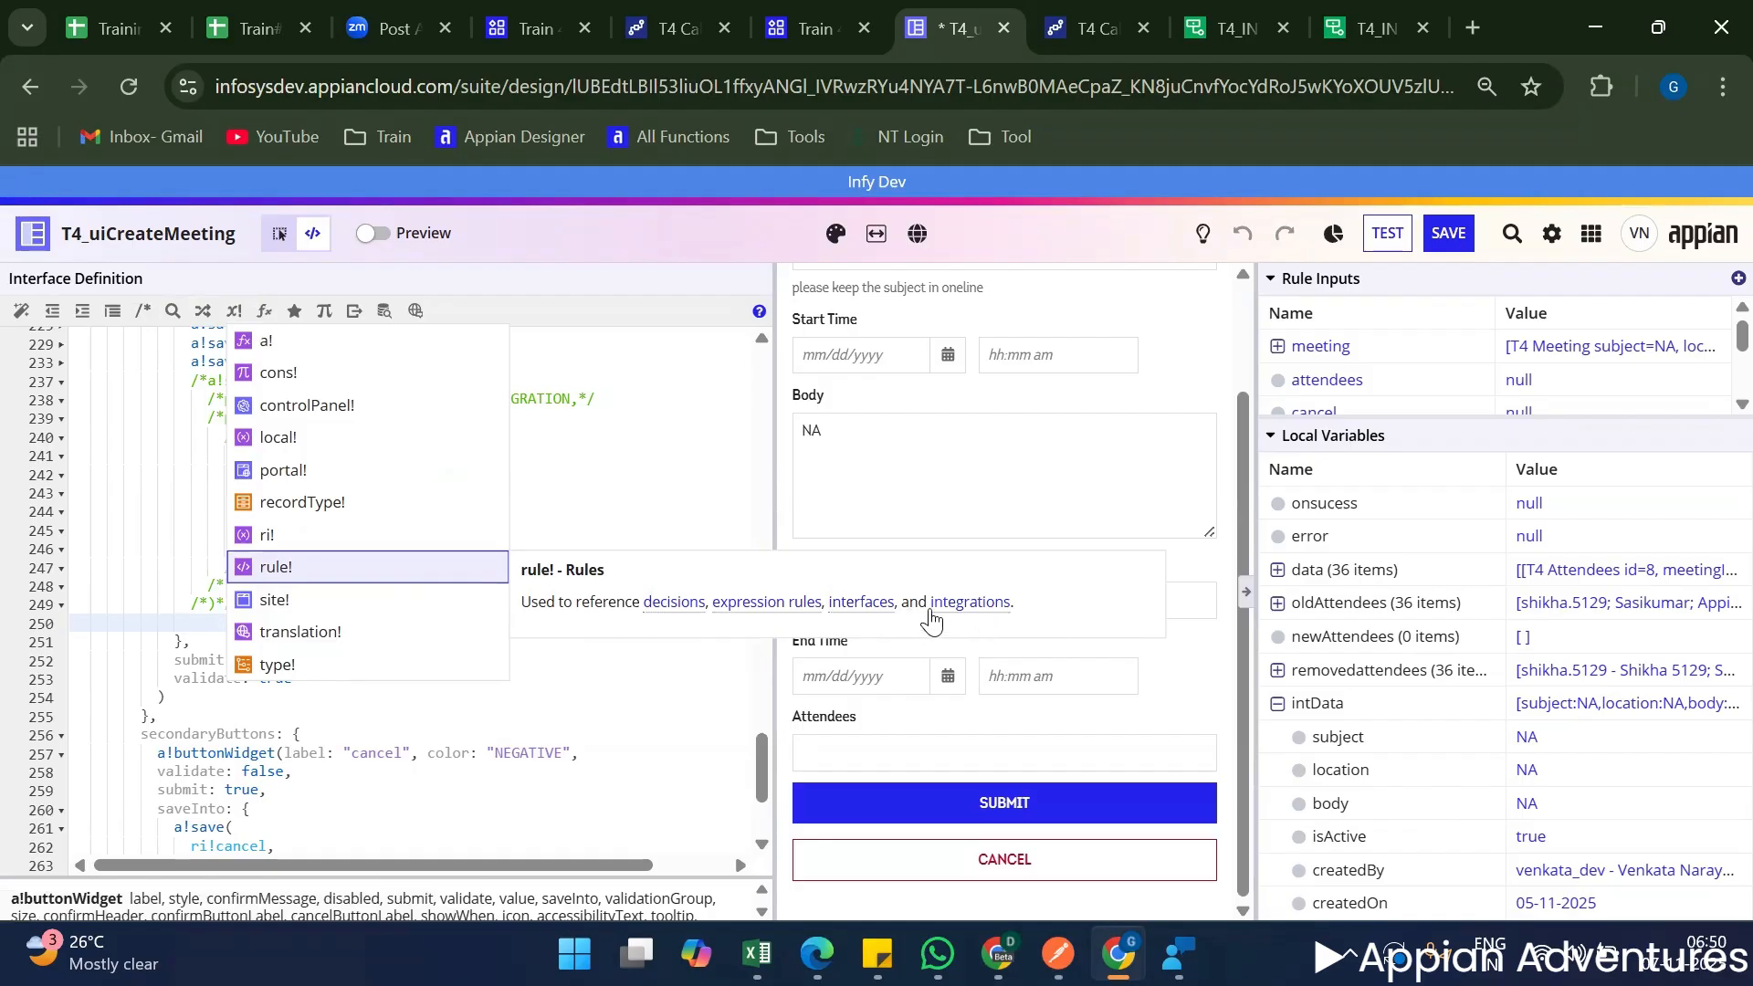
{"action": "left_click", "coordinate": [192, 639]}
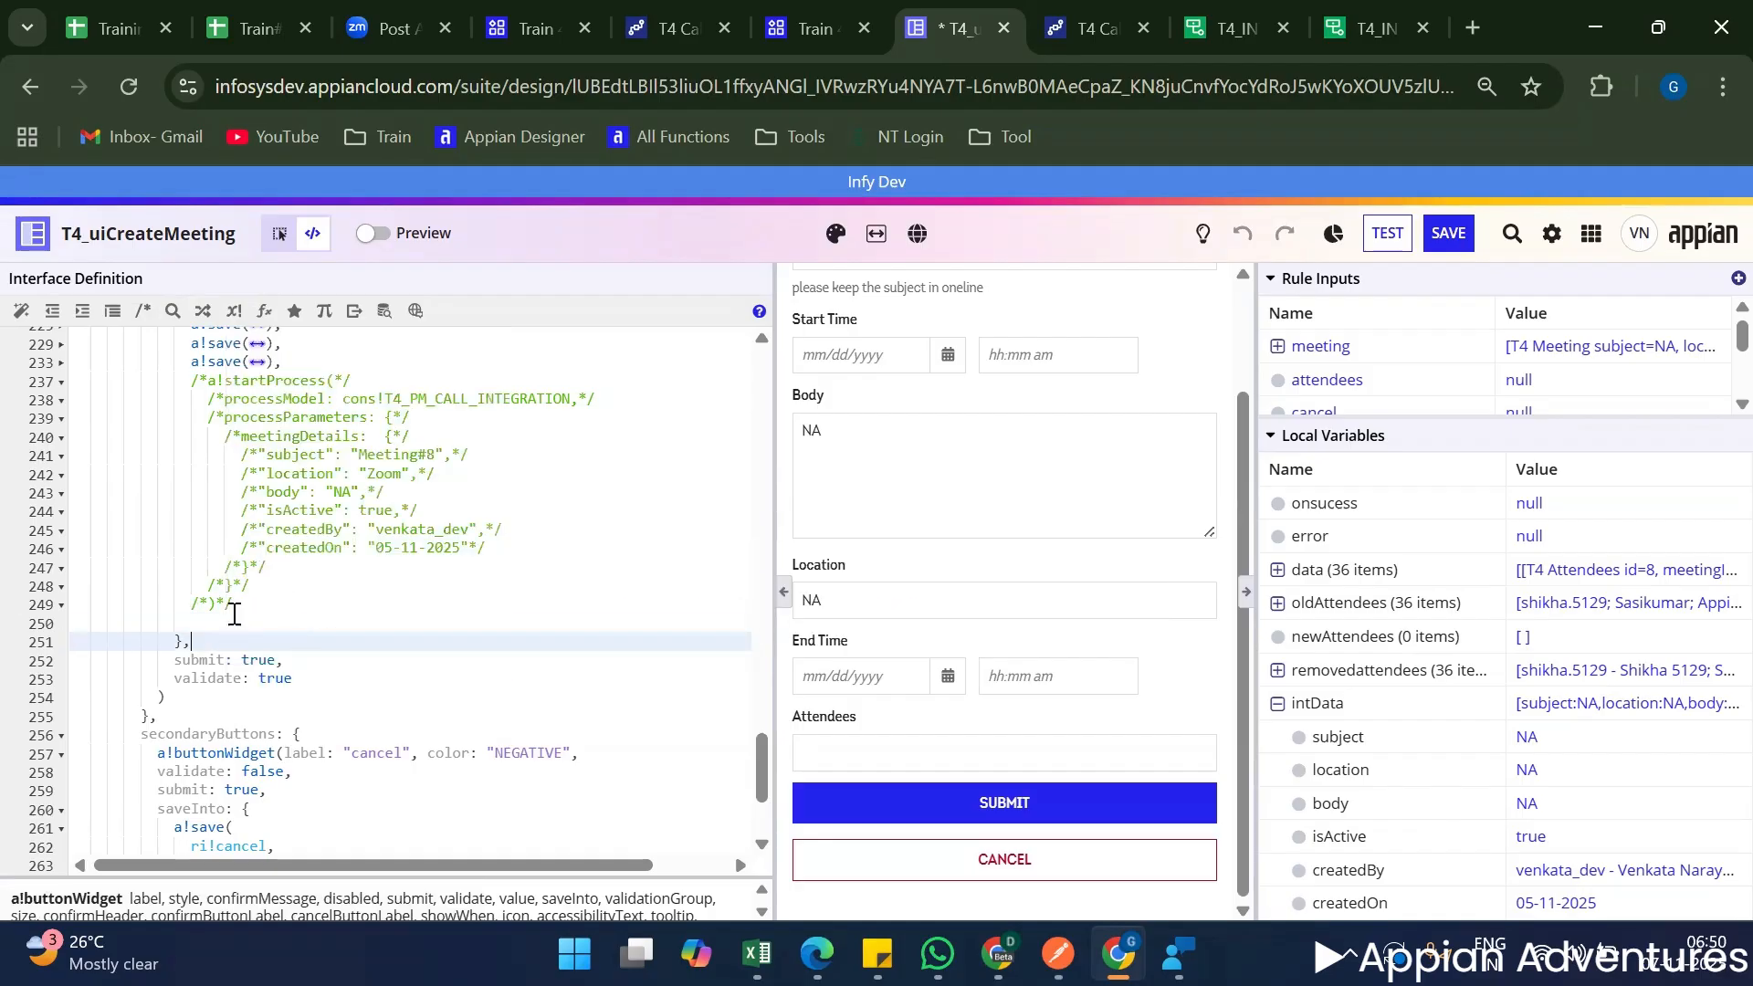
Insert a rule!T4_INT_postMeetingDetails() call on the empty line below the commented-out a!startProcess block in the Submit button's saveInto.
{"action": "left_click", "coordinate": [233, 609]}
{"action": "left_click", "coordinate": [226, 624]}
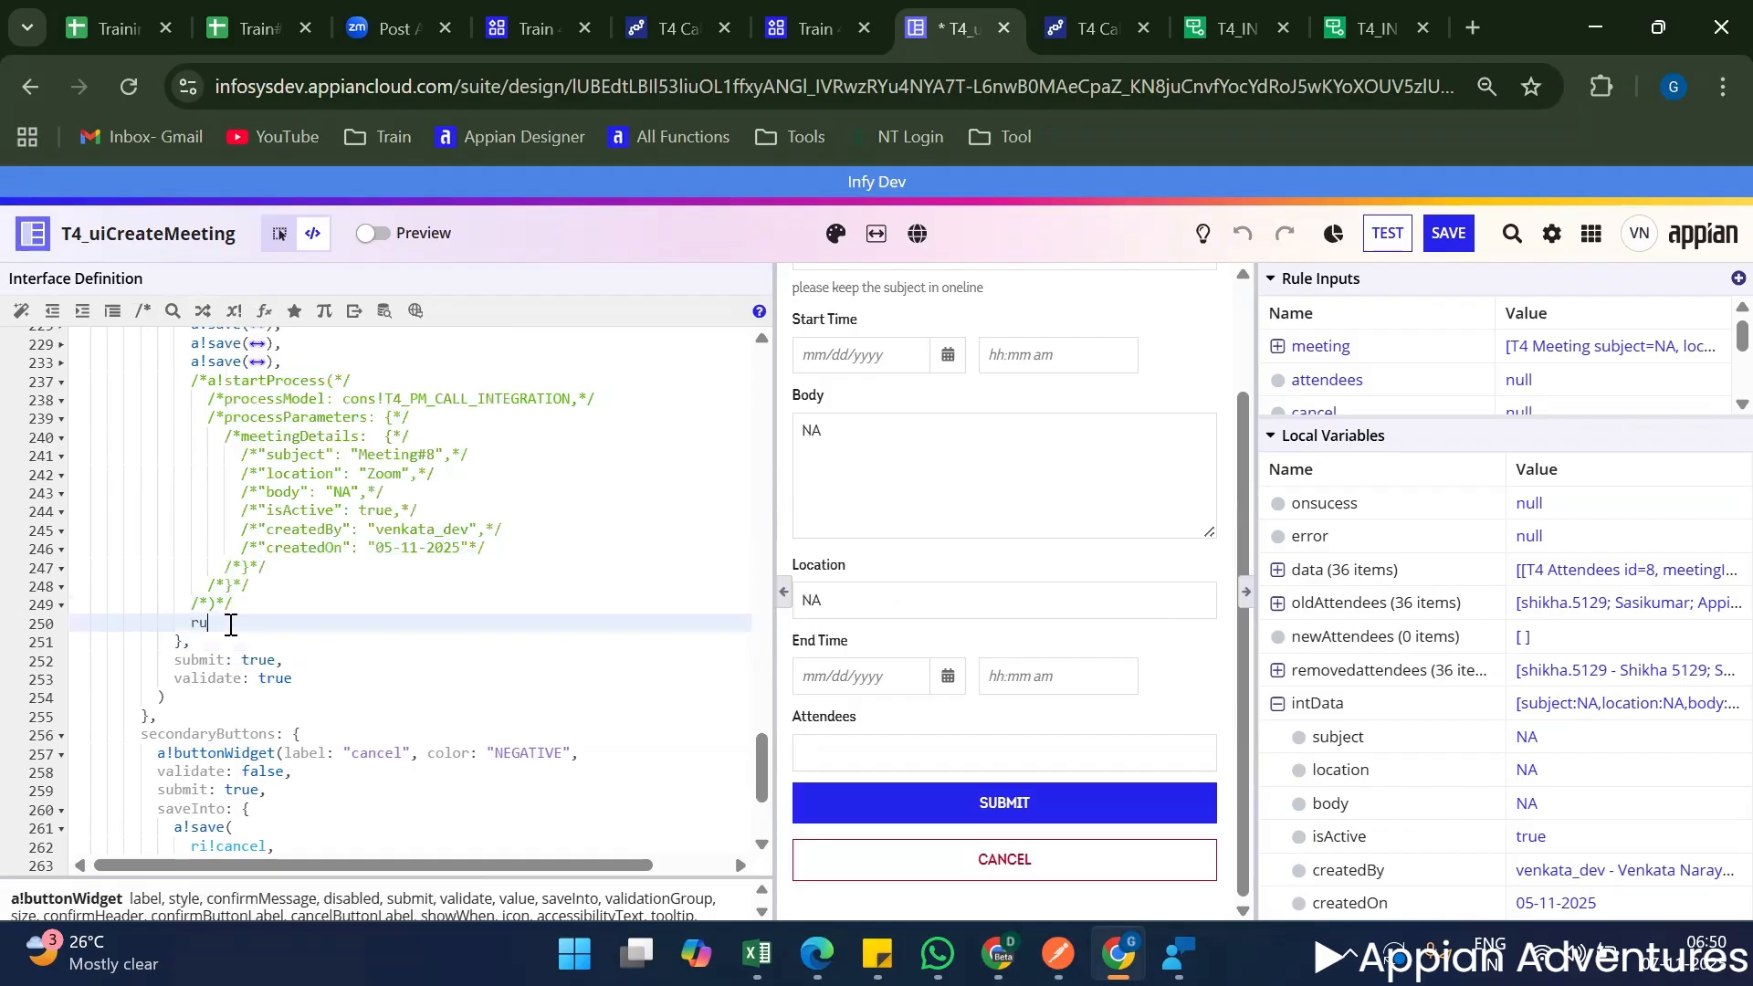
{"action": "type", "text": "rule"}
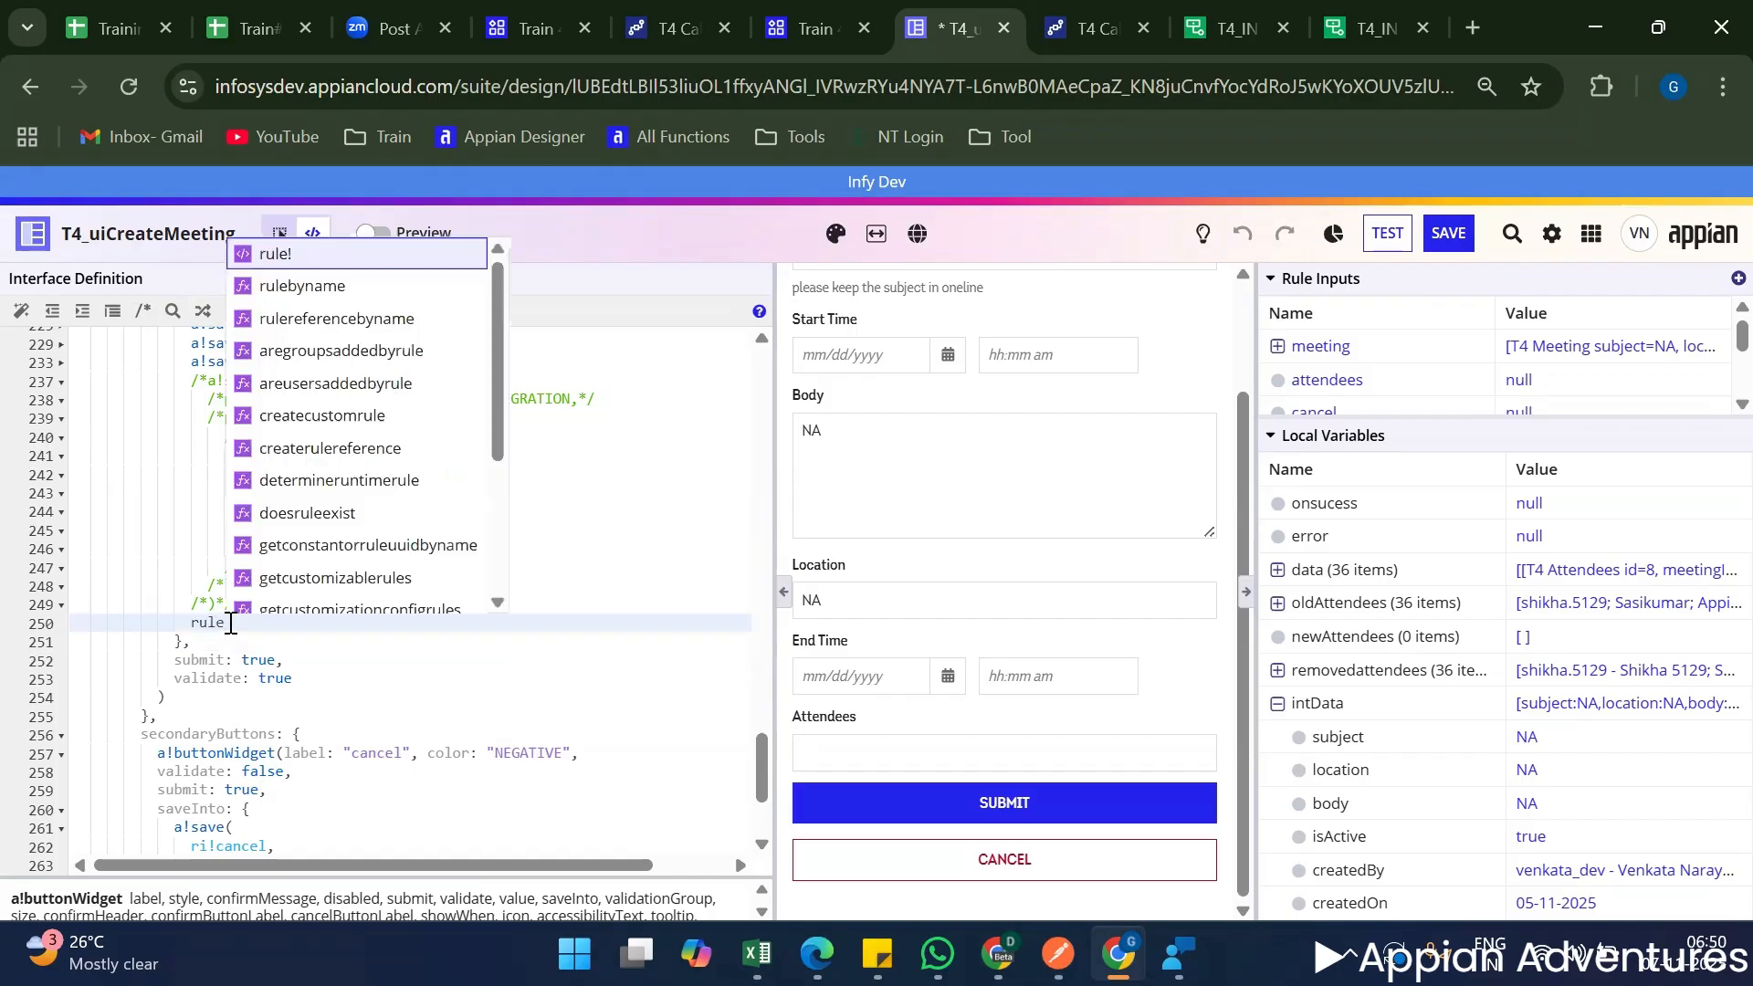
{"action": "type", "text": "!t"}
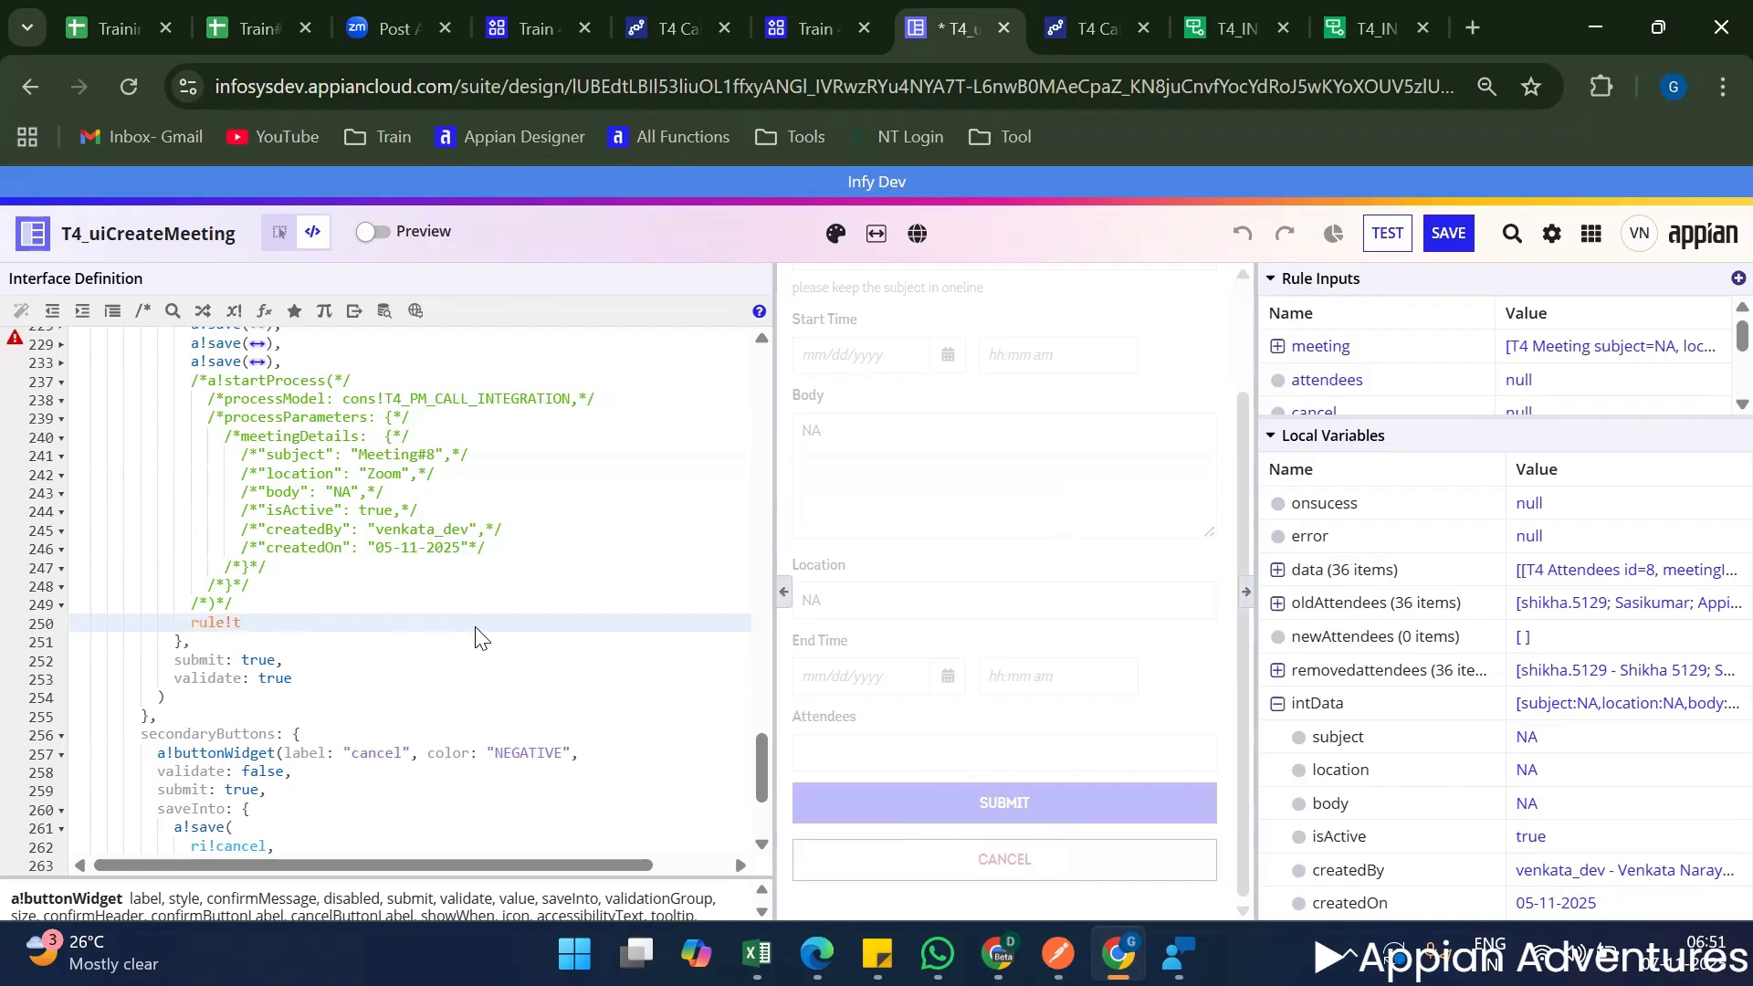
{"action": "type", "text": "4_"}
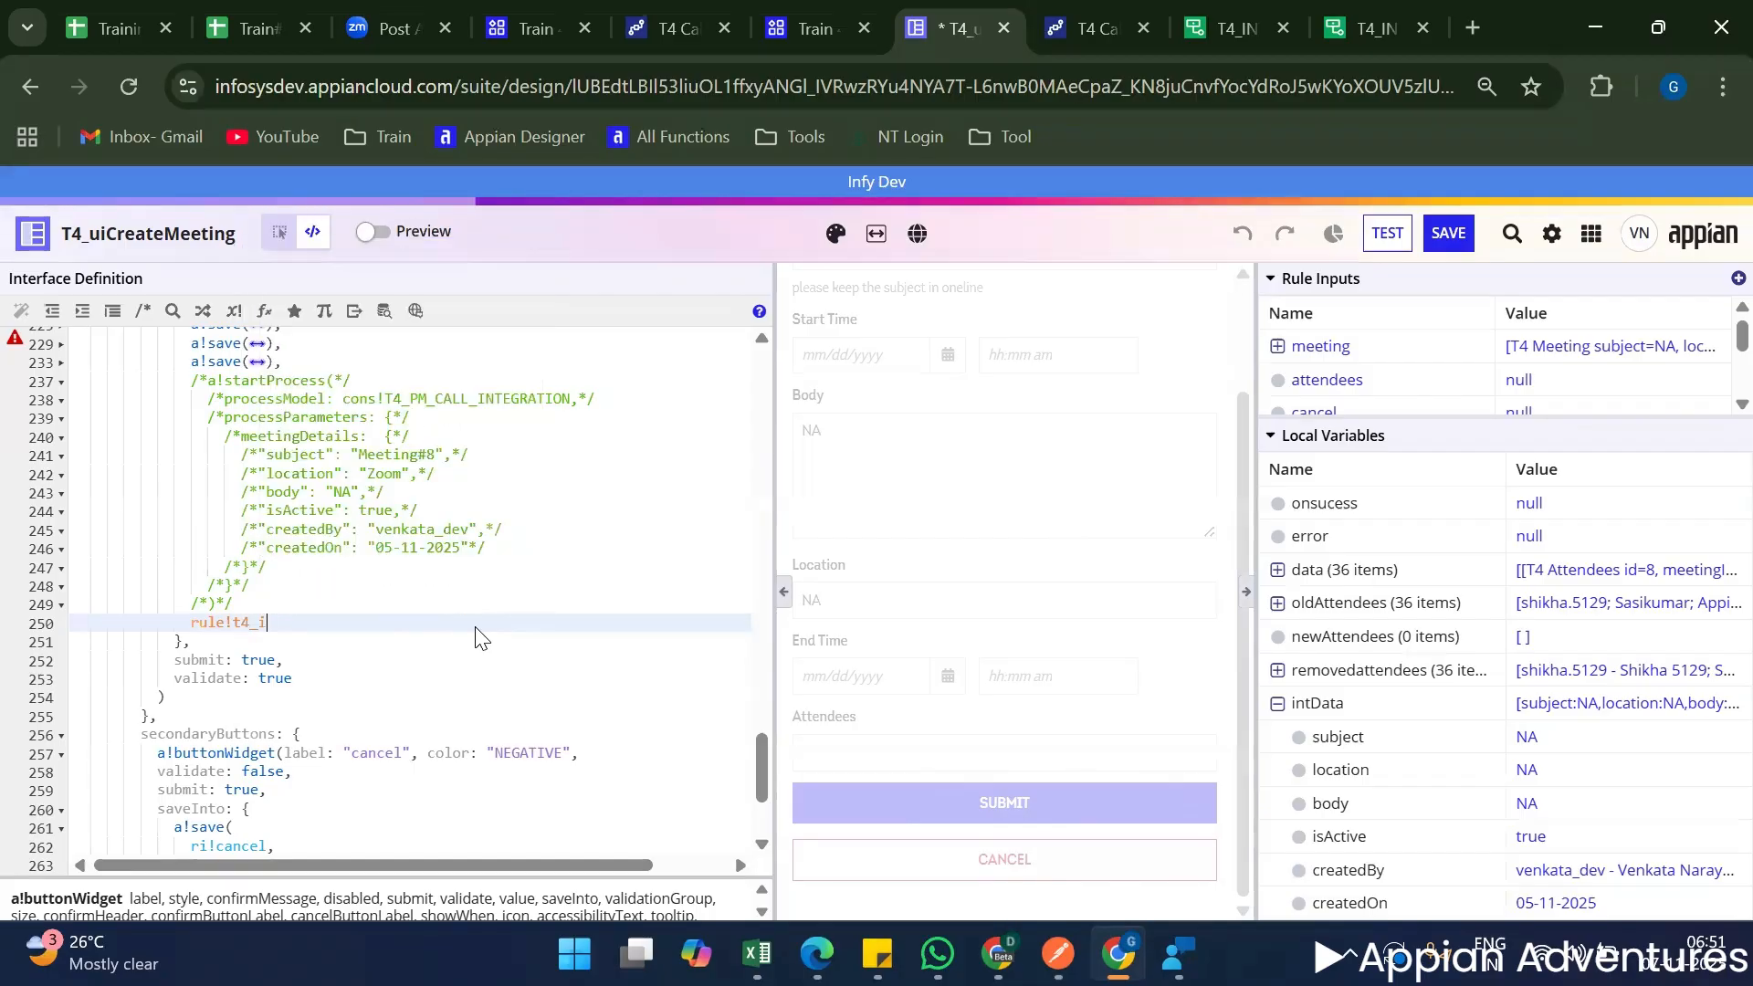
{"action": "type", "text": "int"}
{"action": "key", "text": "Down"}
{"action": "key", "text": "Down"}
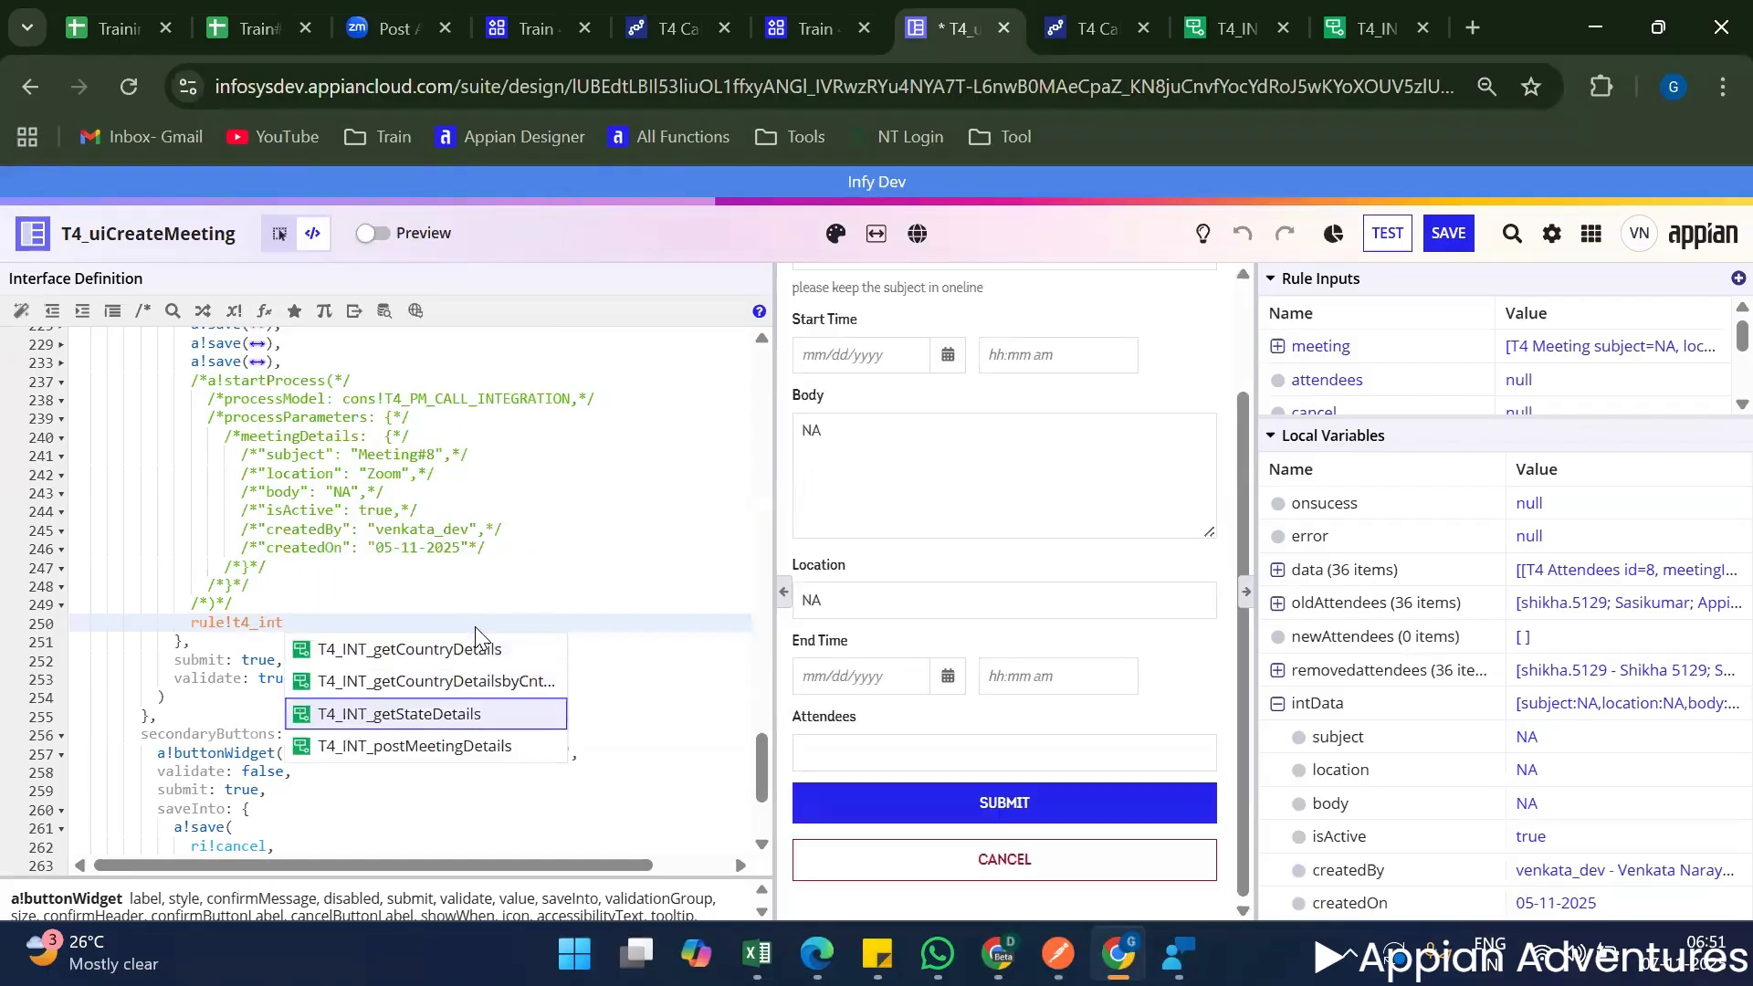
{"action": "key", "text": "Down"}
{"action": "key", "text": "Return"}
{"action": "key", "text": "Return"}
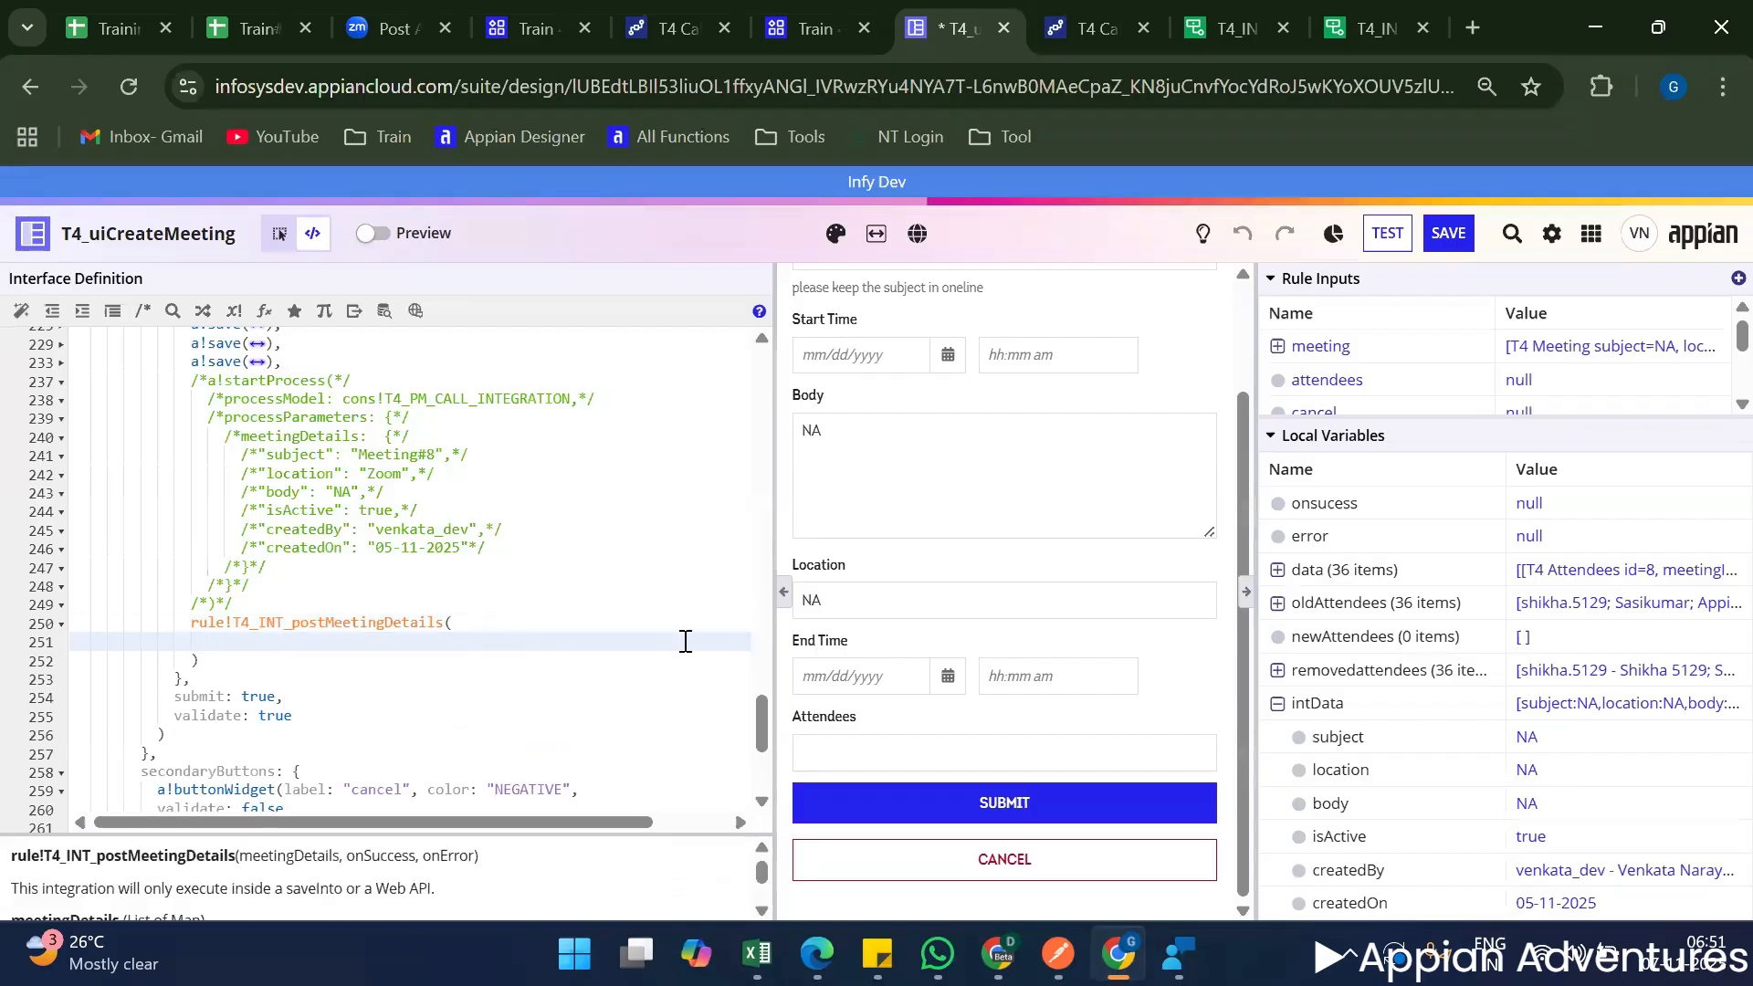
Pass local!intData as the meetingDetails parameter of the rule!T4_INT_postMeetingDetails call.
{"action": "double_click", "coordinate": [278, 760]}
{"action": "key", "text": "ctrl+c"}
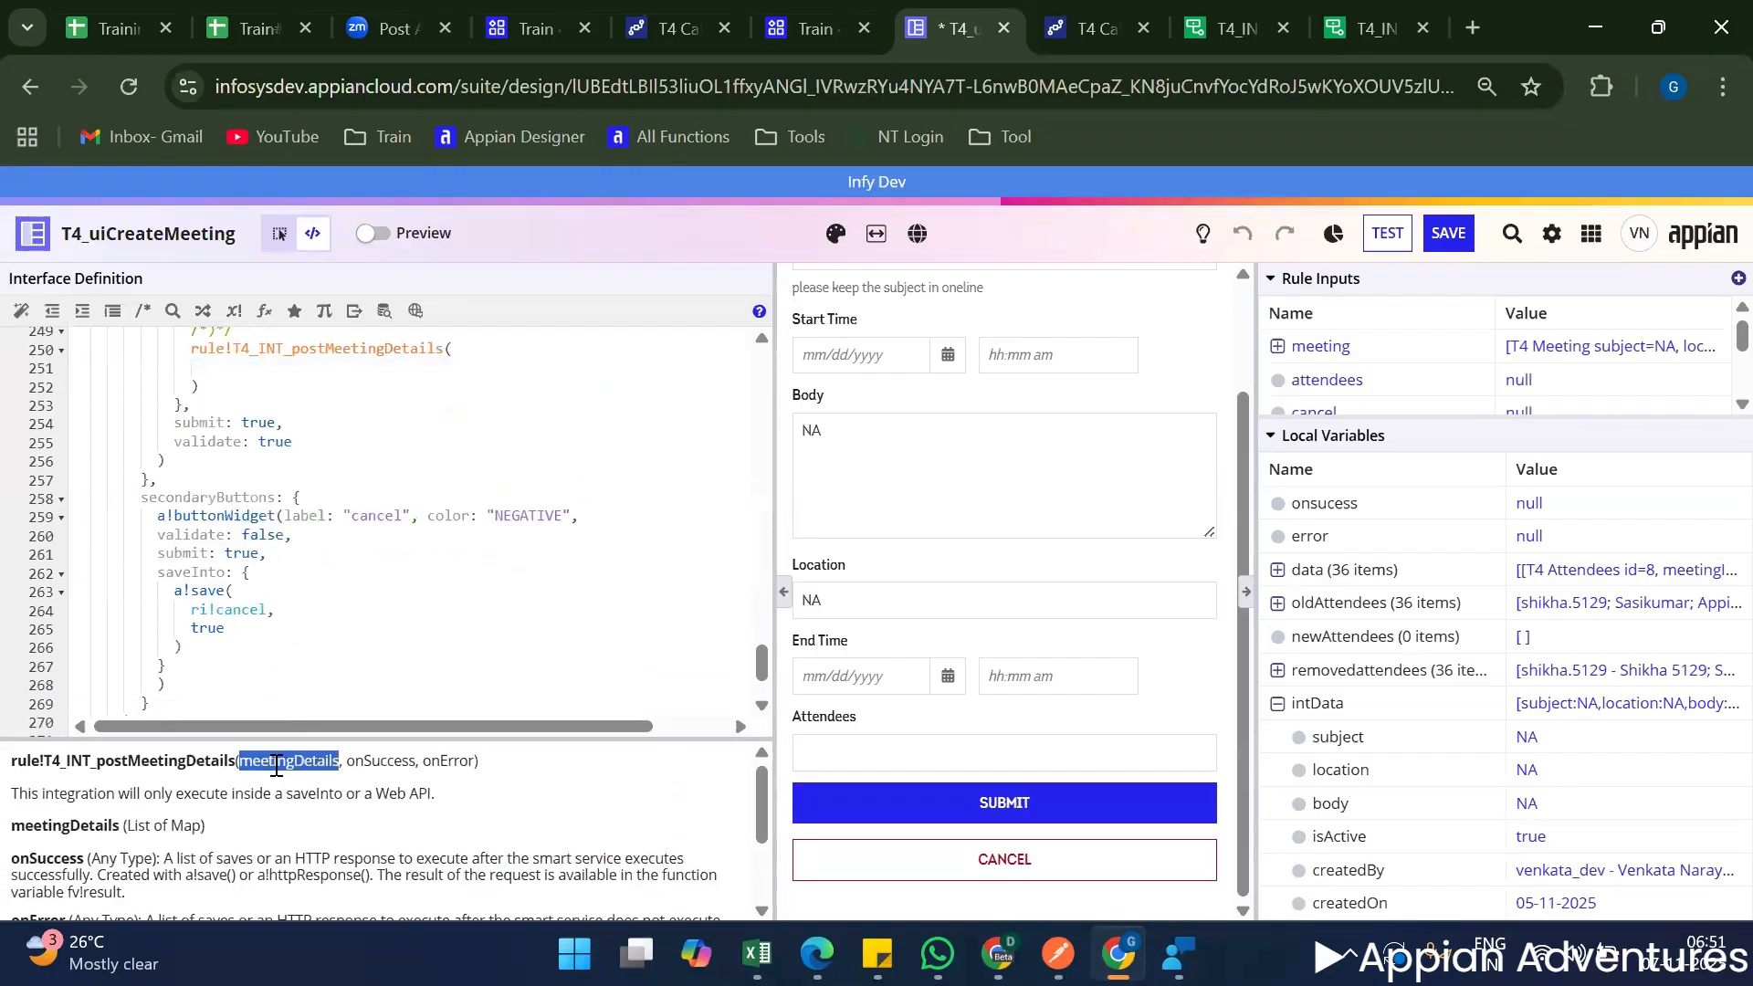
{"action": "left_click", "coordinate": [254, 372]}
{"action": "key", "text": "ctrl+v"}
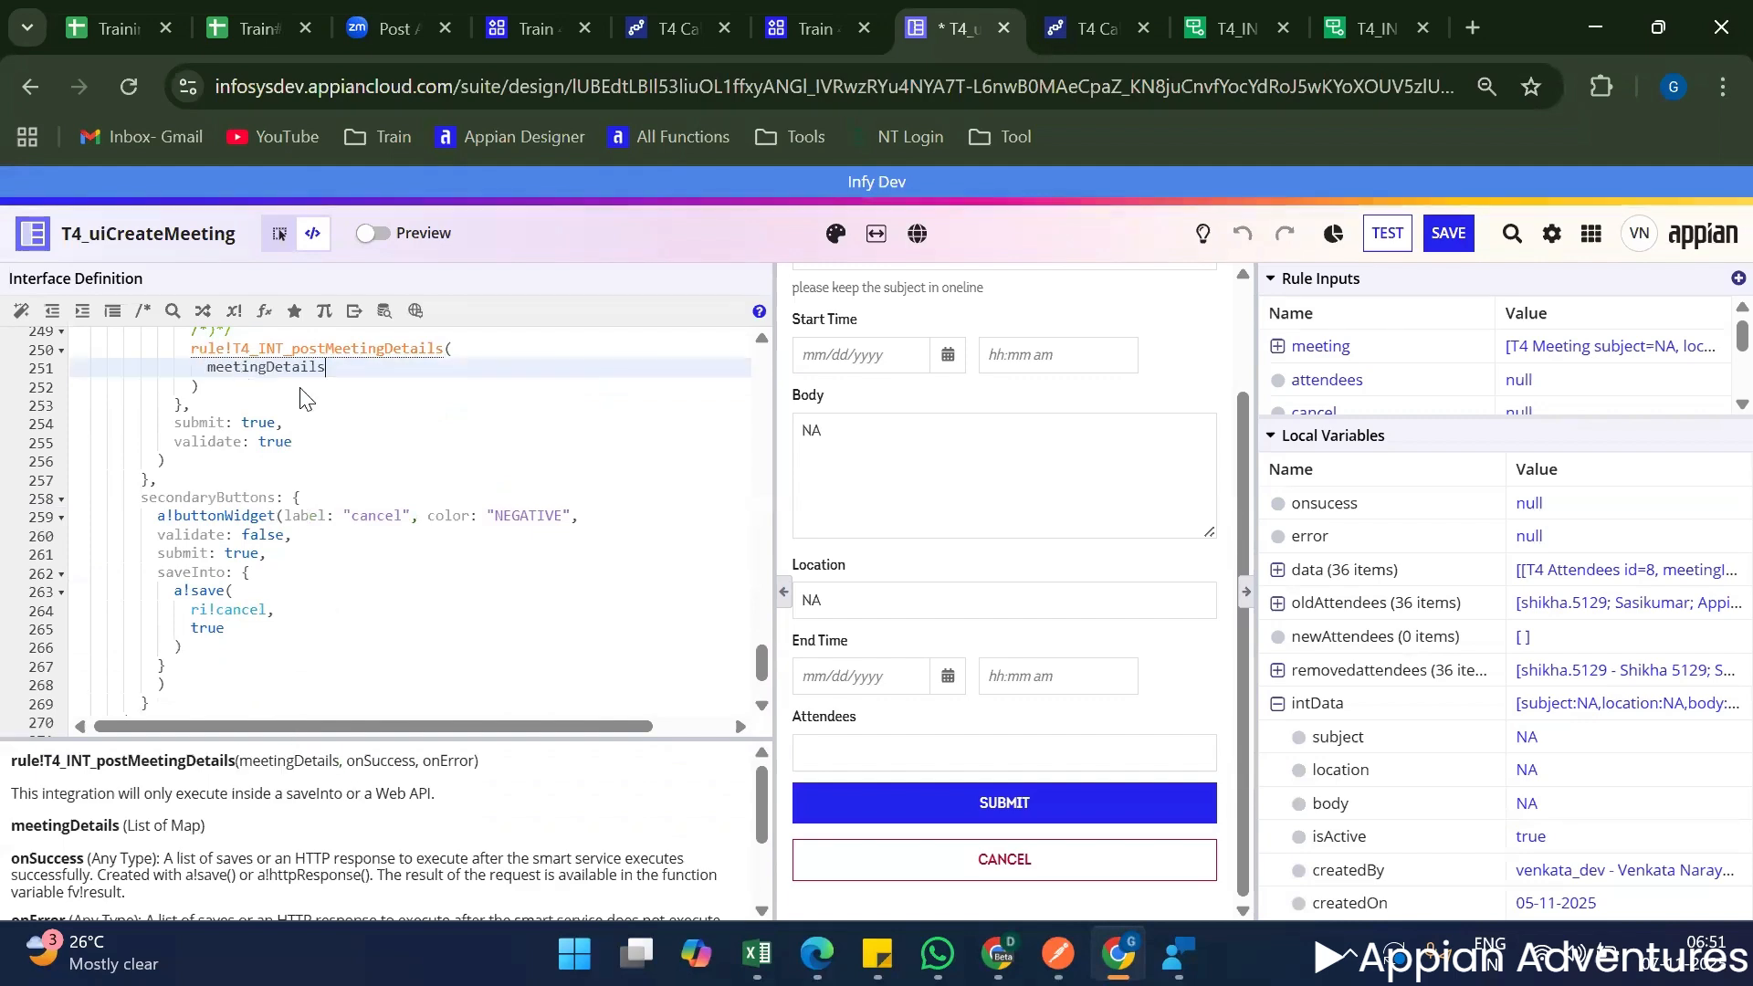
{"action": "type", "text": ":"}
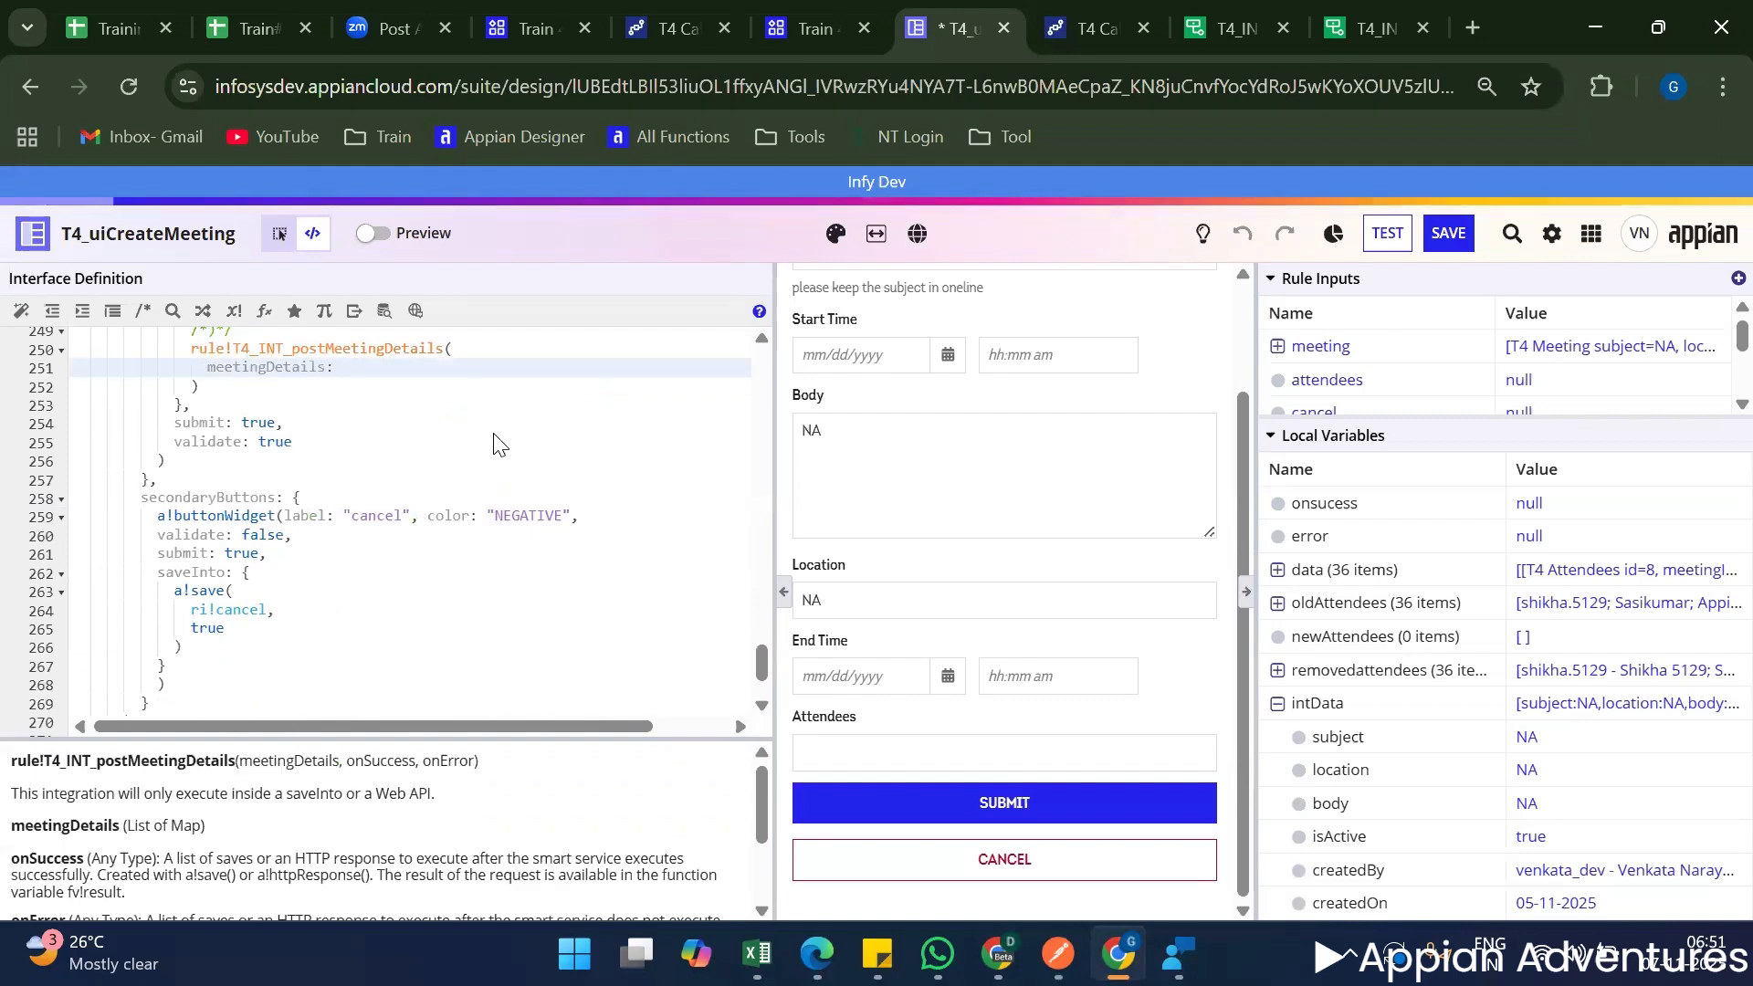
{"action": "scroll", "coordinate": [353, 459], "scroll_direction": "up", "scroll_amount": 3}
{"action": "type", "text": "l"}
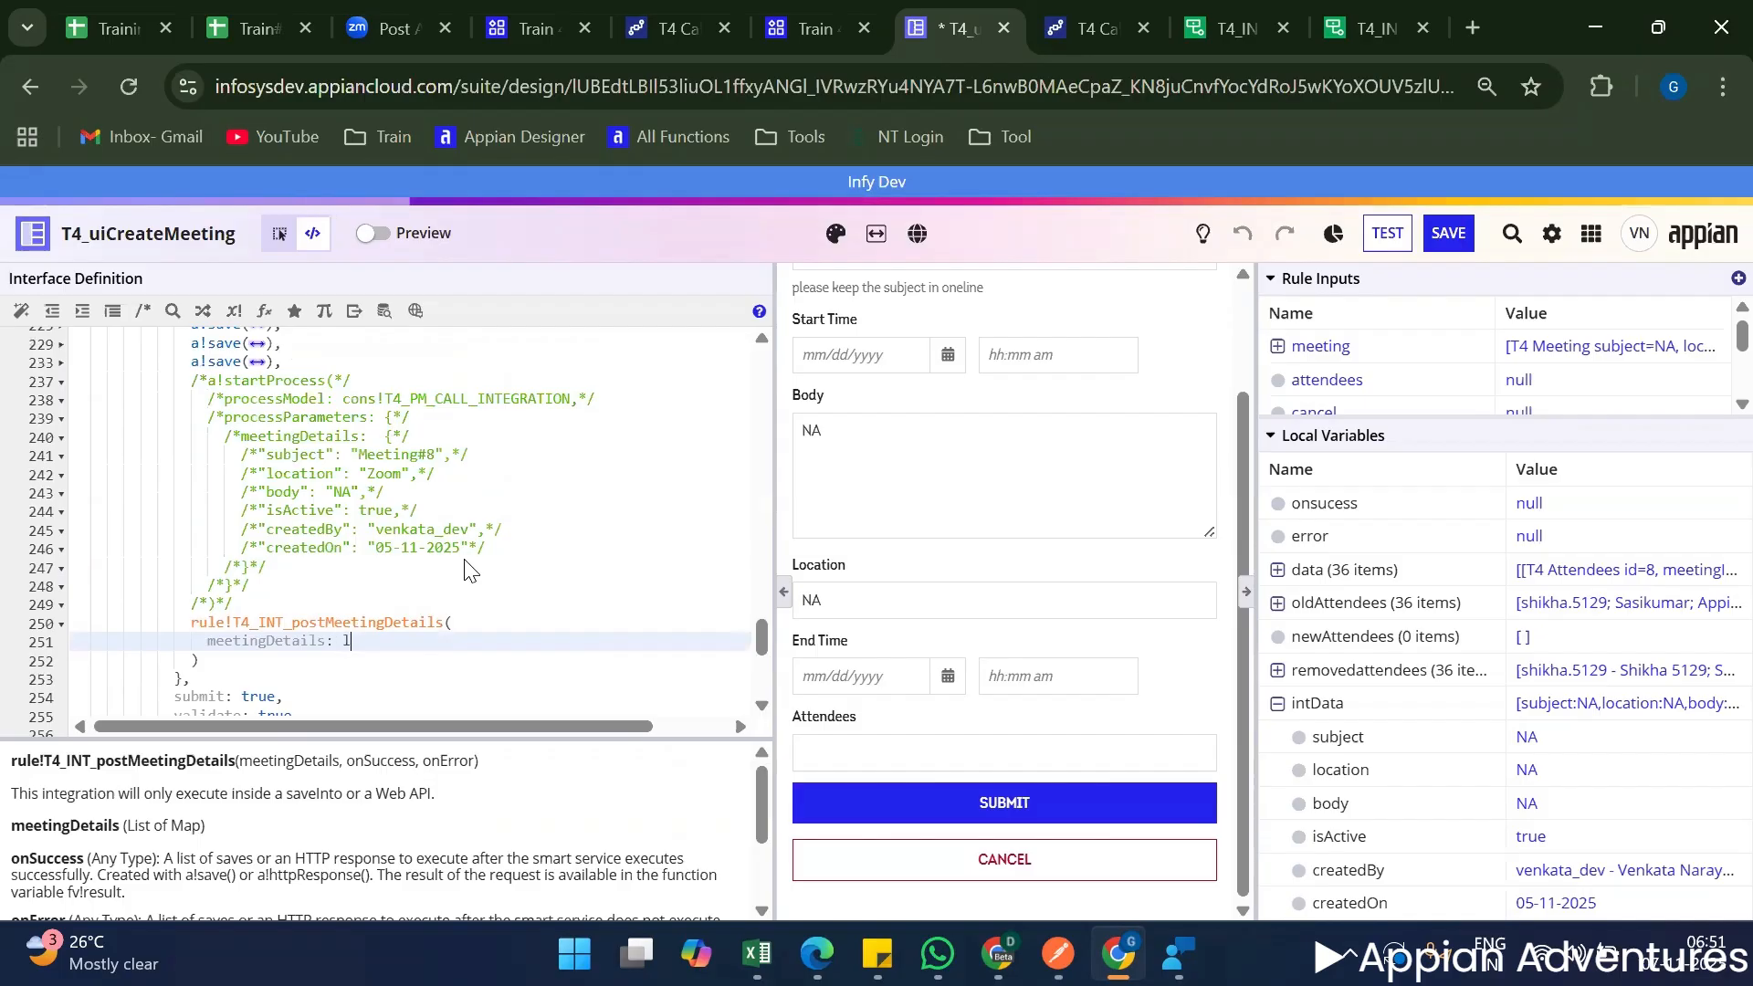
{"action": "type", "text": "ocal!"}
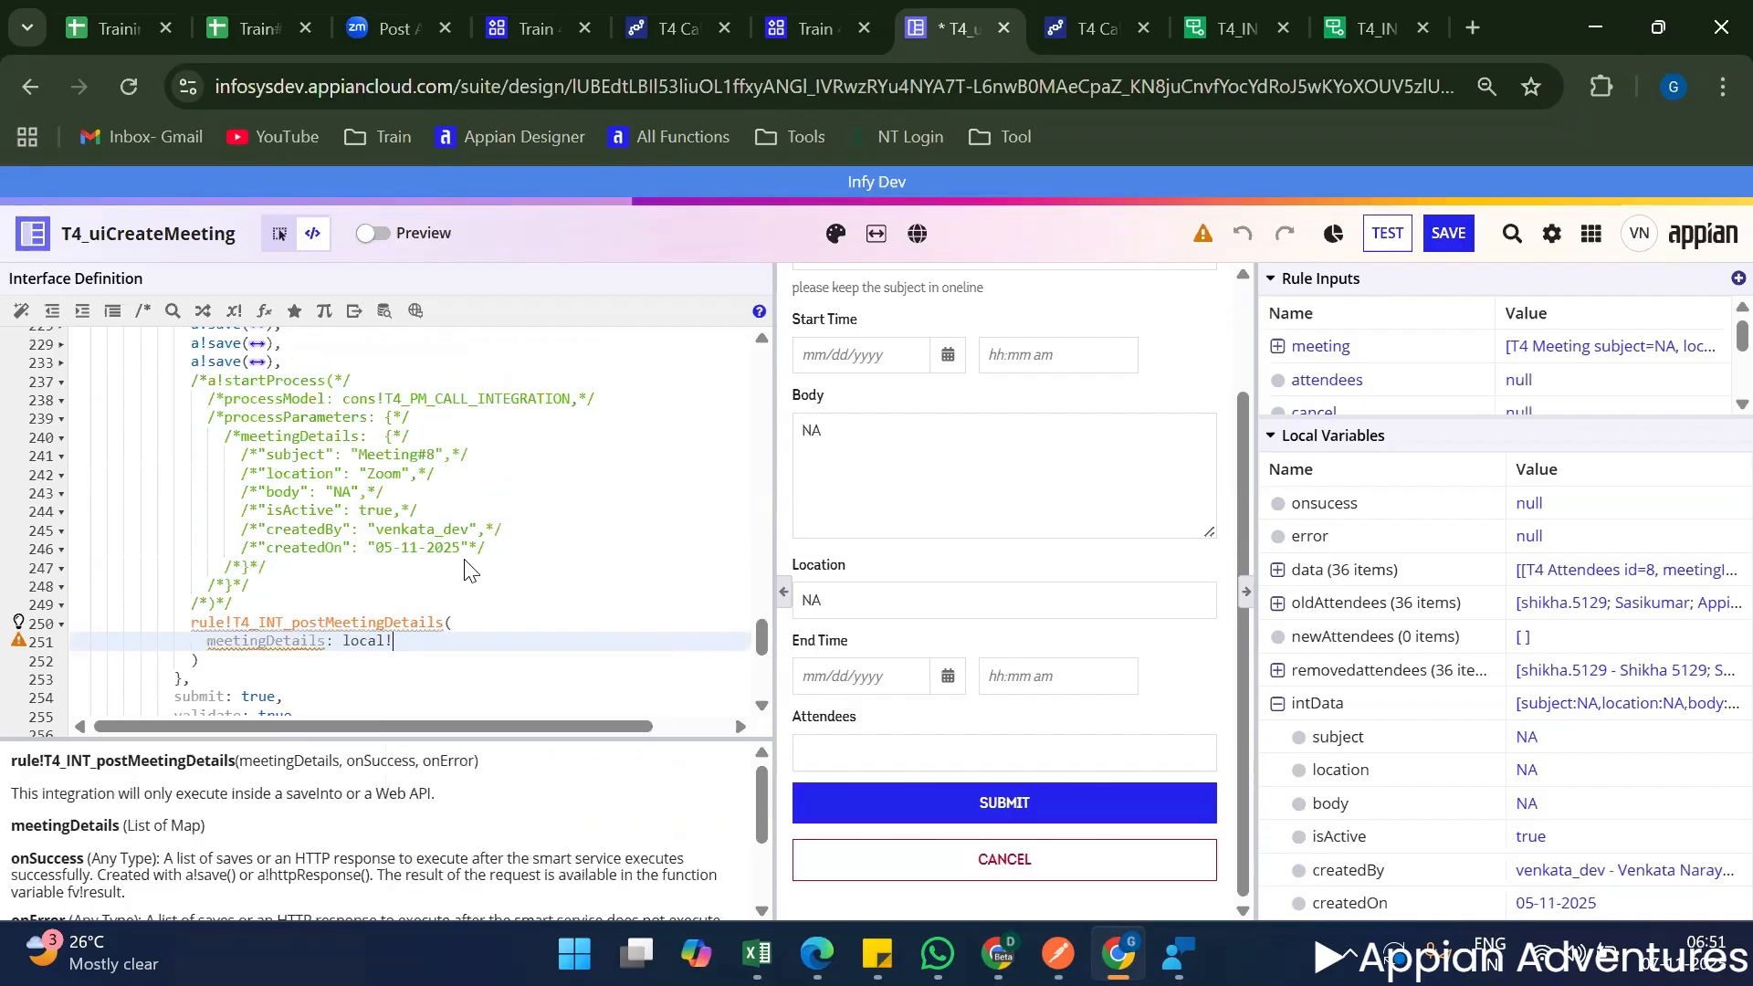
{"action": "key", "text": "Down"}
{"action": "key", "text": "Down"}
{"action": "key", "text": "Return"}
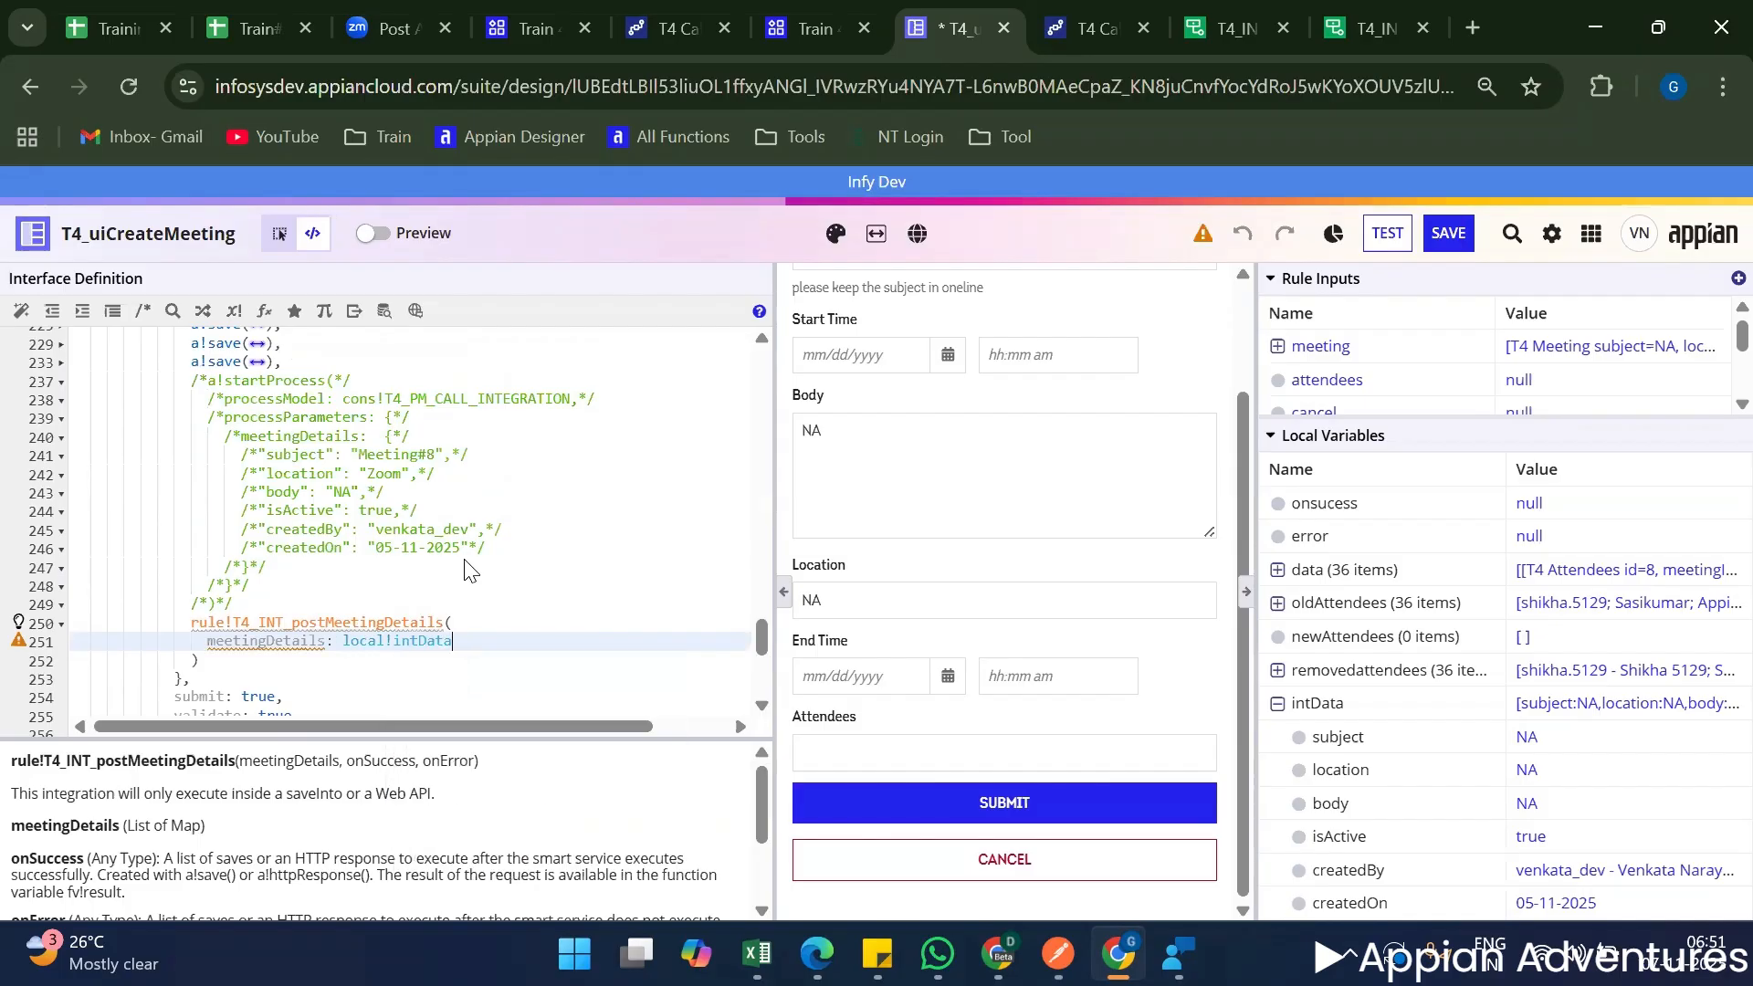
In the local!intData map, replace the loggedInUser() value of createdBy with the creator's name as quoted text.
{"action": "scroll", "coordinate": [360, 566], "scroll_direction": "up", "scroll_amount": 15}
{"action": "scroll", "coordinate": [356, 566], "scroll_direction": "up", "scroll_amount": 20}
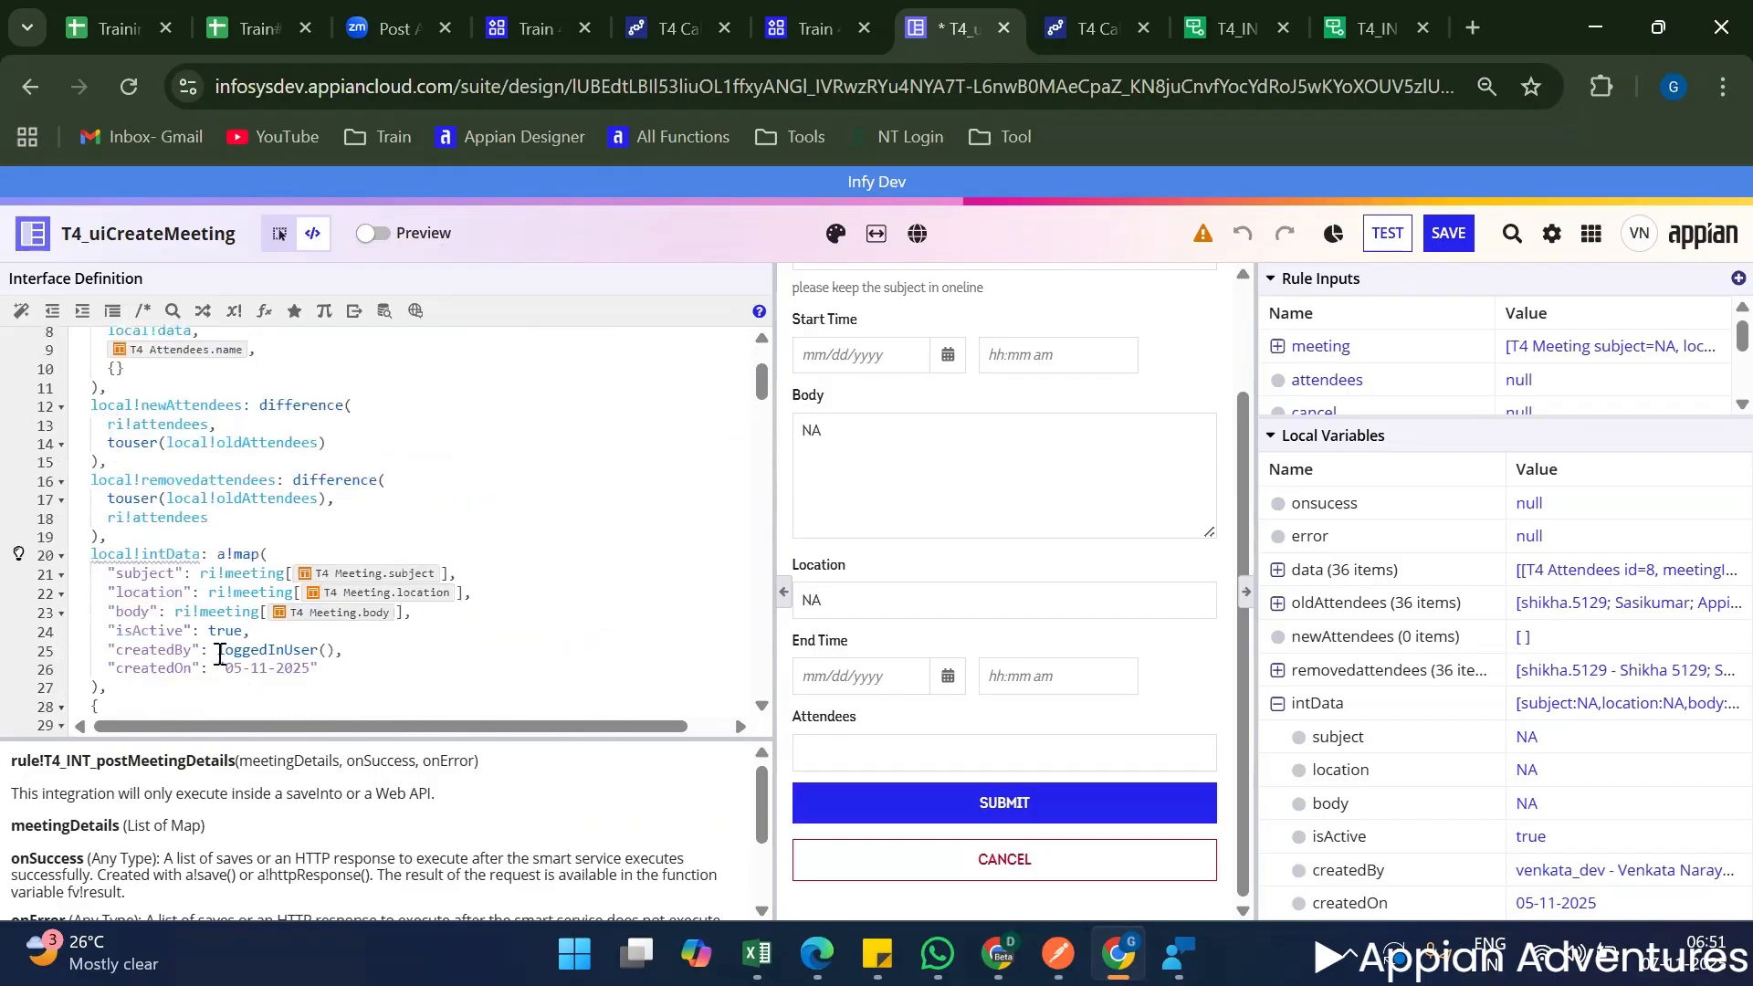
{"action": "left_click_drag", "start_coordinate": [217, 649], "coordinate": [340, 645]}
{"action": "key", "text": "BackSpace"}
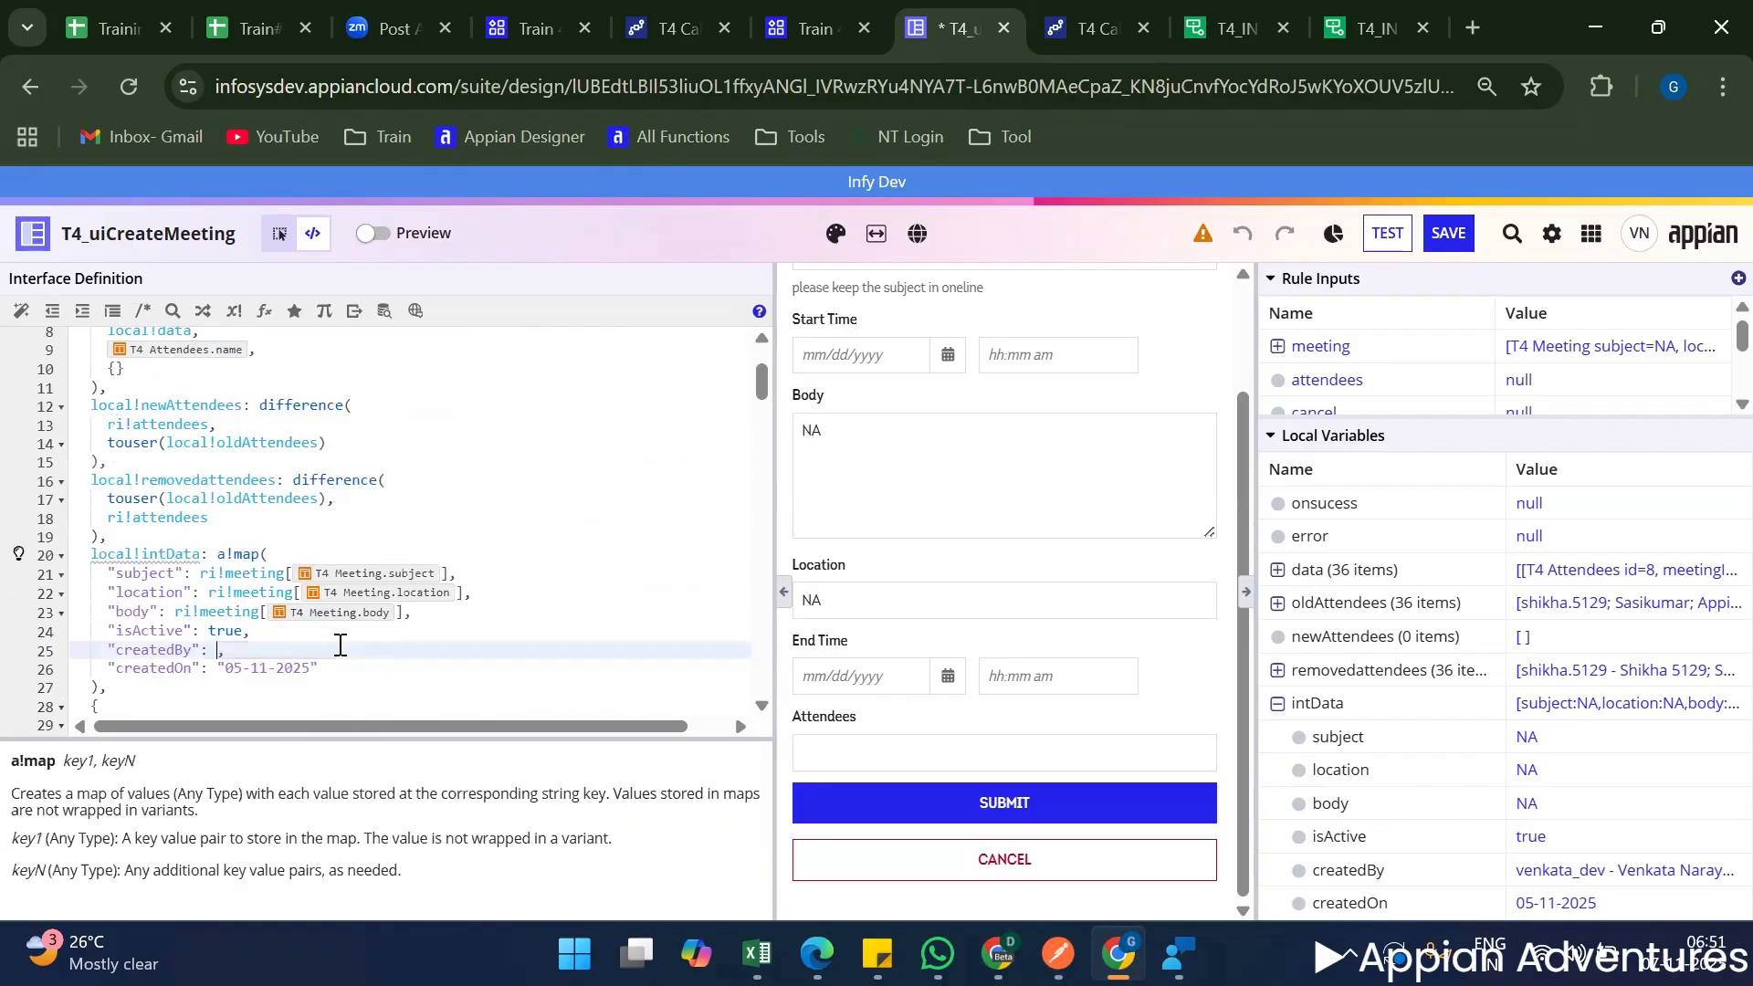
{"action": "type", "text": "\"venkat"}
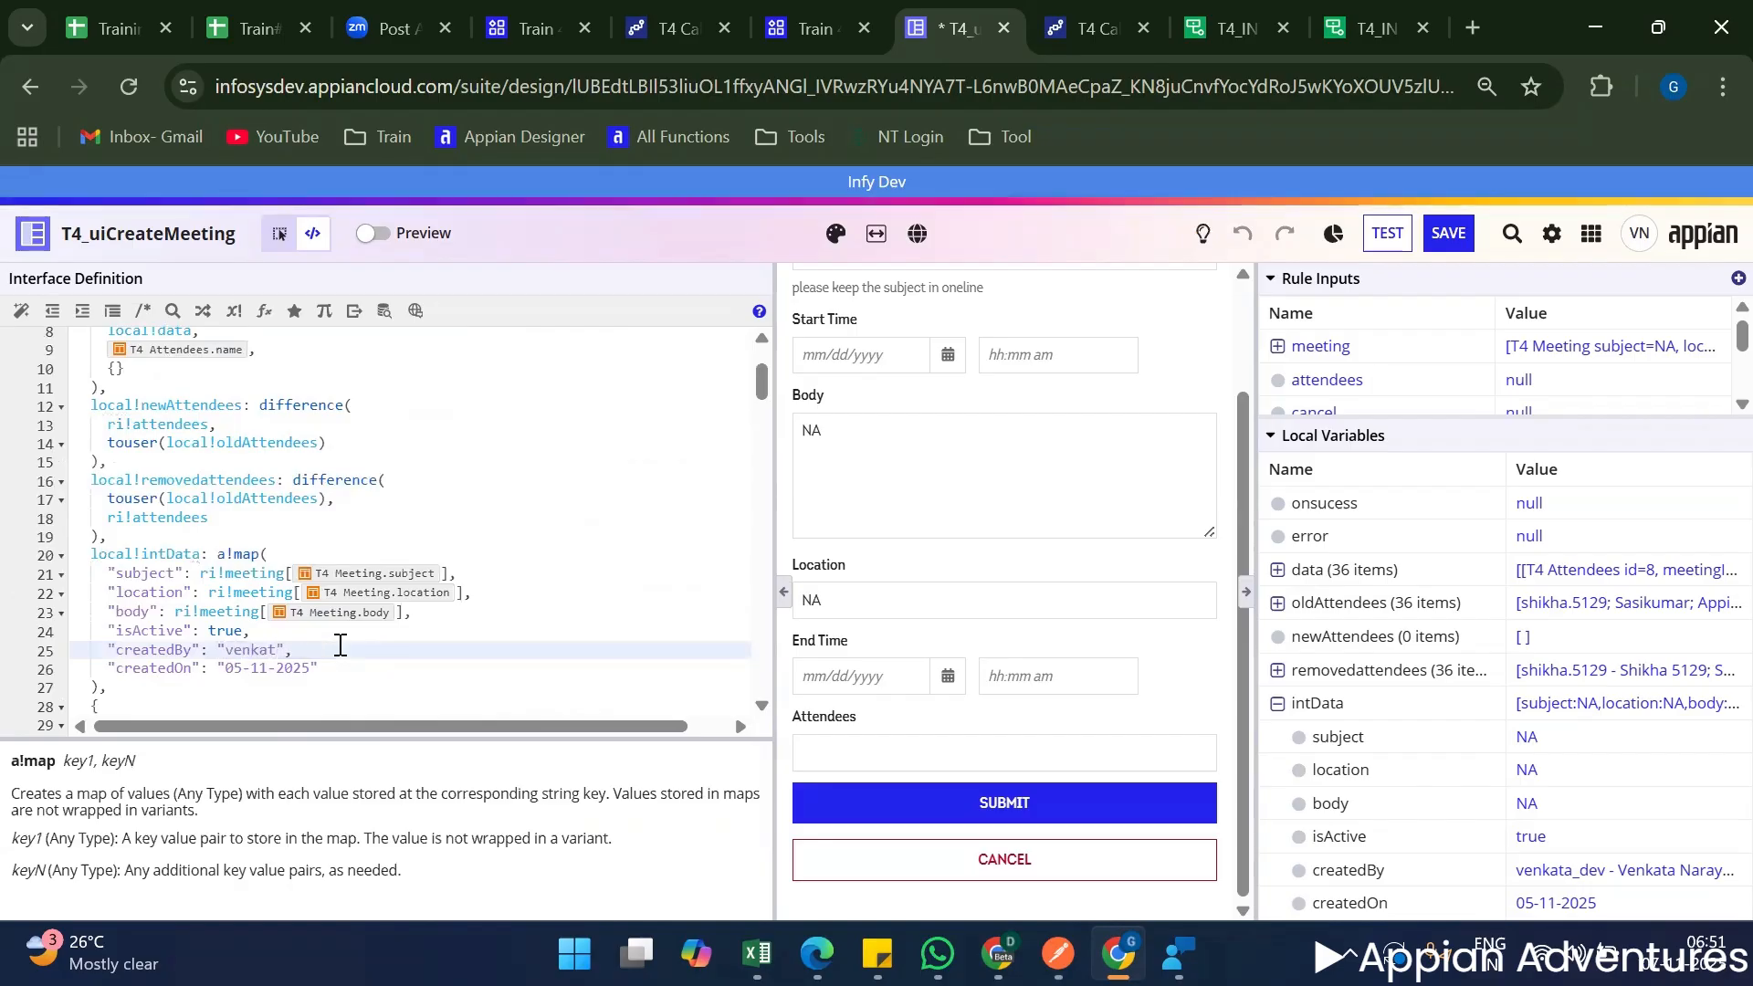
Add an onError parameter set to local!error below meetingDetails in the rule!T4_INT_postMeetingDetails call.
{"action": "scroll", "coordinate": [557, 612], "scroll_direction": "down", "scroll_amount": 20}
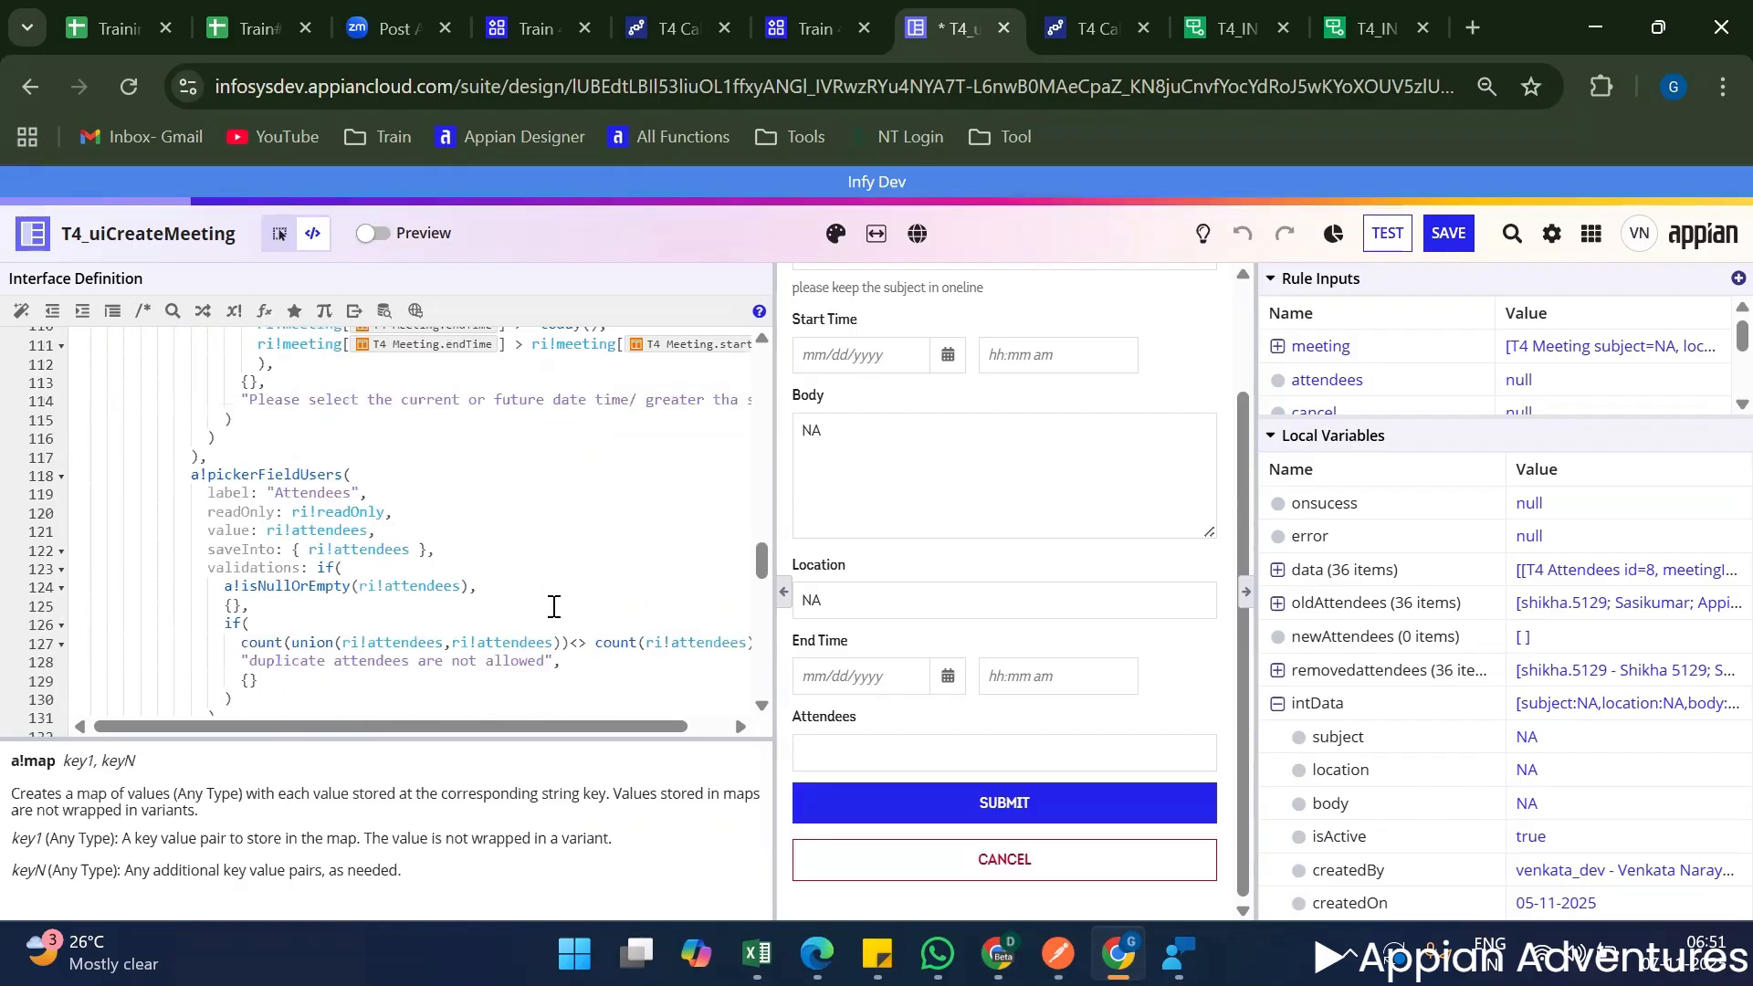
{"action": "scroll", "coordinate": [552, 606], "scroll_direction": "down", "scroll_amount": 4}
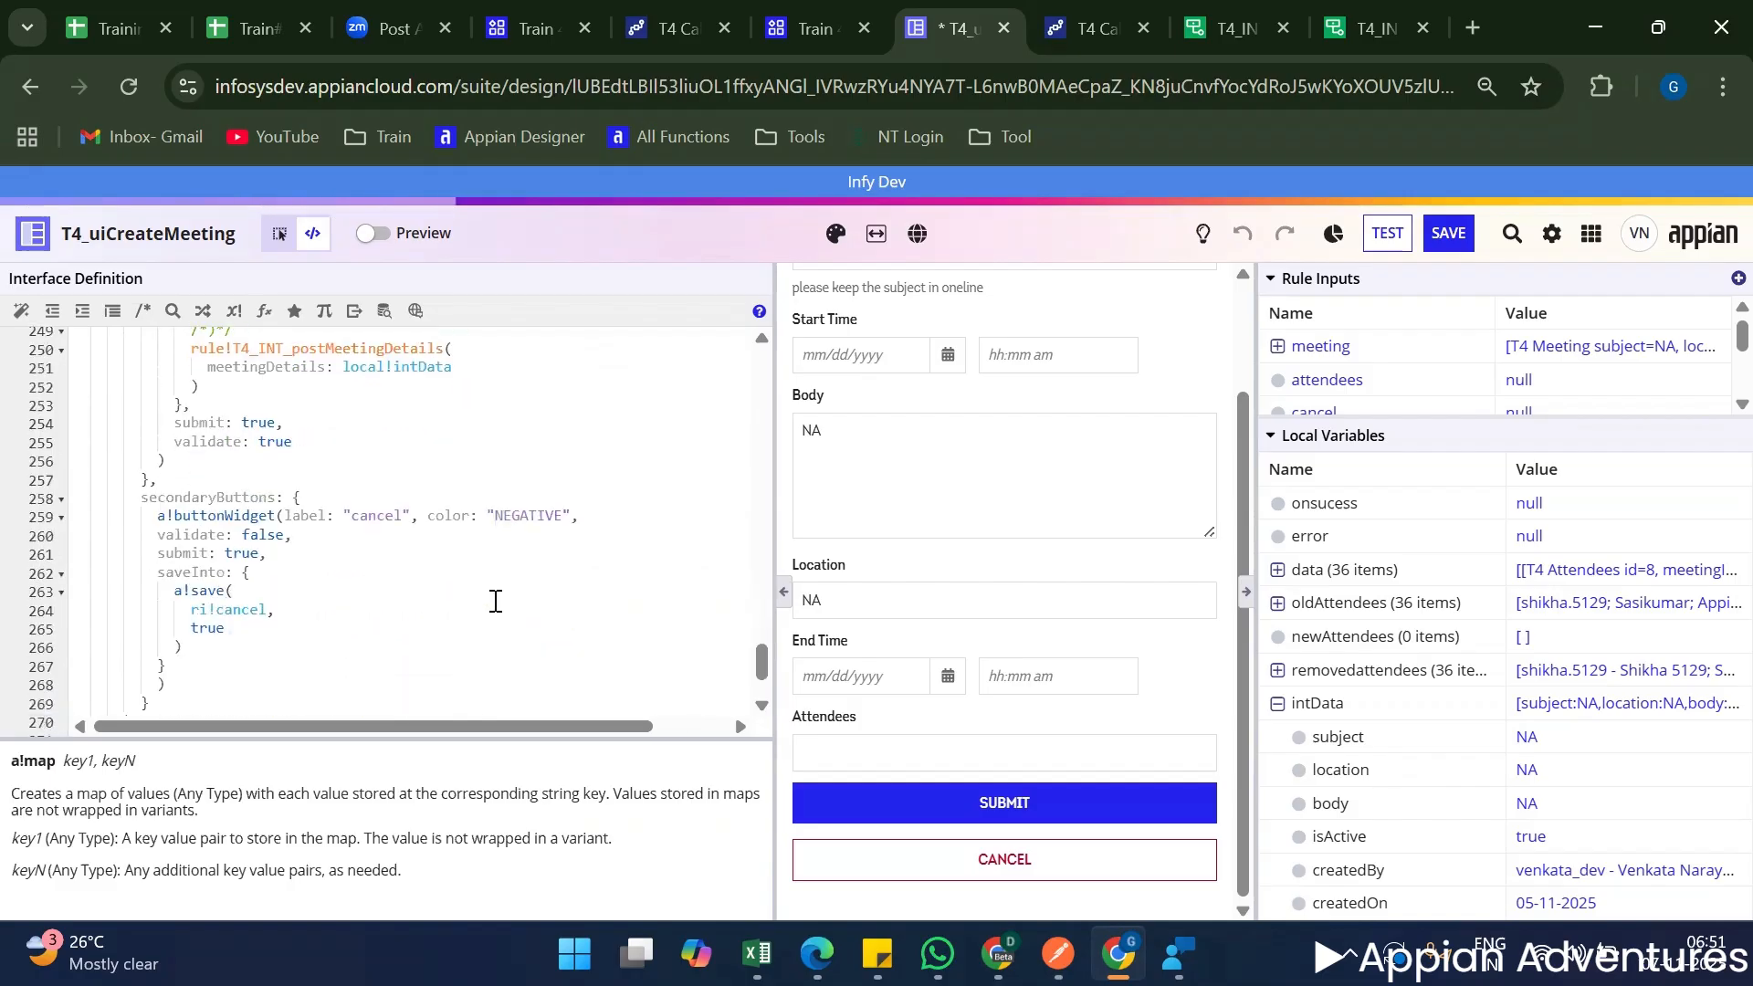
{"action": "scroll", "coordinate": [495, 509], "scroll_direction": "up", "scroll_amount": 4}
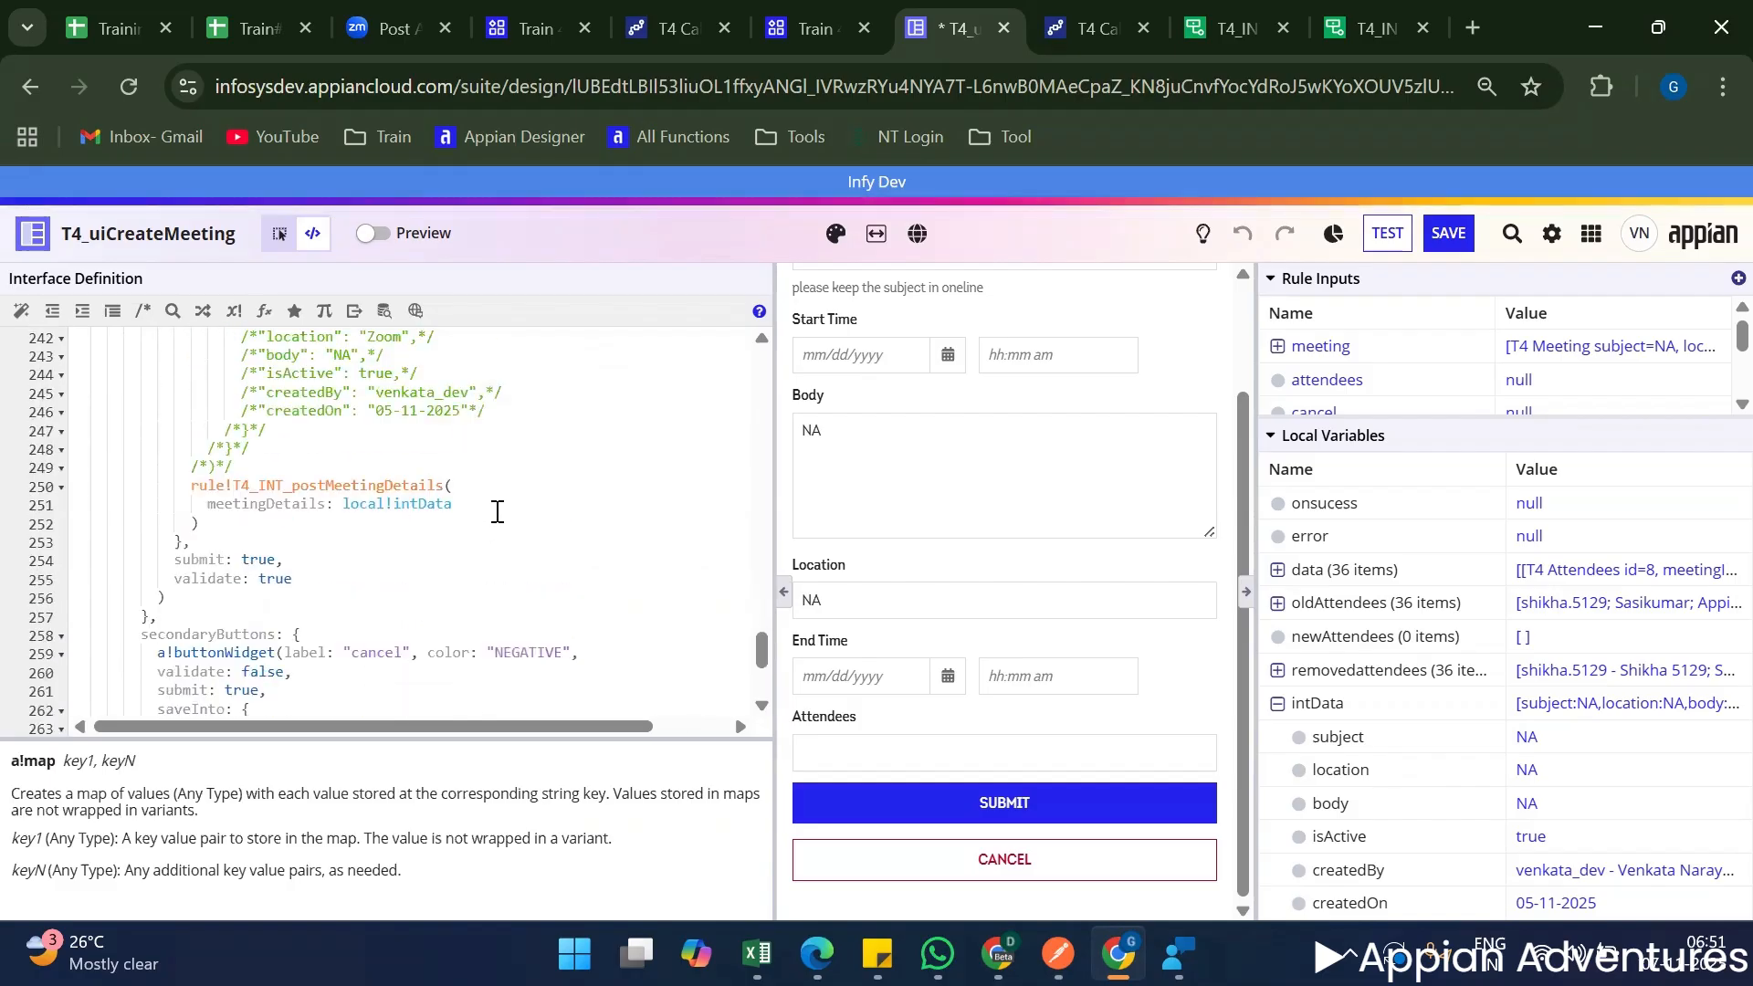
{"action": "left_click", "coordinate": [612, 509]}
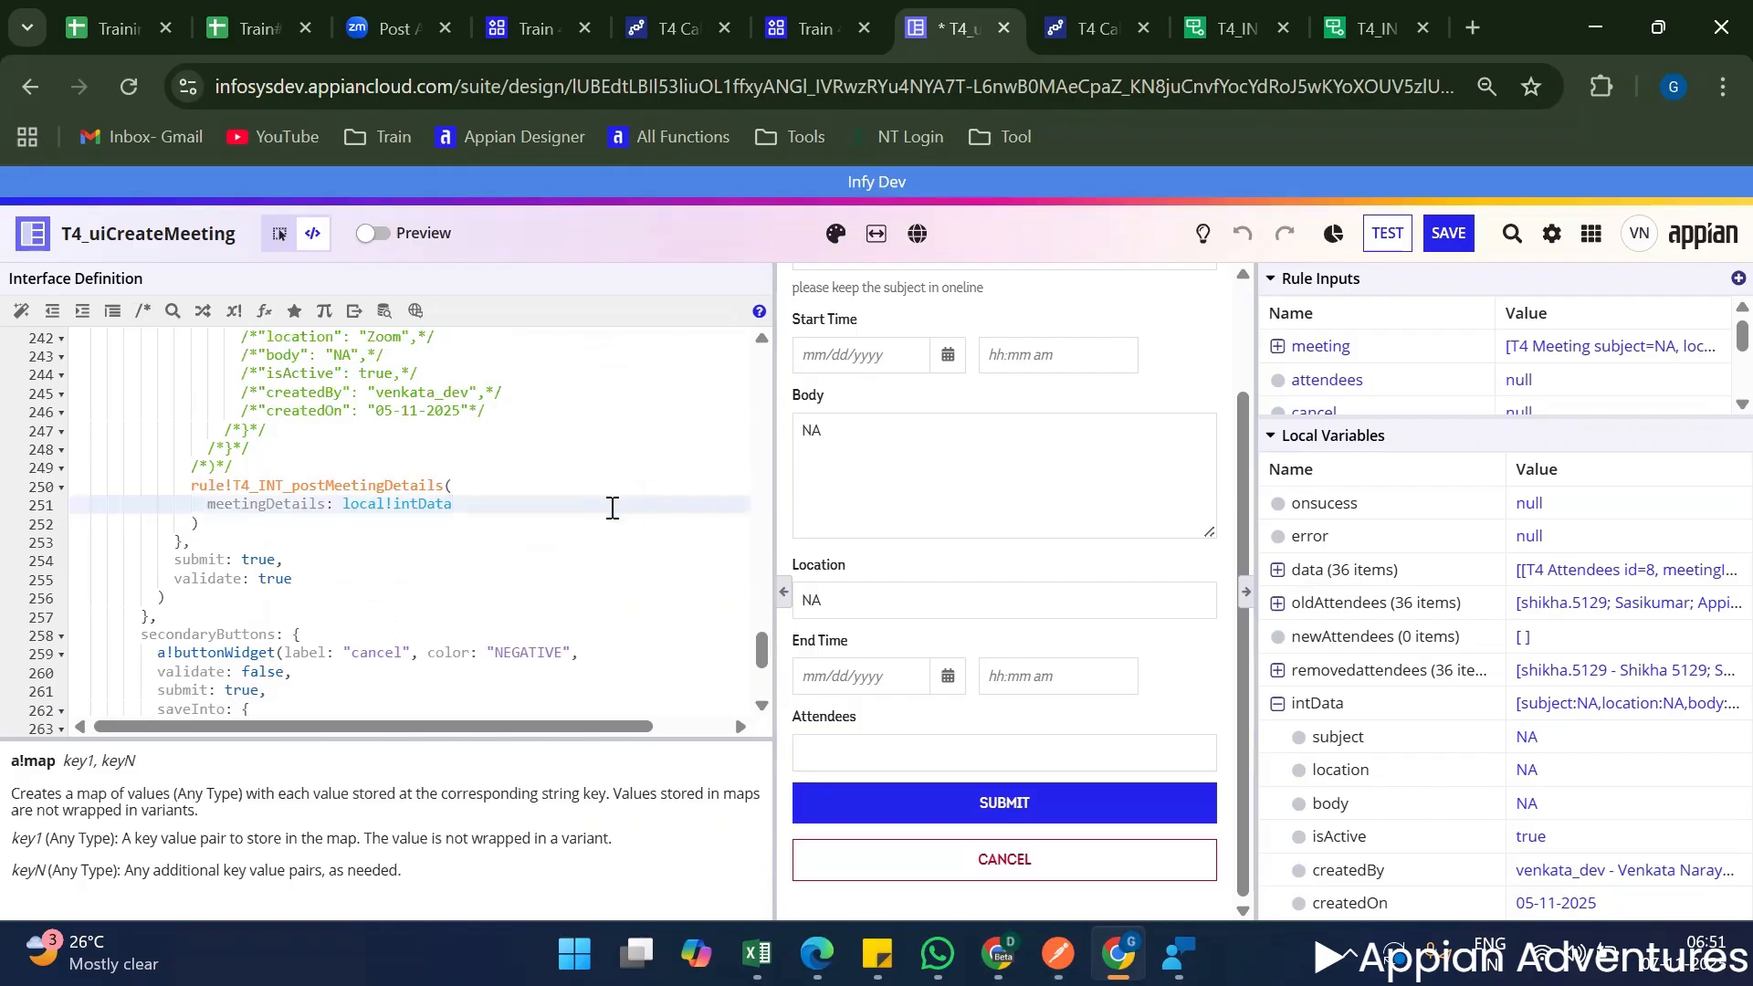
{"action": "key", "text": "Return"}
{"action": "type", "text": "onn"}
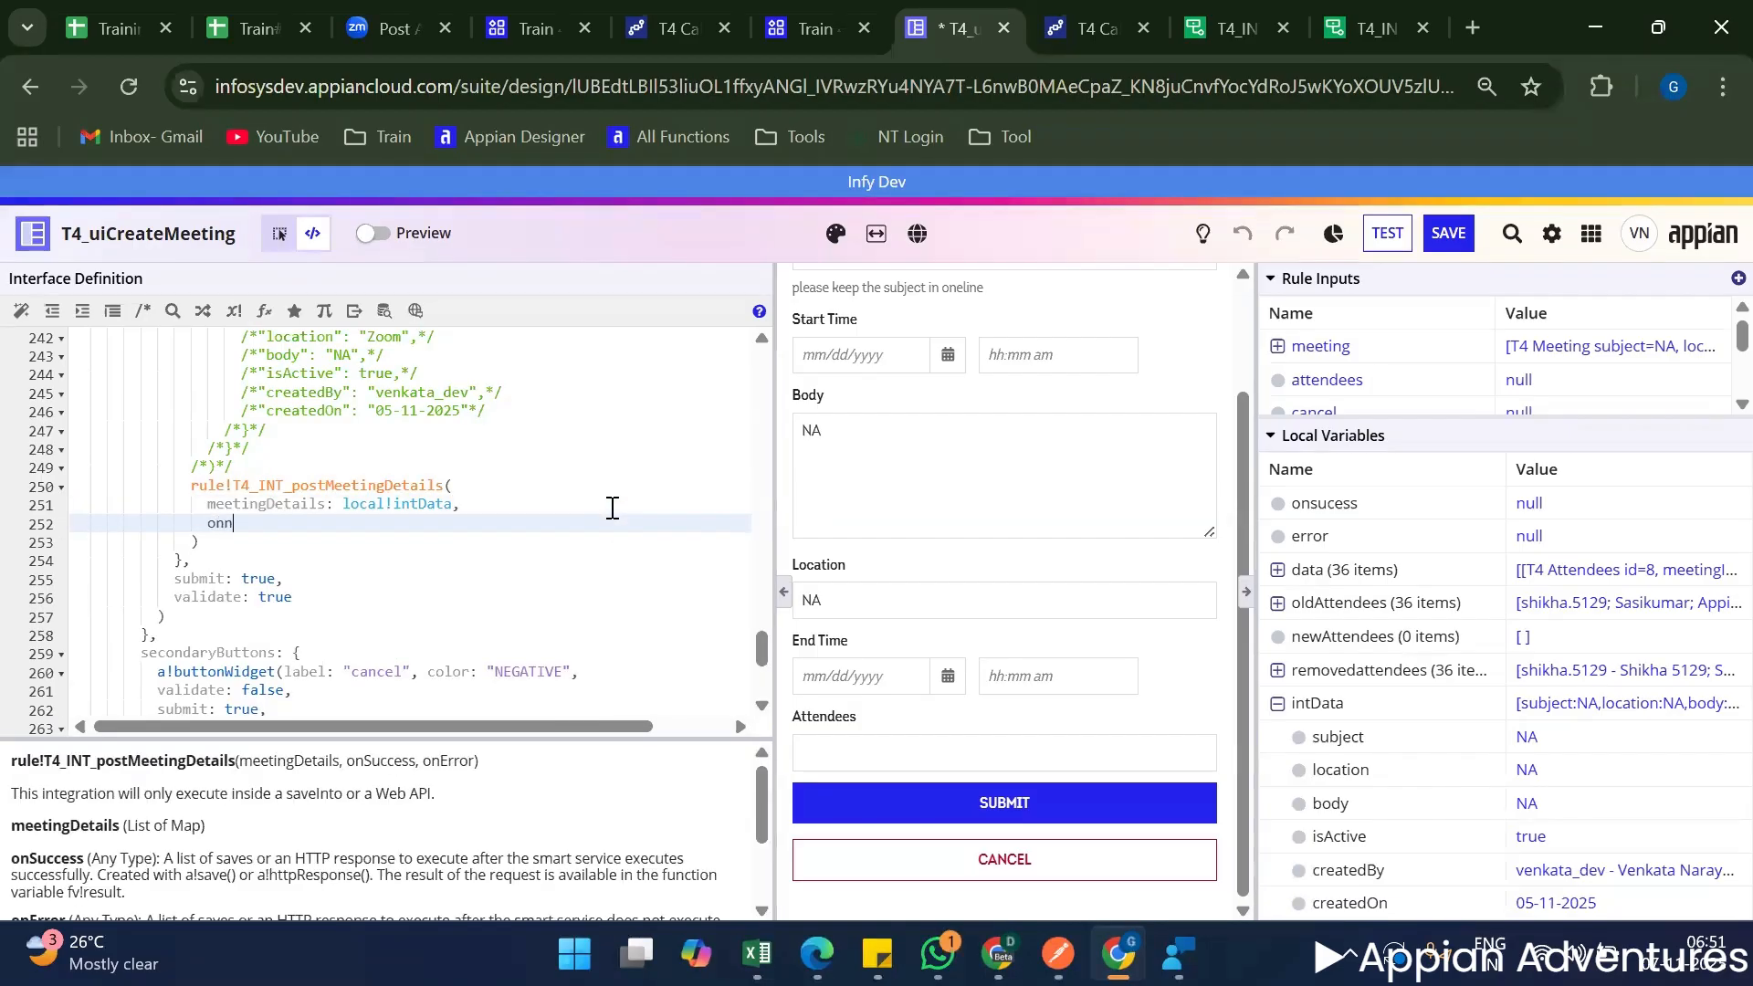
{"action": "key", "text": "BackSpace"}
{"action": "type", "text": "Error: "}
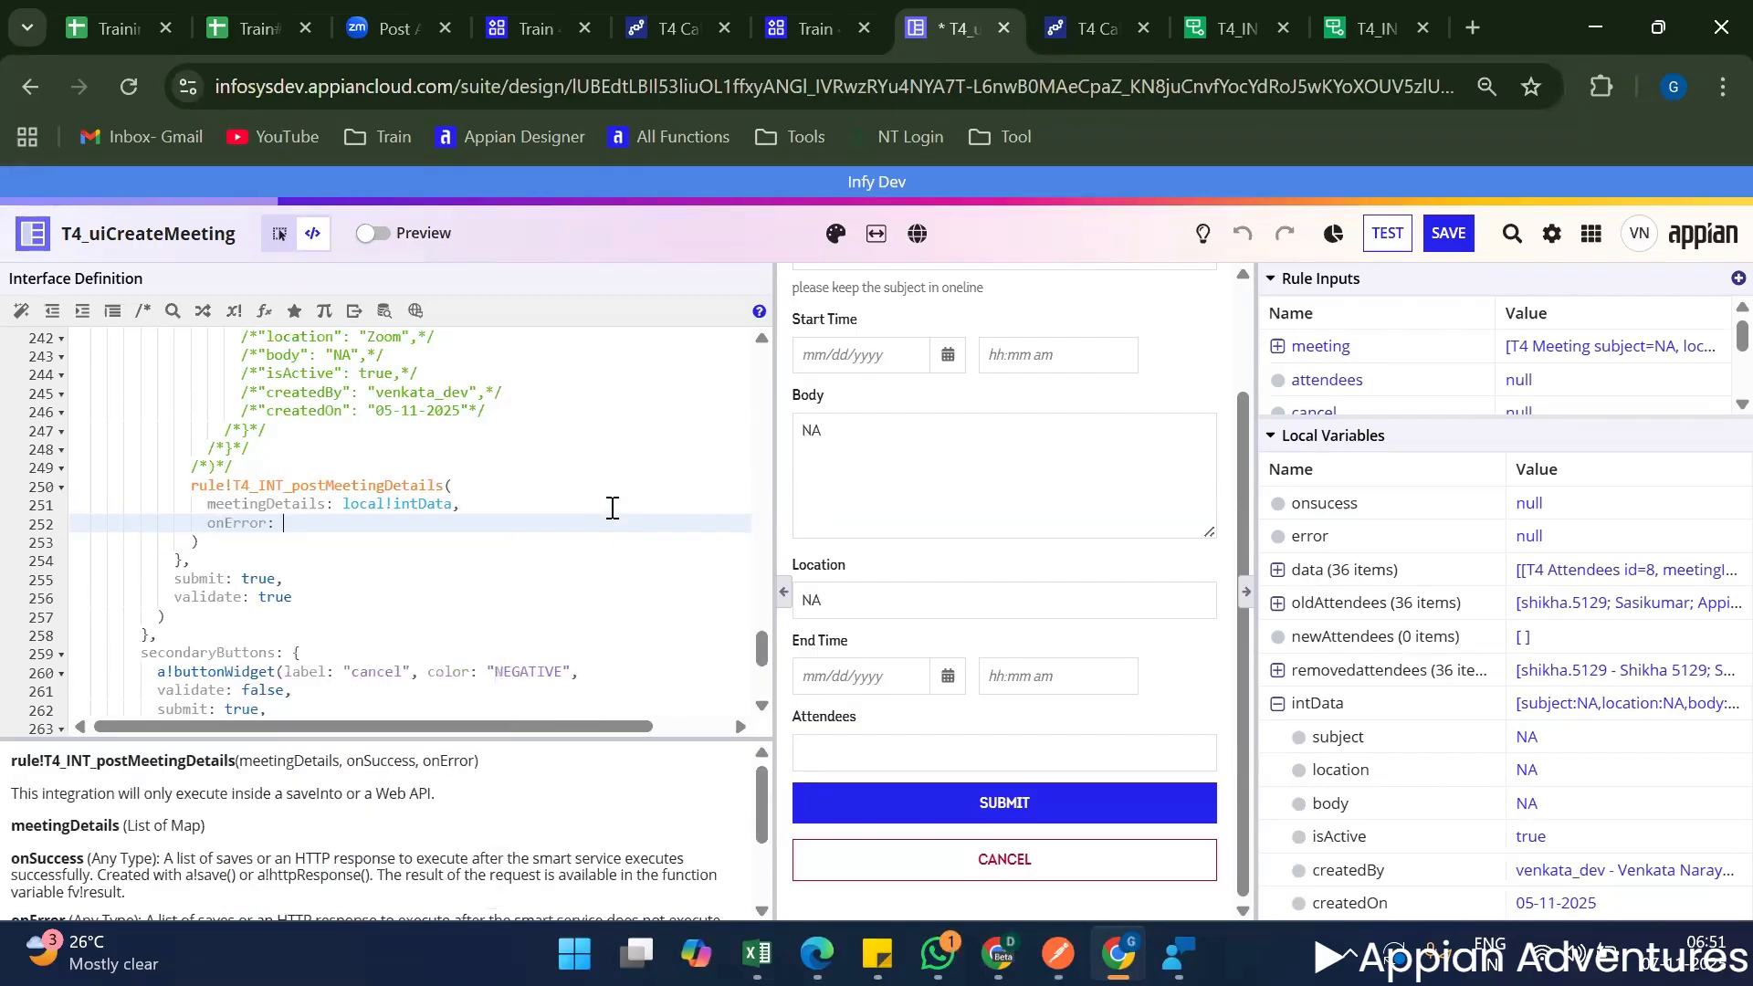
{"action": "type", "text": "local"}
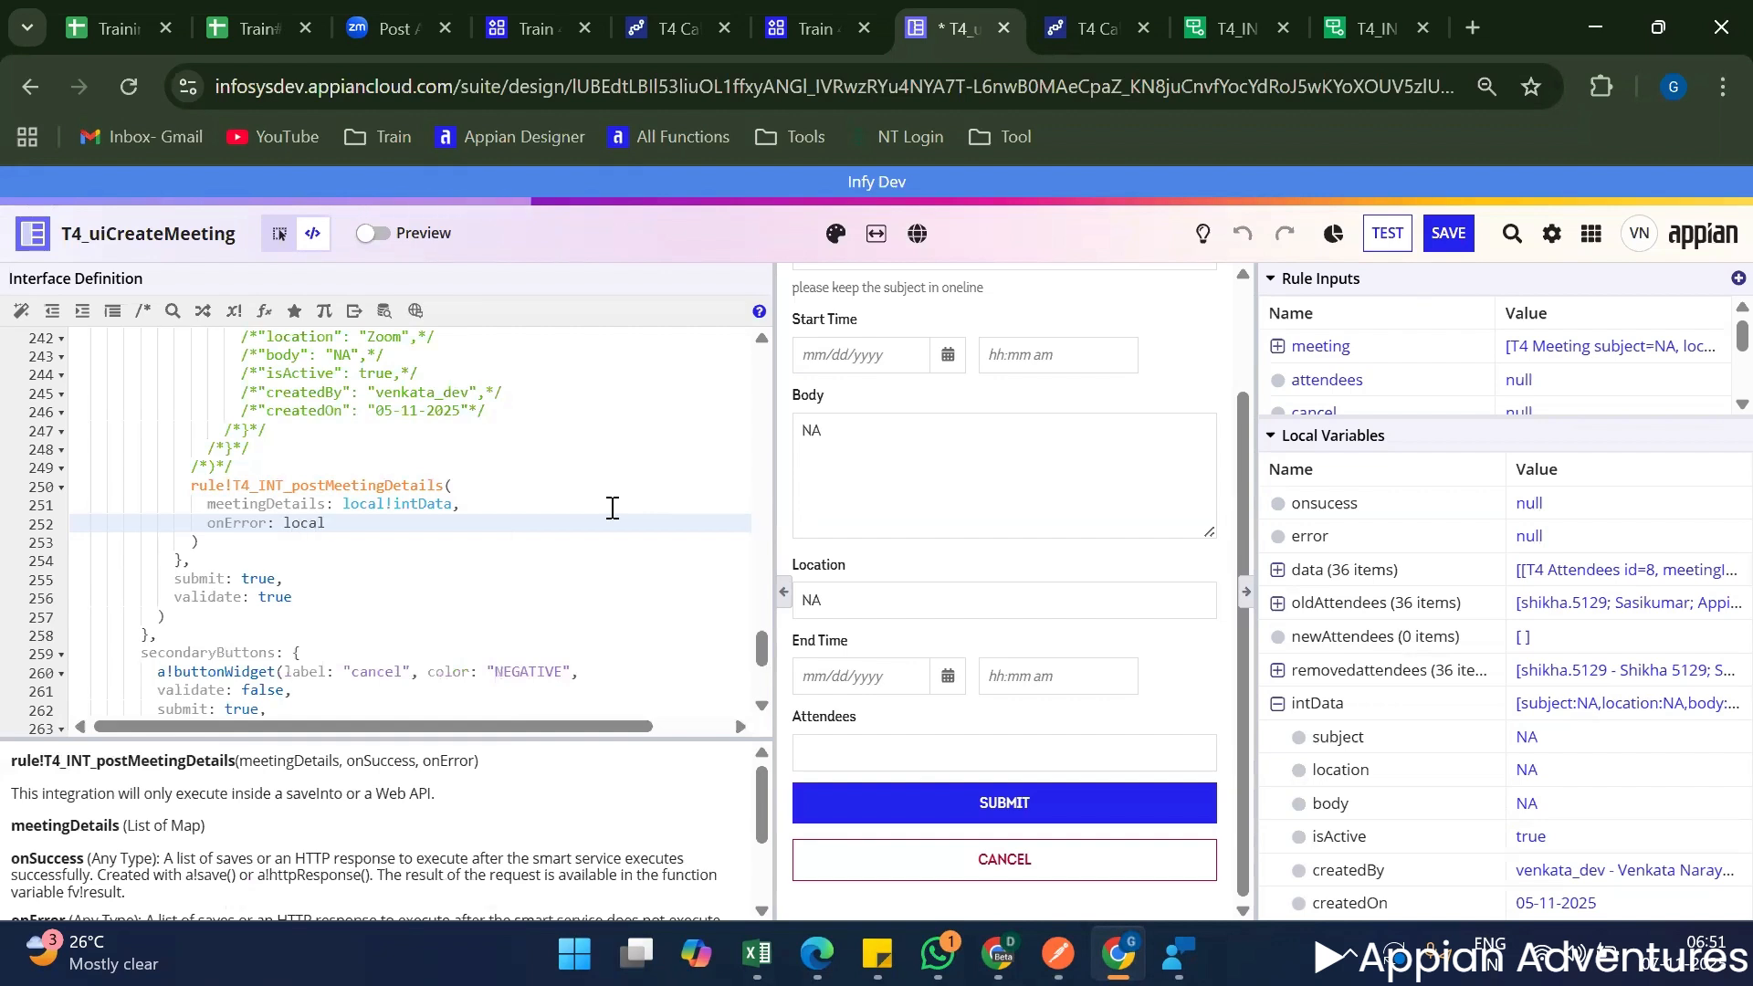
{"action": "type", "text": "!on"}
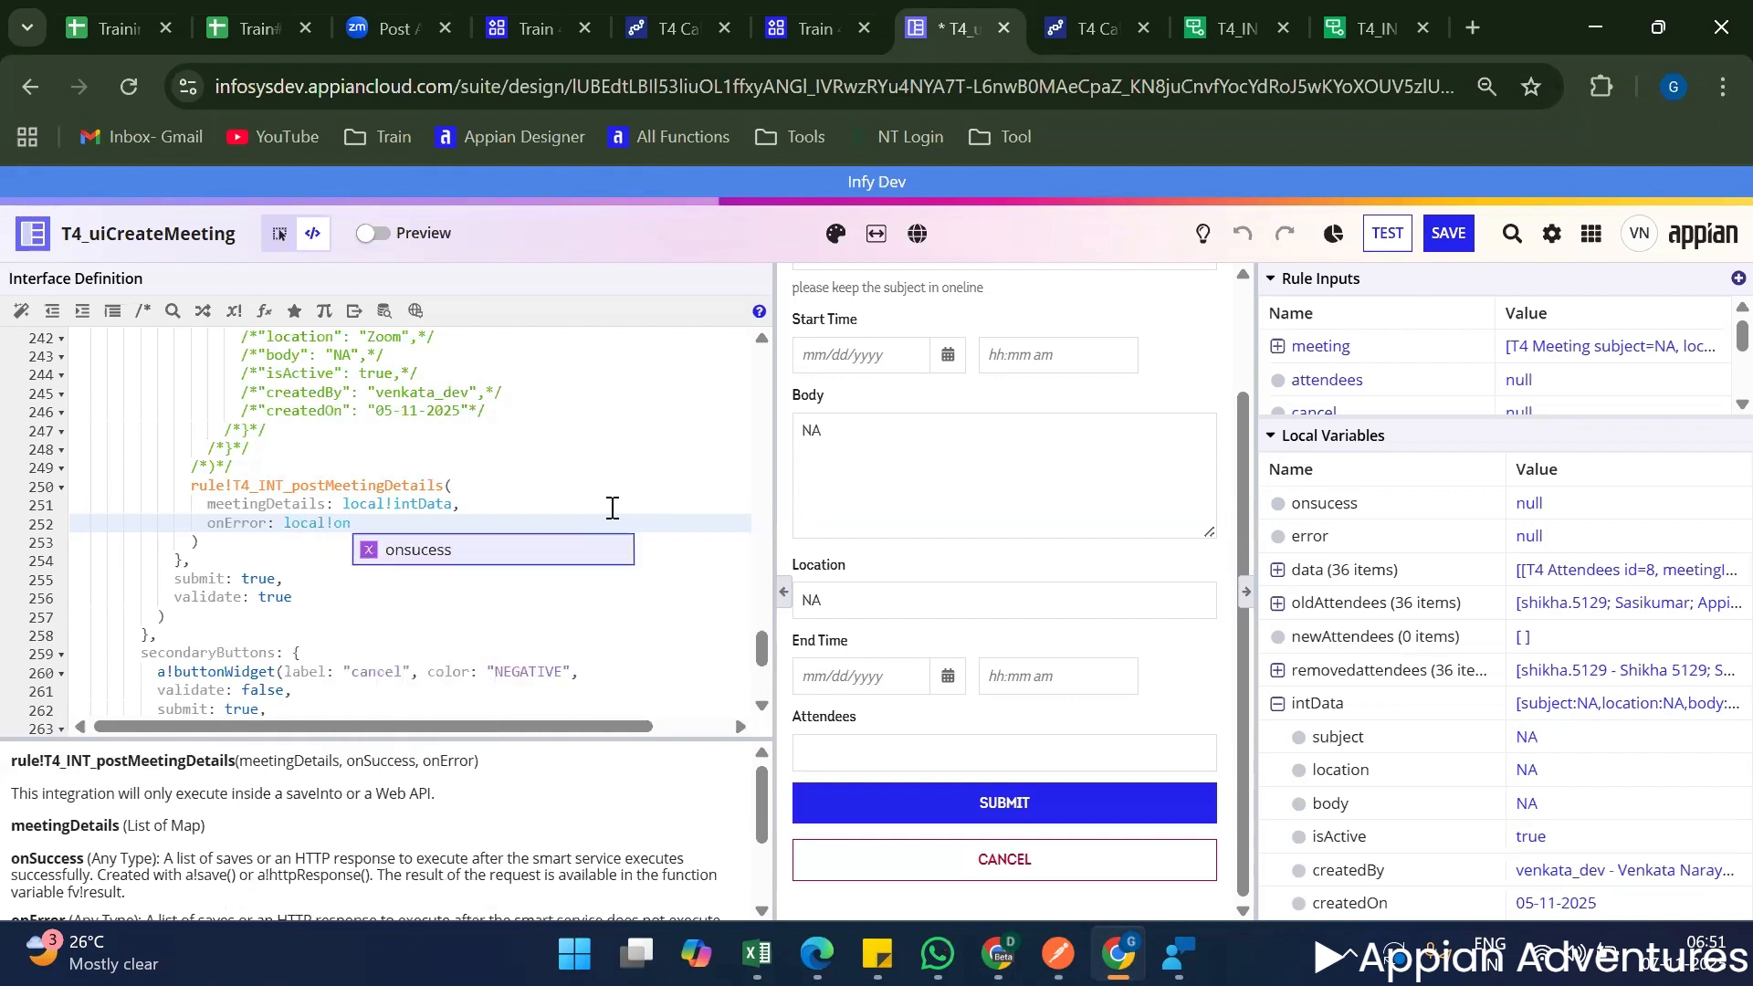
{"action": "key", "text": "Escape"}
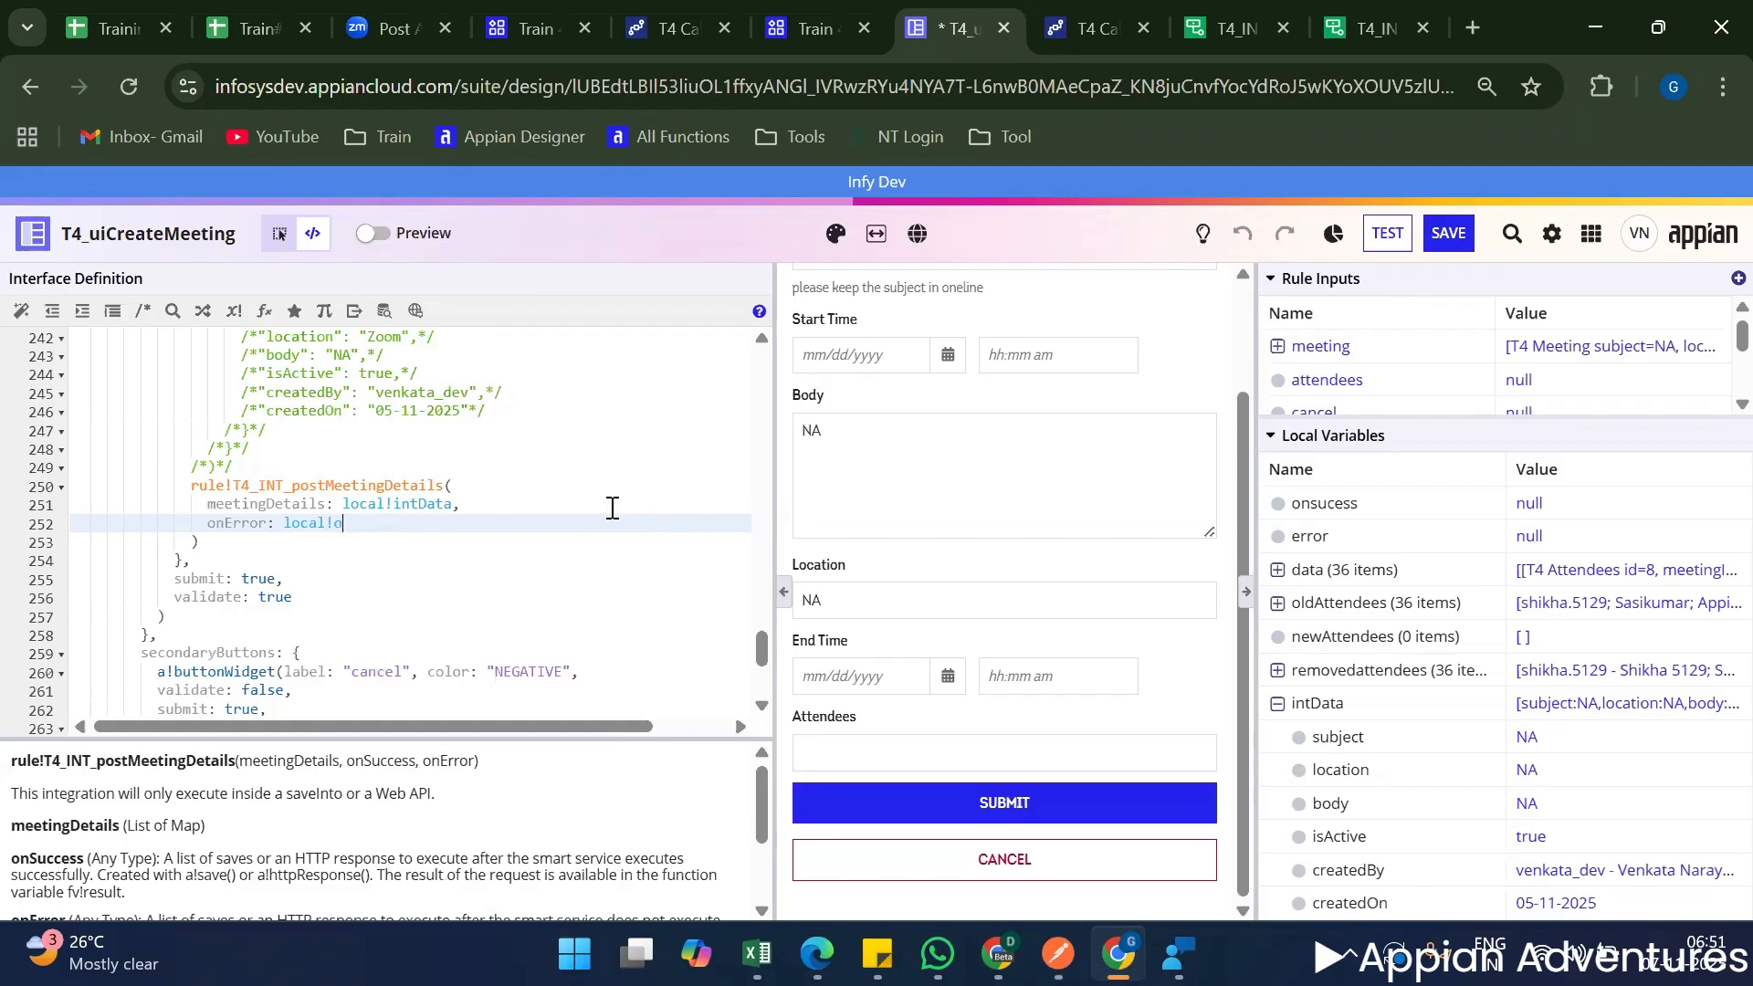
{"action": "key", "text": "Down"}
{"action": "key", "text": "Down"}
{"action": "key", "text": "Return"}
{"action": "type", "text": ","}
{"action": "key", "text": "Return"}
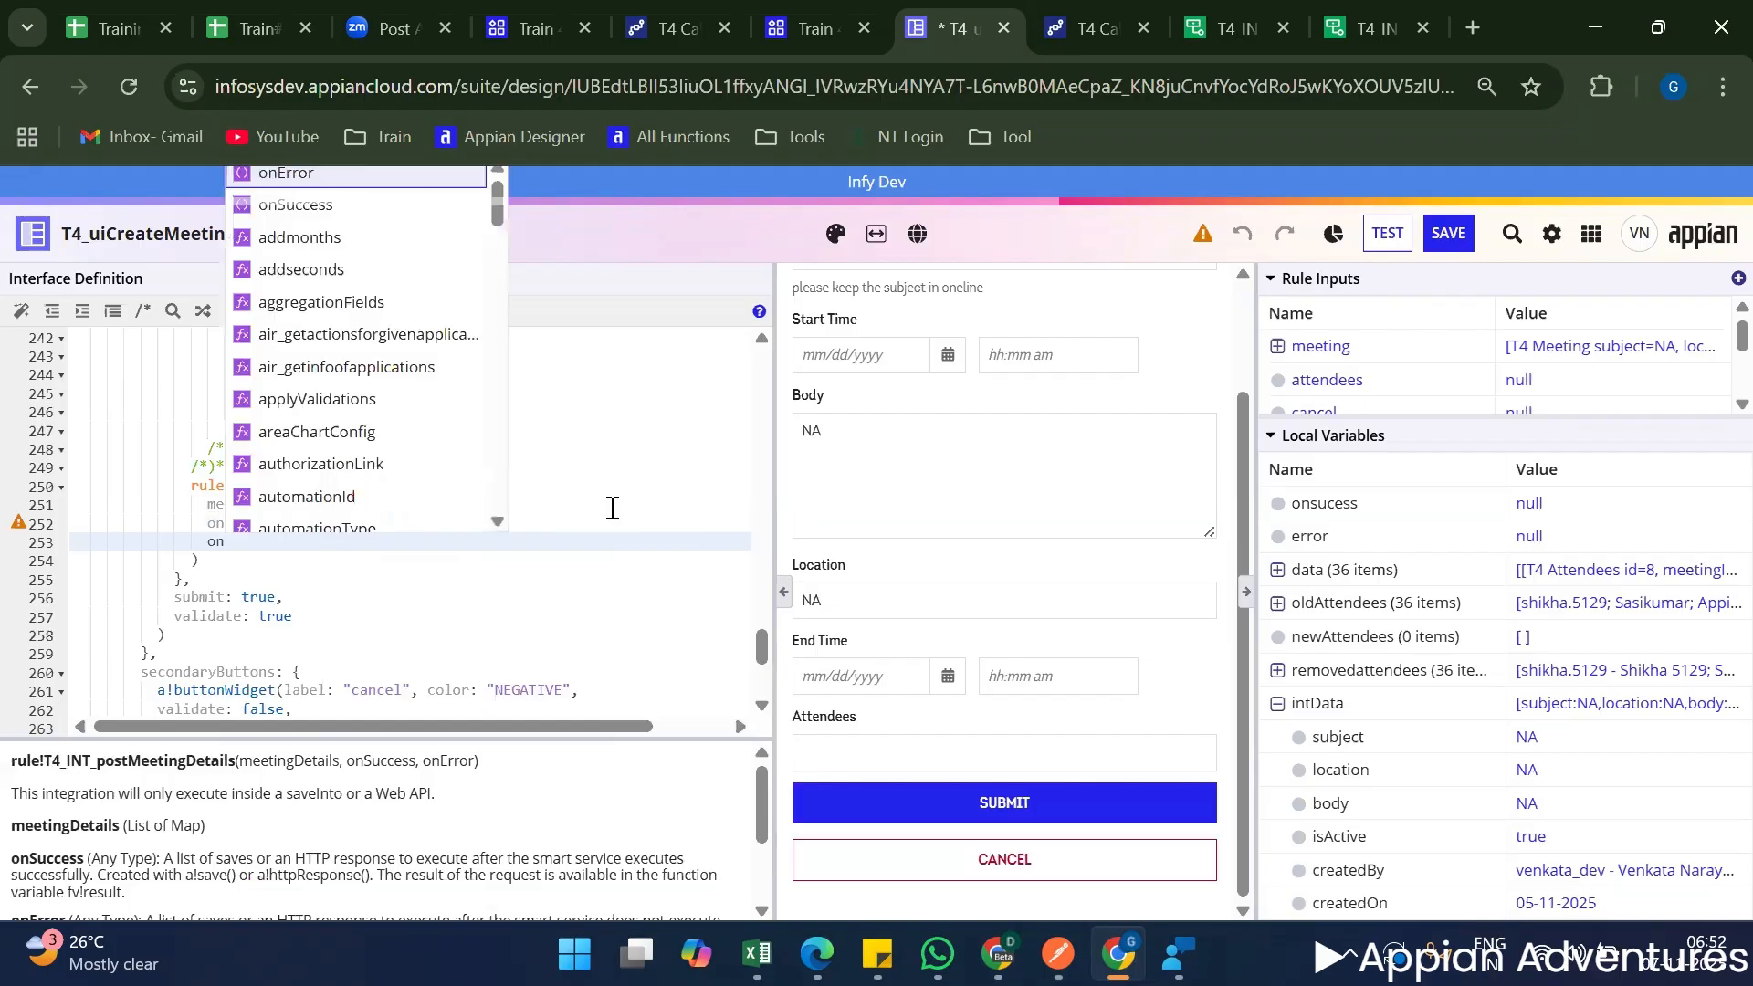
Add an onSuccess parameter set to local!onsucess below onError in the integration call.
{"action": "type", "text": "on"}
{"action": "key", "text": "Down"}
{"action": "key", "text": "Return"}
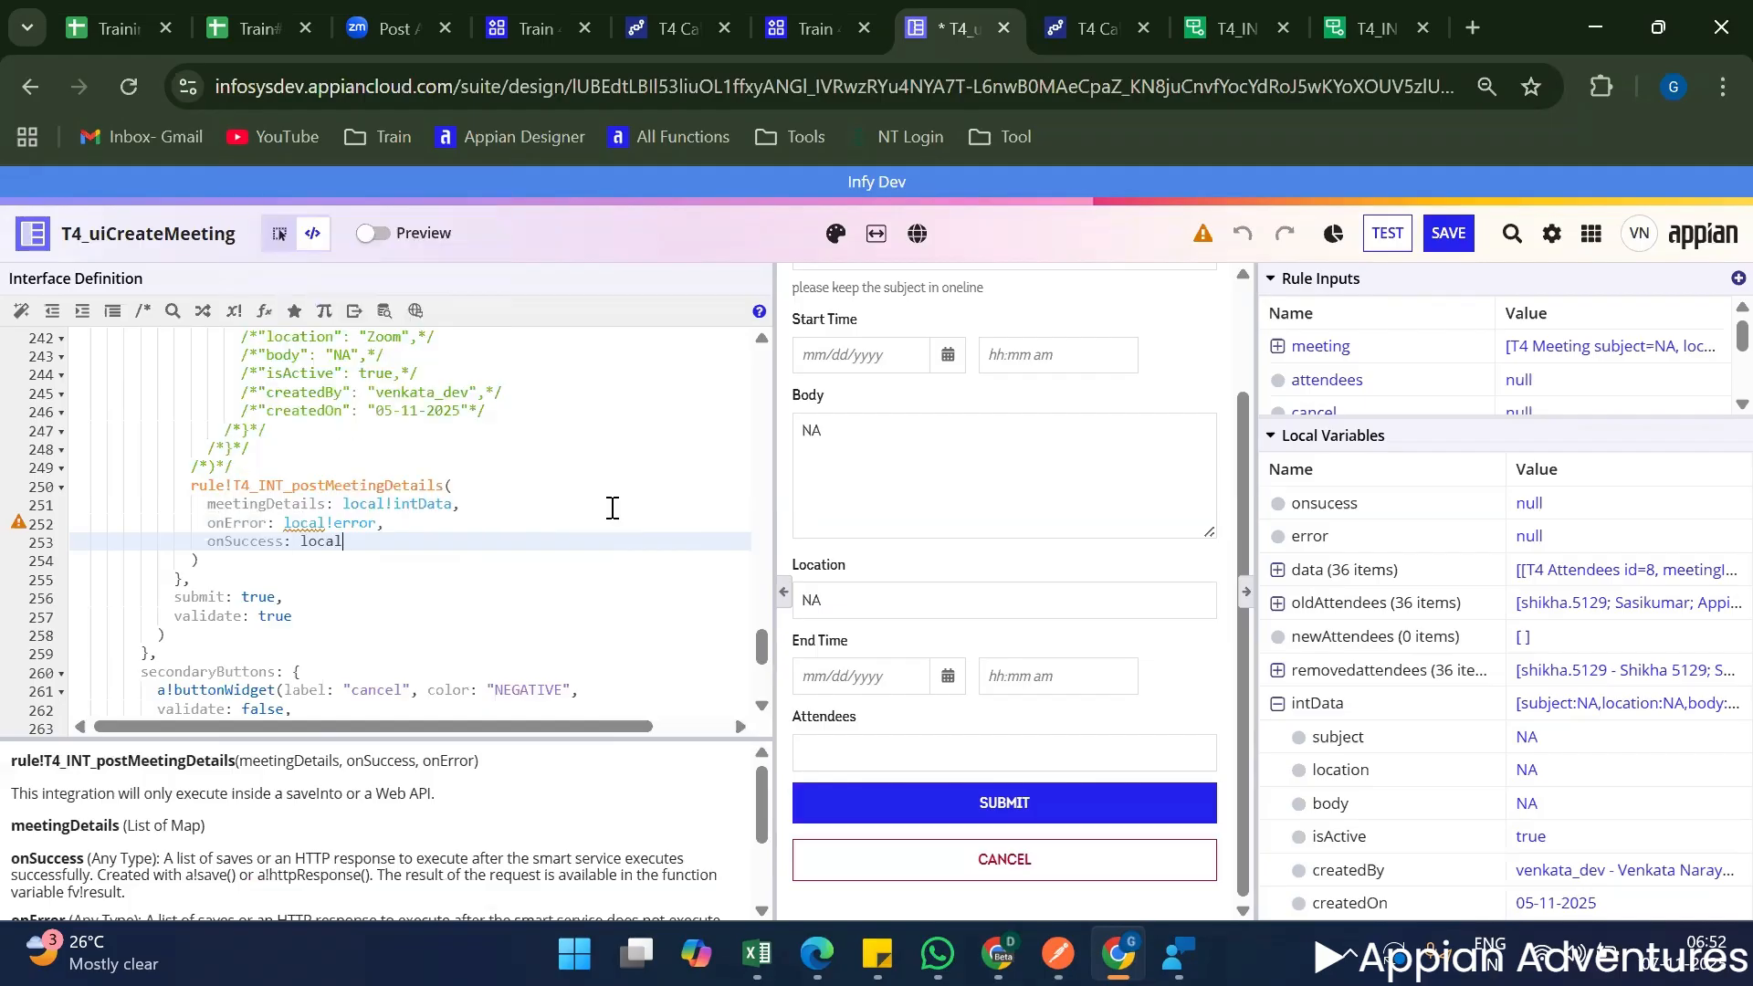
{"action": "type", "text": "local!ons"}
{"action": "key", "text": "Return"}
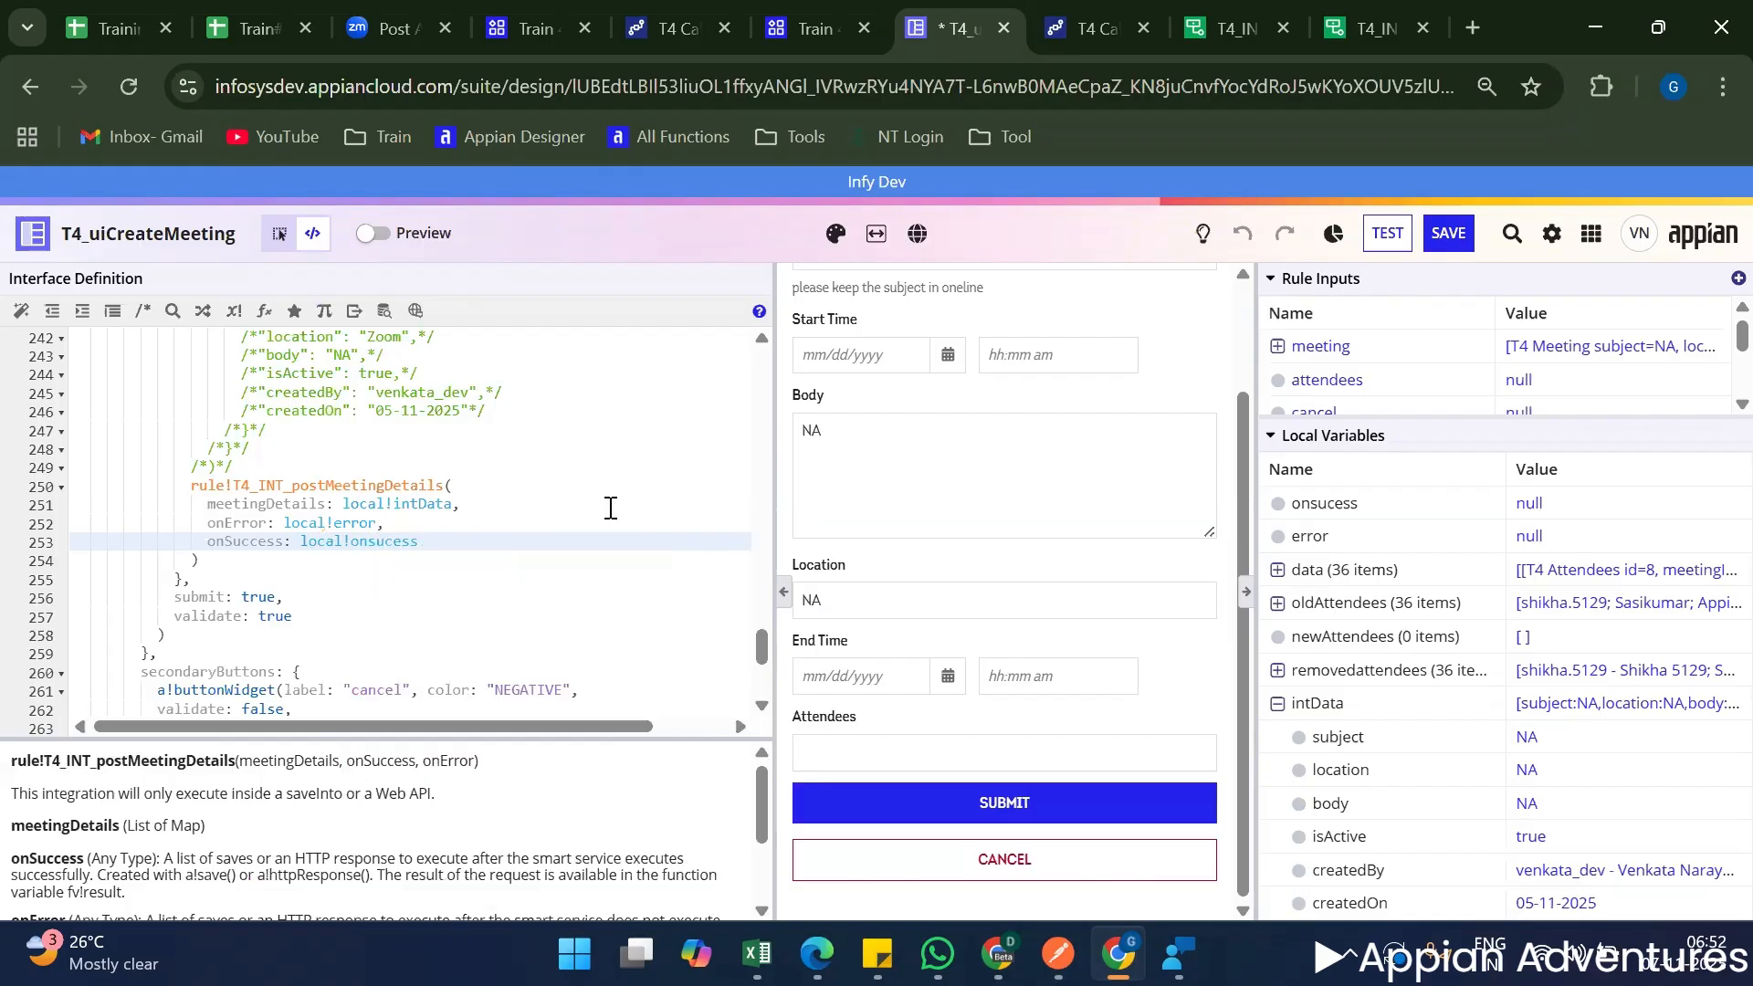